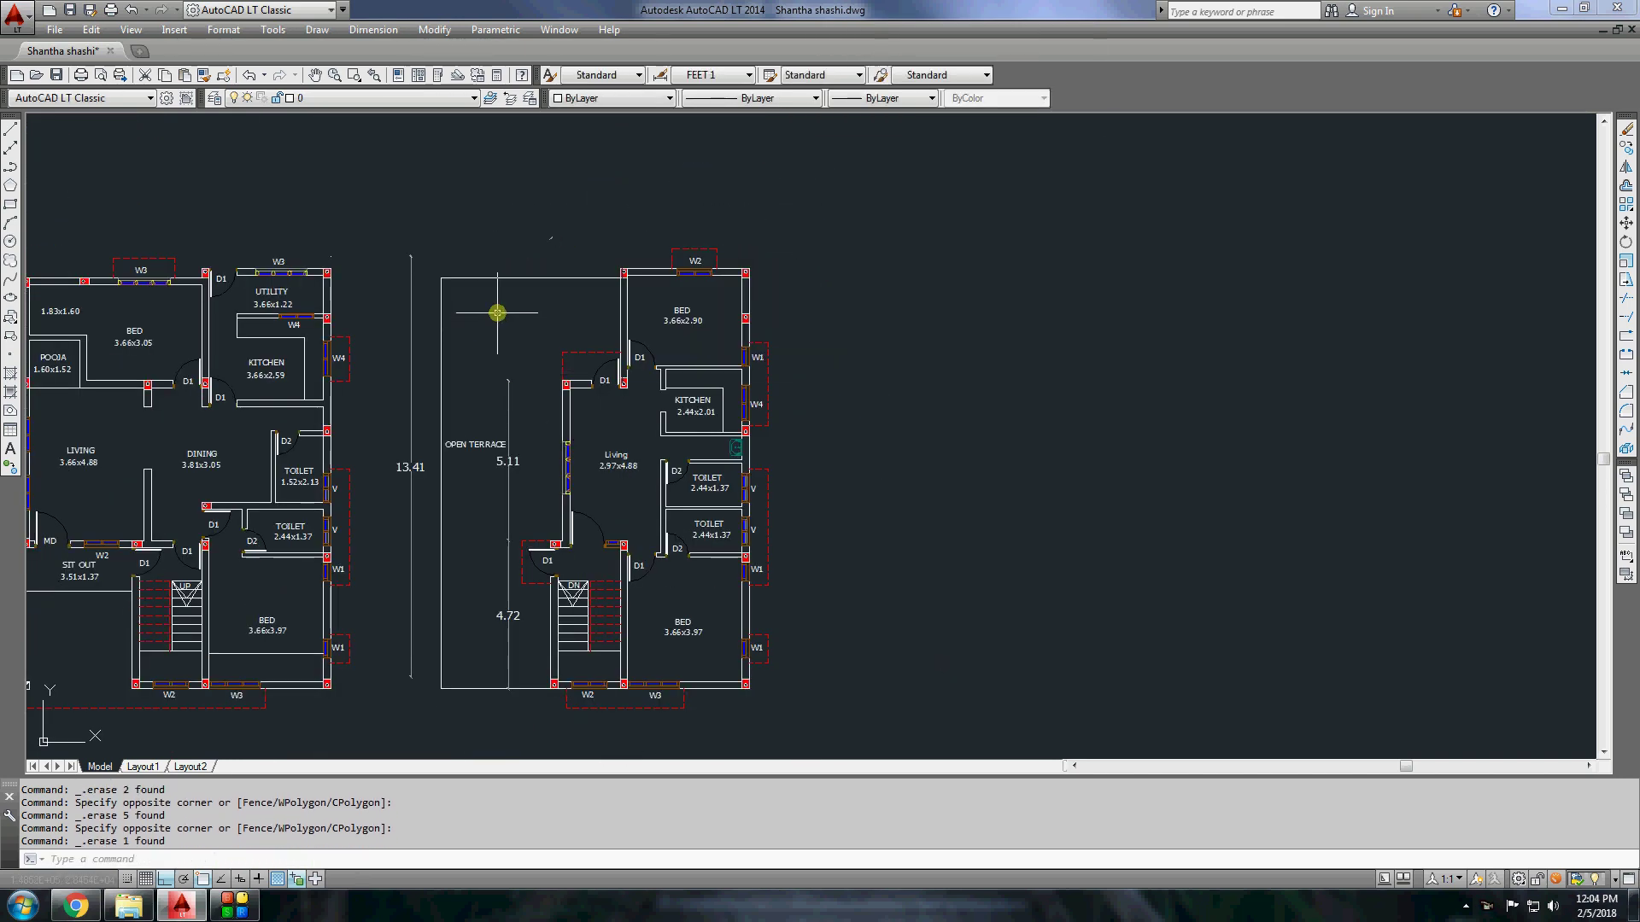
# Erase the 13.41, 5.11 and 4.72 terrace dimensions and start moving the picked plan.
pyautogui.click(413, 461)
pyautogui.press('Delete')
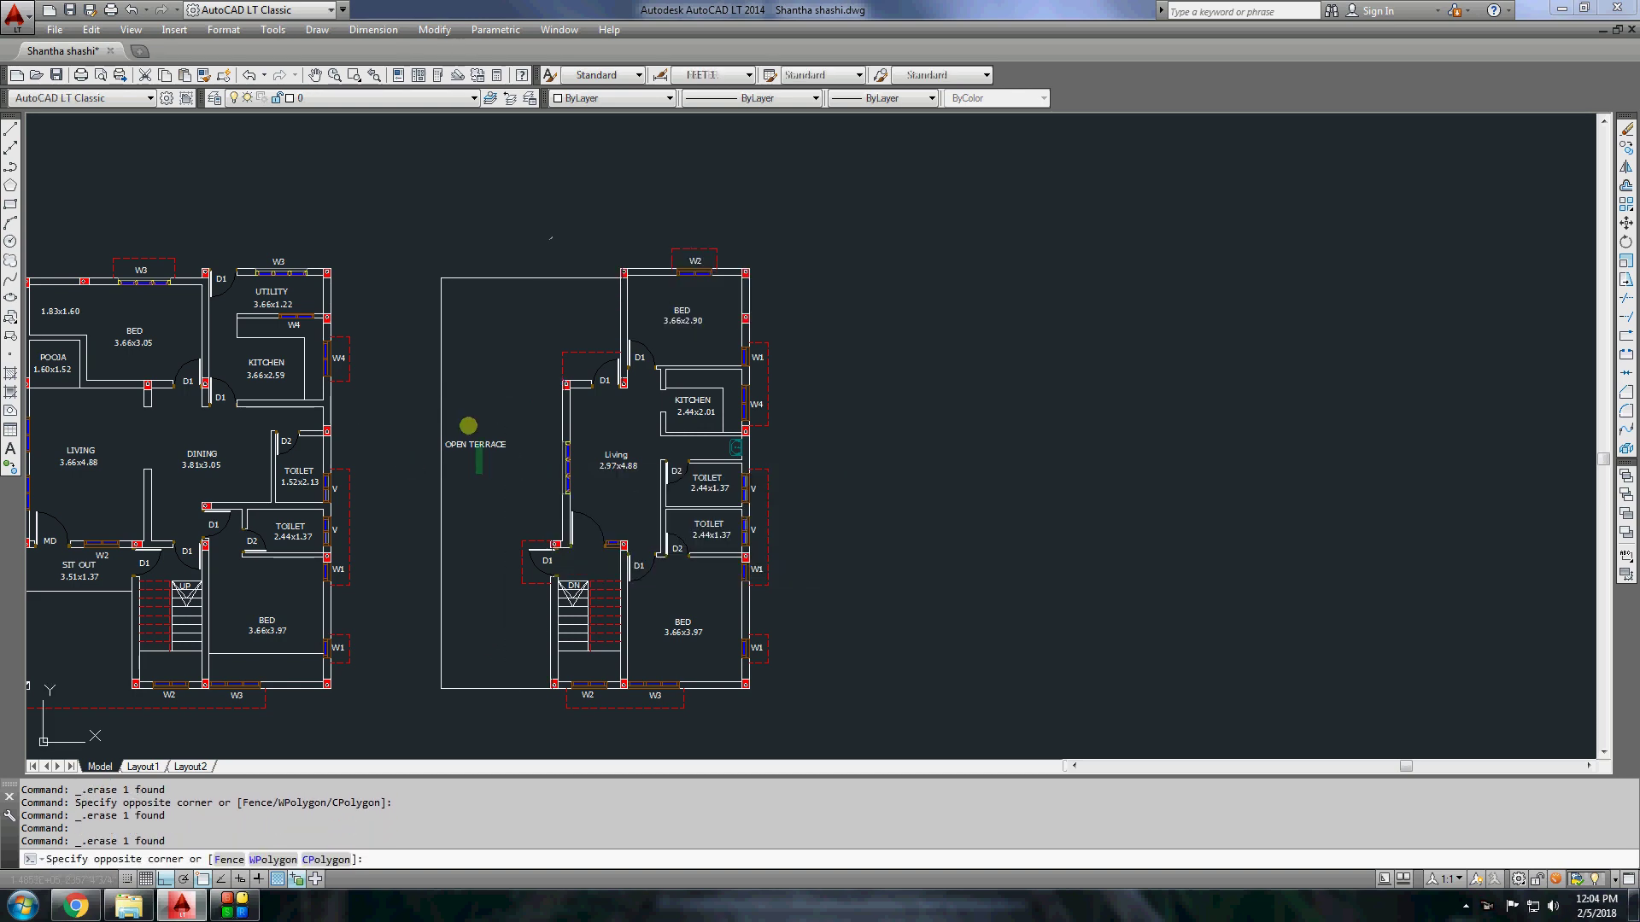
pyautogui.click(494, 423)
pyautogui.write('m')
pyautogui.press('Return')
pyautogui.scroll(1, 507, 436)
pyautogui.scroll(-3, 392, 670)
pyautogui.scroll(-3, 451, 541)
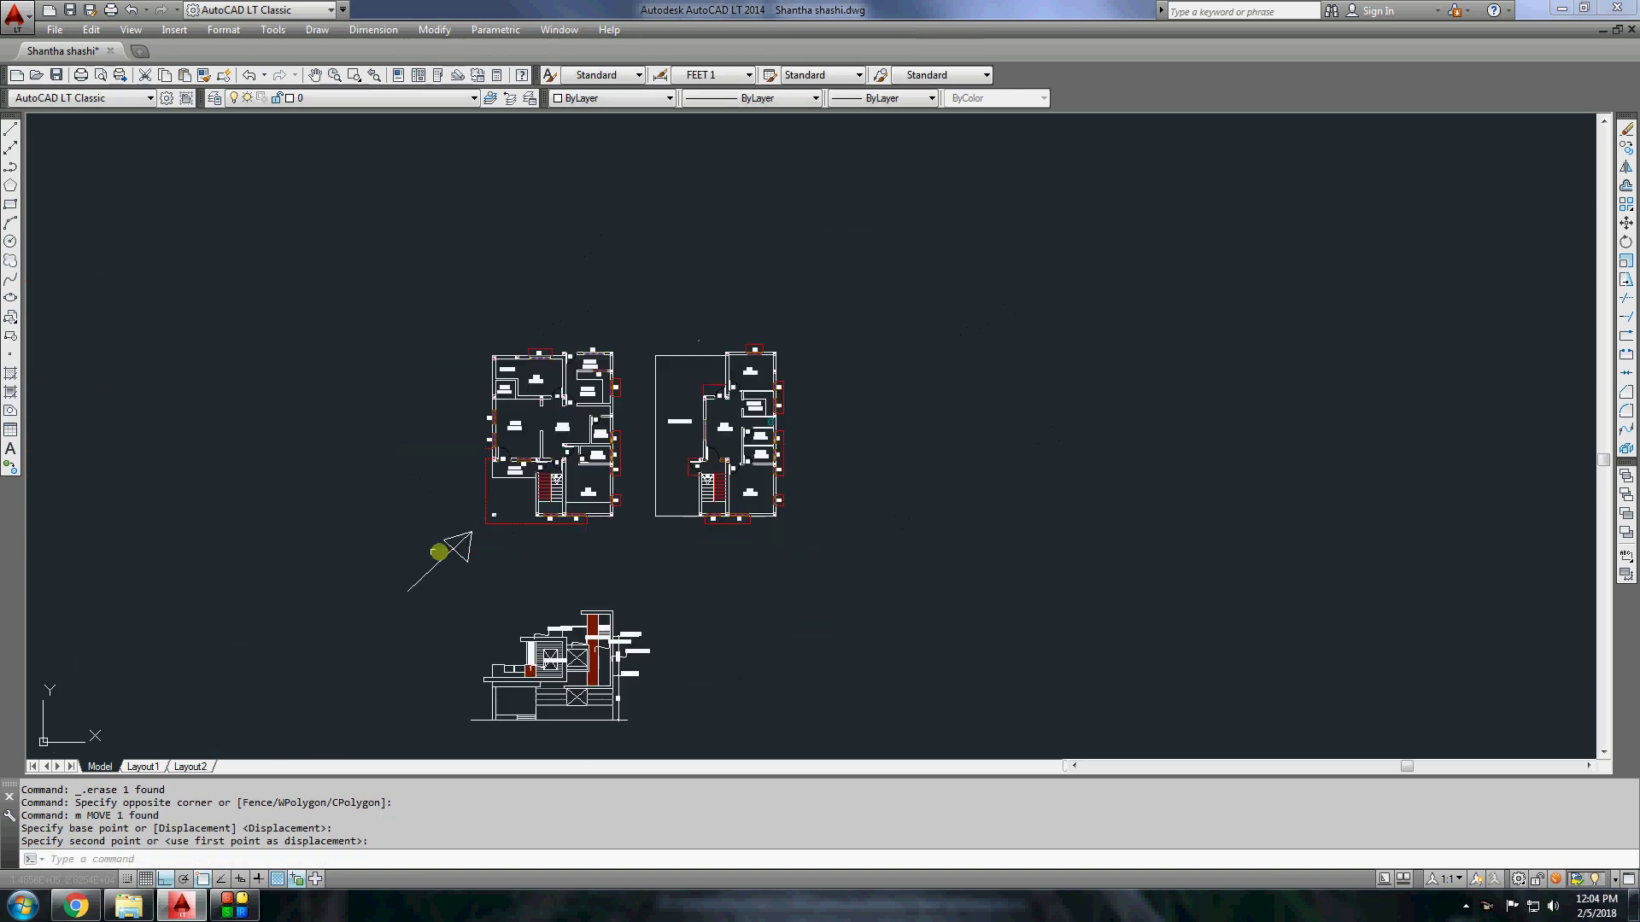
pyautogui.scroll(-2, 668, 614)
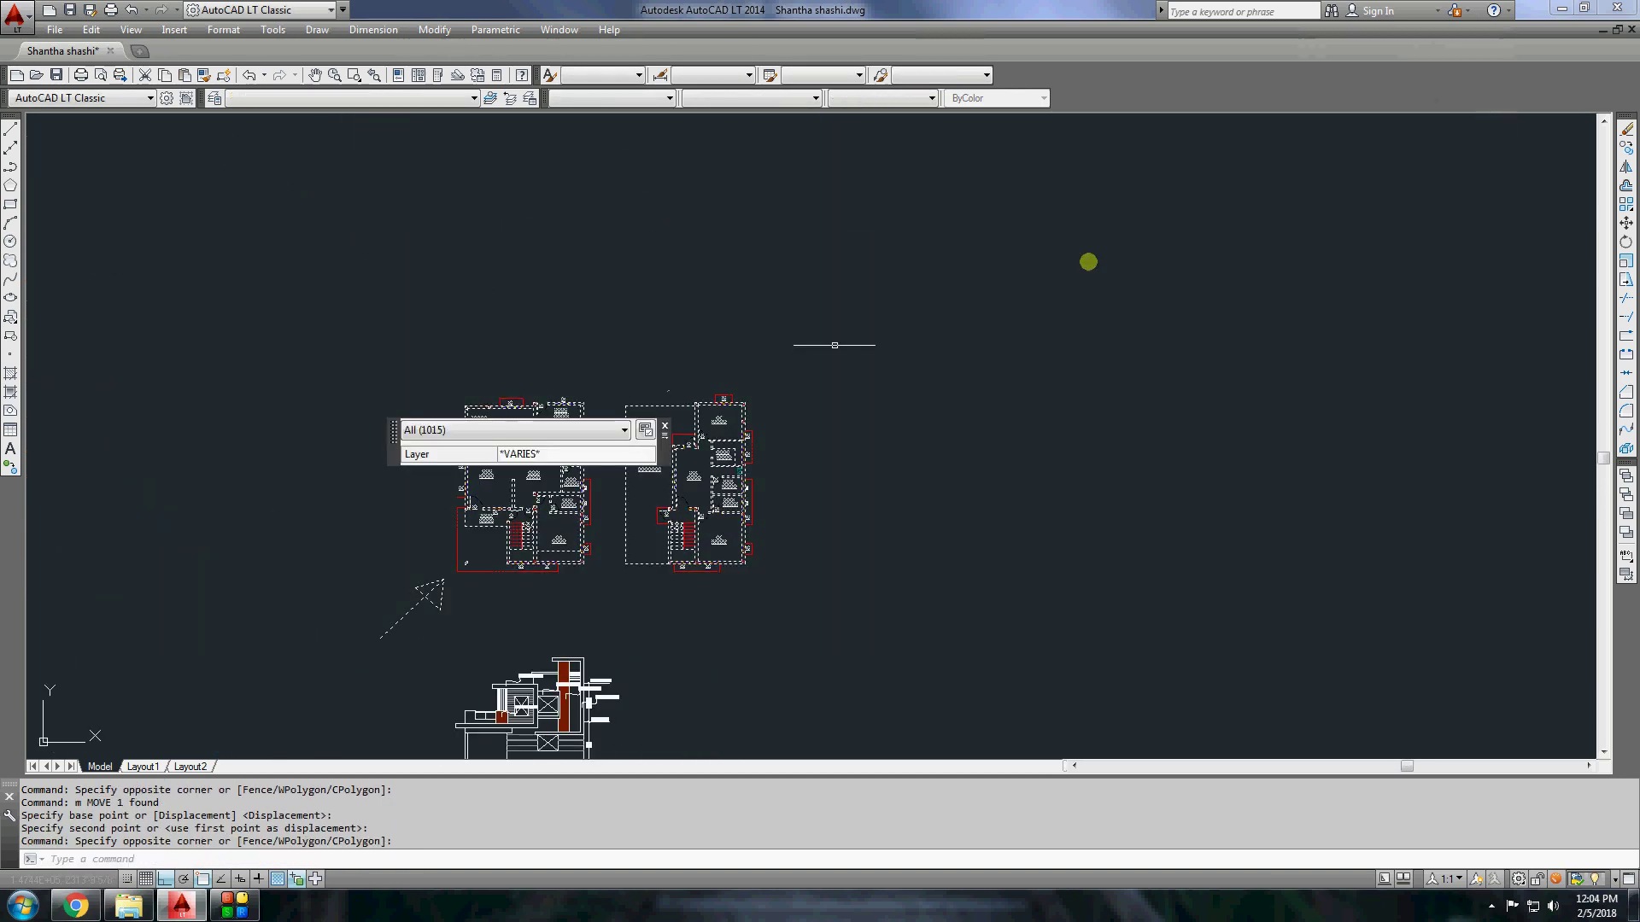
# Copy the floor plan from its base point to a second point.
pyautogui.click(897, 318)
pyautogui.scroll(-3, 879, 476)
pyautogui.click(879, 475)
pyautogui.press('Return')
pyautogui.scroll(5, 1270, 476)
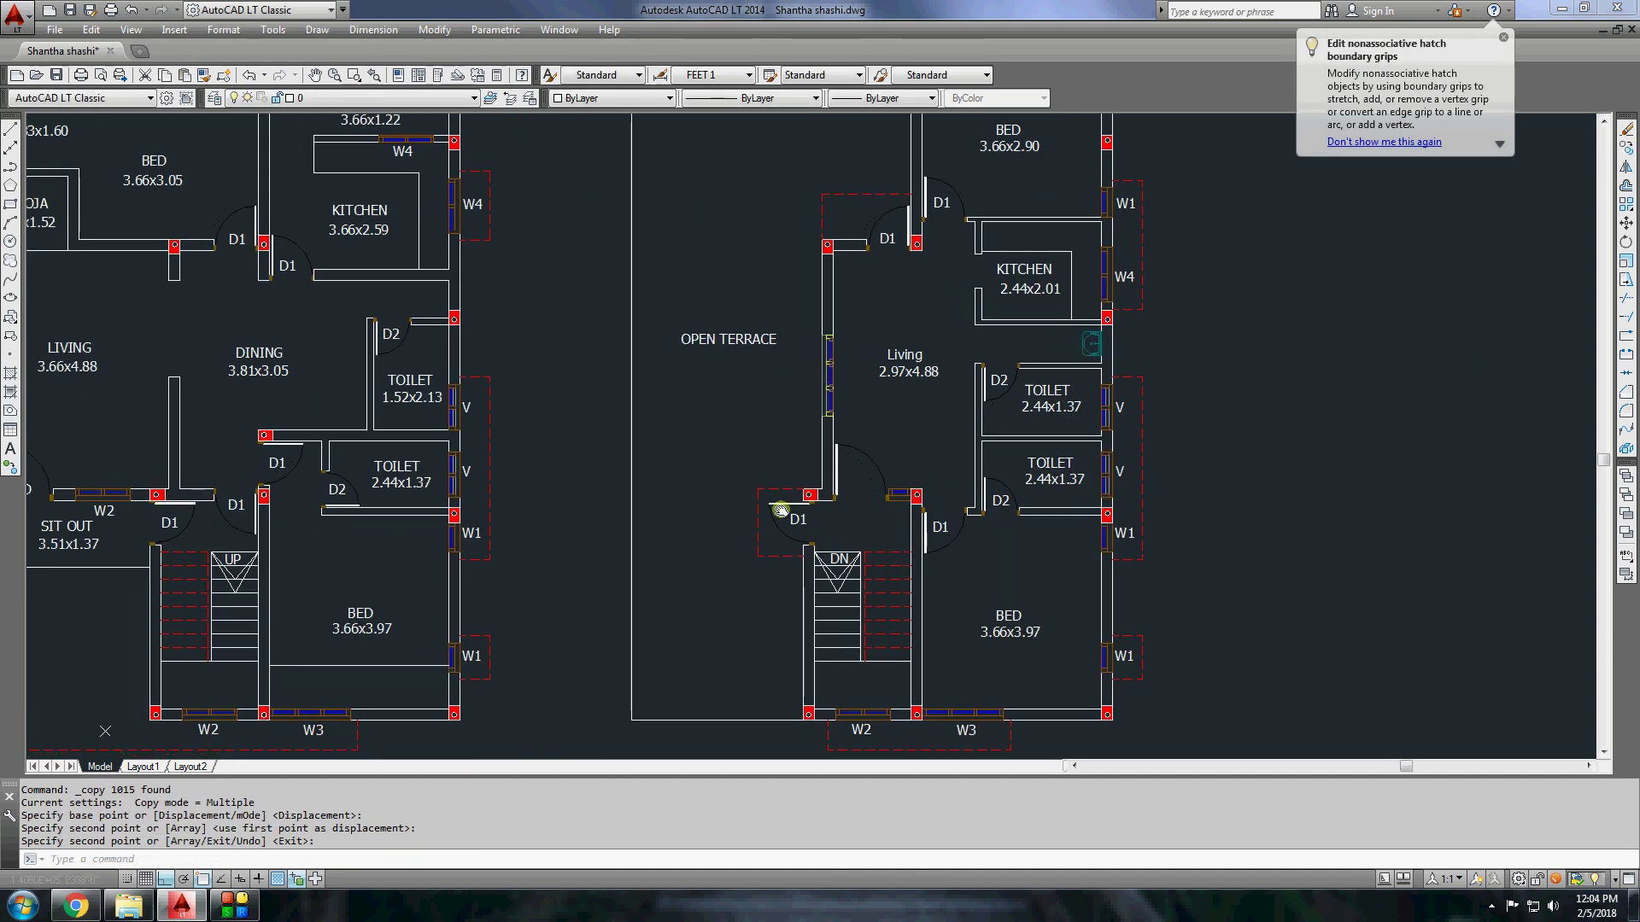
pyautogui.scroll(-2, 710, 494)
# Pan to bring the full elevation drawing into view and start a vertical construction line.
pyautogui.moveTo(710, 494); pyautogui.dragTo(712, 377, button='middle')
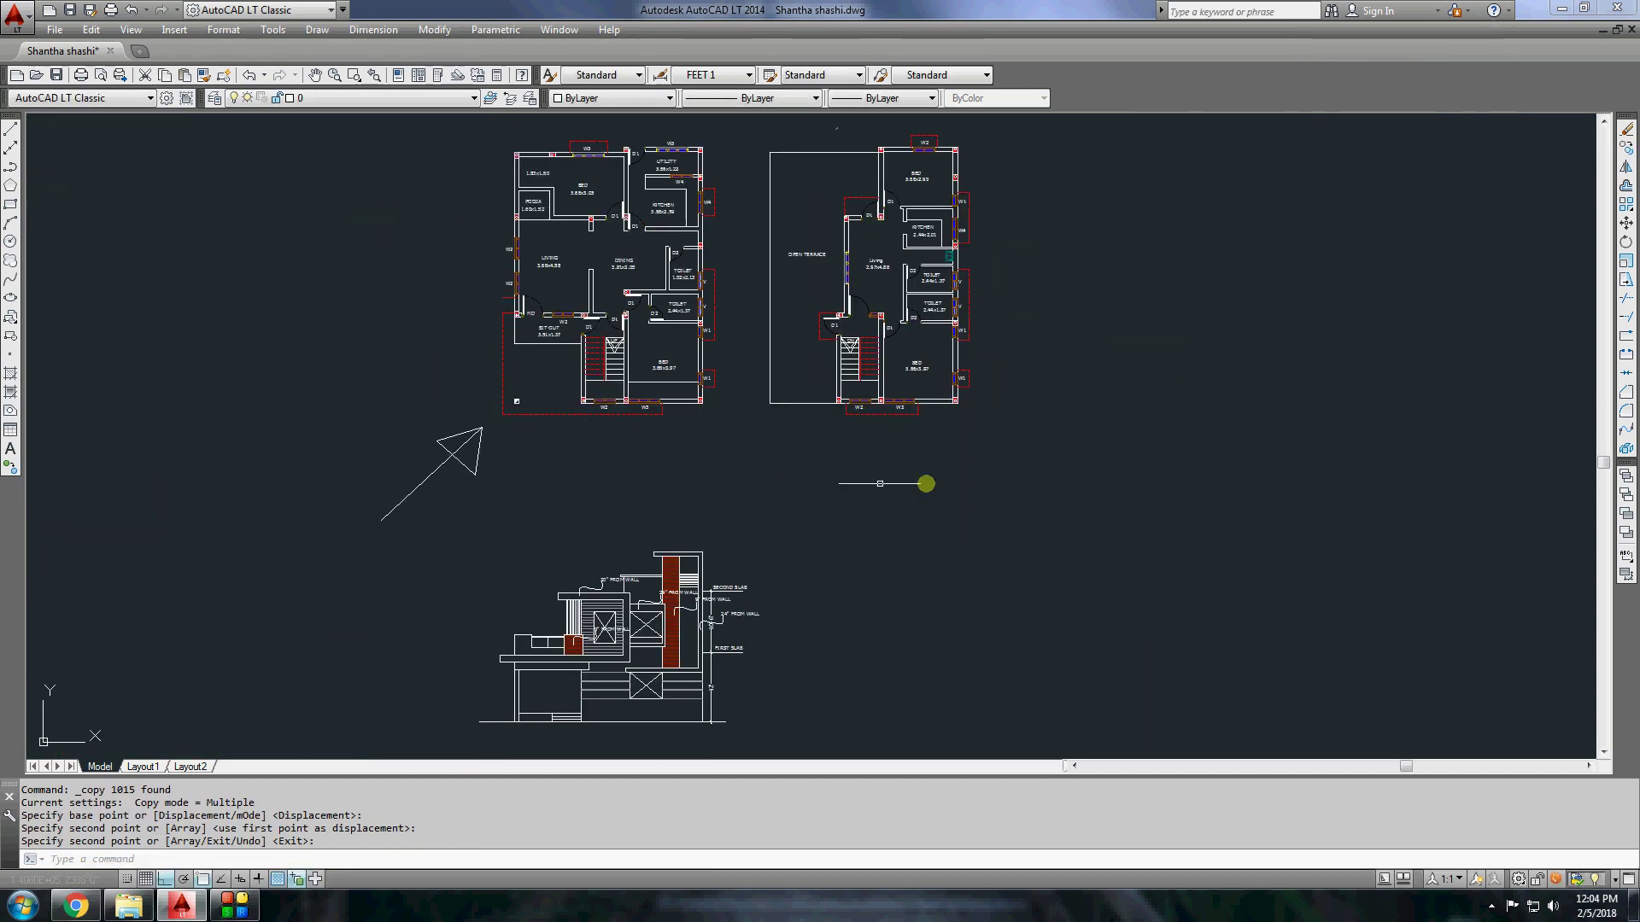
pyautogui.click(10, 150)
pyautogui.write('v')
pyautogui.press('Return')
# Place a vertical guide line, move the elevation above the floor plans, and erase the guide.
pyautogui.click(574, 209)
pyautogui.press('Return')
pyautogui.click(542, 363)
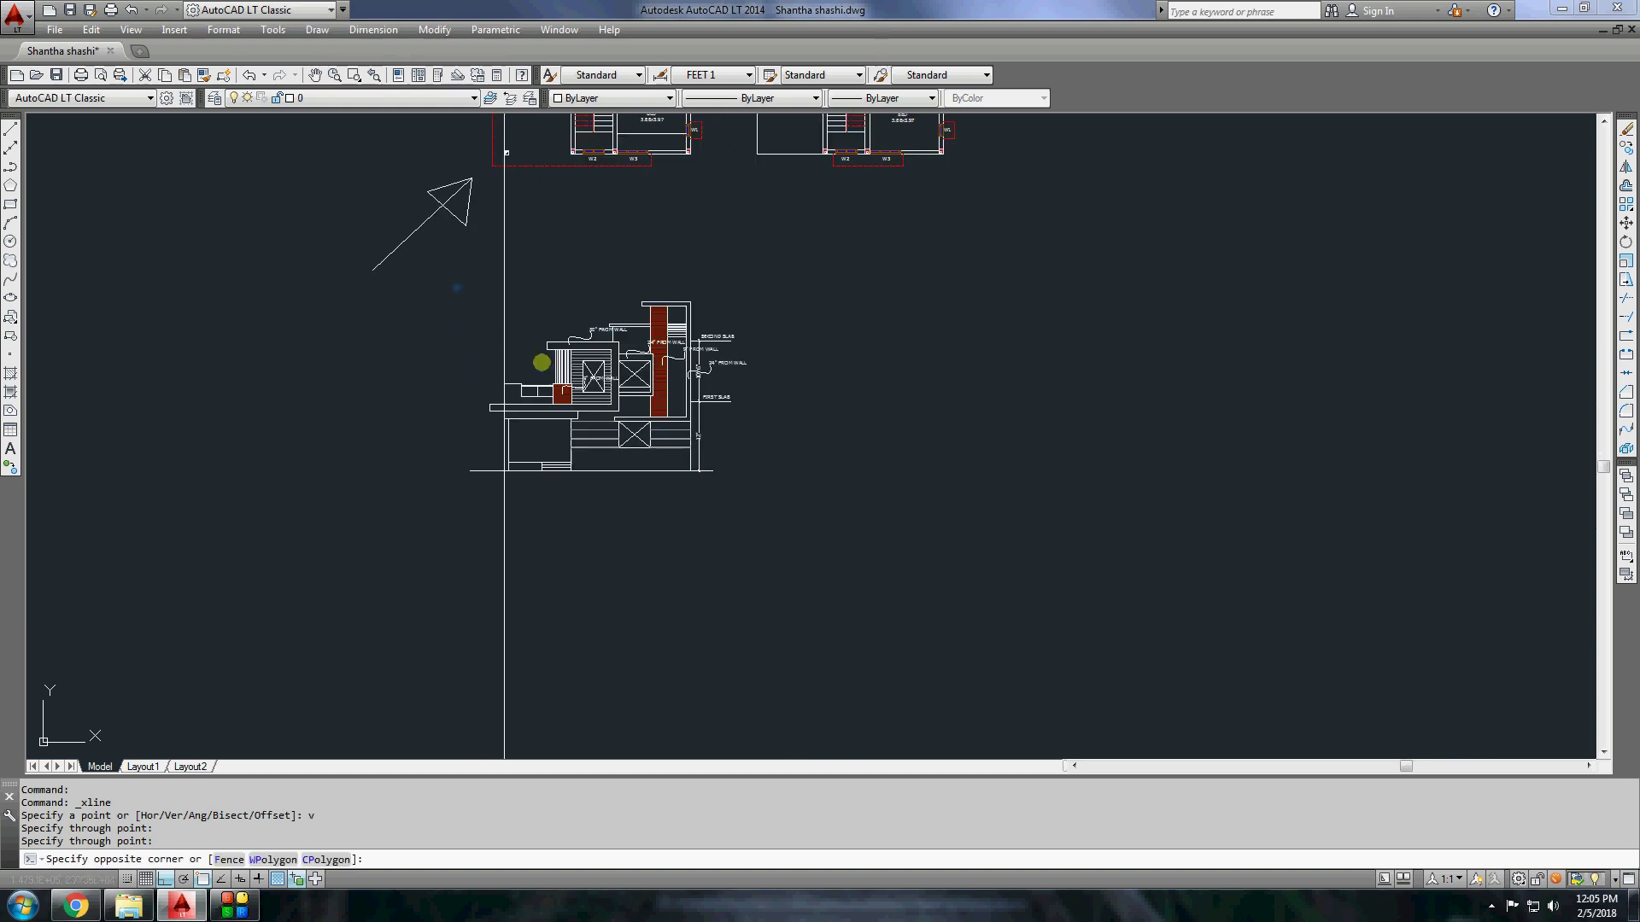
pyautogui.click(906, 487)
pyautogui.write('m')
pyautogui.press('Return')
pyautogui.click(501, 443)
pyautogui.scroll(-3, 530, 428)
pyautogui.click(477, 229)
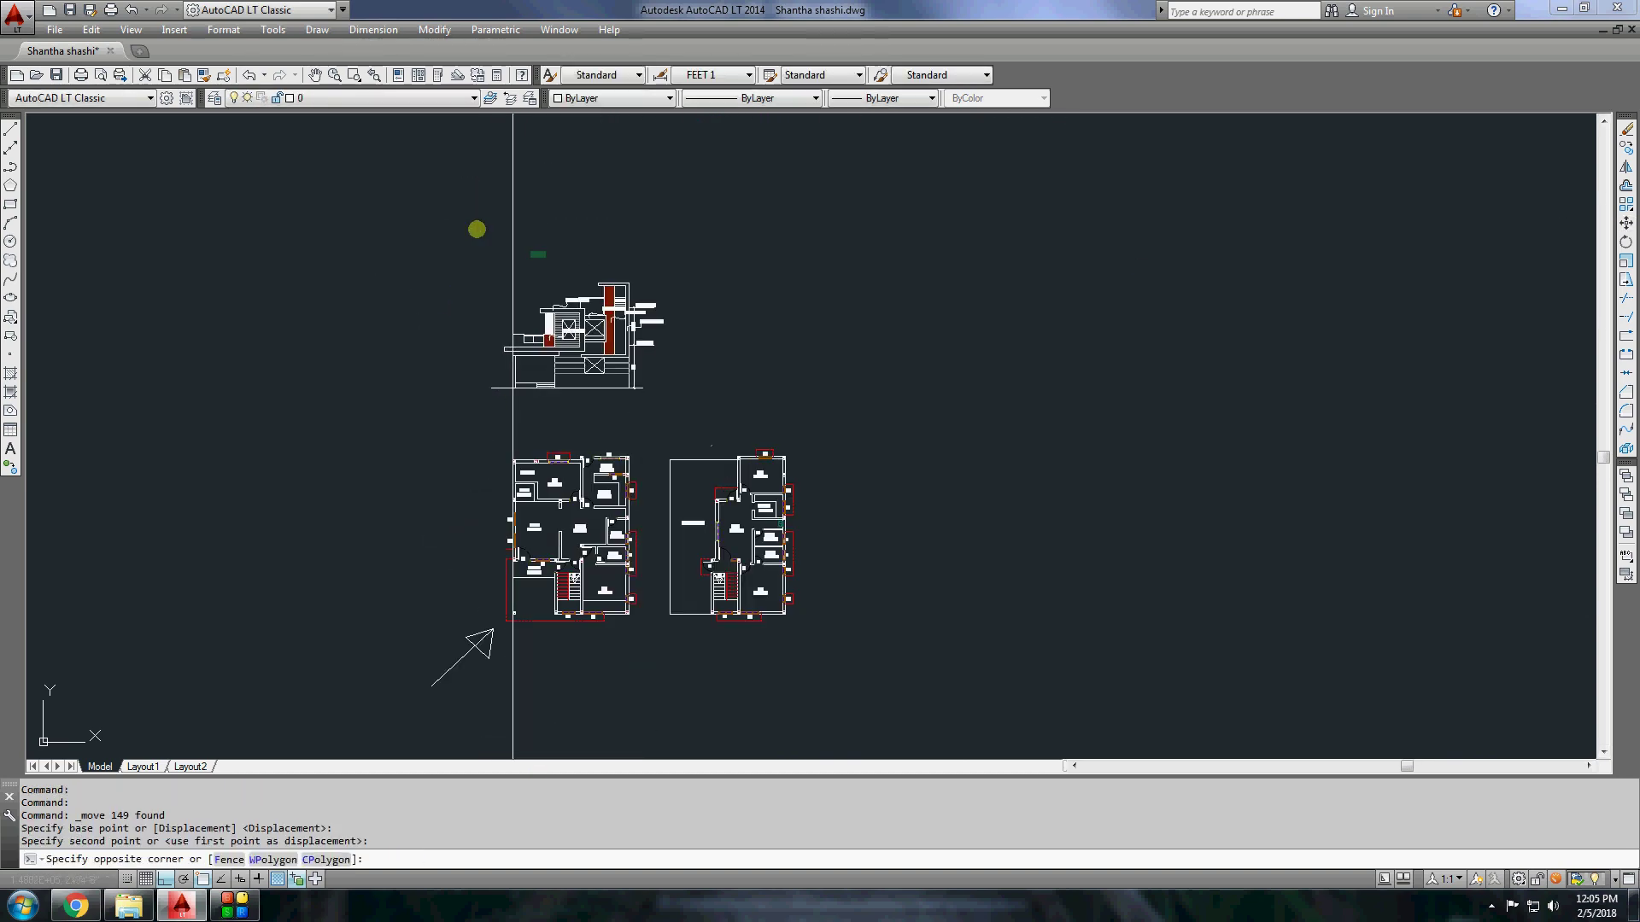
pyautogui.press('Delete')
pyautogui.scroll(5, 513, 341)
# Cancel a new vertical construction line and window-delete more unwanted plan dimensions.
pyautogui.click(10, 147)
pyautogui.write('v')
pyautogui.press('Return')
pyautogui.scroll(-2, 423, 331)
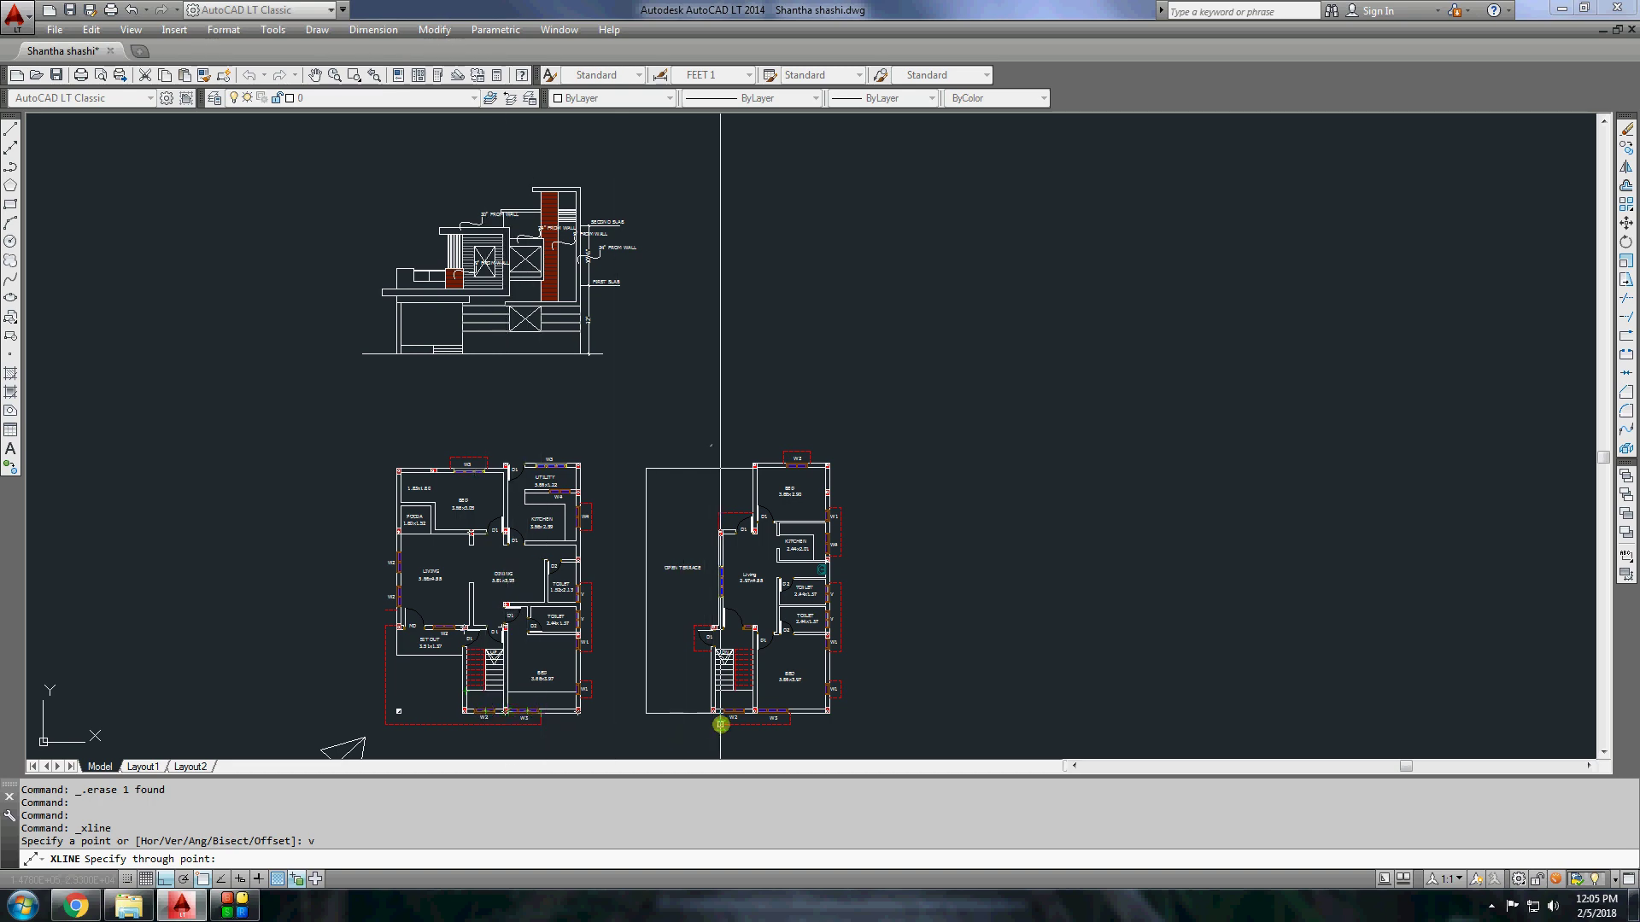
pyautogui.press('Escape')
pyautogui.scroll(5, 706, 589)
pyautogui.scroll(2, 707, 678)
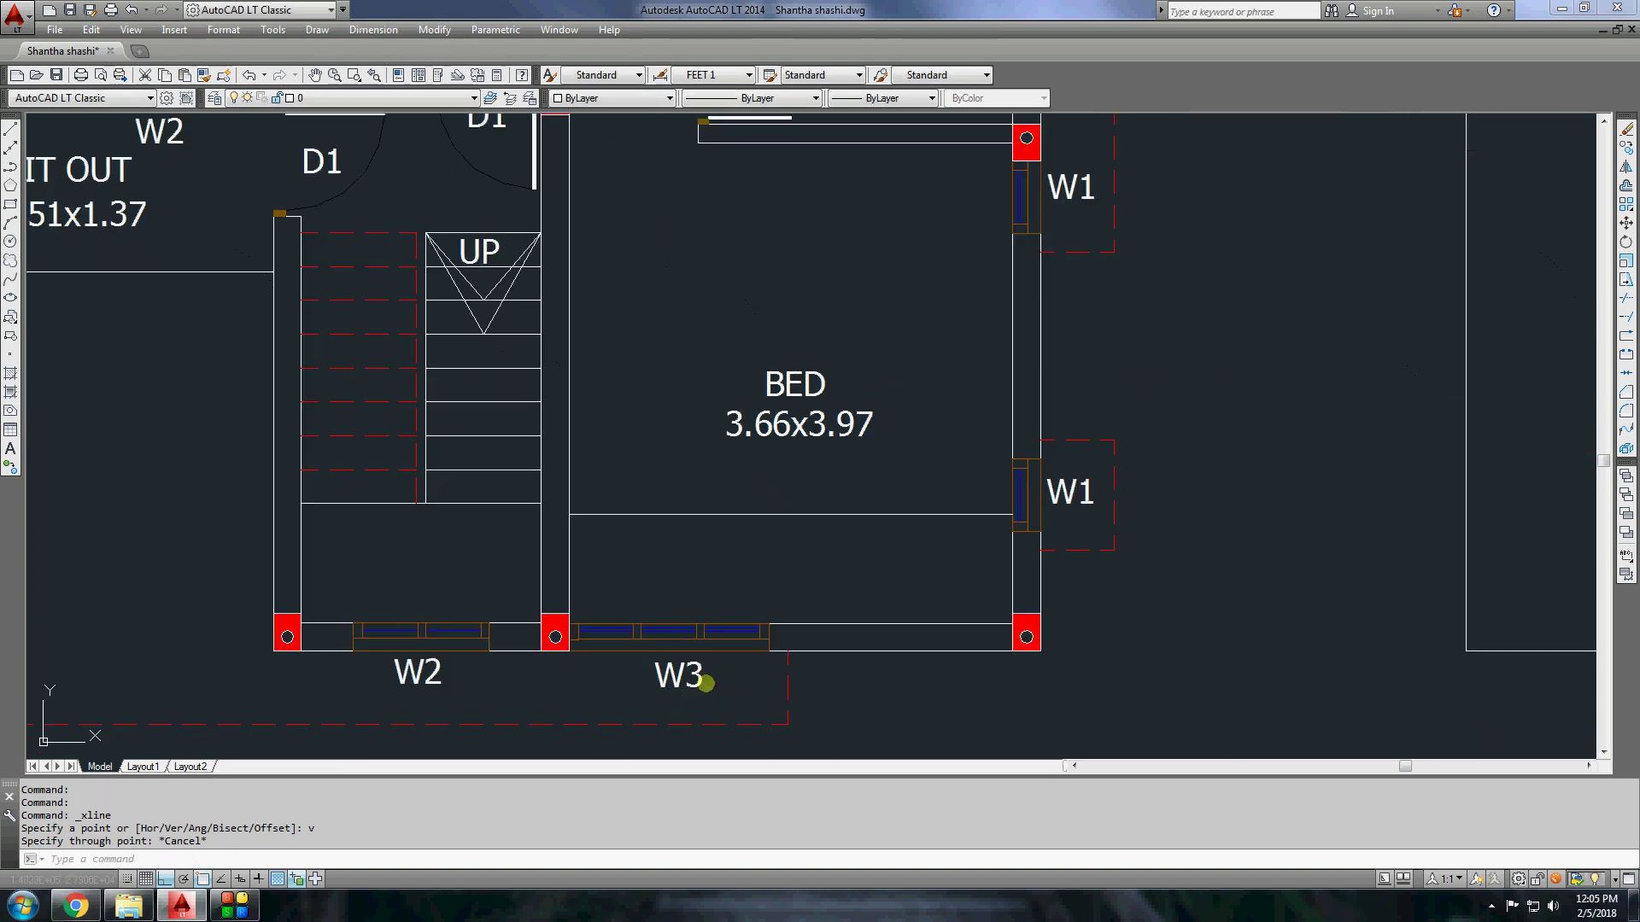
pyautogui.click(706, 677)
pyautogui.click(359, 546)
pyautogui.press('Delete')
pyautogui.scroll(-2, 659, 696)
# Start a linear dimension across the bedroom, then abandon it.
pyautogui.click(373, 29)
pyautogui.click(376, 69)
pyautogui.scroll(4, 606, 647)
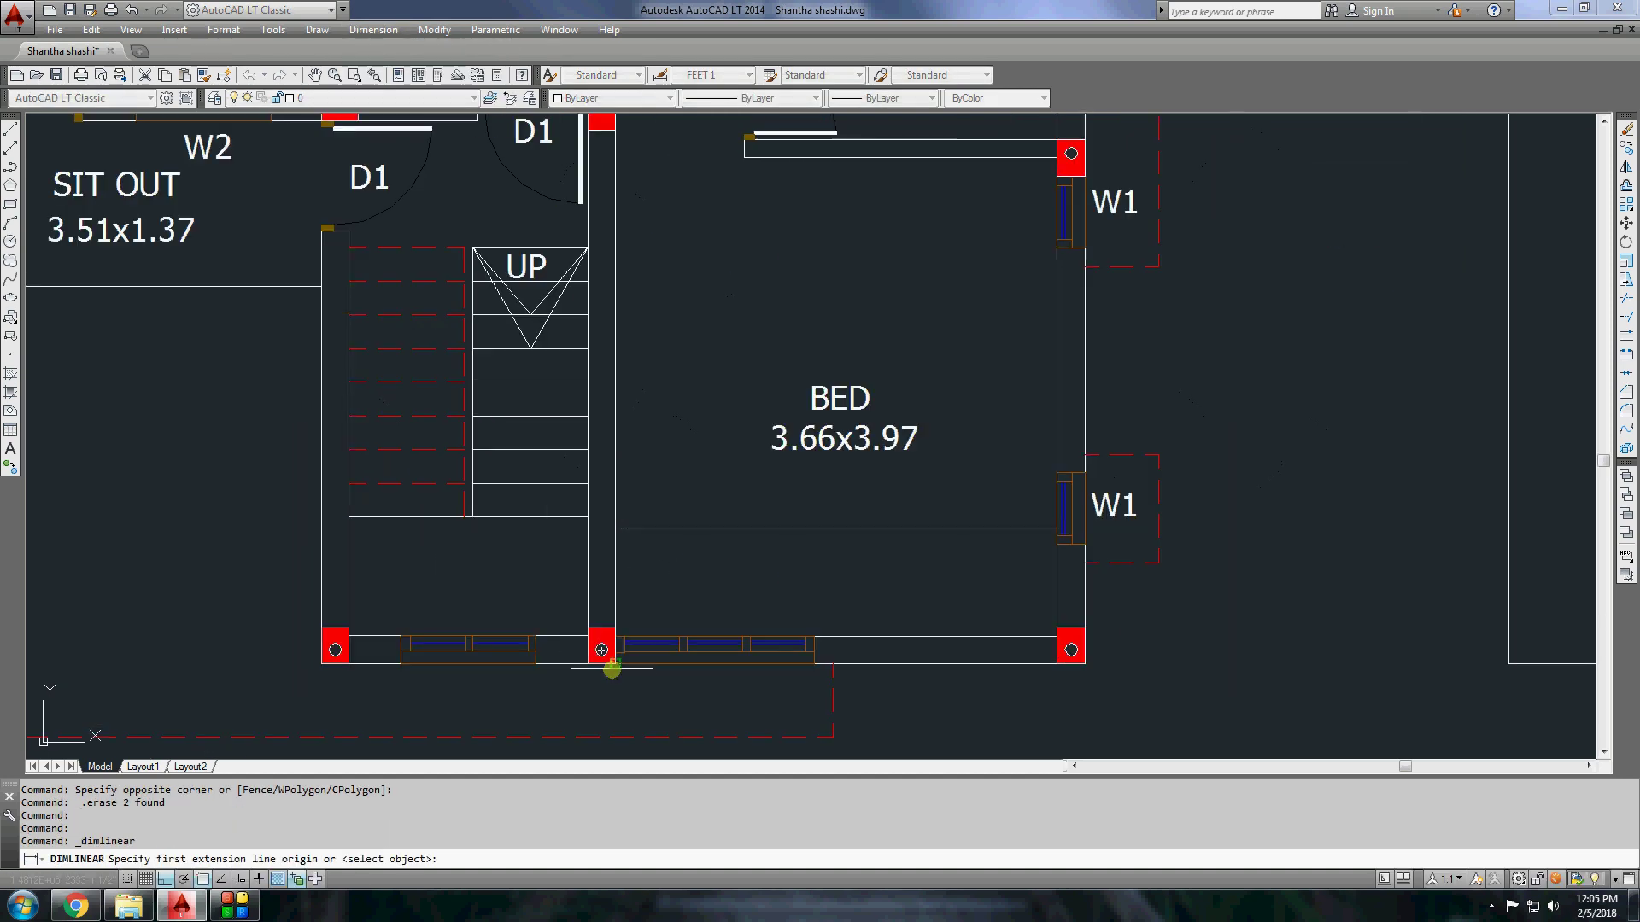
pyautogui.click(607, 663)
pyautogui.click(812, 665)
pyautogui.rightClick(784, 570)
pyautogui.click(821, 581)
pyautogui.scroll(-5, 414, 429)
pyautogui.scroll(4, 366, 568)
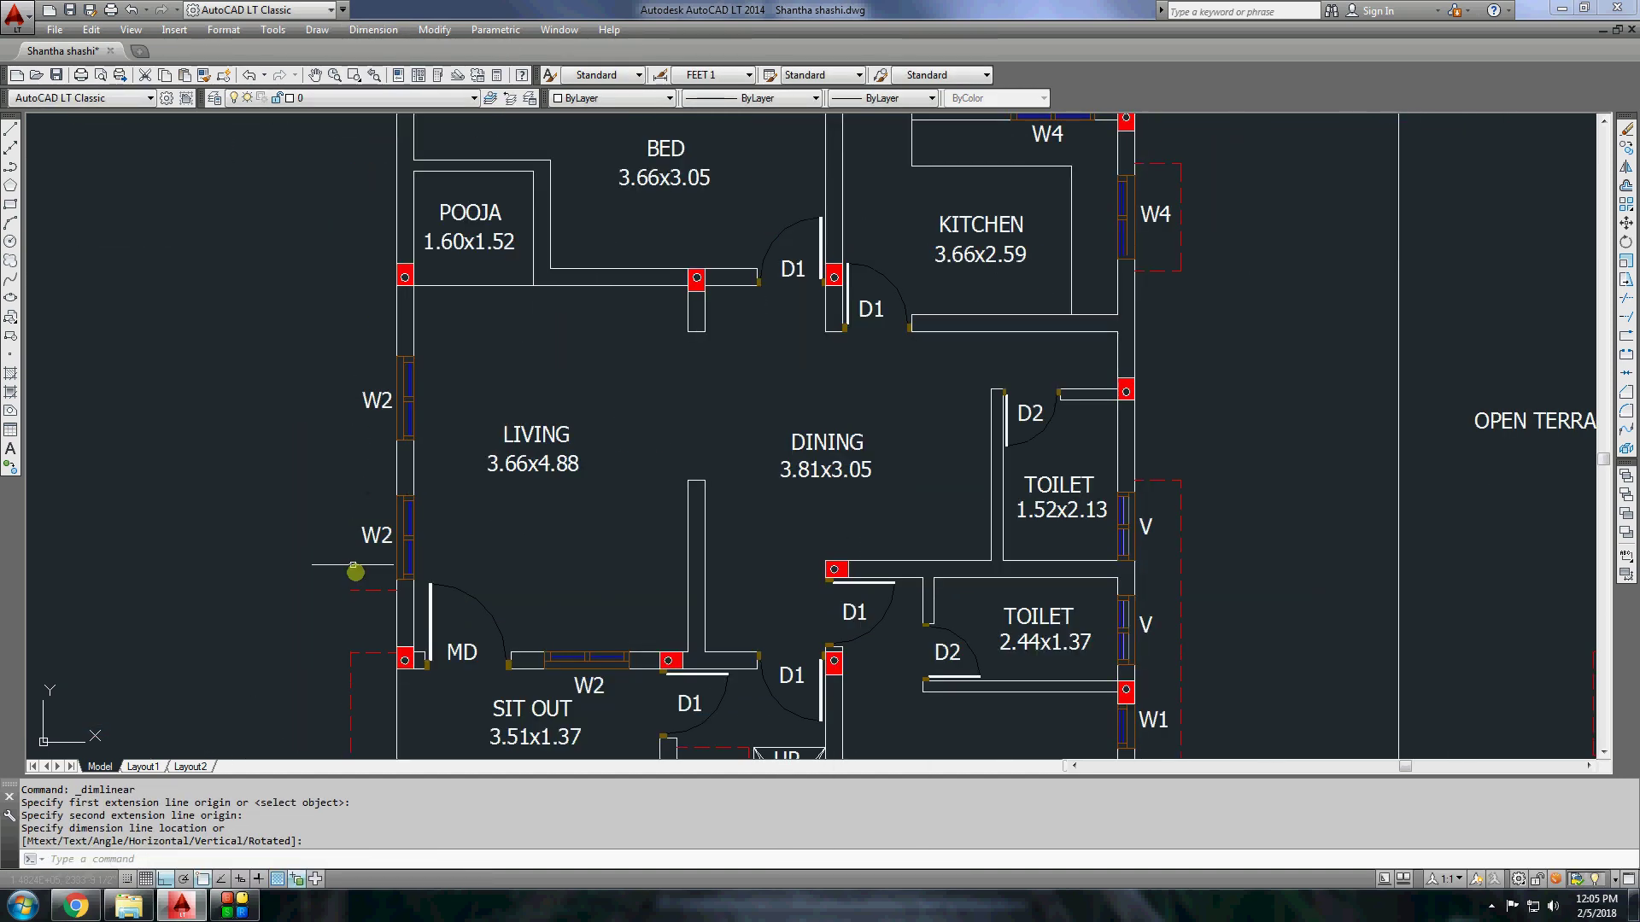
pyautogui.scroll(-5, 622, 464)
pyautogui.scroll(2, 629, 598)
pyautogui.scroll(5, 1092, 621)
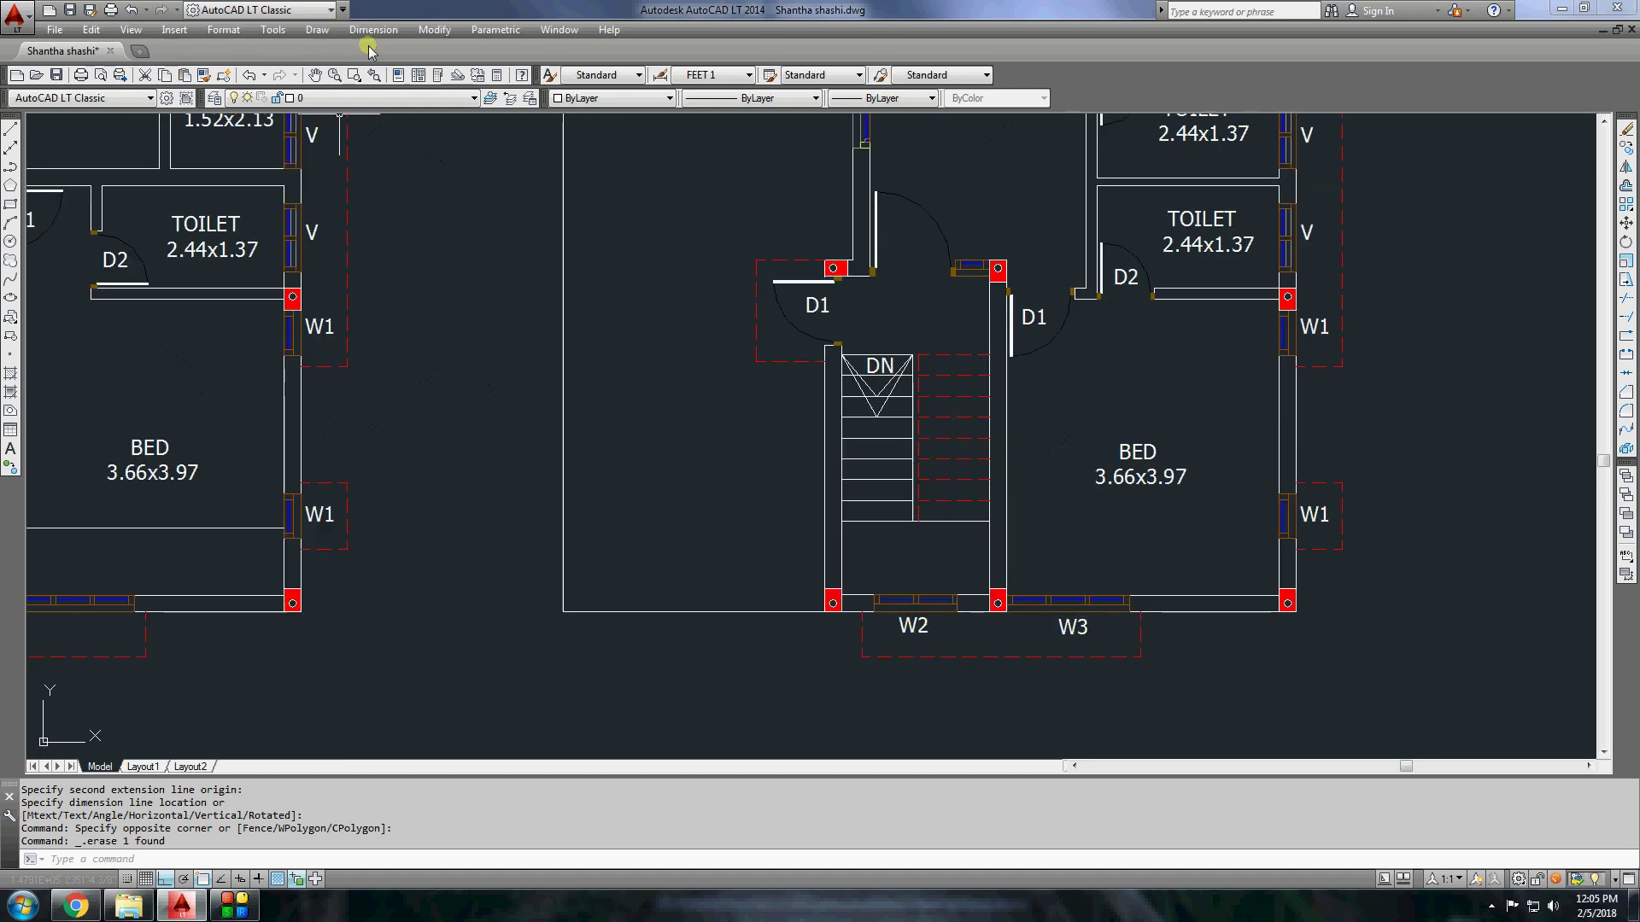
# Take a linear dimension at the staircase, end it, and bring up the empty 3ds Max scene.
pyautogui.click(373, 29)
pyautogui.click(377, 69)
pyautogui.click(873, 603)
pyautogui.click(1012, 605)
pyautogui.rightClick(1019, 562)
pyautogui.click(1022, 568)
pyautogui.scroll(-5, 732, 568)
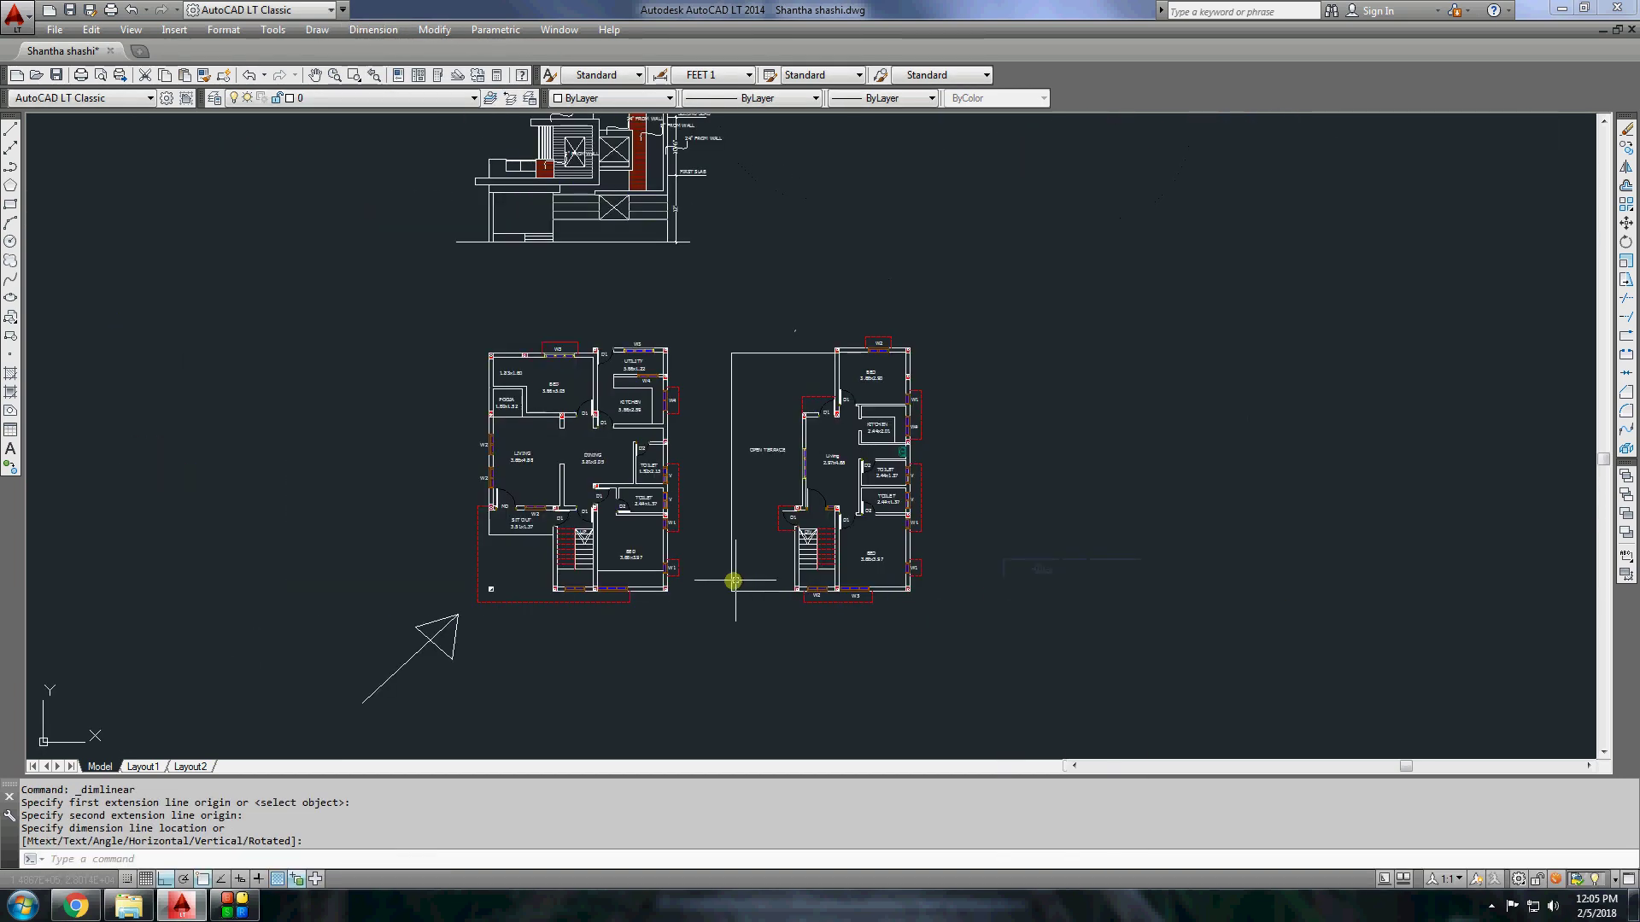
pyautogui.scroll(3, 834, 457)
pyautogui.scroll(-4, 735, 479)
pyautogui.click(235, 906)
# Import the house plan as a Legacy AutoCAD DWG, merging it into the current scene.
pyautogui.click(793, 350)
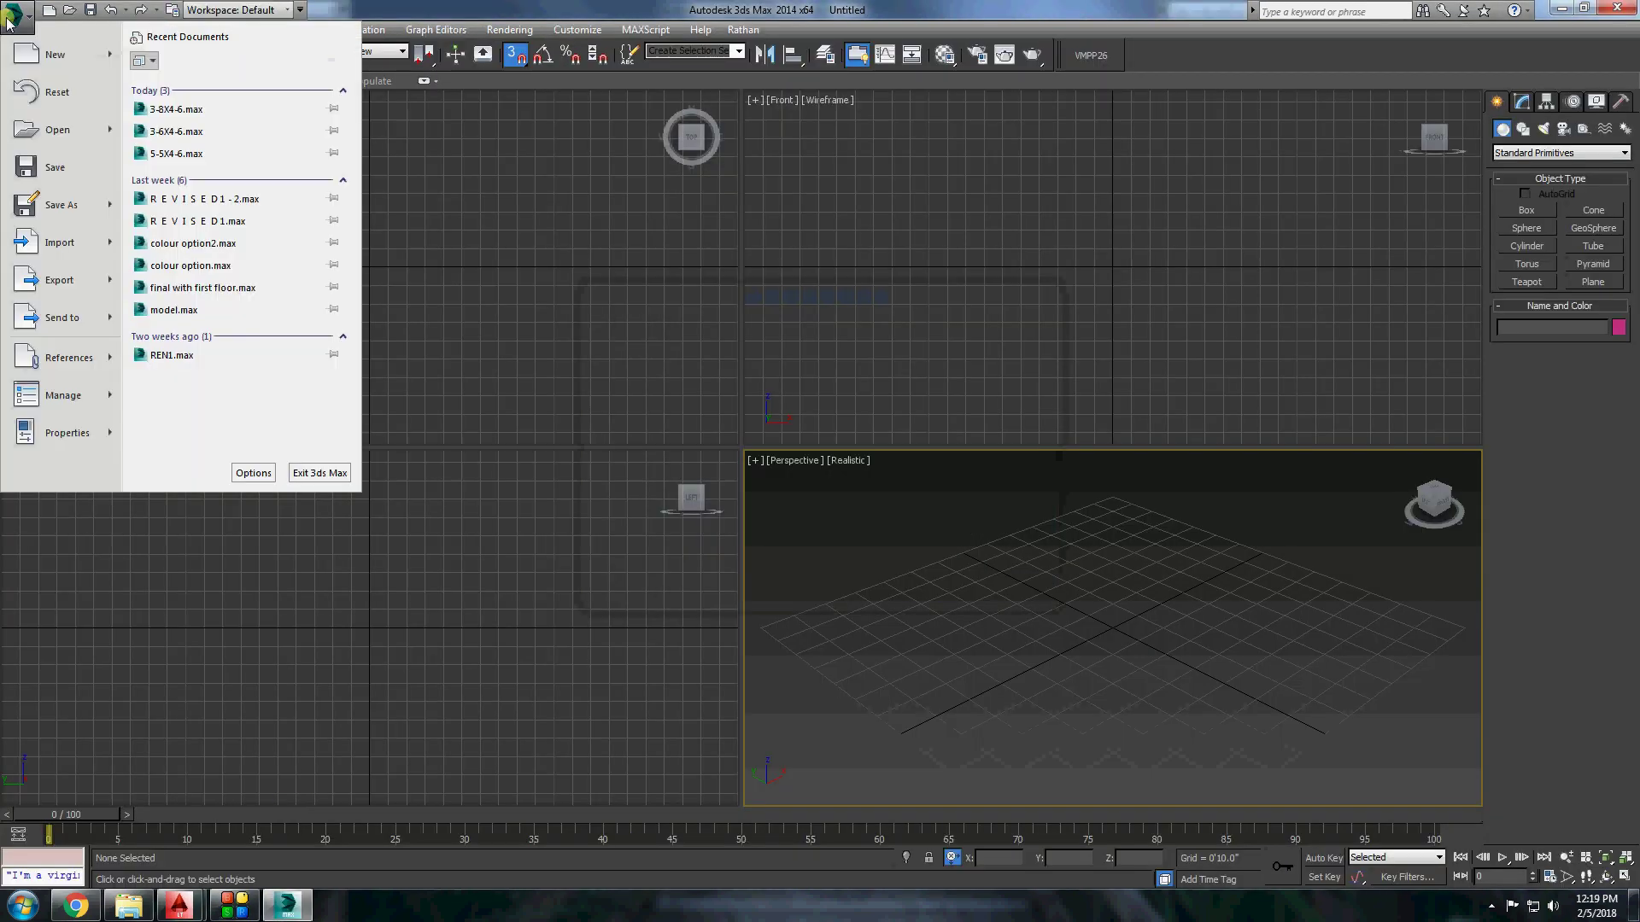
pyautogui.click(219, 74)
pyautogui.click(342, 521)
pyautogui.click(224, 651)
pyautogui.press('BackSpace')
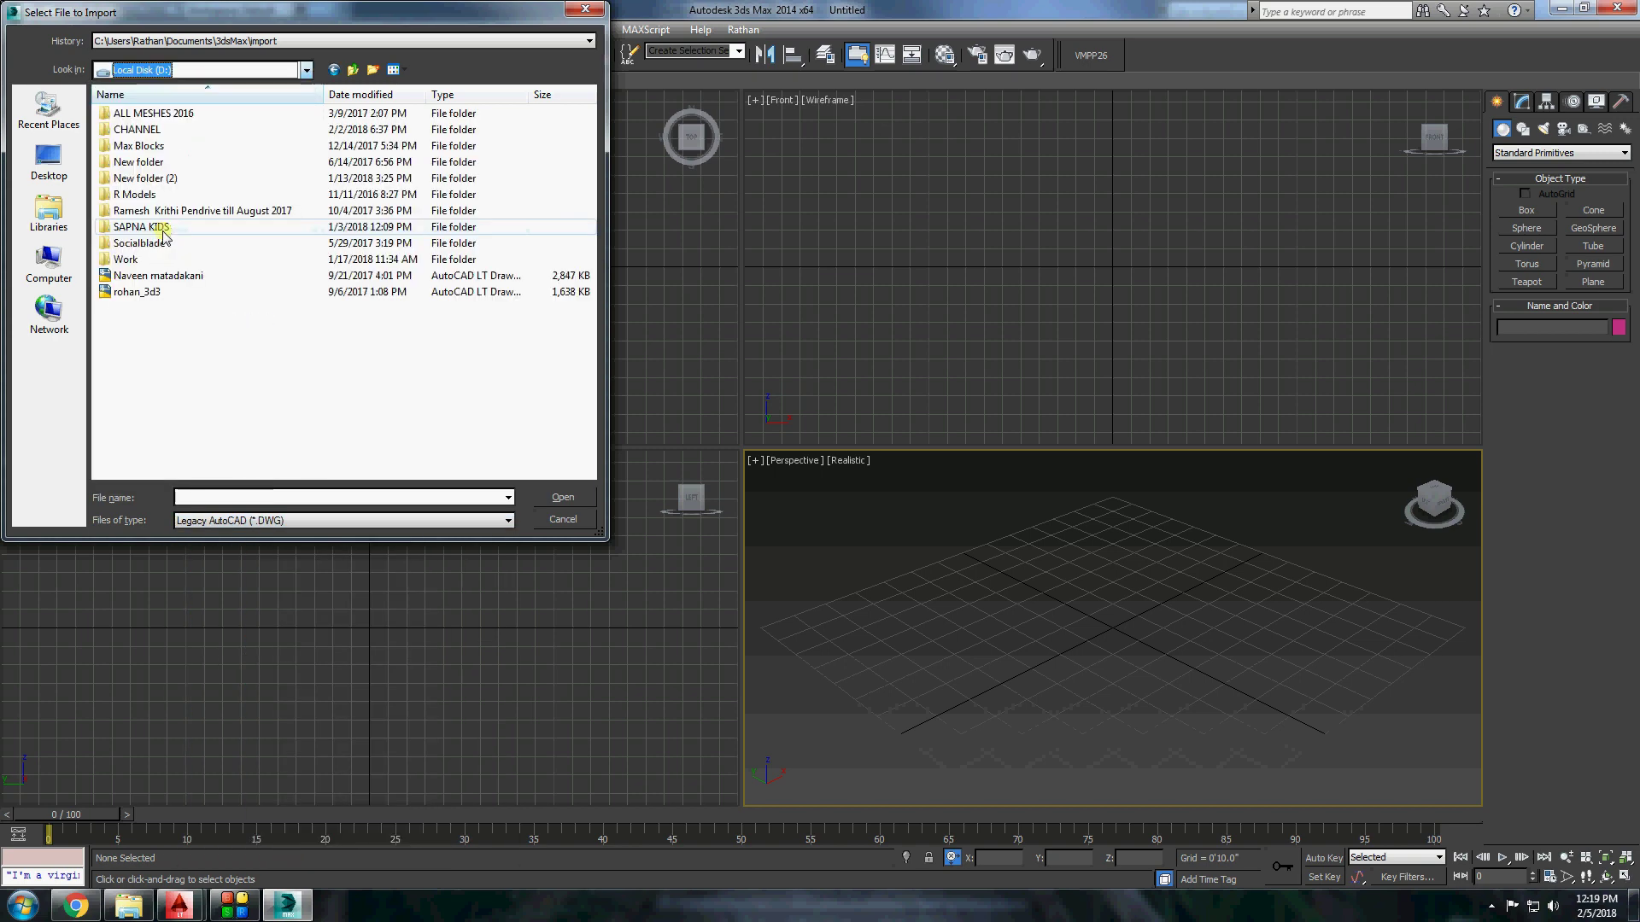
pyautogui.doubleClick(128, 214)
pyautogui.doubleClick(128, 130)
pyautogui.doubleClick(128, 248)
pyautogui.doubleClick(141, 117)
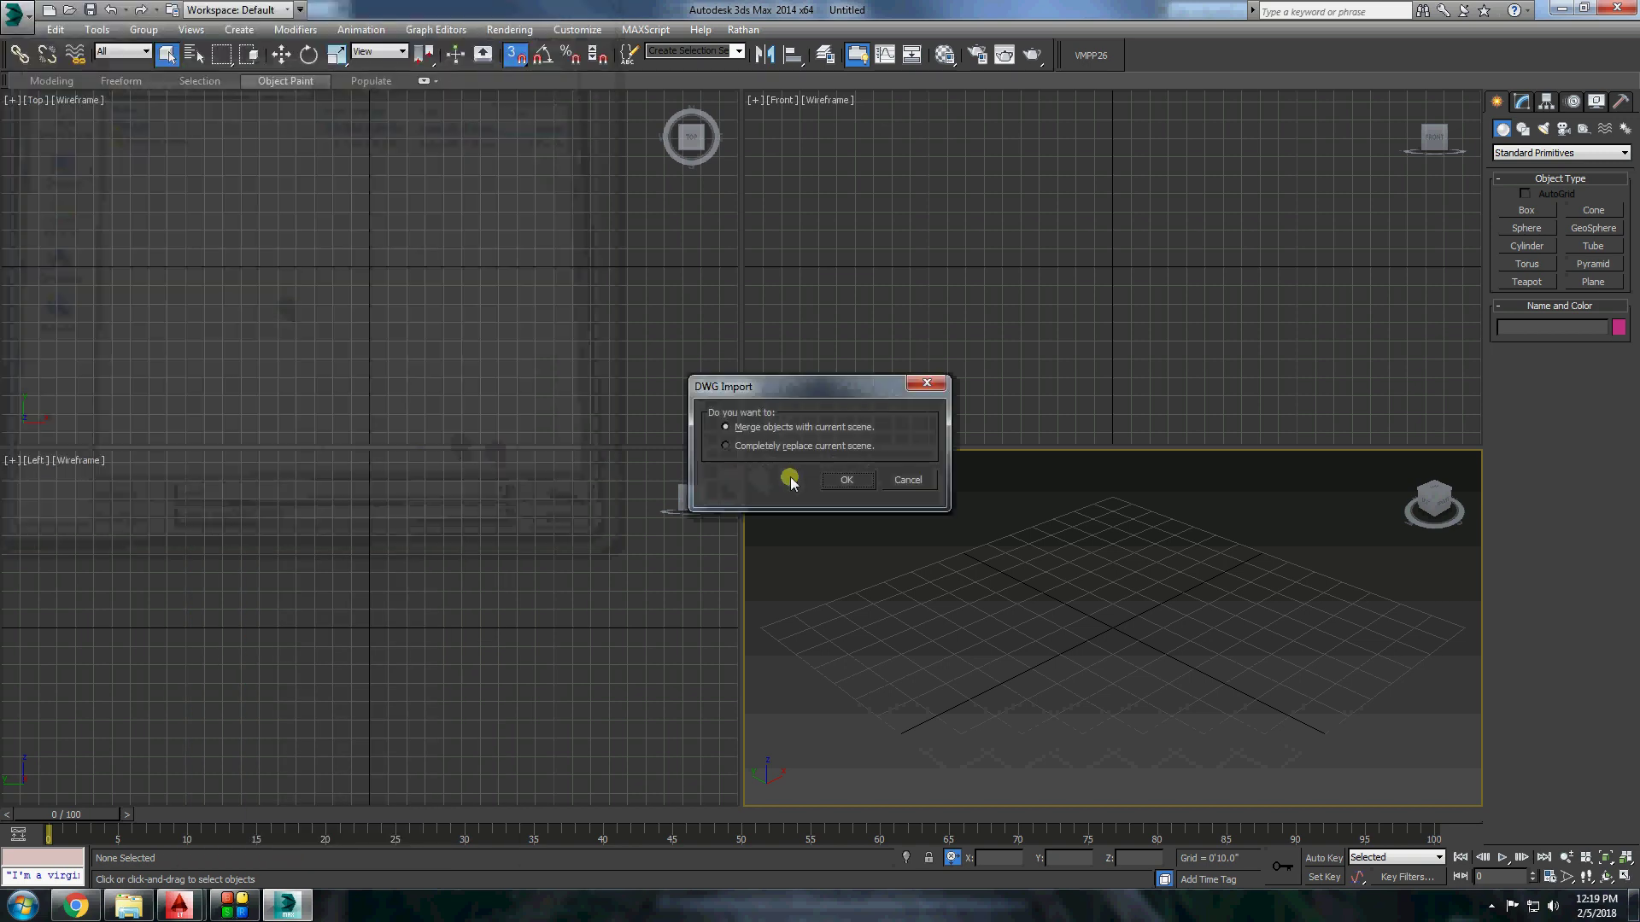
pyautogui.click(881, 497)
pyautogui.click(880, 611)
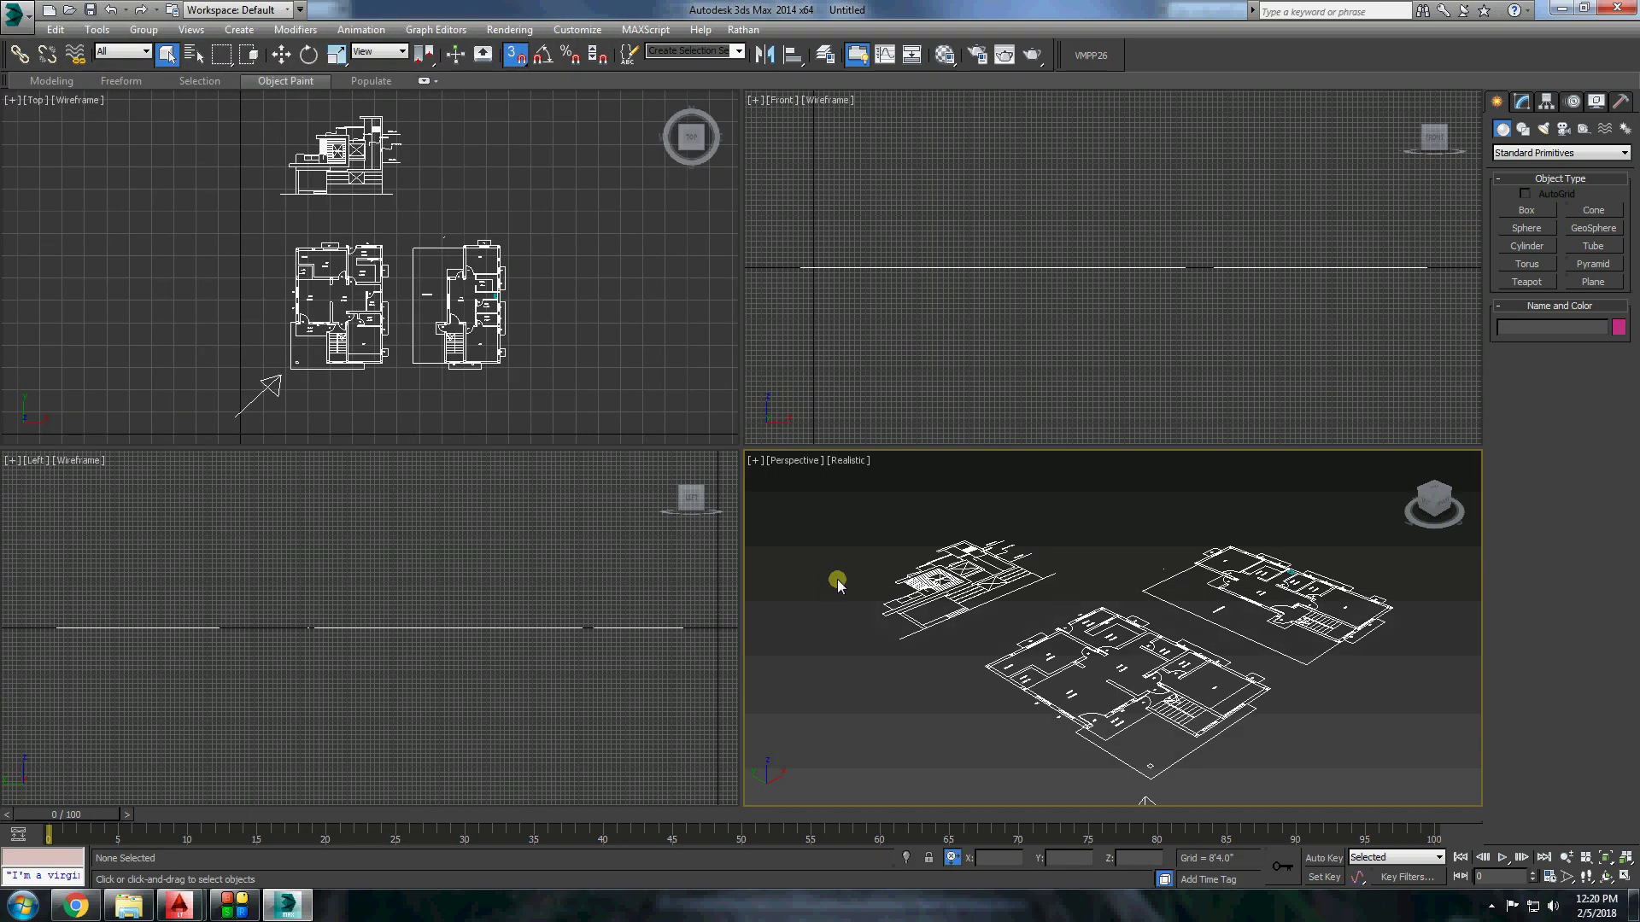
pyautogui.click(931, 561)
# Maximize the Perspective viewport and zoom in on the left floor plan.
pyautogui.hotkey('alt', 'w')
pyautogui.scroll(3, 802, 784)
pyautogui.moveTo(803, 784); pyautogui.dragTo(1104, 705, button='middle')
pyautogui.moveTo(696, 715); pyautogui.dragTo(714, 257, button='middle')
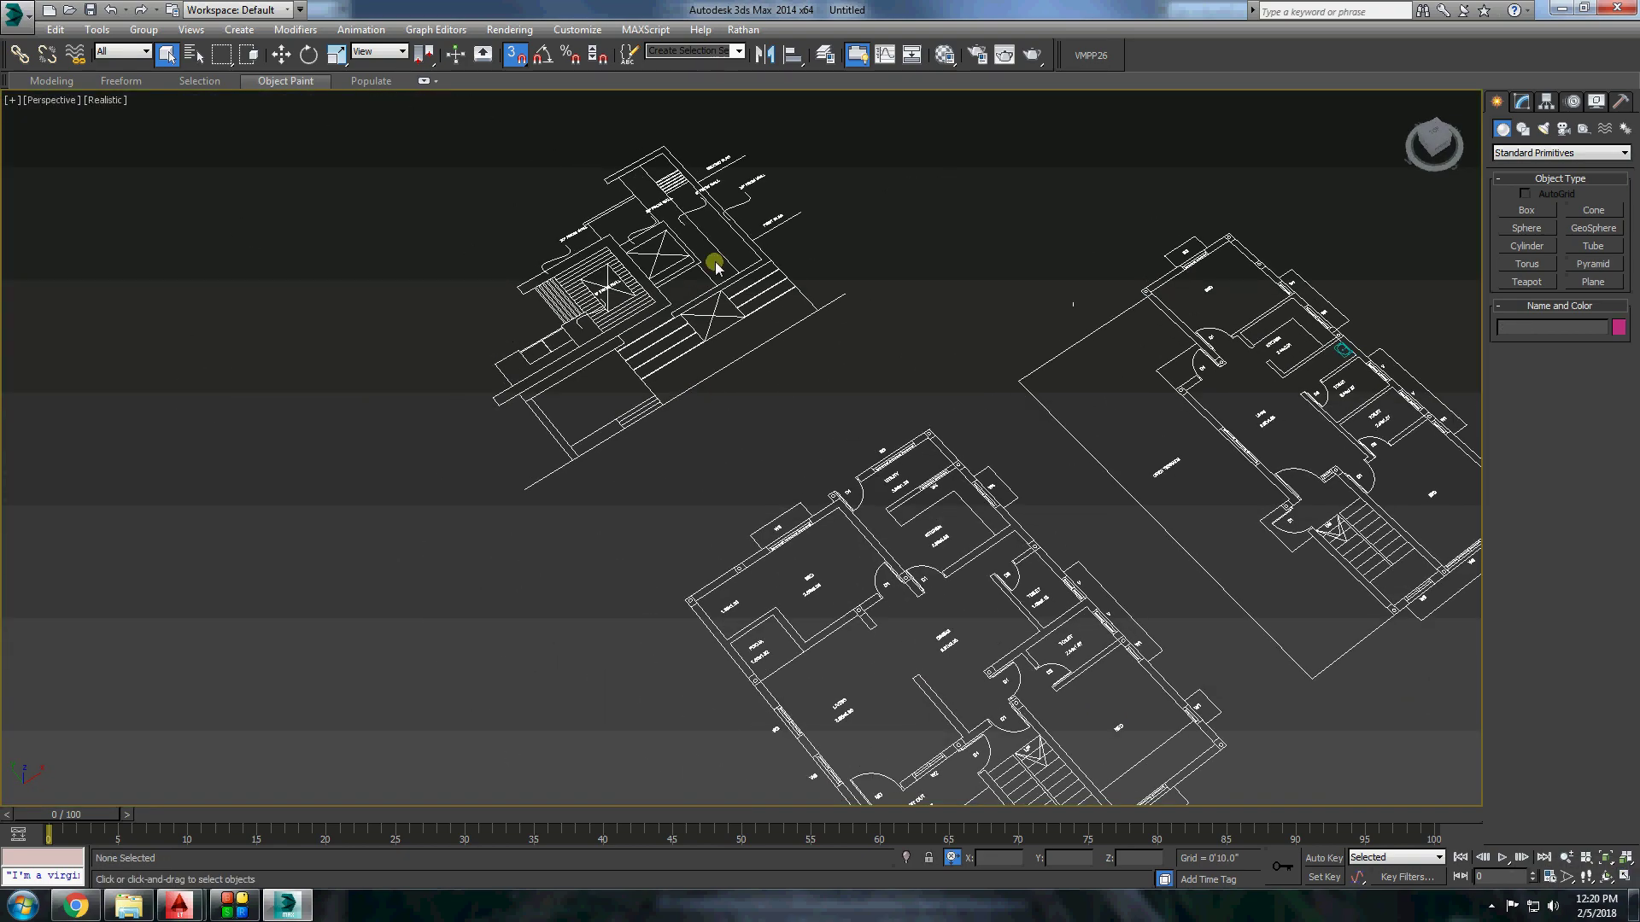
pyautogui.scroll(5, 714, 274)
# Draw a trial flat slab box over the plan, then undo it.
pyautogui.click(1527, 210)
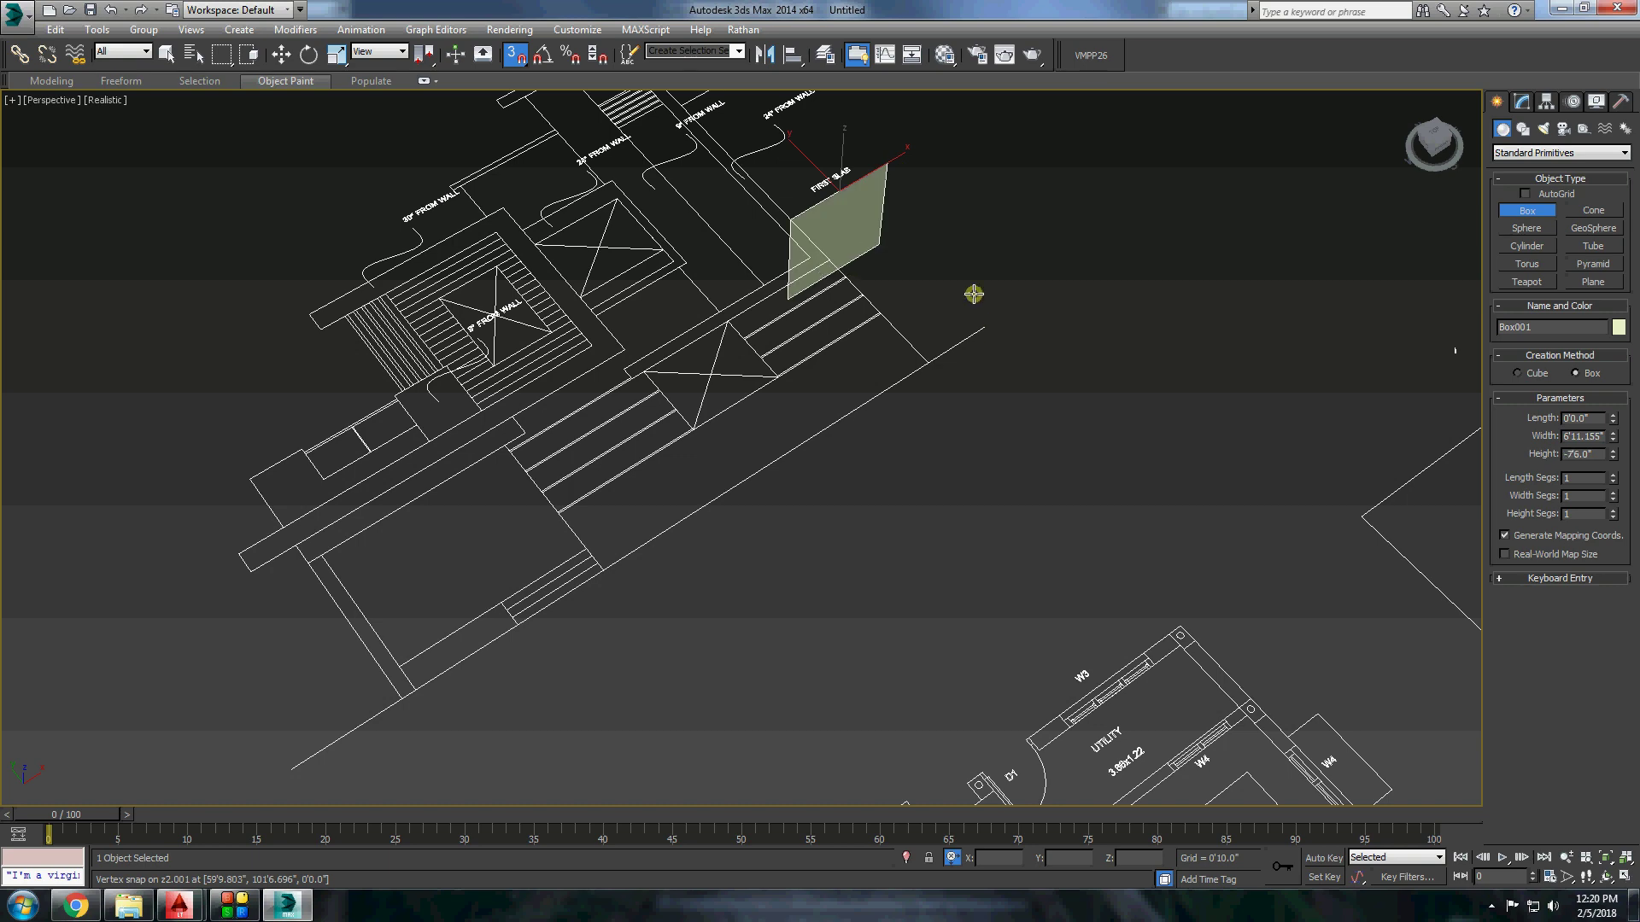
pyautogui.moveTo(898, 170); pyautogui.dragTo(912, 358)
pyautogui.rightClick(413, 557)
pyautogui.moveTo(402, 662); pyautogui.dragTo(894, 152)
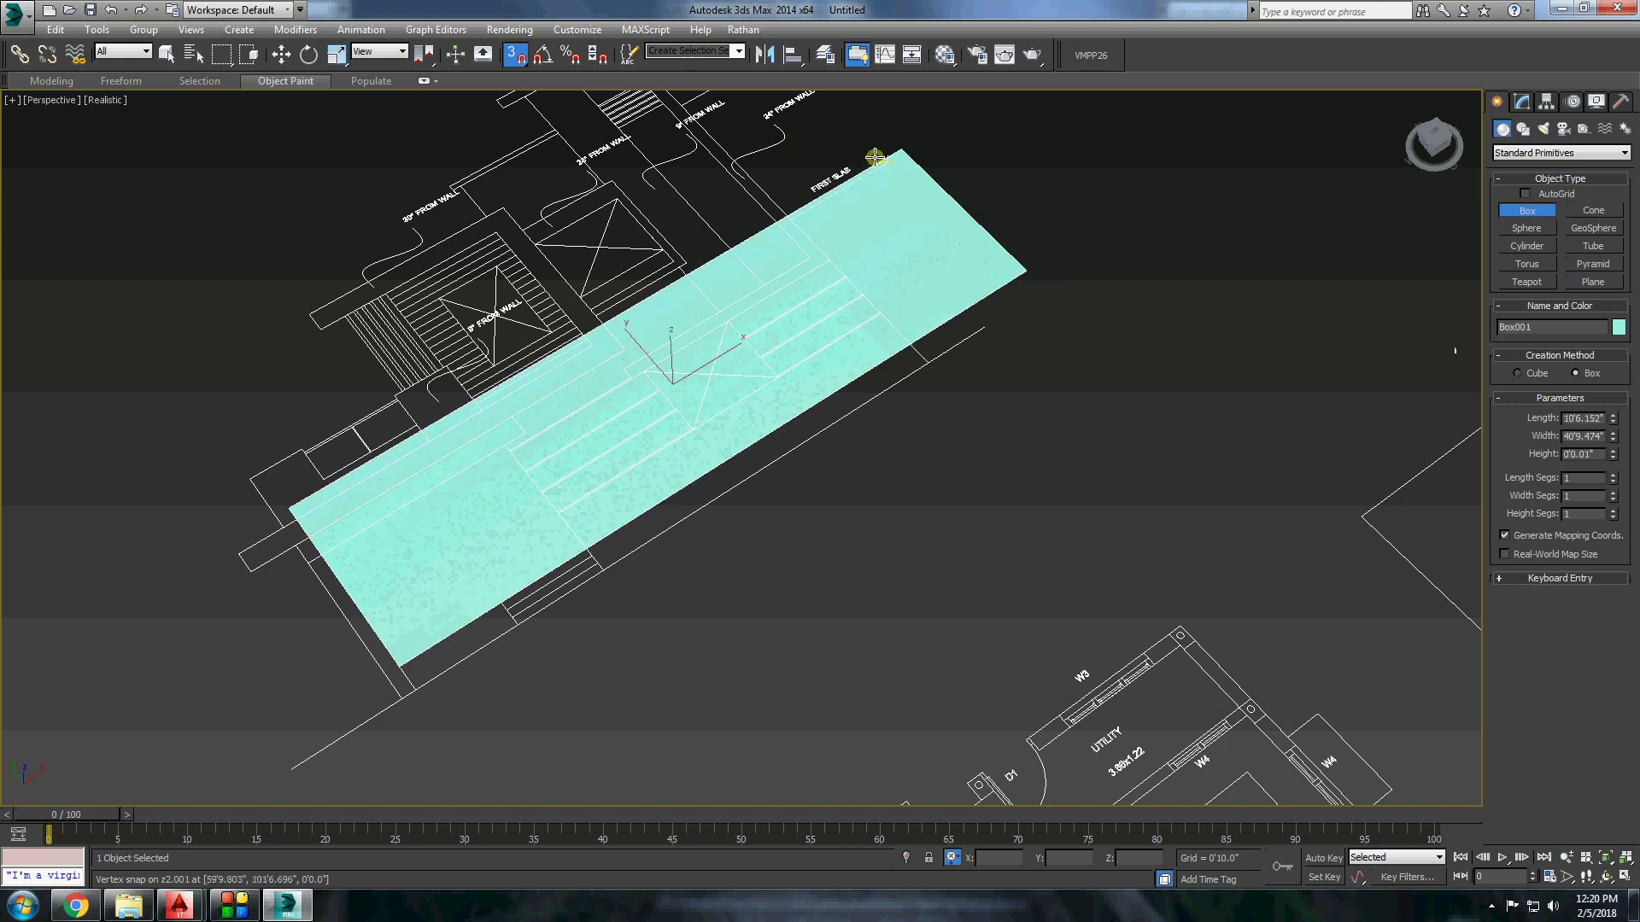
pyautogui.click(894, 151)
pyautogui.hotkey('ctrl', 'z')
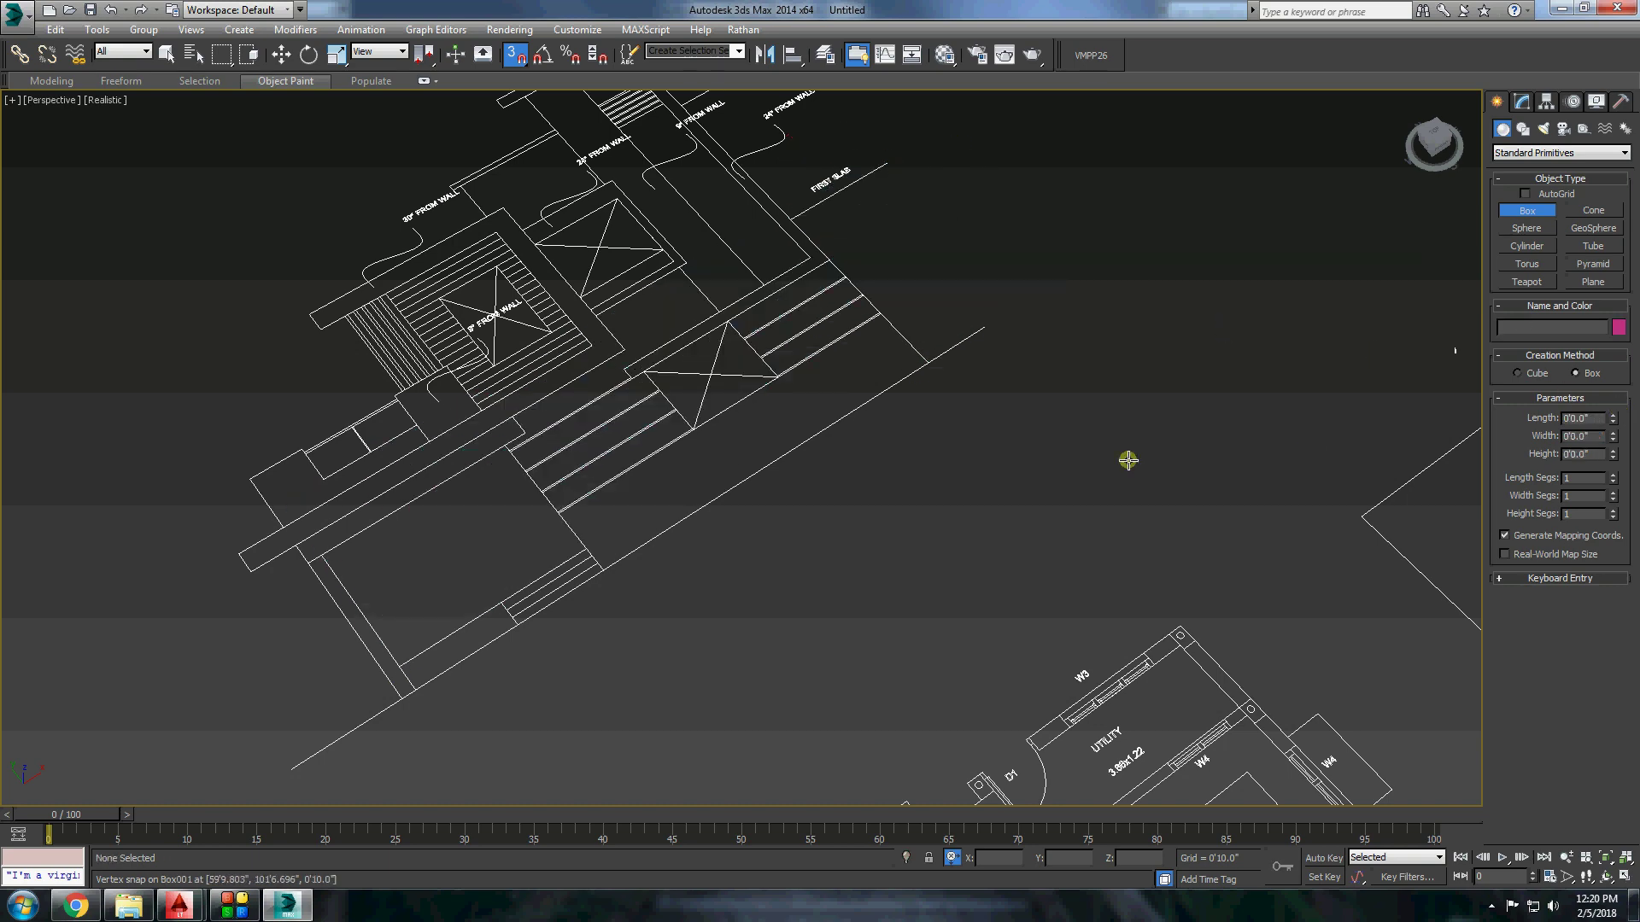
# Cancel further trial boxes, then open and close the layer list.
pyautogui.moveTo(718, 394)
pyautogui.mouseDown()
pyautogui.moveTo(879, 250)
pyautogui.moveTo(718, 397)
pyautogui.mouseUp()
pyautogui.rightClick(856, 239)
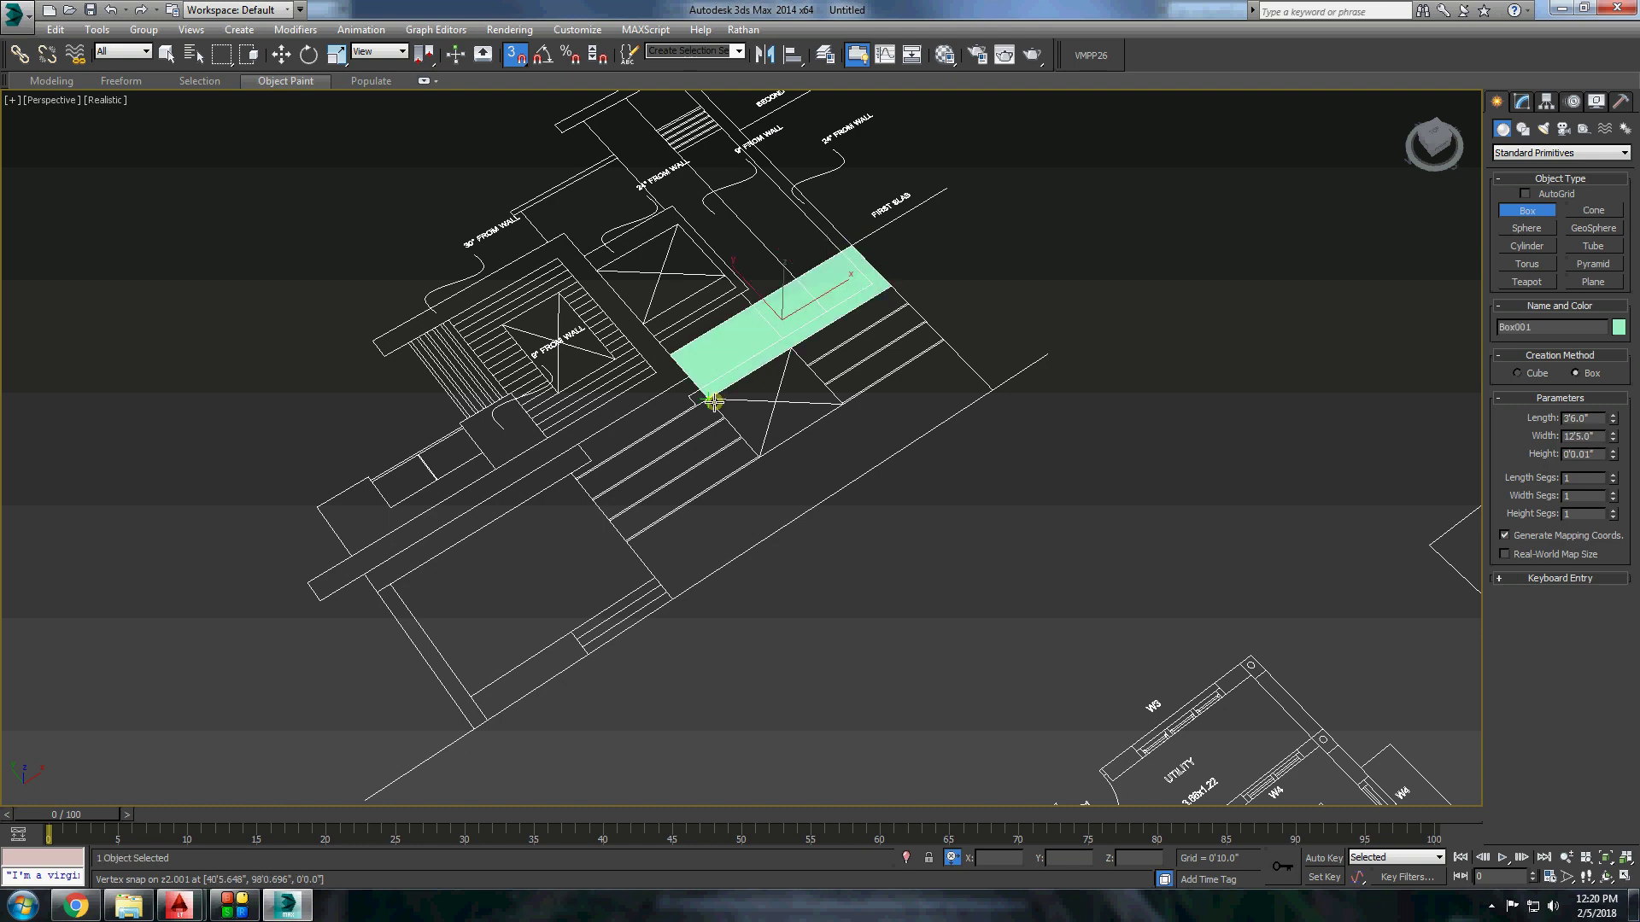
pyautogui.rightClick(546, 250)
pyautogui.rightClick(185, 346)
pyautogui.scroll(-5, 882, 229)
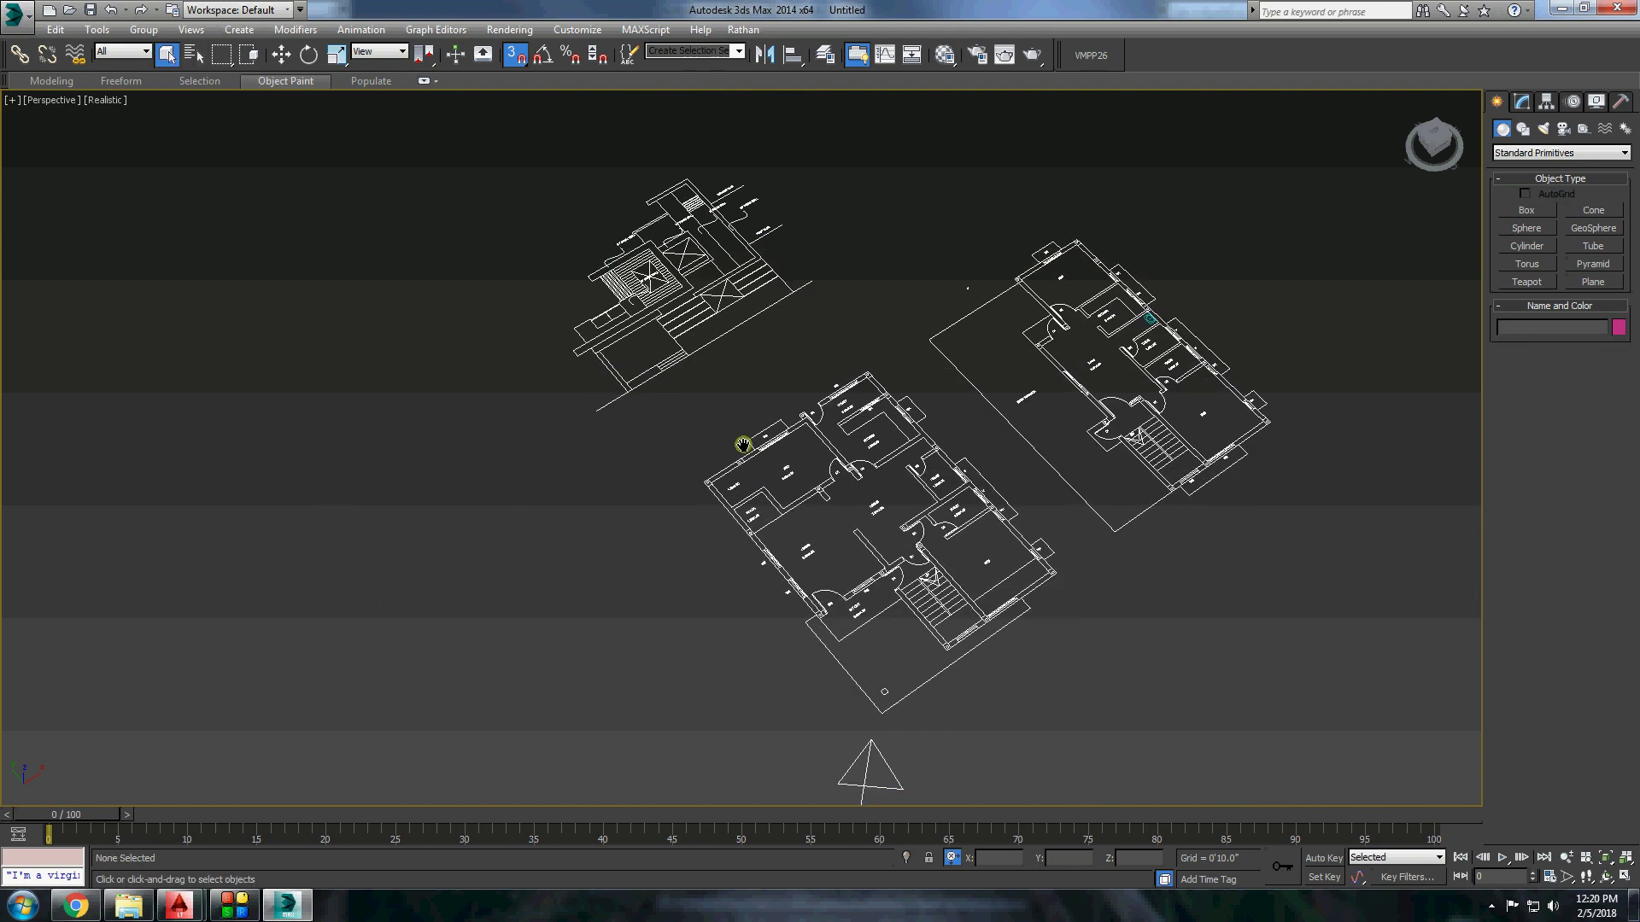
pyautogui.scroll(3, 854, 575)
pyautogui.click(825, 55)
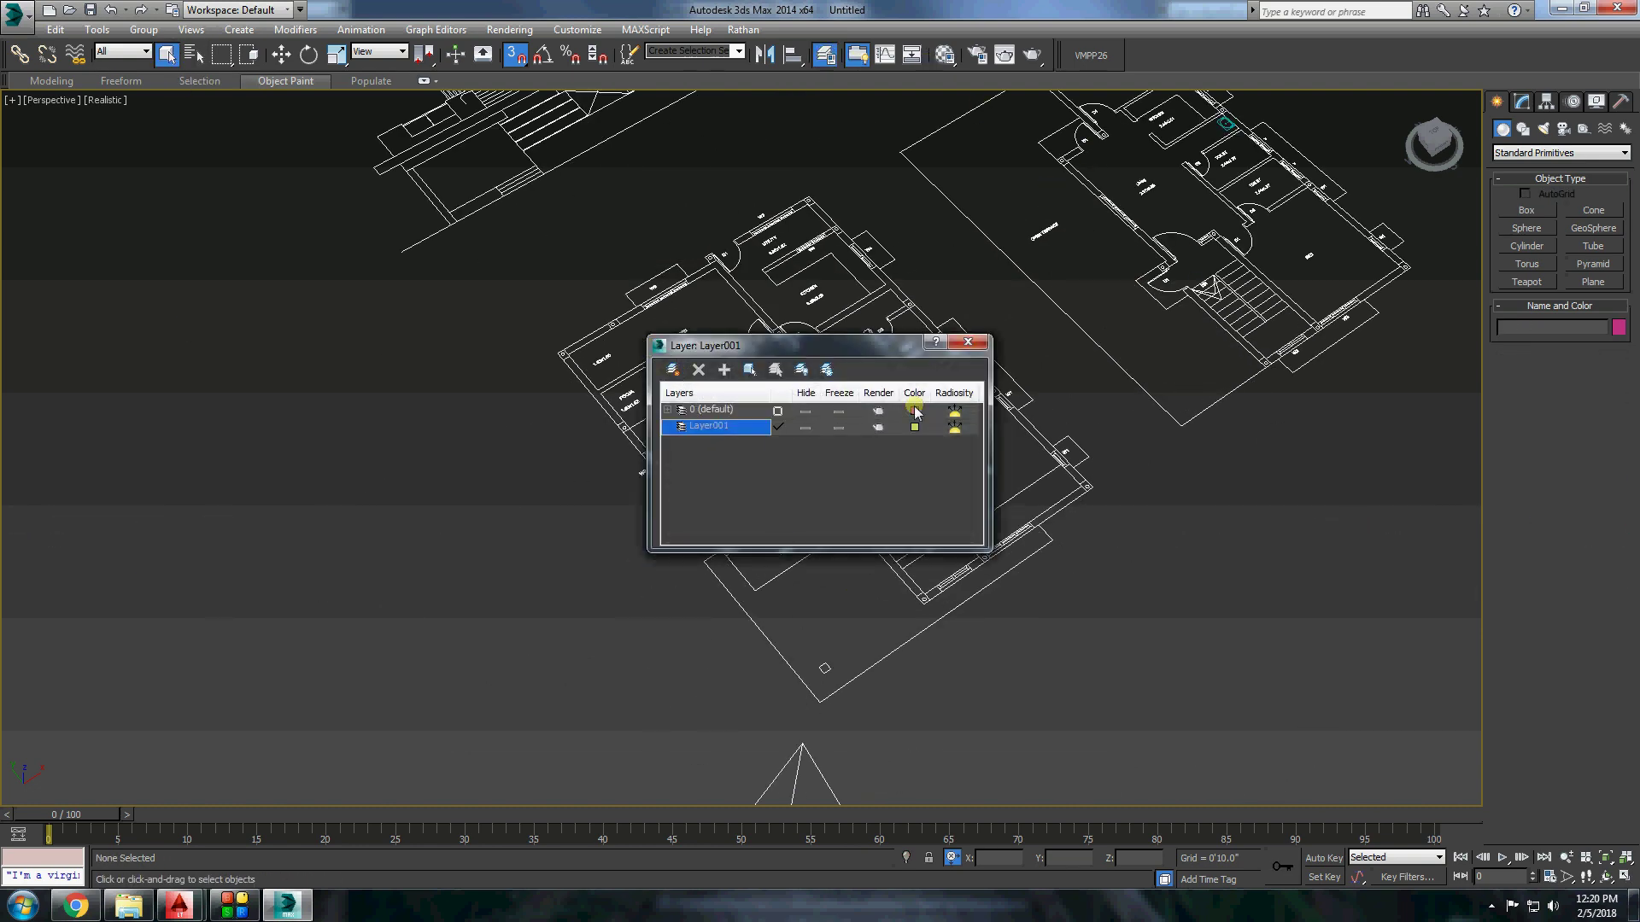
pyautogui.click(967, 342)
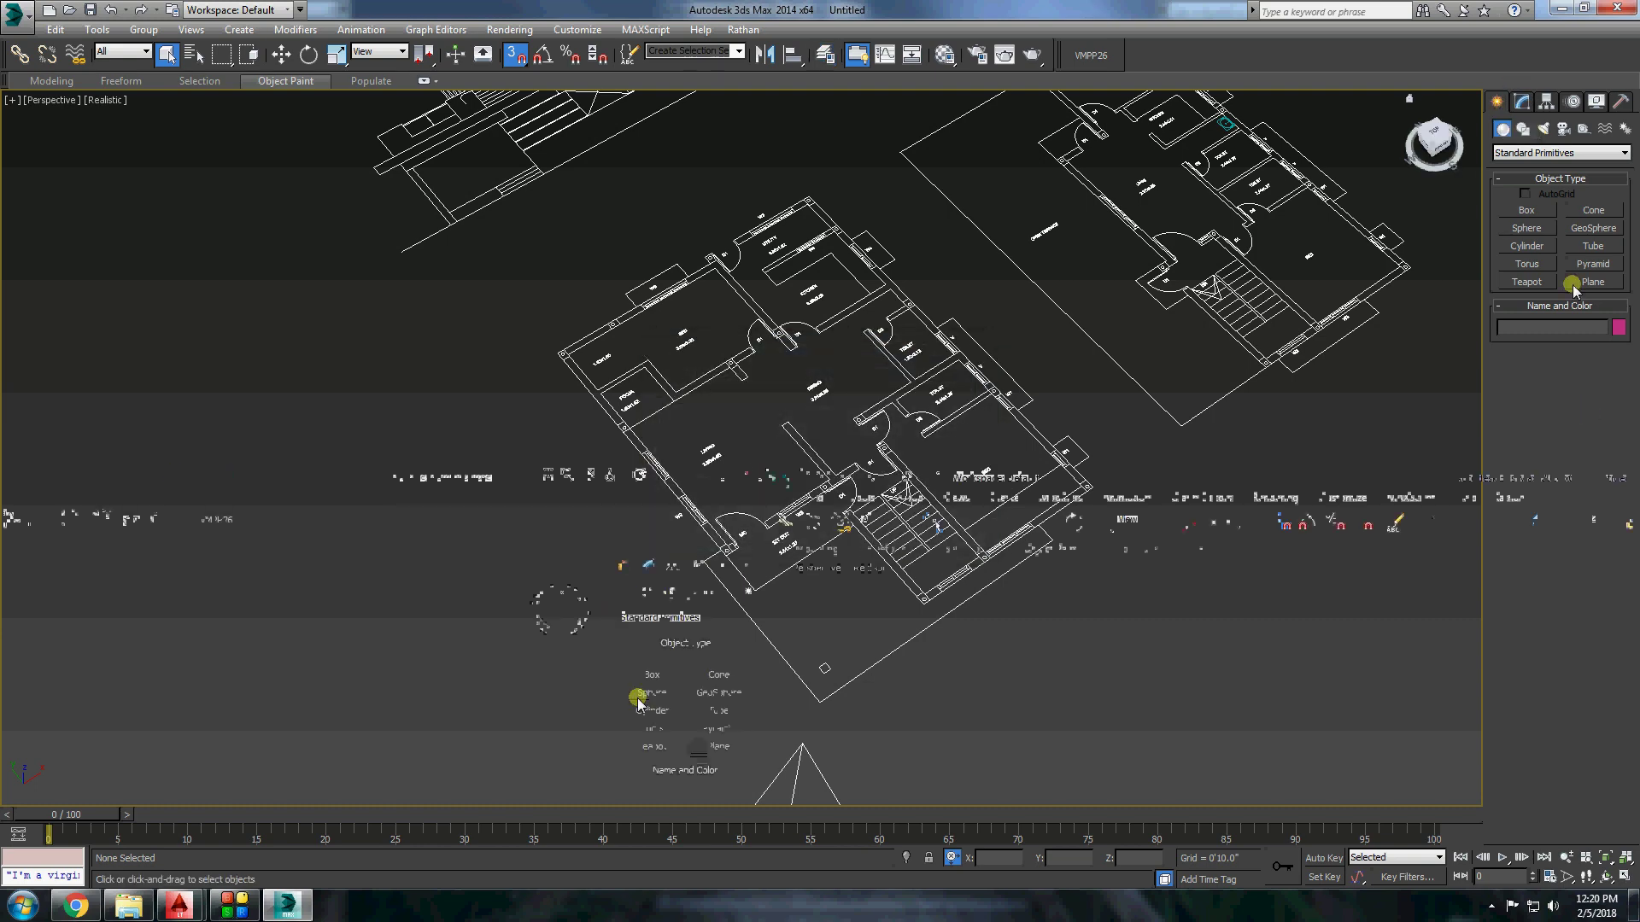
pyautogui.click(1527, 210)
# Draw a thin 7'0"-high wall box along the plan edge, checking the AutoCAD plan.
pyautogui.scroll(3, 615, 336)
pyautogui.scroll(3, 630, 377)
pyautogui.moveTo(629, 345); pyautogui.dragTo(886, 620)
pyautogui.click(854, 444)
pyautogui.moveTo(178, 908)
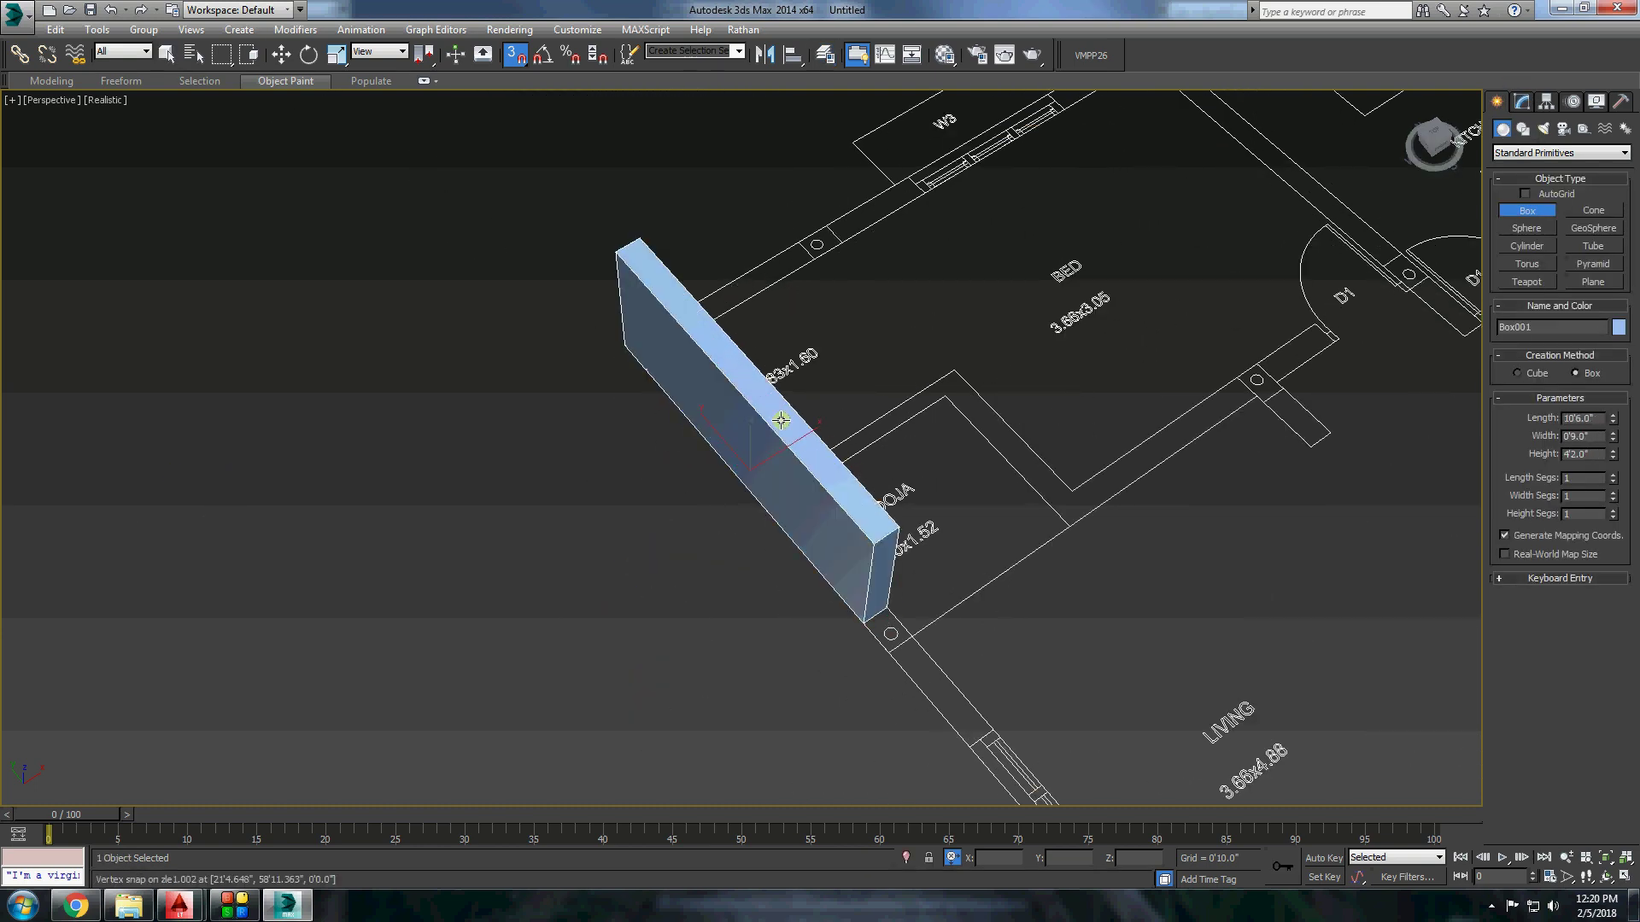
pyautogui.scroll(-3, 773, 401)
pyautogui.click(179, 907)
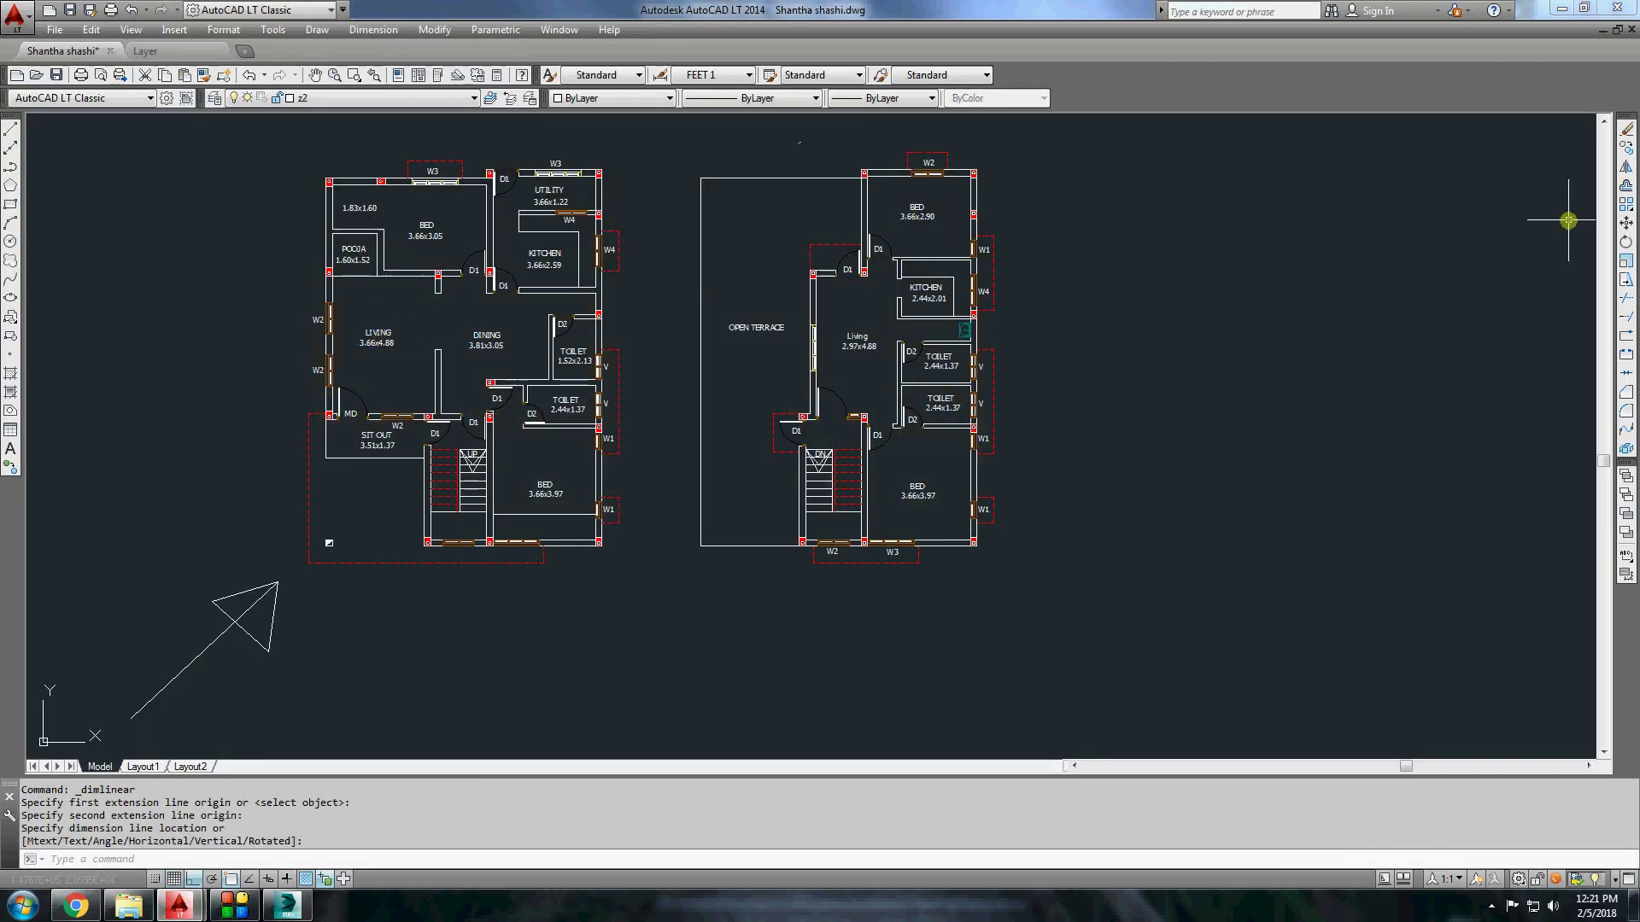
pyautogui.hotkey('alt', 'Tab')
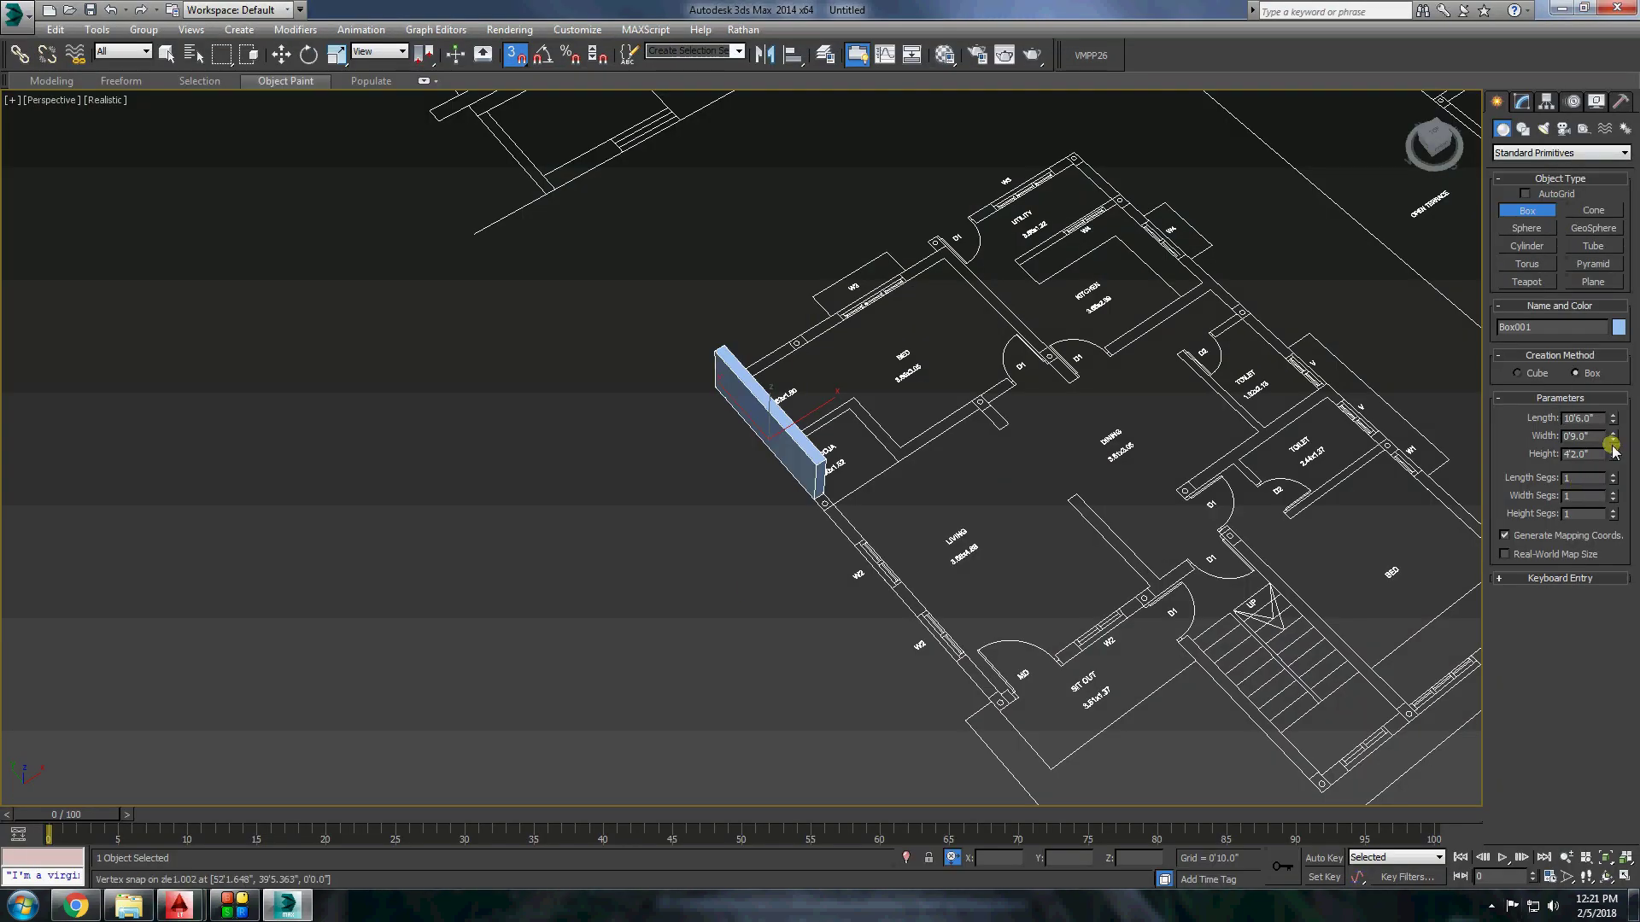
# Add yellow and teal wall boxes and two light fin boxes along the wall.
pyautogui.scroll(3, 885, 513)
pyautogui.moveTo(803, 499)
pyautogui.mouseDown()
pyautogui.moveTo(875, 568)
pyautogui.moveTo(917, 650)
pyautogui.mouseUp()
pyautogui.click(897, 557)
pyautogui.click(1398, 468)
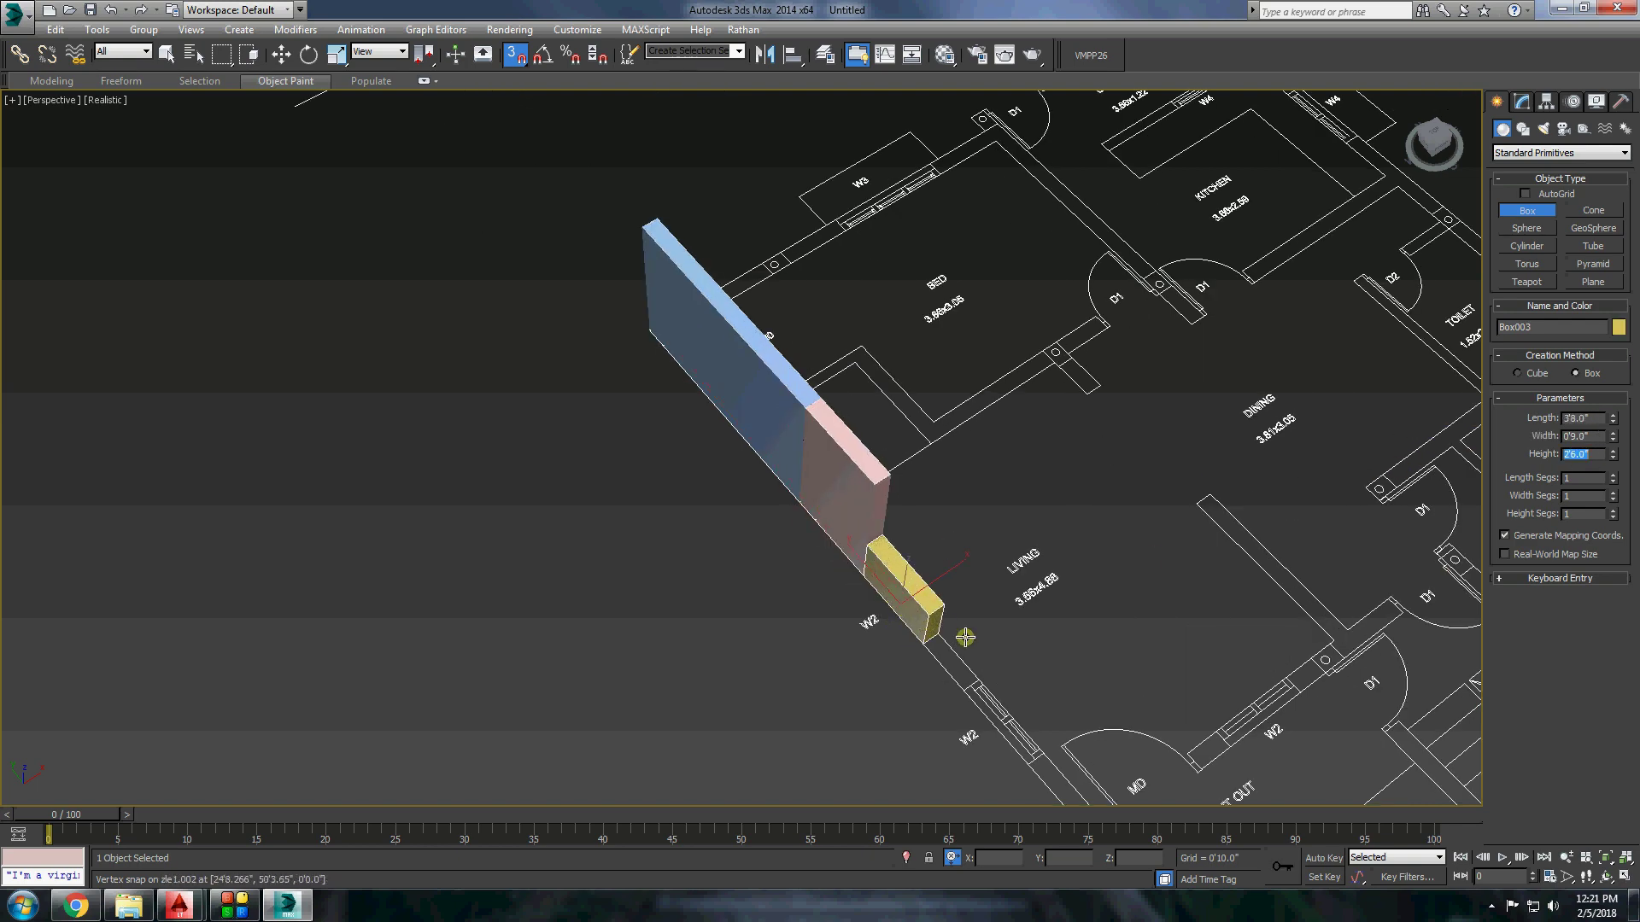
pyautogui.click(882, 505)
pyautogui.moveTo(974, 684); pyautogui.dragTo(1008, 726)
pyautogui.moveTo(1008, 726); pyautogui.dragTo(837, 324, button='middle')
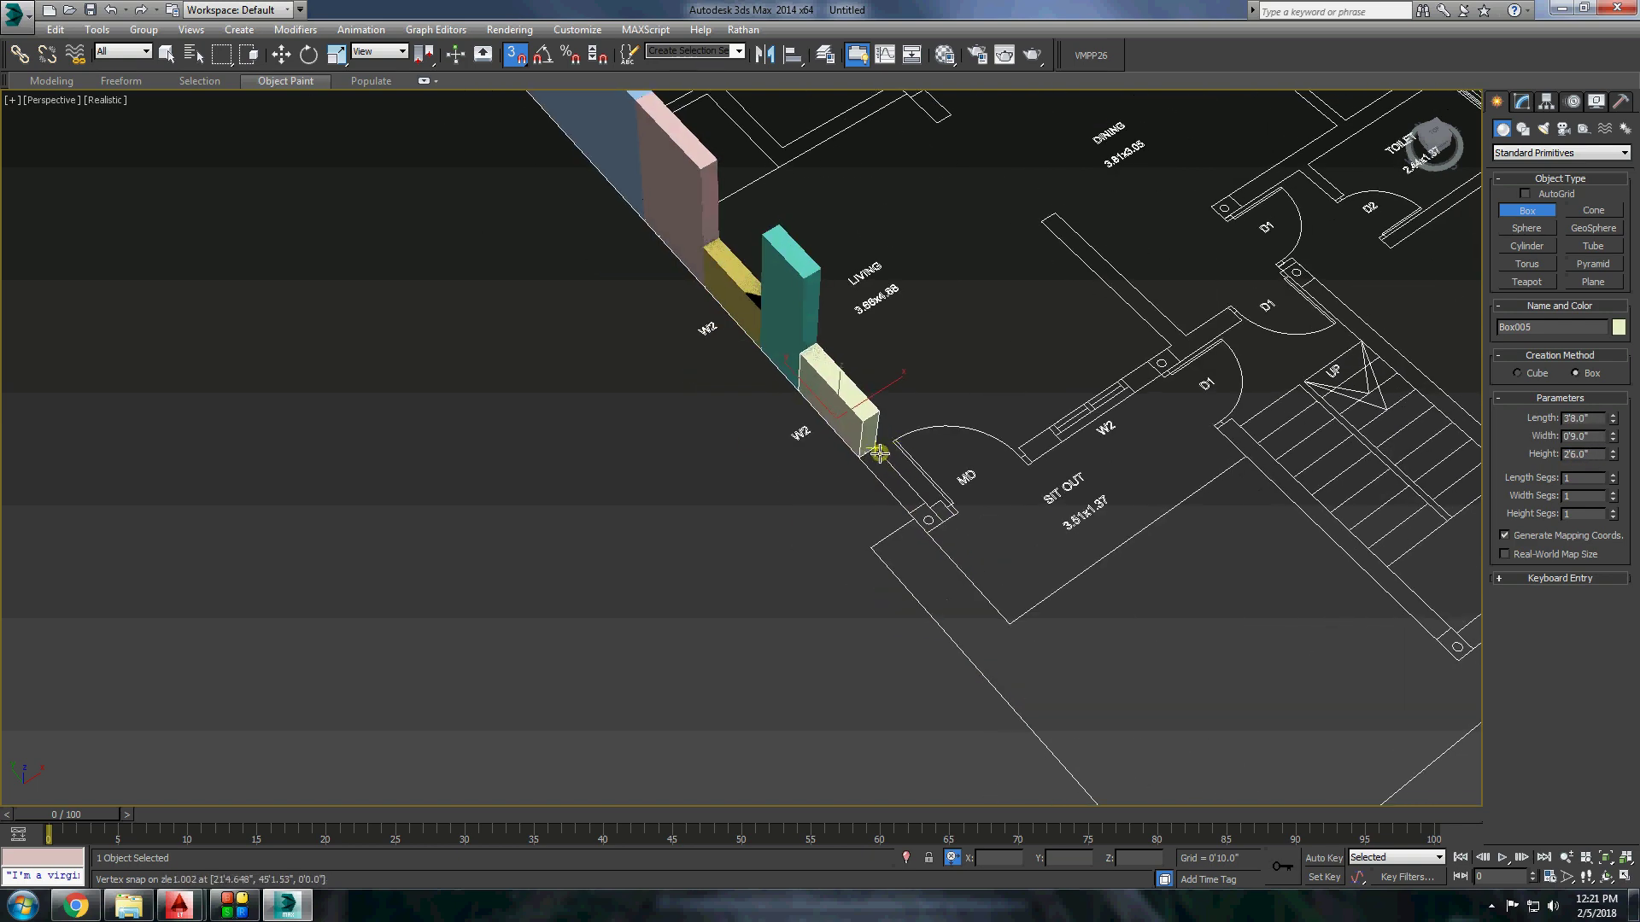
# Draw the next wall box beside the magenta one.
pyautogui.moveTo(863, 444)
pyautogui.mouseDown()
pyautogui.moveTo(948, 521)
pyautogui.moveTo(905, 594)
pyautogui.mouseUp()
pyautogui.scroll(3, 981, 549)
pyautogui.scroll(3, 867, 523)
pyautogui.click(1273, 538)
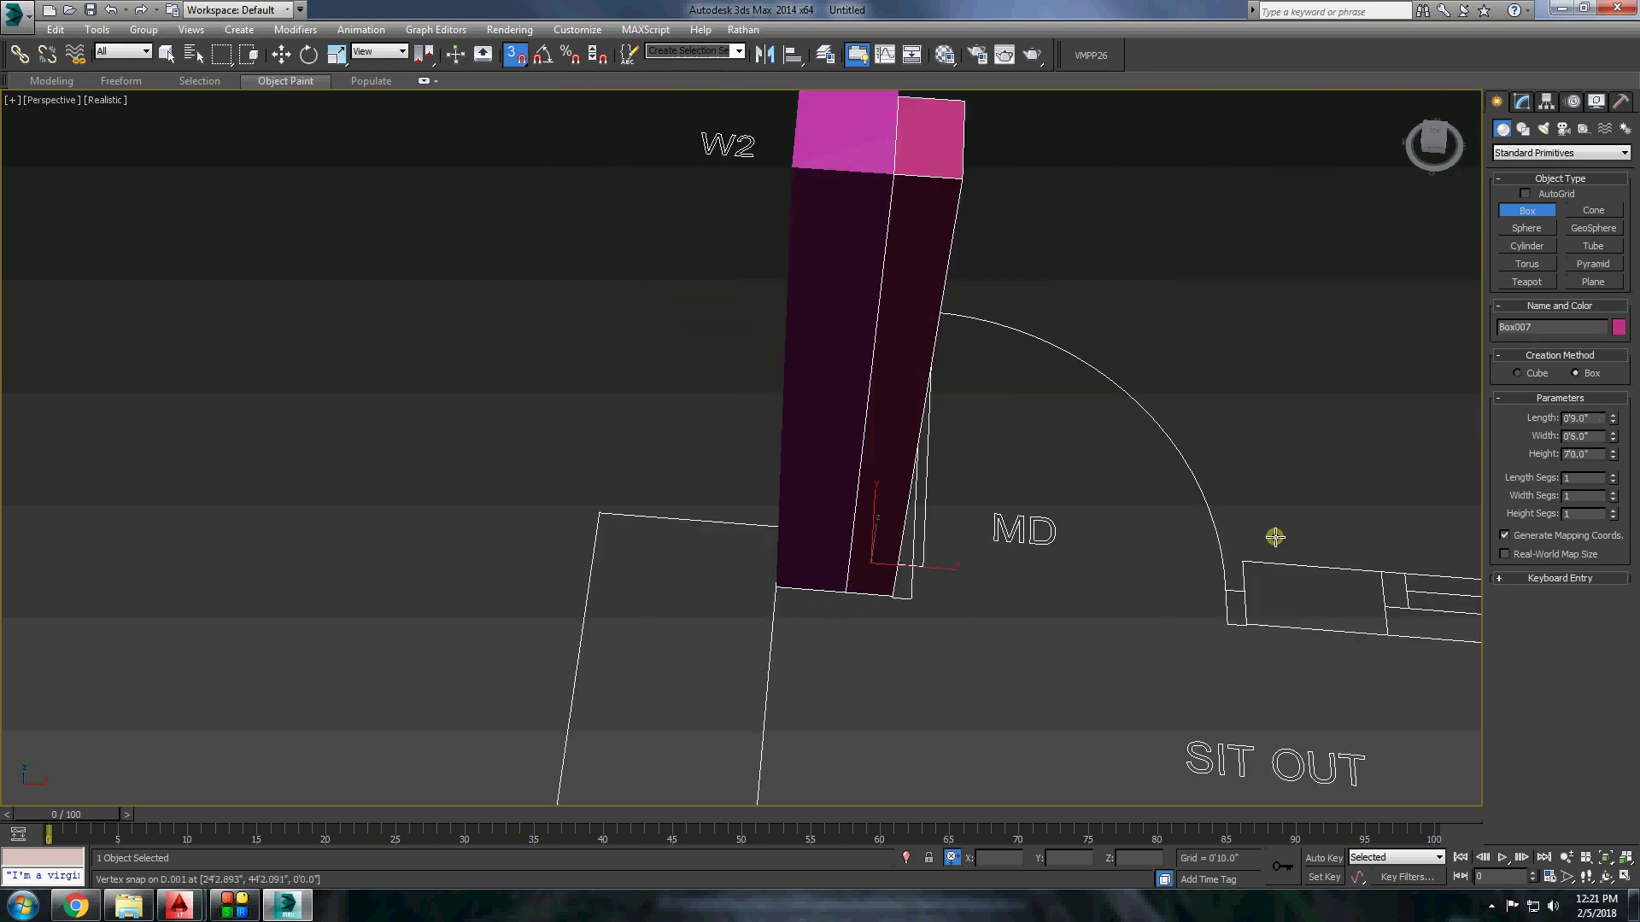
pyautogui.moveTo(1273, 538); pyautogui.dragTo(1452, 410)
pyautogui.click(896, 257)
pyautogui.scroll(-5, 669, 421)
# Add a teal wall box along W2 and a light-blue pier at the wall end.
pyautogui.keyDown('alt'); pyautogui.moveTo(669, 421); pyautogui.dragTo(904, 393, button='middle'); pyautogui.keyUp('alt')
pyautogui.moveTo(904, 392)
pyautogui.mouseDown()
pyautogui.moveTo(953, 494)
pyautogui.moveTo(1097, 620)
pyautogui.moveTo(1377, 438)
pyautogui.mouseUp()
pyautogui.scroll(4, 983, 543)
pyautogui.click(982, 543)
pyautogui.click(1307, 406)
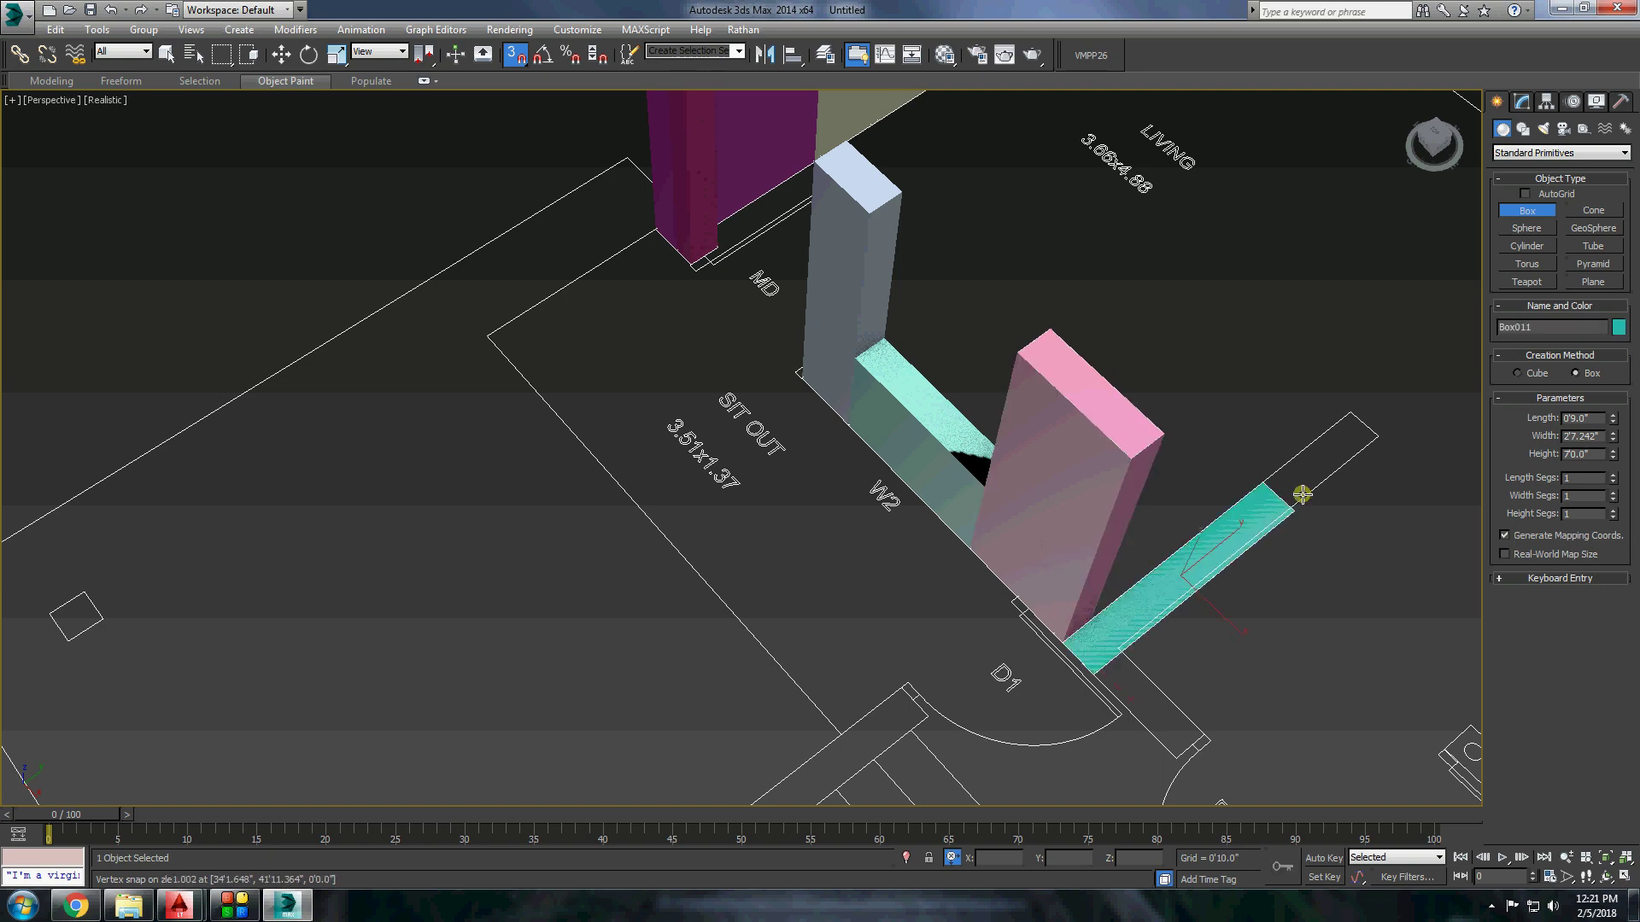
pyautogui.click(1136, 461)
pyautogui.moveTo(1090, 668); pyautogui.dragTo(1127, 683)
pyautogui.click(864, 471)
# Lay out a green wall box near the staircase.
pyautogui.scroll(-3, 864, 472)
pyautogui.scroll(-4, 881, 557)
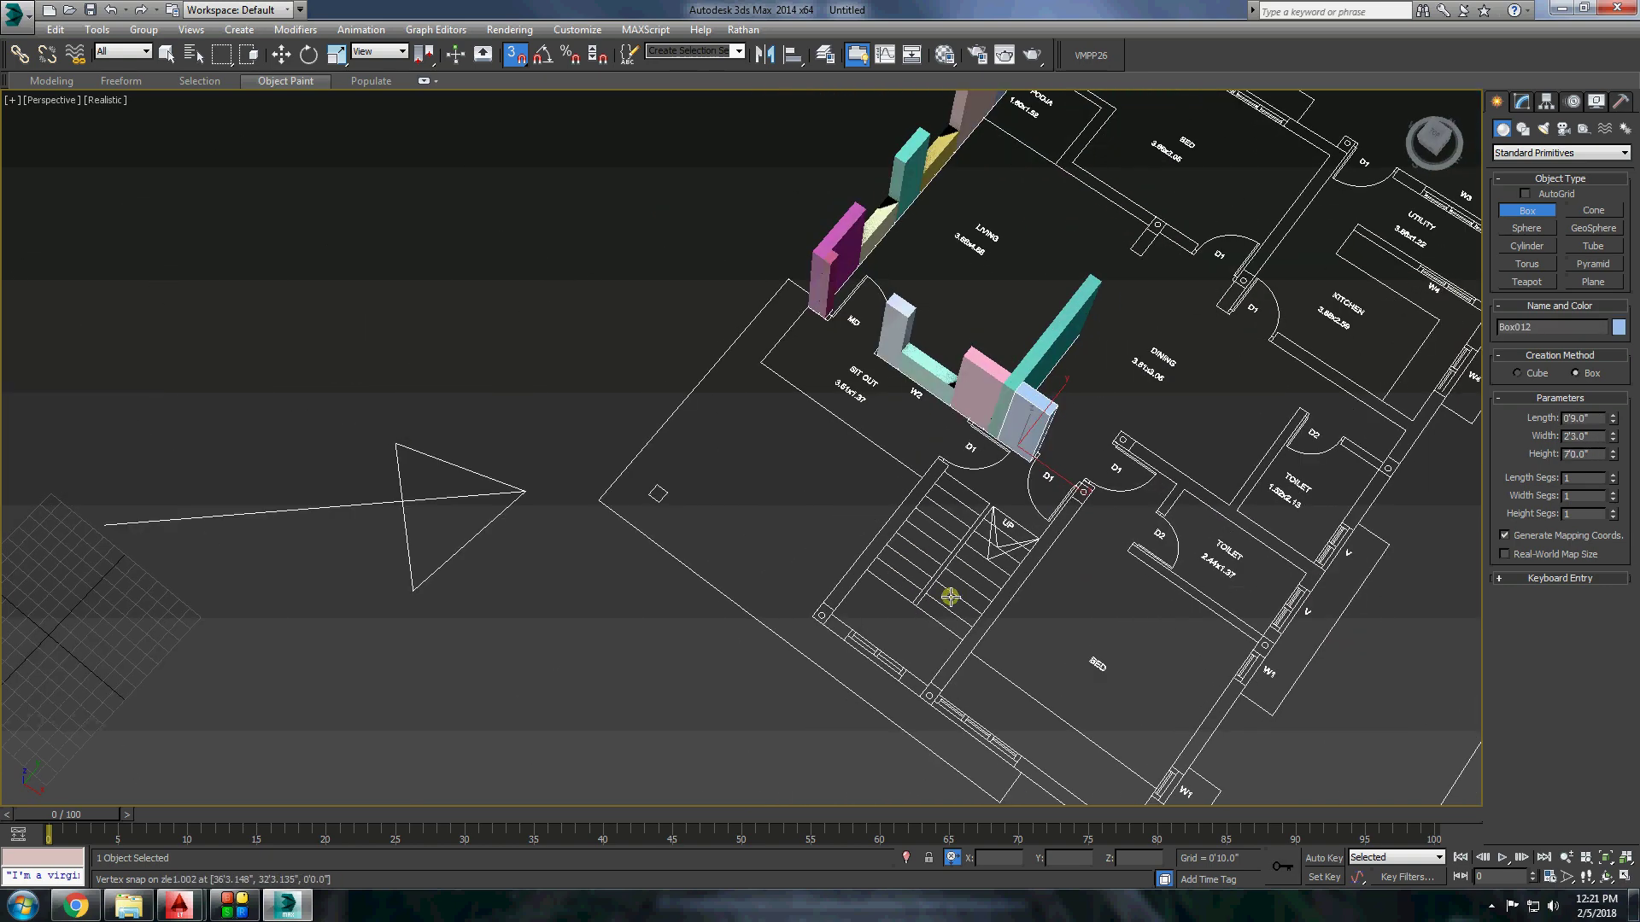
pyautogui.moveTo(881, 557)
pyautogui.mouseDown(button='middle')
pyautogui.moveTo(854, 598)
pyautogui.moveTo(857, 462)
pyautogui.mouseUp(button='middle')
pyautogui.scroll(4, 857, 461)
pyautogui.moveTo(909, 363)
pyautogui.mouseDown()
pyautogui.moveTo(683, 683)
pyautogui.moveTo(709, 633)
pyautogui.mouseUp()
# Finish the green wall's height, add a light-blue pier, and raise the pink wall box to 70 inches.
pyautogui.click(701, 658)
pyautogui.click(709, 598)
pyautogui.scroll(2, 726, 521)
pyautogui.scroll(2, 743, 529)
pyautogui.moveTo(743, 530)
pyautogui.mouseDown()
pyautogui.moveTo(768, 580)
pyautogui.moveTo(882, 663)
pyautogui.moveTo(1081, 424)
pyautogui.mouseUp()
pyautogui.scroll(-2, 751, 538)
pyautogui.scroll(3, 752, 538)
pyautogui.click(882, 663)
pyautogui.scroll(-4, 776, 670)
pyautogui.scroll(4, 854, 598)
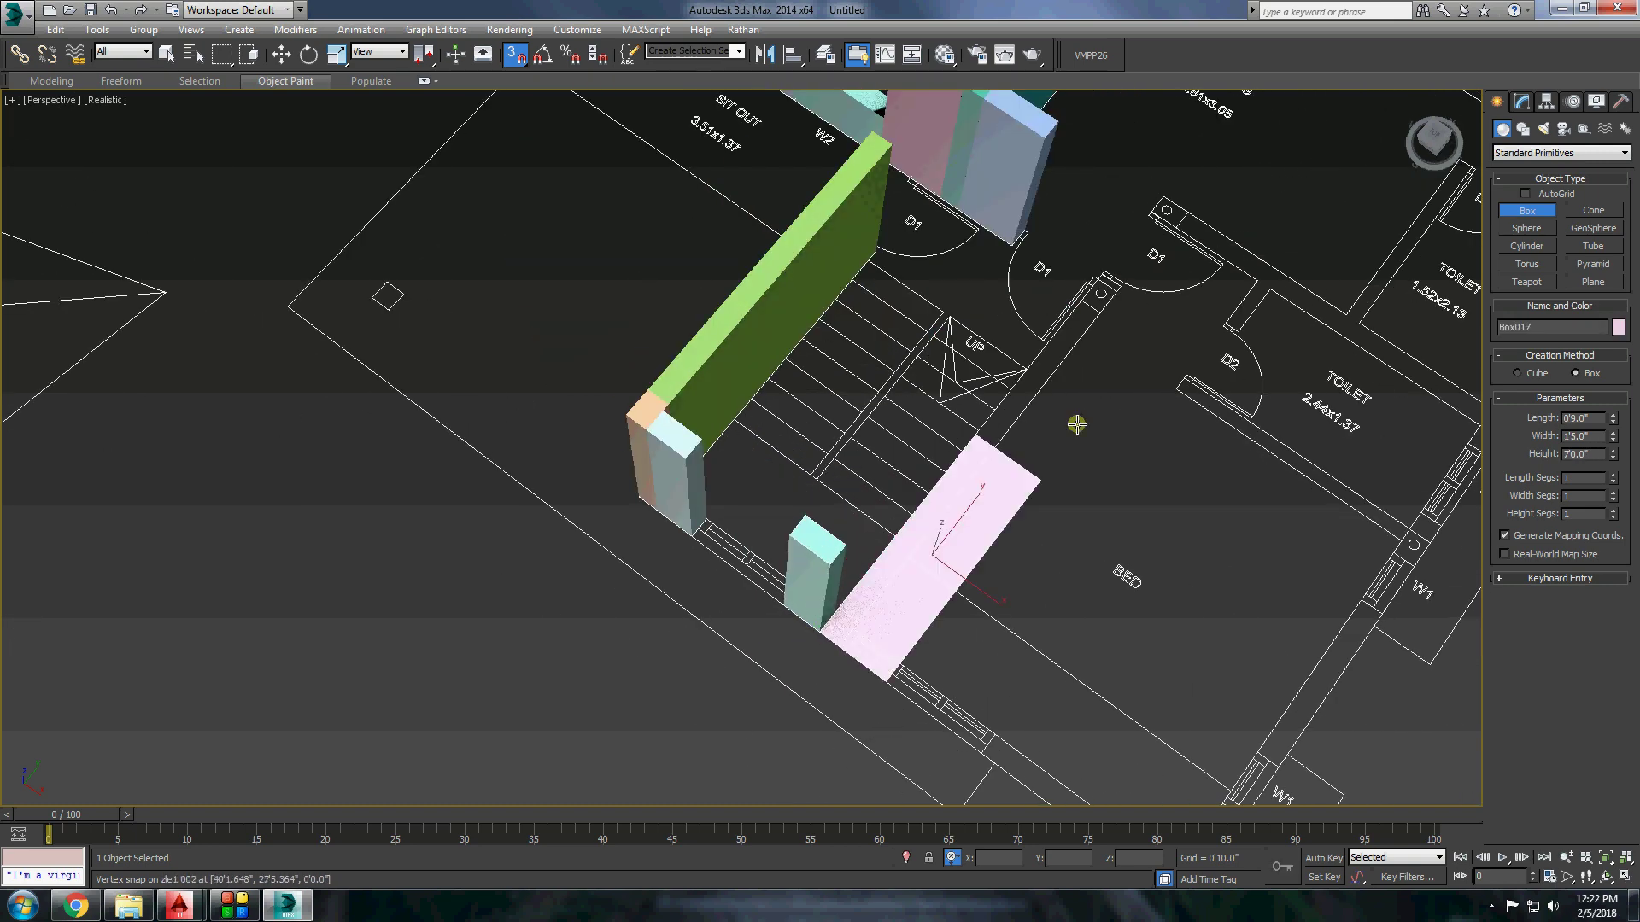
pyautogui.scroll(3, 862, 630)
# Box a 26-inch-high sill block along the corridor and a yellow box beside the orange block.
pyautogui.moveTo(744, 356); pyautogui.dragTo(1025, 556)
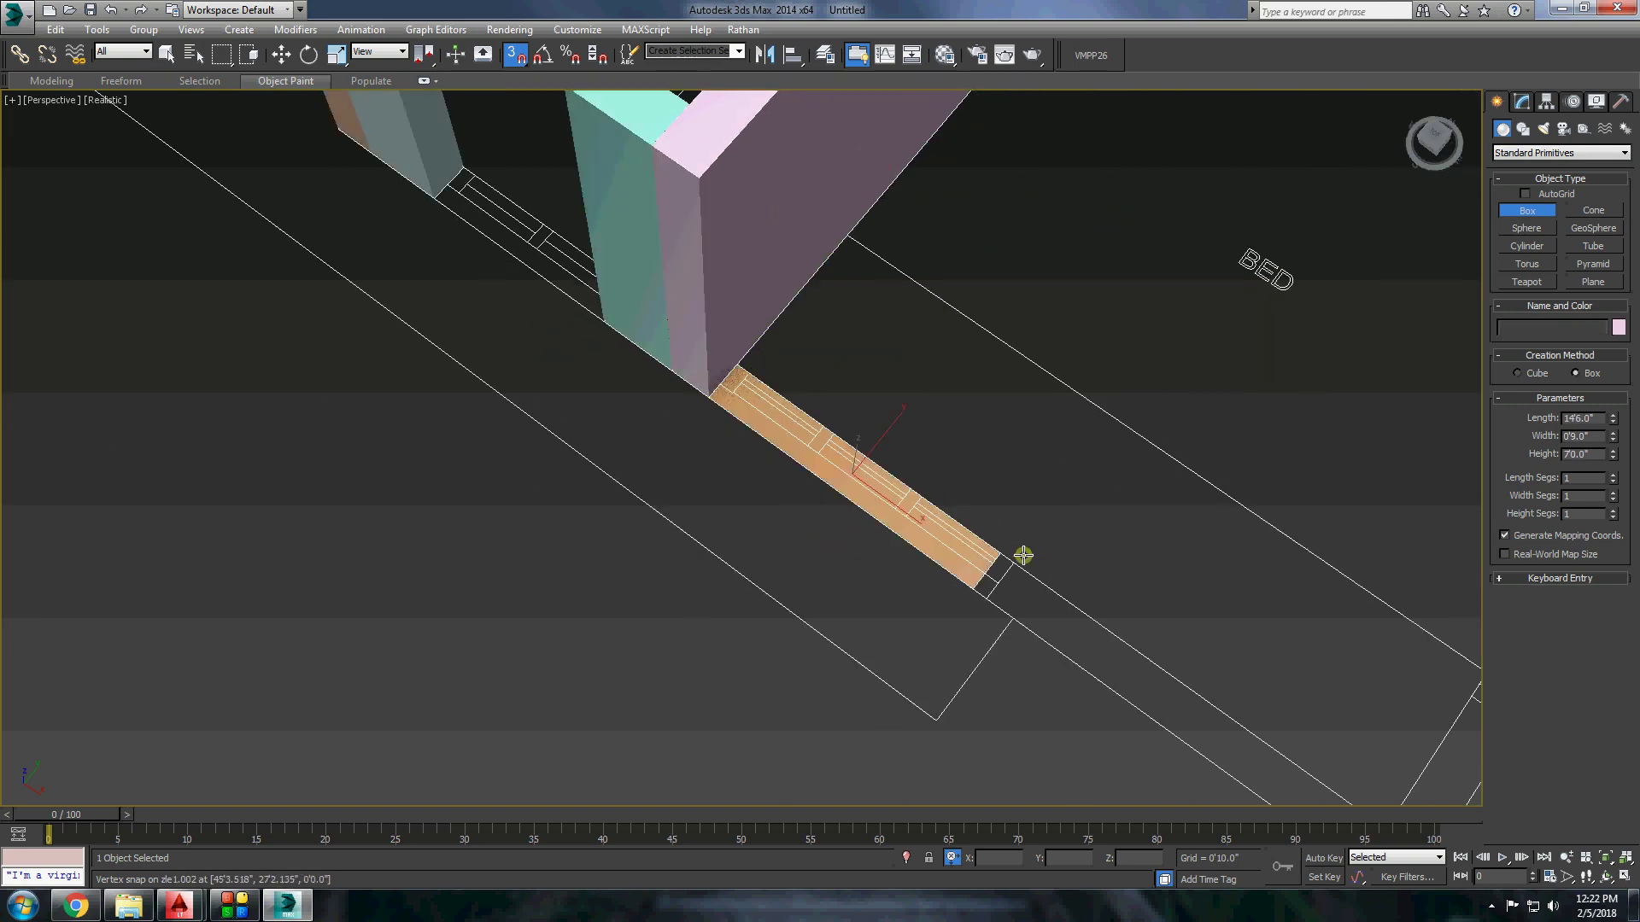
pyautogui.write('6')
pyautogui.press('Return')
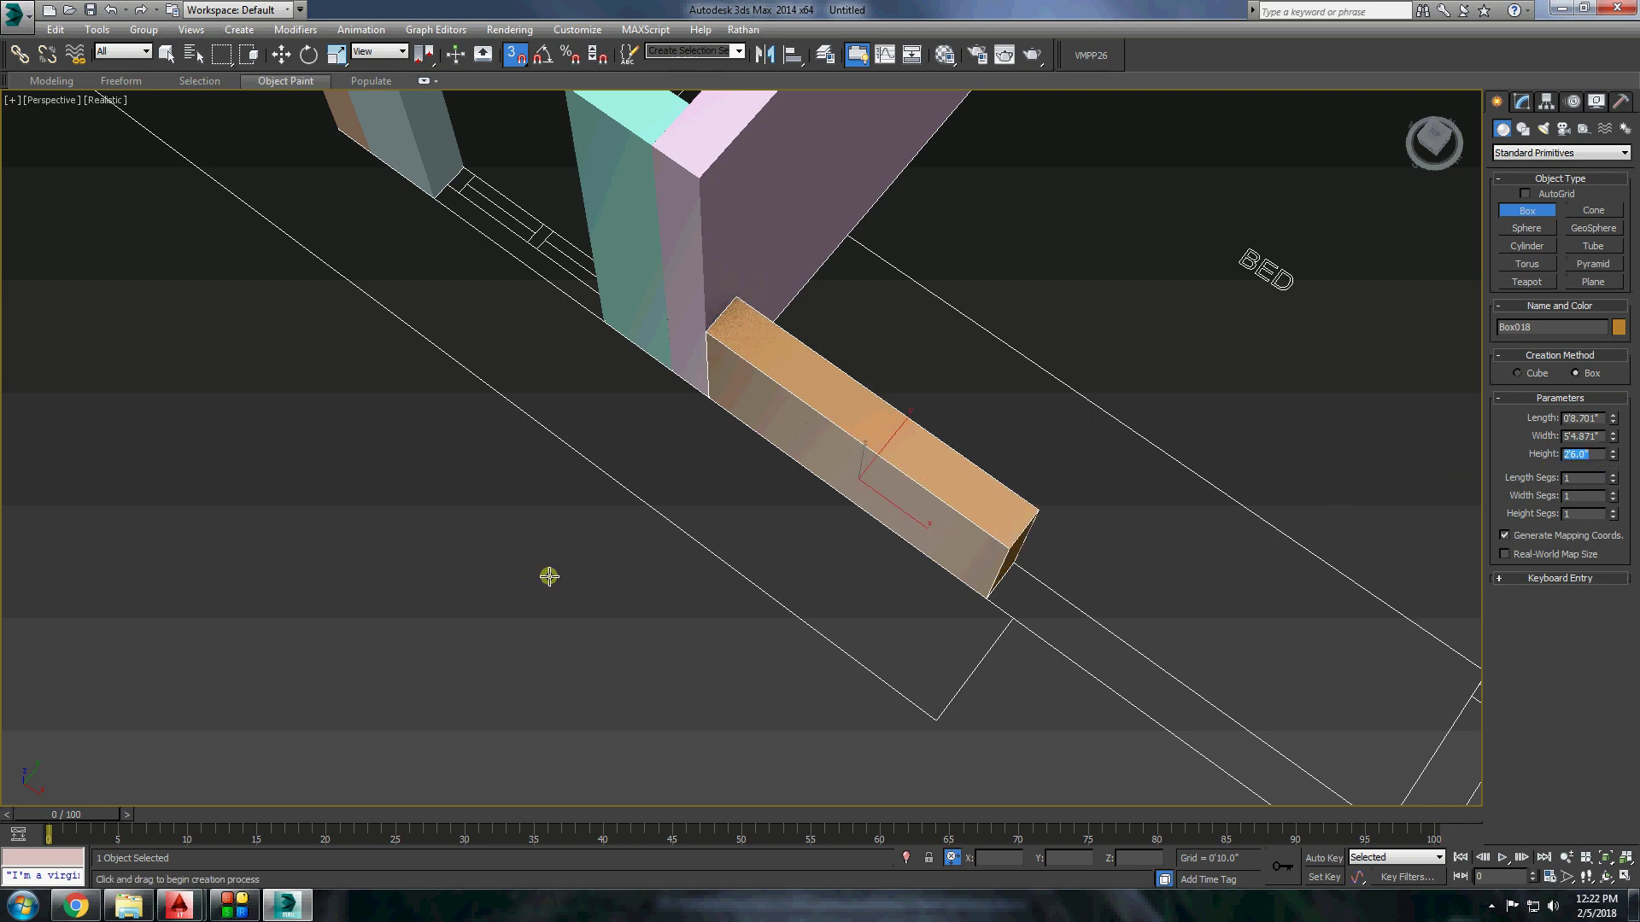
pyautogui.scroll(-3, 549, 576)
pyautogui.moveTo(598, 543); pyautogui.dragTo(795, 674)
pyautogui.click(826, 570)
pyautogui.scroll(-4, 875, 609)
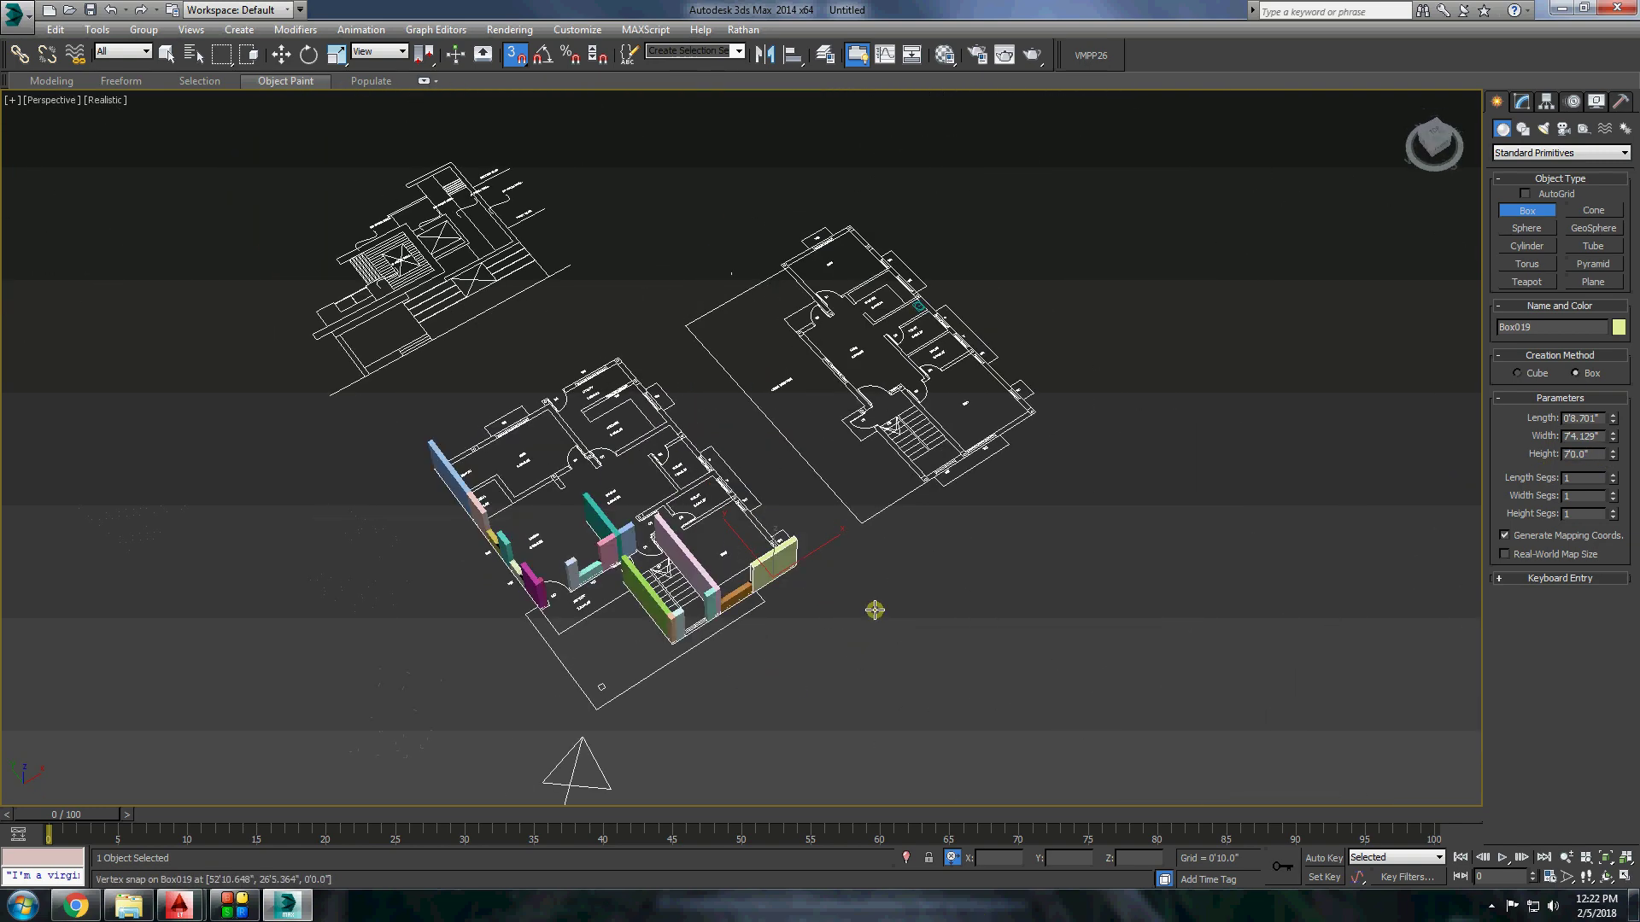
pyautogui.scroll(4, 875, 610)
pyautogui.scroll(-2, 1007, 450)
# Box a long wall along the plan edge and a wall along the right side.
pyautogui.moveTo(546, 478); pyautogui.dragTo(871, 534)
pyautogui.click(832, 540)
pyautogui.scroll(3, 833, 540)
pyautogui.scroll(2, 833, 540)
pyautogui.scroll(-3, 872, 535)
pyautogui.moveTo(959, 377); pyautogui.dragTo(816, 731)
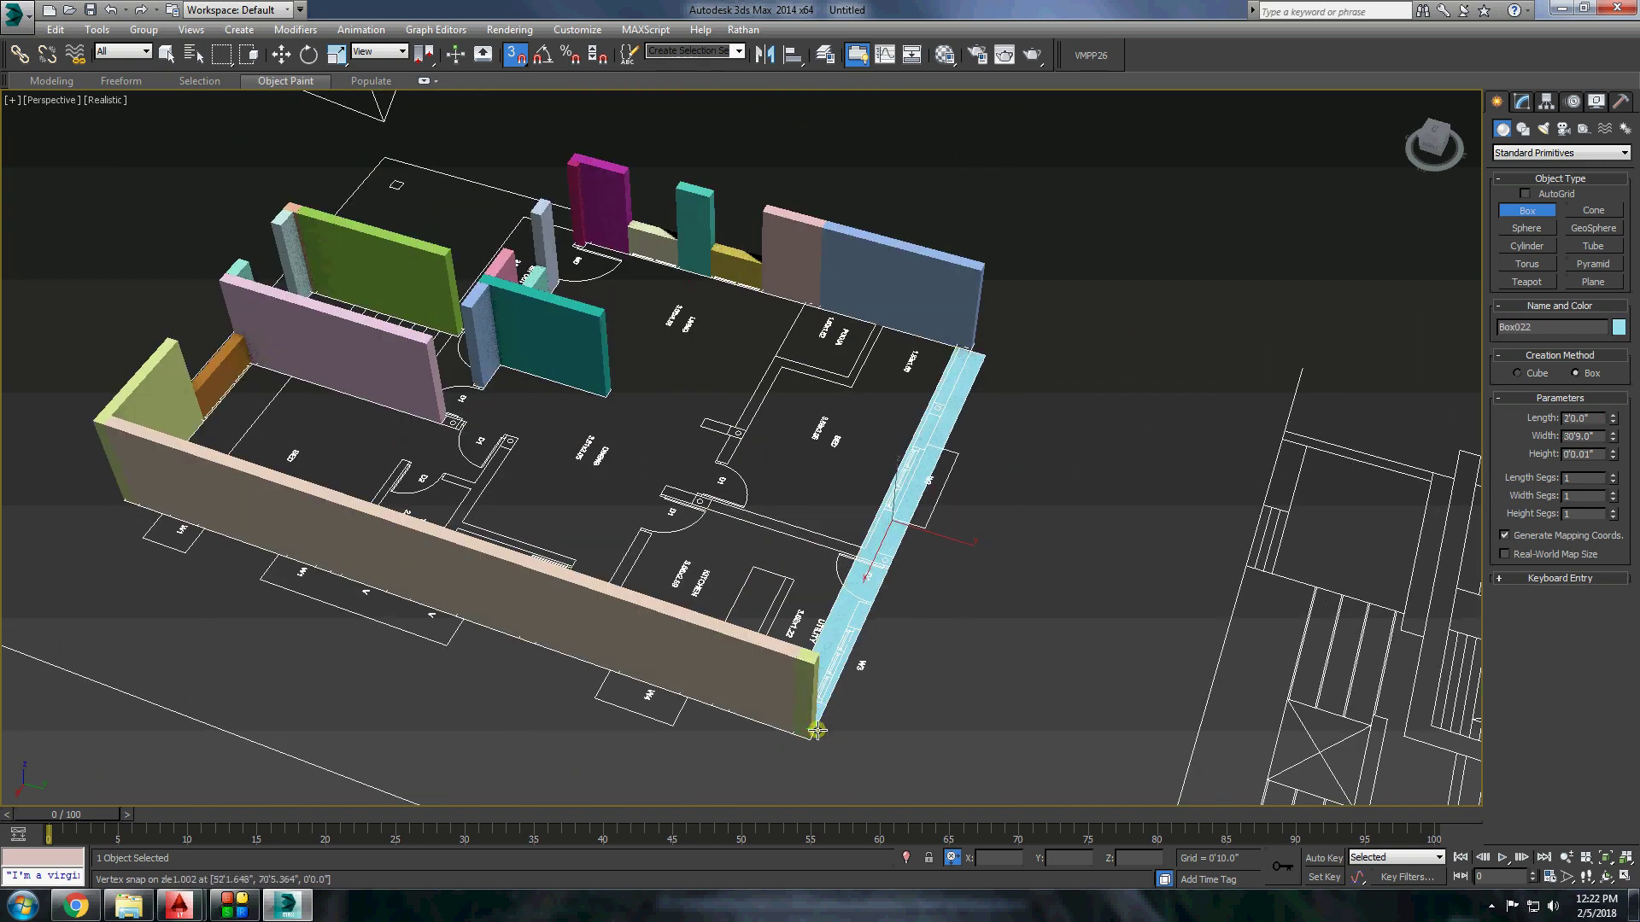
pyautogui.rightClick(816, 731)
pyautogui.scroll(2, 951, 354)
pyautogui.moveTo(951, 354); pyautogui.dragTo(834, 689)
pyautogui.click(820, 666)
pyautogui.scroll(3, 404, 592)
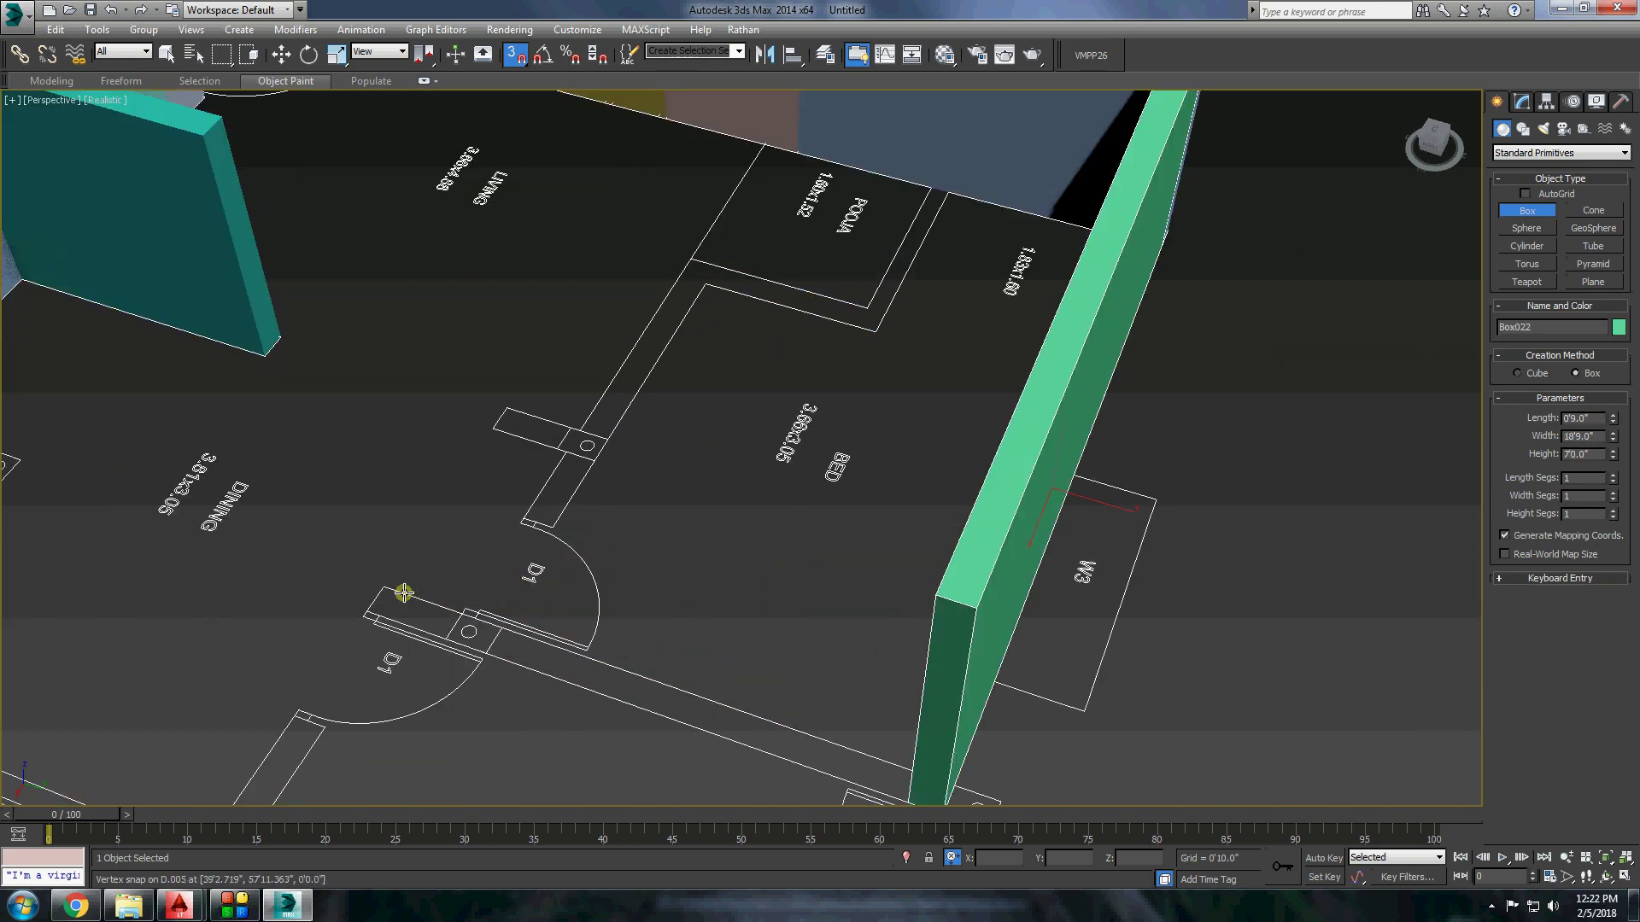
# Box the wall along the door line and the last remaining wall.
pyautogui.moveTo(404, 592); pyautogui.dragTo(905, 786)
pyautogui.click(905, 752)
pyautogui.scroll(-3, 905, 751)
pyautogui.scroll(3, 598, 726)
pyautogui.moveTo(835, 646); pyautogui.dragTo(598, 728)
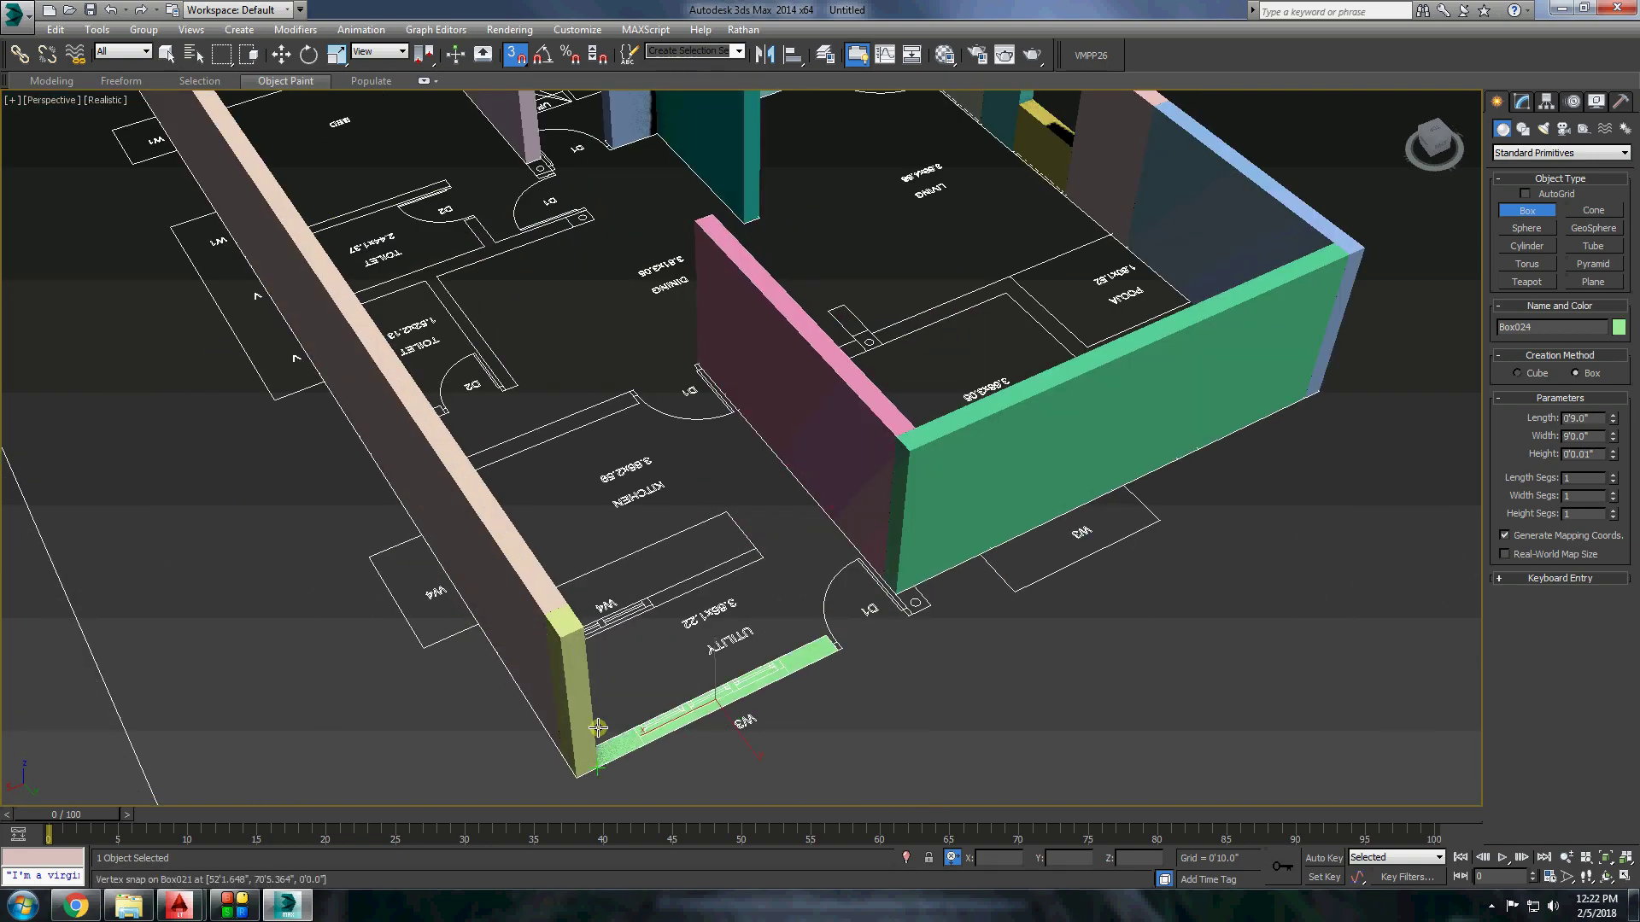
pyautogui.click(598, 683)
pyautogui.scroll(-5, 658, 427)
pyautogui.keyDown('alt'); pyautogui.moveTo(657, 427); pyautogui.dragTo(709, 560, button='middle'); pyautogui.keyUp('alt')
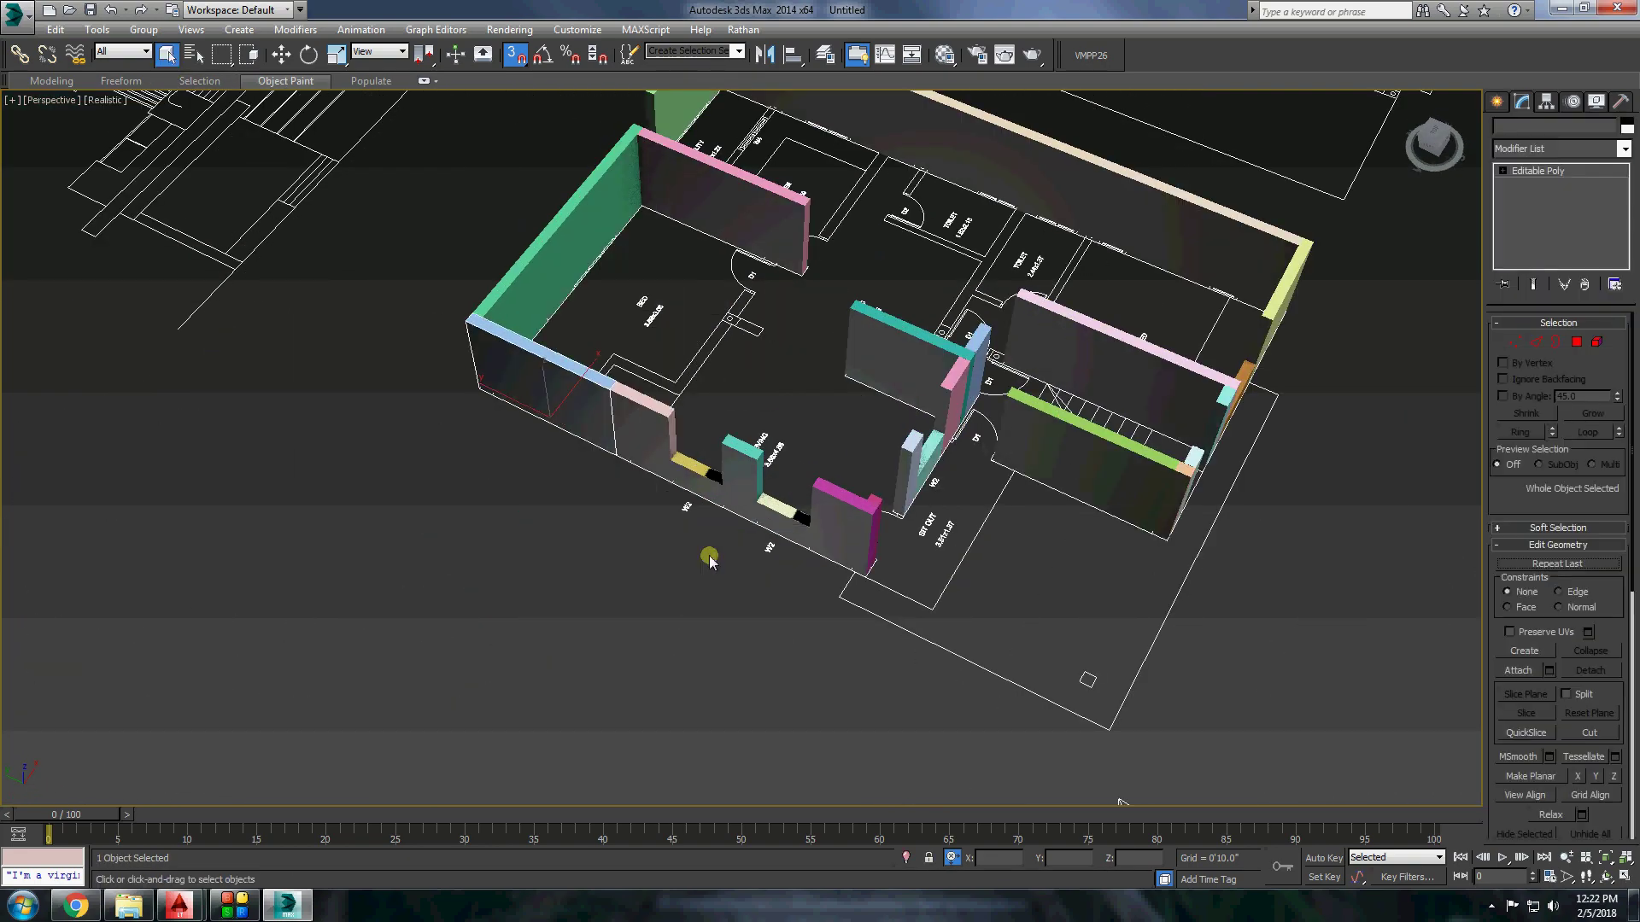
# Attach the green, outer right, orange, pink, teal, magenta and yellow wall boxes into one object.
pyautogui.click(1518, 670)
pyautogui.click(551, 290)
pyautogui.click(920, 141)
pyautogui.scroll(4, 1221, 472)
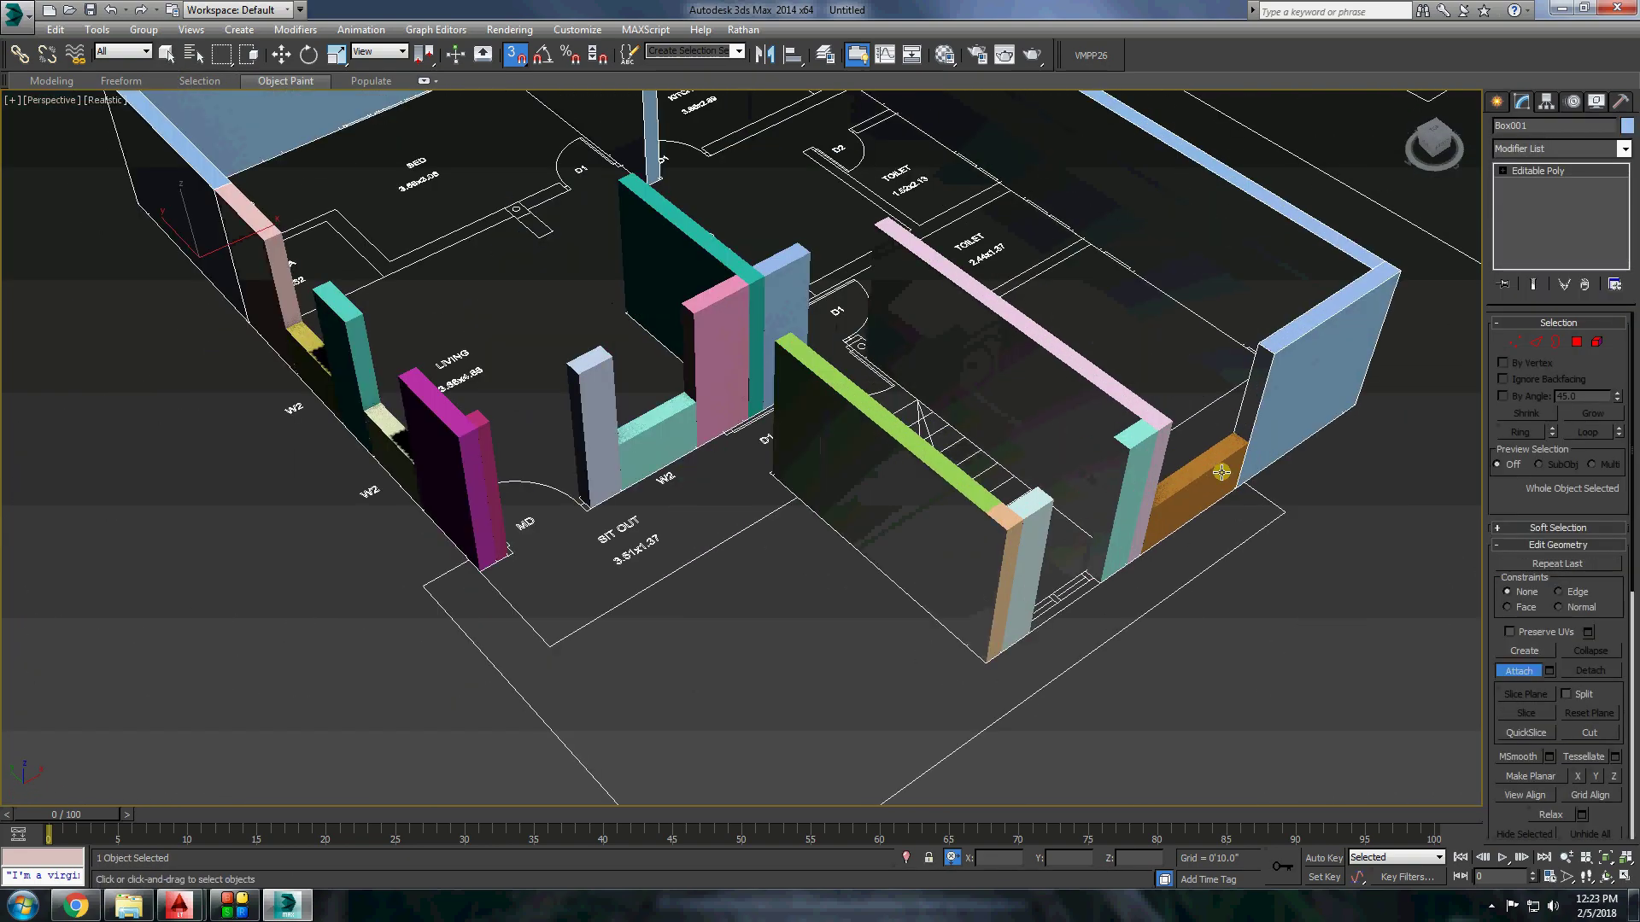
pyautogui.click(1221, 473)
pyautogui.click(1025, 323)
pyautogui.click(939, 513)
pyautogui.scroll(3, 752, 359)
pyautogui.scroll(-2, 734, 427)
pyautogui.click(768, 401)
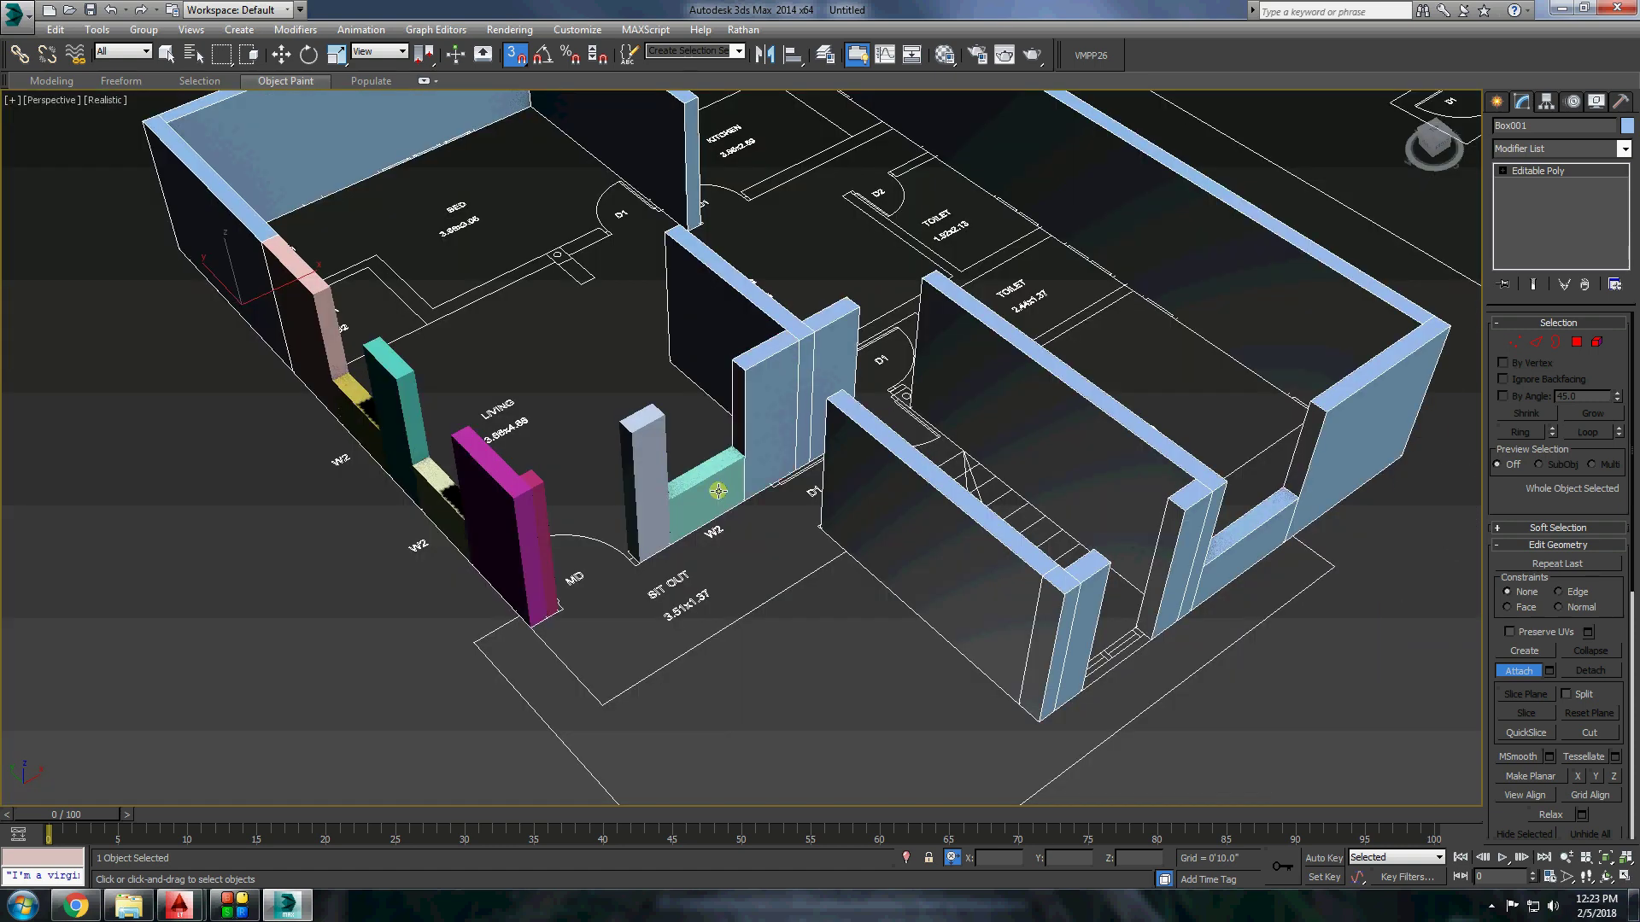
pyautogui.click(718, 491)
pyautogui.click(495, 521)
pyautogui.click(393, 401)
pyautogui.click(294, 295)
# Enter Polygon mode, then measure the 3'-6" elevation height with DIMLINEAR in AutoCAD.
pyautogui.click(1577, 342)
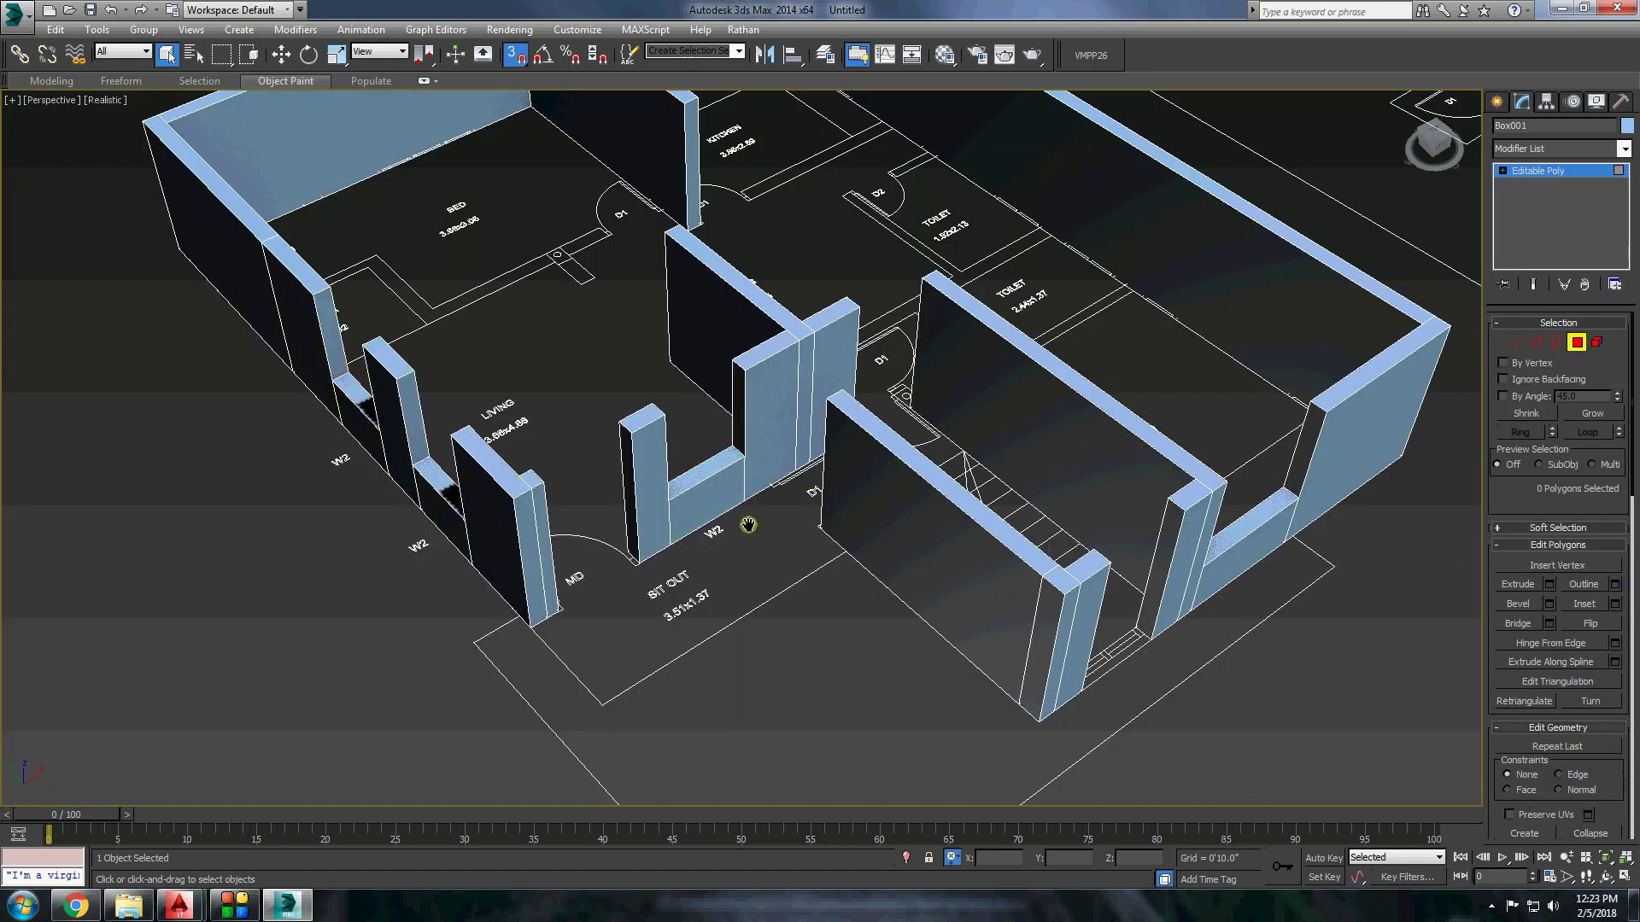
pyautogui.scroll(-5, 541, 469)
pyautogui.scroll(3, 542, 469)
pyautogui.click(178, 905)
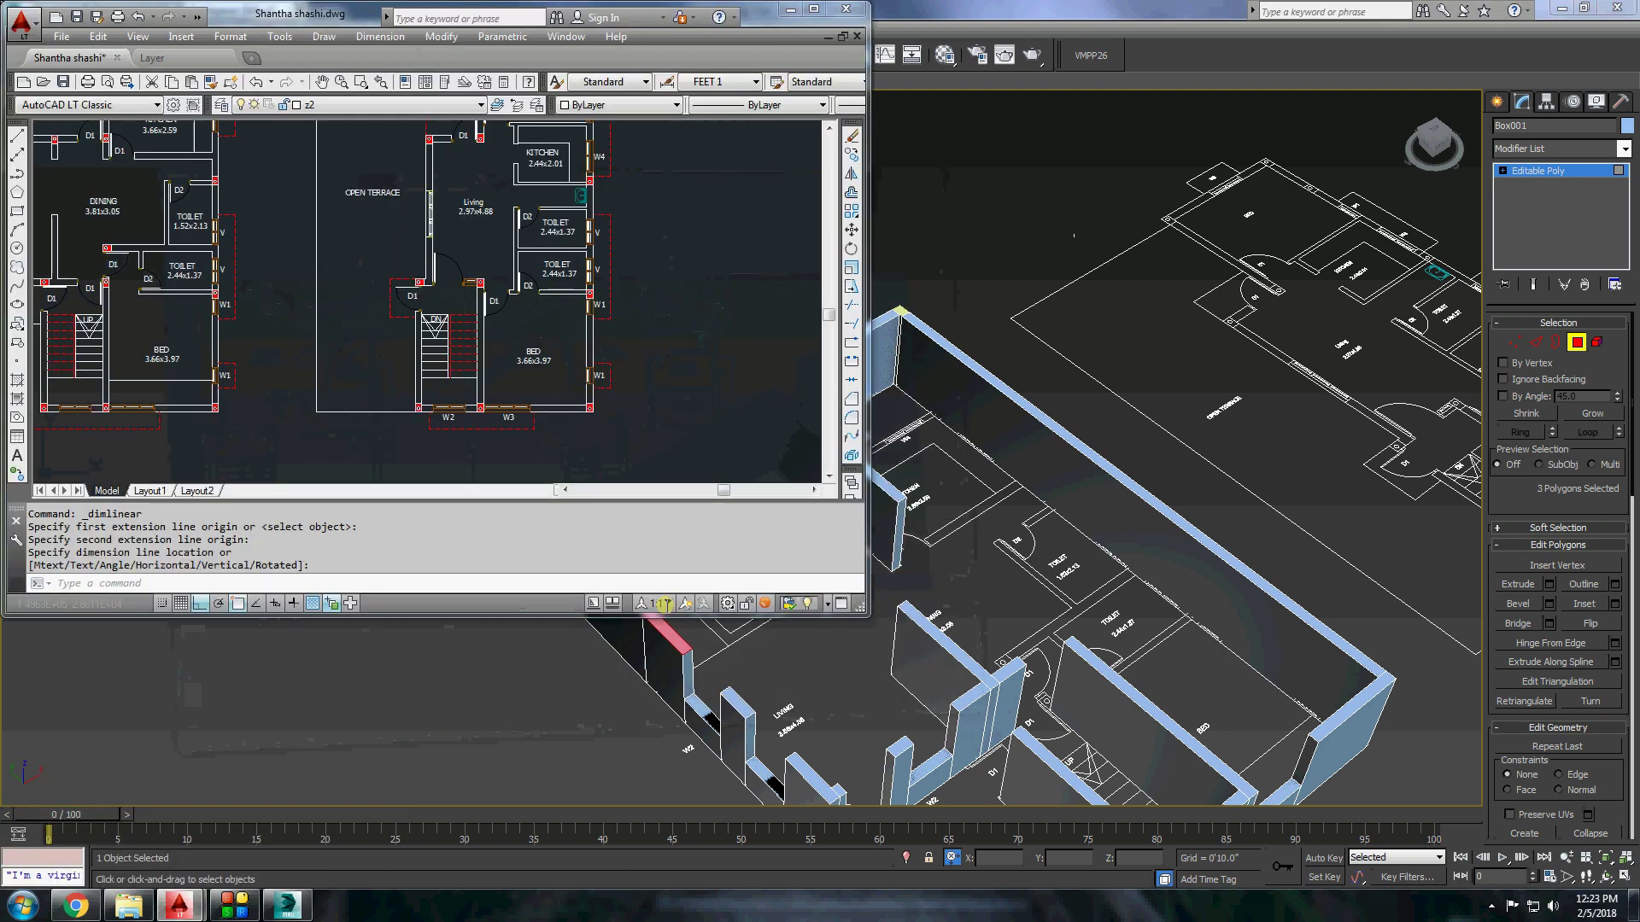
pyautogui.click(814, 9)
pyautogui.scroll(3, 963, 513)
pyautogui.click(373, 29)
pyautogui.click(367, 69)
pyautogui.scroll(2, 885, 438)
pyautogui.click(885, 437)
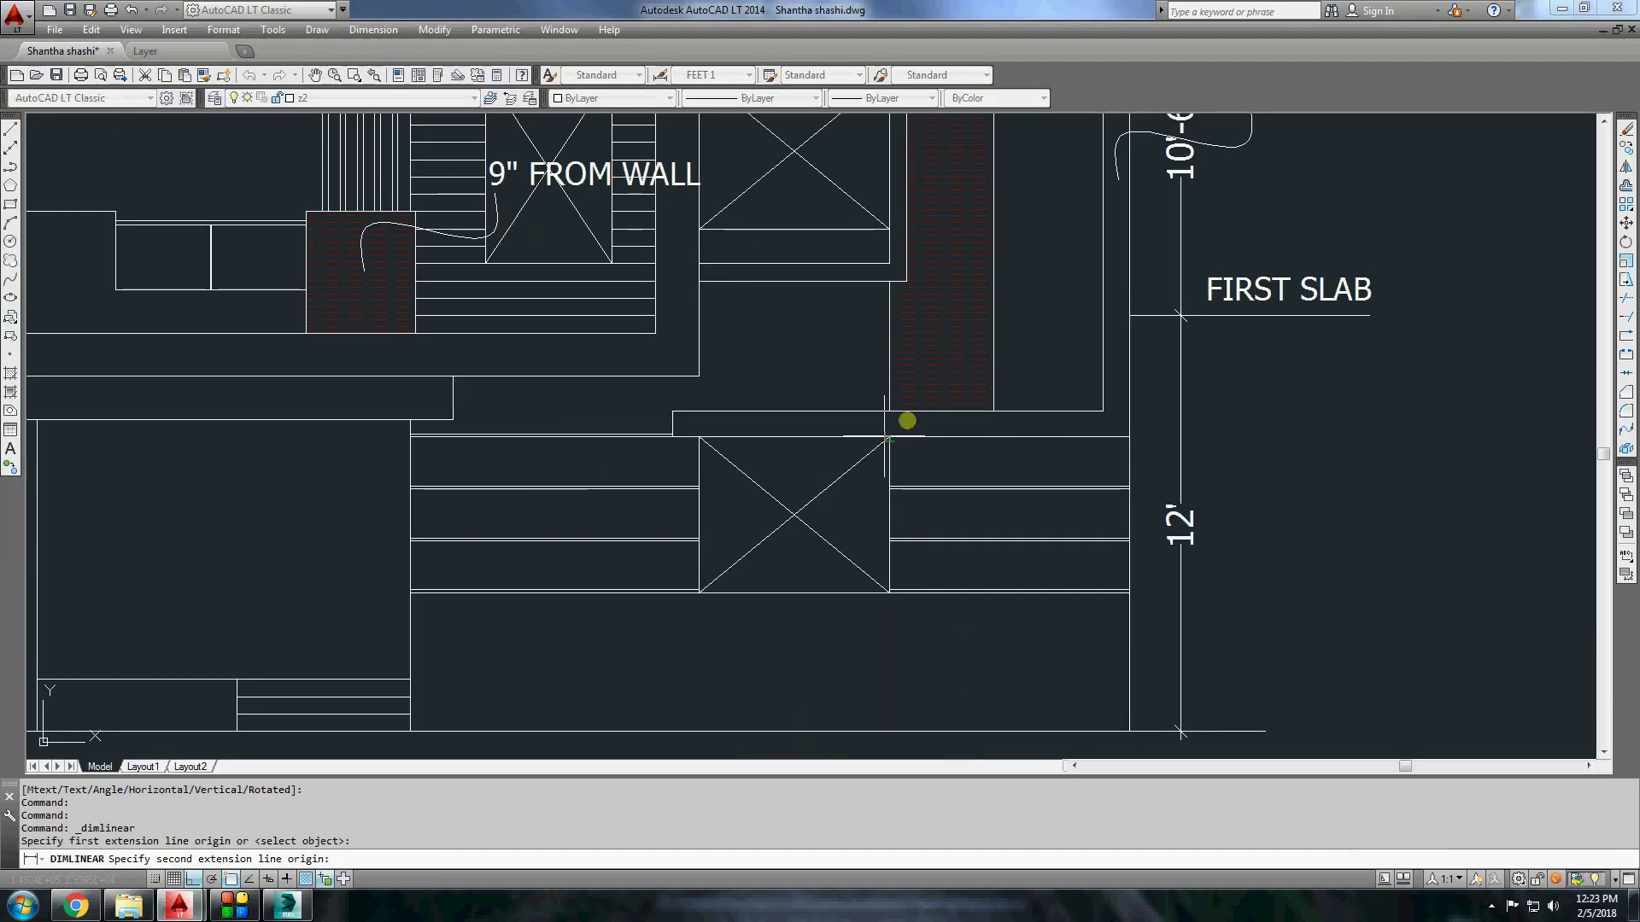
pyautogui.click(1181, 315)
pyautogui.press('Escape')
pyautogui.hotkey('alt', 'Tab')
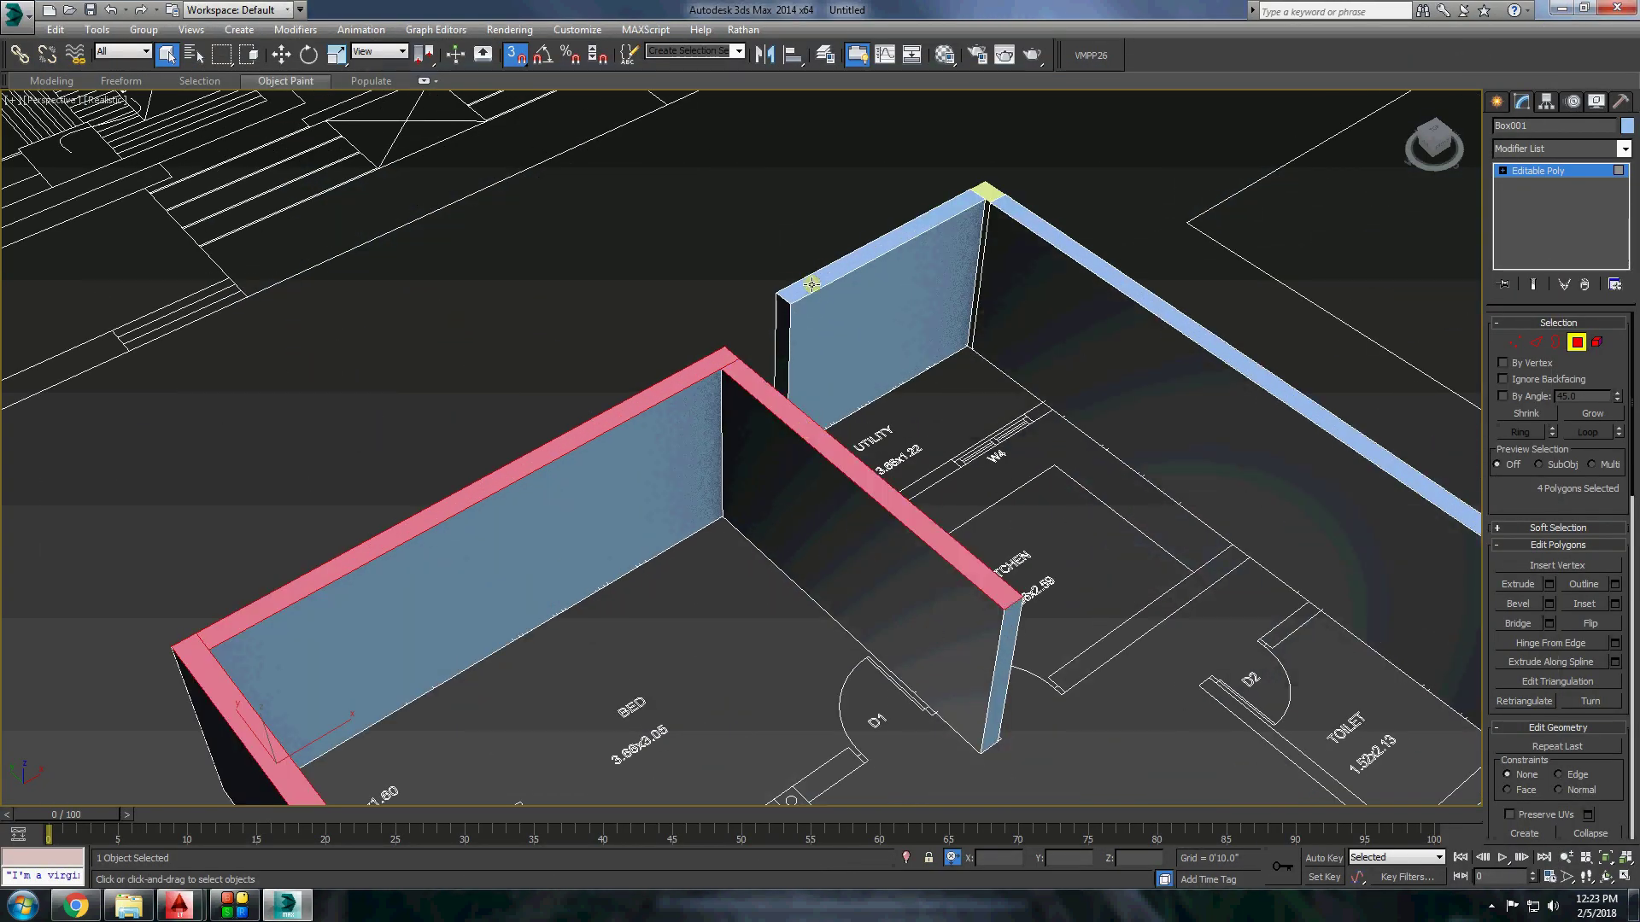
# Add the wall-top polygons to the selection, orbiting around to reach the T-shaped wall.
pyautogui.keyDown('ctrl'); pyautogui.click(811, 284); pyautogui.keyUp('ctrl')
pyautogui.keyDown('ctrl'); pyautogui.click(995, 203); pyautogui.keyUp('ctrl')
pyautogui.moveTo(982, 209)
pyautogui.mouseDown(button='middle')
pyautogui.moveTo(1256, 487)
pyautogui.moveTo(1025, 307)
pyautogui.mouseUp(button='middle')
pyautogui.keyDown('ctrl'); pyautogui.click(1214, 459); pyautogui.keyUp('ctrl')
pyautogui.keyDown('ctrl'); pyautogui.click(904, 684); pyautogui.keyUp('ctrl')
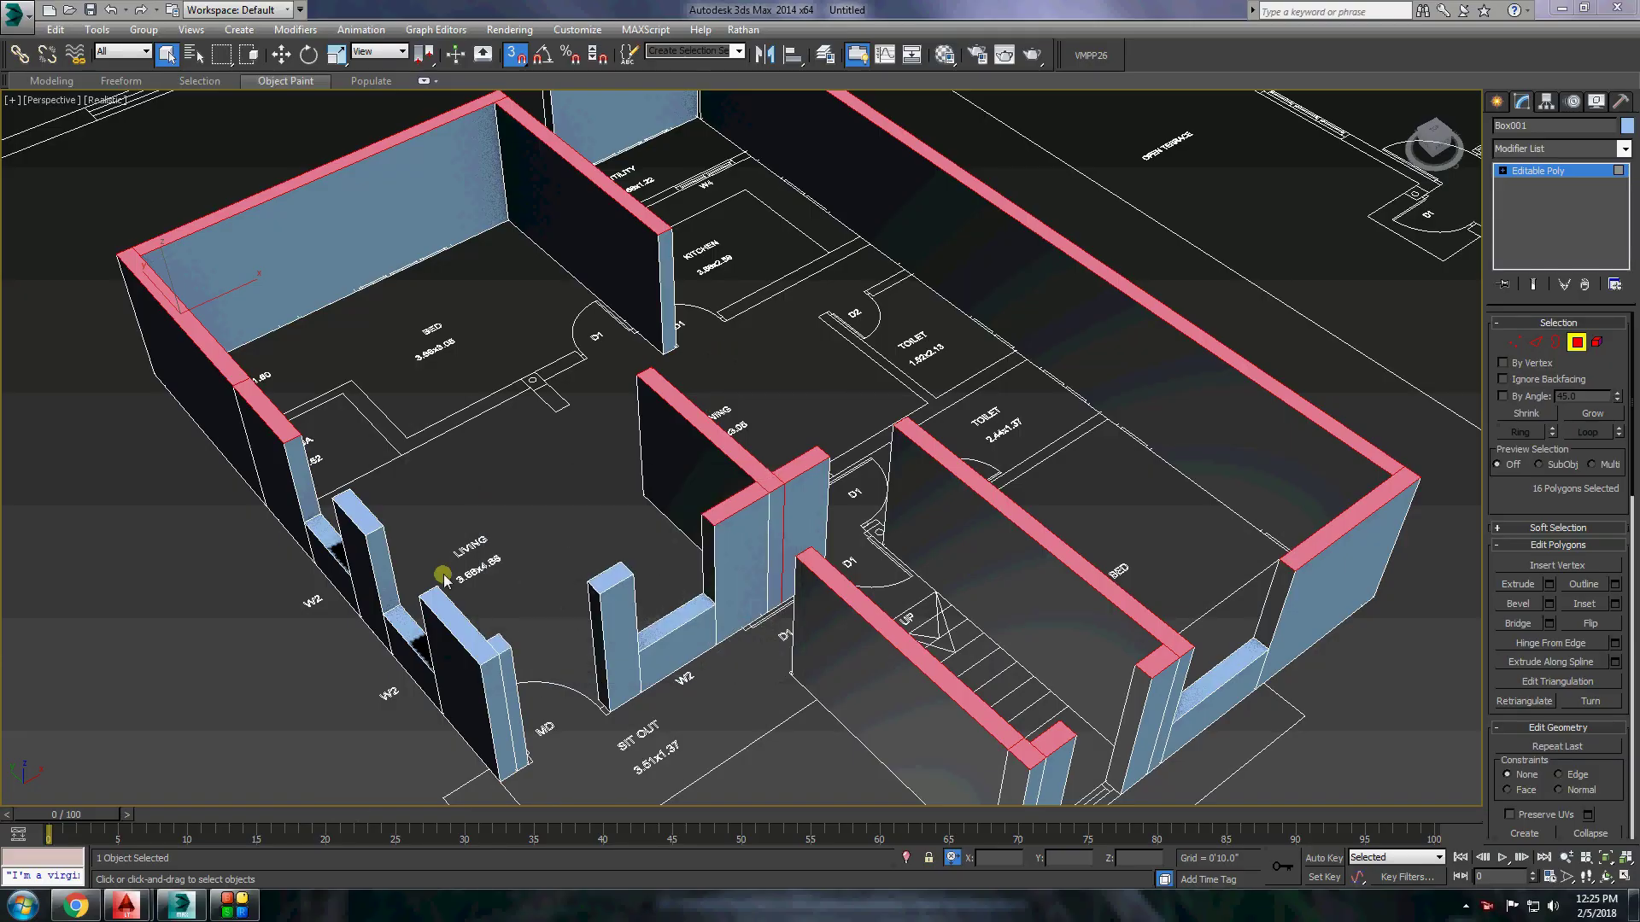
pyautogui.keyDown('alt'); pyautogui.moveTo(444, 578); pyautogui.dragTo(256, 586, button='middle'); pyautogui.keyUp('alt')
# Drop one face from the selection and extrude the wall tops by 3'6".
pyautogui.keyDown('alt'); pyautogui.click(768, 512); pyautogui.keyUp('alt')
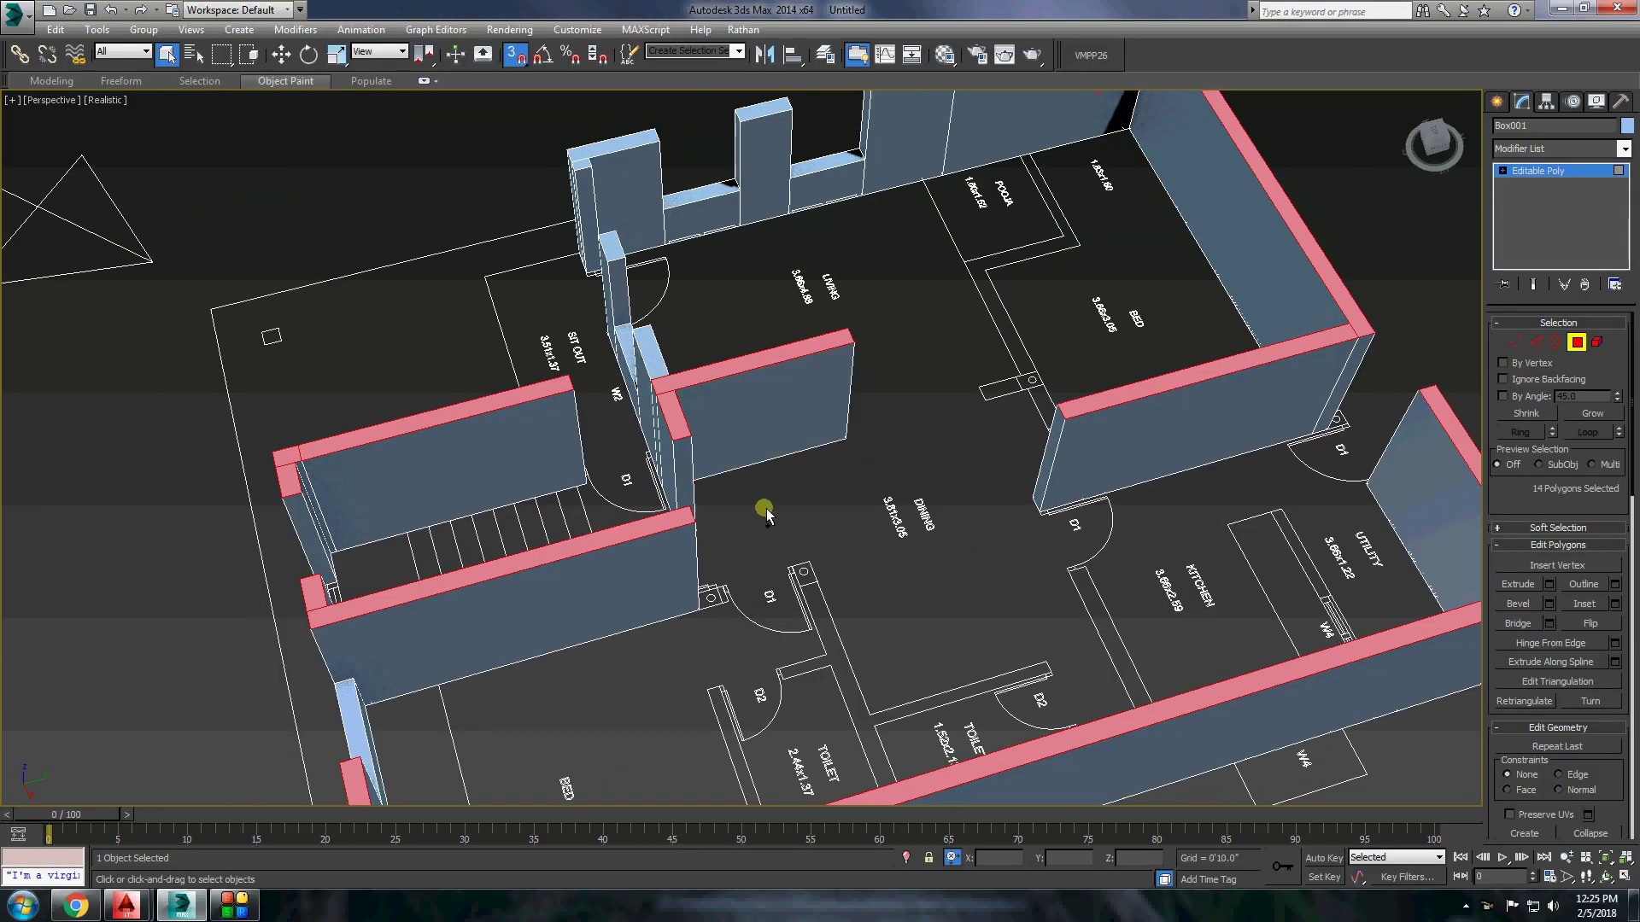
pyautogui.keyDown('alt'); pyautogui.moveTo(768, 512); pyautogui.dragTo(630, 495, button='middle'); pyautogui.keyUp('alt')
pyautogui.scroll(5, 700, 522)
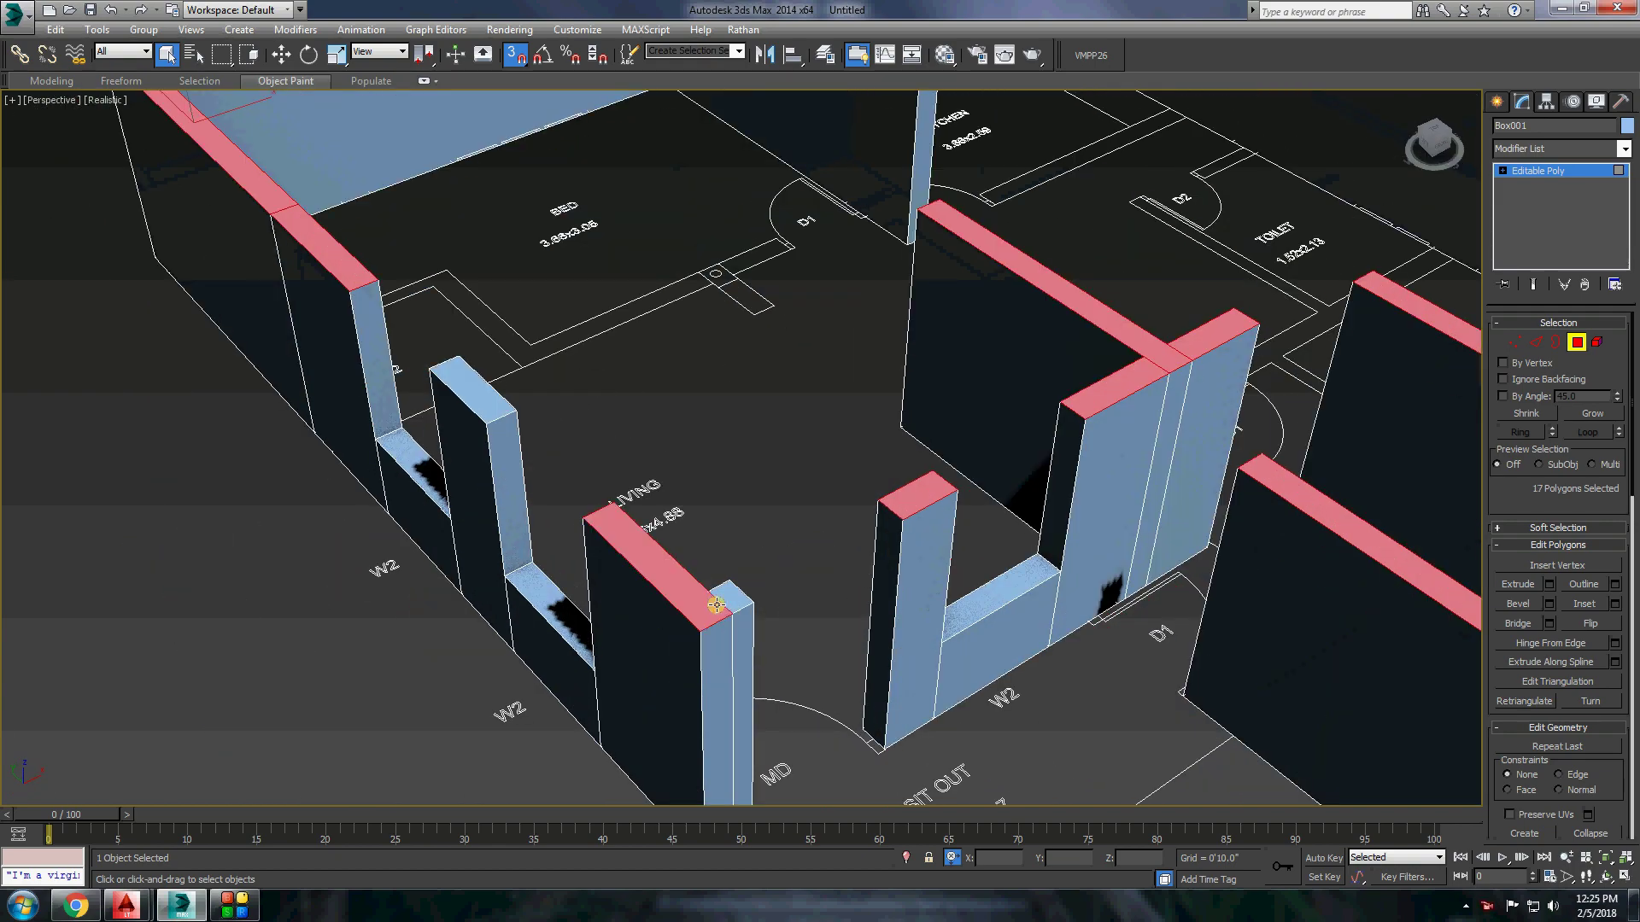
pyautogui.hotkey('shift', 'e')
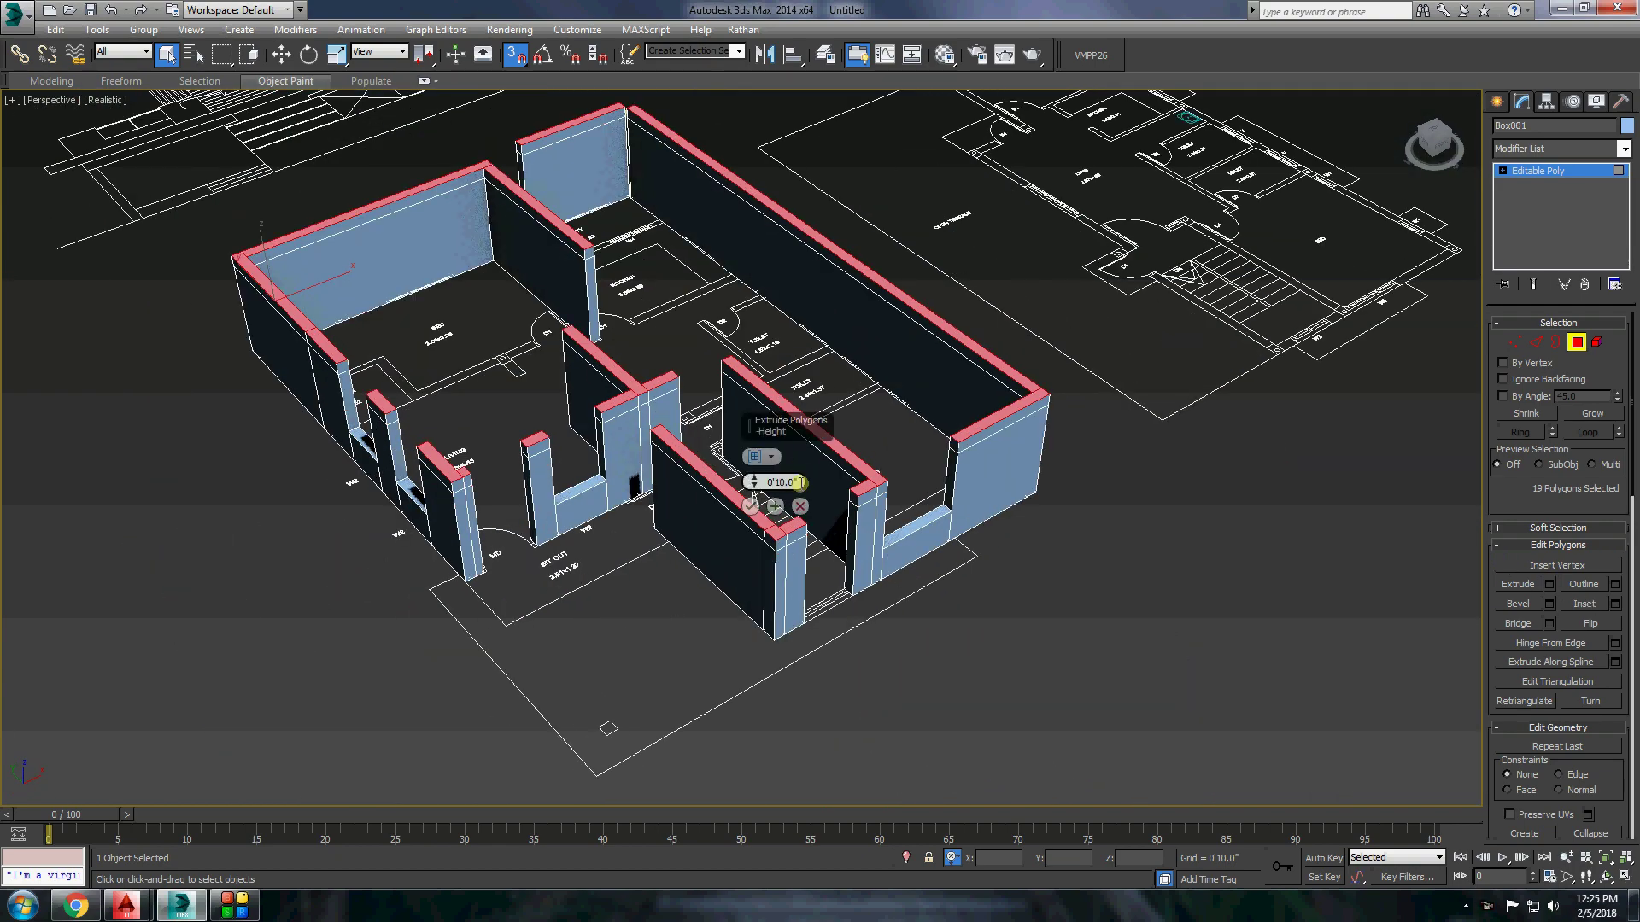
pyautogui.write("'6")
pyautogui.press('Return')
pyautogui.click(750, 507)
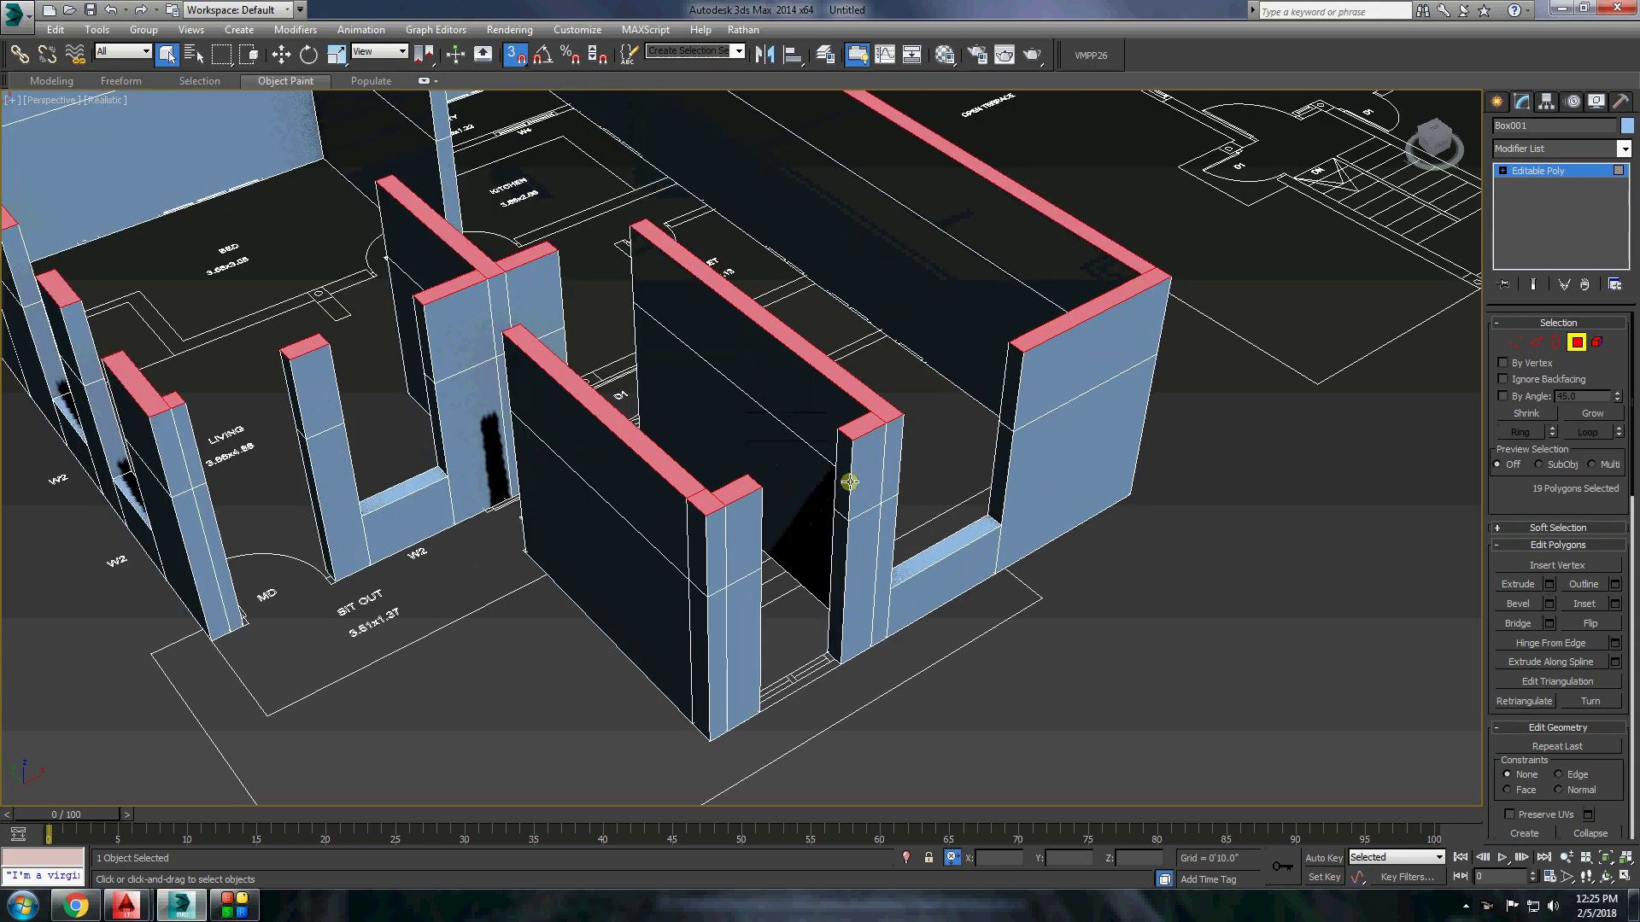
# Extrude one more wall face by 3'6", then select a face above the window opening.
pyautogui.click(1006, 377)
pyautogui.click(1548, 584)
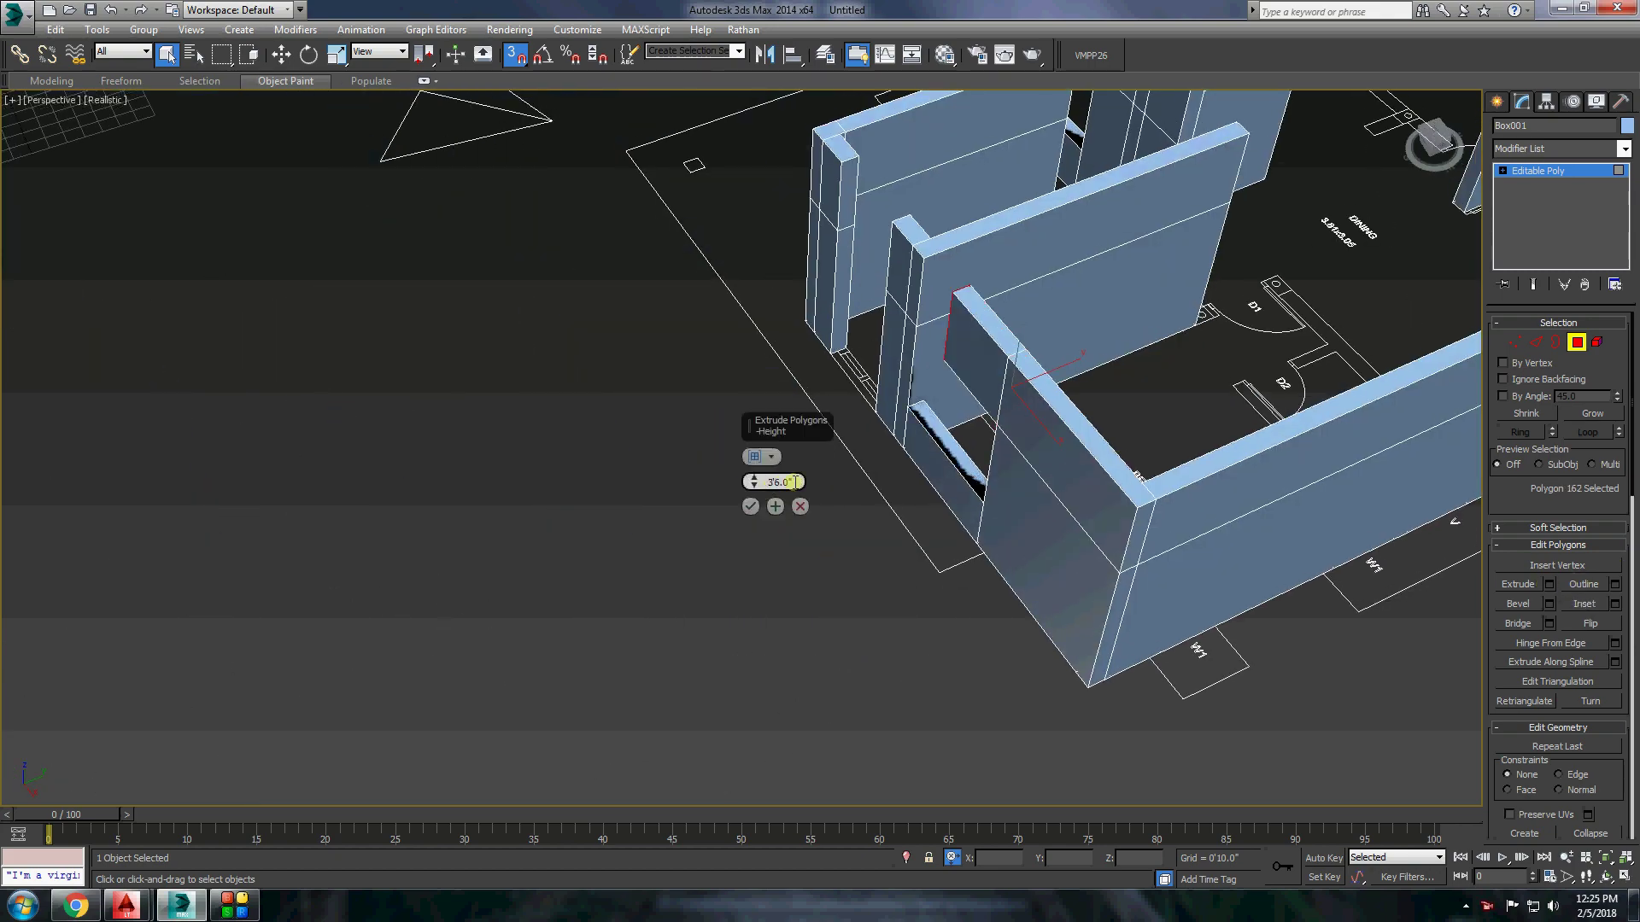
pyautogui.click(750, 507)
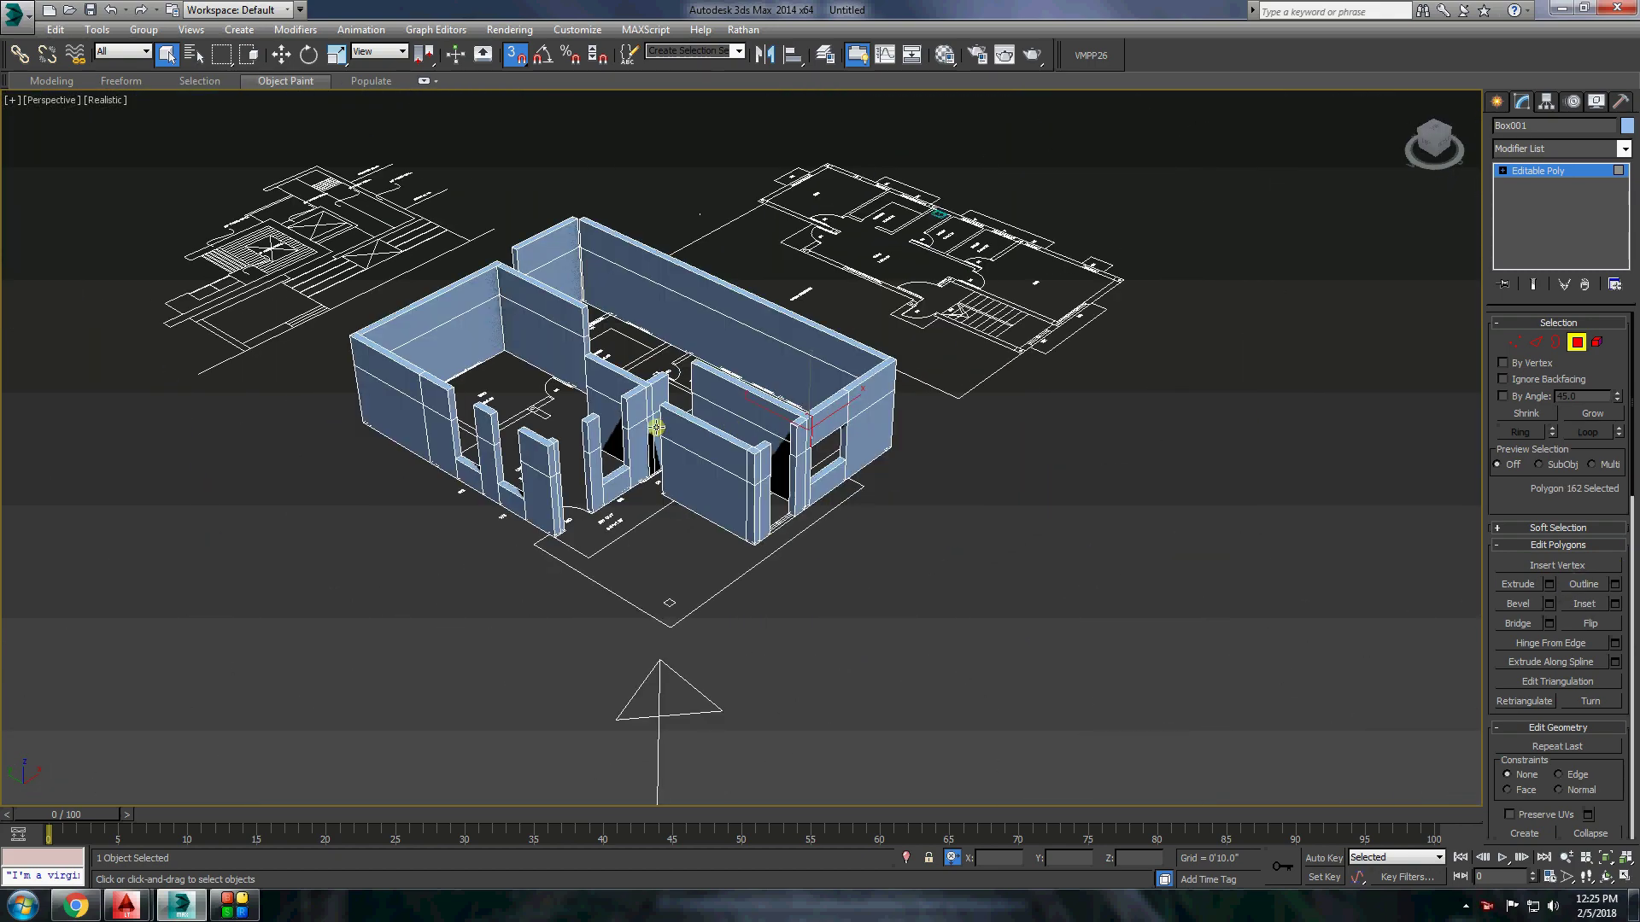
pyautogui.scroll(5, 610, 452)
pyautogui.keyDown('alt'); pyautogui.moveTo(610, 453); pyautogui.dragTo(619, 373, button='middle'); pyautogui.keyUp('alt')
pyautogui.keyDown('ctrl'); pyautogui.click(619, 373); pyautogui.keyUp('ctrl')
# Select the faces above another window opening for the lintel bridge and exit sub-object mode.
pyautogui.moveTo(1199, 503)
pyautogui.keyDown('alt'); pyautogui.mouseDown(button='middle')
pyautogui.moveTo(641, 341)
pyautogui.moveTo(524, 346)
pyautogui.mouseUp(button='middle'); pyautogui.keyUp('alt')
pyautogui.keyDown('ctrl'); pyautogui.click(640, 342); pyautogui.keyUp('ctrl')
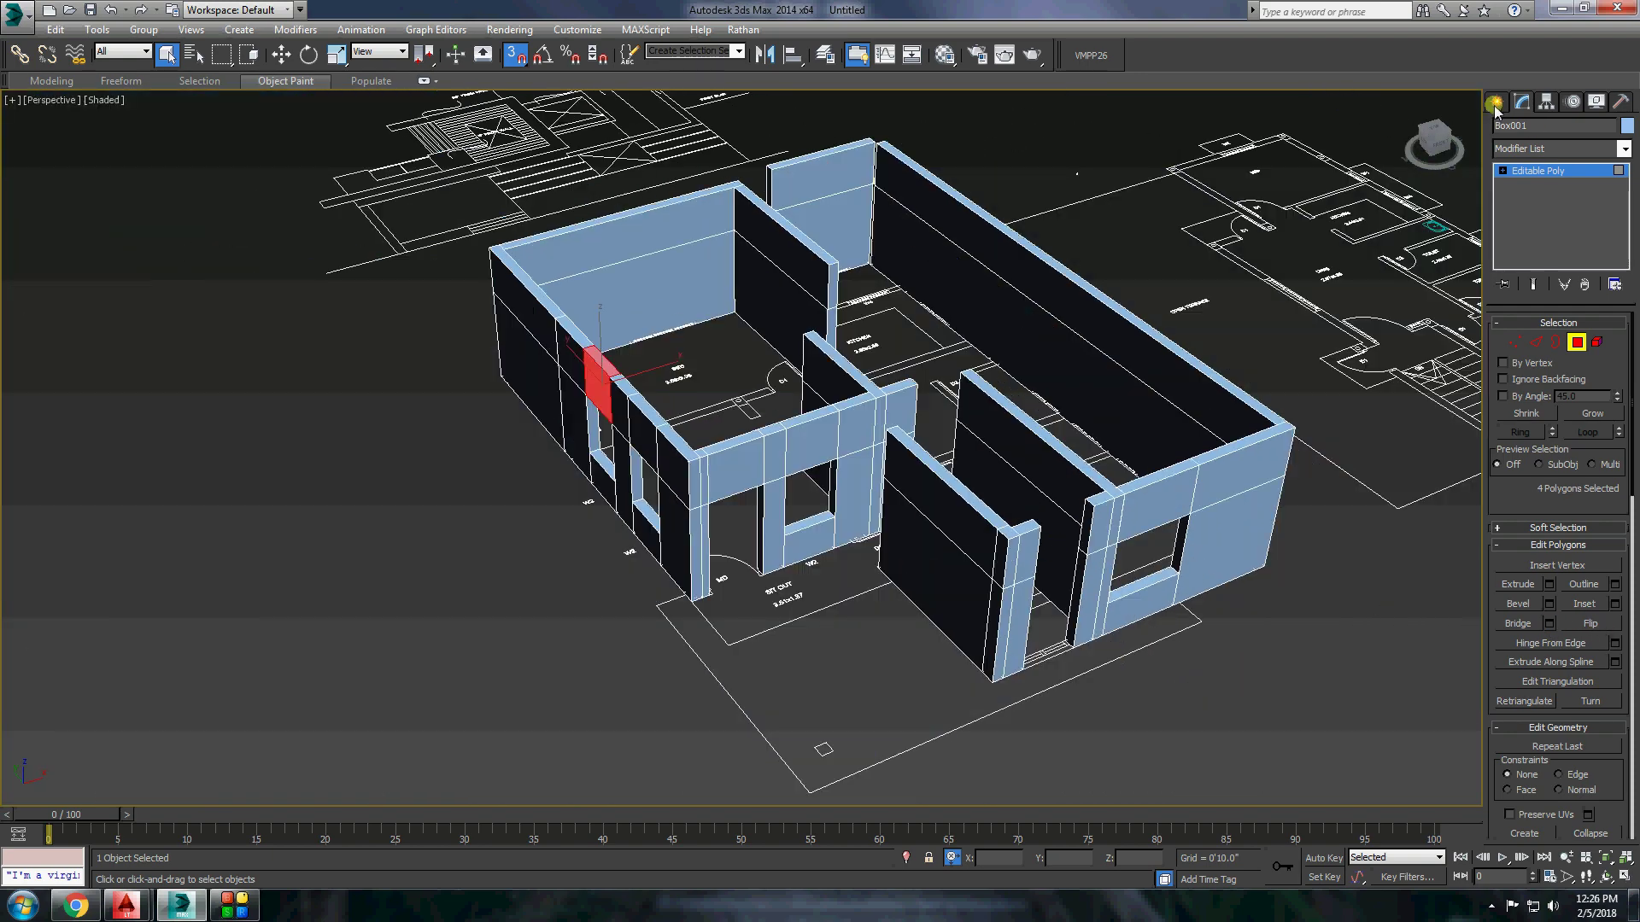
pyautogui.click(1495, 103)
# Hide the wall object and select the floor-plan drawing.
pyautogui.rightClick(1238, 487)
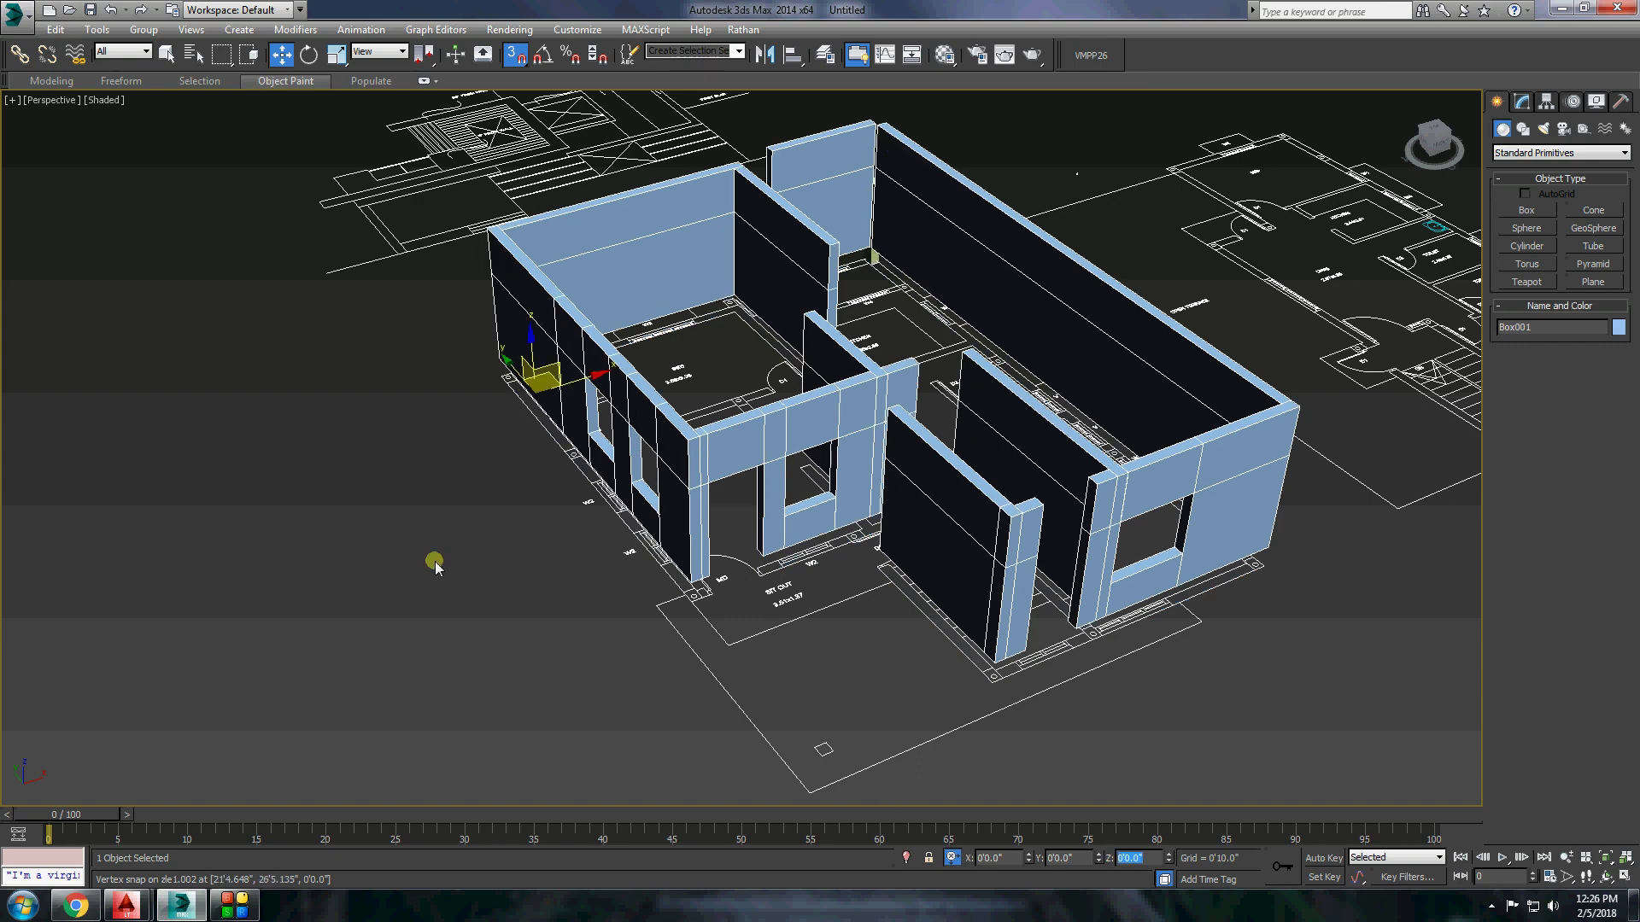
pyautogui.click(557, 502)
pyautogui.rightClick(586, 469)
pyautogui.click(631, 421)
pyautogui.click(1523, 128)
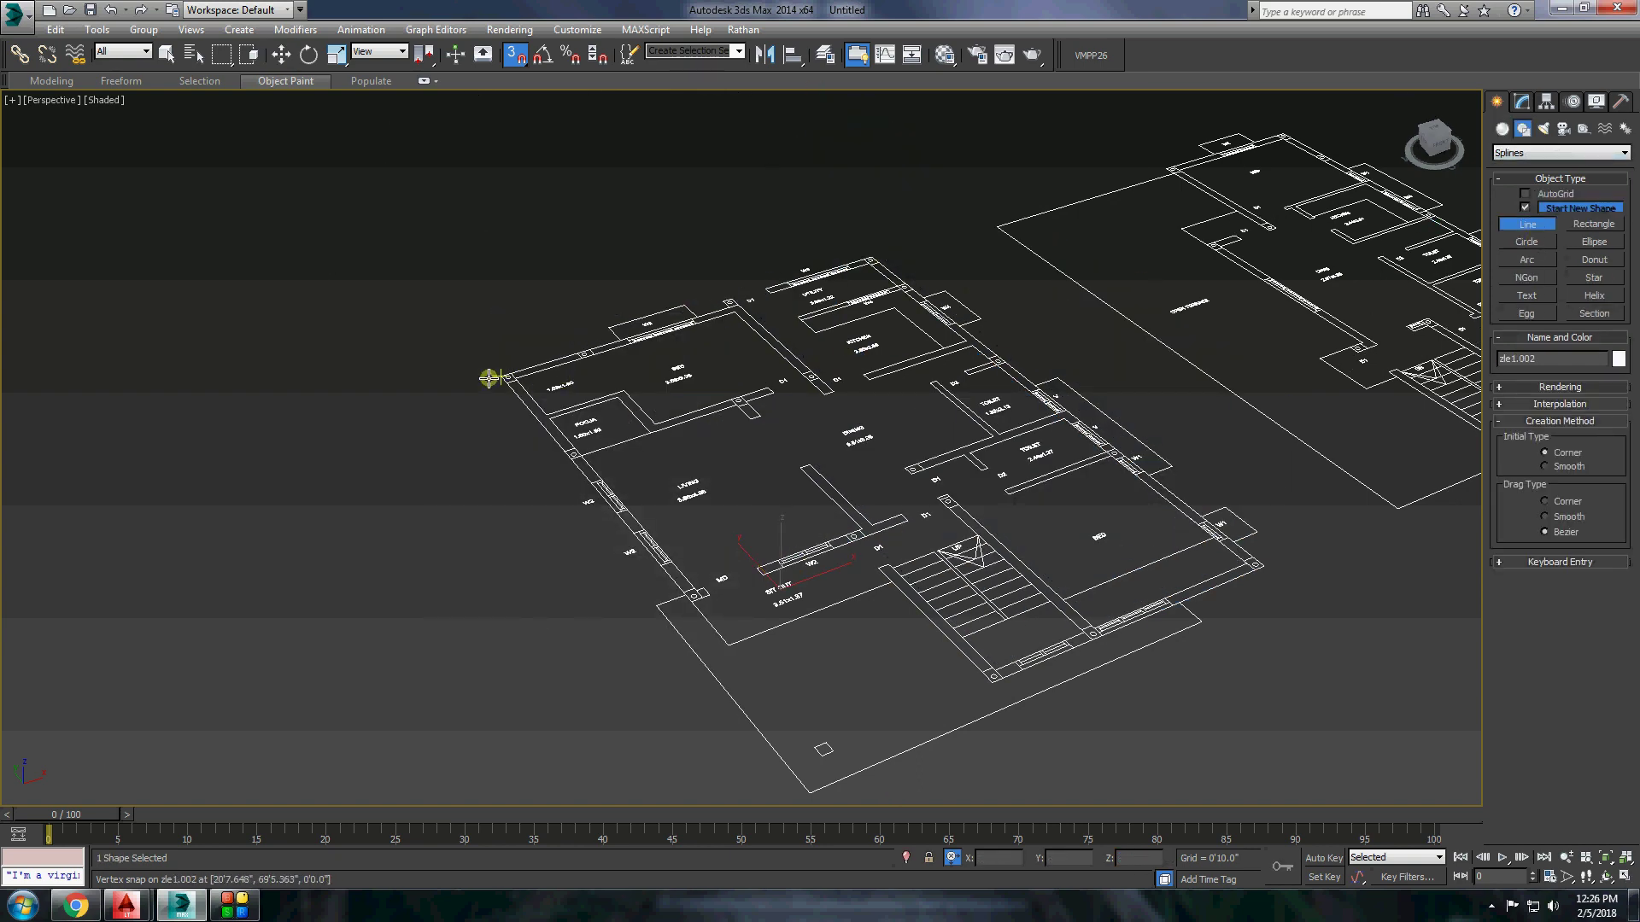
# Trace the ground-floor outline with a line, closing it at its start point.
pyautogui.scroll(3, 739, 299)
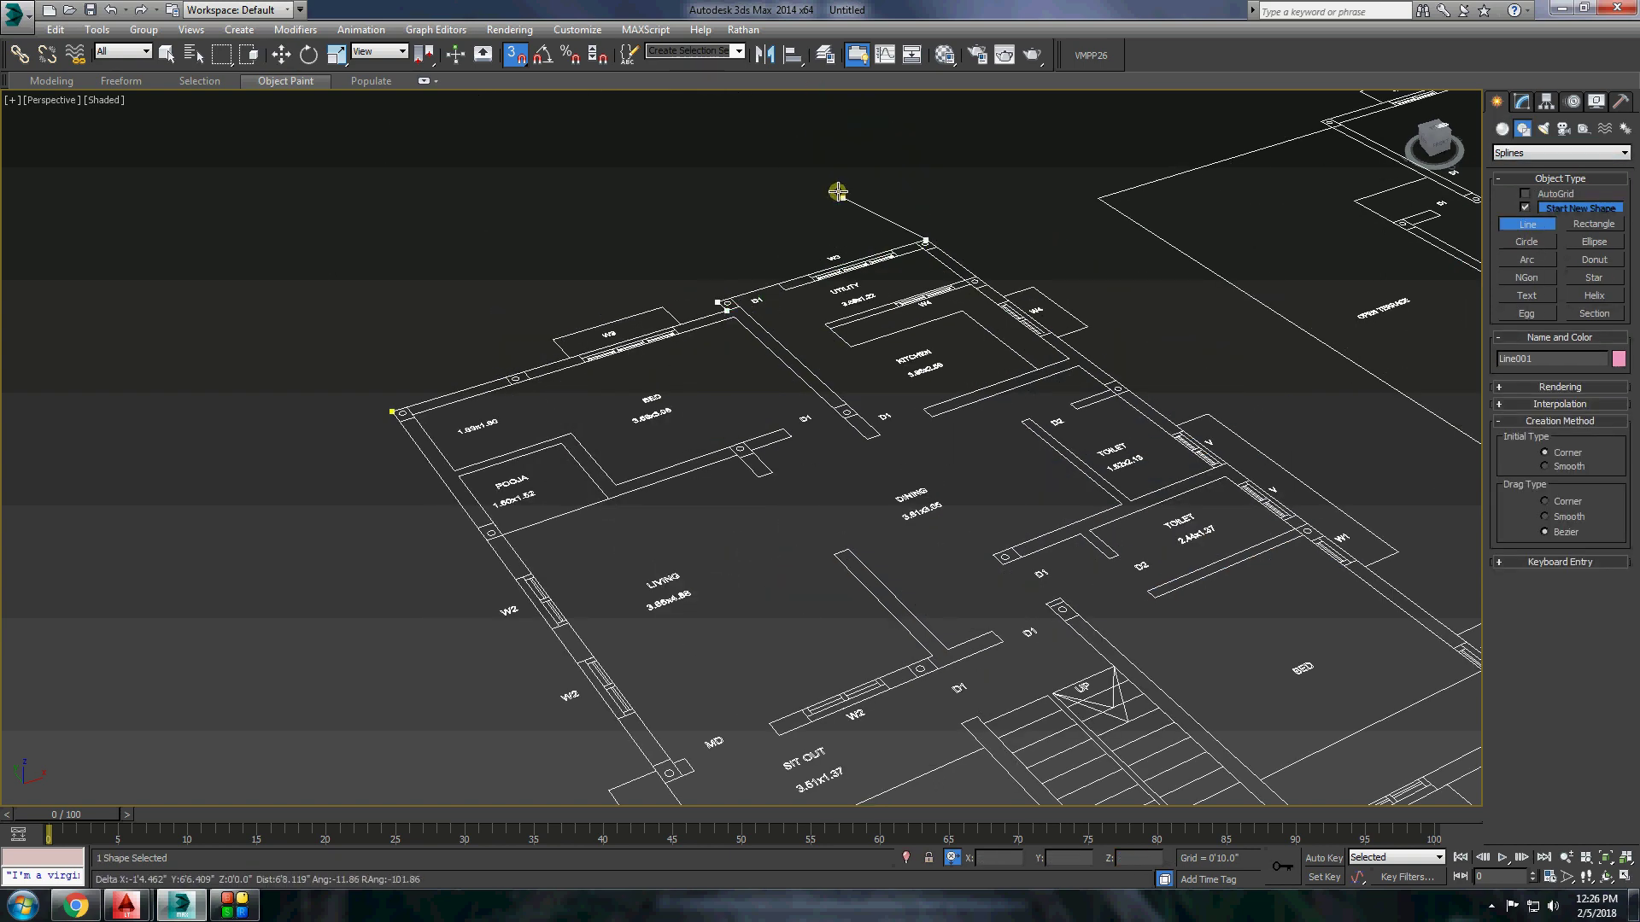
pyautogui.scroll(-3, 838, 191)
pyautogui.click(933, 573)
pyautogui.scroll(3, 933, 572)
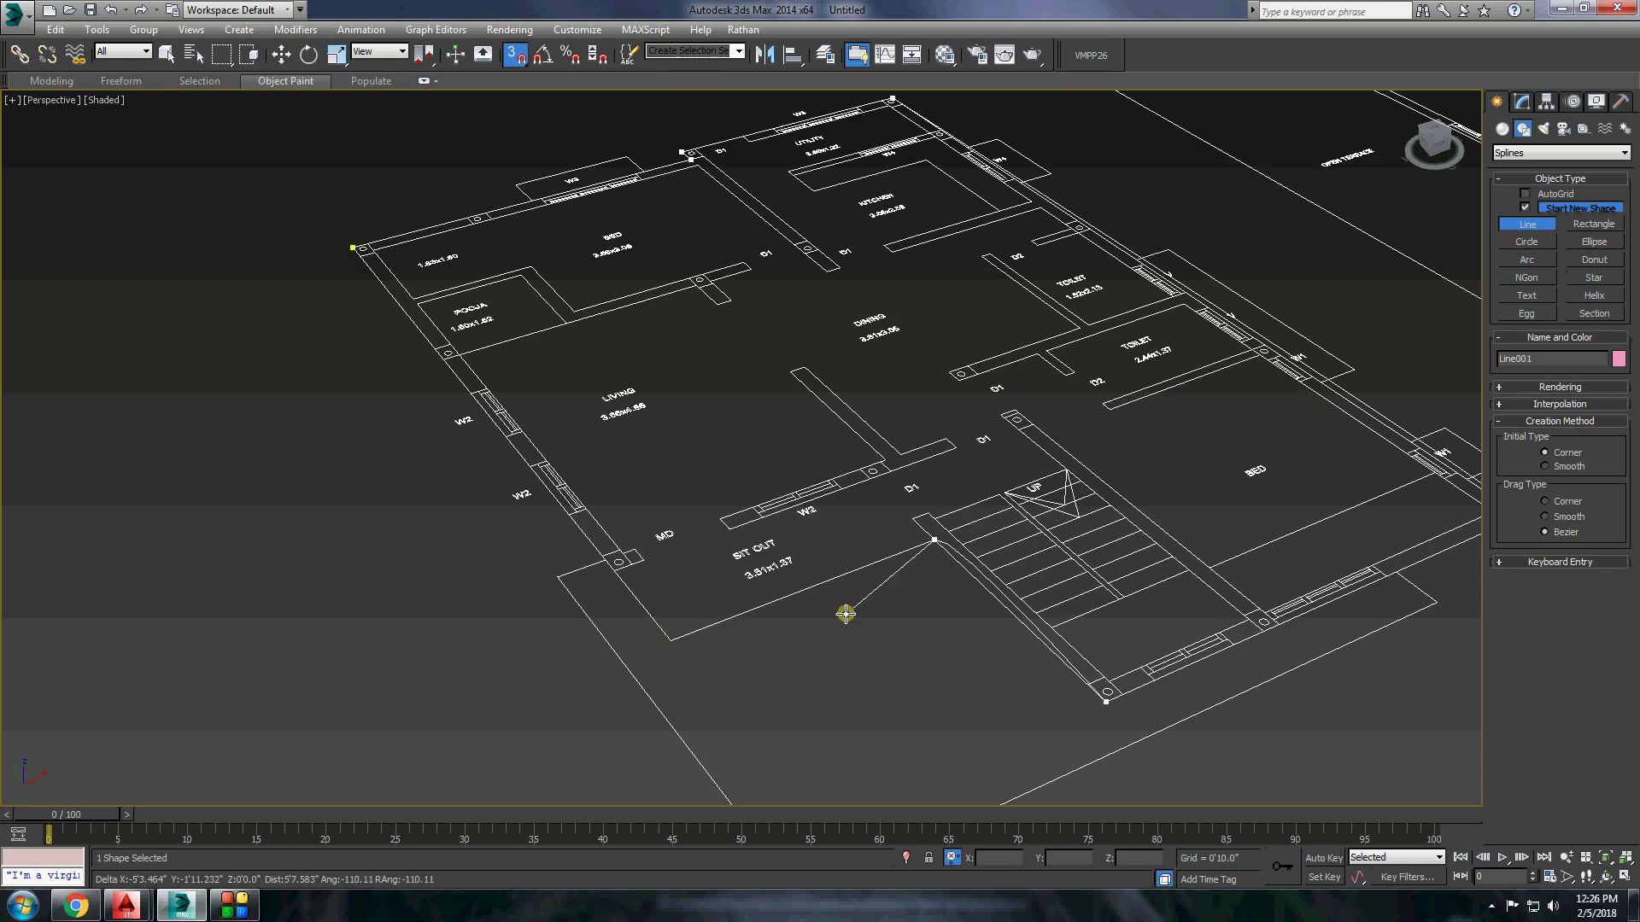
pyautogui.click(341, 241)
pyautogui.scroll(3, 714, 173)
pyautogui.click(708, 172)
pyautogui.scroll(-3, 708, 172)
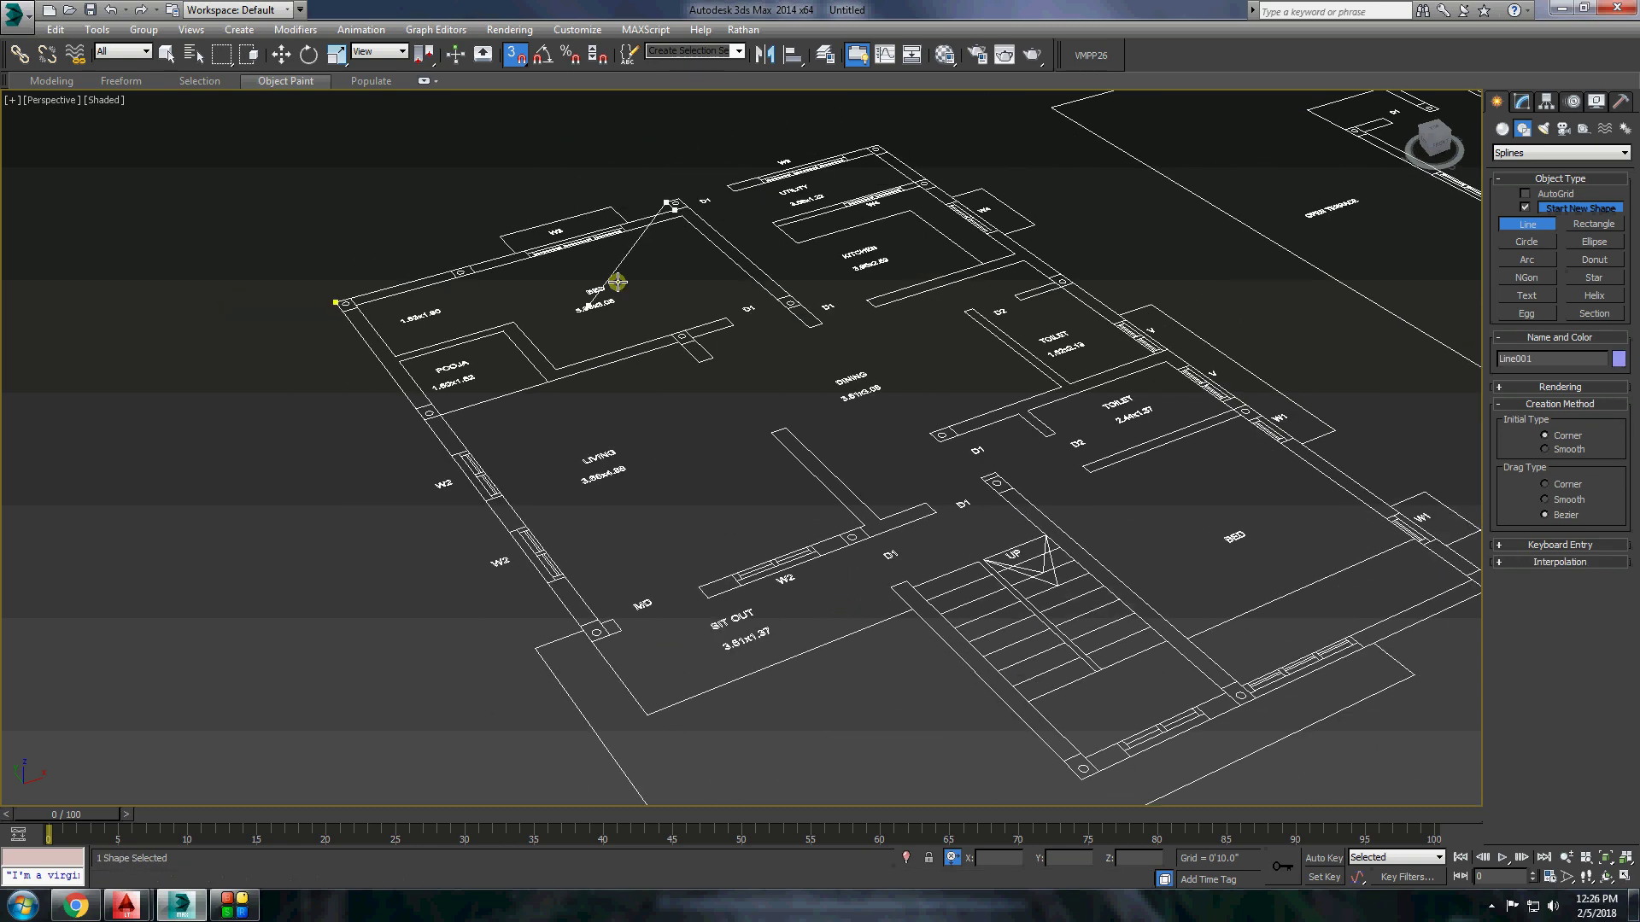
pyautogui.scroll(3, 890, 139)
pyautogui.scroll(-2, 1266, 418)
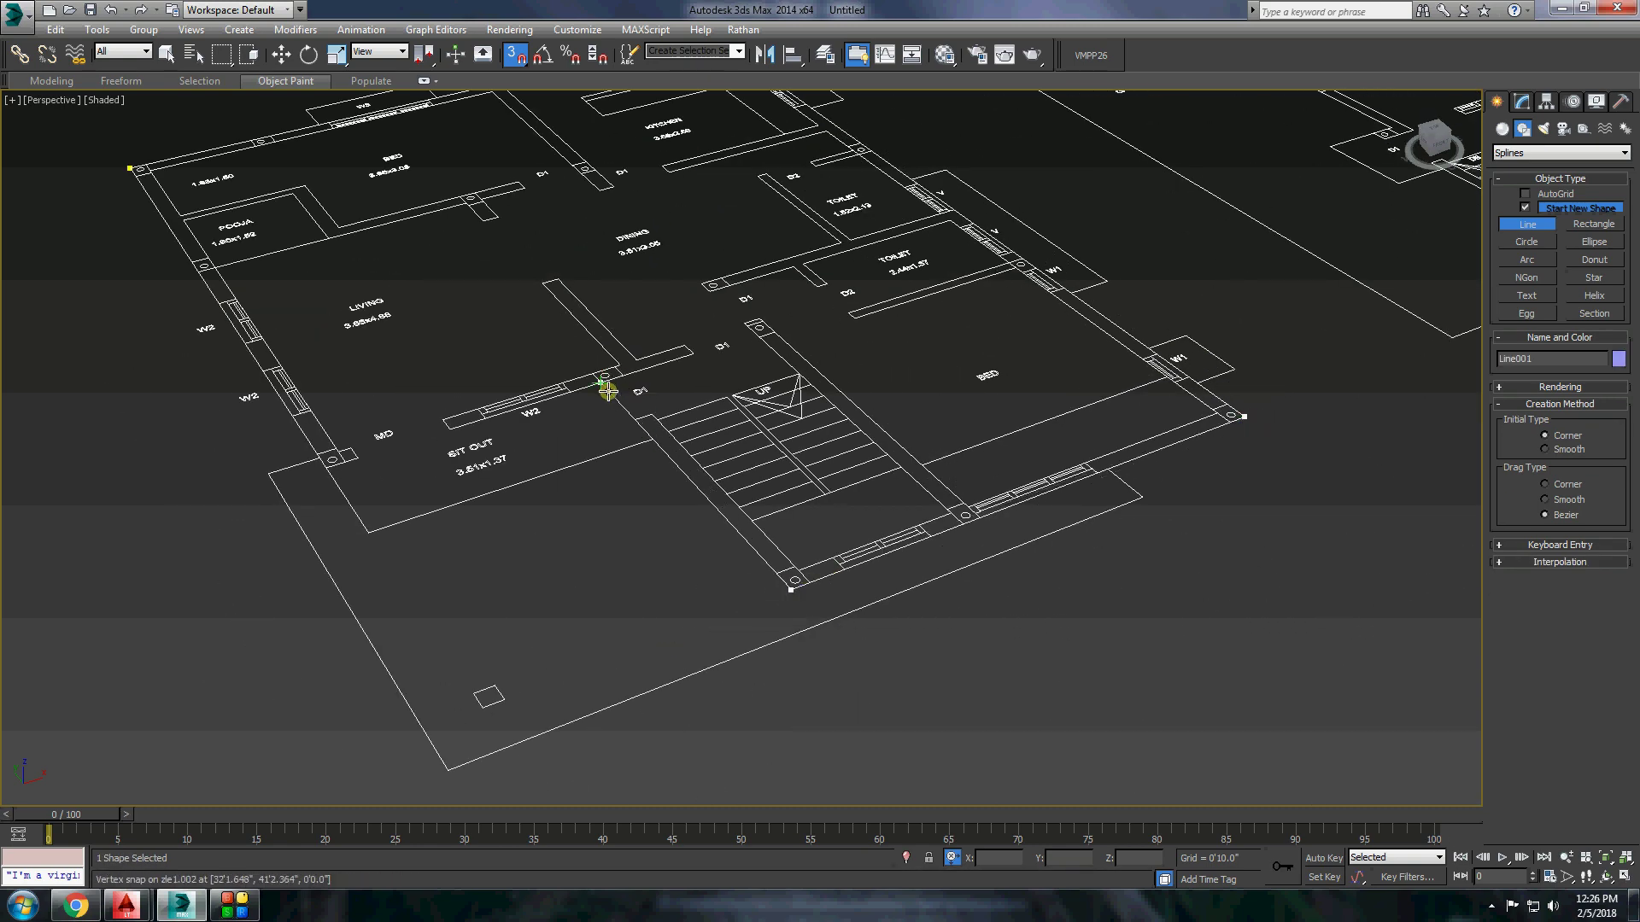
pyautogui.click(122, 166)
# Apply an Extrude modifier to turn the outline into a 6-inch-thick slab.
pyautogui.click(1522, 102)
pyautogui.click(1557, 149)
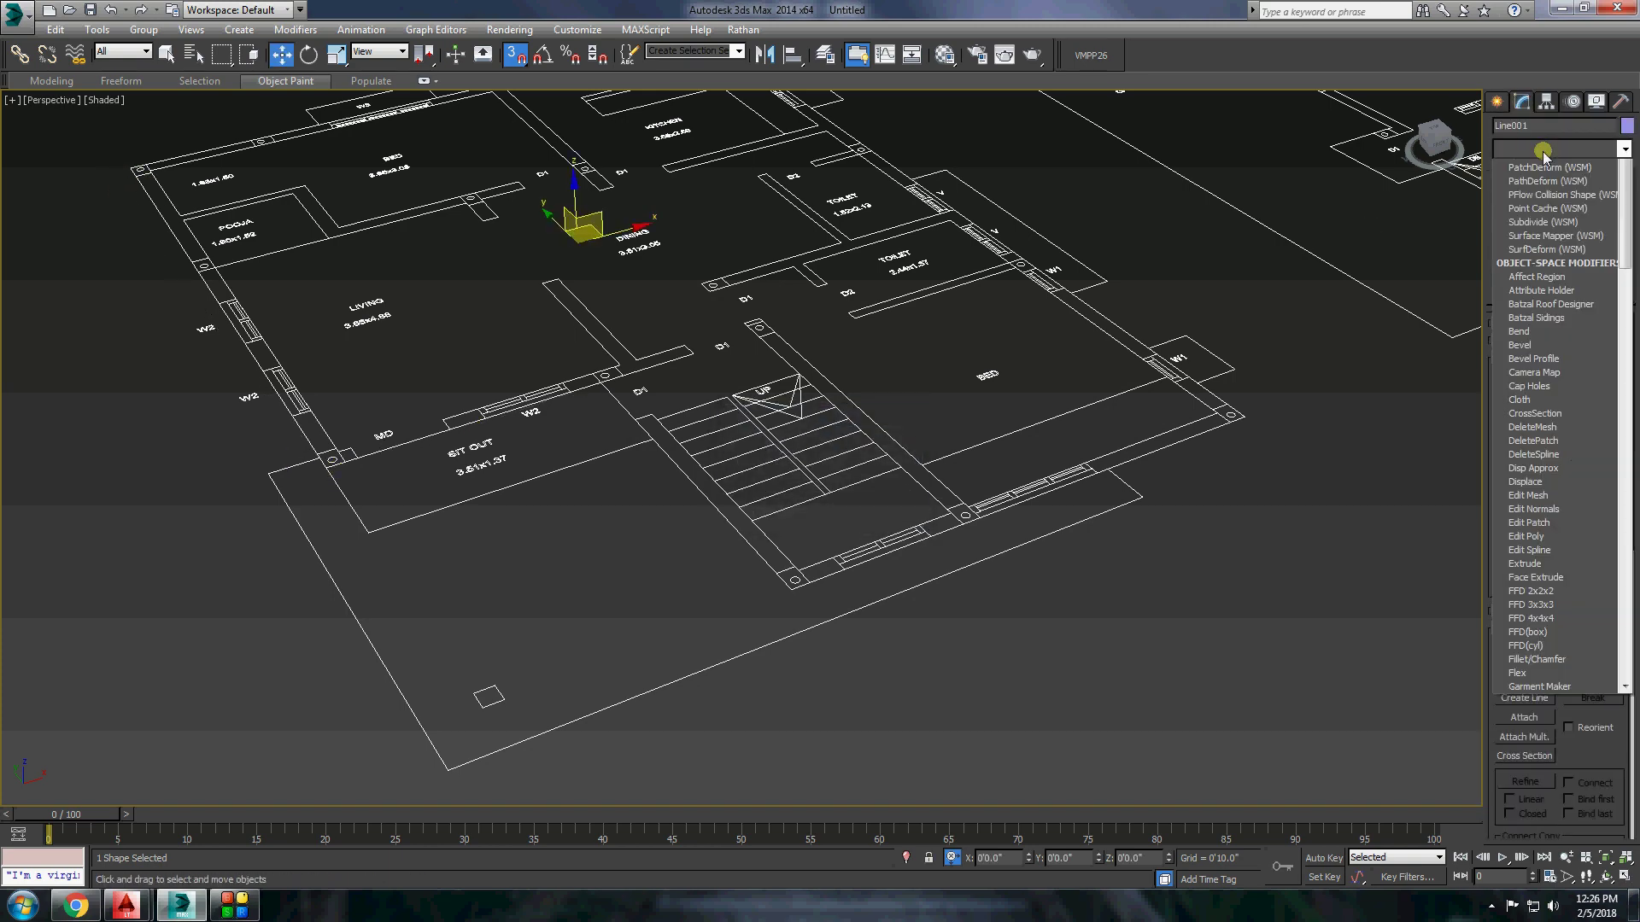
pyautogui.click(1529, 242)
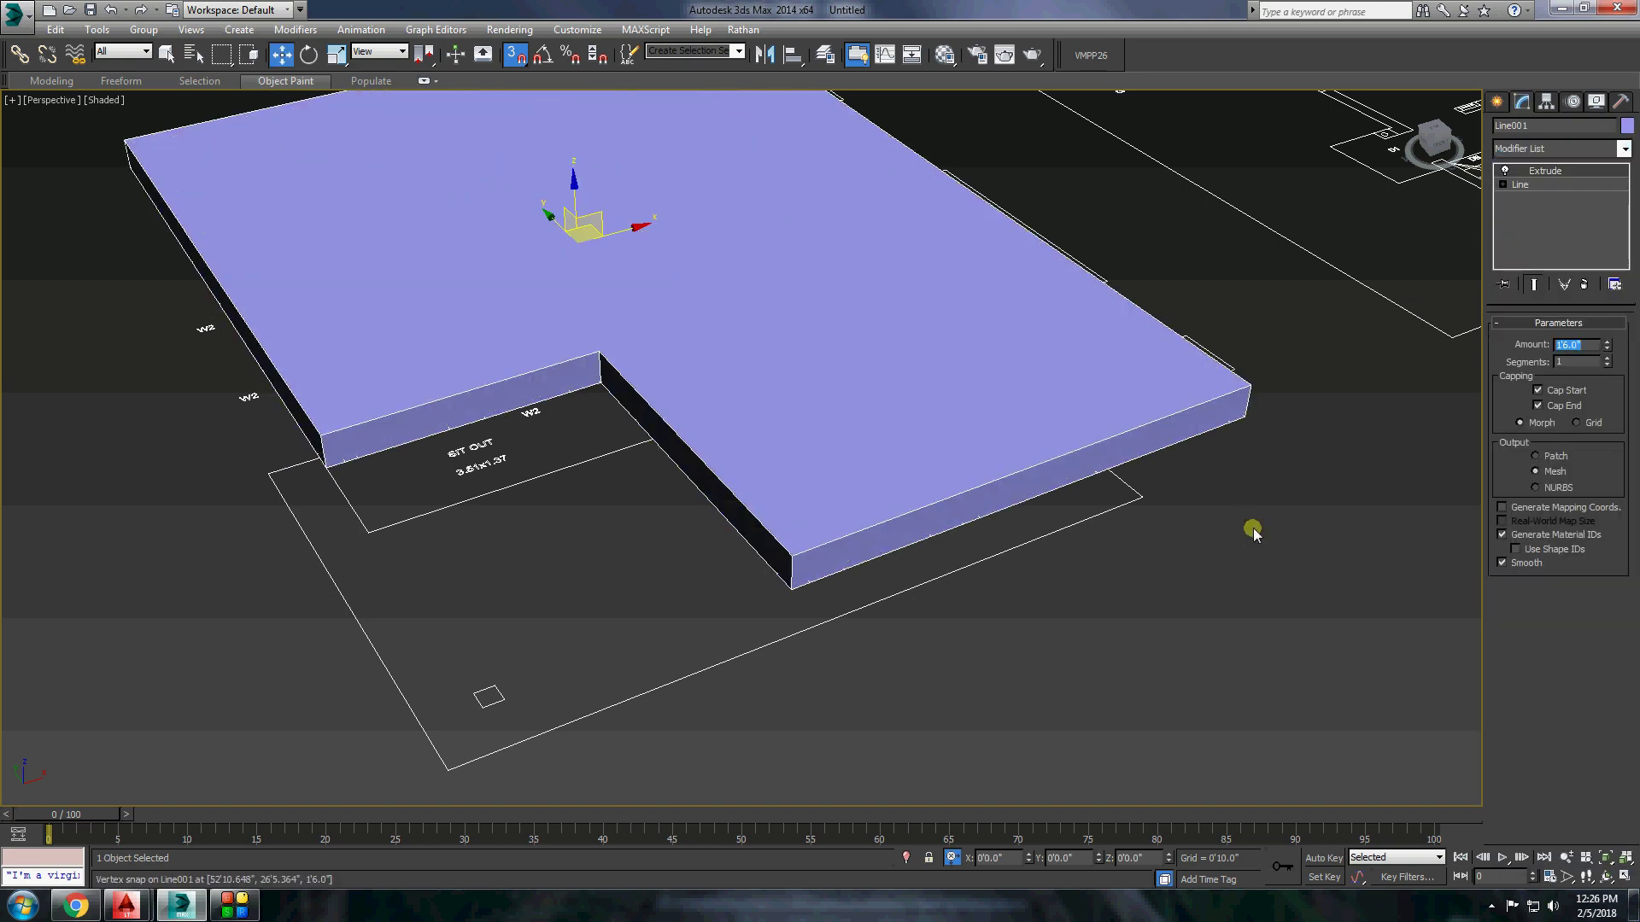
# Clone the extruded floor slab upward as an independent copy.
pyautogui.keyDown('alt'); pyautogui.moveTo(741, 489); pyautogui.dragTo(1036, 707, button='middle'); pyautogui.keyUp('alt')
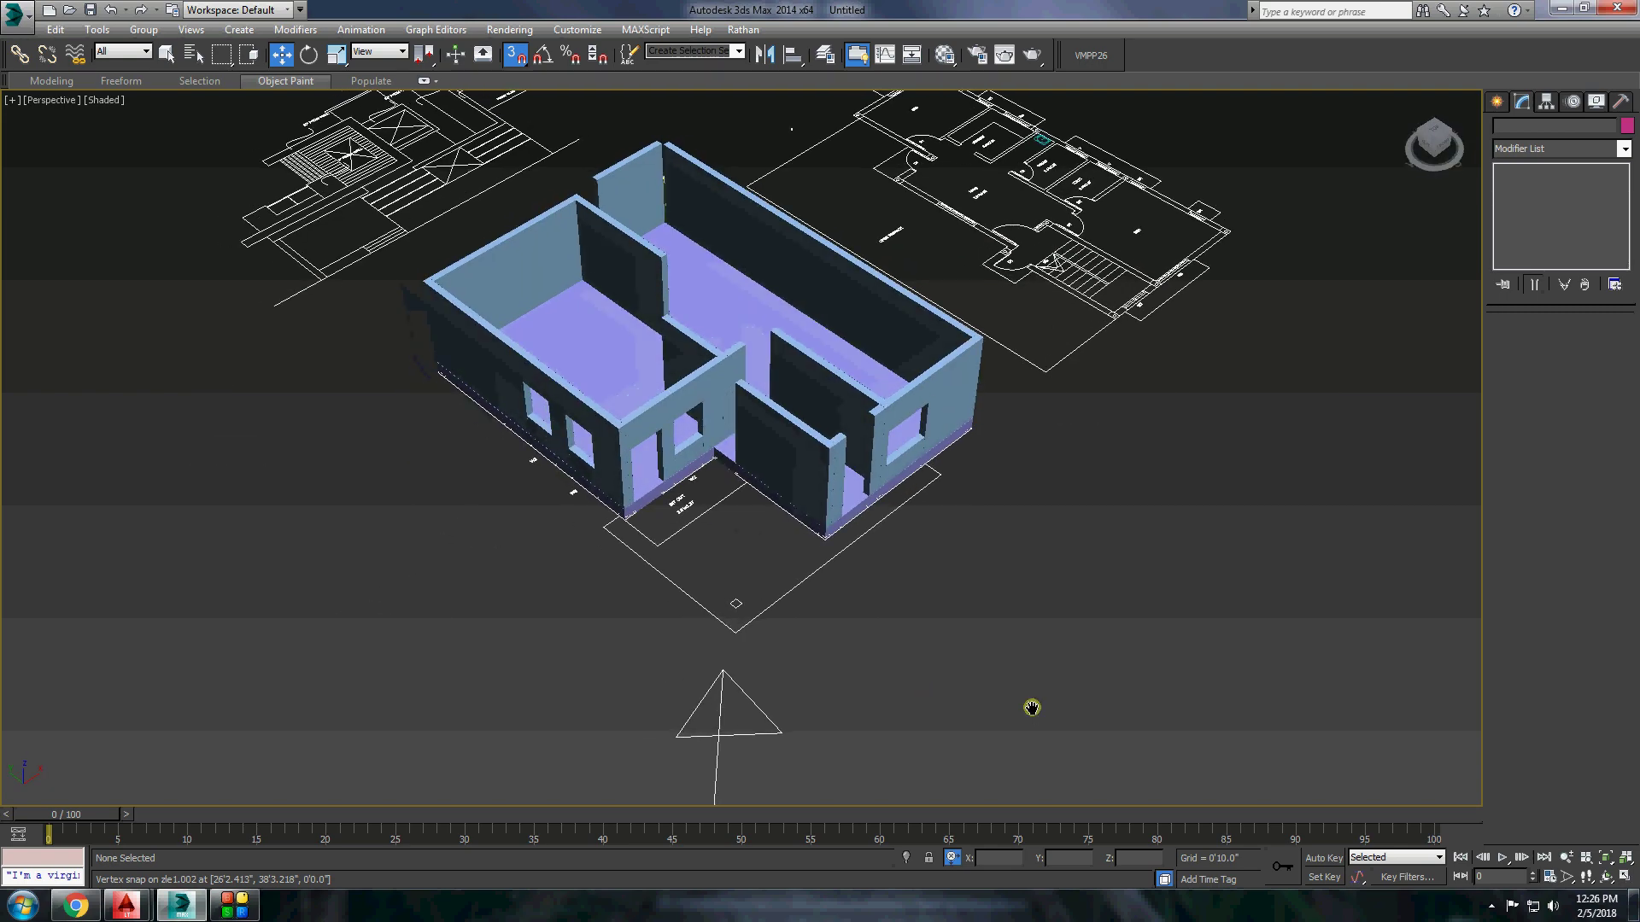
pyautogui.click(728, 277)
pyautogui.scroll(-5, 663, 461)
pyautogui.scroll(6, 739, 427)
pyautogui.keyDown('shift'); pyautogui.moveTo(739, 427); pyautogui.dragTo(594, 282); pyautogui.keyUp('shift')
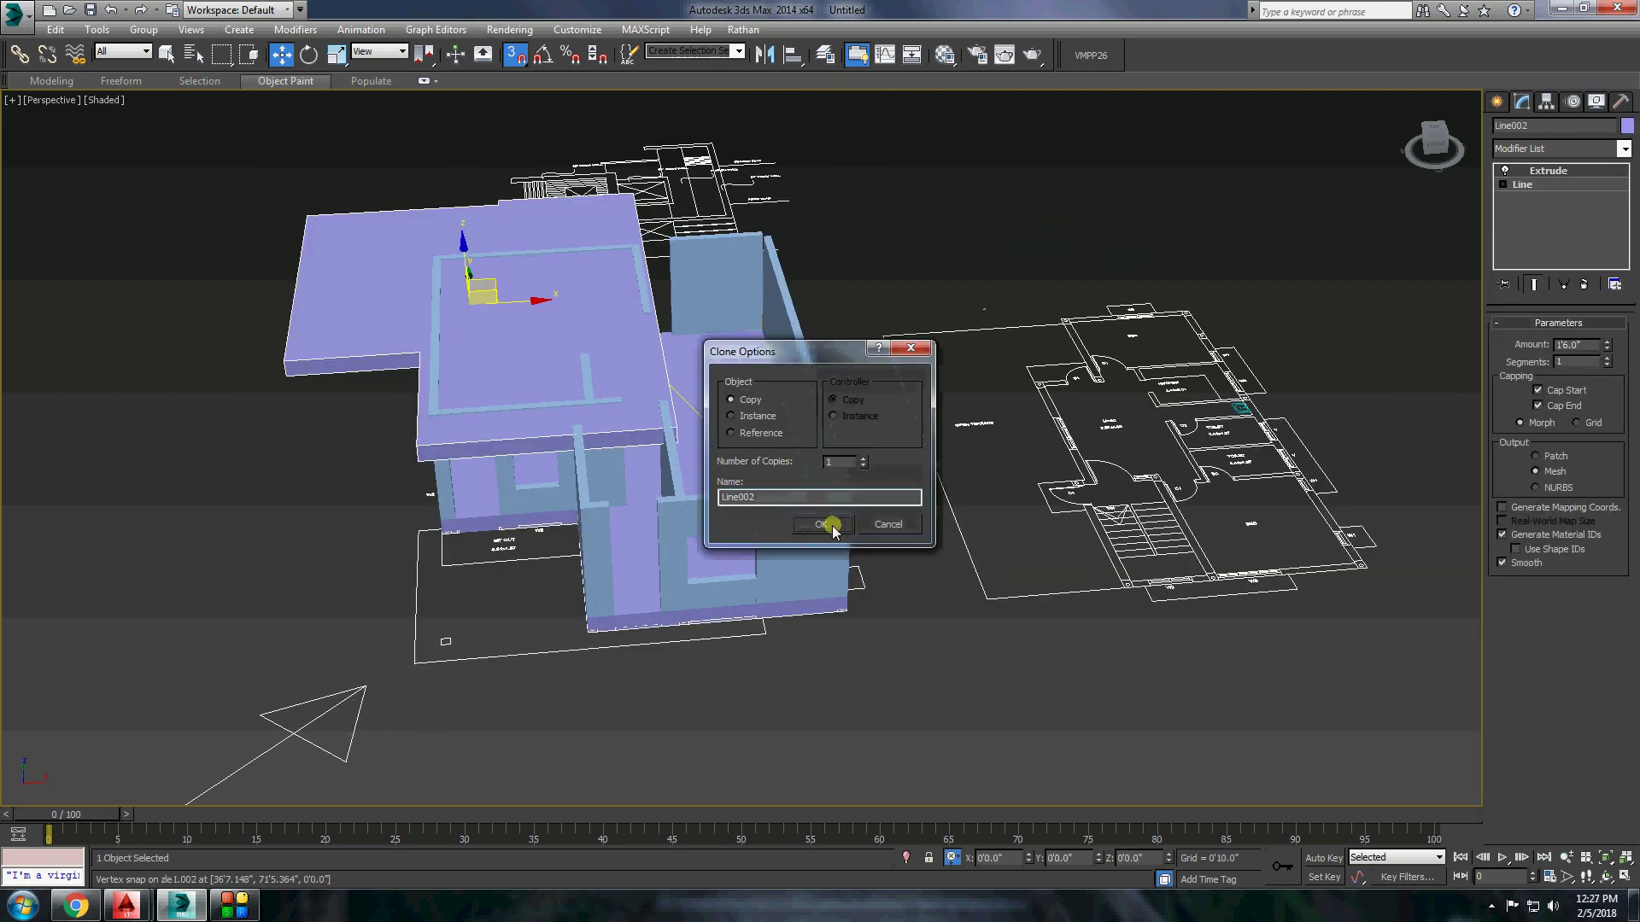
pyautogui.click(835, 524)
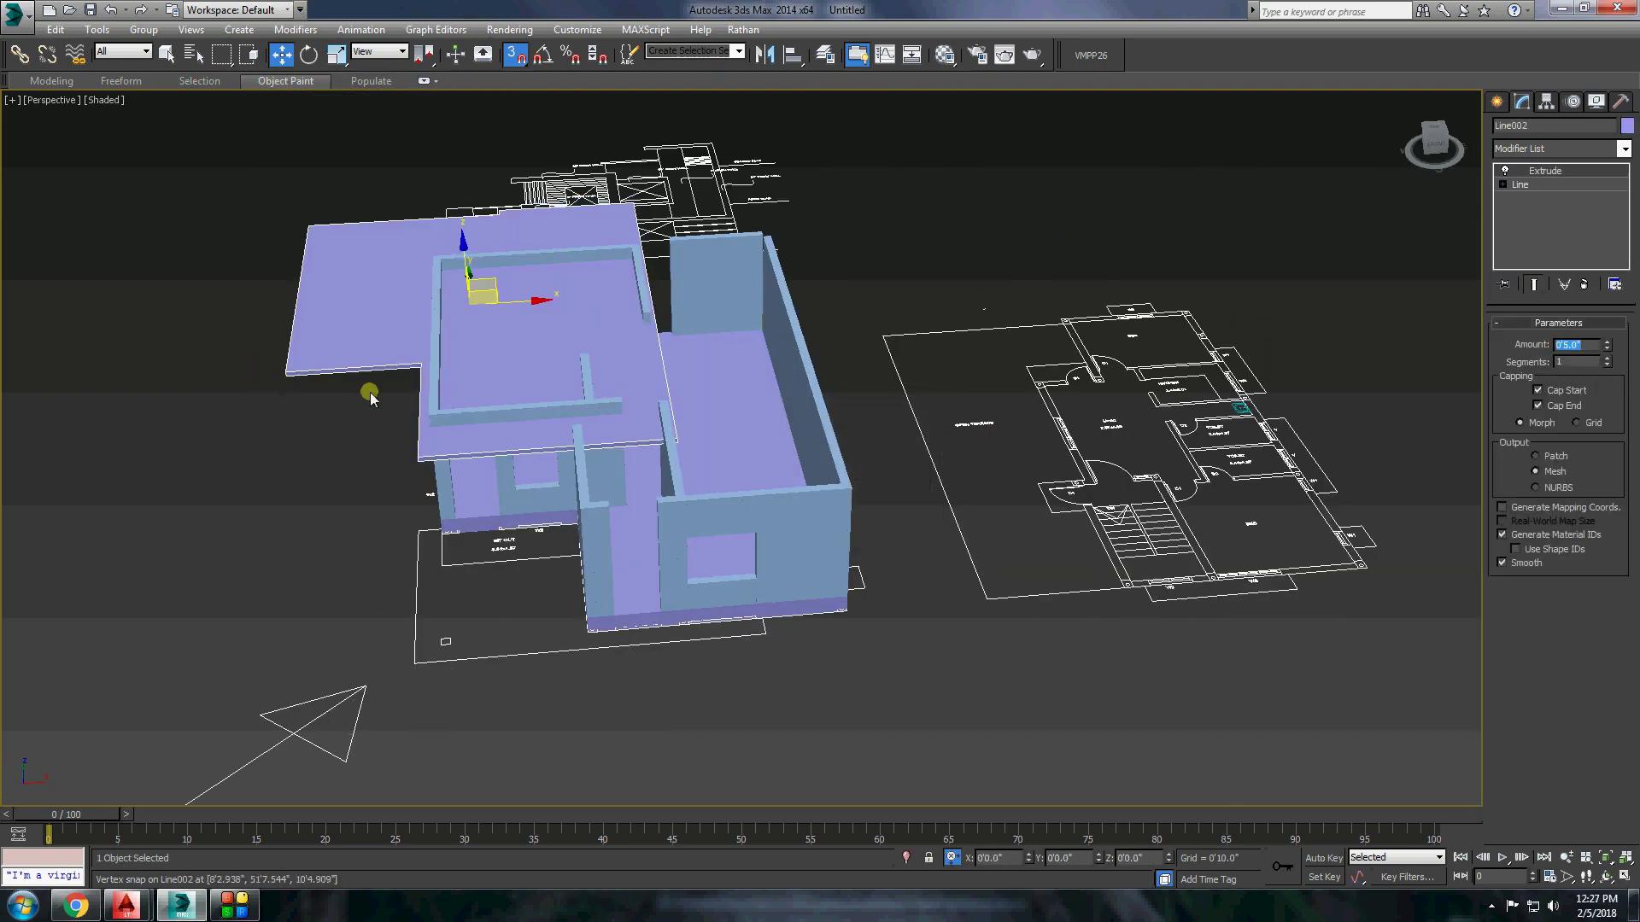
# Snap the copied slab onto the ground-floor wall tops as the roof slab.
pyautogui.moveTo(370, 397); pyautogui.dragTo(534, 517)
pyautogui.scroll(3, 333, 515)
pyautogui.scroll(3, 427, 513)
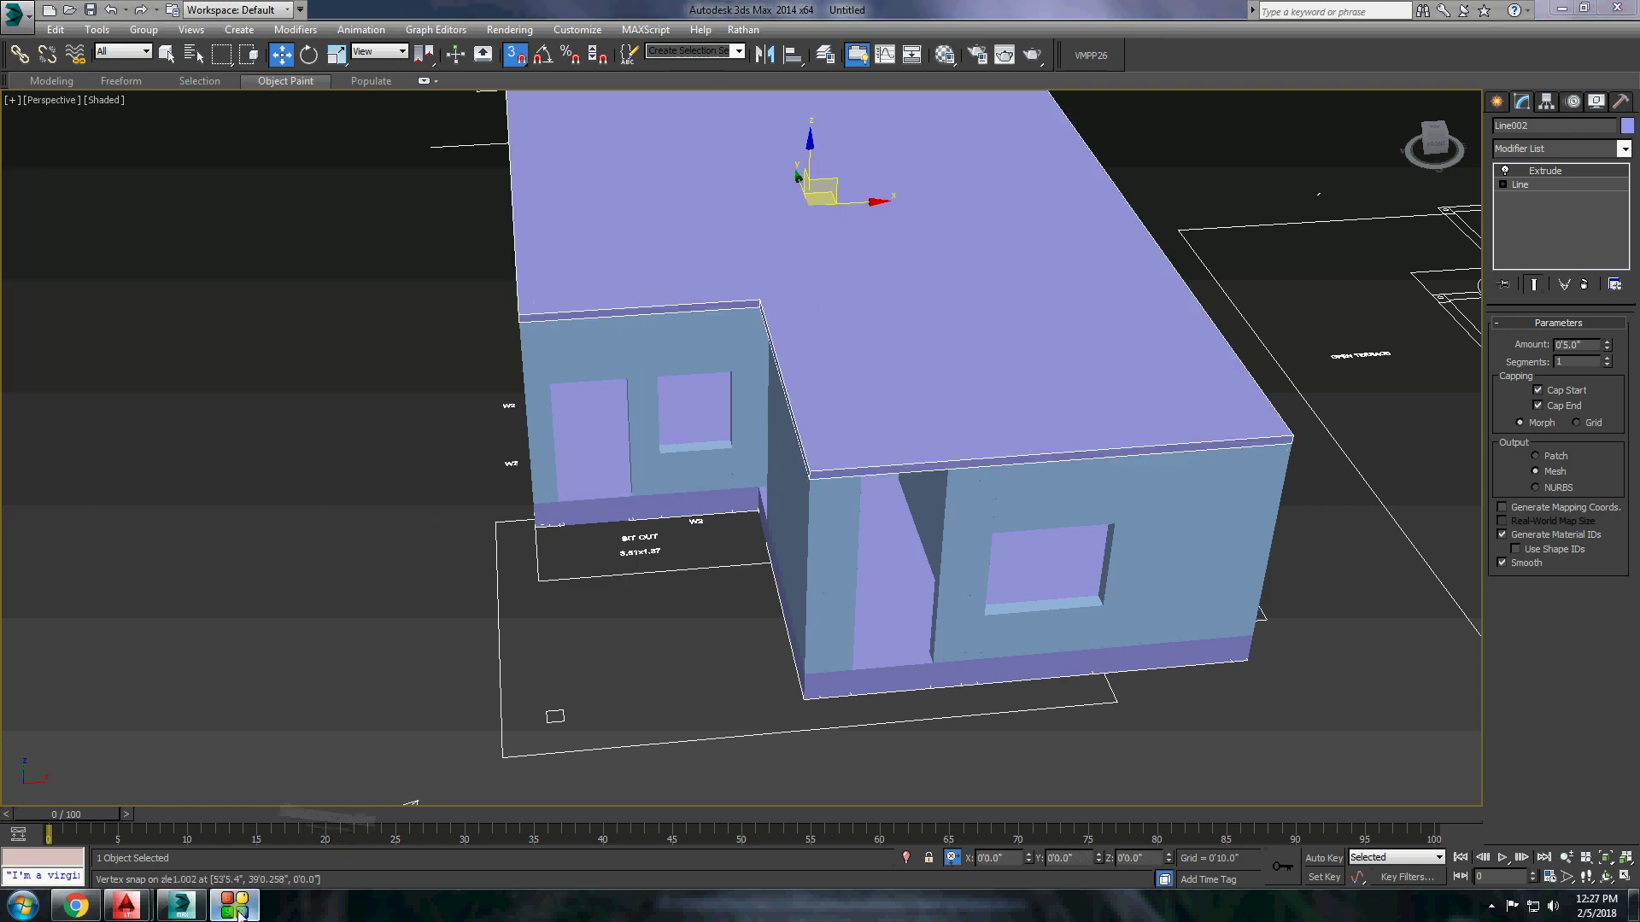
pyautogui.scroll(-5, 958, 542)
pyautogui.scroll(5, 989, 207)
pyautogui.click(1496, 102)
pyautogui.click(1523, 128)
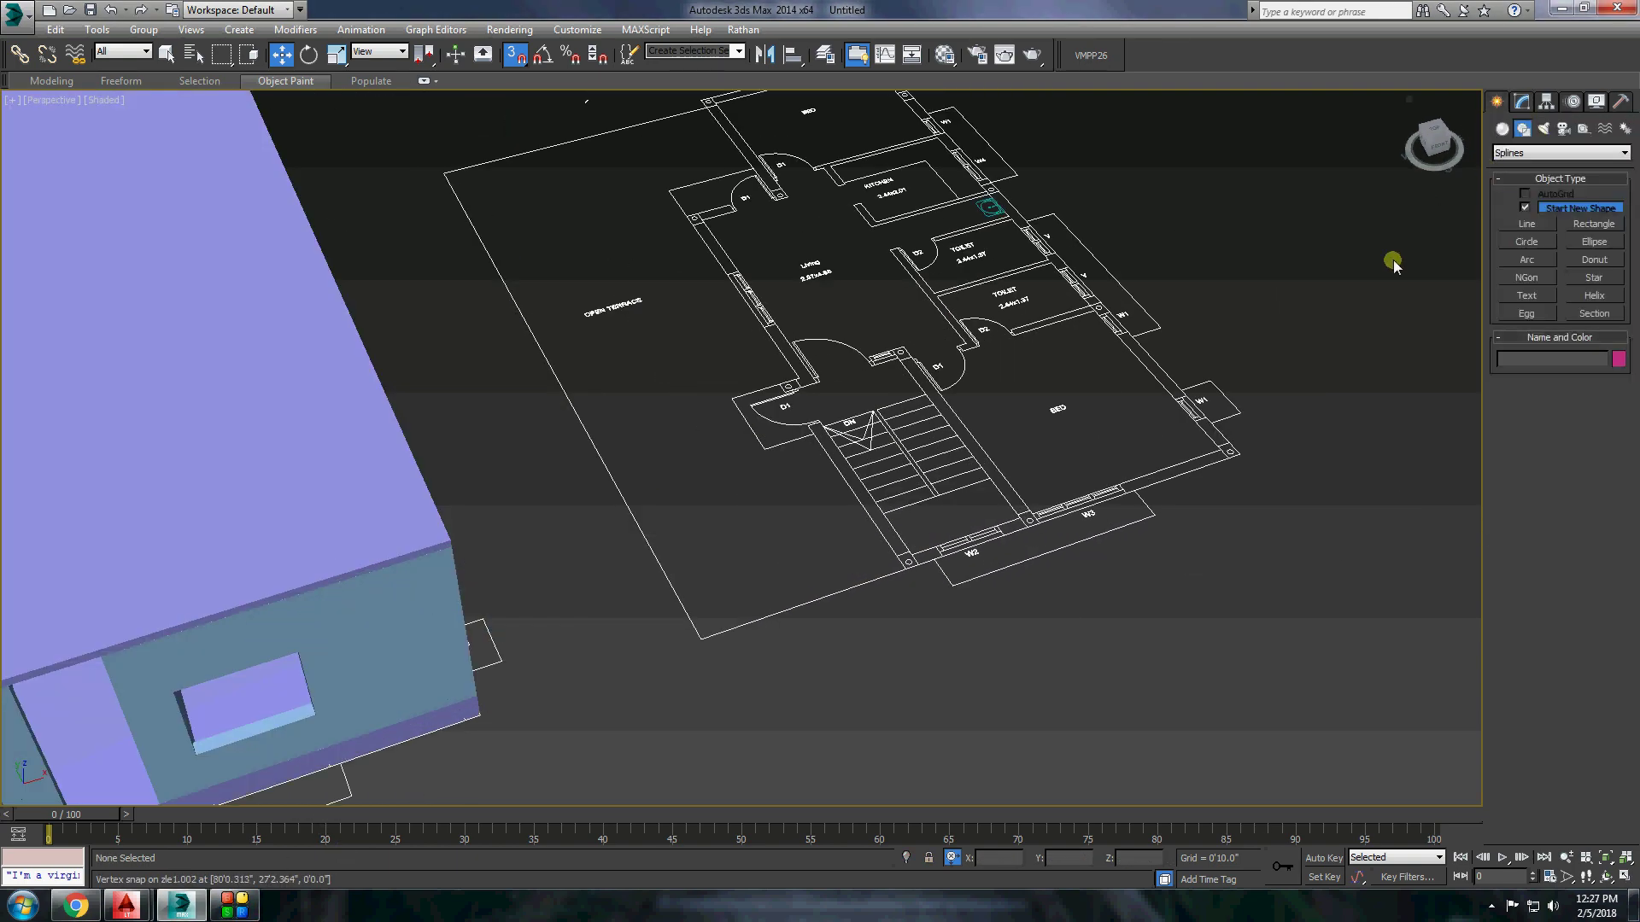
pyautogui.click(1503, 128)
# Draw 7'0"-high box walls along the living room walls and its door opening.
pyautogui.click(1528, 210)
pyautogui.scroll(1, 703, 282)
pyautogui.scroll(3, 703, 290)
pyautogui.moveTo(705, 297); pyautogui.dragTo(781, 394)
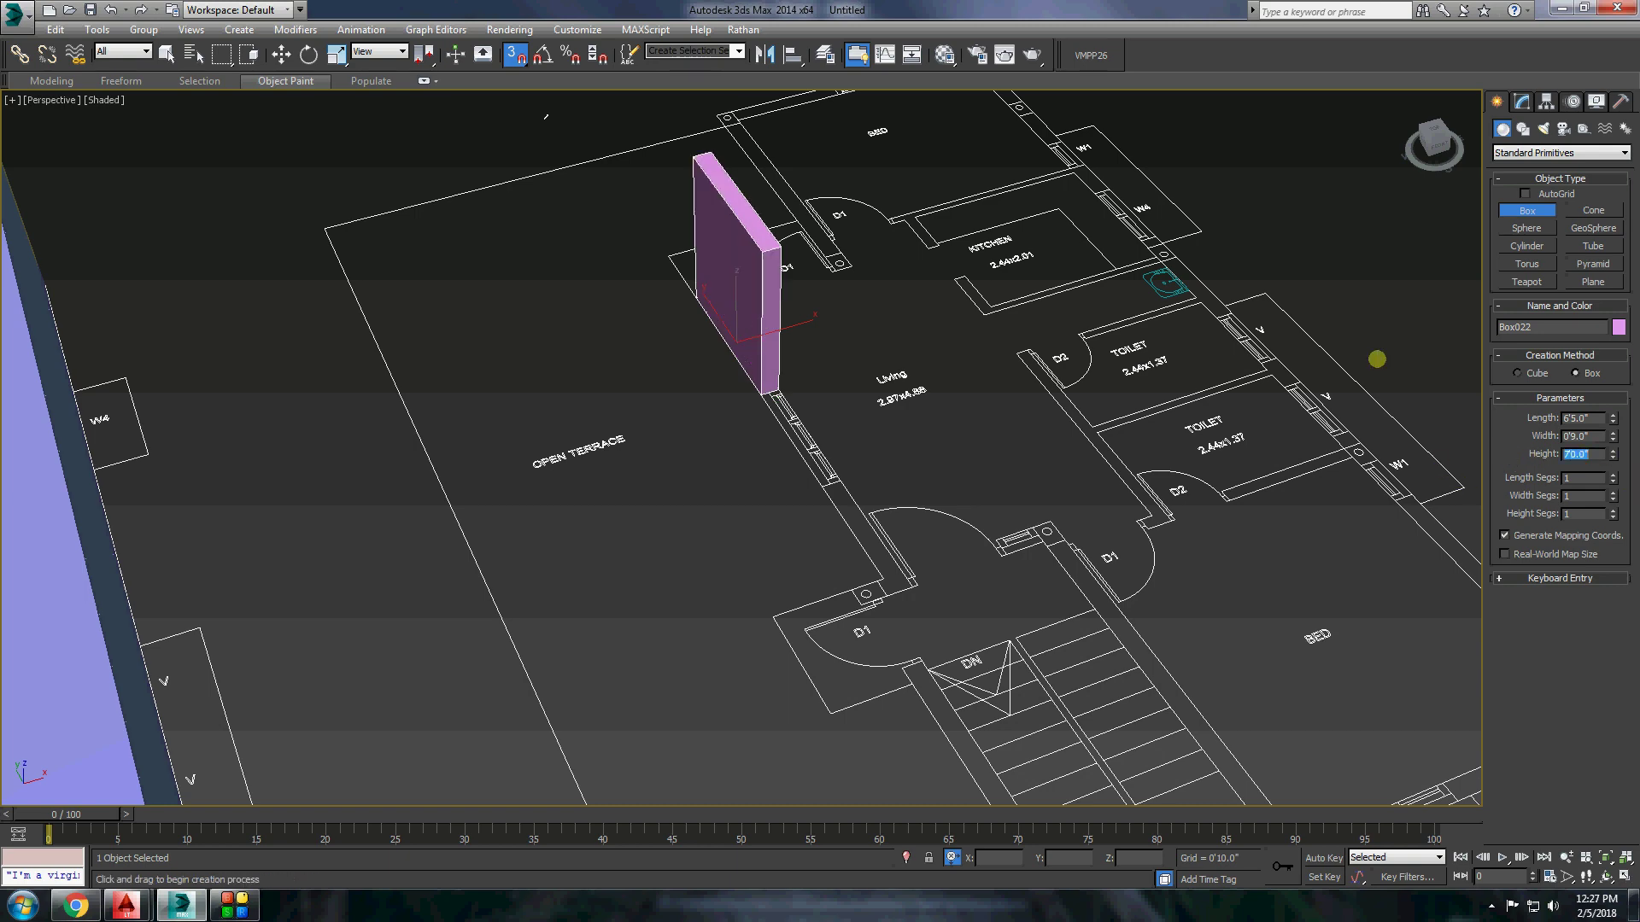
pyautogui.scroll(5, 769, 408)
pyautogui.moveTo(772, 362); pyautogui.dragTo(957, 647)
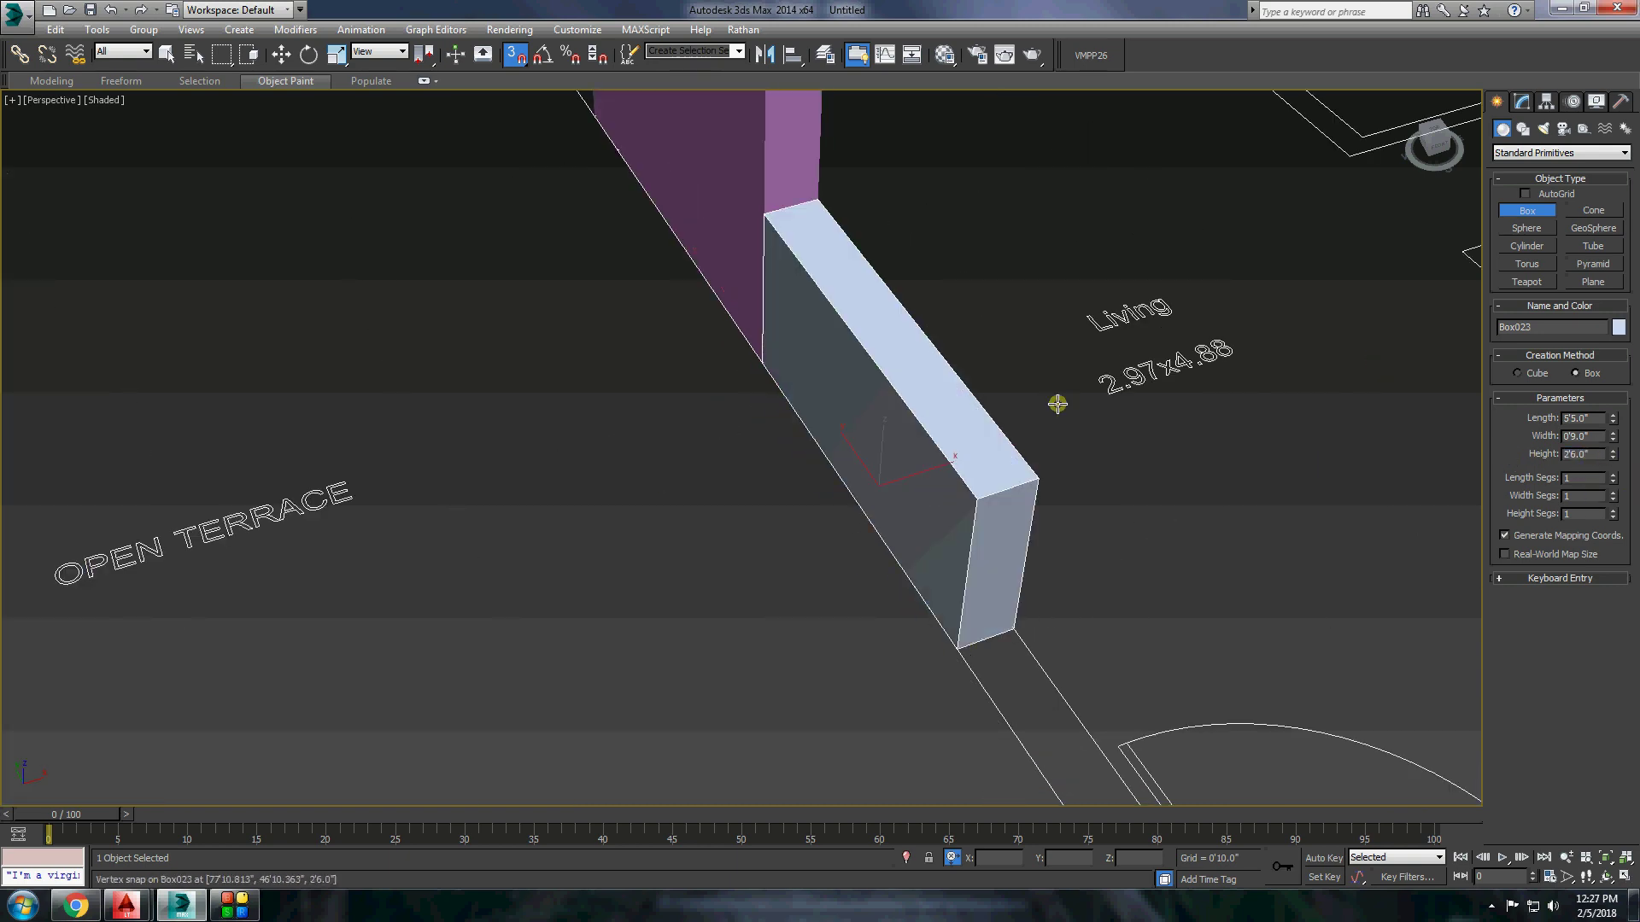
pyautogui.scroll(-5, 1058, 404)
pyautogui.scroll(2, 1029, 470)
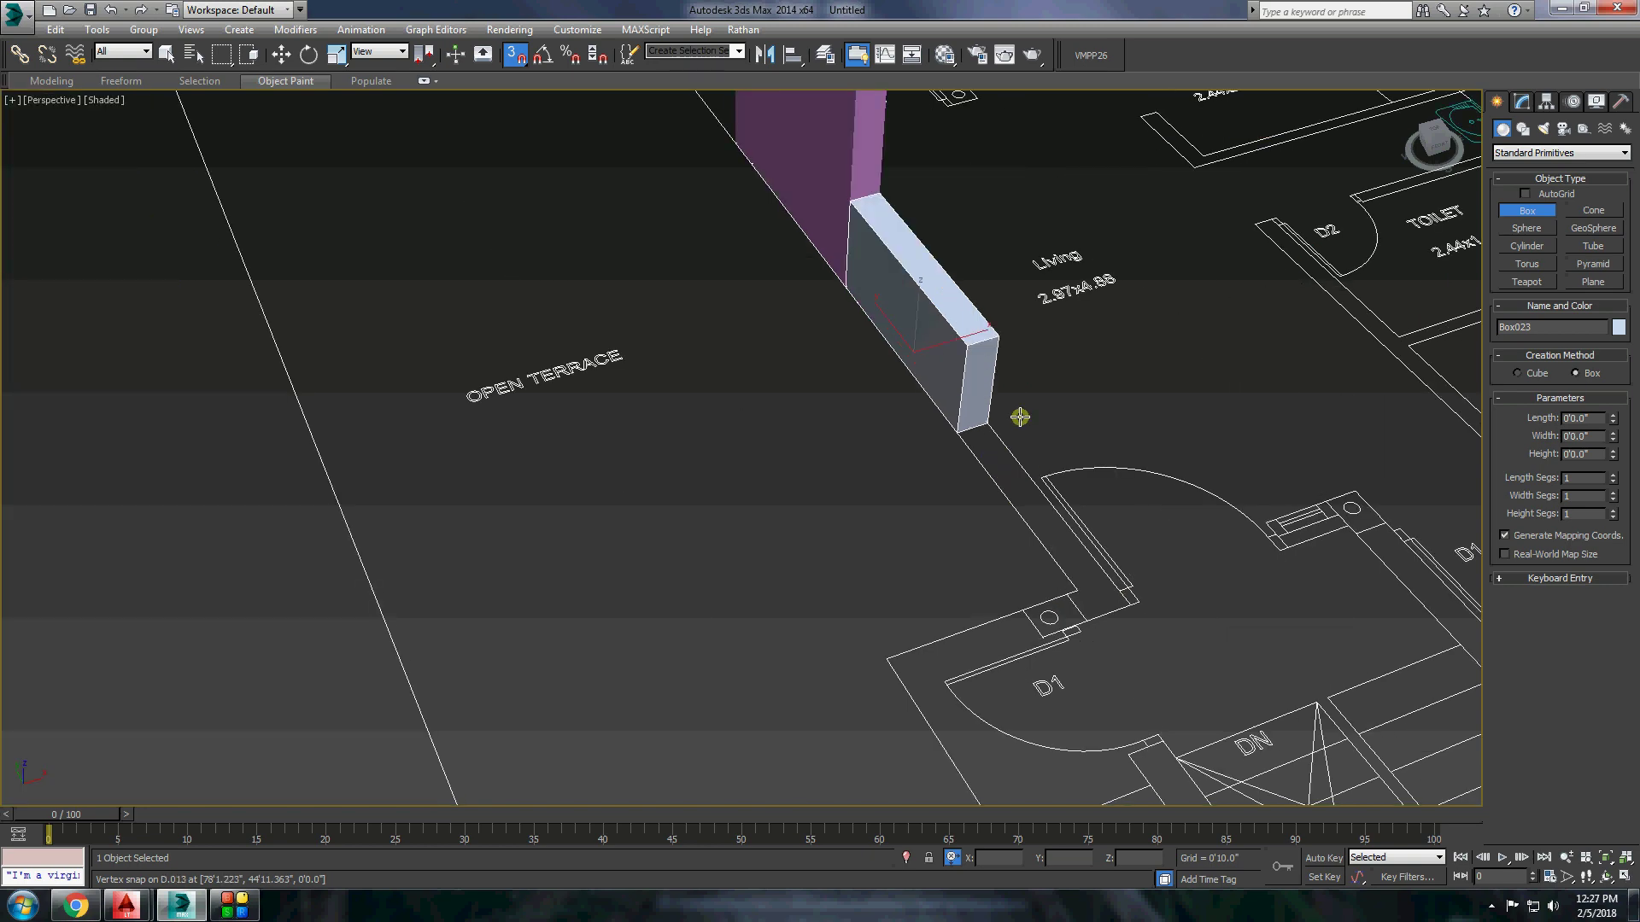
pyautogui.scroll(-5, 1125, 617)
pyautogui.click(1101, 376)
pyautogui.scroll(3, 982, 414)
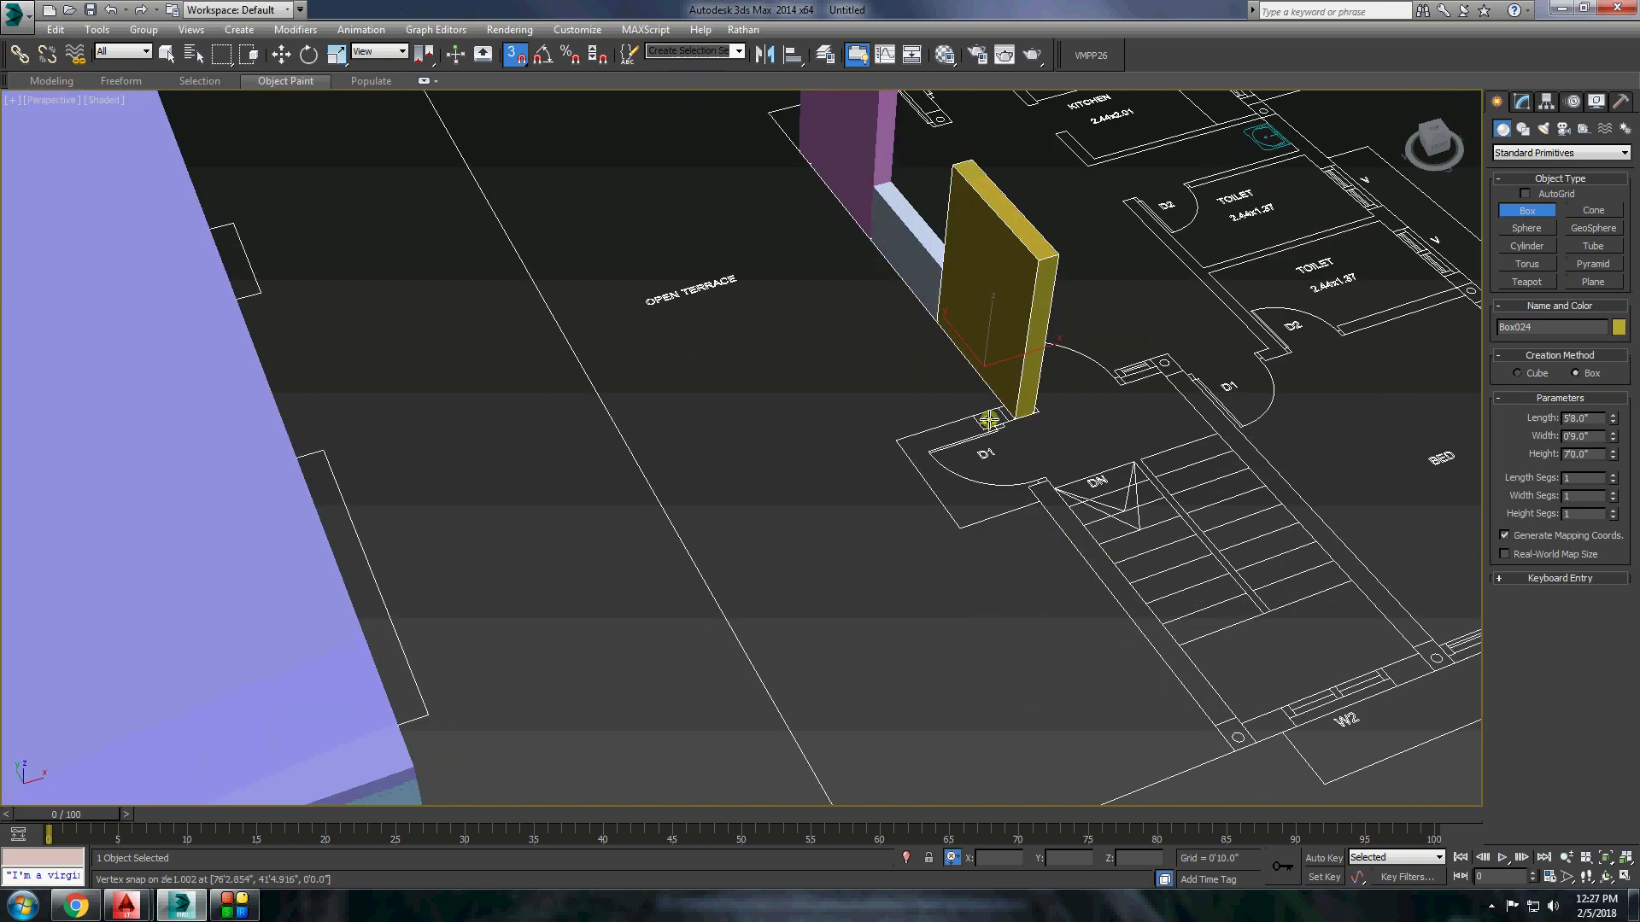
pyautogui.scroll(3, 991, 414)
pyautogui.moveTo(981, 437); pyautogui.dragTo(1073, 405)
pyautogui.click(1040, 336)
# Add 7'0" wall boxes beside the stairs, beside window W2, and along the long wall.
pyautogui.scroll(-3, 1036, 413)
pyautogui.scroll(-3, 1233, 644)
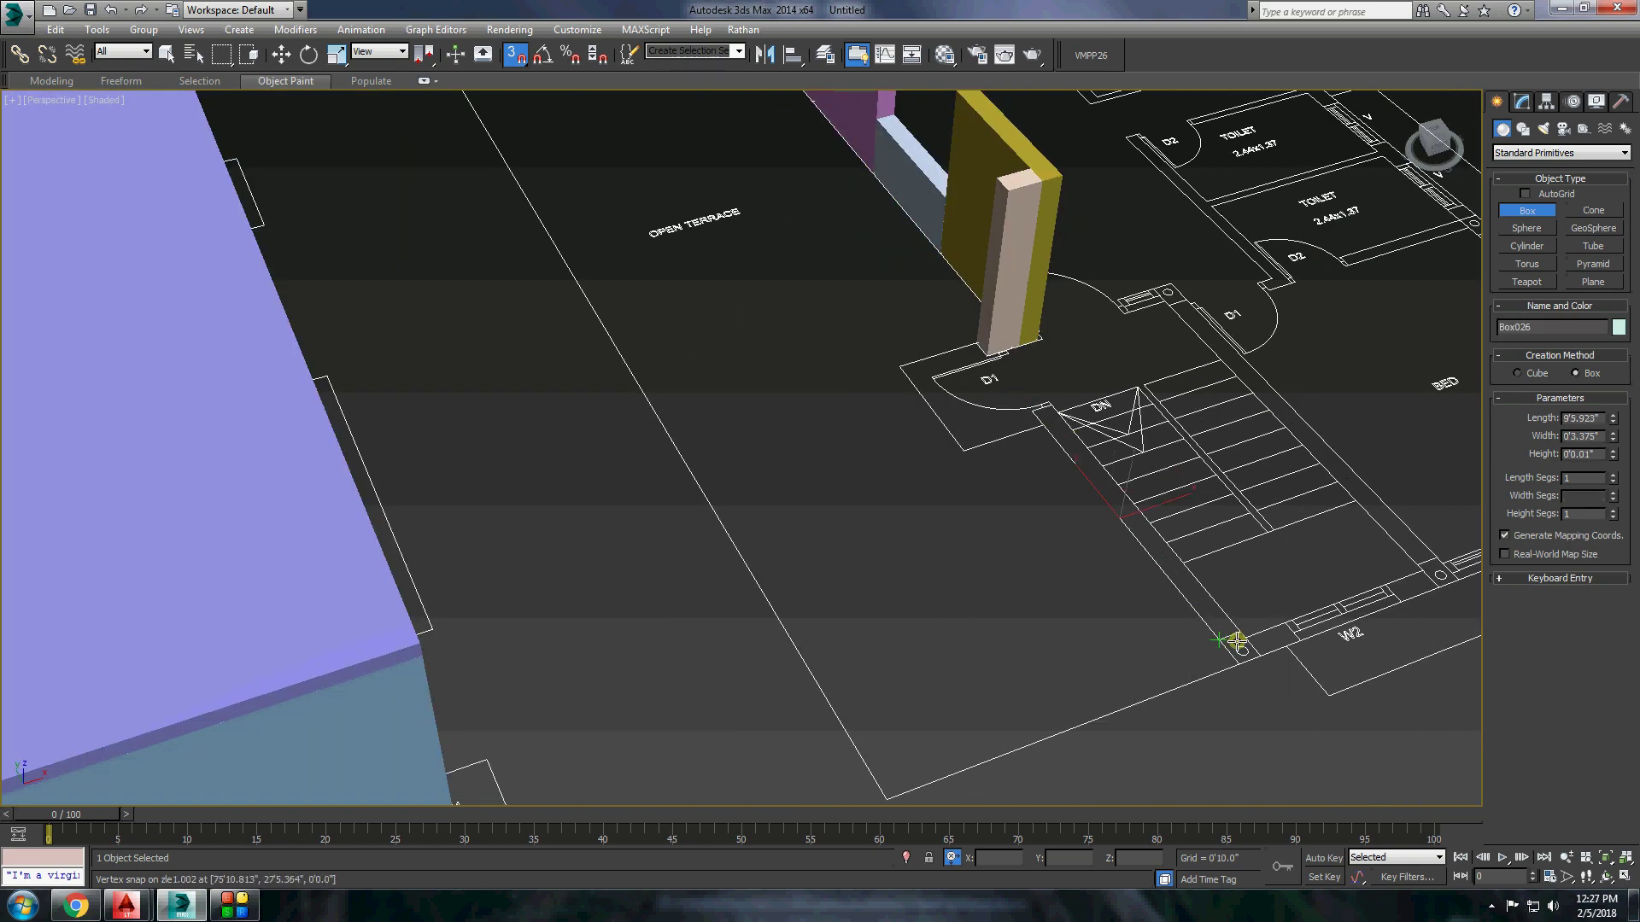
pyautogui.moveTo(1233, 644); pyautogui.dragTo(1145, 512)
pyautogui.scroll(-2, 1175, 478)
pyautogui.scroll(5, 1301, 672)
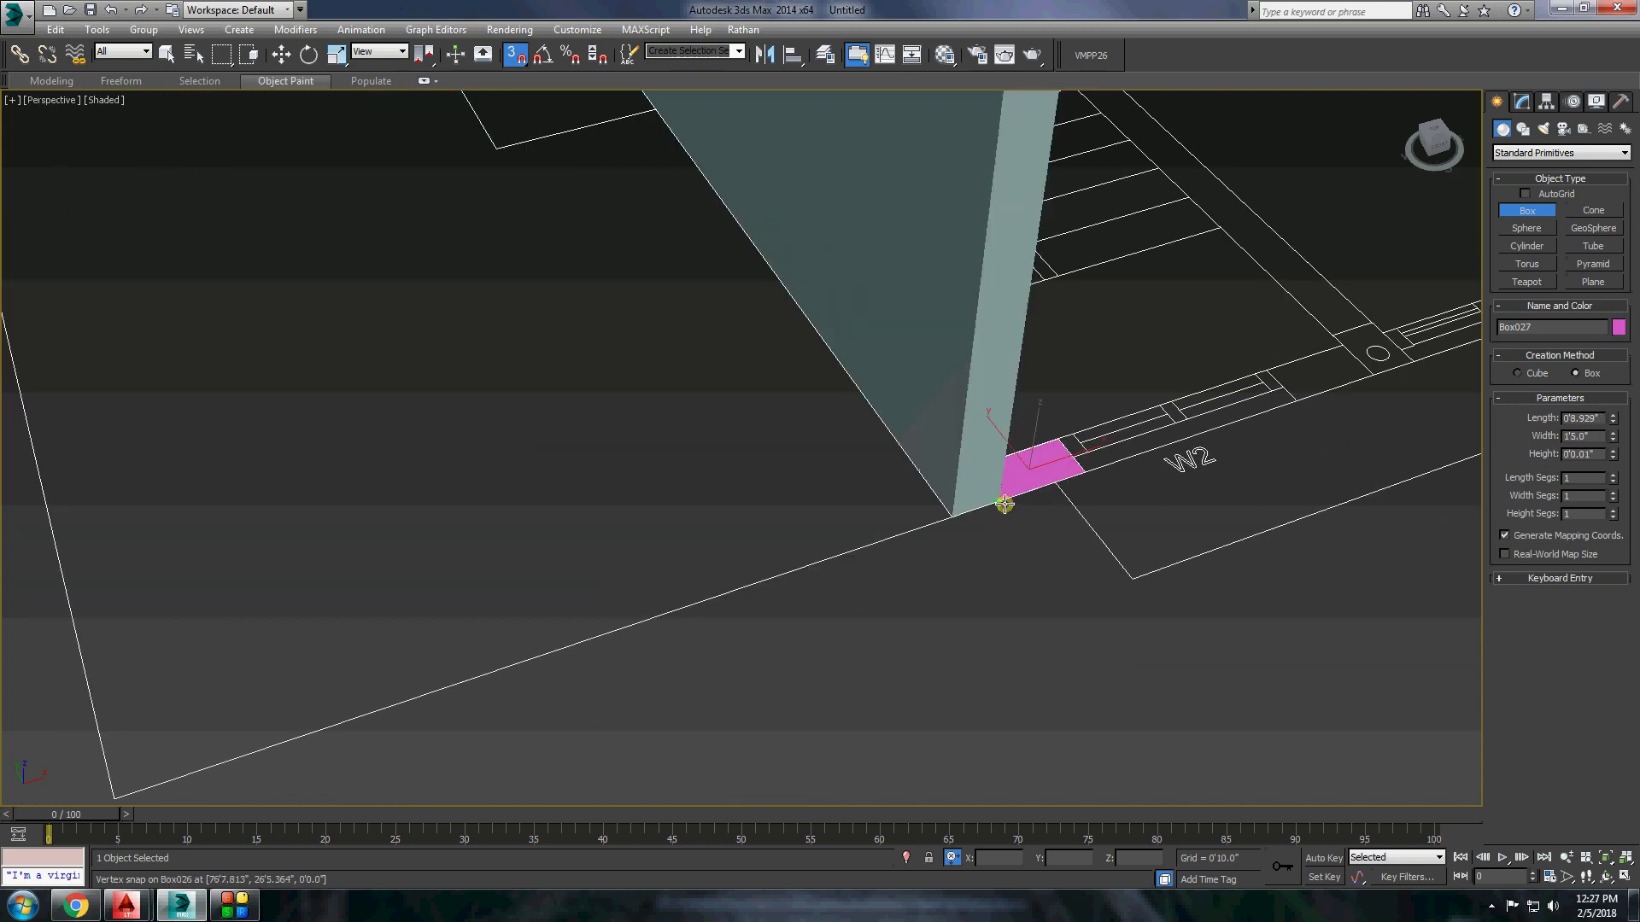
pyautogui.scroll(-4, 1004, 504)
pyautogui.click(1079, 465)
pyautogui.scroll(4, 1068, 465)
pyautogui.scroll(-3, 1065, 465)
pyautogui.moveTo(1059, 485); pyautogui.dragTo(1119, 501)
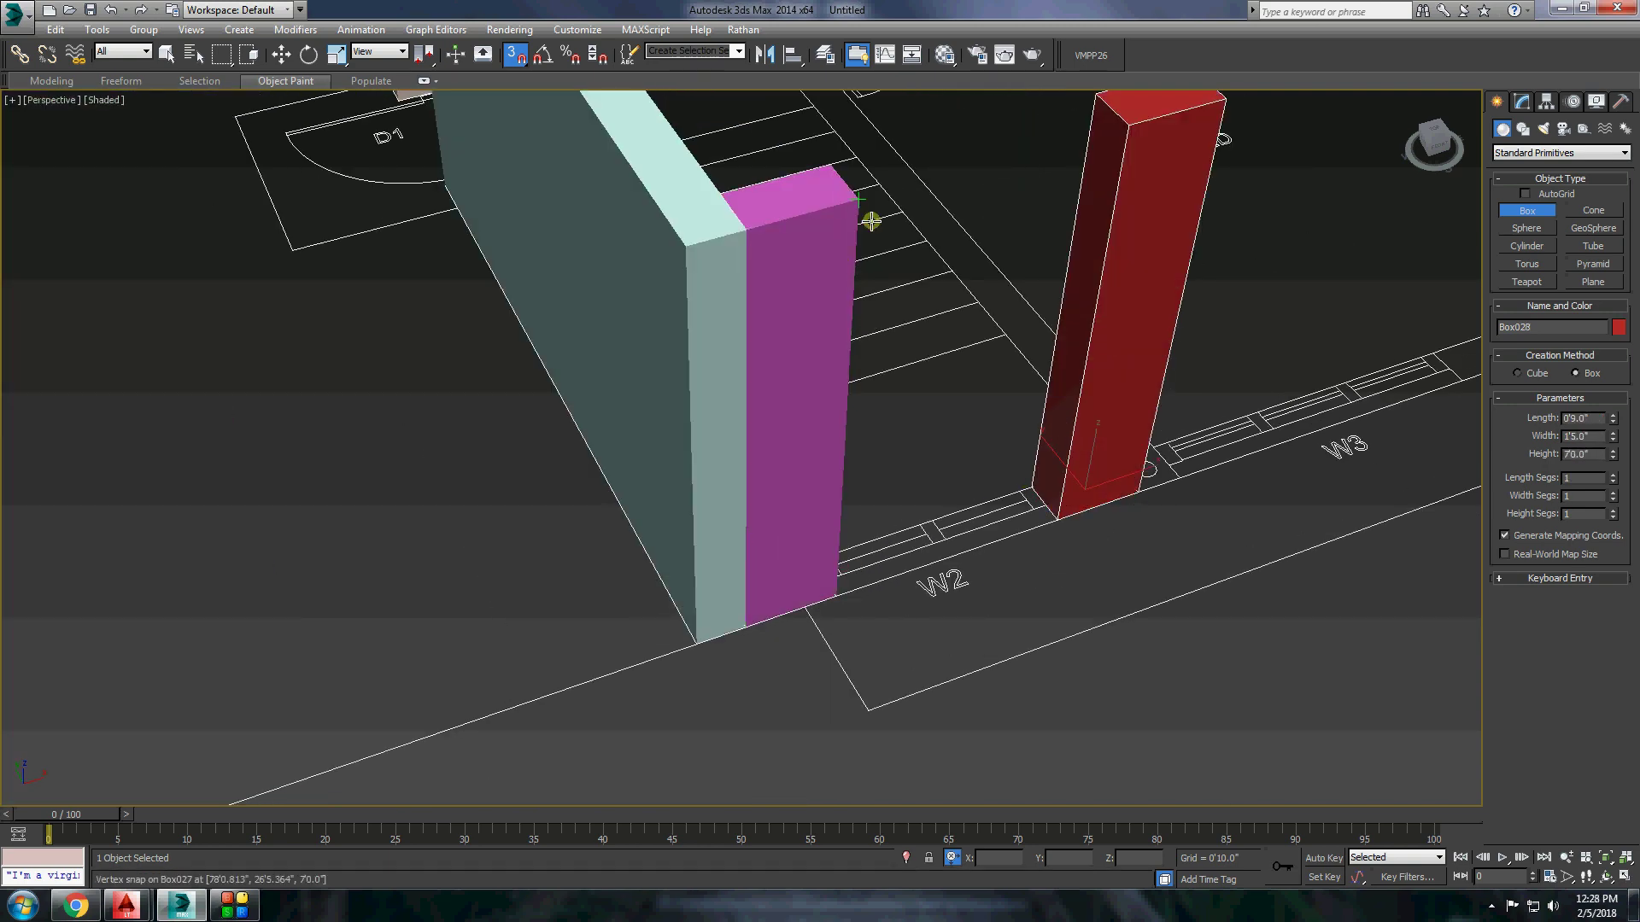
pyautogui.scroll(-4, 1236, 488)
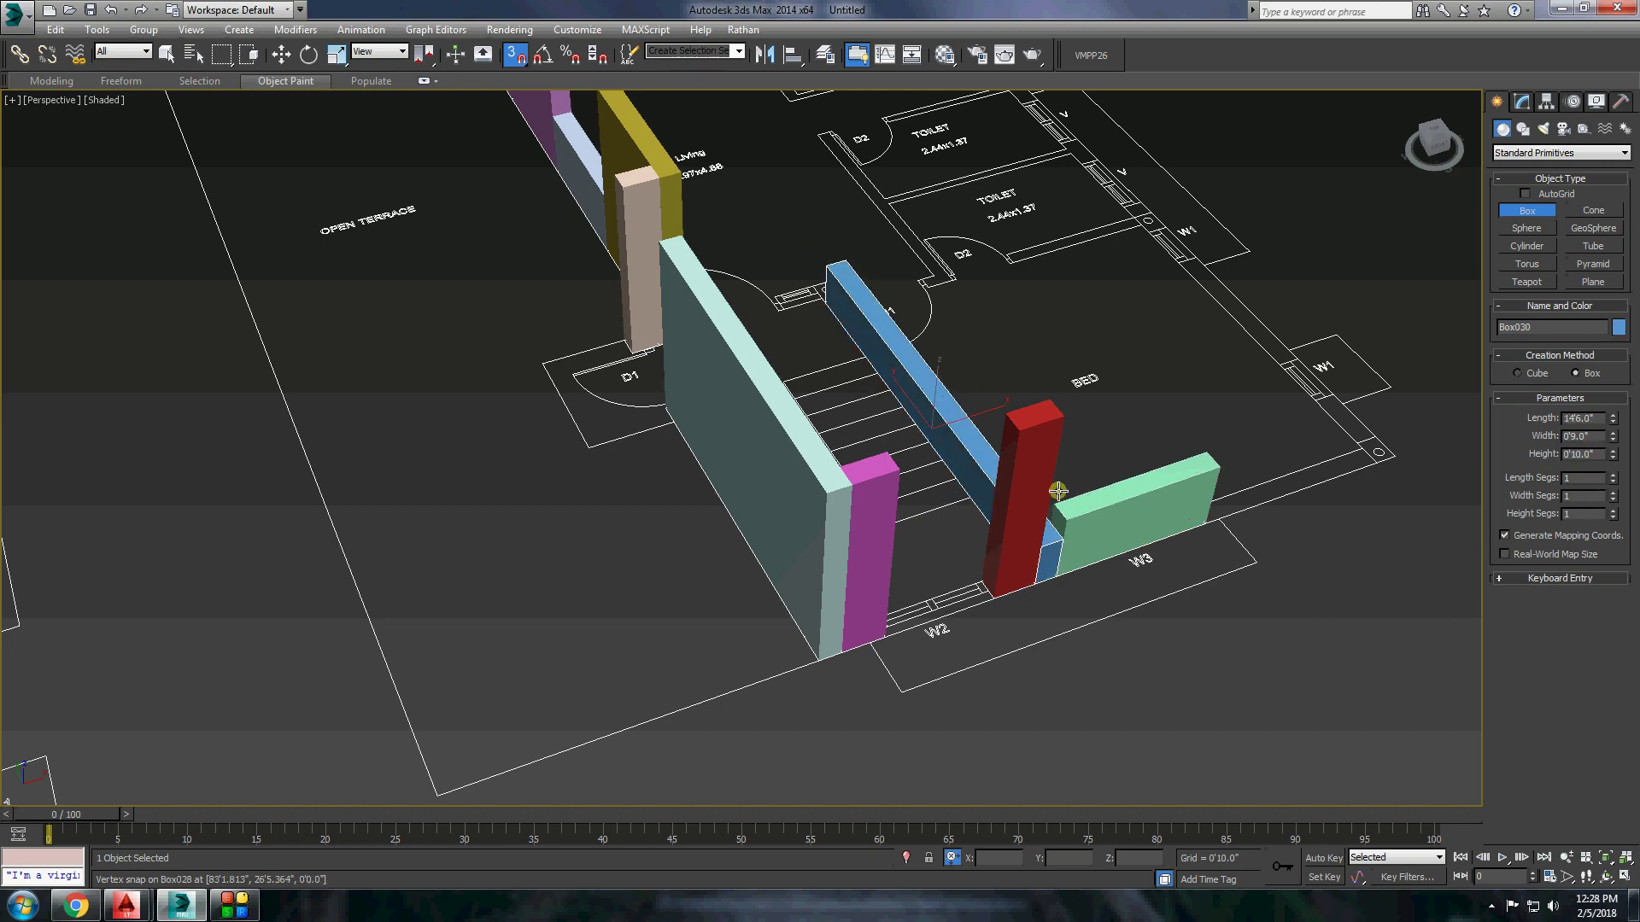
pyautogui.moveTo(1207, 509); pyautogui.dragTo(1281, 478)
pyautogui.click(1281, 368)
pyautogui.scroll(-5, 1252, 453)
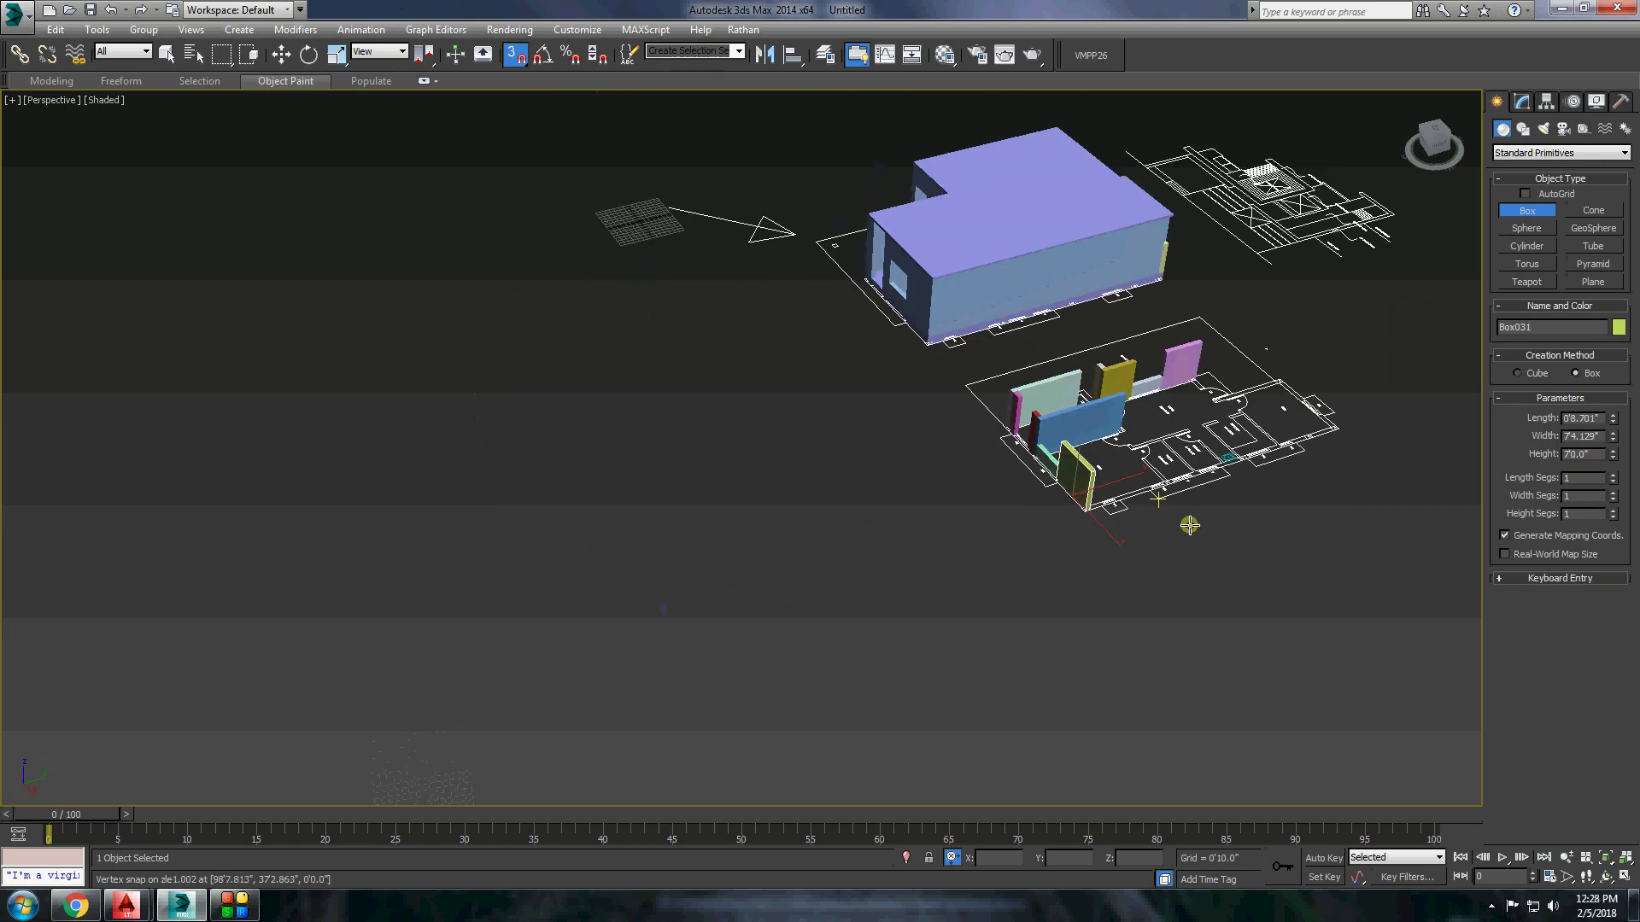
pyautogui.scroll(3, 1252, 453)
pyautogui.click(630, 597)
# Raise the remaining pink, magenta and yellow-green end walls as 7'0" boxes.
pyautogui.keyDown('alt'); pyautogui.moveTo(1248, 575); pyautogui.dragTo(915, 556, button='middle'); pyautogui.keyUp('alt')
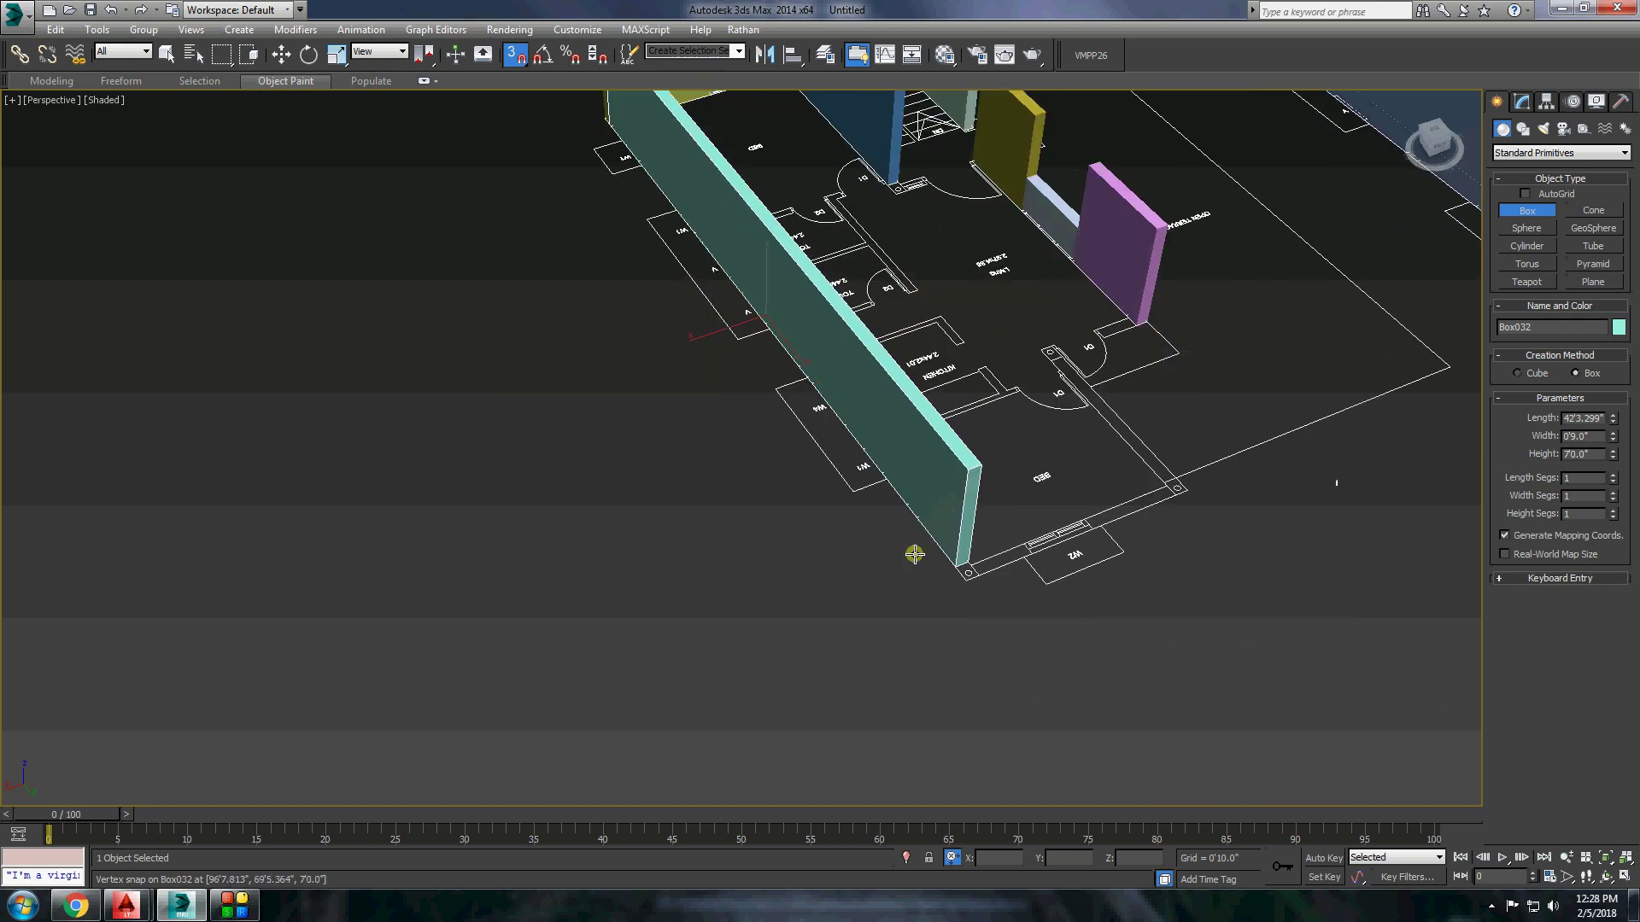
pyautogui.scroll(3, 1018, 570)
pyautogui.moveTo(1155, 549); pyautogui.dragTo(1038, 589)
pyautogui.click(1038, 384)
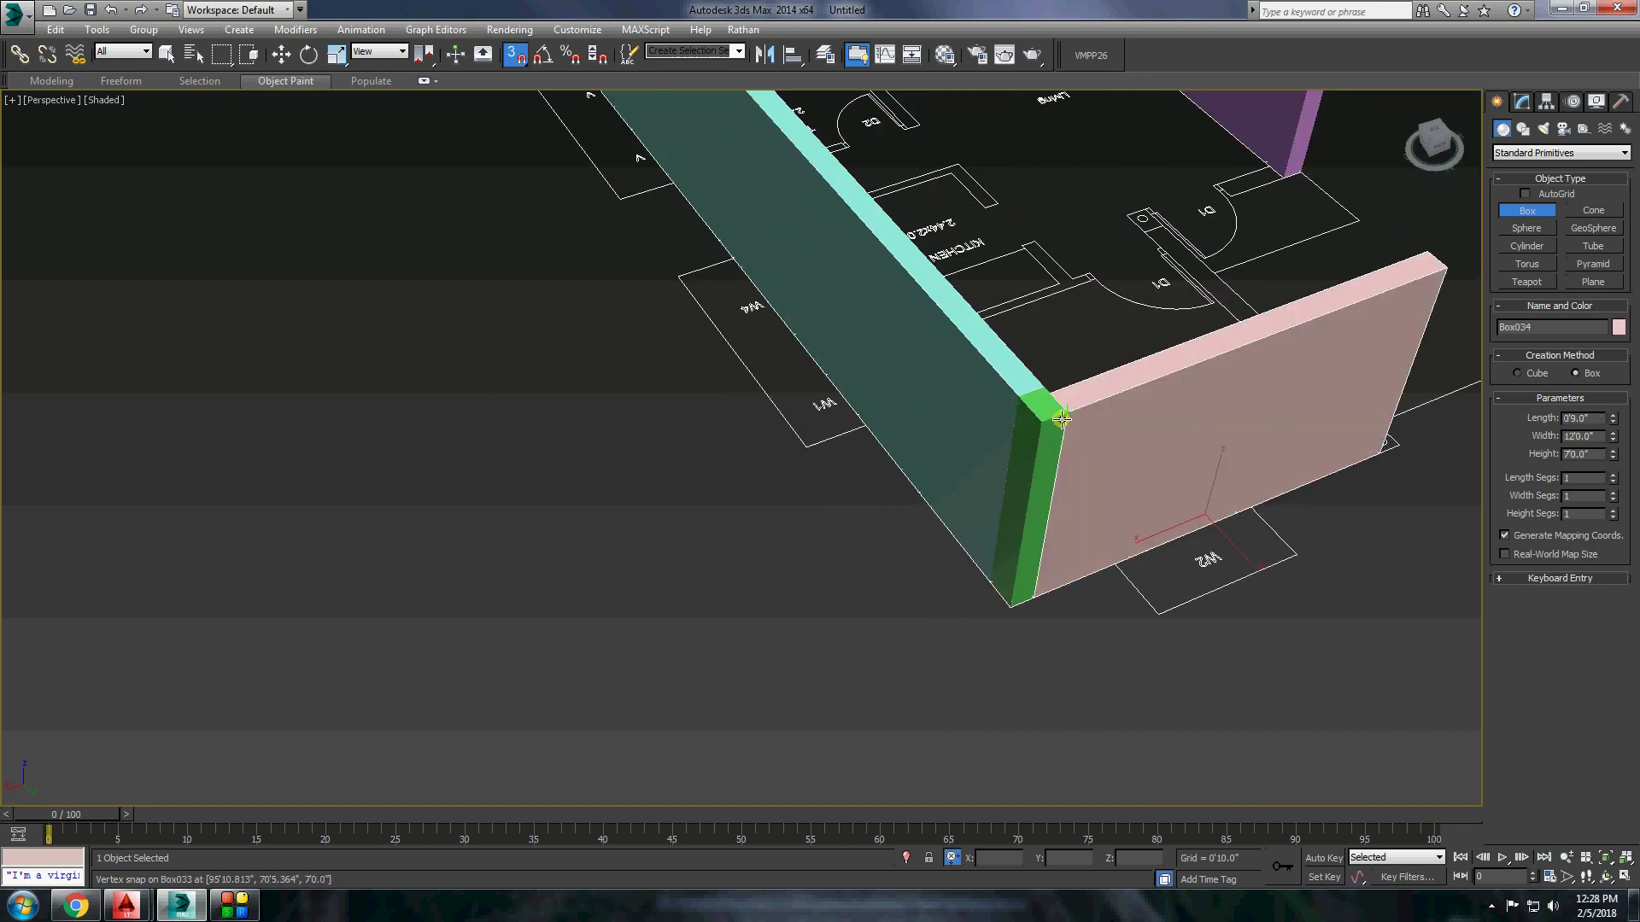
pyautogui.scroll(-5, 1025, 427)
pyautogui.scroll(5, 1025, 427)
pyautogui.moveTo(982, 717); pyautogui.dragTo(1119, 504)
pyautogui.click(973, 530)
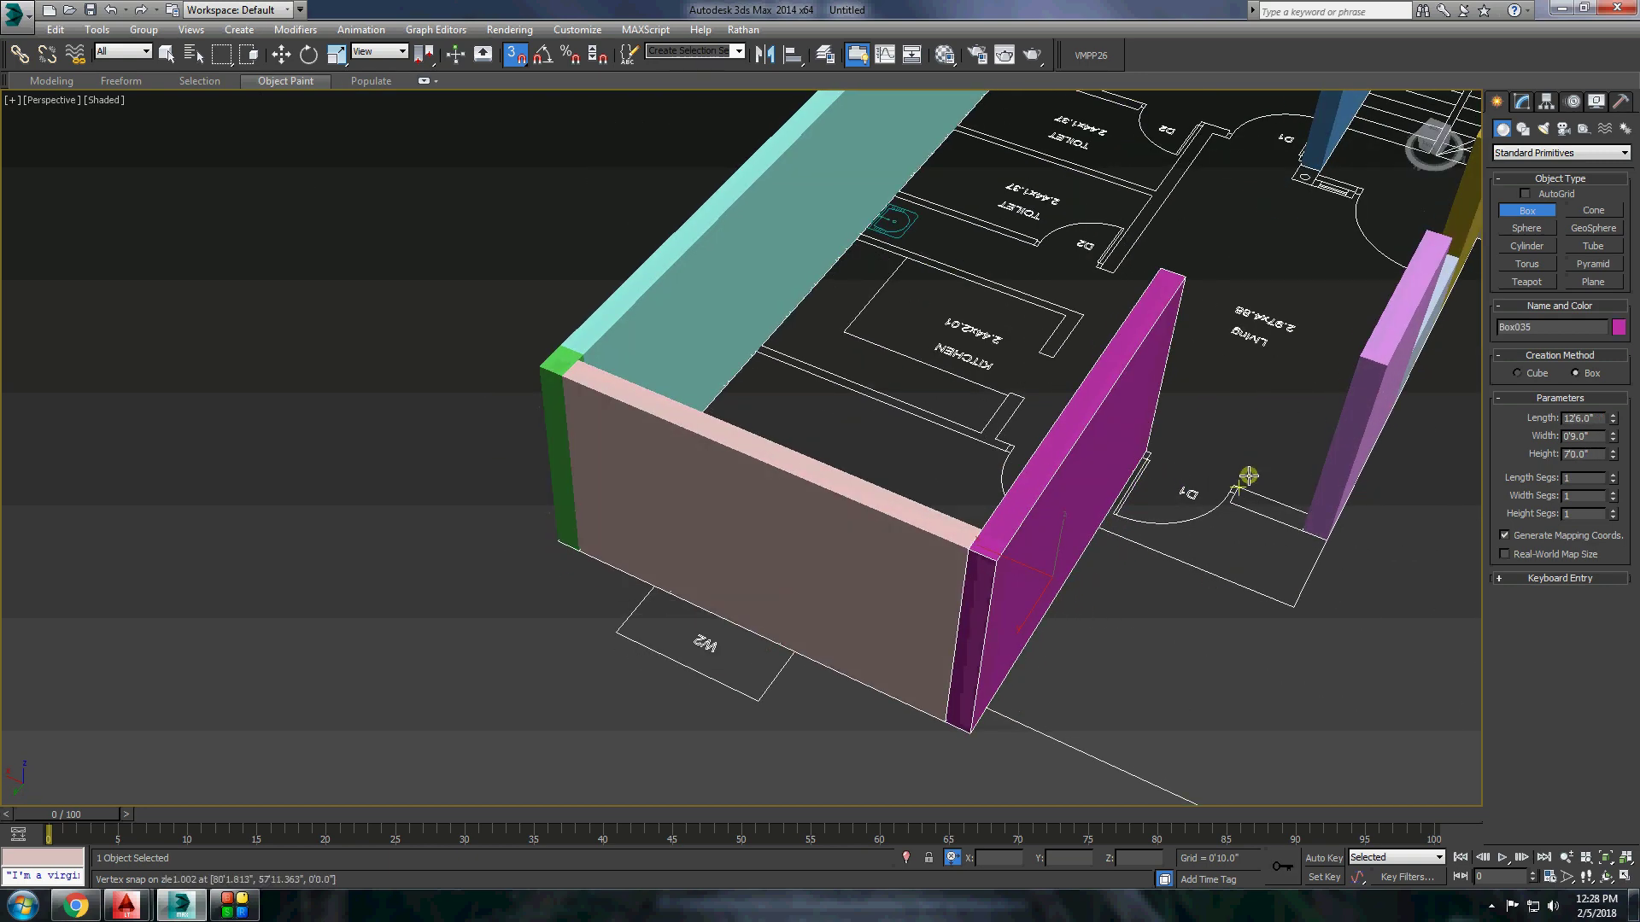
pyautogui.moveTo(1281, 468); pyautogui.dragTo(1247, 546)
pyautogui.click(1299, 316)
pyautogui.scroll(-5, 1017, 675)
pyautogui.scroll(-2, 1159, 690)
pyautogui.scroll(5, 1160, 690)
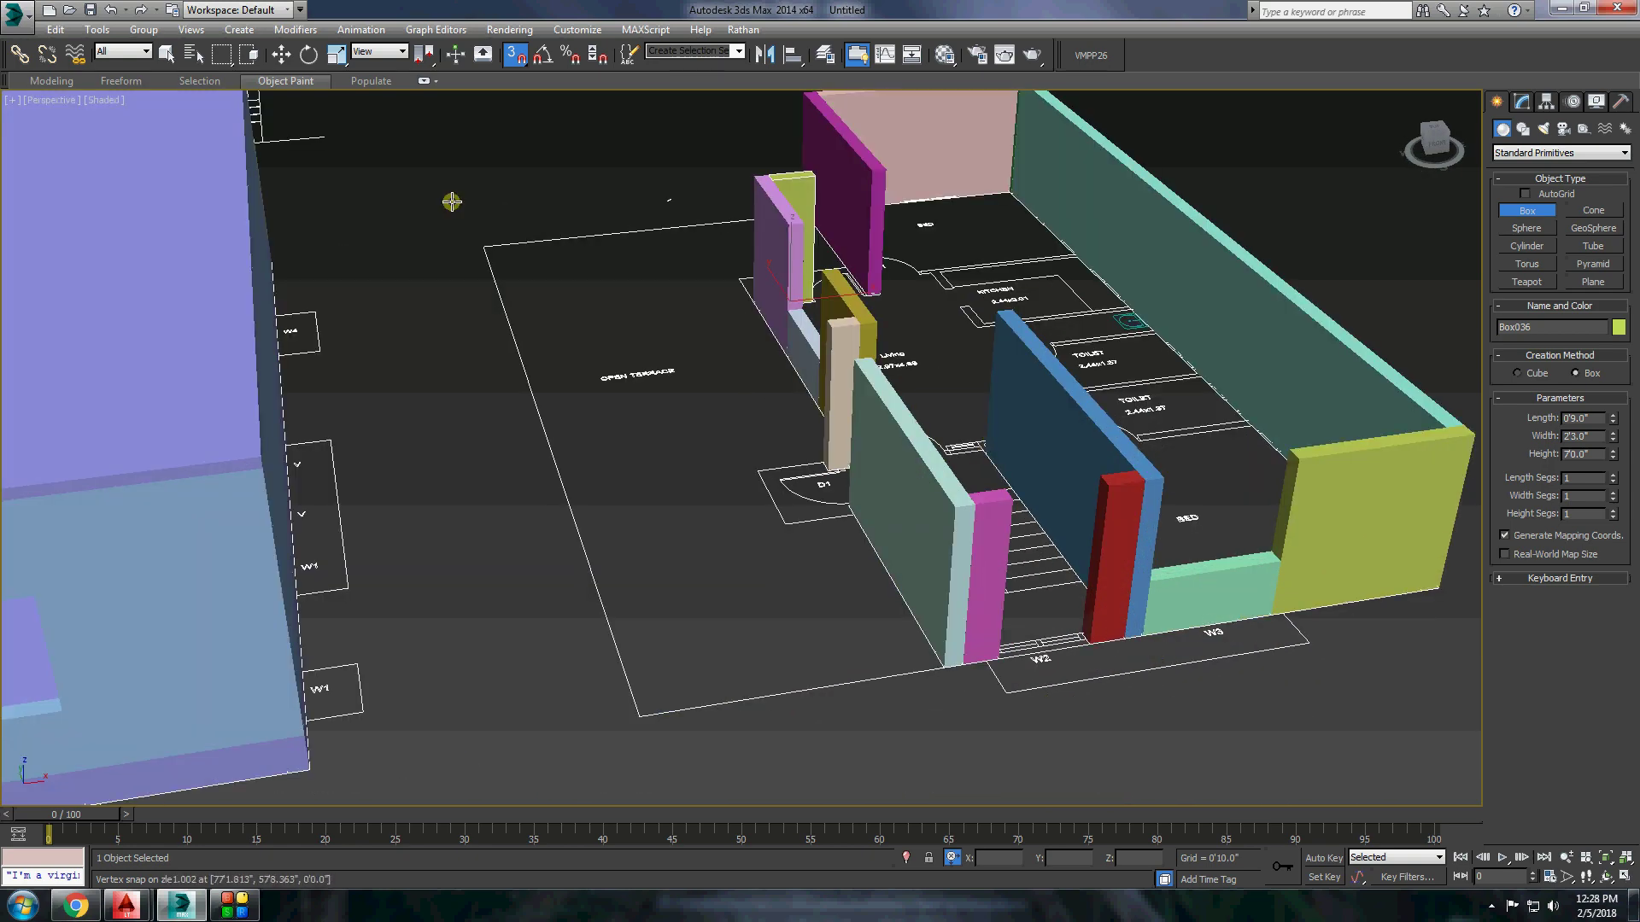
# Convert Box026 to Editable Poly and attach the other wall boxes to it.
pyautogui.rightClick(516, 154)
pyautogui.rightClick(1195, 656)
pyautogui.click(1167, 509)
pyautogui.click(989, 581)
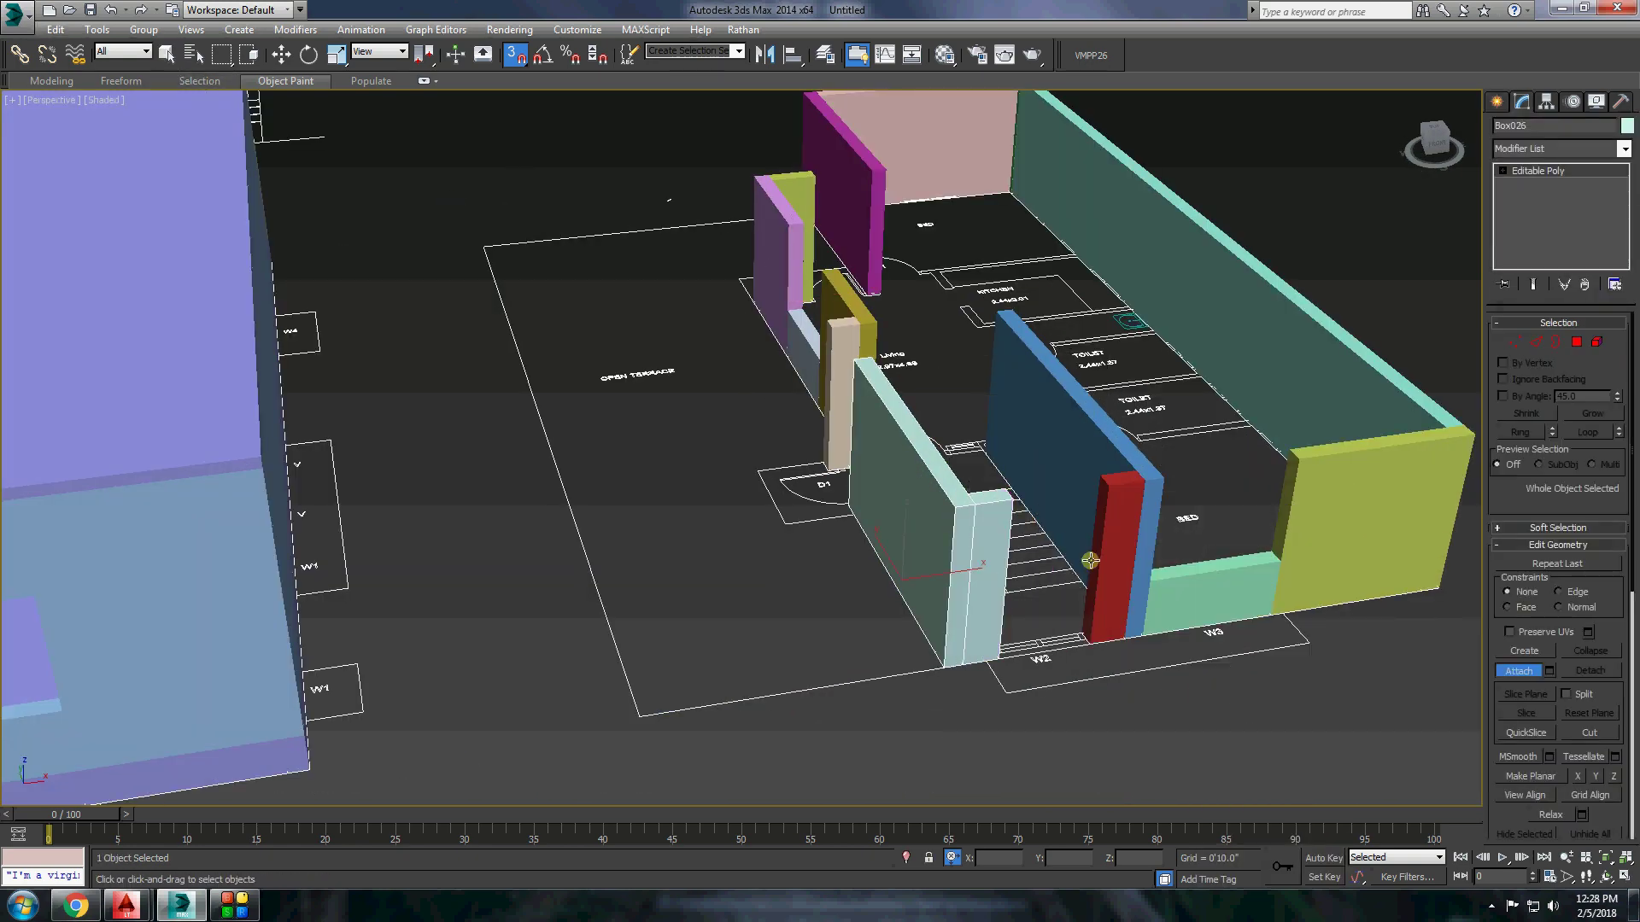
pyautogui.click(1110, 555)
pyautogui.click(1068, 384)
pyautogui.click(1366, 513)
pyautogui.scroll(5, 812, 385)
pyautogui.scroll(-4, 775, 352)
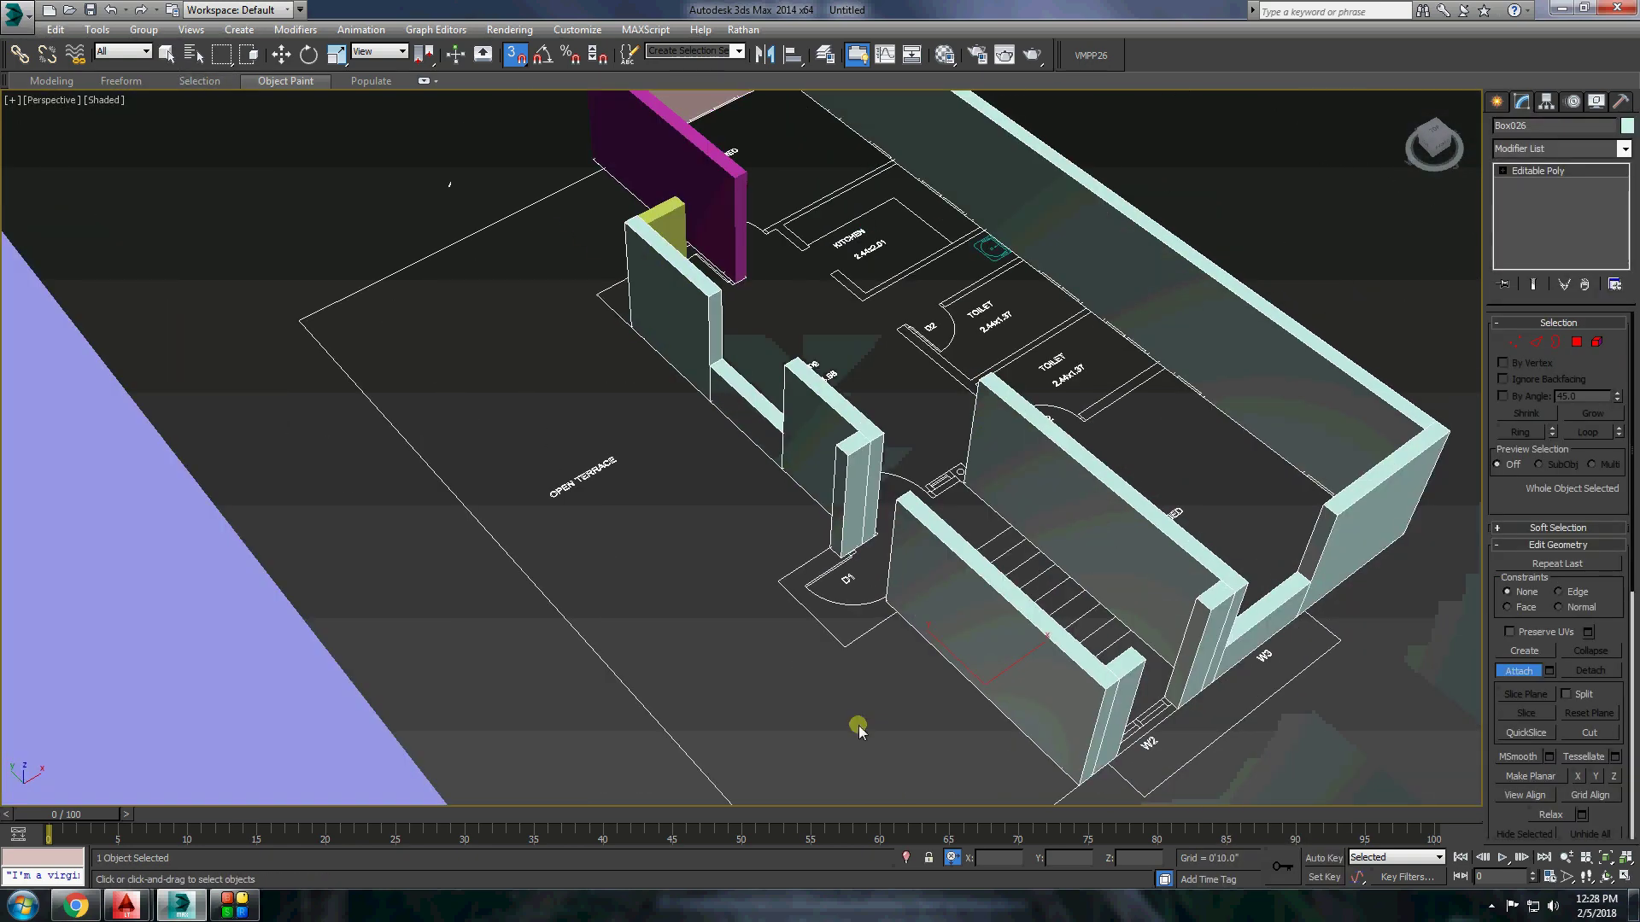
pyautogui.scroll(-5, 723, 196)
pyautogui.scroll(4, 794, 137)
pyautogui.scroll(-6, 794, 136)
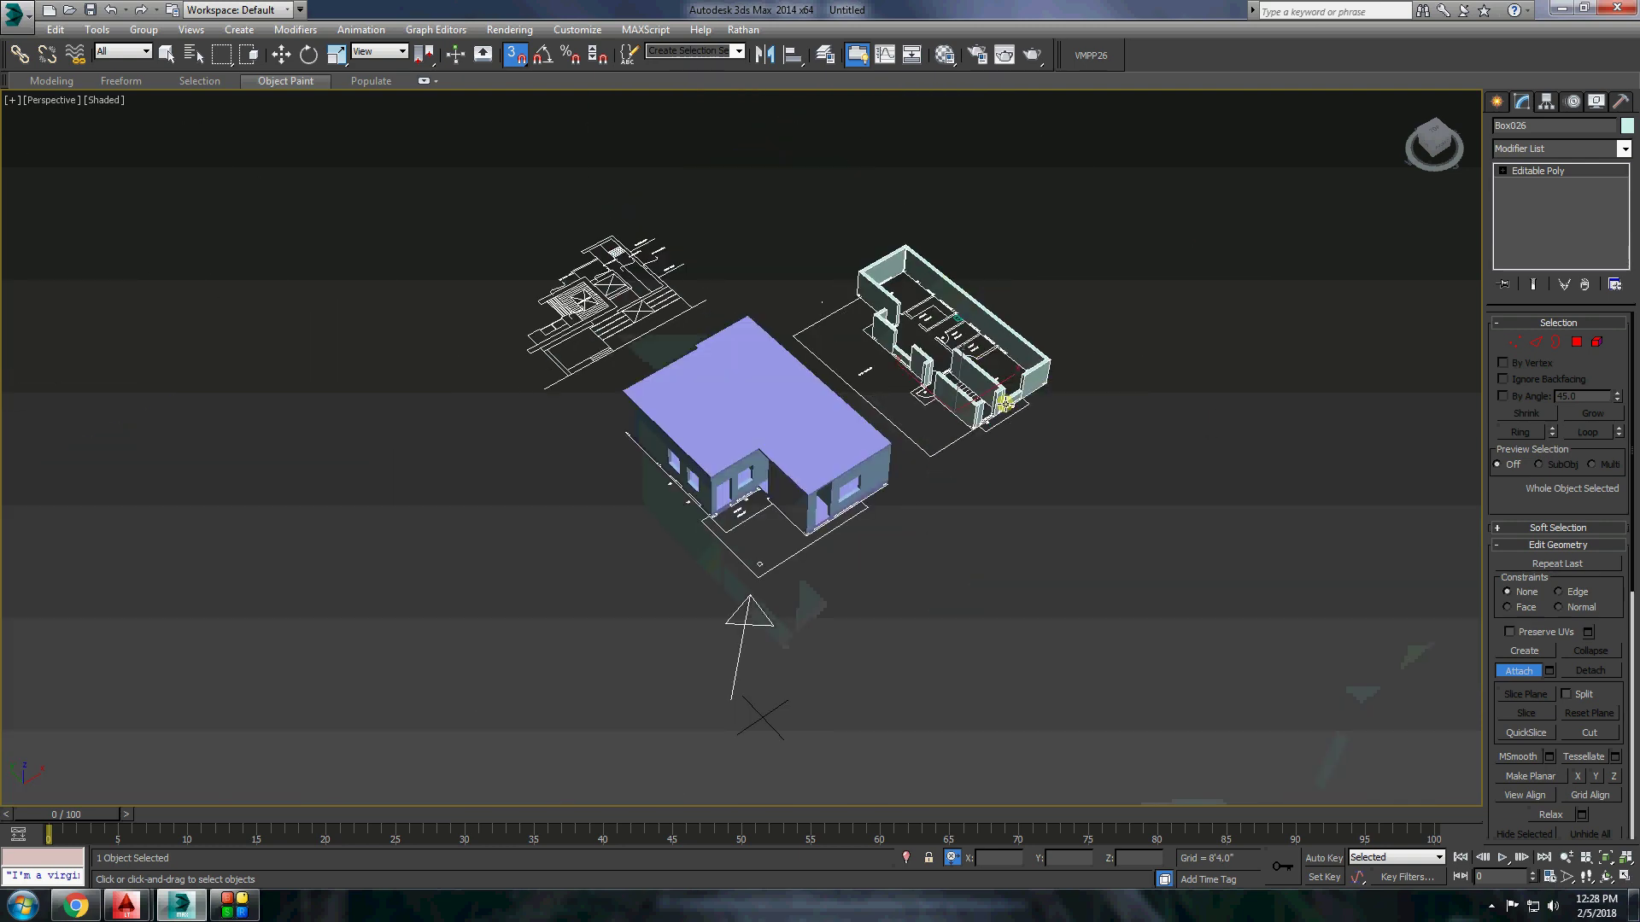
pyautogui.scroll(4, 1105, 390)
# Switch to Polygon level and pick the first wall-top face.
pyautogui.click(1576, 341)
pyautogui.scroll(4, 696, 227)
pyautogui.click(700, 192)
# Select the remaining wall-top faces and extrude them upward with the Extrude Polygons caddy.
pyautogui.keyDown('ctrl'); pyautogui.click(365, 465); pyautogui.keyUp('ctrl')
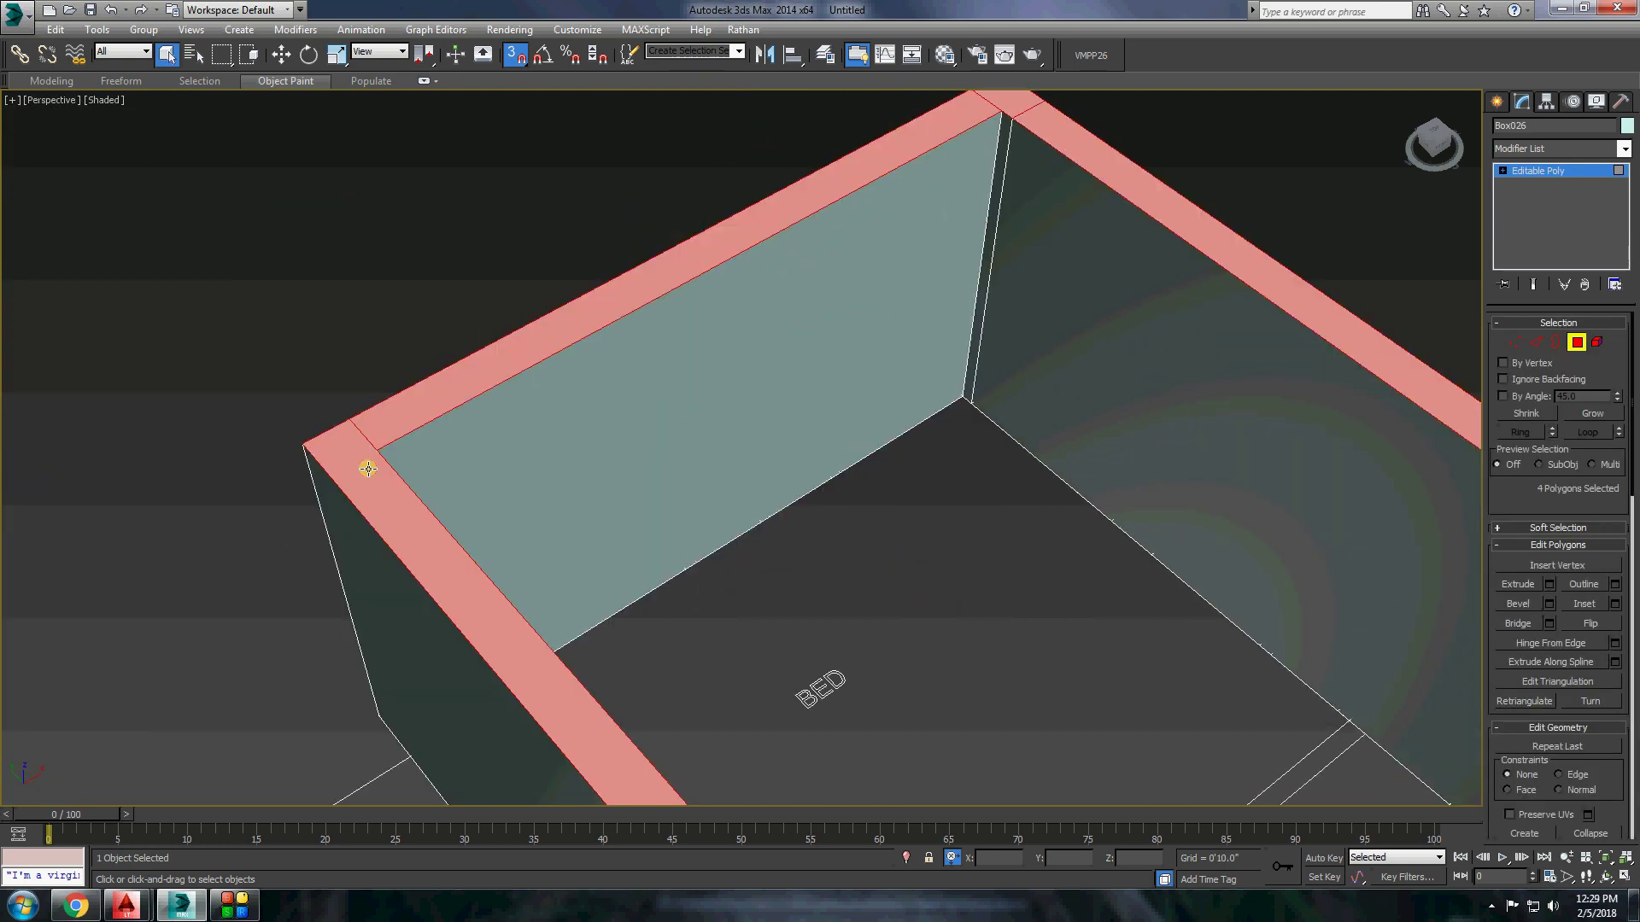
pyautogui.scroll(3, 548, 504)
pyautogui.scroll(-5, 548, 504)
pyautogui.scroll(4, 714, 677)
pyautogui.scroll(-2, 714, 677)
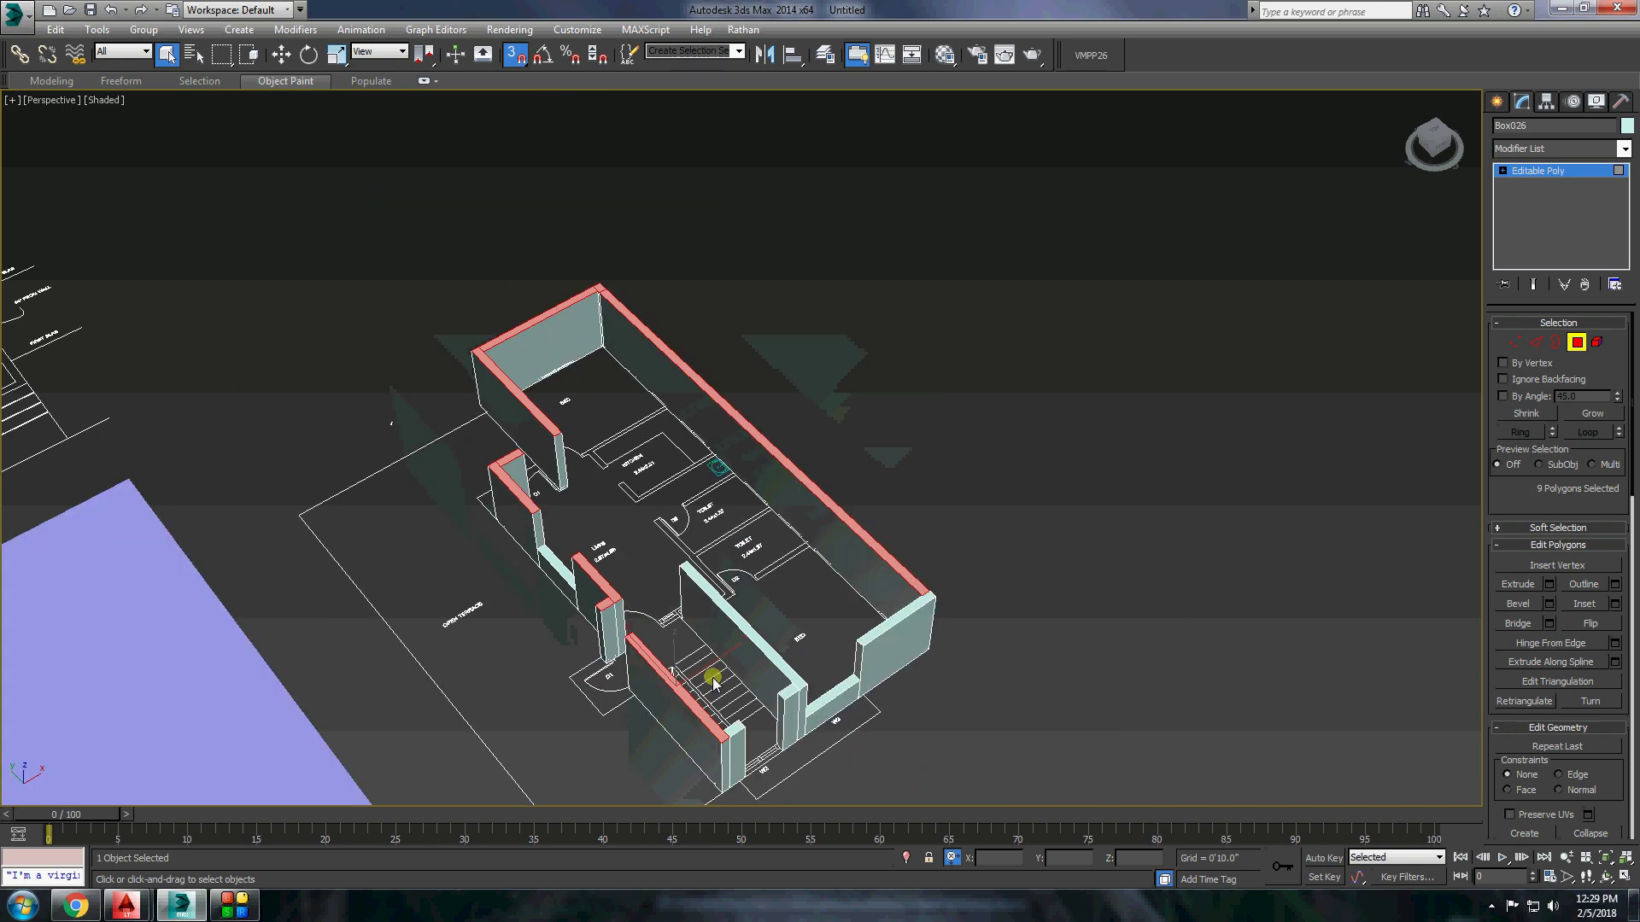
pyautogui.scroll(2, 714, 677)
pyautogui.keyDown('ctrl'); pyautogui.click(926, 577); pyautogui.keyUp('ctrl')
pyautogui.click(1548, 584)
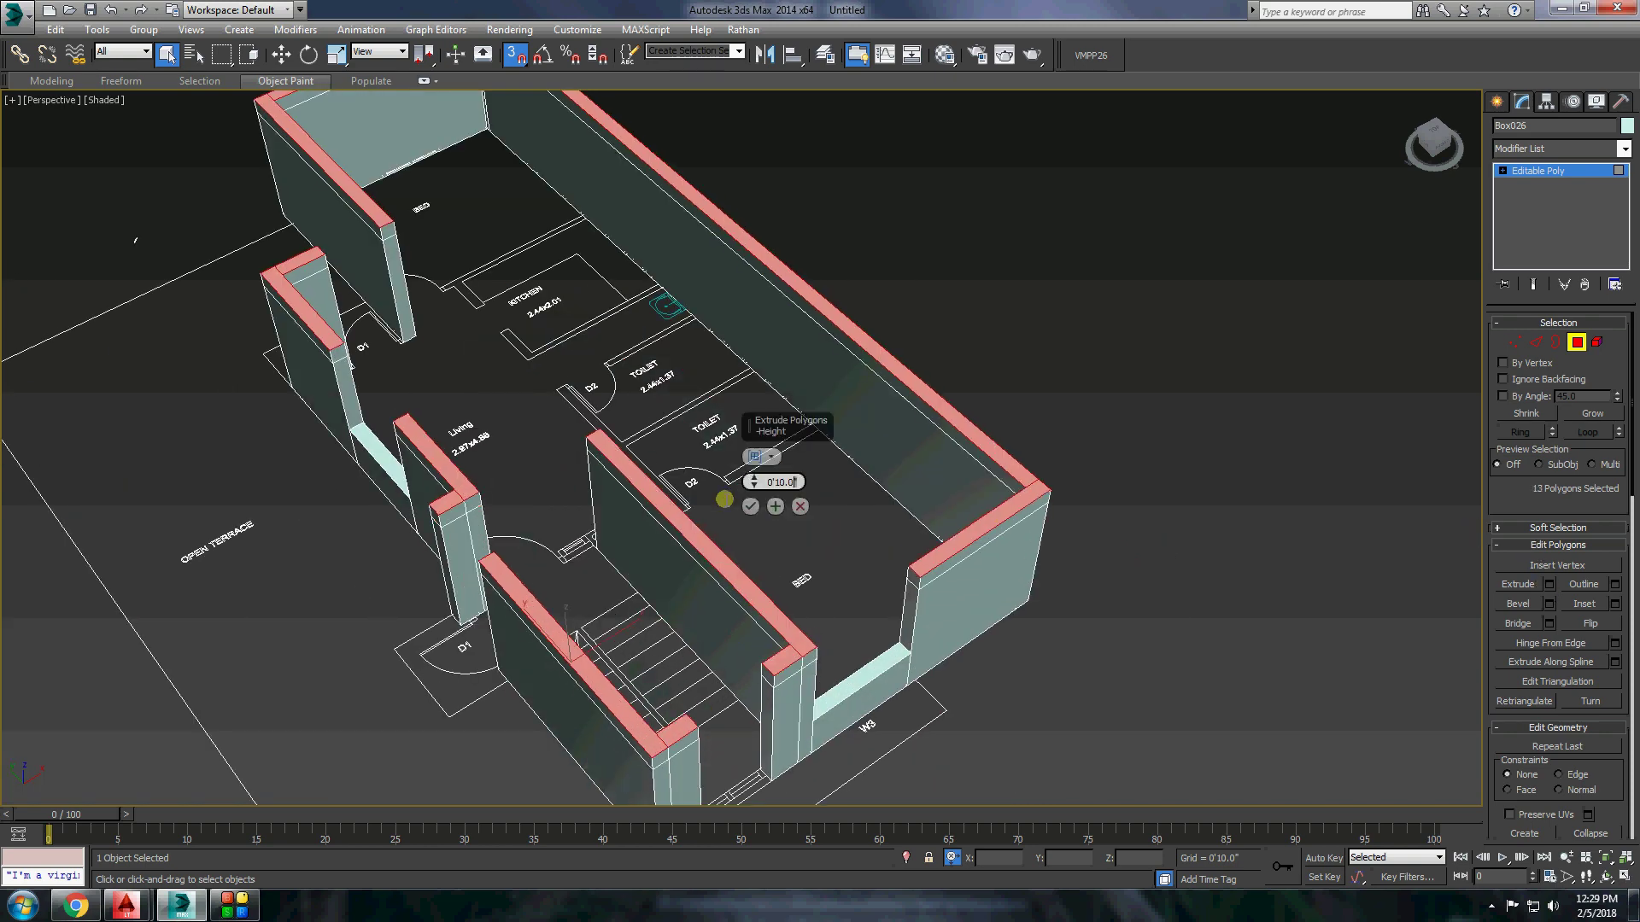
pyautogui.press('Return')
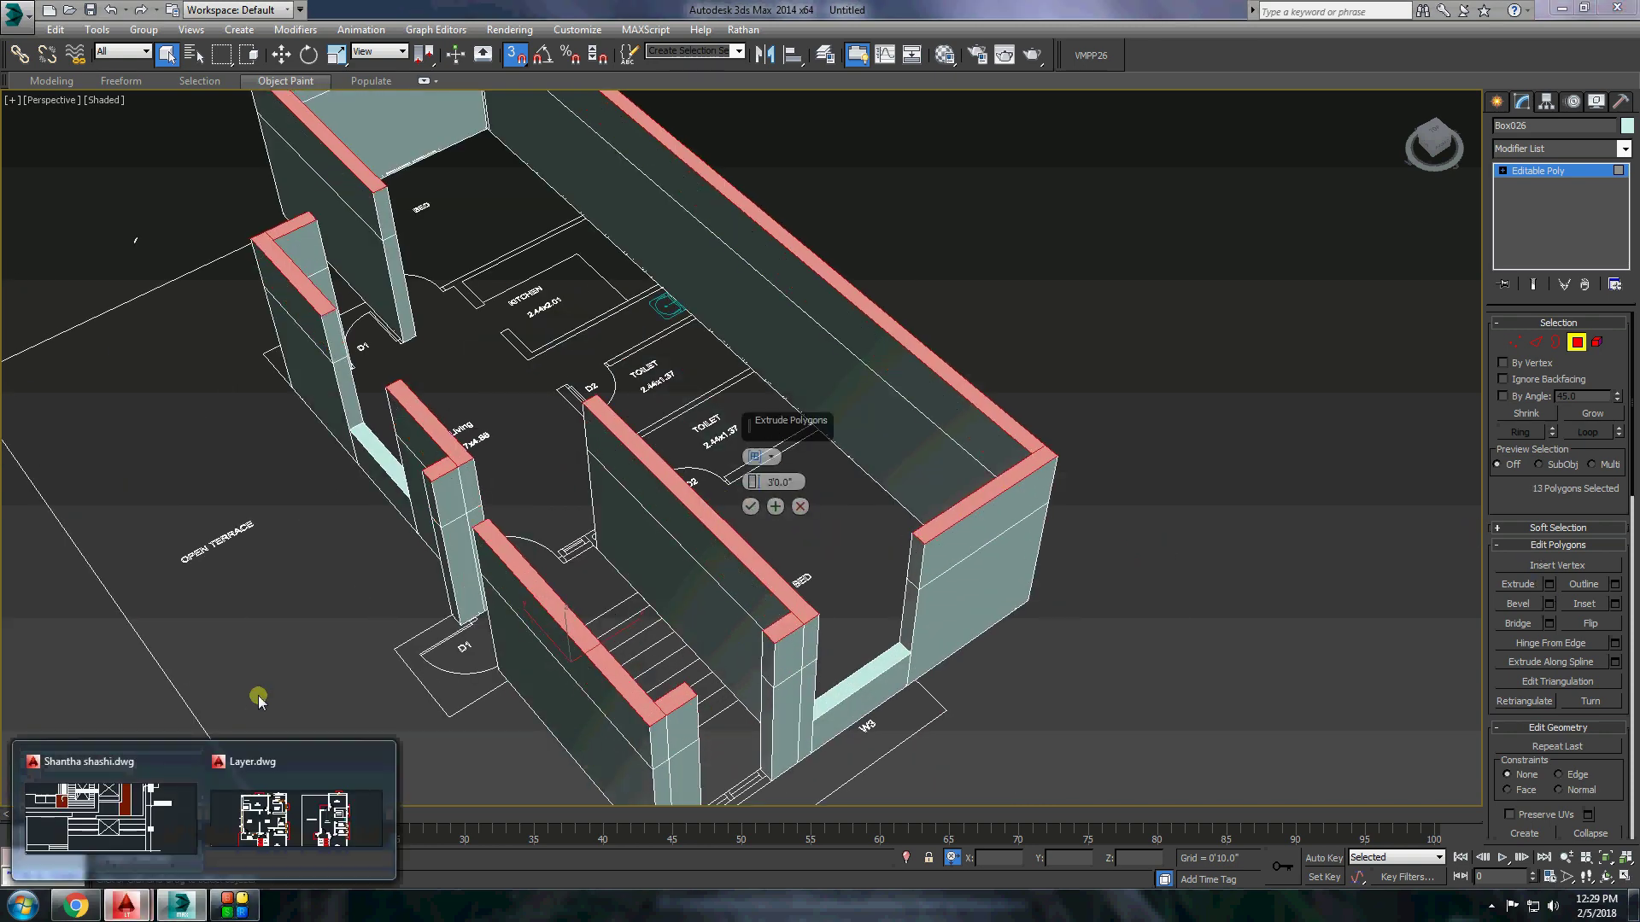
# Measure the slab height in the AutoCAD section and set the wall-top extrusion to 3'6".
pyautogui.click(273, 794)
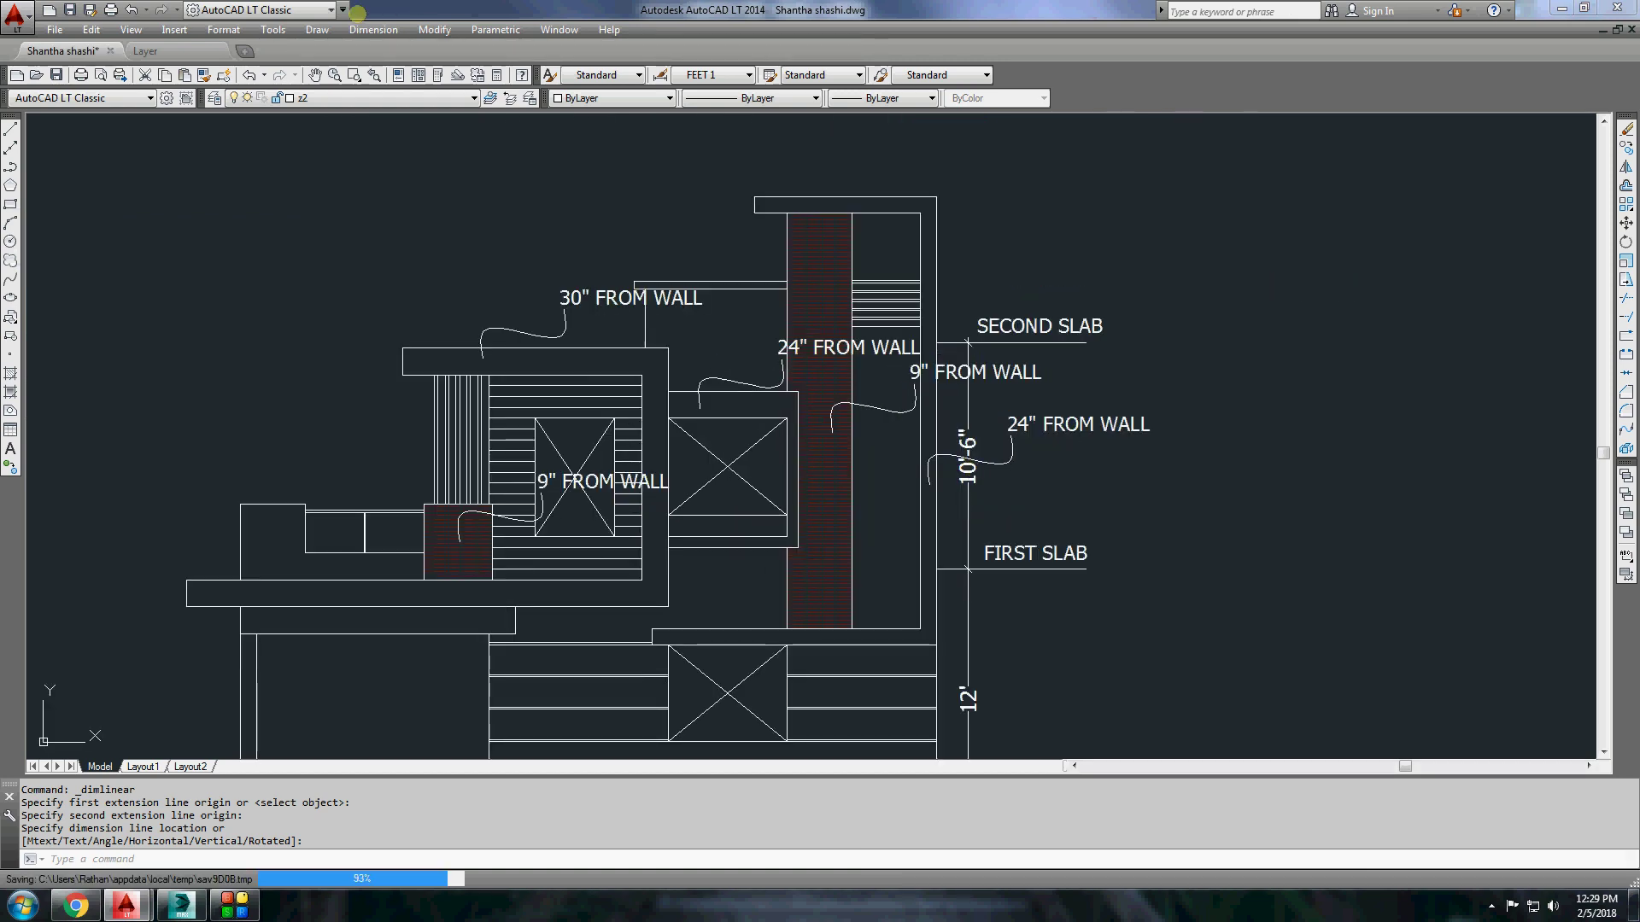
pyautogui.press('Return')
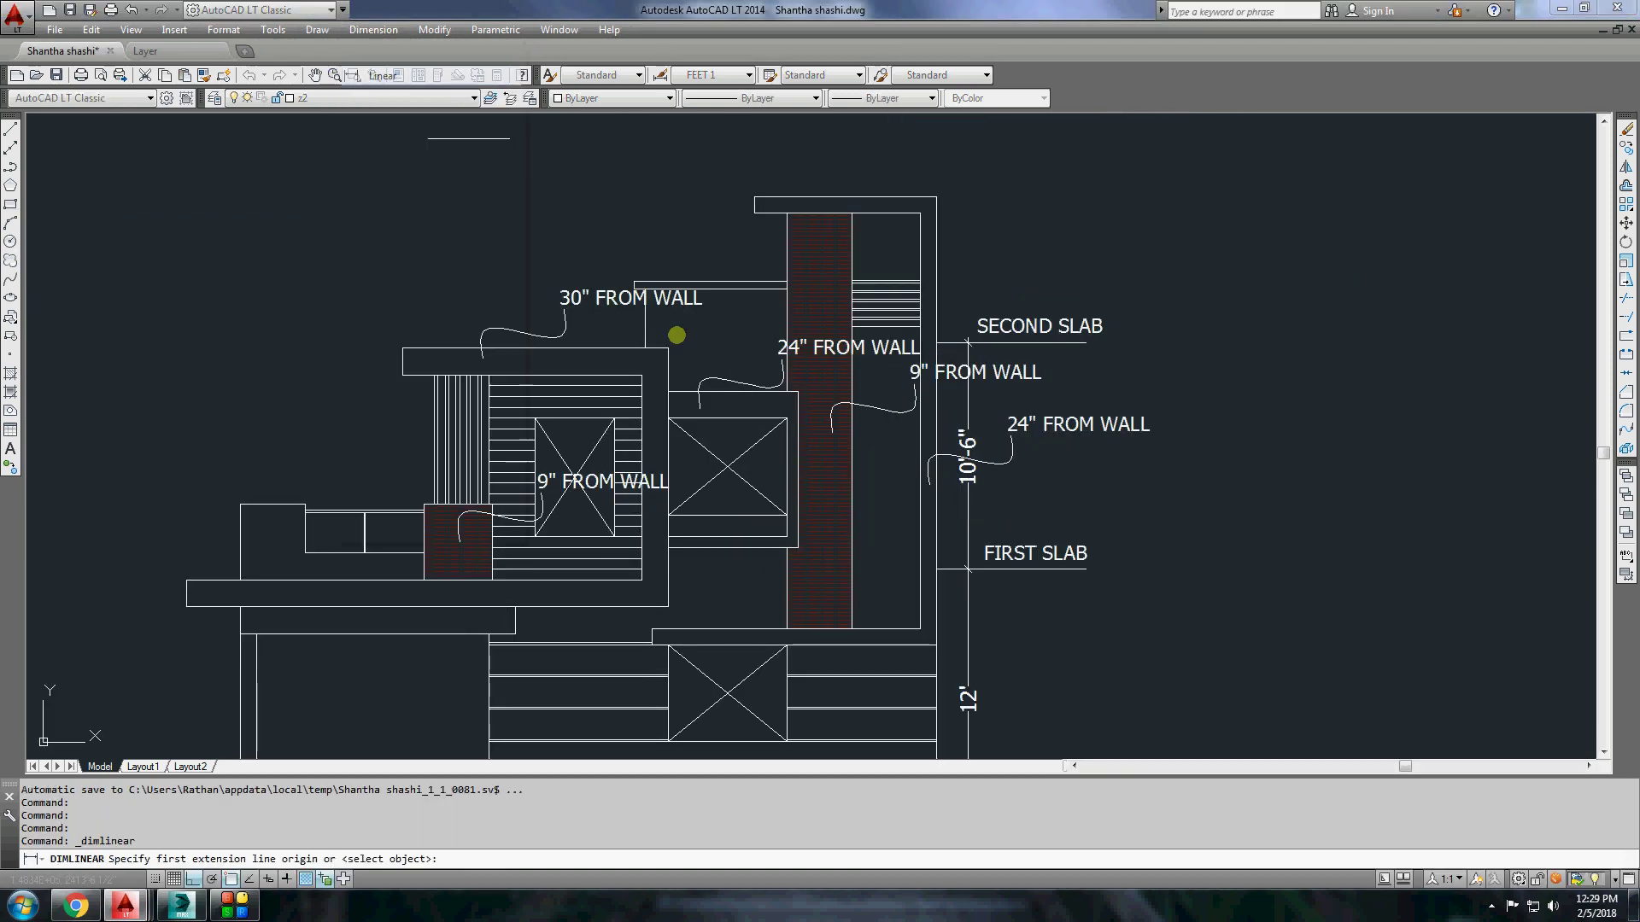
pyautogui.scroll(2, 920, 333)
pyautogui.click(921, 333)
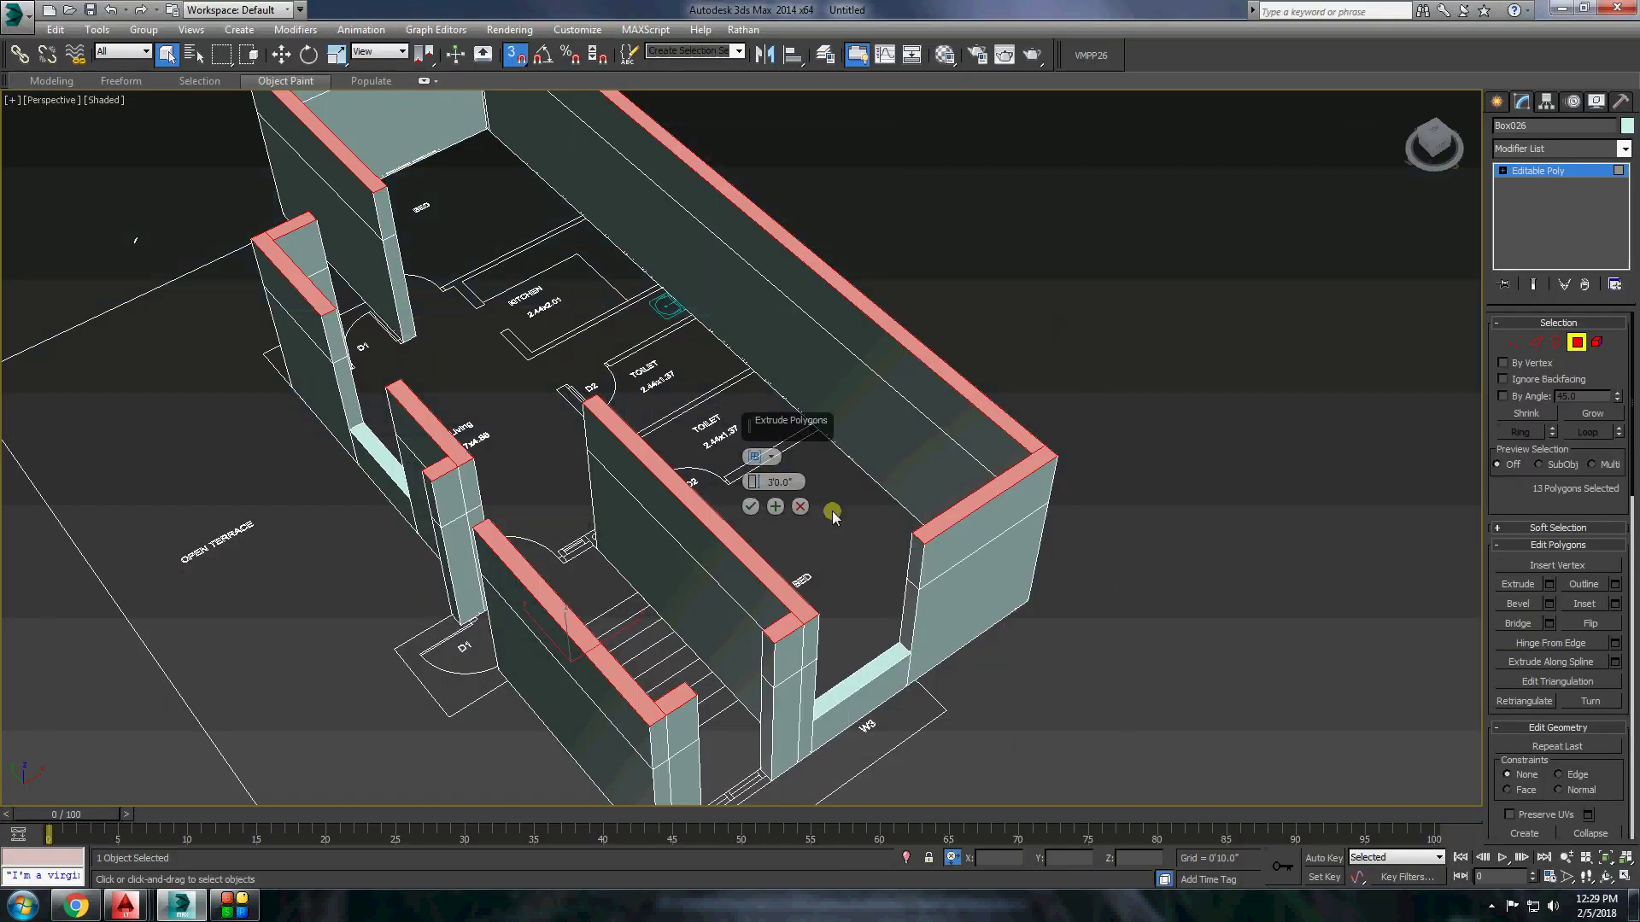
pyautogui.press('Return')
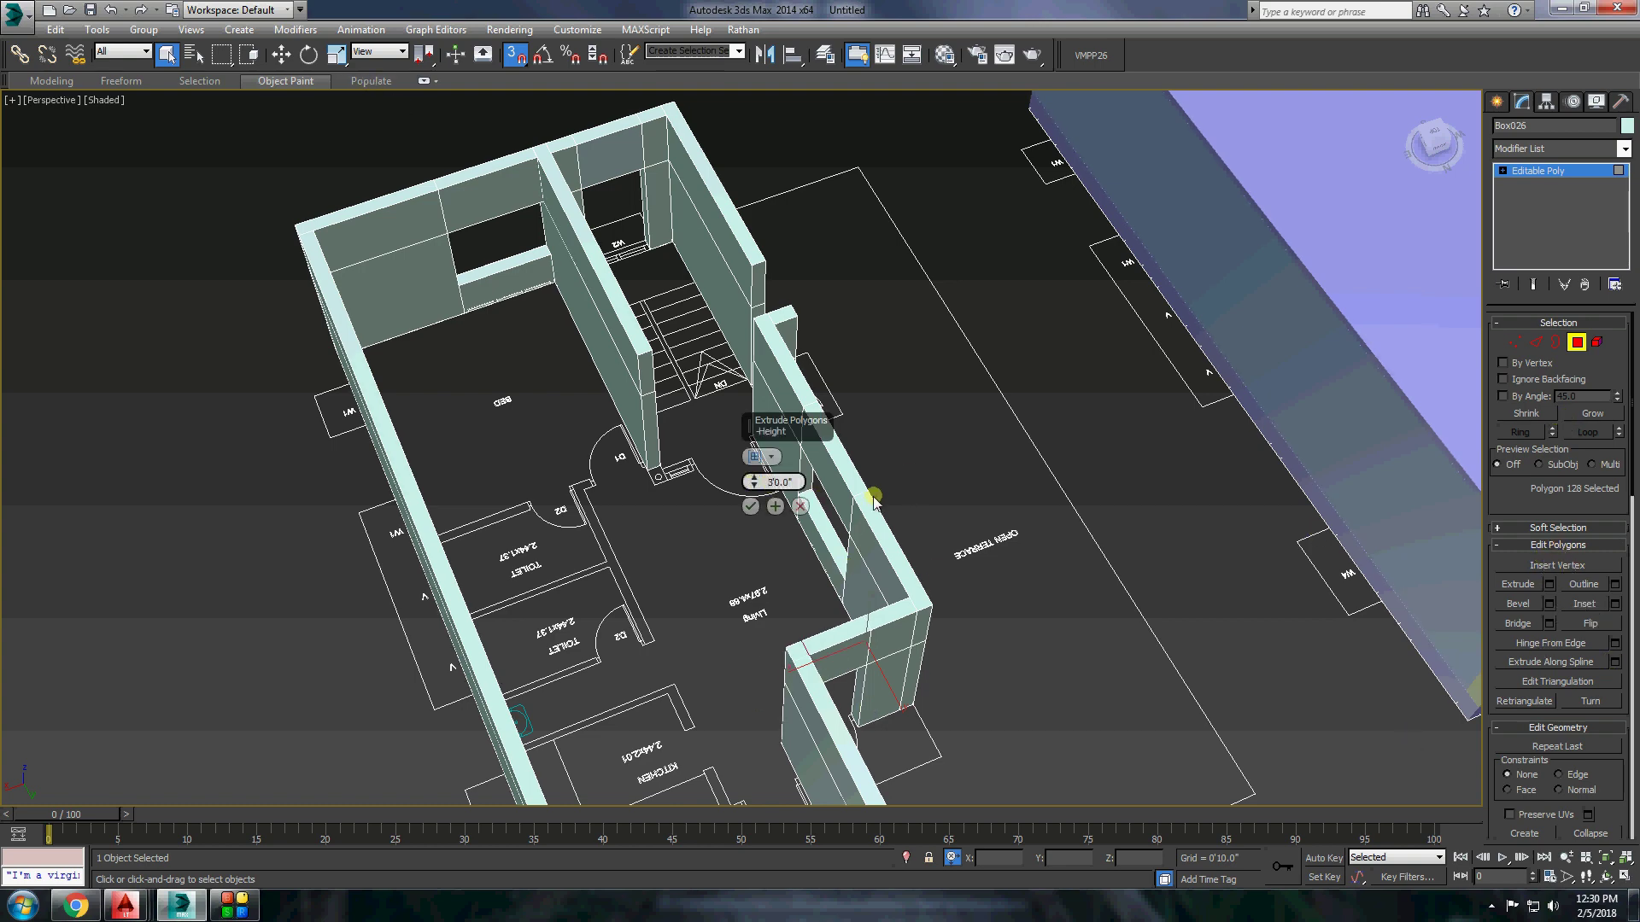
pyautogui.click(1490, 101)
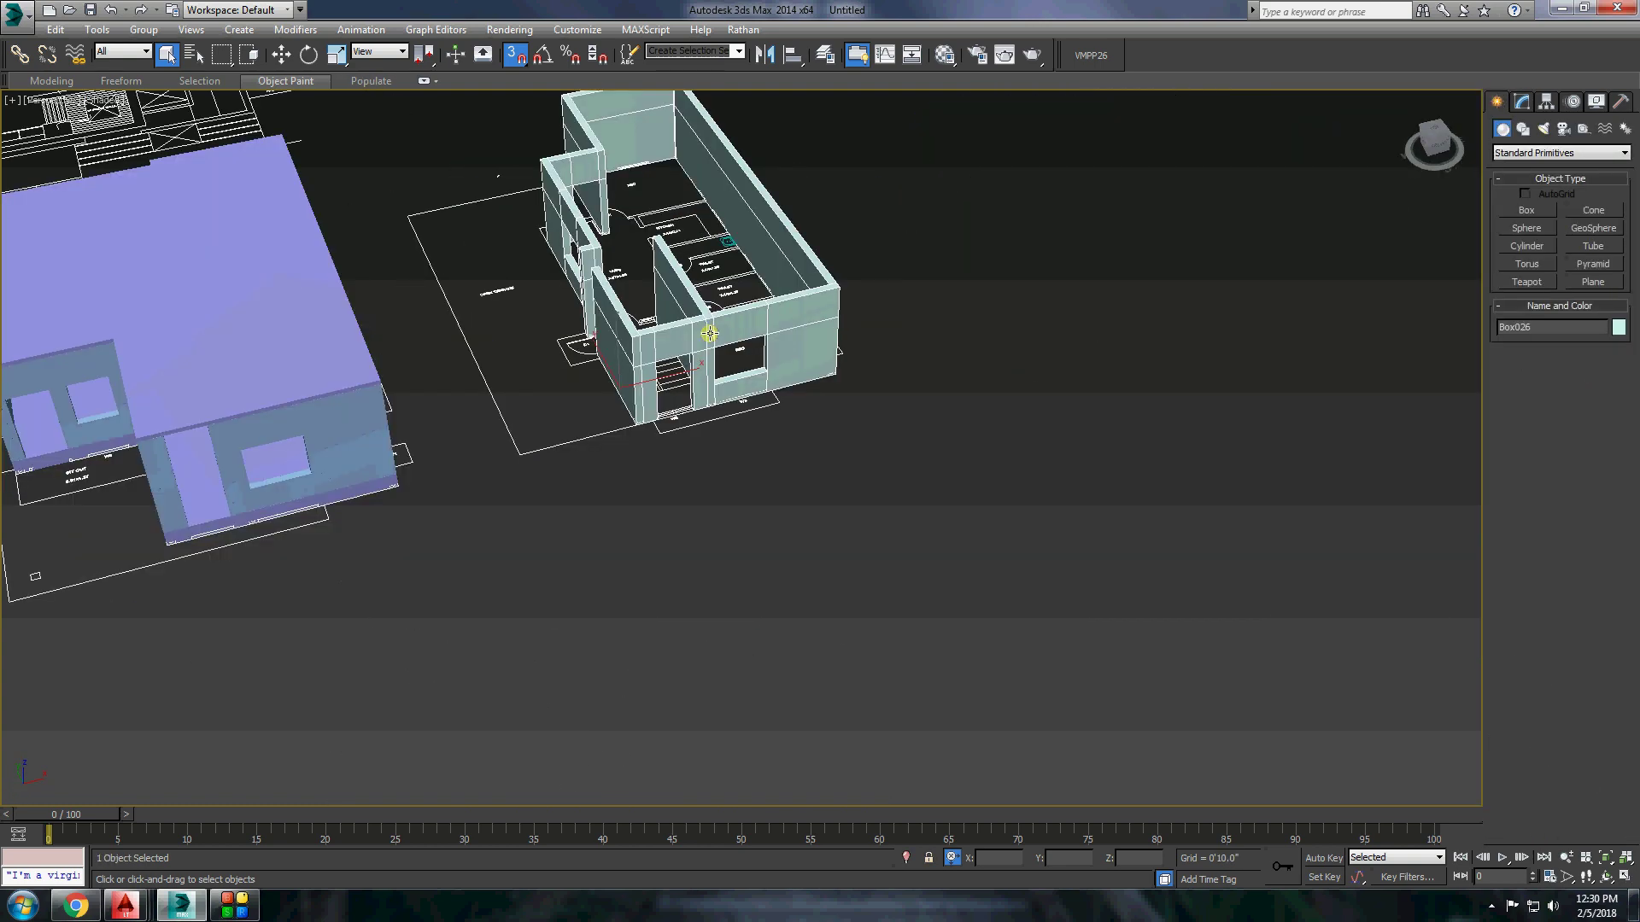
# Select the upper-floor wall structure and convert it to Editable Poly.
pyautogui.scroll(5, 1012, 397)
pyautogui.click(1527, 210)
pyautogui.moveTo(767, 255); pyautogui.dragTo(808, 291)
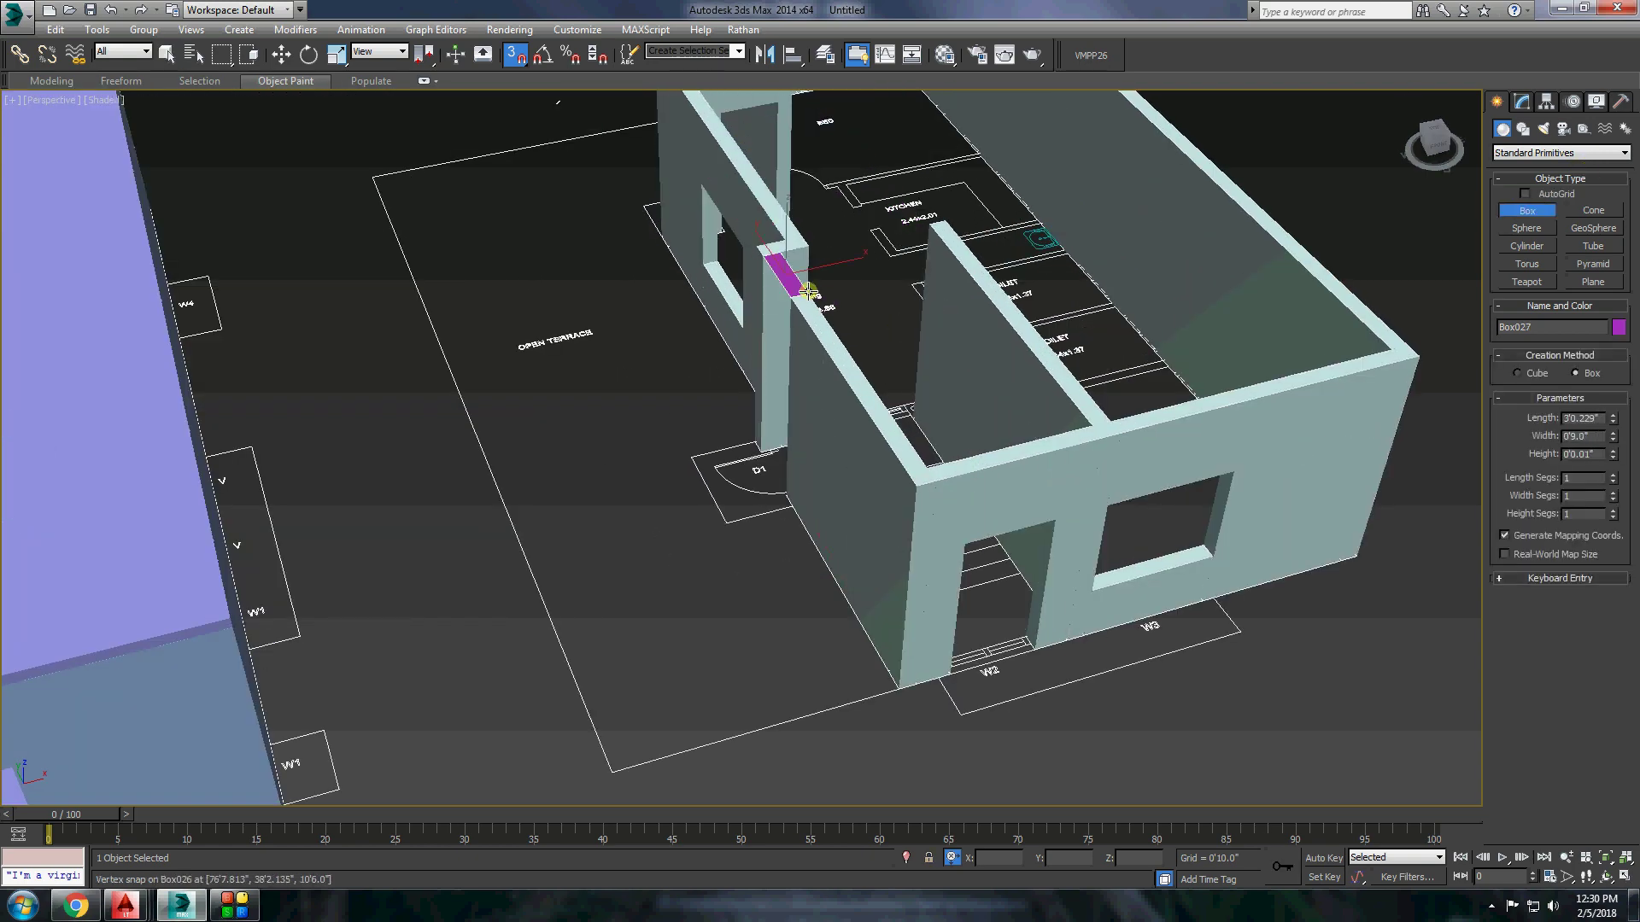
pyautogui.click(167, 54)
pyautogui.rightClick(728, 205)
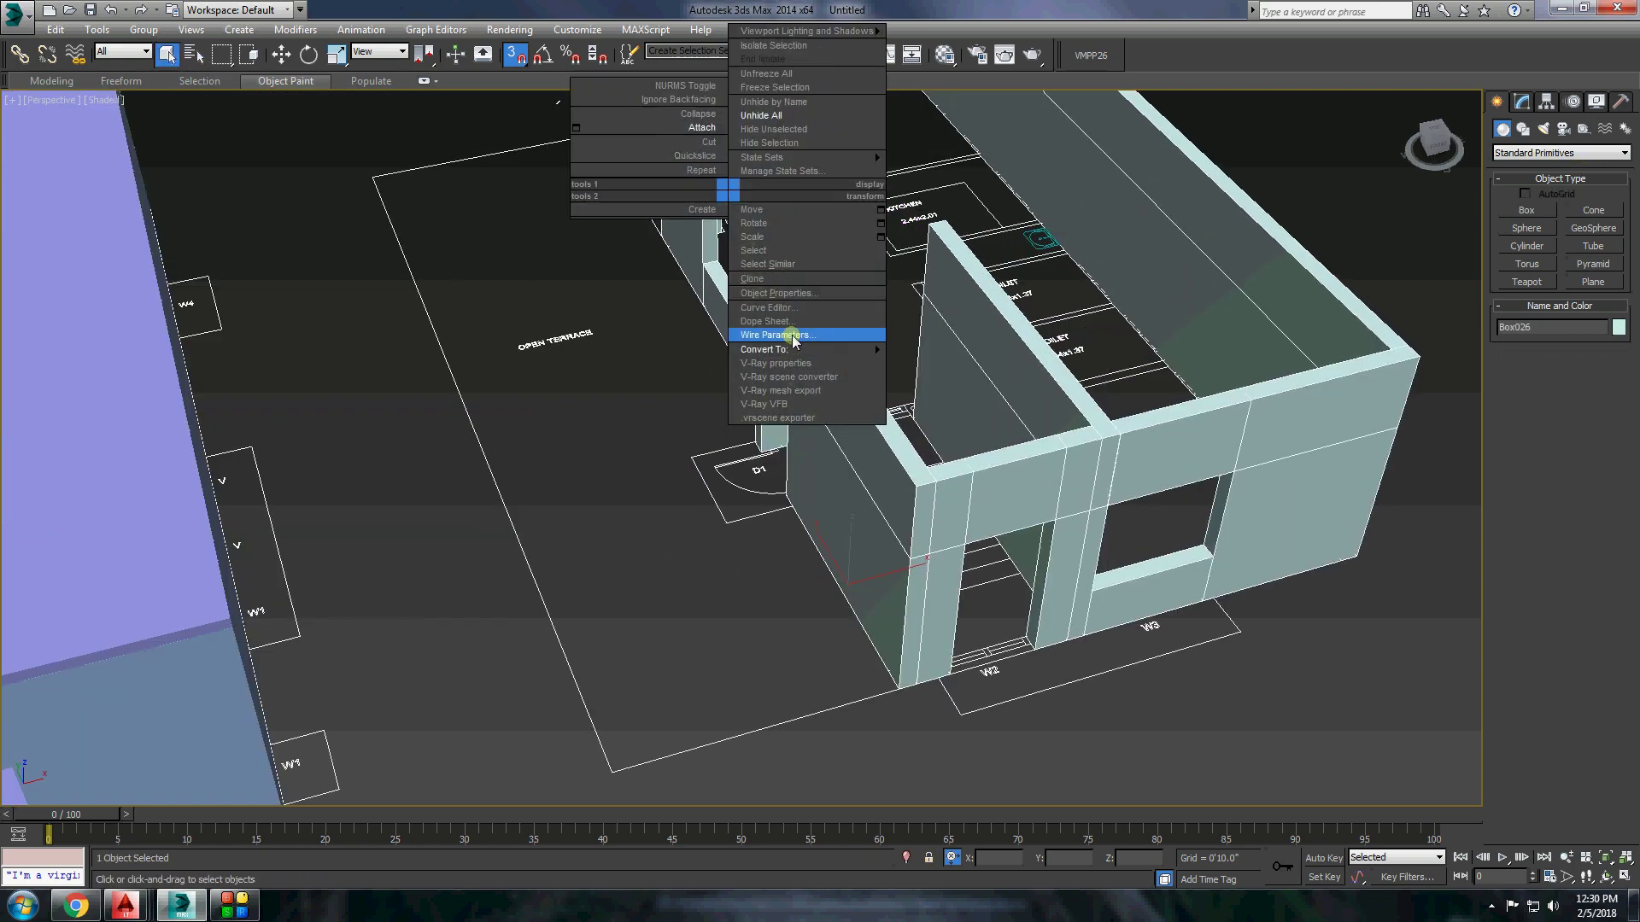
pyautogui.click(920, 363)
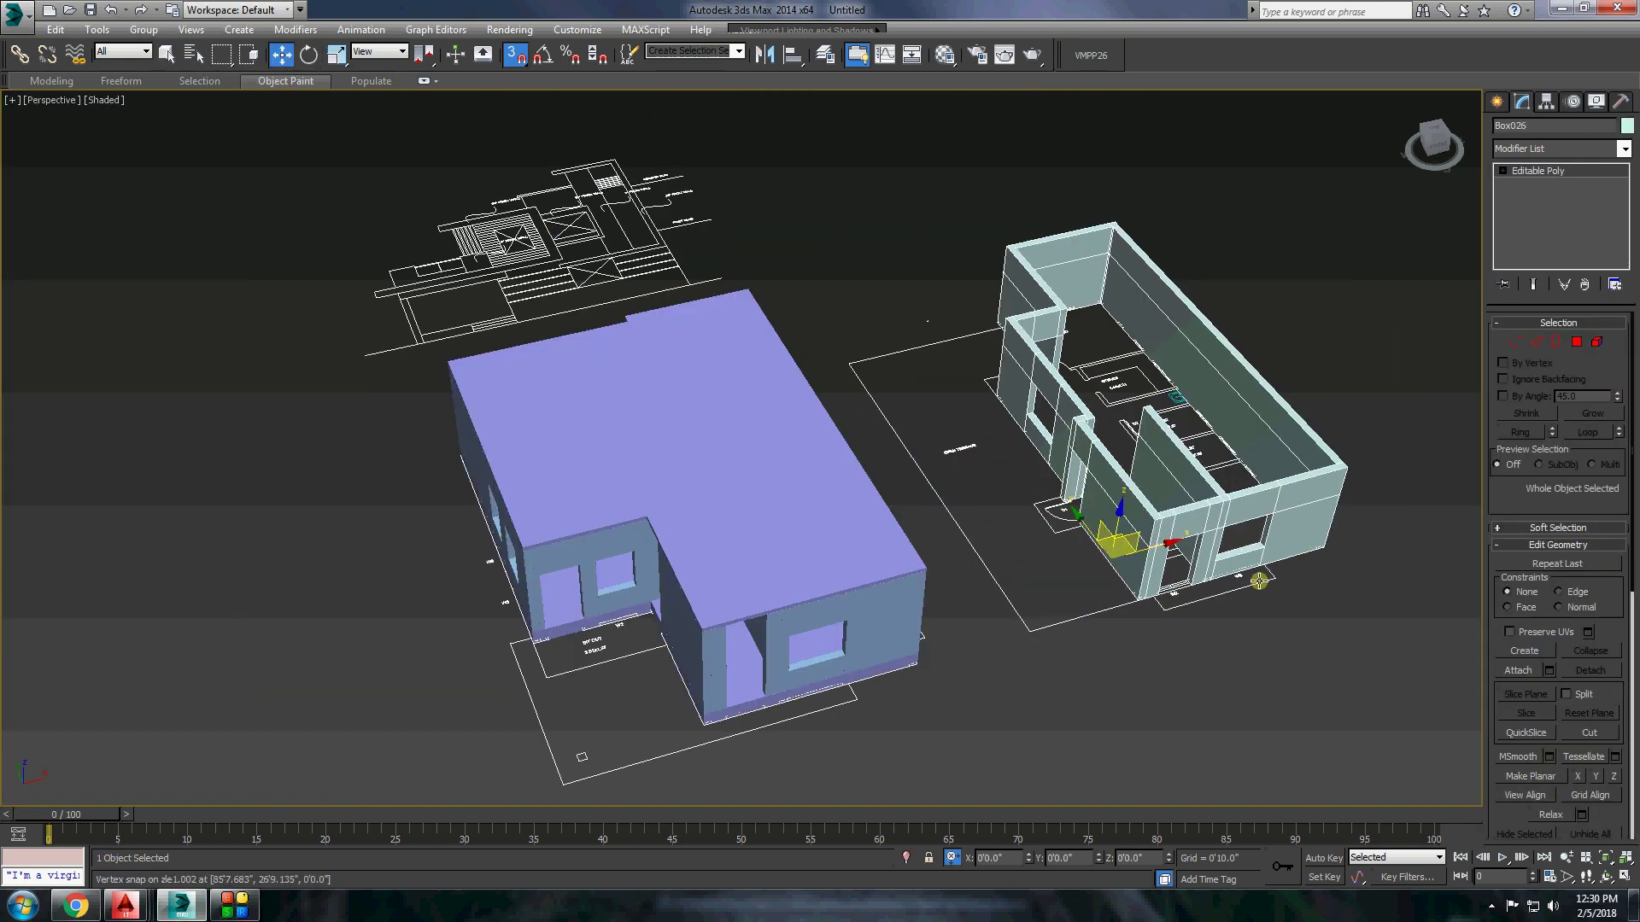
# Vertex-snap the upper-floor walls onto the top of the purple ground-floor building.
pyautogui.moveTo(1259, 581); pyautogui.dragTo(652, 299)
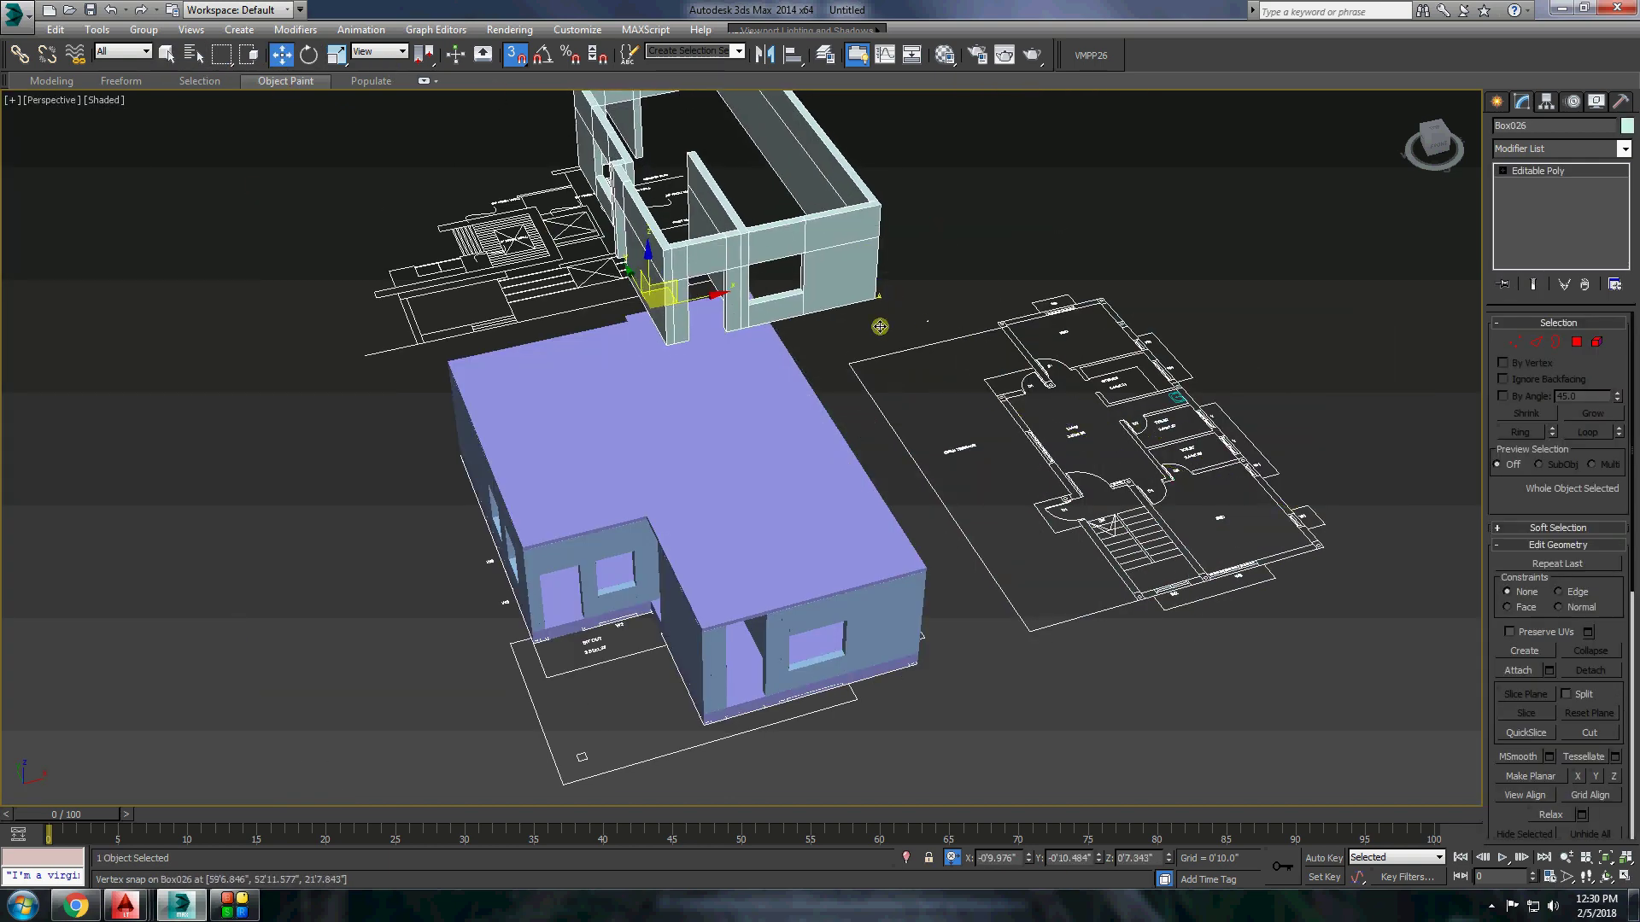
pyautogui.scroll(4, 879, 322)
pyautogui.scroll(3, 879, 322)
pyautogui.scroll(-3, 911, 370)
pyautogui.scroll(-3, 925, 567)
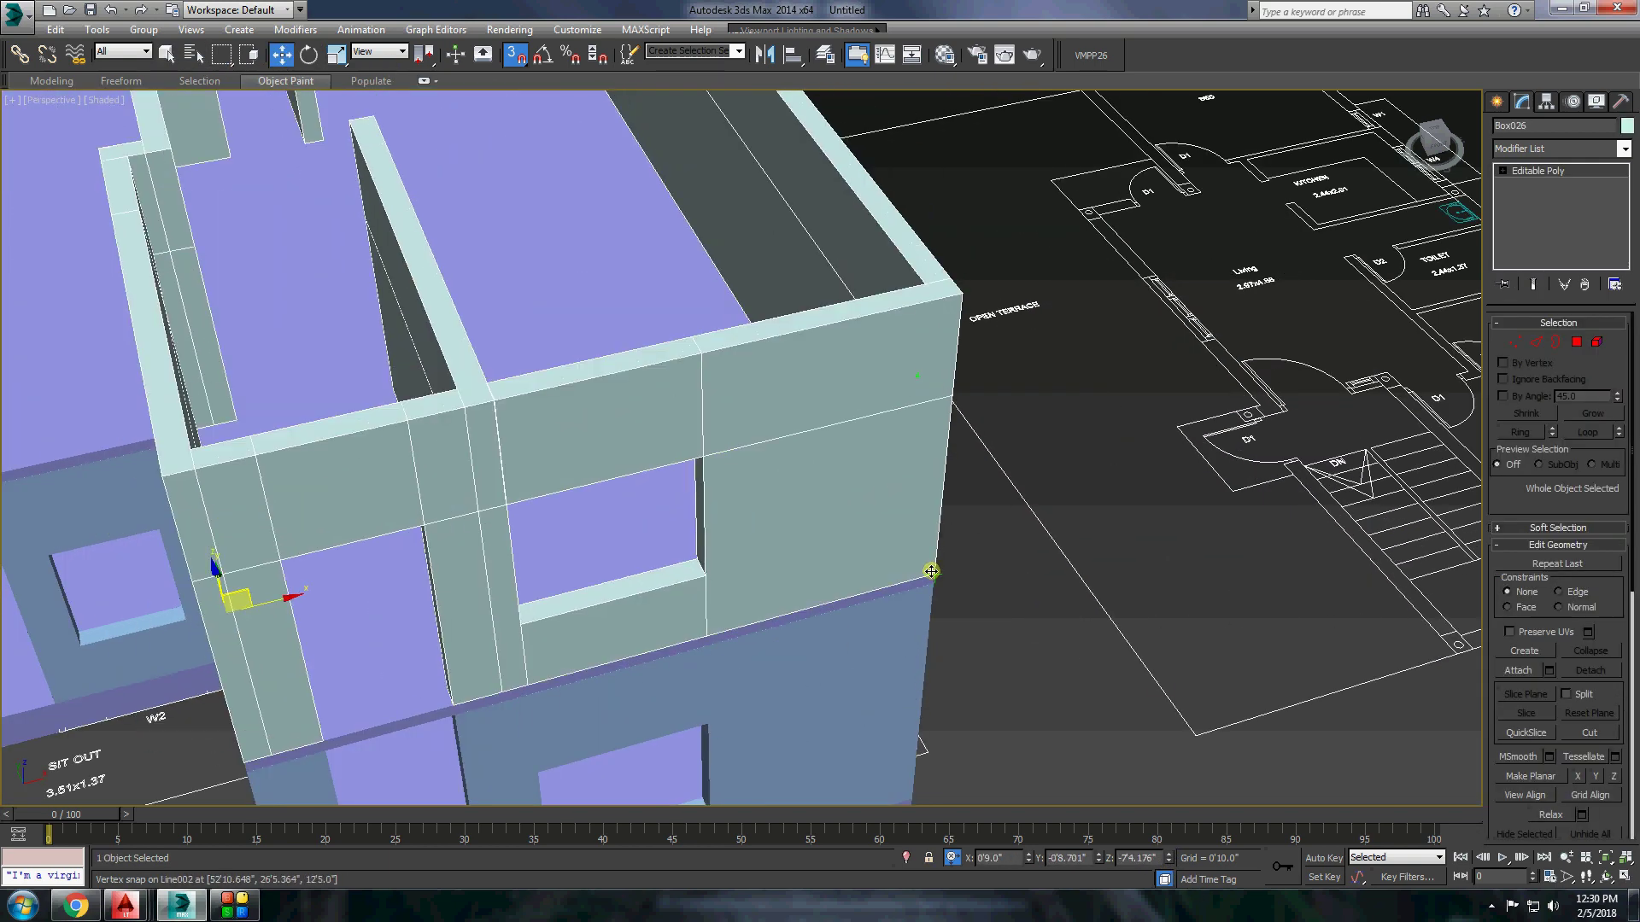
pyautogui.scroll(-5, 926, 567)
pyautogui.moveTo(926, 567)
pyautogui.keyDown('alt'); pyautogui.mouseDown(button='middle')
pyautogui.moveTo(842, 509)
pyautogui.moveTo(971, 603)
pyautogui.mouseUp(button='middle'); pyautogui.keyUp('alt')
# Rotate the left elevation drawing upright and snap it to the building's front corner.
pyautogui.scroll(-2, 970, 604)
pyautogui.click(597, 330)
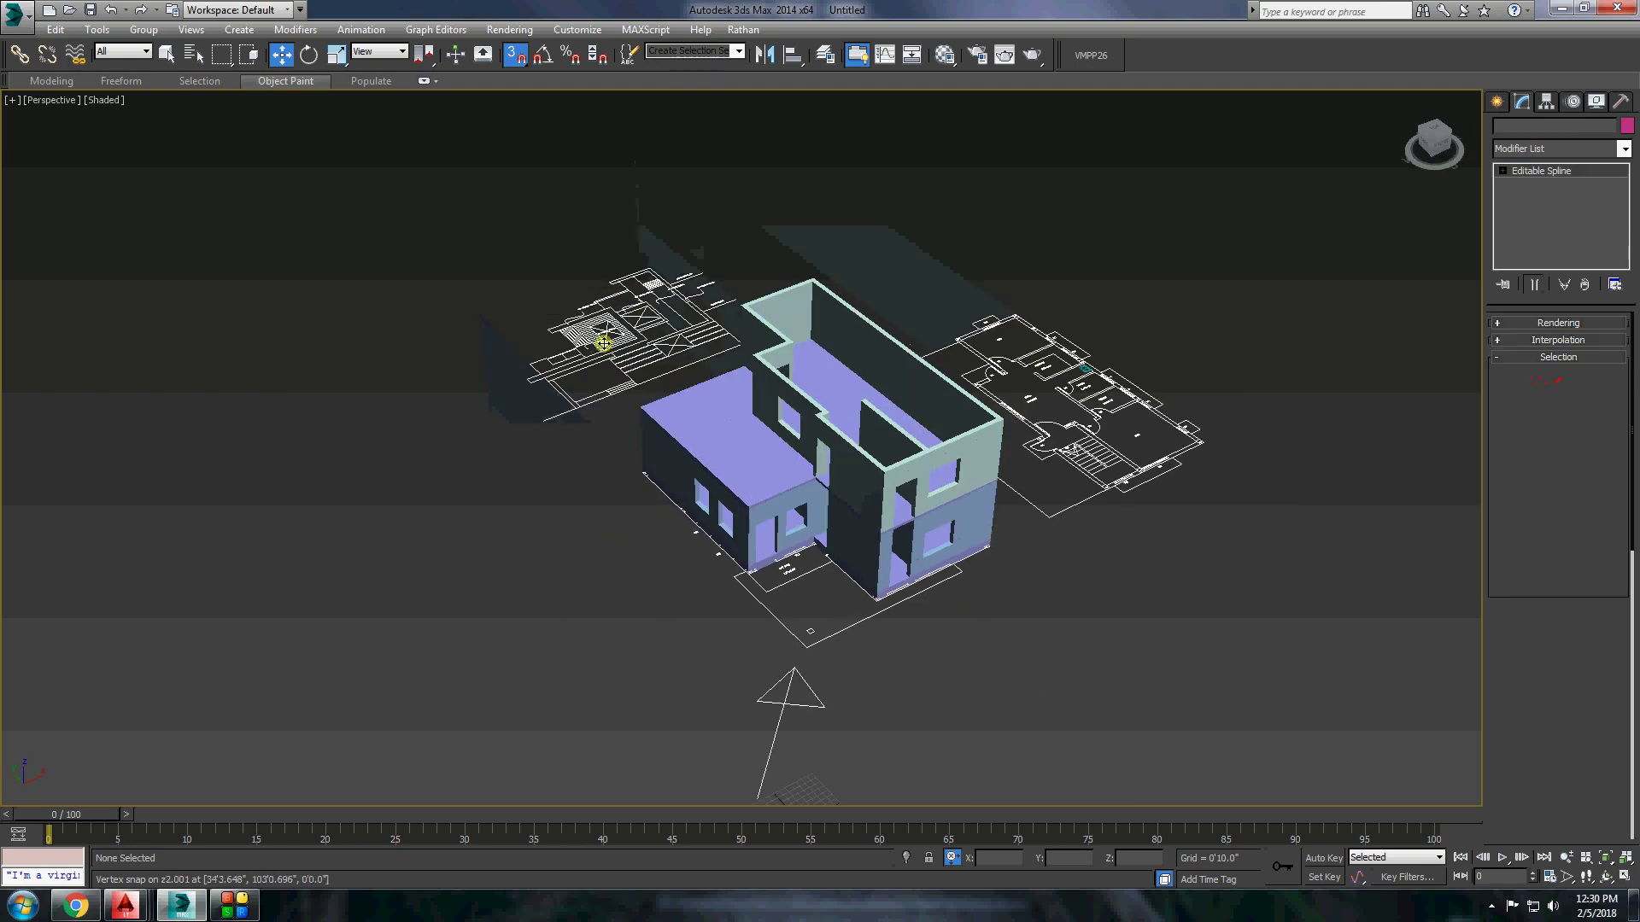
pyautogui.press('e')
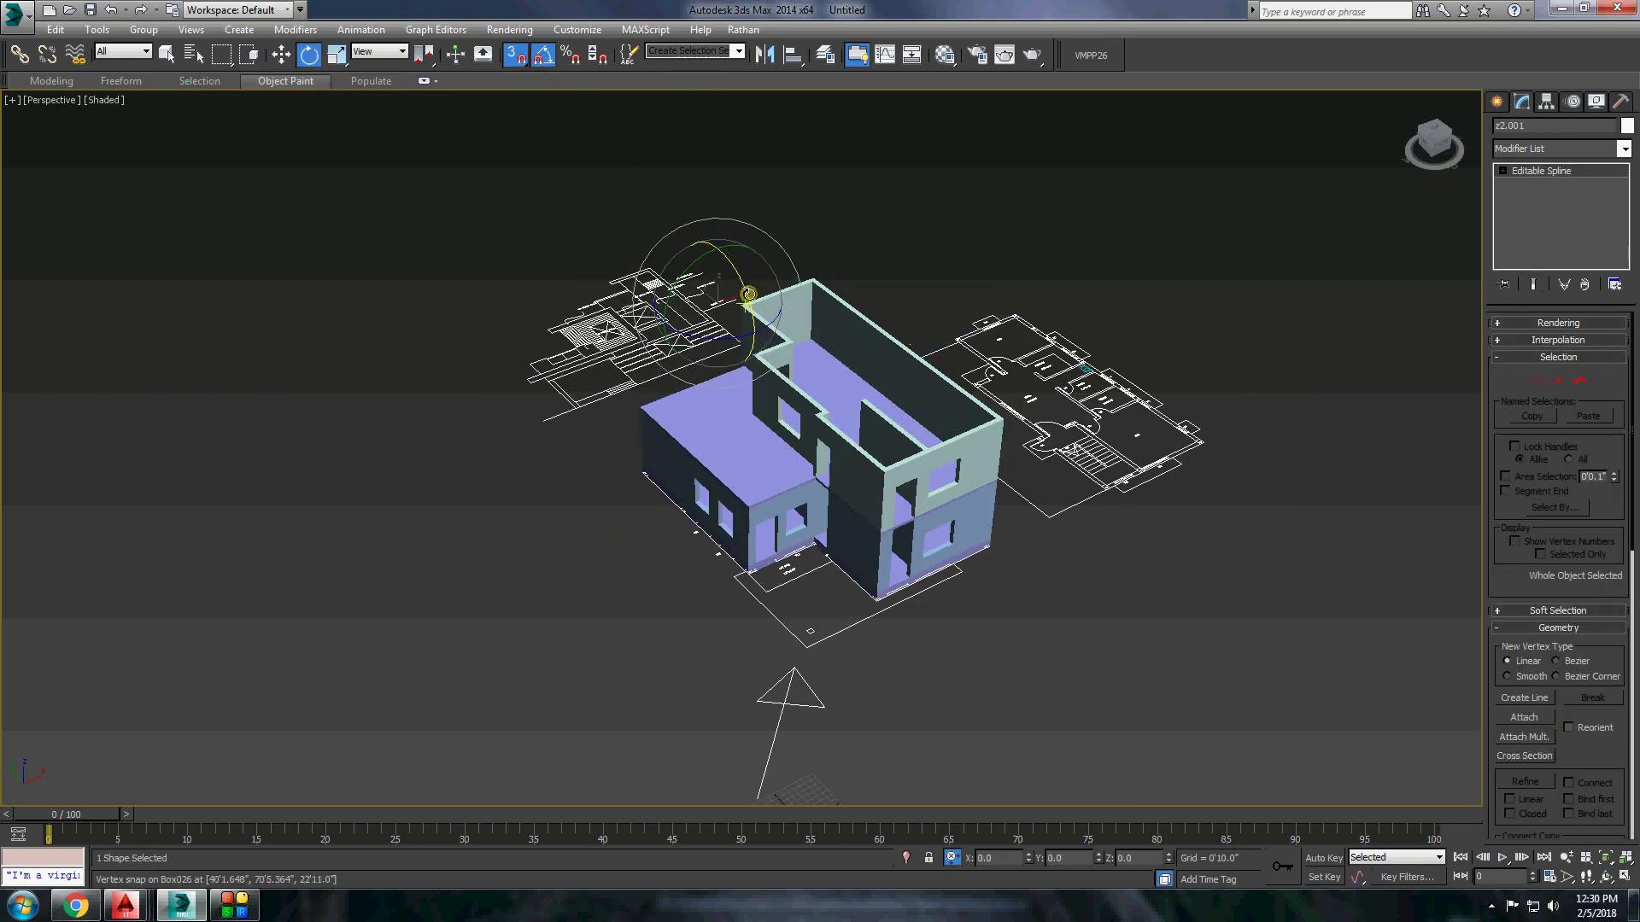
pyautogui.press('w')
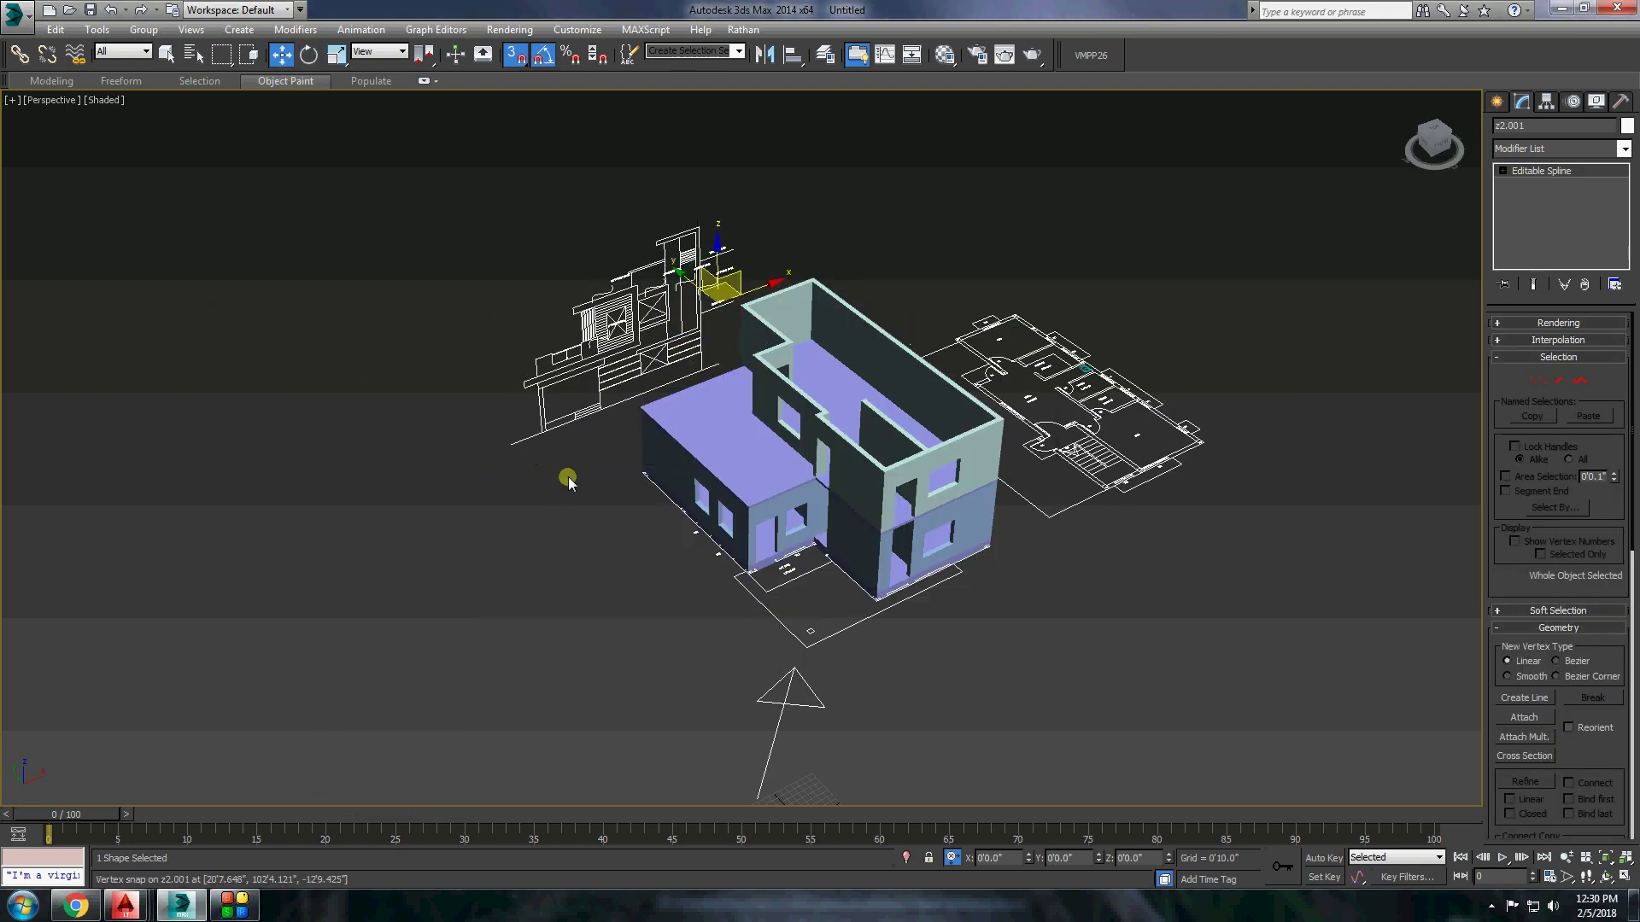
pyautogui.moveTo(541, 431); pyautogui.dragTo(837, 679)
pyautogui.scroll(3, 837, 679)
pyautogui.moveTo(1050, 599); pyautogui.dragTo(929, 523)
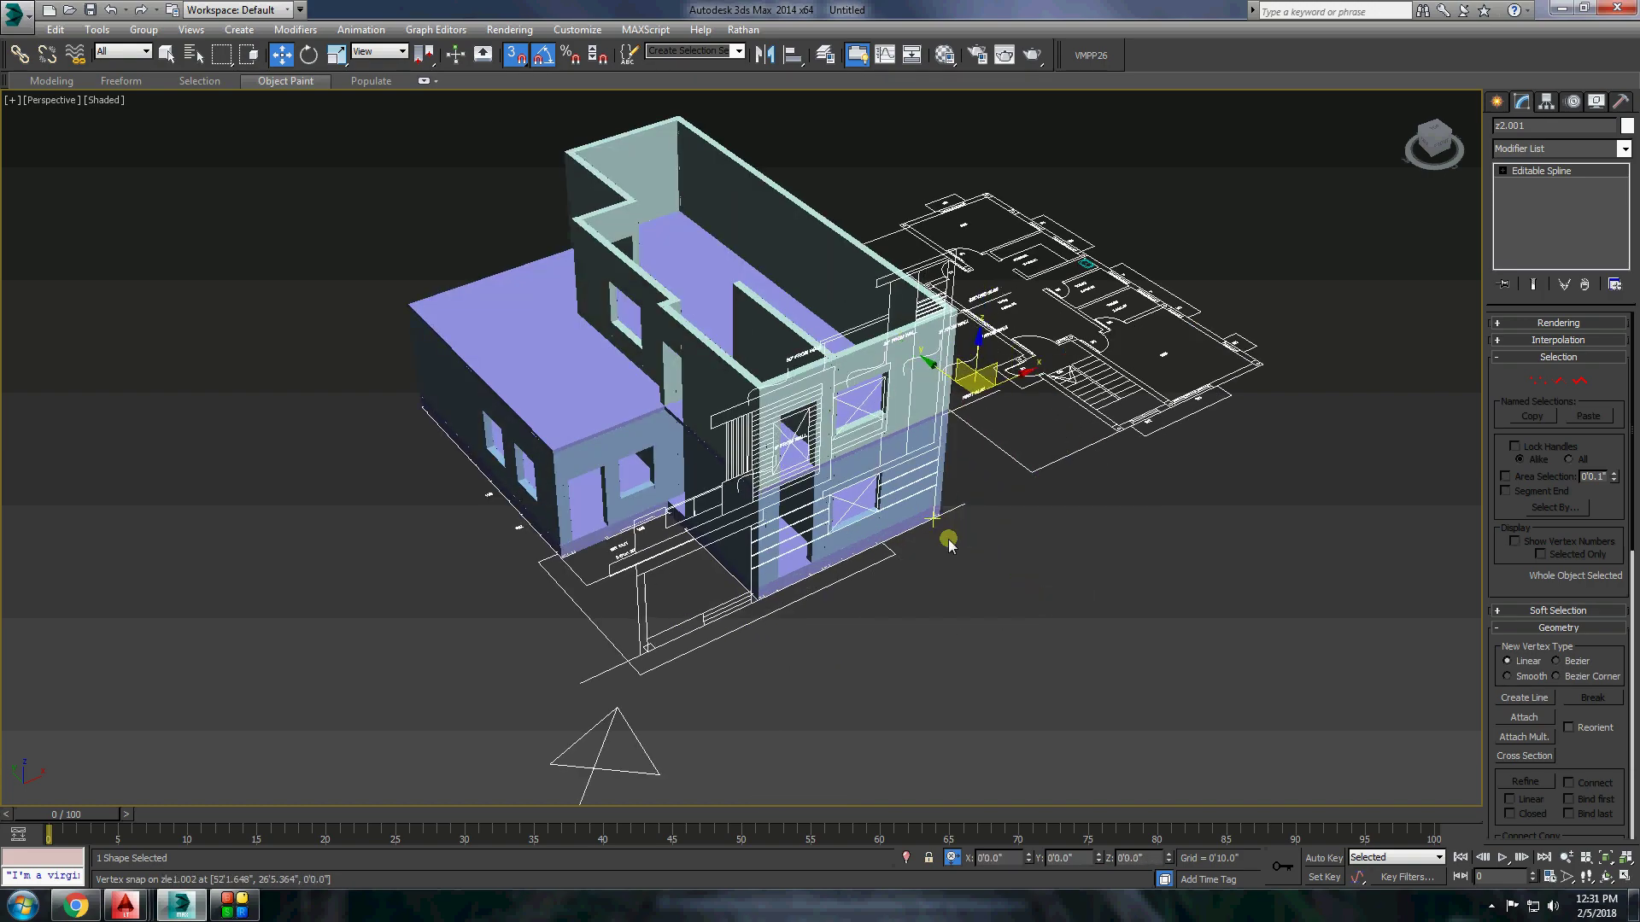
# Orbit to a front view of the facade and clear the selection.
pyautogui.scroll(3, 948, 543)
pyautogui.moveTo(971, 575); pyautogui.dragTo(922, 531)
pyautogui.scroll(-5, 922, 530)
pyautogui.keyDown('alt'); pyautogui.moveTo(923, 530); pyautogui.dragTo(937, 586, button='middle'); pyautogui.keyUp('alt')
pyautogui.click(1310, 564)
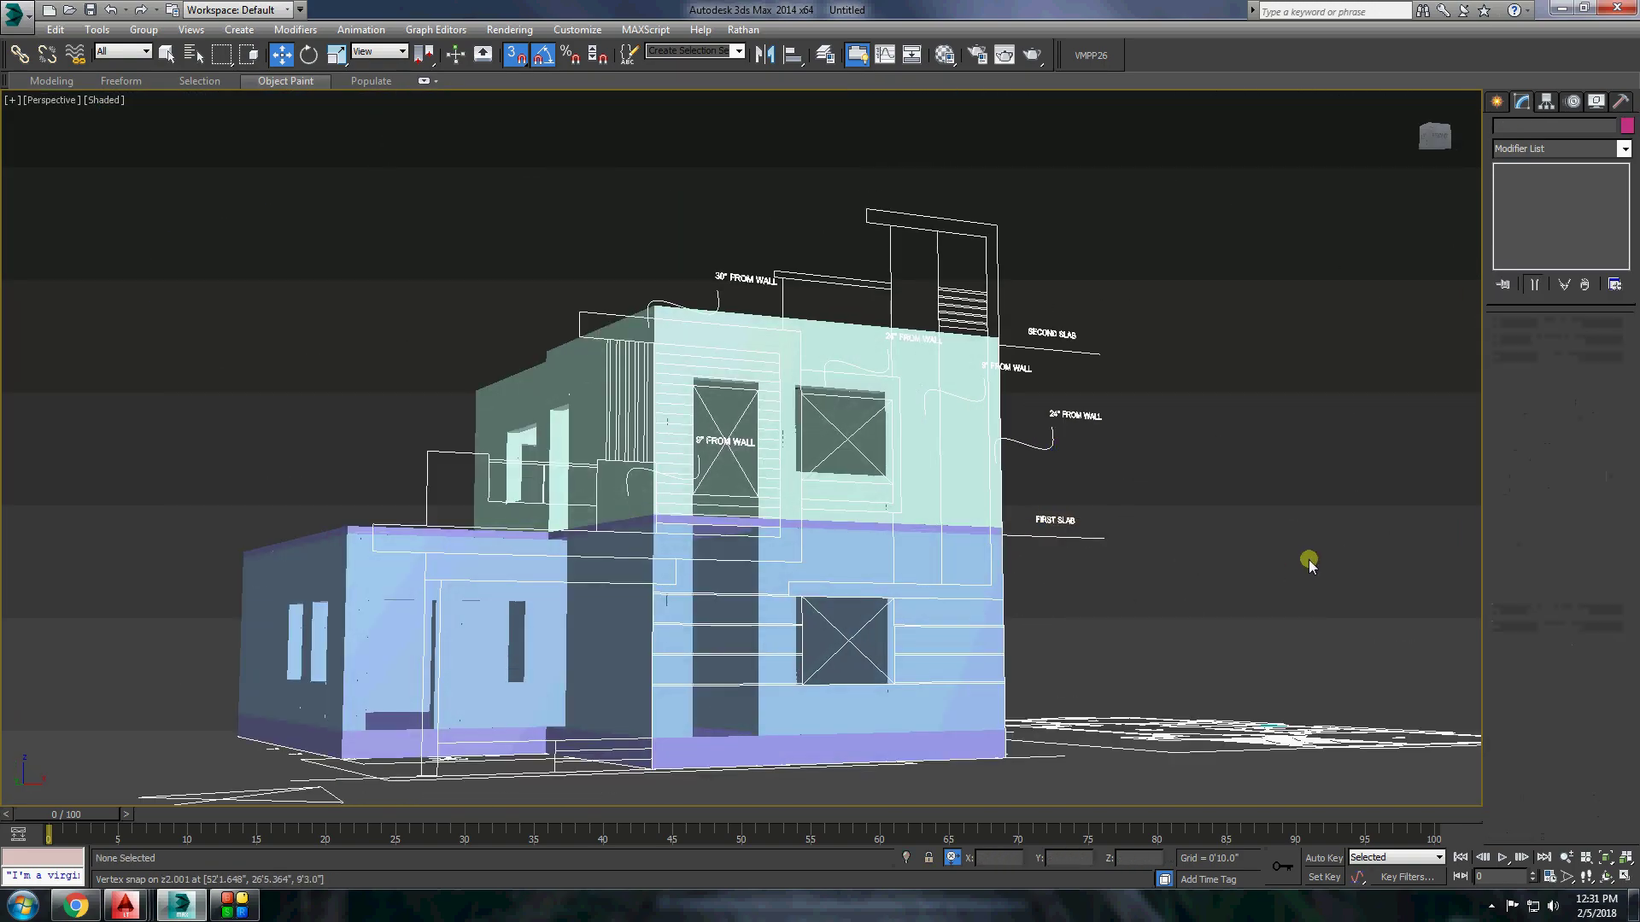
pyautogui.keyDown('alt'); pyautogui.moveTo(1309, 563); pyautogui.dragTo(1110, 546, button='middle'); pyautogui.keyUp('alt')
pyautogui.click(1496, 101)
pyautogui.click(1528, 211)
pyautogui.scroll(5, 674, 469)
# Draw a thin sunshade box projecting above the ground-floor front window.
pyautogui.scroll(-2, 1036, 430)
pyautogui.click(1036, 429)
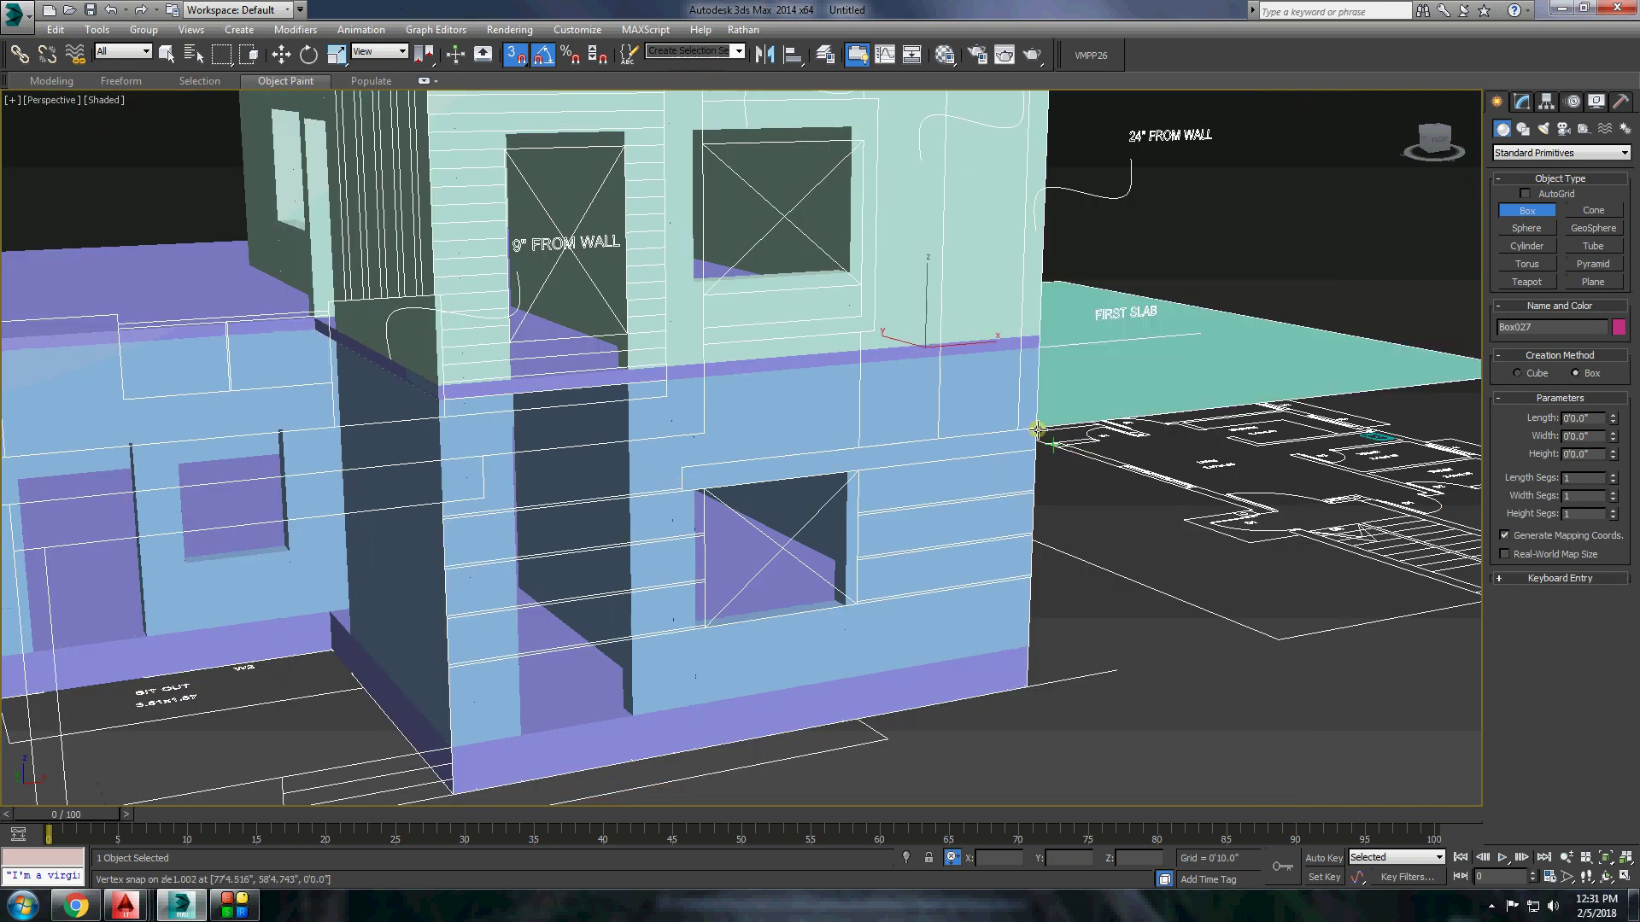
pyautogui.moveTo(1036, 429); pyautogui.dragTo(1032, 424)
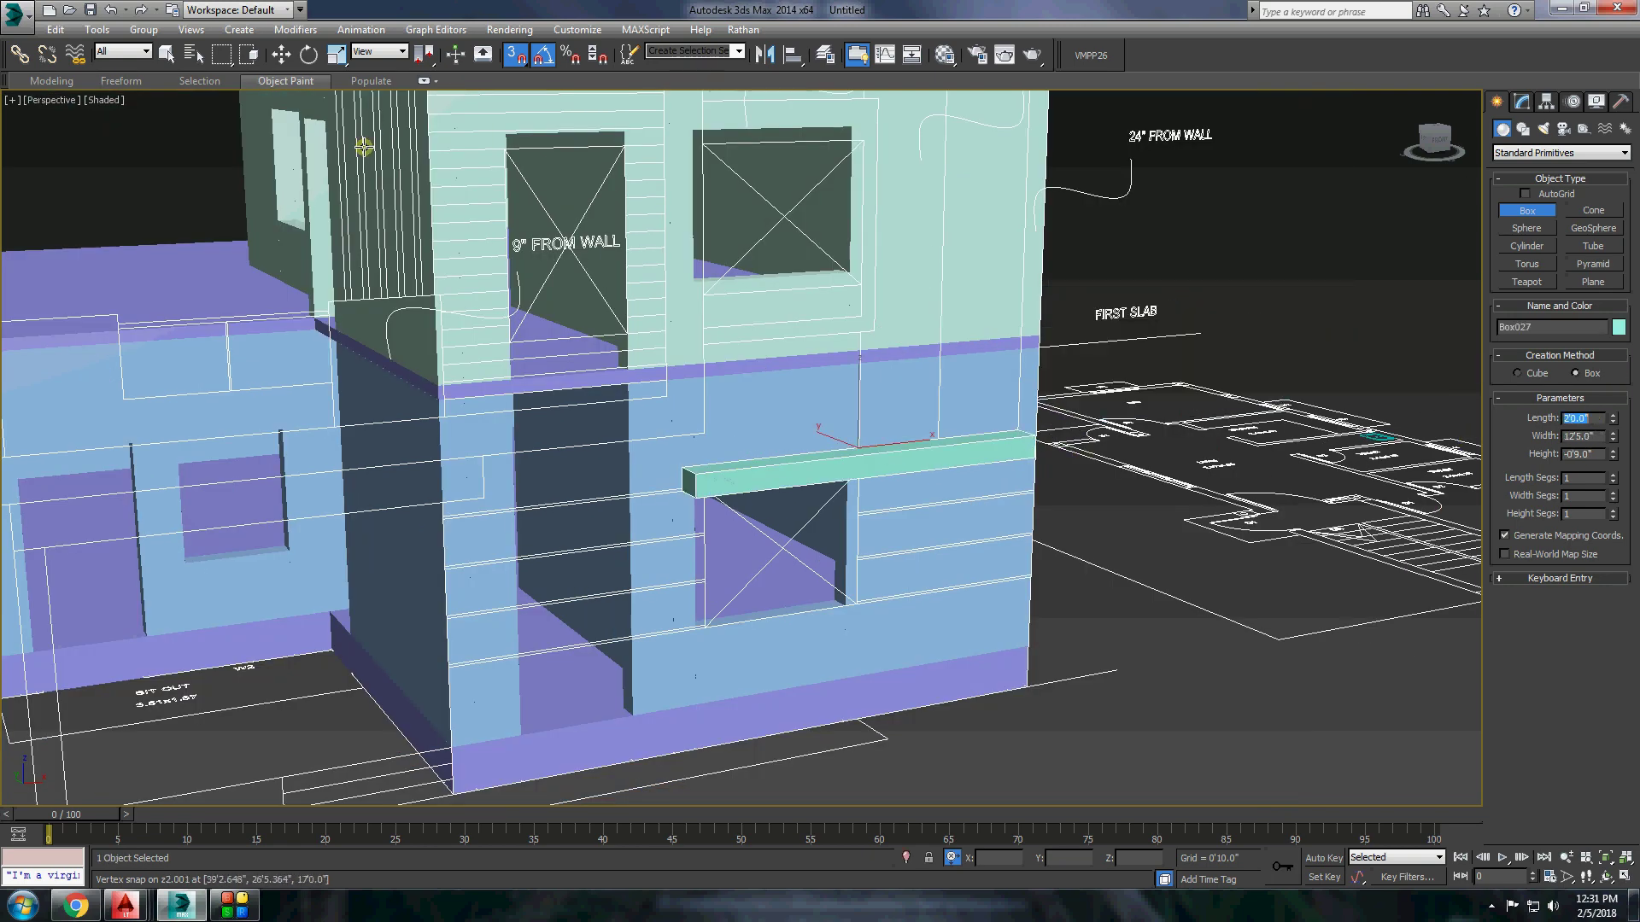
pyautogui.press('w')
pyautogui.scroll(4, 854, 444)
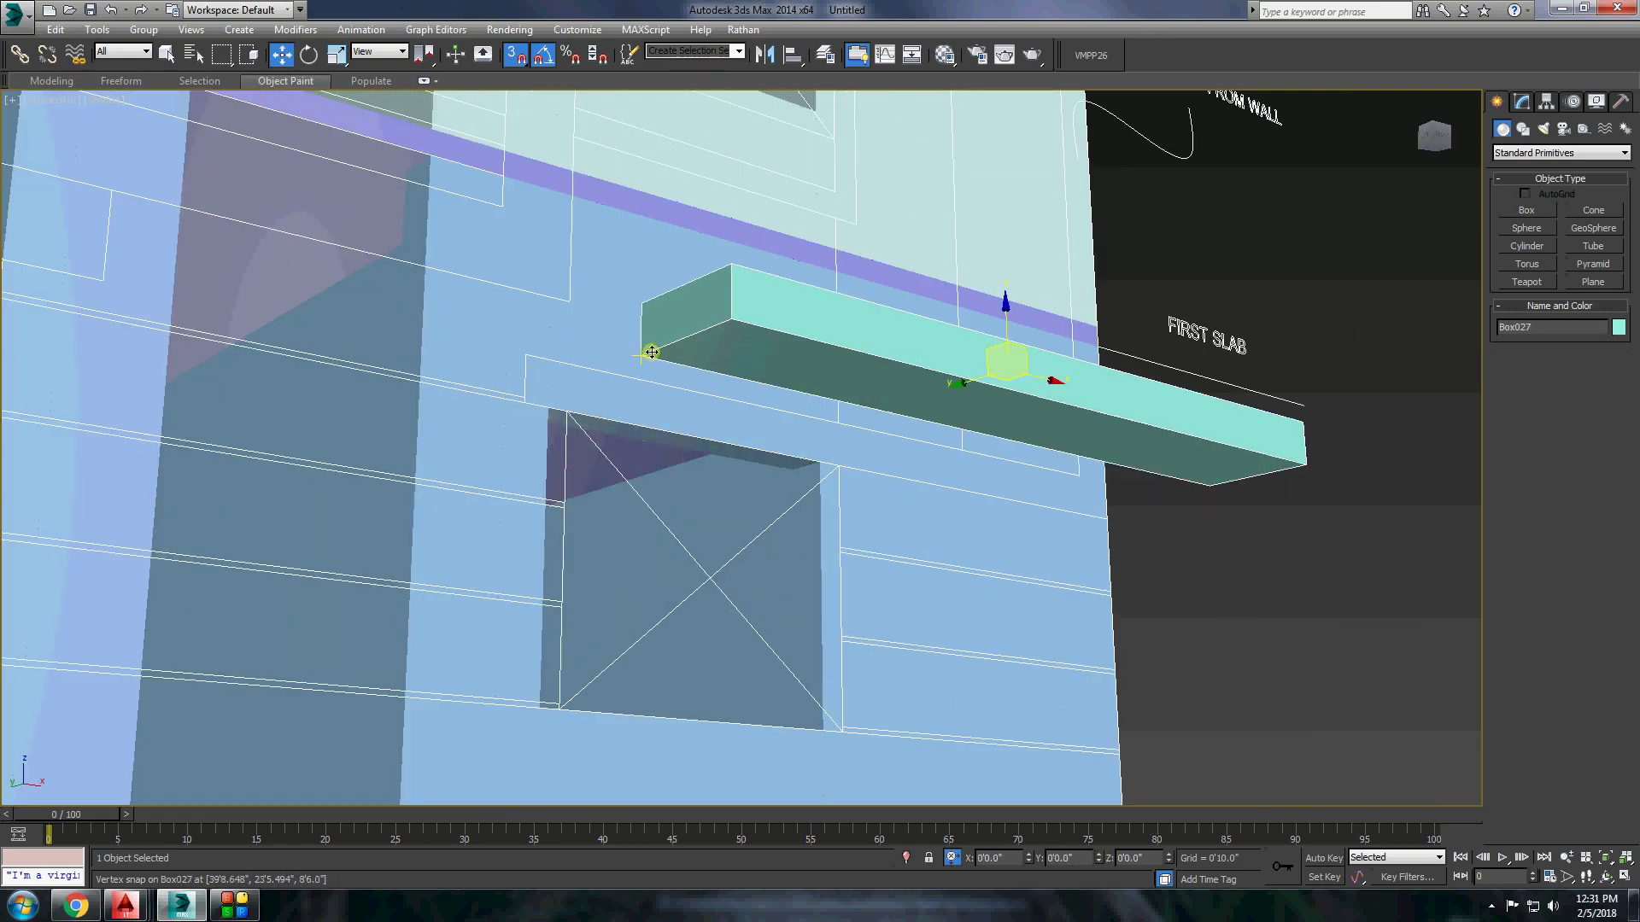
pyautogui.scroll(-5, 652, 352)
pyautogui.keyDown('alt'); pyautogui.moveTo(652, 352); pyautogui.dragTo(1039, 721, button='middle'); pyautogui.keyUp('alt')
# Draw a tall vertical fin box up the building's front corner.
pyautogui.click(1527, 210)
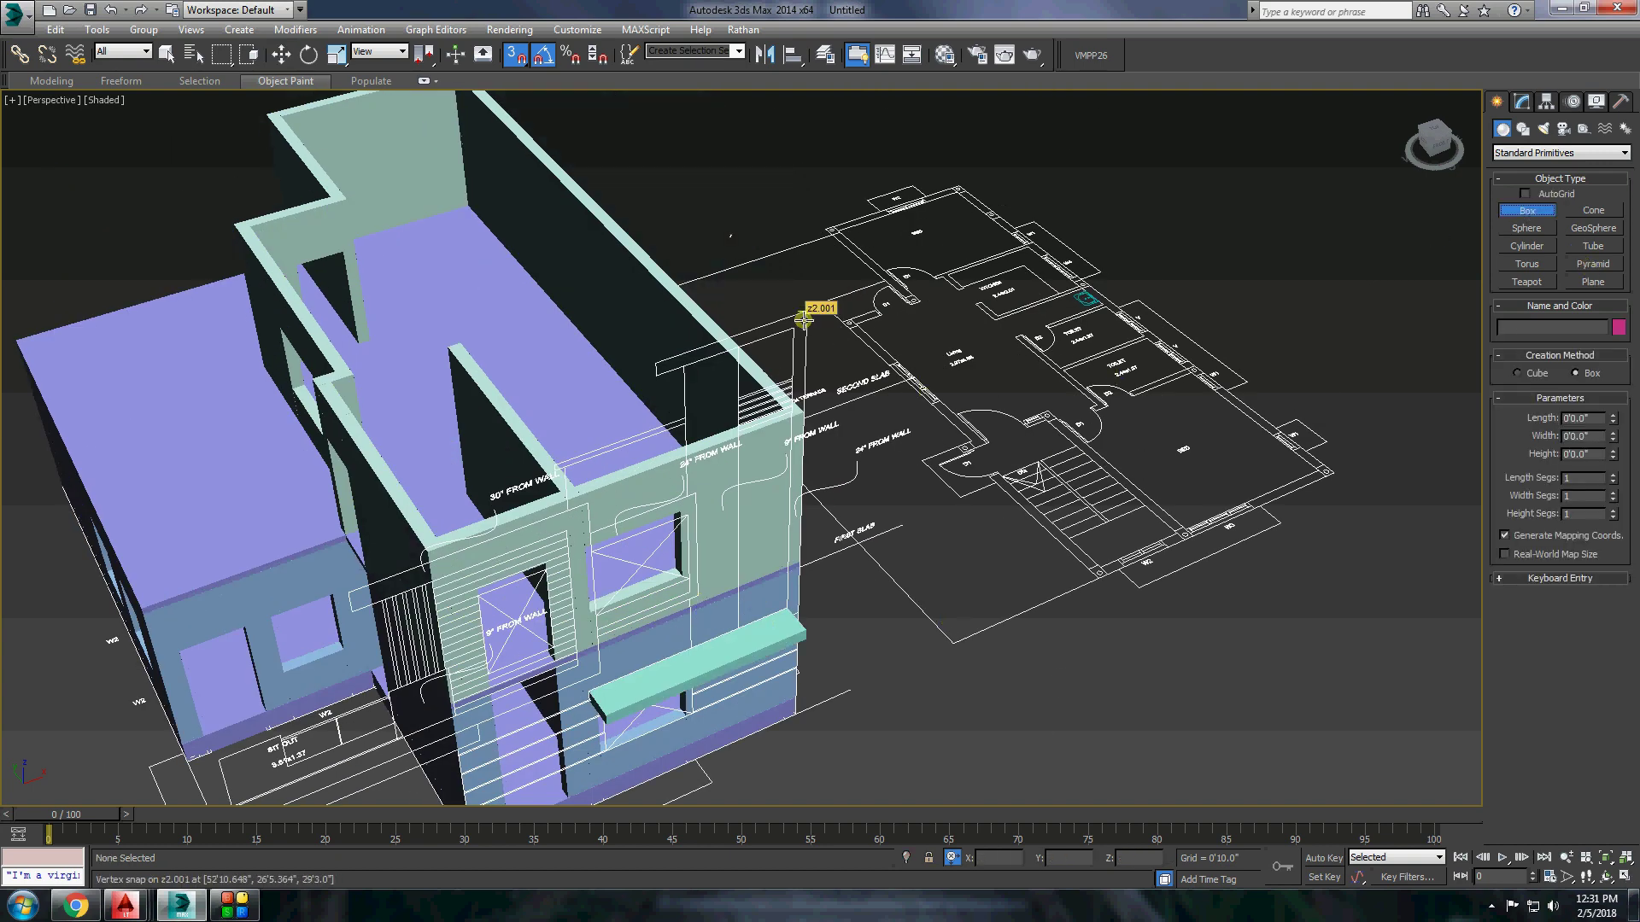
pyautogui.moveTo(651, 369); pyautogui.dragTo(815, 337)
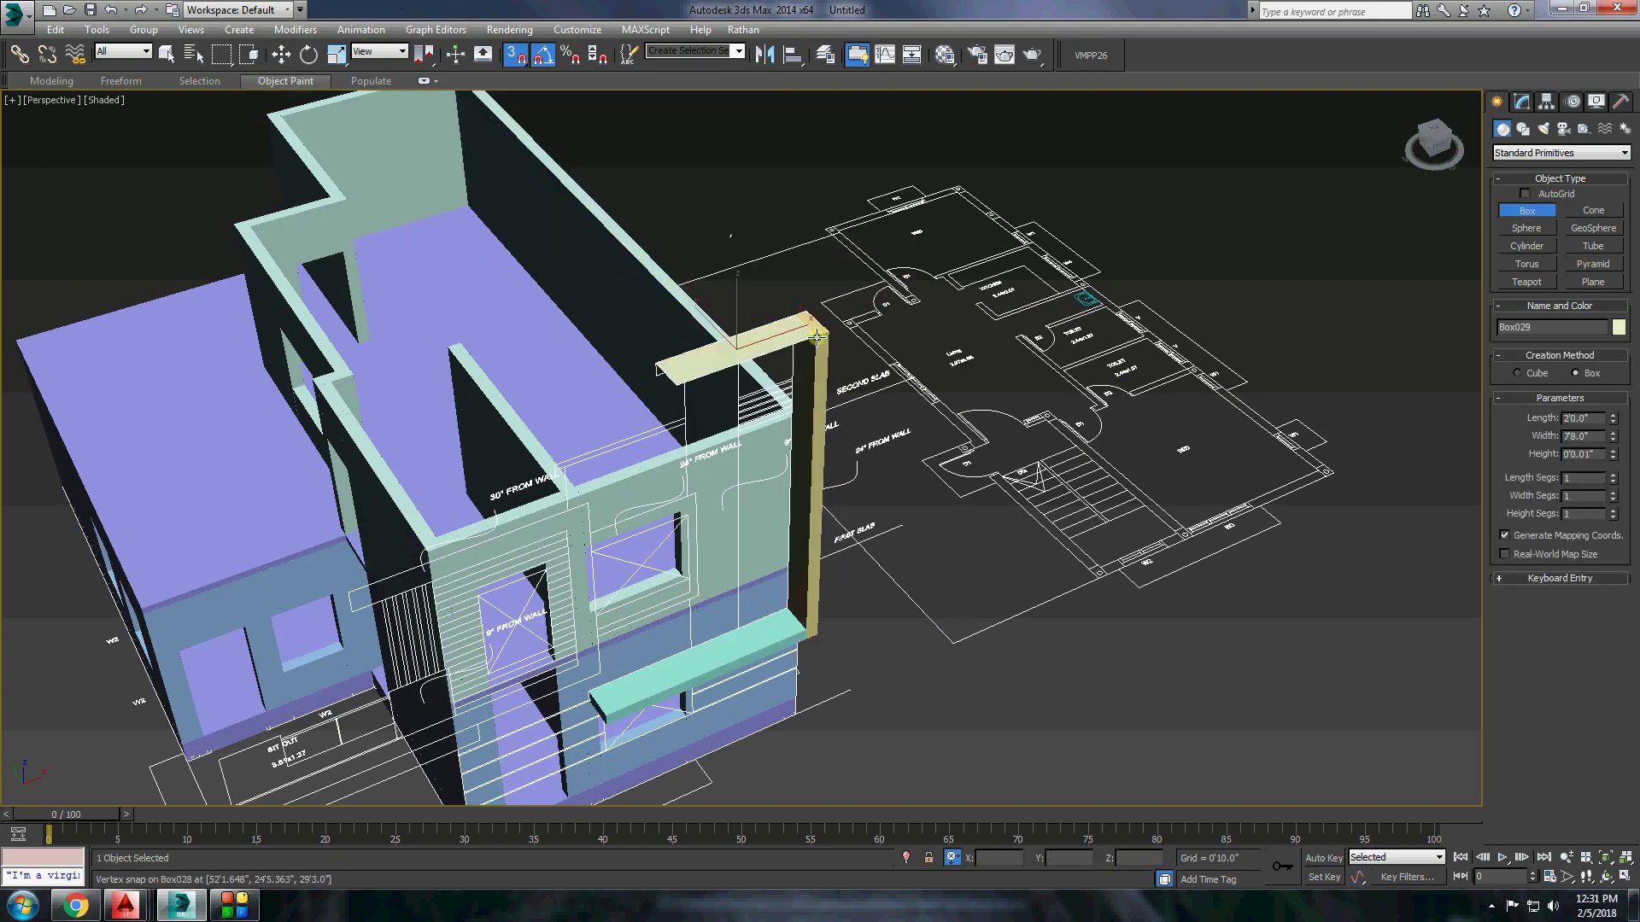
pyautogui.scroll(-5, 732, 189)
pyautogui.scroll(5, 969, 303)
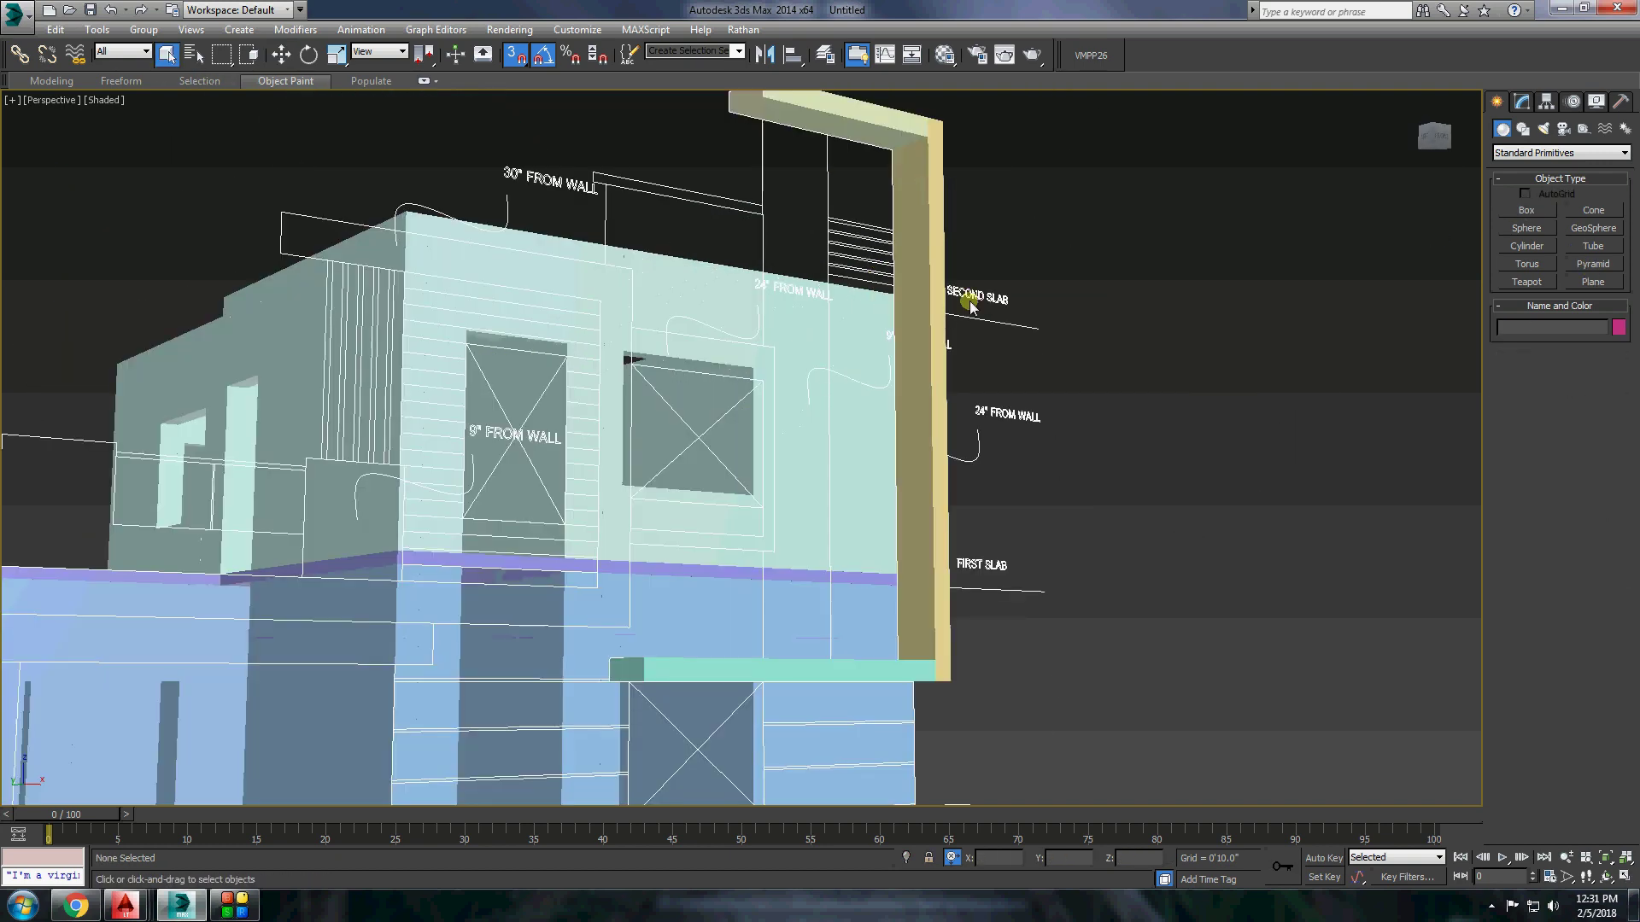
pyautogui.moveTo(969, 303)
pyautogui.keyDown('alt'); pyautogui.mouseDown(button='middle')
pyautogui.moveTo(826, 552)
pyautogui.moveTo(886, 402)
pyautogui.moveTo(886, 342)
pyautogui.mouseUp(button='middle'); pyautogui.keyUp('alt')
pyautogui.scroll(5, 887, 341)
# Hide the two new boxes, then unhide all objects.
pyautogui.rightClick(815, 295)
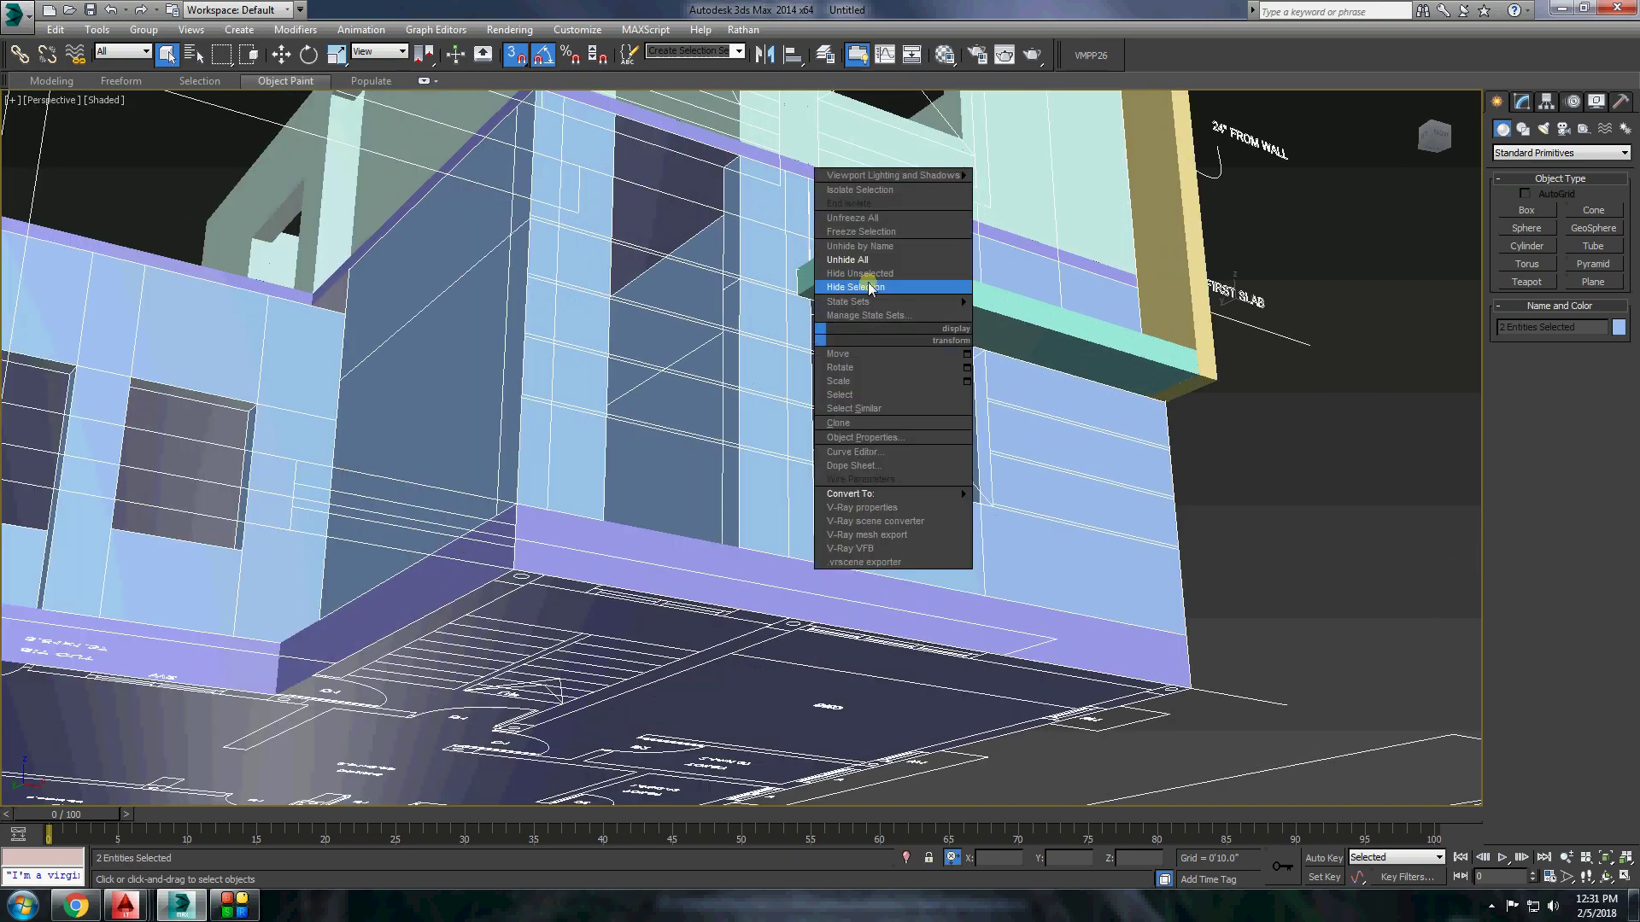
pyautogui.scroll(3, 1025, 512)
pyautogui.press('w')
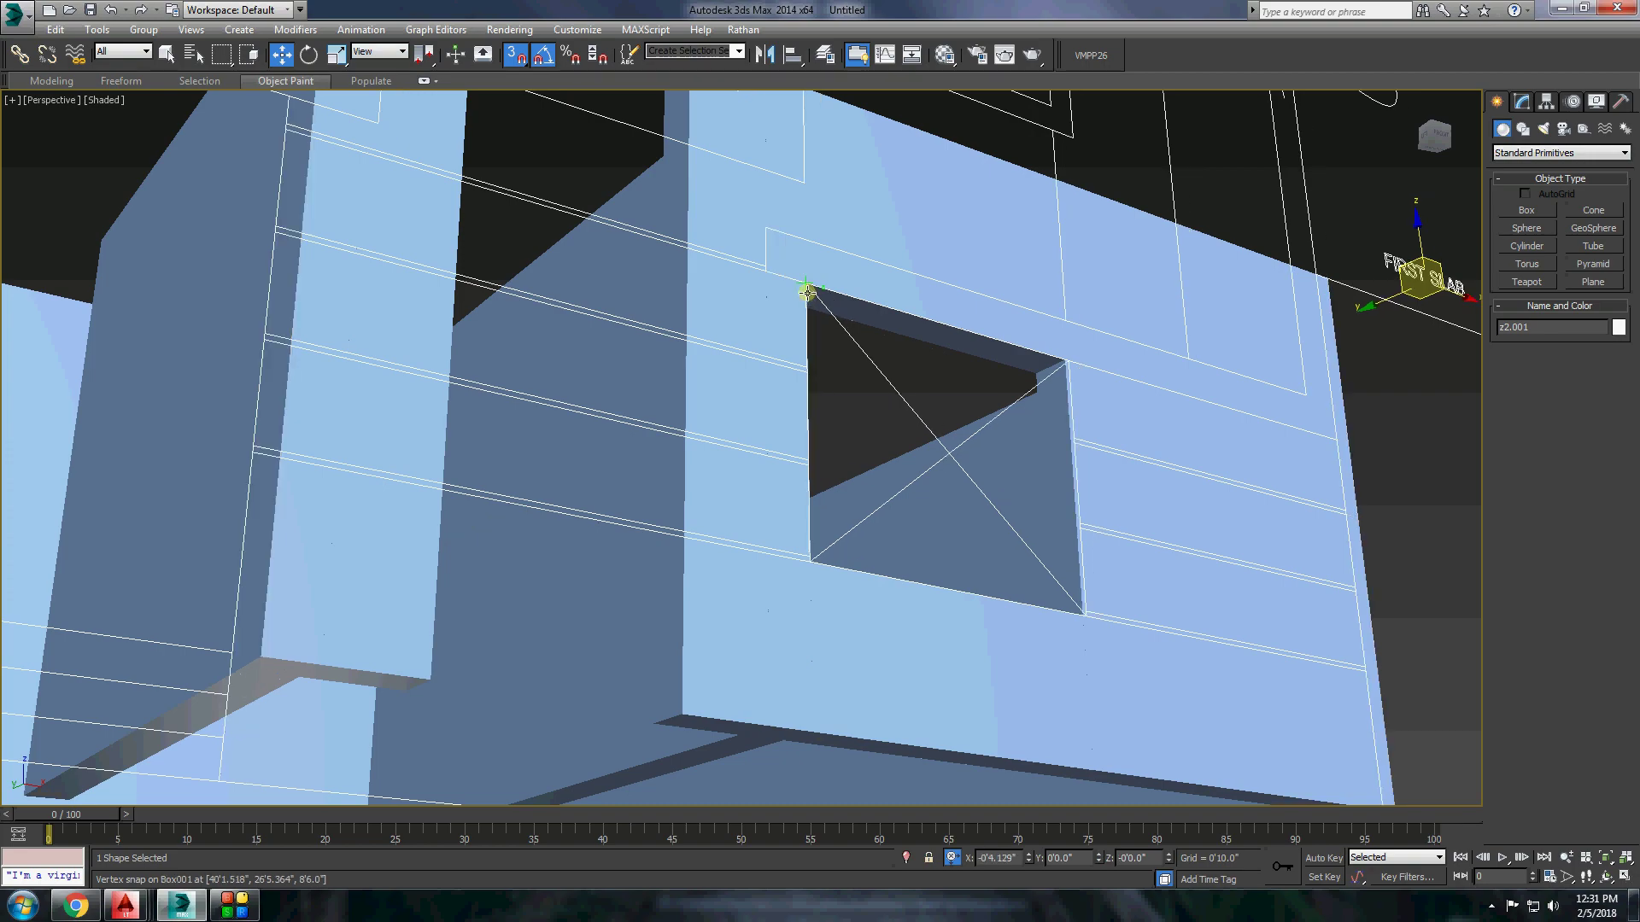
pyautogui.scroll(-5, 854, 443)
pyautogui.scroll(-3, 841, 510)
pyautogui.rightClick(991, 513)
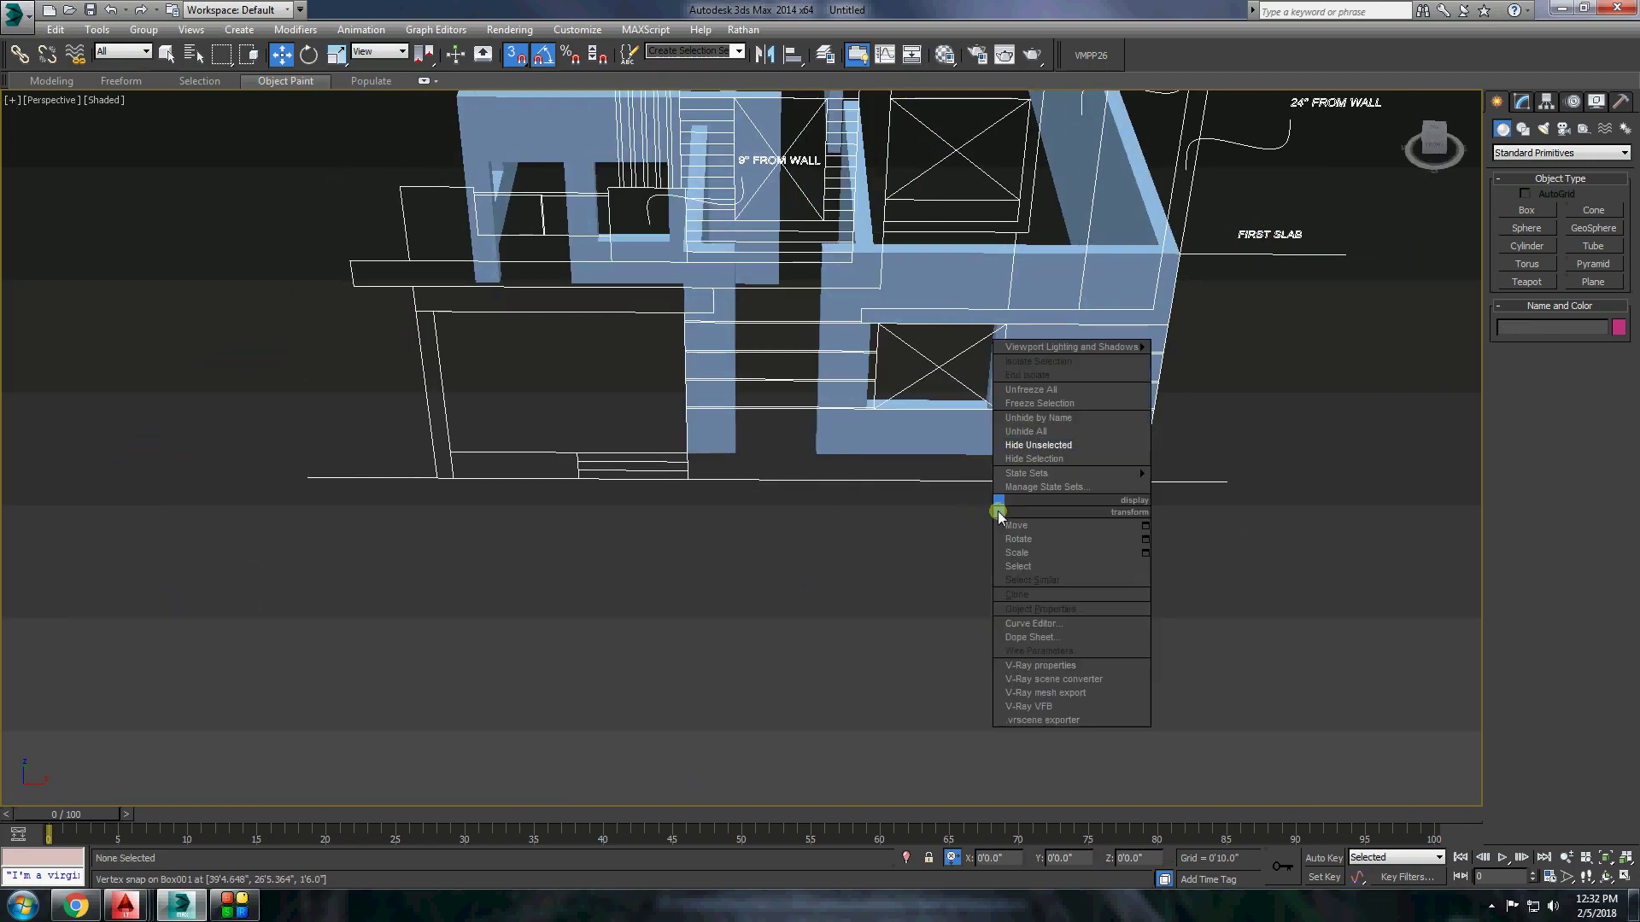
pyautogui.click(1025, 444)
pyautogui.keyDown('alt'); pyautogui.moveTo(1025, 445); pyautogui.dragTo(928, 389, button='middle'); pyautogui.keyUp('alt')
pyautogui.scroll(-4, 929, 389)
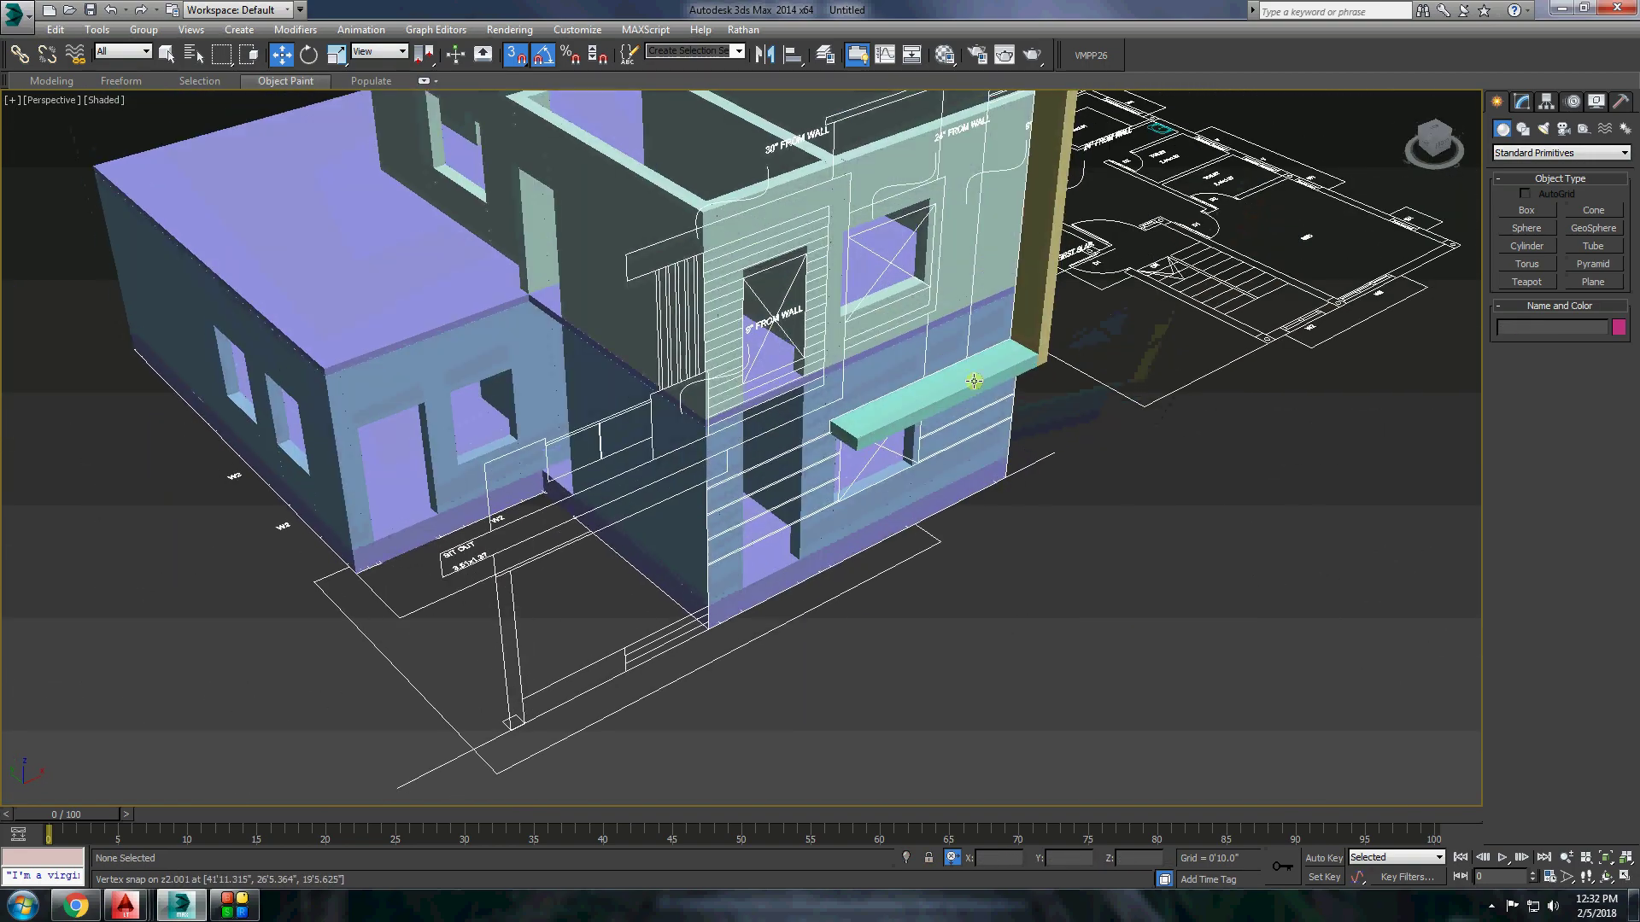
# Draw a vertical XLINE on the AutoCAD elevation as a check, then return to 3ds Max.
pyautogui.click(495, 828)
pyautogui.scroll(-5, 860, 444)
pyautogui.click(11, 147)
pyautogui.scroll(3, 586, 677)
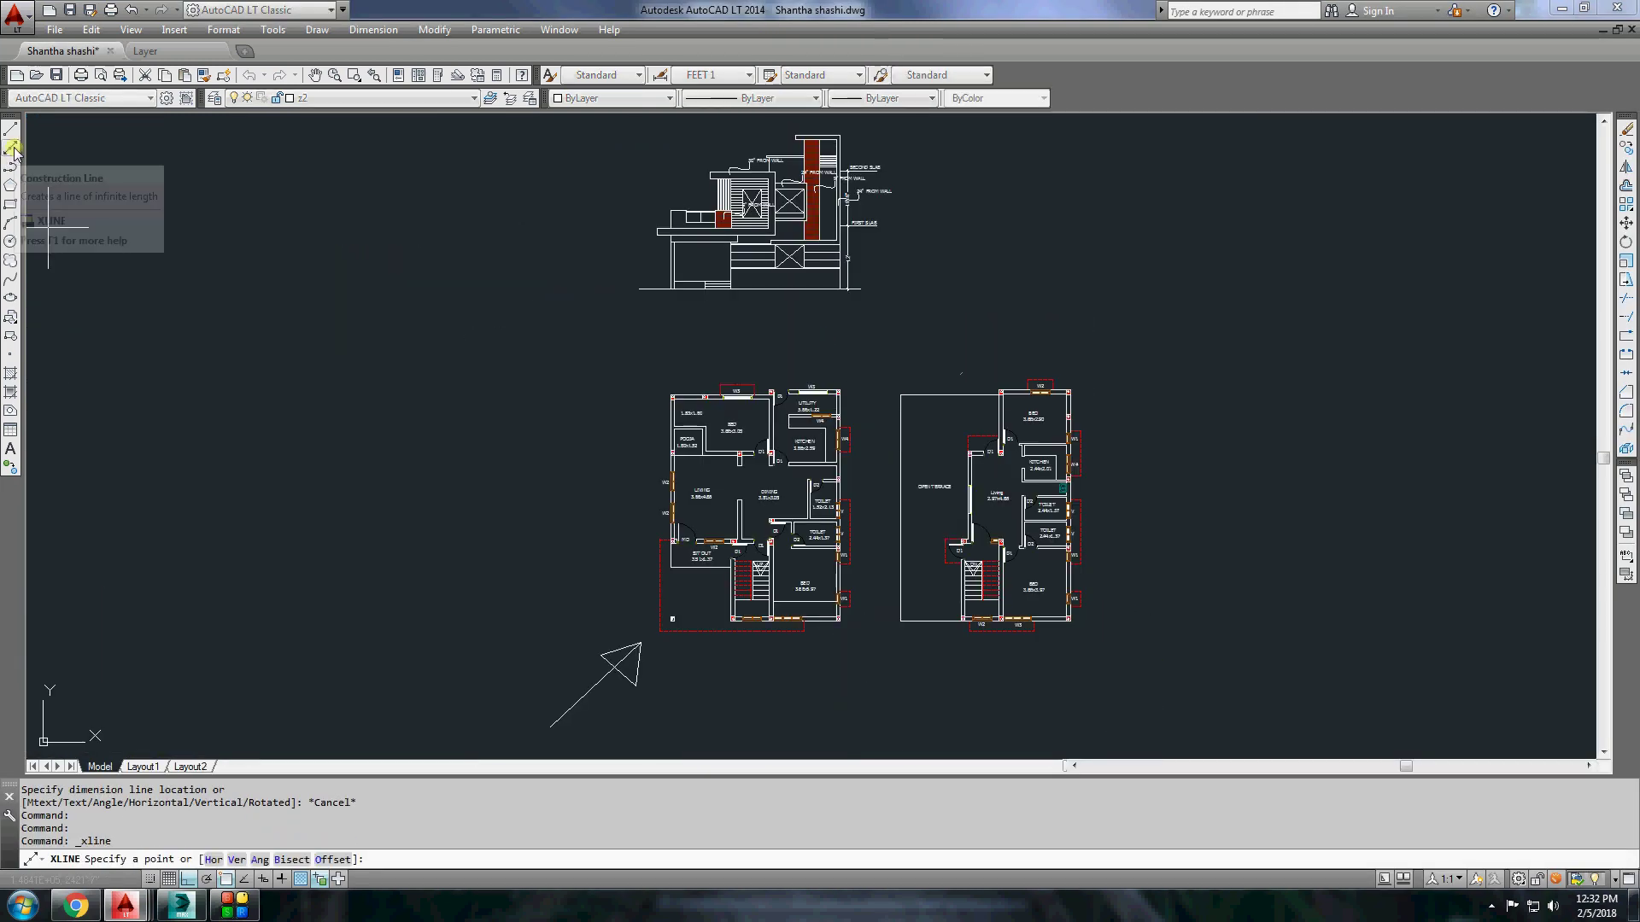
pyautogui.write('v')
pyautogui.press('Return')
pyautogui.scroll(4, 648, 302)
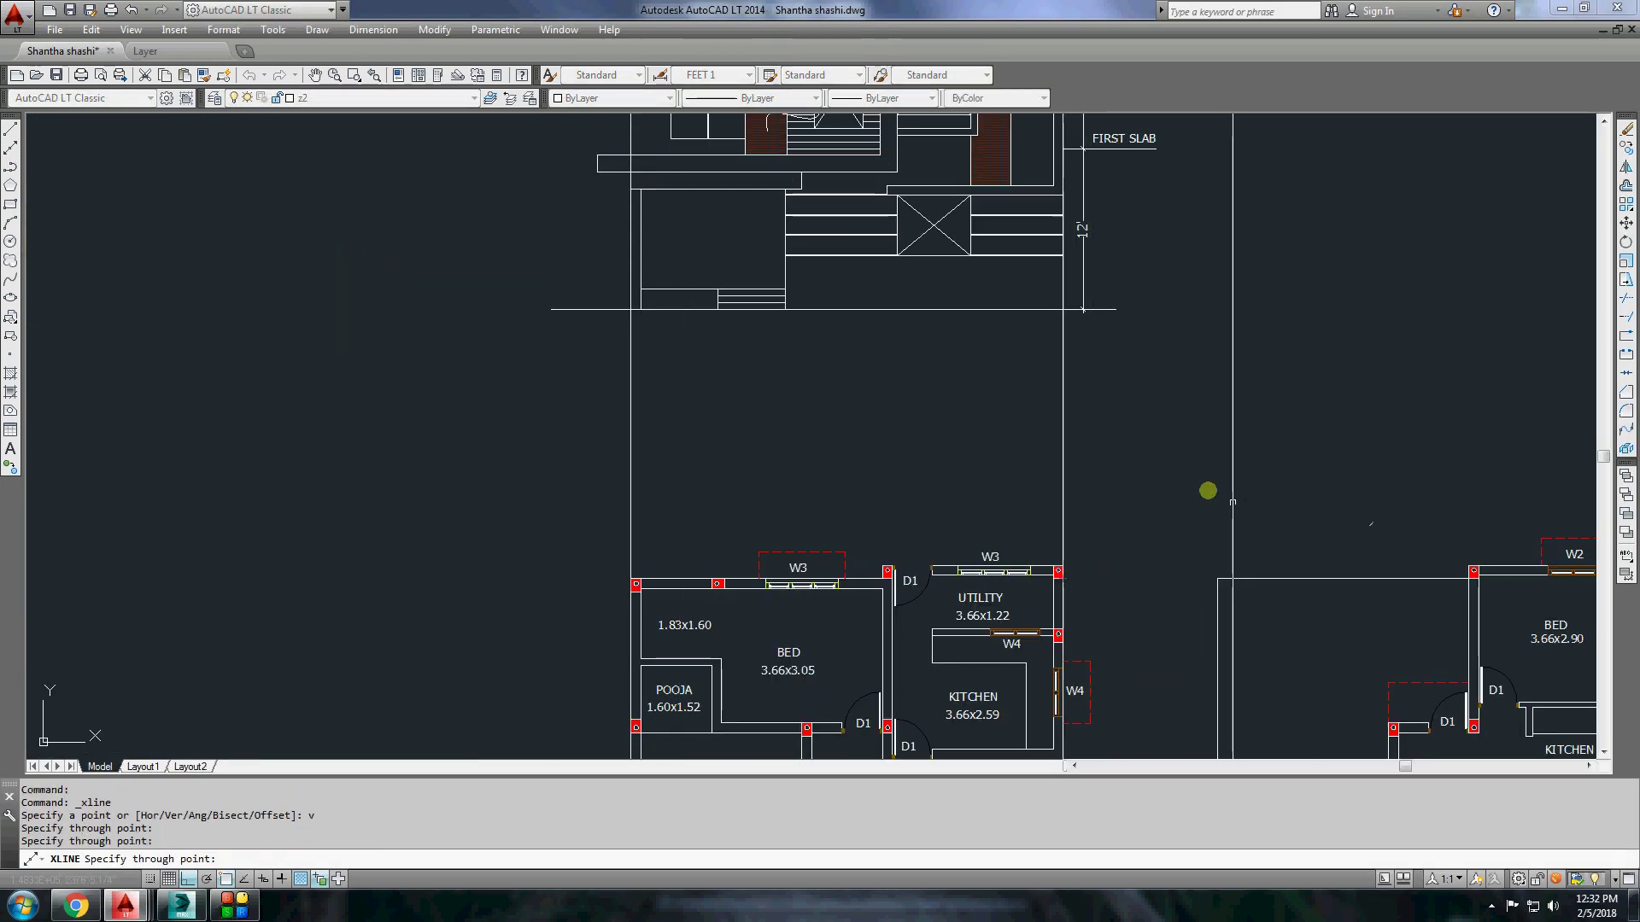
pyautogui.scroll(-2, 1233, 502)
pyautogui.press('Return')
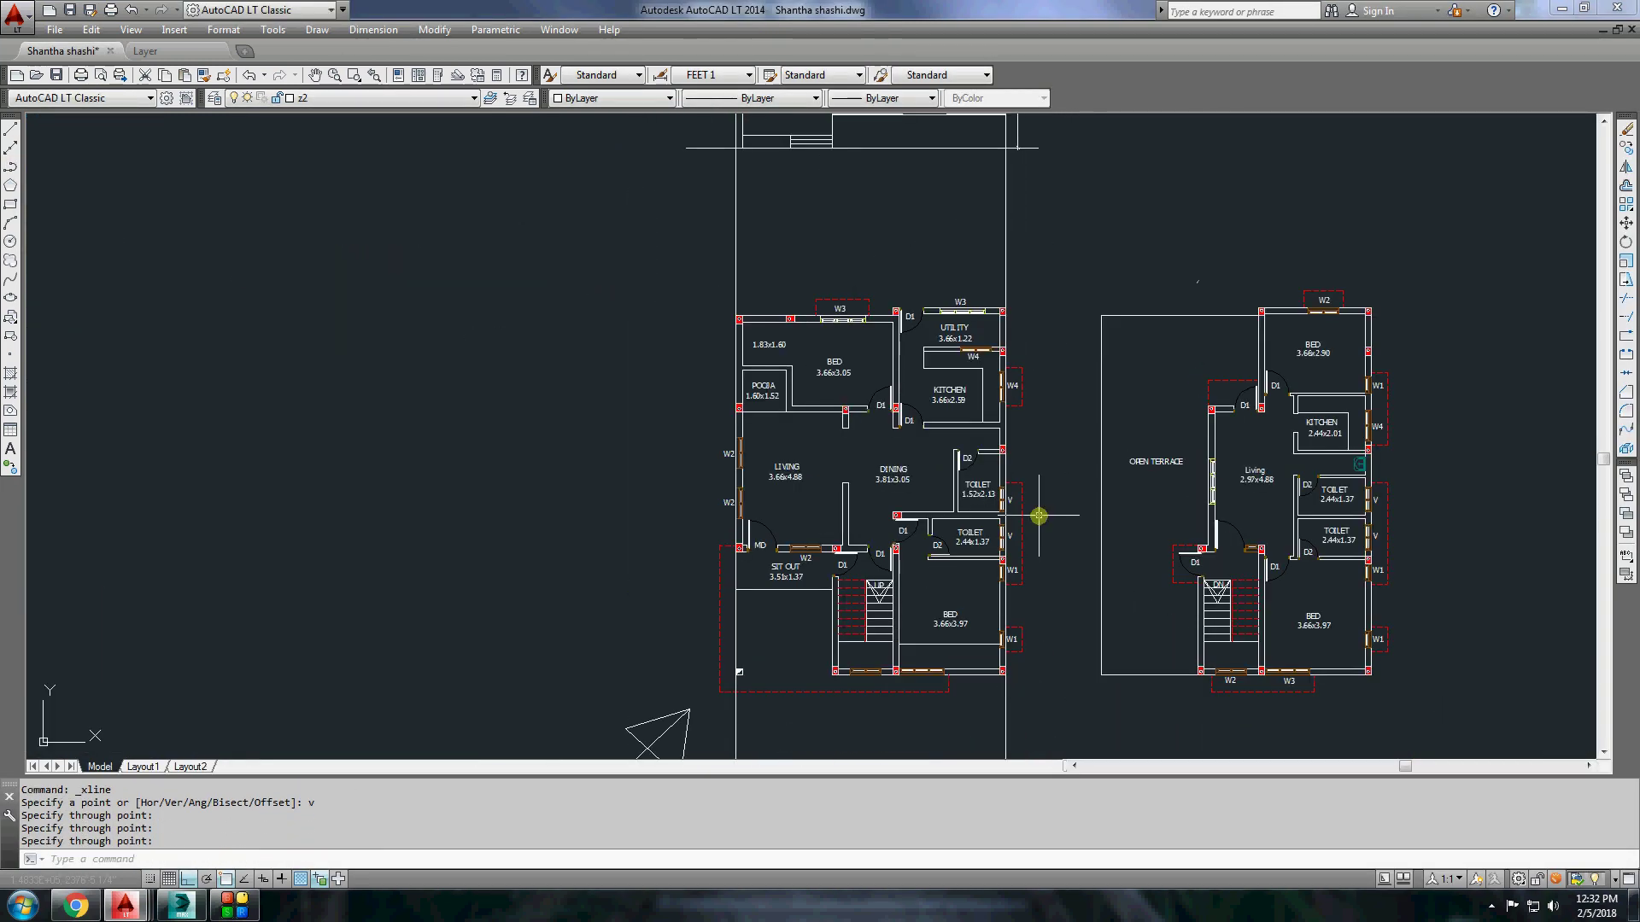
pyautogui.click(1559, 10)
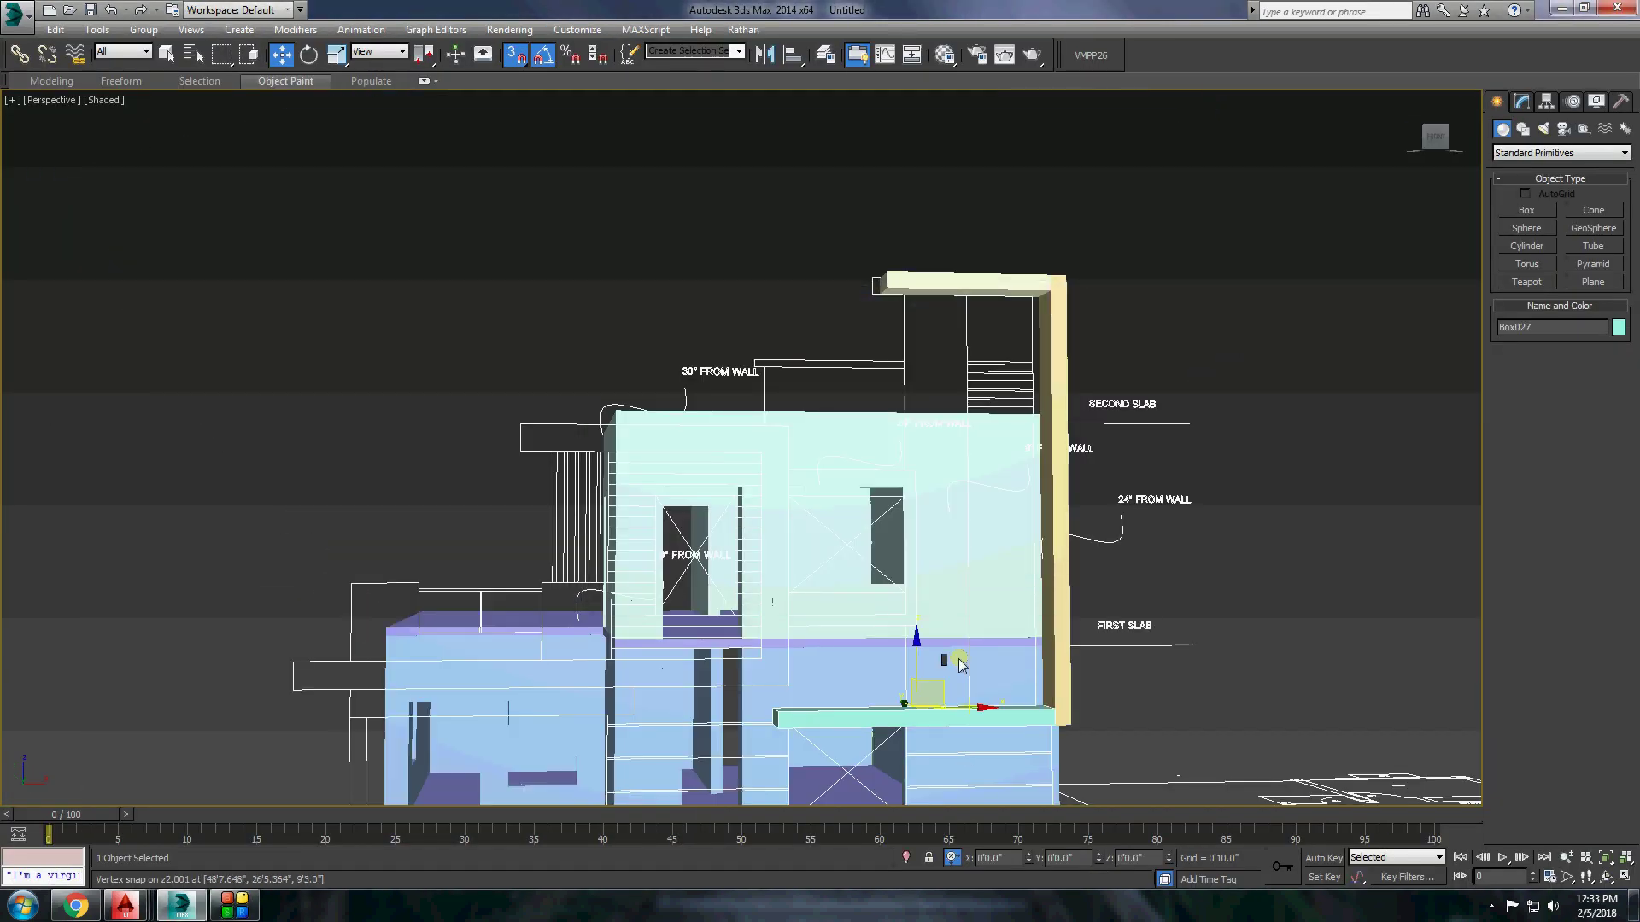
# Convert the corner fin Box026 to an editable poly and enter Vertex mode.
pyautogui.rightClick(953, 654)
pyautogui.click(1179, 827)
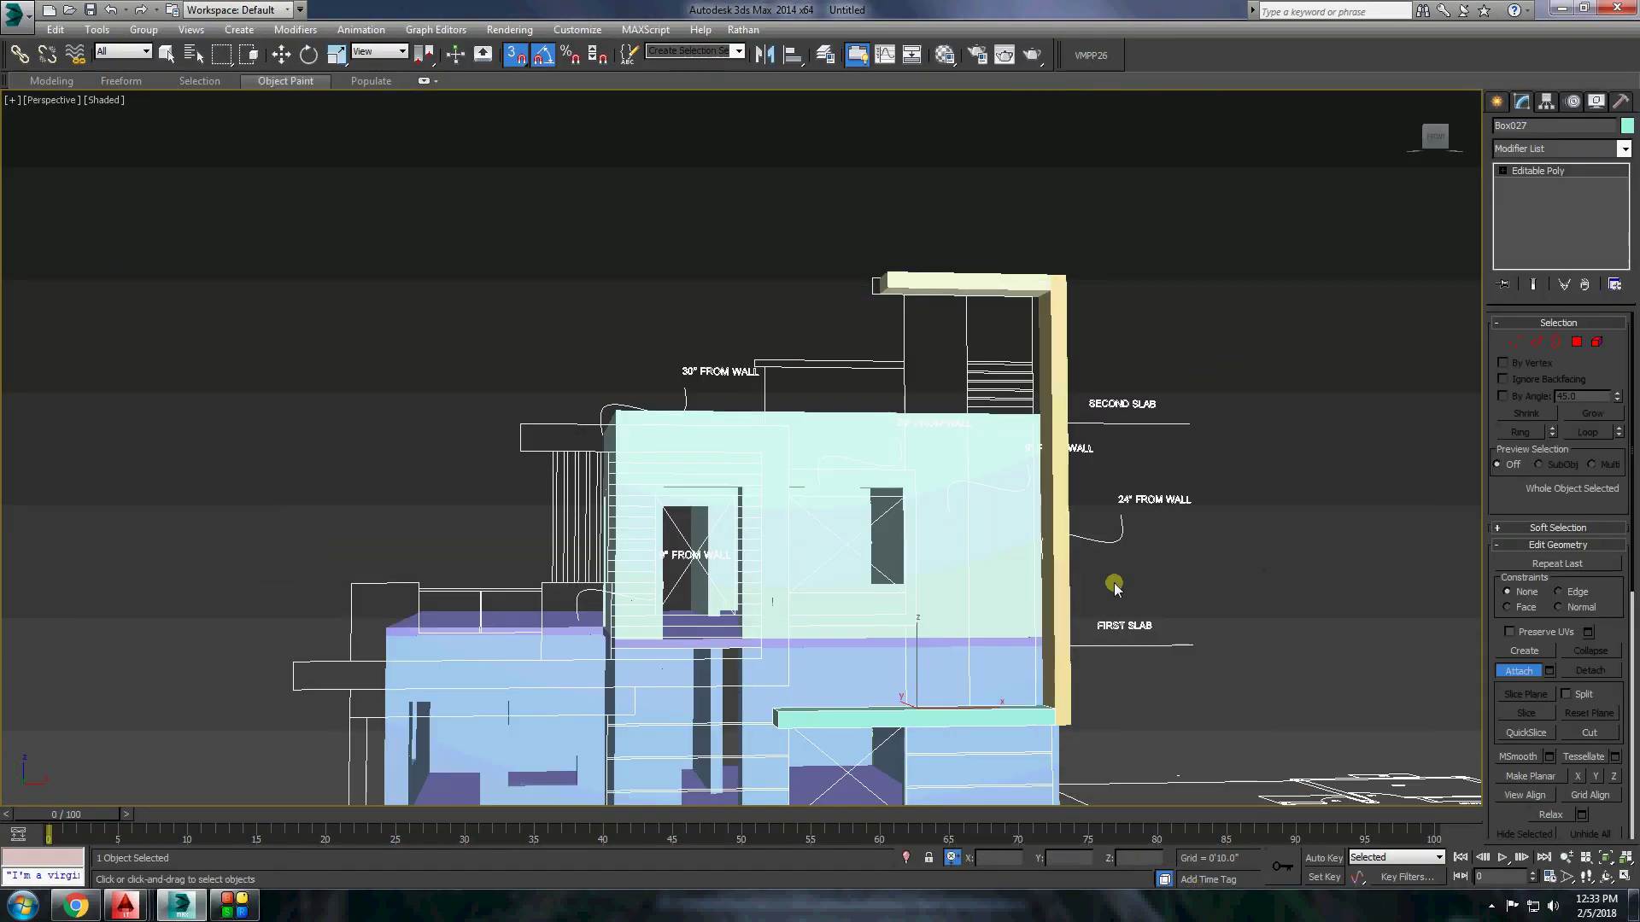
pyautogui.click(1514, 345)
pyautogui.scroll(5, 893, 290)
pyautogui.scroll(-5, 790, 335)
pyautogui.moveTo(919, 344)
pyautogui.keyDown('alt'); pyautogui.mouseDown(button='middle')
pyautogui.moveTo(732, 465)
pyautogui.moveTo(981, 512)
pyautogui.mouseUp(button='middle'); pyautogui.keyUp('alt')
# Draw a lintel box along the top edge of the upper window.
pyautogui.click(1201, 279)
pyautogui.keyDown('alt'); pyautogui.moveTo(1201, 278); pyautogui.dragTo(879, 403, button='middle'); pyautogui.keyUp('alt')
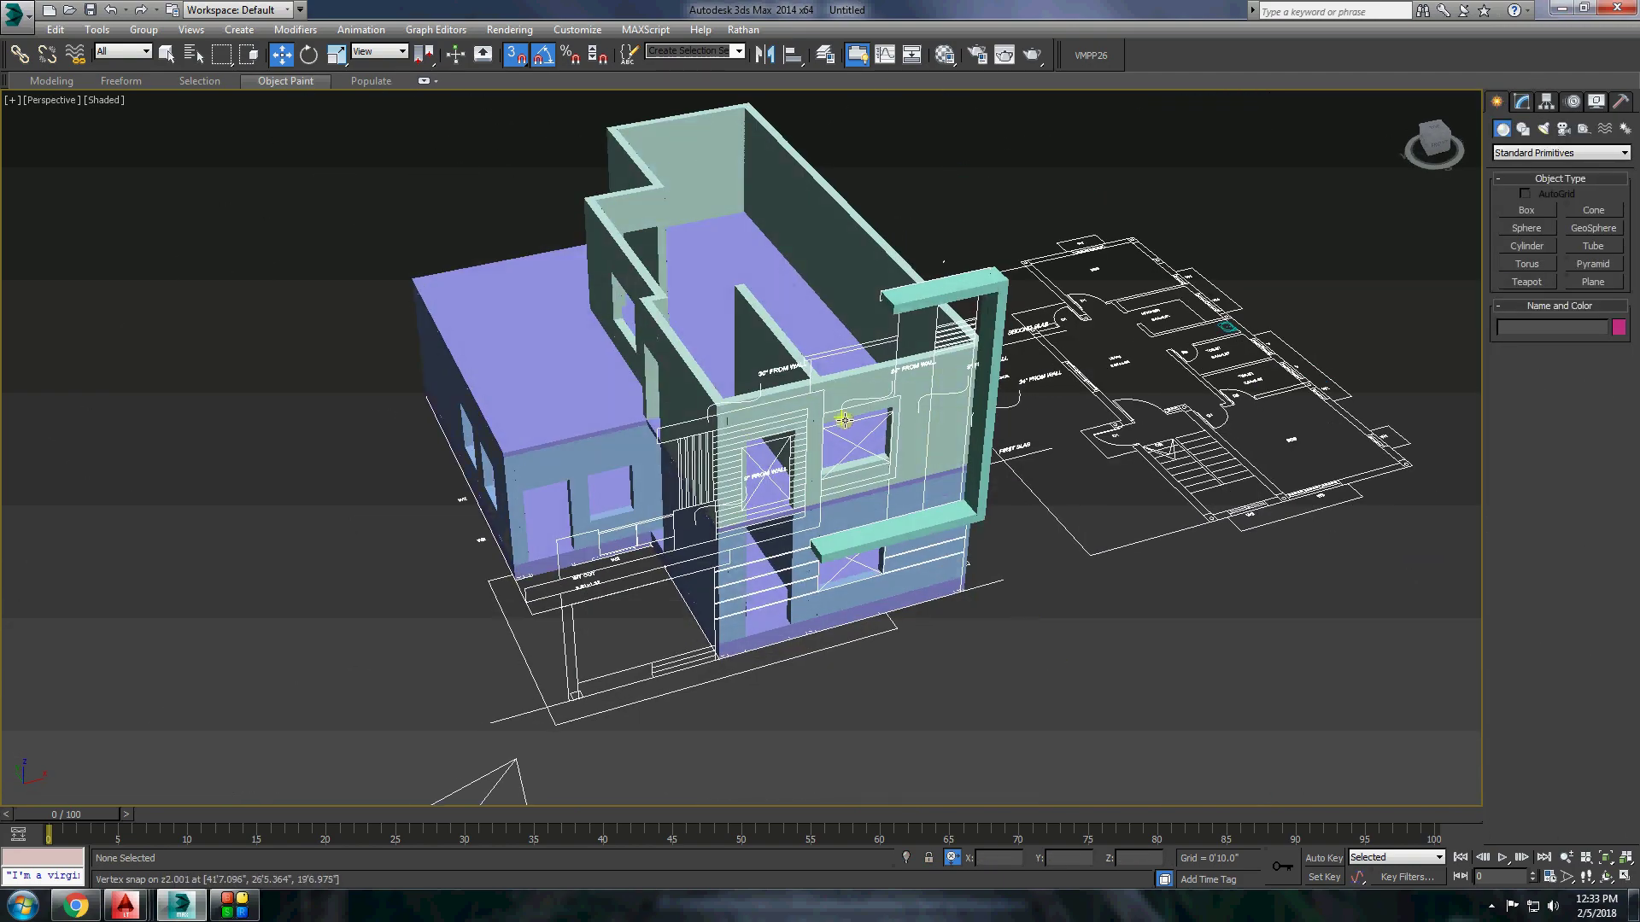
pyautogui.scroll(6, 880, 403)
pyautogui.click(1528, 210)
pyautogui.scroll(2, 772, 412)
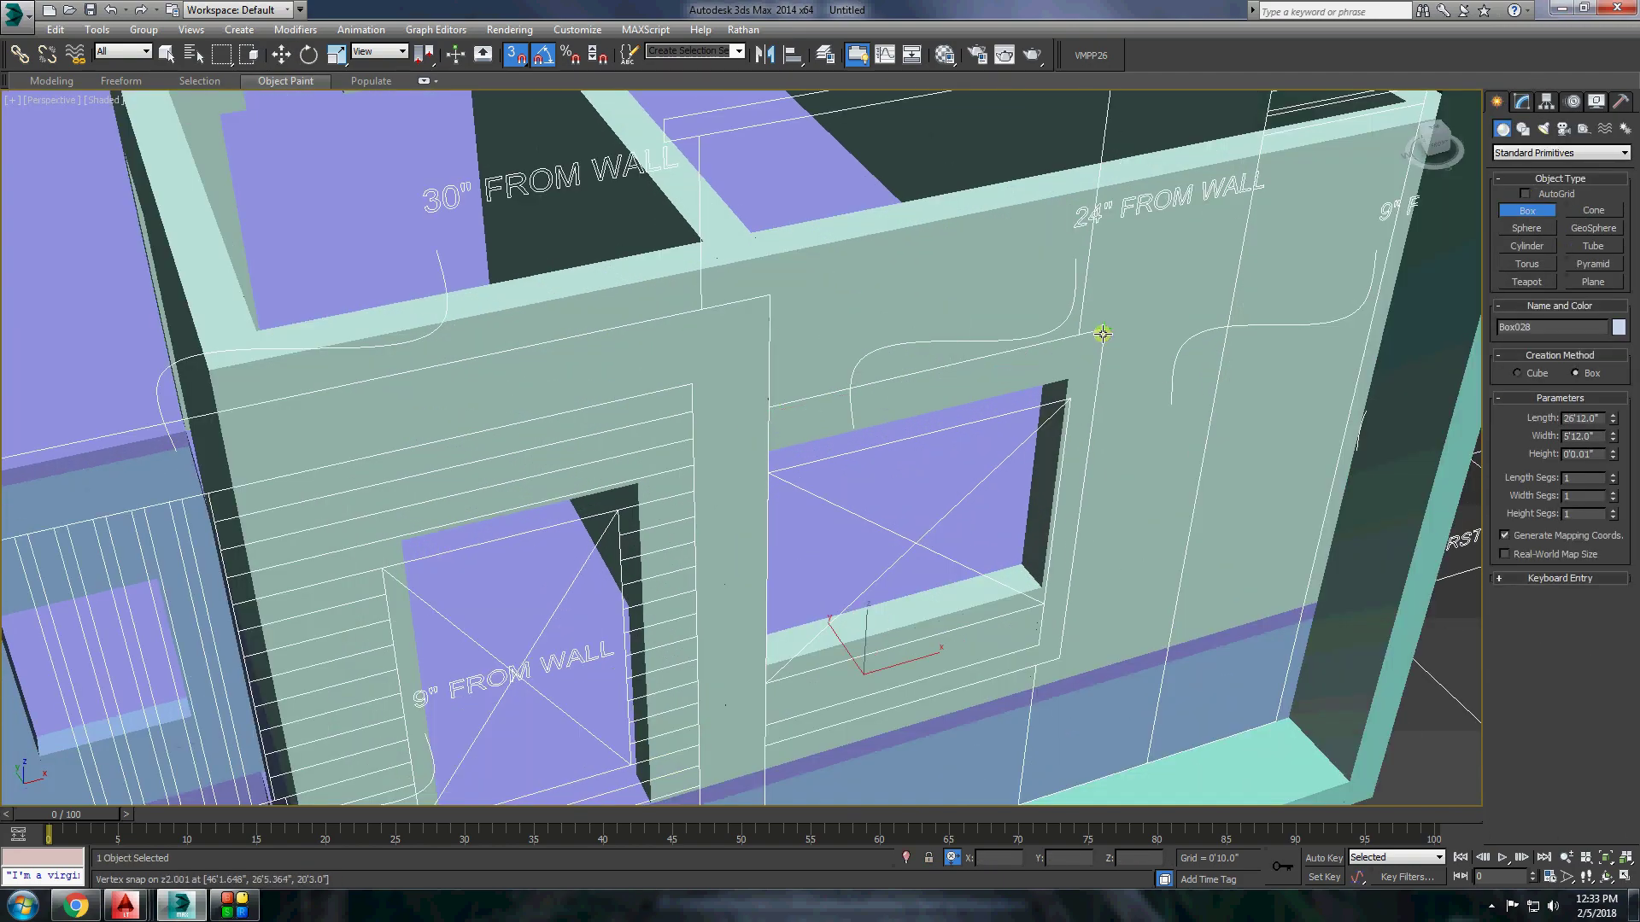
pyautogui.scroll(-2, 1103, 333)
pyautogui.keyDown('alt'); pyautogui.moveTo(1080, 432); pyautogui.dragTo(813, 413, button='middle'); pyautogui.keyUp('alt')
pyautogui.scroll(3, 945, 398)
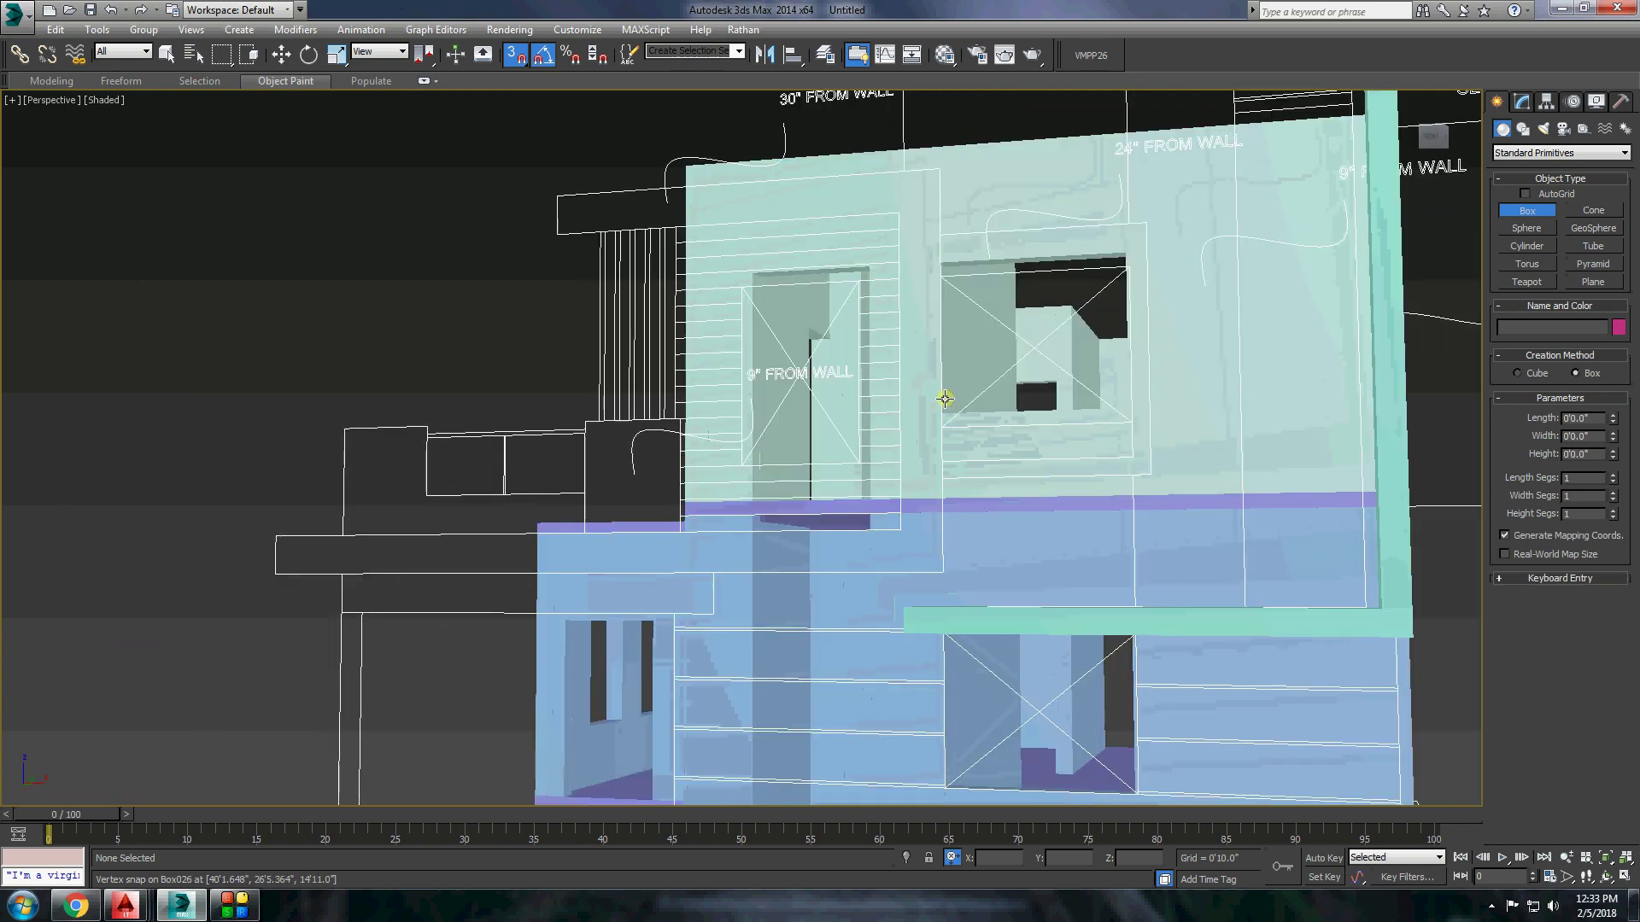
pyautogui.keyDown('alt'); pyautogui.moveTo(945, 398); pyautogui.dragTo(900, 428, button='middle'); pyautogui.keyUp('alt')
pyautogui.scroll(3, 900, 428)
pyautogui.moveTo(929, 265); pyautogui.dragTo(1230, 283)
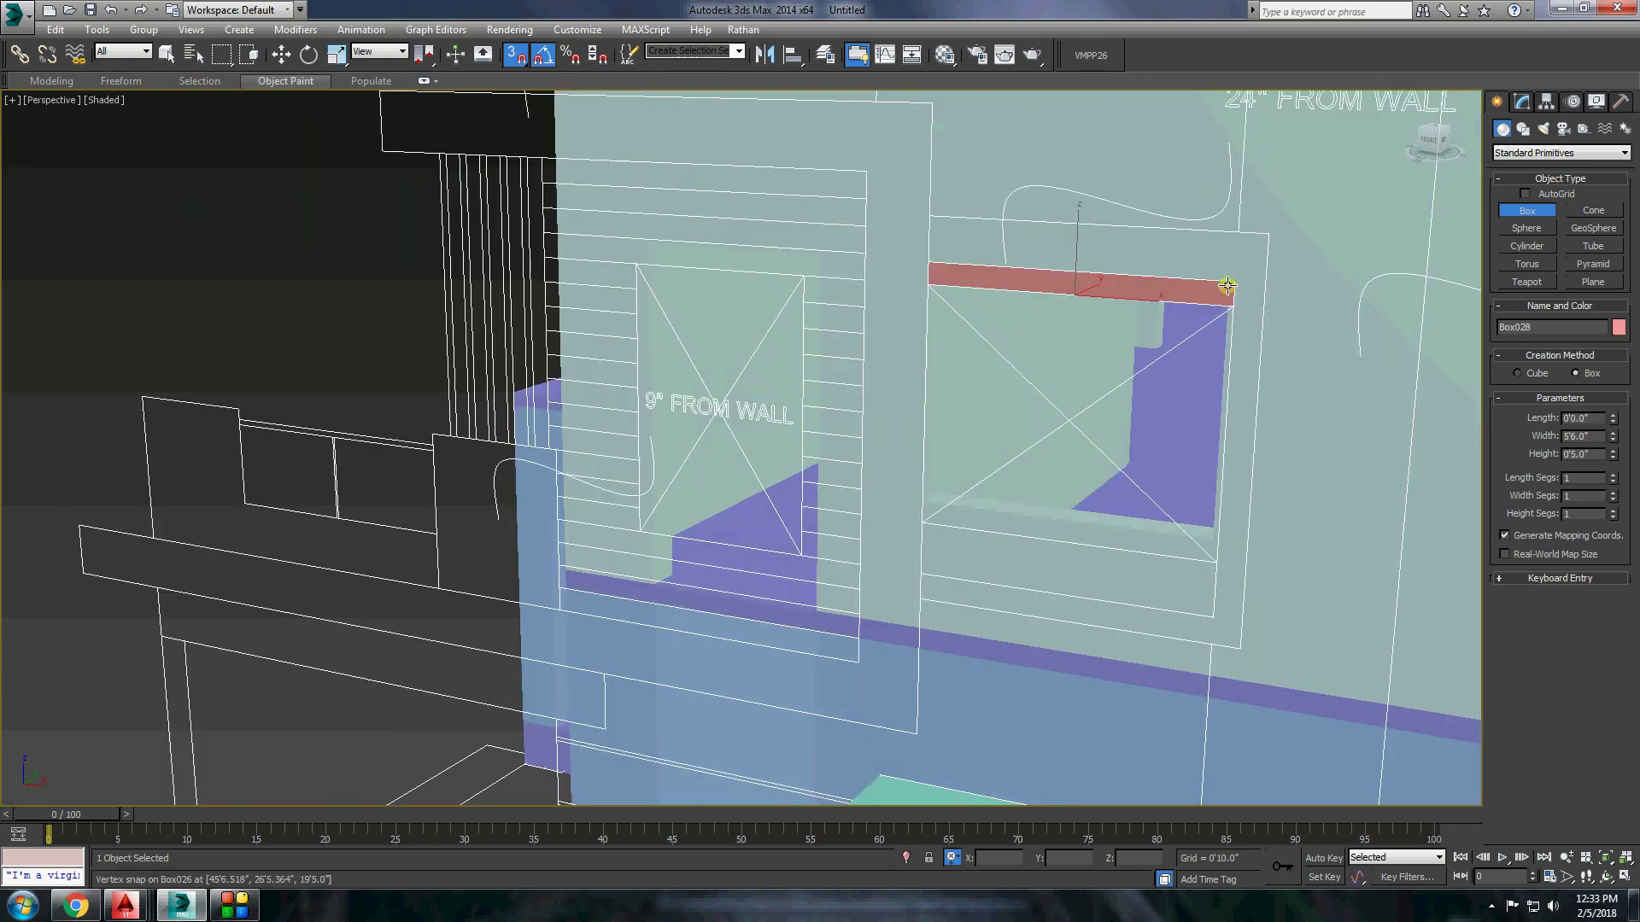
pyautogui.press('q')
pyautogui.scroll(3, 925, 335)
pyautogui.scroll(-5, 1080, 507)
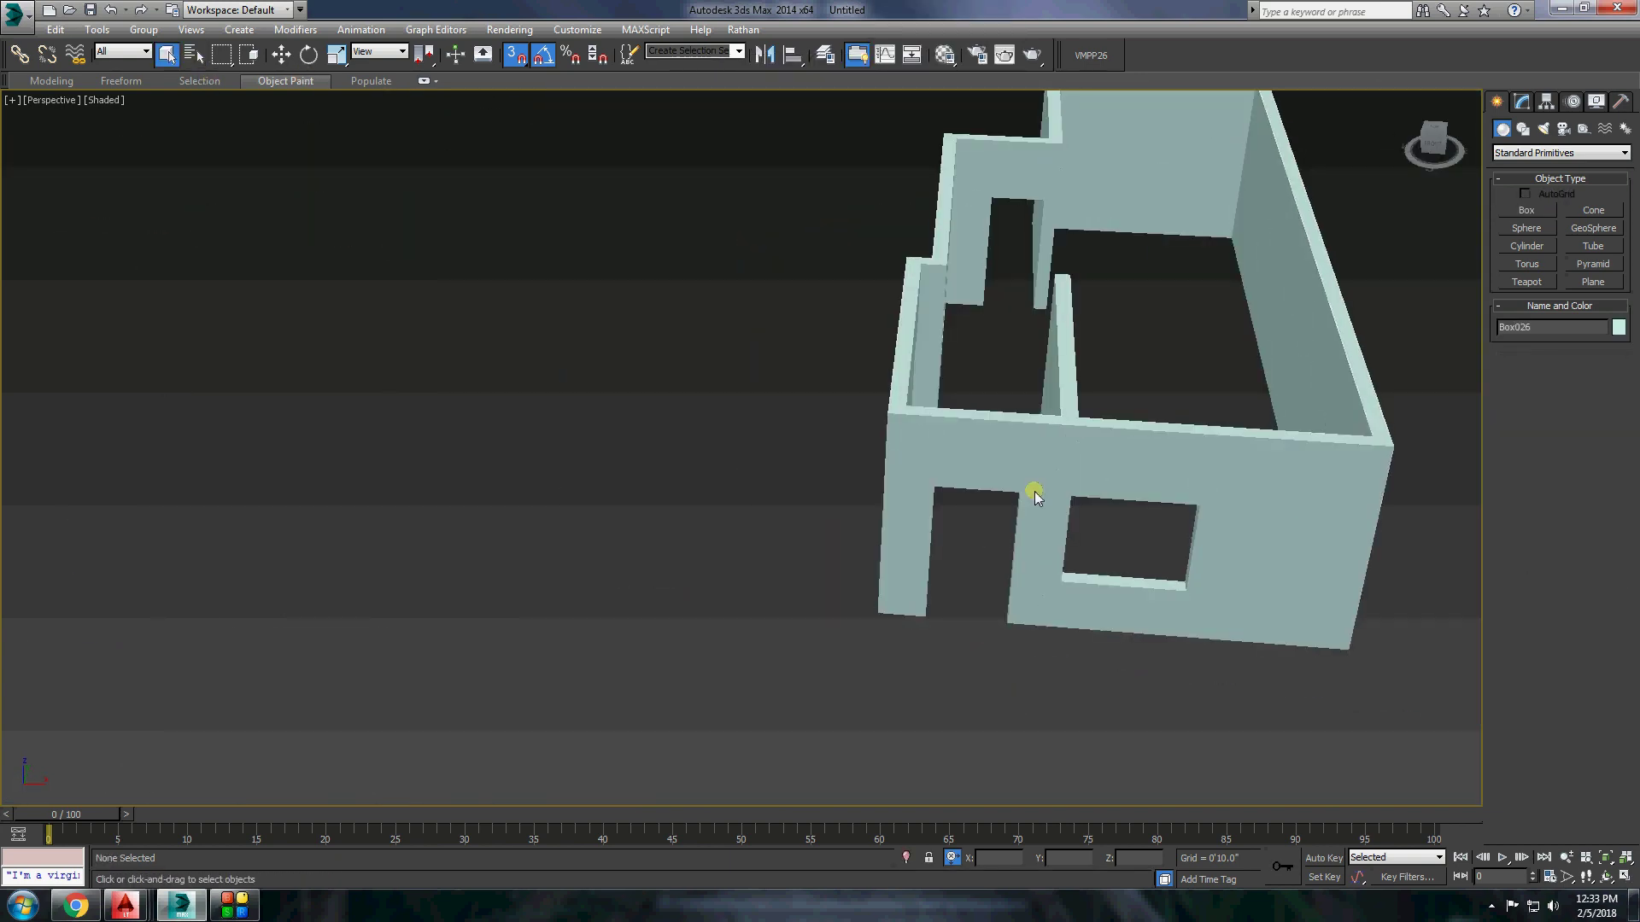
# Convert the upper-floor wall box to an editable poly in Vertex mode, framed in view.
pyautogui.click(1080, 507)
pyautogui.rightClick(1043, 441)
pyautogui.click(1279, 614)
pyautogui.press('1')
pyautogui.click(1443, 167)
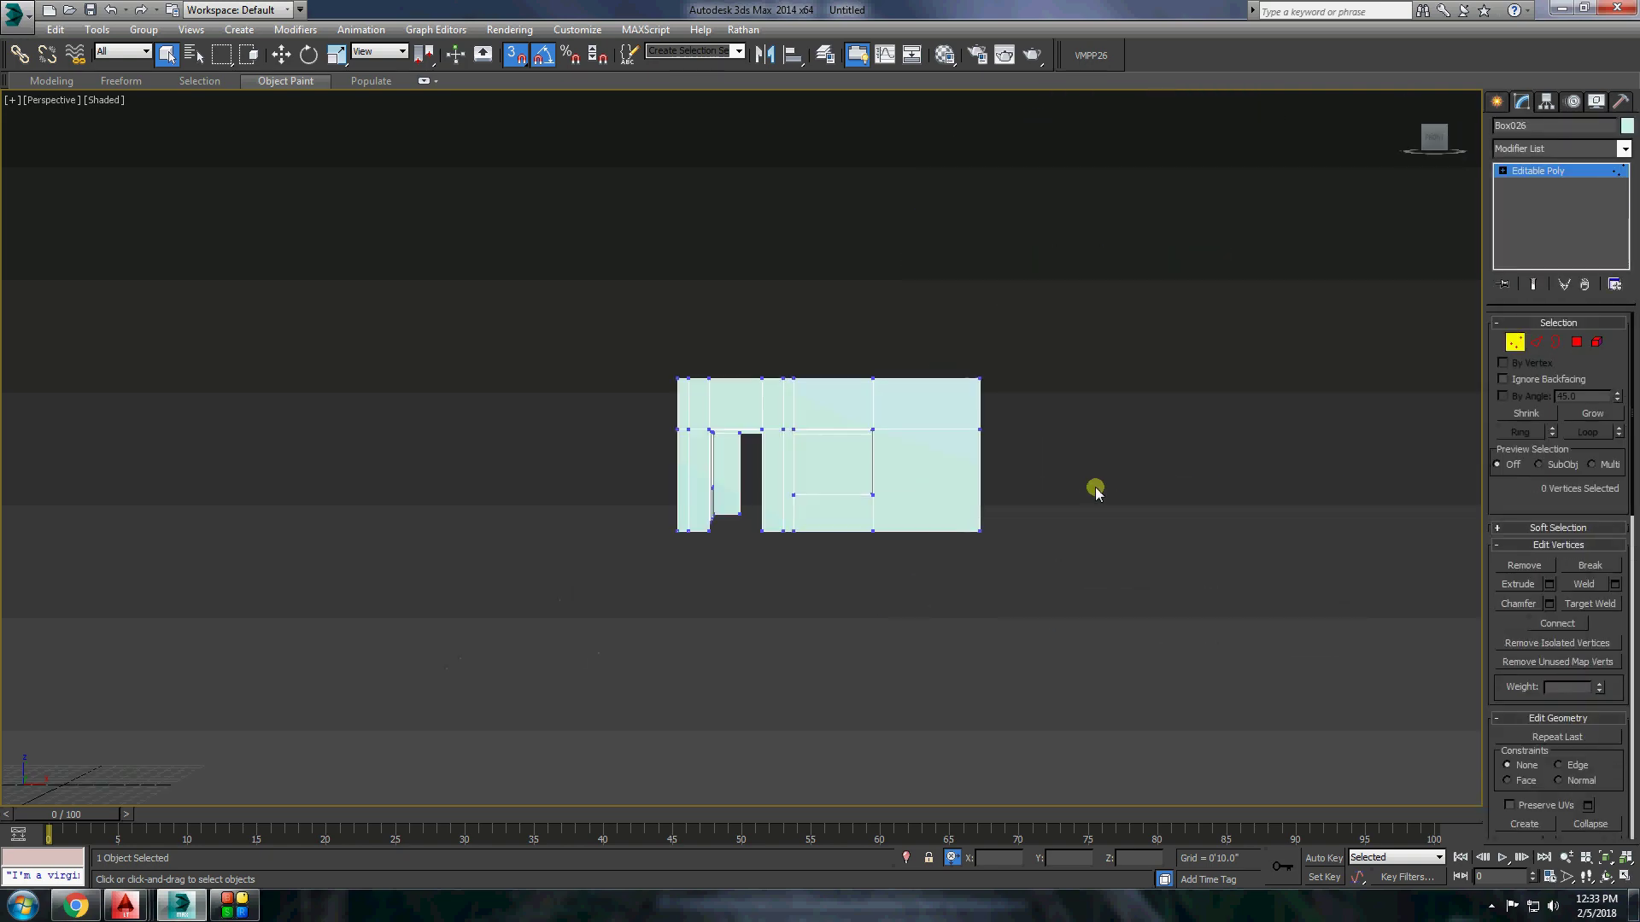
# Restore the four-viewport layout, arm the Box tool, and maximize the Perspective view.
pyautogui.hotkey('alt', 'w')
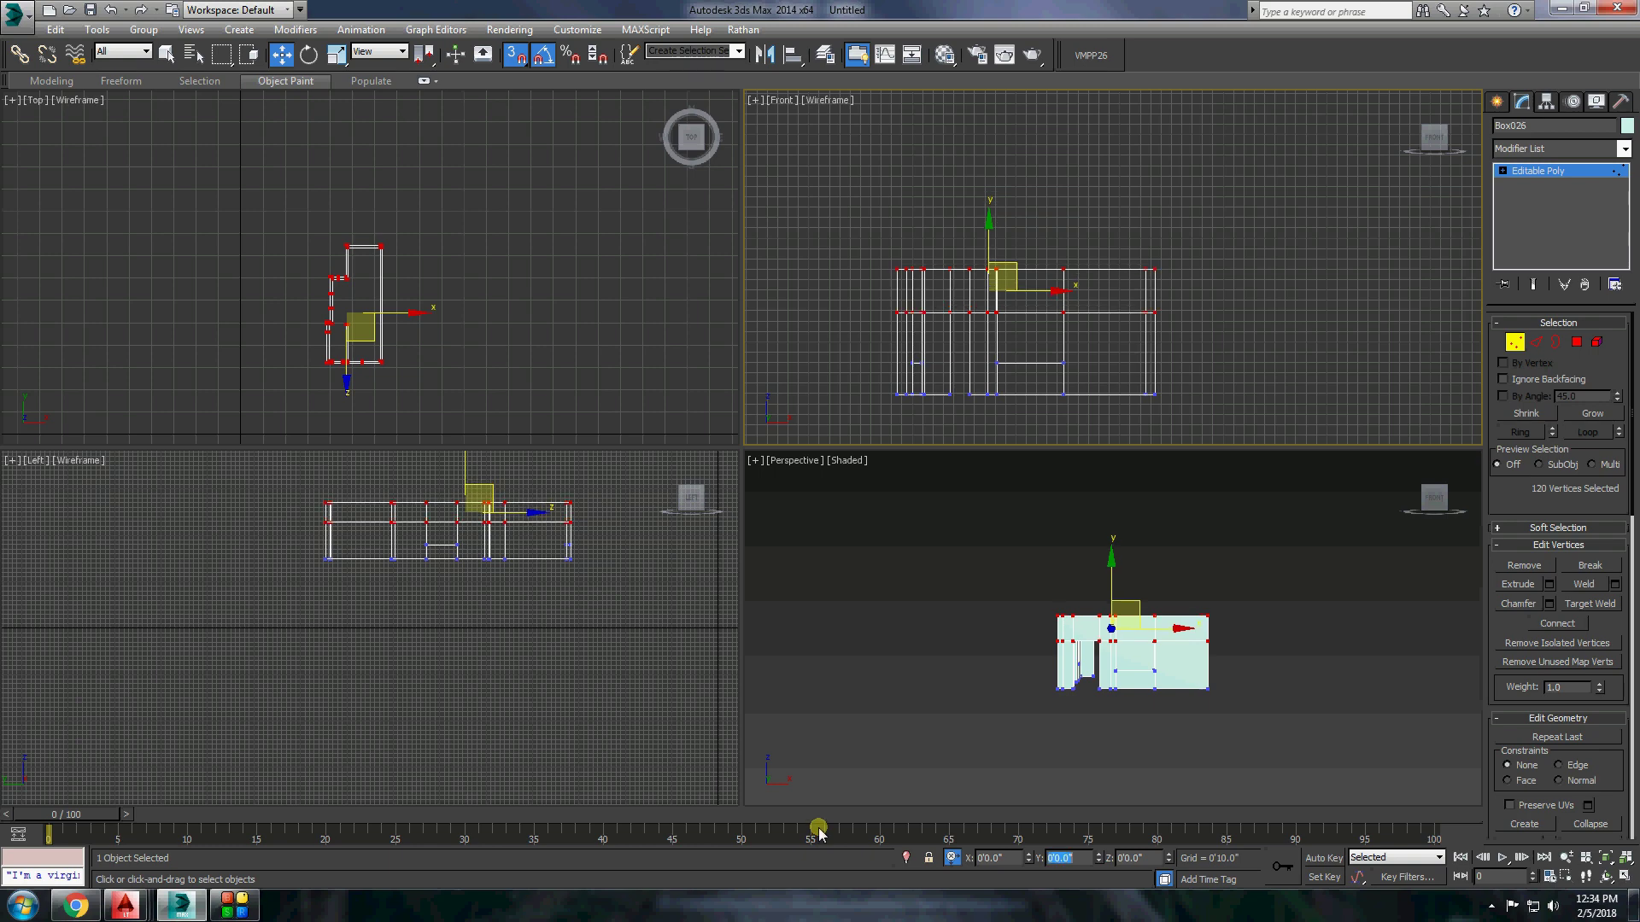
pyautogui.click(1493, 104)
pyautogui.click(1527, 210)
pyautogui.hotkey('alt', 'w')
# Draw a yellow box along the wall above the upper window.
pyautogui.scroll(5, 1036, 341)
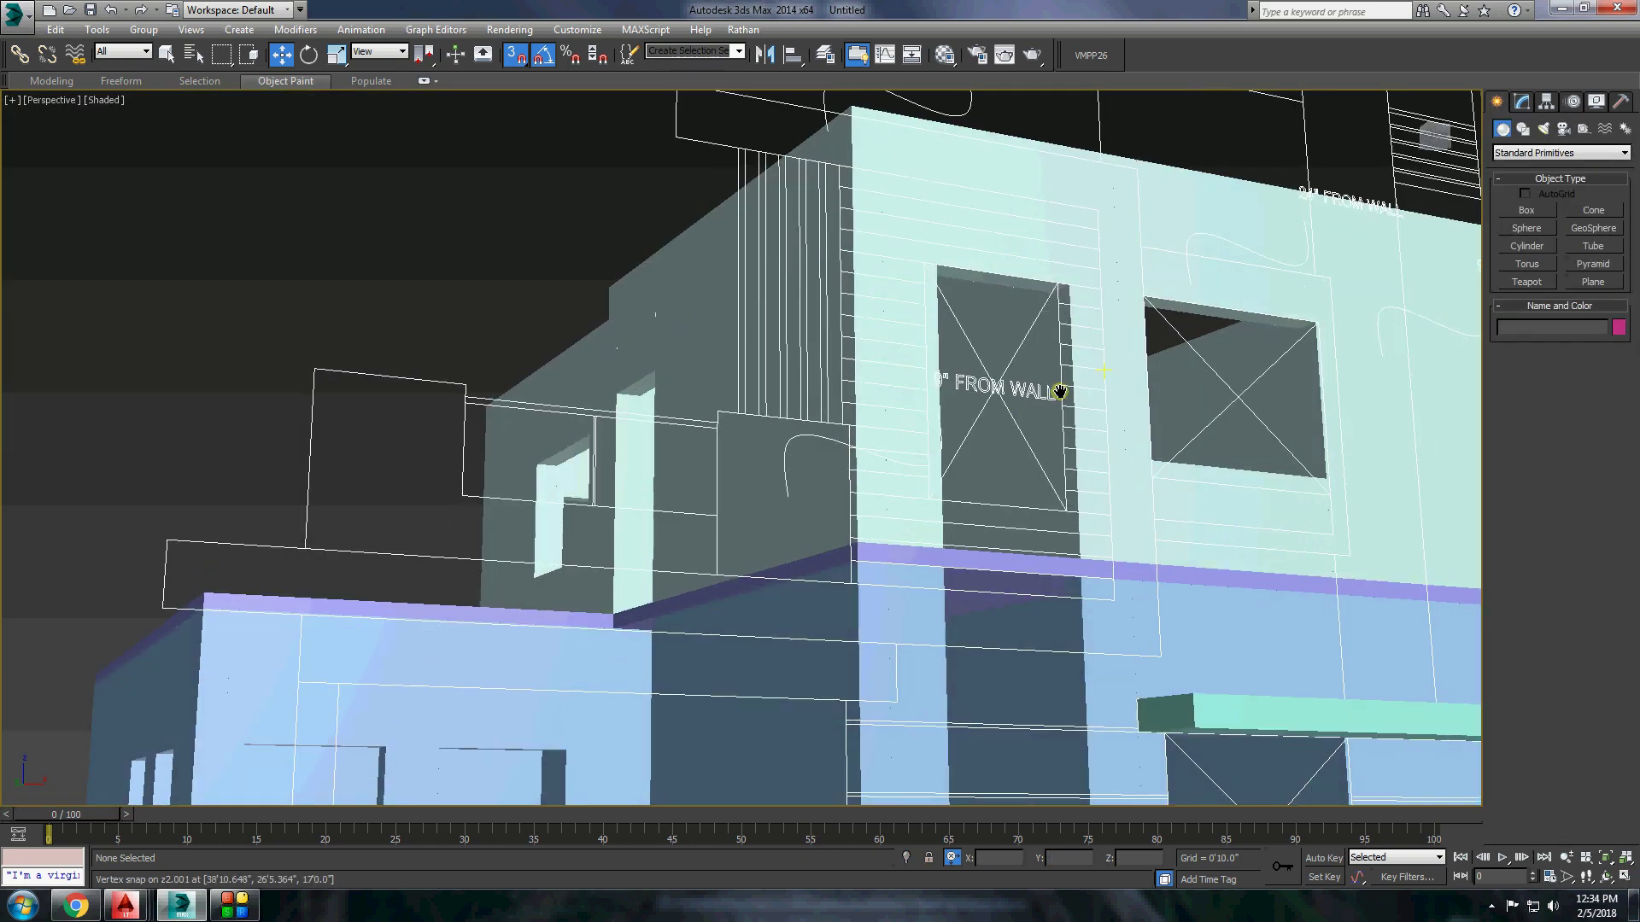
pyautogui.scroll(5, 958, 235)
pyautogui.moveTo(636, 276); pyautogui.dragTo(1046, 331)
pyautogui.click(1023, 425)
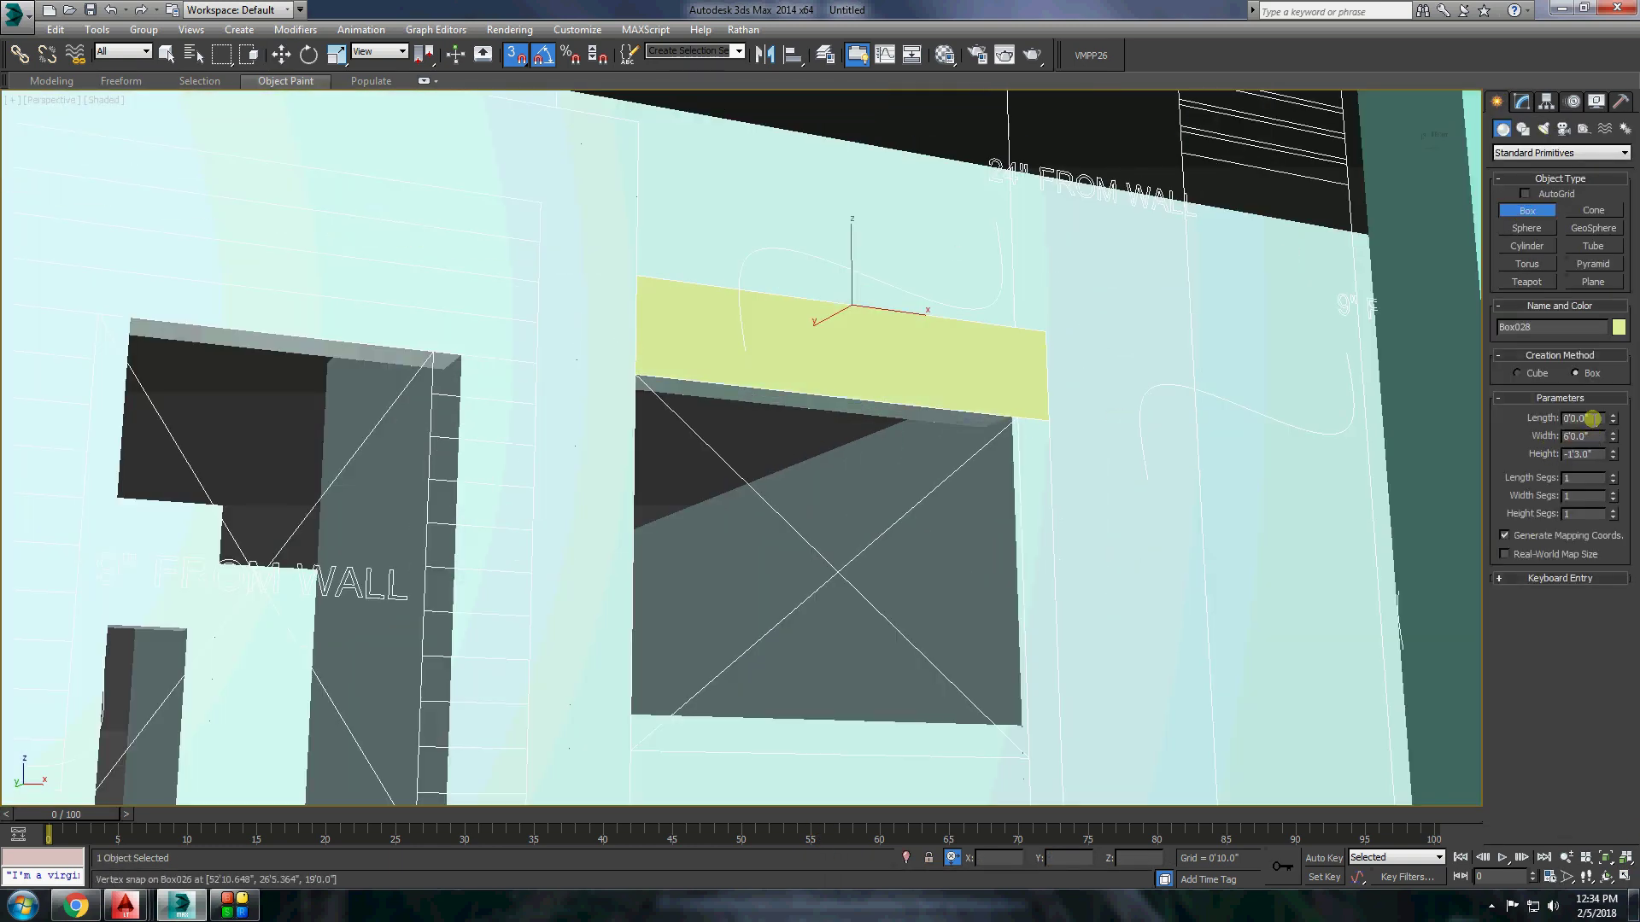
pyautogui.press('Return')
pyautogui.press('w')
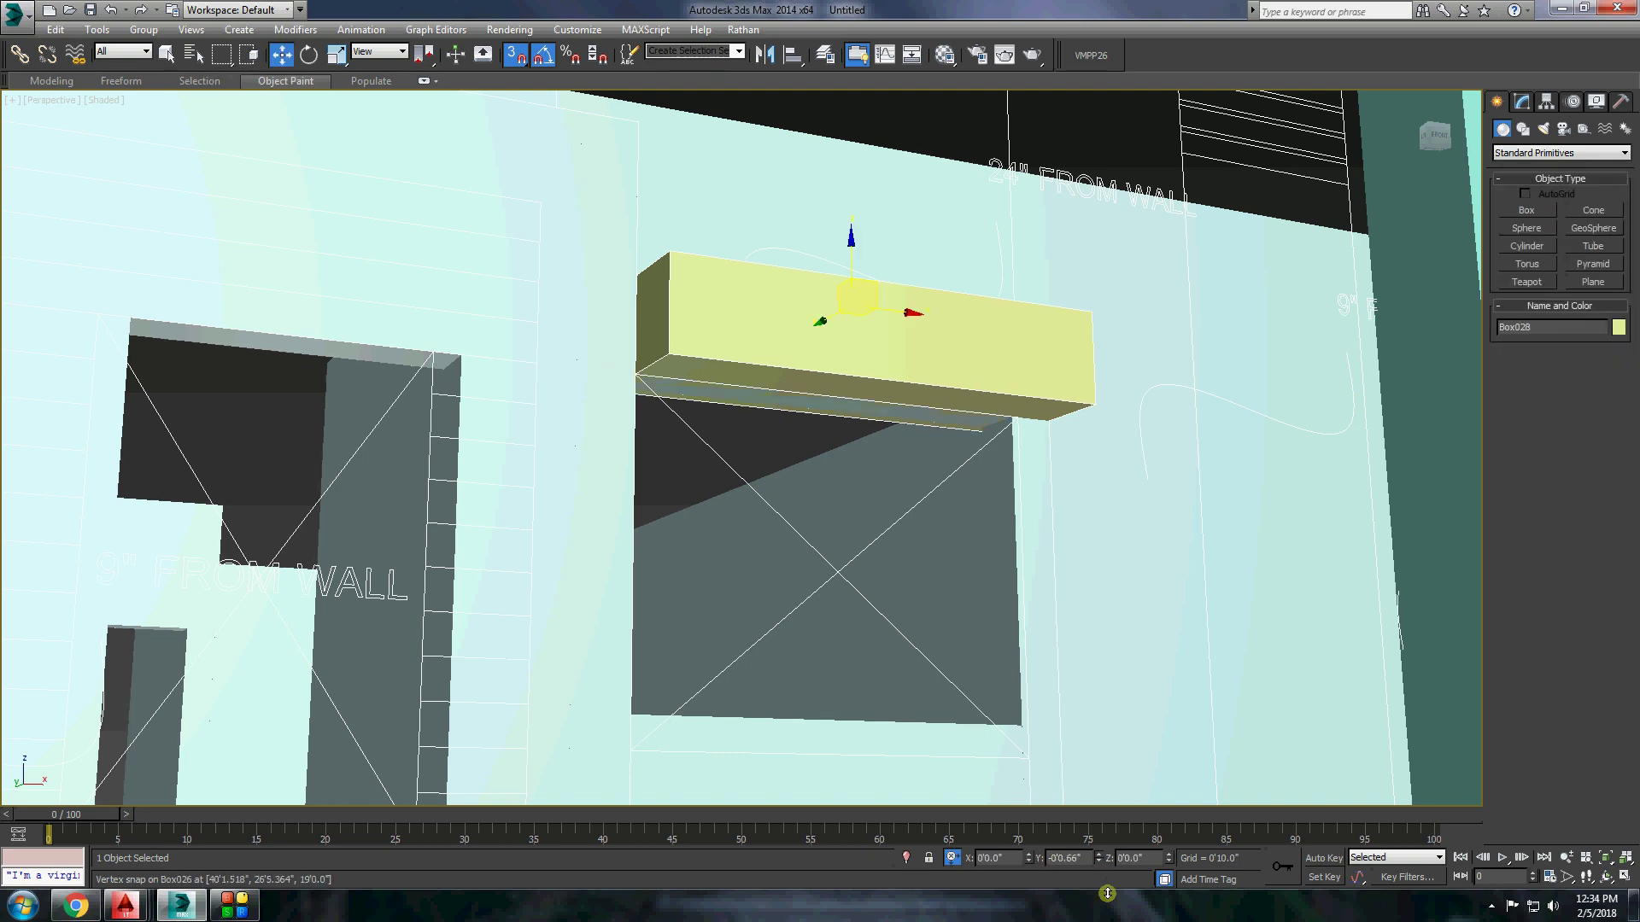
# Add a 2 ft vertical blue box beside the window, snapped to the yellow box's corner.
pyautogui.scroll(-3, 714, 450)
pyautogui.keyDown('alt'); pyautogui.moveTo(714, 450); pyautogui.dragTo(750, 475, button='middle'); pyautogui.keyUp('alt')
pyautogui.scroll(4, 750, 475)
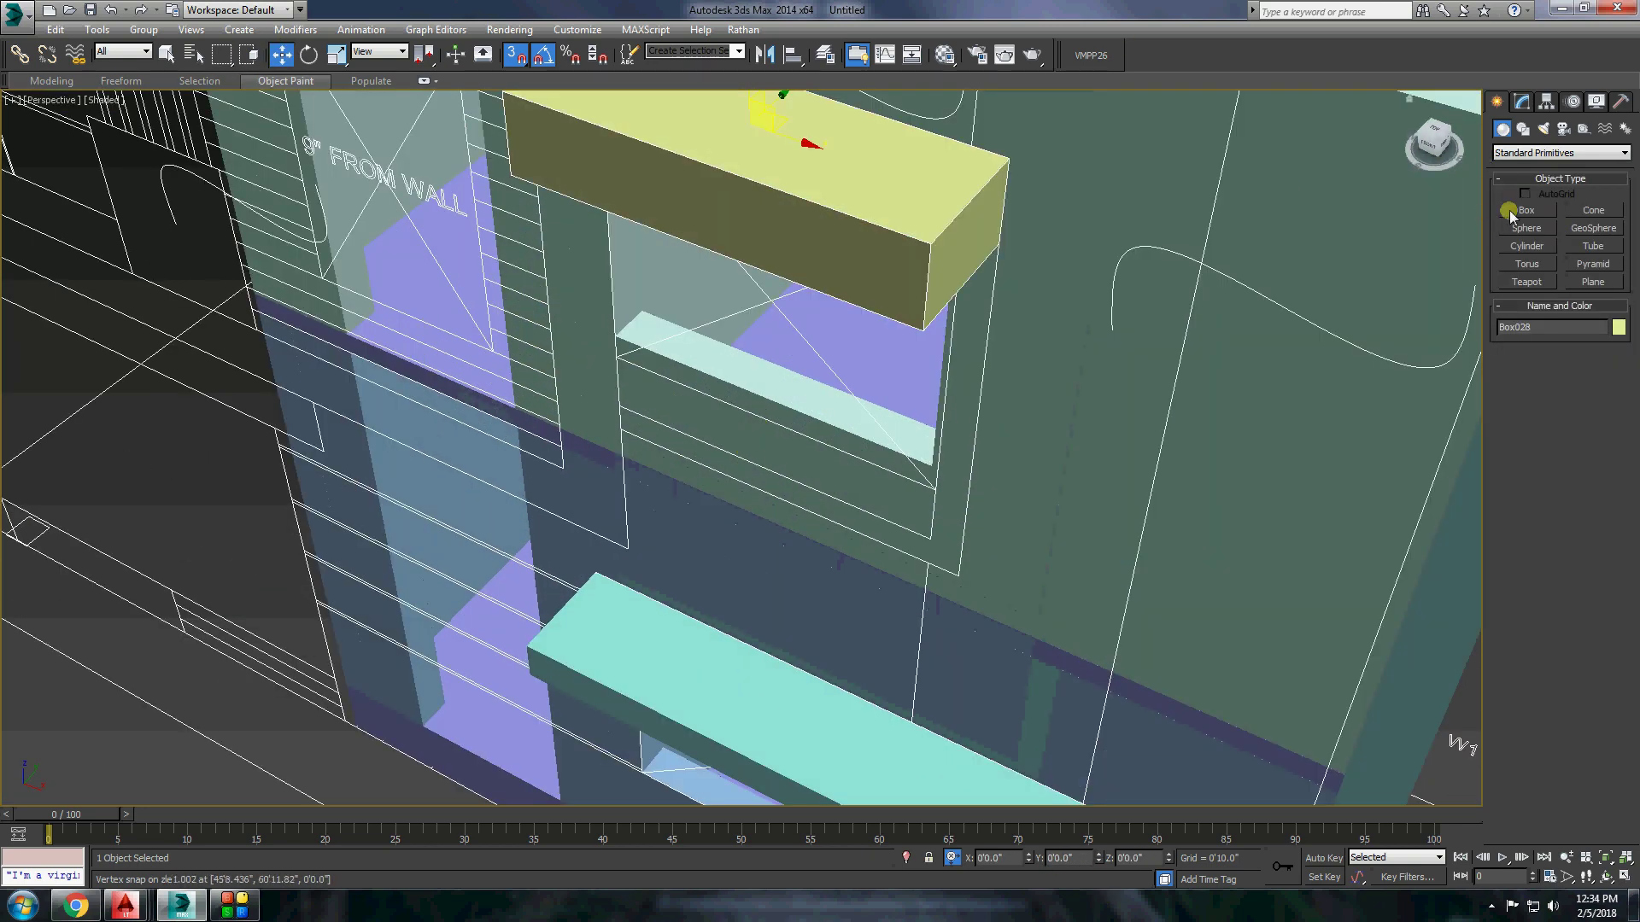
pyautogui.click(1510, 213)
pyautogui.keyDown('alt'); pyautogui.moveTo(940, 257); pyautogui.dragTo(973, 213, button='middle'); pyautogui.keyUp('alt')
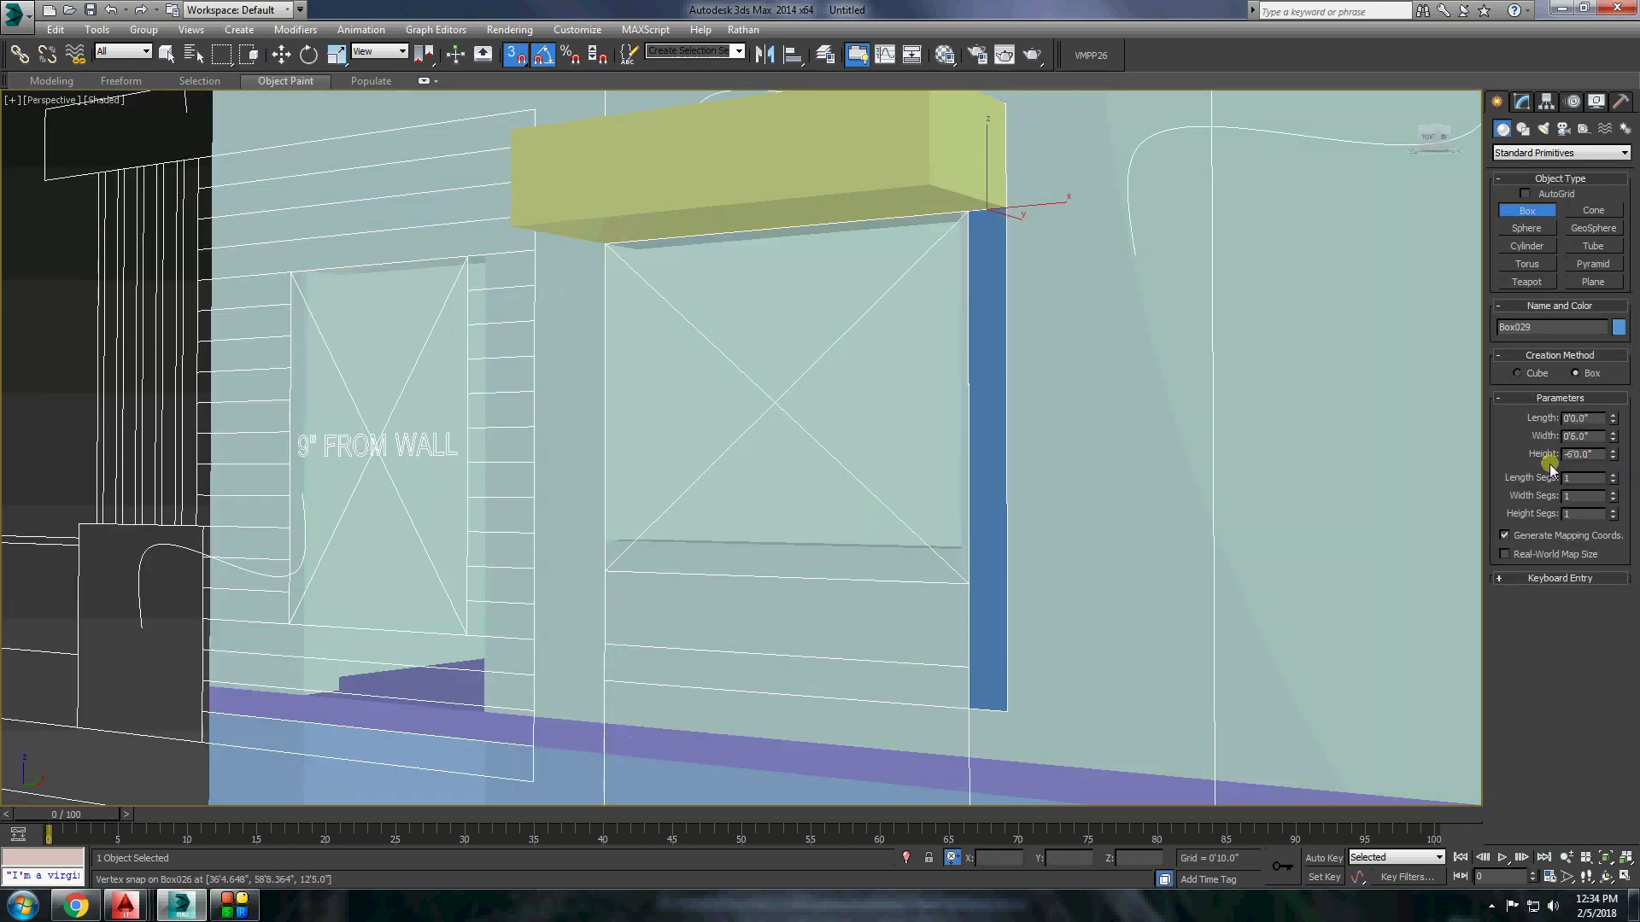
pyautogui.write('2')
pyautogui.press('Return')
pyautogui.click(280, 53)
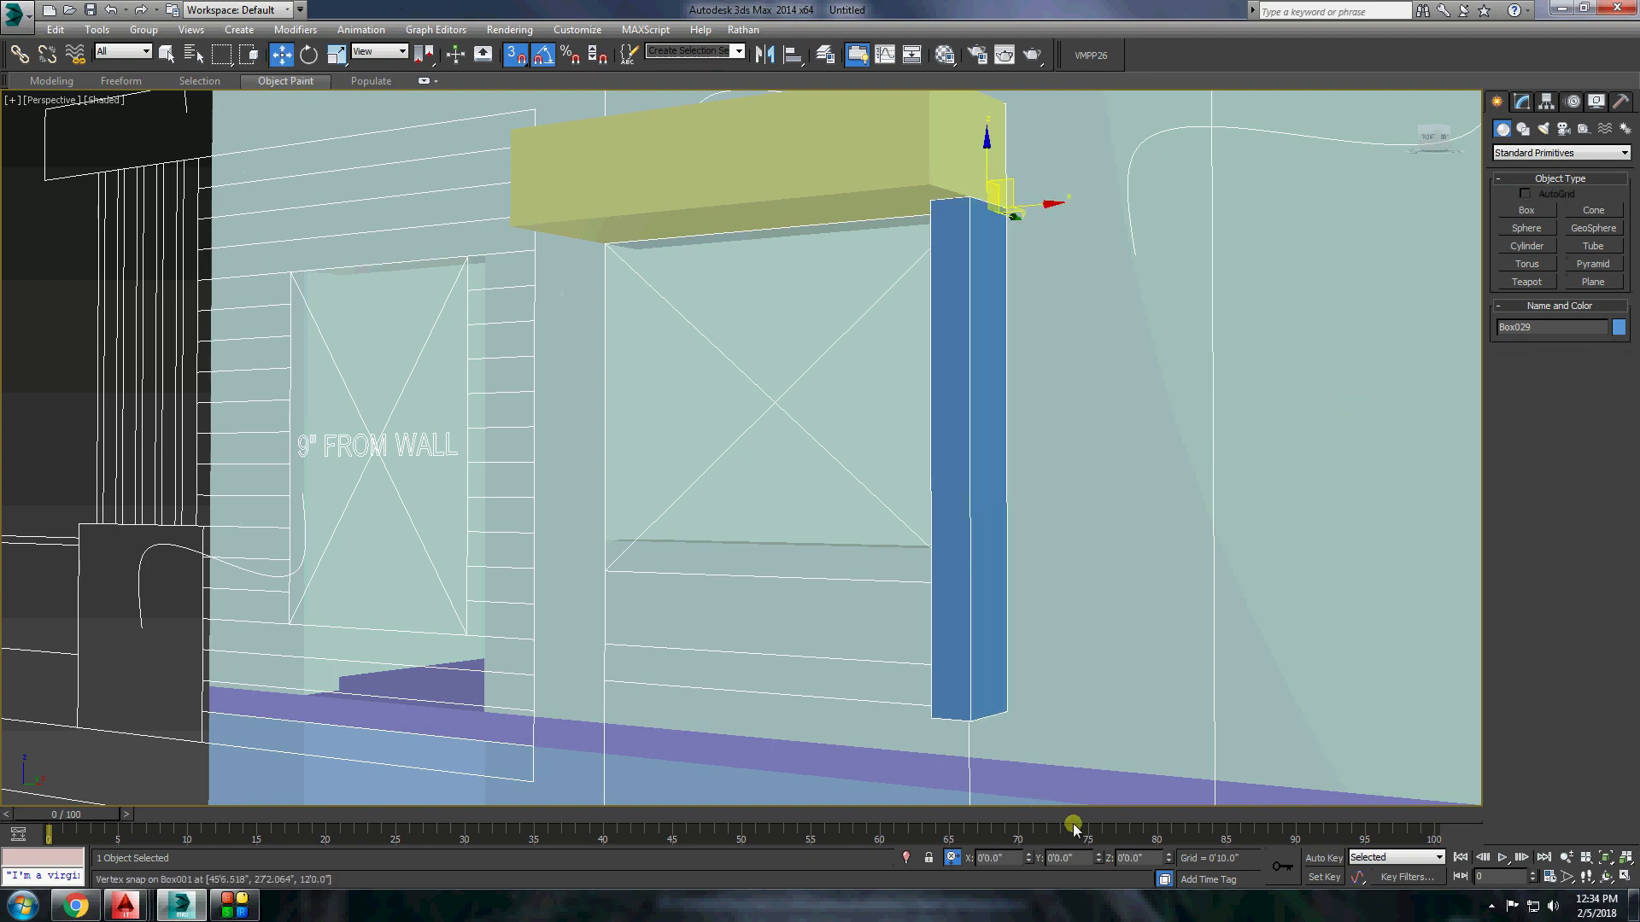
pyautogui.moveTo(969, 720); pyautogui.dragTo(1003, 715)
# Convert the yellow frame box to an editable poly.
pyautogui.scroll(-5, 1003, 715)
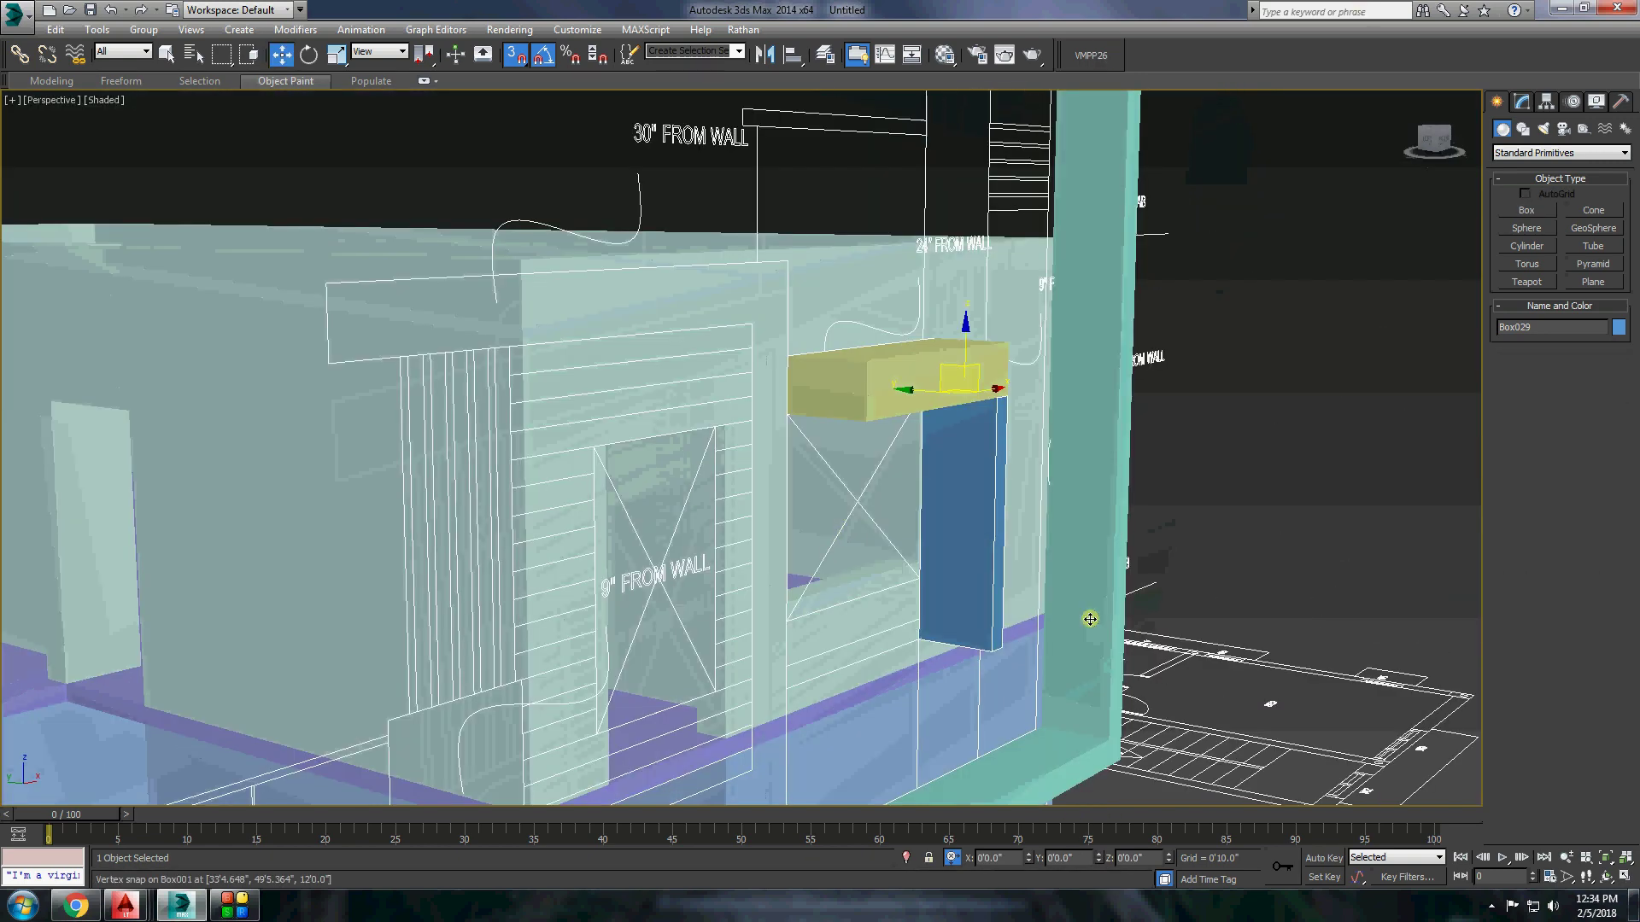
pyautogui.keyDown('alt'); pyautogui.moveTo(854, 615); pyautogui.dragTo(803, 581, button='middle'); pyautogui.keyUp('alt')
pyautogui.click(166, 53)
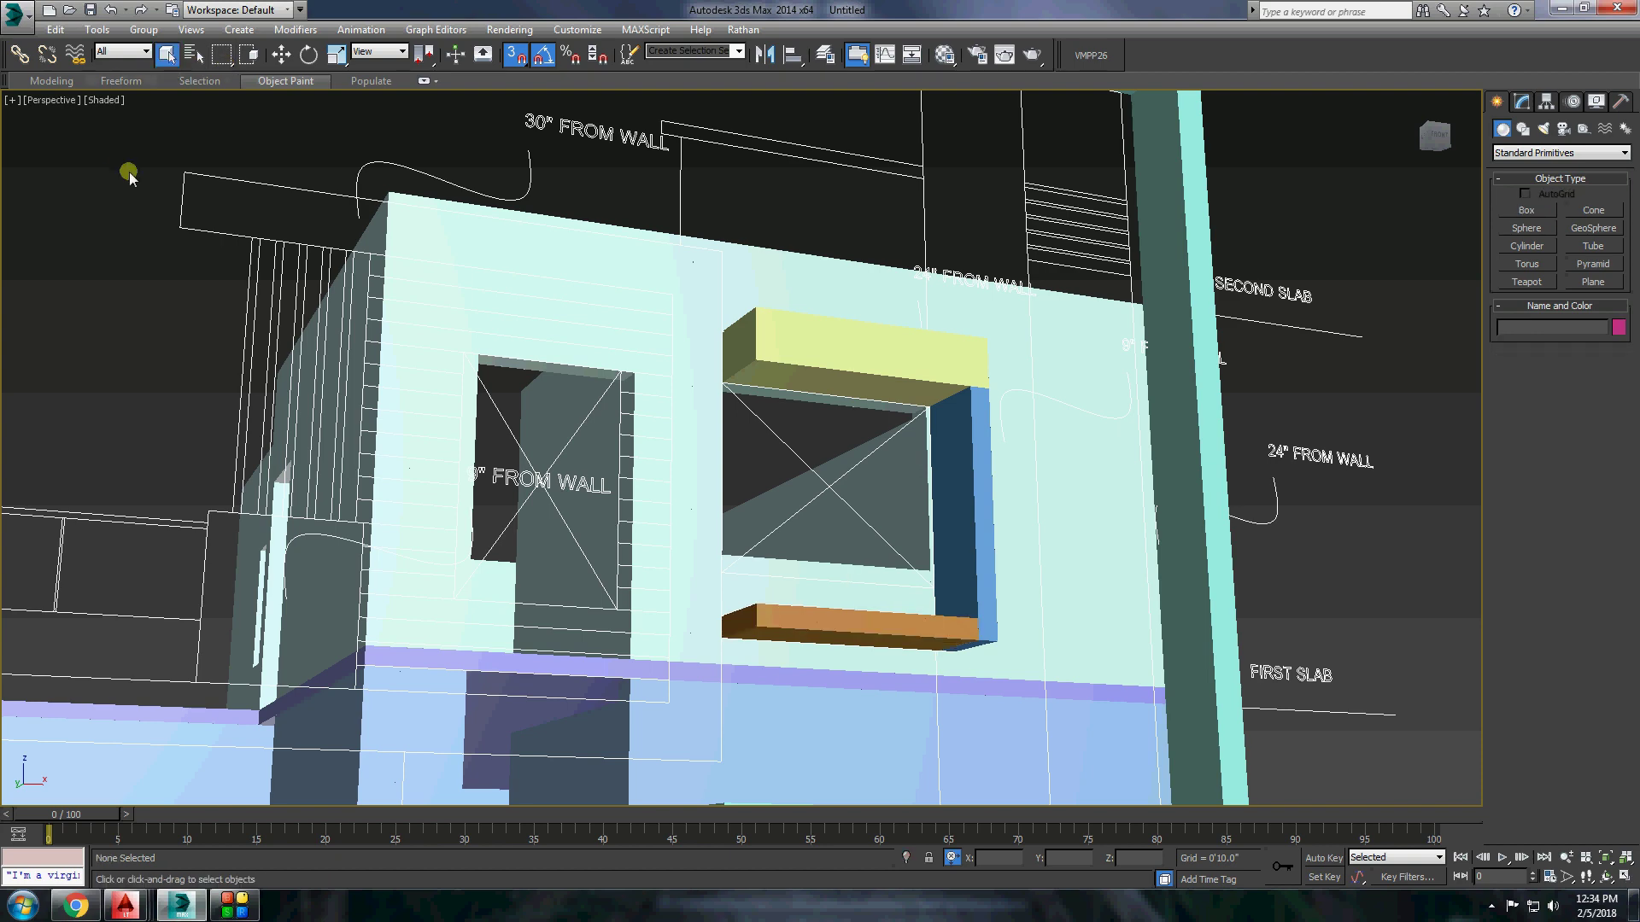
pyautogui.keyDown('alt'); pyautogui.moveTo(128, 171); pyautogui.dragTo(960, 531, button='middle'); pyautogui.keyUp('alt')
pyautogui.scroll(-3, 960, 532)
pyautogui.keyDown('alt'); pyautogui.moveTo(854, 512); pyautogui.dragTo(883, 414, button='middle'); pyautogui.keyUp('alt')
pyautogui.scroll(3, 882, 413)
pyautogui.rightClick(882, 413)
pyautogui.click(1089, 575)
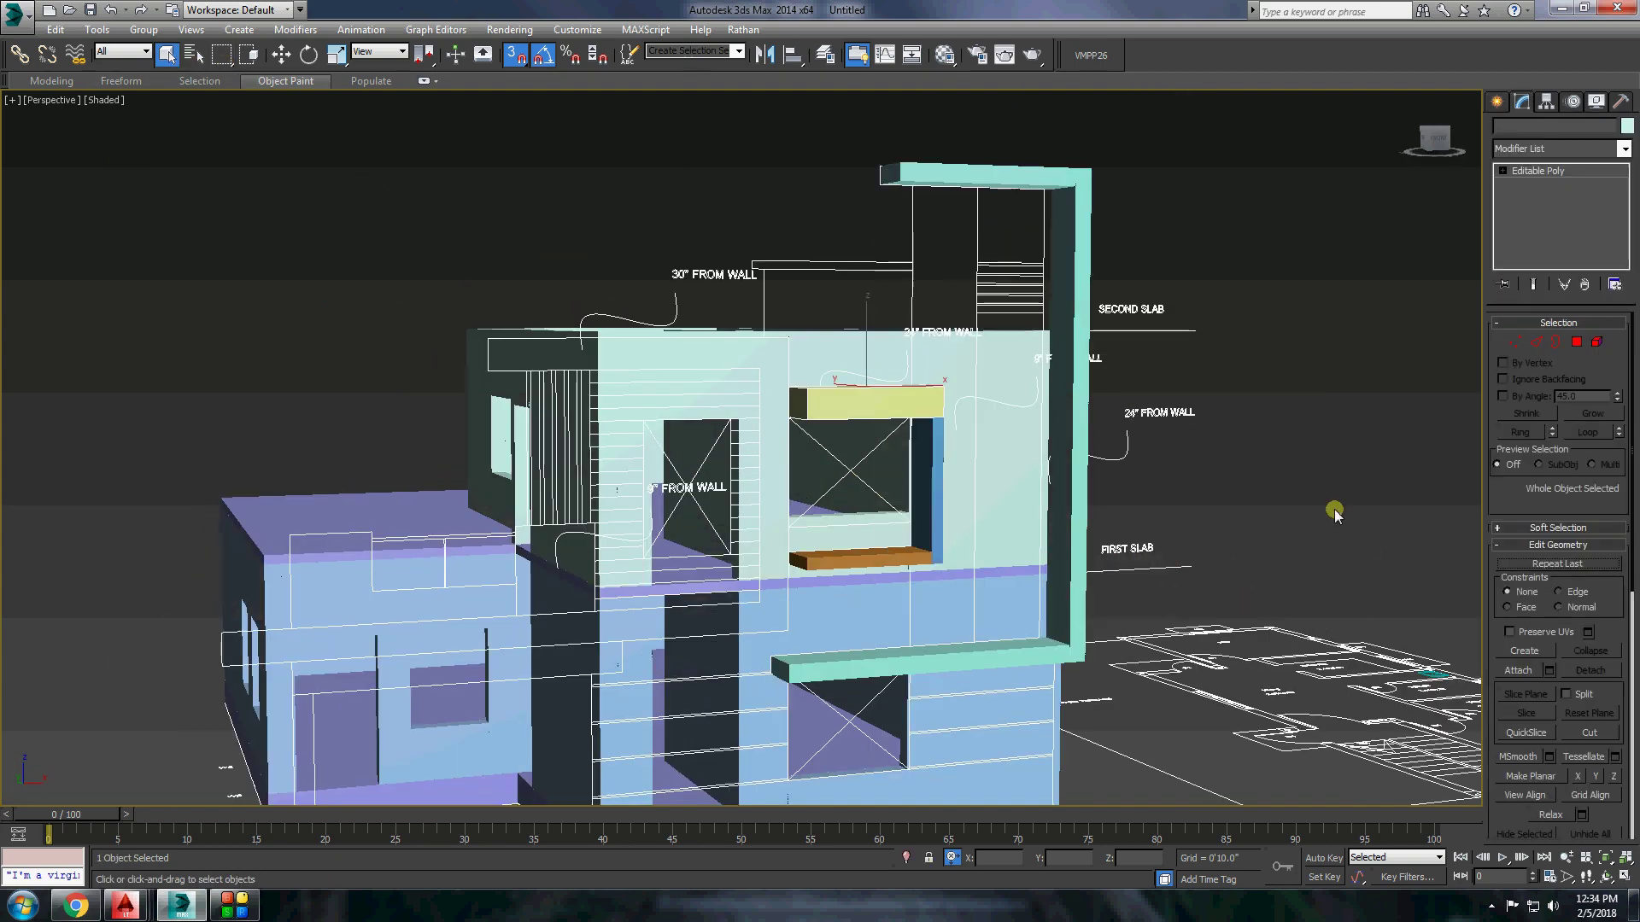
# Check the AutoCAD plan, then move the frame's right vertices X -0'0.955" to narrow it.
pyautogui.keyDown('alt'); pyautogui.moveTo(879, 561); pyautogui.dragTo(905, 407, button='middle'); pyautogui.keyUp('alt')
pyautogui.scroll(5, 905, 407)
pyautogui.scroll(-3, 1351, 384)
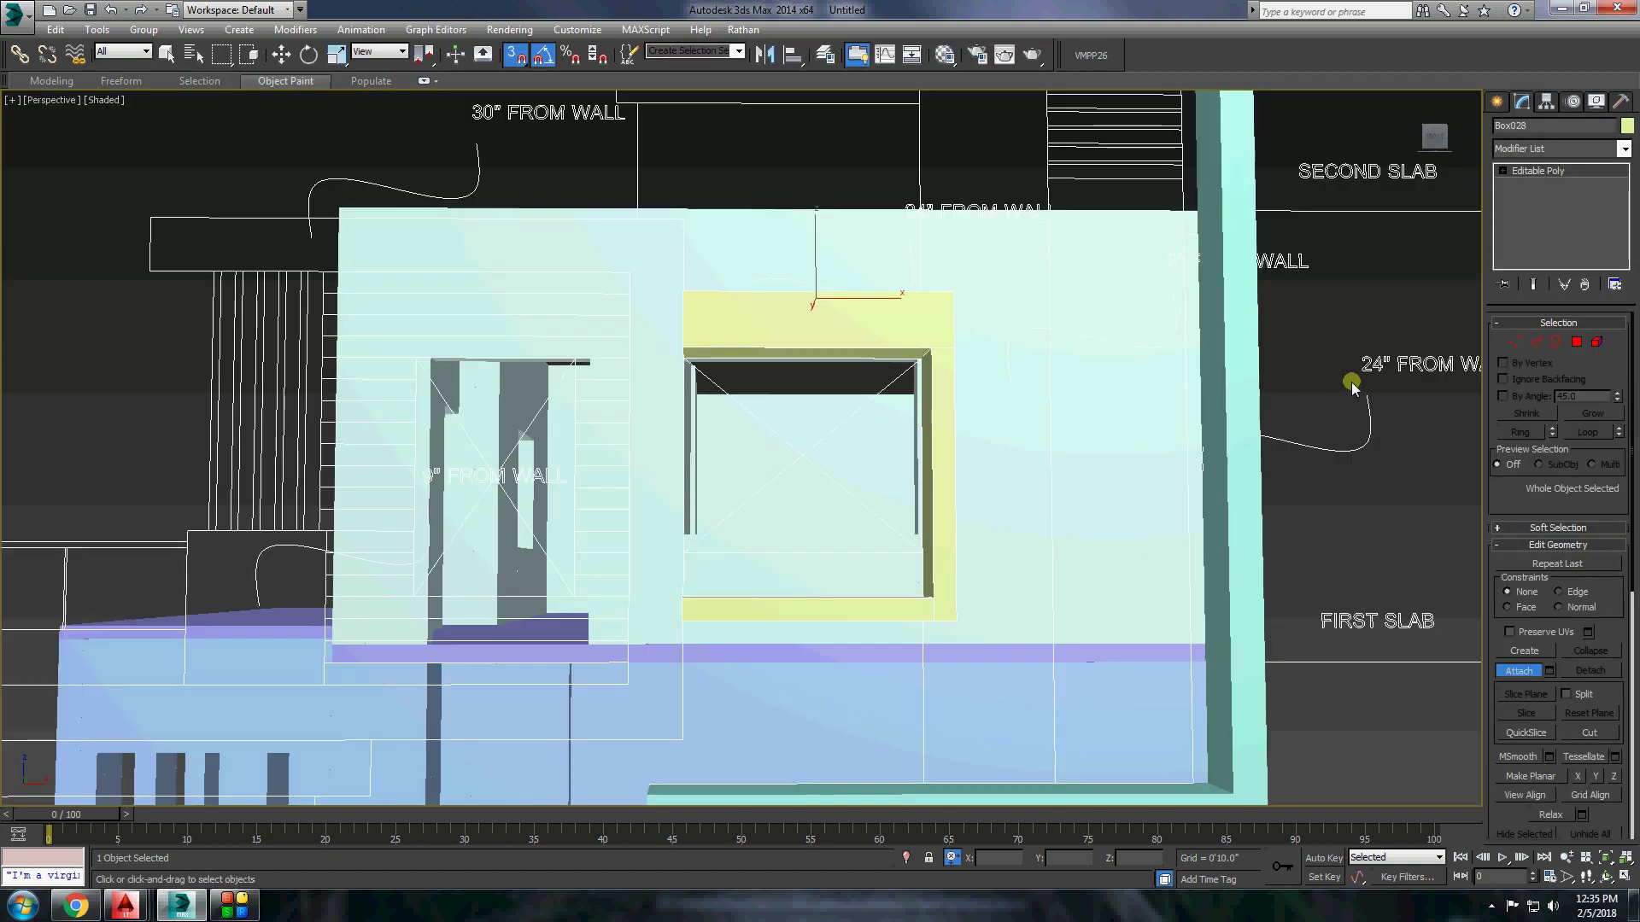
pyautogui.press('1')
pyautogui.scroll(3, 946, 452)
pyautogui.press('w')
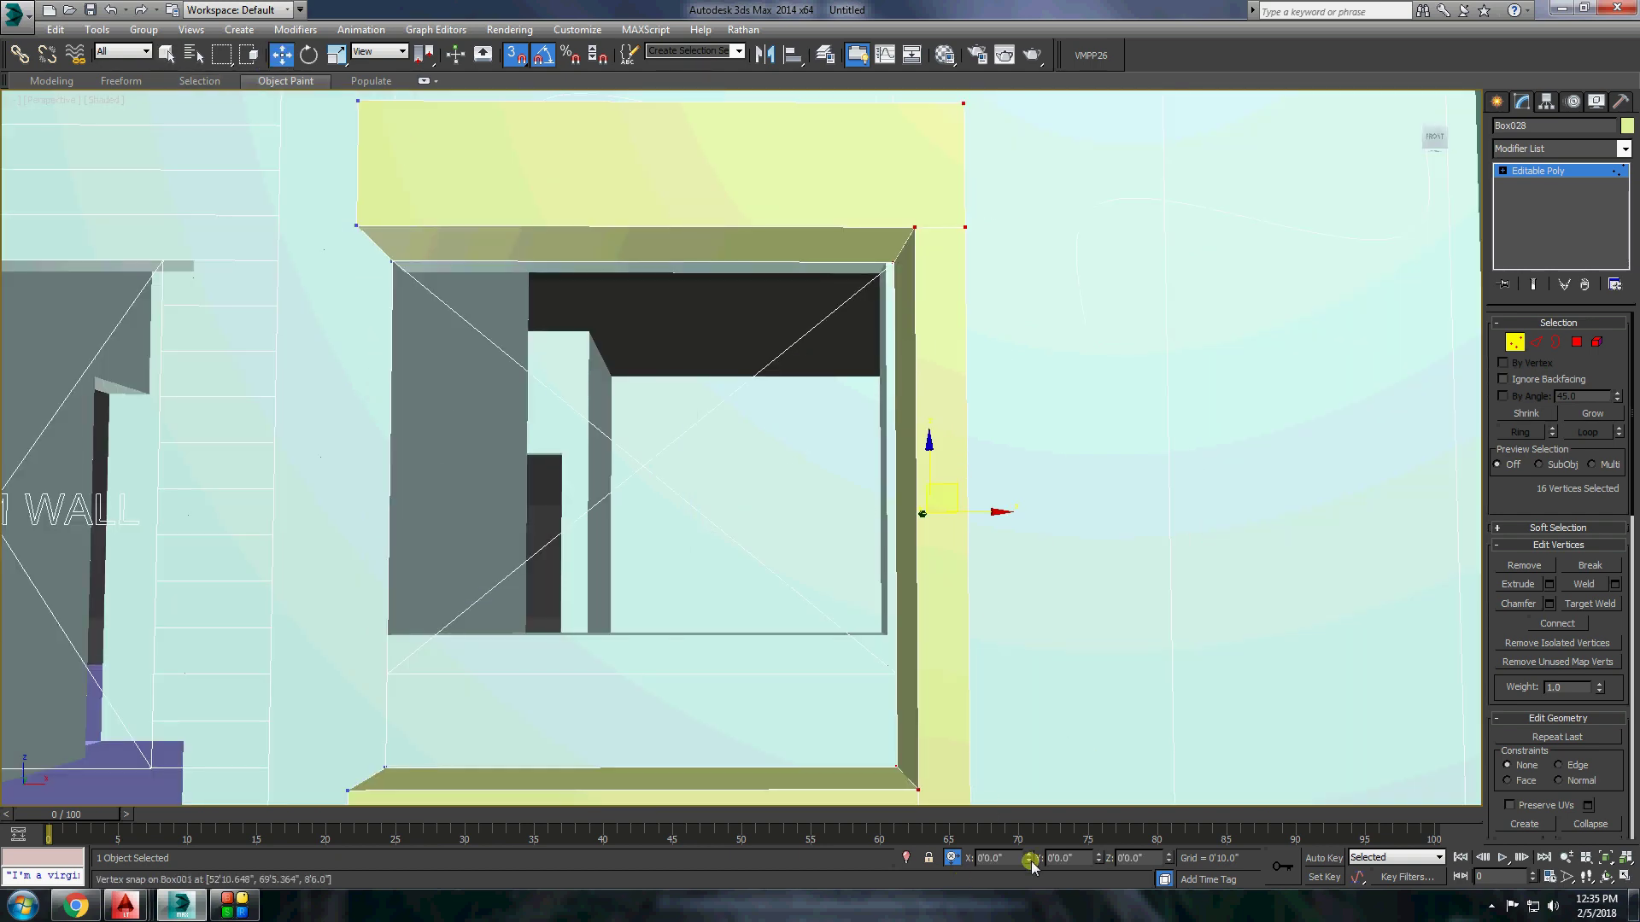
pyautogui.click(125, 905)
pyautogui.scroll(2, 805, 458)
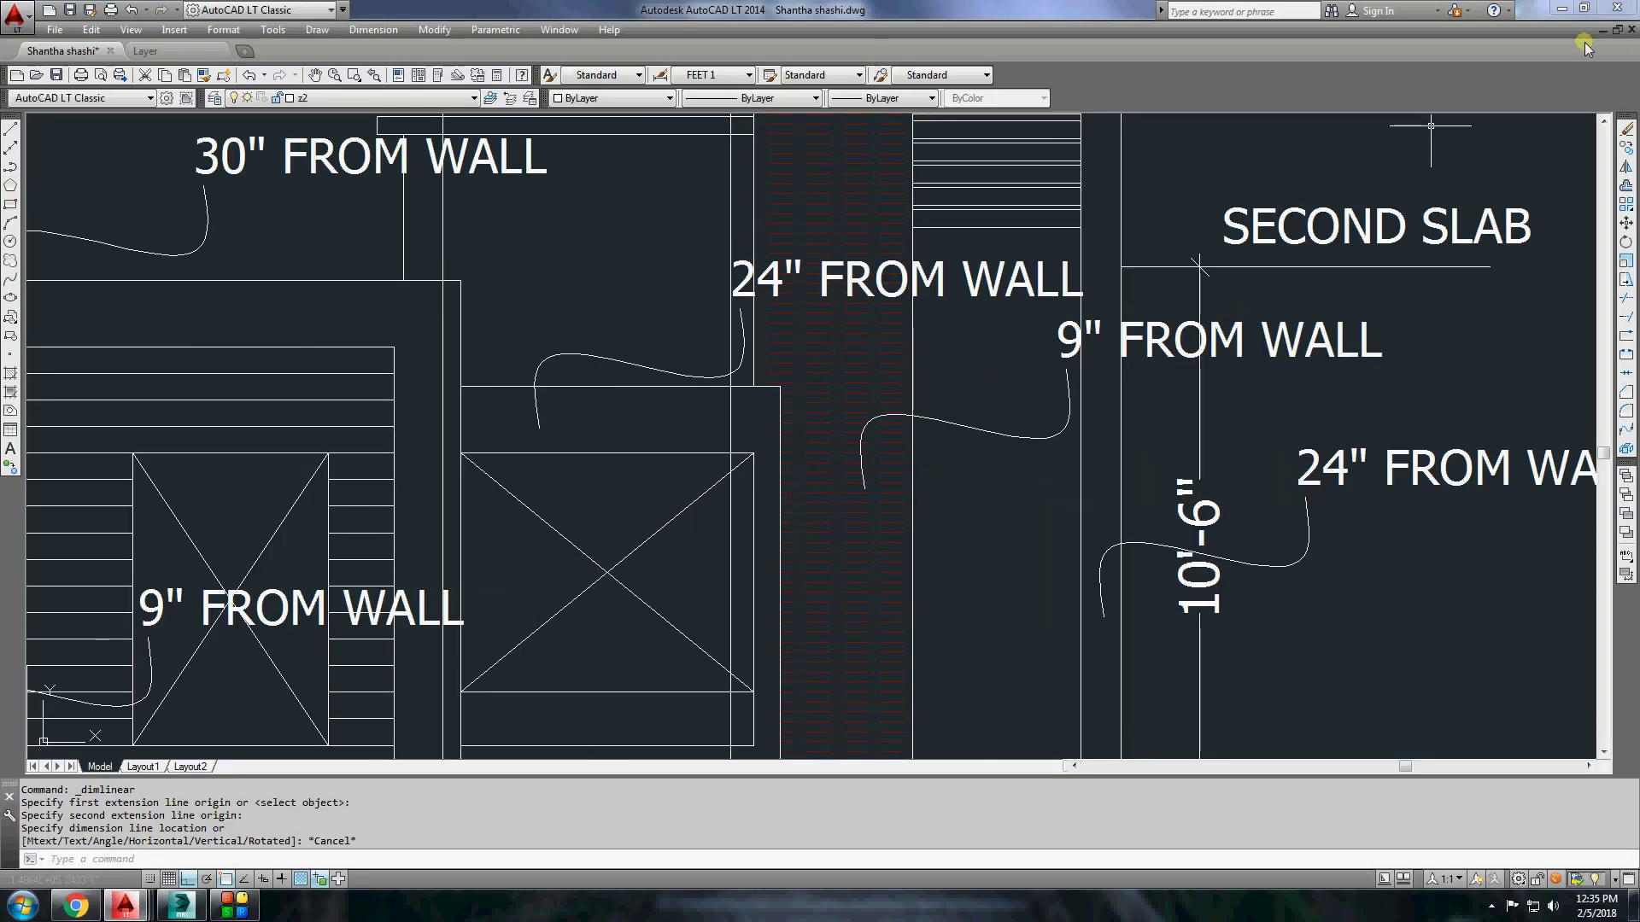
pyautogui.hotkey('alt', 'Tab')
pyautogui.moveTo(1029, 858); pyautogui.dragTo(1031, 866)
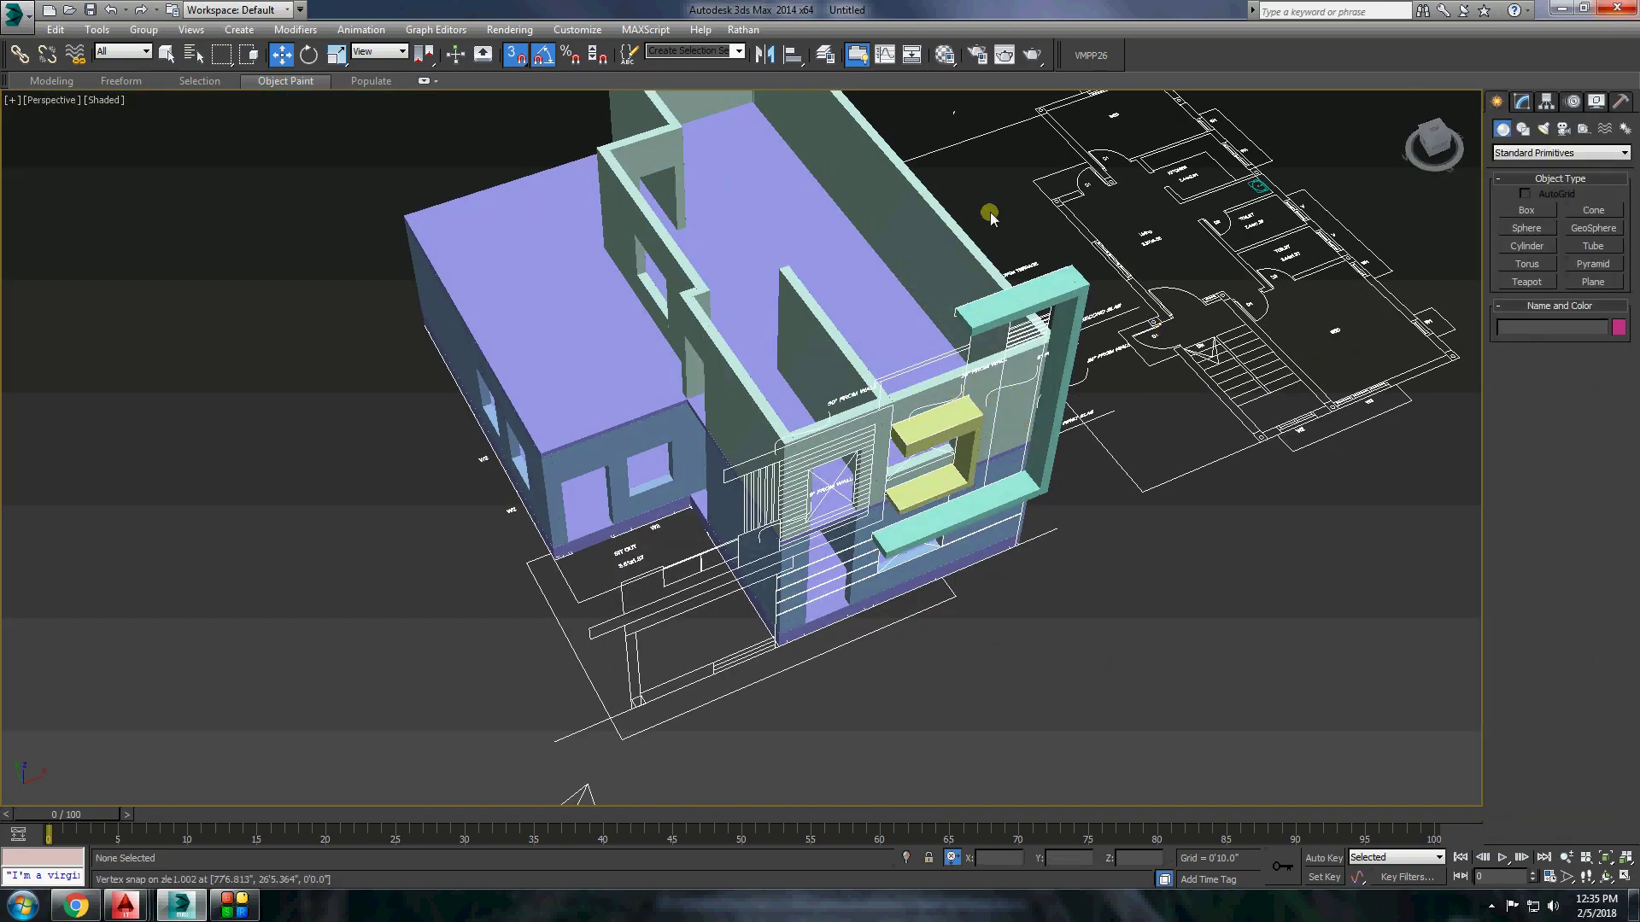
# Make the teal fin box 10'6" tall on the front facade.
pyautogui.keyDown('alt'); pyautogui.moveTo(991, 217); pyautogui.dragTo(878, 617, button='middle'); pyautogui.keyUp('alt')
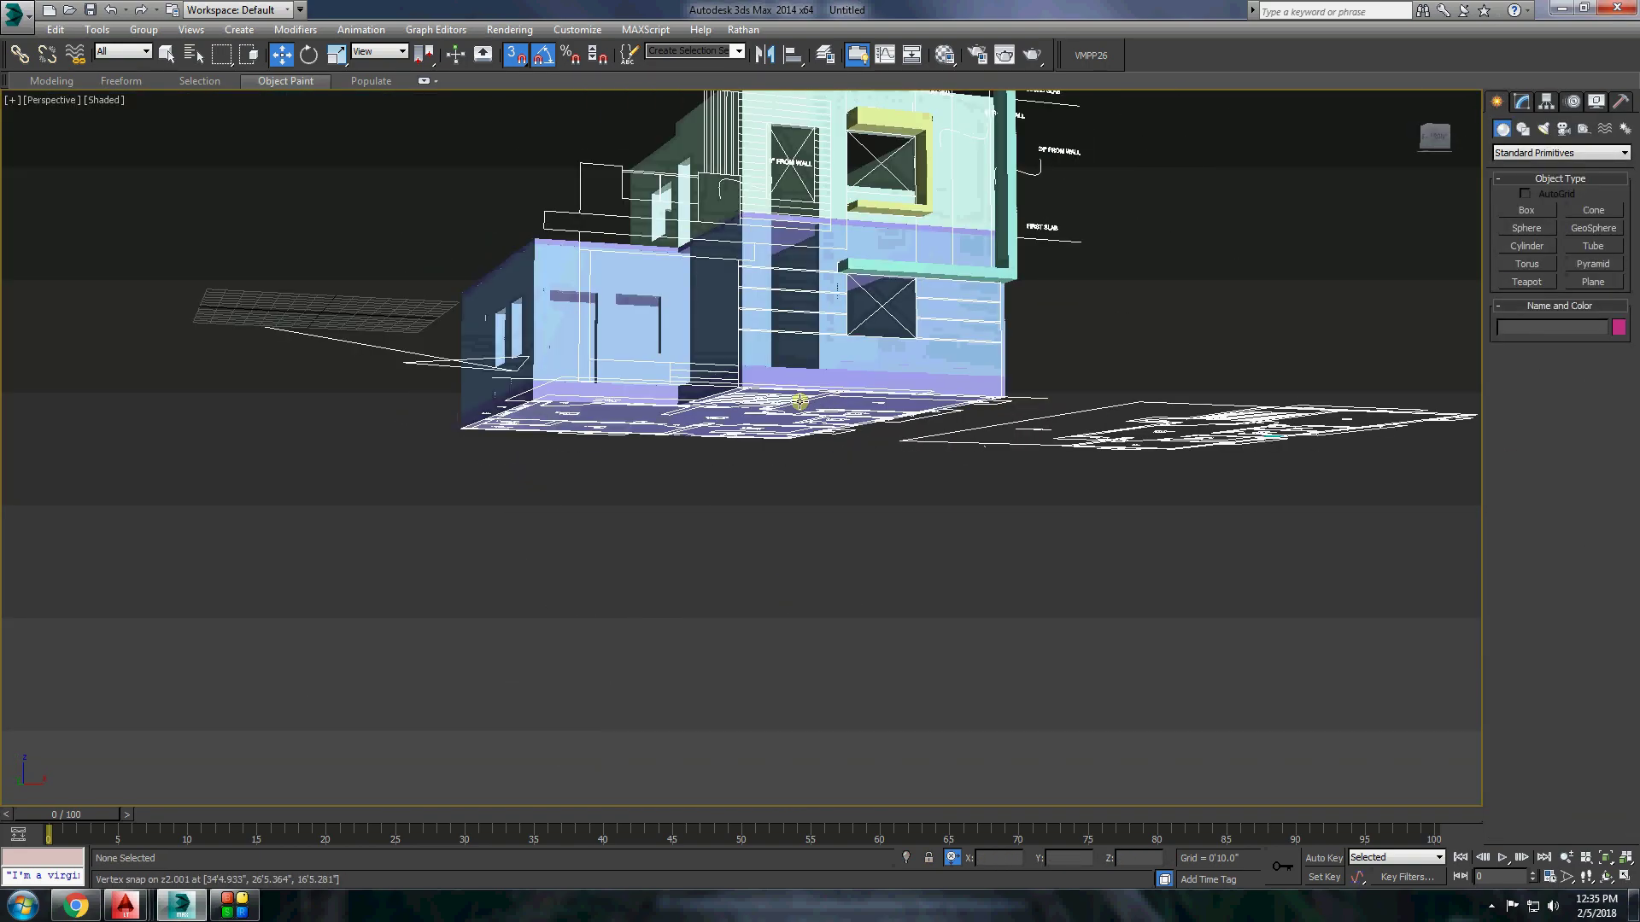
pyautogui.scroll(3, 878, 618)
pyautogui.scroll(3, 830, 581)
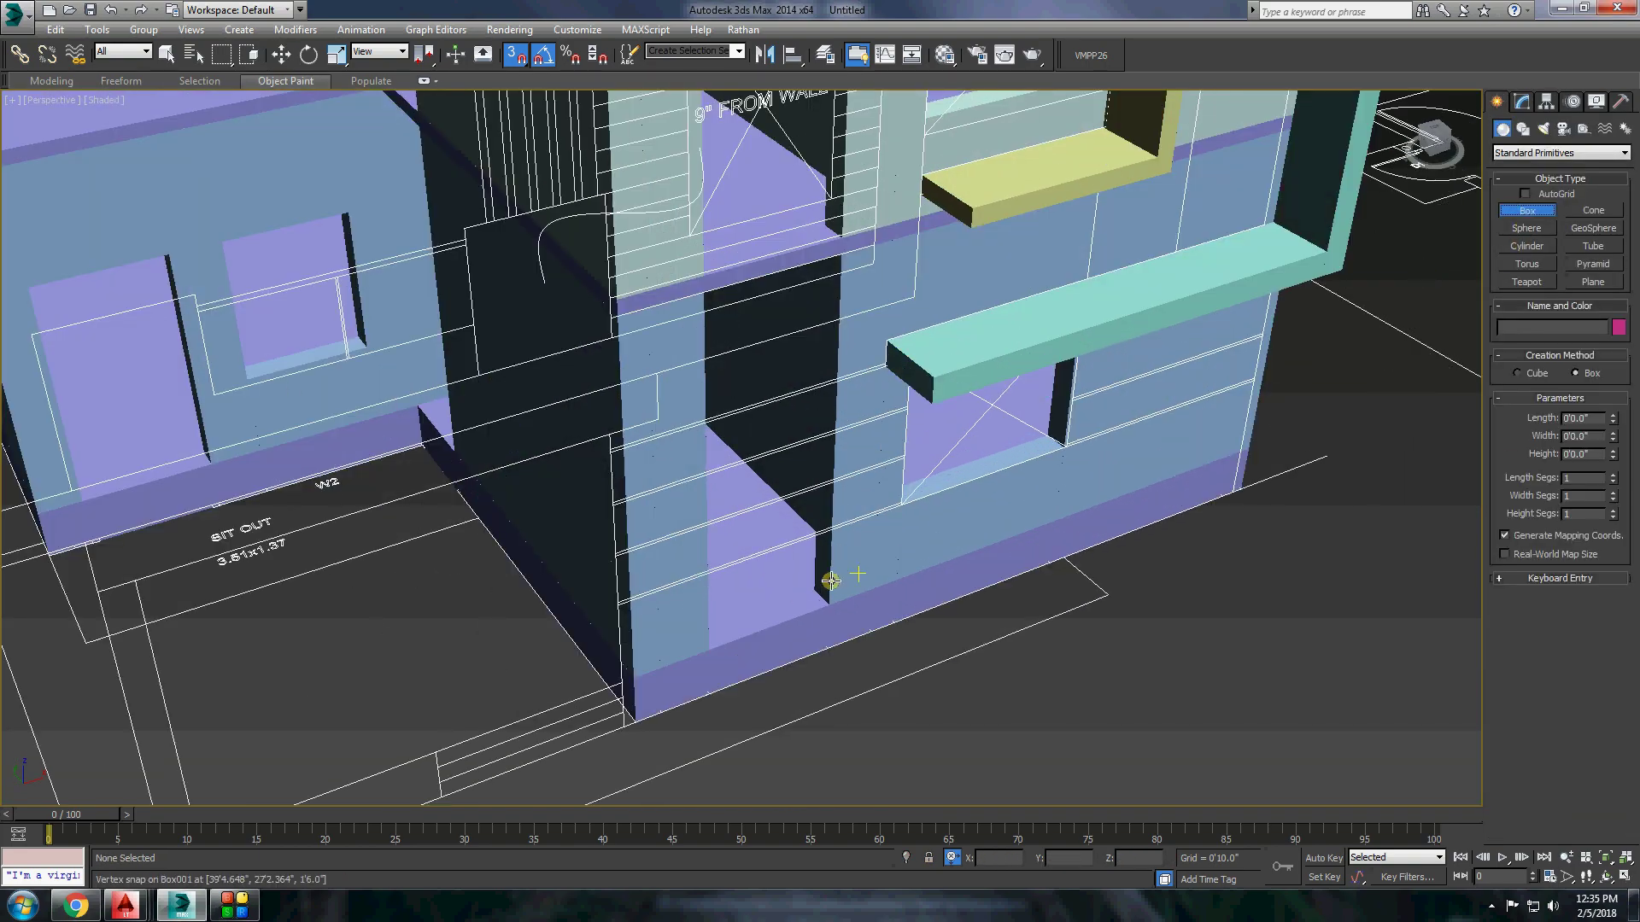
pyautogui.click(842, 355)
pyautogui.keyDown('alt'); pyautogui.moveTo(843, 355); pyautogui.dragTo(732, 392, button='middle'); pyautogui.keyUp('alt')
pyautogui.scroll(3, 843, 468)
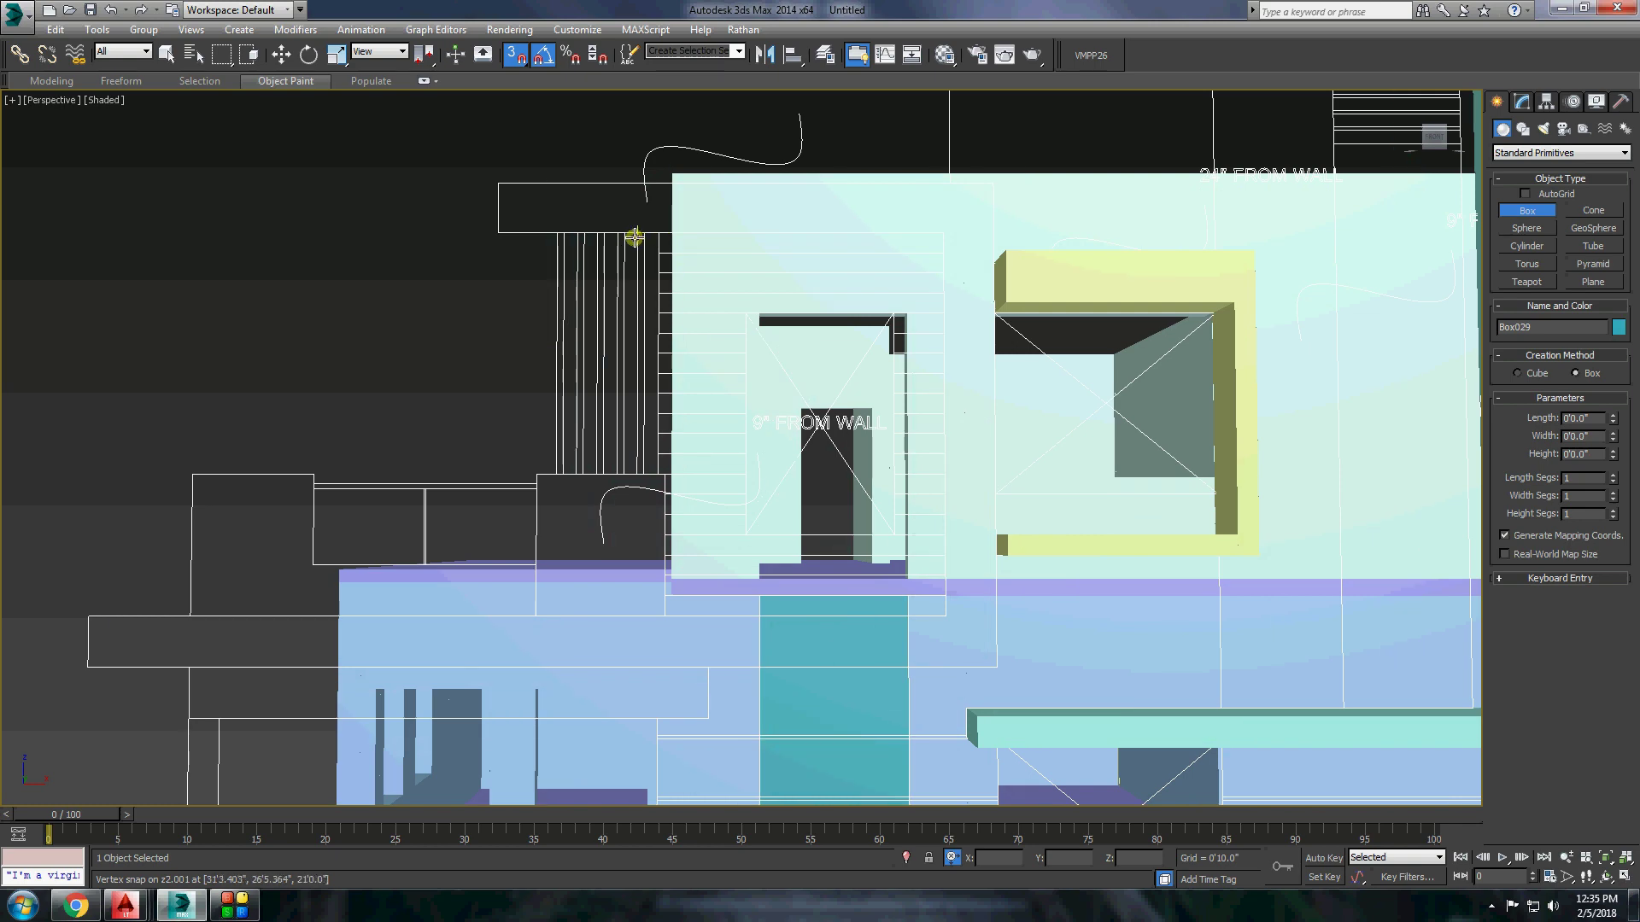
pyautogui.scroll(3, 744, 303)
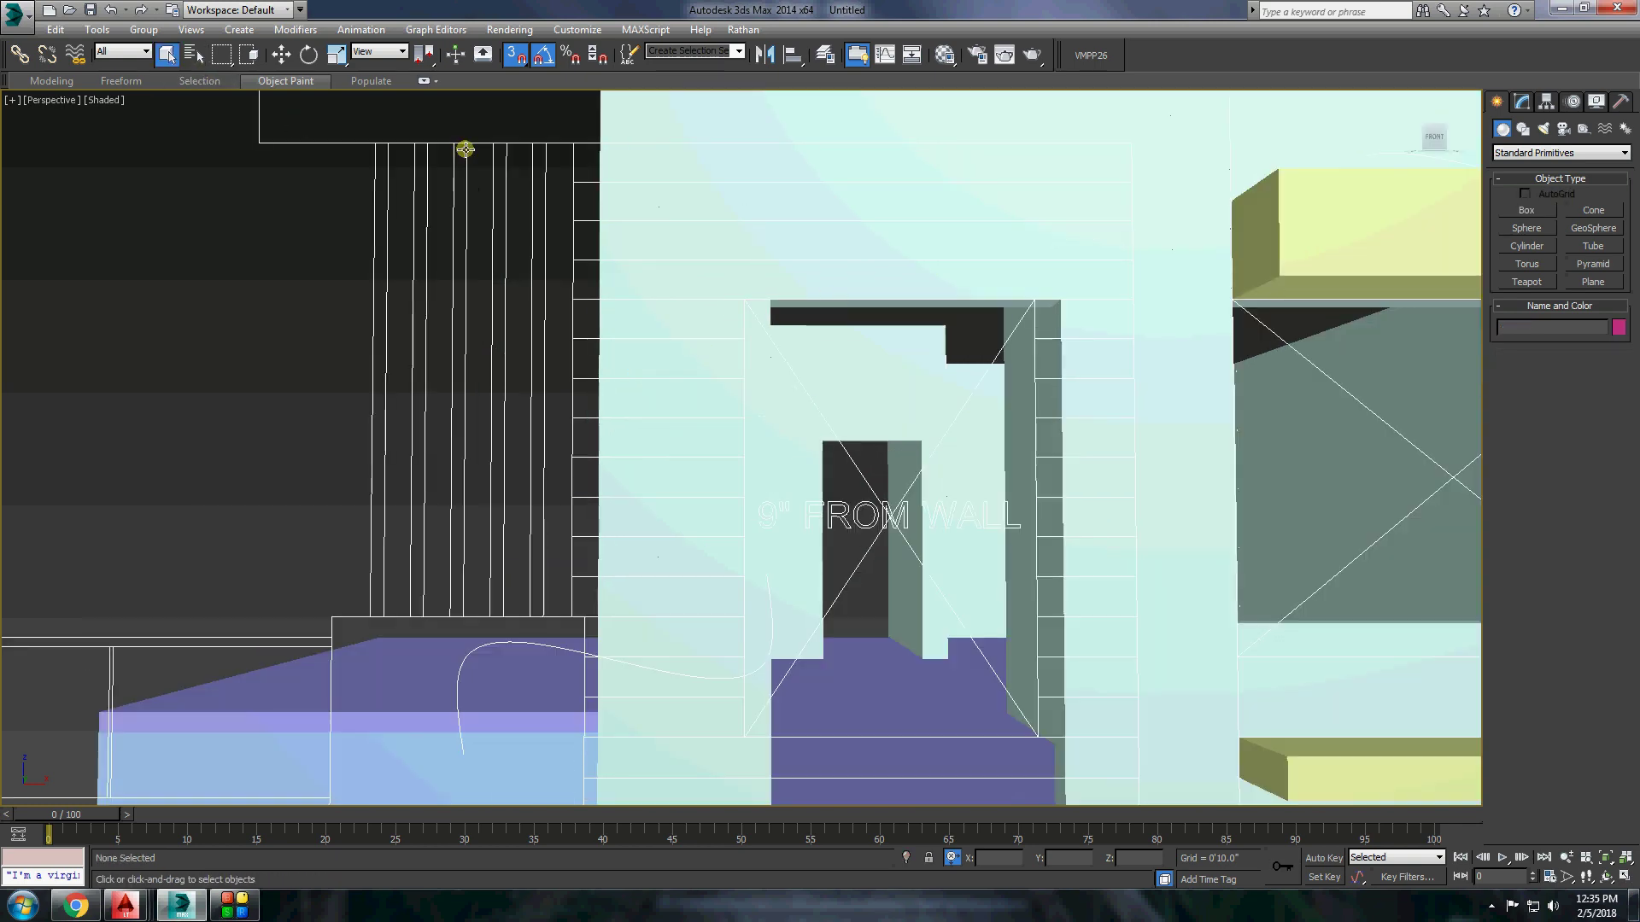
pyautogui.scroll(-5, 769, 293)
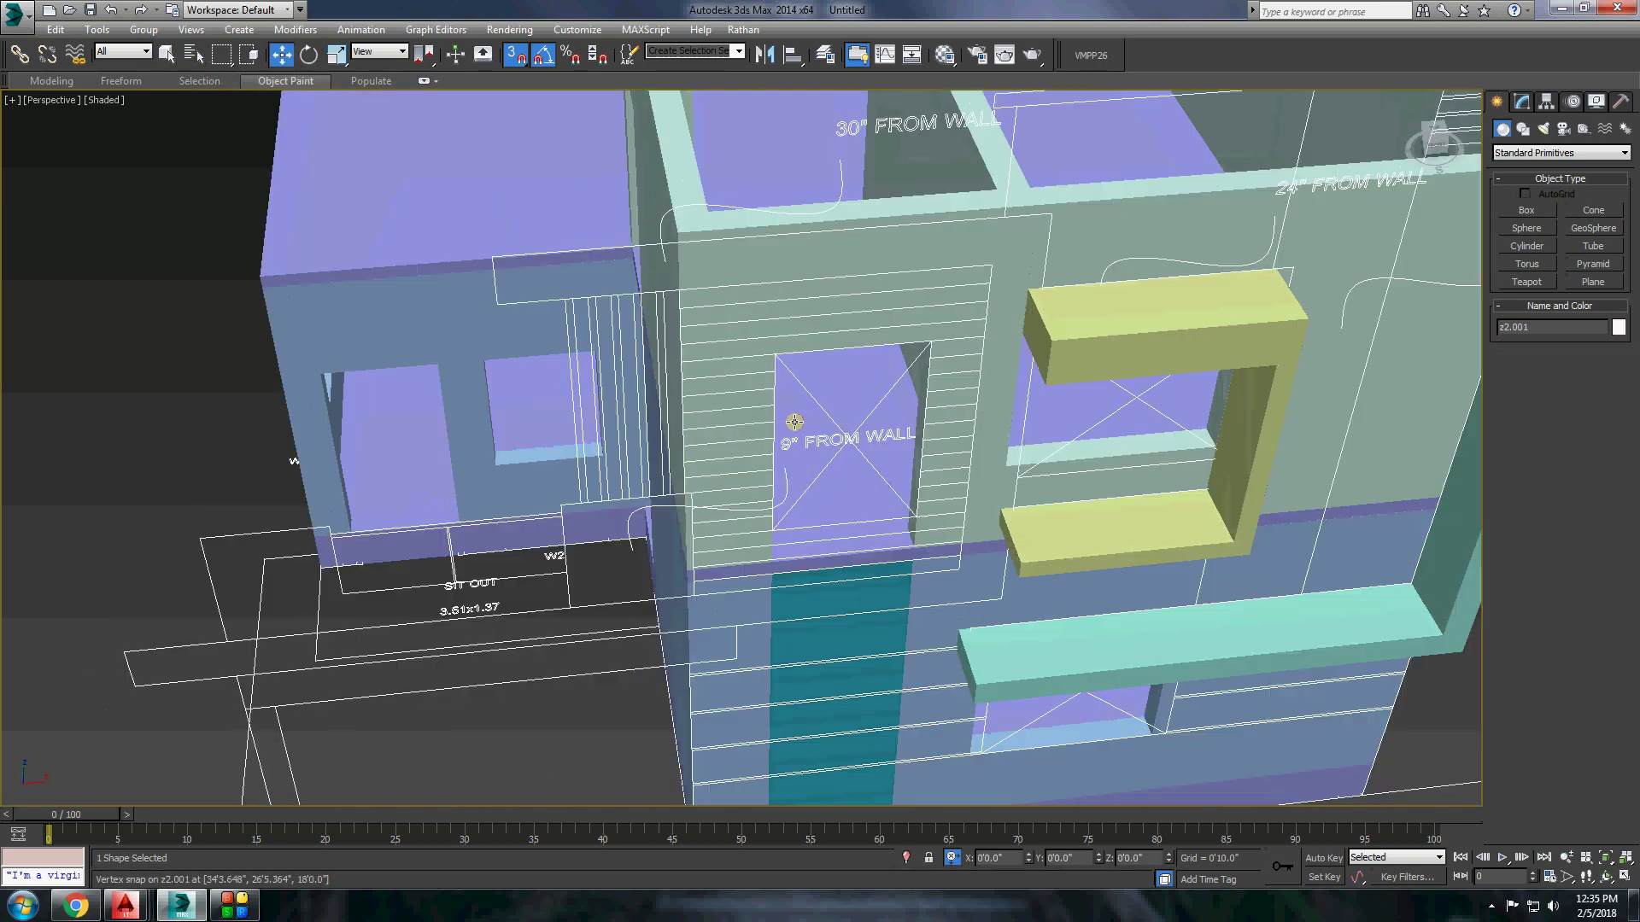
pyautogui.scroll(-3, 787, 421)
pyautogui.keyDown('alt'); pyautogui.moveTo(787, 421); pyautogui.dragTo(1011, 369, button='middle'); pyautogui.keyUp('alt')
pyautogui.scroll(4, 1010, 369)
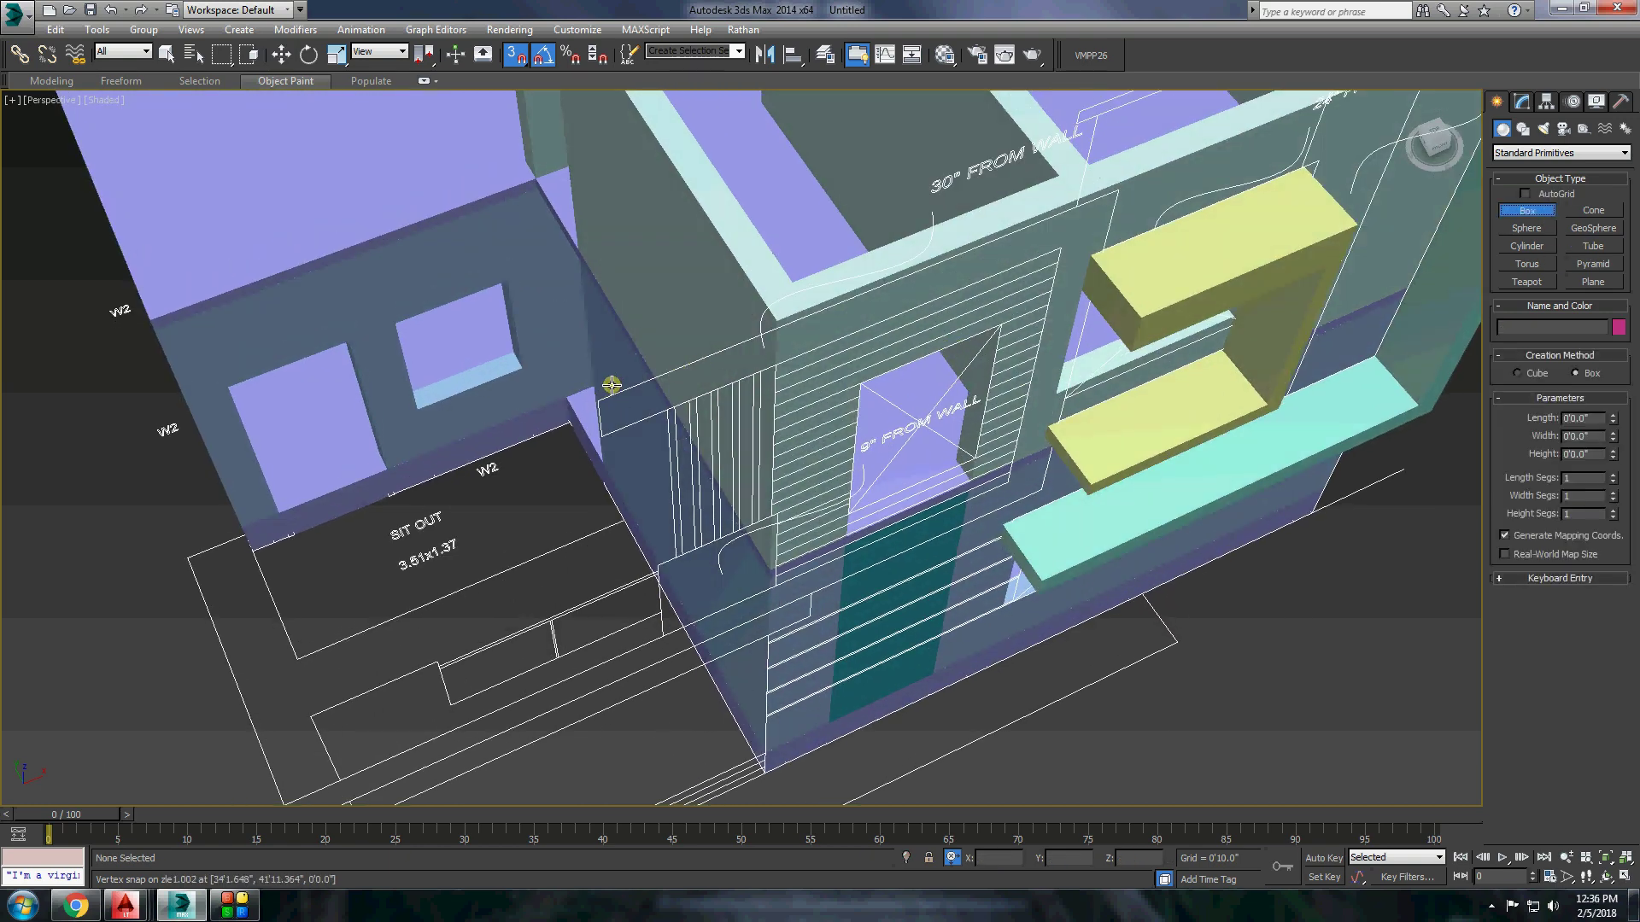
# Draw a flat dark-blue beam box 2'6" deep along the top of the wall and reposition it.
pyautogui.moveTo(1019, 309); pyautogui.dragTo(1115, 199)
pyautogui.click(1115, 199)
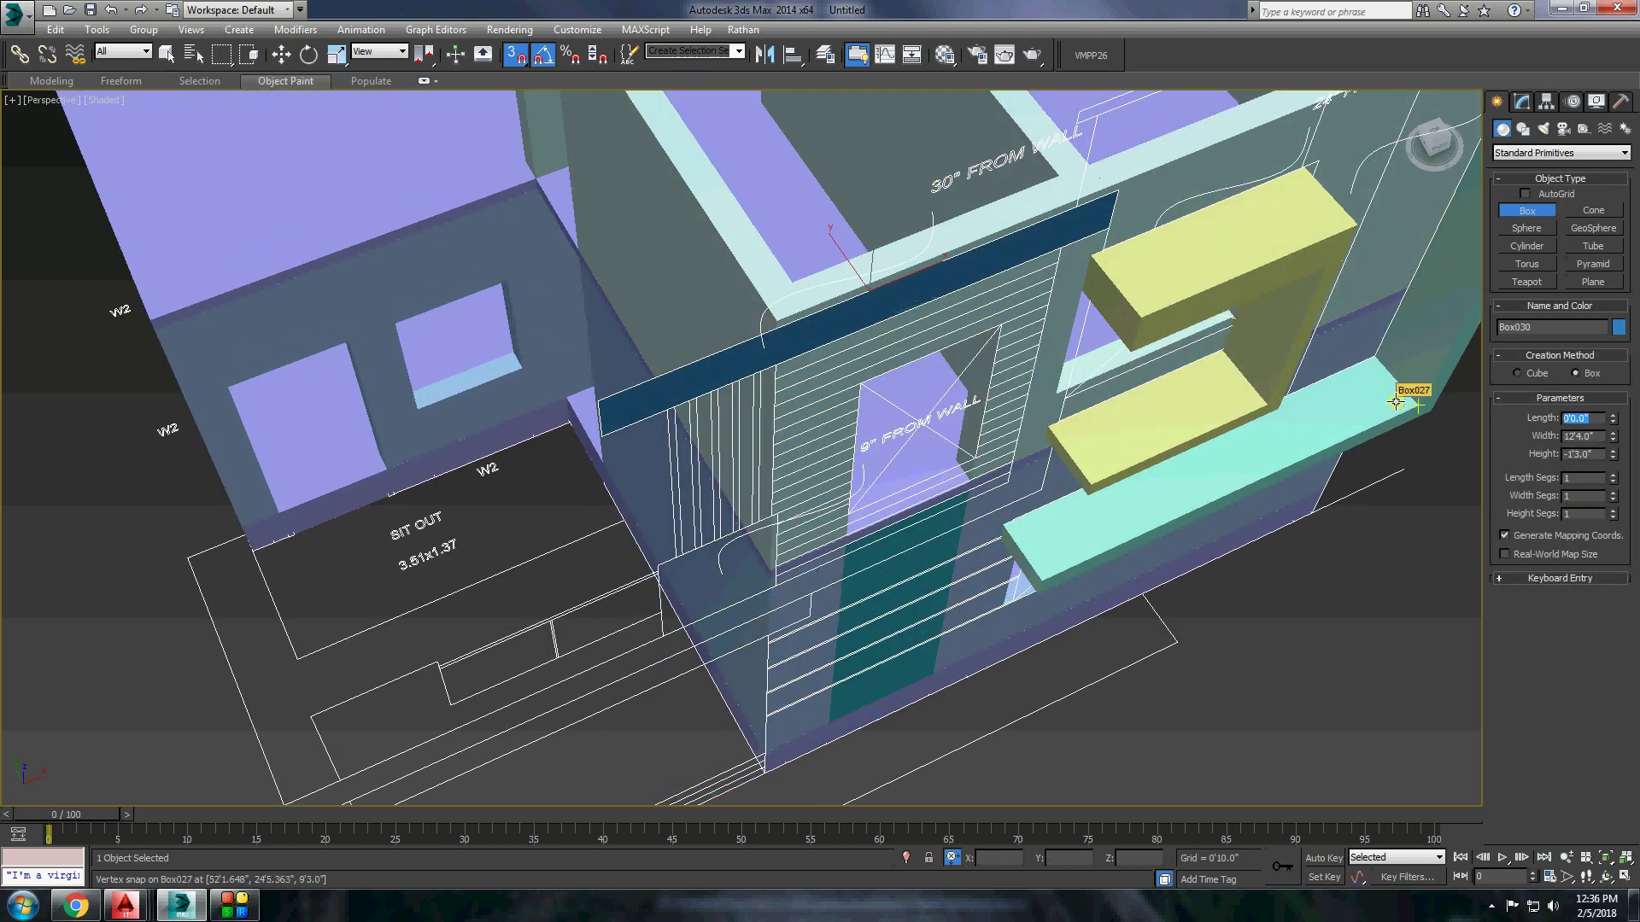
pyautogui.write("2'6")
pyautogui.press('Return')
pyautogui.click(280, 54)
pyautogui.click(1434, 141)
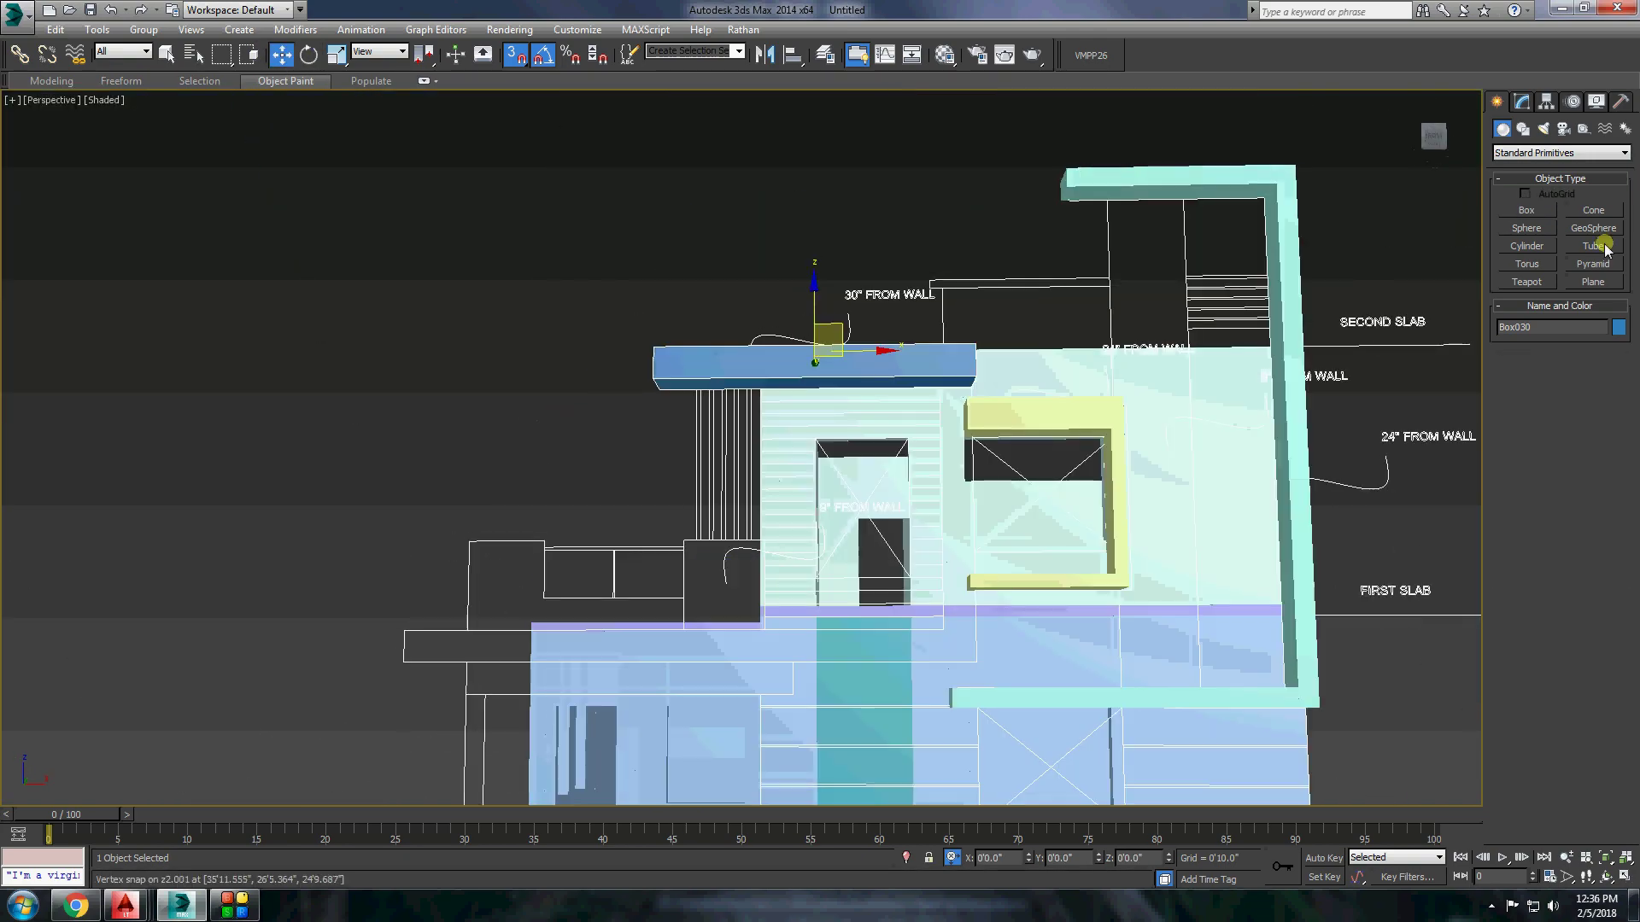
# Draw a tall green fin beside the yellow frame and a long cyan slab along the front.
pyautogui.click(1527, 210)
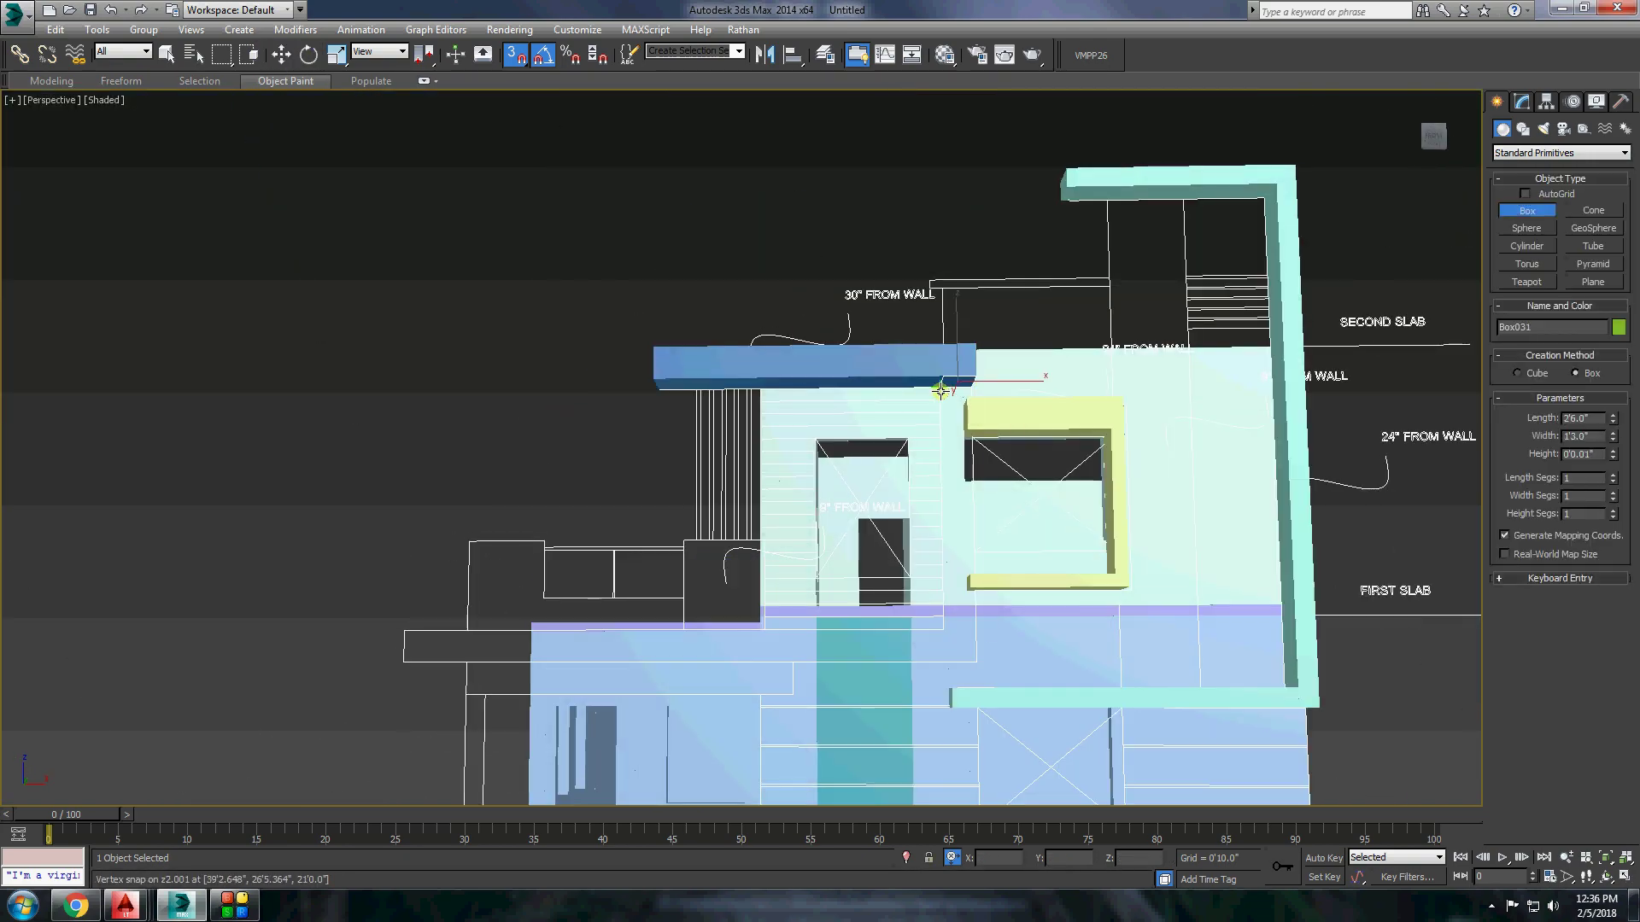
pyautogui.moveTo(940, 391); pyautogui.dragTo(957, 658)
pyautogui.keyDown('alt'); pyautogui.moveTo(957, 658); pyautogui.dragTo(450, 552, button='middle'); pyautogui.keyUp('alt')
pyautogui.moveTo(440, 547); pyautogui.dragTo(988, 408)
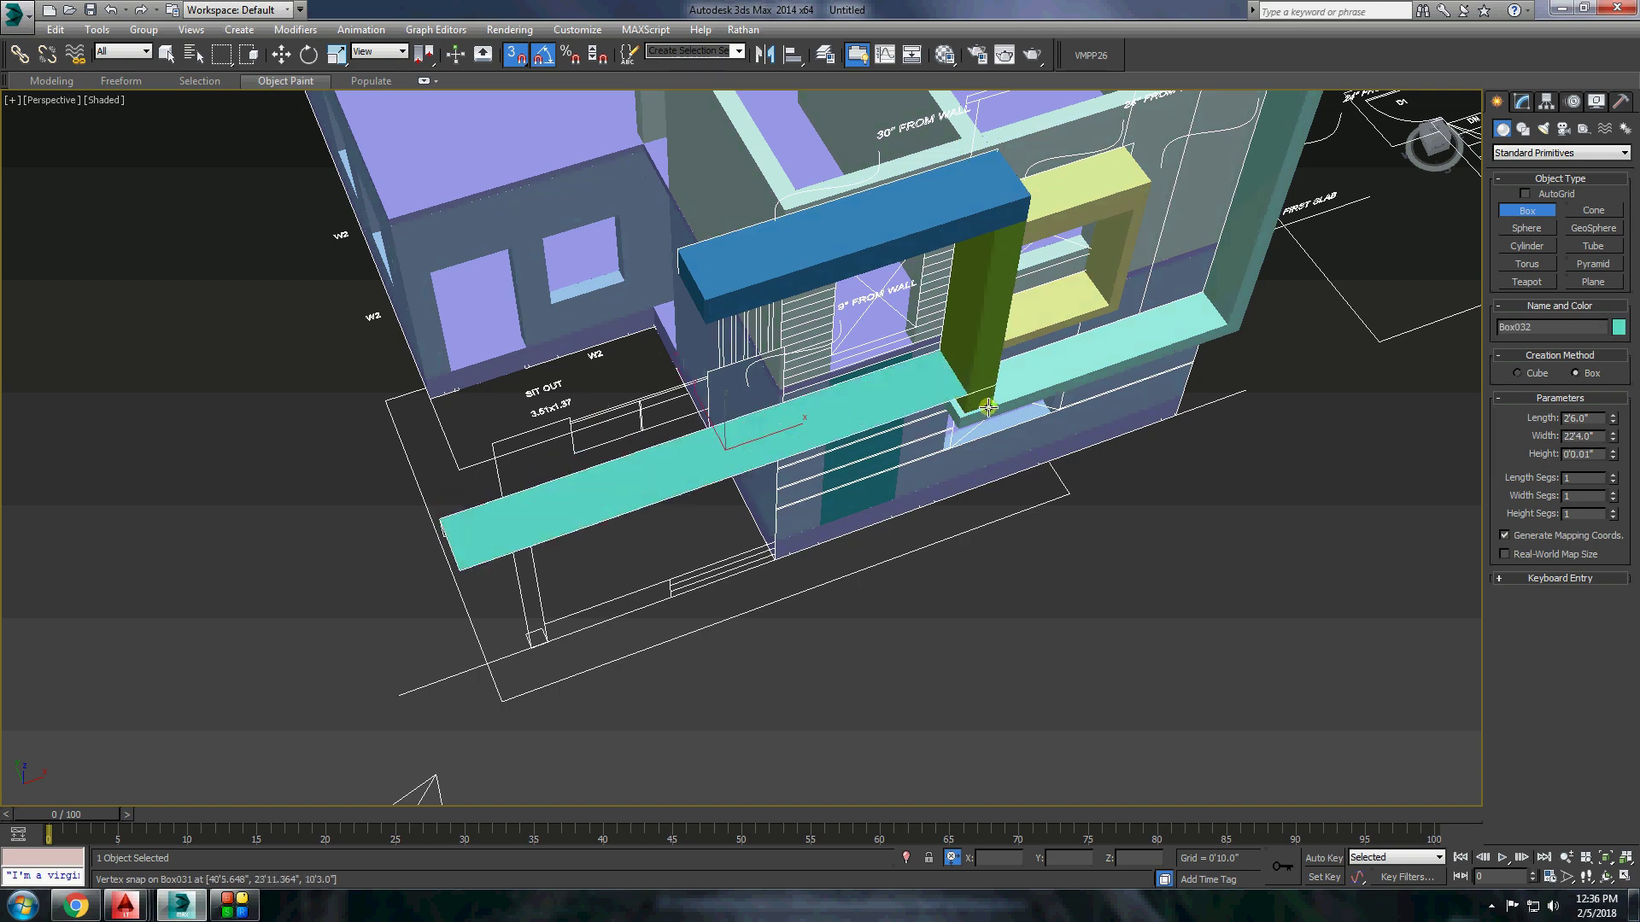
# Convert the green fin to an editable poly and move its top end vertices.
pyautogui.rightClick(954, 302)
pyautogui.click(1227, 479)
pyautogui.press('1')
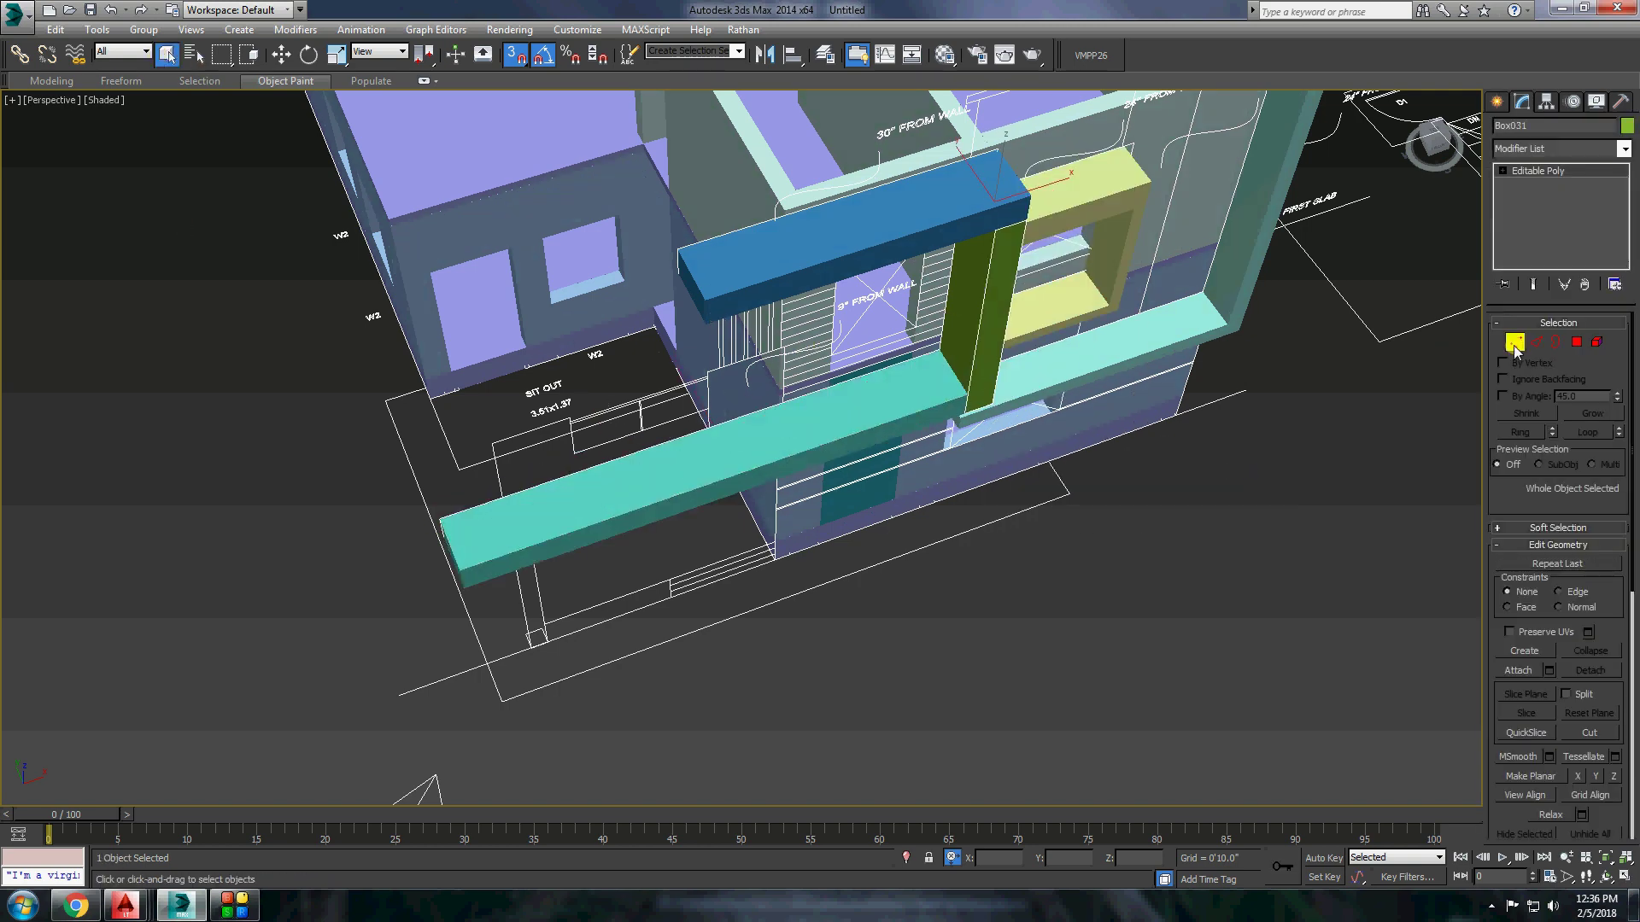
pyautogui.keyDown('alt'); pyautogui.moveTo(983, 401); pyautogui.dragTo(854, 393, button='middle'); pyautogui.keyUp('alt')
pyautogui.press('w')
pyautogui.scroll(3, 980, 399)
pyautogui.scroll(-2, 980, 399)
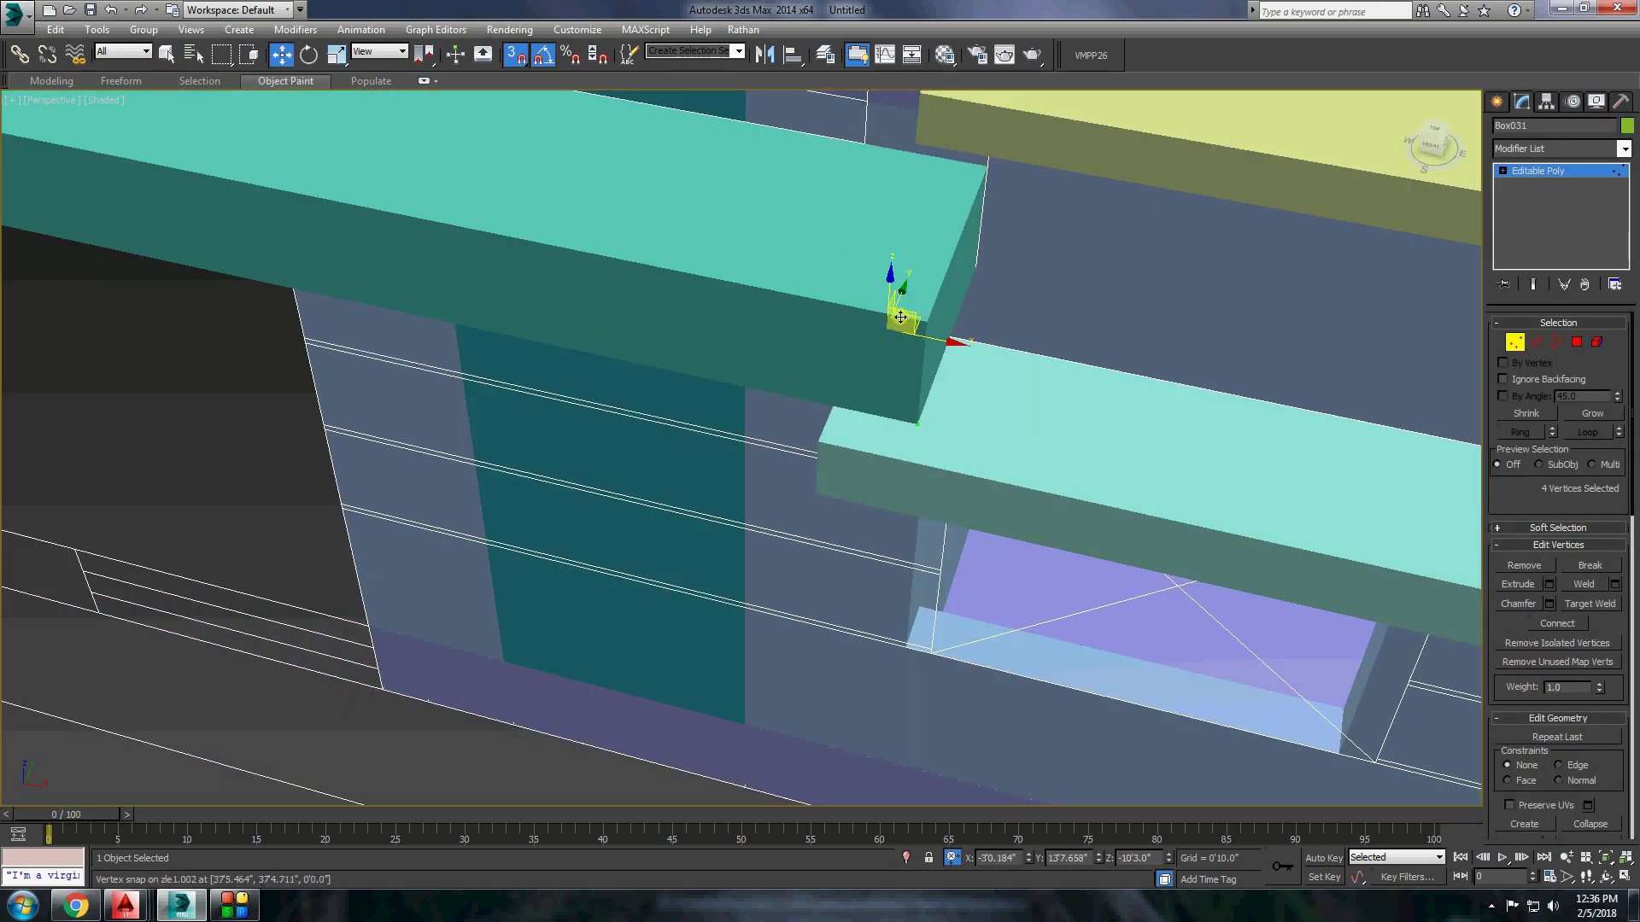
pyautogui.scroll(-5, 980, 399)
pyautogui.click(1499, 102)
pyautogui.moveTo(854, 427)
pyautogui.keyDown('alt'); pyautogui.mouseDown(button='middle')
pyautogui.moveTo(913, 583)
pyautogui.moveTo(820, 615)
pyautogui.mouseUp(button='middle'); pyautogui.keyUp('alt')
pyautogui.scroll(-3, 897, 512)
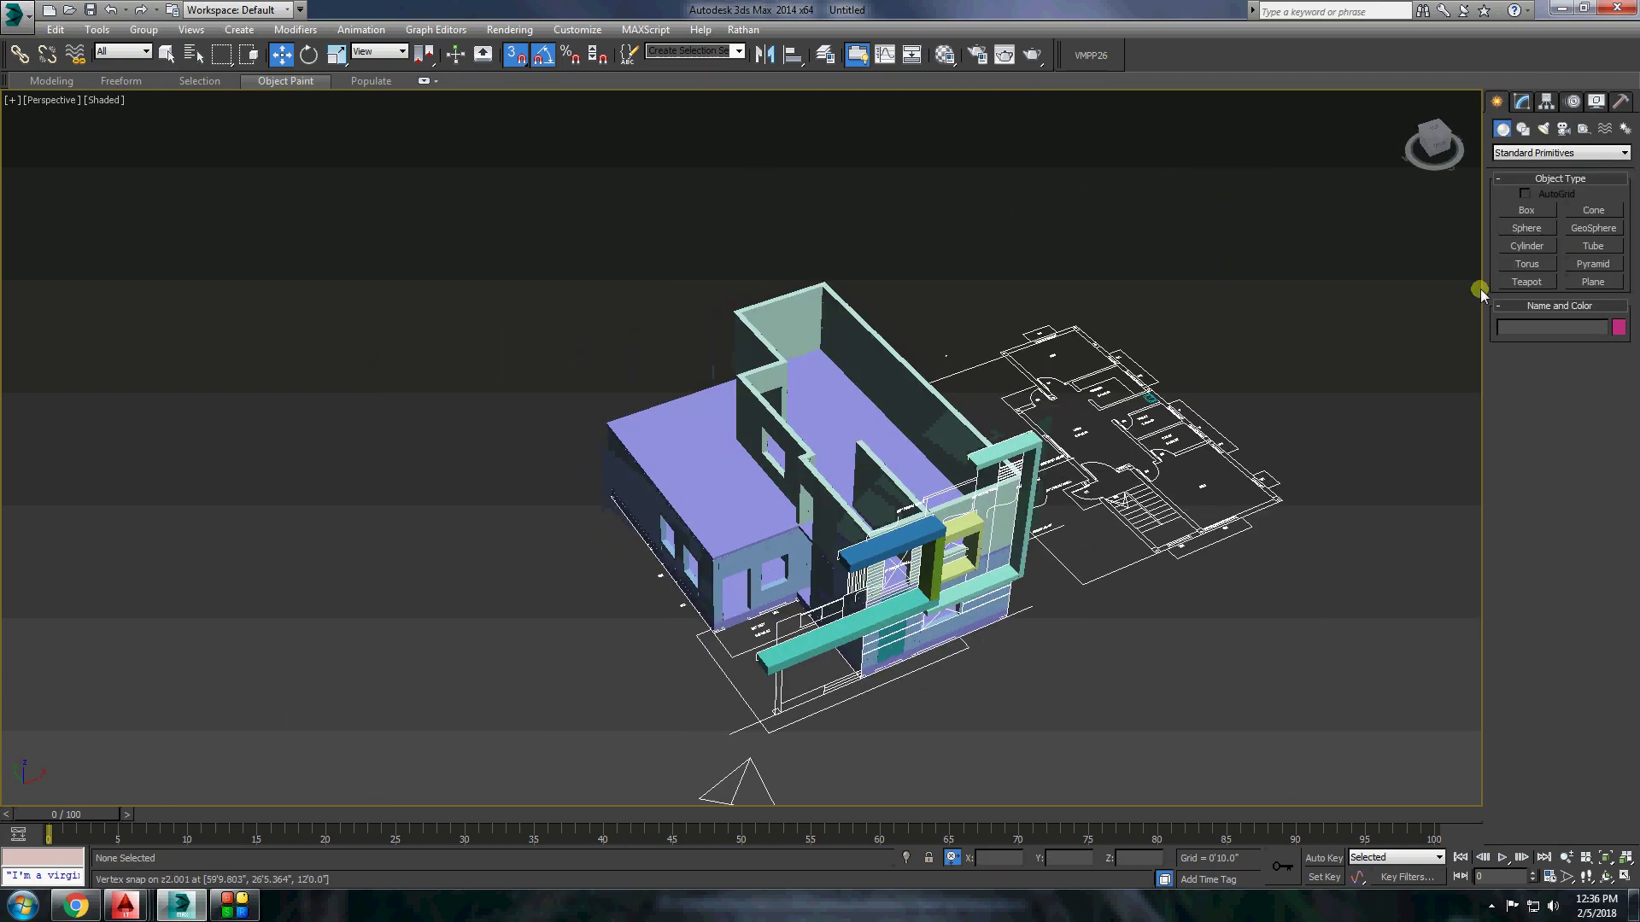
# Draw a 9-inch square purple column box beside the house.
pyautogui.click(1528, 210)
pyautogui.scroll(5, 827, 666)
pyautogui.moveTo(827, 666); pyautogui.dragTo(830, 663)
pyautogui.scroll(-4, 830, 663)
pyautogui.moveTo(830, 662)
pyautogui.keyDown('alt'); pyautogui.mouseDown(button='middle')
pyautogui.moveTo(872, 513)
pyautogui.moveTo(757, 453)
pyautogui.moveTo(842, 505)
pyautogui.moveTo(897, 464)
pyautogui.moveTo(702, 456)
pyautogui.moveTo(835, 641)
pyautogui.mouseUp(button='middle'); pyautogui.keyUp('alt')
pyautogui.scroll(5, 881, 465)
pyautogui.scroll(-3, 882, 465)
pyautogui.scroll(-2, 702, 456)
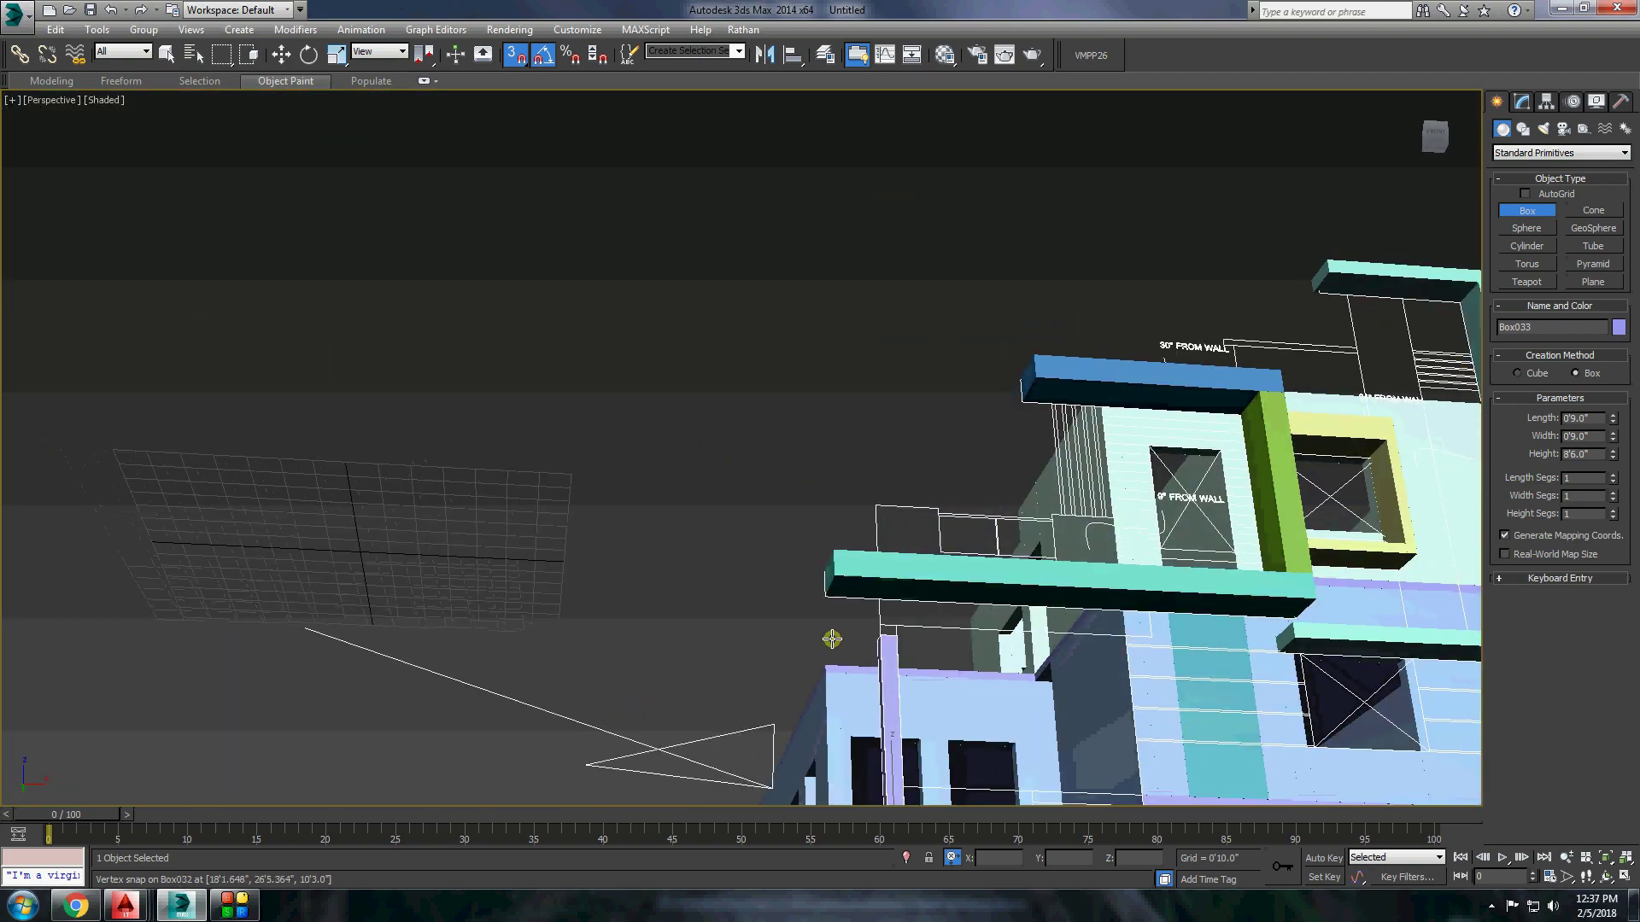
pyautogui.scroll(4, 835, 641)
# Convert the column to Editable Poly and raise its top vertices up to the slab.
pyautogui.rightClick(974, 647)
pyautogui.click(1179, 797)
pyautogui.press('1')
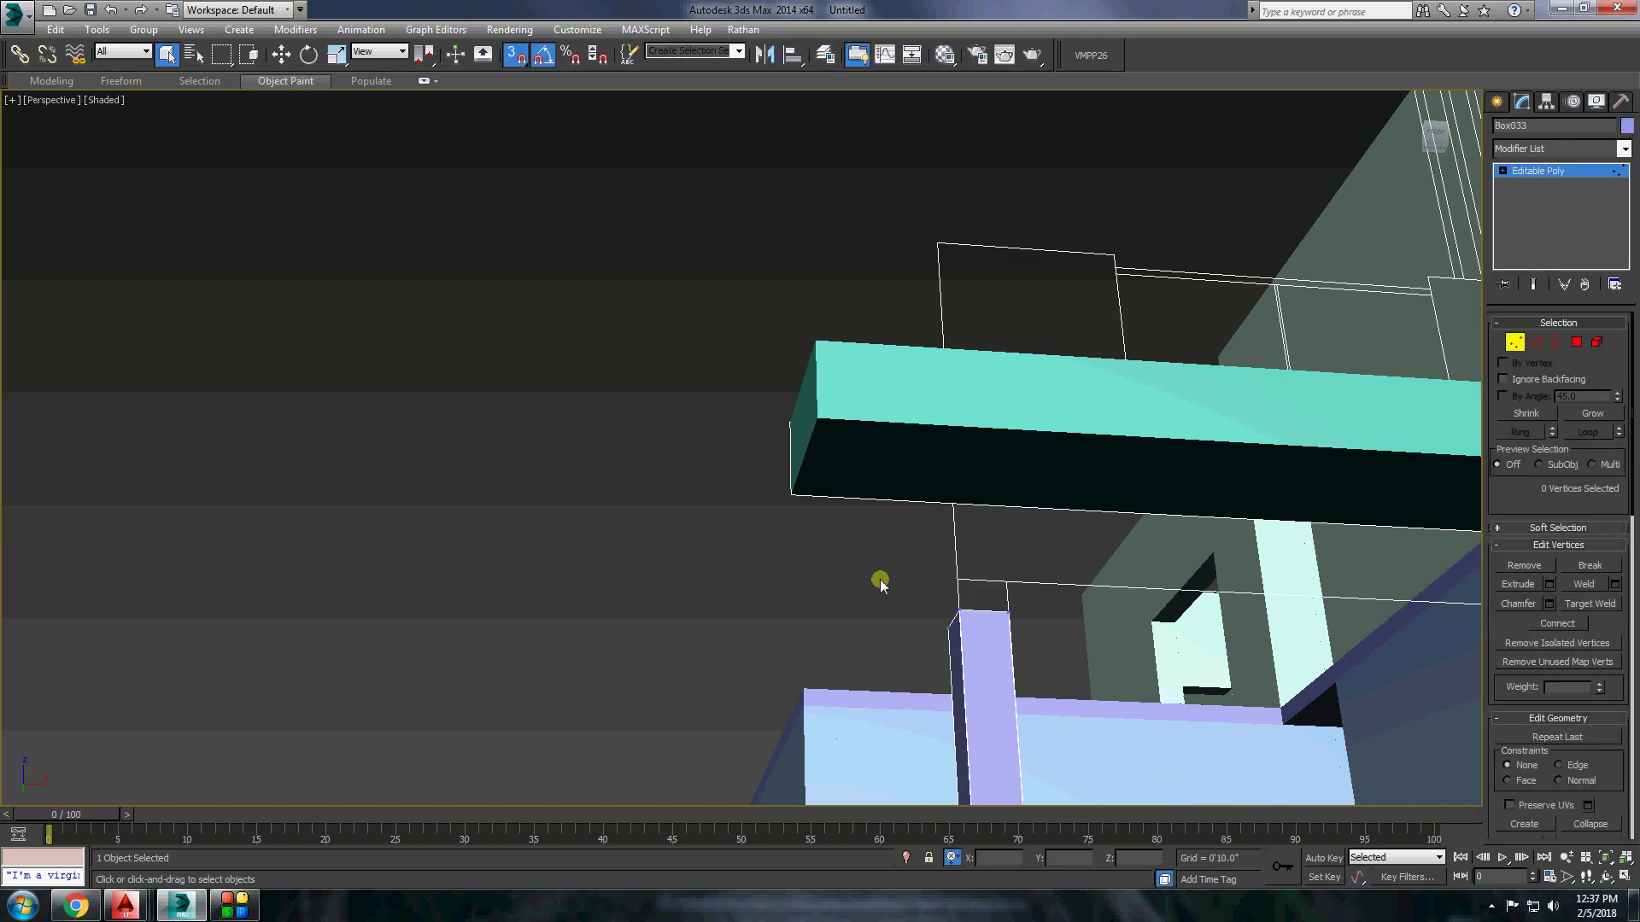
pyautogui.moveTo(878, 579); pyautogui.dragTo(1046, 620)
pyautogui.scroll(3, 1046, 620)
pyautogui.moveTo(852, 560); pyautogui.dragTo(852, 504)
pyautogui.scroll(-4, 1014, 406)
# Draw a pink beam box between the wall and column, then convert it to Editable Poly.
pyautogui.click(1497, 101)
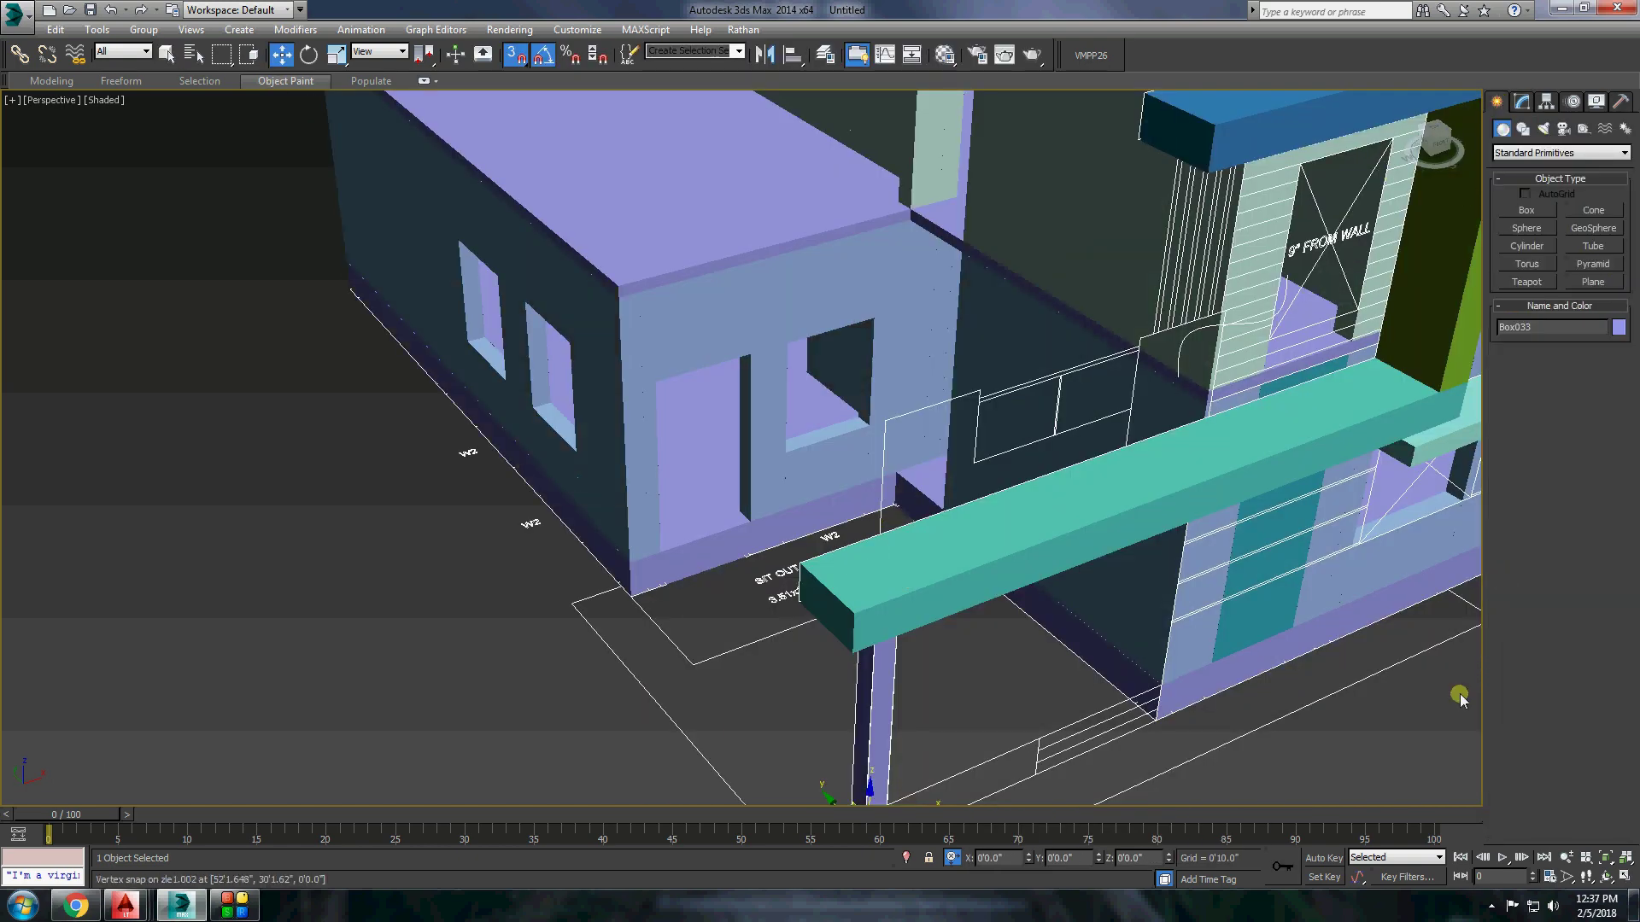
pyautogui.keyDown('alt'); pyautogui.moveTo(771, 543); pyautogui.dragTo(1212, 304, button='middle'); pyautogui.keyUp('alt')
pyautogui.moveTo(1212, 304); pyautogui.dragTo(889, 462)
pyautogui.click(855, 478)
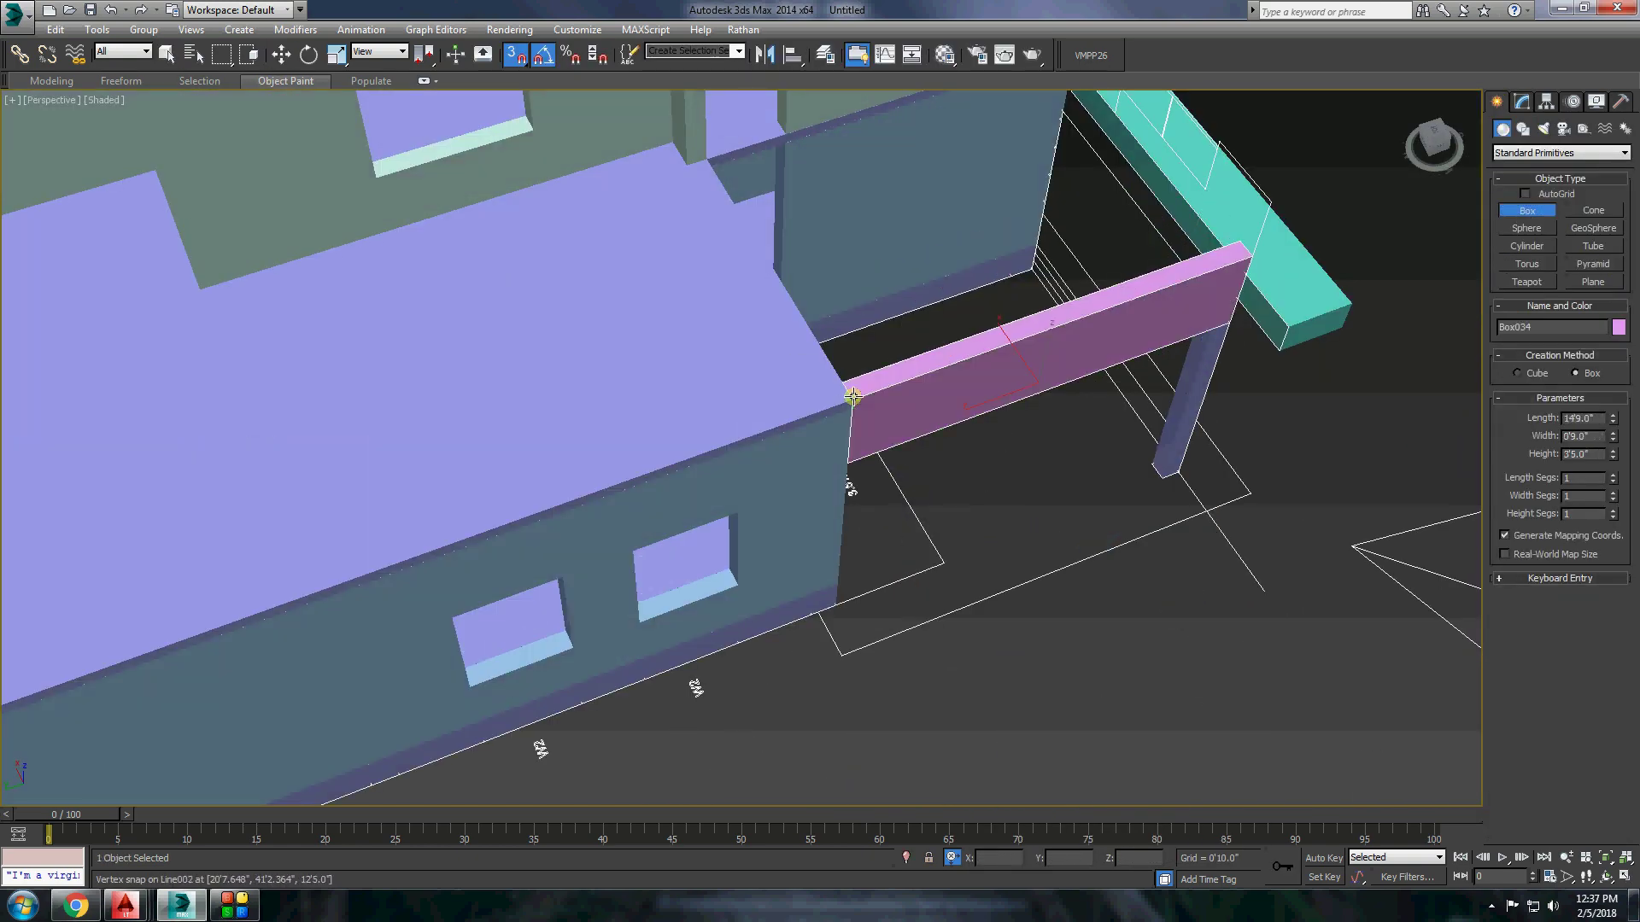
pyautogui.moveTo(854, 479)
pyautogui.keyDown('alt'); pyautogui.mouseDown(button='middle')
pyautogui.moveTo(813, 456)
pyautogui.moveTo(797, 396)
pyautogui.moveTo(837, 435)
pyautogui.moveTo(377, 145)
pyautogui.mouseUp(button='middle'); pyautogui.keyUp('alt')
pyautogui.scroll(-5, 813, 456)
pyautogui.rightClick(816, 380)
pyautogui.click(999, 560)
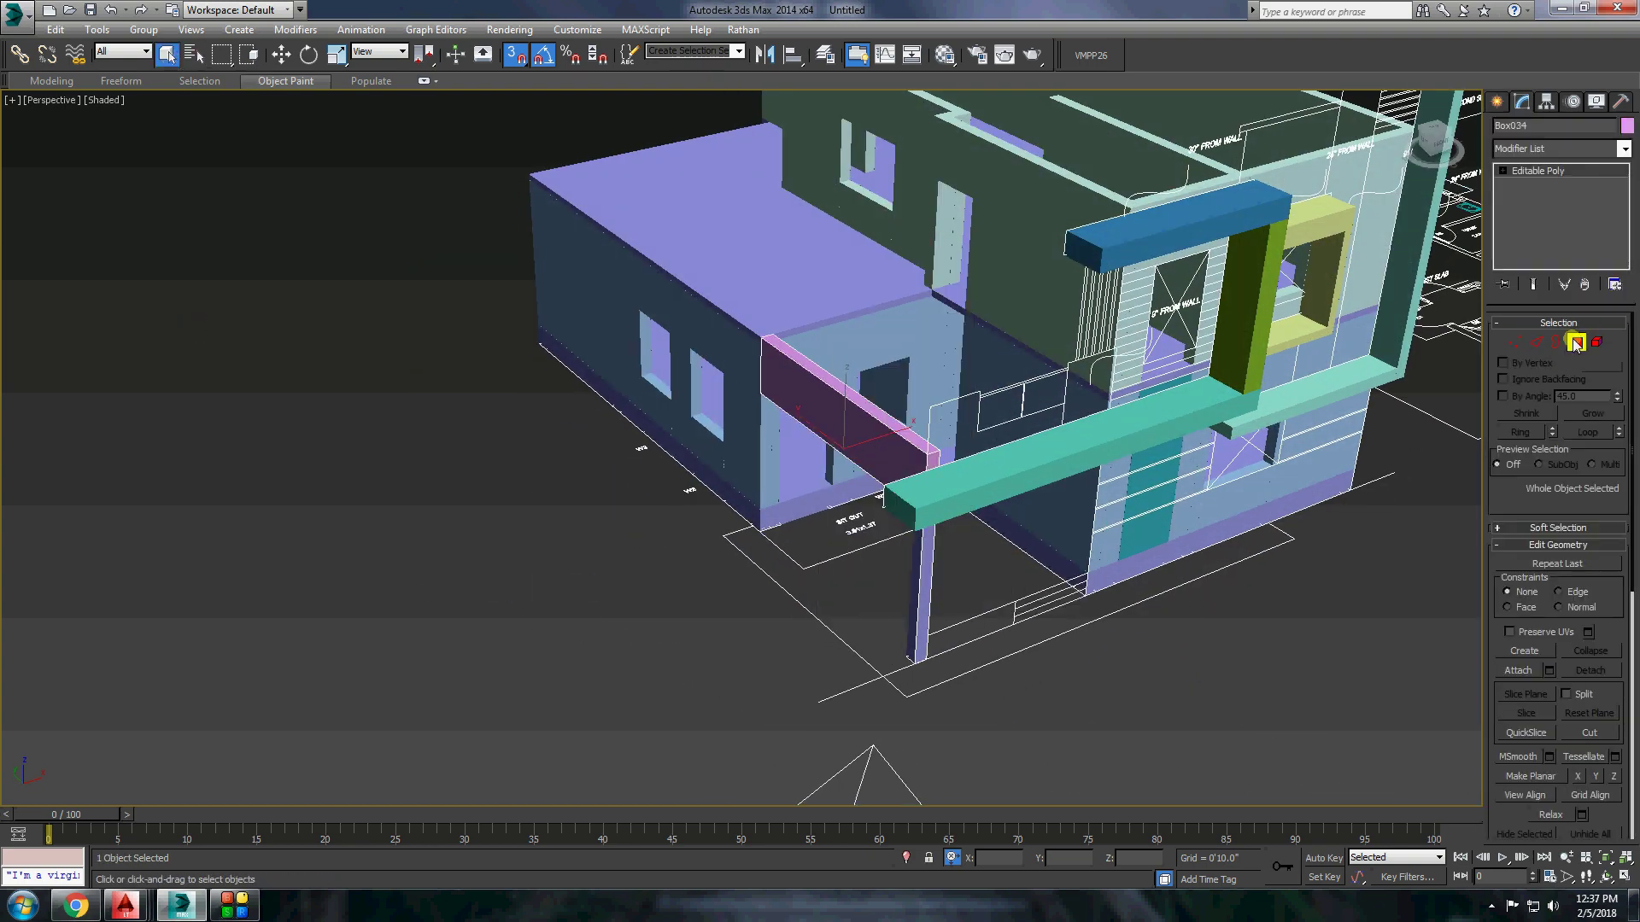
pyautogui.press('w')
pyautogui.scroll(2, 970, 520)
pyautogui.scroll(3, 970, 521)
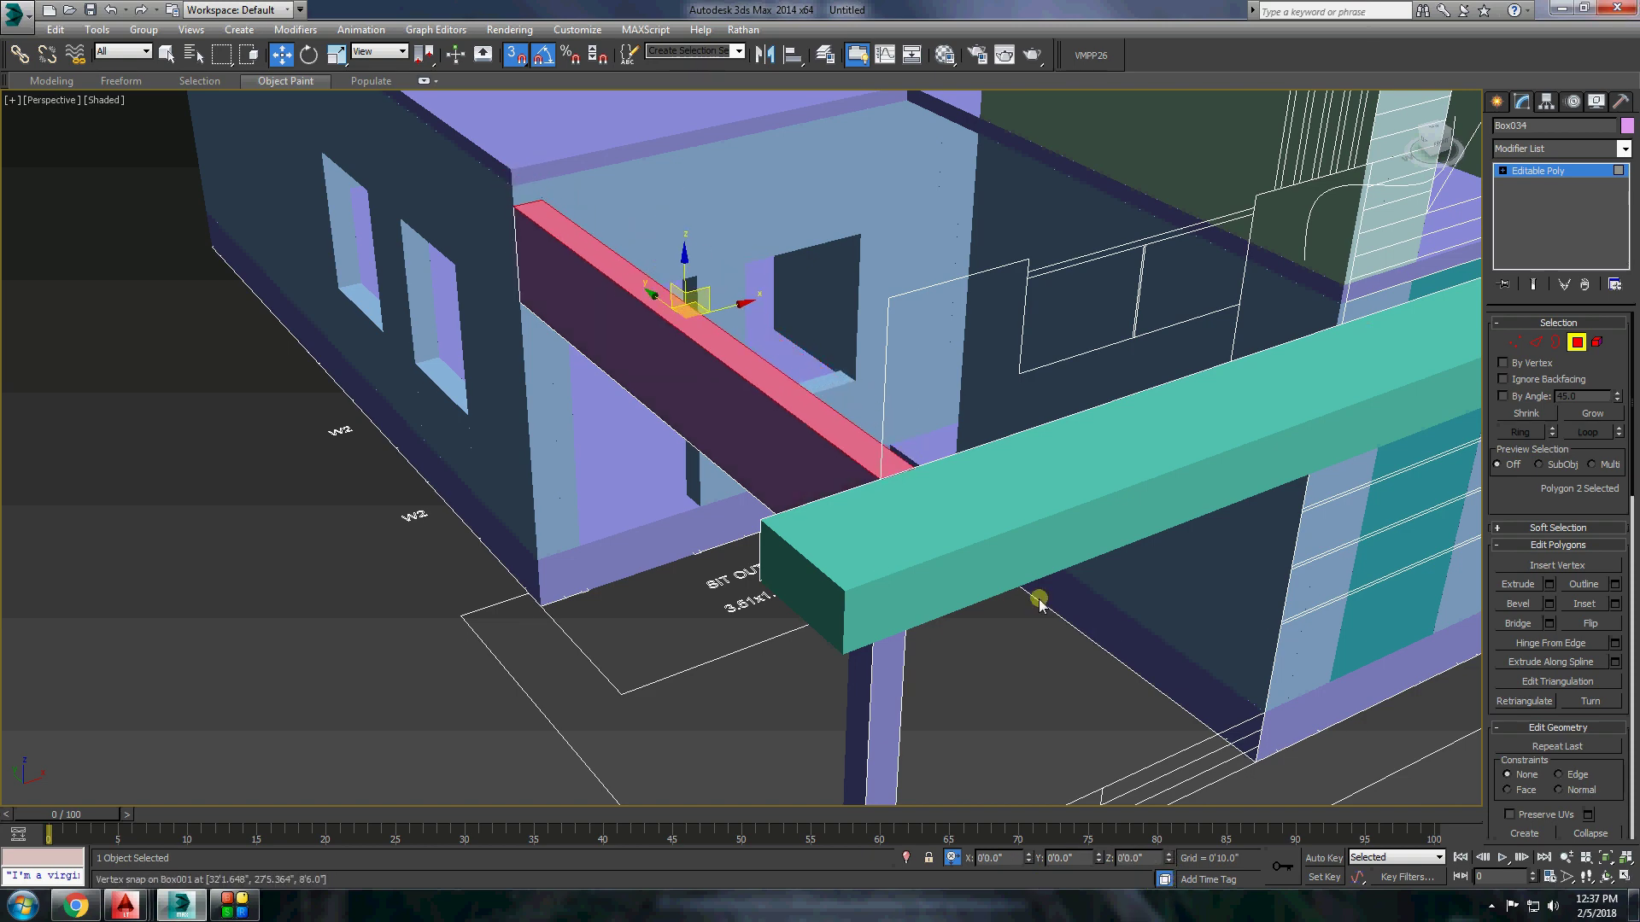
pyautogui.scroll(-3, 1040, 602)
# Draw a flat cyan slab box covering the sit-out area.
pyautogui.moveTo(1039, 602)
pyautogui.keyDown('alt'); pyautogui.mouseDown(button='middle')
pyautogui.moveTo(1039, 363)
pyautogui.moveTo(628, 320)
pyautogui.mouseUp(button='middle'); pyautogui.keyUp('alt')
pyautogui.moveTo(628, 316); pyautogui.dragTo(1176, 329)
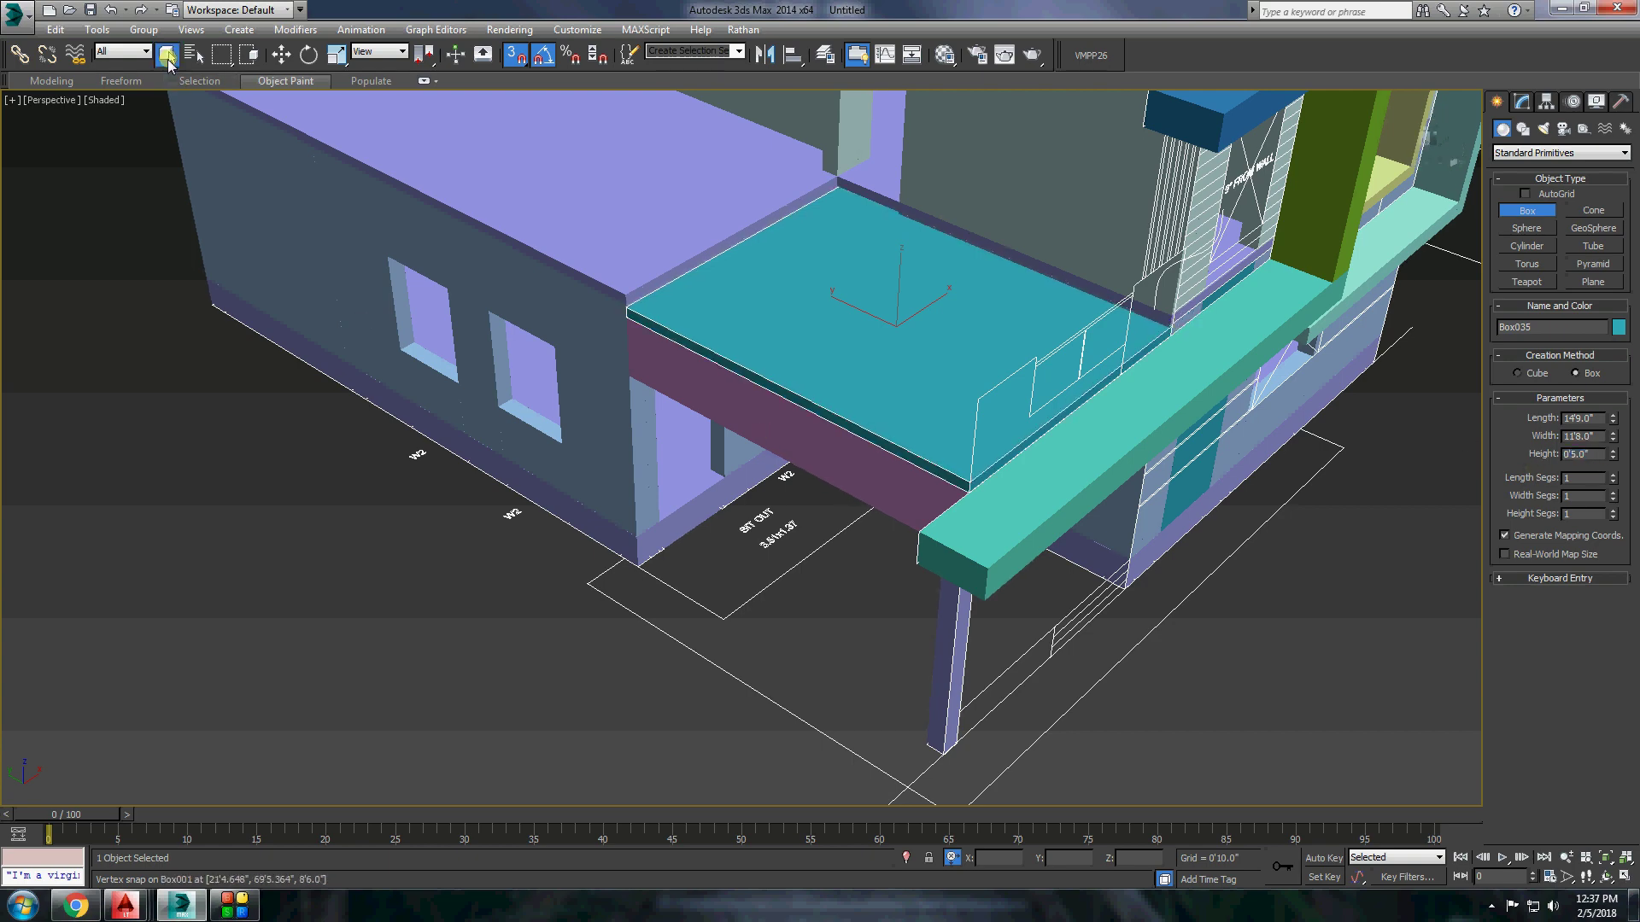
pyautogui.click(168, 61)
pyautogui.scroll(-5, 312, 575)
# Draw a blue beam box along the side wall, setting its height and depth.
pyautogui.keyDown('alt'); pyautogui.moveTo(312, 575); pyautogui.dragTo(459, 568, button='middle'); pyautogui.keyUp('alt')
pyautogui.scroll(5, 460, 568)
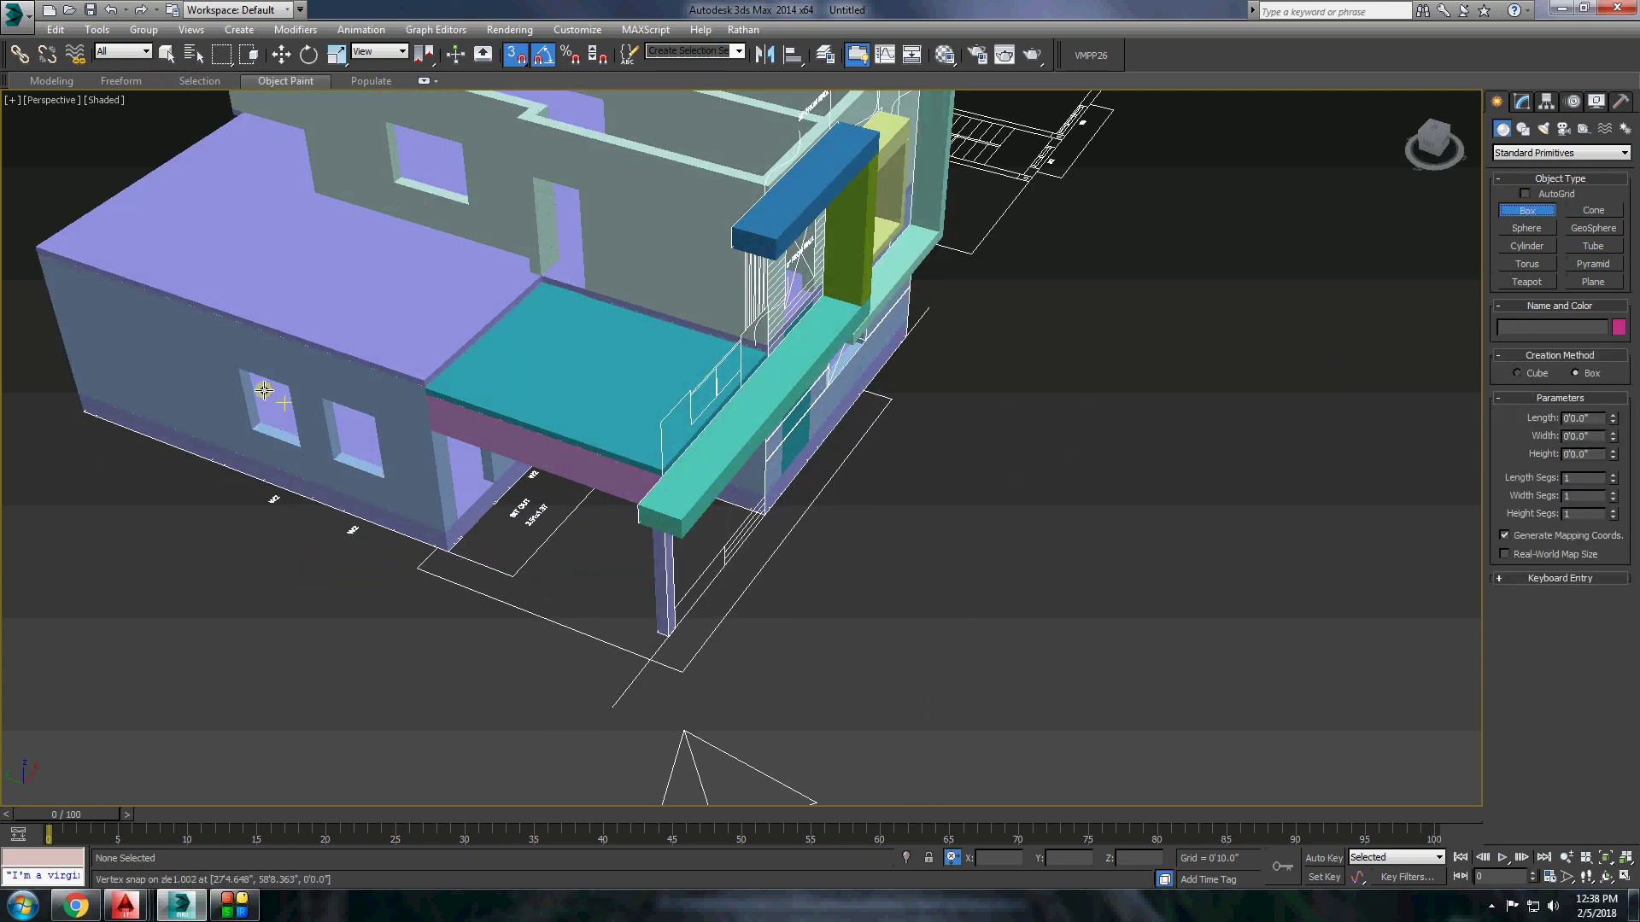
pyautogui.moveTo(434, 473); pyautogui.dragTo(295, 379)
pyautogui.click(268, 346)
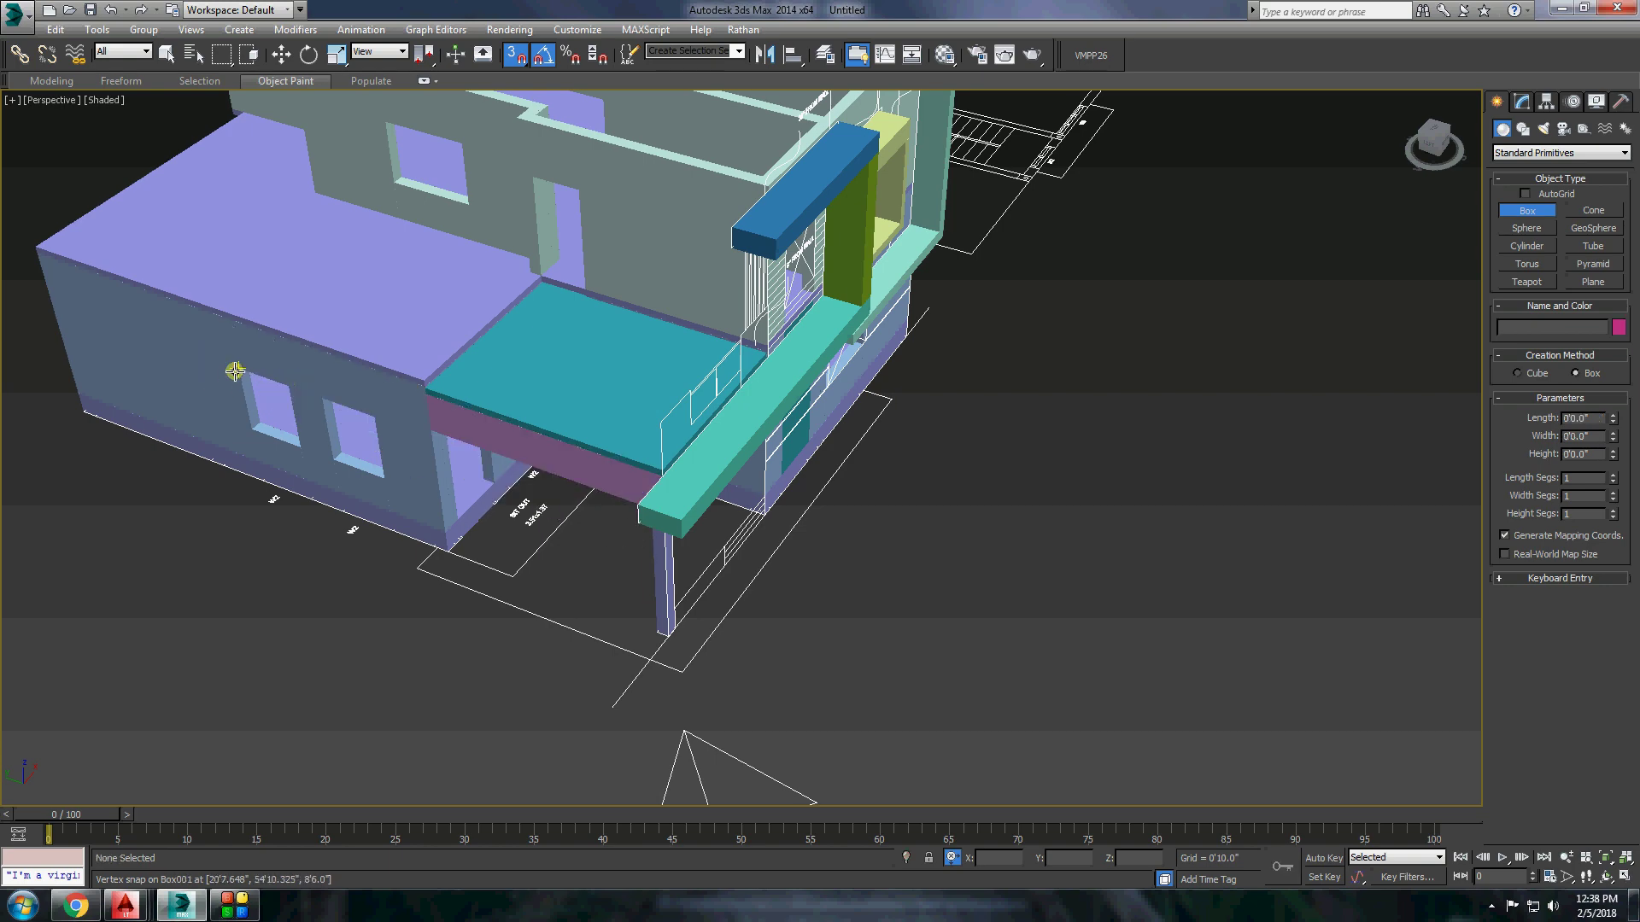
pyautogui.keyDown('alt'); pyautogui.moveTo(240, 373); pyautogui.dragTo(654, 455, button='middle'); pyautogui.keyUp('alt')
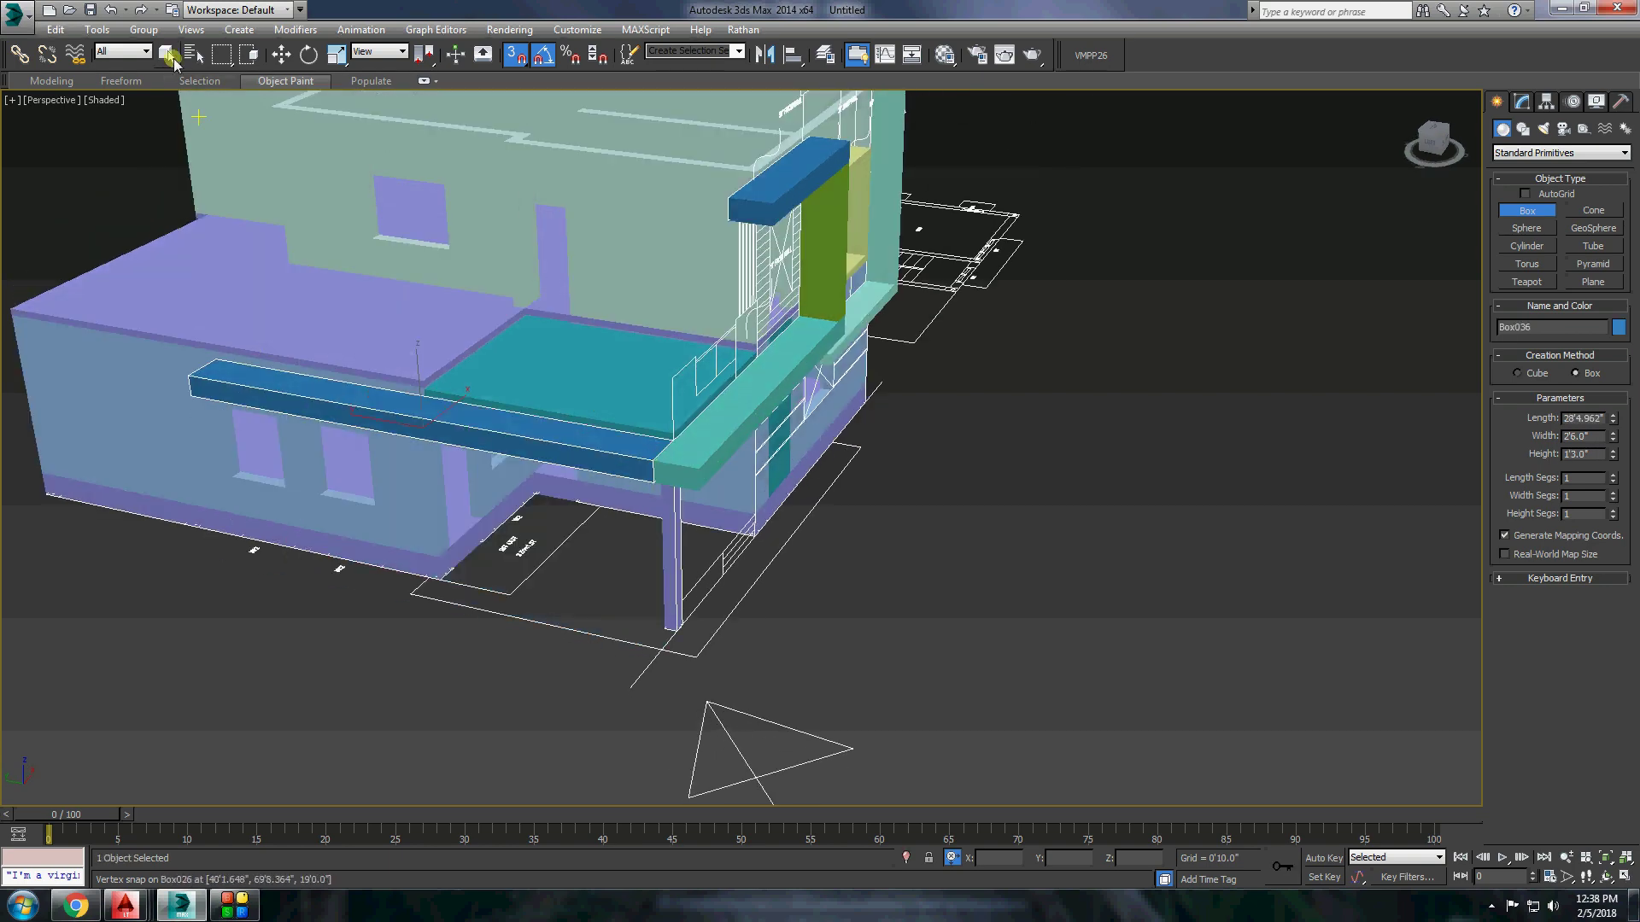
pyautogui.click(168, 55)
pyautogui.scroll(-5, 513, 427)
# Orbit and zoom to a front view looking up at the front beam.
pyautogui.moveTo(512, 427)
pyautogui.keyDown('alt'); pyautogui.mouseDown(button='middle')
pyautogui.moveTo(631, 445)
pyautogui.moveTo(681, 479)
pyautogui.moveTo(659, 513)
pyautogui.mouseUp(button='middle'); pyautogui.keyUp('alt')
pyautogui.scroll(5, 632, 444)
pyautogui.scroll(4, 541, 363)
pyautogui.scroll(2, 552, 362)
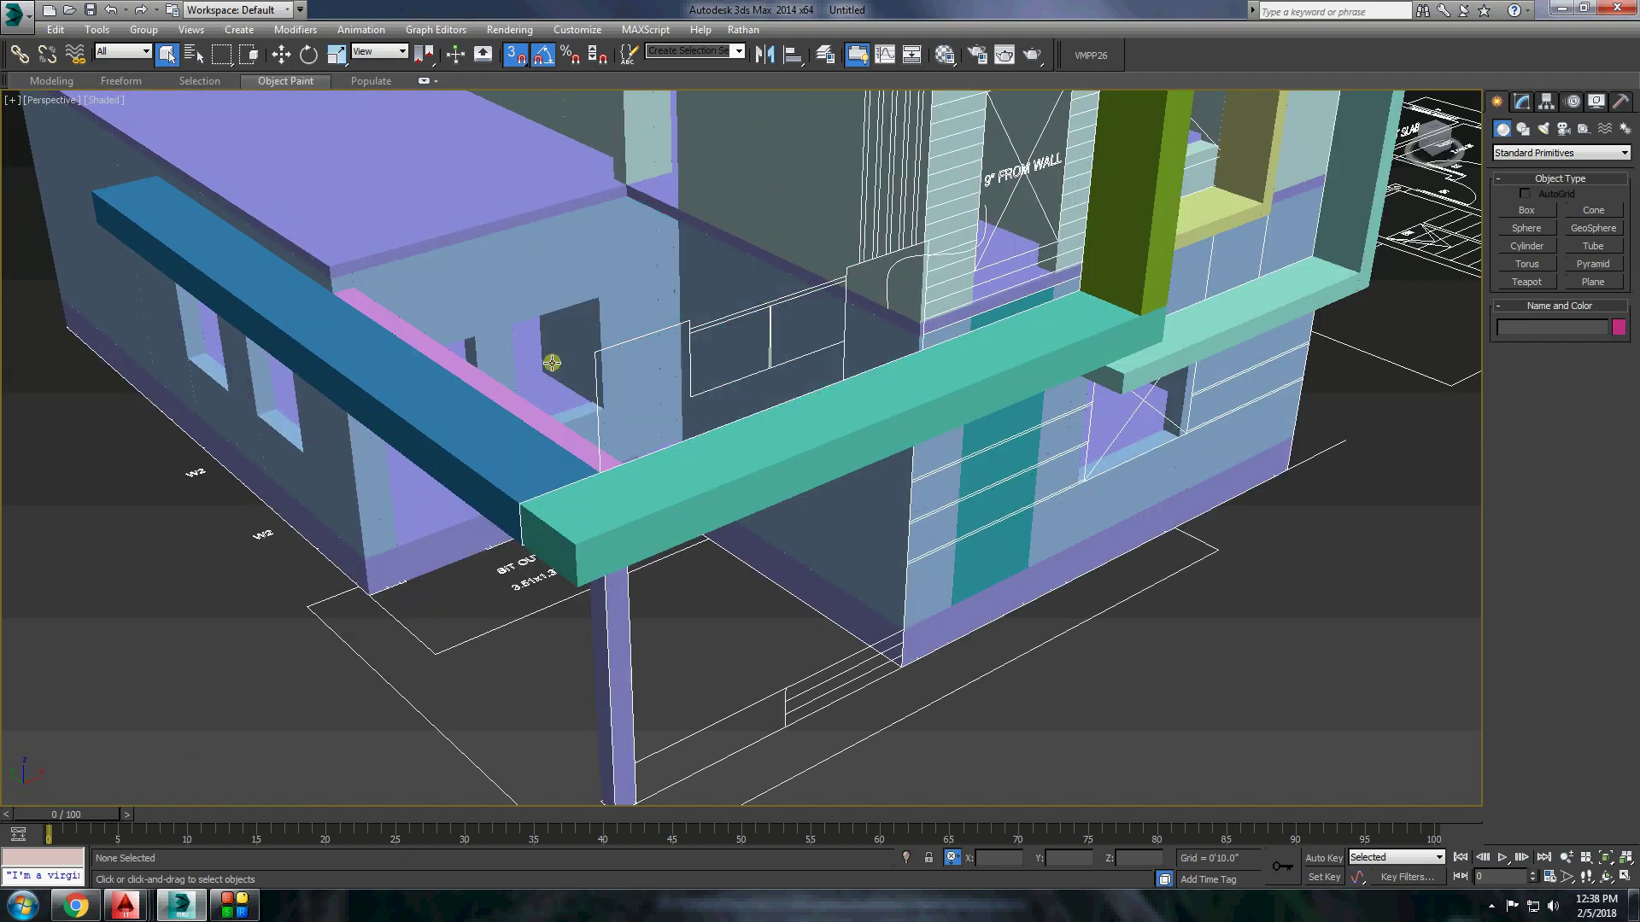
pyautogui.scroll(-5, 551, 362)
pyautogui.keyDown('alt'); pyautogui.moveTo(494, 362); pyautogui.dragTo(487, 348, button='middle'); pyautogui.keyUp('alt')
pyautogui.scroll(3, 497, 329)
pyautogui.scroll(3, 498, 330)
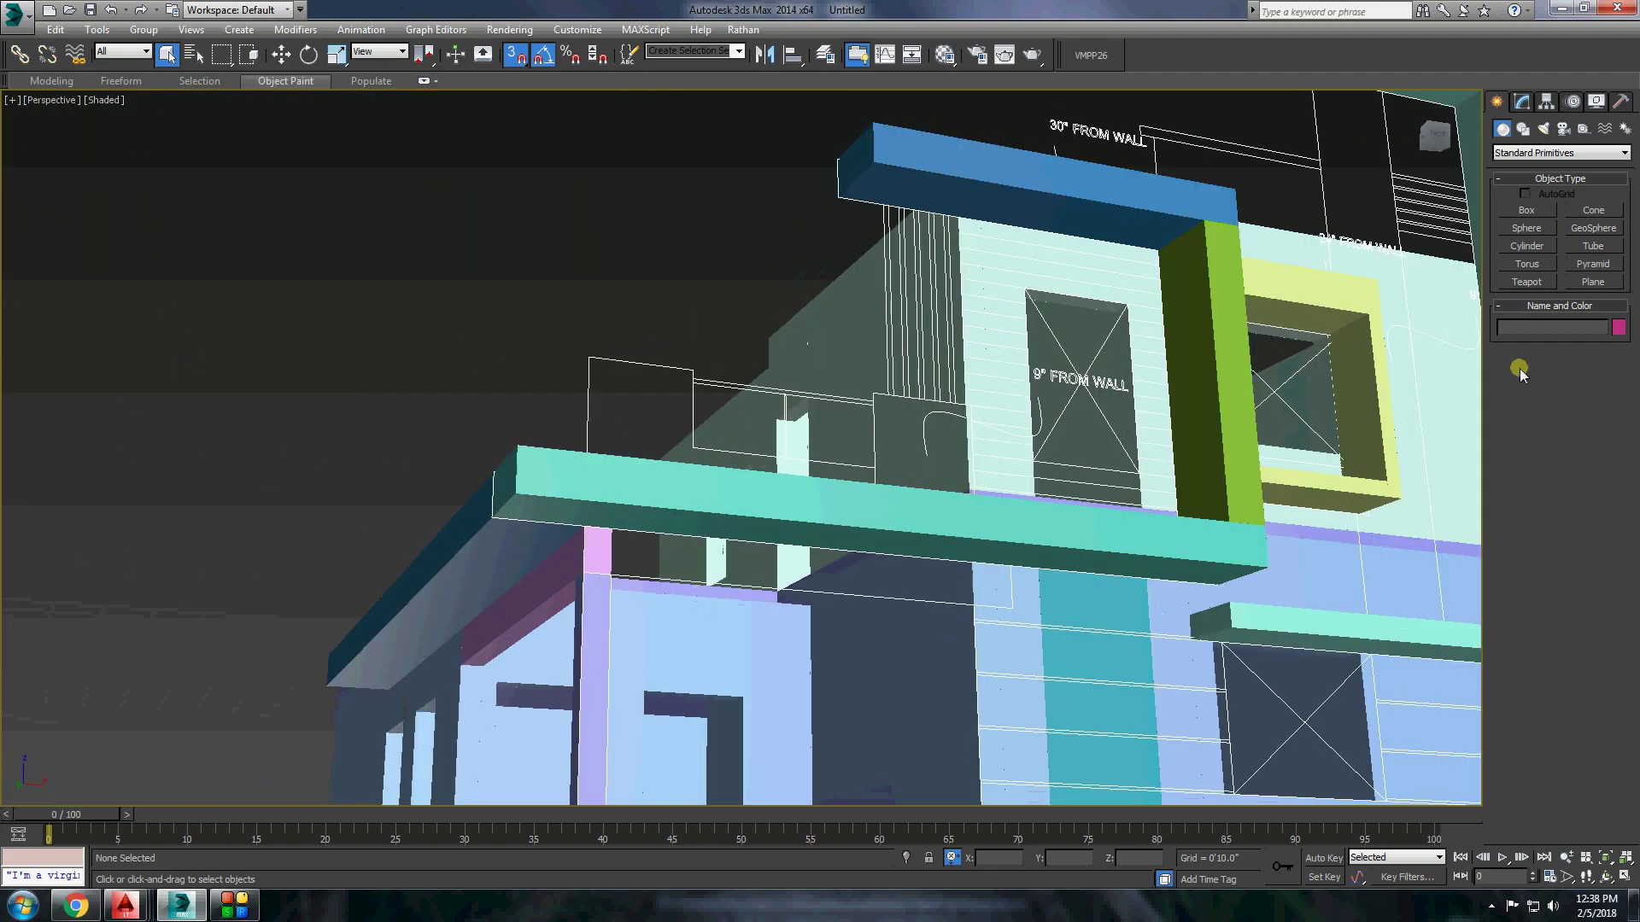
# Draw a pink beam under the front cyan beam and trim its right end vertices.
pyautogui.moveTo(610, 576); pyautogui.dragTo(965, 606)
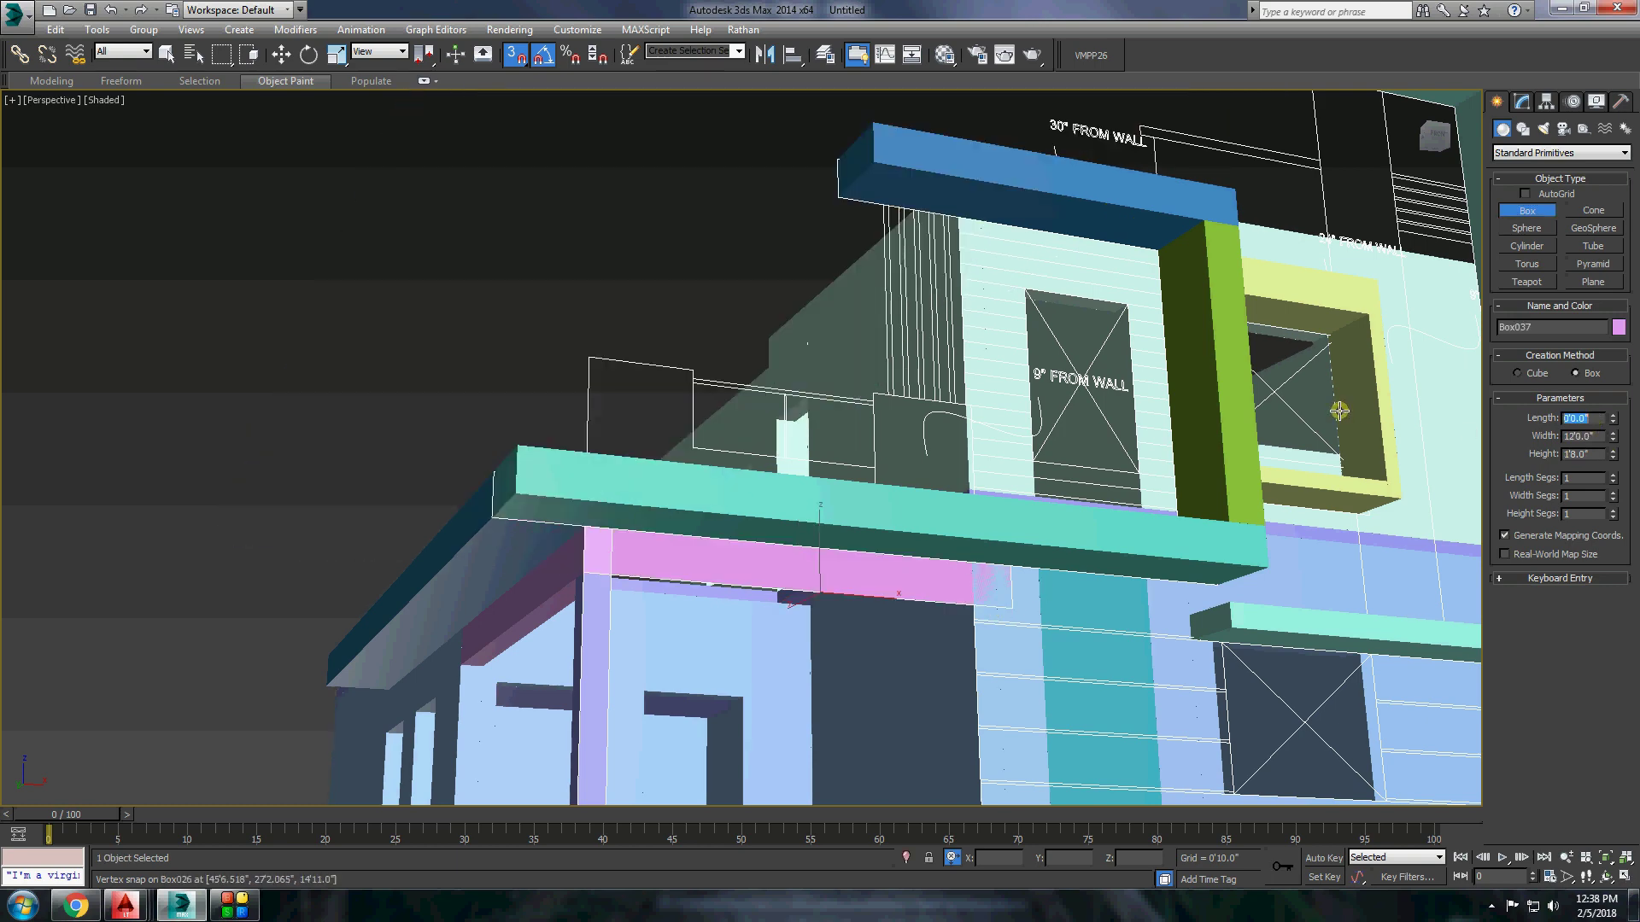
pyautogui.rightClick(715, 438)
pyautogui.click(940, 586)
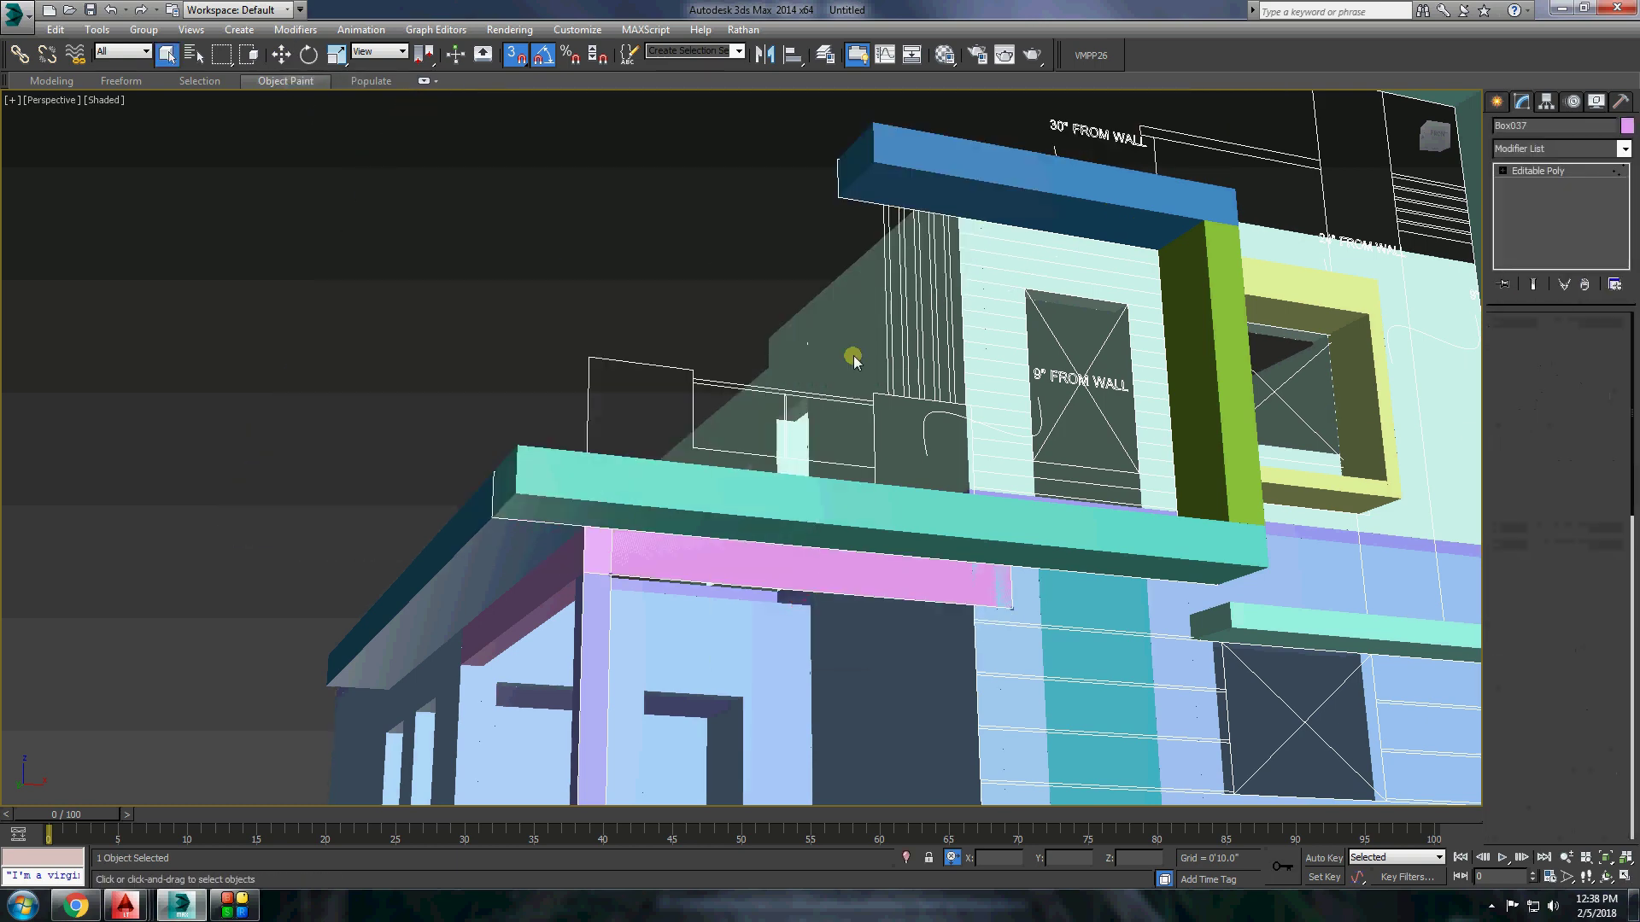
pyautogui.press('1')
pyautogui.press('w')
pyautogui.scroll(4, 1072, 641)
pyautogui.moveTo(934, 534); pyautogui.dragTo(1053, 38)
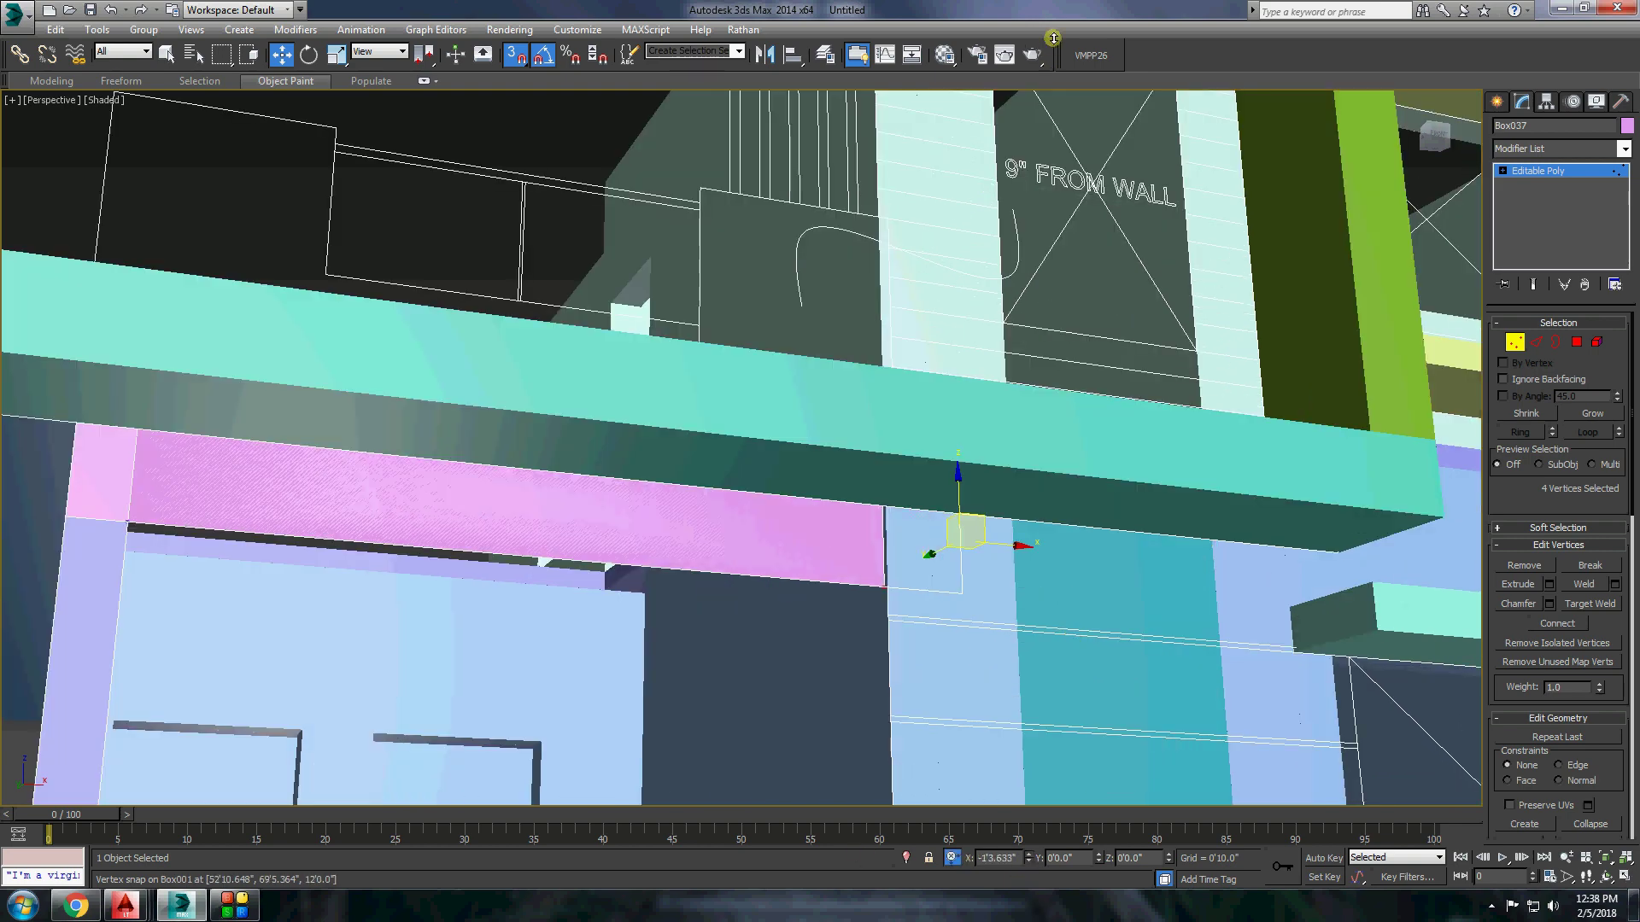
pyautogui.scroll(2, 884, 613)
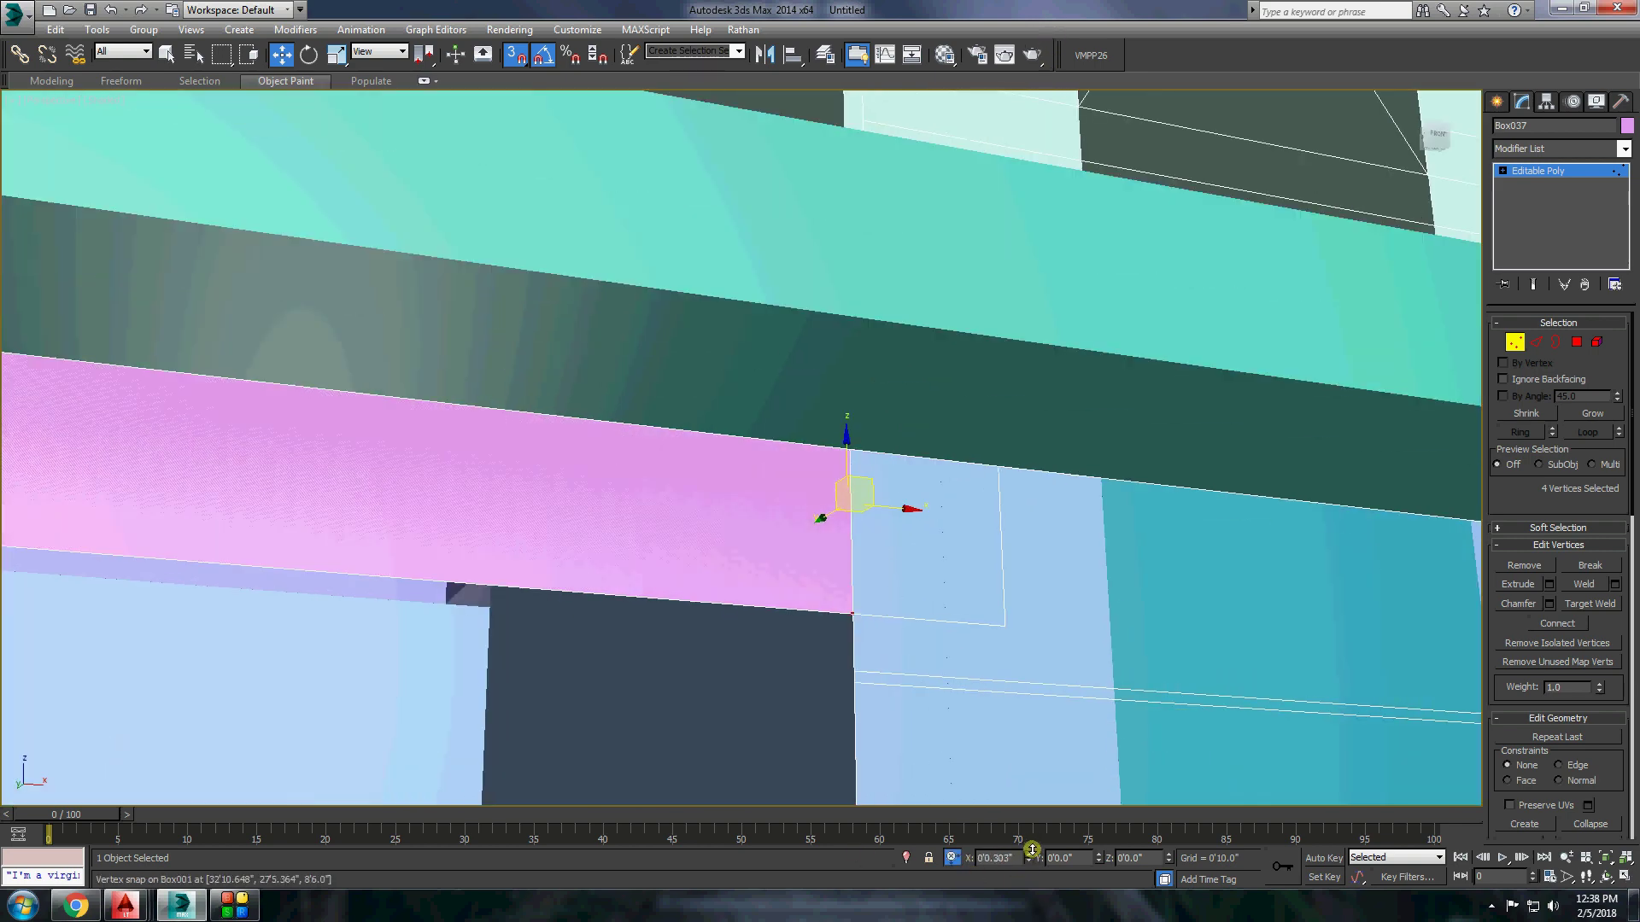
pyautogui.scroll(-4, 880, 494)
pyautogui.scroll(-4, 873, 511)
# Add the tall purple vertical fin on the upper floor front.
pyautogui.press('4')
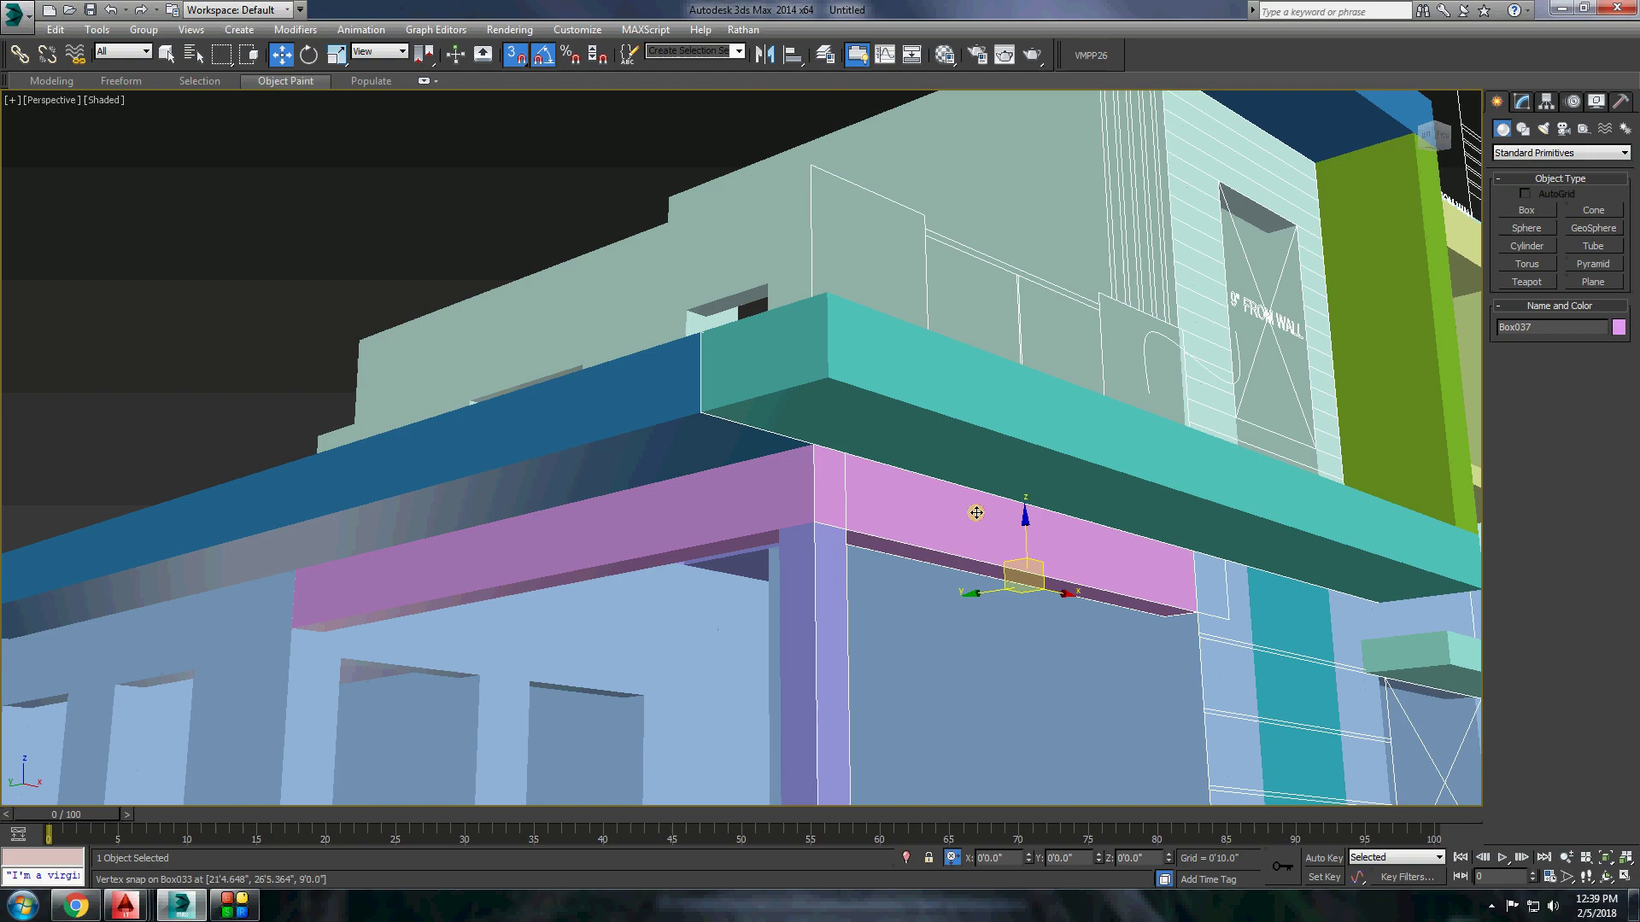
pyautogui.rightClick(976, 512)
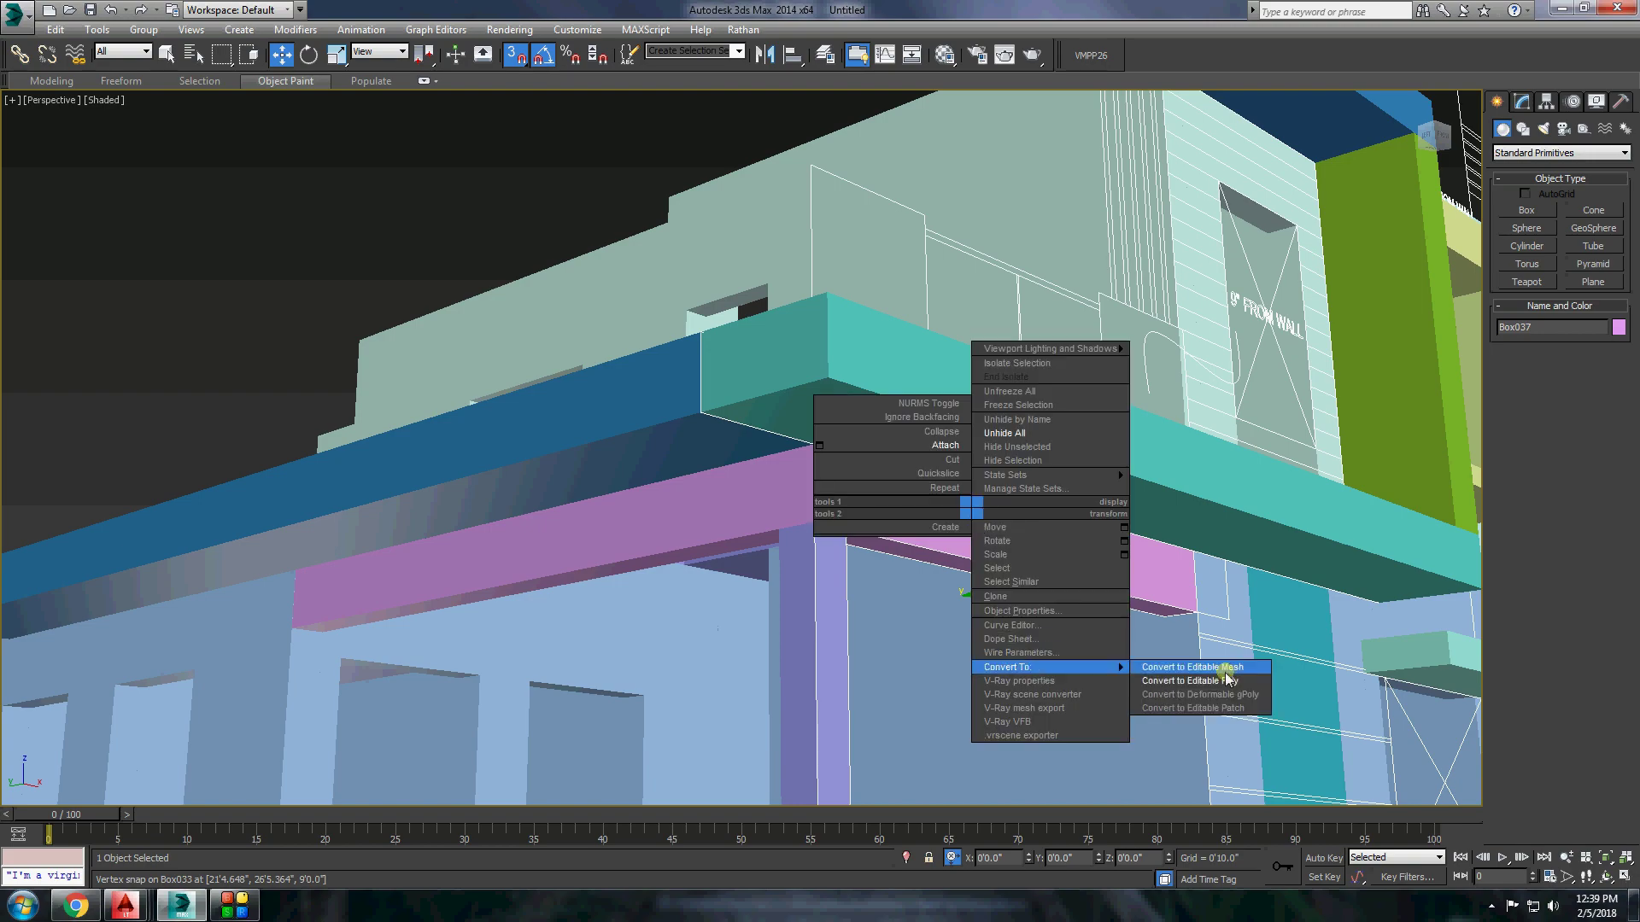
pyautogui.click(1213, 681)
pyautogui.press('1')
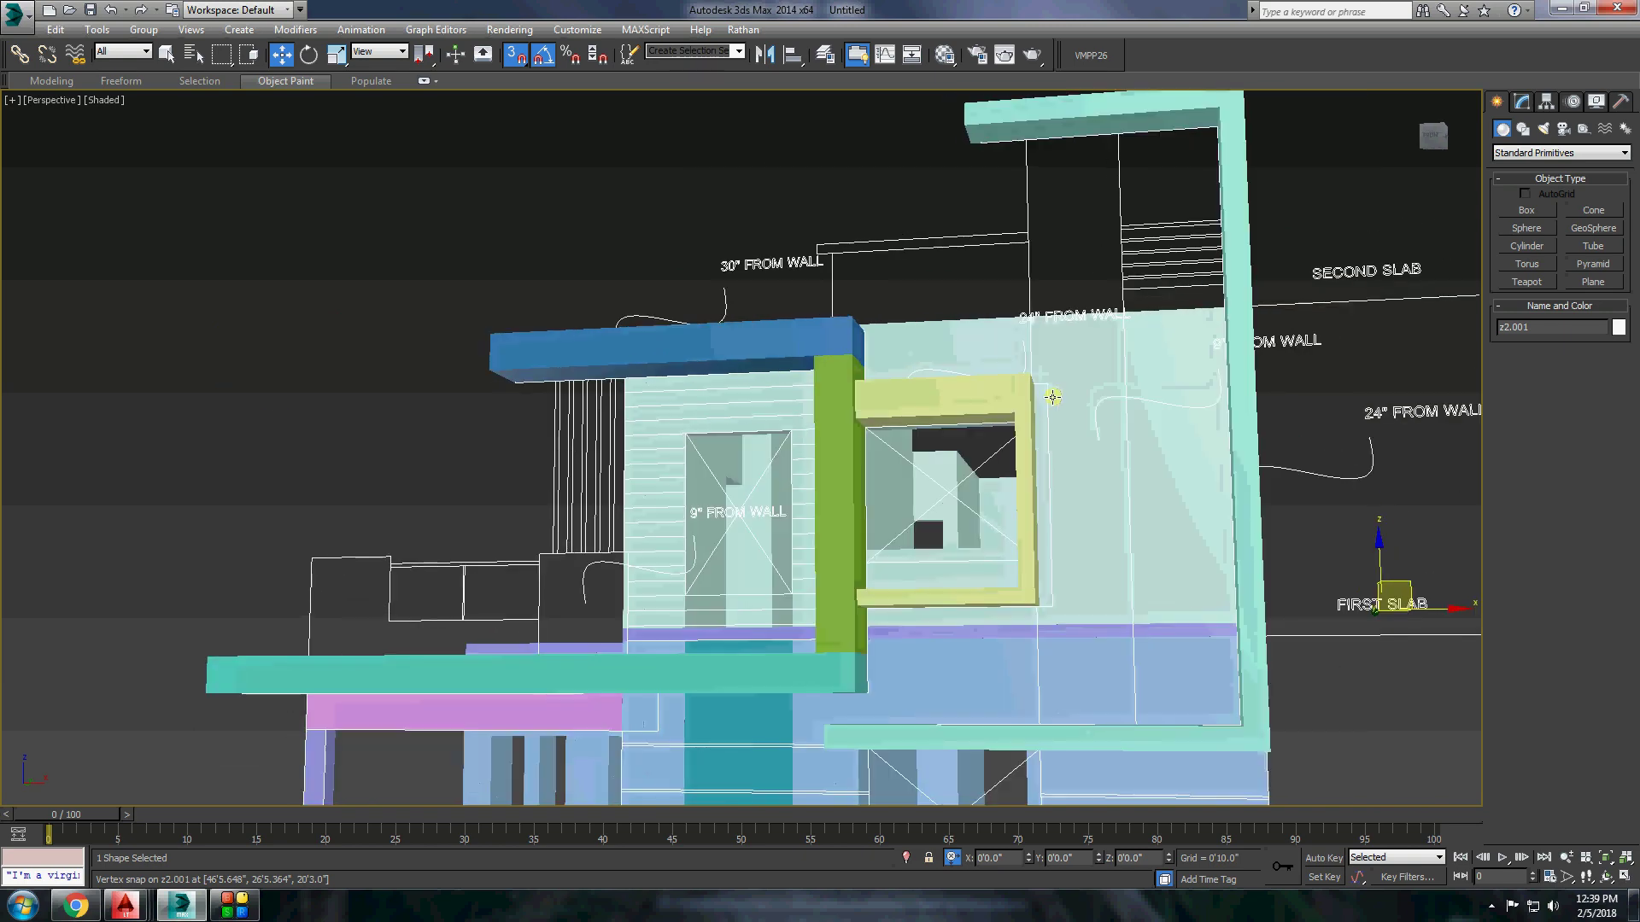
pyautogui.keyDown('alt'); pyautogui.moveTo(1106, 309); pyautogui.dragTo(953, 209, button='middle'); pyautogui.keyUp('alt')
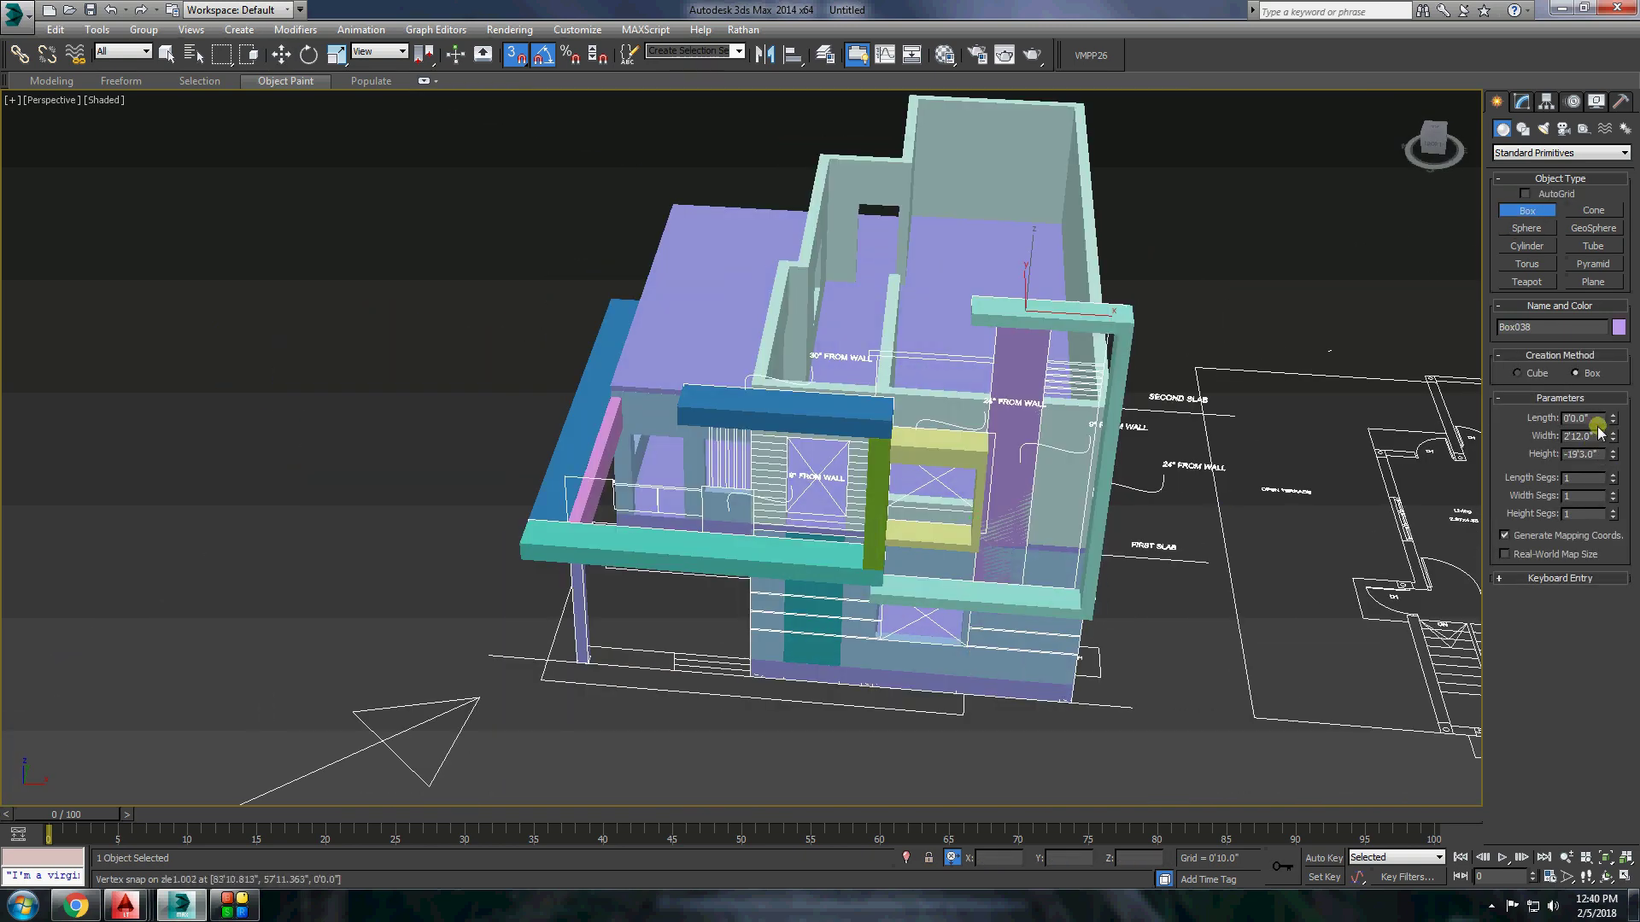
pyautogui.click(280, 56)
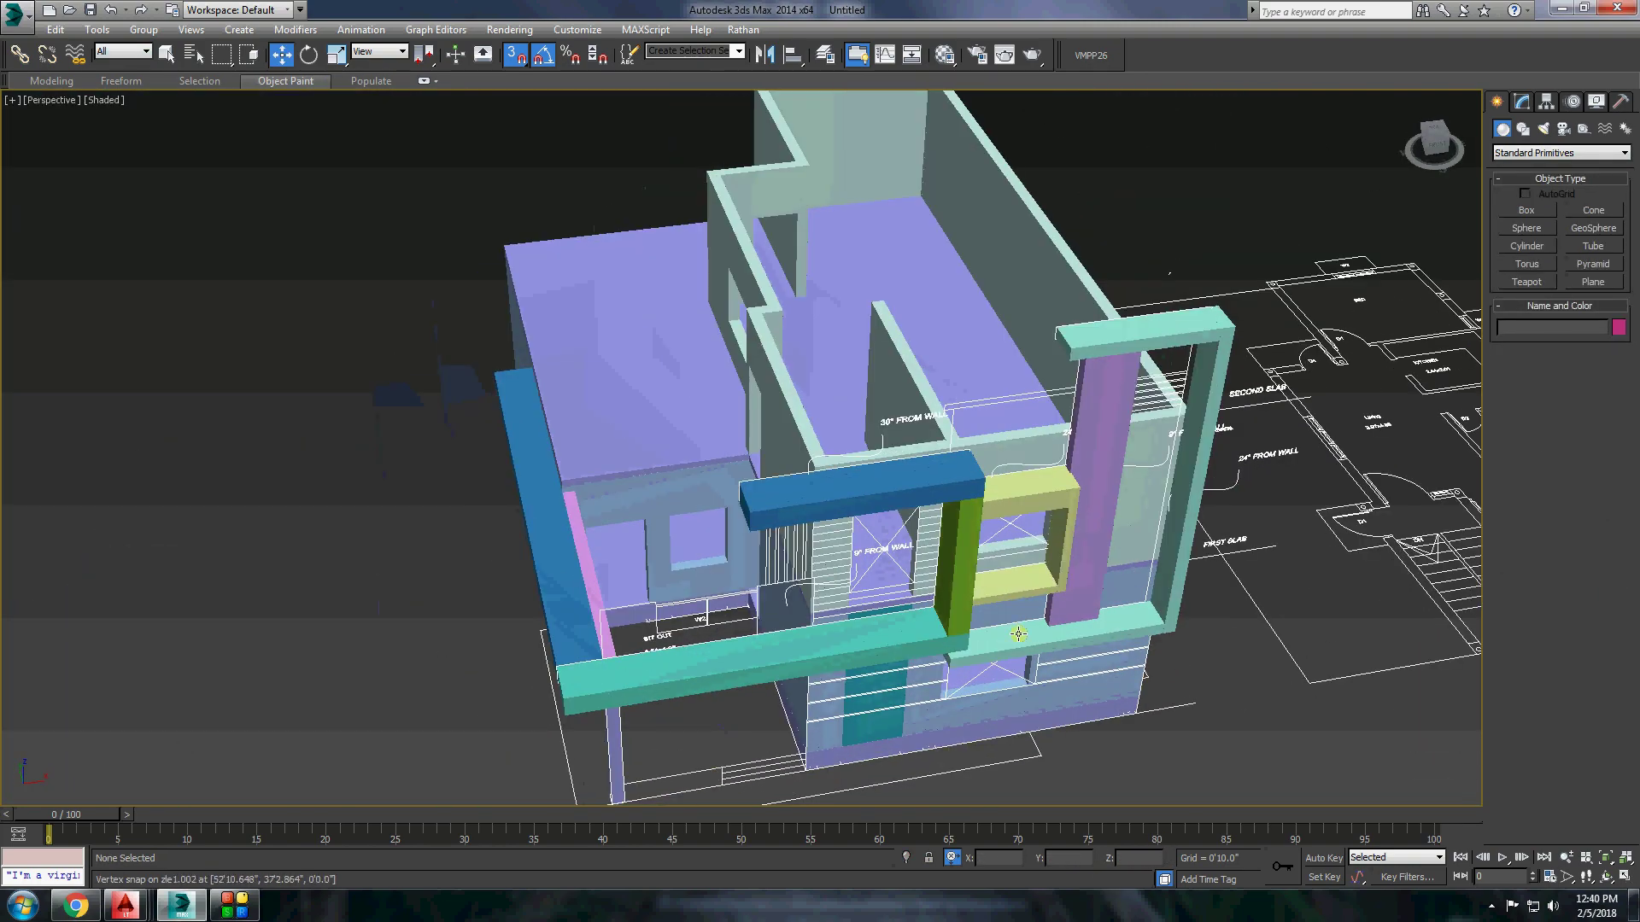
pyautogui.click(1003, 549)
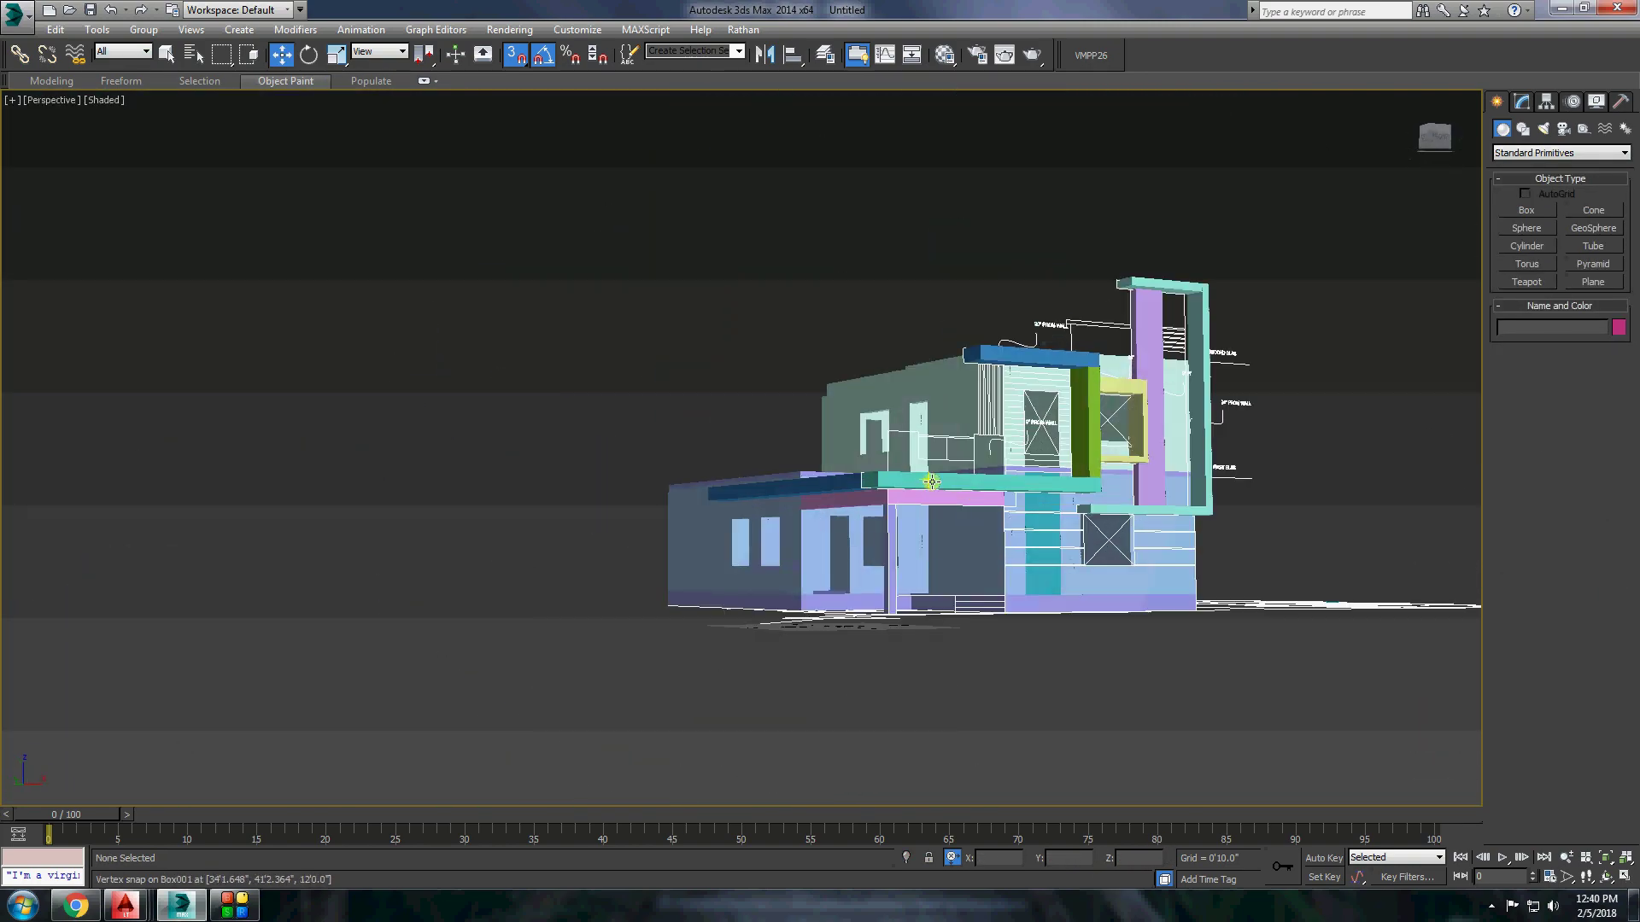
pyautogui.moveTo(931, 481)
pyautogui.keyDown('alt'); pyautogui.mouseDown(button='middle')
pyautogui.moveTo(890, 578)
pyautogui.moveTo(977, 509)
pyautogui.moveTo(945, 516)
pyautogui.mouseUp(button='middle'); pyautogui.keyUp('alt')
pyautogui.scroll(3, 817, 296)
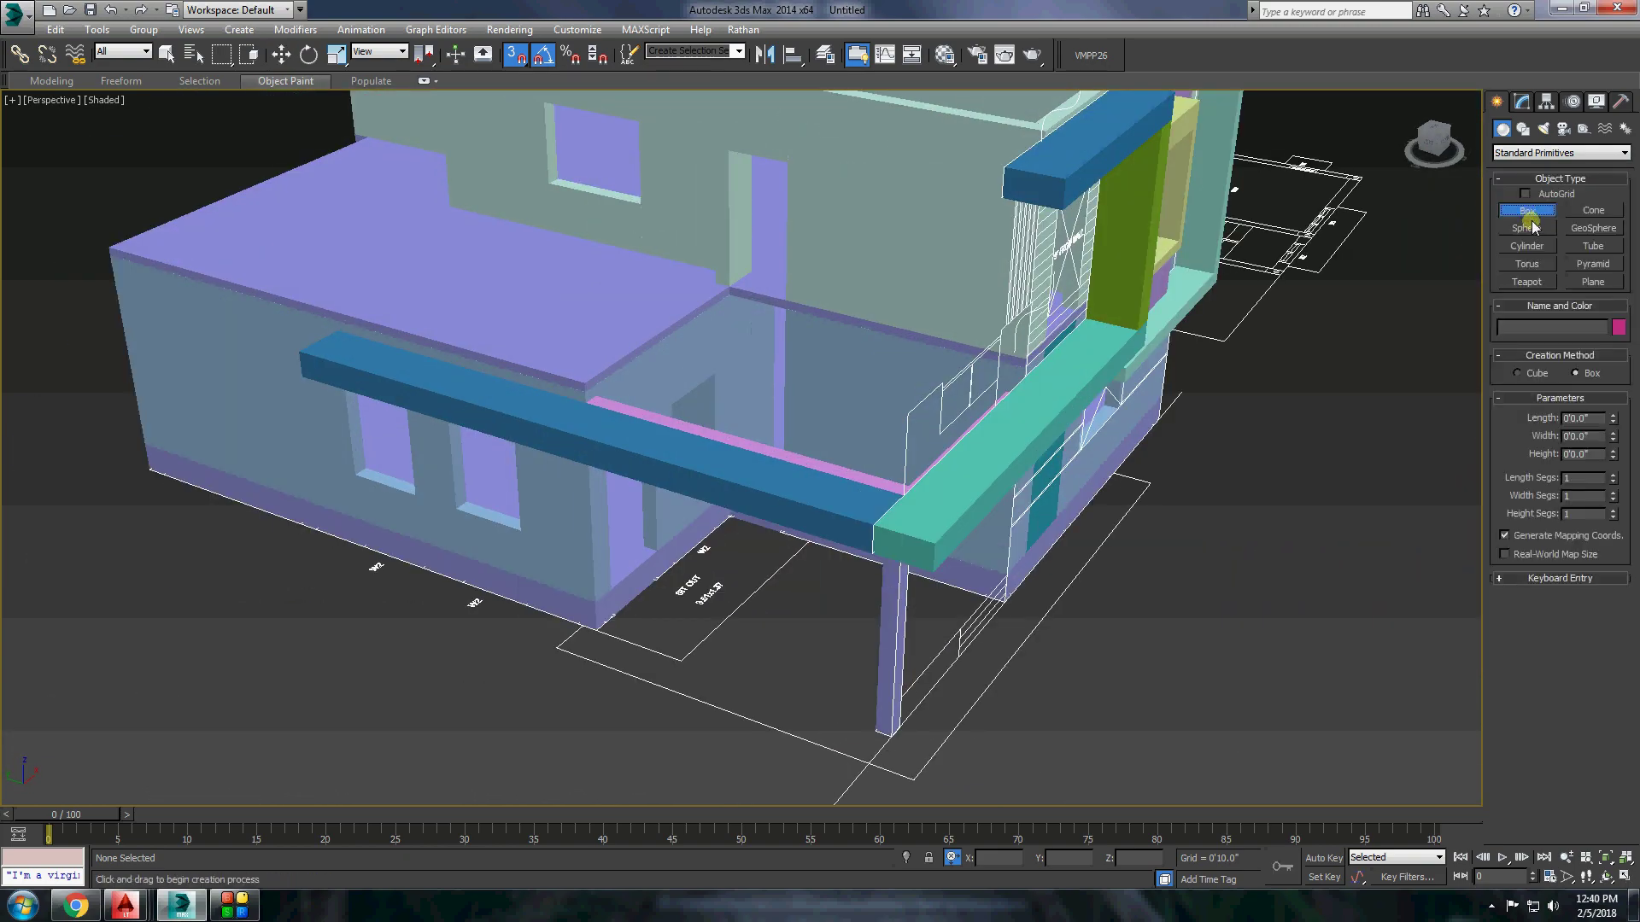
# Isolate the floor slab, draw a thin box between its corners, then unhide everything.
pyautogui.rightClick(478, 294)
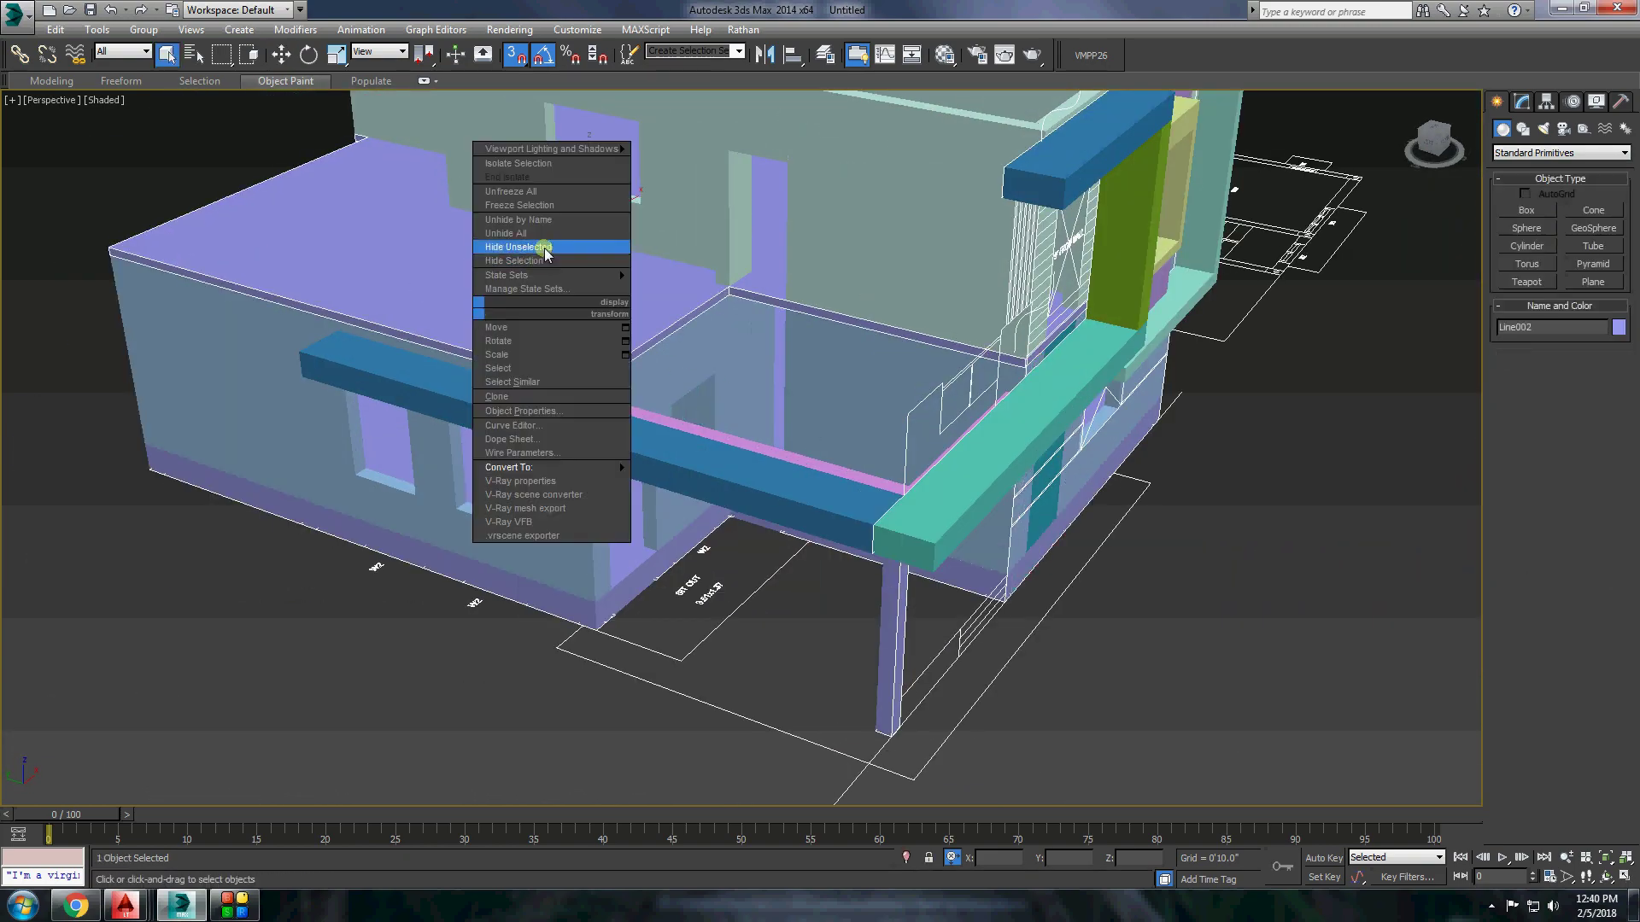
pyautogui.click(541, 245)
pyautogui.moveTo(586, 386); pyautogui.dragTo(1027, 366)
pyautogui.click(168, 62)
pyautogui.rightClick(515, 241)
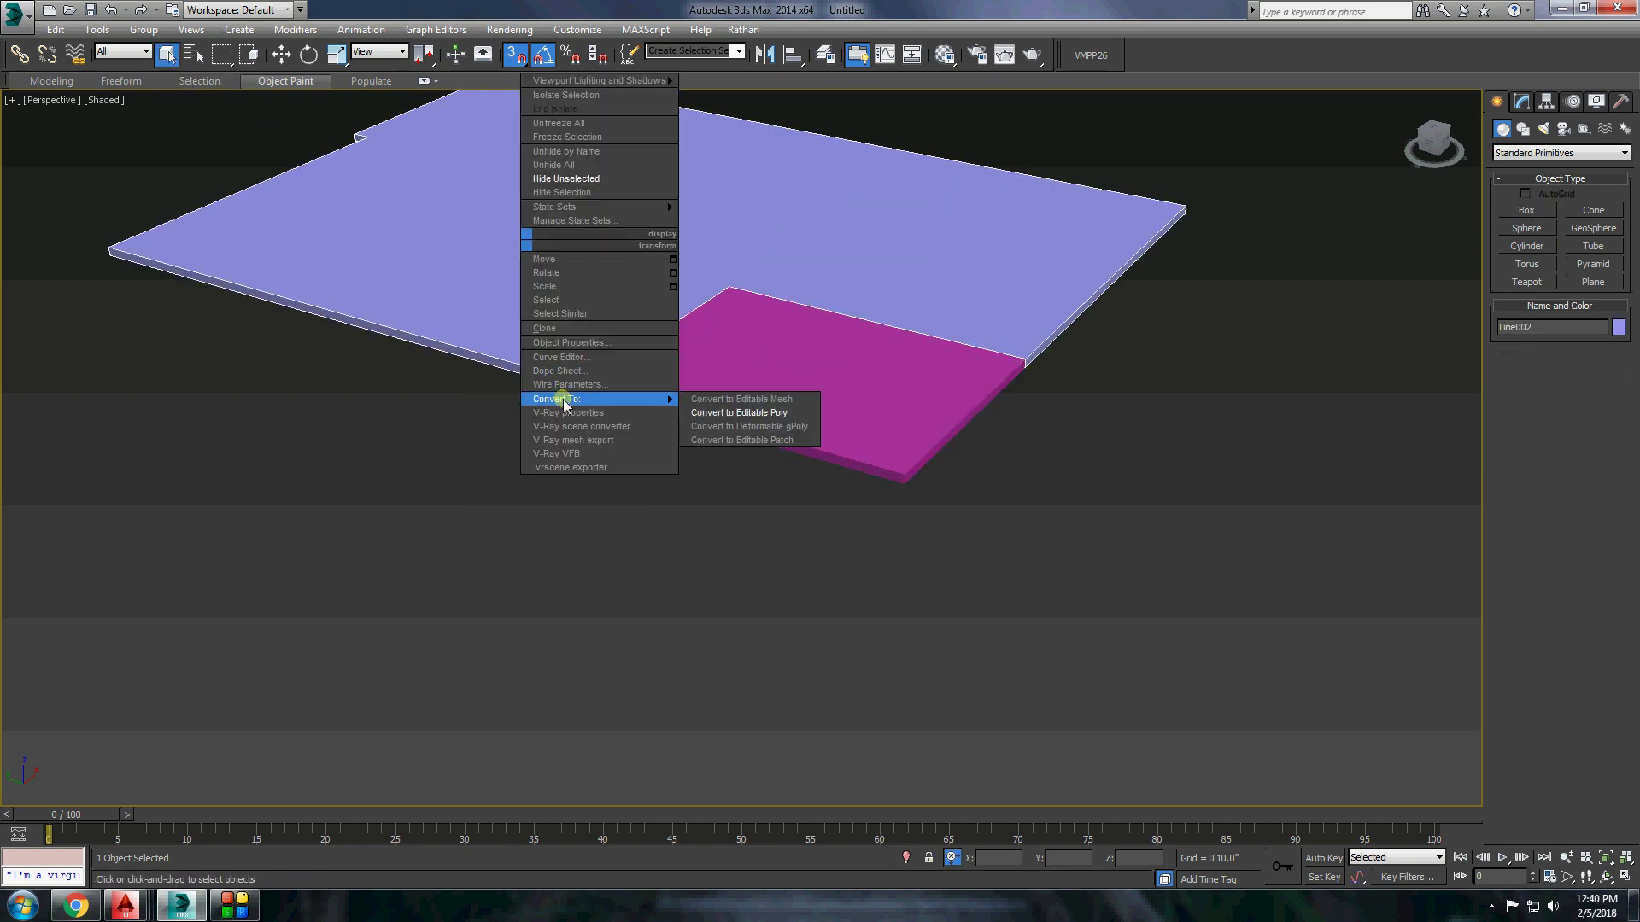
pyautogui.click(713, 414)
pyautogui.rightClick(1069, 385)
pyautogui.click(1100, 312)
# Toggle isolation of the floor slab with Alt+Q and return to the full building.
pyautogui.moveTo(1100, 313)
pyautogui.keyDown('alt'); pyautogui.mouseDown(button='middle')
pyautogui.moveTo(751, 428)
pyautogui.moveTo(809, 410)
pyautogui.moveTo(1058, 542)
pyautogui.moveTo(863, 508)
pyautogui.mouseUp(button='middle'); pyautogui.keyUp('alt')
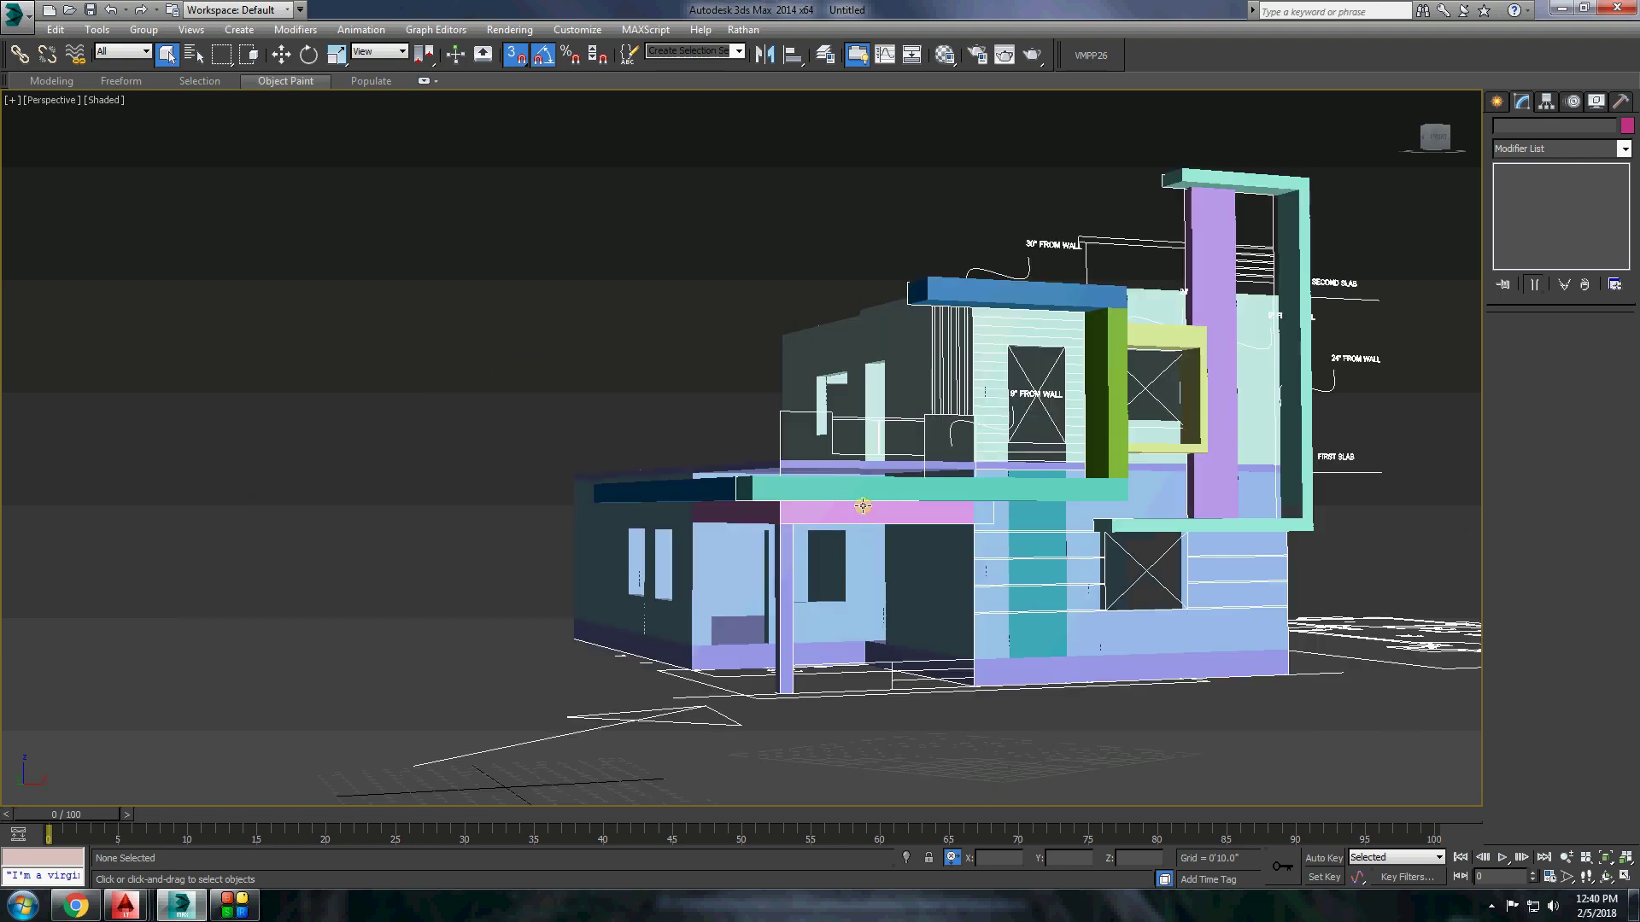
pyautogui.click(862, 508)
pyautogui.hotkey('alt', 'q')
pyautogui.click(290, 64)
pyautogui.hotkey('alt', 'q')
pyautogui.scroll(3, 770, 437)
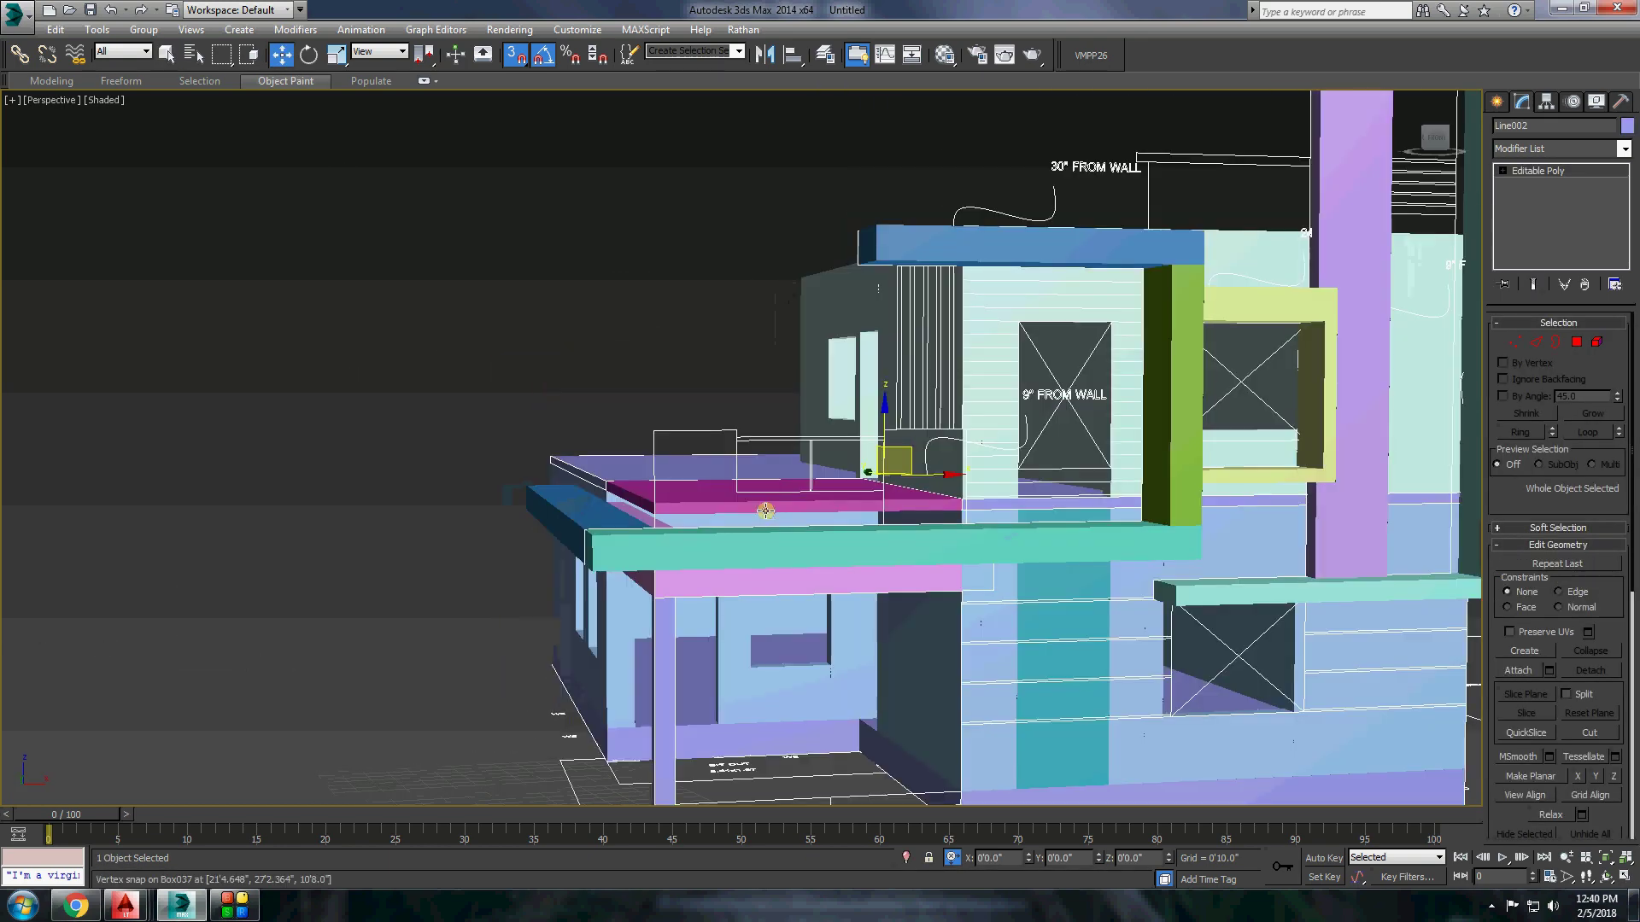
pyautogui.keyDown('alt'); pyautogui.moveTo(771, 401); pyautogui.dragTo(770, 437, button='middle'); pyautogui.keyUp('alt')
# Select the magenta box on the terrace and review the building from the front side.
pyautogui.click(983, 615)
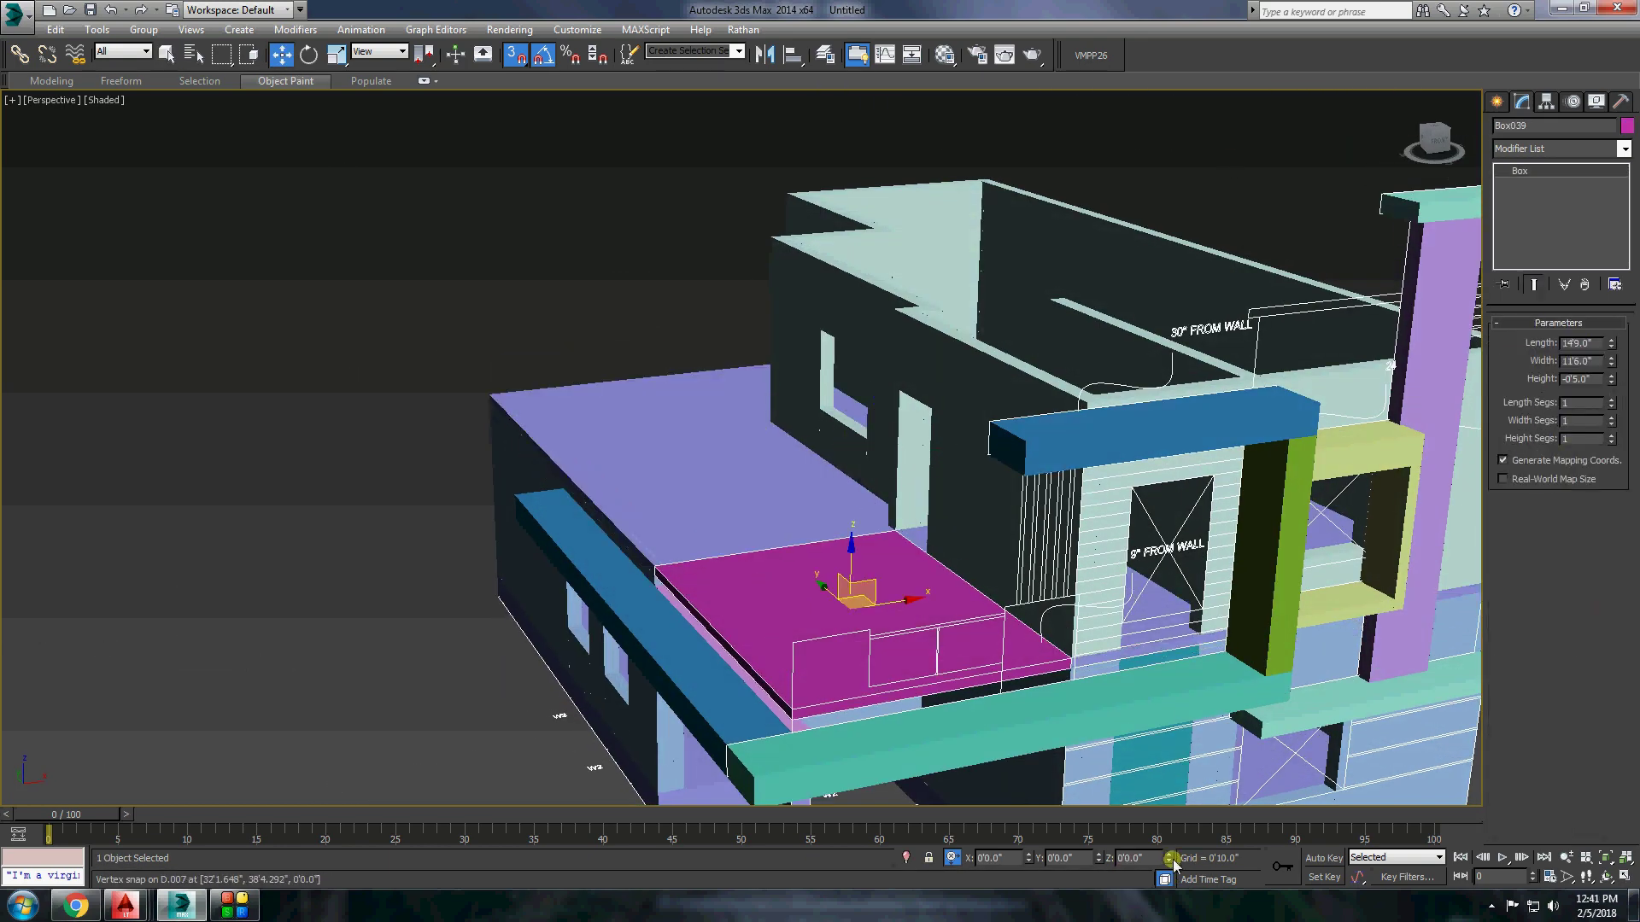
pyautogui.scroll(-5, 769, 512)
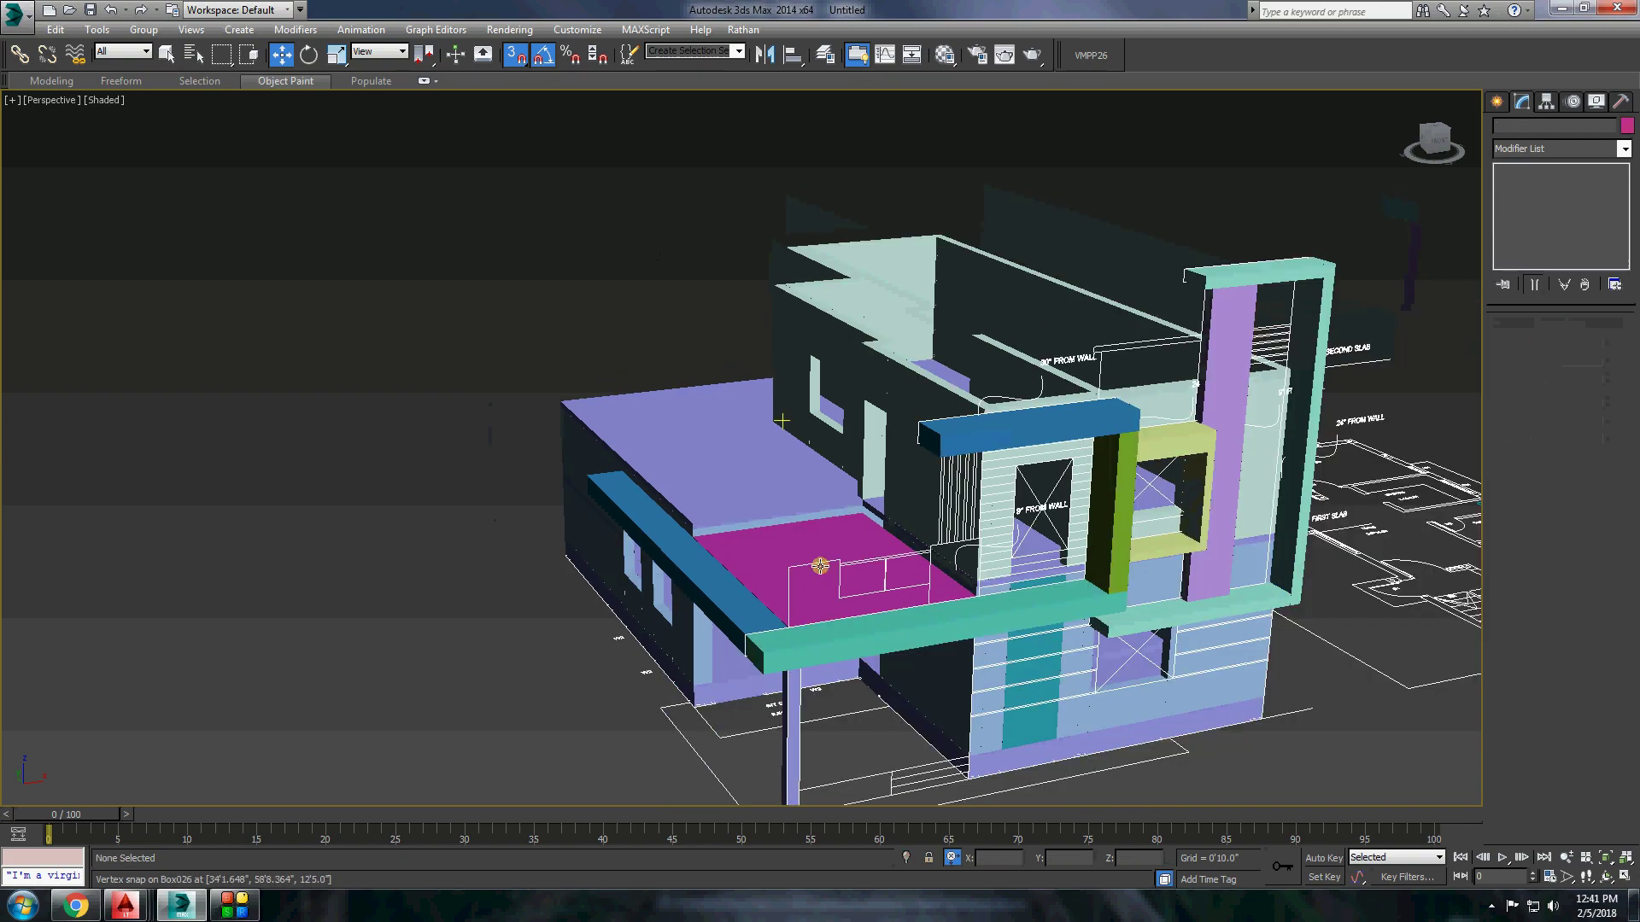
pyautogui.moveTo(769, 512)
pyautogui.keyDown('alt'); pyautogui.mouseDown(button='middle')
pyautogui.moveTo(690, 510)
pyautogui.moveTo(828, 493)
pyautogui.moveTo(853, 450)
pyautogui.moveTo(794, 513)
pyautogui.moveTo(830, 462)
pyautogui.moveTo(1033, 322)
pyautogui.moveTo(1032, 501)
pyautogui.moveTo(900, 322)
pyautogui.mouseUp(button='middle'); pyautogui.keyUp('alt')
pyautogui.scroll(5, 690, 510)
pyautogui.scroll(-3, 1033, 322)
pyautogui.scroll(5, 802, 408)
pyautogui.scroll(-3, 802, 408)
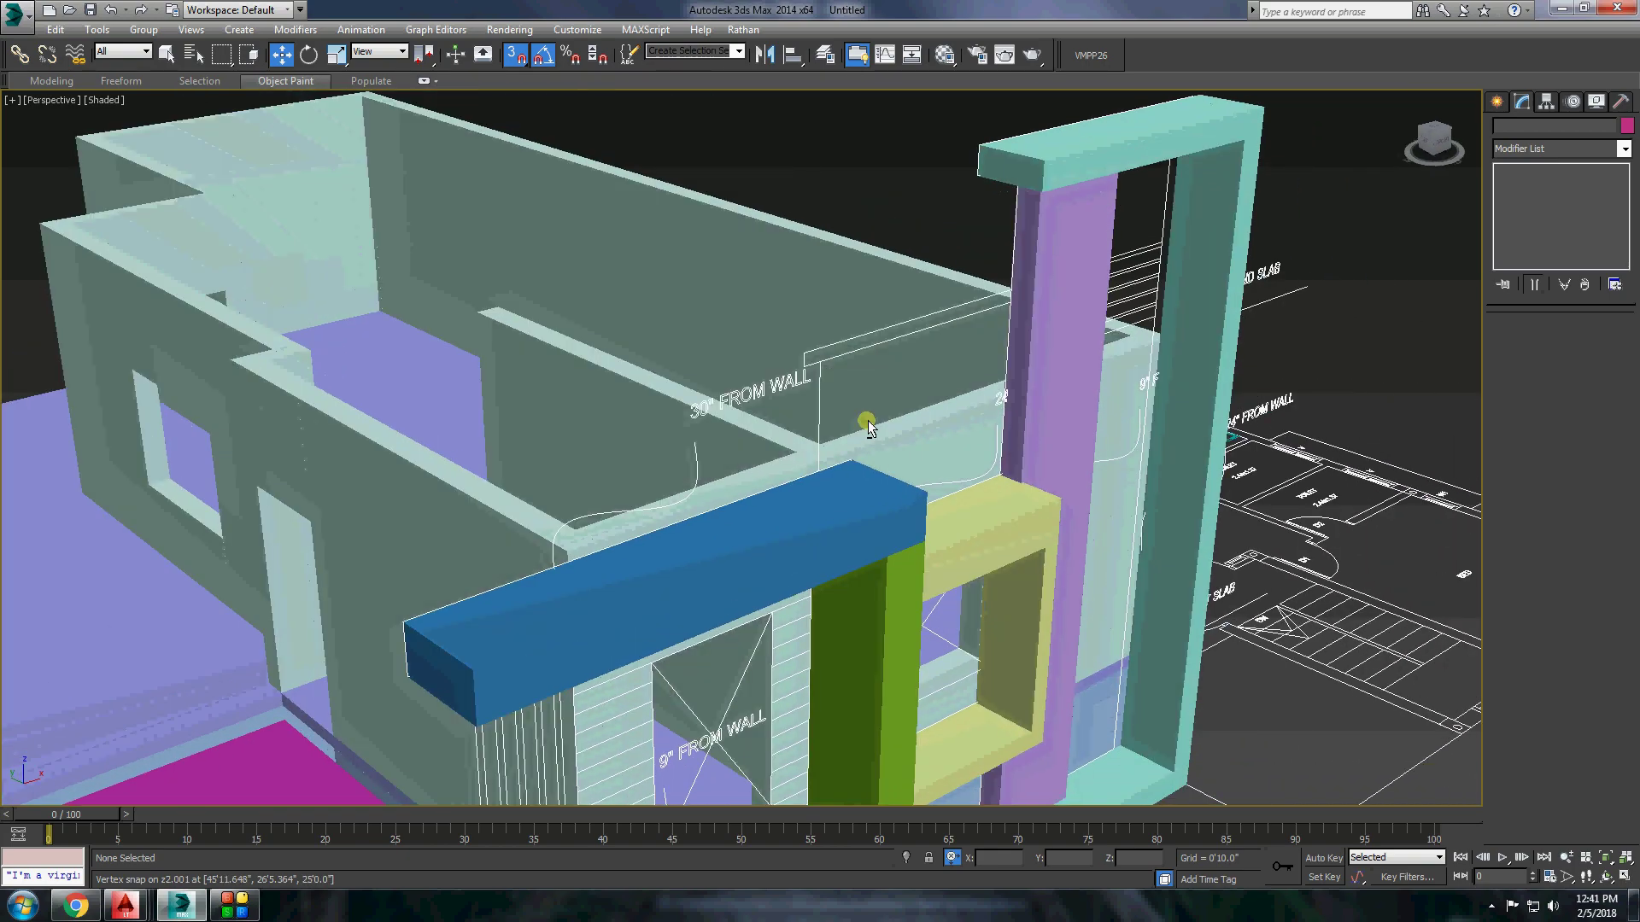
# Isolate the upper floor walls and extrude a closed roof outline into a roof slab.
pyautogui.keyDown('alt'); pyautogui.moveTo(868, 425); pyautogui.dragTo(882, 376, button='middle'); pyautogui.keyUp('alt')
pyautogui.click(743, 402)
pyautogui.rightClick(743, 403)
pyautogui.click(790, 244)
pyautogui.click(1498, 102)
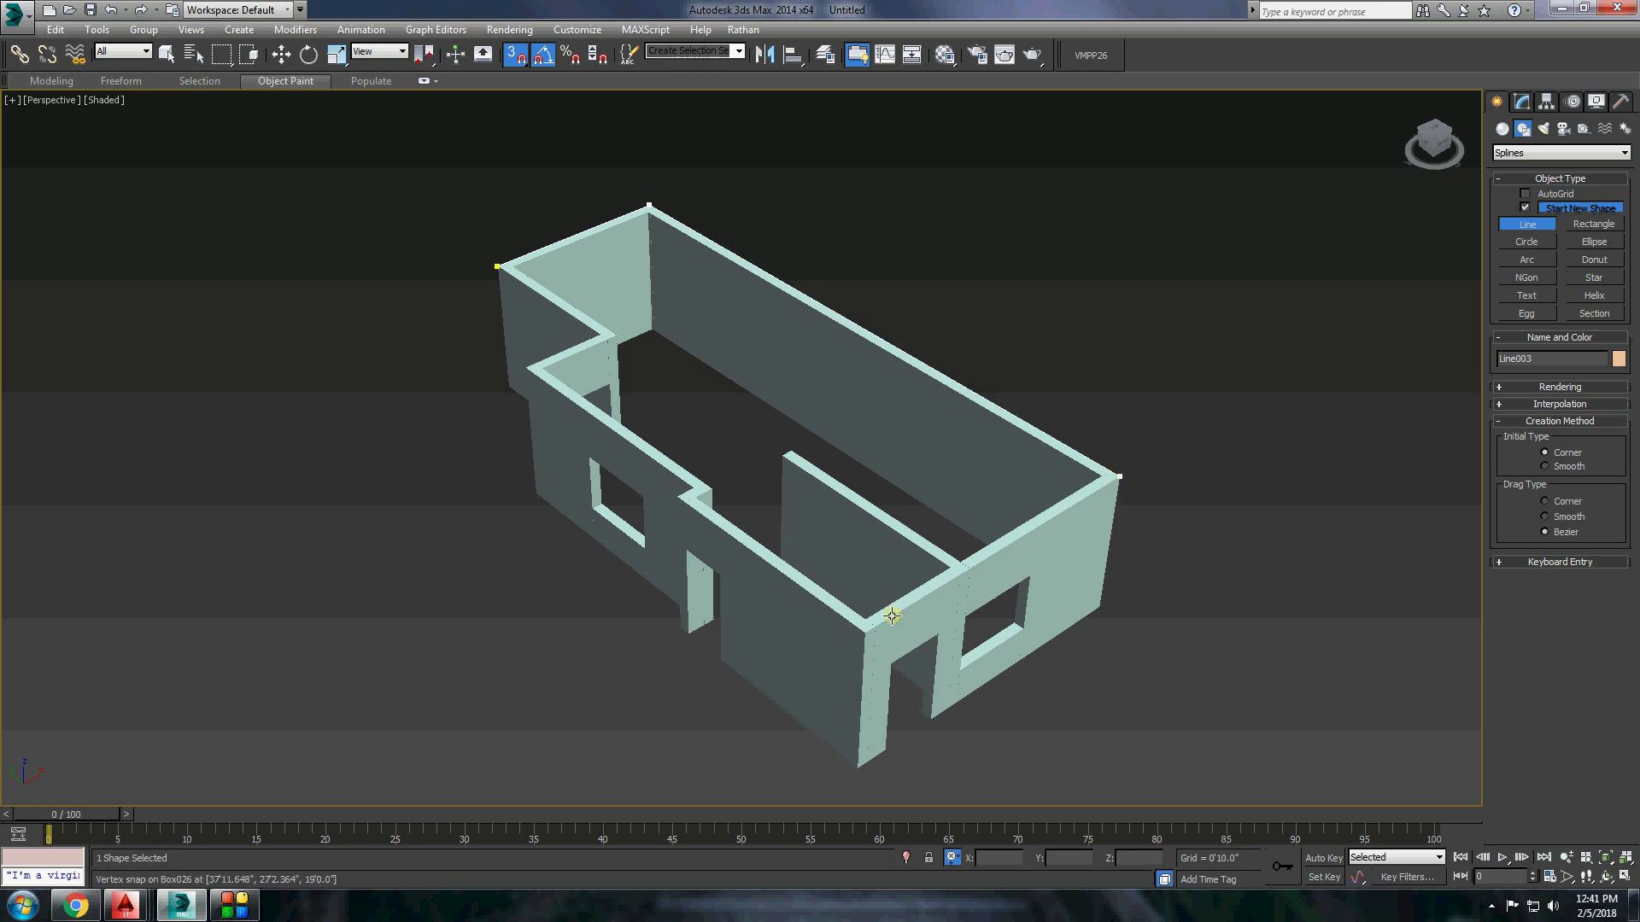
pyautogui.scroll(2, 668, 495)
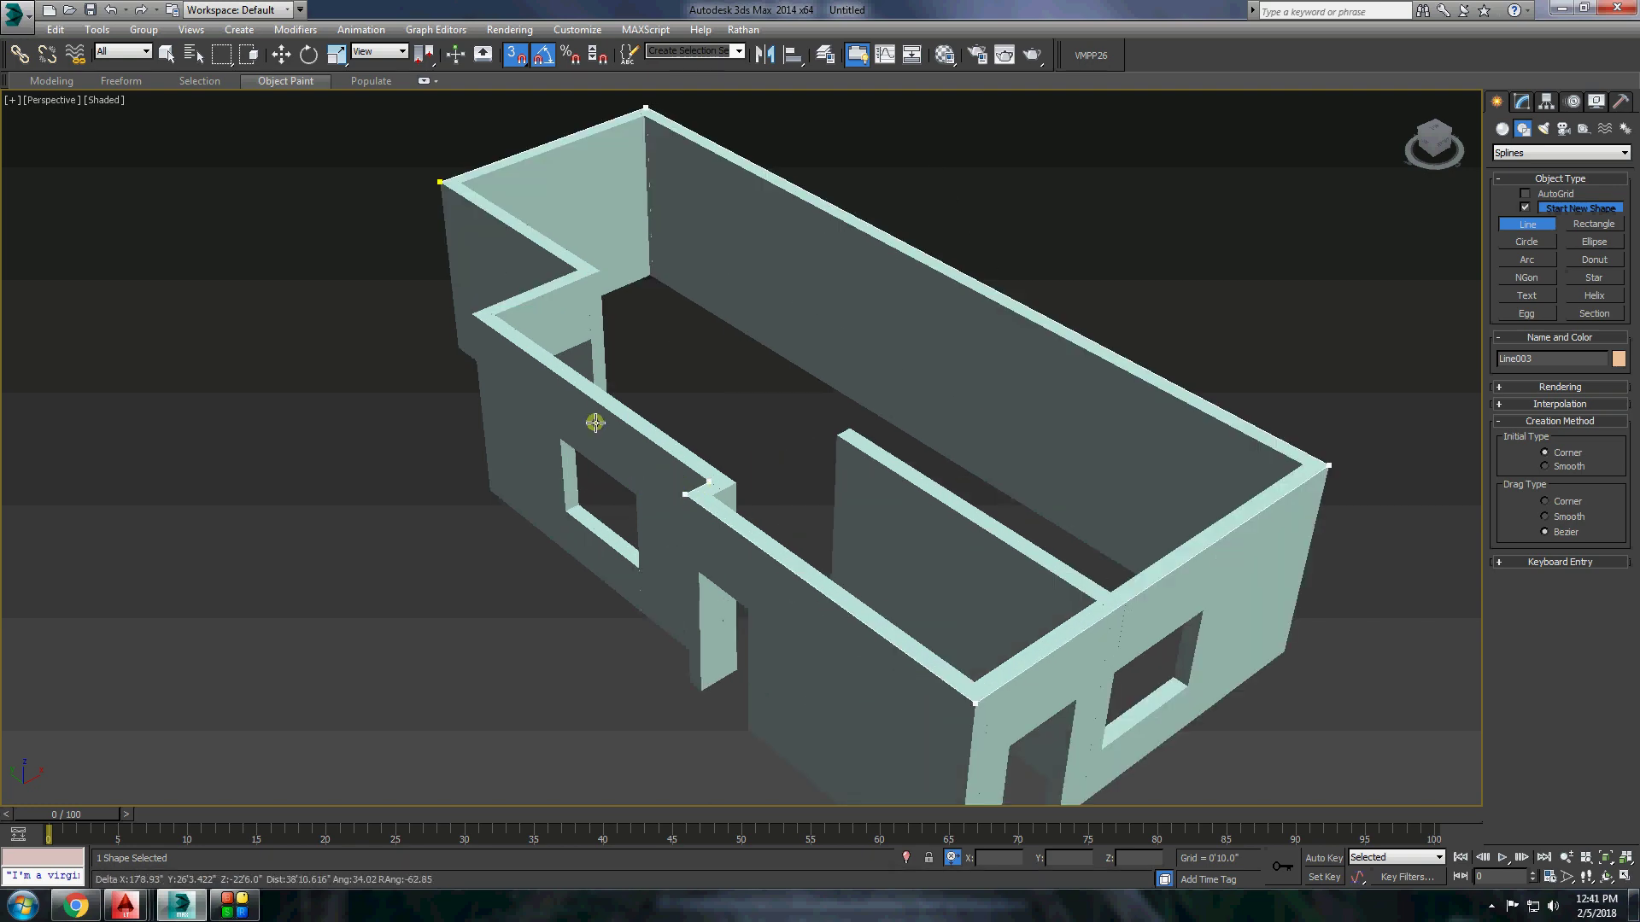
pyautogui.click(437, 195)
pyautogui.click(1522, 103)
pyautogui.click(1562, 149)
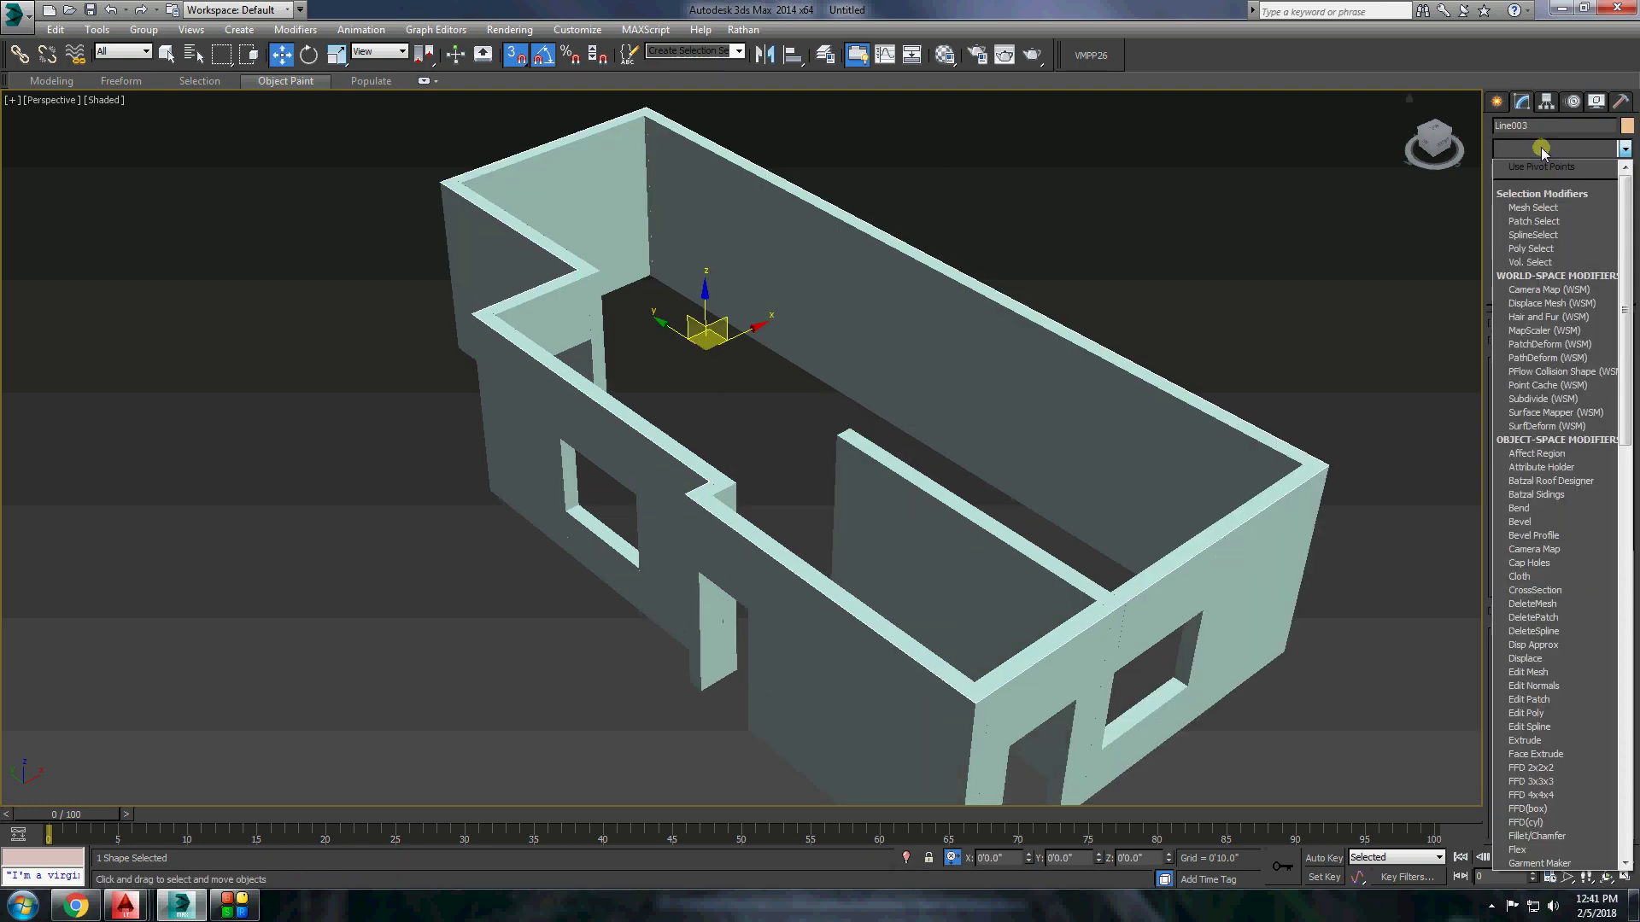
pyautogui.click(1529, 478)
pyautogui.rightClick(1429, 493)
pyautogui.click(1457, 422)
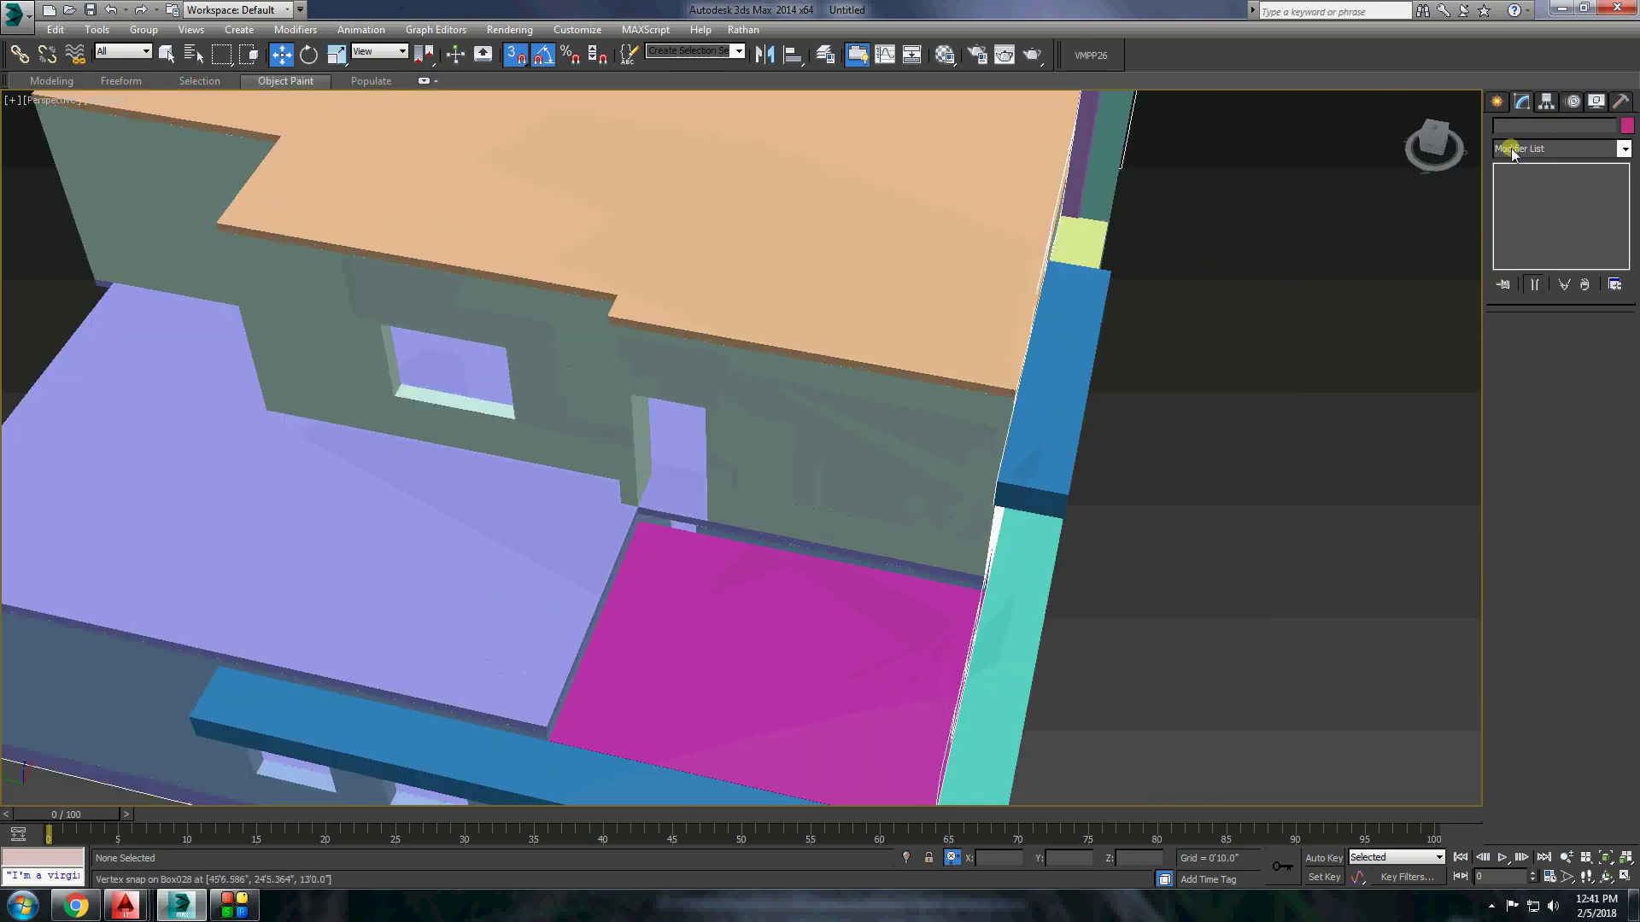
# Draw the thin pink slab beneath the roof and review the house from the front.
pyautogui.click(1497, 102)
pyautogui.click(1527, 210)
pyautogui.moveTo(608, 330); pyautogui.dragTo(997, 481)
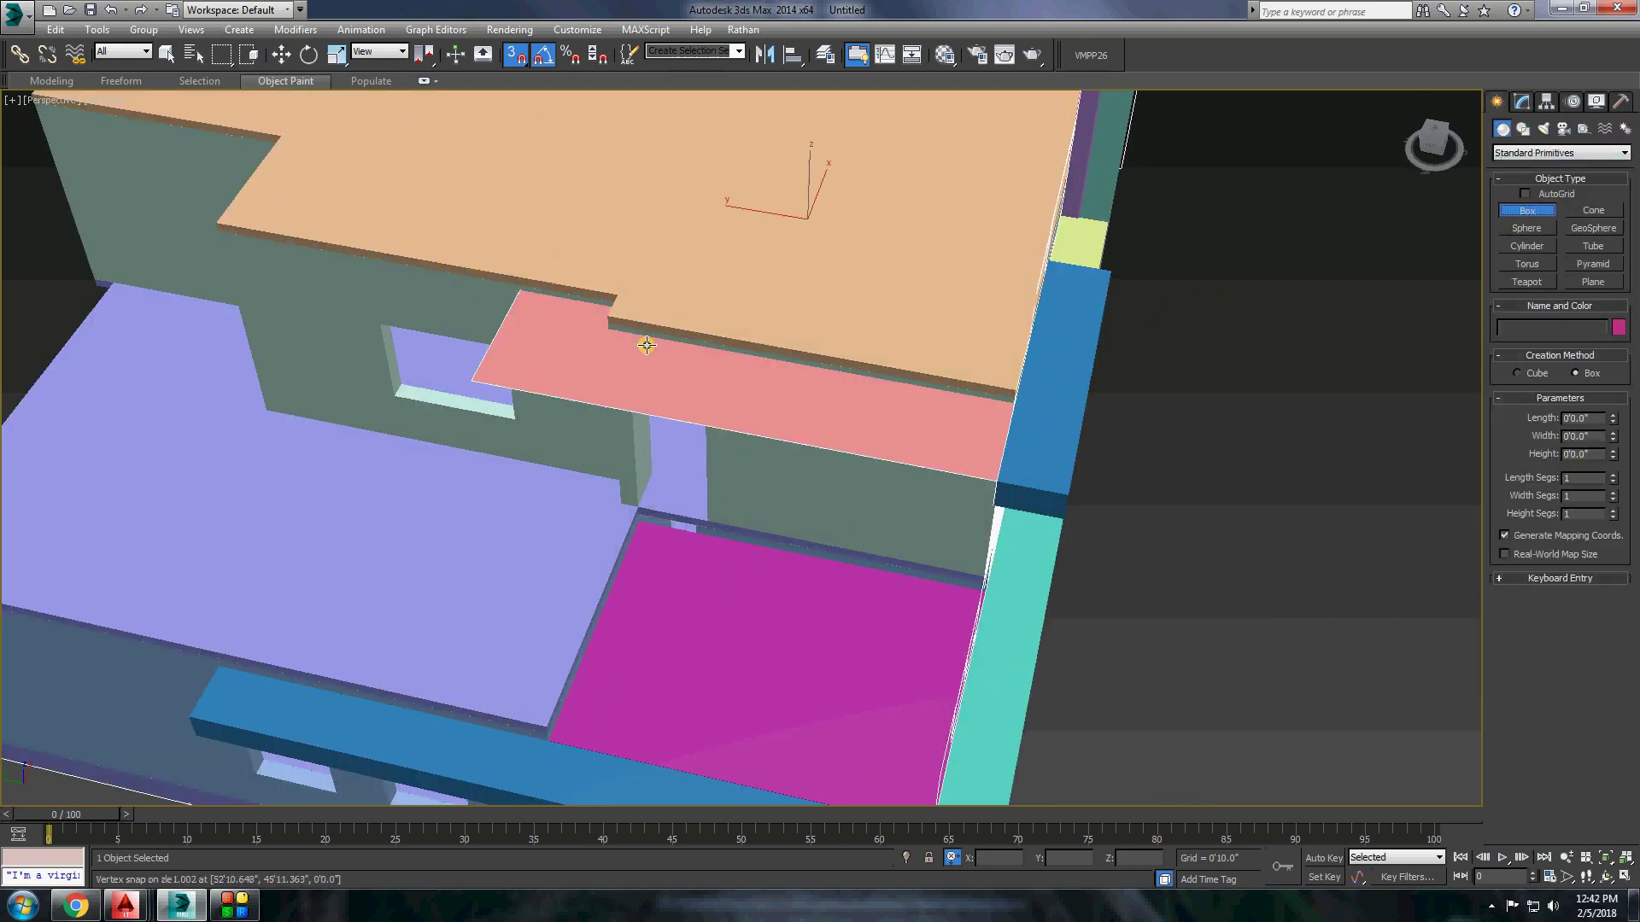
pyautogui.scroll(-10, 762, 376)
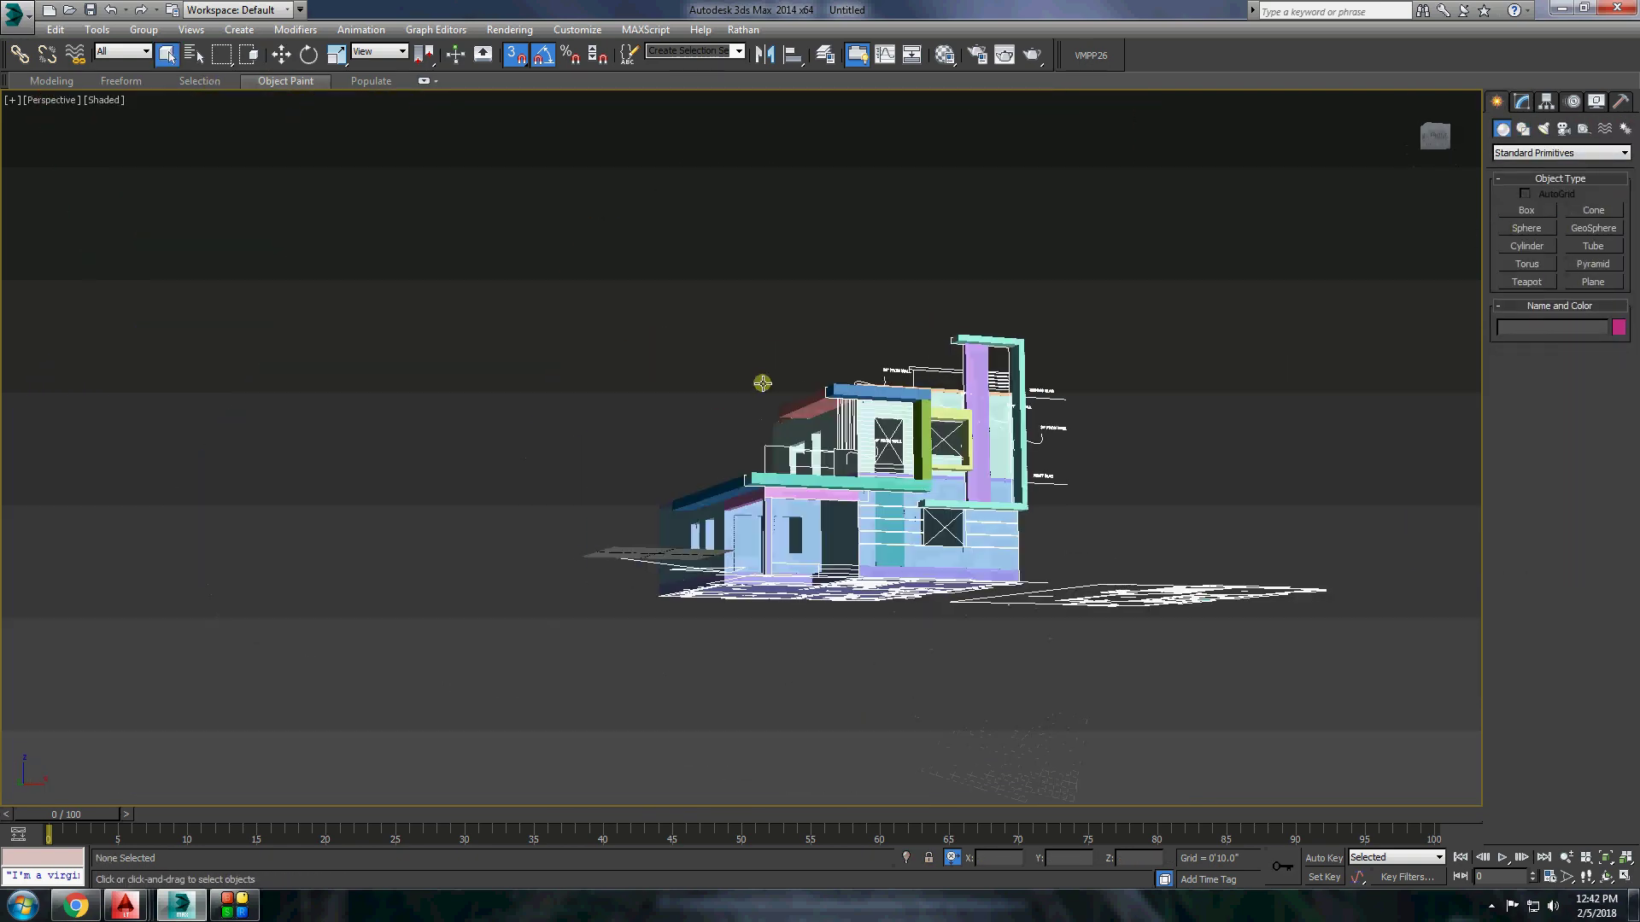
pyautogui.scroll(5, 867, 352)
pyautogui.moveTo(868, 352)
pyautogui.keyDown('alt'); pyautogui.mouseDown(button='middle')
pyautogui.moveTo(872, 440)
pyautogui.moveTo(840, 390)
pyautogui.moveTo(1061, 395)
pyautogui.moveTo(905, 525)
pyautogui.moveTo(896, 444)
pyautogui.moveTo(889, 524)
pyautogui.moveTo(803, 589)
pyautogui.moveTo(940, 513)
pyautogui.mouseUp(button='middle'); pyautogui.keyUp('alt')
pyautogui.scroll(5, 905, 524)
pyautogui.scroll(5, 803, 589)
pyautogui.click(1526, 210)
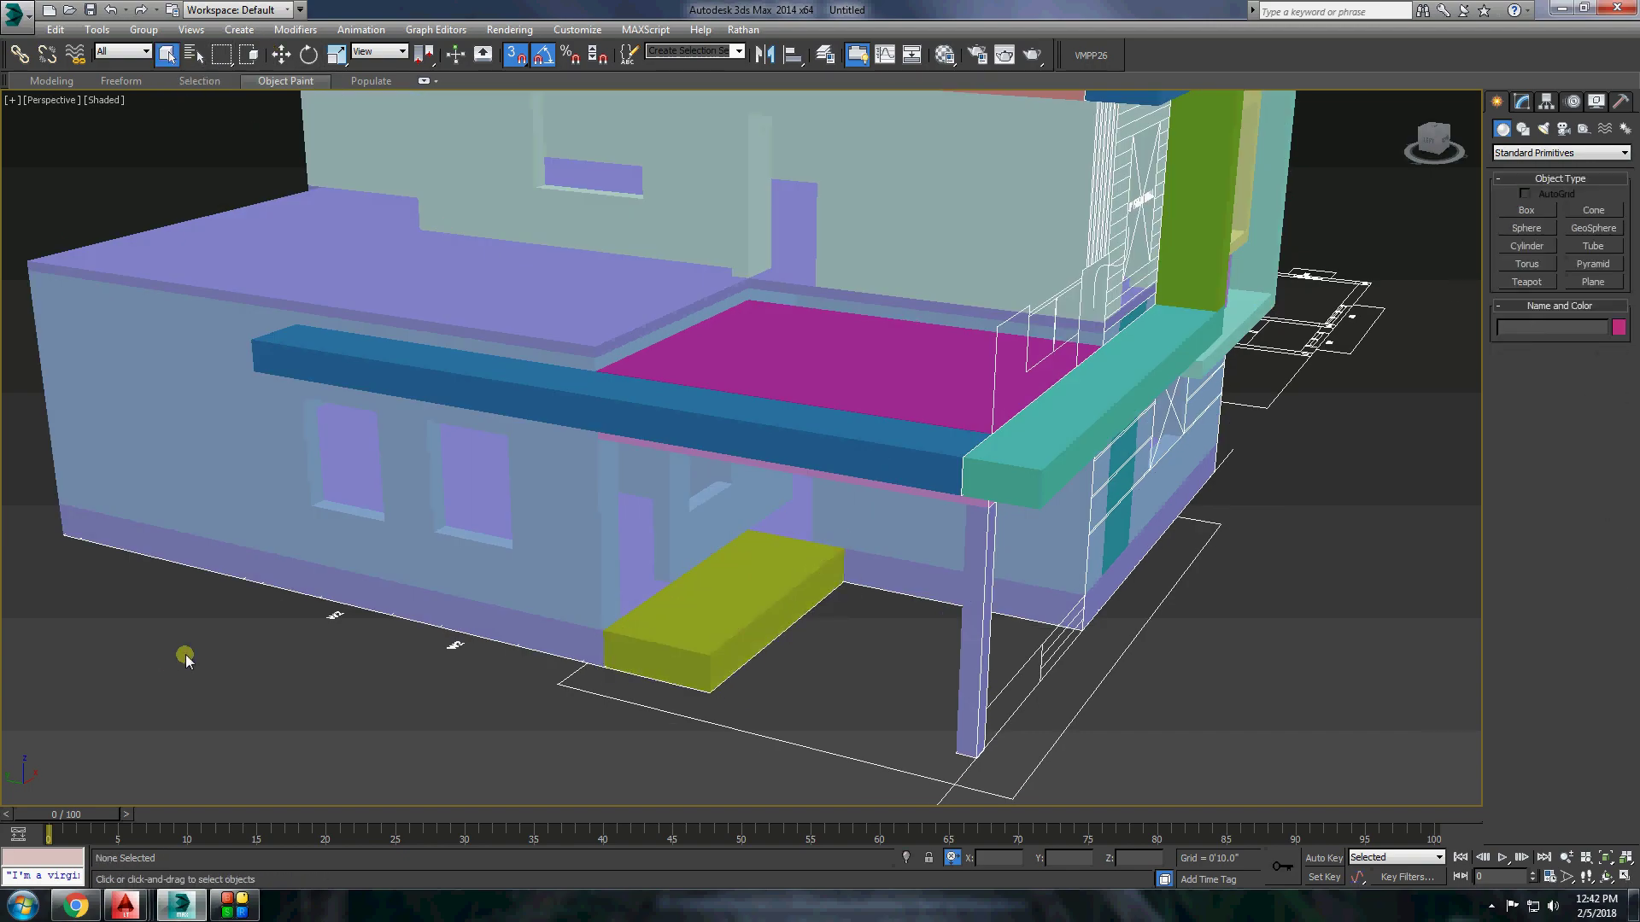
pyautogui.scroll(-5, 545, 476)
pyautogui.moveTo(545, 476)
pyautogui.keyDown('alt'); pyautogui.mouseDown(button='middle')
pyautogui.moveTo(884, 433)
pyautogui.moveTo(928, 466)
pyautogui.mouseUp(button='middle'); pyautogui.keyUp('alt')
pyautogui.scroll(3, 928, 466)
# Save the scene with Ctrl+S into the project folder as Model.max.
pyautogui.hotkey('ctrl', 's')
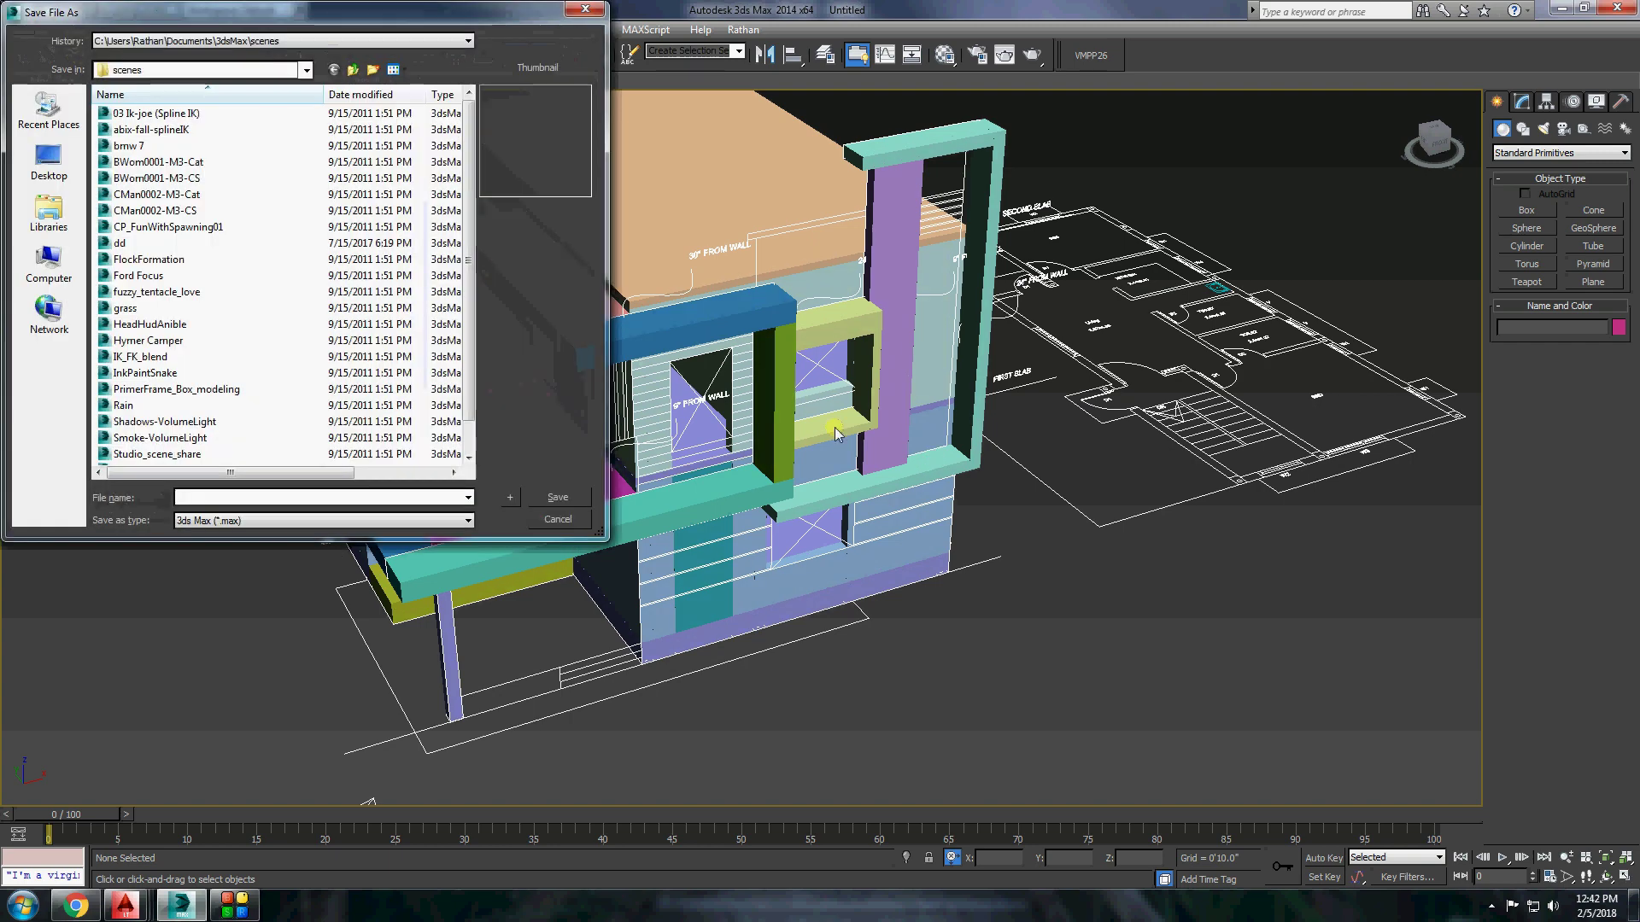
pyautogui.doubleClick(136, 263)
pyautogui.write('Model')
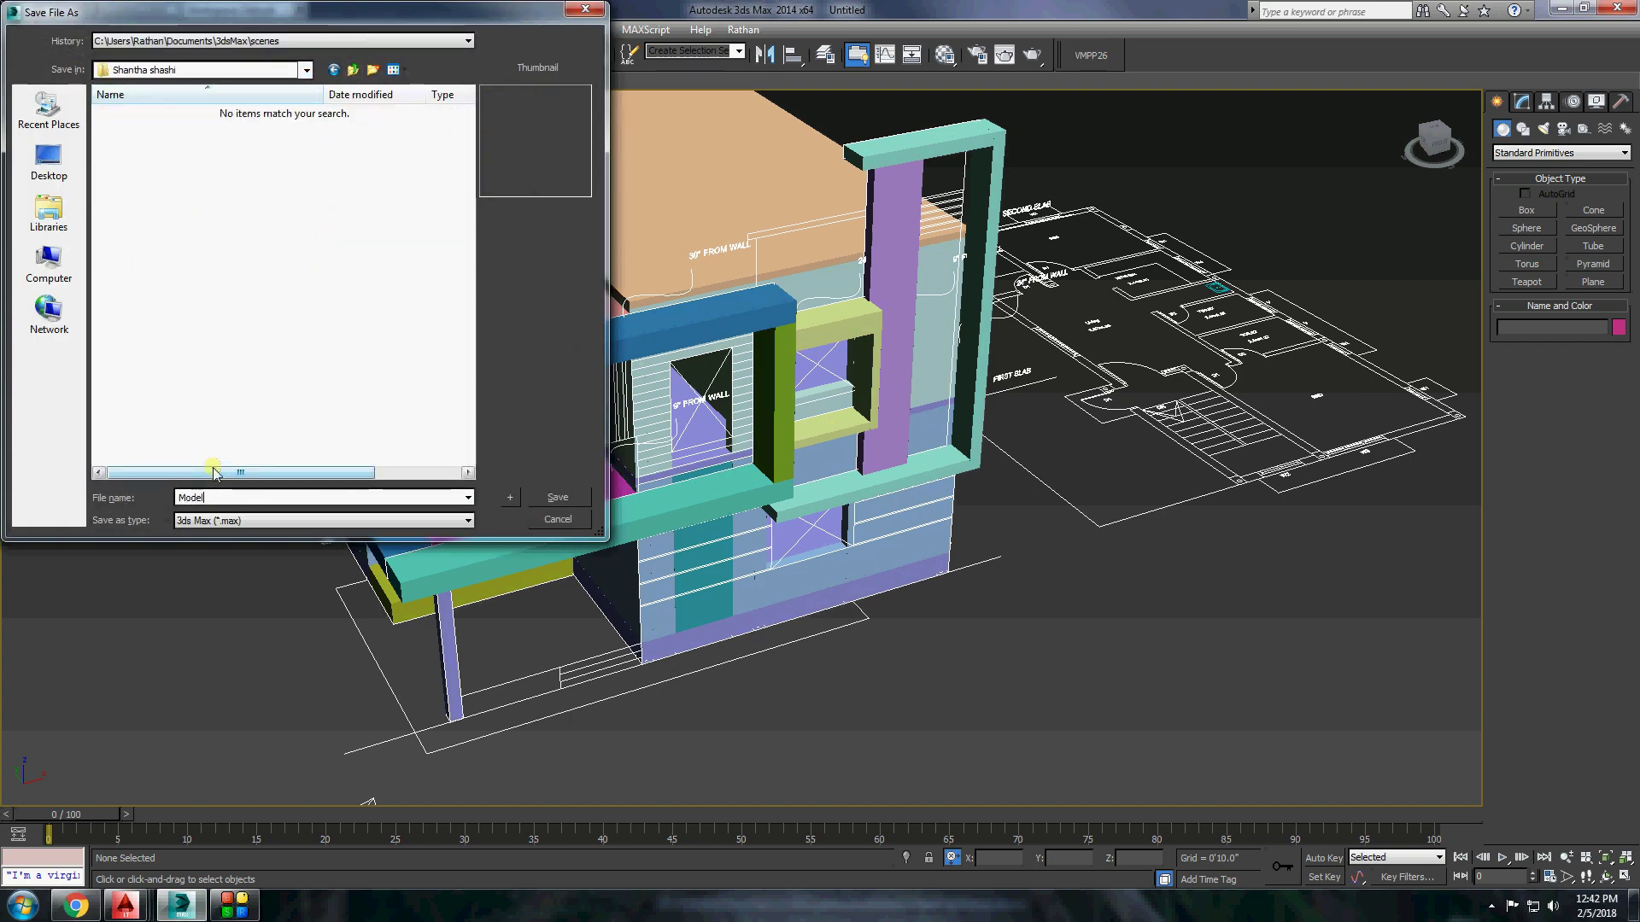
pyautogui.press('Return')
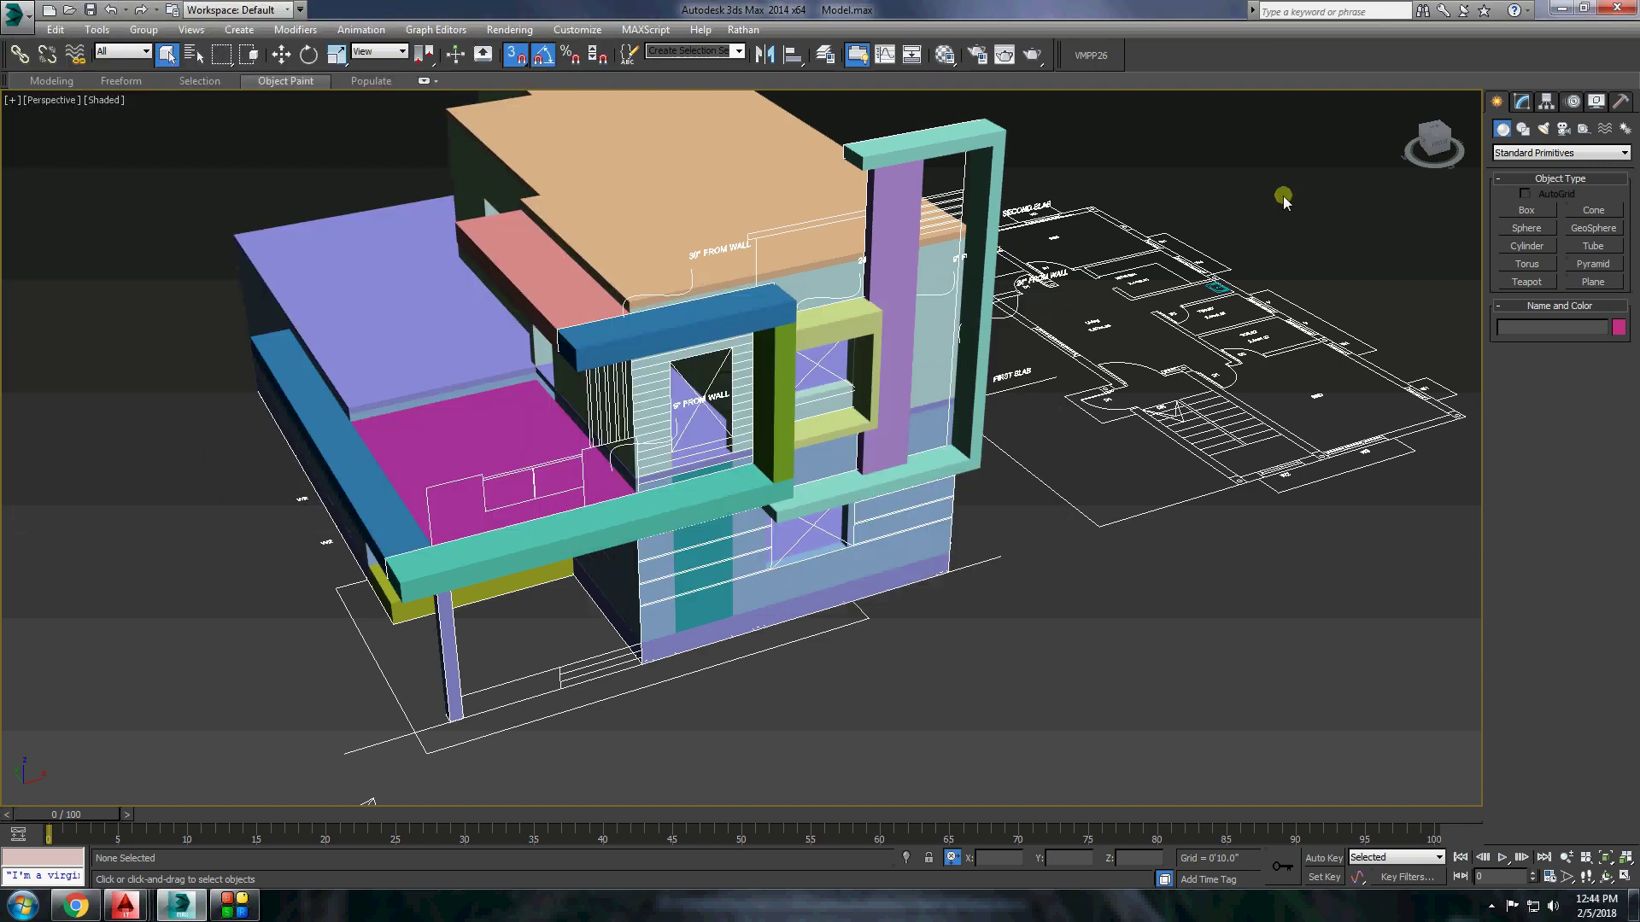
# Isolate the wall around the 9" FROM WALL window.
pyautogui.moveTo(1281, 194)
pyautogui.keyDown('alt'); pyautogui.mouseDown(button='middle')
pyautogui.moveTo(780, 433)
pyautogui.moveTo(831, 459)
pyautogui.mouseUp(button='middle'); pyautogui.keyUp('alt')
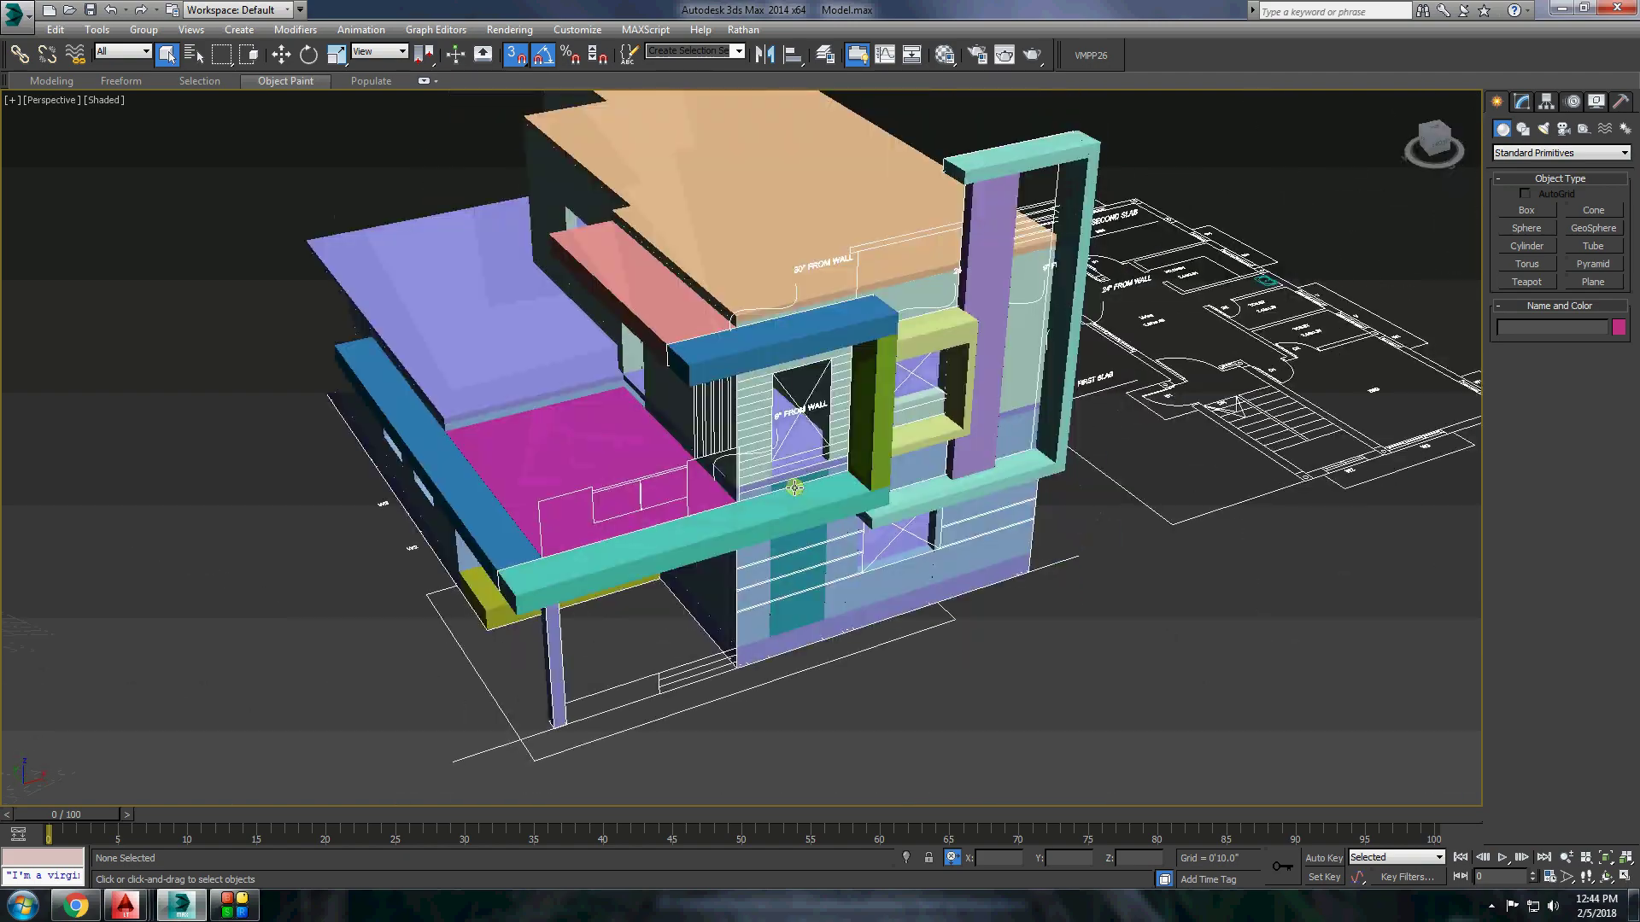
pyautogui.scroll(5, 831, 458)
pyautogui.rightClick(833, 457)
pyautogui.click(935, 303)
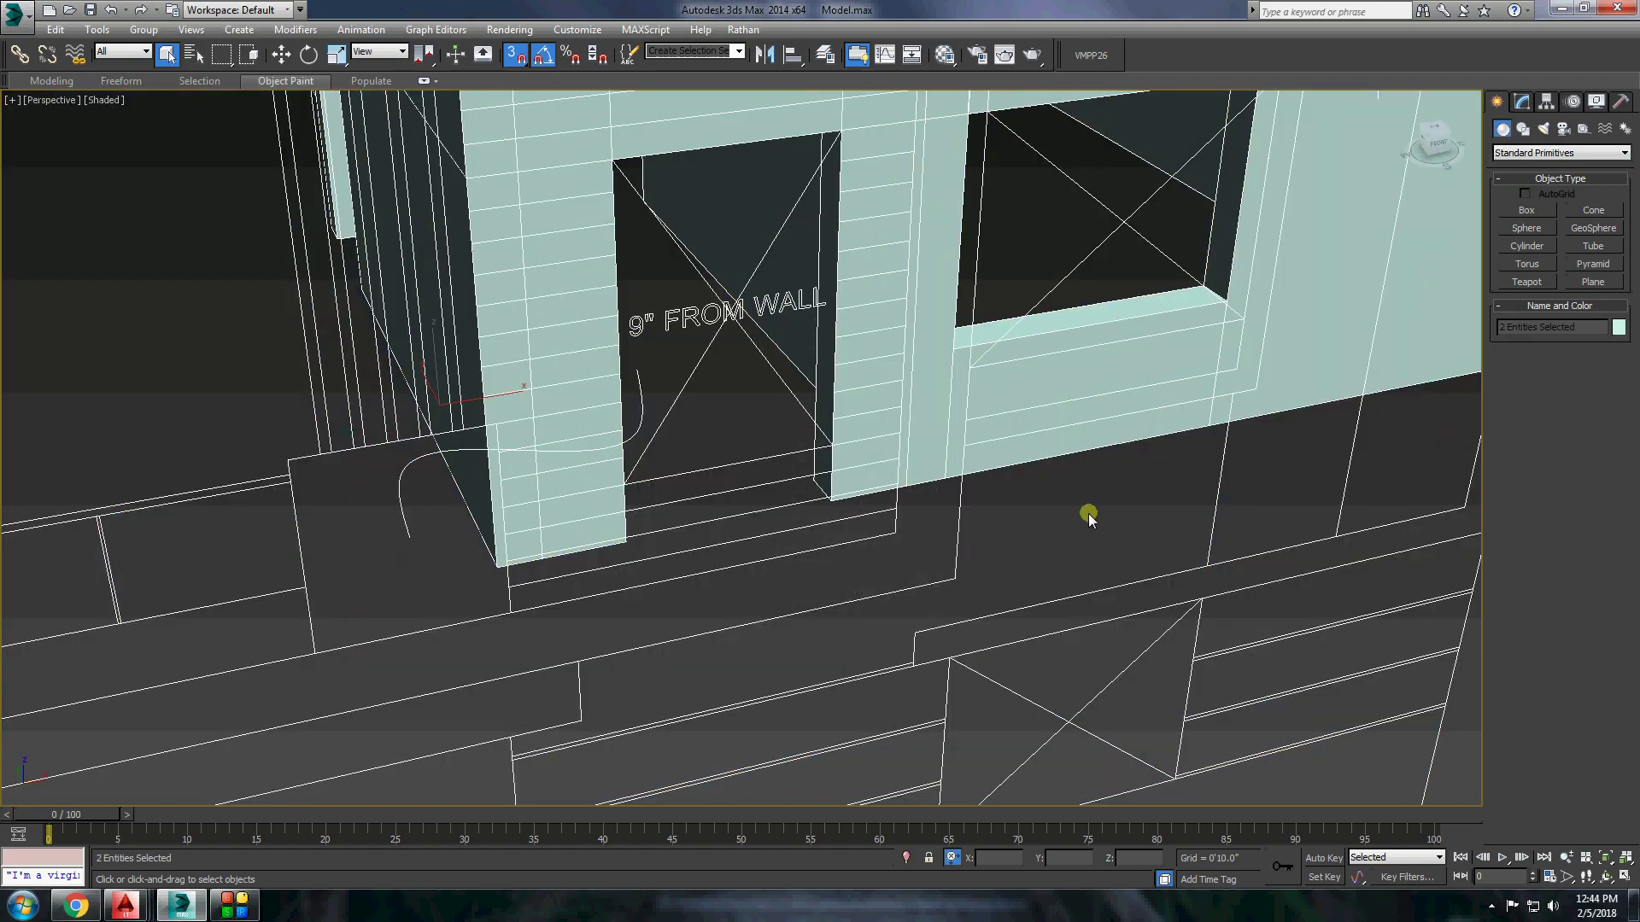
# Create a sill box in the window and attach it to the wall as editable poly.
pyautogui.click(1526, 211)
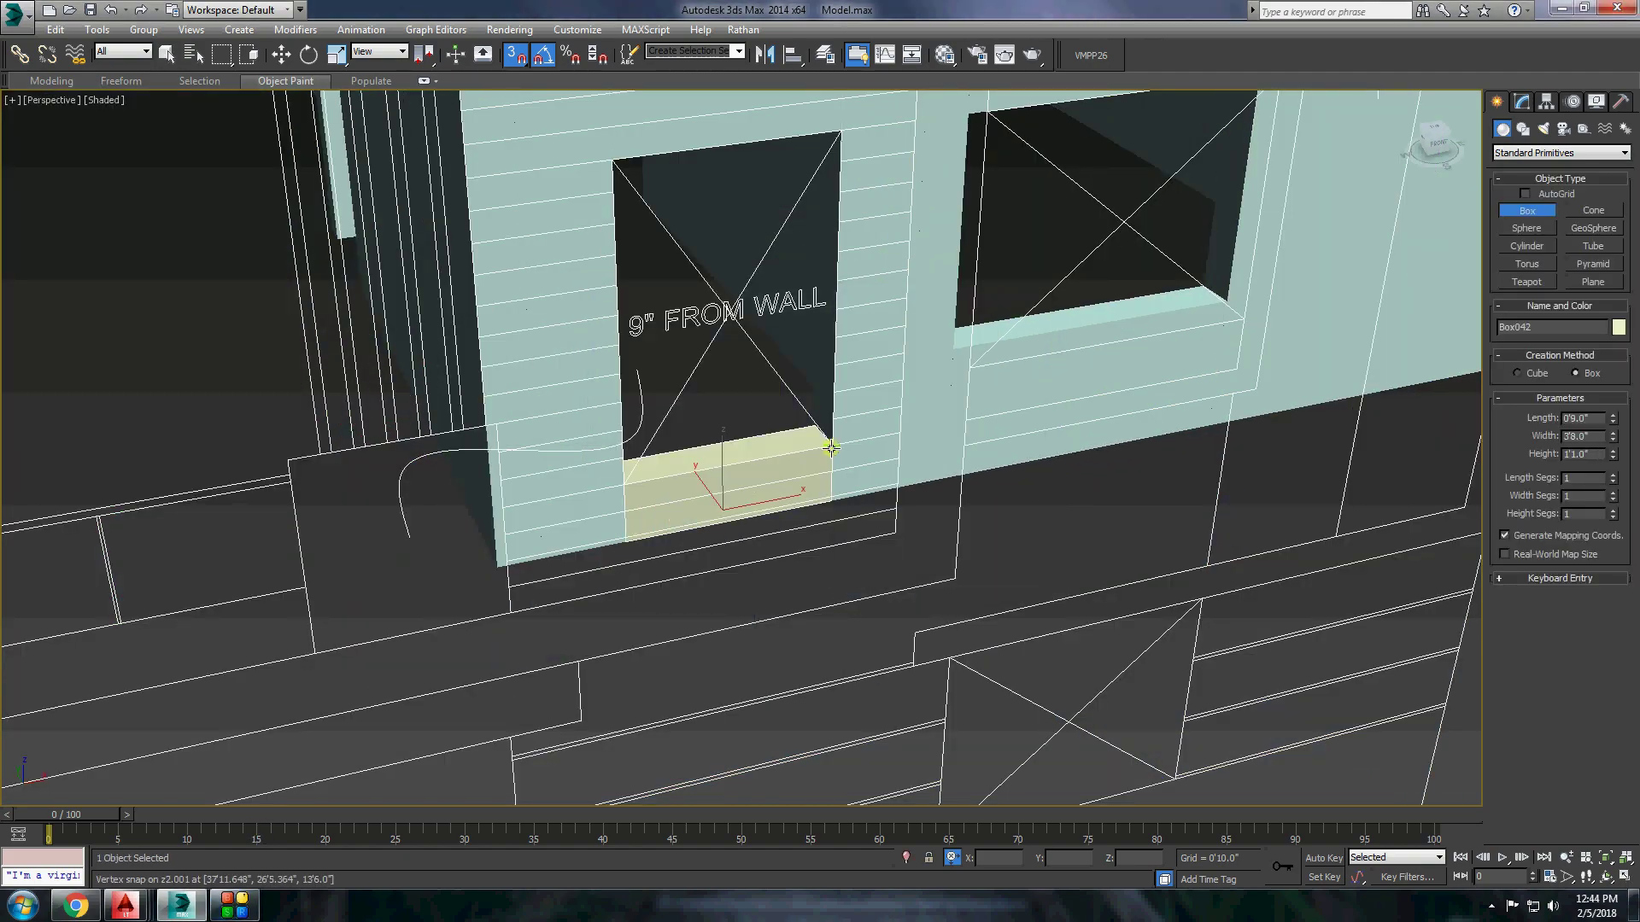
pyautogui.rightClick(934, 407)
pyautogui.click(1083, 337)
pyautogui.rightClick(1128, 538)
pyautogui.click(1061, 410)
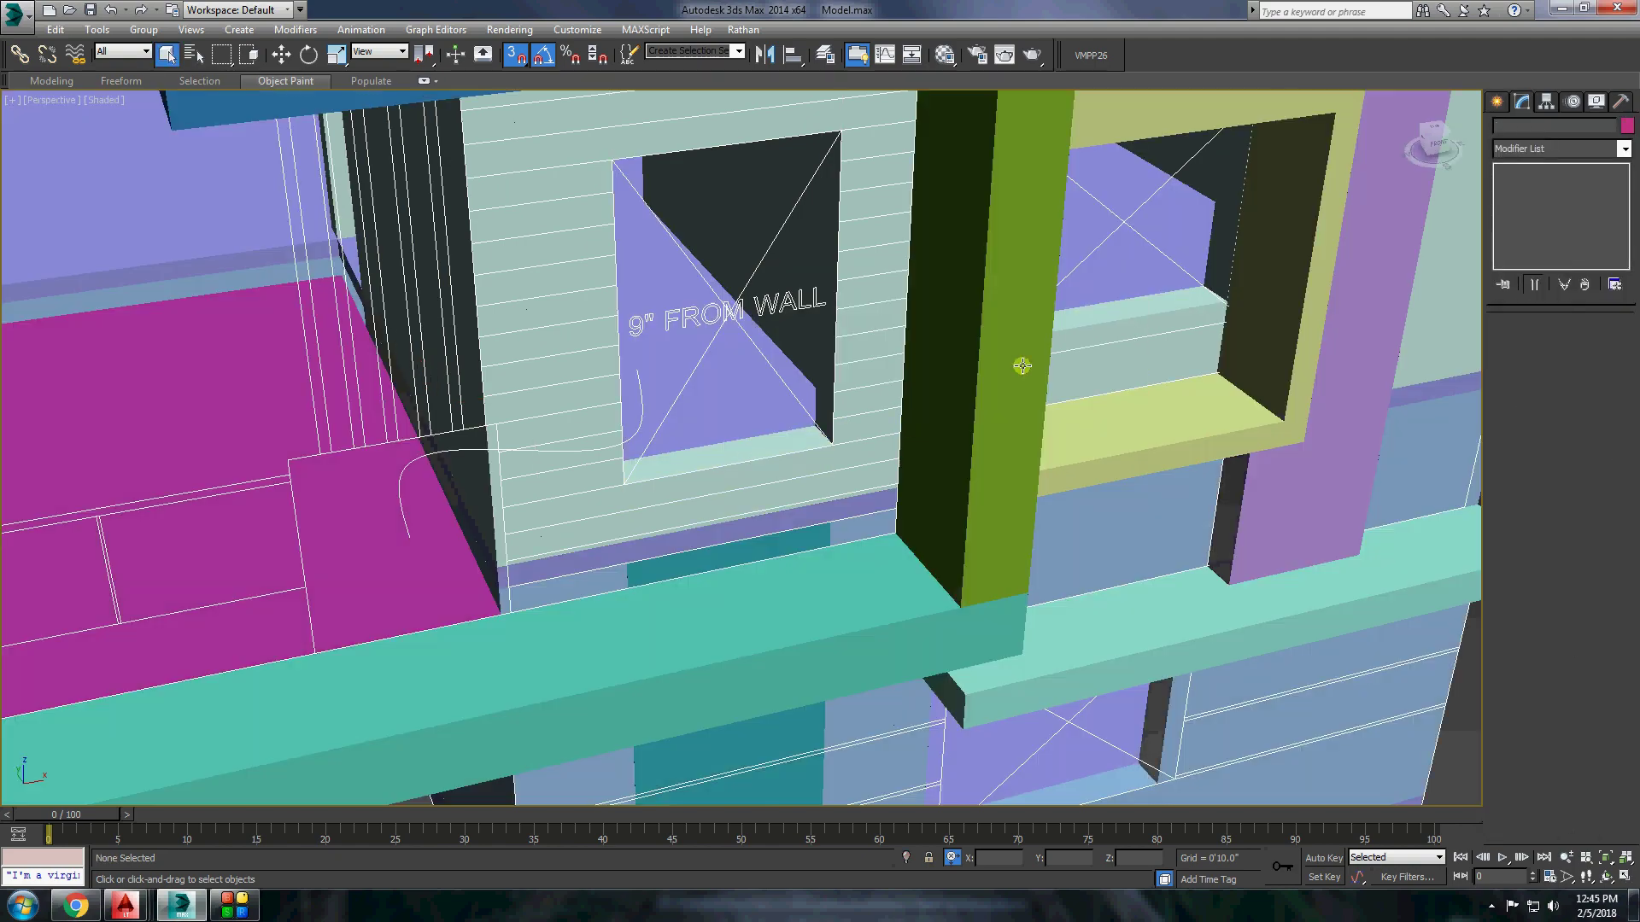
pyautogui.scroll(-10, 1021, 366)
# Add a 3'2" by 0'9", 2'6"-high dark blue block on the upper terrace edge.
pyautogui.keyDown('alt'); pyautogui.moveTo(1020, 365); pyautogui.dragTo(764, 505, button='middle'); pyautogui.keyUp('alt')
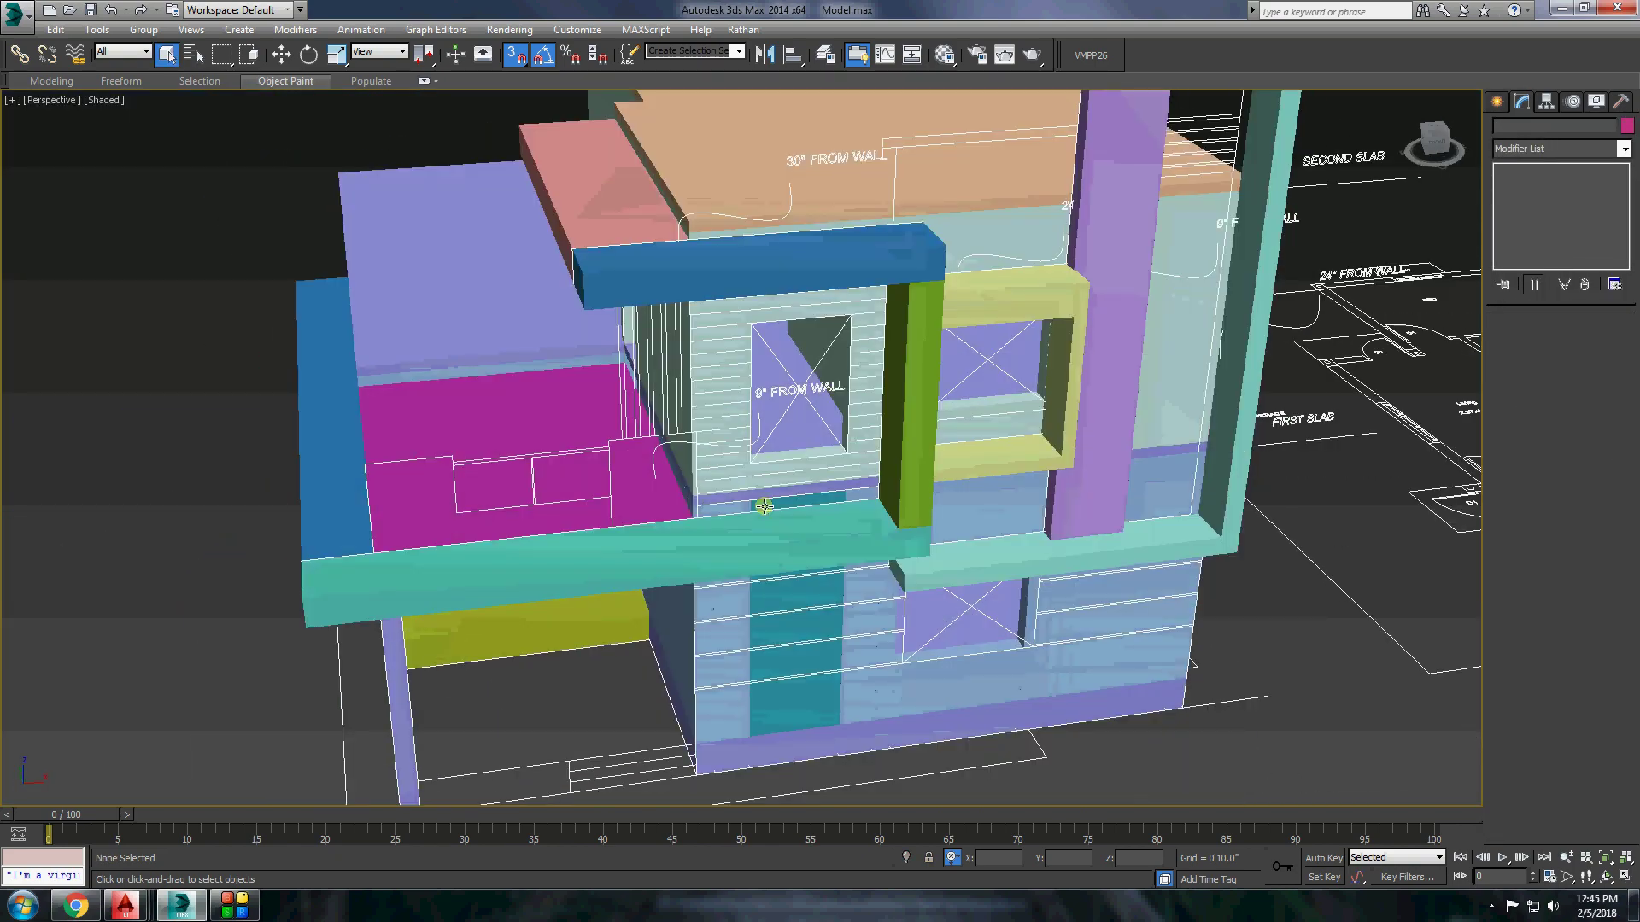
pyautogui.scroll(3, 782, 442)
pyautogui.scroll(-3, 783, 442)
pyautogui.moveTo(782, 442)
pyautogui.keyDown('alt'); pyautogui.mouseDown(button='middle')
pyautogui.moveTo(684, 479)
pyautogui.moveTo(726, 384)
pyautogui.mouseUp(button='middle'); pyautogui.keyUp('alt')
pyautogui.scroll(5, 726, 384)
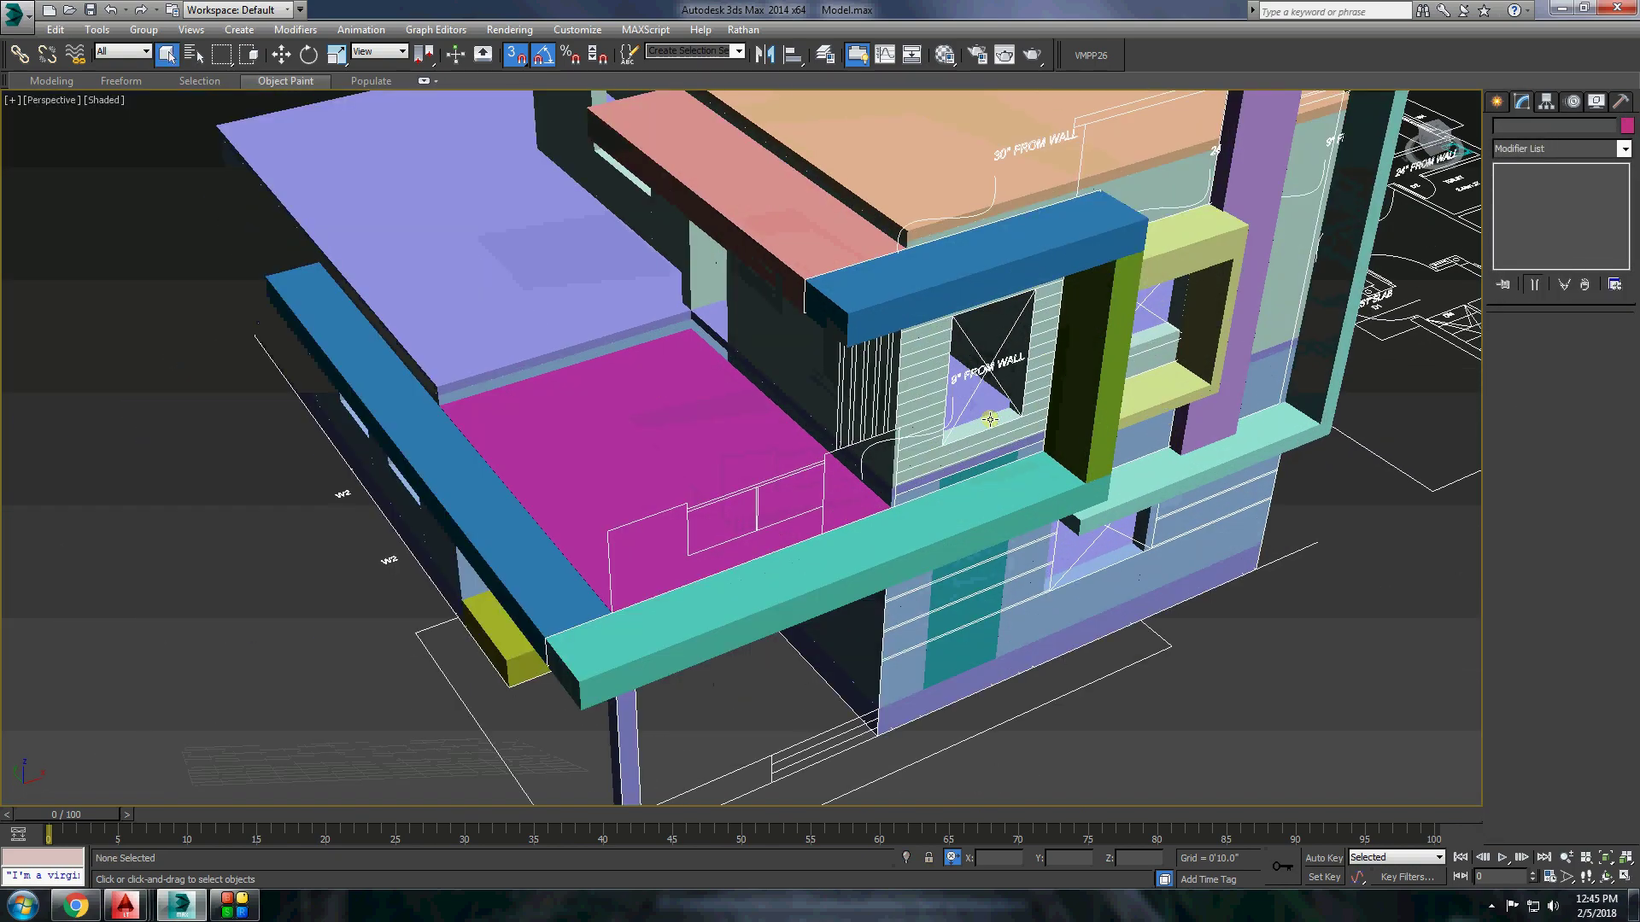
pyautogui.scroll(3, 726, 384)
pyautogui.click(1497, 101)
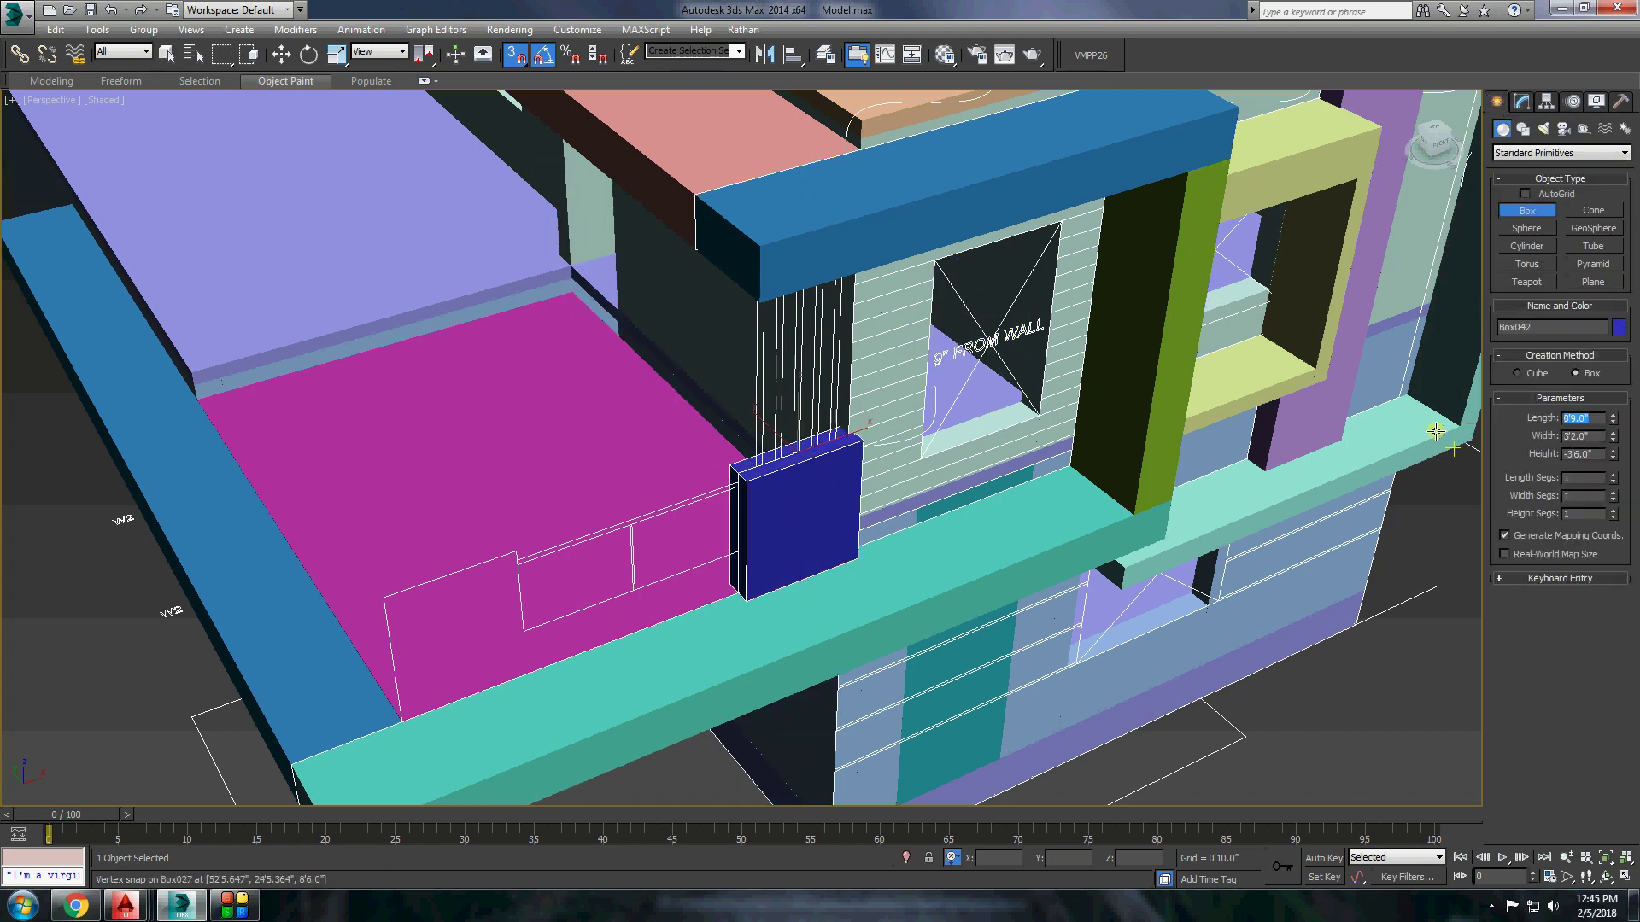
pyautogui.moveTo(889, 560)
pyautogui.keyDown('alt'); pyautogui.mouseDown(button='middle')
pyautogui.moveTo(710, 519)
pyautogui.moveTo(739, 490)
pyautogui.moveTo(729, 516)
pyautogui.mouseUp(button='middle'); pyautogui.keyUp('alt')
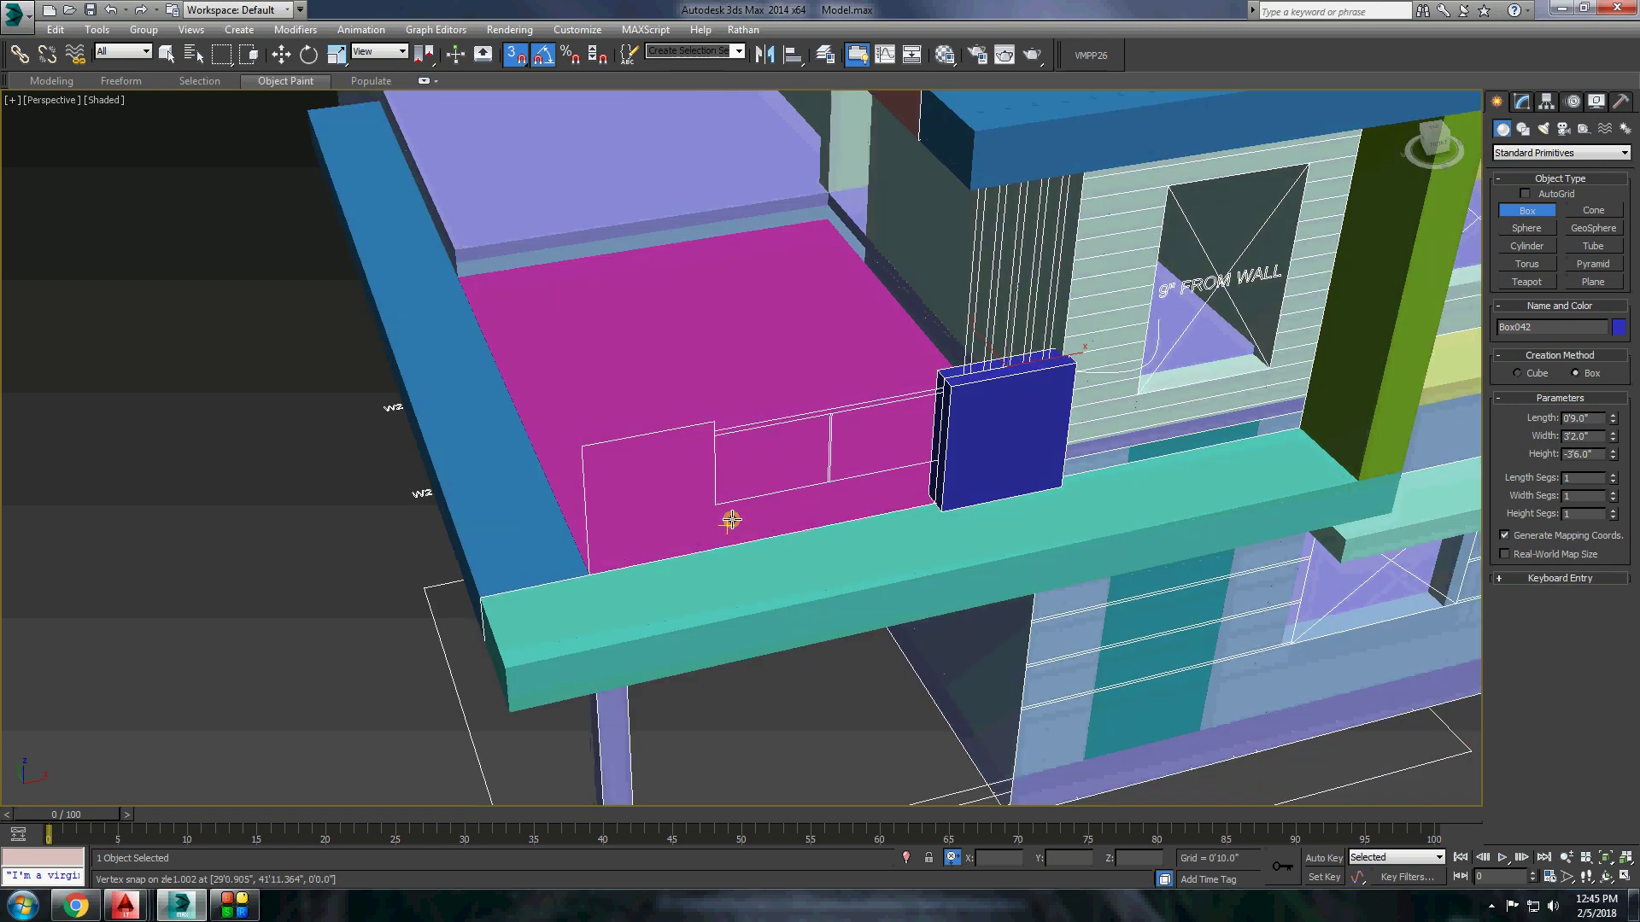
# Erase four objects from the AutoCAD elevation drawing, then return to 3ds Max.
pyautogui.click(126, 807)
pyautogui.scroll(-5, 988, 373)
pyautogui.moveTo(956, 287); pyautogui.dragTo(587, 171)
pyautogui.press('Delete')
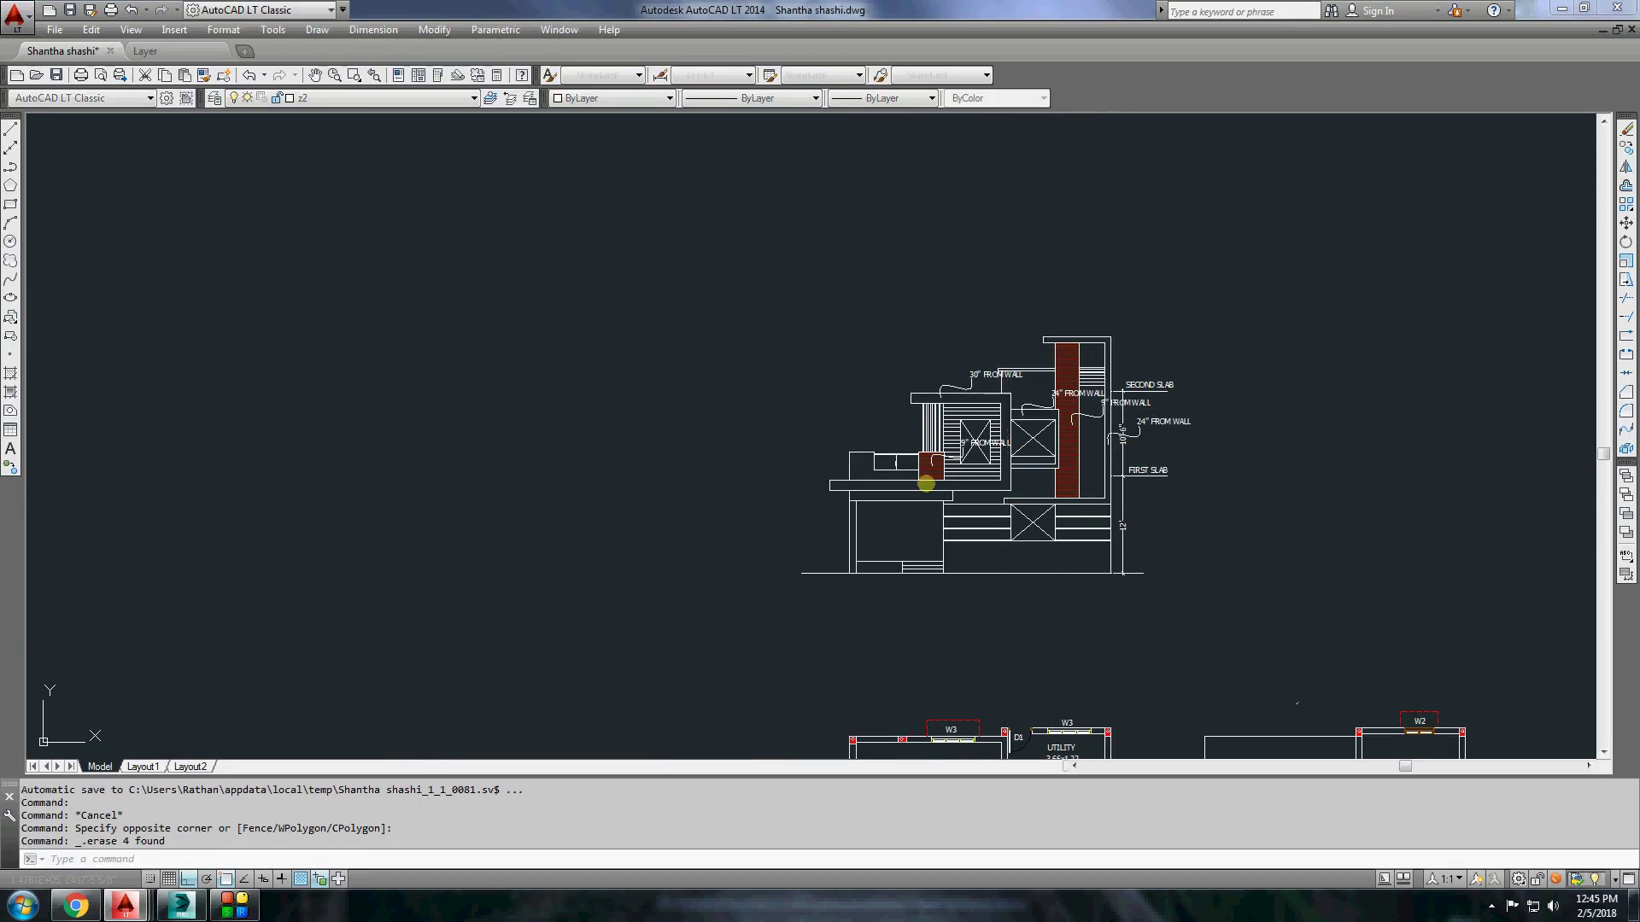
pyautogui.scroll(4, 974, 513)
pyautogui.scroll(2, 963, 341)
pyautogui.moveTo(964, 341); pyautogui.dragTo(886, 476, button='middle')
pyautogui.scroll(-2, 885, 476)
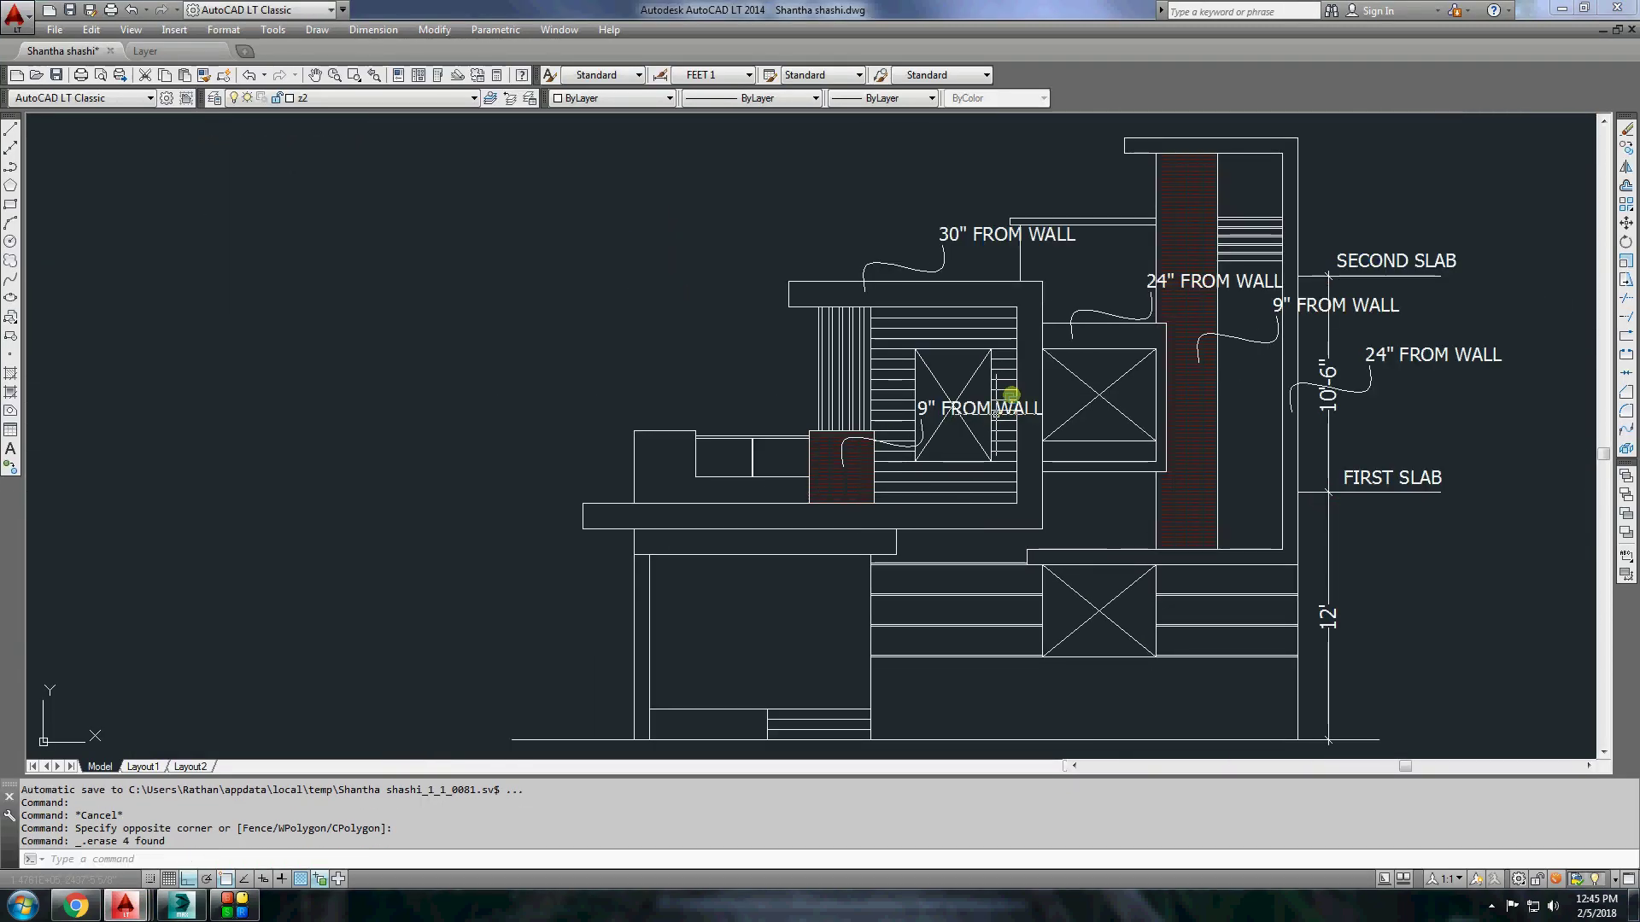
pyautogui.hotkey('alt', 'Tab')
pyautogui.scroll(1, 579, 447)
pyautogui.scroll(-5, 689, 469)
# Draw a purple Box post at the magenta terrace's front edge.
pyautogui.keyDown('alt'); pyautogui.moveTo(689, 469); pyautogui.dragTo(664, 421, button='middle'); pyautogui.keyUp('alt')
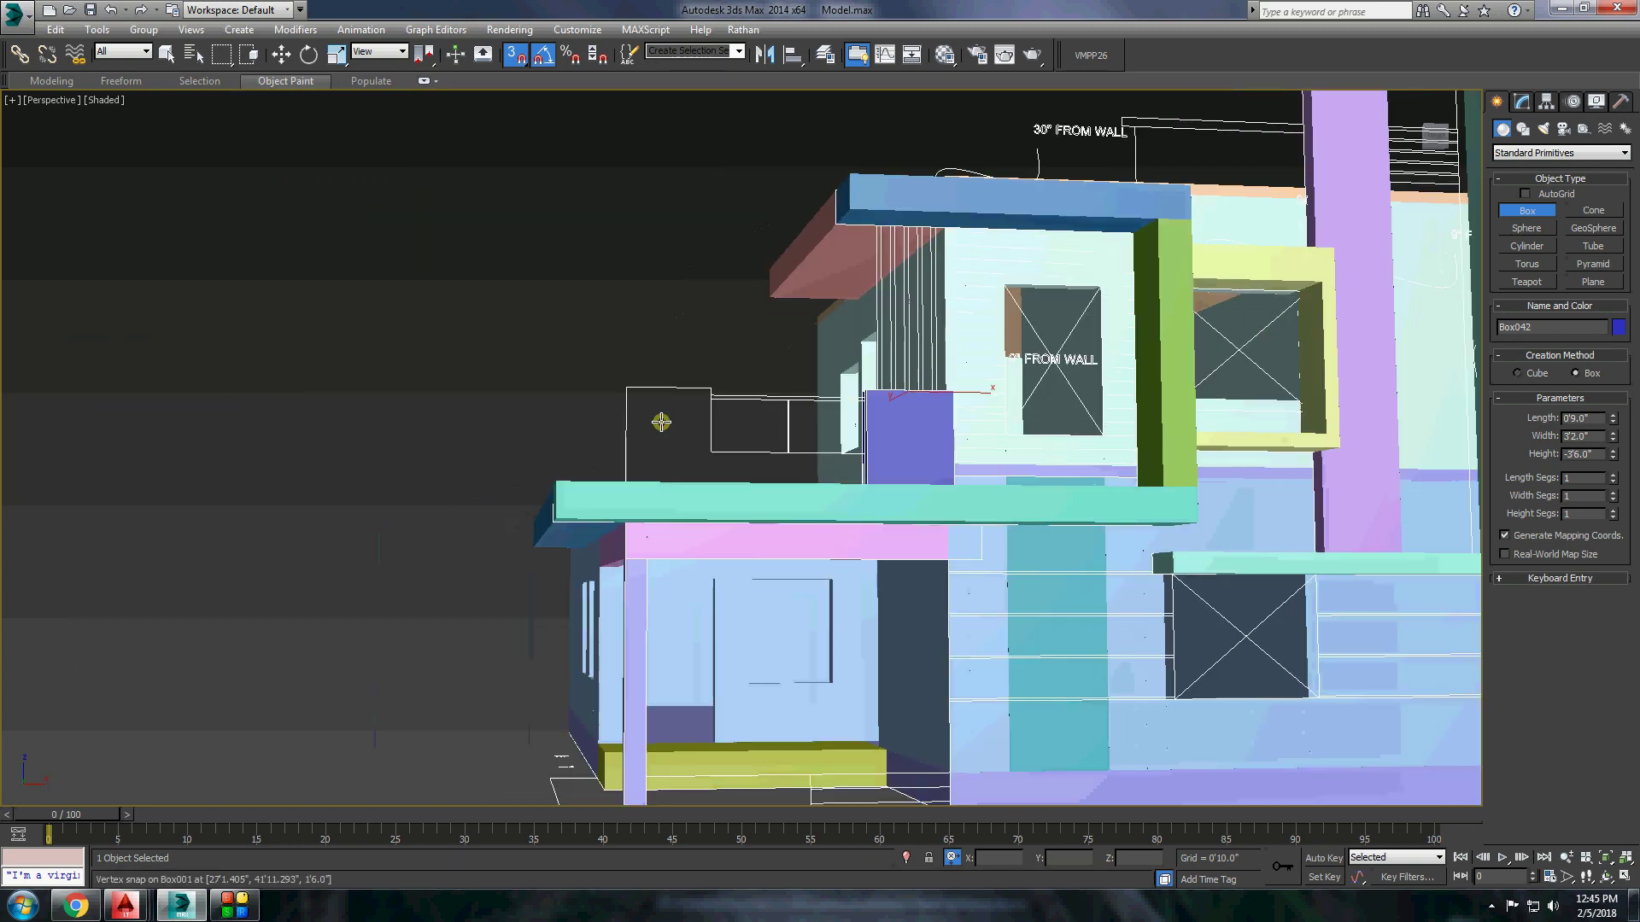
pyautogui.scroll(5, 627, 416)
pyautogui.moveTo(628, 416); pyautogui.dragTo(754, 391)
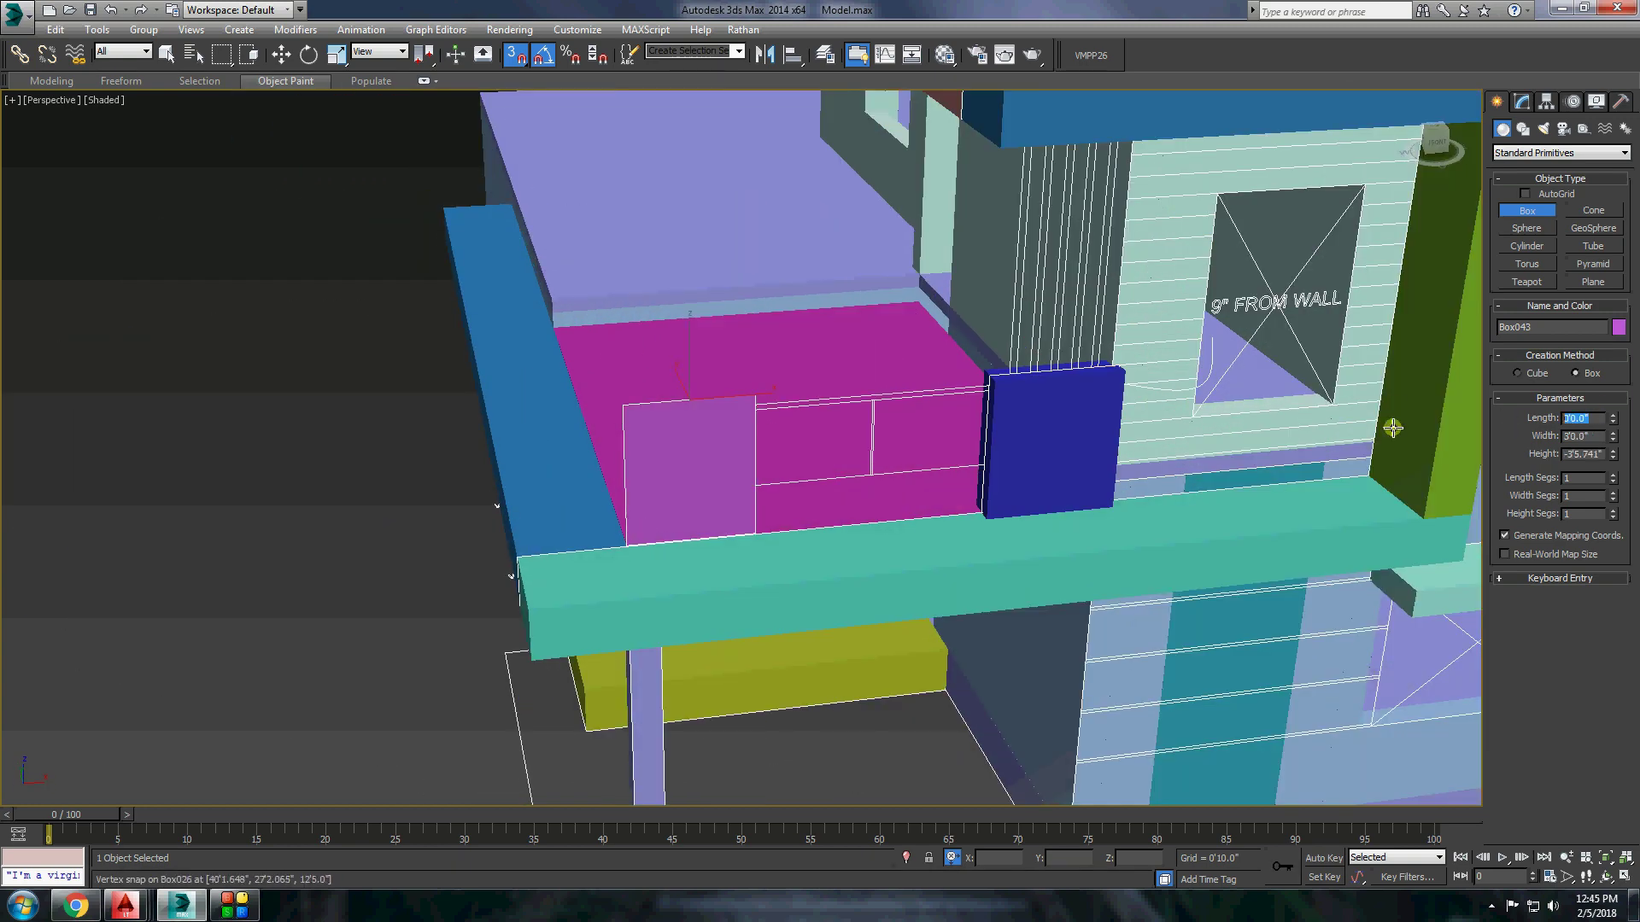
pyautogui.click(280, 55)
pyautogui.scroll(3, 734, 359)
pyautogui.scroll(2, 735, 359)
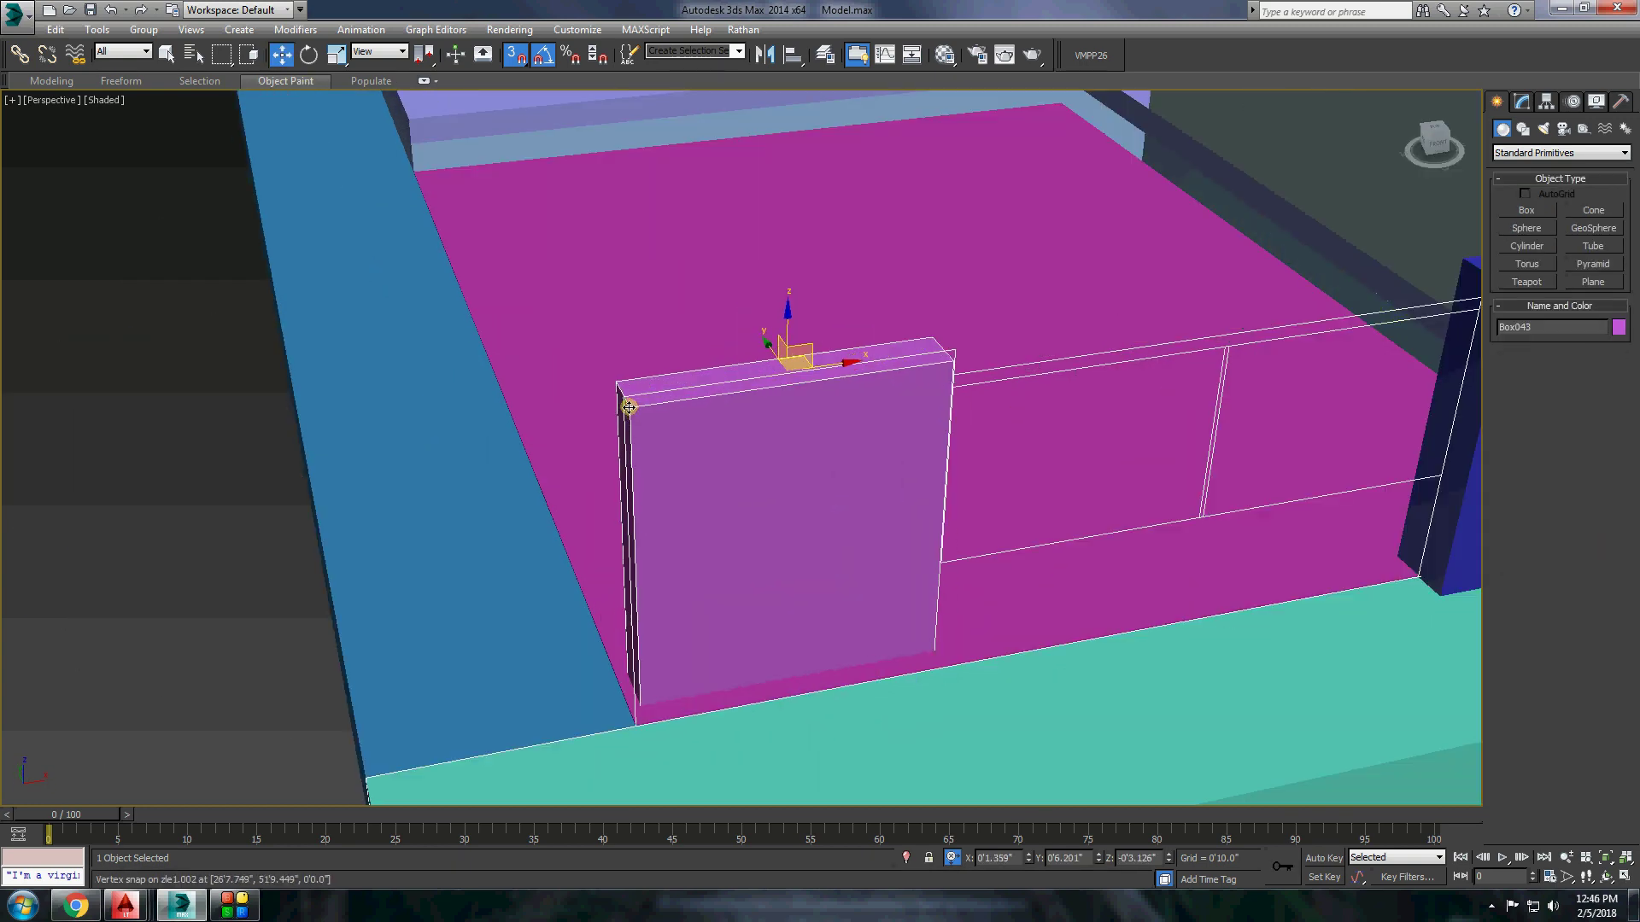
pyautogui.scroll(-4, 734, 359)
pyautogui.keyDown('alt'); pyautogui.moveTo(734, 359); pyautogui.dragTo(734, 325, button='middle'); pyautogui.keyUp('alt')
pyautogui.scroll(4, 734, 324)
# Draw a low green Box wall and move it with the post into place.
pyautogui.click(1533, 211)
pyautogui.moveTo(800, 505); pyautogui.dragTo(1149, 636)
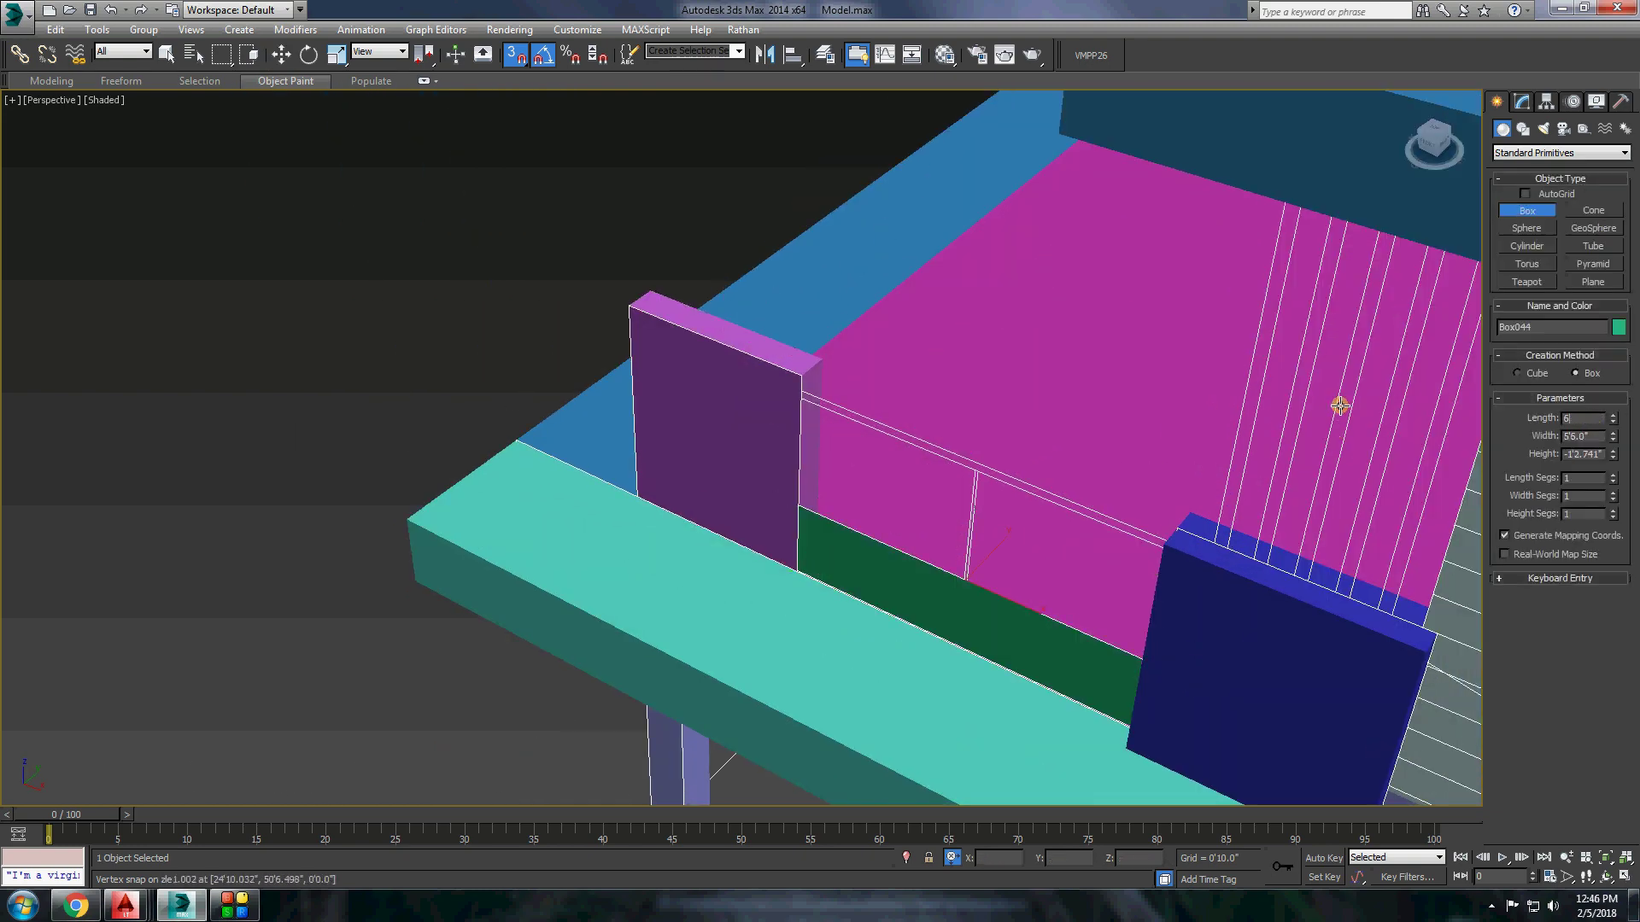
pyautogui.rightClick(760, 457)
pyautogui.click(785, 395)
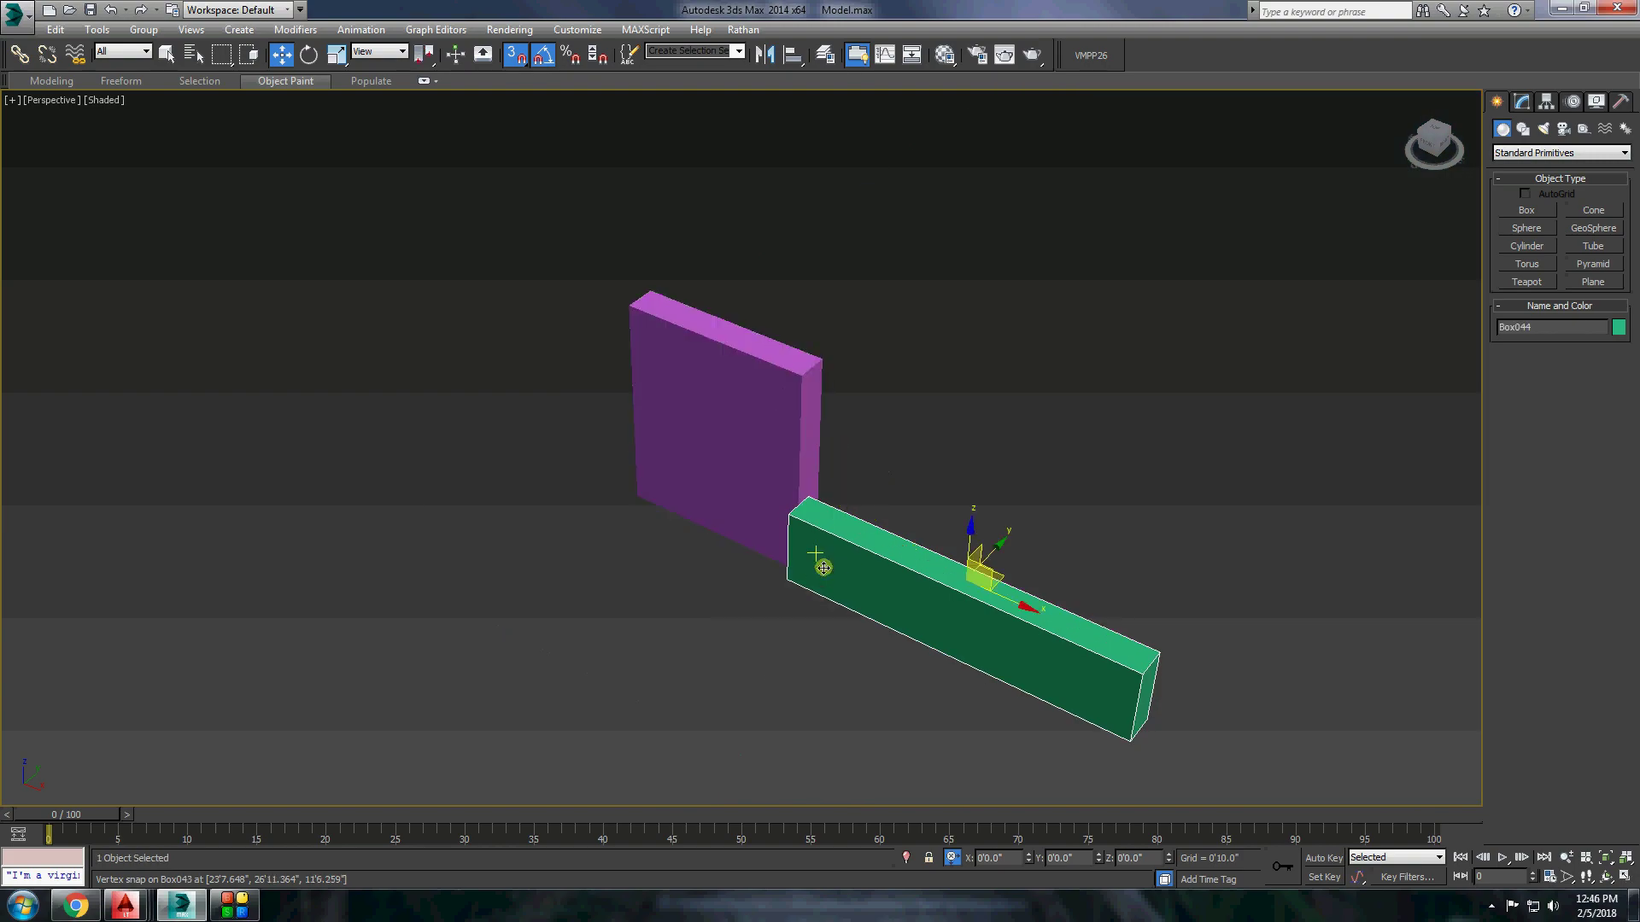
pyautogui.hotkey('alt', 'q')
pyautogui.scroll(-5, 904, 601)
pyautogui.moveTo(315, 227)
pyautogui.keyDown('alt'); pyautogui.mouseDown(button='middle')
pyautogui.moveTo(998, 593)
pyautogui.moveTo(897, 547)
pyautogui.mouseUp(button='middle'); pyautogui.keyUp('alt')
pyautogui.scroll(3, 861, 531)
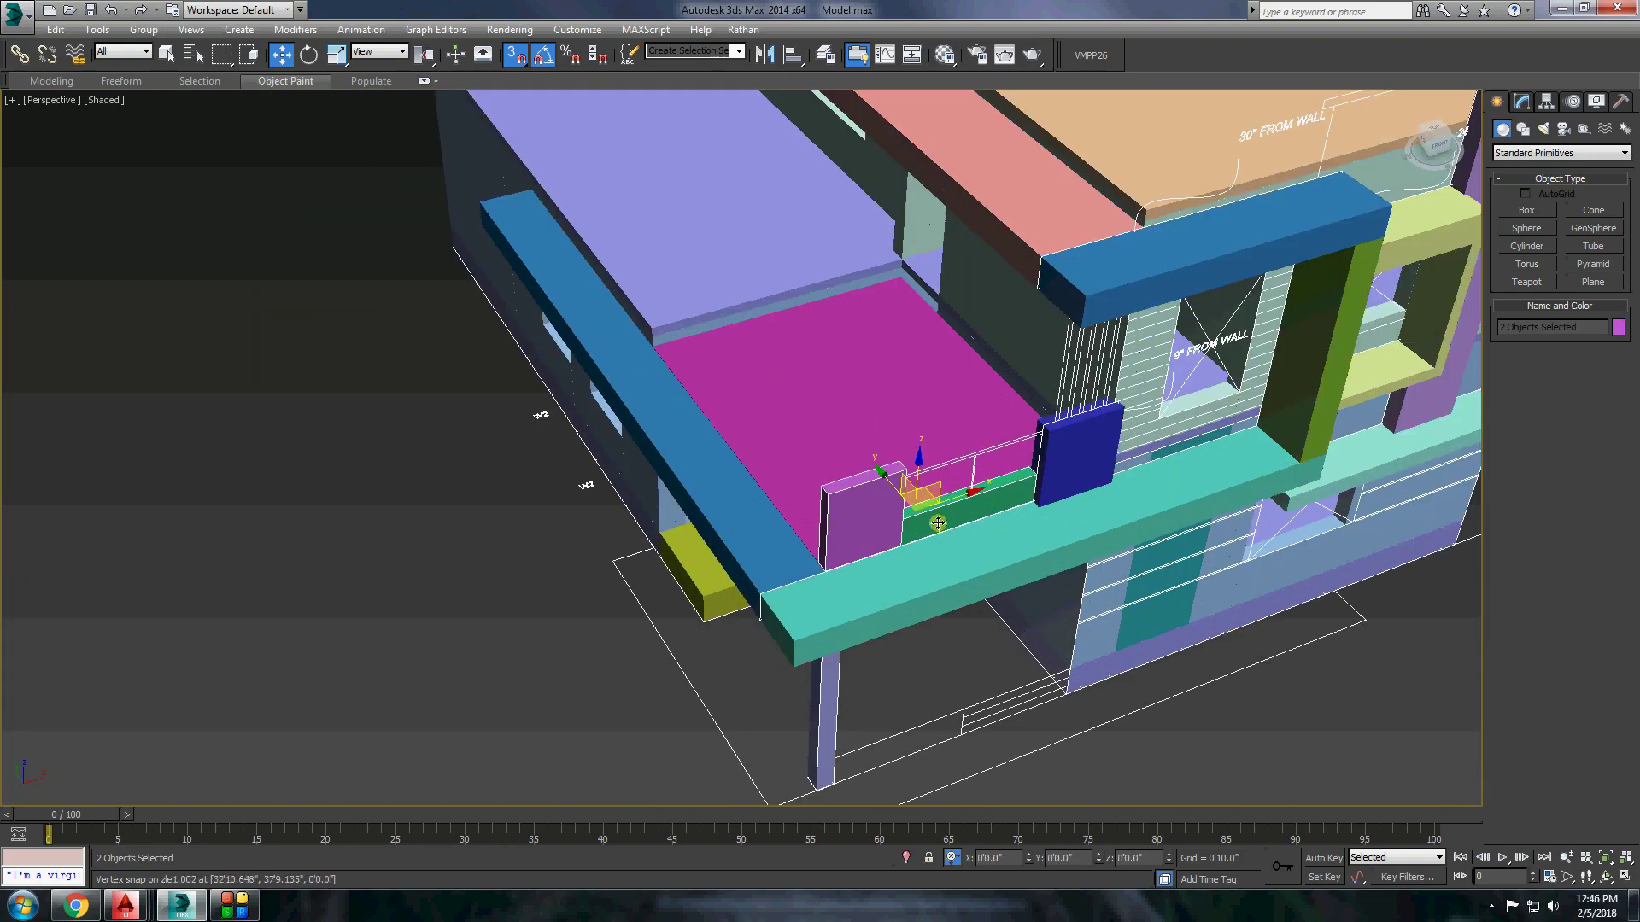
pyautogui.scroll(-3, 938, 523)
pyautogui.moveTo(937, 523); pyautogui.dragTo(341, 613)
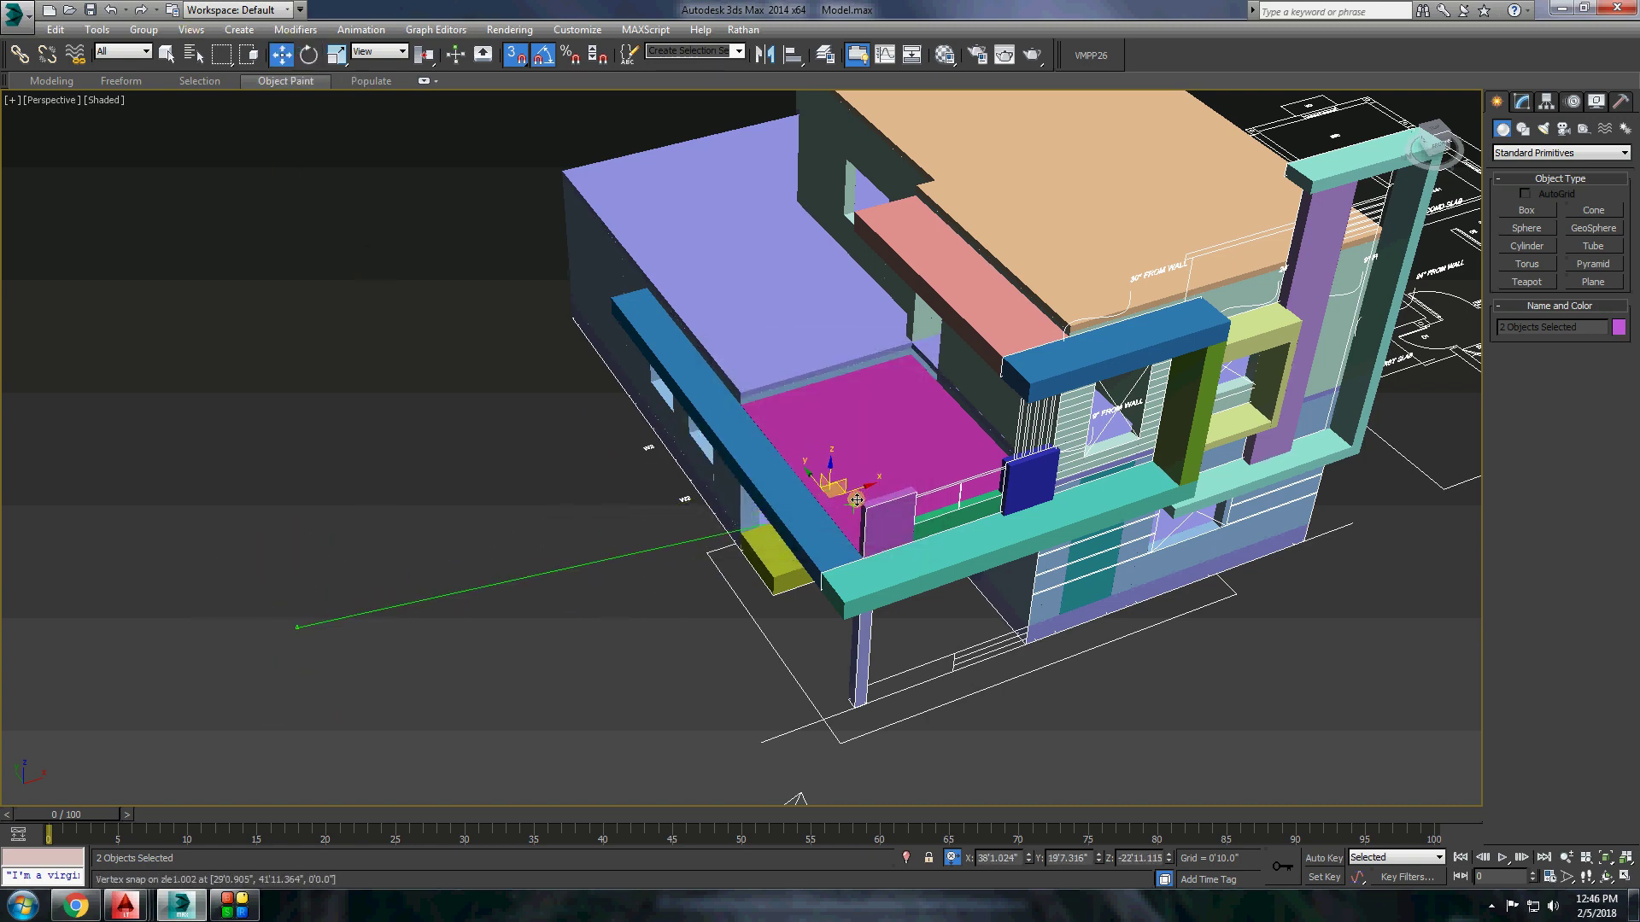
# Shift-copy the purple post to the terrace's other corner.
pyautogui.keyDown('alt'); pyautogui.moveTo(856, 500); pyautogui.dragTo(567, 556, button='middle'); pyautogui.keyUp('alt')
pyautogui.scroll(3, 871, 486)
pyautogui.click(812, 556)
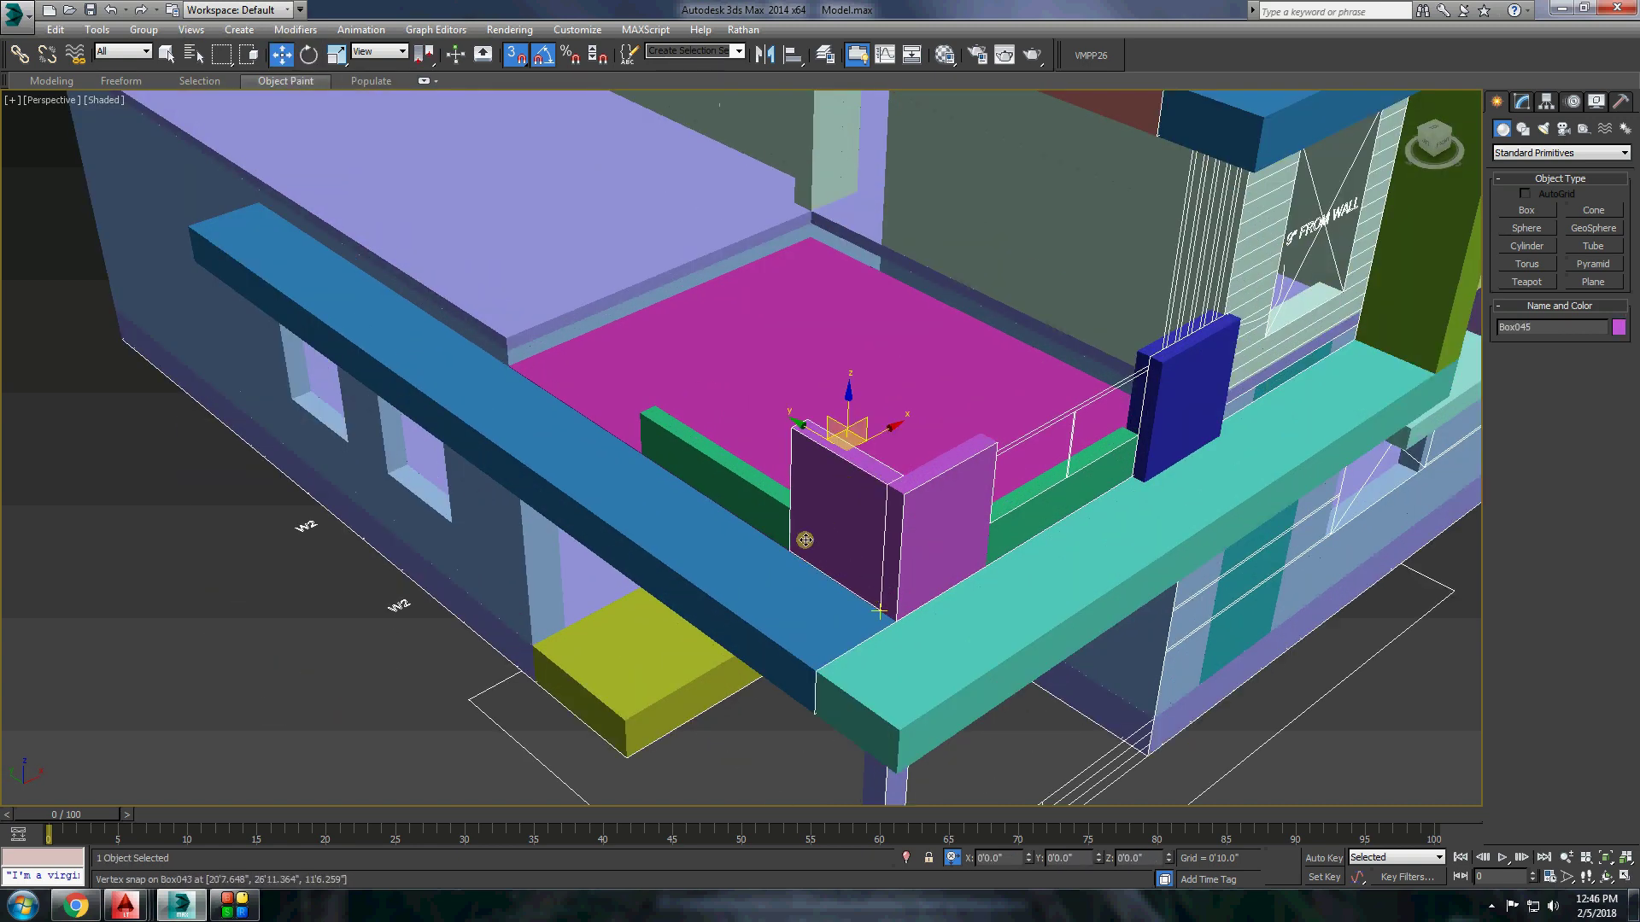
pyautogui.keyDown('shift'); pyautogui.moveTo(805, 539); pyautogui.dragTo(632, 440); pyautogui.keyUp('shift')
pyautogui.click(897, 533)
pyautogui.moveTo(900, 511)
pyautogui.keyDown('alt'); pyautogui.mouseDown(button='middle')
pyautogui.moveTo(819, 593)
pyautogui.moveTo(791, 468)
pyautogui.mouseUp(button='middle'); pyautogui.keyUp('alt')
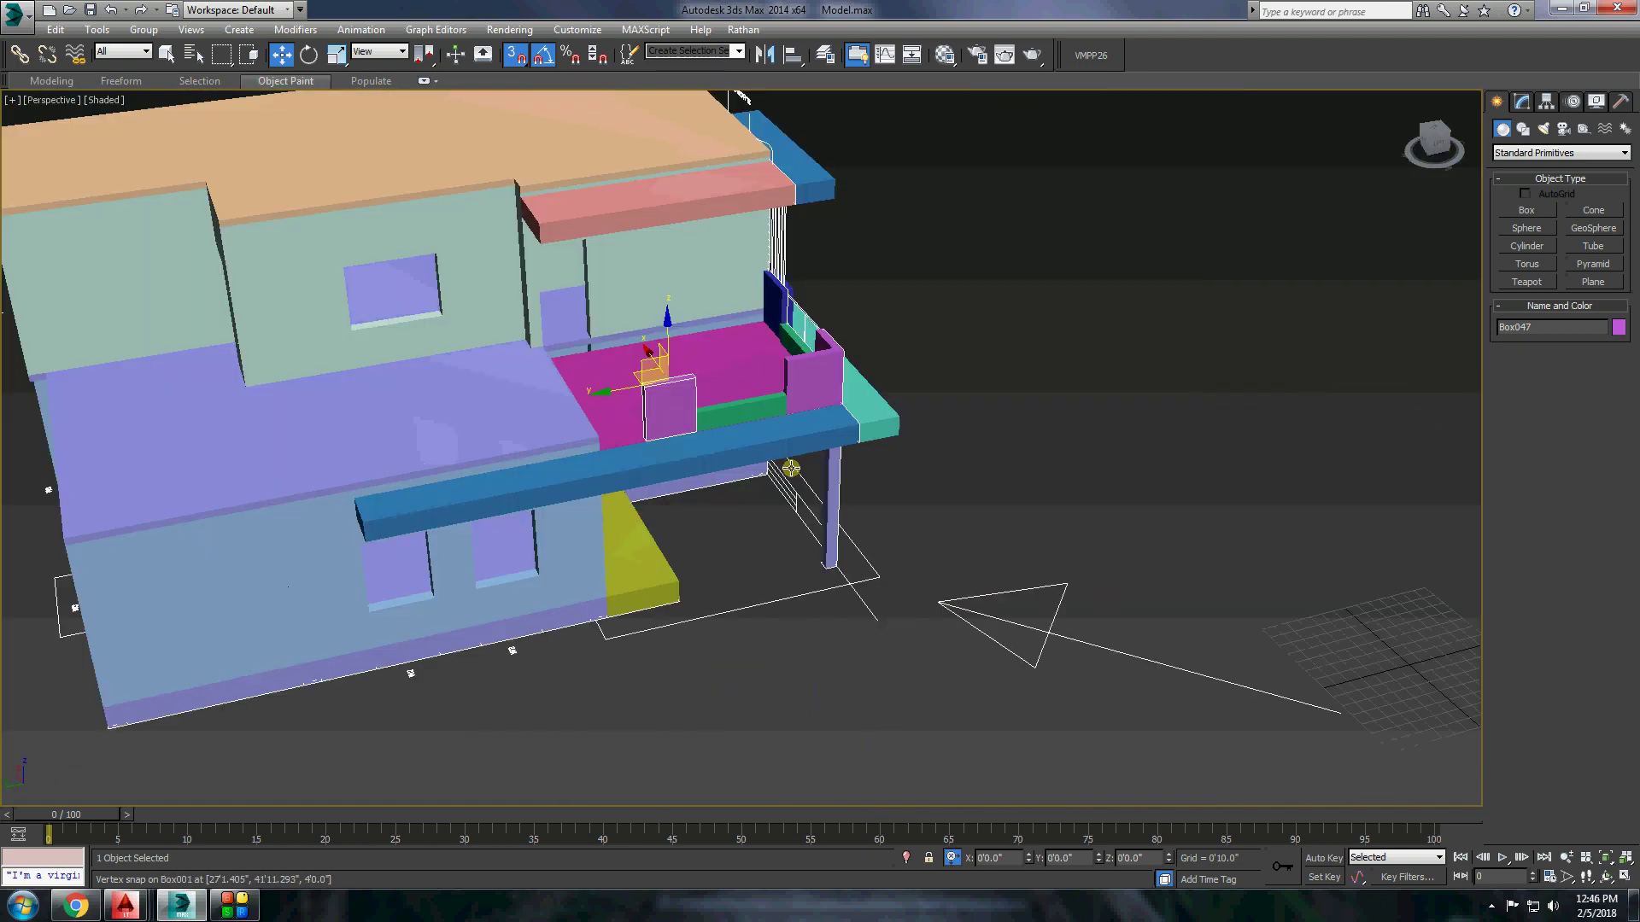
pyautogui.scroll(2, 791, 468)
# Convert the green wall to editable poly and adjust its end vertices to fit.
pyautogui.rightClick(641, 347)
pyautogui.click(879, 593)
pyautogui.scroll(2, 692, 384)
pyautogui.click(1490, 104)
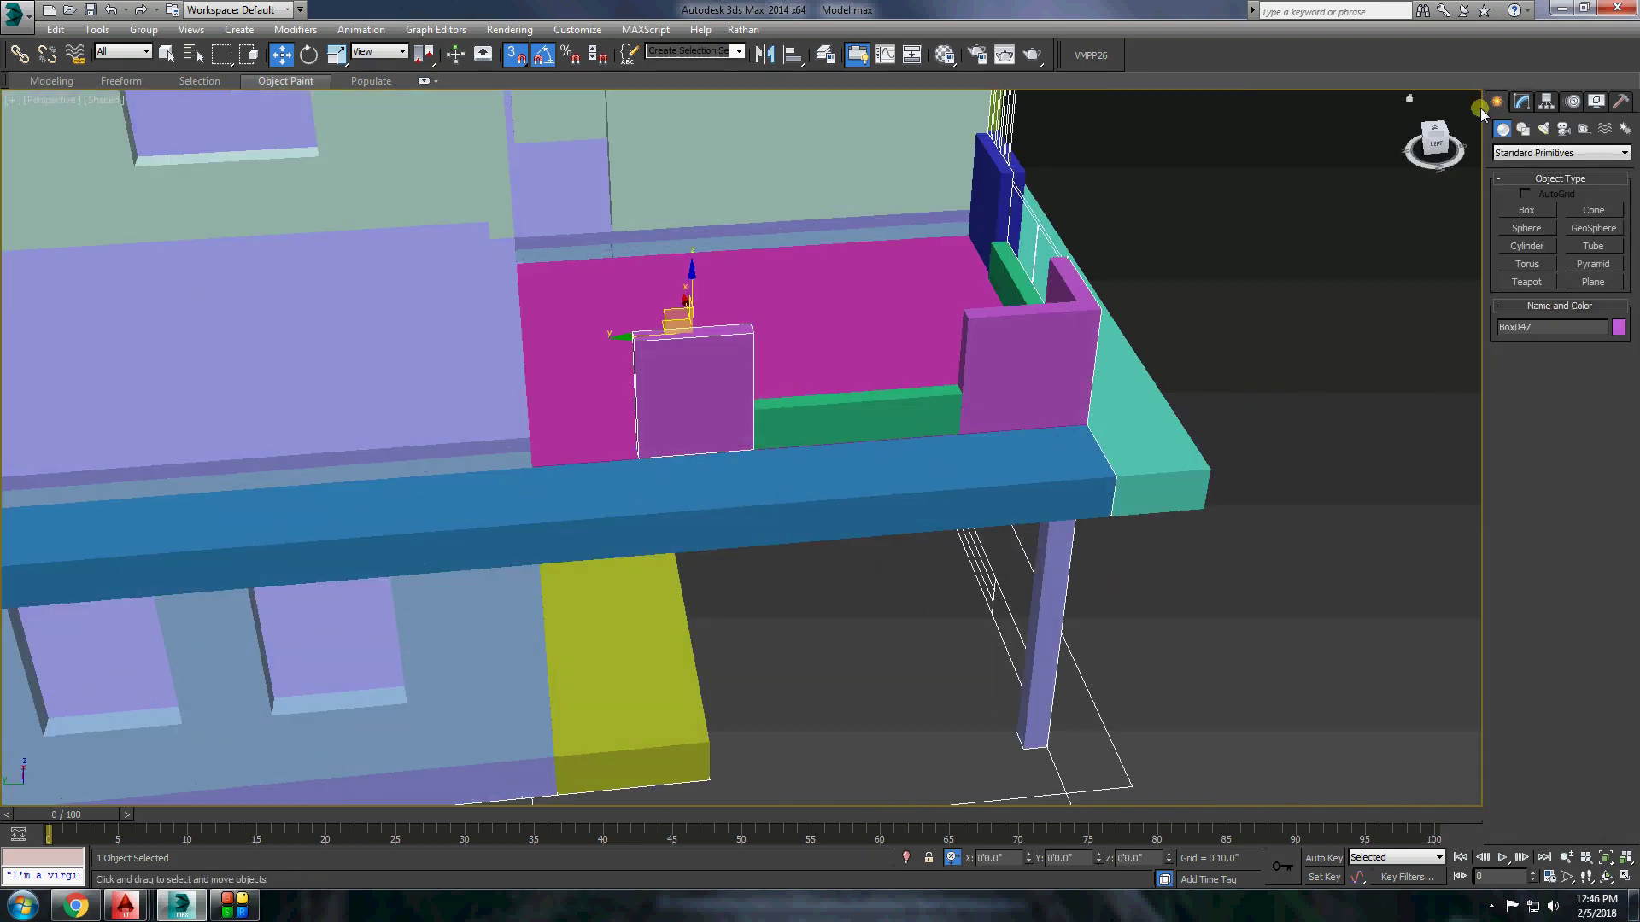
pyautogui.rightClick(841, 429)
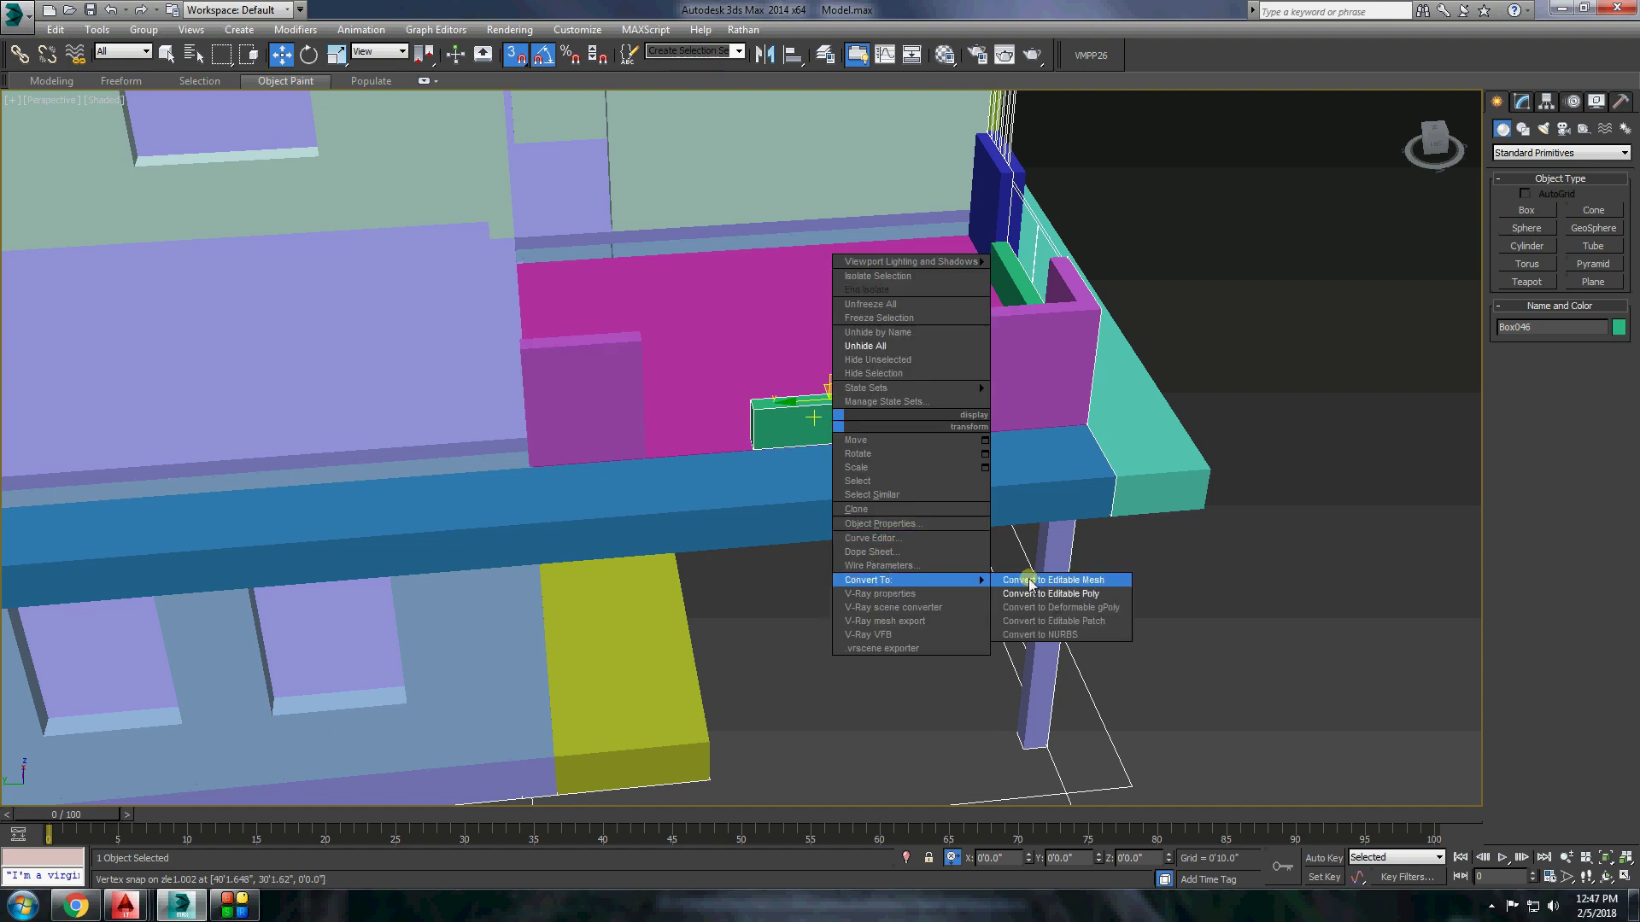
pyautogui.click(1062, 578)
pyautogui.press('1')
pyautogui.keyDown('alt'); pyautogui.moveTo(854, 513); pyautogui.dragTo(738, 725, button='middle'); pyautogui.keyUp('alt')
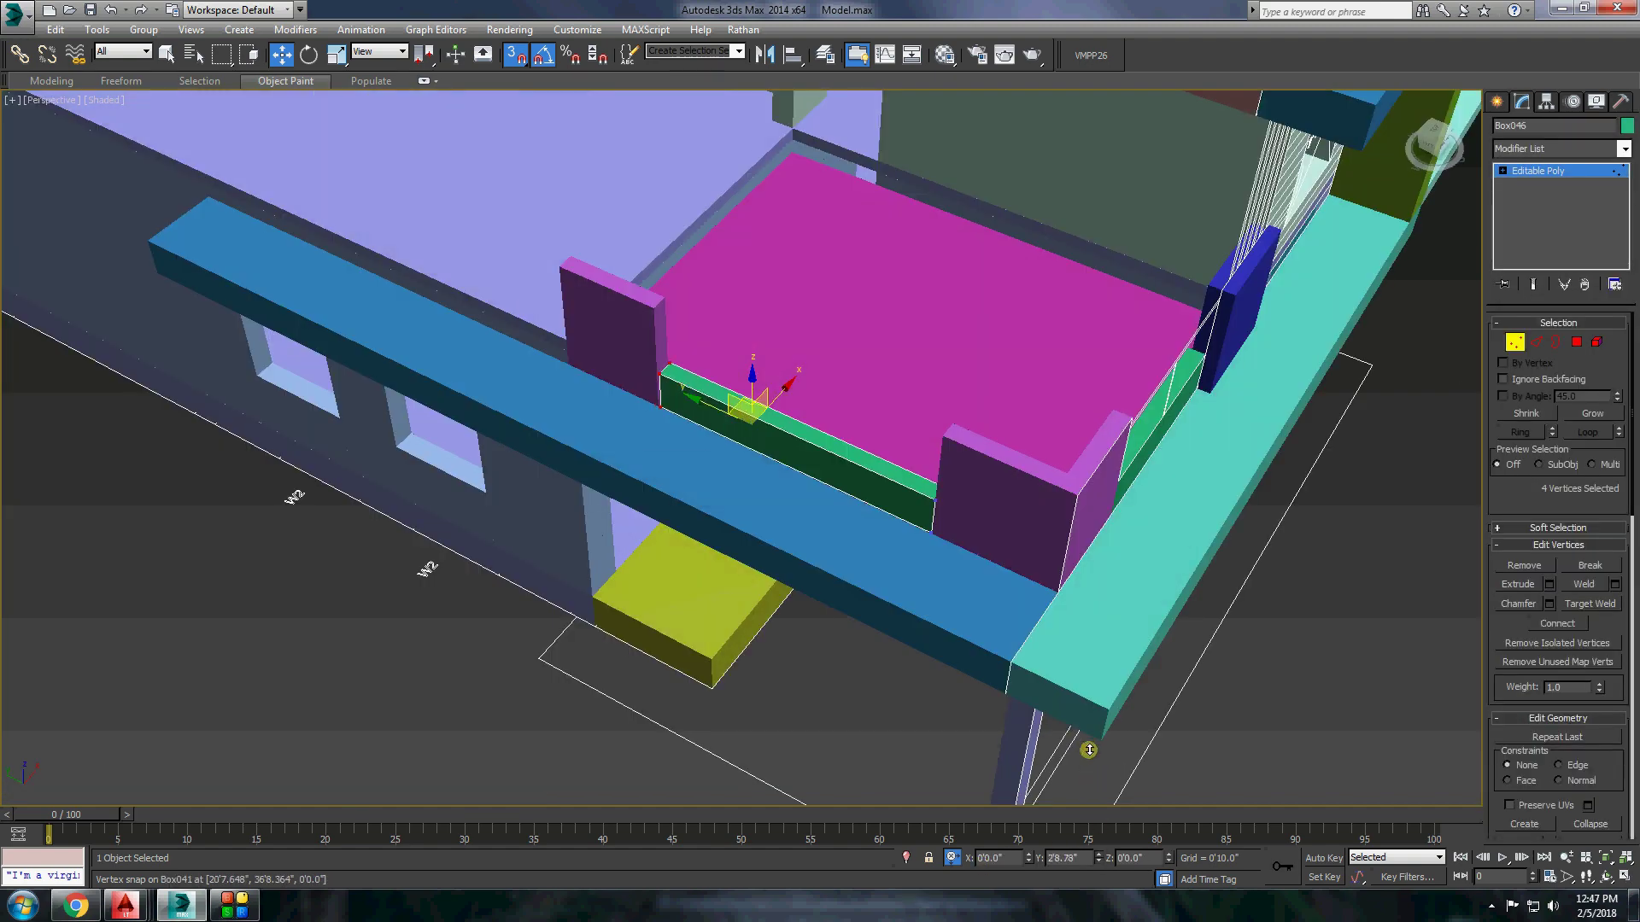
pyautogui.click(1497, 102)
pyautogui.scroll(-5, 736, 321)
pyautogui.moveTo(641, 439)
pyautogui.keyDown('alt'); pyautogui.mouseDown(button='middle')
pyautogui.moveTo(931, 512)
pyautogui.moveTo(986, 225)
pyautogui.mouseUp(button='middle'); pyautogui.keyUp('alt')
pyautogui.scroll(2, 930, 512)
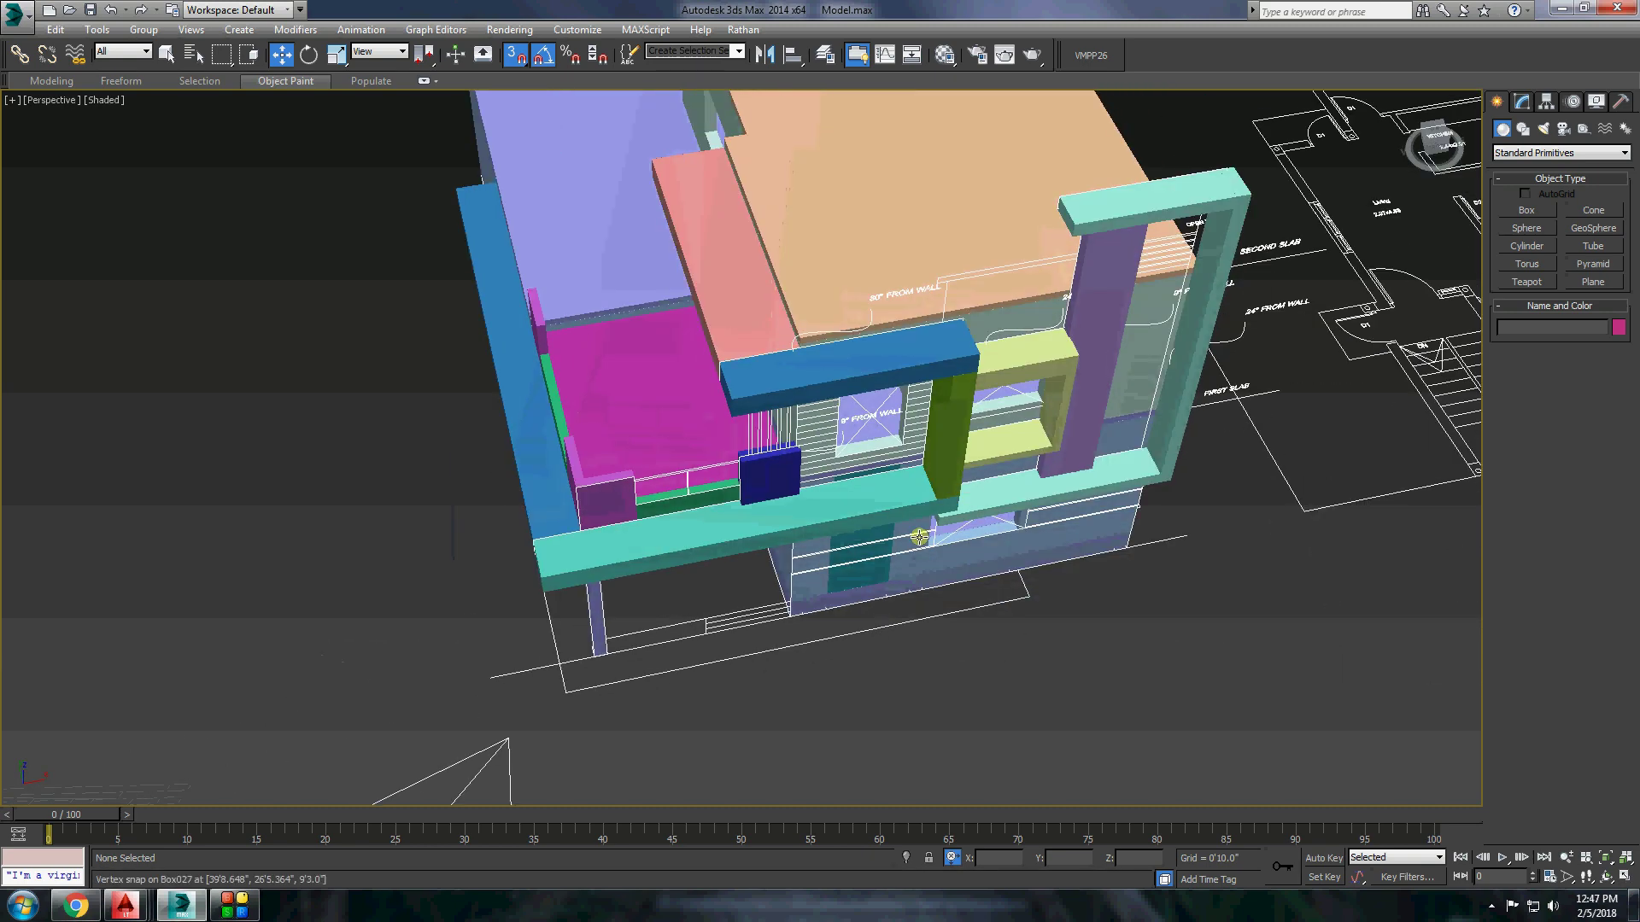
# Hide the house geometry and draw a thin pink box along the wall top.
pyautogui.rightClick(986, 226)
pyautogui.click(1025, 128)
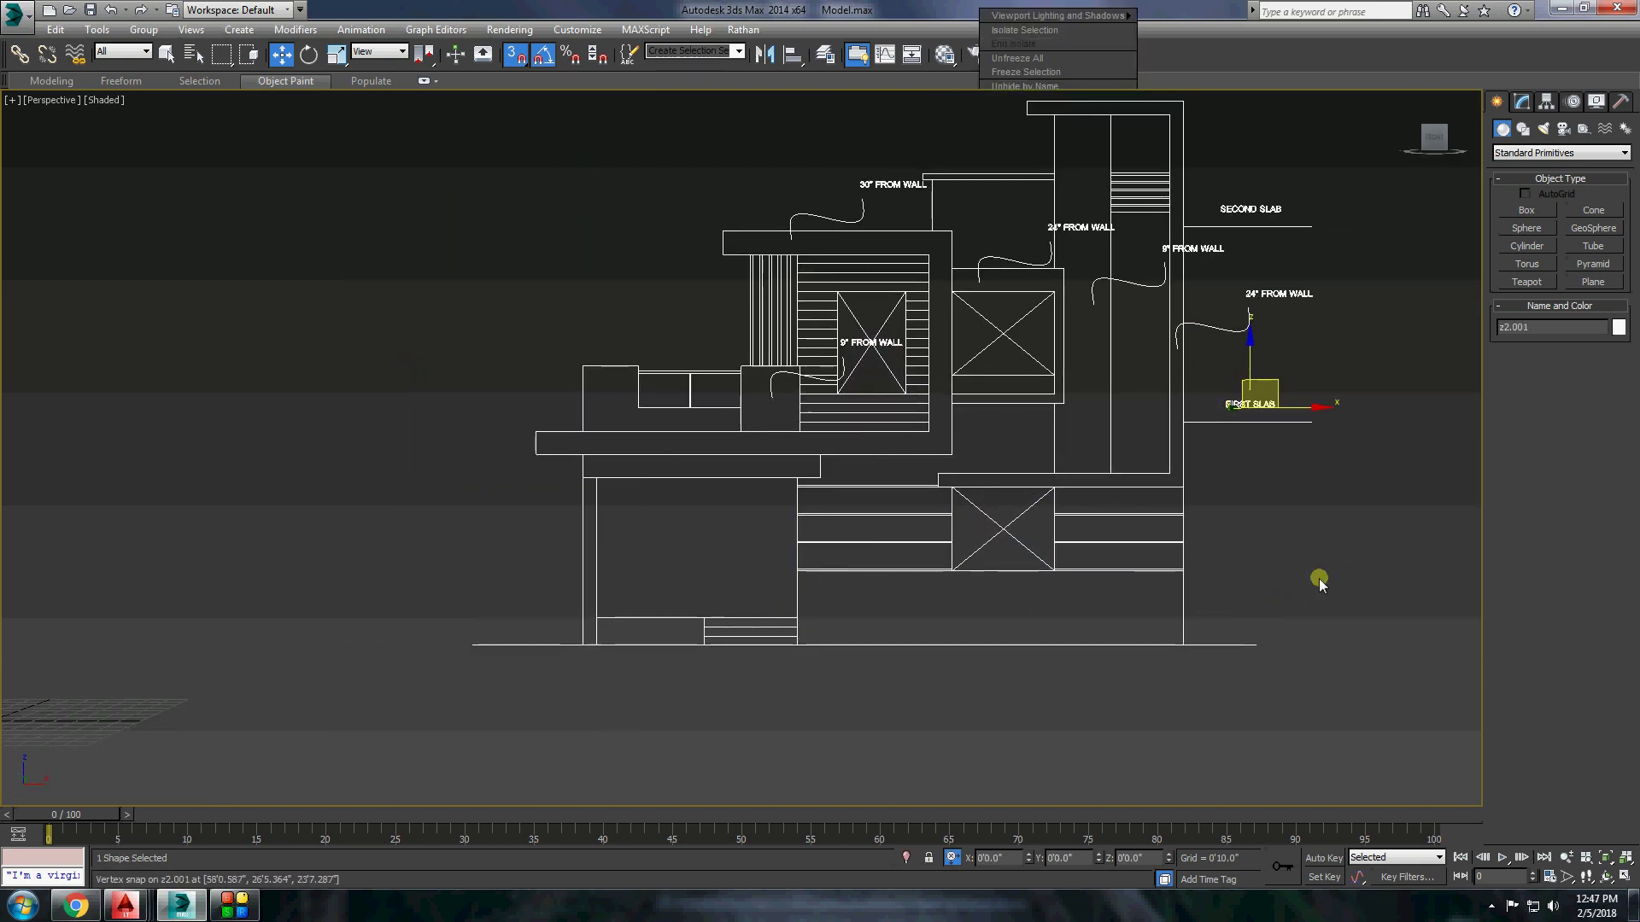
pyautogui.keyDown('alt'); pyautogui.moveTo(1310, 575); pyautogui.dragTo(891, 188, button='middle'); pyautogui.keyUp('alt')
pyautogui.scroll(3, 892, 188)
pyautogui.click(1526, 210)
pyautogui.moveTo(712, 241); pyautogui.dragTo(1010, 241)
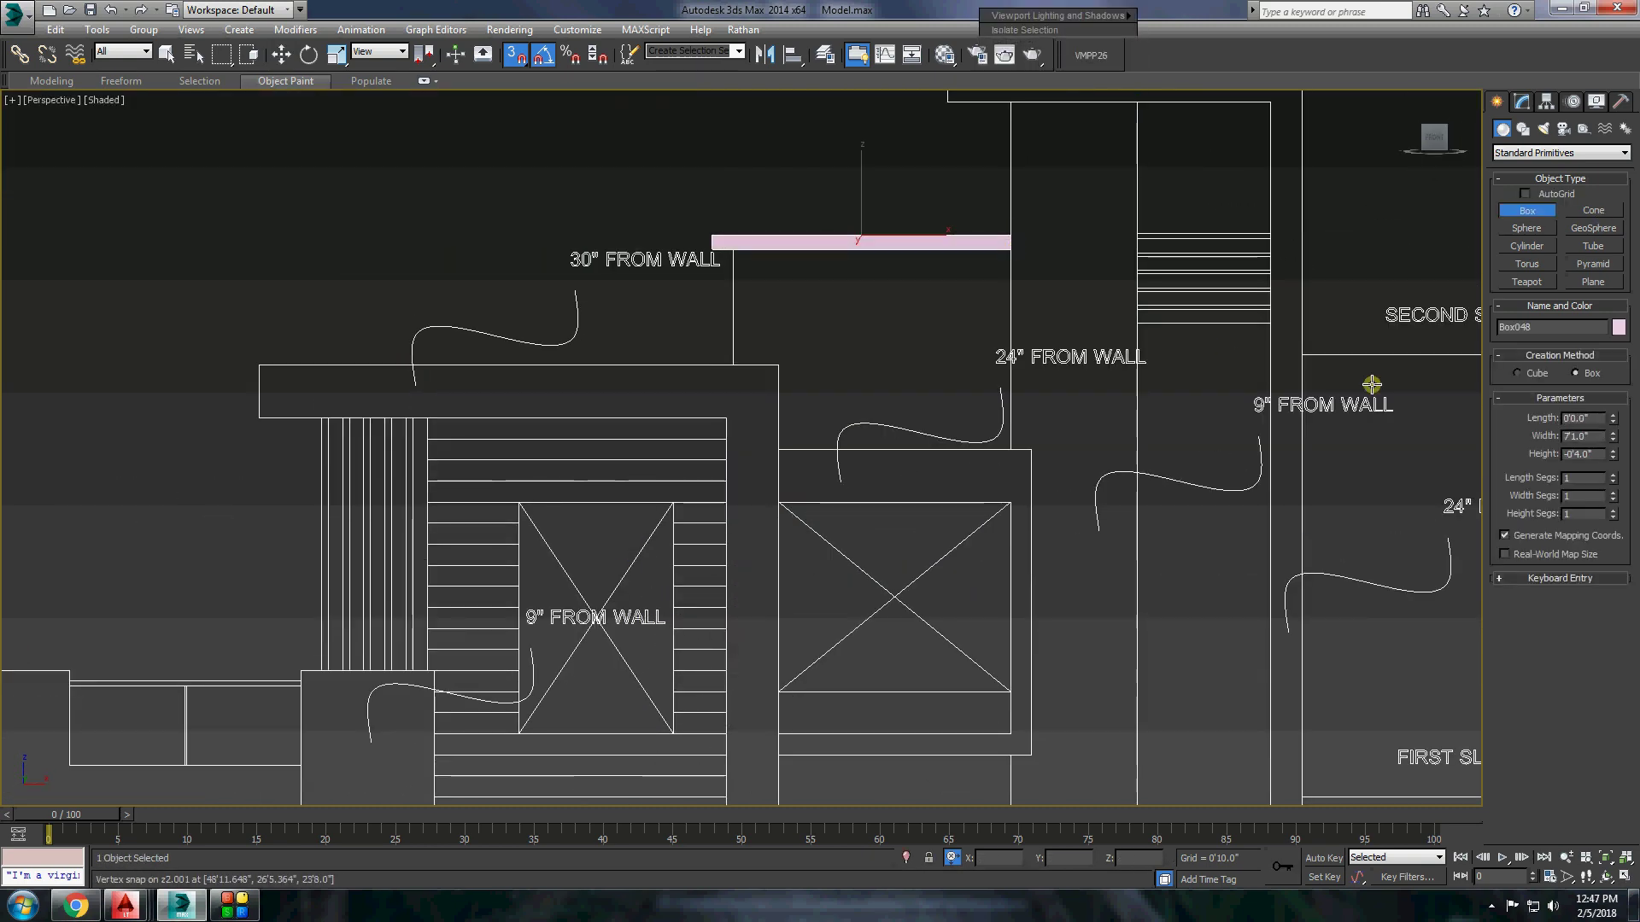
# Check the pink box's parameters in Modify and raise it a few inches on Z.
pyautogui.moveTo(1350, 392)
pyautogui.keyDown('alt'); pyautogui.mouseDown(button='middle')
pyautogui.moveTo(725, 355)
pyautogui.moveTo(741, 239)
pyautogui.mouseUp(button='middle'); pyautogui.keyUp('alt')
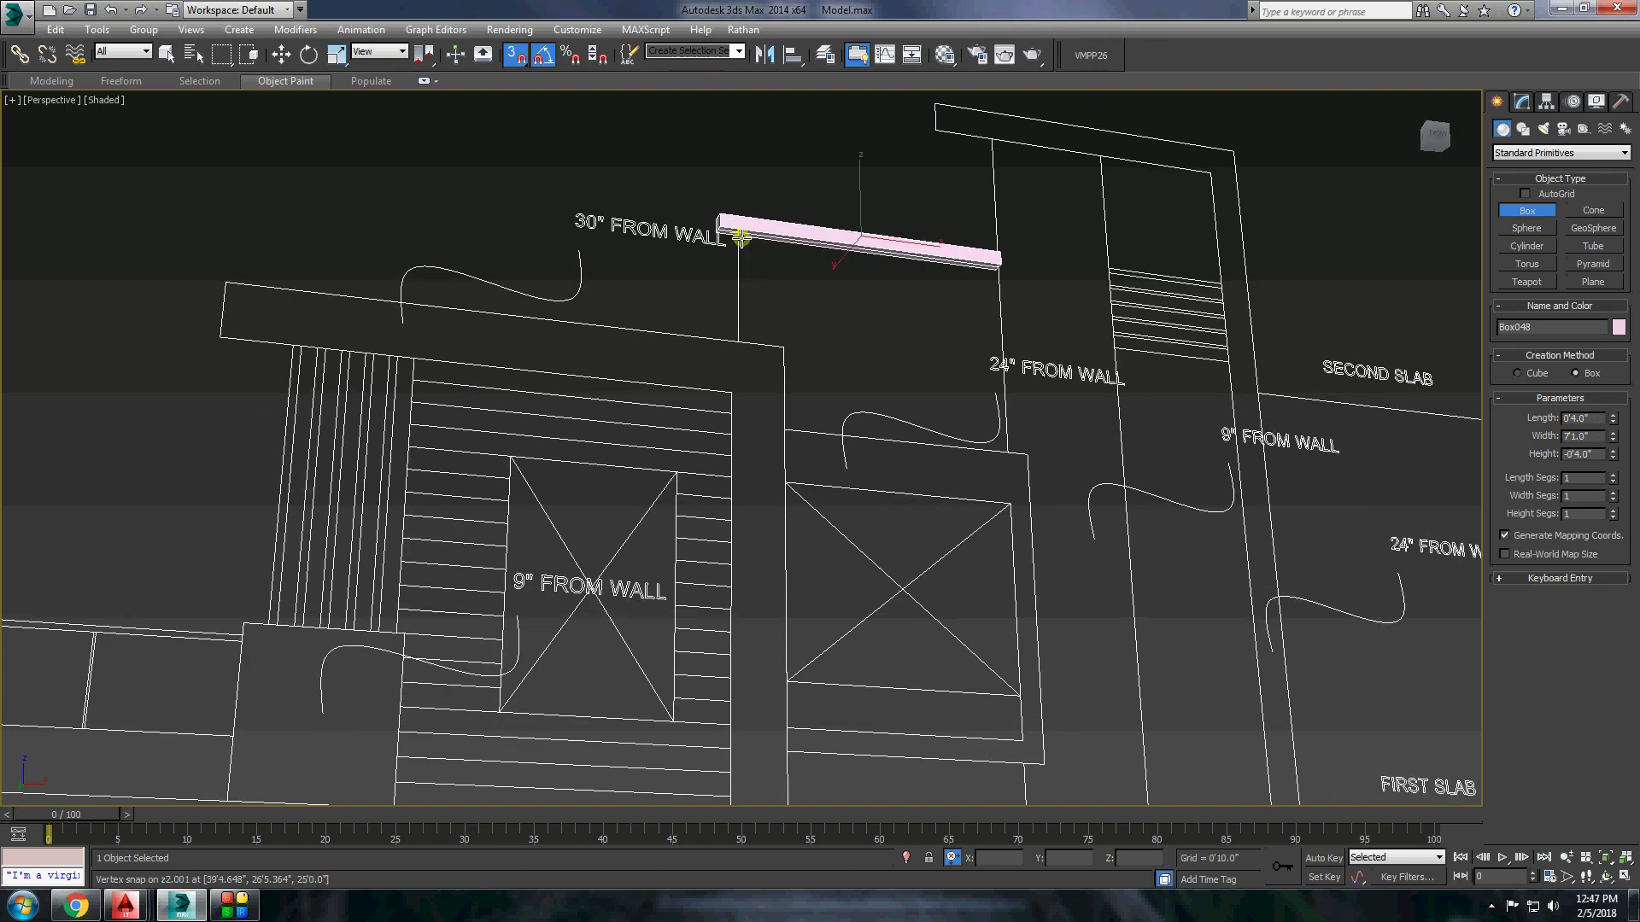
pyautogui.click(167, 55)
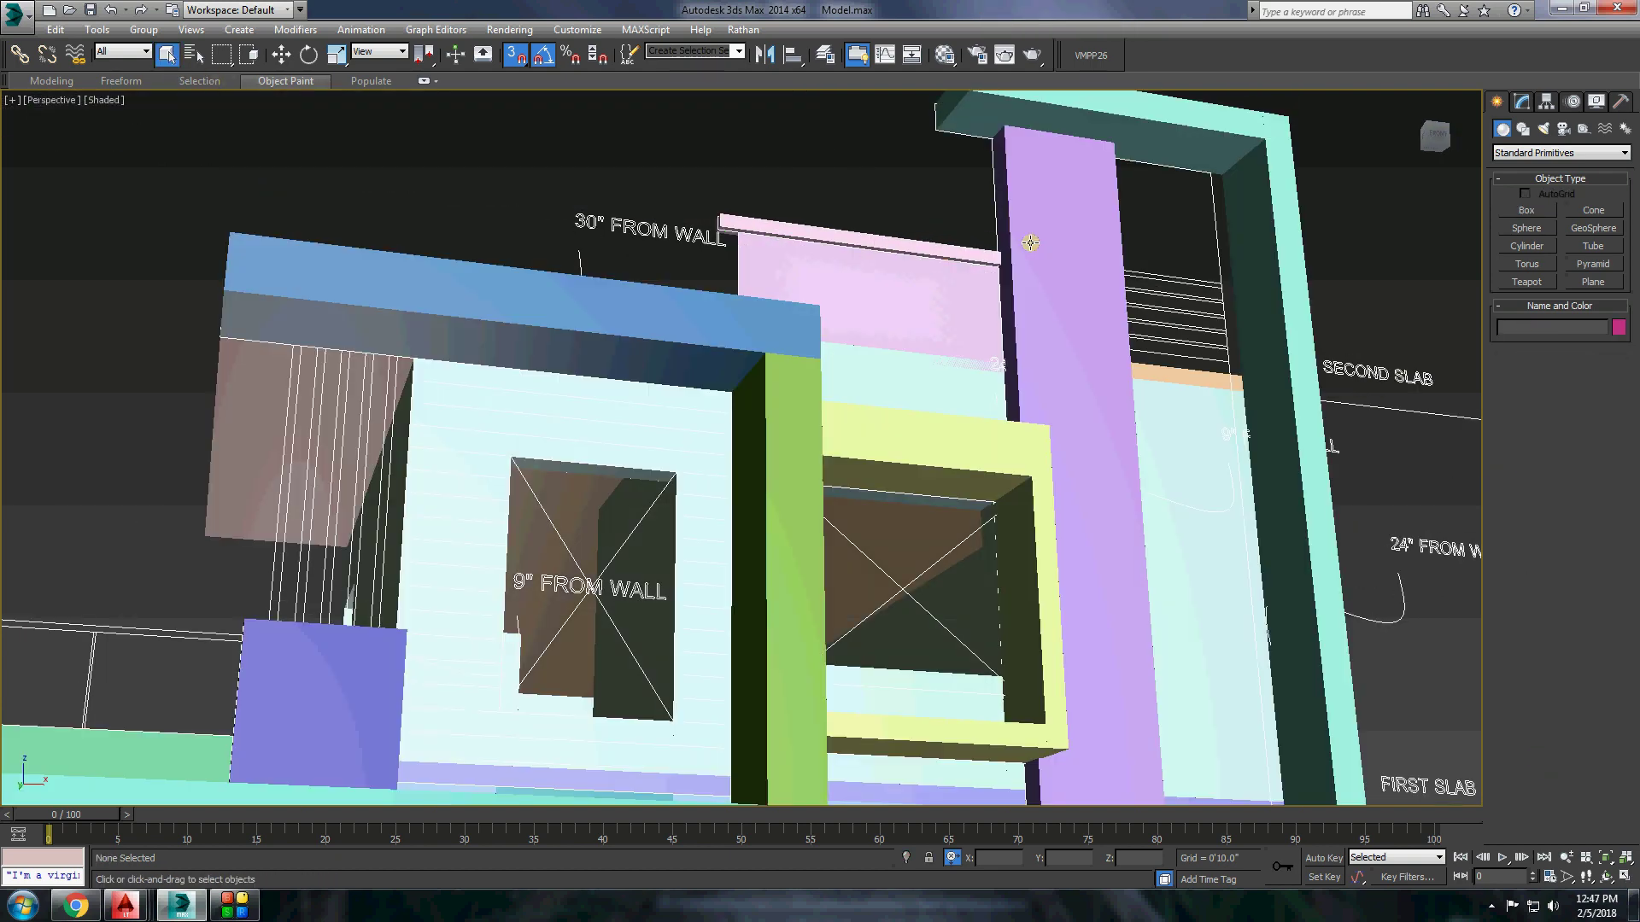
pyautogui.click(1514, 106)
pyautogui.click(1585, 344)
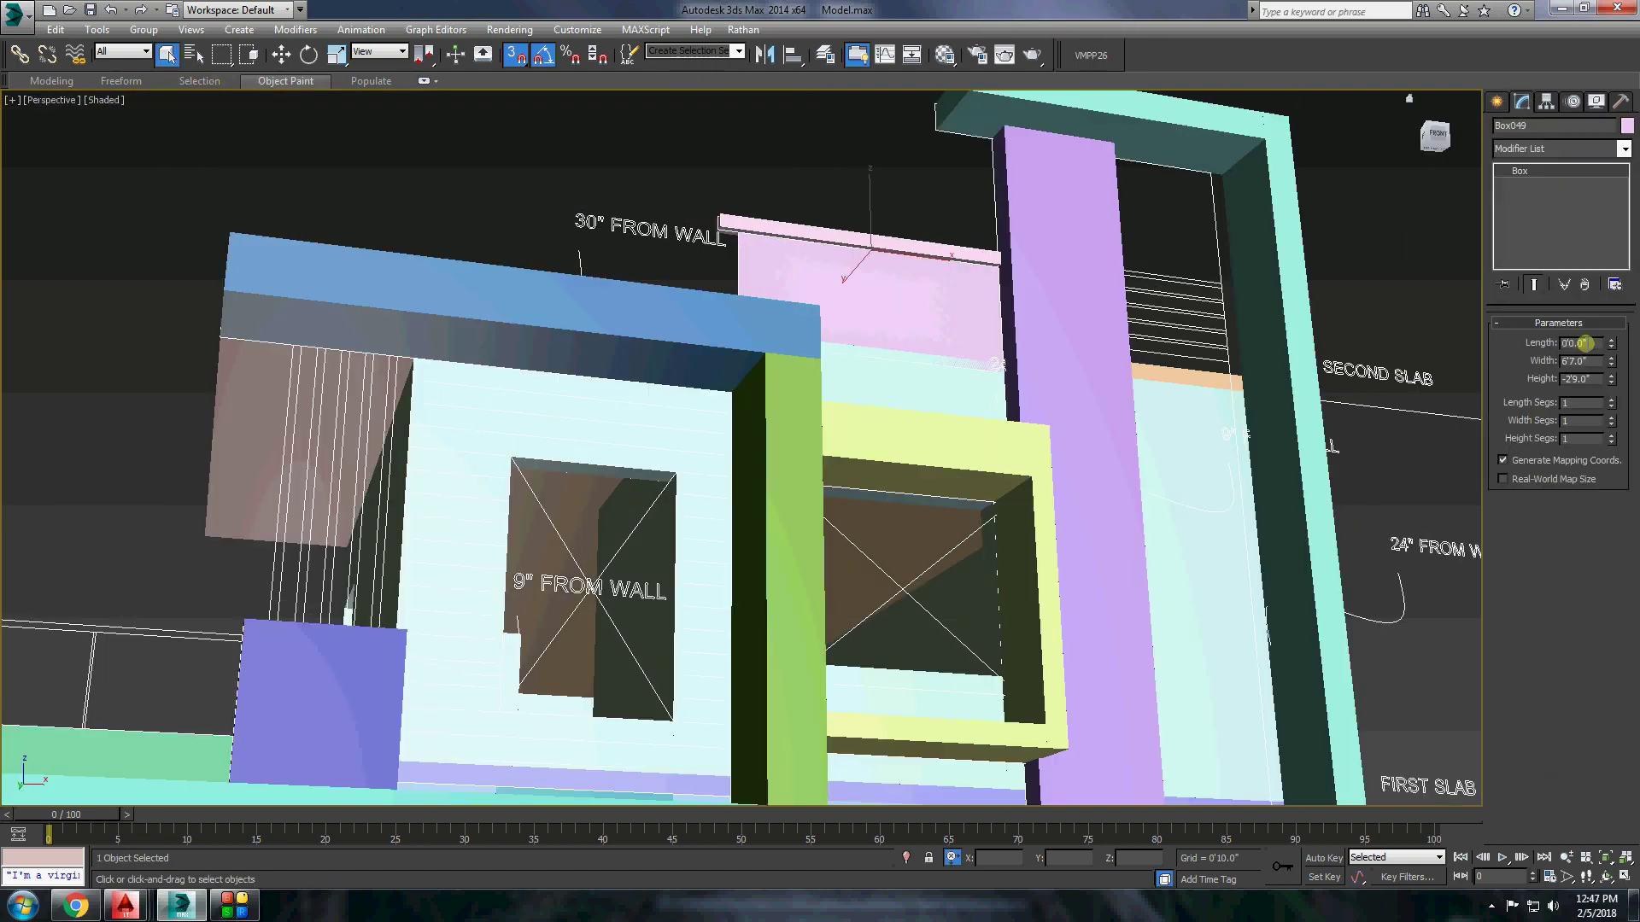
pyautogui.click(281, 54)
pyautogui.scroll(5, 1011, 575)
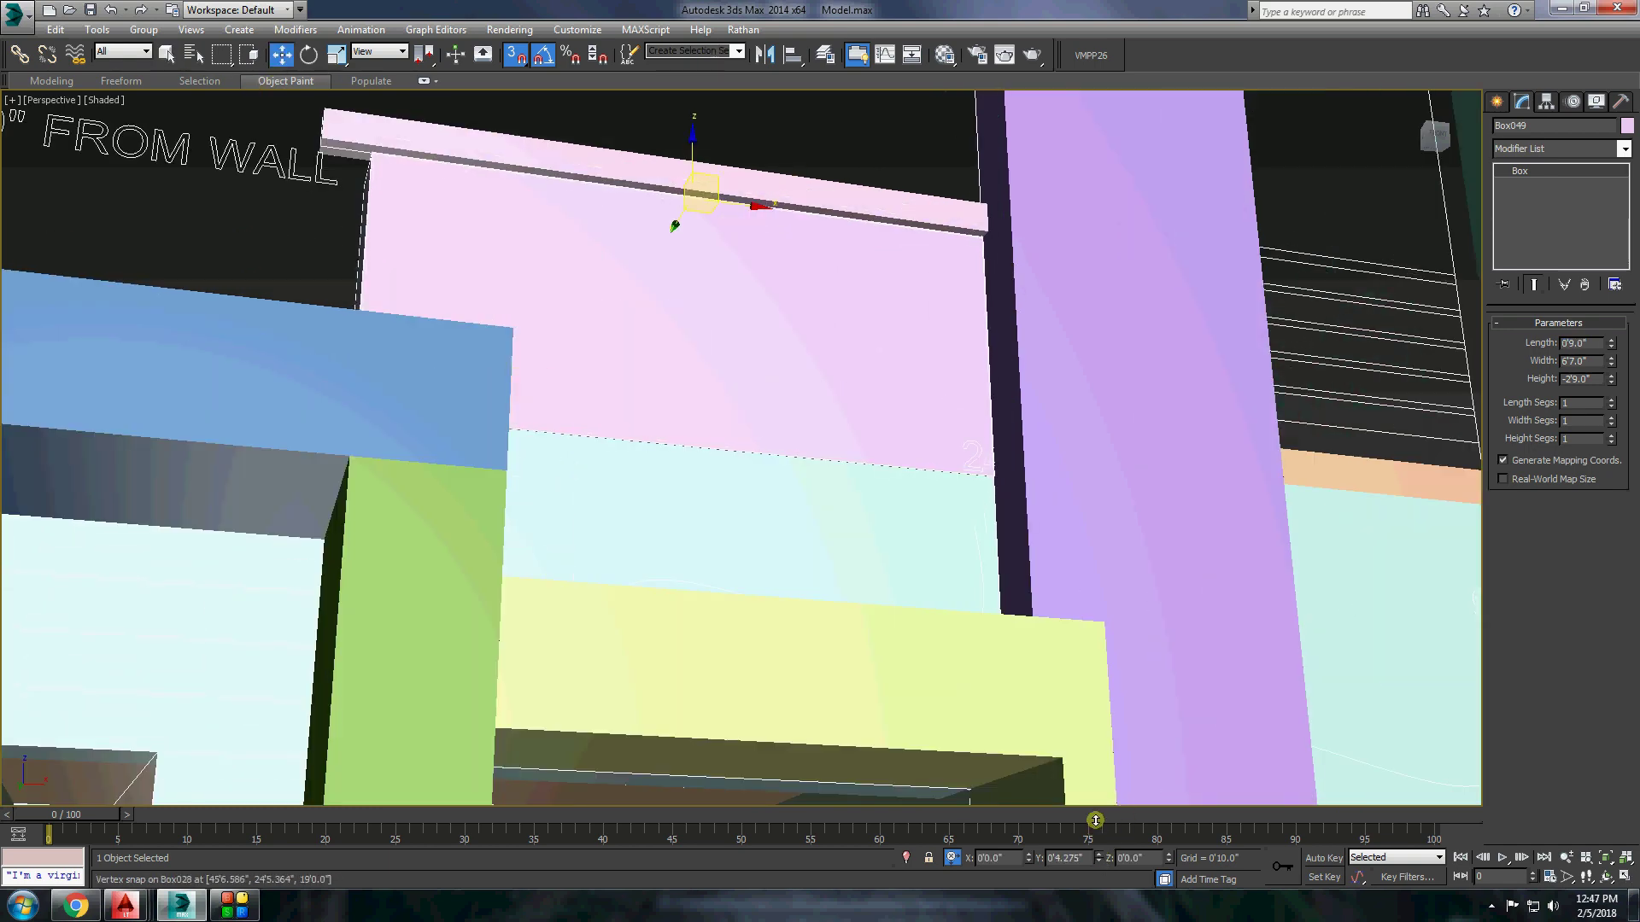
pyautogui.moveTo(1167, 858); pyautogui.dragTo(1174, 821)
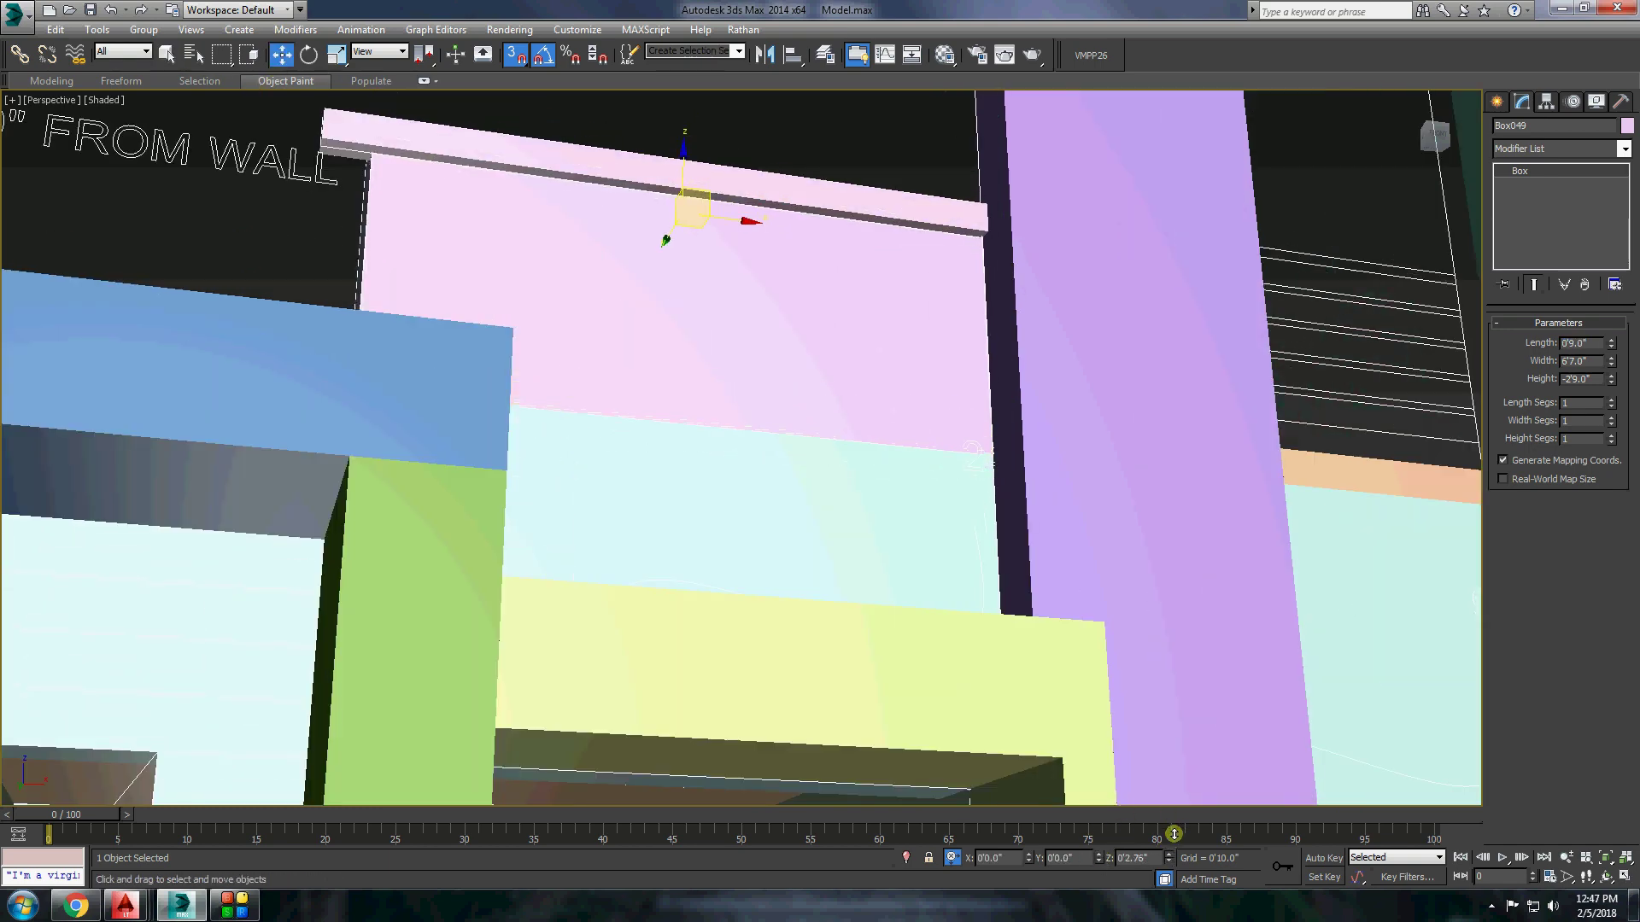
pyautogui.scroll(-5, 831, 469)
# Show other objects as wireframe to inspect the box, then restore shaded display.
pyautogui.rightClick(1064, 325)
pyautogui.click(1102, 293)
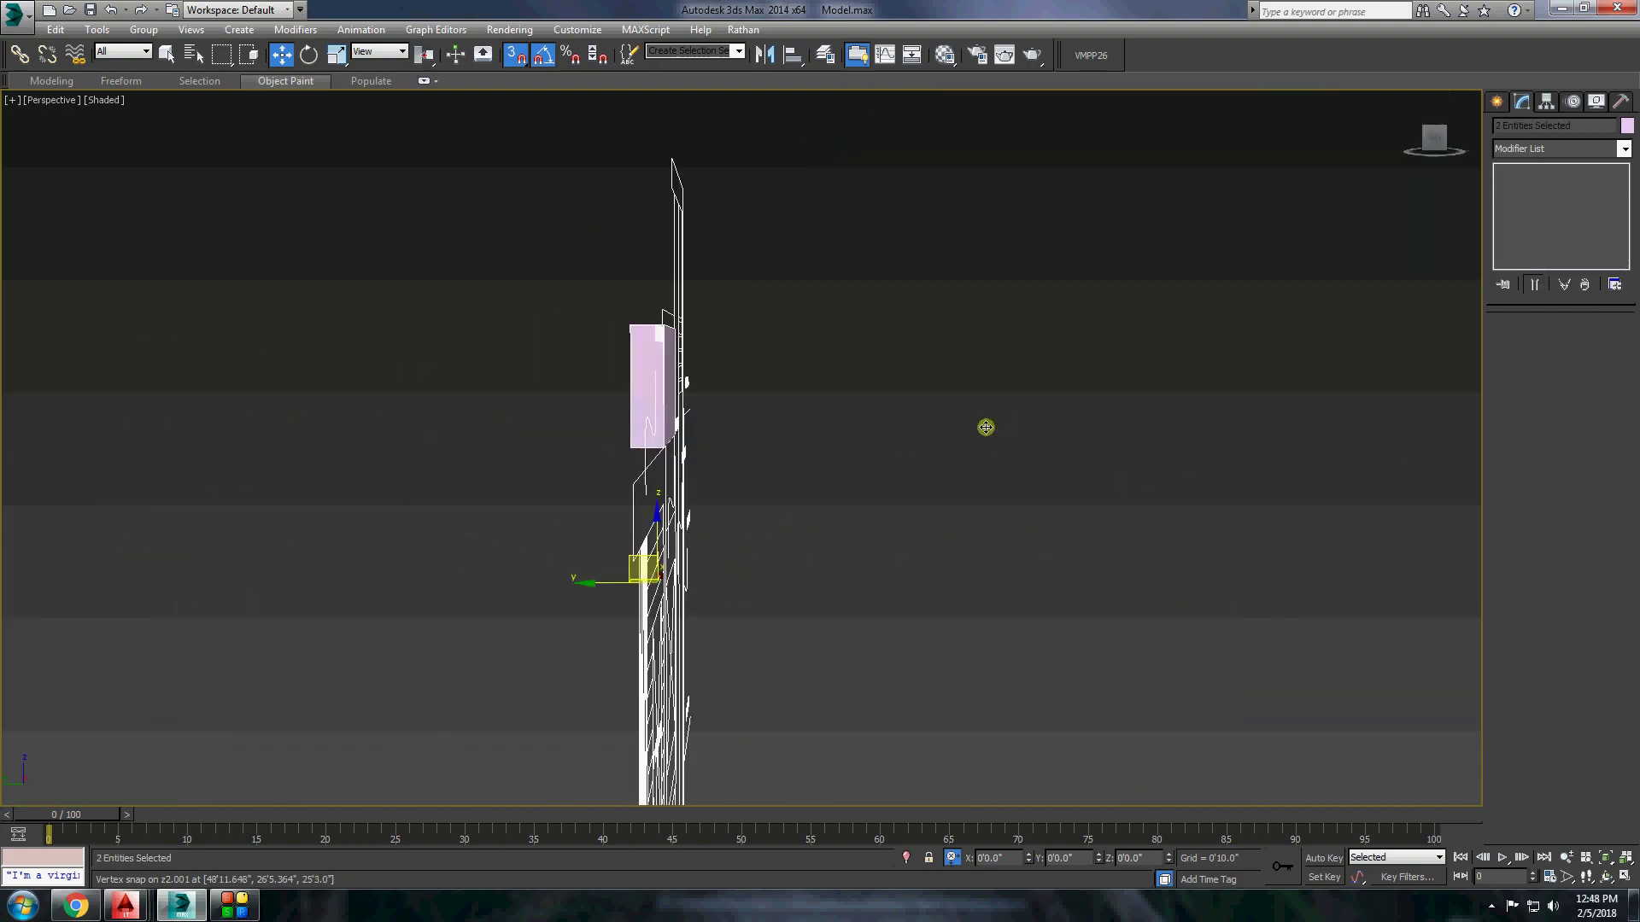
pyautogui.moveTo(863, 387)
pyautogui.keyDown('alt'); pyautogui.mouseDown(button='middle')
pyautogui.moveTo(820, 465)
pyautogui.moveTo(871, 391)
pyautogui.moveTo(735, 512)
pyautogui.moveTo(739, 220)
pyautogui.moveTo(721, 428)
pyautogui.moveTo(669, 396)
pyautogui.moveTo(769, 278)
pyautogui.moveTo(886, 355)
pyautogui.mouseUp(button='middle'); pyautogui.keyUp('alt')
pyautogui.rightClick(931, 346)
pyautogui.click(969, 316)
pyautogui.click(740, 219)
pyautogui.scroll(5, 769, 278)
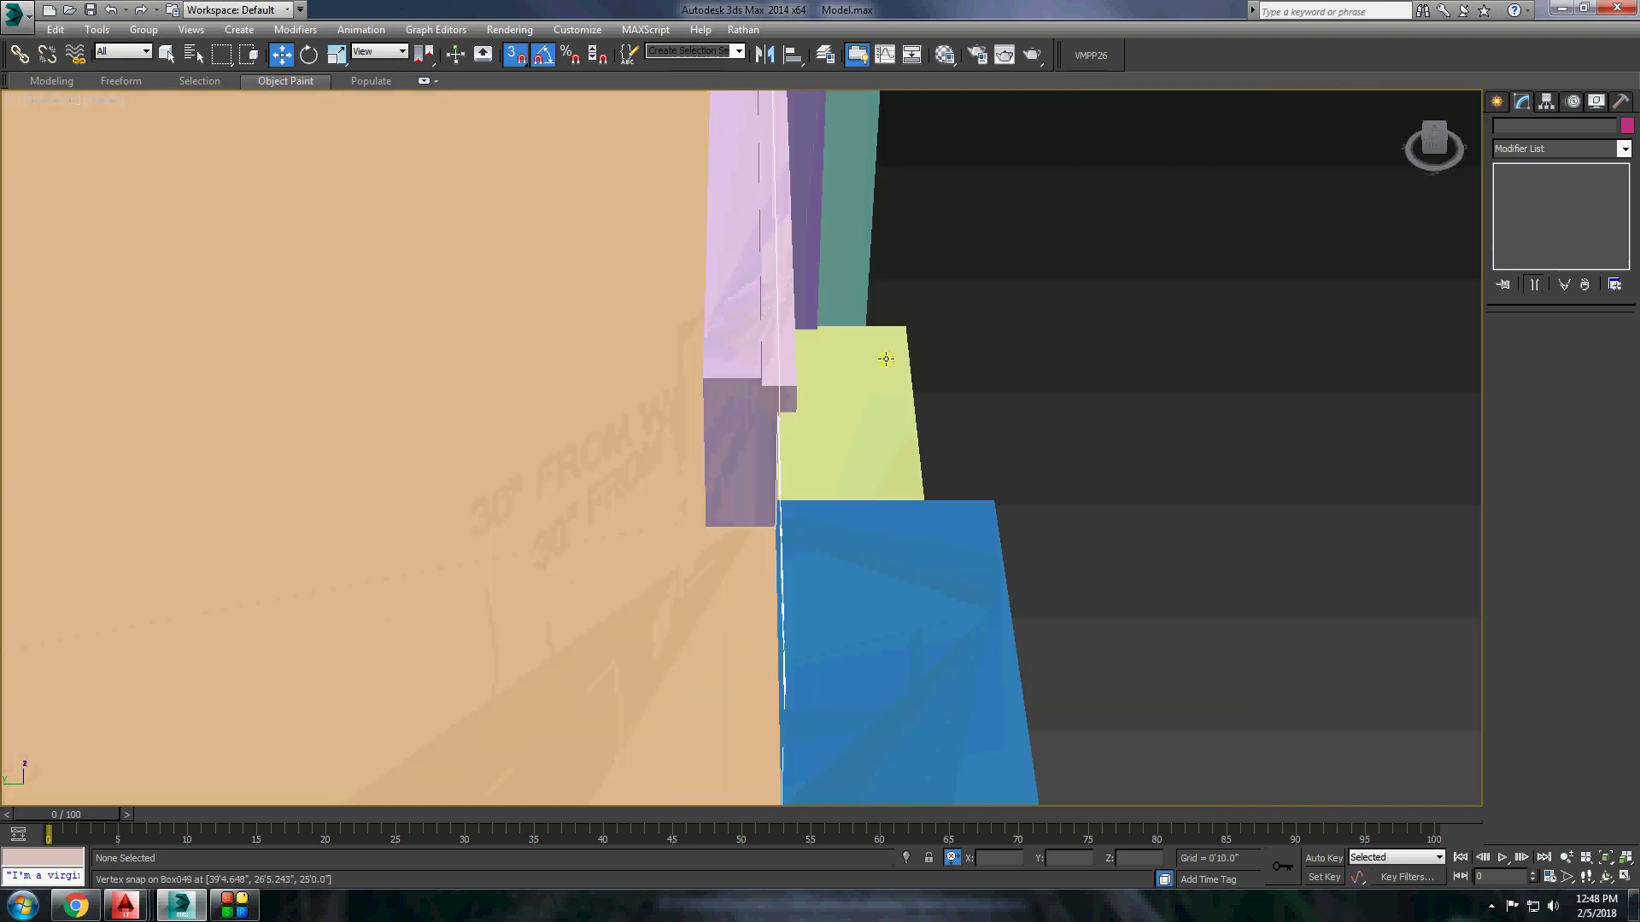
# Convert the pink parapet box Box048 to editable poly and select its top polygon.
pyautogui.click(779, 355)
pyautogui.rightClick(779, 355)
pyautogui.click(914, 307)
pyautogui.press('4')
pyautogui.keyDown('alt'); pyautogui.moveTo(996, 516); pyautogui.dragTo(750, 498, button='middle'); pyautogui.keyUp('alt')
pyautogui.click(1098, 182)
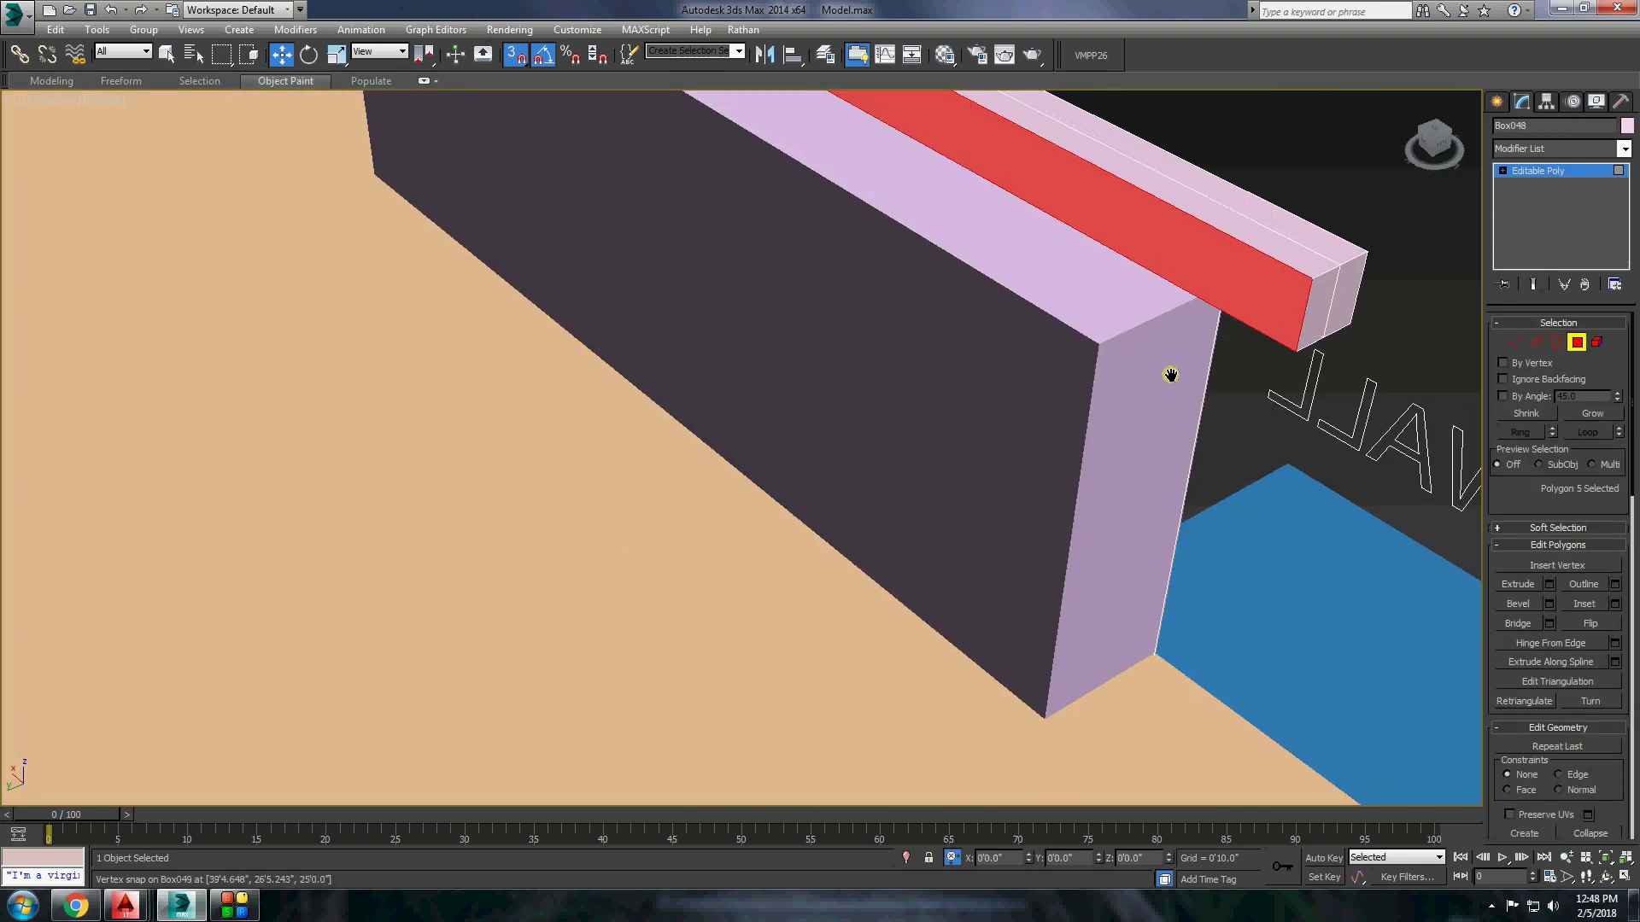
pyautogui.keyDown('alt'); pyautogui.moveTo(1171, 370); pyautogui.dragTo(1057, 858, button='middle'); pyautogui.keyUp('alt')
pyautogui.scroll(-3, 1087, 743)
pyautogui.click(1496, 100)
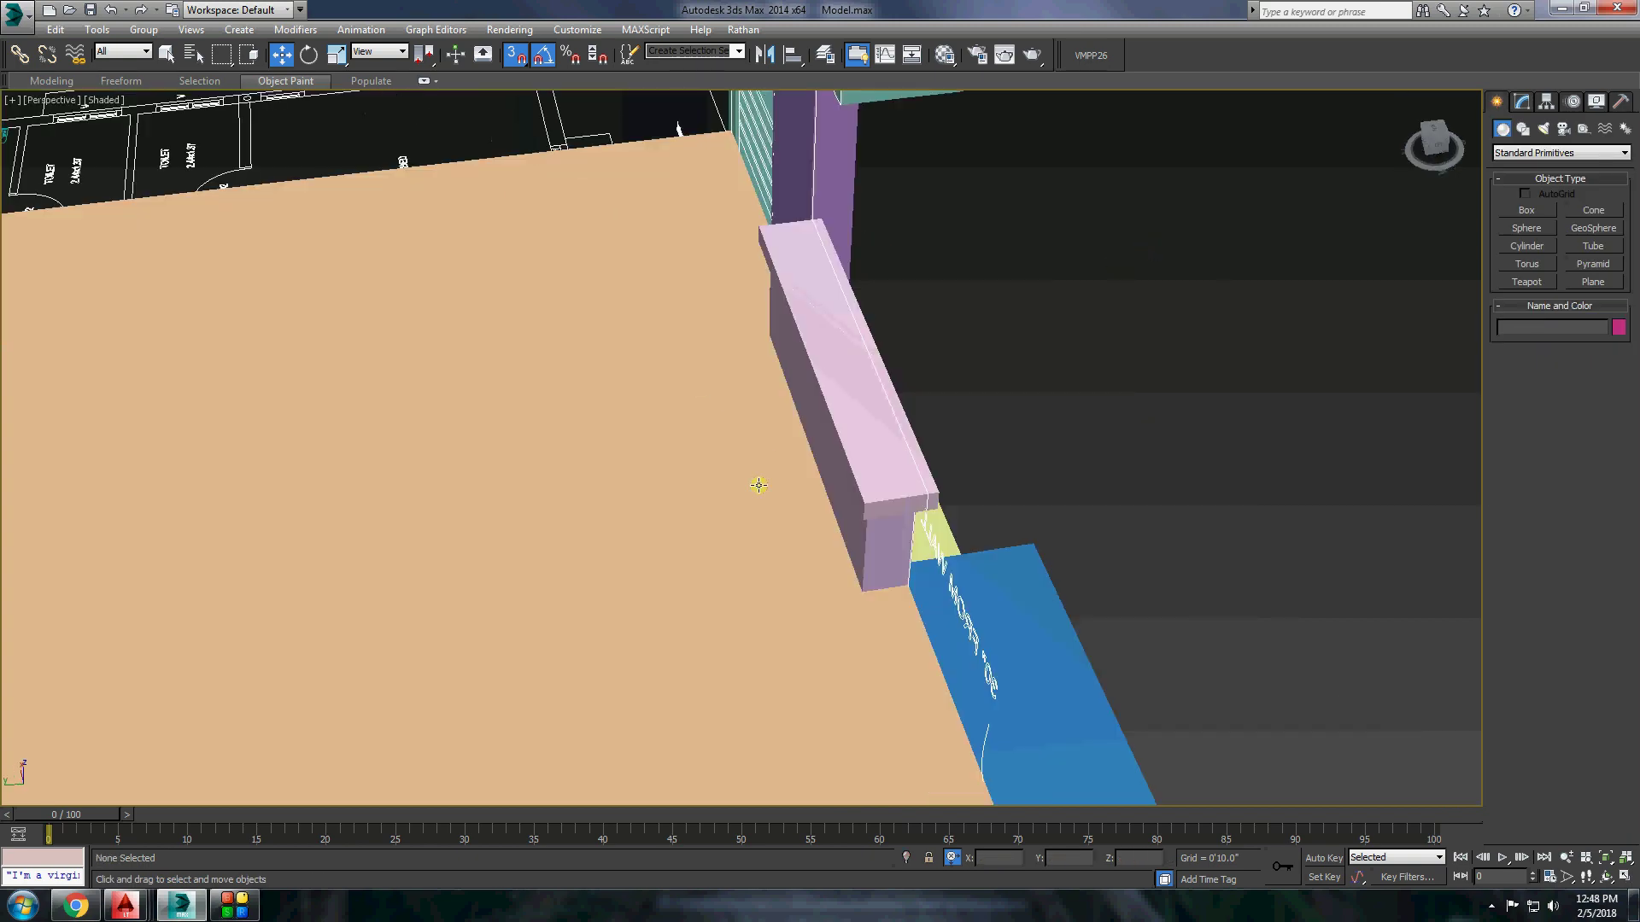
pyautogui.keyDown('alt'); pyautogui.moveTo(758, 479); pyautogui.dragTo(812, 310, button='middle'); pyautogui.keyUp('alt')
pyautogui.scroll(-10, 812, 311)
pyautogui.scroll(-3, 699, 480)
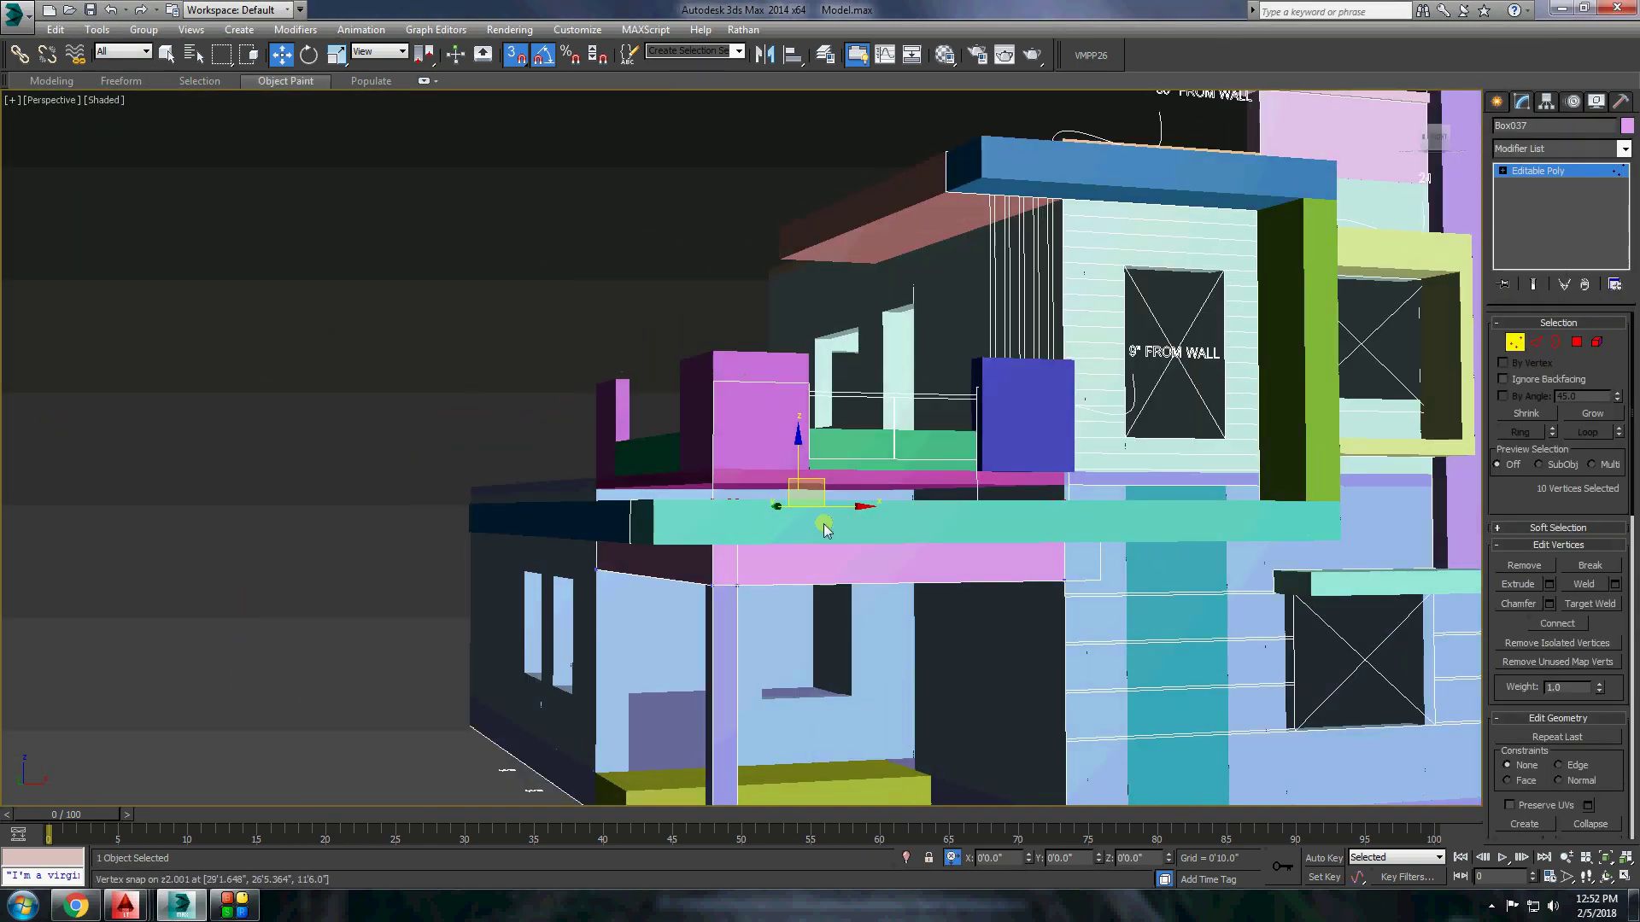
# Select the pink box by the balcony and orbit to a low side view.
pyautogui.scroll(3, 824, 529)
pyautogui.scroll(-5, 761, 556)
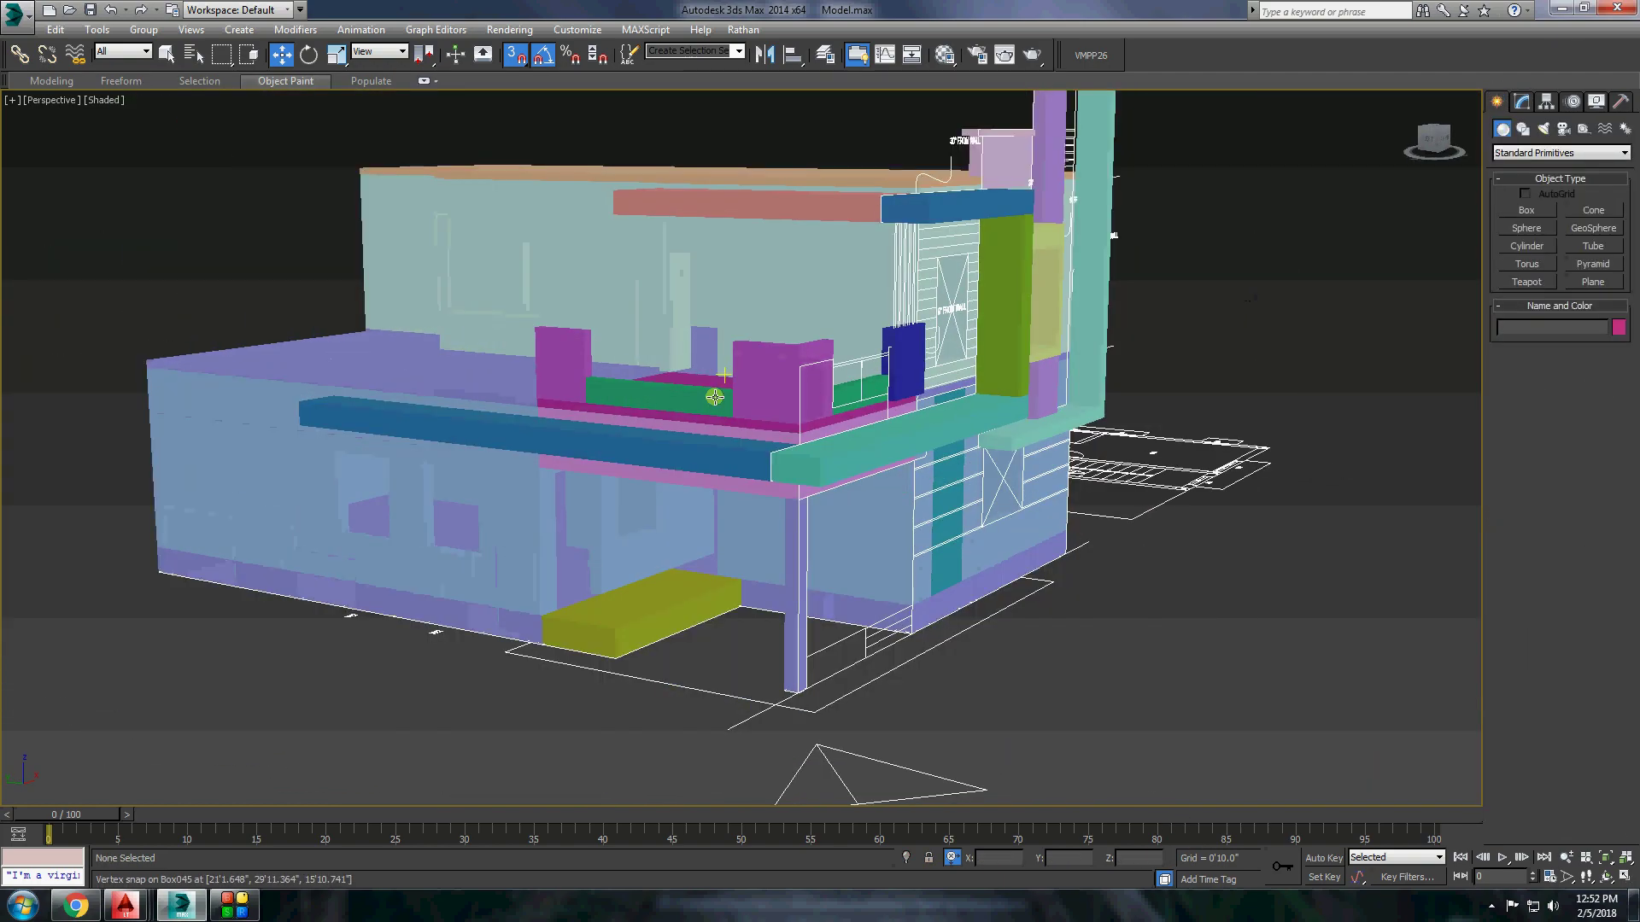
pyautogui.scroll(-3, 651, 396)
pyautogui.moveTo(651, 397)
pyautogui.keyDown('alt'); pyautogui.mouseDown(button='middle')
pyautogui.moveTo(599, 456)
pyautogui.moveTo(717, 483)
pyautogui.mouseUp(button='middle'); pyautogui.keyUp('alt')
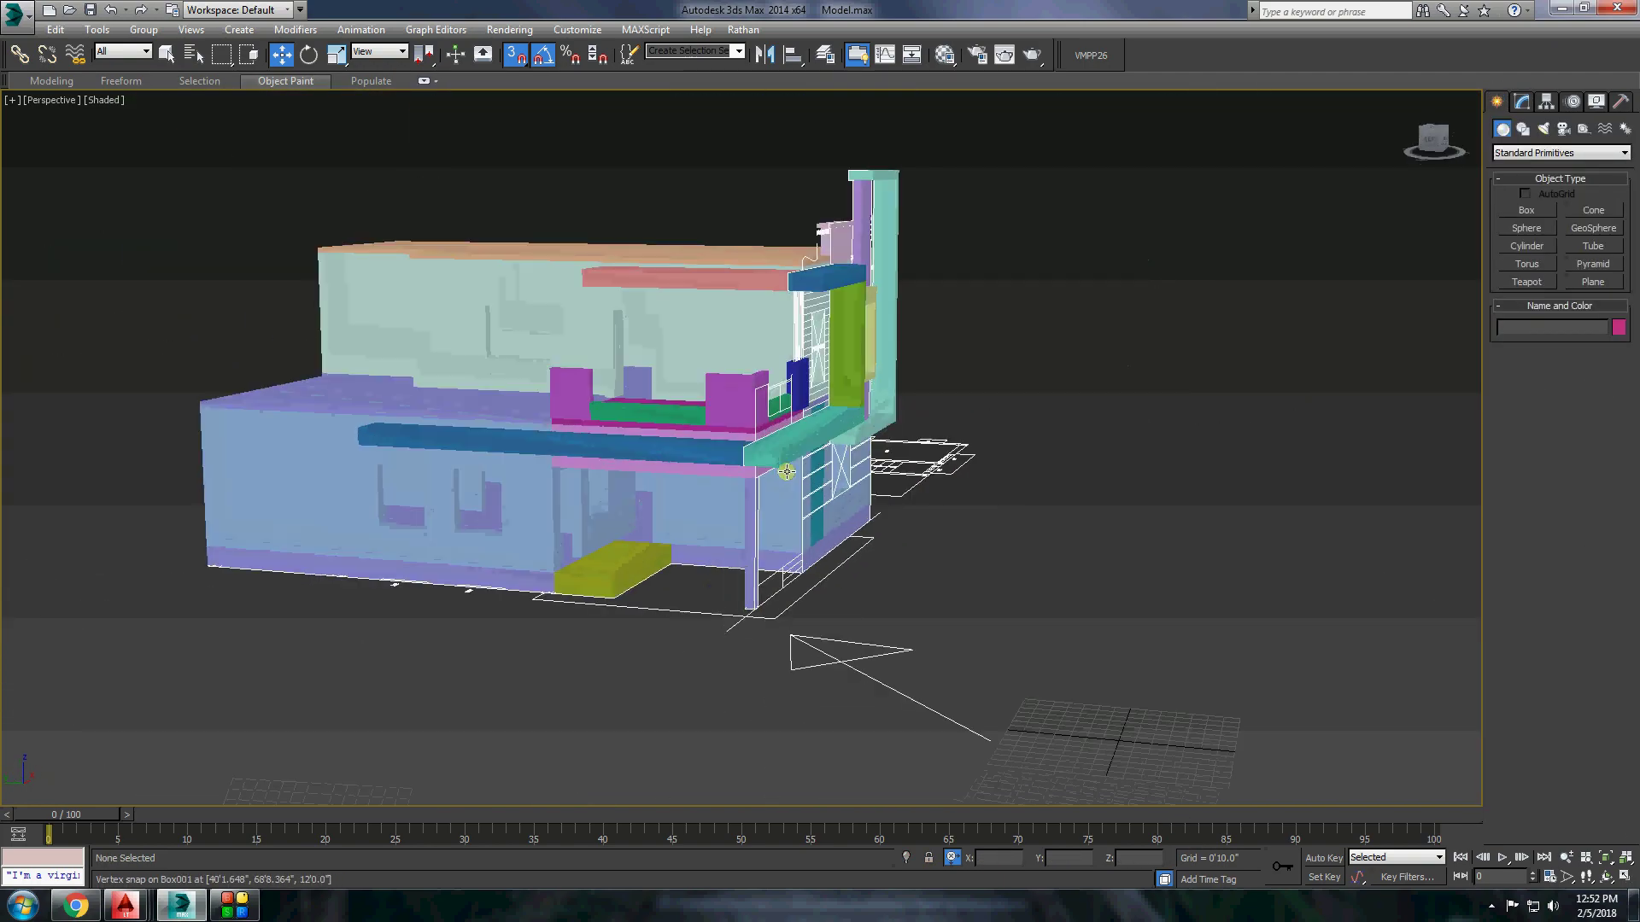
pyautogui.scroll(5, 716, 483)
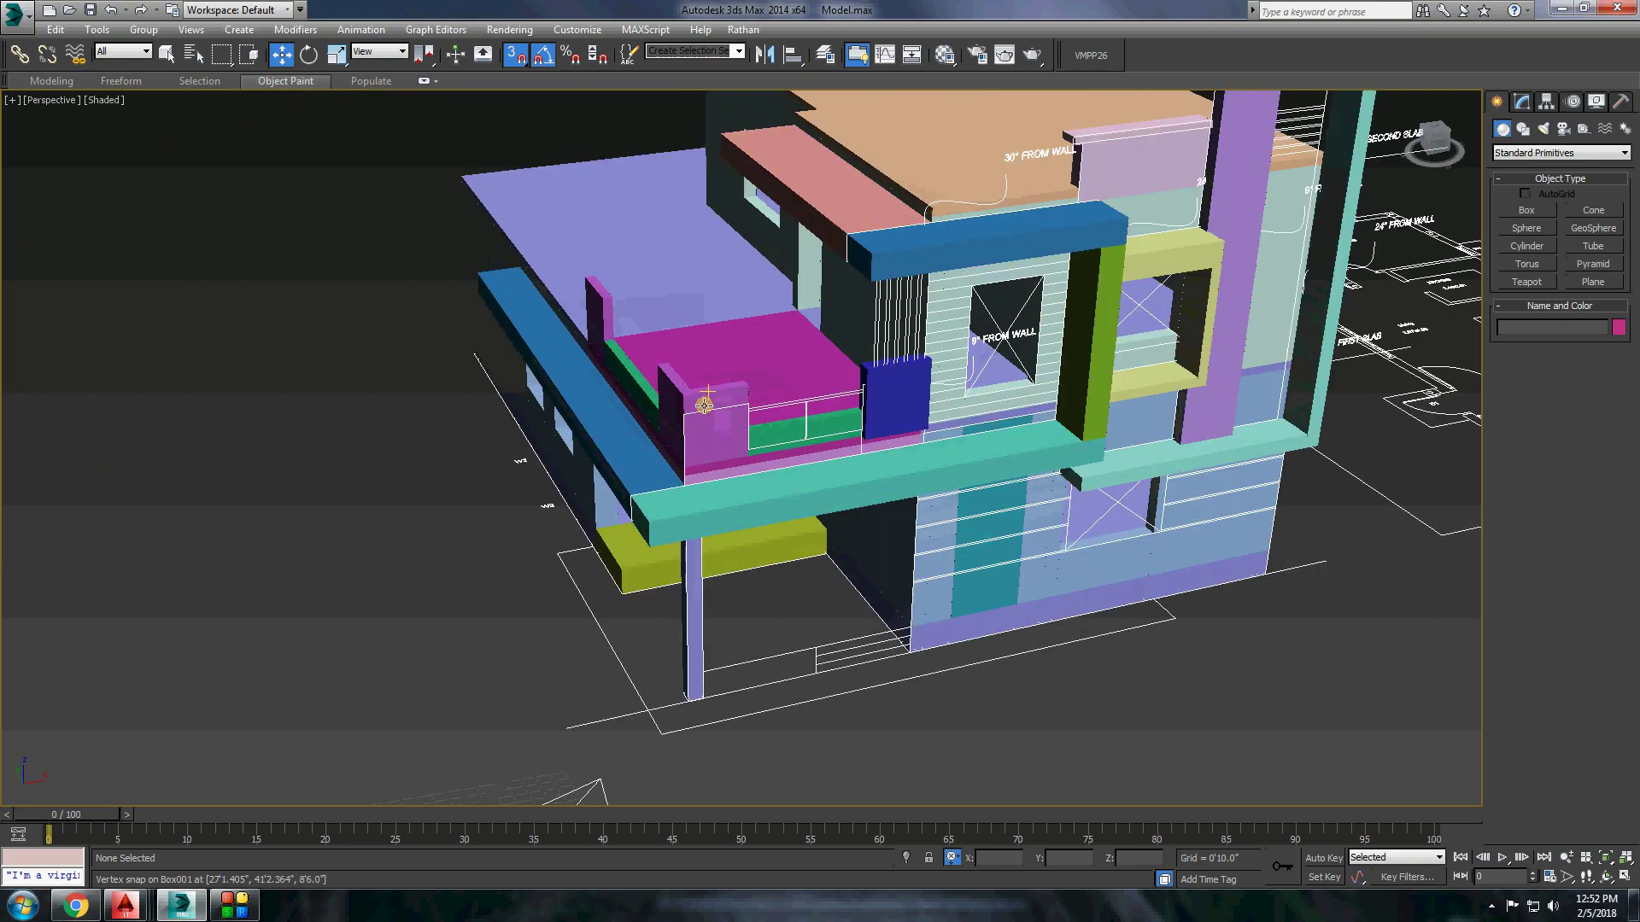
pyautogui.scroll(3, 666, 410)
pyautogui.click(653, 386)
pyautogui.scroll(-4, 588, 321)
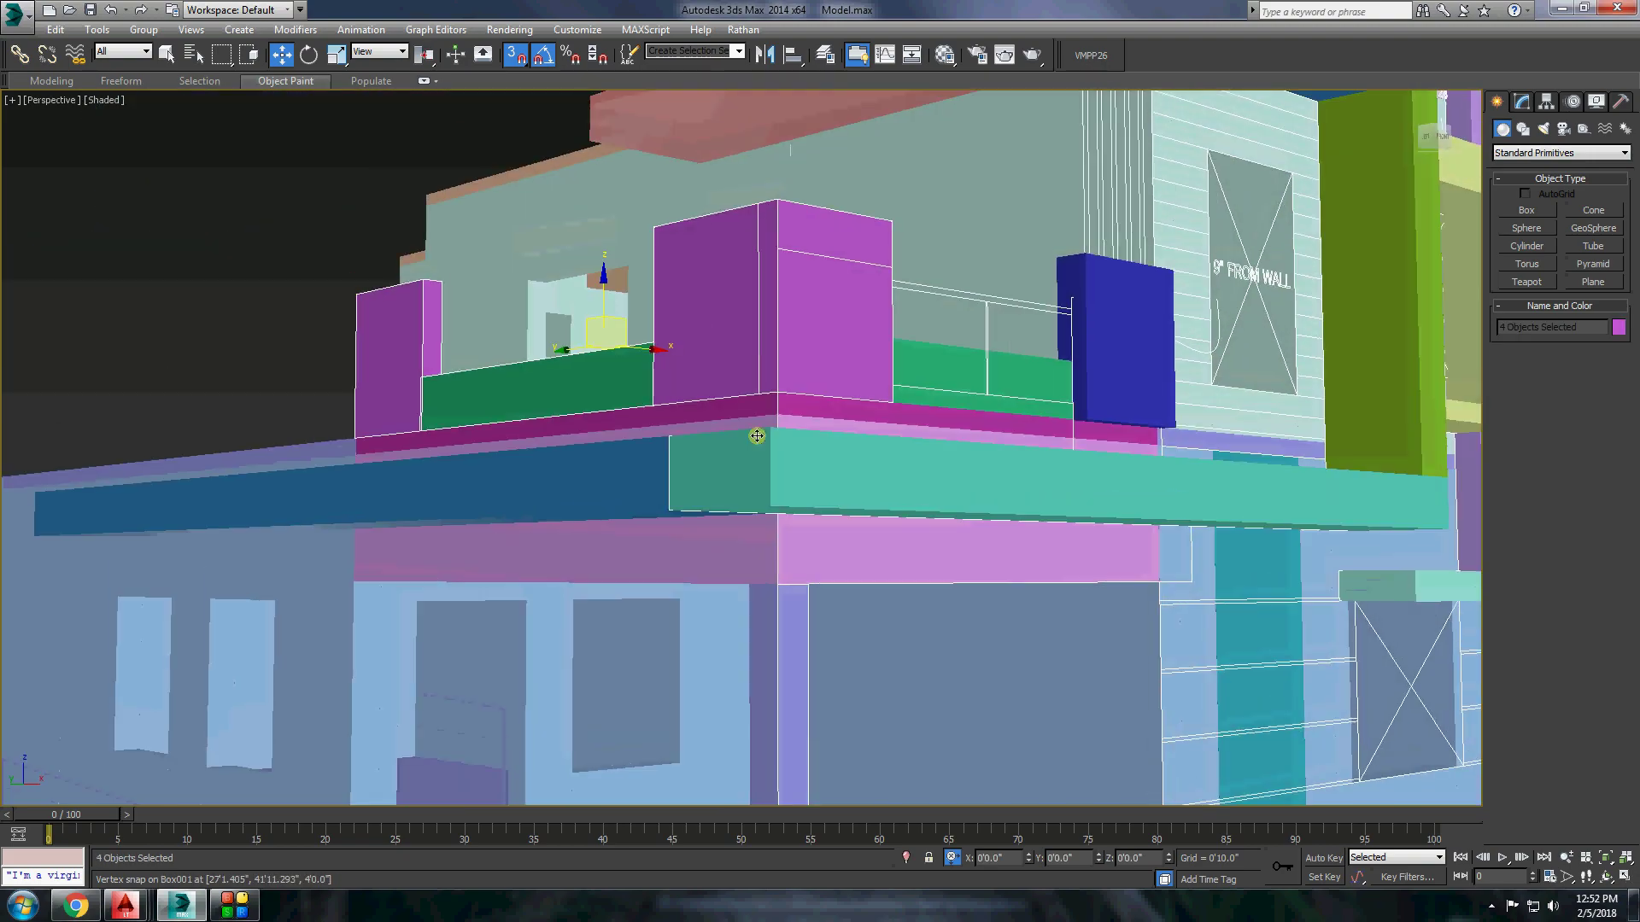
pyautogui.keyDown('alt'); pyautogui.moveTo(747, 499); pyautogui.dragTo(795, 406, button='middle'); pyautogui.keyUp('alt')
pyautogui.scroll(-3, 795, 407)
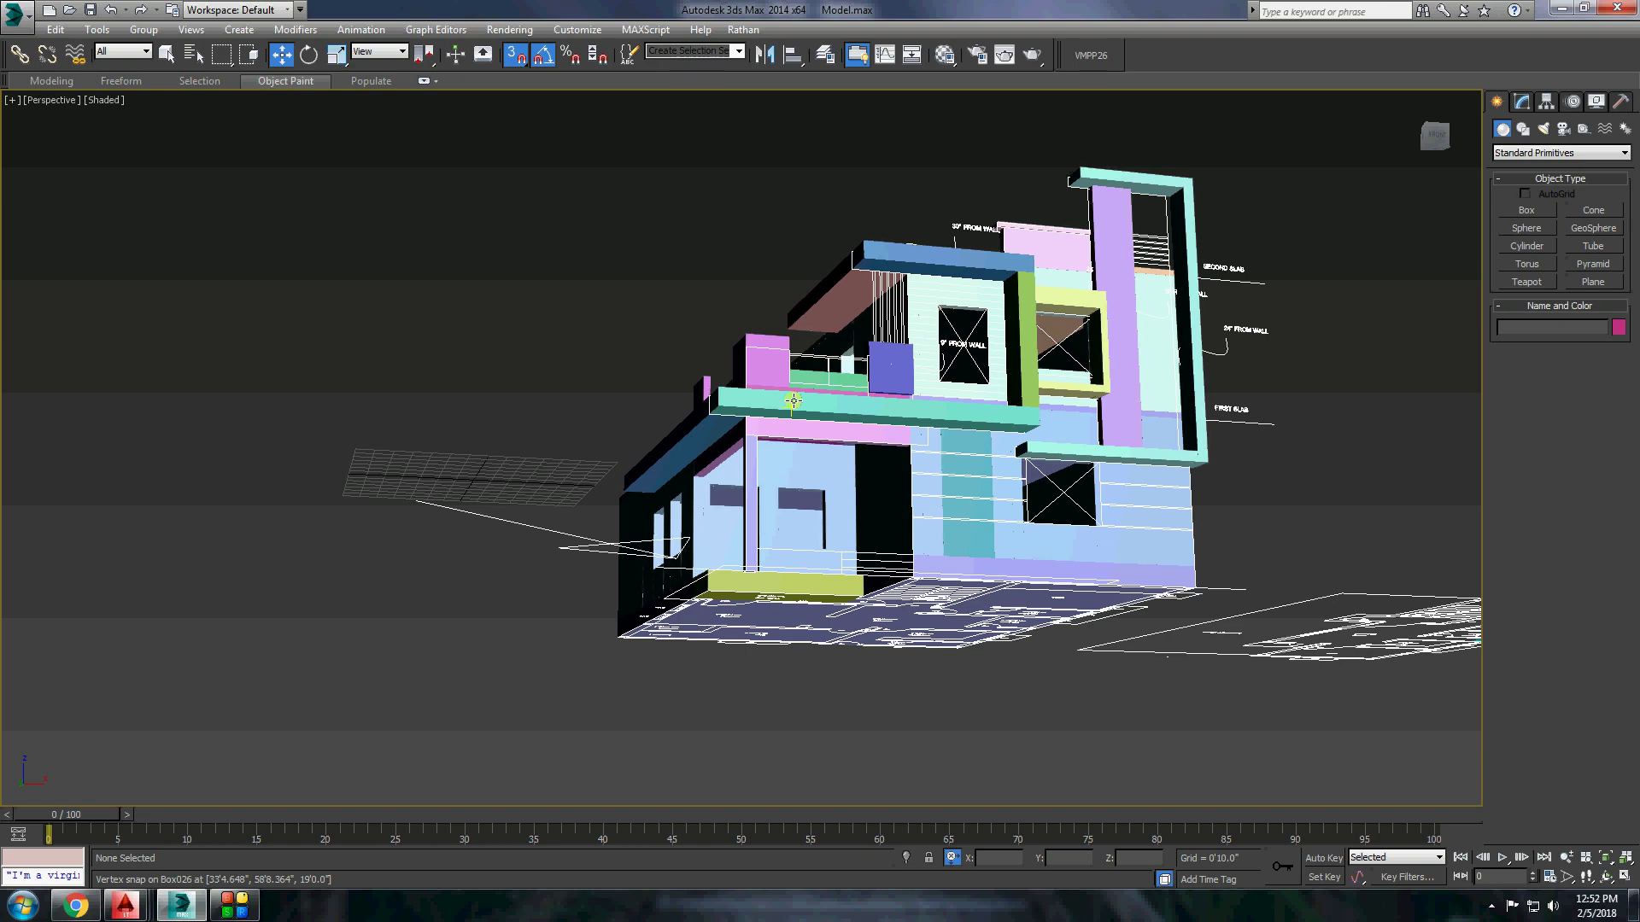
pyautogui.keyDown('alt'); pyautogui.moveTo(1026, 408); pyautogui.dragTo(849, 385, button='middle'); pyautogui.keyUp('alt')
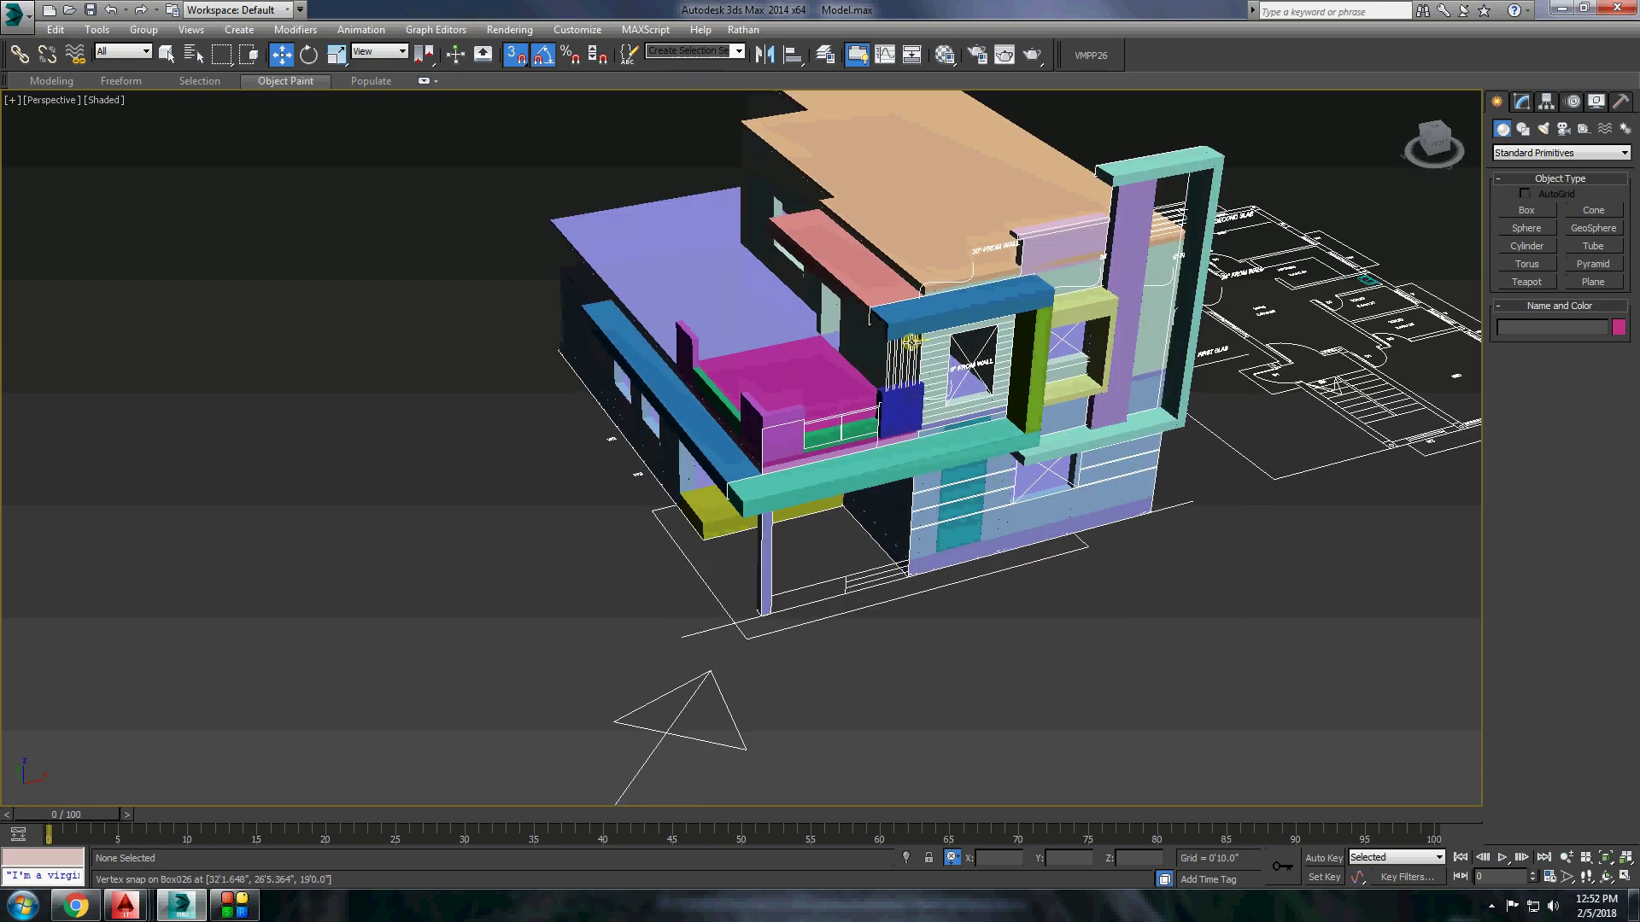
pyautogui.scroll(5, 849, 376)
pyautogui.rightClick(849, 388)
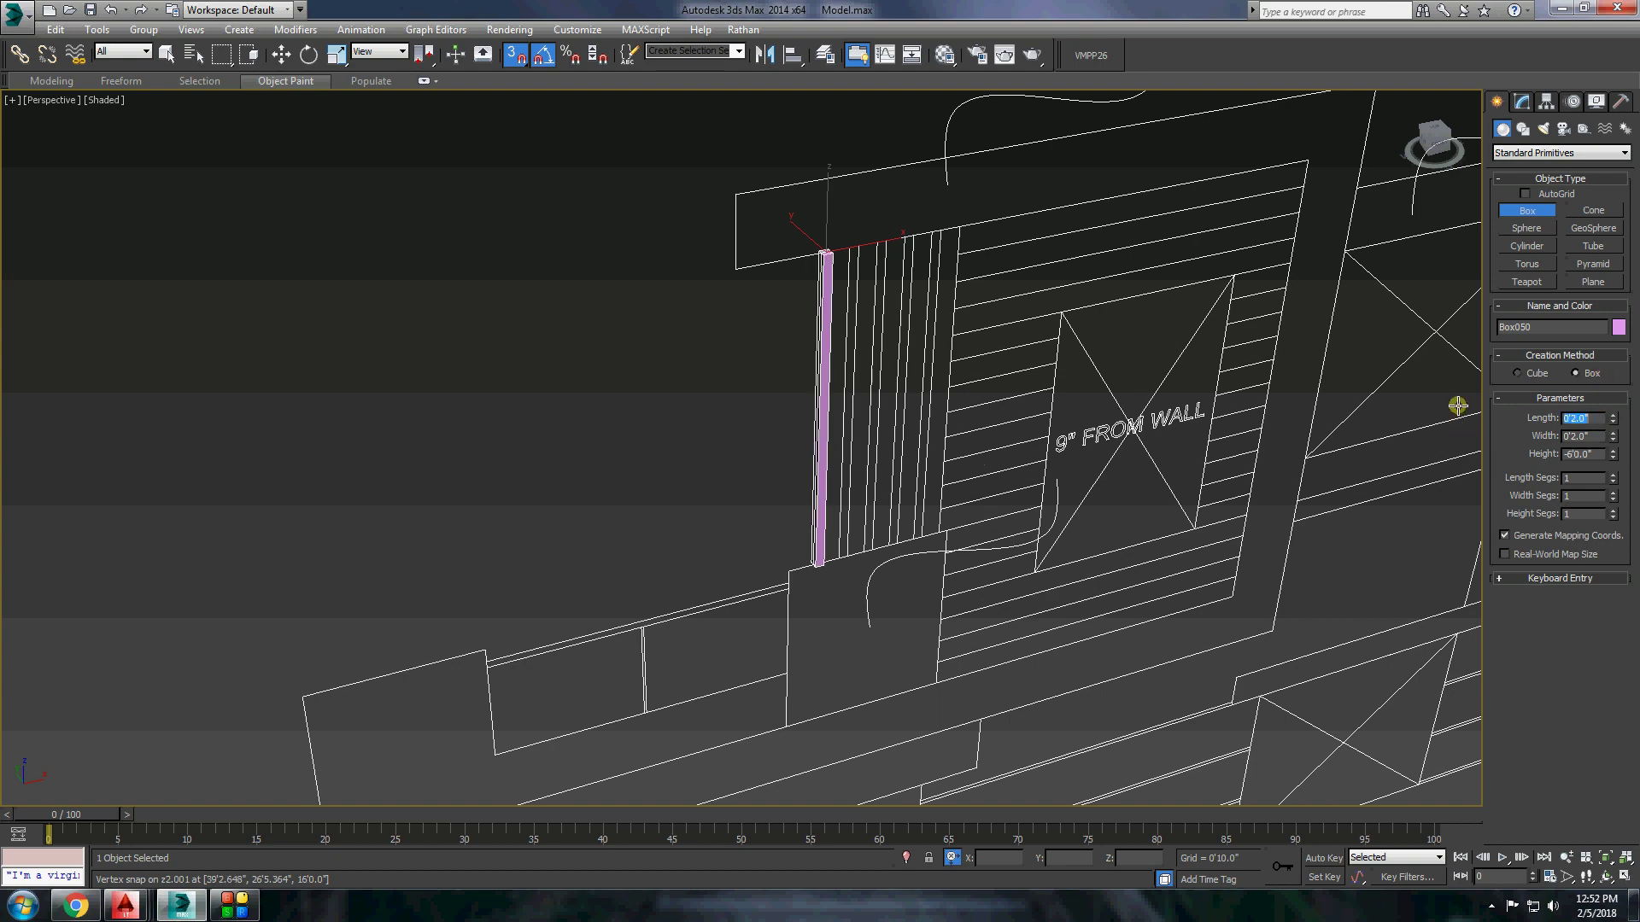
# Shift-clone the thin pink fin twice to the right as copies beside the window.
pyautogui.scroll(10, 817, 254)
pyautogui.keyDown('shift'); pyautogui.moveTo(869, 199); pyautogui.dragTo(1173, 138); pyautogui.keyUp('shift')
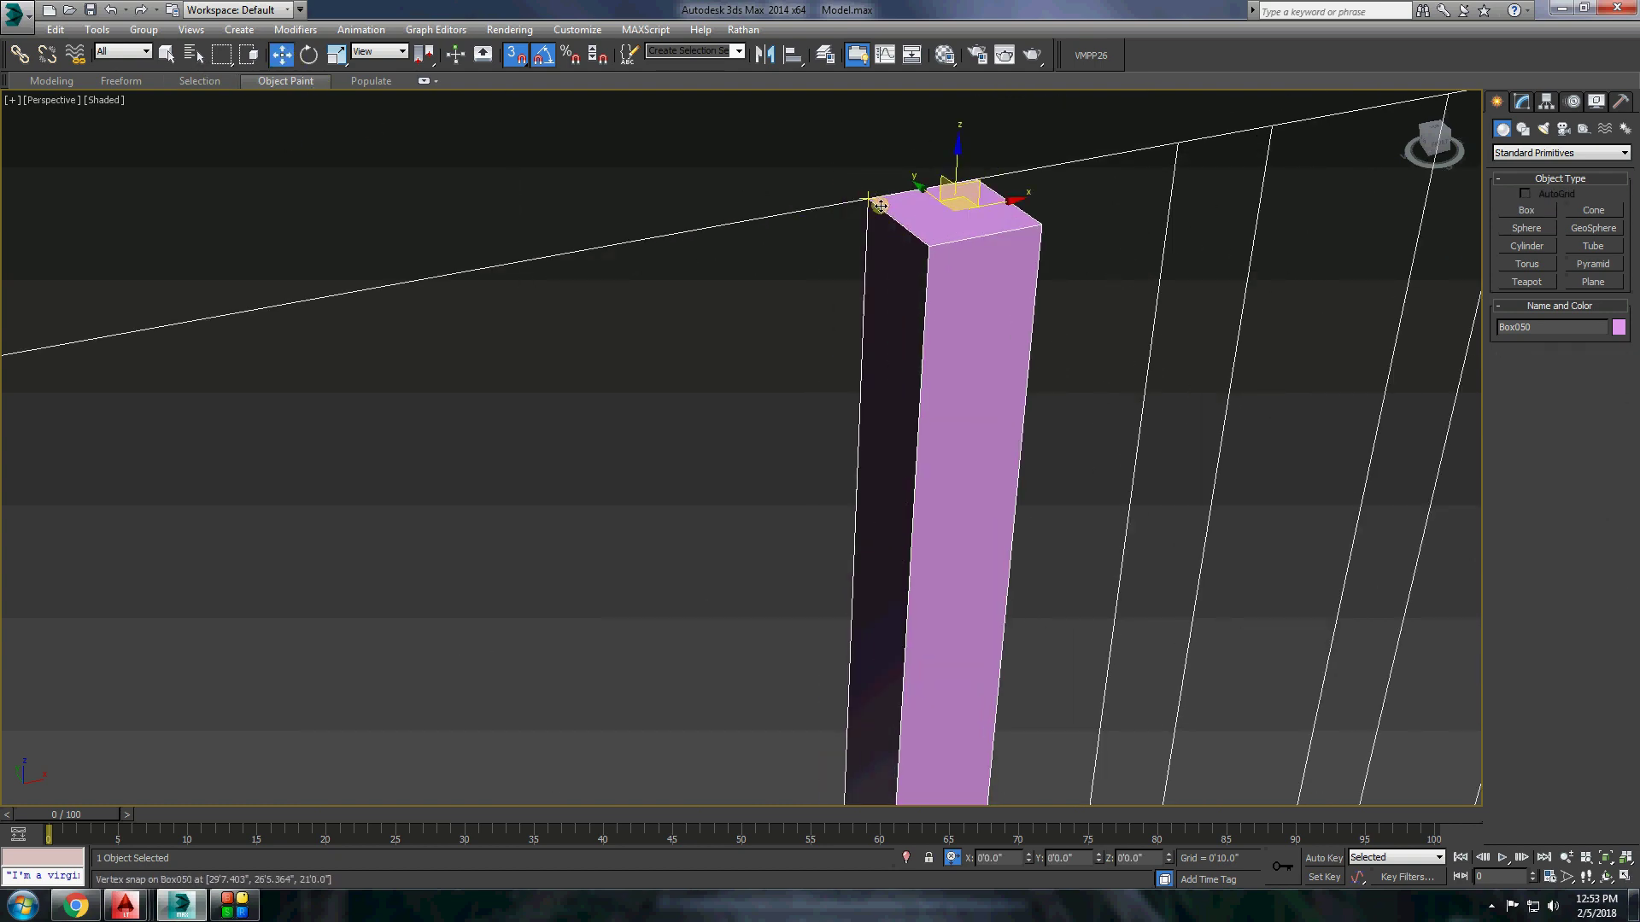
pyautogui.click(821, 524)
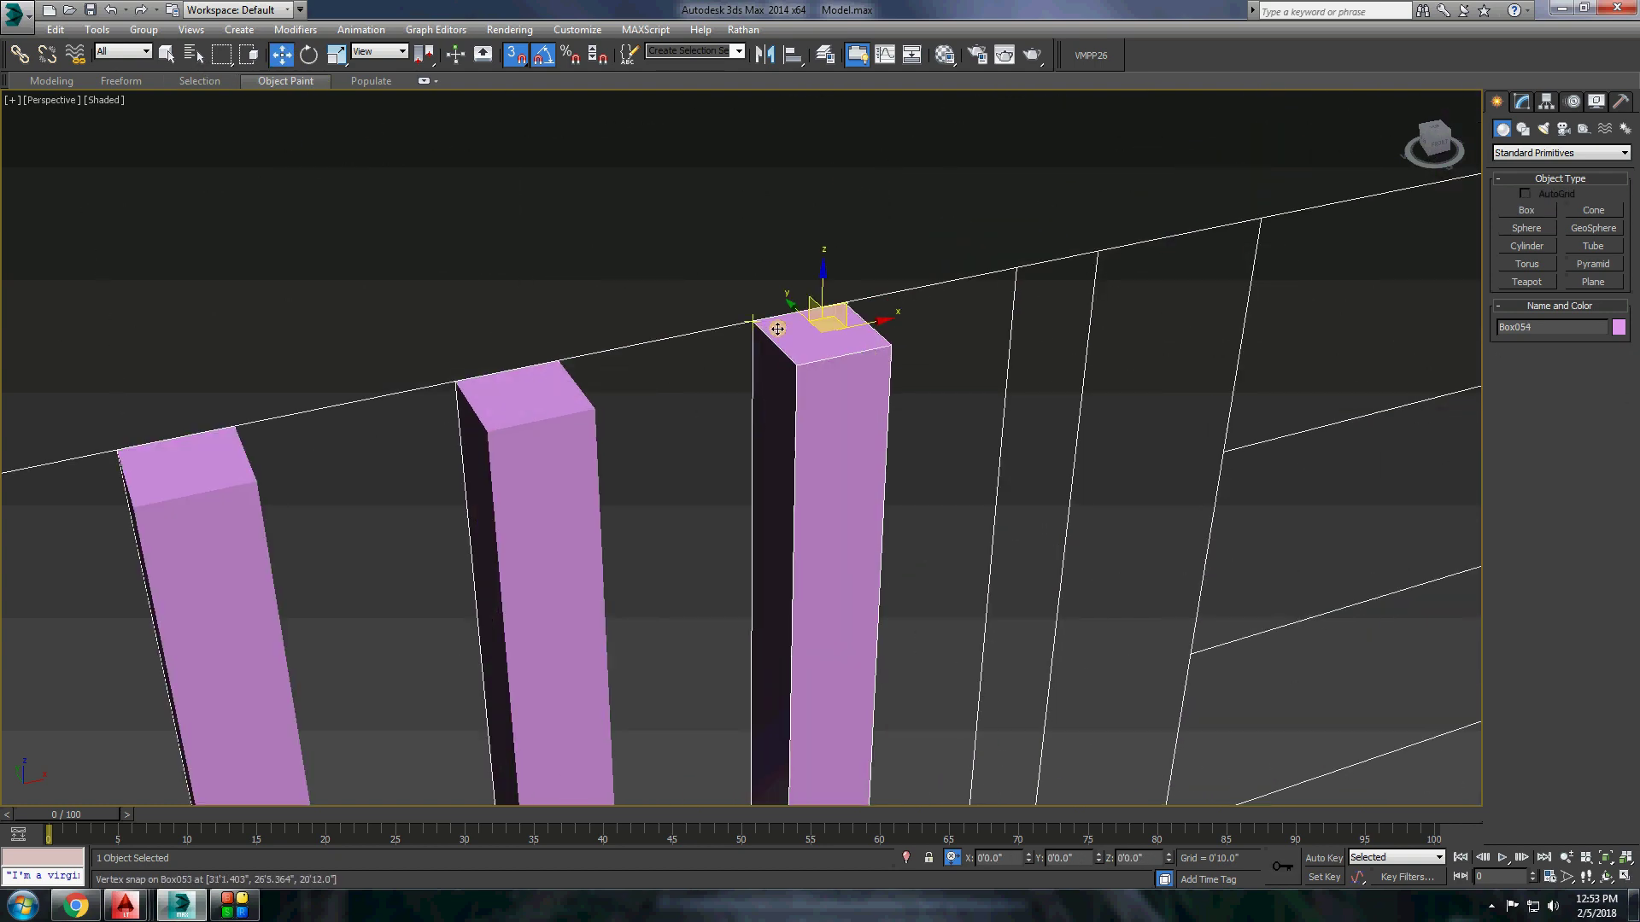
pyautogui.keyDown('shift'); pyautogui.moveTo(828, 311); pyautogui.dragTo(1087, 264); pyautogui.keyUp('shift')
pyautogui.click(820, 523)
pyautogui.rightClick(888, 343)
pyautogui.scroll(-10, 856, 365)
pyautogui.moveTo(857, 402)
pyautogui.keyDown('alt'); pyautogui.mouseDown(button='middle')
pyautogui.moveTo(857, 365)
pyautogui.moveTo(598, 257)
pyautogui.mouseUp(button='middle'); pyautogui.keyUp('alt')
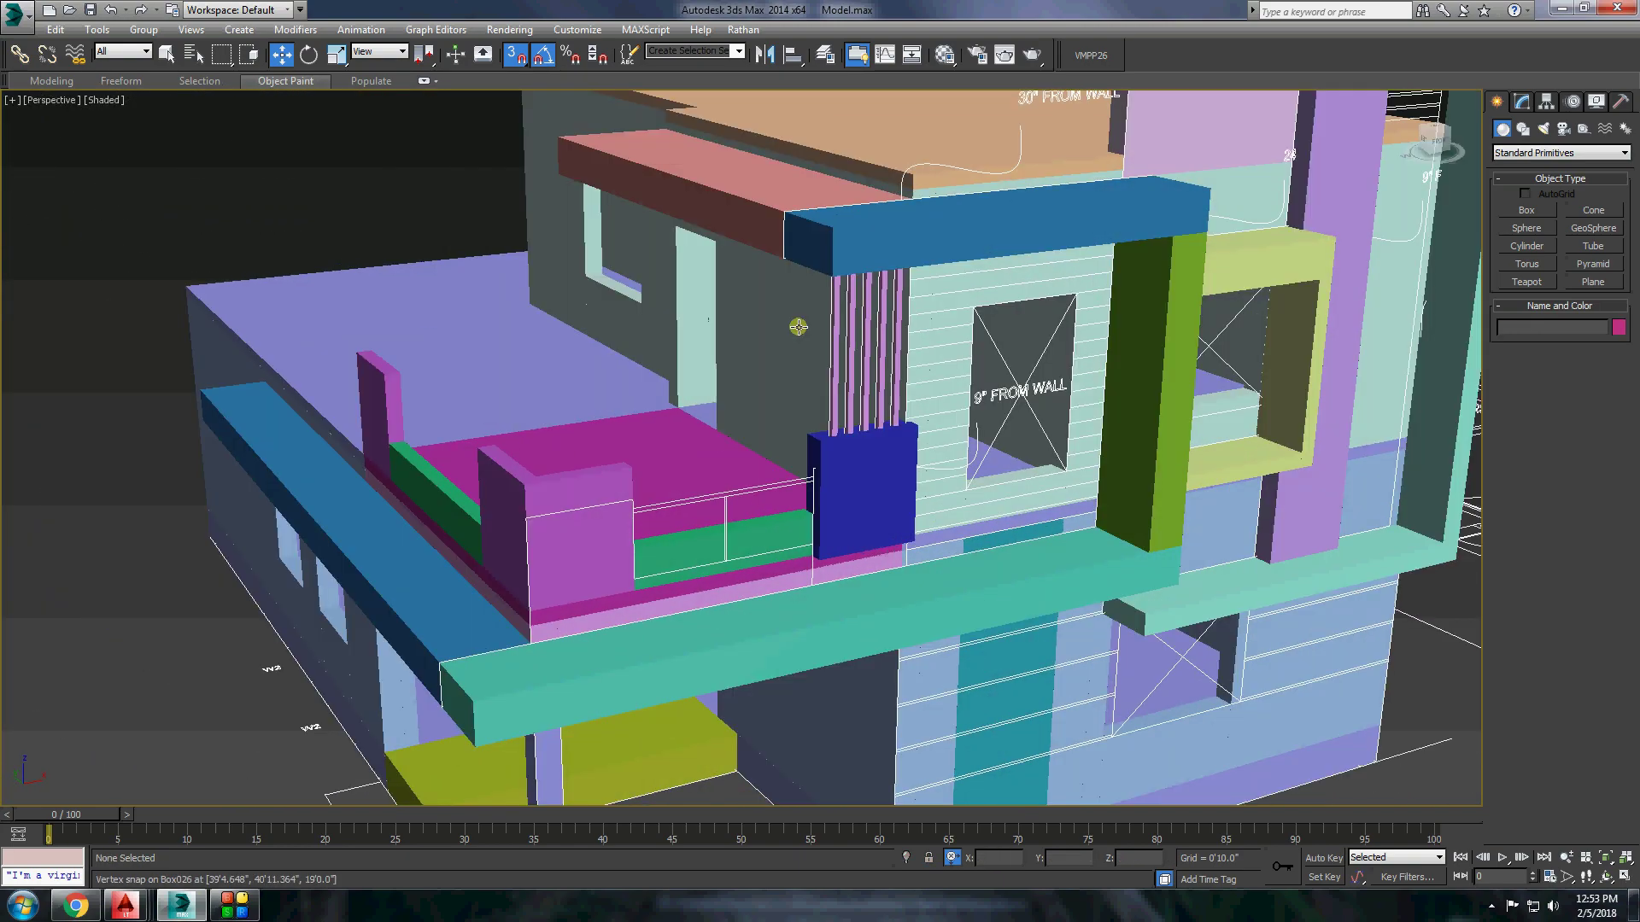
pyautogui.scroll(4, 556, 198)
pyautogui.scroll(-5, 699, 295)
pyautogui.moveTo(698, 295)
pyautogui.keyDown('alt'); pyautogui.mouseDown(button='middle')
pyautogui.moveTo(663, 414)
pyautogui.moveTo(602, 361)
pyautogui.moveTo(633, 384)
pyautogui.moveTo(675, 377)
pyautogui.moveTo(634, 377)
pyautogui.moveTo(707, 410)
pyautogui.moveTo(627, 358)
pyautogui.moveTo(603, 388)
pyautogui.moveTo(622, 355)
pyautogui.moveTo(743, 450)
pyautogui.mouseUp(button='middle'); pyautogui.keyUp('alt')
# Isolate the pink beam box Box037 to check it, then restore the full scene.
pyautogui.scroll(5, 716, 461)
pyautogui.click(716, 461)
pyautogui.rightClick(715, 461)
pyautogui.press('Escape')
pyautogui.hotkey('alt', 'q')
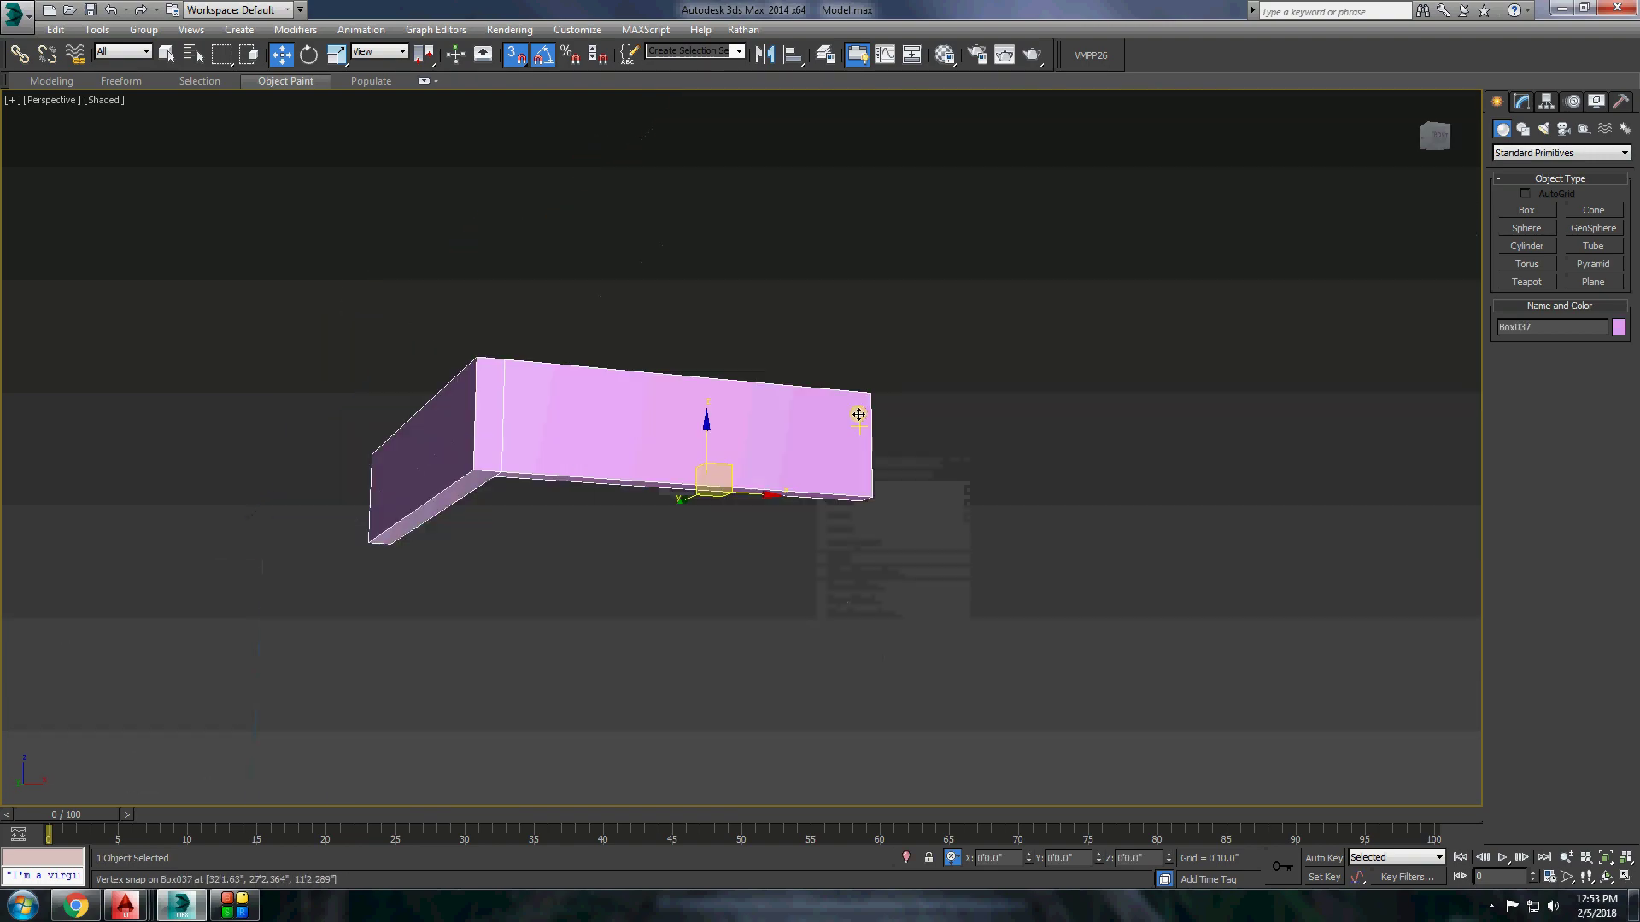
pyautogui.hotkey('alt', 'q')
# Select the balcony parapet object Box043 from a side view of the house.
pyautogui.moveTo(895, 435)
pyautogui.keyDown('alt'); pyautogui.mouseDown(button='middle')
pyautogui.moveTo(681, 479)
pyautogui.moveTo(663, 355)
pyautogui.moveTo(779, 466)
pyautogui.moveTo(726, 461)
pyautogui.moveTo(674, 359)
pyautogui.moveTo(784, 435)
pyautogui.mouseUp(button='middle'); pyautogui.keyUp('alt')
pyautogui.scroll(-5, 687, 495)
pyautogui.scroll(5, 674, 308)
pyautogui.rightClick(674, 308)
pyautogui.click(784, 515)
pyautogui.rightClick(897, 433)
pyautogui.rightClick(604, 367)
# Select the top vertices of both parapet blocks in Box043's Vertex mode, ready to move.
pyautogui.moveTo(409, 416)
pyautogui.keyDown('alt'); pyautogui.mouseDown(button='middle')
pyautogui.moveTo(470, 230)
pyautogui.moveTo(487, 248)
pyautogui.mouseUp(button='middle'); pyautogui.keyUp('alt')
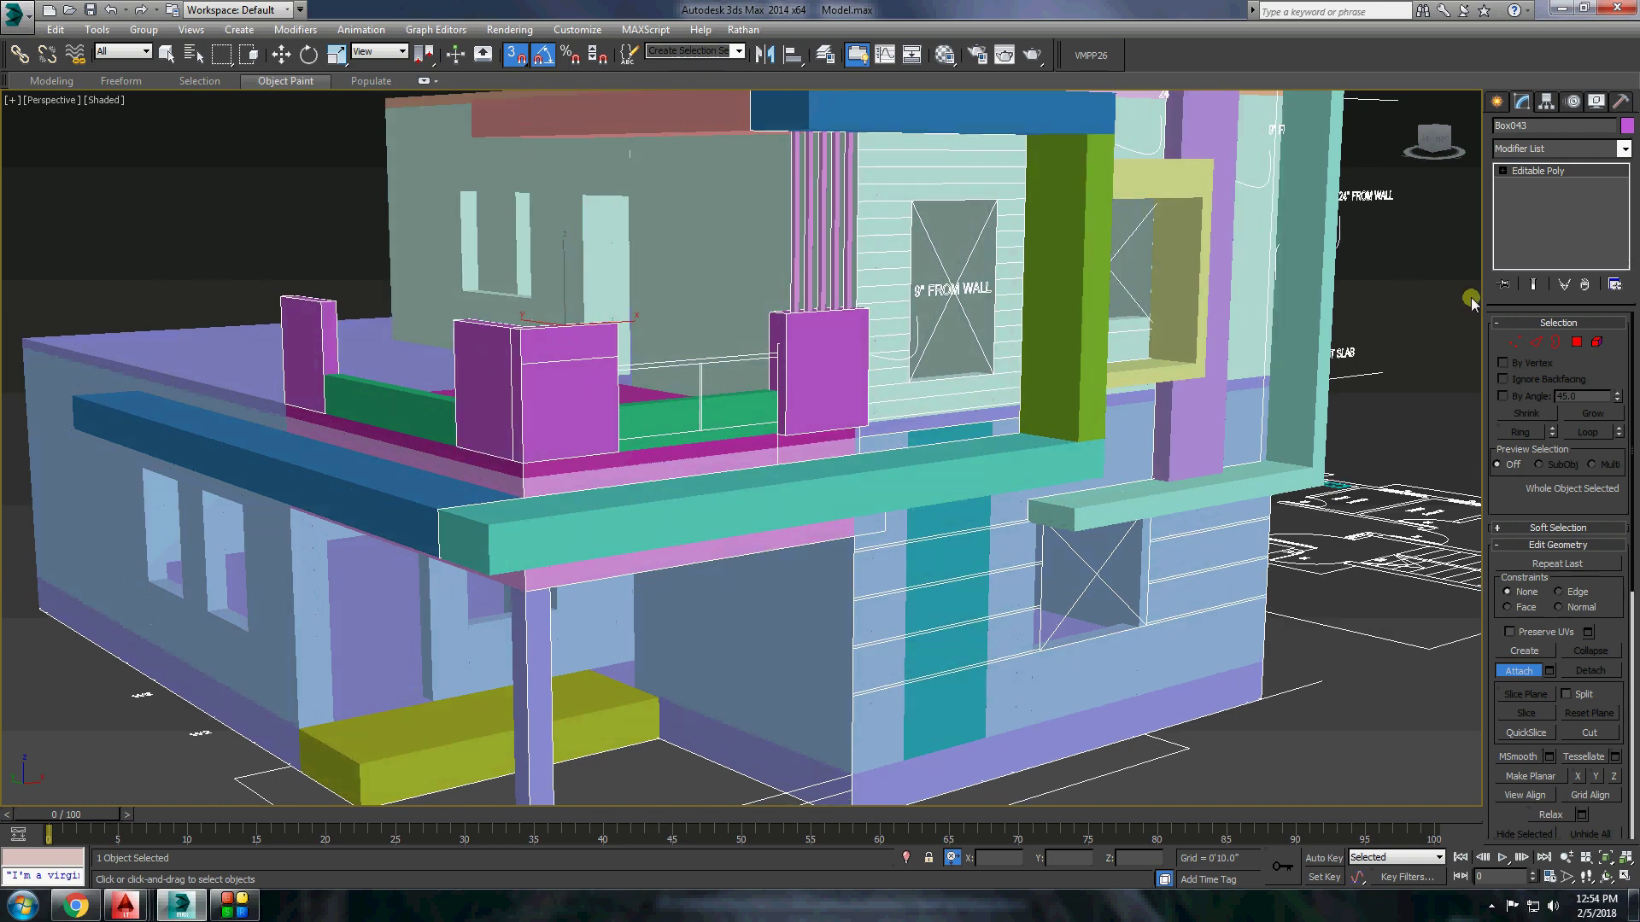
pyautogui.click(1515, 342)
pyautogui.press('w')
pyautogui.keyDown('alt'); pyautogui.moveTo(512, 341); pyautogui.dragTo(296, 299, button='middle'); pyautogui.keyUp('alt')
pyautogui.scroll(3, 297, 299)
# Hide the modelled geometry by category (Shift+G), leaving only the CAD elevation linework.
pyautogui.scroll(2, 837, 470)
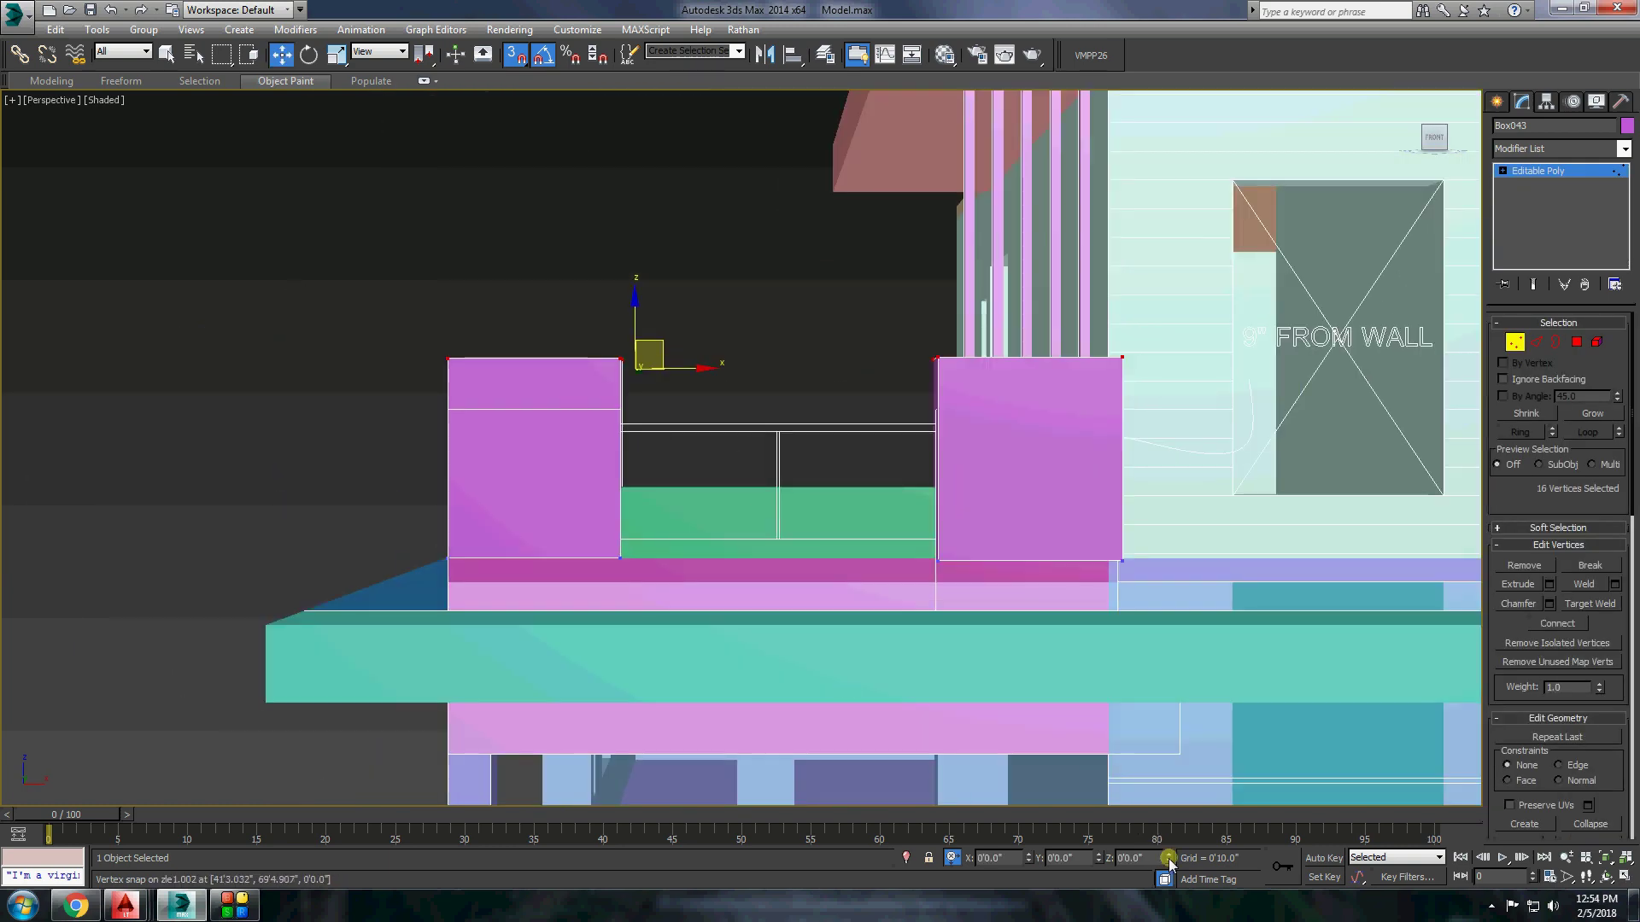
pyautogui.moveTo(854, 513)
pyautogui.keyDown('alt'); pyautogui.mouseDown(button='middle')
pyautogui.moveTo(842, 421)
pyautogui.moveTo(761, 432)
pyautogui.moveTo(695, 329)
pyautogui.mouseUp(button='middle'); pyautogui.keyUp('alt')
pyautogui.hotkey('shift', 'g')
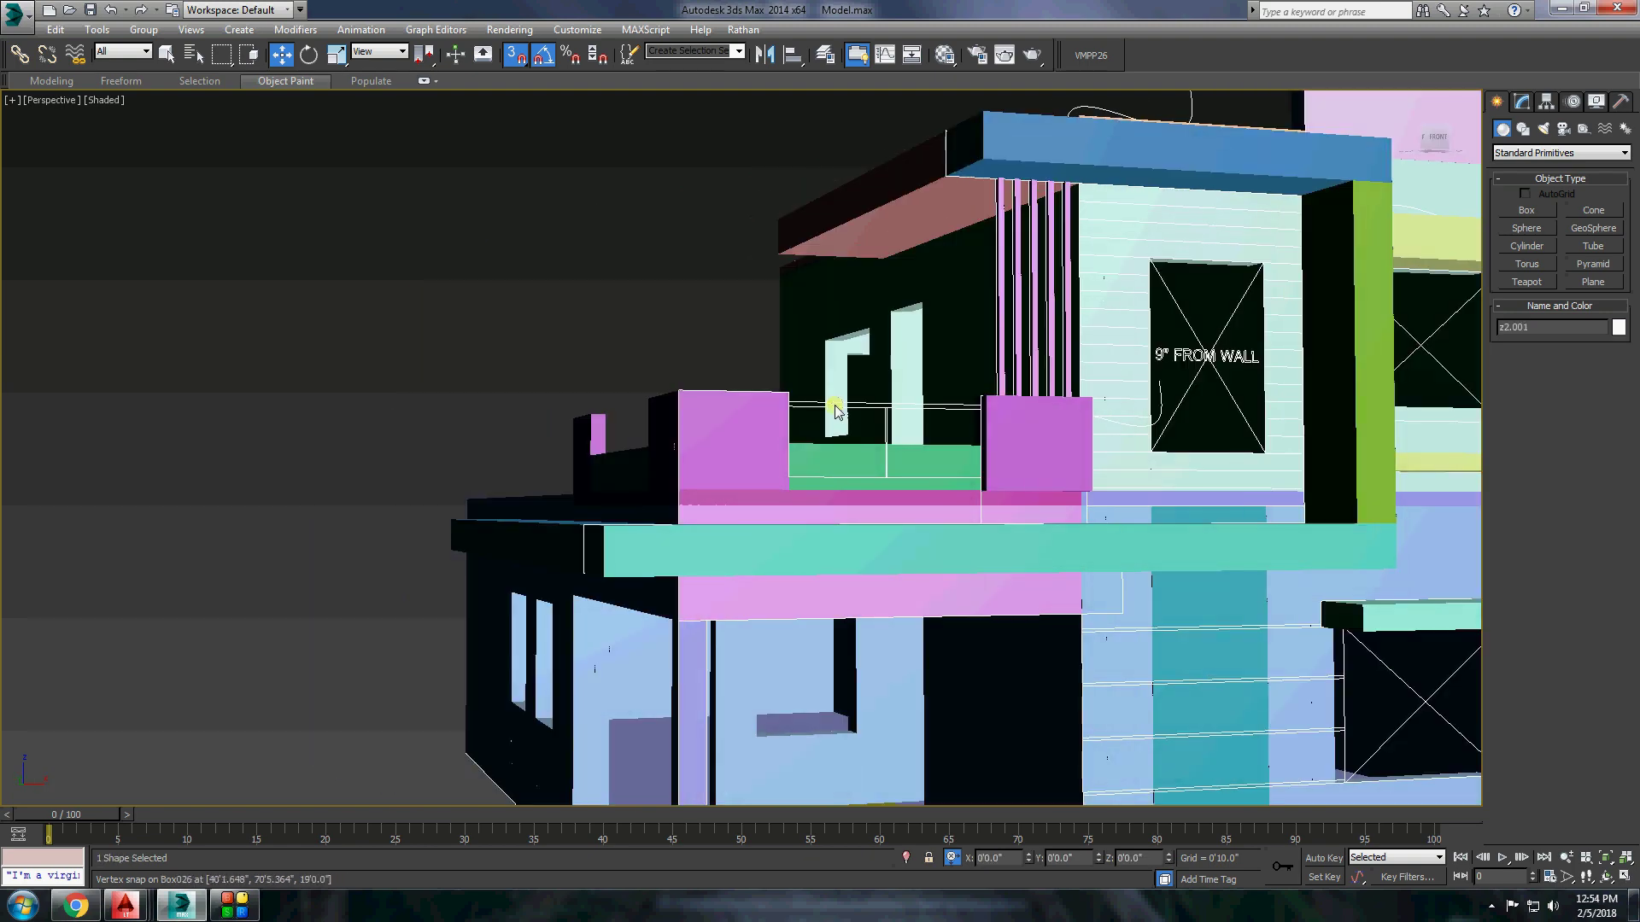
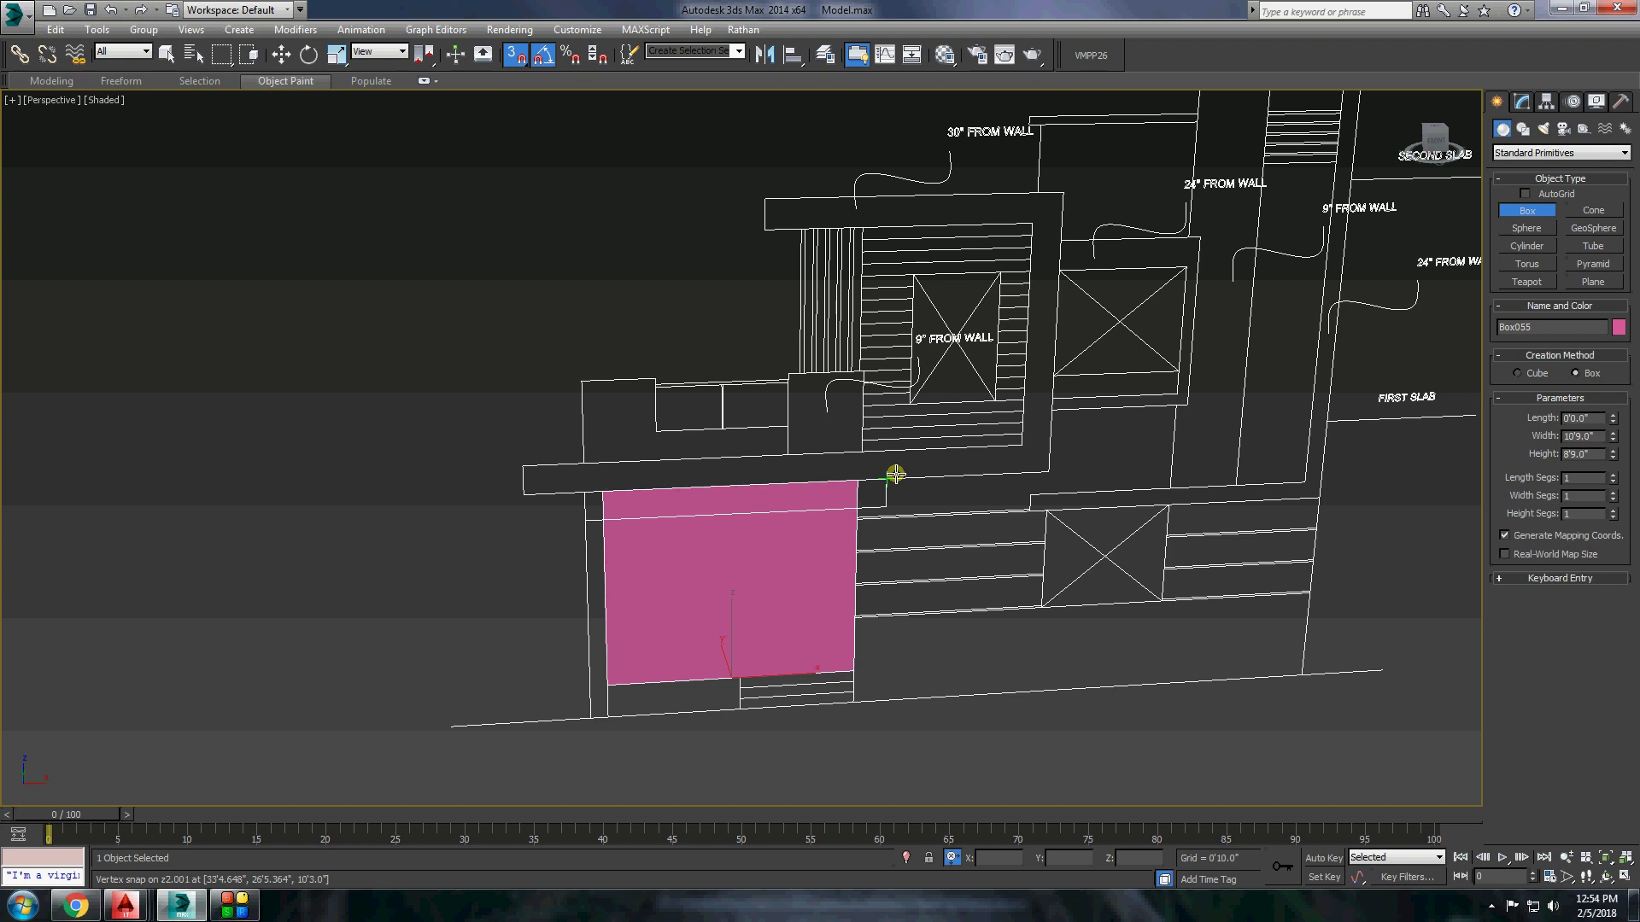
# Unhide all, isolate the magenta balcony slab Box039, and vertex-snap it down onto the wall corner.
pyautogui.rightClick(1323, 424)
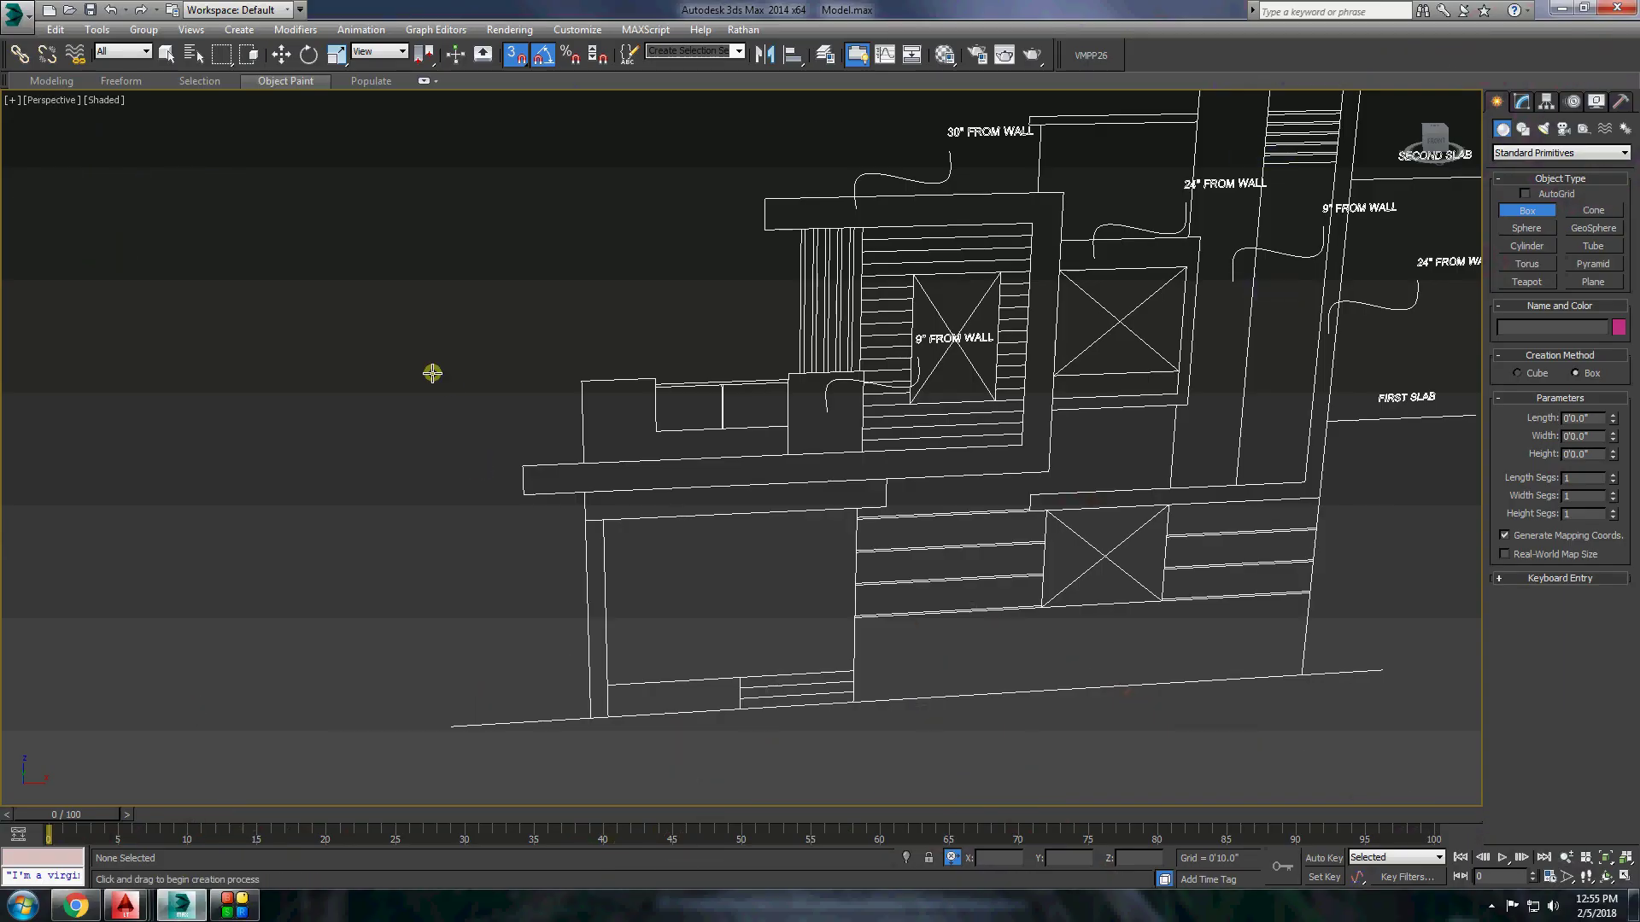
pyautogui.rightClick(631, 315)
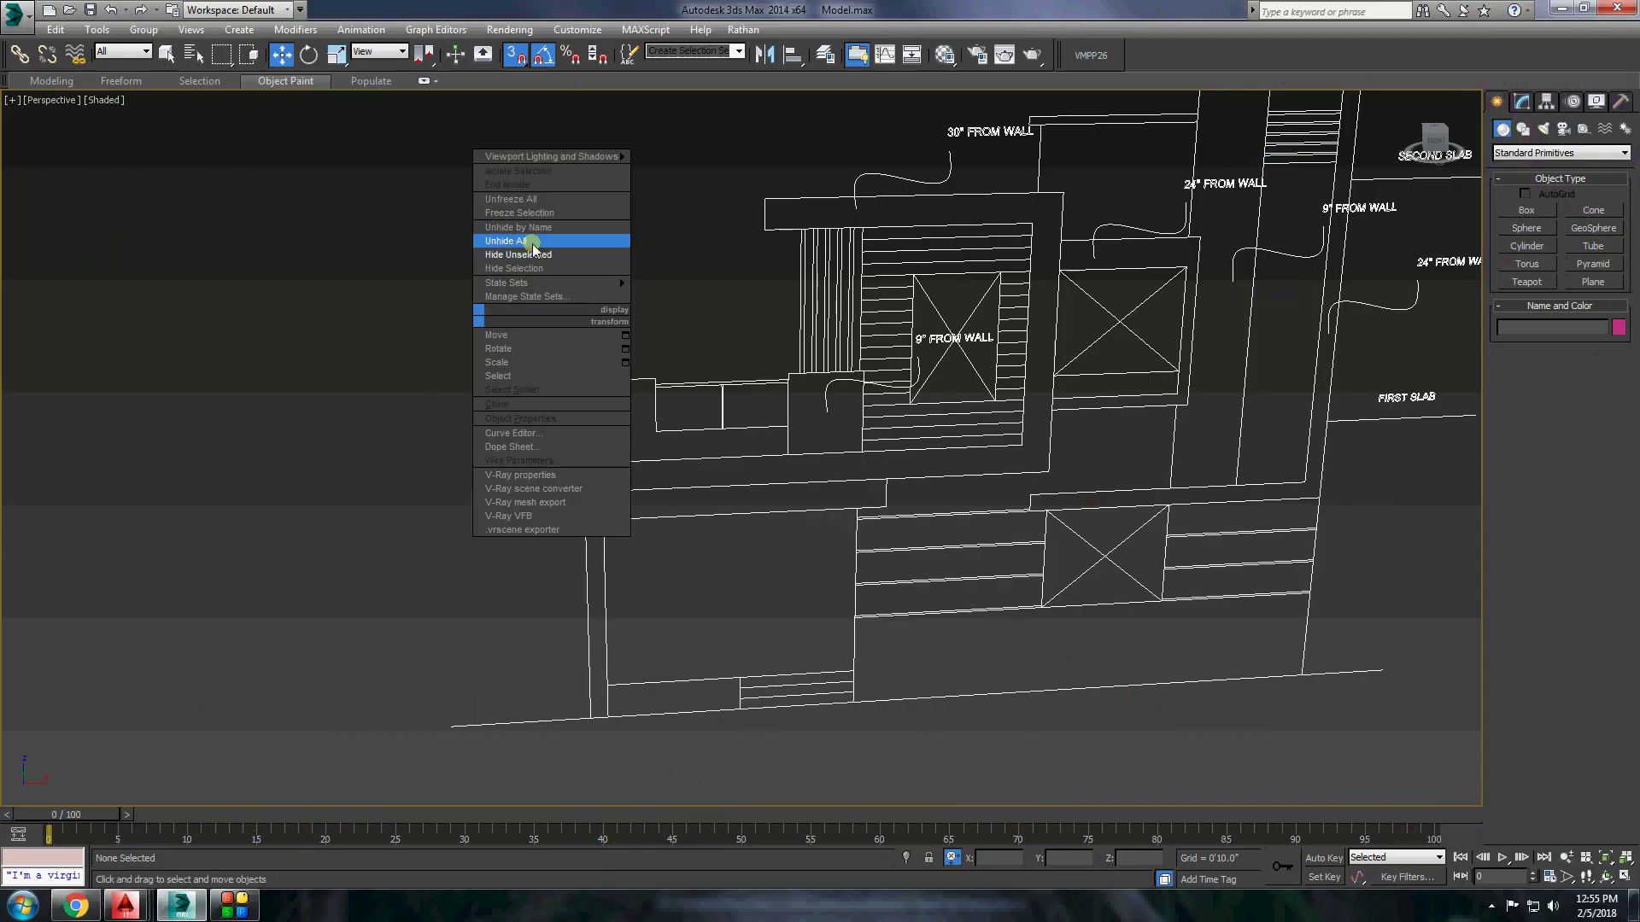
pyautogui.click(533, 242)
pyautogui.keyDown('alt'); pyautogui.moveTo(762, 549); pyautogui.dragTo(751, 432, button='middle'); pyautogui.keyUp('alt')
pyautogui.scroll(3, 750, 432)
pyautogui.click(735, 413)
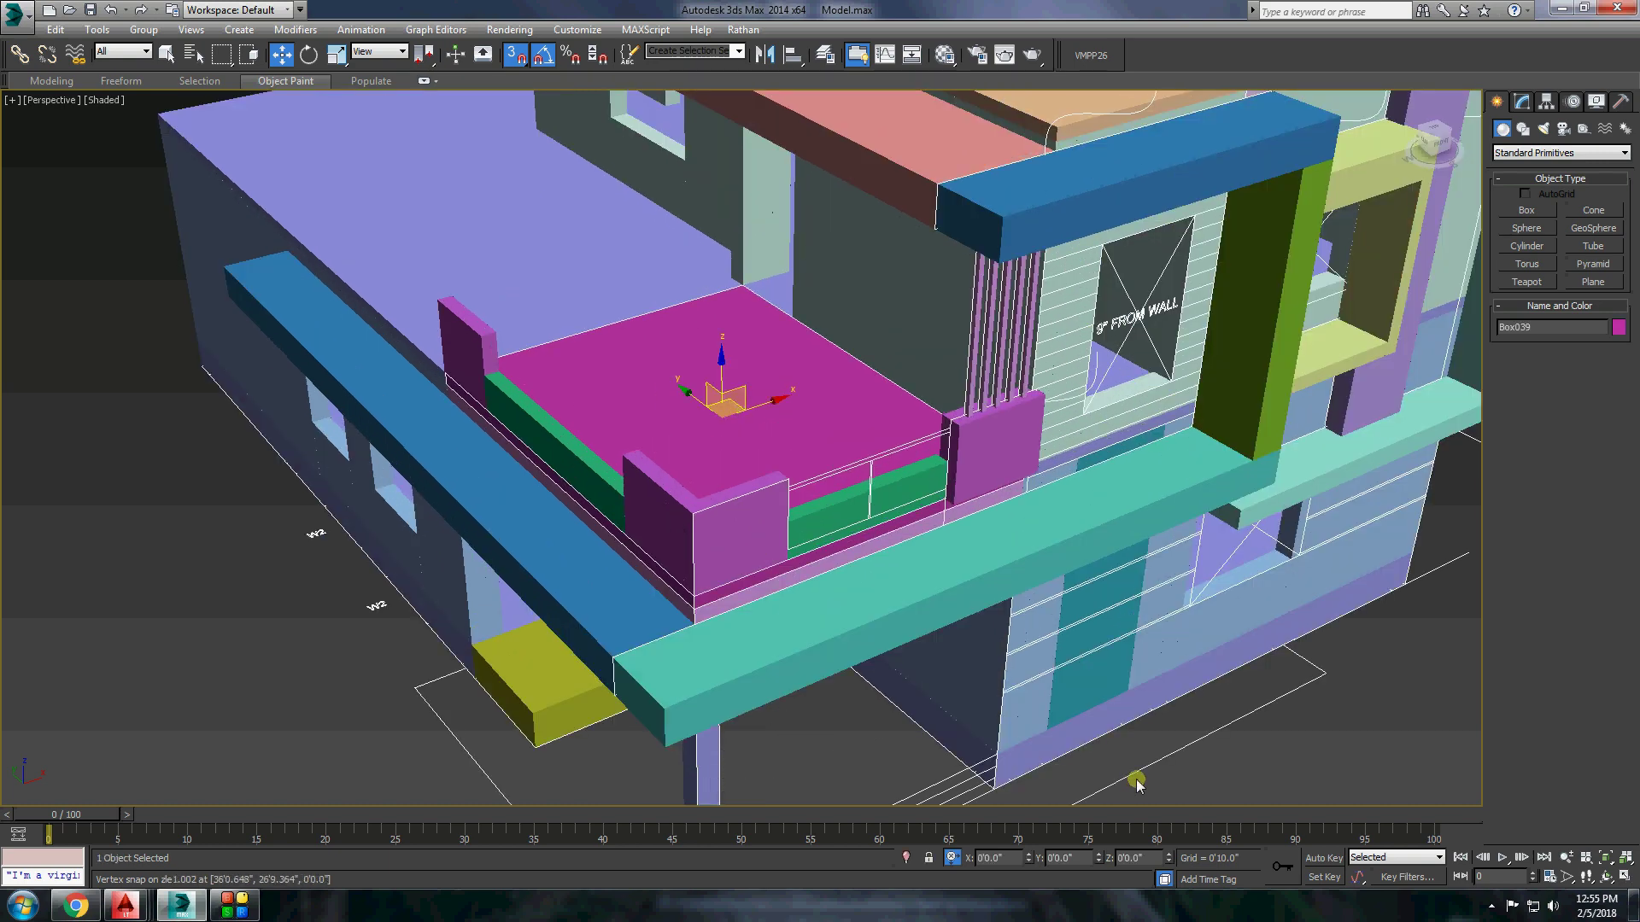
pyautogui.rightClick(1433, 584)
pyautogui.click(1469, 476)
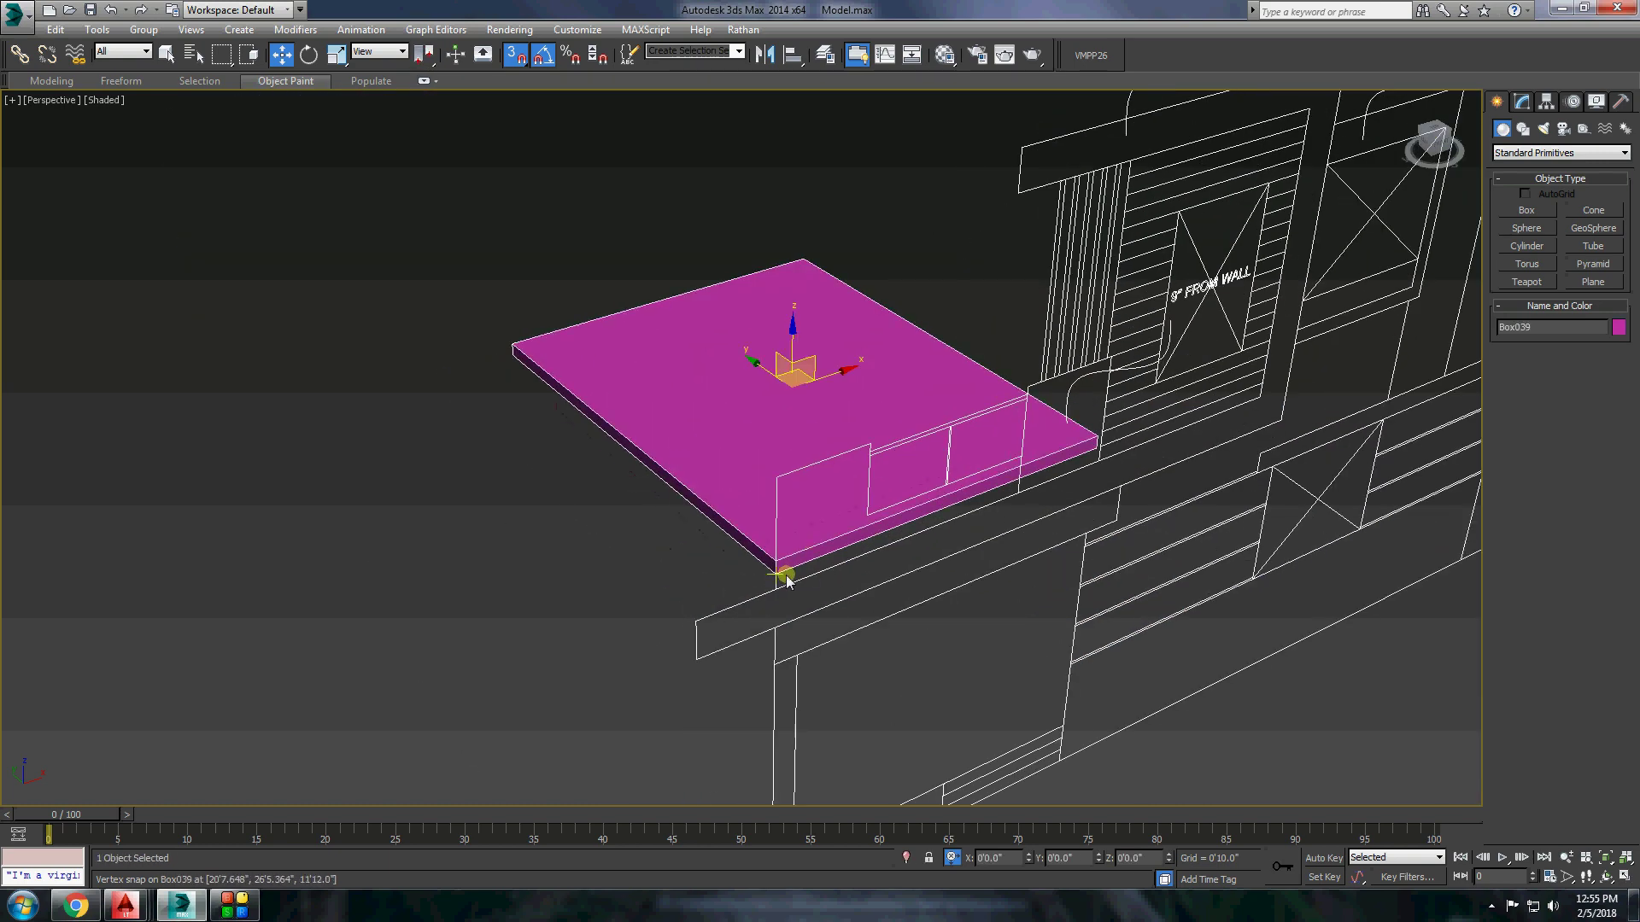
pyautogui.moveTo(781, 565); pyautogui.dragTo(783, 584)
pyautogui.scroll(-3, 783, 584)
# Reselect the magenta slab, add the second slab Box037, and isolate both.
pyautogui.keyDown('alt'); pyautogui.moveTo(669, 522); pyautogui.dragTo(644, 484, button='middle'); pyautogui.keyUp('alt')
pyautogui.scroll(-3, 644, 484)
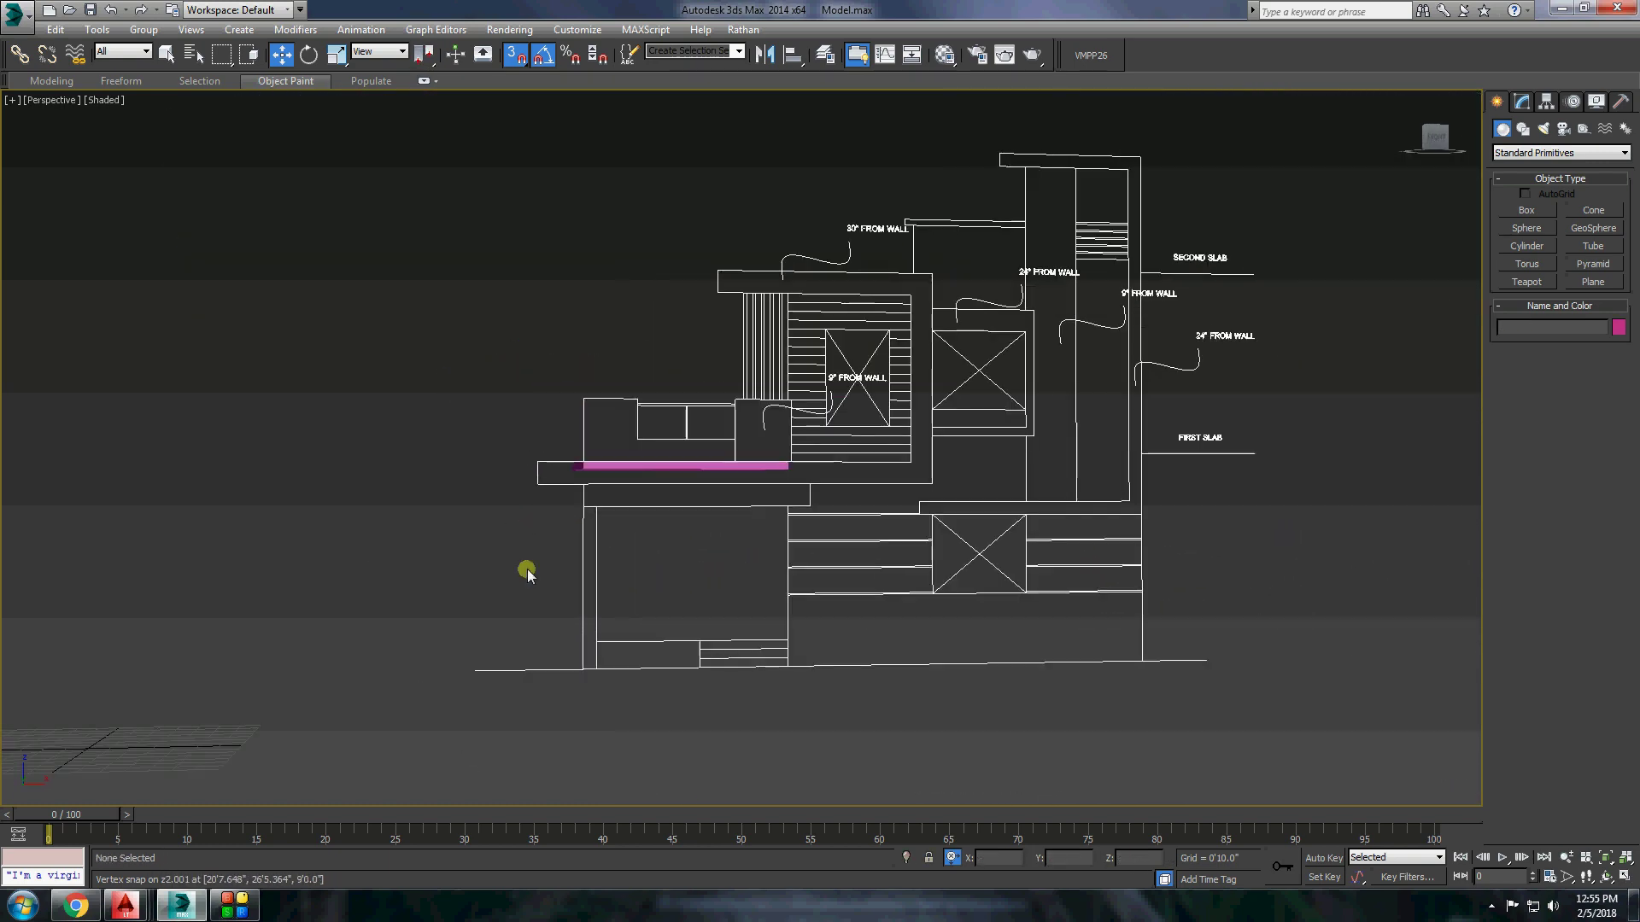
pyautogui.keyDown('alt'); pyautogui.moveTo(523, 567); pyautogui.dragTo(852, 551, button='middle'); pyautogui.keyUp('alt')
pyautogui.rightClick(853, 552)
pyautogui.click(888, 491)
pyautogui.click(480, 421)
pyautogui.scroll(3, 597, 469)
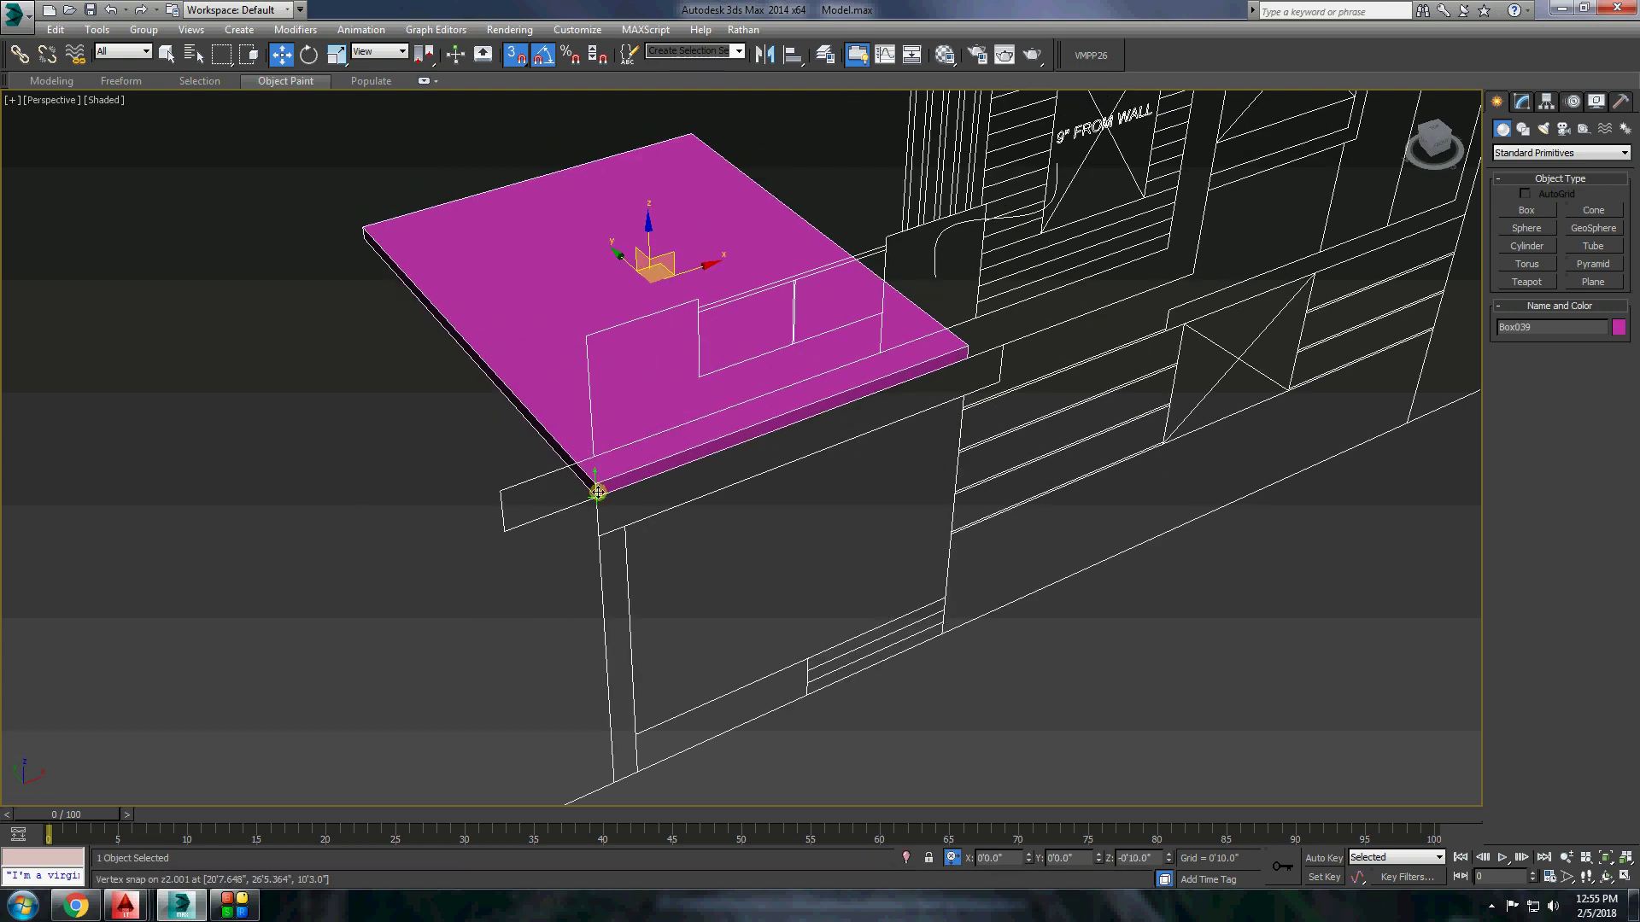
pyautogui.keyDown('alt'); pyautogui.moveTo(598, 469); pyautogui.dragTo(732, 413, button='middle'); pyautogui.keyUp('alt')
pyautogui.keyDown('ctrl'); pyautogui.click(601, 275); pyautogui.keyUp('ctrl')
pyautogui.rightClick(696, 256)
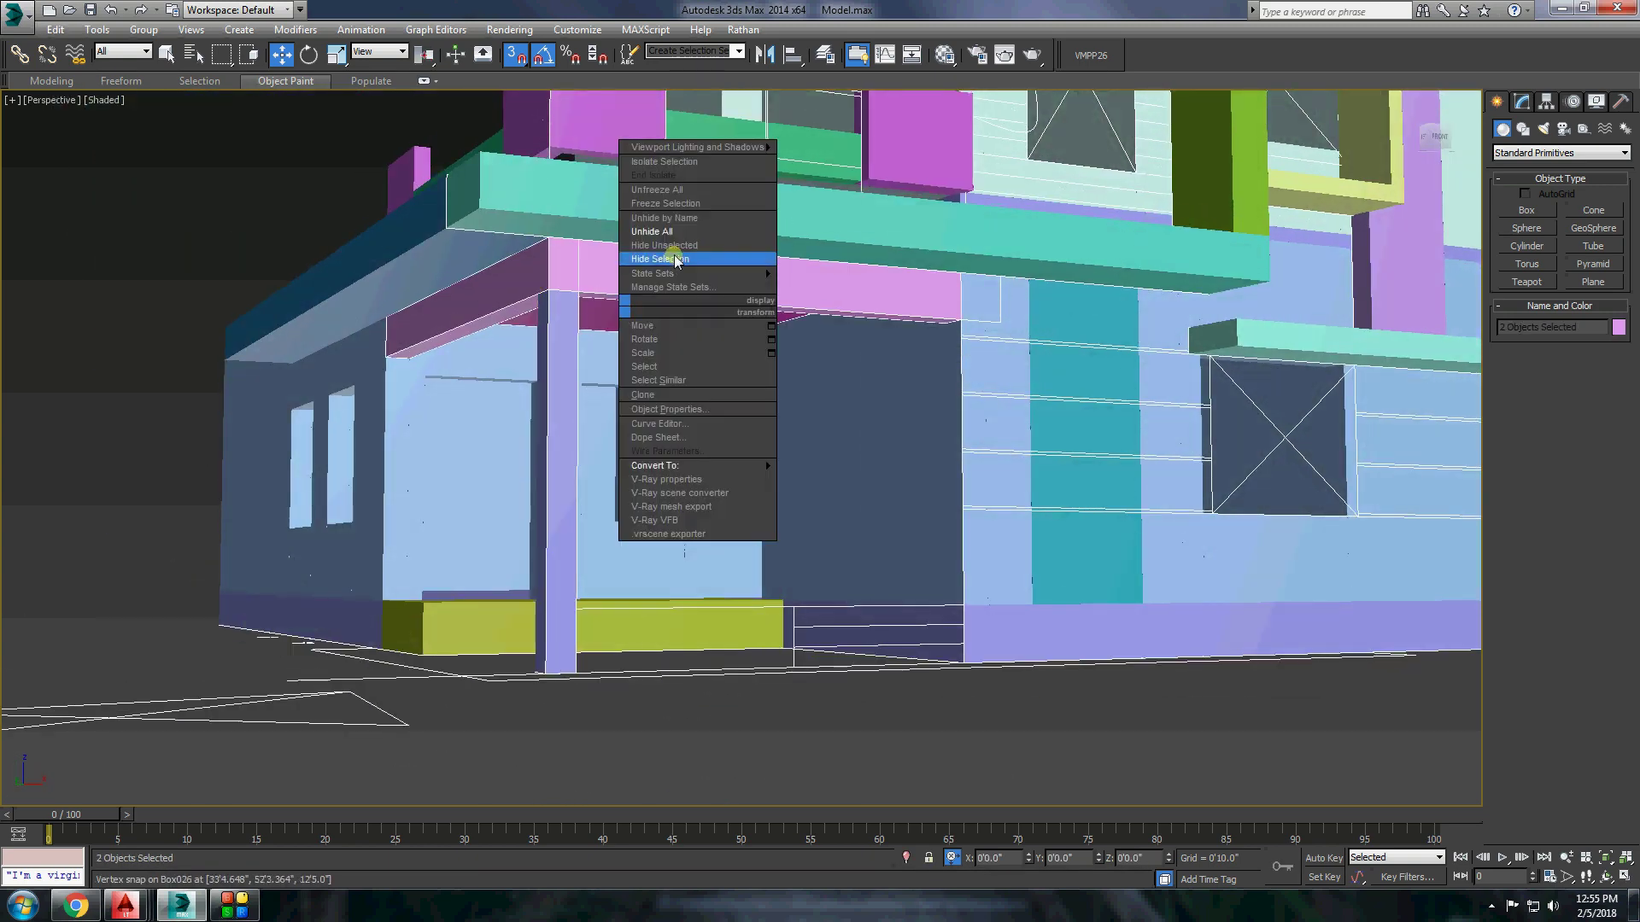
pyautogui.click(696, 257)
# Convert Box037 to Editable Poly and select its raised rim vertices in the front view.
pyautogui.rightClick(663, 370)
pyautogui.click(926, 538)
pyautogui.press('4')
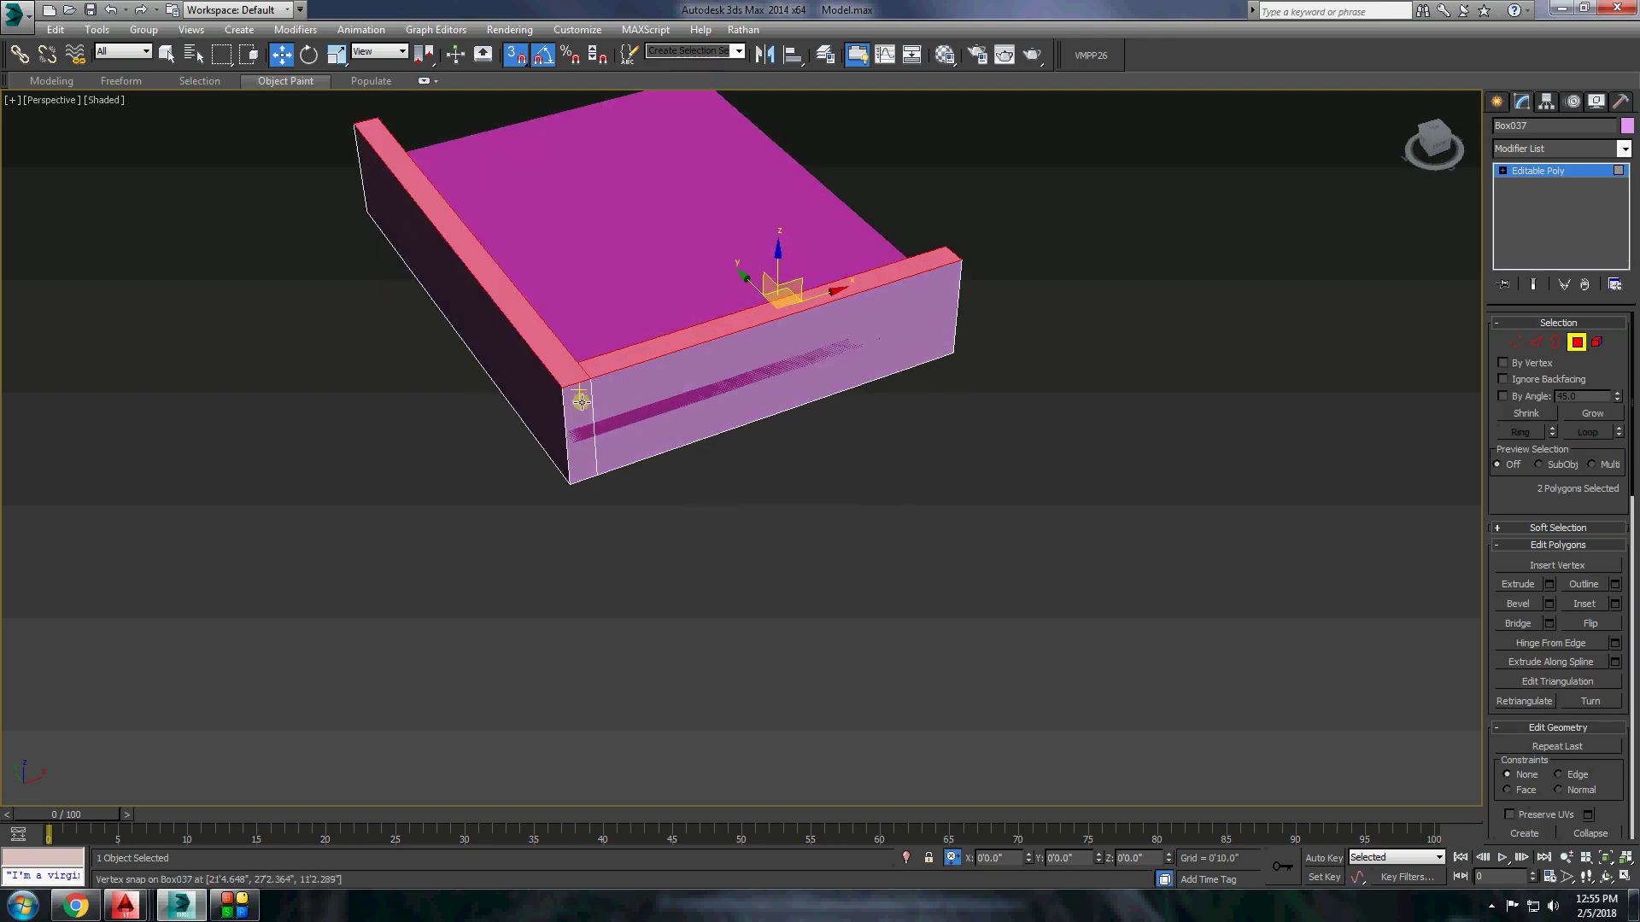
pyautogui.scroll(3, 581, 422)
pyautogui.moveTo(582, 422); pyautogui.dragTo(771, 470)
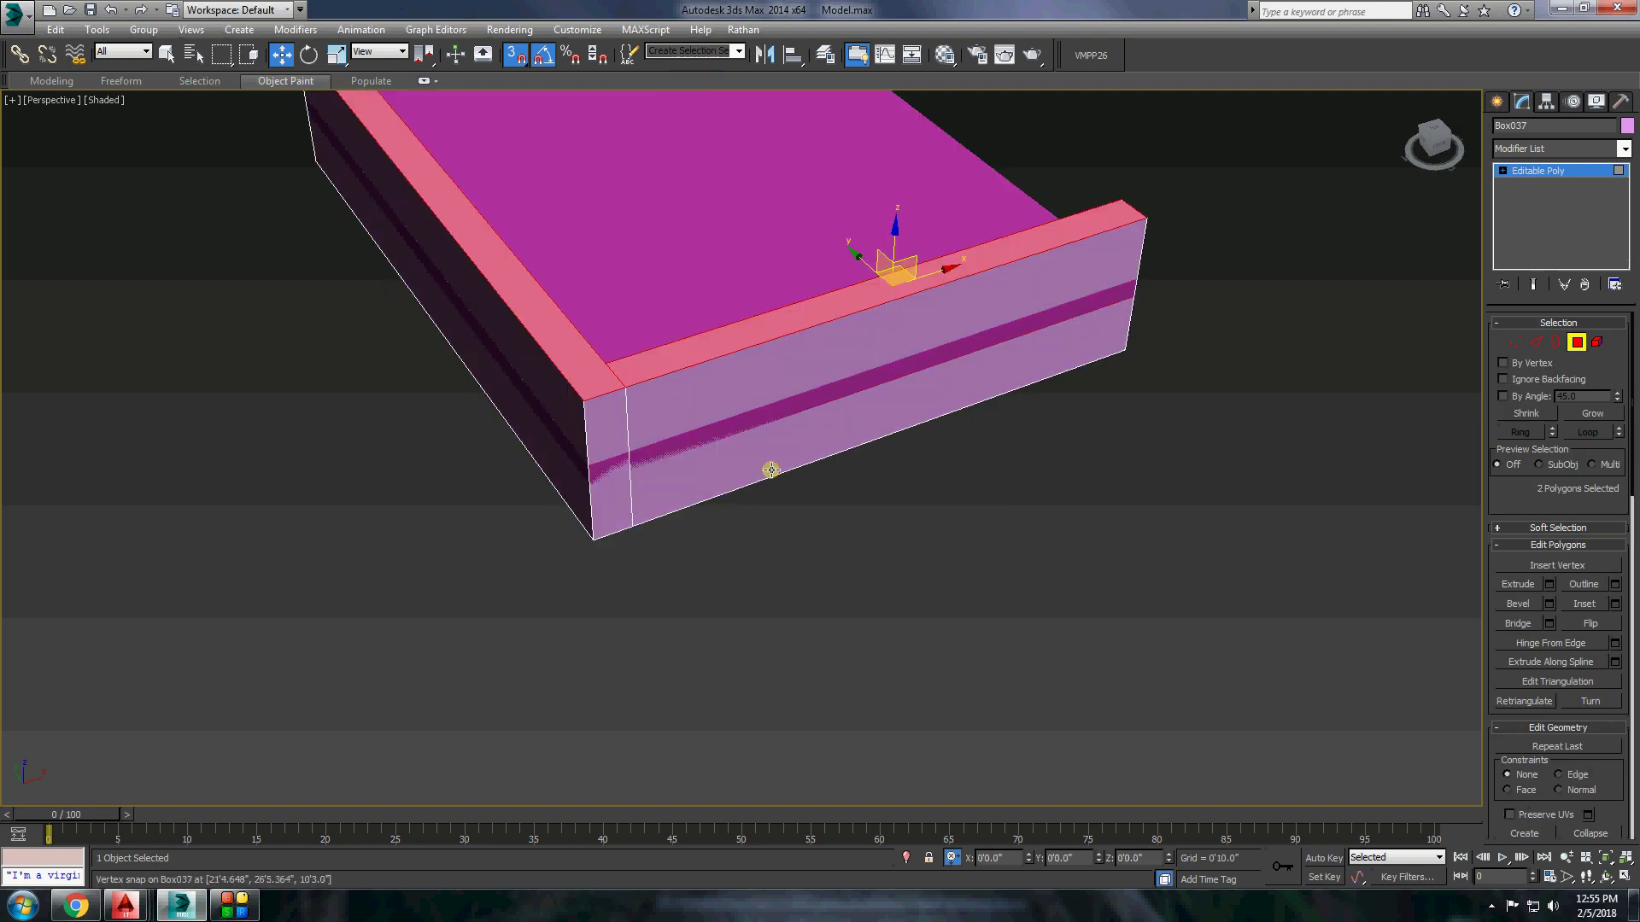
pyautogui.click(1514, 344)
pyautogui.press('f')
pyautogui.moveTo(273, 346); pyautogui.dragTo(1315, 525)
# Snap the rim vertices down flush with the slab top, then unhide all objects.
pyautogui.hotkey('shift', 'z')
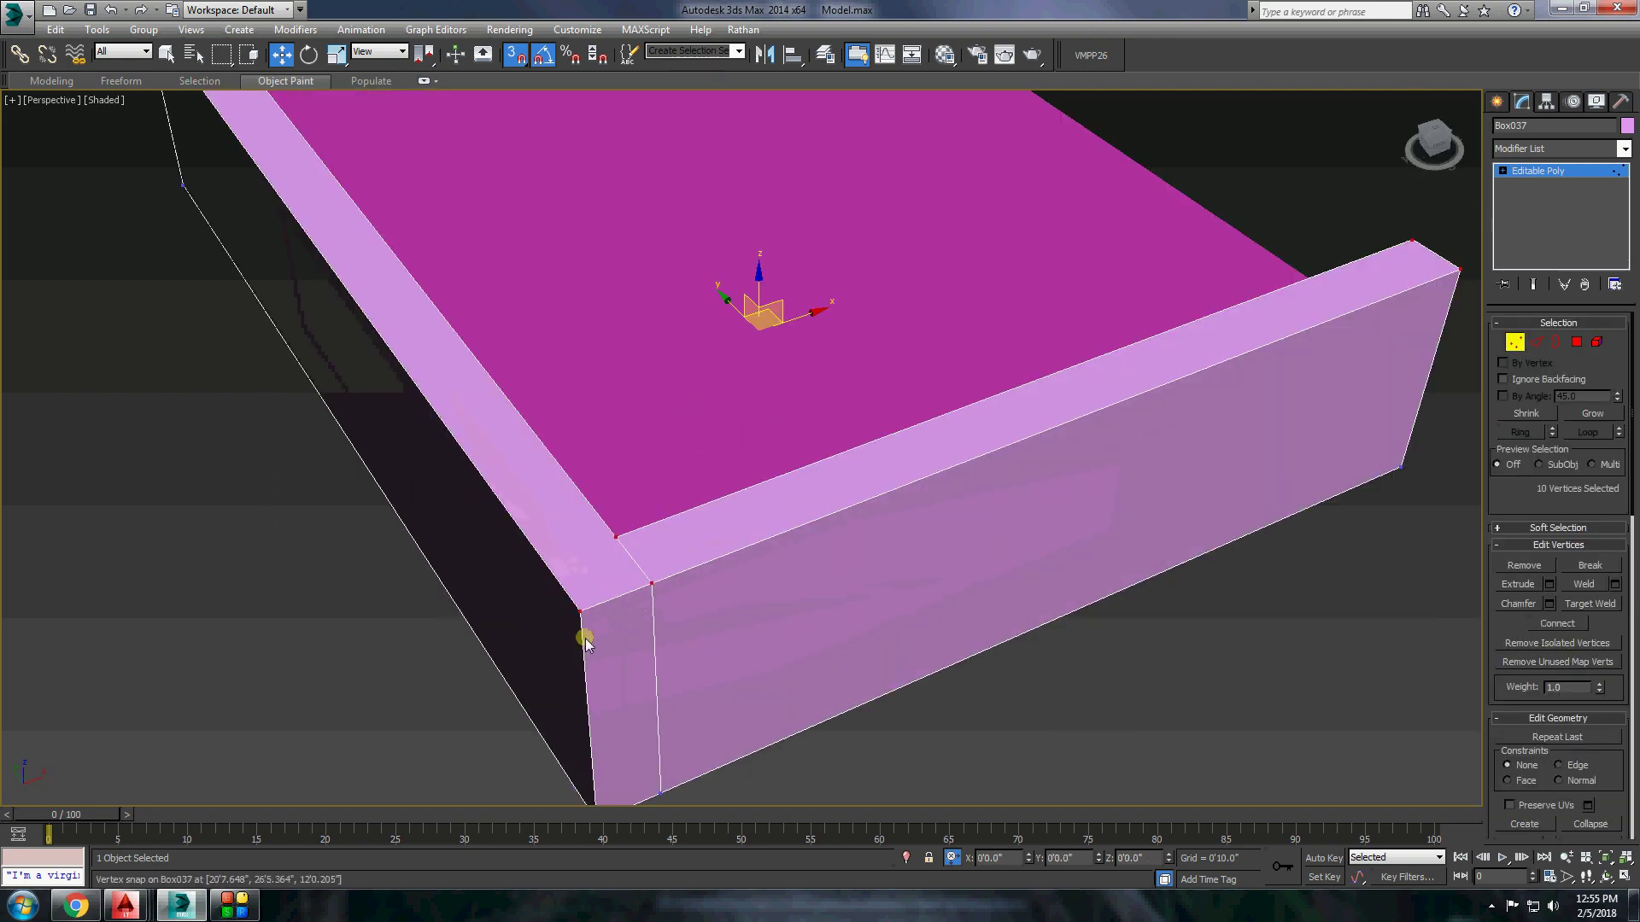
pyautogui.scroll(-5, 585, 640)
pyautogui.scroll(1, 615, 586)
pyautogui.moveTo(615, 586); pyautogui.dragTo(617, 598)
pyautogui.click(1497, 101)
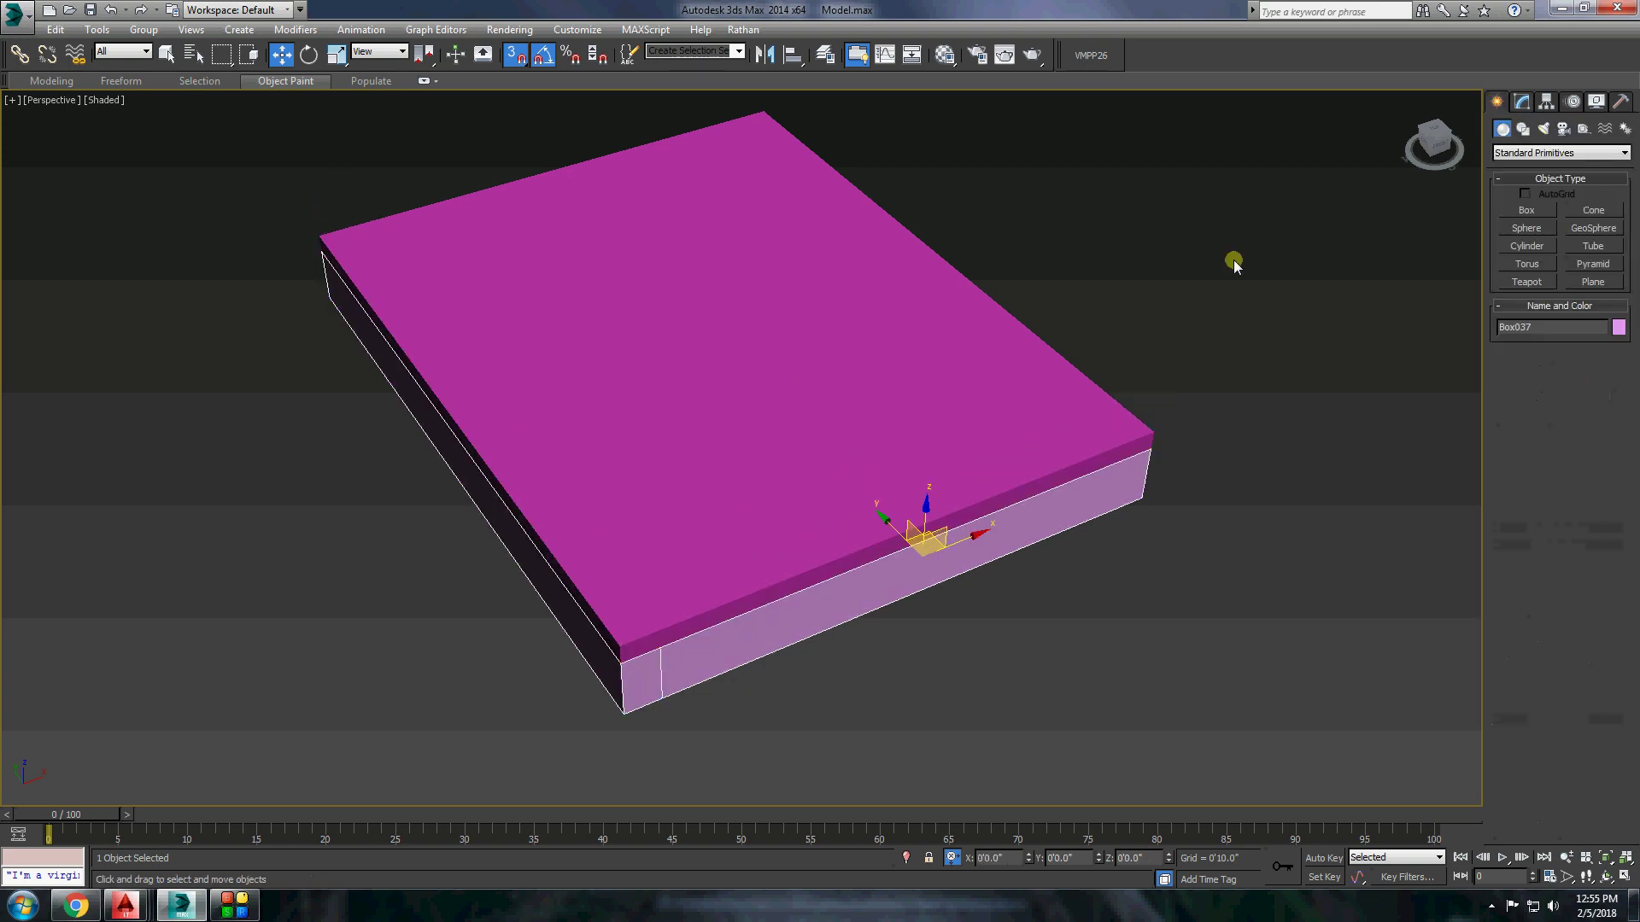
pyautogui.rightClick(1192, 534)
pyautogui.click(1245, 487)
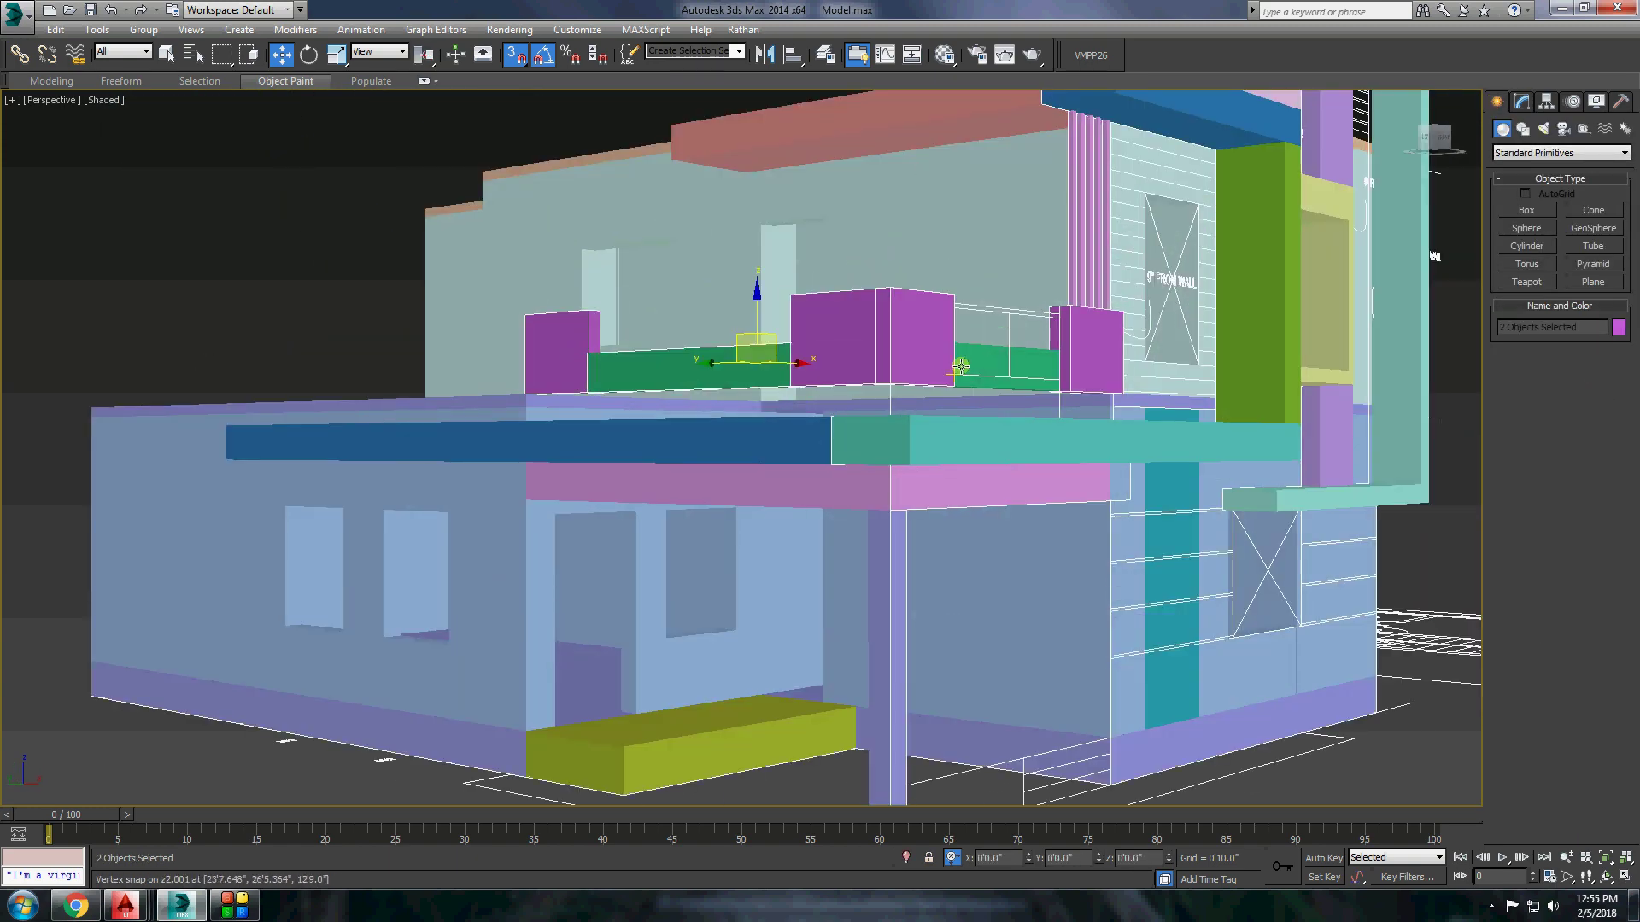
# Isolate the parapet posts, green walls and slab, then end the isolation.
pyautogui.scroll(-3, 1095, 356)
pyautogui.keyDown('ctrl'); pyautogui.click(803, 376); pyautogui.keyUp('ctrl')
pyautogui.rightClick(837, 453)
pyautogui.click(872, 316)
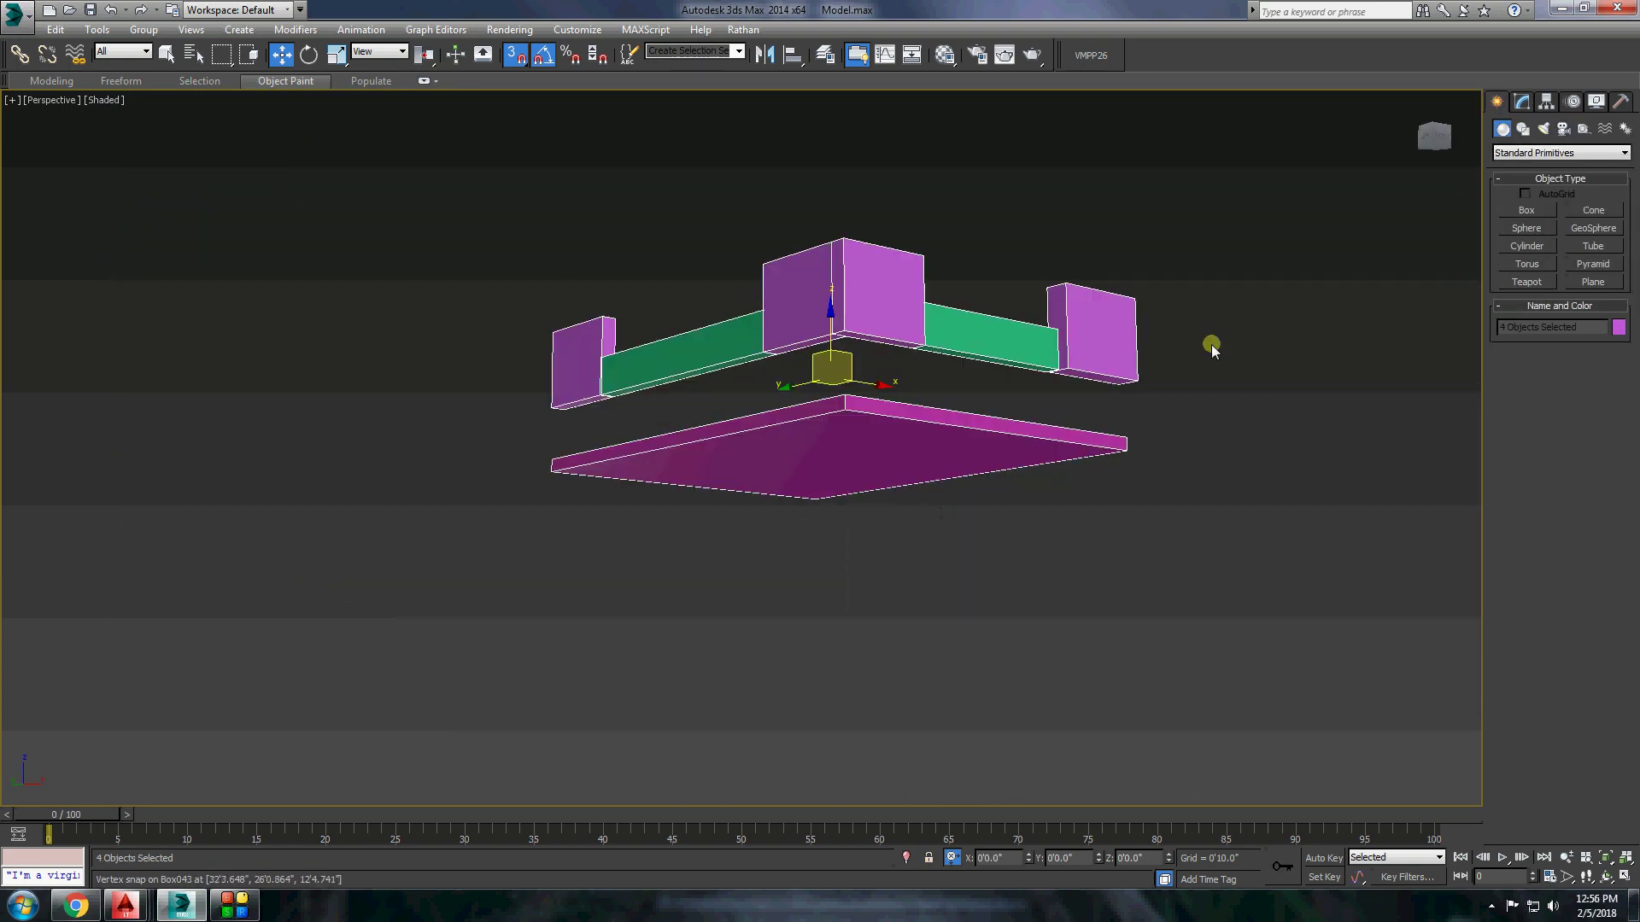
pyautogui.keyDown('alt'); pyautogui.moveTo(762, 352); pyautogui.dragTo(1238, 538, button='middle'); pyautogui.keyUp('alt')
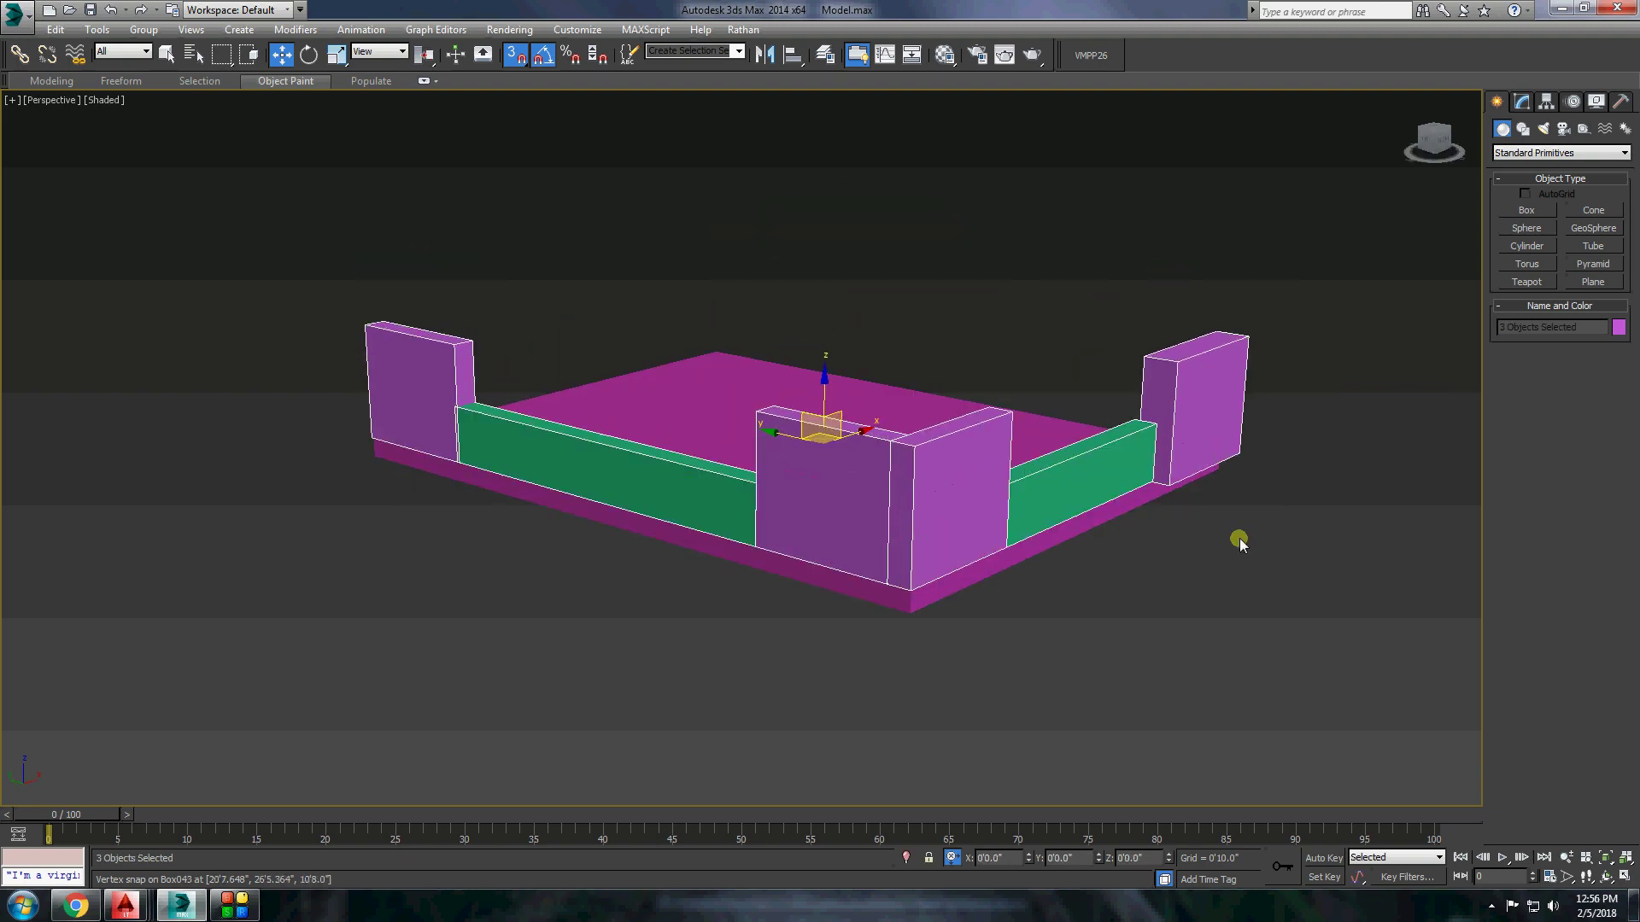
pyautogui.hotkey('alt', 'q')
# Raise the posts and green walls about 11 inches onto the slab and convert a post to Editable Poly.
pyautogui.keyDown('alt'); pyautogui.moveTo(1044, 557); pyautogui.dragTo(814, 440, button='middle'); pyautogui.keyUp('alt')
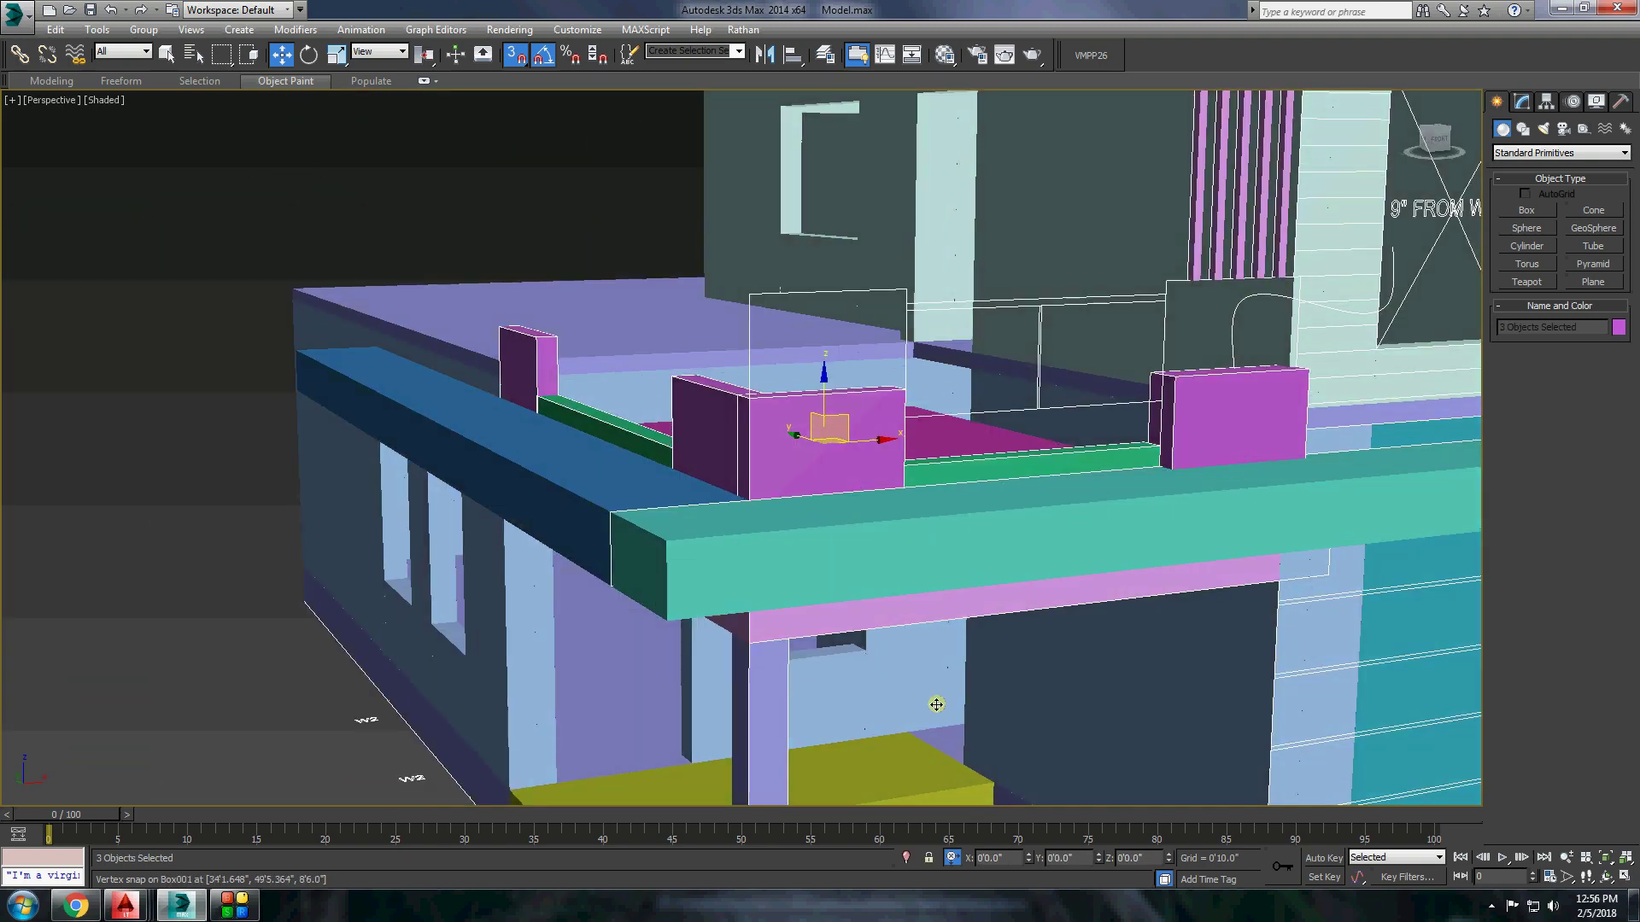
pyautogui.moveTo(1172, 848); pyautogui.dragTo(1185, 816)
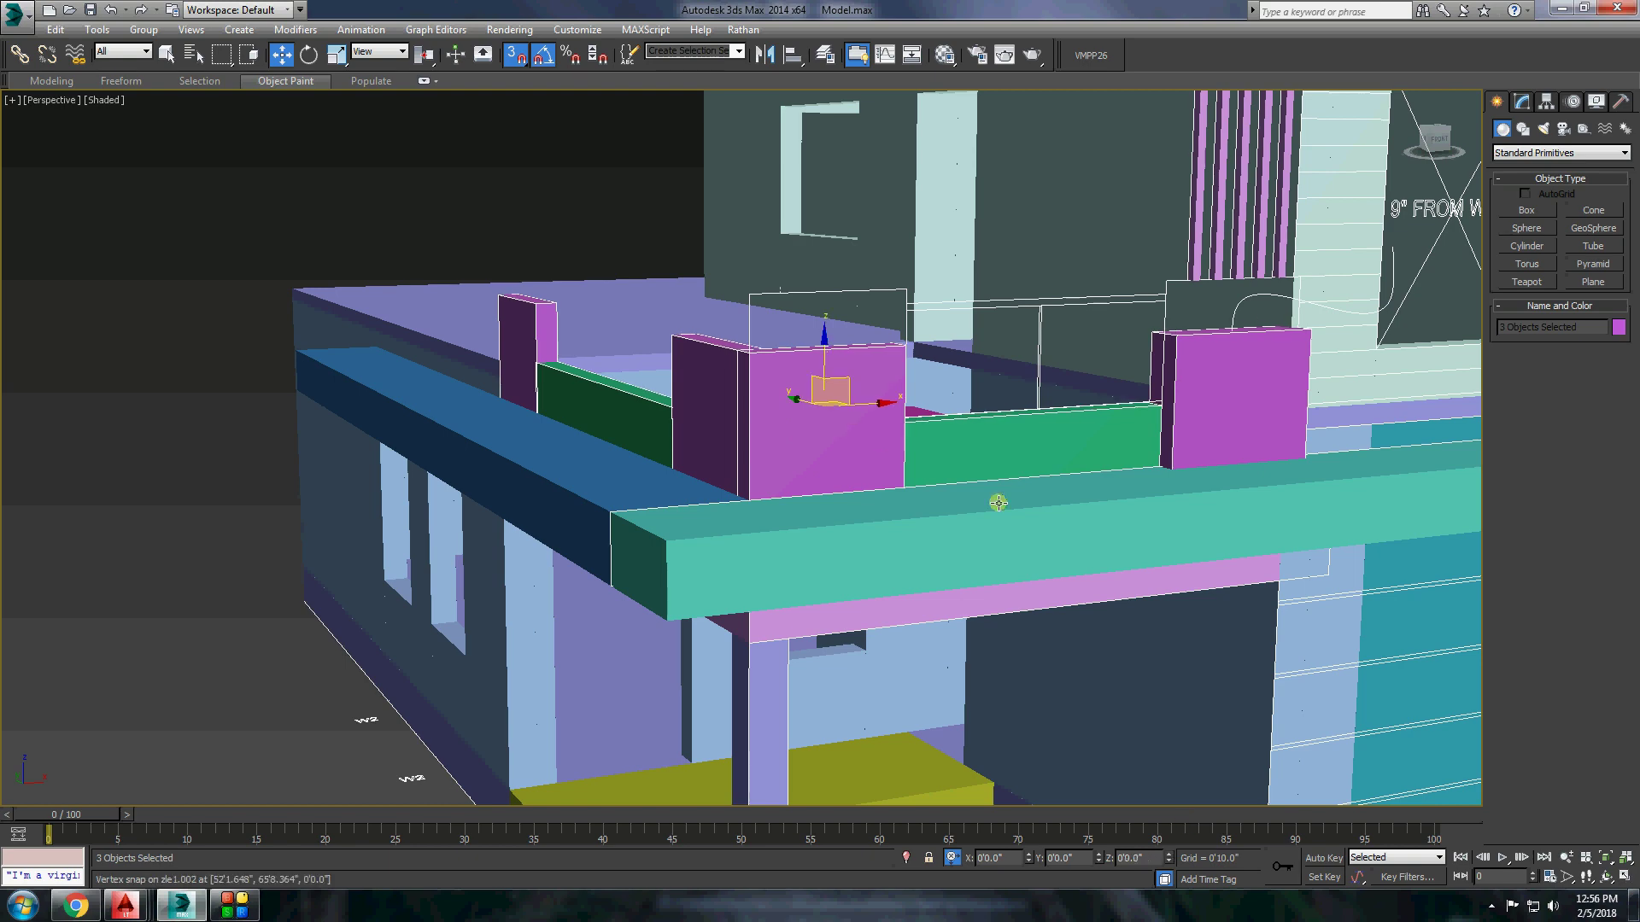
pyautogui.rightClick(816, 404)
pyautogui.click(1036, 574)
pyautogui.keyDown('alt'); pyautogui.moveTo(780, 355); pyautogui.dragTo(686, 401, button='middle'); pyautogui.keyUp('alt')
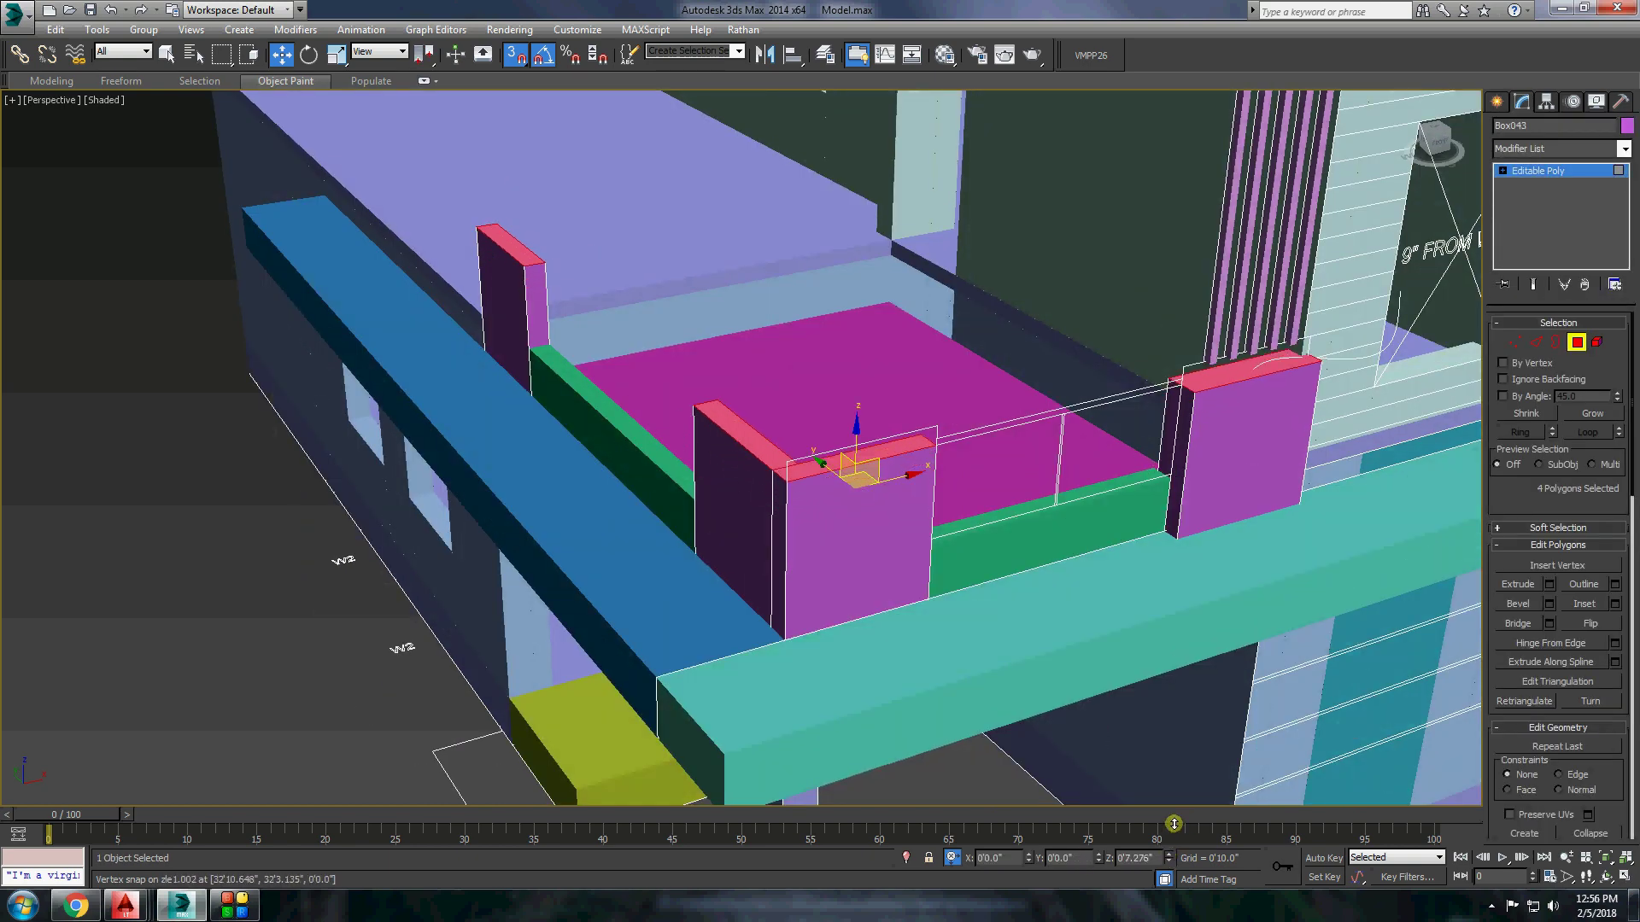
pyautogui.scroll(-10, 1025, 510)
pyautogui.click(809, 176)
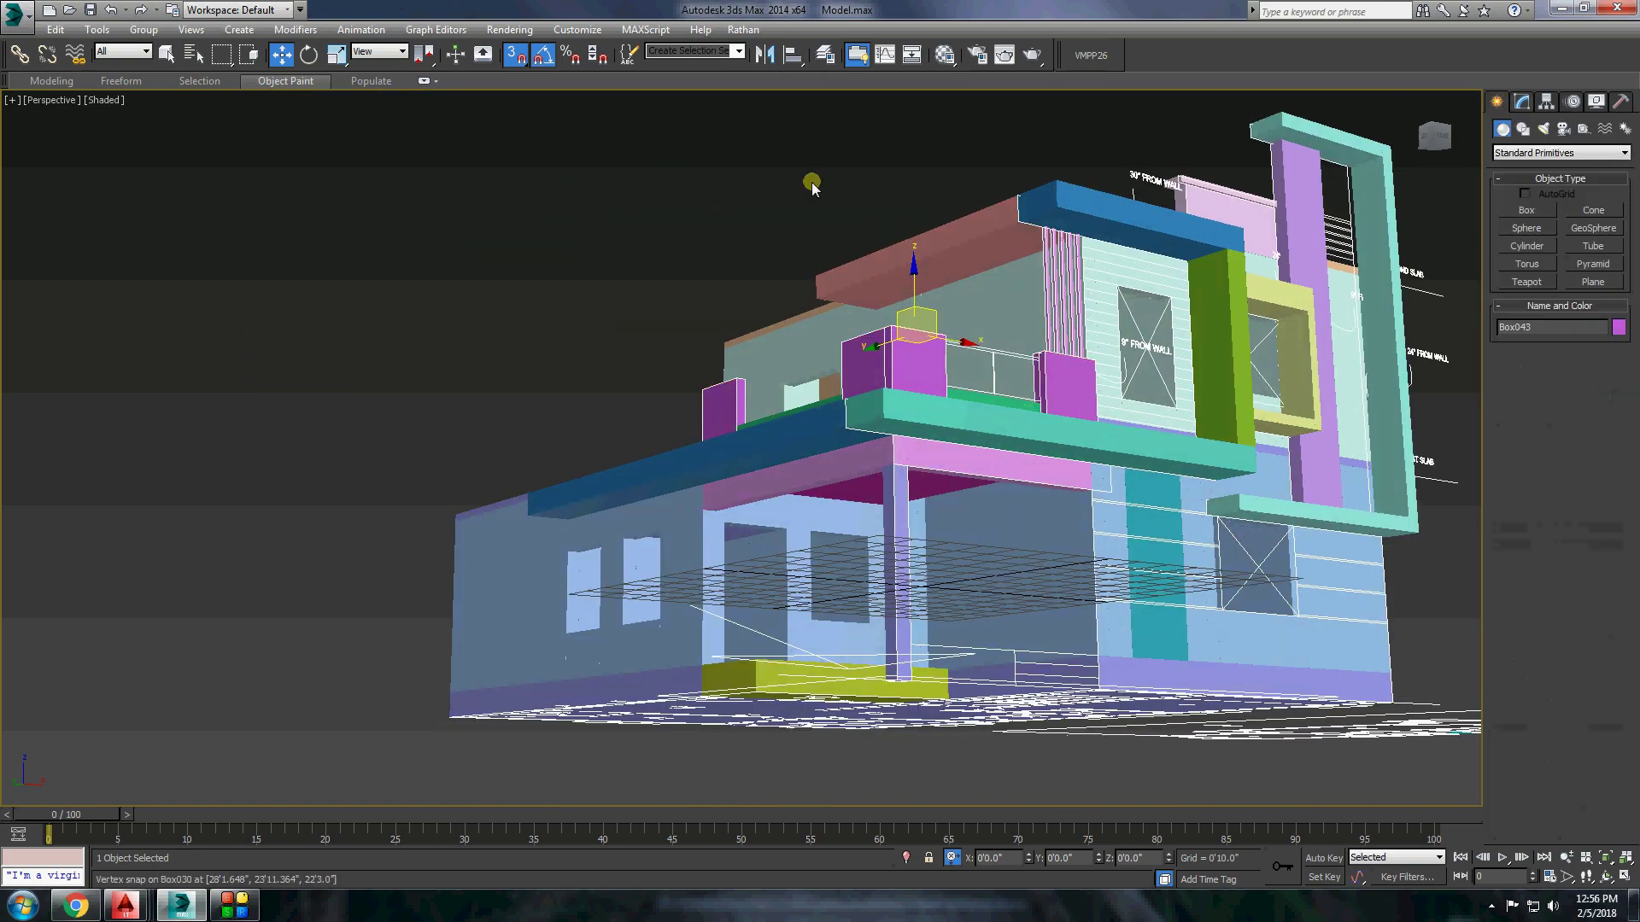
pyautogui.keyDown('alt'); pyautogui.moveTo(809, 175); pyautogui.dragTo(1050, 467, button='middle'); pyautogui.keyUp('alt')
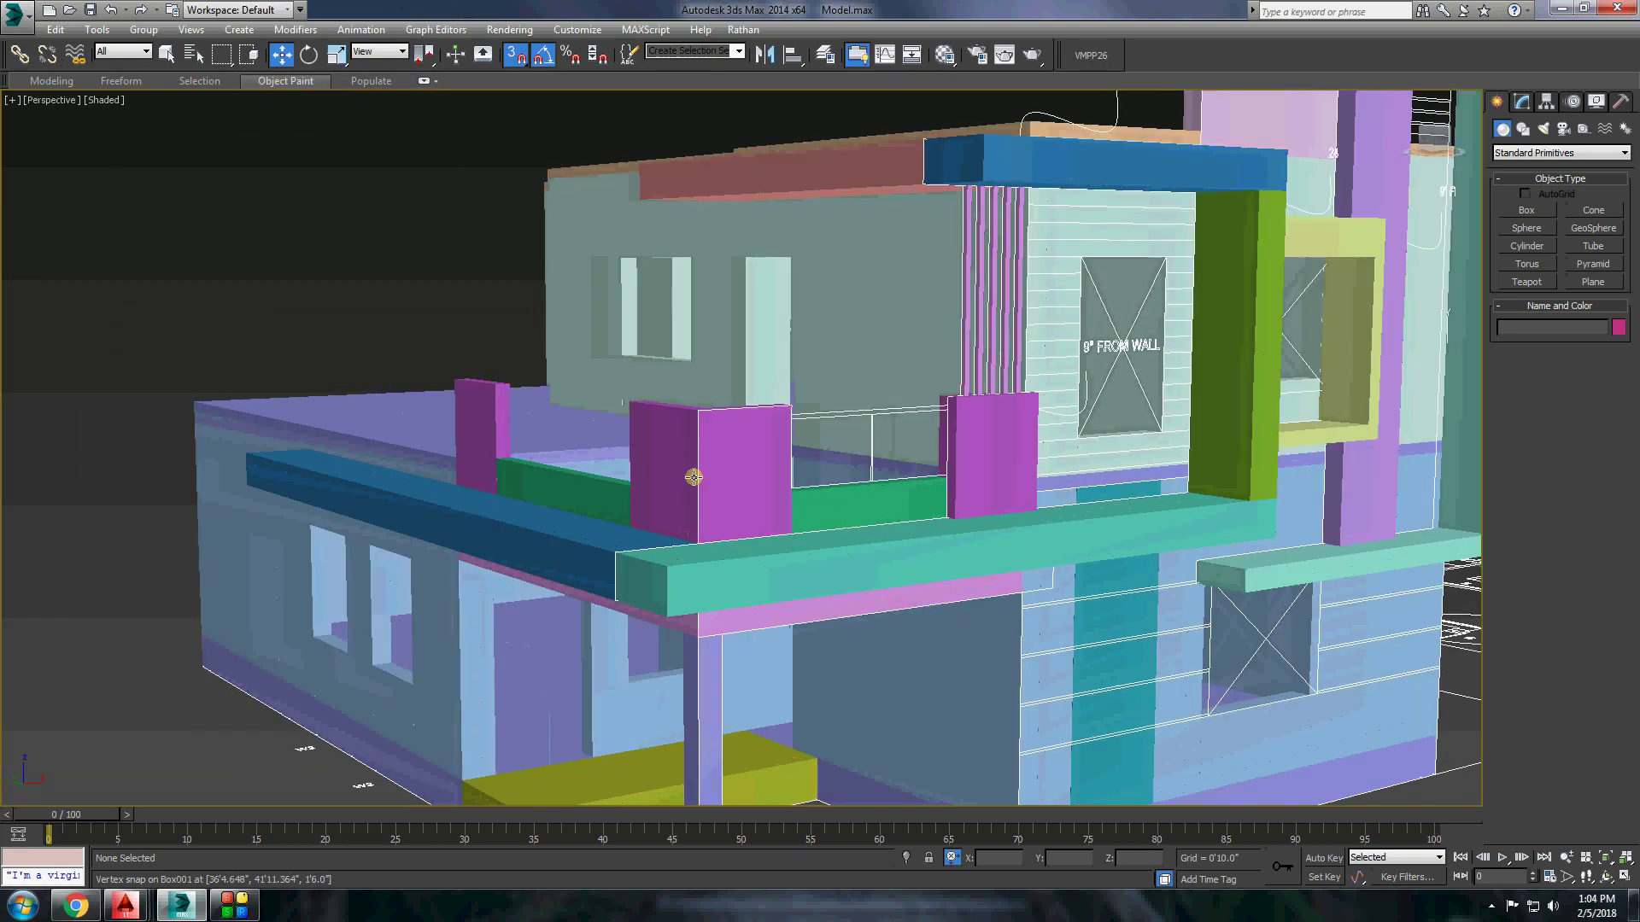
# Hide the magenta balcony floor and parapet.
pyautogui.moveTo(693, 477)
pyautogui.keyDown('alt'); pyautogui.mouseDown(button='middle')
pyautogui.moveTo(768, 457)
pyautogui.moveTo(718, 531)
pyautogui.mouseUp(button='middle'); pyautogui.keyUp('alt')
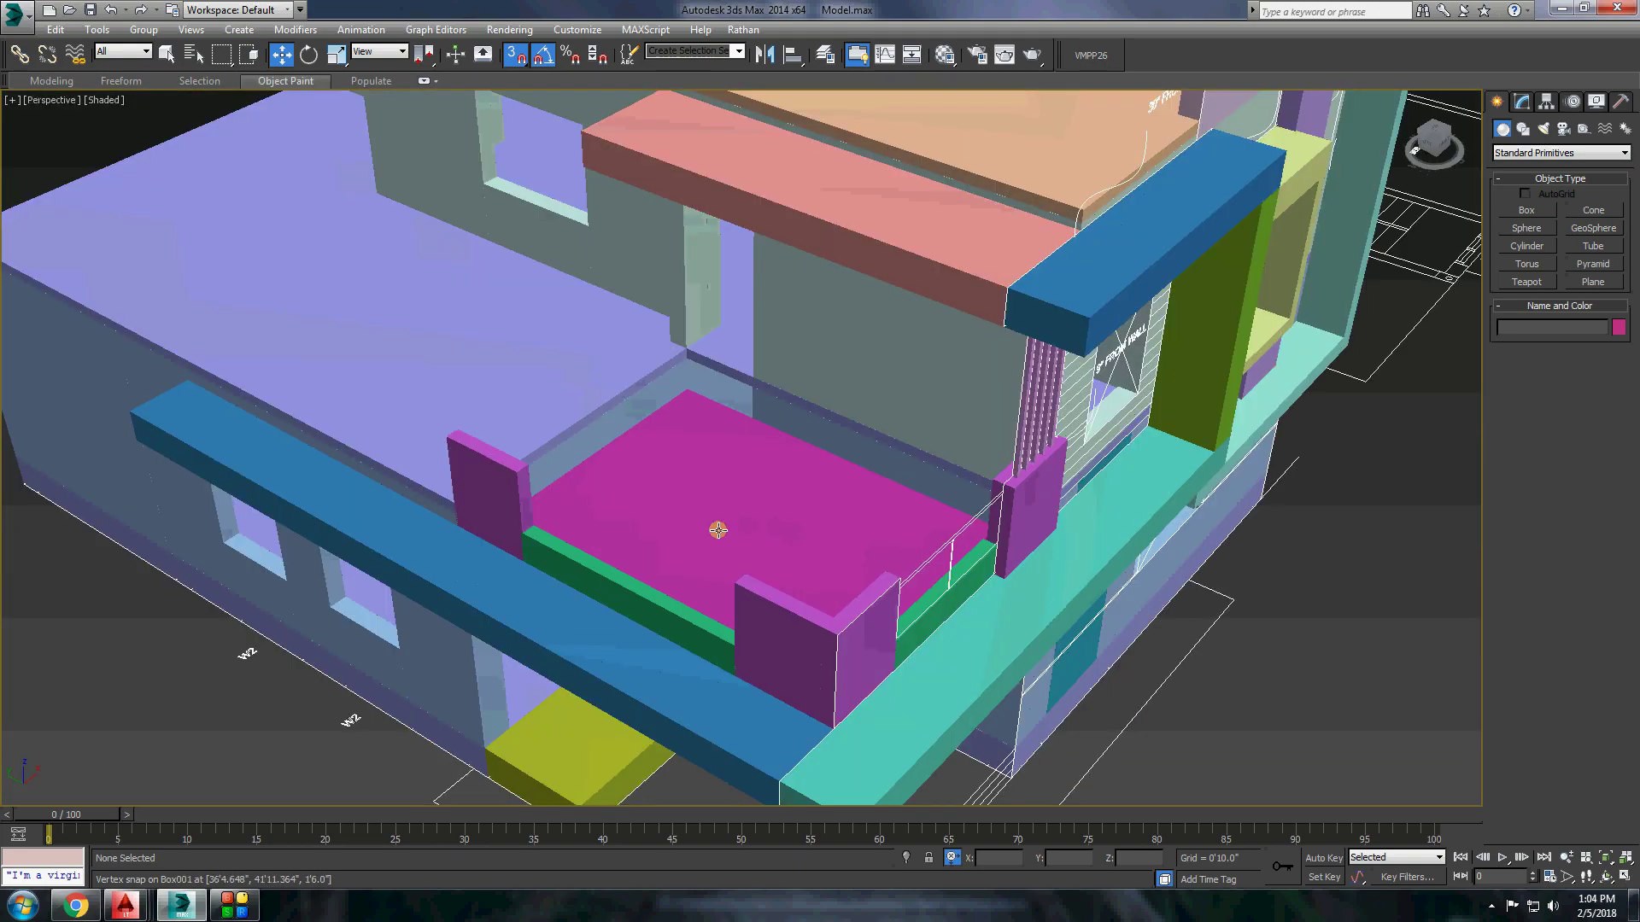
pyautogui.scroll(5, 718, 531)
pyautogui.keyDown('ctrl'); pyautogui.click(675, 410); pyautogui.keyUp('ctrl')
pyautogui.rightClick(685, 391)
pyautogui.click(749, 344)
# Convert the wall under the balcony to Editable Poly and extrude its end face to the cross wall.
pyautogui.keyDown('alt'); pyautogui.moveTo(669, 428); pyautogui.dragTo(728, 465, button='middle'); pyautogui.keyUp('alt')
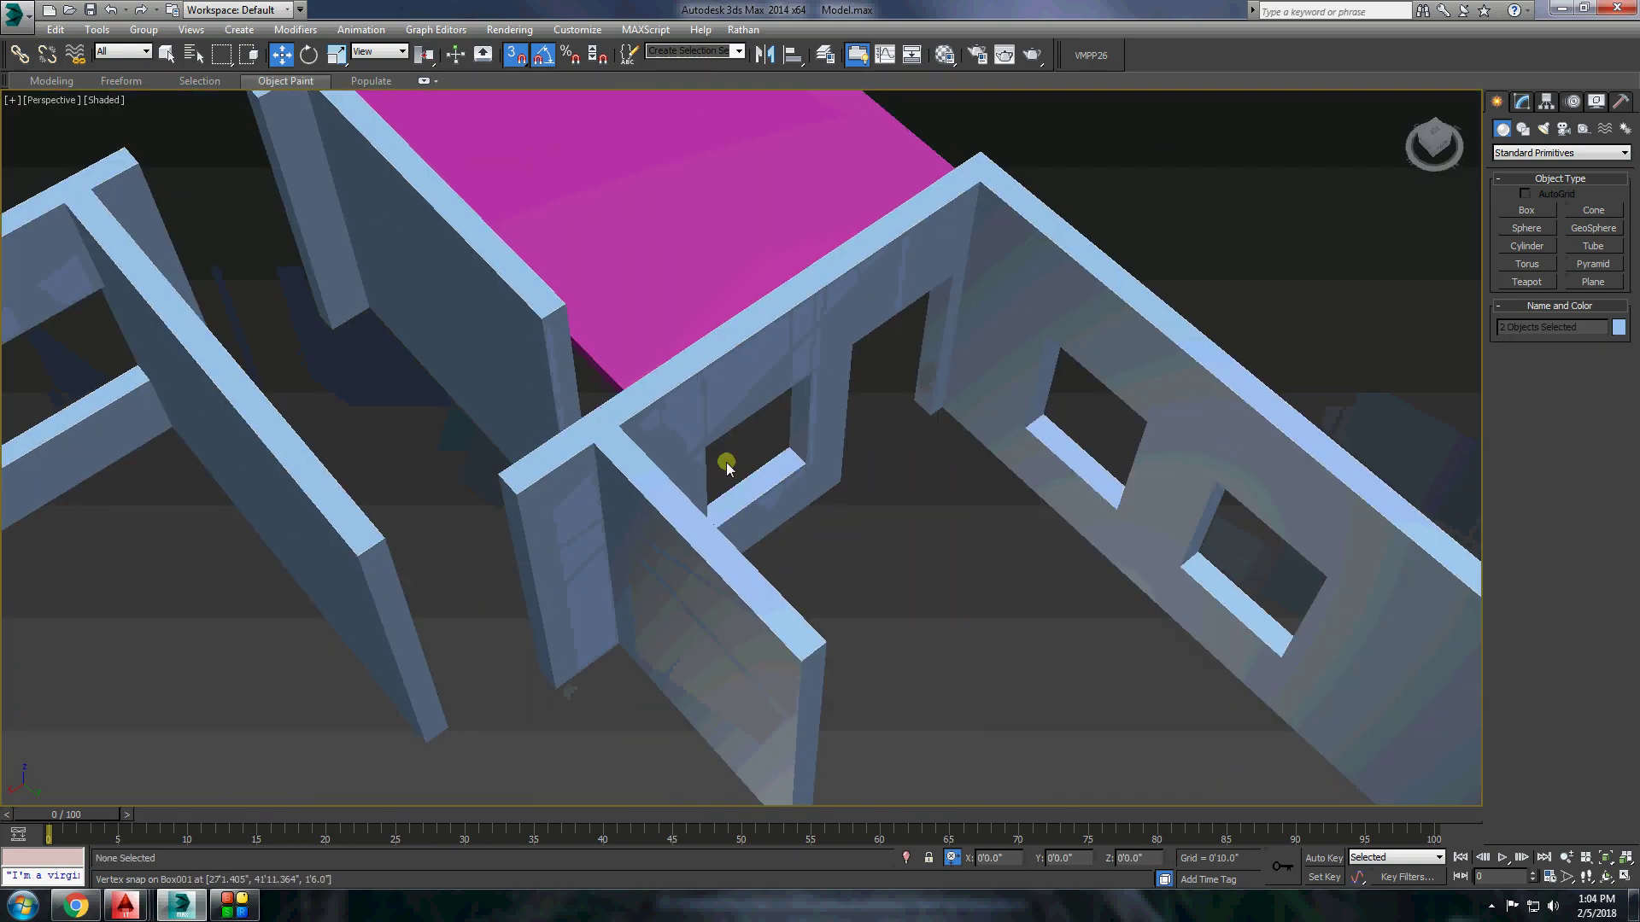
pyautogui.click(728, 464)
pyautogui.rightClick(728, 465)
pyautogui.click(608, 479)
pyautogui.click(1576, 342)
pyautogui.click(1303, 479)
pyautogui.keyDown('alt'); pyautogui.moveTo(1302, 479); pyautogui.dragTo(939, 444, button='middle'); pyautogui.keyUp('alt')
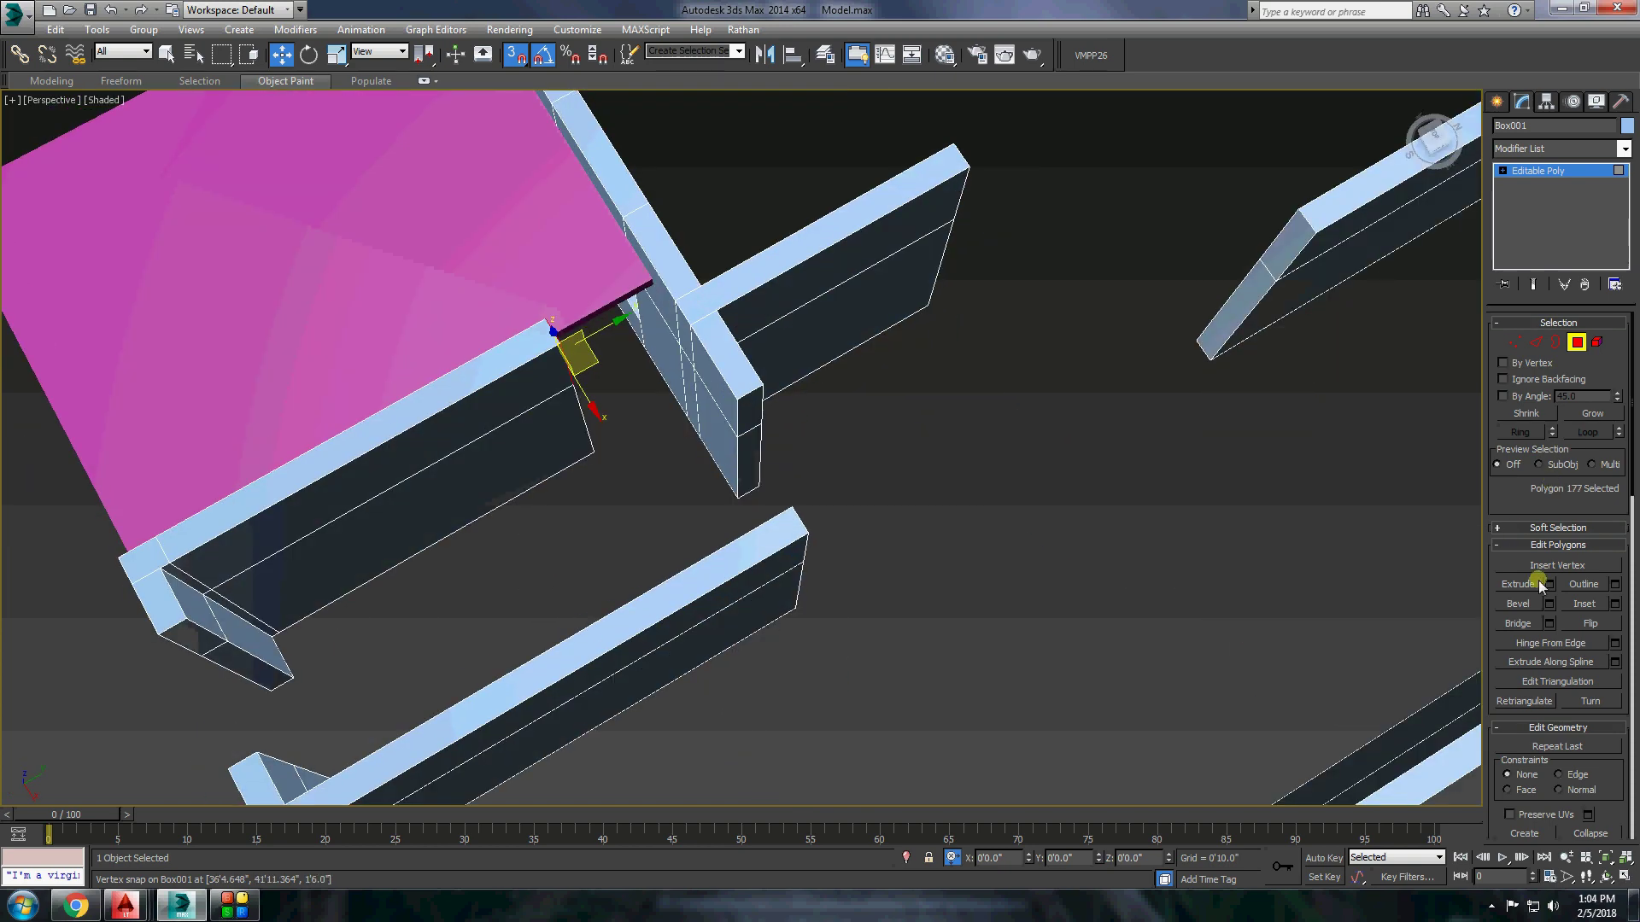
pyautogui.click(1549, 585)
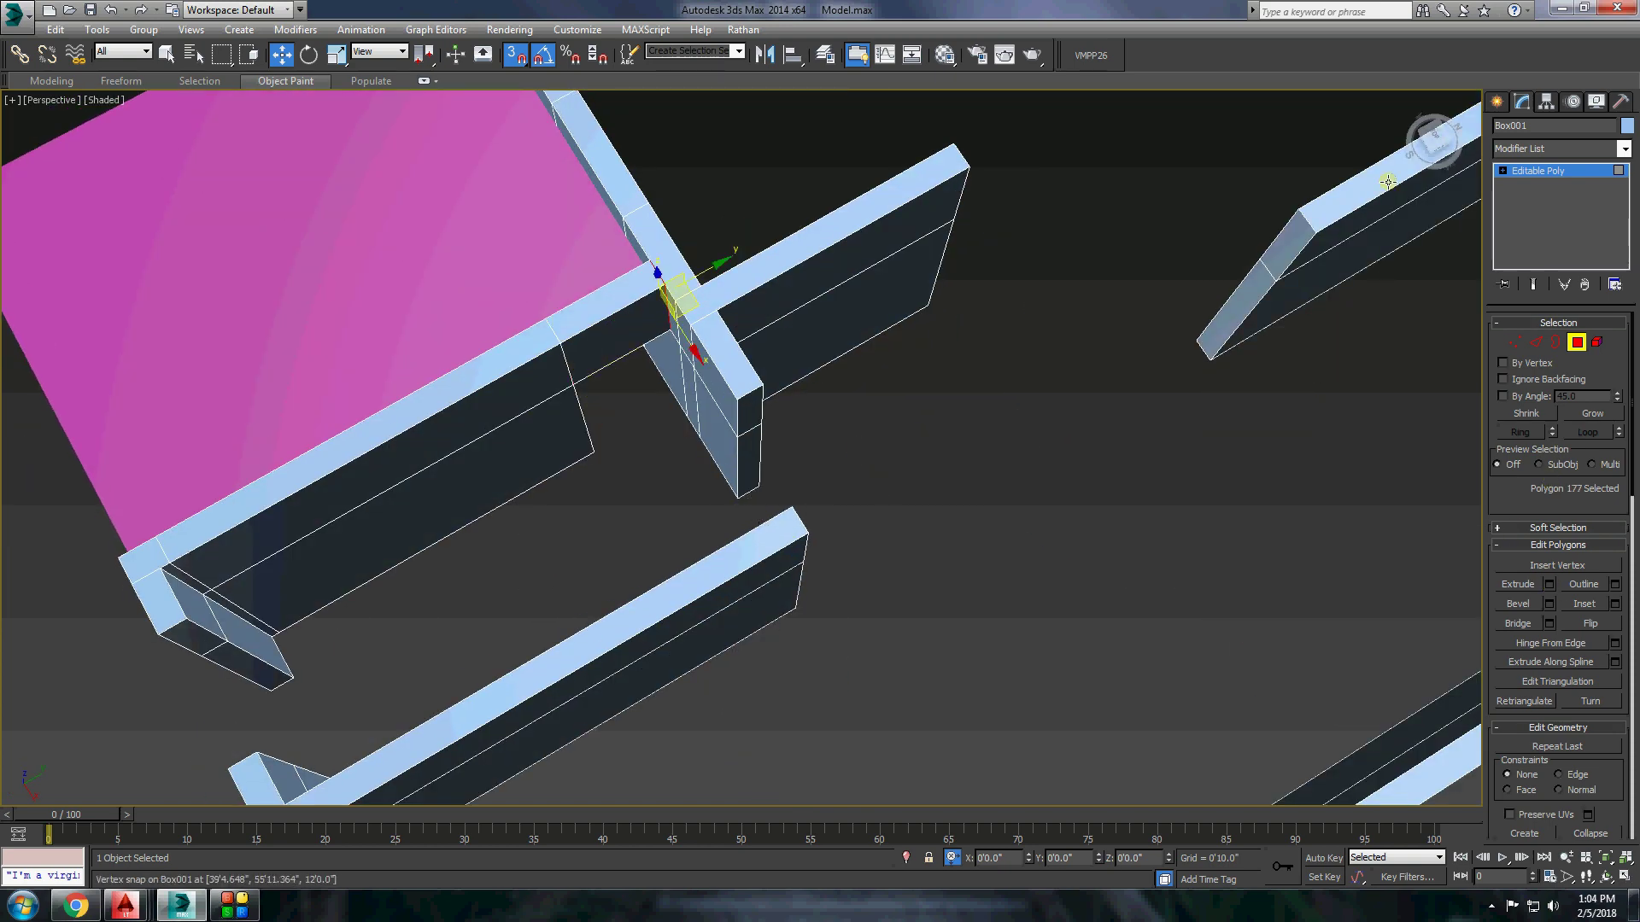
# Unhide all objects and zoom in on the balcony railing linework.
pyautogui.rightClick(908, 482)
pyautogui.click(939, 429)
pyautogui.scroll(-5, 869, 487)
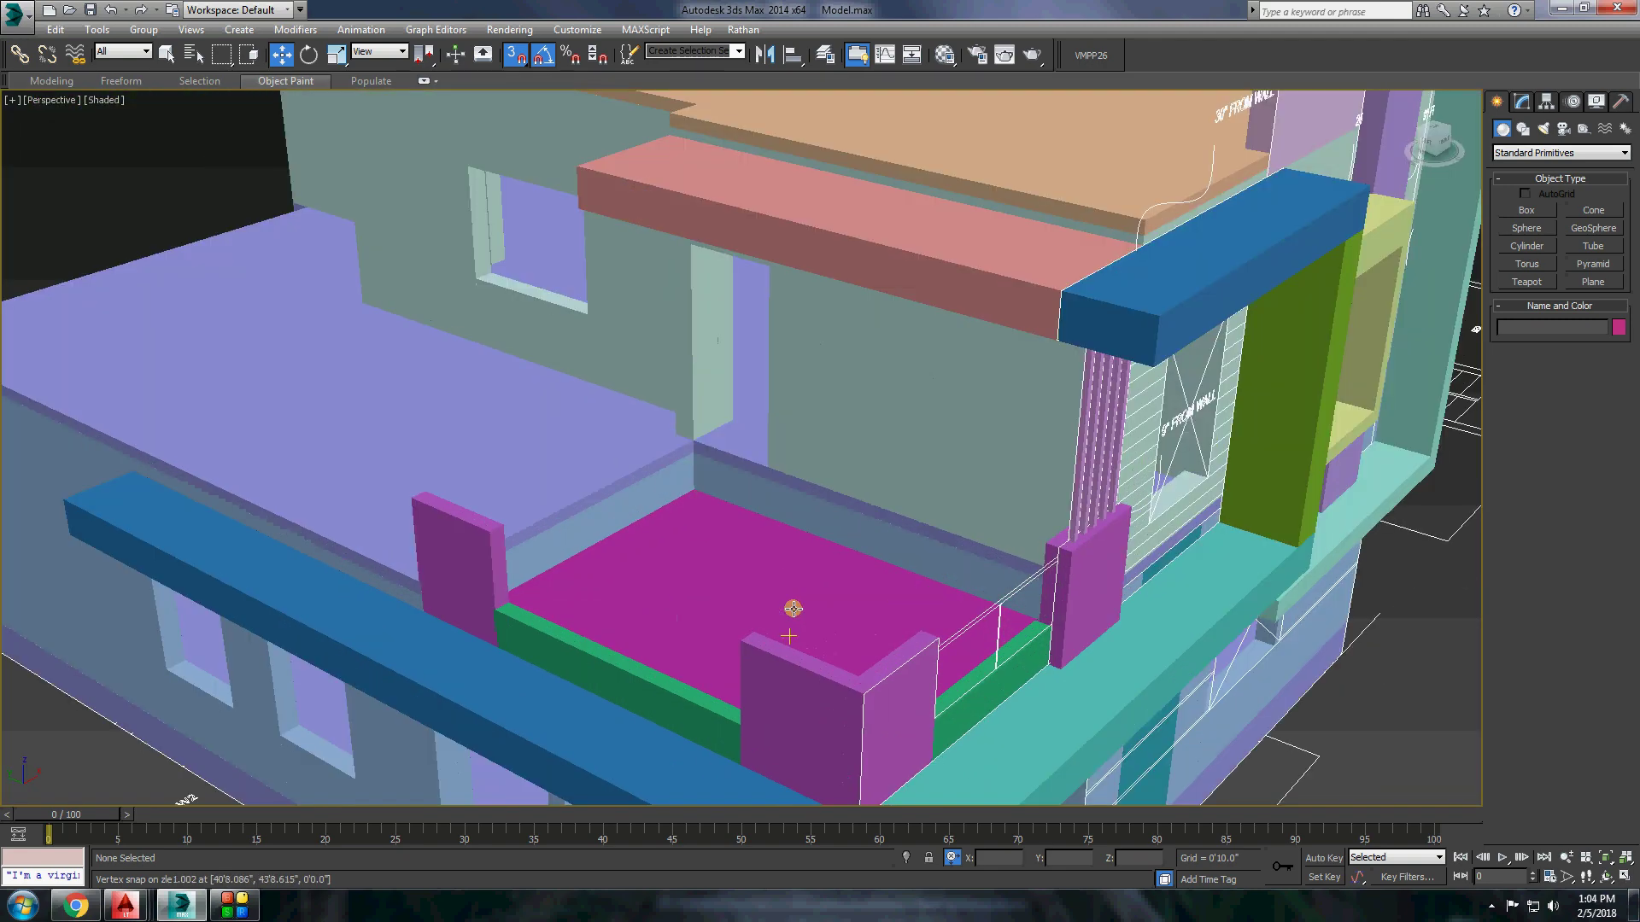
pyautogui.scroll(-5, 793, 608)
pyautogui.keyDown('alt'); pyautogui.moveTo(793, 608); pyautogui.dragTo(865, 433, button='middle'); pyautogui.keyUp('alt')
pyautogui.scroll(8, 864, 433)
pyautogui.scroll(4, 864, 433)
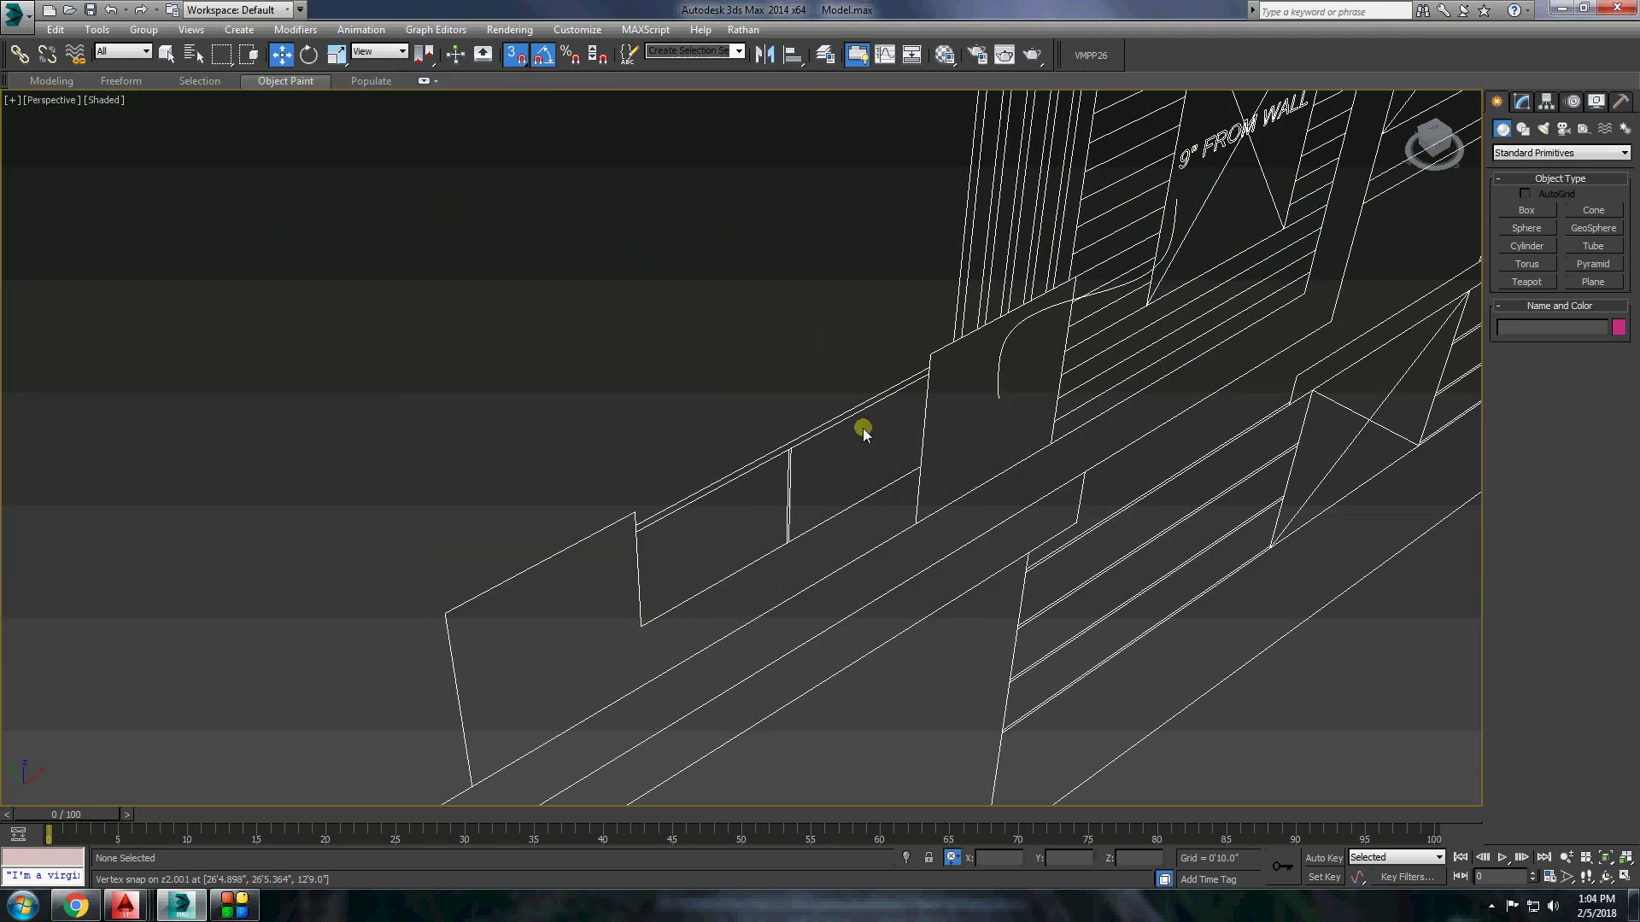
pyautogui.press('b')
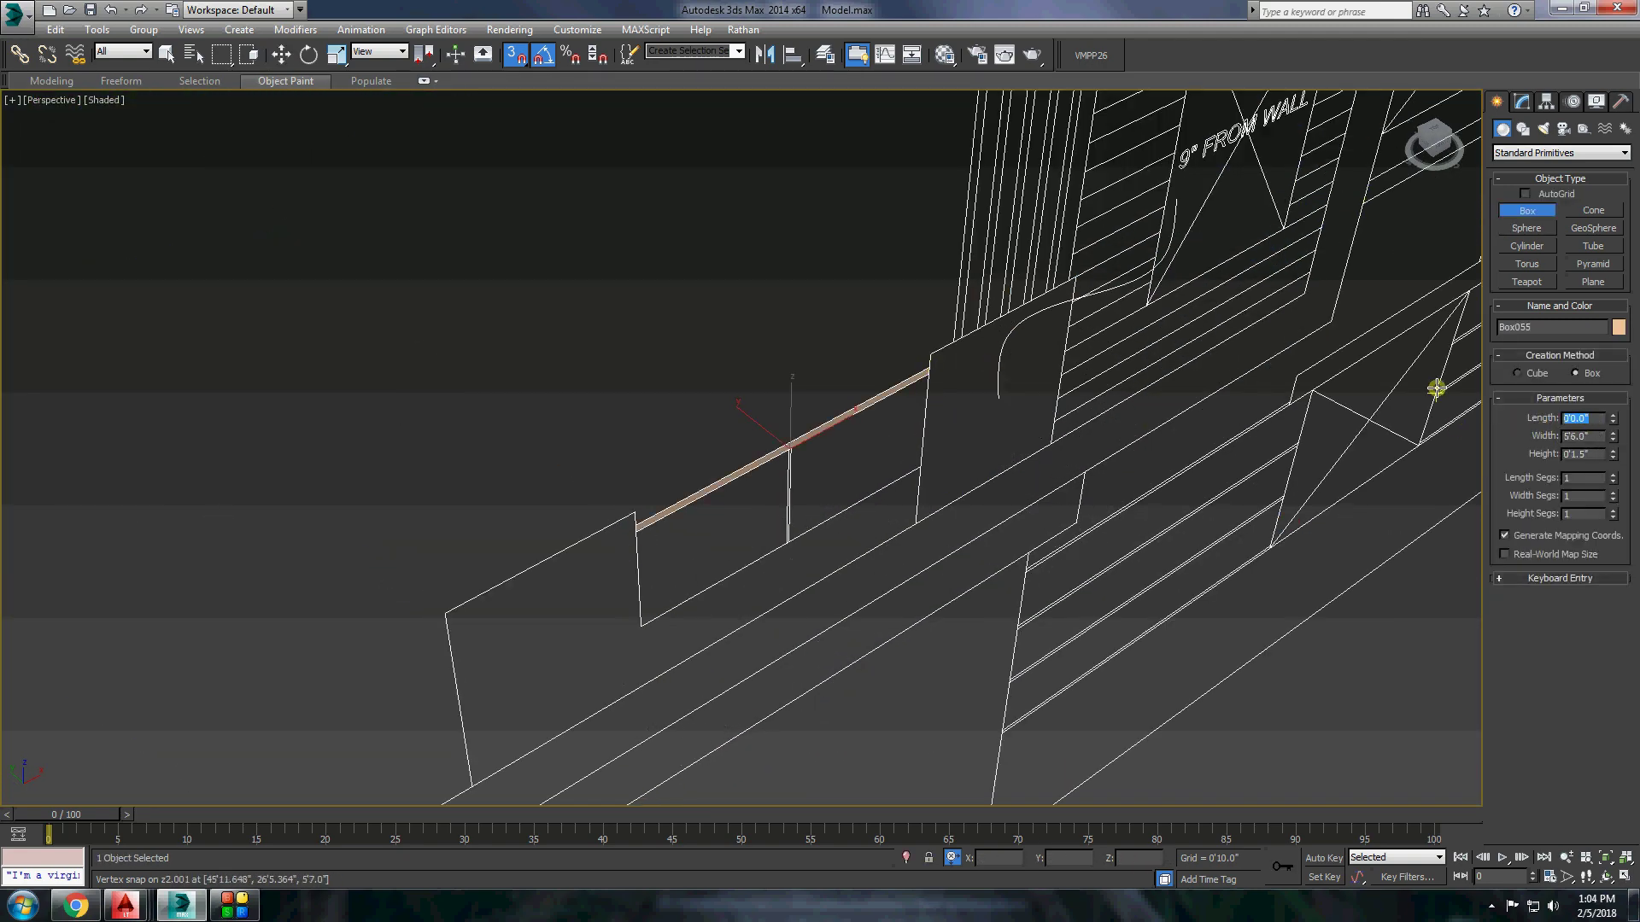
# Finish the railing bar and add a 0'1.5" post at its snap point.
pyautogui.click(282, 56)
pyautogui.scroll(5, 626, 516)
pyautogui.scroll(-3, 626, 517)
pyautogui.scroll(-2, 869, 254)
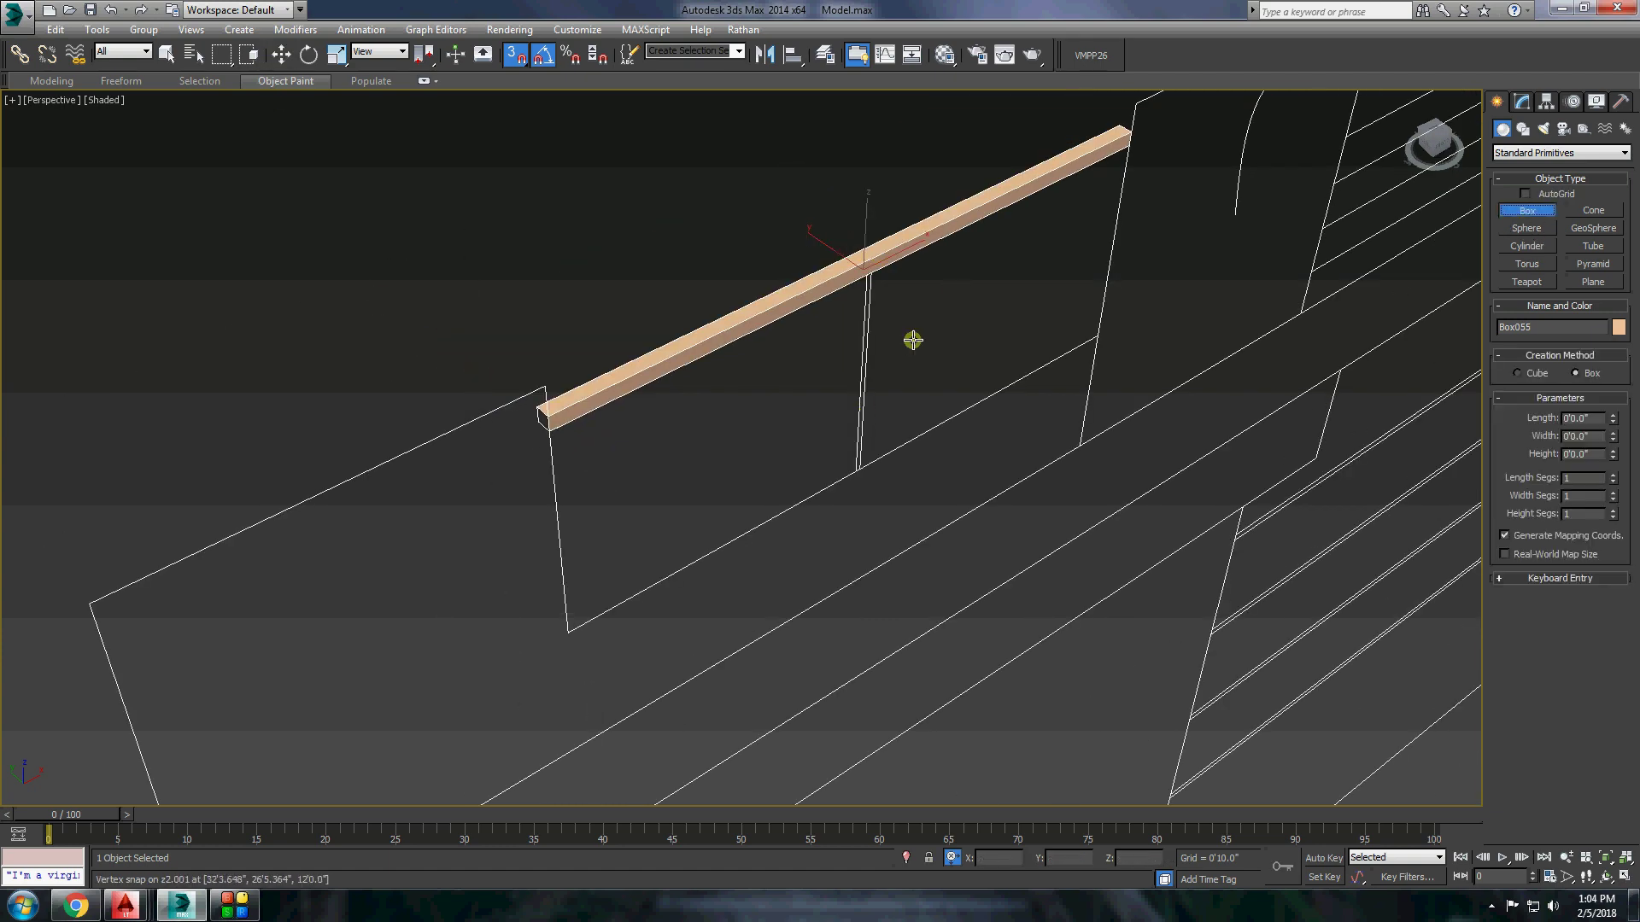
pyautogui.scroll(4, 865, 261)
pyautogui.click(862, 255)
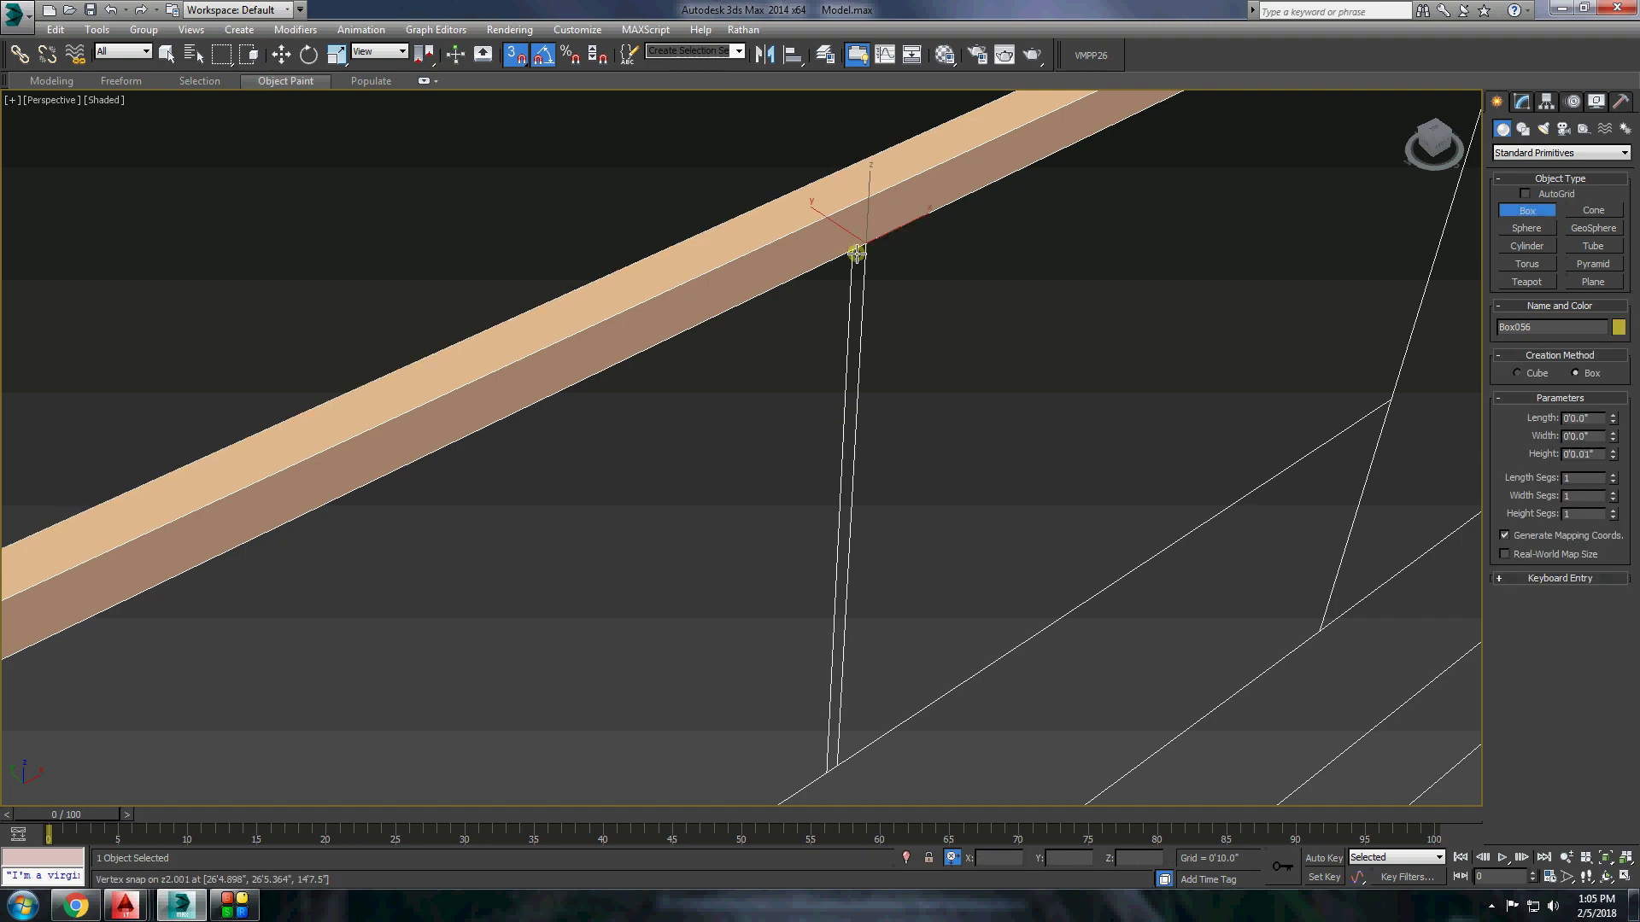
pyautogui.write('5')
pyautogui.press('Return')
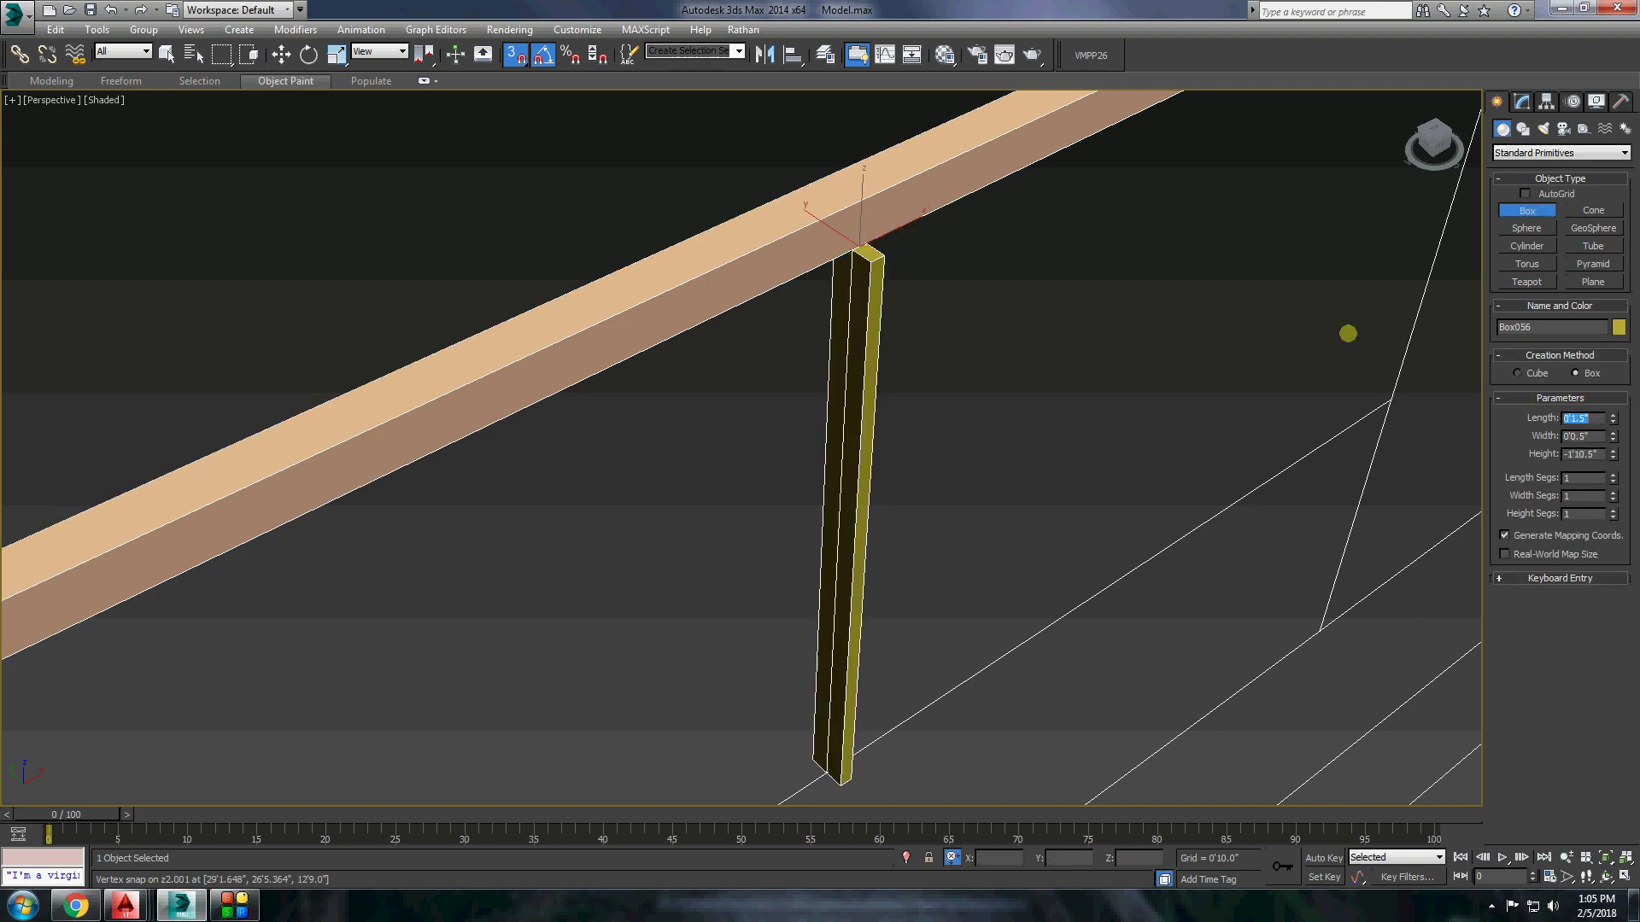
pyautogui.click(286, 61)
# Draw a thin purple panel box in the left bay, 2'8.75" wide by 3'10.5" tall.
pyautogui.scroll(-5, 854, 256)
pyautogui.scroll(-3, 854, 287)
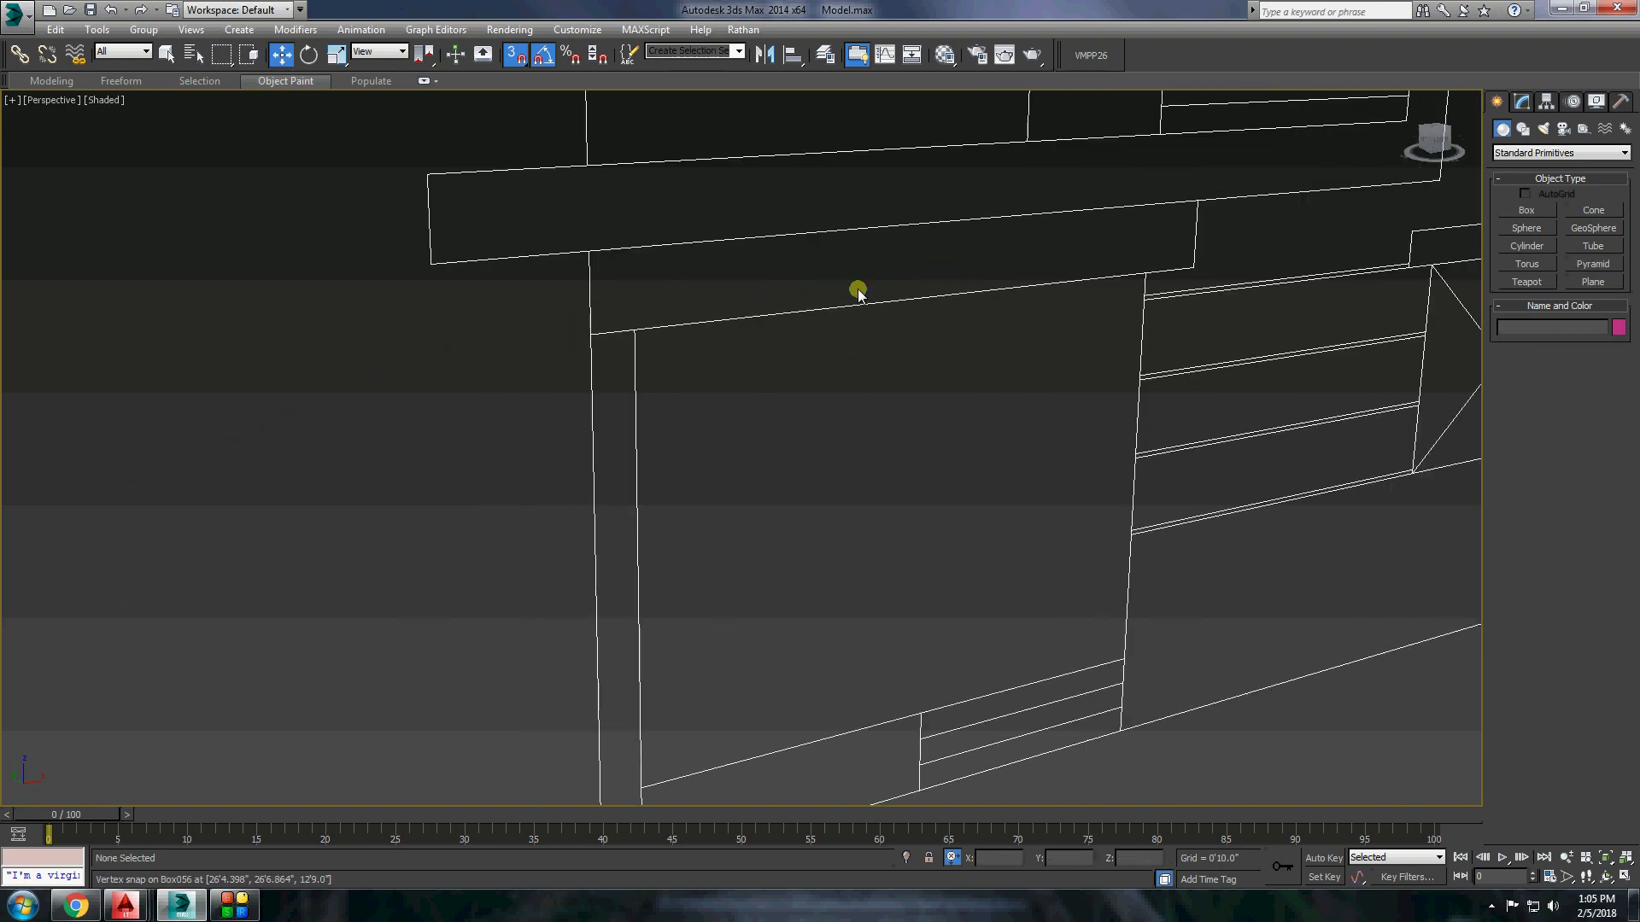
pyautogui.scroll(3, 826, 228)
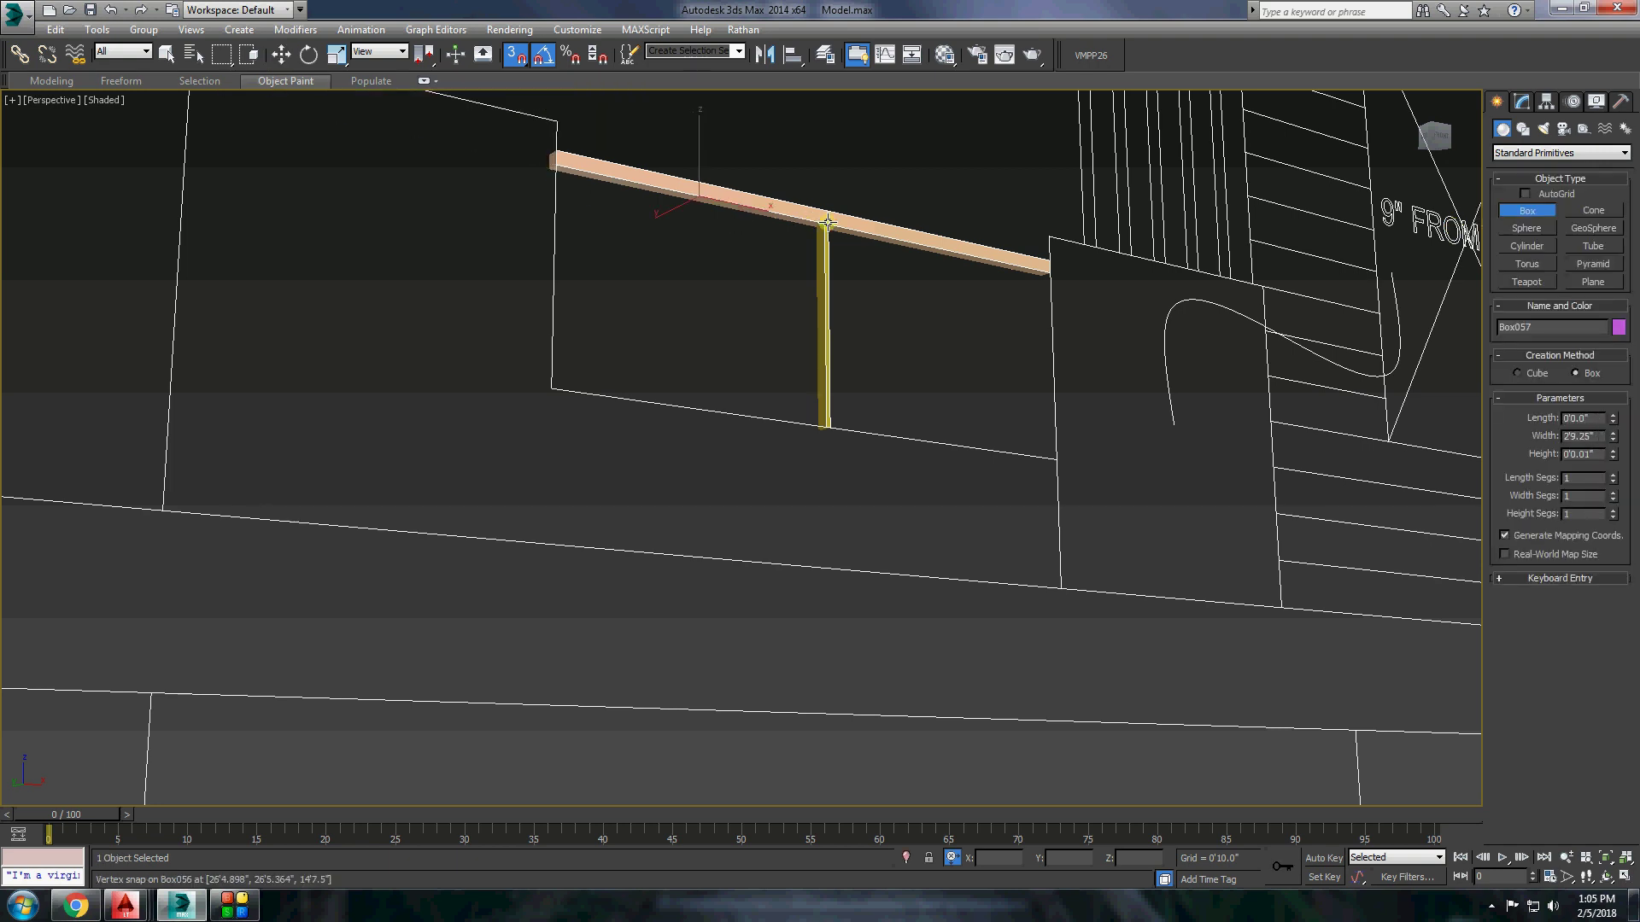
pyautogui.moveTo(559, 173); pyautogui.dragTo(814, 427)
pyautogui.click(814, 427)
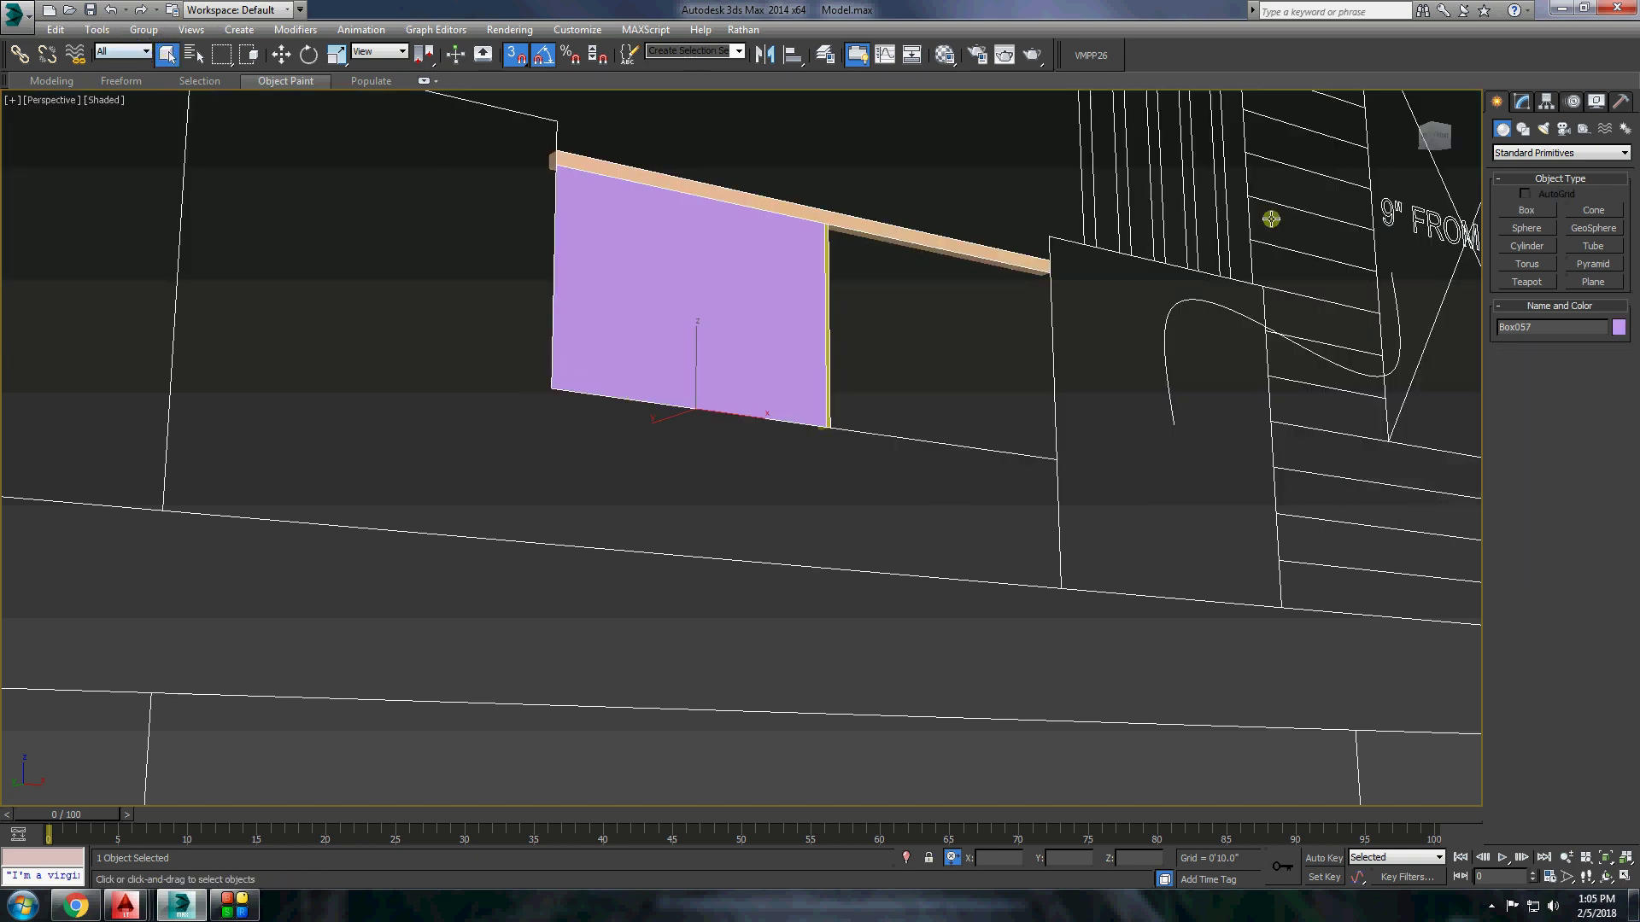
pyautogui.click(1521, 101)
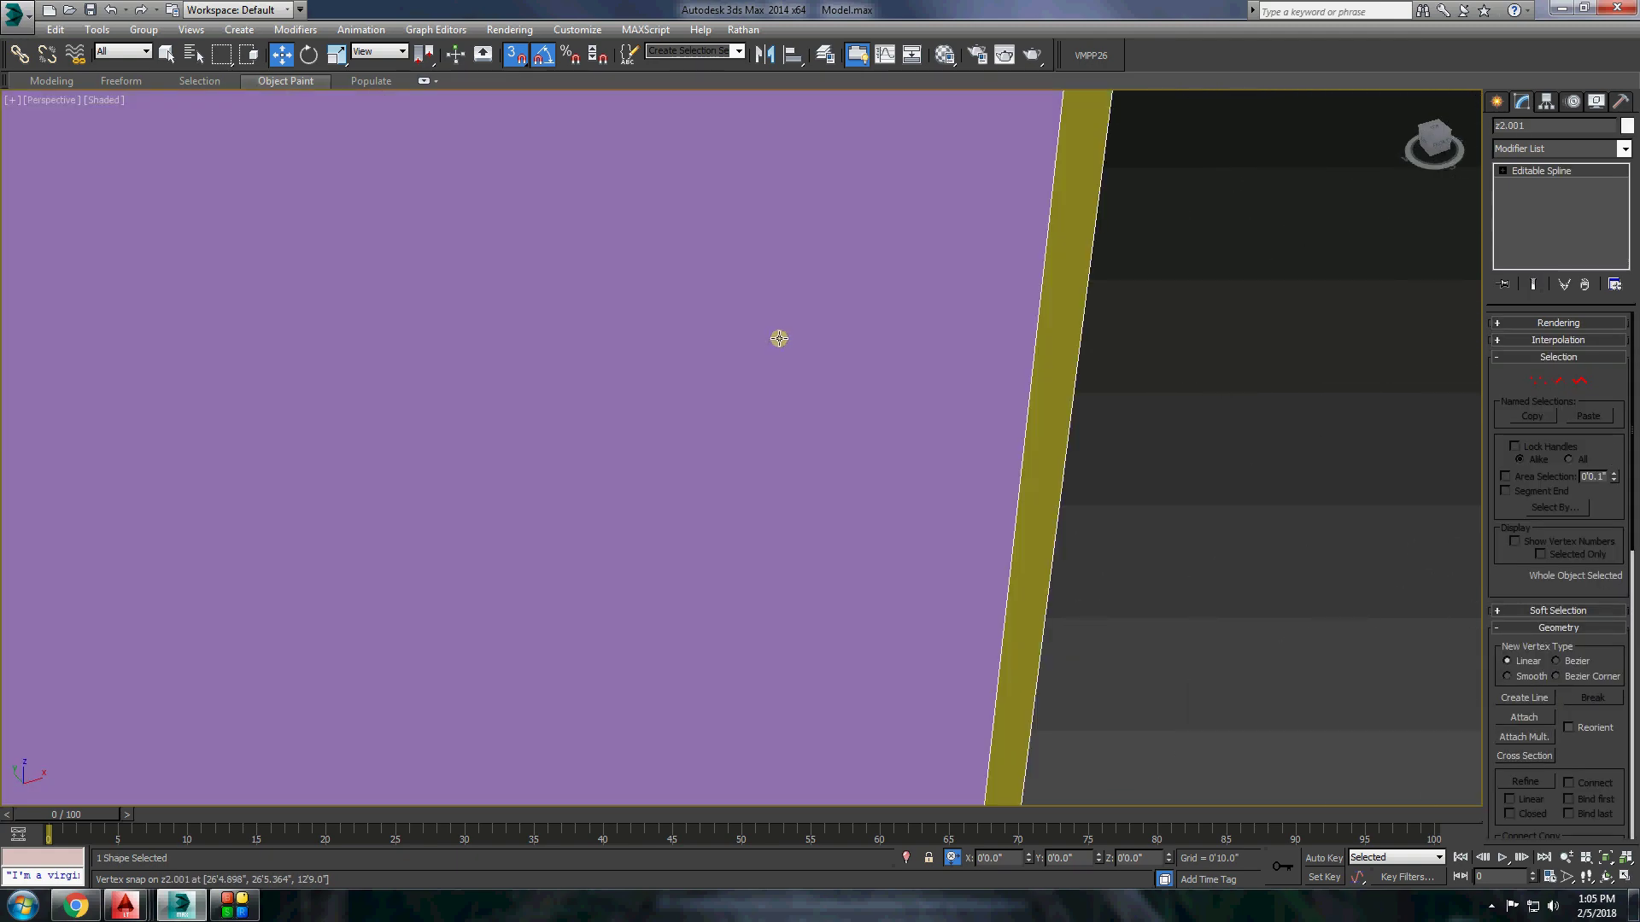
# Shift-copy the purple panel into the right-hand railing bay.
pyautogui.scroll(-5, 779, 338)
pyautogui.click(767, 376)
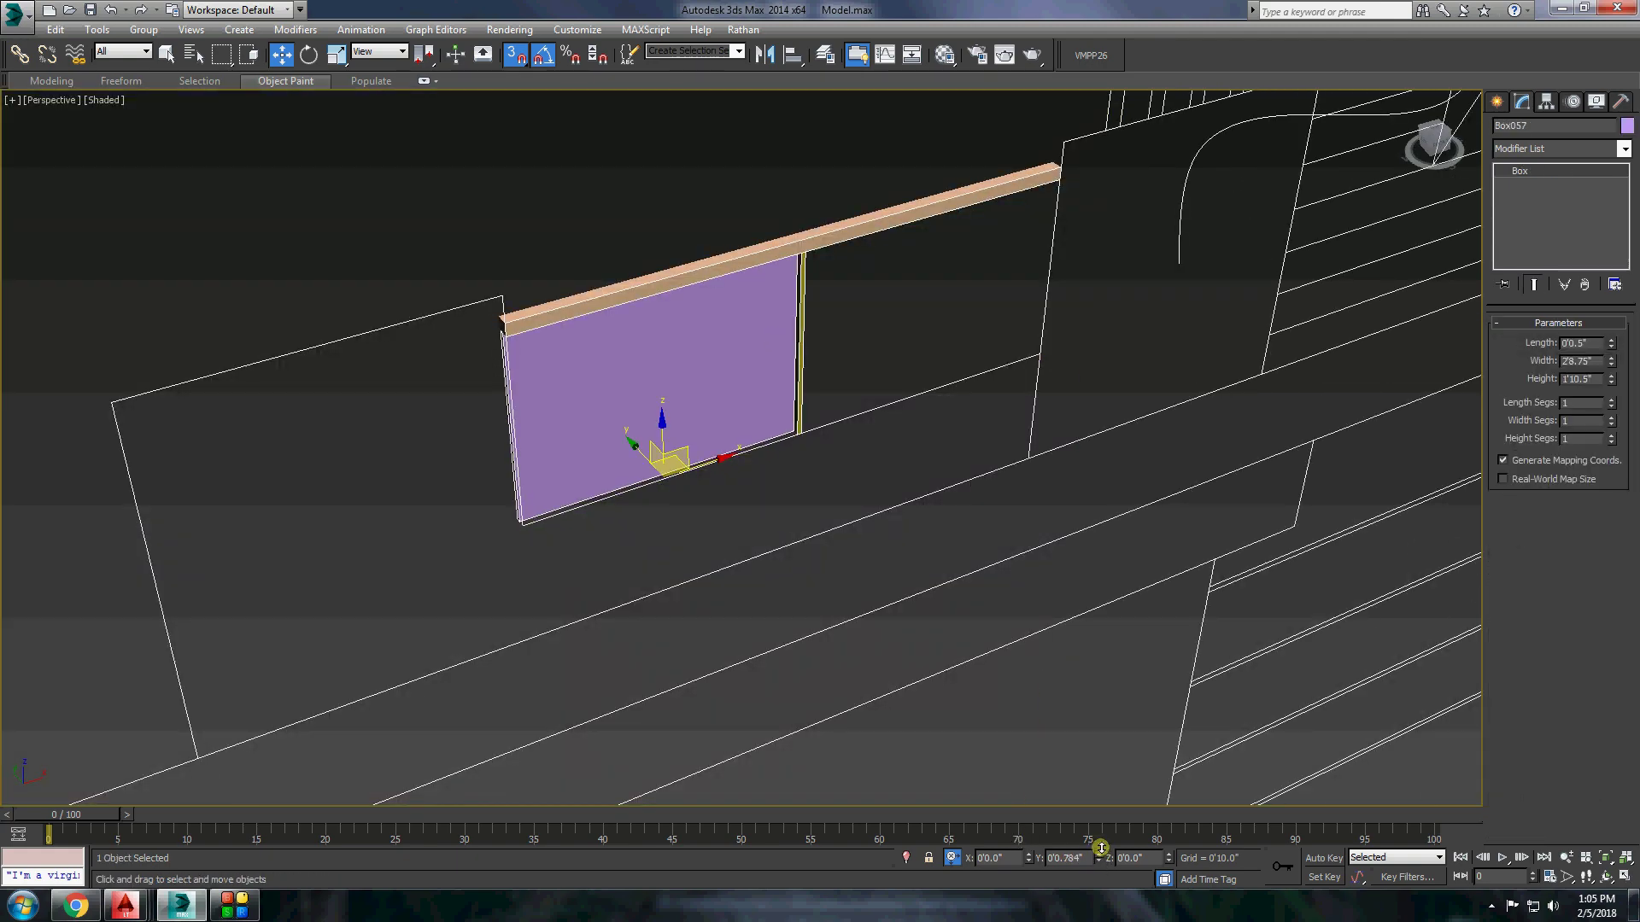
pyautogui.keyDown('shift'); pyautogui.moveTo(787, 484); pyautogui.dragTo(1035, 339); pyautogui.keyUp('shift')
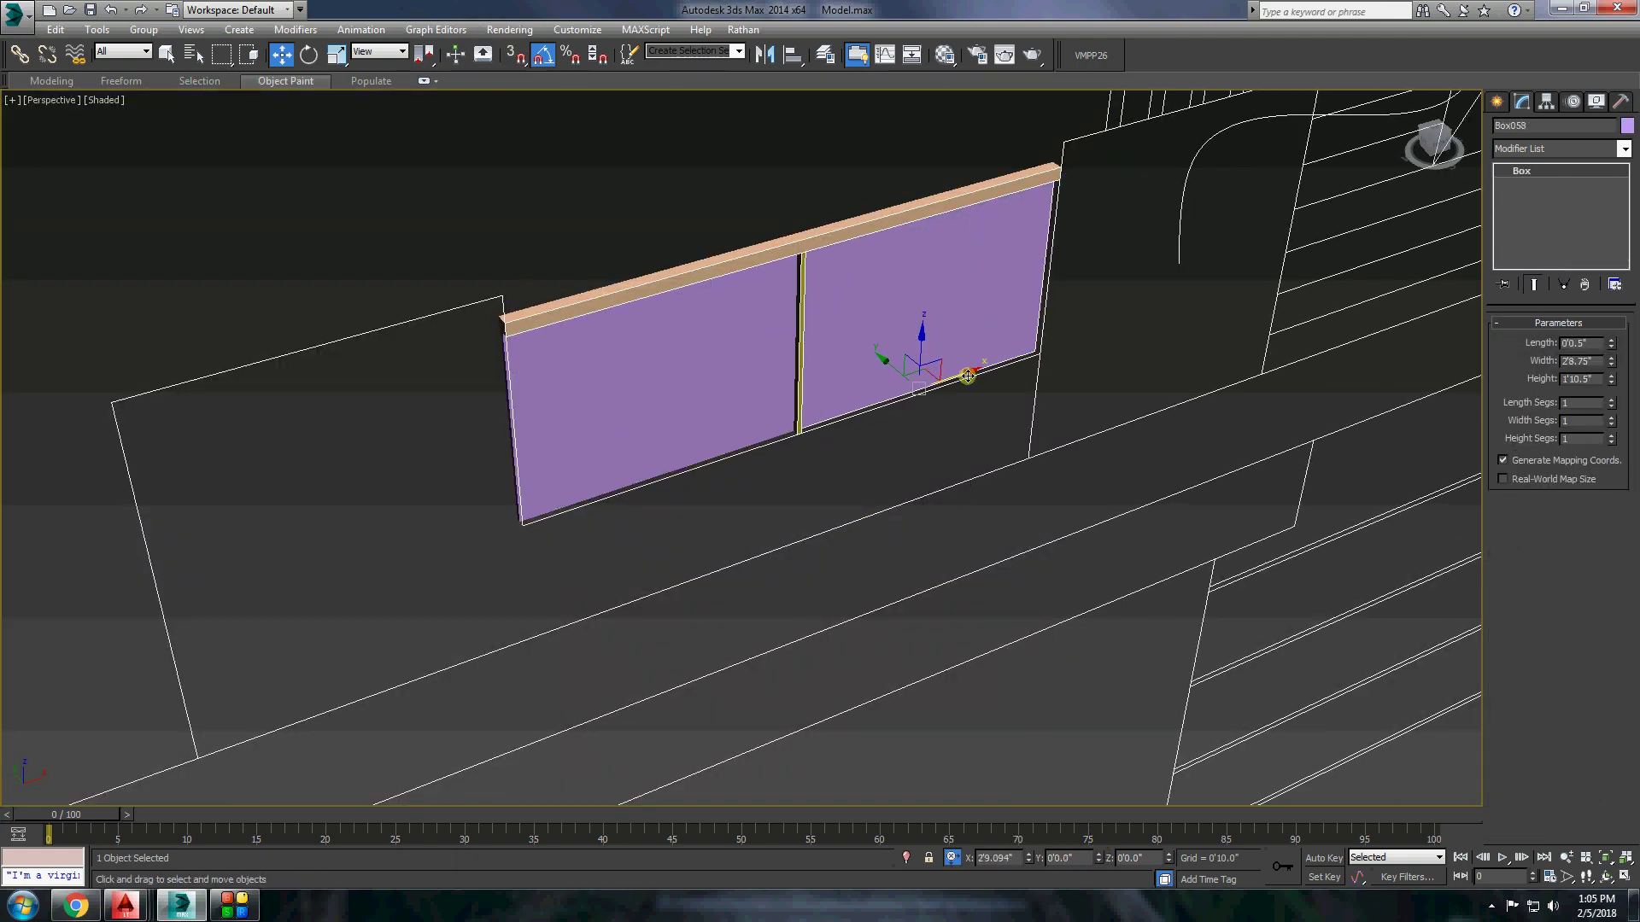
pyautogui.click(830, 520)
pyautogui.click(926, 531)
pyautogui.scroll(-3, 864, 341)
# Convert the left purple panel to an Editable Poly.
pyautogui.scroll(-3, 854, 331)
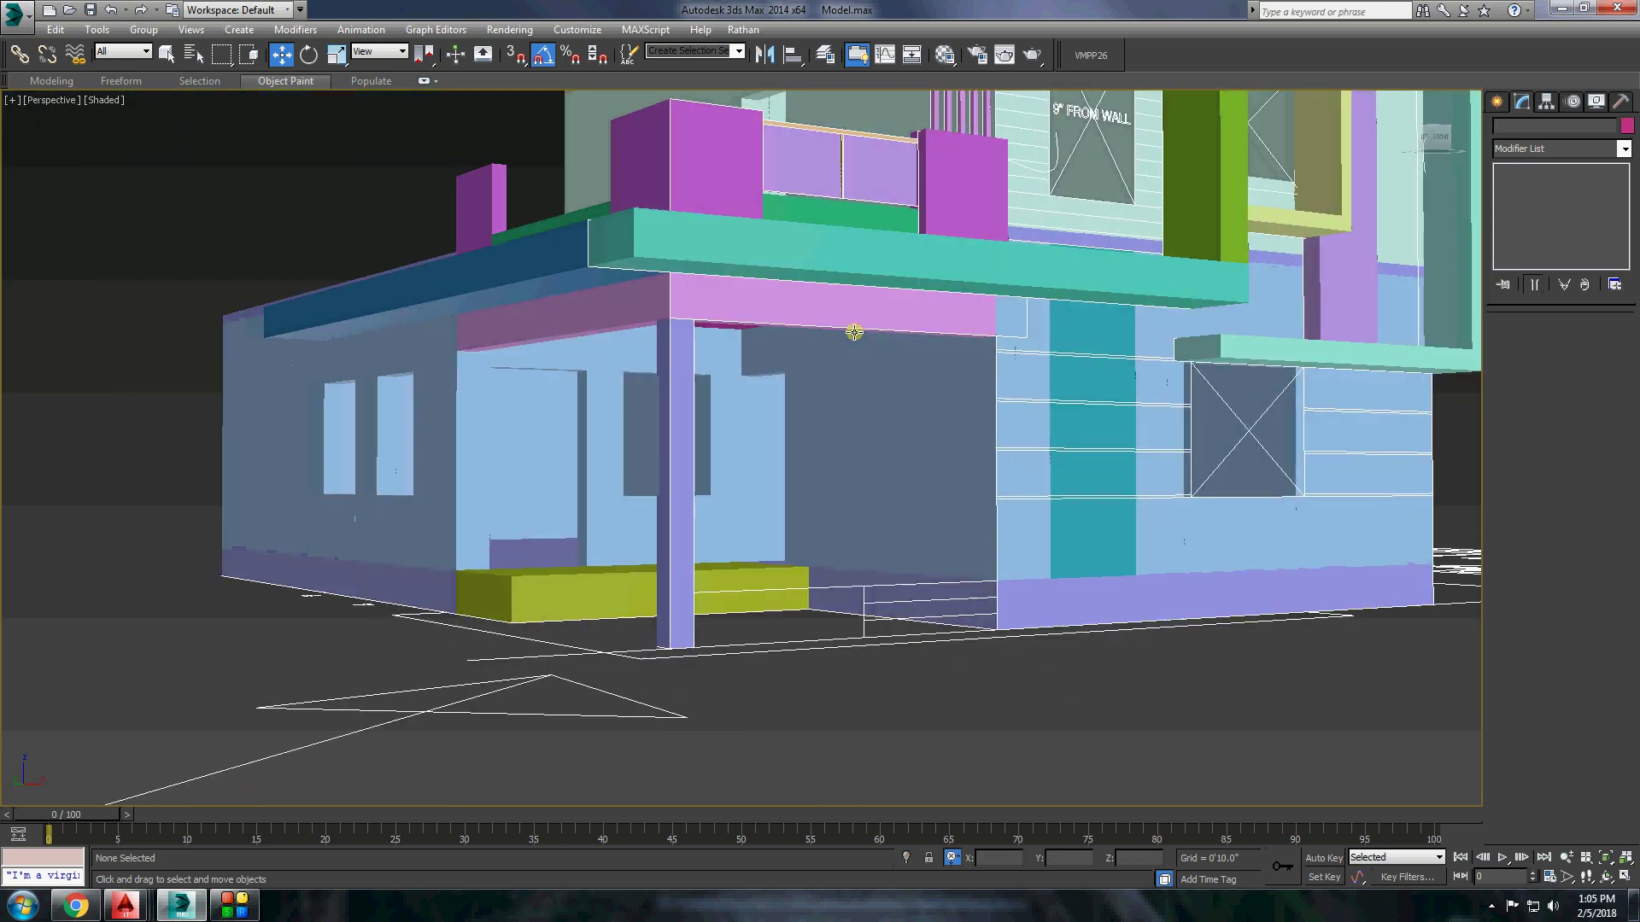
pyautogui.scroll(6, 854, 331)
pyautogui.scroll(-1, 769, 256)
pyautogui.click(691, 212)
pyautogui.rightClick(690, 213)
pyautogui.click(811, 426)
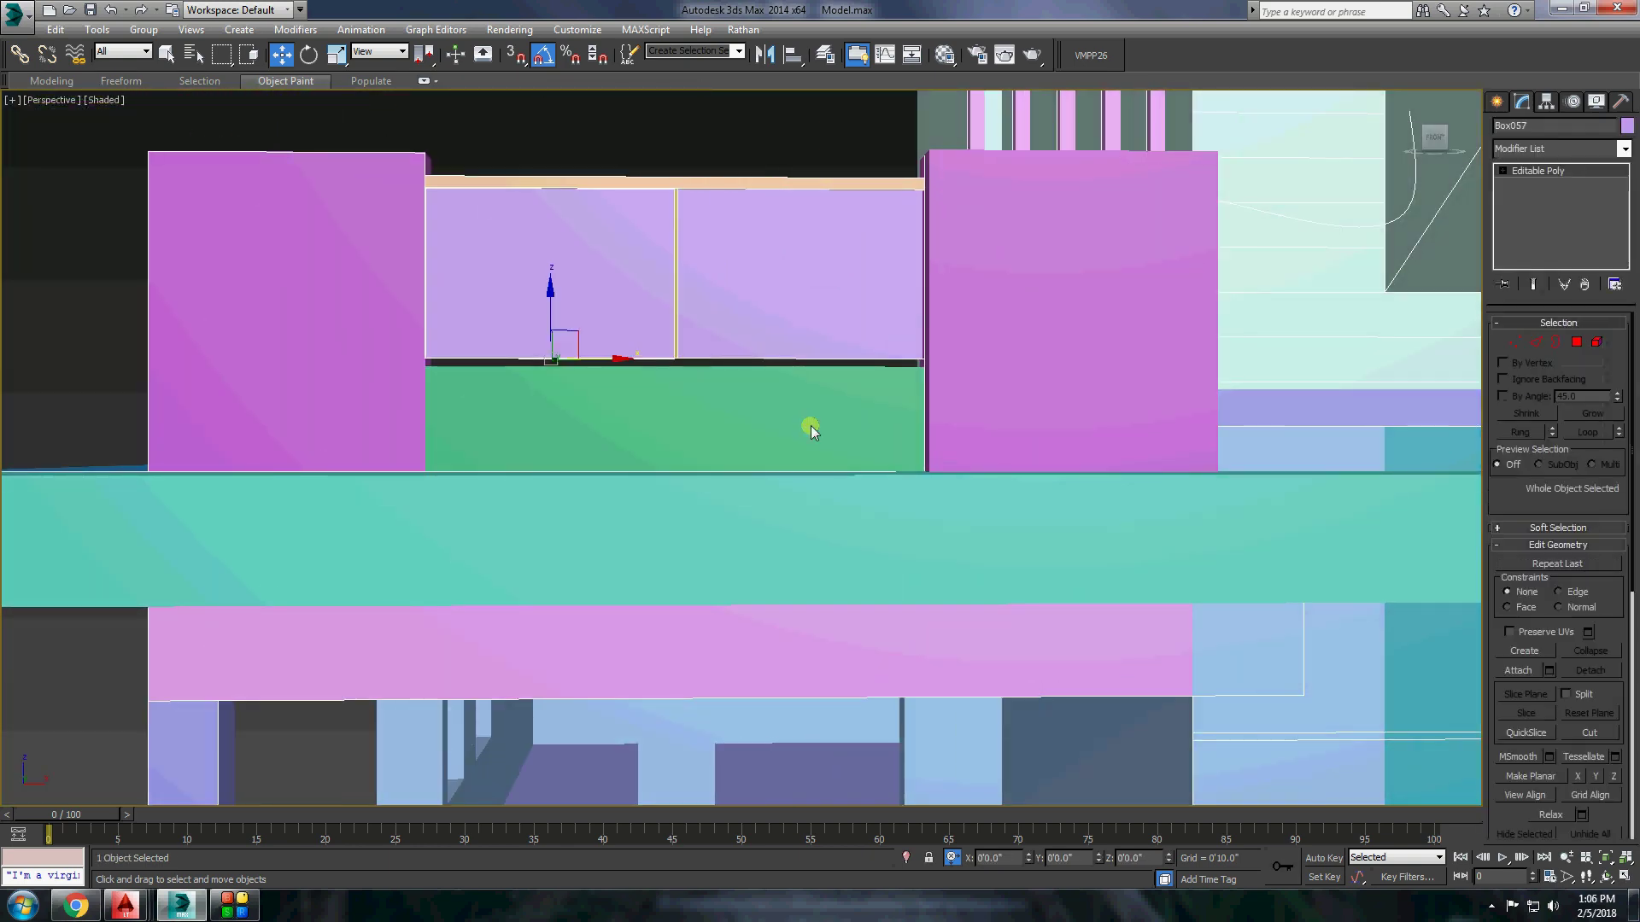
pyautogui.press('a')
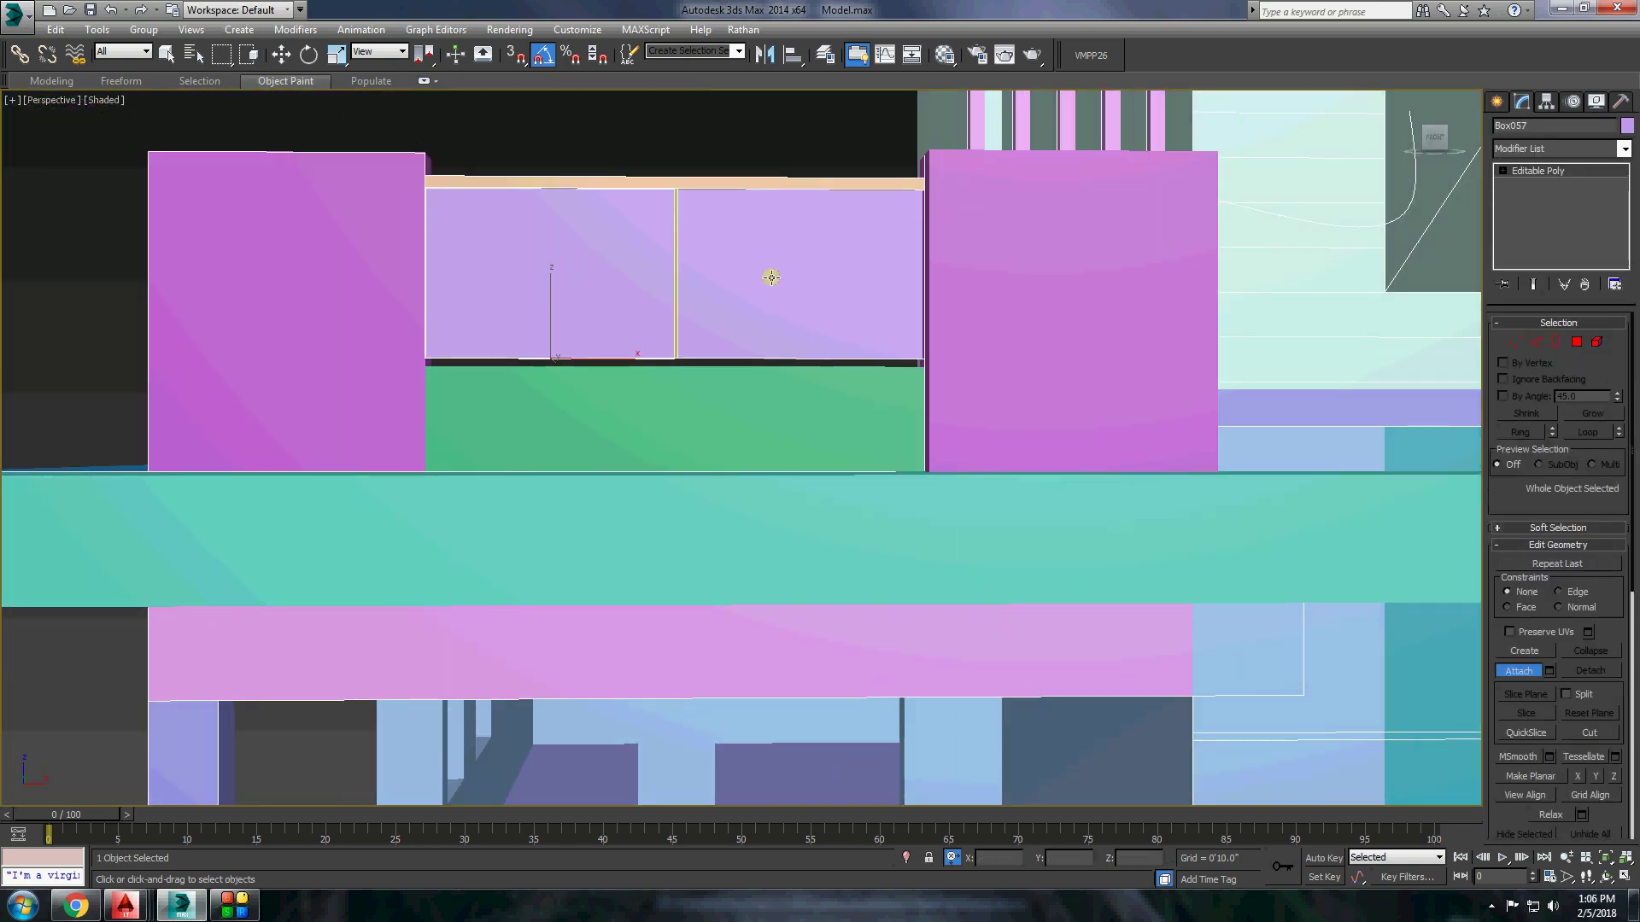
pyautogui.press('1')
pyautogui.press('w')
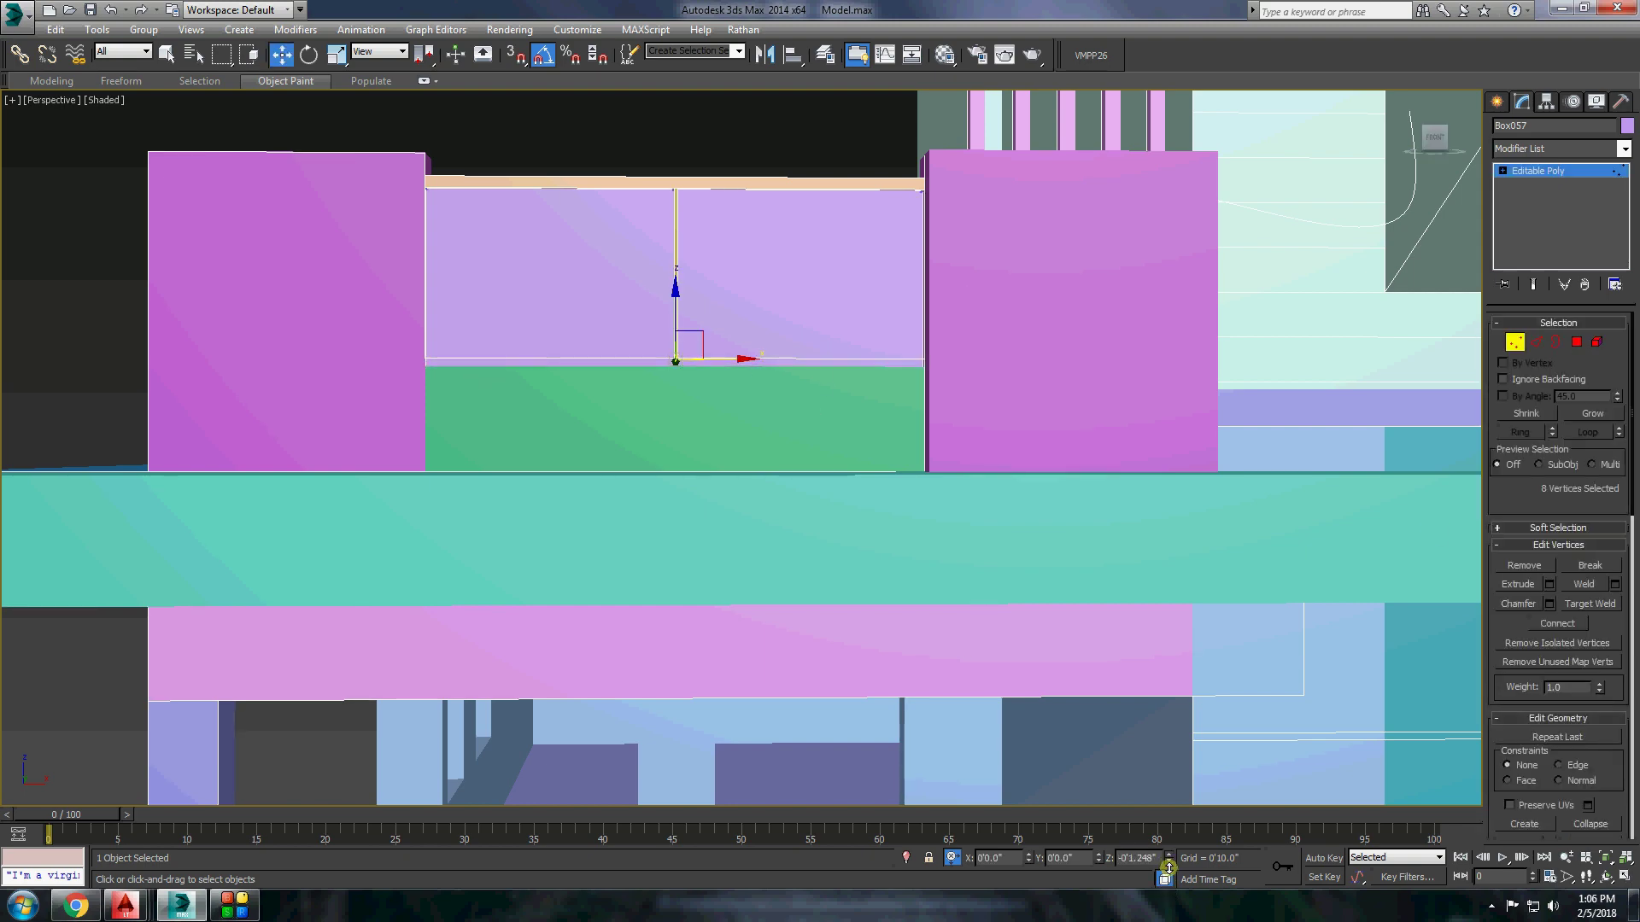
pyautogui.keyDown('alt'); pyautogui.moveTo(769, 384); pyautogui.dragTo(732, 292, button='middle'); pyautogui.keyUp('alt')
pyautogui.hotkey('ctrl', 'd')
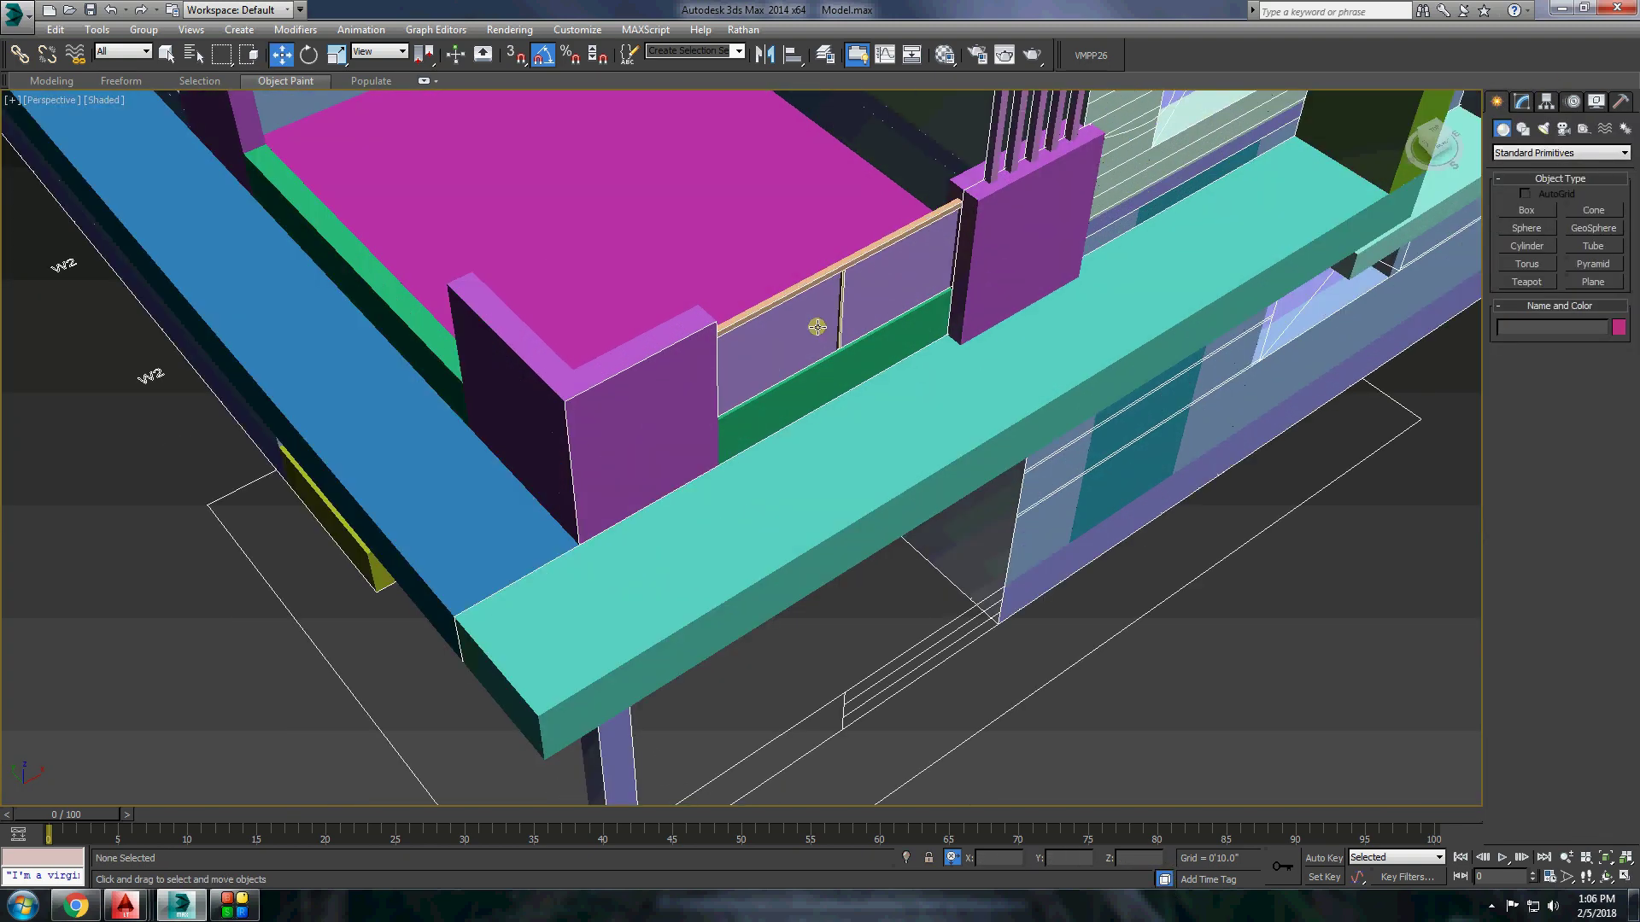
# Shift-copy the railing post and panels and rotate the copy 90 degrees.
pyautogui.click(840, 327)
pyautogui.press('z')
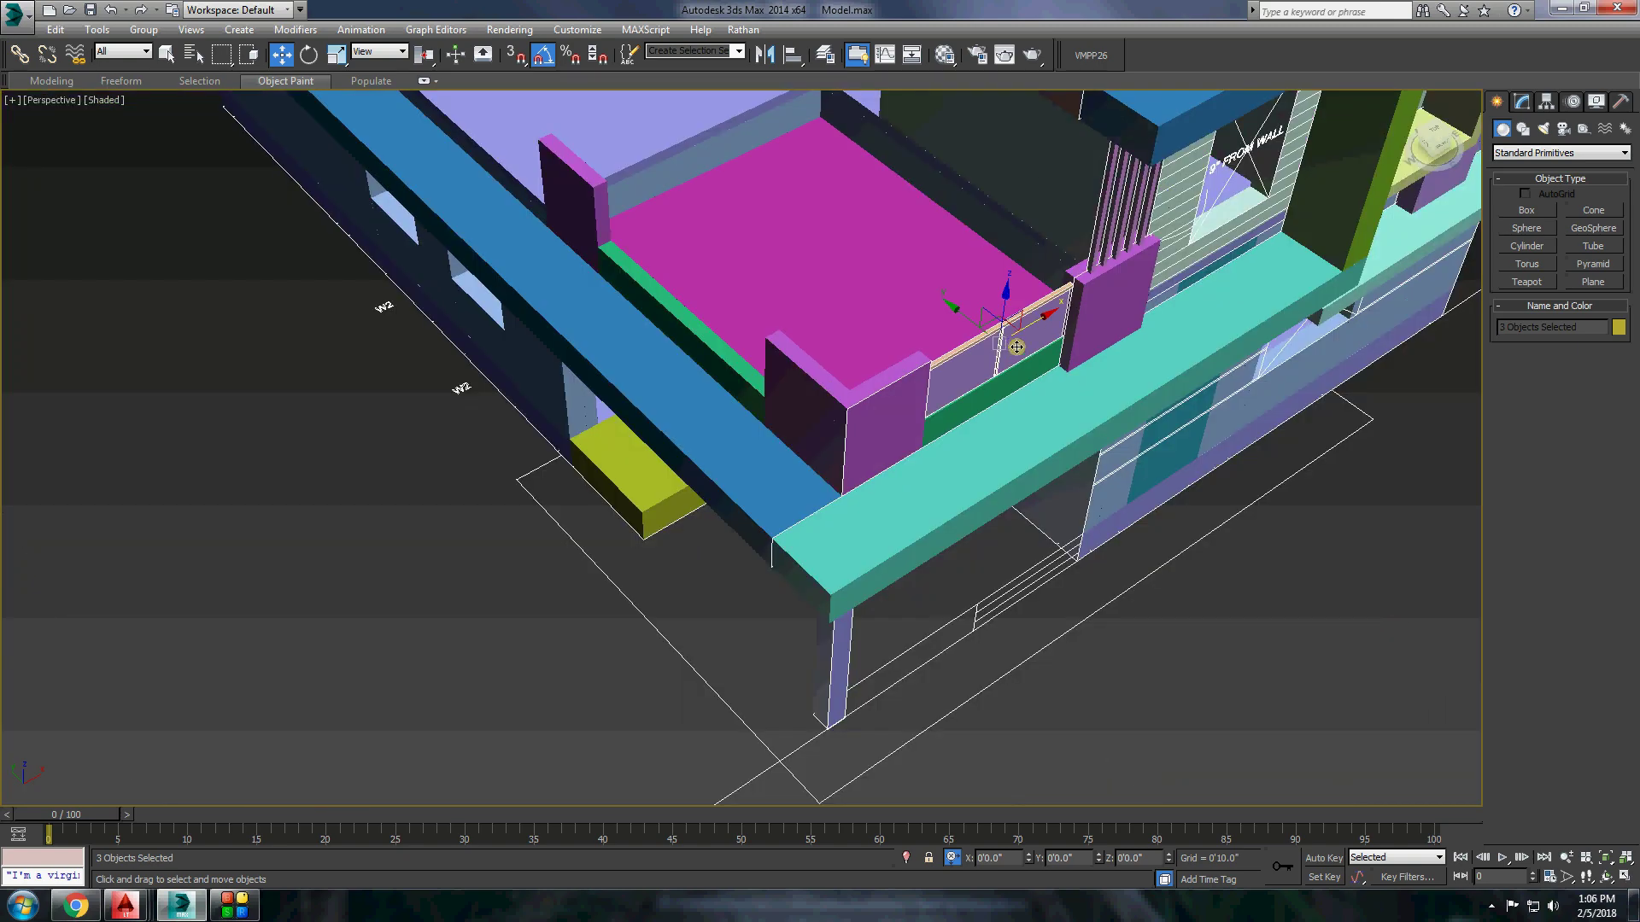
pyautogui.moveTo(1016, 337); pyautogui.dragTo(375, 113)
pyautogui.press('e')
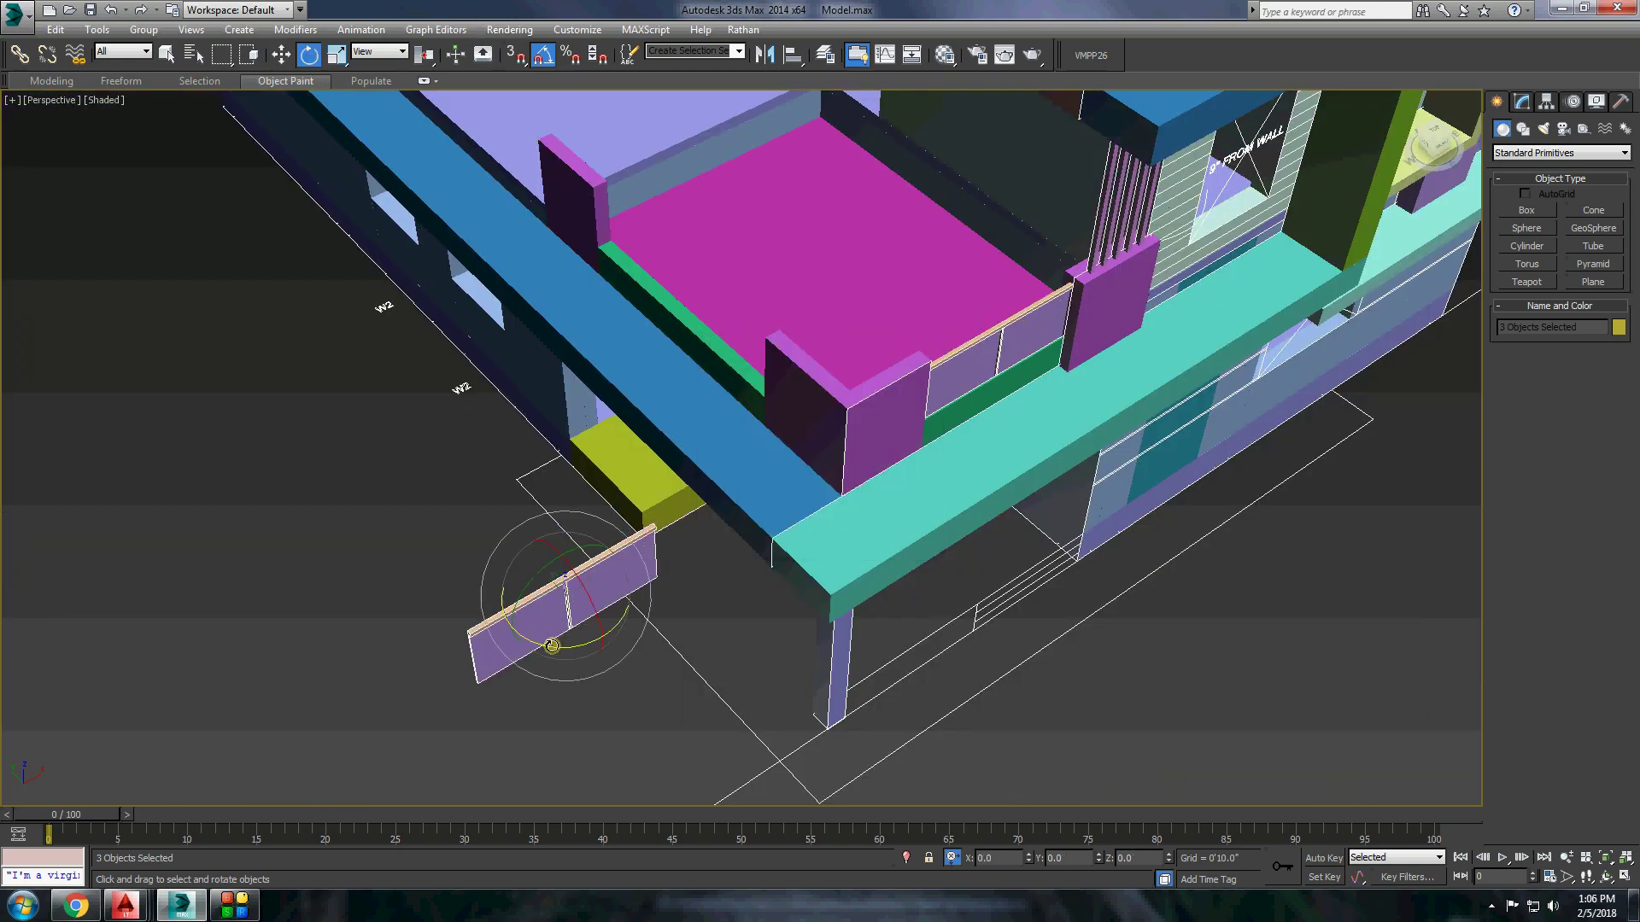
pyautogui.moveTo(473, 648); pyautogui.dragTo(637, 704)
pyautogui.press('w')
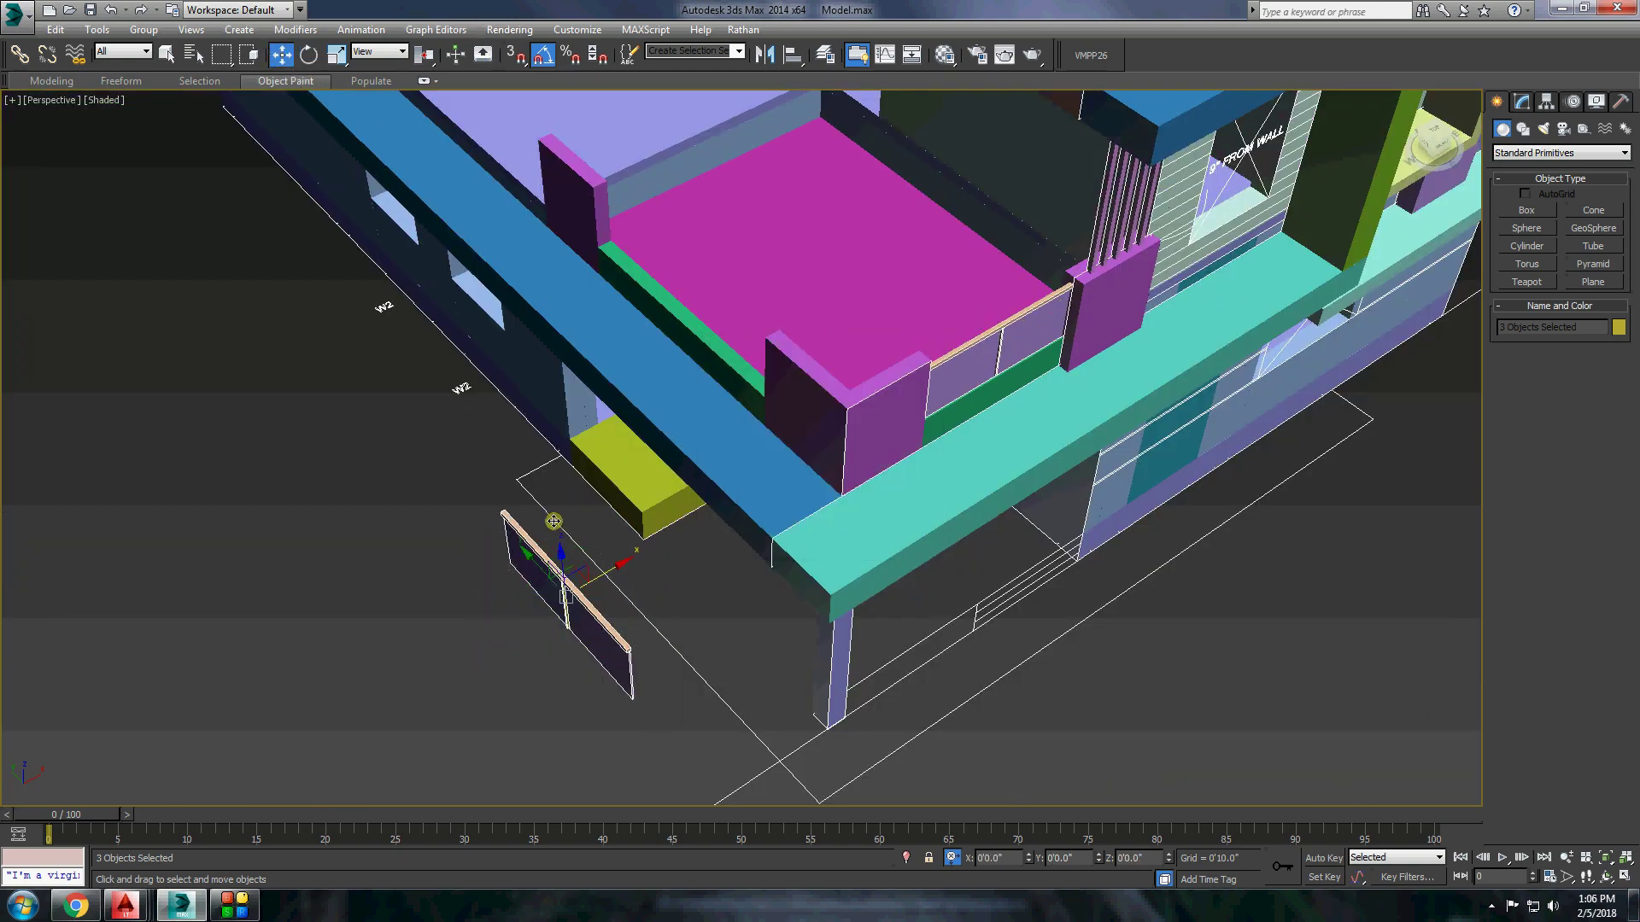
# Vertex-snap the railing copy onto the side parapet and lower it into place.
pyautogui.click(515, 54)
pyautogui.moveTo(632, 690); pyautogui.dragTo(758, 385)
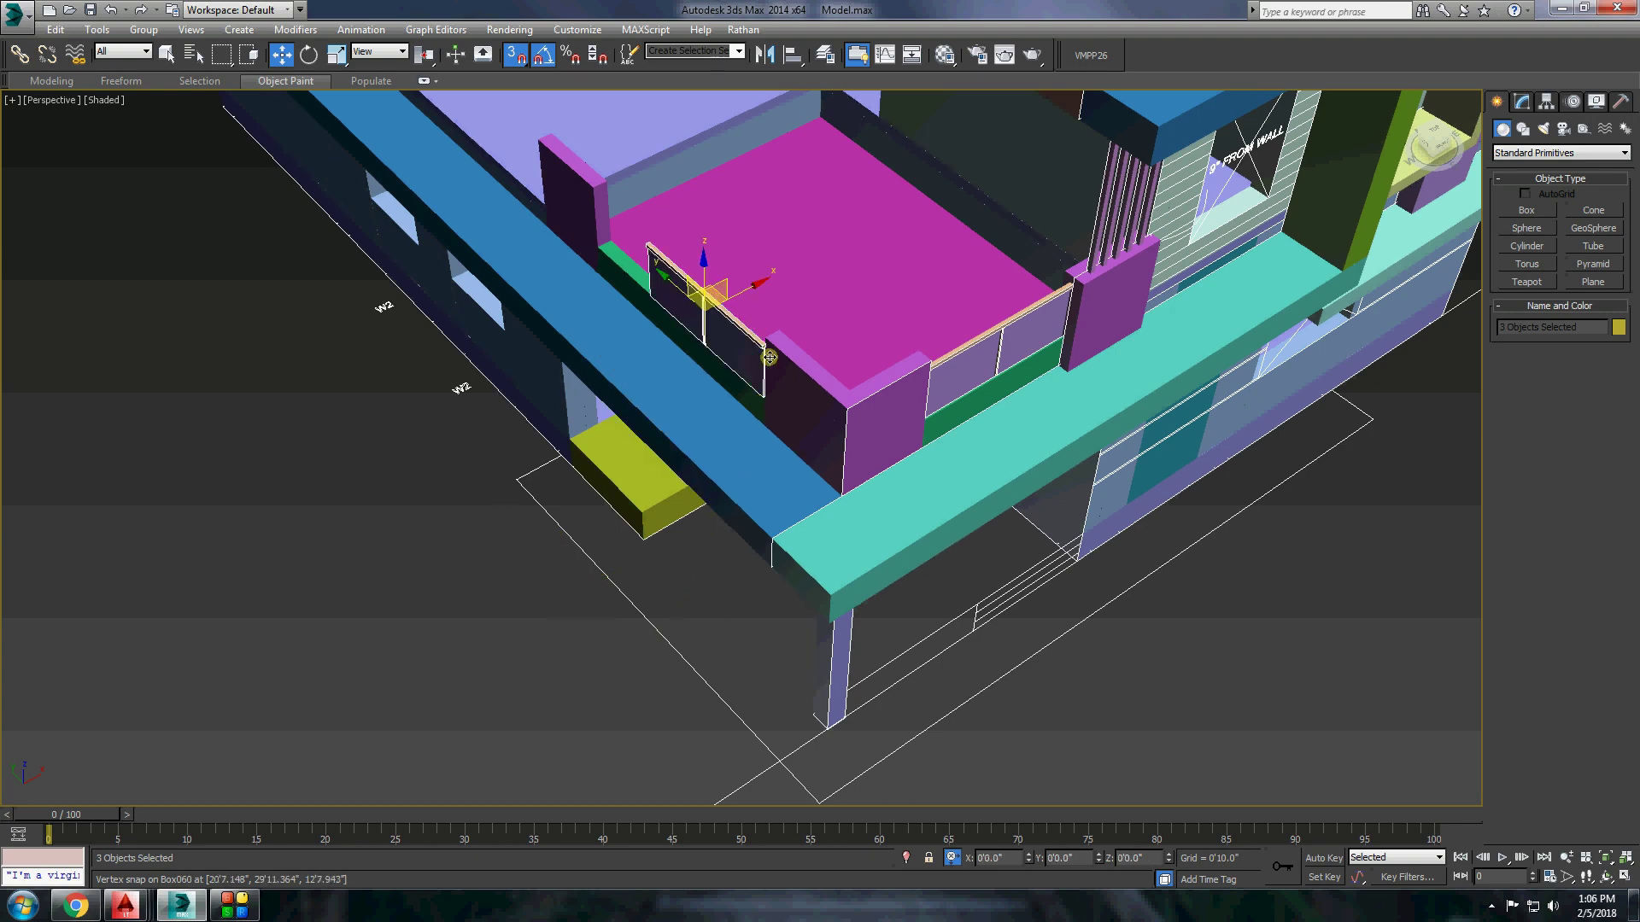
pyautogui.scroll(3, 752, 376)
pyautogui.keyDown('alt'); pyautogui.moveTo(752, 375); pyautogui.dragTo(748, 328, button='middle'); pyautogui.keyUp('alt')
pyautogui.scroll(3, 748, 328)
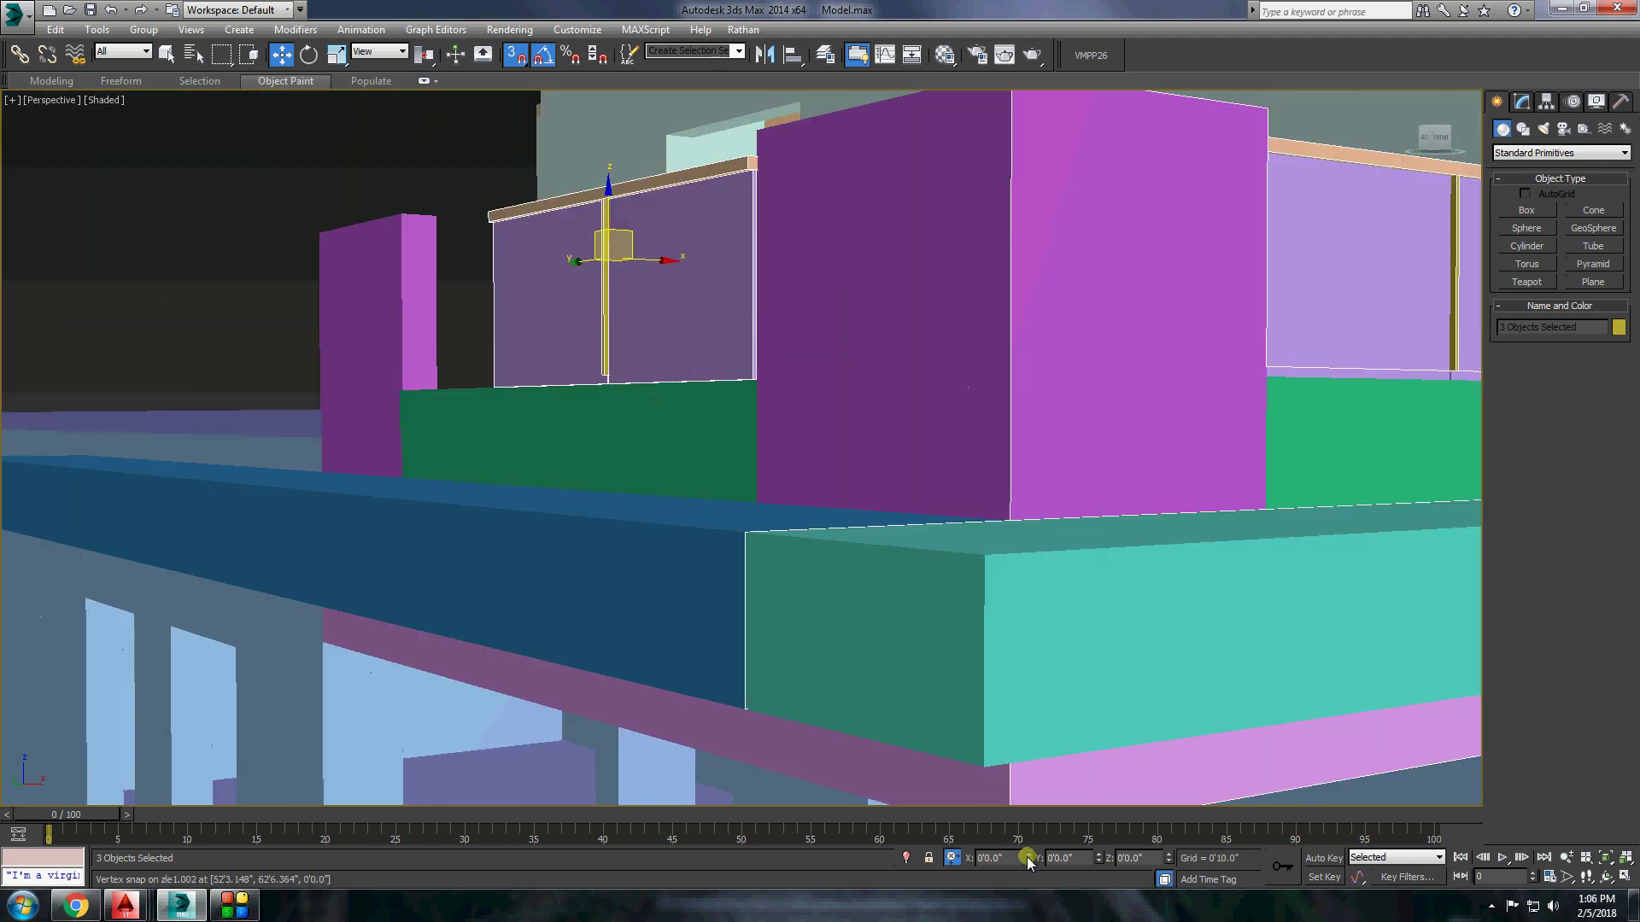
pyautogui.moveTo(1168, 861); pyautogui.dragTo(1172, 875)
pyautogui.keyDown('alt'); pyautogui.moveTo(652, 385); pyautogui.dragTo(652, 340, button='middle'); pyautogui.keyUp('alt')
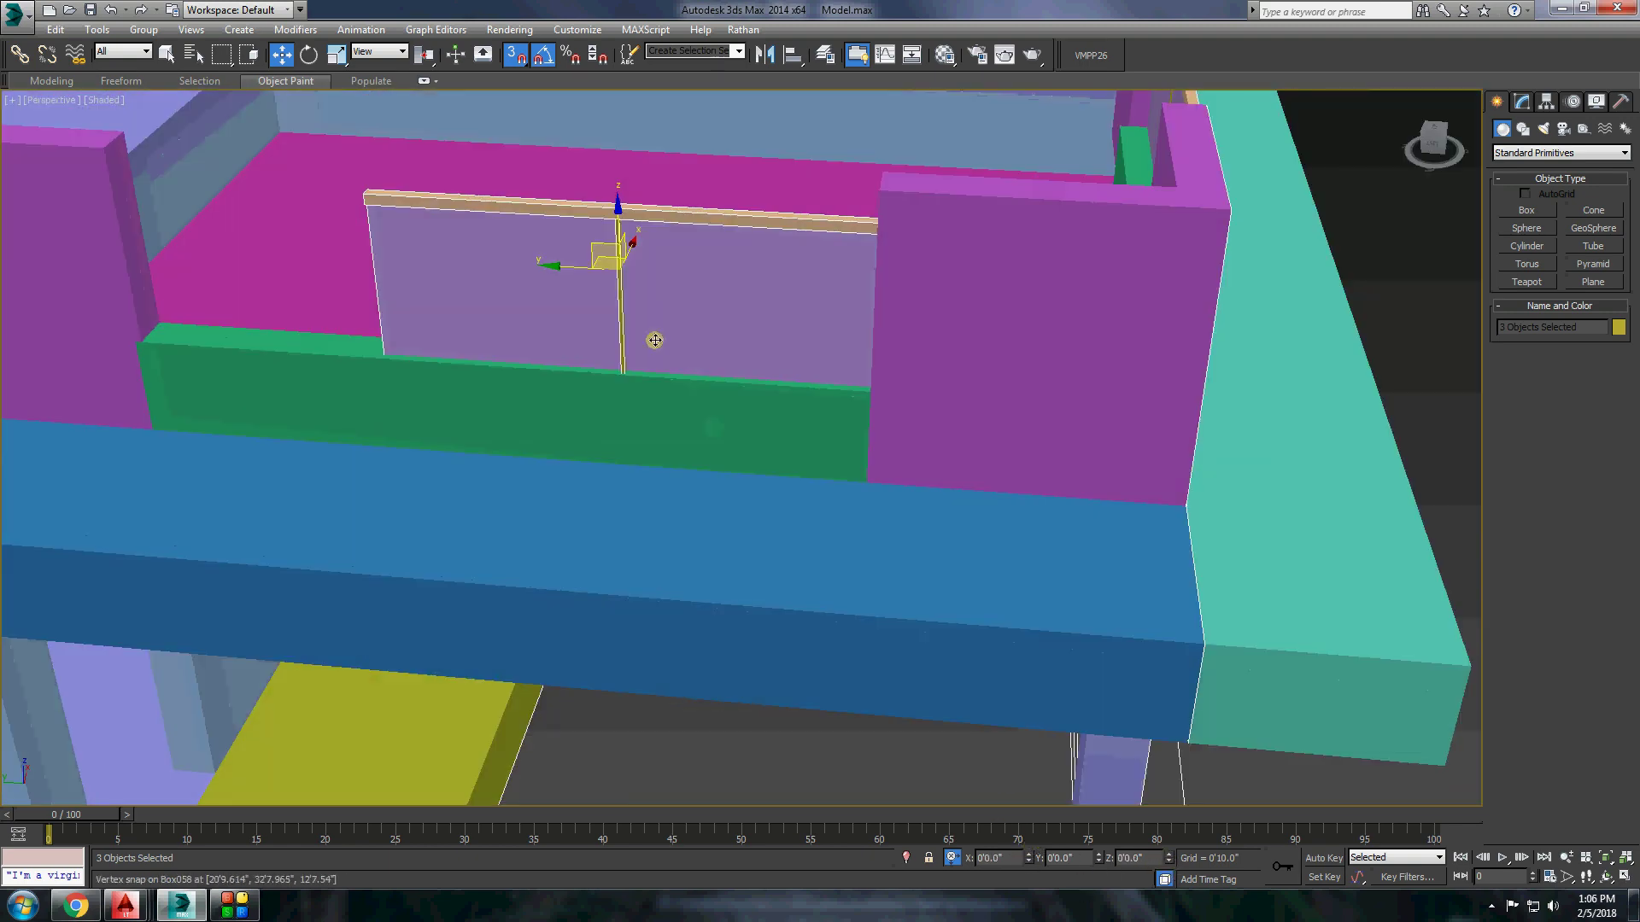
# Clone the side railing's middle post to the panel's left edge.
pyautogui.click(622, 282)
pyautogui.keyDown('alt'); pyautogui.moveTo(622, 282); pyautogui.dragTo(768, 392, button='middle'); pyautogui.keyUp('alt')
pyautogui.keyDown('shift'); pyautogui.moveTo(638, 276); pyautogui.dragTo(389, 281); pyautogui.keyUp('shift')
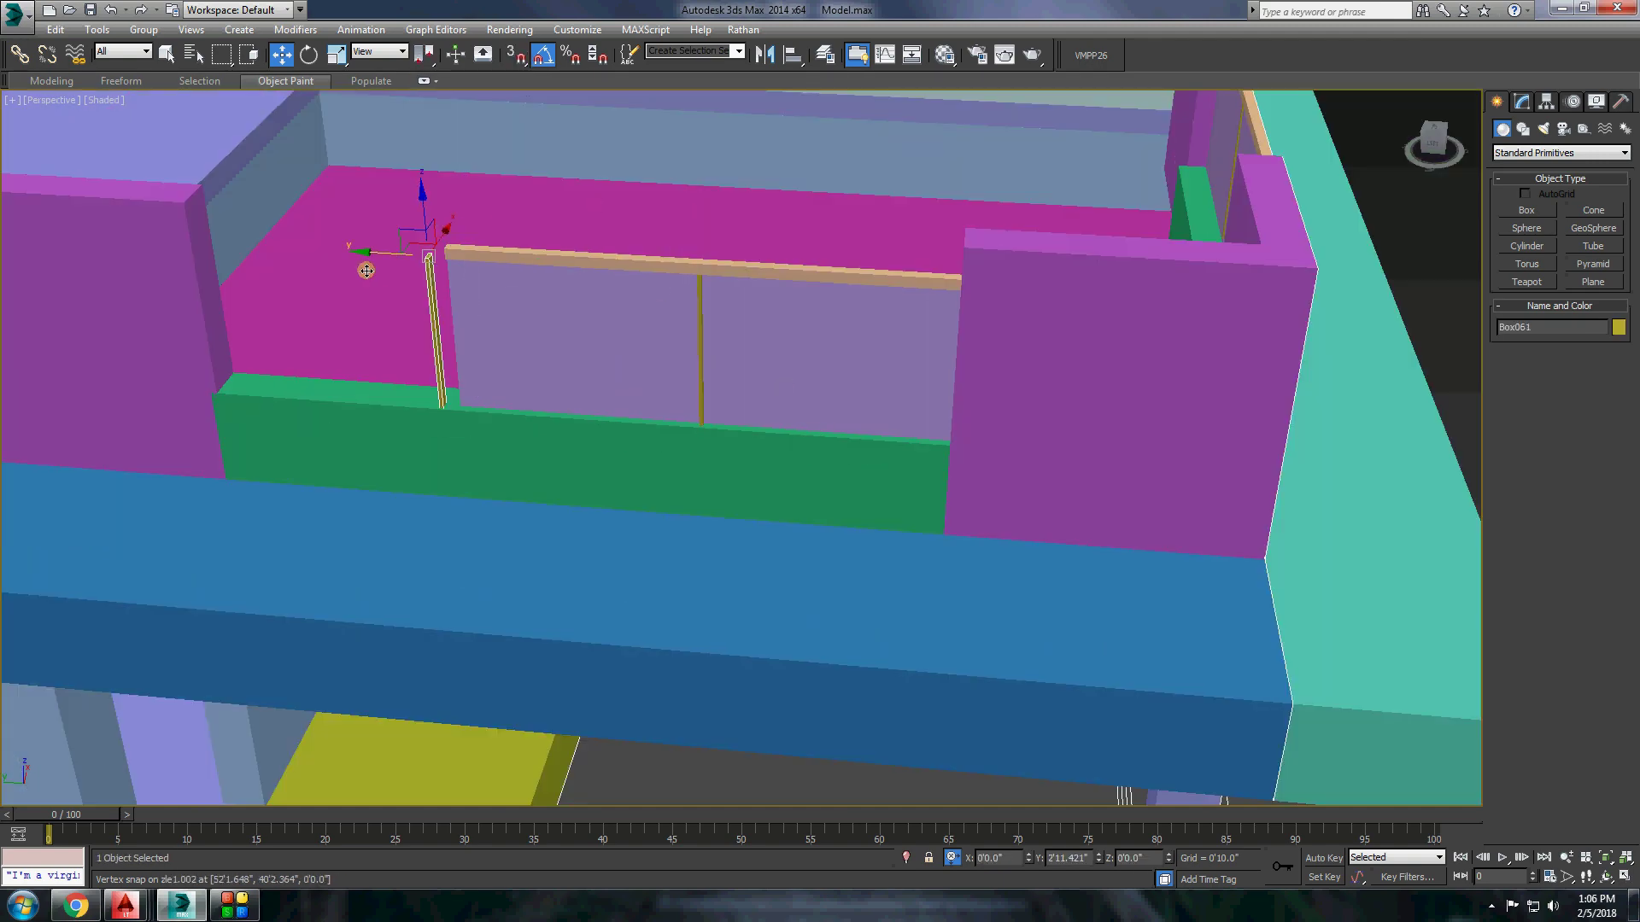
pyautogui.press('Return')
# Convert the left panel to Editable Poly and stretch its end vertices to the left wall.
pyautogui.rightClick(624, 323)
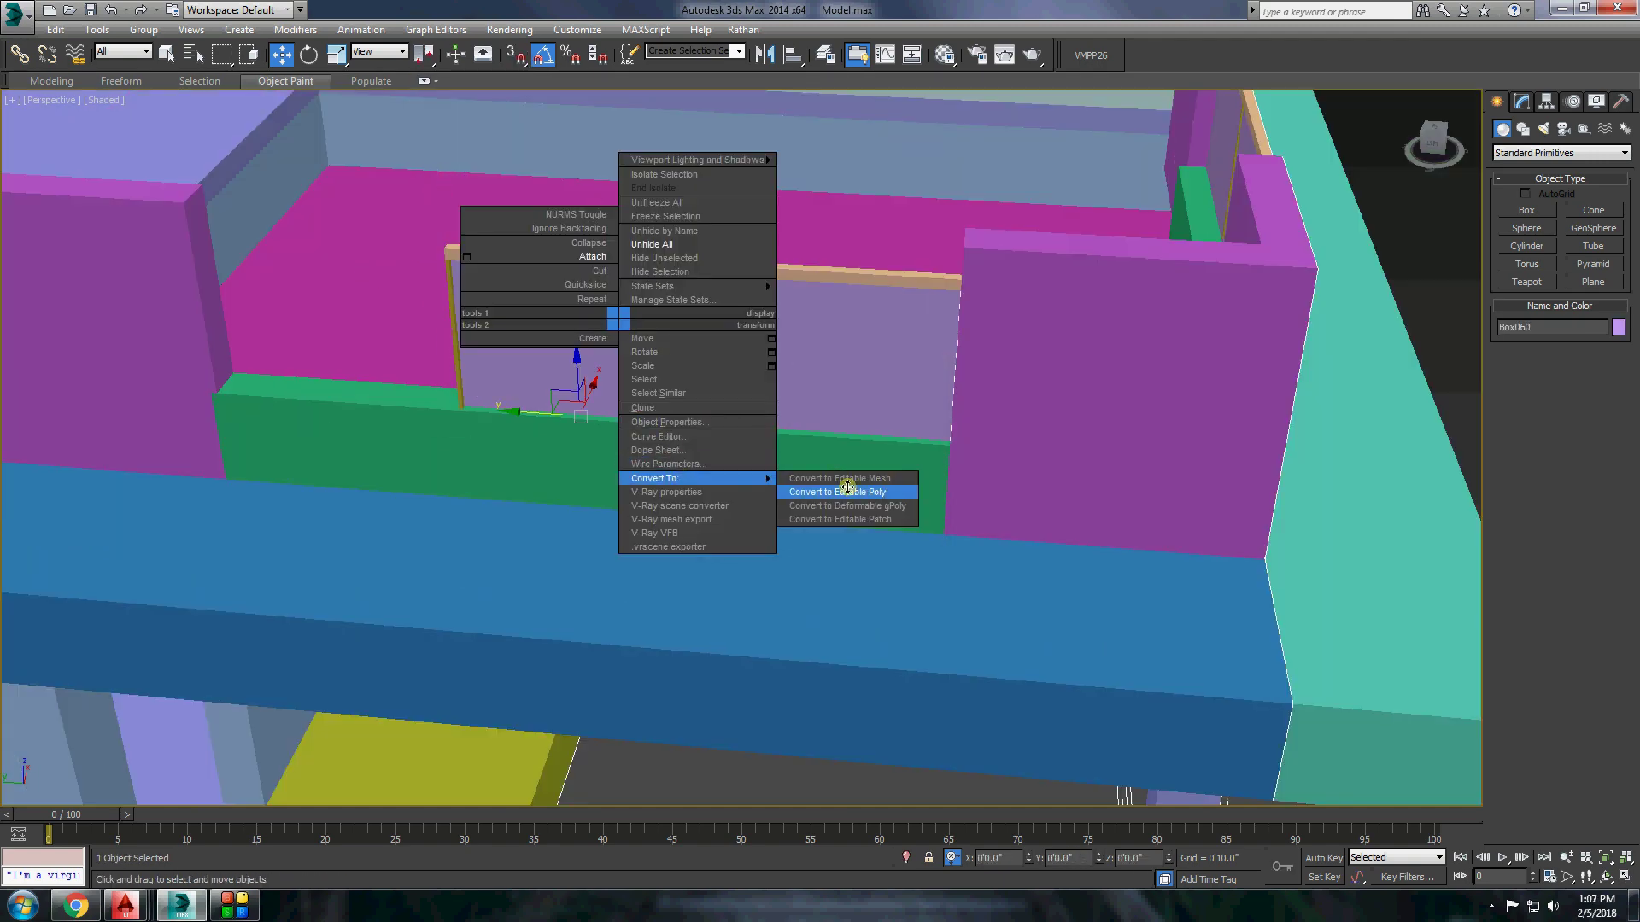
pyautogui.click(854, 504)
pyautogui.press('1')
pyautogui.press('l')
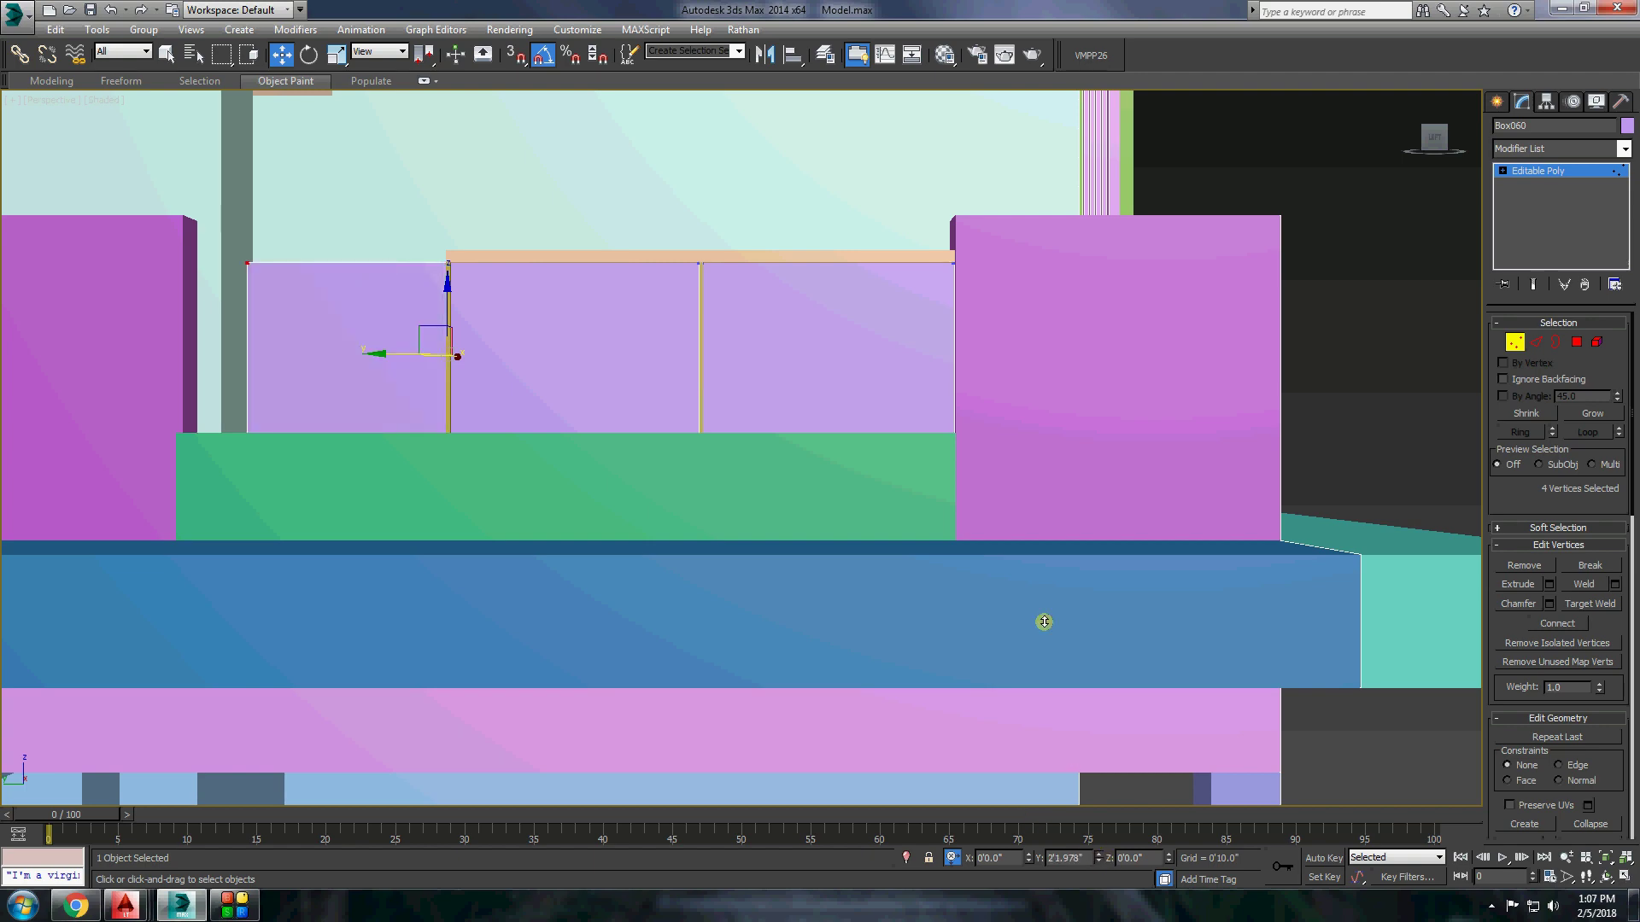
pyautogui.moveTo(447, 353); pyautogui.dragTo(185, 355)
# Convert the top rail to Editable Poly and extend its end to the left wall.
pyautogui.click(527, 256)
pyautogui.rightClick(512, 251)
pyautogui.click(718, 425)
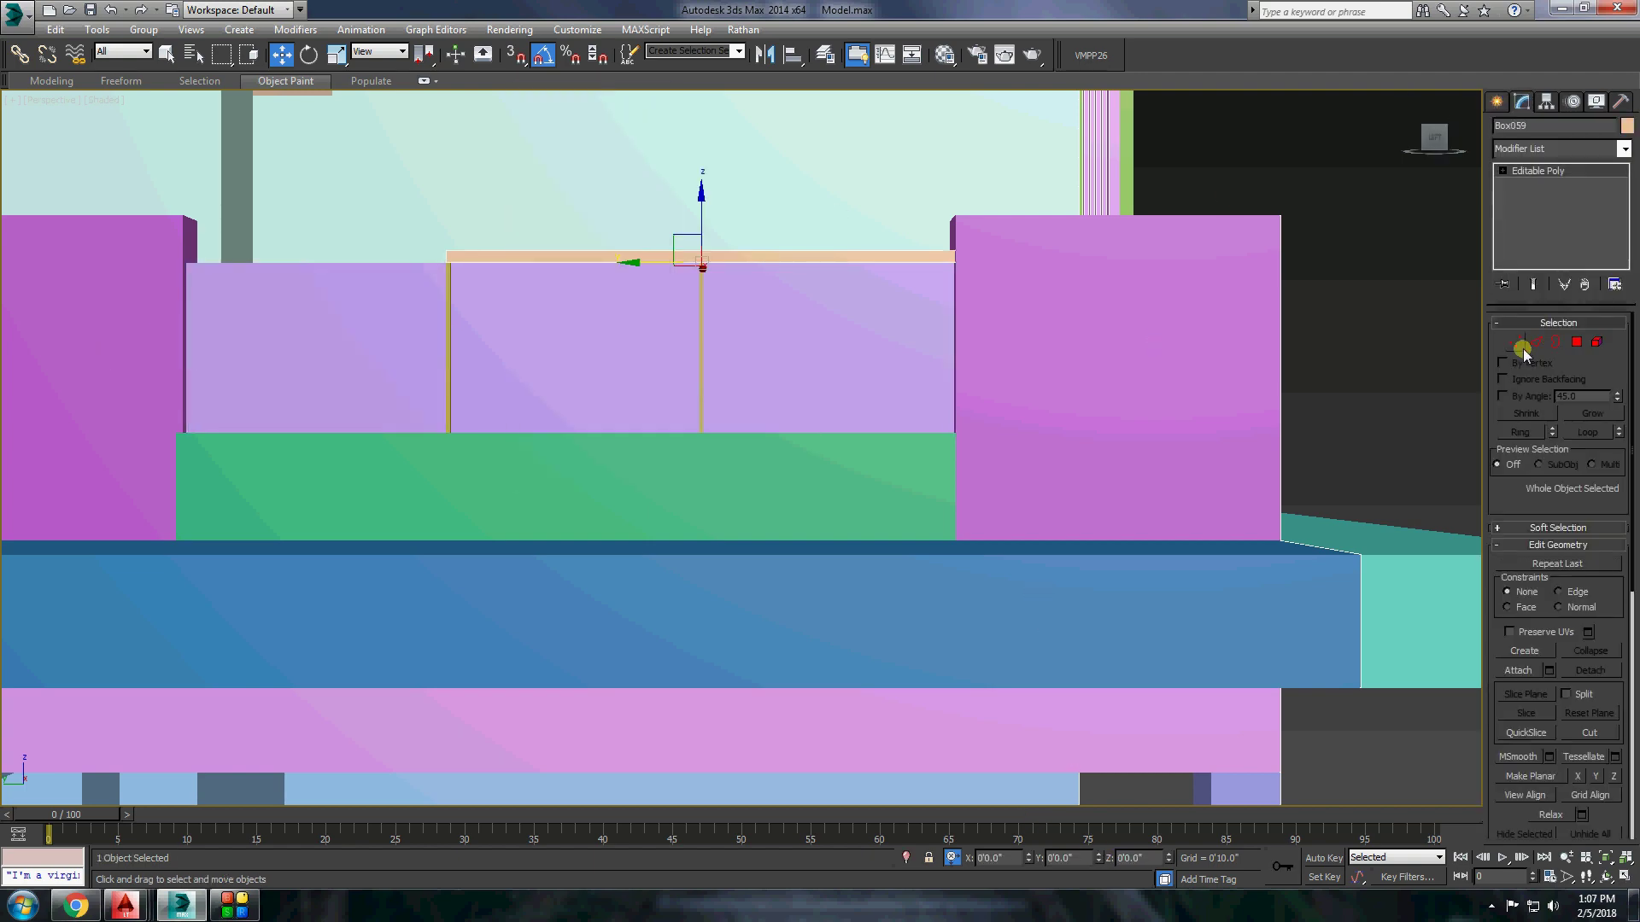
pyautogui.press('1')
pyautogui.moveTo(1098, 858); pyautogui.dragTo(1081, 596)
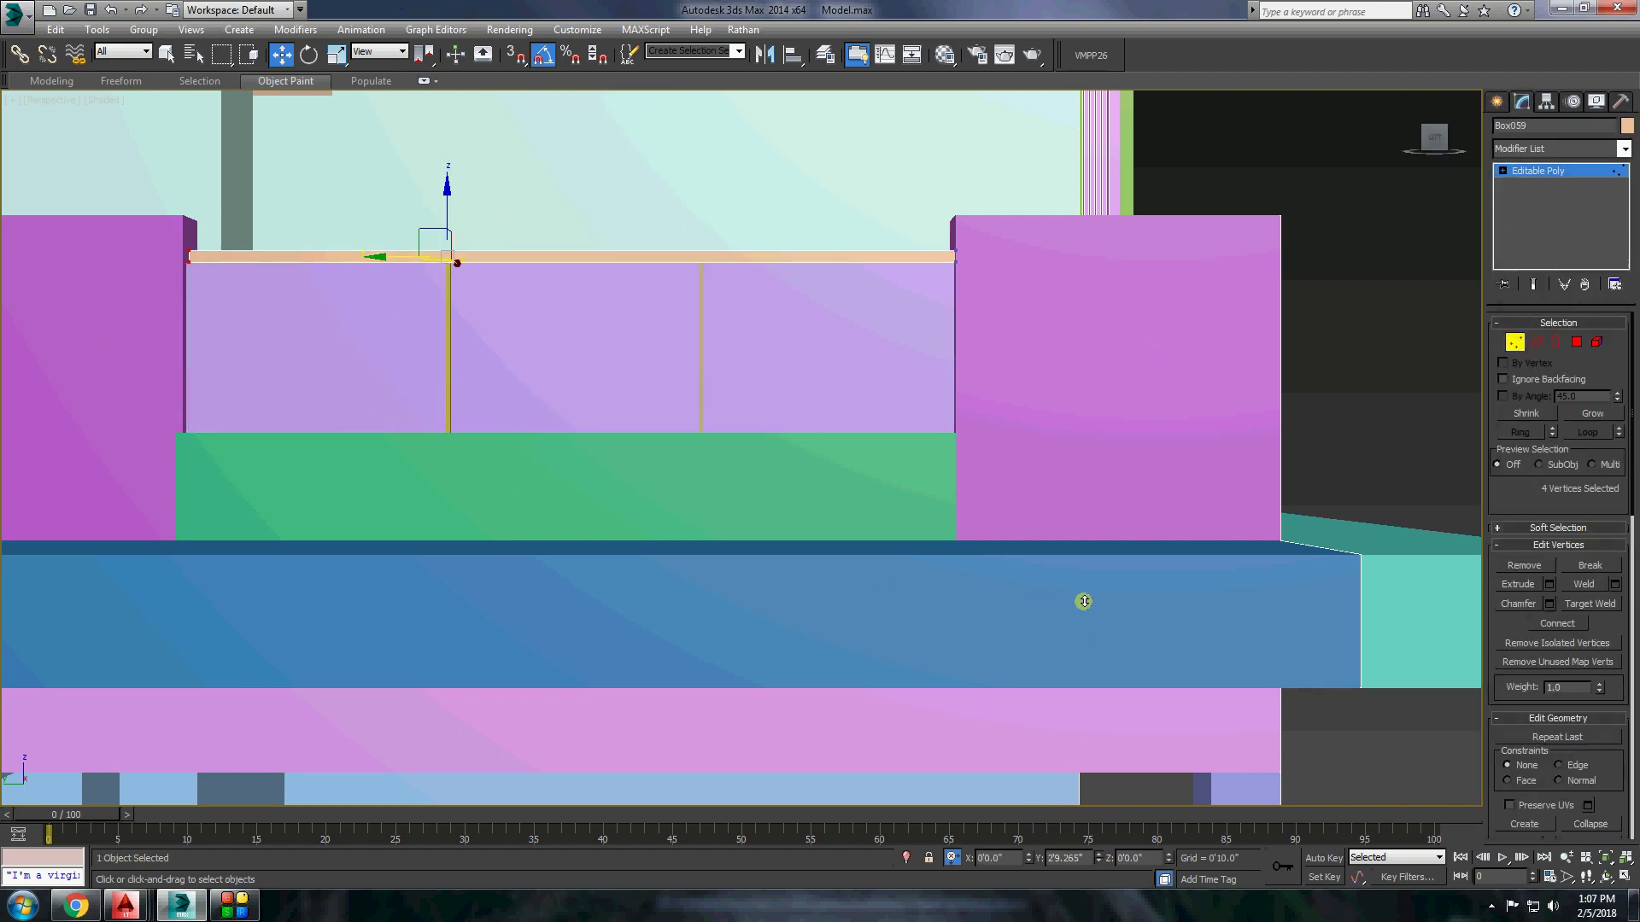
pyautogui.press('p')
pyautogui.scroll(2, 475, 322)
pyautogui.keyDown('alt'); pyautogui.moveTo(458, 333); pyautogui.dragTo(1494, 102, button='middle'); pyautogui.keyUp('alt')
# Orbit in close to inspect the light-blue wall and the blue beam.
pyautogui.click(1494, 102)
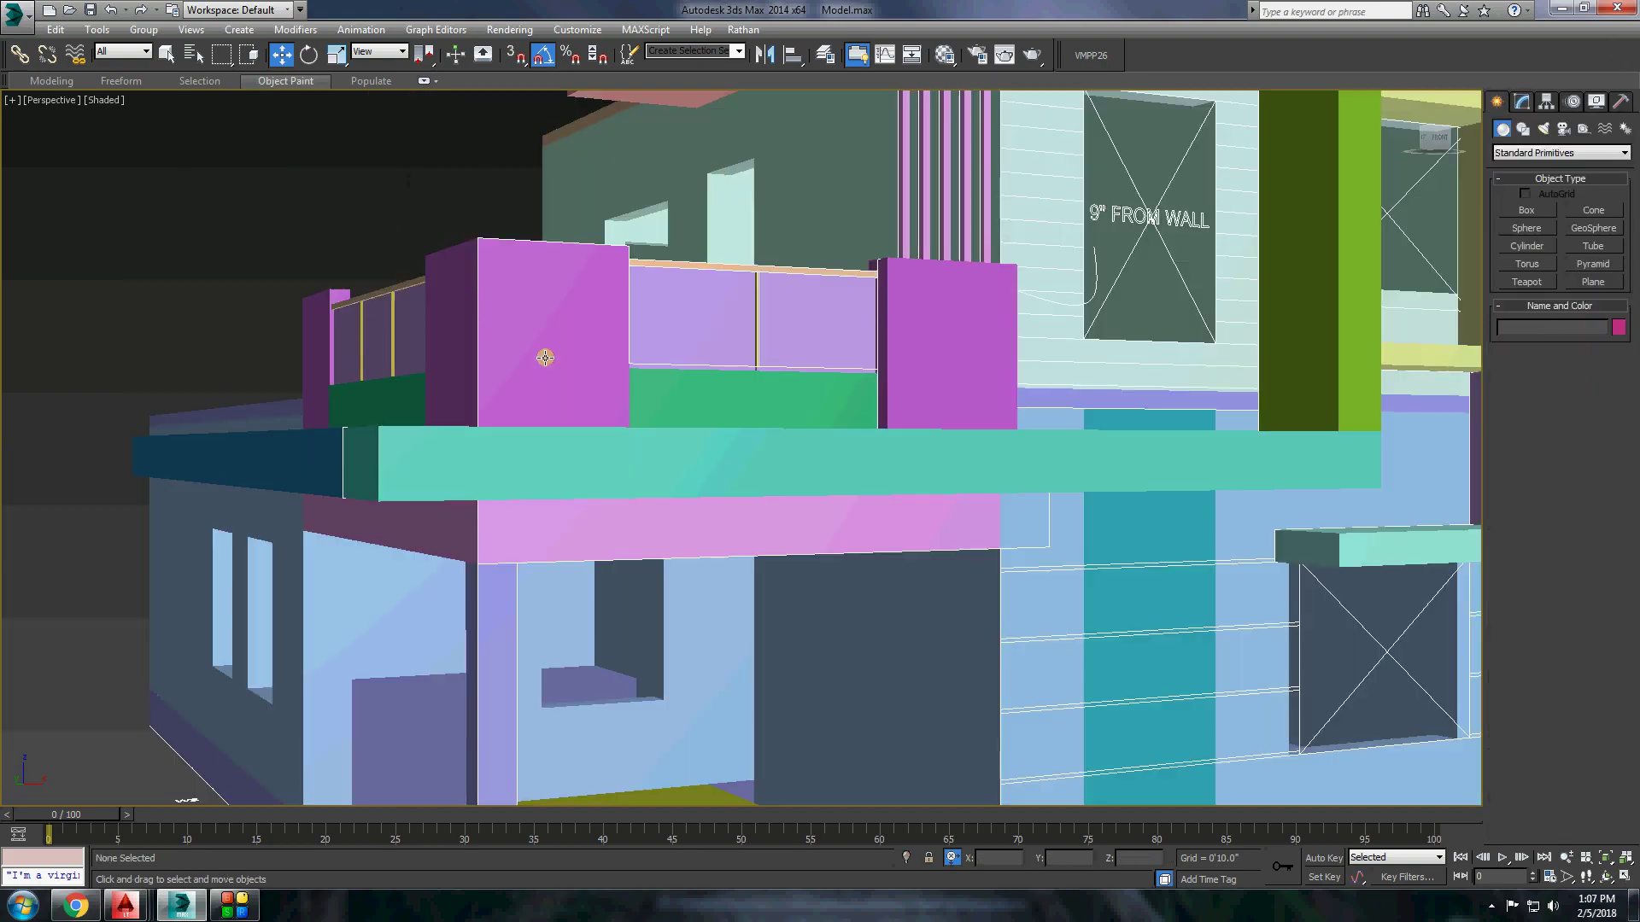
pyautogui.scroll(-5, 708, 402)
pyautogui.scroll(-5, 649, 459)
pyautogui.click(649, 460)
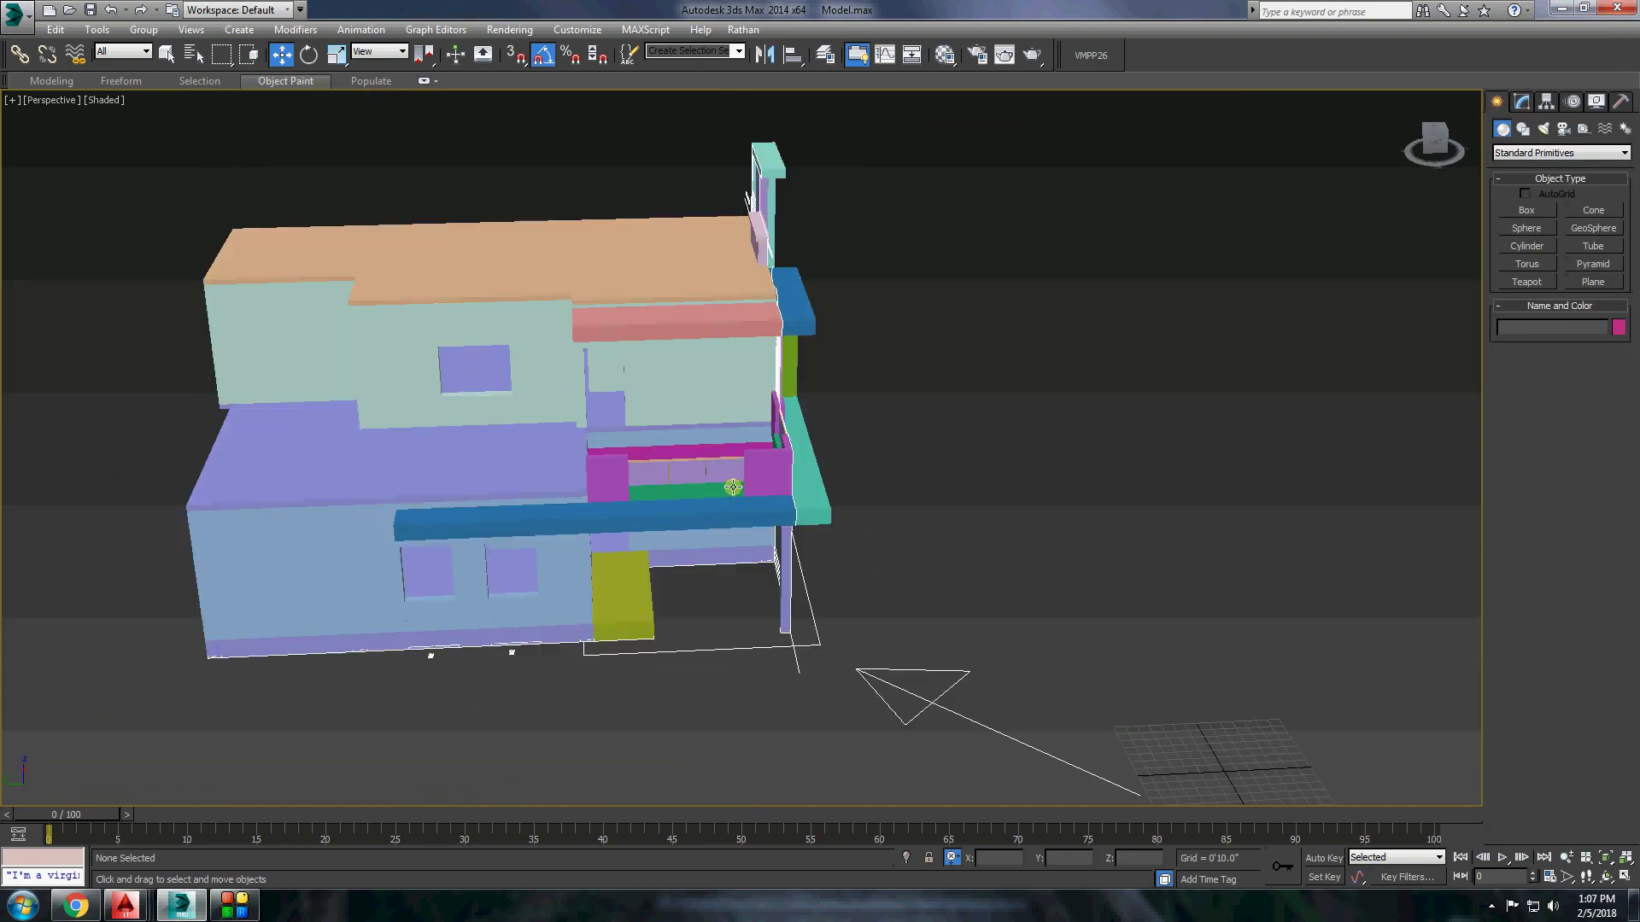
pyautogui.keyDown('alt'); pyautogui.moveTo(649, 460); pyautogui.dragTo(786, 436, button='middle'); pyautogui.keyUp('alt')
pyautogui.scroll(5, 786, 436)
pyautogui.scroll(-5, 697, 468)
# Orbit through front and three-quarter views of the house, then select the two wall shells.
pyautogui.click(1142, 340)
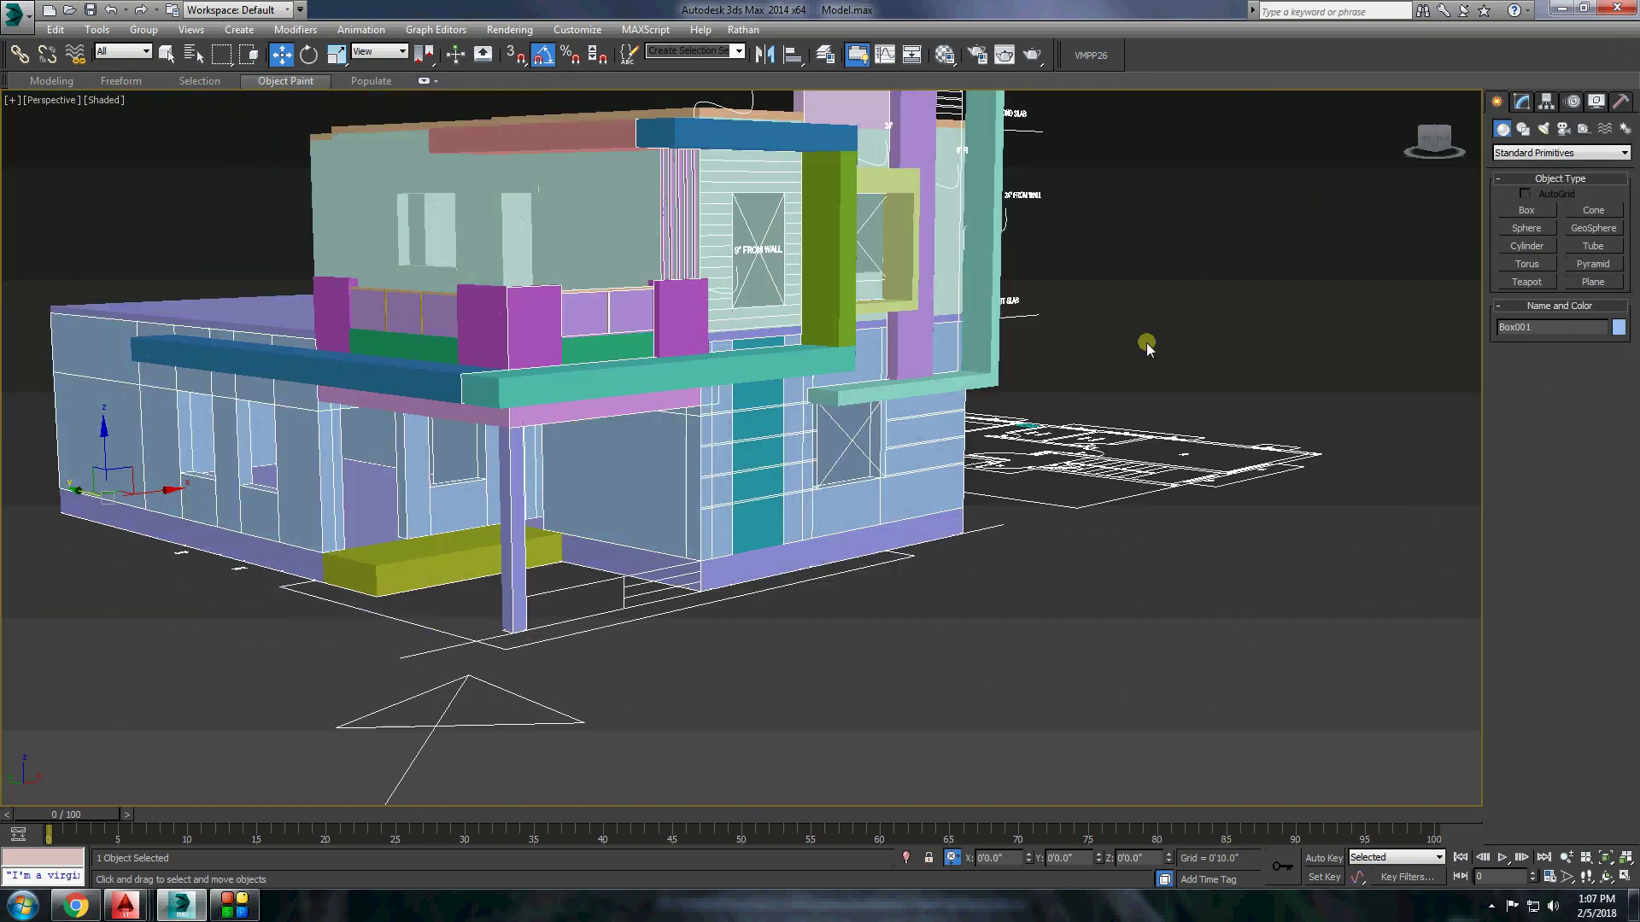
pyautogui.keyDown('alt'); pyautogui.moveTo(1142, 341); pyautogui.dragTo(700, 474, button='middle'); pyautogui.keyUp('alt')
pyautogui.scroll(2, 700, 473)
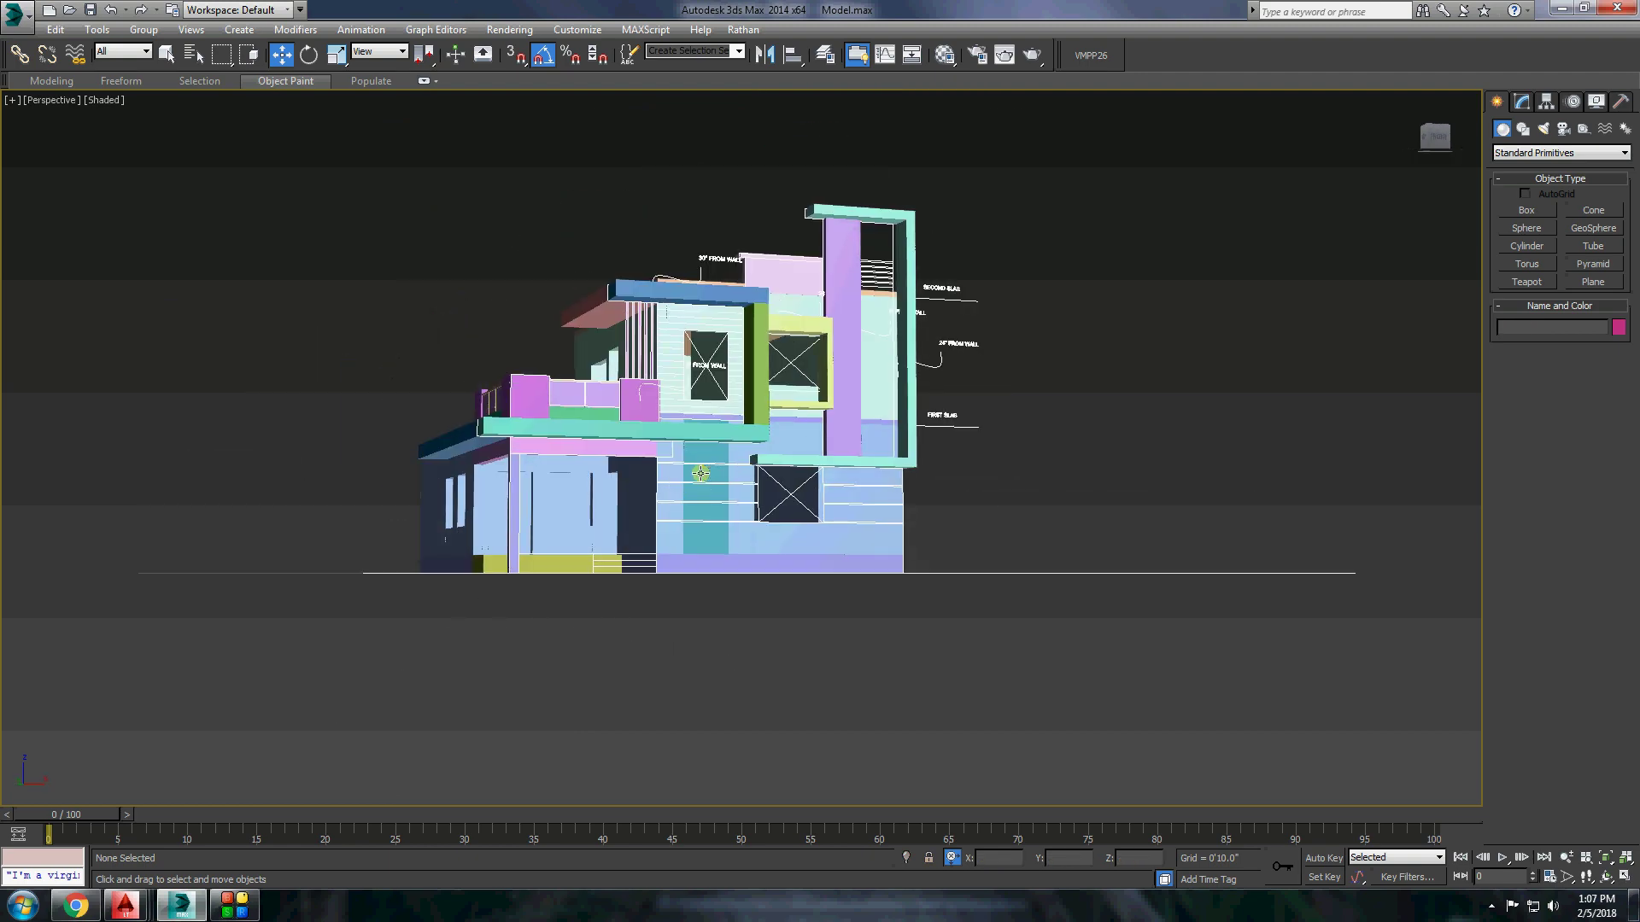
pyautogui.moveTo(560, 630)
pyautogui.keyDown('alt'); pyautogui.mouseDown(button='middle')
pyautogui.moveTo(546, 578)
pyautogui.moveTo(458, 575)
pyautogui.moveTo(482, 621)
pyautogui.moveTo(425, 567)
pyautogui.moveTo(413, 608)
pyautogui.moveTo(461, 652)
pyautogui.moveTo(418, 632)
pyautogui.moveTo(435, 648)
pyautogui.moveTo(443, 622)
pyautogui.moveTo(413, 652)
pyautogui.moveTo(443, 666)
pyautogui.moveTo(437, 610)
pyautogui.moveTo(541, 578)
pyautogui.moveTo(439, 578)
pyautogui.mouseUp(button='middle'); pyautogui.keyUp('alt')
pyautogui.scroll(2, 483, 621)
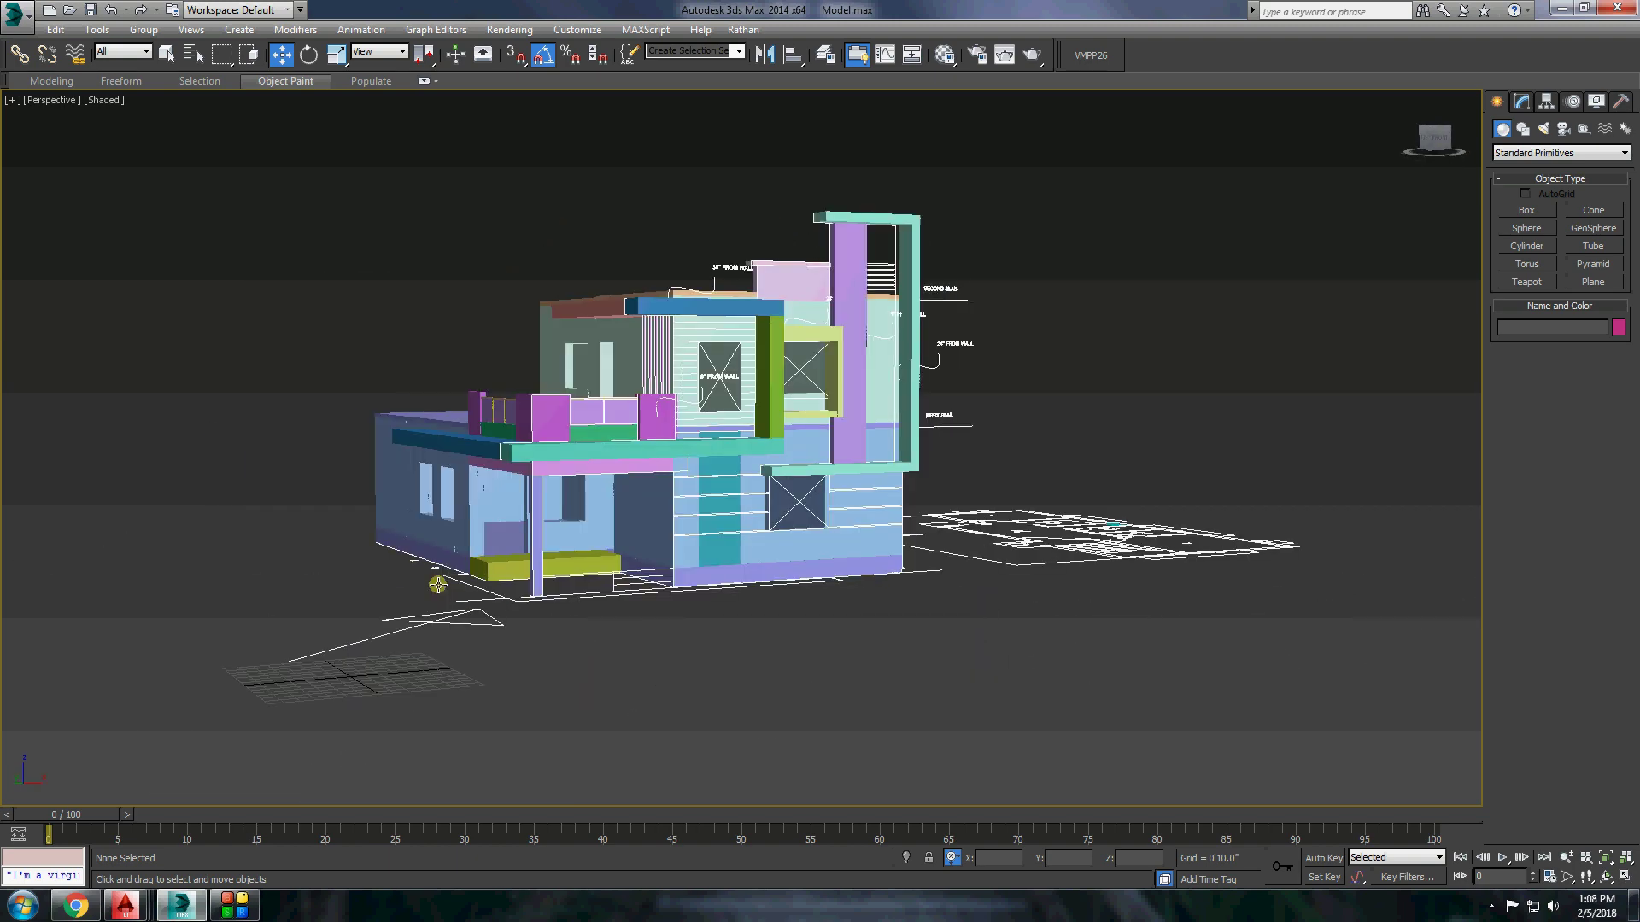
pyautogui.moveTo(556, 241)
pyautogui.keyDown('alt'); pyautogui.mouseDown(button='middle')
pyautogui.moveTo(666, 516)
pyautogui.moveTo(439, 541)
pyautogui.moveTo(509, 542)
pyautogui.mouseUp(button='middle'); pyautogui.keyUp('alt')
pyautogui.click(509, 542)
# Hide everything except the walls and bring the window into view beside them.
pyautogui.rightClick(534, 341)
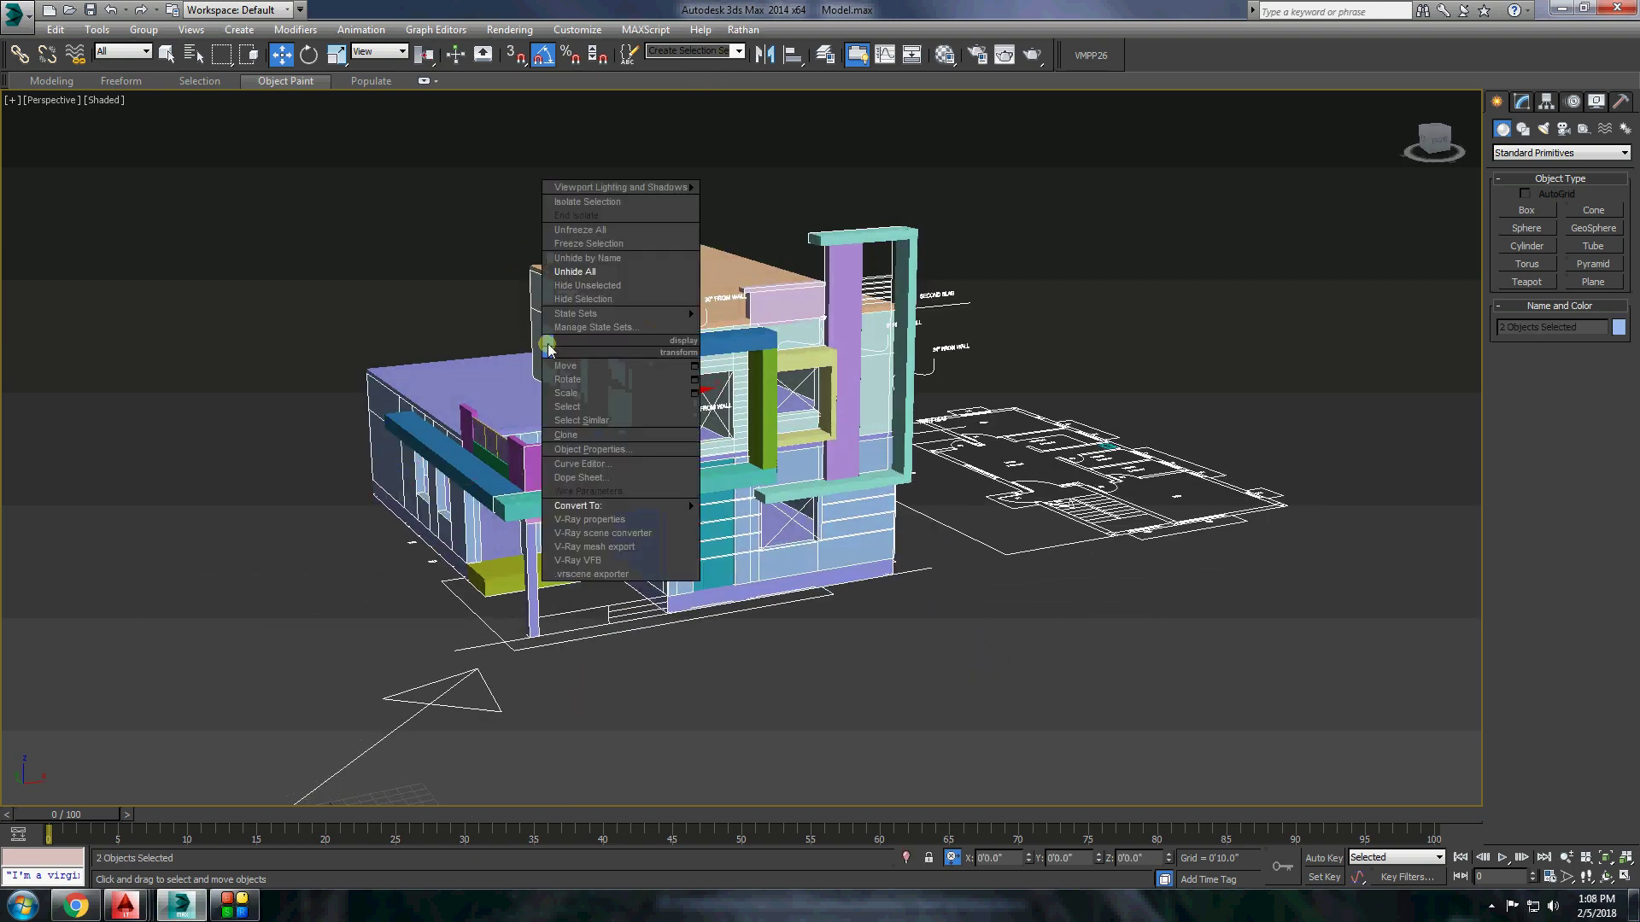
pyautogui.click(581, 278)
pyautogui.moveTo(831, 516); pyautogui.dragTo(586, 641)
pyautogui.keyDown('alt'); pyautogui.moveTo(586, 640); pyautogui.dragTo(476, 550, button='middle'); pyautogui.keyUp('alt')
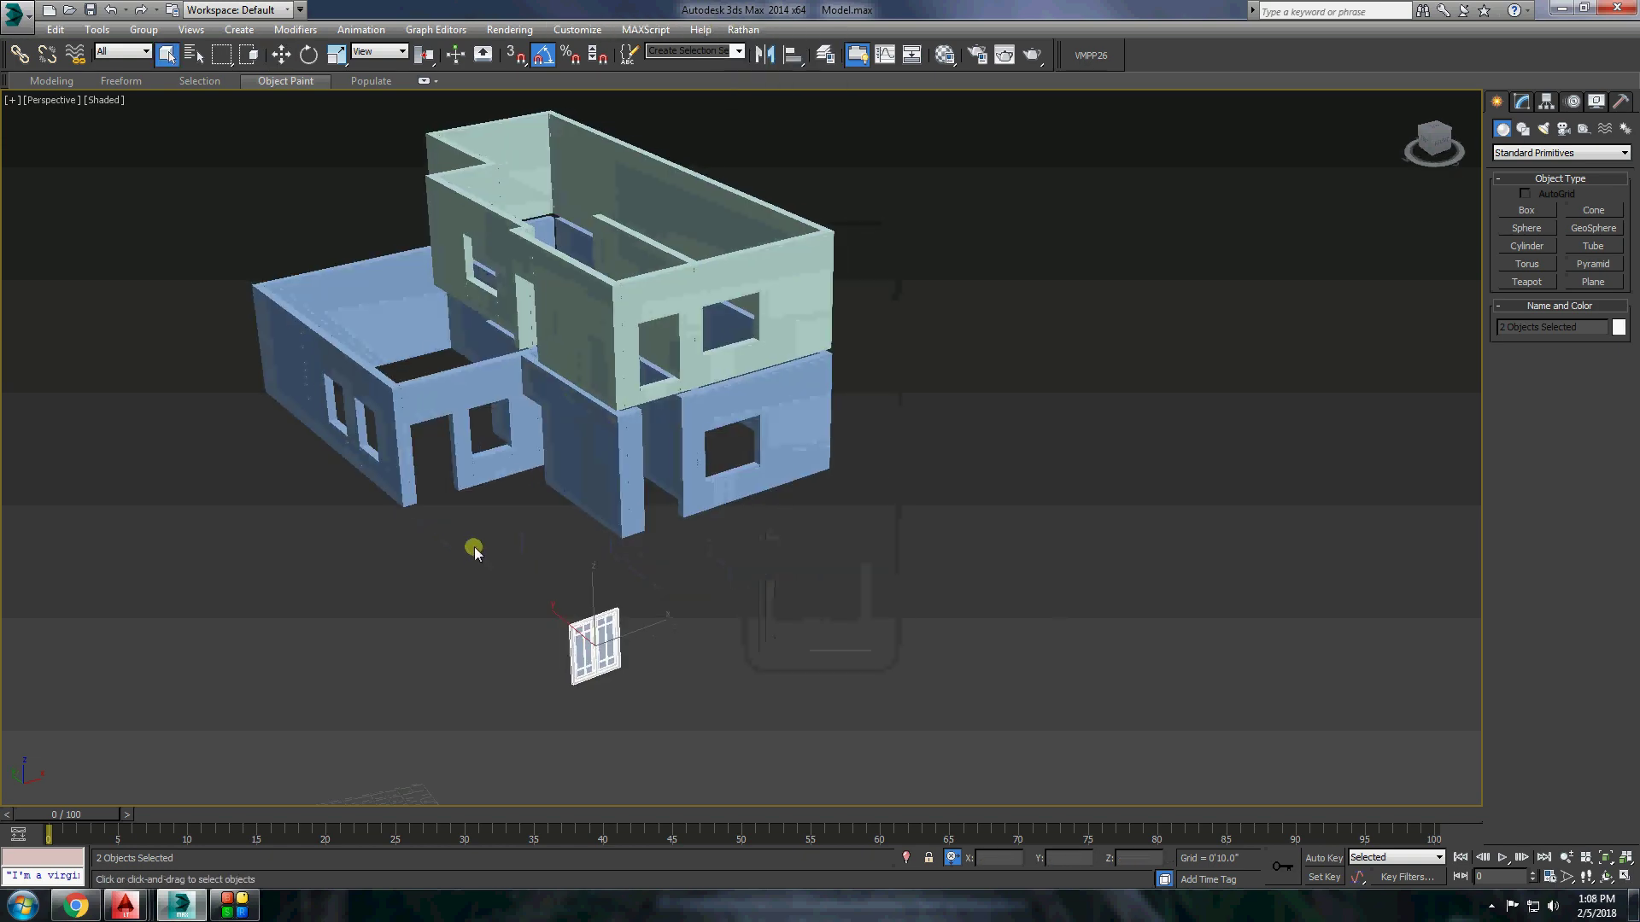
pyautogui.scroll(2, 568, 598)
pyautogui.scroll(2, 625, 679)
# With snapping on, seat the window inside the first wall opening.
pyautogui.press('s')
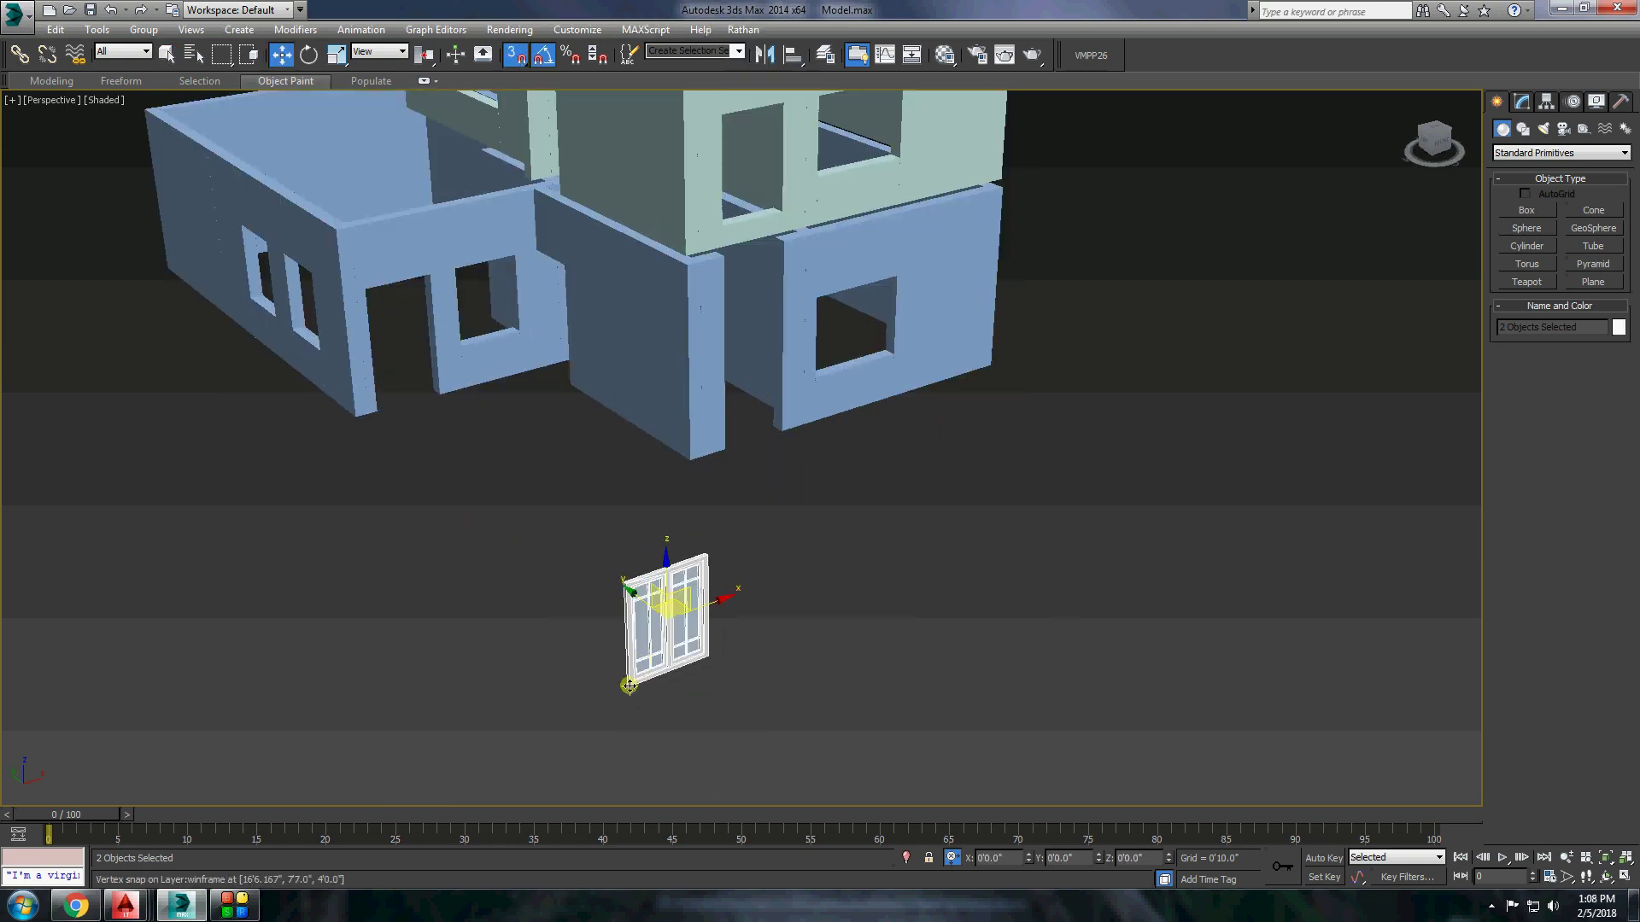
pyautogui.moveTo(623, 683); pyautogui.dragTo(458, 363)
pyautogui.scroll(5, 512, 305)
pyautogui.moveTo(512, 305); pyautogui.dragTo(500, 294)
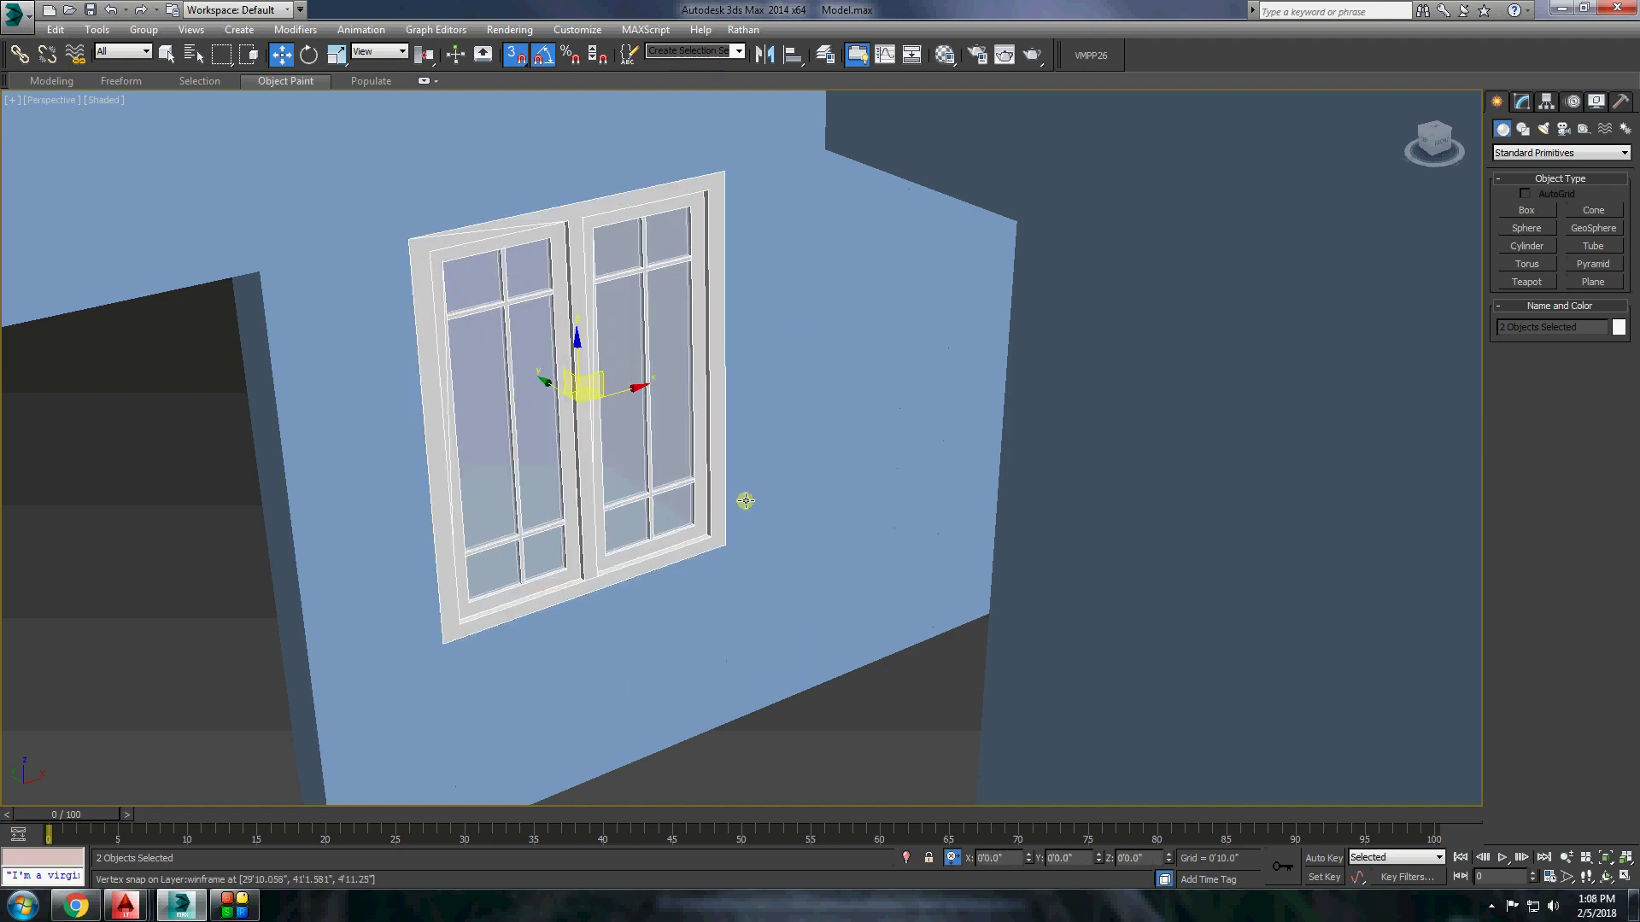
pyautogui.scroll(-5, 876, 798)
# Clone the window as a copy and rotate it to face the side wall.
pyautogui.keyDown('shift'); pyautogui.moveTo(612, 385); pyautogui.dragTo(421, 769); pyautogui.keyUp('shift')
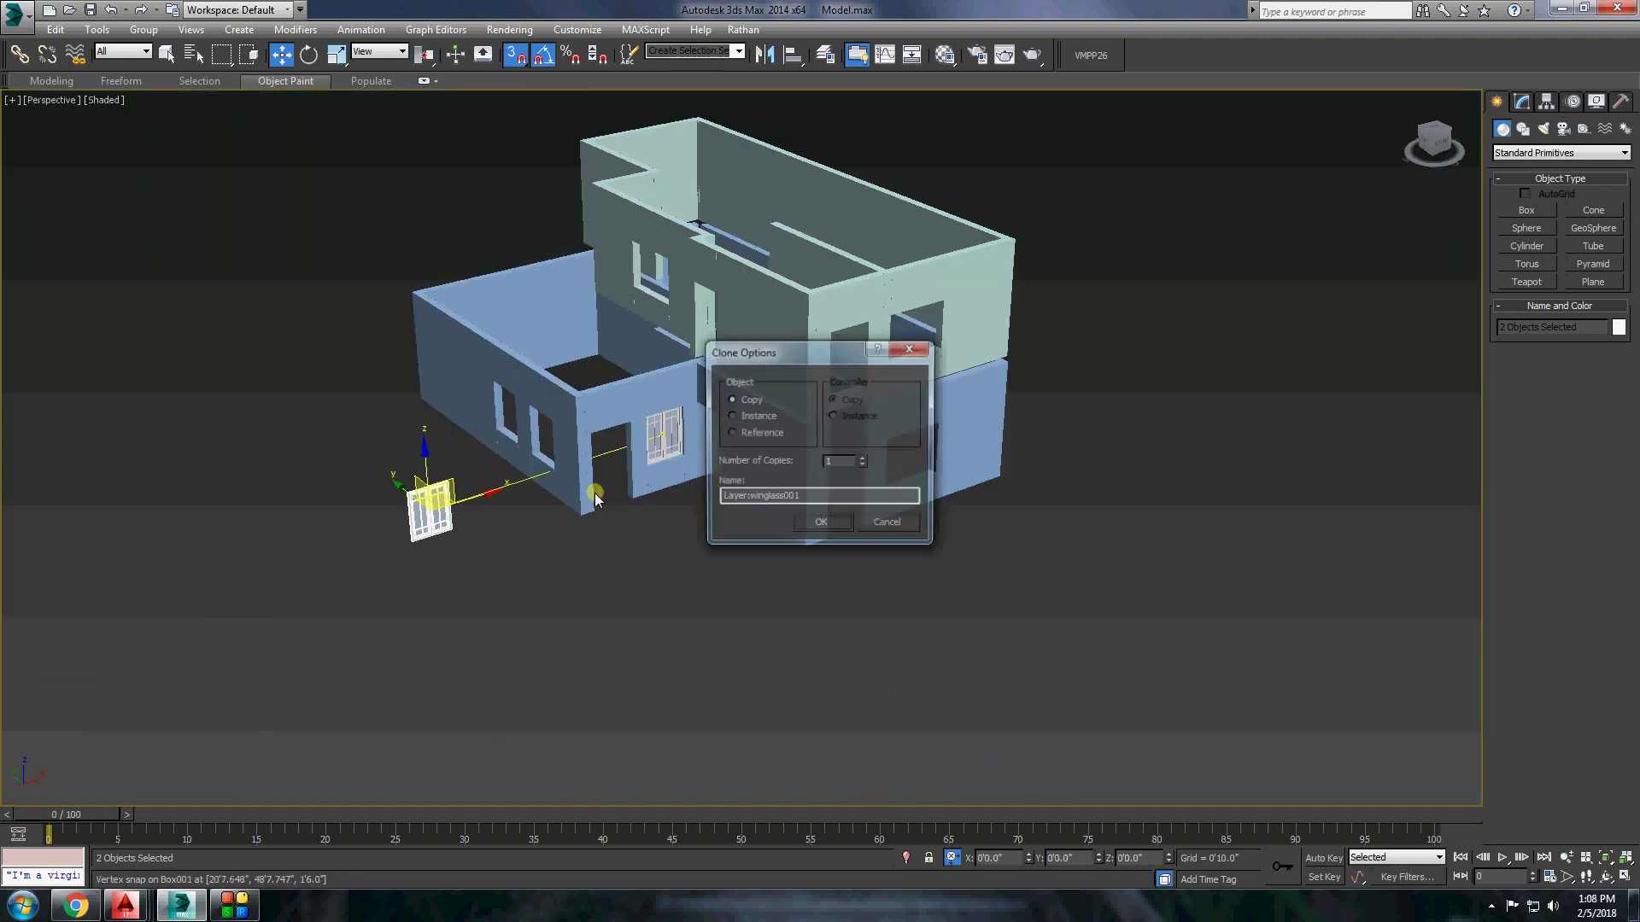
pyautogui.click(815, 523)
pyautogui.scroll(3, 443, 553)
pyautogui.press('e')
pyautogui.moveTo(443, 554)
pyautogui.mouseDown()
pyautogui.moveTo(461, 512)
pyautogui.moveTo(444, 521)
pyautogui.moveTo(594, 257)
pyautogui.moveTo(808, 272)
pyautogui.moveTo(799, 219)
pyautogui.mouseUp()
# Snap the copied window into the second opening of the ground-floor side wall.
pyautogui.press('w')
pyautogui.scroll(3, 401, 508)
pyautogui.click(824, 524)
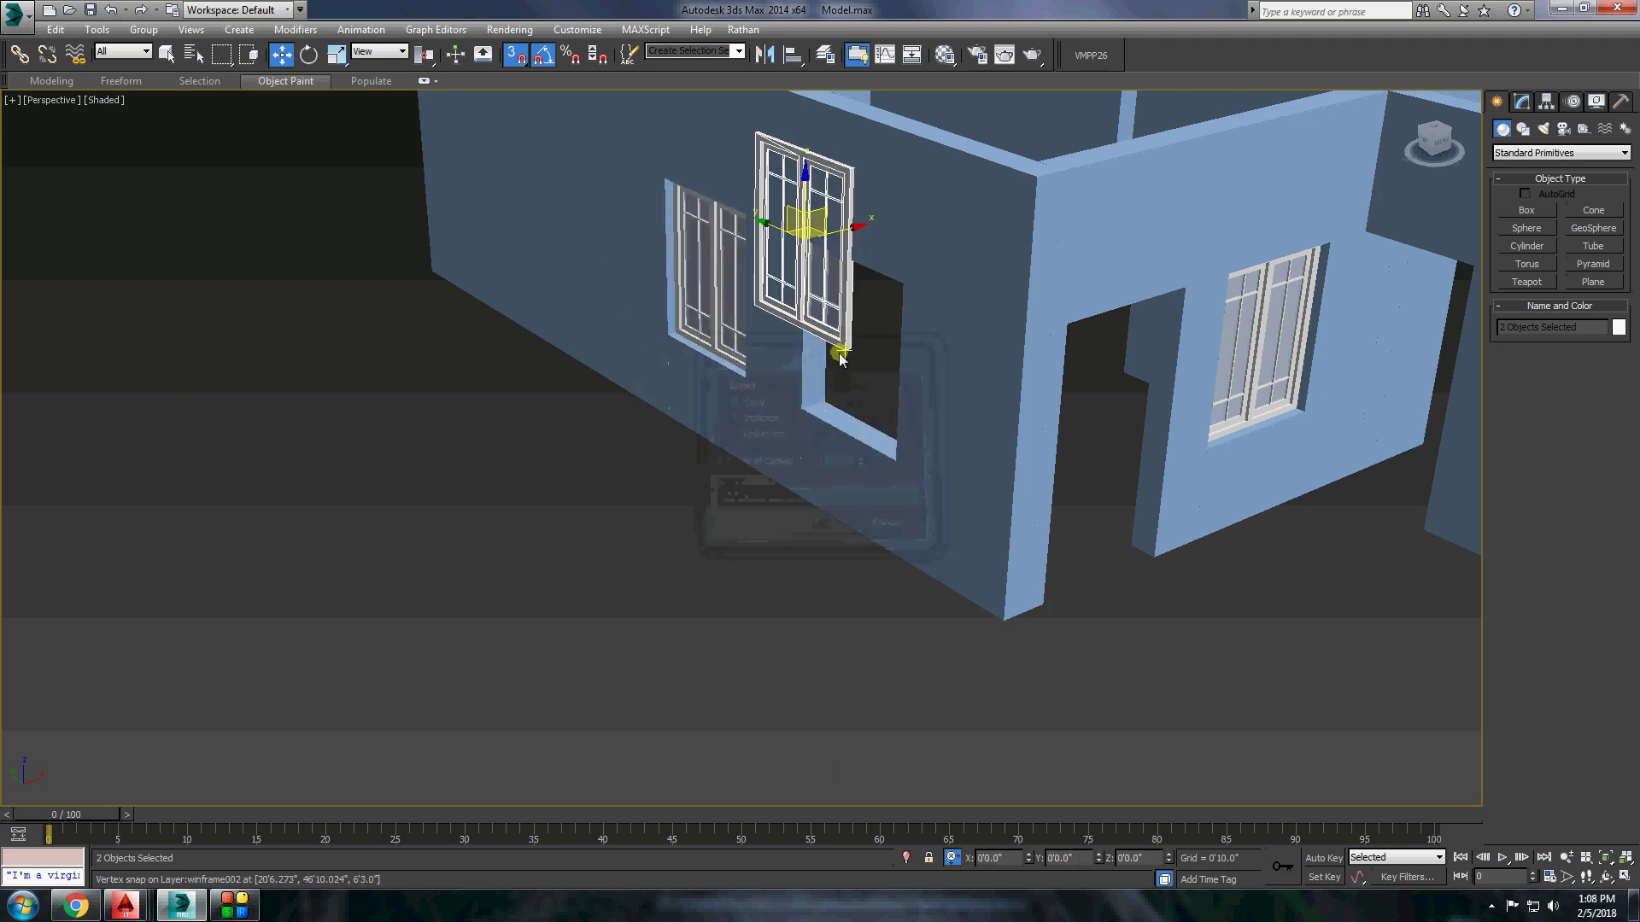
pyautogui.moveTo(842, 355); pyautogui.dragTo(893, 459)
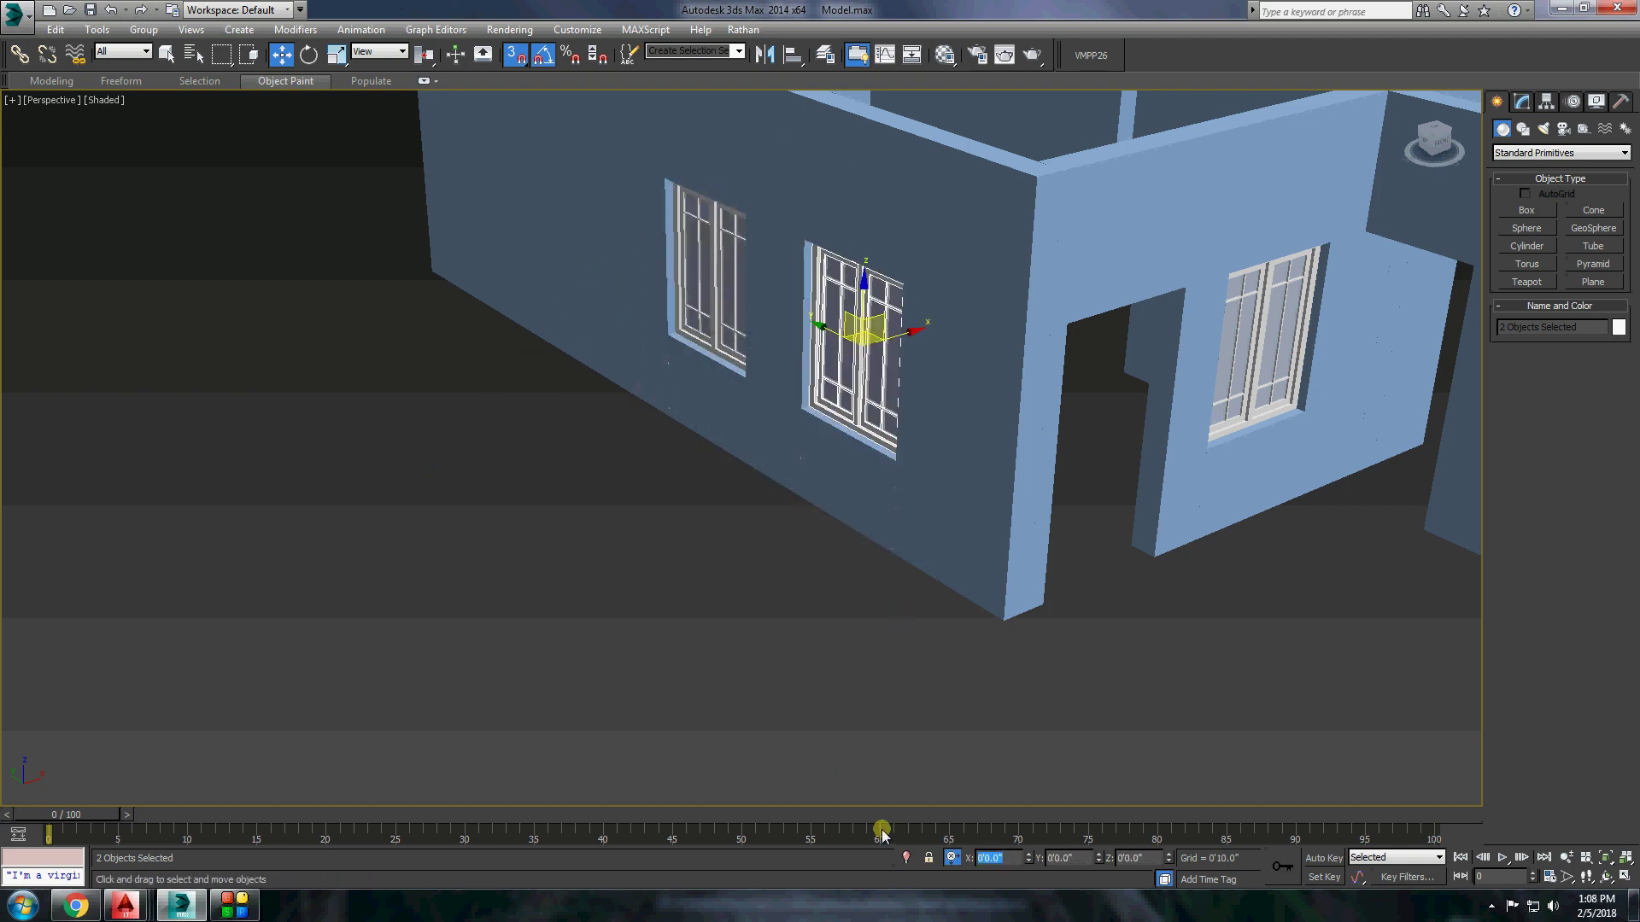
pyautogui.click(671, 574)
pyautogui.scroll(-5, 670, 575)
pyautogui.scroll(-2, 787, 564)
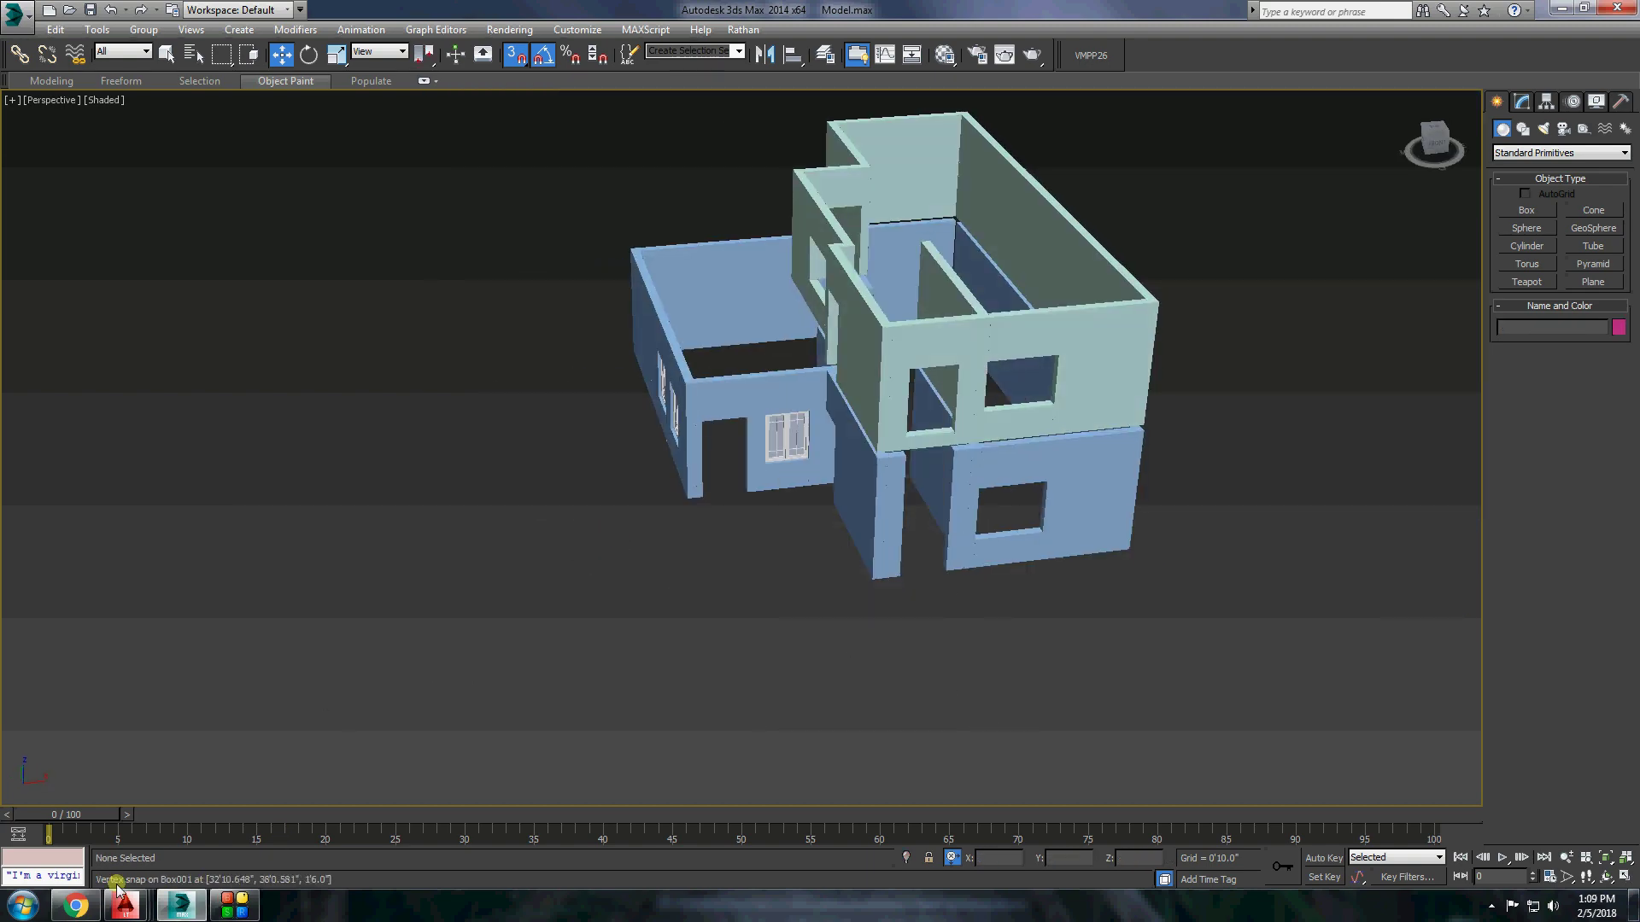
# Open the file browser on Local Disk (D:) from the Start menu.
pyautogui.click(23, 906)
pyautogui.click(256, 581)
pyautogui.click(236, 905)
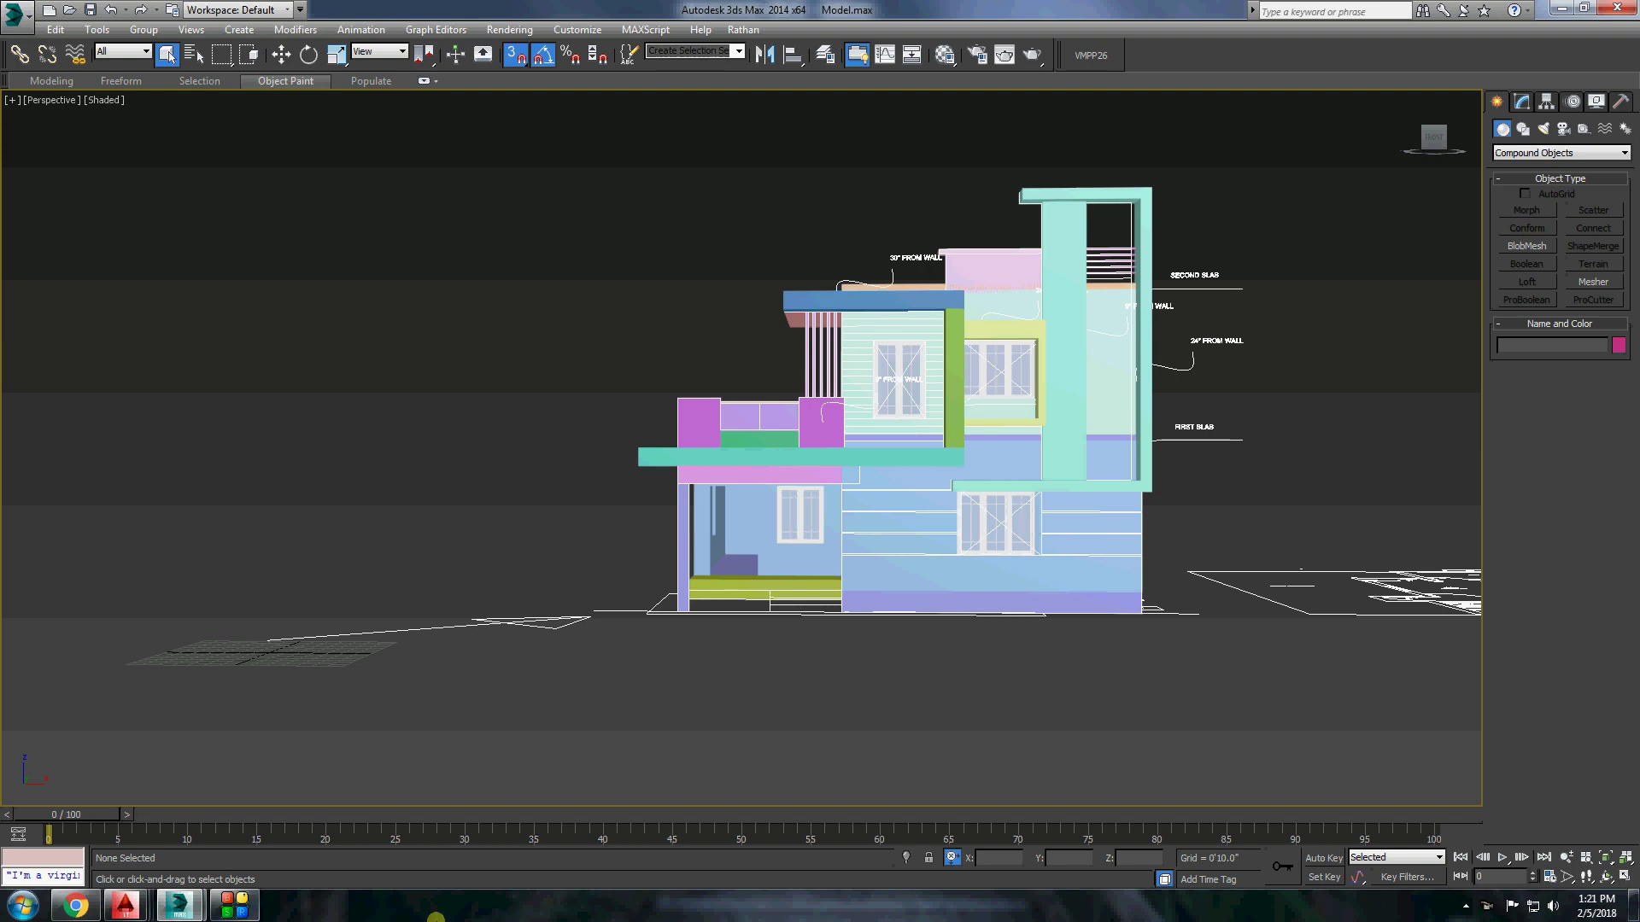
# Back in 3ds Max, orbit closer to the coloured house model.
pyautogui.moveTo(290, 315)
pyautogui.keyDown('alt'); pyautogui.mouseDown(button='middle')
pyautogui.moveTo(440, 487)
pyautogui.moveTo(667, 561)
pyautogui.mouseUp(button='middle'); pyautogui.keyUp('alt')
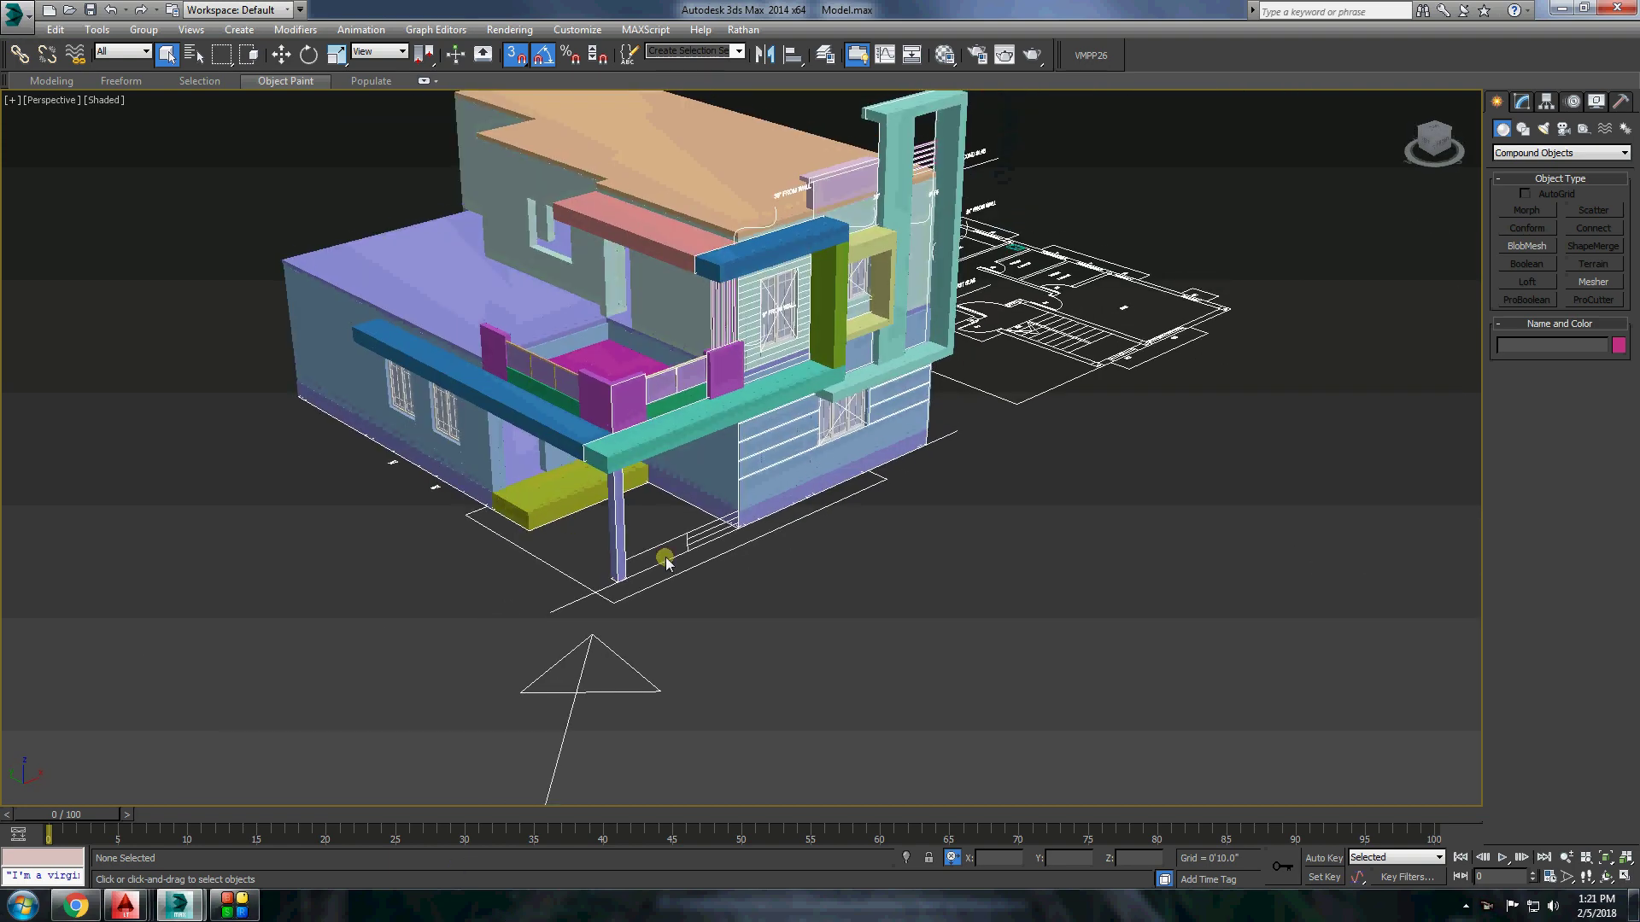
# Select the imported floor-plan drawing and zoom in on the hatched wall area.
pyautogui.click(575, 595)
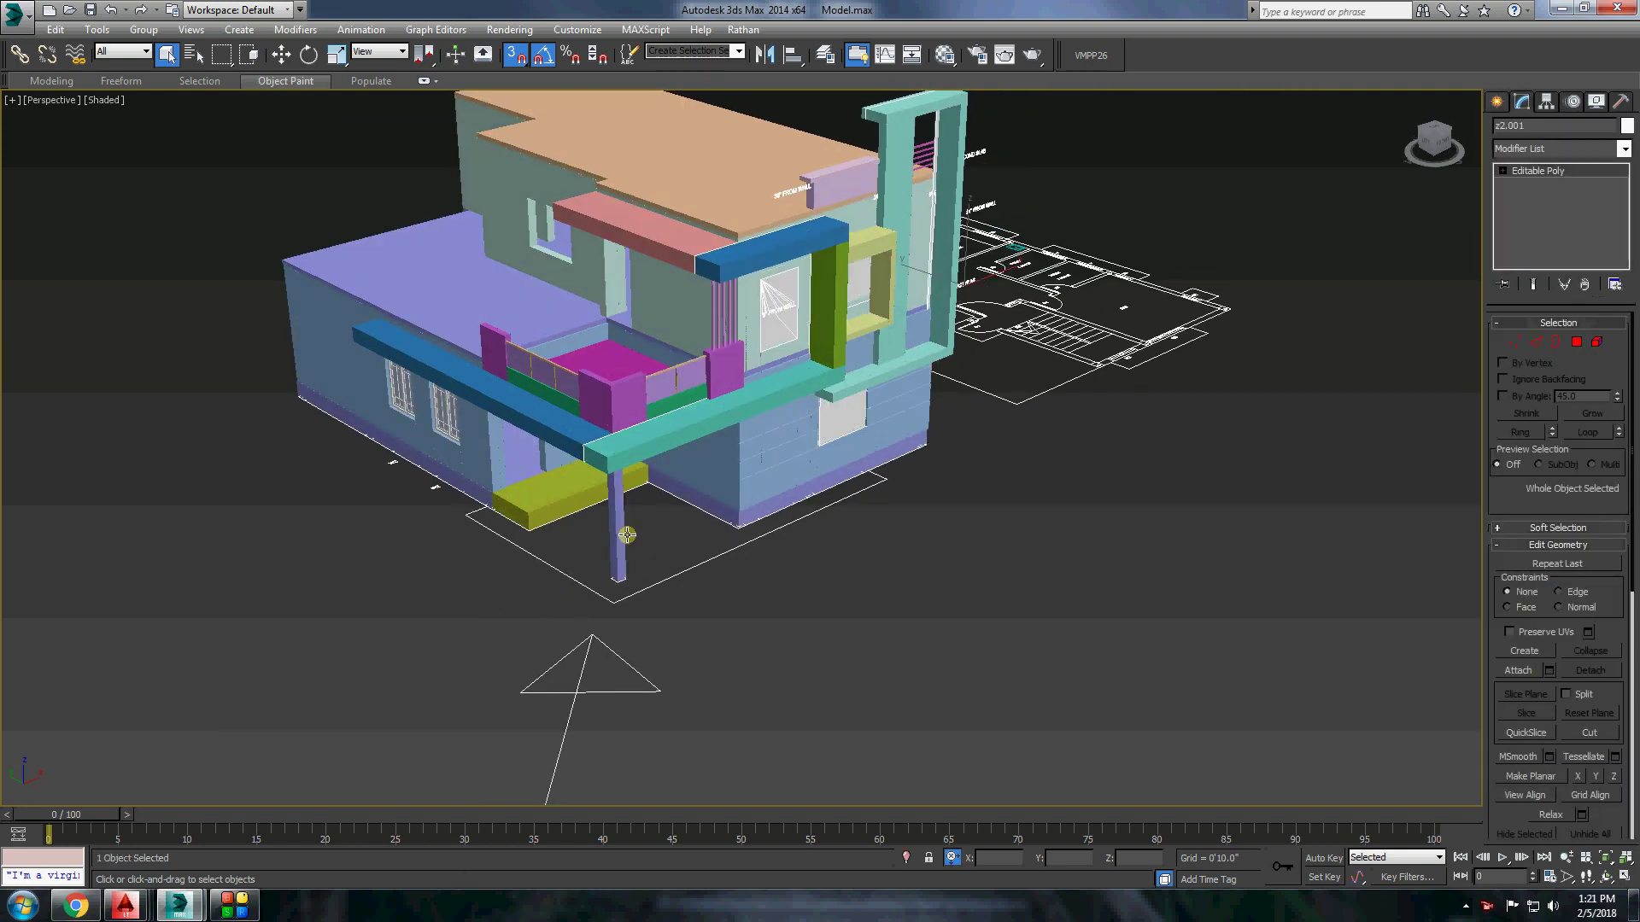
pyautogui.click(1312, 257)
pyautogui.scroll(5, 948, 435)
pyautogui.scroll(5, 996, 377)
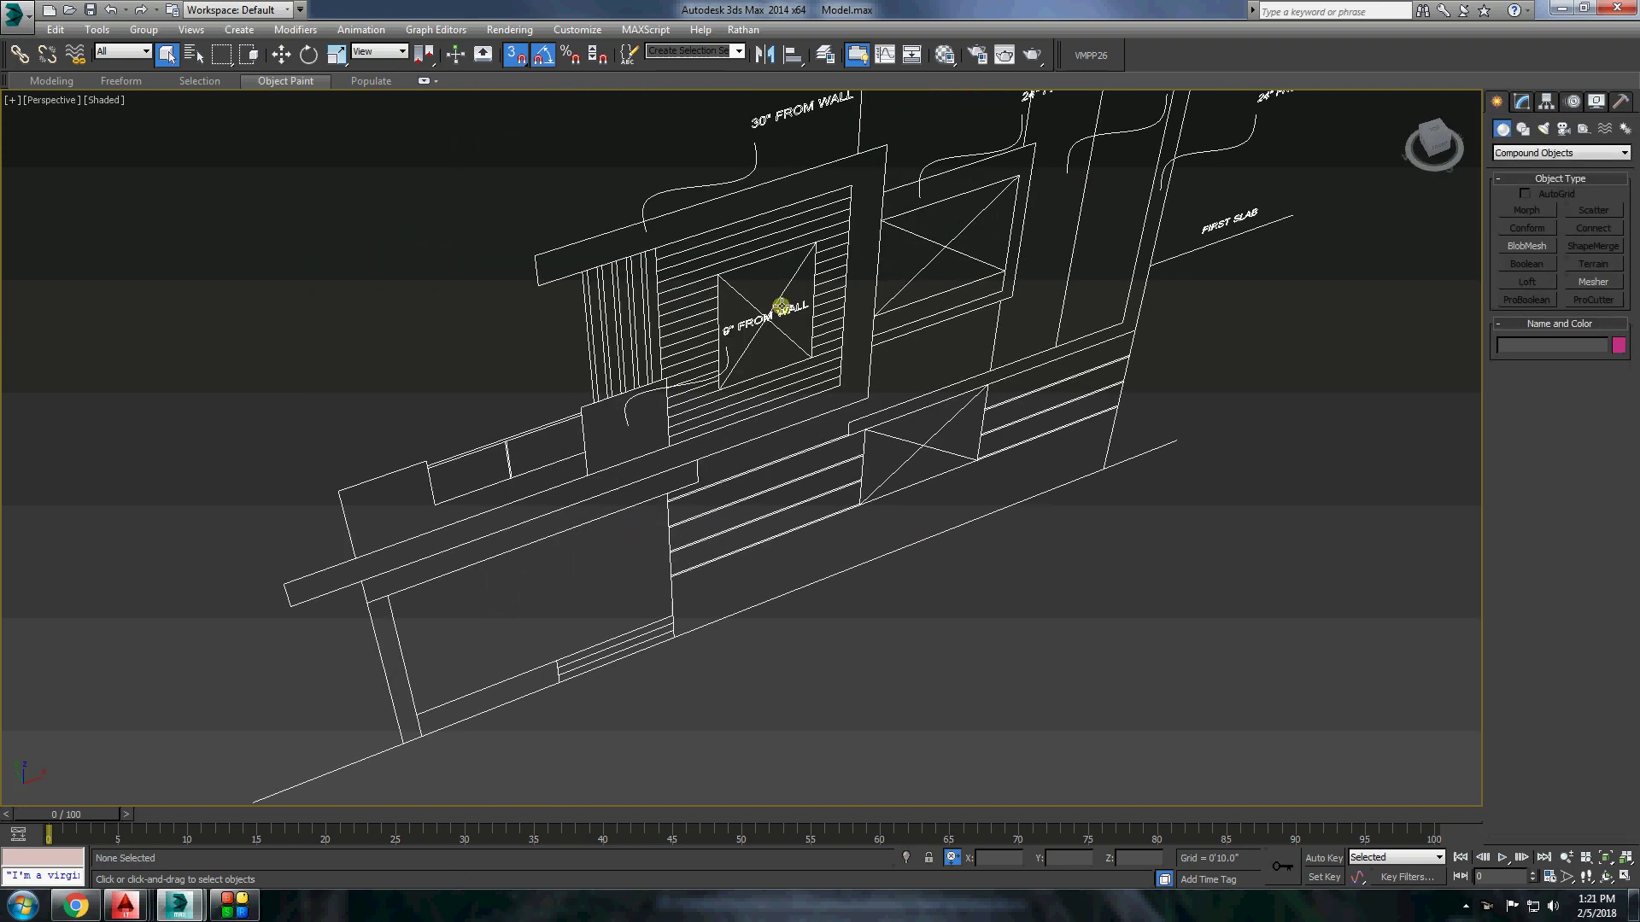
pyautogui.scroll(3, 780, 305)
pyautogui.scroll(-4, 695, 311)
pyautogui.scroll(4, 761, 344)
# Draw a flat Box over the hatched 9" FROM WALL area with length 1.
pyautogui.click(1506, 154)
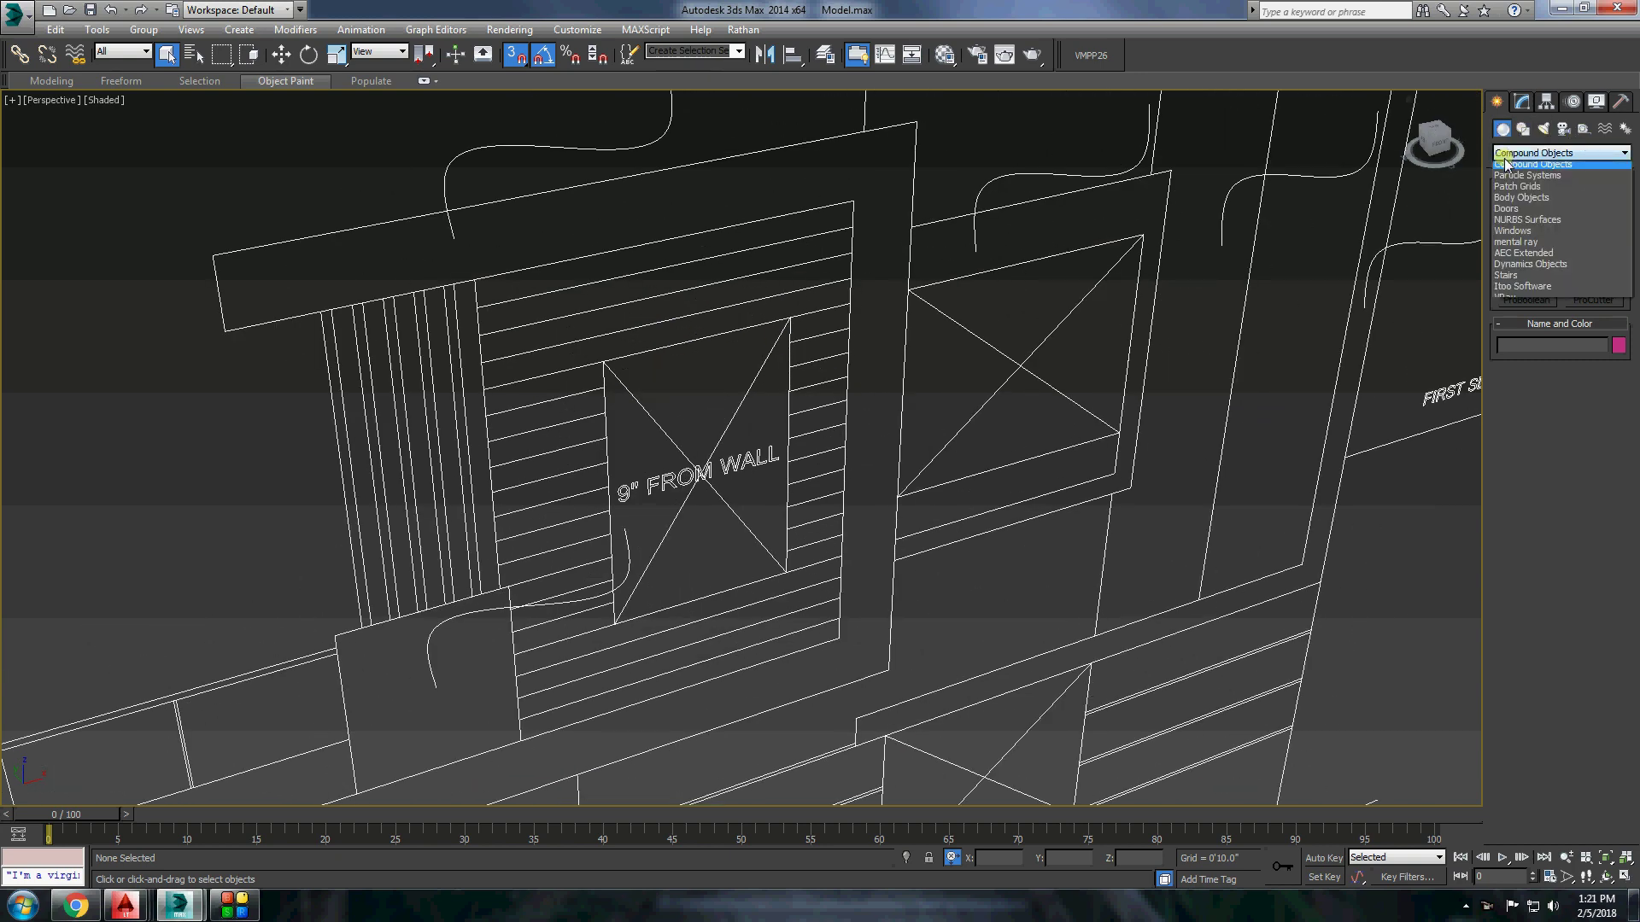
pyautogui.click(1522, 129)
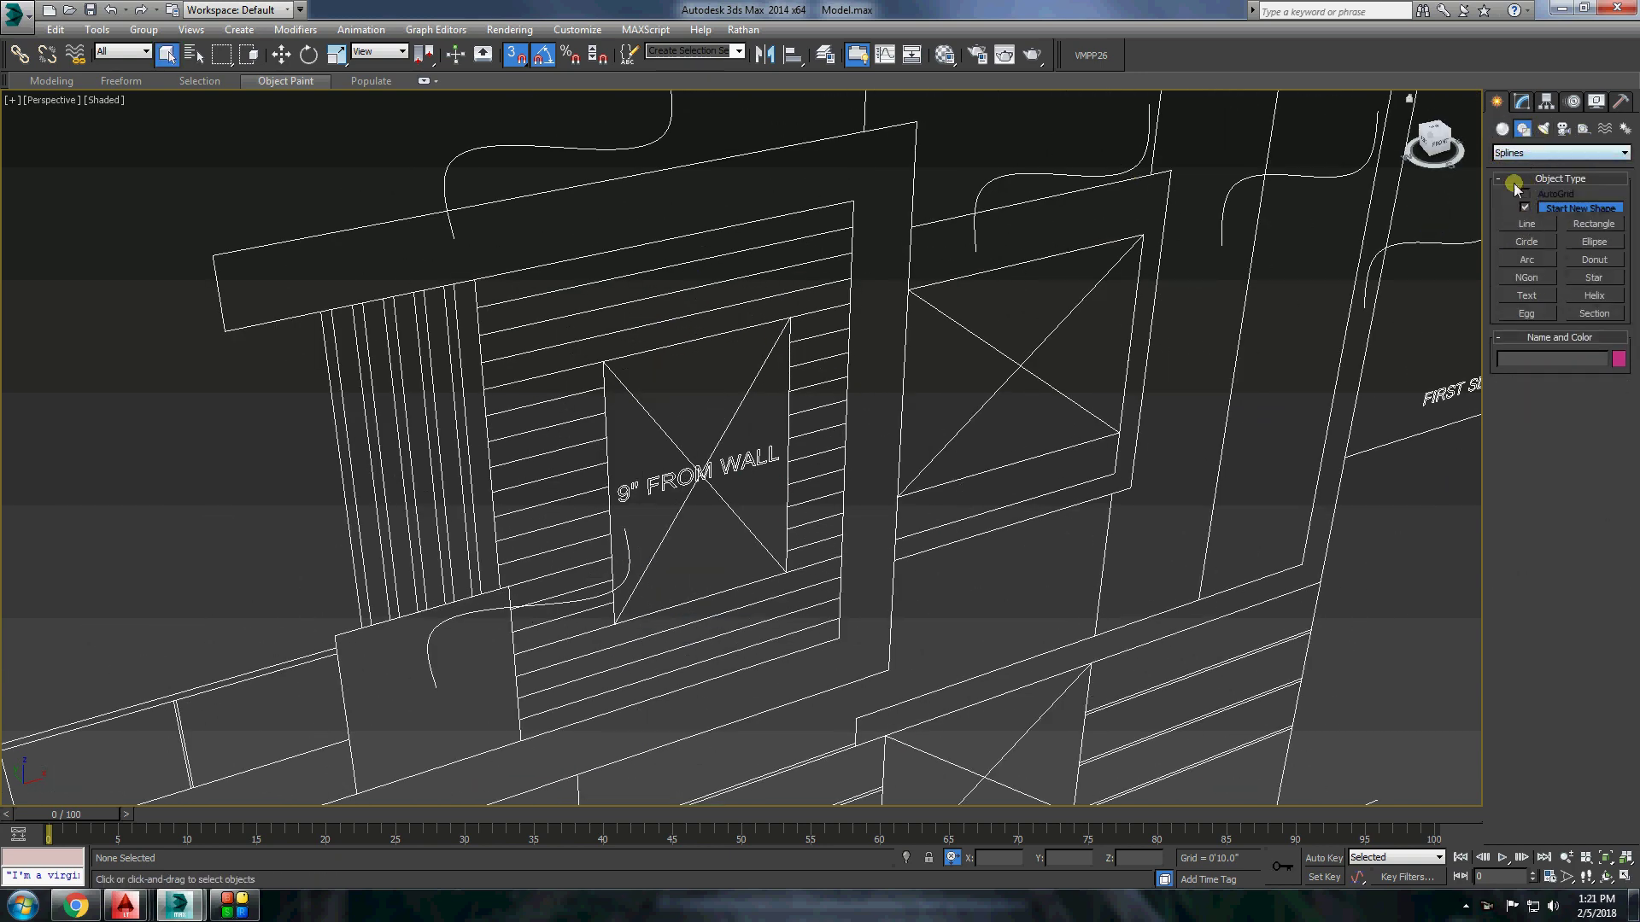
pyautogui.click(1503, 129)
pyautogui.click(1528, 210)
pyautogui.moveTo(476, 280); pyautogui.dragTo(854, 202)
pyautogui.click(501, 587)
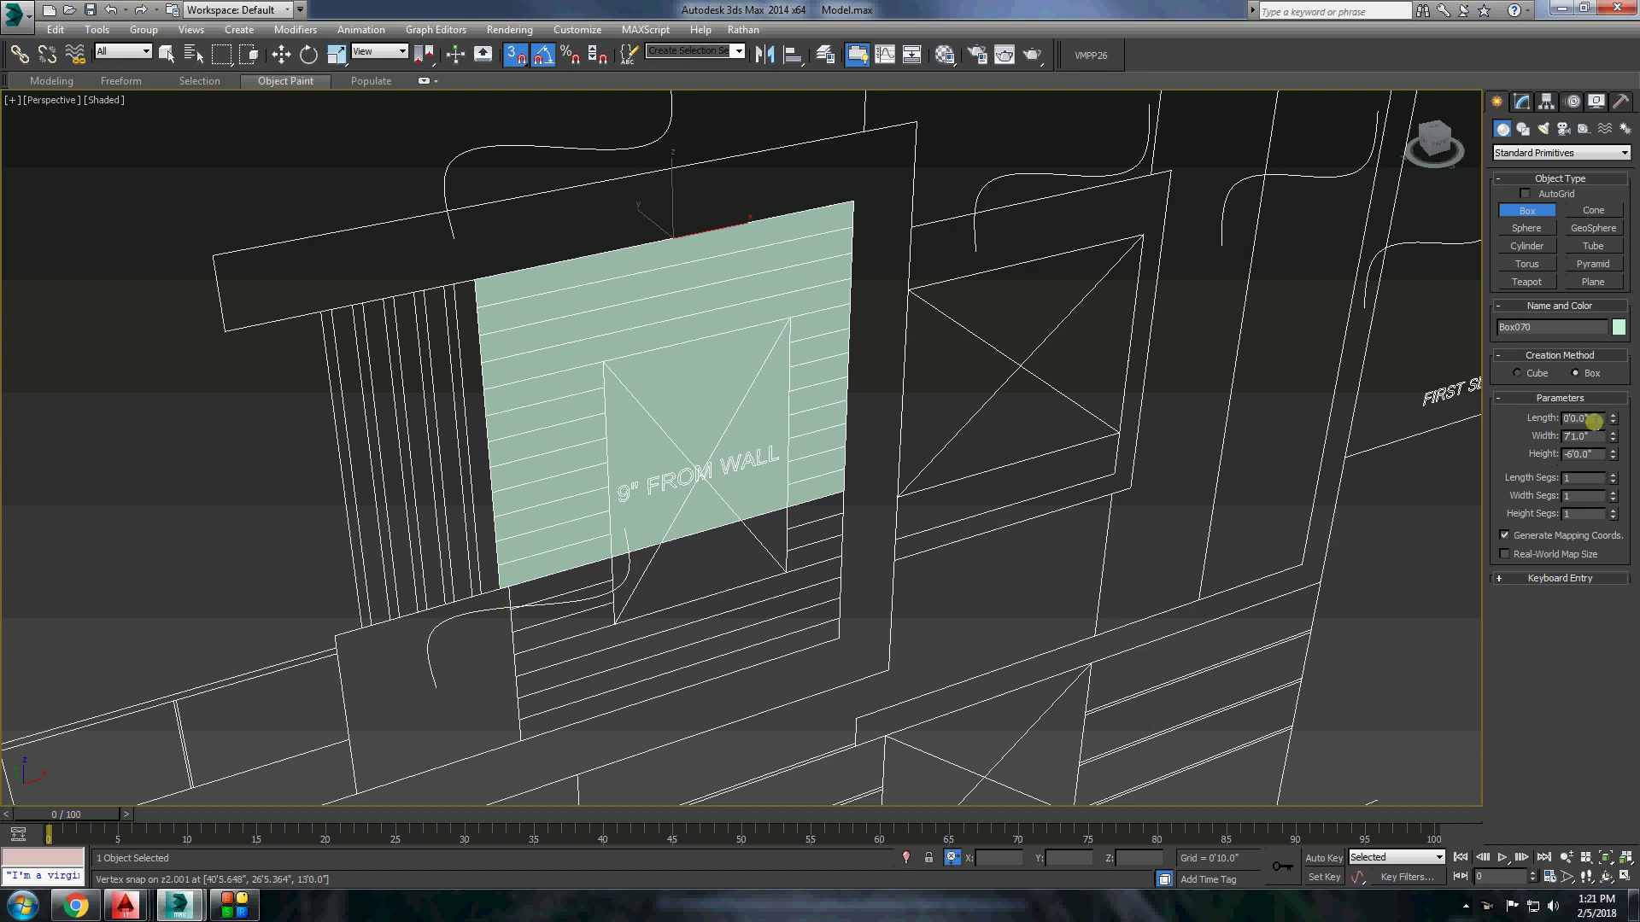
pyautogui.write('1')
pyautogui.press('Return')
# Draw a second Box below the green panel and set its height.
pyautogui.scroll(3, 549, 395)
pyautogui.scroll(2, 1125, 302)
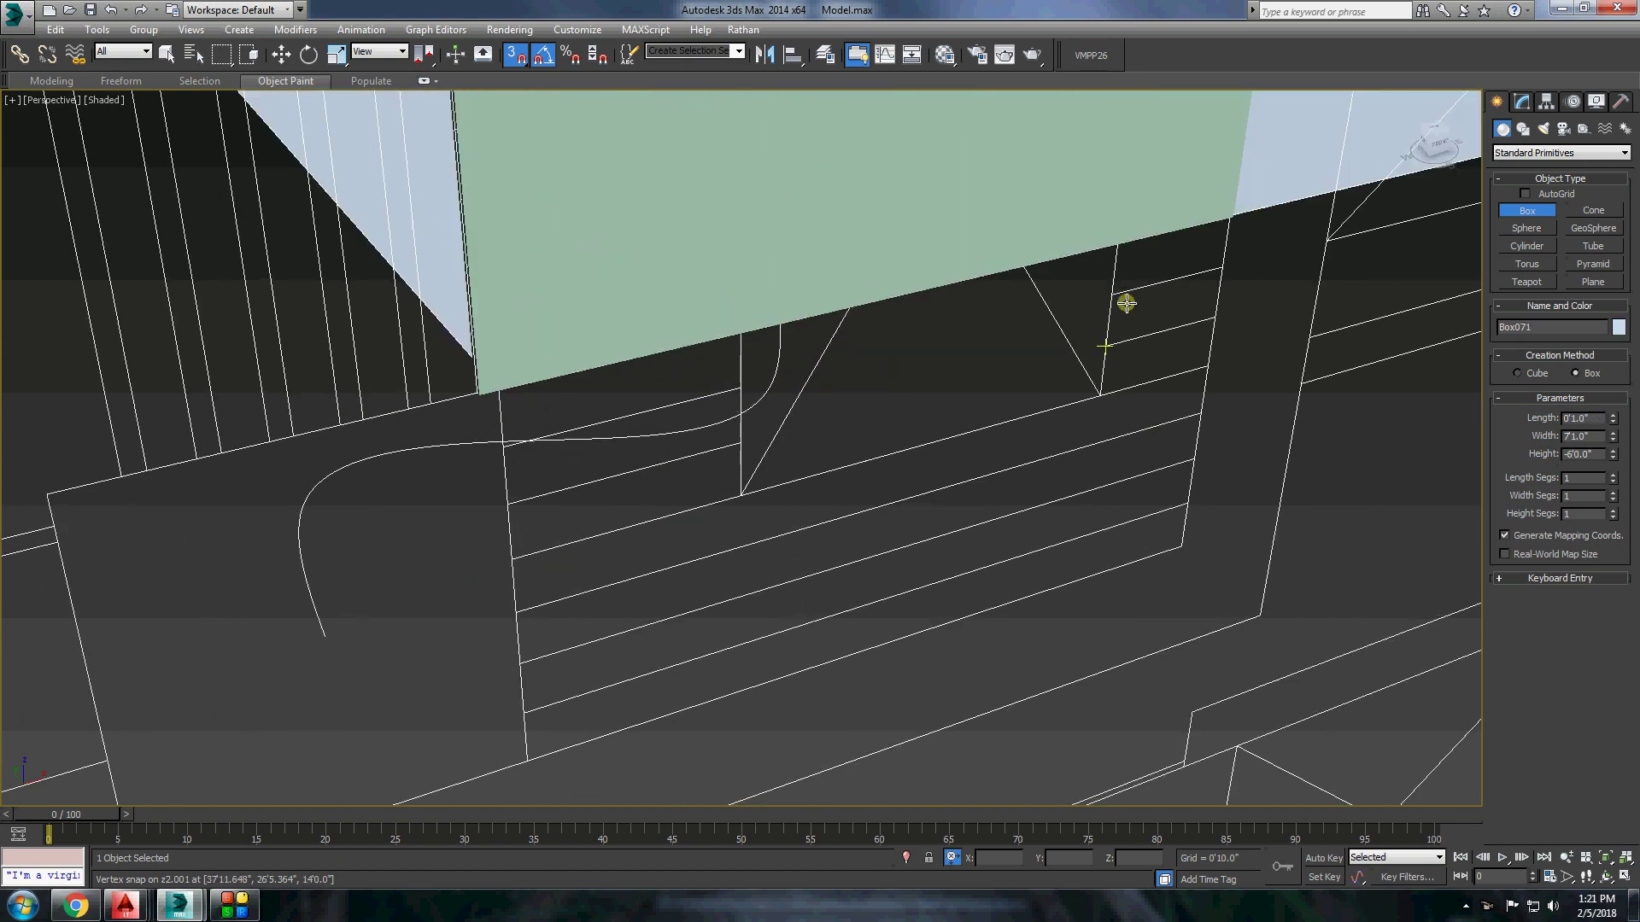
pyautogui.moveTo(501, 393); pyautogui.dragTo(1230, 219)
pyautogui.click(1183, 546)
pyautogui.doubleClick(1588, 418)
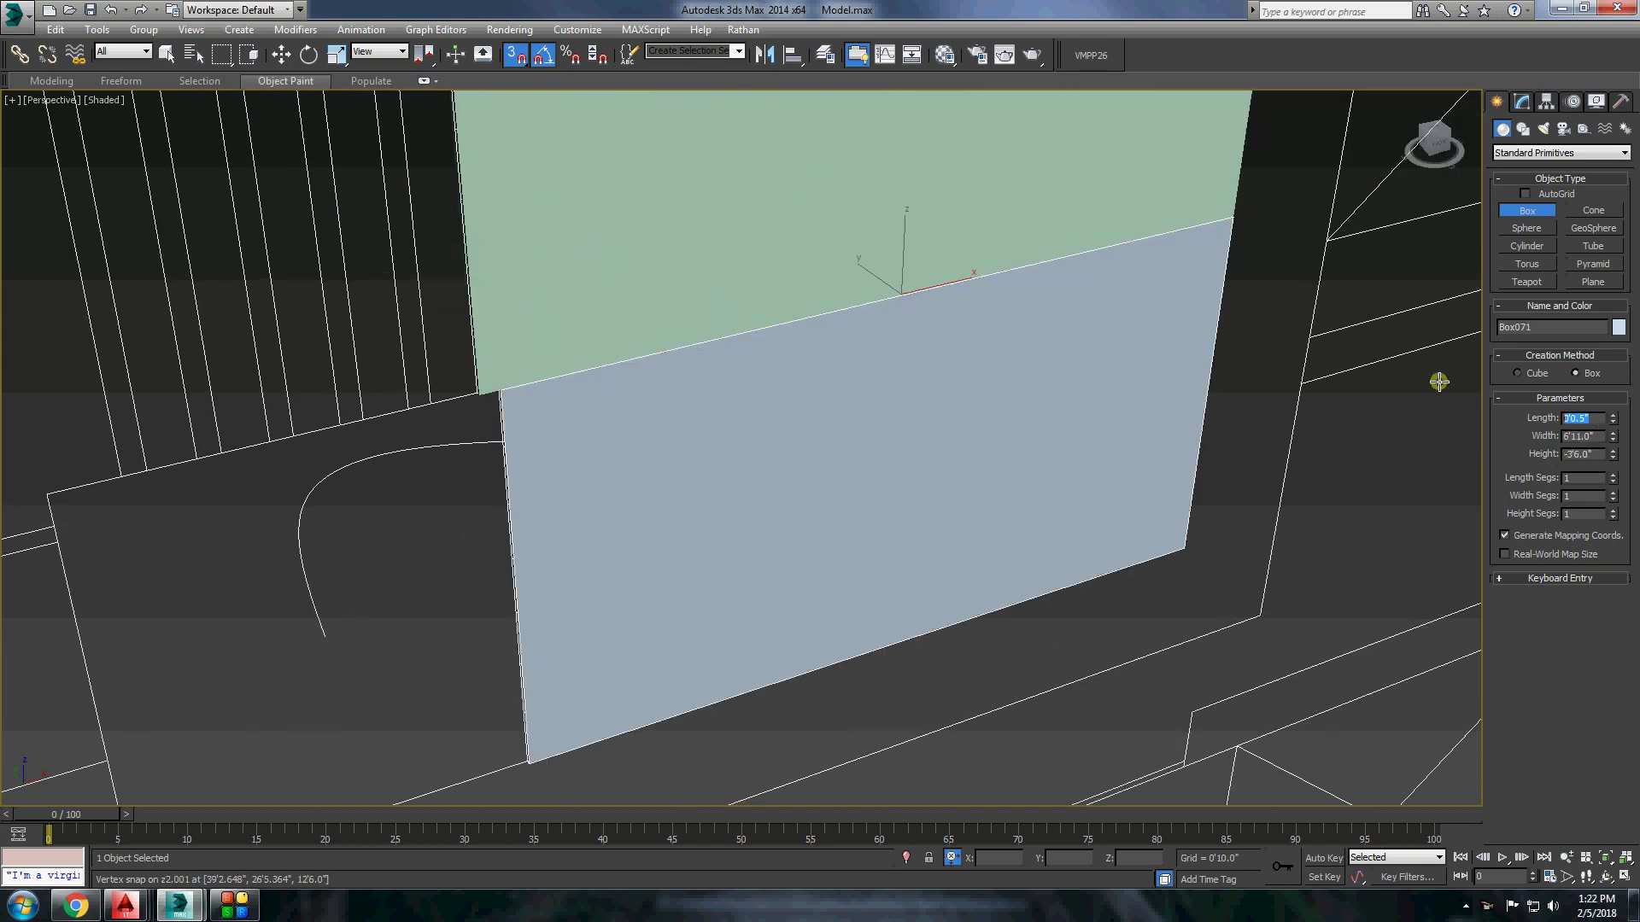
pyautogui.rightClick(1441, 379)
# Set the green panel box's thickness to 0.5" and orbit to where the boxes meet.
pyautogui.click(1521, 101)
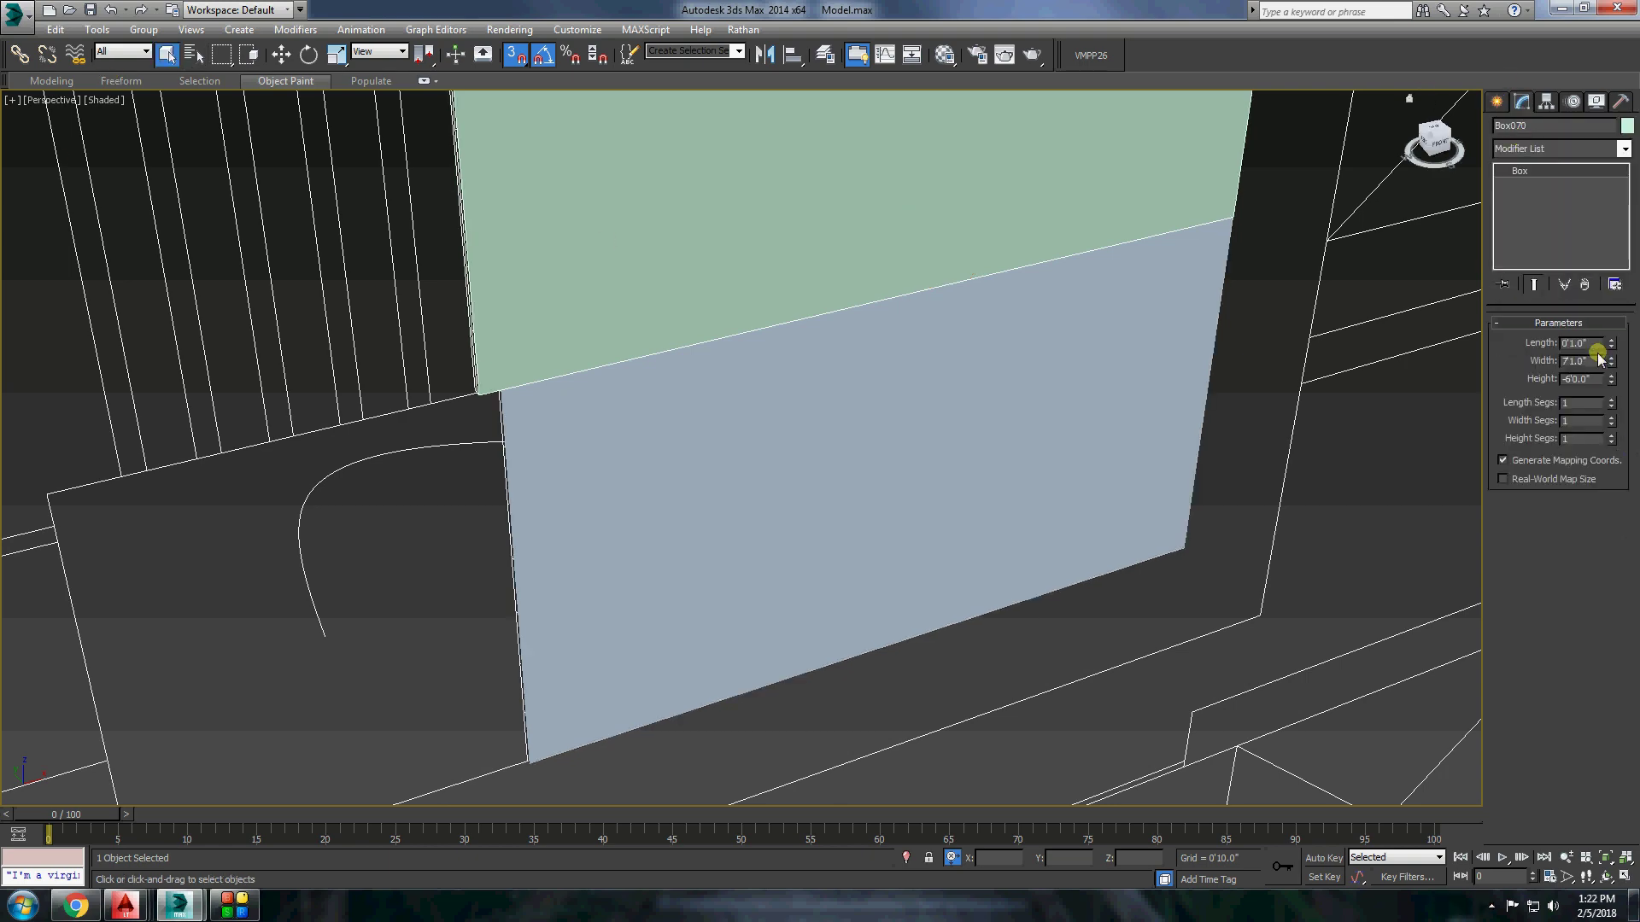
pyautogui.write('0.5')
pyautogui.press('Return')
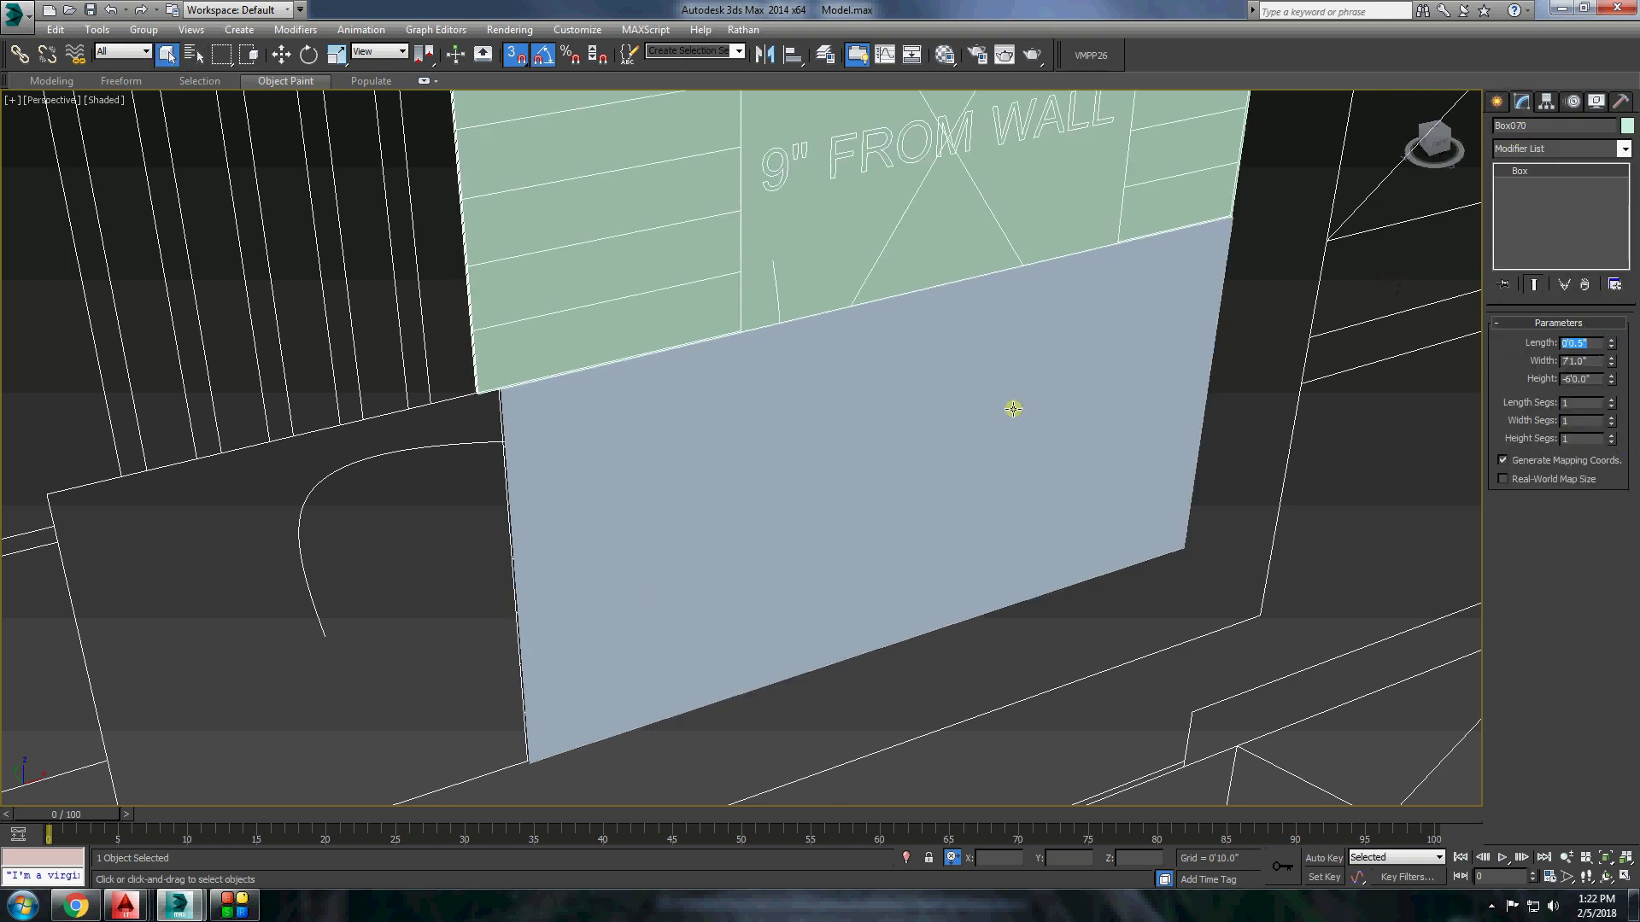
pyautogui.click(1013, 410)
pyautogui.keyDown('alt'); pyautogui.moveTo(1013, 409); pyautogui.dragTo(505, 553, button='middle'); pyautogui.keyUp('alt')
pyautogui.scroll(3, 493, 293)
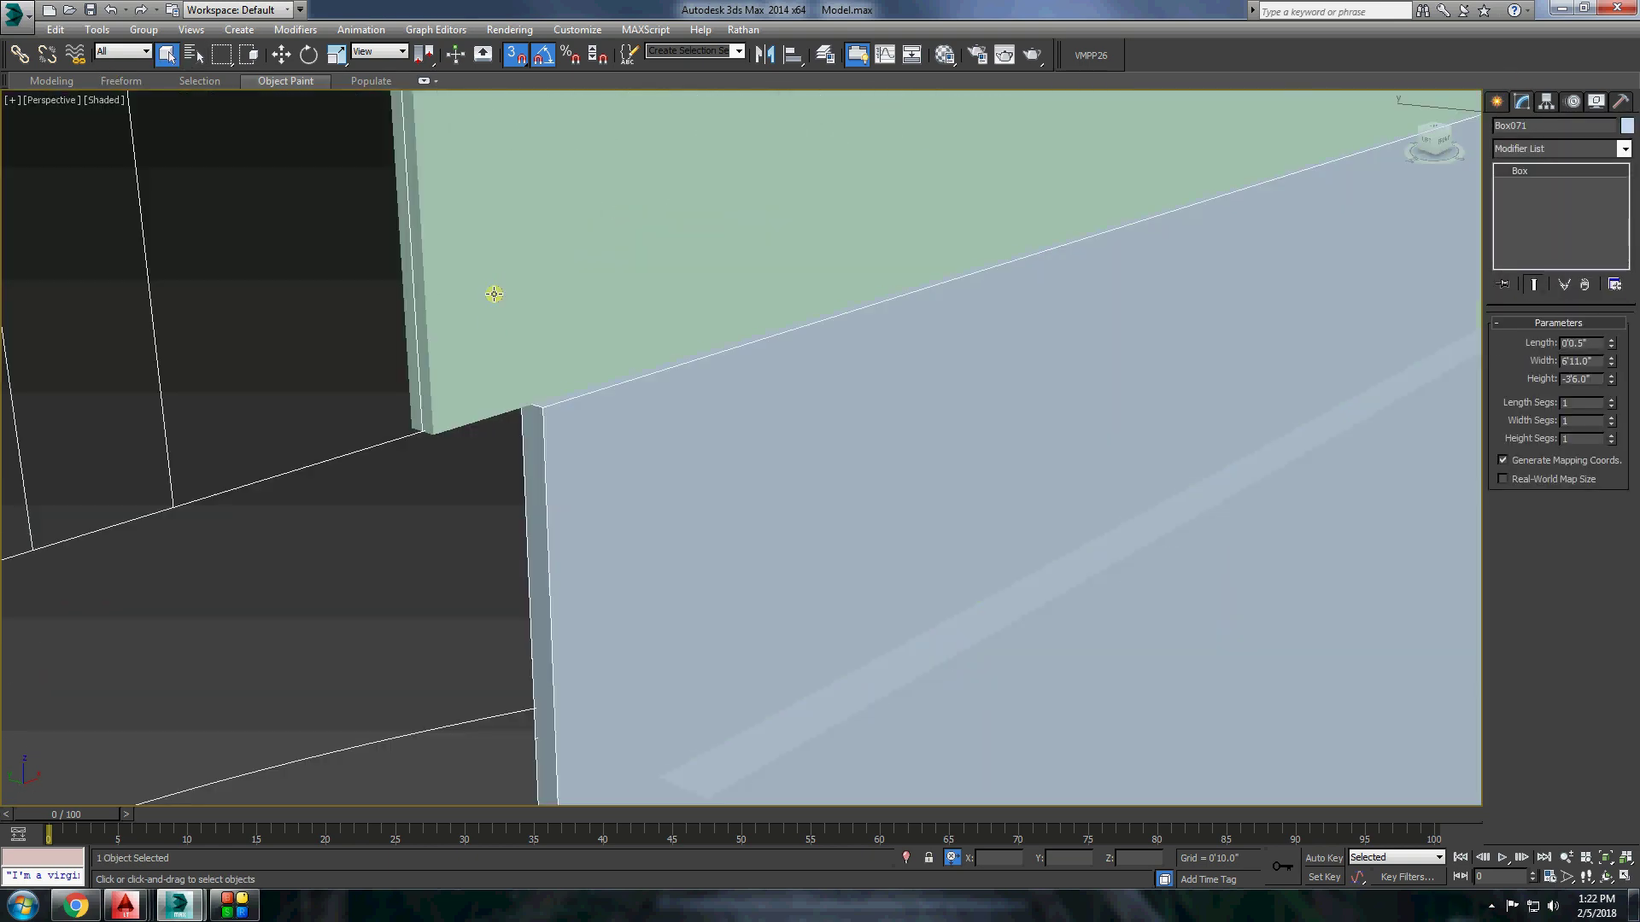
# Snap the green box flush onto the blue box's corner.
pyautogui.click(493, 294)
pyautogui.click(281, 55)
pyautogui.keyDown('alt'); pyautogui.moveTo(478, 445); pyautogui.dragTo(506, 502, button='middle'); pyautogui.keyUp('alt')
pyautogui.moveTo(506, 502)
pyautogui.mouseDown()
pyautogui.moveTo(514, 485)
pyautogui.moveTo(553, 524)
pyautogui.mouseUp()
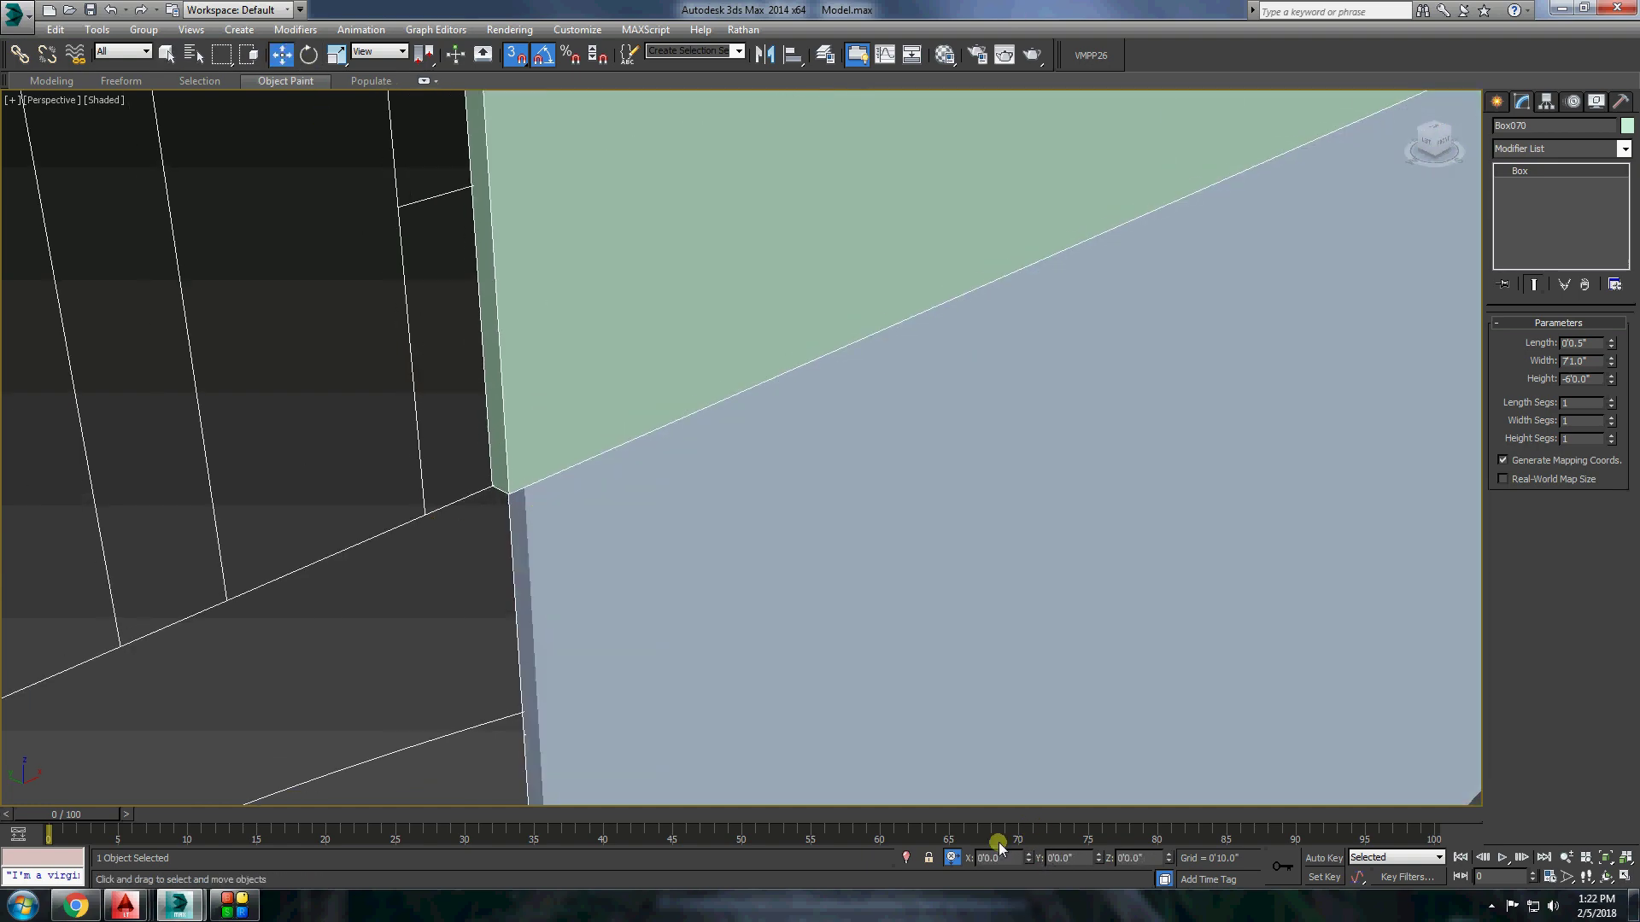
pyautogui.scroll(-2, 567, 480)
pyautogui.scroll(-5, 733, 494)
pyautogui.scroll(3, 599, 482)
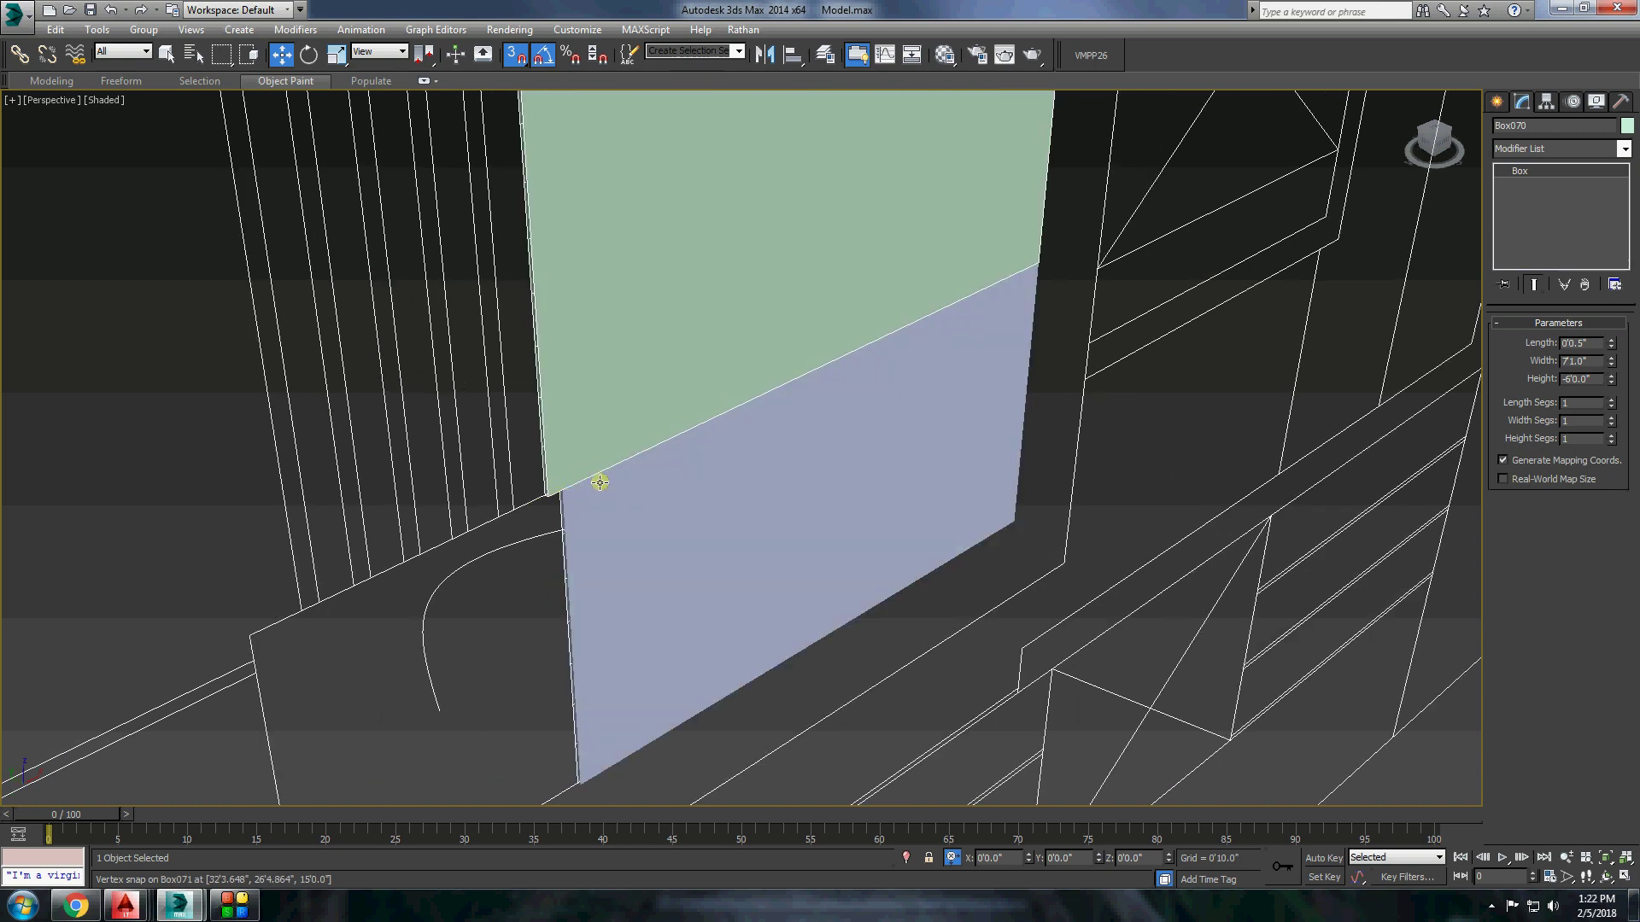
# Convert the isolated box to Editable Poly and attach the blue box into one panel.
pyautogui.hotkey('alt', 'q')
pyautogui.rightClick(630, 512)
pyautogui.rightClick(842, 513)
pyautogui.click(1051, 675)
pyautogui.click(1518, 670)
pyautogui.click(554, 478)
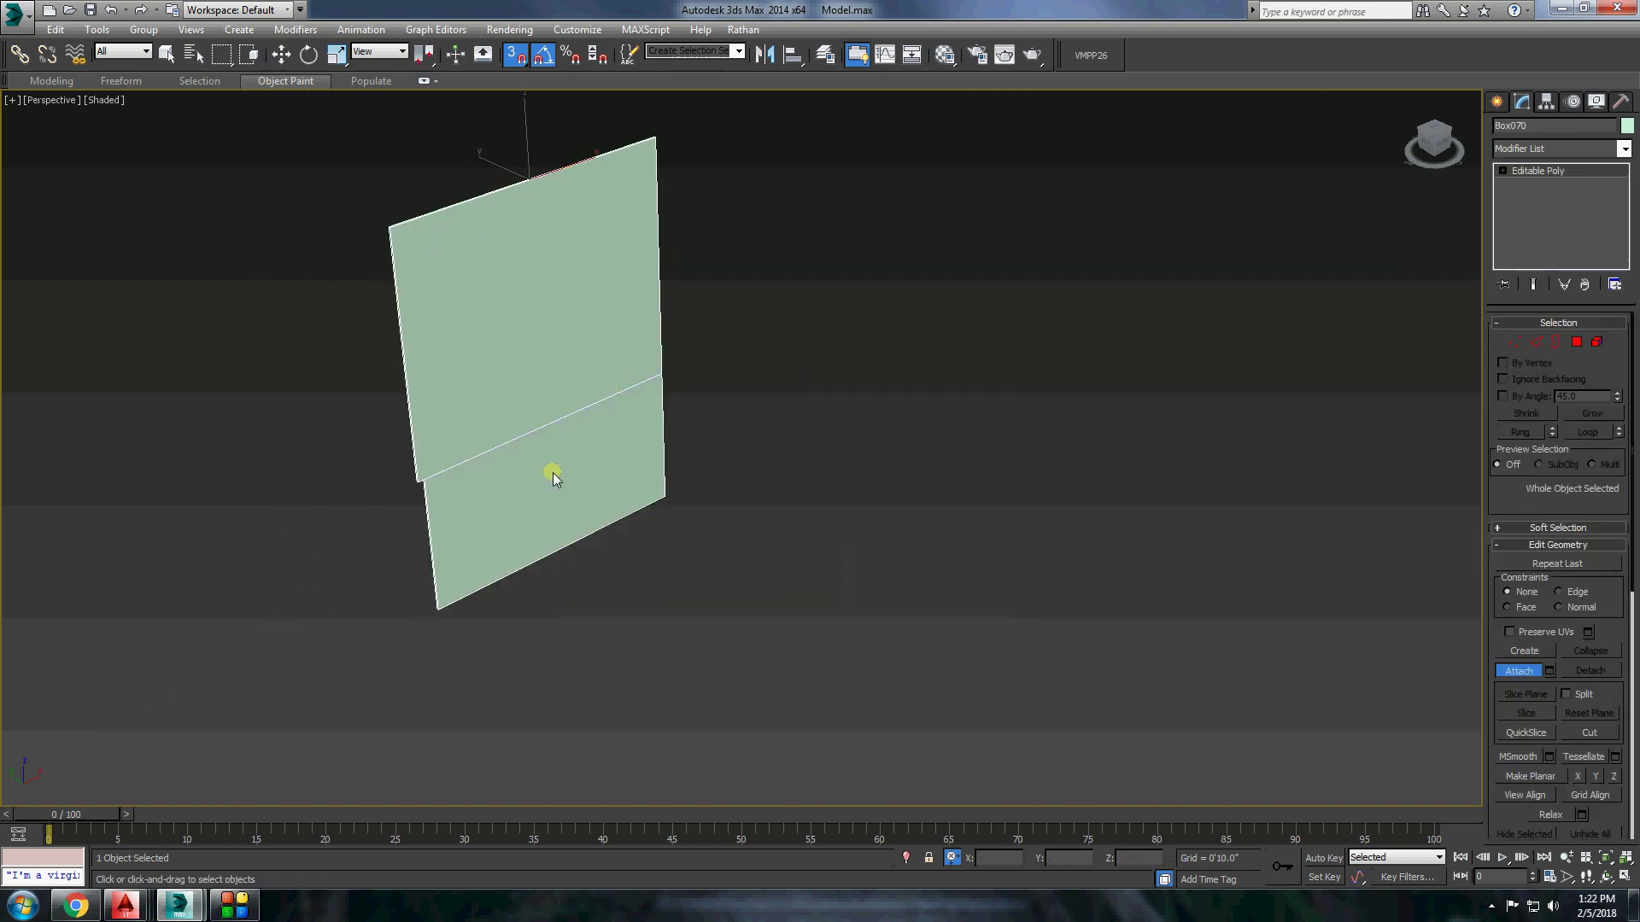
pyautogui.click(949, 384)
pyautogui.hotkey('alt', 'q')
# Select the floor-plan drawing and isolate it.
pyautogui.scroll(3, 1302, 230)
pyautogui.scroll(2, 1302, 231)
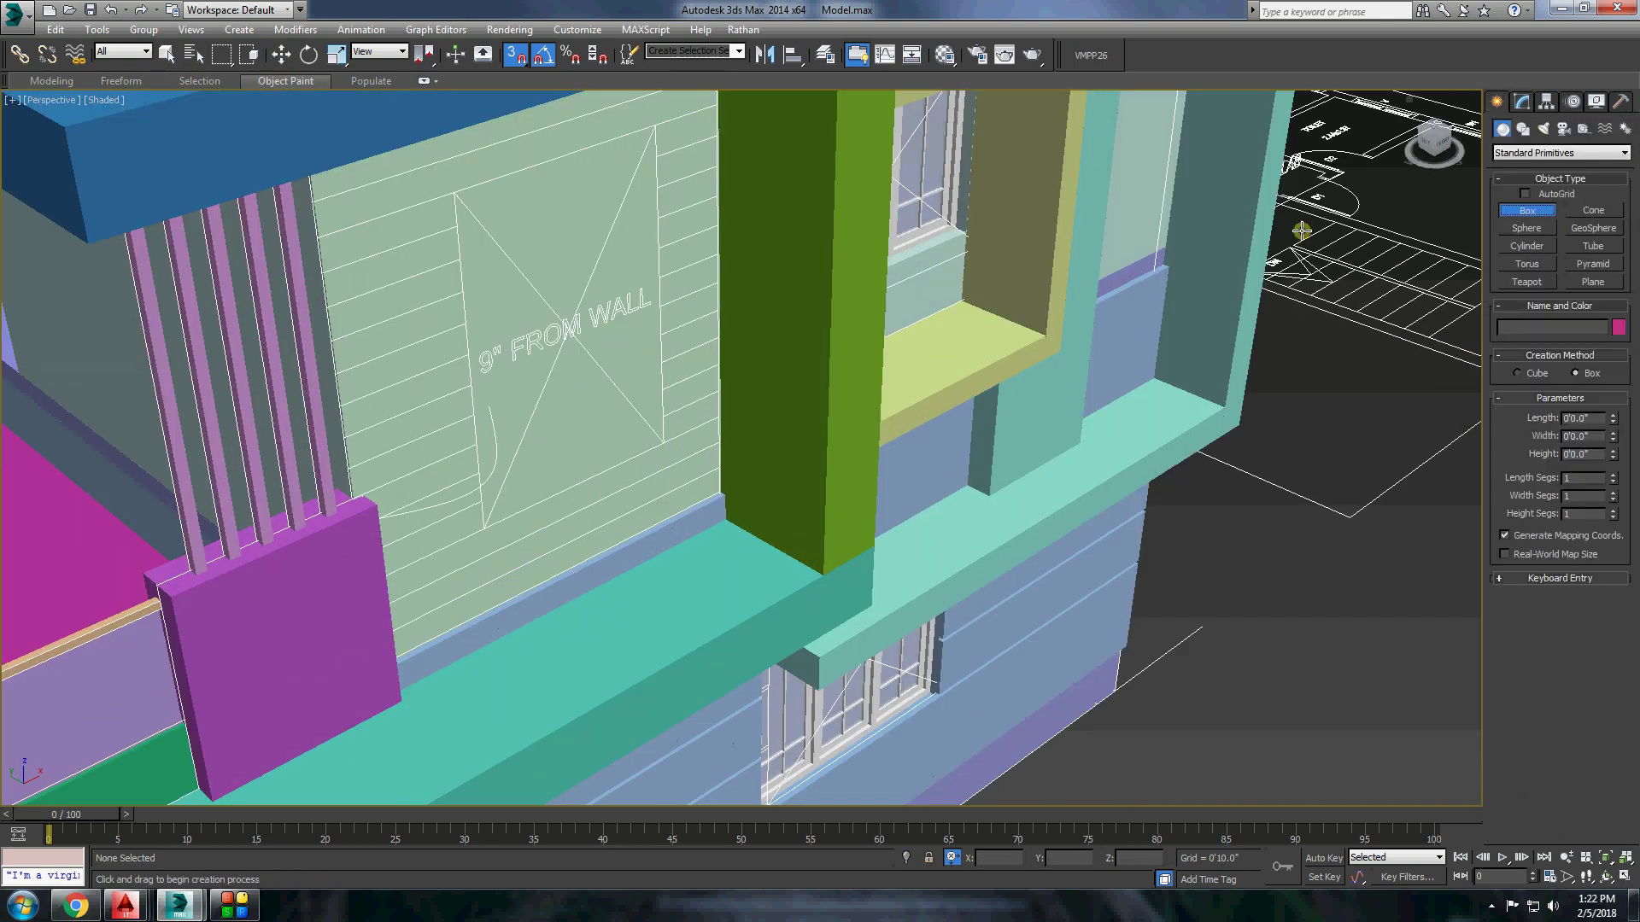
pyautogui.click(167, 54)
pyautogui.click(487, 226)
pyautogui.hotkey('alt', 'q')
pyautogui.hotkey('alt', 'q')
# Hide all but the floor plan and draw a cutting Box over the 9" FROM WALL window.
pyautogui.rightClick(1179, 642)
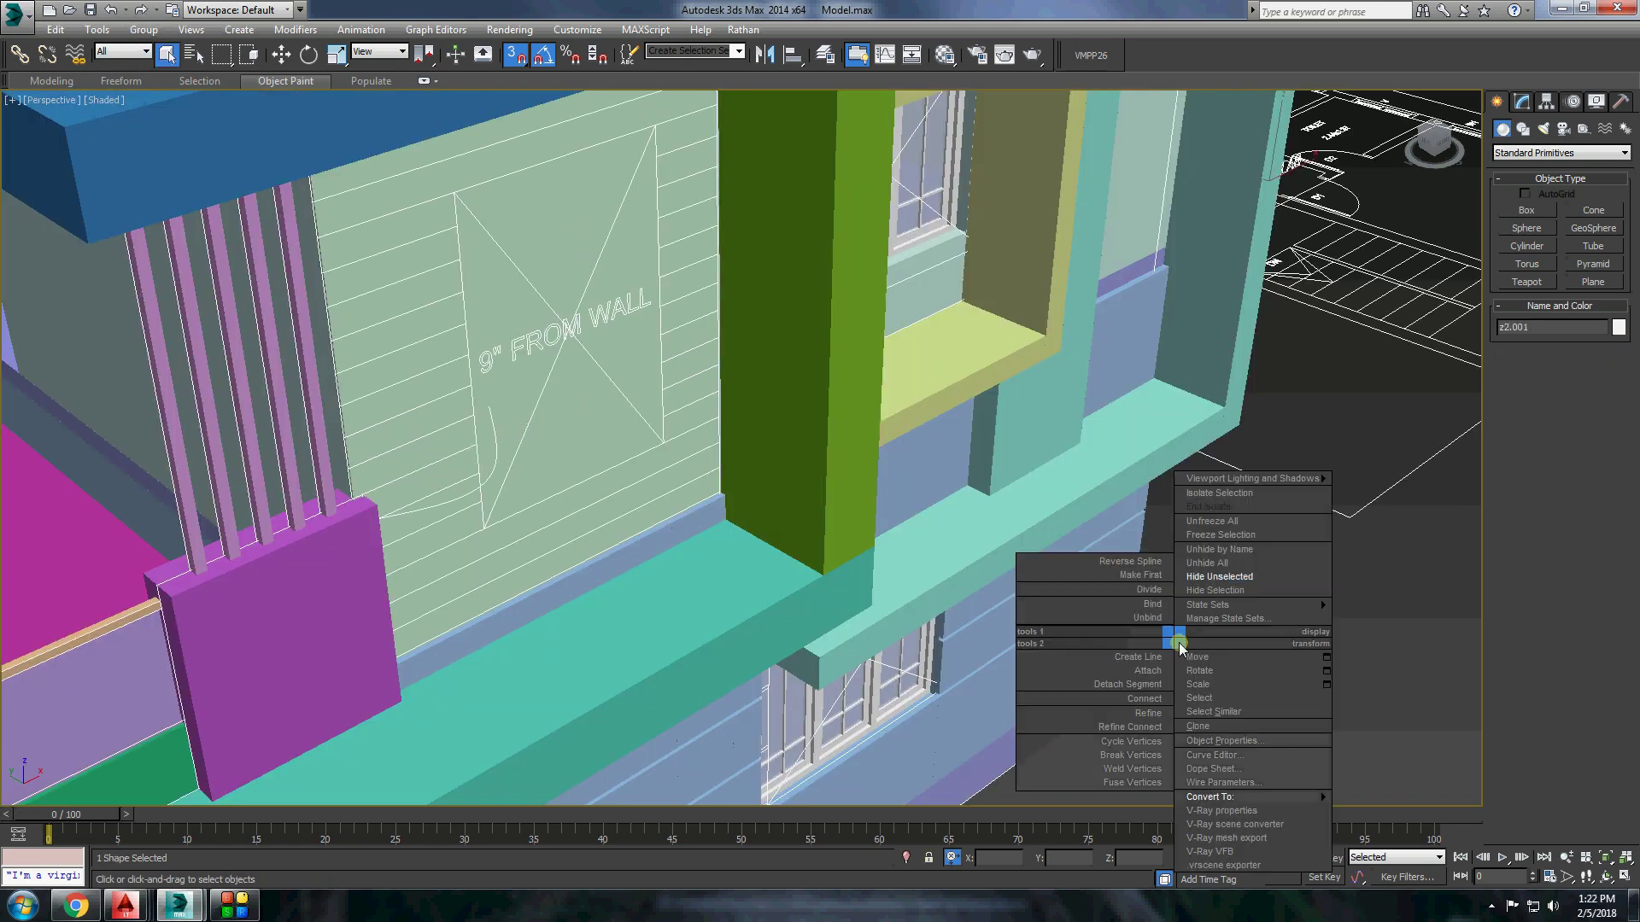
pyautogui.click(1219, 577)
pyautogui.moveTo(454, 194); pyautogui.dragTo(655, 128)
pyautogui.click(662, 441)
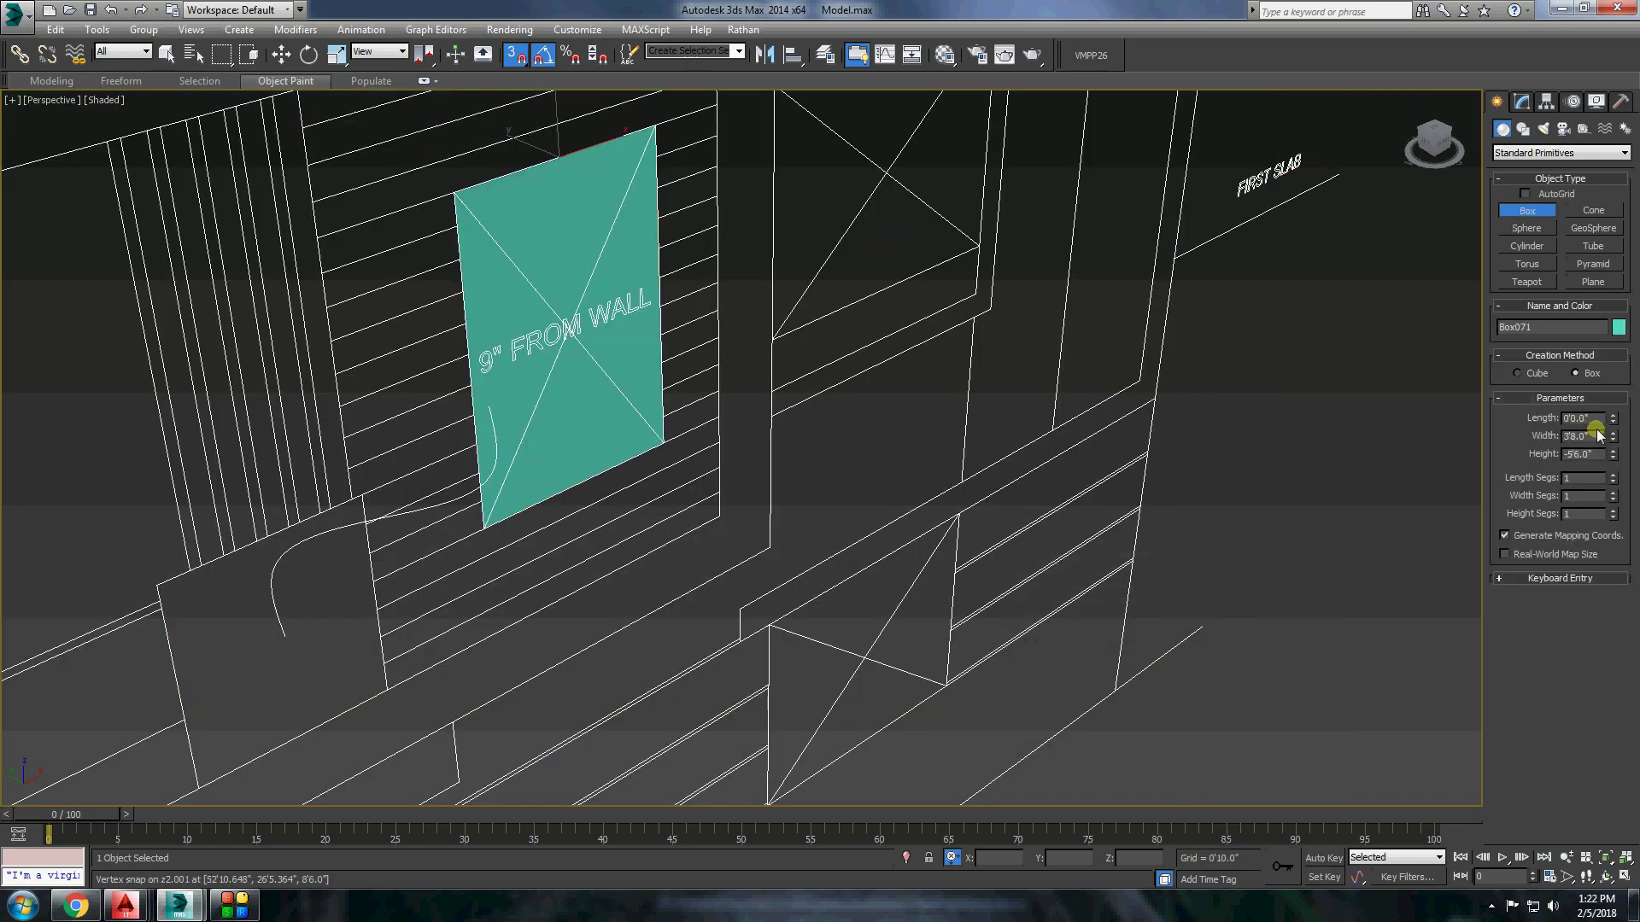
pyautogui.moveTo(1598, 434); pyautogui.dragTo(1598, 376)
# Boolean-subtract the cutting box from the green wall panel to make the window opening.
pyautogui.rightClick(1059, 219)
pyautogui.rightClick(1059, 220)
pyautogui.click(1110, 147)
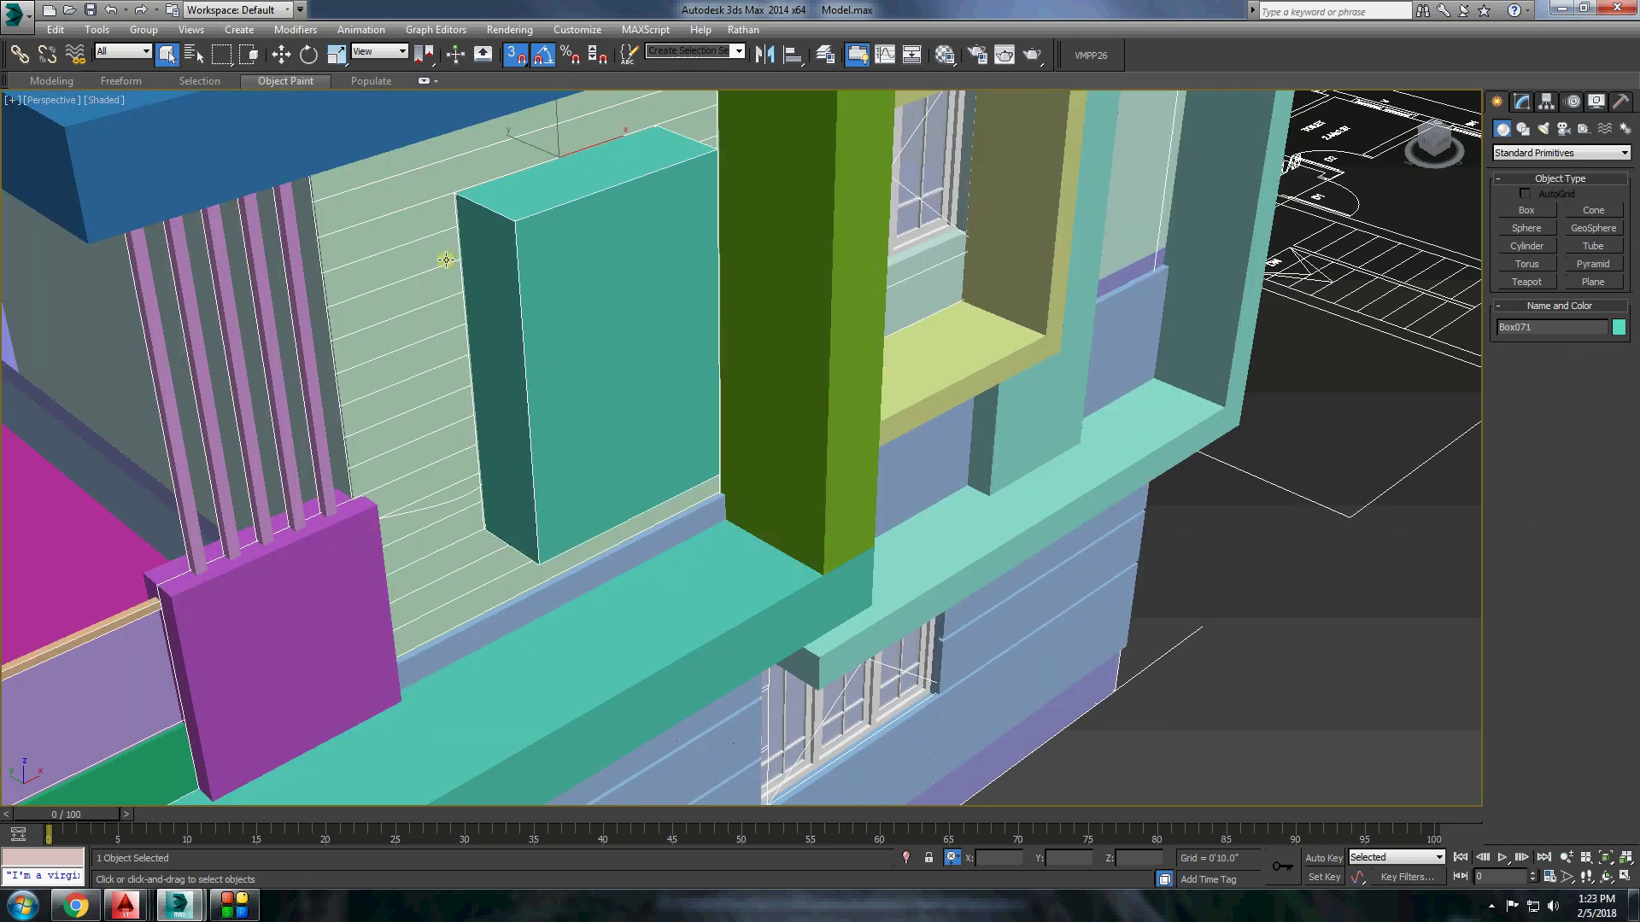
pyautogui.hotkey('alt', 'q')
pyautogui.click(1561, 152)
pyautogui.click(1524, 192)
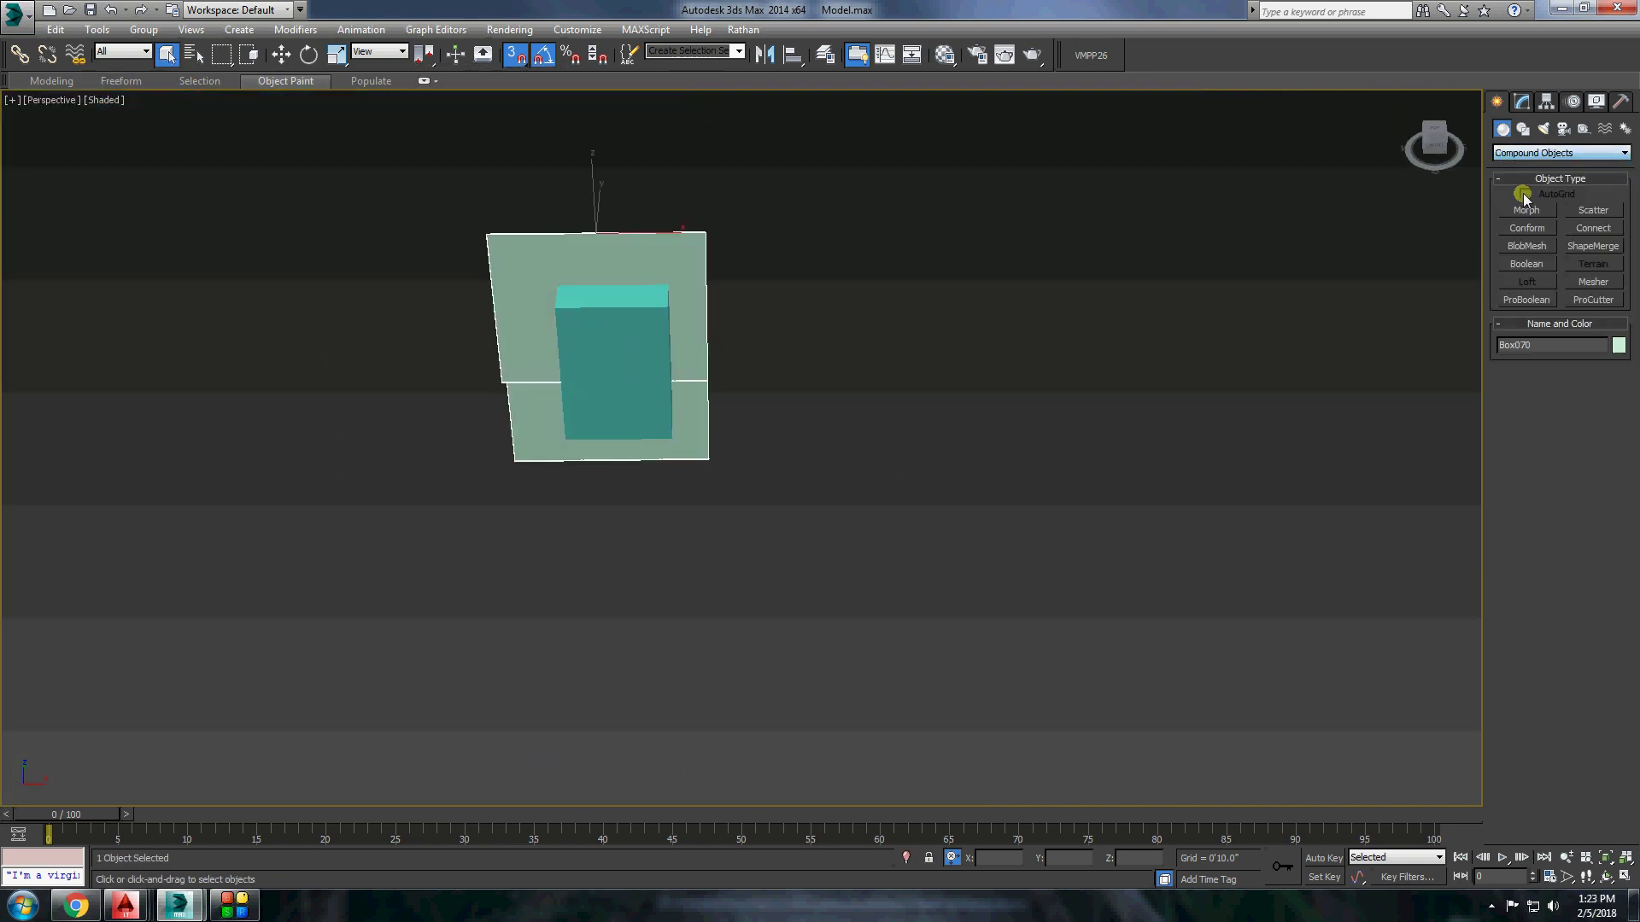
pyautogui.click(1526, 264)
pyautogui.click(1566, 381)
pyautogui.click(614, 358)
pyautogui.click(857, 450)
# Unhide all objects and orbit around the building to view the ground-floor walls.
pyautogui.scroll(10, 939, 410)
pyautogui.rightClick(1061, 376)
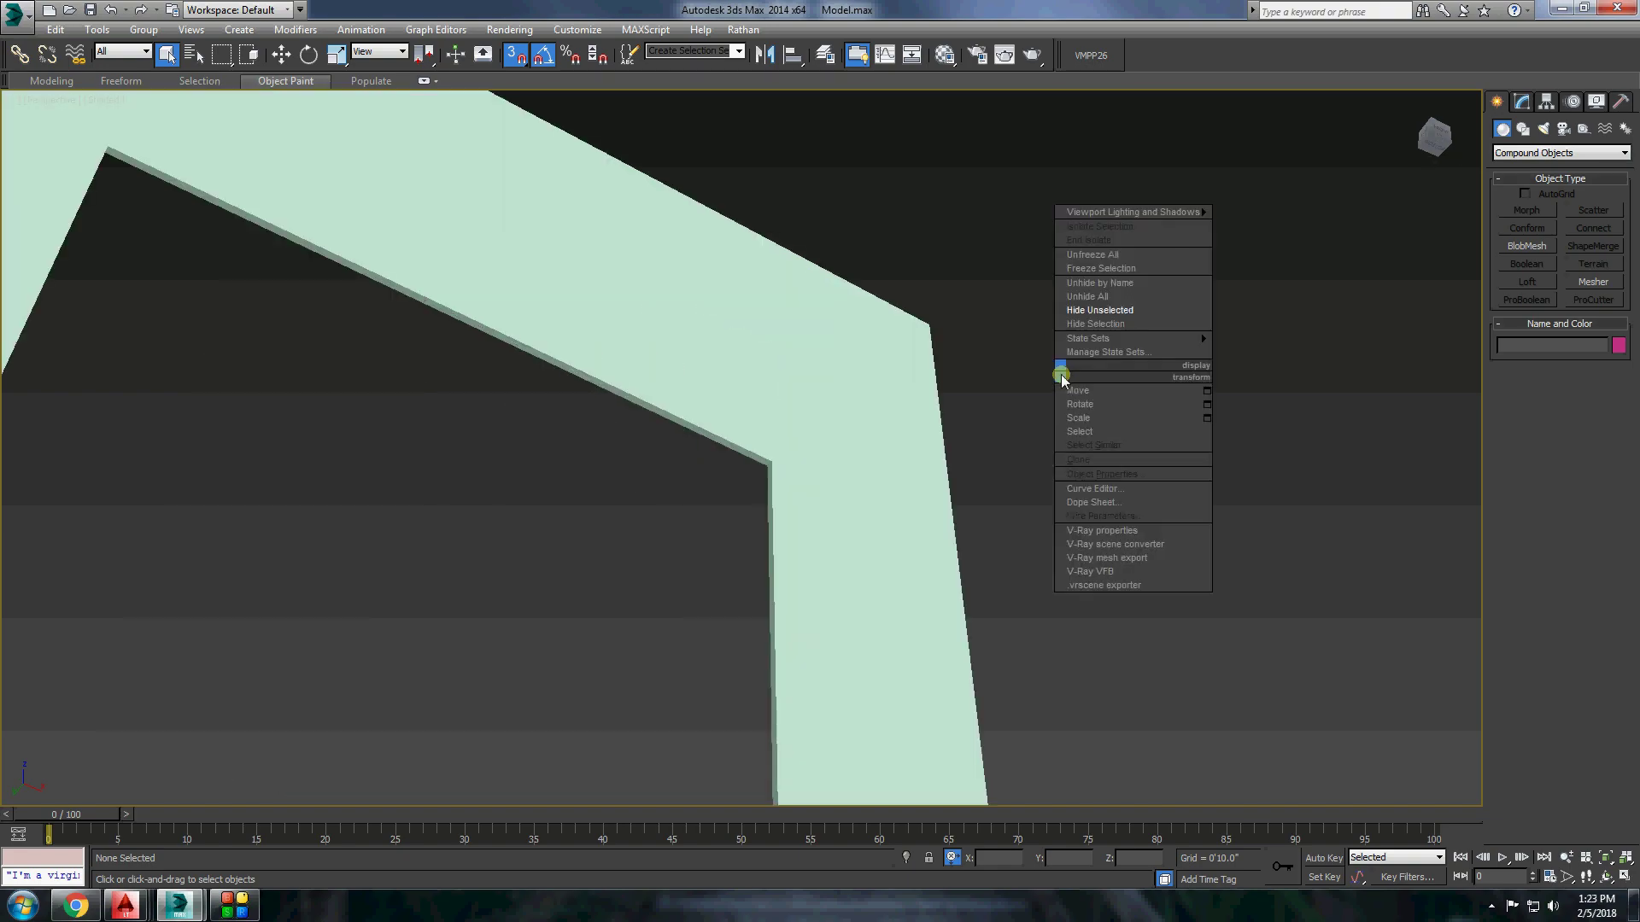
pyautogui.click(1087, 296)
pyautogui.scroll(-5, 867, 369)
pyautogui.moveTo(867, 369)
pyautogui.keyDown('alt'); pyautogui.mouseDown(button='middle')
pyautogui.moveTo(842, 477)
pyautogui.moveTo(1298, 177)
pyautogui.mouseUp(button='middle'); pyautogui.keyUp('alt')
pyautogui.scroll(8, 842, 477)
pyautogui.scroll(-5, 854, 512)
pyautogui.scroll(5, 1298, 177)
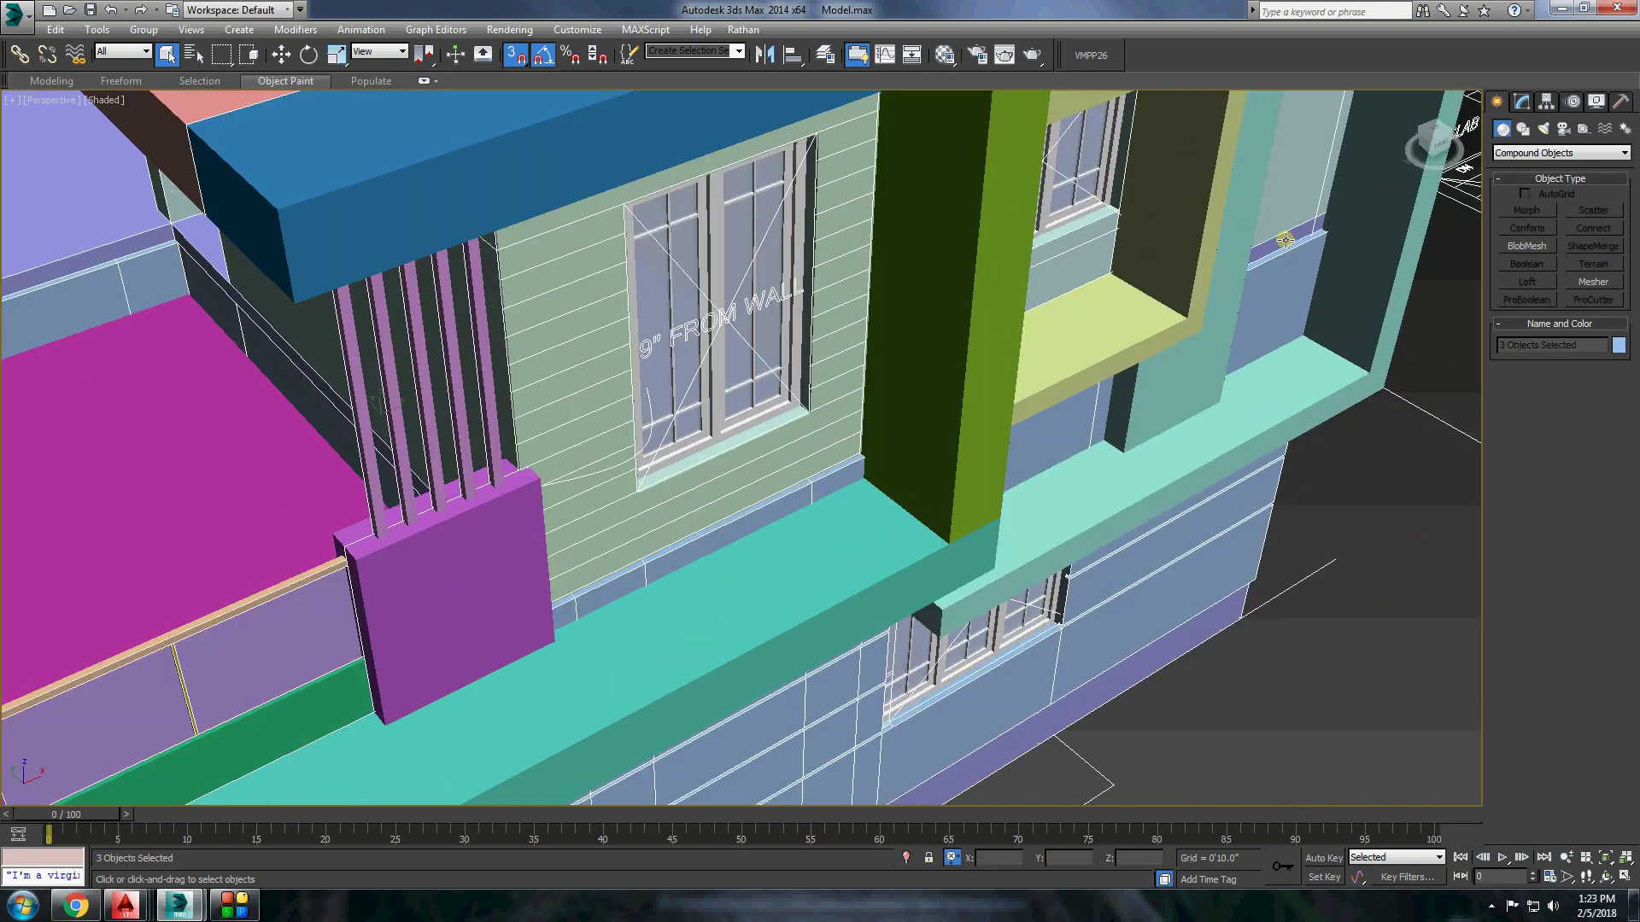
pyautogui.scroll(-3, 1286, 240)
pyautogui.scroll(-3, 1197, 212)
pyautogui.keyDown('alt'); pyautogui.moveTo(798, 446); pyautogui.dragTo(867, 458, button='middle'); pyautogui.keyUp('alt')
pyautogui.scroll(5, 867, 458)
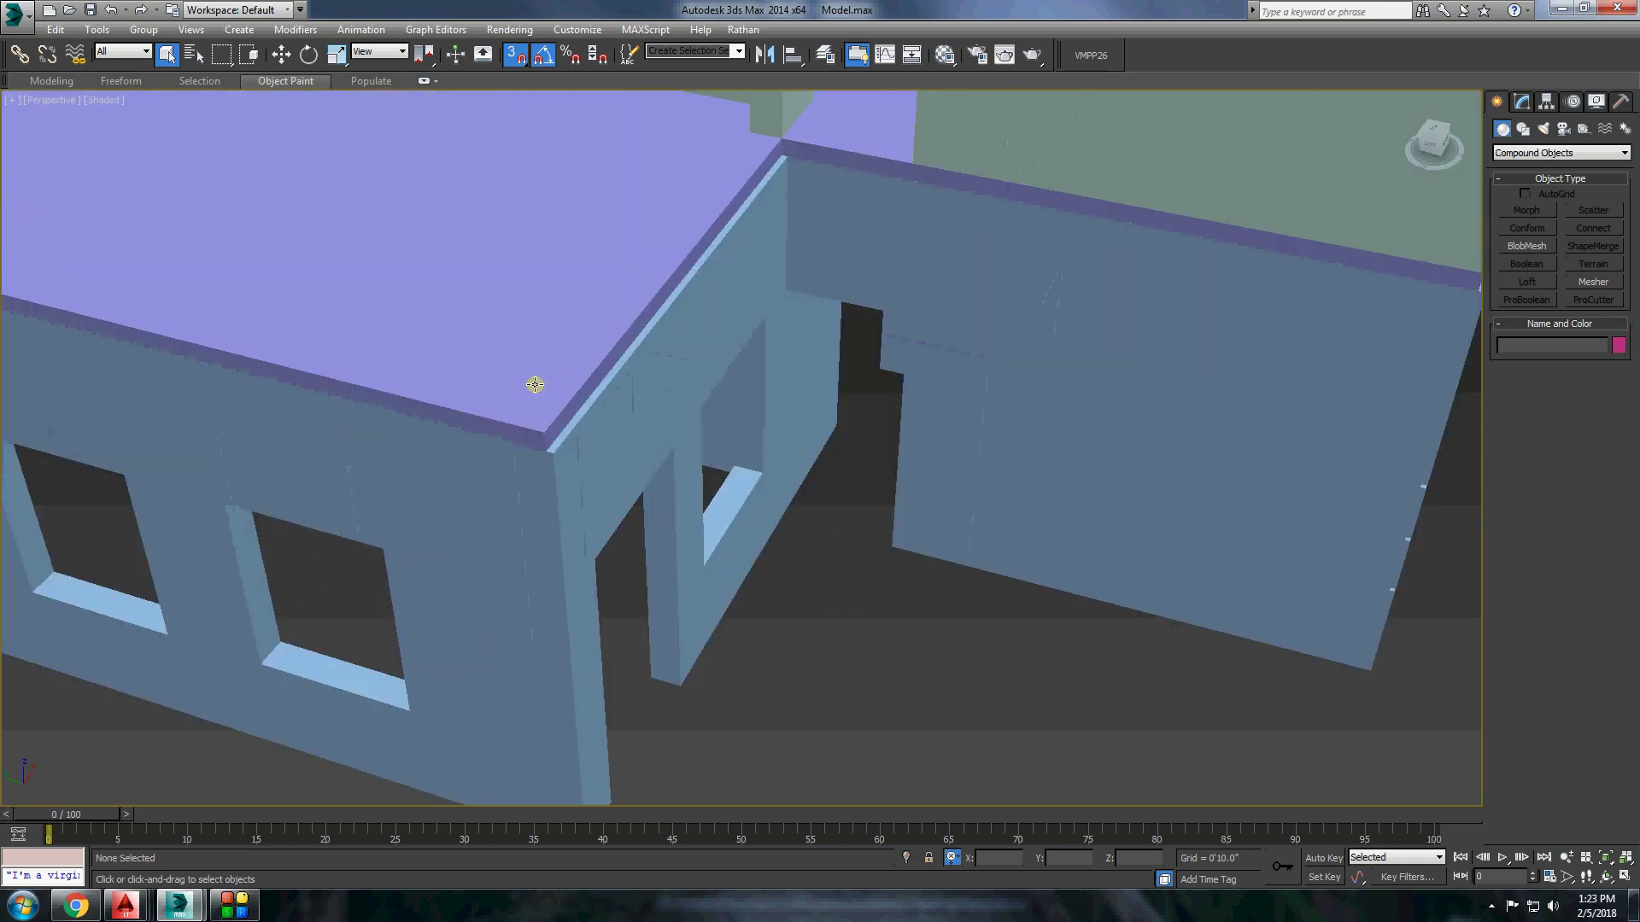
# Select the purple roof slab with the Move tool and orbit around it.
pyautogui.click(535, 385)
pyautogui.press('w')
pyautogui.scroll(-3, 783, 307)
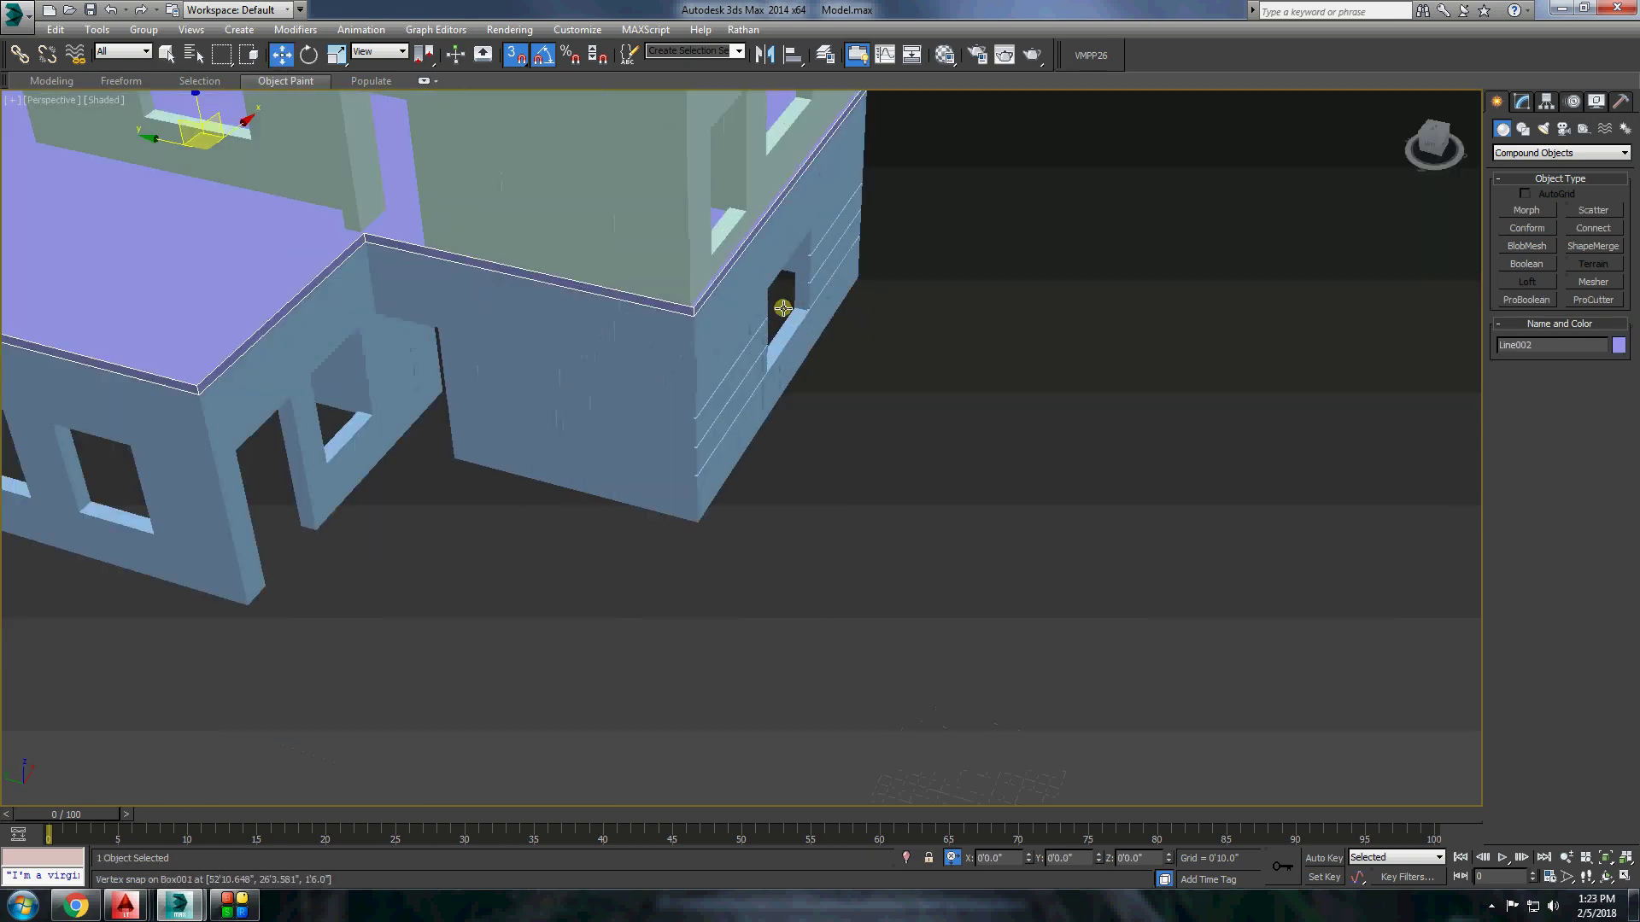
pyautogui.scroll(-3, 695, 263)
pyautogui.keyDown('alt'); pyautogui.moveTo(696, 263); pyautogui.dragTo(735, 307, button='middle'); pyautogui.keyUp('alt')
pyautogui.scroll(5, 750, 355)
pyautogui.scroll(-2, 750, 356)
pyautogui.click(961, 346)
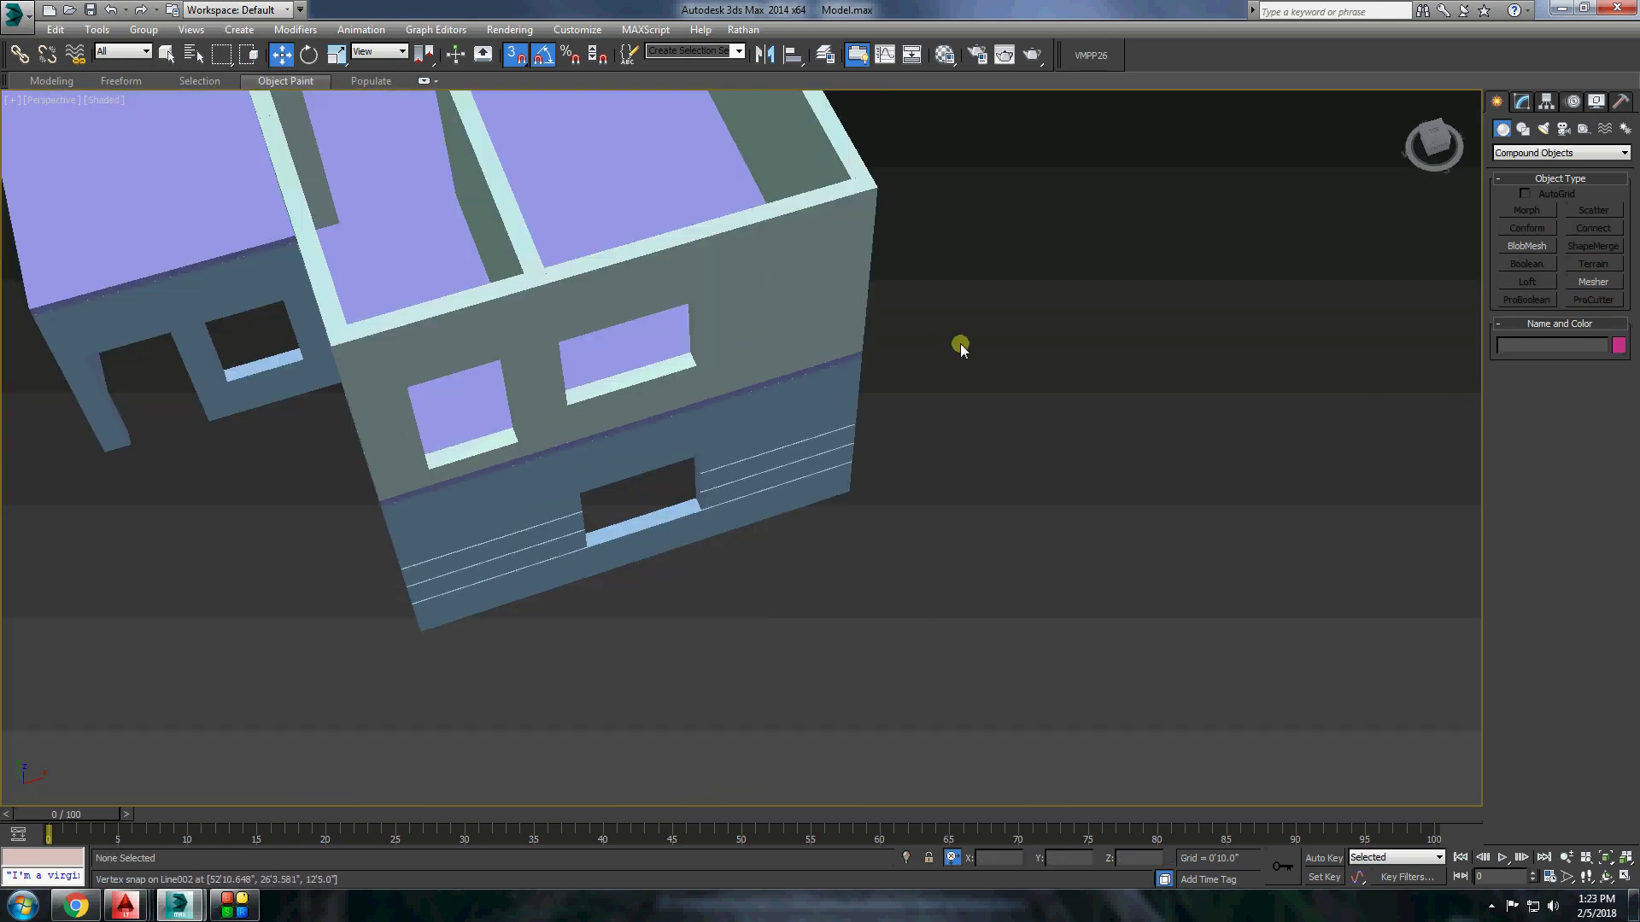
pyautogui.hotkey('alt', 'q')
pyautogui.scroll(-3, 960, 346)
pyautogui.scroll(5, 699, 384)
pyautogui.click(699, 384)
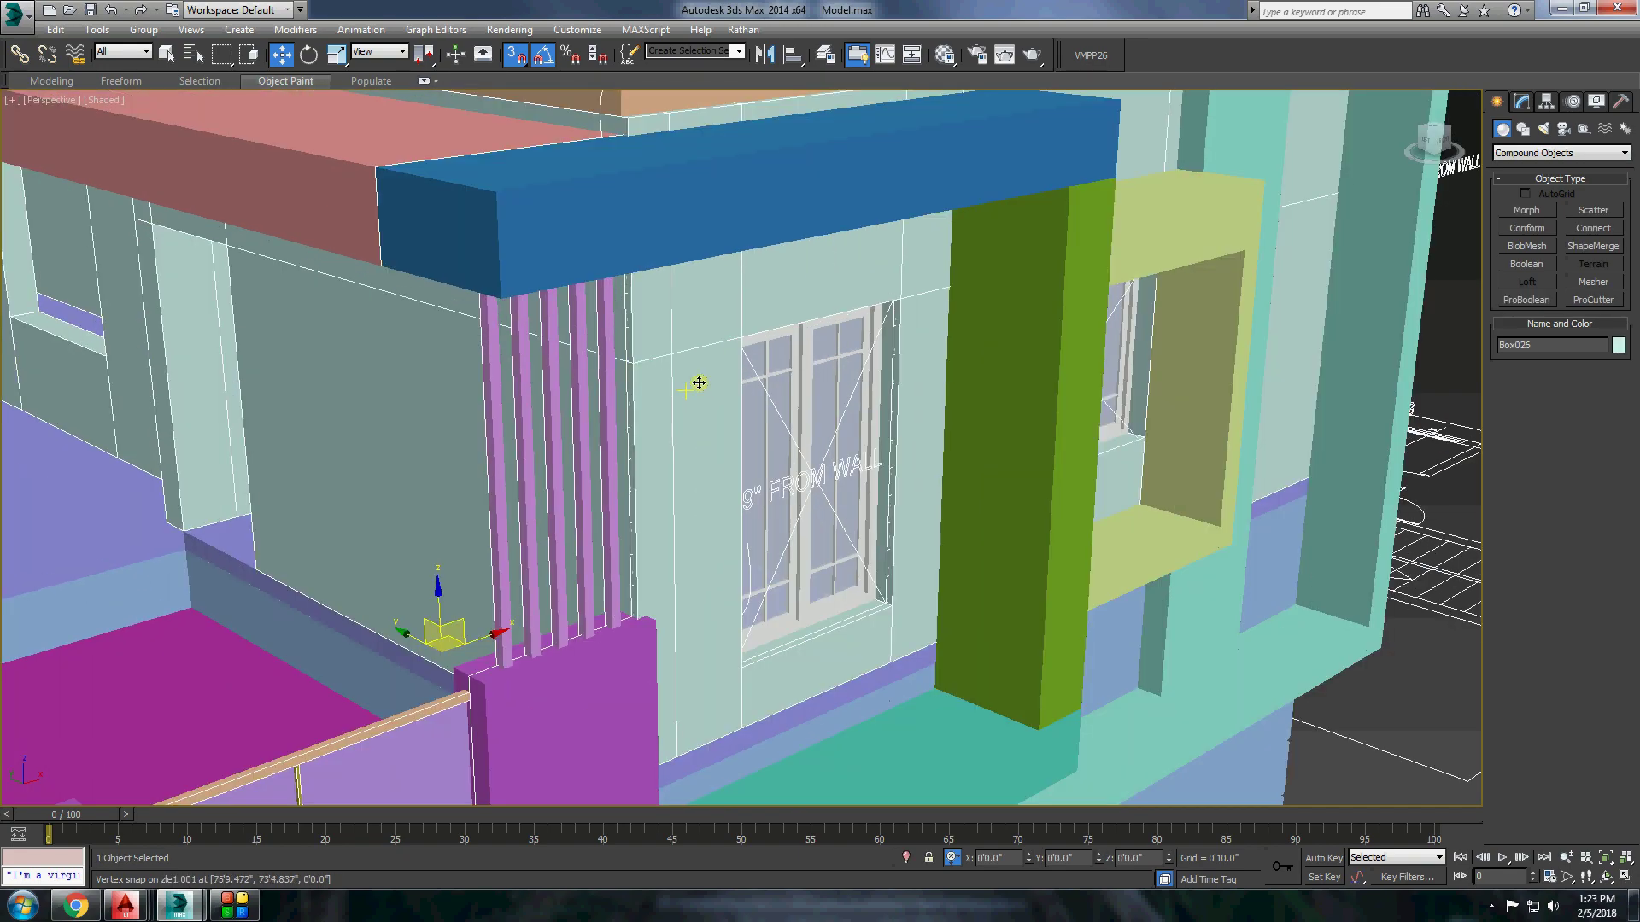
pyautogui.rightClick(699, 384)
pyautogui.click(681, 365)
pyautogui.hotkey('alt', 'q')
pyautogui.rightClick(950, 409)
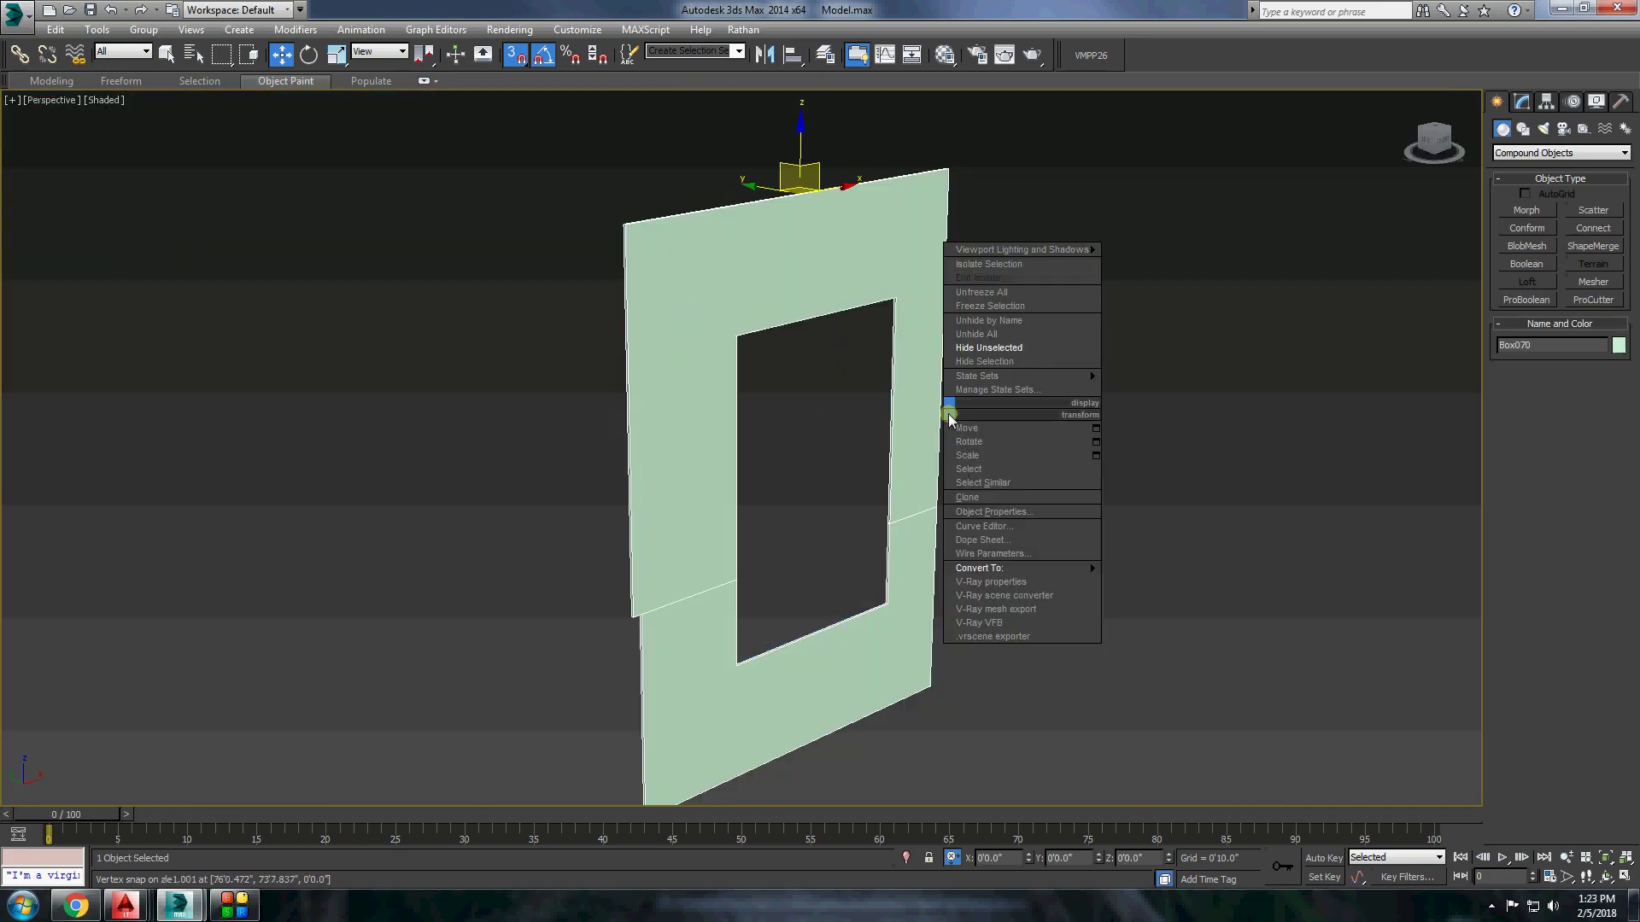
pyautogui.hotkey('alt', 'q')
pyautogui.click(620, 372)
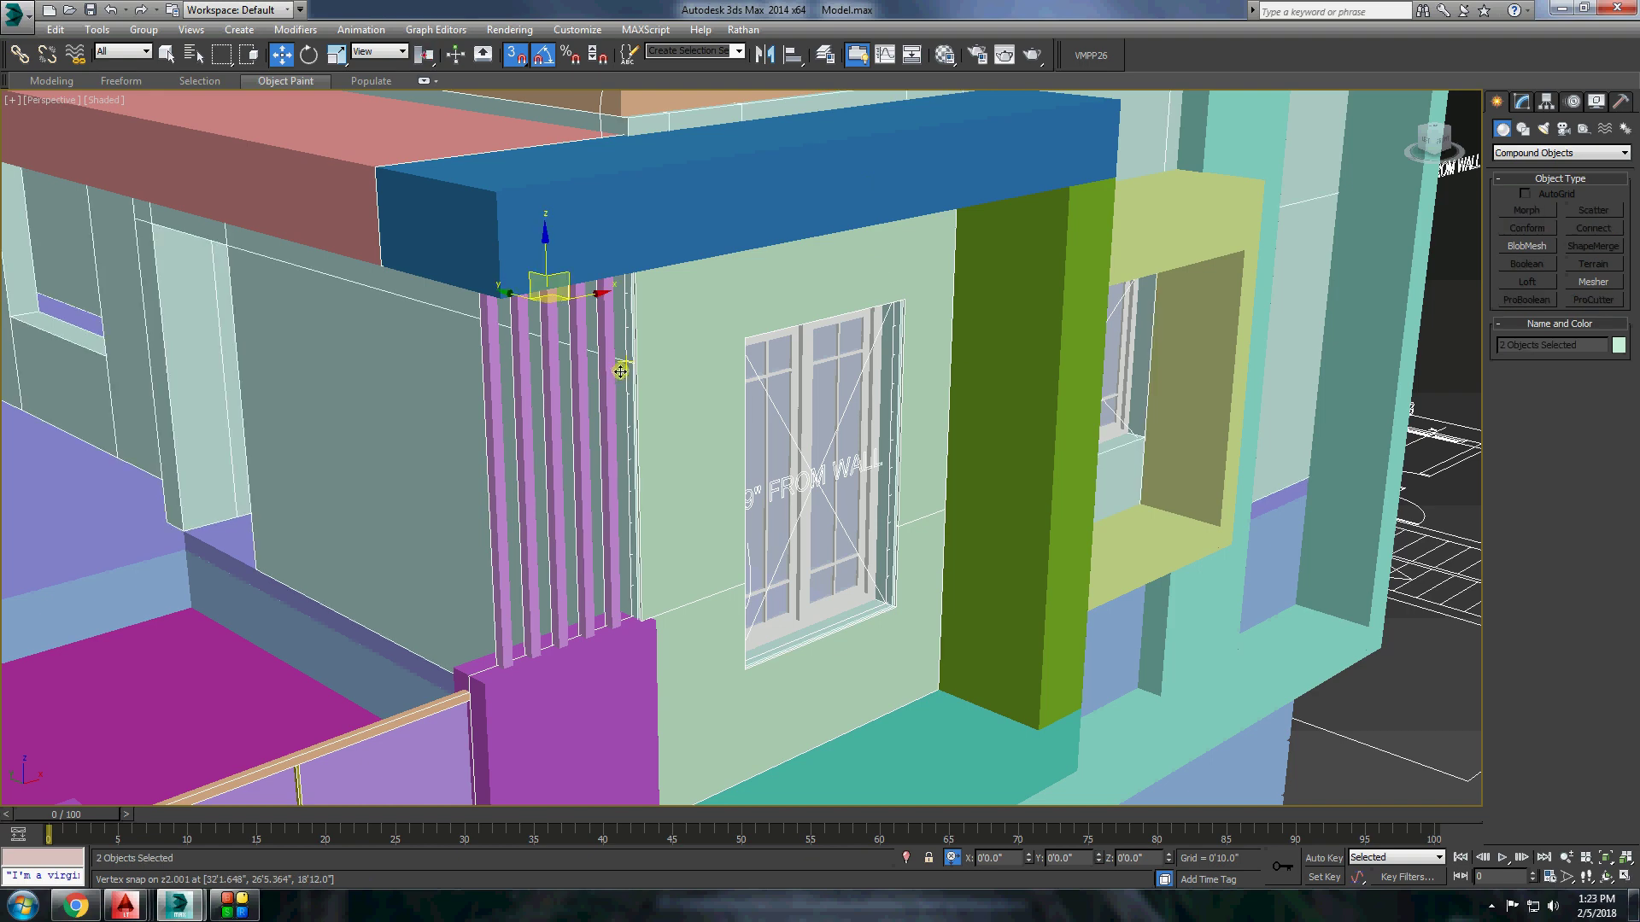
pyautogui.hotkey('alt', 'q')
pyautogui.scroll(3, 931, 413)
pyautogui.scroll(5, 931, 412)
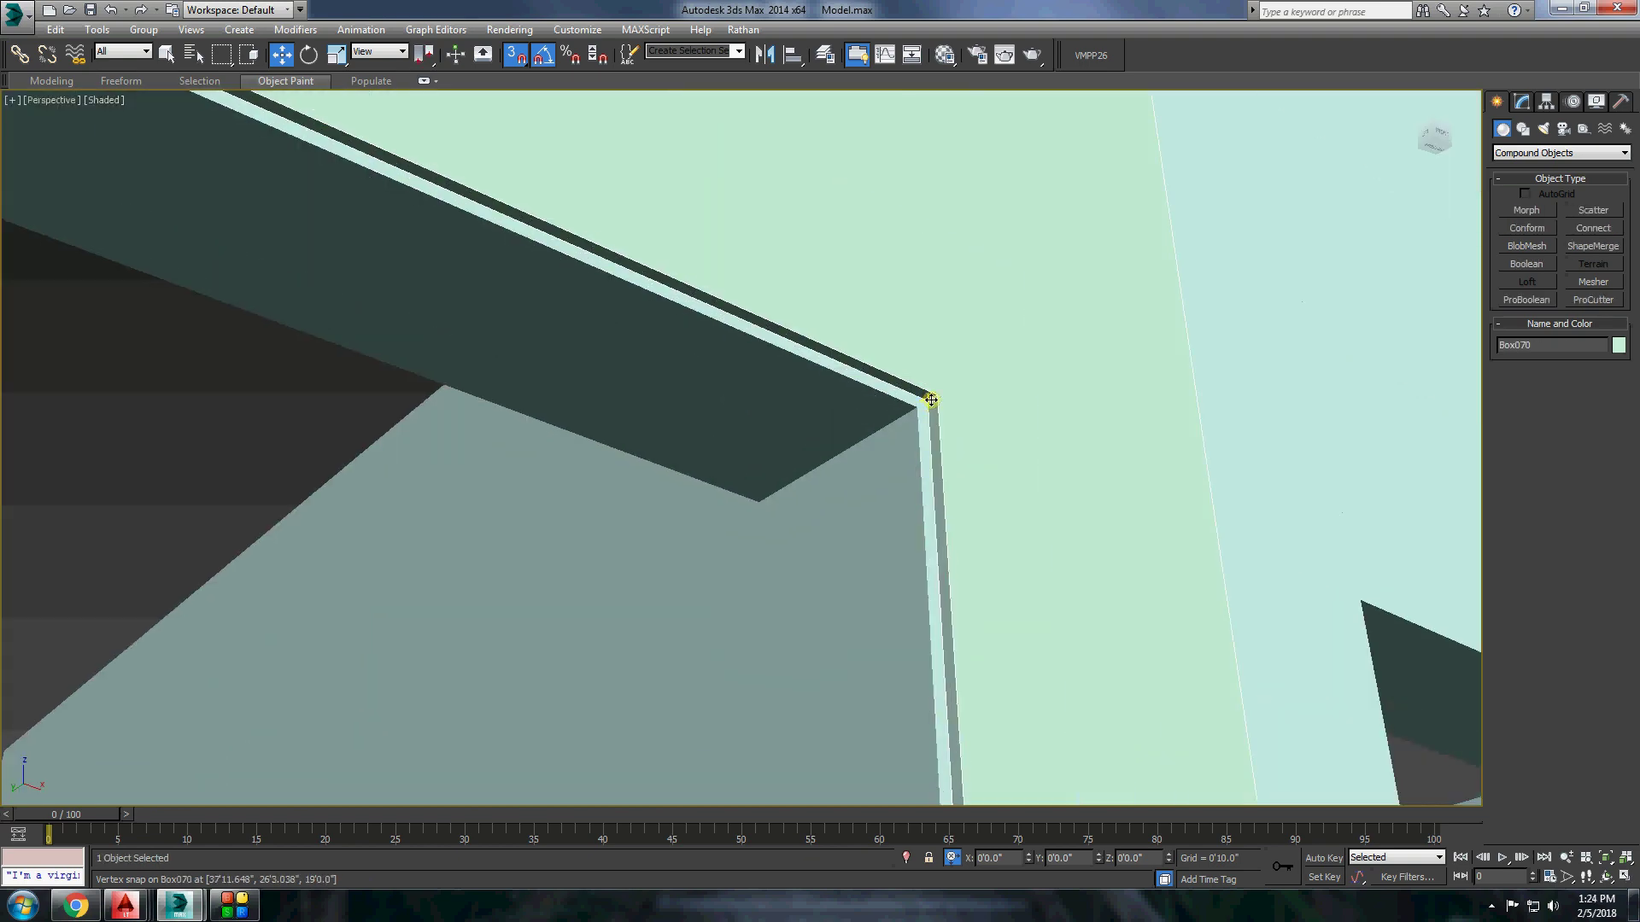
pyautogui.scroll(-5, 931, 400)
pyautogui.scroll(-5, 931, 400)
pyautogui.keyDown('alt'); pyautogui.moveTo(854, 478); pyautogui.dragTo(865, 513, button='middle'); pyautogui.keyUp('alt')
pyautogui.rightClick(865, 513)
pyautogui.click(923, 436)
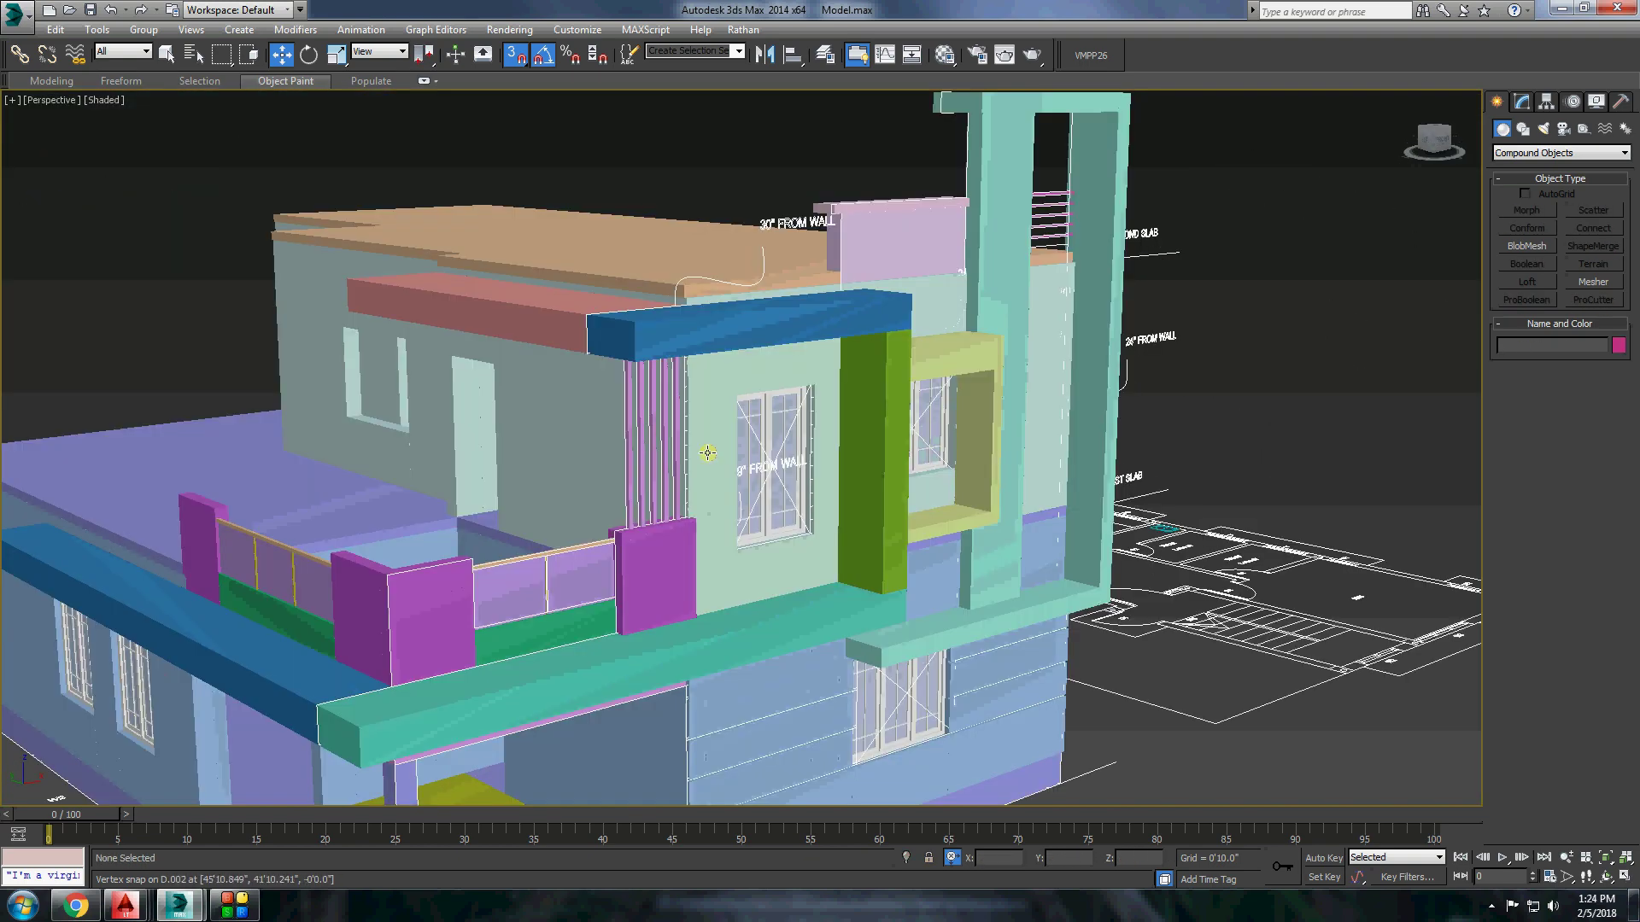
pyautogui.scroll(-3, 707, 453)
pyautogui.keyDown('alt'); pyautogui.moveTo(699, 209); pyautogui.dragTo(700, 256, button='middle'); pyautogui.keyUp('alt')
pyautogui.scroll(3, 700, 256)
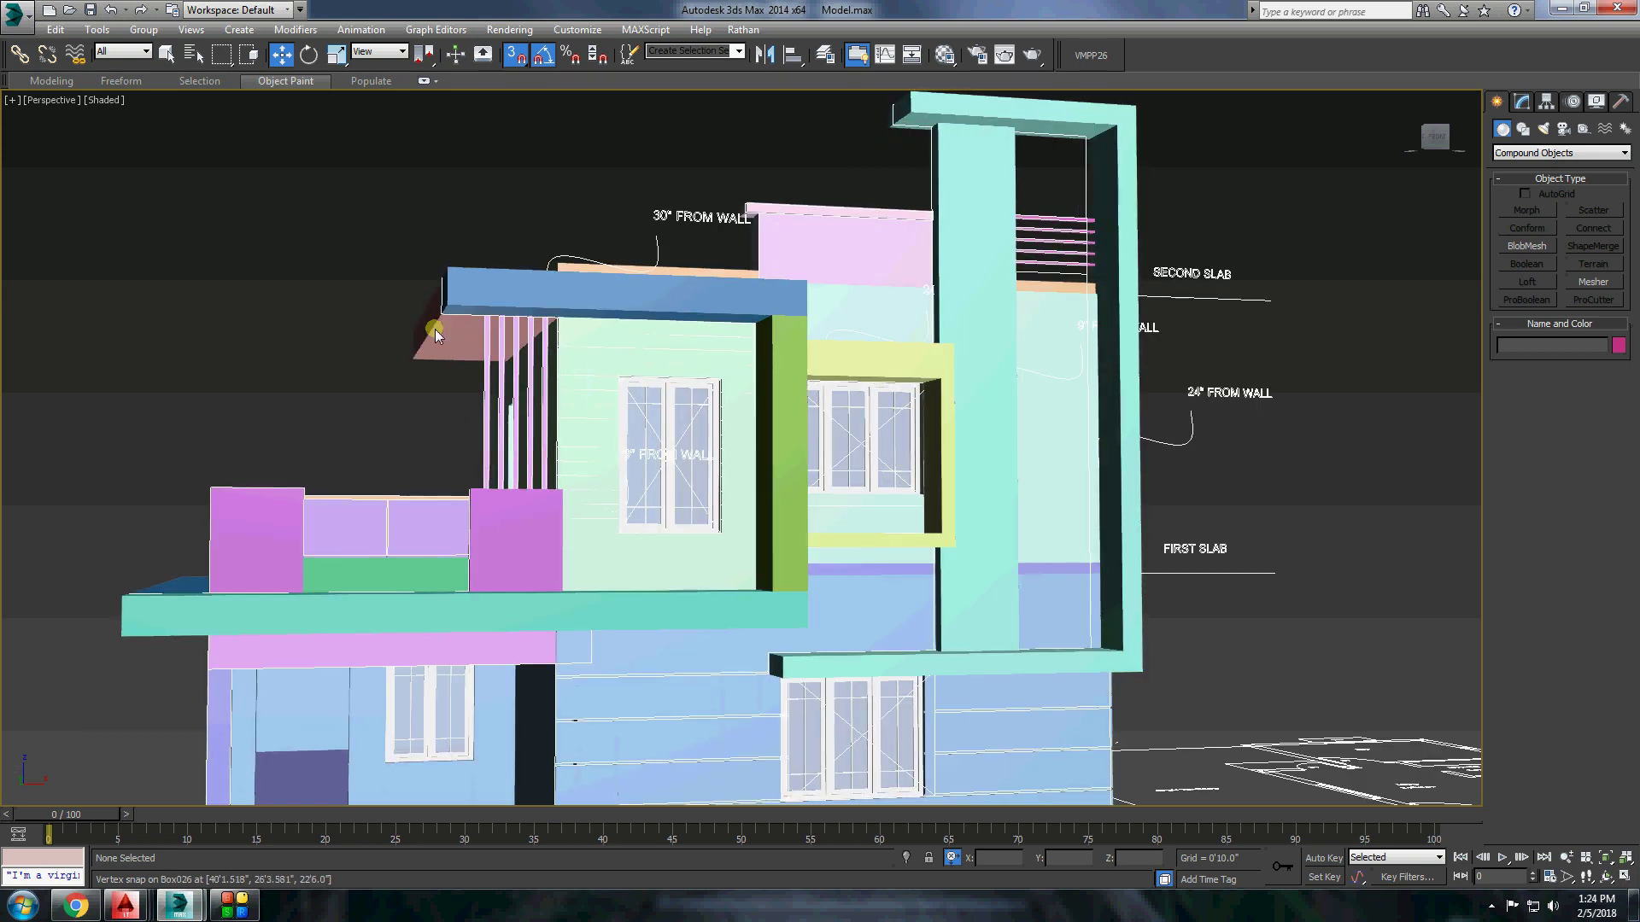
pyautogui.click(230, 907)
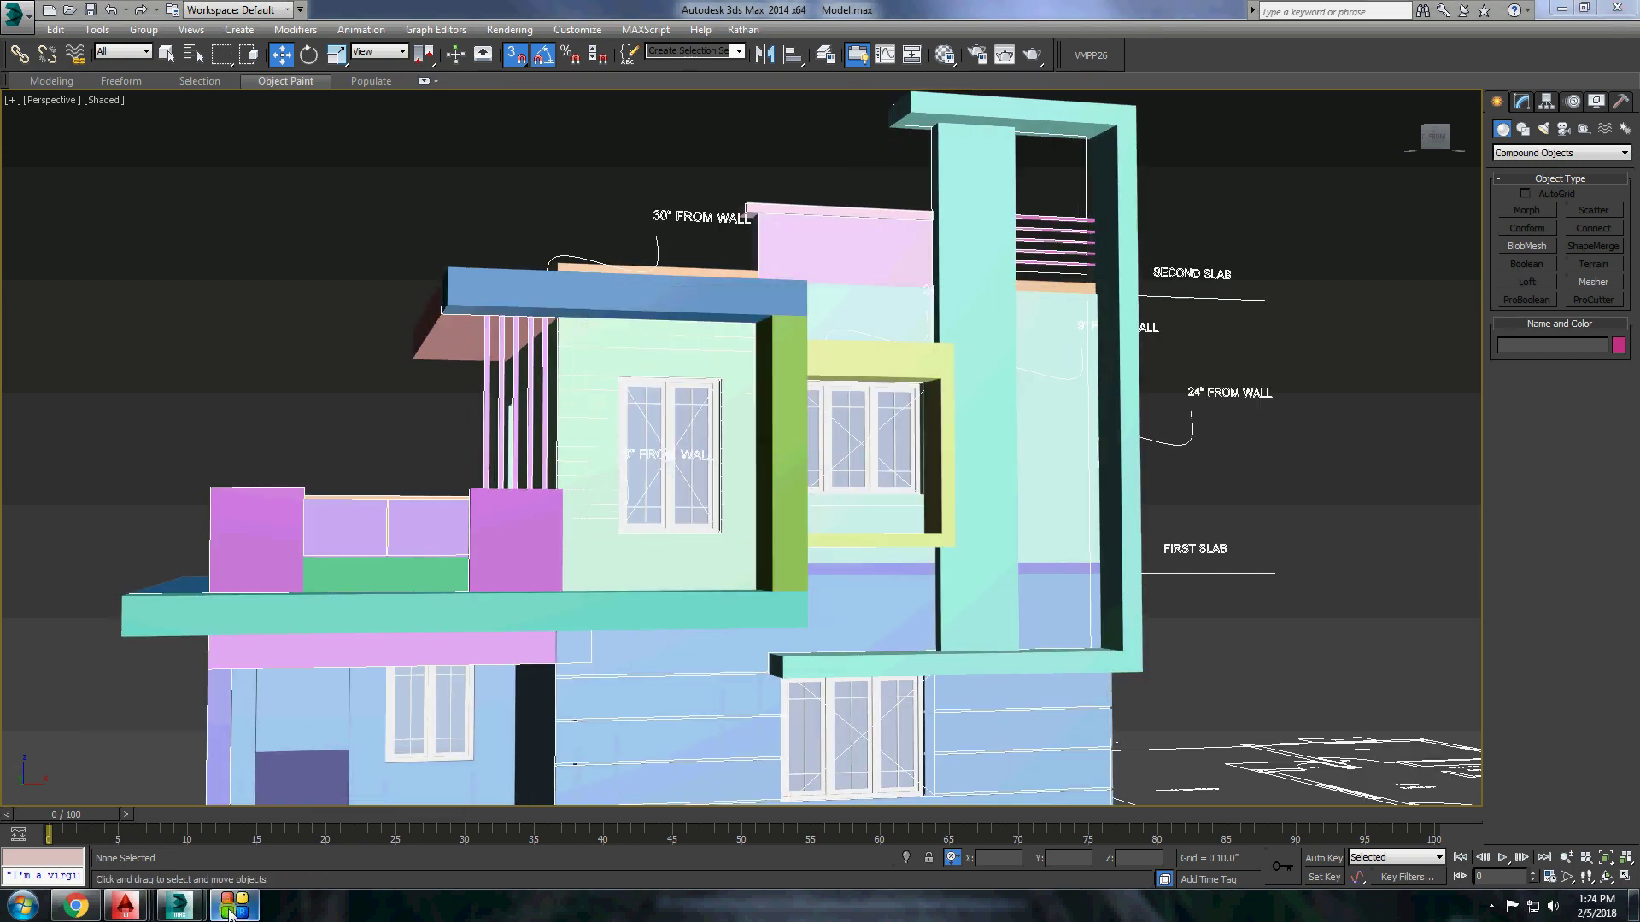
pyautogui.click(230, 907)
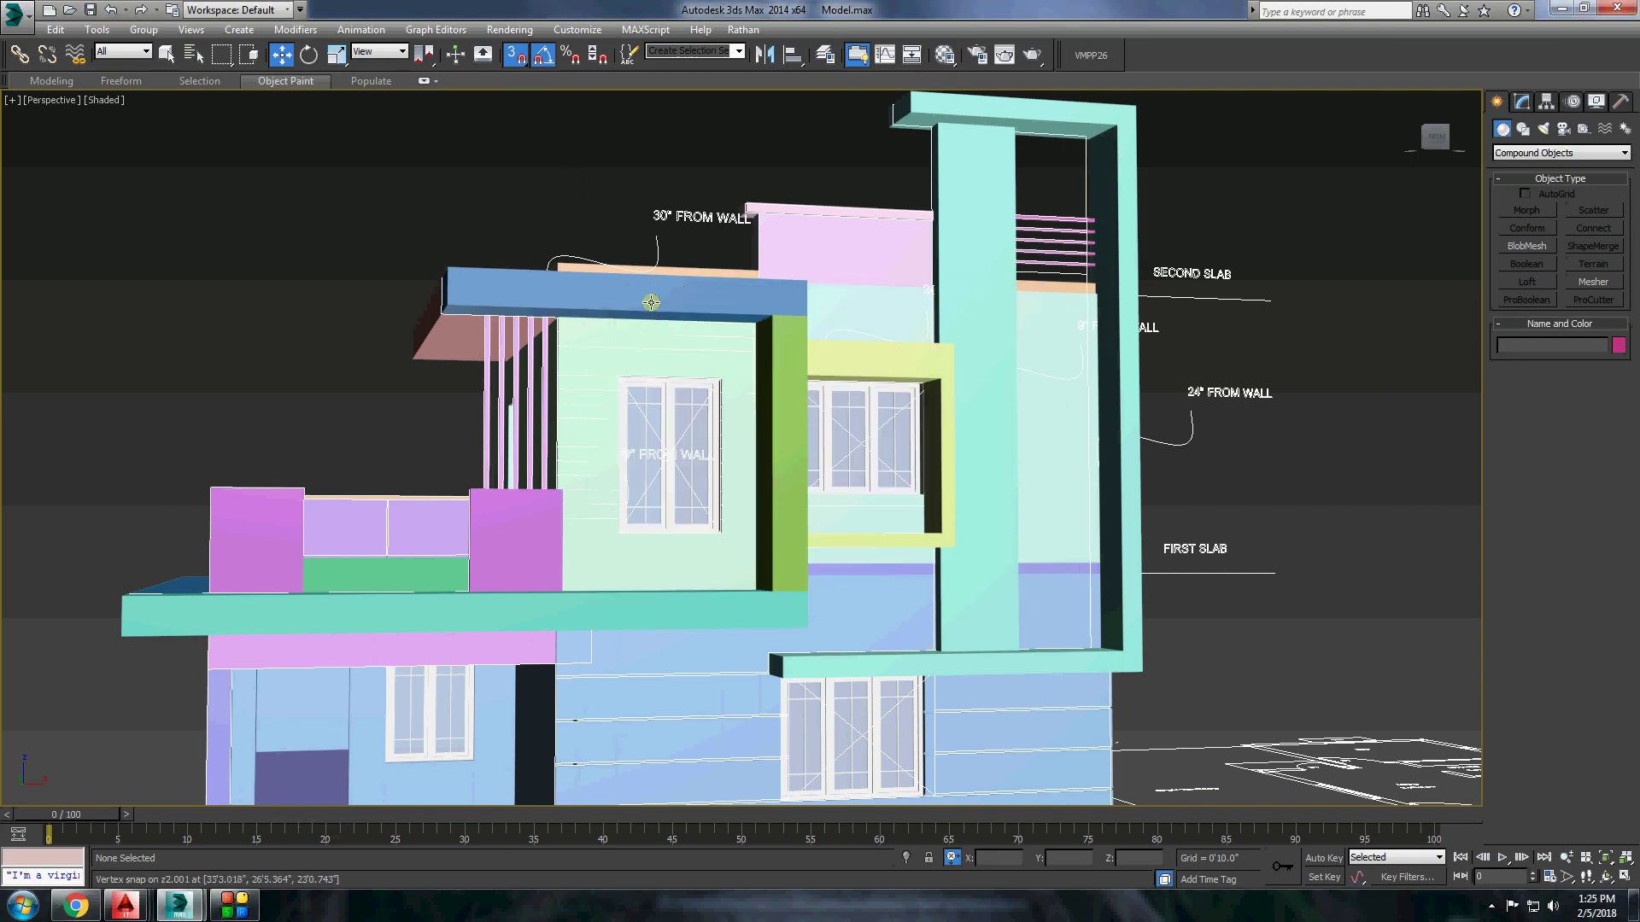
# Orbit the building slightly and switch the viewport to wireframe.
pyautogui.moveTo(816, 281)
pyautogui.keyDown('alt'); pyautogui.mouseDown(button='middle')
pyautogui.moveTo(803, 337)
pyautogui.moveTo(805, 282)
pyautogui.moveTo(708, 339)
pyautogui.moveTo(1138, 735)
pyautogui.mouseUp(button='middle'); pyautogui.keyUp('alt')
pyautogui.scroll(-3, 804, 282)
pyautogui.rightClick(1132, 632)
pyautogui.click(1102, 598)
pyautogui.scroll(4, 1167, 389)
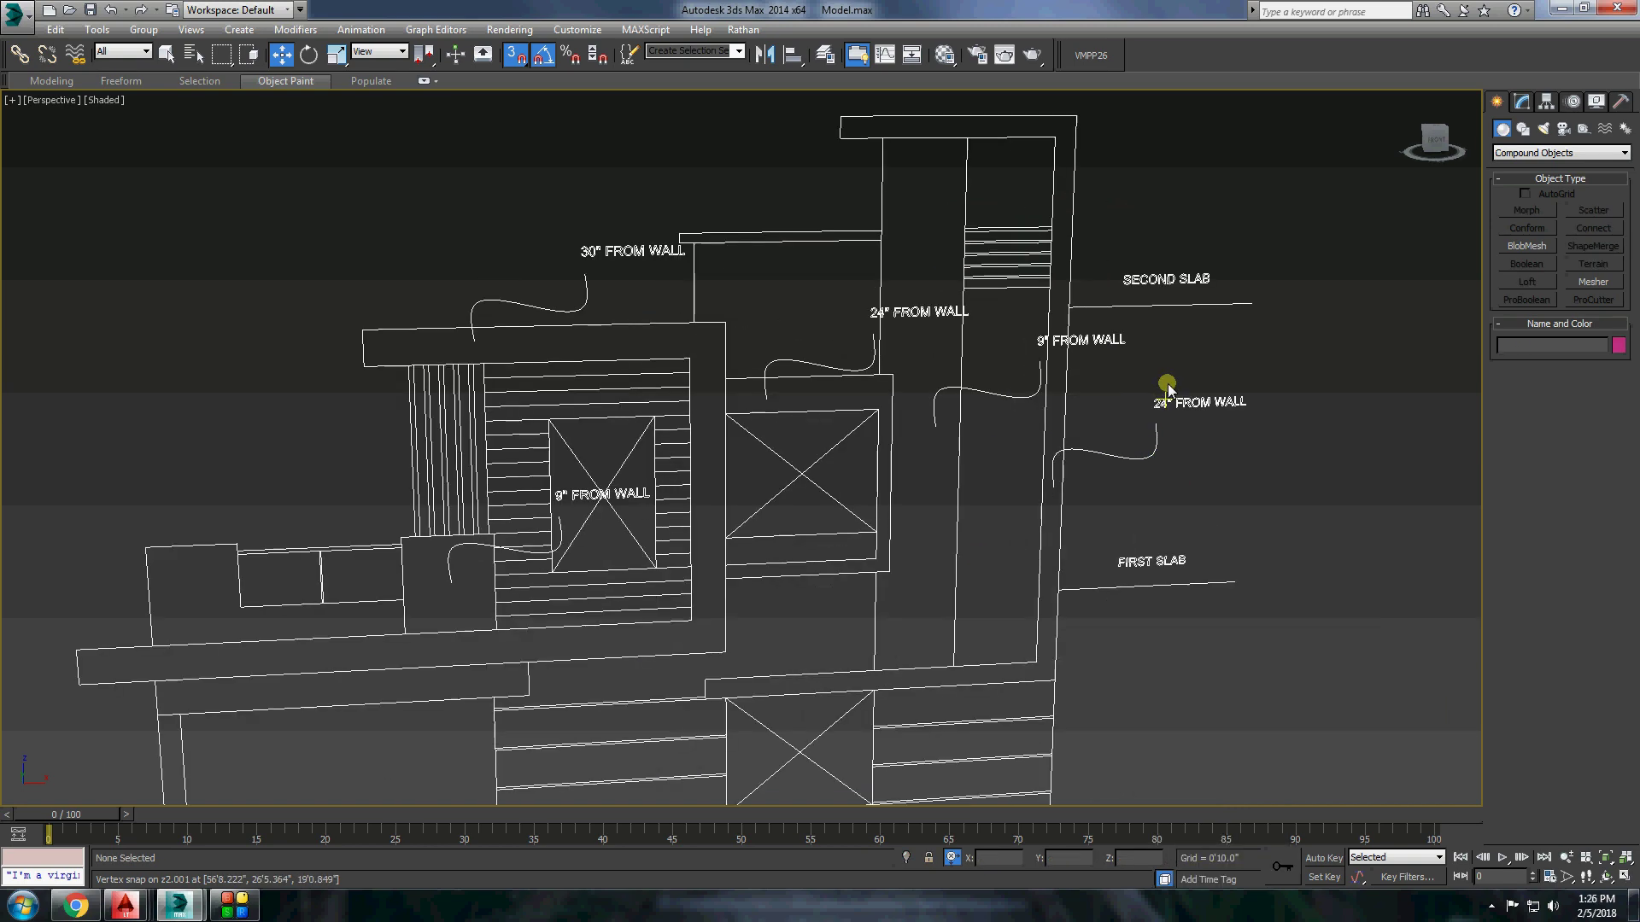
# Draw a 1'6" deep box strip beside the blue upper beam, traced from the elevation.
pyautogui.click(1560, 152)
pyautogui.click(1527, 210)
pyautogui.moveTo(1153, 322); pyautogui.dragTo(689, 359)
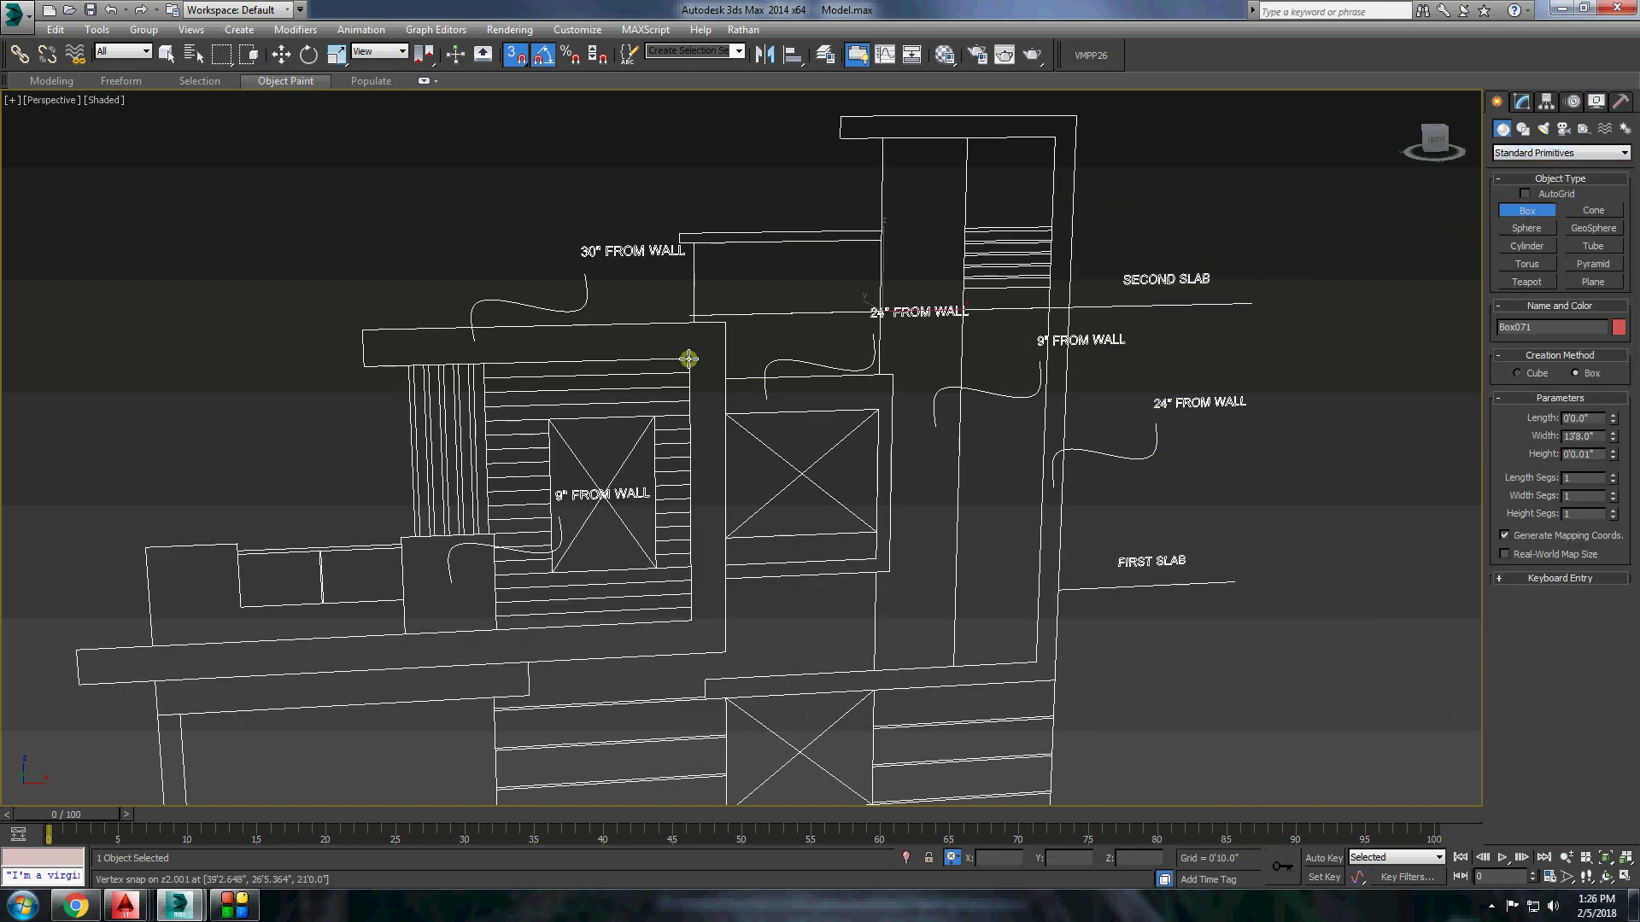
pyautogui.rightClick(246, 205)
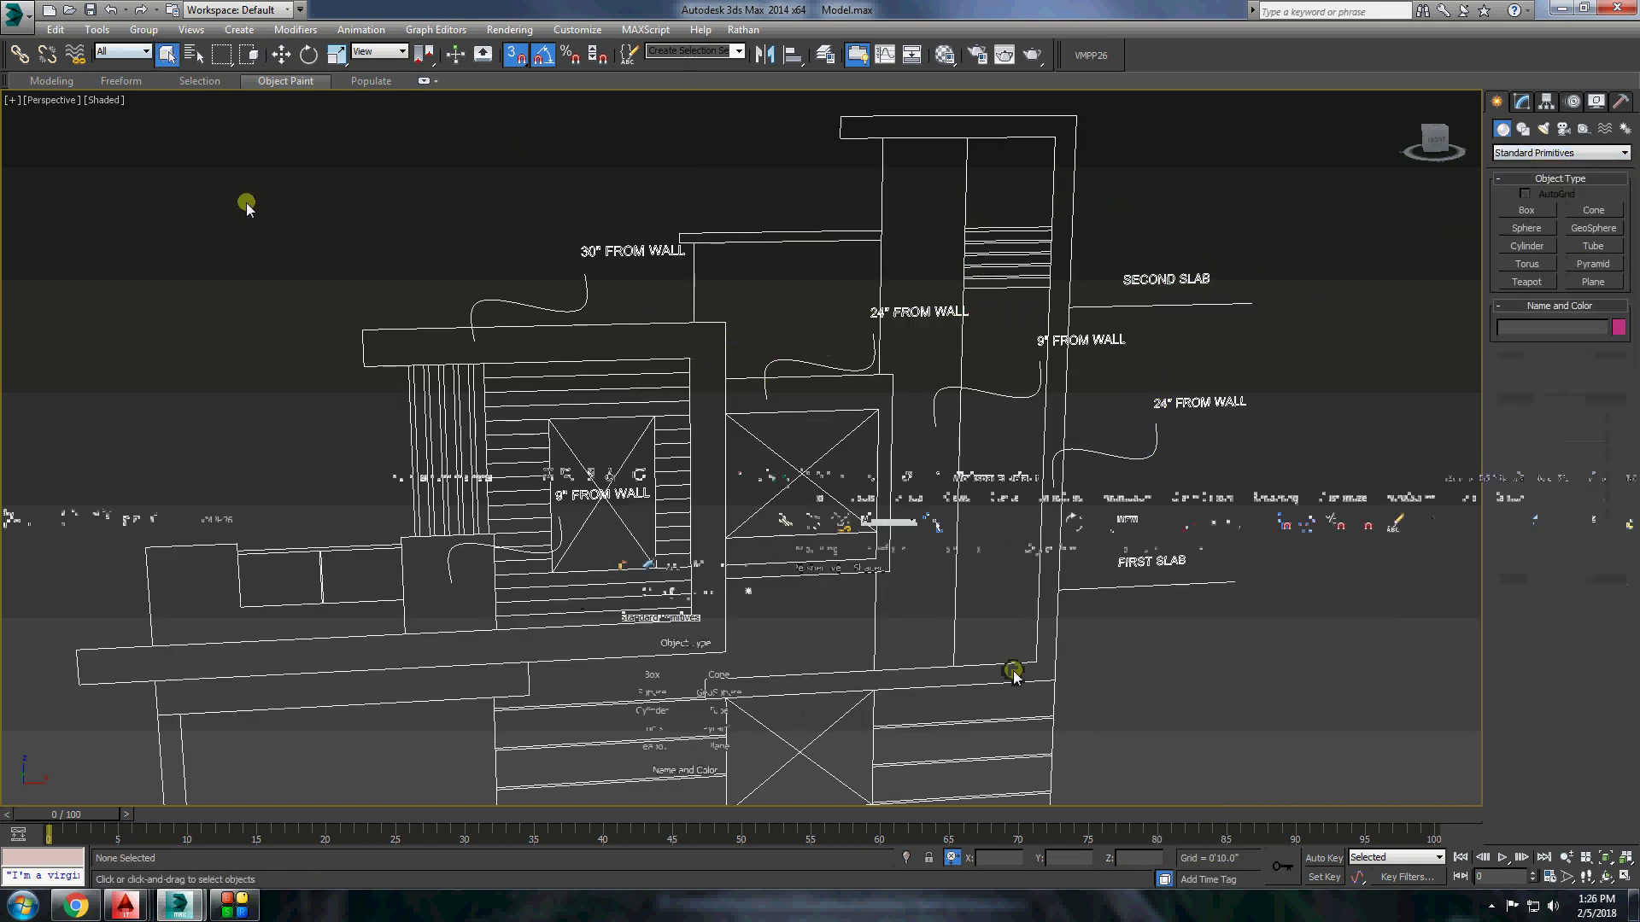
pyautogui.click(1187, 295)
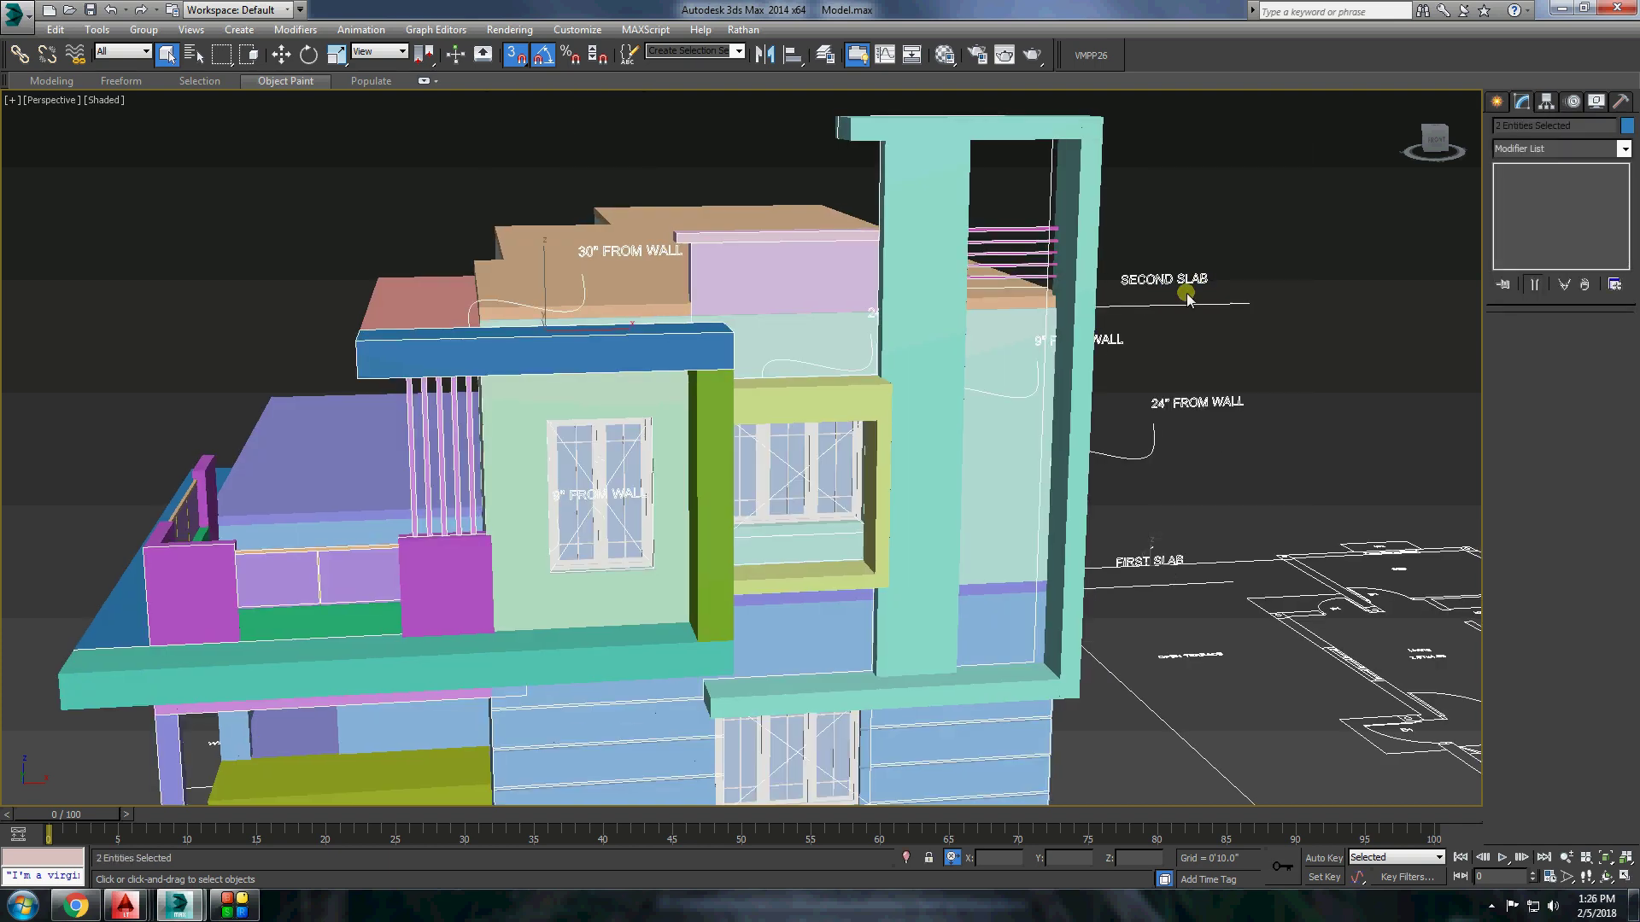
pyautogui.hotkey('ctrl', 'z')
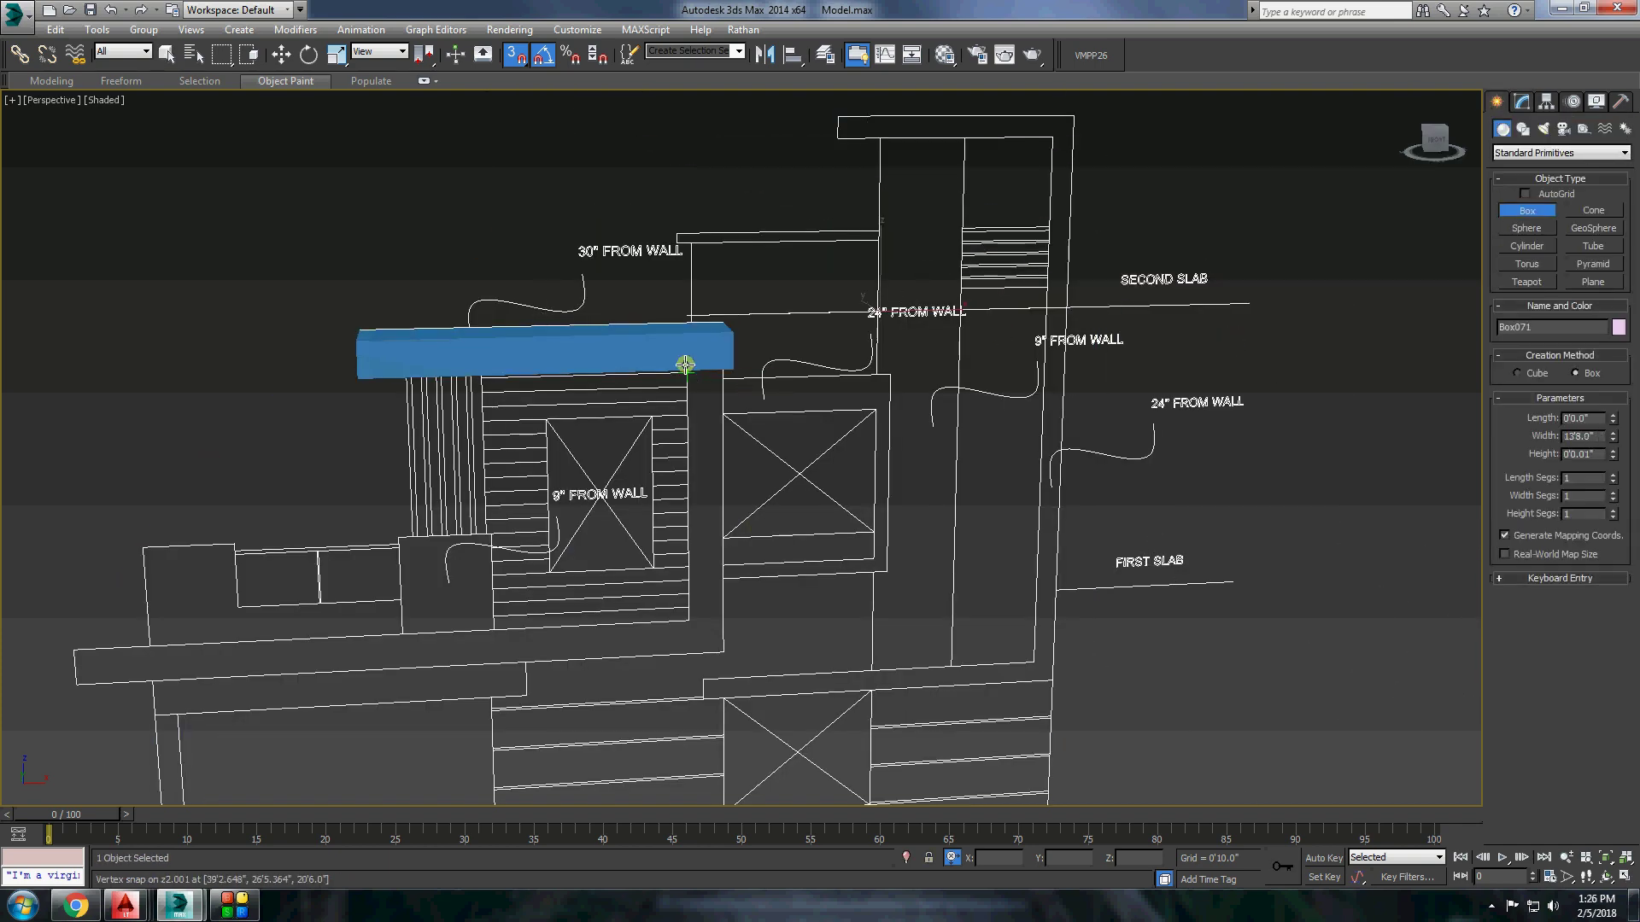
pyautogui.keyDown('alt'); pyautogui.moveTo(685, 365); pyautogui.dragTo(922, 399, button='middle'); pyautogui.keyUp('alt')
# Check the new strip, then unhide all the hidden geometry.
pyautogui.moveTo(870, 482)
pyautogui.keyDown('alt'); pyautogui.mouseDown(button='middle')
pyautogui.moveTo(922, 516)
pyautogui.moveTo(853, 447)
pyautogui.moveTo(867, 498)
pyautogui.mouseUp(button='middle'); pyautogui.keyUp('alt')
pyautogui.scroll(5, 815, 337)
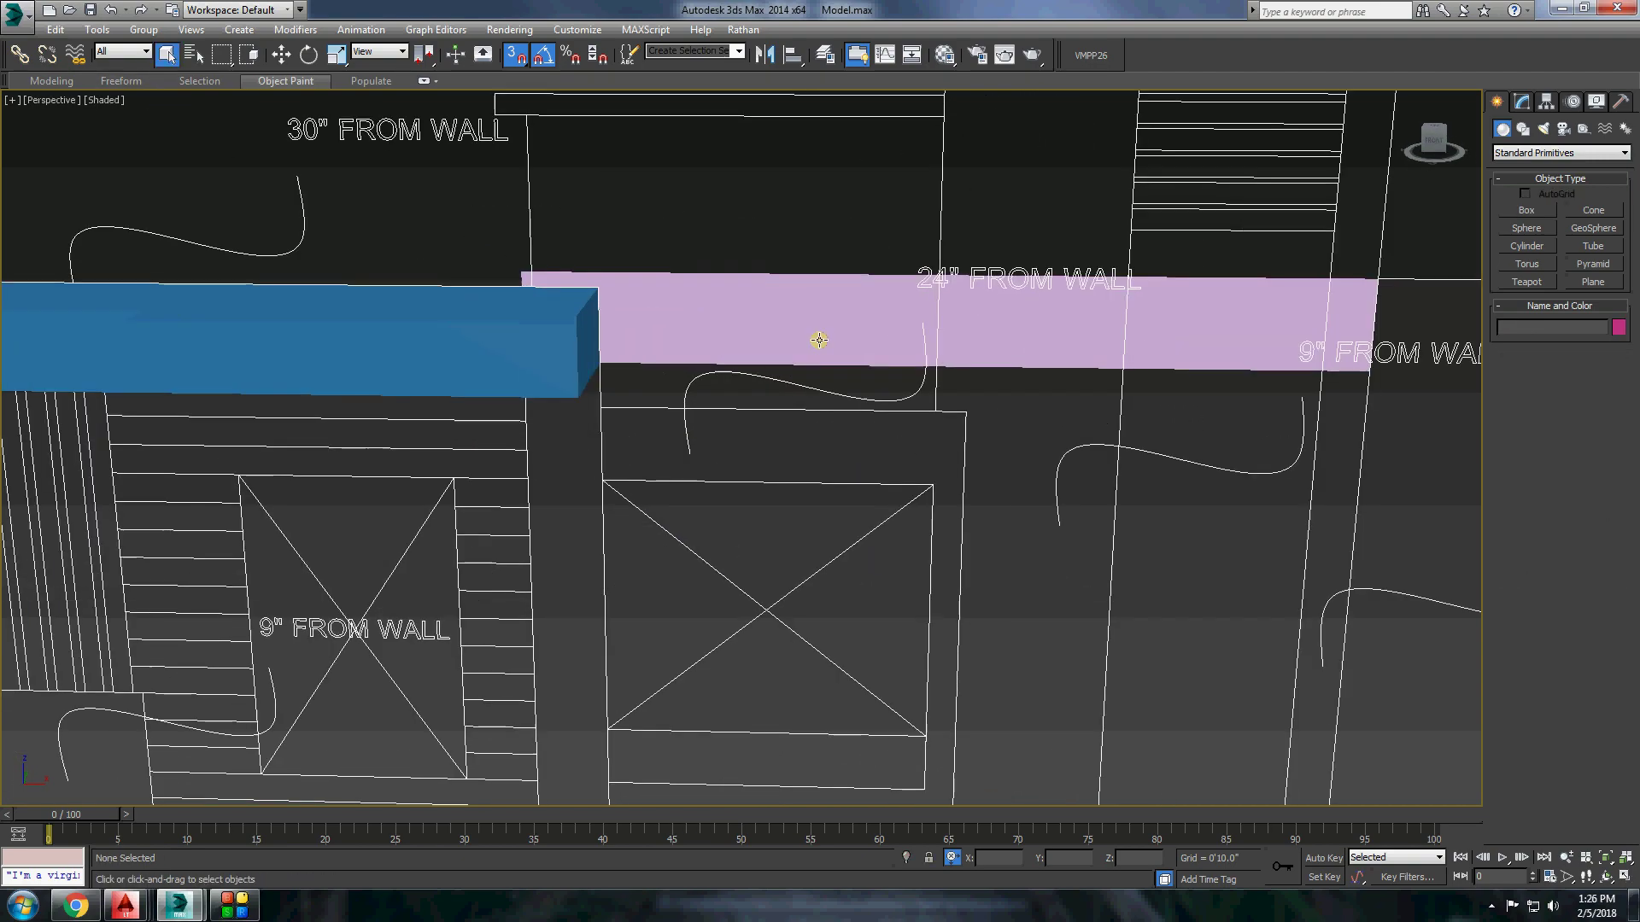
pyautogui.rightClick(1059, 342)
pyautogui.click(999, 324)
pyautogui.scroll(-2, 678, 357)
pyautogui.keyDown('alt'); pyautogui.moveTo(677, 357); pyautogui.dragTo(1240, 353, button='middle'); pyautogui.keyUp('alt')
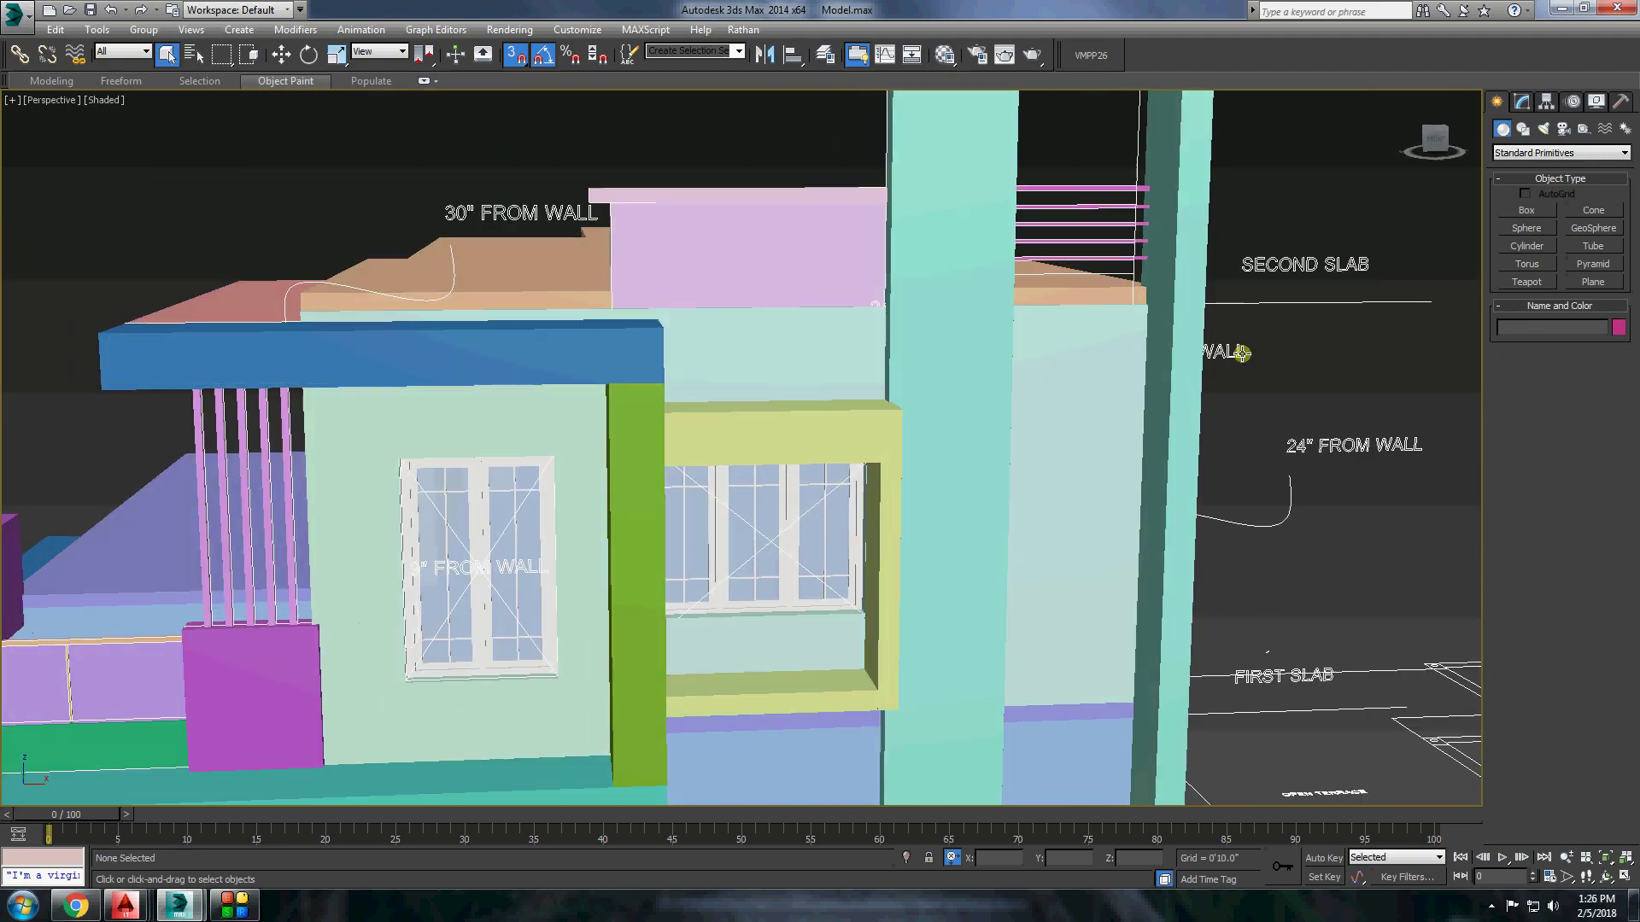
# Isolate the roof slab pieces, then end isolation and orbit around the whole building.
pyautogui.rightClick(1260, 303)
pyautogui.click(1116, 264)
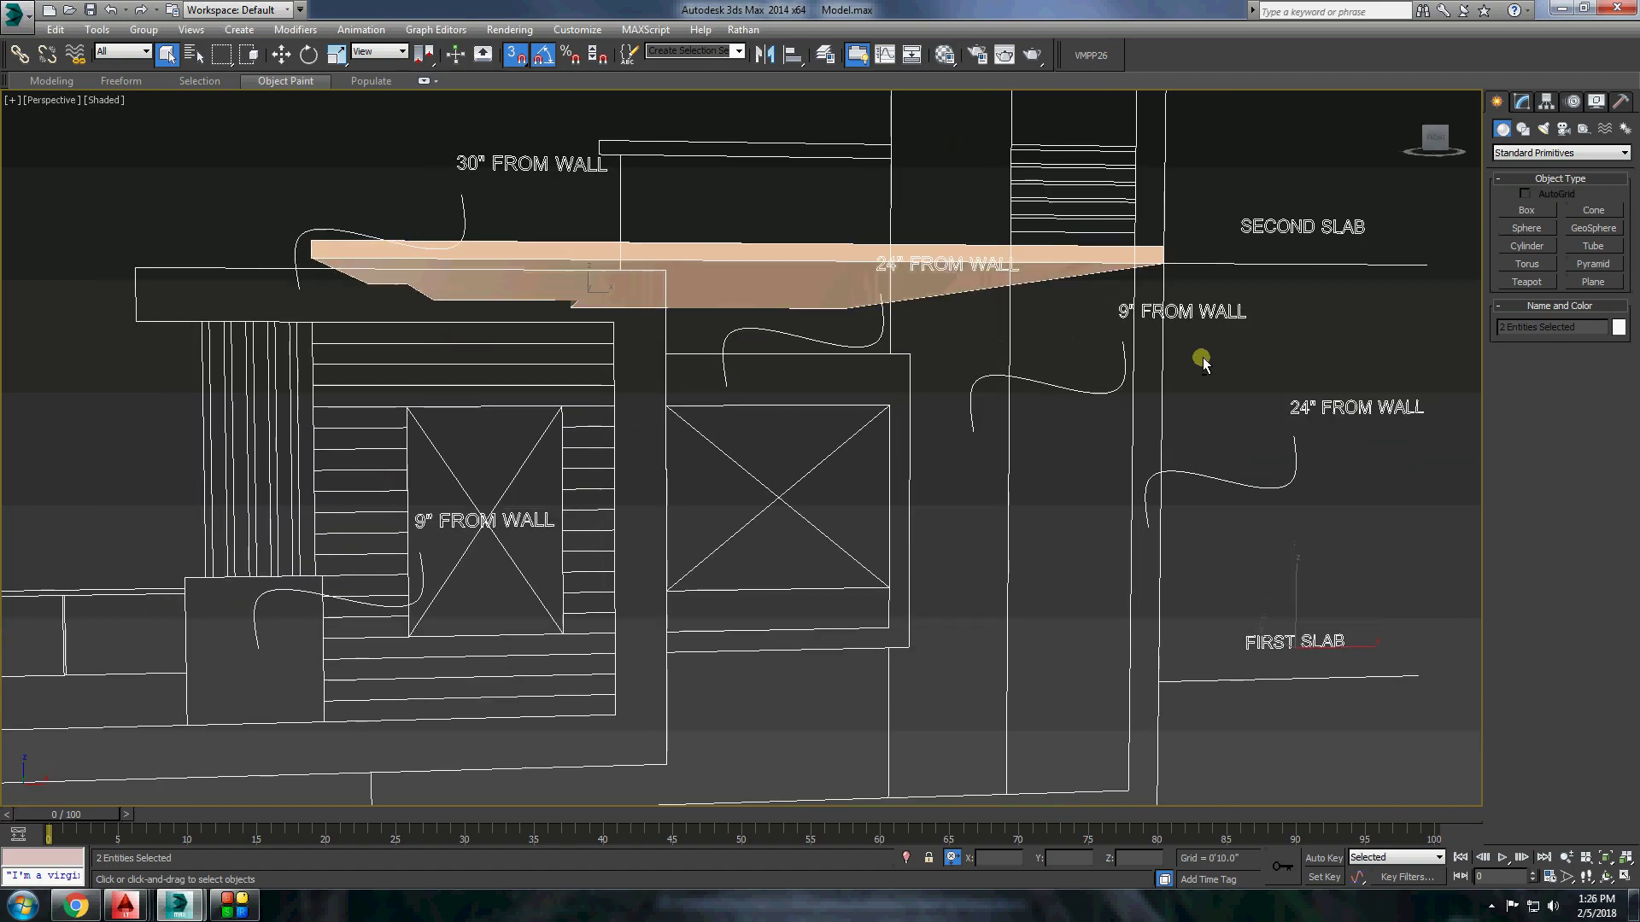
pyautogui.scroll(3, 1197, 355)
pyautogui.rightClick(1042, 417)
pyautogui.click(915, 342)
pyautogui.moveTo(564, 487)
pyautogui.keyDown('alt'); pyautogui.mouseDown(button='middle')
pyautogui.moveTo(1196, 392)
pyautogui.moveTo(786, 437)
pyautogui.moveTo(879, 280)
pyautogui.moveTo(856, 360)
pyautogui.moveTo(263, 578)
pyautogui.mouseUp(button='middle'); pyautogui.keyUp('alt')
pyautogui.scroll(-3, 1196, 392)
pyautogui.scroll(-2, 879, 280)
pyautogui.scroll(4, 945, 359)
pyautogui.moveTo(944, 358)
pyautogui.keyDown('alt'); pyautogui.mouseDown(button='middle')
pyautogui.moveTo(842, 512)
pyautogui.moveTo(1044, 85)
pyautogui.mouseUp(button='middle'); pyautogui.keyUp('alt')
# Assign V-Ray as the production renderer in Render Setup.
pyautogui.click(976, 55)
pyautogui.scroll(-5, 769, 478)
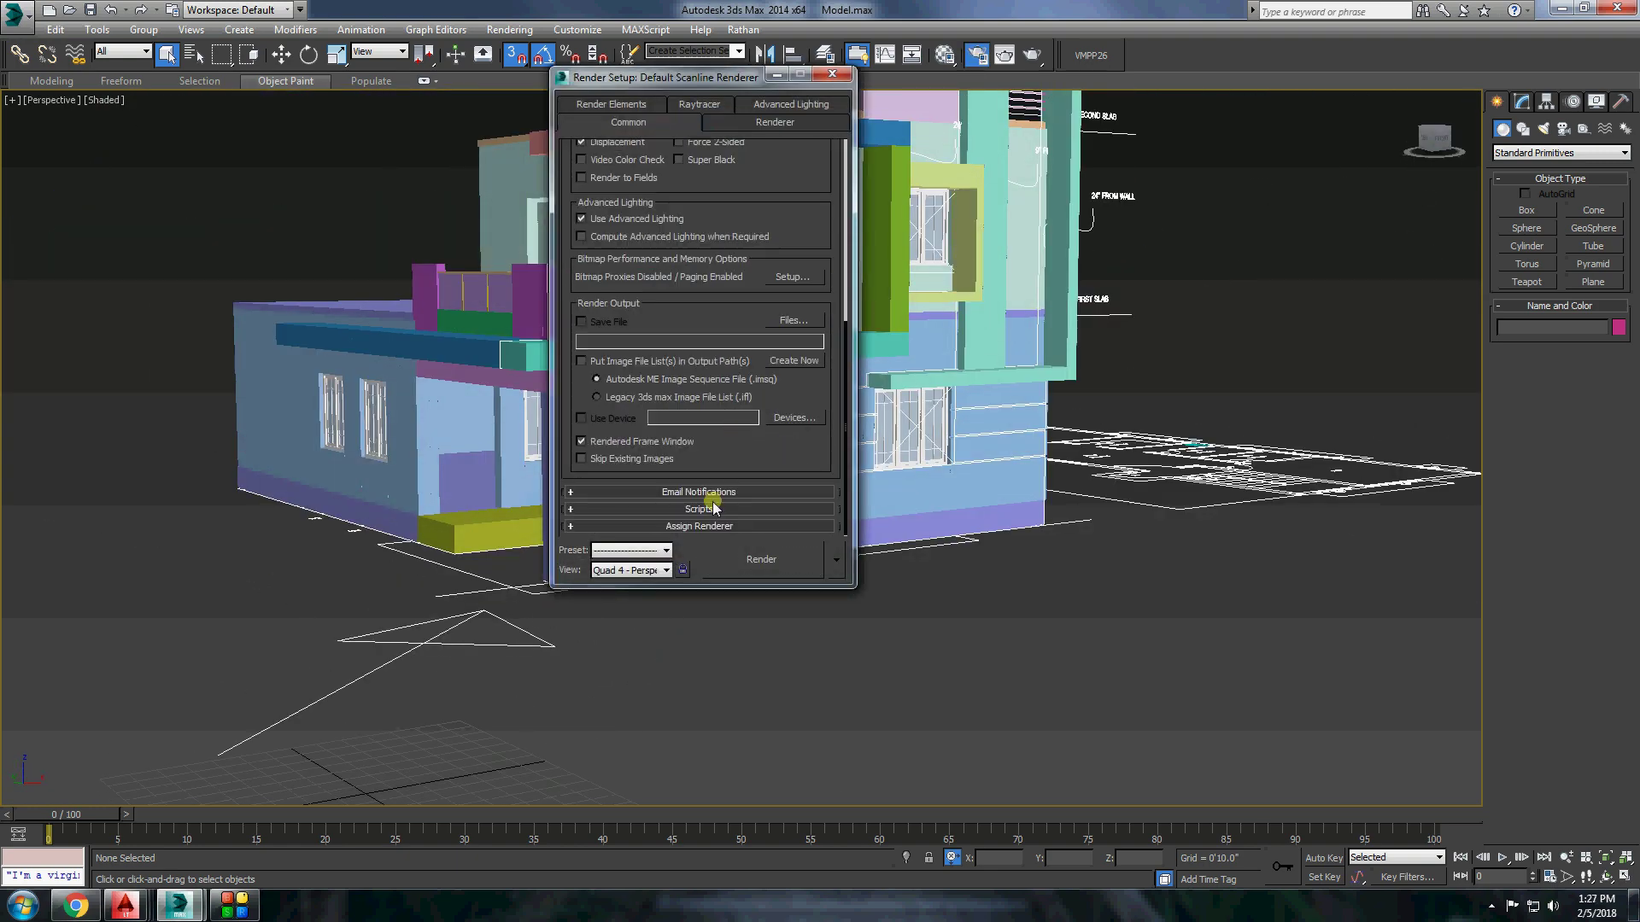
pyautogui.scroll(-5, 793, 459)
pyautogui.click(794, 460)
pyautogui.doubleClick(641, 263)
# Turn on global illumination with Irradiance map and Light cache, showing advanced settings.
pyautogui.click(676, 103)
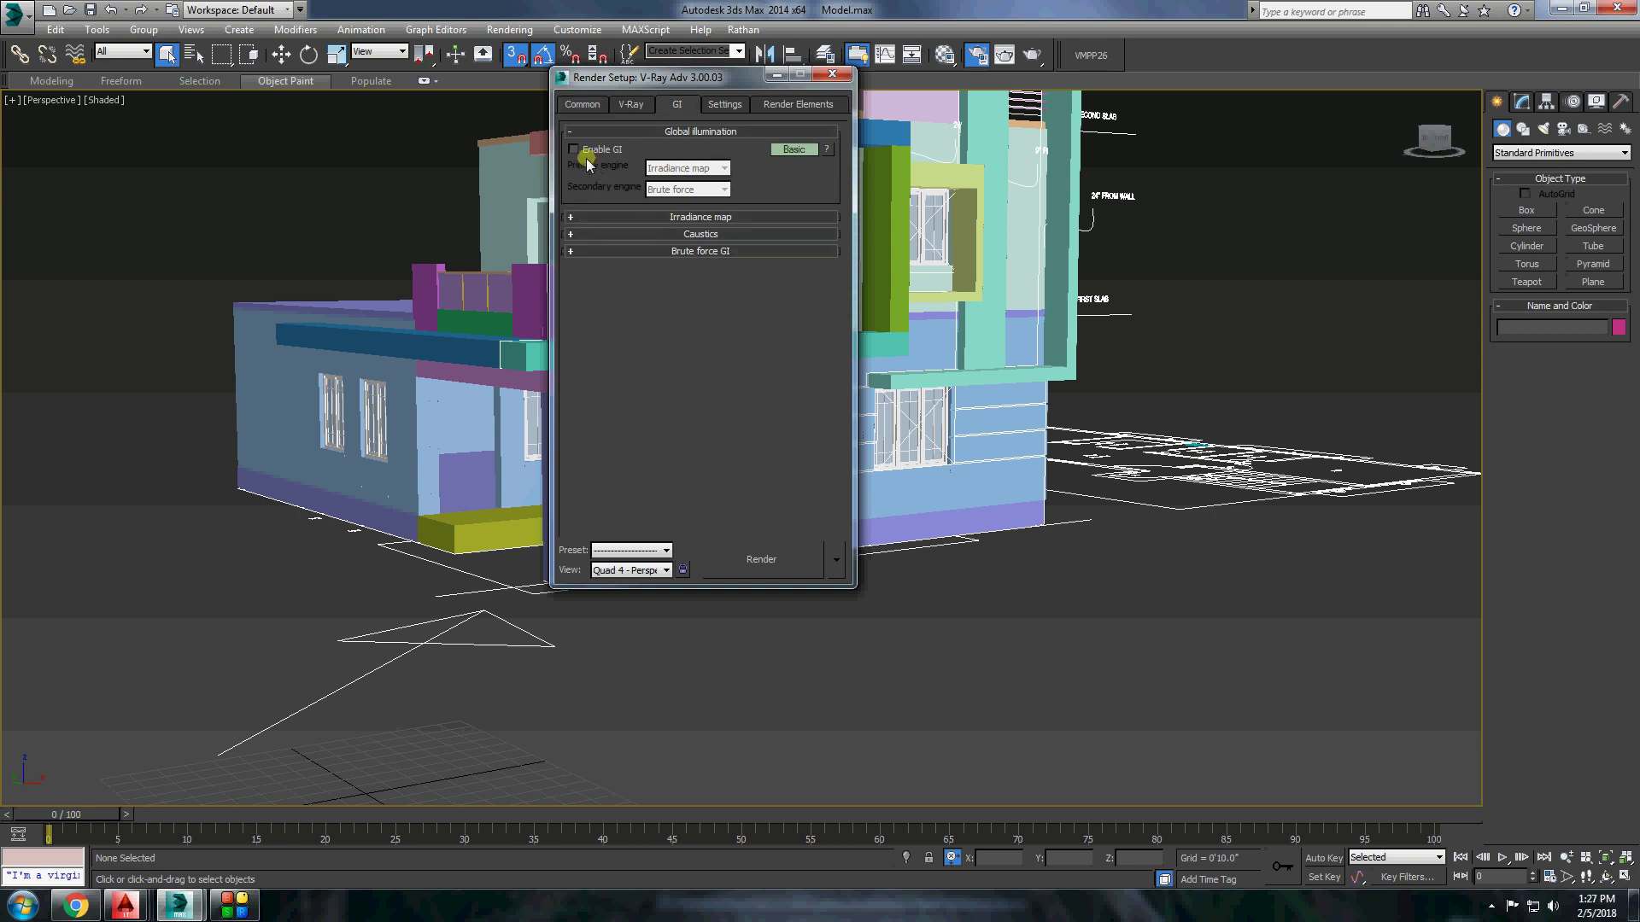
pyautogui.click(670, 238)
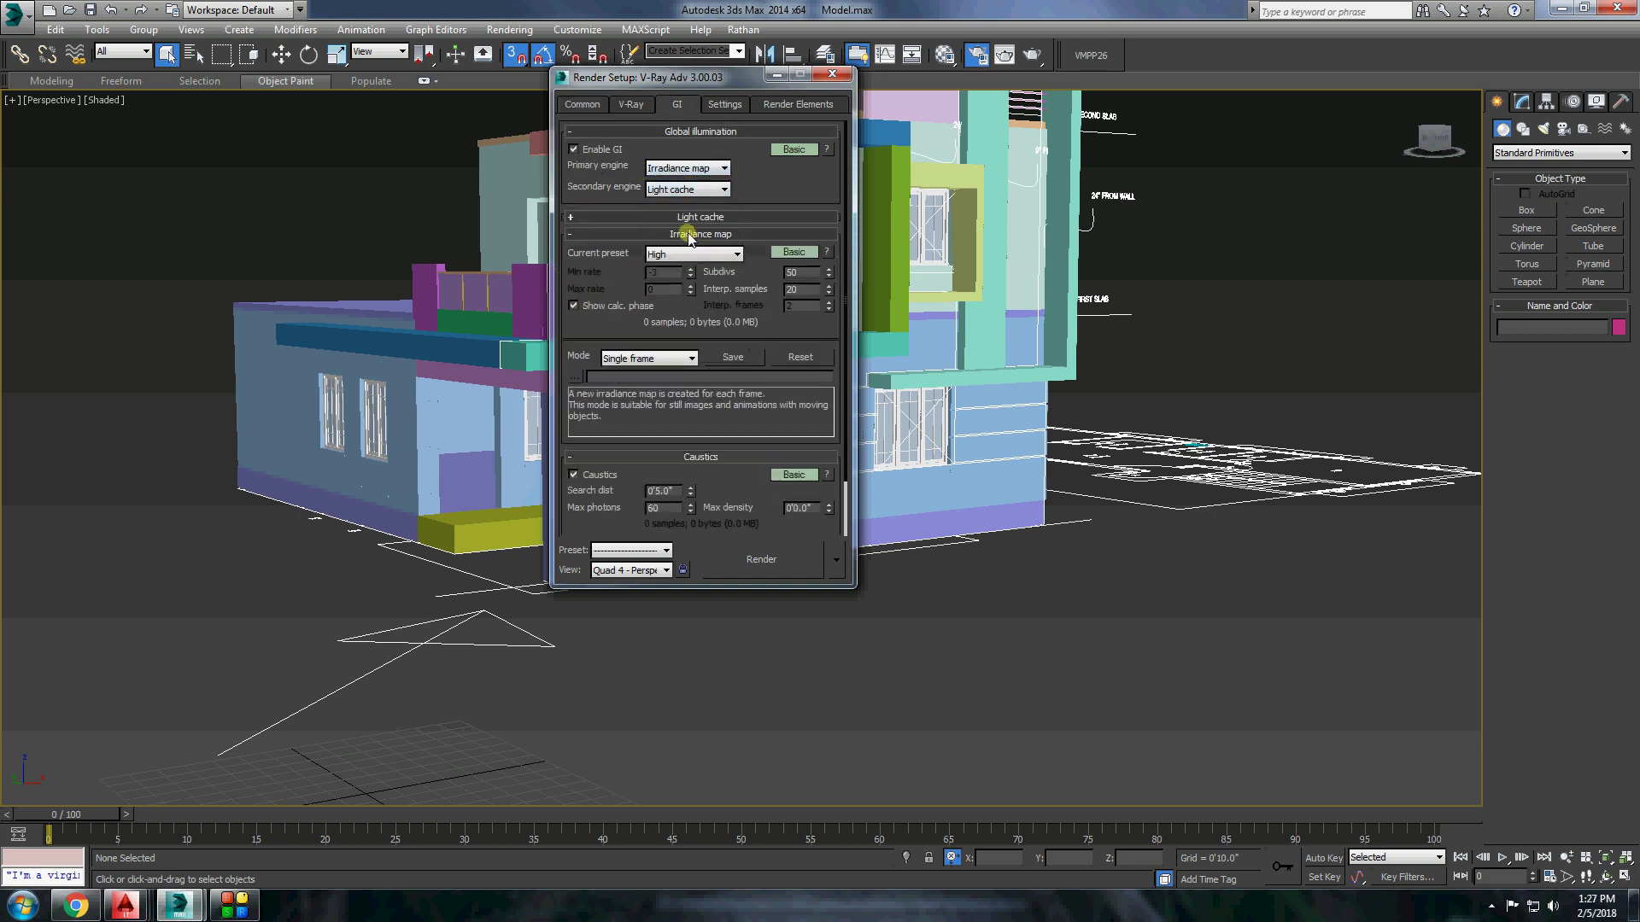
pyautogui.click(694, 254)
pyautogui.click(785, 255)
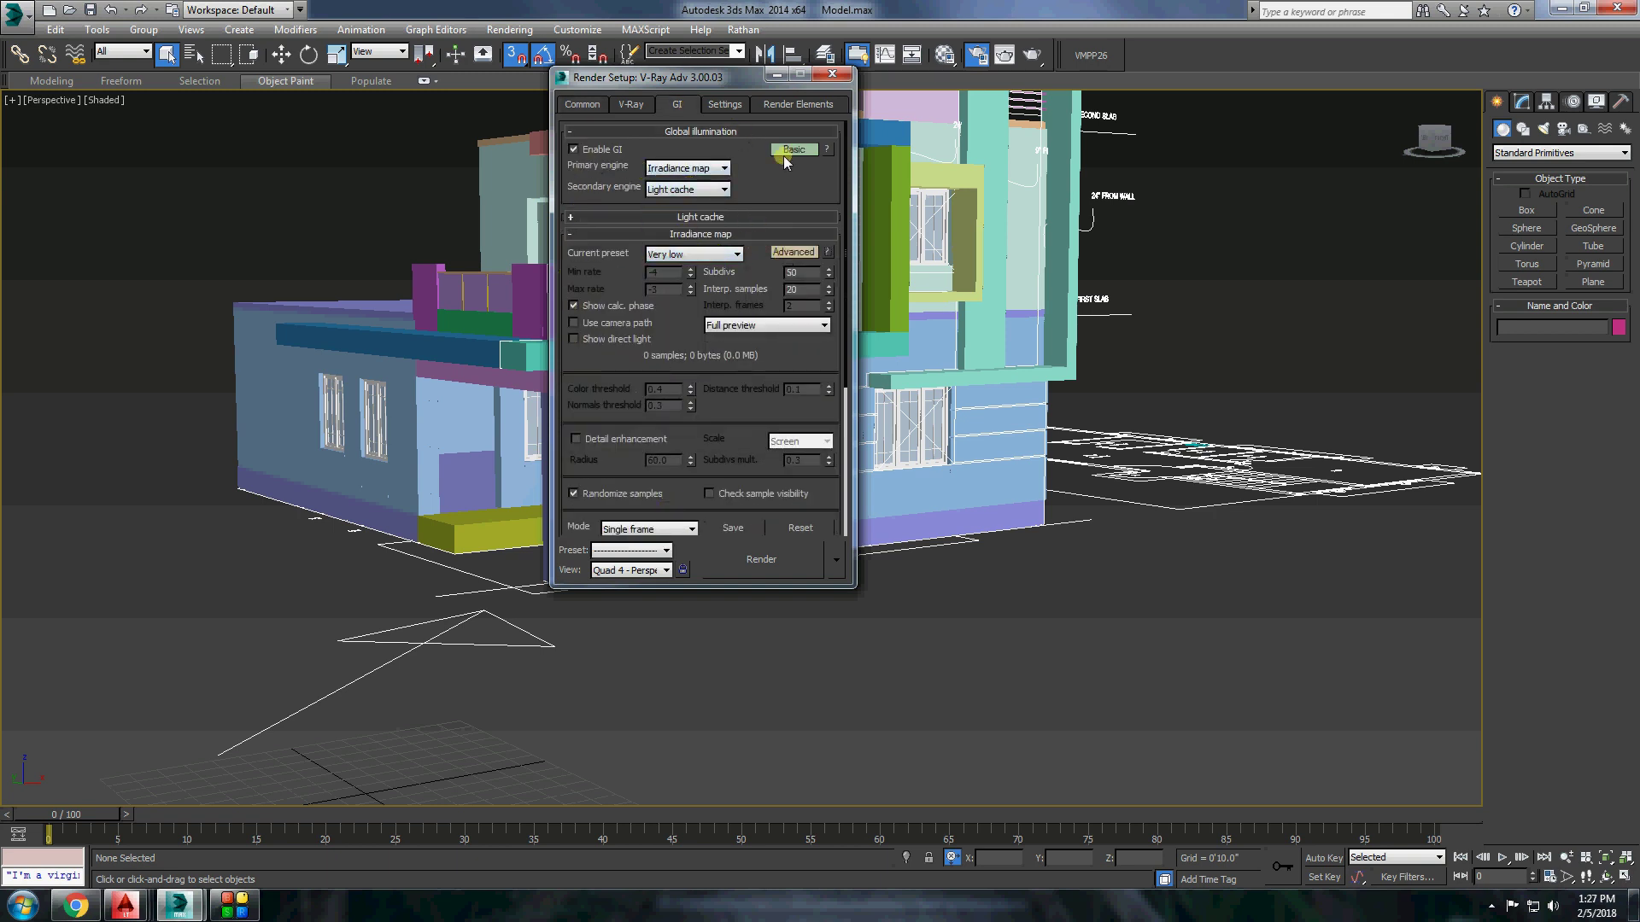
pyautogui.click(785, 154)
# Enable the frame stamp and use Reinhard colour mapping, then close Render Setup.
pyautogui.click(726, 104)
pyautogui.click(573, 271)
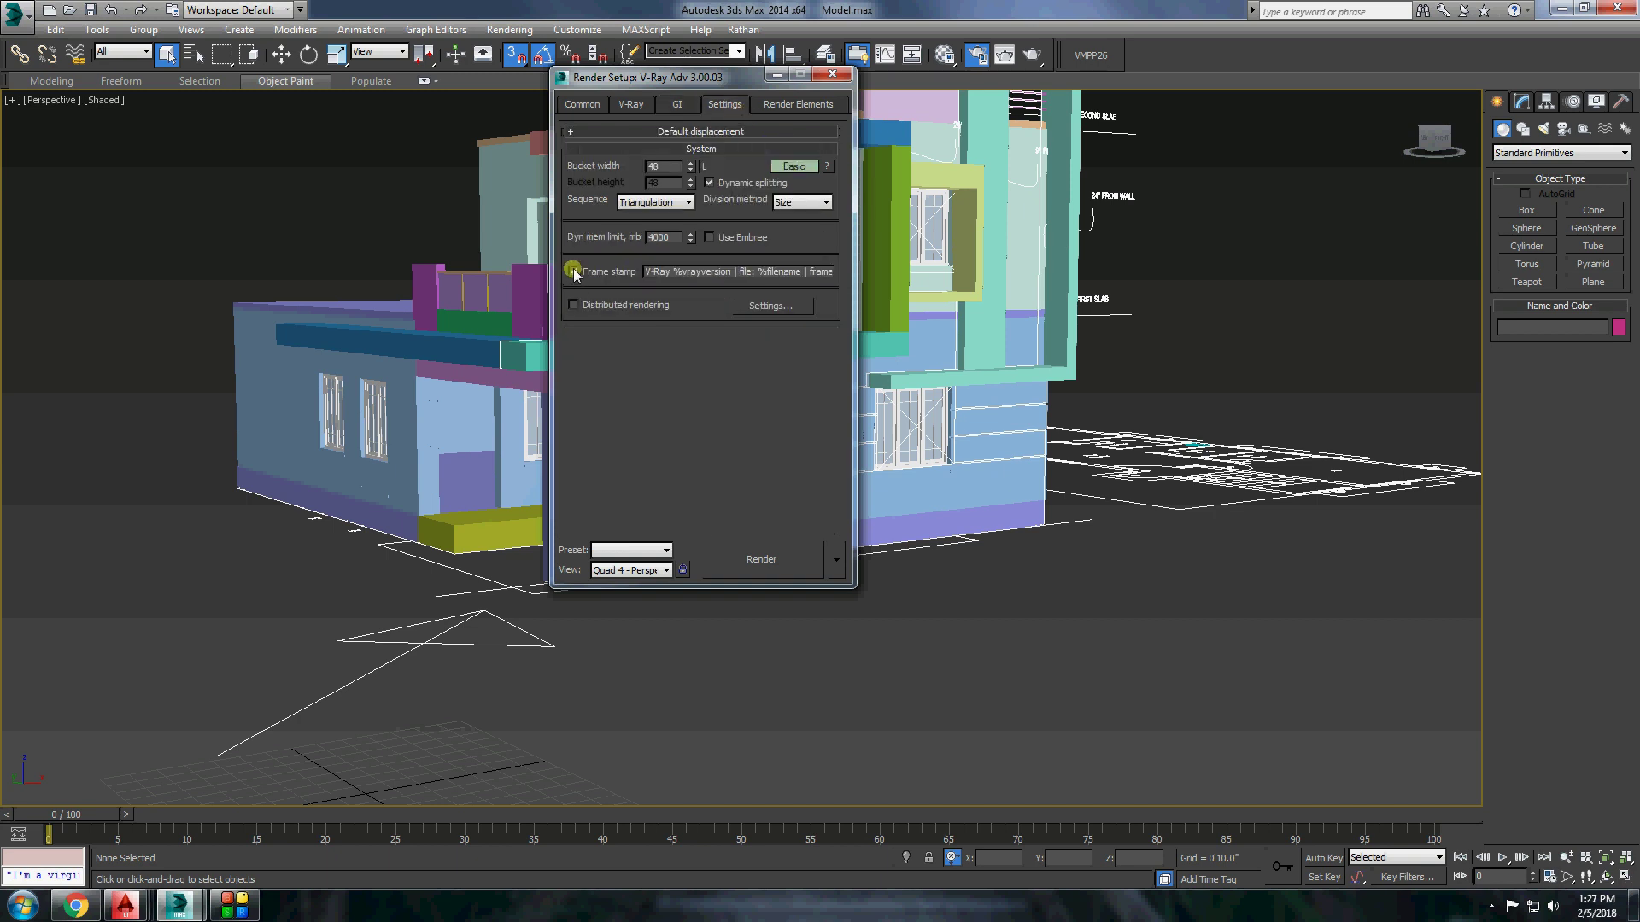
pyautogui.click(631, 104)
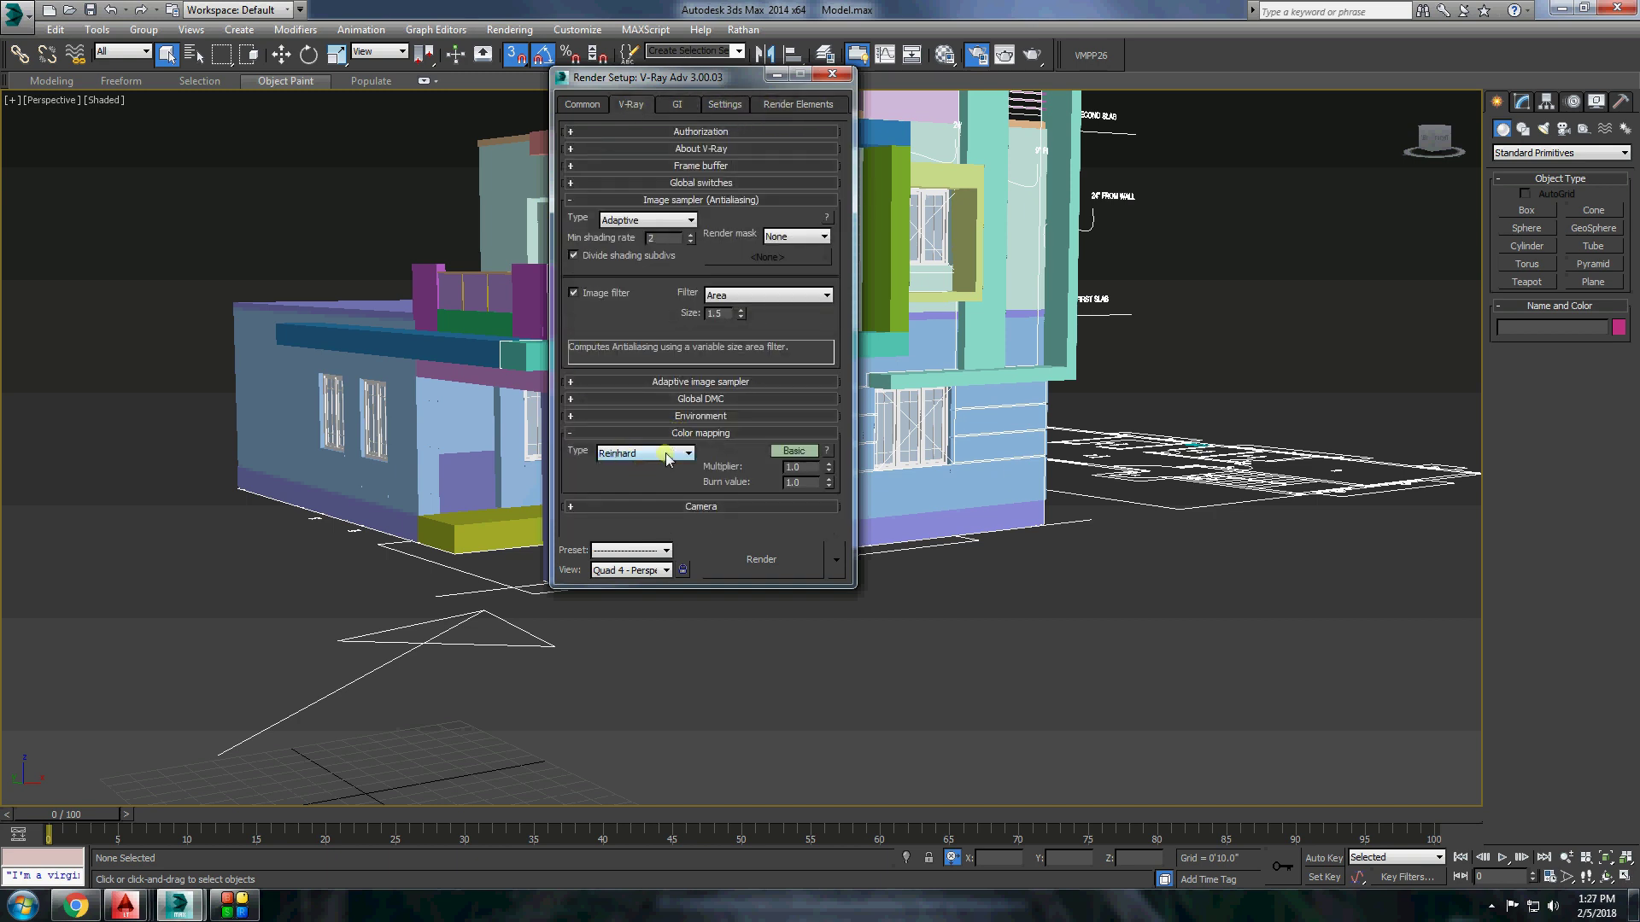
pyautogui.click(646, 534)
pyautogui.click(794, 450)
pyautogui.scroll(-1, 683, 453)
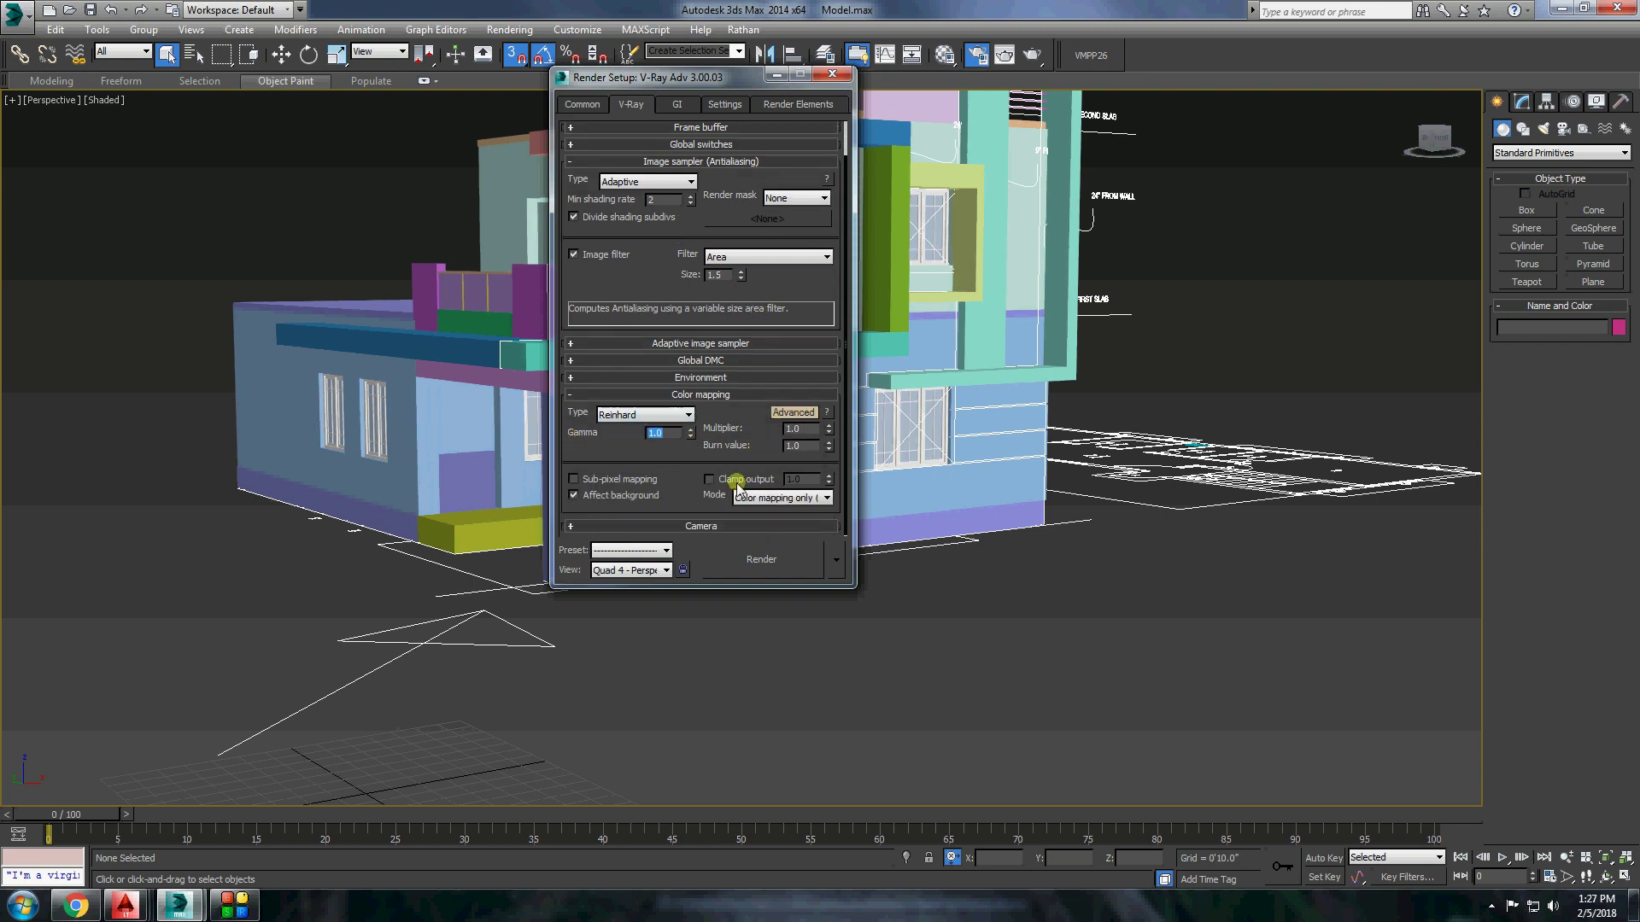
pyautogui.click(712, 527)
pyautogui.click(833, 74)
# Abandon a photometric target light and pick the standard Target Direct light instead.
pyautogui.keyDown('alt'); pyautogui.moveTo(1262, 270); pyautogui.dragTo(1196, 444, button='middle'); pyautogui.keyUp('alt')
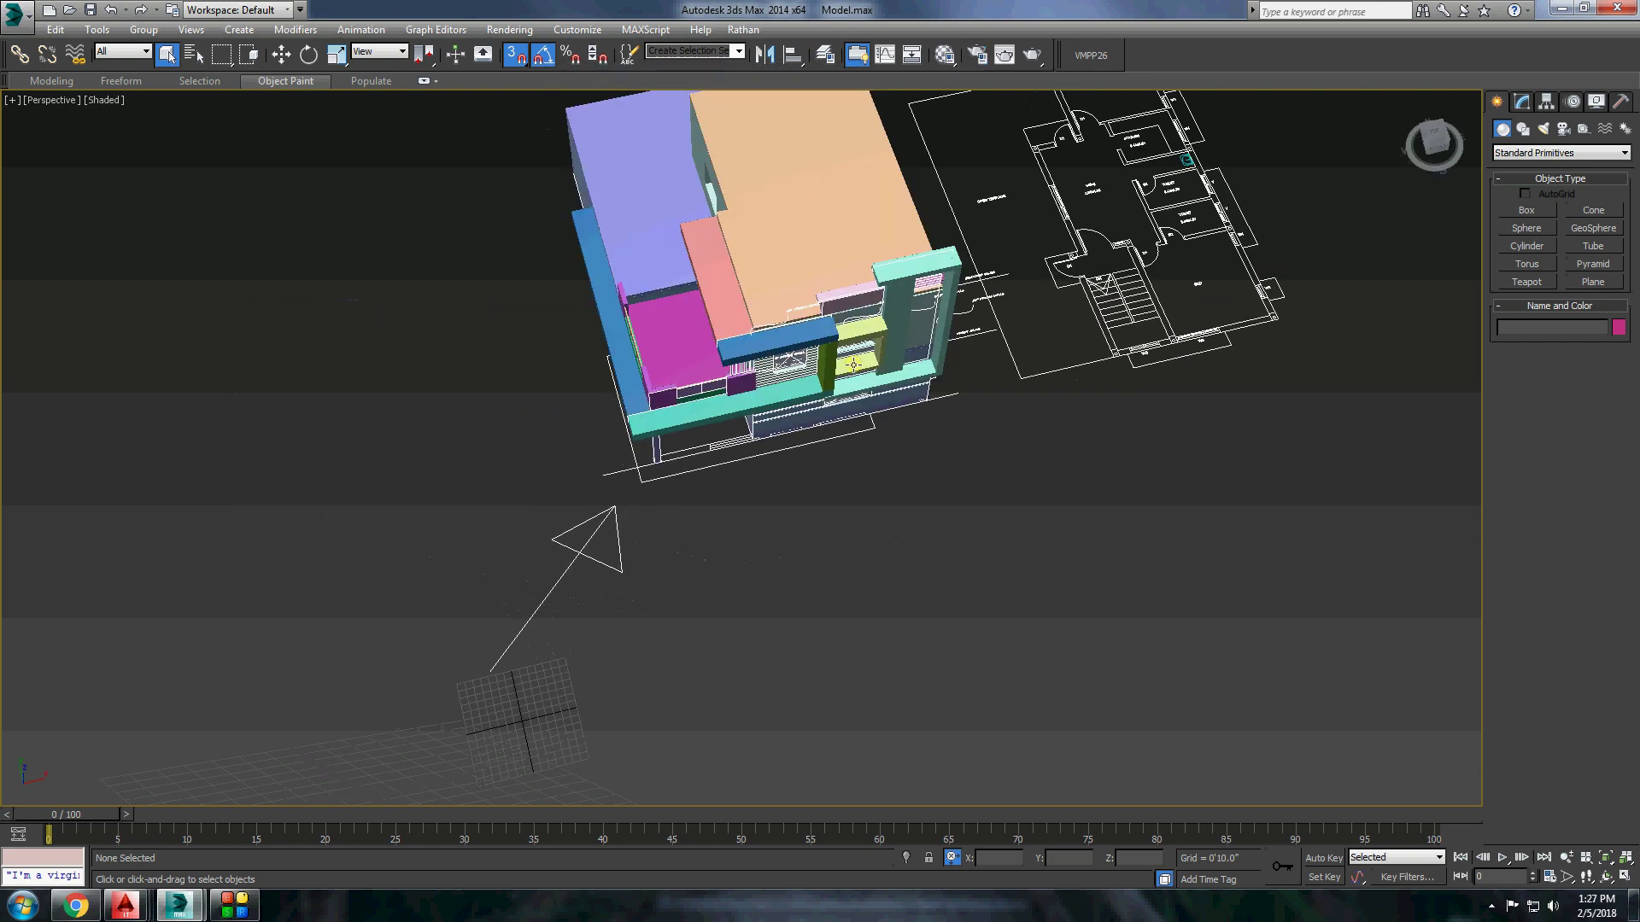
pyautogui.click(1544, 128)
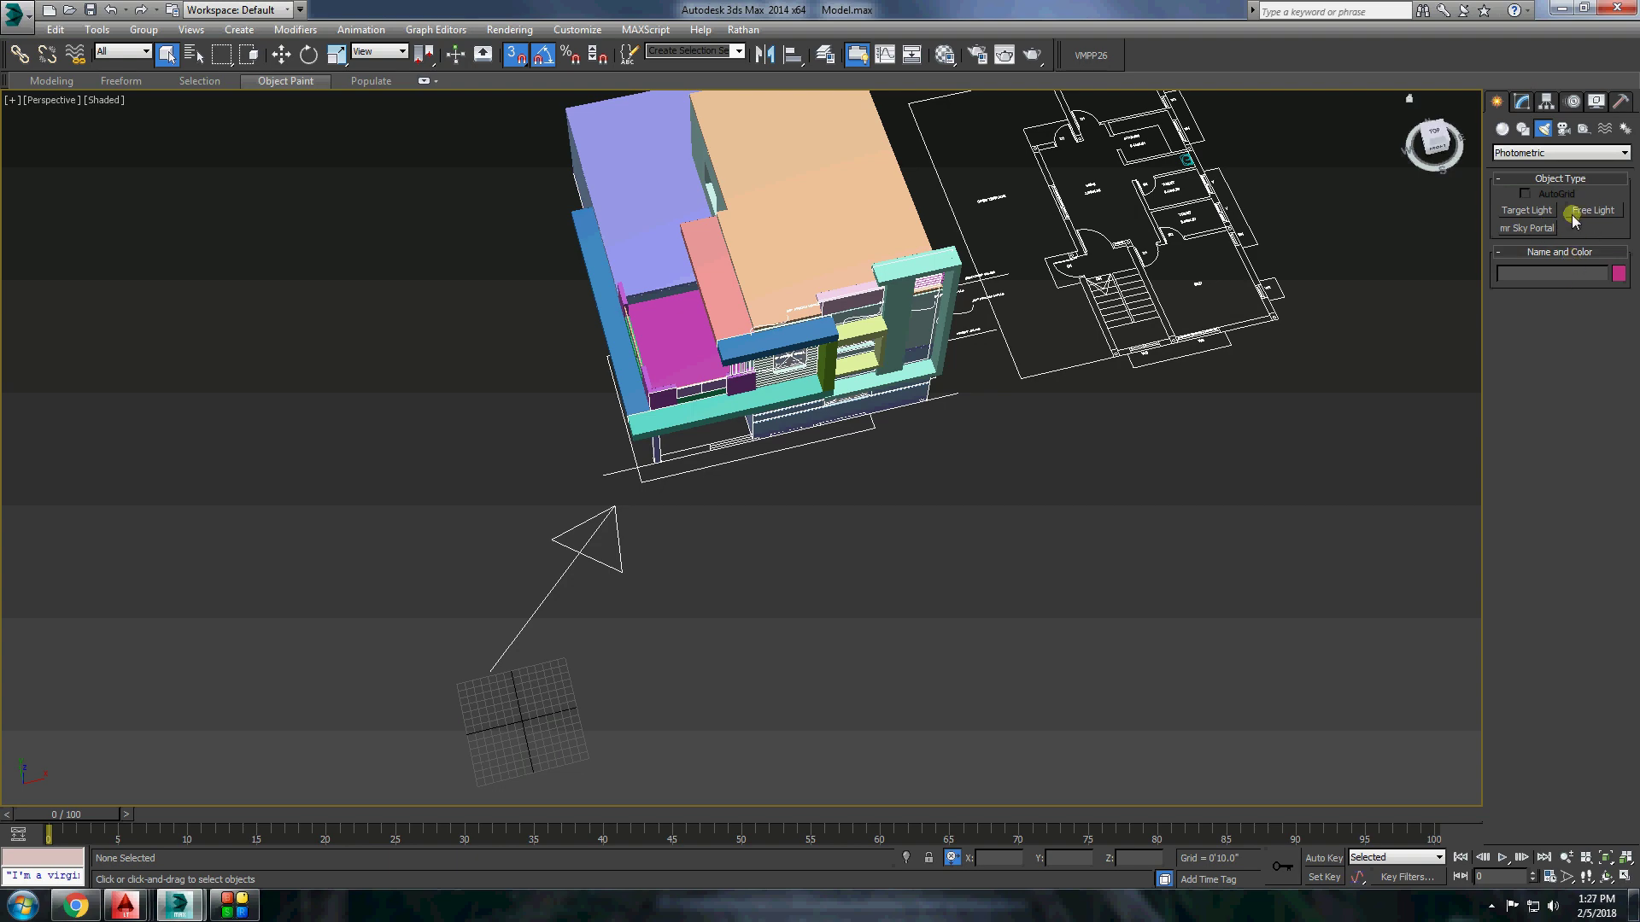
pyautogui.click(1528, 210)
pyautogui.click(1435, 135)
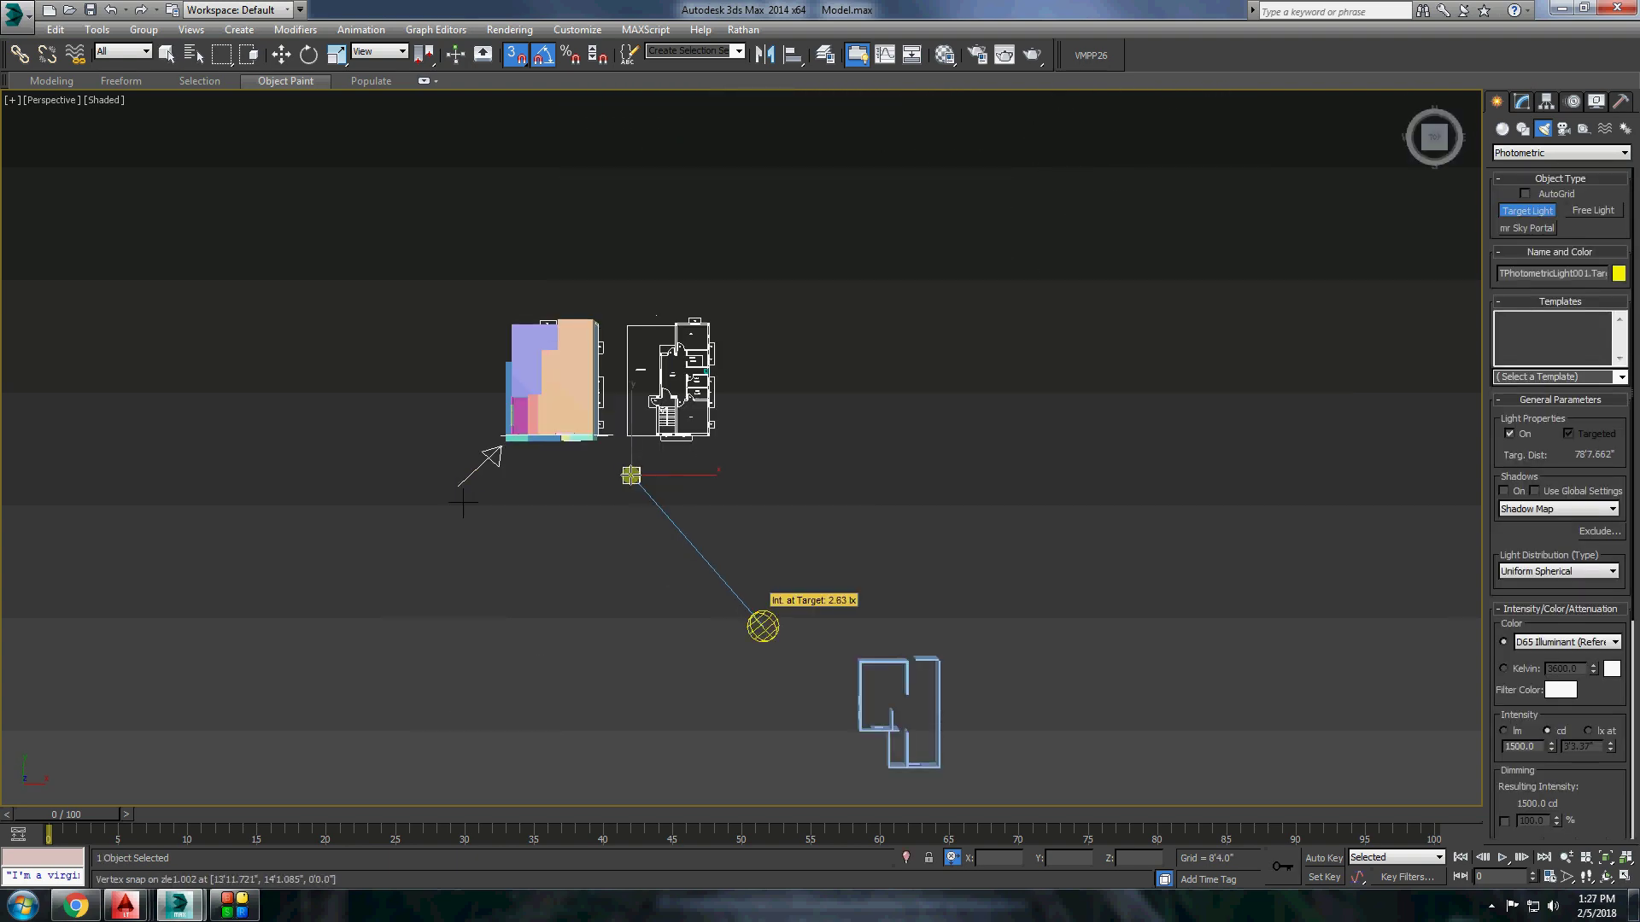
pyautogui.hotkey('ctrl', 'z')
pyautogui.click(1523, 128)
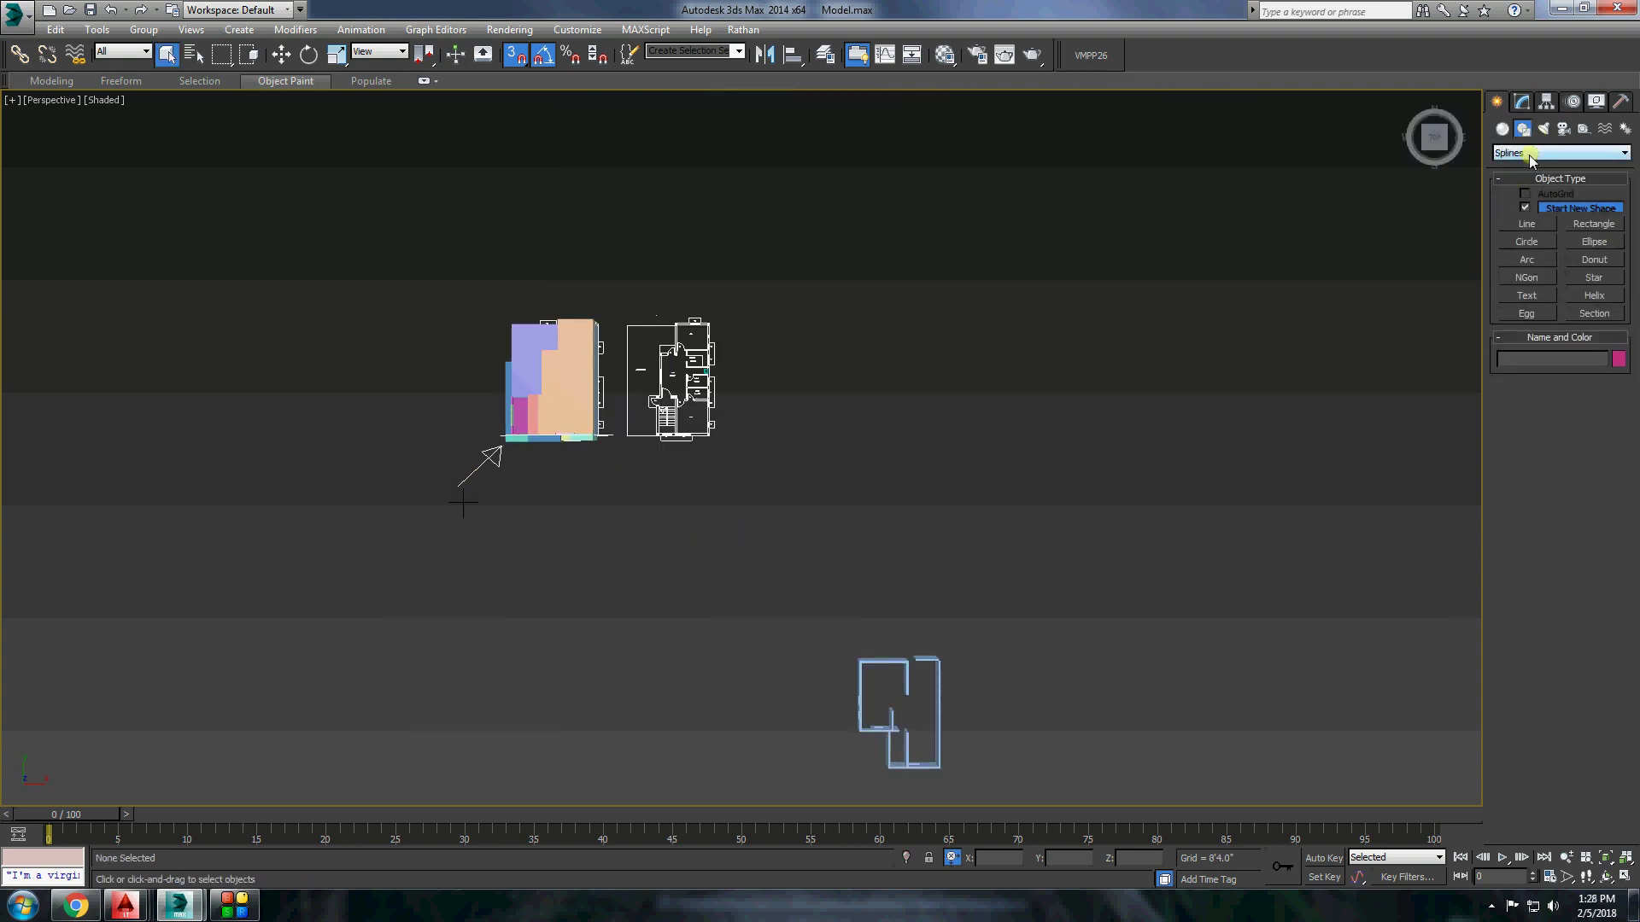
pyautogui.click(1543, 129)
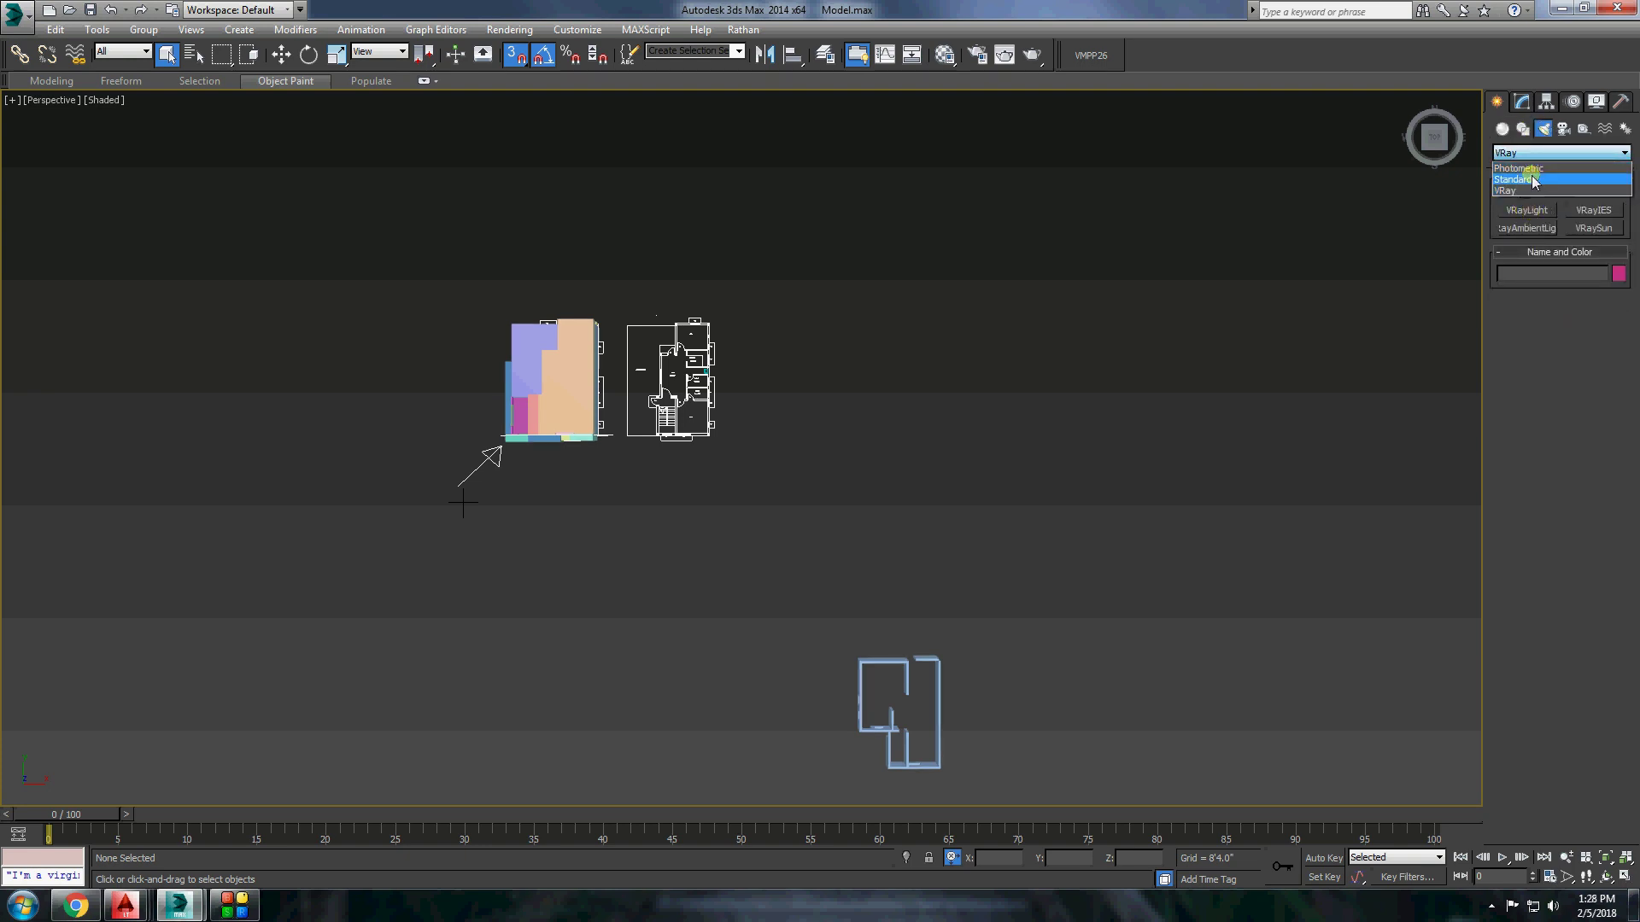
pyautogui.click(1513, 180)
pyautogui.click(1527, 228)
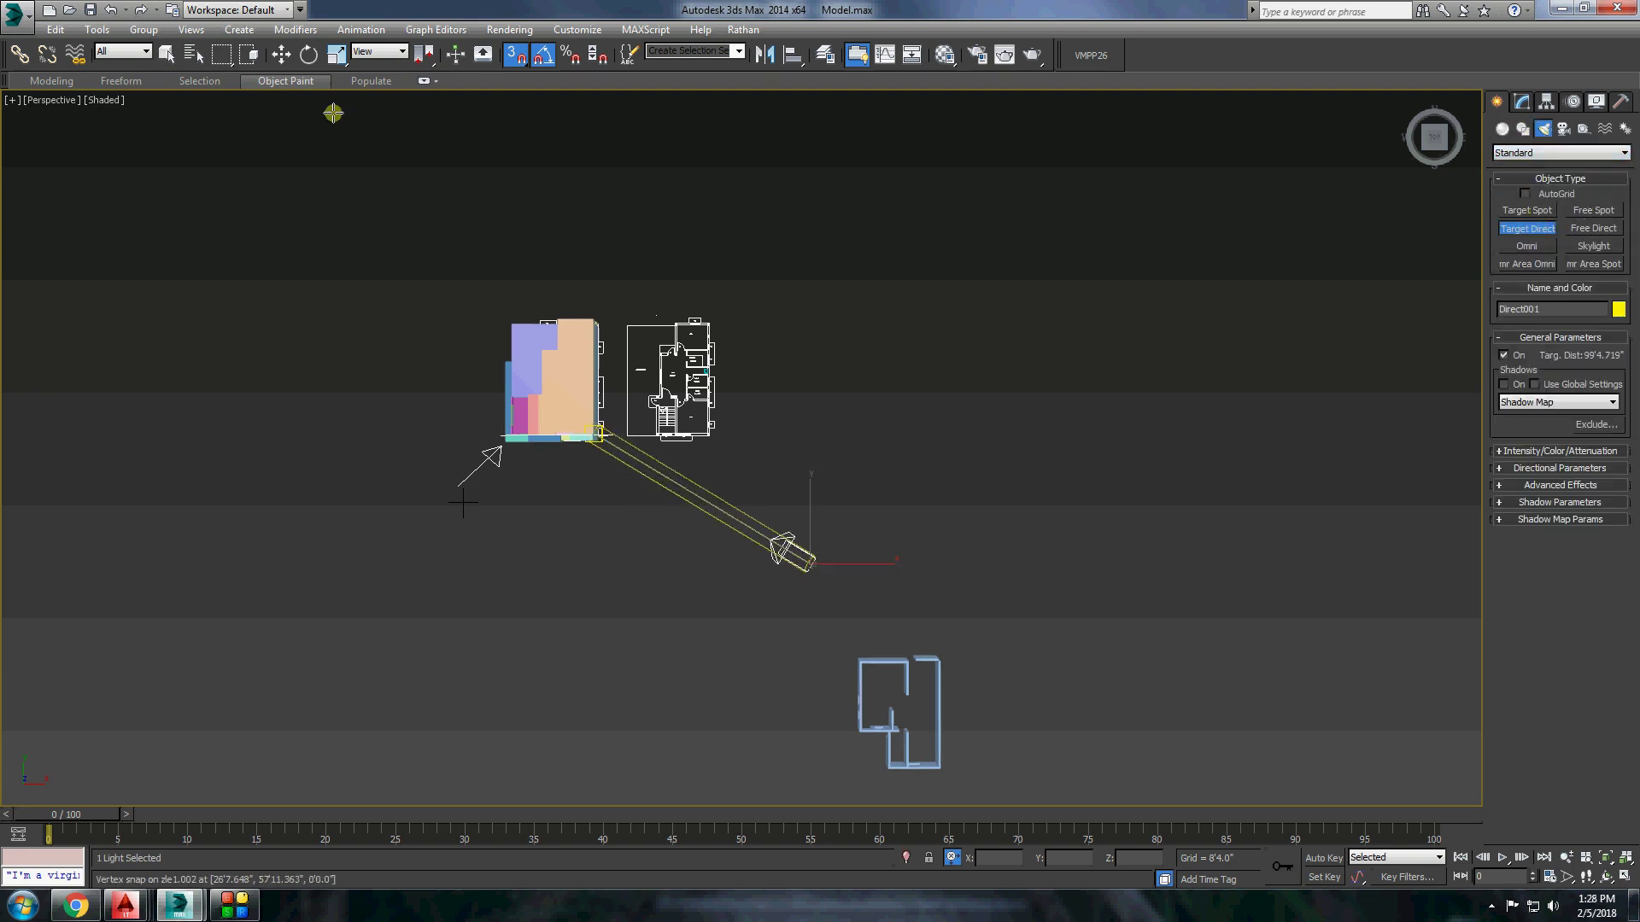
pyautogui.press('w')
# Place Direct001 high above the house with its target centred on the building.
pyautogui.keyDown('alt'); pyautogui.moveTo(462, 503); pyautogui.dragTo(835, 505, button='middle'); pyautogui.keyUp('alt')
pyautogui.moveTo(834, 505); pyautogui.dragTo(841, 464)
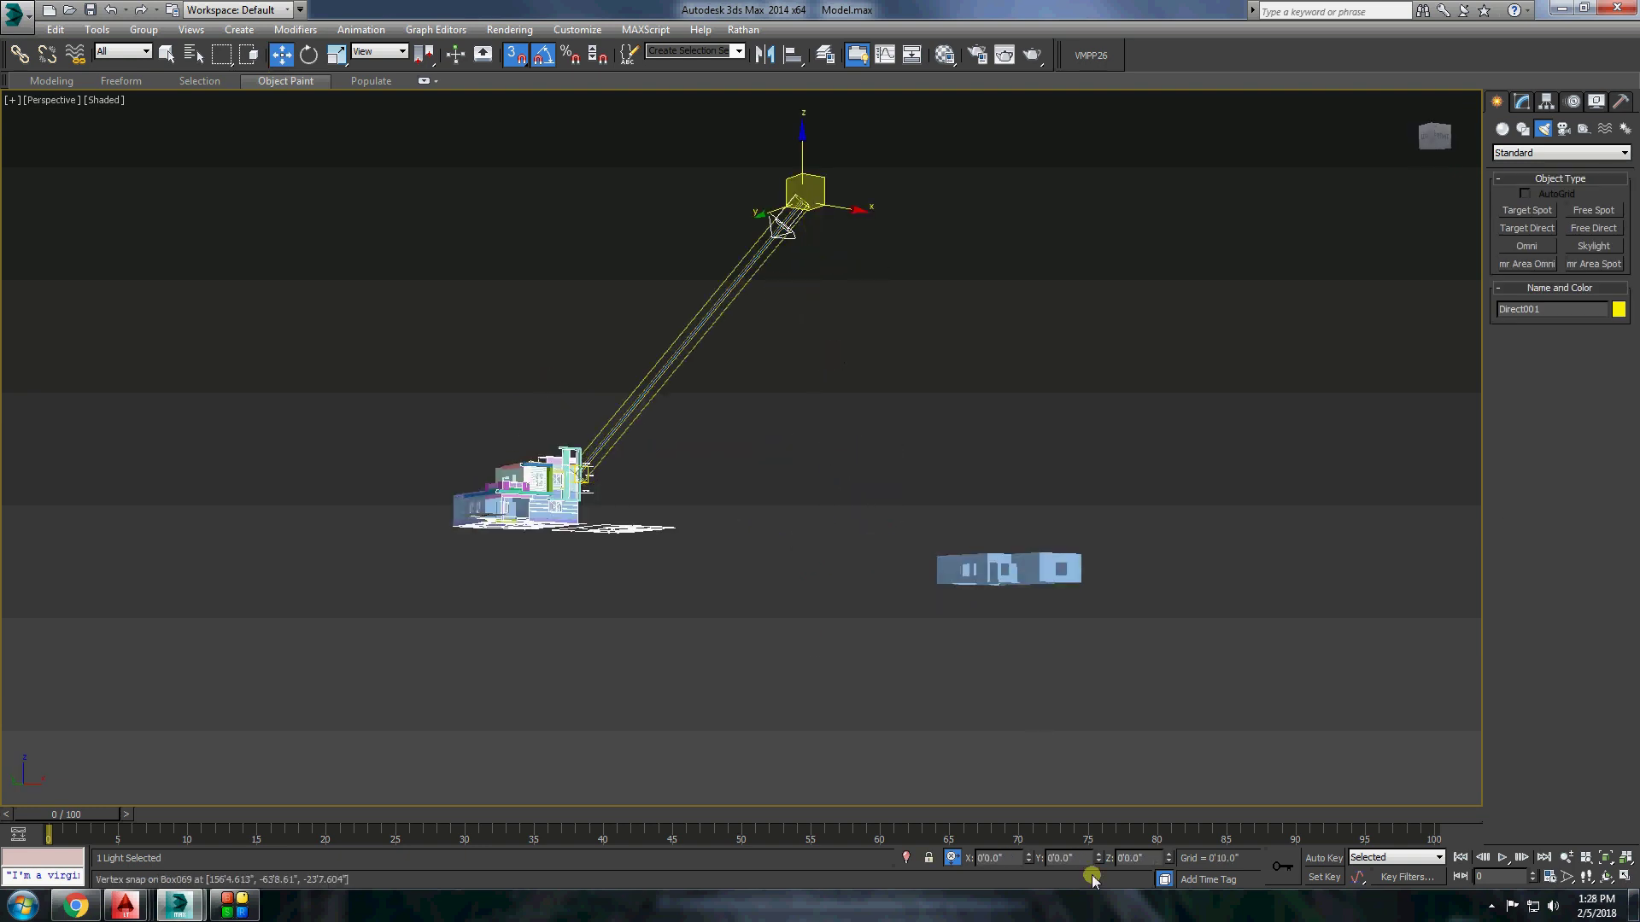
pyautogui.moveTo(1030, 858); pyautogui.dragTo(1047, 720)
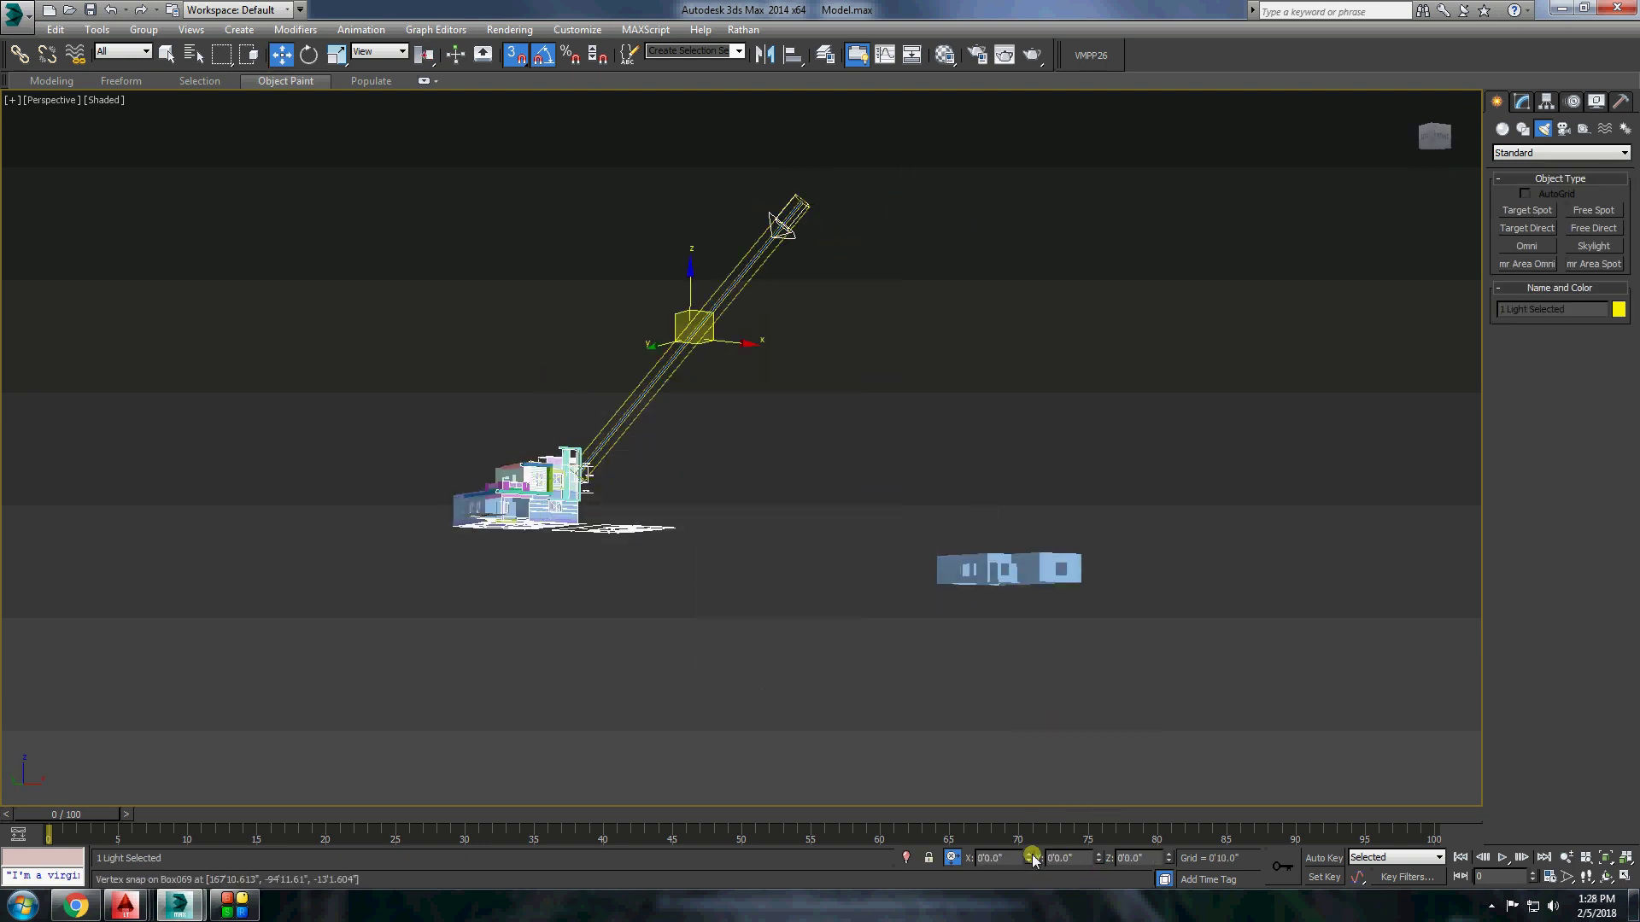
pyautogui.moveTo(1032, 859); pyautogui.dragTo(716, 508)
pyautogui.moveTo(1435, 133); pyautogui.dragTo(1428, 171)
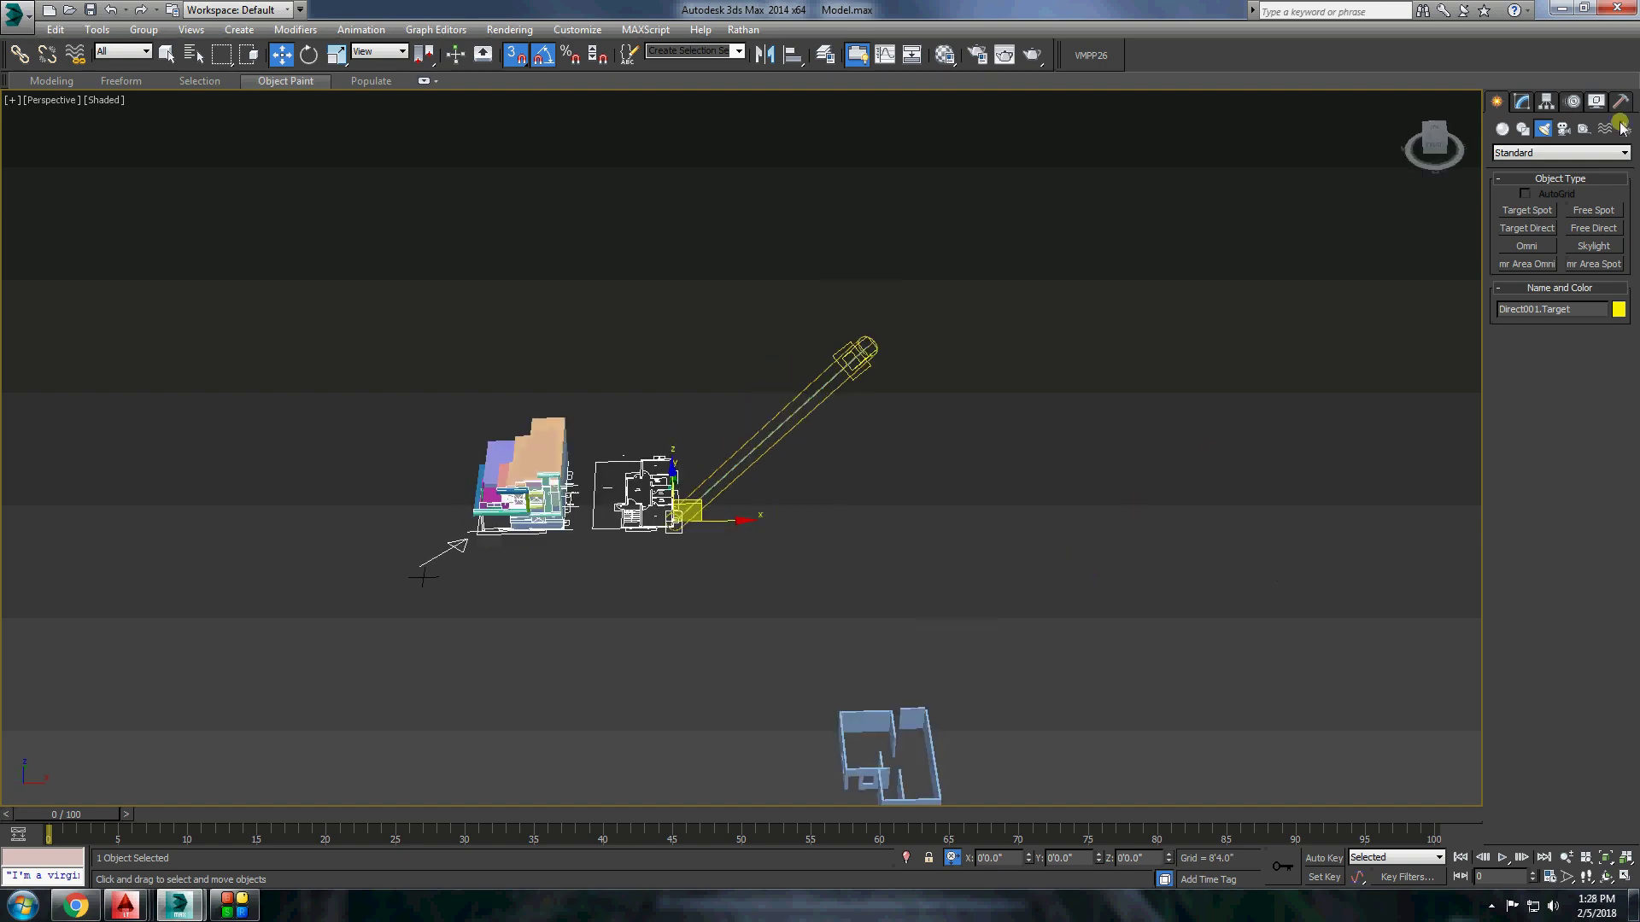
# Widen Direct001's hotspot to about 64'9" and falloff to about 64'11" to cover the site.
pyautogui.click(1522, 101)
pyautogui.click(854, 357)
pyautogui.click(1559, 501)
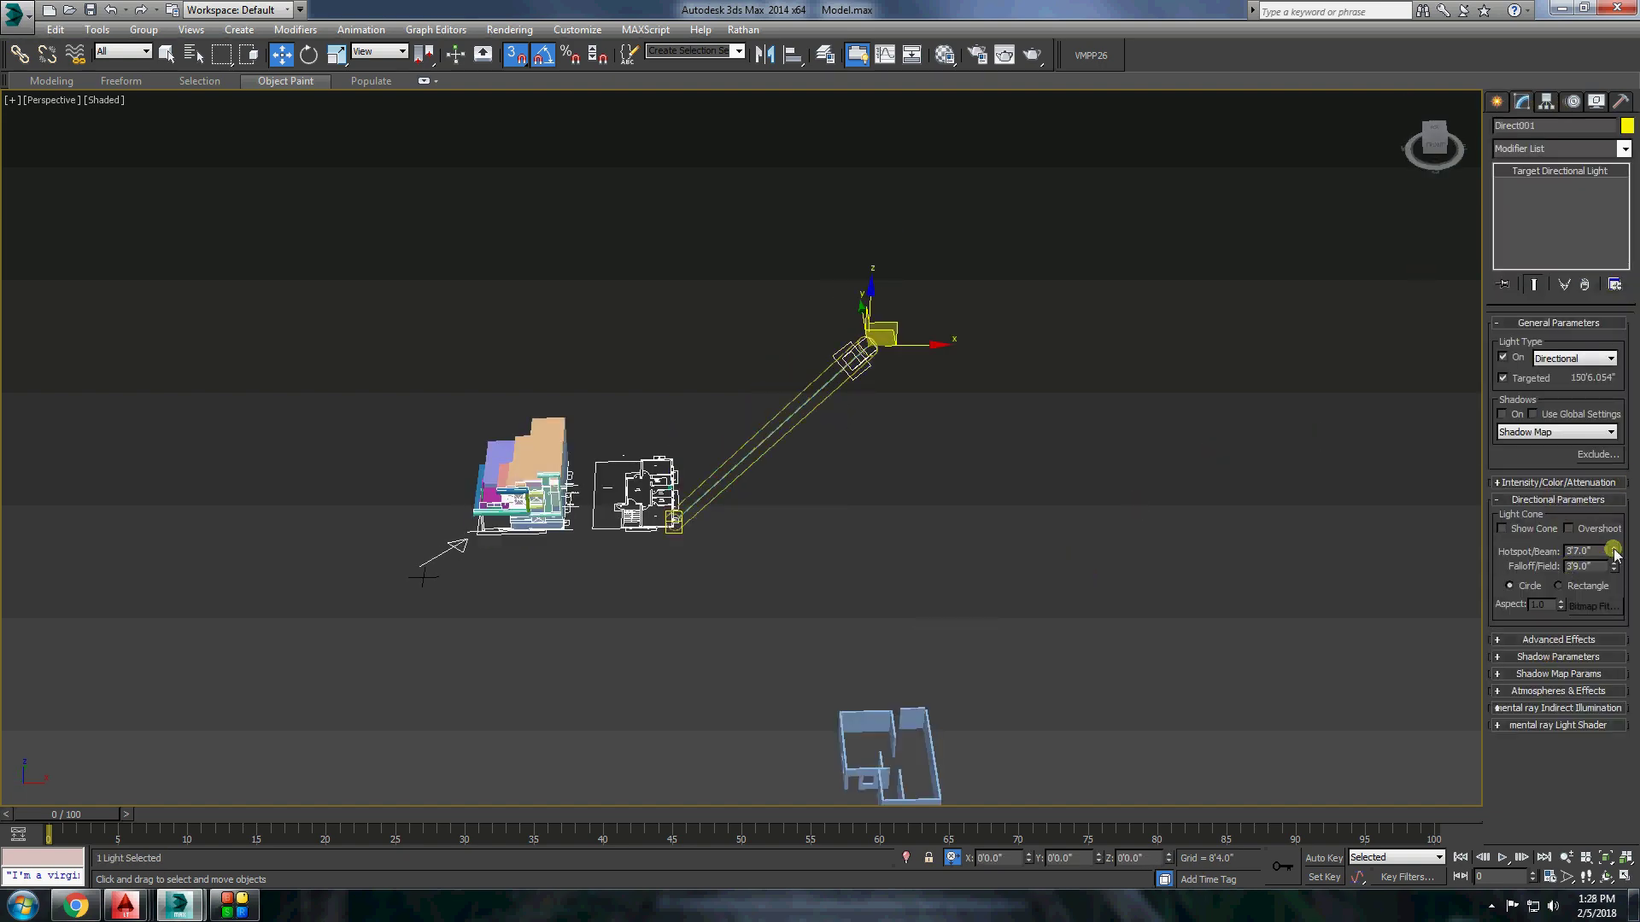
pyautogui.moveTo(1614, 553); pyautogui.dragTo(1614, 410)
pyautogui.moveTo(574, 248)
pyautogui.keyDown('alt'); pyautogui.mouseDown(button='middle')
pyautogui.moveTo(508, 584)
pyautogui.moveTo(512, 661)
pyautogui.mouseUp(button='middle'); pyautogui.keyUp('alt')
pyautogui.rightClick(849, 512)
pyautogui.click(1004, 758)
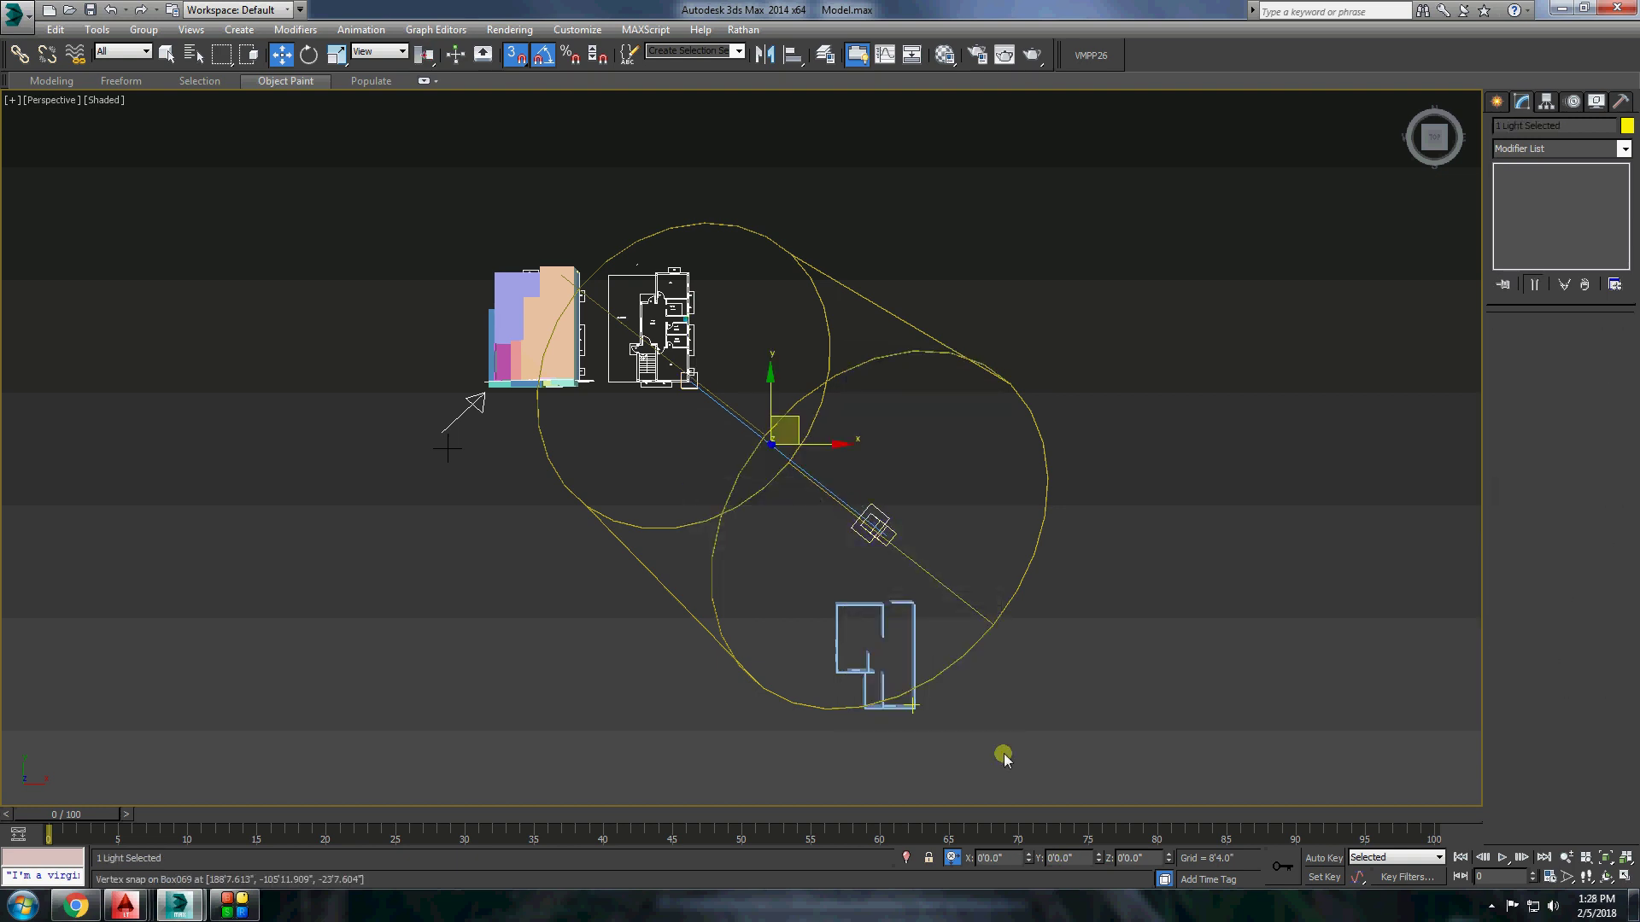
pyautogui.click(1128, 457)
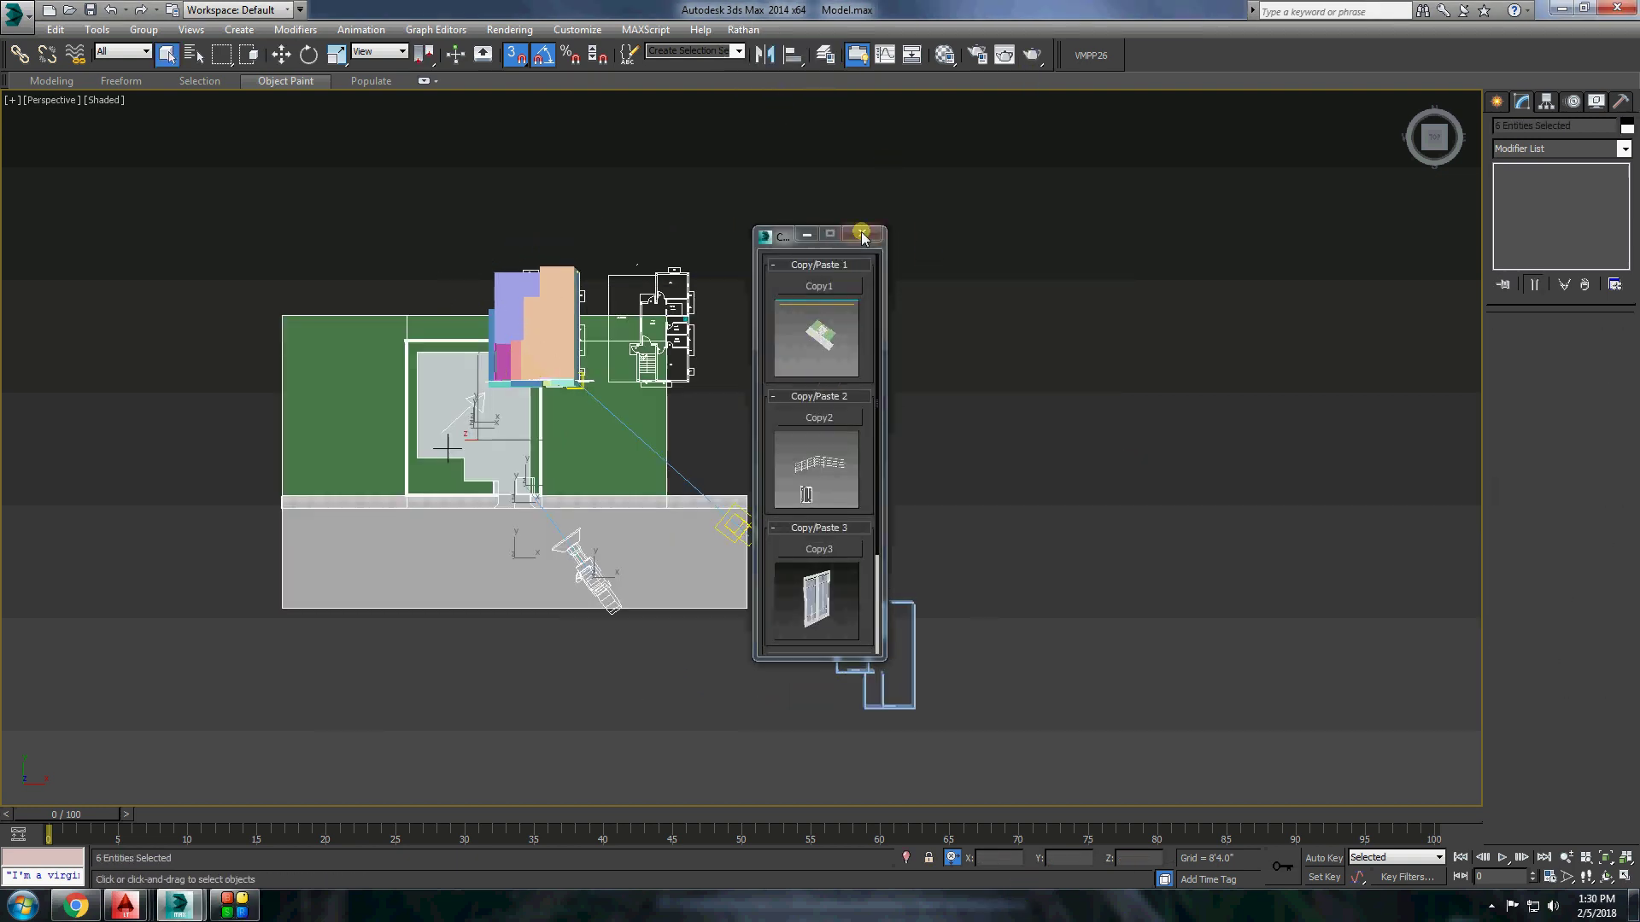
# Move the lawn and road site objects up and right beneath the house.
pyautogui.click(281, 54)
pyautogui.moveTo(1099, 857); pyautogui.dragTo(1099, 791)
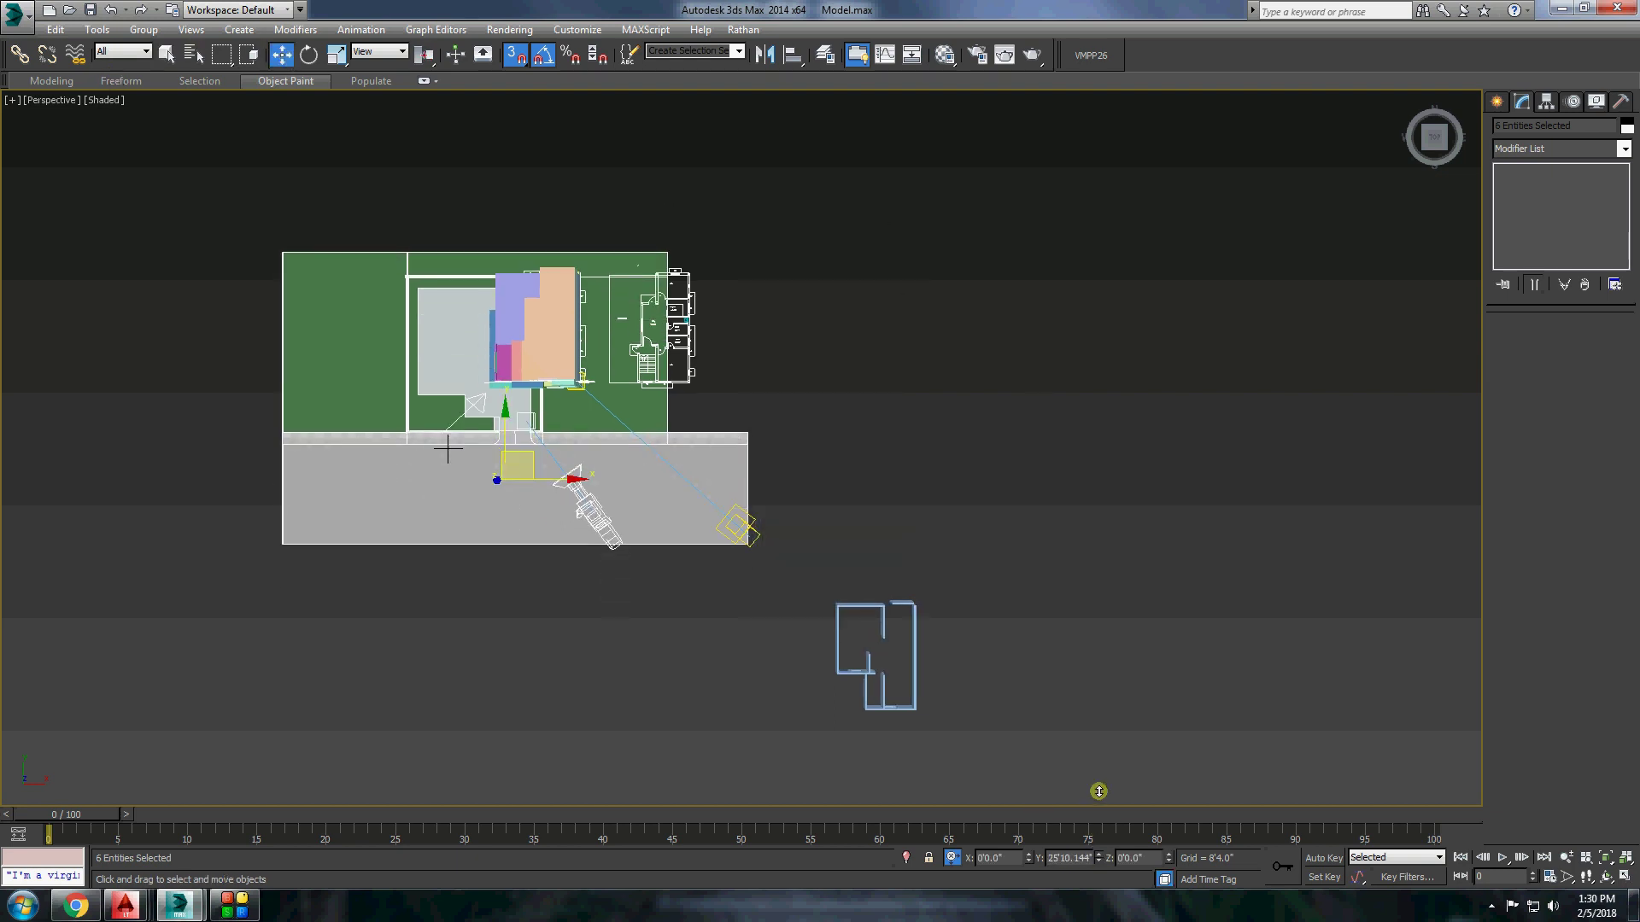
pyautogui.moveTo(1028, 857); pyautogui.dragTo(1042, 791)
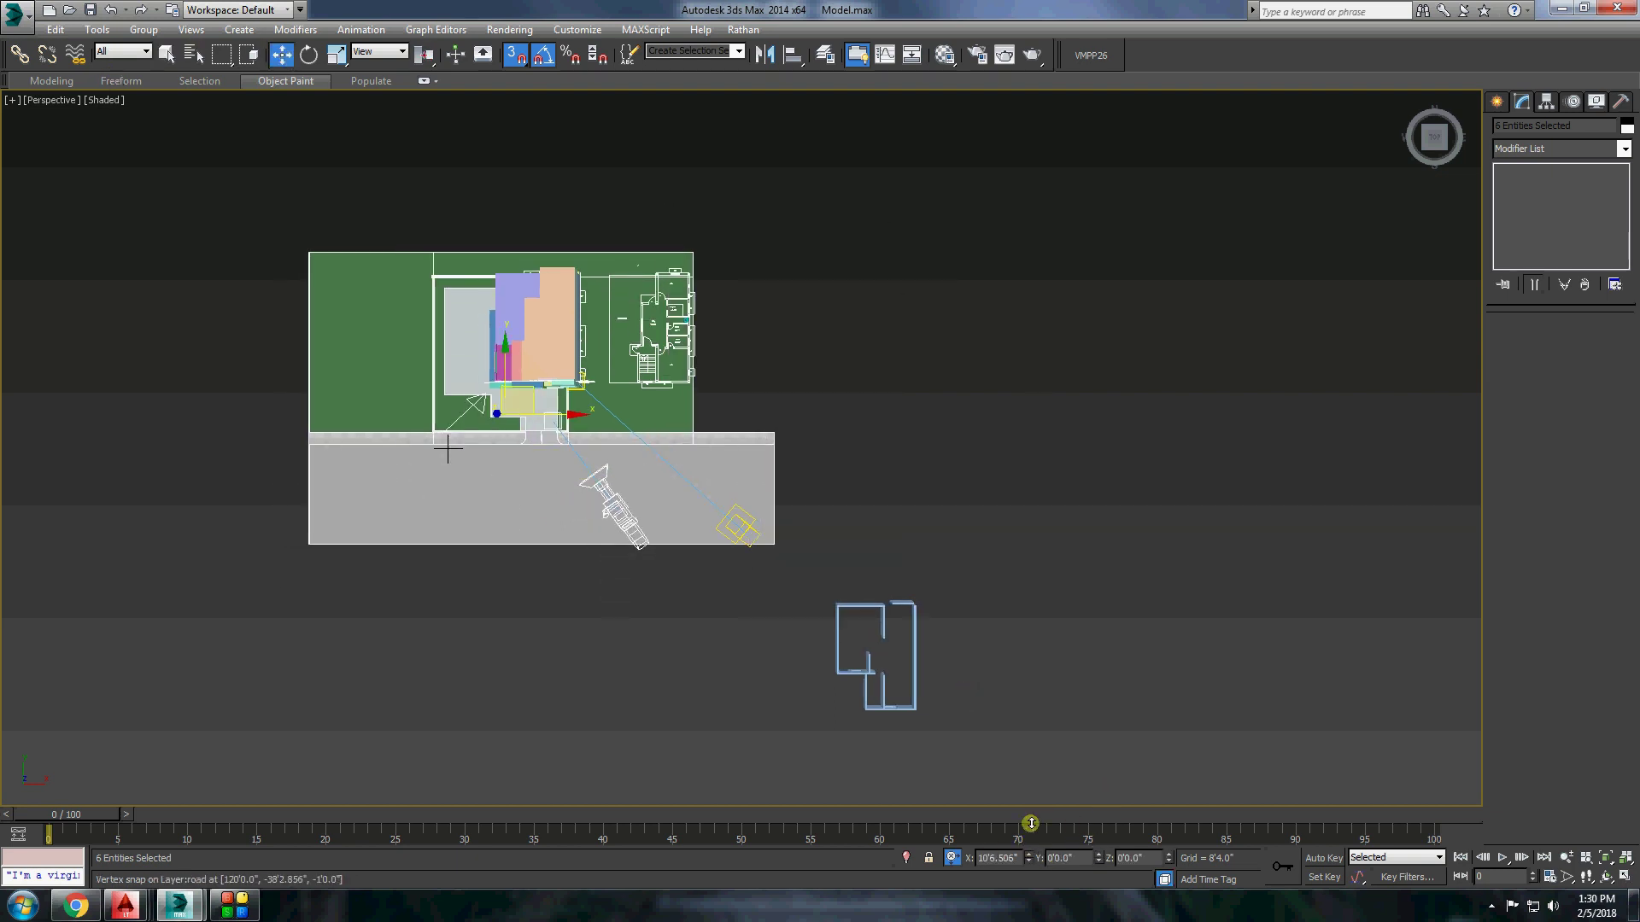
# Look through Camera003 and dolly back to frame the whole front elevation.
pyautogui.click(1032, 392)
pyautogui.click(51, 100)
pyautogui.click(367, 120)
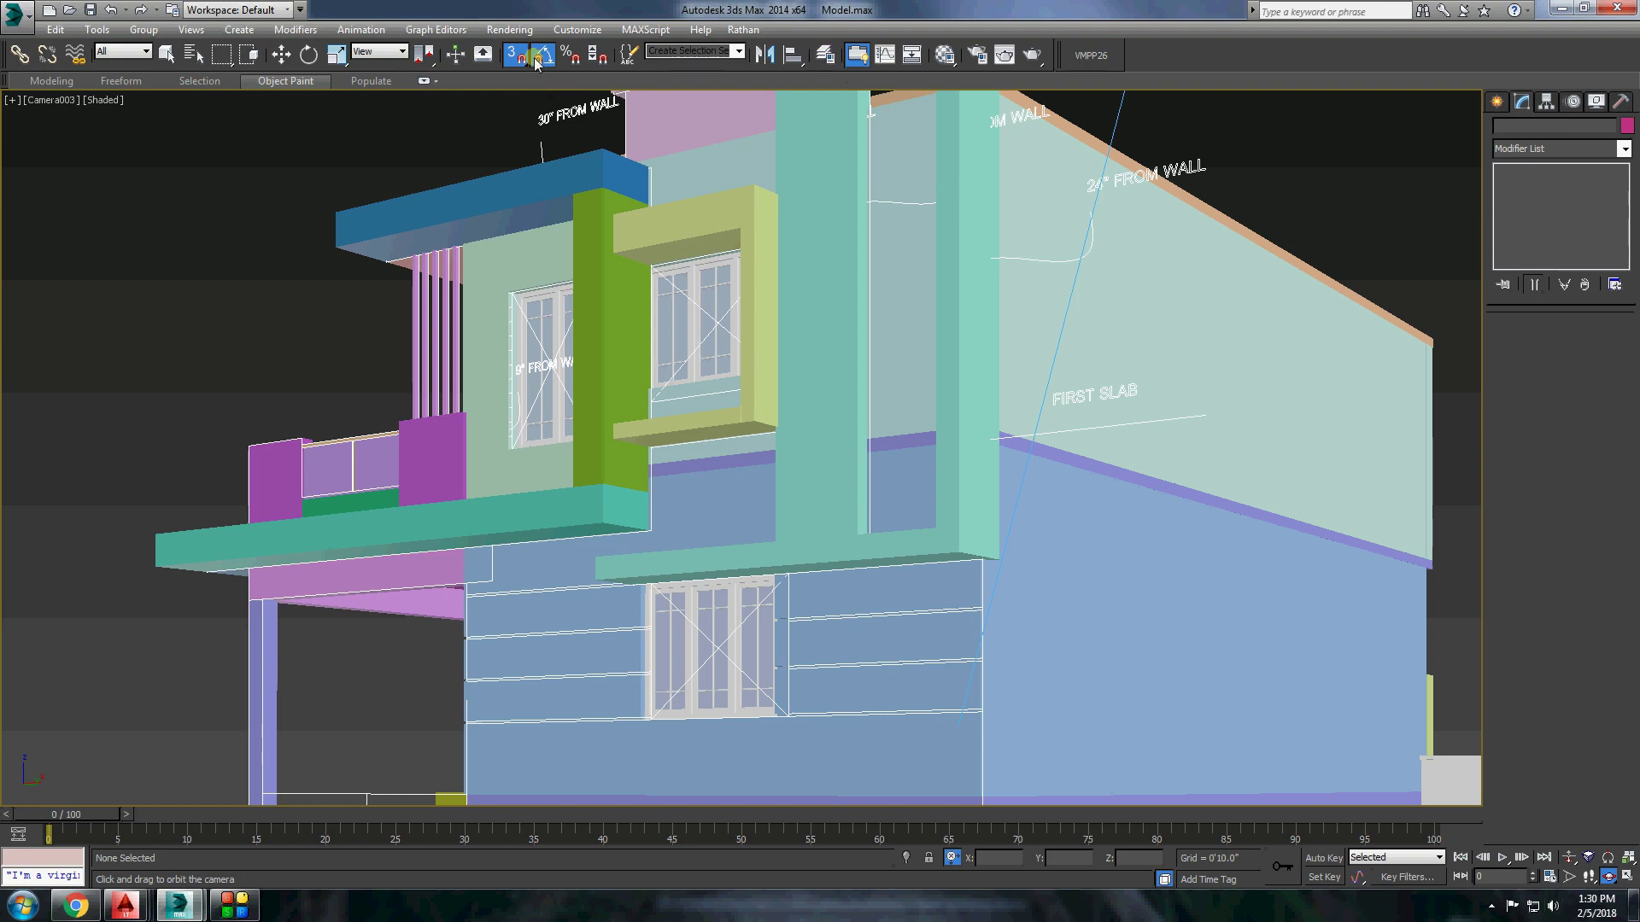
pyautogui.moveTo(649, 546)
pyautogui.mouseDown()
pyautogui.moveTo(845, 658)
pyautogui.moveTo(794, 669)
pyautogui.moveTo(799, 656)
pyautogui.mouseUp()
pyautogui.click(1567, 860)
# Return to the perspective view and select the ground and road site objects.
pyautogui.click(53, 100)
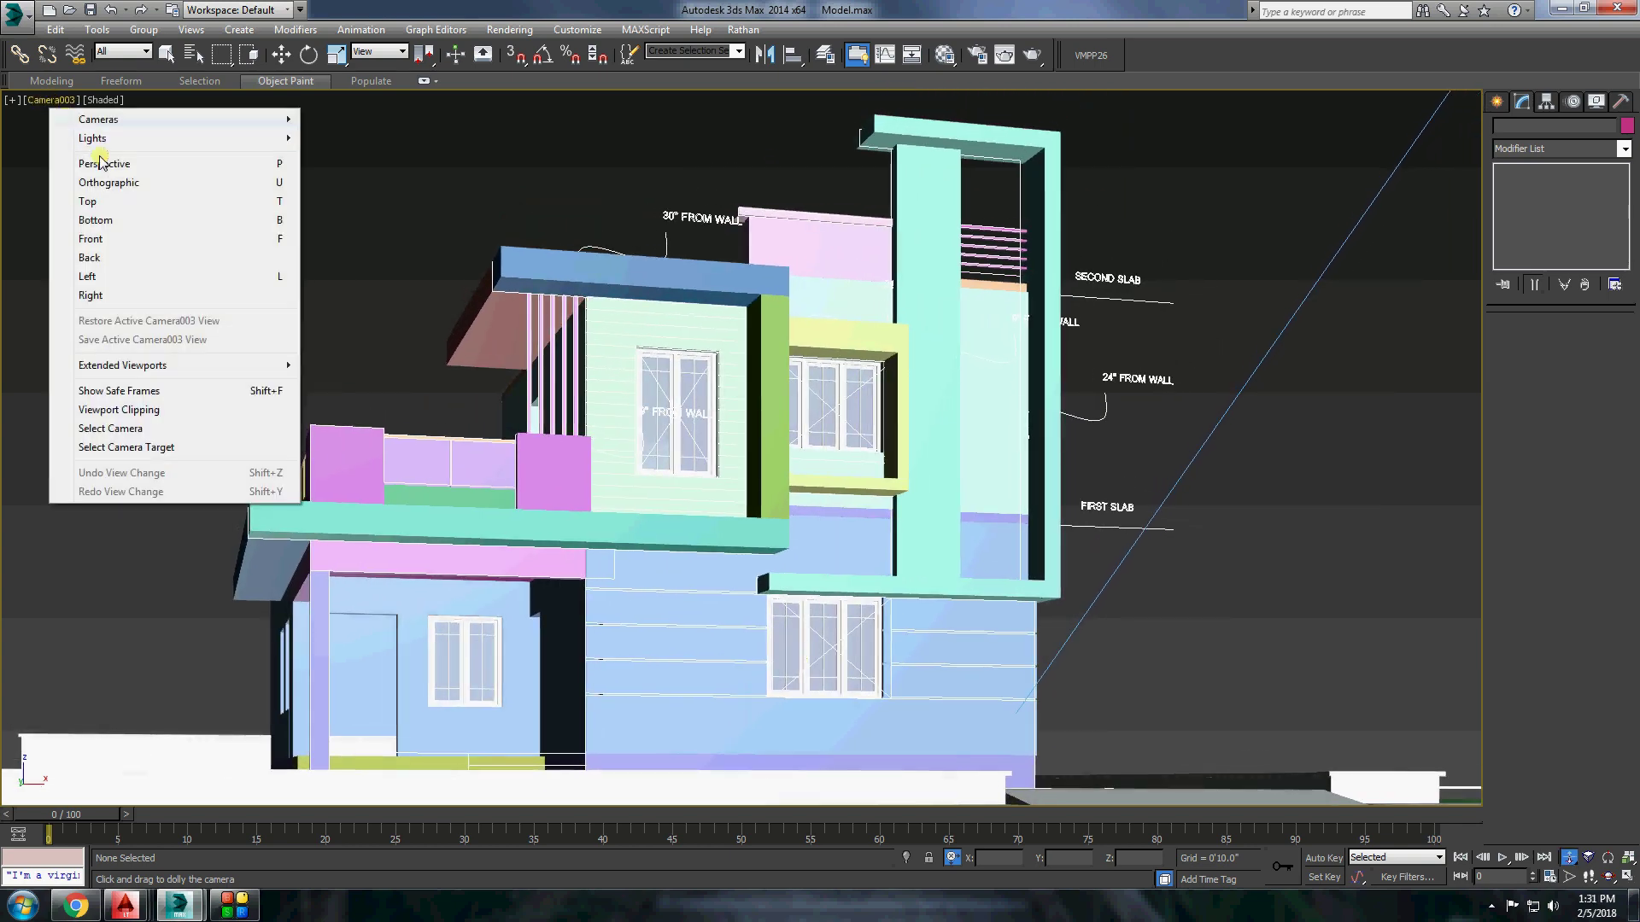
pyautogui.click(103, 162)
pyautogui.scroll(-5, 531, 575)
pyautogui.scroll(4, 755, 492)
pyautogui.click(760, 478)
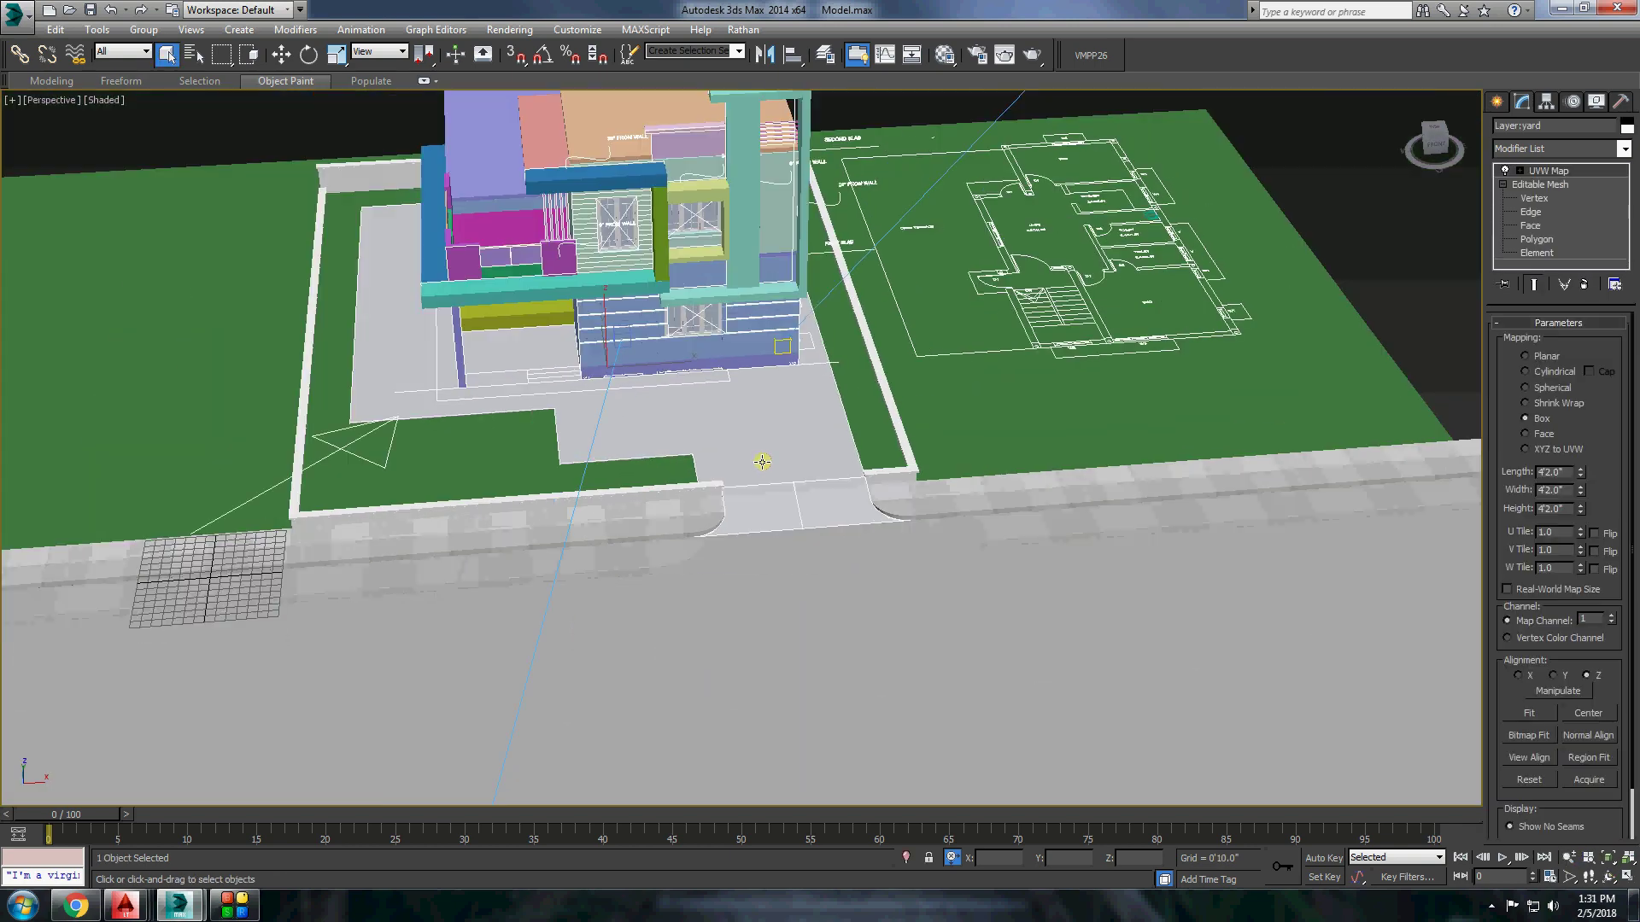
pyautogui.click(679, 476)
pyautogui.click(931, 465)
pyautogui.click(764, 514)
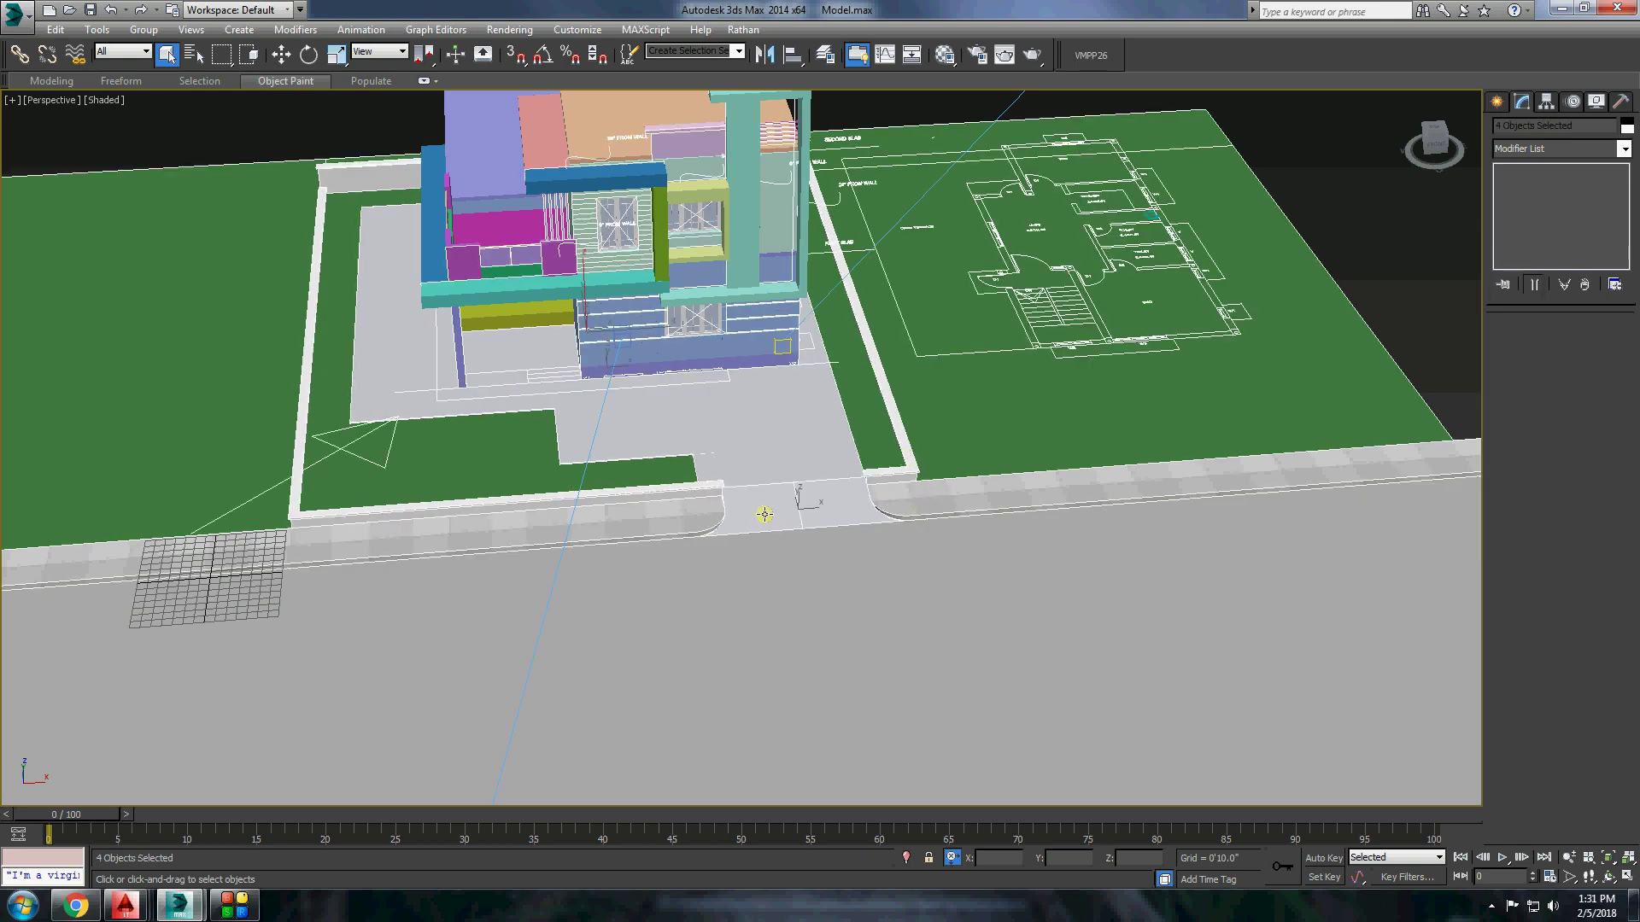
# Try Hide Unselected on the site pieces, then undo to restore the scene.
pyautogui.rightClick(749, 574)
pyautogui.click(798, 510)
pyautogui.hotkey('ctrl', 'z')
pyautogui.rightClick(805, 504)
pyautogui.press('Escape')
pyautogui.rightClick(850, 432)
pyautogui.click(896, 376)
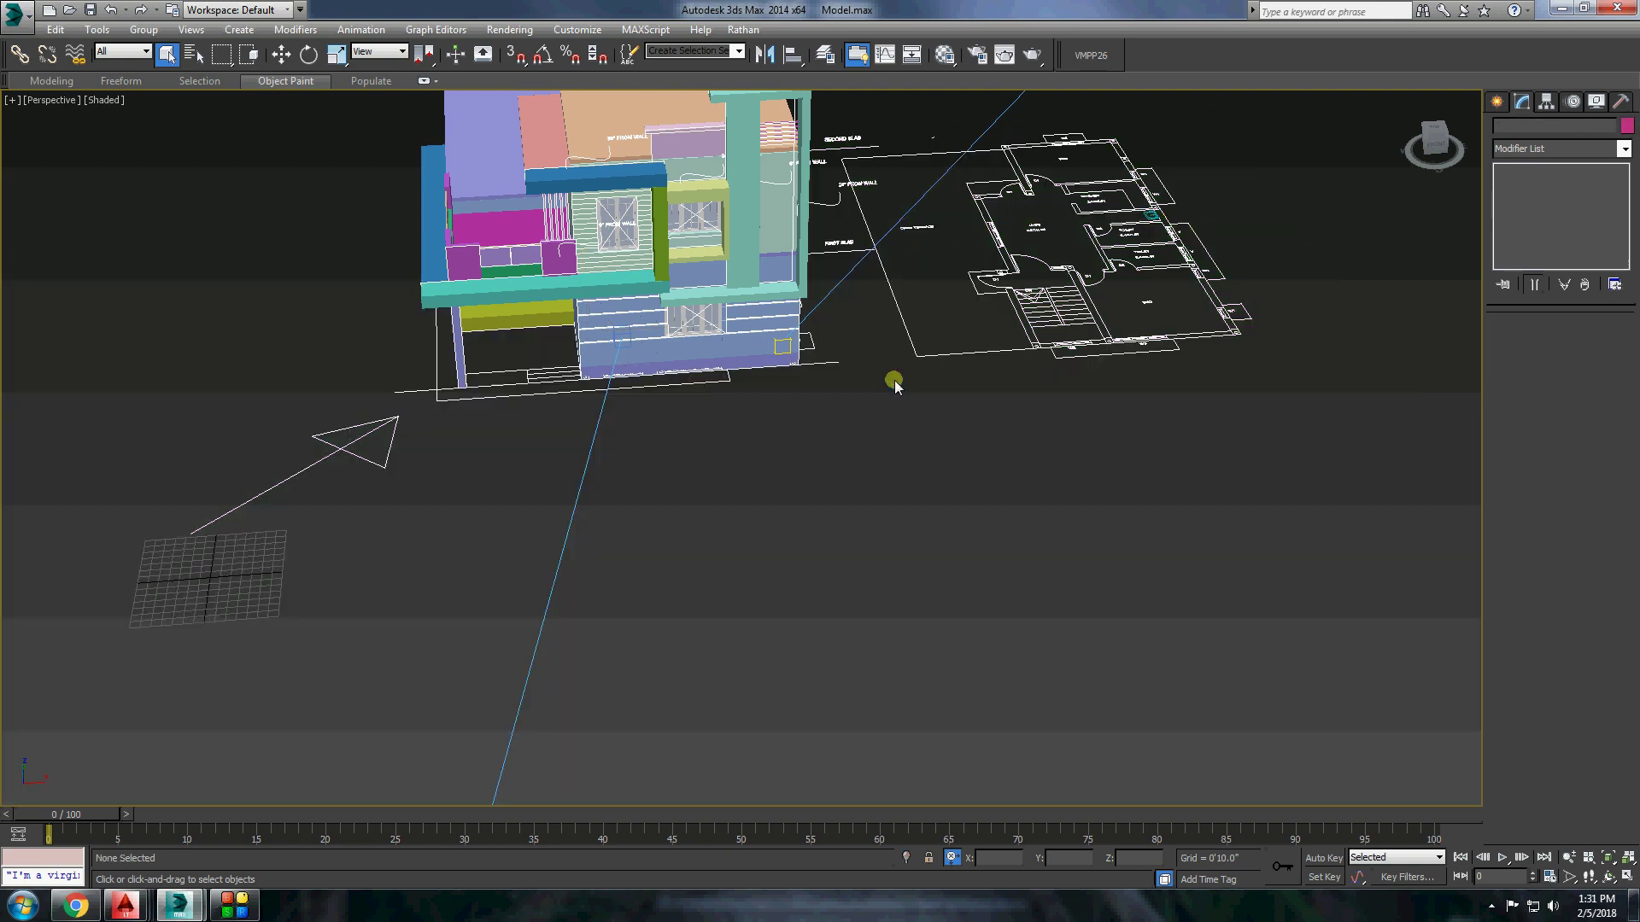
pyautogui.hotkey('ctrl', 'z')
# Mirror the Group001 ground plot across the chosen axis.
pyautogui.click(143, 29)
pyautogui.click(153, 47)
pyautogui.press('Return')
pyautogui.click(764, 54)
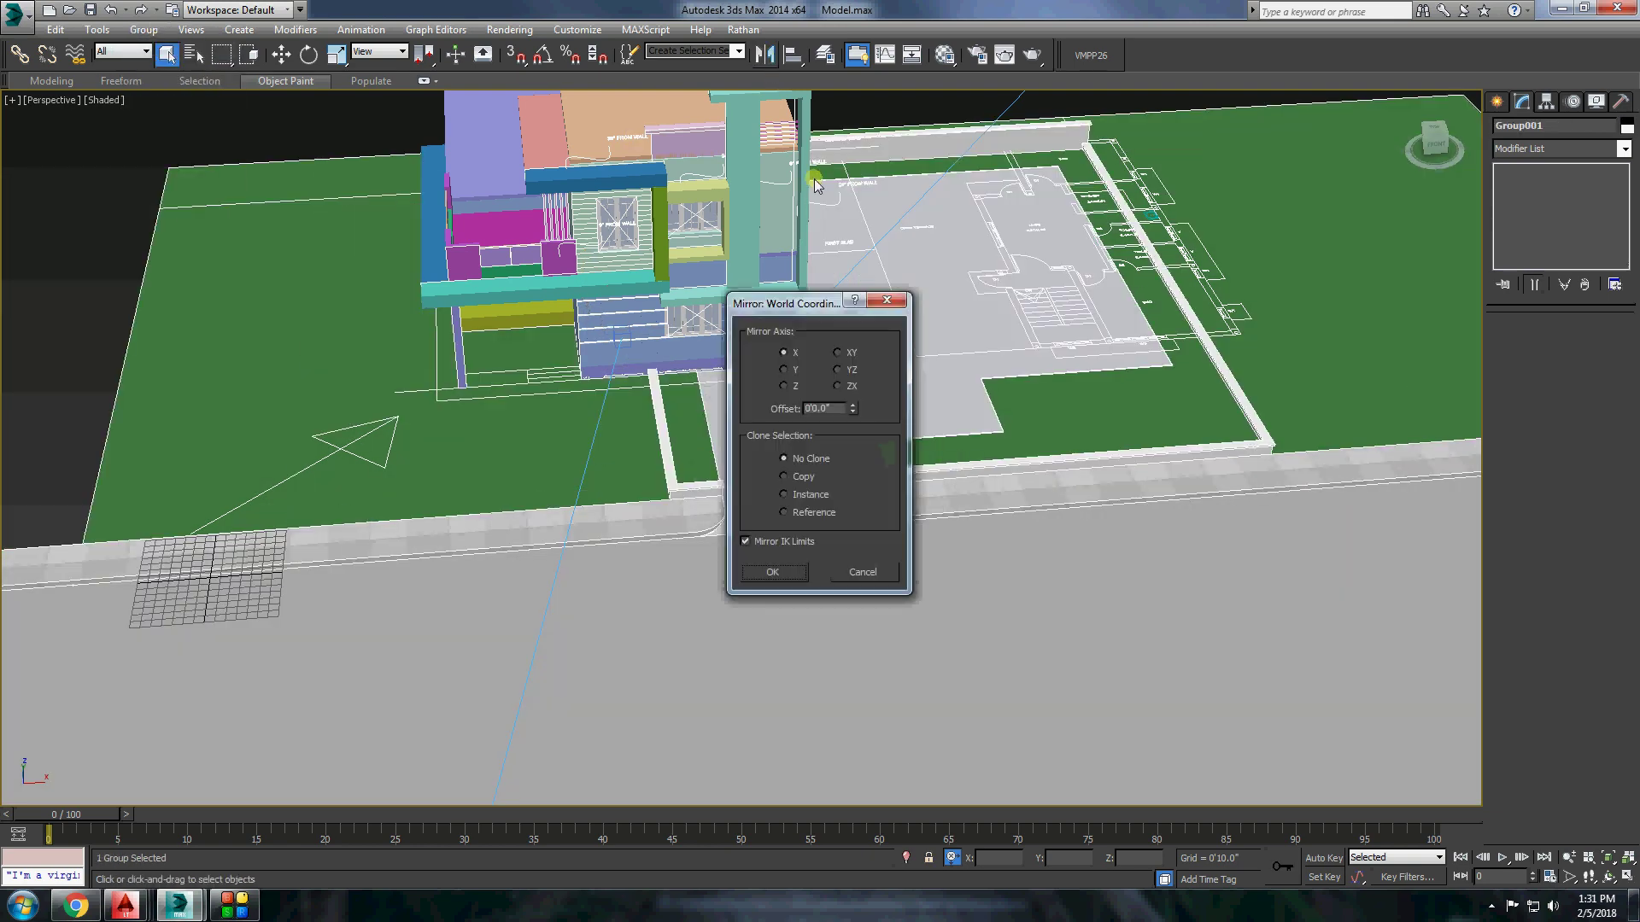
pyautogui.click(796, 373)
pyautogui.press('Return')
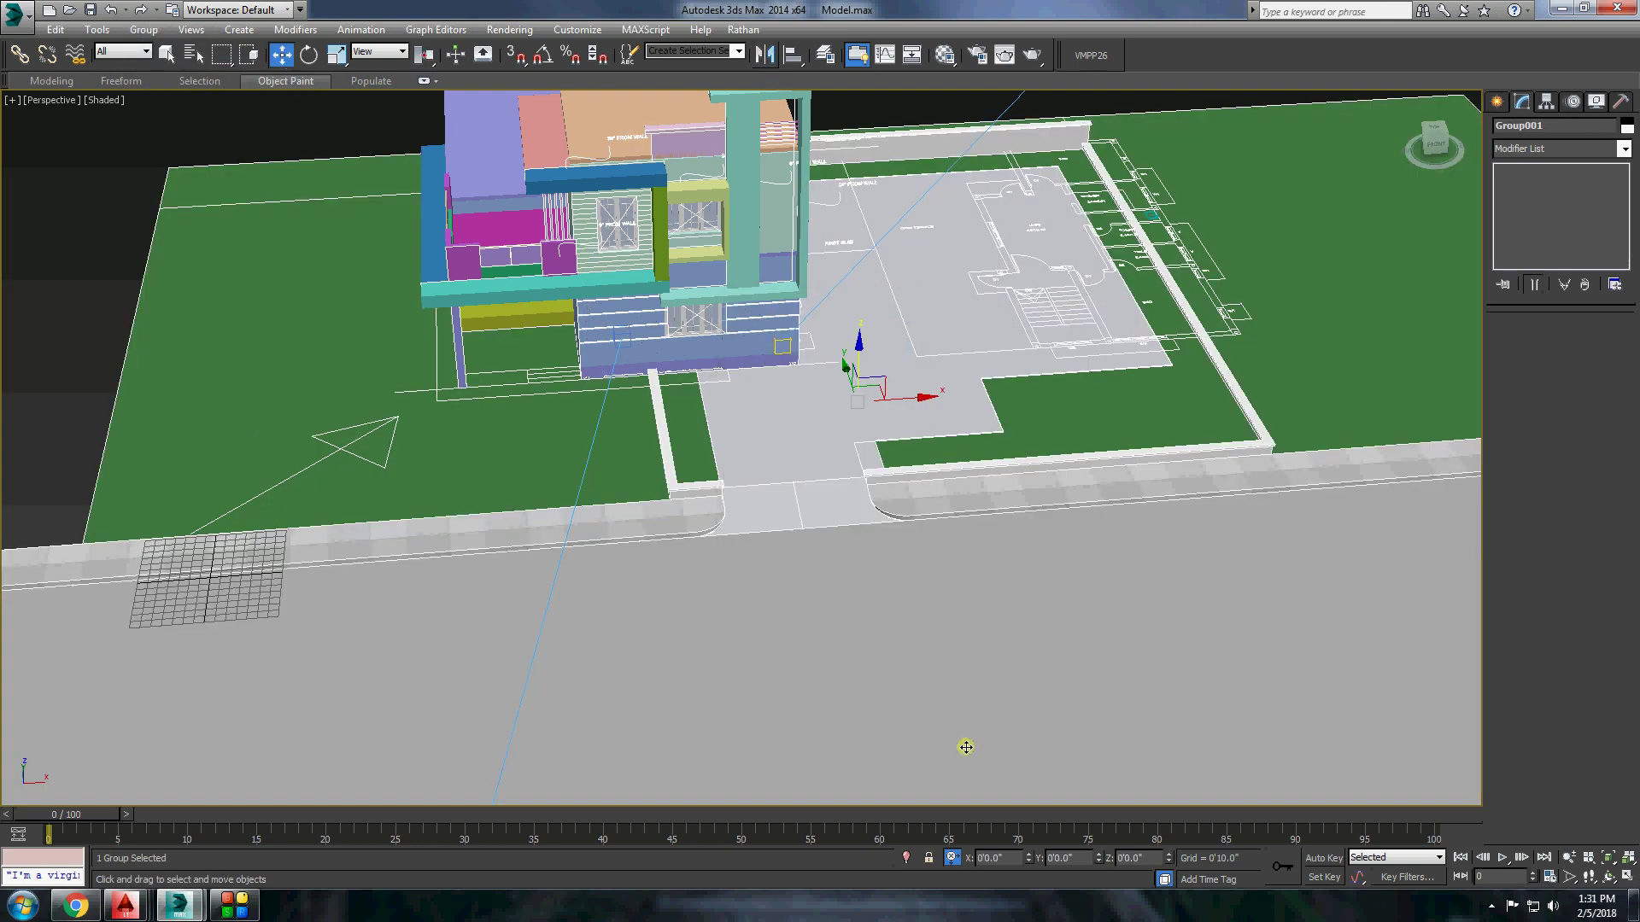
# Slide Group001 along X to fit the house and isolate it with Alt+Q.
pyautogui.moveTo(966, 748); pyautogui.dragTo(968, 219)
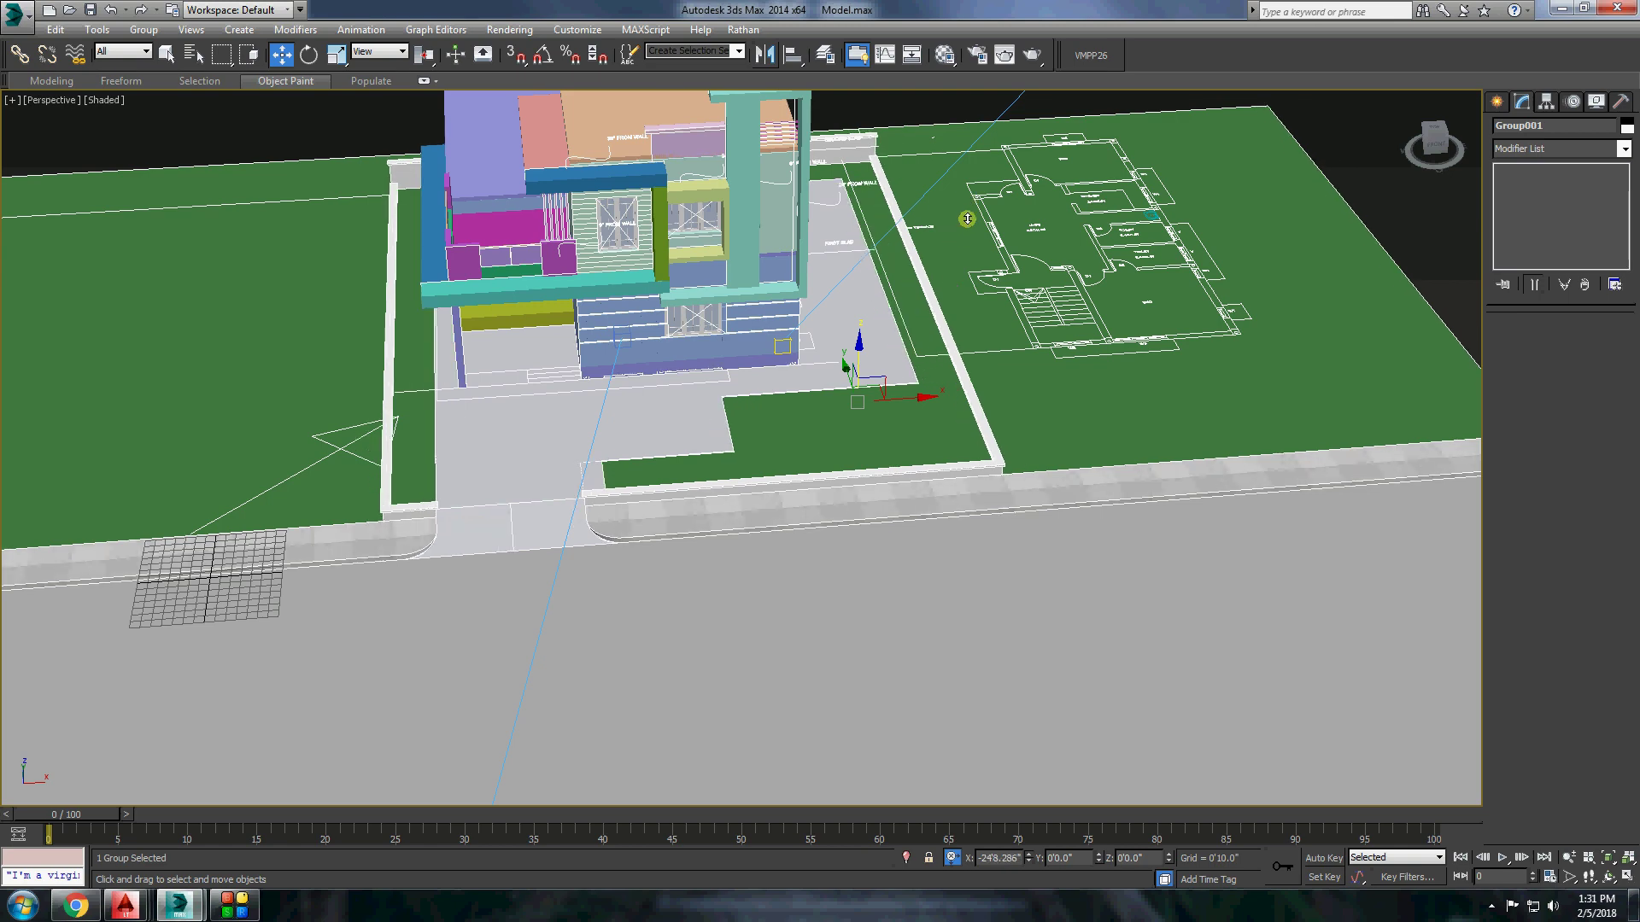
pyautogui.moveTo(967, 218)
pyautogui.keyDown('alt'); pyautogui.mouseDown(button='middle')
pyautogui.moveTo(1066, 665)
pyautogui.moveTo(535, 497)
pyautogui.mouseUp(button='middle'); pyautogui.keyUp('alt')
pyautogui.moveTo(1027, 859); pyautogui.dragTo(1029, 835)
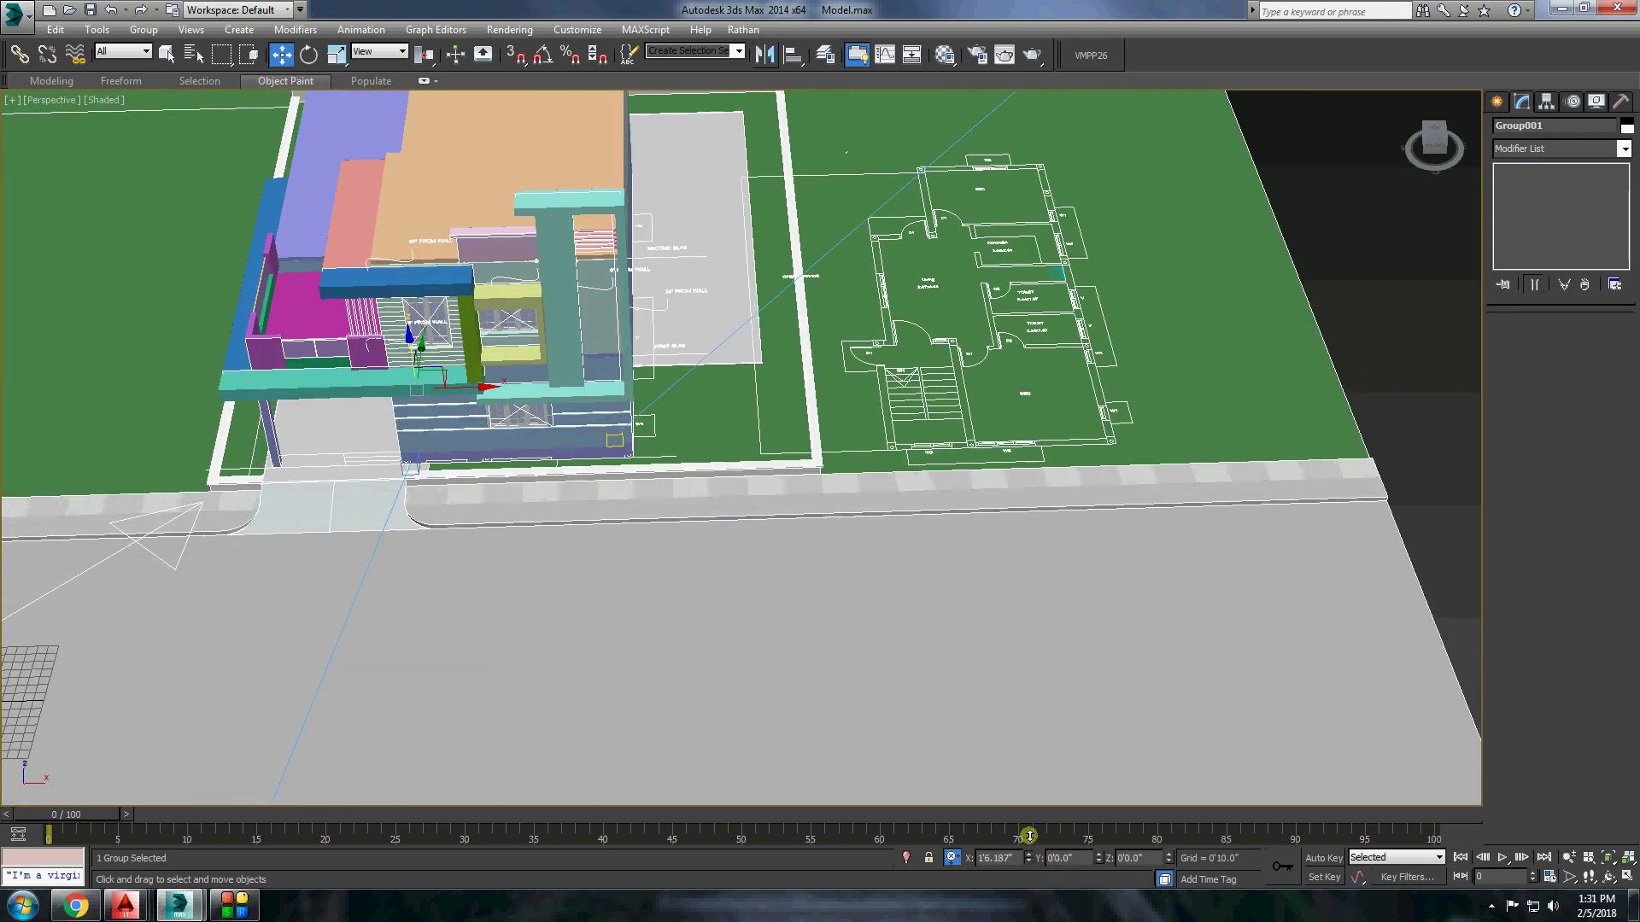
pyautogui.keyDown('alt'); pyautogui.moveTo(600, 588); pyautogui.dragTo(644, 421, button='middle'); pyautogui.keyUp('alt')
pyautogui.hotkey('alt', 'q')
# Ungroup the ground plot and convert the yard to an editable poly.
pyautogui.scroll(-3, 695, 453)
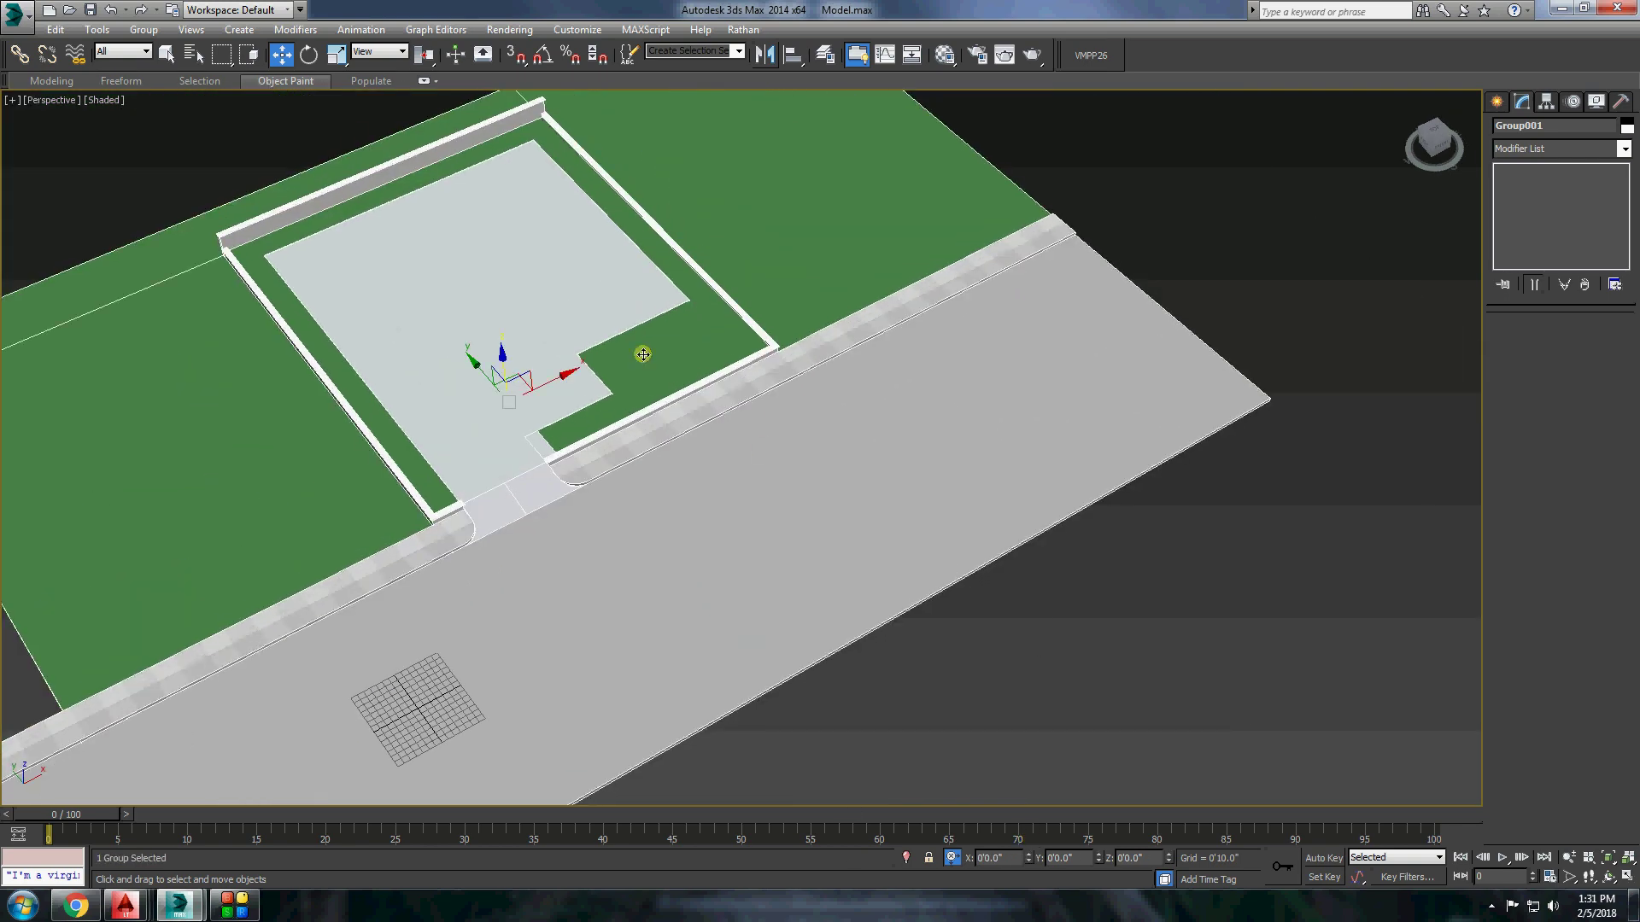
pyautogui.click(144, 29)
pyautogui.click(169, 68)
pyautogui.rightClick(525, 286)
pyautogui.click(779, 453)
# Switch the yard to Vertex mode and view it from the Top.
pyautogui.click(1515, 341)
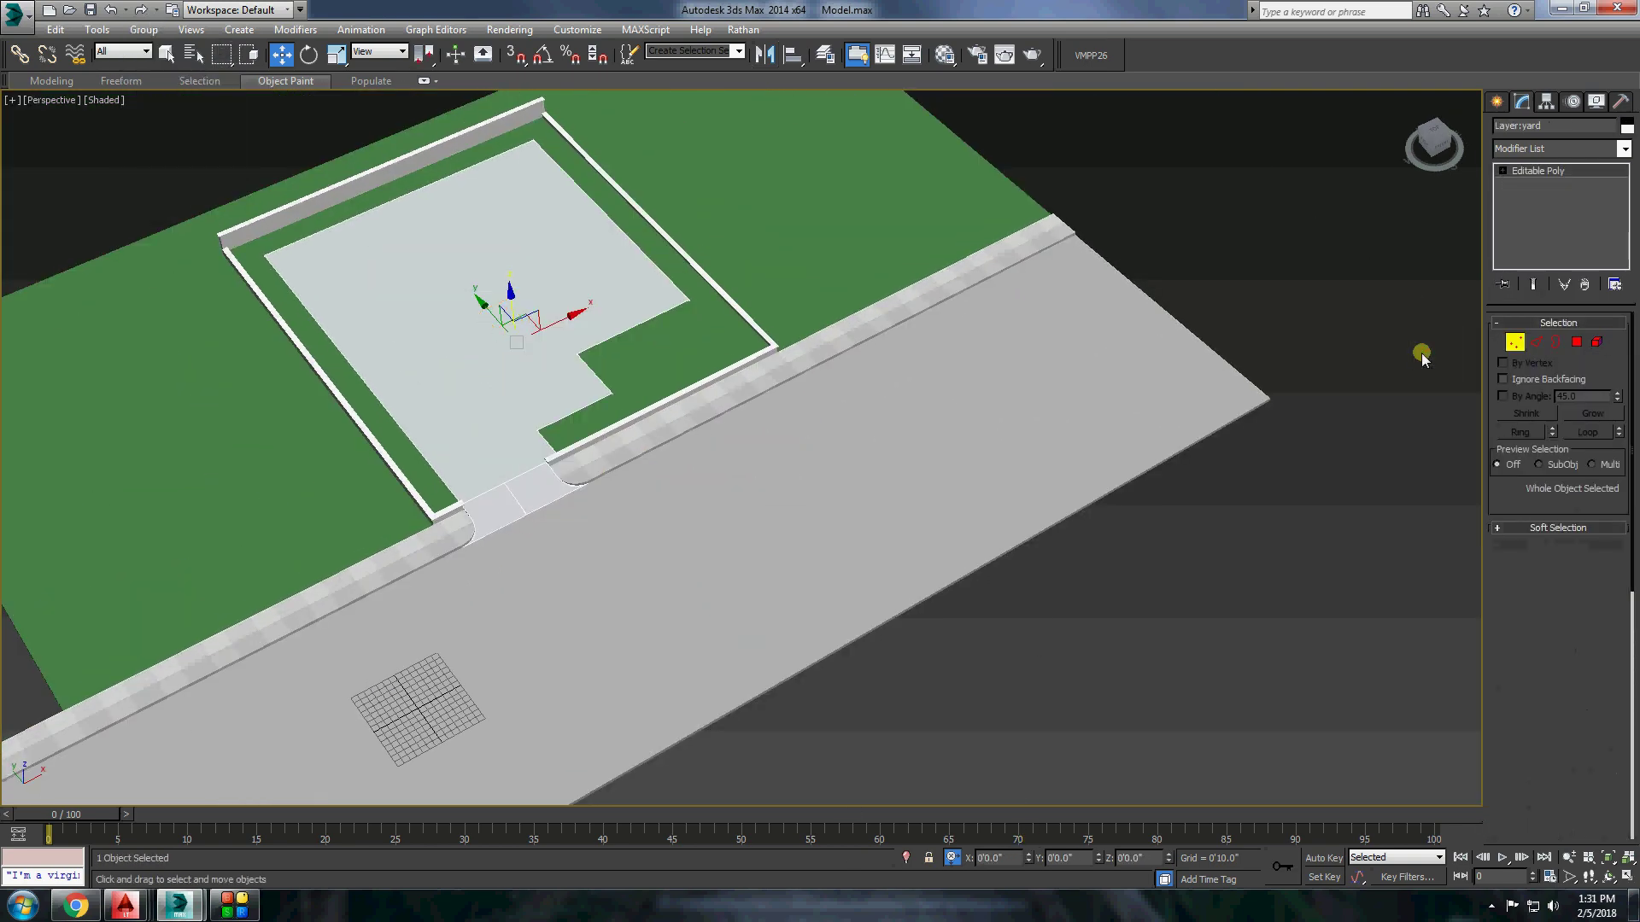
pyautogui.hotkey('ctrl', 'a')
pyautogui.moveTo(1418, 154); pyautogui.dragTo(1432, 143)
pyautogui.click(1432, 143)
pyautogui.scroll(5, 512, 408)
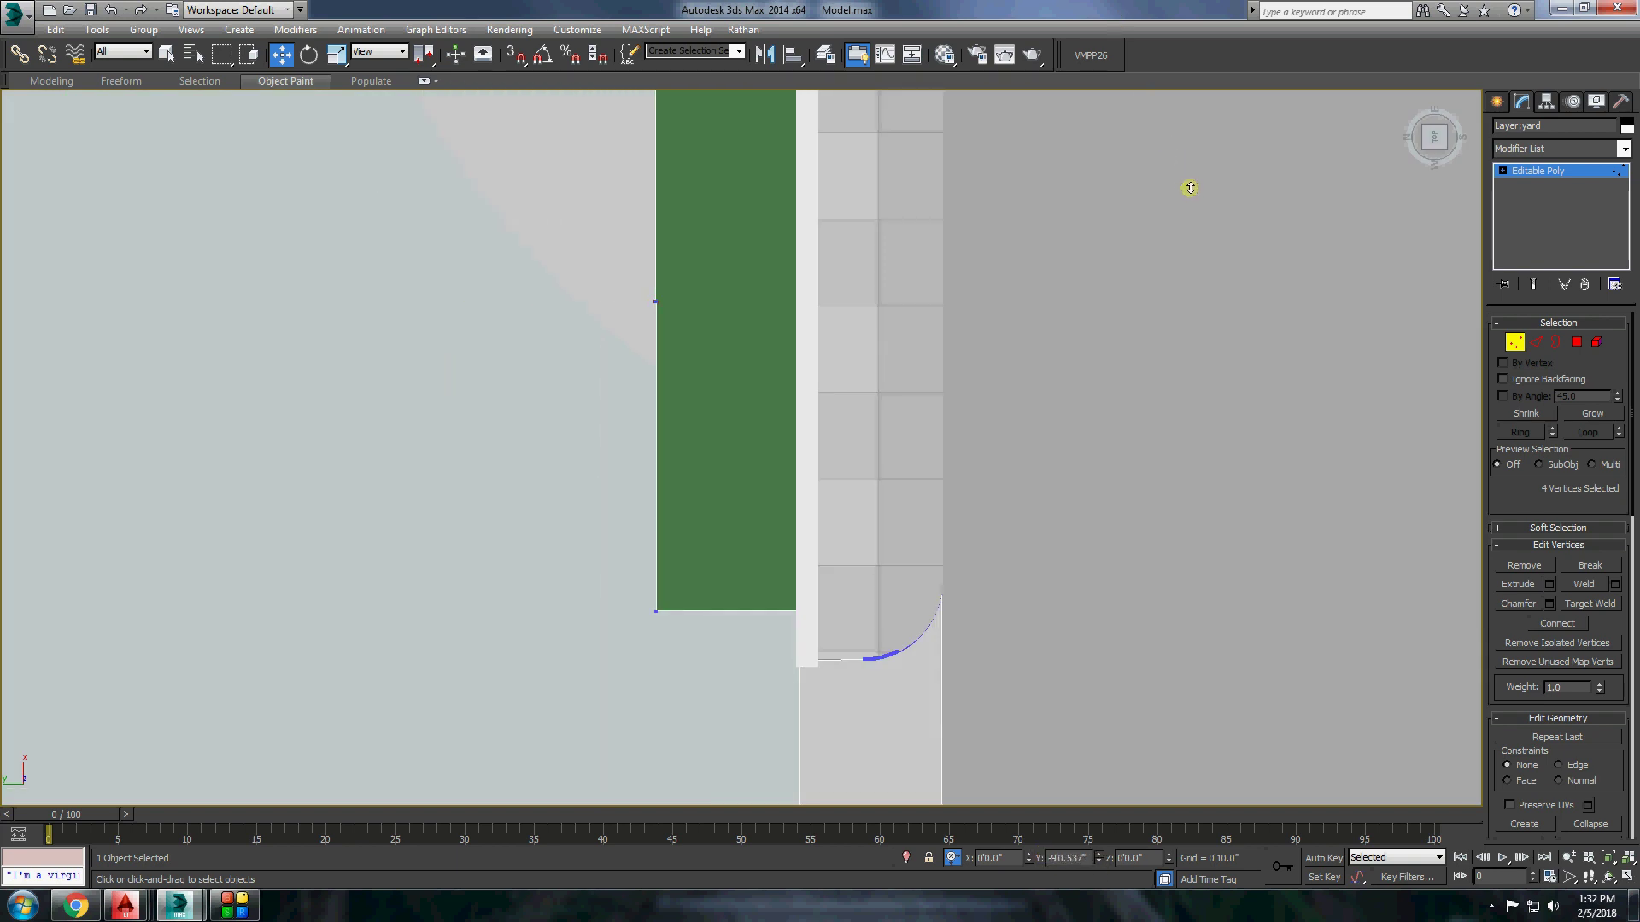
pyautogui.scroll(5, 765, 341)
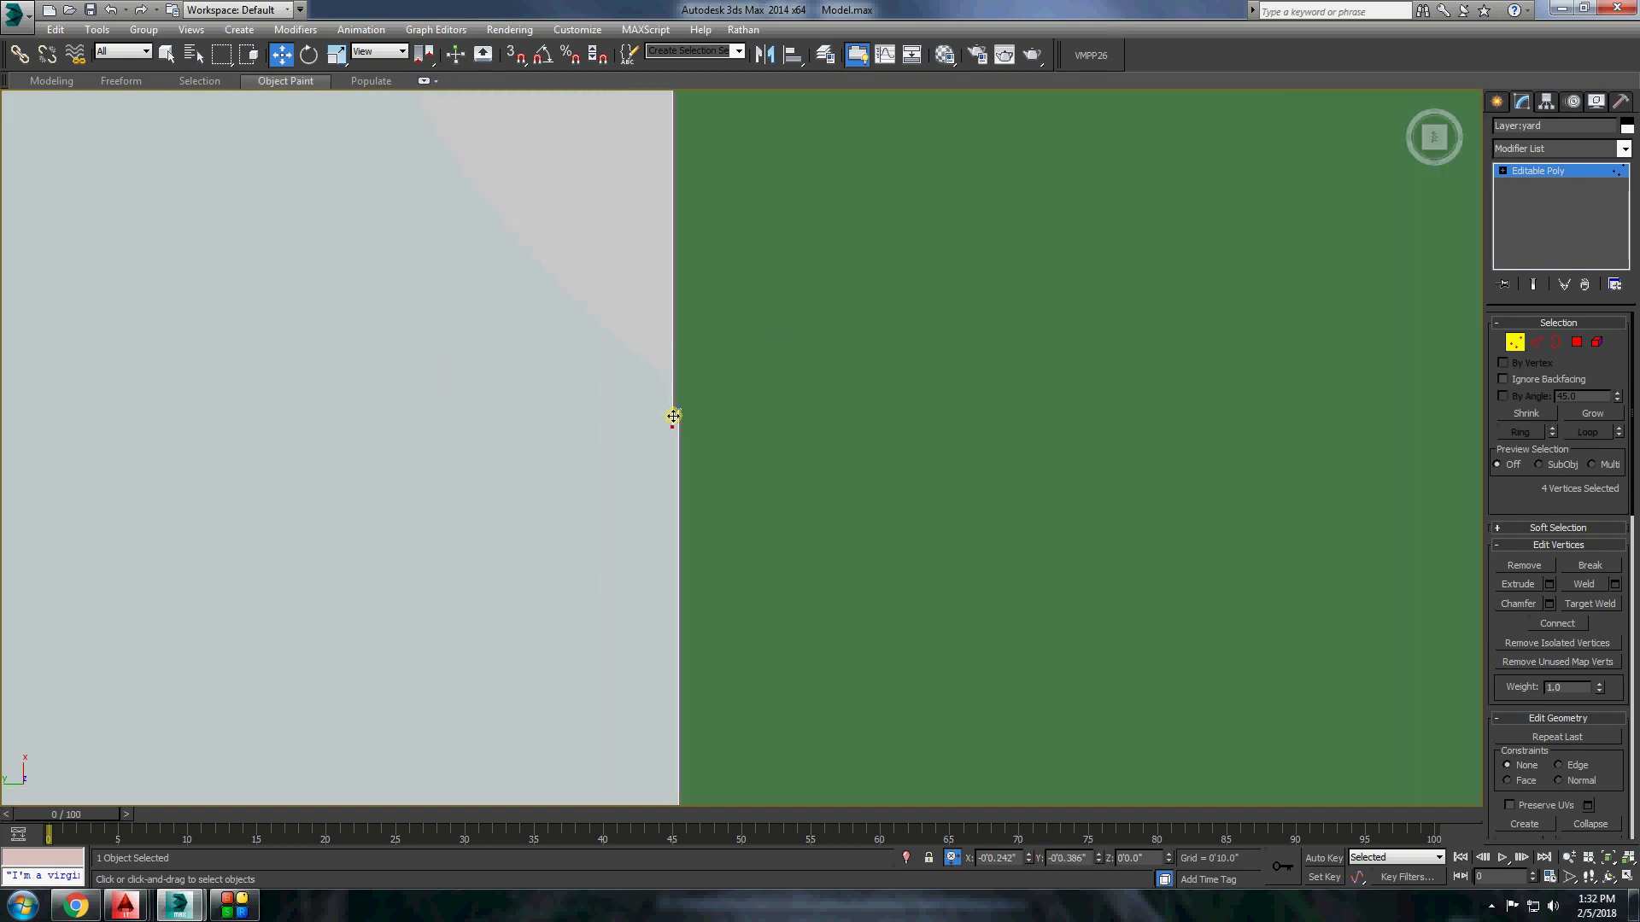
# With snaps on, align the lawn-edge vertices to the compound wall.
pyautogui.press('s')
pyautogui.scroll(-4, 585, 301)
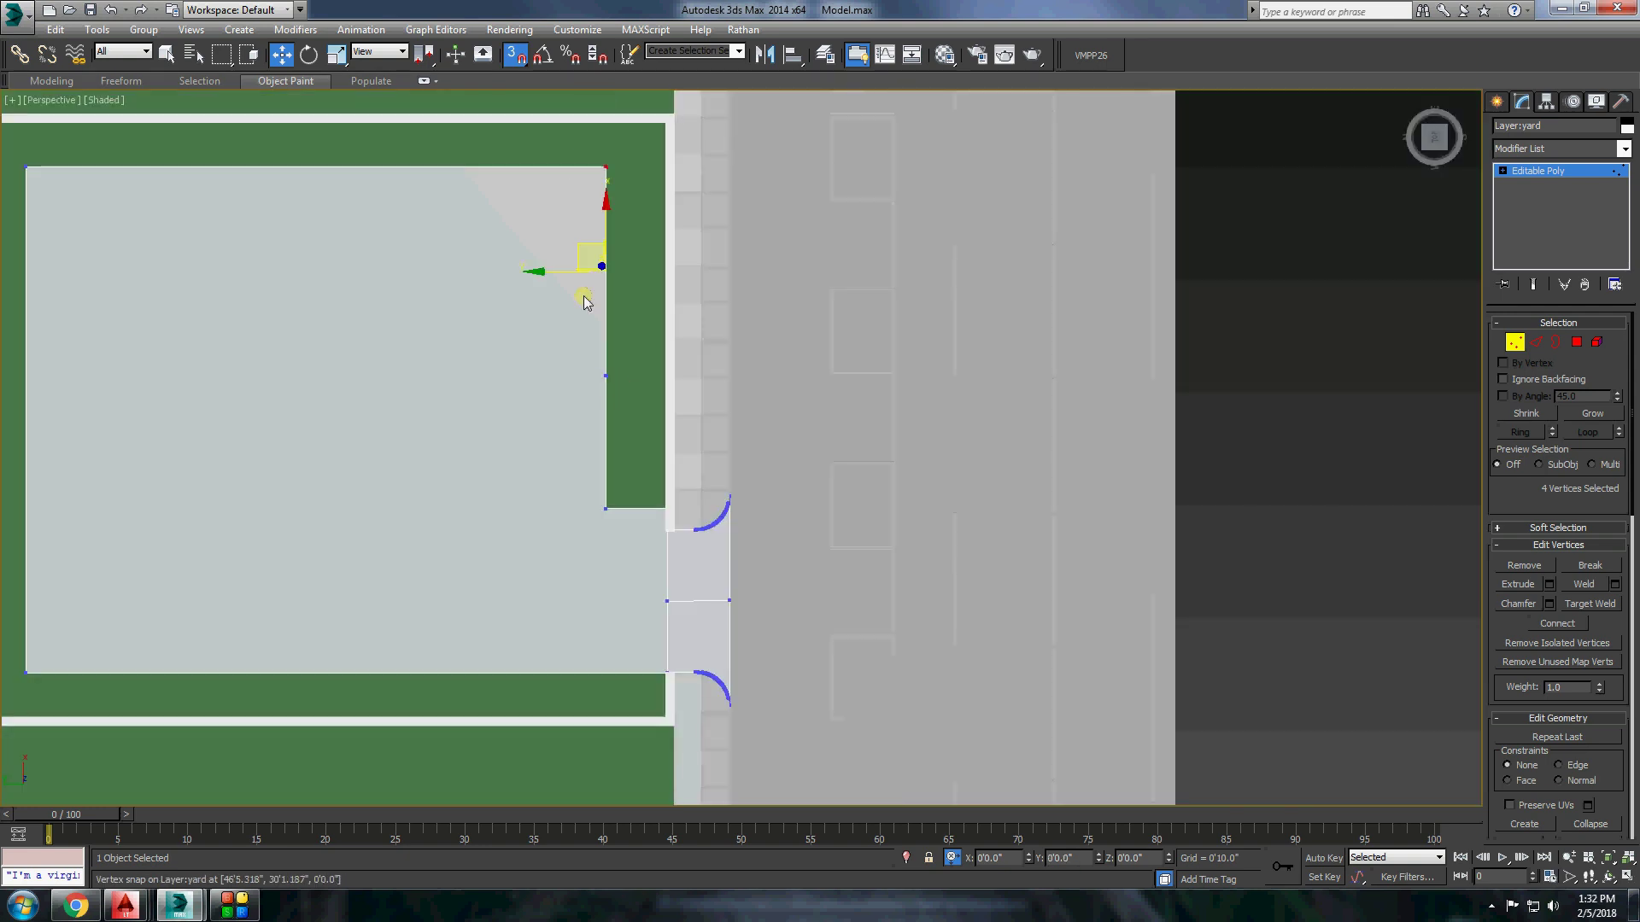
pyautogui.moveTo(655, 570); pyautogui.dragTo(655, 570)
pyautogui.scroll(3, 656, 513)
pyautogui.scroll(2, 657, 444)
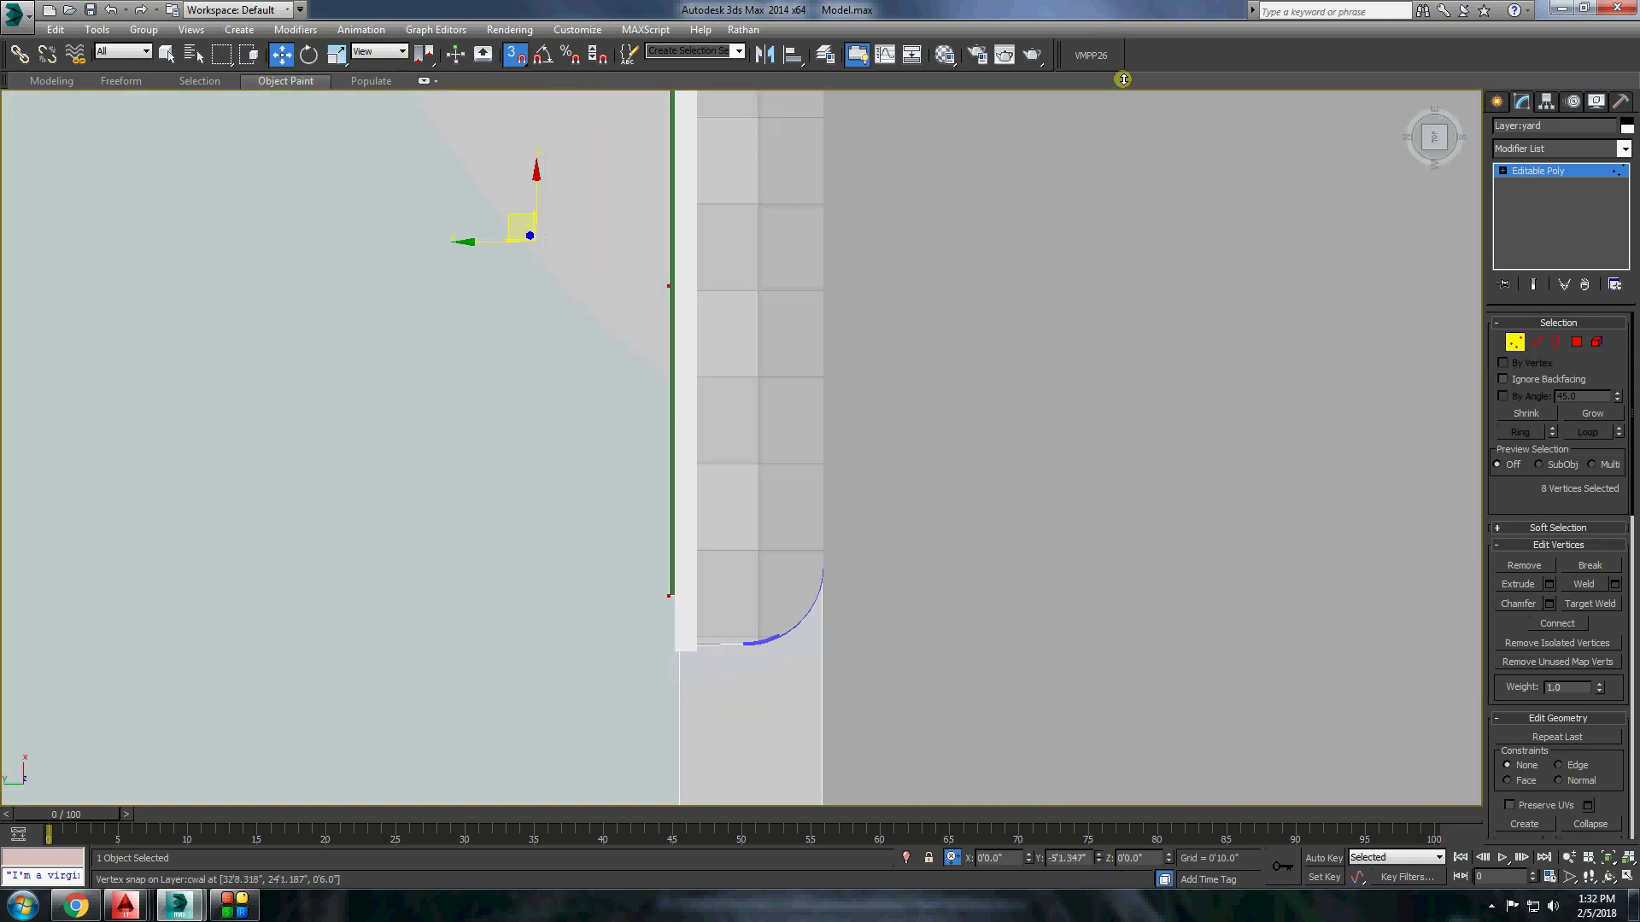
pyautogui.press('p')
pyautogui.click(1204, 458)
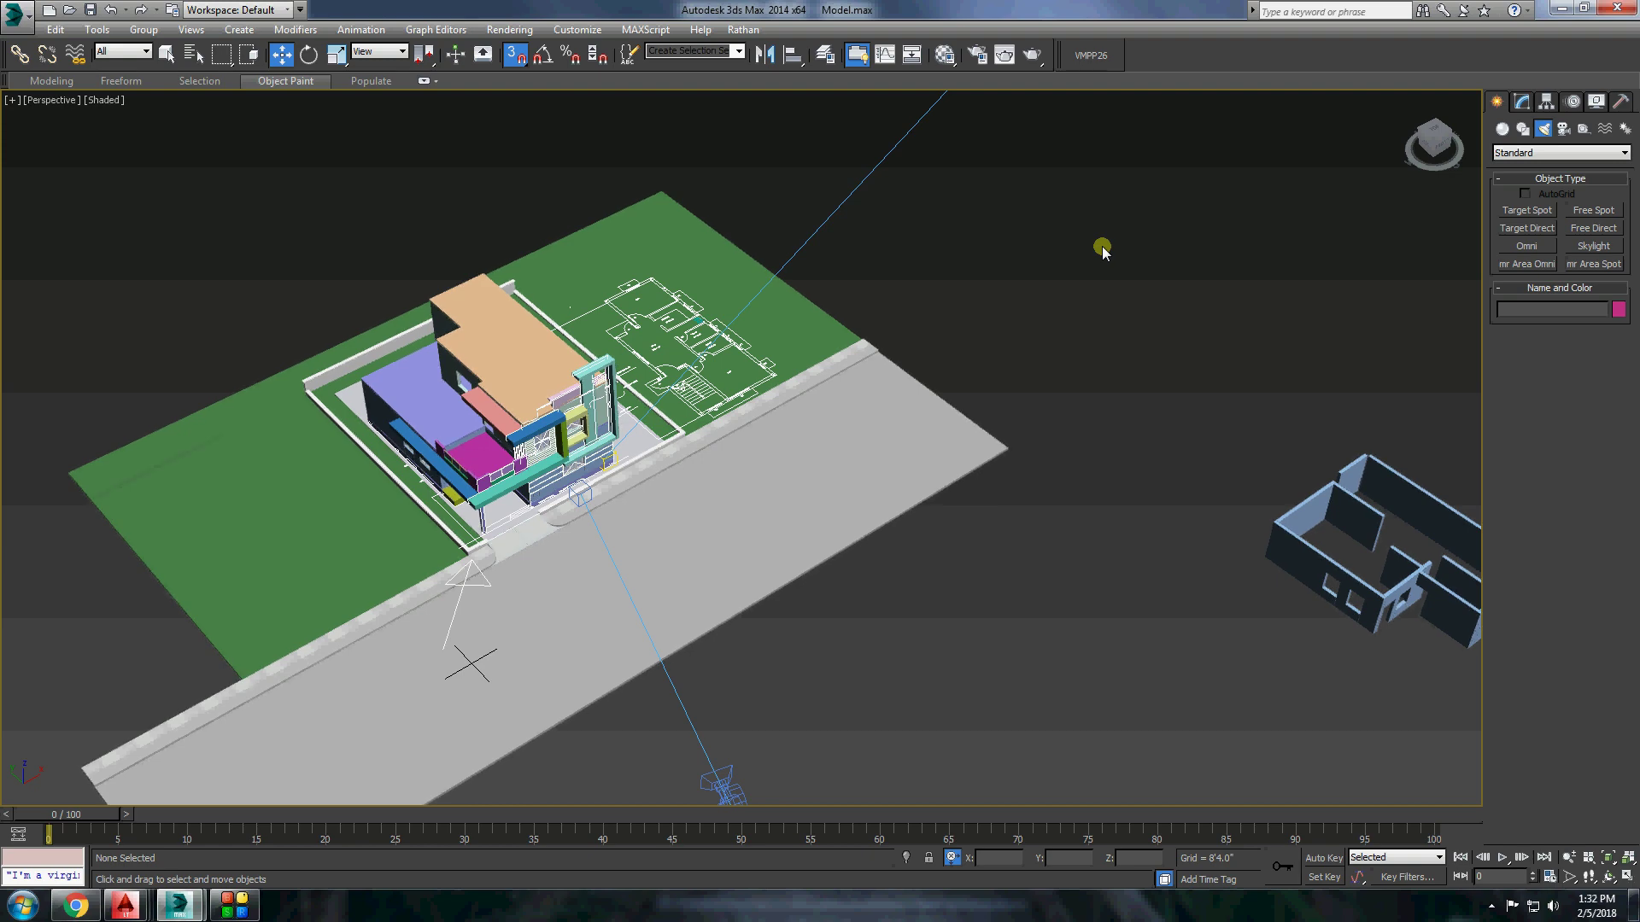
# Check the house through Camera003, then return to perspective and orbit around it.
pyautogui.click(51, 100)
pyautogui.click(340, 122)
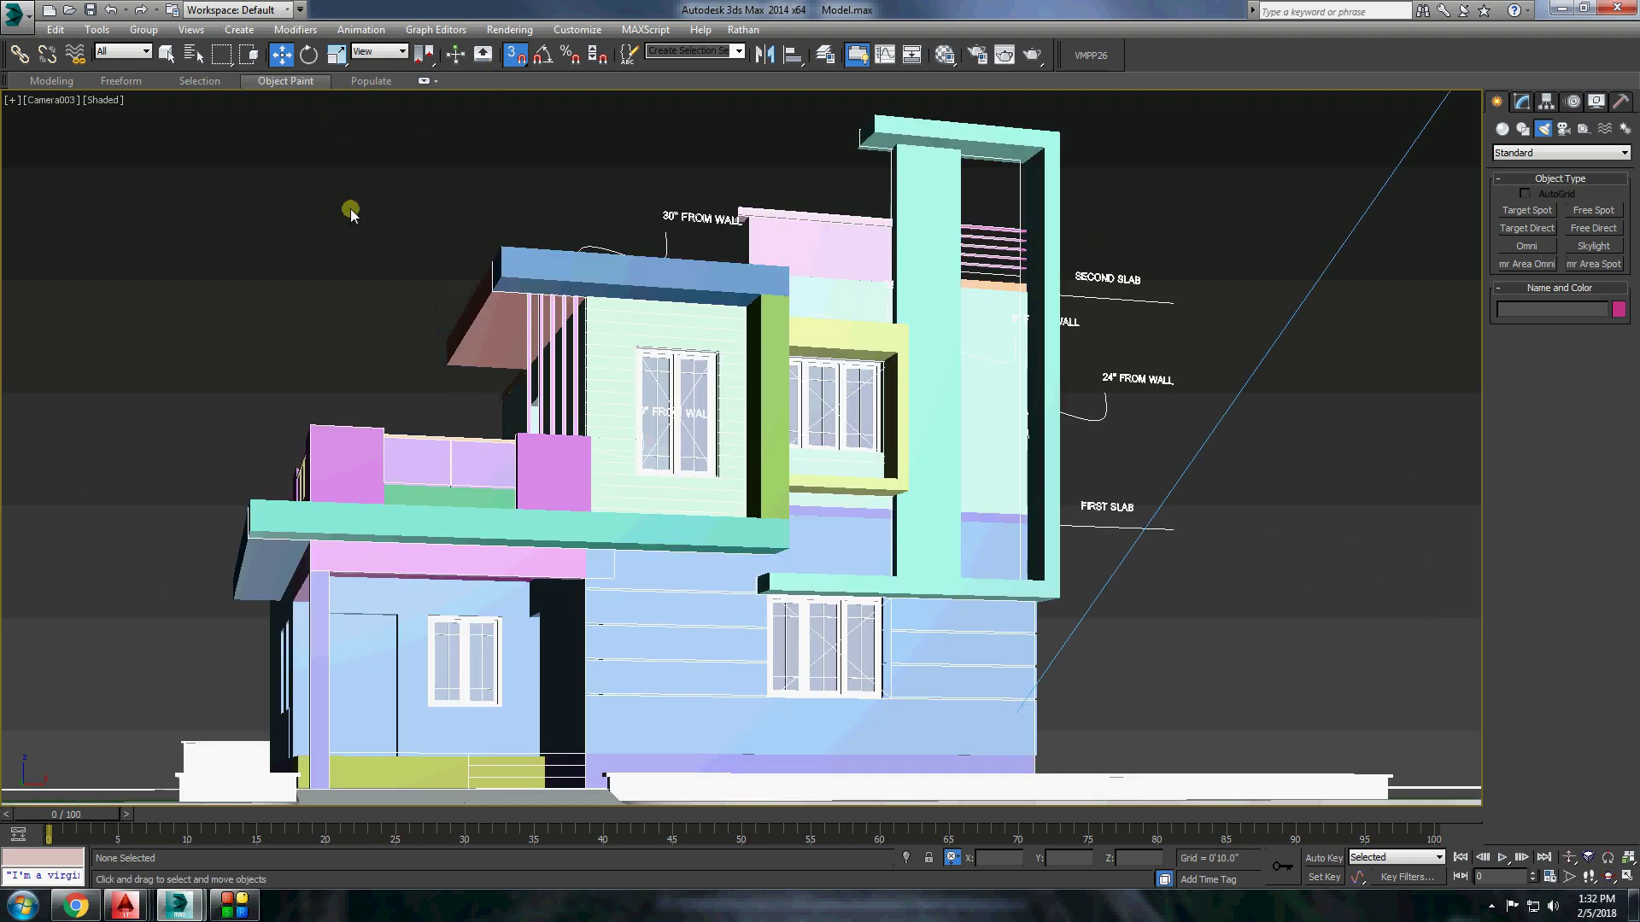
pyautogui.click(52, 100)
pyautogui.click(94, 130)
pyautogui.keyDown('alt'); pyautogui.moveTo(598, 513); pyautogui.dragTo(547, 479, button='middle'); pyautogui.keyUp('alt')
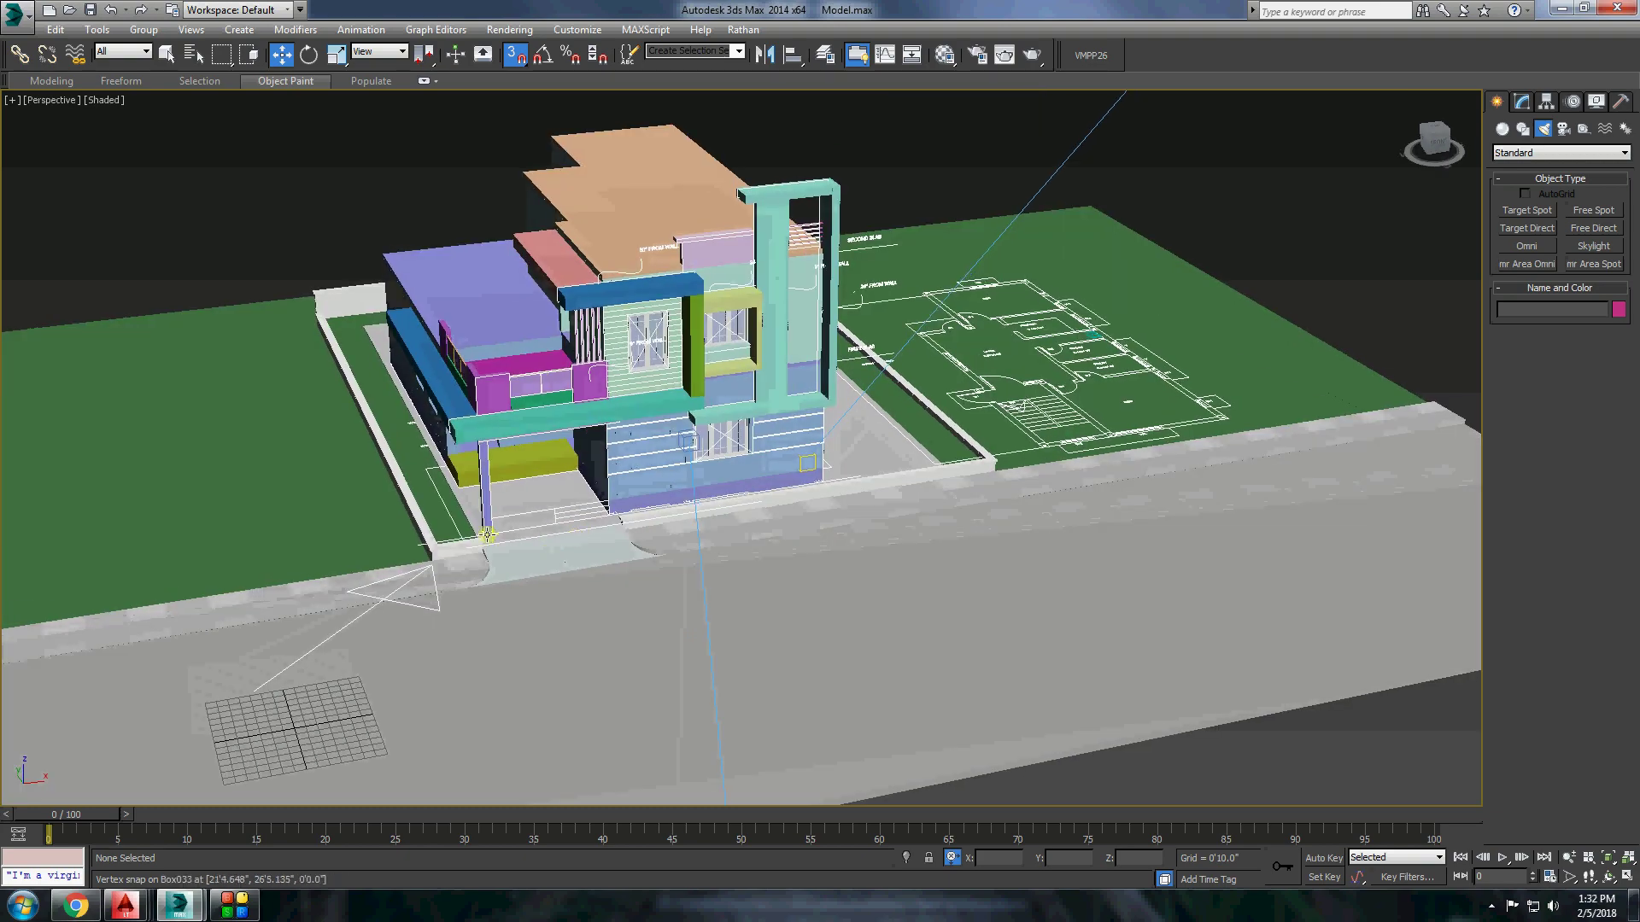
pyautogui.scroll(3, 537, 558)
pyautogui.scroll(-4, 537, 558)
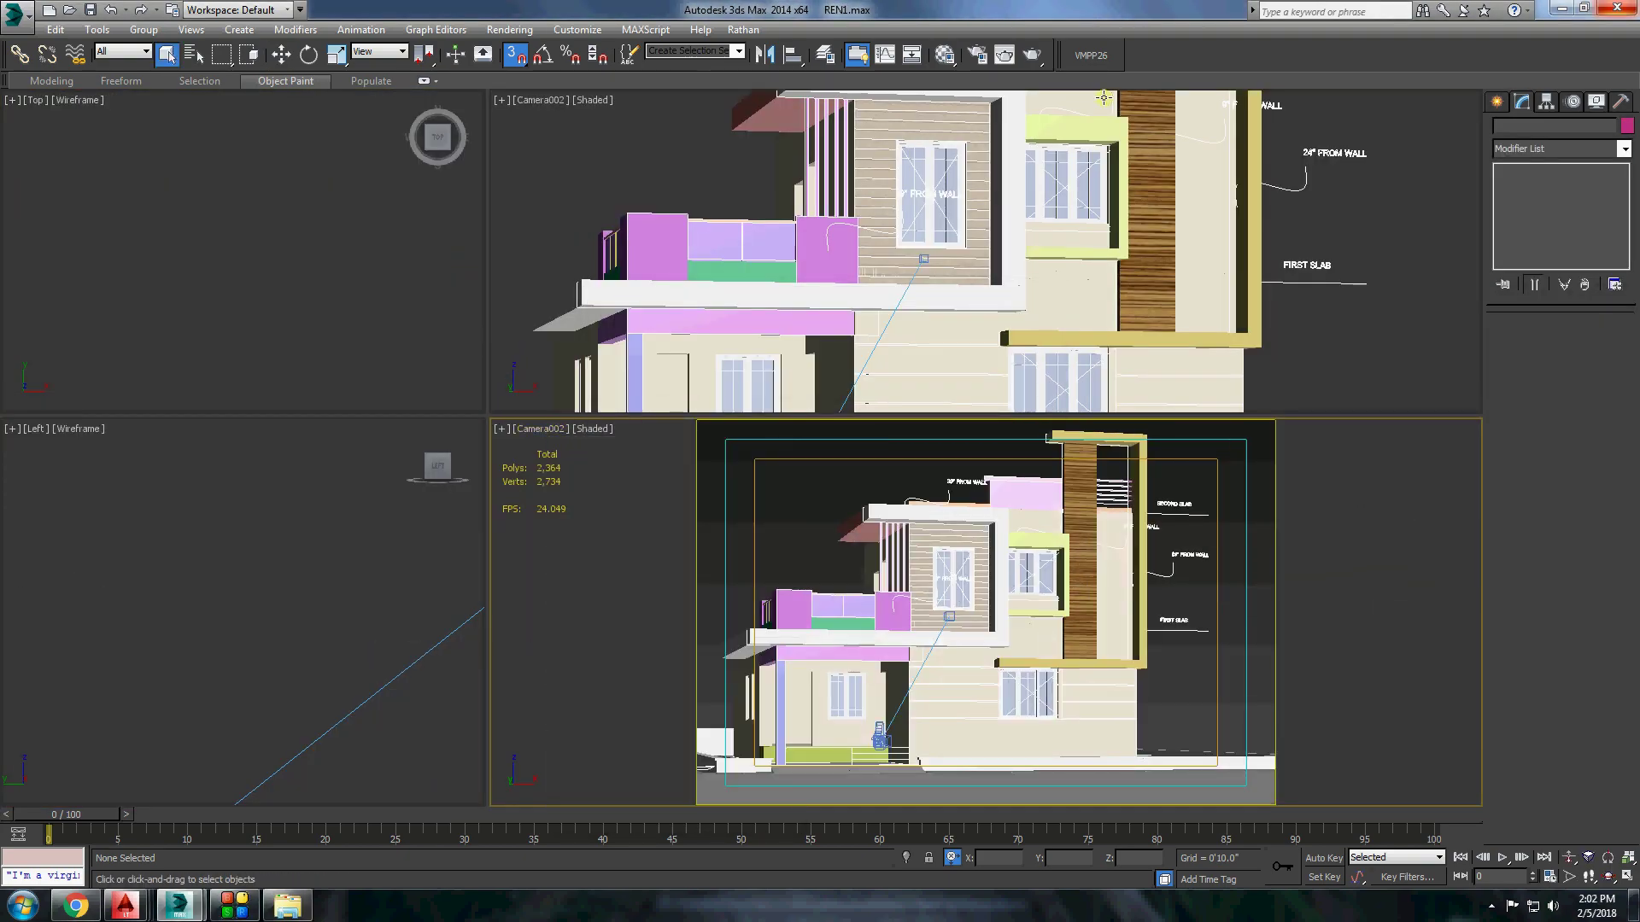
# Render Camera002 with V-Ray and maximize the 1280 x 720 frame buffer.
pyautogui.click(1031, 55)
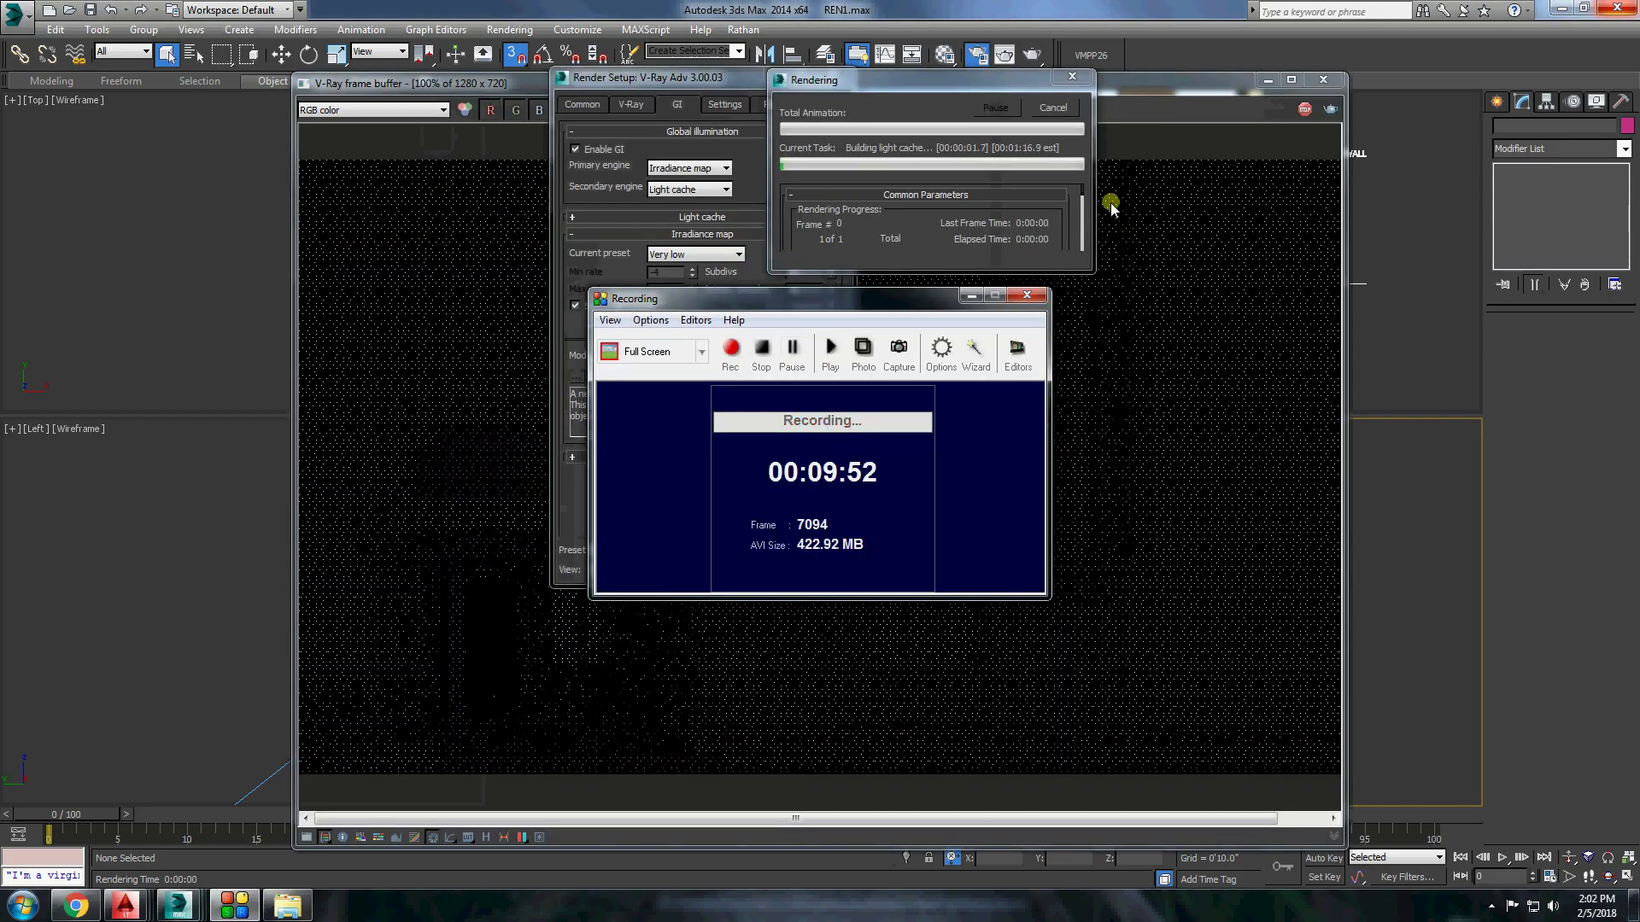
pyautogui.click(1291, 81)
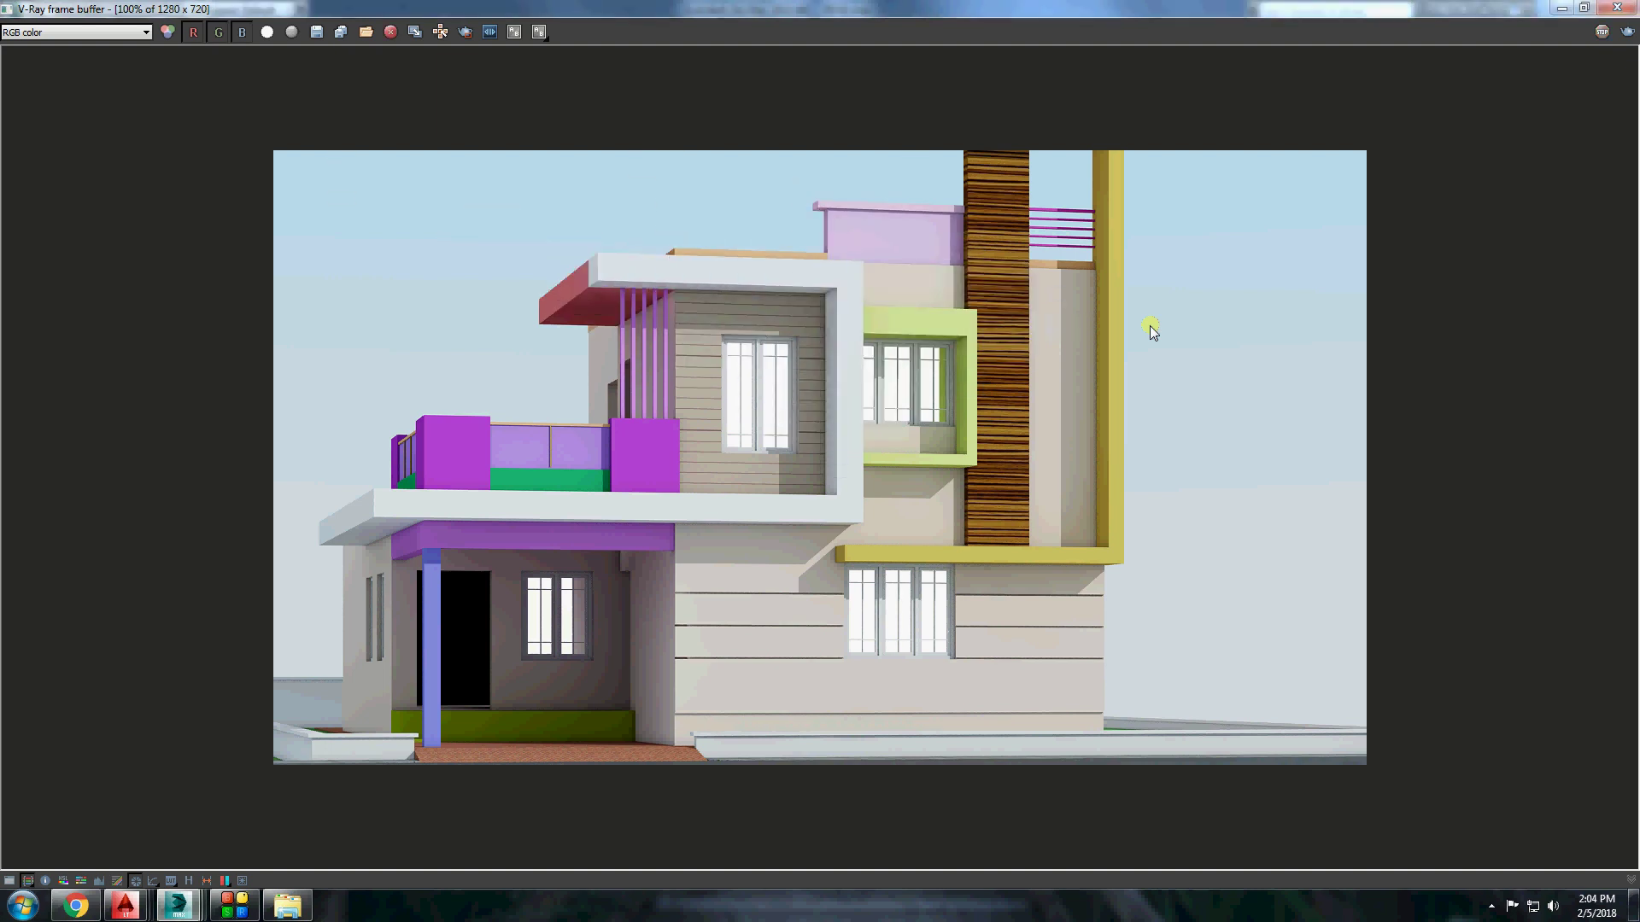
# Close the render window, switch the enlarged viewport to Perspective and isolate the house walls.
pyautogui.click(1561, 8)
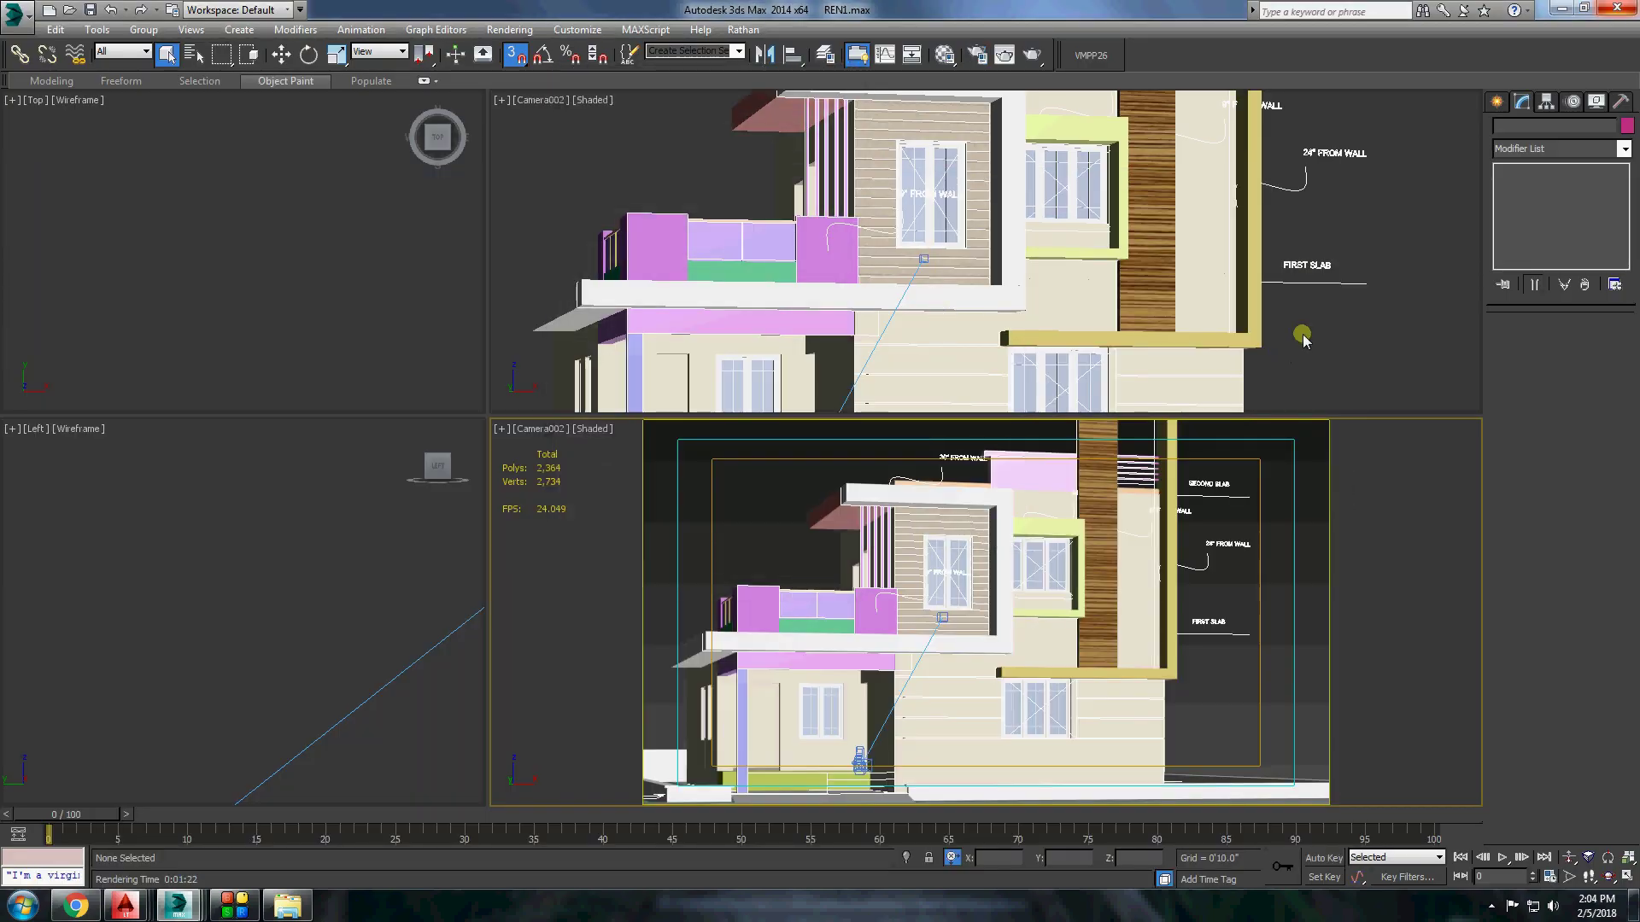
pyautogui.click(1627, 875)
pyautogui.click(53, 100)
pyautogui.click(81, 162)
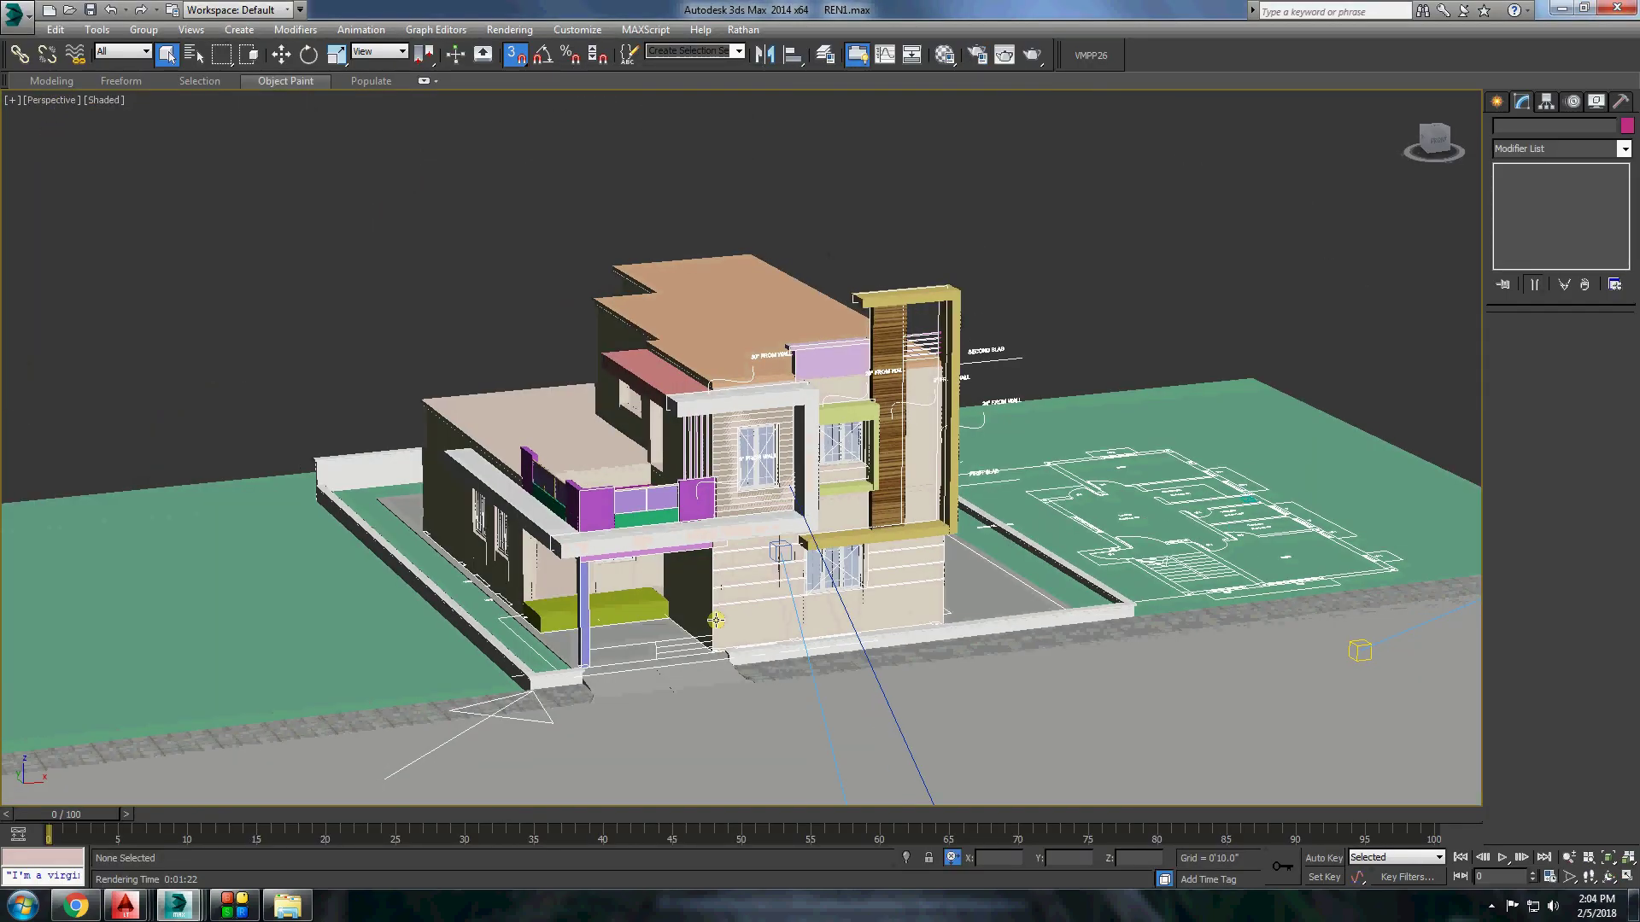
pyautogui.scroll(10, 818, 516)
pyautogui.click(688, 549)
pyautogui.rightClick(716, 491)
pyautogui.click(768, 429)
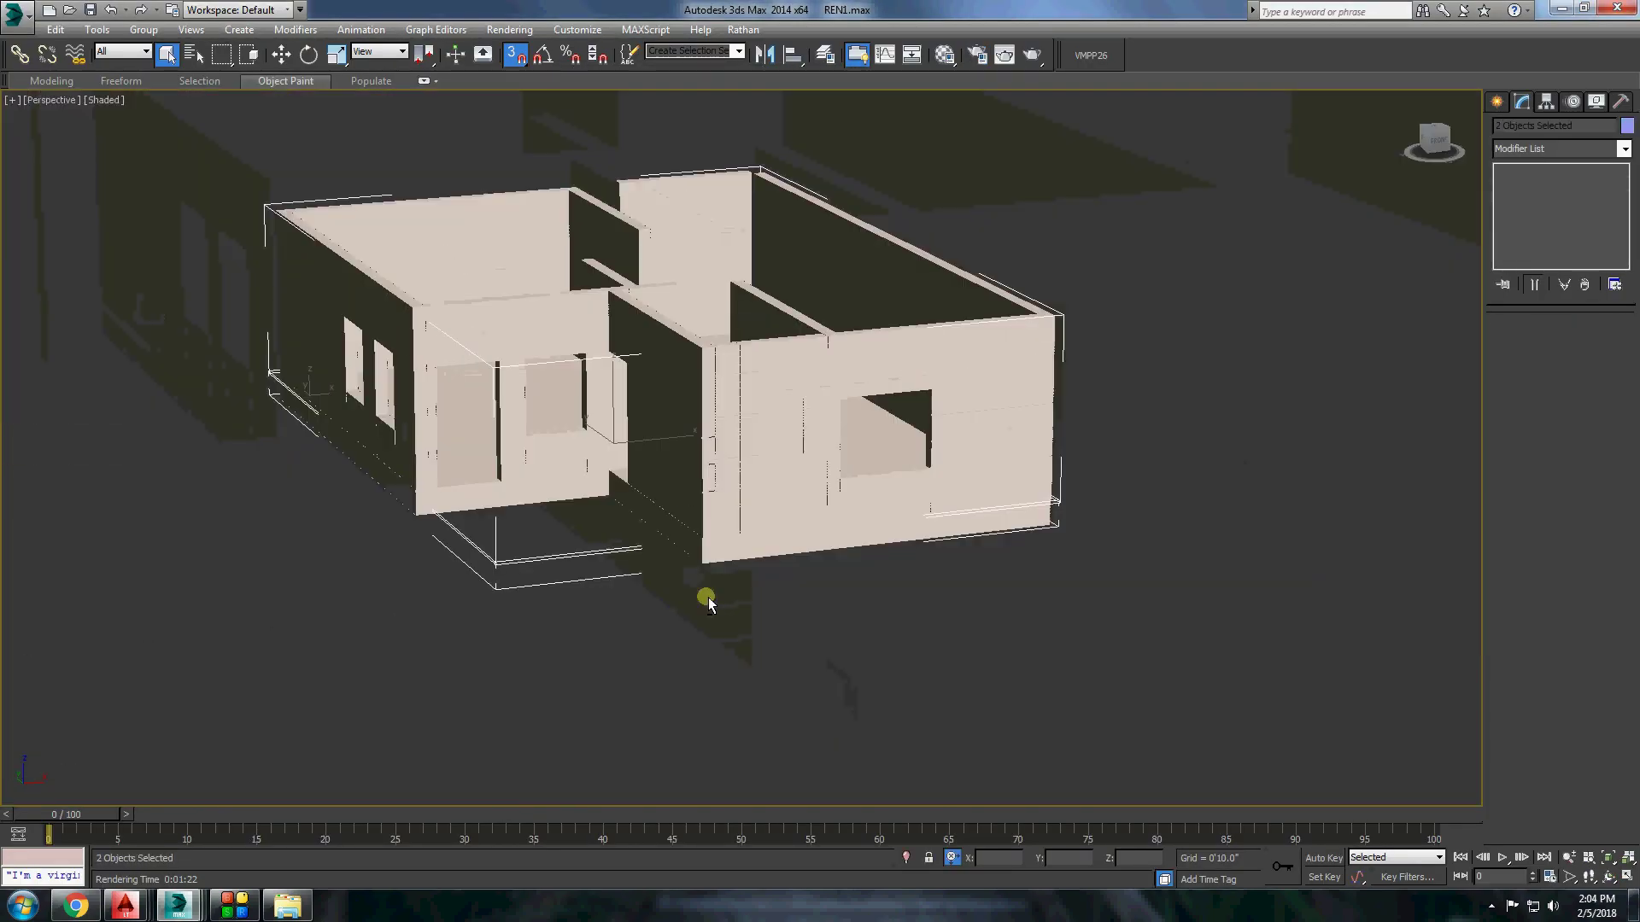
# Convert the selected wall to an editable poly and enter Vertex level.
pyautogui.keyDown('alt'); pyautogui.moveTo(708, 597); pyautogui.dragTo(1150, 666, button='middle'); pyautogui.keyUp('alt')
pyautogui.scroll(5, 1150, 666)
pyautogui.click(908, 377)
pyautogui.rightClick(1061, 359)
pyautogui.click(1127, 535)
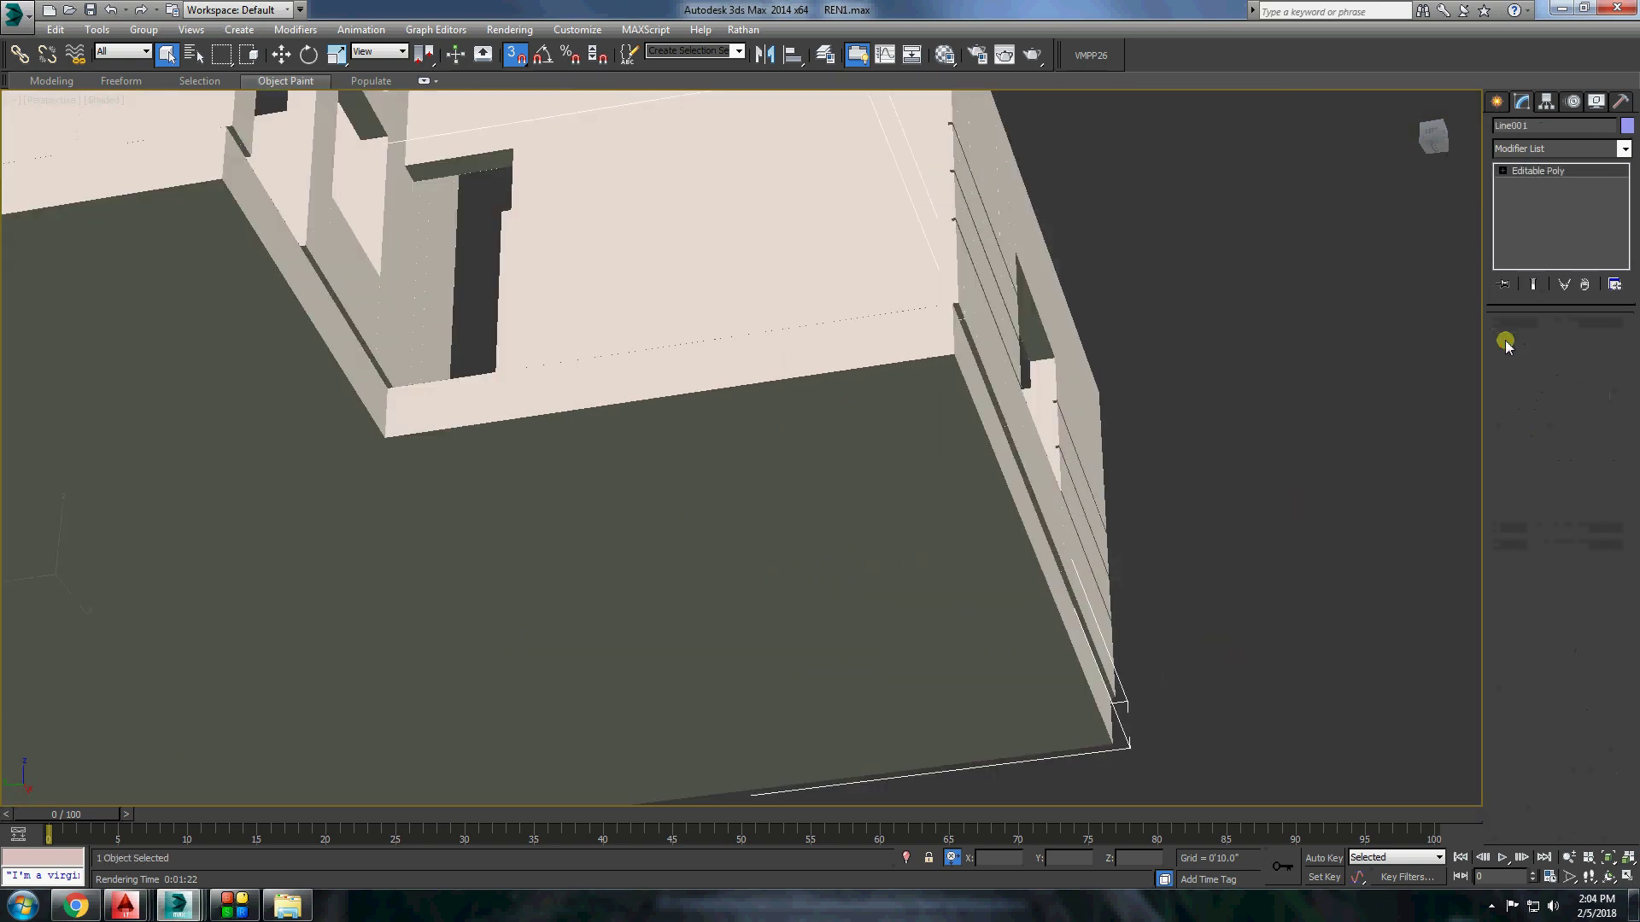
pyautogui.click(1514, 342)
pyautogui.scroll(3, 739, 308)
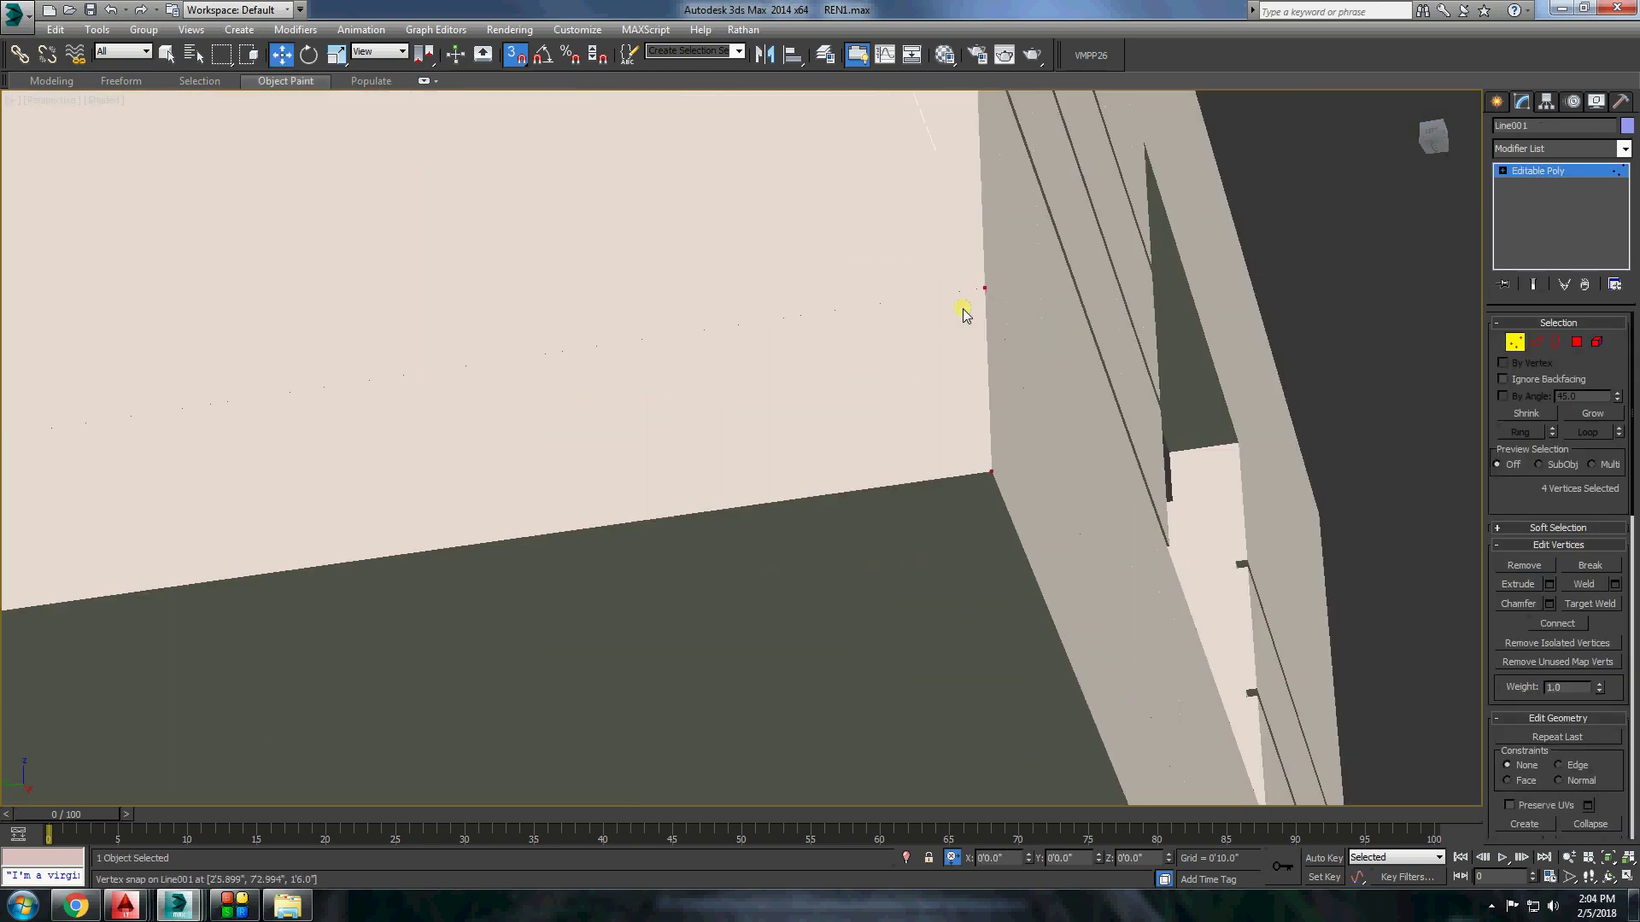
pyautogui.scroll(-8, 969, 293)
# Unhide the rest of the house, then select the porch column at Polygon level.
pyautogui.click(1154, 515)
pyautogui.rightClick(1154, 515)
pyautogui.click(1163, 496)
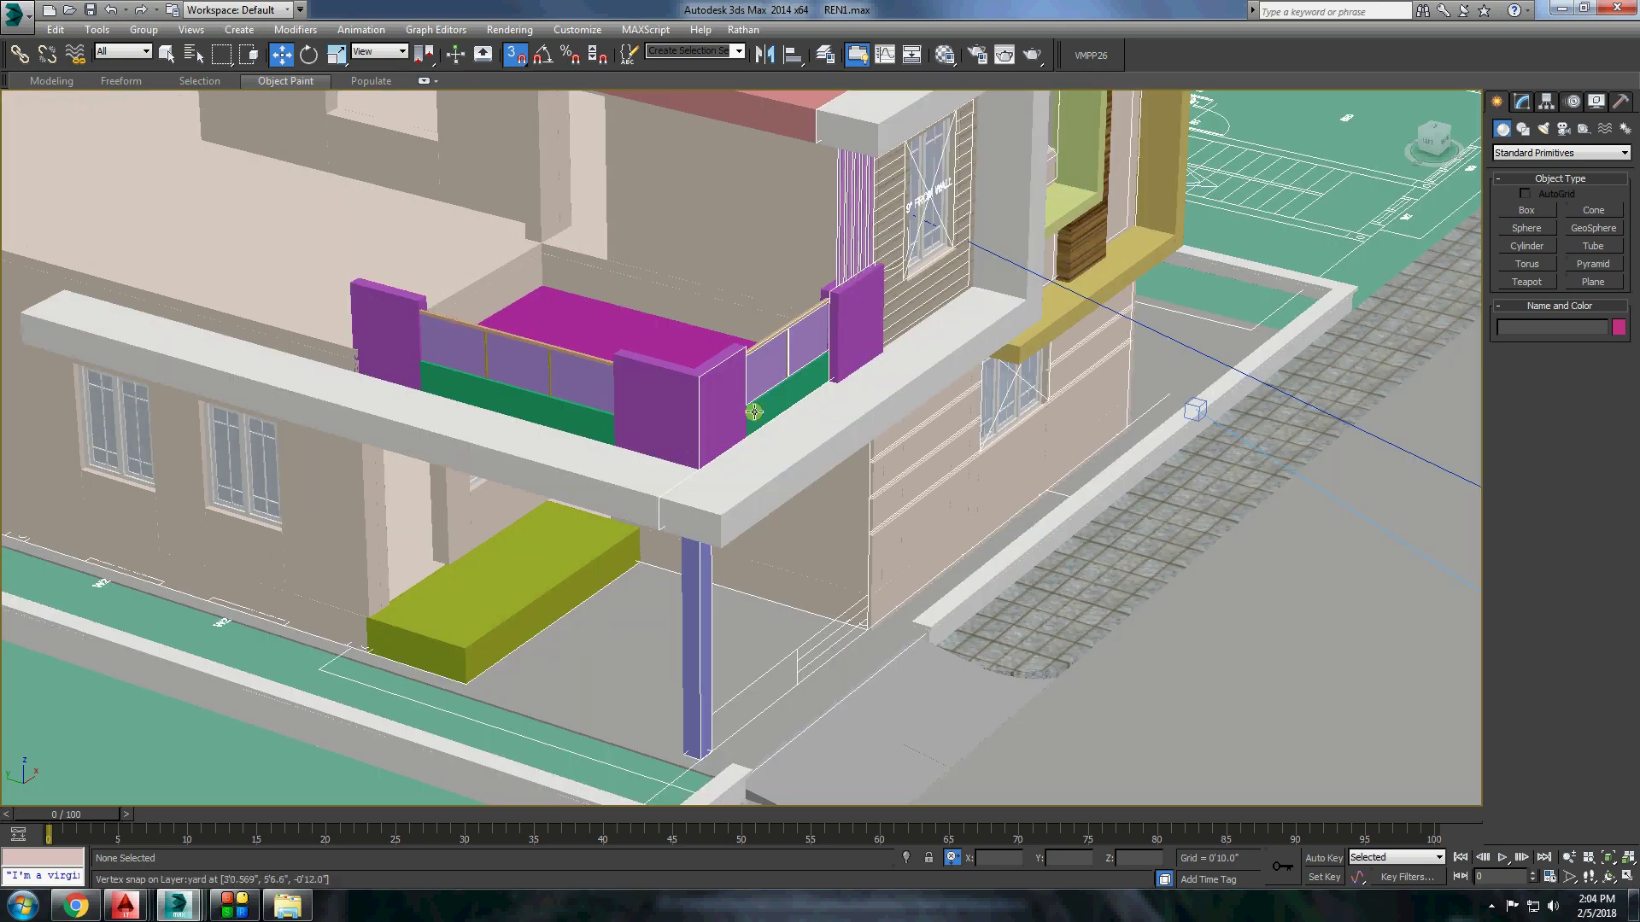
pyautogui.scroll(-5, 754, 412)
pyautogui.scroll(6, 638, 414)
pyautogui.click(639, 415)
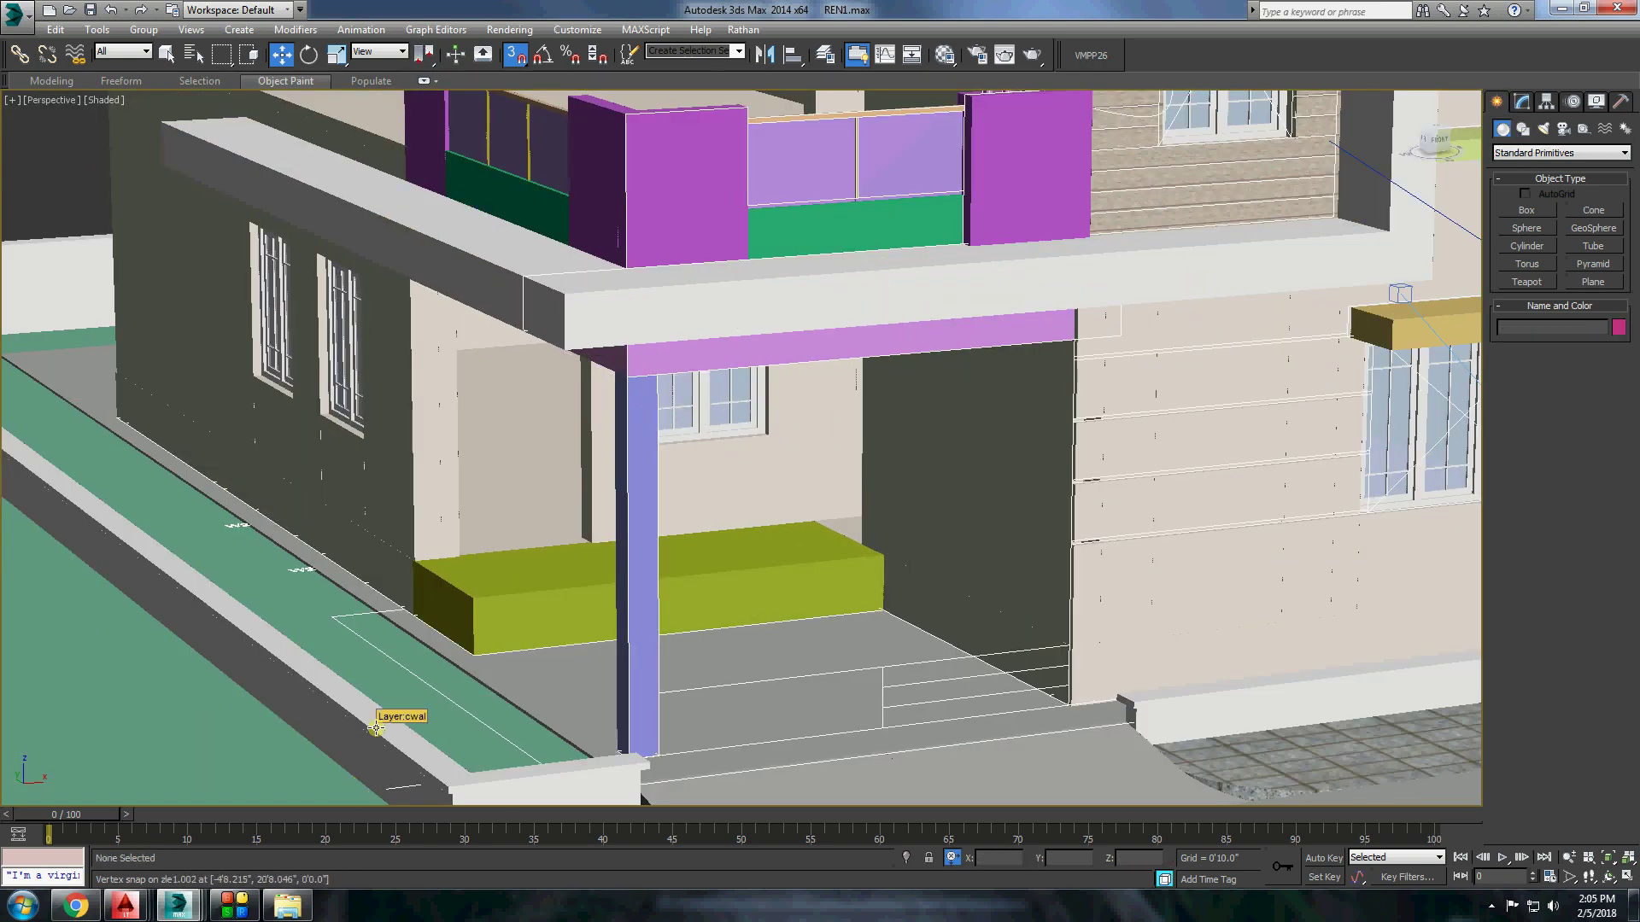
pyautogui.press('4')
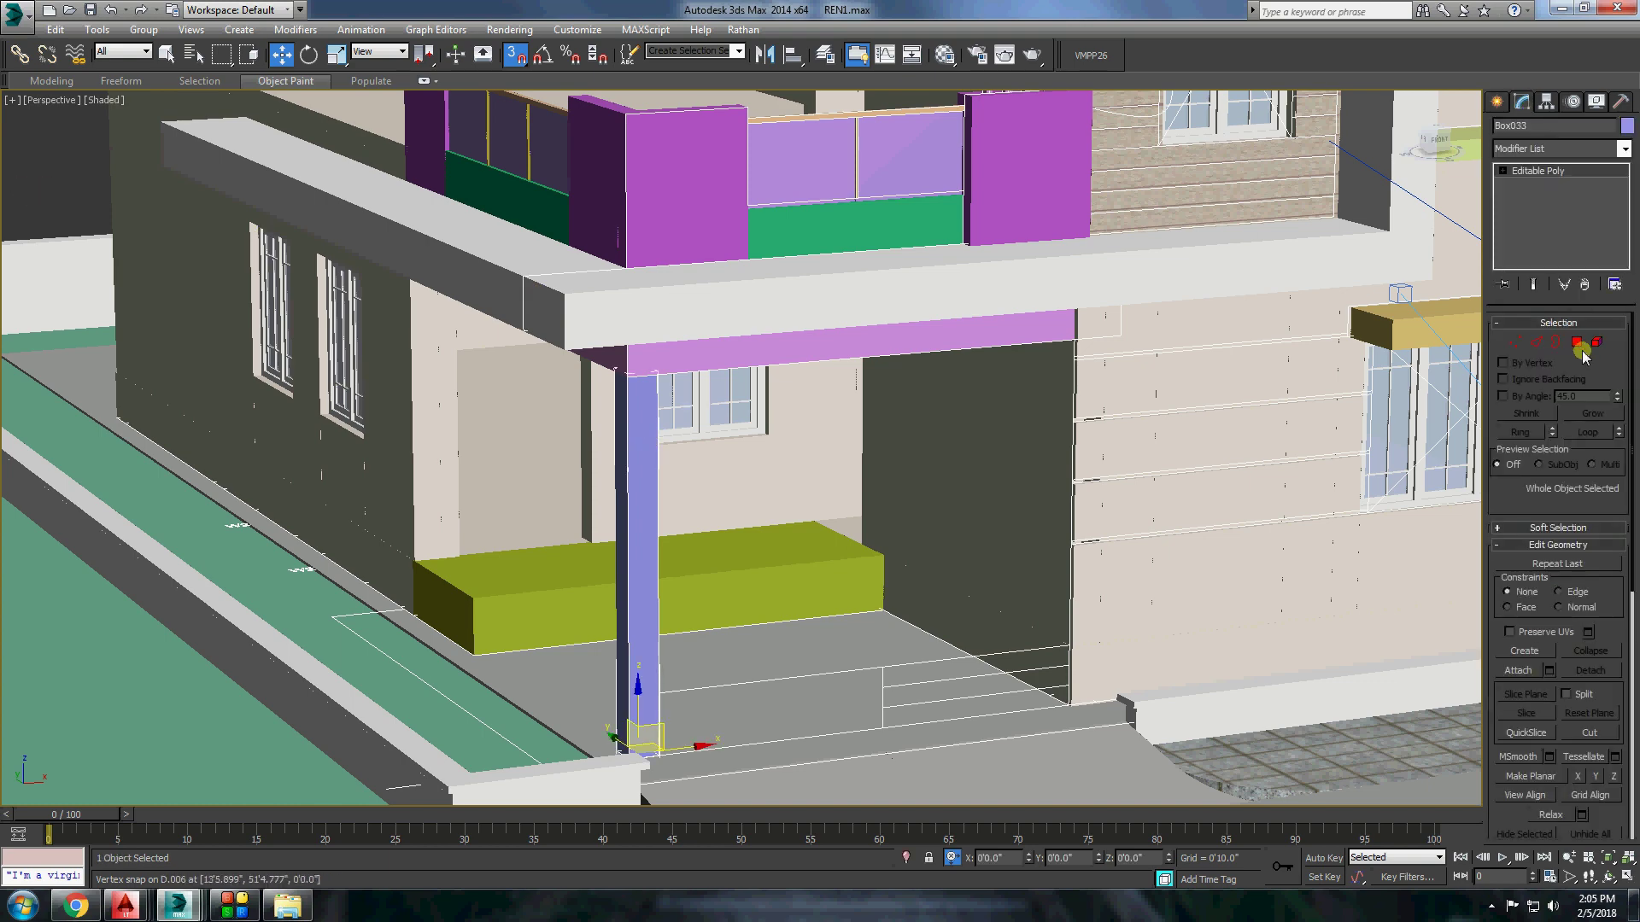
pyautogui.keyDown('alt'); pyautogui.moveTo(700, 398); pyautogui.dragTo(649, 559, button='middle'); pyautogui.keyUp('alt')
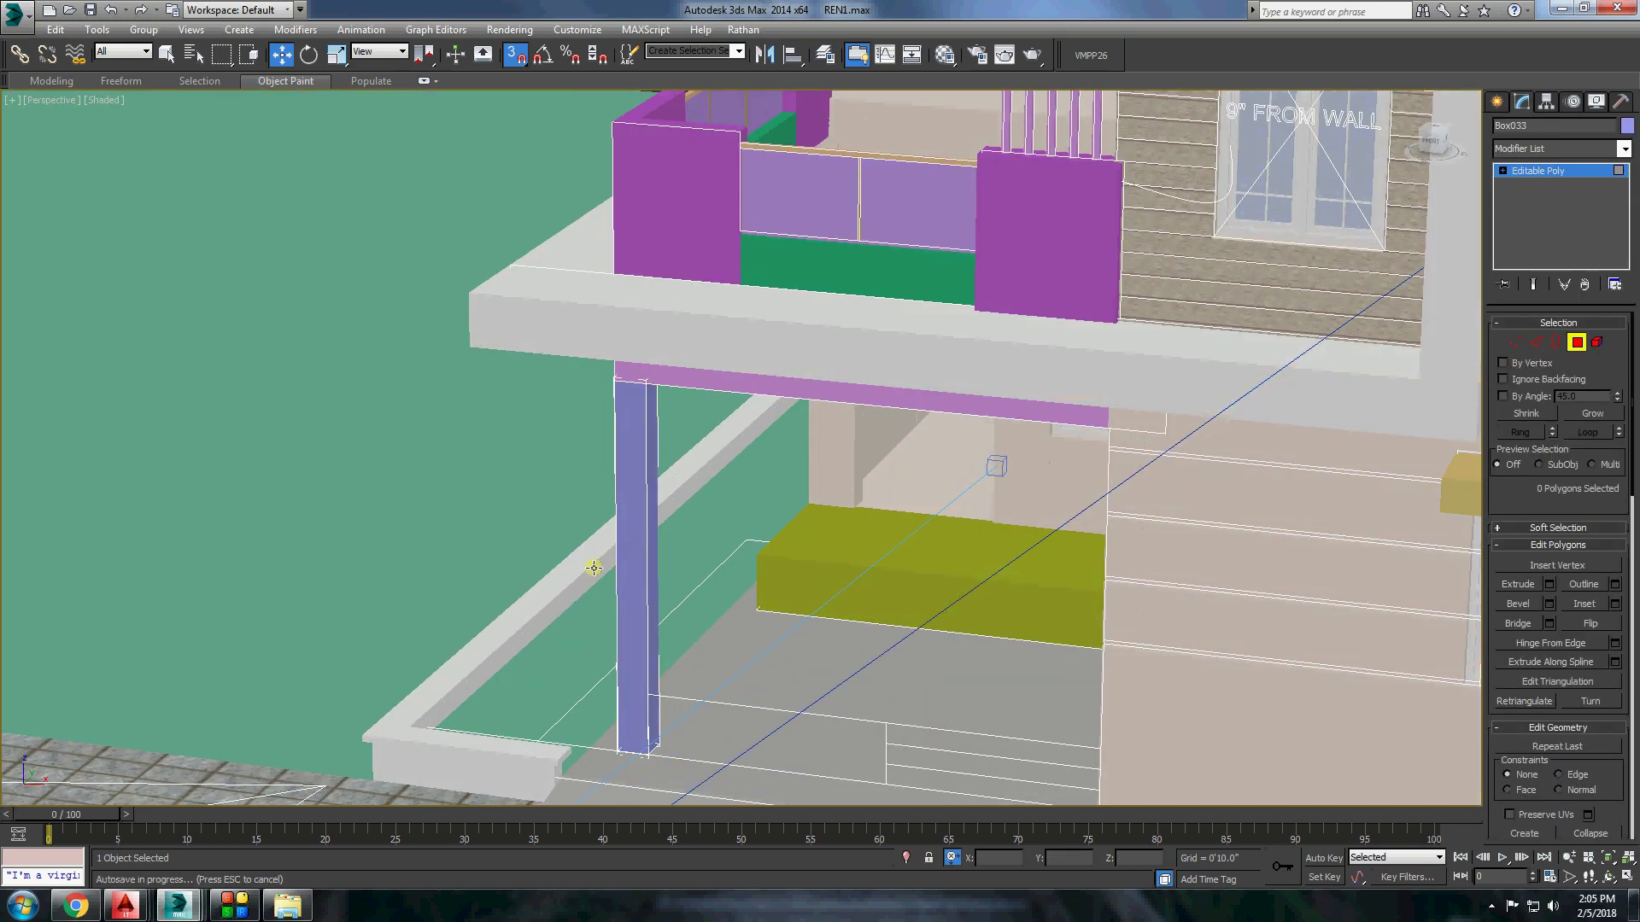
pyautogui.rightClick(688, 518)
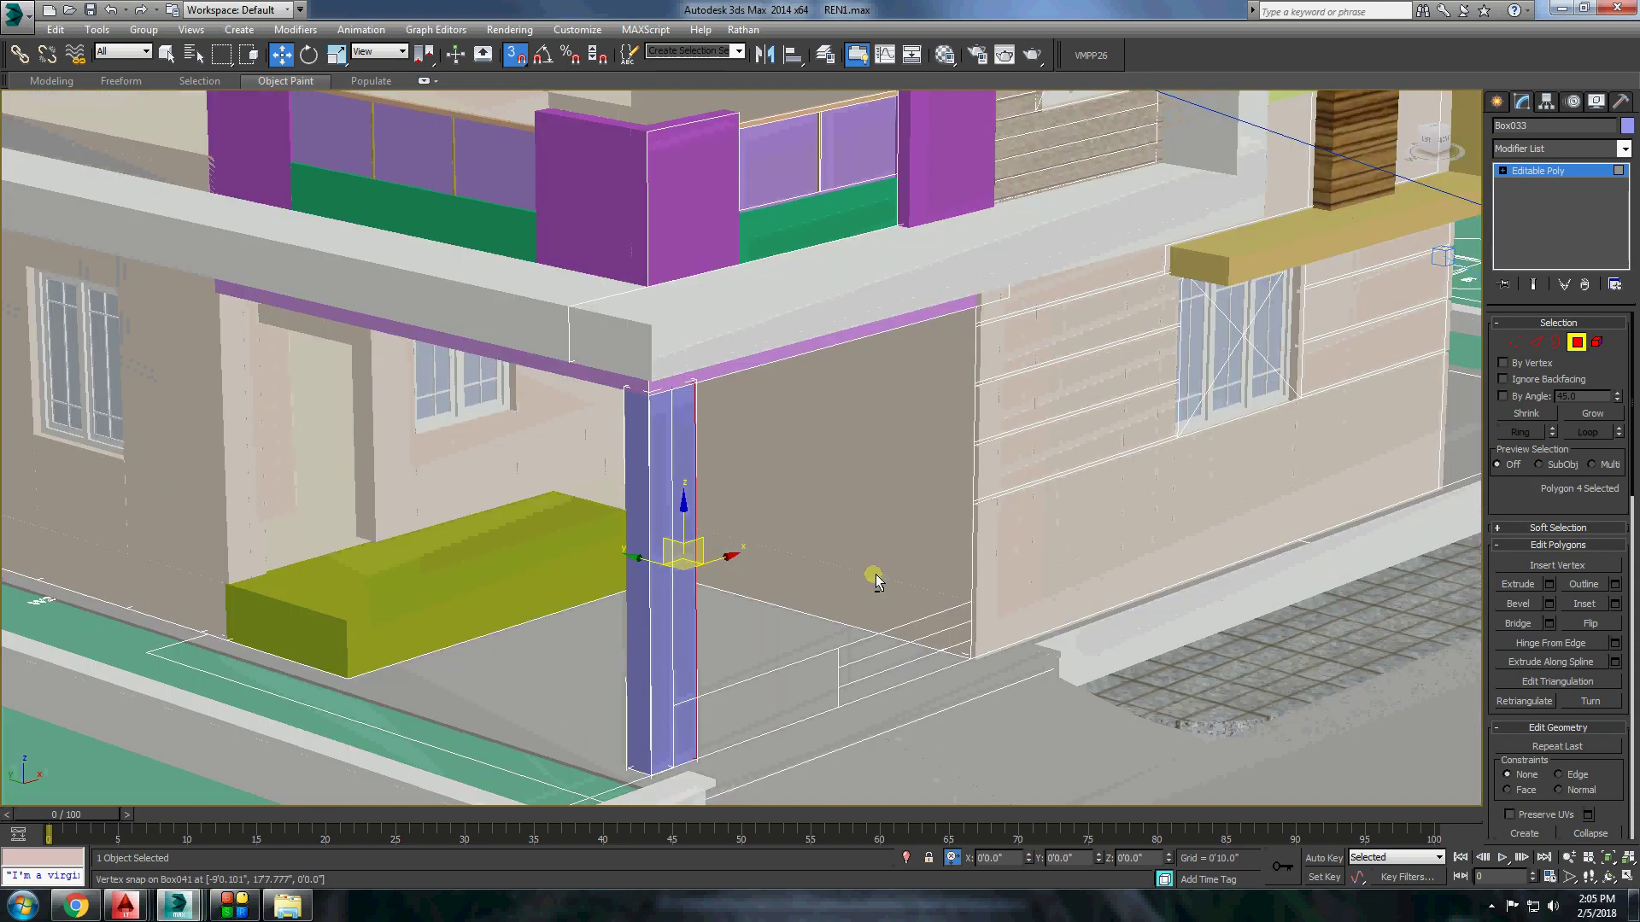
# Assign the grey material to the porch column and beam and add a UVW Map modifier.
pyautogui.press('m')
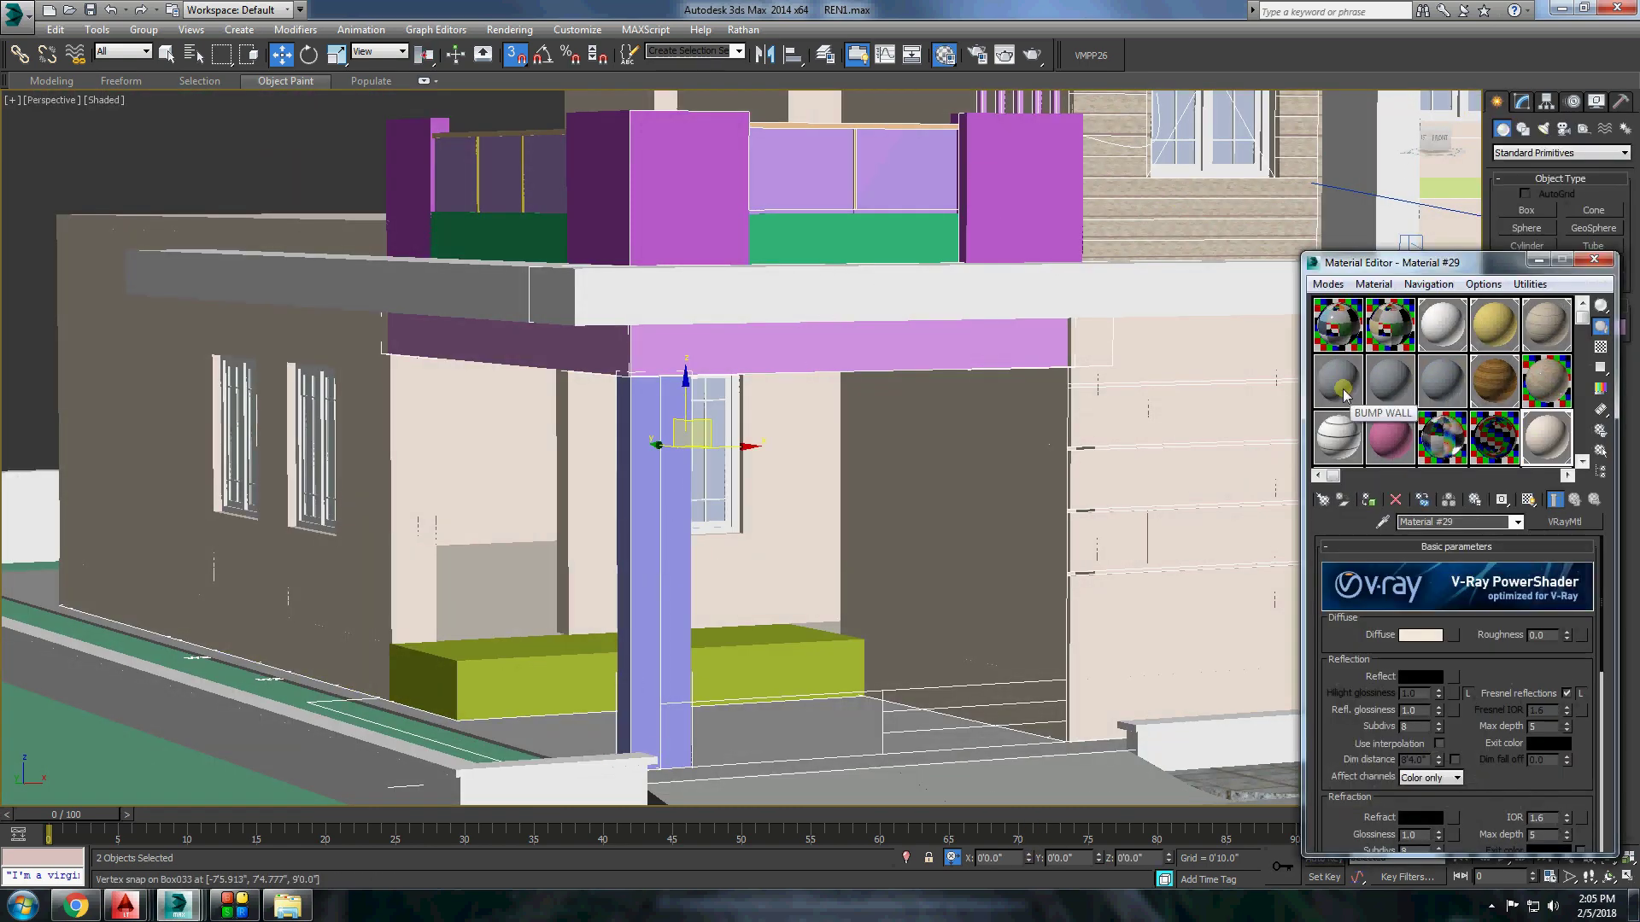
pyautogui.click(1354, 478)
pyautogui.click(1621, 251)
pyautogui.click(1521, 101)
pyautogui.click(1532, 151)
pyautogui.scroll(-15, 1533, 675)
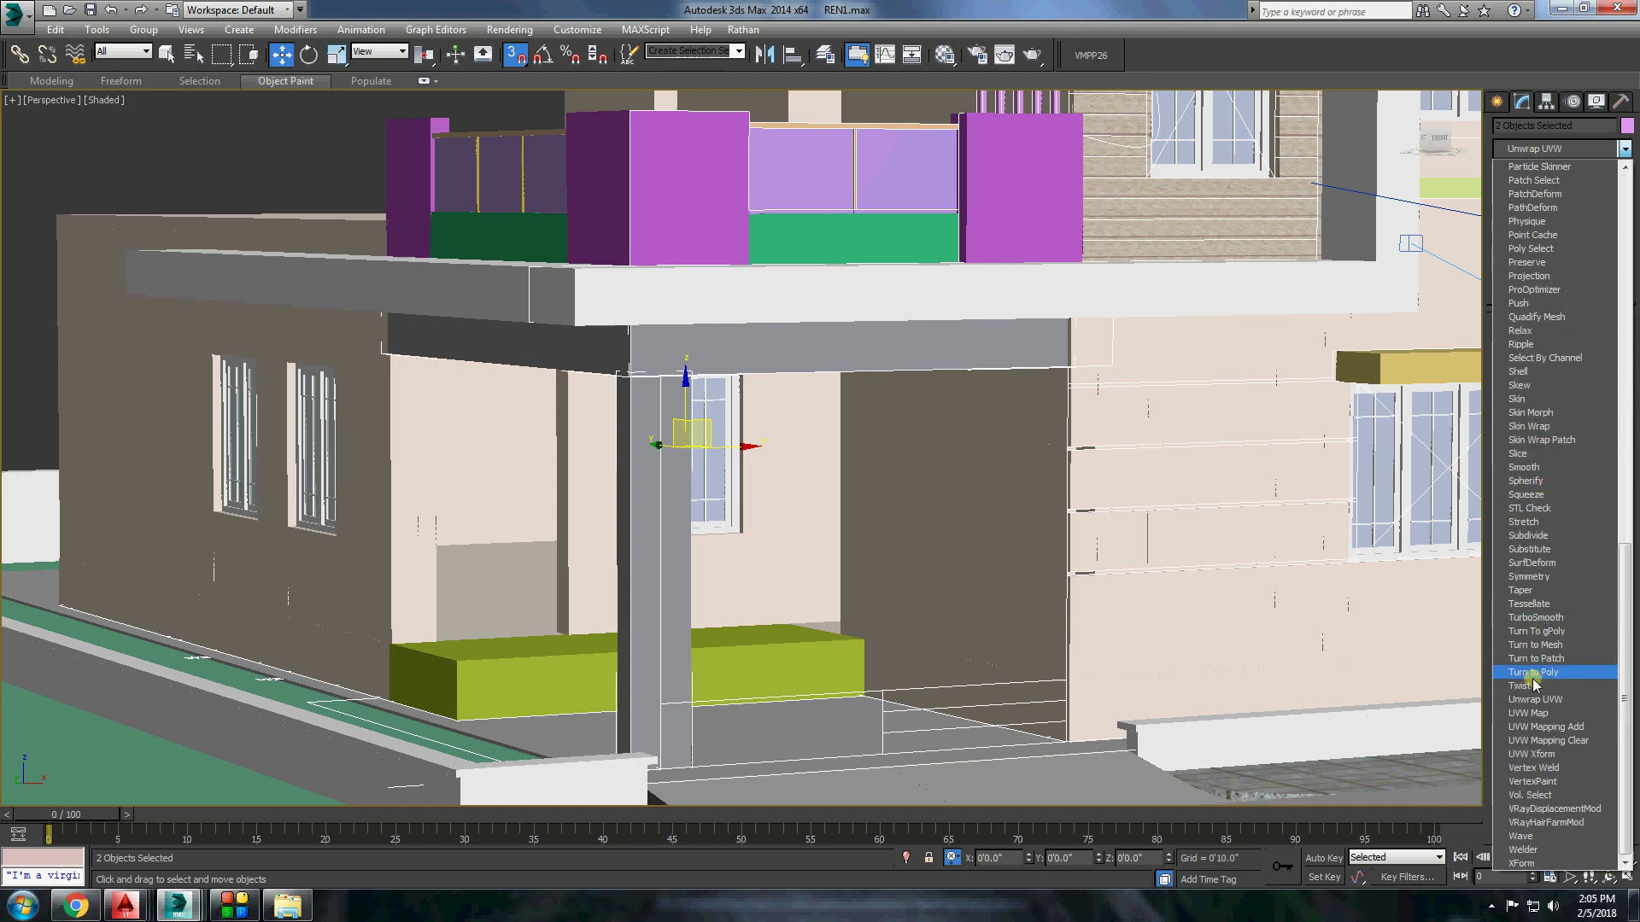
pyautogui.click(1537, 712)
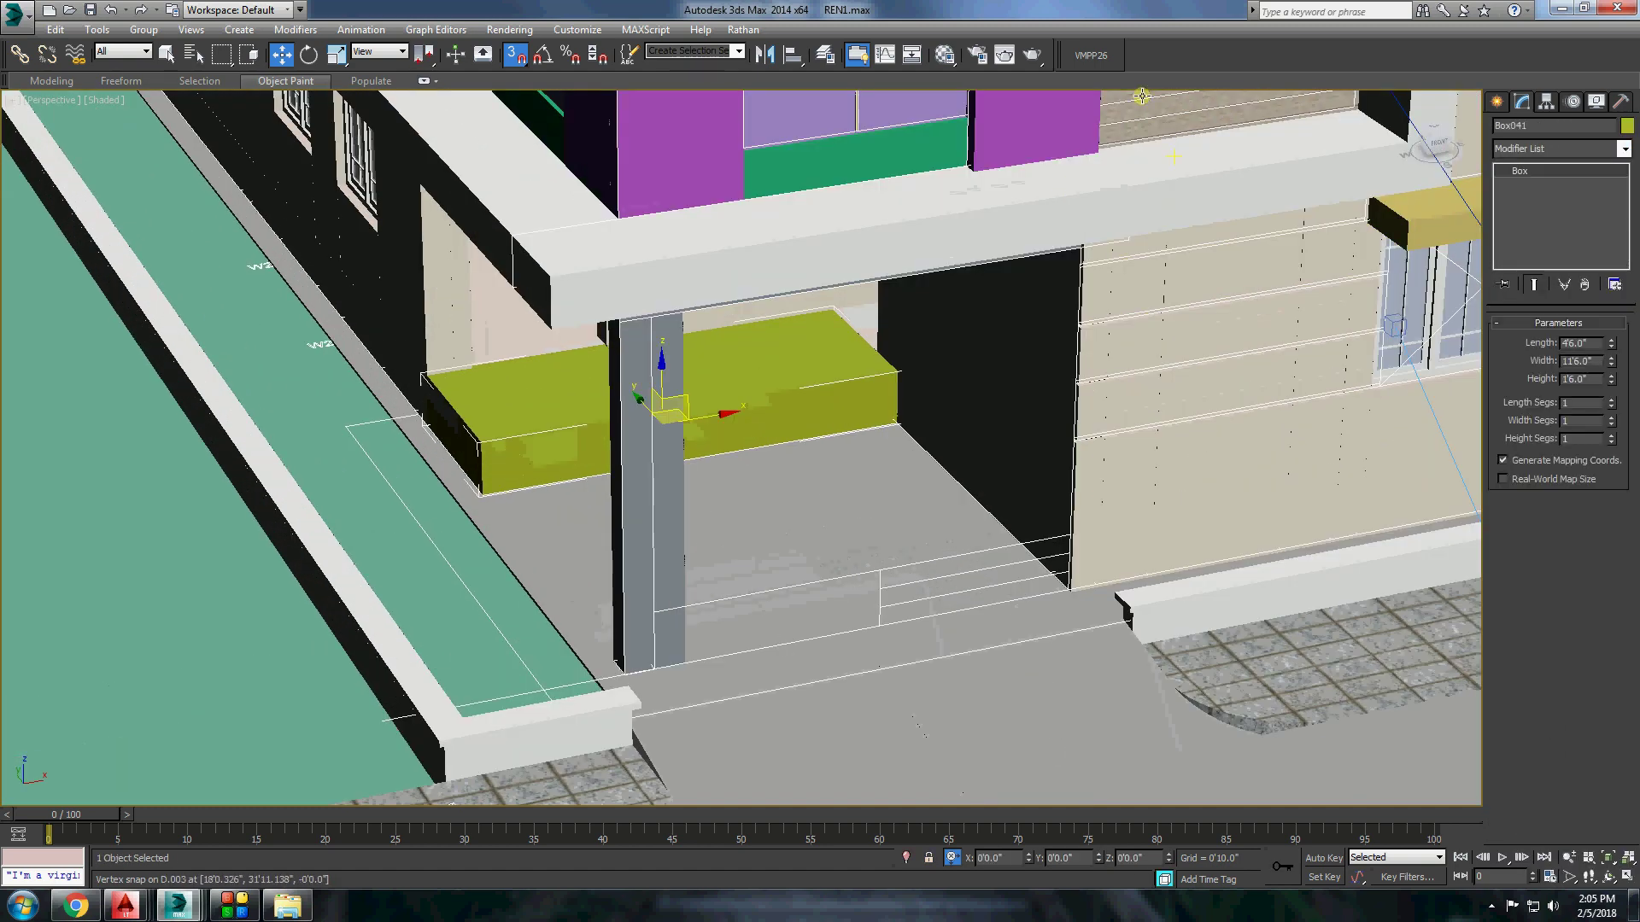
# Give the balcony wall the white WHITEZZ material and the balcony ledge the yellow material.
pyautogui.press('m')
pyautogui.click(1371, 503)
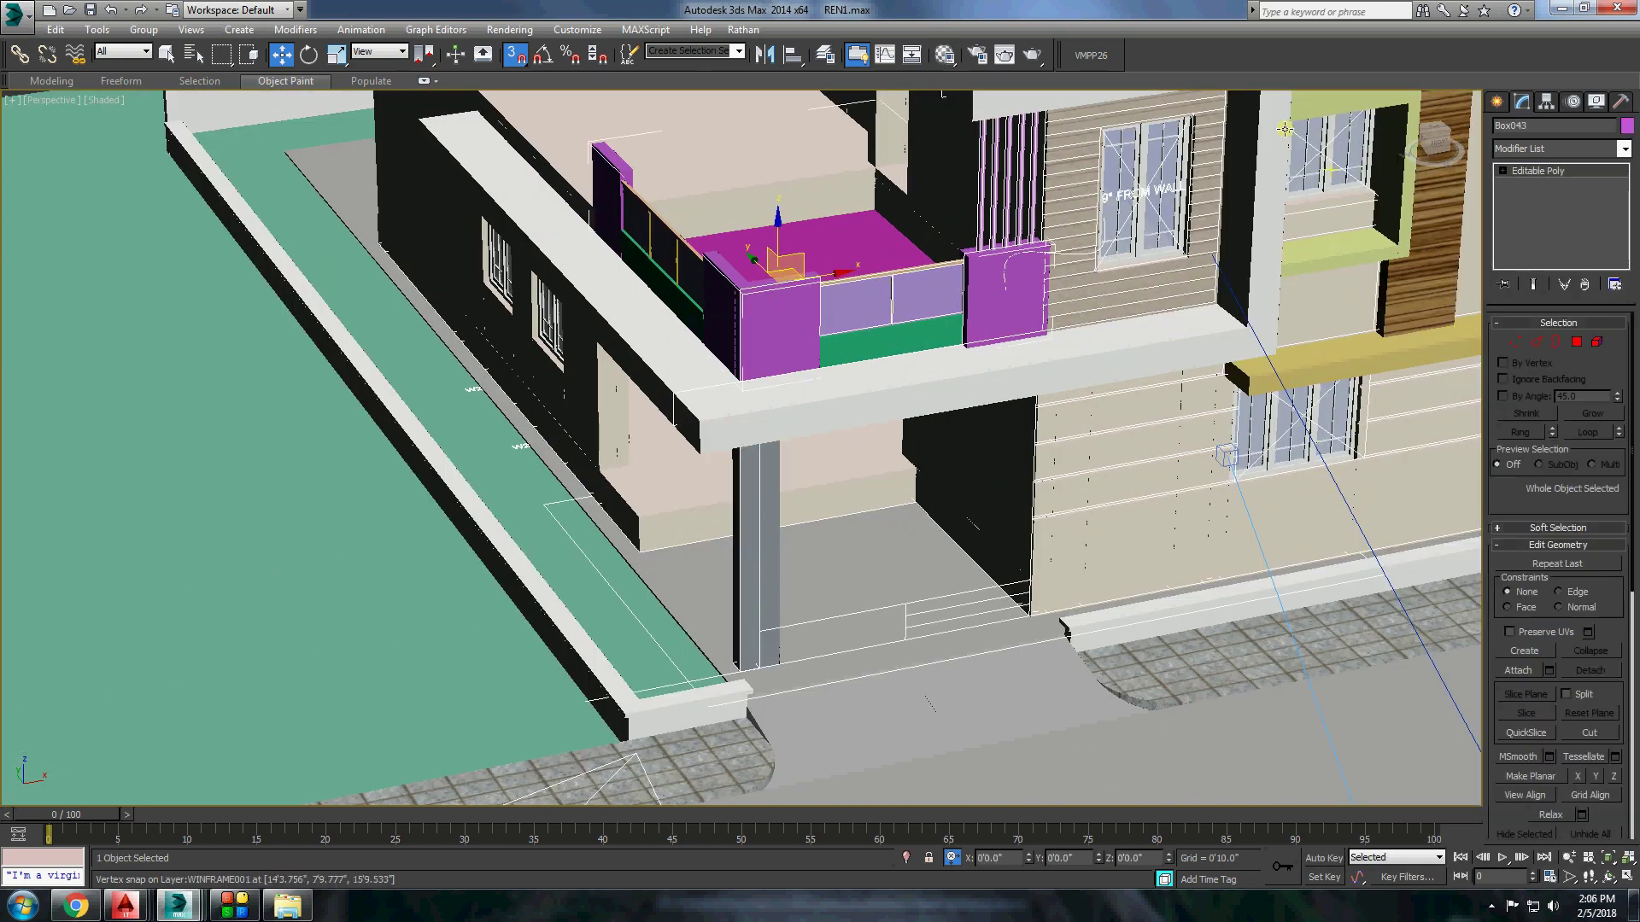
pyautogui.click(944, 54)
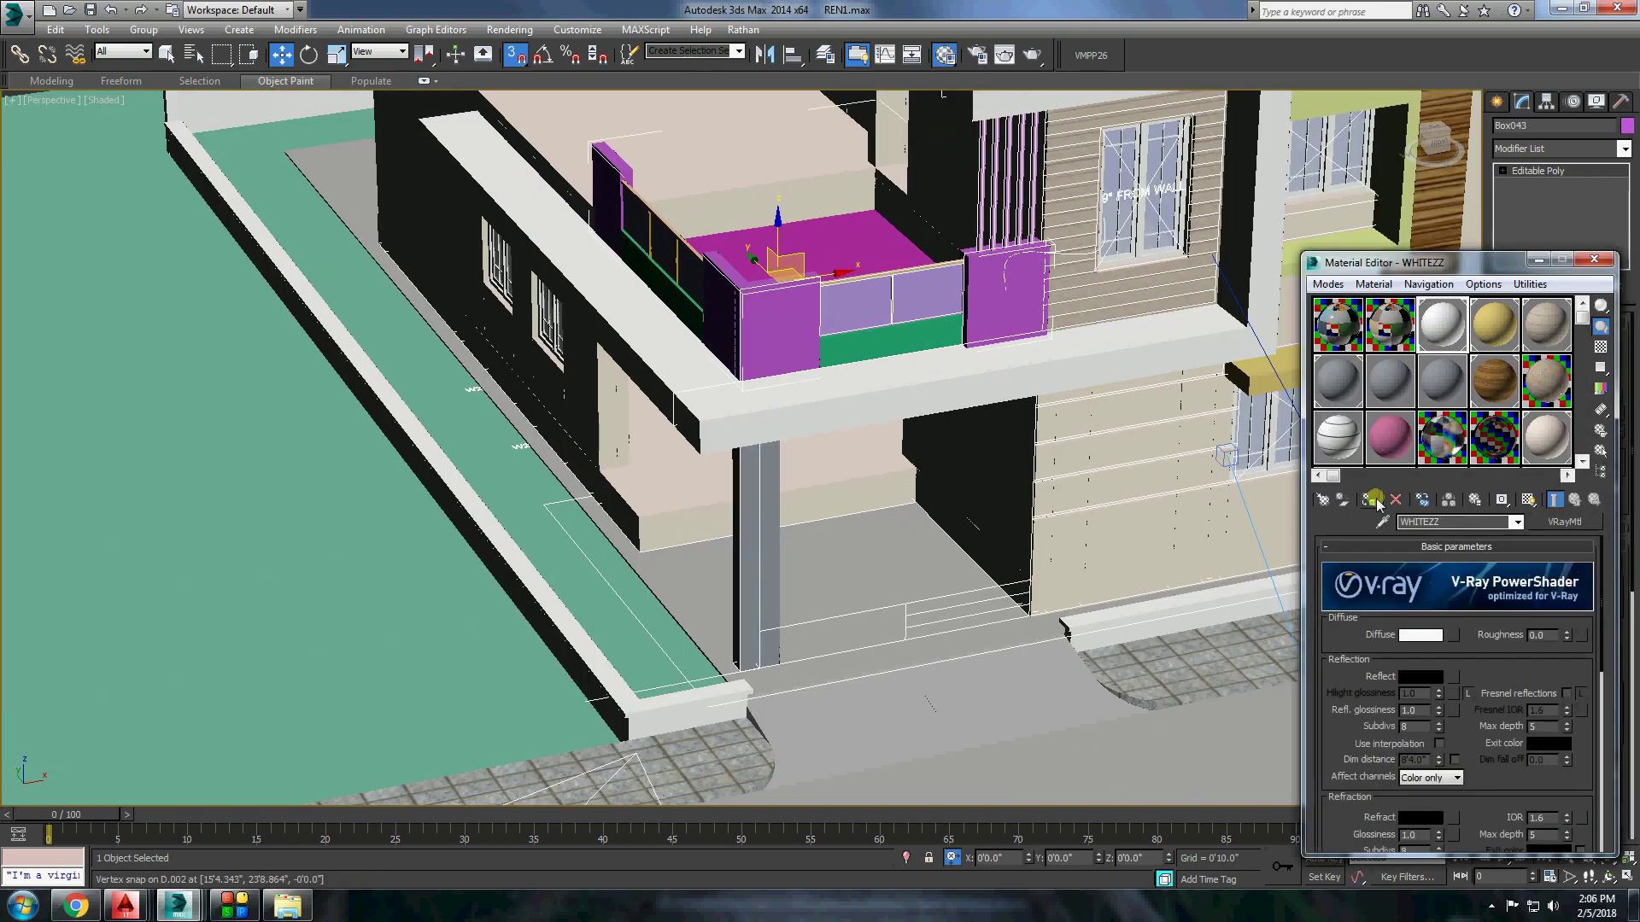
pyautogui.click(1377, 504)
pyautogui.click(682, 301)
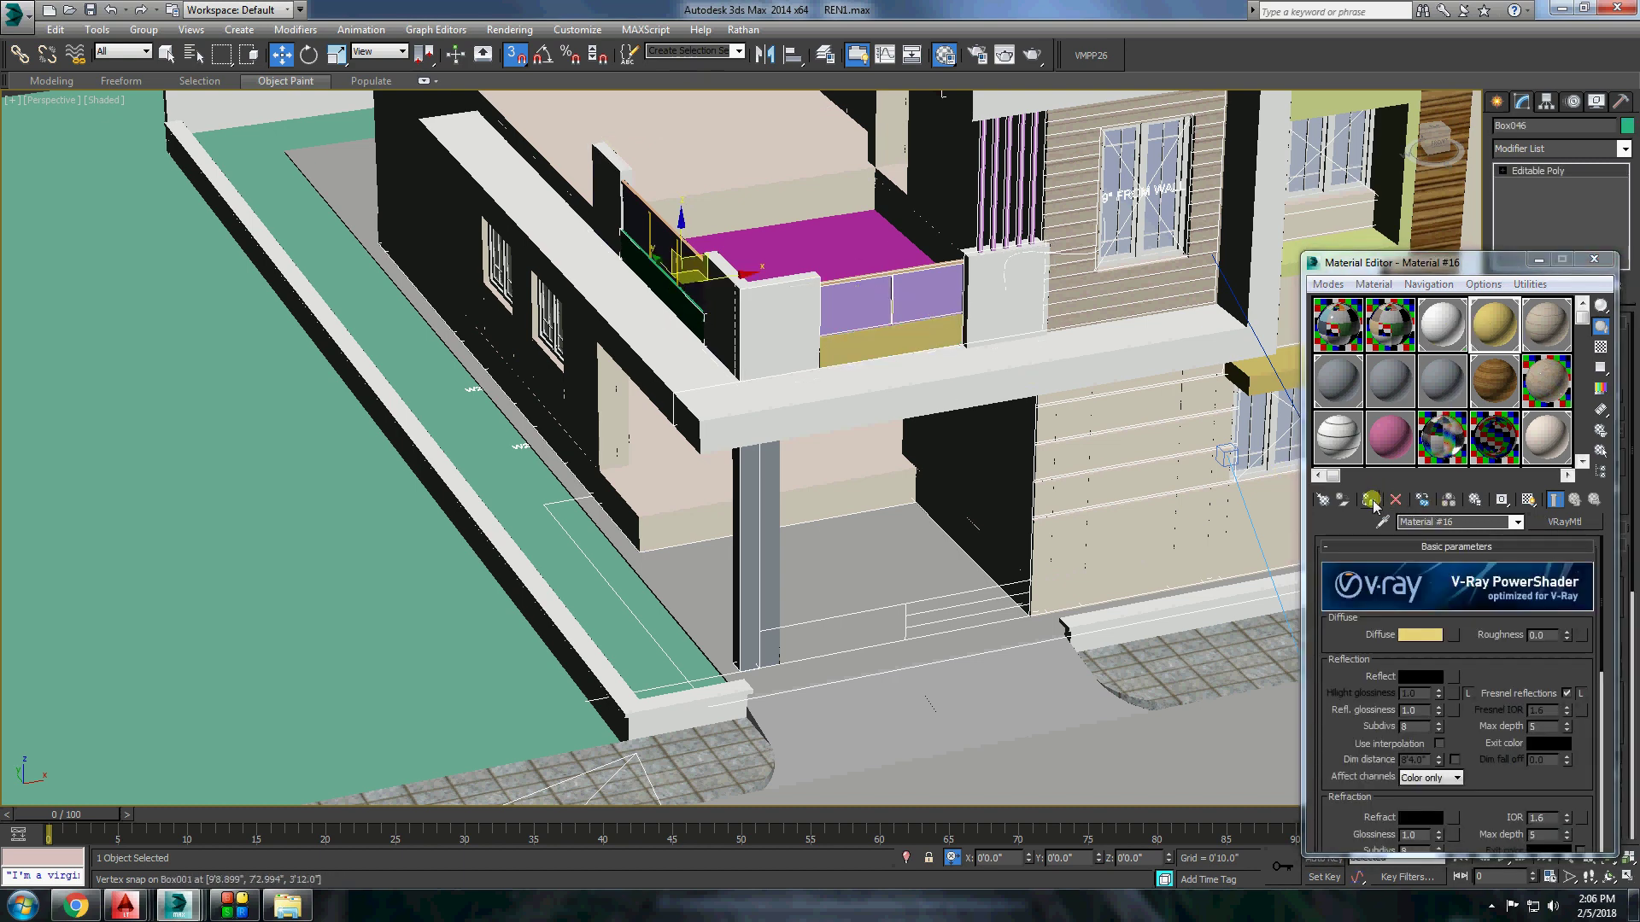
pyautogui.click(1371, 500)
# Make the purple balcony panels glass.
pyautogui.click(937, 294)
pyautogui.scroll(2, 937, 295)
pyautogui.click(1489, 439)
pyautogui.click(1377, 501)
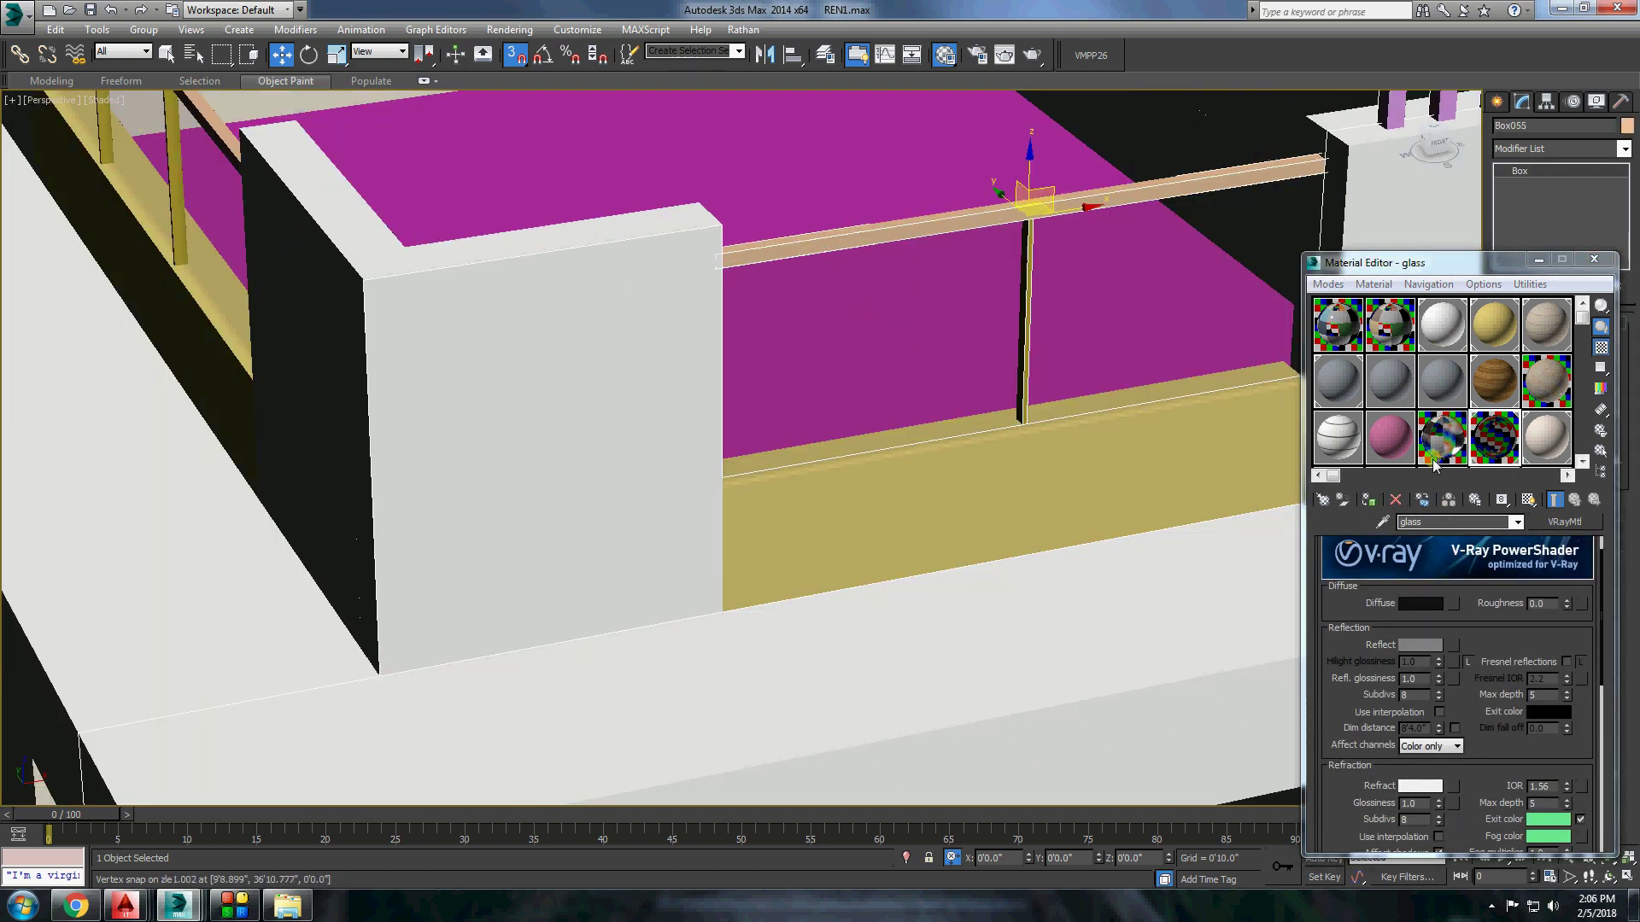
# Apply _RC_handrail to the handrail and copy its steel 2 sub-material onto the railing bar.
pyautogui.click(1435, 461)
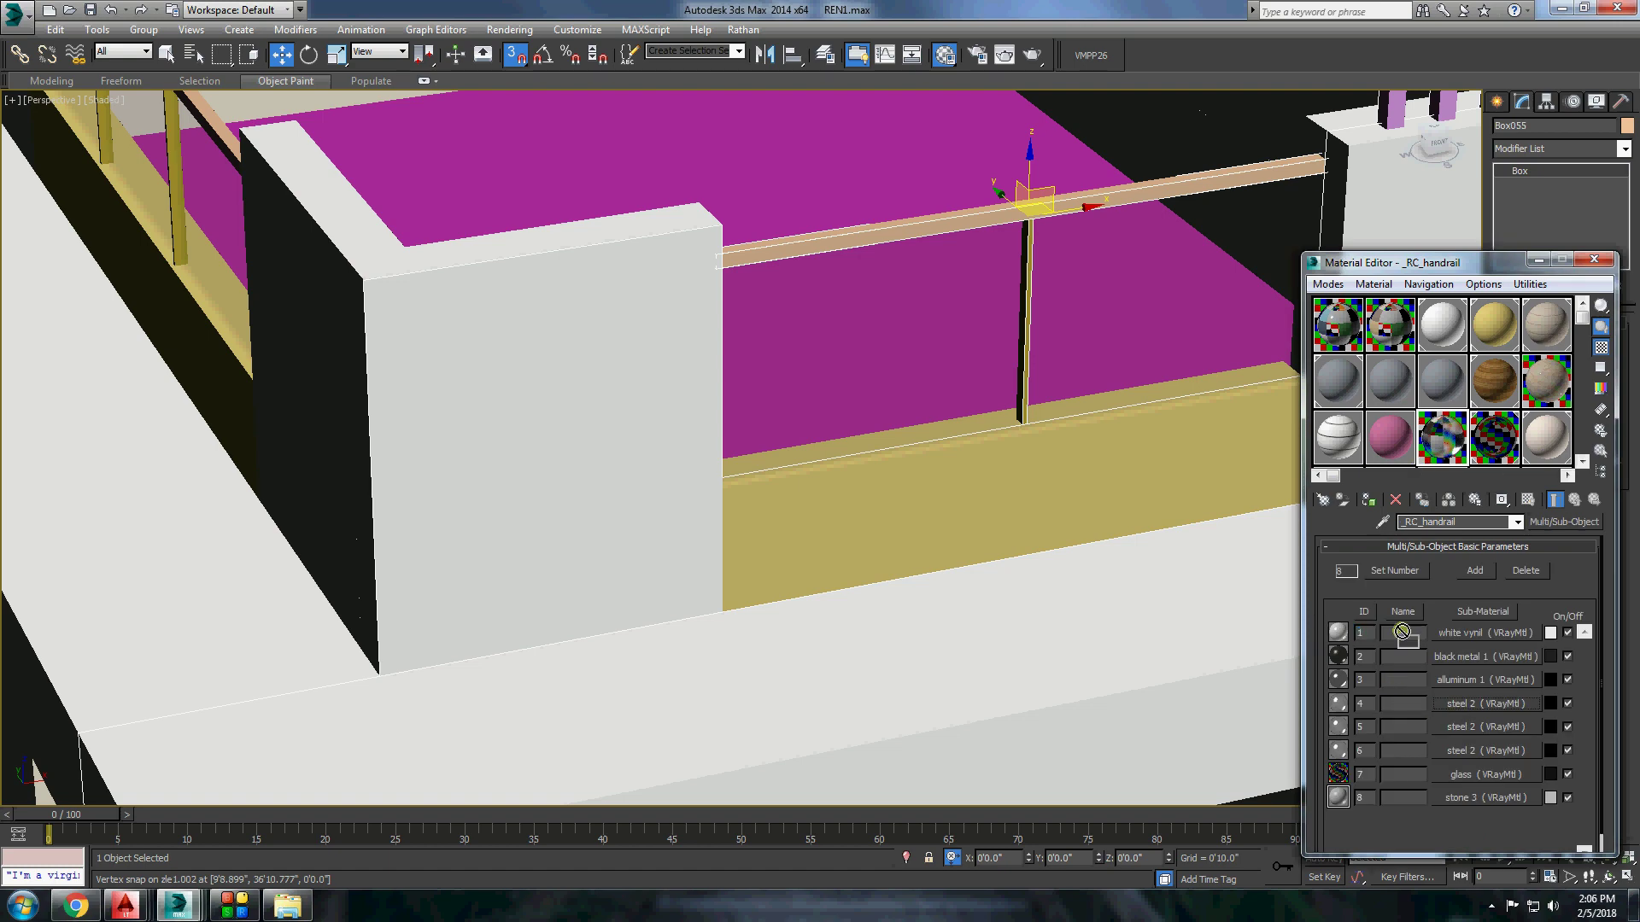
pyautogui.moveTo(993, 224); pyautogui.dragTo(994, 224)
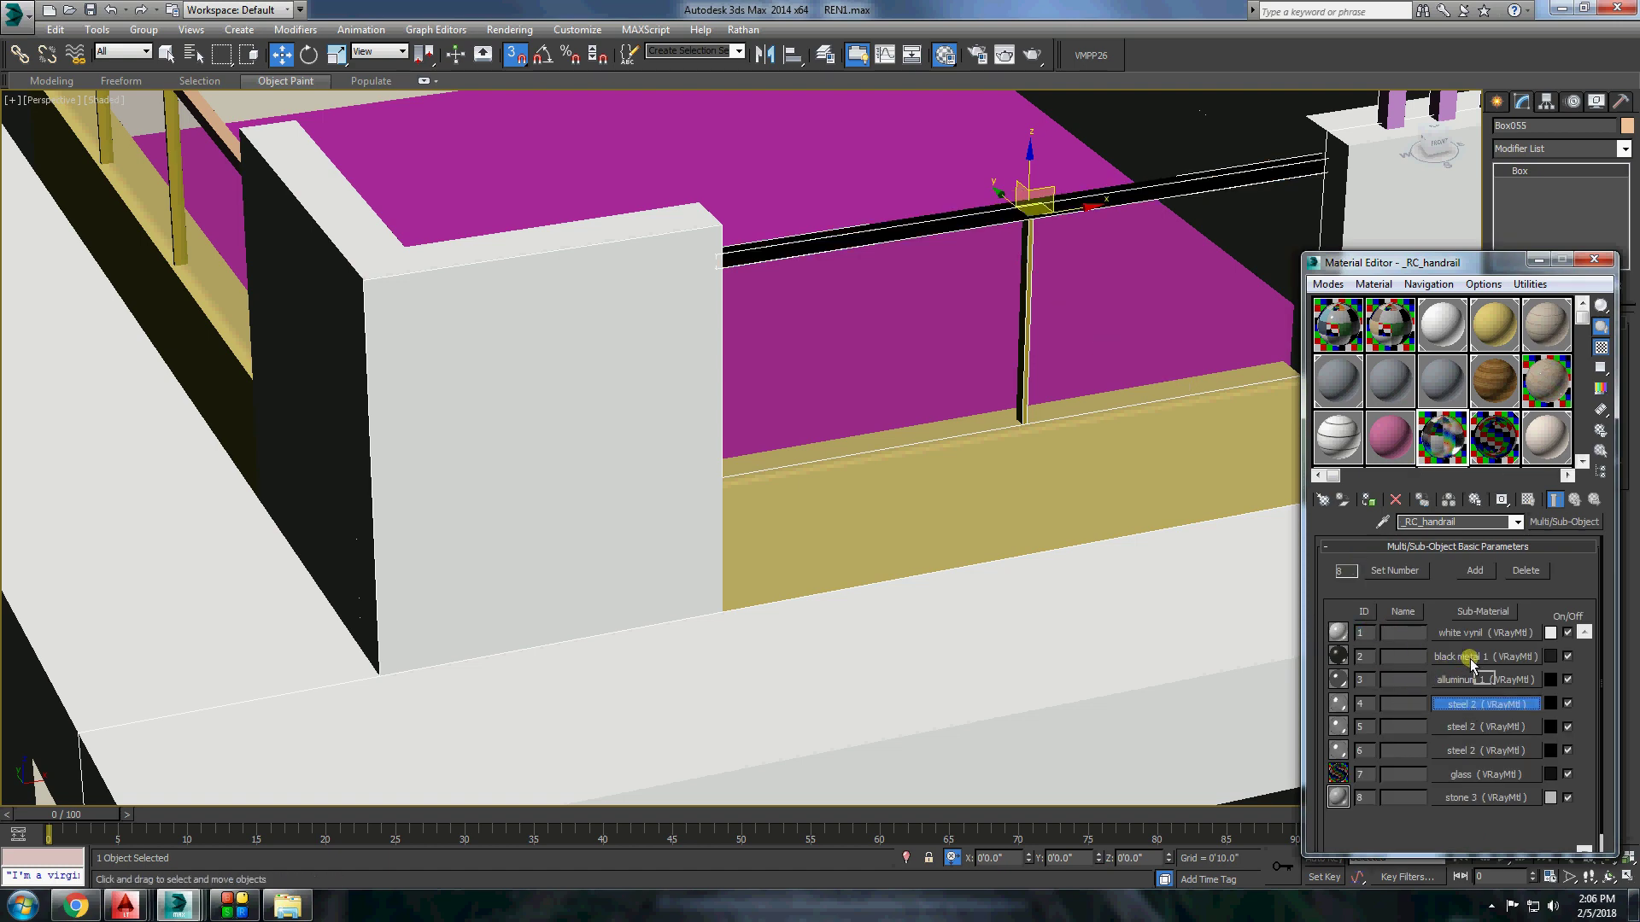
pyautogui.moveTo(1470, 664); pyautogui.dragTo(1471, 666)
pyautogui.click(1421, 609)
pyautogui.click(1486, 703)
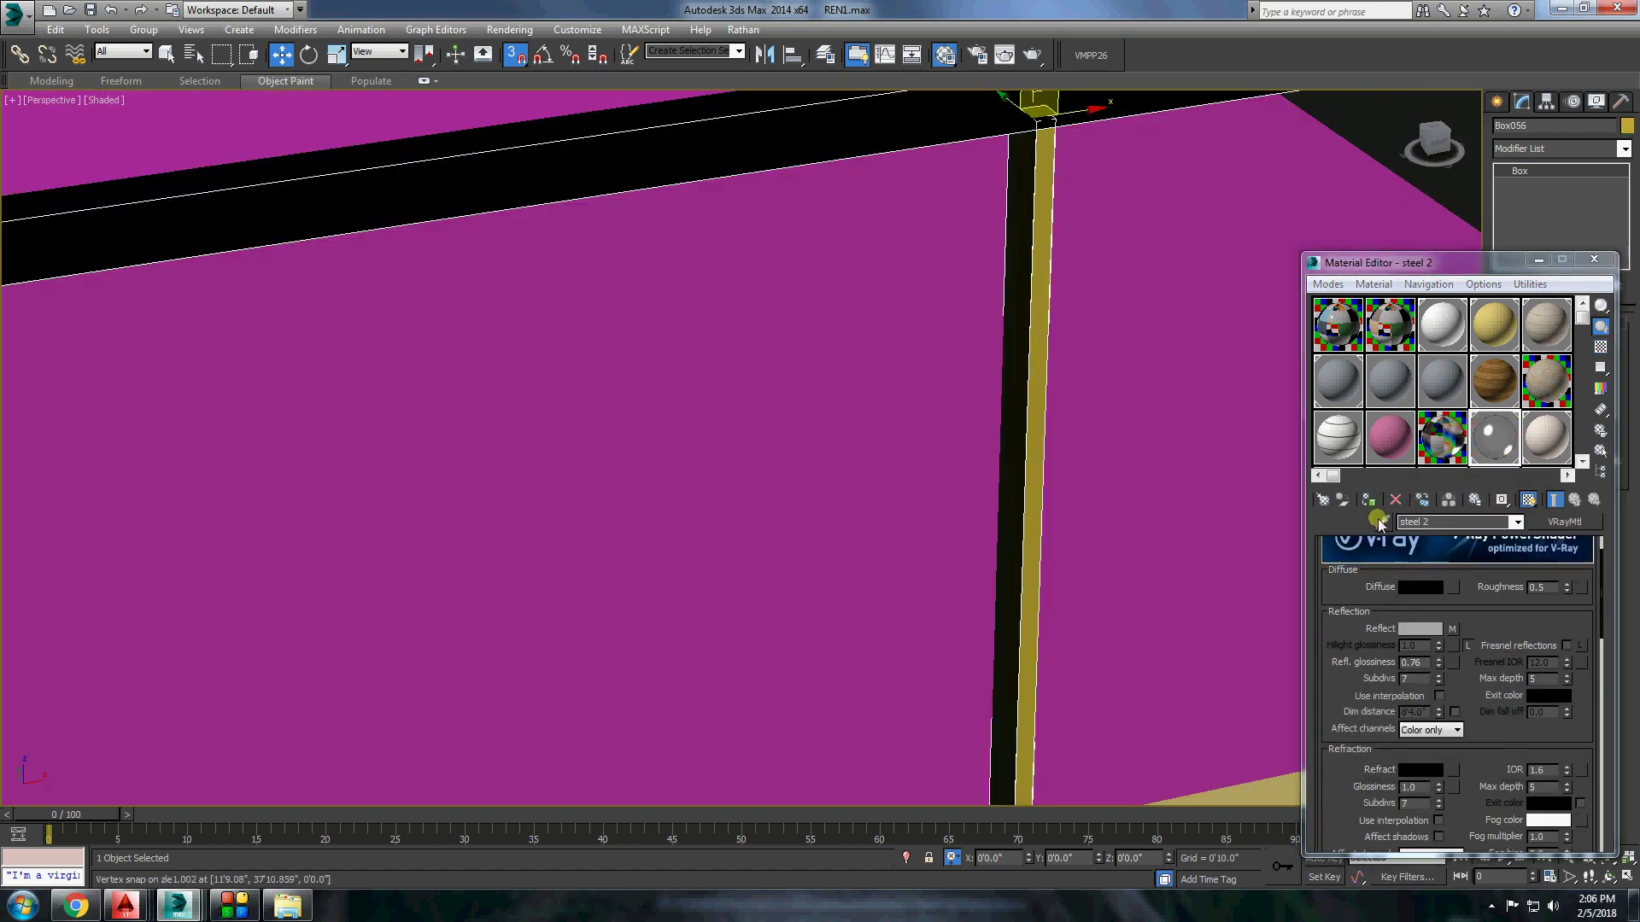
# Give the upright railing post black steel 2 and start a render of the house.
pyautogui.scroll(5, 779, 316)
pyautogui.click(779, 316)
pyautogui.click(1368, 499)
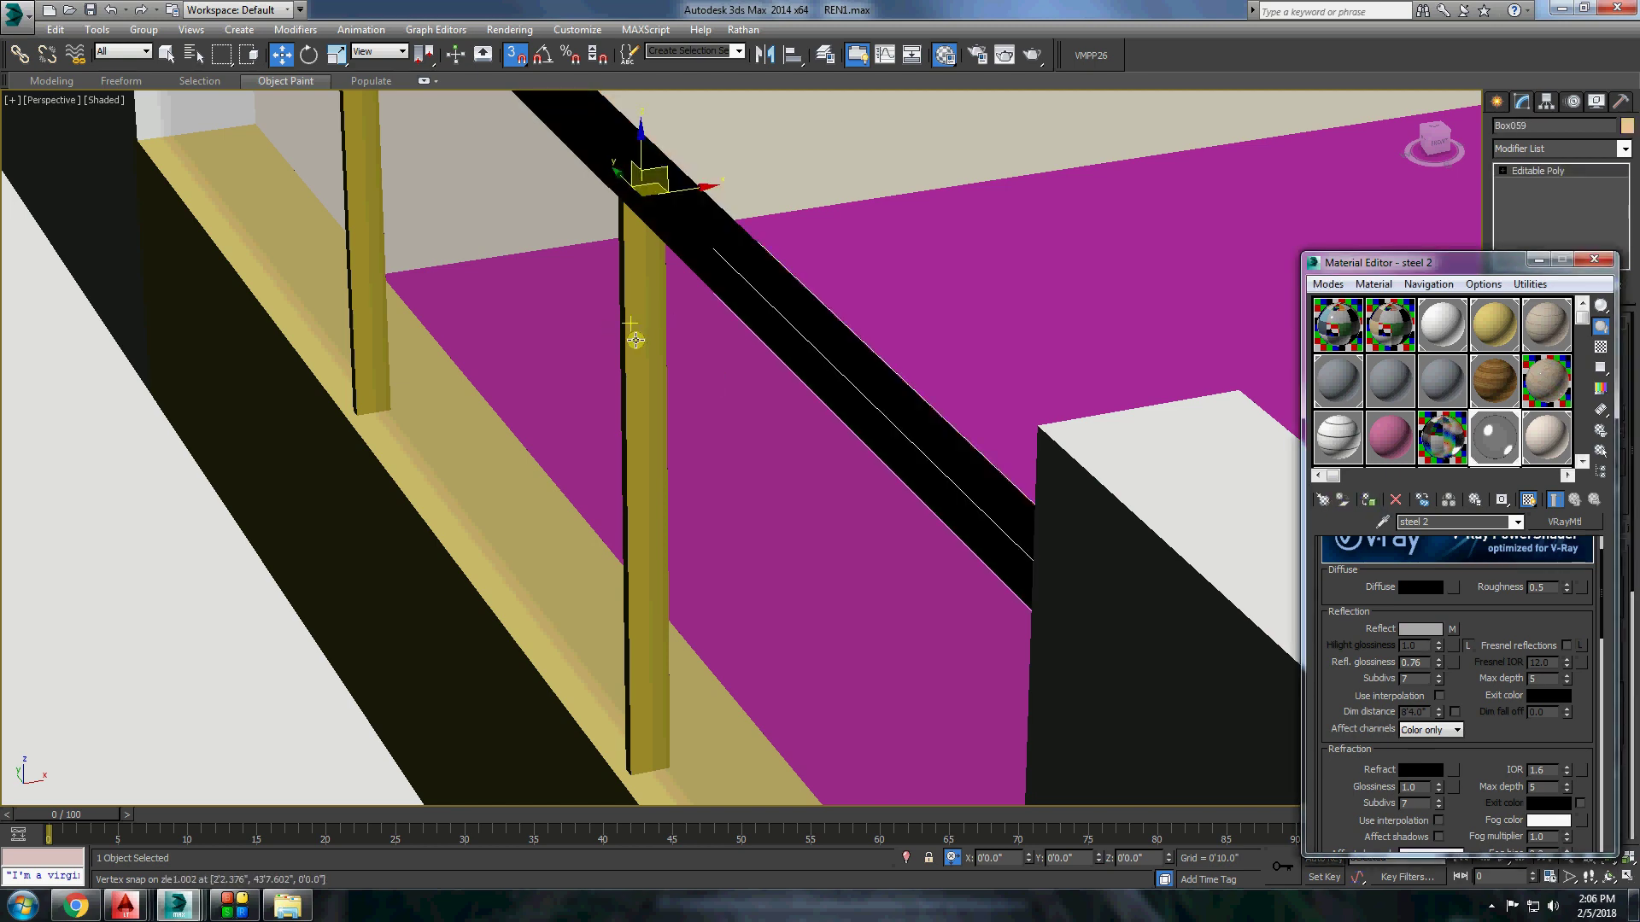
pyautogui.click(1602, 258)
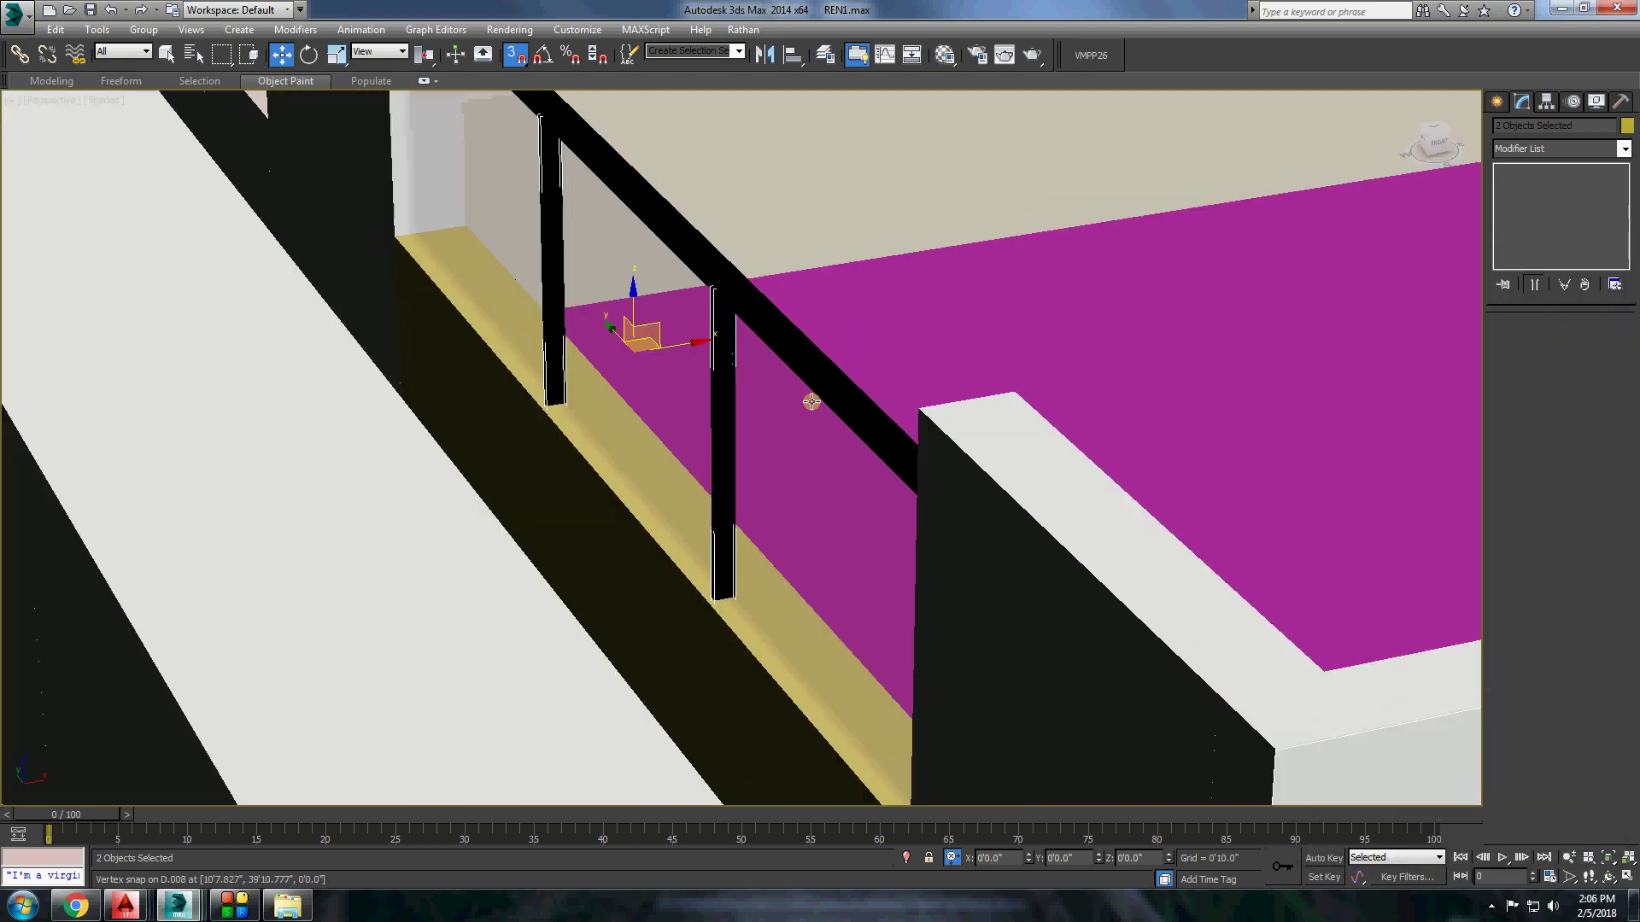
pyautogui.scroll(-10, 813, 396)
pyautogui.click(1047, 55)
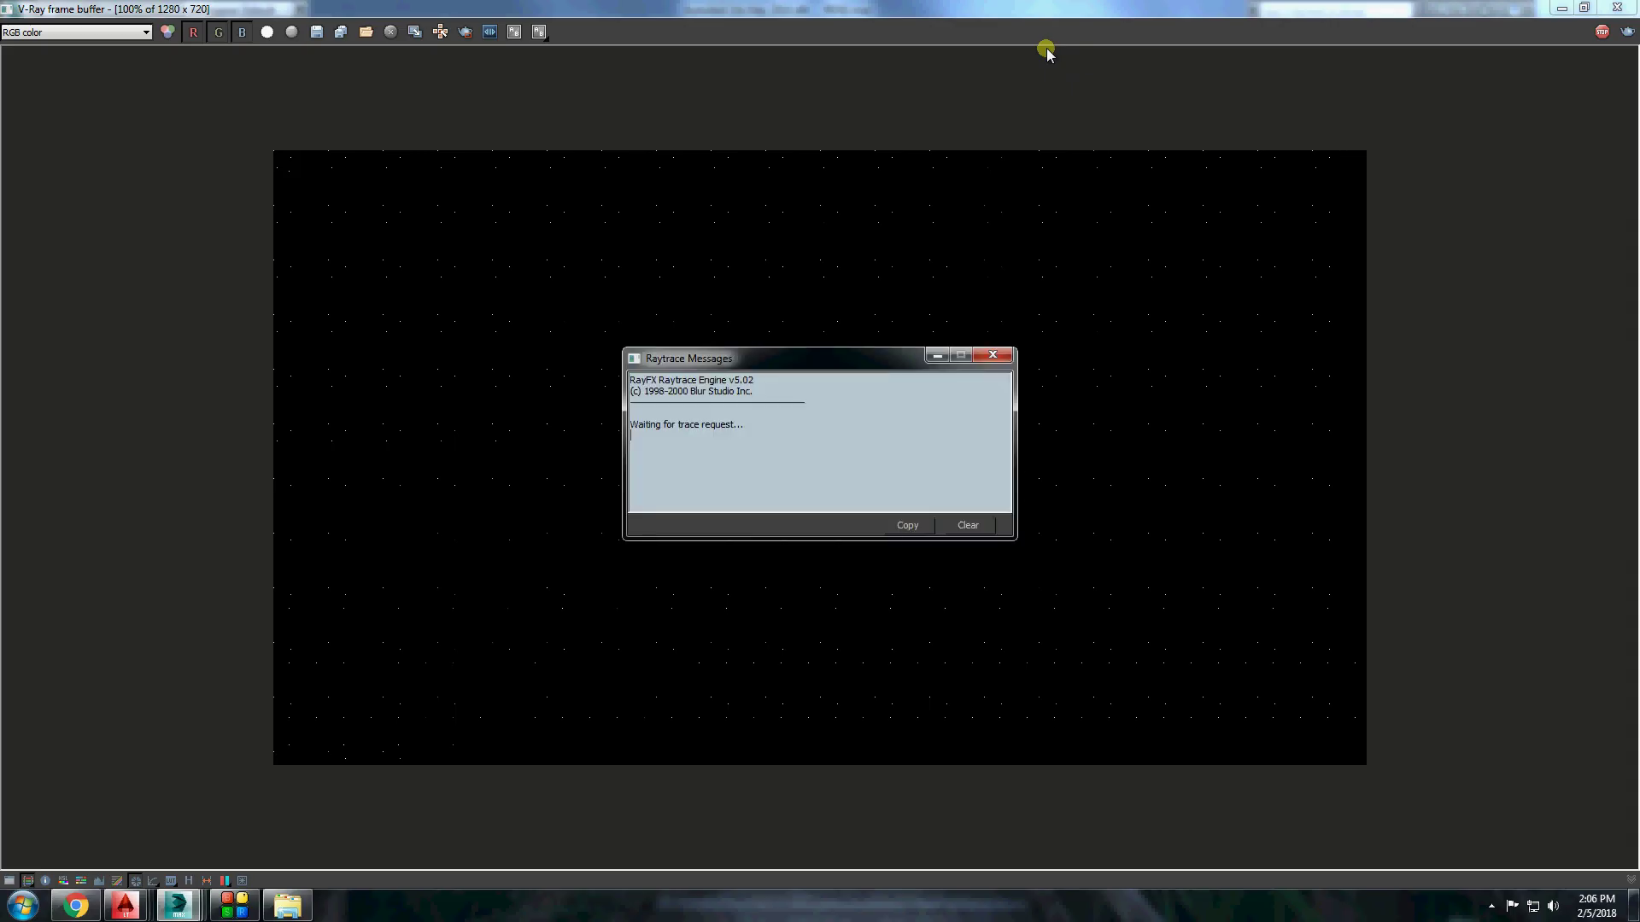
# Bring the V-Ray frame buffer forward and let the house render finish.
pyautogui.click(1100, 282)
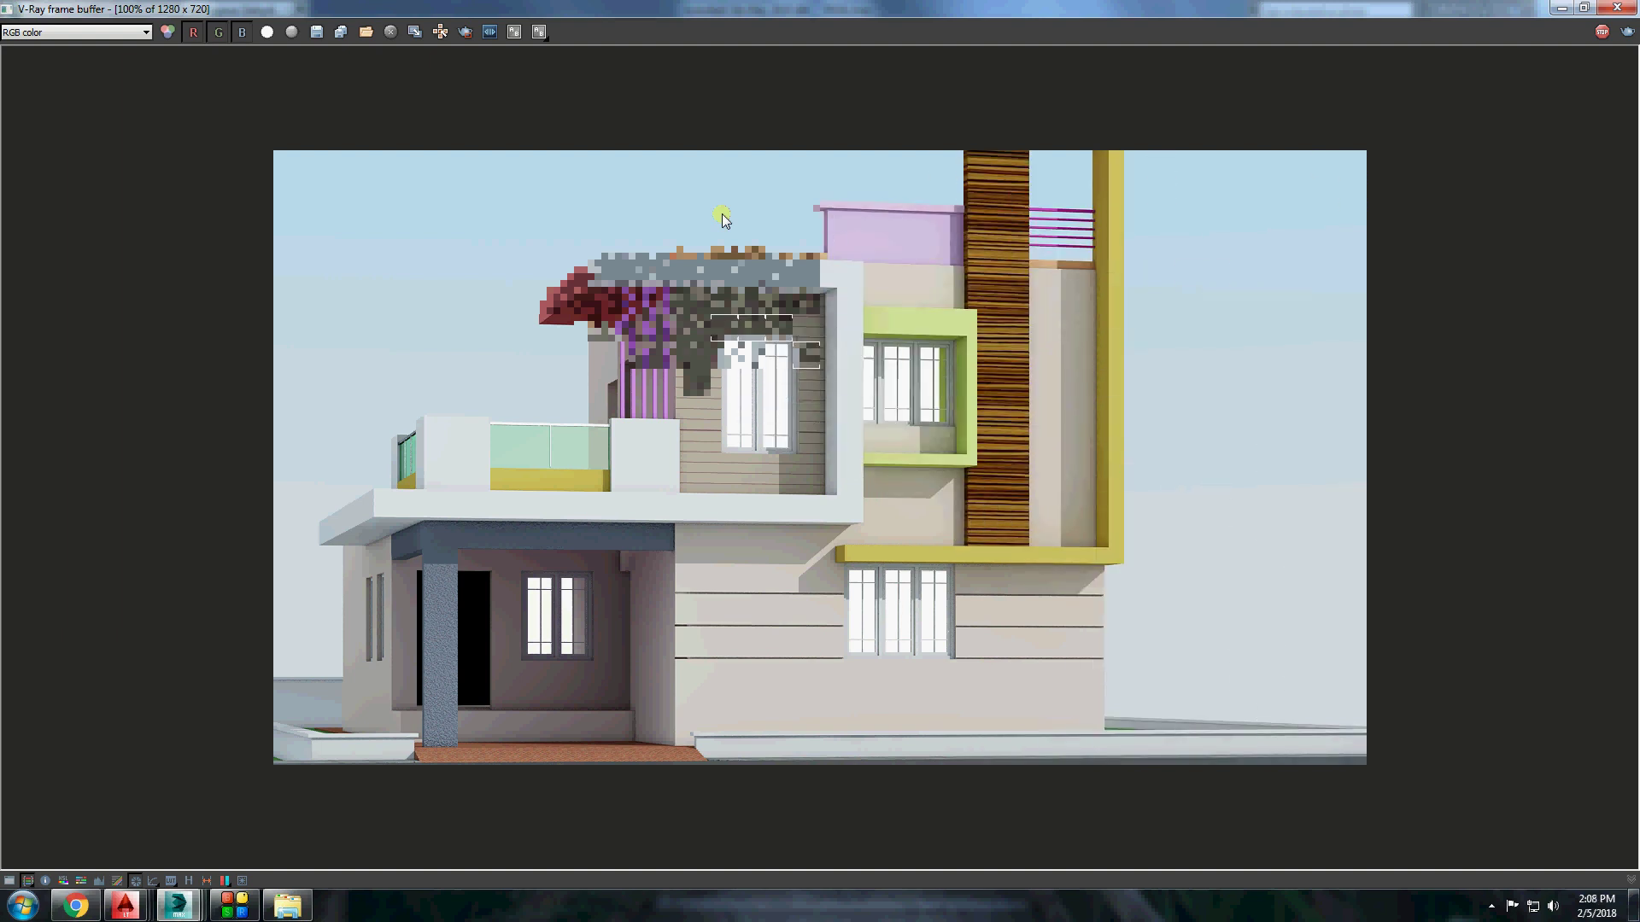
# Close the render window, cancel the Material #29 colour picker and dismiss the message windows.
pyautogui.click(1562, 7)
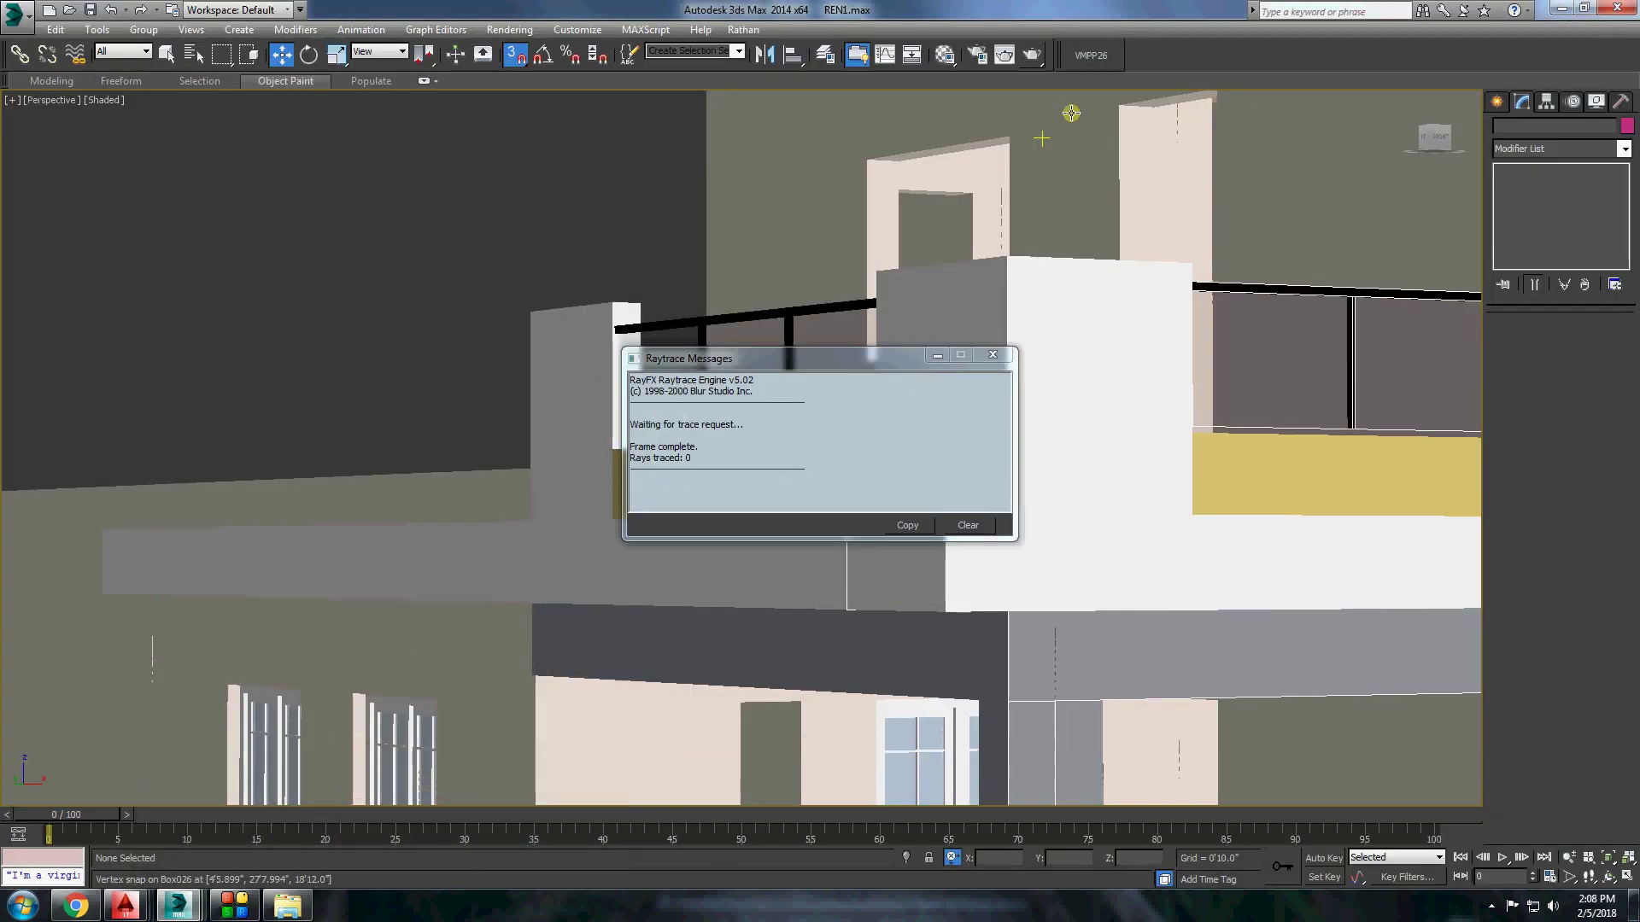
pyautogui.click(1420, 634)
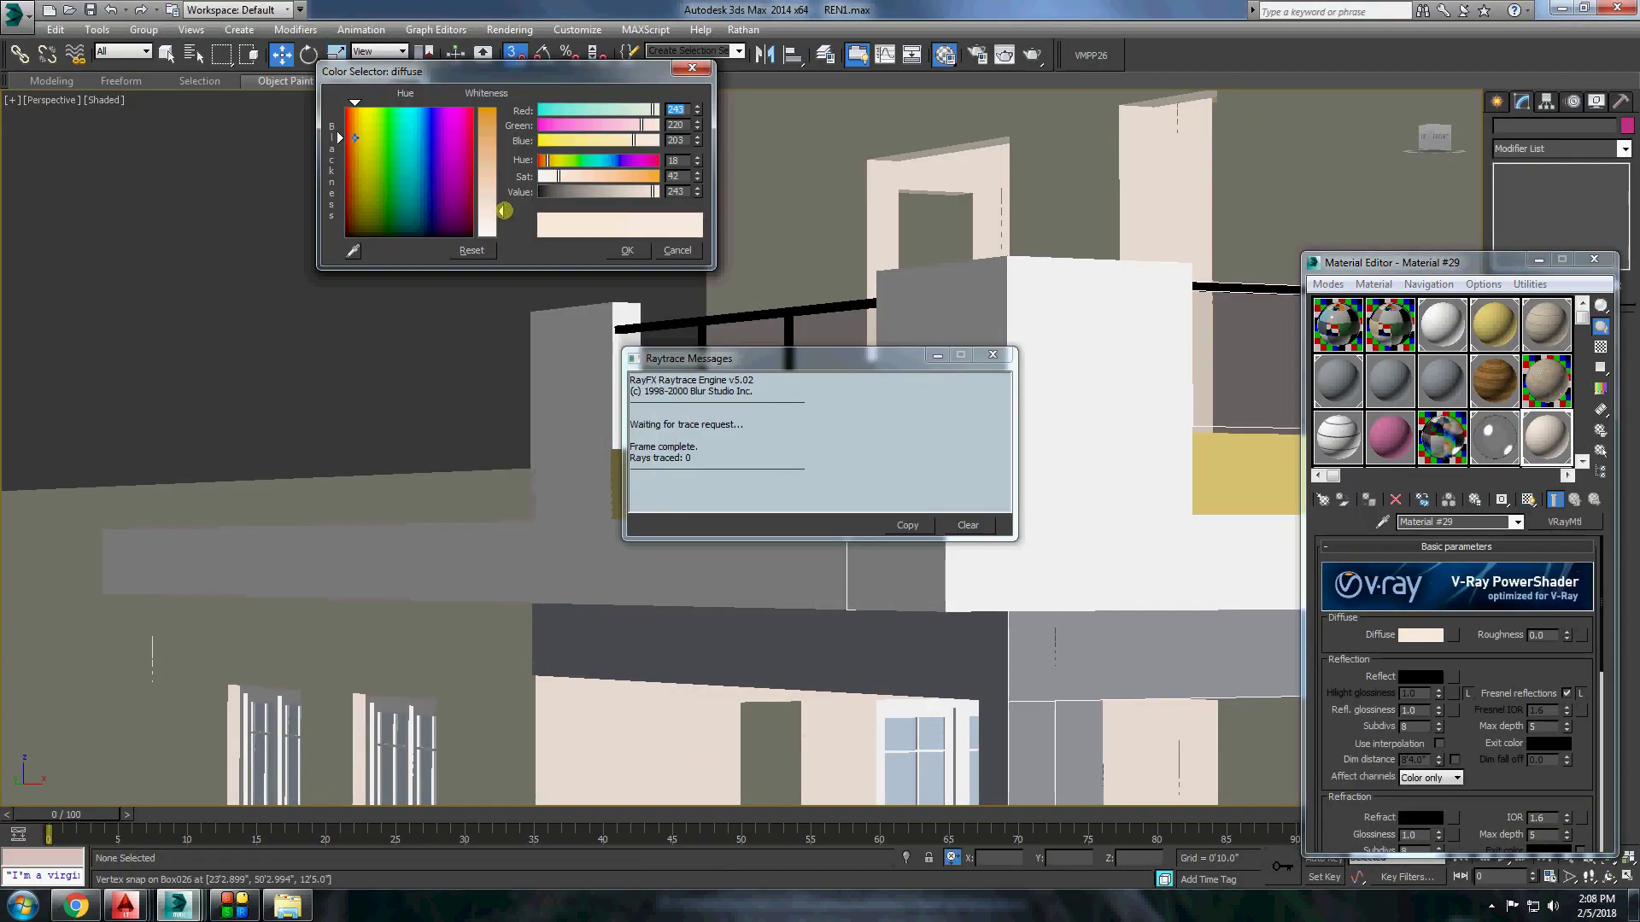
pyautogui.click(639, 252)
pyautogui.press('m')
# Zoom to the whole house and select the low block Box041 beside the porch column.
pyautogui.press('z')
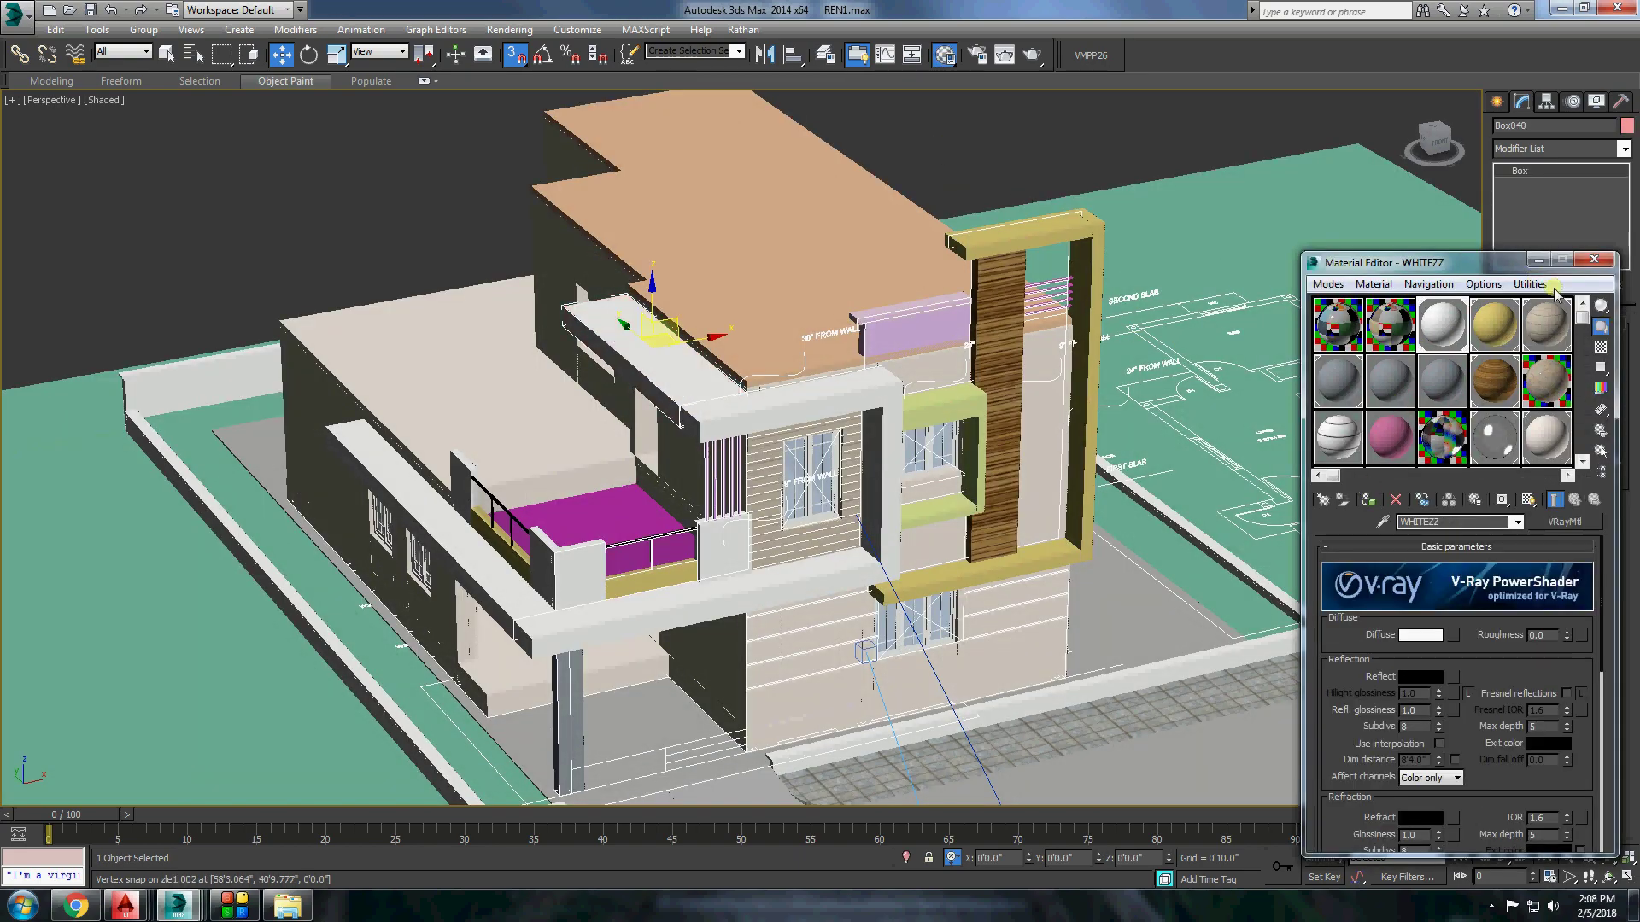
pyautogui.keyDown('alt'); pyautogui.moveTo(1079, 137); pyautogui.dragTo(640, 561, button='middle'); pyautogui.keyUp('alt')
pyautogui.scroll(5, 640, 596)
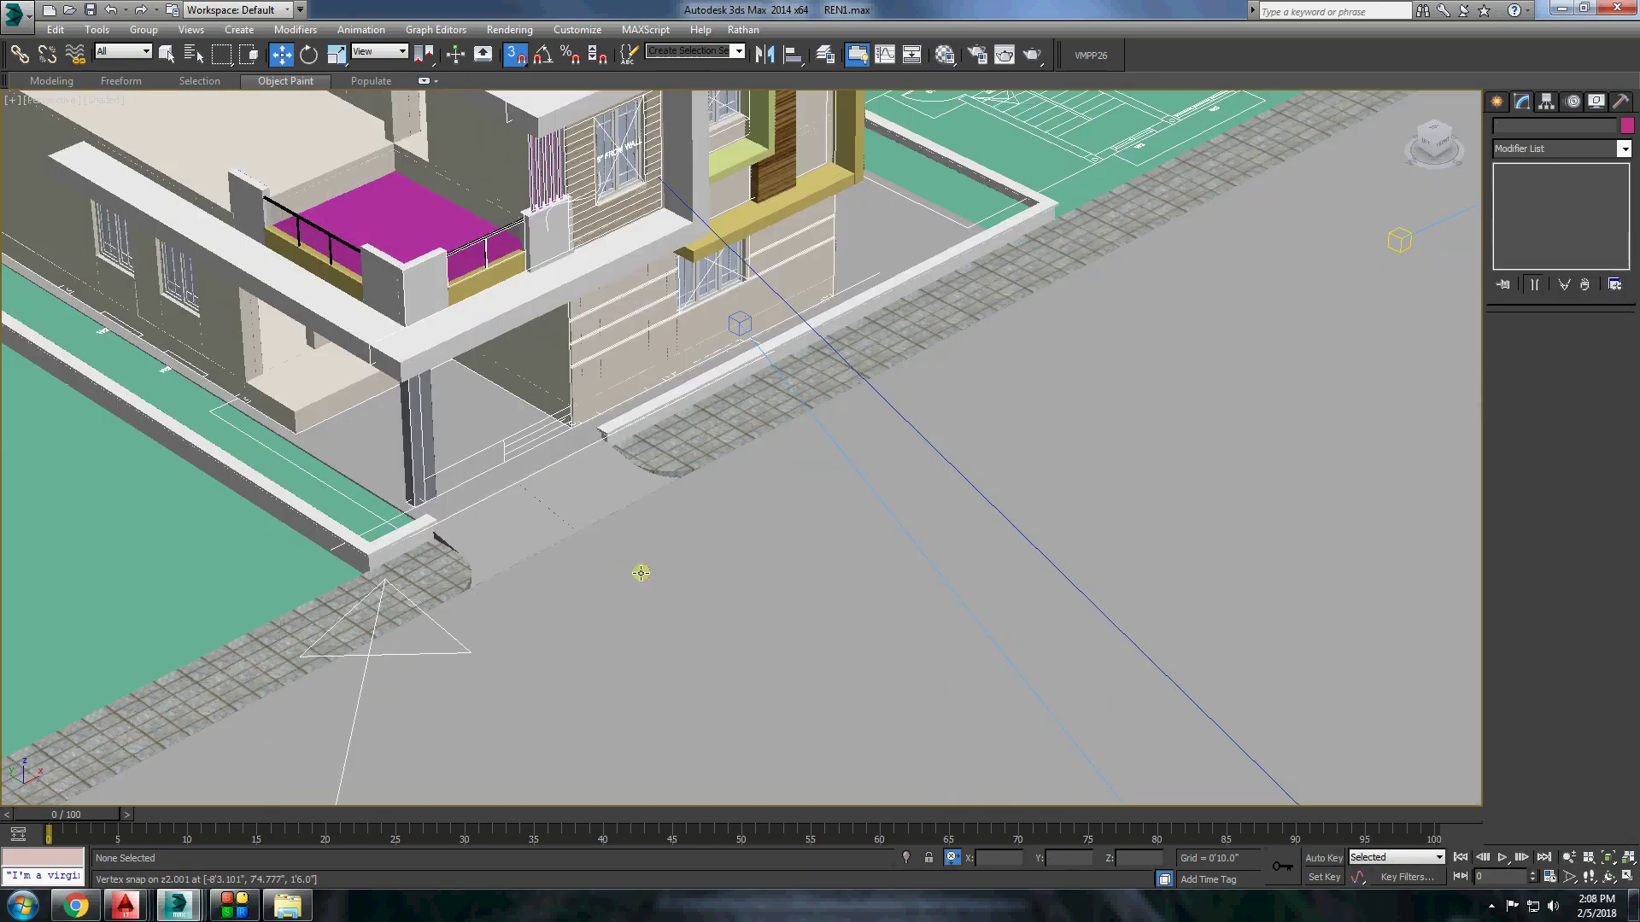
pyautogui.click(305, 407)
pyautogui.rightClick(386, 394)
pyautogui.moveTo(386, 395)
pyautogui.keyDown('alt'); pyautogui.mouseDown(button='middle')
pyautogui.moveTo(286, 474)
pyautogui.moveTo(726, 478)
pyautogui.mouseUp(button='middle'); pyautogui.keyUp('alt')
# Isolate the porch block and draw a step box 0'10" long and 0'6" high along its front.
pyautogui.rightClick(726, 478)
pyautogui.click(786, 498)
pyautogui.click(1497, 101)
pyautogui.click(1527, 210)
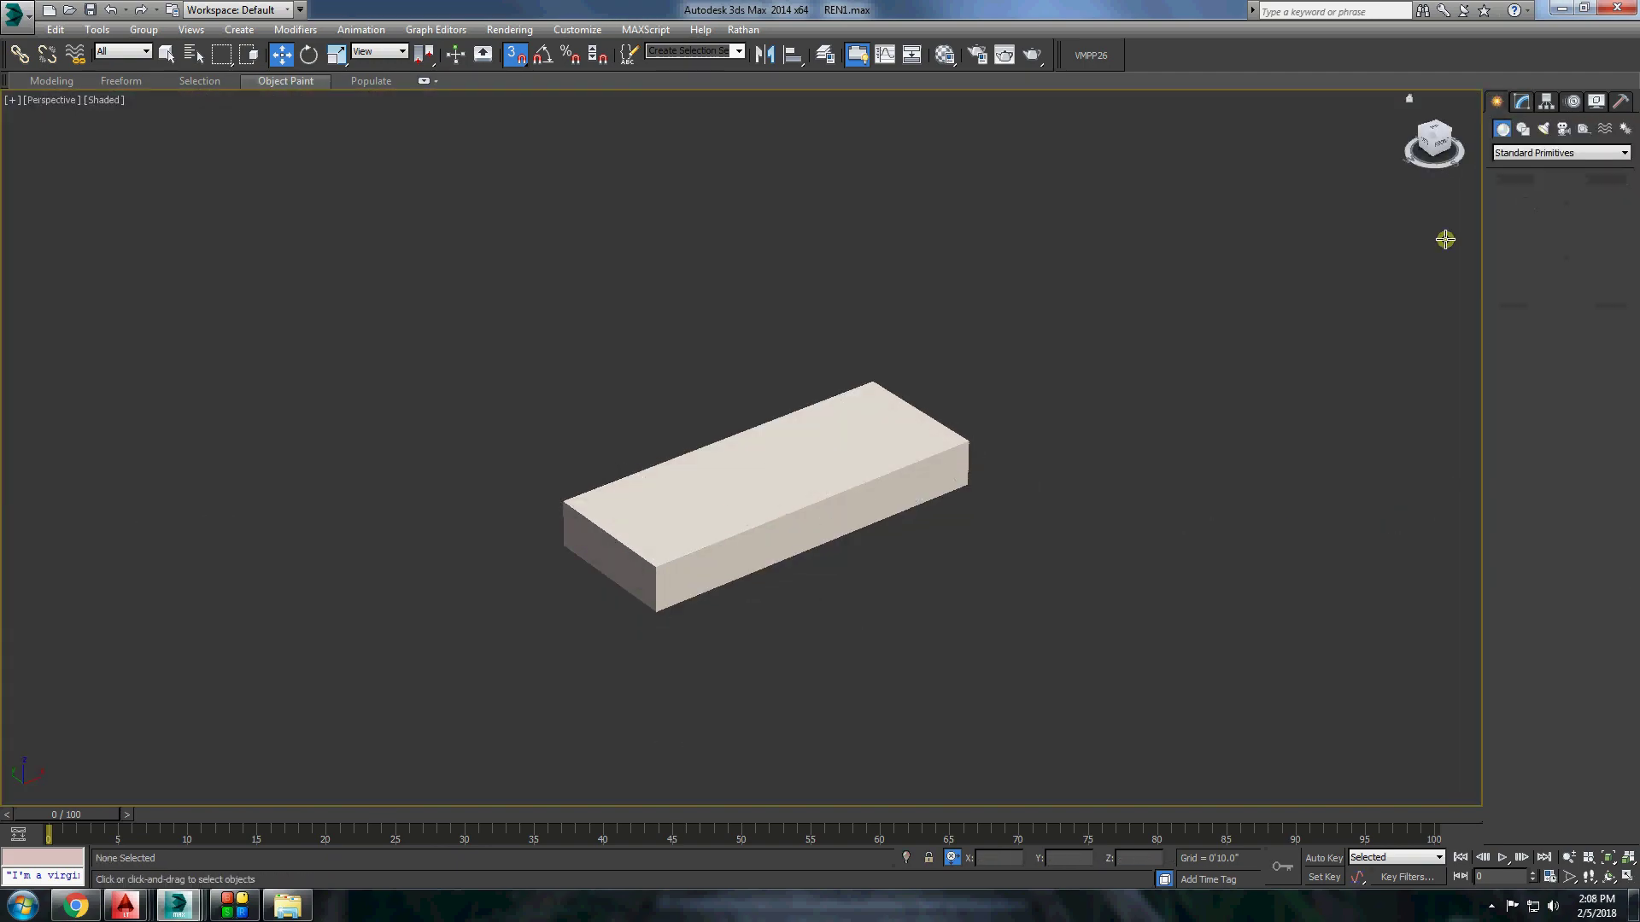
pyautogui.moveTo(626, 547)
pyautogui.mouseDown()
pyautogui.moveTo(988, 443)
pyautogui.moveTo(971, 444)
pyautogui.mouseUp()
pyautogui.click(971, 483)
pyautogui.press('Return')
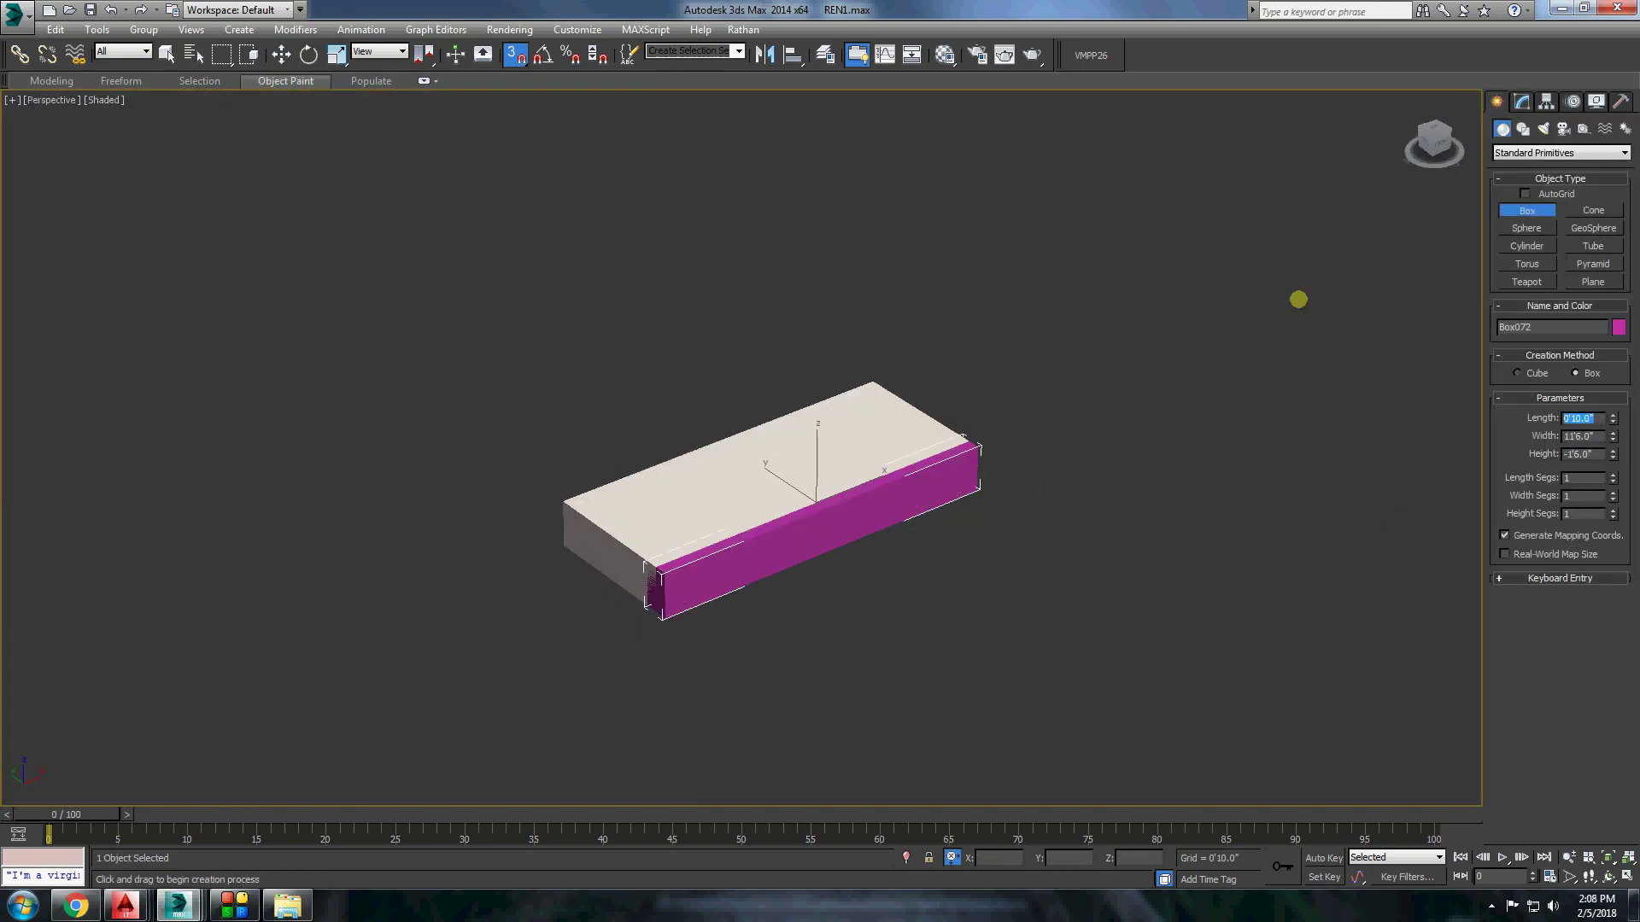
pyautogui.press('Return')
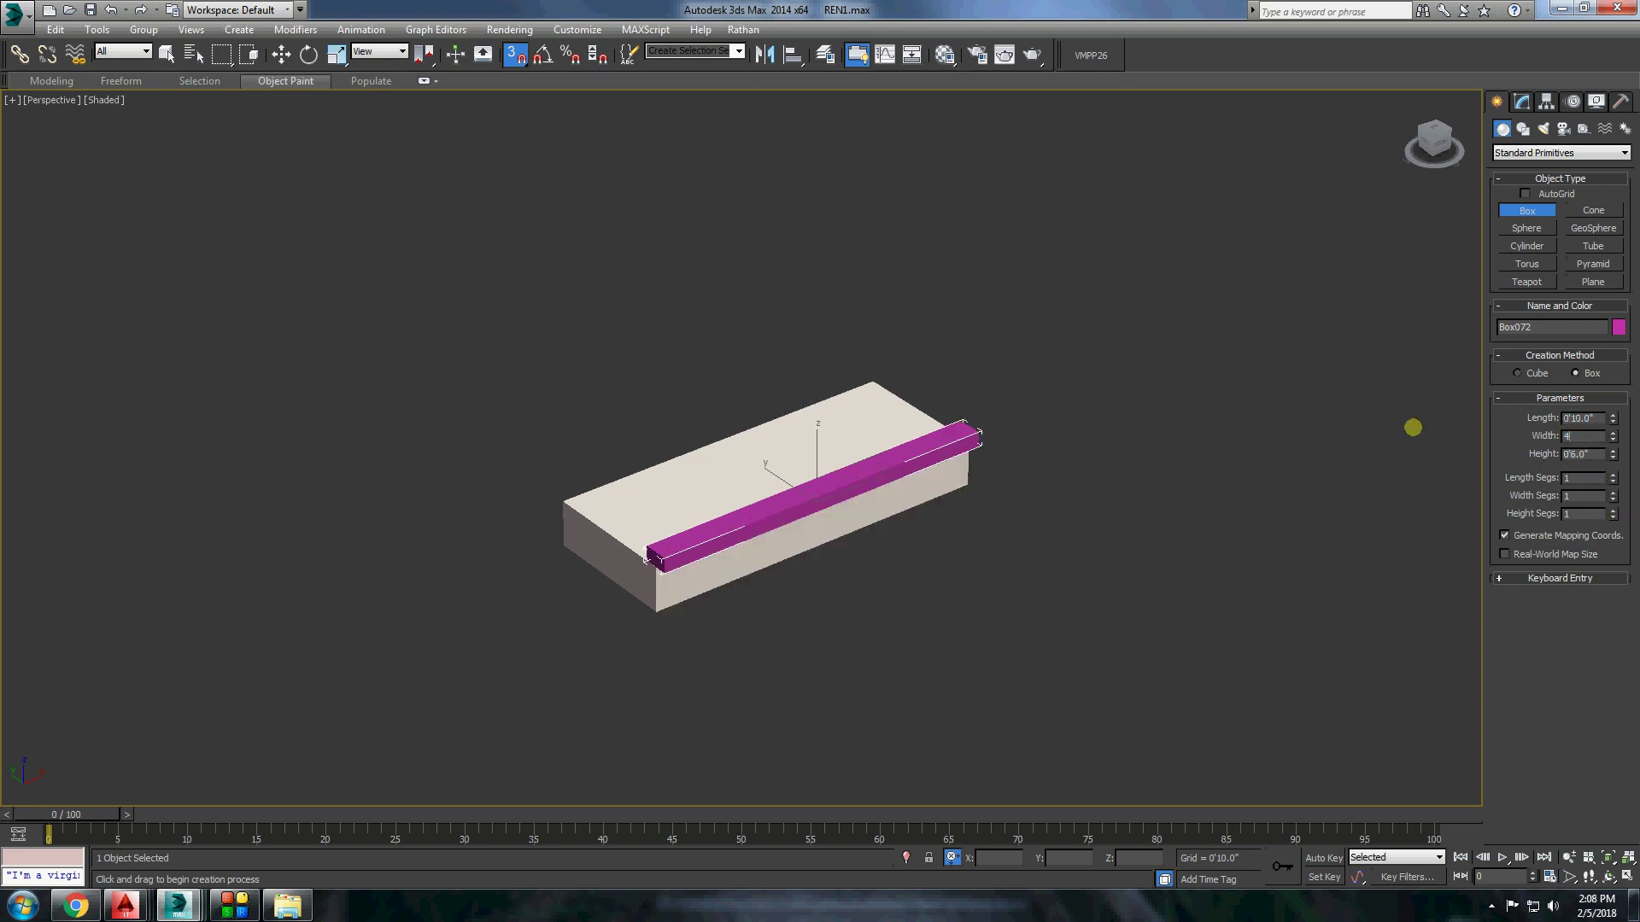
# Move the step bar to the slab's front-left edge and make copies for a second step.
pyautogui.click(281, 54)
pyautogui.scroll(2, 812, 496)
pyautogui.moveTo(751, 504); pyautogui.dragTo(559, 604)
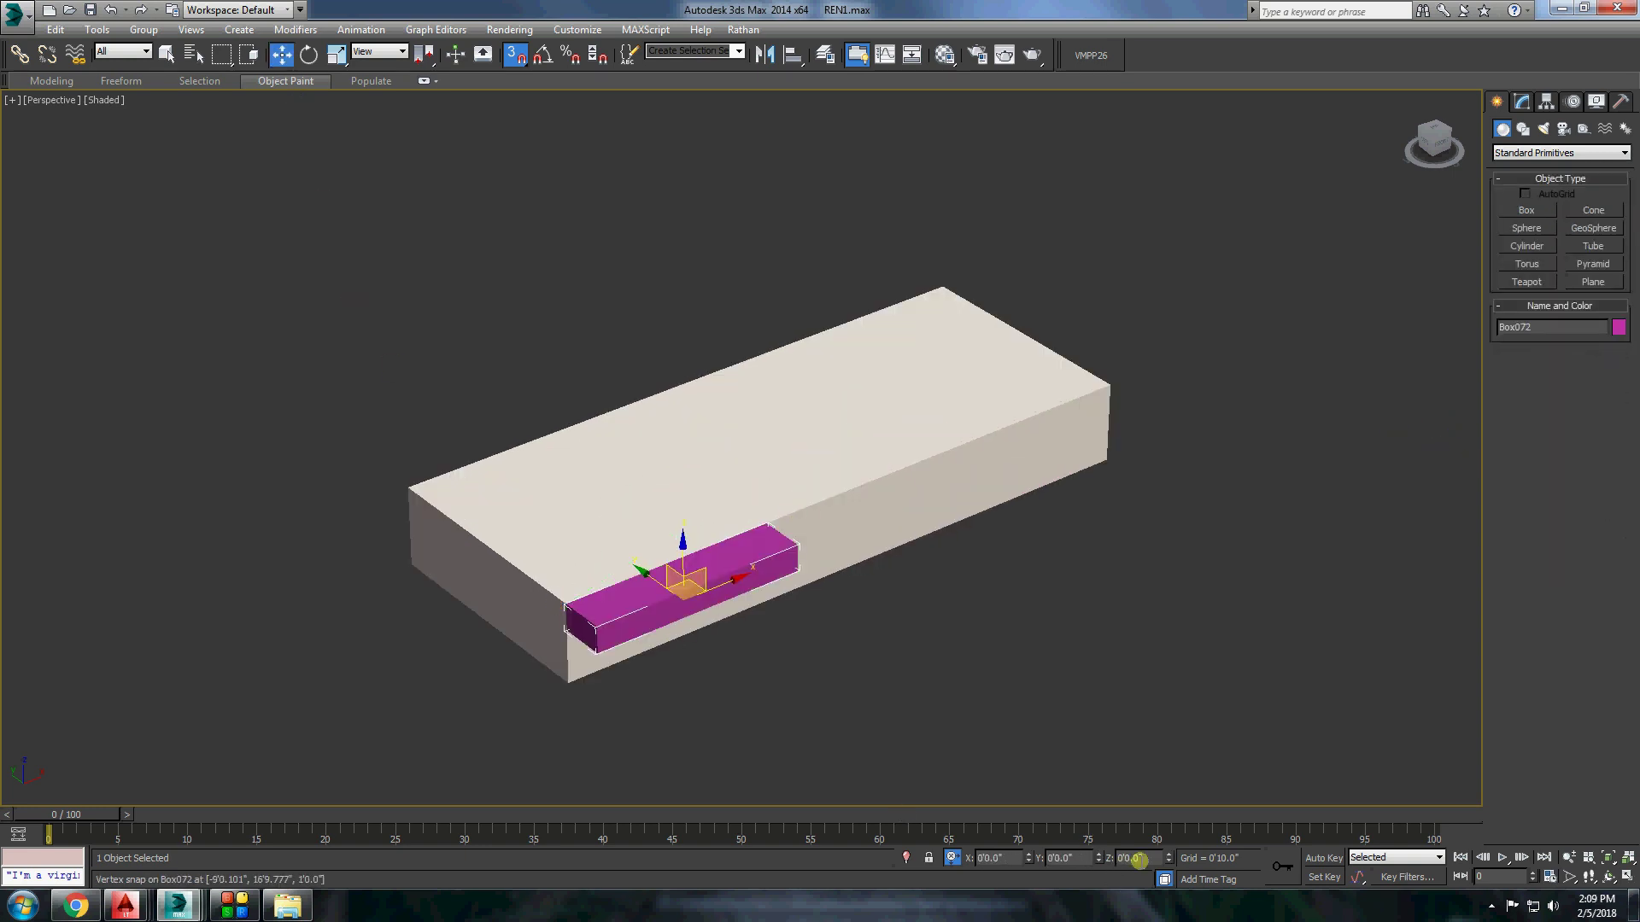
pyautogui.press('Return')
pyautogui.scroll(2, 766, 735)
pyautogui.keyDown('shift'); pyautogui.moveTo(780, 546); pyautogui.dragTo(798, 563); pyautogui.keyUp('shift')
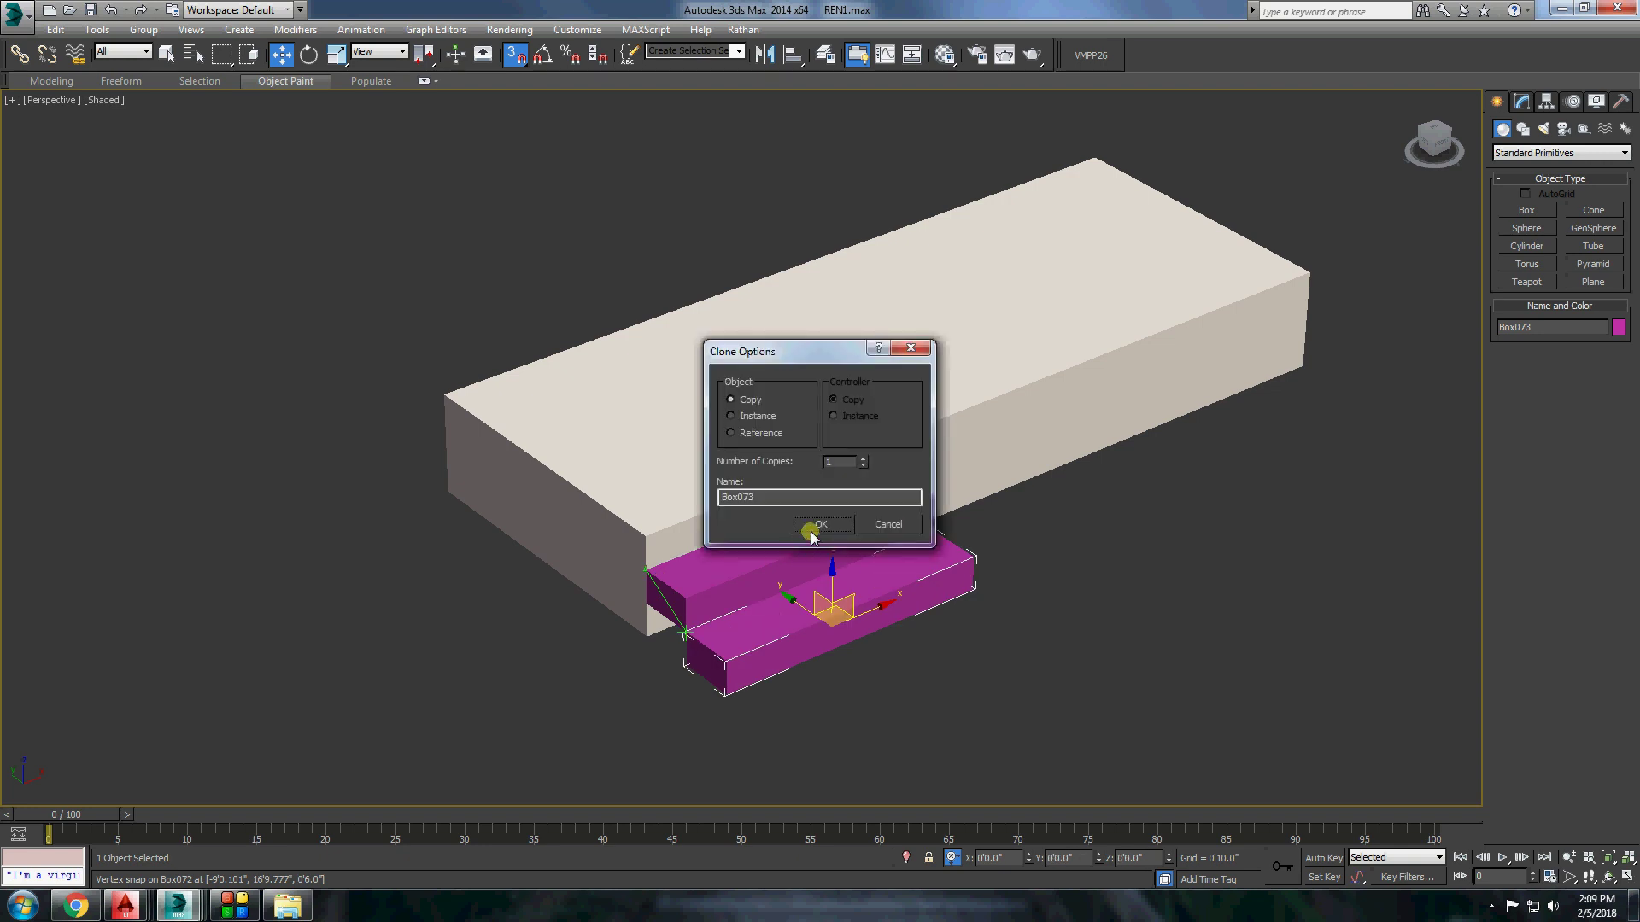
pyautogui.click(799, 523)
pyautogui.keyDown('shift'); pyautogui.moveTo(690, 636); pyautogui.dragTo(731, 653); pyautogui.keyUp('shift')
pyautogui.click(803, 547)
# Convert the step block to editable poly and attach the other step block to it.
pyautogui.rightClick(1069, 654)
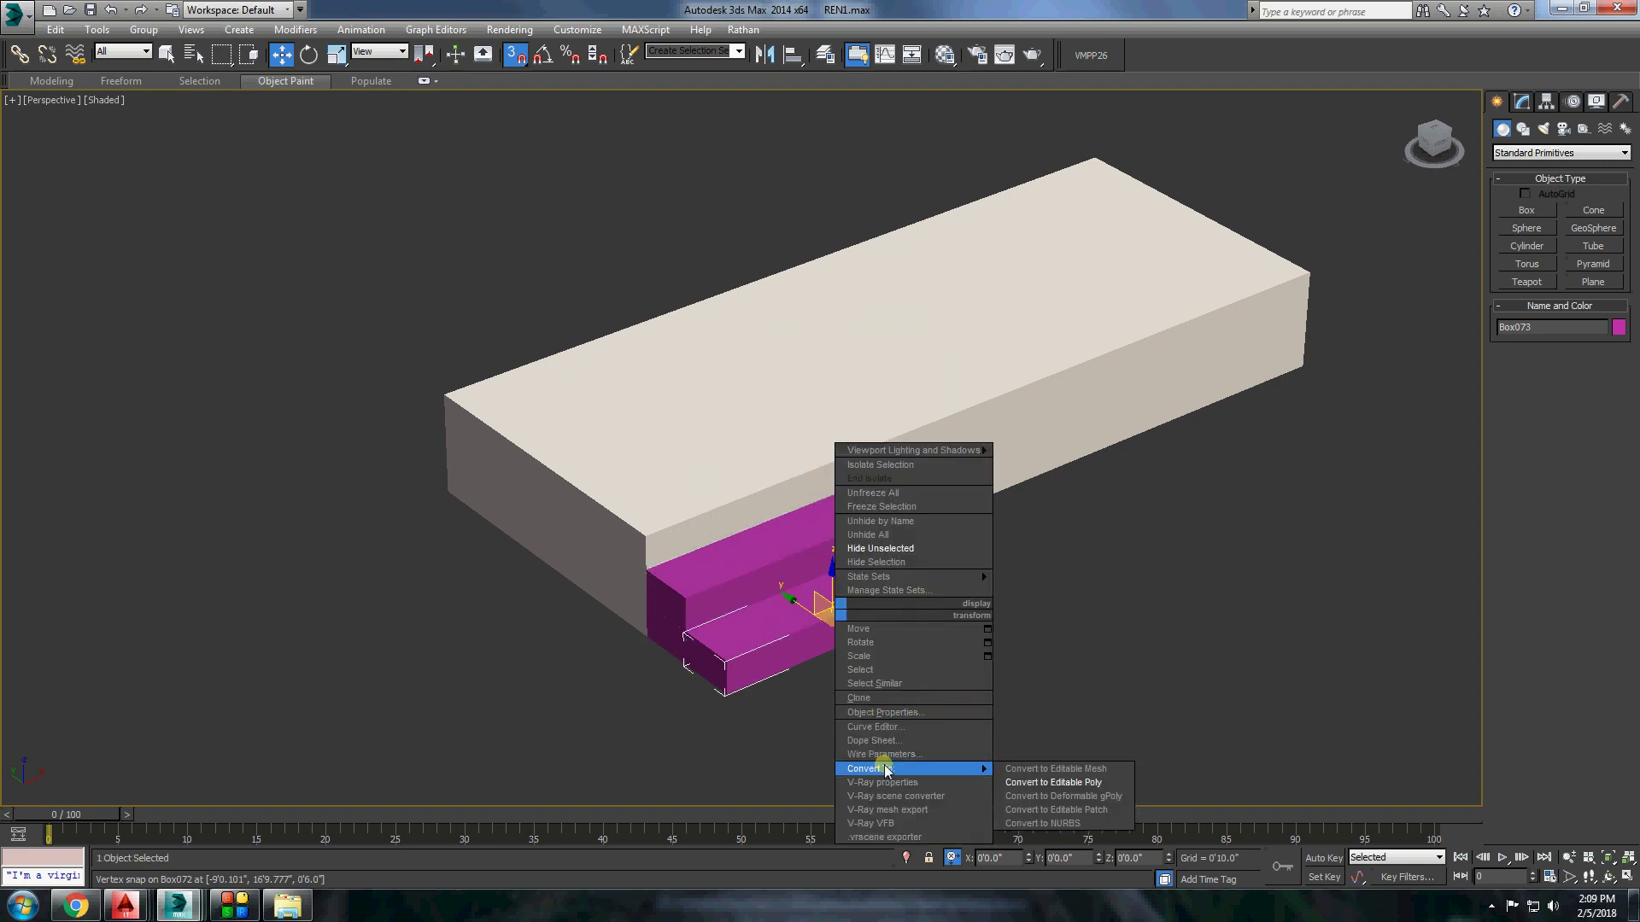
pyautogui.click(1128, 773)
pyautogui.rightClick(1069, 654)
pyautogui.click(1043, 549)
pyautogui.click(169, 55)
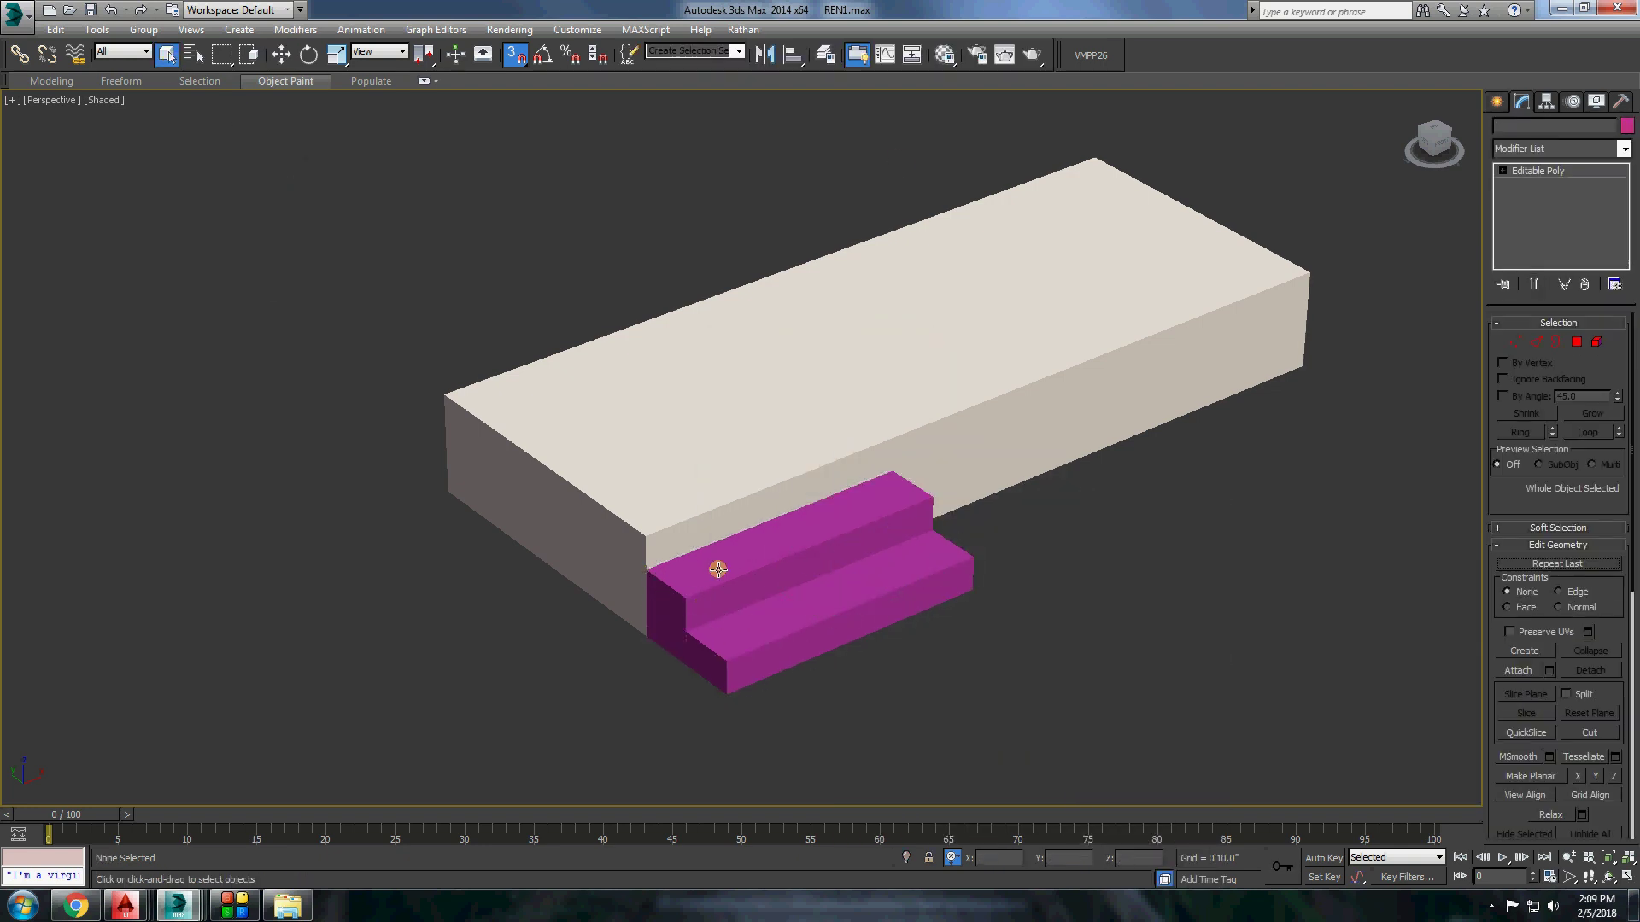
# Drag the platform's white material onto the steps and begin a flat box on the platform top.
pyautogui.click(944, 54)
pyautogui.moveTo(1443, 324); pyautogui.dragTo(811, 597)
pyautogui.click(1496, 102)
pyautogui.click(1527, 210)
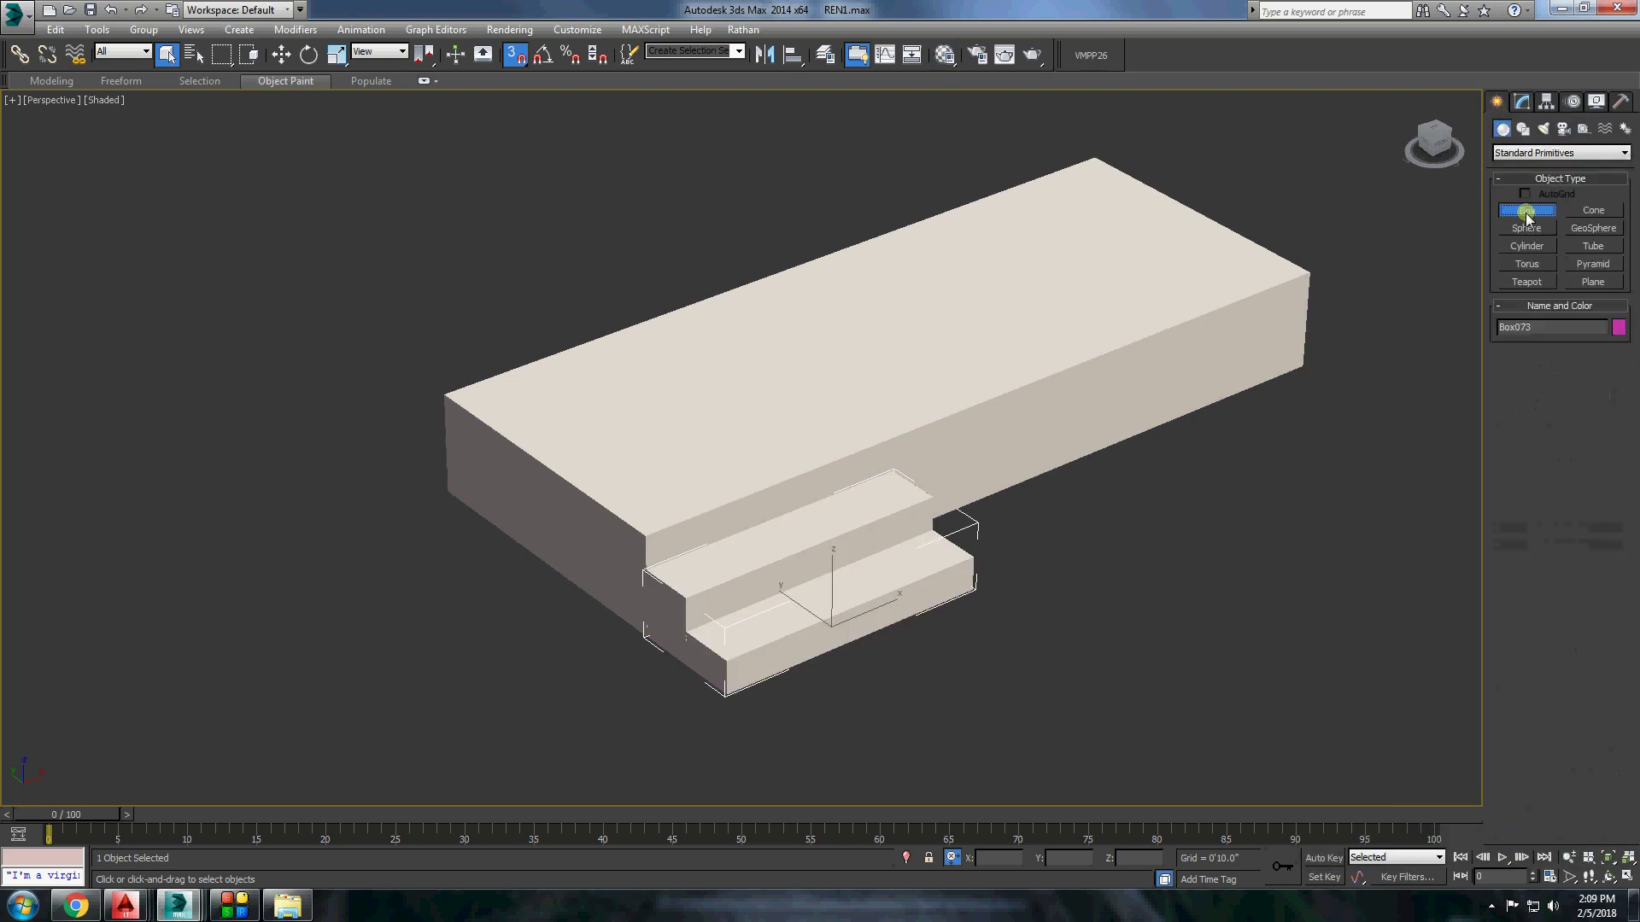
pyautogui.moveTo(563, 351); pyautogui.dragTo(1243, 235)
# Finish the thin cover slab over the platform and fit its edge vertices with an exact offset.
pyautogui.moveTo(435, 395); pyautogui.dragTo(1633, 510)
pyautogui.click(1299, 398)
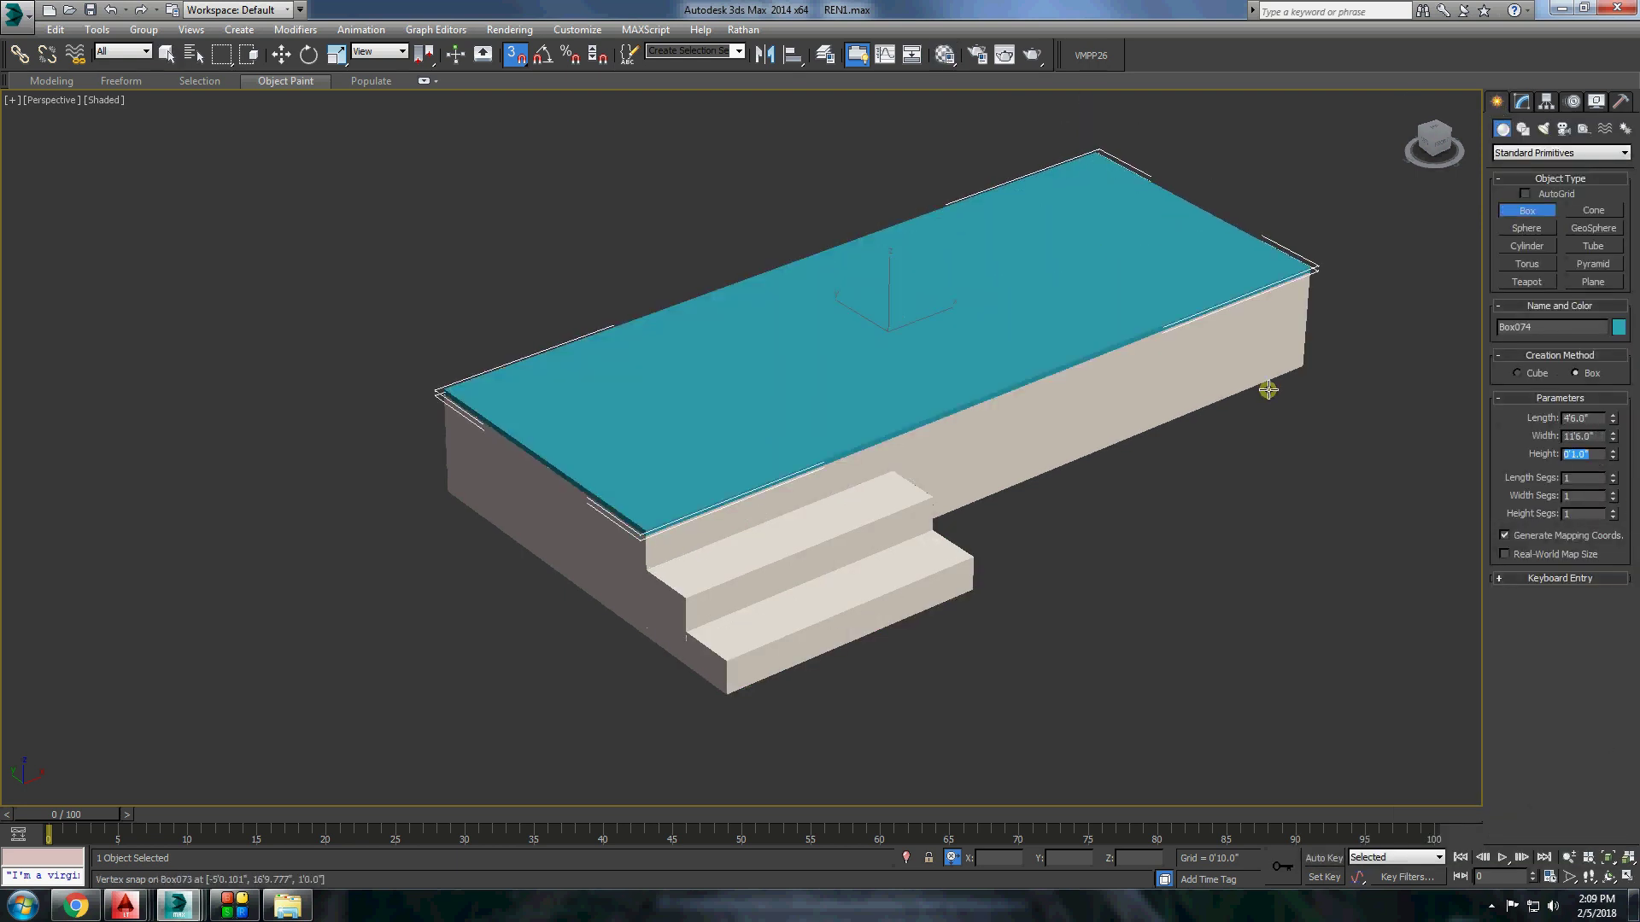
pyautogui.rightClick(825, 432)
pyautogui.click(880, 586)
pyautogui.press('1')
pyautogui.moveTo(675, 564); pyautogui.dragTo(360, 114)
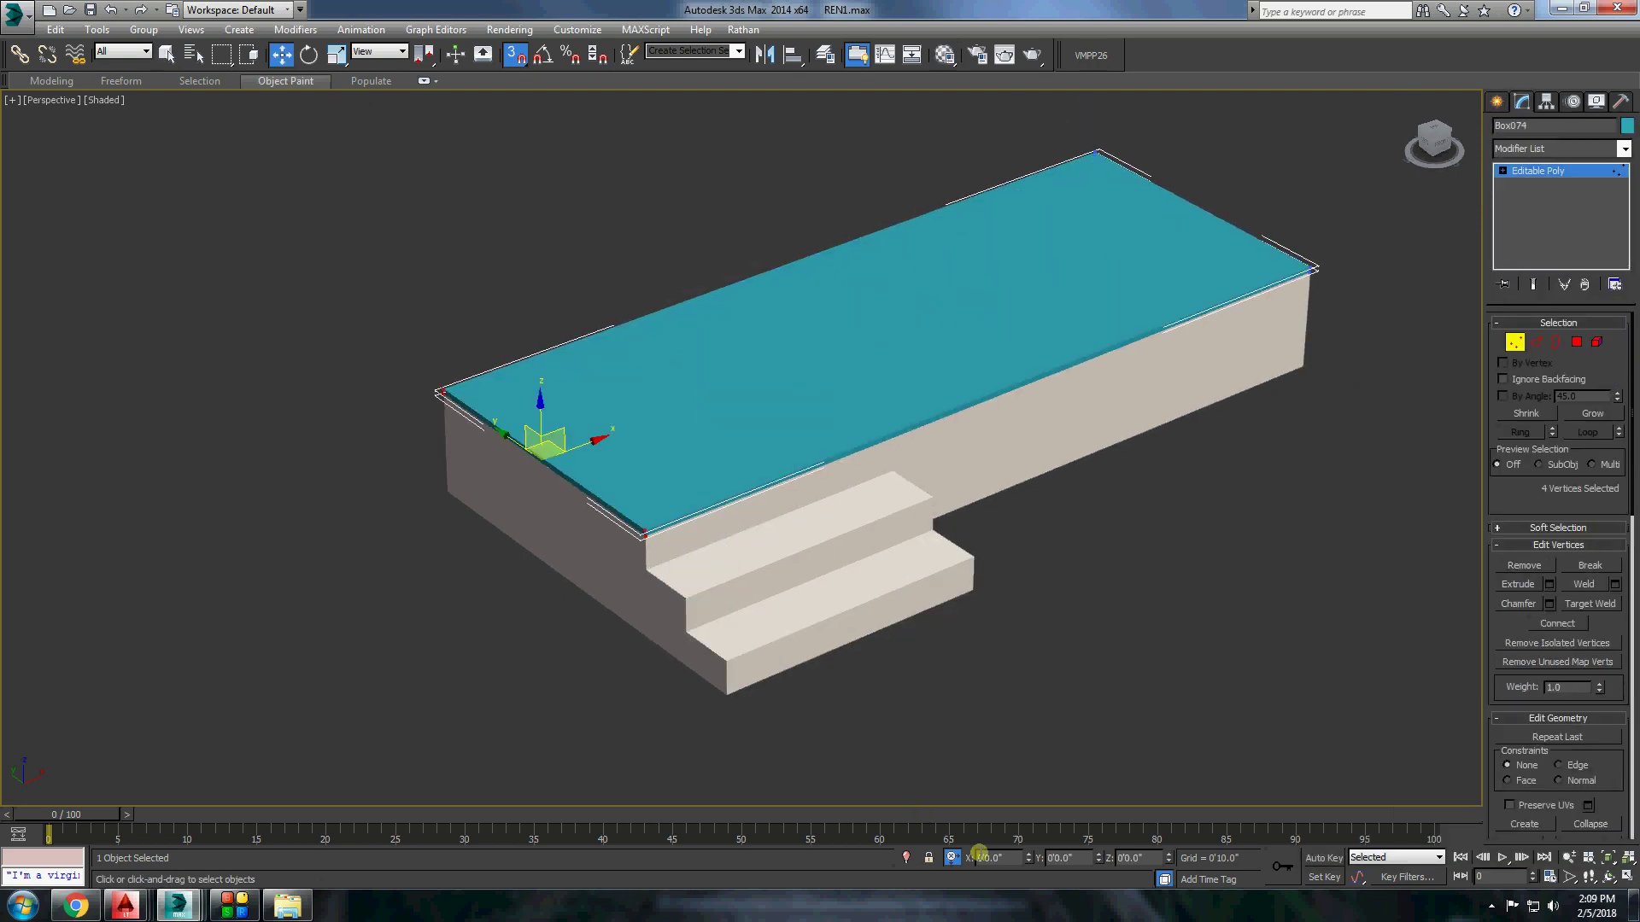
pyautogui.press('Return')
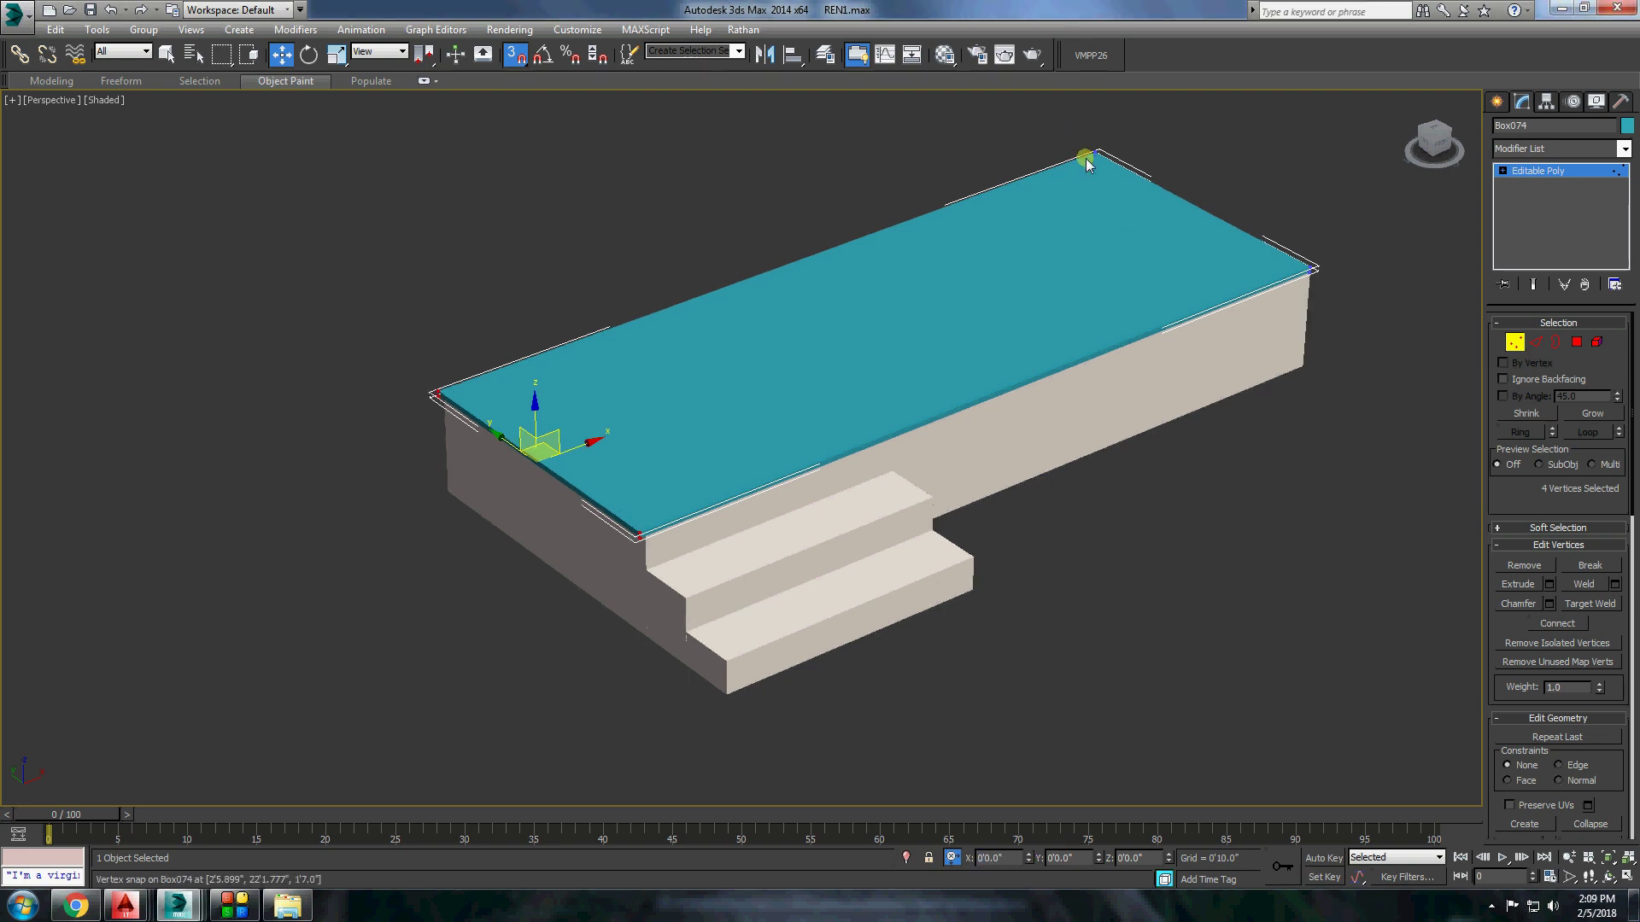
pyautogui.keyDown('alt'); pyautogui.moveTo(846, 737); pyautogui.dragTo(980, 523, button='middle'); pyautogui.keyUp('alt')
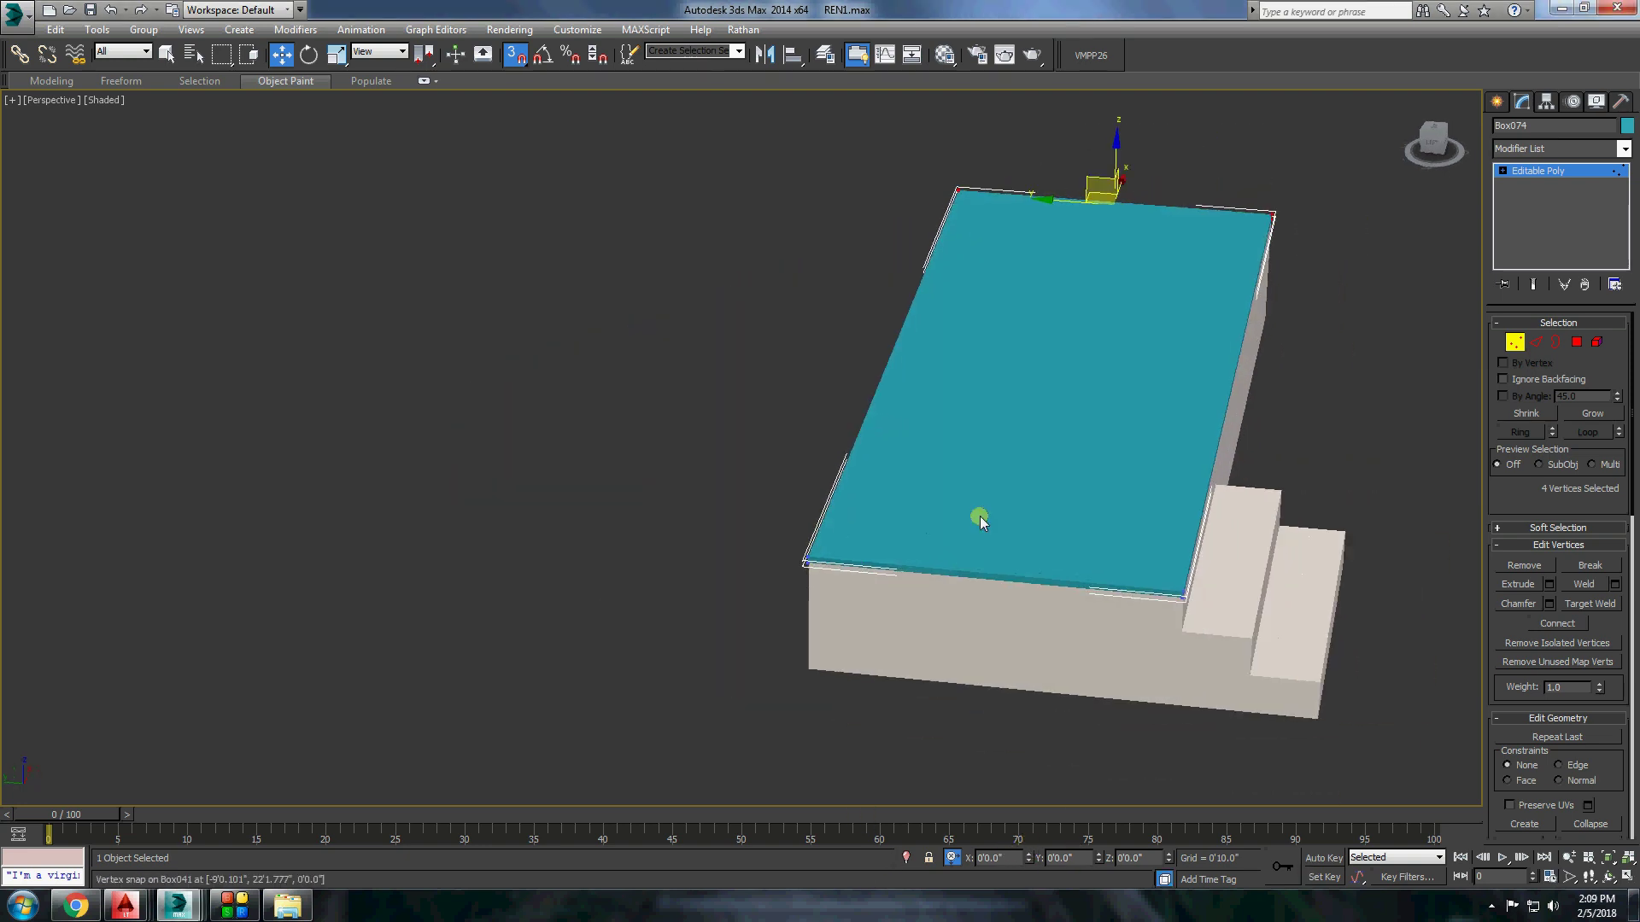
# Add a thin tread slab on the upper step, convert it to editable poly and adjust its end vertices.
pyautogui.click(1501, 100)
pyautogui.scroll(-5, 766, 555)
pyautogui.scroll(10, 1110, 557)
pyautogui.click(1527, 210)
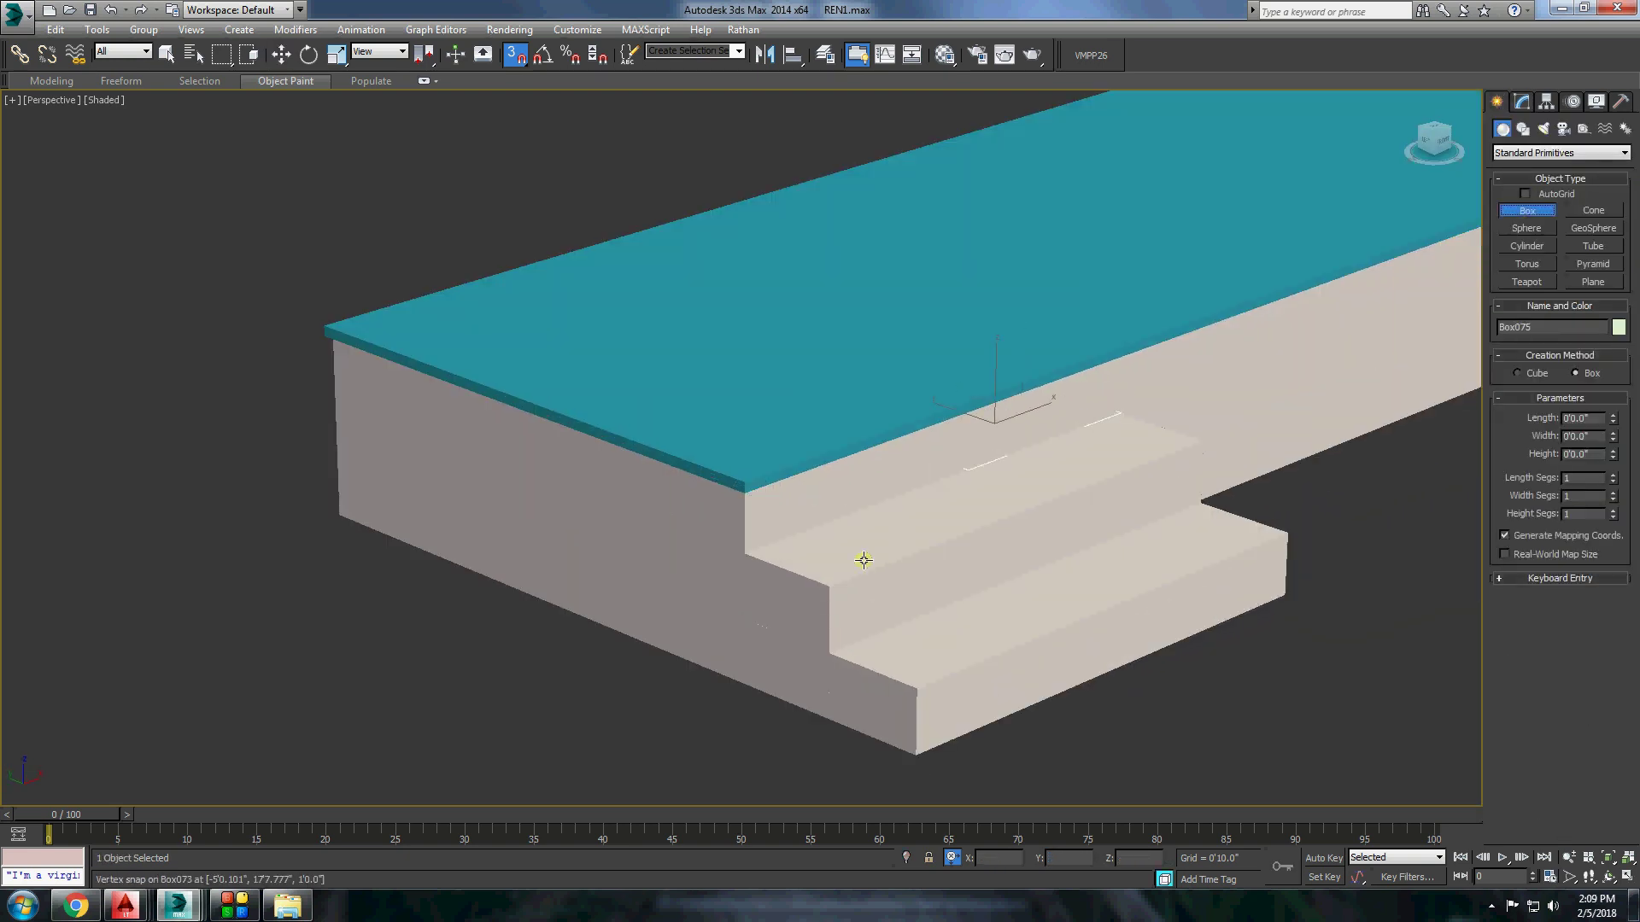
pyautogui.click(1343, 436)
pyautogui.rightClick(1017, 480)
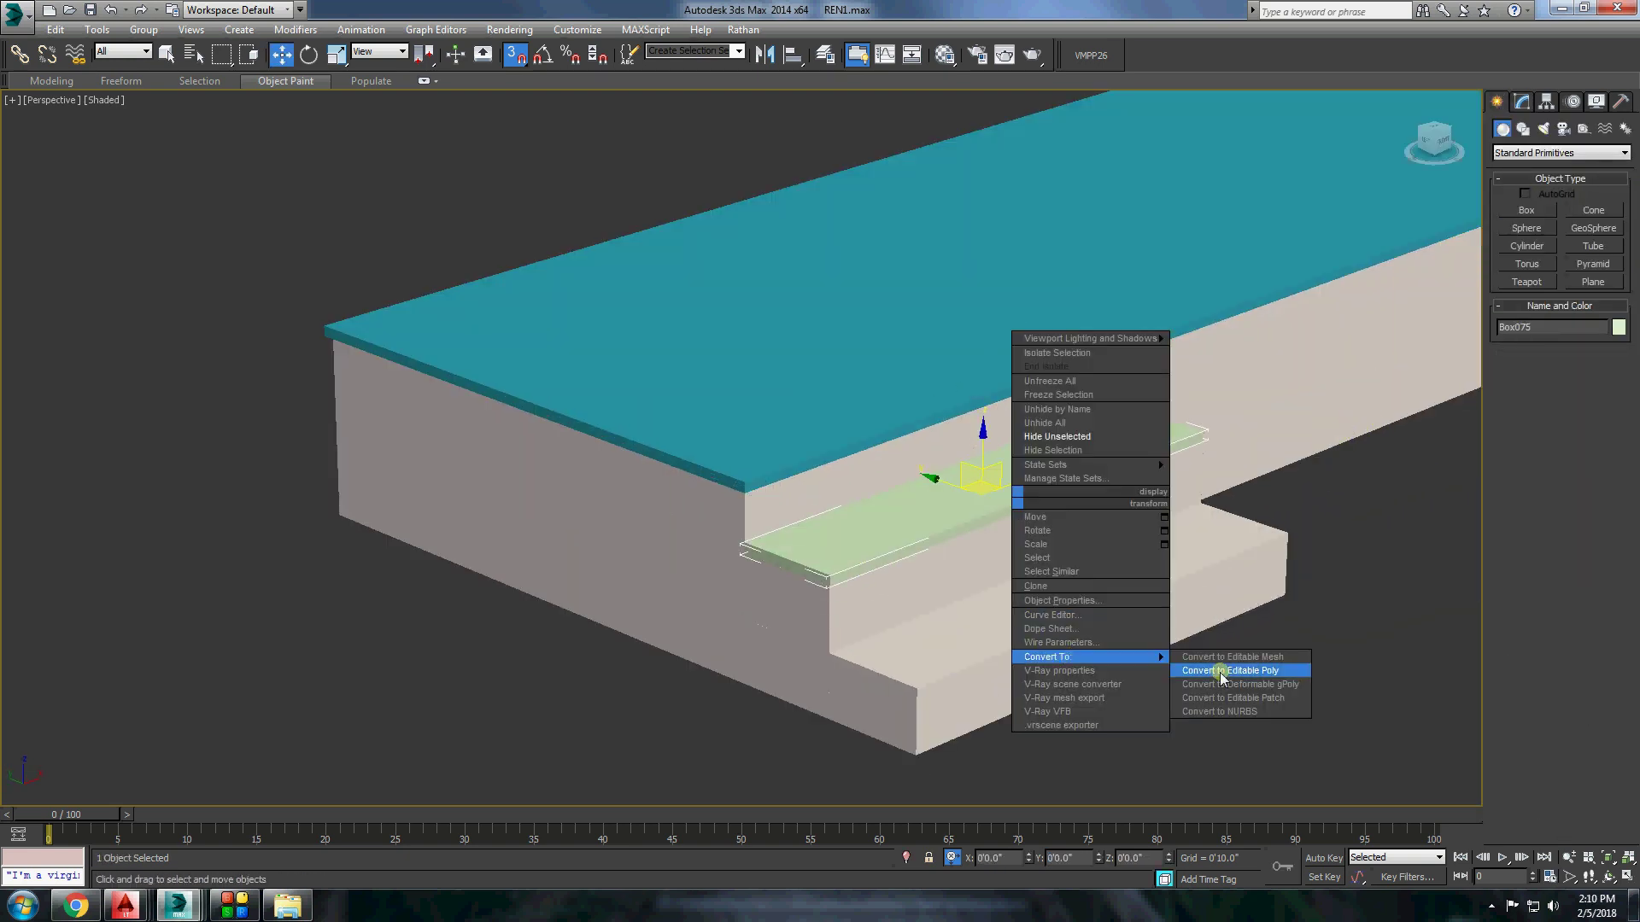
pyautogui.click(1228, 670)
pyautogui.keyDown('alt'); pyautogui.moveTo(855, 560); pyautogui.dragTo(1003, 384, button='middle'); pyautogui.keyUp('alt')
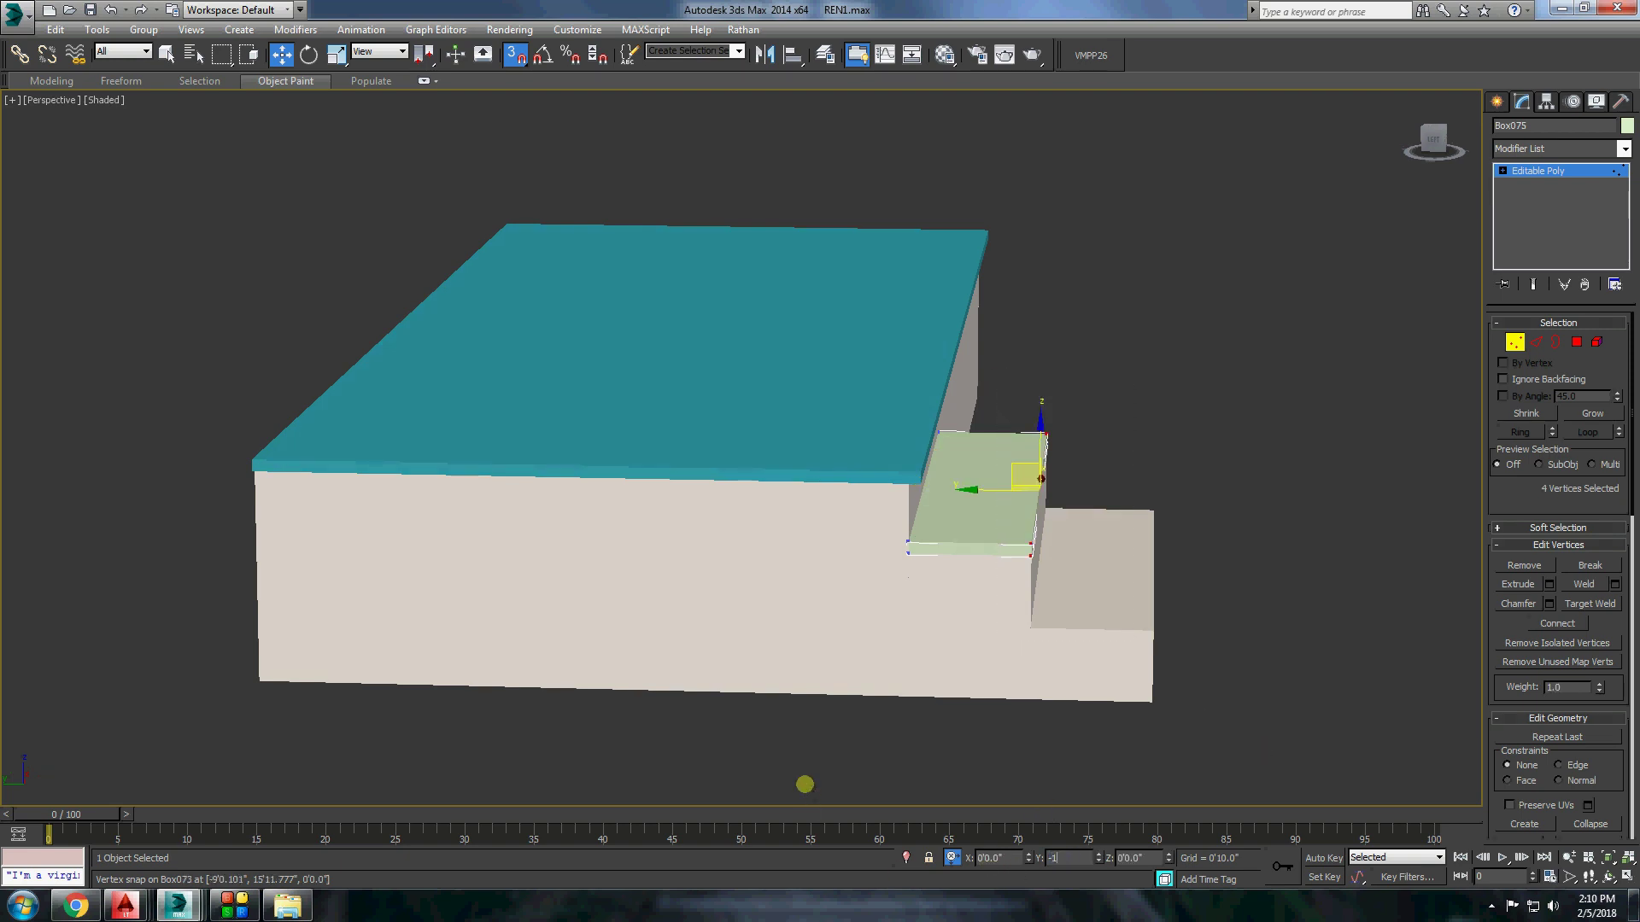
pyautogui.keyDown('alt'); pyautogui.moveTo(807, 787); pyautogui.dragTo(633, 732, button='middle'); pyautogui.keyUp('alt')
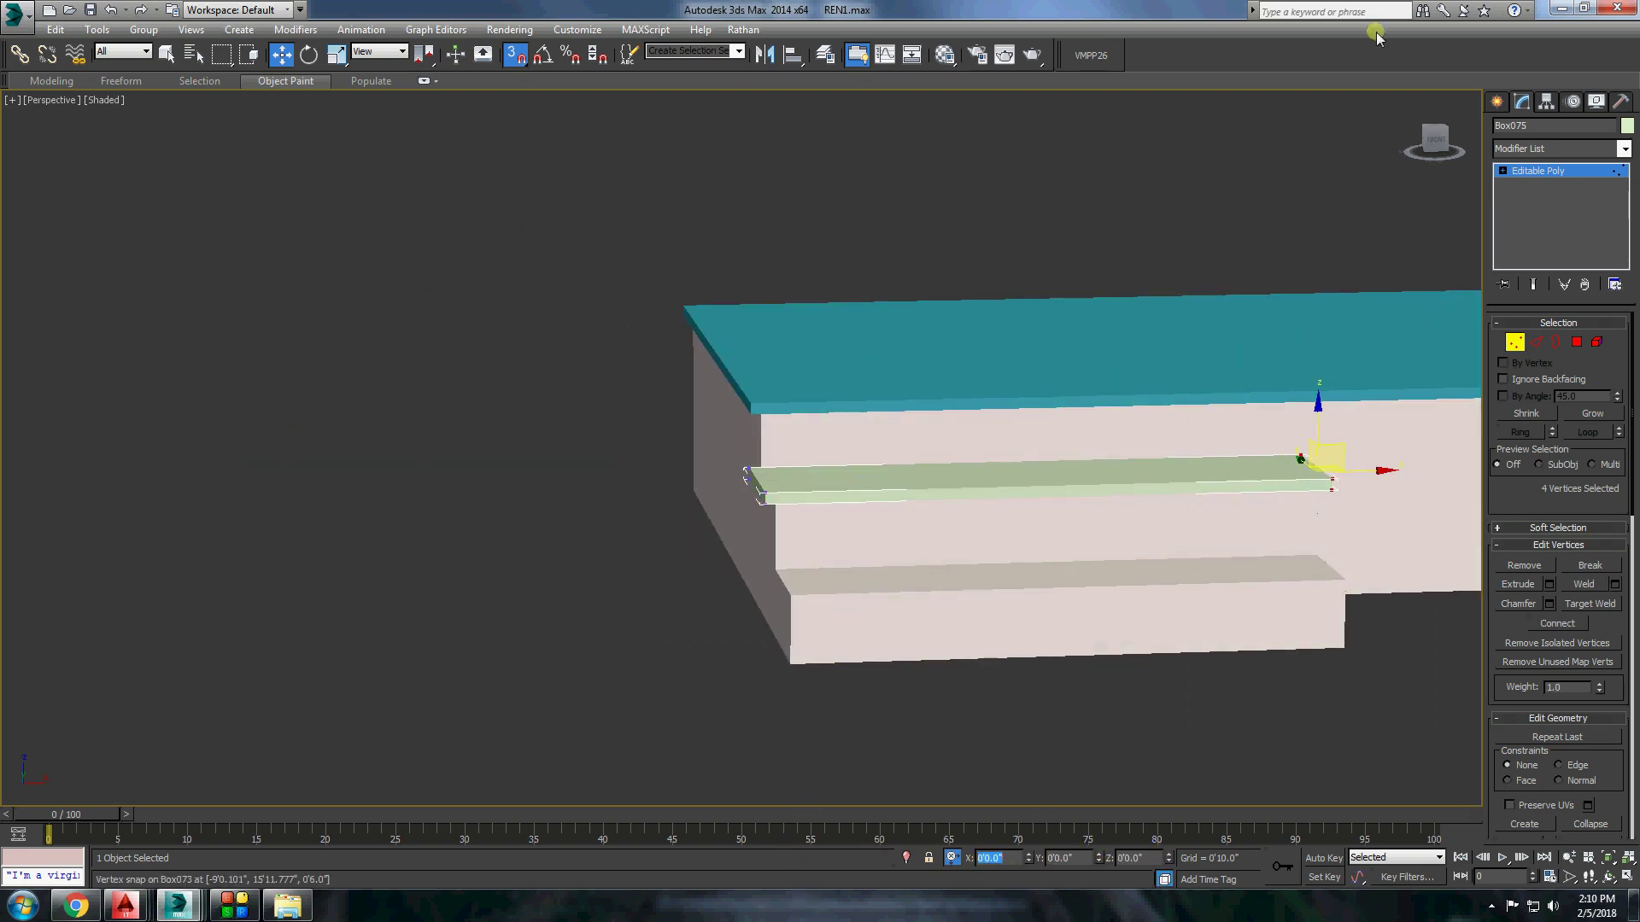
# Copy the tread slab onto the lower step.
pyautogui.click(1496, 101)
pyautogui.moveTo(797, 396)
pyautogui.keyDown('alt'); pyautogui.mouseDown(button='middle')
pyautogui.moveTo(879, 444)
pyautogui.moveTo(835, 476)
pyautogui.moveTo(881, 389)
pyautogui.mouseUp(button='middle'); pyautogui.keyUp('alt')
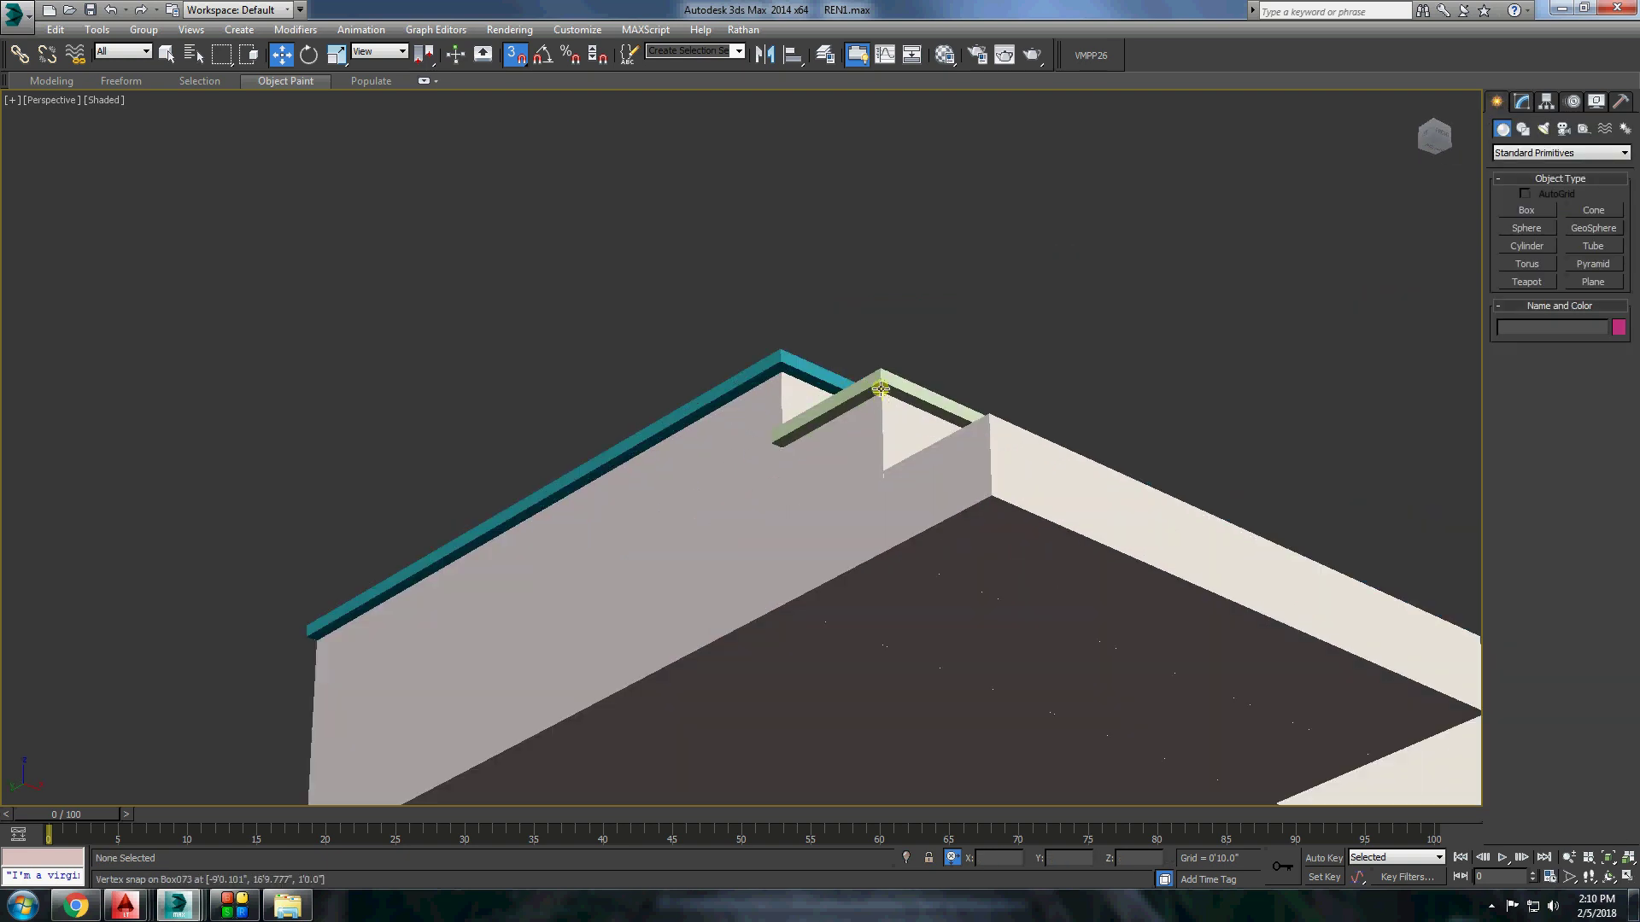
pyautogui.keyDown('shift'); pyautogui.moveTo(881, 389); pyautogui.dragTo(1187, 478); pyautogui.keyUp('shift')
pyautogui.click(831, 519)
pyautogui.scroll(-5, 831, 519)
pyautogui.keyDown('alt'); pyautogui.moveTo(831, 519); pyautogui.dragTo(809, 612, button='middle'); pyautogui.keyUp('alt')
# Attach both tread slabs to the platform cover Box074.
pyautogui.rightClick(839, 310)
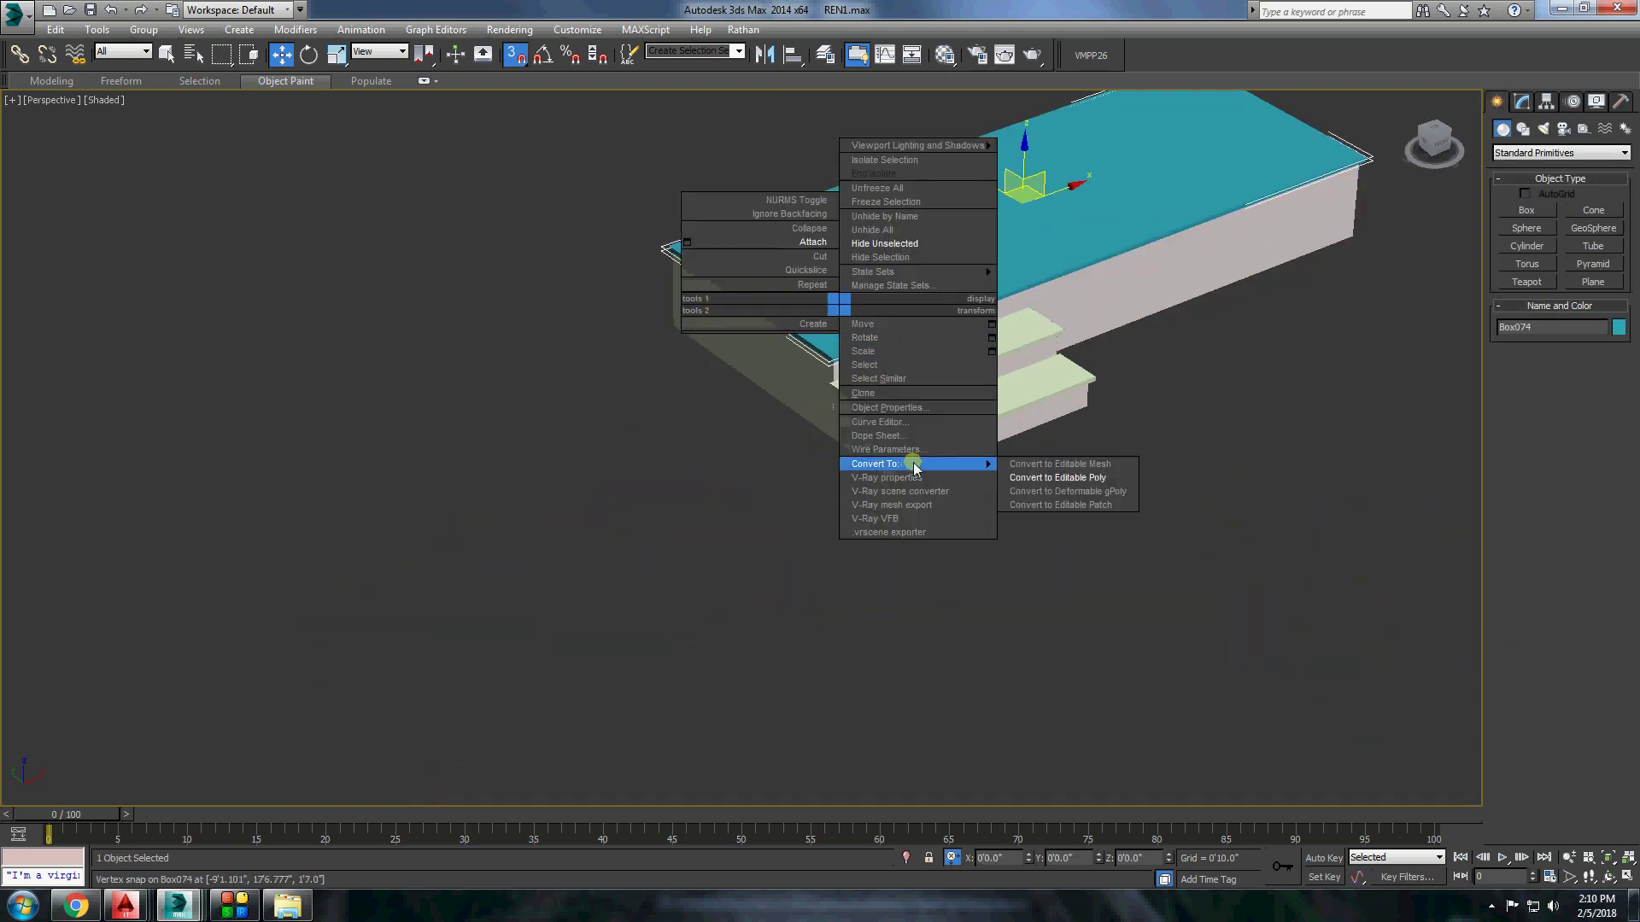
pyautogui.click(1057, 477)
pyautogui.rightClick(1196, 469)
pyautogui.click(167, 55)
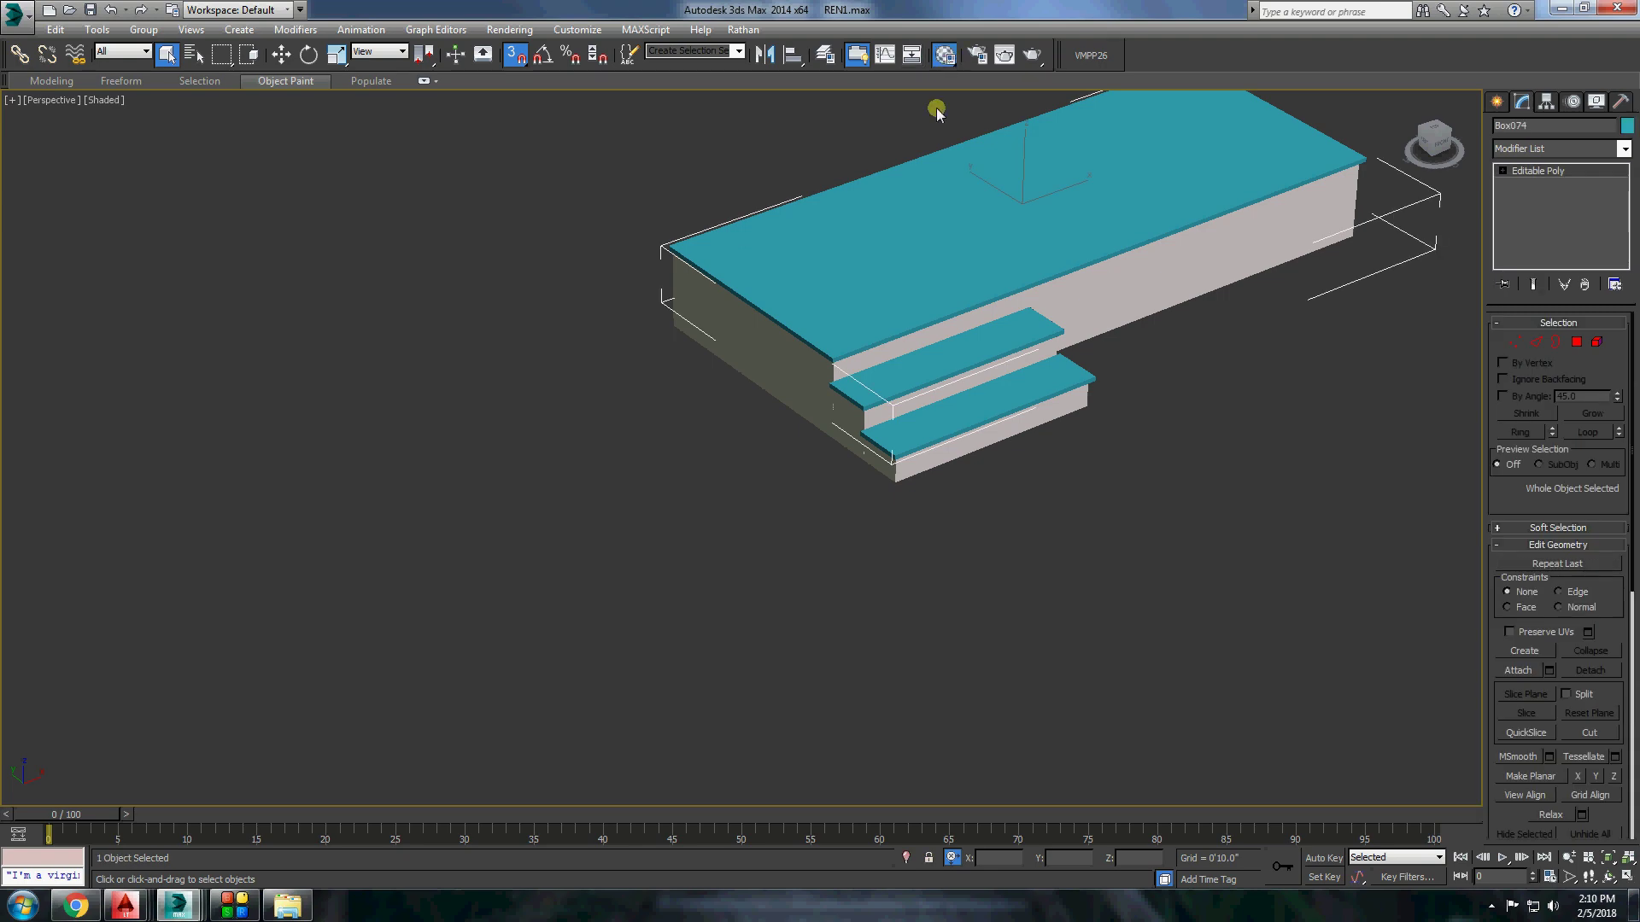
# Assign the STONE > Marble Polished > Emperador Dark preset to the combined platform slab.
pyautogui.press('m')
pyautogui.click(1090, 56)
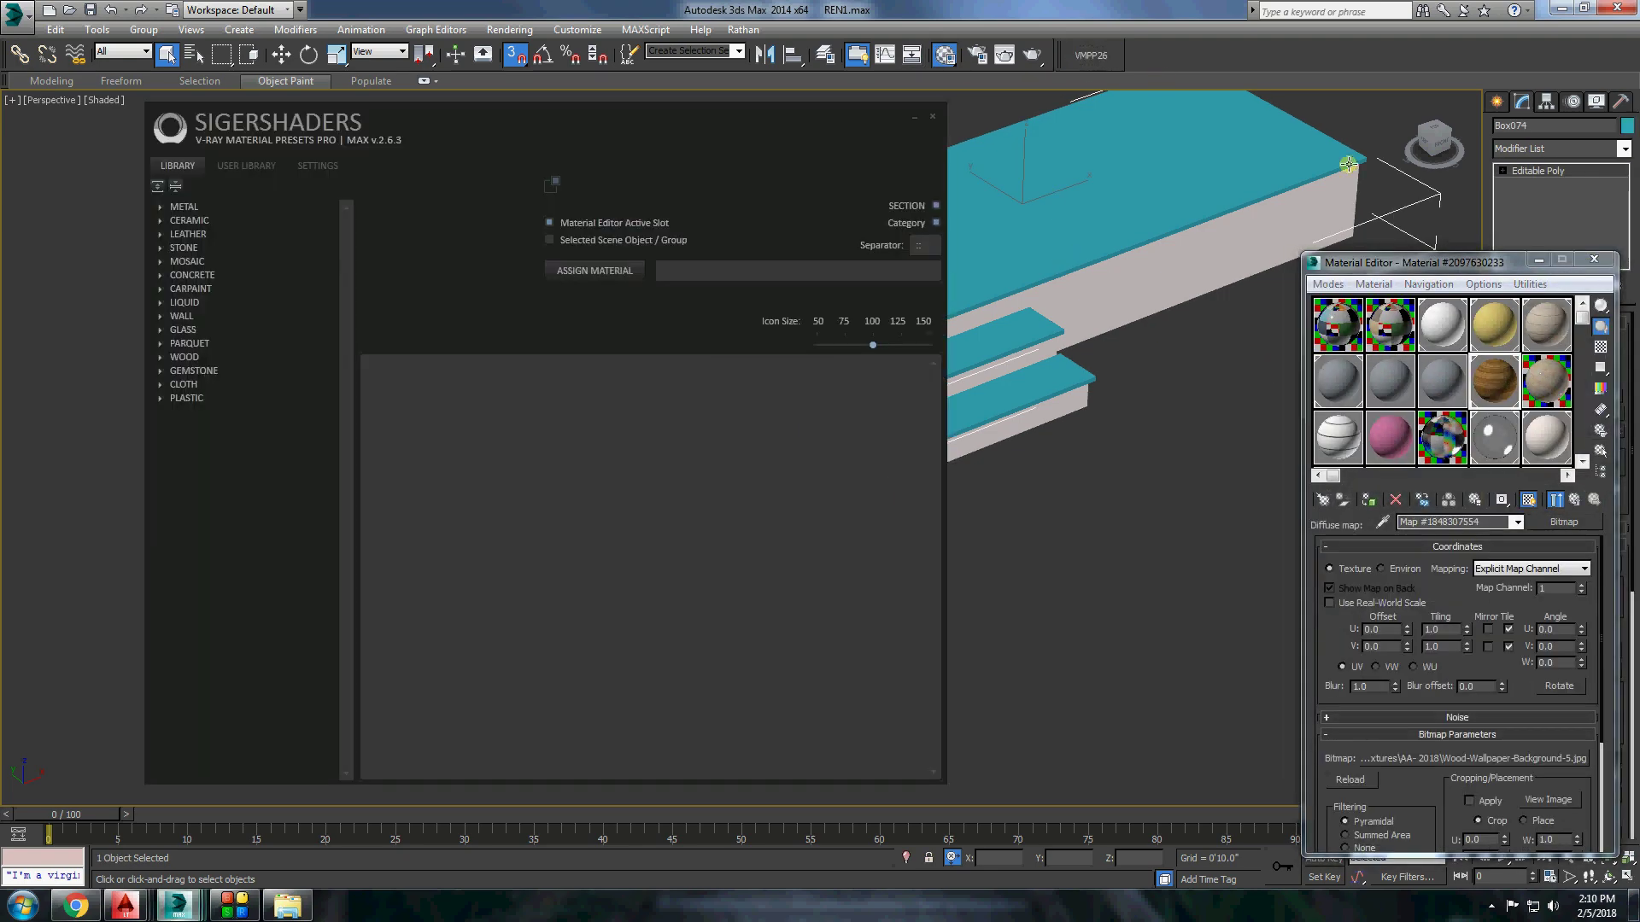
pyautogui.click(199, 262)
pyautogui.click(409, 507)
pyautogui.click(594, 270)
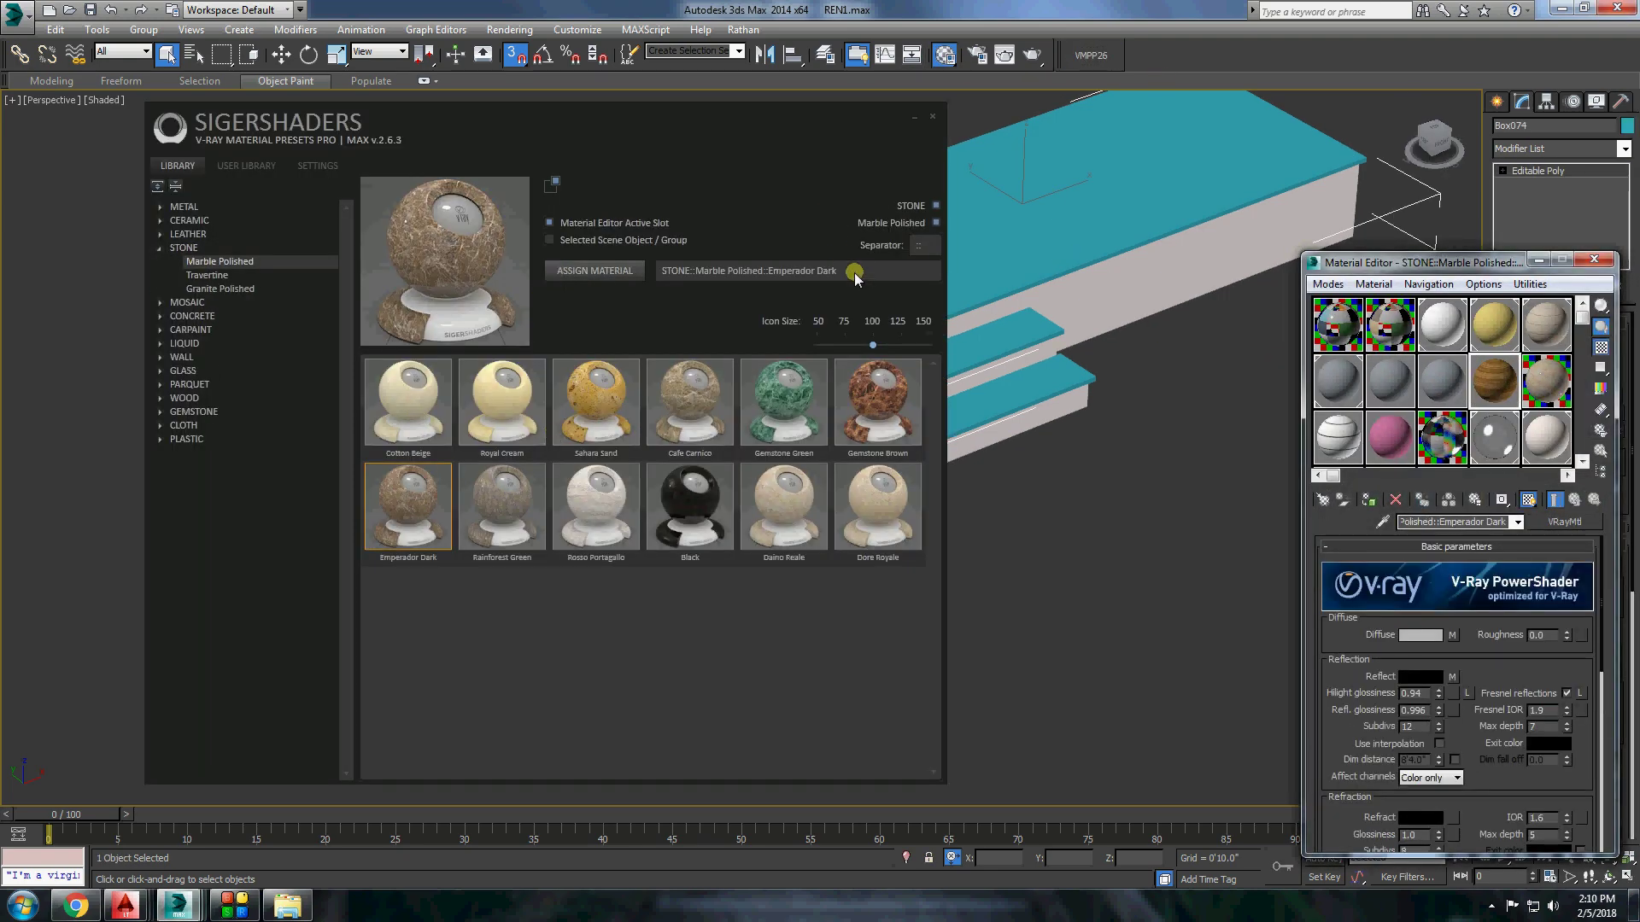
pyautogui.click(932, 117)
pyautogui.click(1368, 500)
# Close the Material Editor, deselect, and pan out to view the whole house.
pyautogui.click(1594, 259)
pyautogui.click(1624, 149)
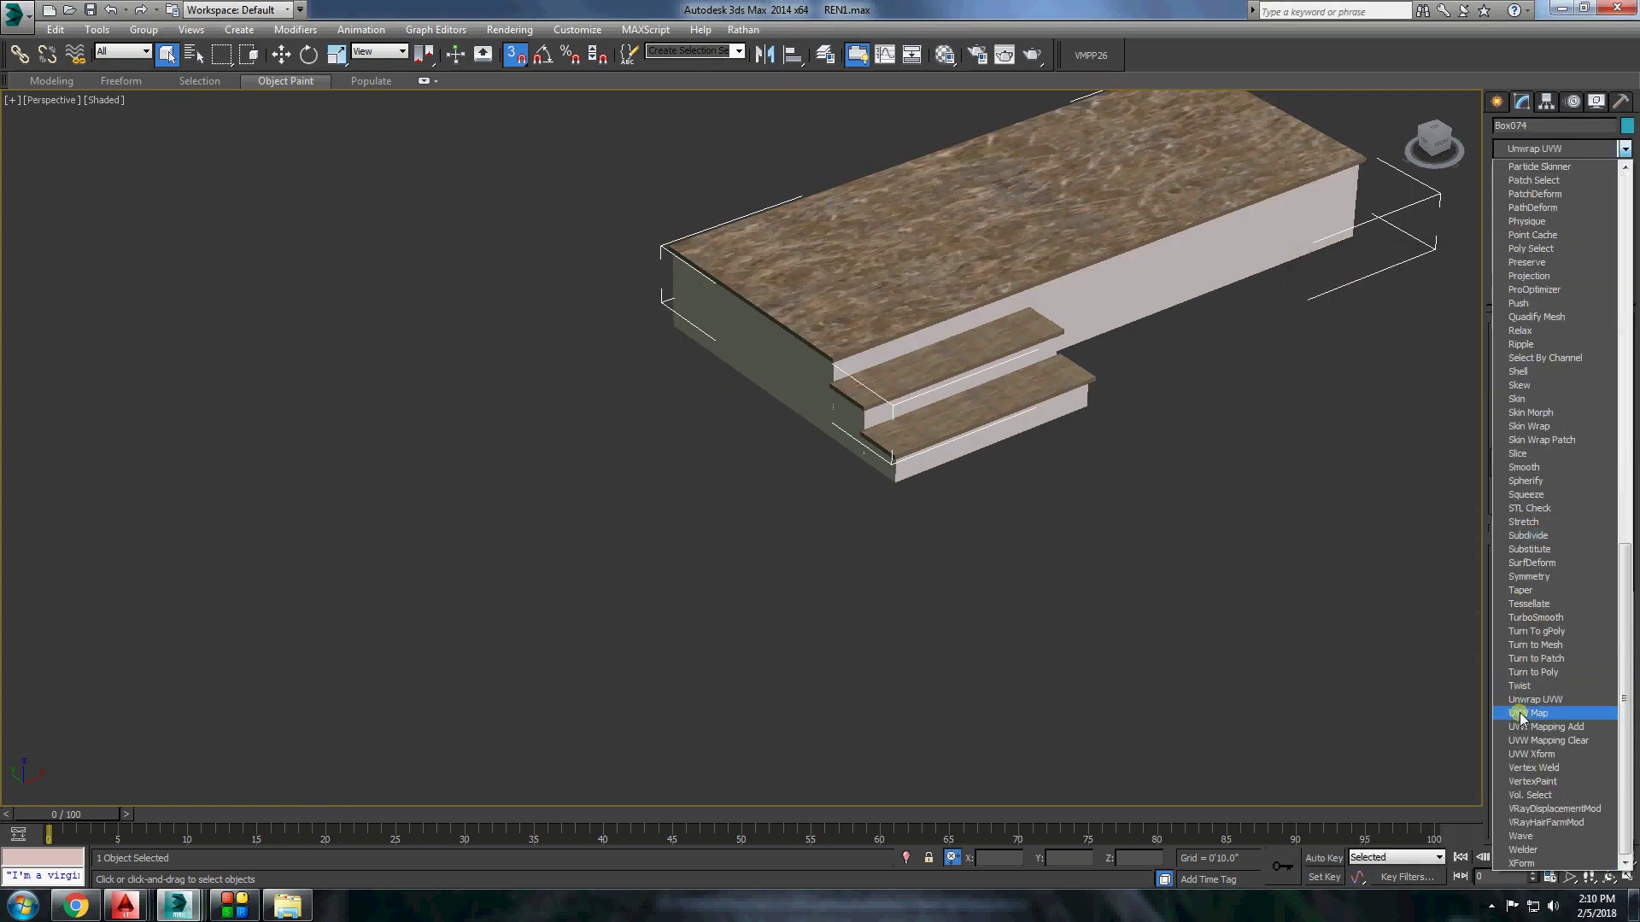
pyautogui.click(1520, 713)
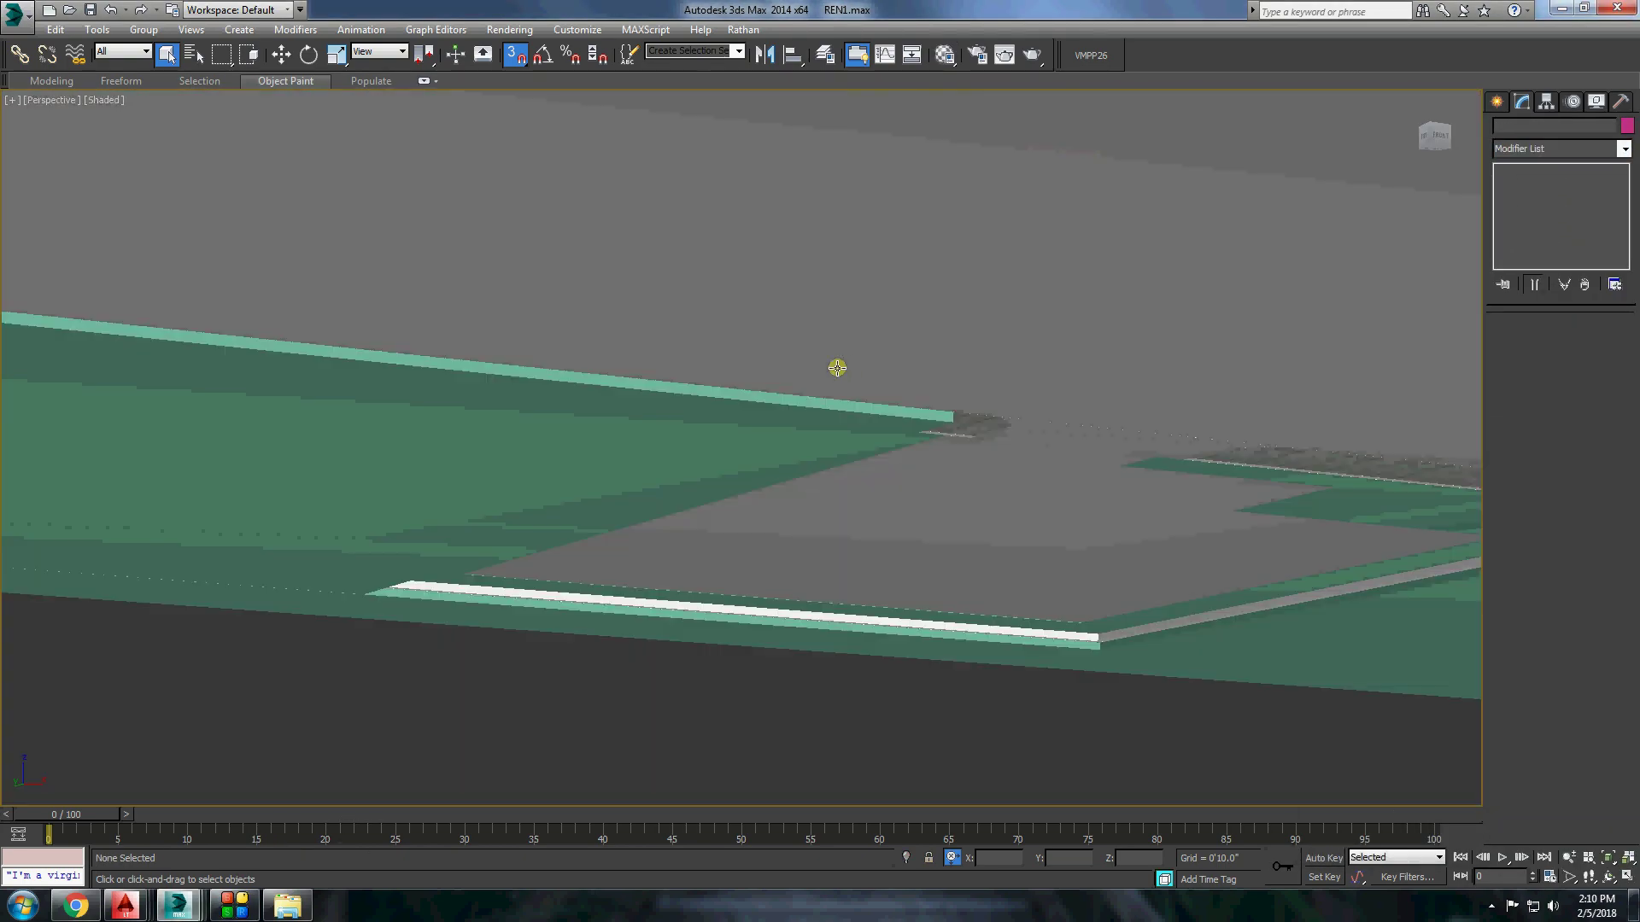
pyautogui.moveTo(838, 366)
pyautogui.mouseDown(button='middle')
pyautogui.moveTo(687, 414)
pyautogui.moveTo(678, 432)
pyautogui.moveTo(1033, 367)
pyautogui.mouseUp(button='middle')
pyautogui.scroll(-3, 686, 414)
# Isolate the upper roof slab, convert it to editable poly and select its corner vertices.
pyautogui.scroll(8, 1151, 333)
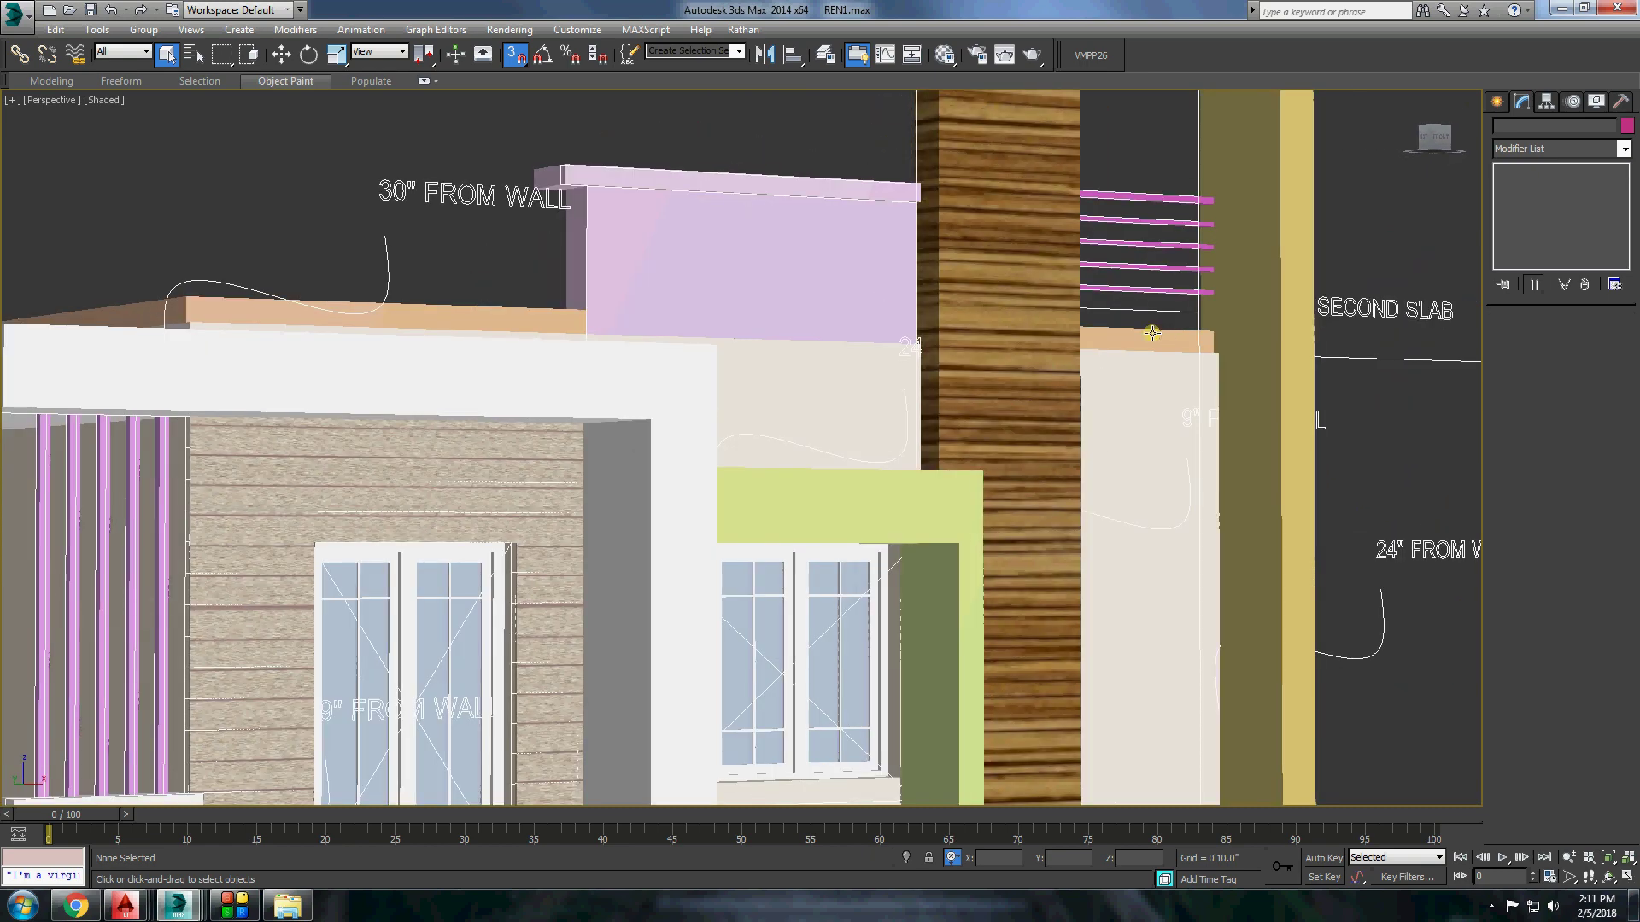
pyautogui.click(1151, 333)
pyautogui.rightClick(1151, 334)
pyautogui.click(1227, 322)
pyautogui.press('z')
pyautogui.keyDown('alt'); pyautogui.moveTo(977, 458); pyautogui.dragTo(941, 381, button='middle'); pyautogui.keyUp('alt')
pyautogui.rightClick(1095, 380)
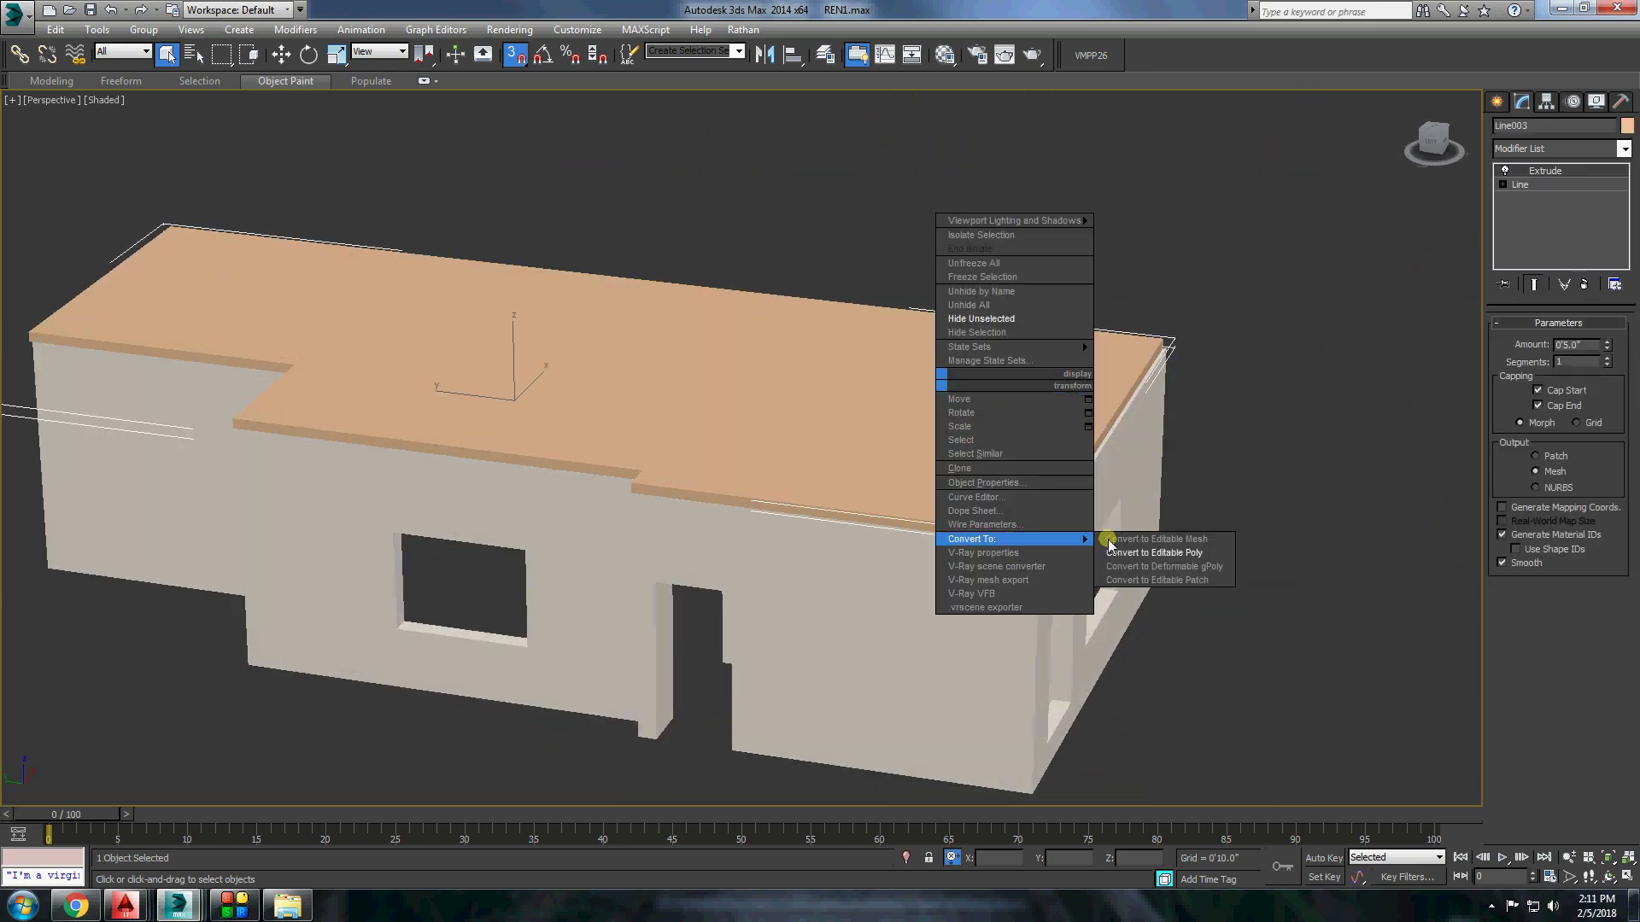
pyautogui.click(1110, 551)
pyautogui.press('1')
pyautogui.moveTo(1020, 356); pyautogui.dragTo(1107, 438)
pyautogui.press('w')
pyautogui.scroll(3, 1043, 560)
pyautogui.scroll(3, 1059, 555)
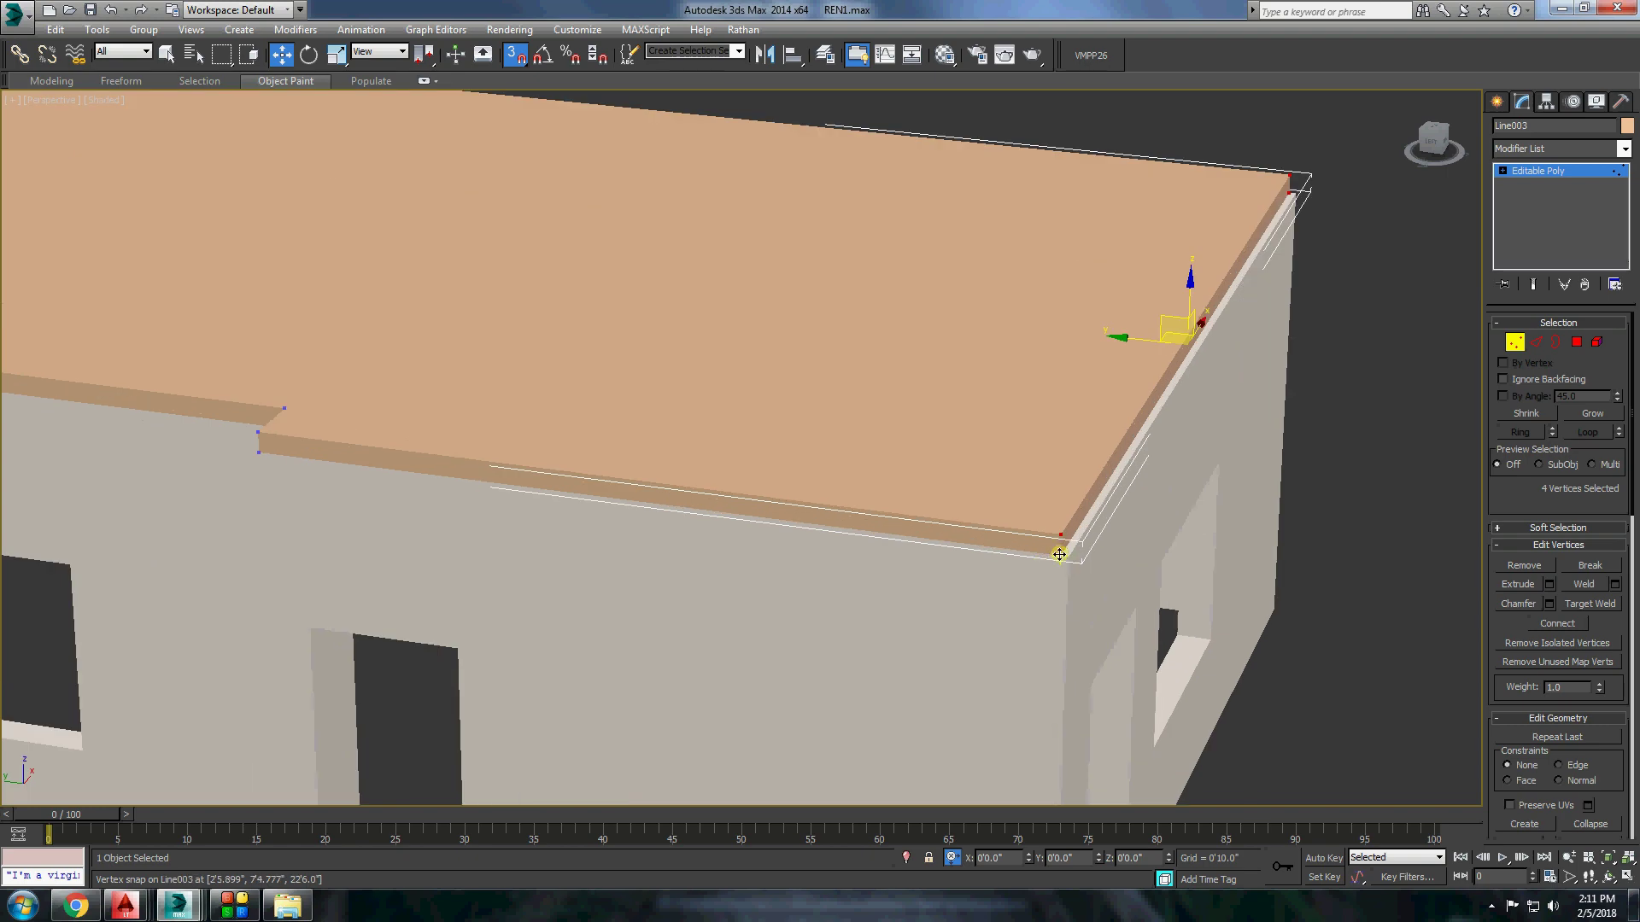
# Draw a trial parapet box along the roof edge, delete it, and unhide all objects.
pyautogui.click(1496, 101)
pyautogui.click(1528, 210)
pyautogui.moveTo(1061, 538); pyautogui.dragTo(1299, 191)
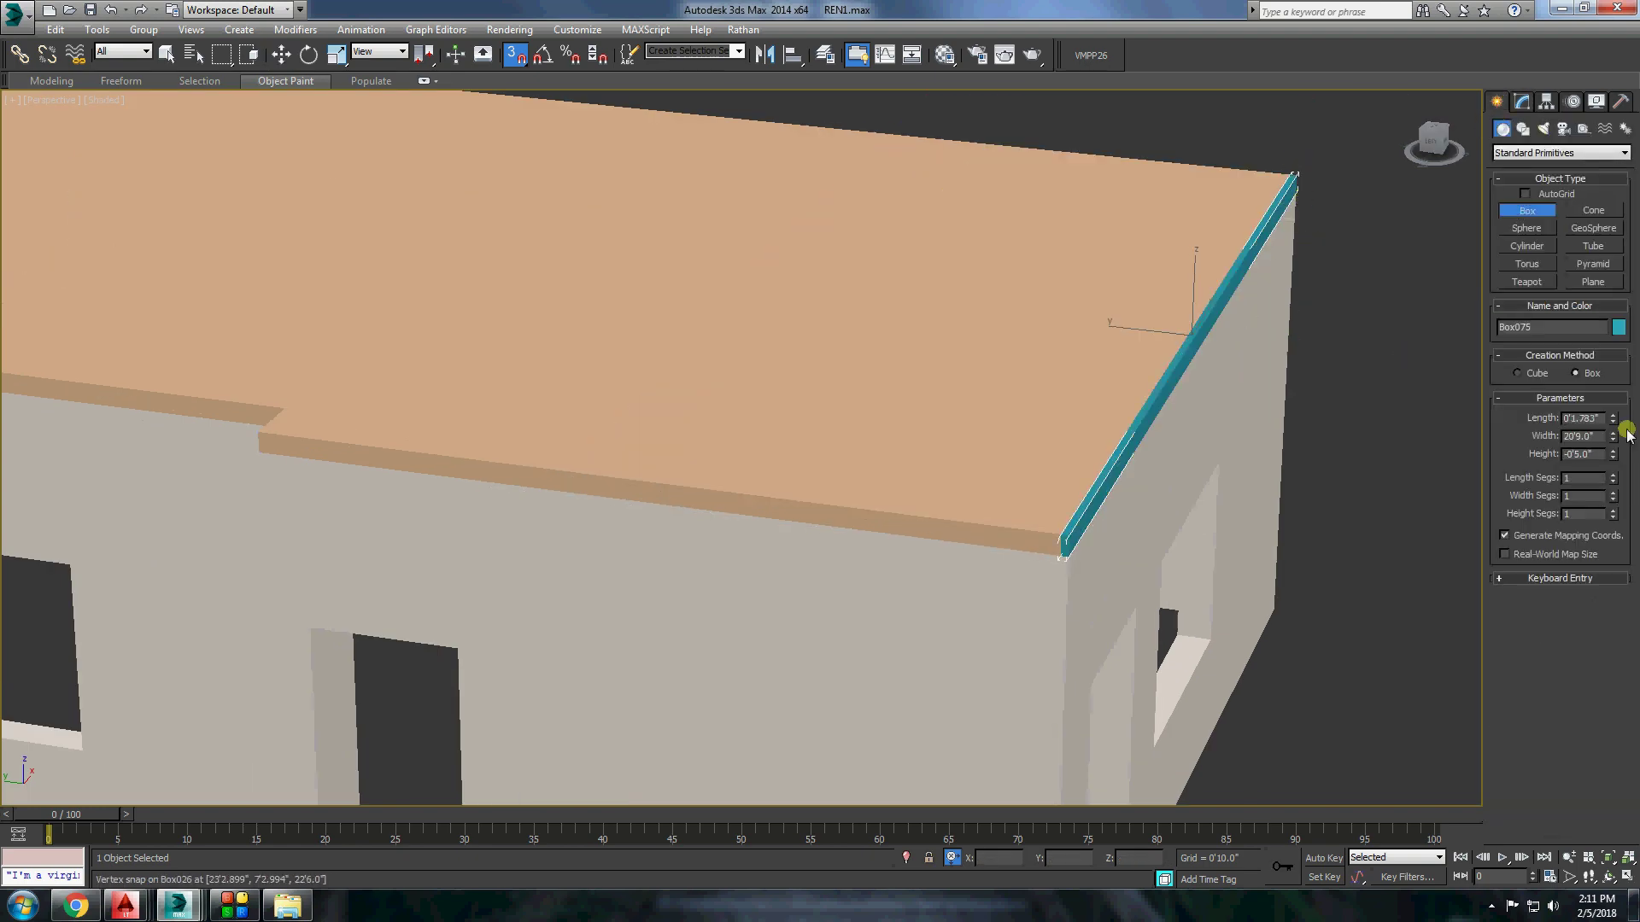
pyautogui.press('Delete')
pyautogui.scroll(-5, 1215, 128)
pyautogui.rightClick(1299, 381)
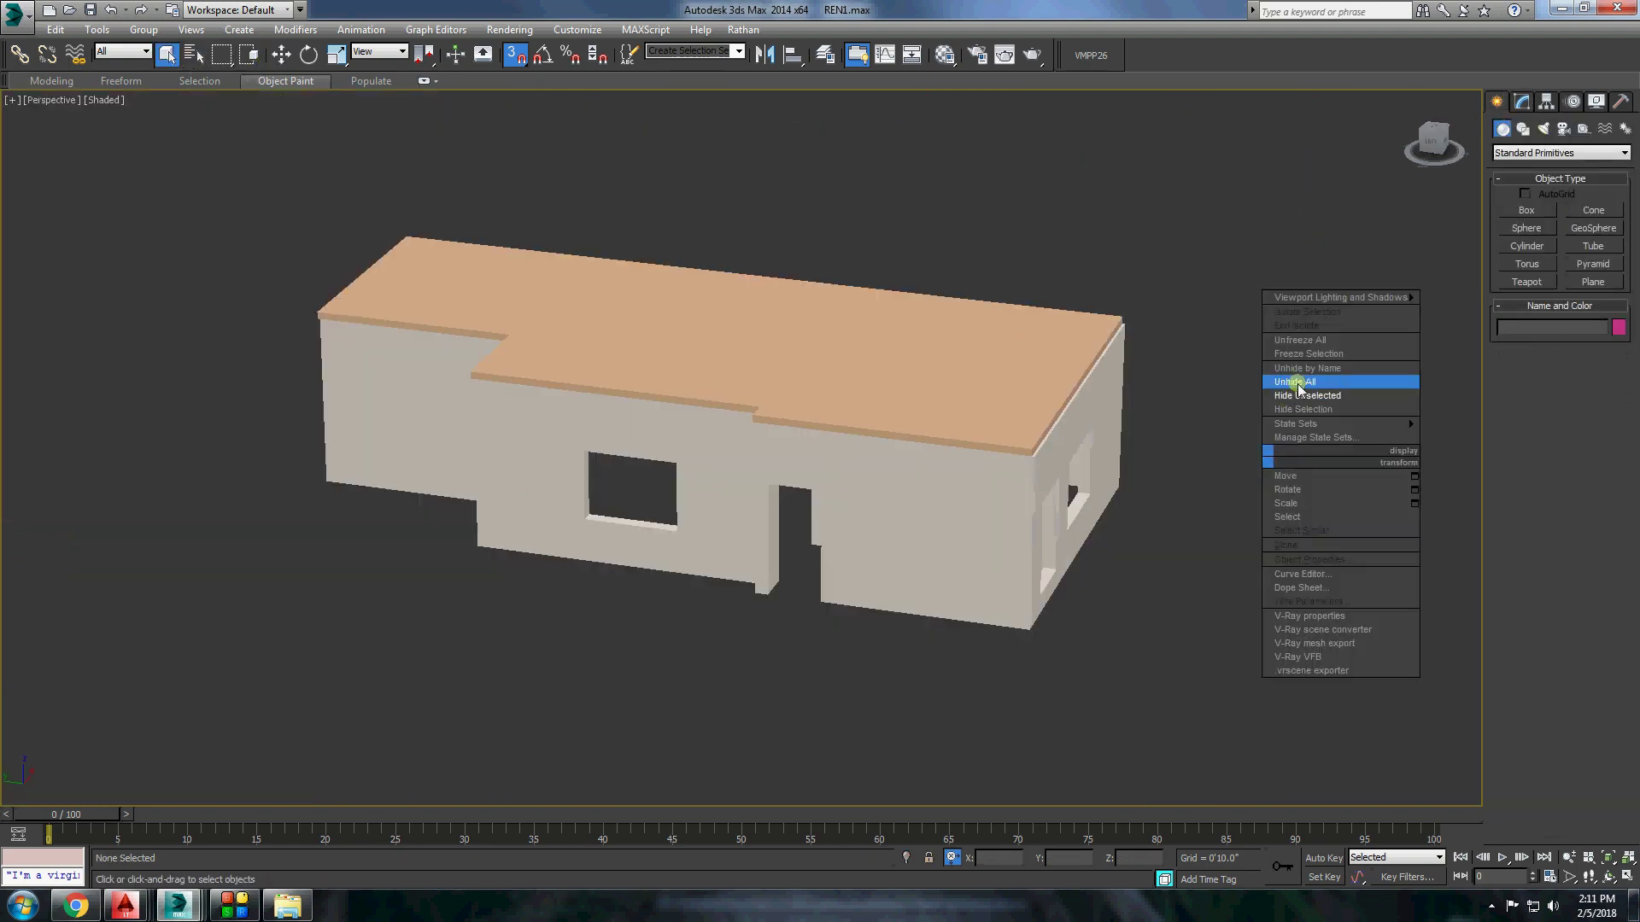
pyautogui.click(1299, 381)
# Select the corner wall box and then the upper wall.
pyautogui.moveTo(514, 597); pyautogui.dragTo(845, 673, button='middle')
pyautogui.click(834, 737)
pyautogui.scroll(5, 835, 737)
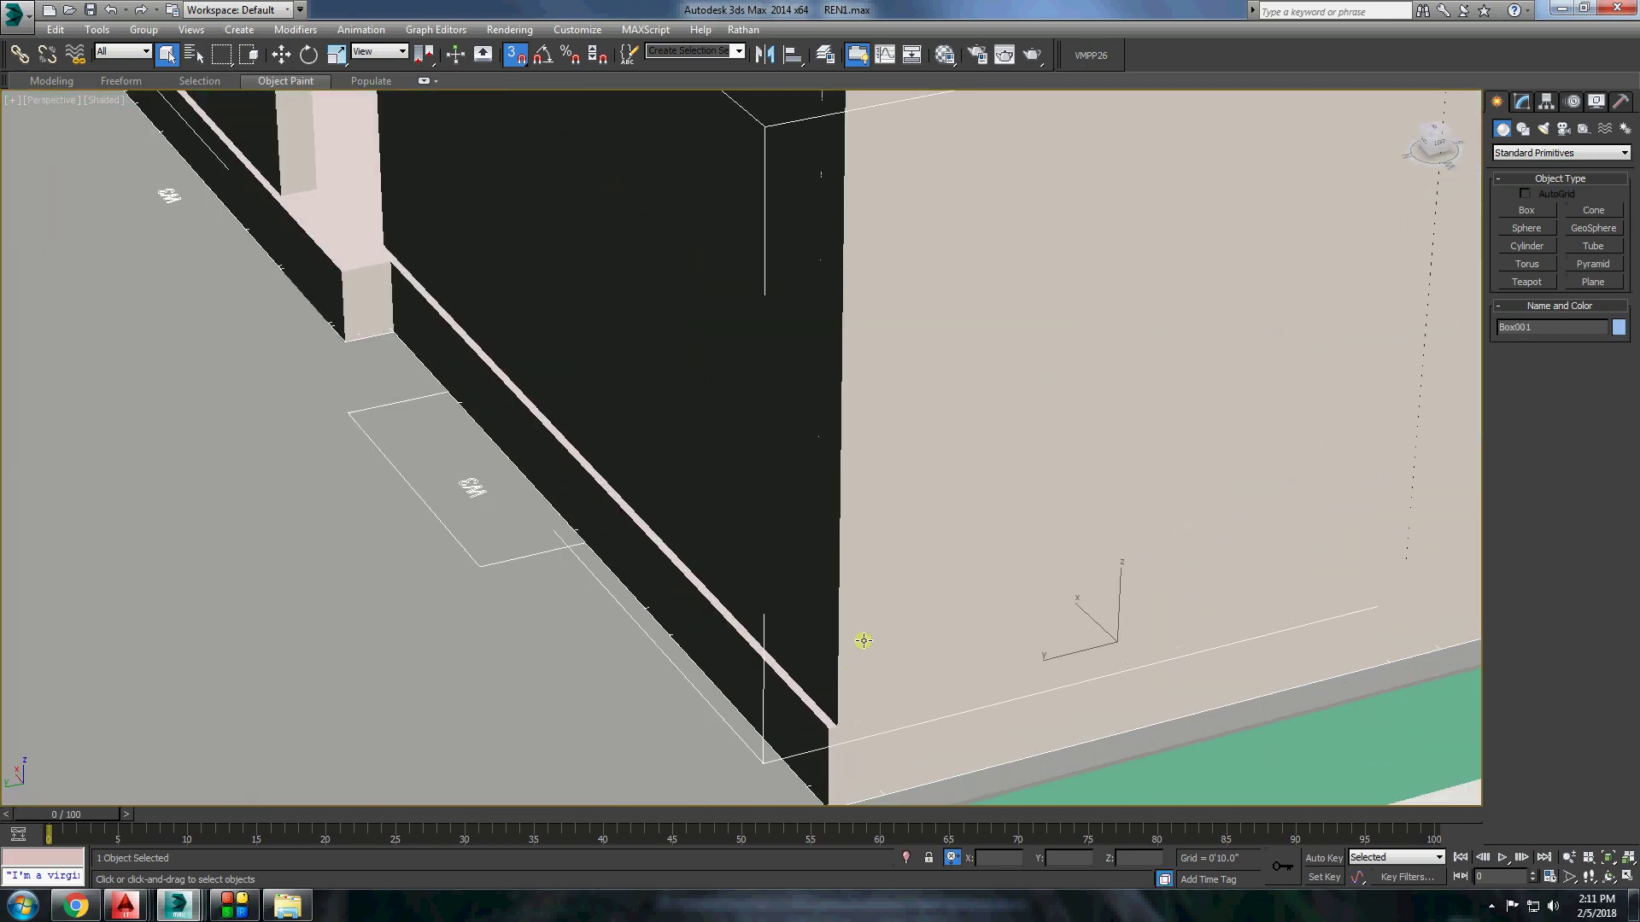
pyautogui.scroll(-2, 905, 764)
pyautogui.scroll(-8, 843, 695)
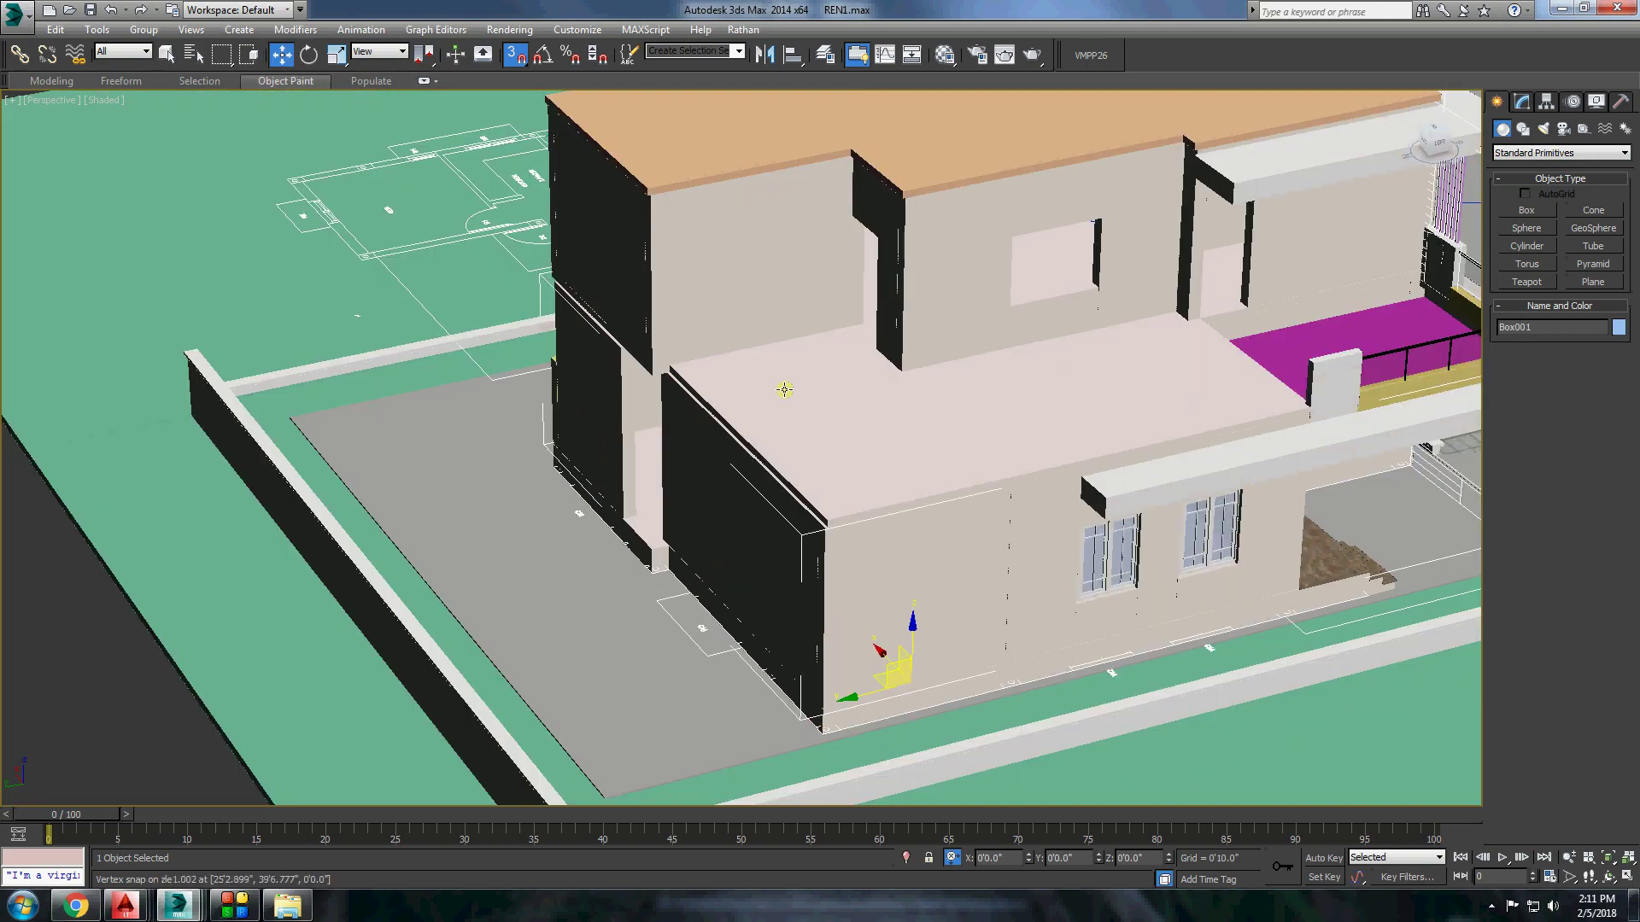
pyautogui.scroll(3, 780, 384)
pyautogui.click(826, 523)
pyautogui.scroll(-3, 844, 380)
pyautogui.scroll(3, 844, 381)
# View the front facade up to the window header and return to selection mode.
pyautogui.keyDown('alt'); pyautogui.moveTo(844, 381); pyautogui.dragTo(982, 410, button='middle'); pyautogui.keyUp('alt')
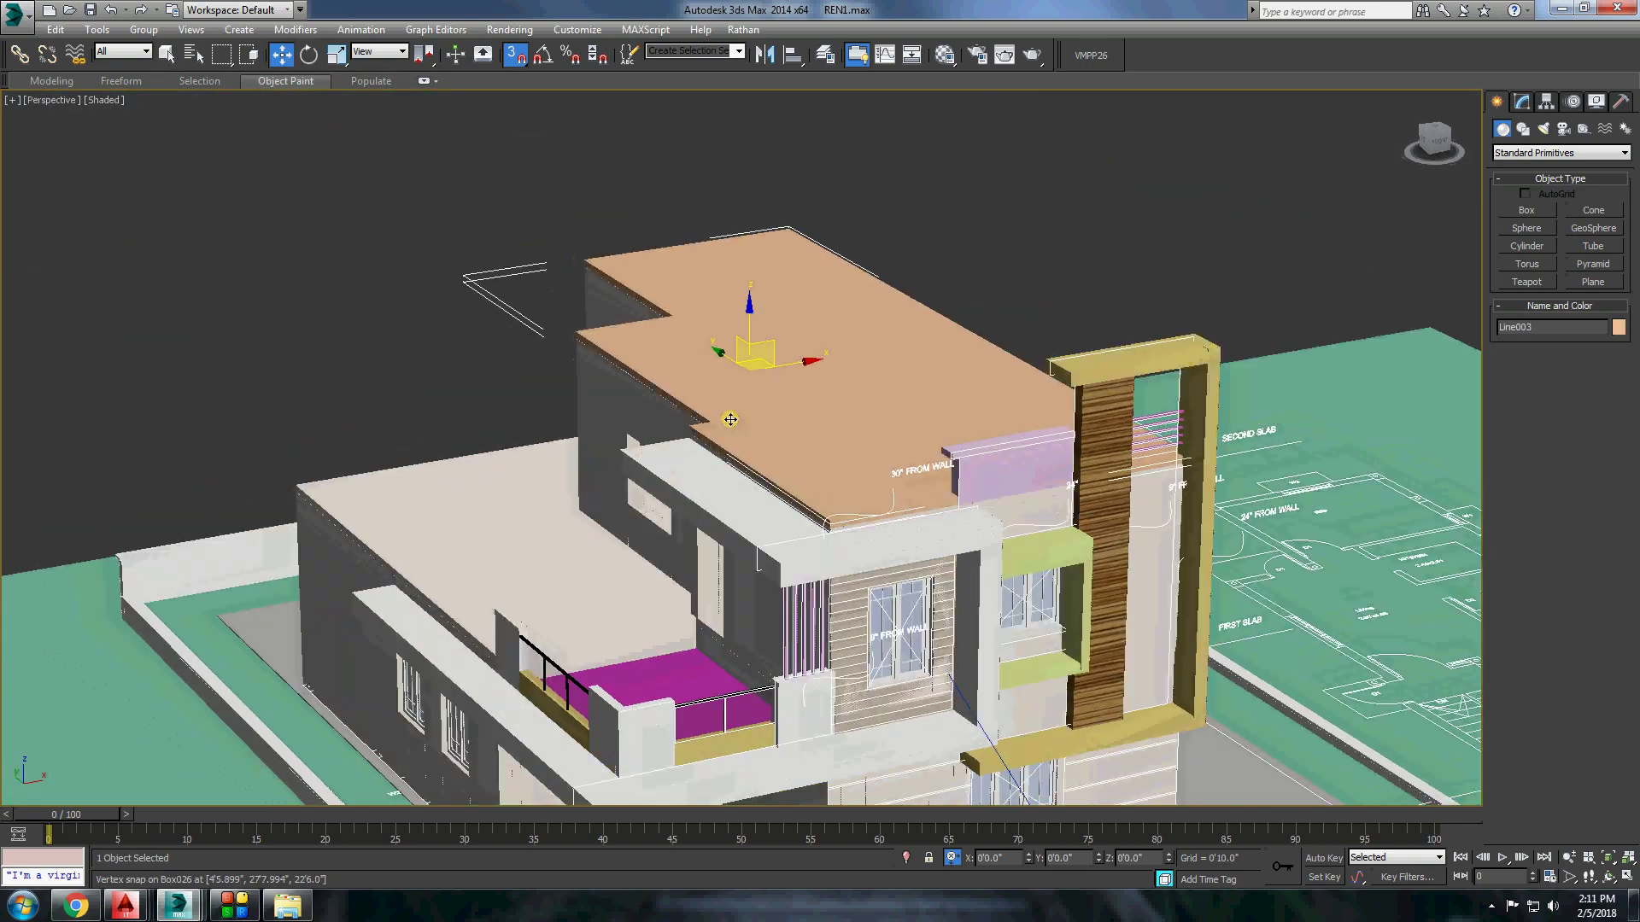
pyautogui.scroll(5, 983, 410)
pyautogui.scroll(2, 1061, 452)
pyautogui.moveTo(1061, 452); pyautogui.dragTo(1050, 282, button='middle')
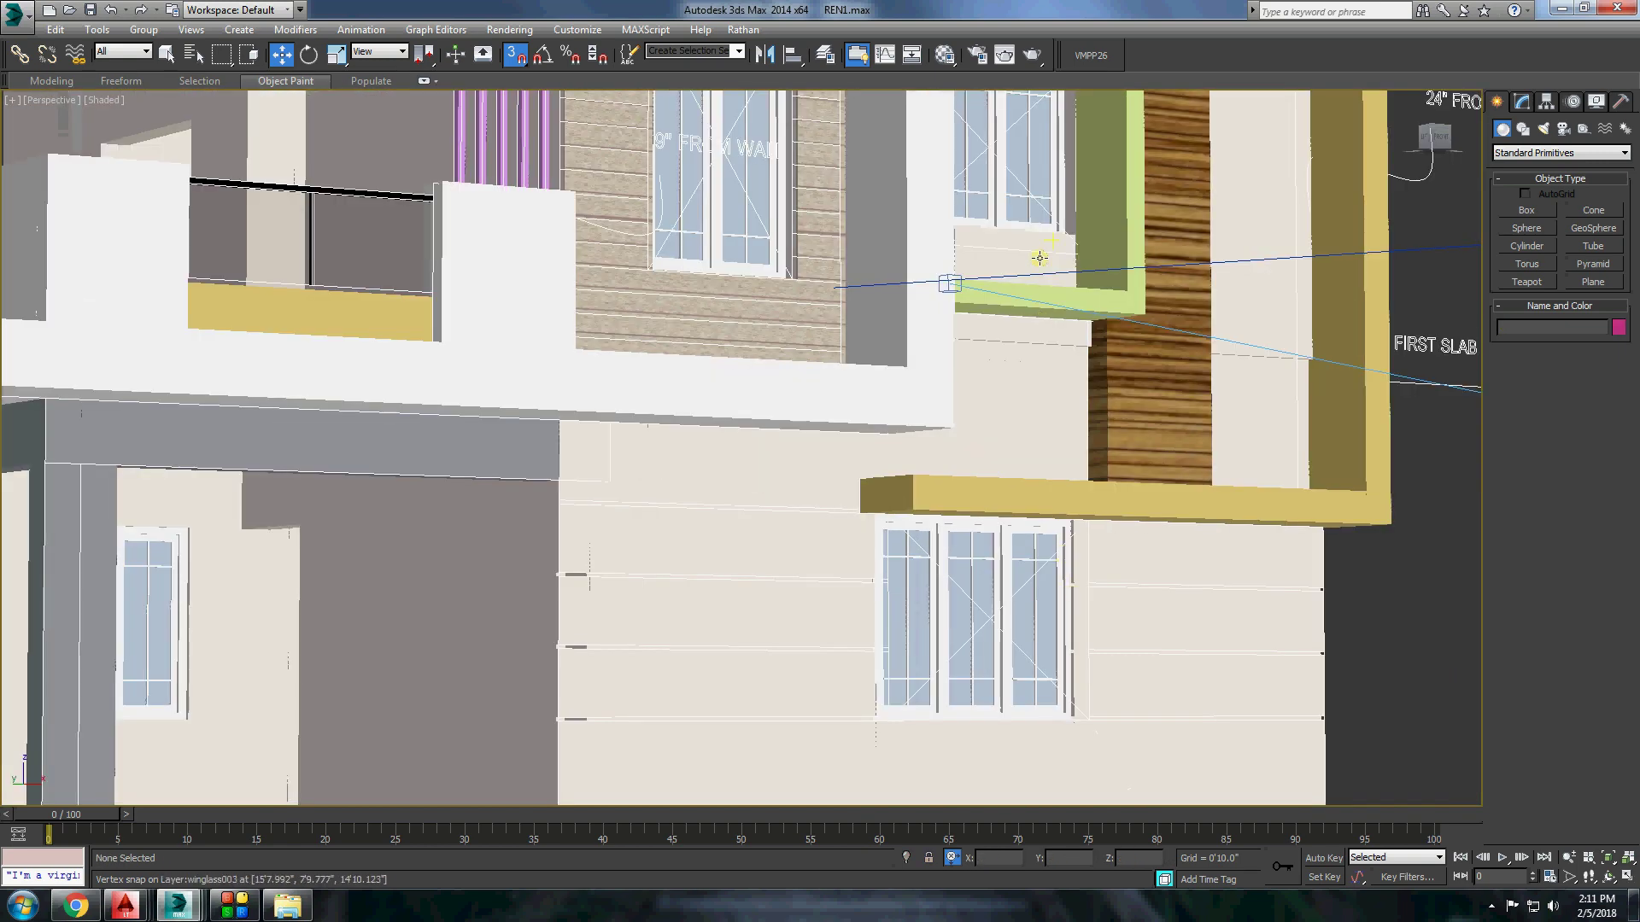
pyautogui.scroll(3, 1335, 356)
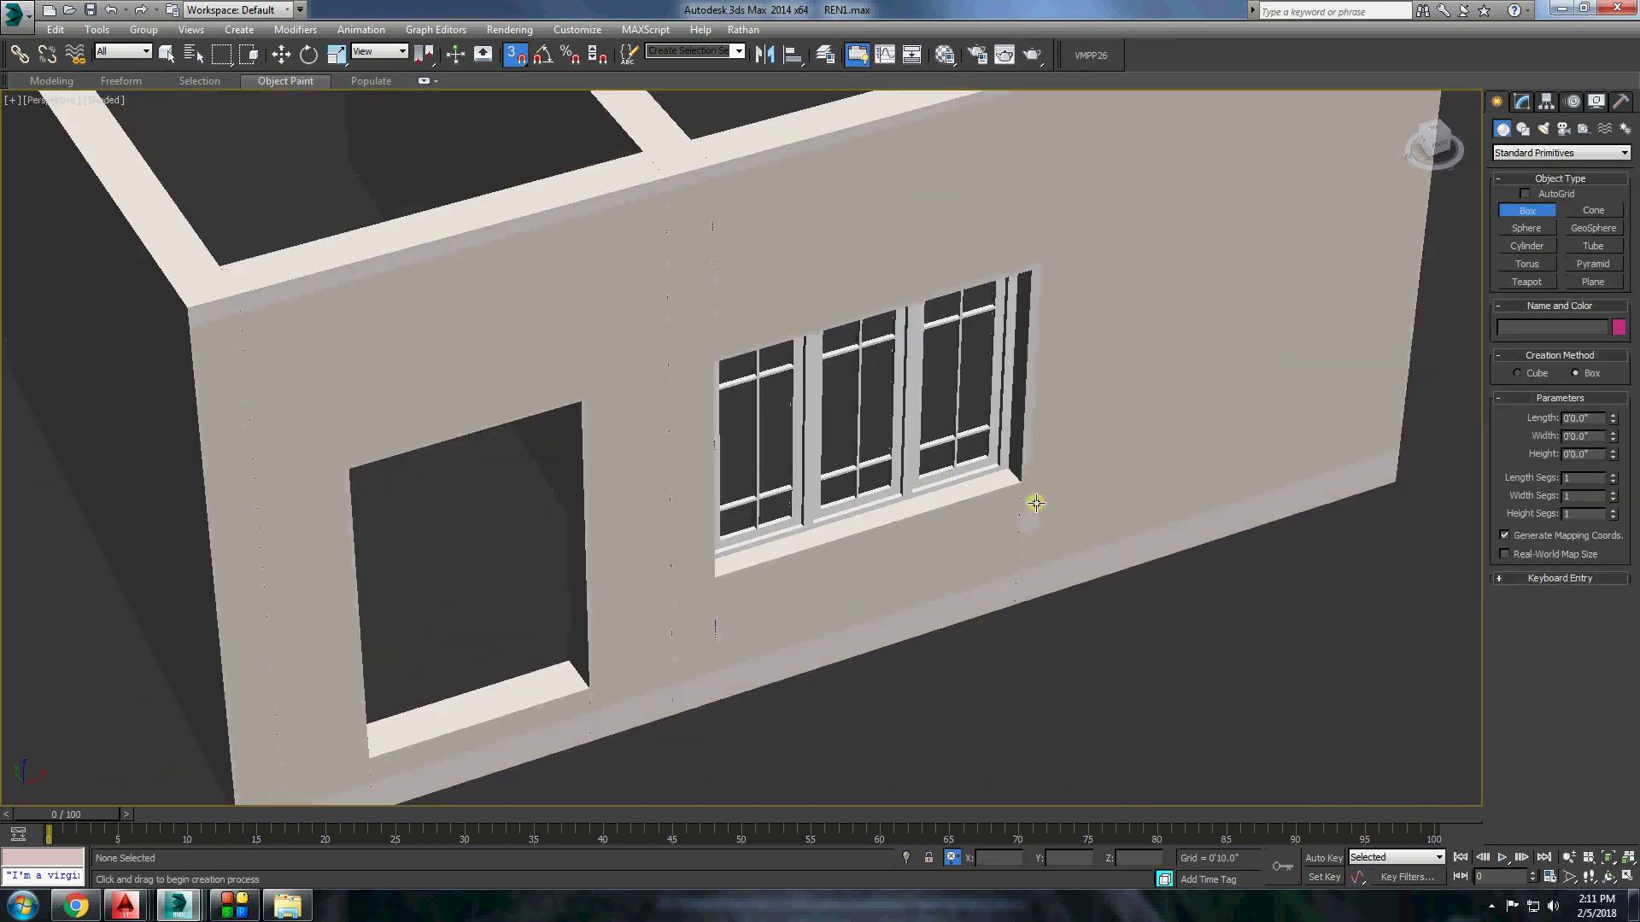
pyautogui.keyDown('alt'); pyautogui.moveTo(1035, 503); pyautogui.dragTo(952, 542, button='middle'); pyautogui.keyUp('alt')
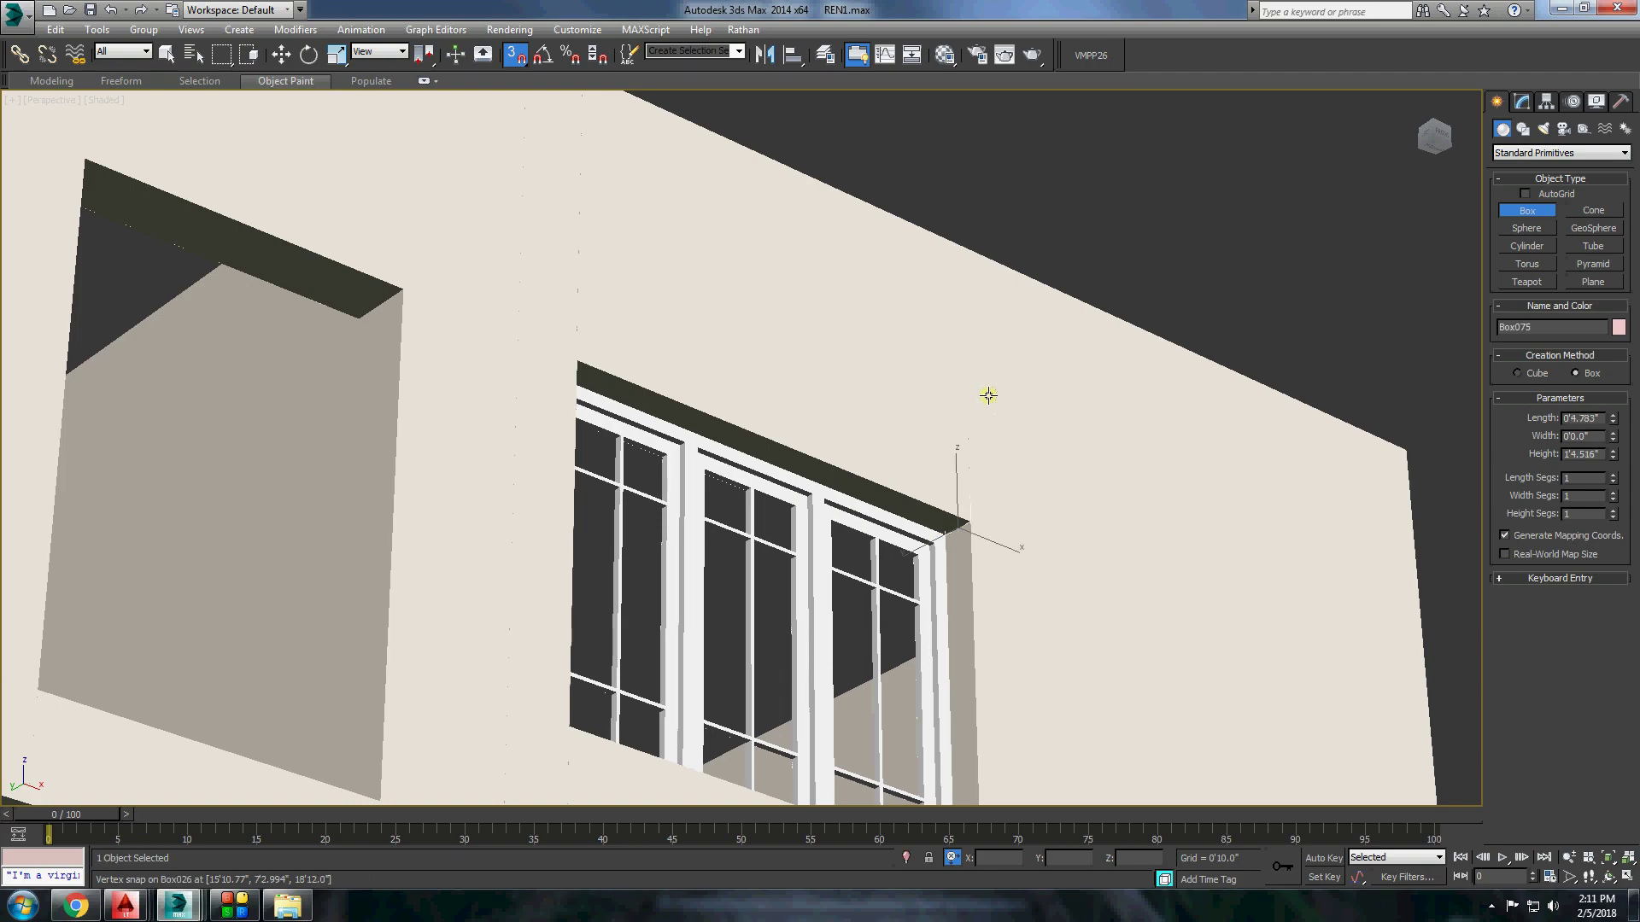
pyautogui.click(162, 60)
pyautogui.scroll(-8, 1157, 219)
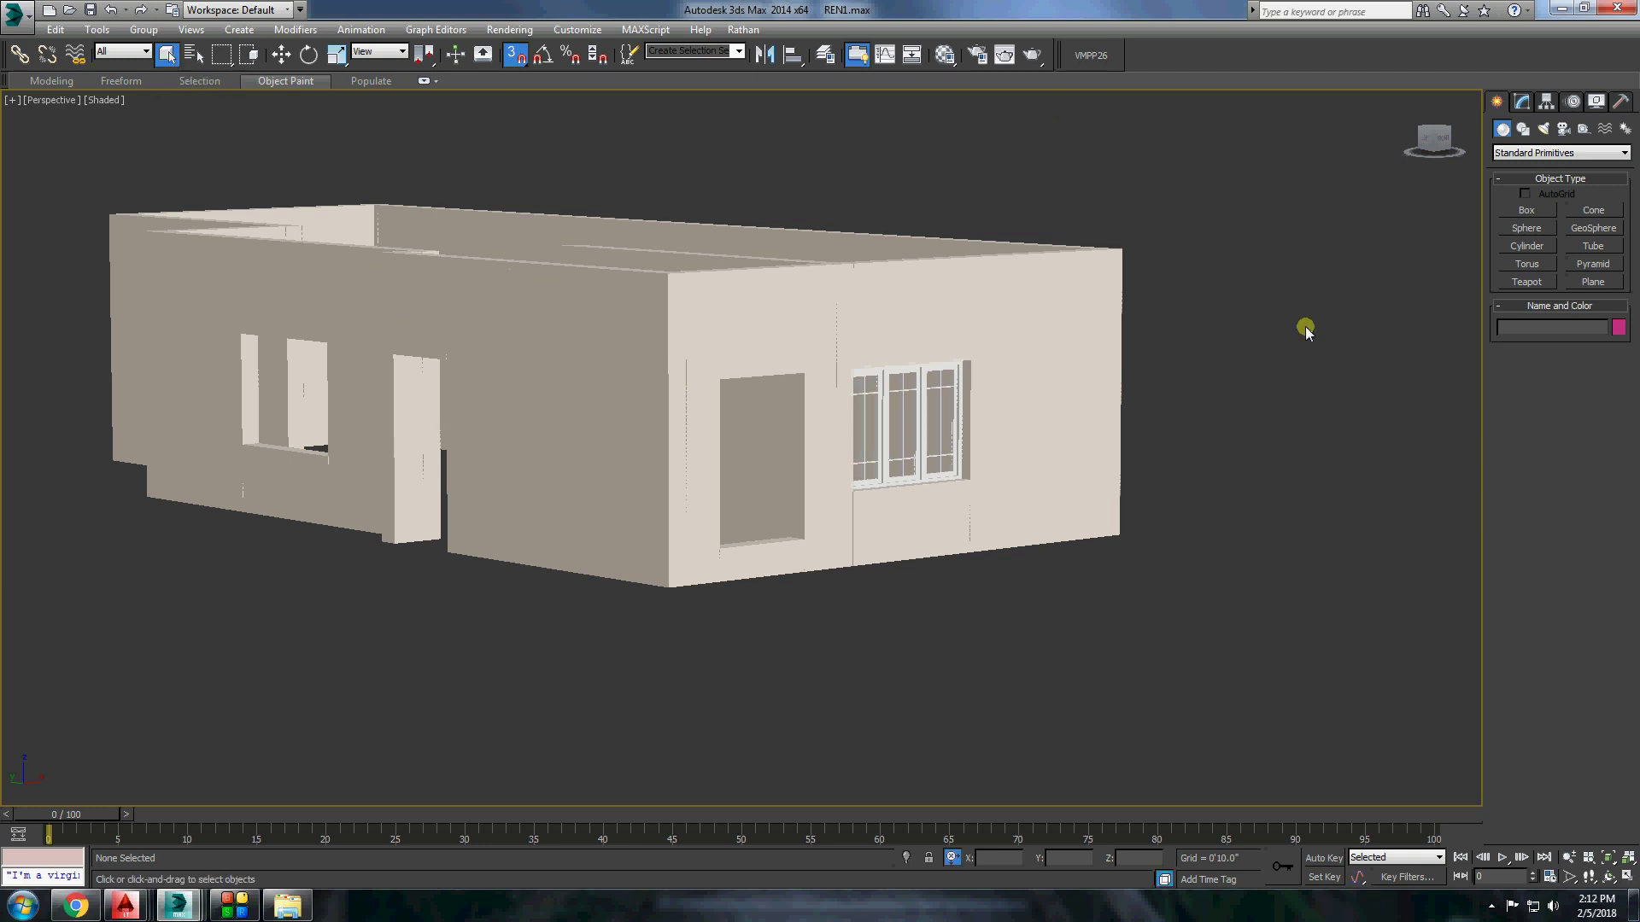
# Hide the green box Box026 and convert roof slab Line003 to an editable poly.
pyautogui.rightClick(1362, 393)
pyautogui.click(1280, 430)
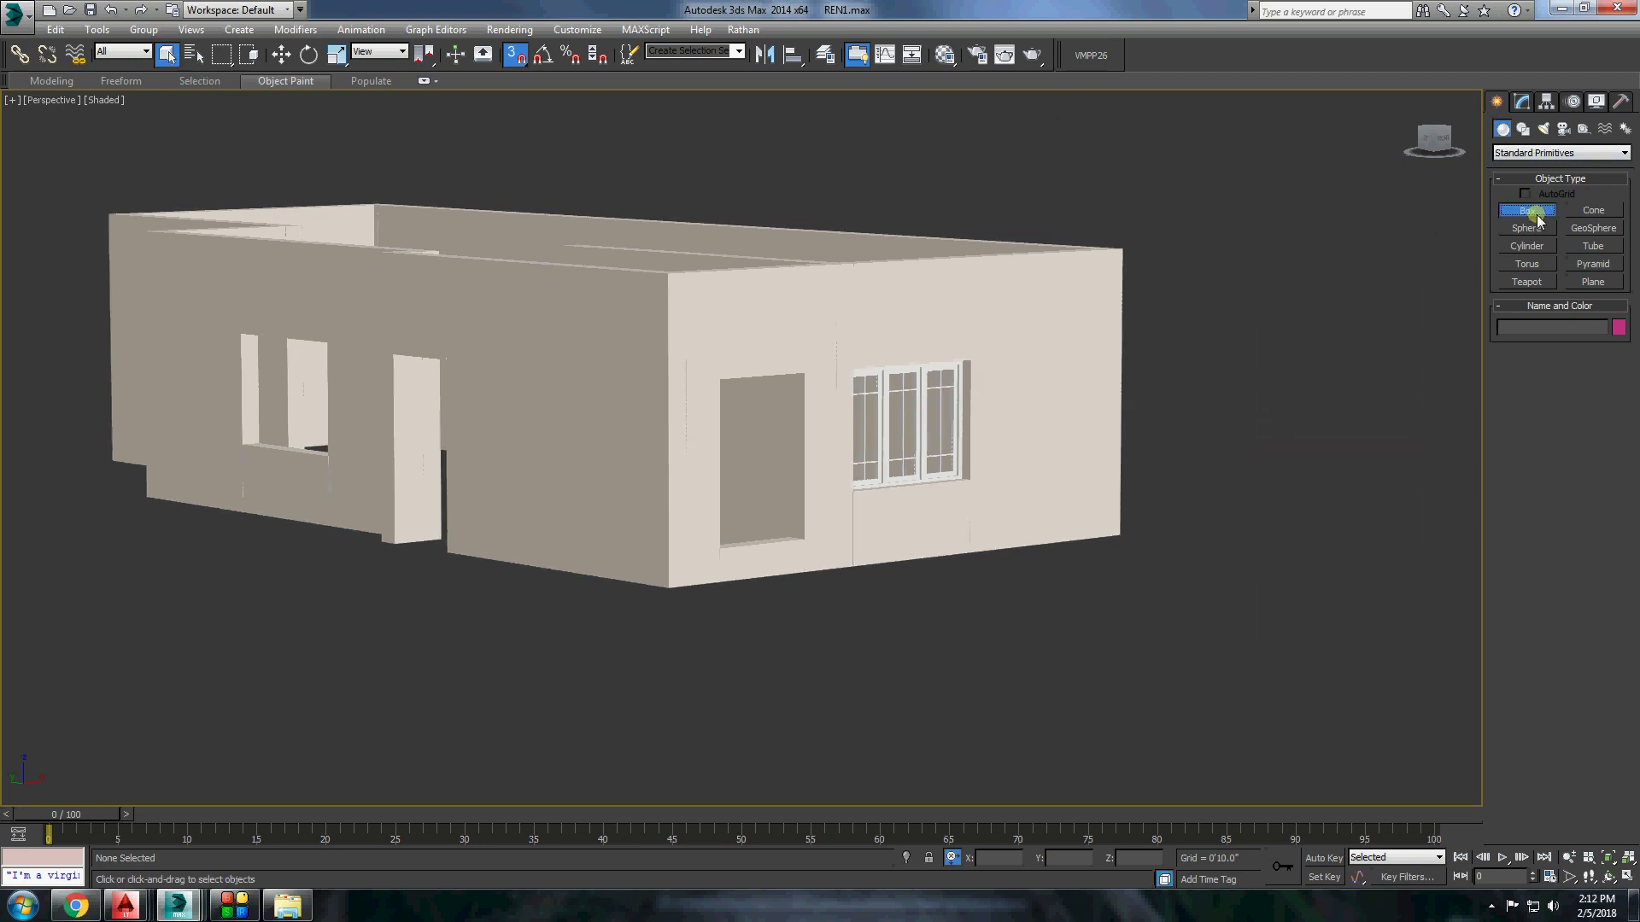
pyautogui.press('Delete')
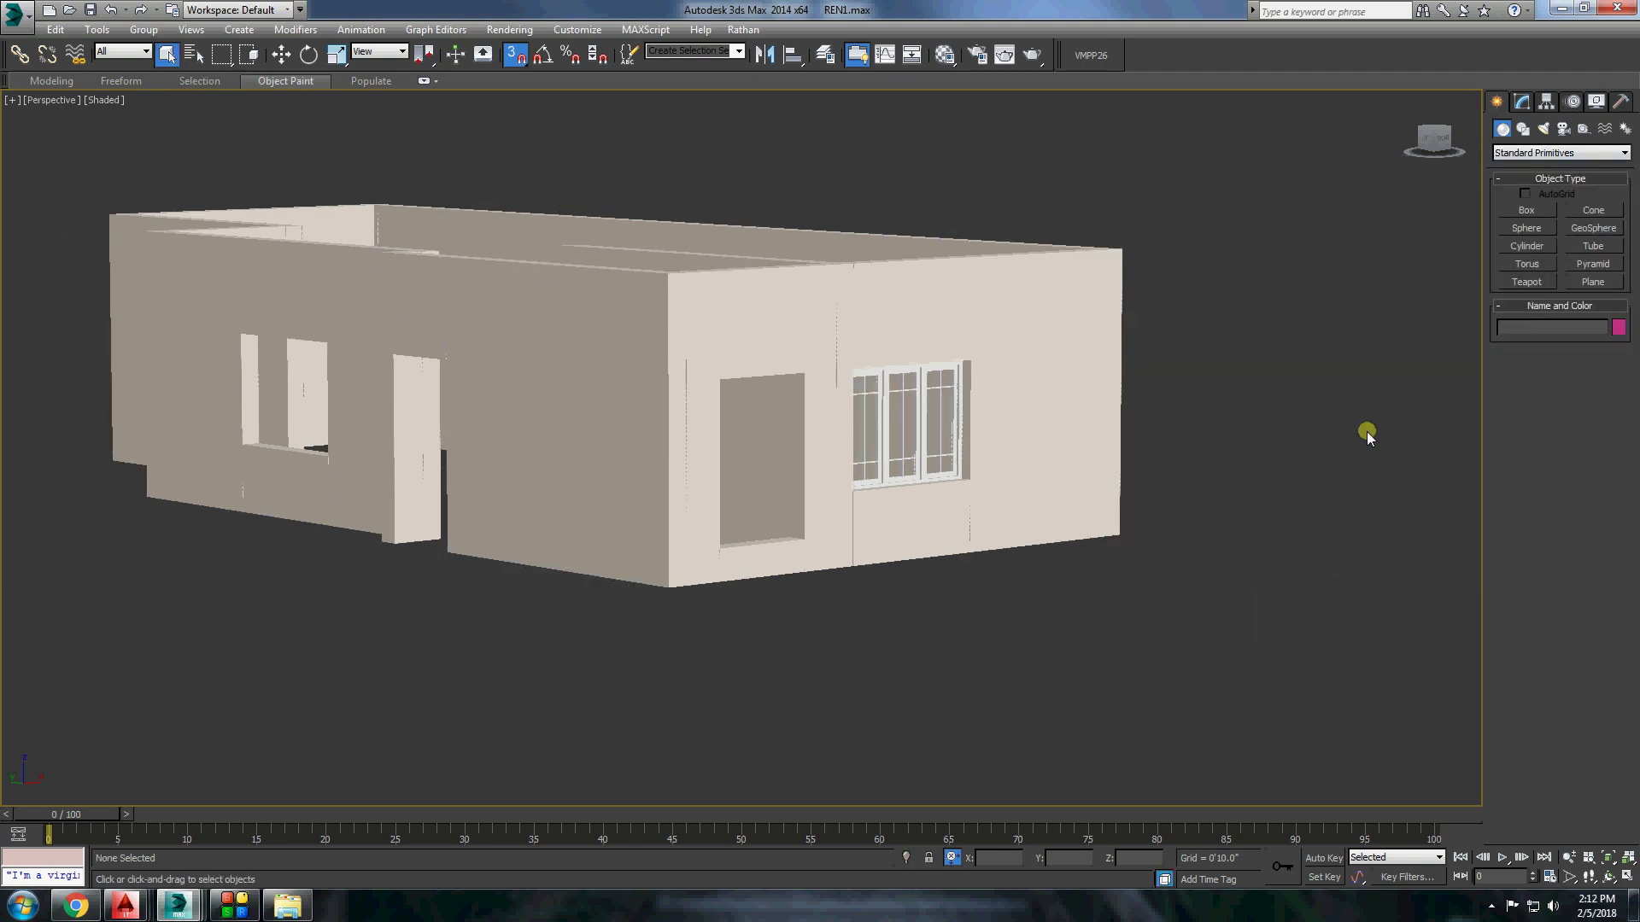
pyautogui.rightClick(1362, 473)
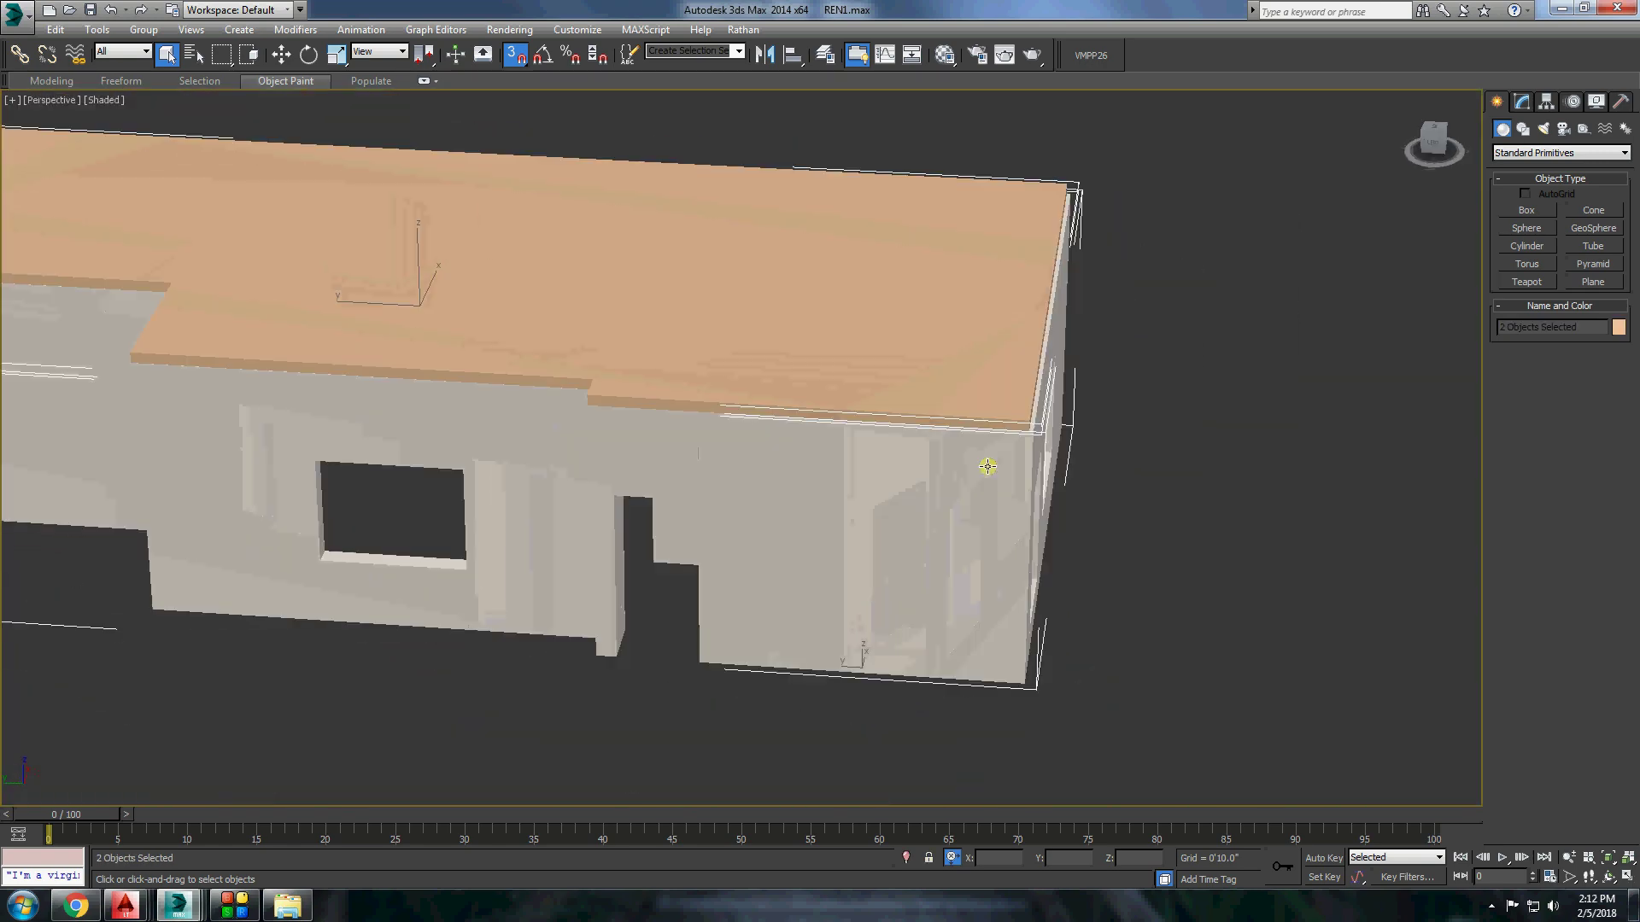
pyautogui.rightClick(935, 229)
pyautogui.click(1025, 398)
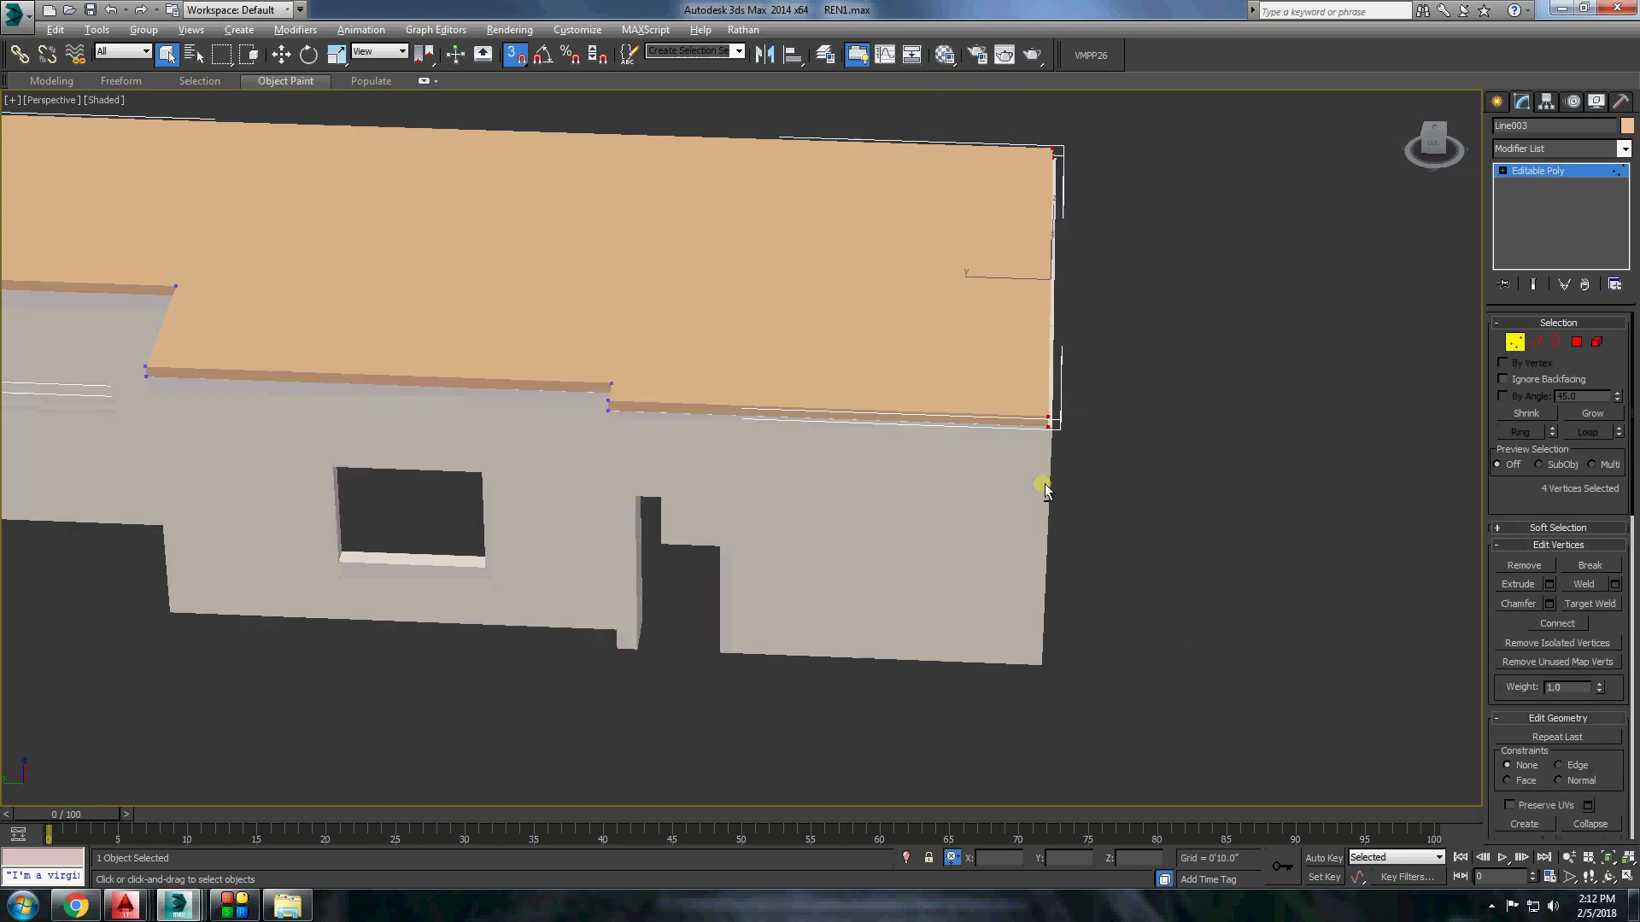
pyautogui.scroll(3, 790, 340)
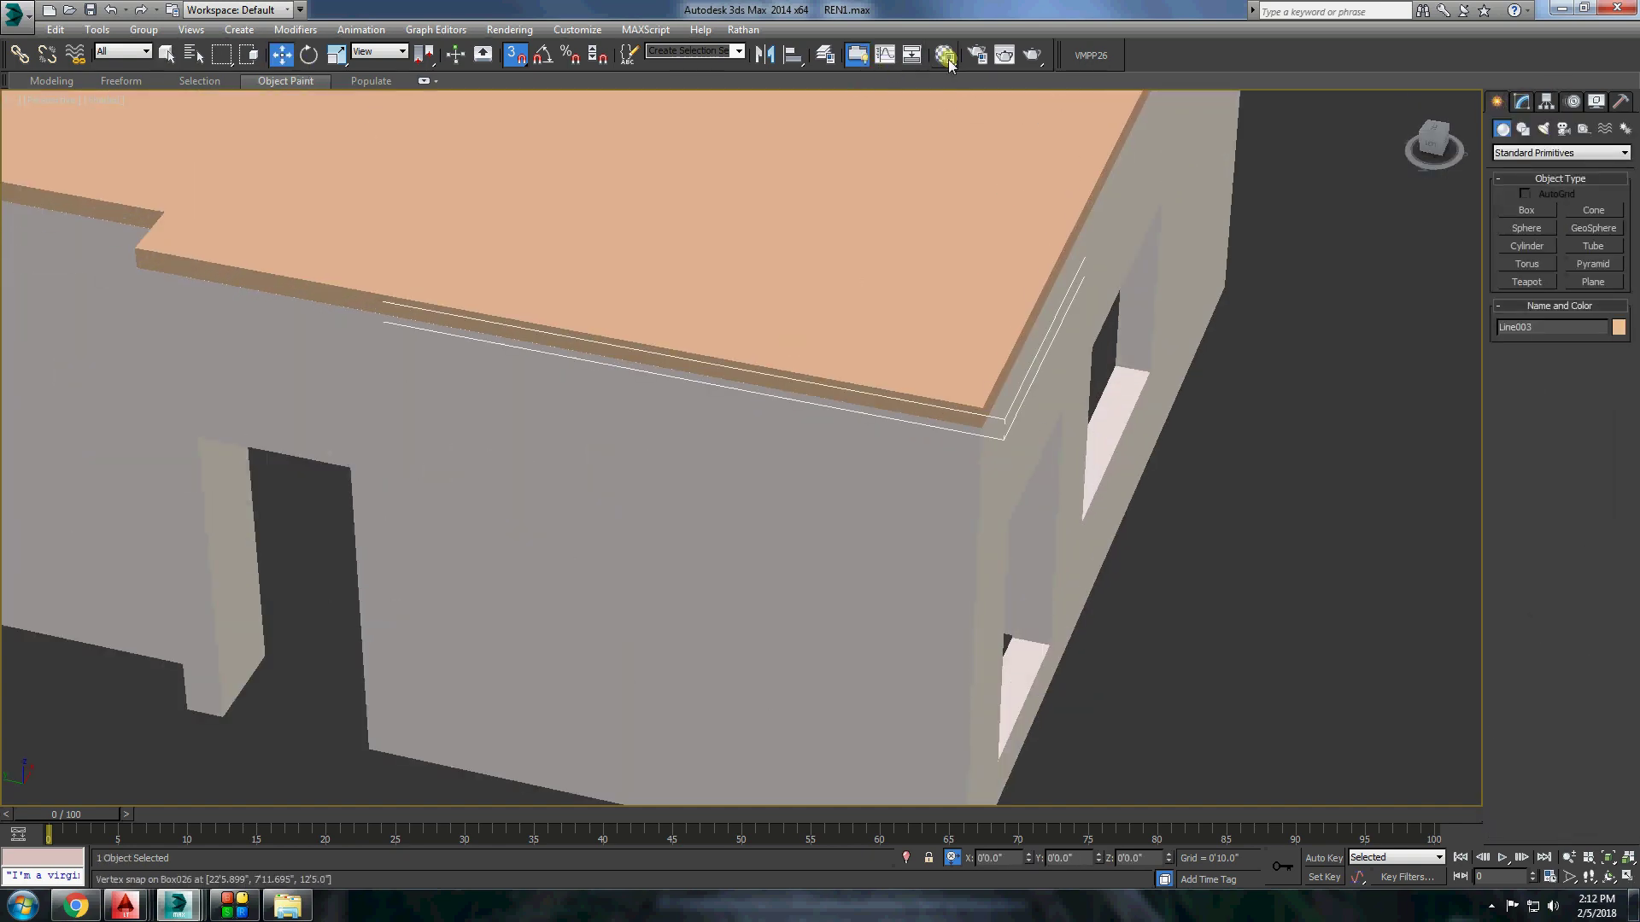
pyautogui.press('m')
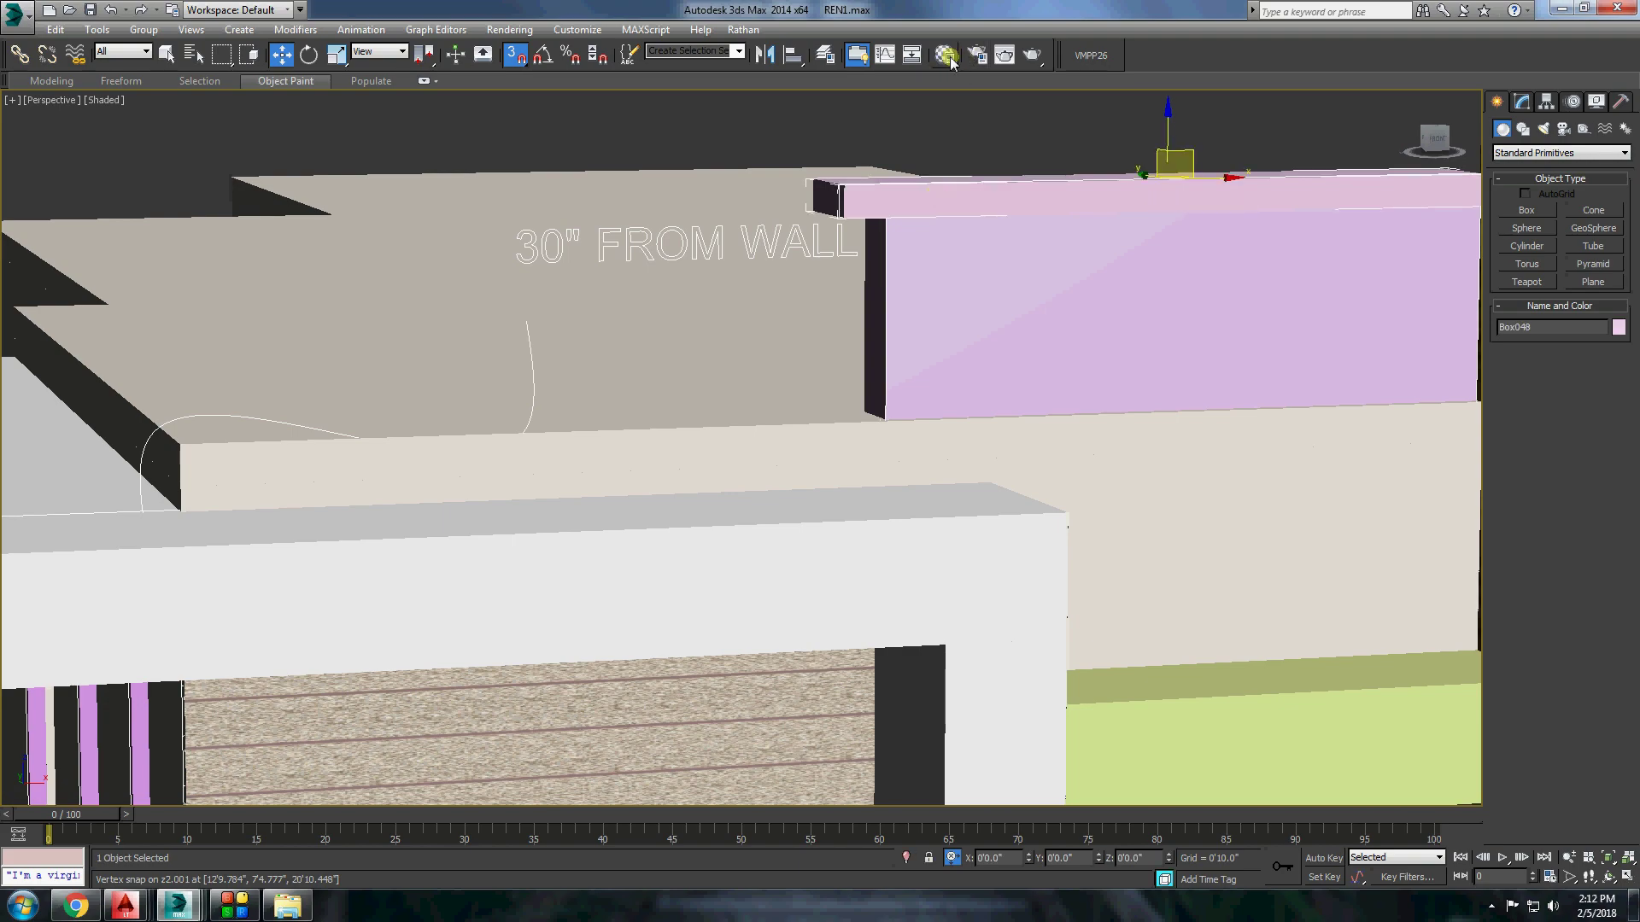
pyautogui.click(946, 55)
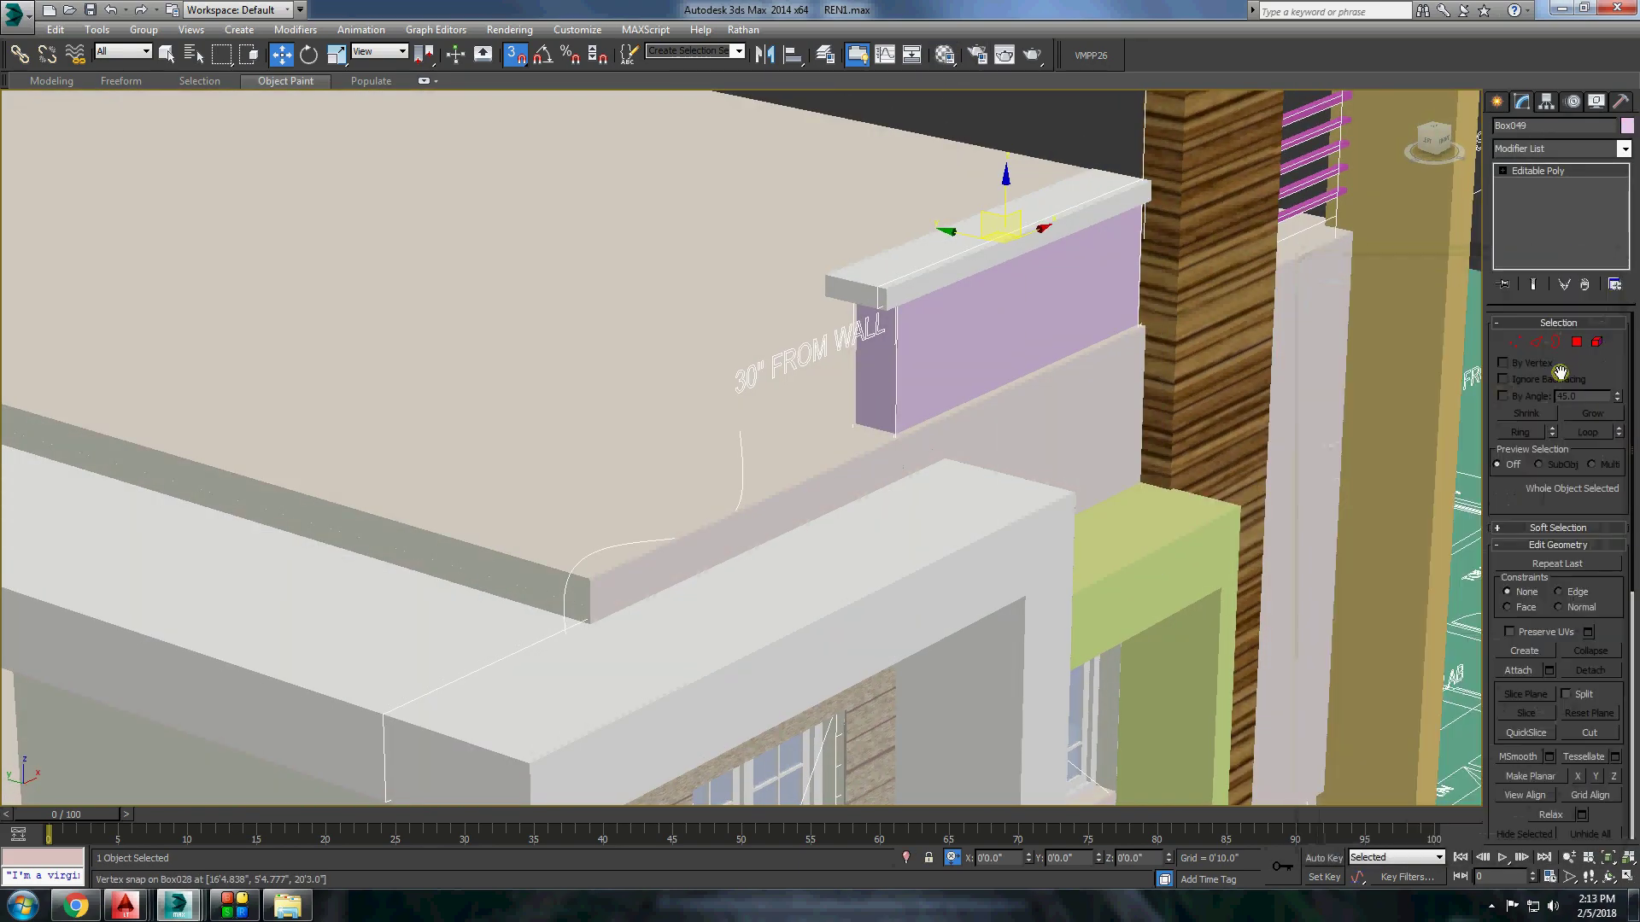
# Extrude the pink parapet wall face outward by 0'5.34".
pyautogui.click(1576, 342)
pyautogui.click(1551, 584)
pyautogui.moveTo(755, 482); pyautogui.dragTo(755, 583)
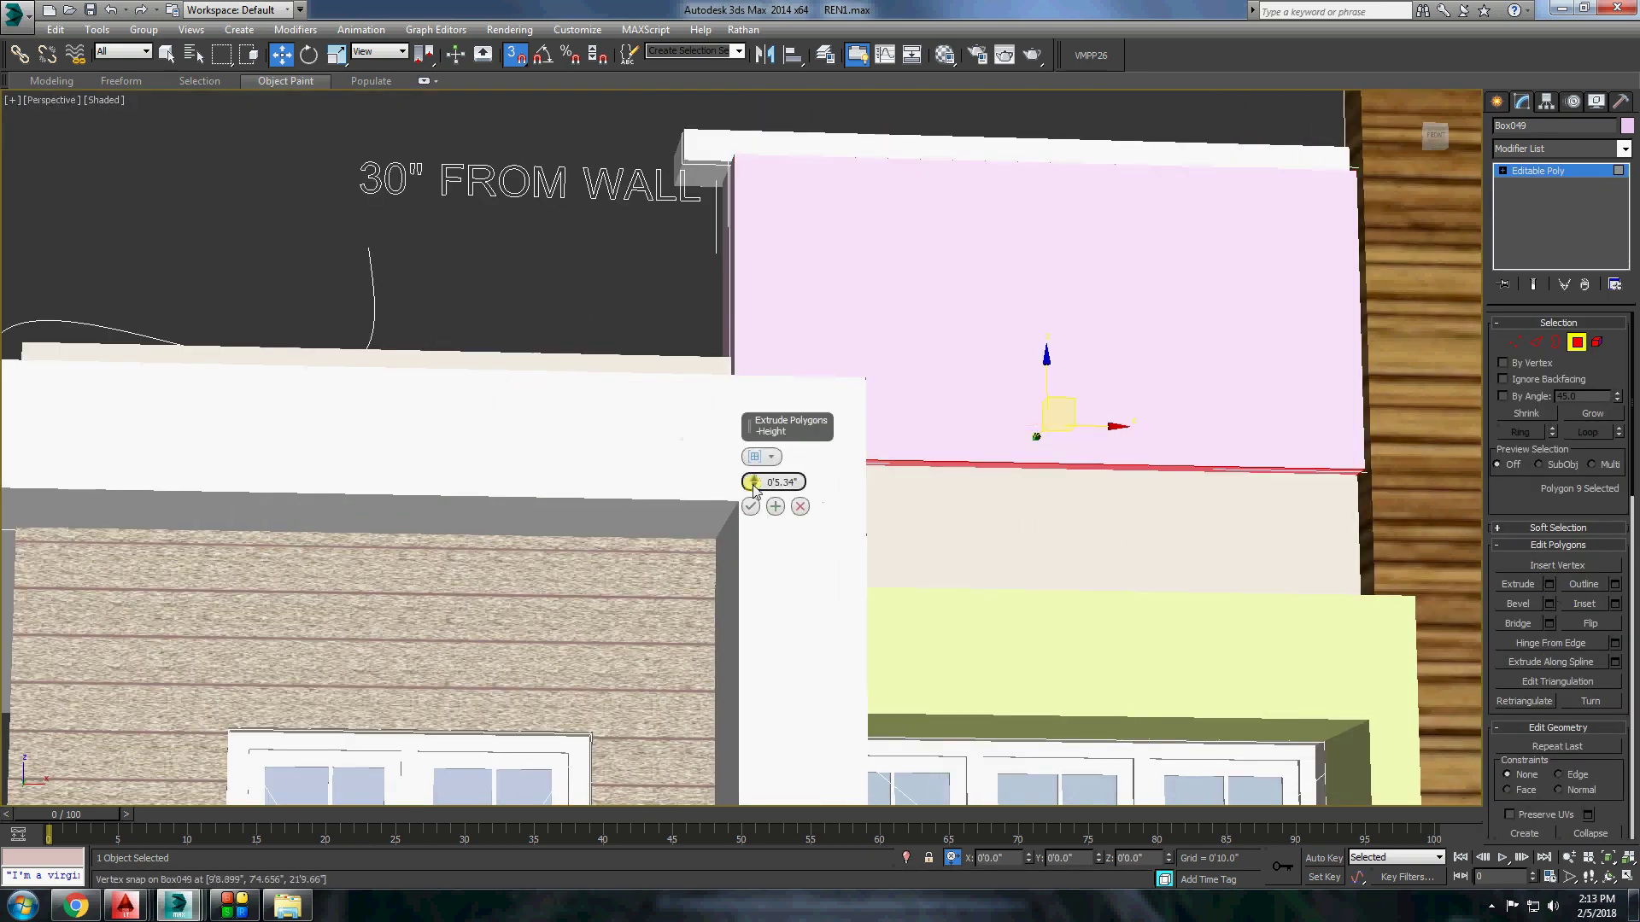
pyautogui.click(749, 507)
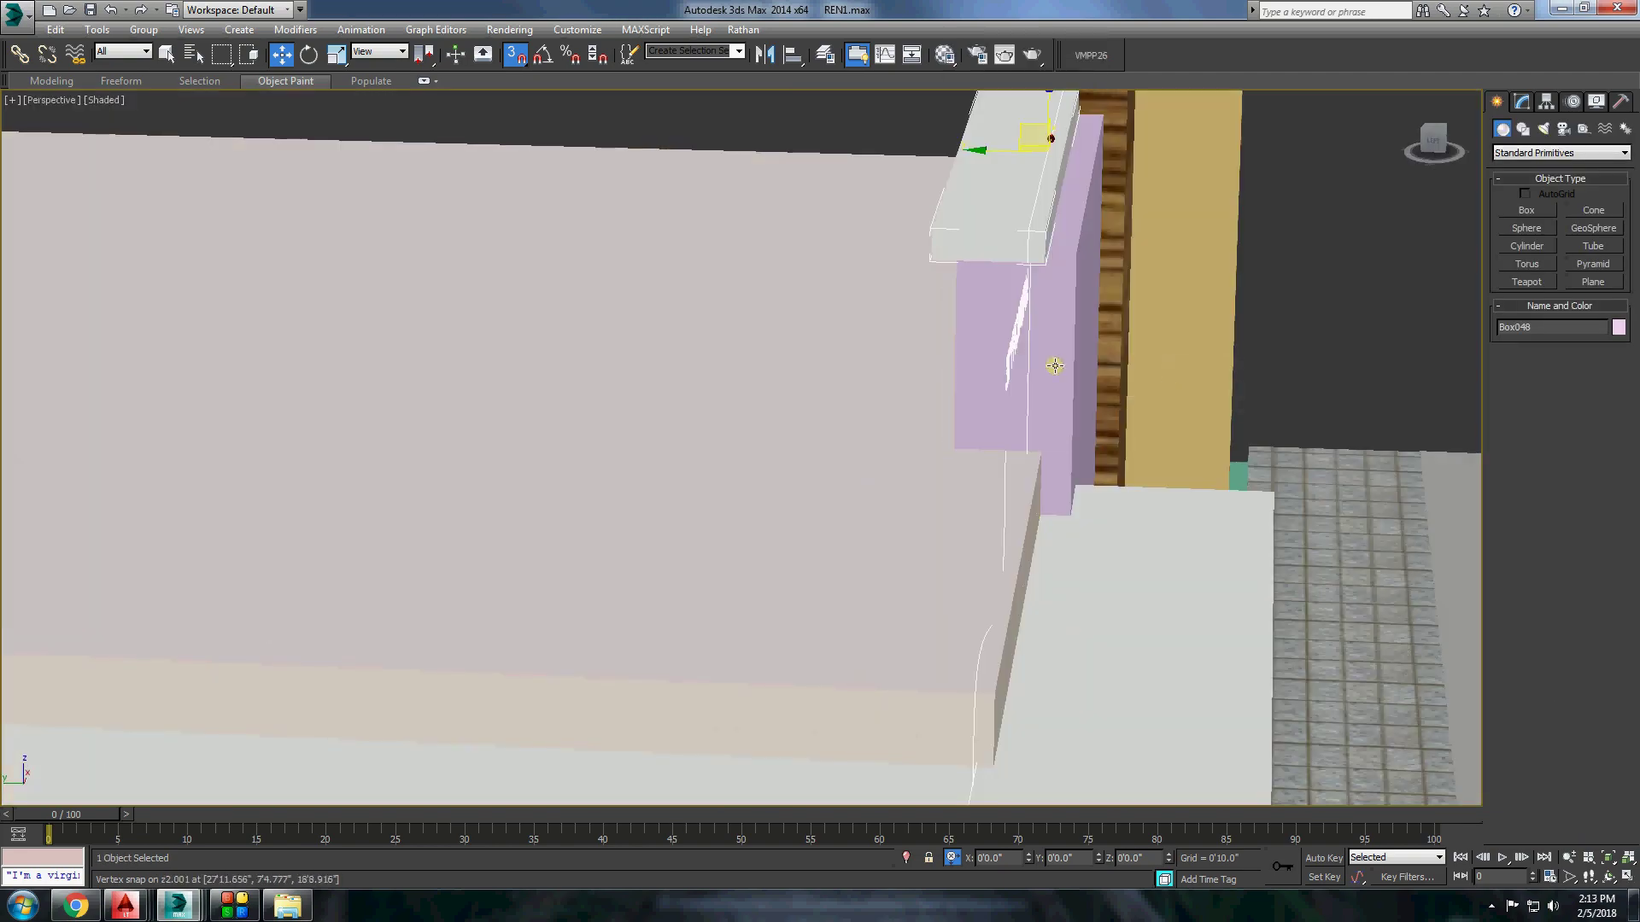
# Convert cap Box048 to editable poly and move its end vertices to lengthen it.
pyautogui.rightClick(999, 294)
pyautogui.click(1209, 429)
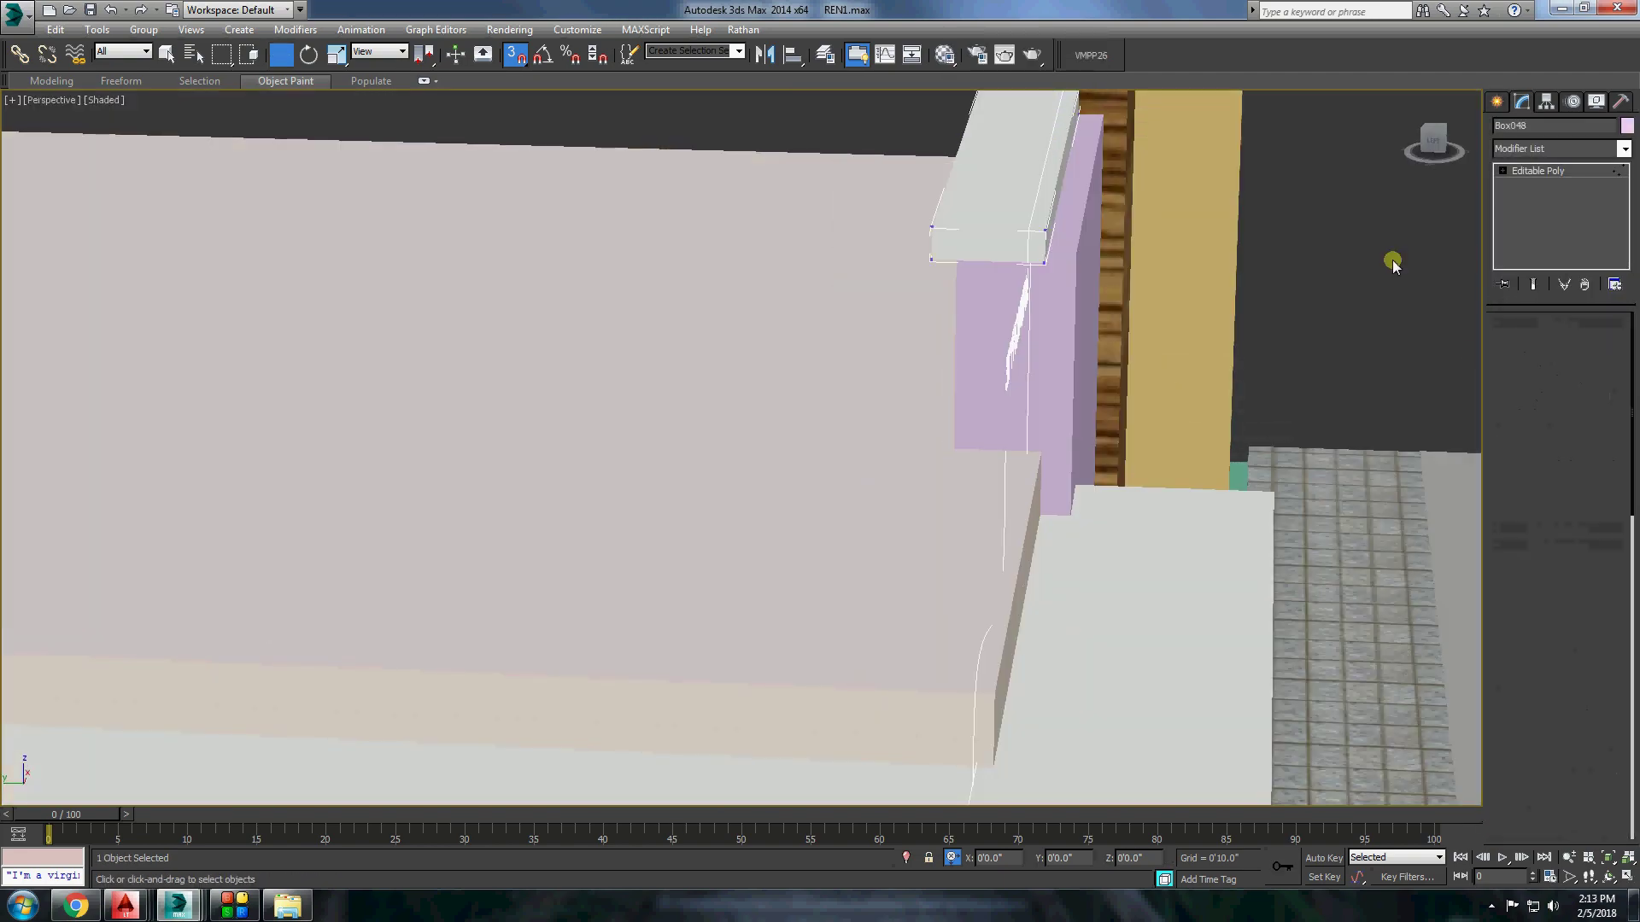
pyautogui.press('1')
pyautogui.keyDown('alt'); pyautogui.moveTo(1392, 261); pyautogui.dragTo(1015, 329, button='middle'); pyautogui.keyUp('alt')
pyautogui.keyDown('alt'); pyautogui.moveTo(1020, 540); pyautogui.dragTo(1127, 722, button='middle'); pyautogui.keyUp('alt')
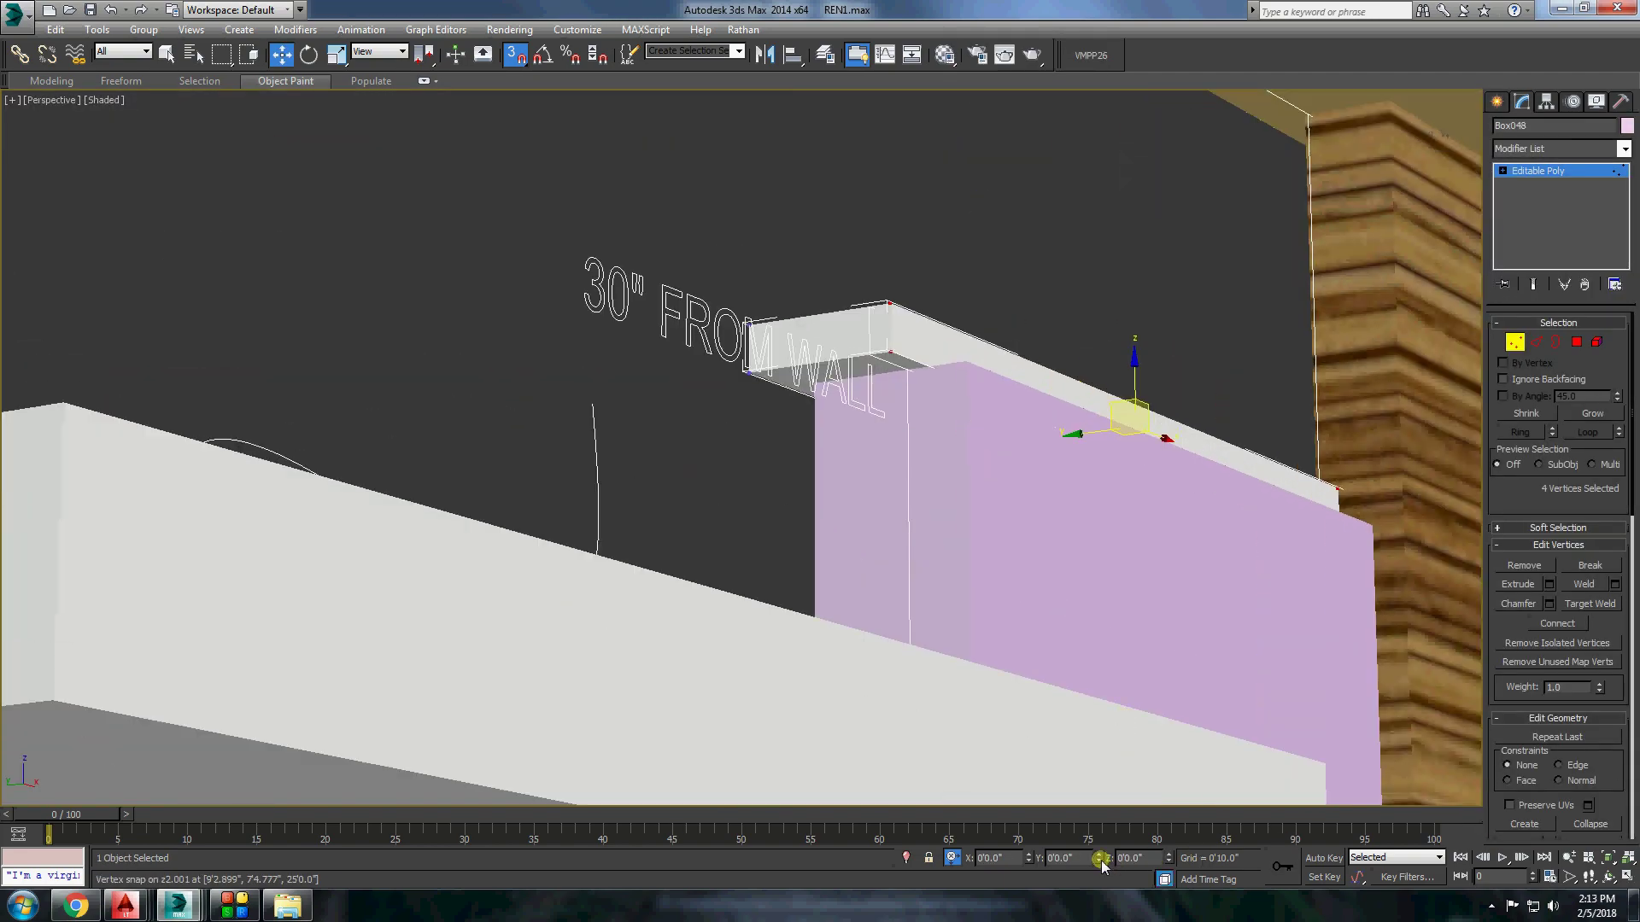
pyautogui.moveTo(1100, 858); pyautogui.dragTo(1120, 23)
pyautogui.click(1499, 101)
pyautogui.keyDown('alt'); pyautogui.moveTo(1110, 341); pyautogui.dragTo(1003, 402, button='middle'); pyautogui.keyUp('alt')
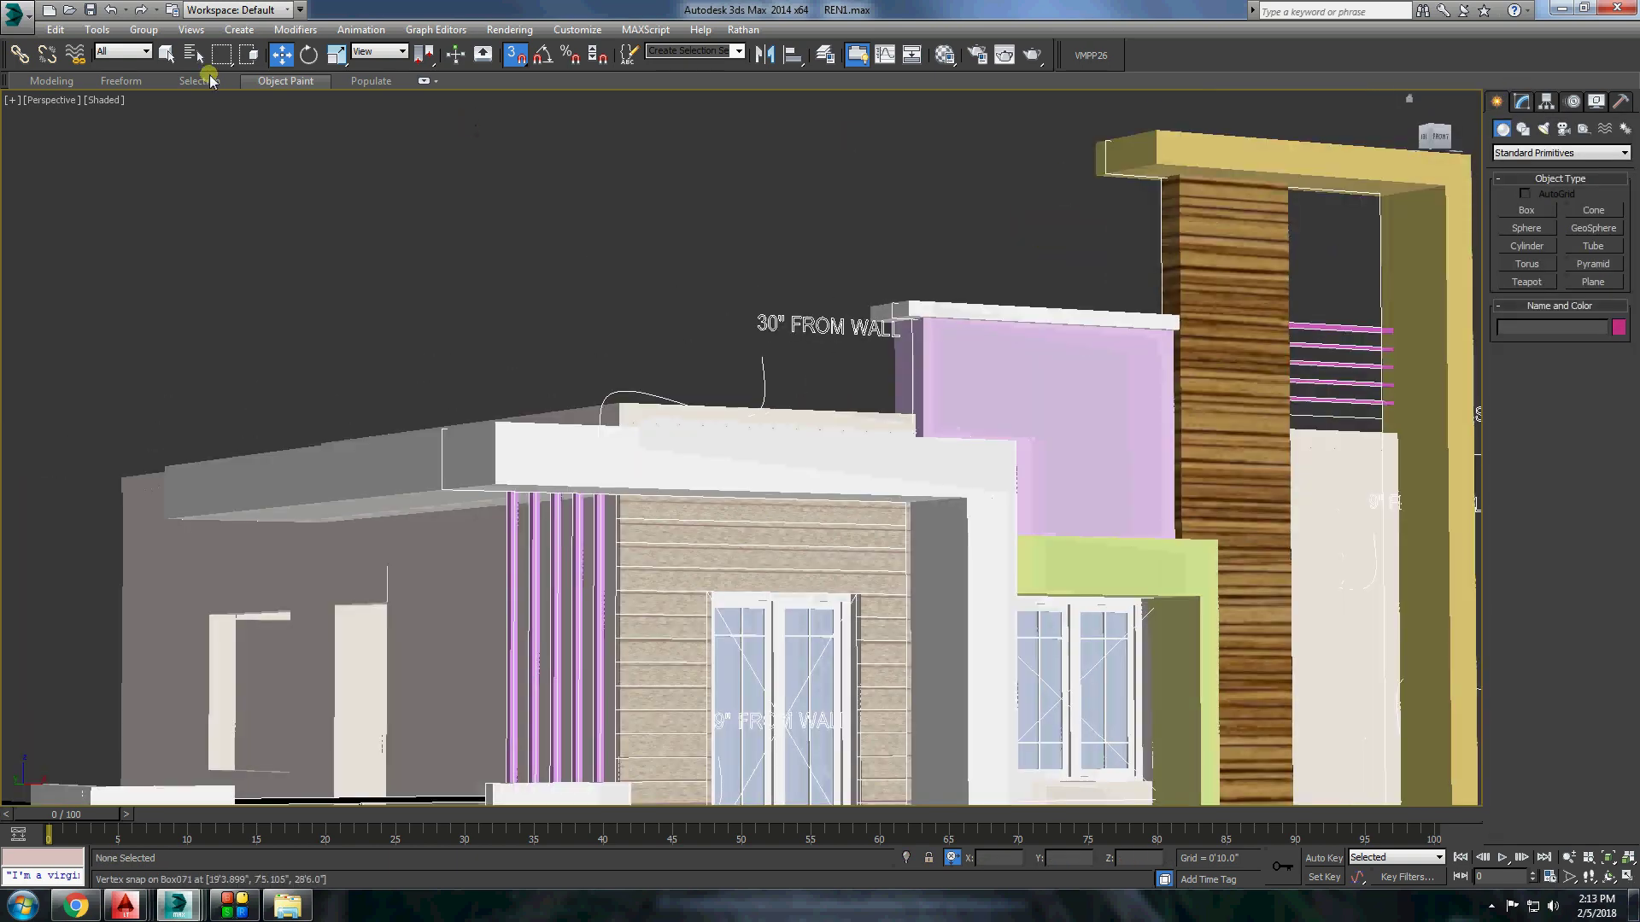
# Assign the grey material to the parapet wall and add a Box UVW Map modifier.
pyautogui.click(942, 58)
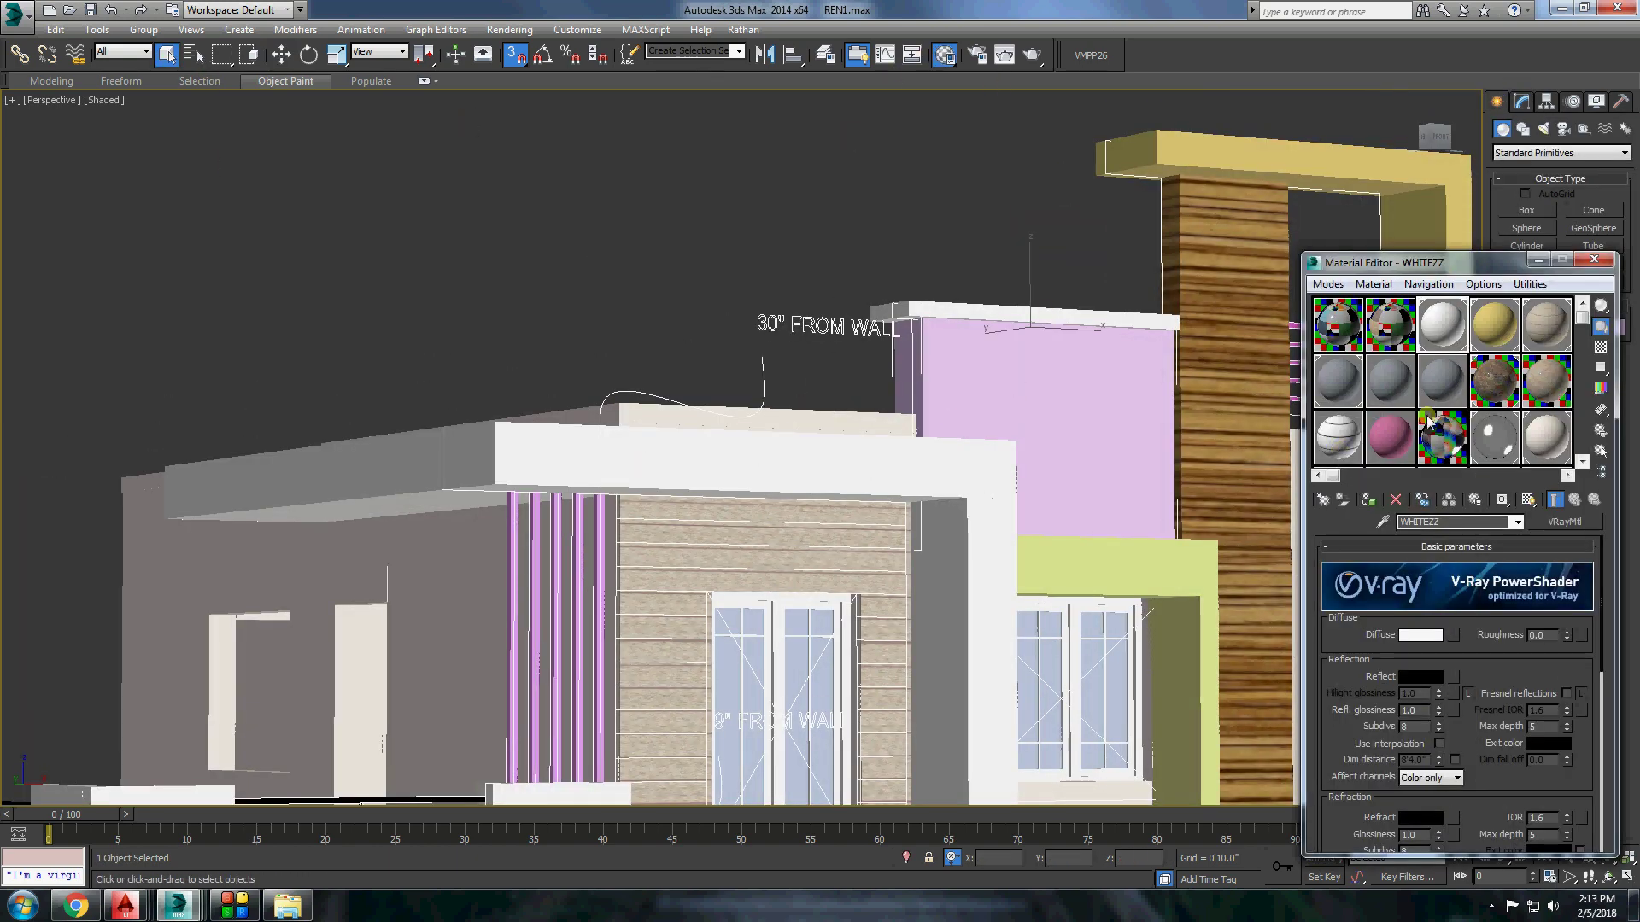
pyautogui.click(1364, 523)
pyautogui.click(1594, 260)
pyautogui.click(1522, 101)
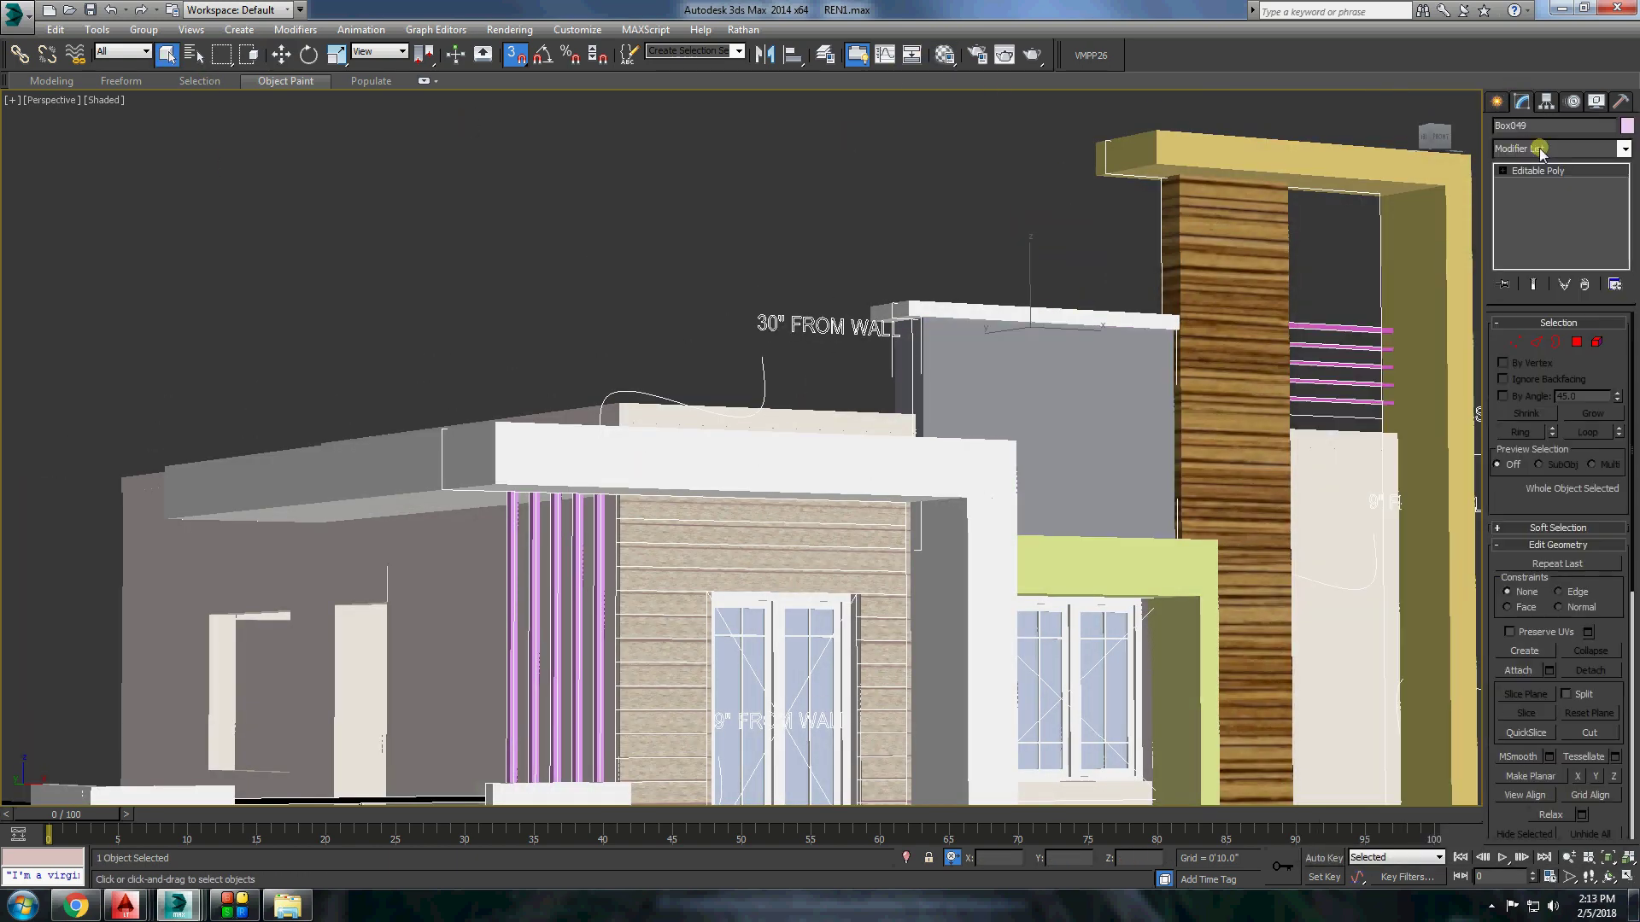
pyautogui.click(1623, 149)
pyautogui.click(1538, 493)
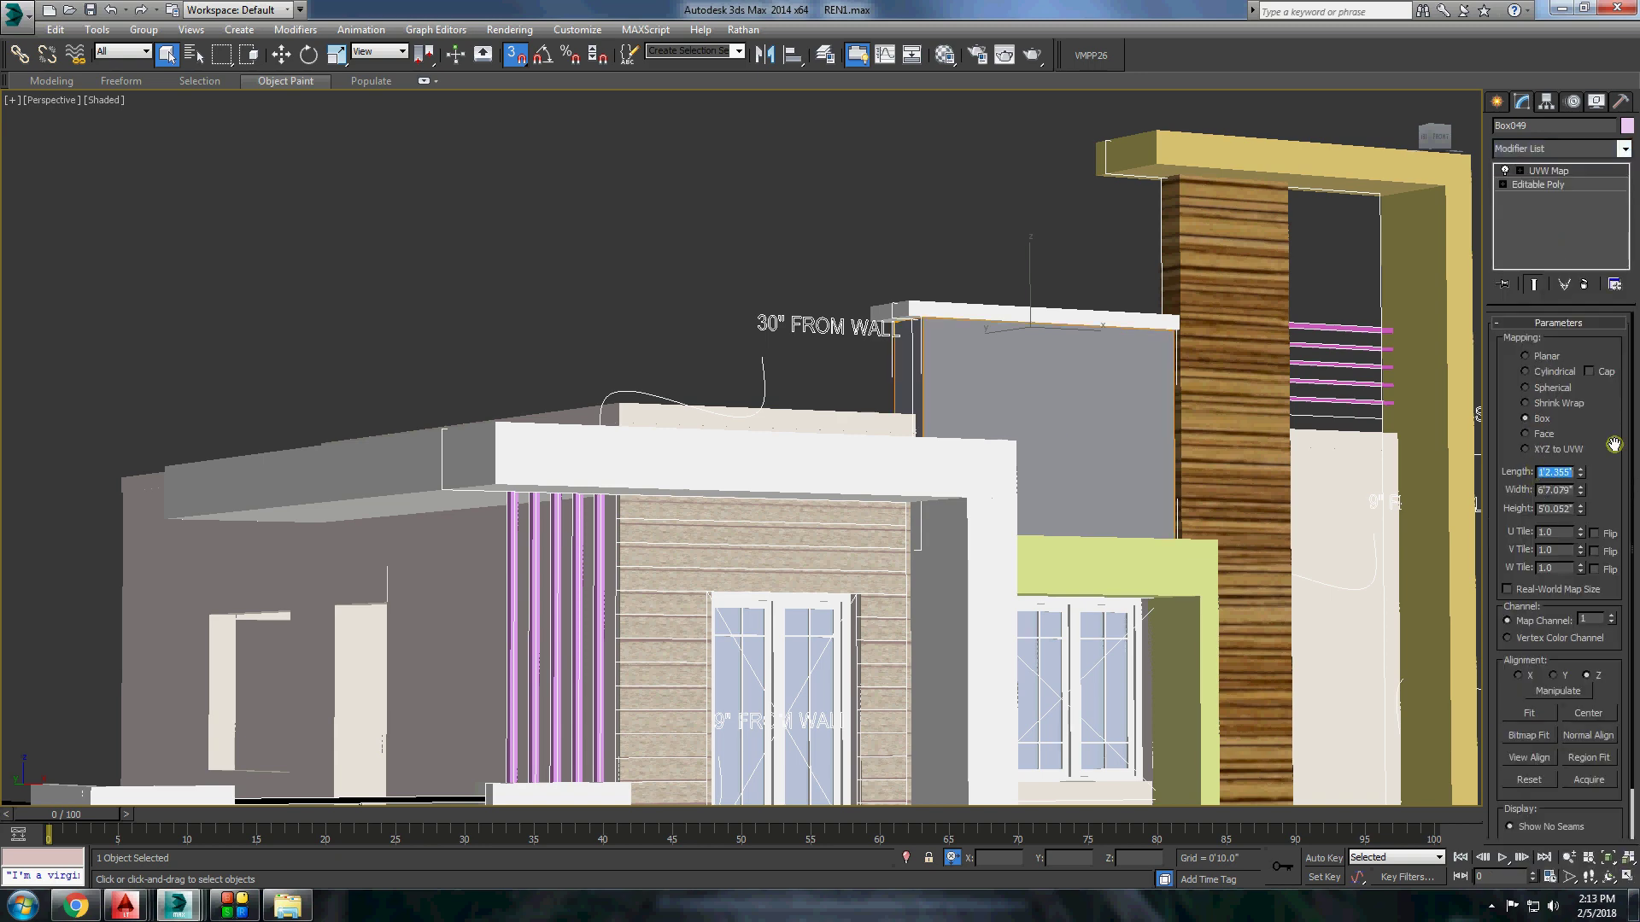
# Assign the white material to the five pink pillars and review the V-Ray render.
pyautogui.click(560, 524)
pyautogui.press('z')
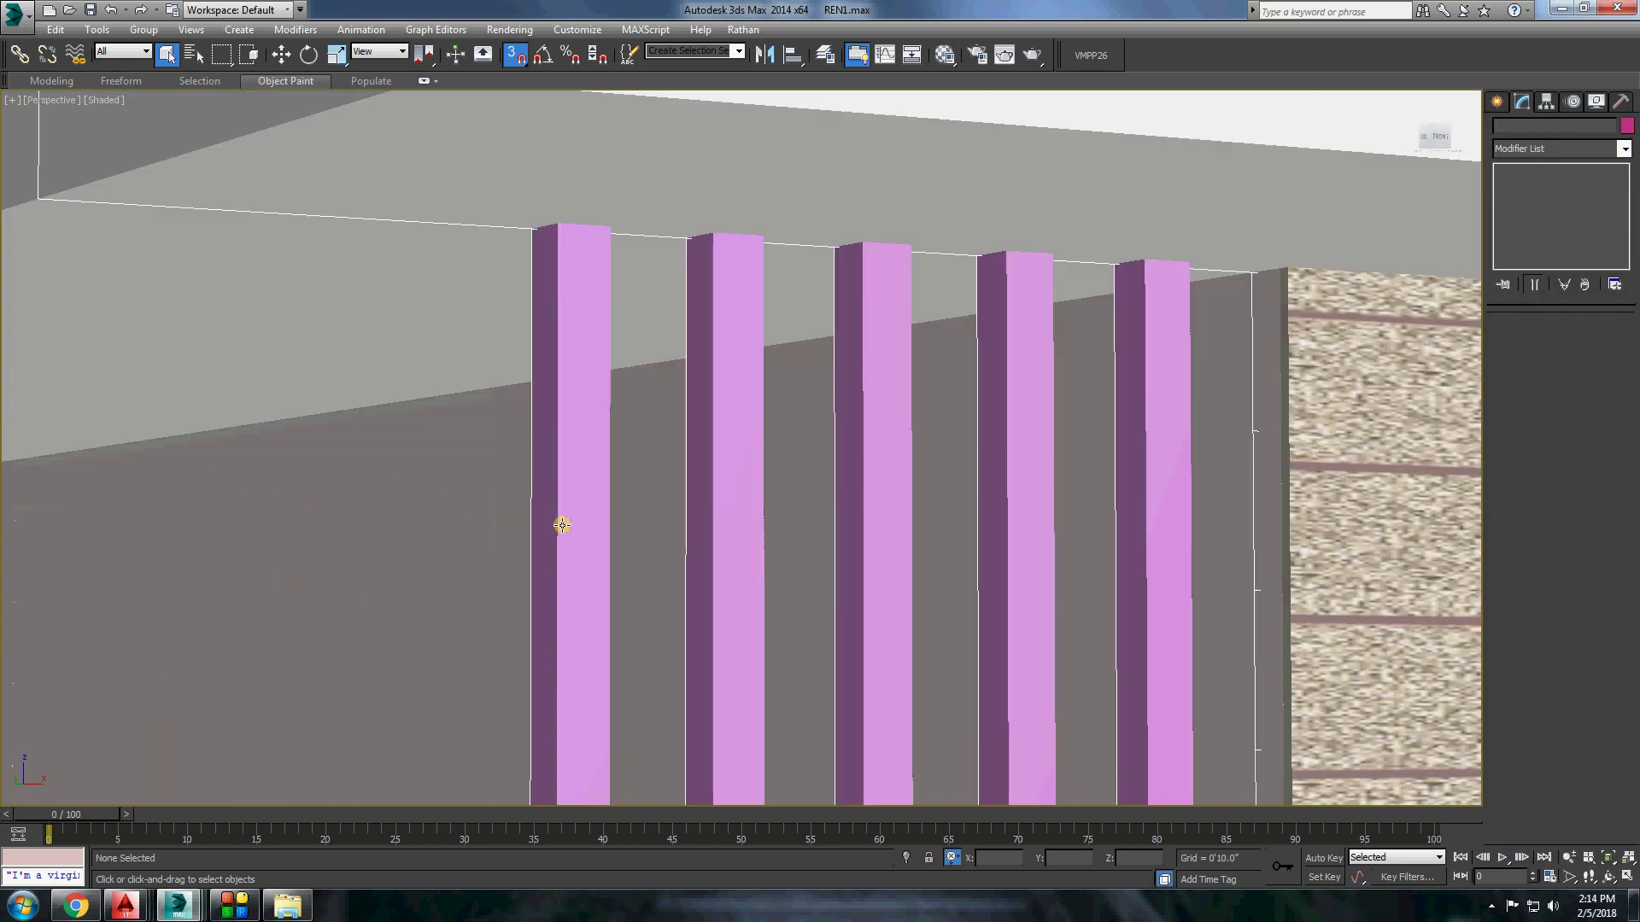
pyautogui.click(942, 58)
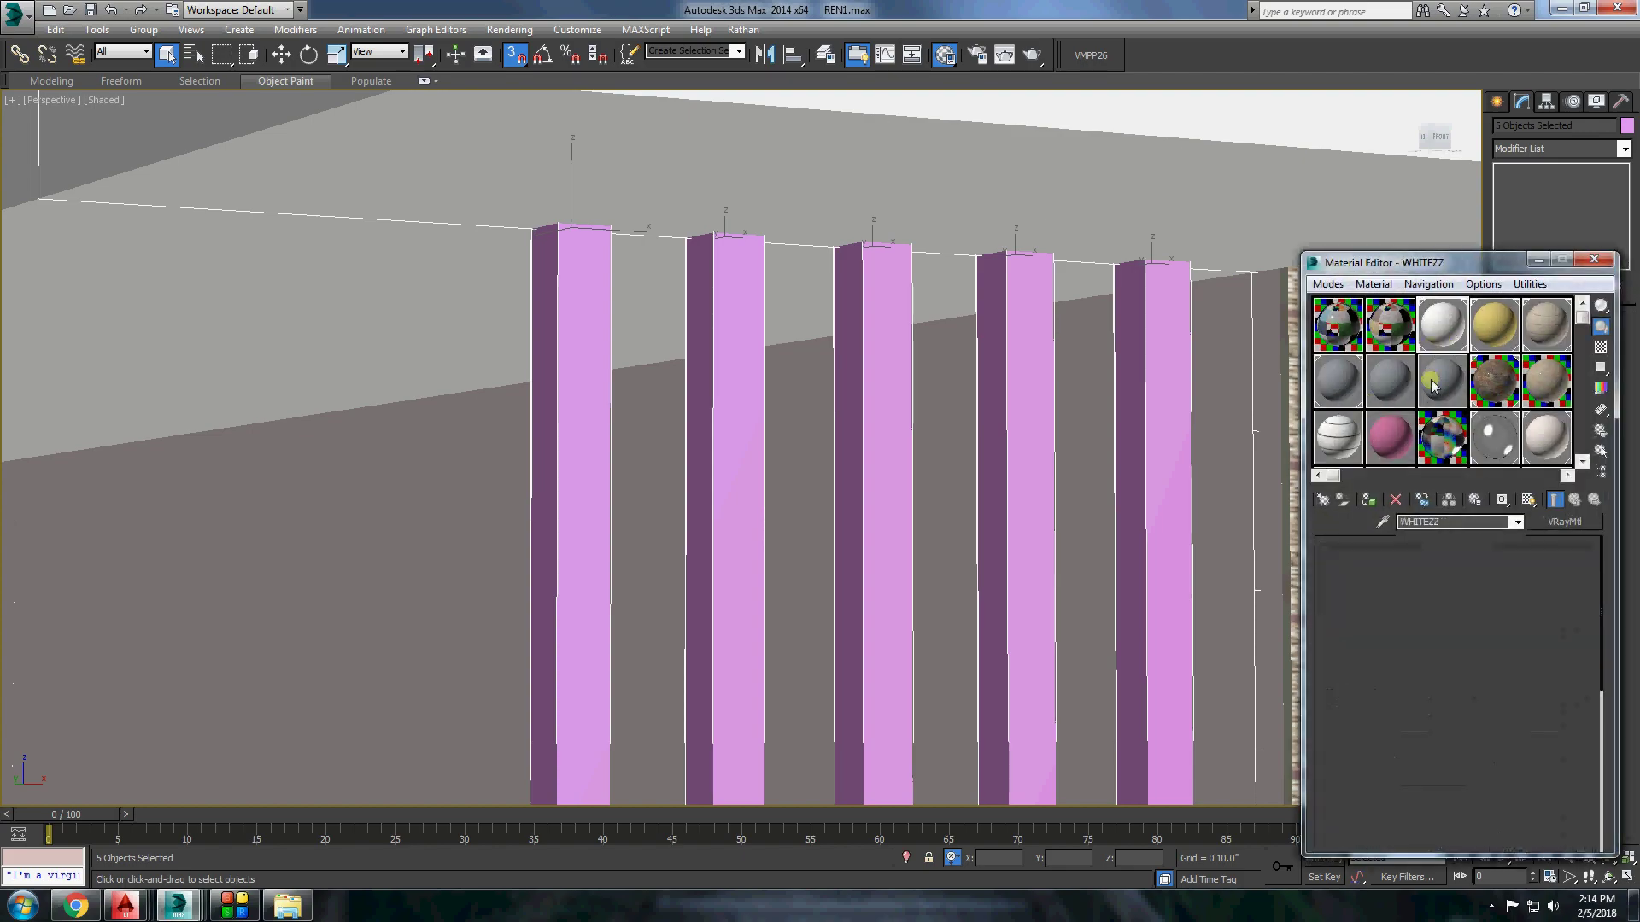
pyautogui.click(1370, 498)
pyautogui.click(1029, 58)
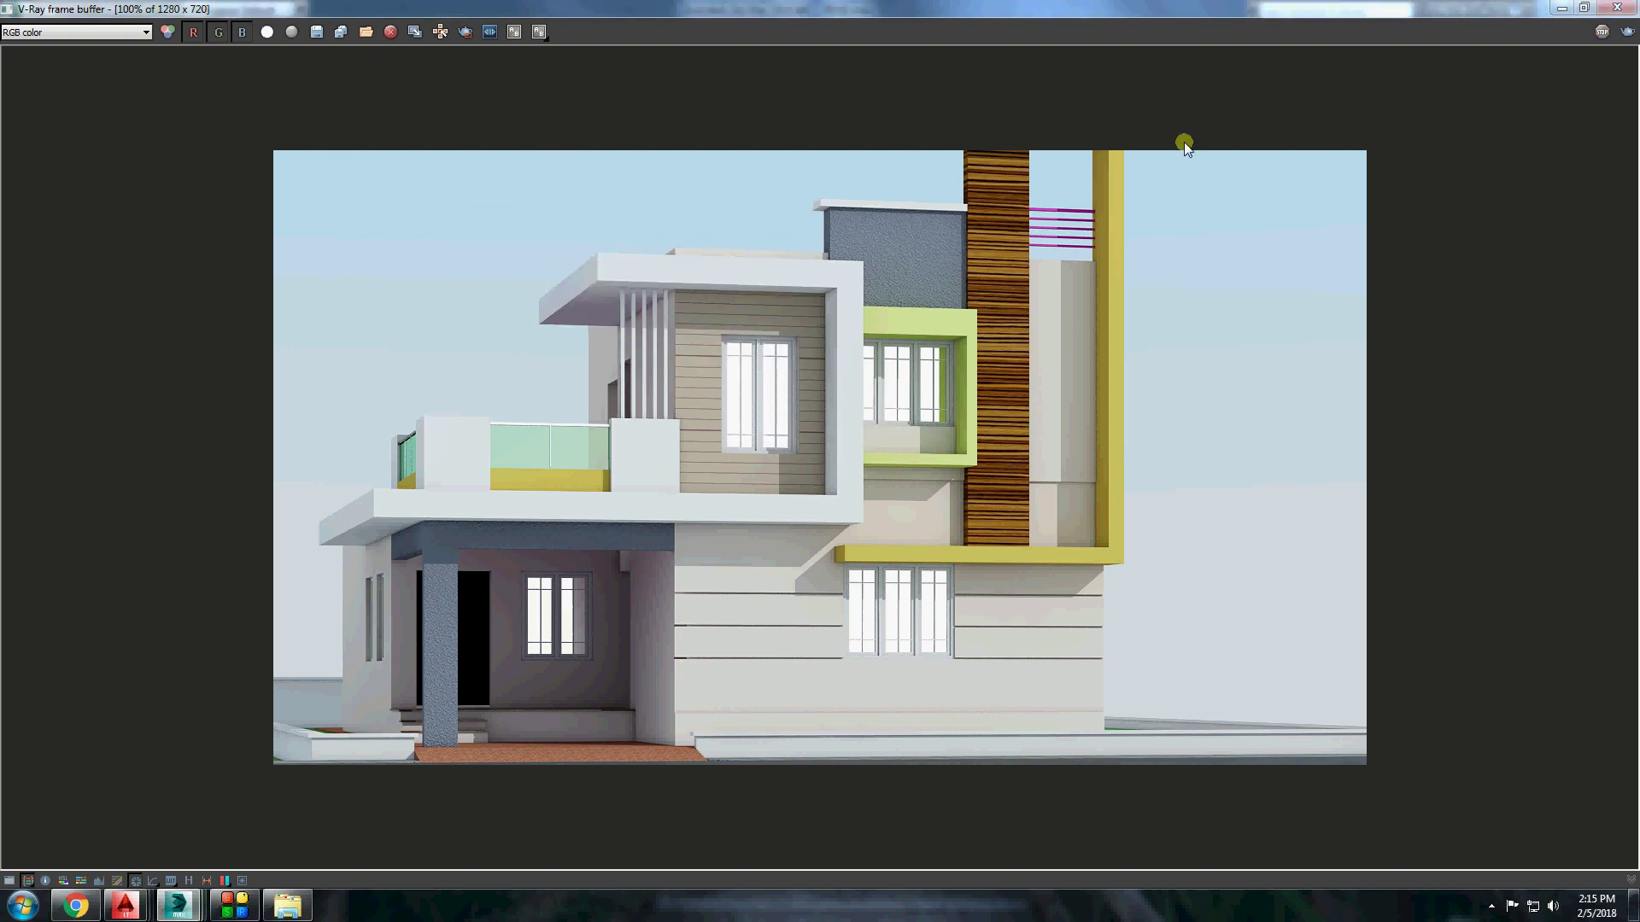
pyautogui.click(1631, 7)
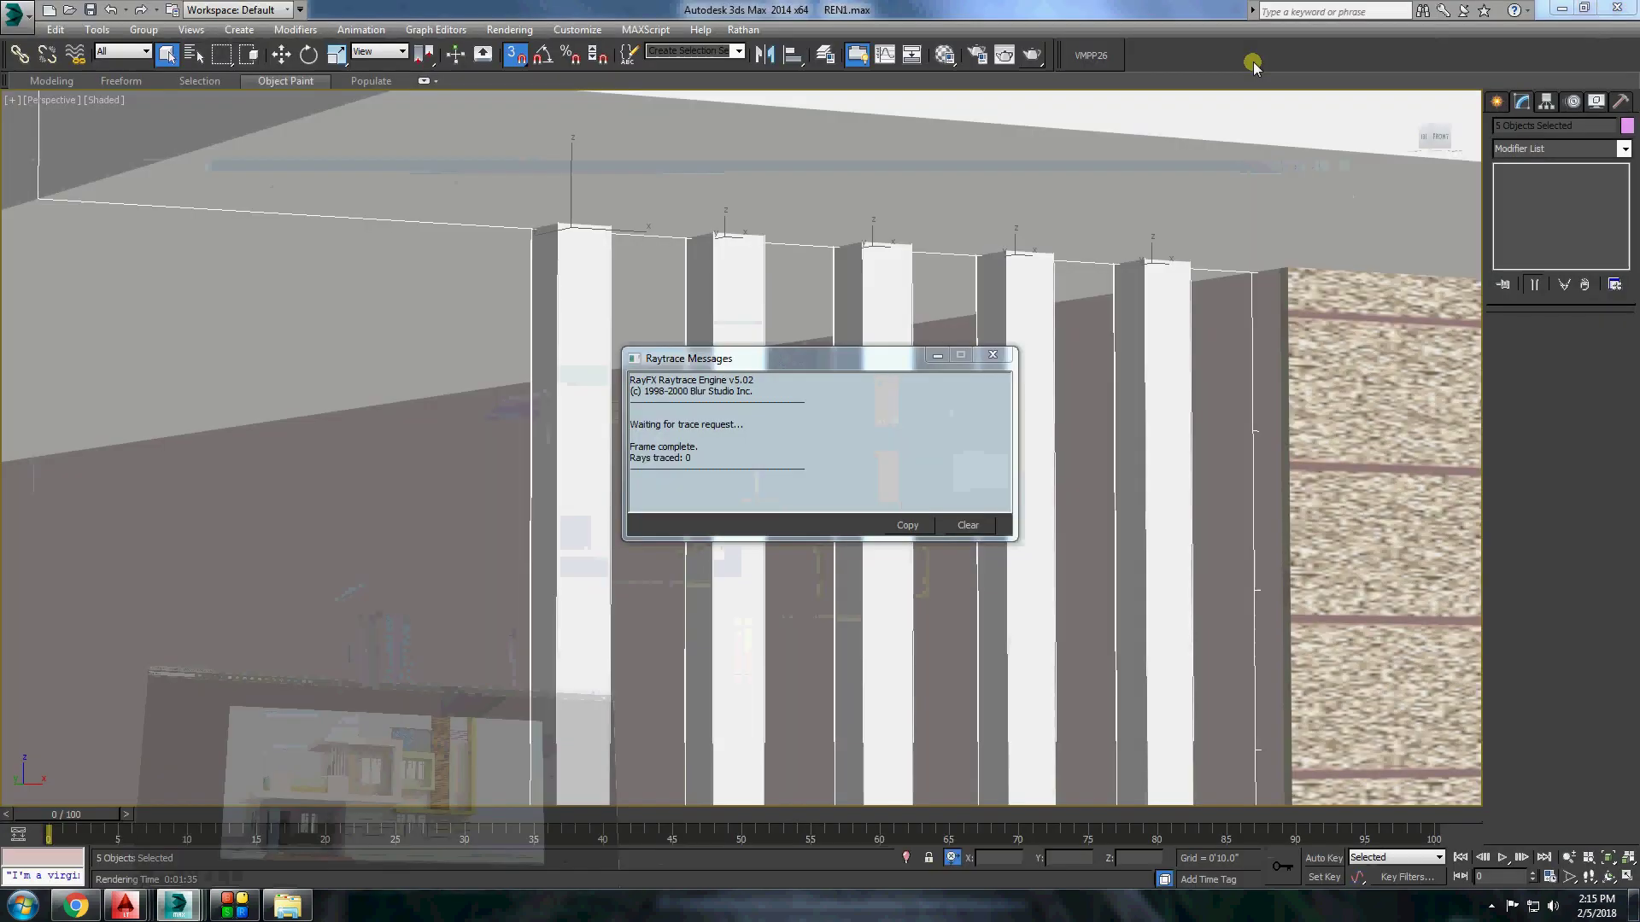
# Close the render messages and inspect the wall object in the viewport.
pyautogui.click(983, 355)
pyautogui.scroll(-10, 541, 332)
pyautogui.scroll(10, 982, 458)
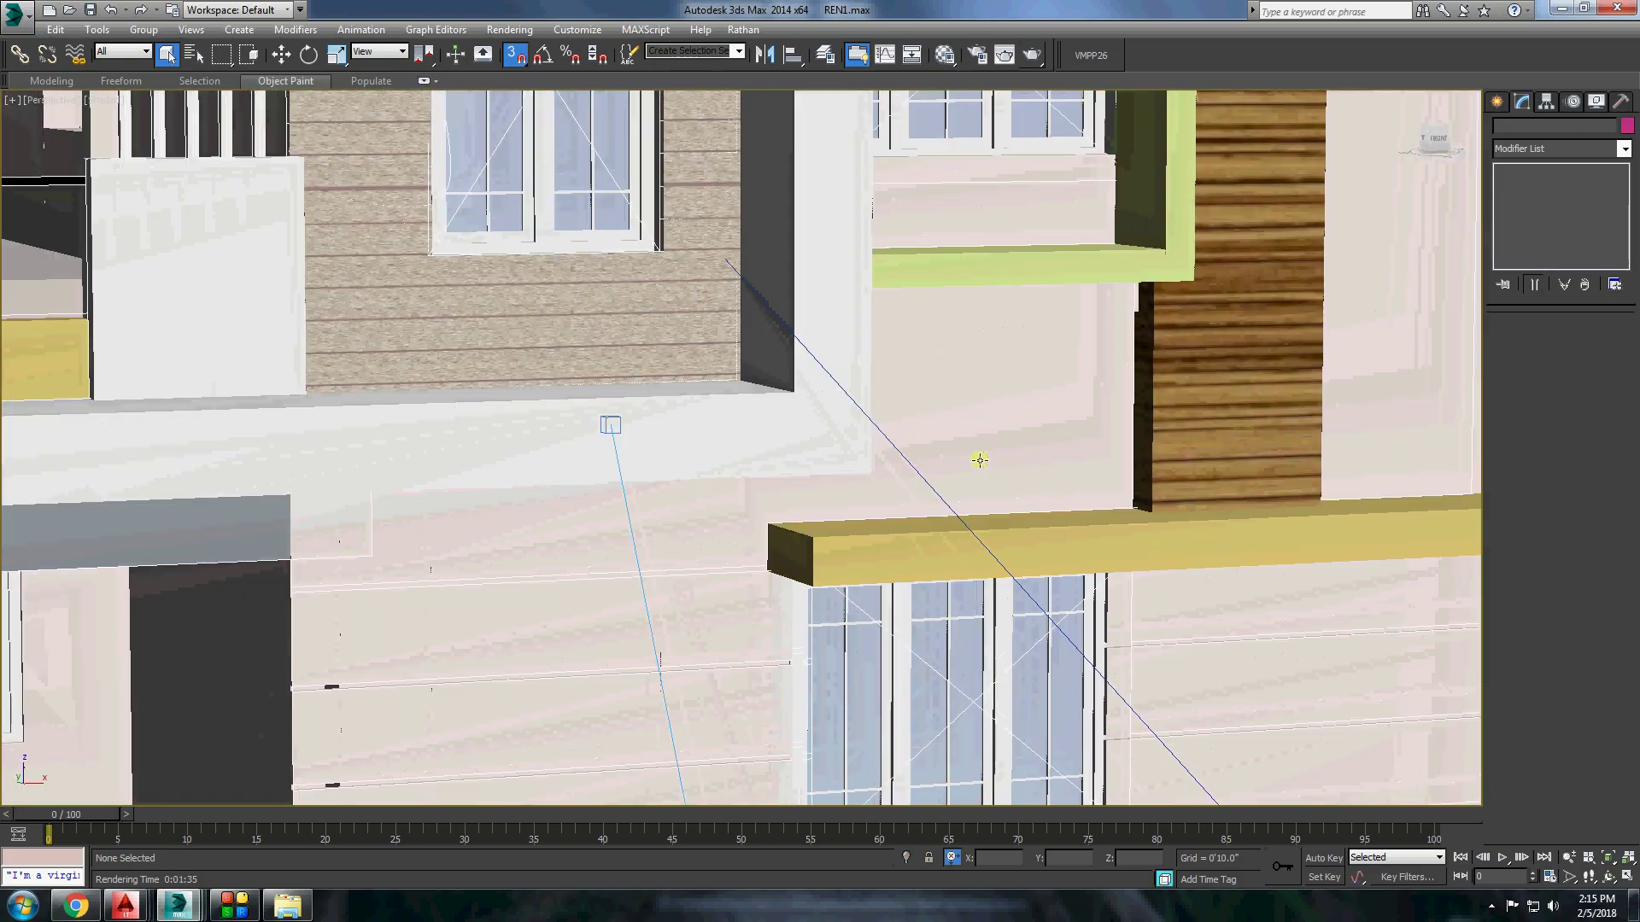
pyautogui.scroll(-10, 854, 512)
pyautogui.scroll(10, 700, 598)
pyautogui.rightClick(700, 597)
pyautogui.click(695, 469)
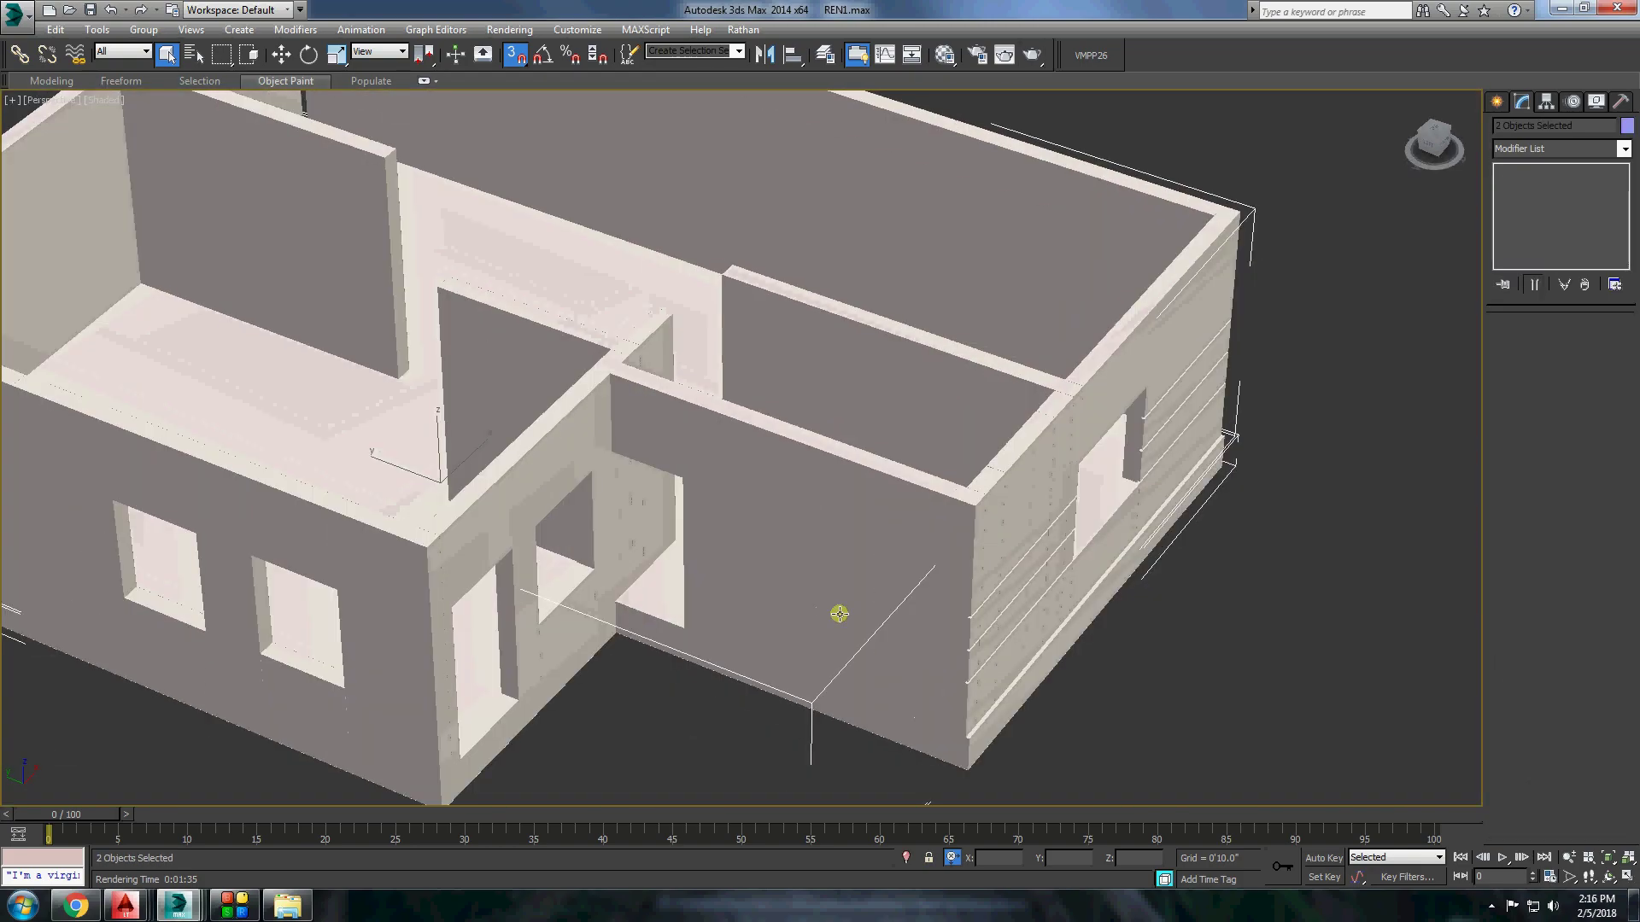
pyautogui.scroll(3, 838, 615)
pyautogui.scroll(5, 923, 593)
pyautogui.scroll(3, 907, 589)
pyautogui.scroll(-6, 922, 513)
# Move the corner vertices of base slab Line001 into place at the wall corner.
pyautogui.click(959, 453)
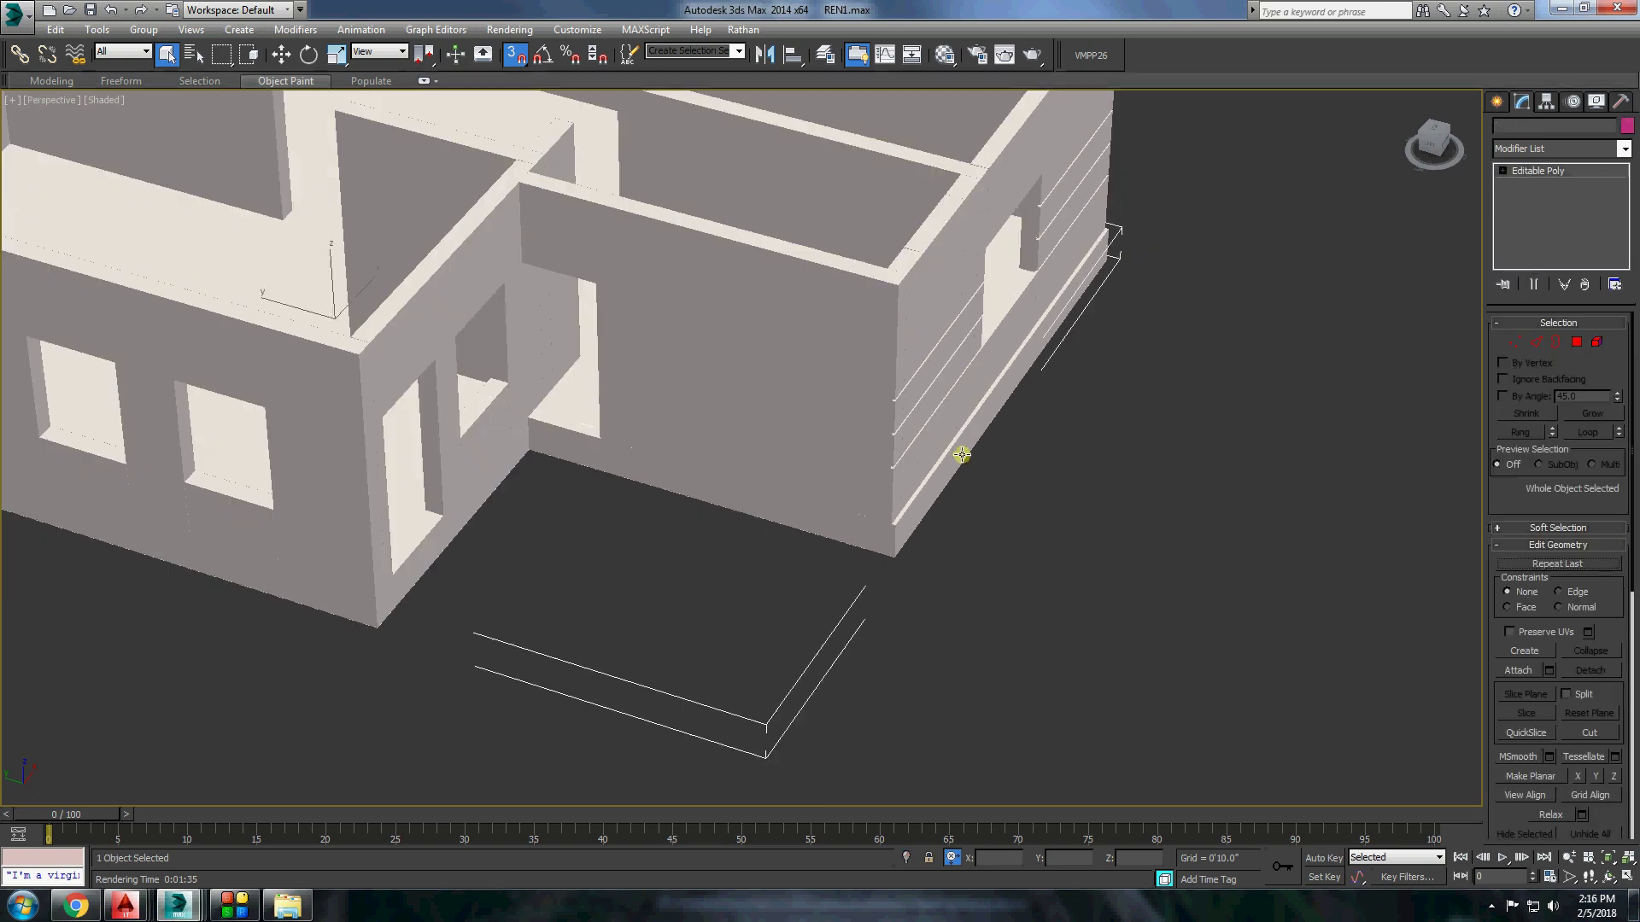
pyautogui.press('1')
pyautogui.scroll(2, 1109, 476)
pyautogui.scroll(3, 931, 536)
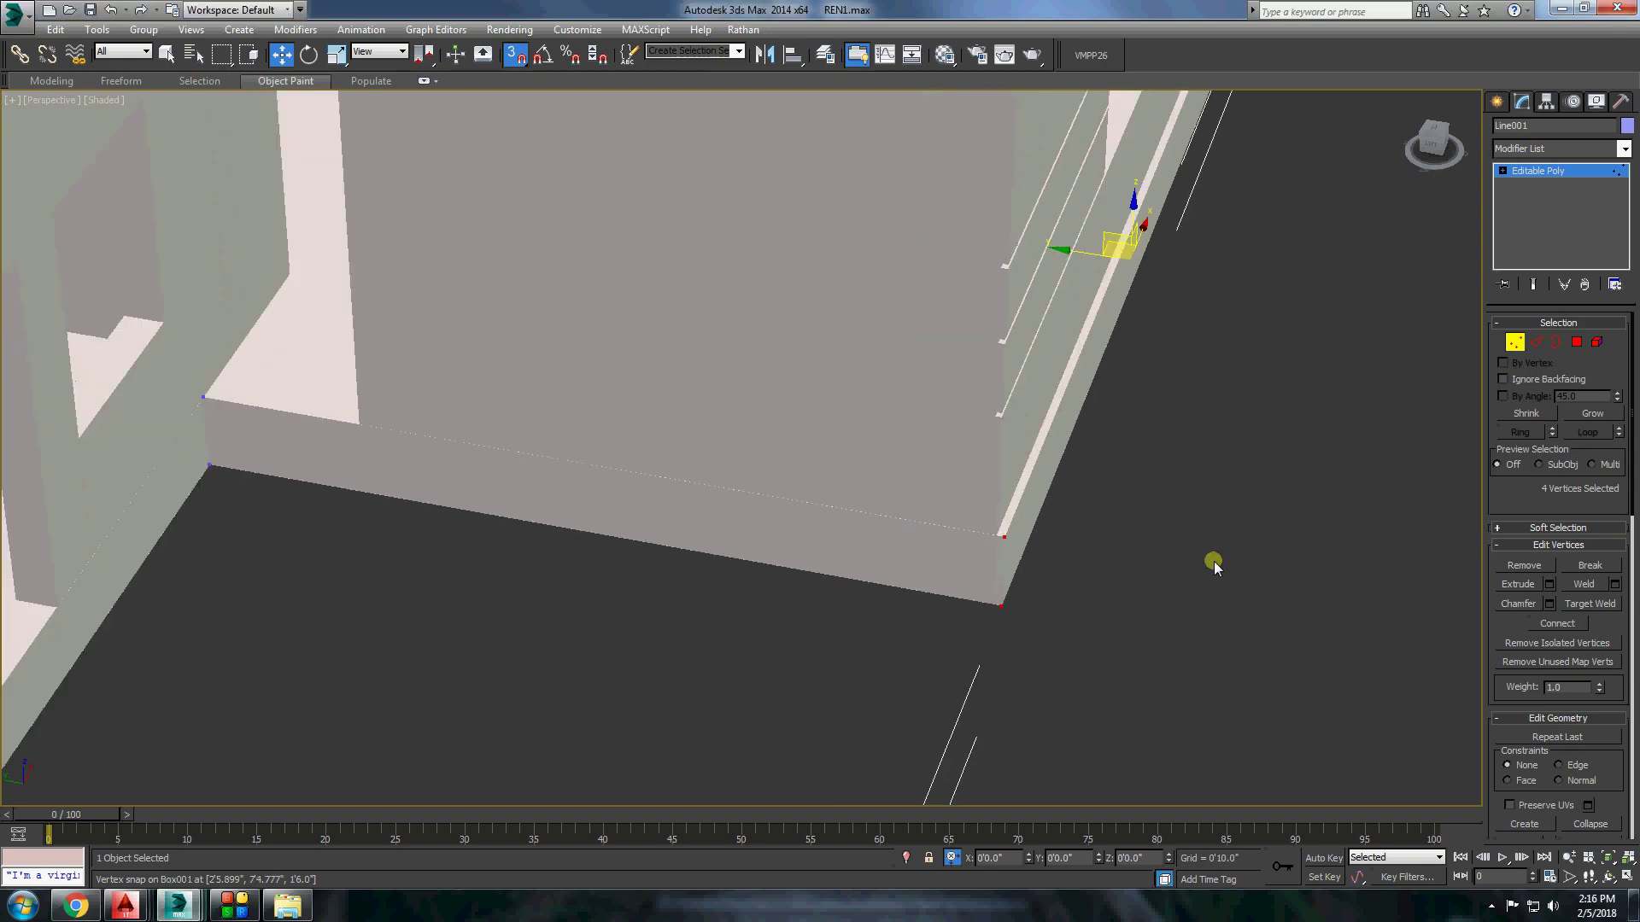
pyautogui.moveTo(988, 523); pyautogui.dragTo(973, 520)
pyautogui.scroll(-10, 972, 520)
pyautogui.click(1047, 498)
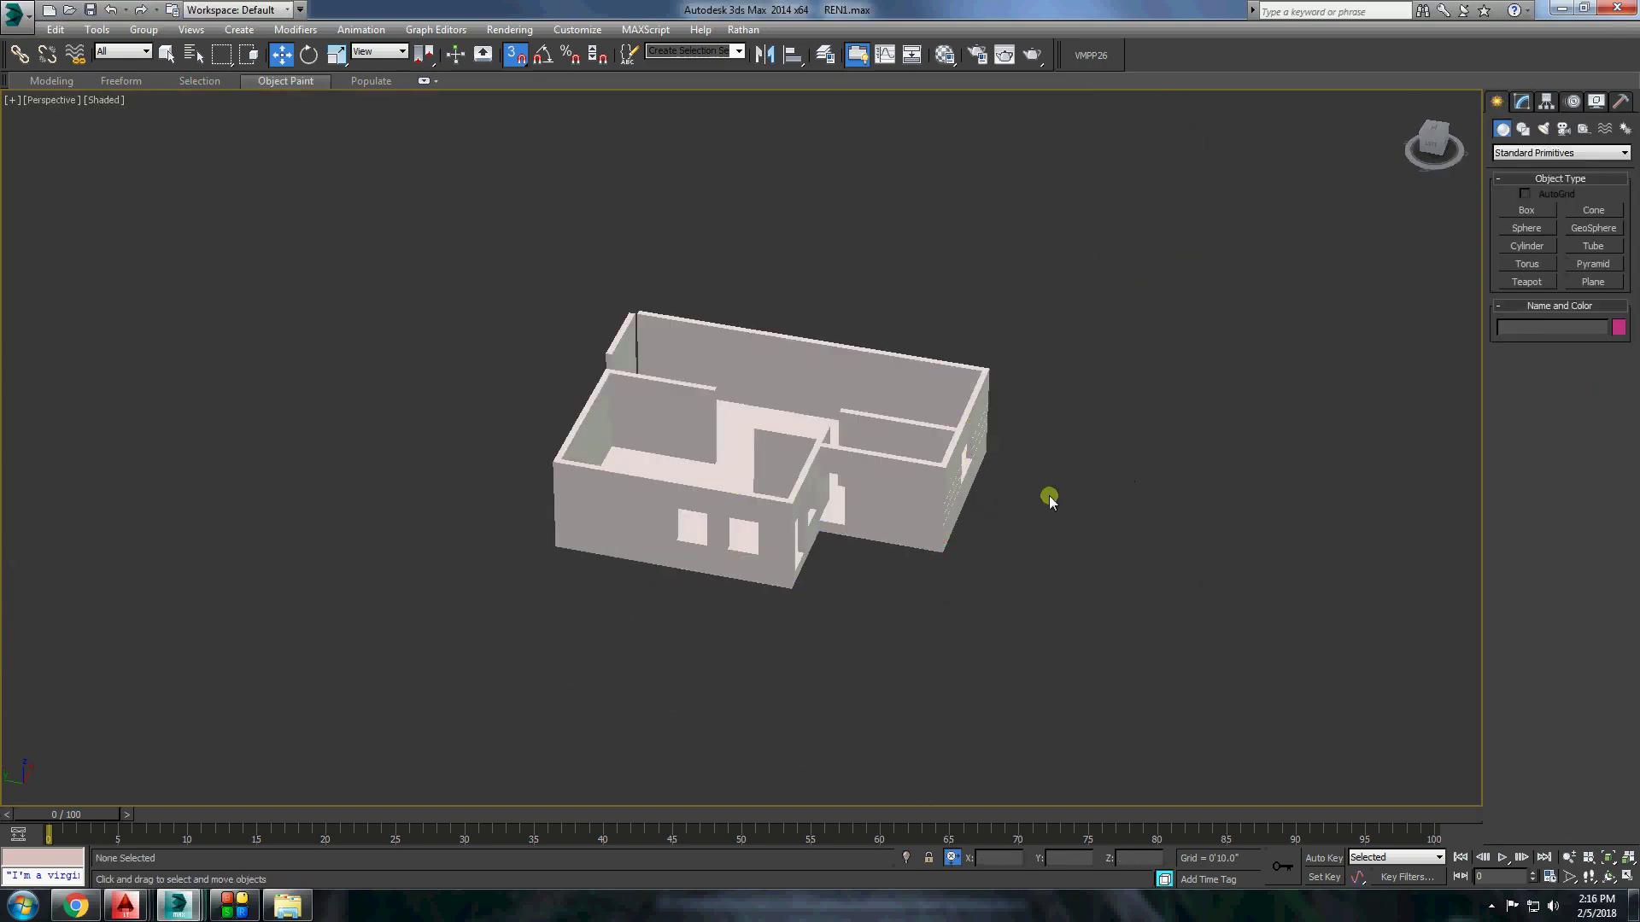
pyautogui.hotkey('alt', 'q')
# Isolate the walls, test and undo a wall move, unhide all, and render in V-Ray.
pyautogui.scroll(5, 1022, 504)
pyautogui.rightClick(1350, 405)
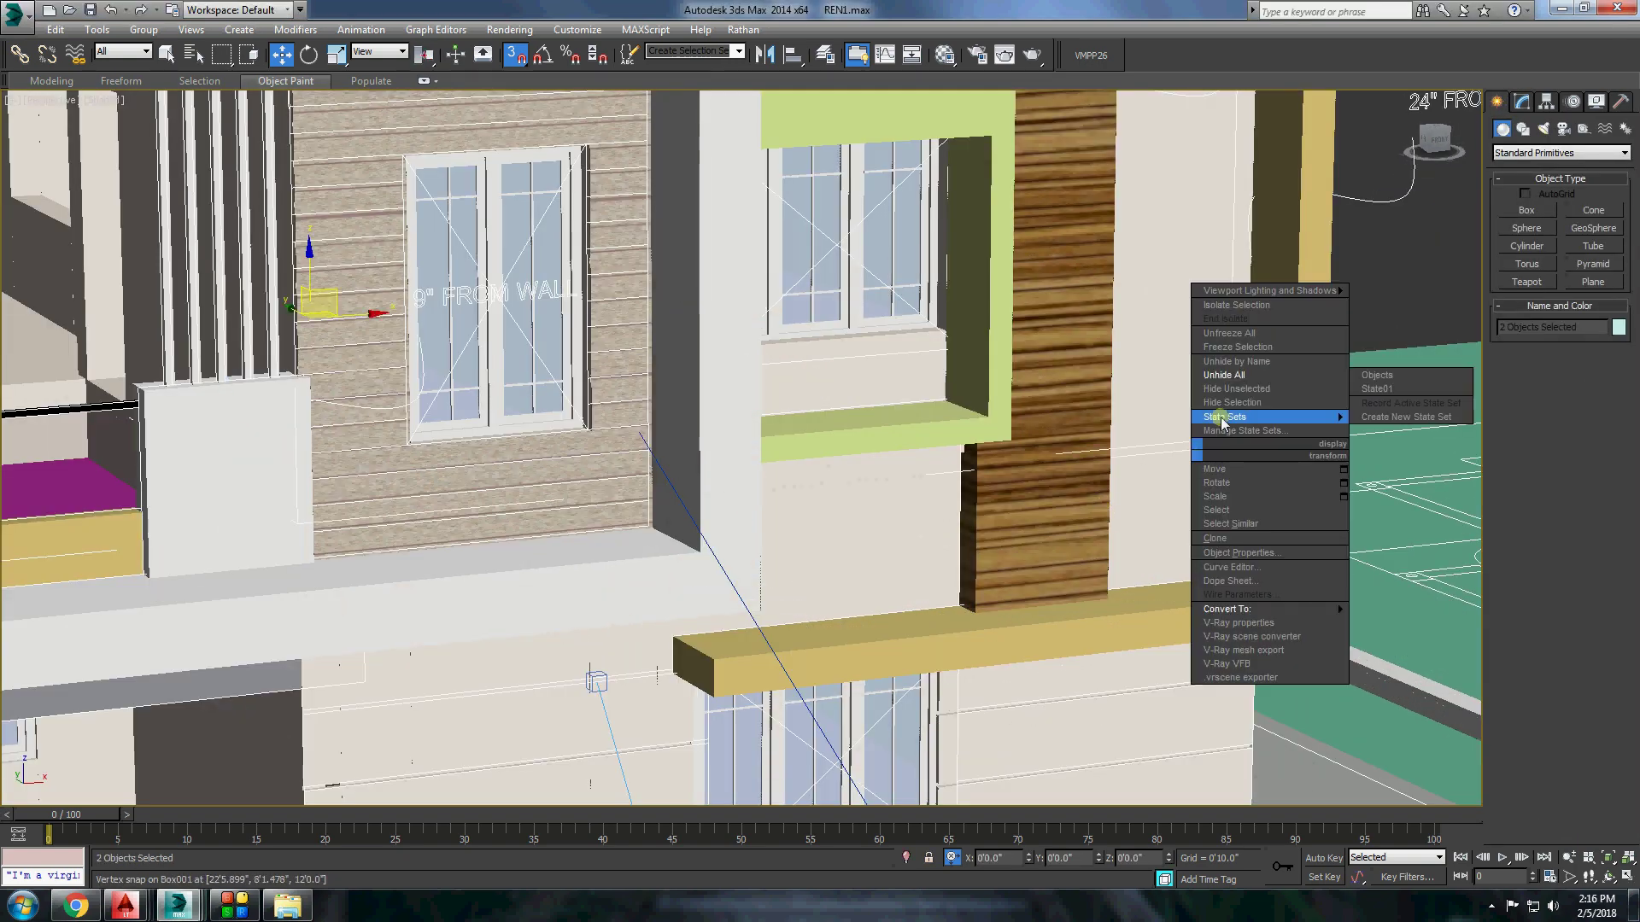
pyautogui.click(1247, 421)
pyautogui.keyDown('alt'); pyautogui.moveTo(1247, 422); pyautogui.dragTo(1123, 596, button='middle'); pyautogui.keyUp('alt')
pyautogui.scroll(5, 1080, 575)
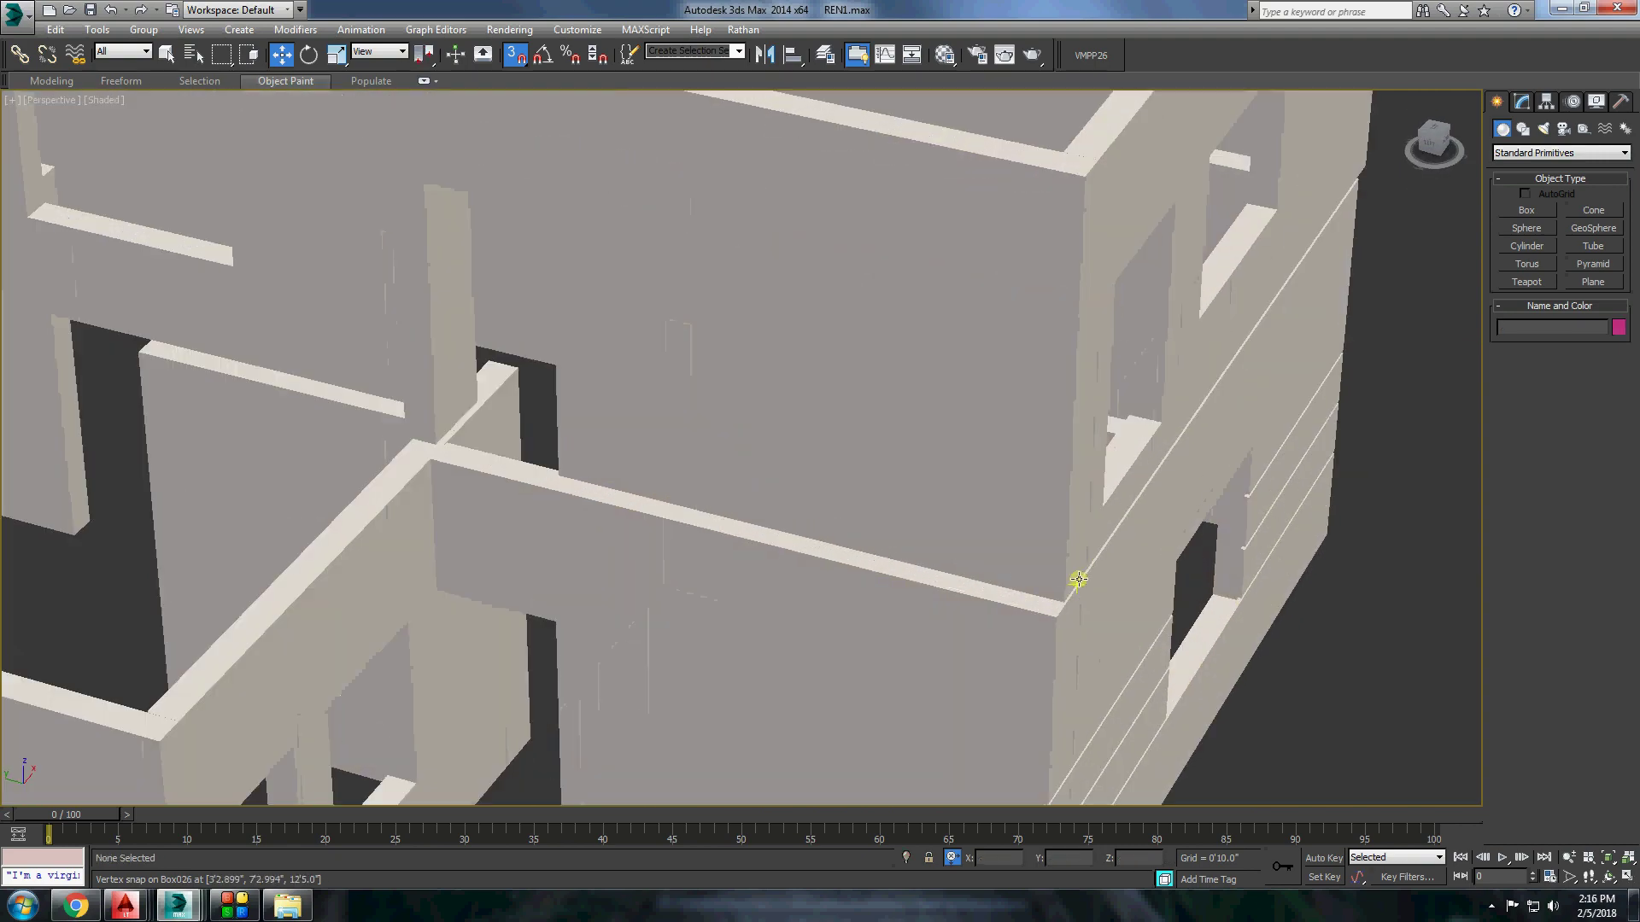
pyautogui.scroll(3, 1054, 585)
pyautogui.click(1268, 342)
pyautogui.moveTo(1220, 419); pyautogui.dragTo(1221, 439)
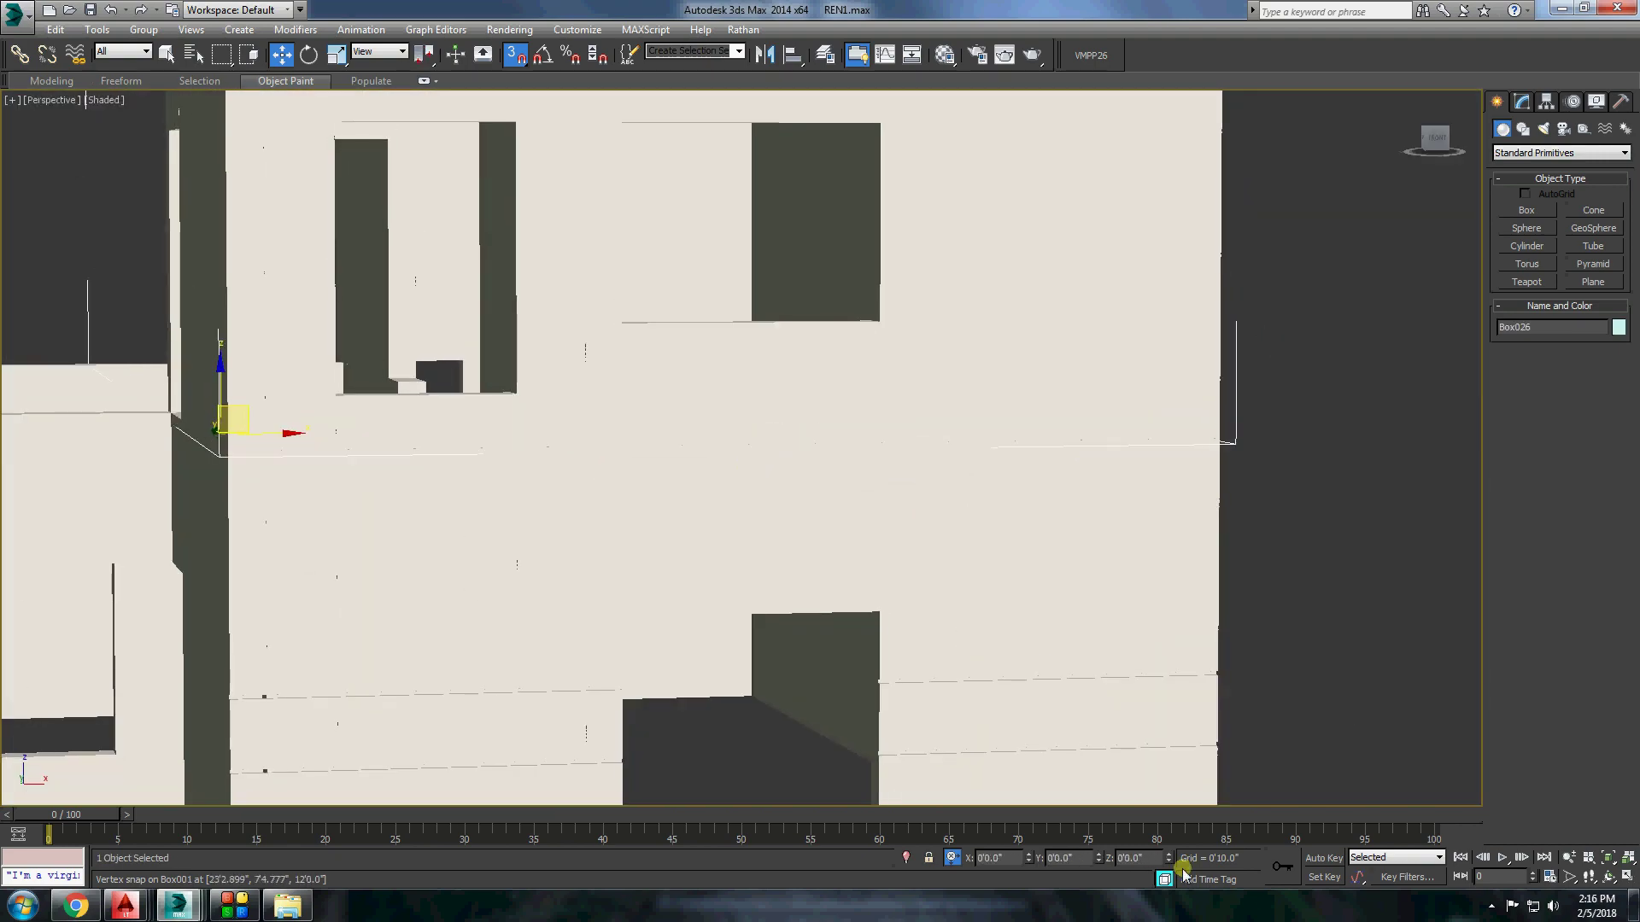
pyautogui.hotkey('ctrl', 'z')
pyautogui.click(1388, 468)
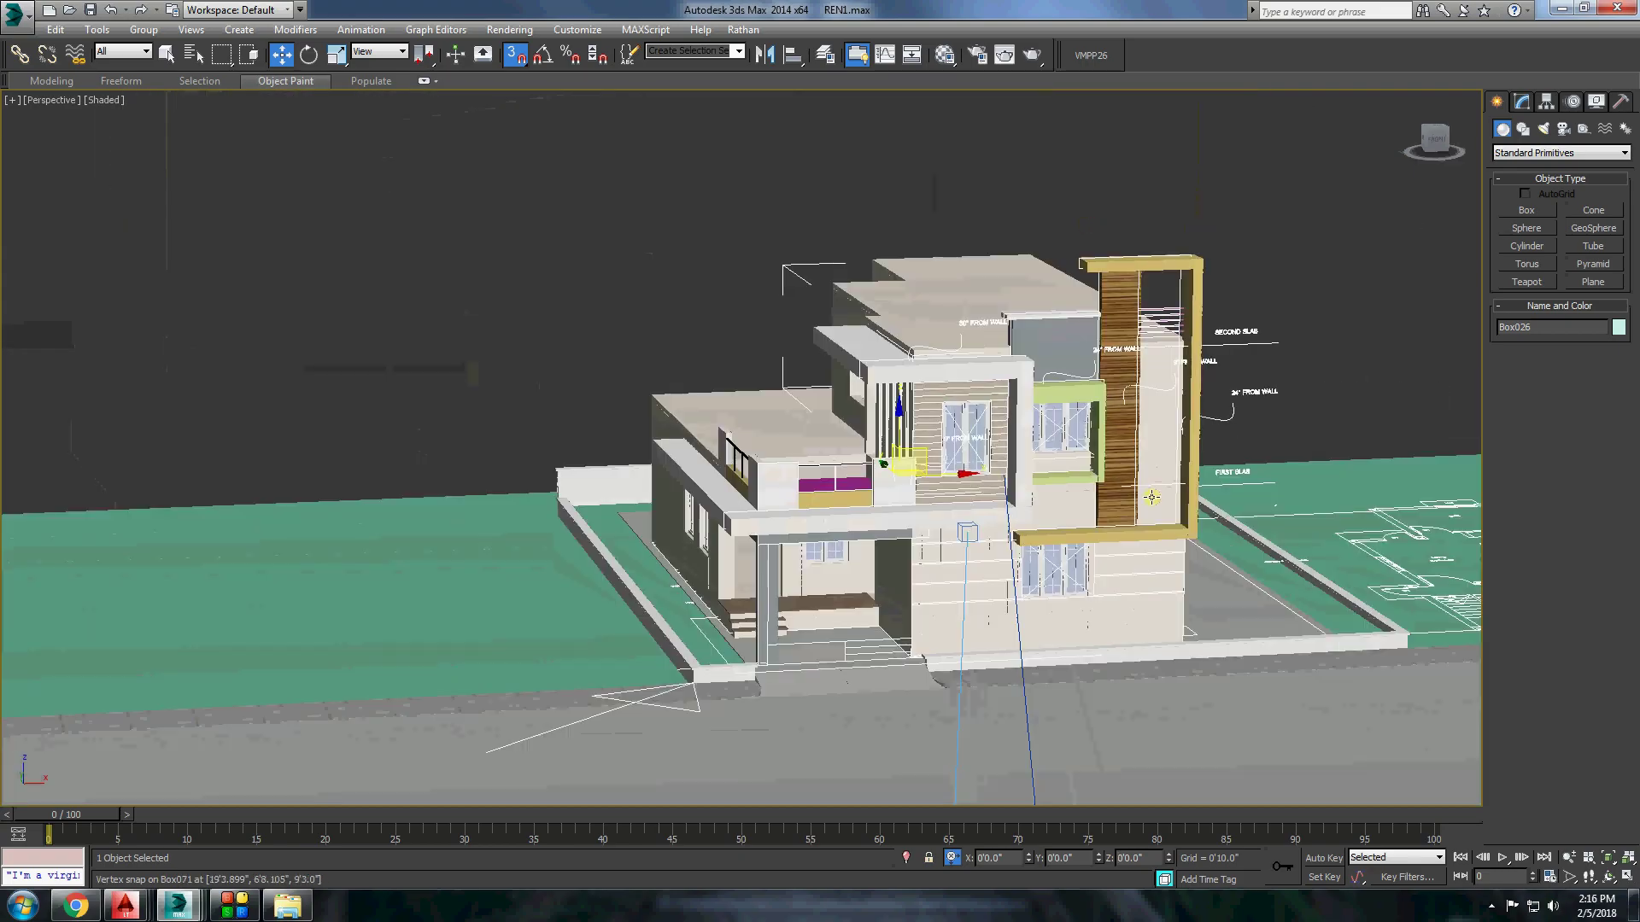
pyautogui.click(1032, 55)
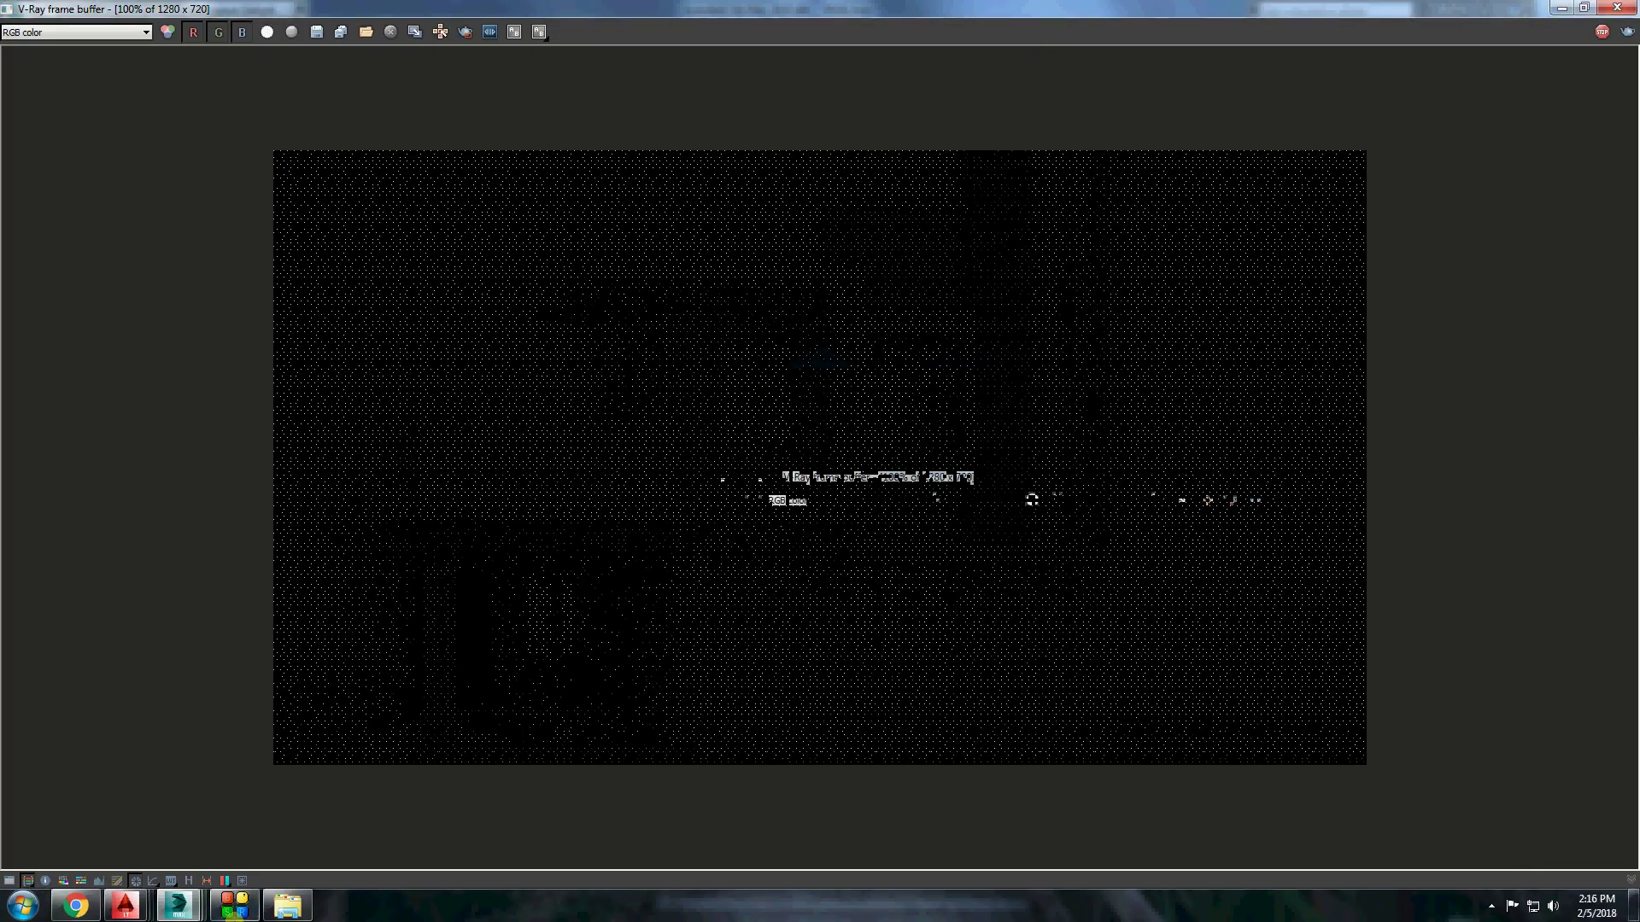
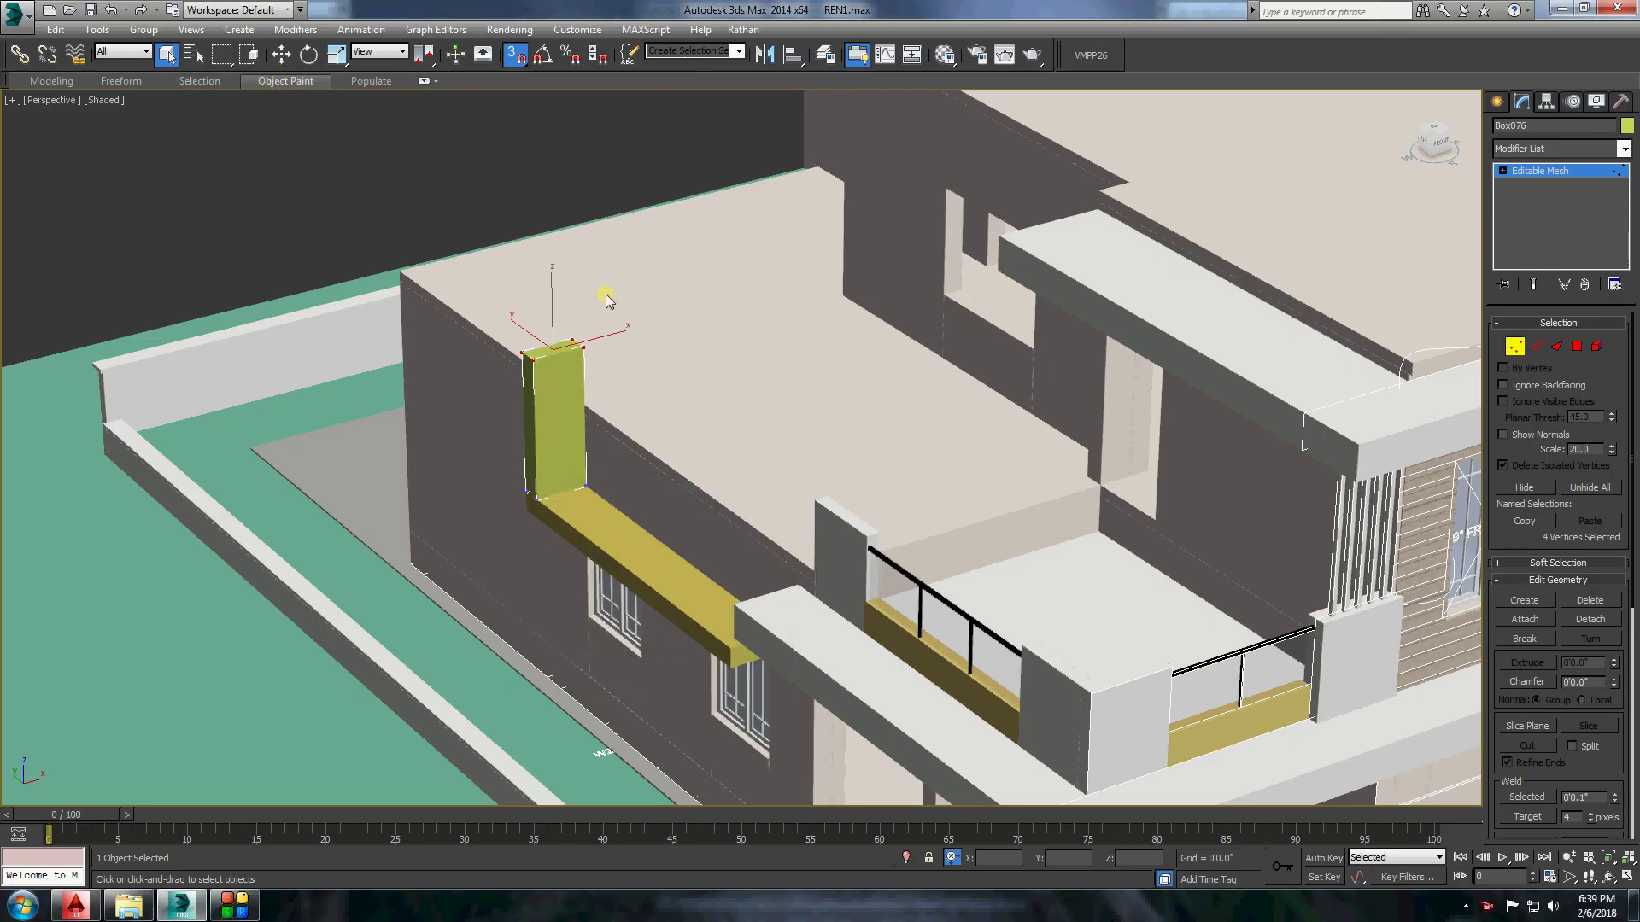
# Try lowering the yellow upright's top, then undo the change.
pyautogui.press('w')
pyautogui.scroll(3, 619, 359)
pyautogui.moveTo(517, 335); pyautogui.dragTo(517, 427)
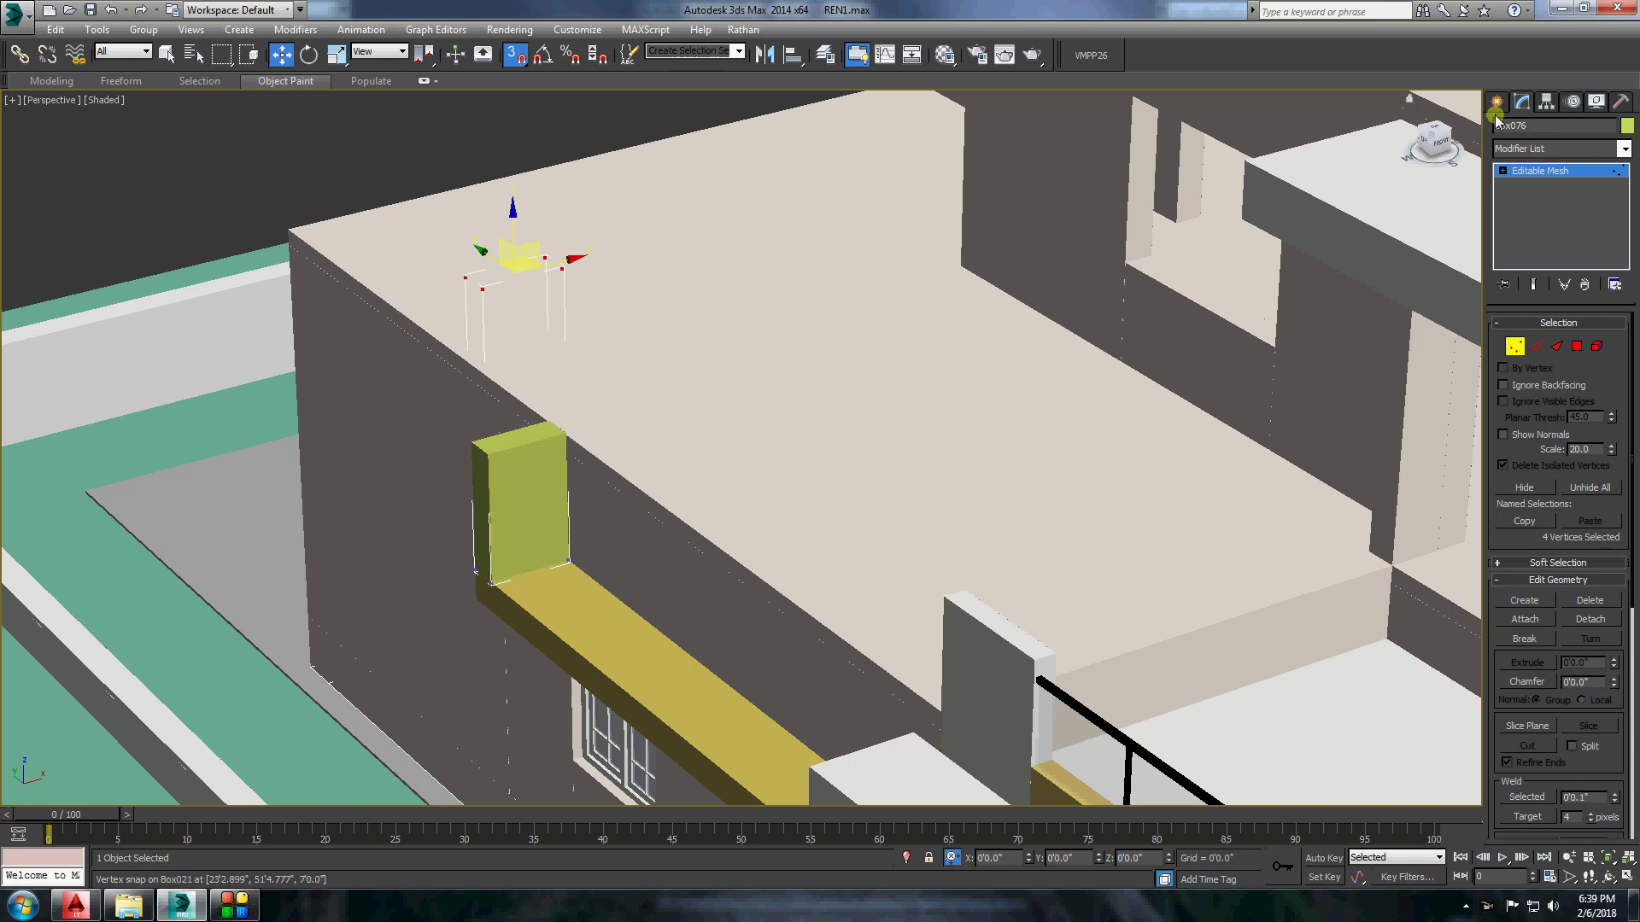
pyautogui.rightClick(475, 460)
pyautogui.hotkey('ctrl', 'z')
pyautogui.scroll(-5, 641, 504)
pyautogui.click(496, 267)
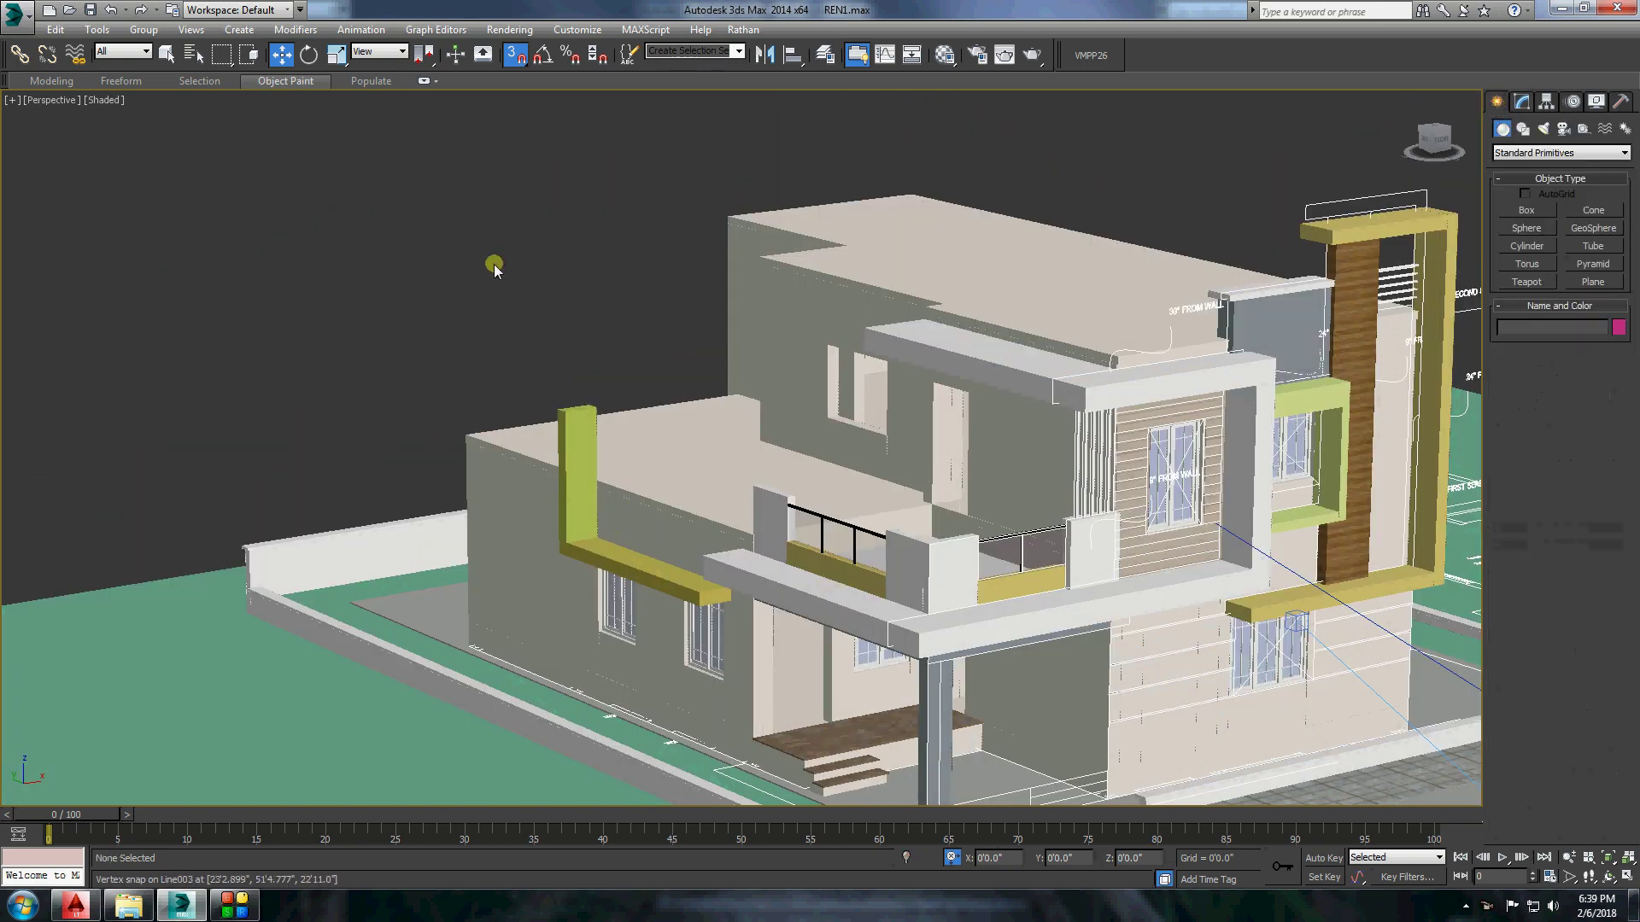
pyautogui.keyDown('alt'); pyautogui.moveTo(495, 267); pyautogui.dragTo(803, 411, button='middle'); pyautogui.keyUp('alt')
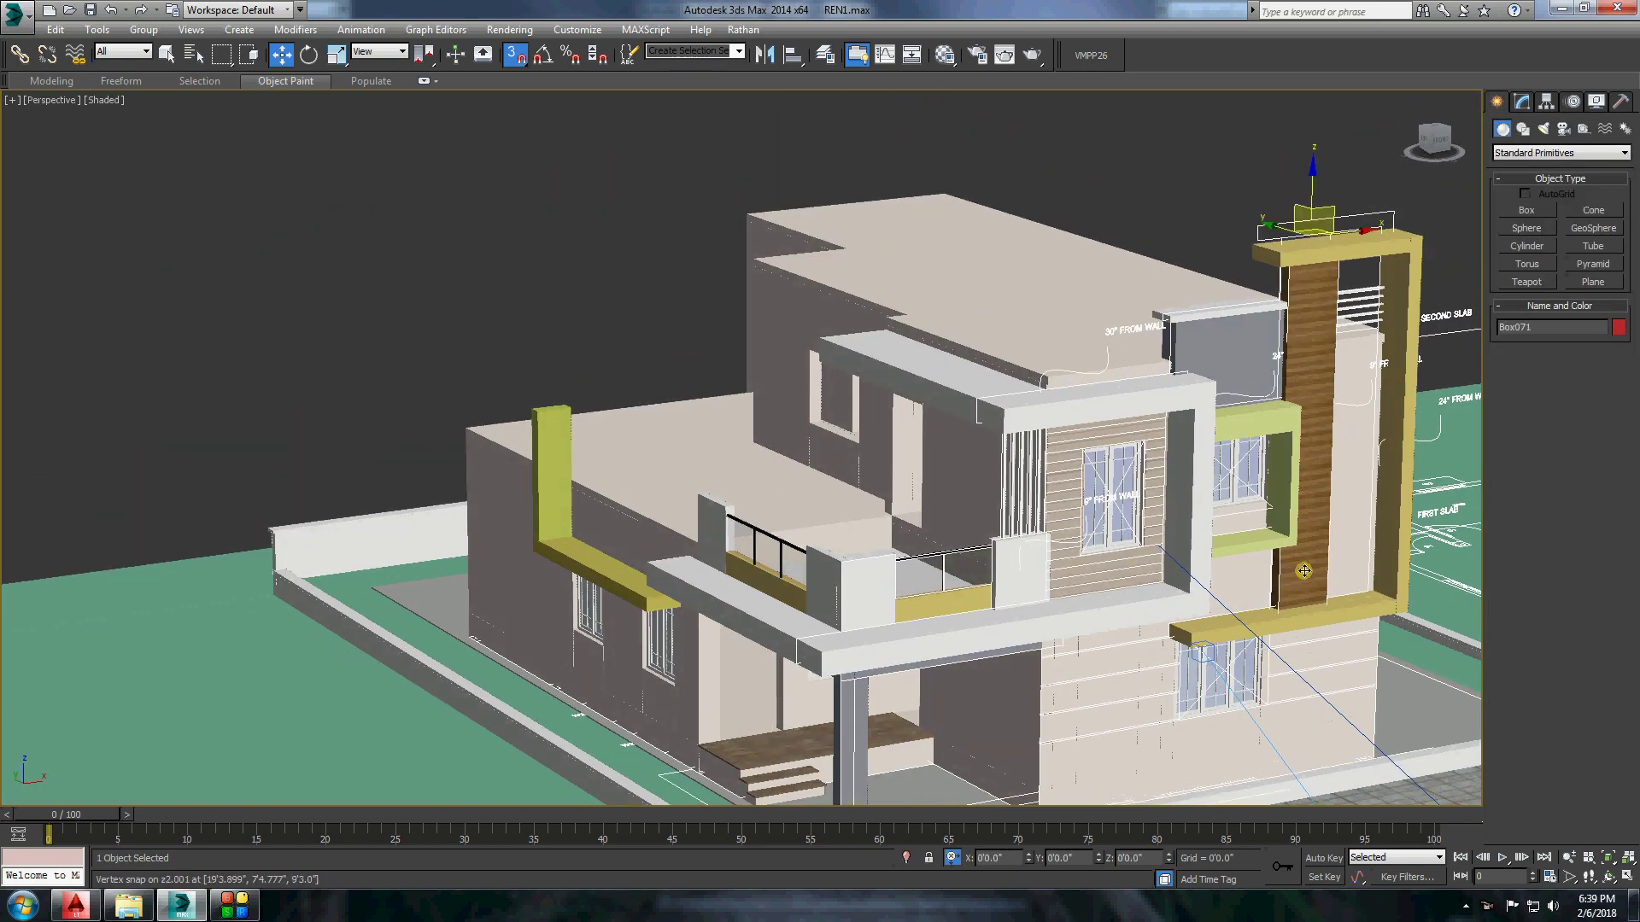
# Clone the right wooden pillar, rotate it -95° and seat it on the yellow frame.
pyautogui.keyDown('shift'); pyautogui.moveTo(1286, 260); pyautogui.dragTo(350, 242); pyautogui.keyUp('shift')
pyautogui.press('Return')
pyautogui.press('e')
pyautogui.press('a')
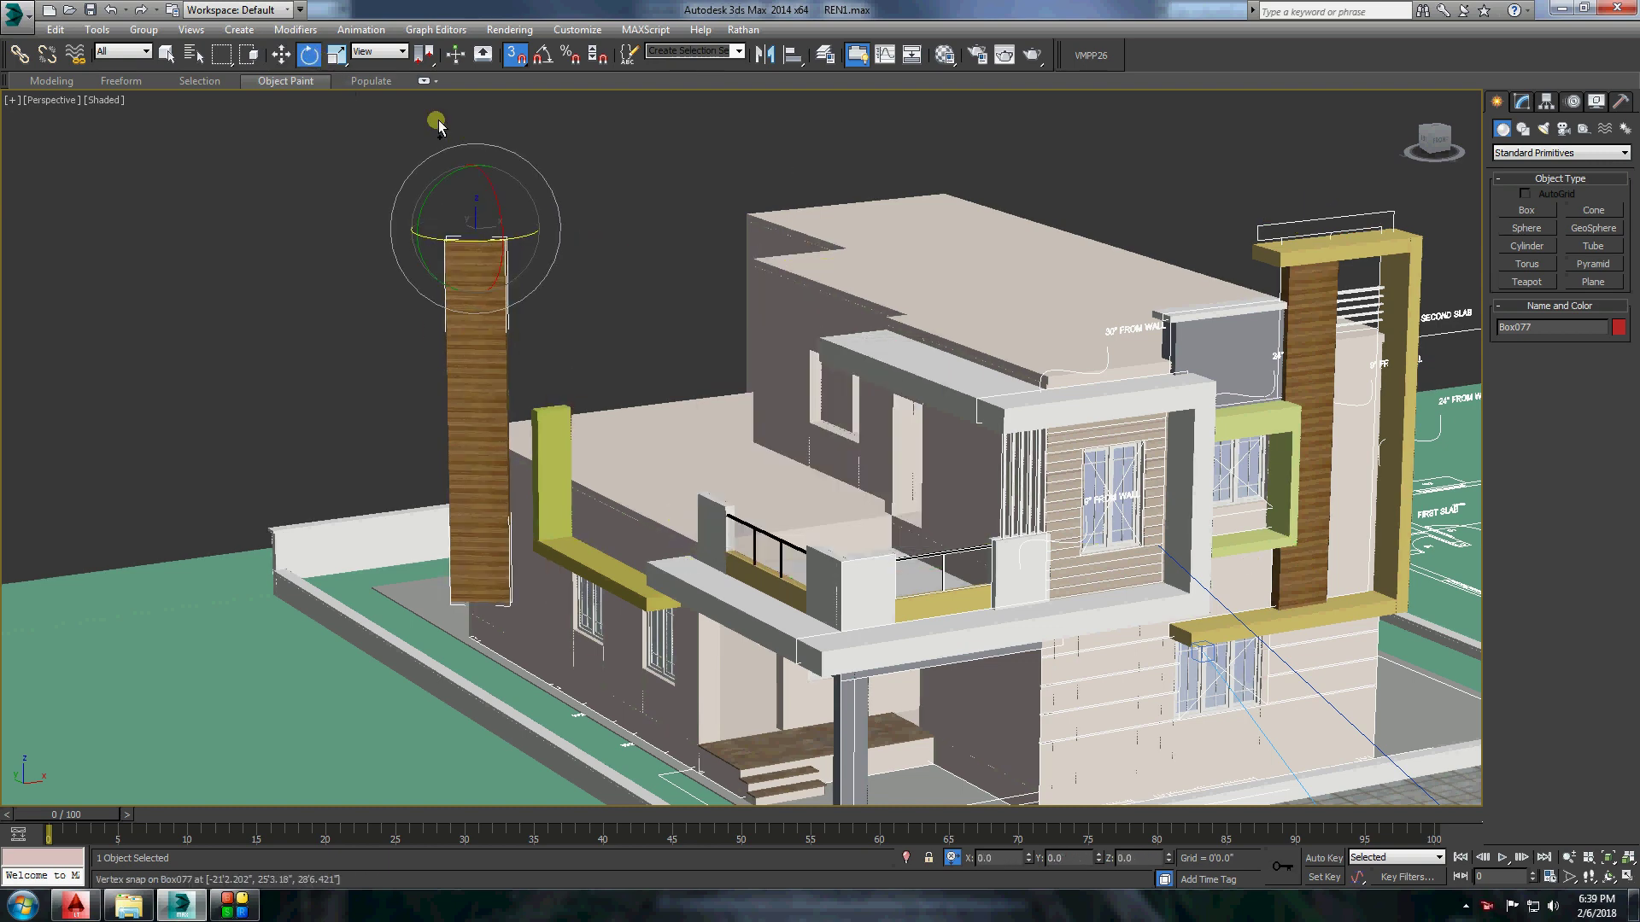
pyautogui.keyDown('alt'); pyautogui.moveTo(309, 158); pyautogui.dragTo(513, 427, button='middle'); pyautogui.keyUp('alt')
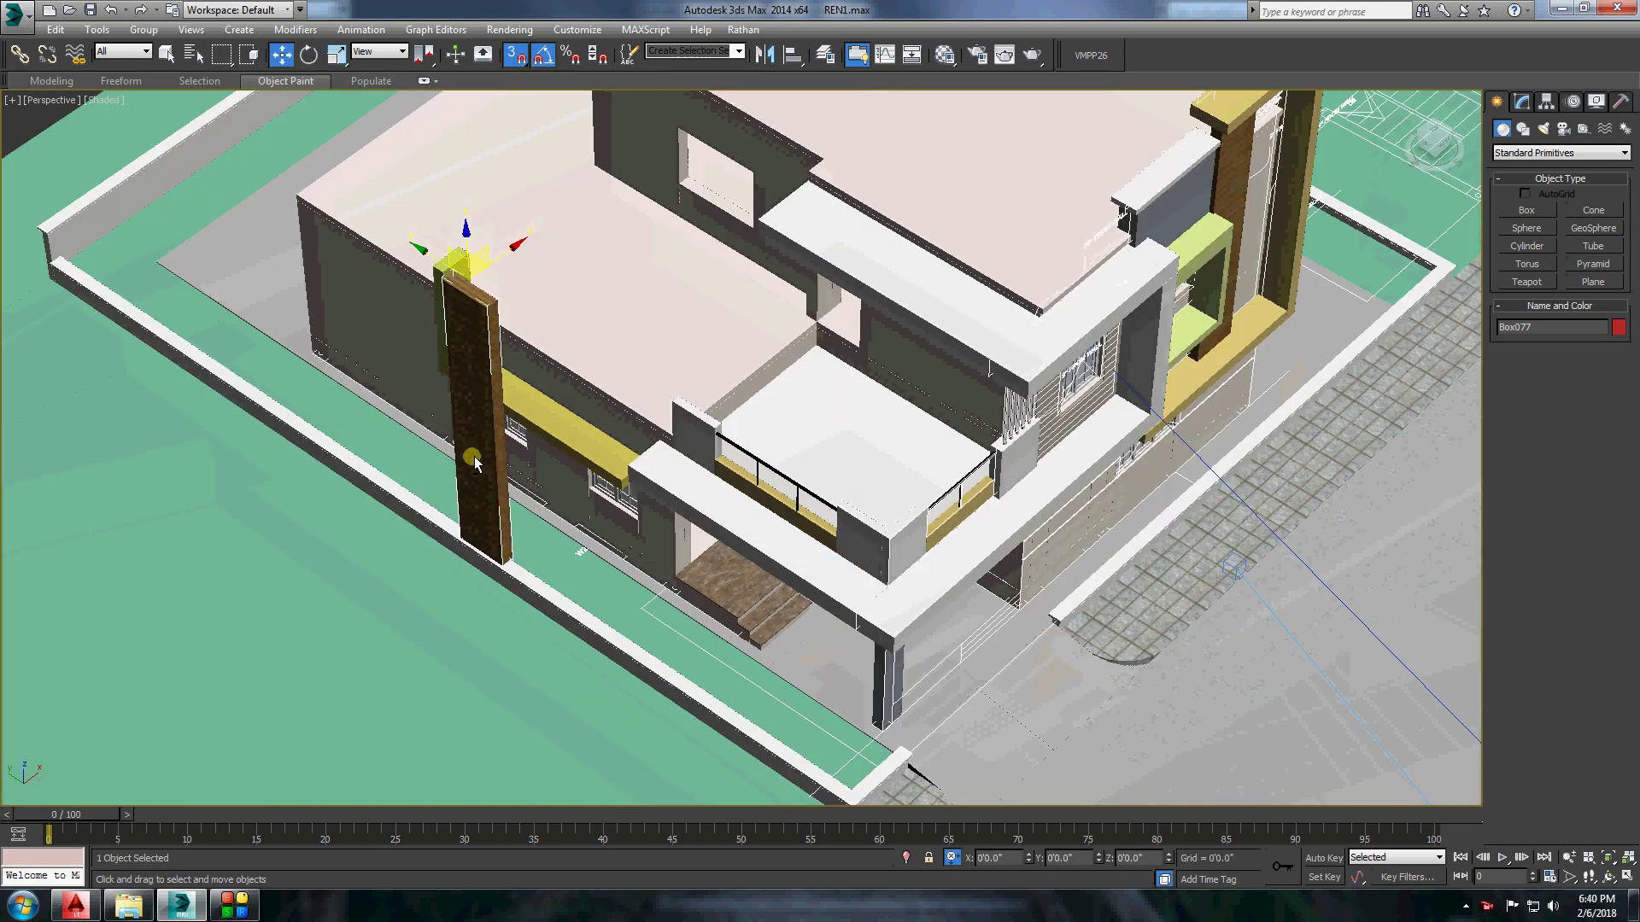
pyautogui.scroll(5, 512, 427)
pyautogui.press('w')
pyautogui.moveTo(510, 587); pyautogui.dragTo(683, 608)
pyautogui.keyDown('alt'); pyautogui.moveTo(683, 608); pyautogui.dragTo(649, 512, button='middle'); pyautogui.keyUp('alt')
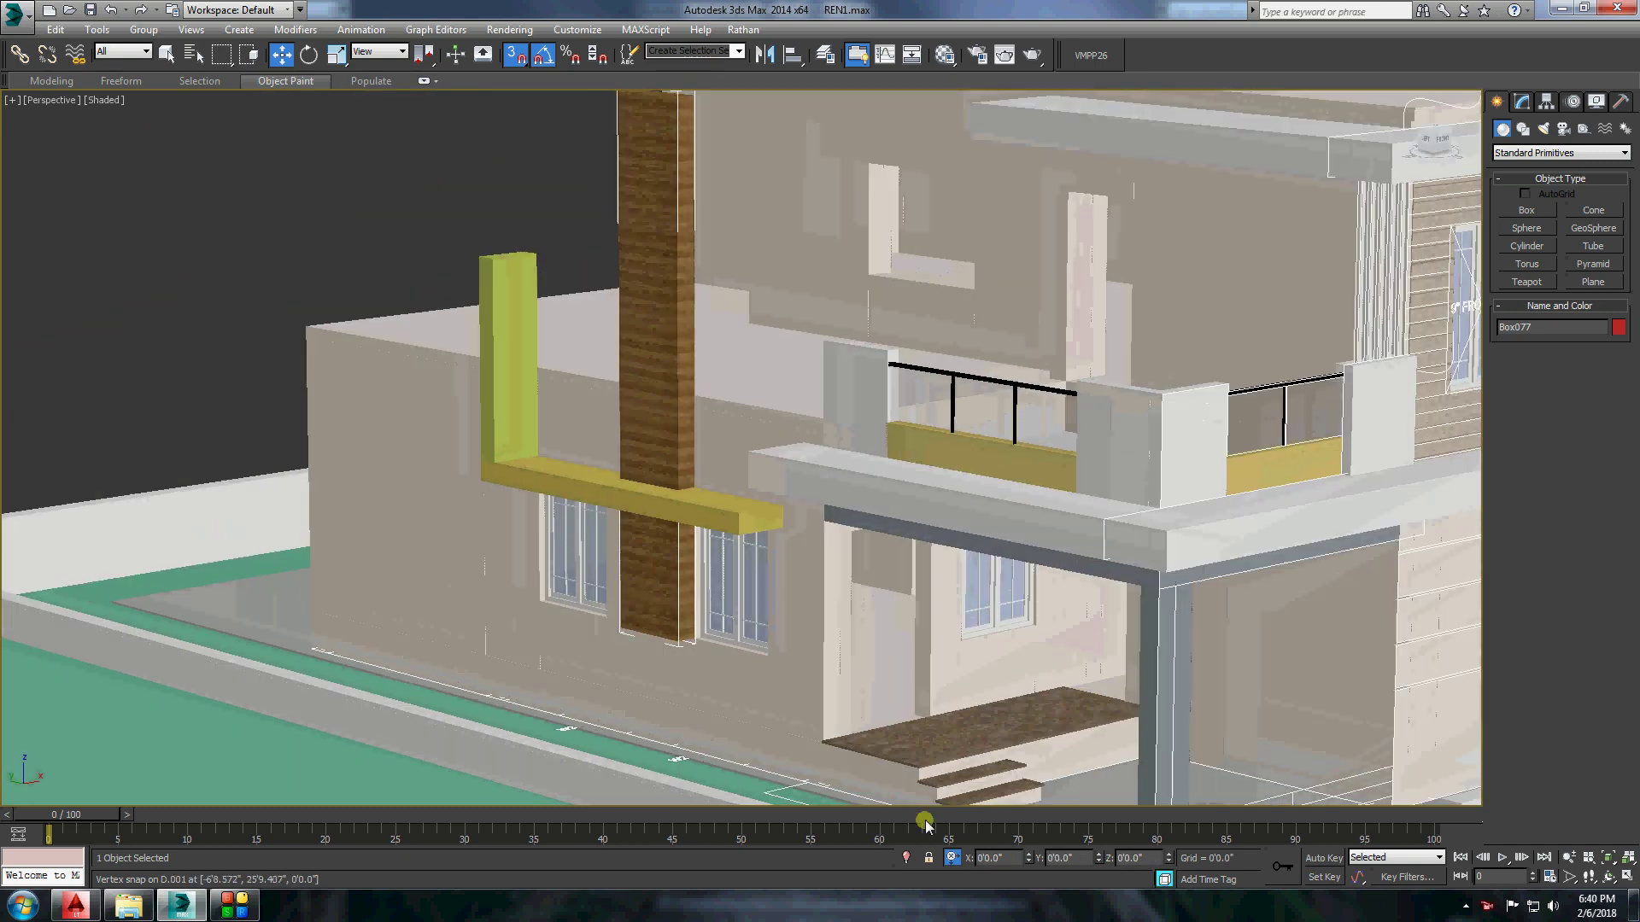
pyautogui.moveTo(679, 640); pyautogui.dragTo(625, 461)
# Shorten the copied pillar by lowering its top vertices.
pyautogui.rightClick(626, 461)
pyautogui.click(854, 675)
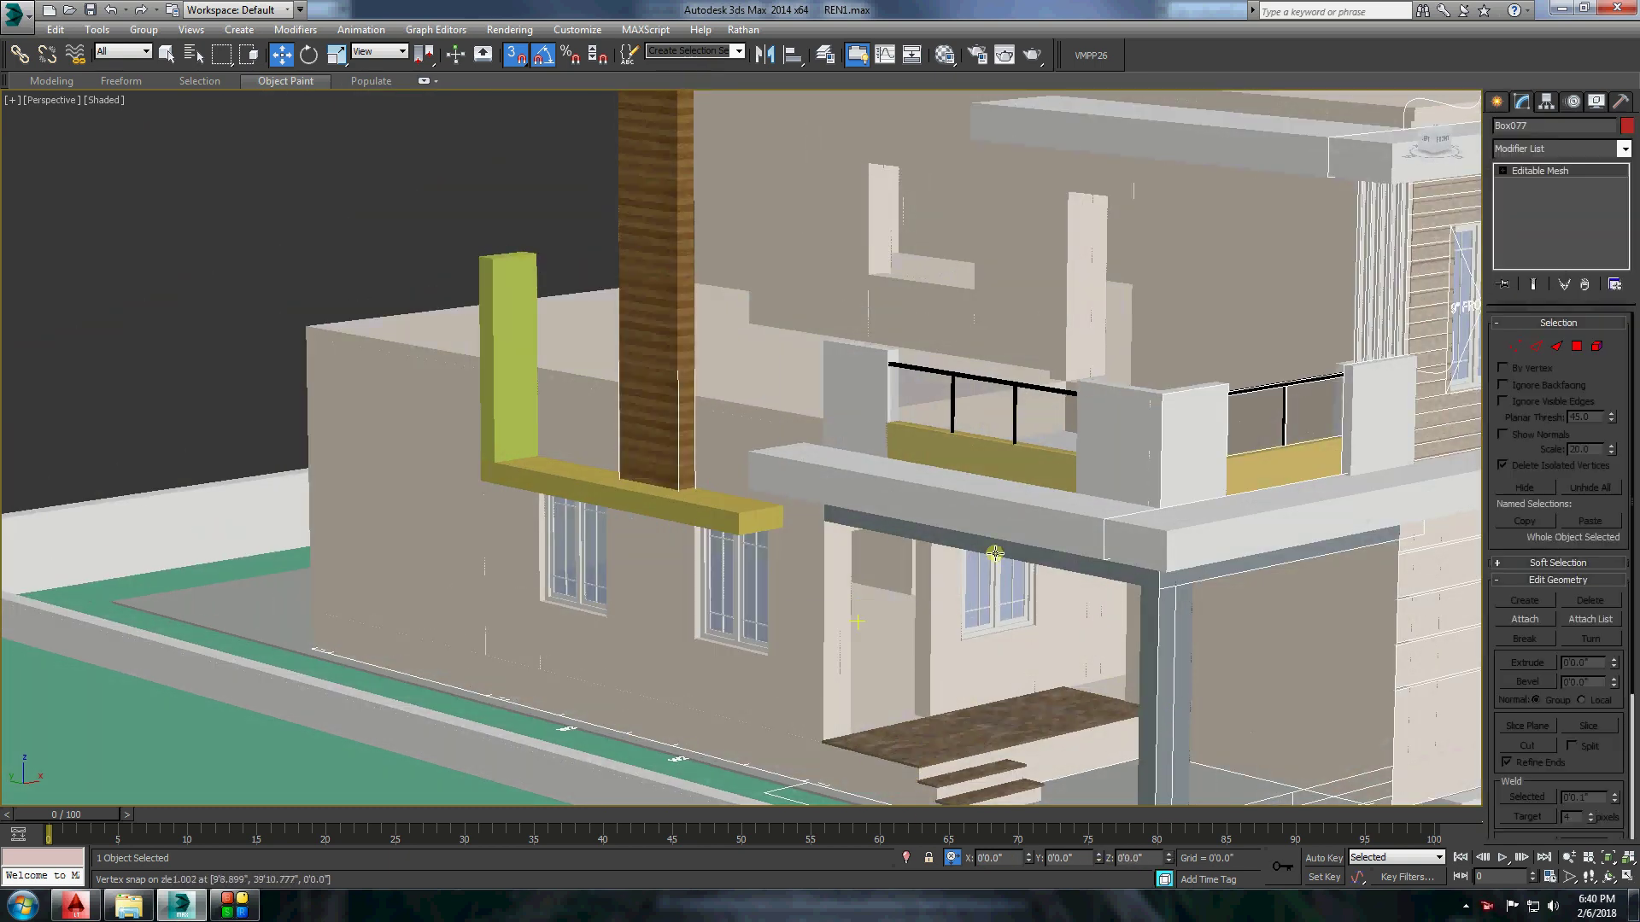
pyautogui.press('1')
pyautogui.keyDown('alt'); pyautogui.moveTo(625, 461); pyautogui.dragTo(894, 318, button='middle'); pyautogui.keyUp('alt')
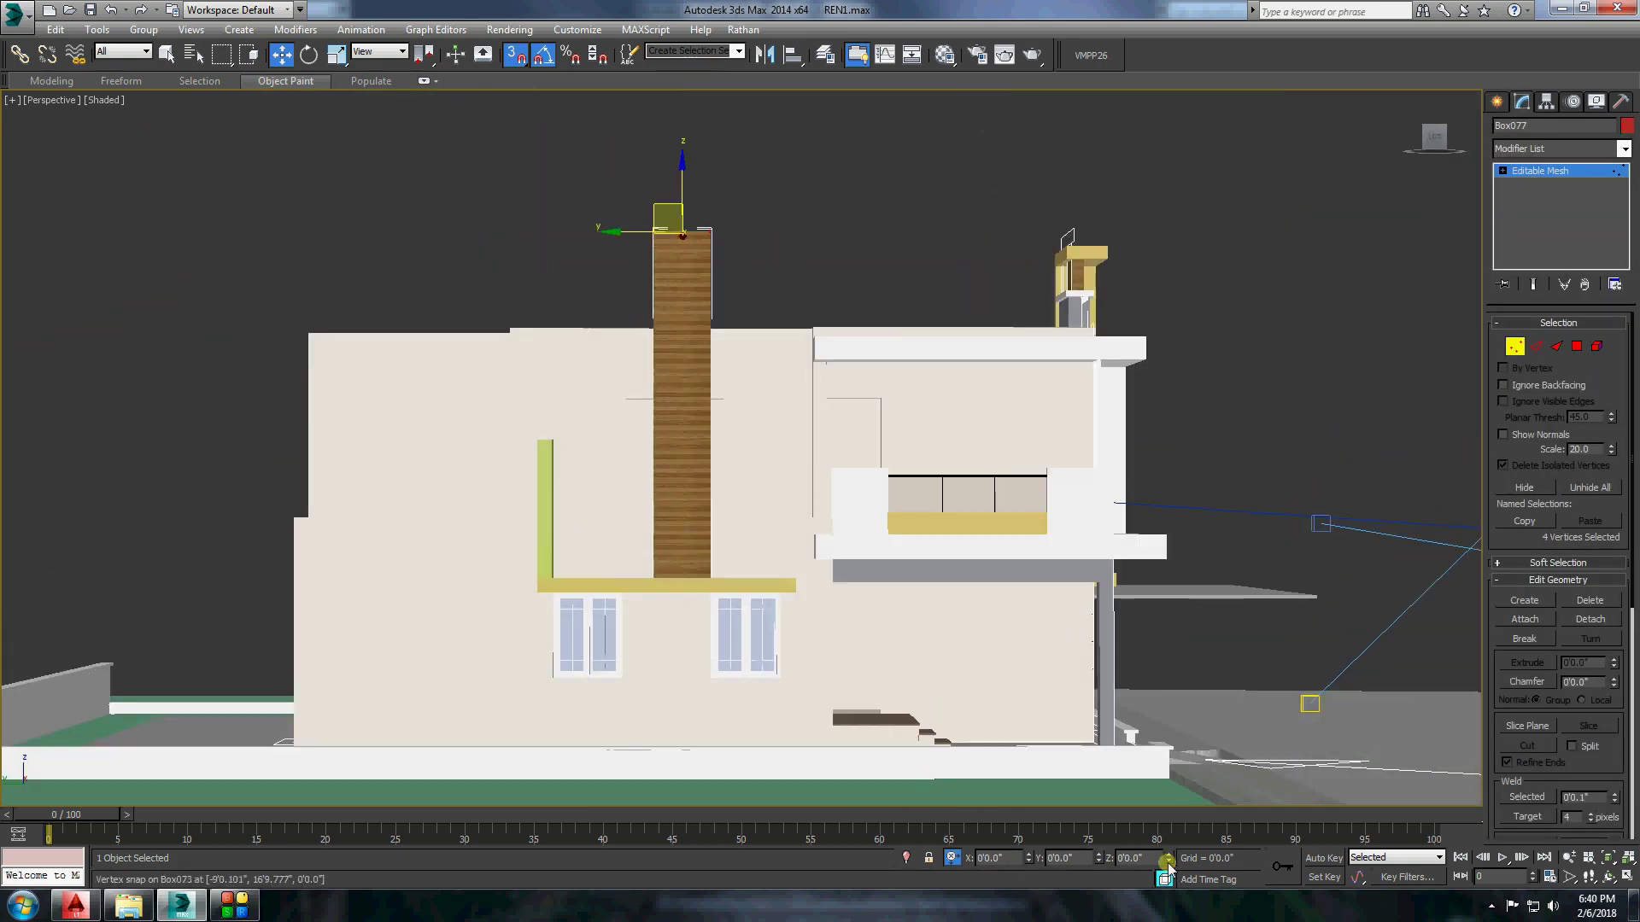
pyautogui.moveTo(1167, 858); pyautogui.dragTo(1182, 152)
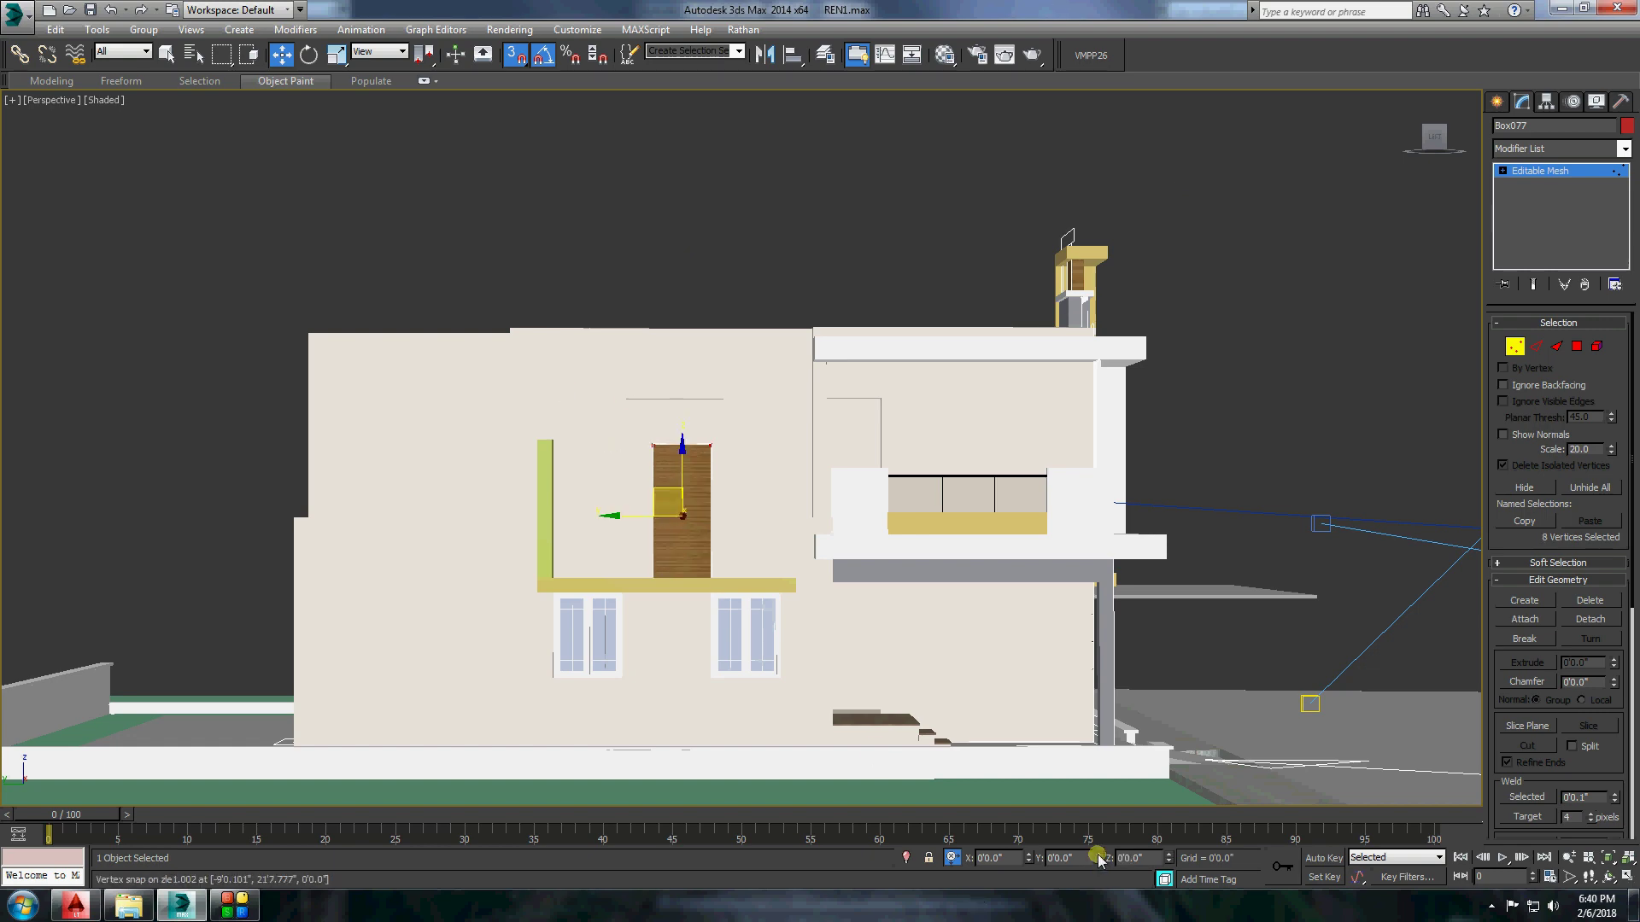
pyautogui.keyDown('alt'); pyautogui.moveTo(683, 513); pyautogui.dragTo(676, 496, button='middle'); pyautogui.keyUp('alt')
pyautogui.hotkey('ctrl', 'd')
pyautogui.scroll(5, 675, 496)
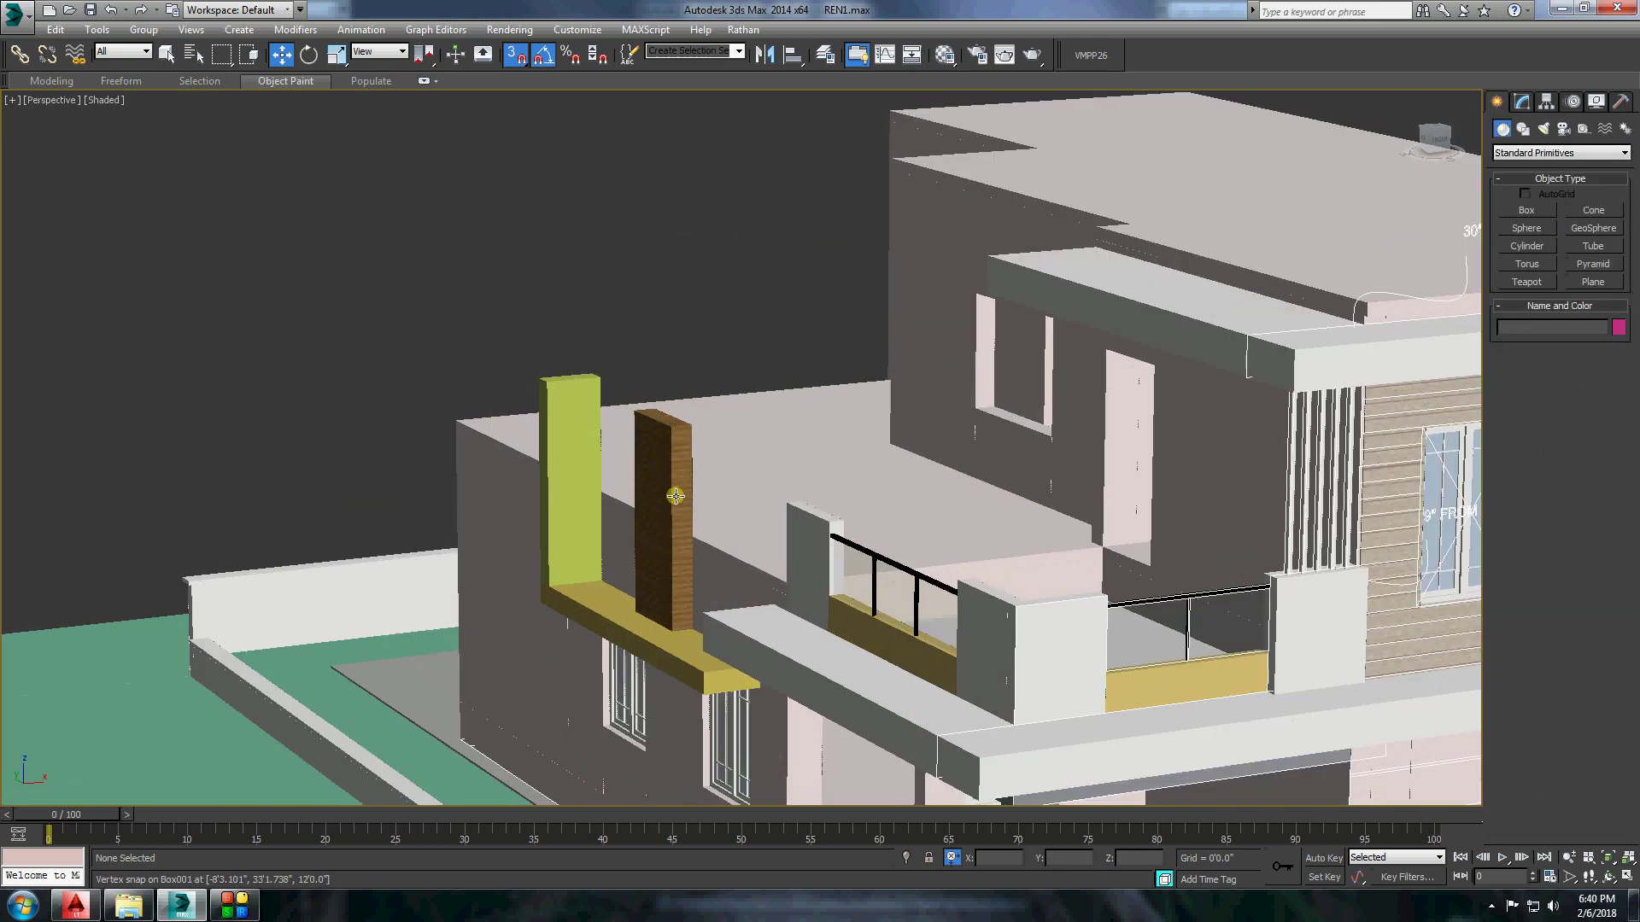
pyautogui.scroll(-3, 675, 496)
# Shift-copy the bottom yellow beam up to the top of the frame.
pyautogui.keyDown('shift'); pyautogui.moveTo(761, 644); pyautogui.dragTo(773, 478); pyautogui.keyUp('shift')
pyautogui.scroll(4, 793, 540)
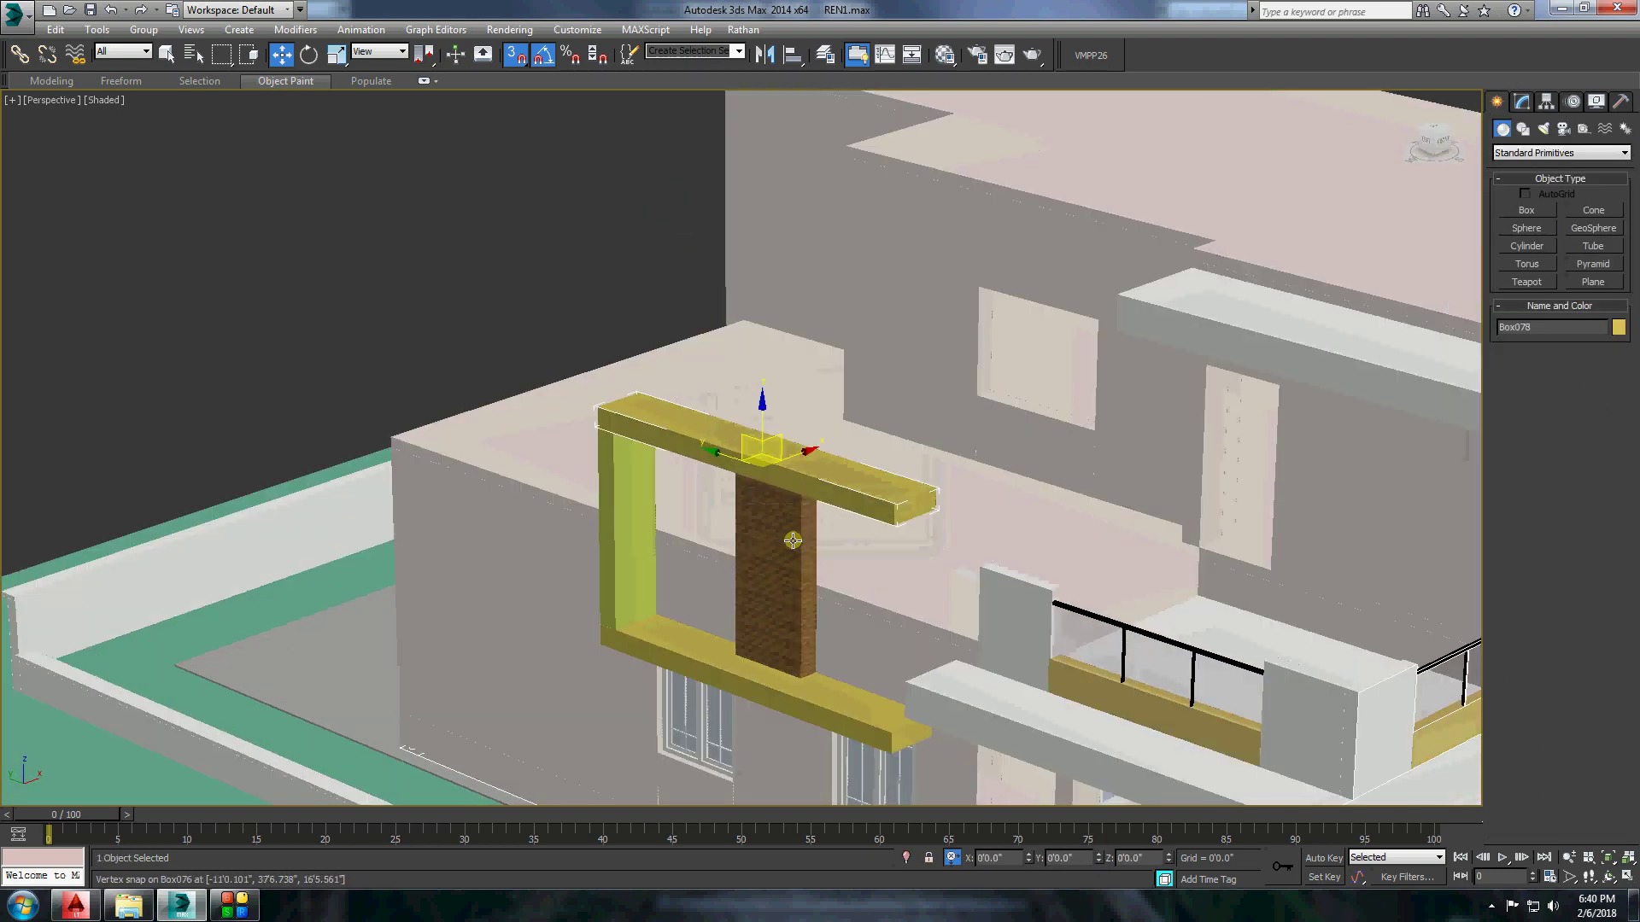
pyautogui.scroll(-3, 792, 540)
pyautogui.keyDown('alt'); pyautogui.moveTo(776, 491); pyautogui.dragTo(739, 516, button='middle'); pyautogui.keyUp('alt')
pyautogui.hotkey('ctrl', 'd')
pyautogui.scroll(4, 722, 357)
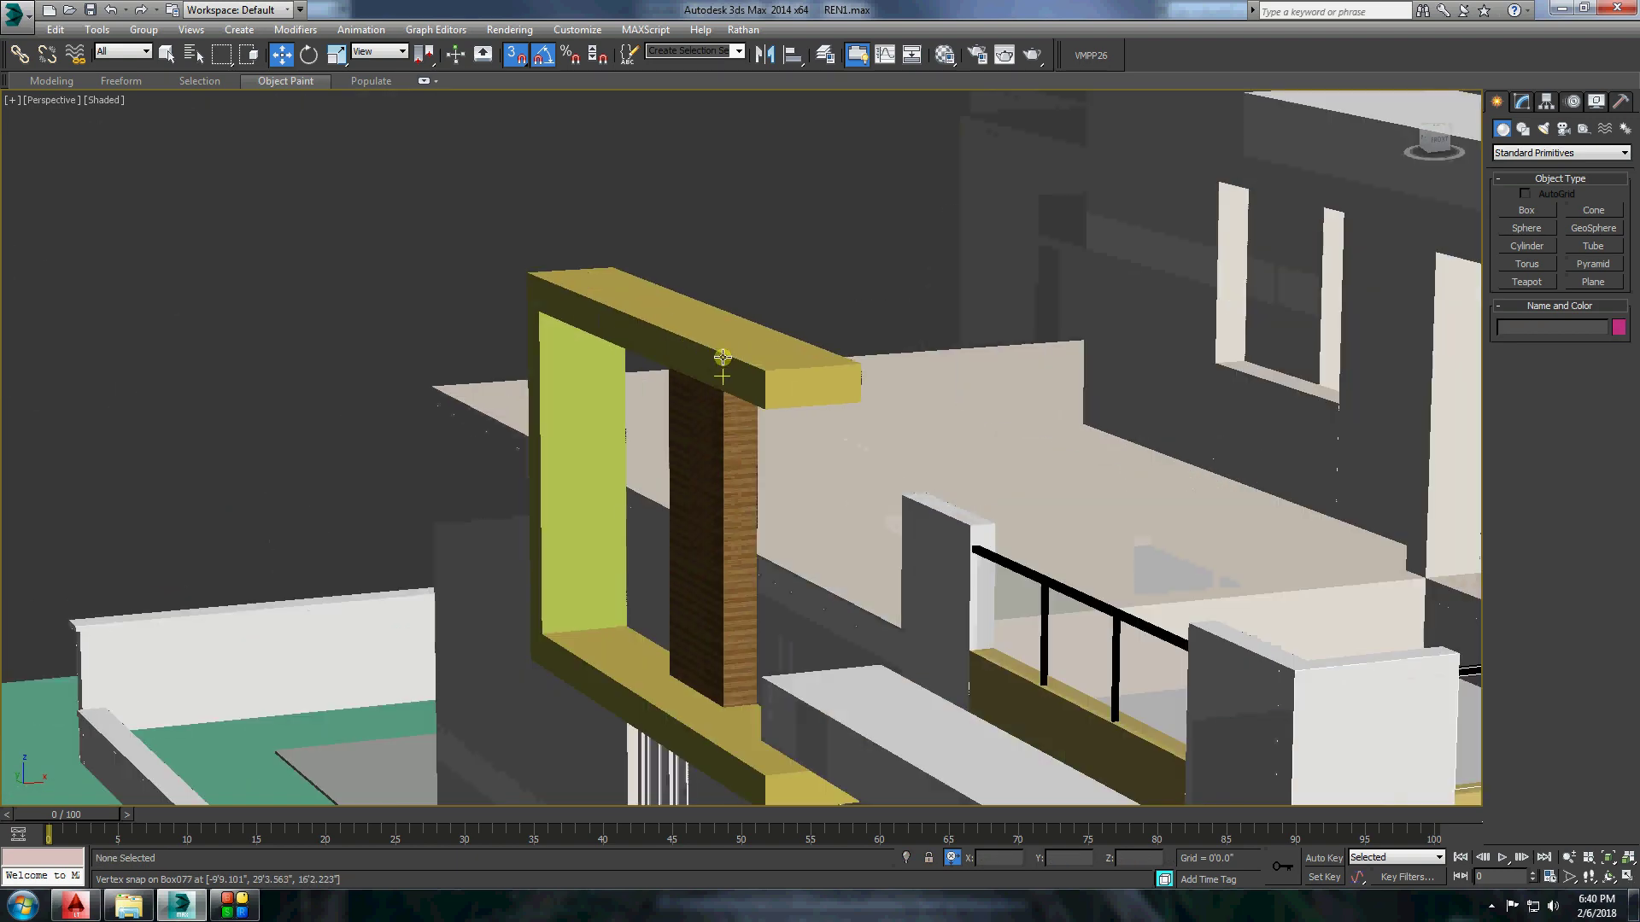
# Nudge the new top beam into position above the pillar.
pyautogui.click(723, 357)
pyautogui.scroll(-3, 723, 357)
pyautogui.keyDown('alt'); pyautogui.moveTo(722, 357); pyautogui.dragTo(752, 342, button='middle'); pyautogui.keyUp('alt')
pyautogui.scroll(4, 786, 352)
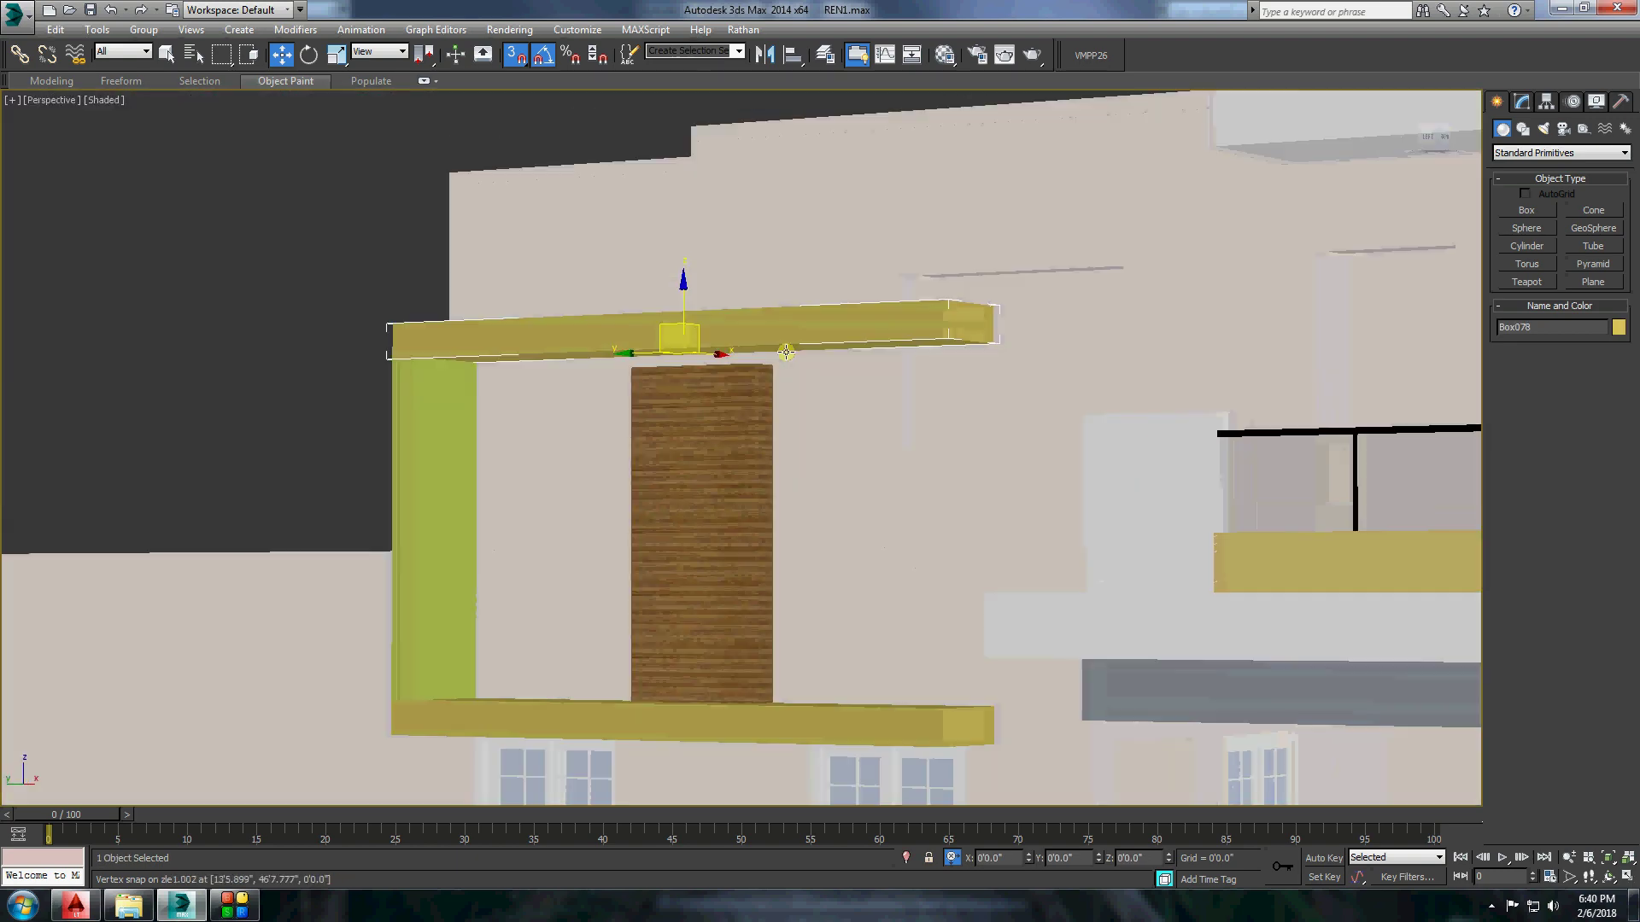
pyautogui.moveTo(786, 351); pyautogui.dragTo(786, 353)
pyautogui.scroll(-2, 660, 463)
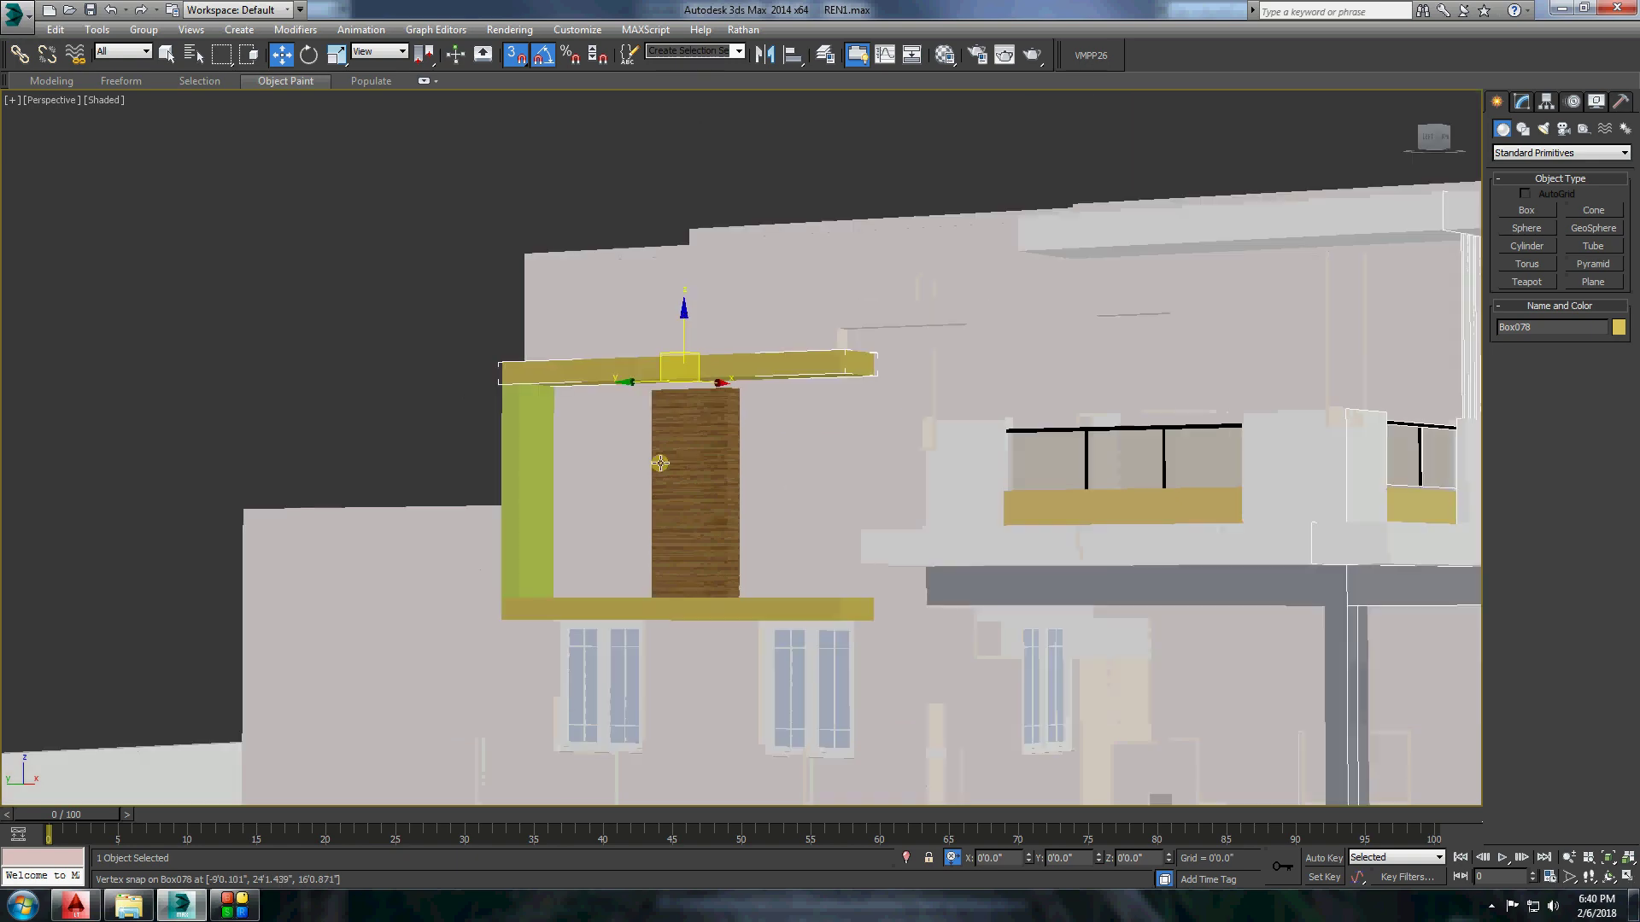
pyautogui.keyDown('alt'); pyautogui.moveTo(660, 463); pyautogui.dragTo(476, 333, button='middle'); pyautogui.keyUp('alt')
pyautogui.hotkey('ctrl', 'd')
pyautogui.scroll(3, 598, 307)
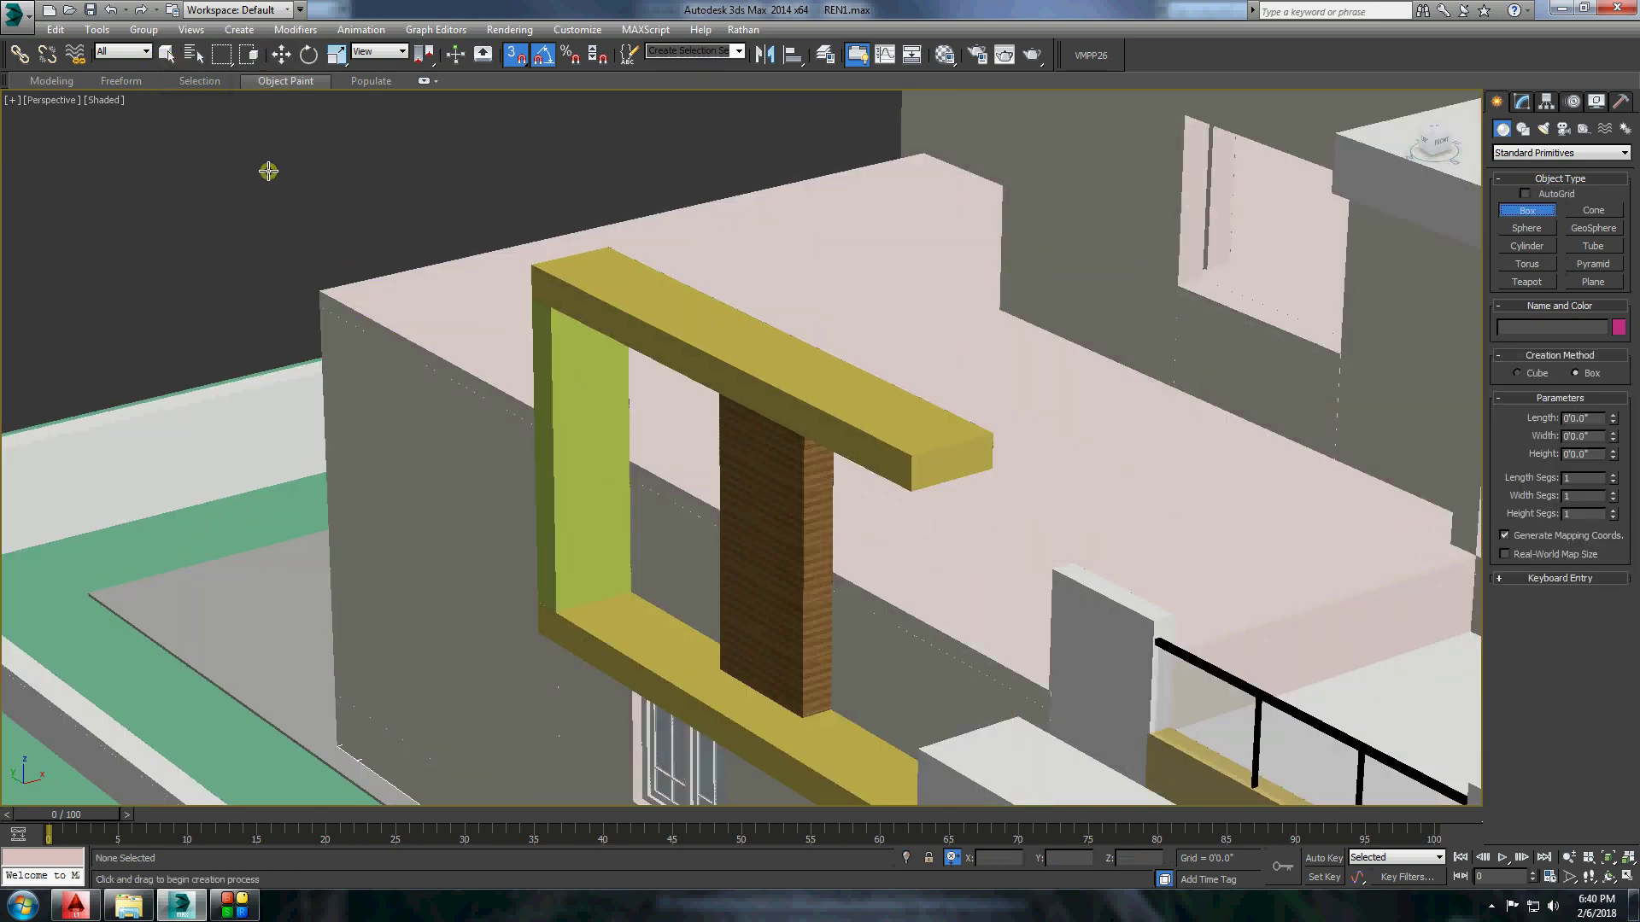
# Convert the yellow upright to Editable Poly and extrude its outer face.
pyautogui.press('w')
pyautogui.rightClick(589, 363)
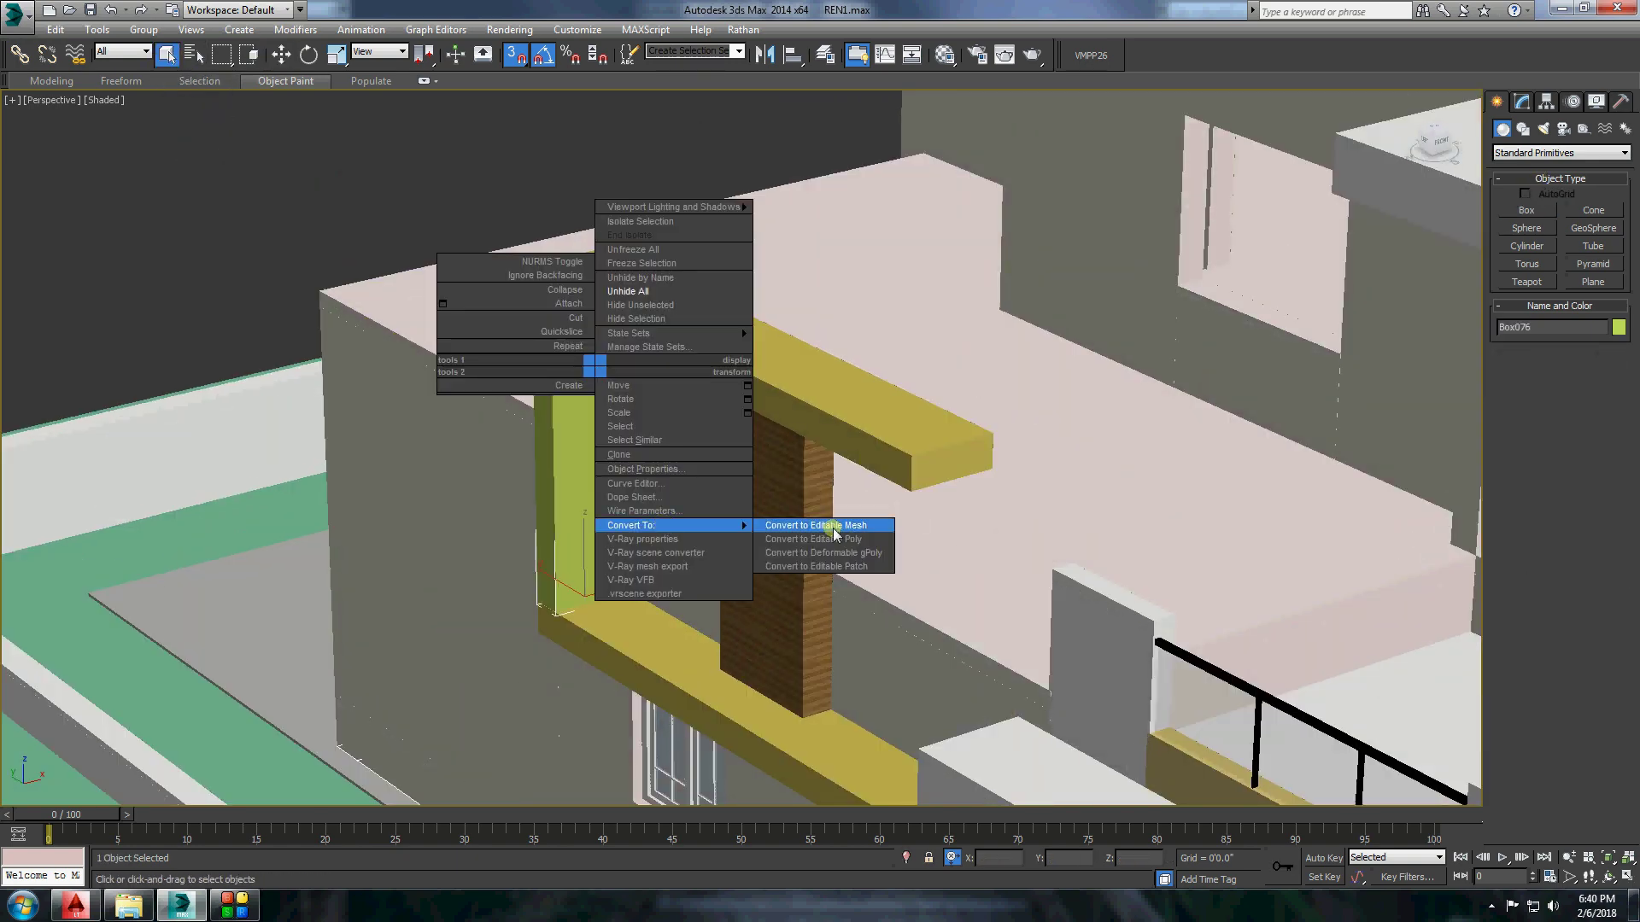
pyautogui.click(835, 530)
pyautogui.rightClick(798, 444)
pyautogui.click(726, 329)
pyautogui.moveTo(1373, 377)
pyautogui.keyDown('alt'); pyautogui.mouseDown(button='middle')
pyautogui.moveTo(659, 468)
pyautogui.moveTo(624, 427)
pyautogui.mouseUp(button='middle'); pyautogui.keyUp('alt')
pyautogui.click(603, 410)
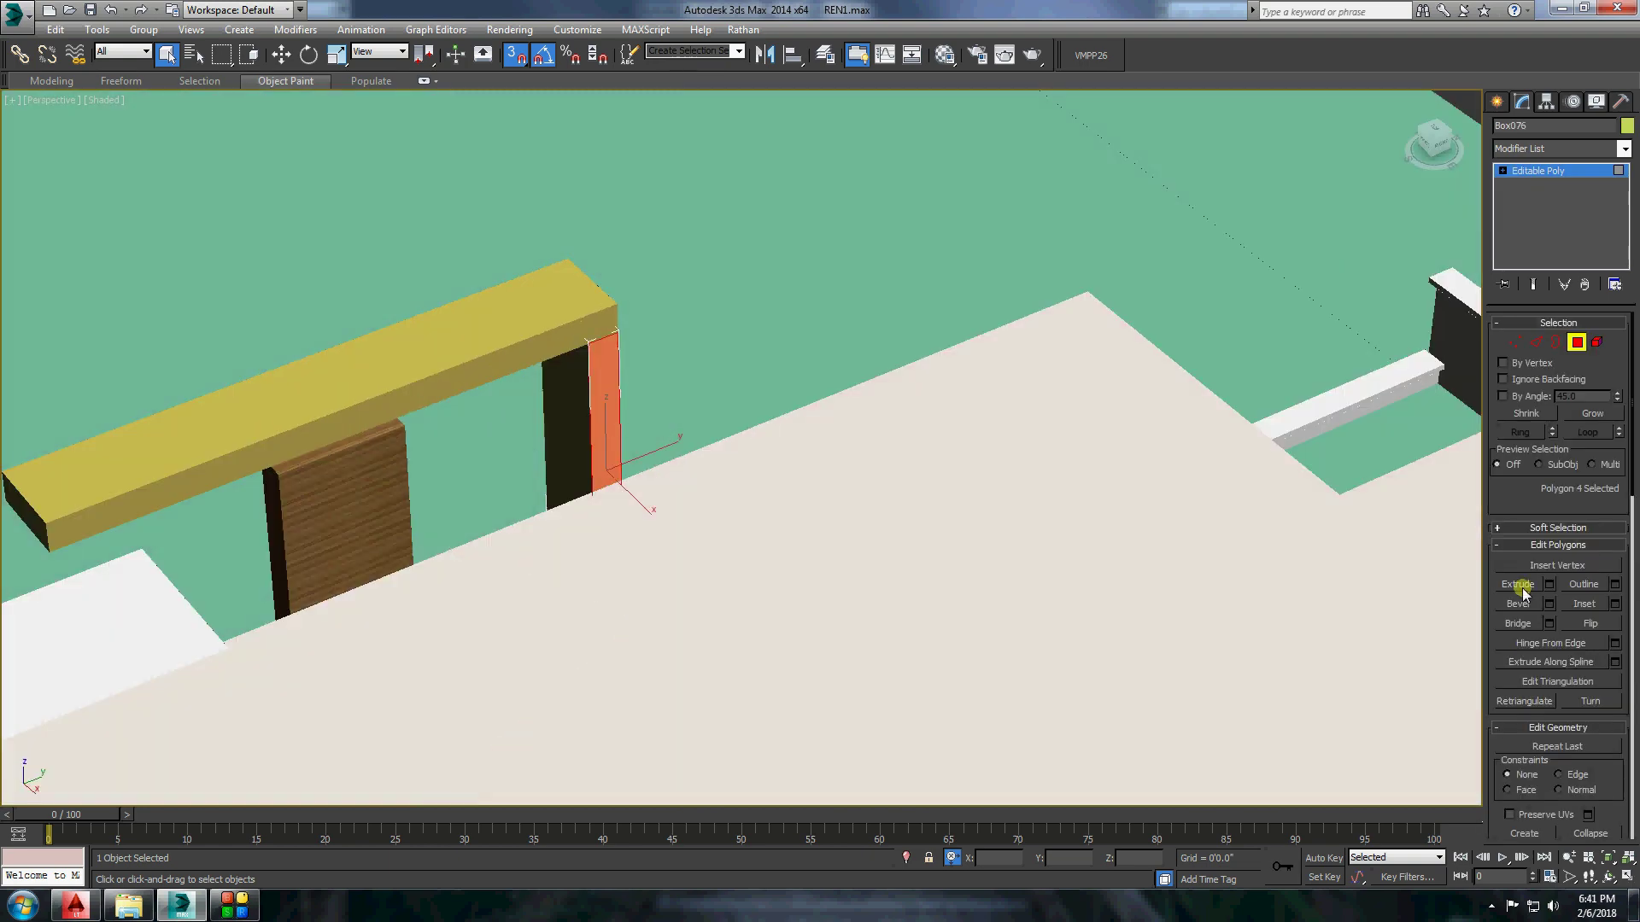
pyautogui.click(1551, 587)
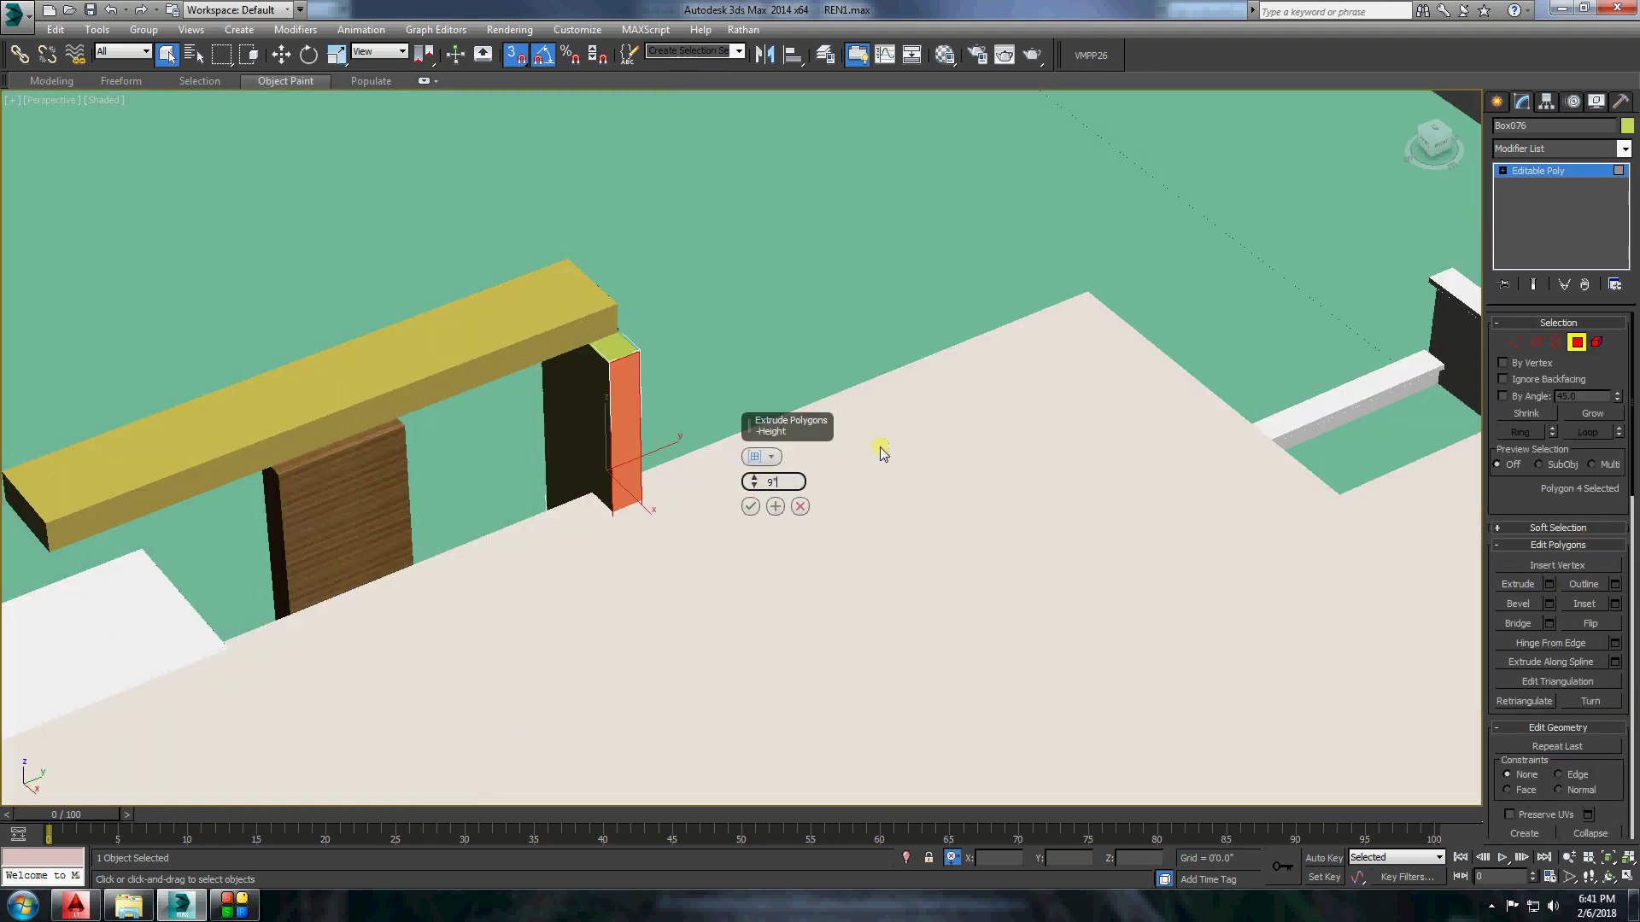
pyautogui.click(757, 507)
pyautogui.moveTo(756, 511)
pyautogui.keyDown('alt'); pyautogui.mouseDown(button='middle')
pyautogui.moveTo(1025, 359)
pyautogui.moveTo(980, 340)
pyautogui.moveTo(878, 363)
pyautogui.mouseUp(button='middle'); pyautogui.keyUp('alt')
# Set the Create panel to Standard Primitives with Box chosen.
pyautogui.click(1497, 101)
pyautogui.click(1560, 152)
pyautogui.click(1527, 210)
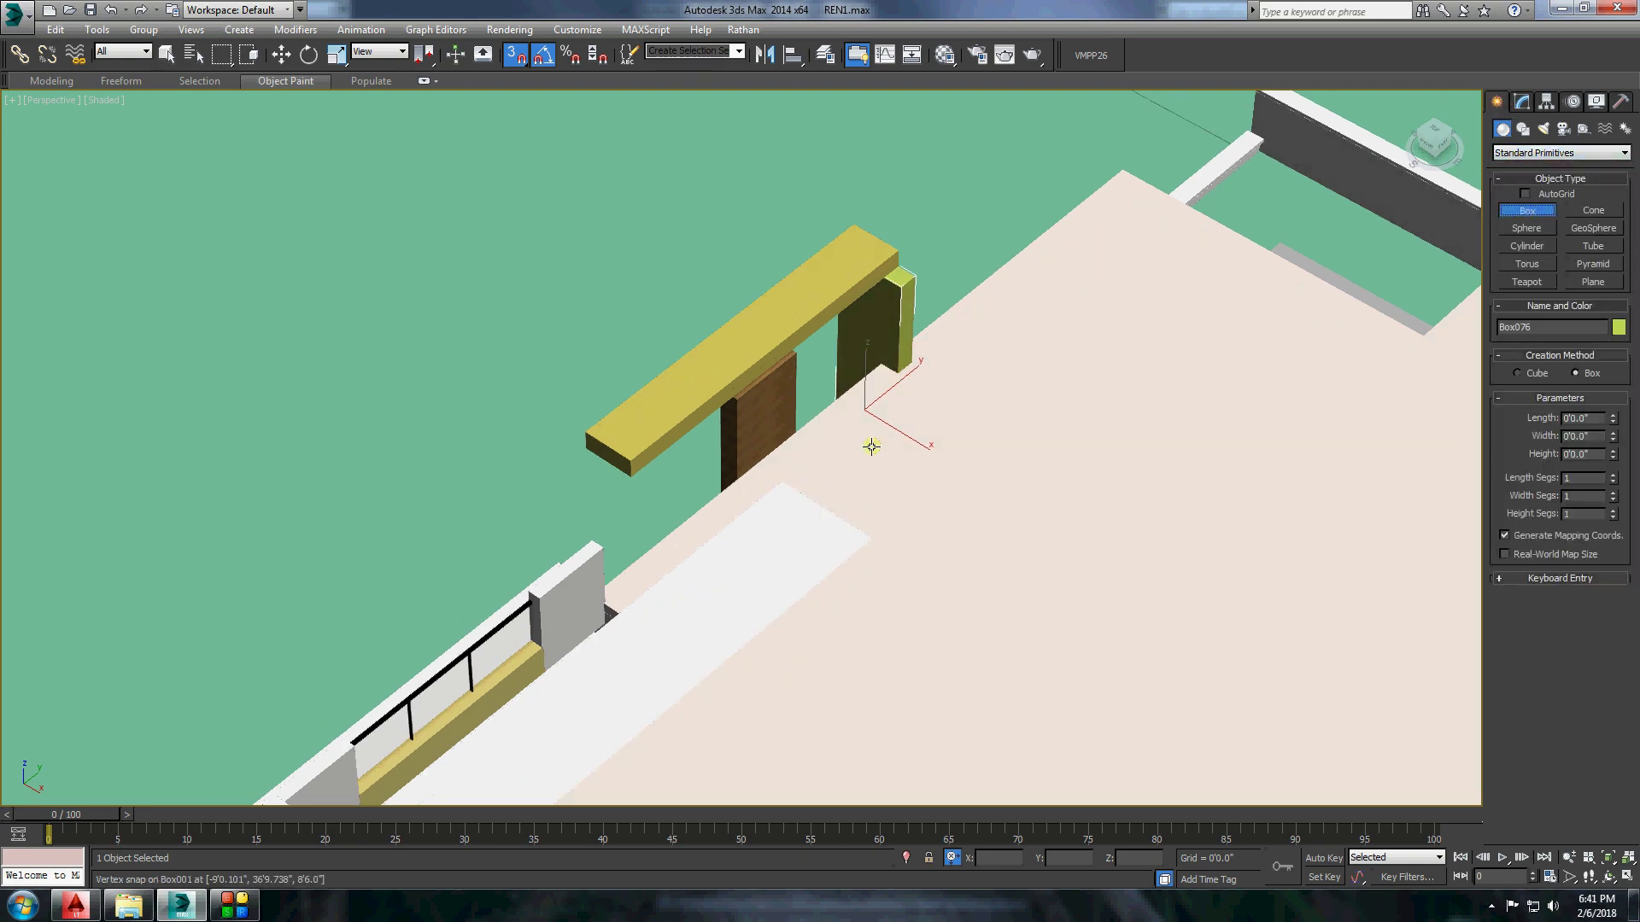
pyautogui.moveTo(871, 440)
pyautogui.keyDown('alt'); pyautogui.mouseDown(button='middle')
pyautogui.moveTo(839, 458)
pyautogui.moveTo(795, 442)
pyautogui.mouseUp(button='middle'); pyautogui.keyUp('alt')
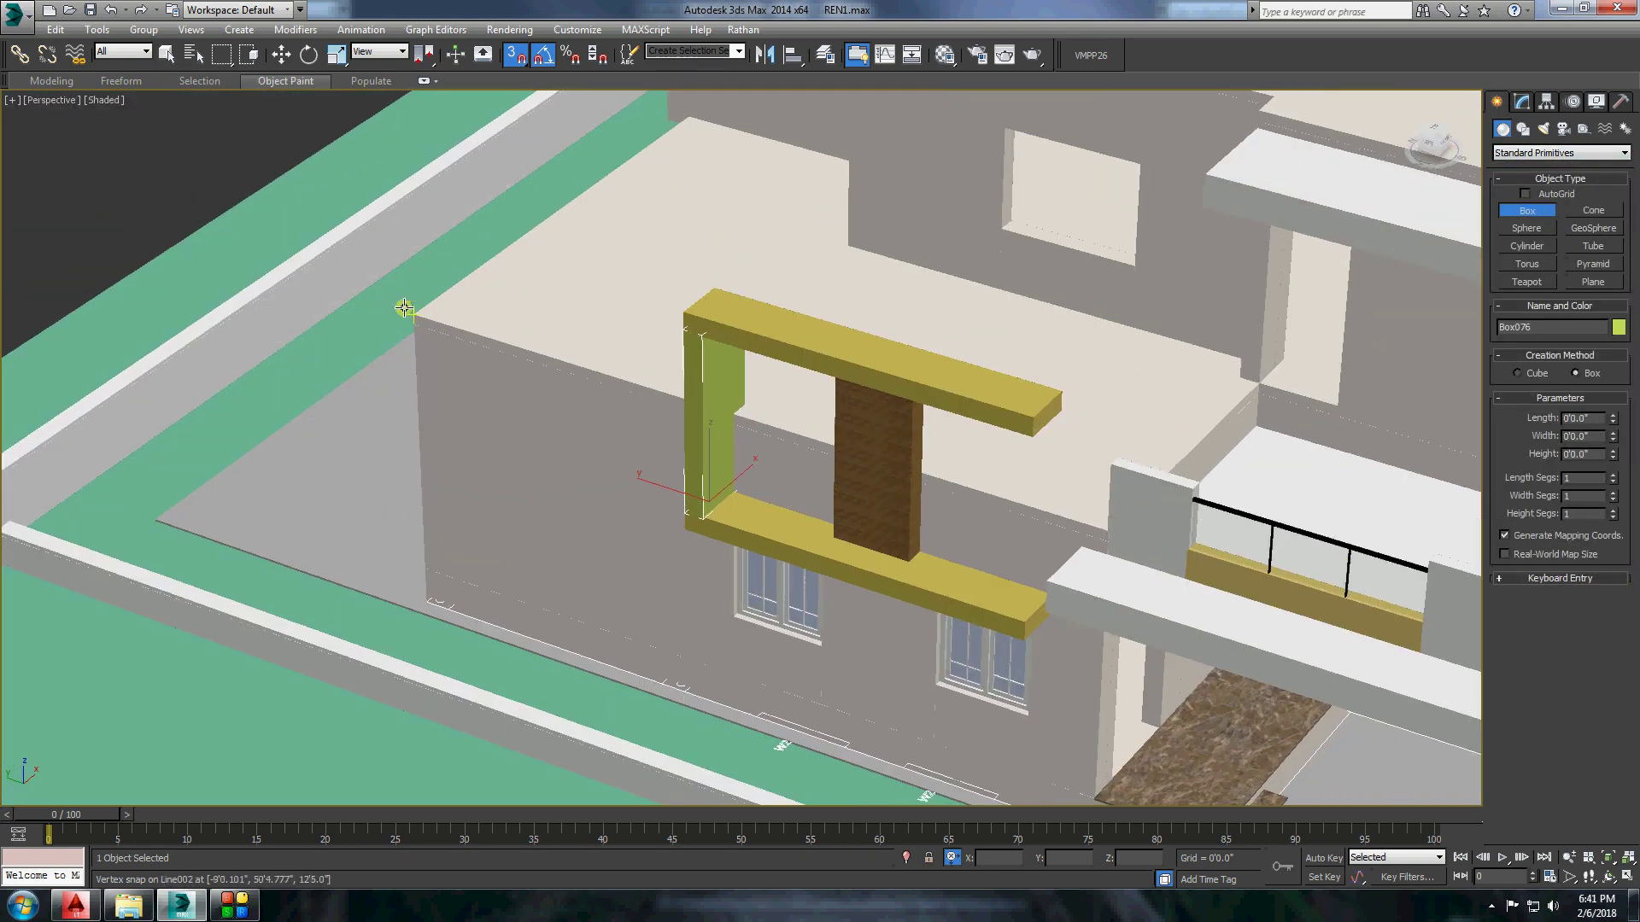
pyautogui.keyDown('alt'); pyautogui.moveTo(404, 307); pyautogui.dragTo(758, 340, button='middle'); pyautogui.keyUp('alt')
# Convert the top yellow beam to Editable Poly and select four of its vertices.
pyautogui.click(846, 291)
pyautogui.rightClick(845, 291)
pyautogui.click(1080, 458)
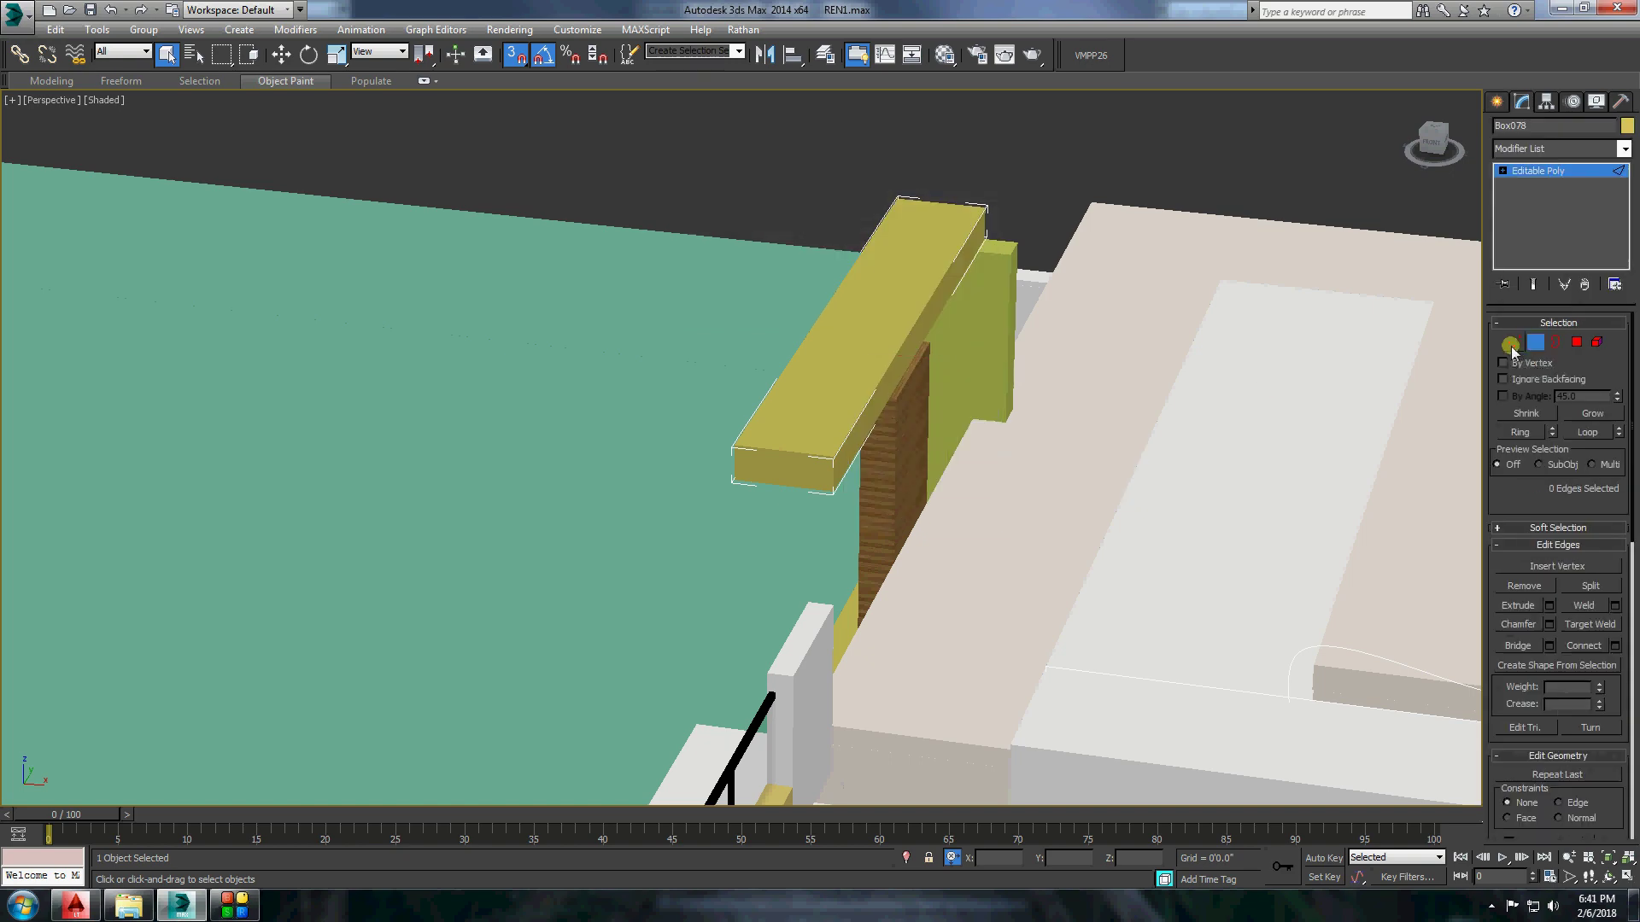
pyautogui.click(1512, 350)
pyautogui.keyDown('alt'); pyautogui.moveTo(940, 384); pyautogui.dragTo(1008, 402, button='middle'); pyautogui.keyUp('alt')
pyautogui.moveTo(1159, 683)
pyautogui.keyDown('alt'); pyautogui.mouseDown(button='middle')
pyautogui.moveTo(908, 308)
pyautogui.moveTo(907, 369)
pyautogui.moveTo(927, 338)
pyautogui.moveTo(922, 388)
pyautogui.mouseUp(button='middle'); pyautogui.keyUp('alt')
pyautogui.press('w')
pyautogui.scroll(5, 922, 389)
# Convert the wooden pillar to Editable Poly and stretch its top vertices up to the beam.
pyautogui.rightClick(921, 388)
pyautogui.click(1063, 538)
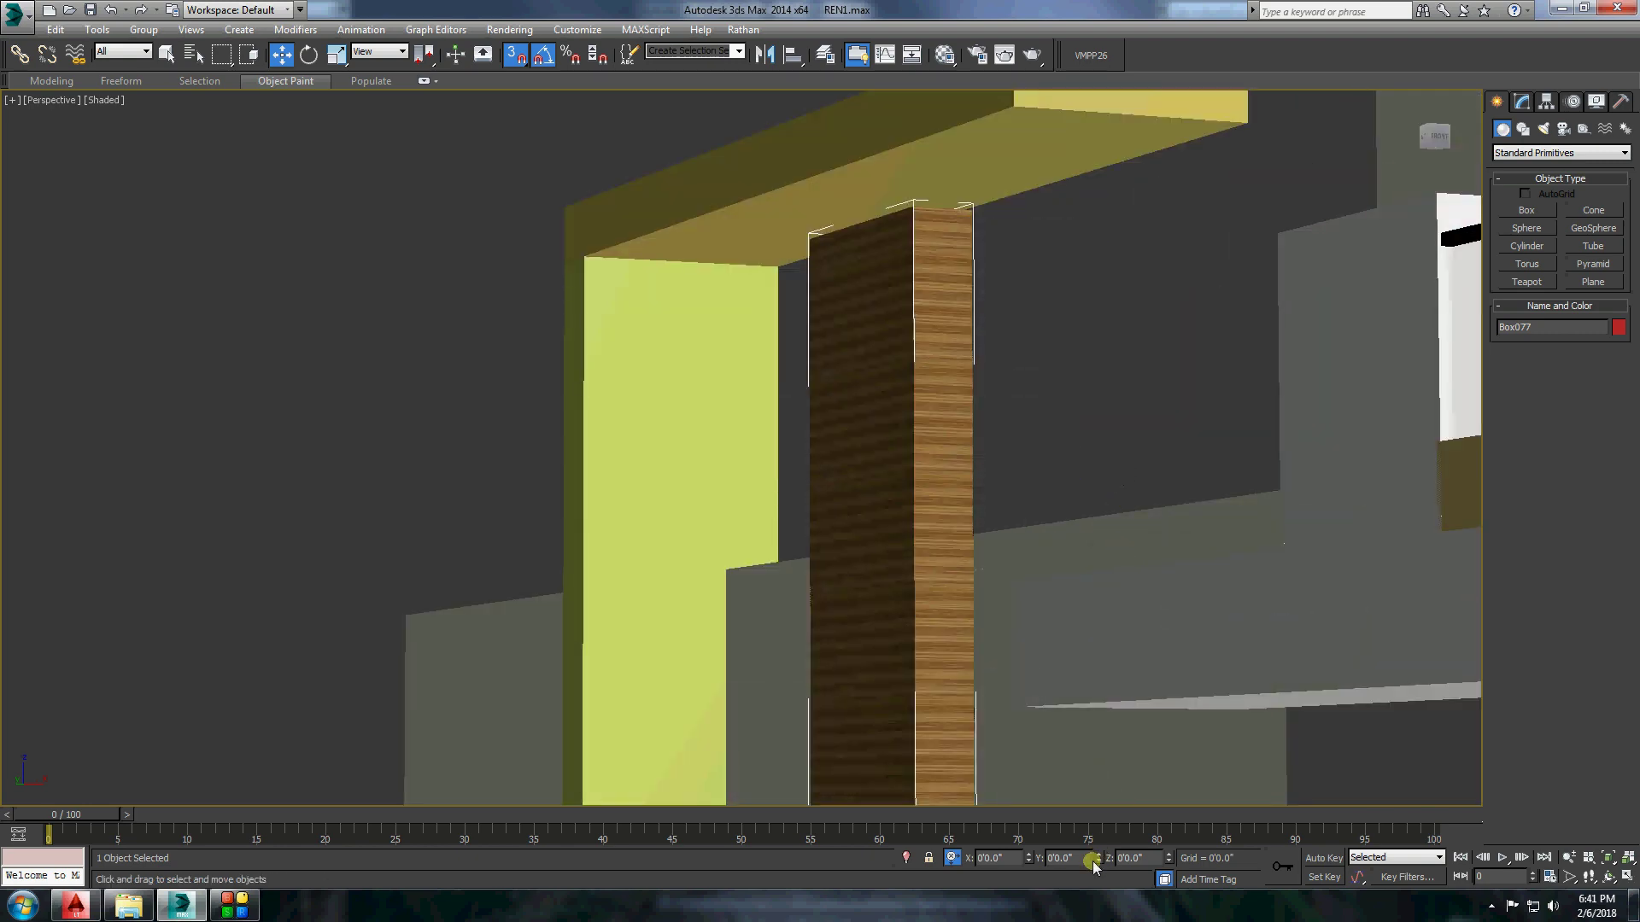
pyautogui.press('f')
pyautogui.rightClick(1127, 482)
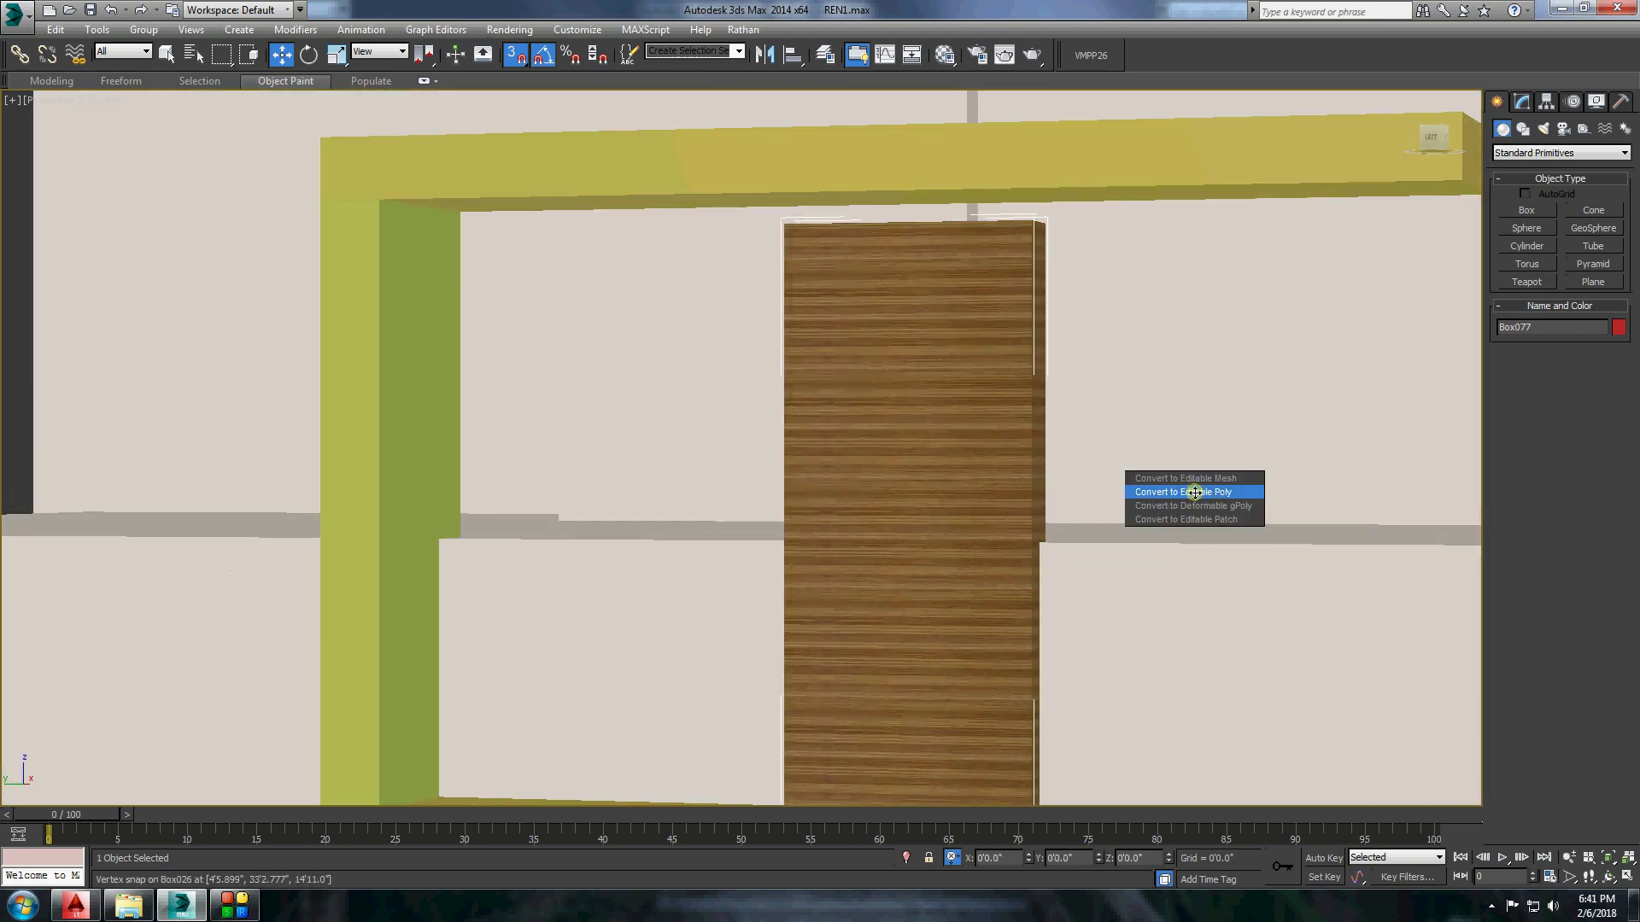
pyautogui.click(1187, 480)
pyautogui.press('p')
pyautogui.moveTo(919, 218); pyautogui.dragTo(787, 170)
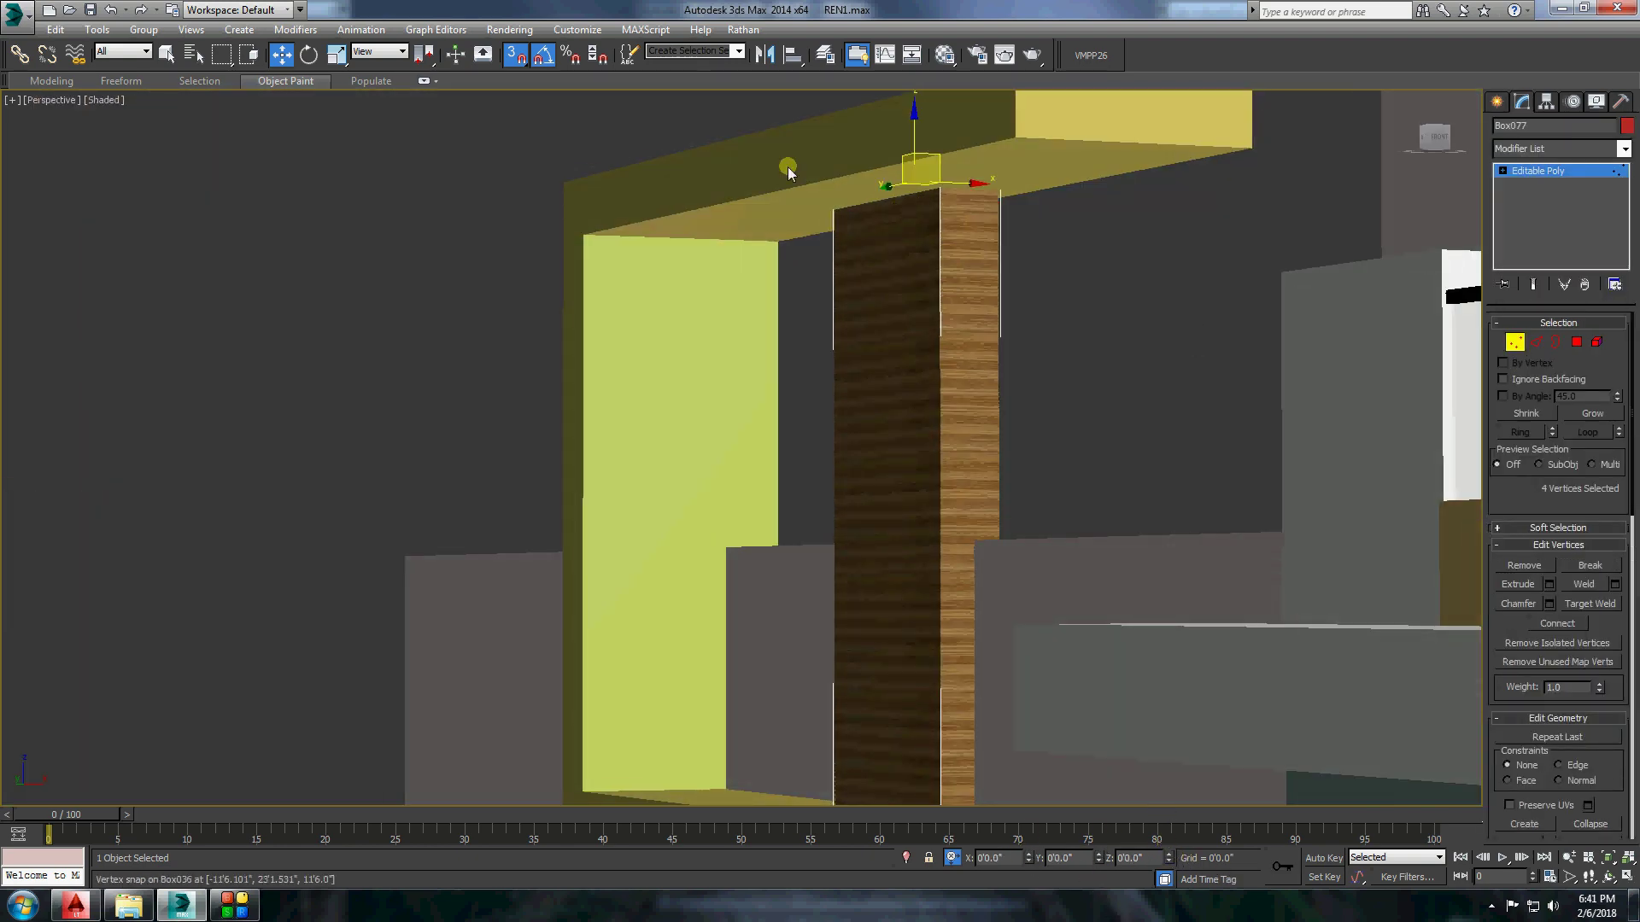
pyautogui.scroll(-3, 980, 597)
pyautogui.hotkey('ctrl', 'a')
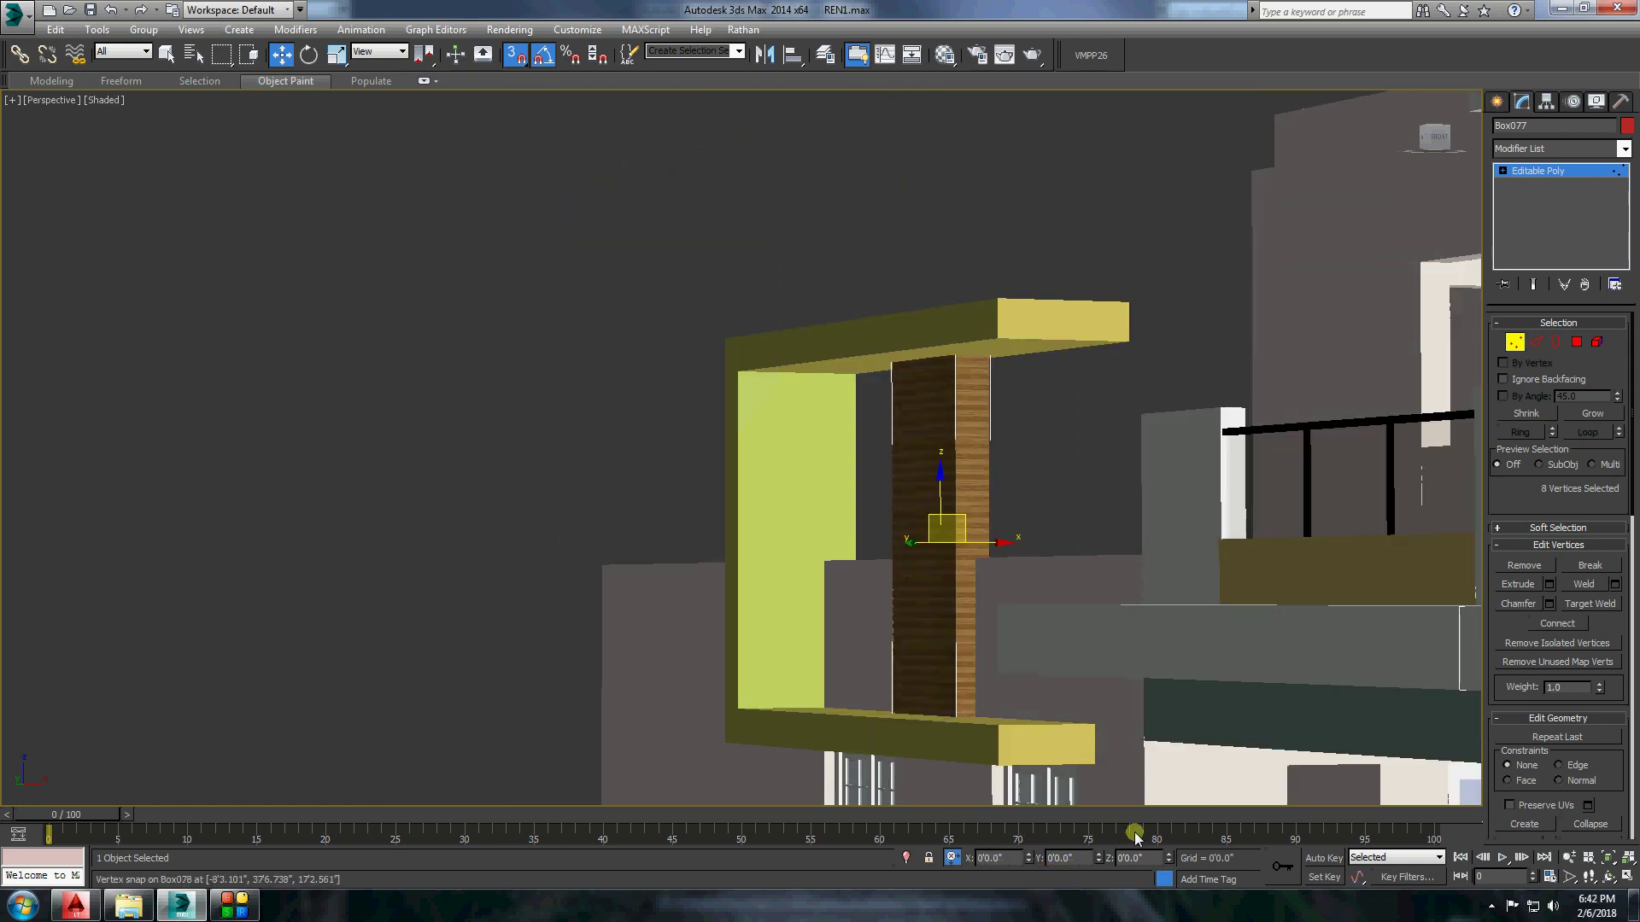
# Extrude the pillar's side polygon to thicken it, then isolate the pillar.
pyautogui.press('4')
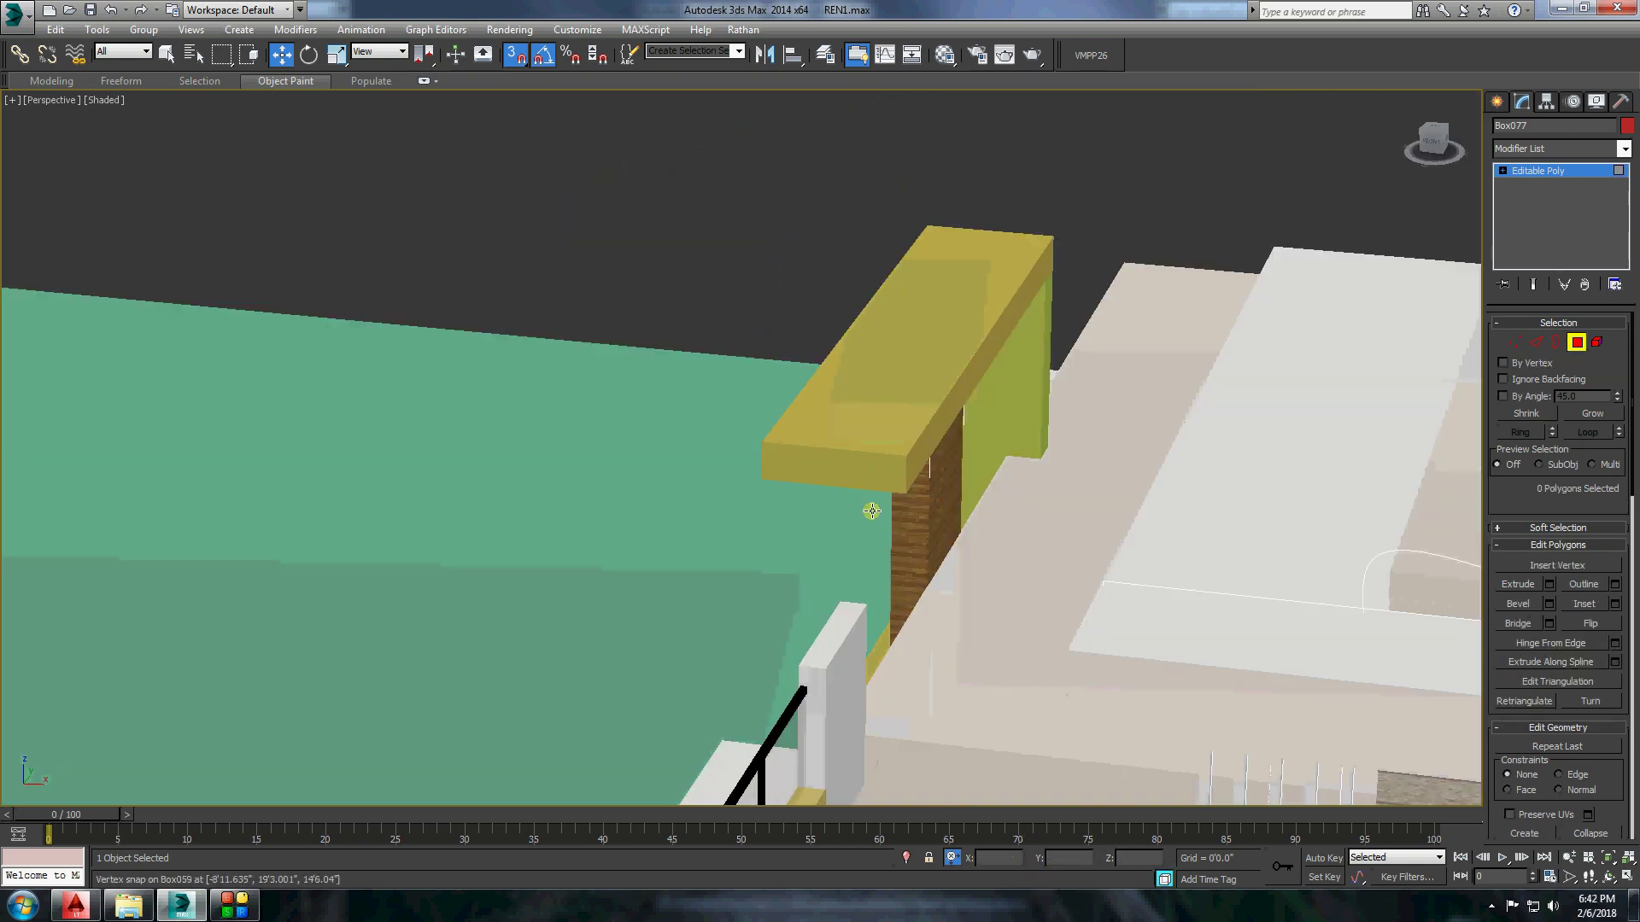
pyautogui.keyDown('alt'); pyautogui.moveTo(939, 427); pyautogui.dragTo(940, 555, button='middle'); pyautogui.keyUp('alt')
pyautogui.click(1548, 585)
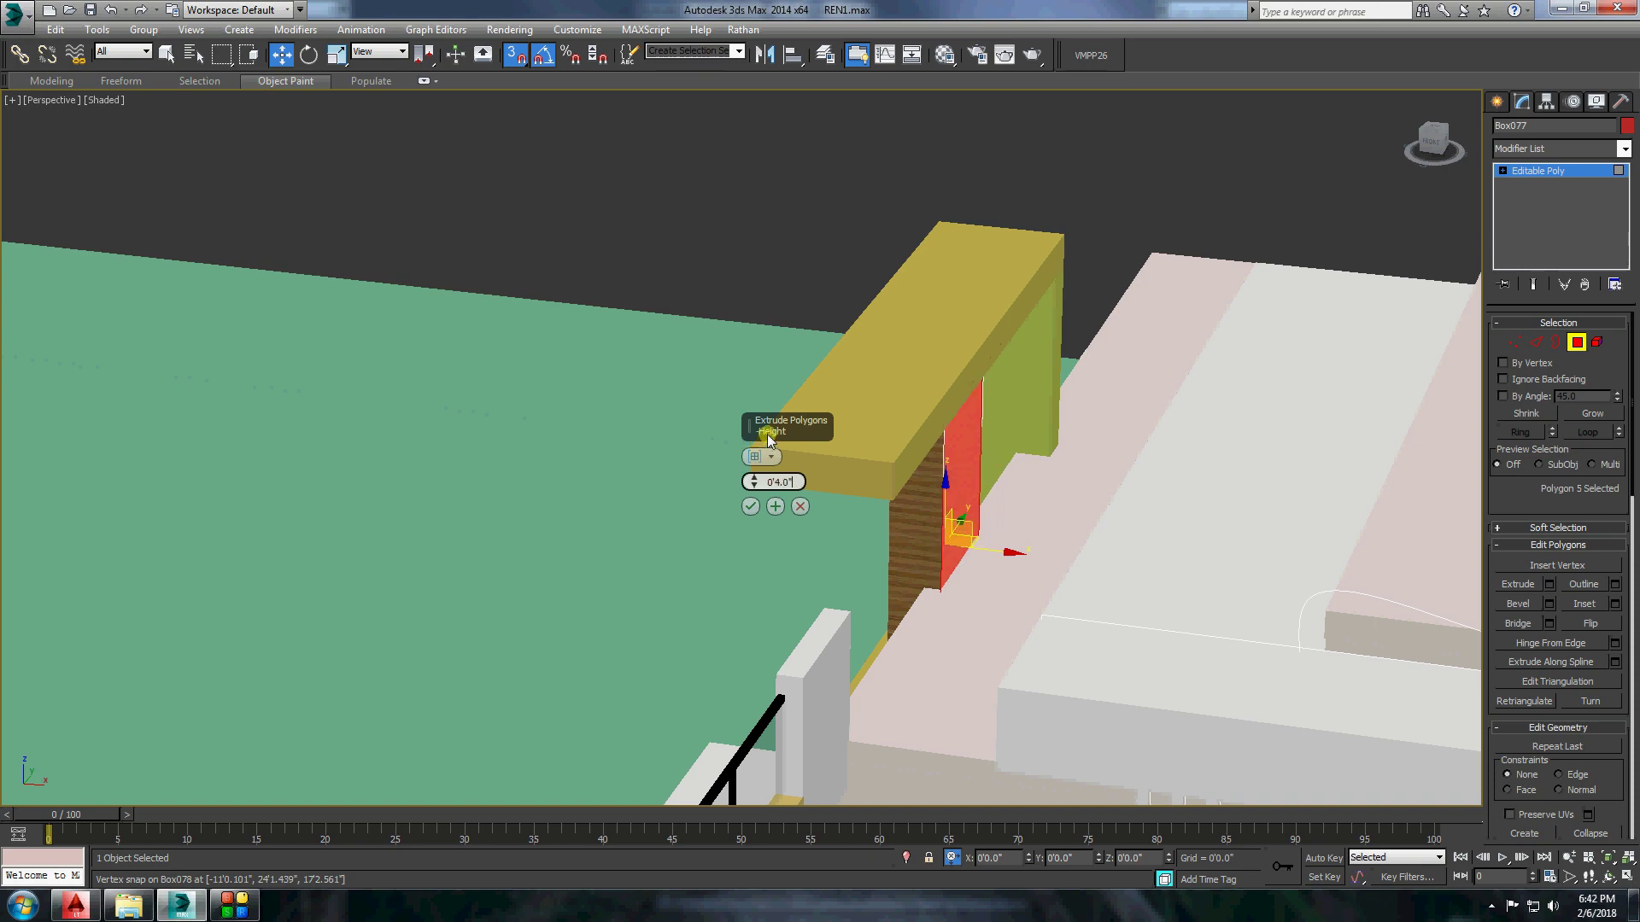
pyautogui.click(750, 507)
pyautogui.keyDown('alt'); pyautogui.moveTo(751, 502); pyautogui.dragTo(760, 215, button='middle'); pyautogui.keyUp('alt')
pyautogui.scroll(-5, 908, 542)
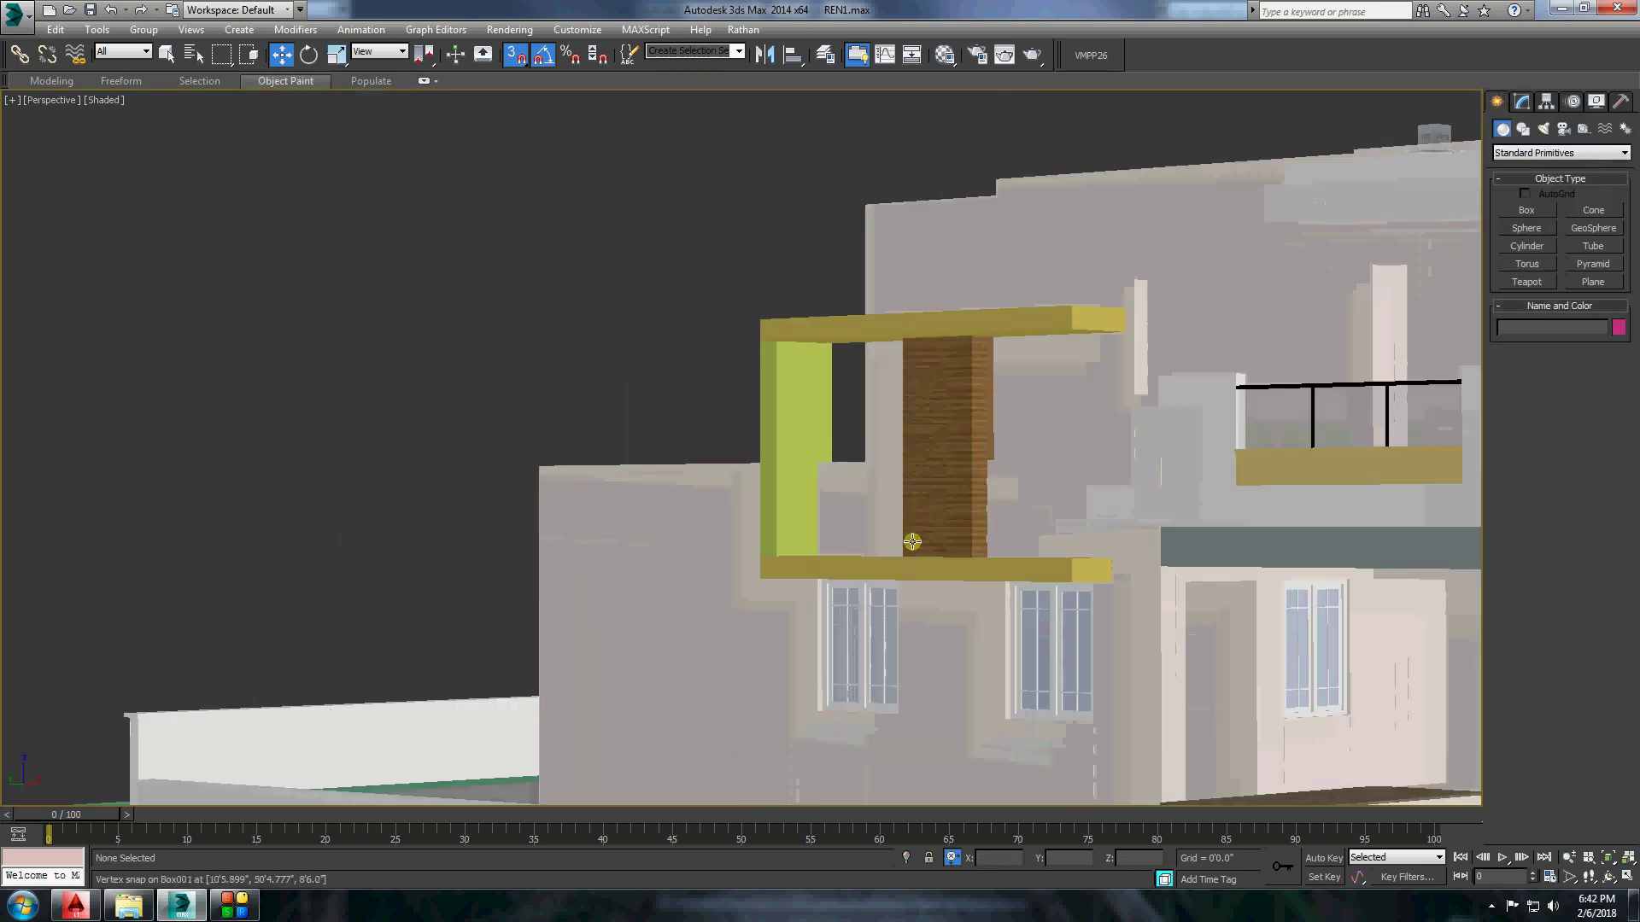
pyautogui.hotkey('alt', 'q')
pyautogui.click(1527, 210)
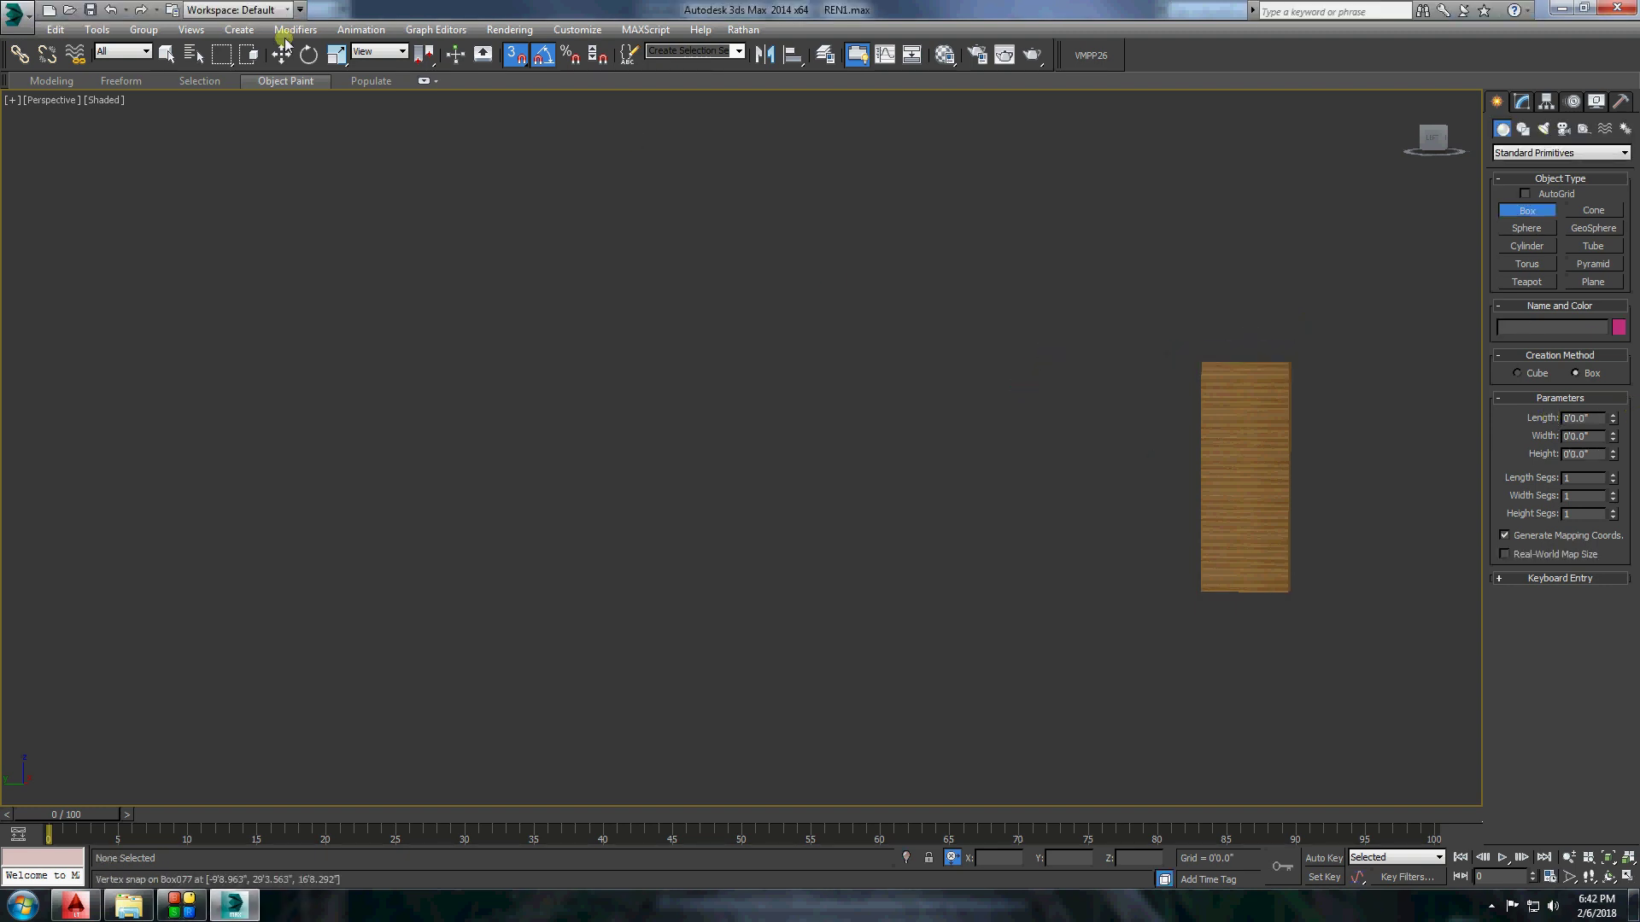
# End isolation and apply Box UVW mapping to the wood cladding panel.
pyautogui.press('q')
pyautogui.click(1260, 462)
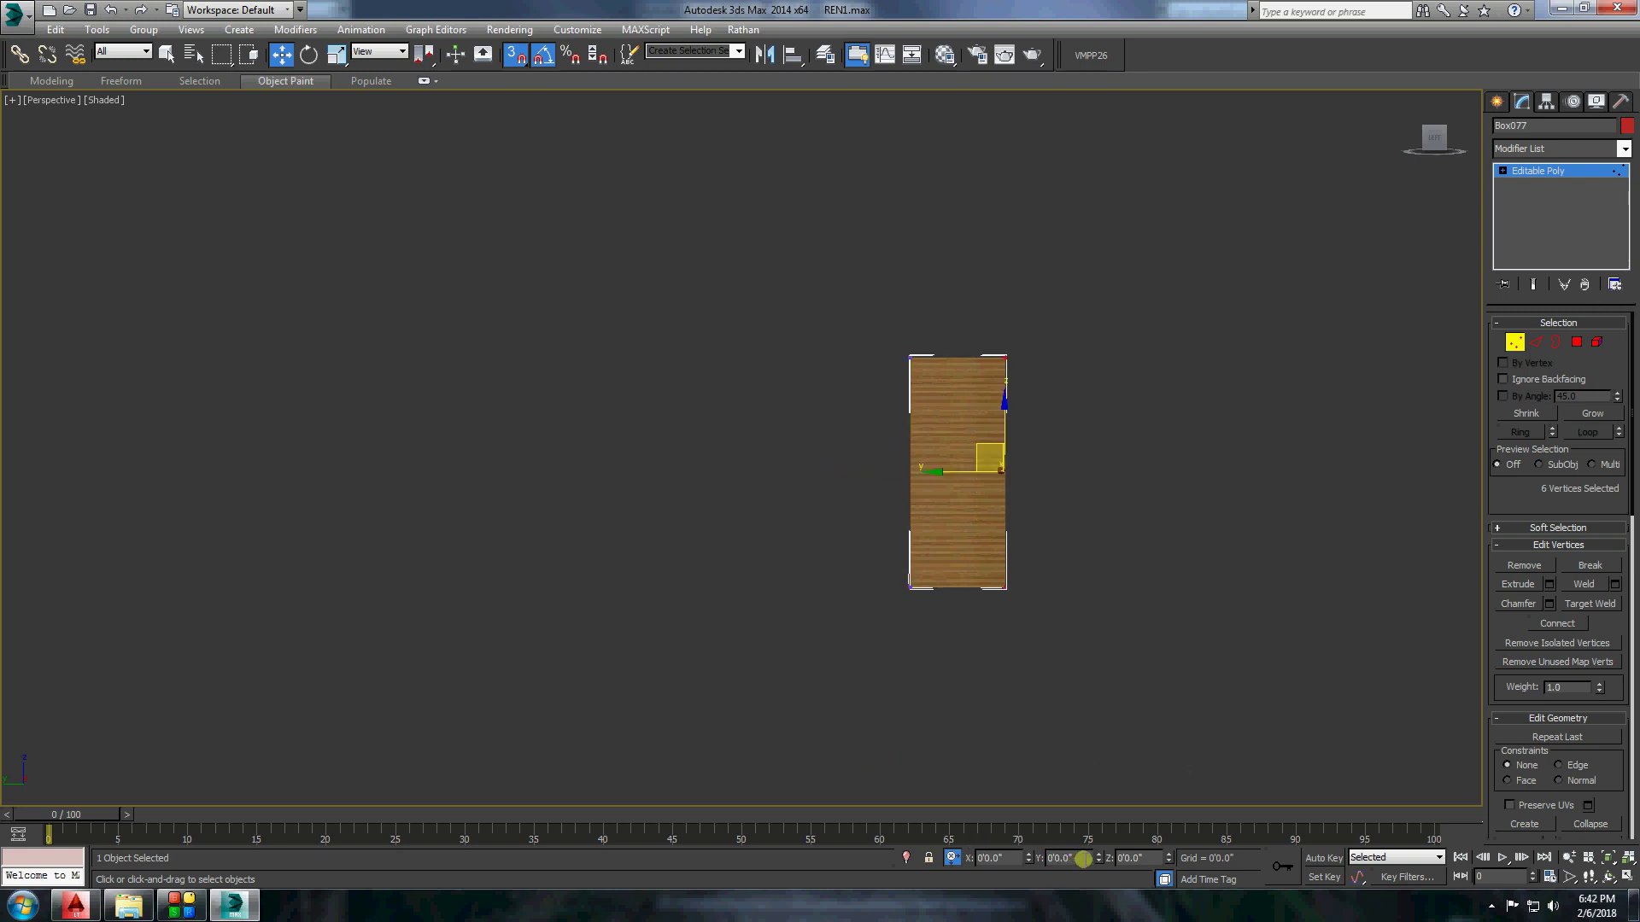
pyautogui.rightClick(1095, 431)
pyautogui.click(1110, 277)
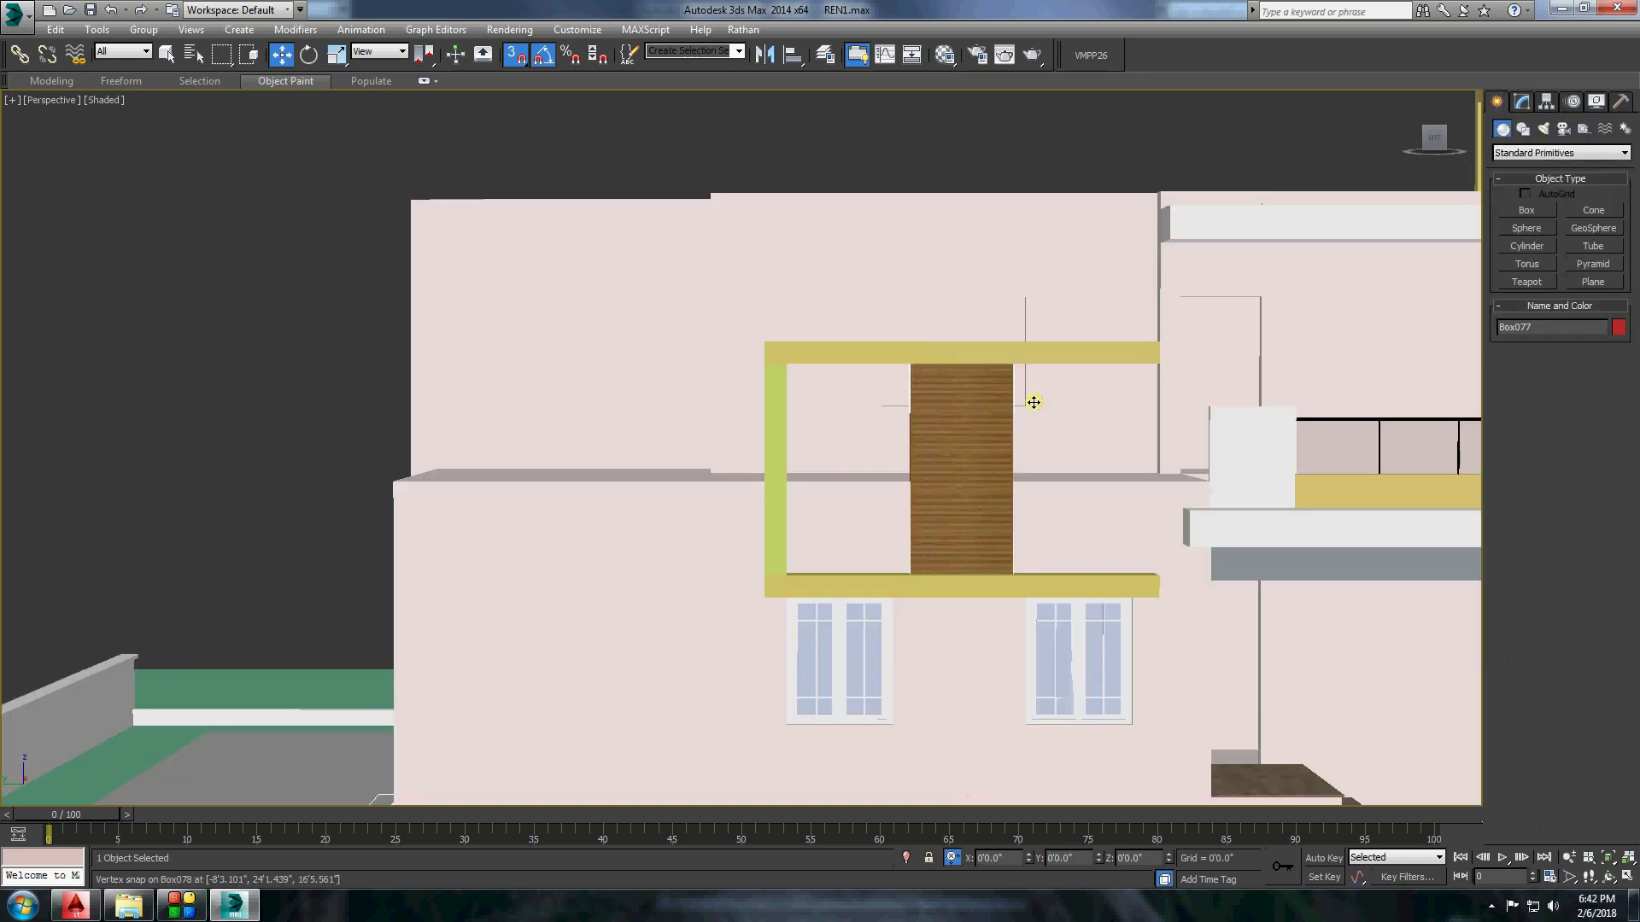
pyautogui.click(1623, 149)
pyautogui.press('u')
pyautogui.click(1590, 714)
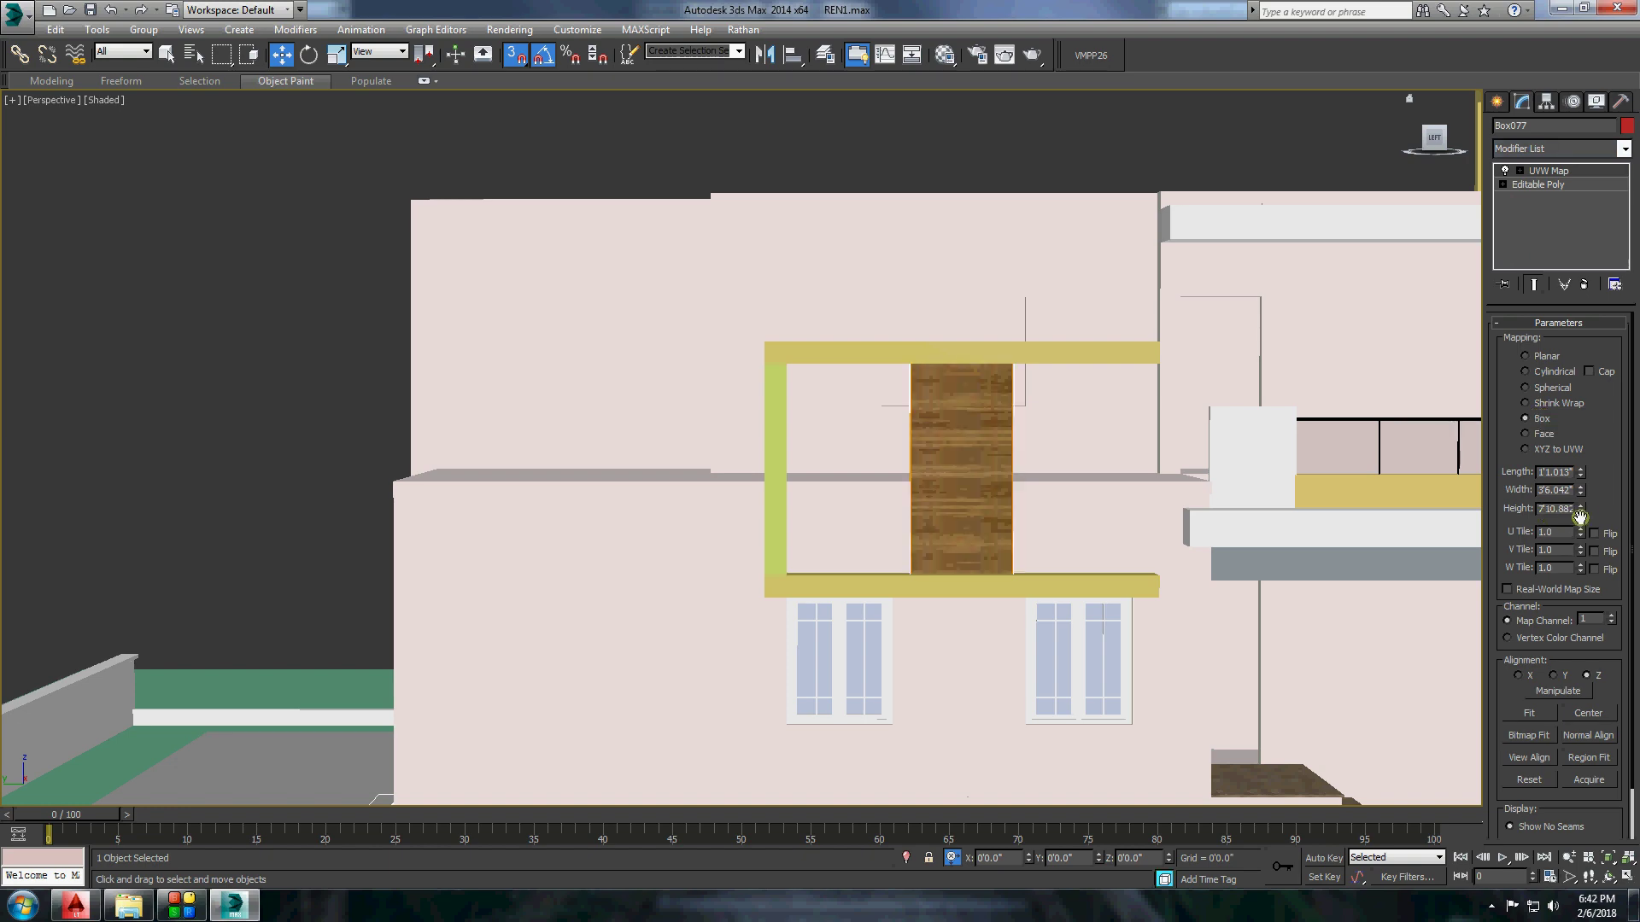
# Start a new box at the tower top with a downward height.
pyautogui.click(341, 316)
pyautogui.scroll(-10, 670, 523)
pyautogui.keyDown('alt'); pyautogui.moveTo(670, 522); pyautogui.dragTo(680, 350, button='middle'); pyautogui.keyUp('alt')
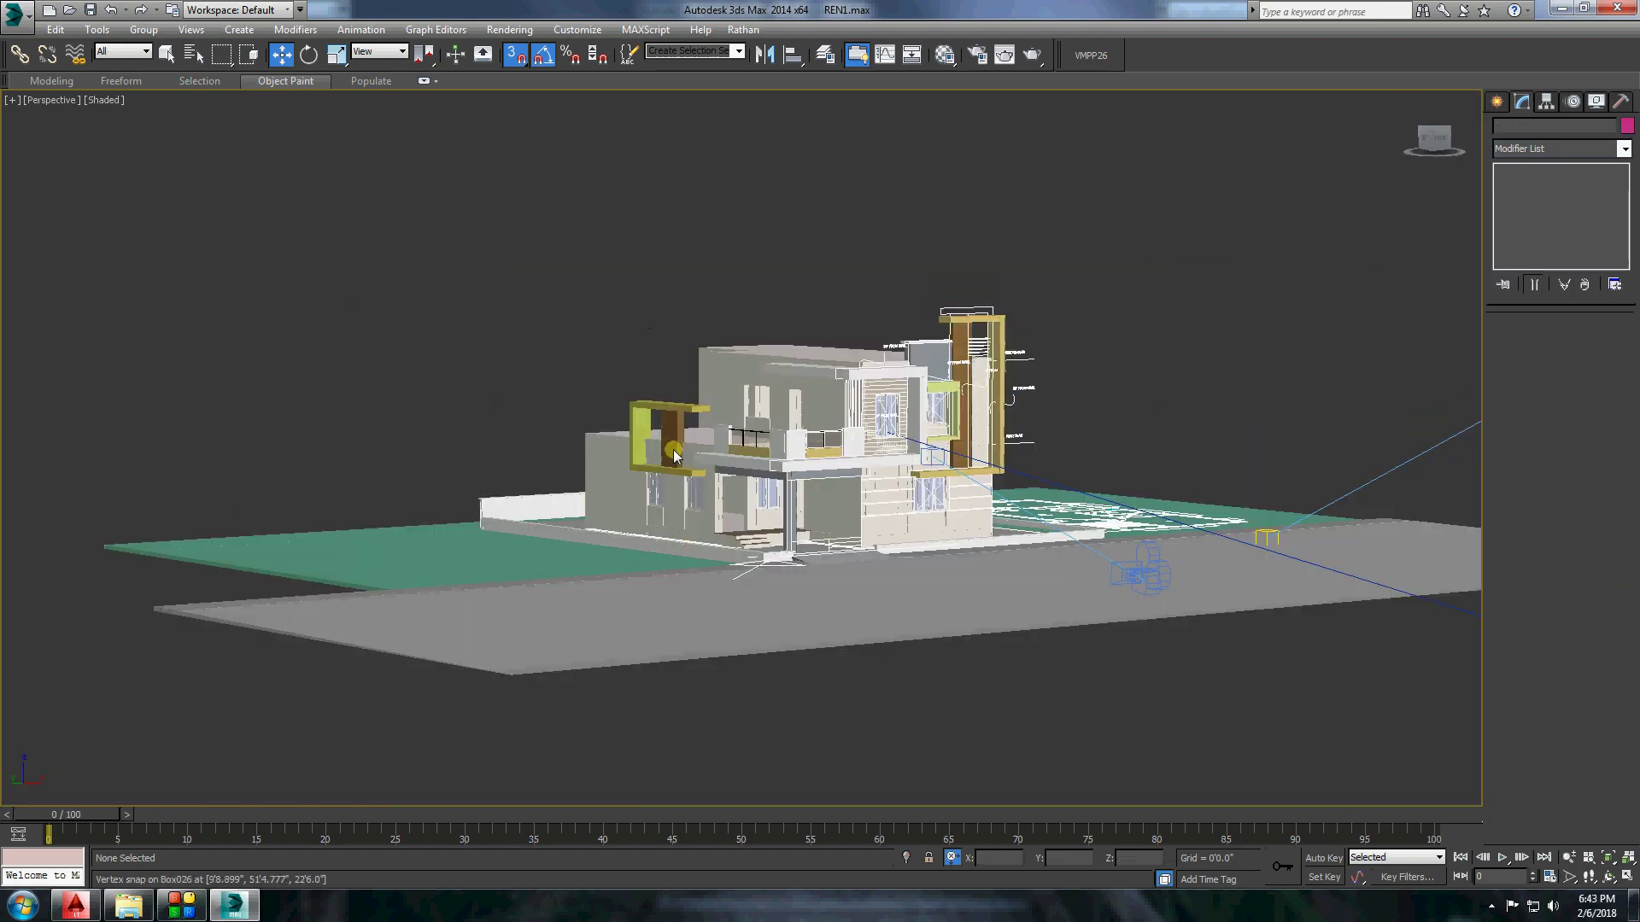
pyautogui.scroll(5, 679, 350)
pyautogui.scroll(3, 680, 350)
pyautogui.keyDown('alt'); pyautogui.moveTo(780, 301); pyautogui.dragTo(960, 350, button='middle'); pyautogui.keyUp('alt')
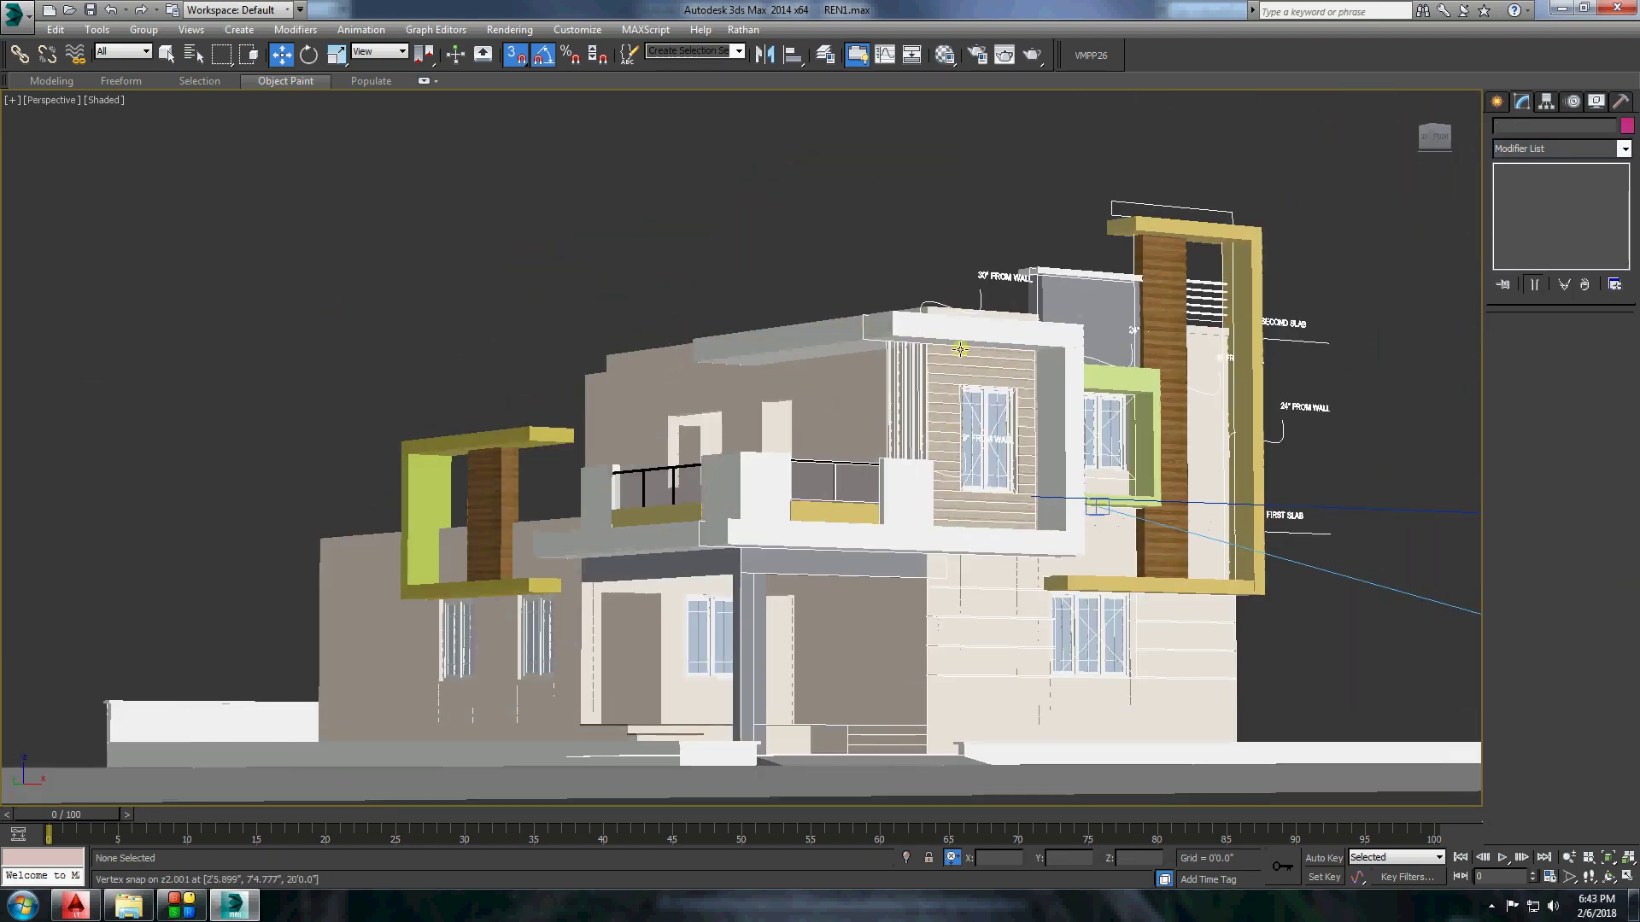
pyautogui.click(1496, 100)
pyautogui.click(1528, 210)
pyautogui.scroll(5, 1112, 218)
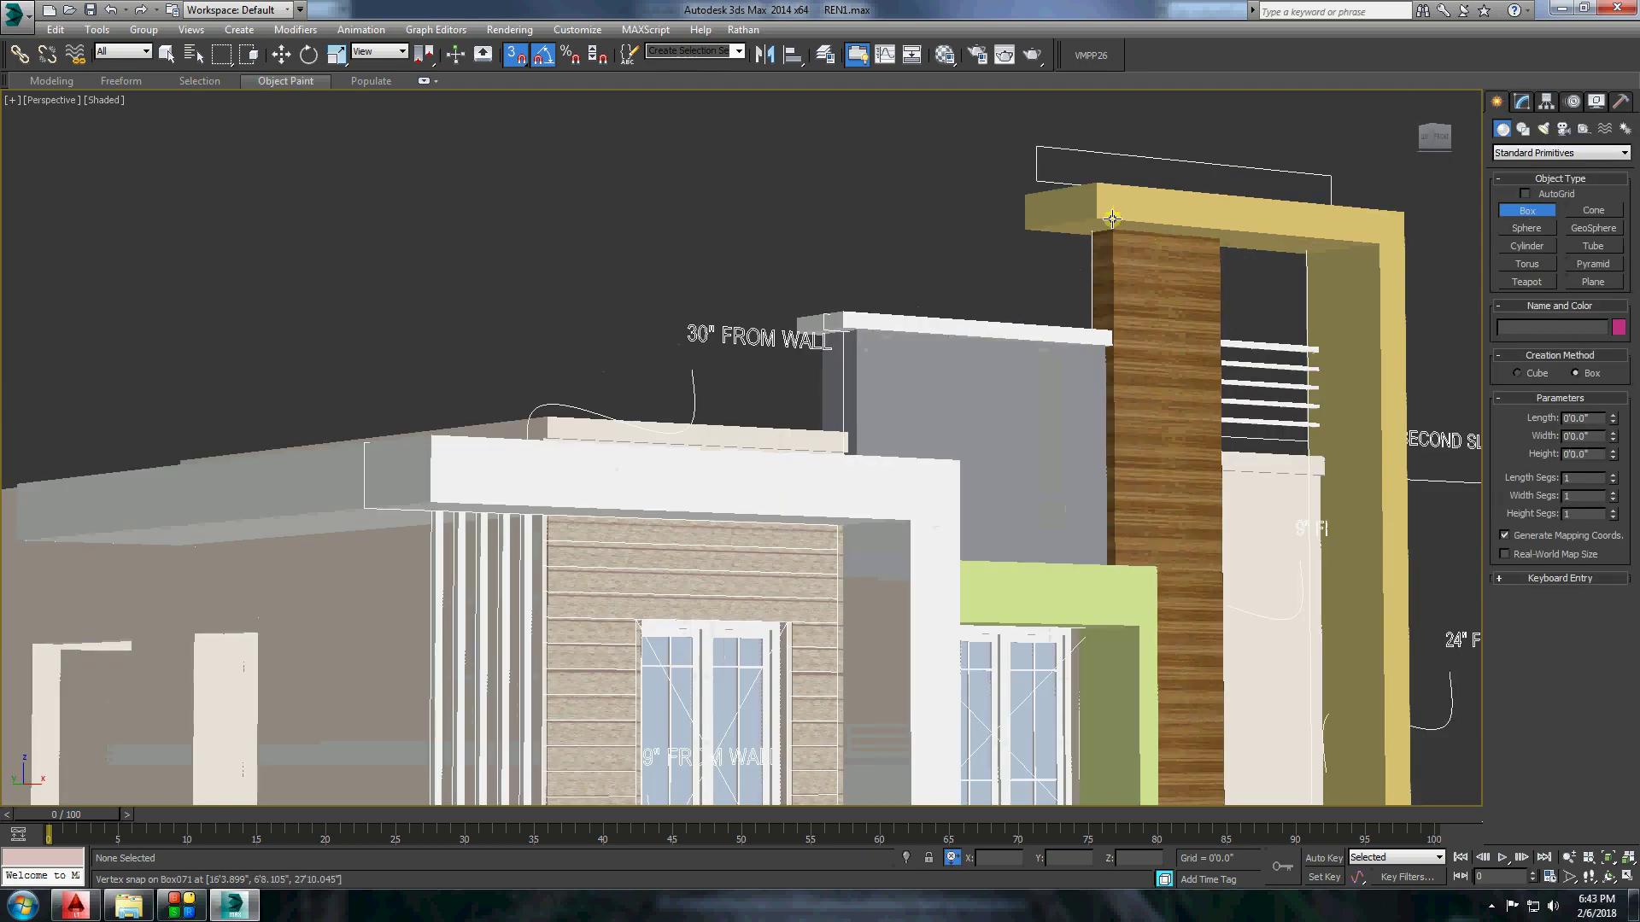
pyautogui.click(1114, 256)
pyautogui.scroll(-5, 743, 427)
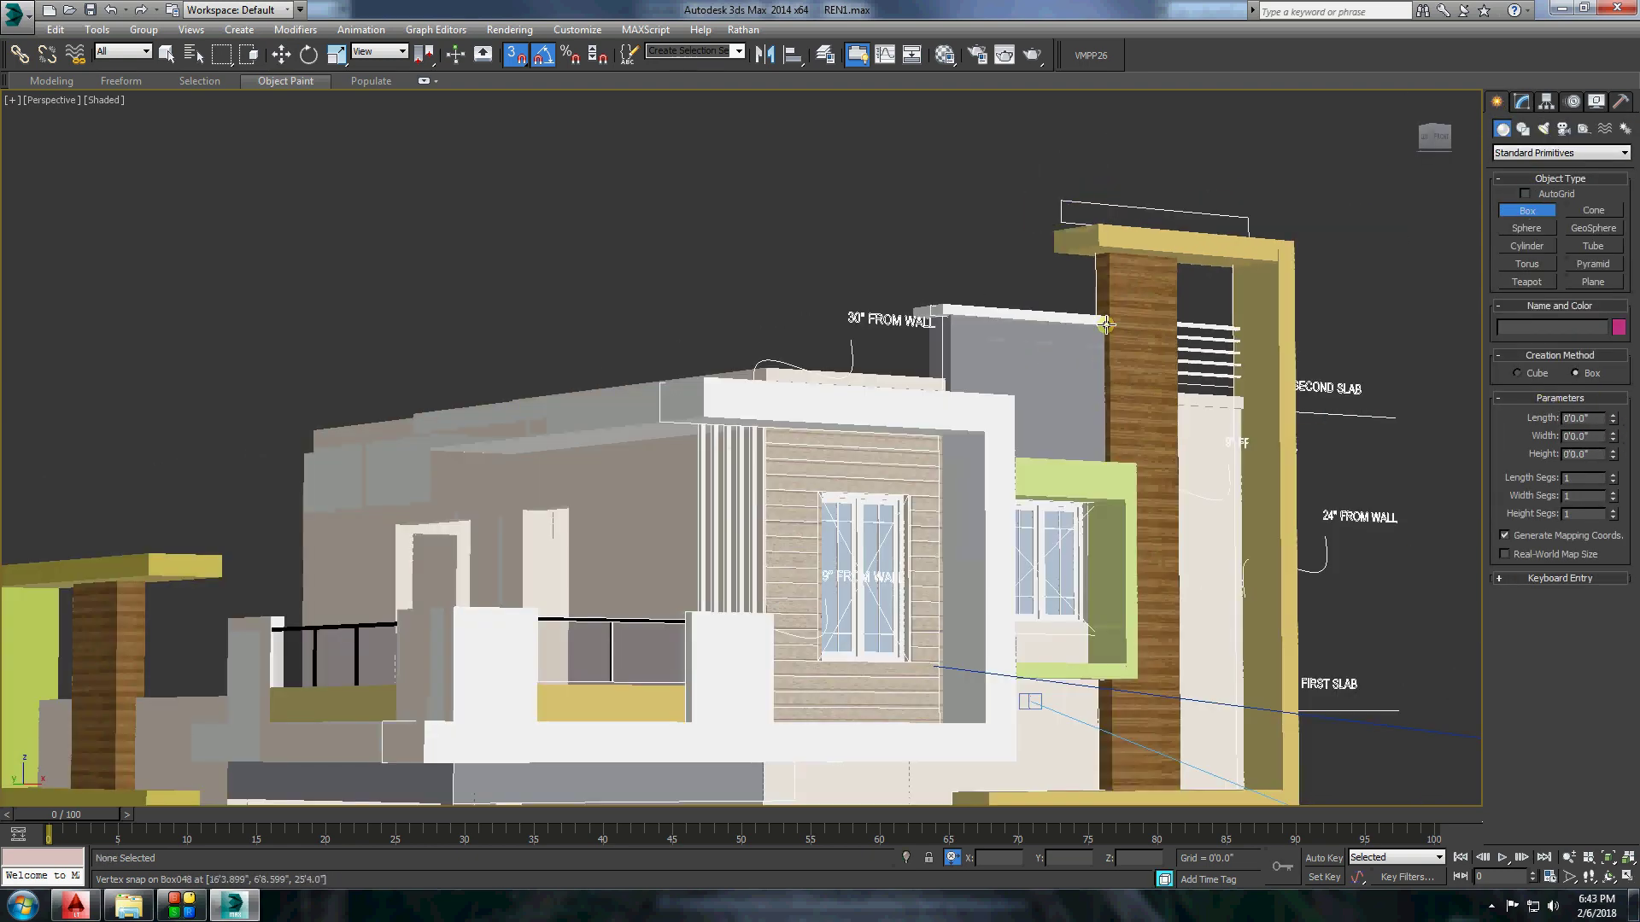
# Convert the yellow frame to Editable Poly and move its top beam end vertices to just past the wood.
pyautogui.keyDown('alt'); pyautogui.moveTo(683, 428); pyautogui.dragTo(769, 427, button='middle'); pyautogui.keyUp('alt')
pyautogui.scroll(3, 683, 469)
pyautogui.click(598, 410)
pyautogui.rightClick(821, 401)
pyautogui.click(1038, 574)
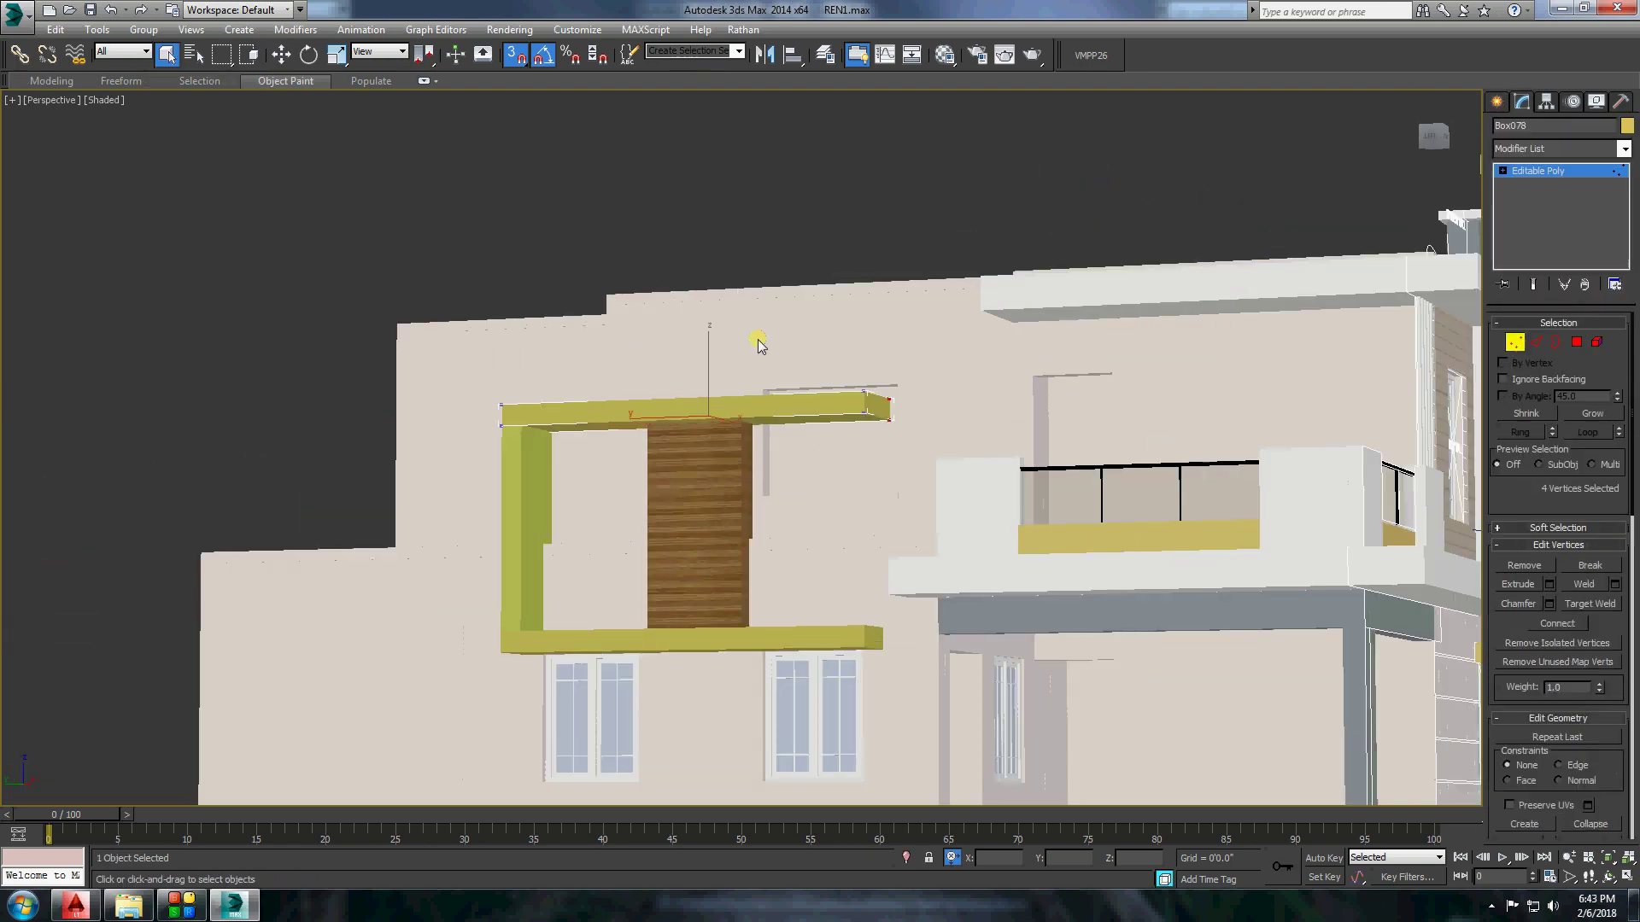
pyautogui.press('1')
pyautogui.scroll(5, 757, 339)
pyautogui.scroll(-3, 325, 128)
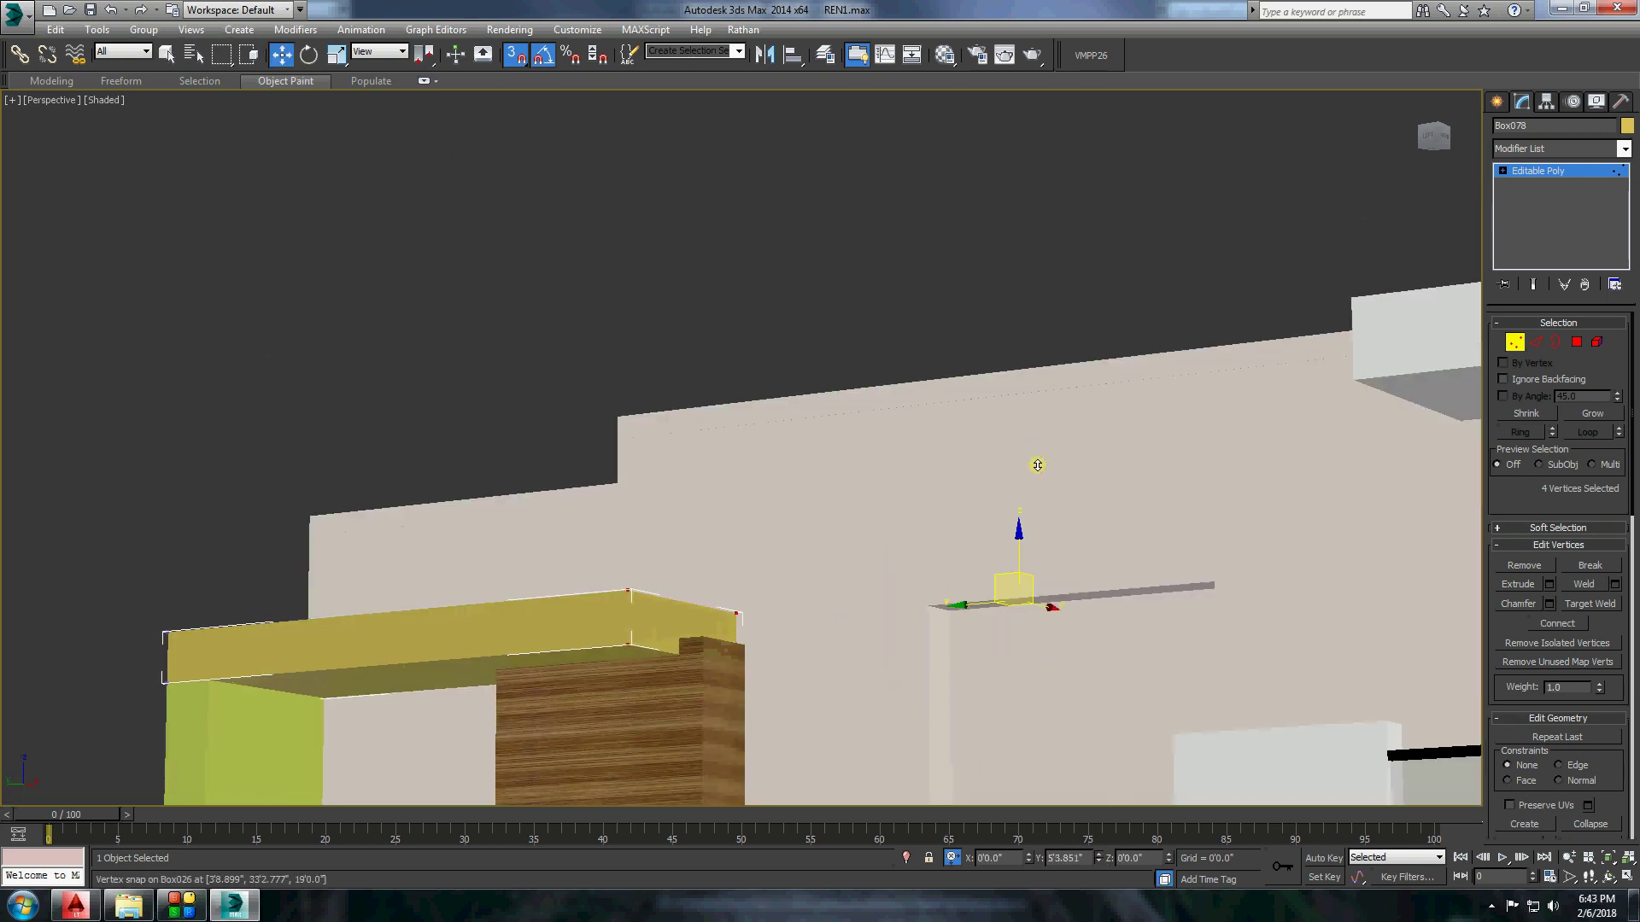
pyautogui.moveTo(1081, 855); pyautogui.dragTo(990, 537)
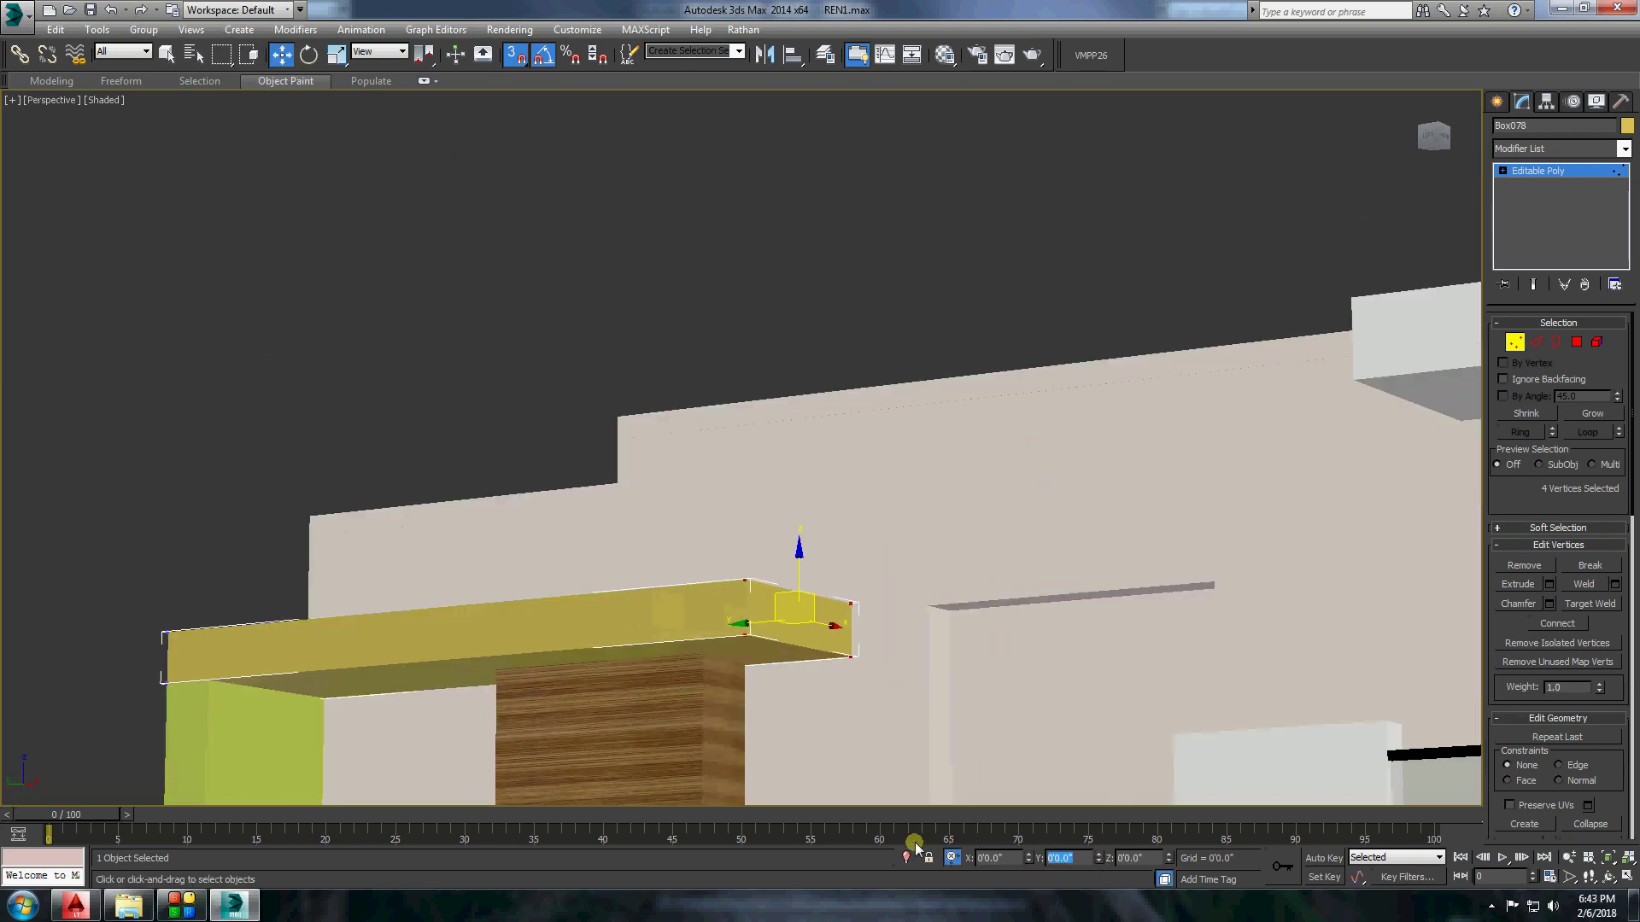
# Leave vertex editing, deselect the frame and view the house from a low side angle.
pyautogui.click(568, 513)
pyautogui.scroll(-2, 592, 569)
pyautogui.scroll(-3, 593, 569)
pyautogui.rightClick(634, 352)
pyautogui.click(689, 458)
pyautogui.rightClick(880, 491)
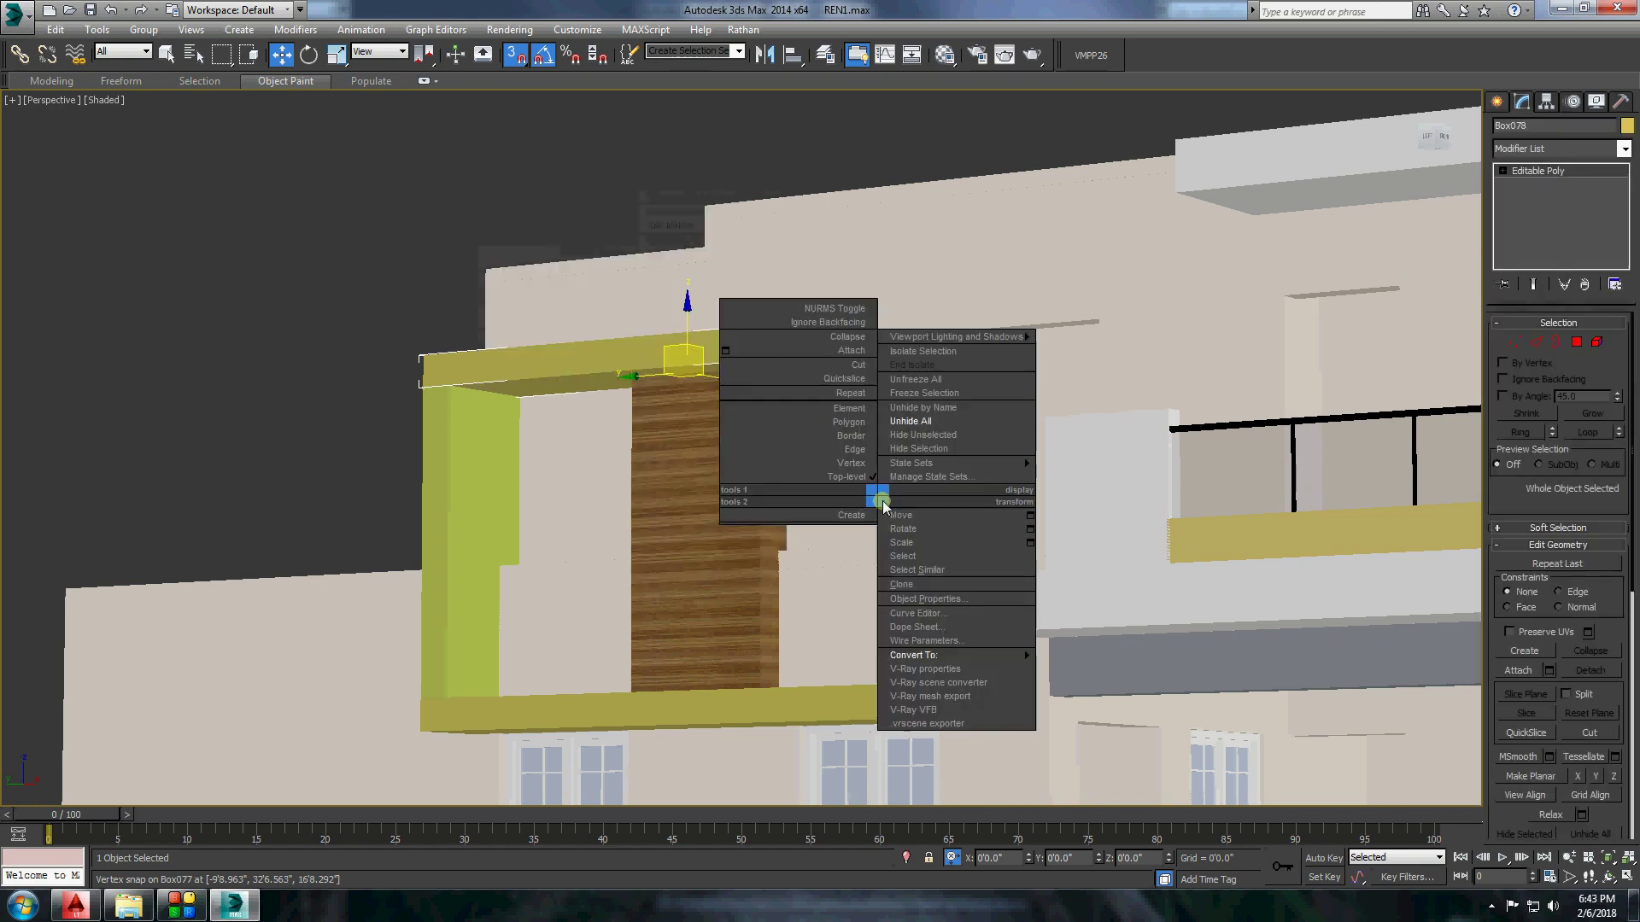
pyautogui.click(823, 513)
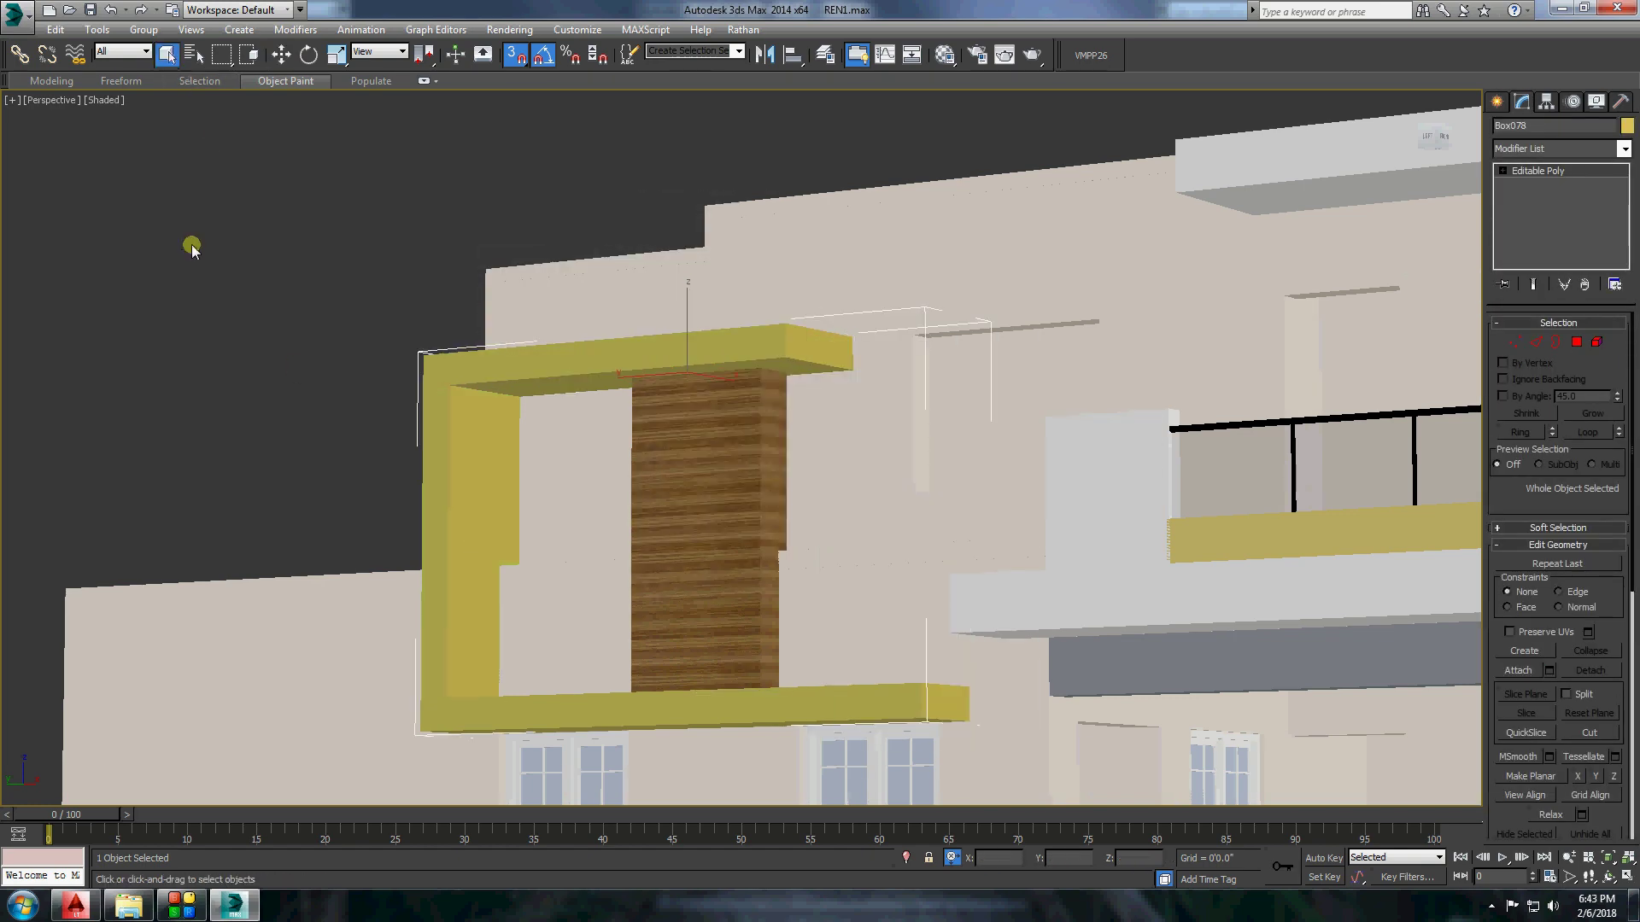
pyautogui.click(192, 244)
pyautogui.scroll(-5, 191, 245)
pyautogui.keyDown('alt'); pyautogui.moveTo(491, 275); pyautogui.dragTo(620, 450, button='middle'); pyautogui.keyUp('alt')
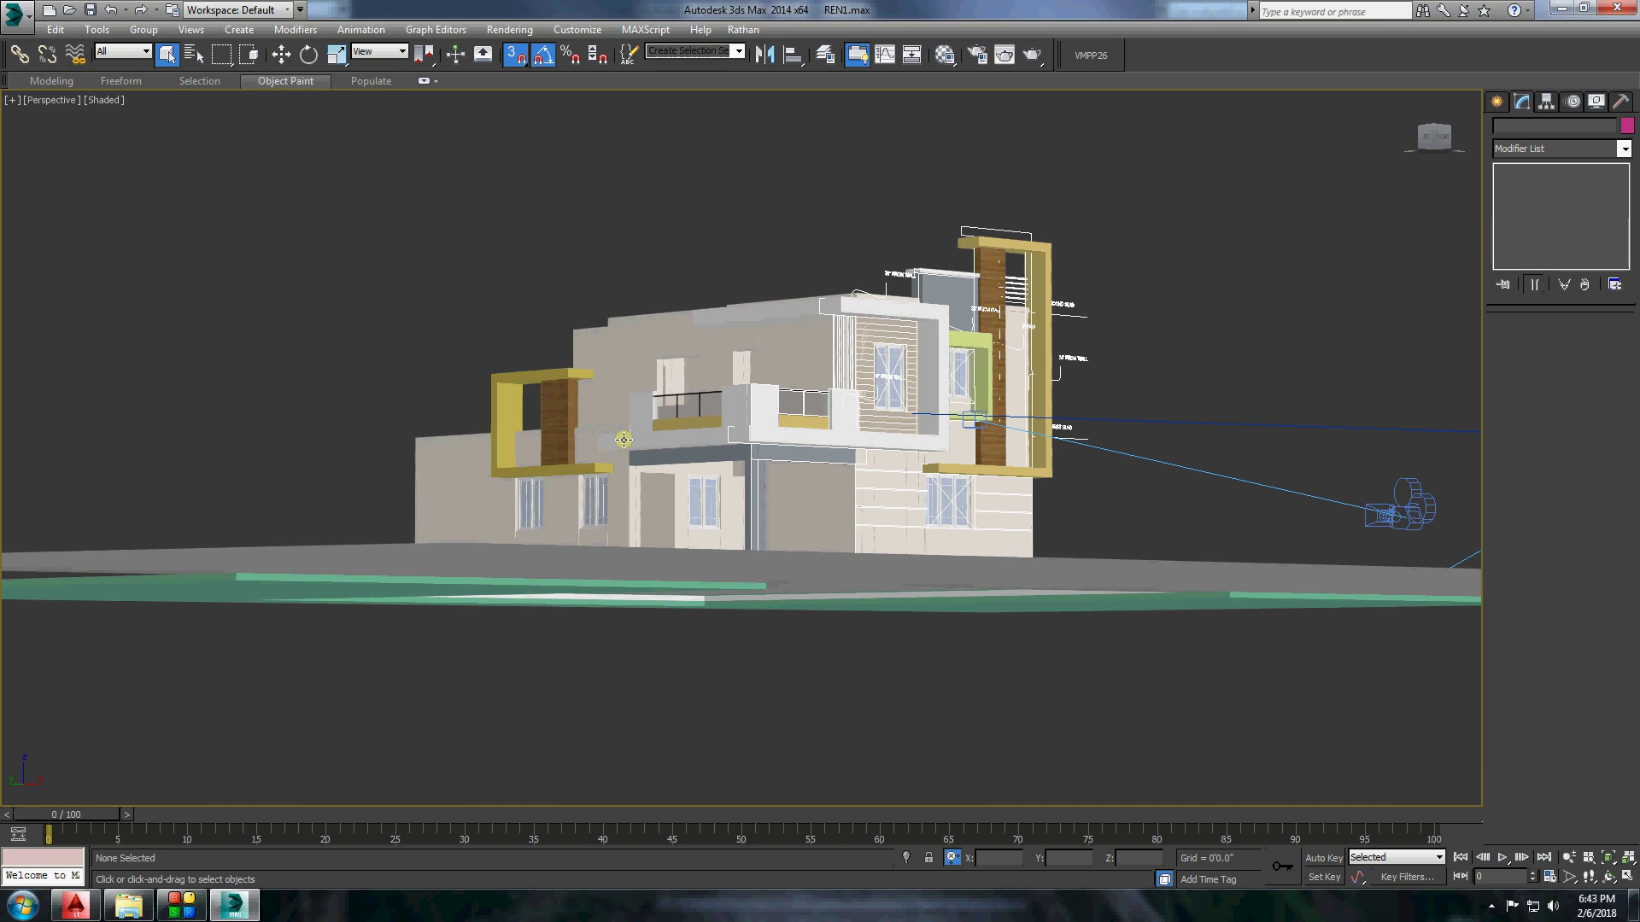
# Draw a thin box strip along the top of the lower roof wall.
pyautogui.scroll(3, 529, 248)
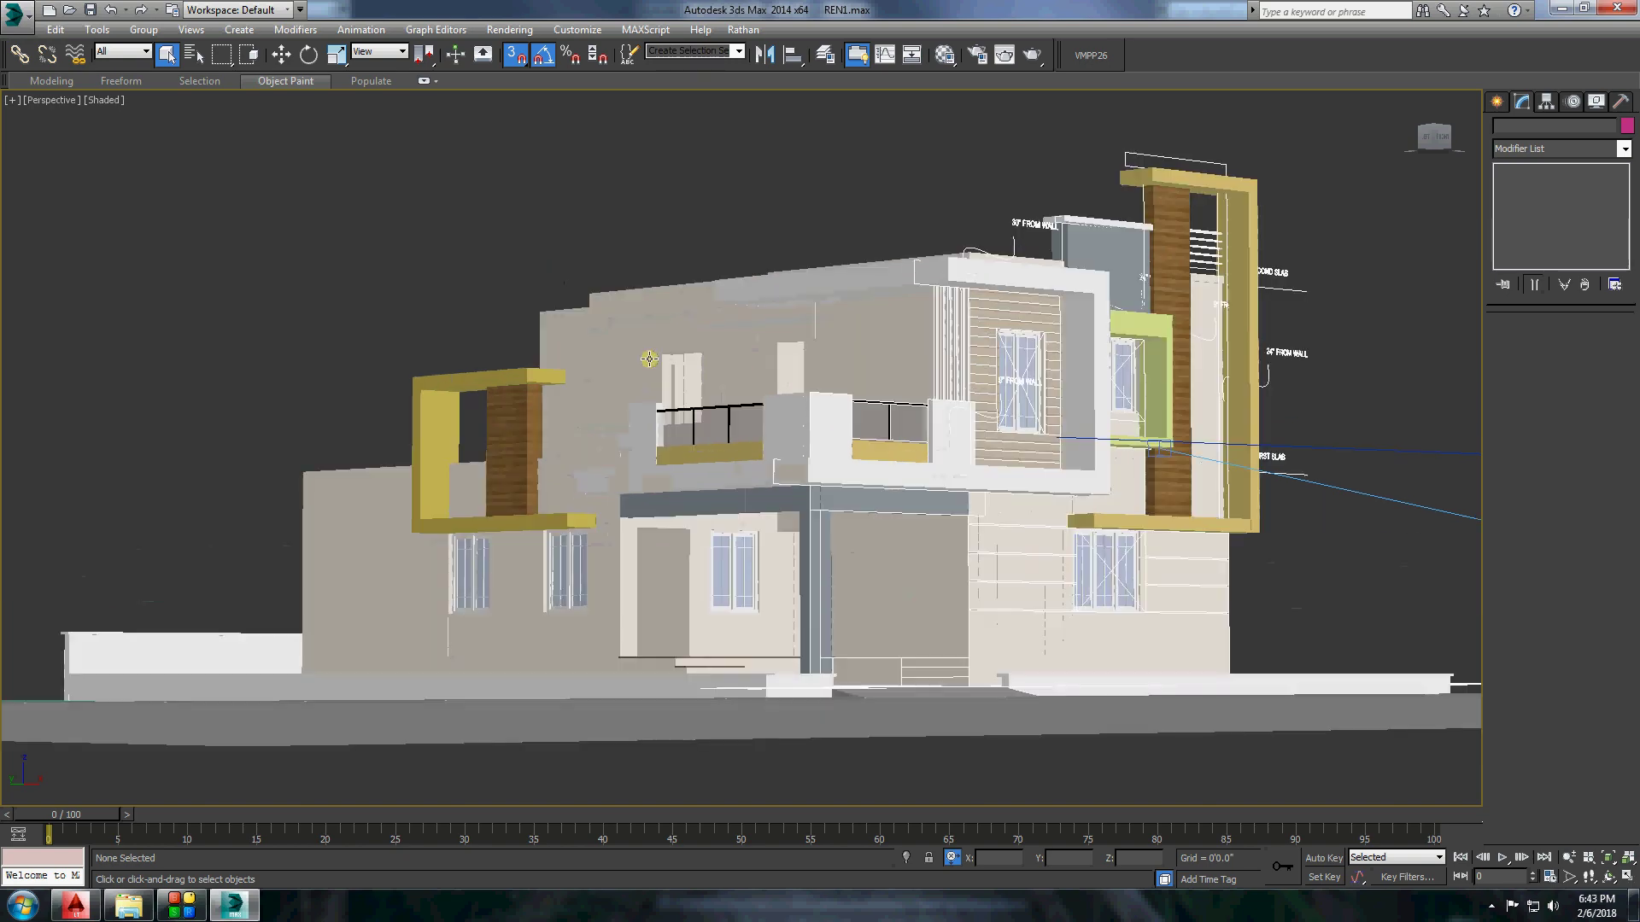
pyautogui.keyDown('alt'); pyautogui.moveTo(530, 247); pyautogui.dragTo(638, 415, button='middle'); pyautogui.keyUp('alt')
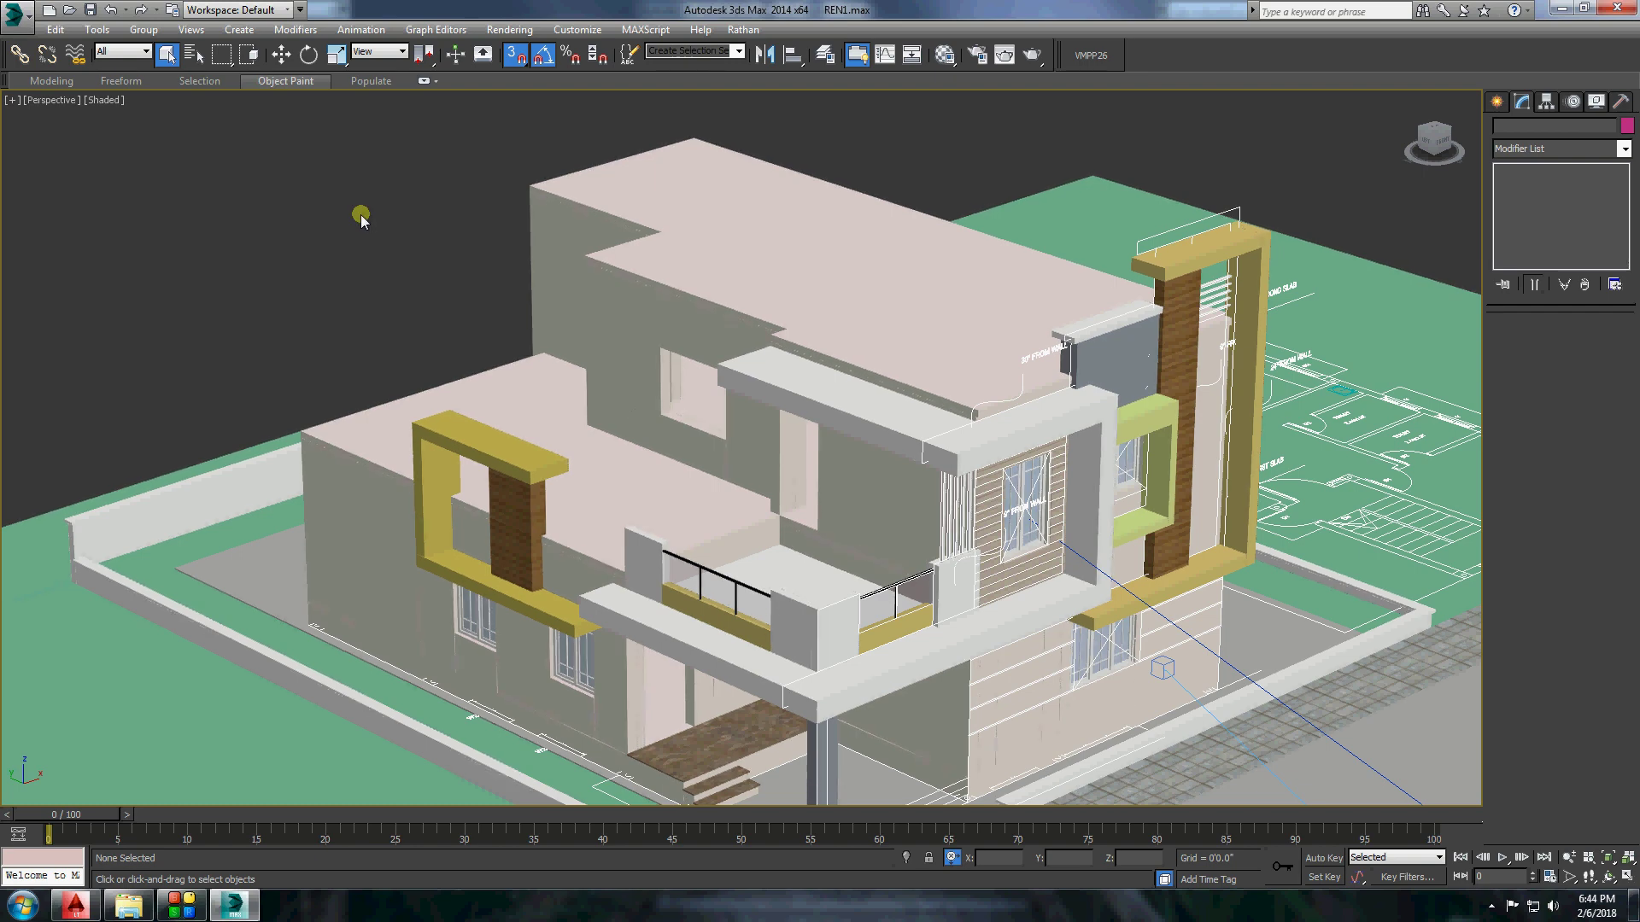
pyautogui.scroll(3, 361, 359)
pyautogui.scroll(3, 361, 359)
pyautogui.press('b')
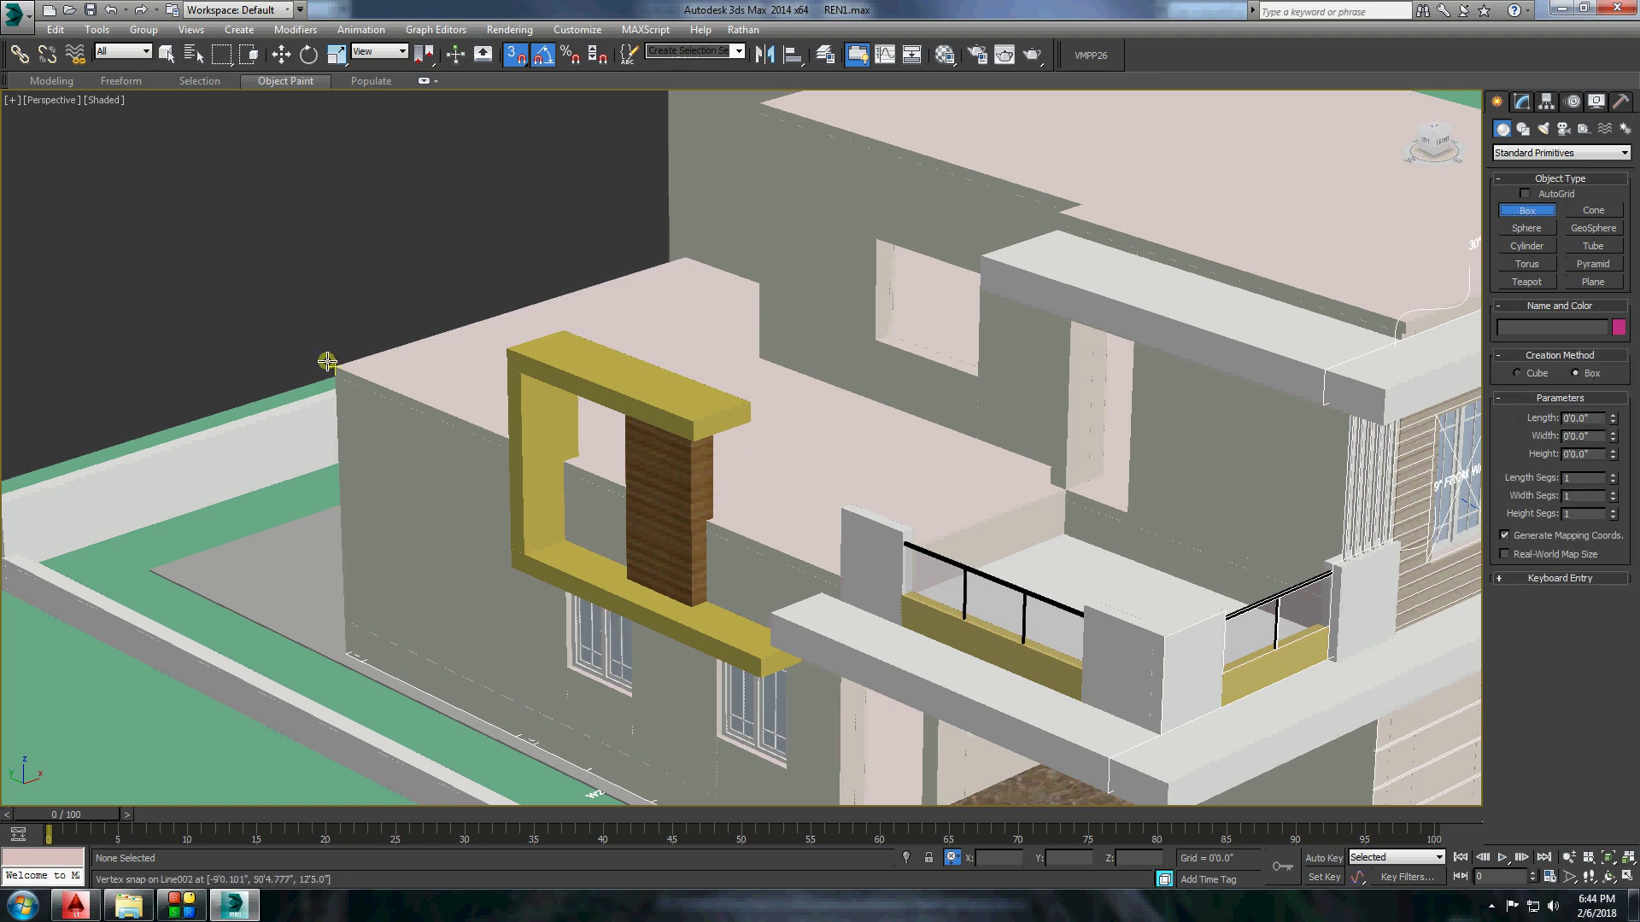
pyautogui.moveTo(327, 362); pyautogui.dragTo(511, 468)
pyautogui.click(331, 386)
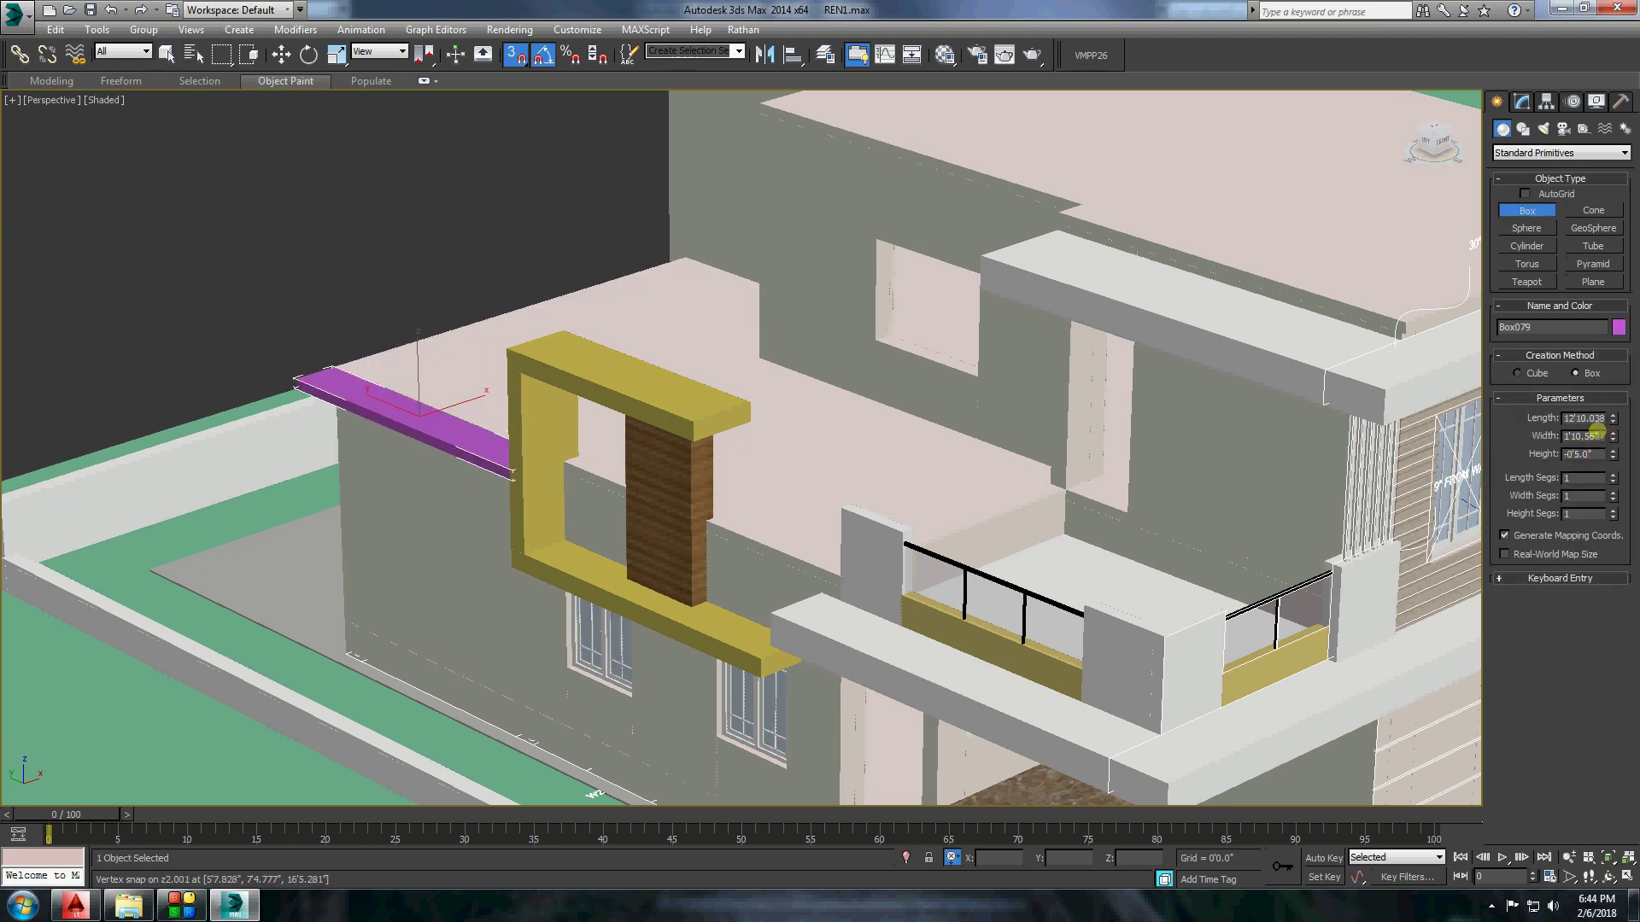
pyautogui.press('w')
pyautogui.scroll(5, 359, 376)
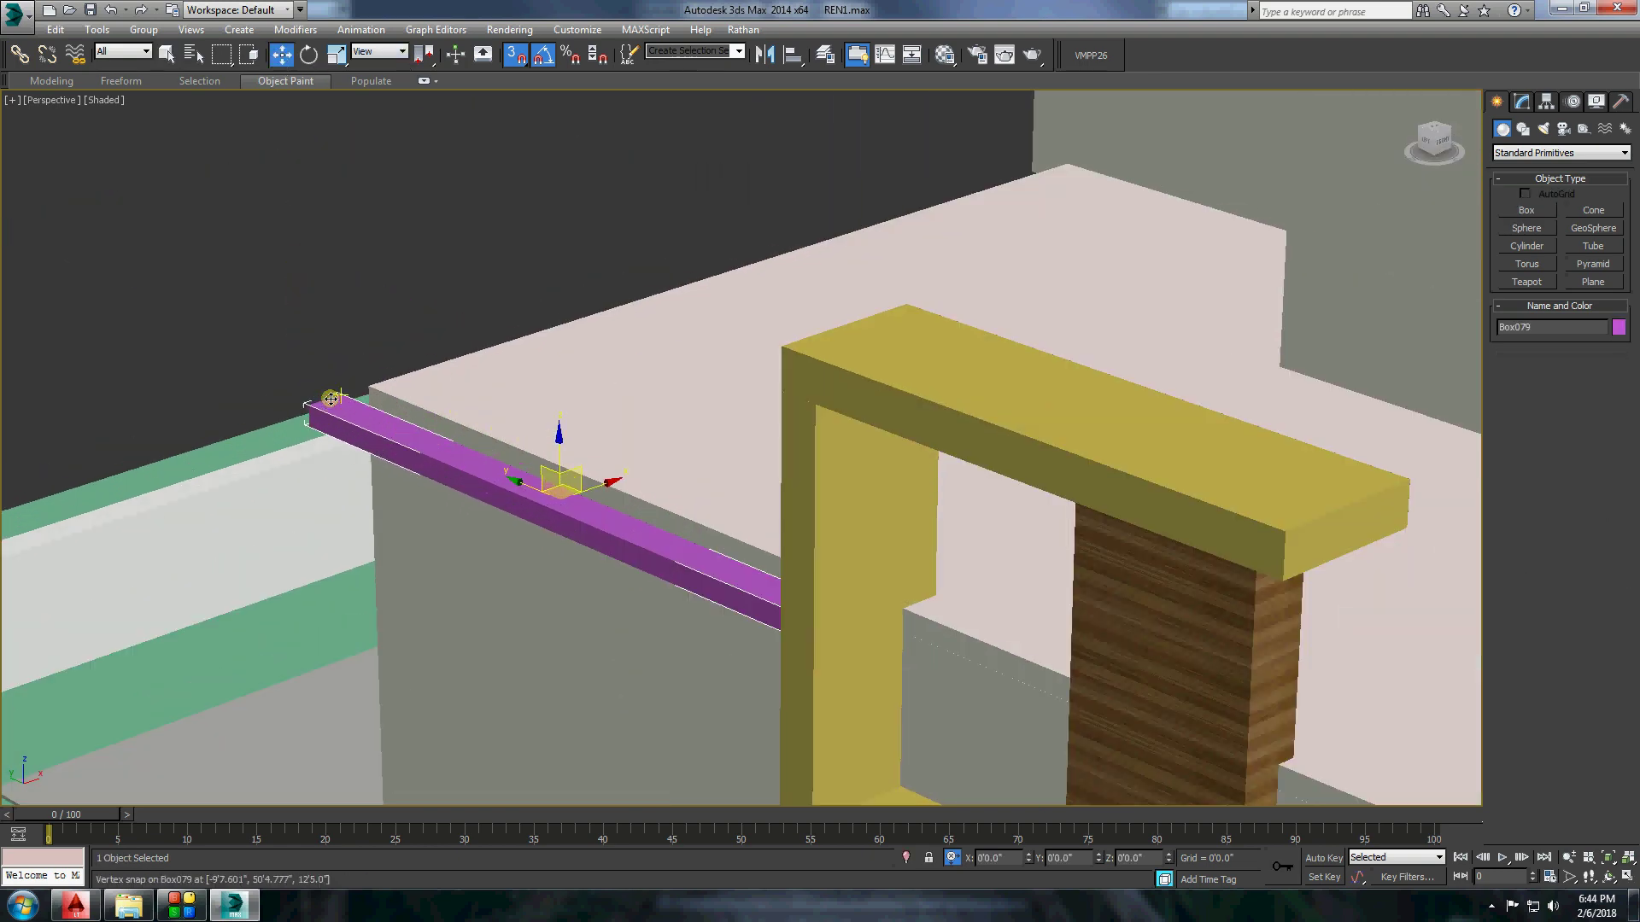
pyautogui.scroll(-5, 446, 407)
pyautogui.keyDown('alt'); pyautogui.moveTo(464, 443); pyautogui.dragTo(468, 488, button='middle'); pyautogui.keyUp('alt')
# Convert the strip to editable mesh, then editable poly, and try a Cut on it.
pyautogui.rightClick(645, 513)
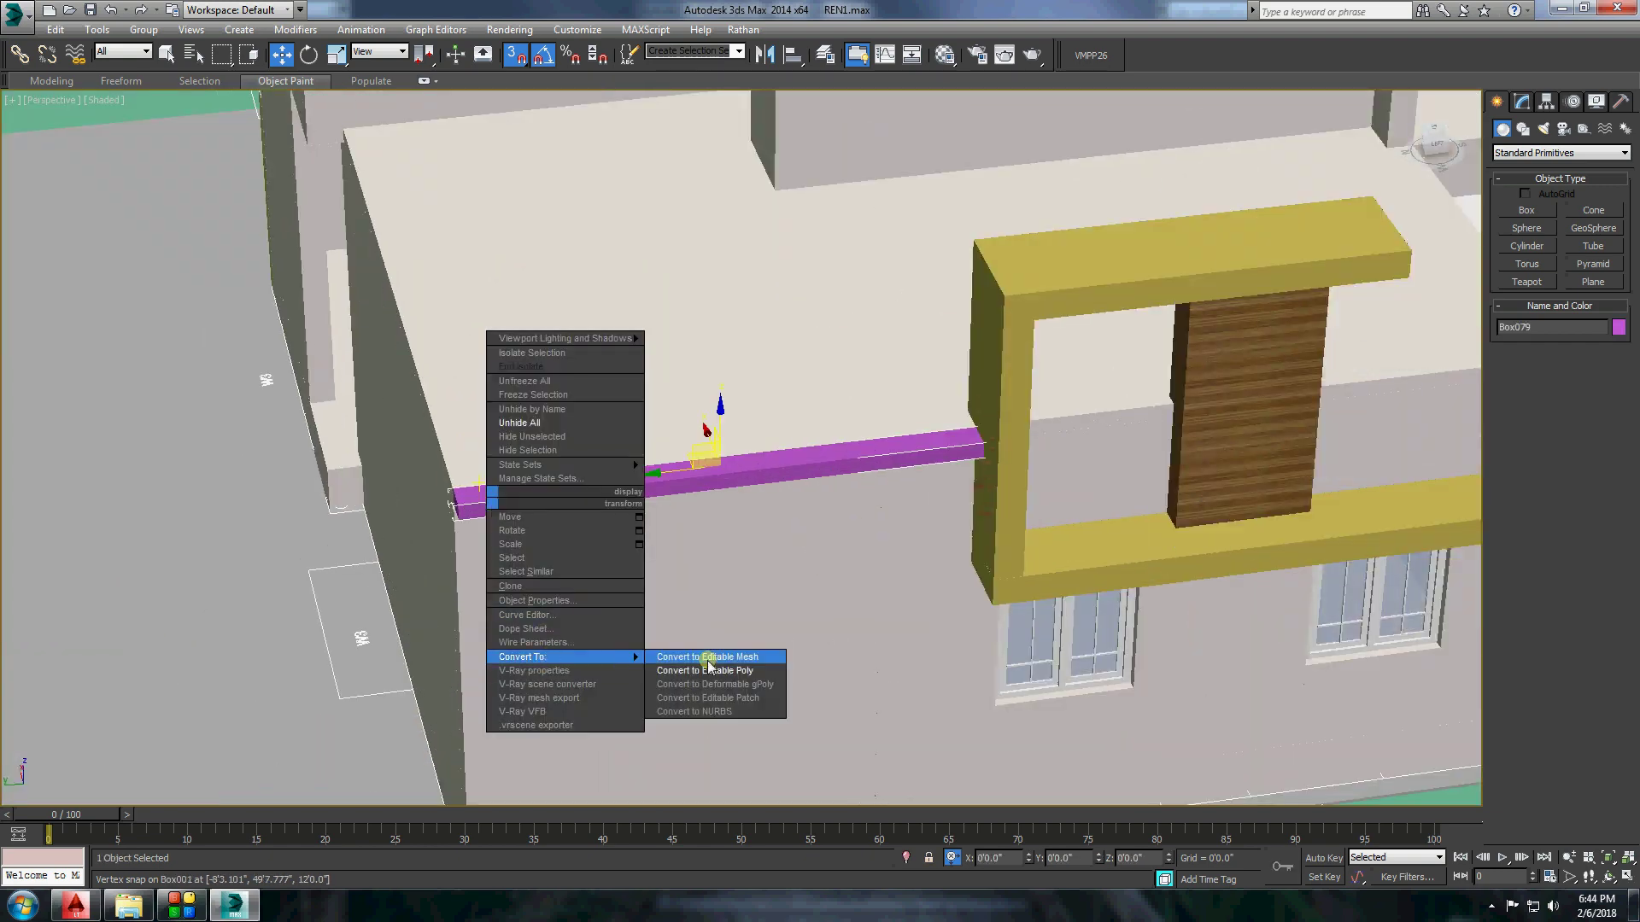
pyautogui.click(707, 663)
pyautogui.rightClick(700, 653)
pyautogui.rightClick(581, 504)
pyautogui.click(743, 662)
pyautogui.rightClick(696, 568)
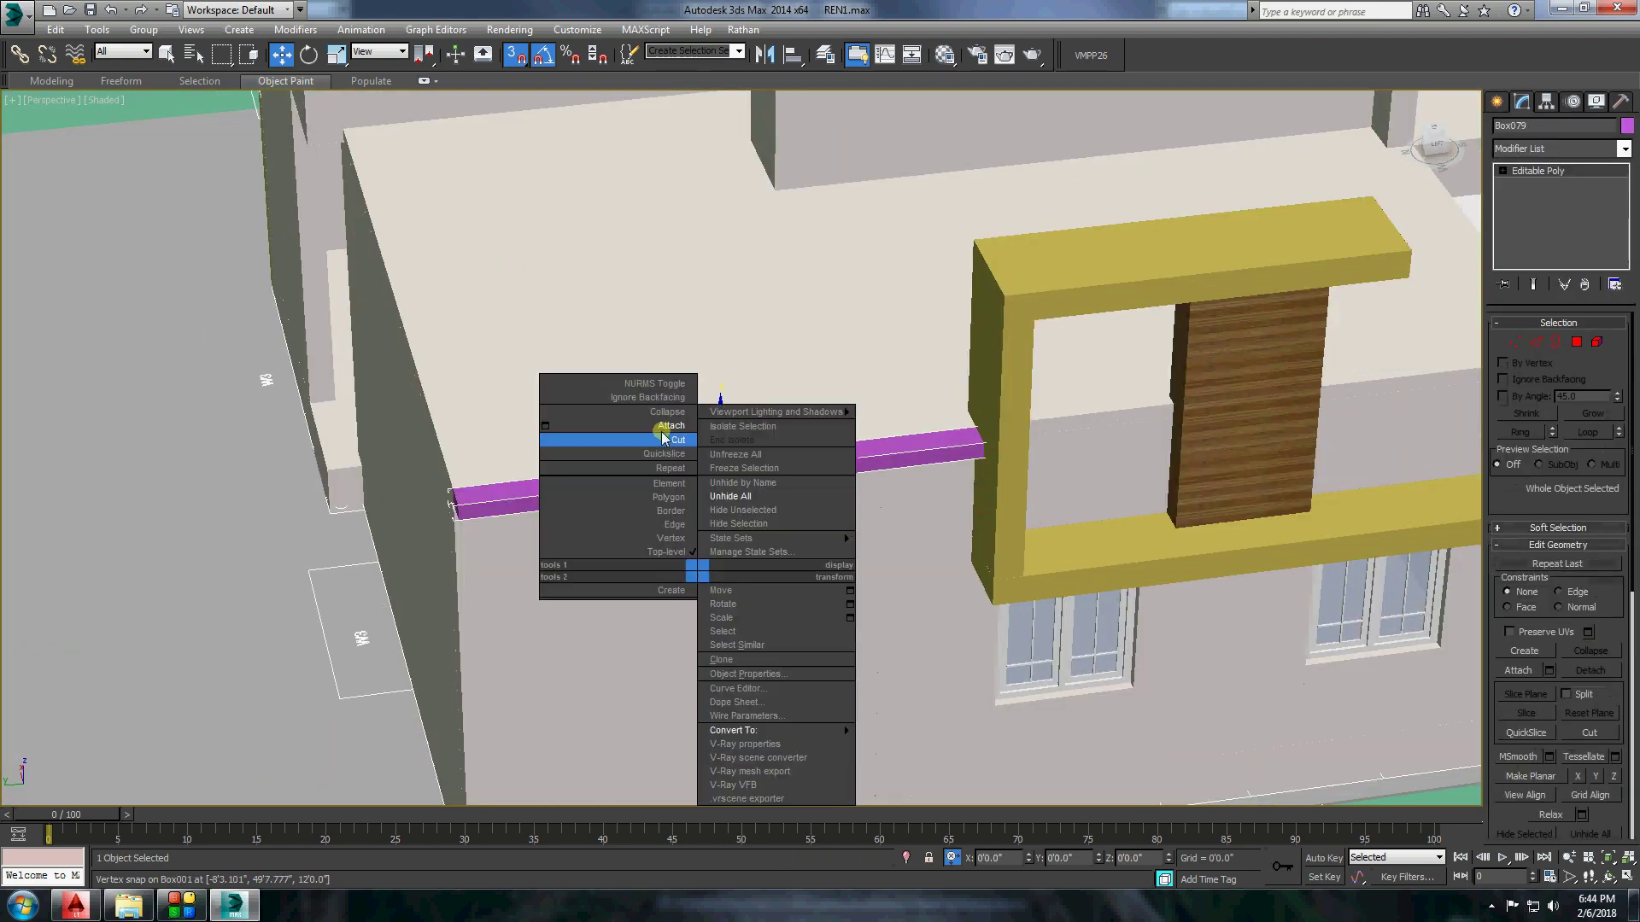
pyautogui.click(666, 434)
pyautogui.rightClick(615, 498)
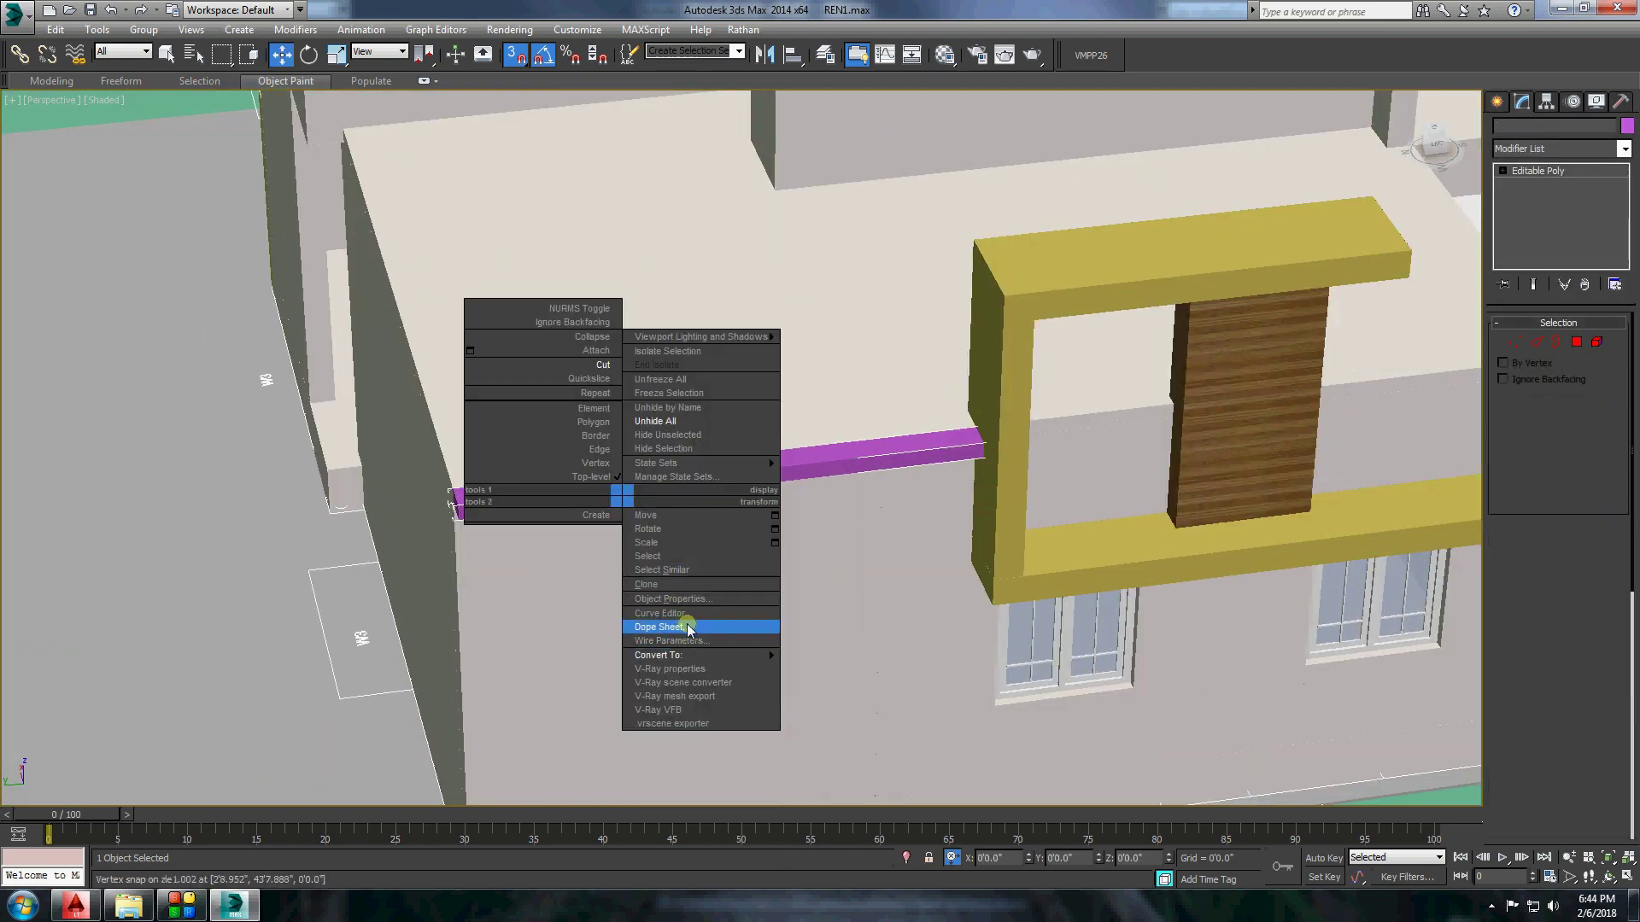
# Reconvert the strip to Editable Poly and enter Polygon sub-object mode.
pyautogui.rightClick(847, 654)
pyautogui.click(1068, 811)
pyautogui.rightClick(820, 645)
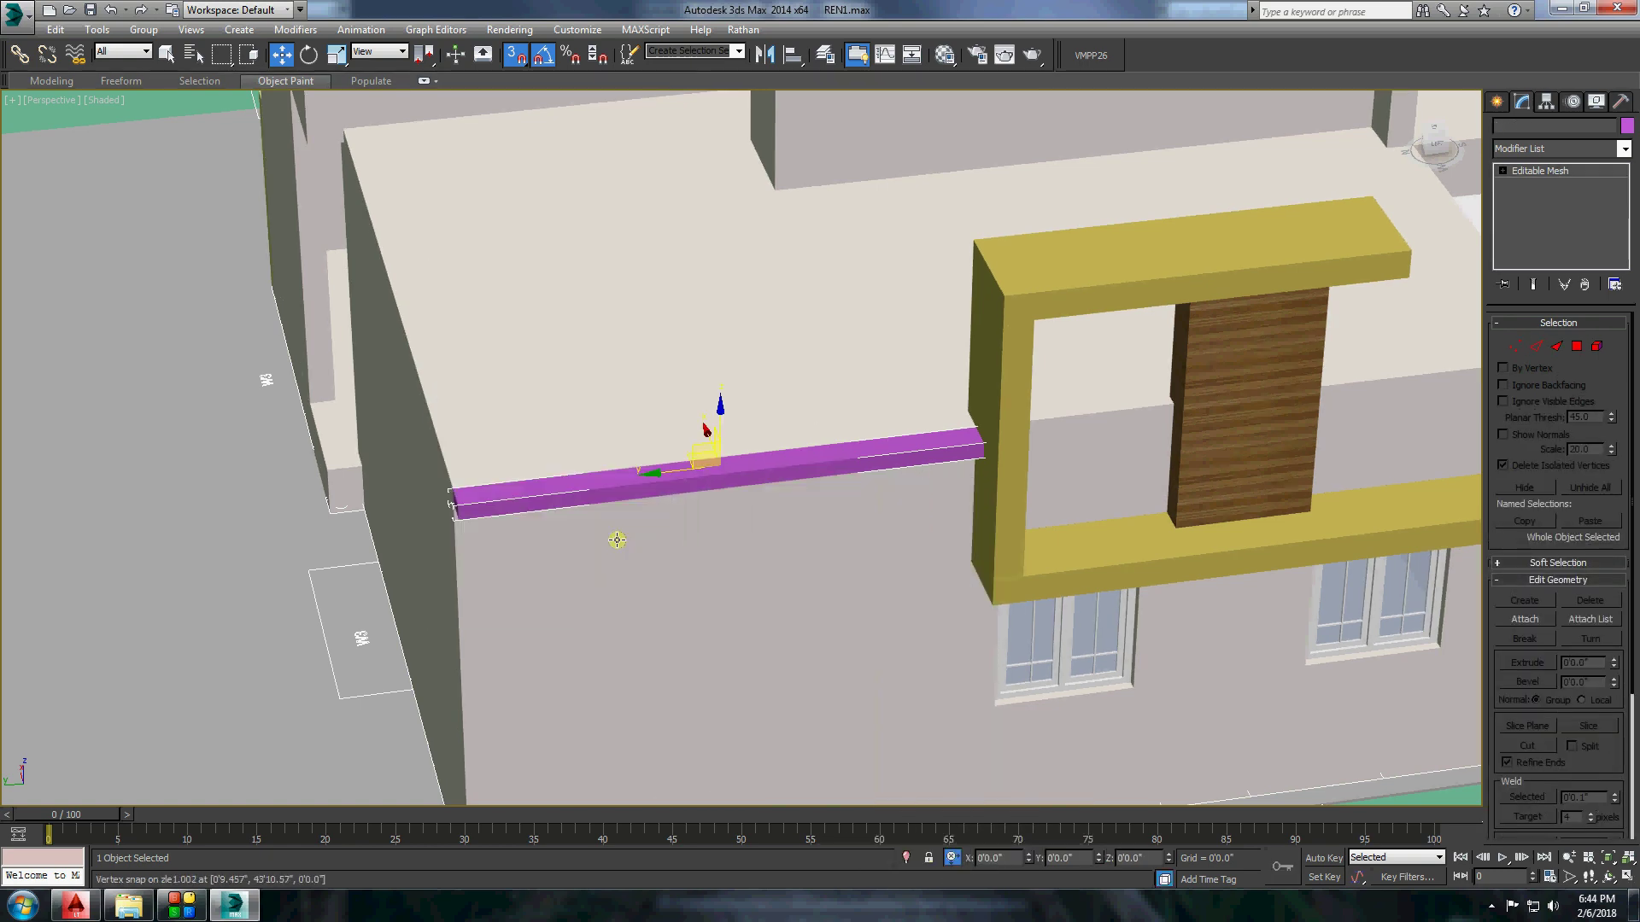
pyautogui.rightClick(616, 539)
pyautogui.click(798, 642)
pyautogui.rightClick(743, 563)
pyautogui.click(717, 446)
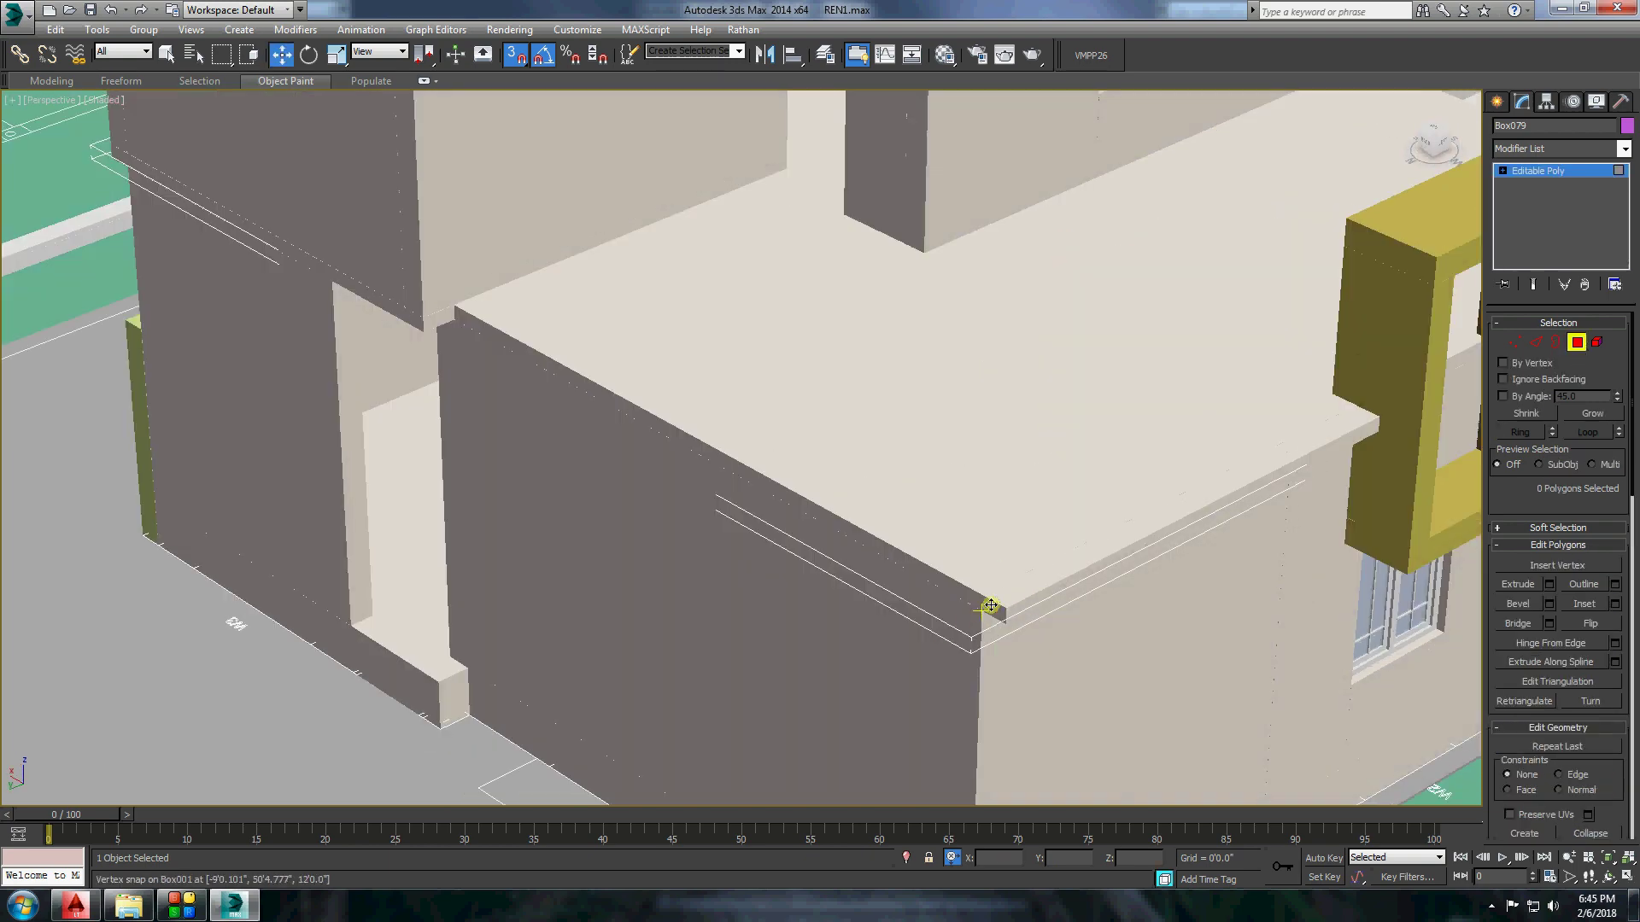
# Extrude the strip's long top faces upward to begin the parapet.
pyautogui.click(745, 503)
pyautogui.hotkey('shift', 'e')
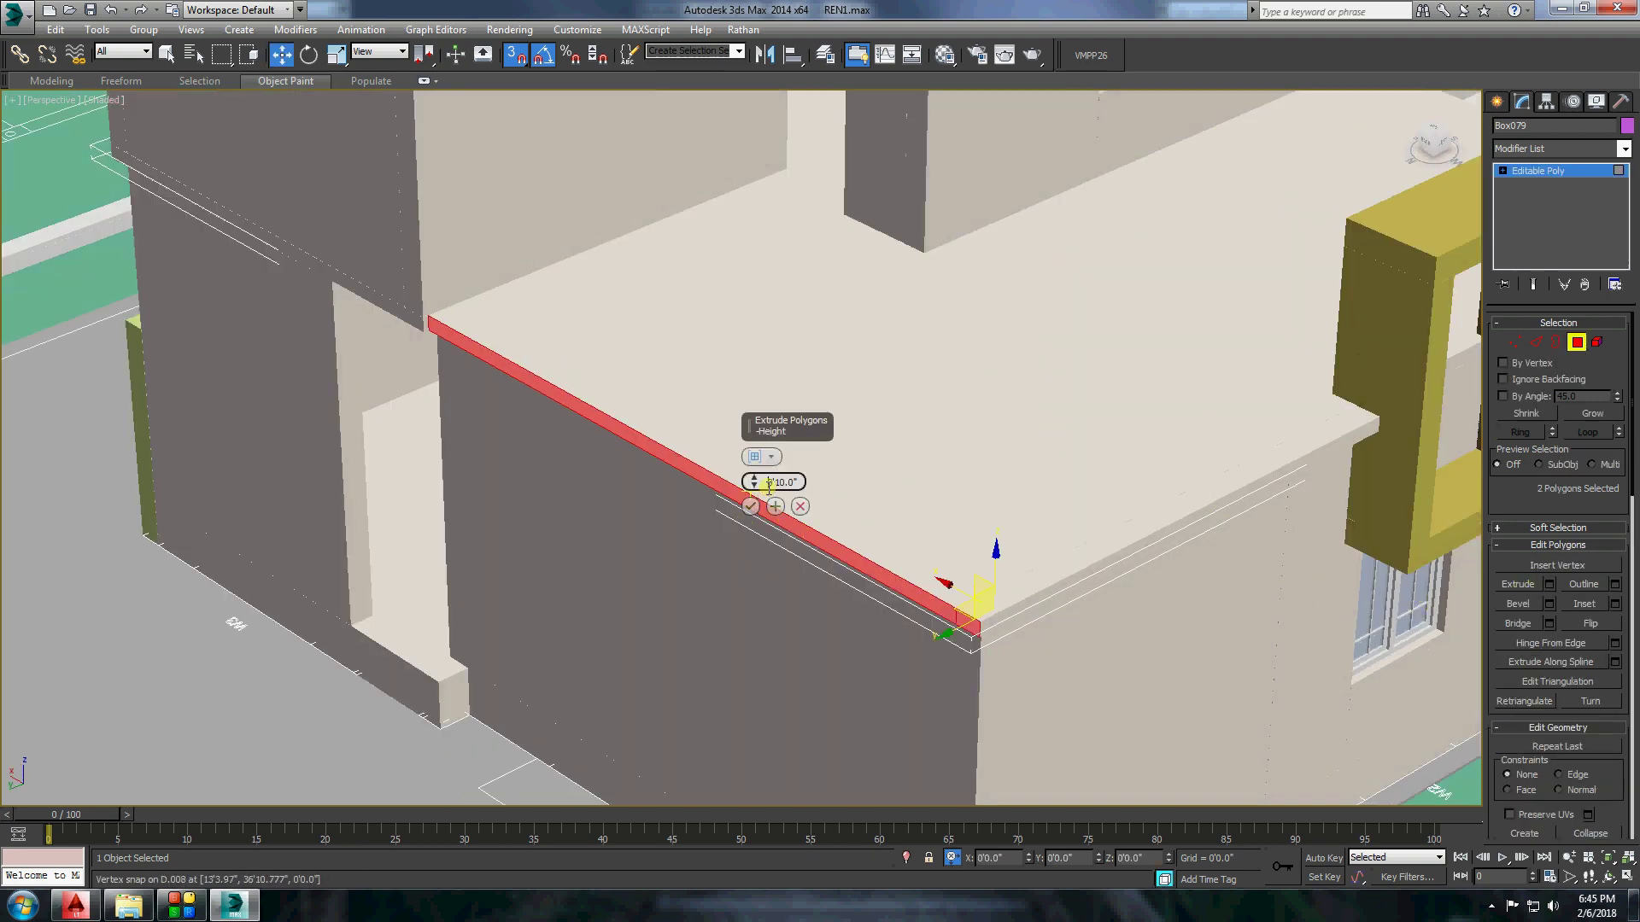
pyautogui.click(750, 507)
pyautogui.scroll(-5, 761, 521)
pyautogui.scroll(5, 714, 542)
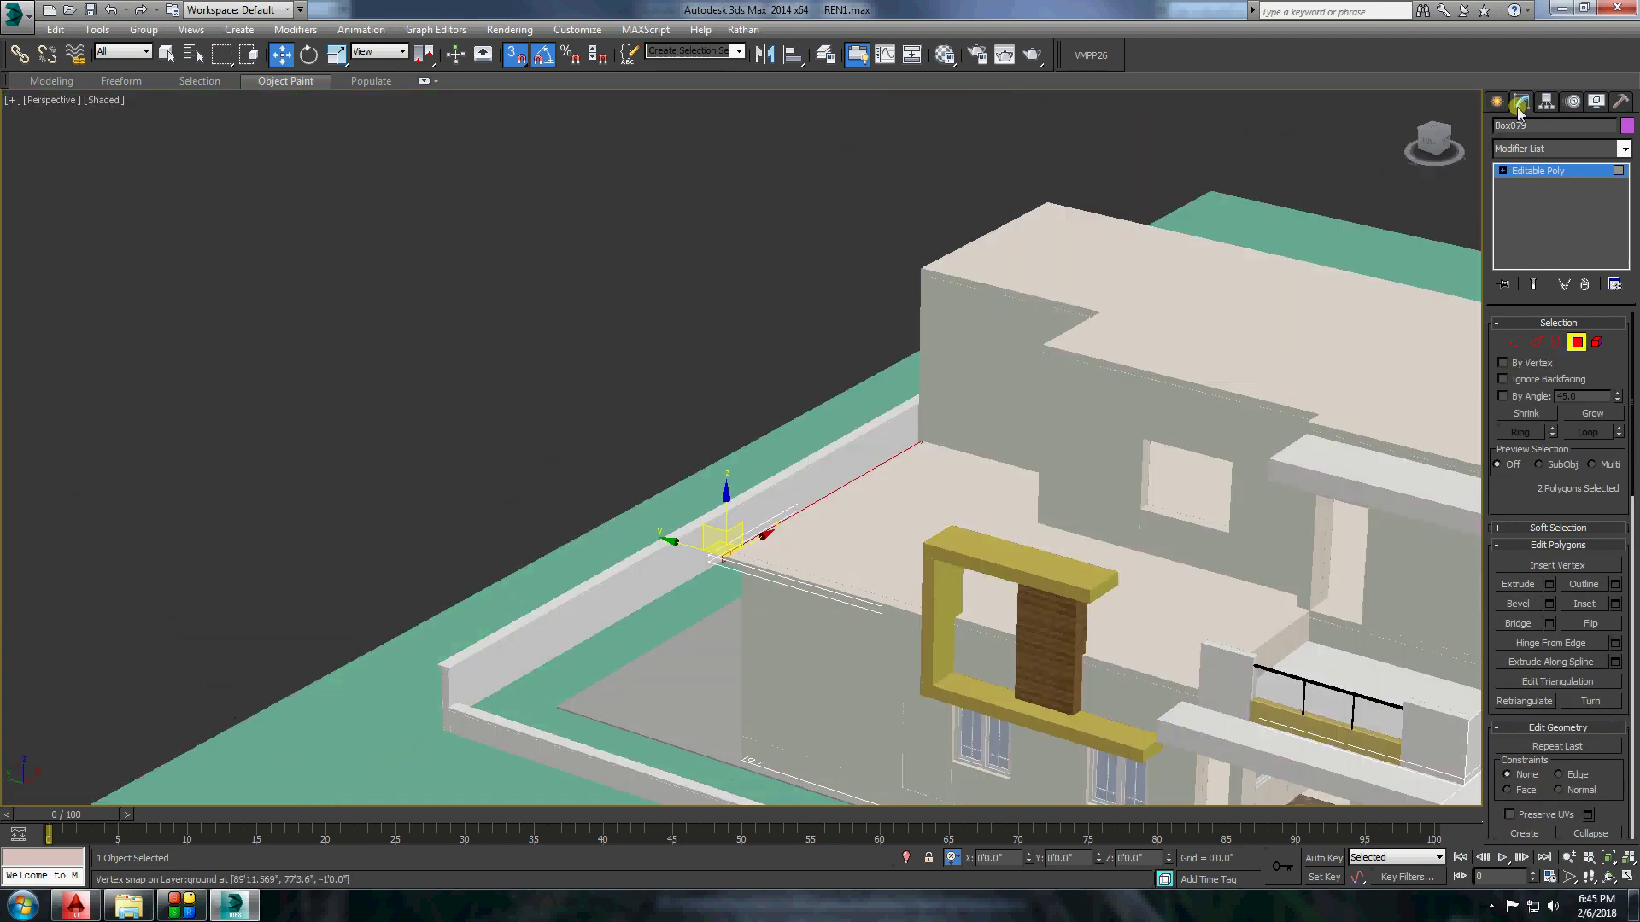
# Create a panel box along the roof edge with height 2'6".
pyautogui.scroll(3, 698, 601)
pyautogui.click(1526, 211)
pyautogui.moveTo(547, 502); pyautogui.dragTo(854, 589)
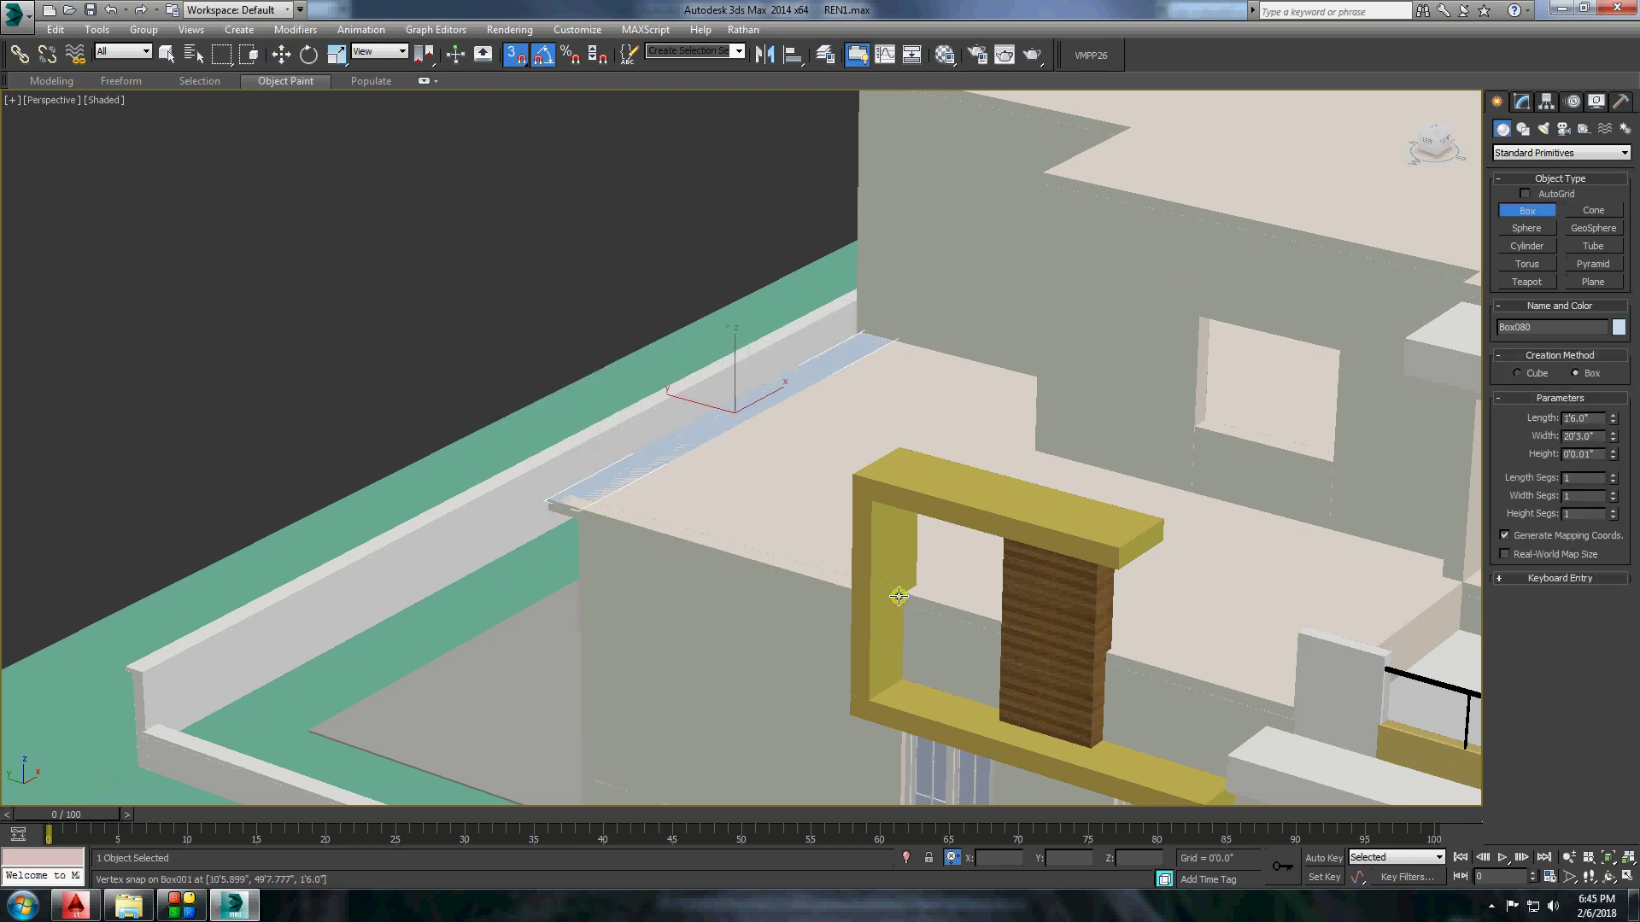
pyautogui.write('.5')
pyautogui.press('Return')
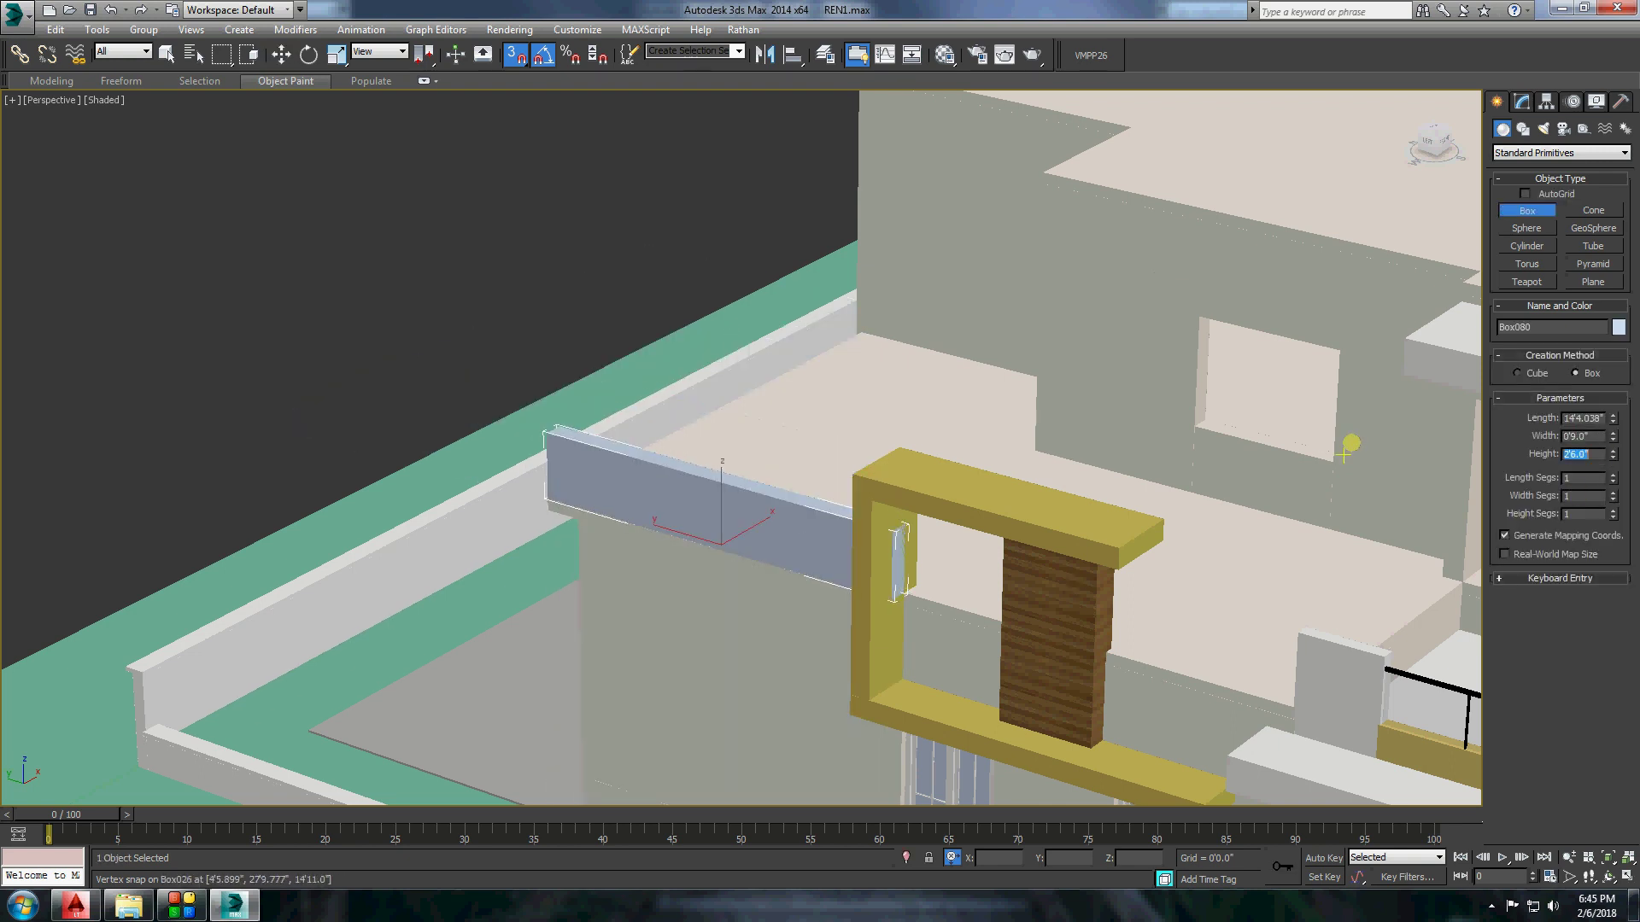
# Shift-copy the panel, rotate it to face the wall, and snap it onto the wall edge.
pyautogui.click(175, 60)
pyautogui.scroll(3, 637, 479)
pyautogui.press('w')
pyautogui.keyDown('shift'); pyautogui.moveTo(637, 480); pyautogui.dragTo(205, 290); pyautogui.keyUp('shift')
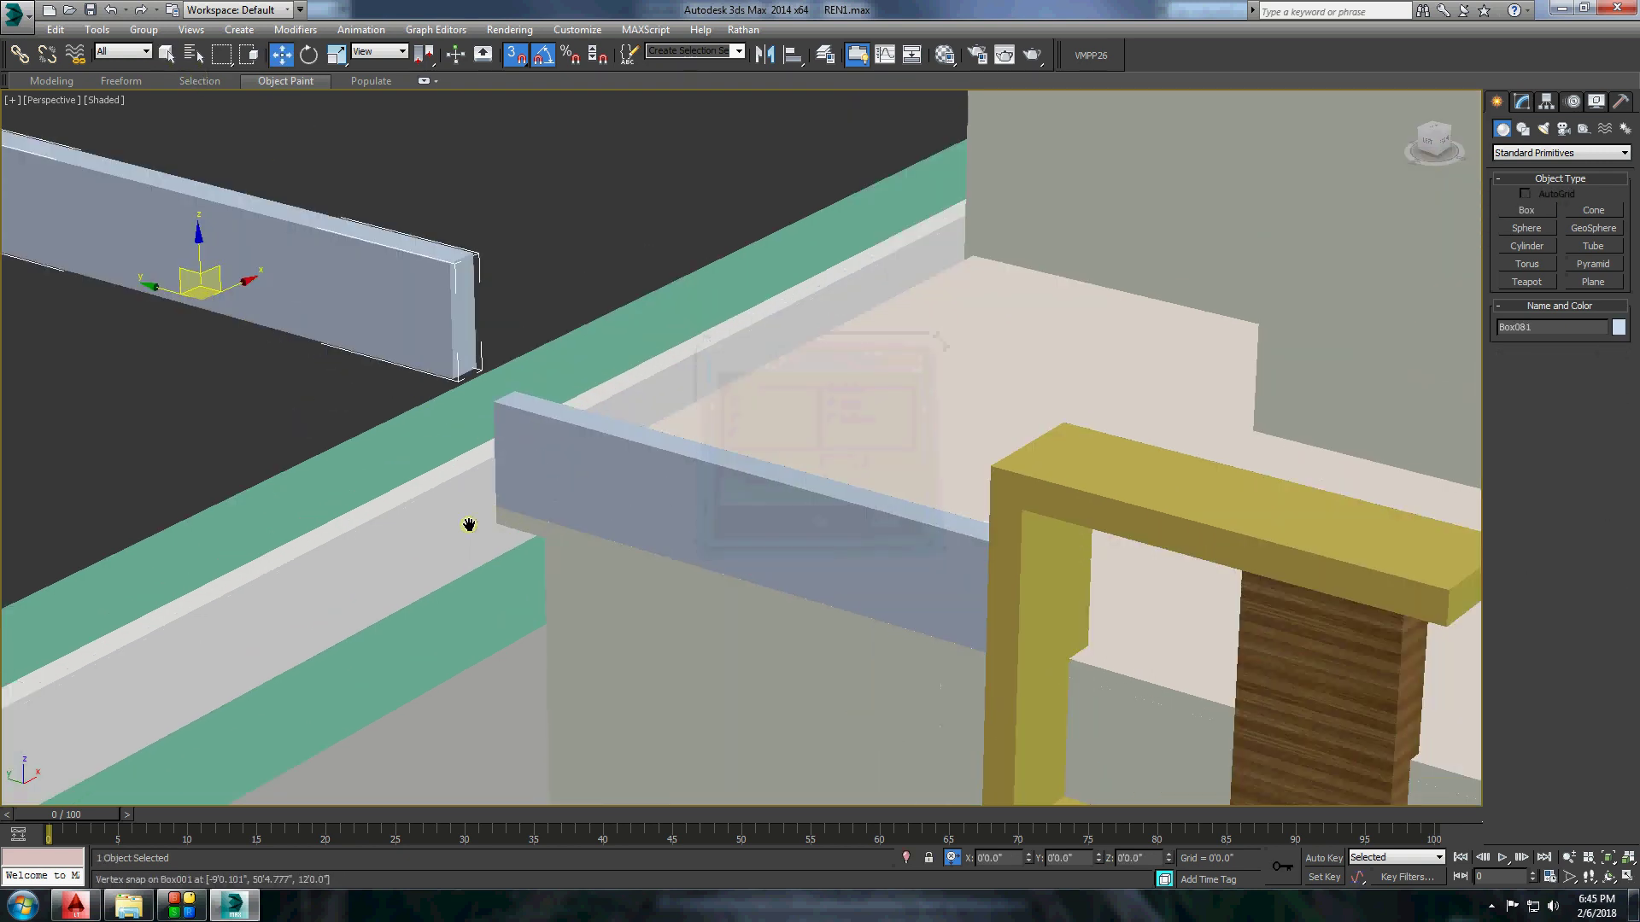
pyautogui.press('e')
pyautogui.moveTo(399, 317); pyautogui.dragTo(469, 373)
pyautogui.press('w')
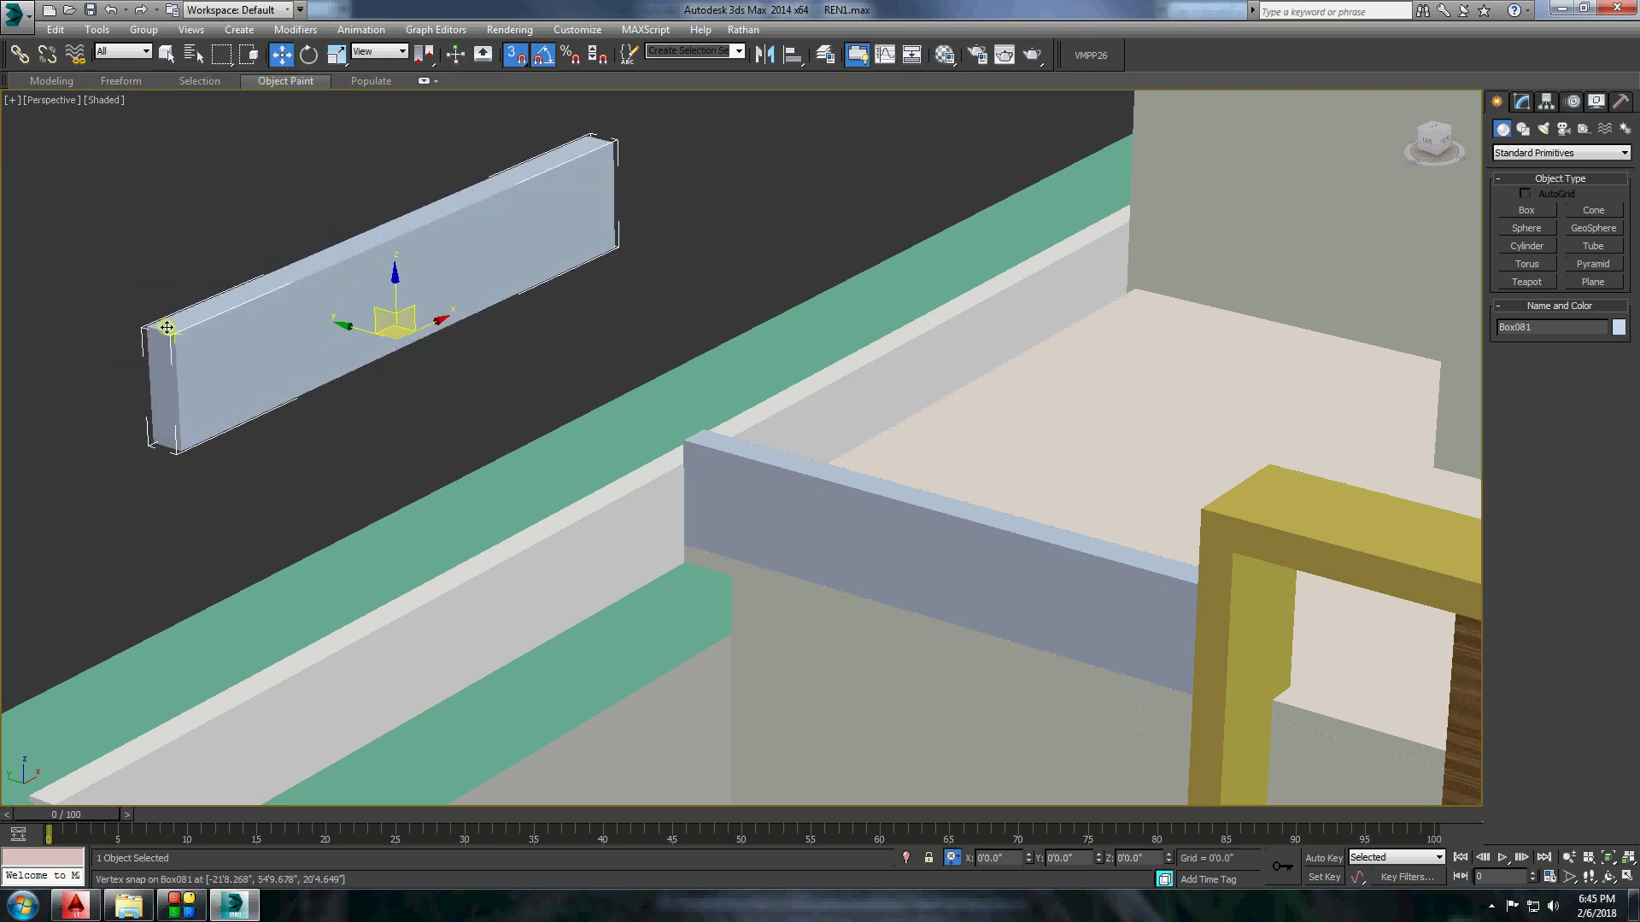
pyautogui.moveTo(146, 326); pyautogui.dragTo(732, 408)
# Convert the copied panel to Editable Poly and extrude its front face.
pyautogui.scroll(-5, 632, 315)
pyautogui.rightClick(732, 357)
pyautogui.click(956, 531)
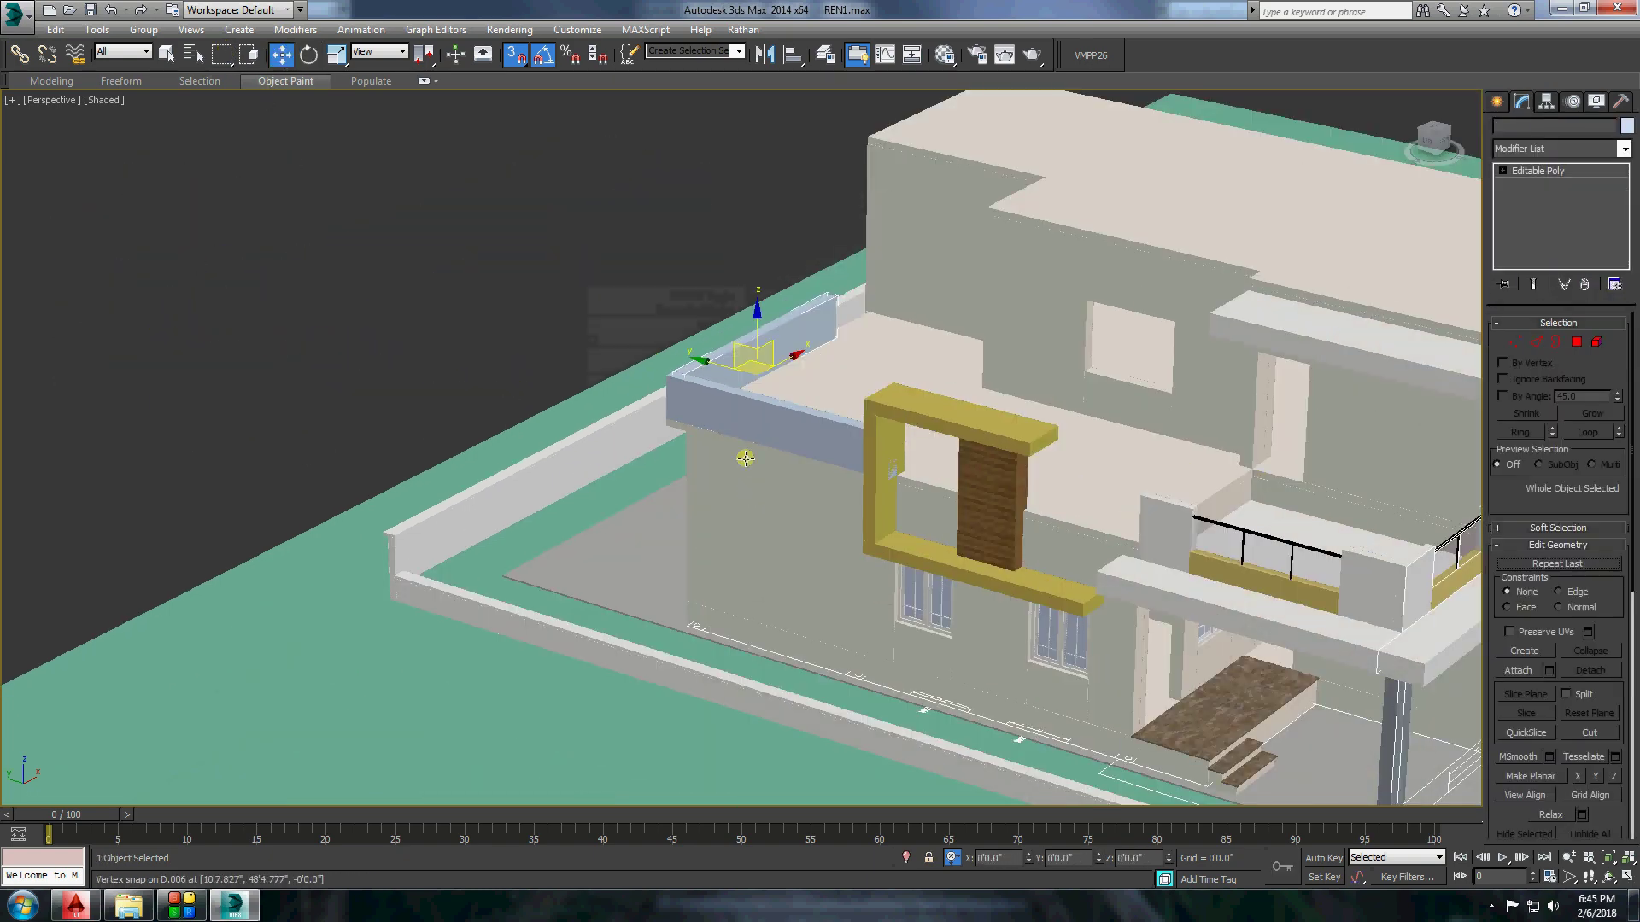
pyautogui.rightClick(670, 410)
pyautogui.press('Escape')
pyautogui.press('4')
pyautogui.click(769, 418)
pyautogui.scroll(5, 897, 474)
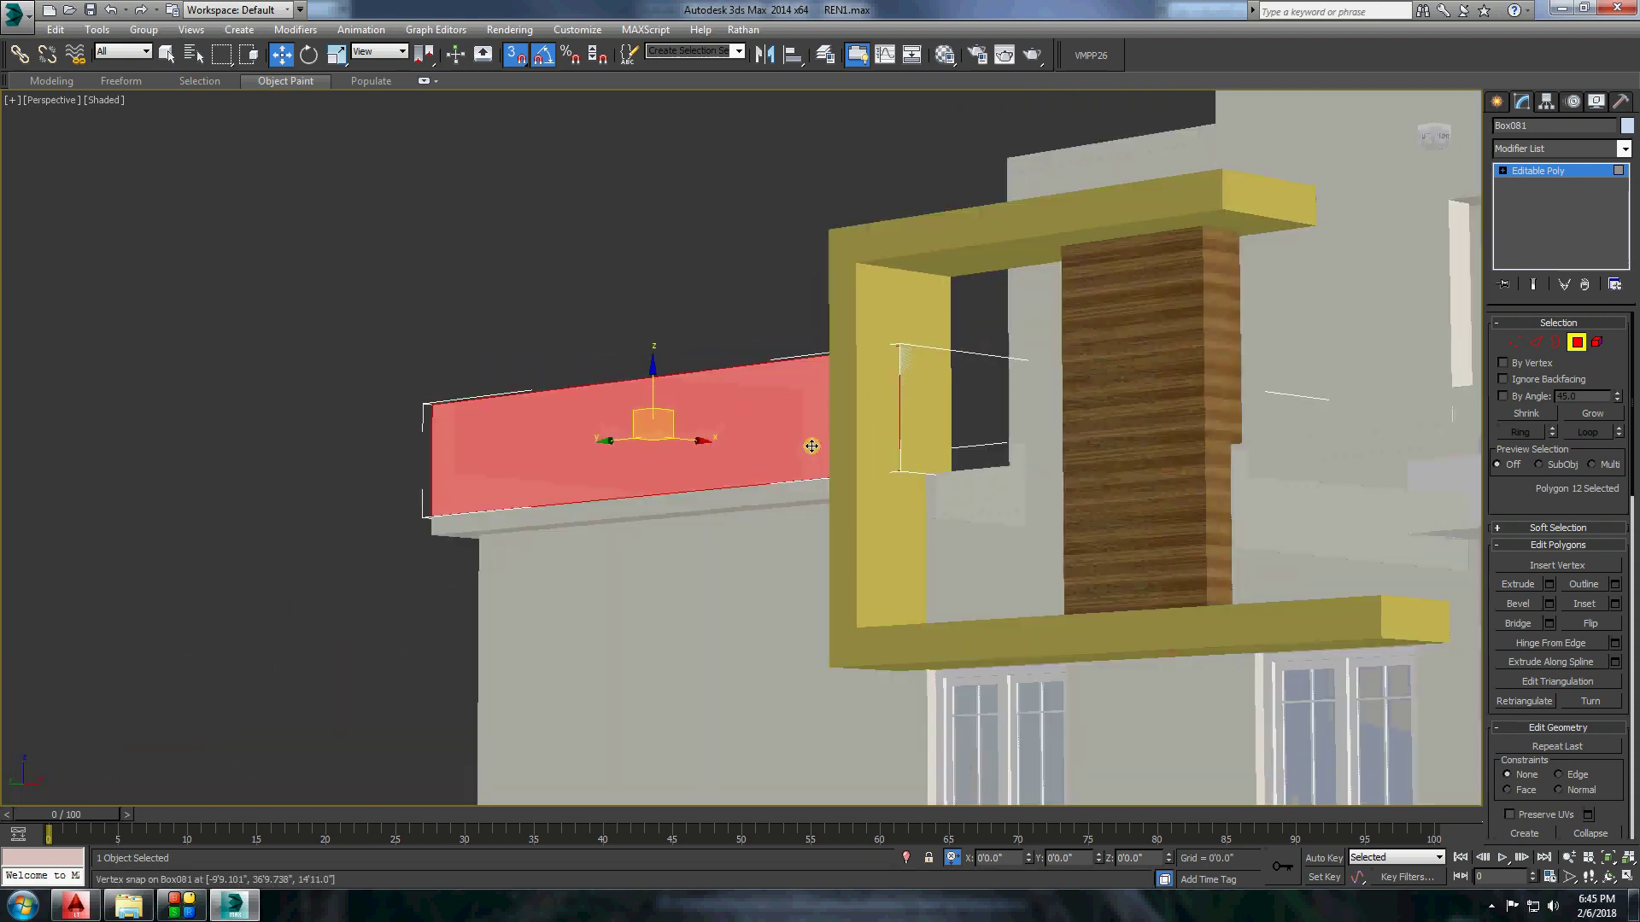
pyautogui.click(1548, 584)
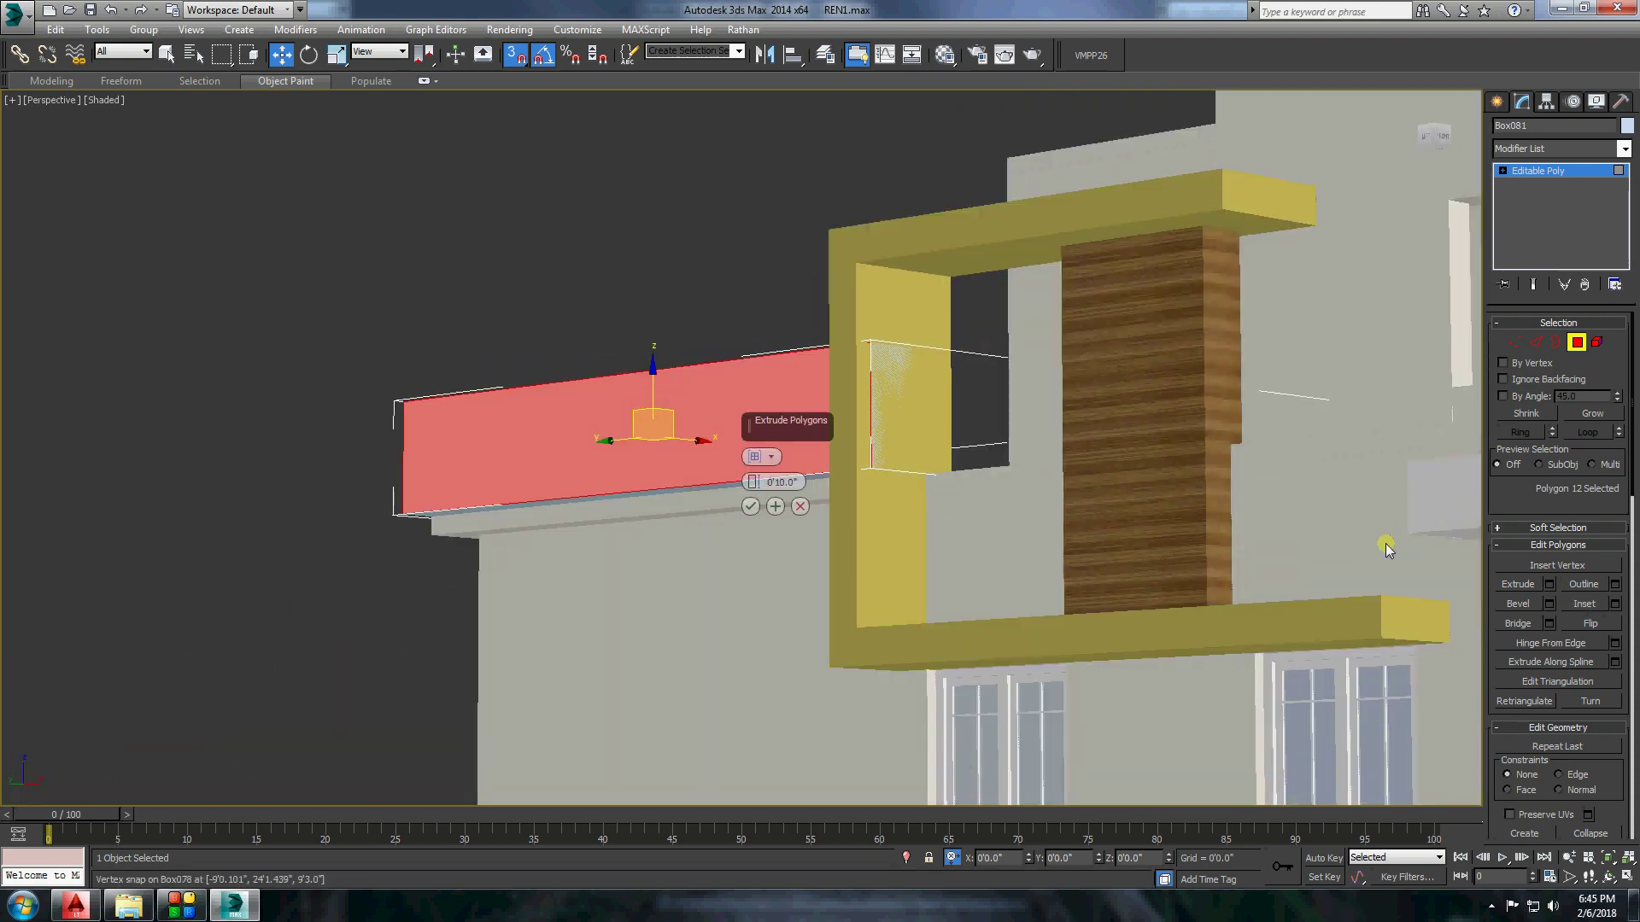
pyautogui.click(749, 506)
# Extrude the panel's thin side face to form the L corner, then isolate the wall.
pyautogui.scroll(5, 556, 468)
pyautogui.keyDown('alt'); pyautogui.moveTo(556, 469); pyautogui.dragTo(842, 421, button='middle'); pyautogui.keyUp('alt')
pyautogui.click(329, 450)
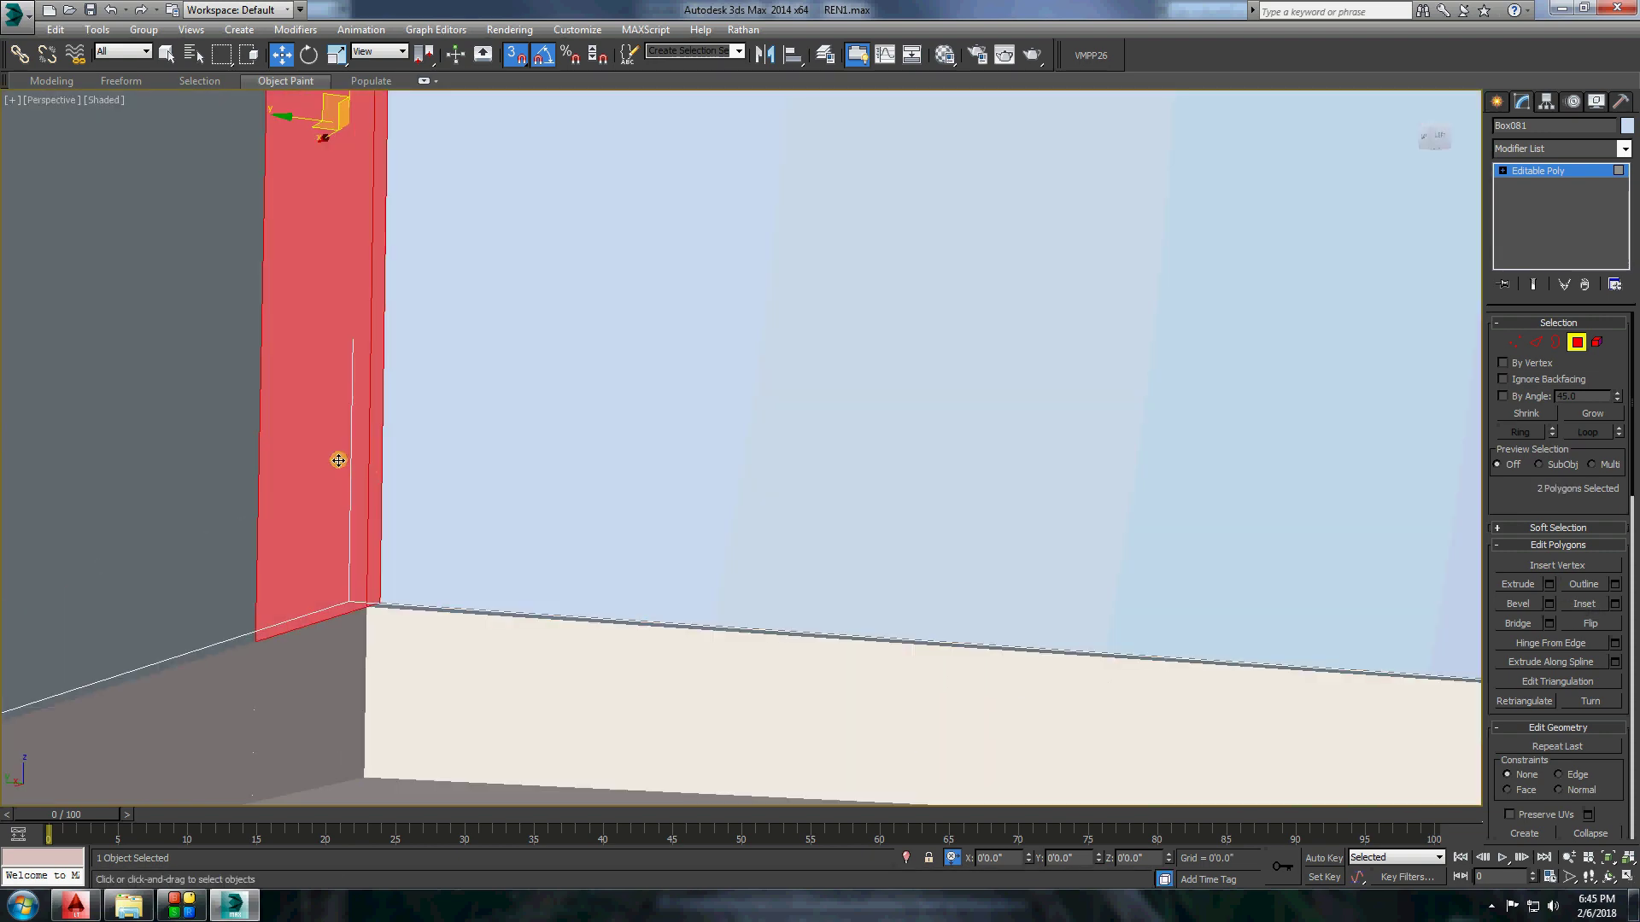
pyautogui.scroll(-3, 341, 461)
pyautogui.click(1548, 584)
pyautogui.click(750, 506)
pyautogui.scroll(-5, 586, 557)
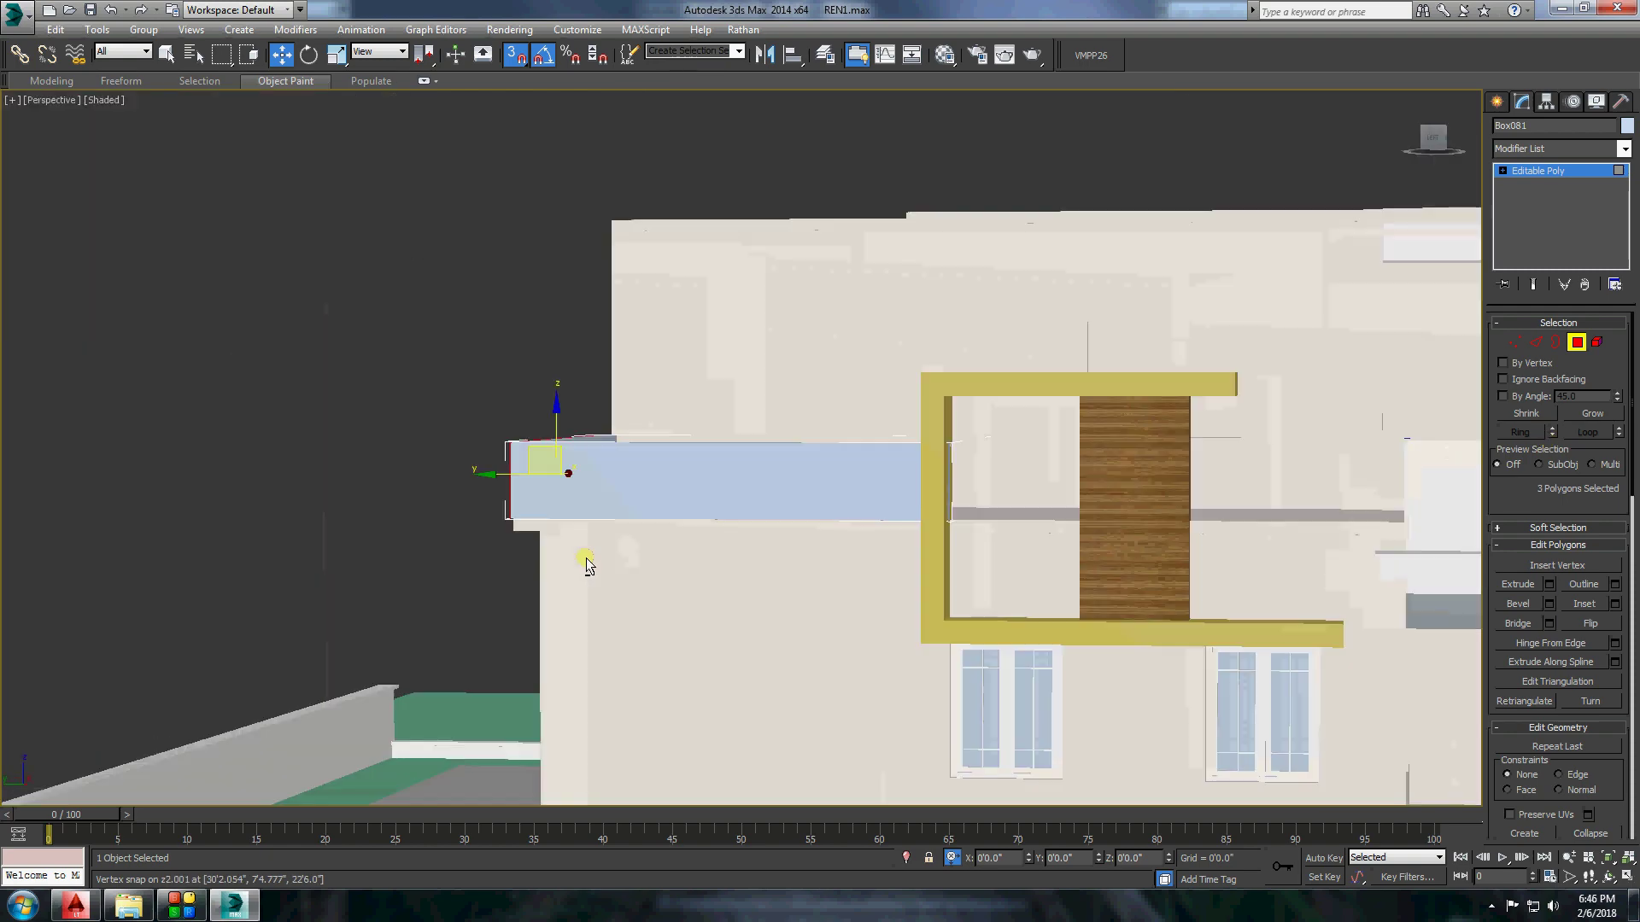
pyautogui.rightClick(527, 546)
pyautogui.click(561, 522)
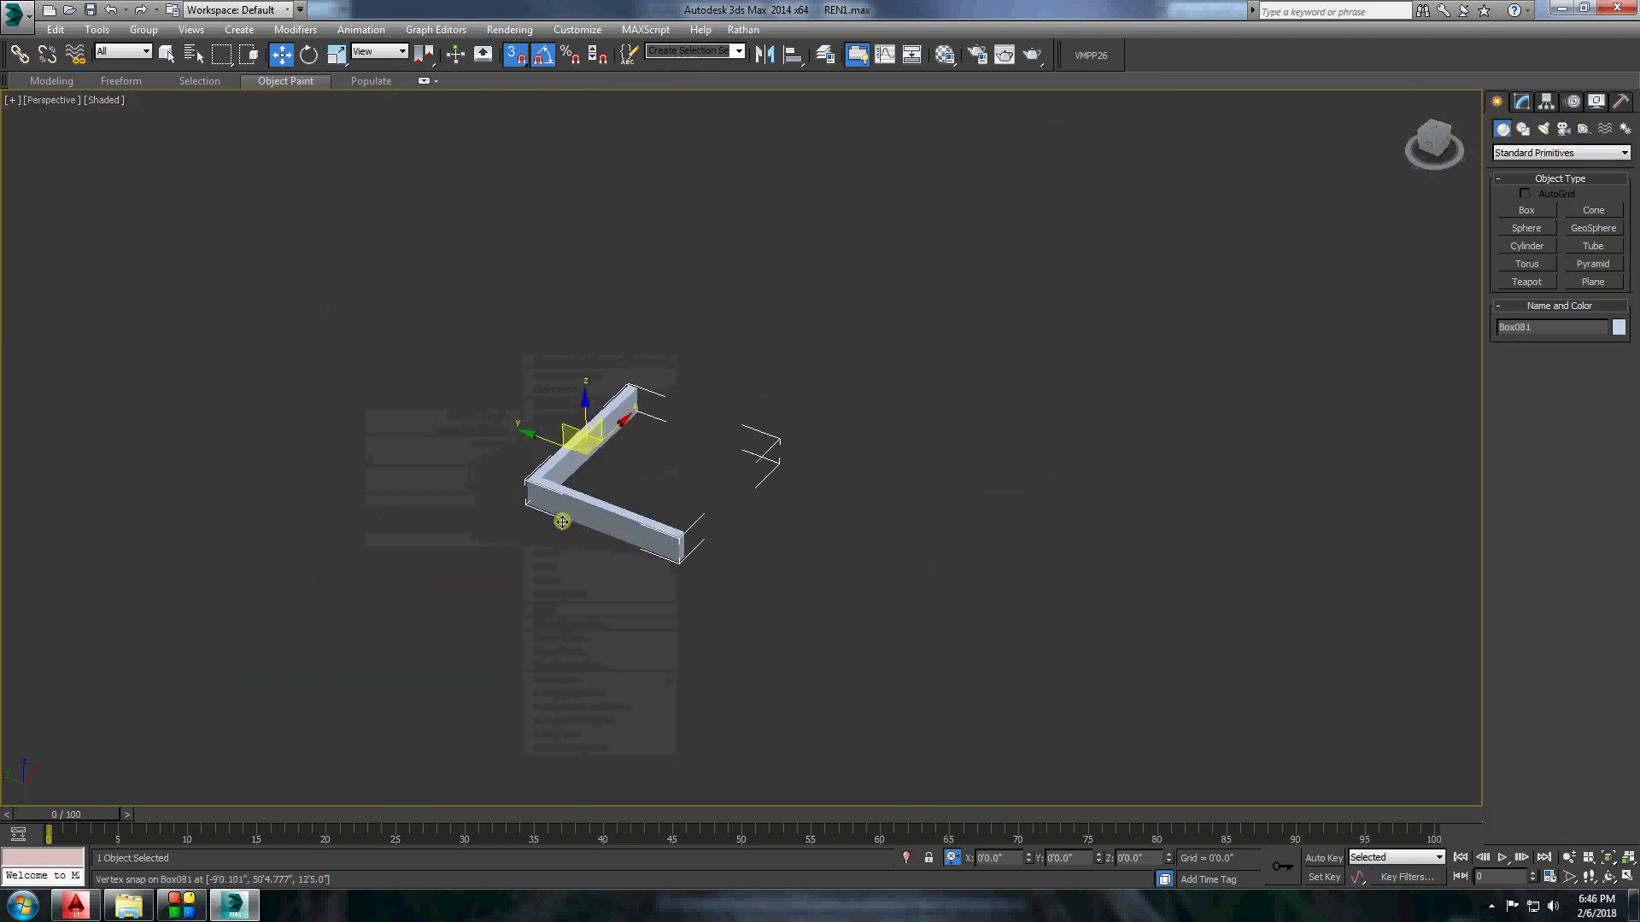
# Draw a three-point line along the top of the L-shaped wall.
pyautogui.click(1521, 129)
pyautogui.click(1527, 224)
pyautogui.click(637, 336)
pyautogui.scroll(3, 637, 336)
pyautogui.click(498, 493)
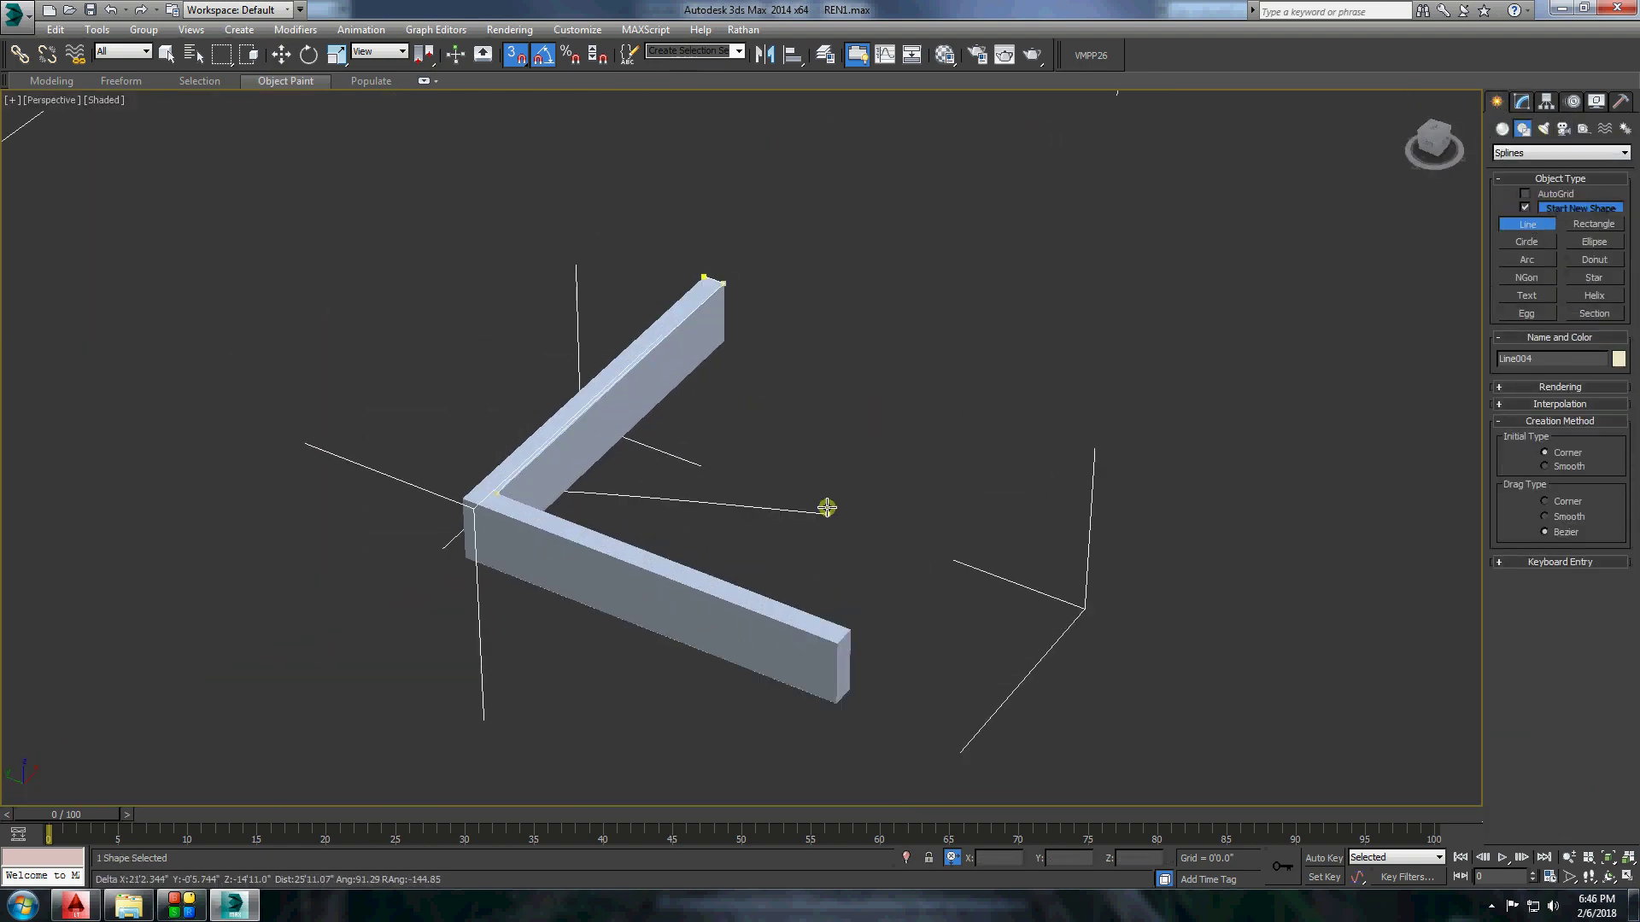
pyautogui.click(850, 637)
pyautogui.rightClick(850, 637)
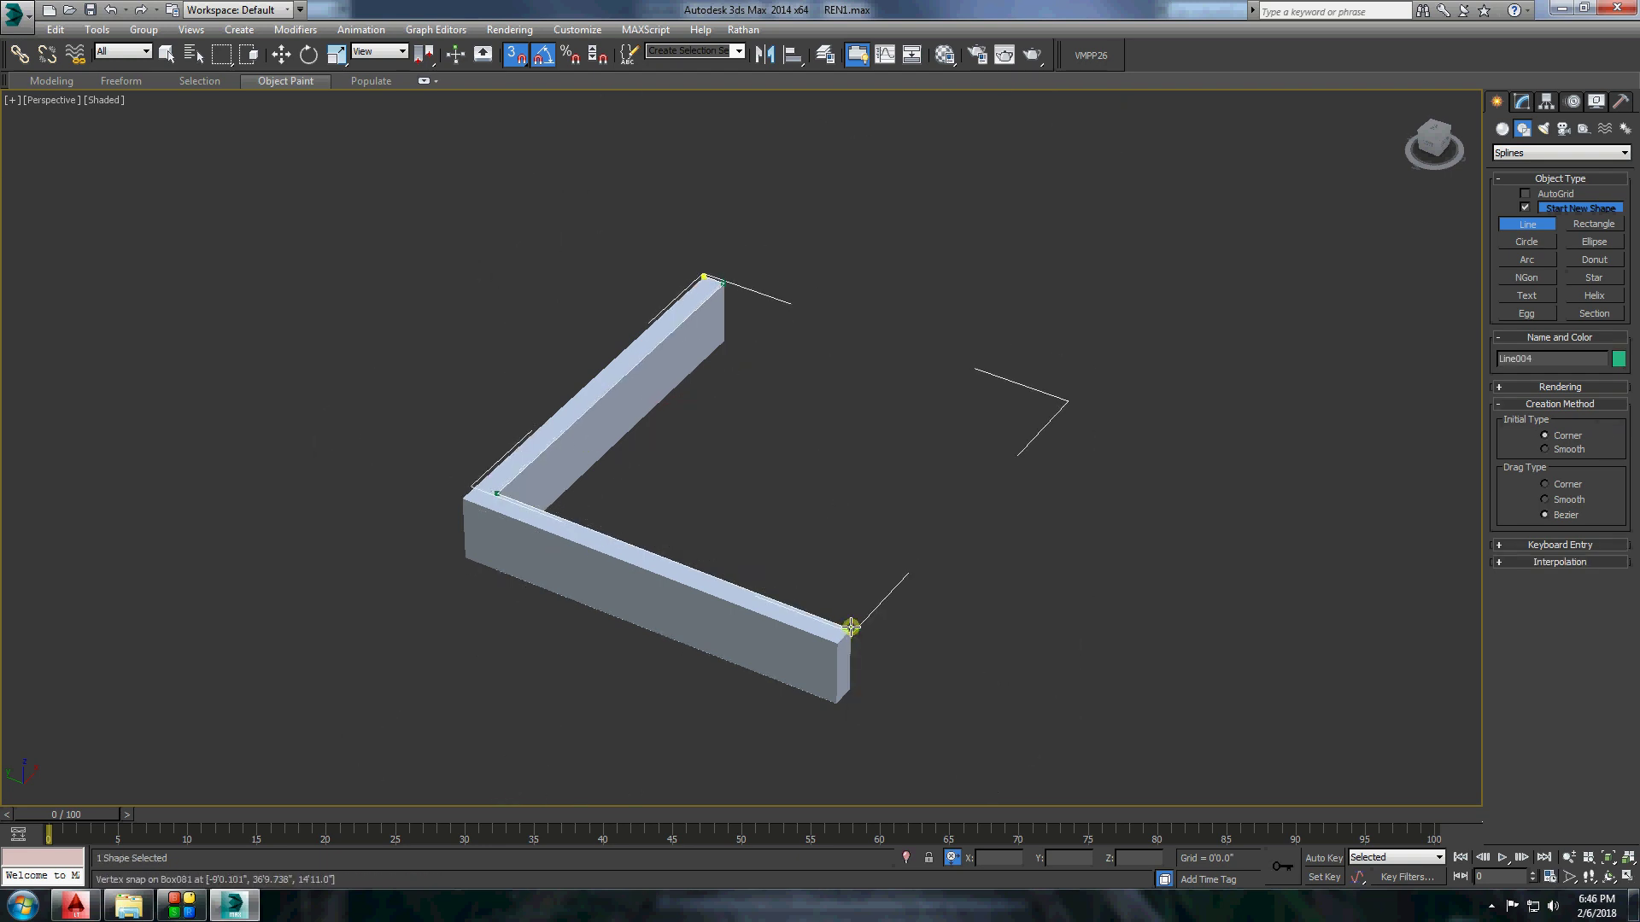
# Apply an Extrude modifier to the line and convert the strip to Editable Poly.
pyautogui.click(1522, 101)
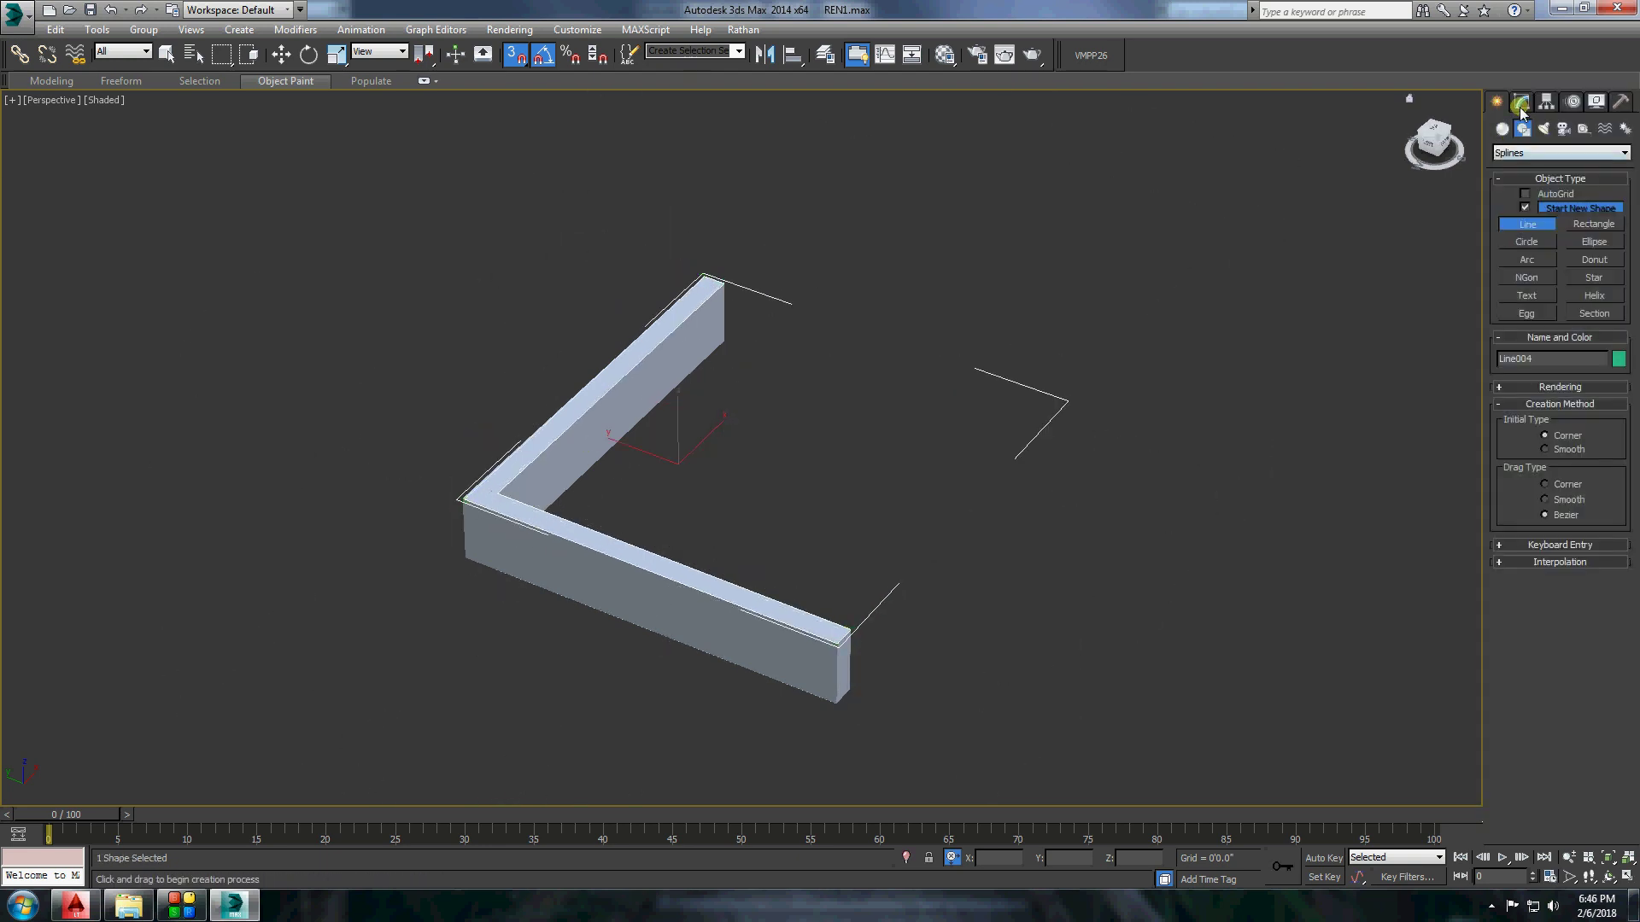
pyautogui.click(1524, 150)
pyautogui.scroll(-10, 1520, 256)
pyautogui.click(1524, 313)
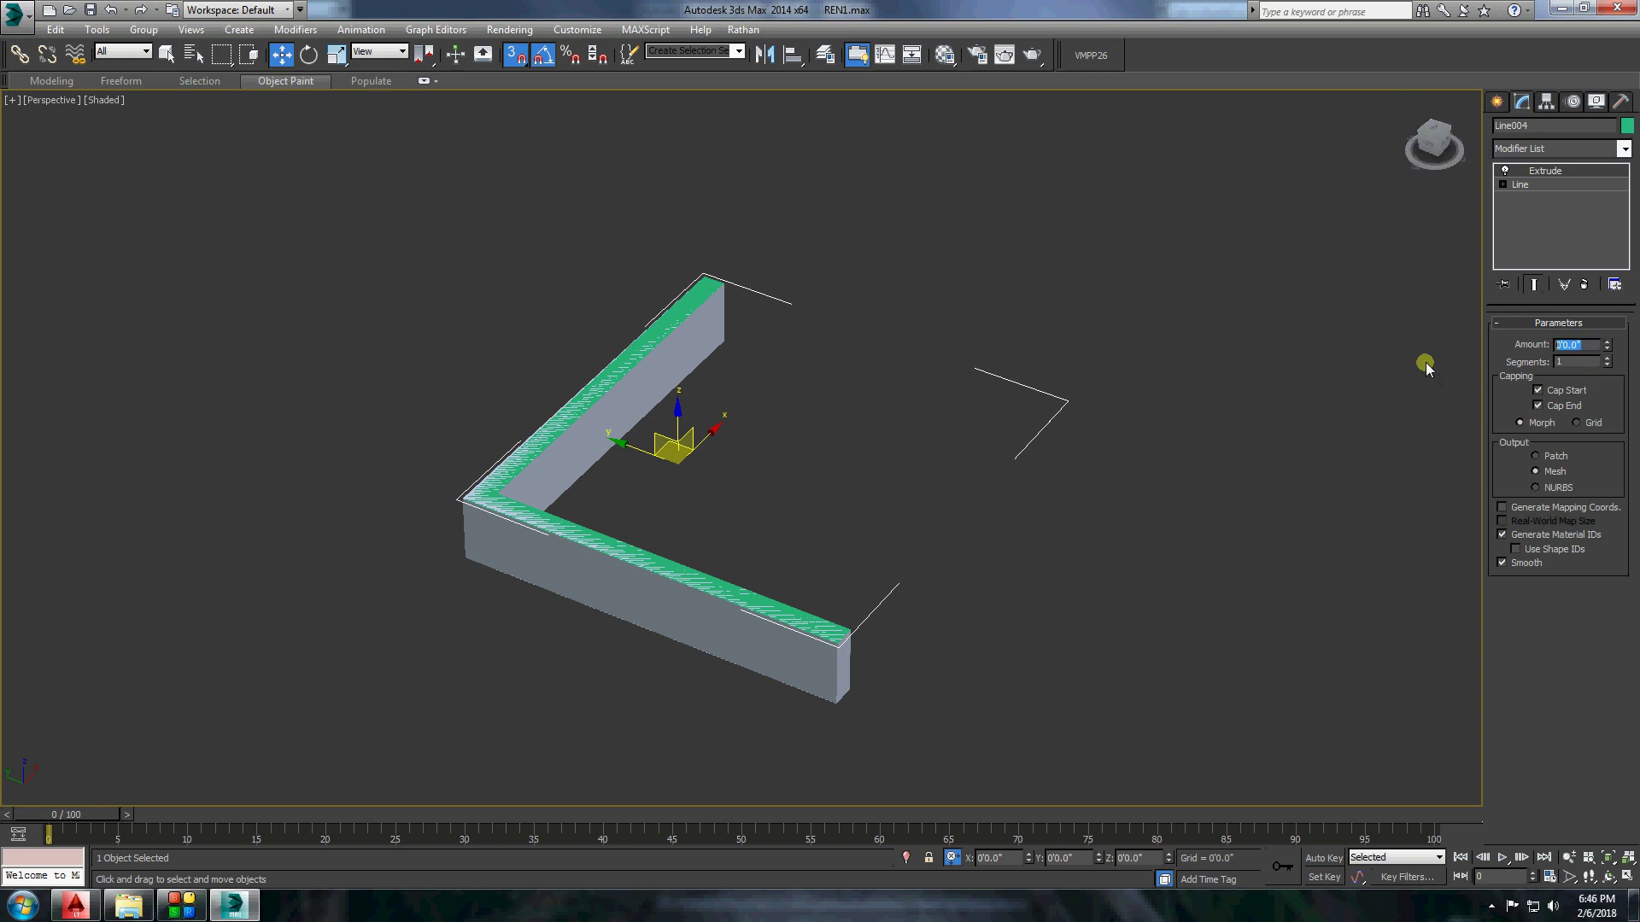
pyautogui.press('q')
pyautogui.rightClick(512, 359)
pyautogui.click(576, 683)
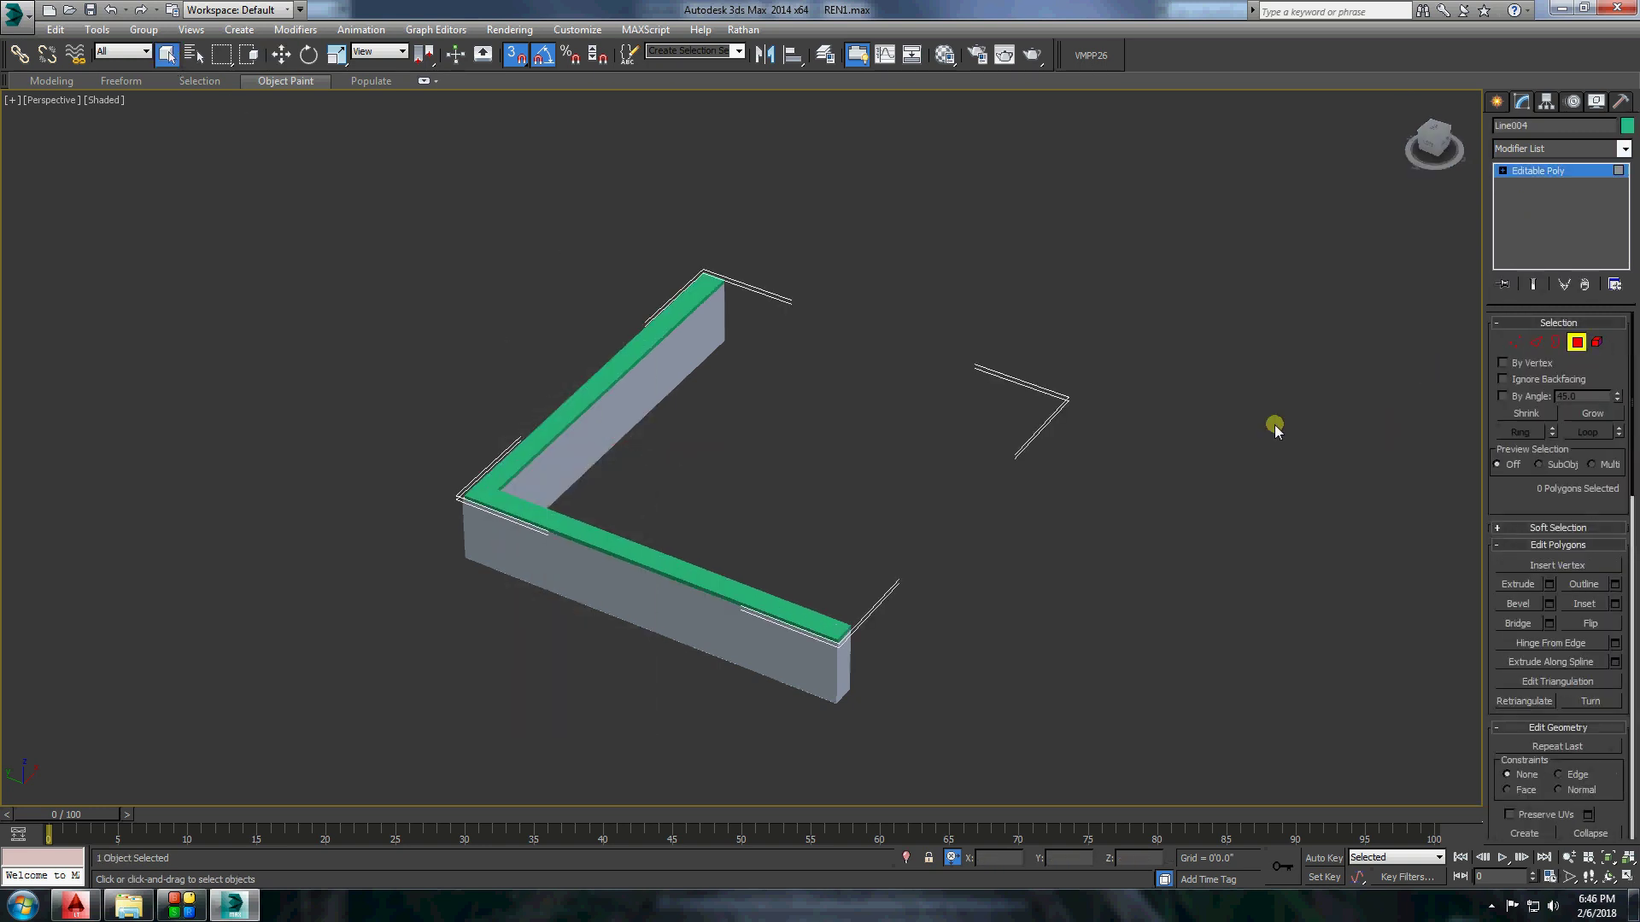
# Extrude both side polygons of the strip outward by 0'4" to form the coping overhang.
pyautogui.scroll(5, 684, 581)
pyautogui.click(707, 567)
pyautogui.click(1534, 586)
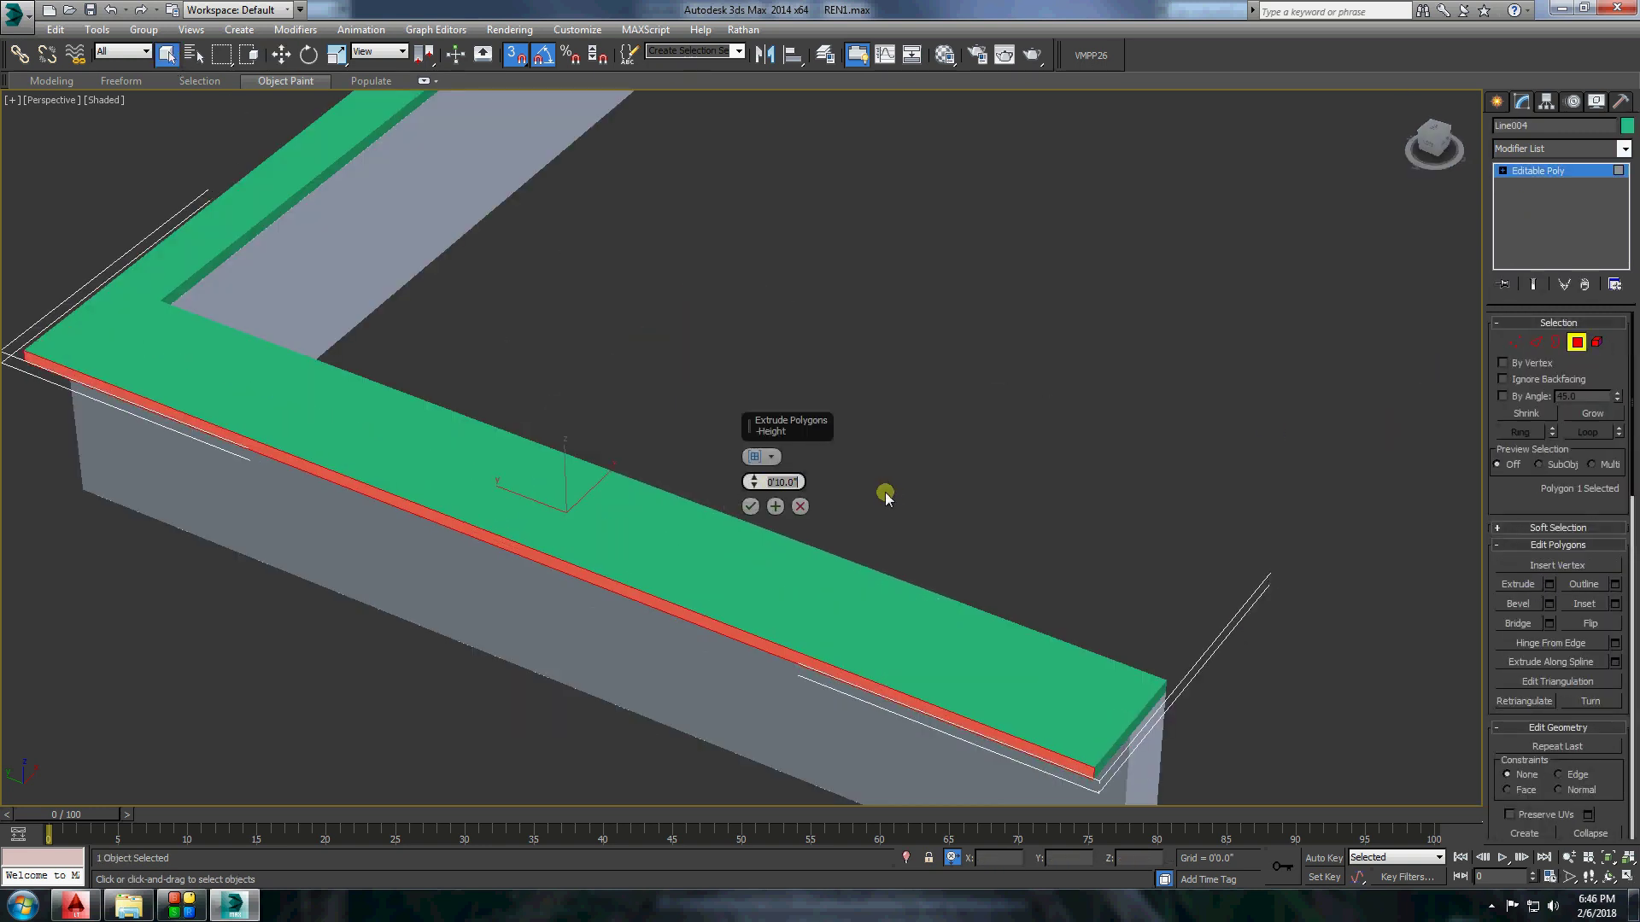
pyautogui.write('4')
pyautogui.press('Return')
pyautogui.click(752, 510)
pyautogui.scroll(-5, 752, 478)
pyautogui.scroll(8, 606, 589)
pyautogui.keyDown('ctrl'); pyautogui.click(606, 589); pyautogui.keyUp('ctrl')
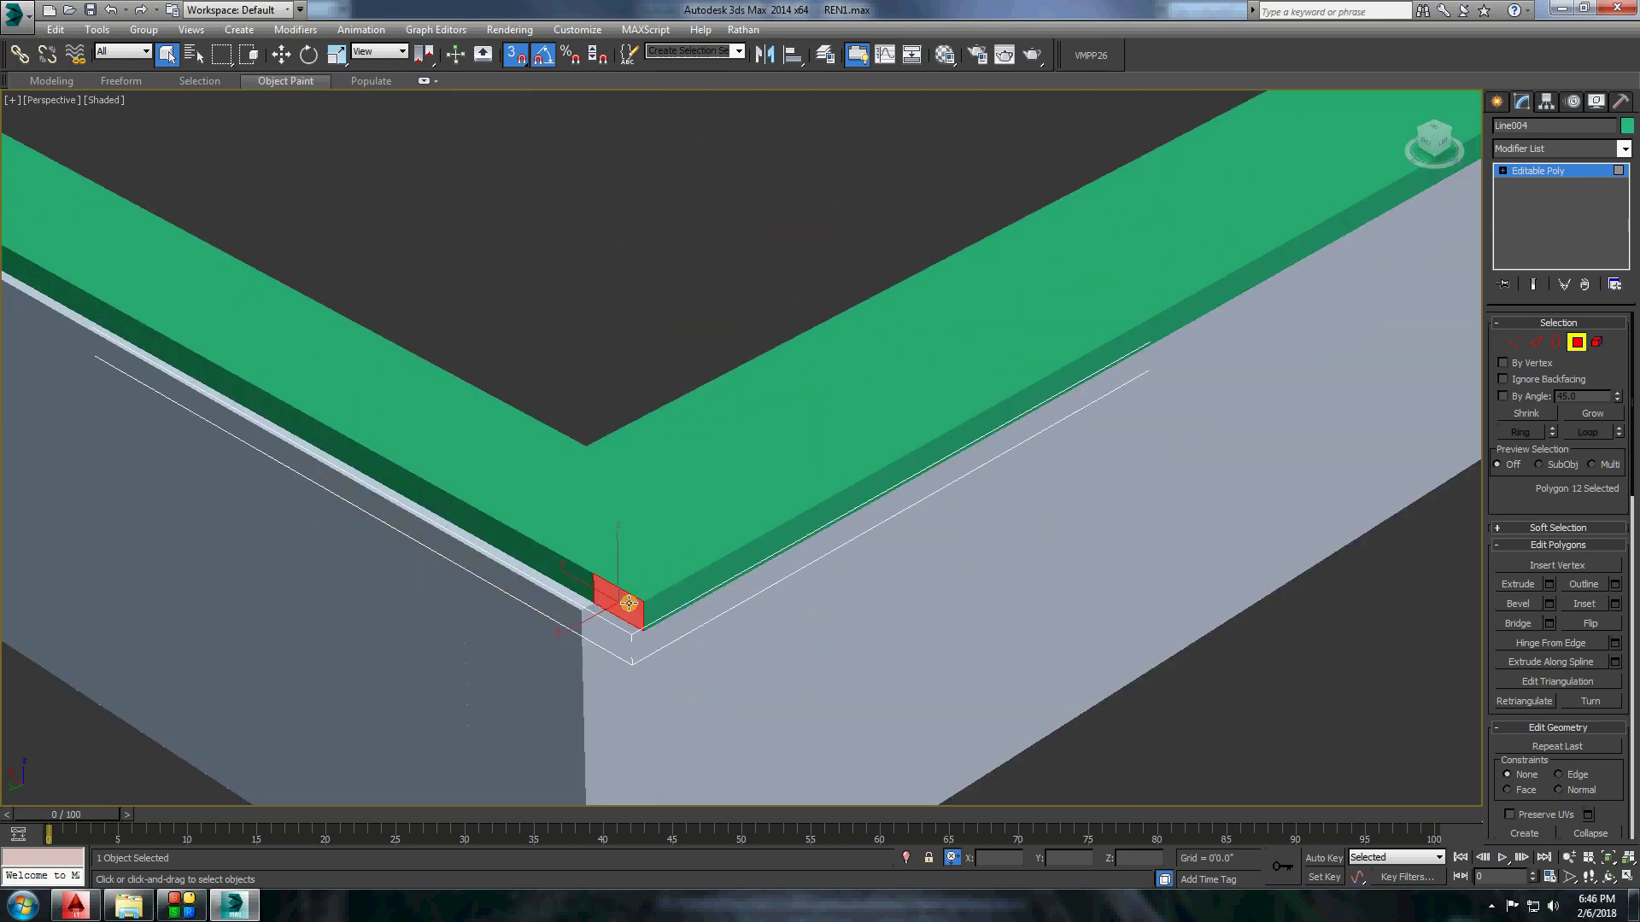
pyautogui.click(1530, 582)
pyautogui.click(750, 506)
pyautogui.scroll(-5, 669, 444)
# Assign the white material to the coping and end isolation to show the whole house.
pyautogui.keyDown('alt'); pyautogui.moveTo(669, 445); pyautogui.dragTo(1227, 135, button='middle'); pyautogui.keyUp('alt')
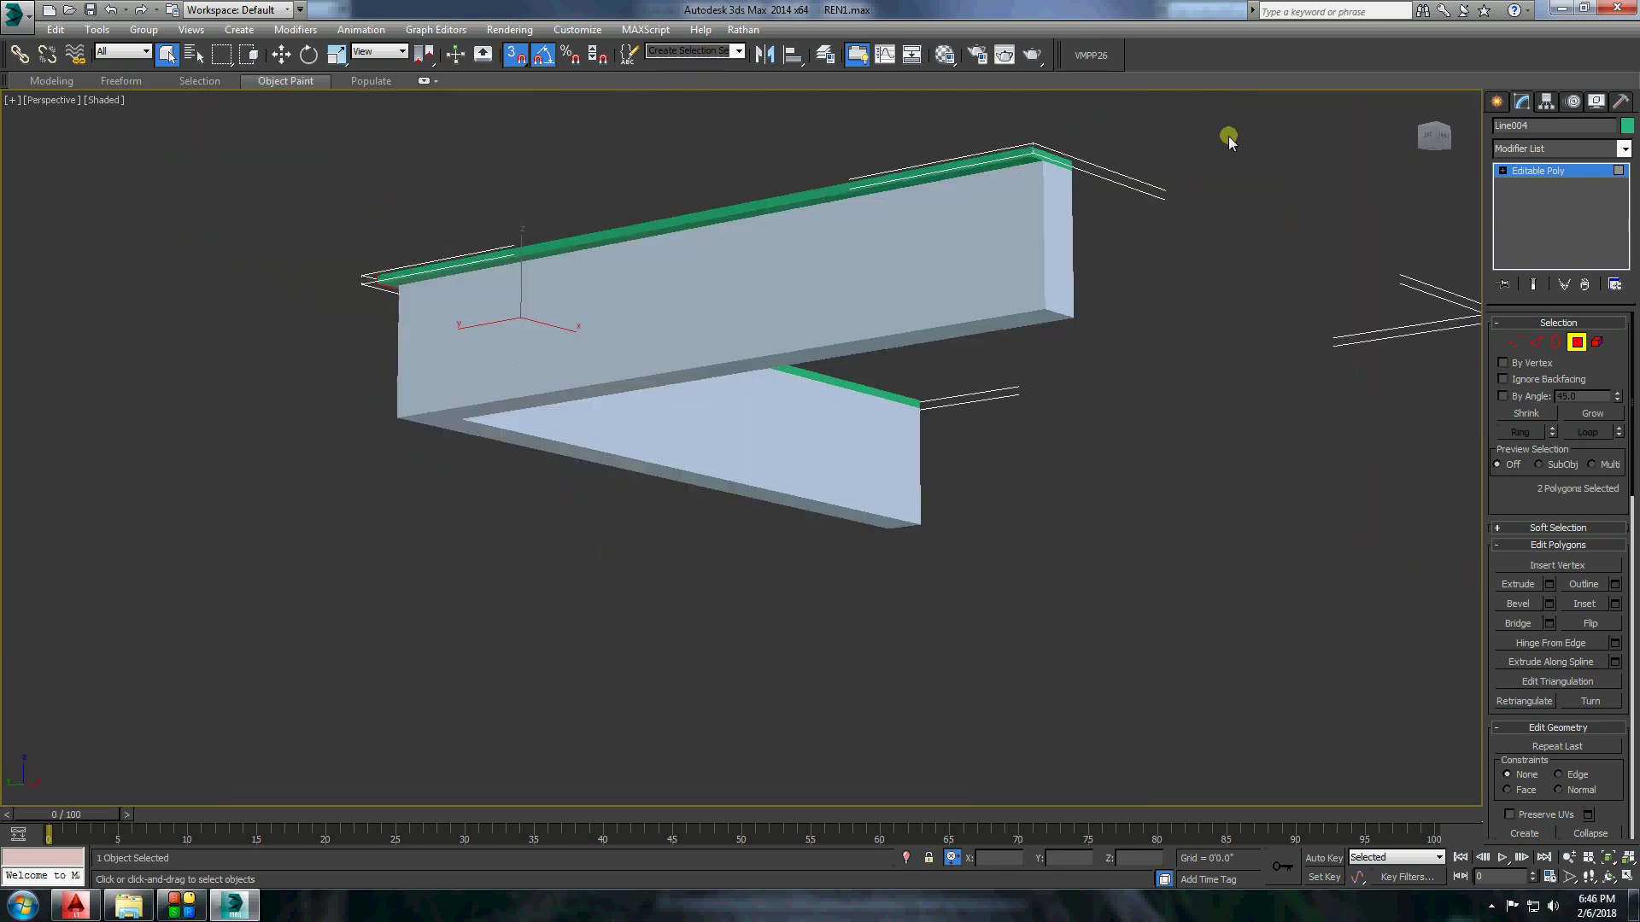
pyautogui.click(1496, 100)
pyautogui.click(943, 54)
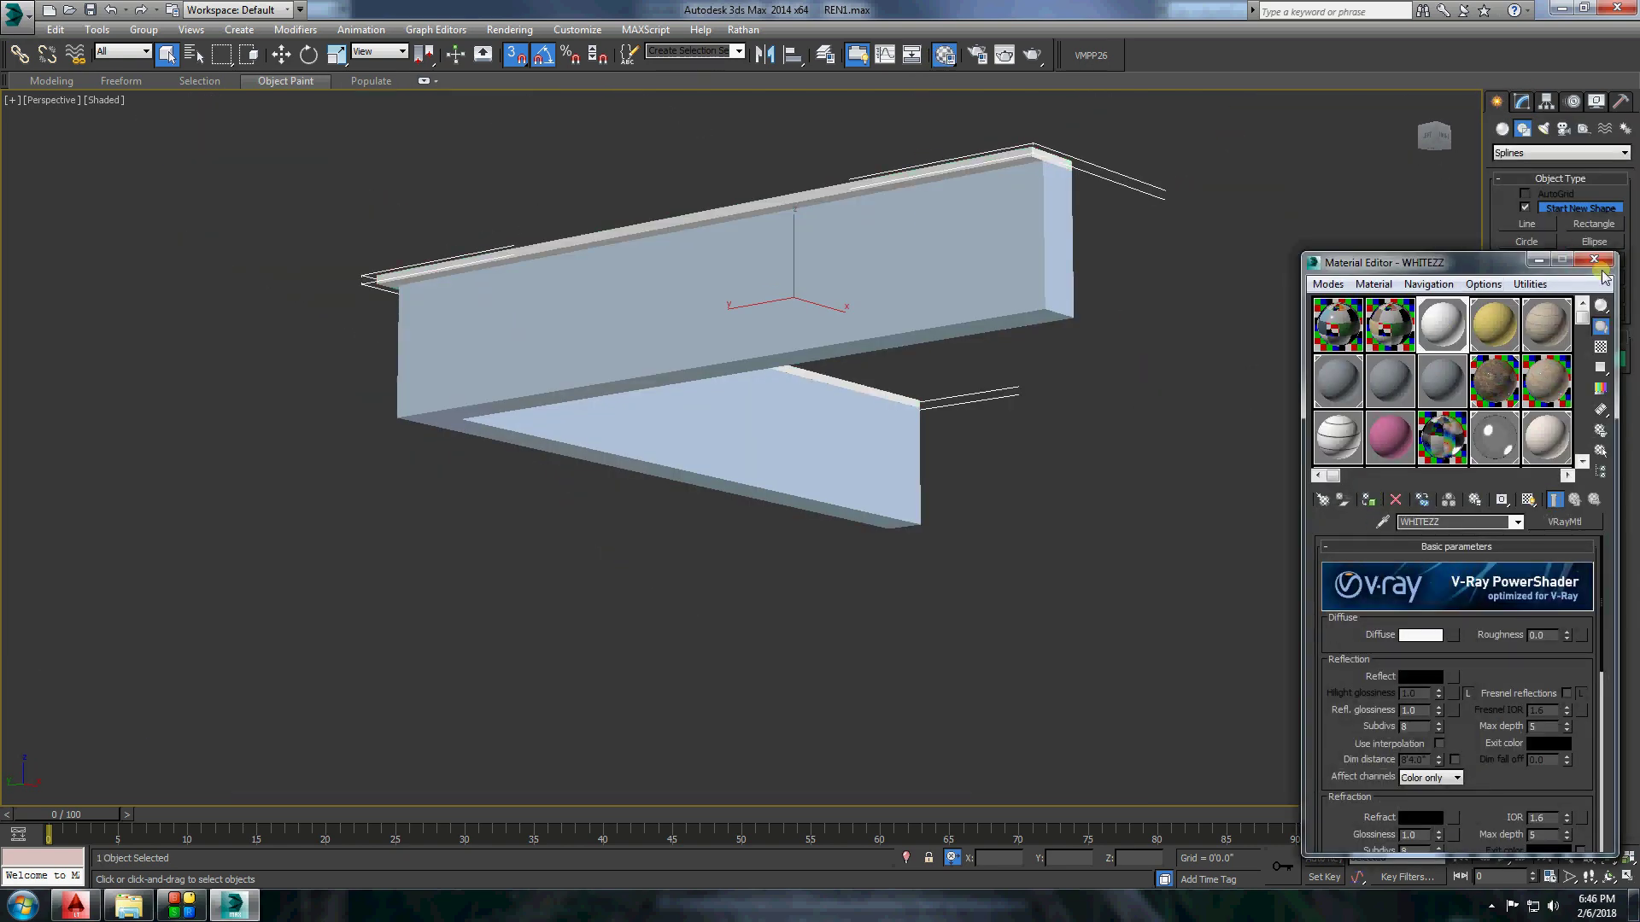
pyautogui.click(1611, 260)
pyautogui.rightClick(1169, 440)
pyautogui.click(1239, 349)
pyautogui.scroll(5, 921, 446)
# Convert the yellow frame piece to editable poly and flatten its thin face's vertices into the frame.
pyautogui.rightClick(513, 348)
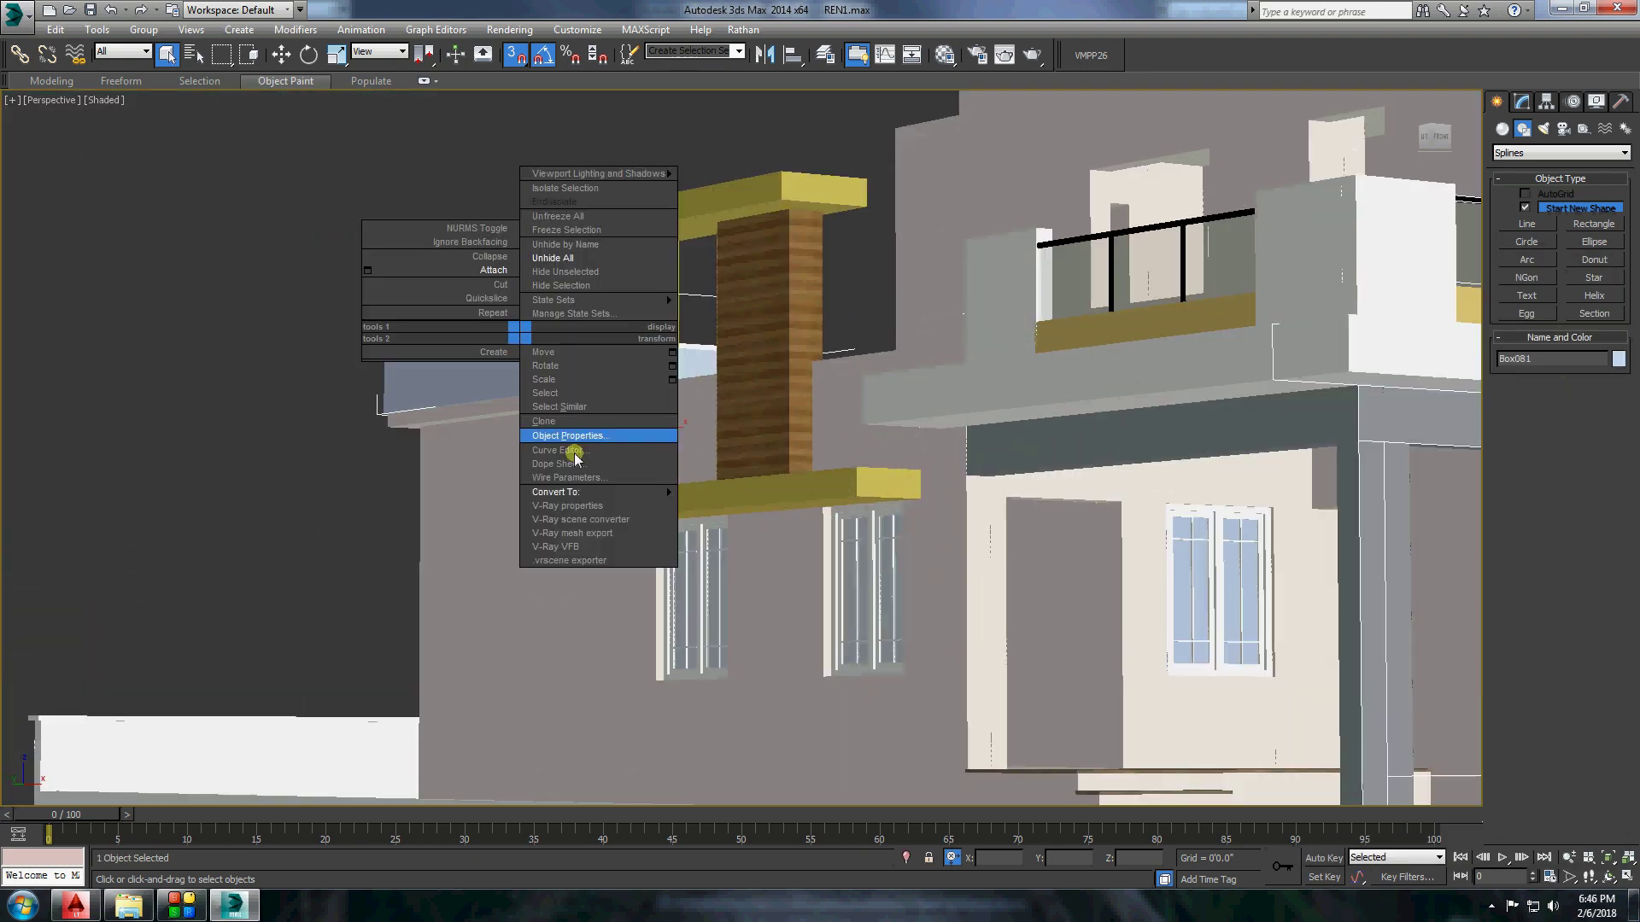
pyautogui.click(575, 450)
pyautogui.scroll(3, 891, 493)
pyautogui.press('1')
pyautogui.moveTo(863, 534); pyautogui.dragTo(812, 414)
pyautogui.click(281, 55)
pyautogui.scroll(3, 889, 610)
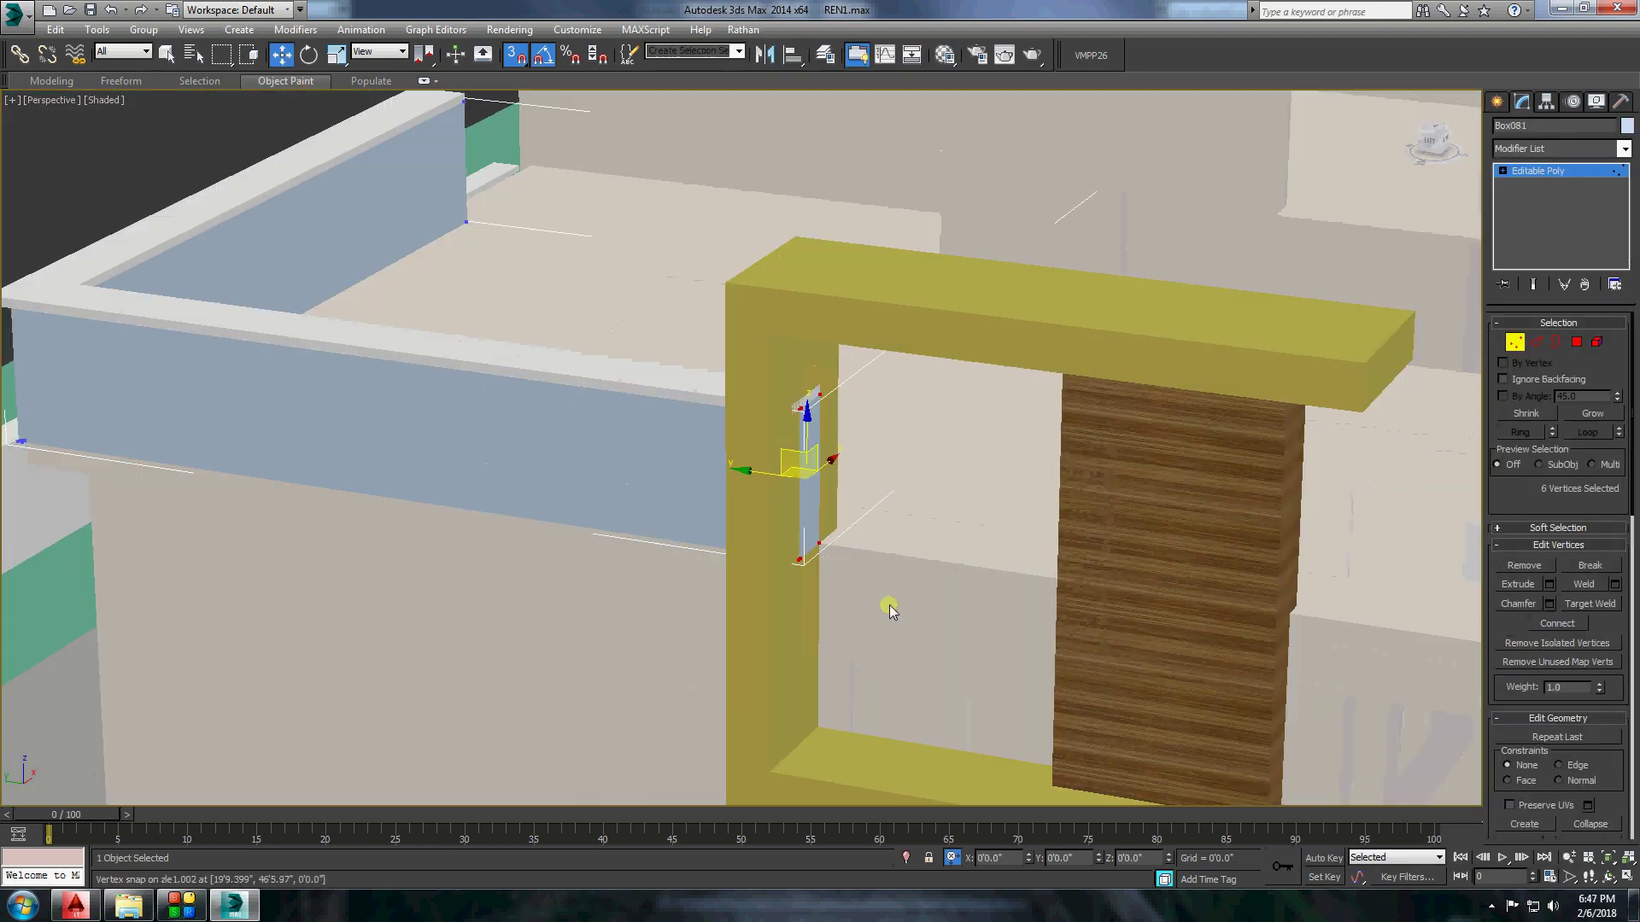
pyautogui.moveTo(1100, 861); pyautogui.dragTo(955, 632)
# Isolate the yellow frame and slab, then draw a thin box bar along the slab edge.
pyautogui.click(1497, 101)
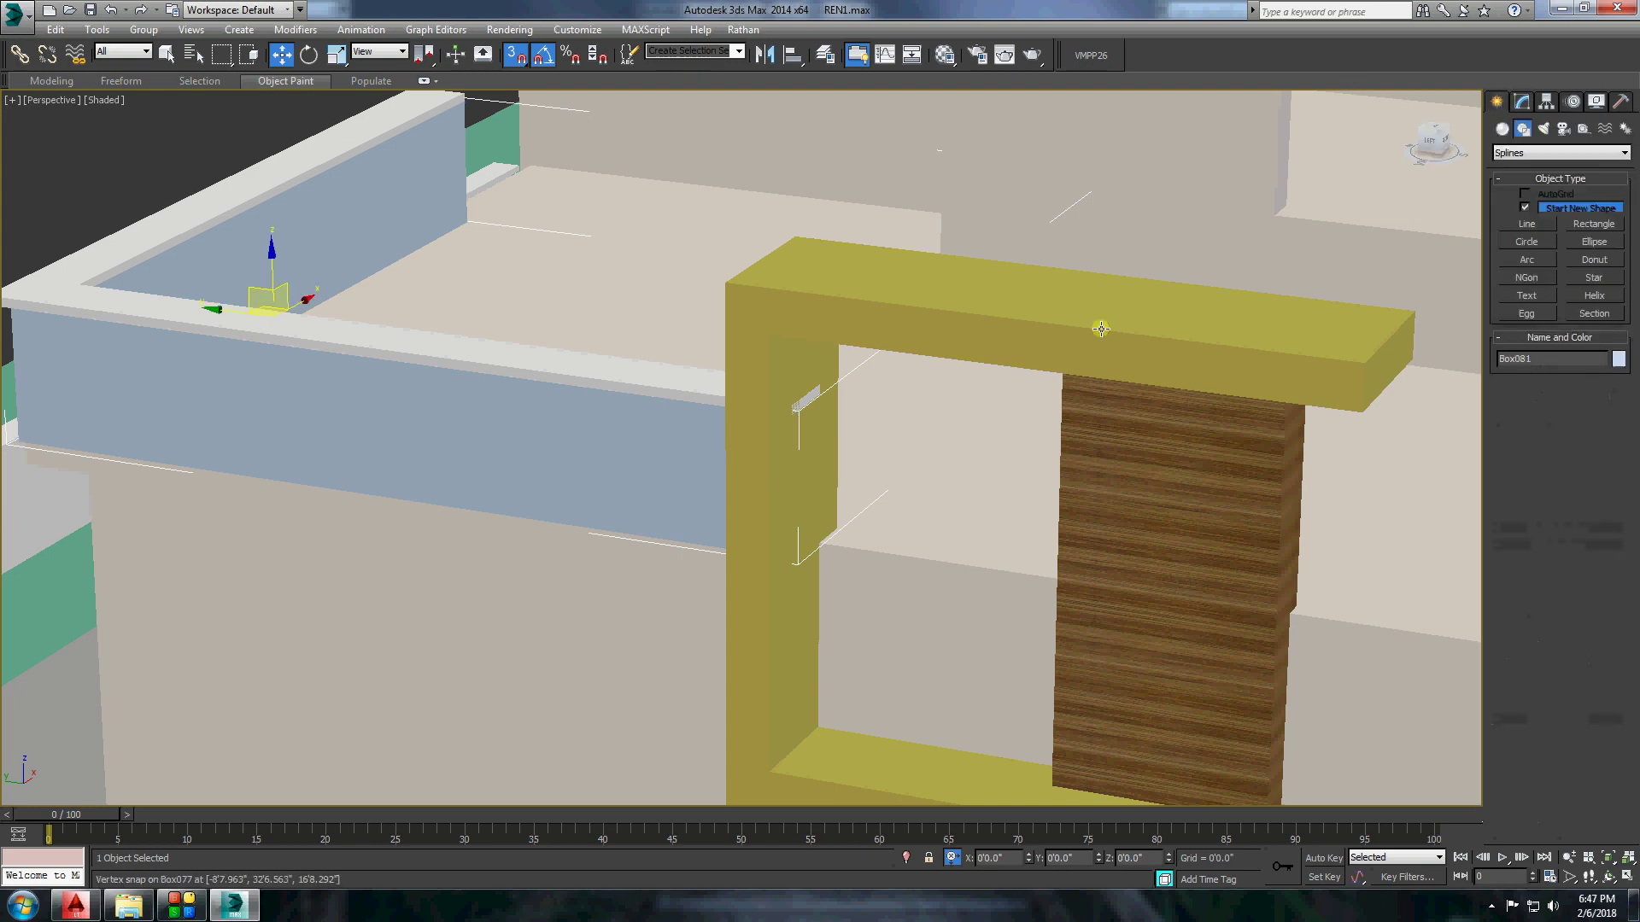
pyautogui.scroll(-5, 578, 257)
pyautogui.keyDown('alt'); pyautogui.moveTo(578, 256); pyautogui.dragTo(820, 376, button='middle'); pyautogui.keyUp('alt')
pyautogui.hotkey('alt', 'q')
pyautogui.scroll(-3, 846, 383)
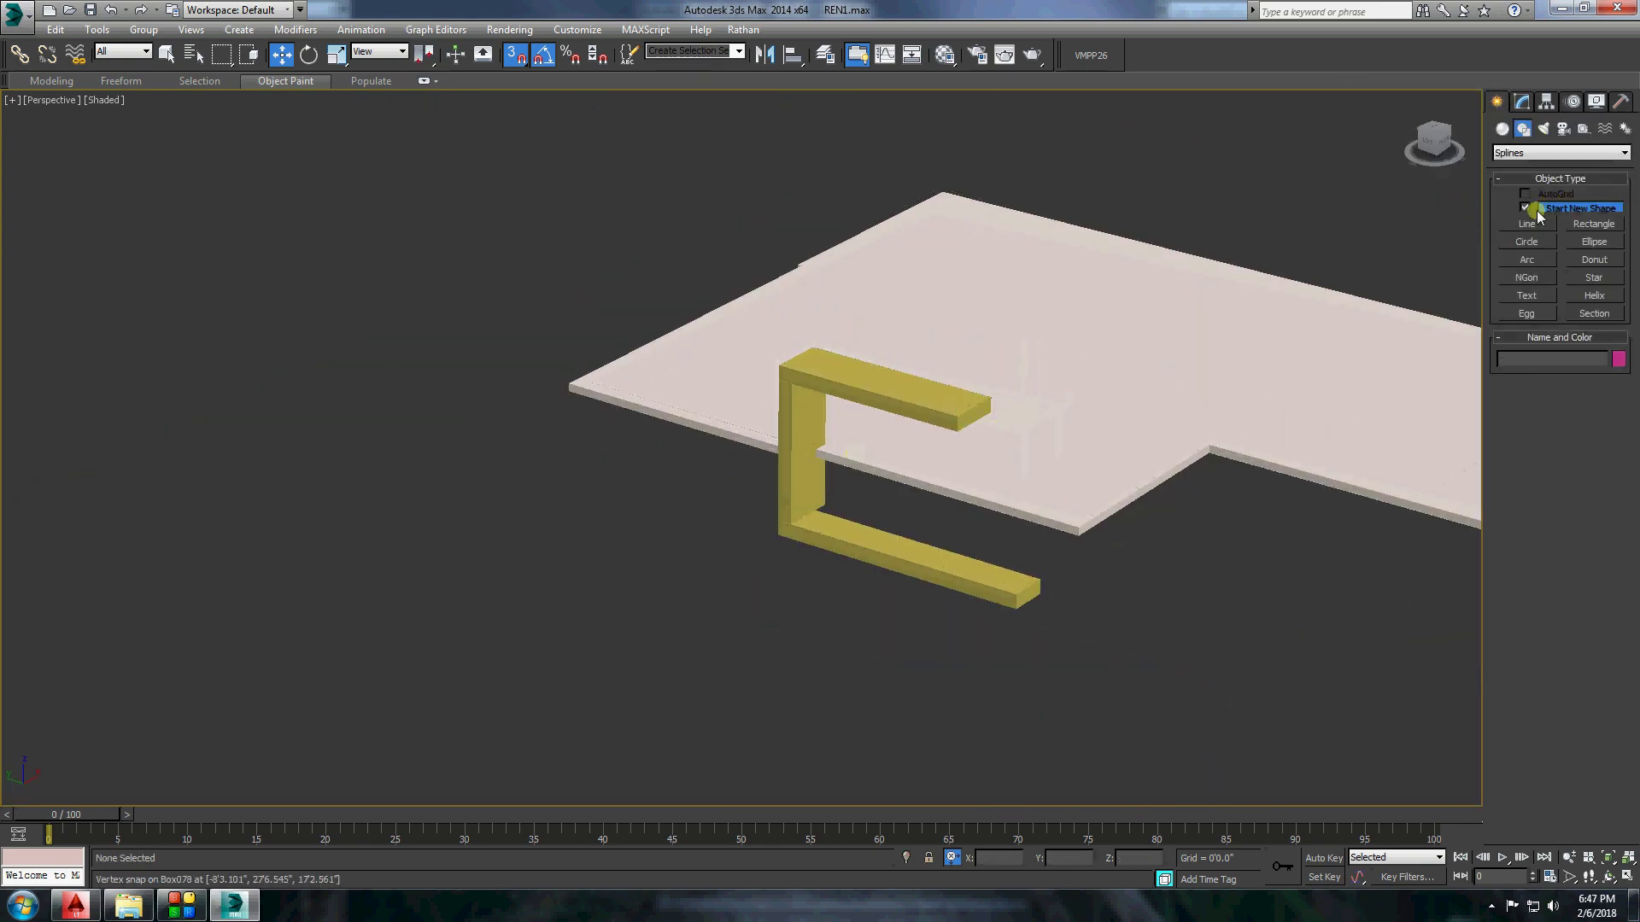
pyautogui.click(1503, 128)
pyautogui.click(1527, 210)
pyautogui.moveTo(822, 353); pyautogui.dragTo(1089, 427)
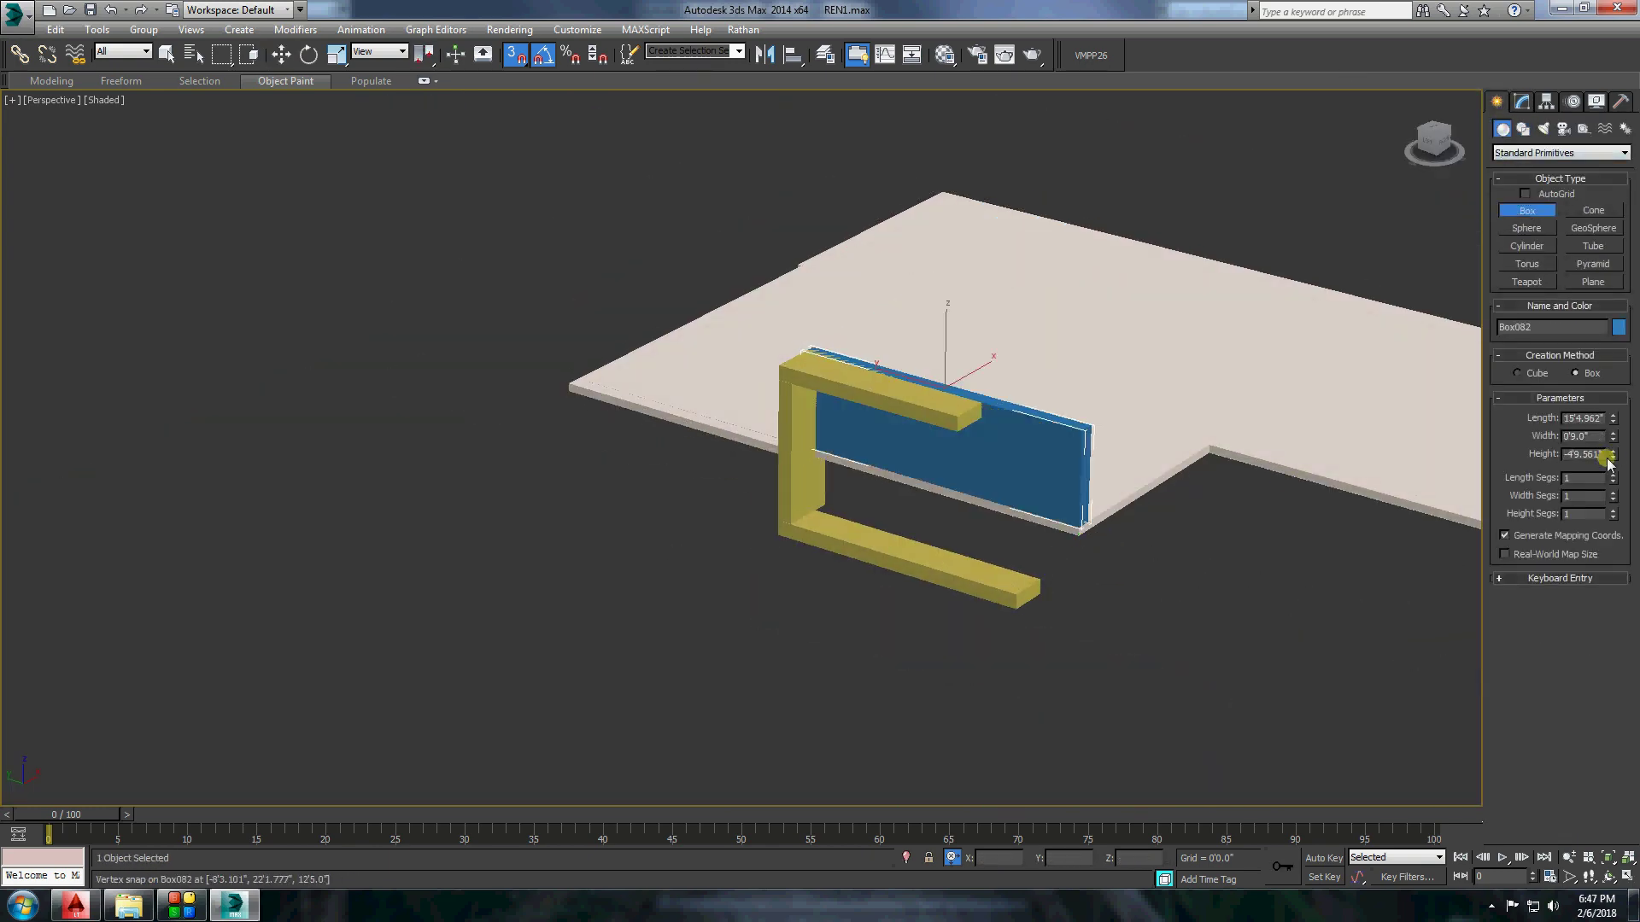
pyautogui.click(1413, 436)
# Move the bar down onto the slab edge and apply the beige material to it.
pyautogui.press('w')
pyautogui.scroll(4, 1153, 427)
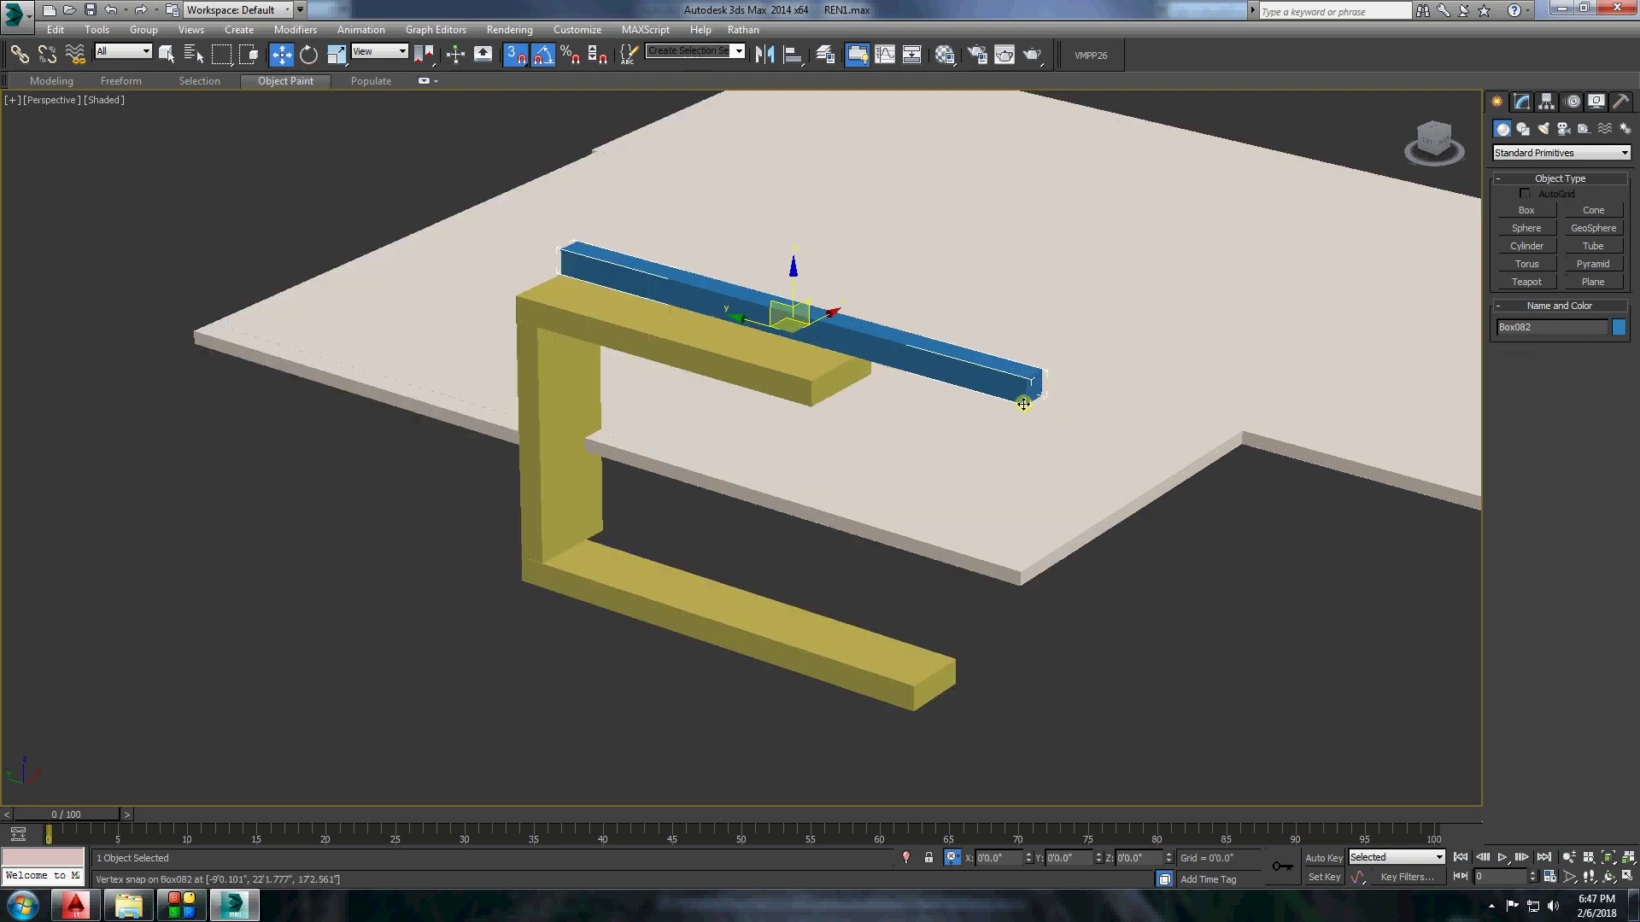
pyautogui.moveTo(787, 286); pyautogui.dragTo(792, 462)
pyautogui.click(1521, 101)
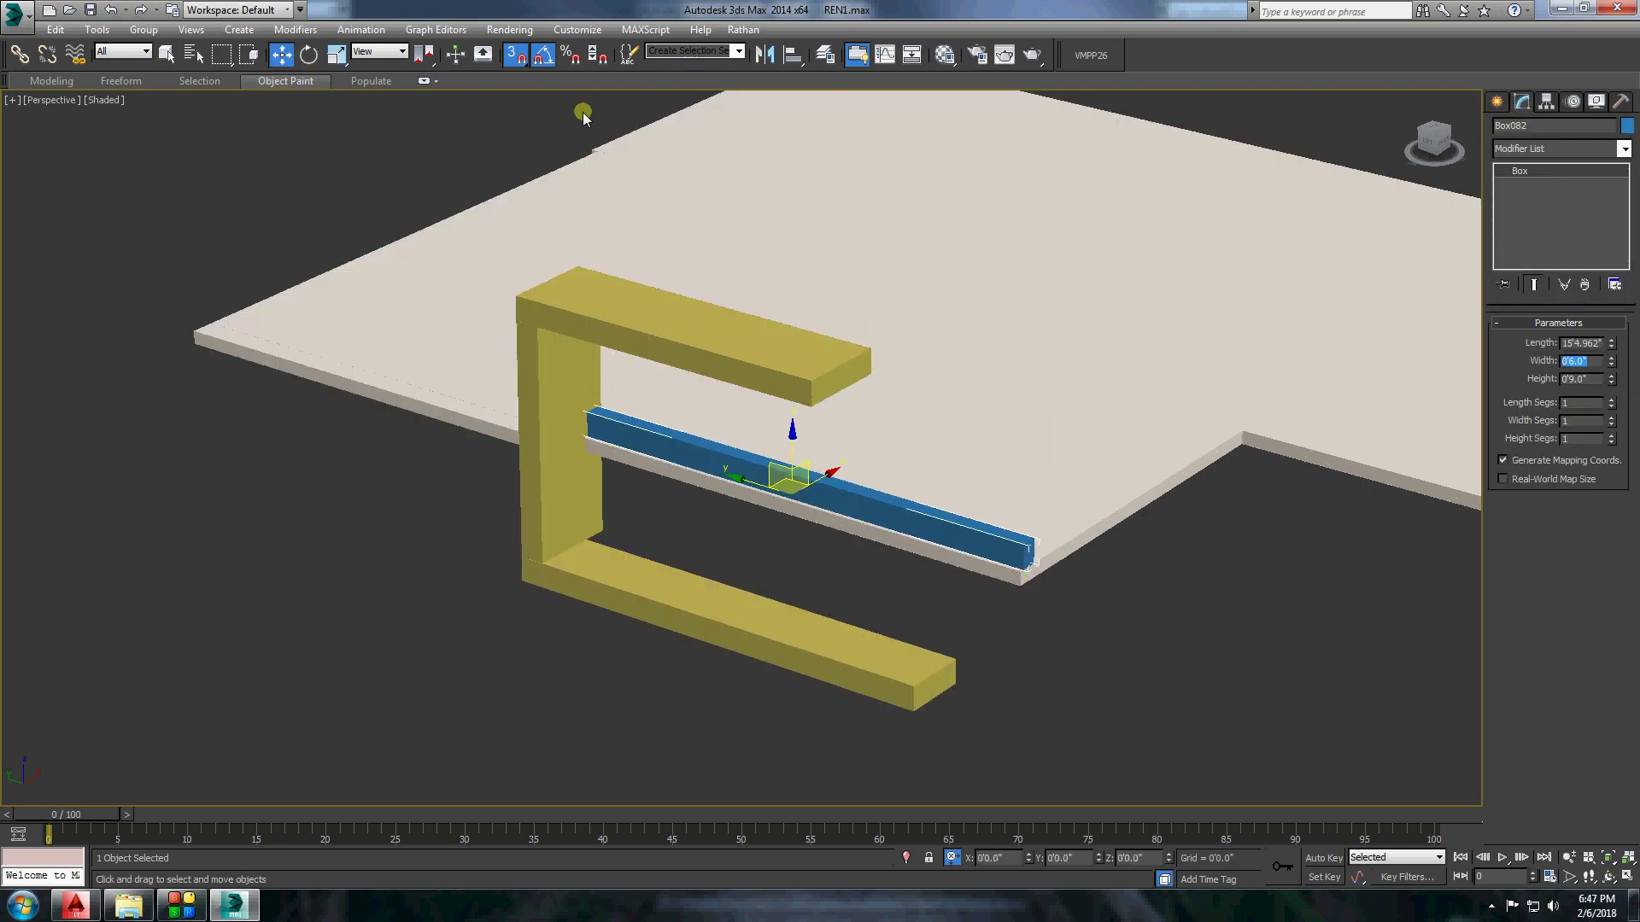
pyautogui.scroll(5, 976, 552)
pyautogui.click(945, 54)
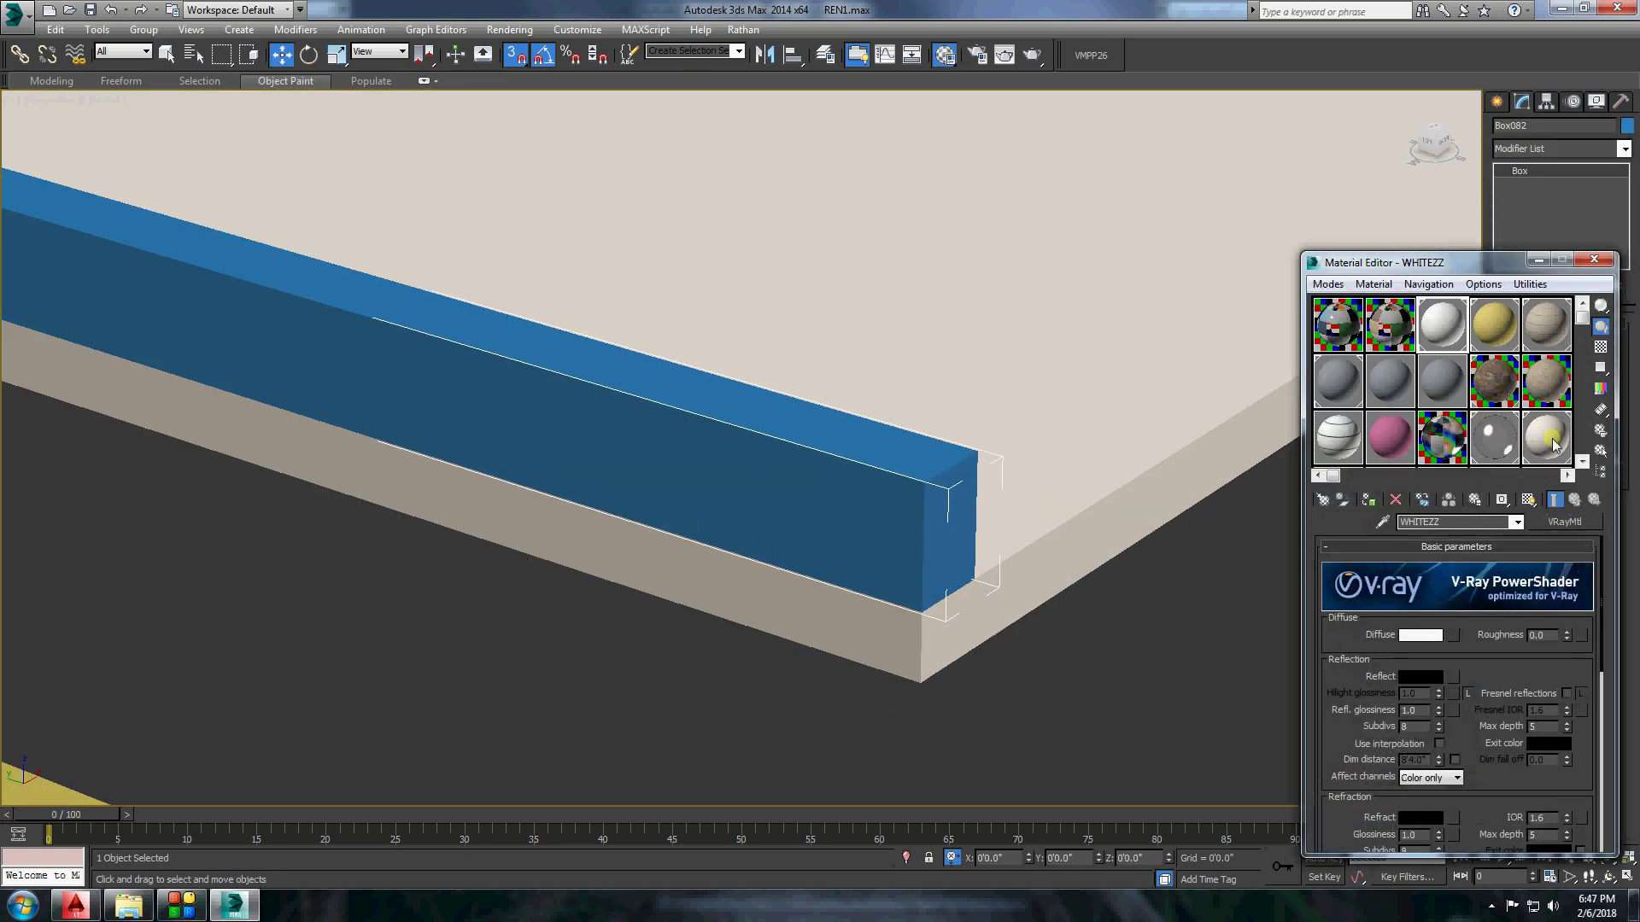
pyautogui.click(1371, 500)
pyautogui.click(1621, 250)
# End isolation and select the new bar in a frontal view of the house.
pyautogui.scroll(-5, 990, 385)
pyautogui.rightClick(991, 384)
pyautogui.click(1016, 494)
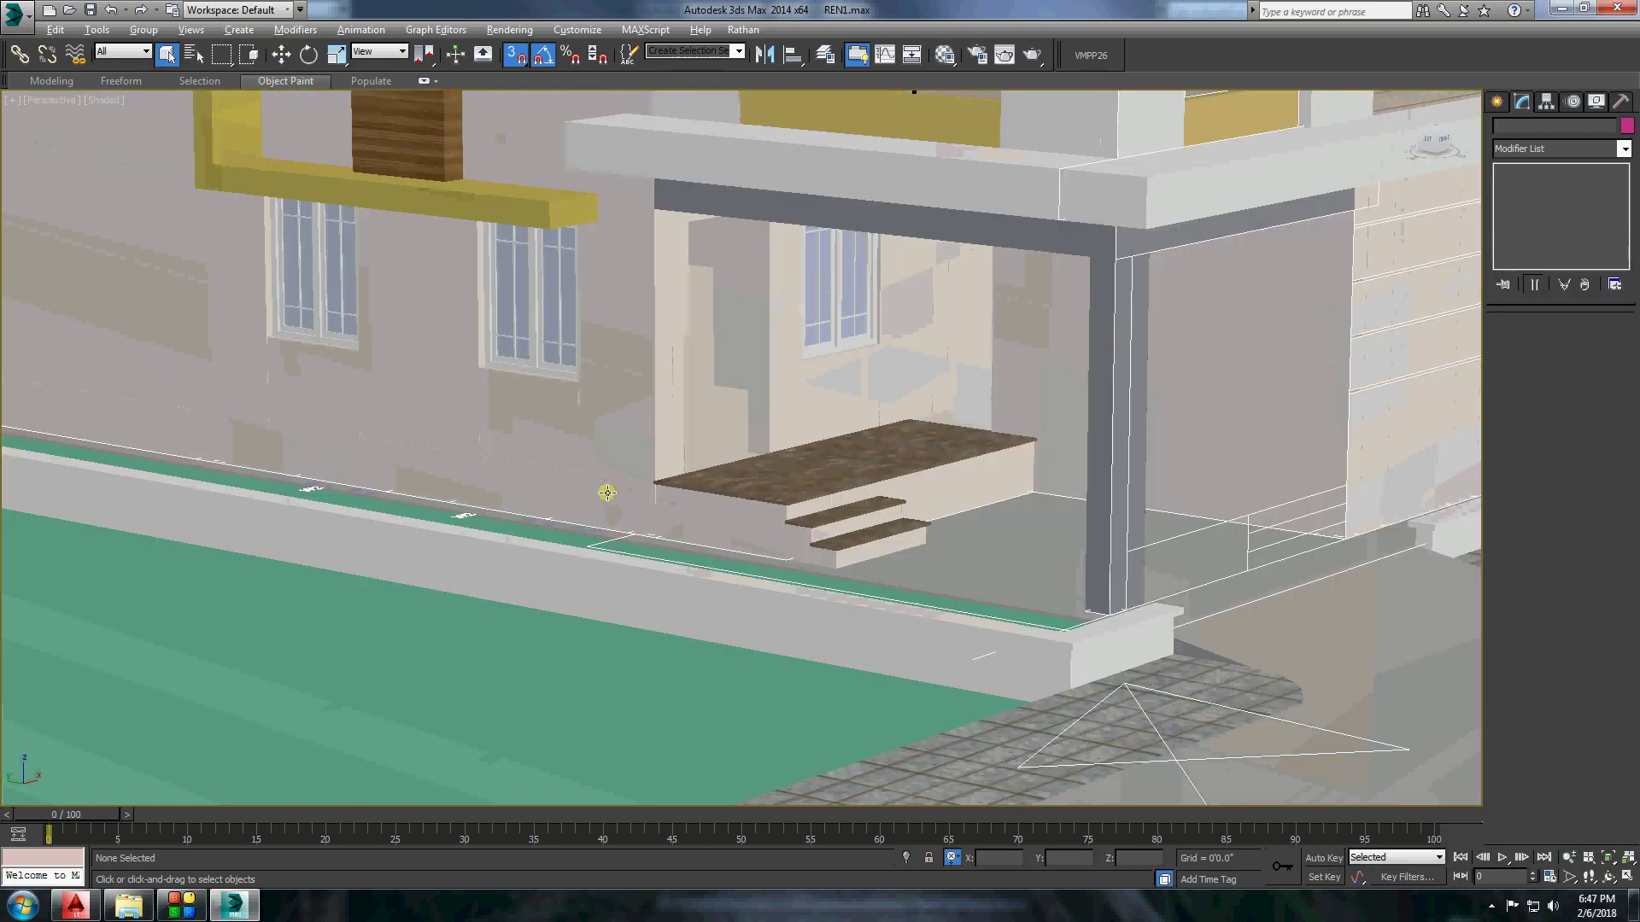
pyautogui.keyDown('alt'); pyautogui.moveTo(604, 486); pyautogui.dragTo(401, 336, button='middle'); pyautogui.keyUp('alt')
pyautogui.click(749, 366)
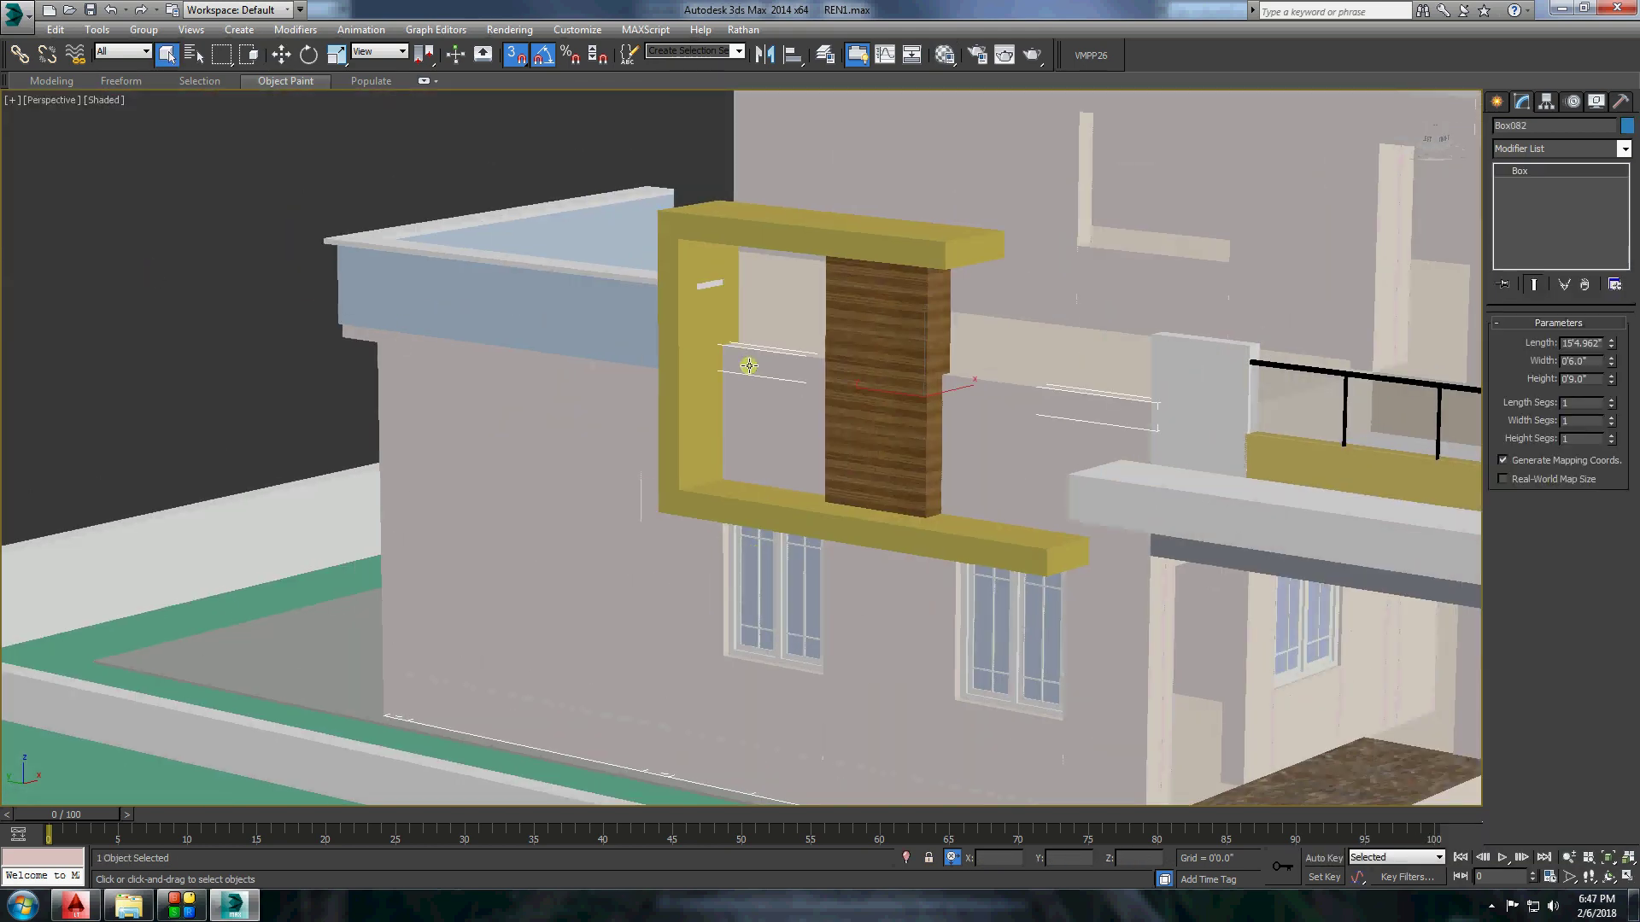
pyautogui.keyDown('alt'); pyautogui.moveTo(743, 359); pyautogui.dragTo(773, 355, button='middle'); pyautogui.keyUp('alt')
pyautogui.scroll(3, 647, 382)
pyautogui.moveTo(647, 382)
pyautogui.keyDown('alt'); pyautogui.mouseDown(button='middle')
pyautogui.moveTo(531, 450)
pyautogui.moveTo(637, 358)
pyautogui.moveTo(726, 413)
pyautogui.mouseUp(button='middle'); pyautogui.keyUp('alt')
pyautogui.scroll(2, 642, 363)
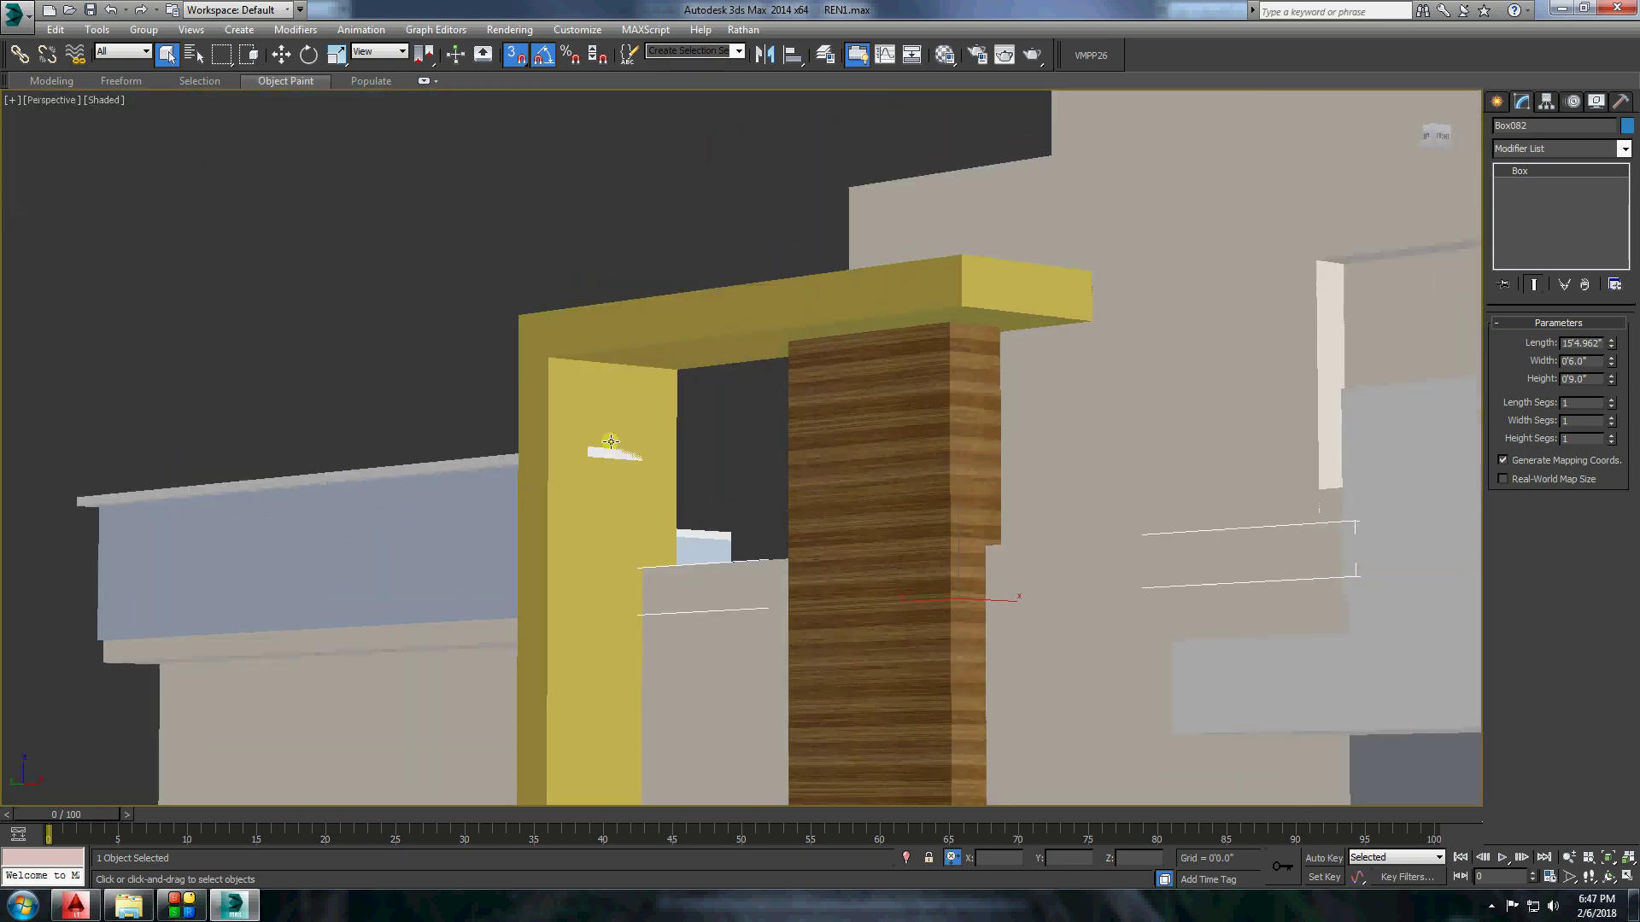
# Isolate the bar with the yellow frame, then try and cancel a box along the slab edge.
pyautogui.click(725, 413)
pyautogui.rightClick(734, 282)
pyautogui.click(768, 273)
pyautogui.click(1497, 100)
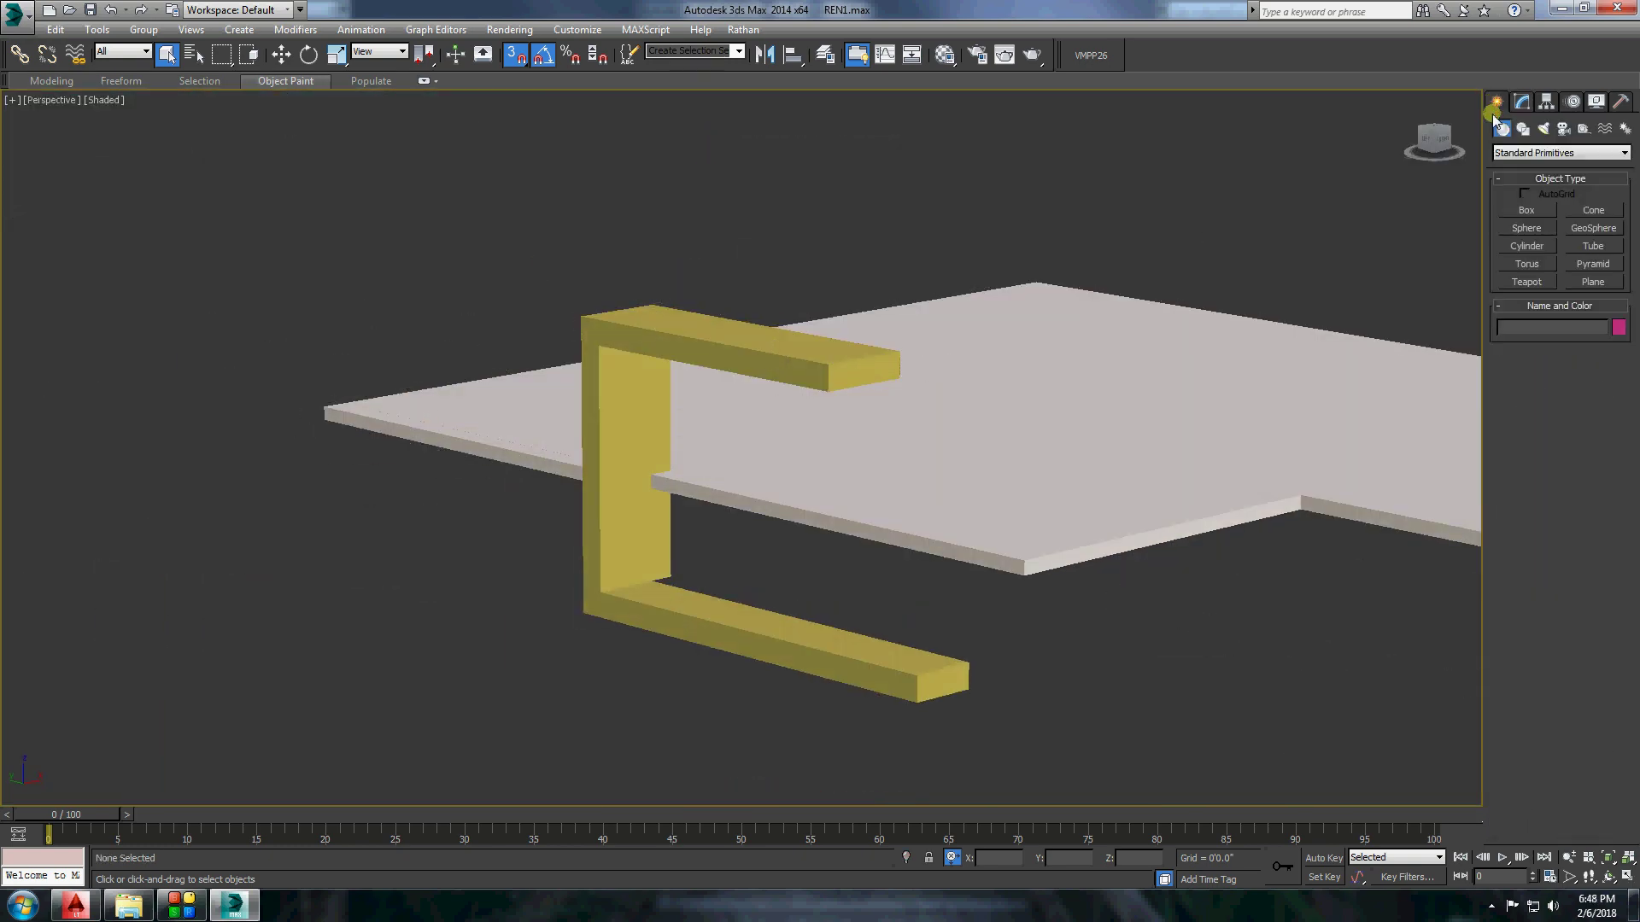
pyautogui.click(1527, 210)
pyautogui.moveTo(322, 413); pyautogui.dragTo(1021, 567)
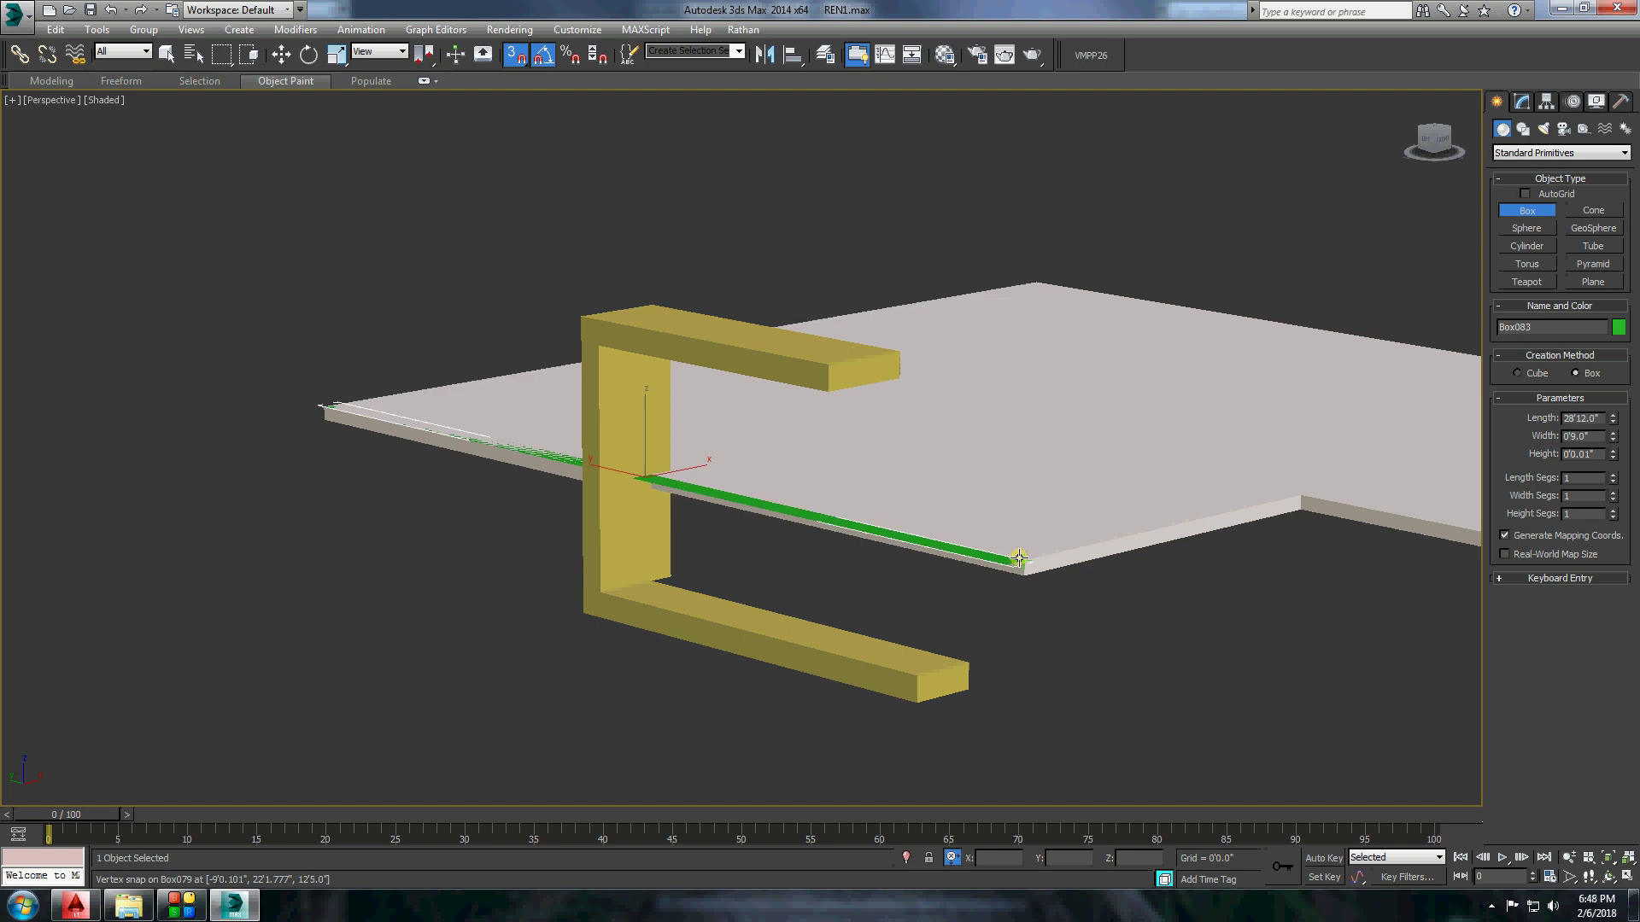
pyautogui.rightClick(1467, 439)
# Convert the yellow frame to editable poly and select the wooden panel's top vertices with the whole scene shown.
pyautogui.click(813, 348)
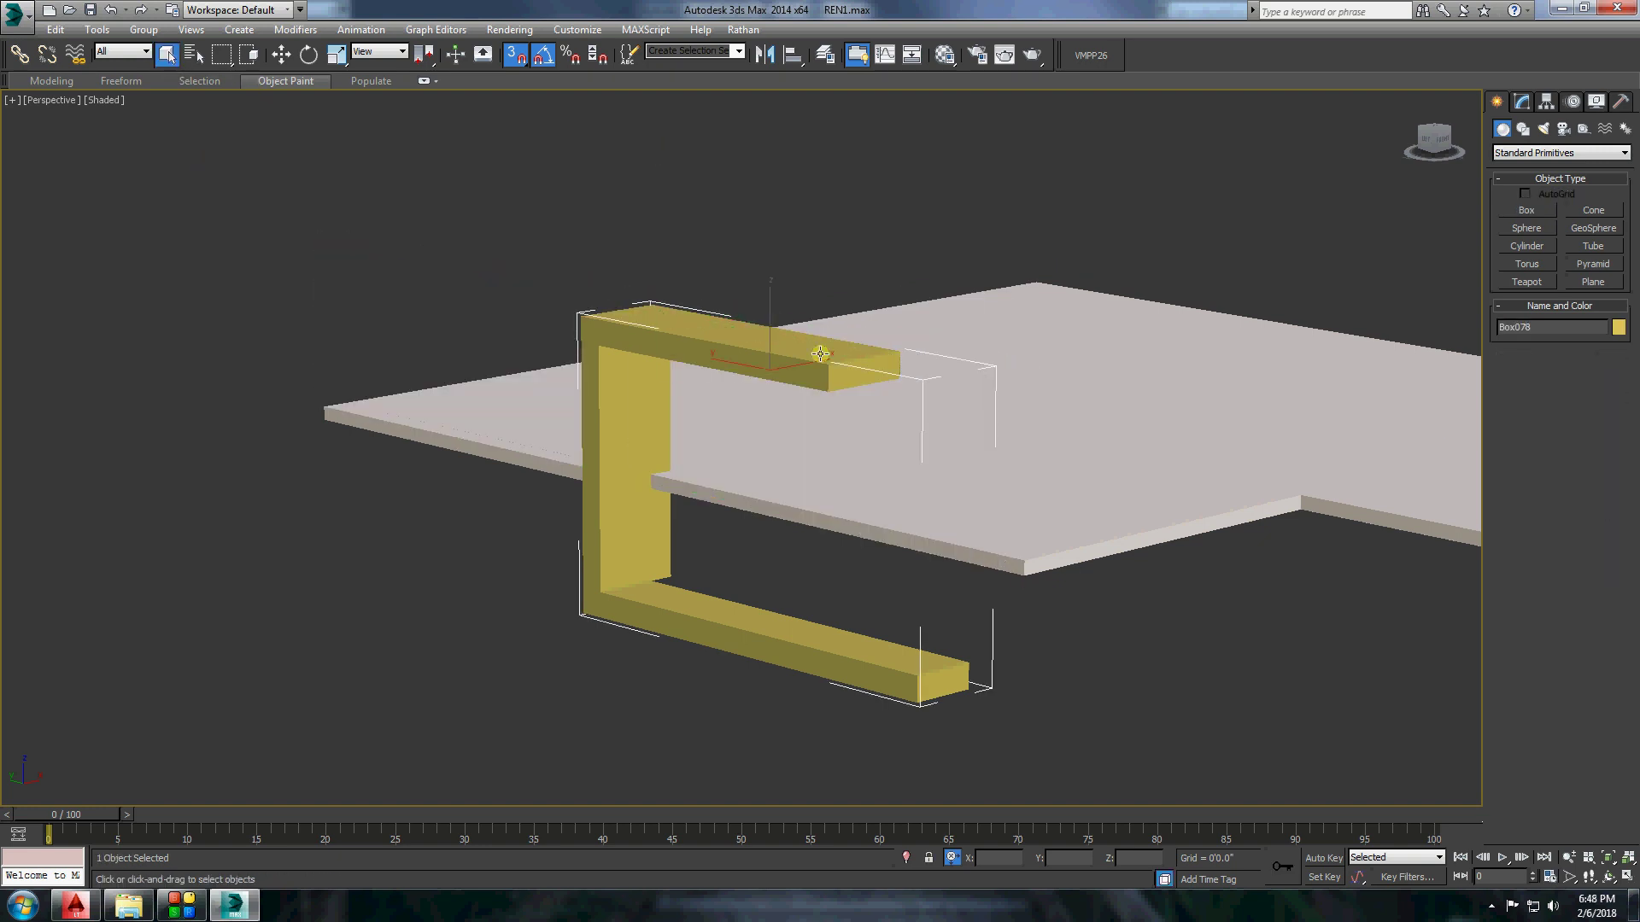
pyautogui.rightClick(813, 349)
pyautogui.click(1085, 523)
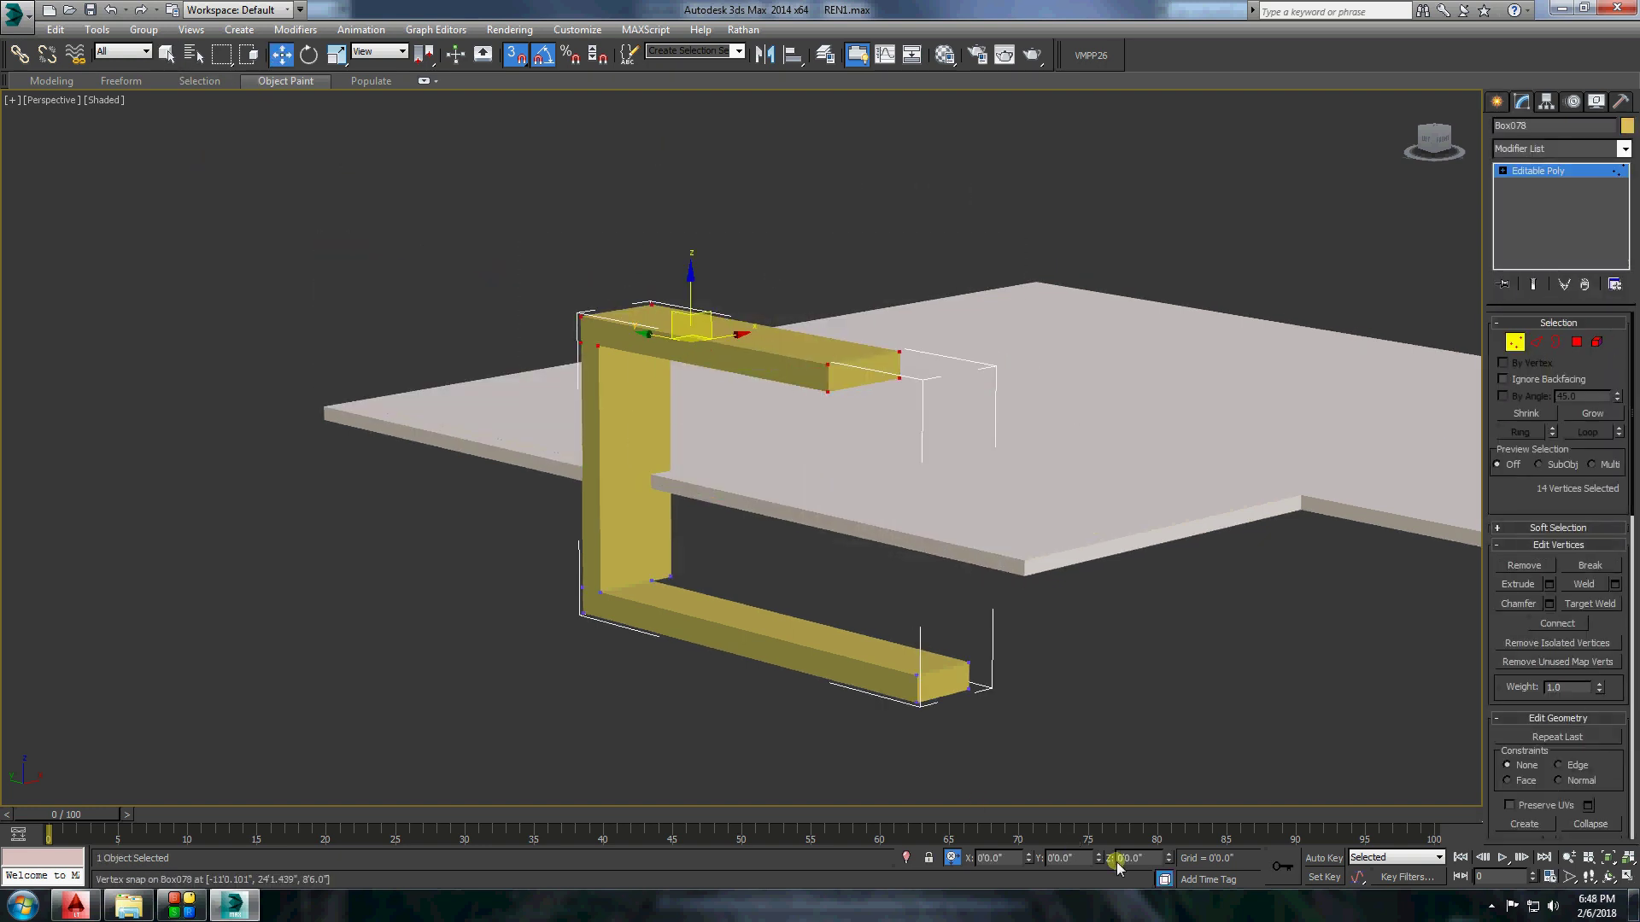
pyautogui.rightClick(1120, 342)
pyautogui.click(1153, 268)
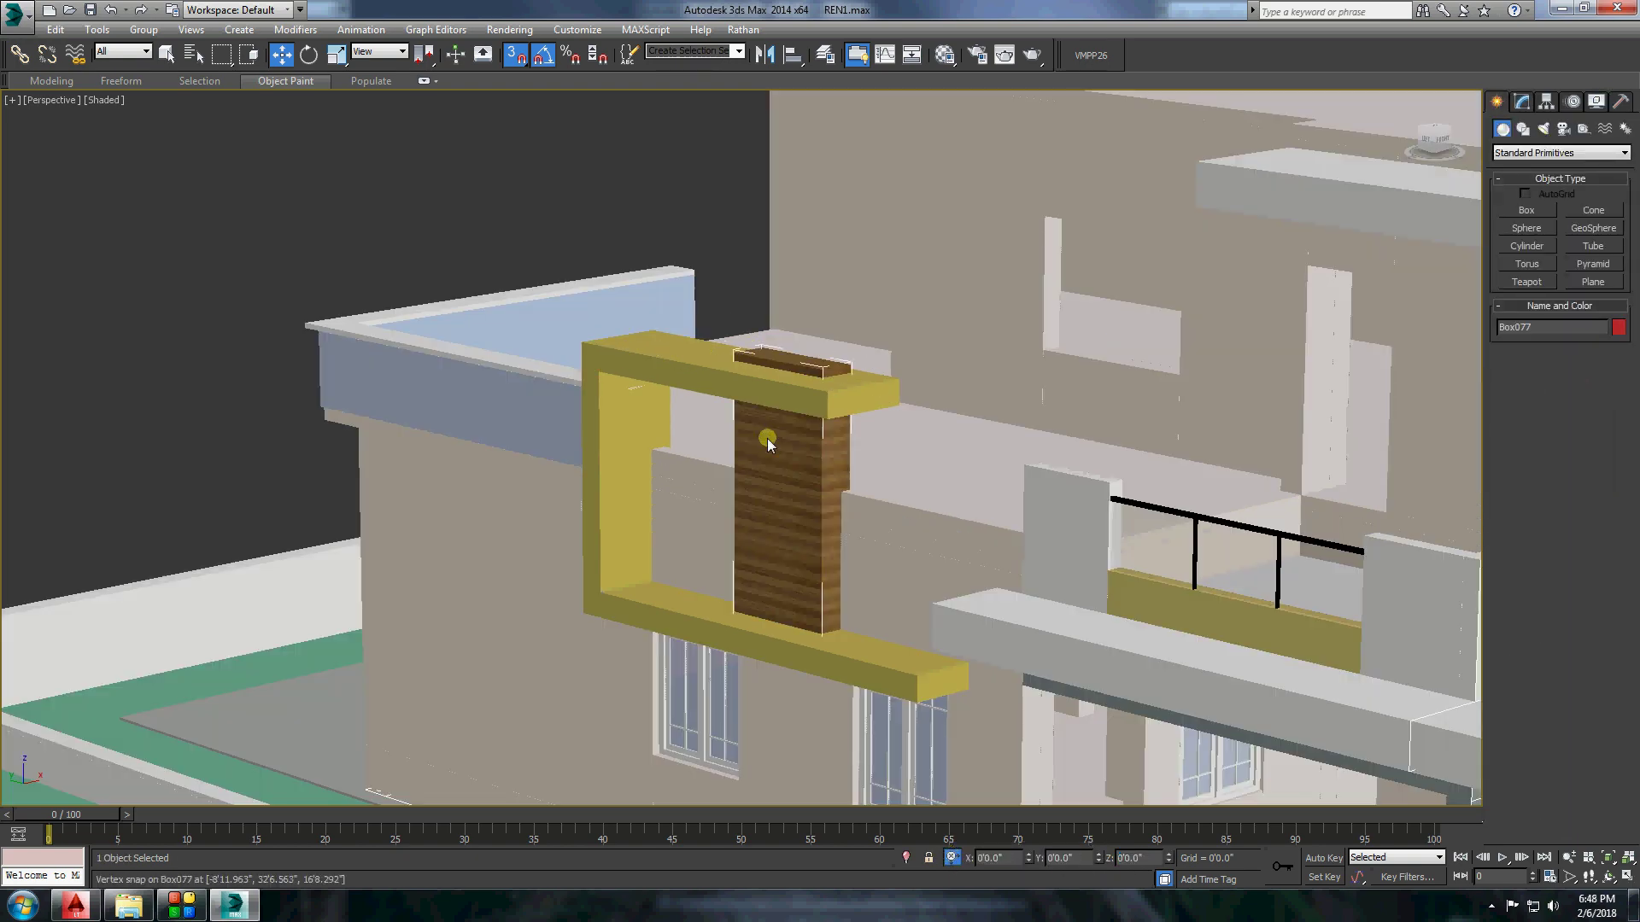
pyautogui.click(1514, 346)
pyautogui.moveTo(645, 310); pyautogui.dragTo(1006, 443)
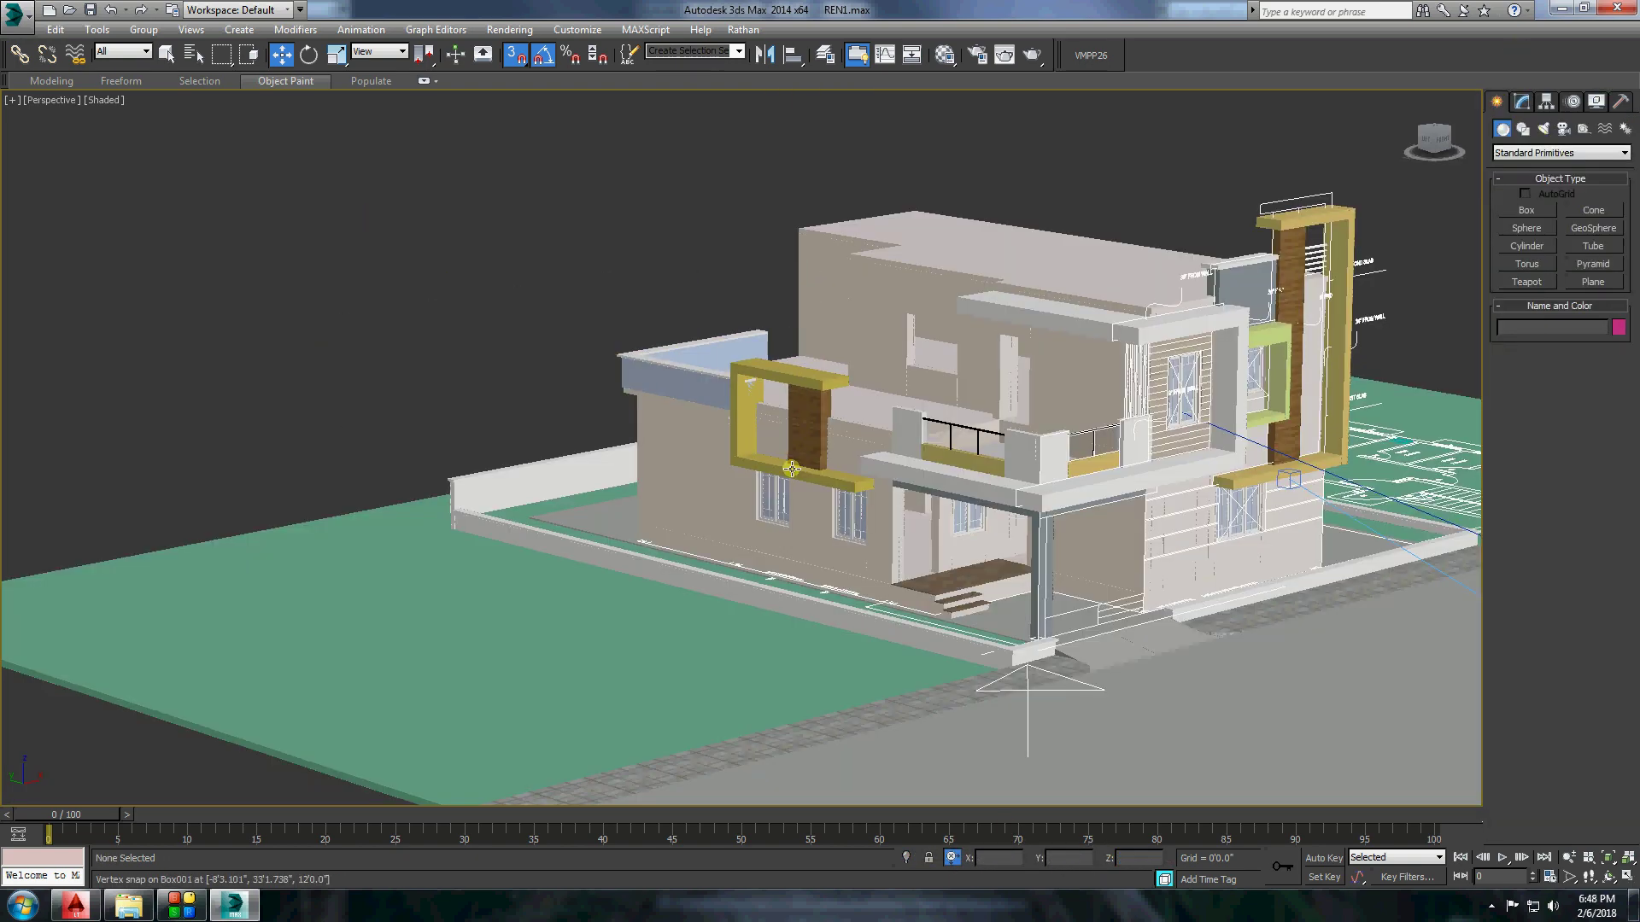
# Isolate the slab and yellow frame and draw a tall green box over the slab.
pyautogui.keyDown('alt'); pyautogui.moveTo(1105, 237); pyautogui.dragTo(1183, 197, button='middle'); pyautogui.keyUp('alt')
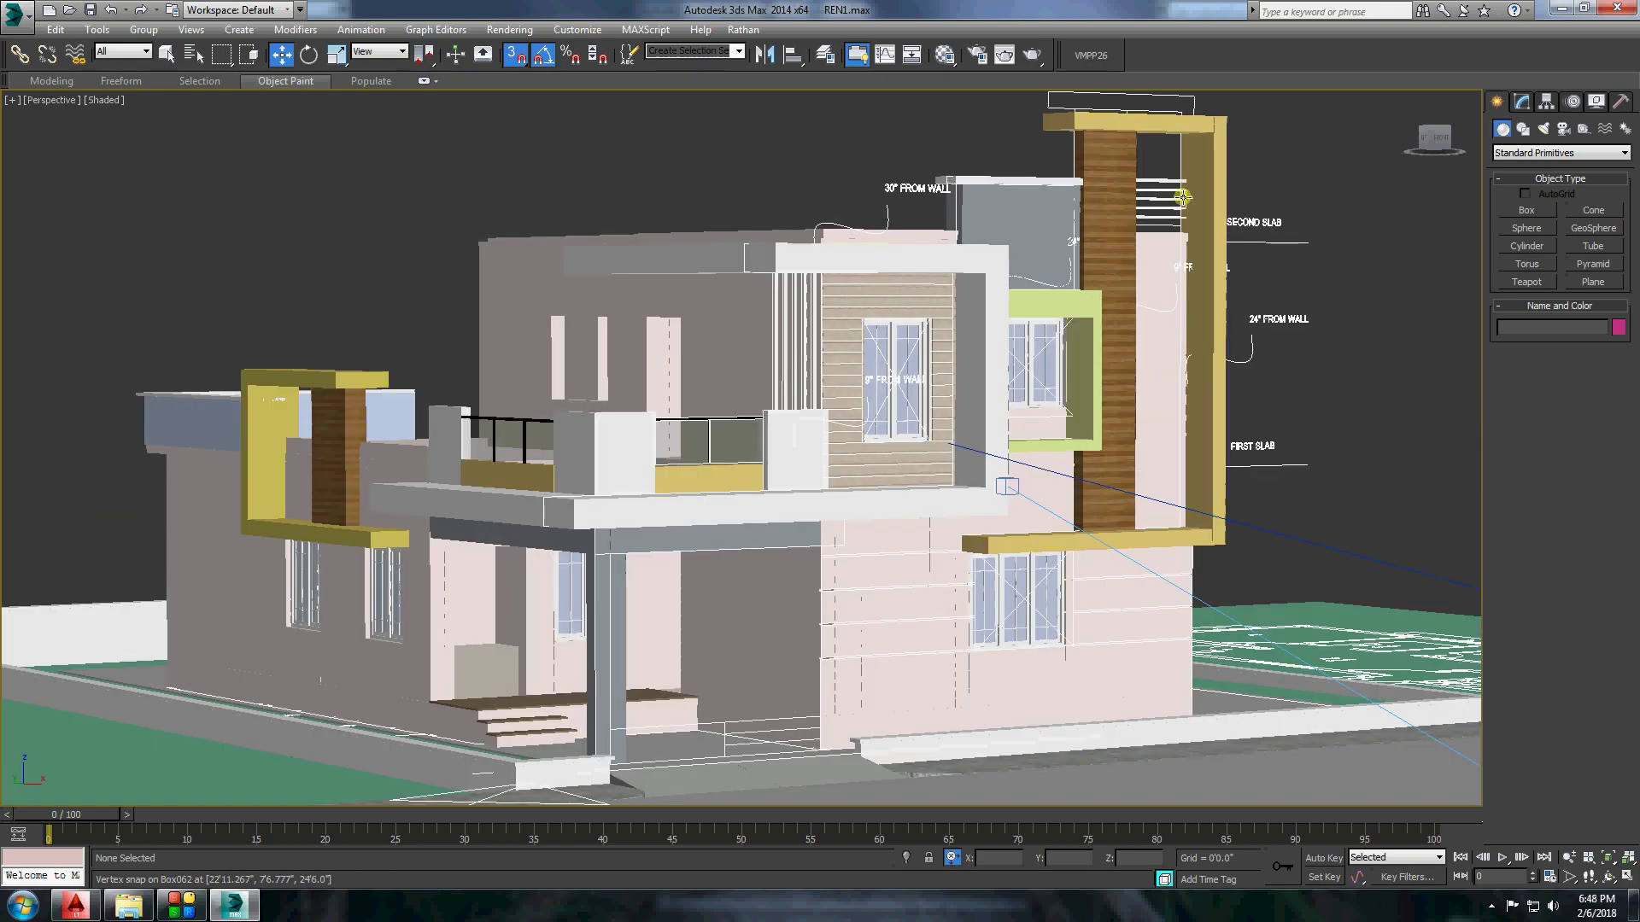
pyautogui.scroll(5, 1183, 197)
pyautogui.click(1059, 282)
pyautogui.scroll(-8, 1058, 282)
pyautogui.moveTo(872, 362)
pyautogui.keyDown('alt'); pyautogui.mouseDown(button='middle')
pyautogui.moveTo(634, 407)
pyautogui.moveTo(769, 341)
pyautogui.moveTo(683, 385)
pyautogui.mouseUp(button='middle'); pyautogui.keyUp('alt')
pyautogui.hotkey('alt', 'q')
pyautogui.click(1526, 210)
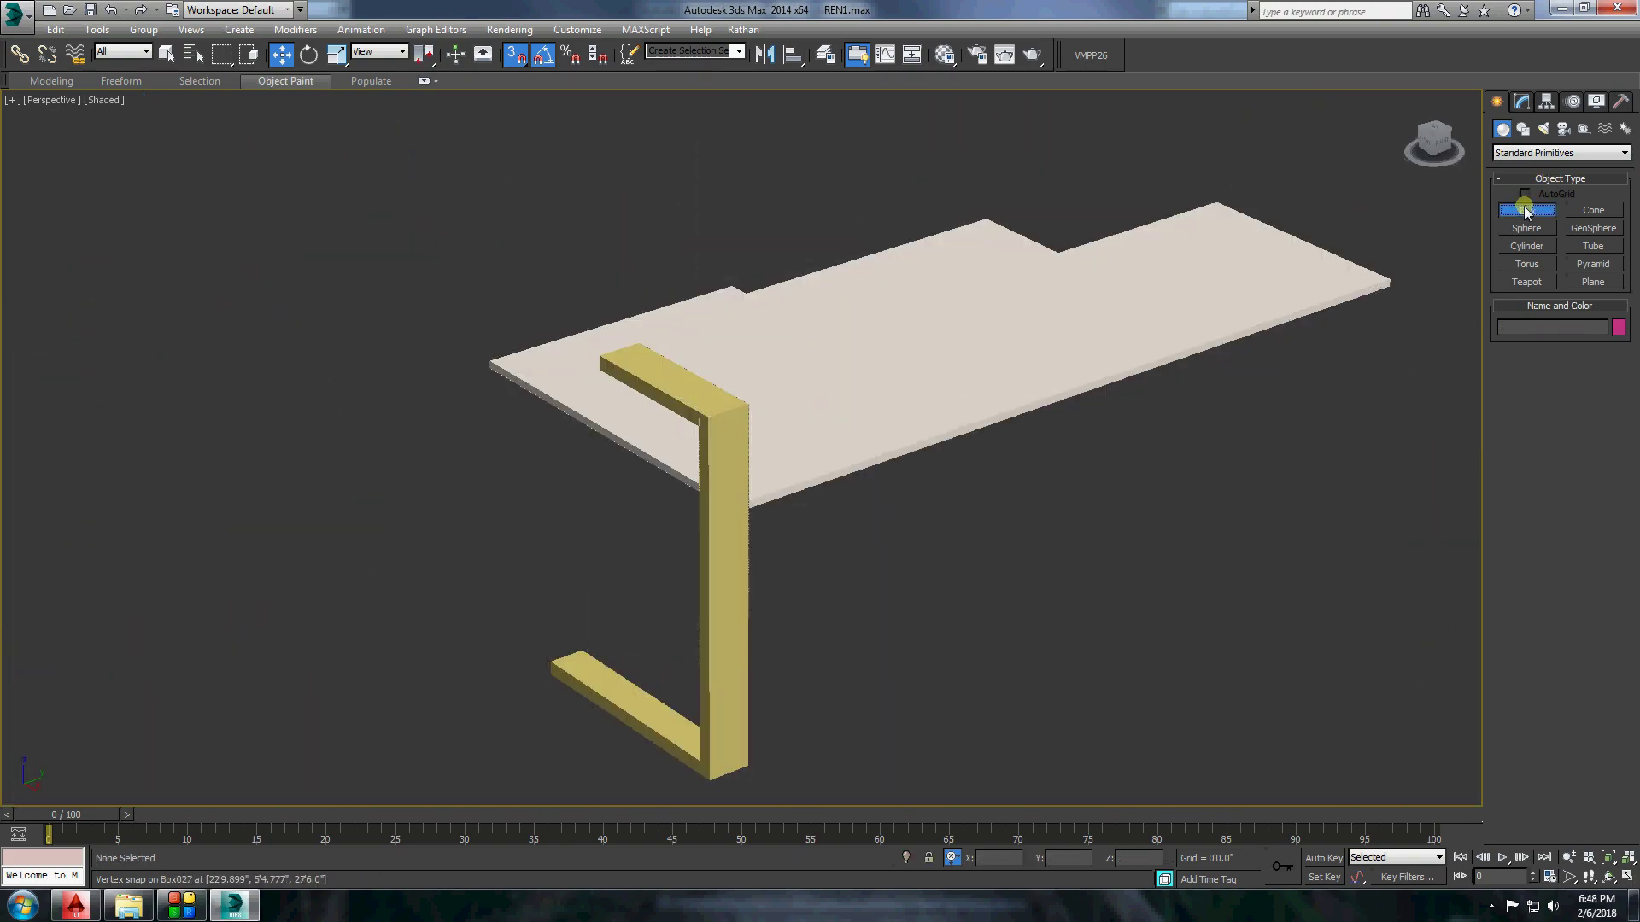
pyautogui.moveTo(564, 410); pyautogui.dragTo(1390, 282)
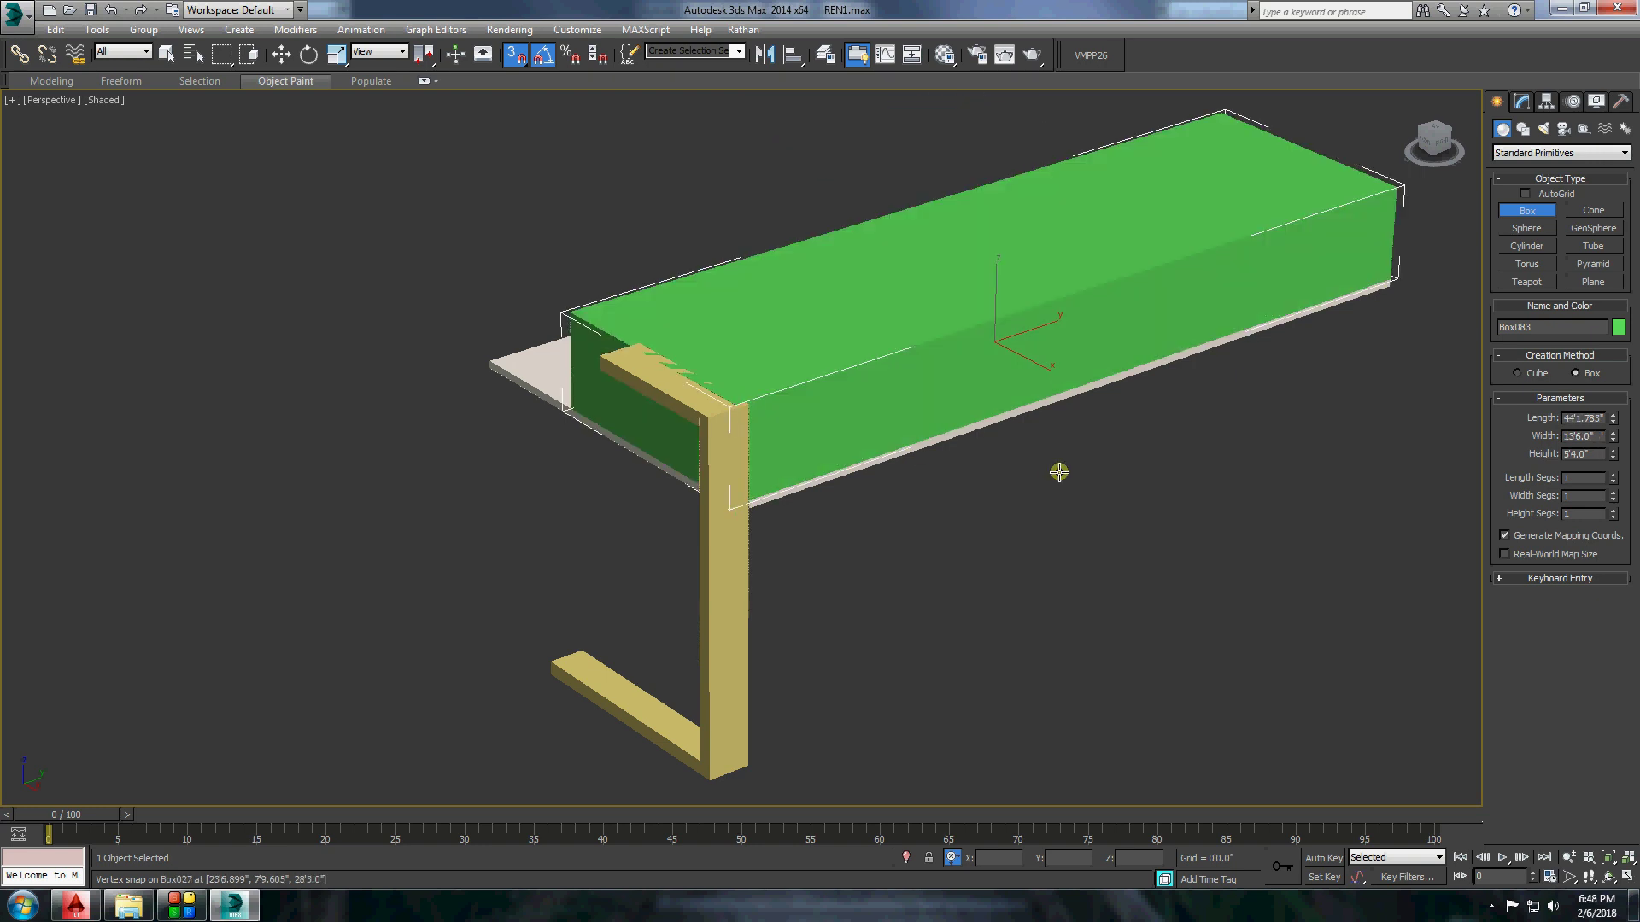
pyautogui.click(1393, 422)
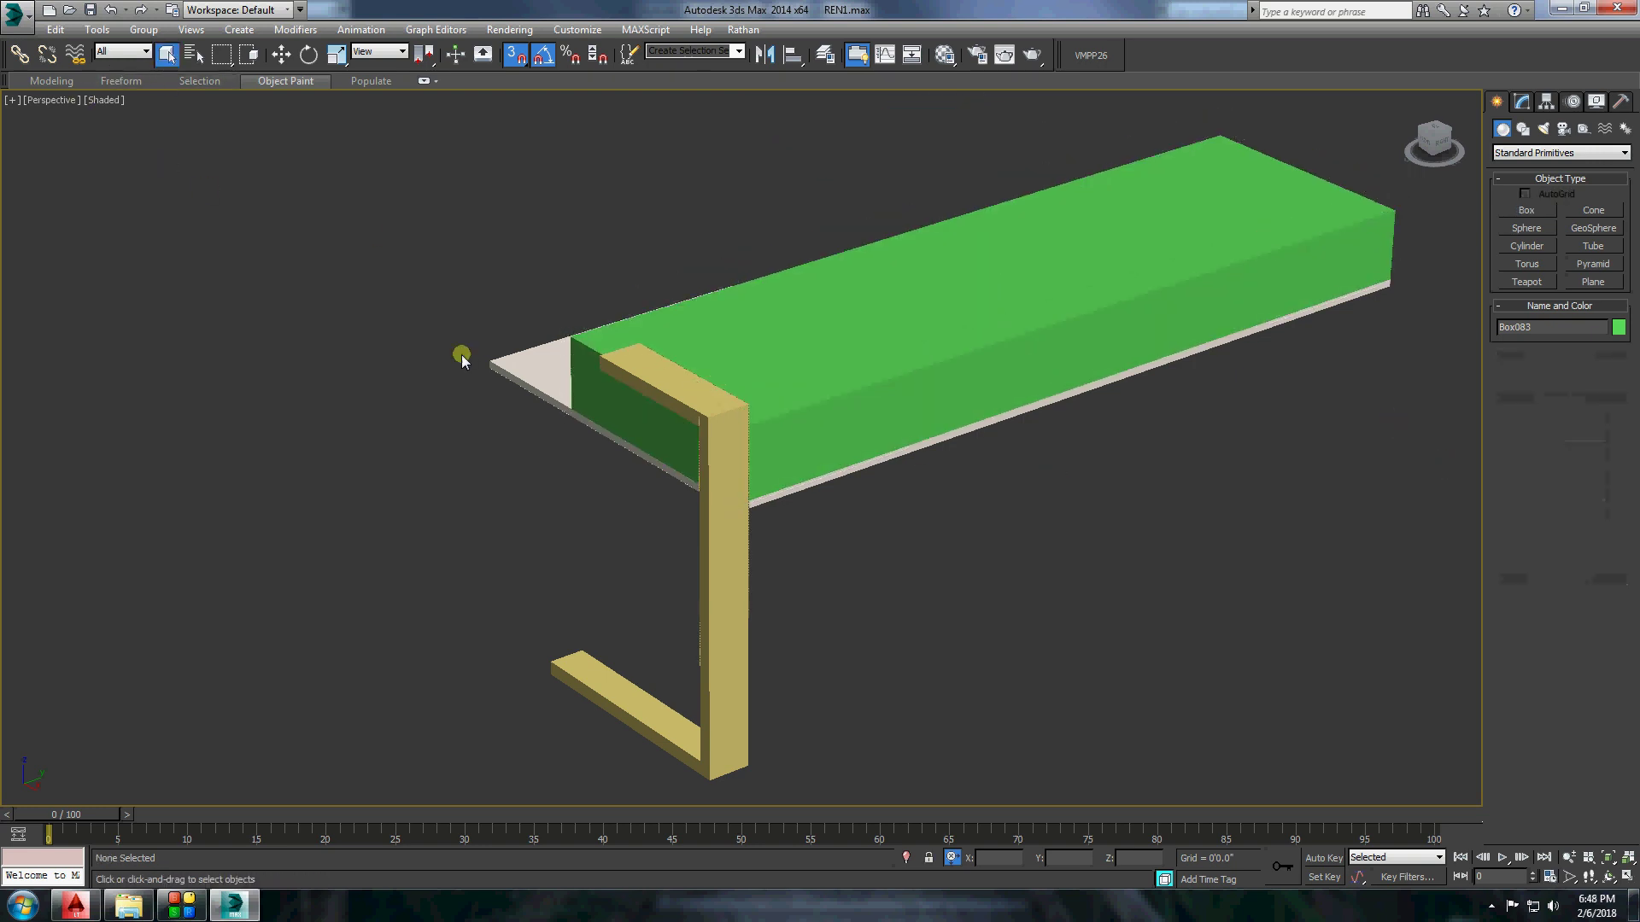
# Convert the yellow frame to editable poly and select its top vertices for moving.
pyautogui.click(685, 384)
pyautogui.rightClick(685, 384)
pyautogui.click(935, 544)
pyautogui.click(1514, 341)
pyautogui.press('w')
pyautogui.moveTo(666, 325); pyautogui.dragTo(769, 436)
pyautogui.scroll(3, 747, 350)
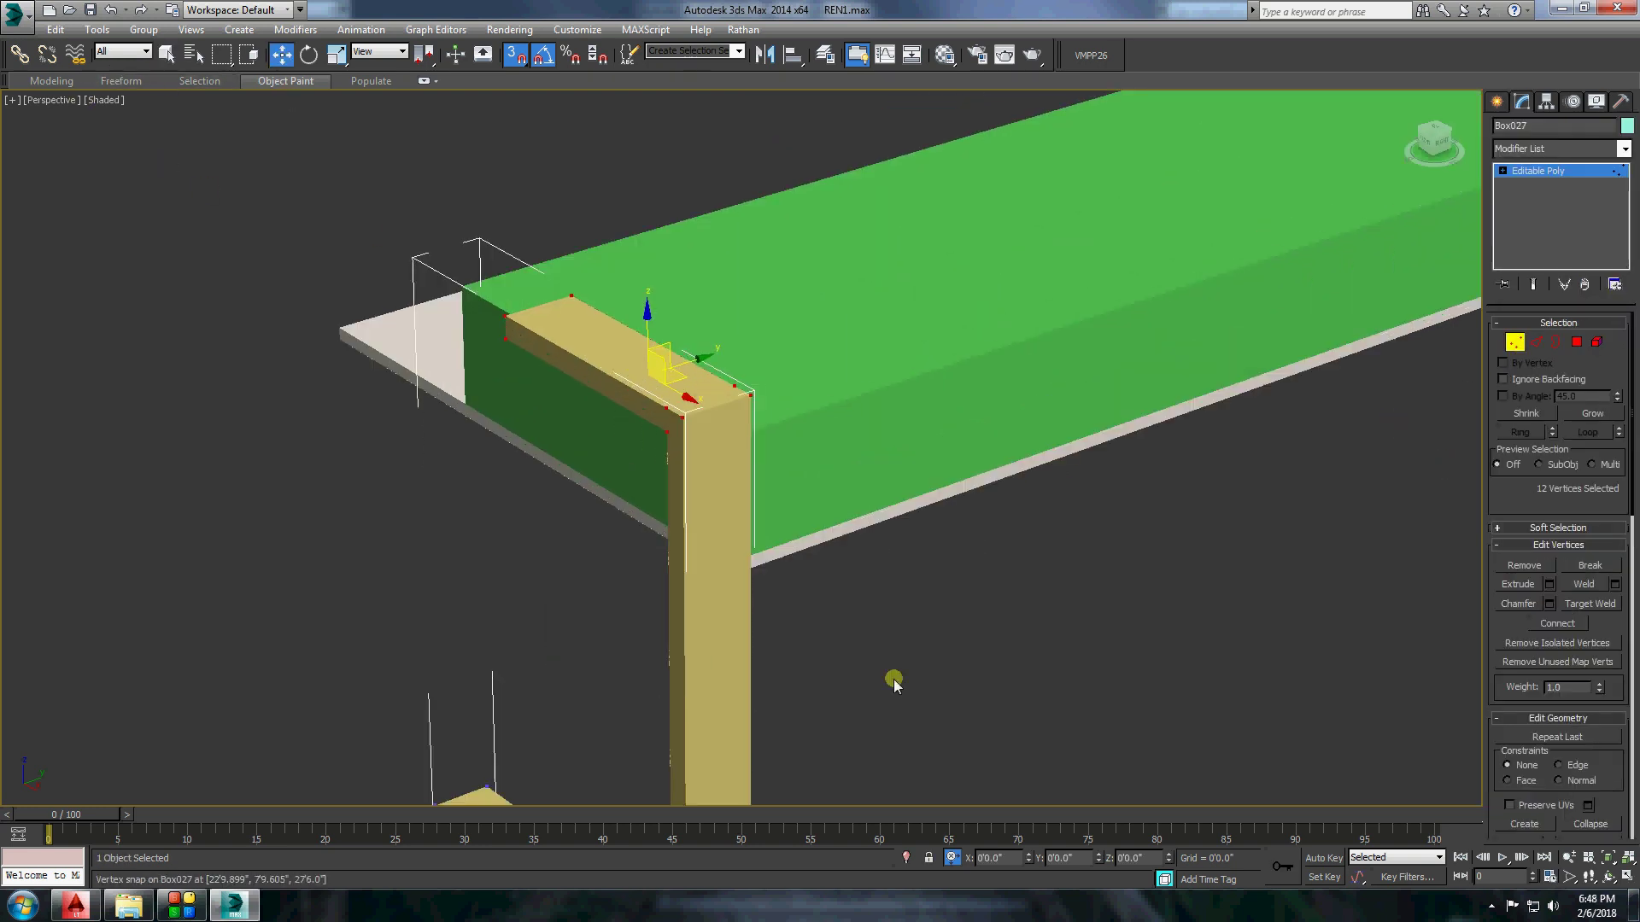
# Delete the stray green box, unhide all geometry, and pick the frame's top vertices.
pyautogui.click(1116, 172)
pyautogui.press('Delete')
pyautogui.rightClick(1102, 534)
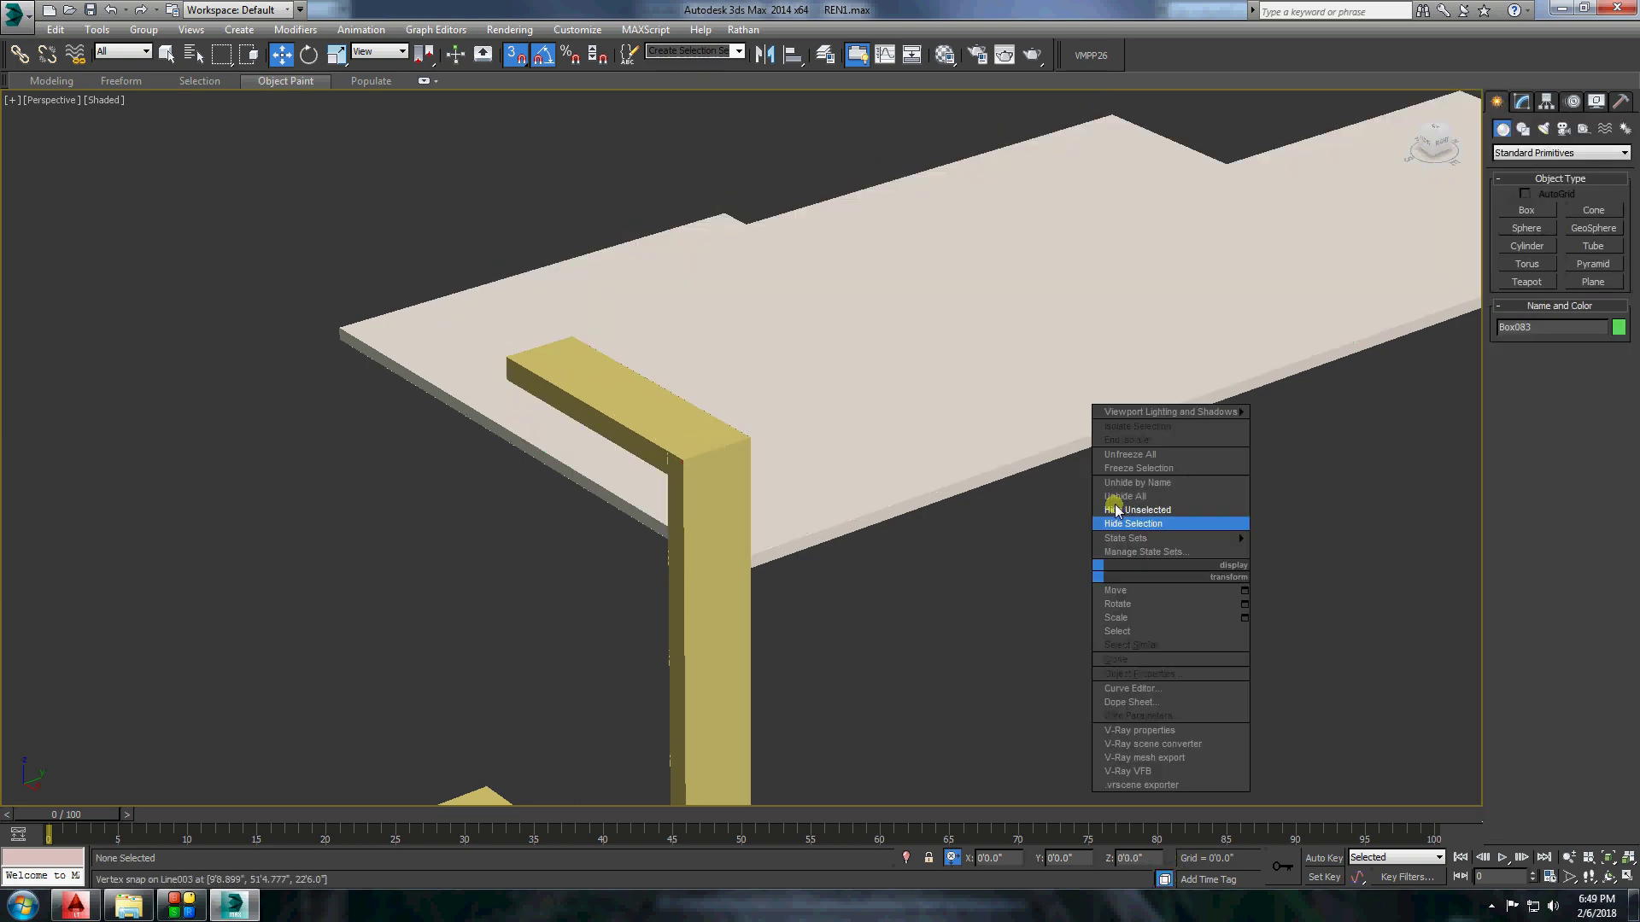
pyautogui.click(1145, 523)
pyautogui.click(1514, 344)
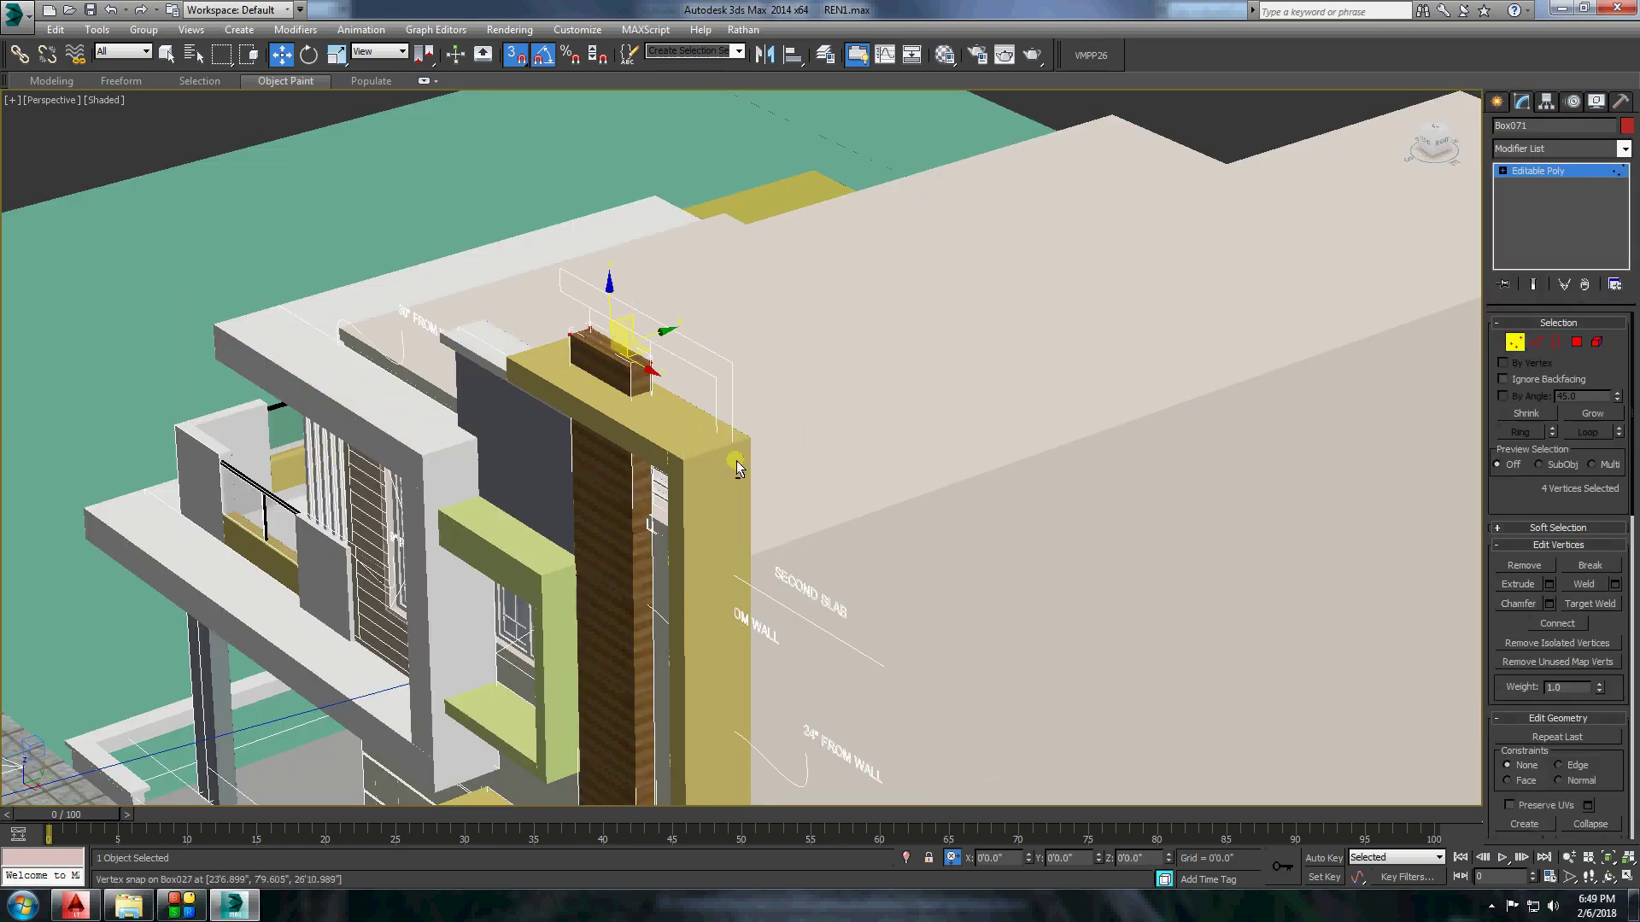
pyautogui.keyDown('alt'); pyautogui.moveTo(737, 460); pyautogui.dragTo(752, 465, button='middle'); pyautogui.keyUp('alt')
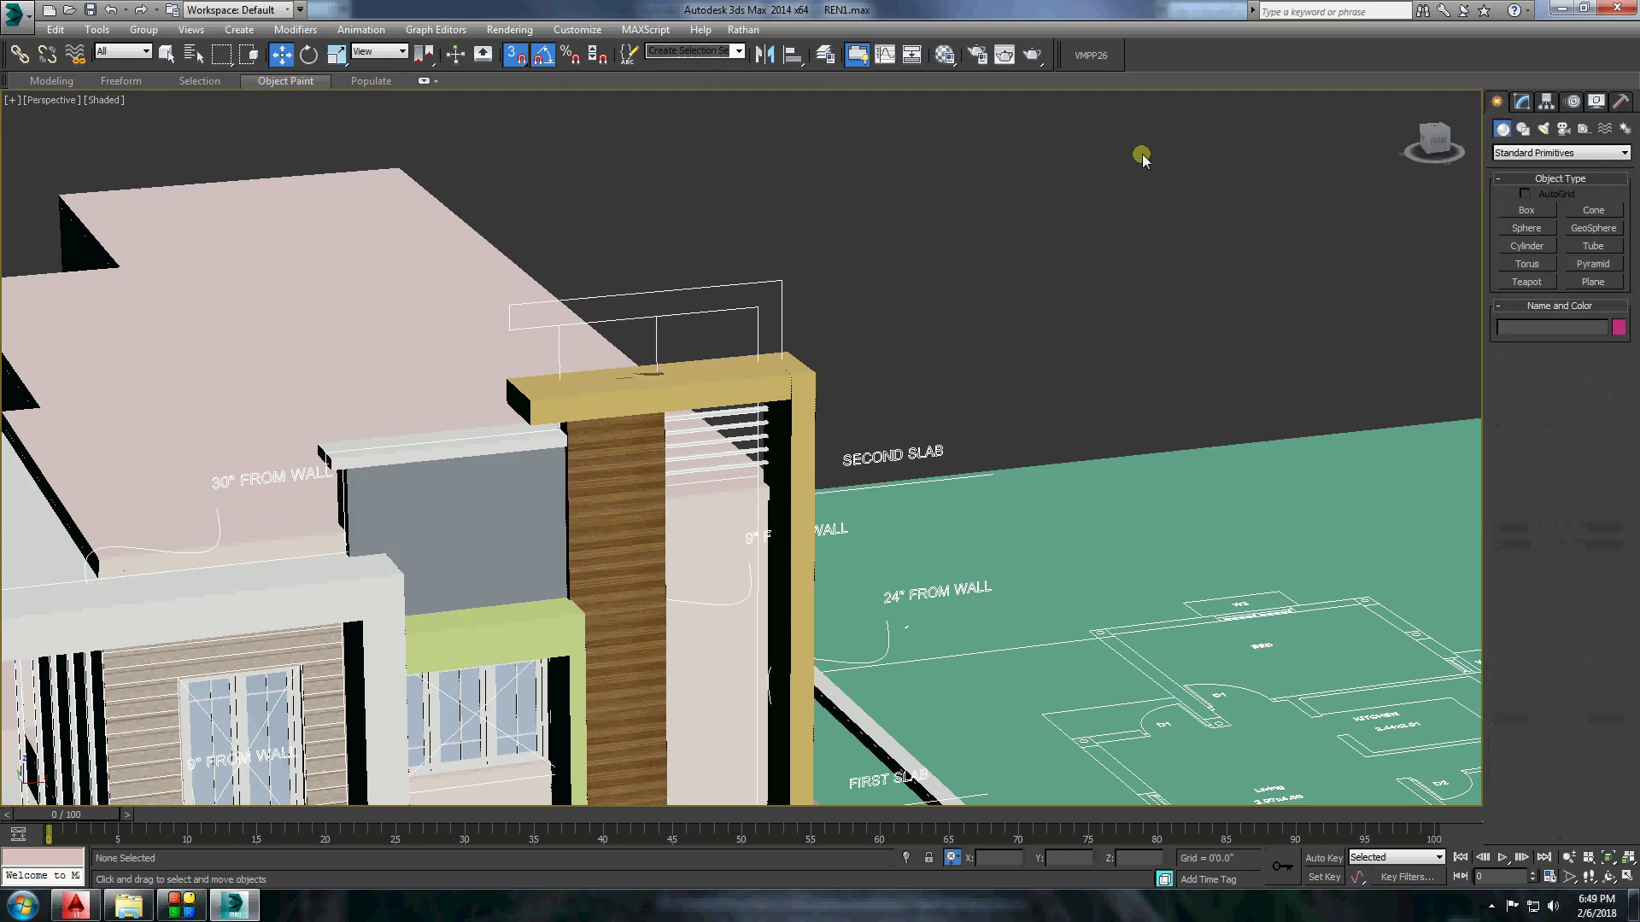
# Centre the view on the wooden column and unhide all hidden geometry.
pyautogui.scroll(10, 1036, 194)
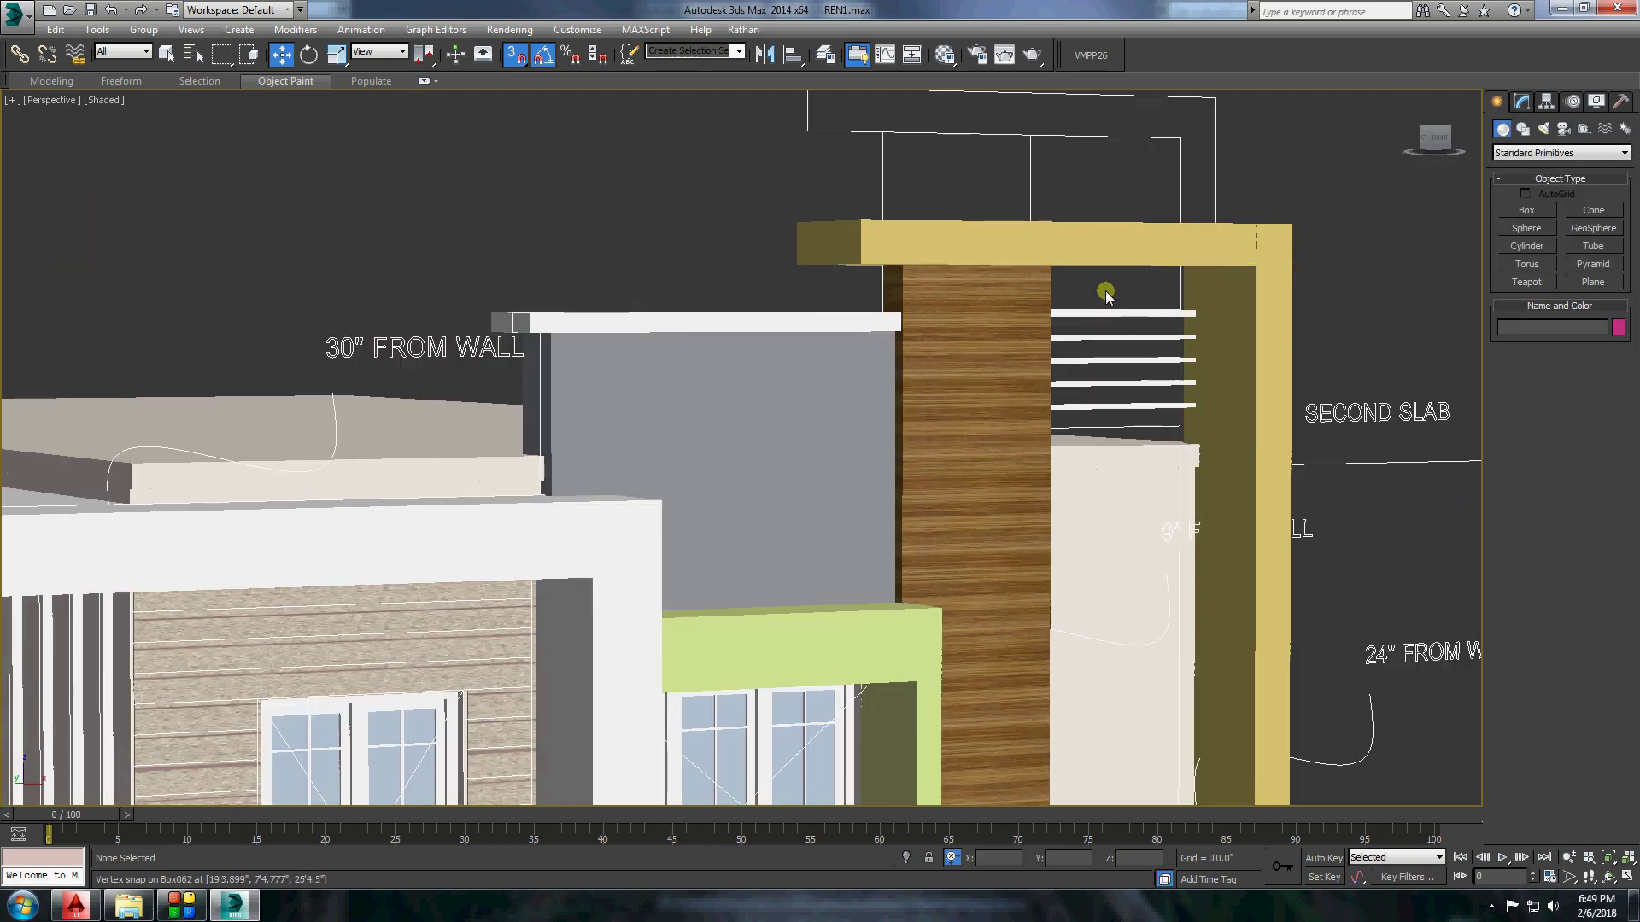
pyautogui.scroll(-5, 1105, 294)
pyautogui.scroll(5, 1123, 362)
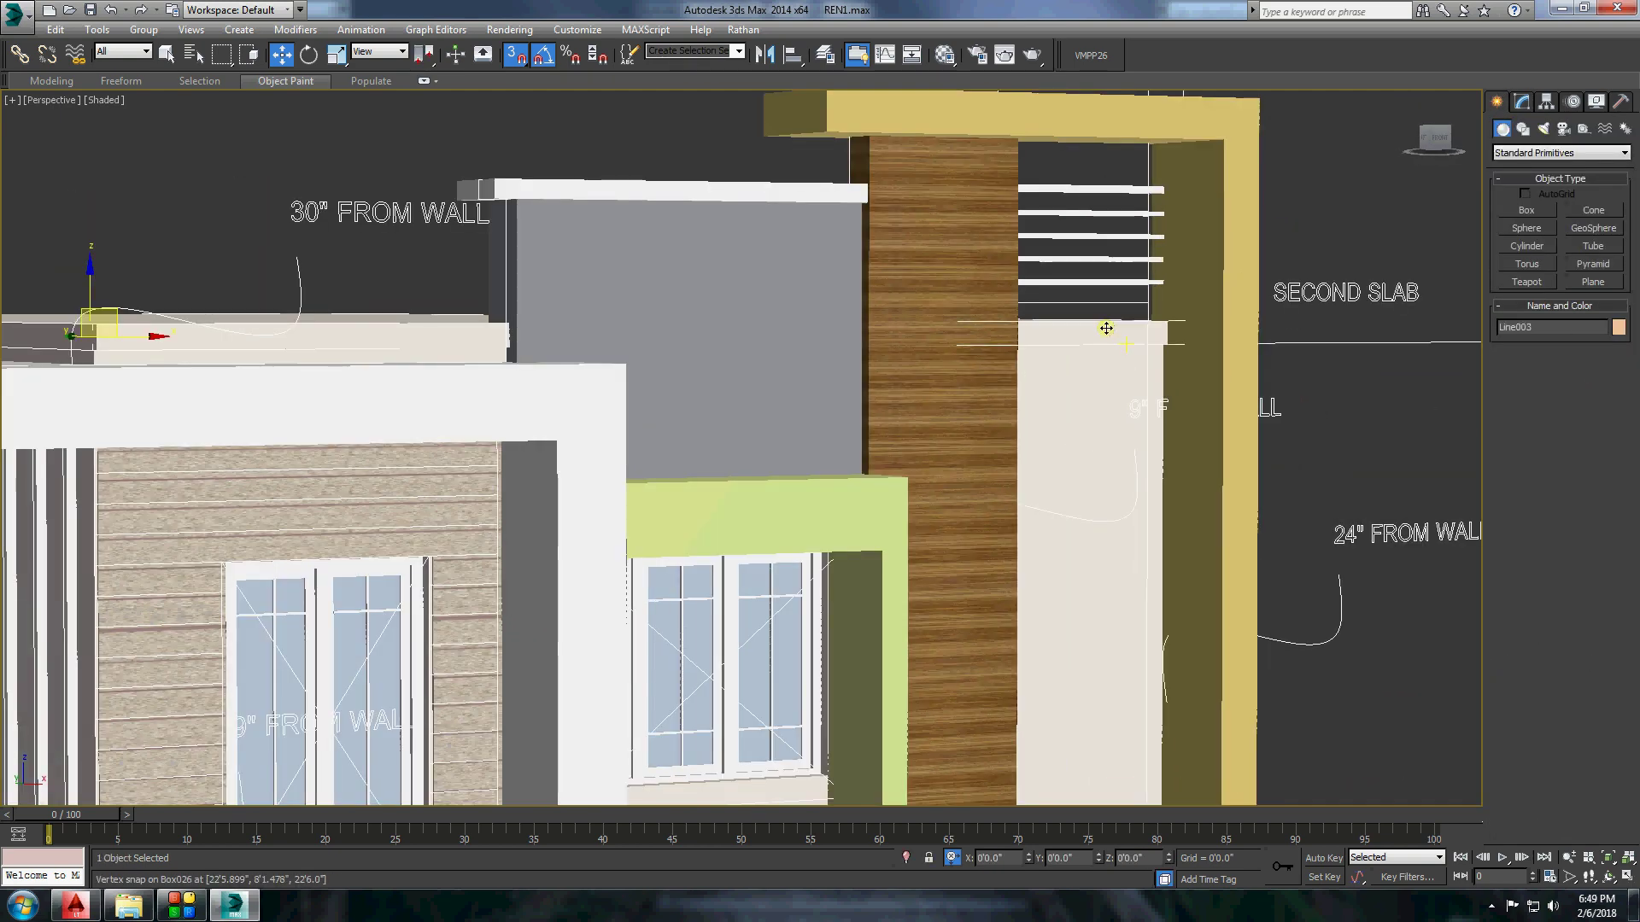
pyautogui.moveTo(1106, 329); pyautogui.dragTo(1072, 333, button='middle')
pyautogui.scroll(-3, 910, 198)
pyautogui.rightClick(915, 322)
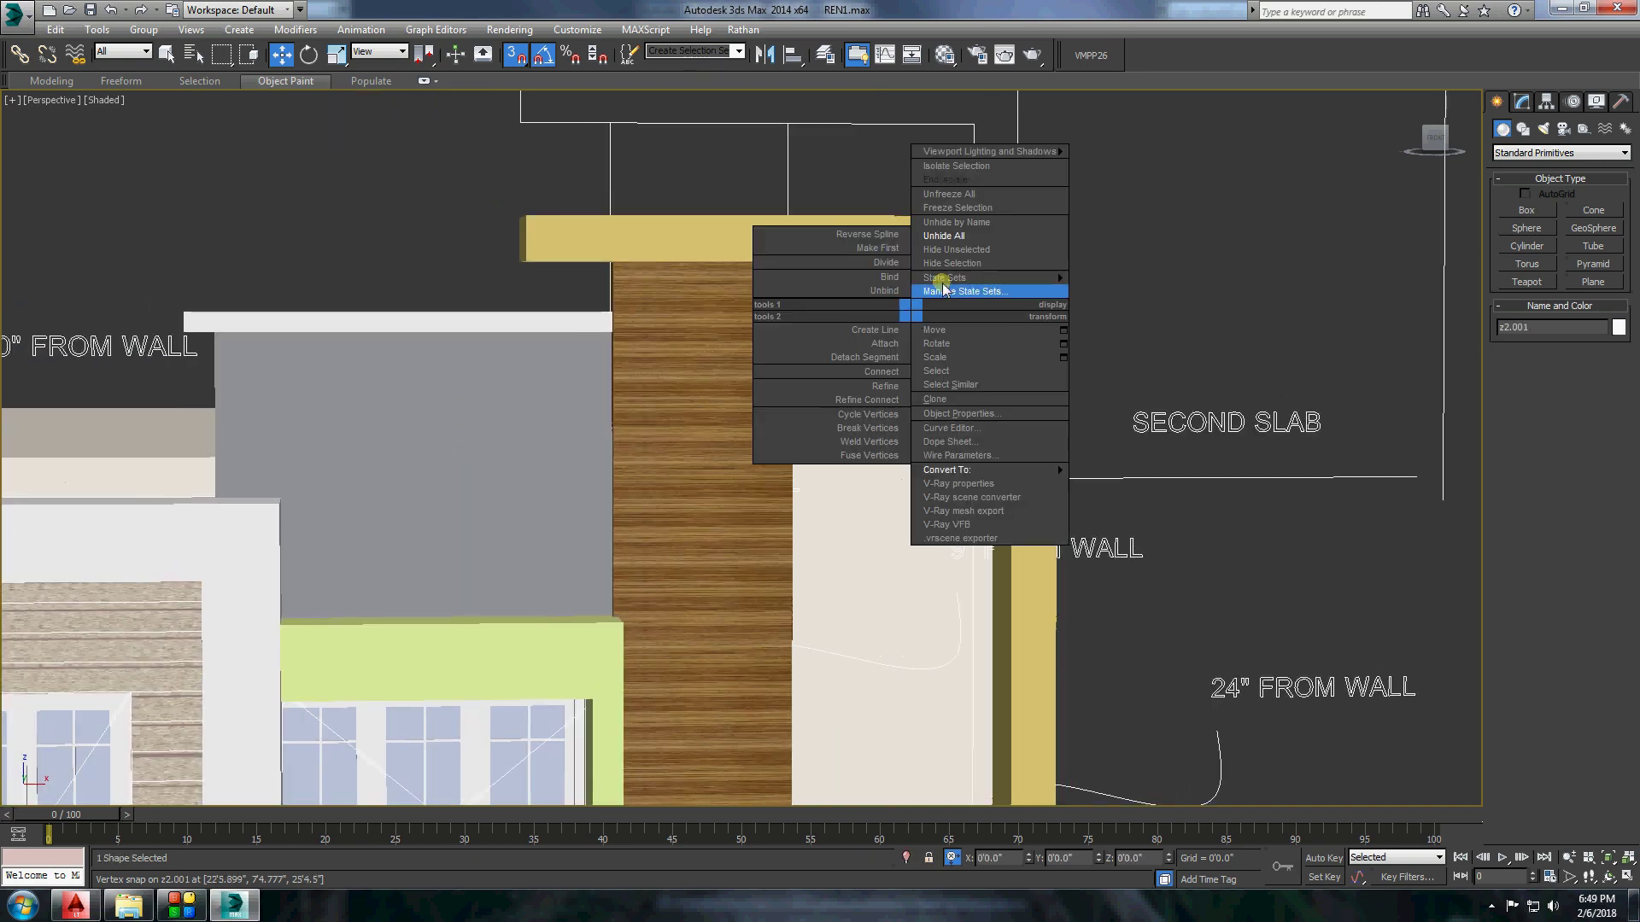
pyautogui.click(948, 290)
pyautogui.rightClick(1124, 338)
pyautogui.click(1169, 242)
# Isolate the white louver slats by hiding everything else and orbit around them.
pyautogui.click(913, 312)
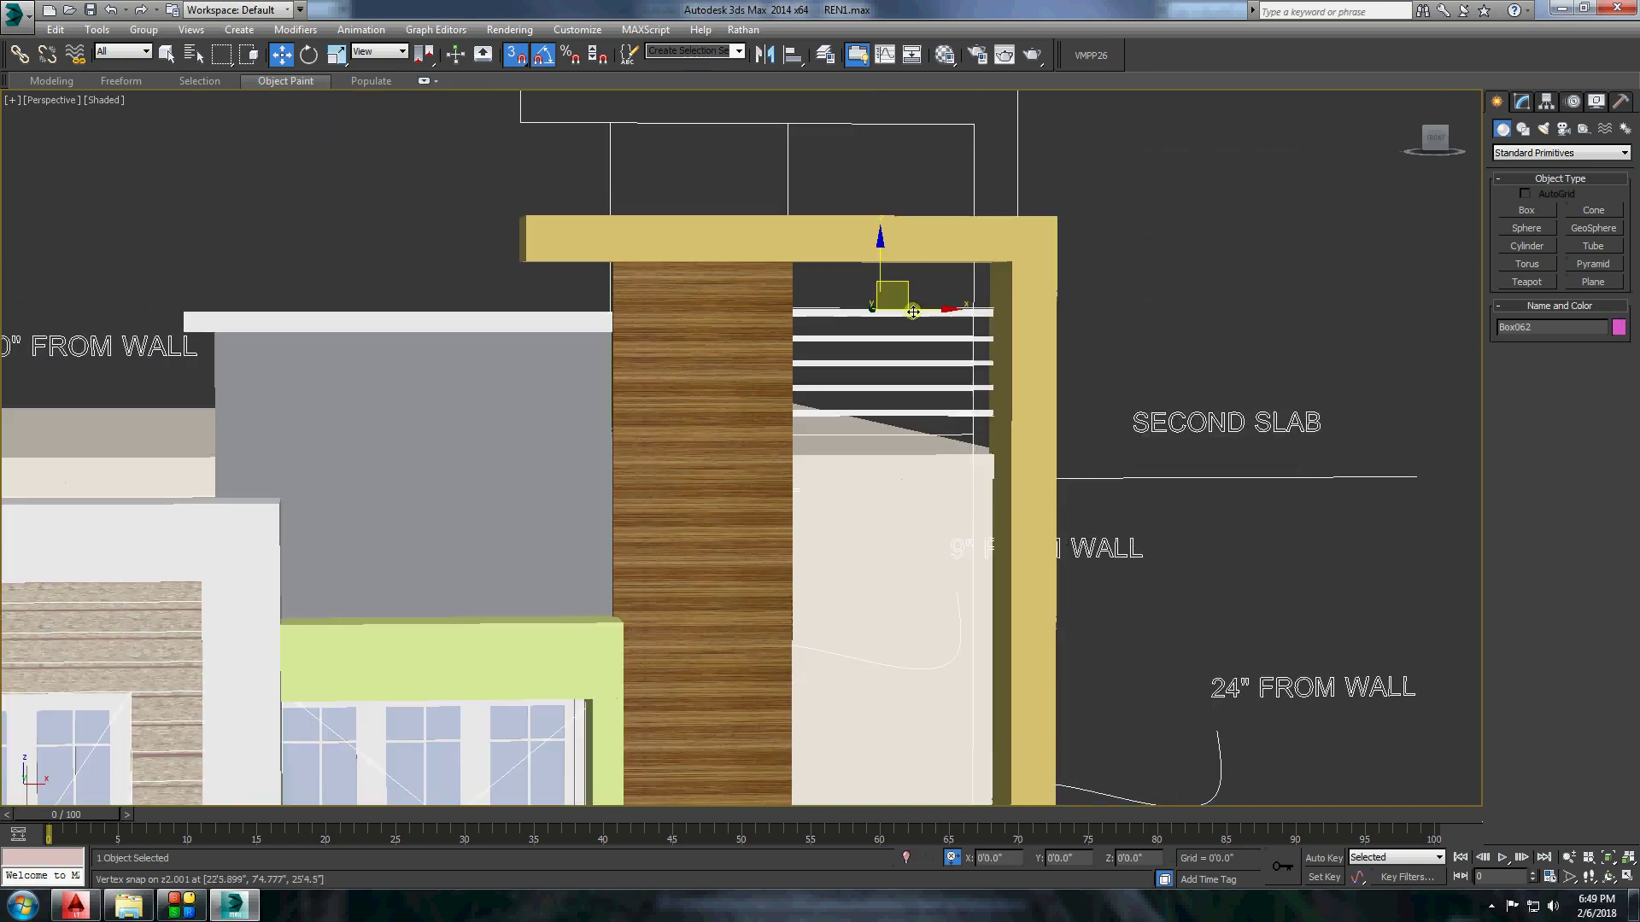
pyautogui.rightClick(1015, 361)
pyautogui.click(971, 433)
pyautogui.scroll(4, 899, 363)
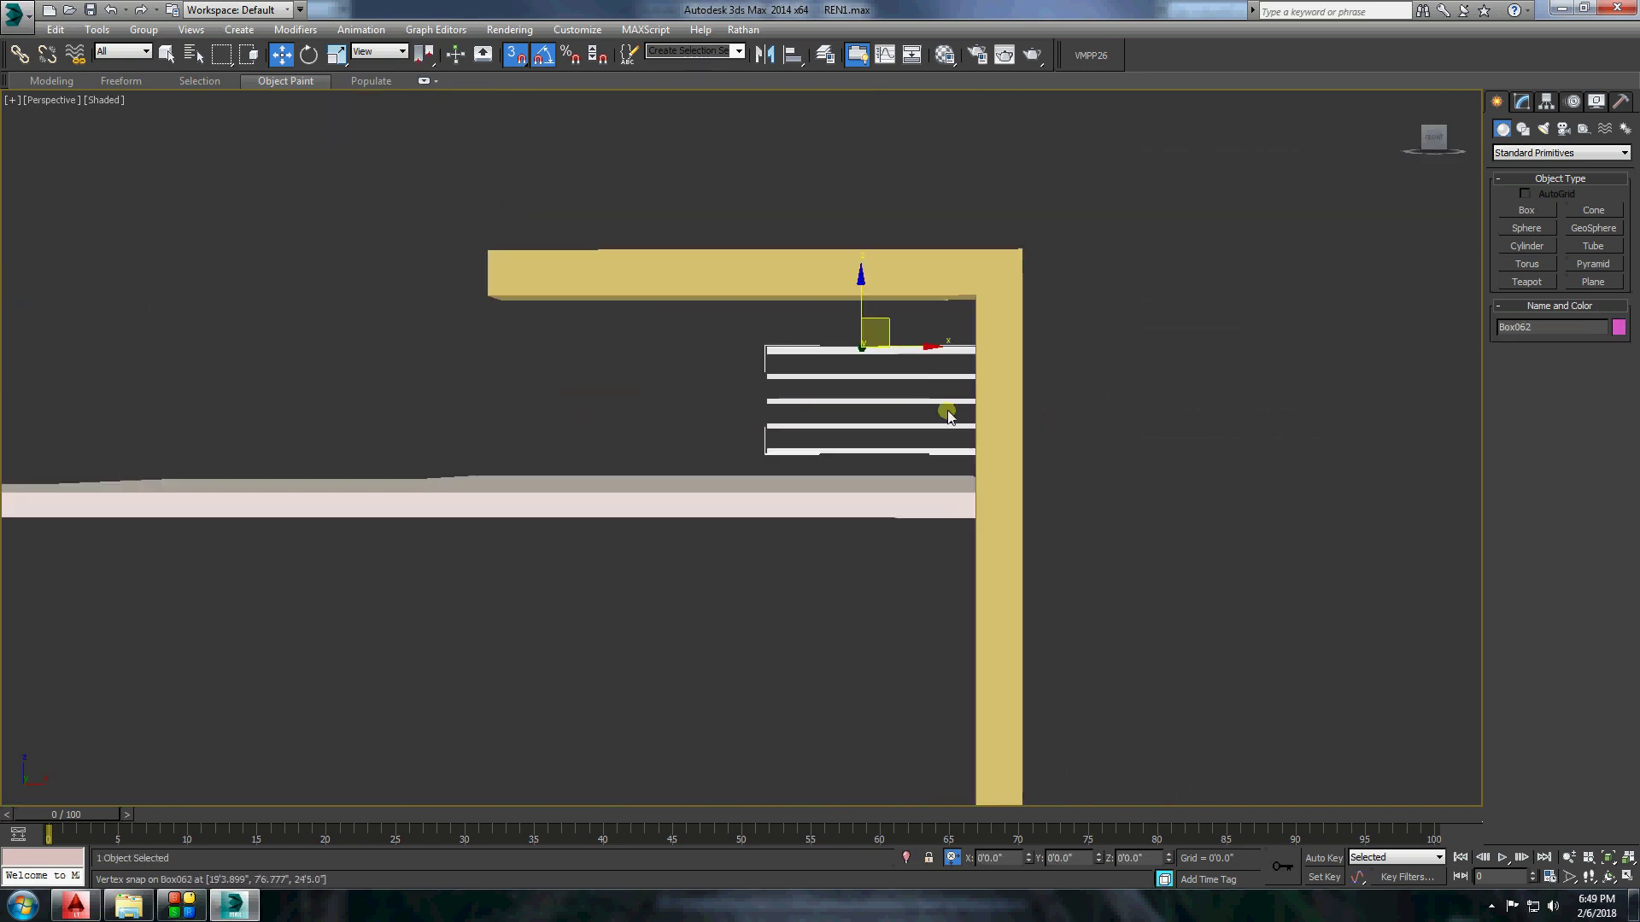
pyautogui.scroll(3, 947, 416)
pyautogui.keyDown('alt'); pyautogui.moveTo(948, 416); pyautogui.dragTo(867, 236, button='middle'); pyautogui.keyUp('alt')
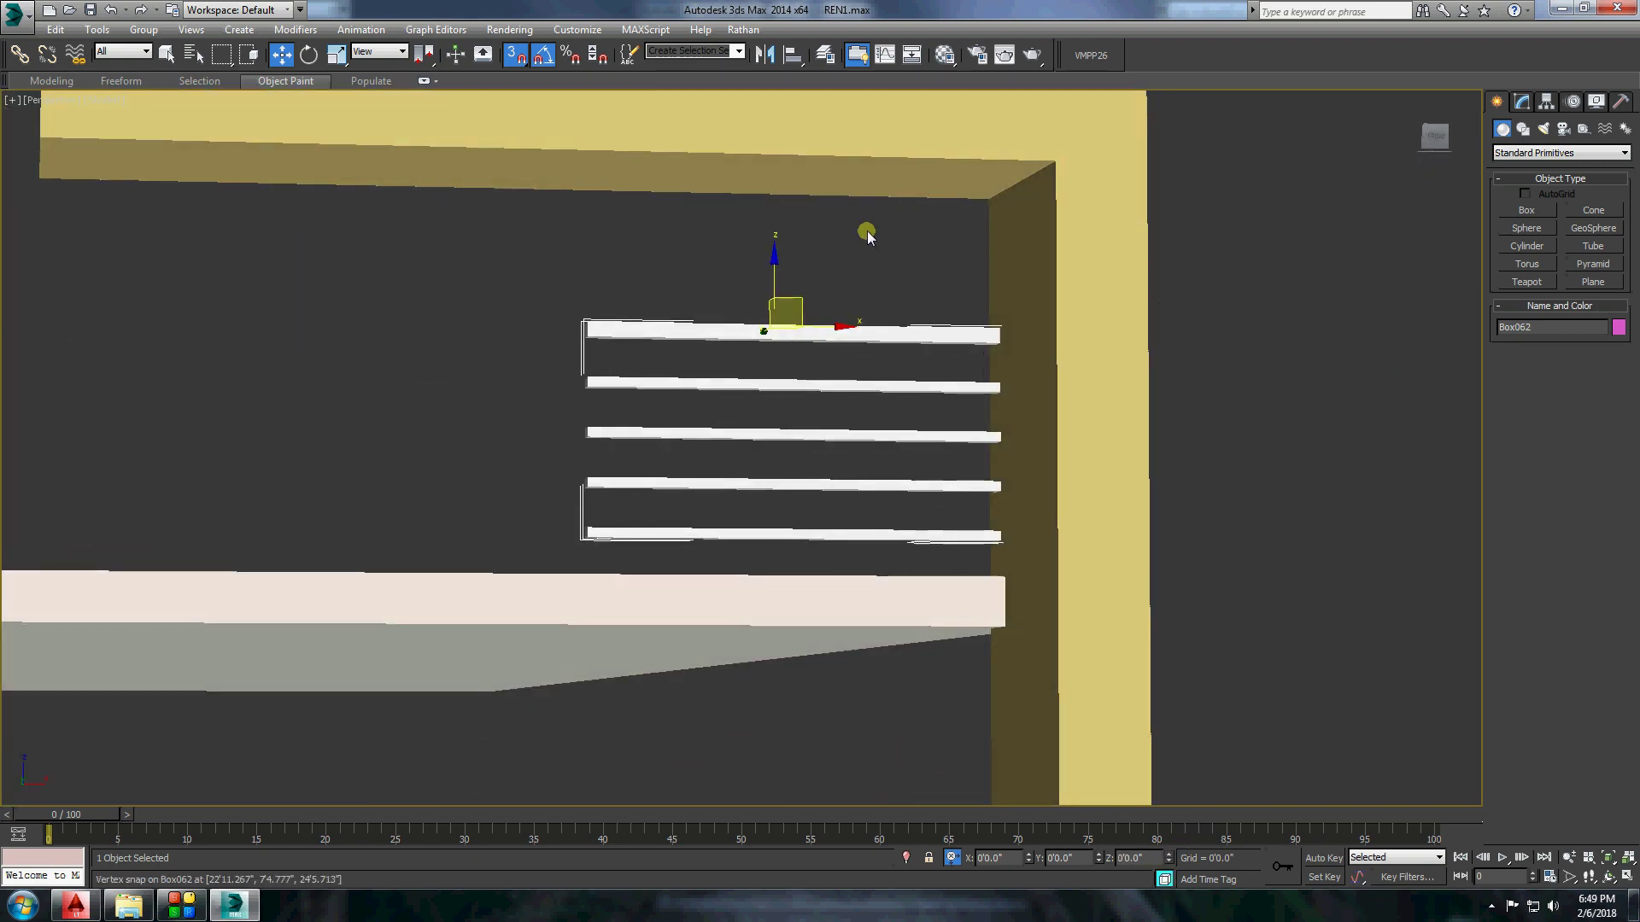
pyautogui.click(868, 237)
pyautogui.keyDown('alt'); pyautogui.moveTo(849, 406); pyautogui.dragTo(677, 392, button='middle'); pyautogui.keyUp('alt')
# Convert the slat object to editable poly and remove the top slat's faces.
pyautogui.press('q')
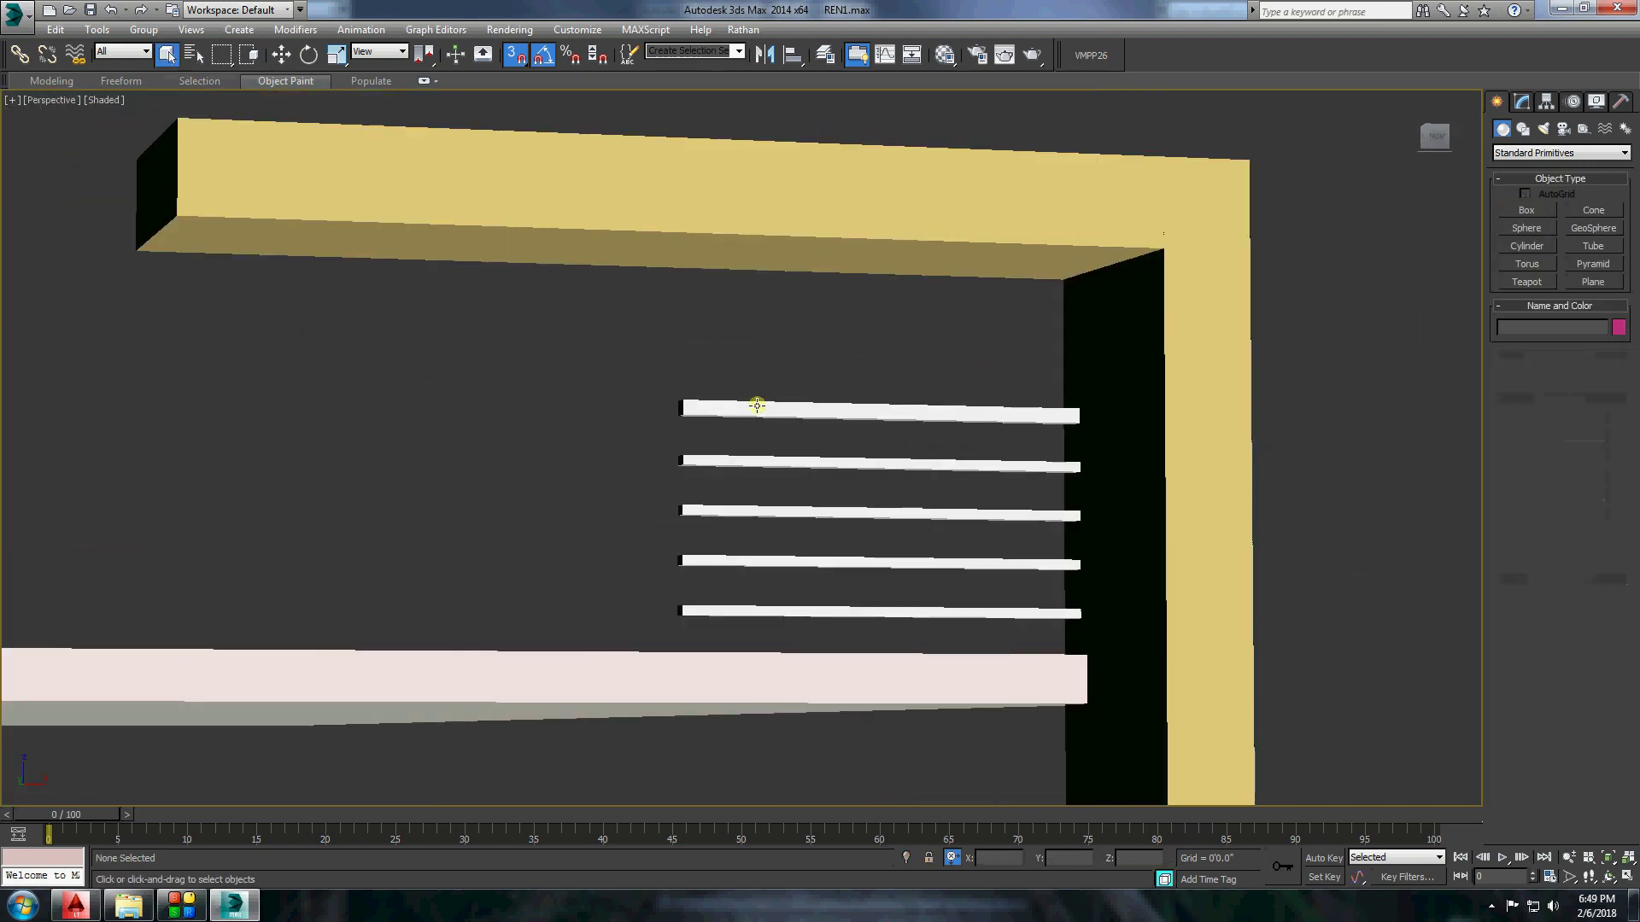
pyautogui.click(758, 406)
pyautogui.rightClick(757, 405)
pyautogui.click(982, 577)
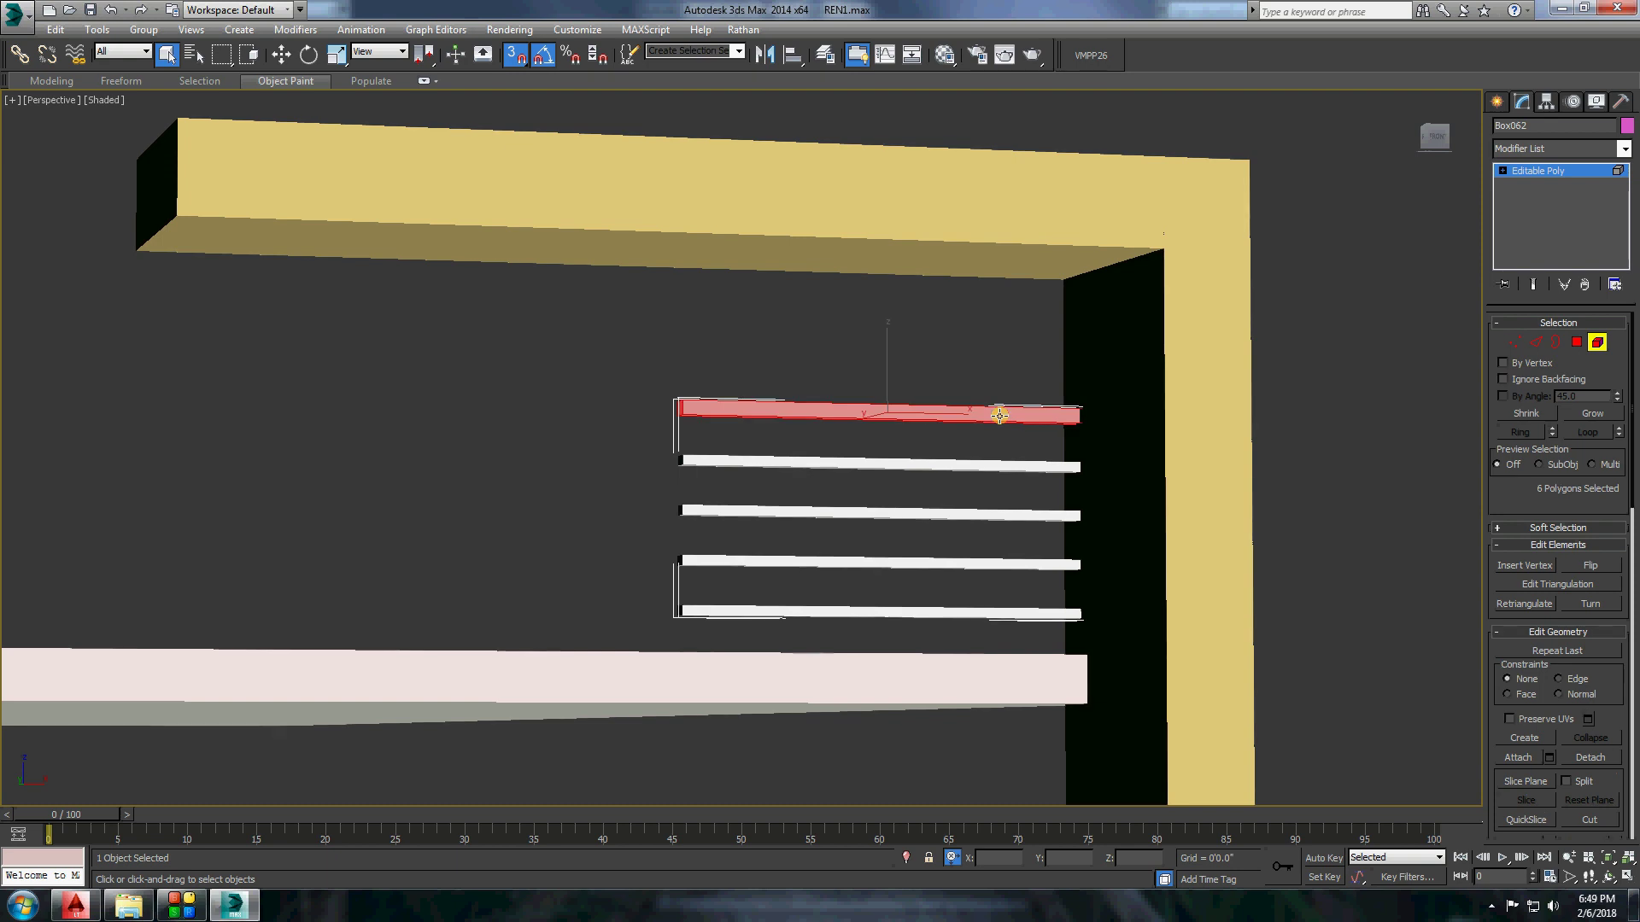
pyautogui.hotkey('ctrl', 'z')
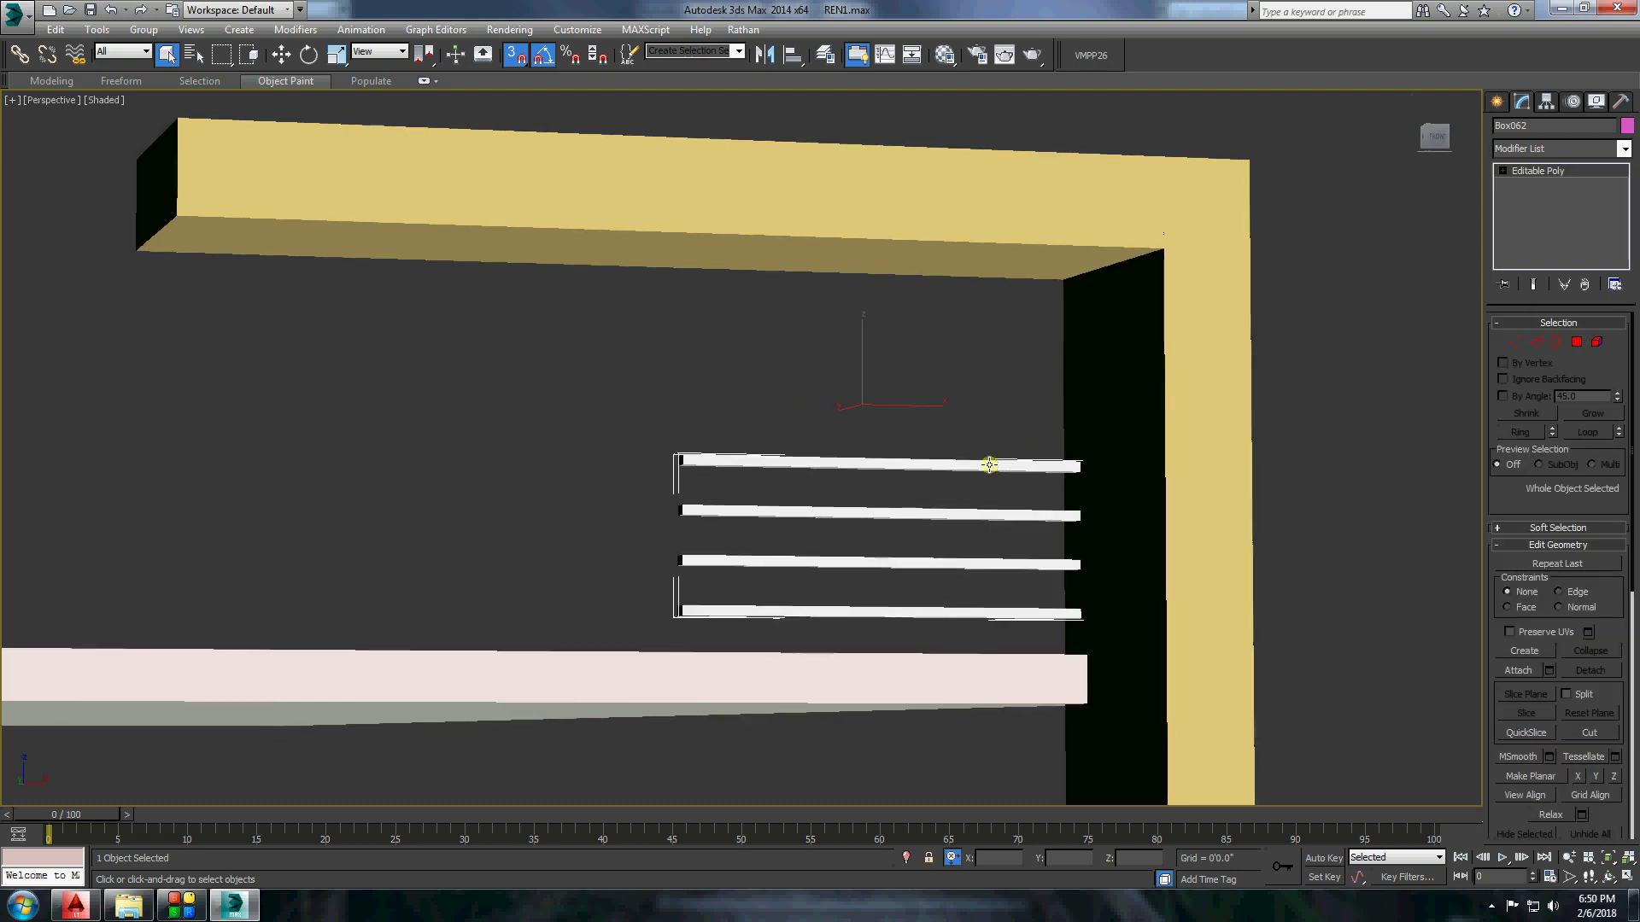
# With snapping off, clone a slat upward as a new element of the same object.
pyautogui.click(1440, 147)
pyautogui.press('s')
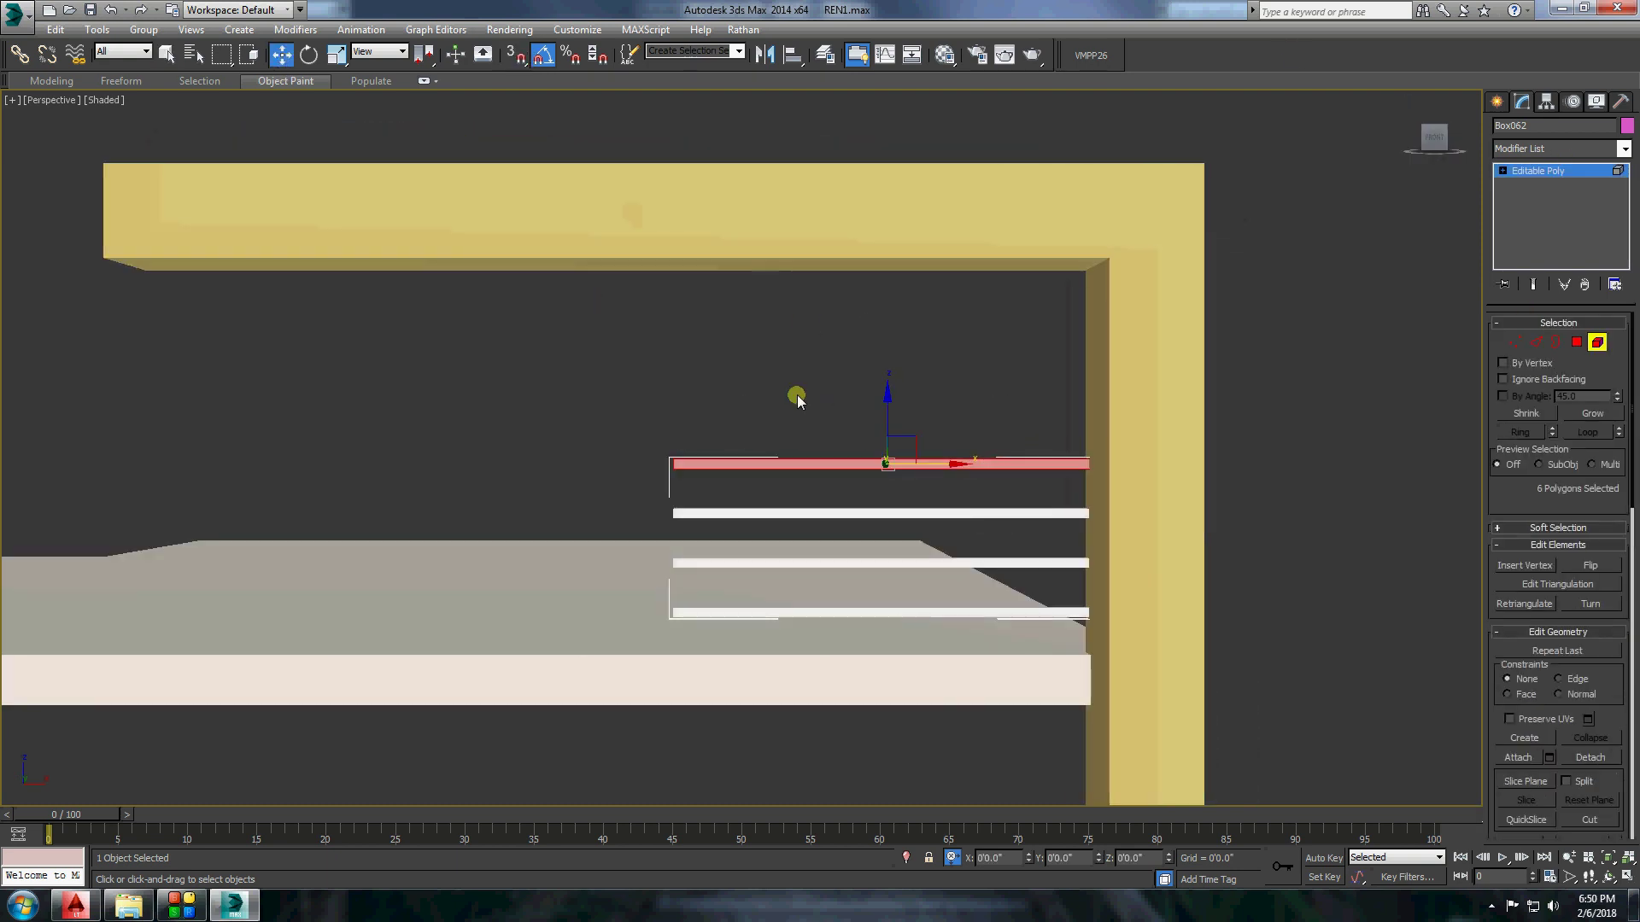
pyautogui.keyDown('shift'); pyautogui.moveTo(888, 356); pyautogui.dragTo(888, 265); pyautogui.keyUp('shift')
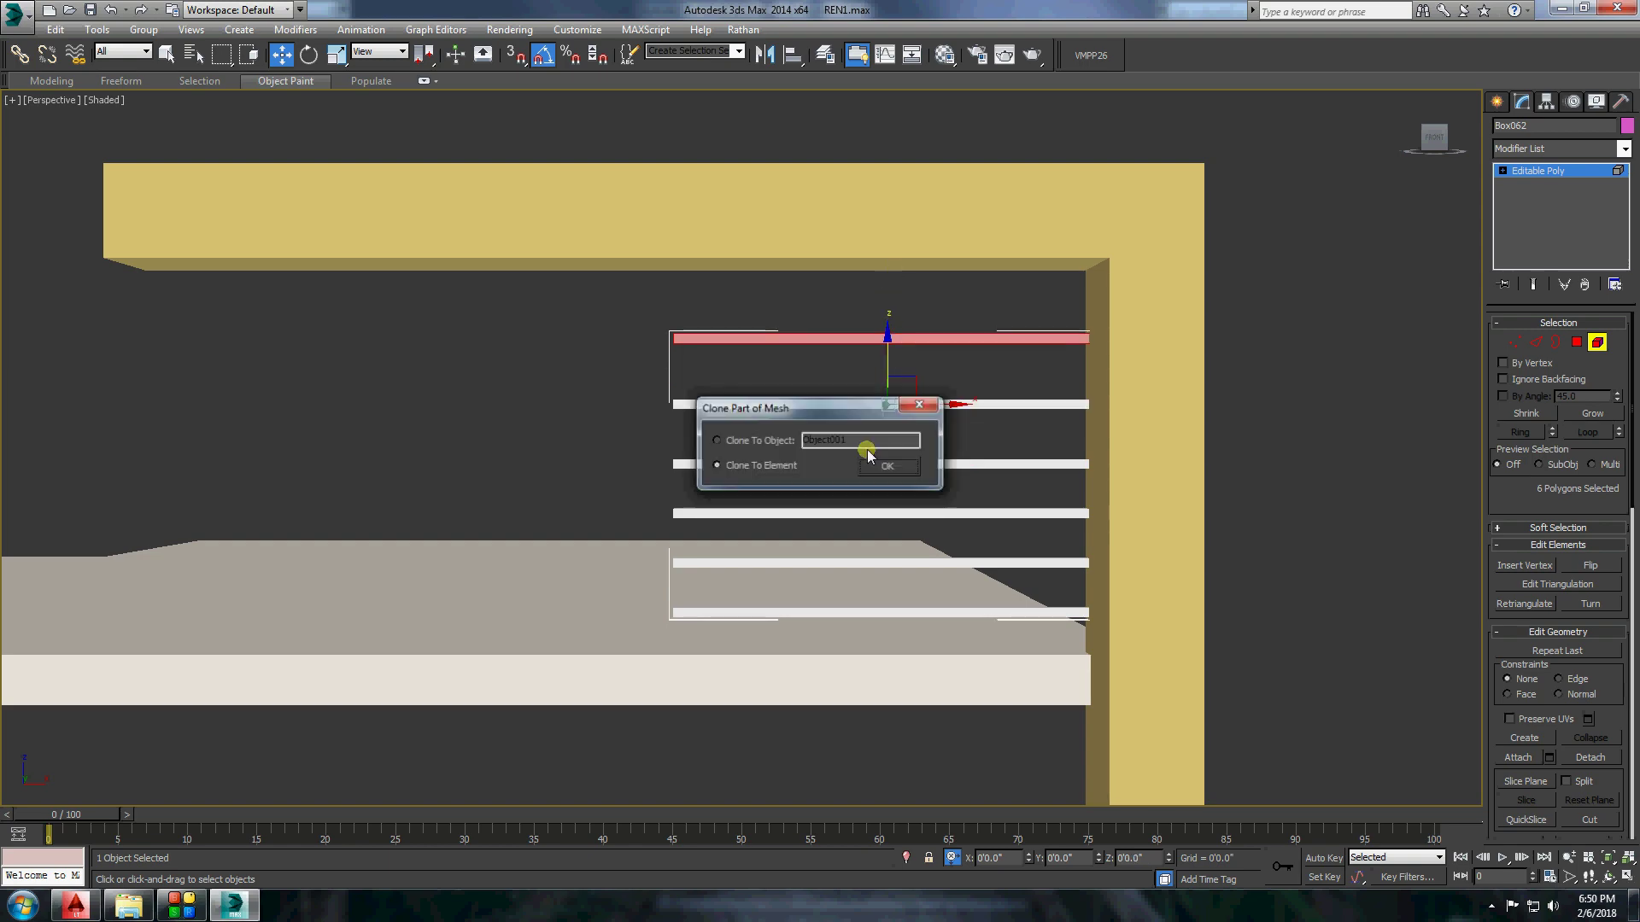
pyautogui.click(868, 448)
# Zoom out to the whole facade and unhide all objects.
pyautogui.scroll(-3, 926, 396)
pyautogui.keyDown('alt'); pyautogui.moveTo(926, 396); pyautogui.dragTo(1196, 395, button='middle'); pyautogui.keyUp('alt')
pyautogui.rightClick(1260, 400)
pyautogui.click(1294, 326)
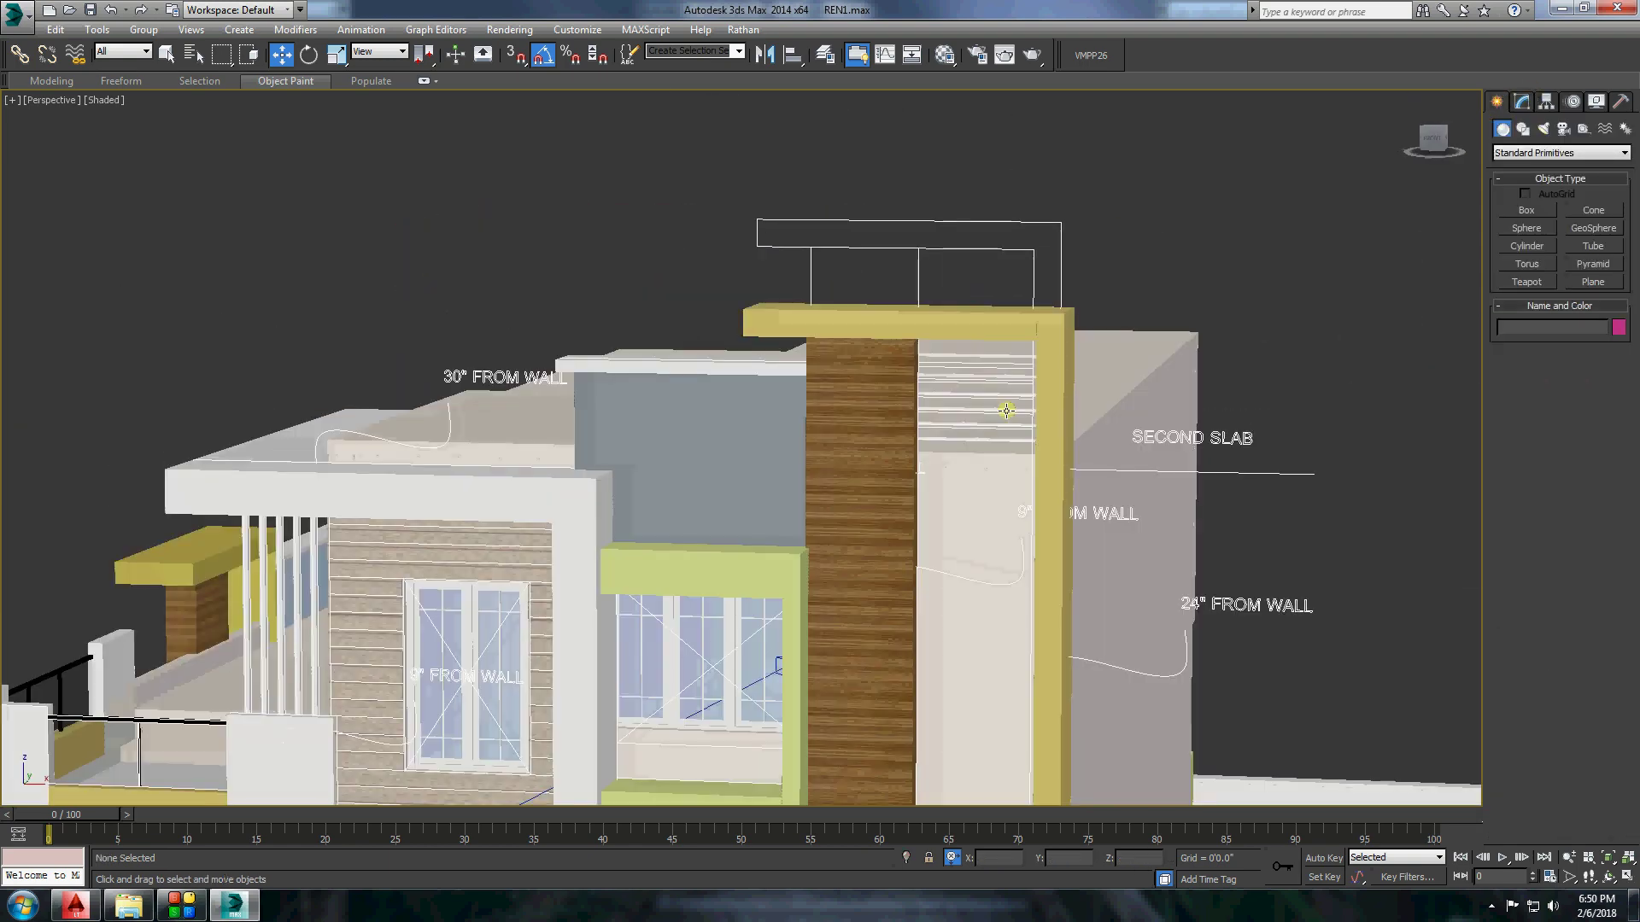
pyautogui.scroll(-5, 1219, 267)
# Recentre the view over the balcony and isolate the balcony floor slab.
pyautogui.moveTo(592, 501); pyautogui.dragTo(687, 502, button='middle')
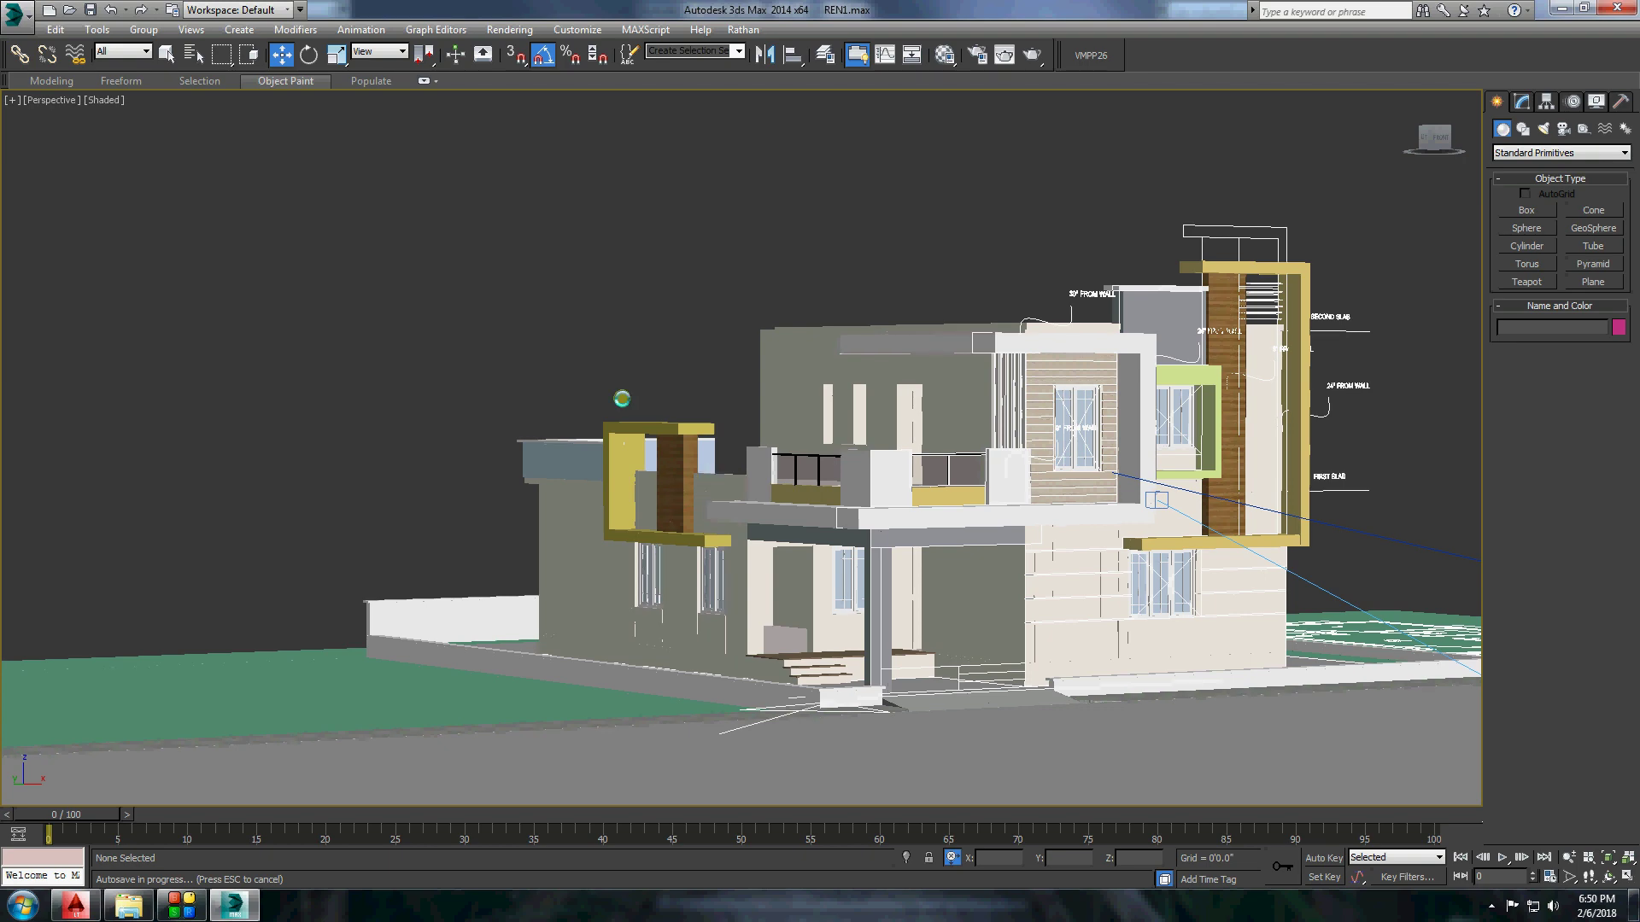
pyautogui.scroll(3, 623, 381)
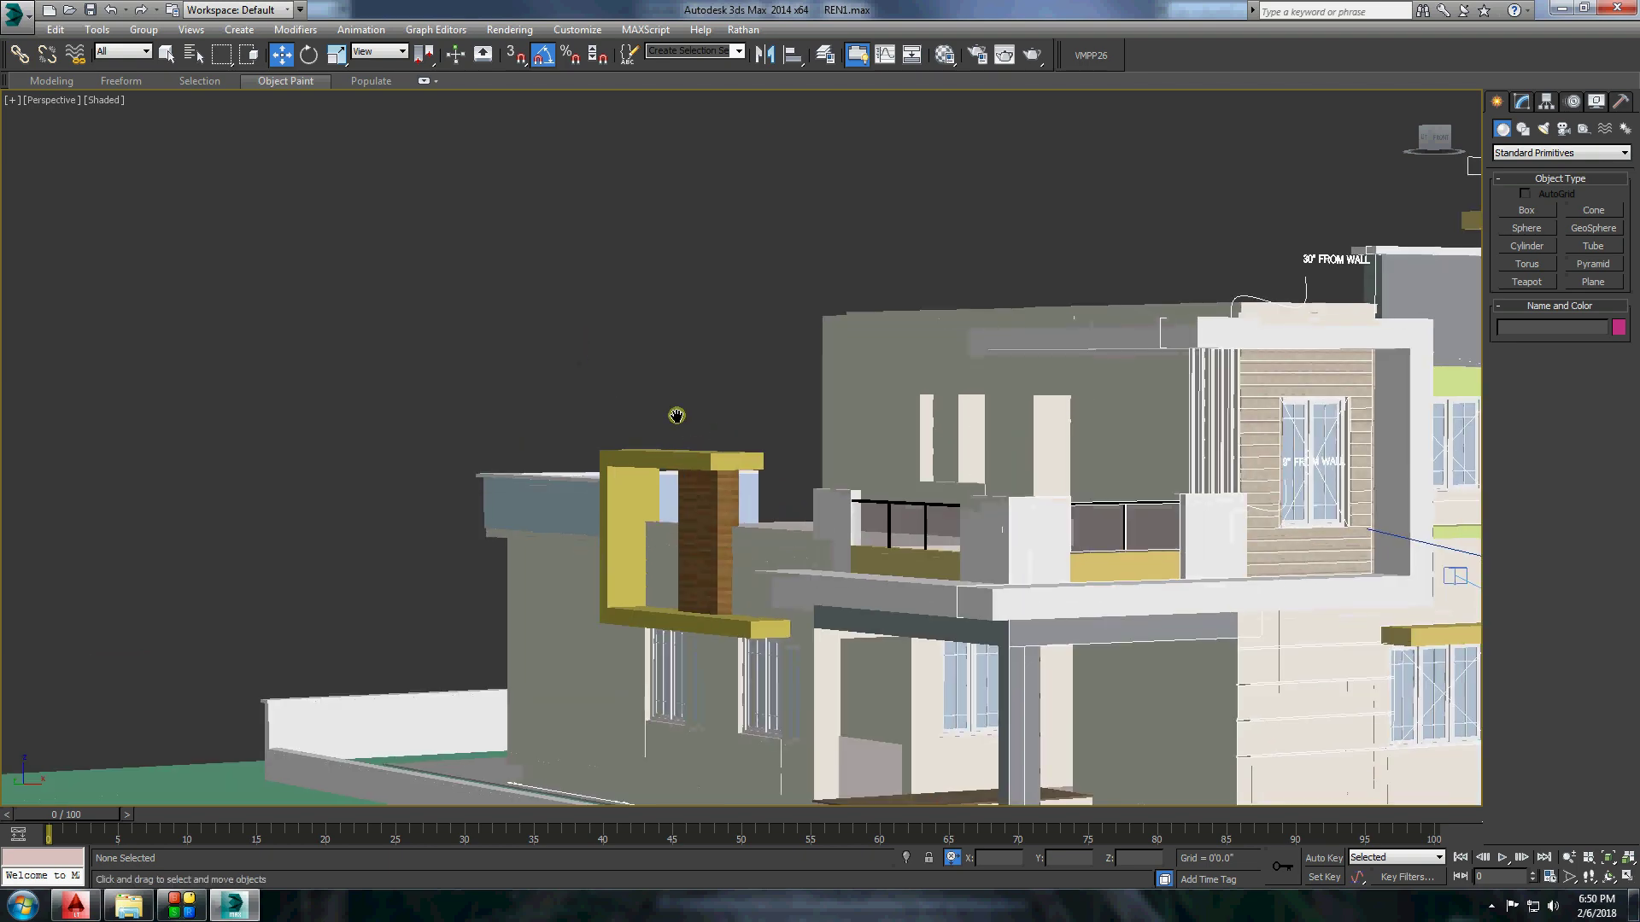
pyautogui.scroll(2, 674, 415)
pyautogui.moveTo(649, 410)
pyautogui.keyDown('alt'); pyautogui.mouseDown(button='middle')
pyautogui.moveTo(662, 433)
pyautogui.moveTo(870, 425)
pyautogui.mouseUp(button='middle'); pyautogui.keyUp('alt')
pyautogui.scroll(5, 869, 425)
pyautogui.scroll(-5, 869, 425)
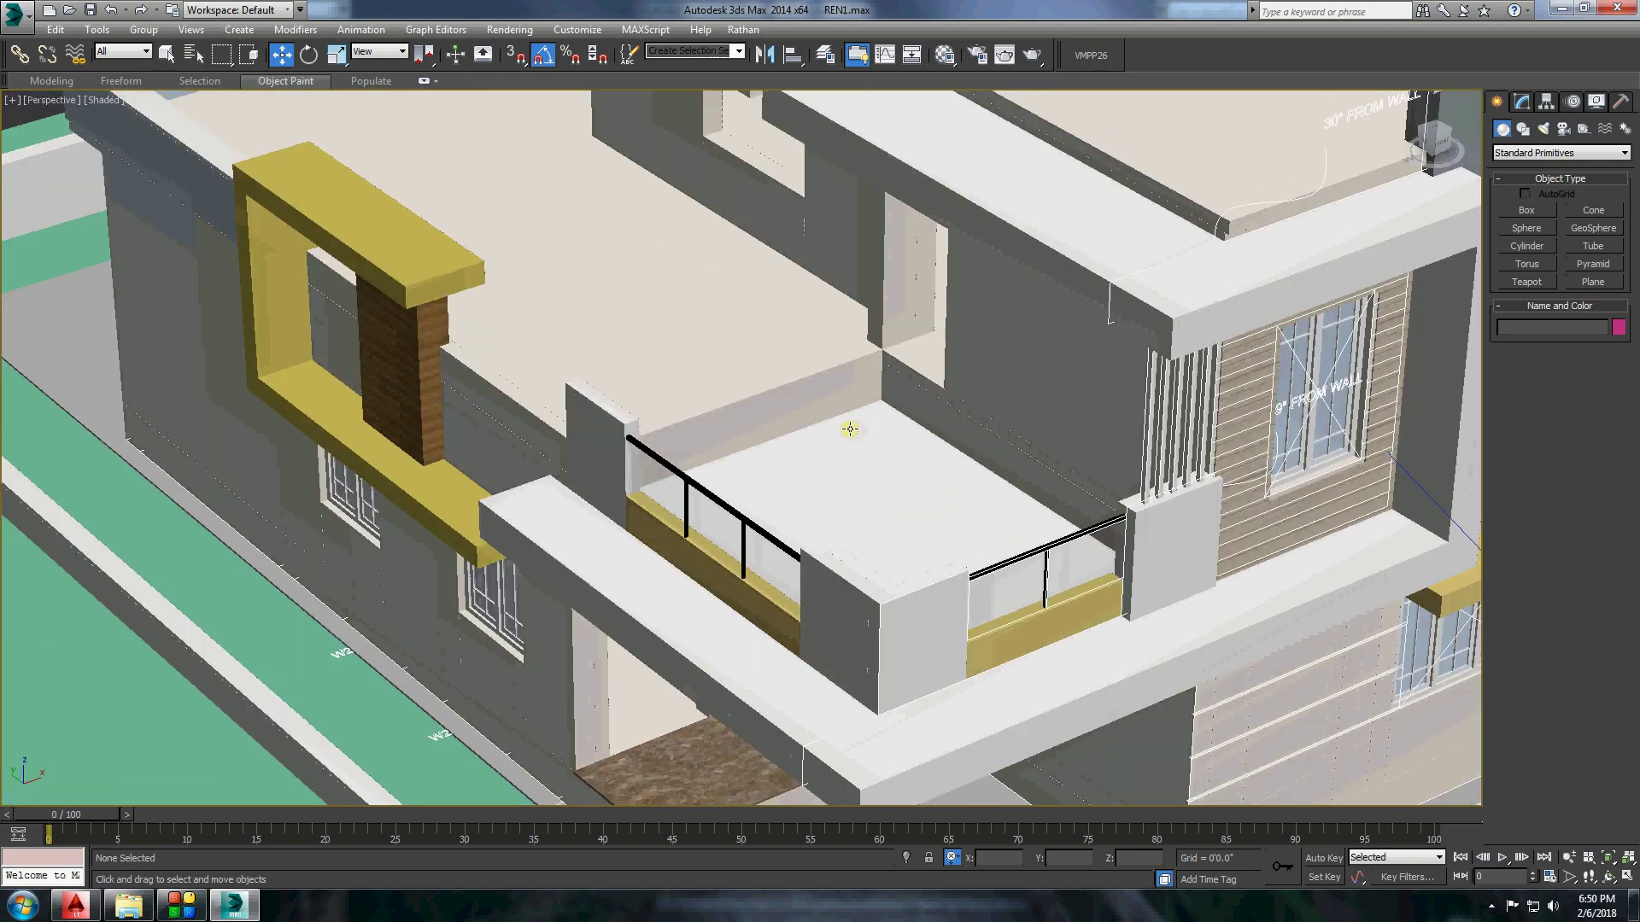
pyautogui.click(850, 428)
pyautogui.rightClick(766, 325)
pyautogui.click(842, 276)
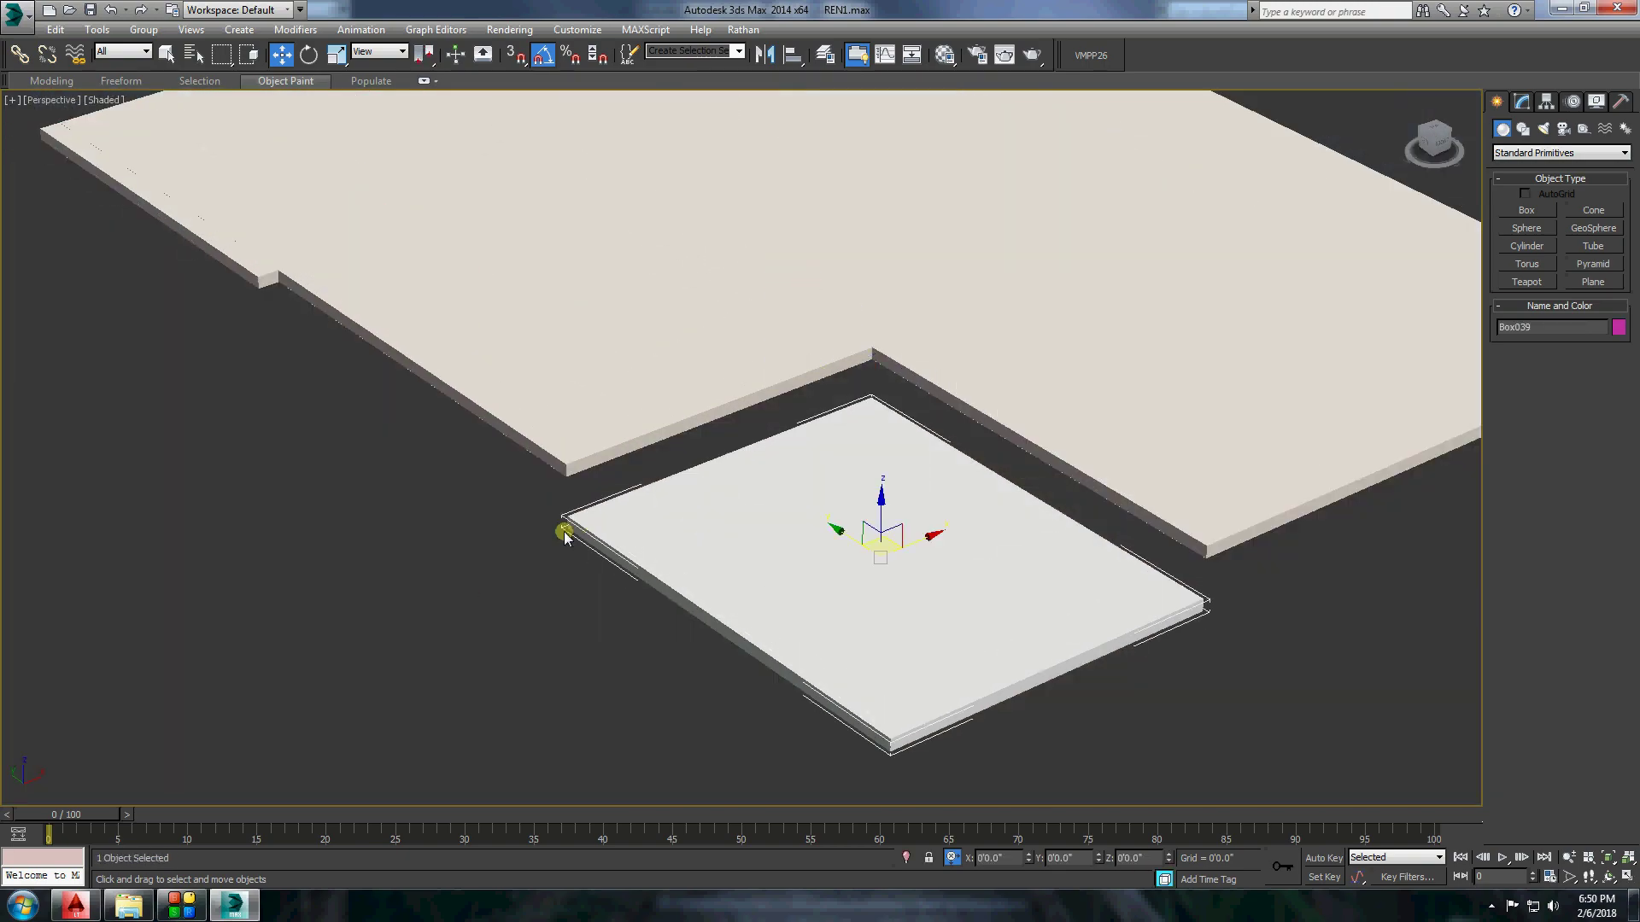
# Turn snapping back on, end isolation and clear the selection.
pyautogui.click(517, 62)
pyautogui.rightClick(499, 500)
pyautogui.click(555, 441)
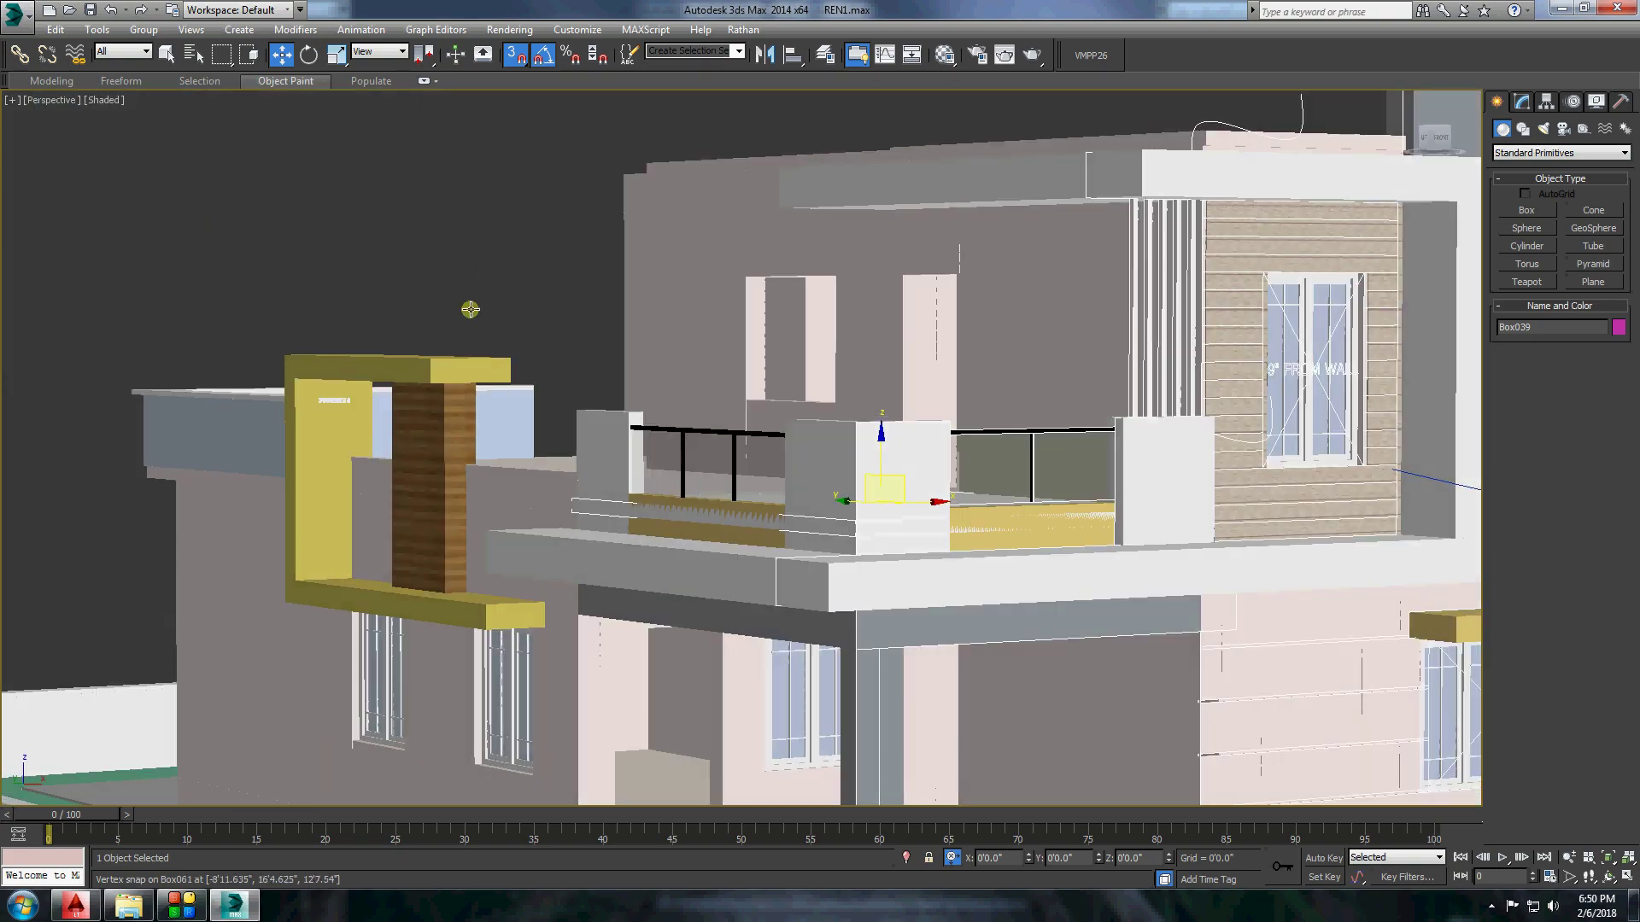
pyautogui.click(470, 309)
# Frame the whole house and hide everything except the two wall objects.
pyautogui.press('z')
pyautogui.scroll(5, 886, 486)
pyautogui.scroll(3, 991, 536)
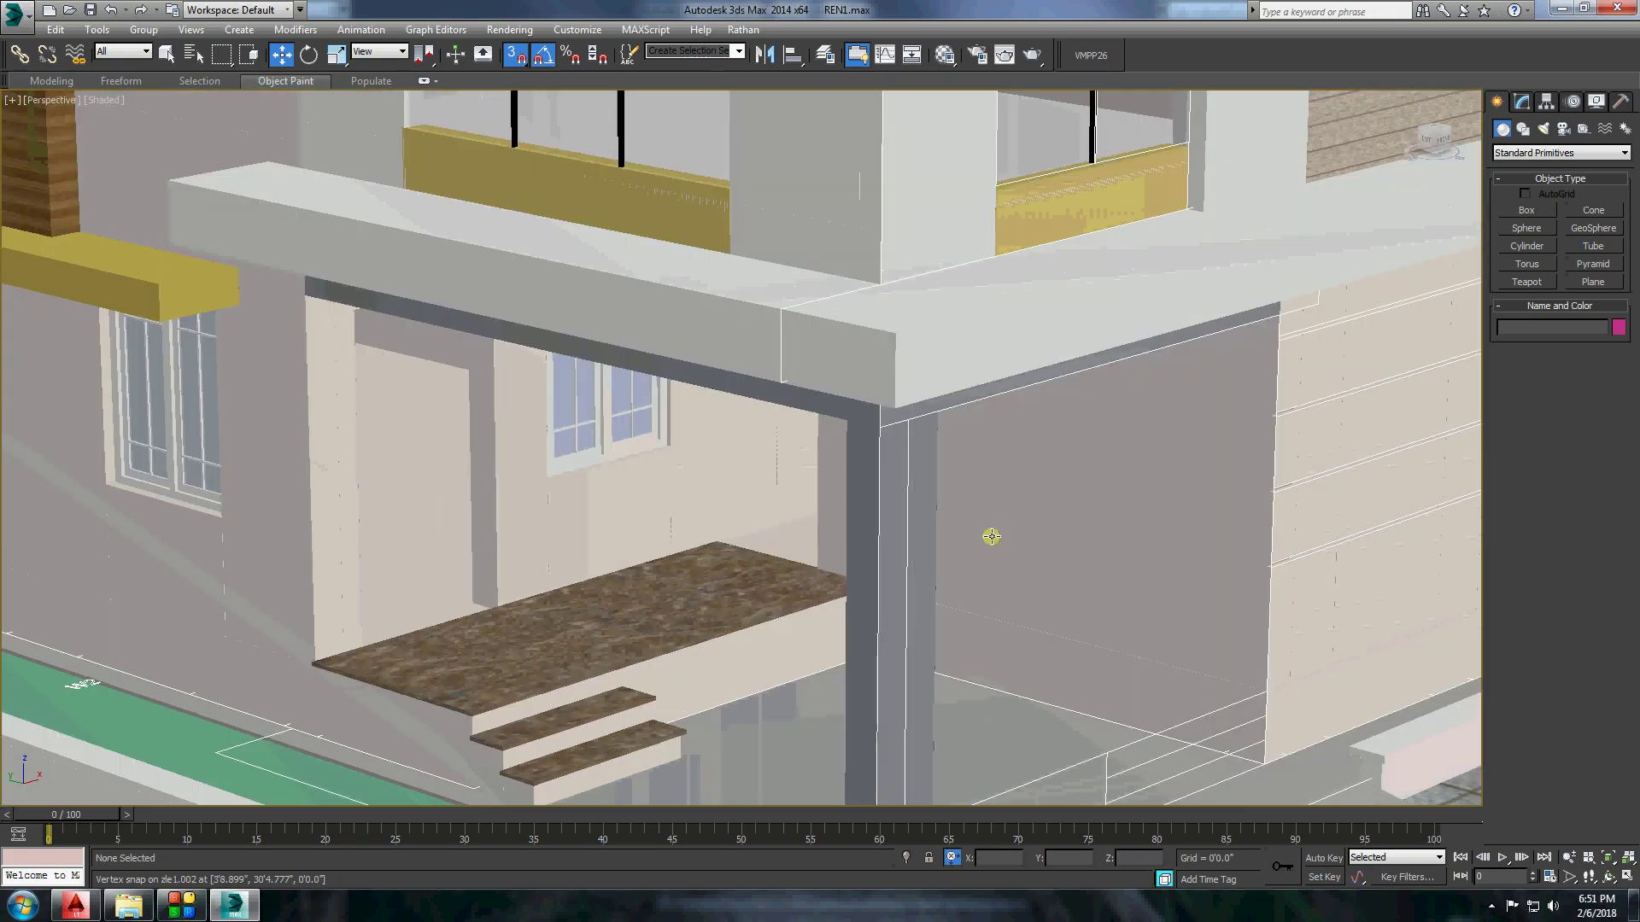
pyautogui.scroll(-3, 992, 536)
pyautogui.rightClick(956, 512)
pyautogui.click(1025, 355)
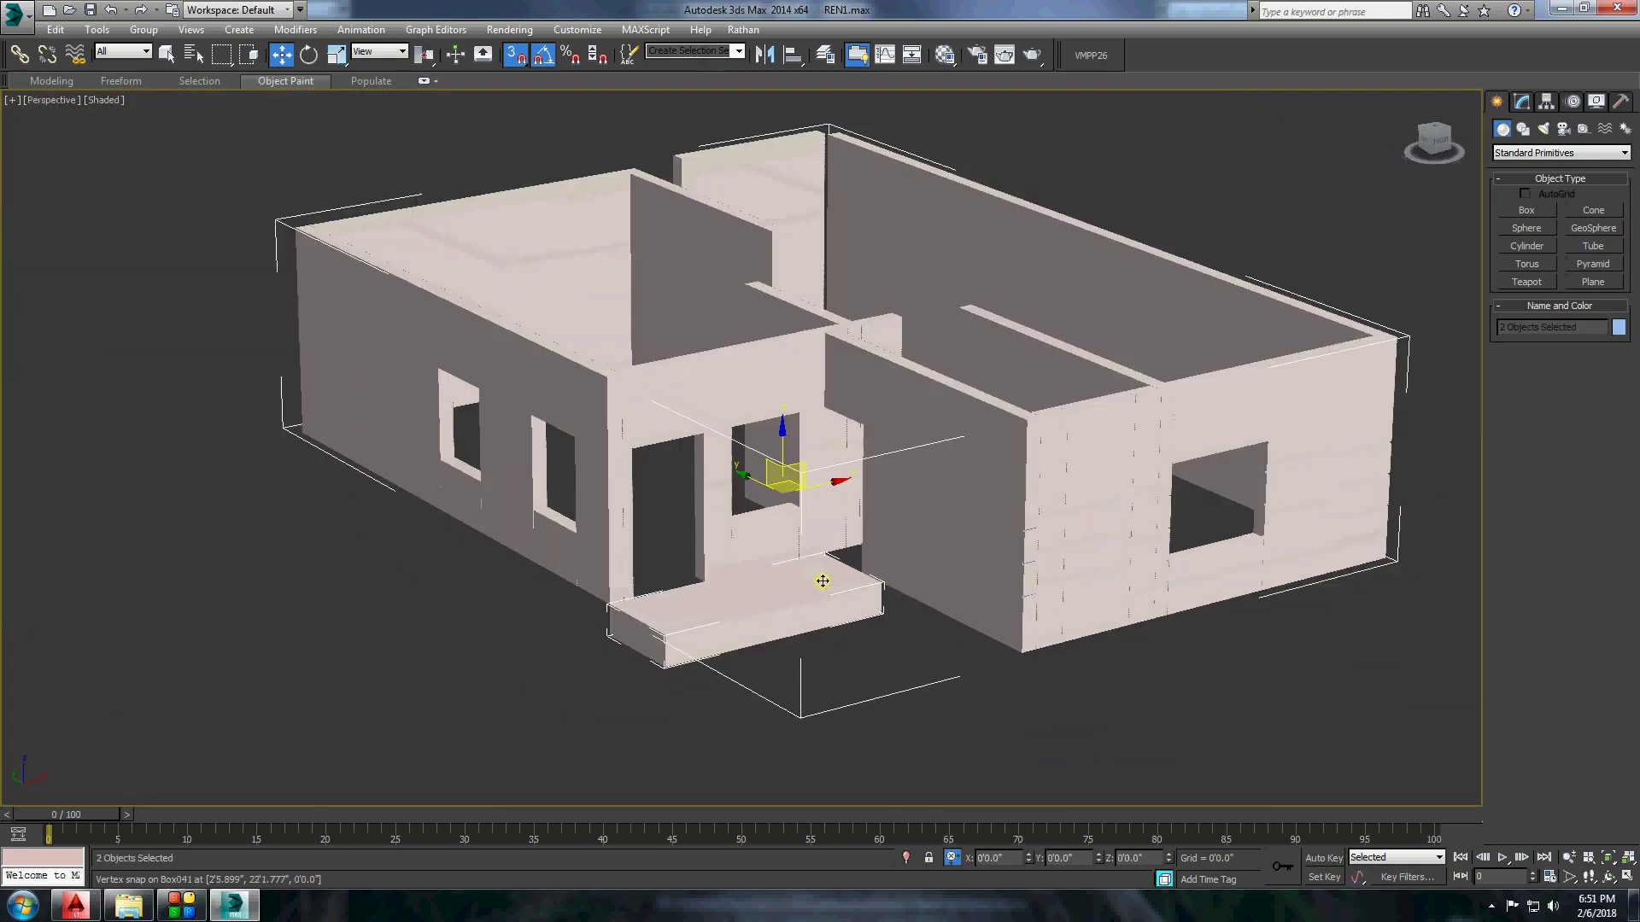
# Convert the walls to Editable Poly and select the vertices at the doorway opening.
pyautogui.scroll(5, 822, 580)
pyautogui.rightClick(940, 468)
pyautogui.click(1135, 641)
pyautogui.press('1')
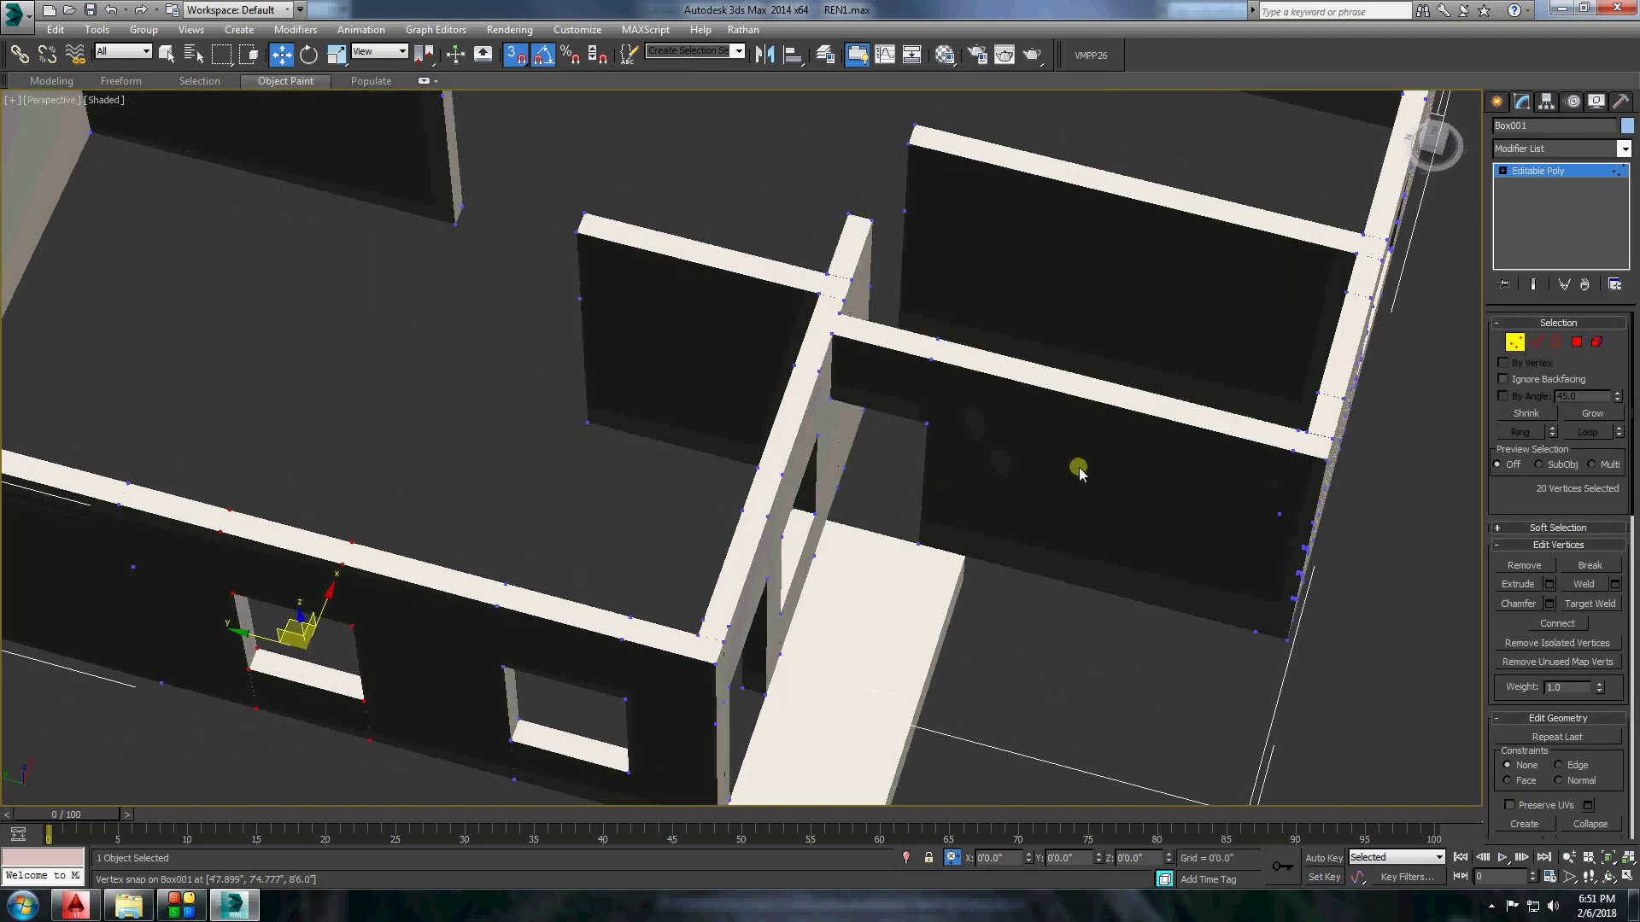
pyautogui.moveTo(1079, 470)
pyautogui.keyDown('alt'); pyautogui.mouseDown(button='middle')
pyautogui.moveTo(963, 476)
pyautogui.moveTo(774, 406)
pyautogui.moveTo(688, 432)
pyautogui.mouseUp(button='middle'); pyautogui.keyUp('alt')
pyautogui.scroll(3, 774, 406)
pyautogui.click(688, 433)
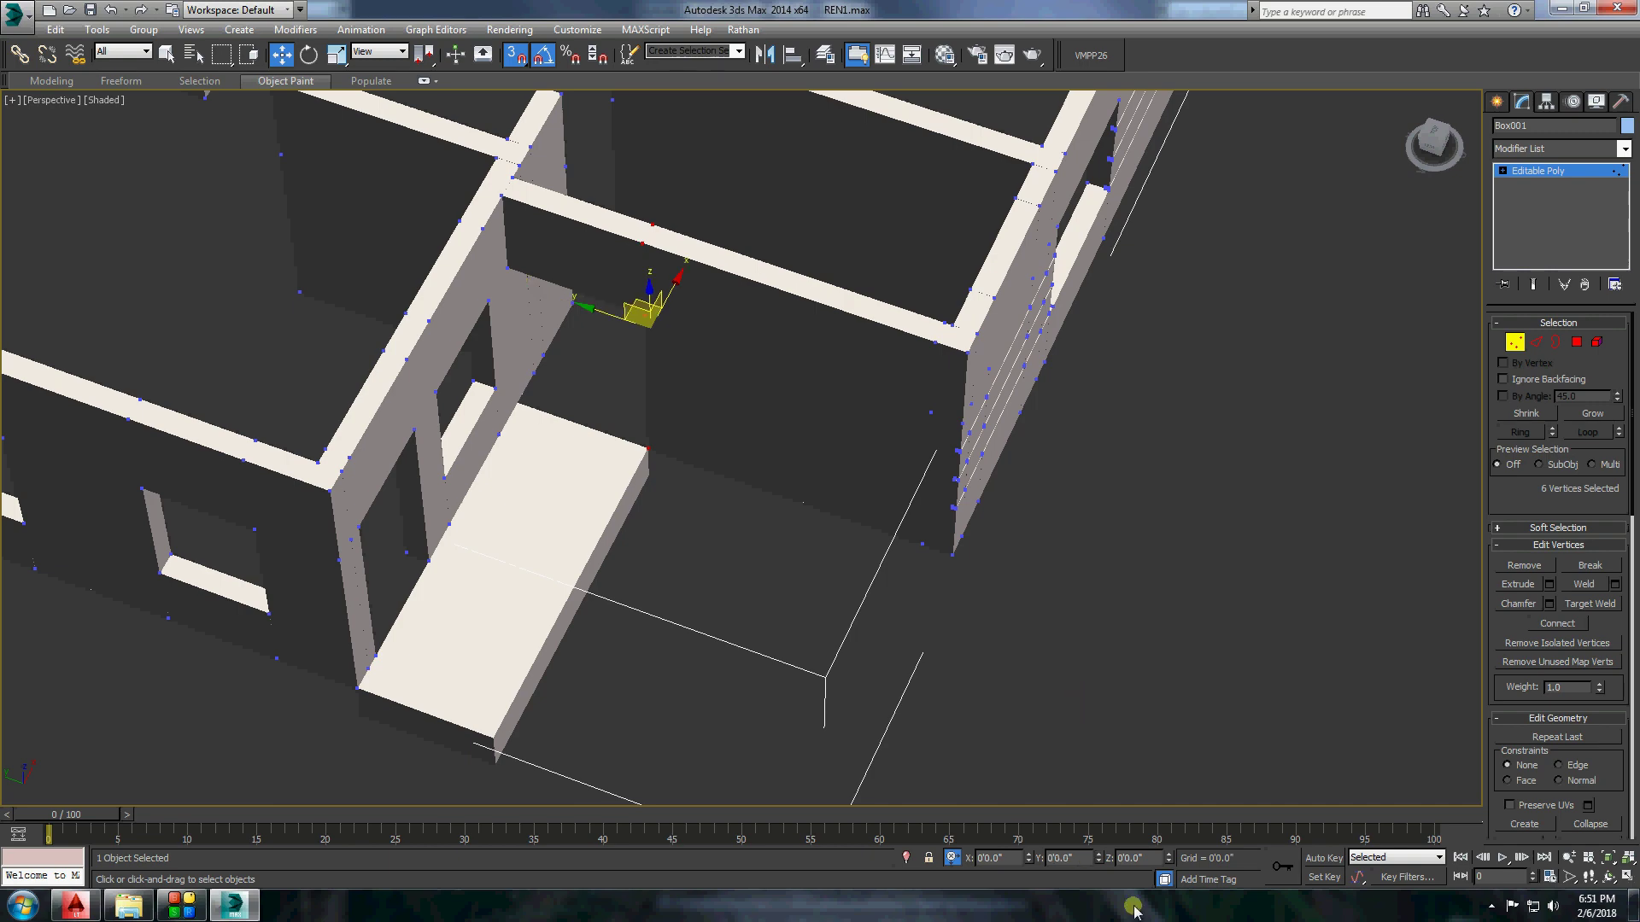
# Draw a box panel in the left part of the doorway and convert it to Editable Poly.
pyautogui.click(1495, 108)
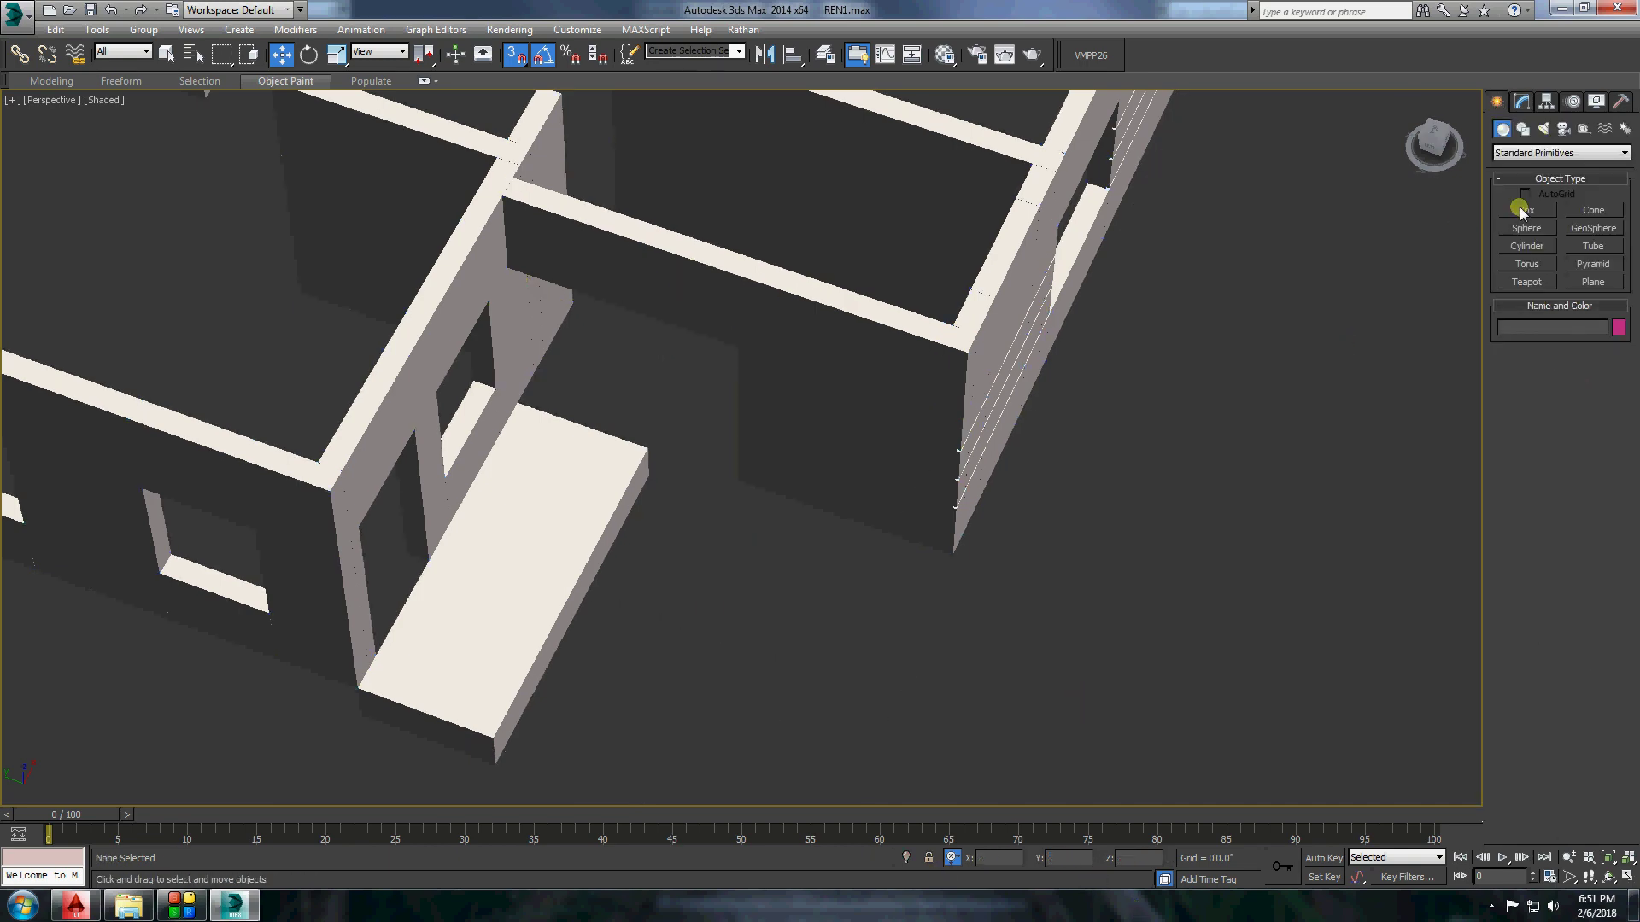
pyautogui.click(1528, 210)
pyautogui.click(671, 389)
pyautogui.rightClick(822, 331)
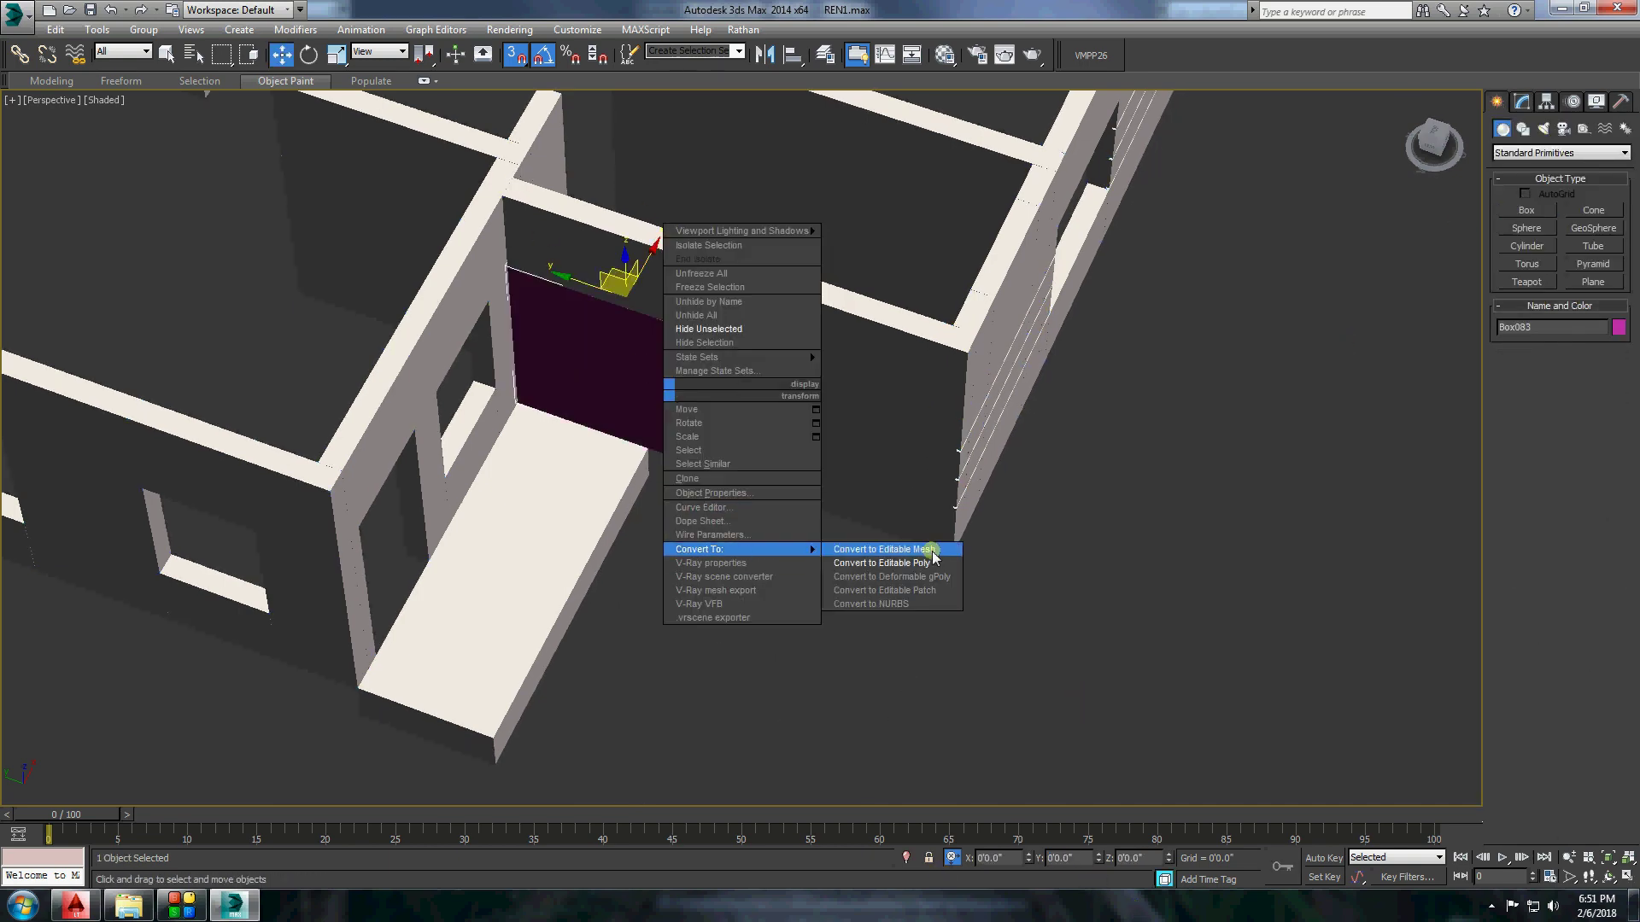
pyautogui.keyDown('alt'); pyautogui.moveTo(933, 542); pyautogui.dragTo(766, 517, button='middle'); pyautogui.keyUp('alt')
pyautogui.rightClick(822, 332)
pyautogui.click(883, 504)
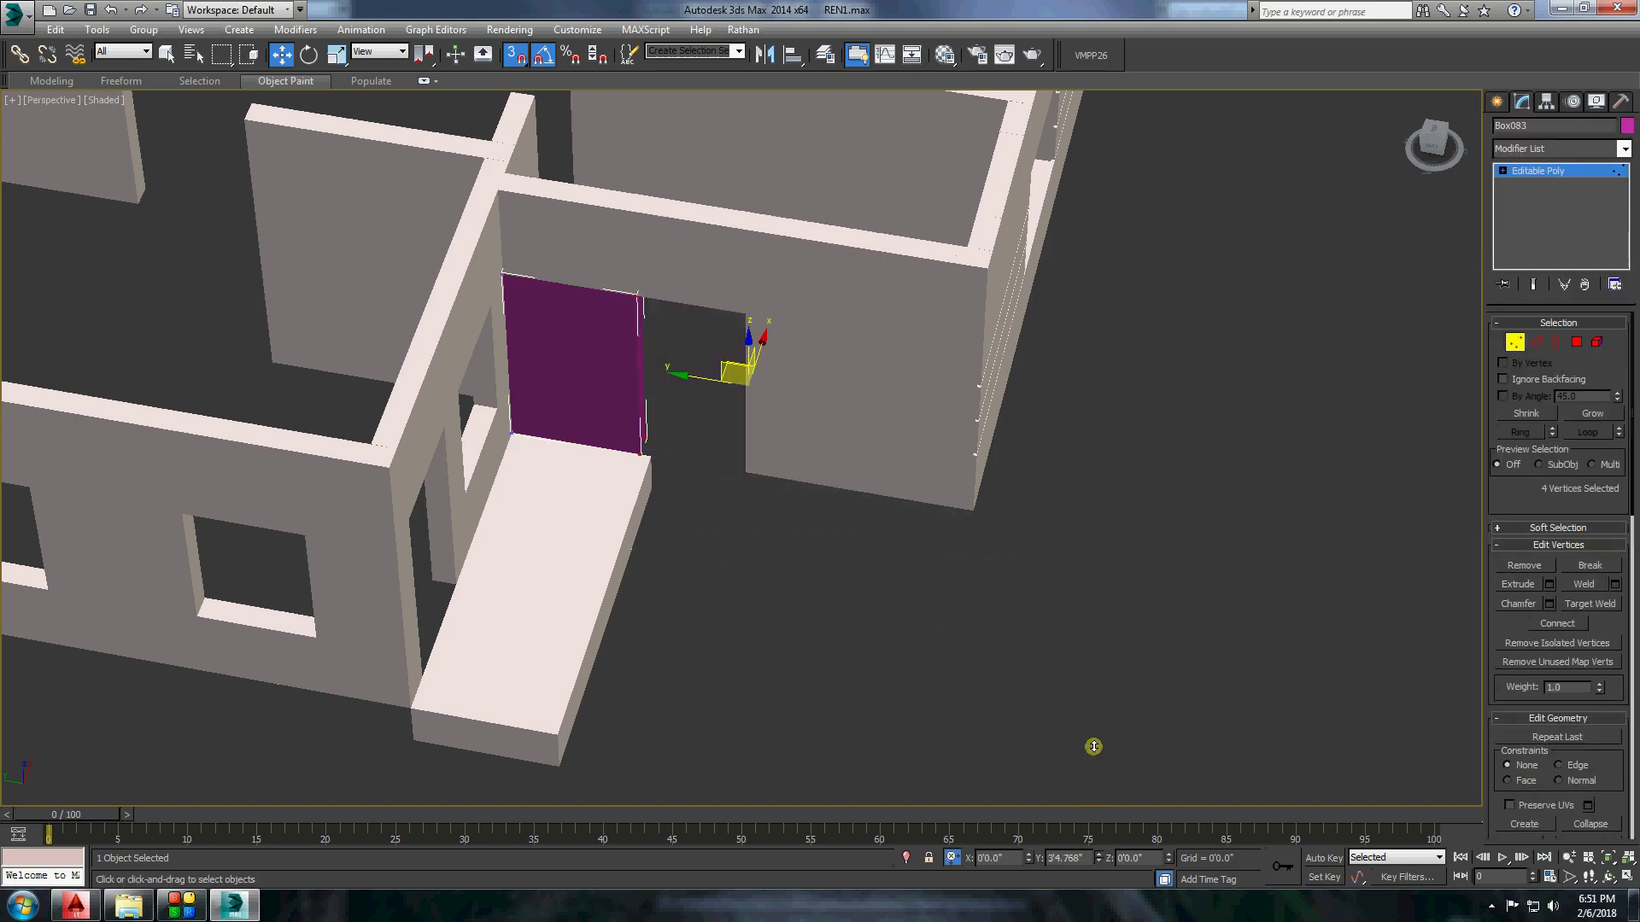
# Apply the light-coloured material to the new panel from the Material Editor.
pyautogui.click(1500, 101)
pyautogui.click(944, 55)
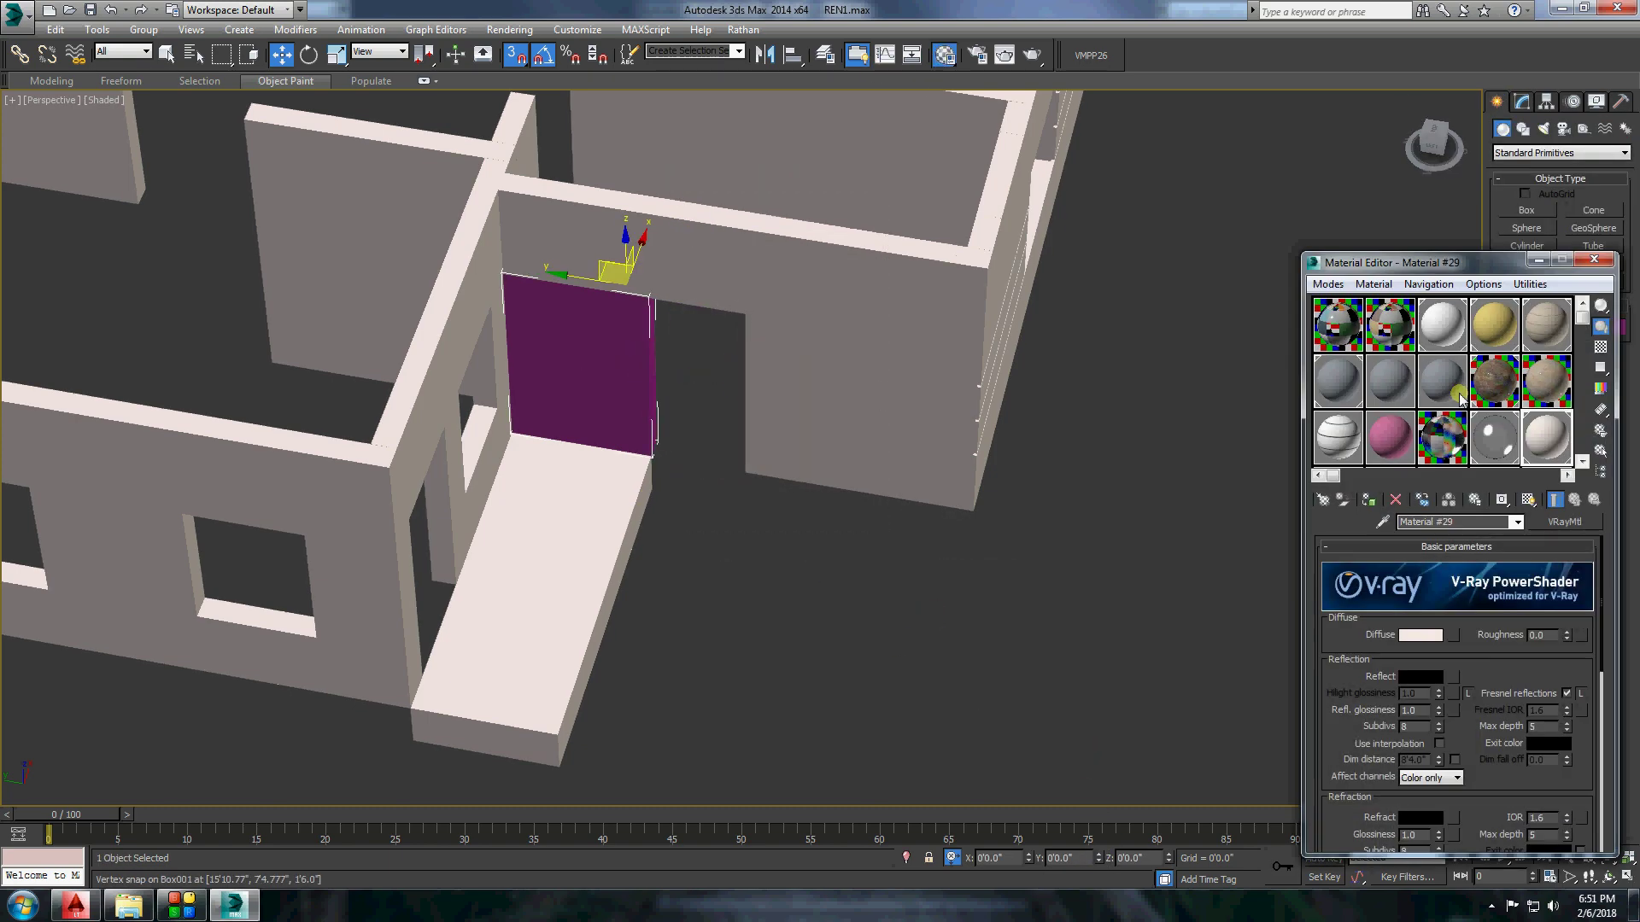
pyautogui.click(1369, 503)
pyautogui.click(1594, 259)
# Unhide all house objects and view the porch from a low front angle.
pyautogui.rightClick(1145, 512)
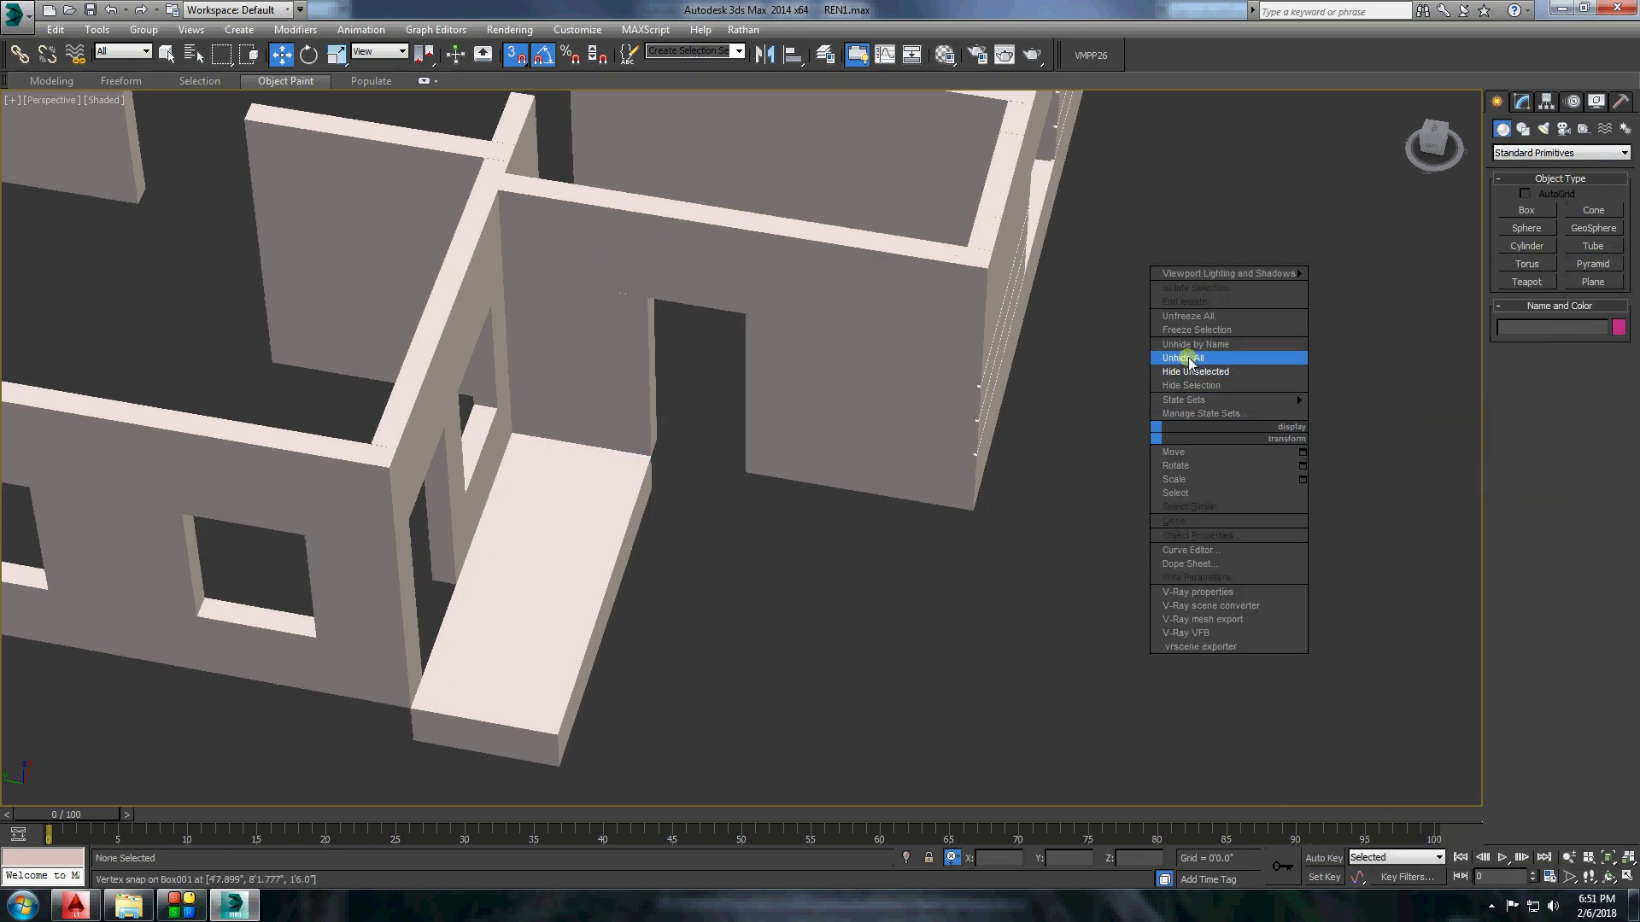
pyautogui.click(1197, 359)
pyautogui.scroll(-10, 606, 373)
pyautogui.moveTo(606, 373)
pyautogui.keyDown('alt'); pyautogui.mouseDown(button='middle')
pyautogui.moveTo(670, 465)
pyautogui.moveTo(554, 526)
pyautogui.moveTo(791, 479)
pyautogui.mouseUp(button='middle'); pyautogui.keyUp('alt')
pyautogui.scroll(8, 670, 464)
pyautogui.scroll(5, 651, 500)
# Isolate the porch slab and draw a 0'6"-wide box along its notched edge.
pyautogui.click(496, 480)
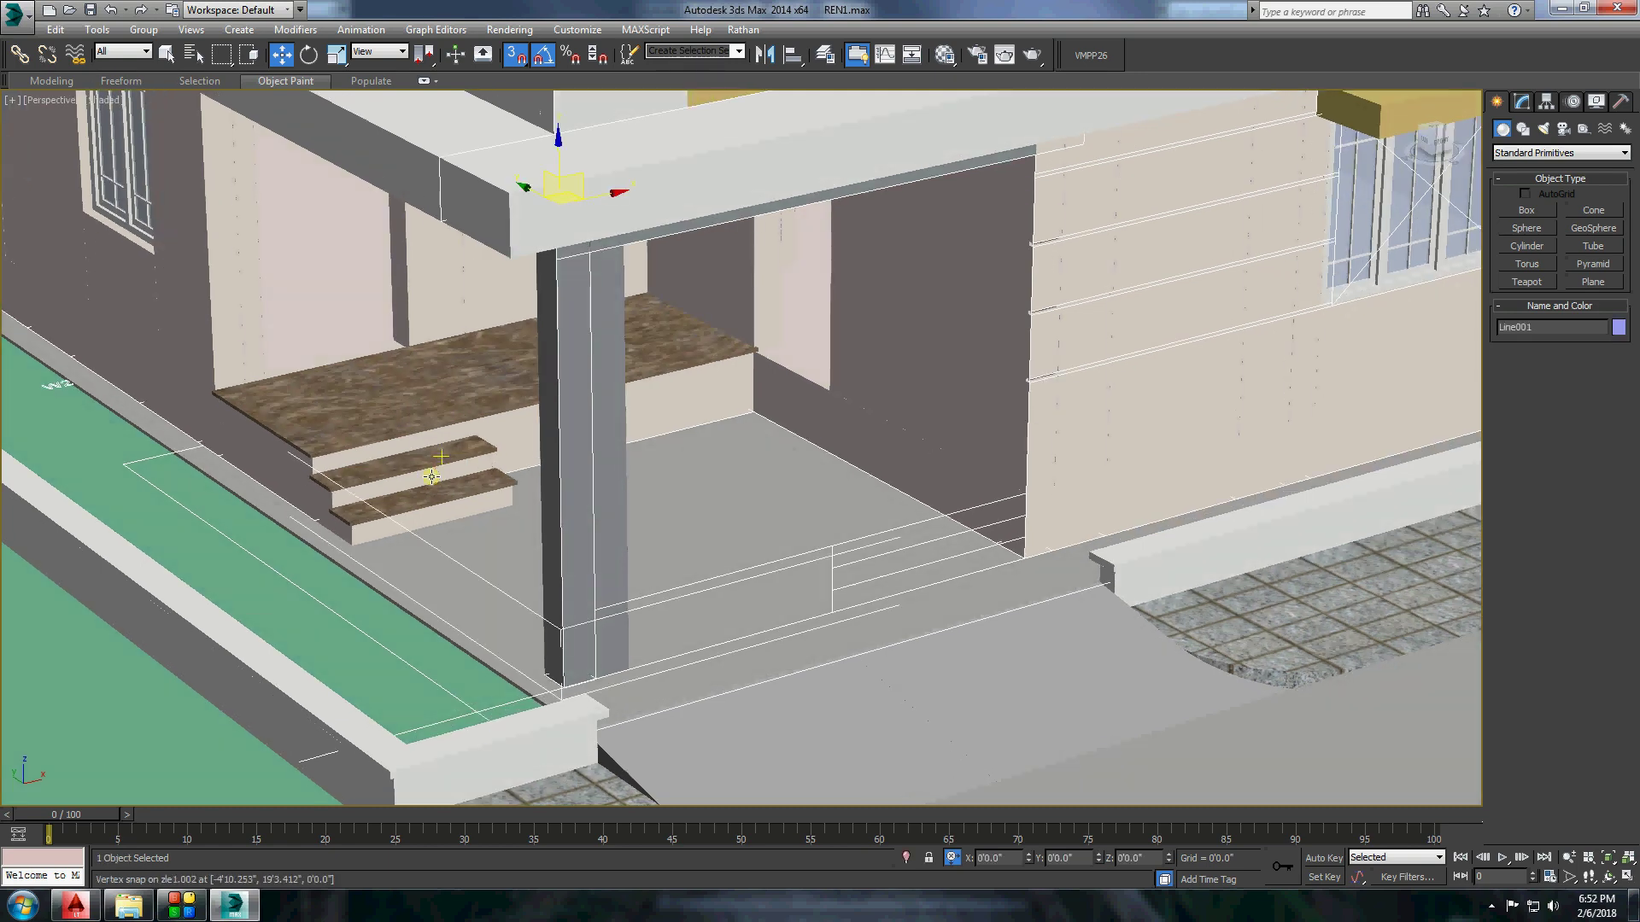
pyautogui.rightClick(735, 389)
pyautogui.click(802, 322)
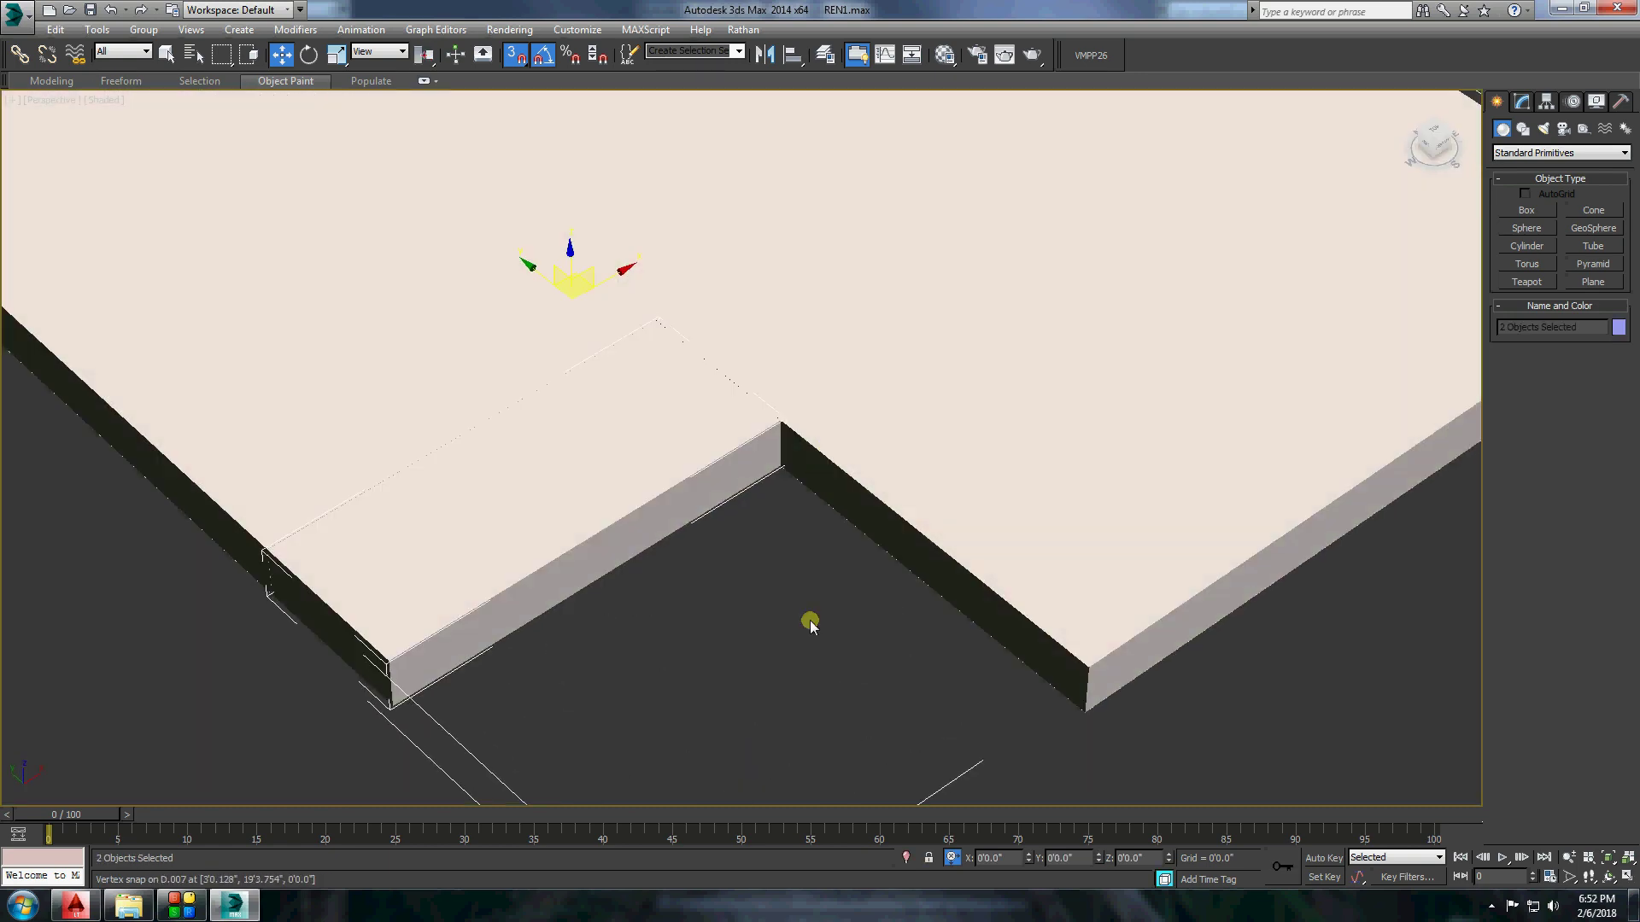
pyautogui.click(1074, 712)
pyautogui.write('6')
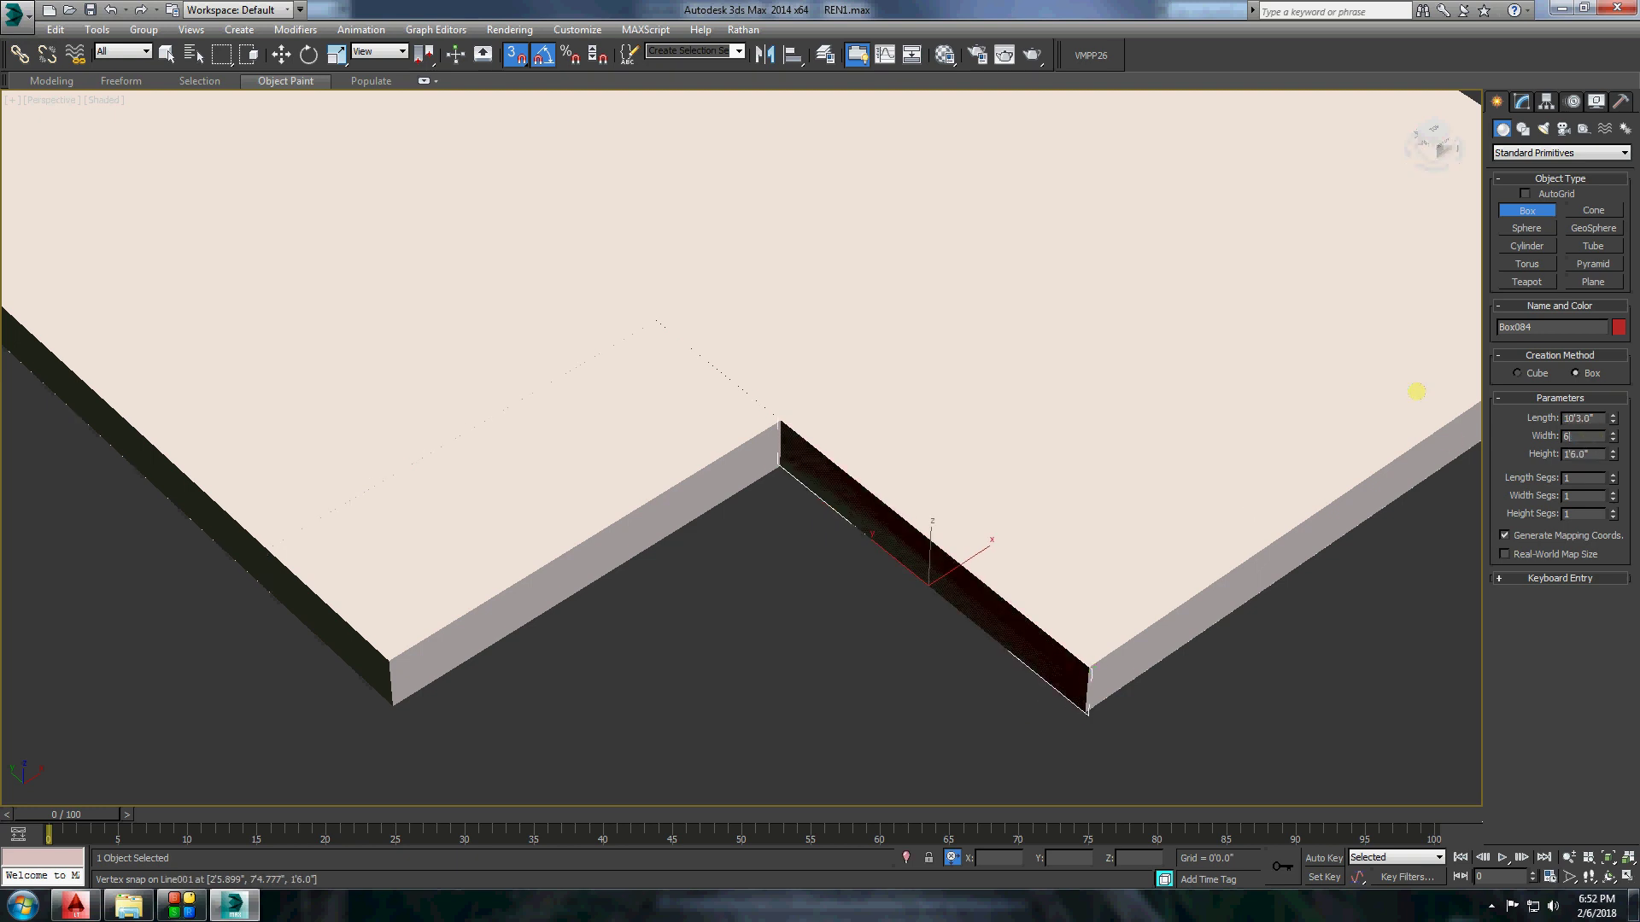
pyautogui.press('Return')
pyautogui.press('Return')
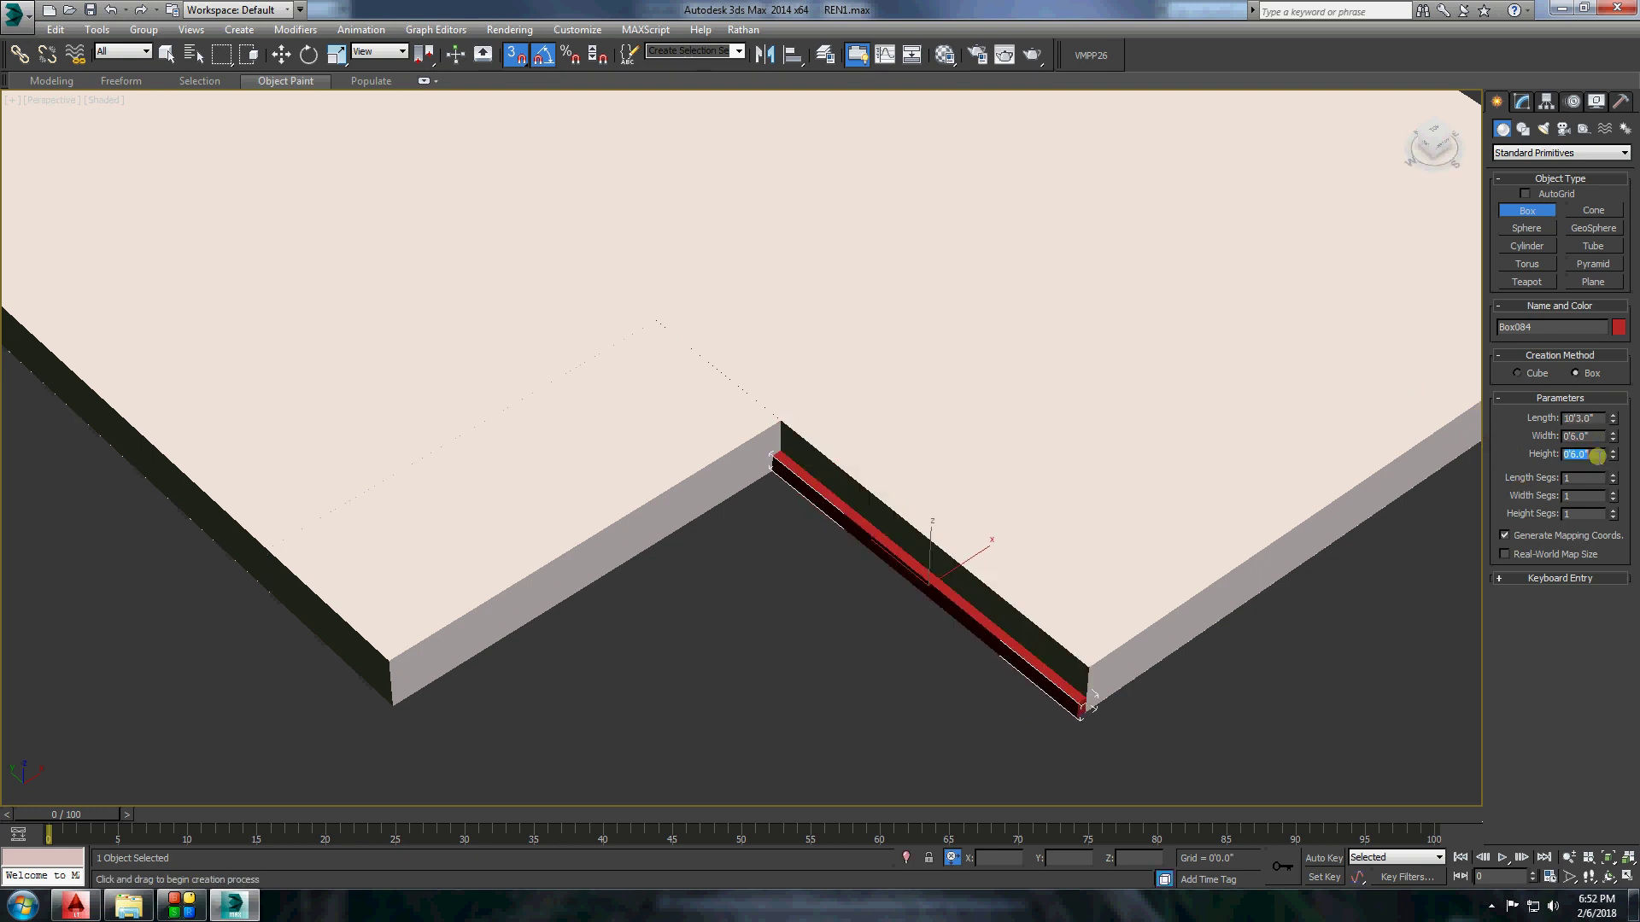
# Snap the red box to the slab corner and raise its height.
pyautogui.click(278, 58)
pyautogui.scroll(3, 883, 555)
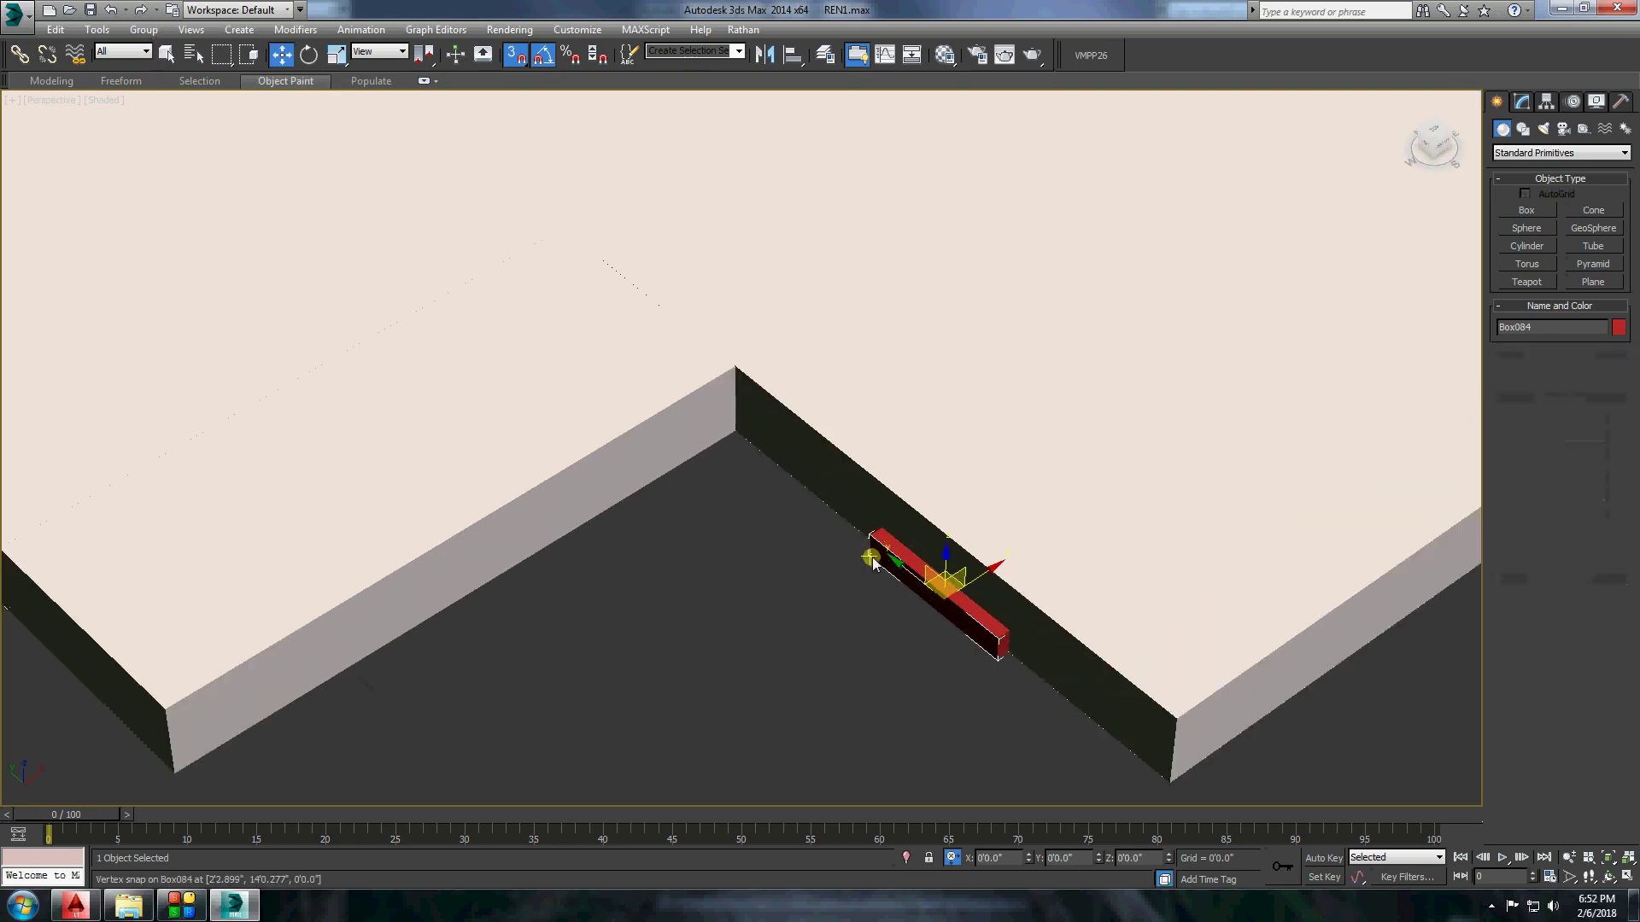
pyautogui.moveTo(869, 536); pyautogui.dragTo(746, 376)
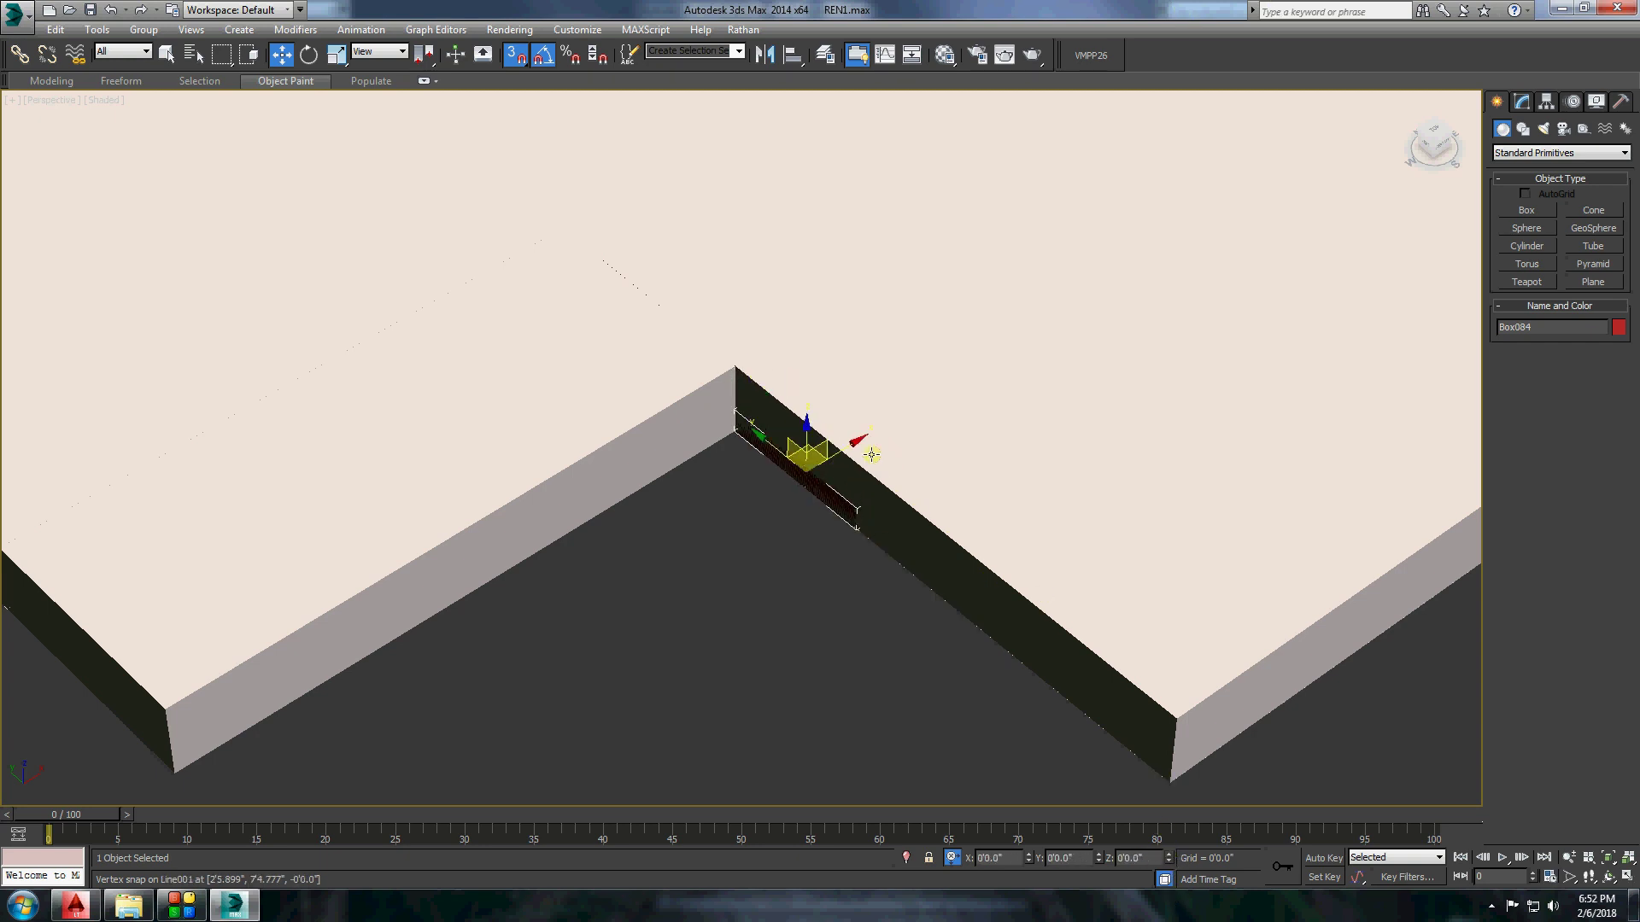
pyautogui.keyDown('alt'); pyautogui.moveTo(872, 455); pyautogui.dragTo(838, 524, button='middle'); pyautogui.keyUp('alt')
pyautogui.press('Return')
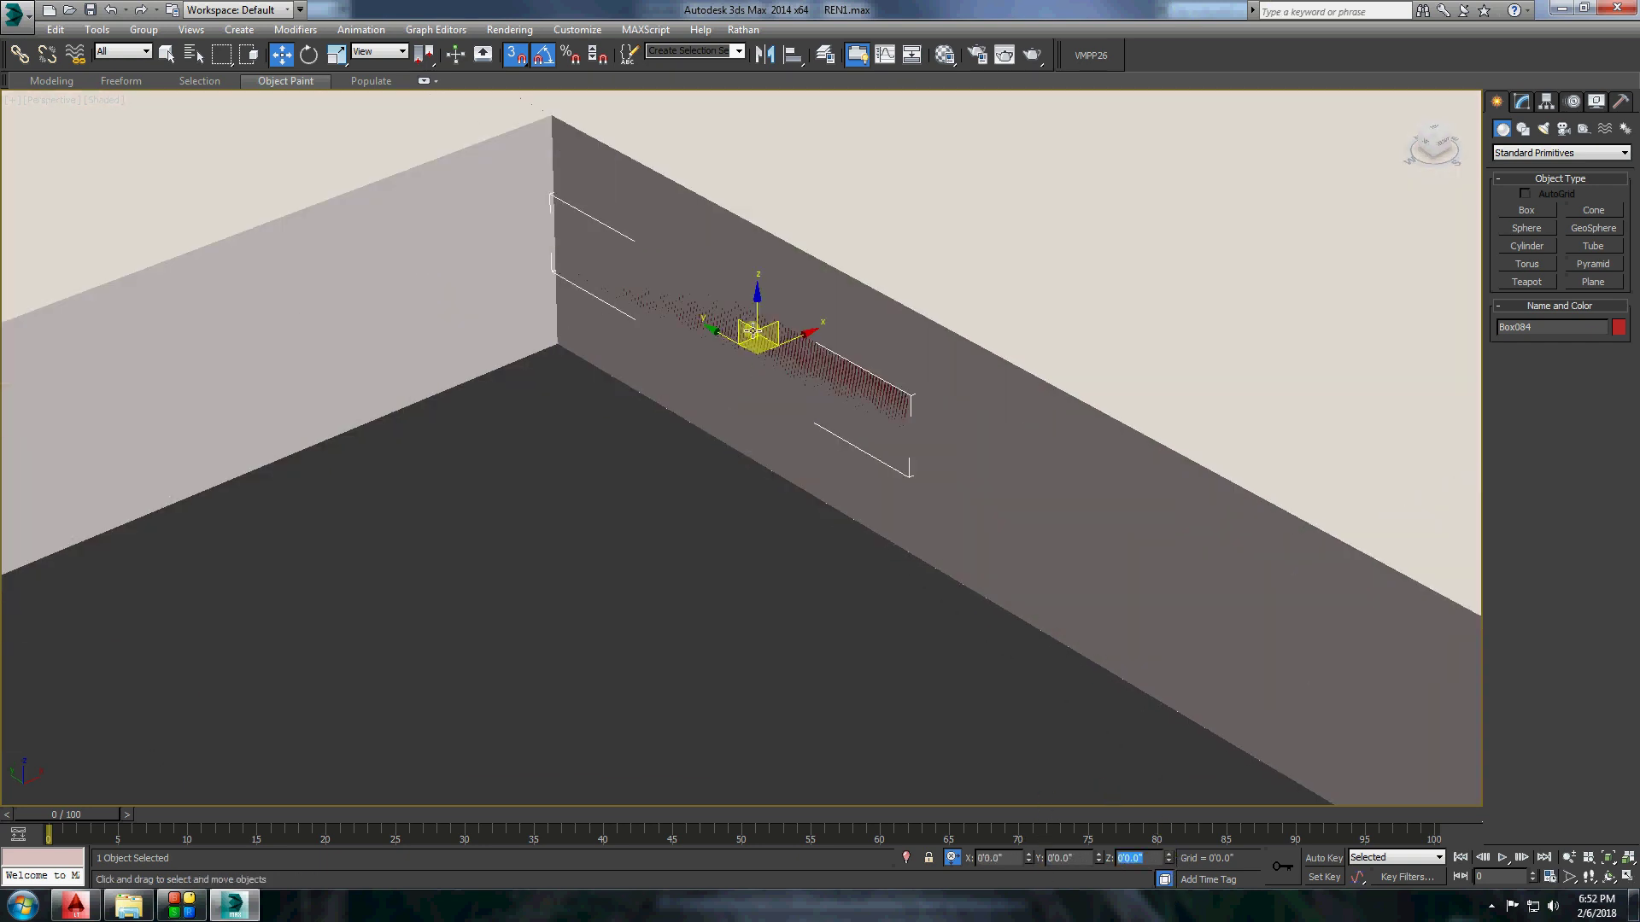
# Convert the red box to Editable Poly and extrude a face into a longer block.
pyautogui.rightClick(745, 308)
pyautogui.click(981, 476)
pyautogui.press('4')
pyautogui.click(820, 358)
pyautogui.click(1550, 584)
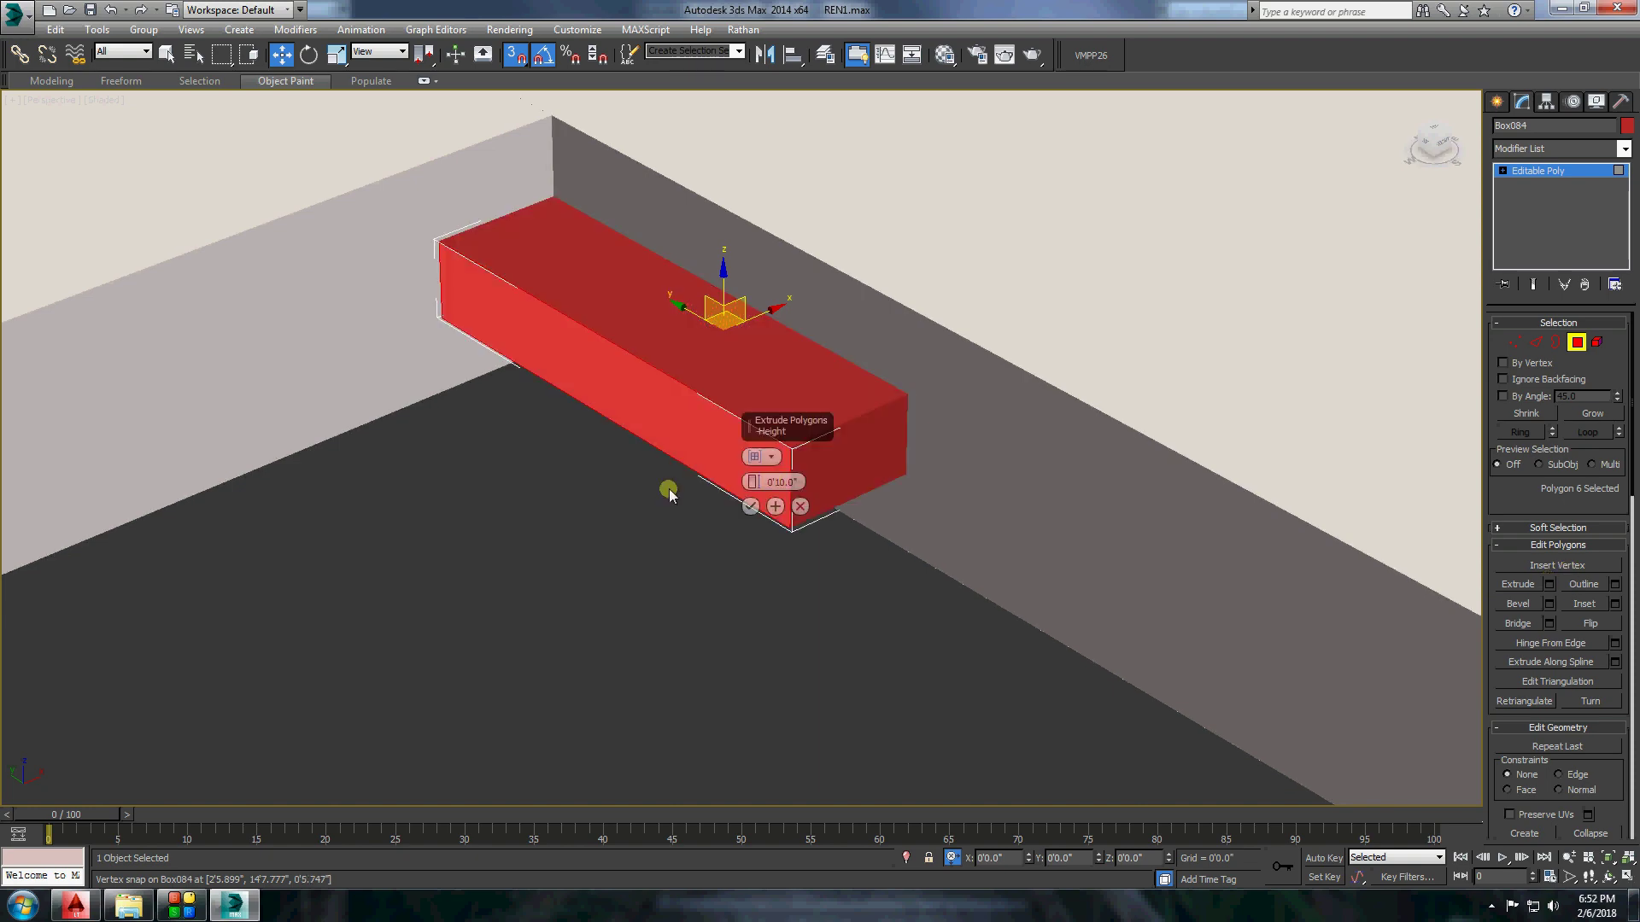
pyautogui.click(1447, 119)
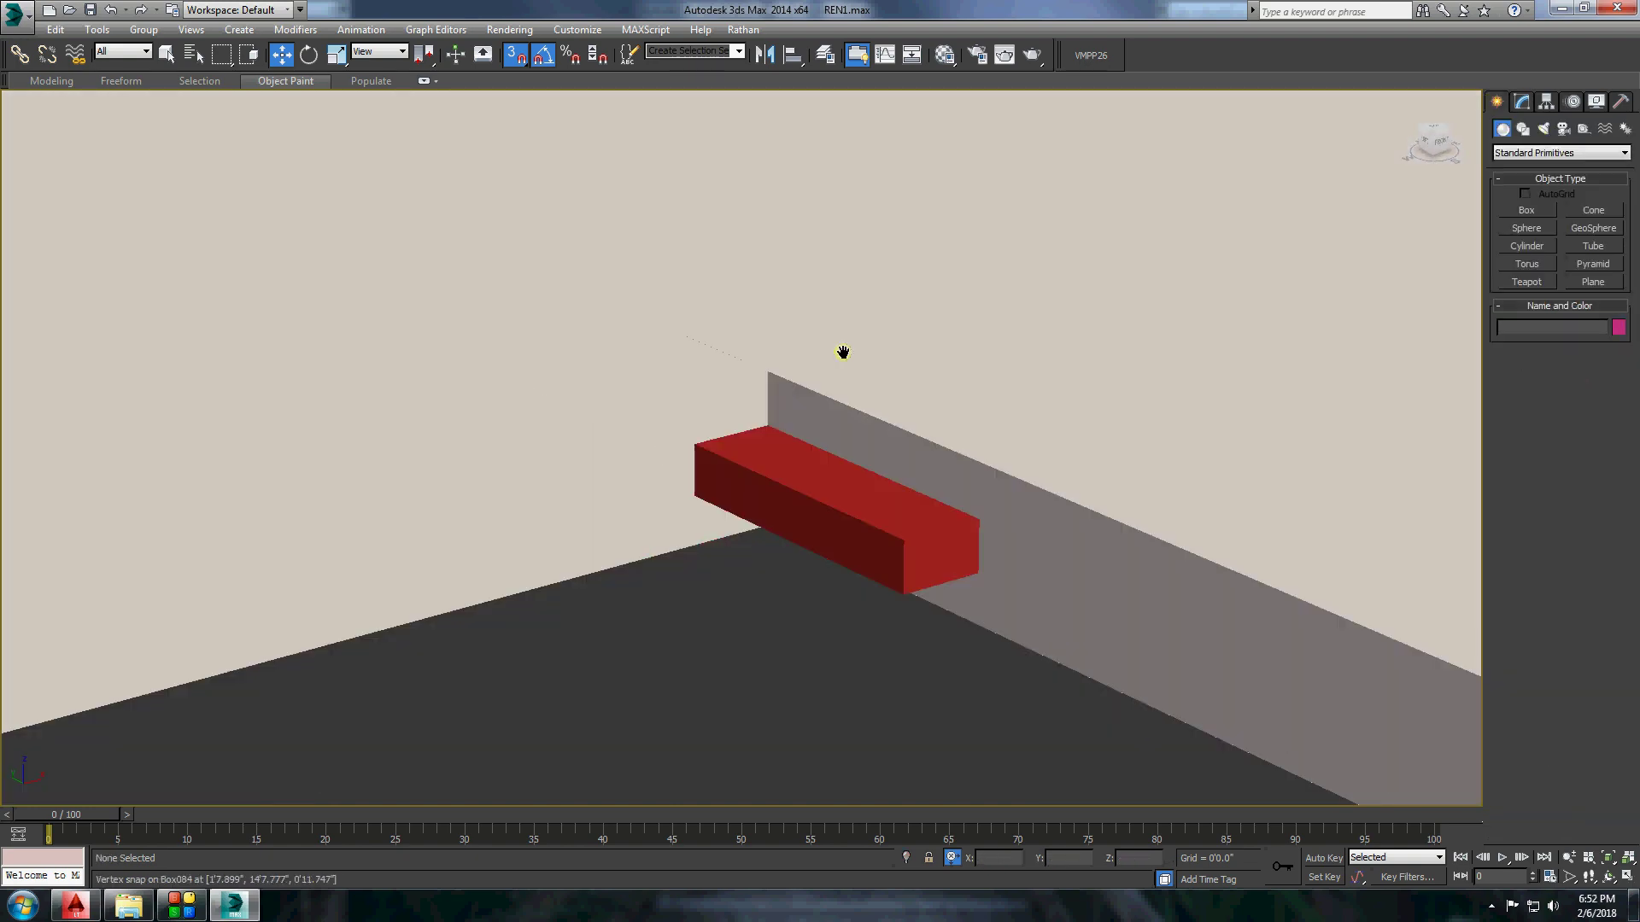
# Slide the red block along the wall.
pyautogui.scroll(-2, 817, 362)
pyautogui.scroll(-3, 1066, 458)
pyautogui.scroll(6, 1067, 460)
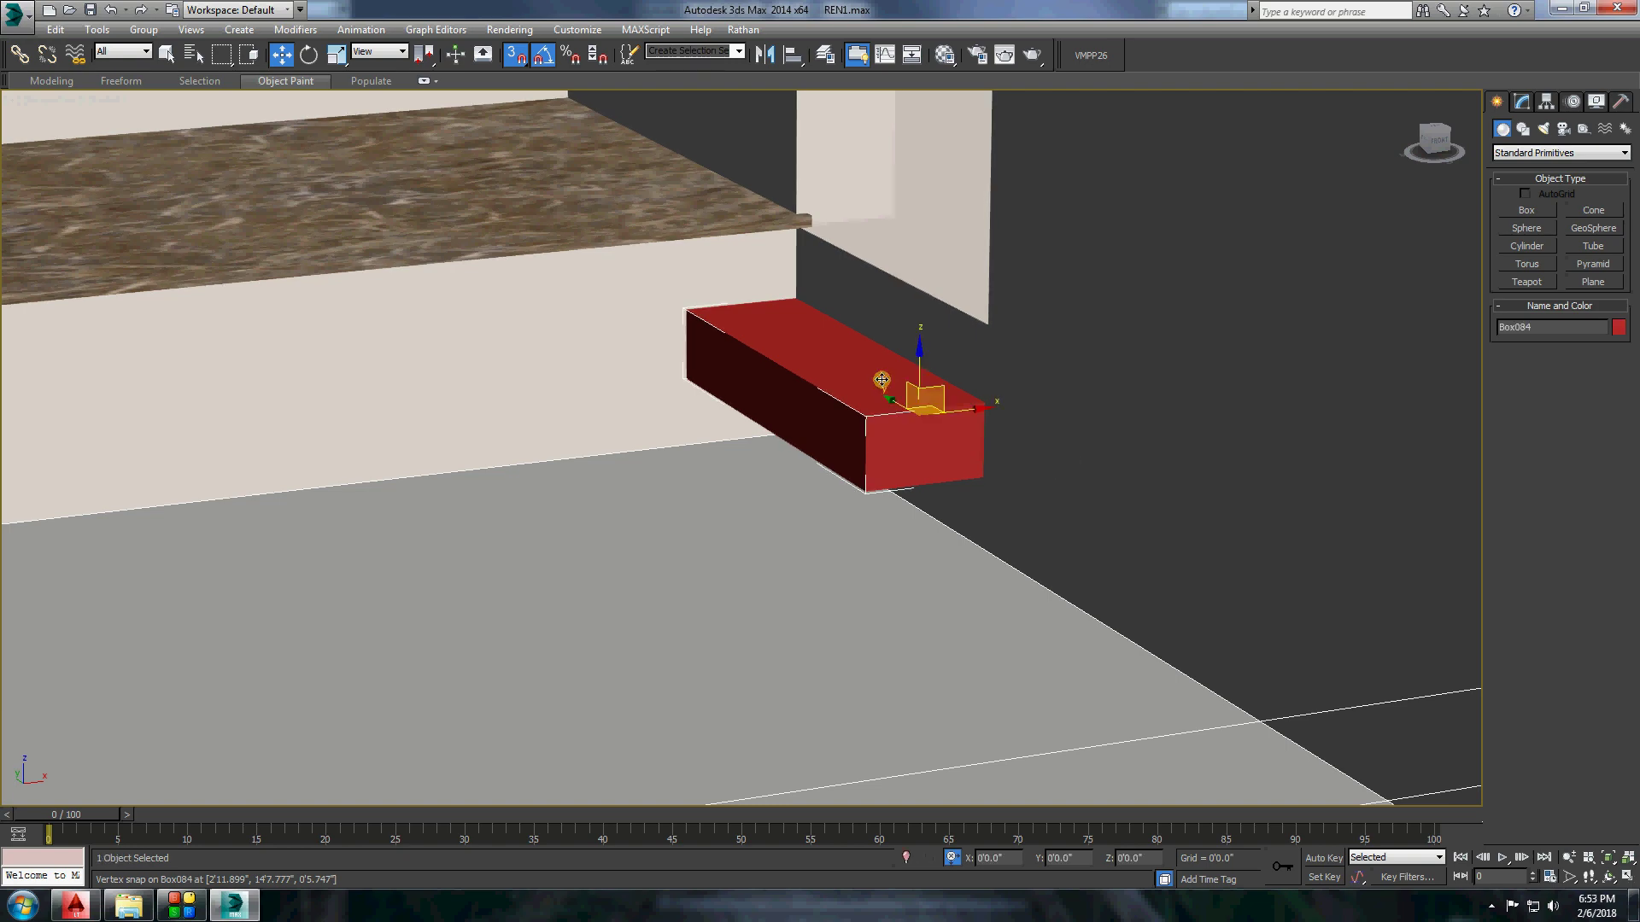
pyautogui.moveTo(960, 405); pyautogui.dragTo(977, 366)
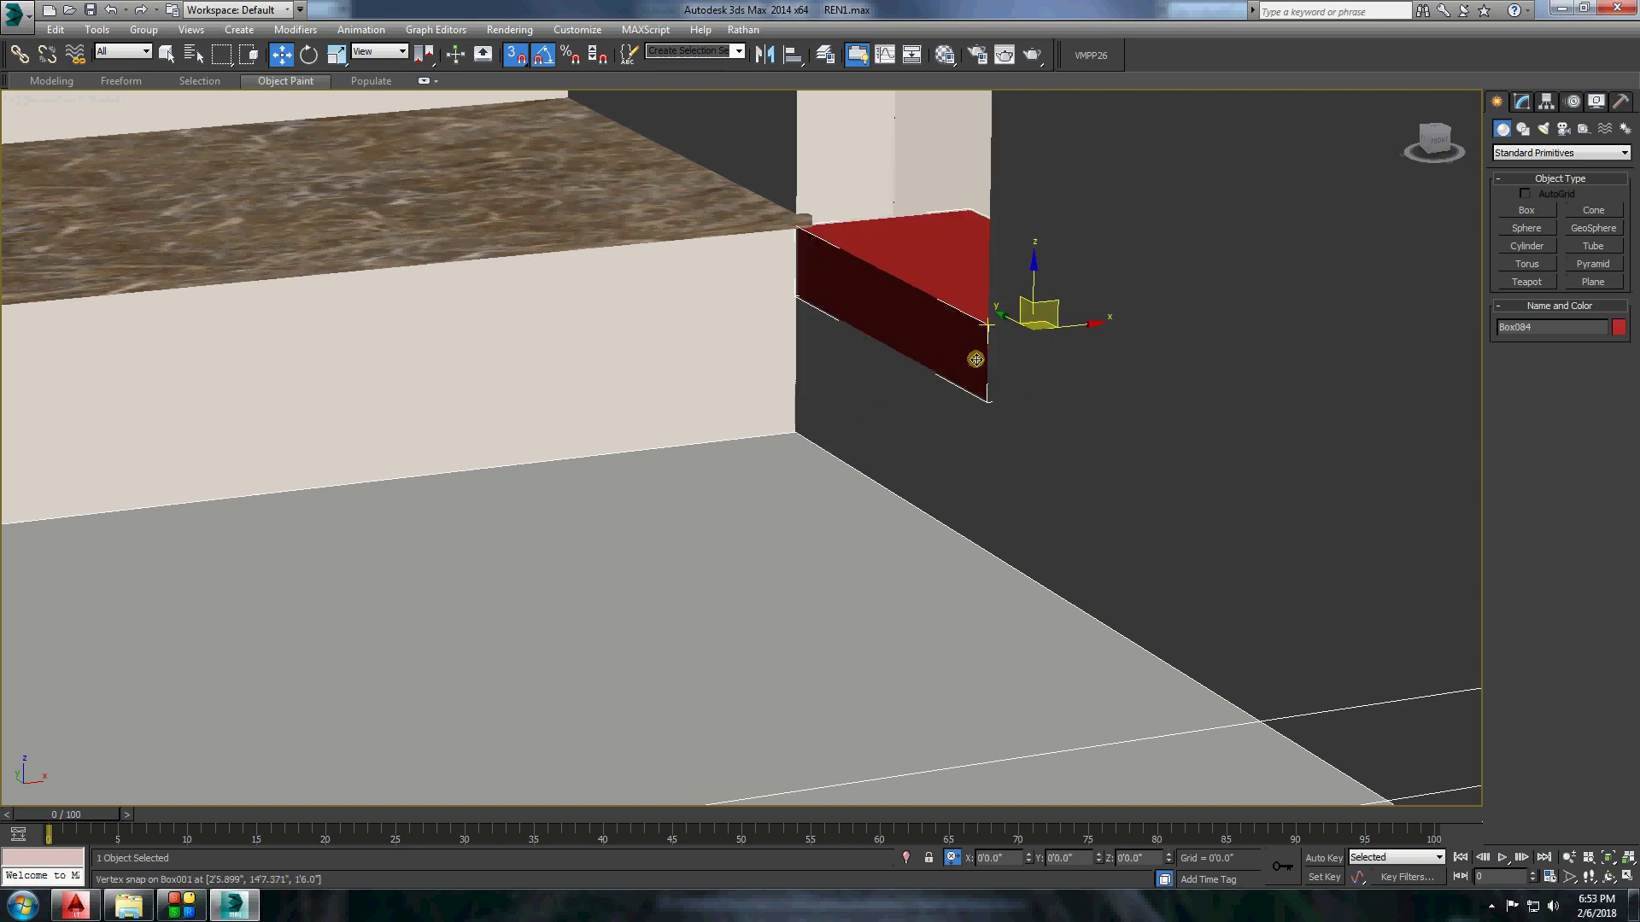
pyautogui.rightClick(1067, 170)
pyautogui.click(1098, 154)
pyautogui.scroll(-4, 911, 295)
# Rotate Box084 -70° about Y and snap it onto the wall top.
pyautogui.click(772, 484)
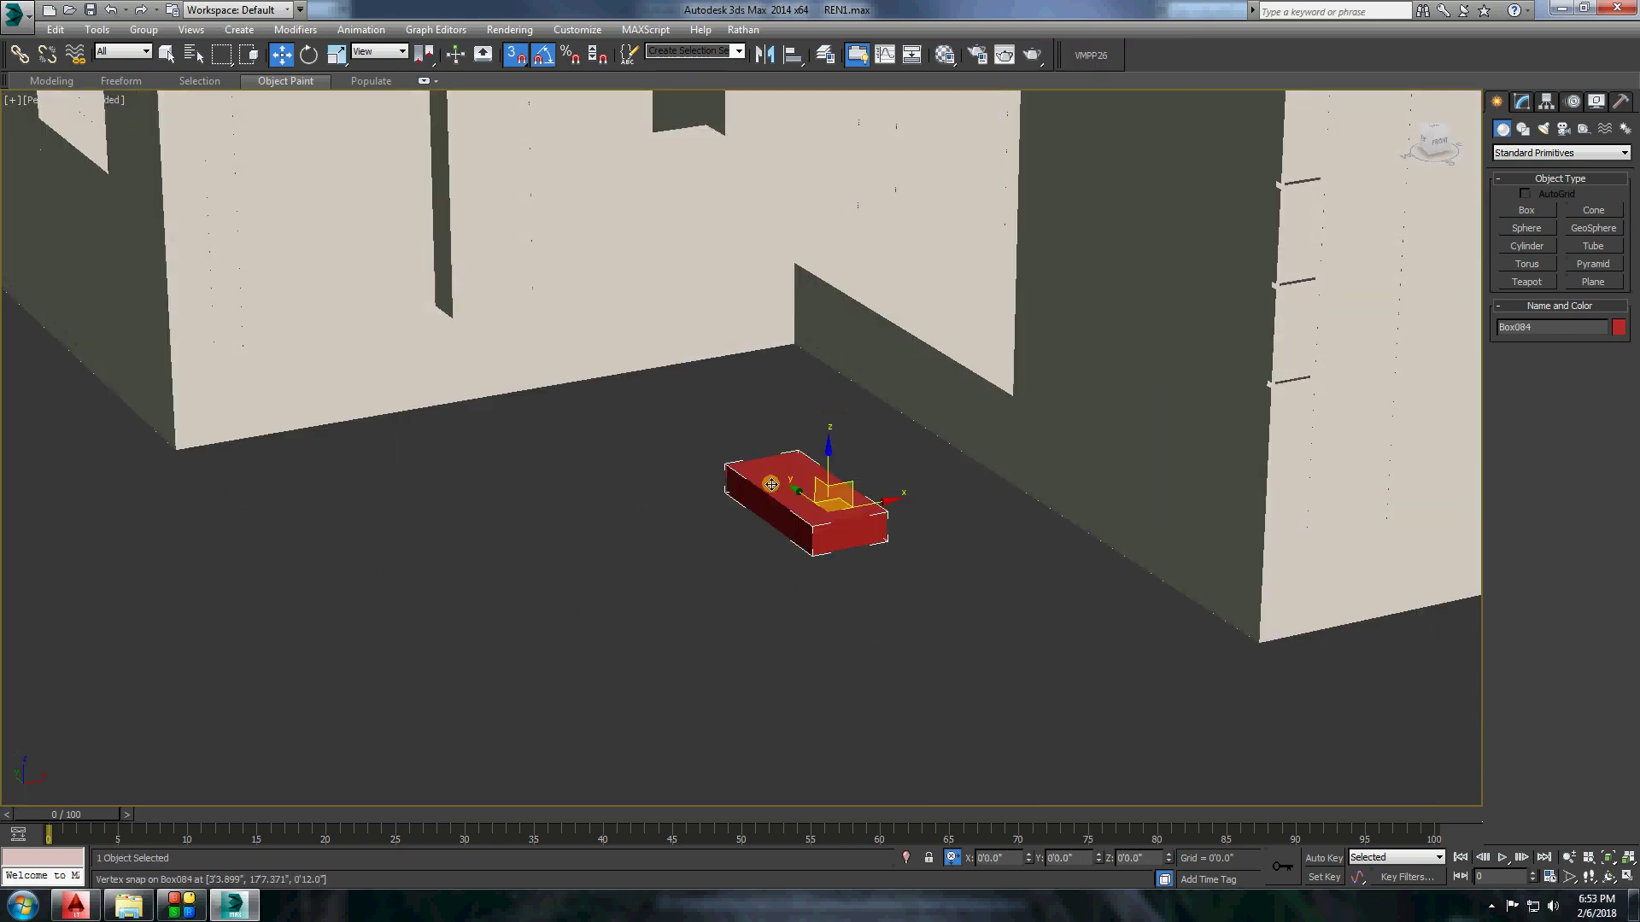
pyautogui.moveTo(752, 531); pyautogui.dragTo(769, 556)
pyautogui.press('w')
pyautogui.moveTo(428, 143)
pyautogui.keyDown('alt'); pyautogui.mouseDown(button='middle')
pyautogui.moveTo(671, 611)
pyautogui.moveTo(865, 581)
pyautogui.mouseUp(button='middle'); pyautogui.keyUp('alt')
pyautogui.moveTo(864, 588); pyautogui.dragTo(1004, 405)
pyautogui.rightClick(1004, 405)
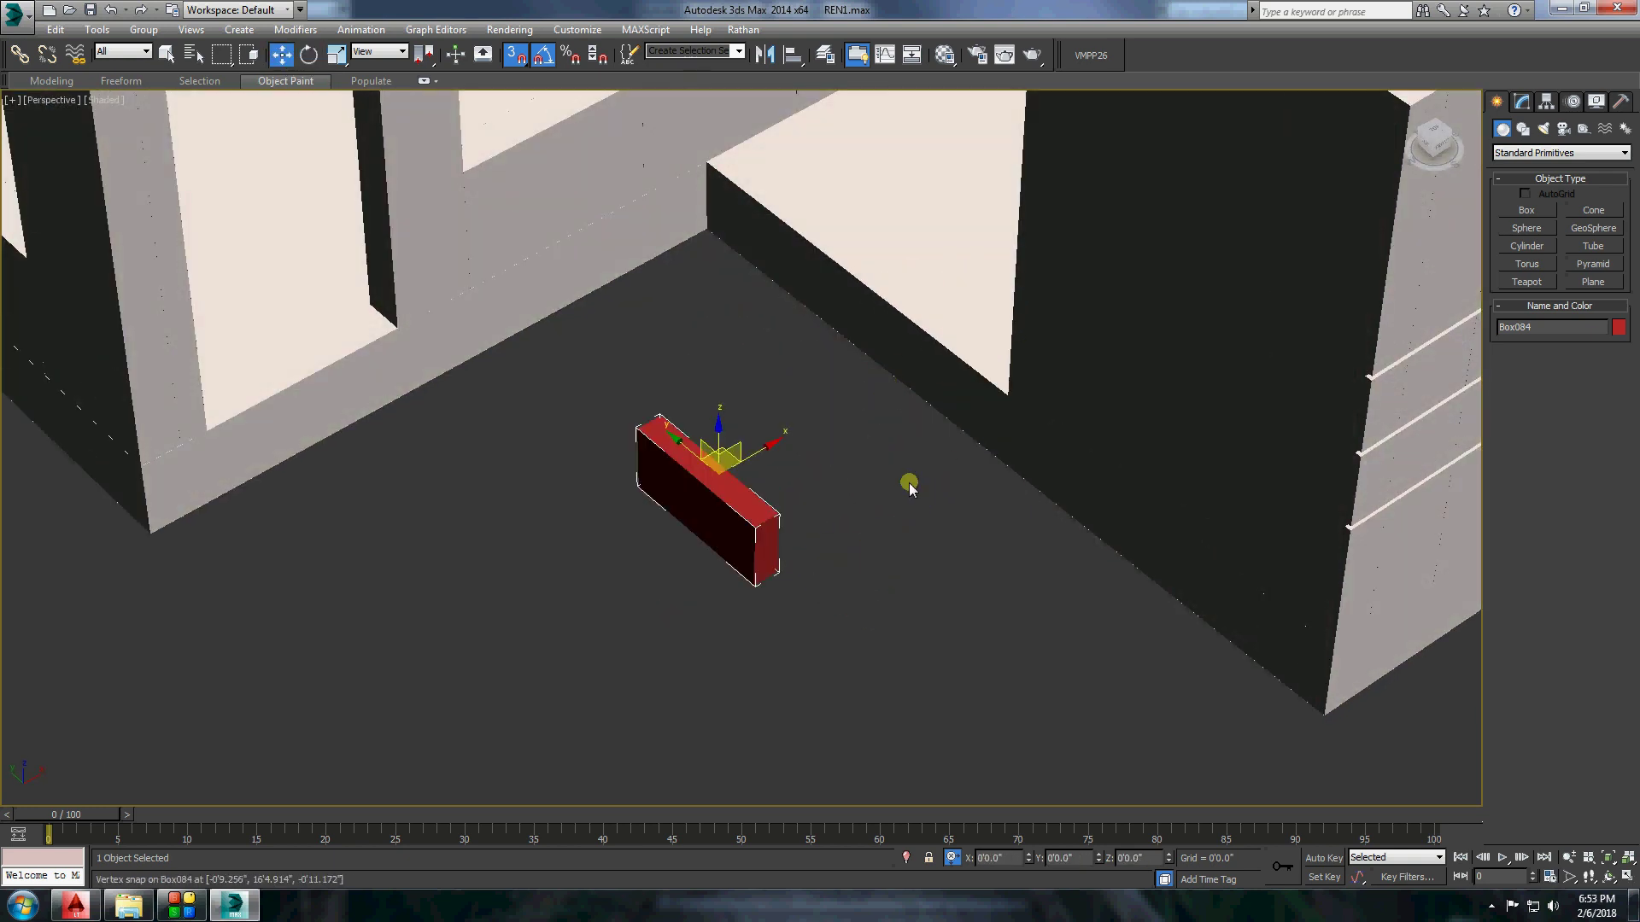
pyautogui.scroll(2, 903, 479)
pyautogui.moveTo(780, 502); pyautogui.dragTo(1142, 315)
# Switch selection between slab Line001 and Box084, ending with Box084 viewed against the wall.
pyautogui.click(1522, 102)
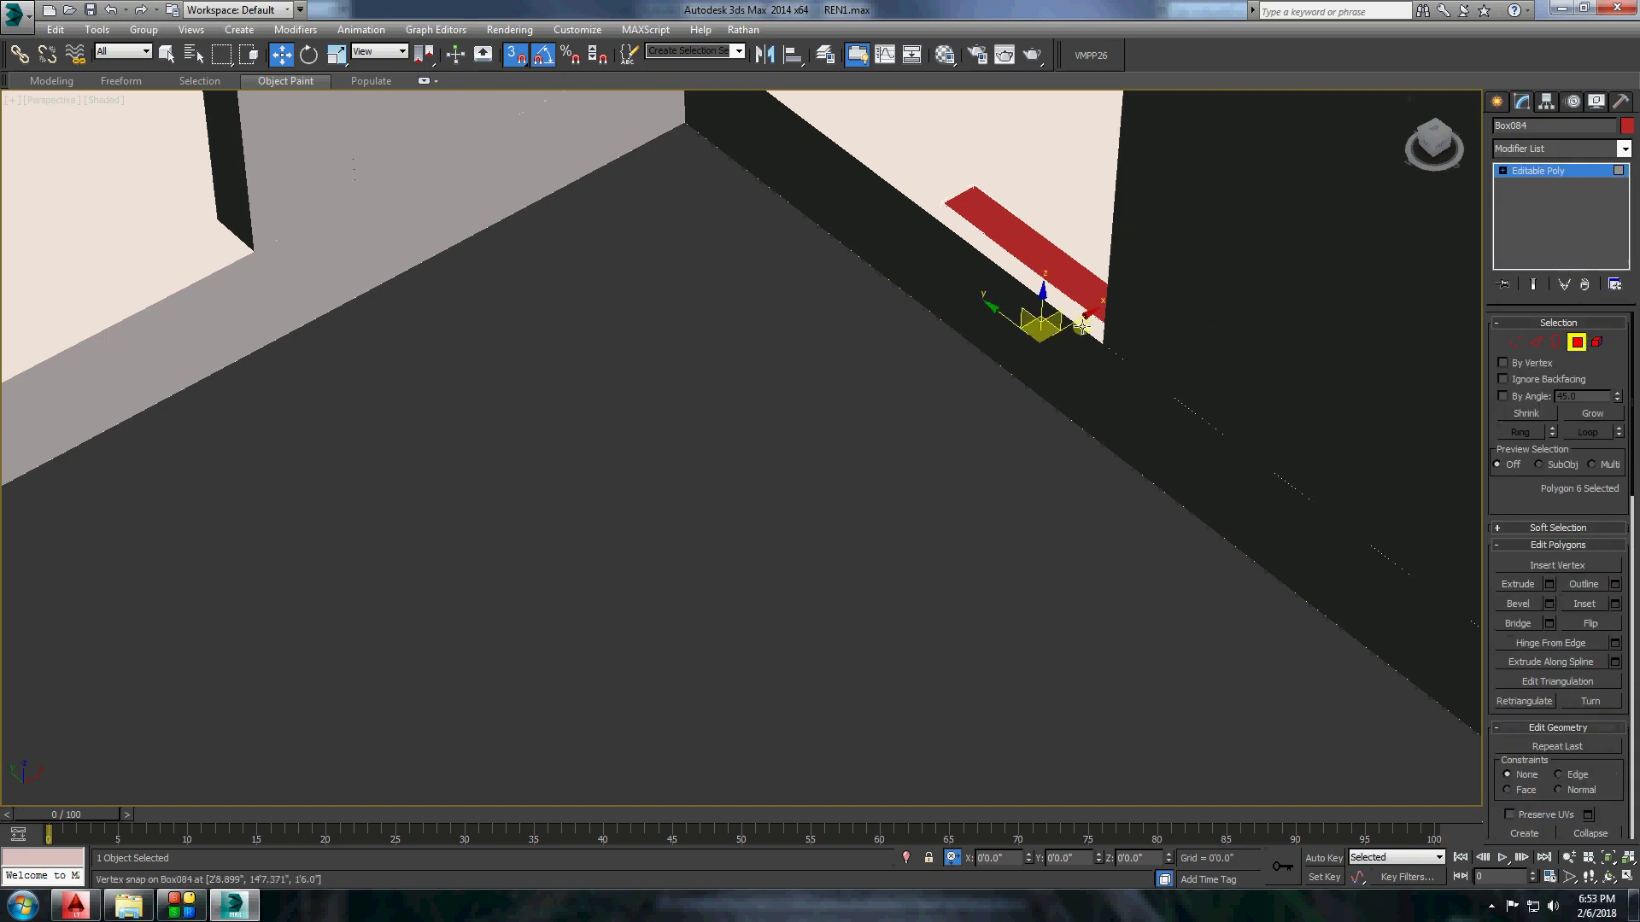
pyautogui.scroll(-3, 980, 421)
pyautogui.click(769, 427)
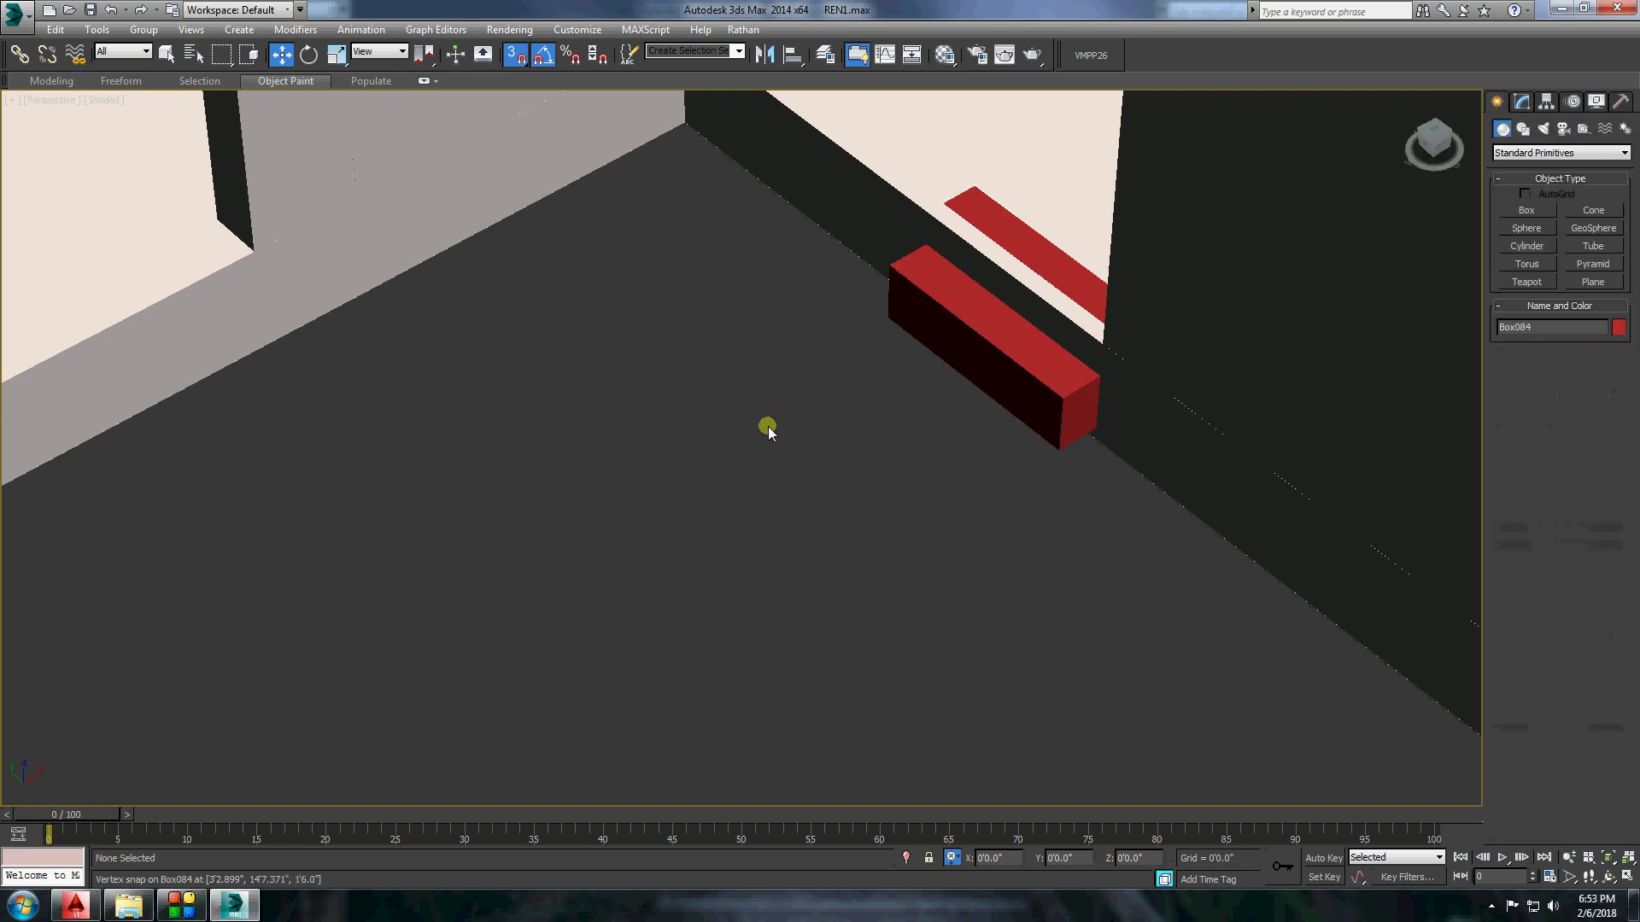
pyautogui.scroll(3, 778, 379)
pyautogui.click(803, 393)
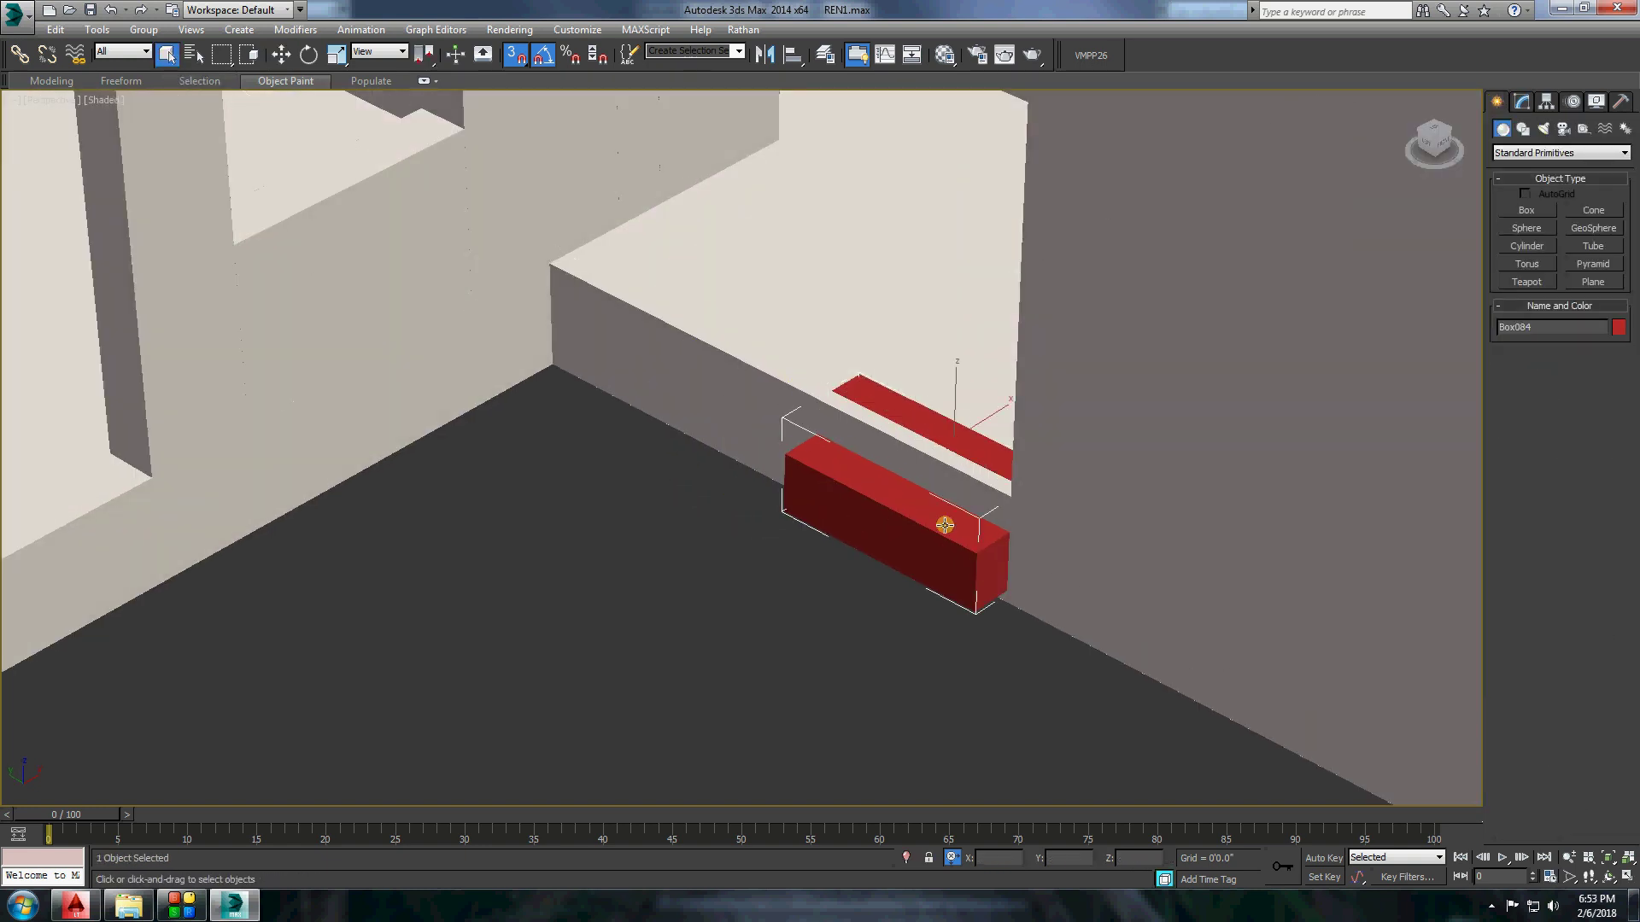
pyautogui.scroll(-3, 944, 525)
pyautogui.moveTo(945, 525)
pyautogui.keyDown('alt'); pyautogui.mouseDown(button='middle')
pyautogui.moveTo(641, 413)
pyautogui.moveTo(788, 556)
pyautogui.moveTo(586, 321)
pyautogui.mouseUp(button='middle'); pyautogui.keyUp('alt')
pyautogui.keyDown('ctrl'); pyautogui.click(671, 424); pyautogui.keyUp('ctrl')
pyautogui.click(787, 556)
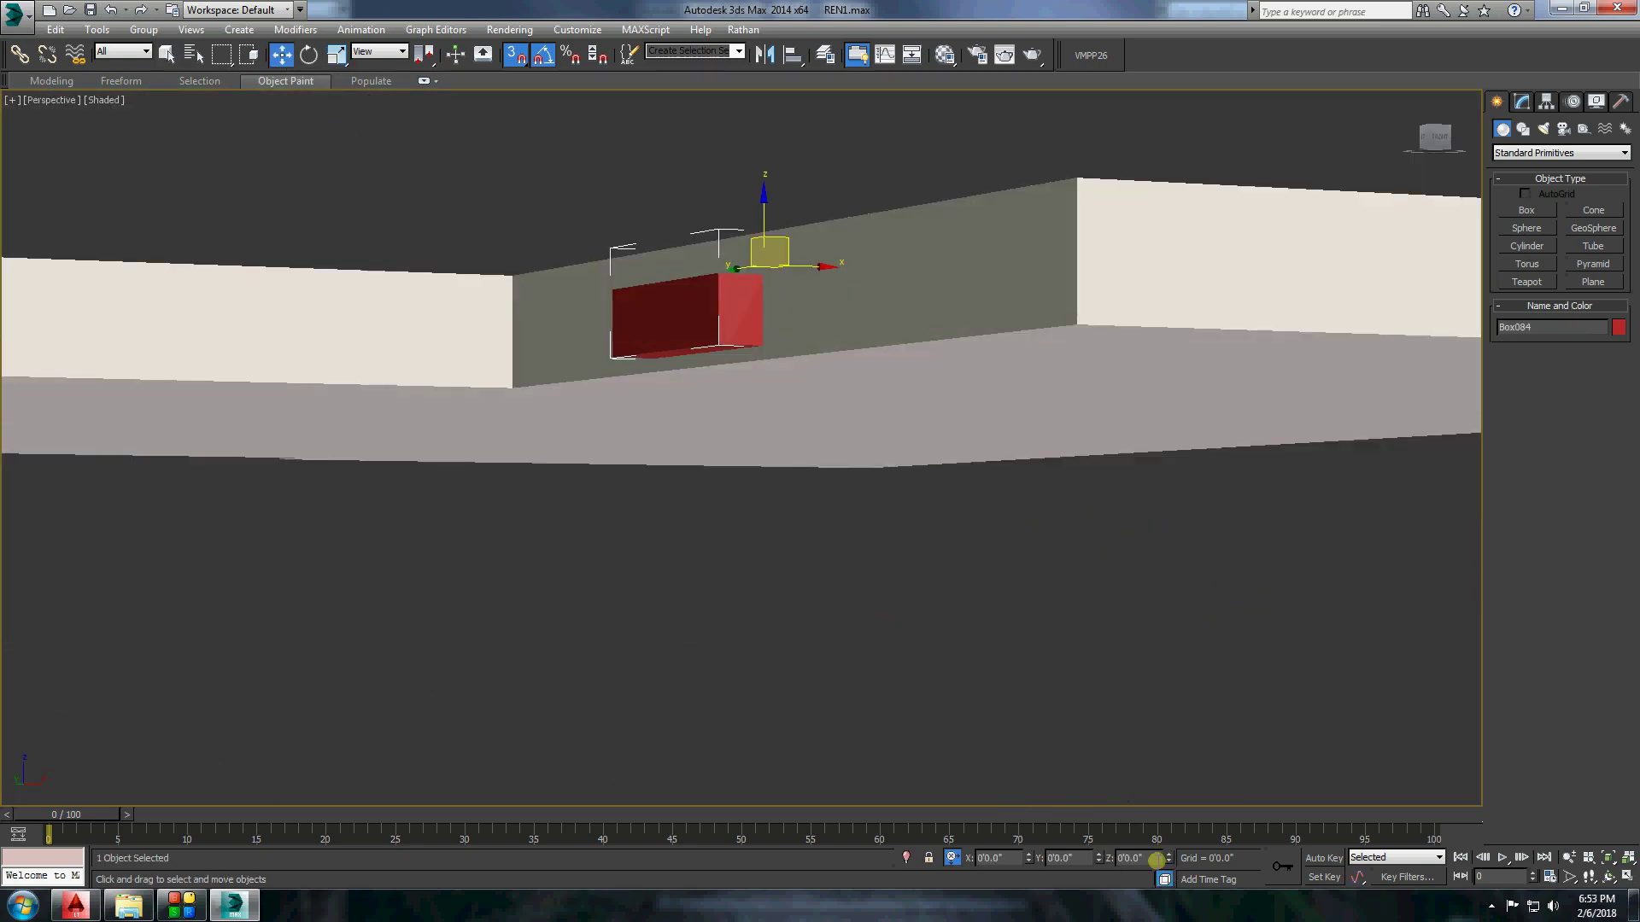
pyautogui.moveTo(1107, 740)
pyautogui.keyDown('alt'); pyautogui.mouseDown(button='middle')
pyautogui.moveTo(633, 502)
pyautogui.moveTo(633, 333)
pyautogui.moveTo(728, 428)
pyautogui.moveTo(707, 388)
pyautogui.moveTo(751, 567)
pyautogui.moveTo(641, 480)
pyautogui.mouseUp(button='middle'); pyautogui.keyUp('alt')
pyautogui.scroll(-3, 727, 432)
# Raise the pink box tall and Boolean-subtract it from the floor slab.
pyautogui.moveTo(777, 518); pyautogui.dragTo(778, 509)
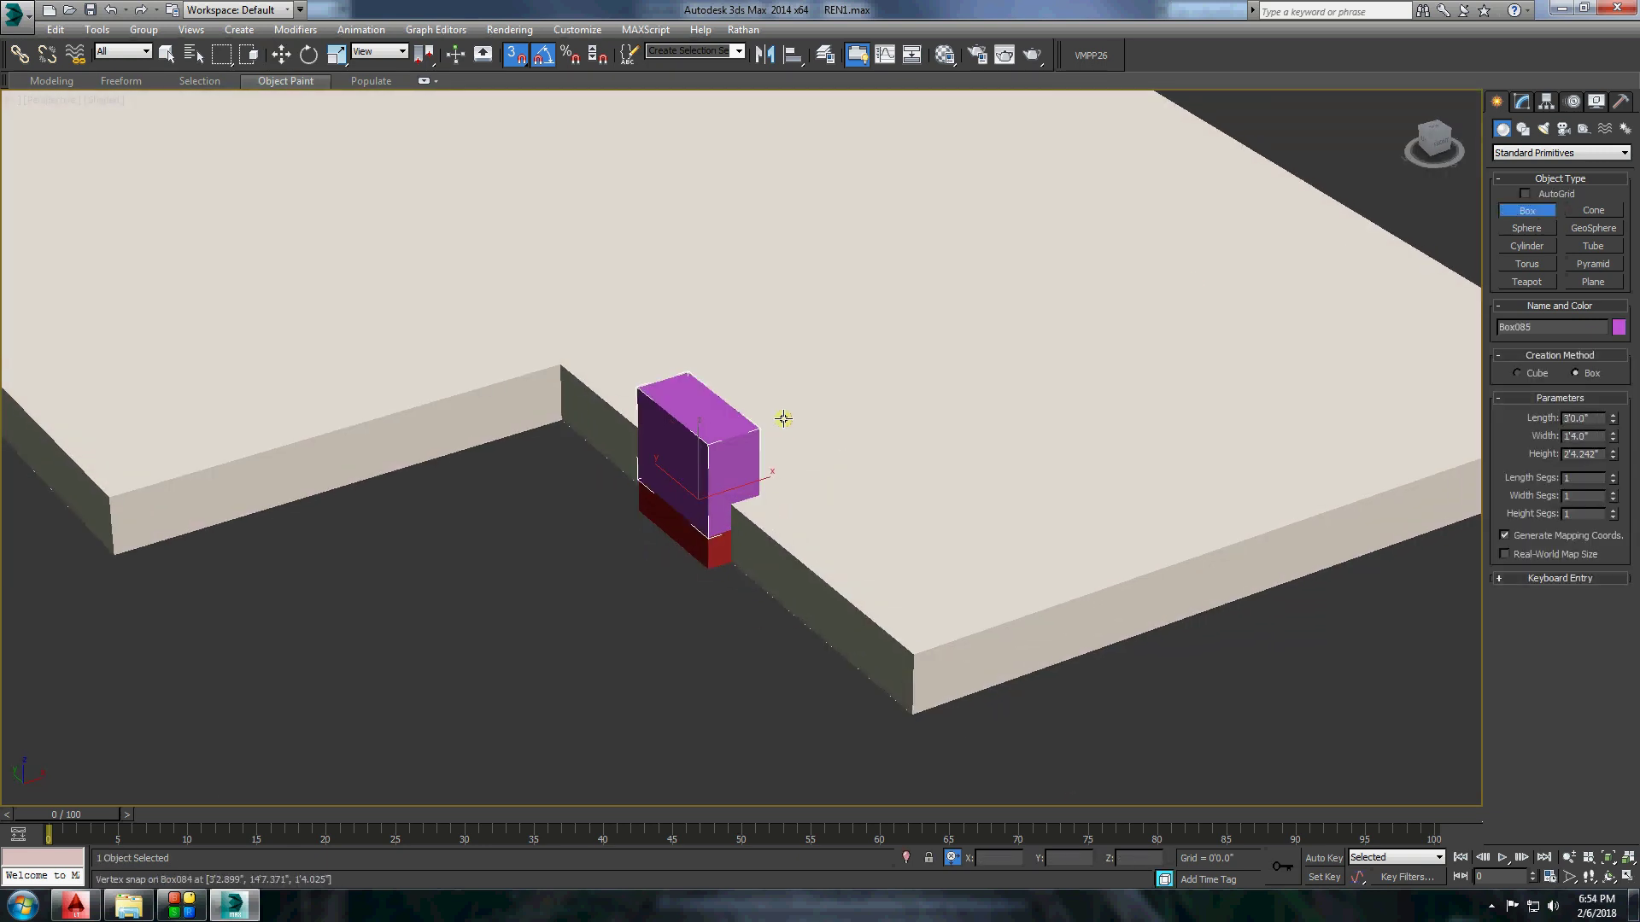
pyautogui.click(1398, 238)
pyautogui.click(1560, 152)
pyautogui.click(1537, 183)
pyautogui.click(1526, 264)
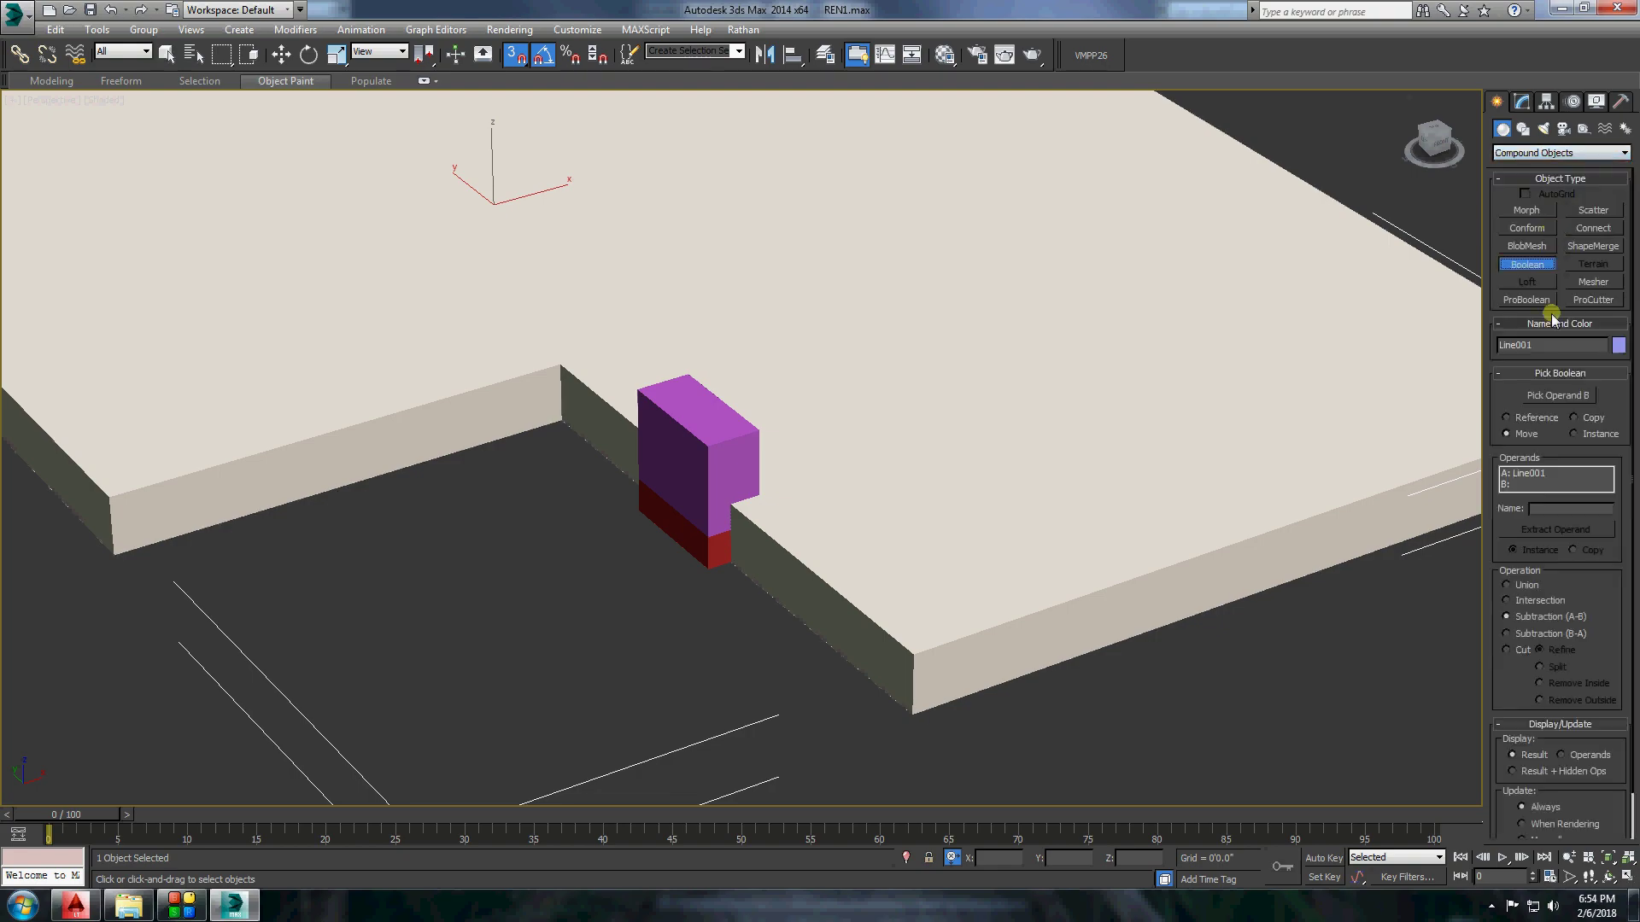
pyautogui.click(1558, 395)
pyautogui.click(698, 440)
pyautogui.rightClick(205, 118)
# Unhide all hidden house objects and orbit around the house front.
pyautogui.rightClick(693, 511)
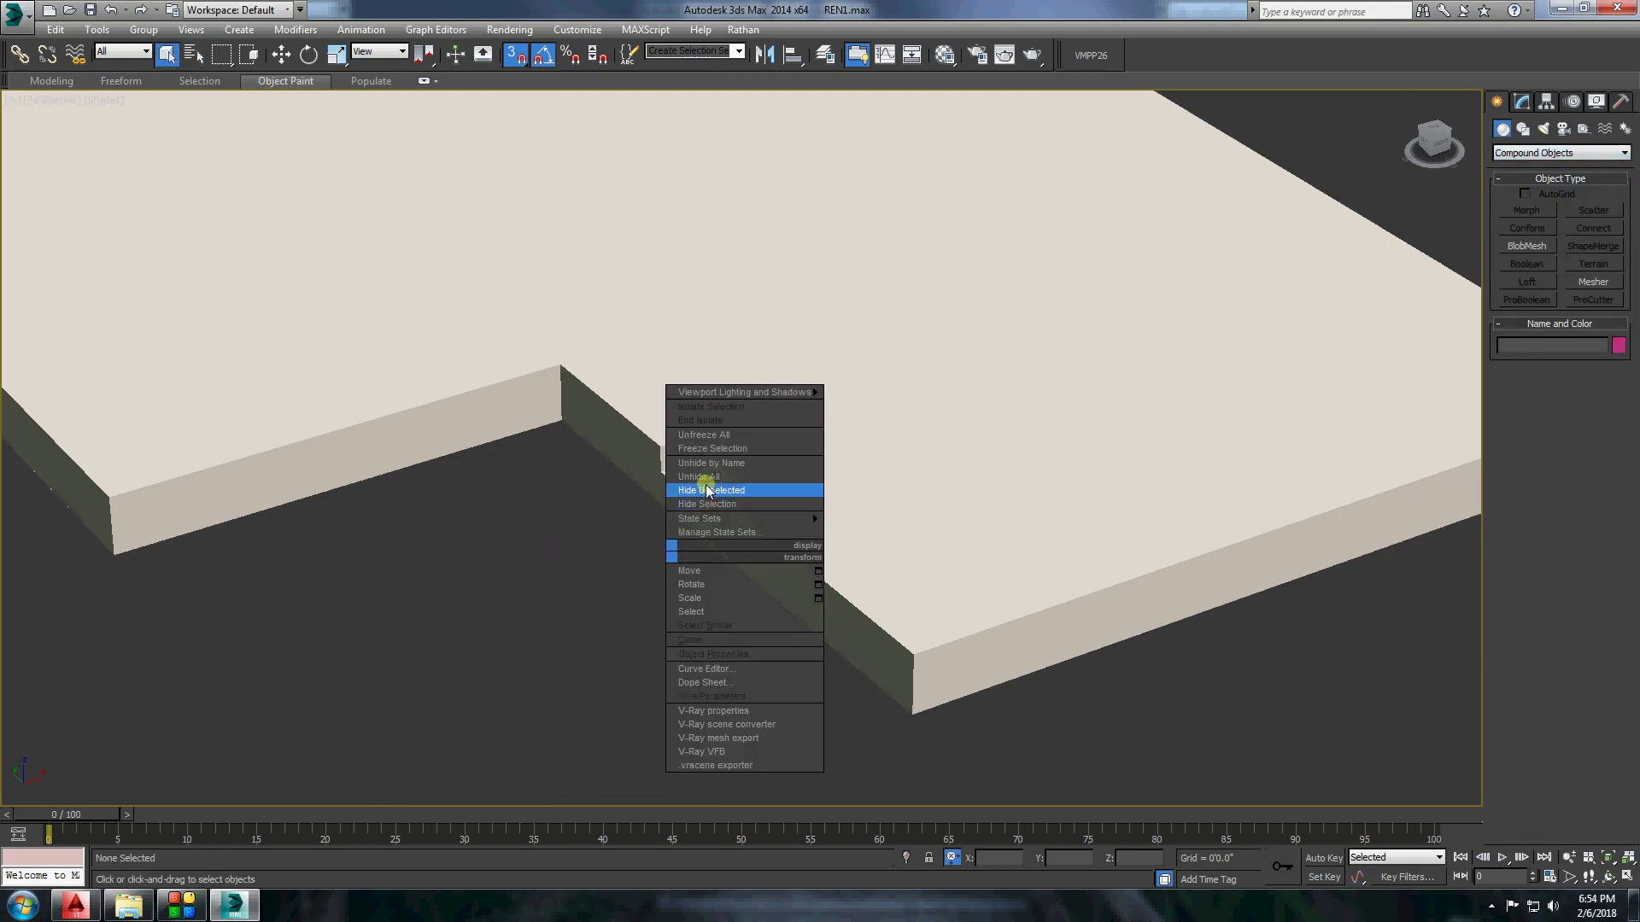
pyautogui.click(743, 487)
pyautogui.scroll(5, 362, 357)
pyautogui.scroll(-5, 363, 357)
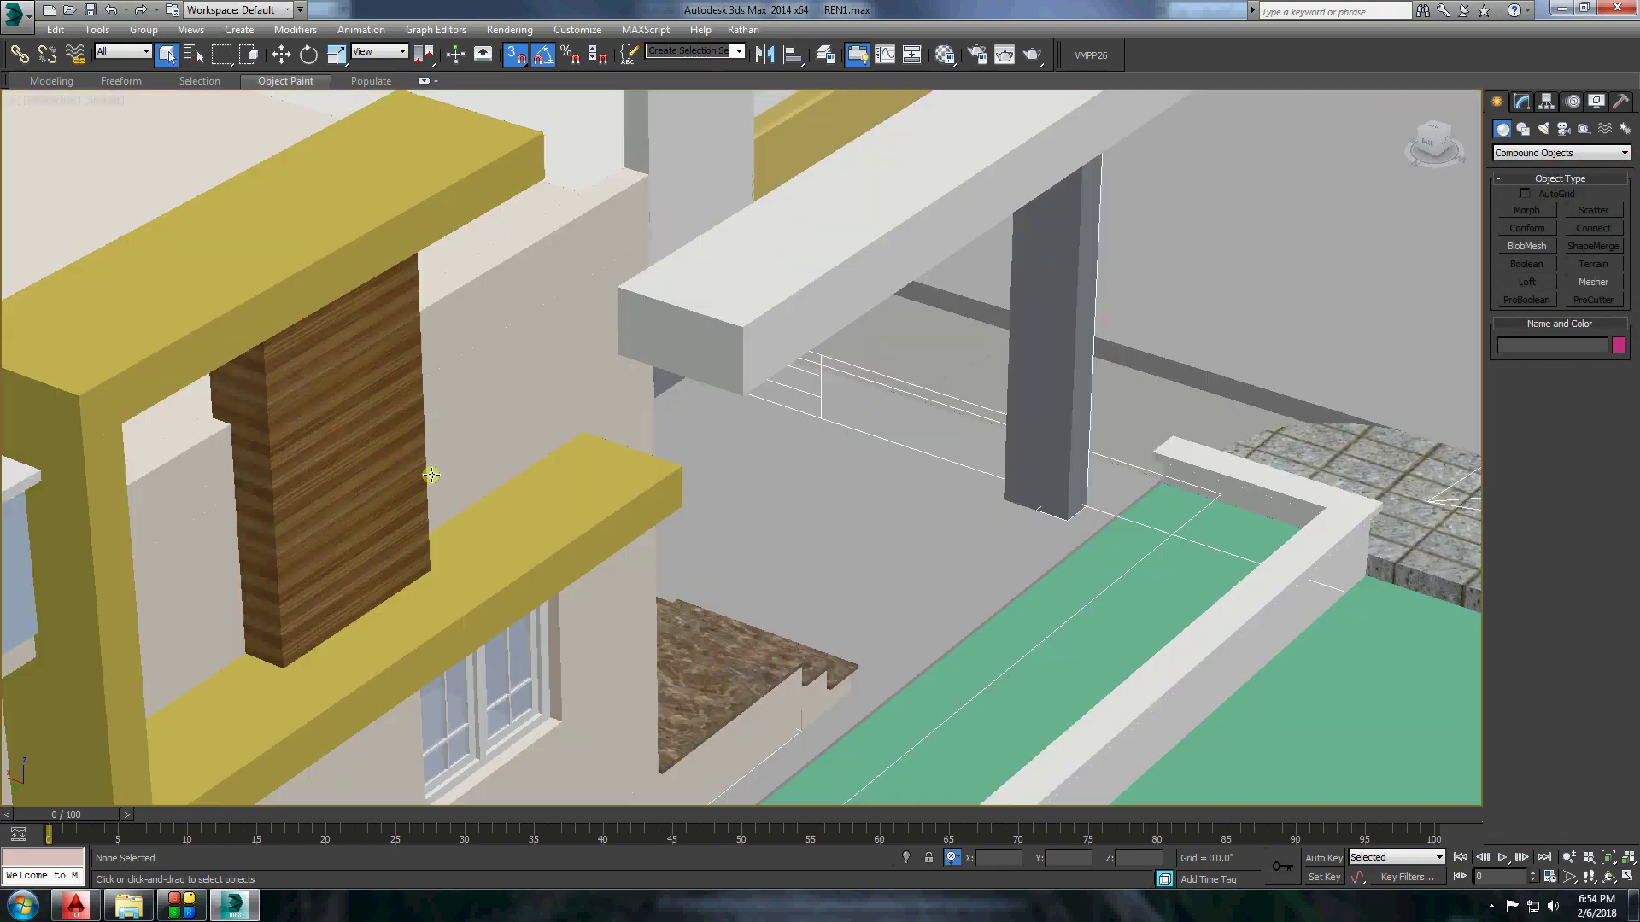
pyautogui.keyDown('alt'); pyautogui.moveTo(362, 357); pyautogui.dragTo(264, 450, button='middle'); pyautogui.keyUp('alt')
pyautogui.scroll(5, 779, 324)
pyautogui.scroll(-5, 779, 325)
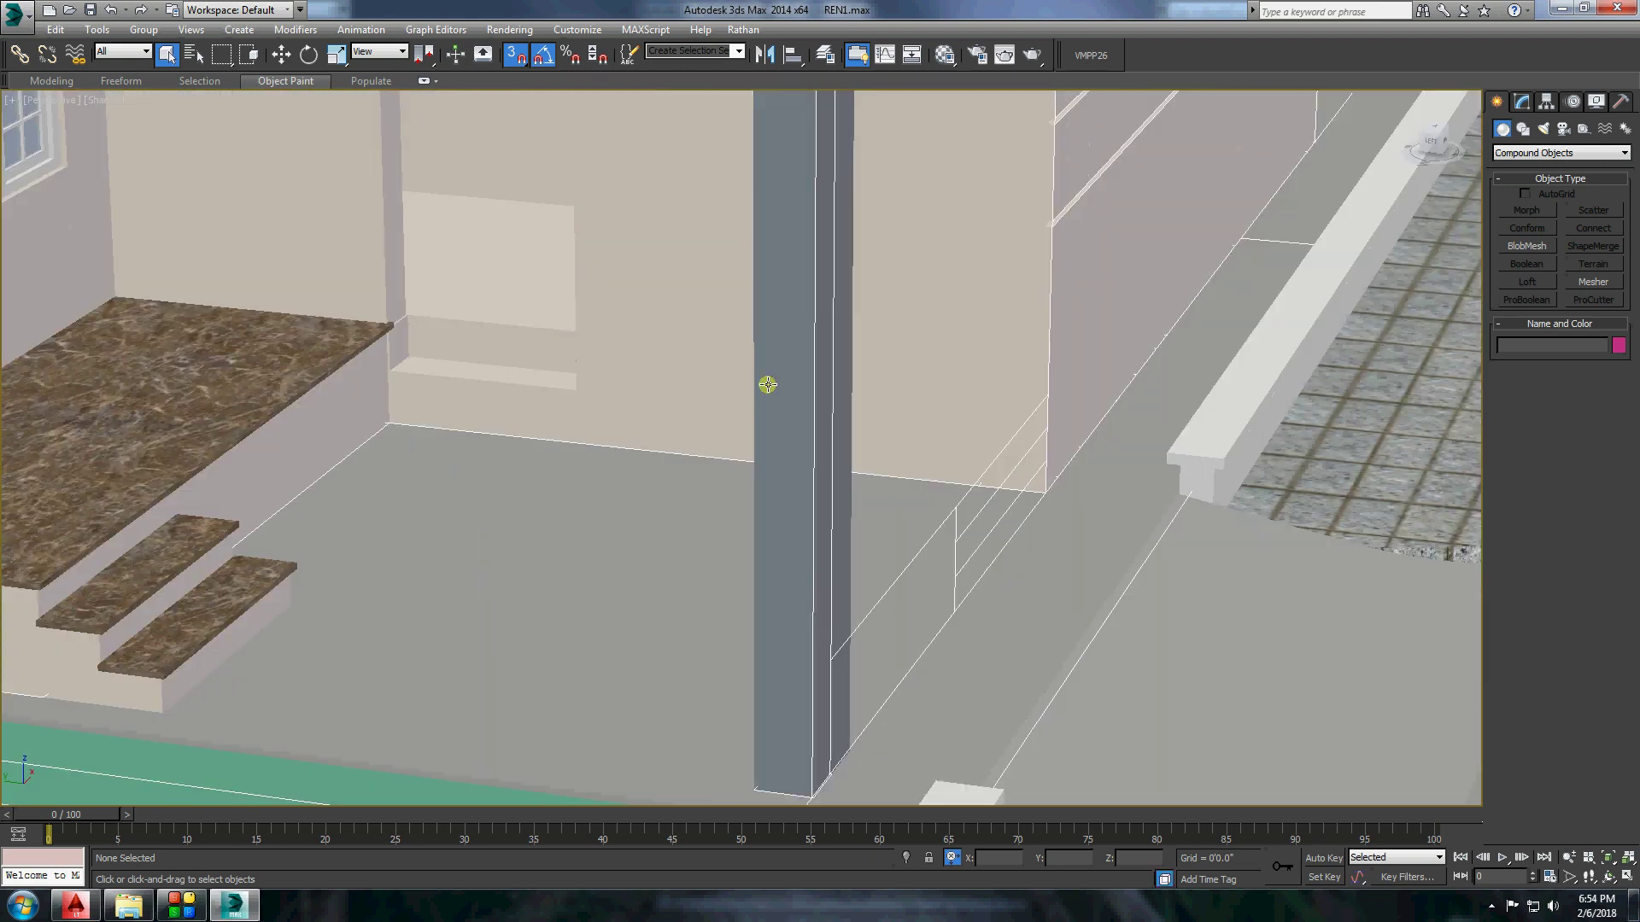
pyautogui.scroll(2, 701, 386)
pyautogui.scroll(-2, 794, 311)
pyautogui.scroll(-3, 790, 413)
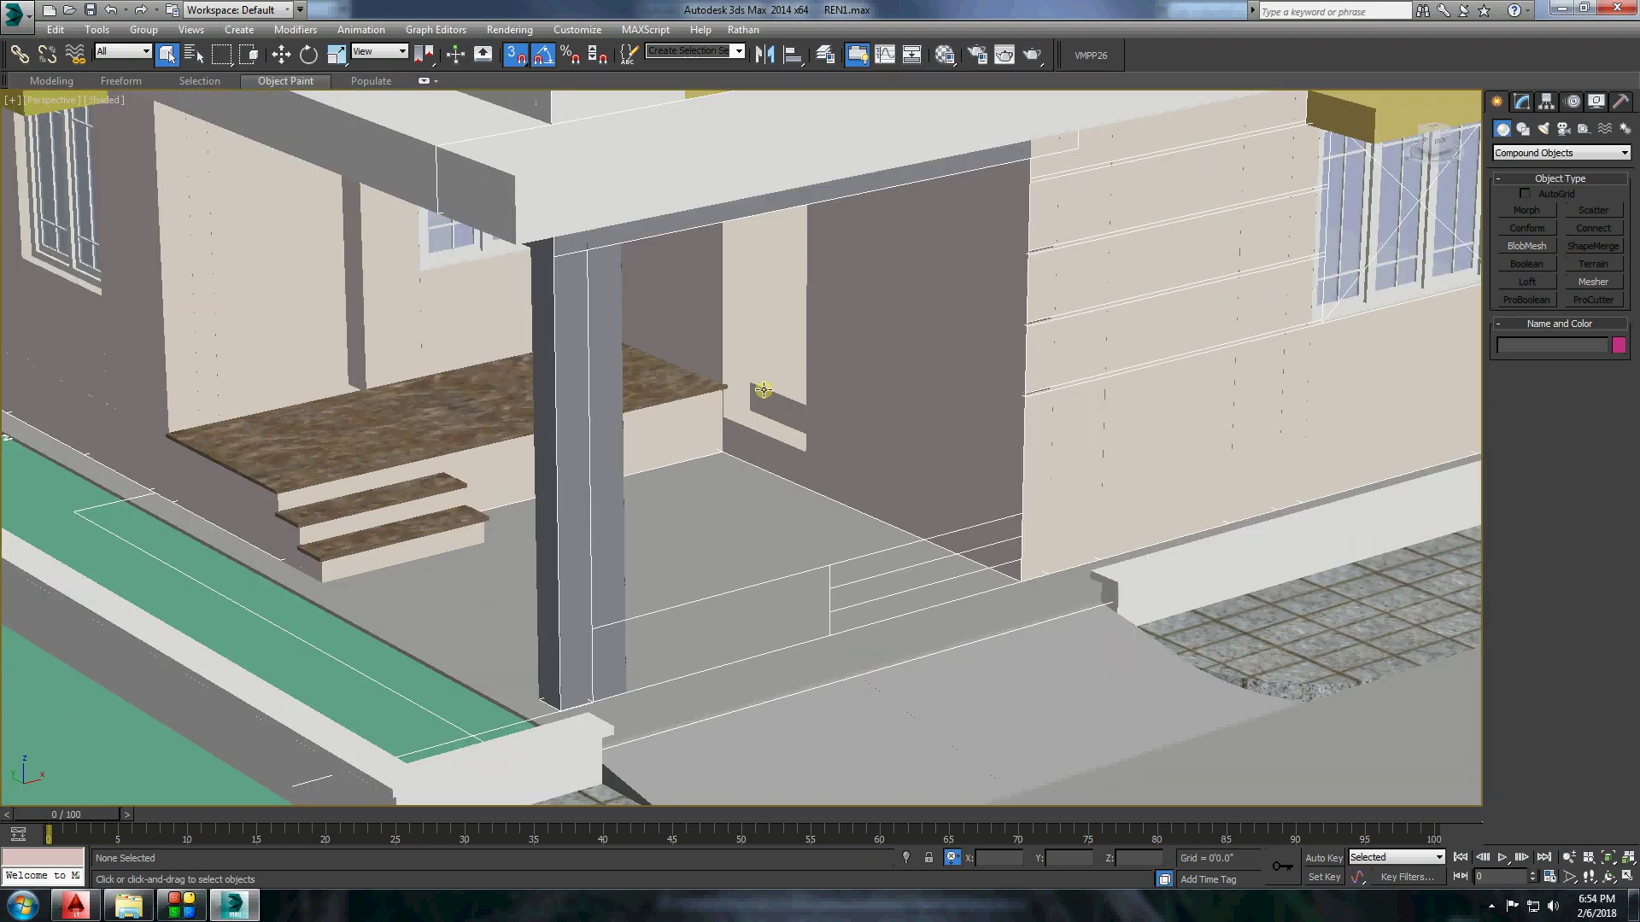
pyautogui.scroll(6, 763, 390)
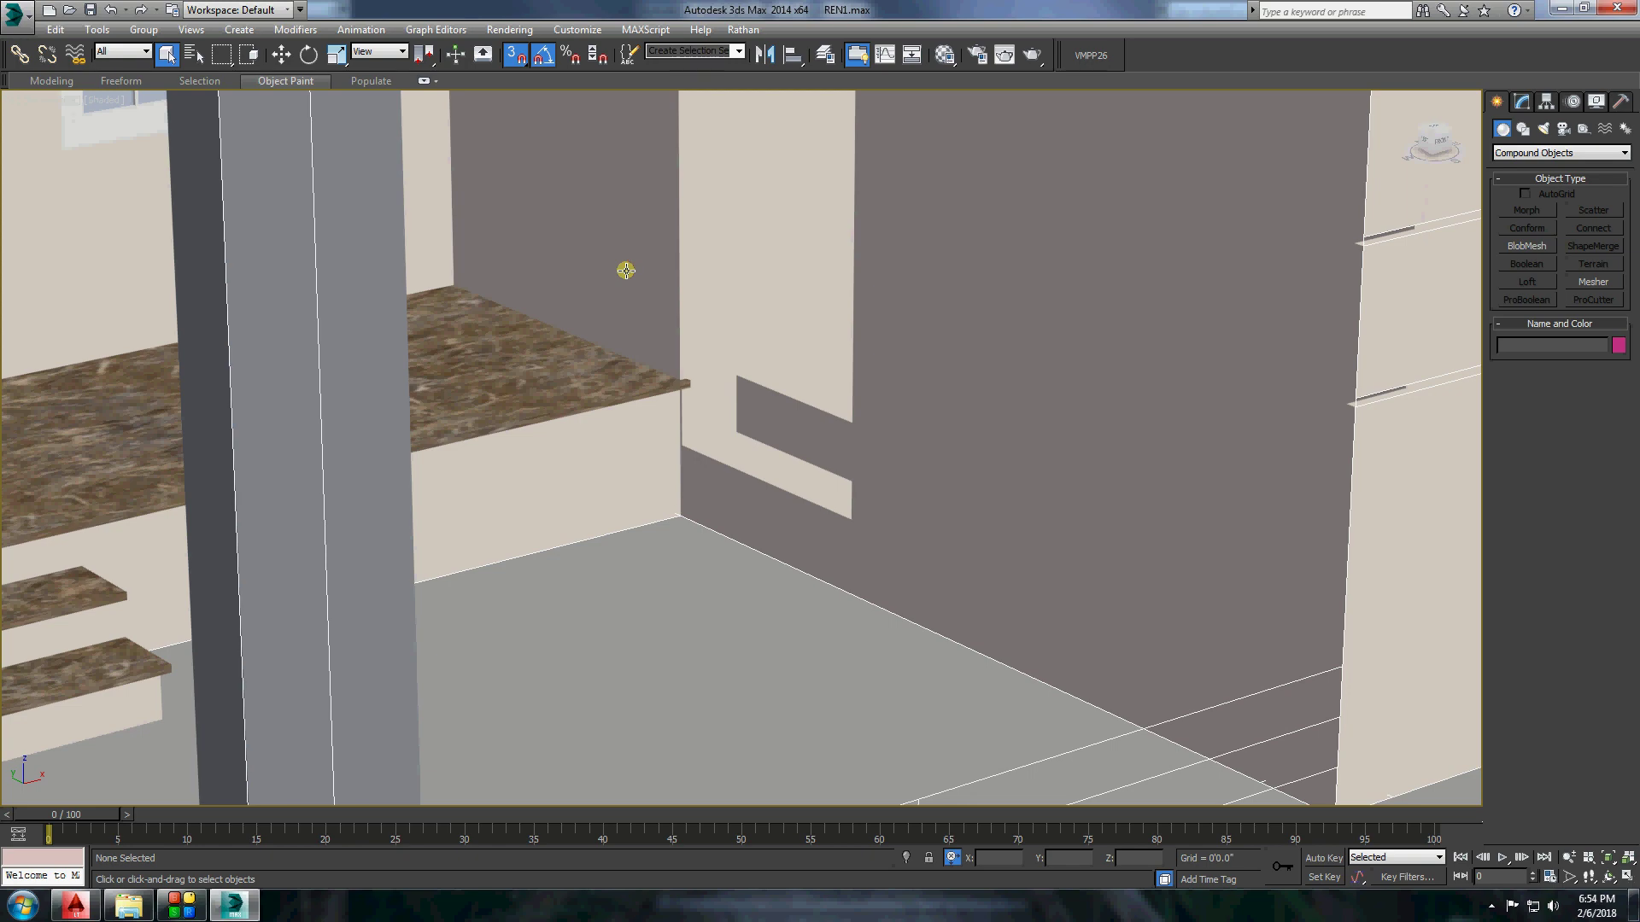
pyautogui.scroll(-5, 812, 433)
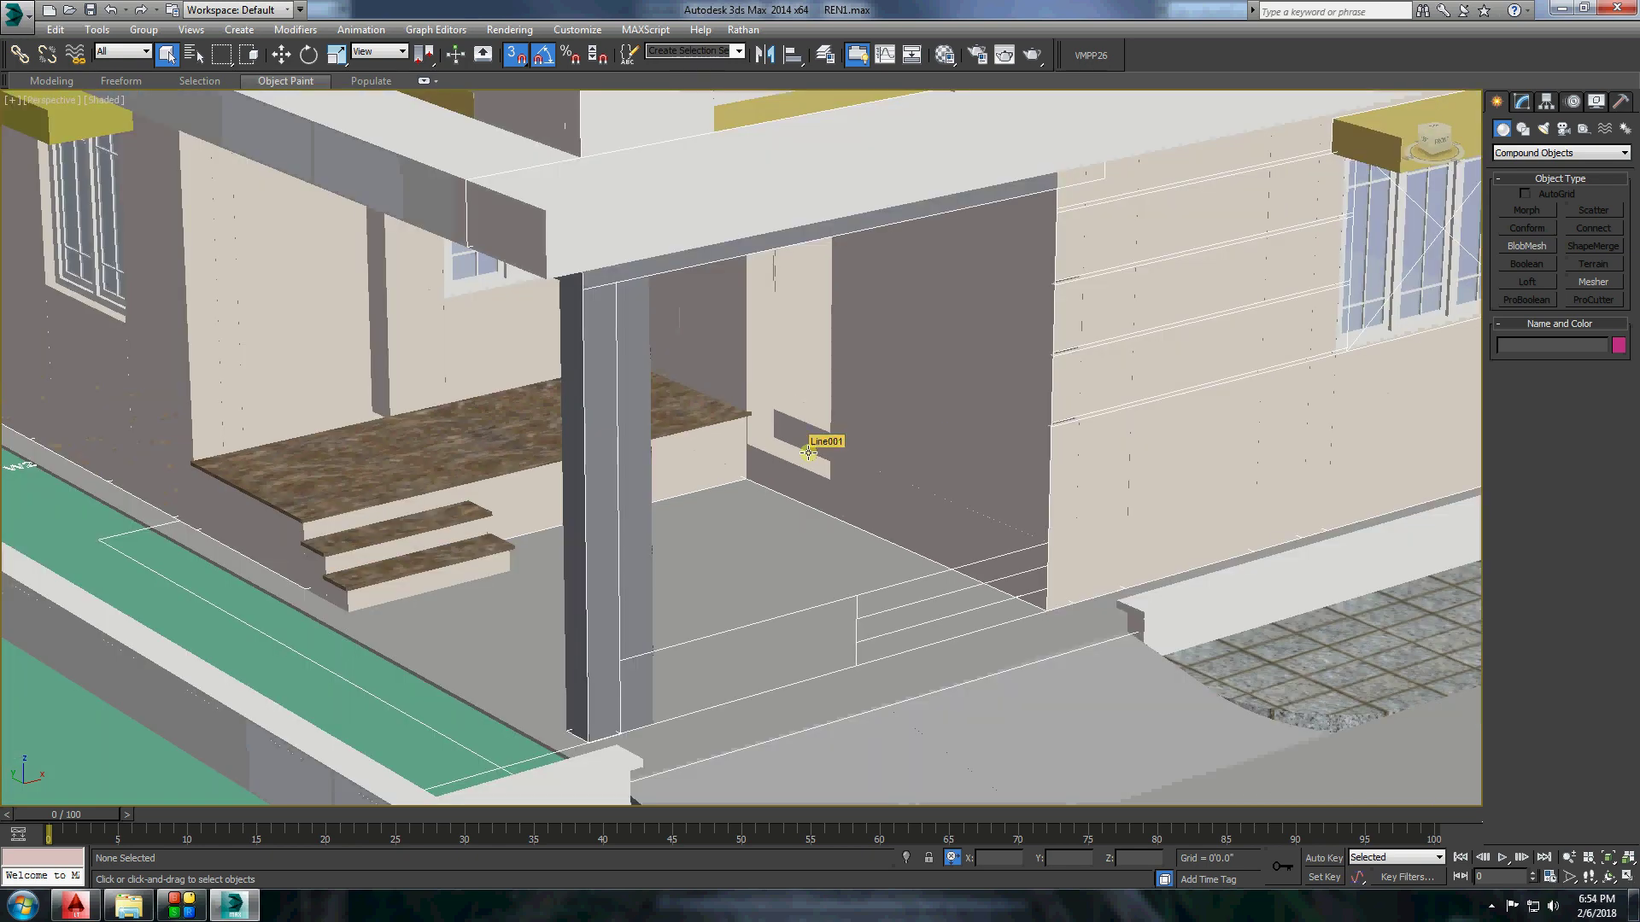
pyautogui.scroll(-2, 820, 440)
pyautogui.scroll(5, 663, 500)
pyautogui.scroll(3, 663, 500)
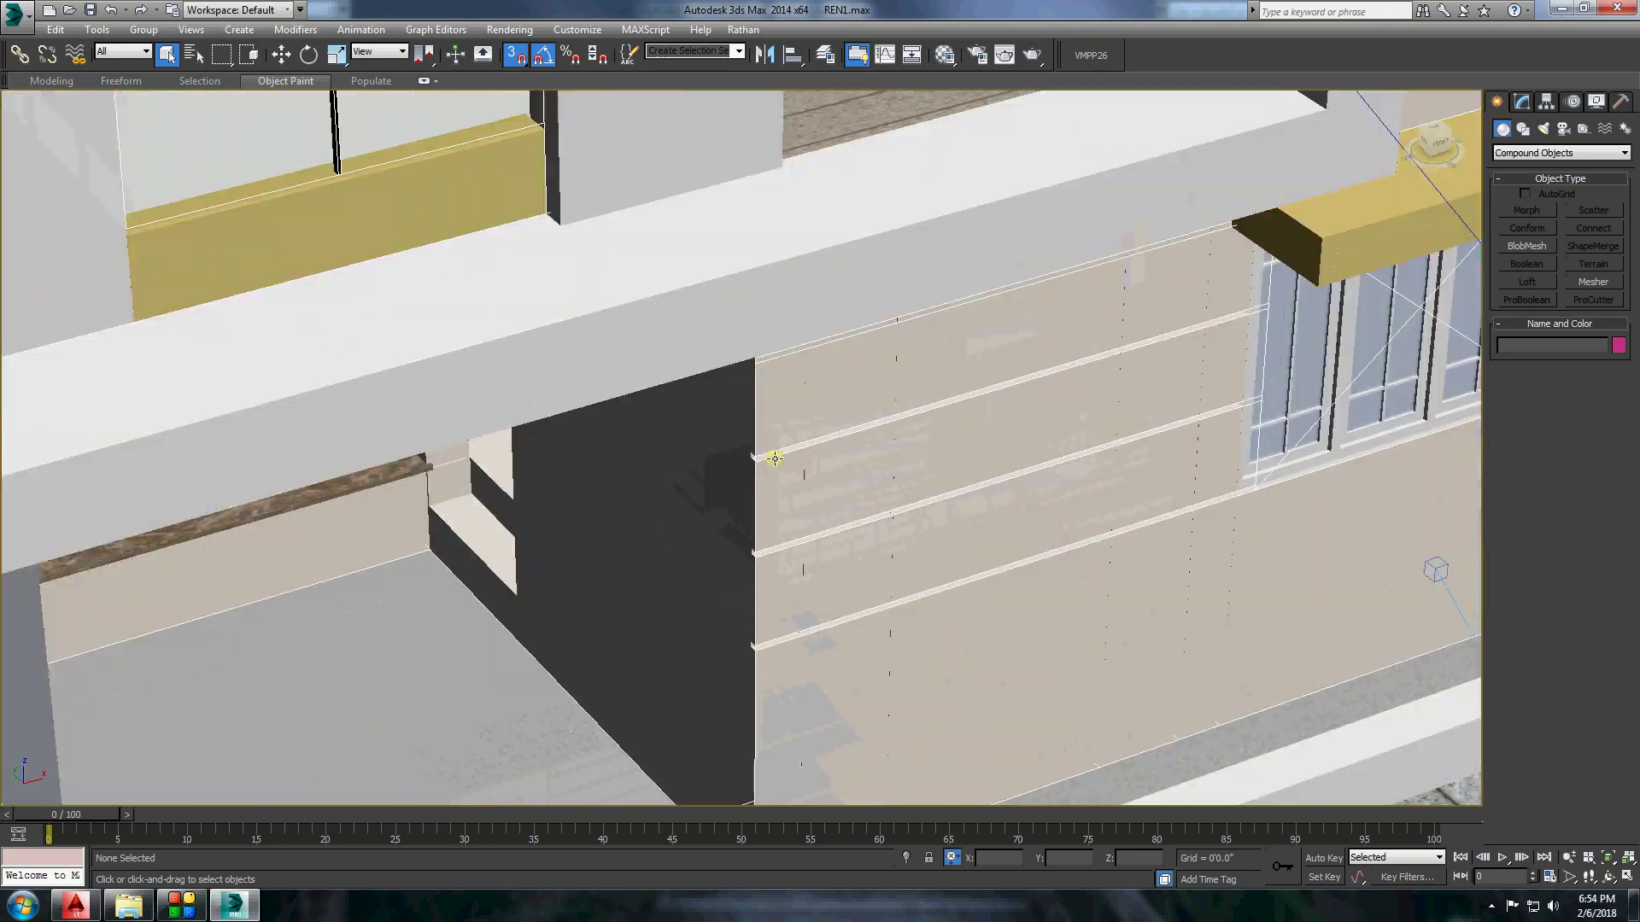
# Select the walls object Box001 and hide everything else.
pyautogui.click(751, 462)
pyautogui.keyDown('alt'); pyautogui.moveTo(726, 456); pyautogui.dragTo(1106, 229, button='middle'); pyautogui.keyUp('alt')
pyautogui.scroll(-2, 1106, 229)
pyautogui.scroll(5, 649, 462)
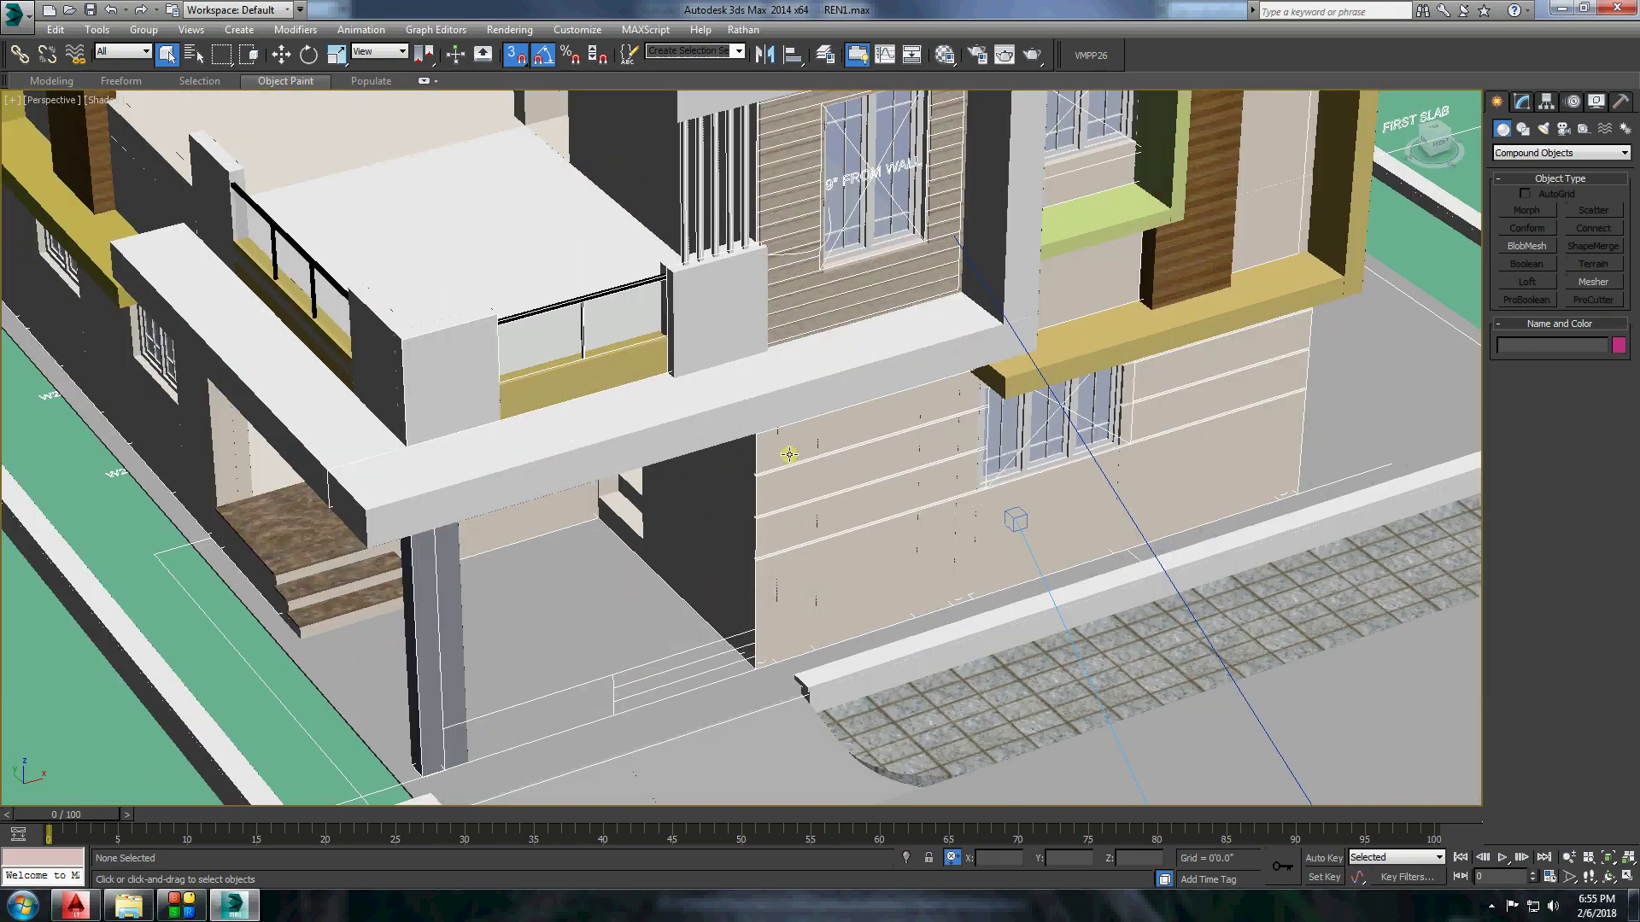
pyautogui.rightClick(688, 439)
pyautogui.click(751, 376)
pyautogui.scroll(-3, 754, 436)
# Create a thin pink box strip along the wall and adjust its length.
pyautogui.scroll(5, 753, 437)
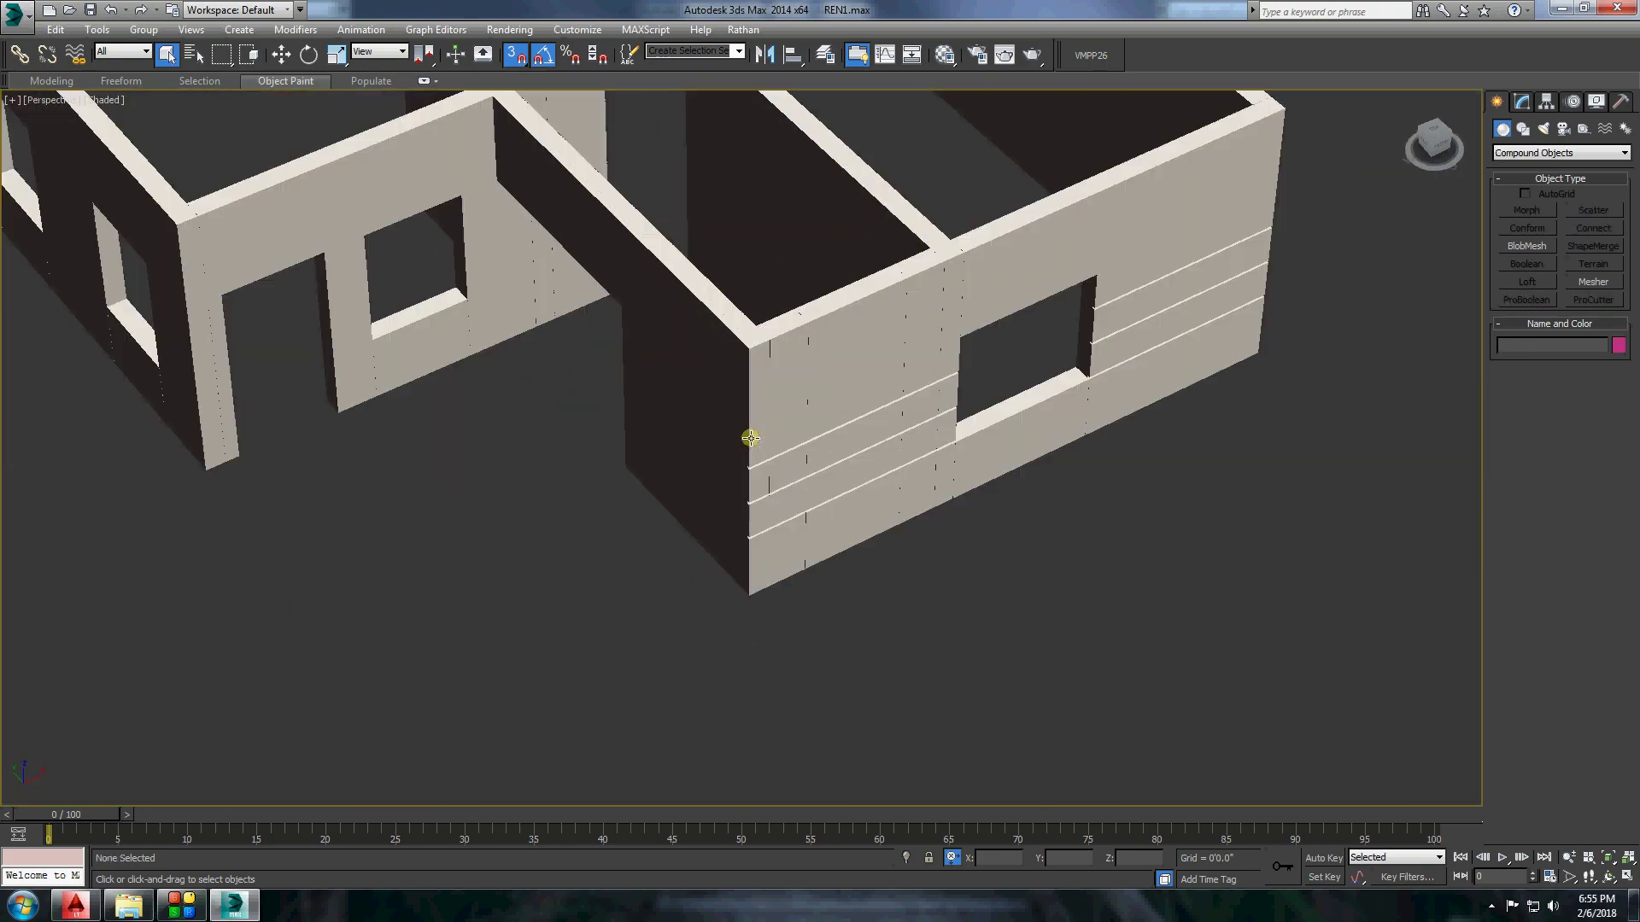
pyautogui.scroll(3, 745, 468)
pyautogui.click(1560, 152)
pyautogui.click(1537, 165)
pyautogui.click(1527, 211)
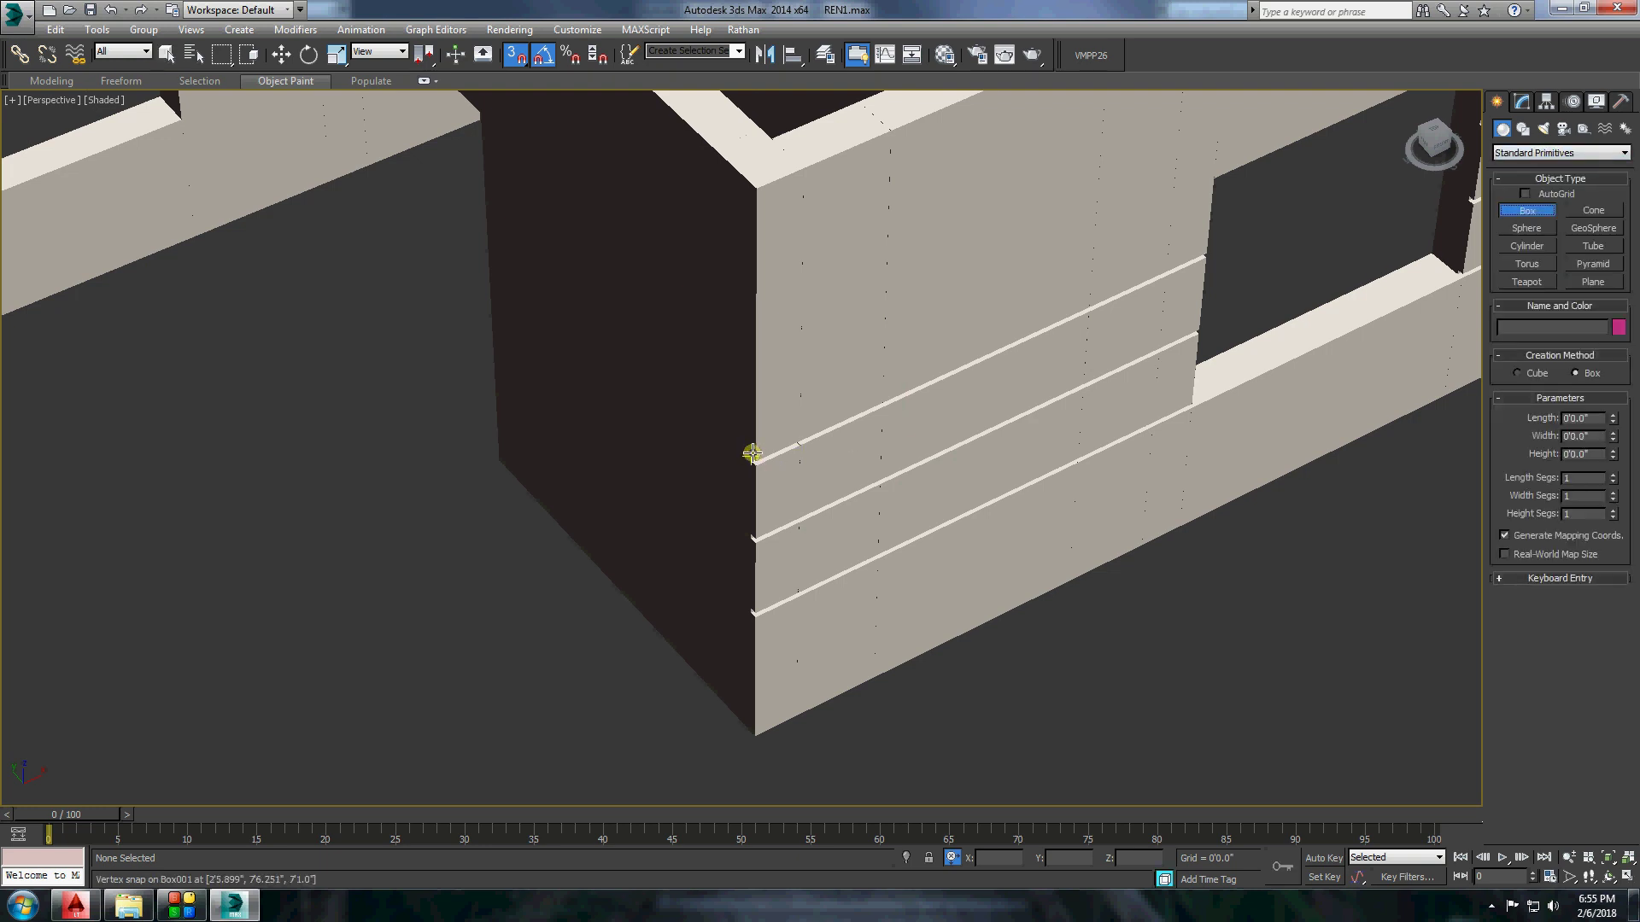
pyautogui.scroll(3, 749, 465)
pyautogui.scroll(2, 747, 468)
pyautogui.click(745, 469)
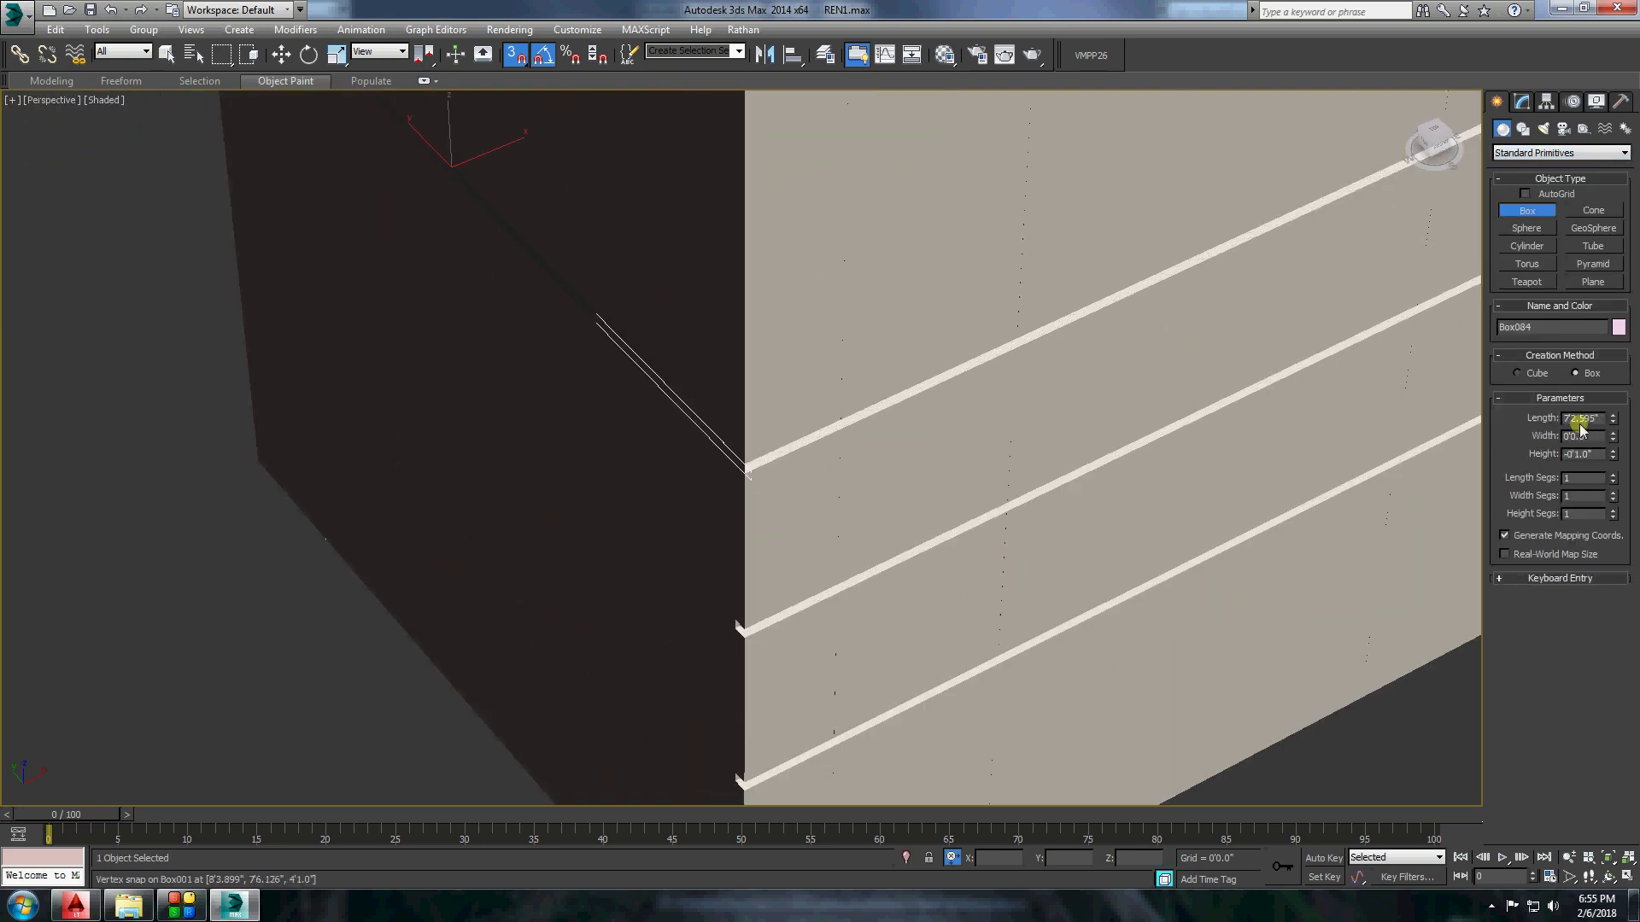
pyautogui.click(281, 55)
pyautogui.scroll(1, 752, 460)
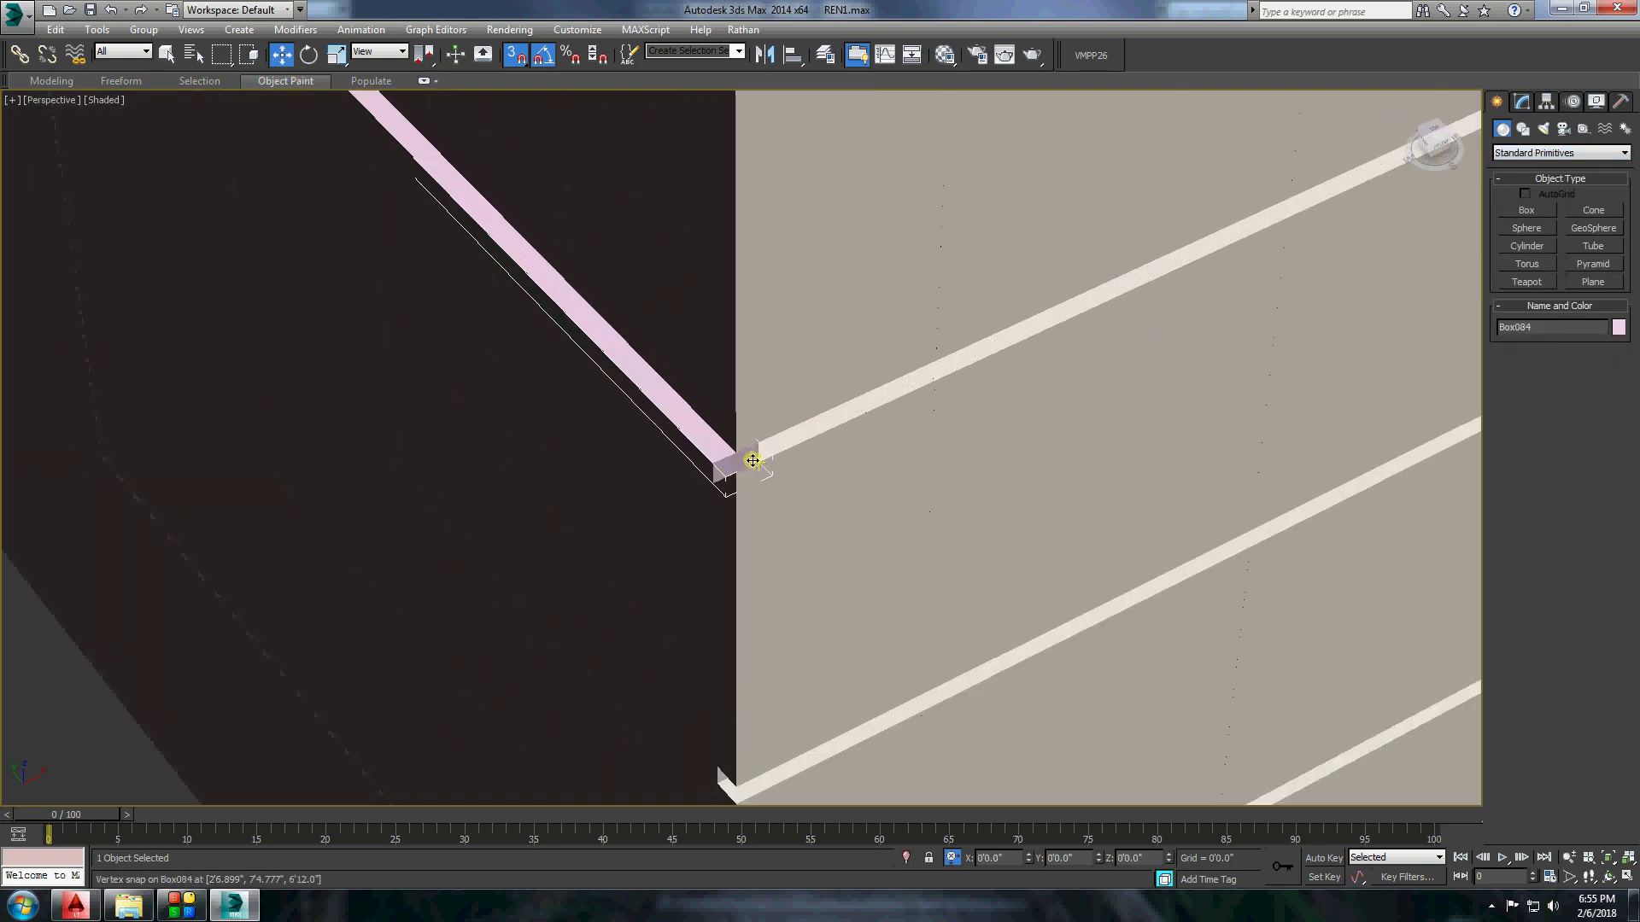
# Copy the pink strip down the wall as three copies.
pyautogui.keyDown('shift'); pyautogui.moveTo(760, 777); pyautogui.dragTo(759, 777); pyautogui.keyUp('shift')
pyautogui.click(821, 523)
pyautogui.scroll(-3, 768, 529)
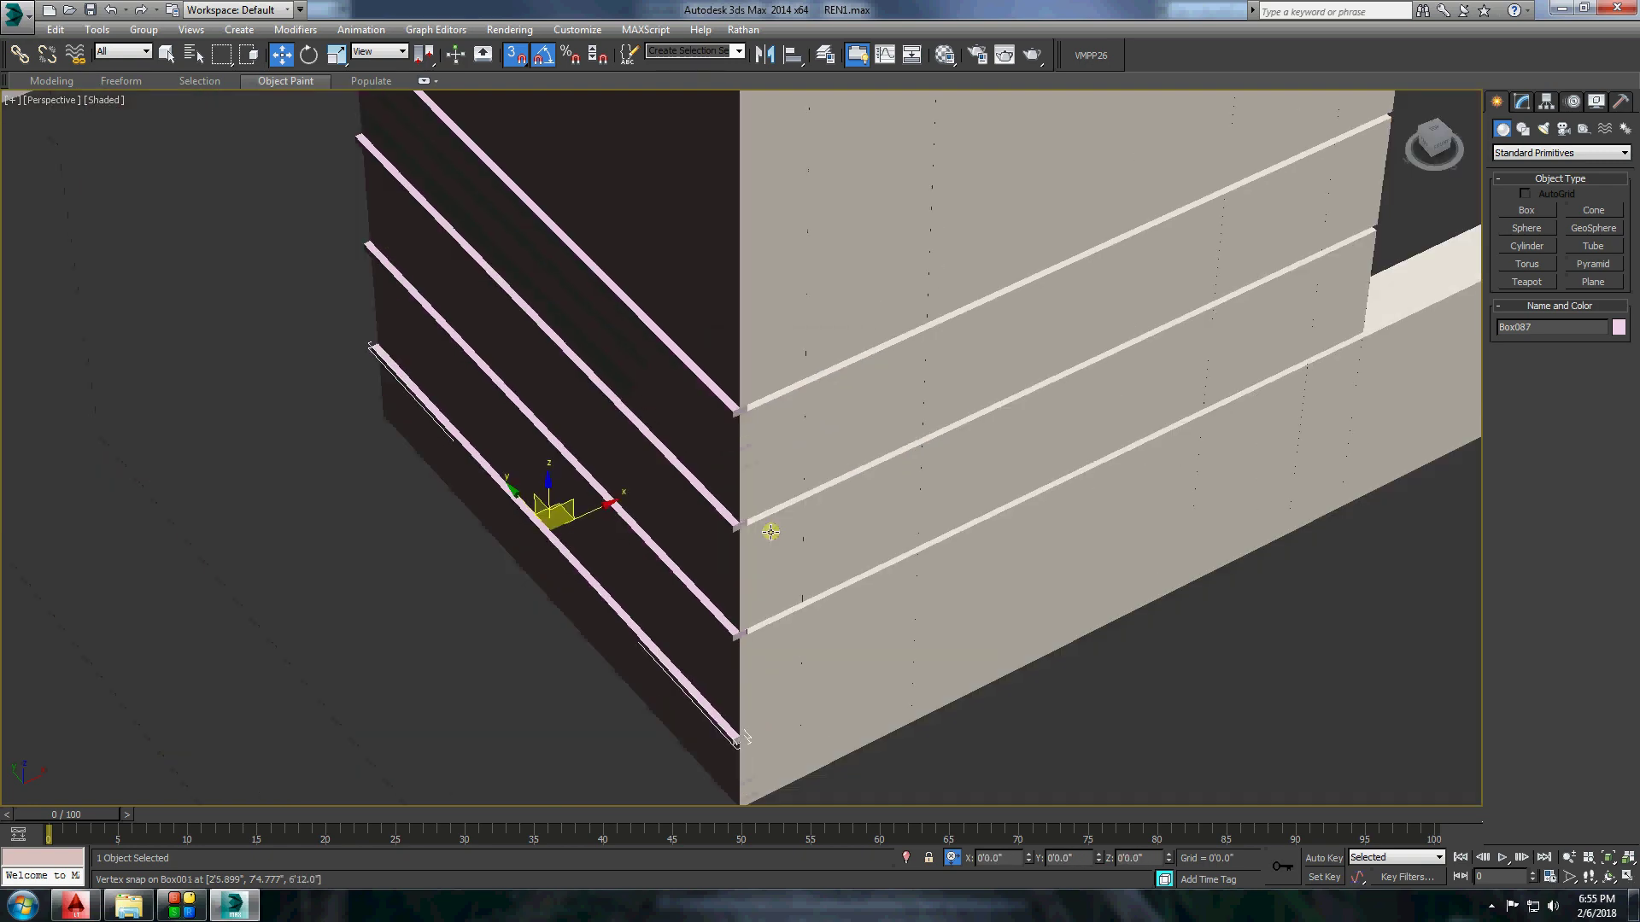
pyautogui.scroll(2, 751, 645)
# Convert the strip to Editable Poly and attach the copies into one object.
pyautogui.rightClick(701, 289)
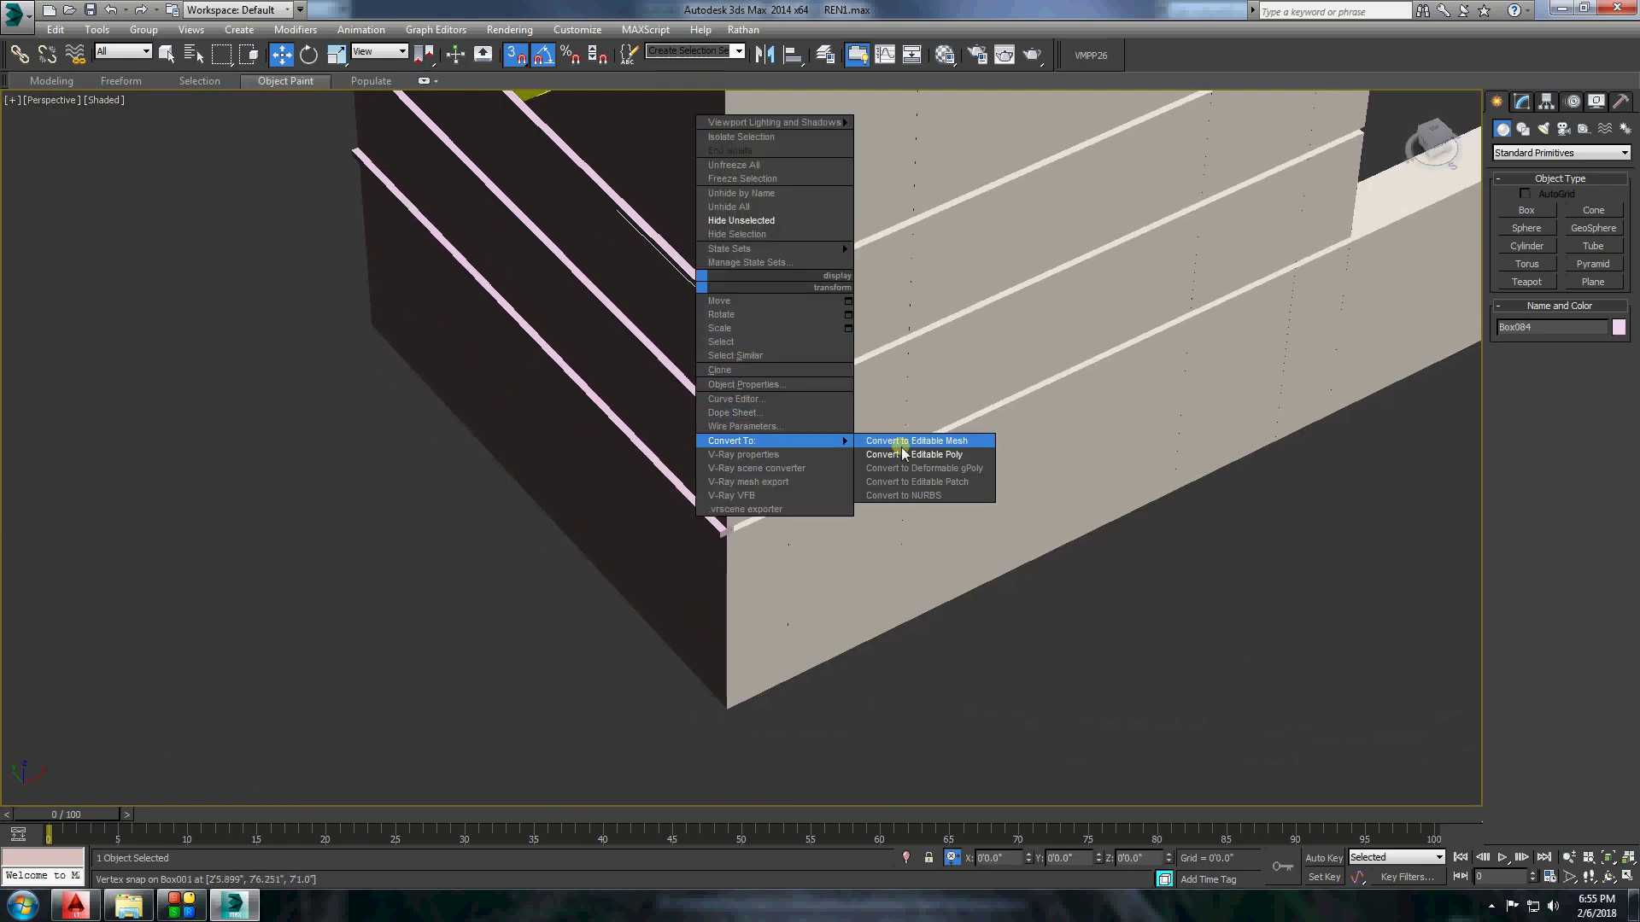
pyautogui.click(900, 448)
pyautogui.rightClick(1085, 452)
pyautogui.click(1063, 448)
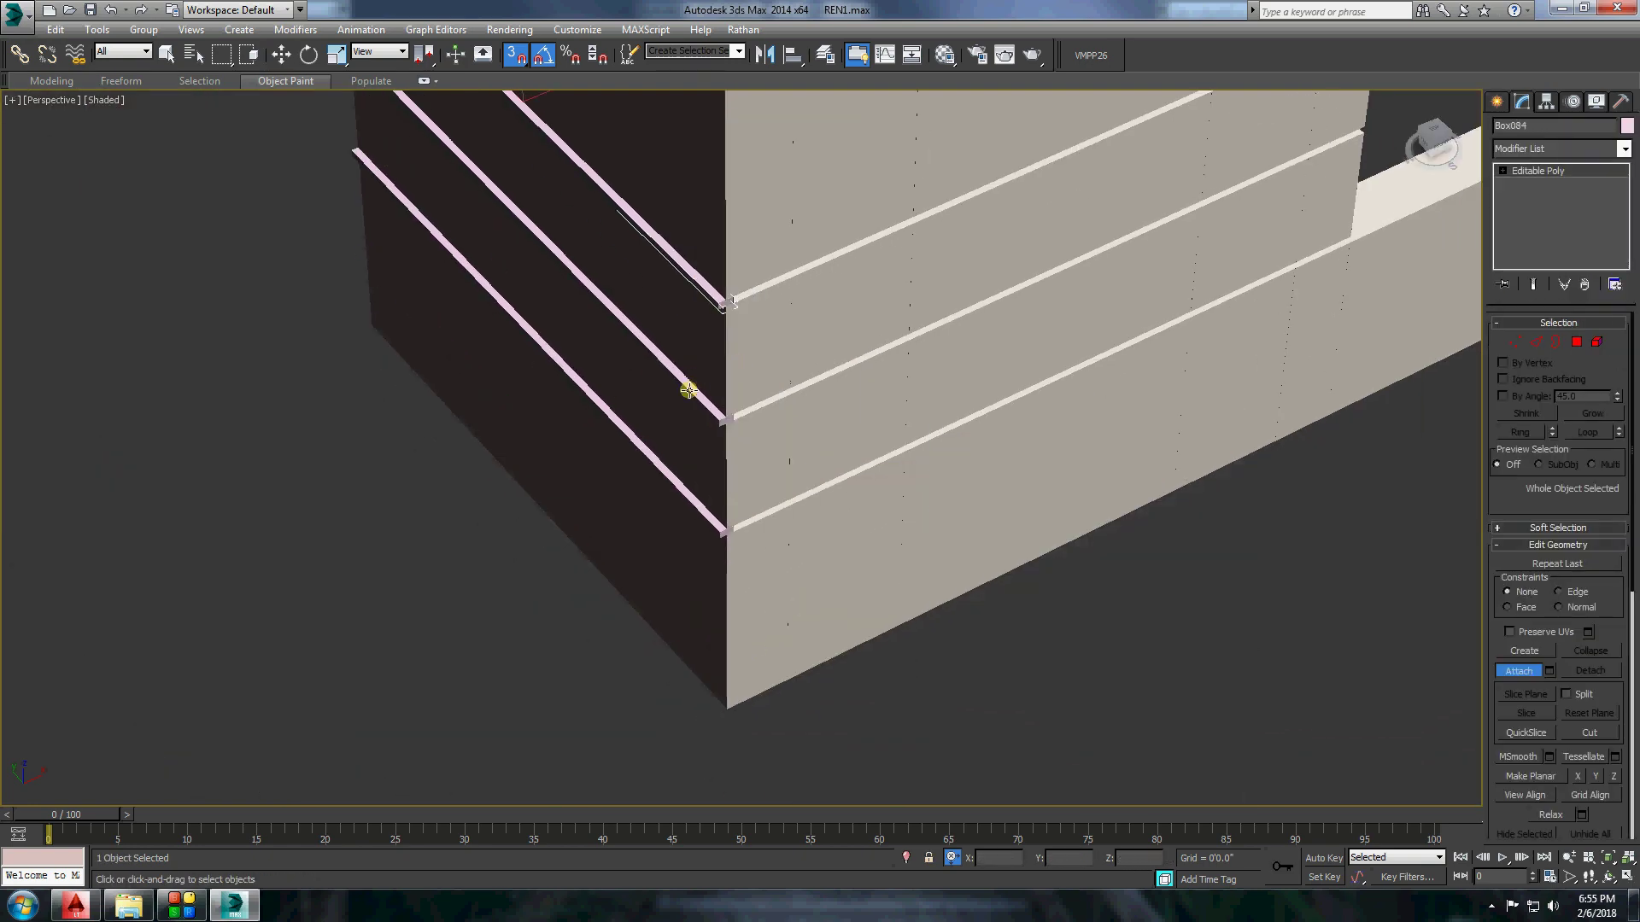
pyautogui.click(164, 64)
pyautogui.click(519, 555)
pyautogui.scroll(-3, 519, 556)
pyautogui.scroll(3, 538, 548)
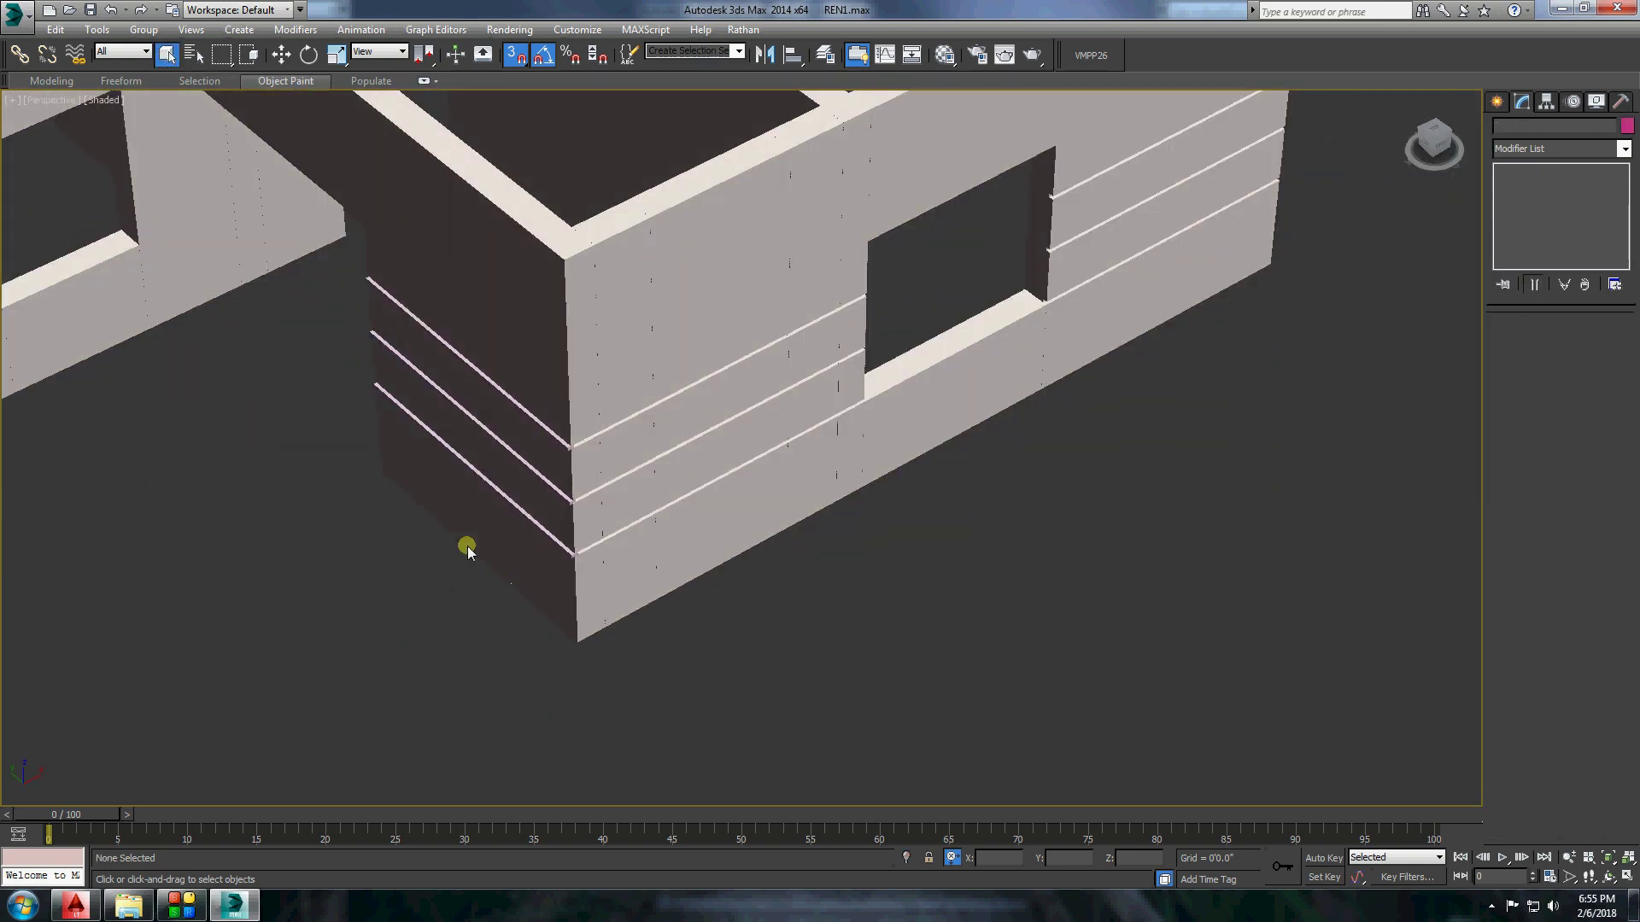
pyautogui.scroll(-5, 468, 551)
# Select the CAD plan outline, zoom to it, and end isolation to show the house.
pyautogui.keyDown('alt'); pyautogui.moveTo(958, 542); pyautogui.dragTo(1006, 354, button='middle'); pyautogui.keyUp('alt')
pyautogui.click(1005, 354)
pyautogui.press('z')
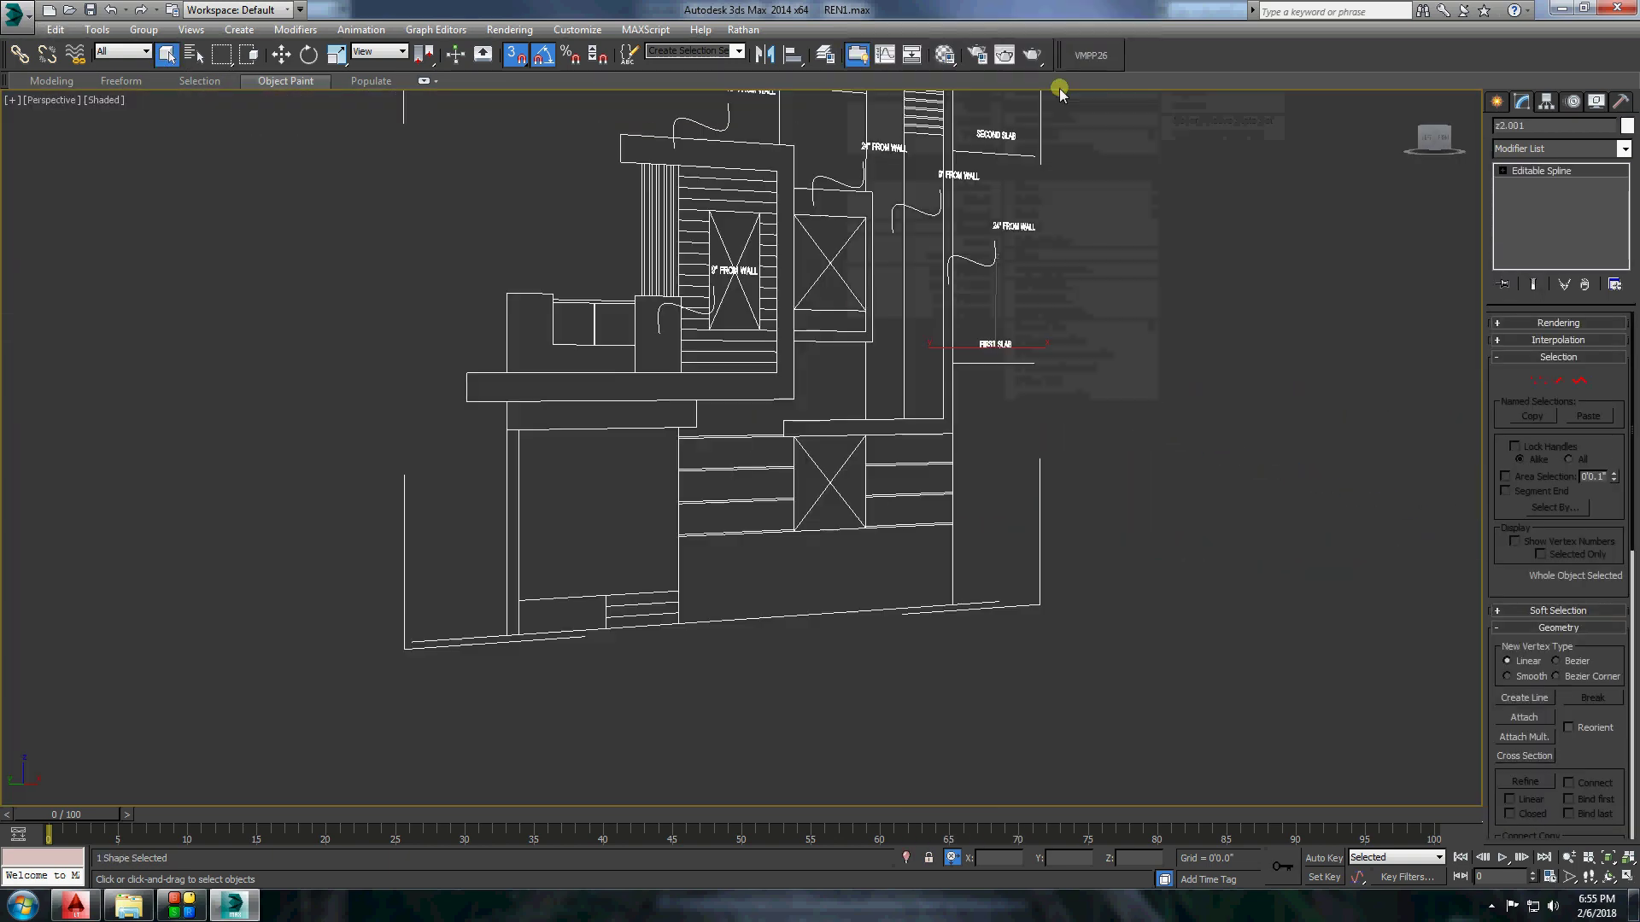
pyautogui.rightClick(803, 465)
pyautogui.click(824, 376)
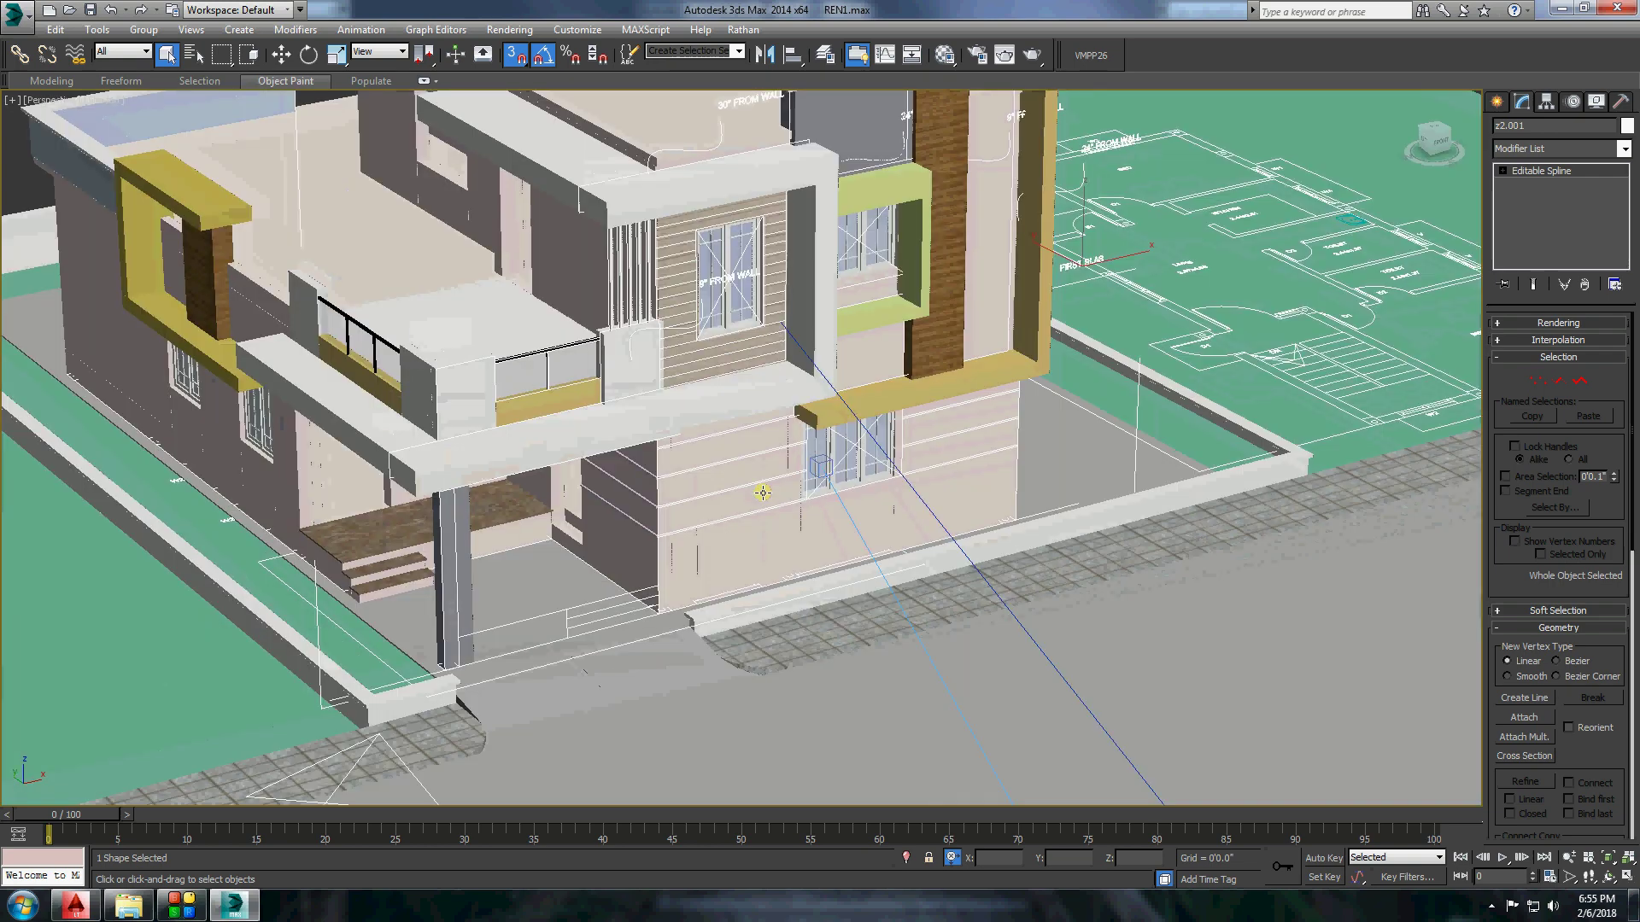
# Hide the other objects and start a Compound Objects Boolean on the grooved wall.
pyautogui.scroll(5, 763, 493)
pyautogui.rightClick(683, 413)
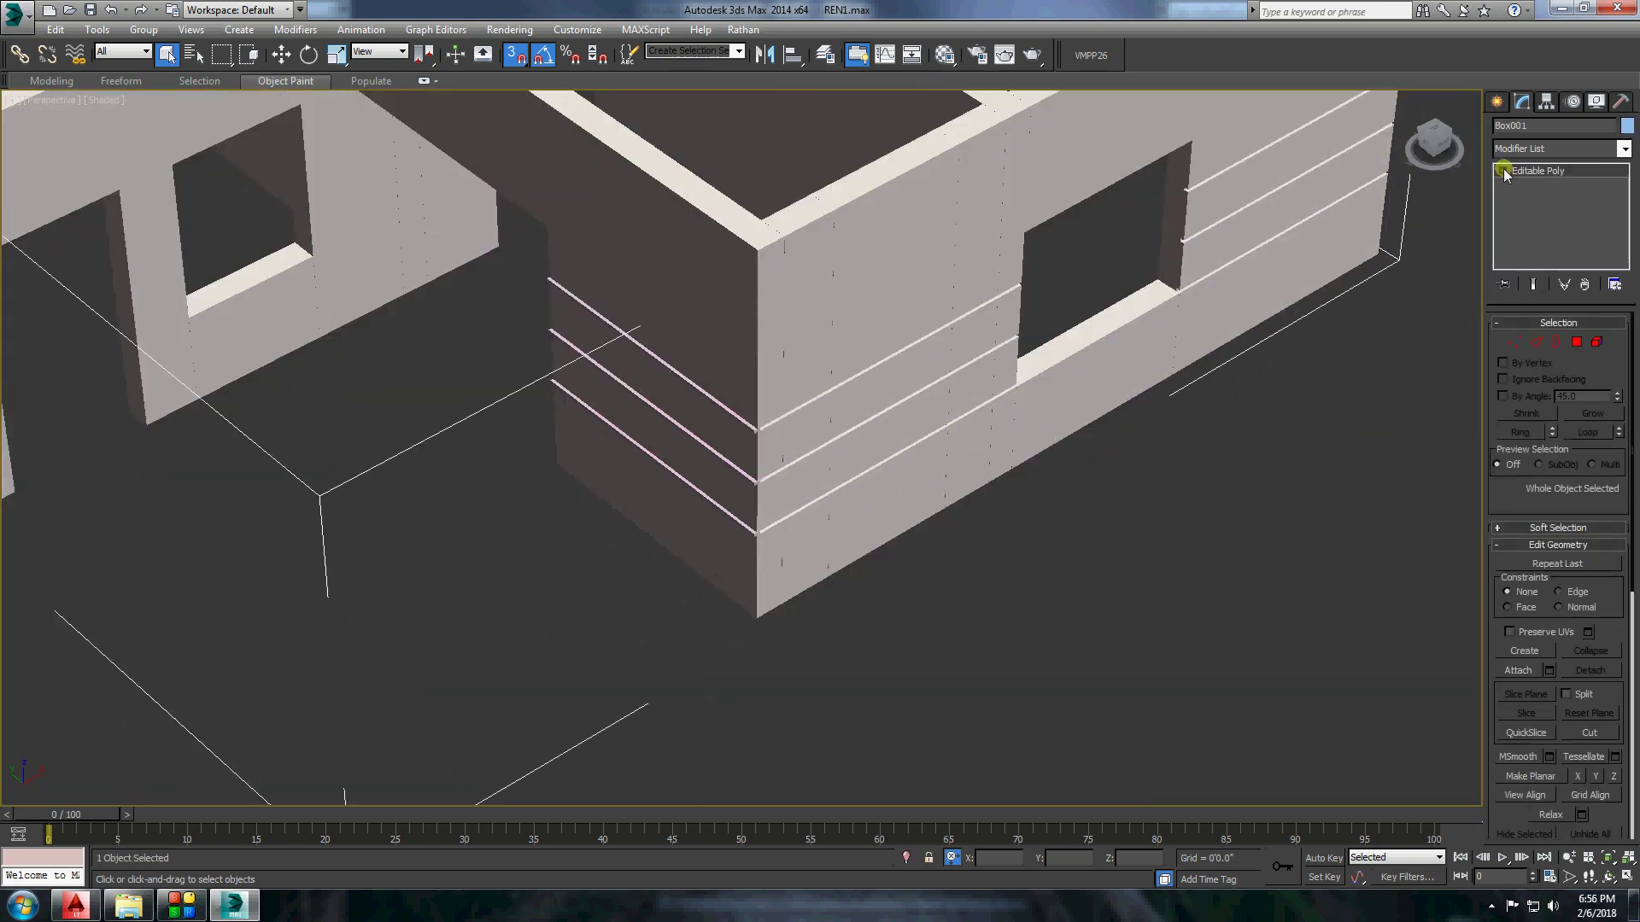
pyautogui.click(1560, 152)
pyautogui.click(1537, 188)
pyautogui.click(1526, 264)
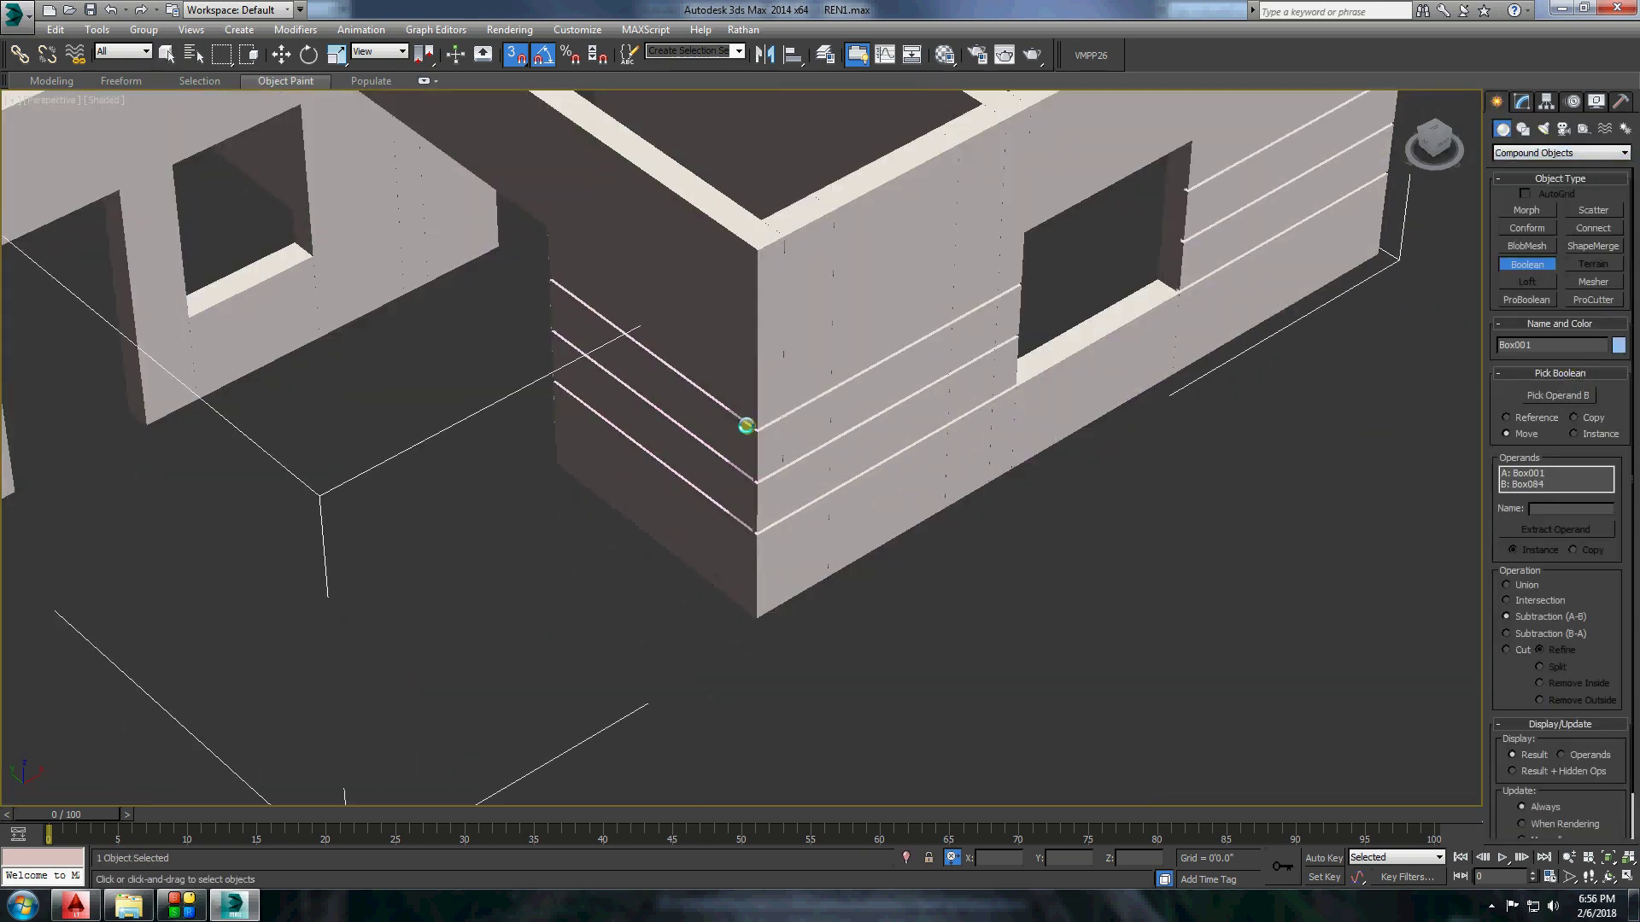
# Orbit to look down on the walls and choose the standard Box primitive.
pyautogui.keyDown('alt'); pyautogui.moveTo(746, 425); pyautogui.dragTo(798, 436, button='middle'); pyautogui.keyUp('alt')
pyautogui.press('w')
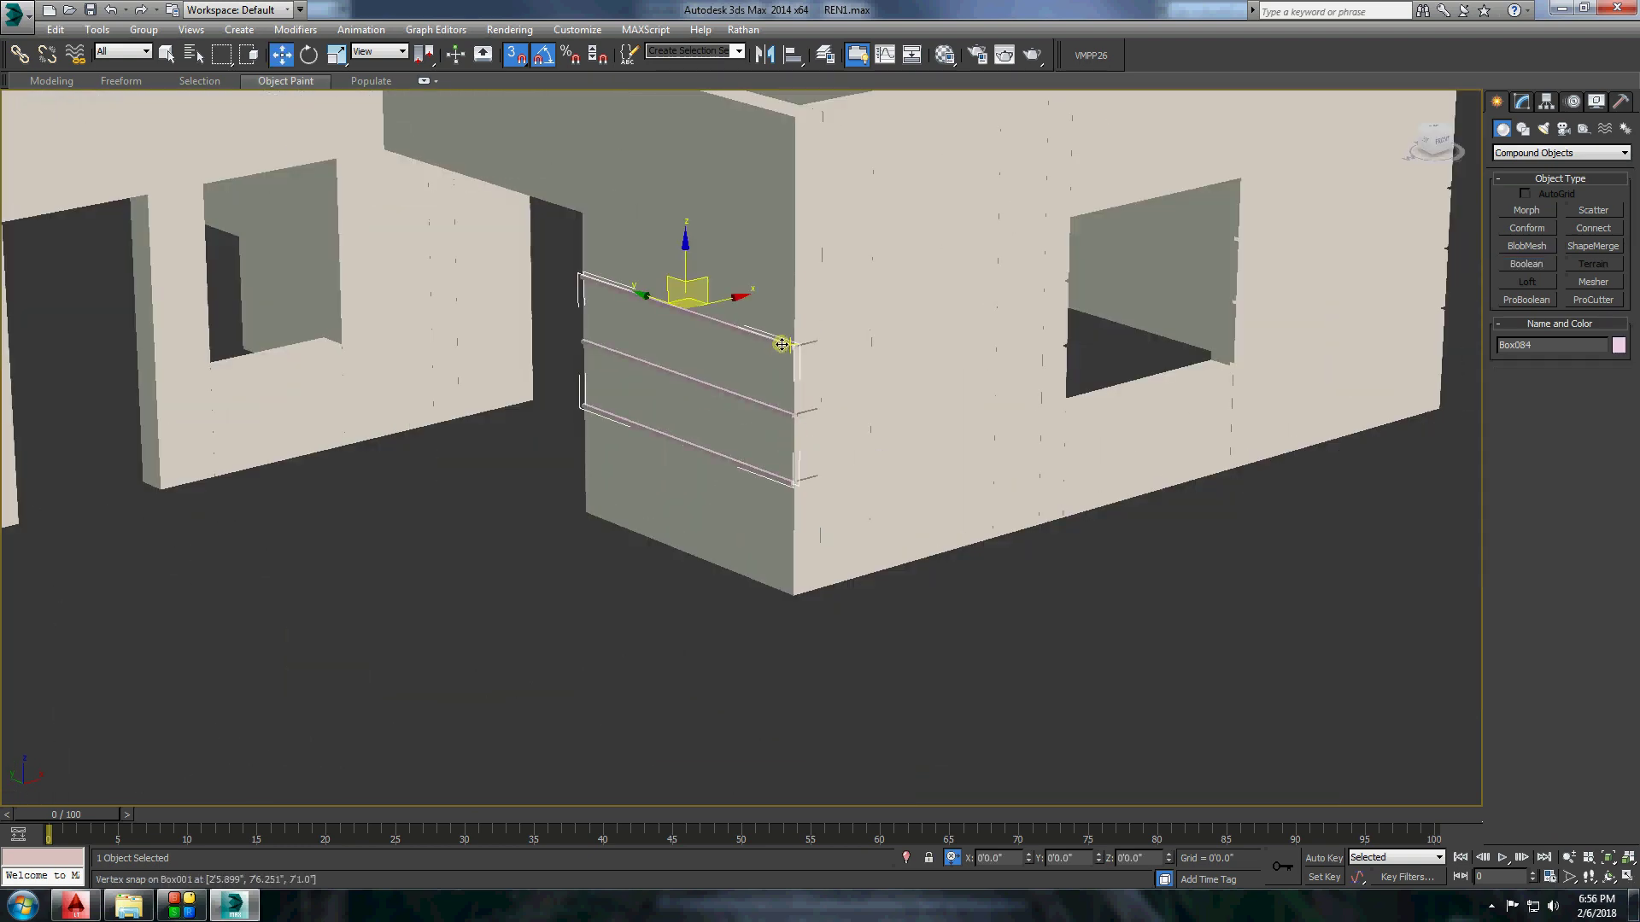
pyautogui.scroll(-5, 714, 480)
pyautogui.keyDown('alt'); pyautogui.moveTo(714, 479); pyautogui.dragTo(699, 381, button='middle'); pyautogui.keyUp('alt')
pyautogui.scroll(5, 700, 381)
pyautogui.click(1559, 152)
pyautogui.click(1529, 166)
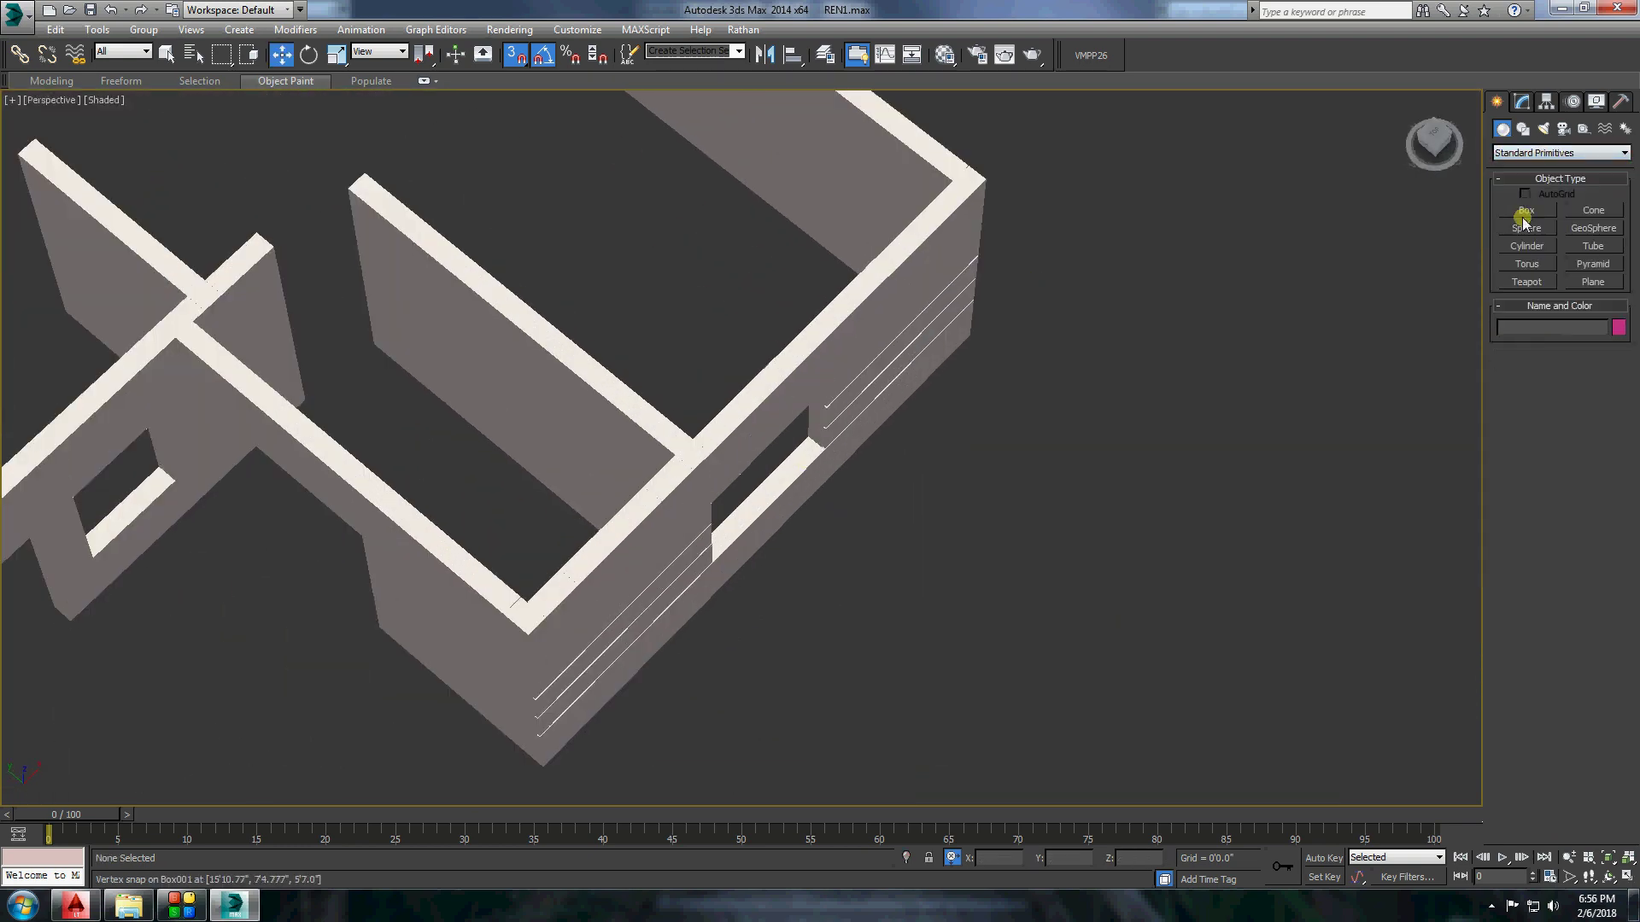
pyautogui.click(1526, 220)
# Draw a pink box along the wall's outer face and convert it to Editable Poly.
pyautogui.keyDown('alt'); pyautogui.moveTo(769, 428); pyautogui.dragTo(820, 410, button='middle'); pyautogui.keyUp('alt')
pyautogui.moveTo(504, 581); pyautogui.dragTo(807, 275)
pyautogui.click(820, 384)
pyautogui.rightClick(685, 320)
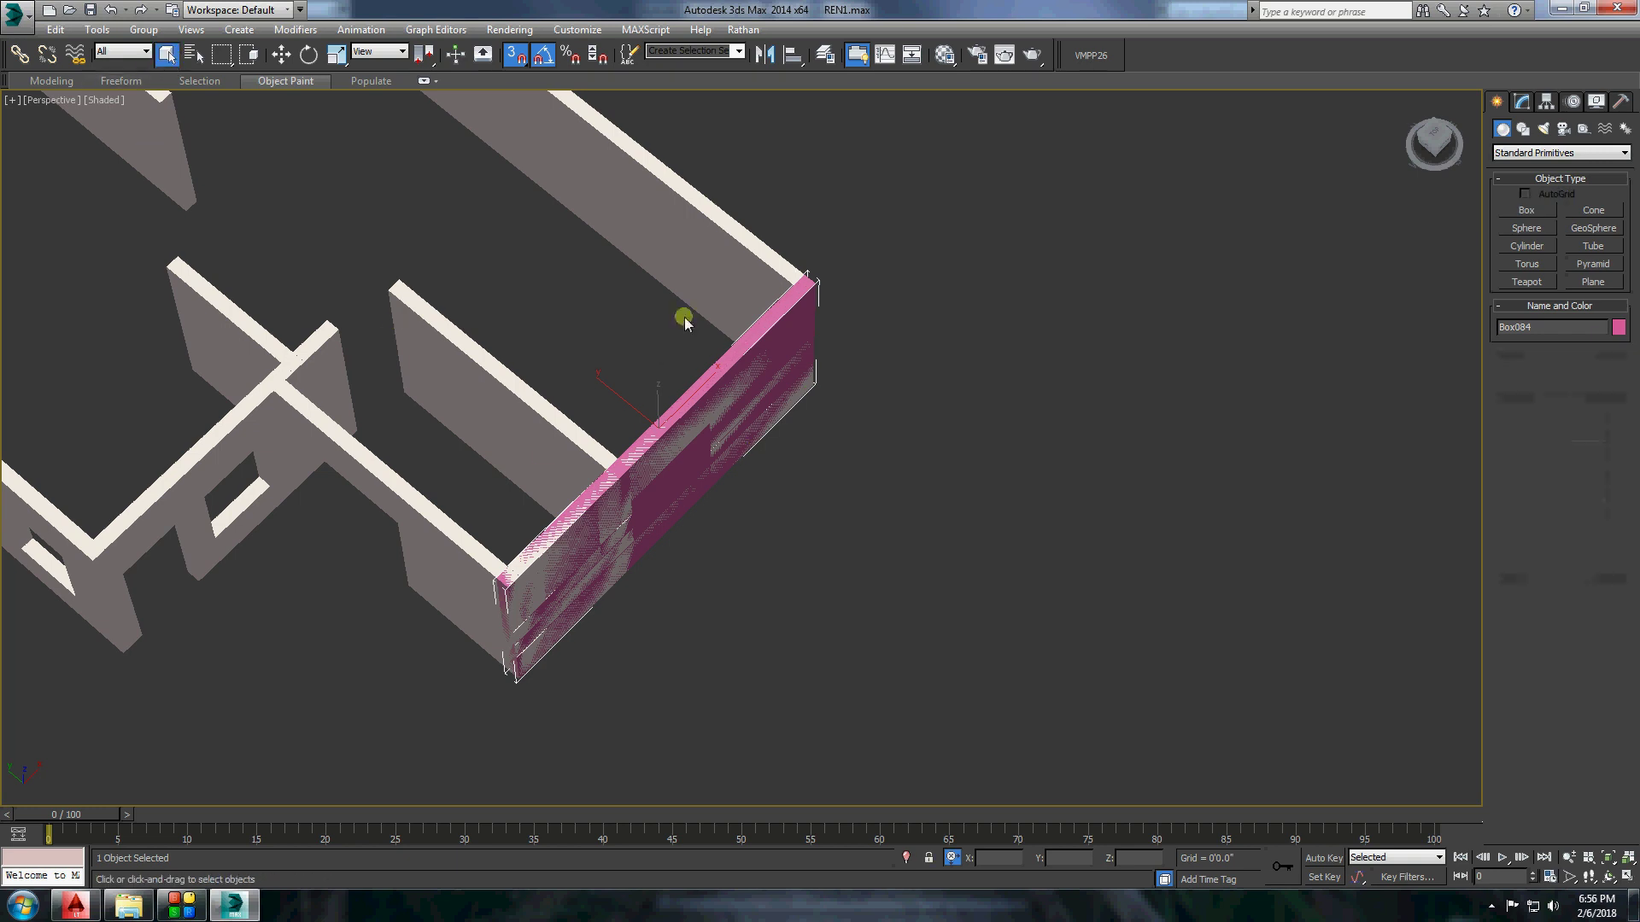
pyautogui.rightClick(402, 499)
pyautogui.click(621, 670)
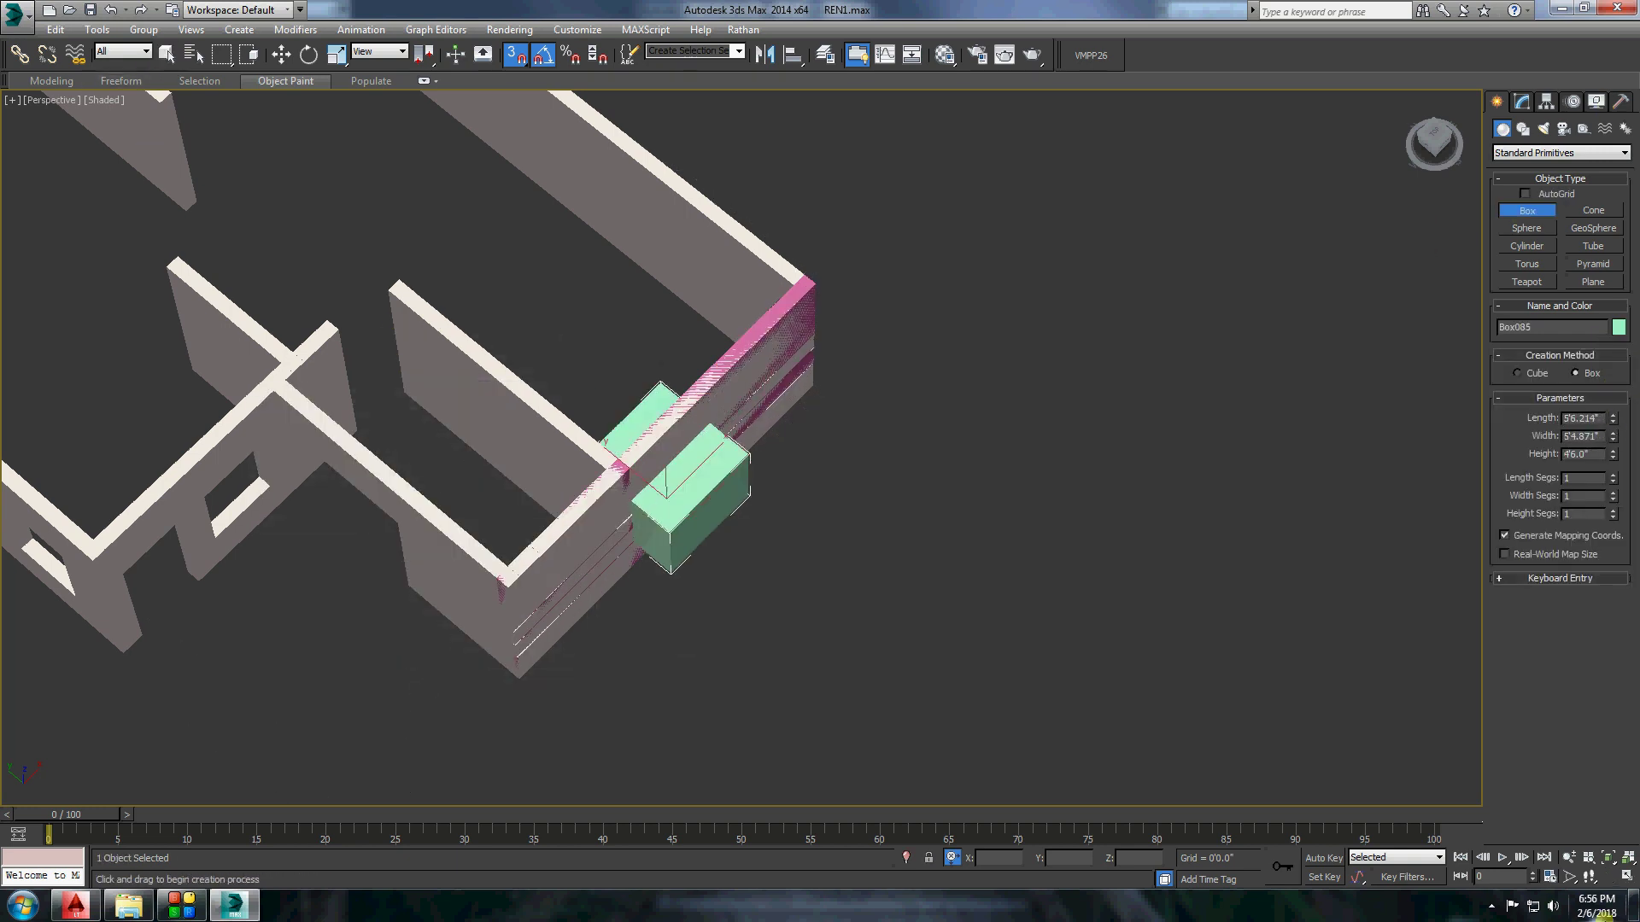
# Convert the wall to Editable Poly and select its outer and inner elements.
pyautogui.rightClick(410, 519)
pyautogui.click(649, 695)
pyautogui.click(1598, 344)
pyautogui.click(752, 406)
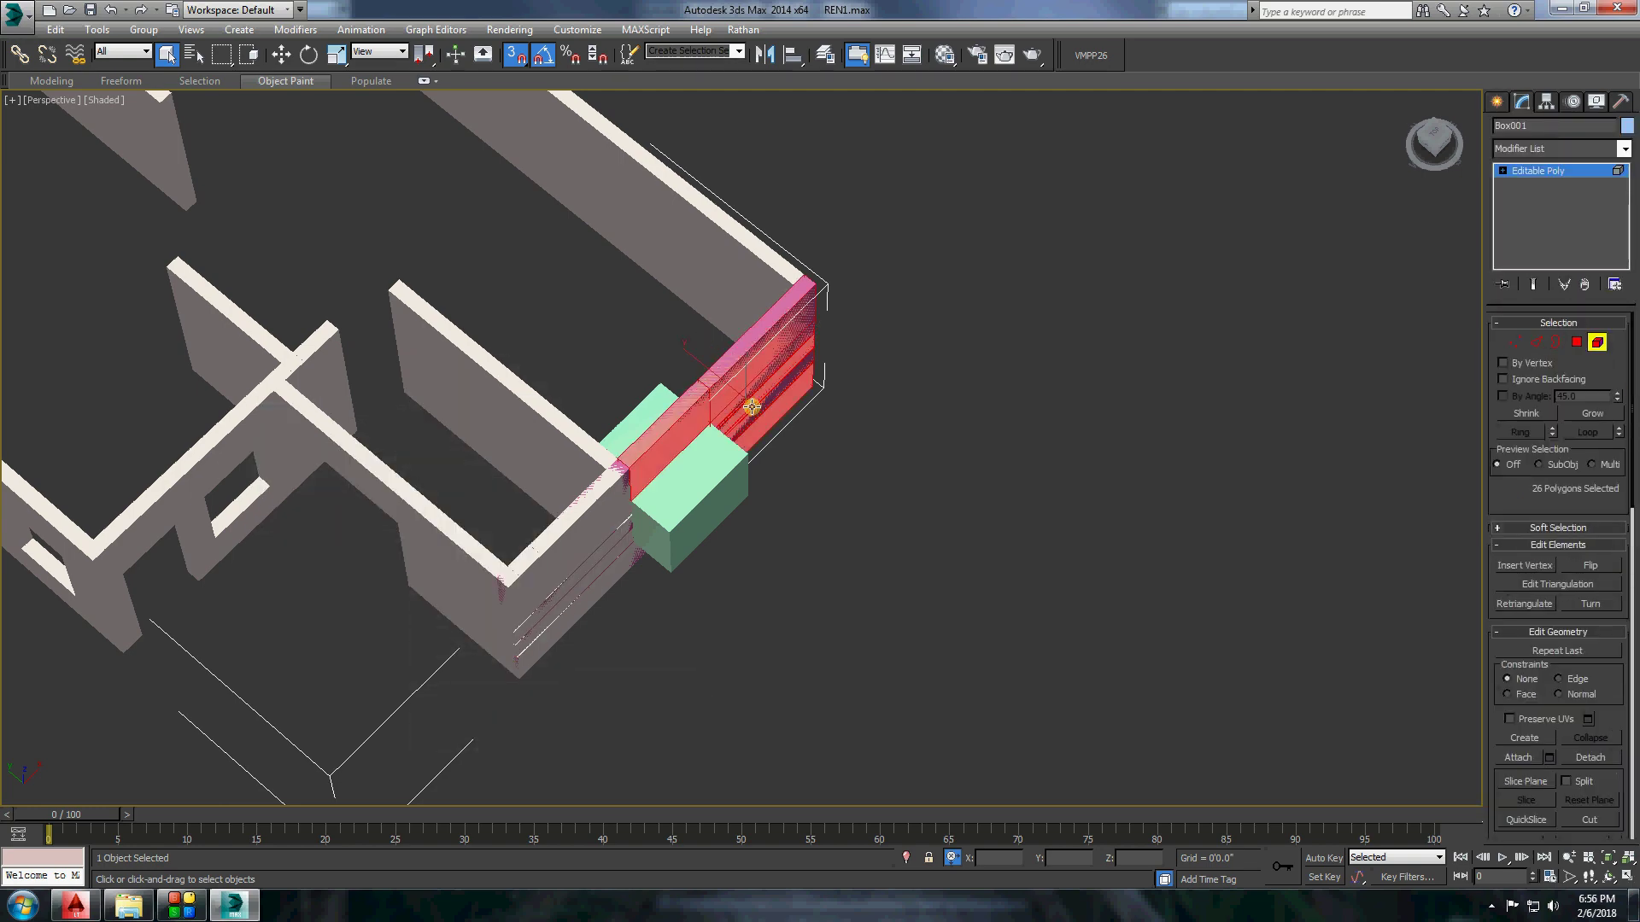
pyautogui.click(629, 513)
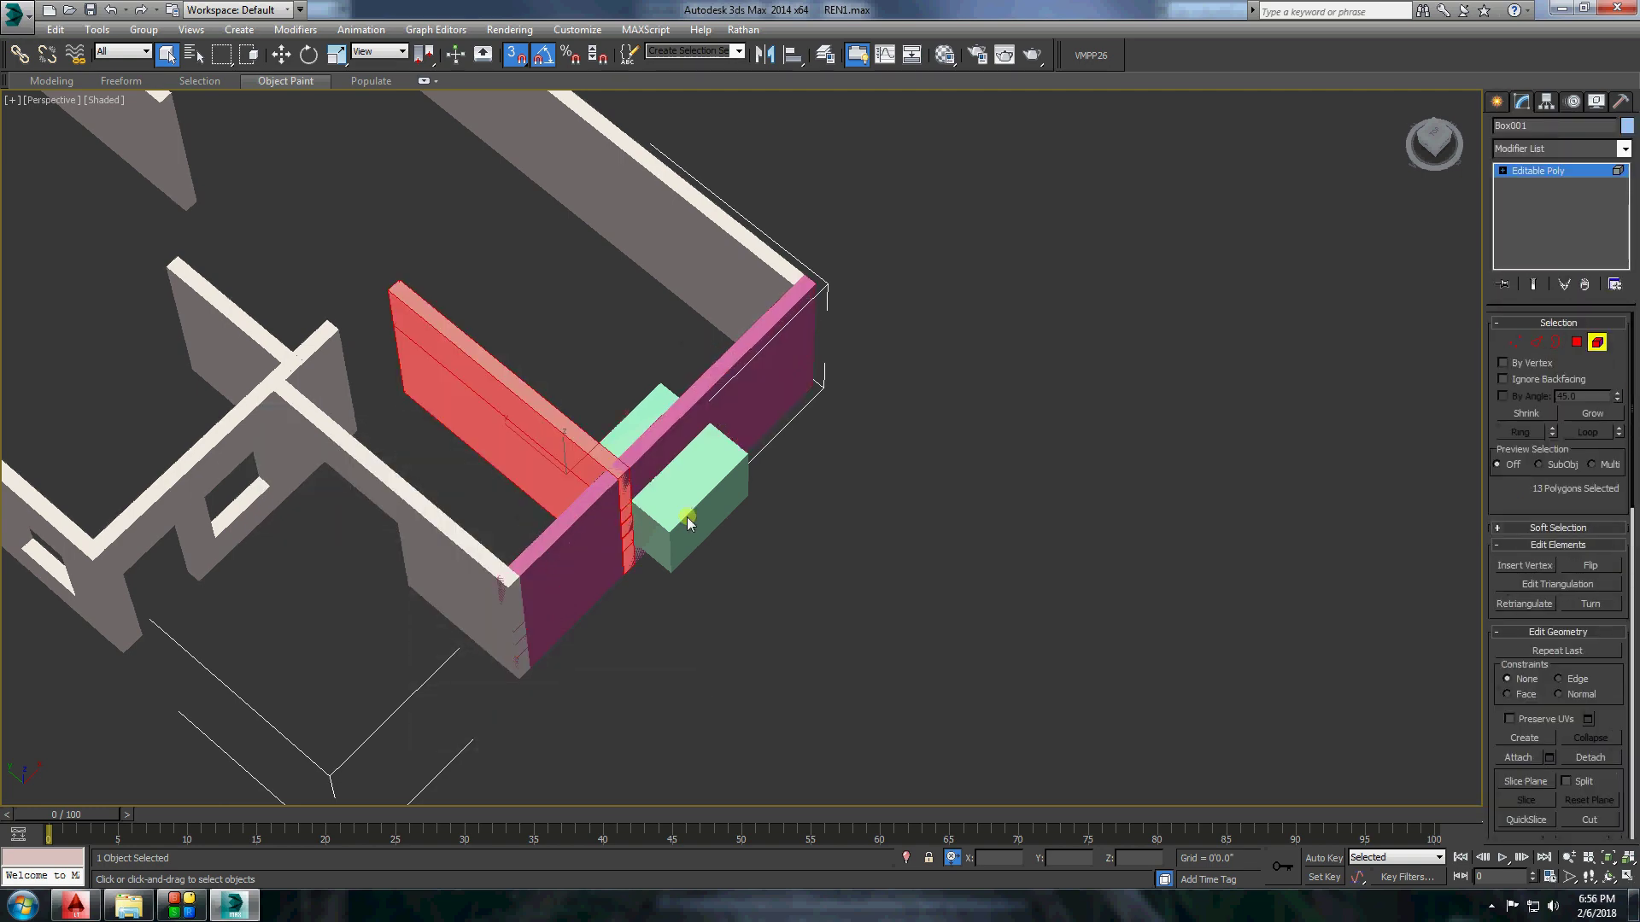
pyautogui.scroll(3, 690, 523)
pyautogui.press('1')
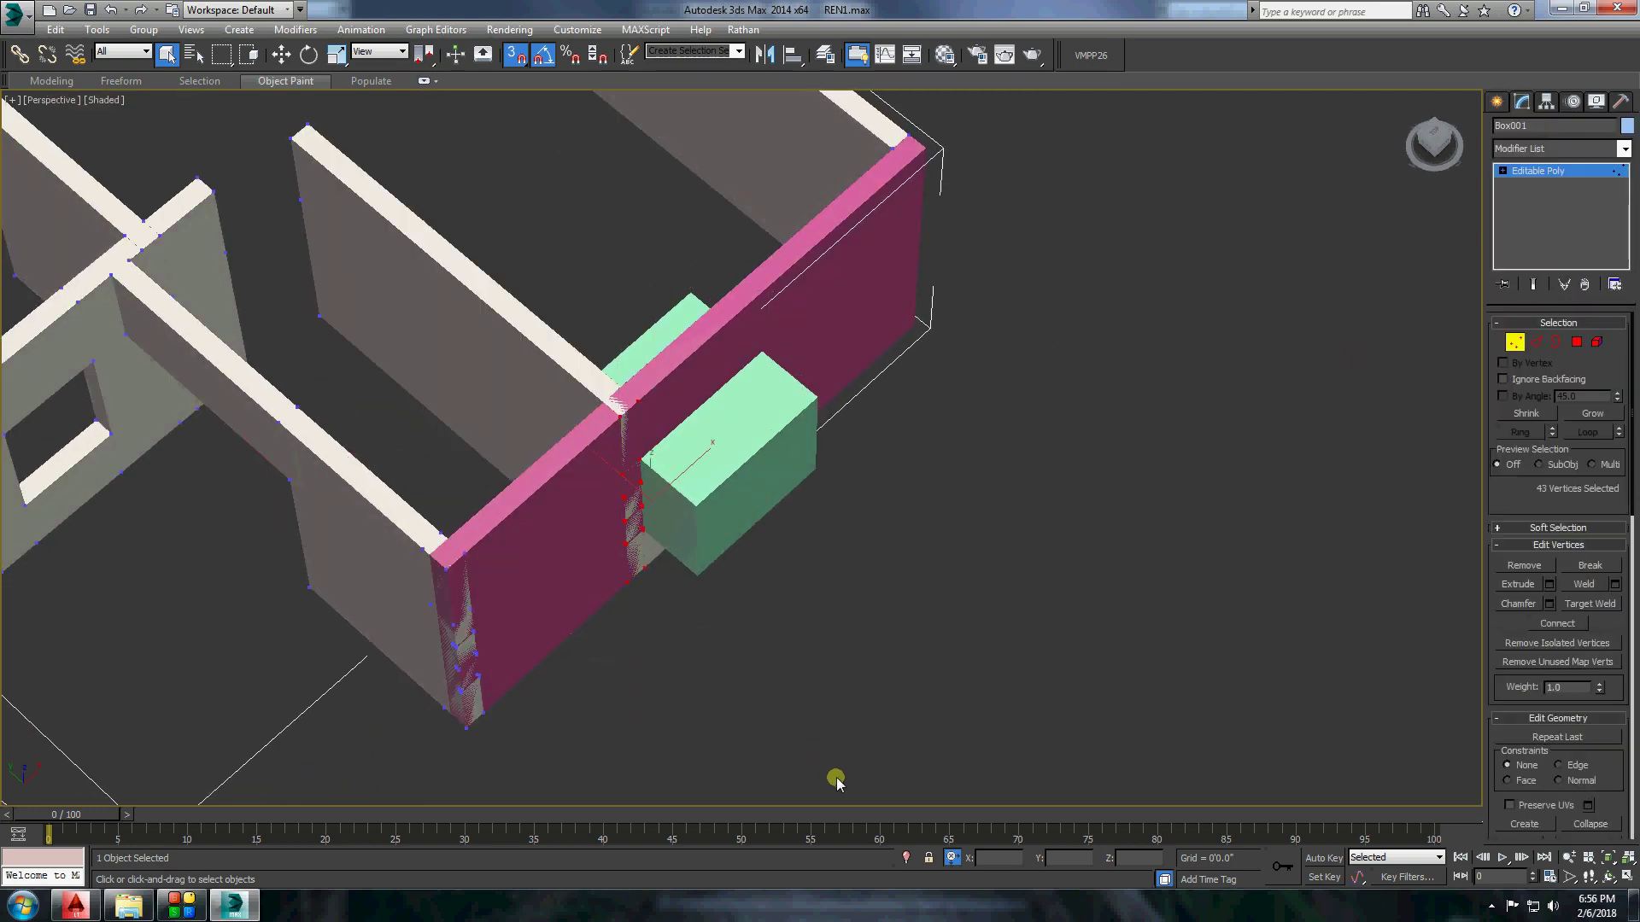
pyautogui.press('1')
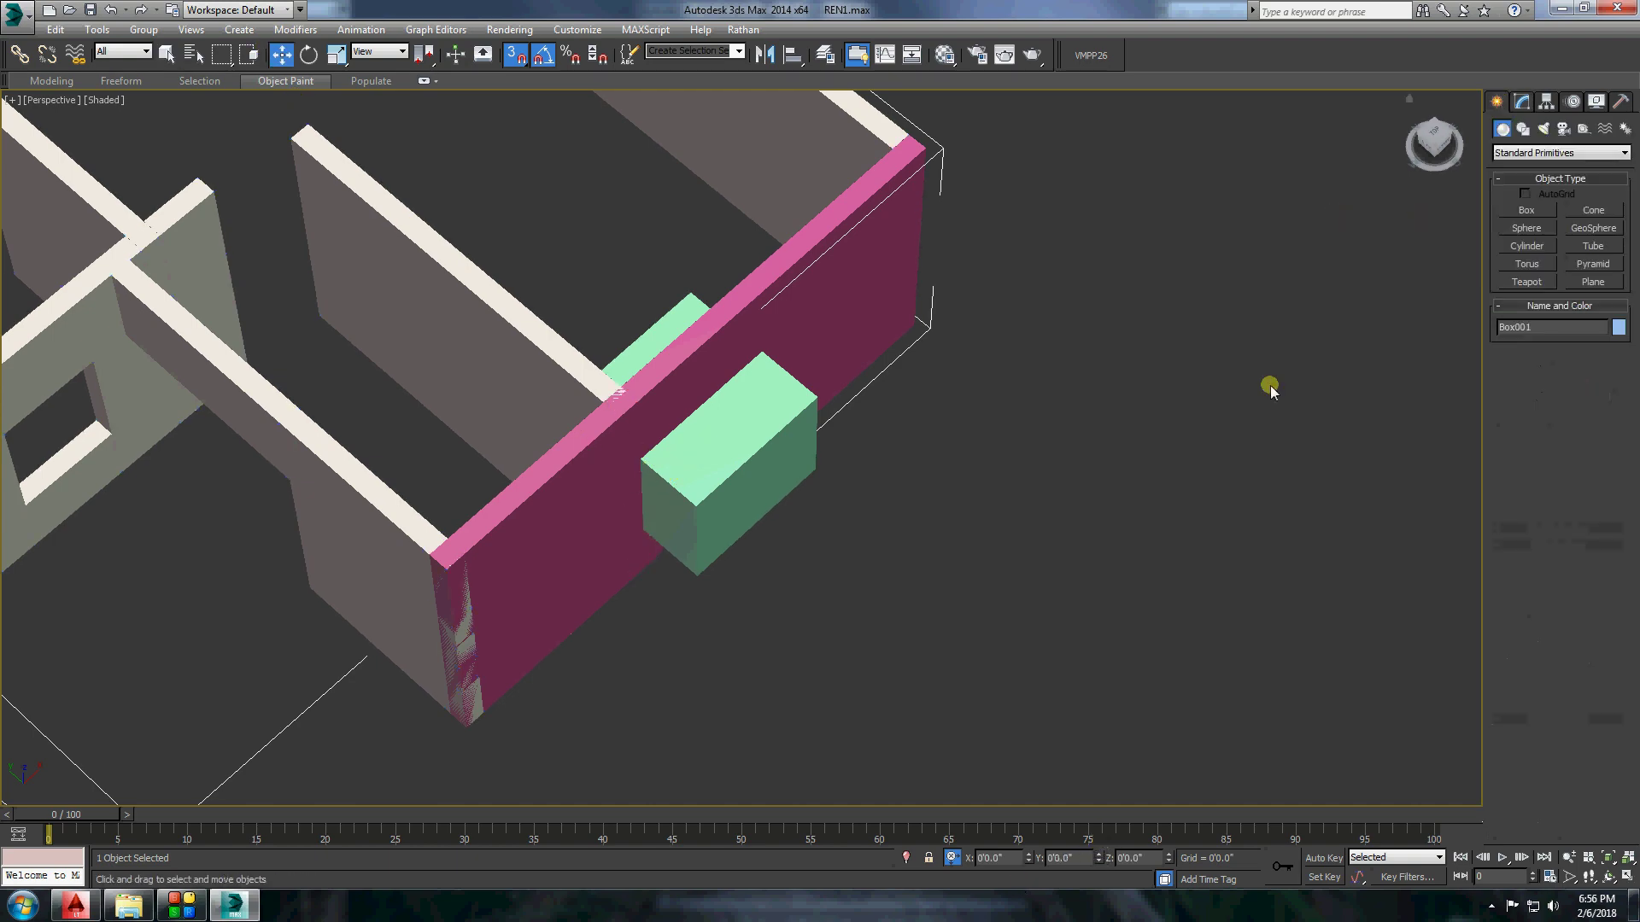
pyautogui.scroll(2, 744, 534)
pyautogui.scroll(-2, 744, 535)
# Check the wall's vertices, then start a Compound Objects Boolean subtraction on the pink wall.
pyautogui.rightClick(495, 452)
pyautogui.click(726, 636)
pyautogui.press('1')
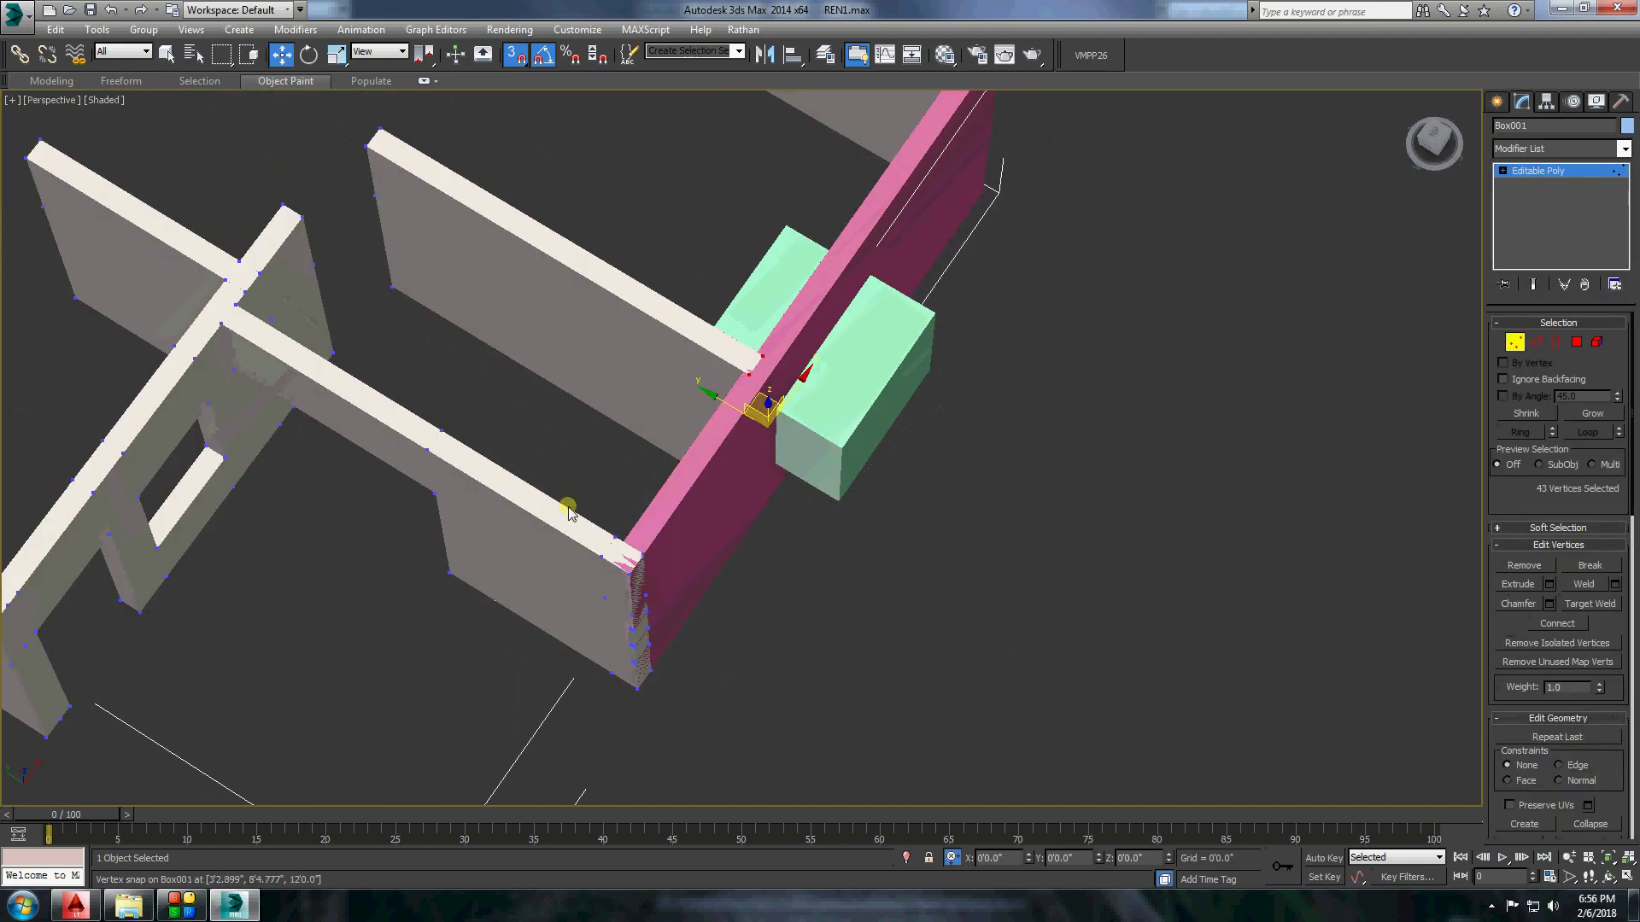
pyautogui.scroll(3, 644, 690)
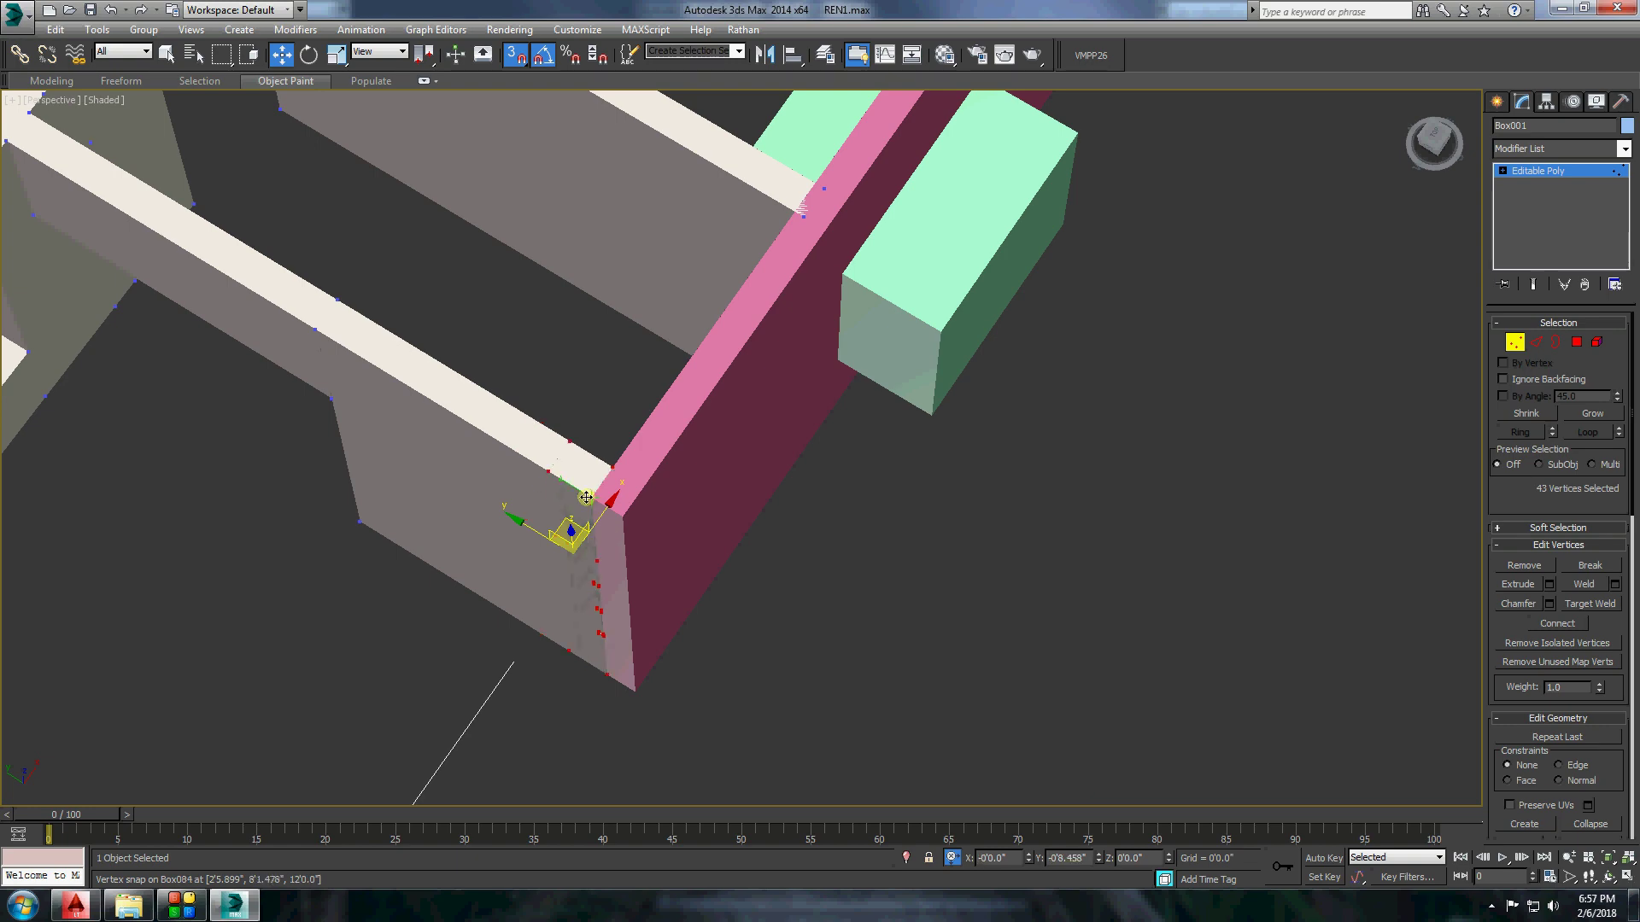
pyautogui.scroll(-5, 586, 497)
pyautogui.click(1497, 102)
pyautogui.click(1561, 152)
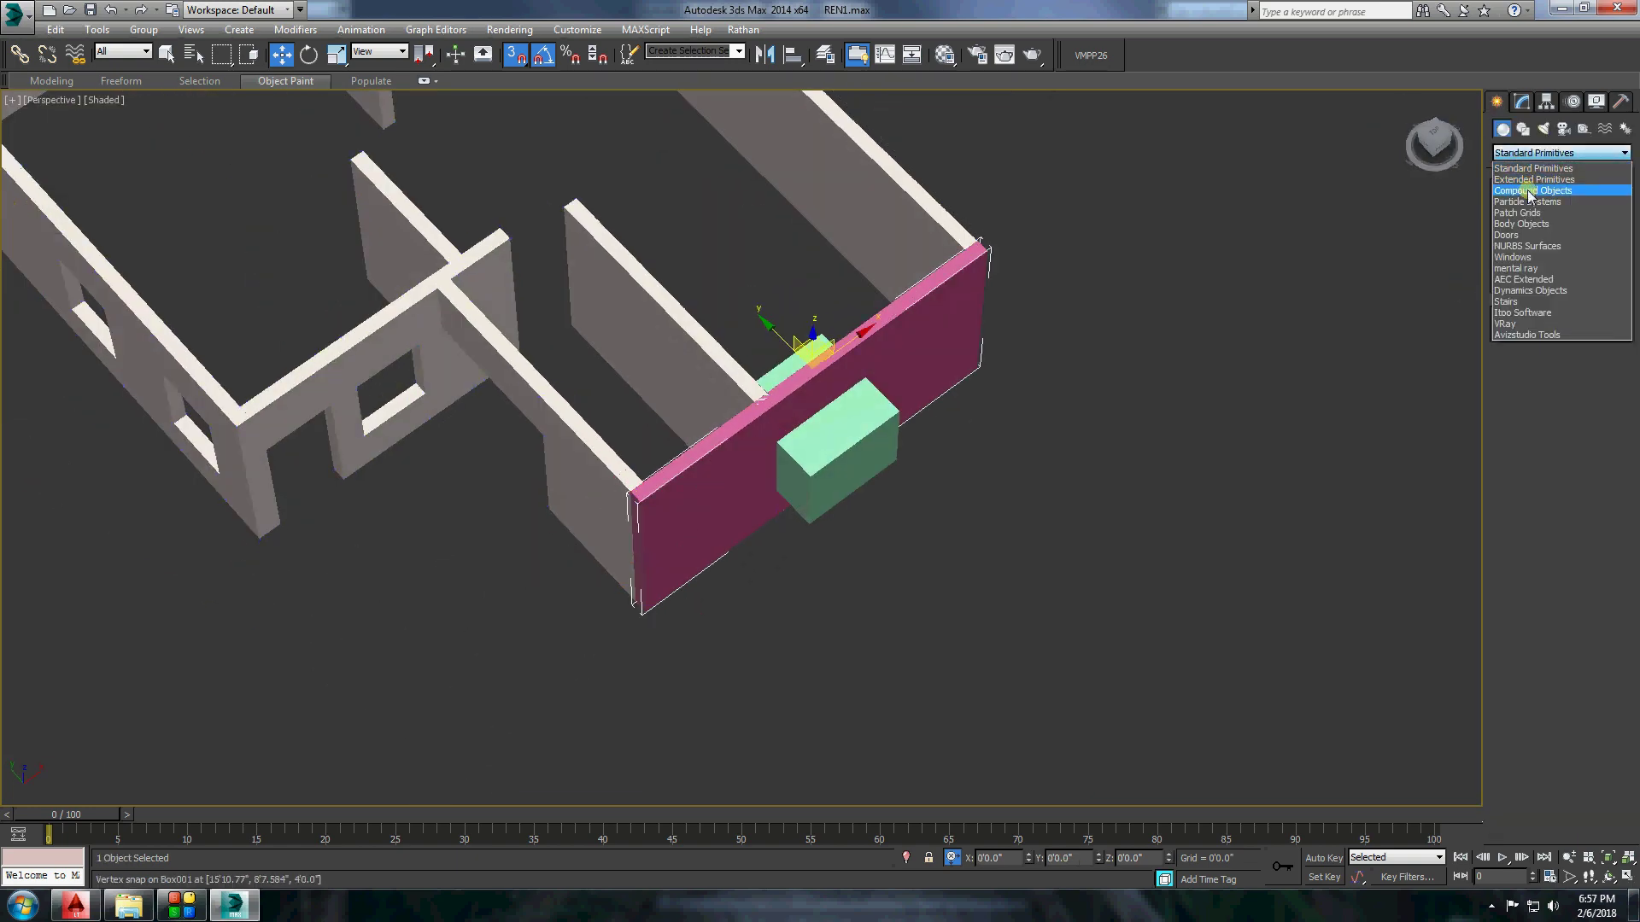
pyautogui.click(1531, 191)
pyautogui.click(1528, 265)
pyautogui.scroll(-3, 827, 468)
# Orbit to the inner walls and convert the short wall to Editable Poly.
pyautogui.rightClick(978, 333)
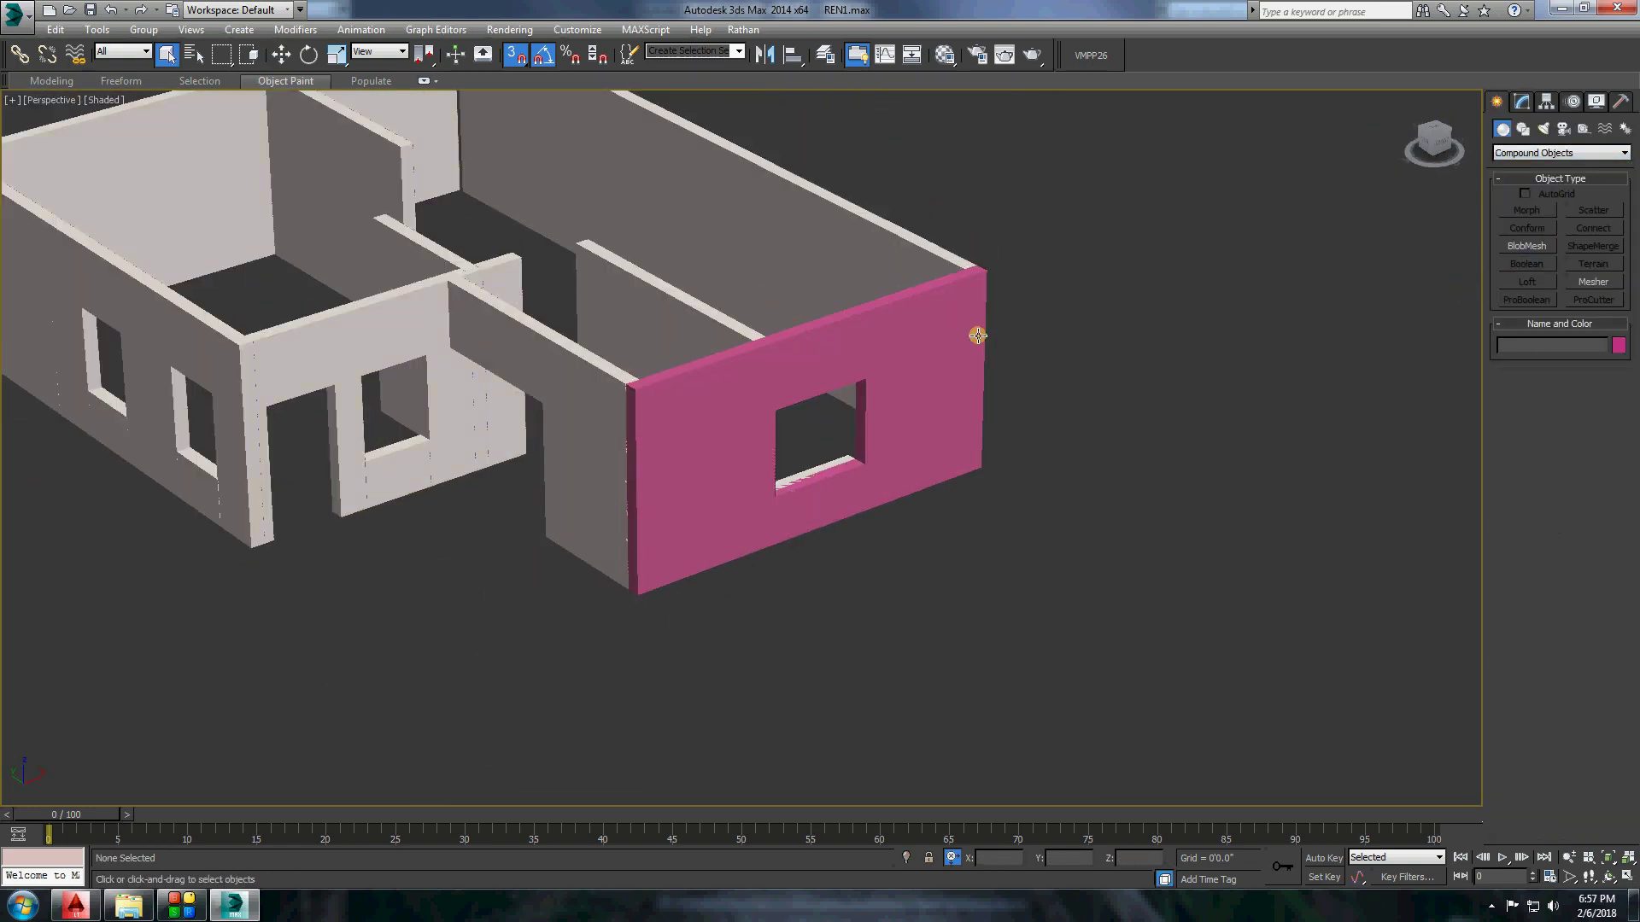
pyautogui.keyDown('alt'); pyautogui.moveTo(978, 333); pyautogui.dragTo(774, 479, button='middle'); pyautogui.keyUp('alt')
pyautogui.scroll(3, 774, 479)
pyautogui.rightClick(597, 477)
pyautogui.keyDown('alt'); pyautogui.moveTo(664, 425); pyautogui.dragTo(597, 414, button='middle'); pyautogui.keyUp('alt')
pyautogui.scroll(-3, 651, 644)
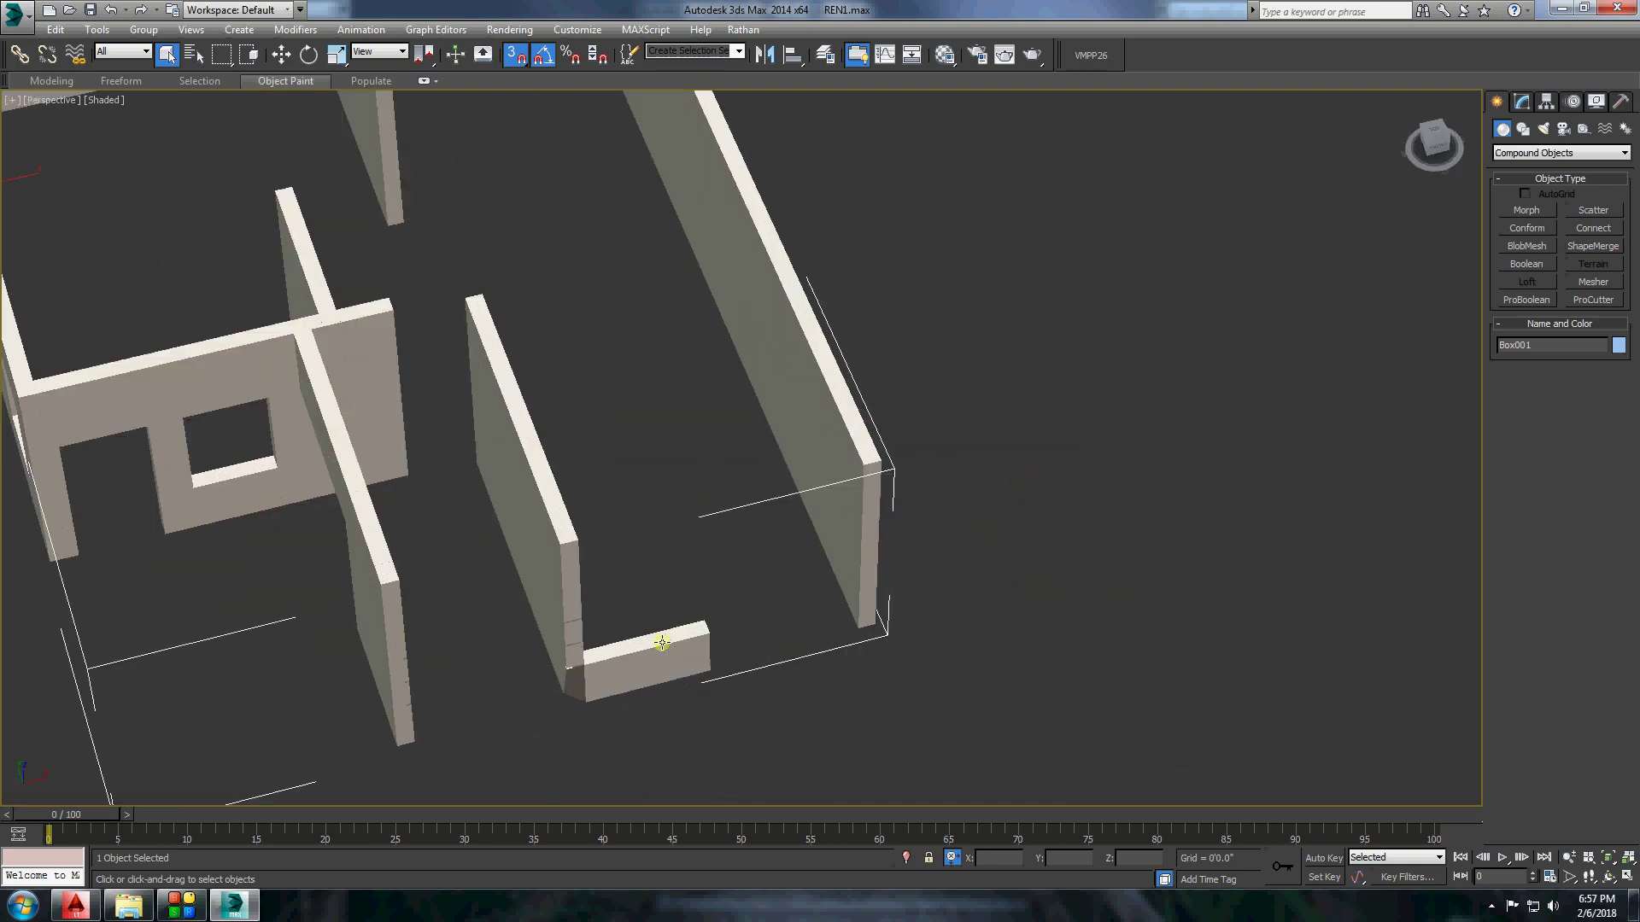
pyautogui.rightClick(652, 643)
pyautogui.click(879, 780)
pyautogui.click(1594, 343)
# Draw a box against the short wall stub and convert it to Editable Poly.
pyautogui.click(662, 671)
pyautogui.keyDown('alt'); pyautogui.moveTo(663, 671); pyautogui.dragTo(839, 550, button='middle'); pyautogui.keyUp('alt')
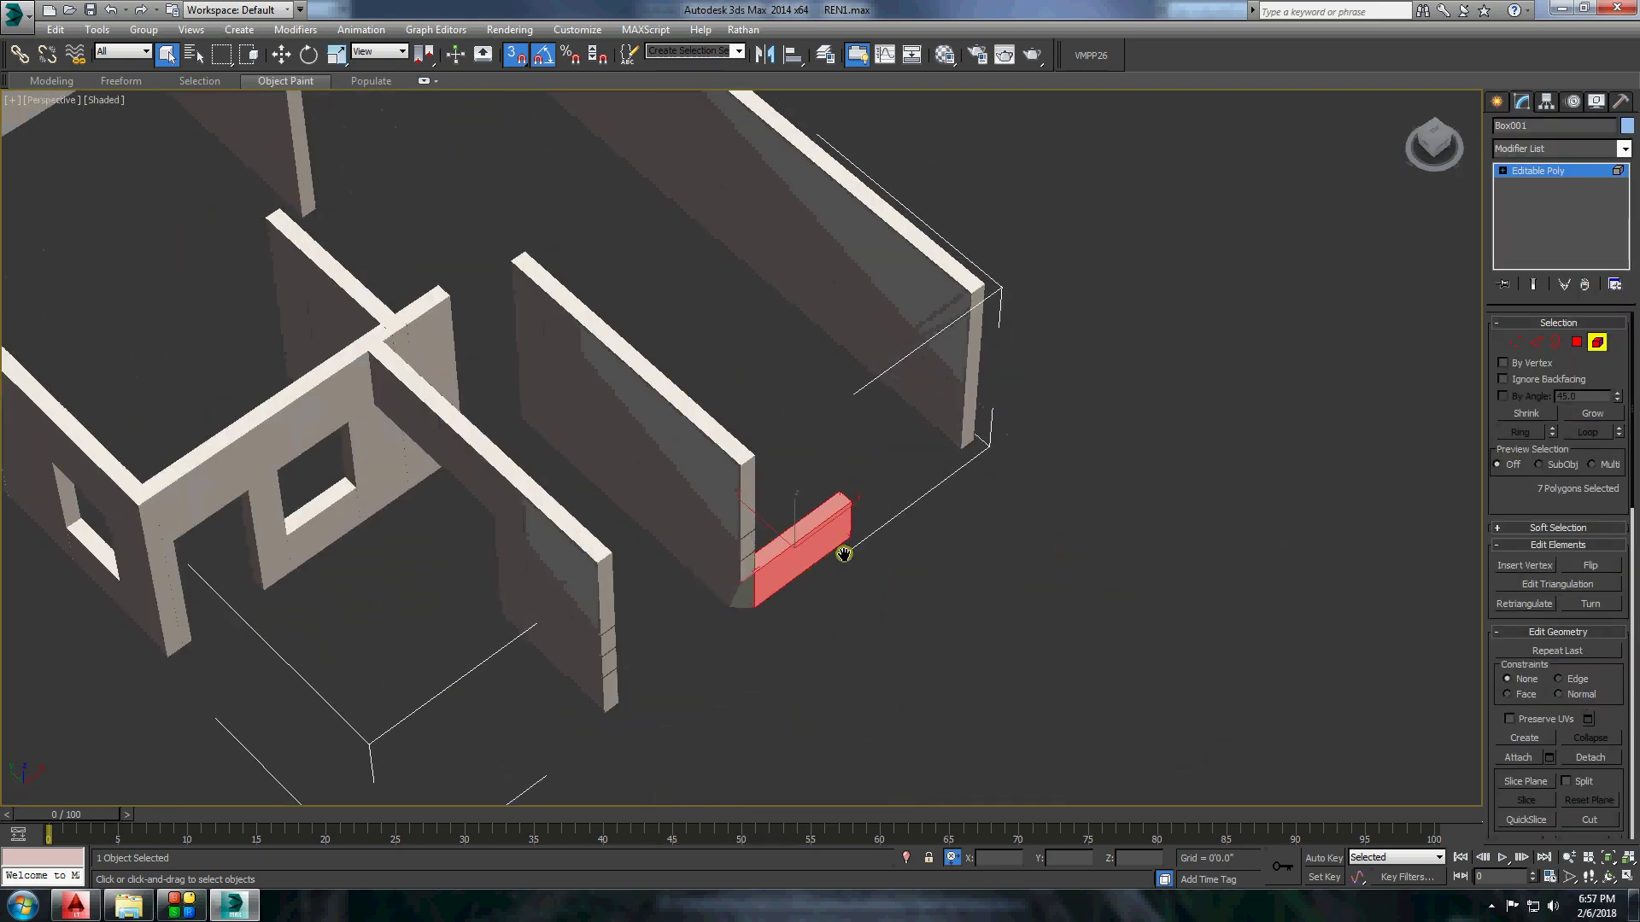
pyautogui.click(1496, 100)
pyautogui.click(1530, 209)
pyautogui.moveTo(512, 262); pyautogui.dragTo(743, 439)
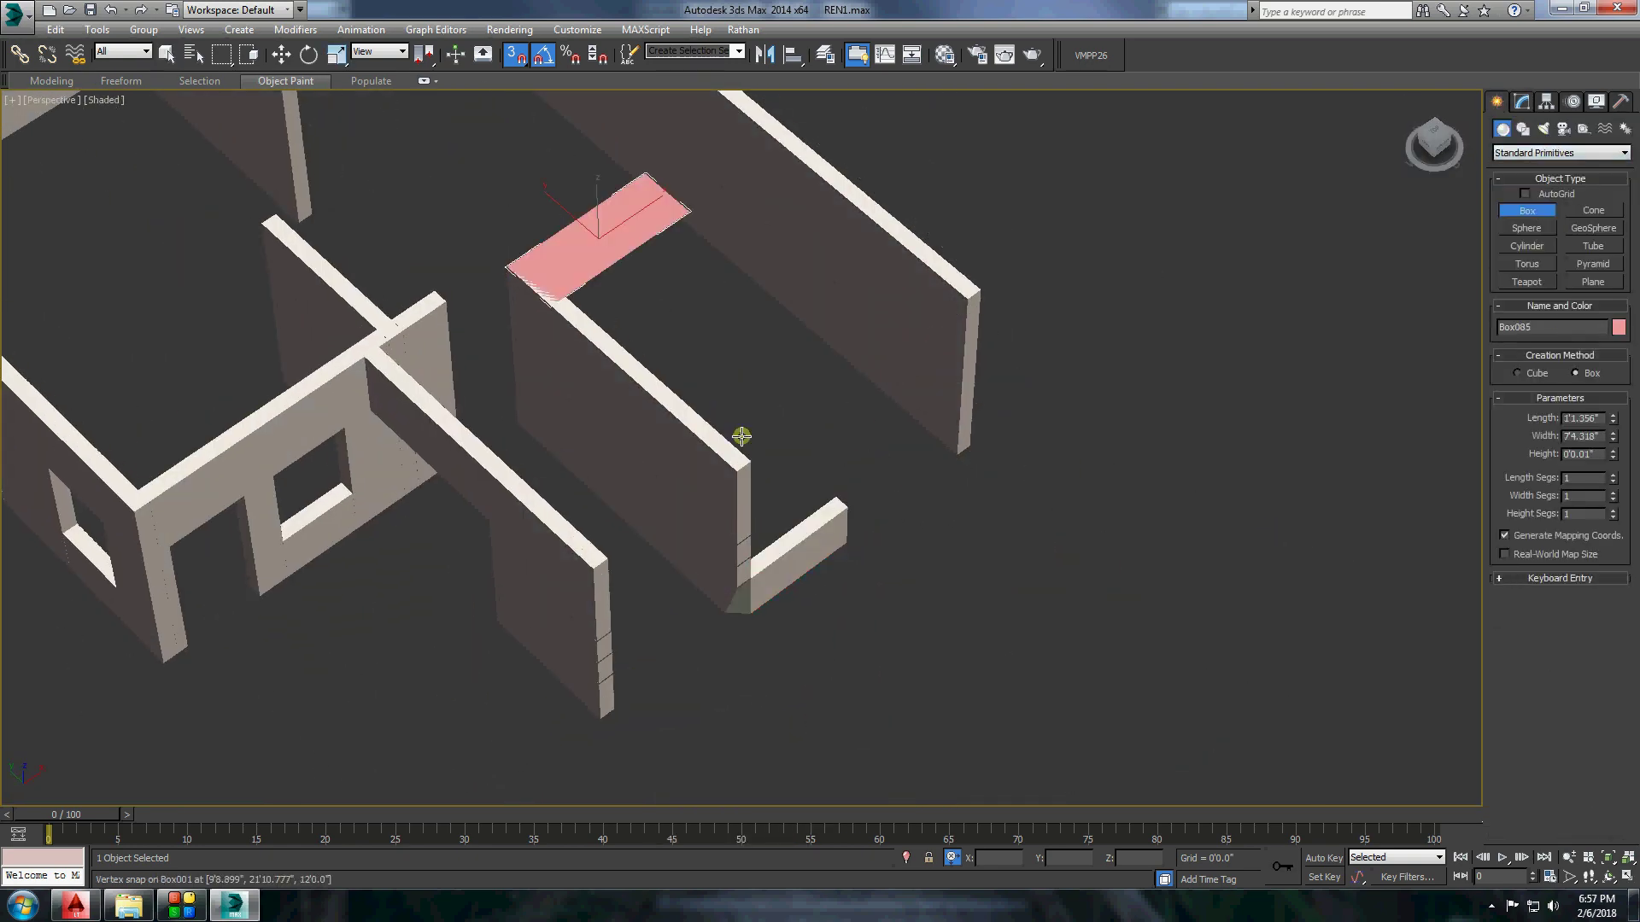
pyautogui.click(761, 622)
pyautogui.rightClick(781, 555)
pyautogui.click(982, 729)
pyautogui.press('5')
pyautogui.click(683, 461)
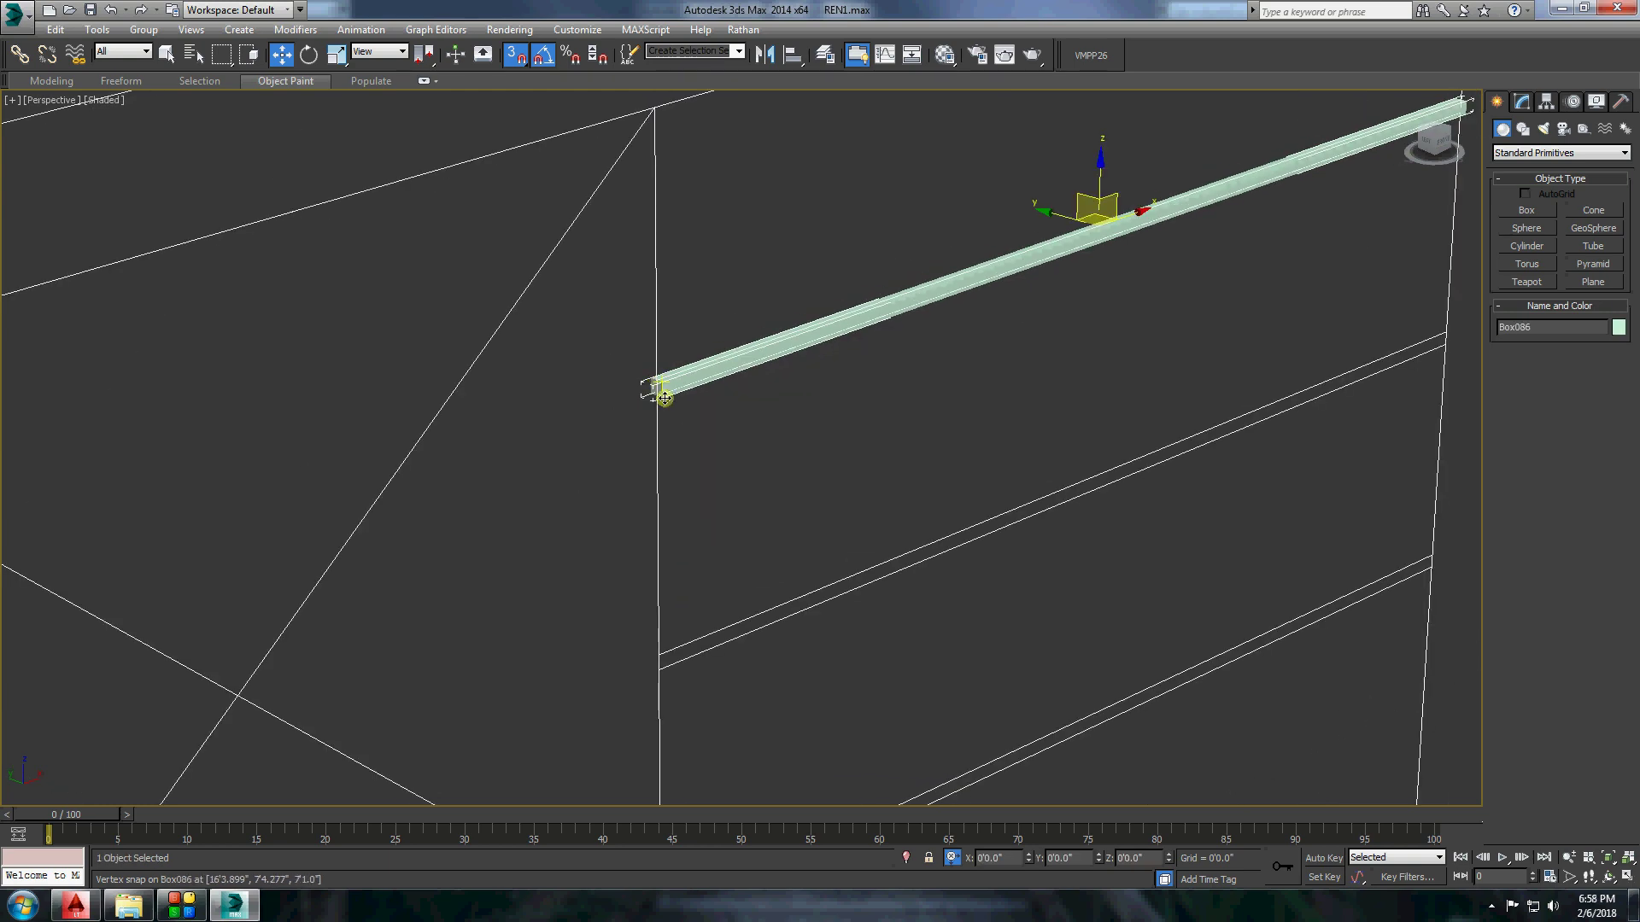
# Copy the thin strip twice down the wall to make three strips.
pyautogui.keyDown('shift'); pyautogui.moveTo(665, 647); pyautogui.dragTo(665, 647); pyautogui.keyUp('shift')
pyautogui.click(835, 538)
pyautogui.moveTo(784, 486); pyautogui.dragTo(772, 432, button='middle')
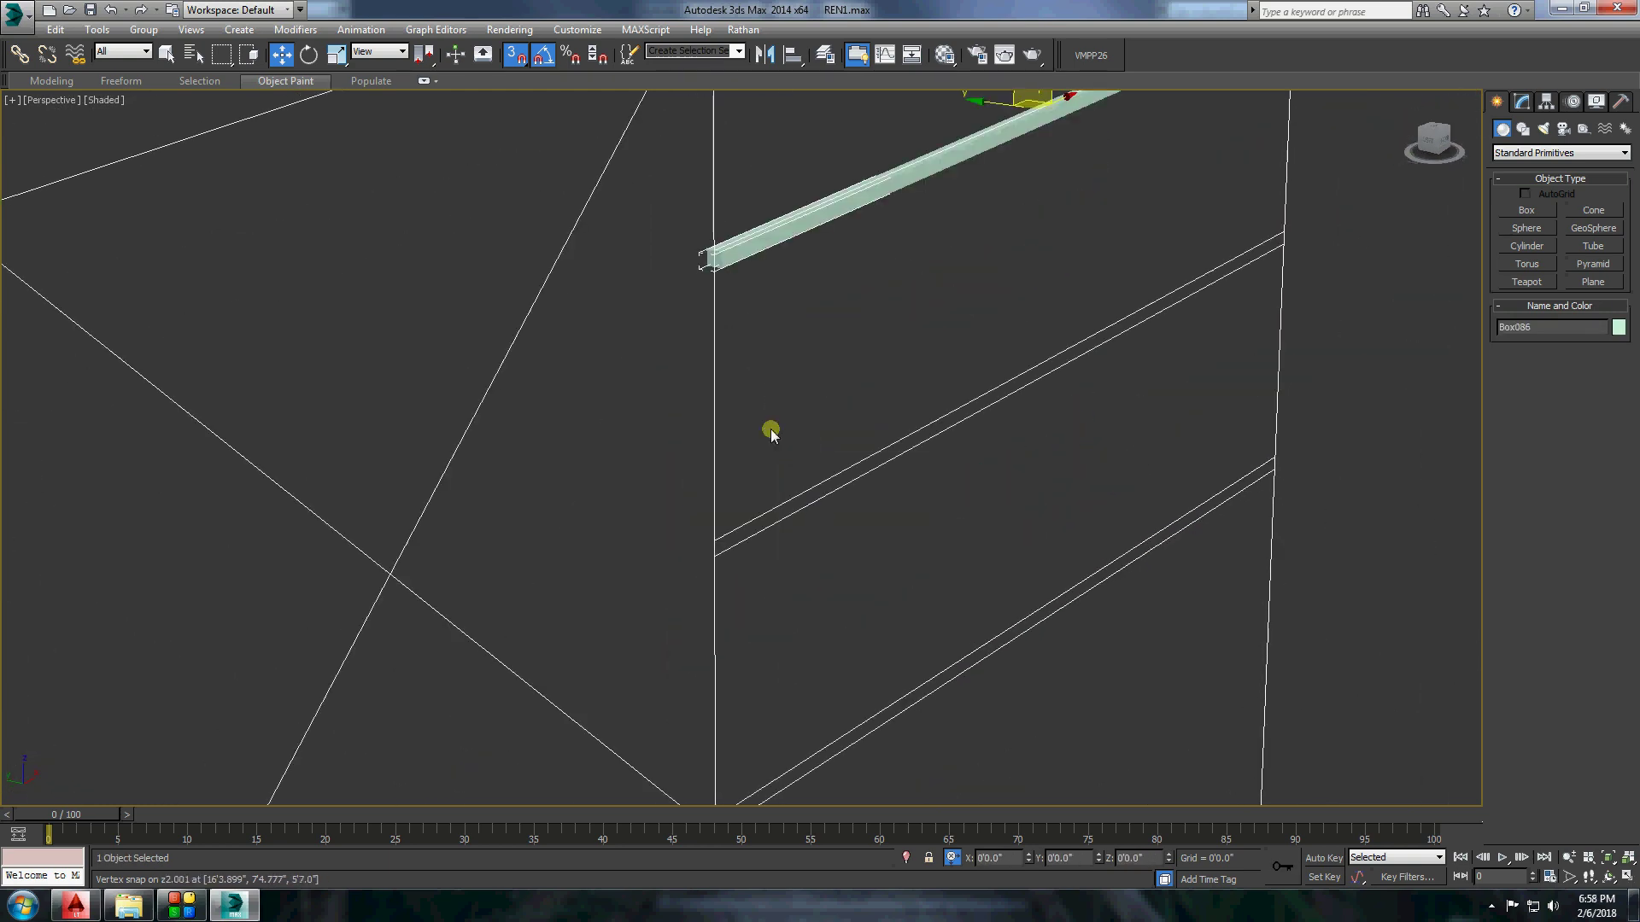
pyautogui.click(773, 432)
pyautogui.keyDown('shift'); pyautogui.moveTo(714, 269); pyautogui.dragTo(714, 560); pyautogui.keyUp('shift')
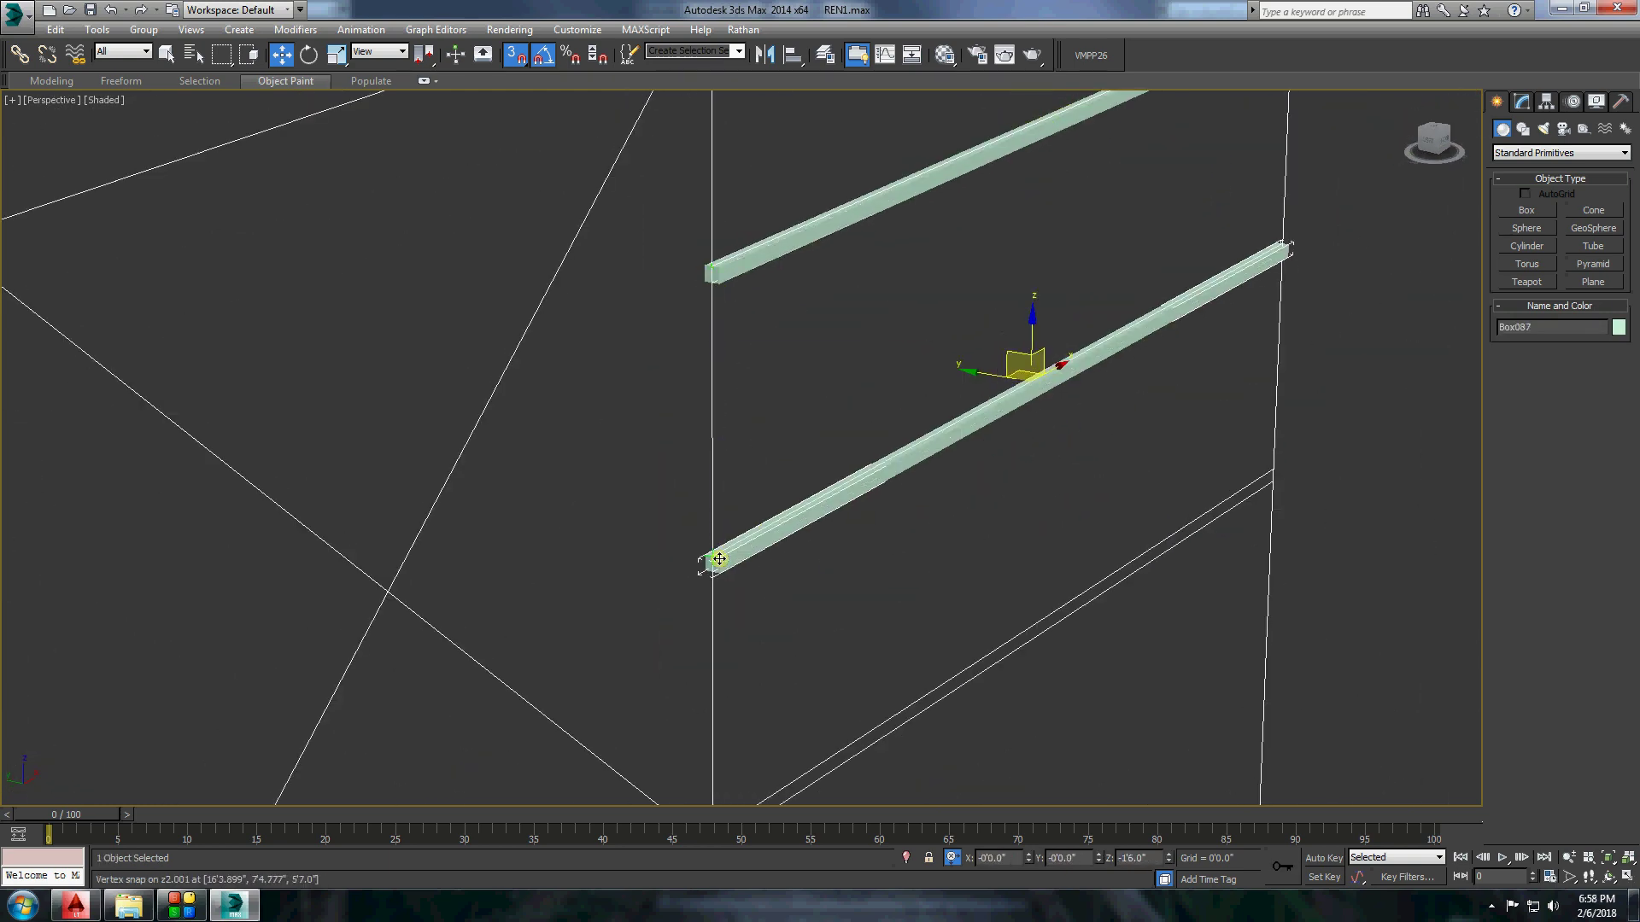
pyautogui.press('Return')
pyautogui.scroll(-3, 859, 478)
pyautogui.keyDown('alt'); pyautogui.moveTo(859, 478); pyautogui.dragTo(847, 453, button='middle'); pyautogui.keyUp('alt')
pyautogui.scroll(2, 848, 452)
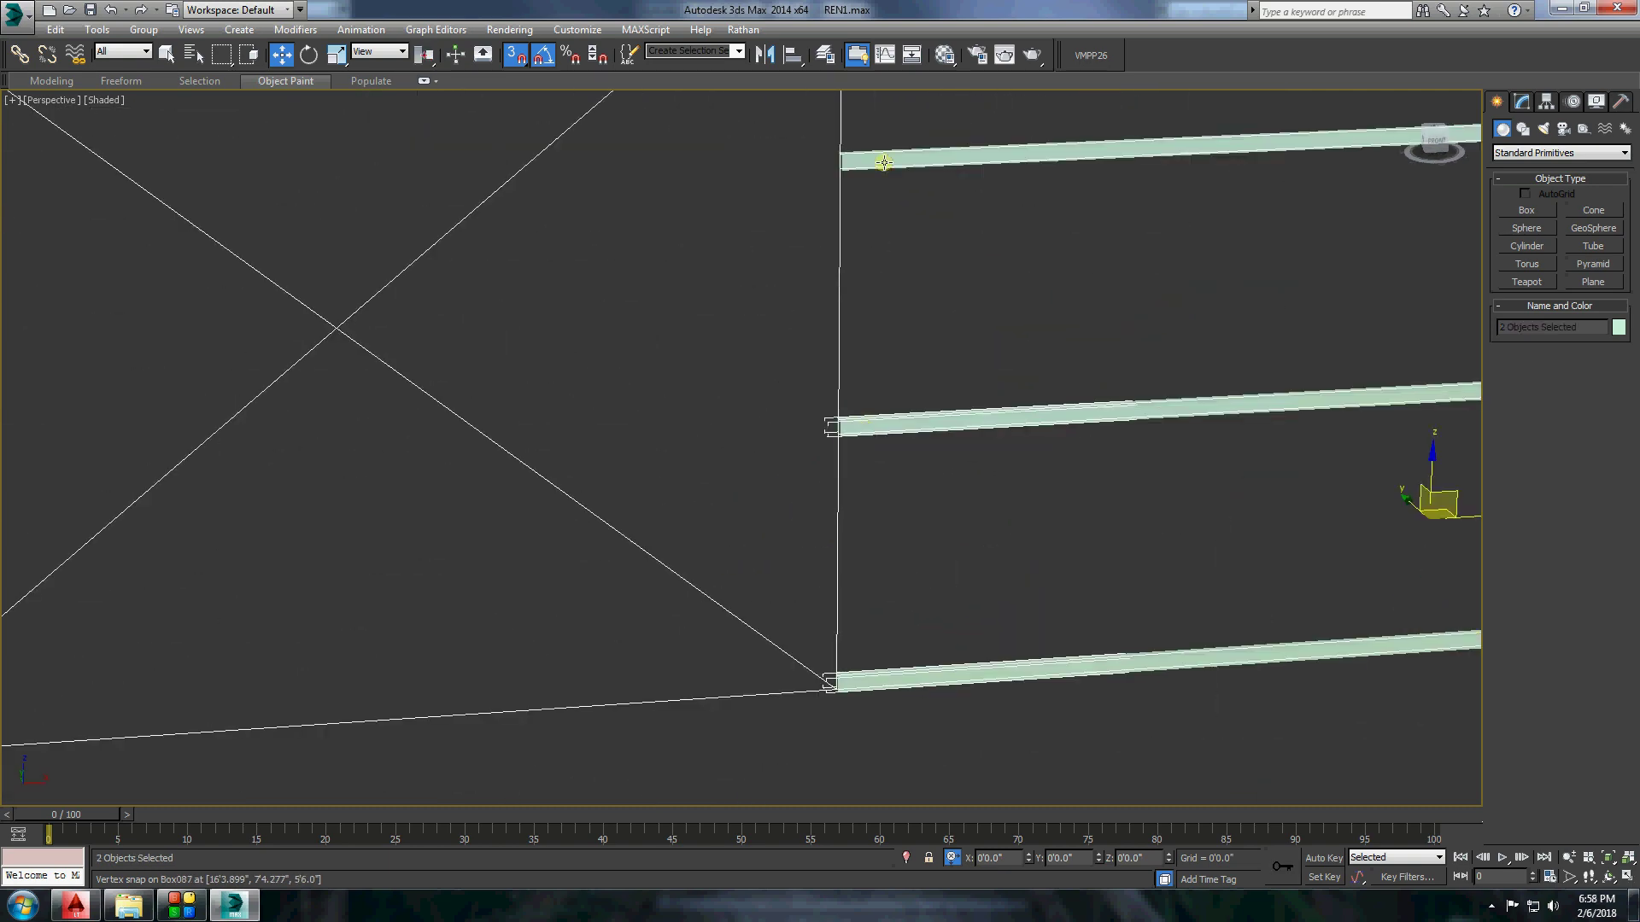
pyautogui.scroll(-5, 884, 162)
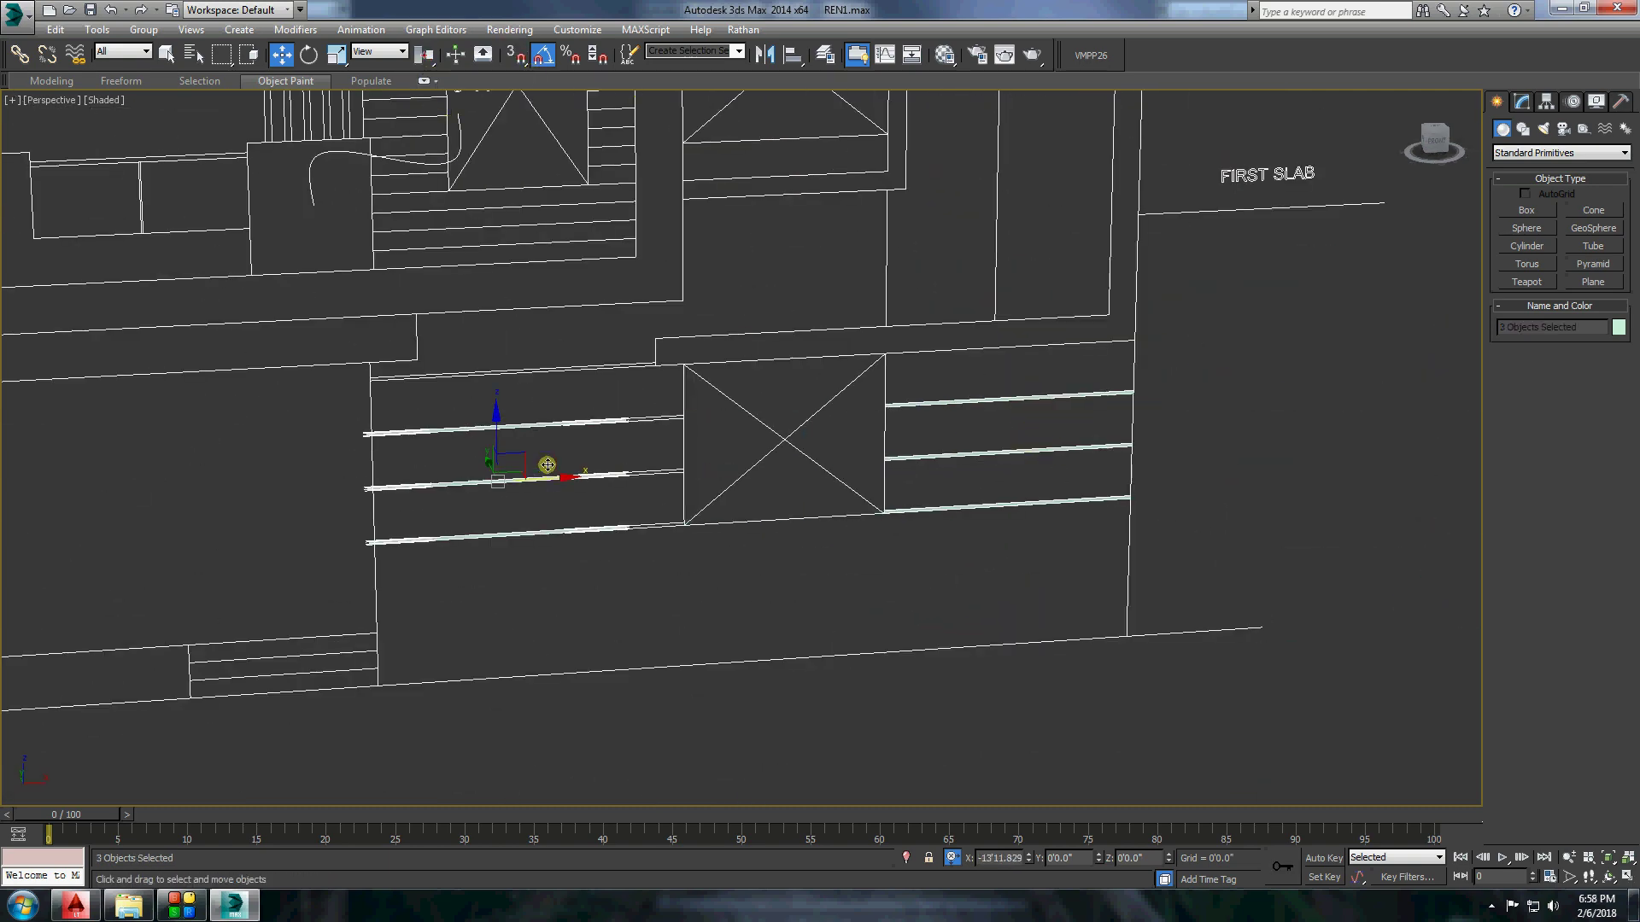
pyautogui.scroll(5, 750, 628)
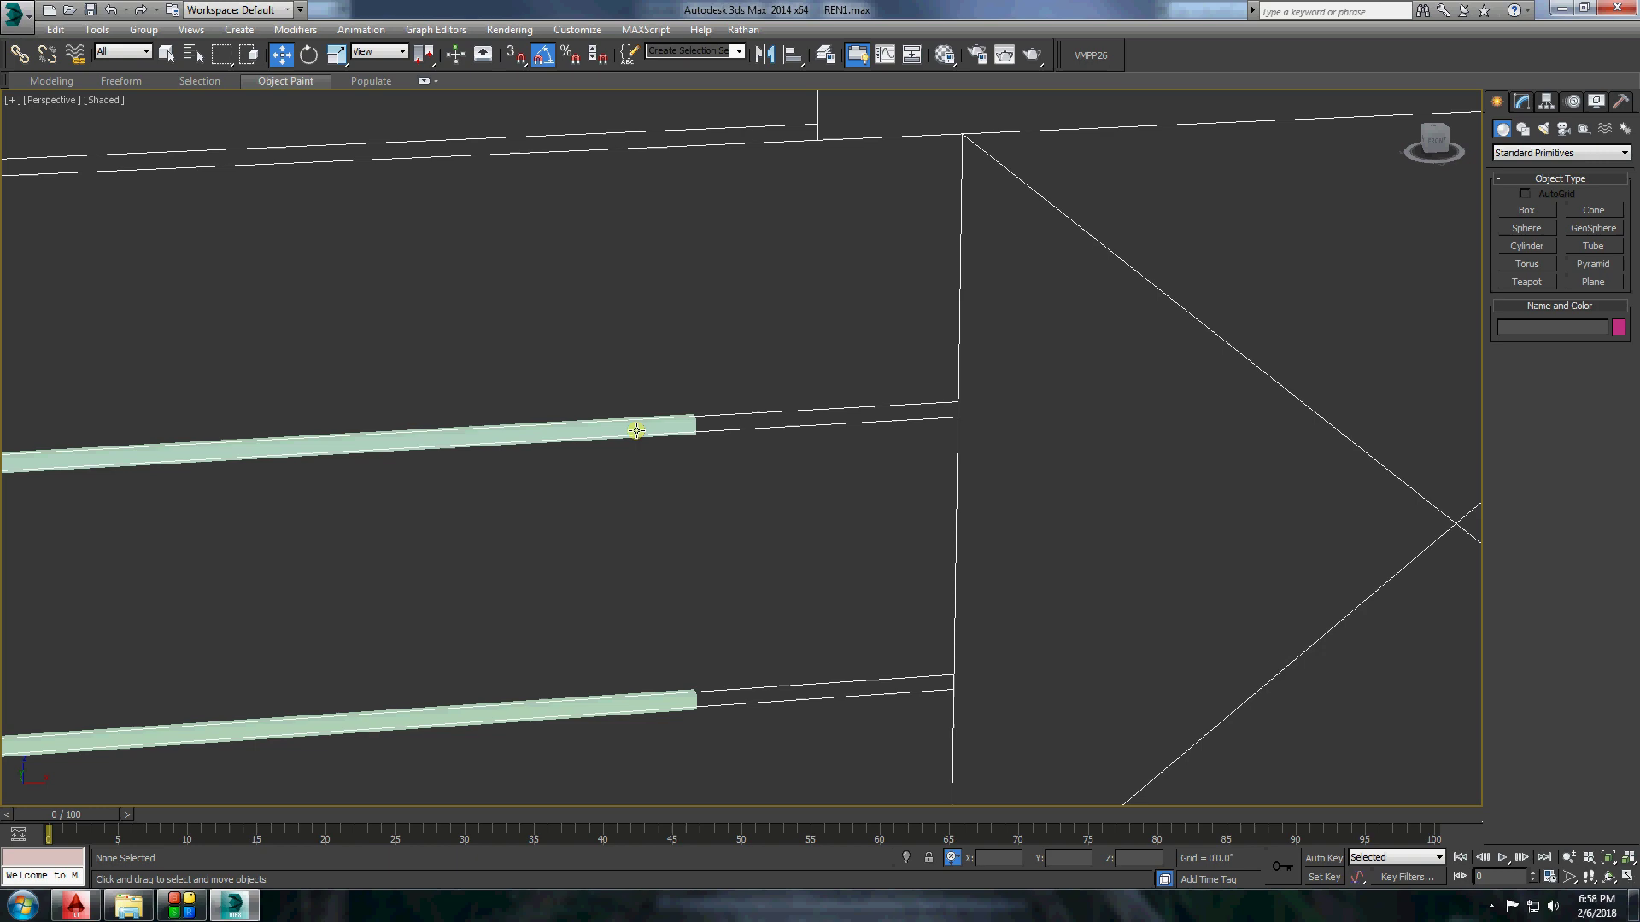
# Select one strip and attach the other strips to it.
pyautogui.click(547, 436)
pyautogui.rightClick(547, 436)
pyautogui.click(785, 401)
pyautogui.scroll(-3, 725, 555)
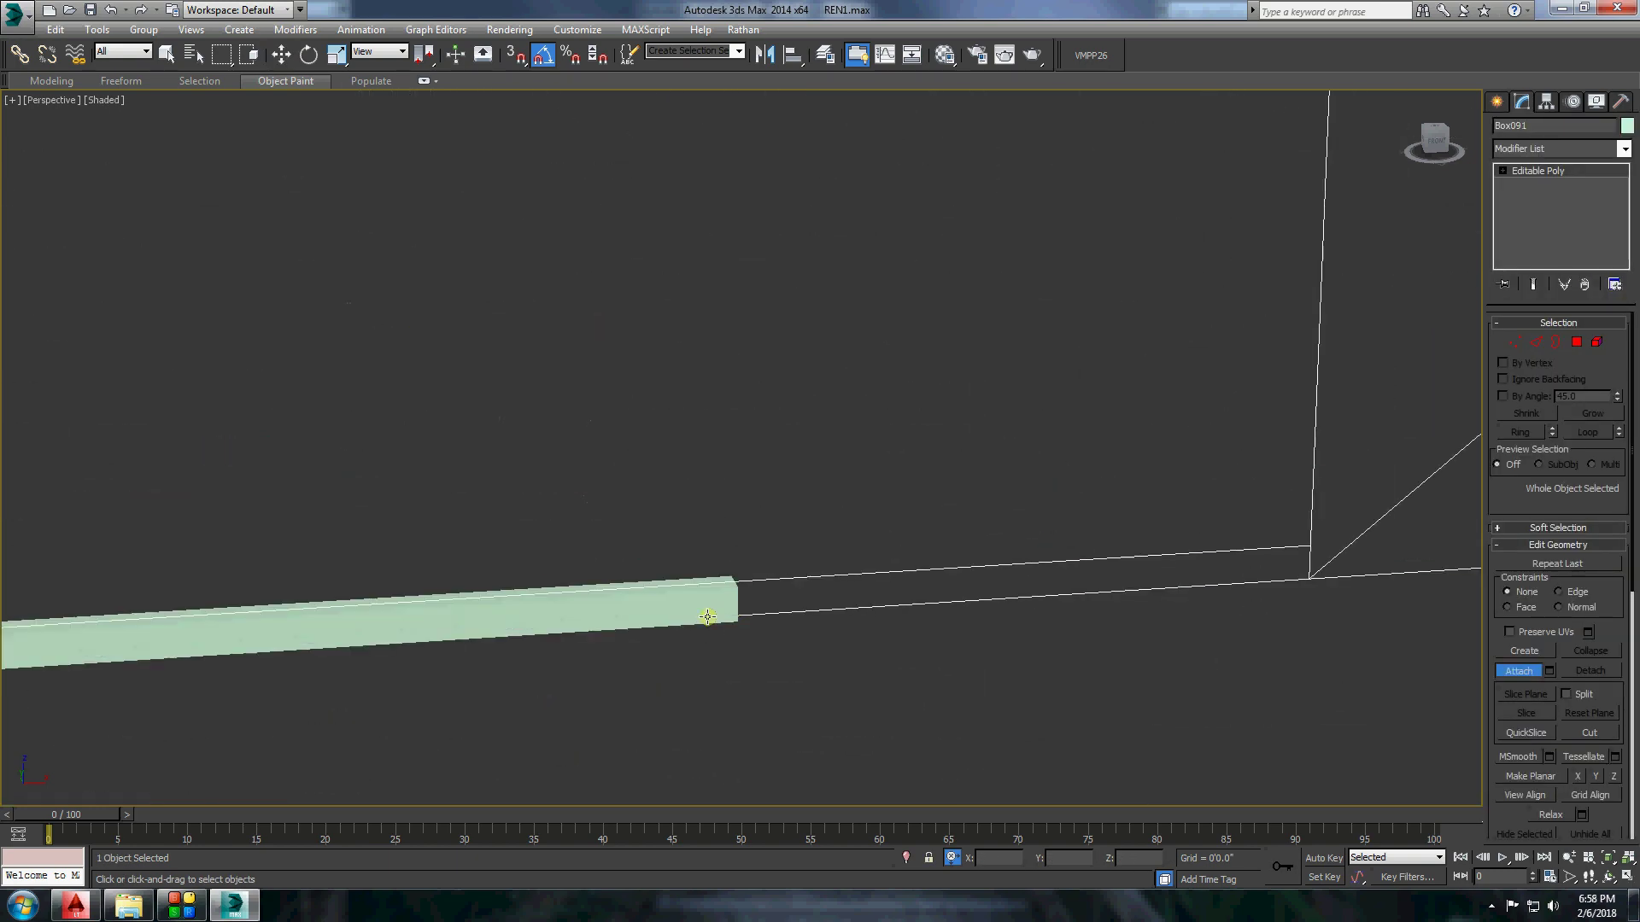
pyautogui.scroll(-3, 1025, 427)
# Select and move the vertices at the strip ends.
pyautogui.click(1514, 342)
pyautogui.moveTo(623, 472); pyautogui.dragTo(675, 623)
pyautogui.press('w')
pyautogui.scroll(2, 677, 538)
pyautogui.scroll(3, 678, 538)
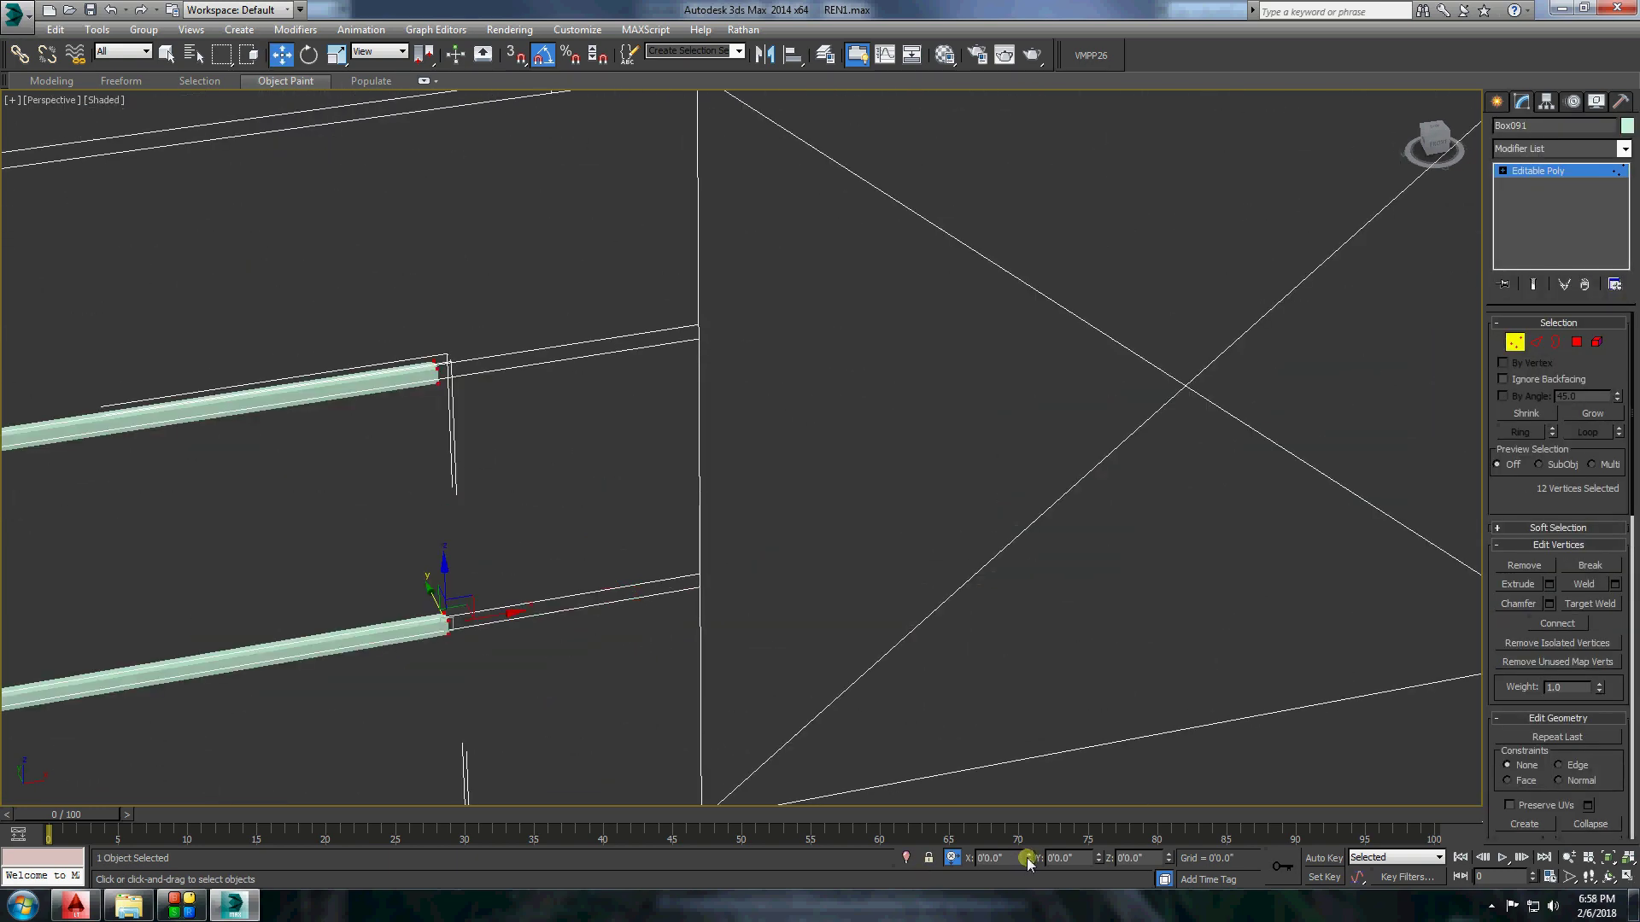
pyautogui.scroll(-3, 810, 432)
pyautogui.scroll(-2, 1338, 410)
pyautogui.click(1338, 410)
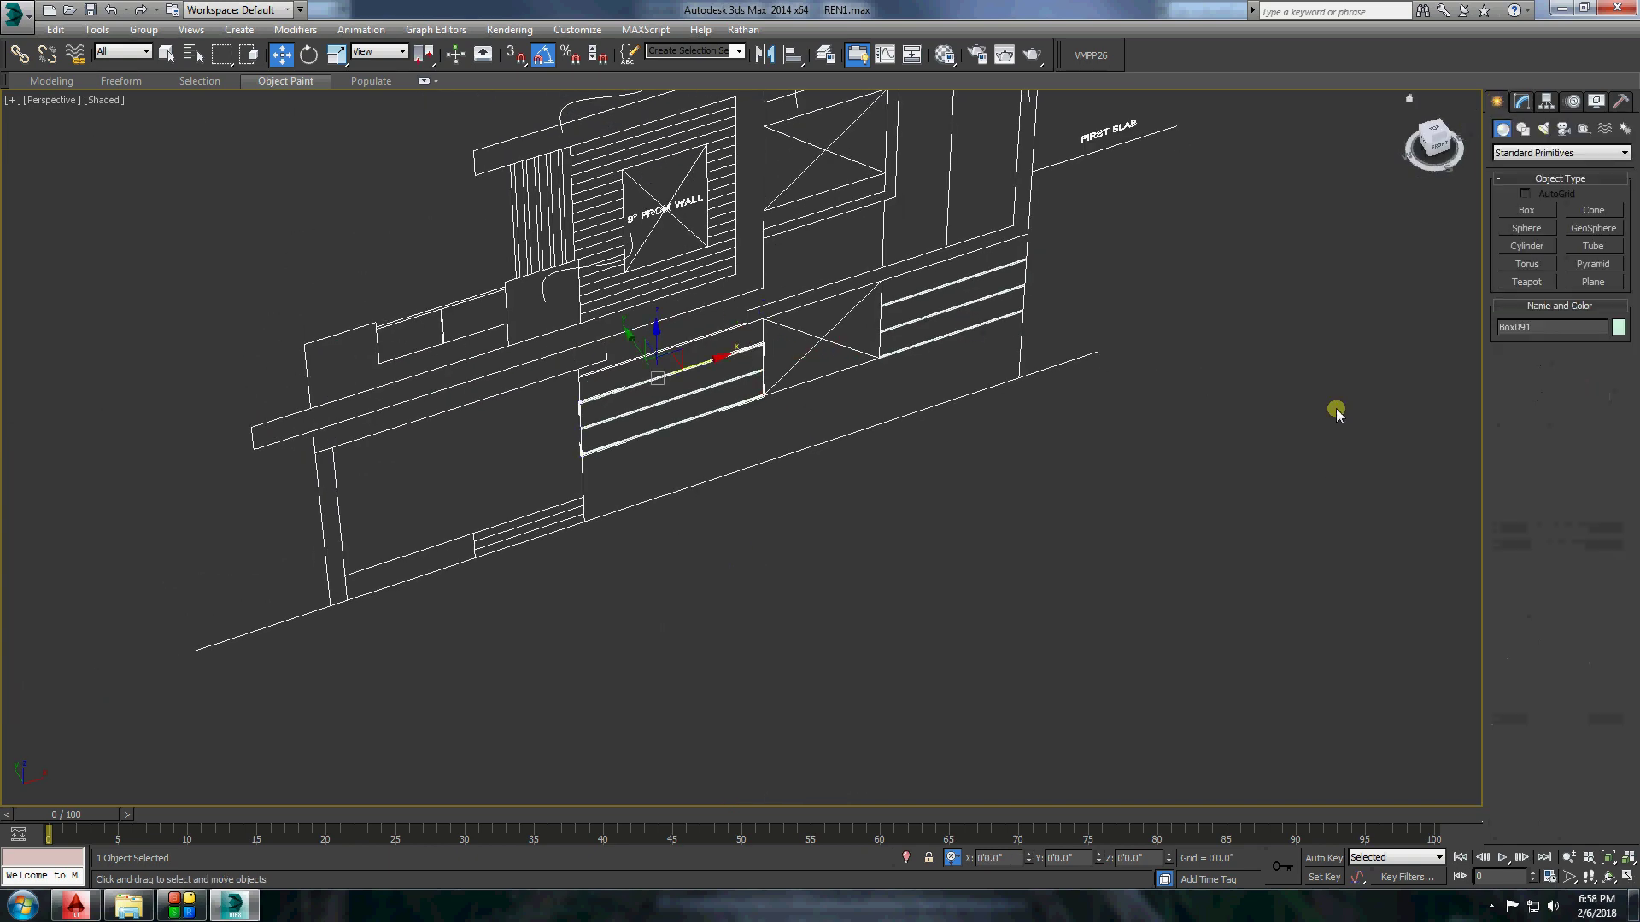
pyautogui.scroll(3, 773, 358)
pyautogui.scroll(3, 664, 305)
# Extrude the strip's selected end face by 0'1.0", then undo the extrusion.
pyautogui.rightClick(665, 305)
pyautogui.click(888, 479)
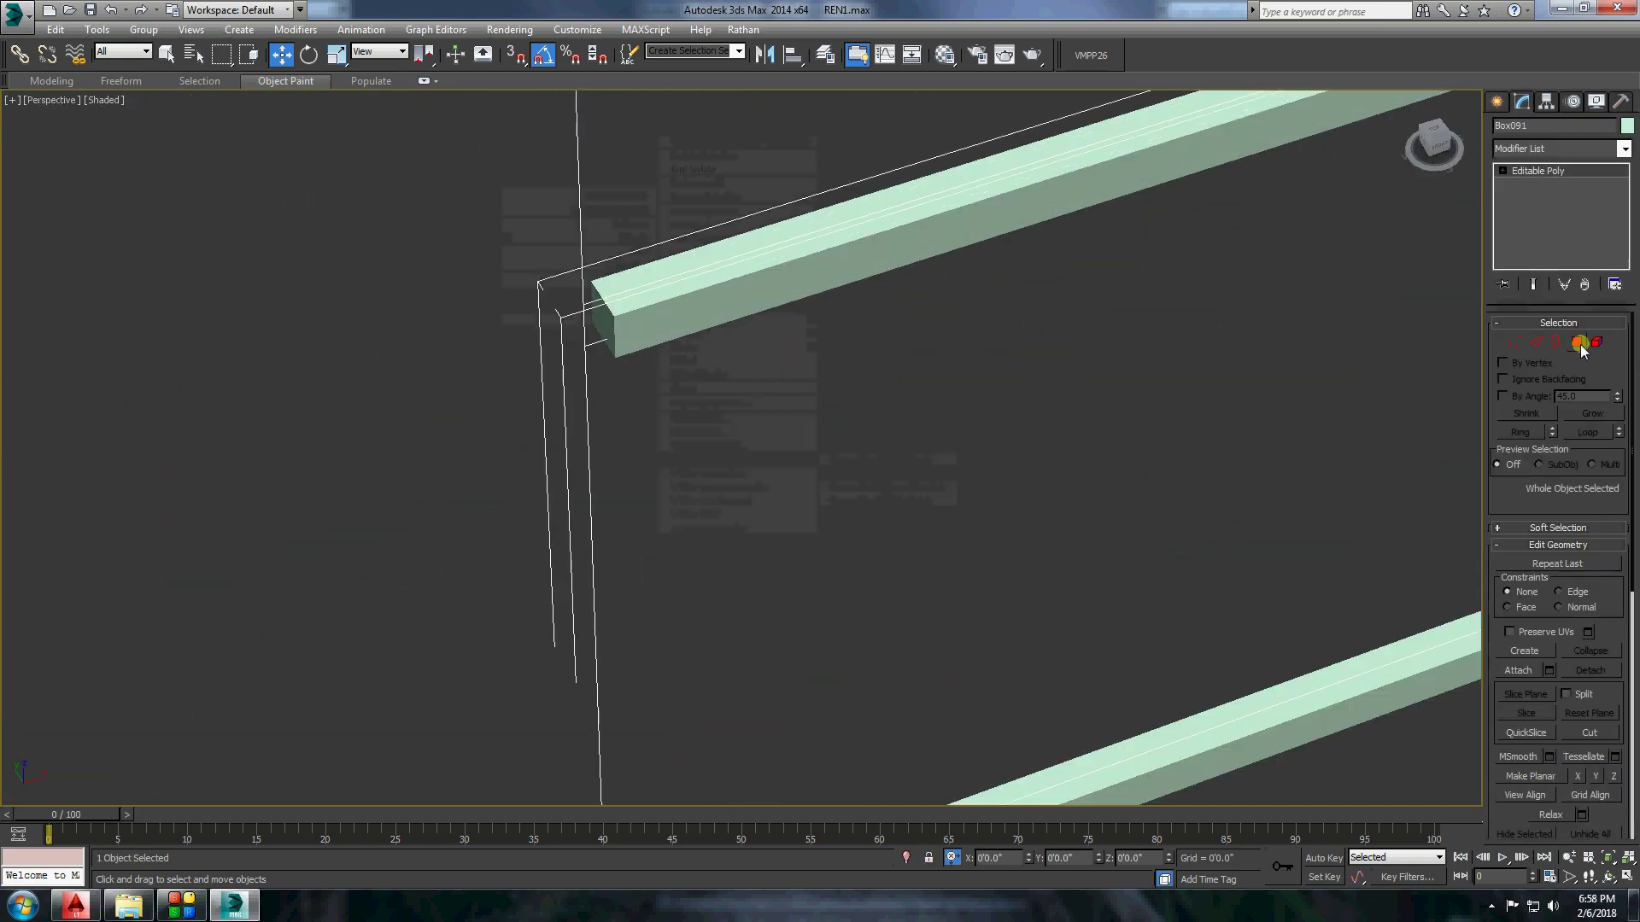
pyautogui.press('4')
pyautogui.click(602, 320)
pyautogui.moveTo(707, 355)
pyautogui.mouseDown(button='middle')
pyautogui.moveTo(721, 331)
pyautogui.moveTo(731, 487)
pyautogui.mouseUp(button='middle')
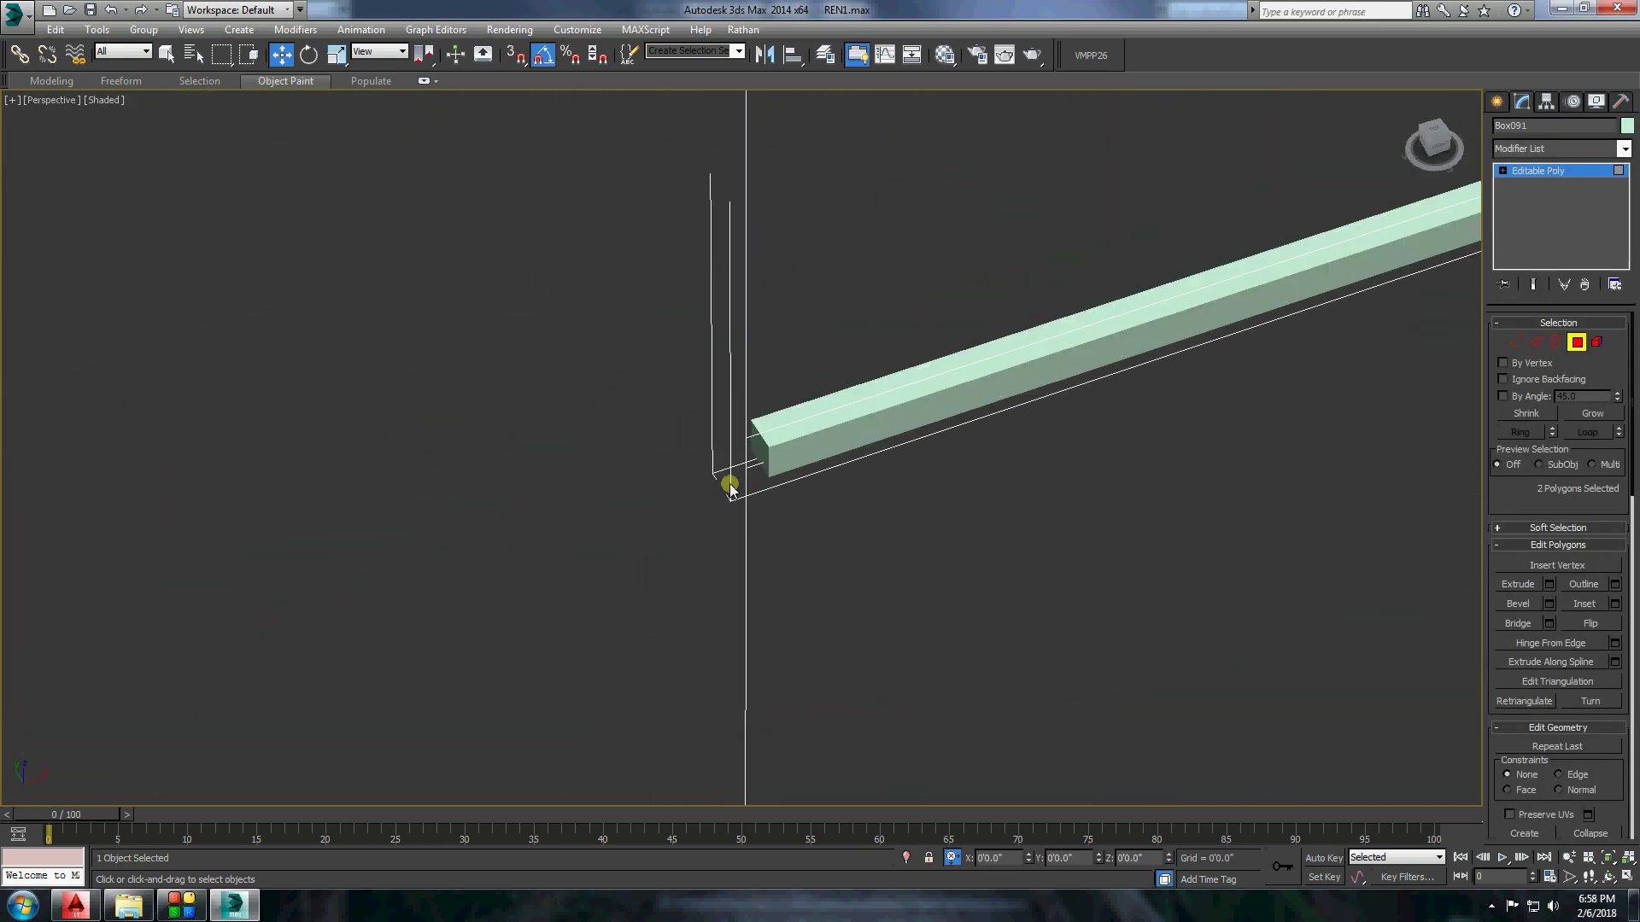
pyautogui.click(1534, 584)
pyautogui.write('10.0"')
pyautogui.press('Return')
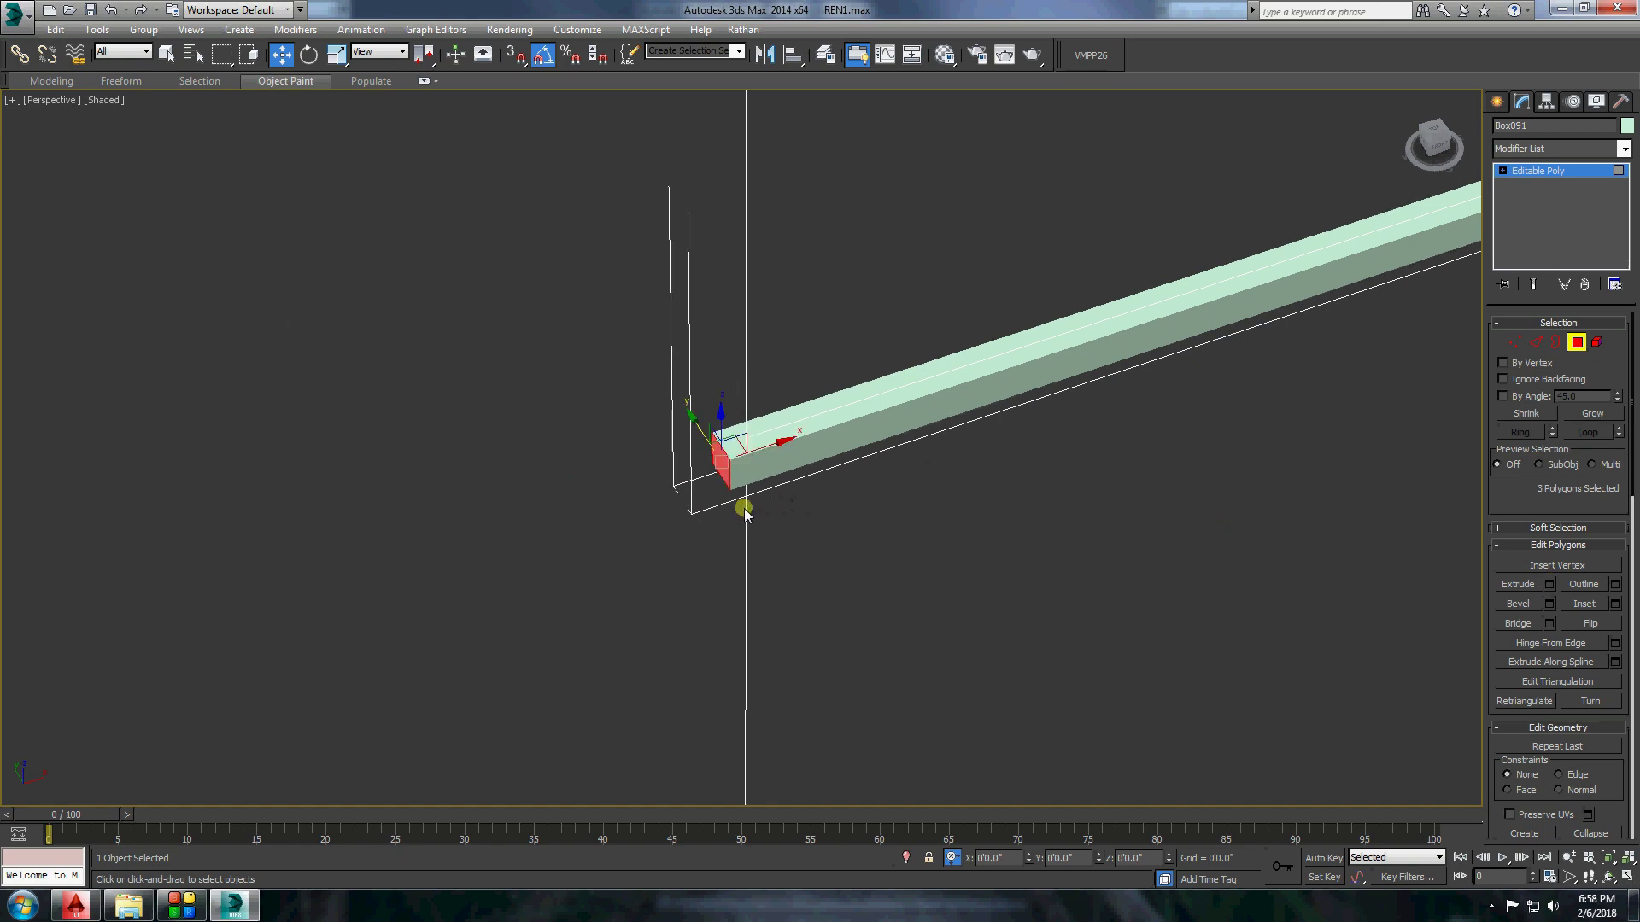
pyautogui.hotkey('ctrl', 'z')
pyautogui.hotkey('ctrl', 'y')
pyautogui.hotkey('ctrl', 'z')
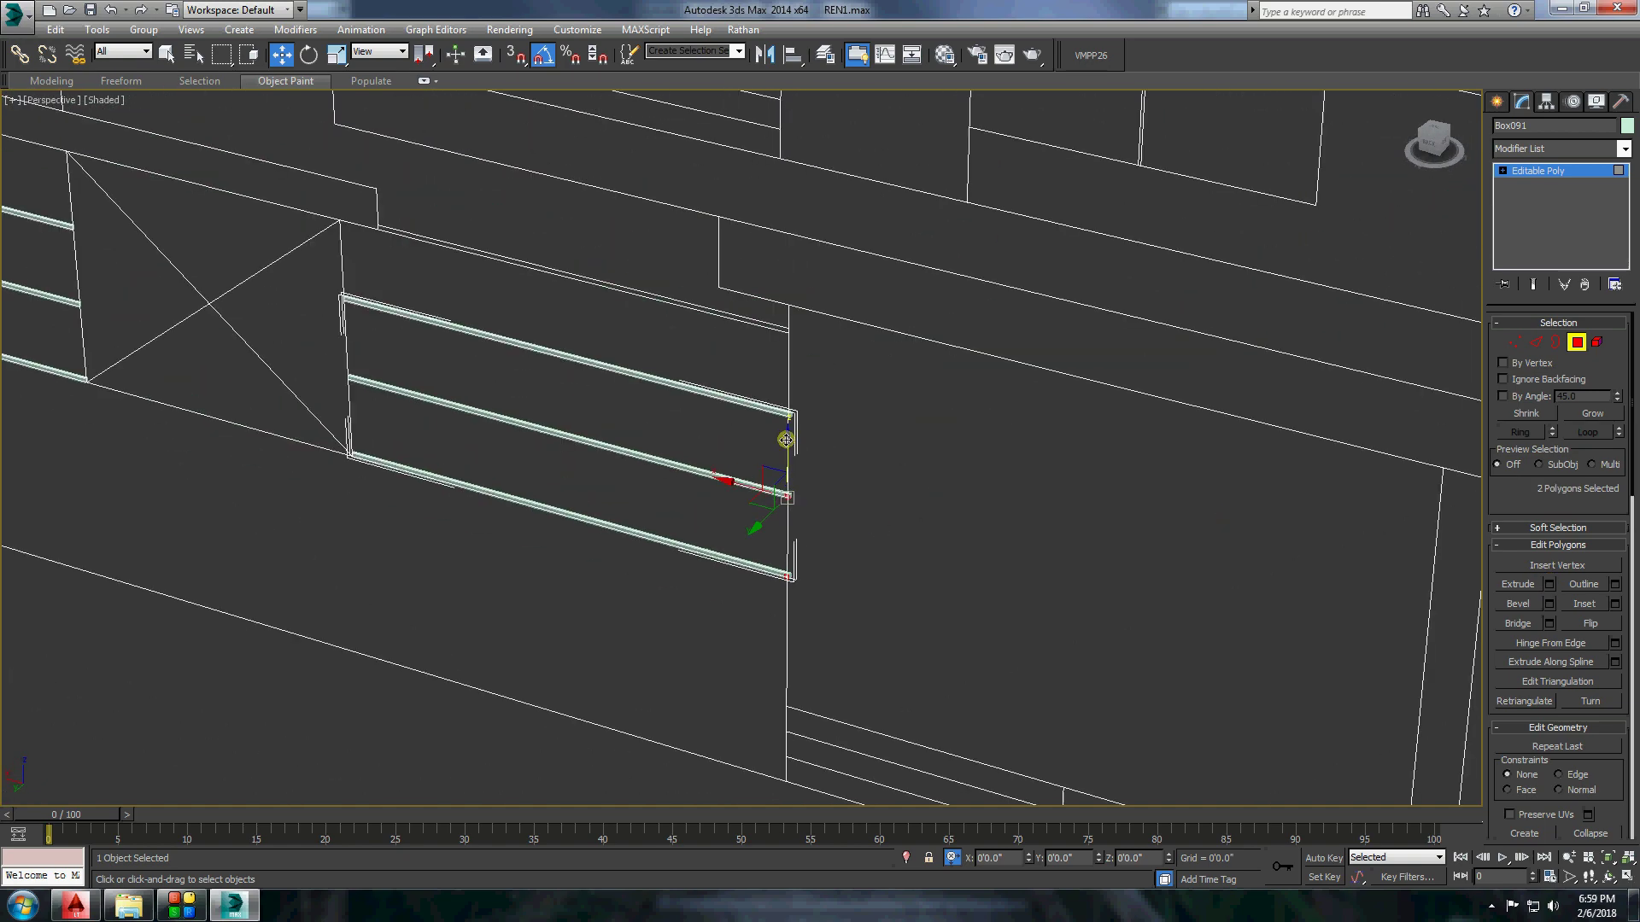
# Add another end face and commit the extrusion of the groove strips.
pyautogui.keyDown('ctrl'); pyautogui.click(786, 440); pyautogui.keyUp('ctrl')
pyautogui.scroll(5, 790, 461)
pyautogui.scroll(-5, 820, 453)
pyautogui.scroll(-3, 841, 434)
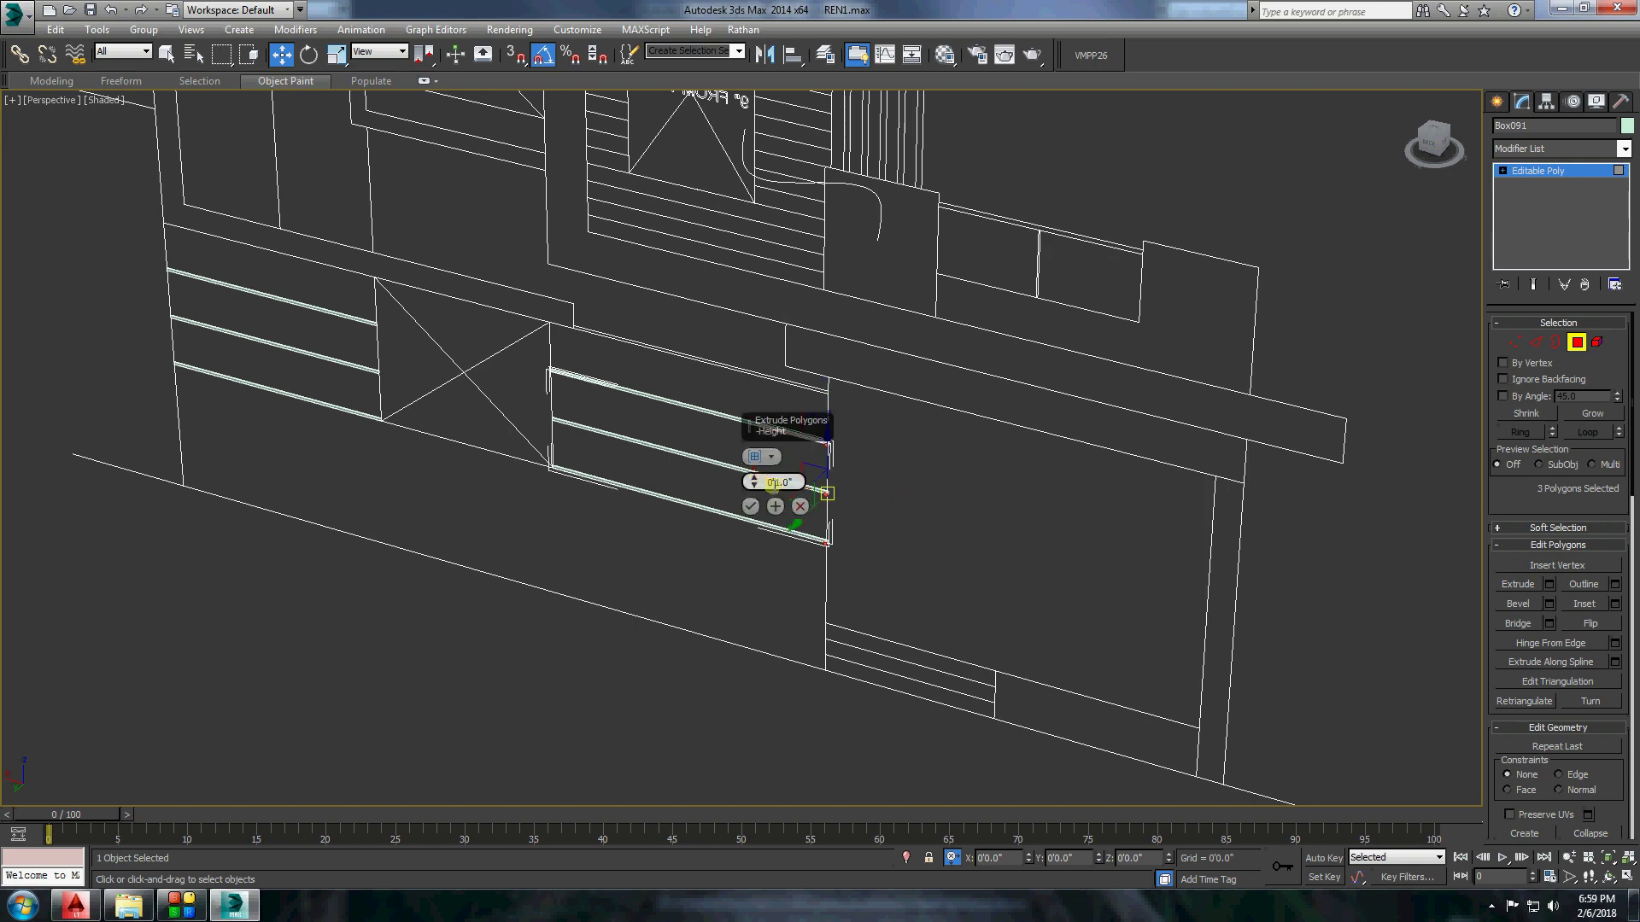
pyautogui.click(747, 509)
pyautogui.scroll(-3, 509, 495)
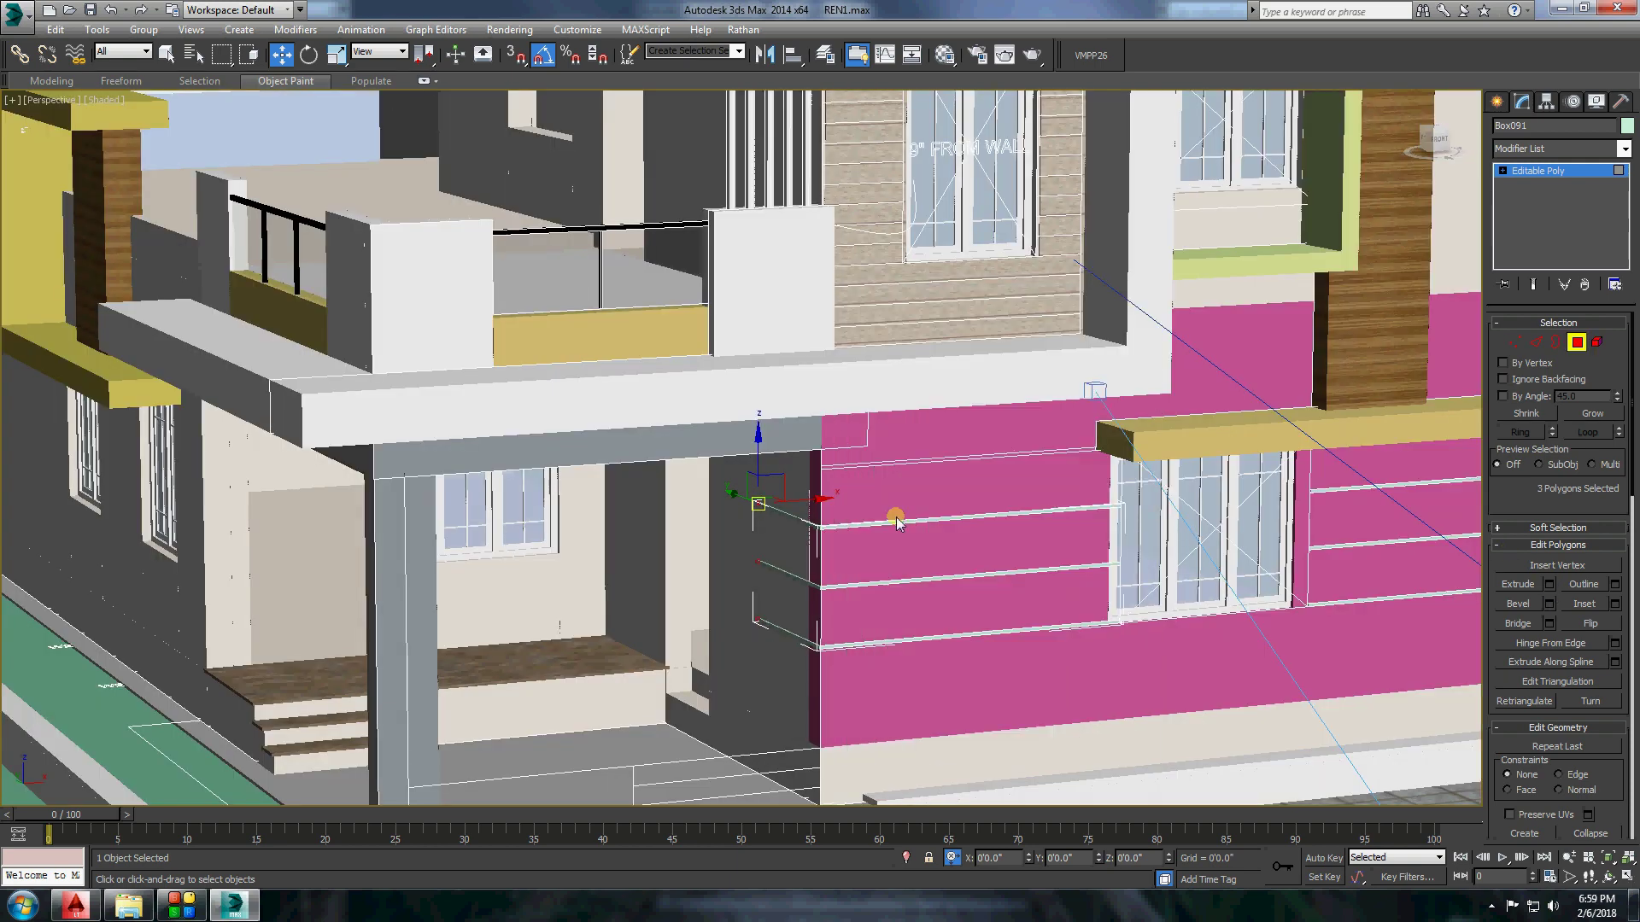
# Select the balcony parapet boxes and assign them the yellow material from the Material Editor.
pyautogui.keyDown('alt'); pyautogui.moveTo(894, 516); pyautogui.dragTo(1083, 790, button='middle'); pyautogui.keyUp('alt')
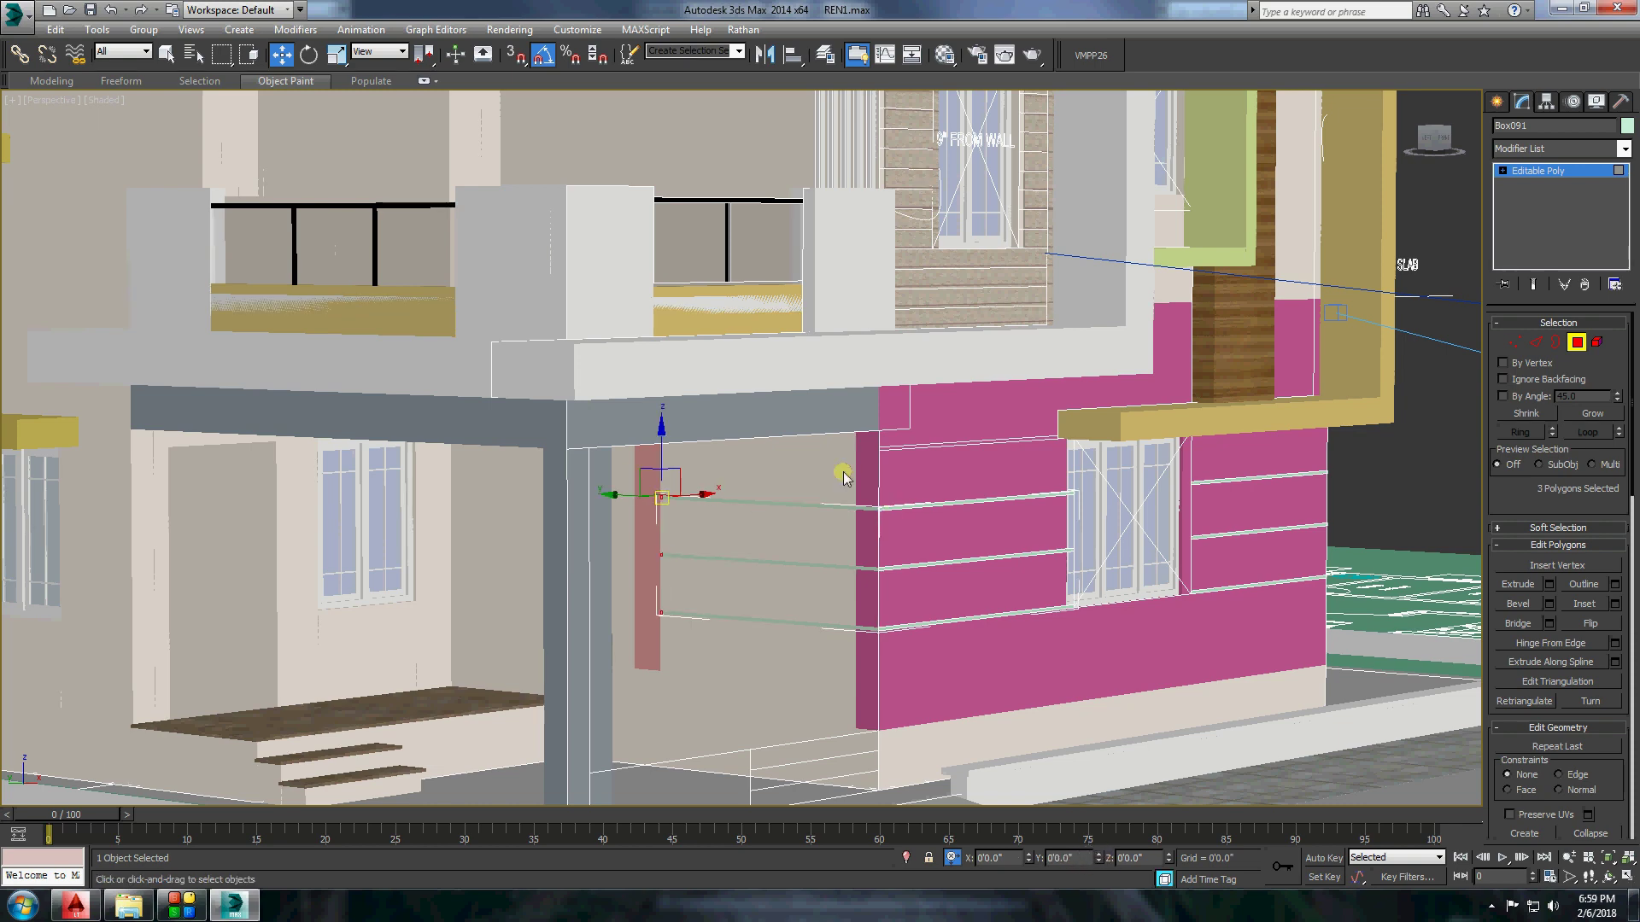
pyautogui.scroll(-5, 843, 477)
pyautogui.hotkey('ctrl', 'd')
pyautogui.scroll(6, 835, 442)
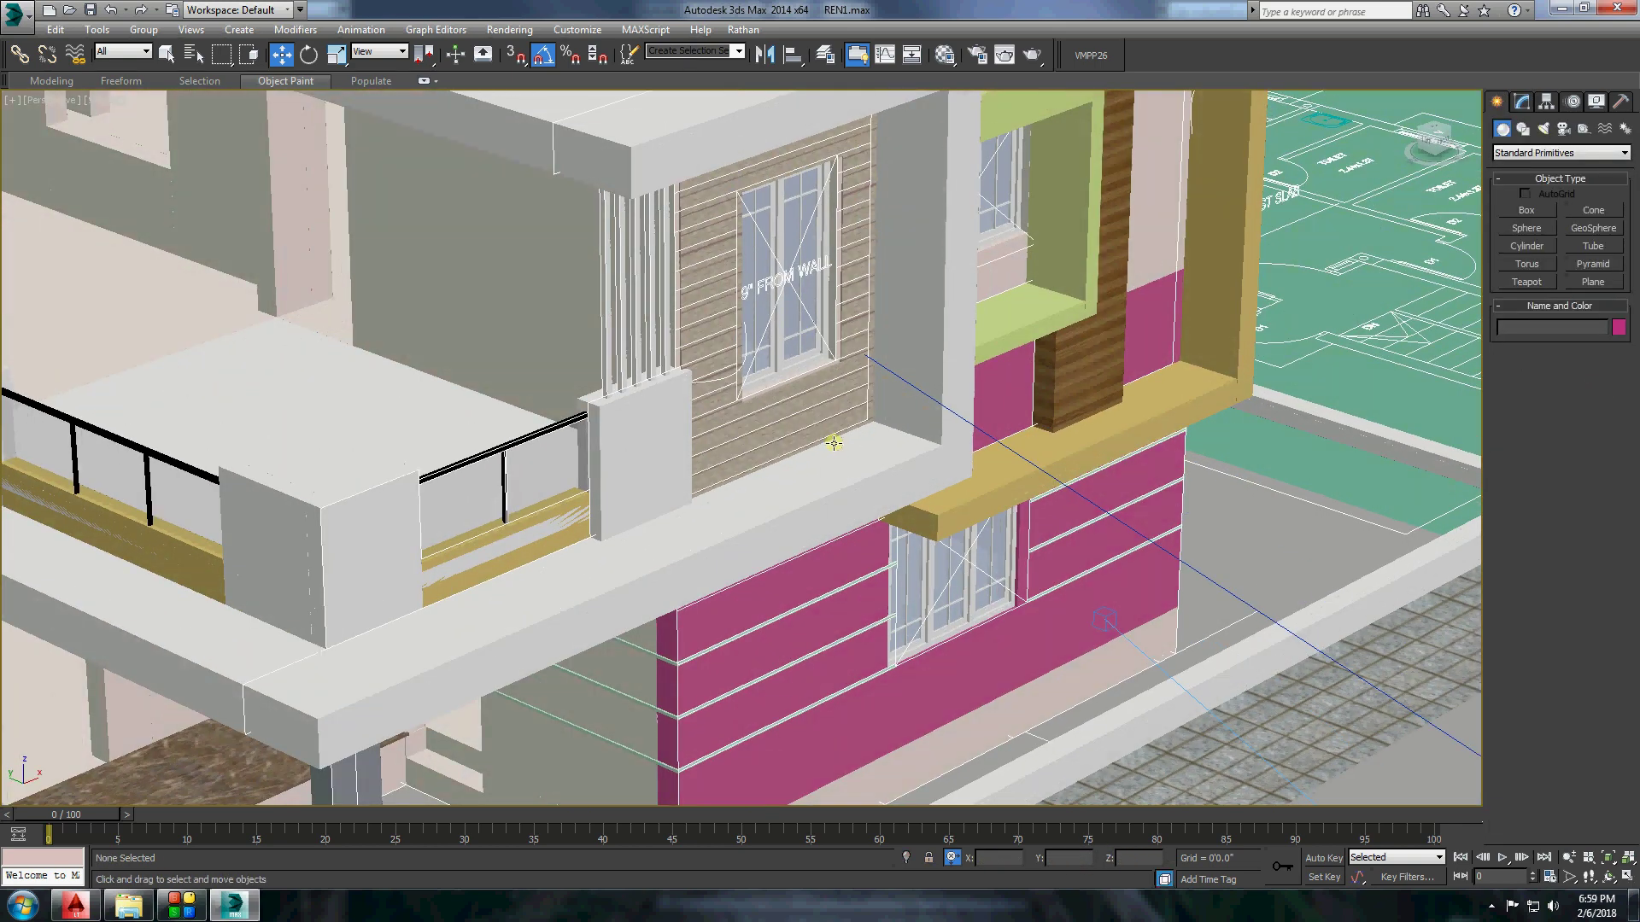
pyautogui.scroll(-3, 838, 433)
pyautogui.moveTo(615, 436); pyautogui.dragTo(1034, 385, button='middle')
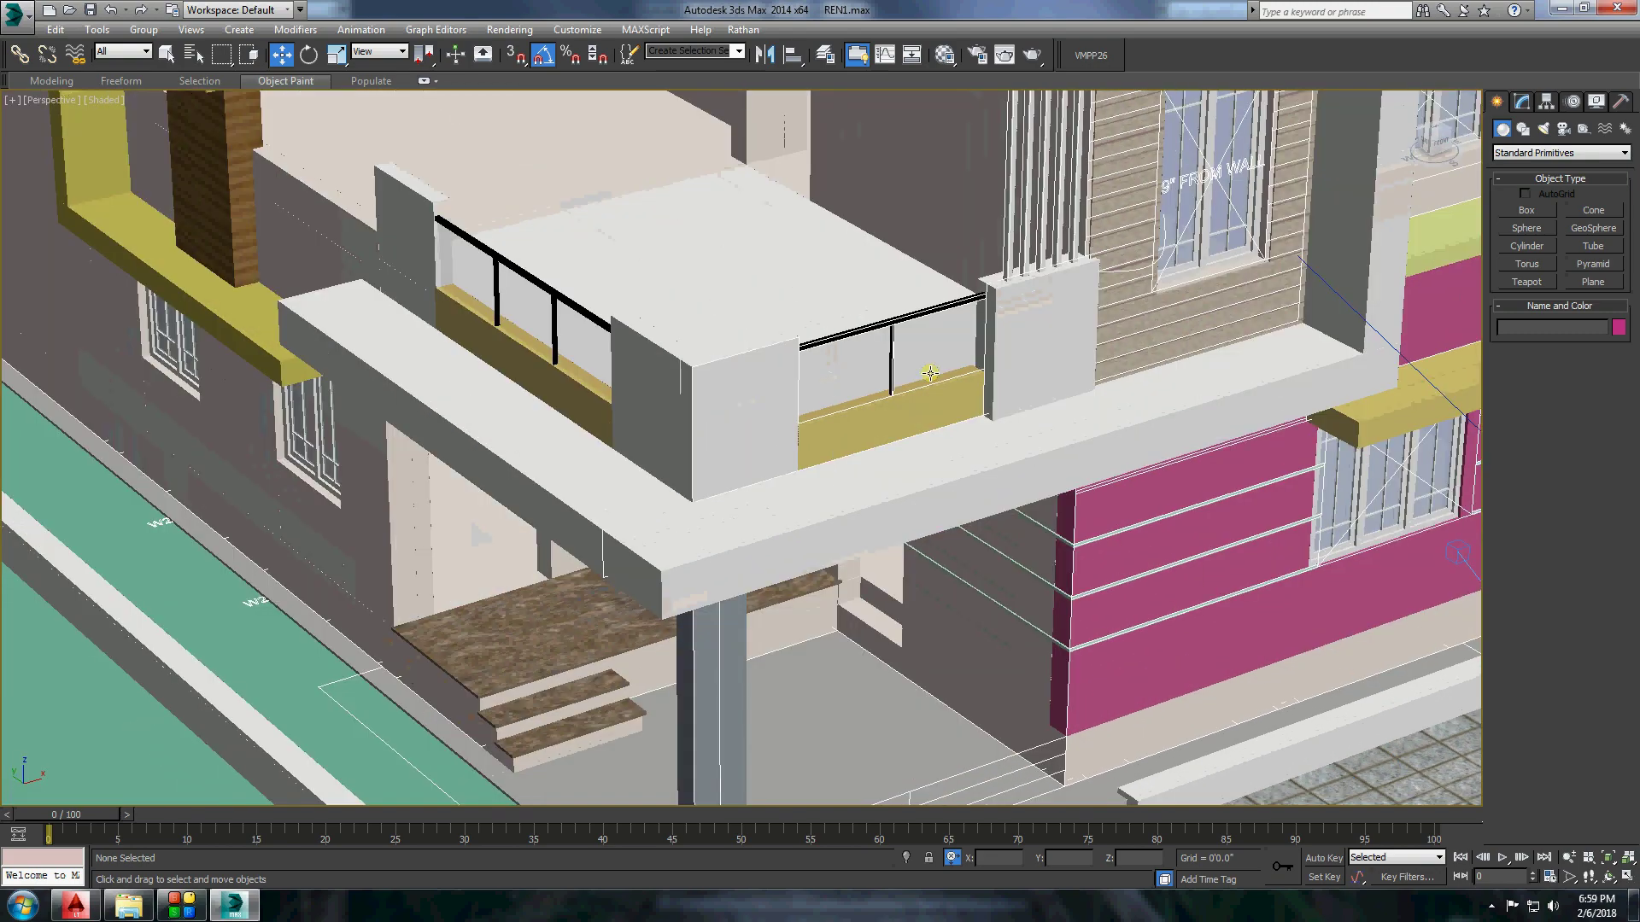
pyautogui.scroll(4, 1036, 384)
pyautogui.click(1060, 543)
pyautogui.click(1060, 547)
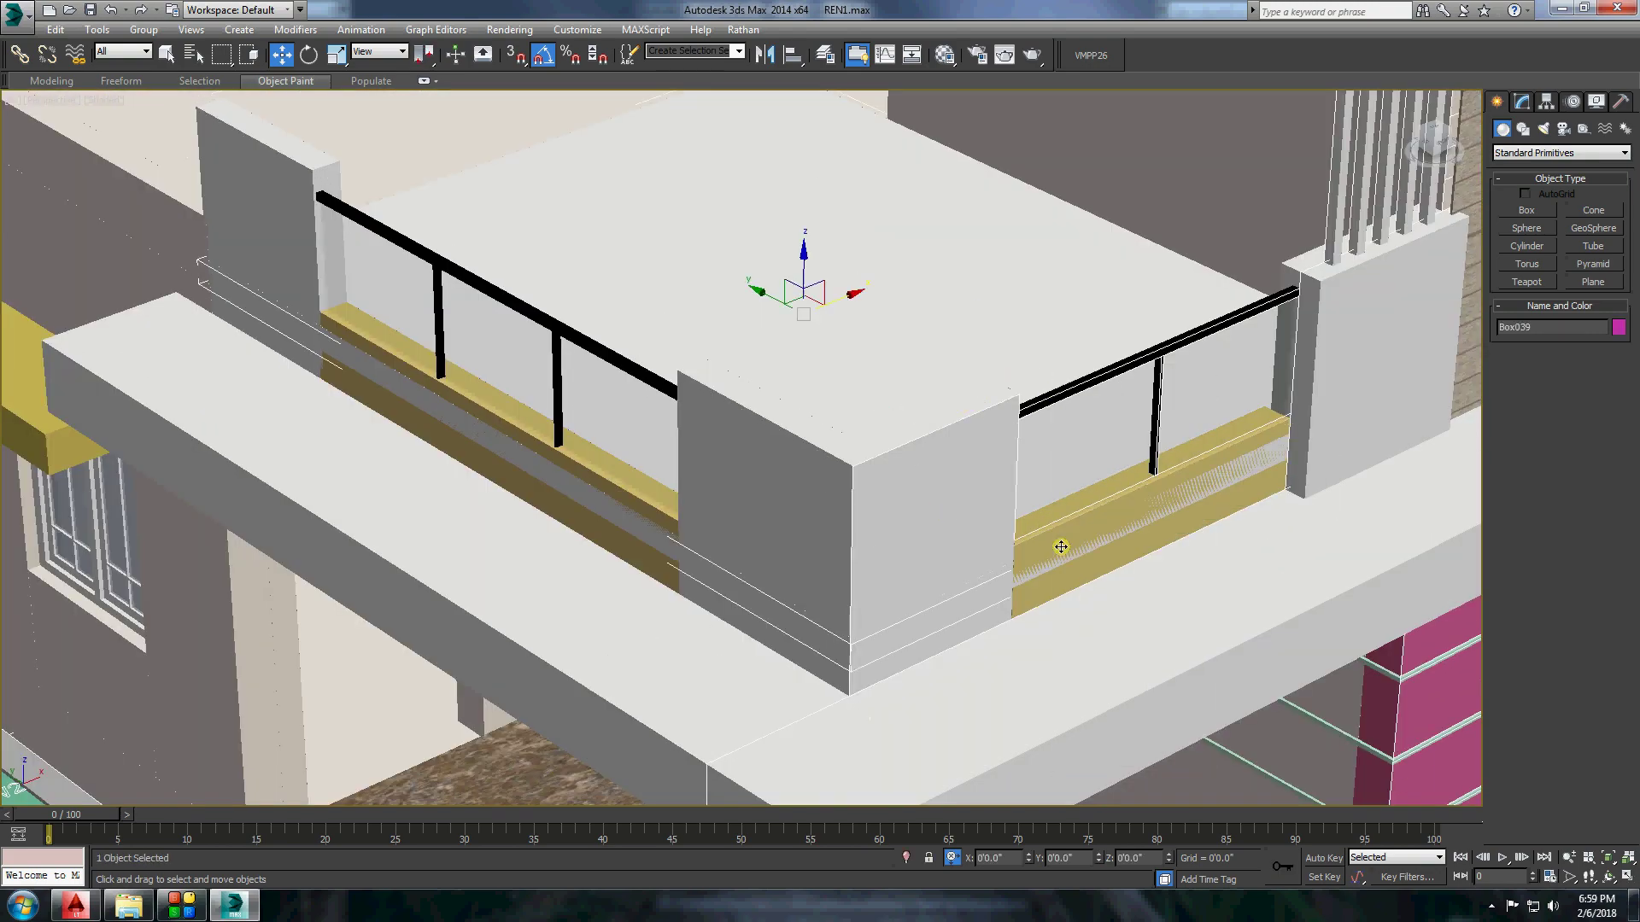
pyautogui.click(945, 55)
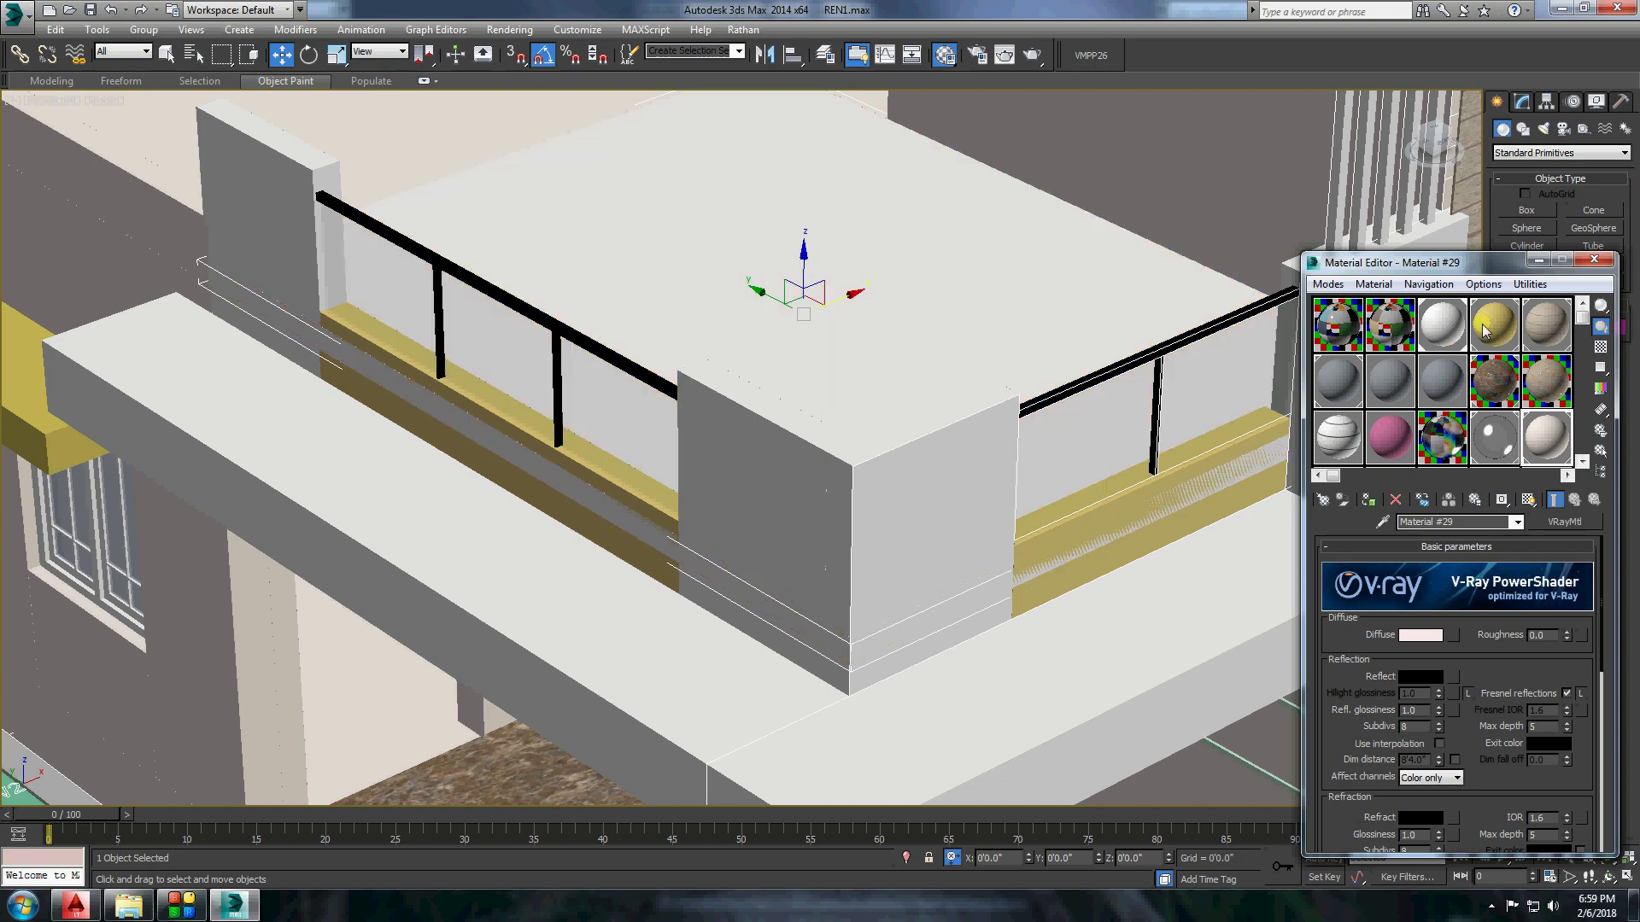
pyautogui.click(833, 509)
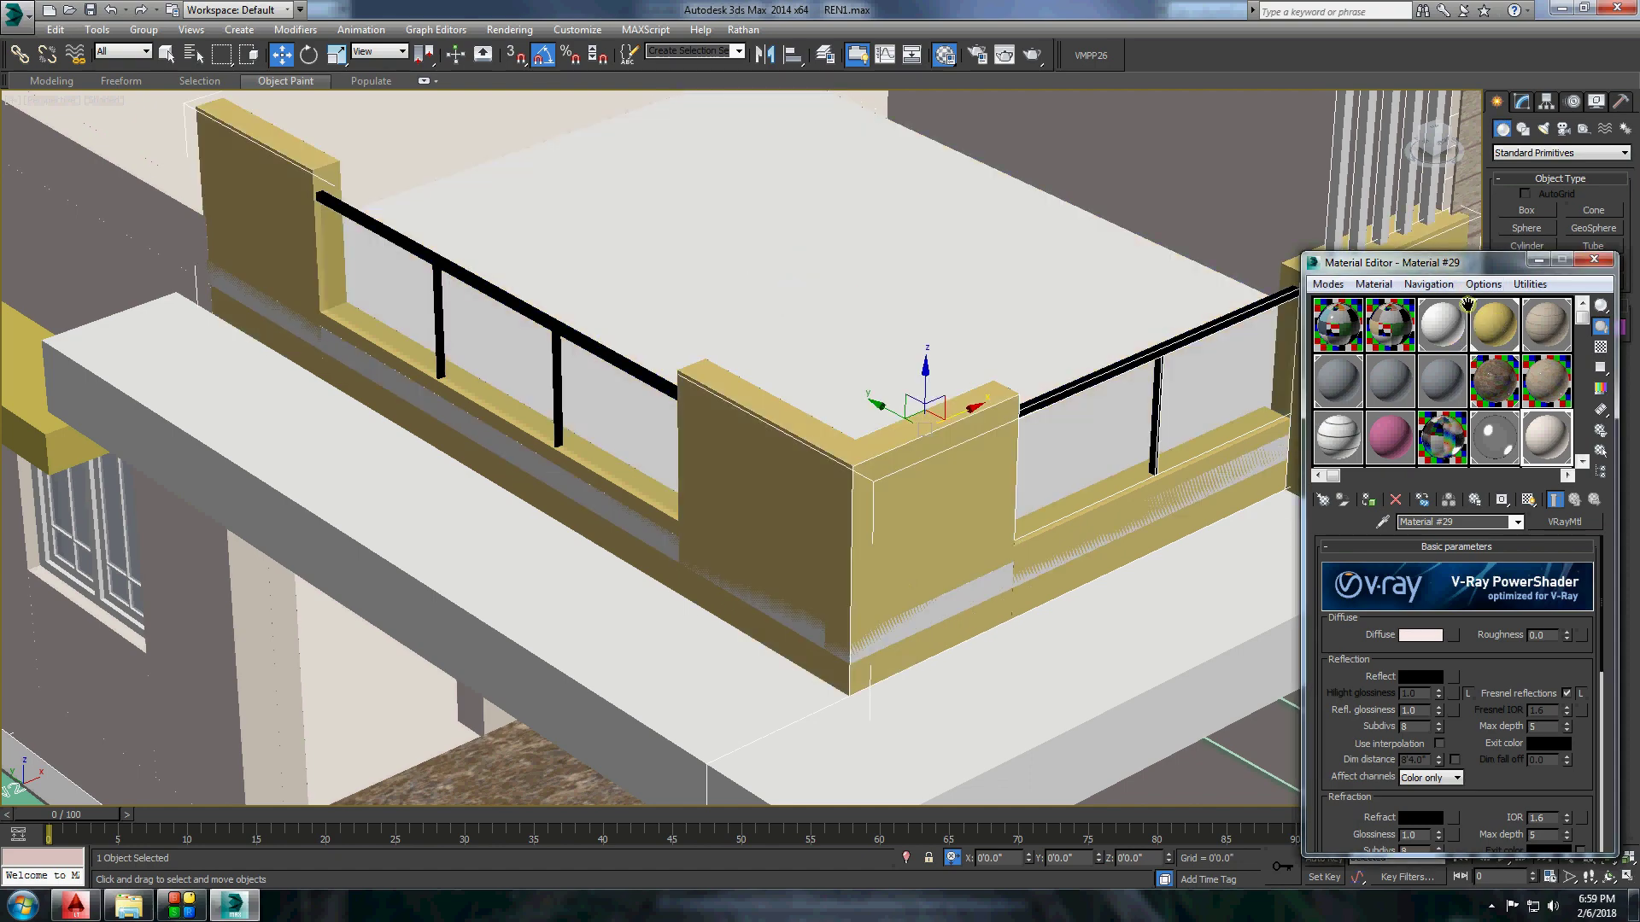
# Convert the parapet box to Editable Poly and select its front polygon.
pyautogui.scroll(-5, 265, 260)
pyautogui.keyDown('alt'); pyautogui.moveTo(265, 261); pyautogui.dragTo(854, 468, button='middle'); pyautogui.keyUp('alt')
pyautogui.scroll(8, 854, 468)
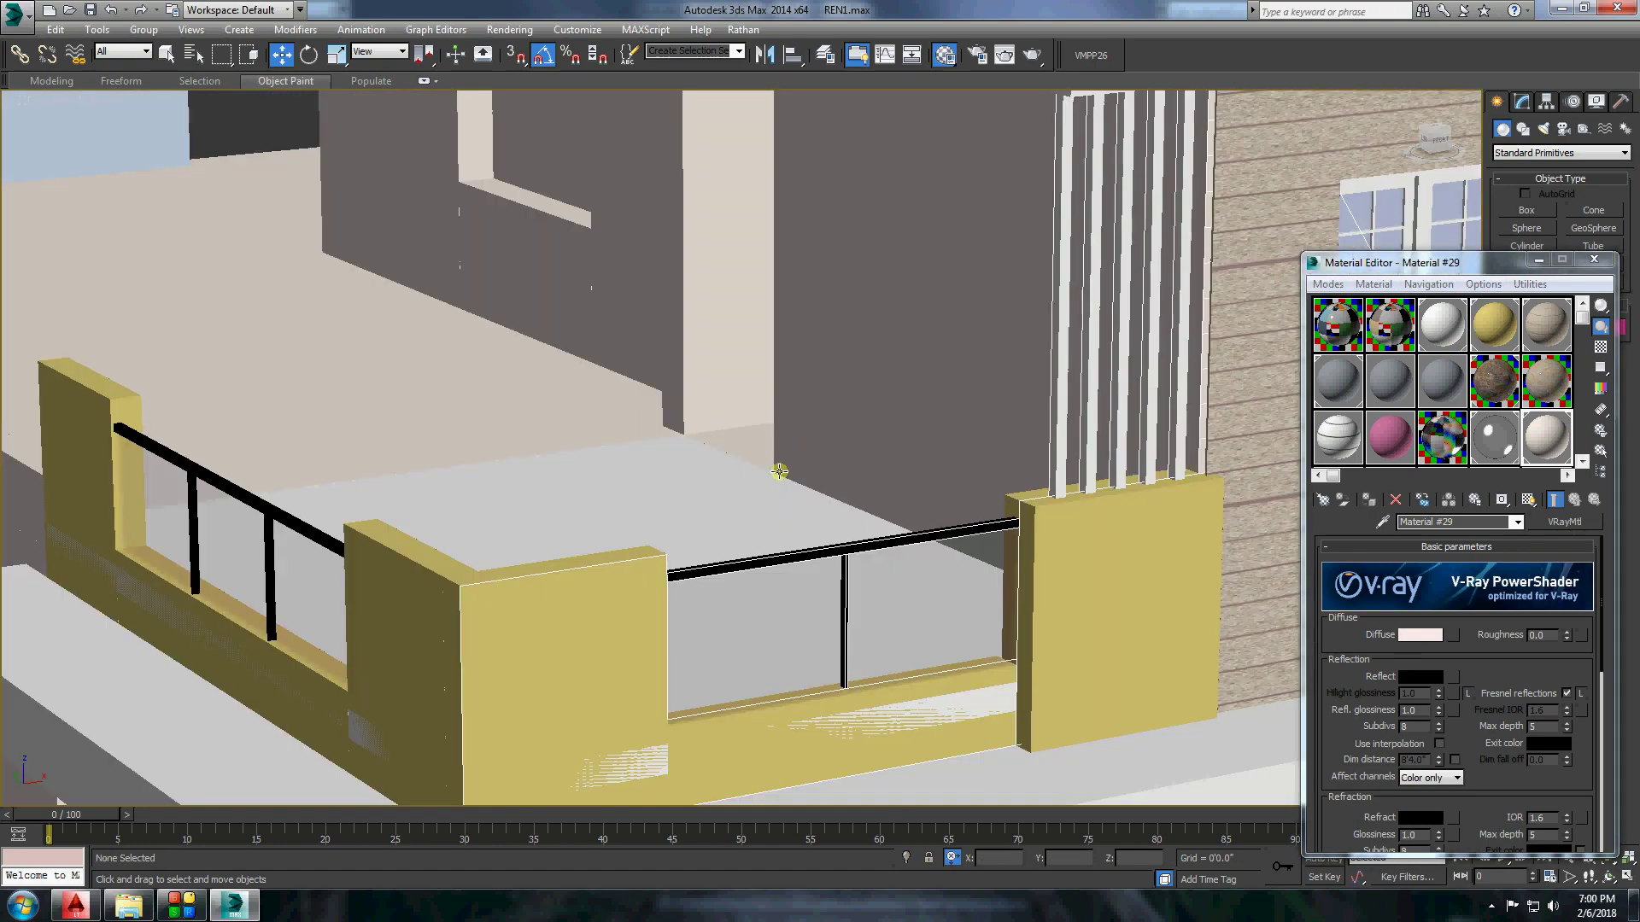
pyautogui.scroll(3, 854, 468)
pyautogui.rightClick(898, 442)
pyautogui.click(1021, 561)
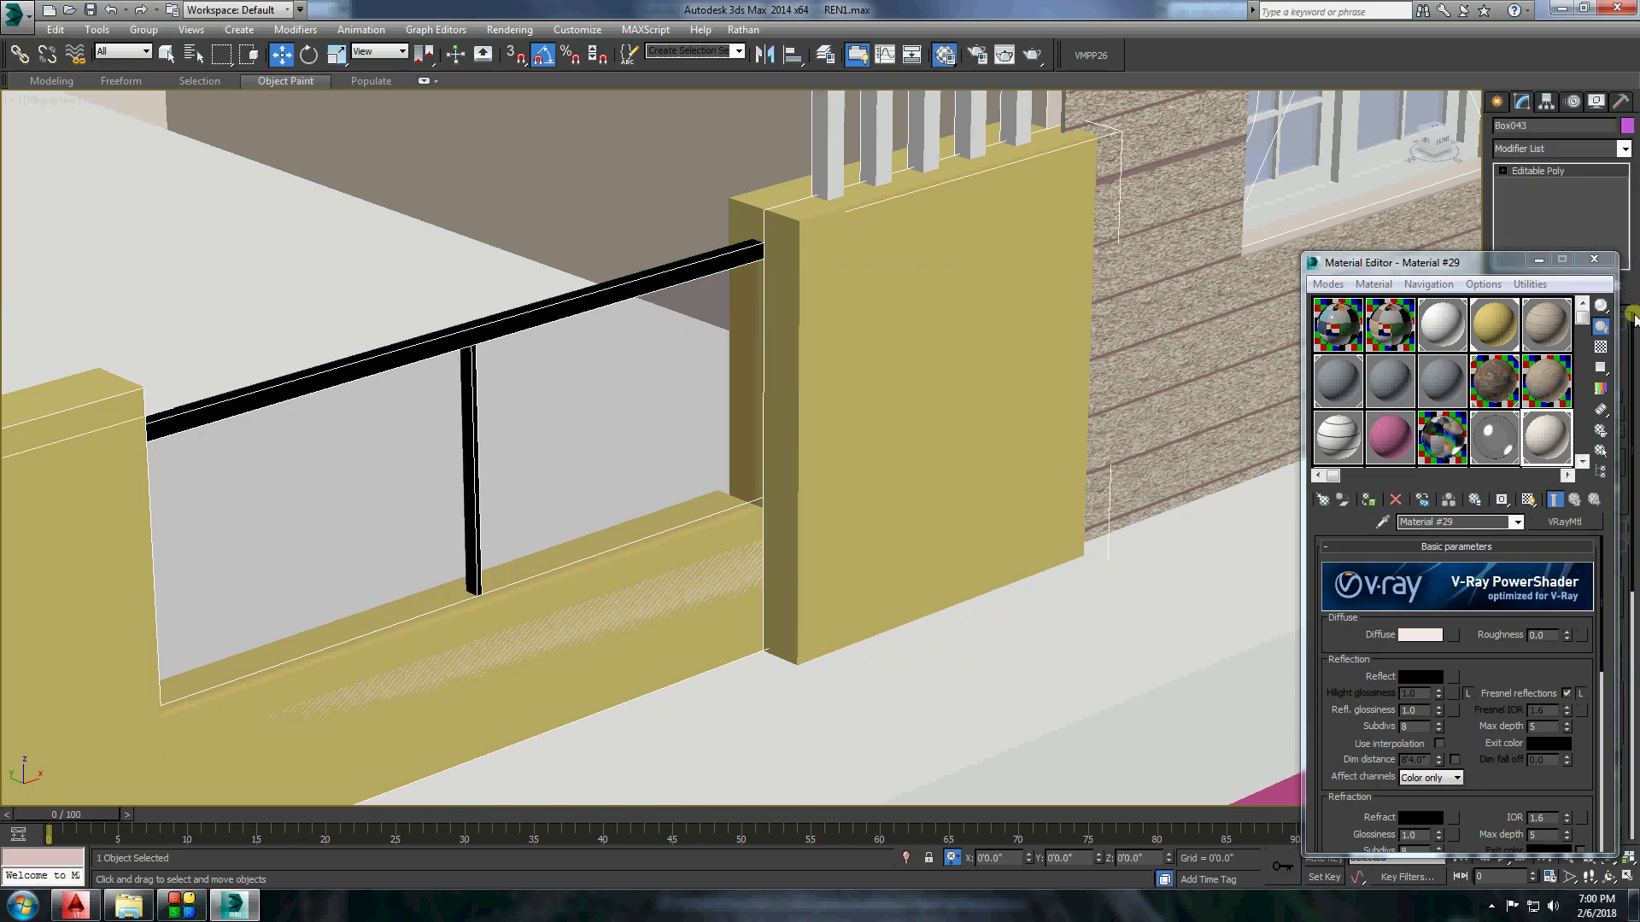
pyautogui.click(1594, 259)
pyautogui.click(1576, 342)
pyautogui.click(983, 470)
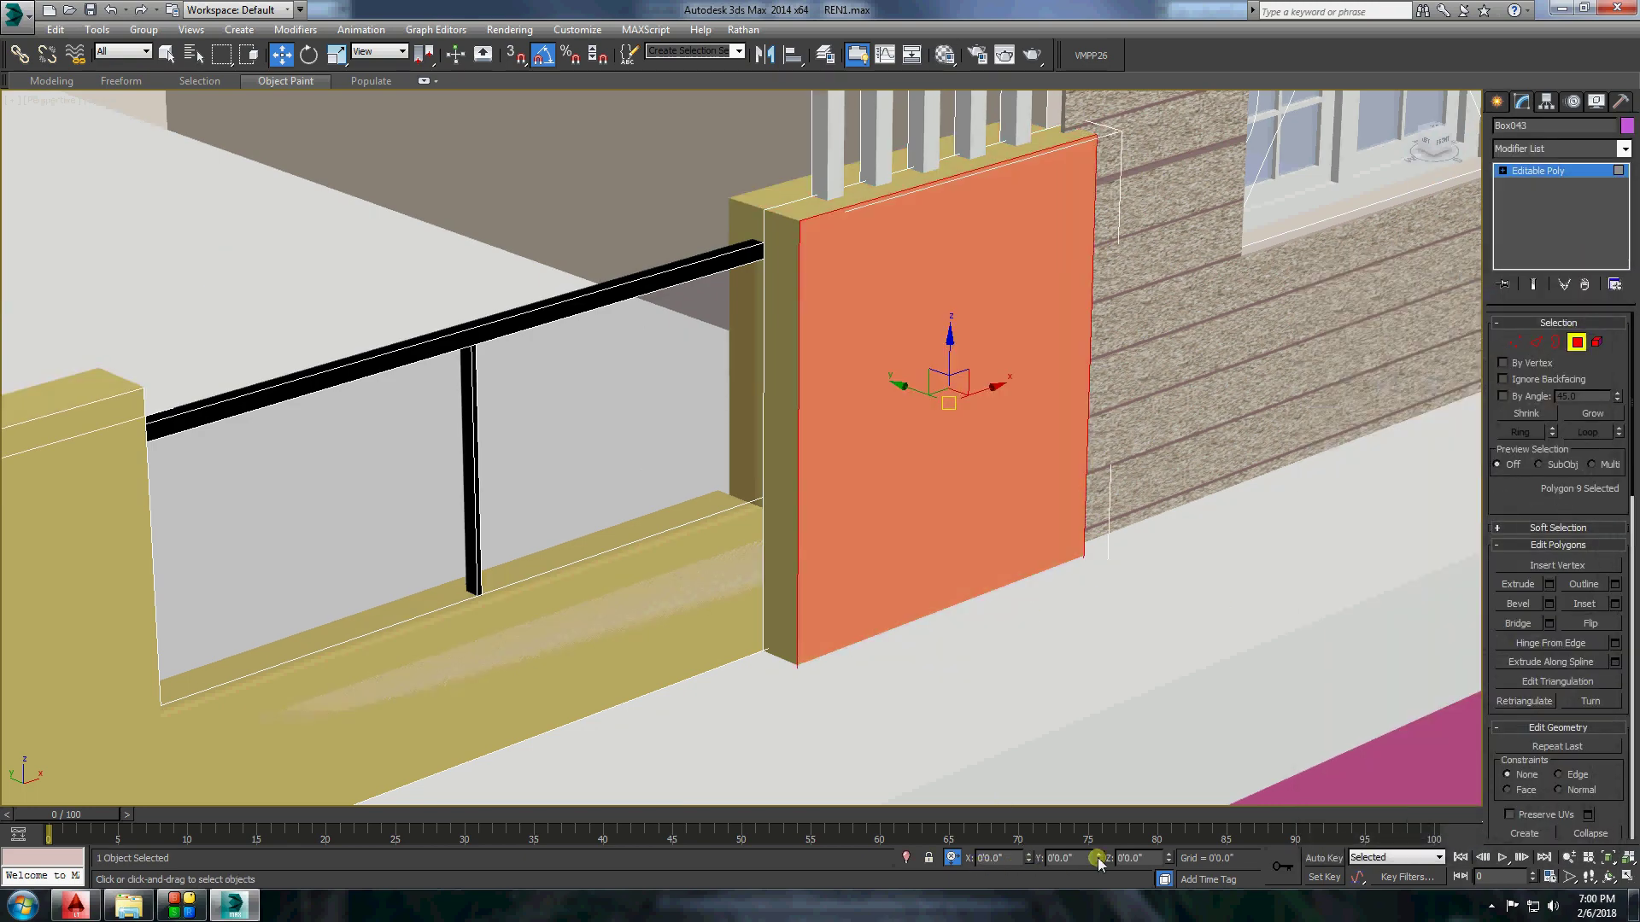
pyautogui.scroll(-10, 939, 427)
pyautogui.keyDown('alt'); pyautogui.moveTo(1179, 465); pyautogui.dragTo(769, 342, button='middle'); pyautogui.keyUp('alt')
# Clone the grey block and its cap with a Shift-drag move.
pyautogui.scroll(2, 653, 254)
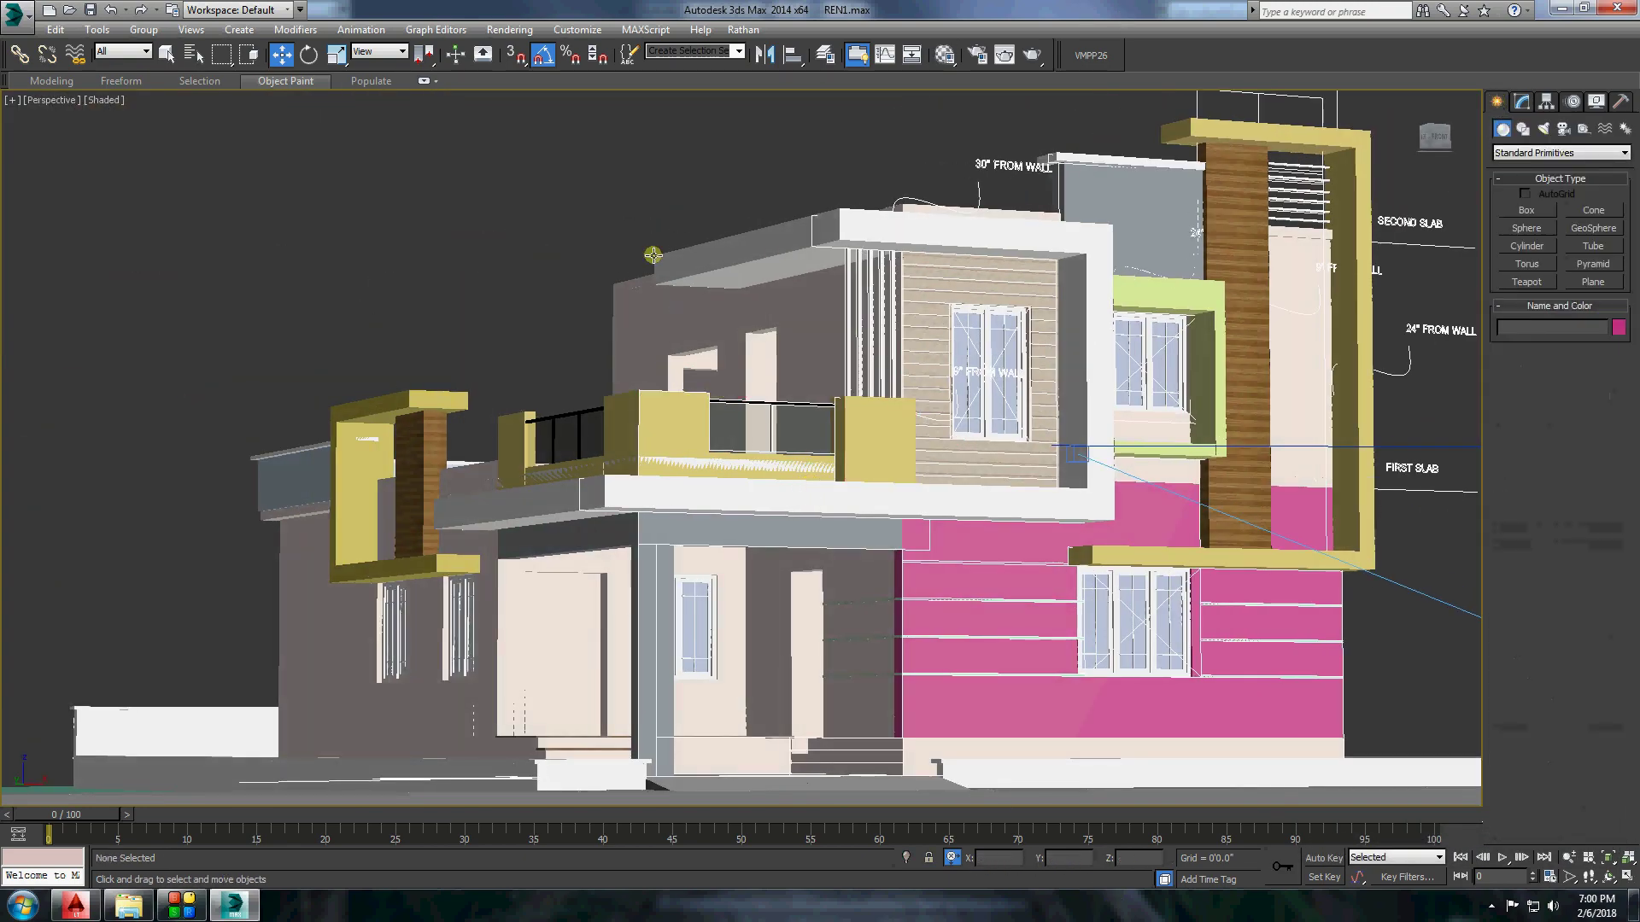
pyautogui.scroll(3, 653, 254)
pyautogui.scroll(-4, 653, 254)
pyautogui.keyDown('alt'); pyautogui.moveTo(652, 254); pyautogui.dragTo(423, 292, button='middle'); pyautogui.keyUp('alt')
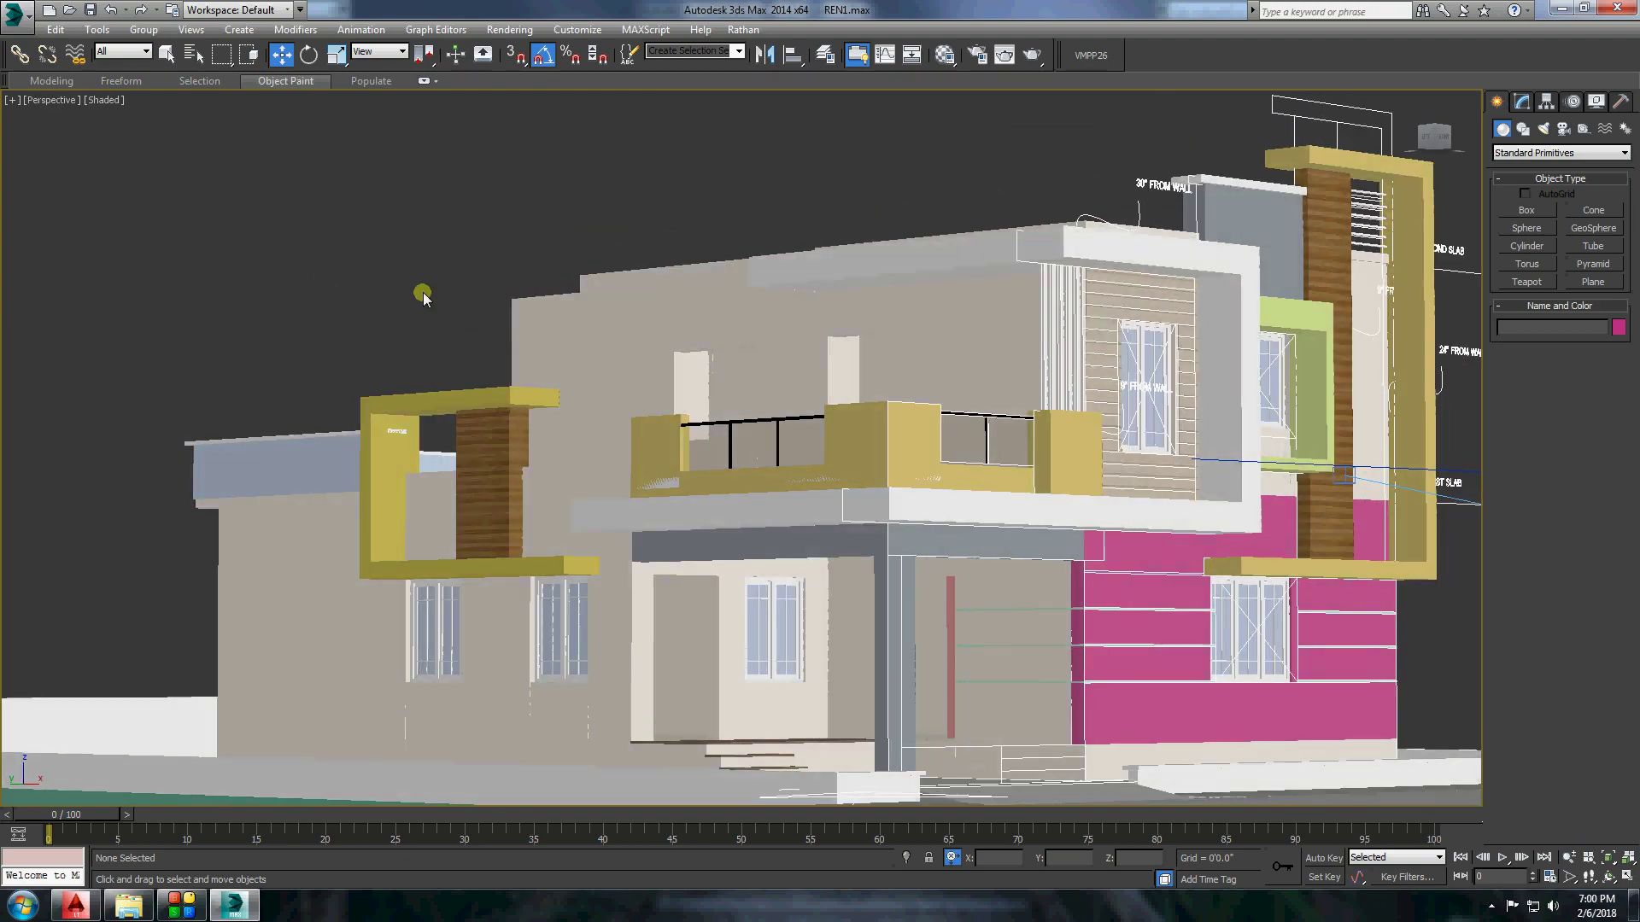
pyautogui.keyDown('alt'); pyautogui.moveTo(340, 233); pyautogui.dragTo(576, 458, button='middle'); pyautogui.keyUp('alt')
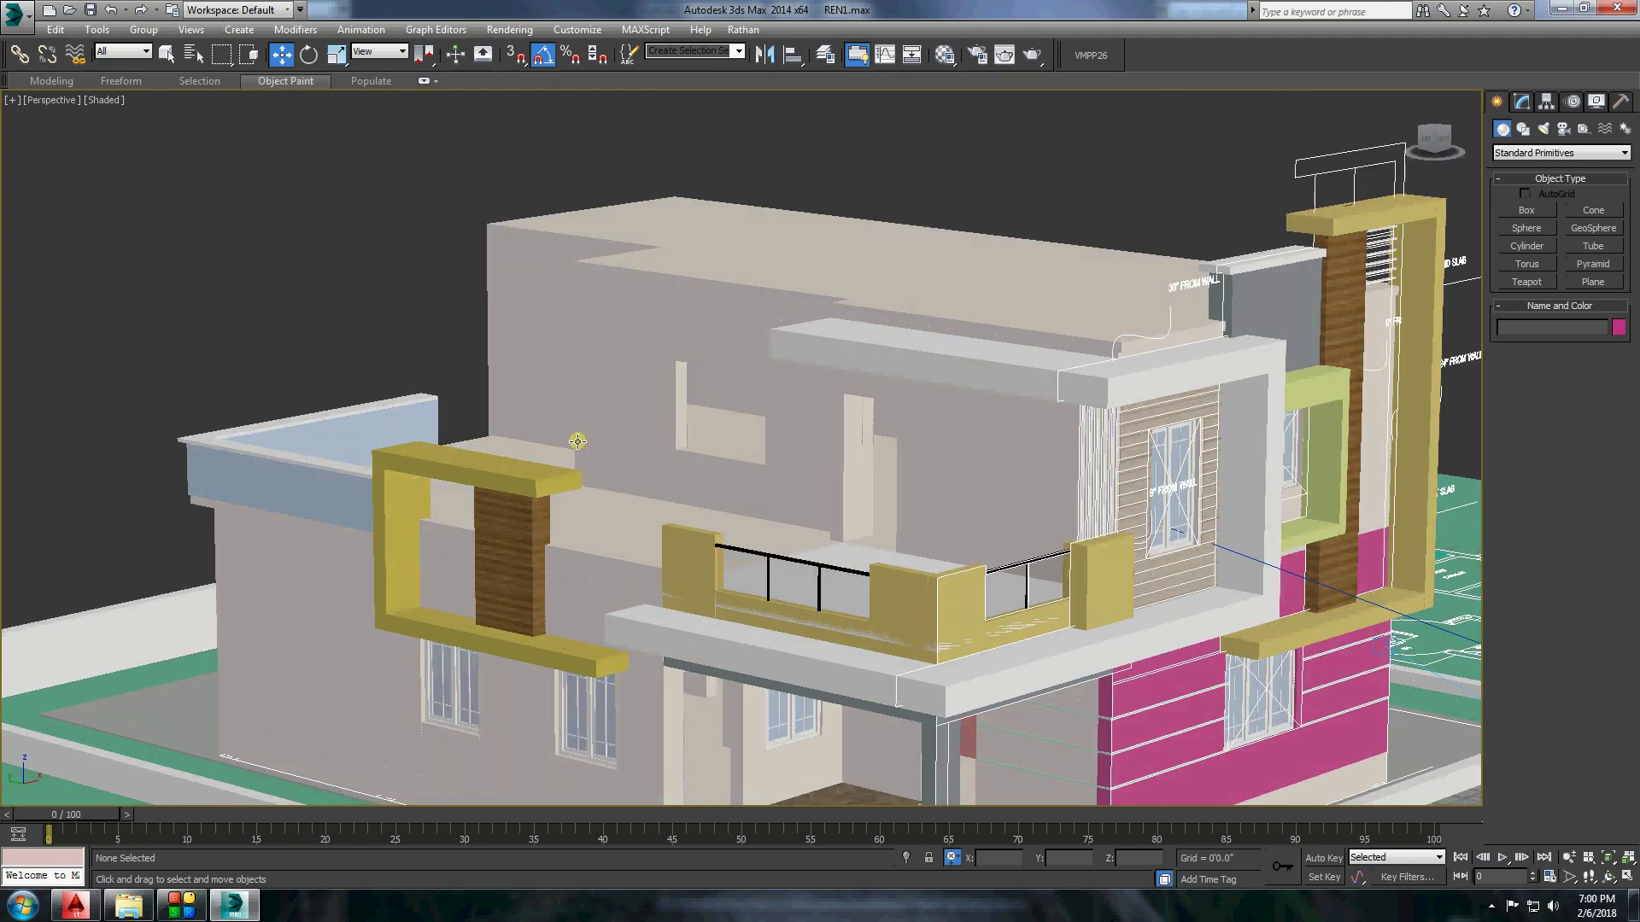
pyautogui.scroll(-3, 968, 450)
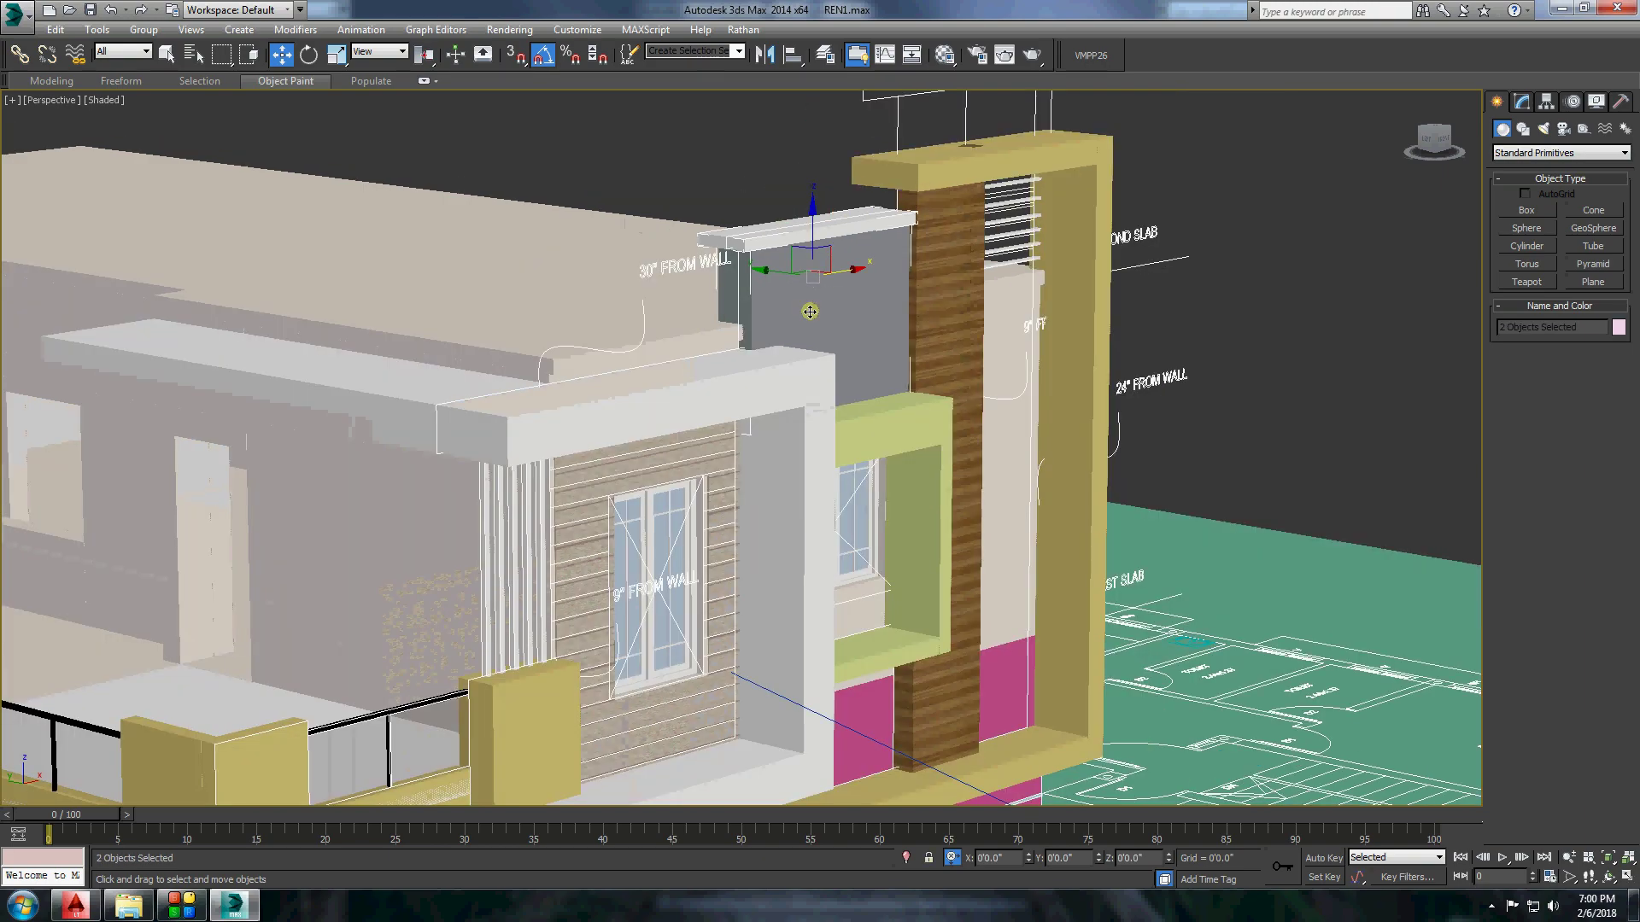
pyautogui.scroll(-3, 967, 451)
pyautogui.keyDown('shift'); pyautogui.moveTo(1098, 282); pyautogui.dragTo(550, 345); pyautogui.keyUp('shift')
pyautogui.press('Return')
pyautogui.scroll(3, 649, 341)
pyautogui.scroll(2, 649, 341)
# Rotate the copied block to face sideways and check it from a near-front view.
pyautogui.press('e')
pyautogui.press('w')
pyautogui.keyDown('alt'); pyautogui.moveTo(683, 410); pyautogui.dragTo(740, 412, button='middle'); pyautogui.keyUp('alt')
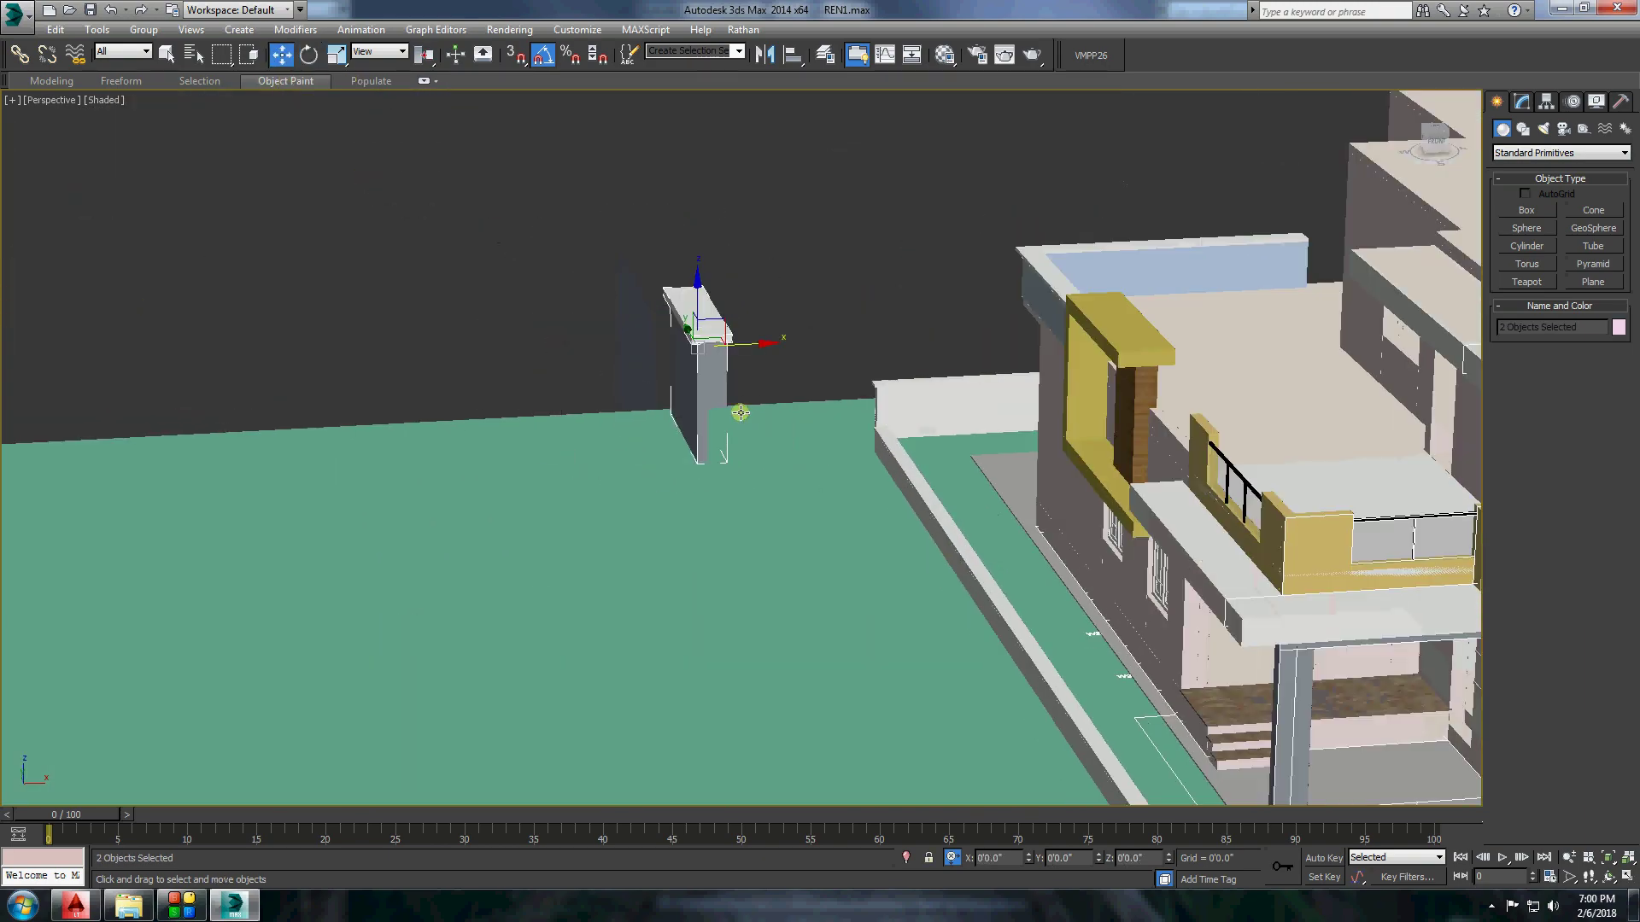
pyautogui.keyDown('alt'); pyautogui.moveTo(1059, 427); pyautogui.dragTo(1111, 410, button='middle'); pyautogui.keyUp('alt')
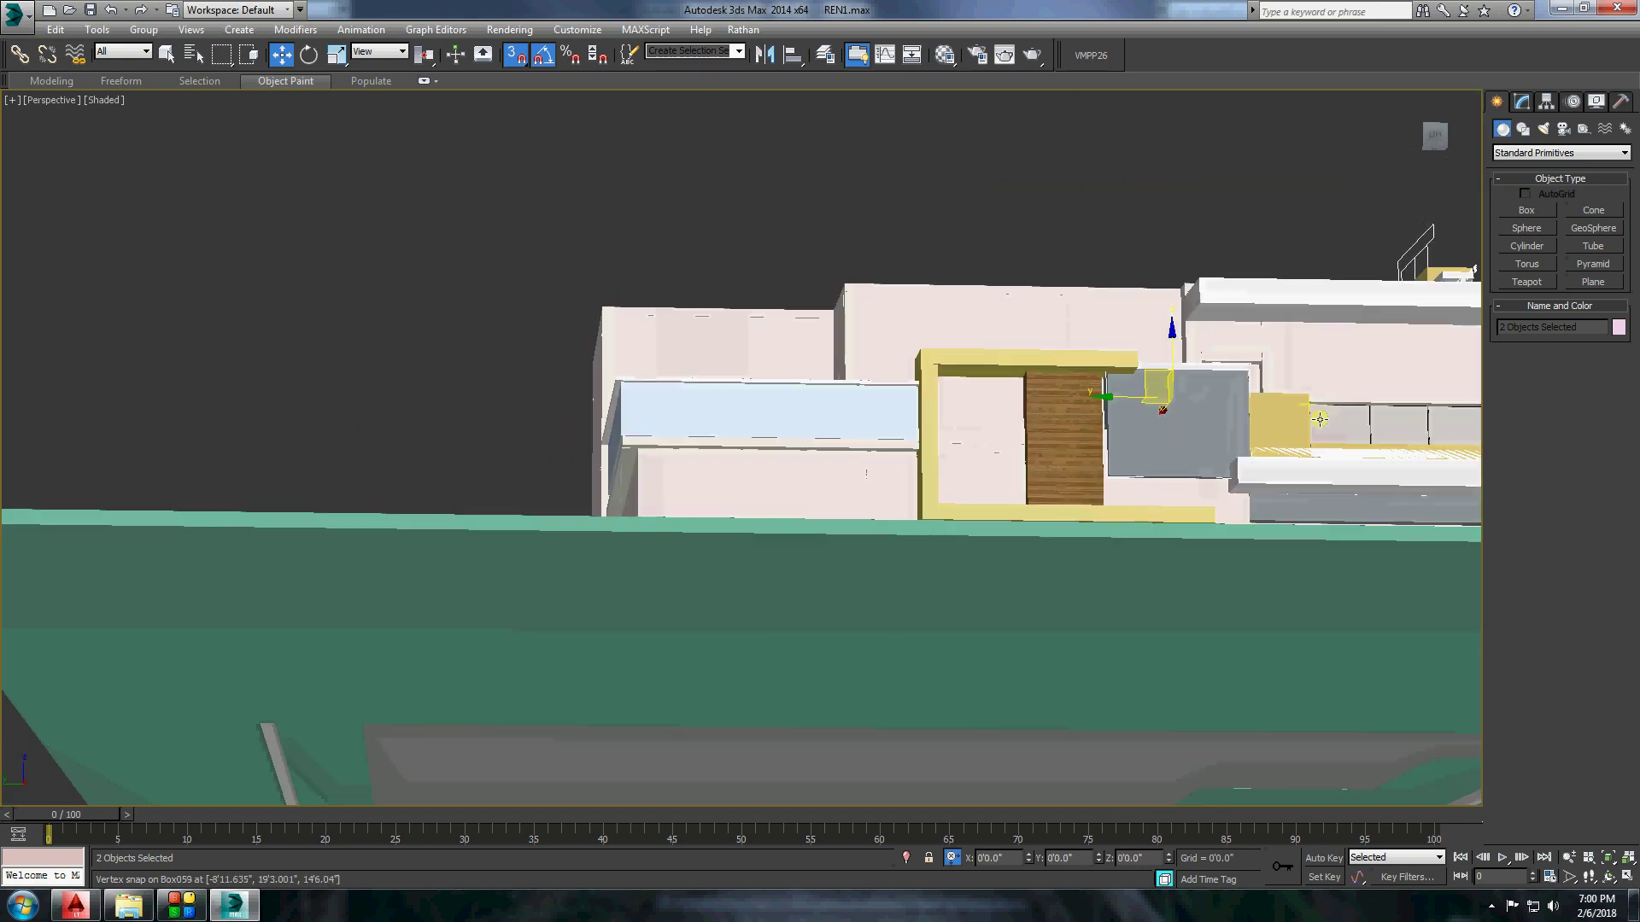
pyautogui.scroll(3, 1111, 359)
pyautogui.scroll(2, 1110, 342)
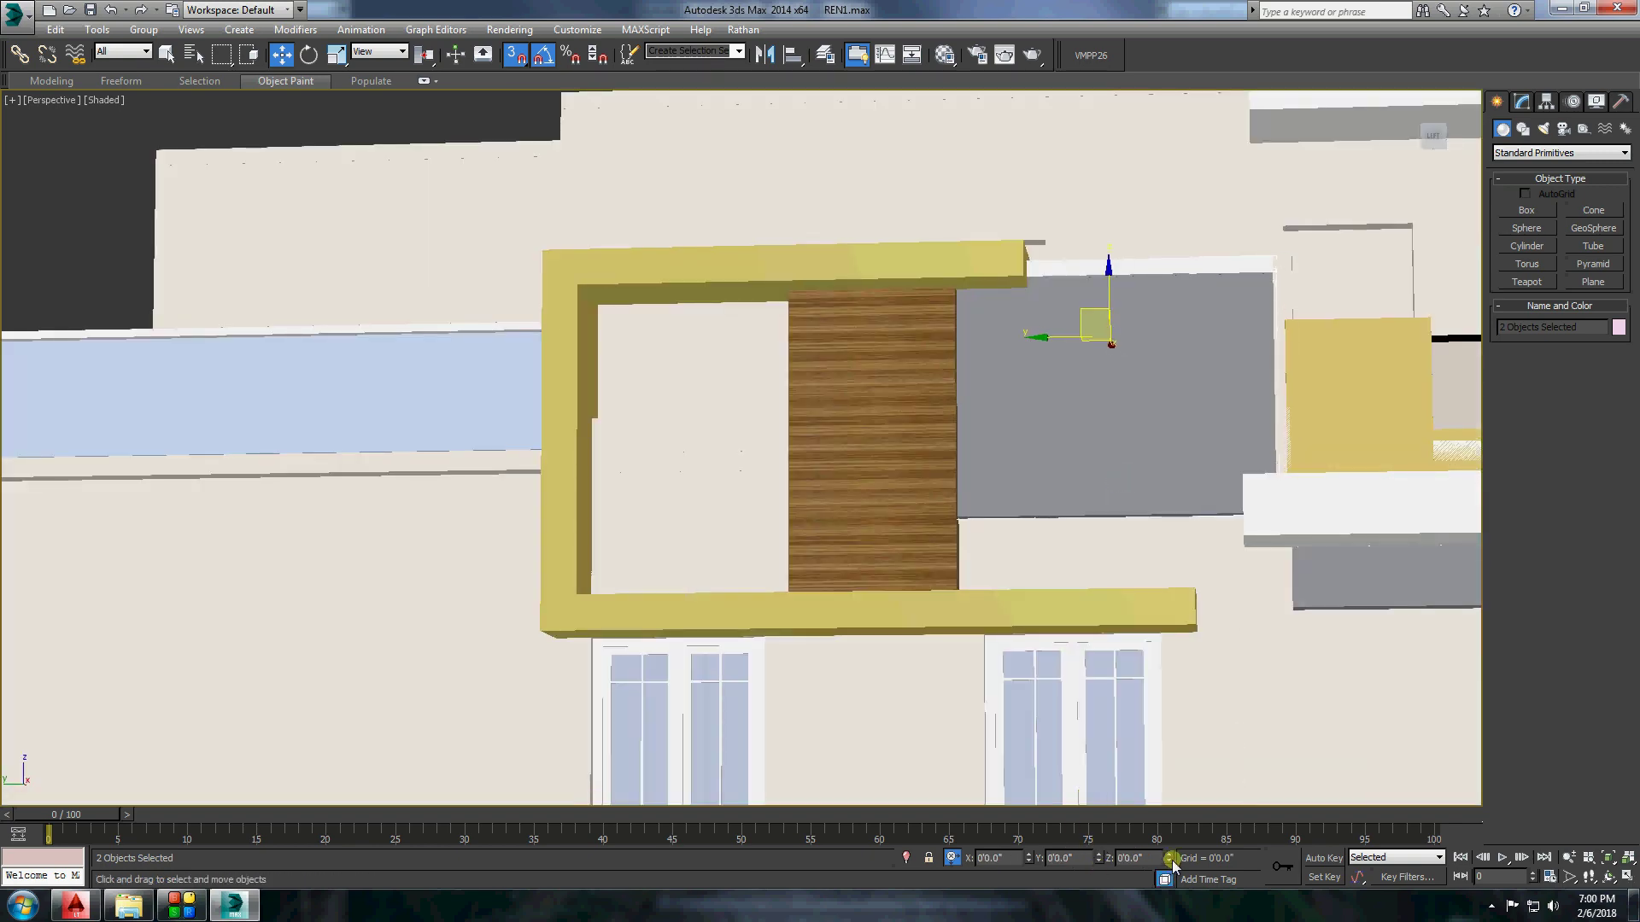
pyautogui.scroll(-3, 1025, 368)
pyautogui.moveTo(1008, 376)
pyautogui.keyDown('alt'); pyautogui.mouseDown(button='middle')
pyautogui.moveTo(1025, 371)
pyautogui.moveTo(1007, 410)
pyautogui.mouseUp(button='middle'); pyautogui.keyUp('alt')
pyautogui.scroll(2, 1036, 347)
# Convert the long parapet wall to Editable Poly and stretch its left-end vertices toward the box-frame.
pyautogui.click(1036, 348)
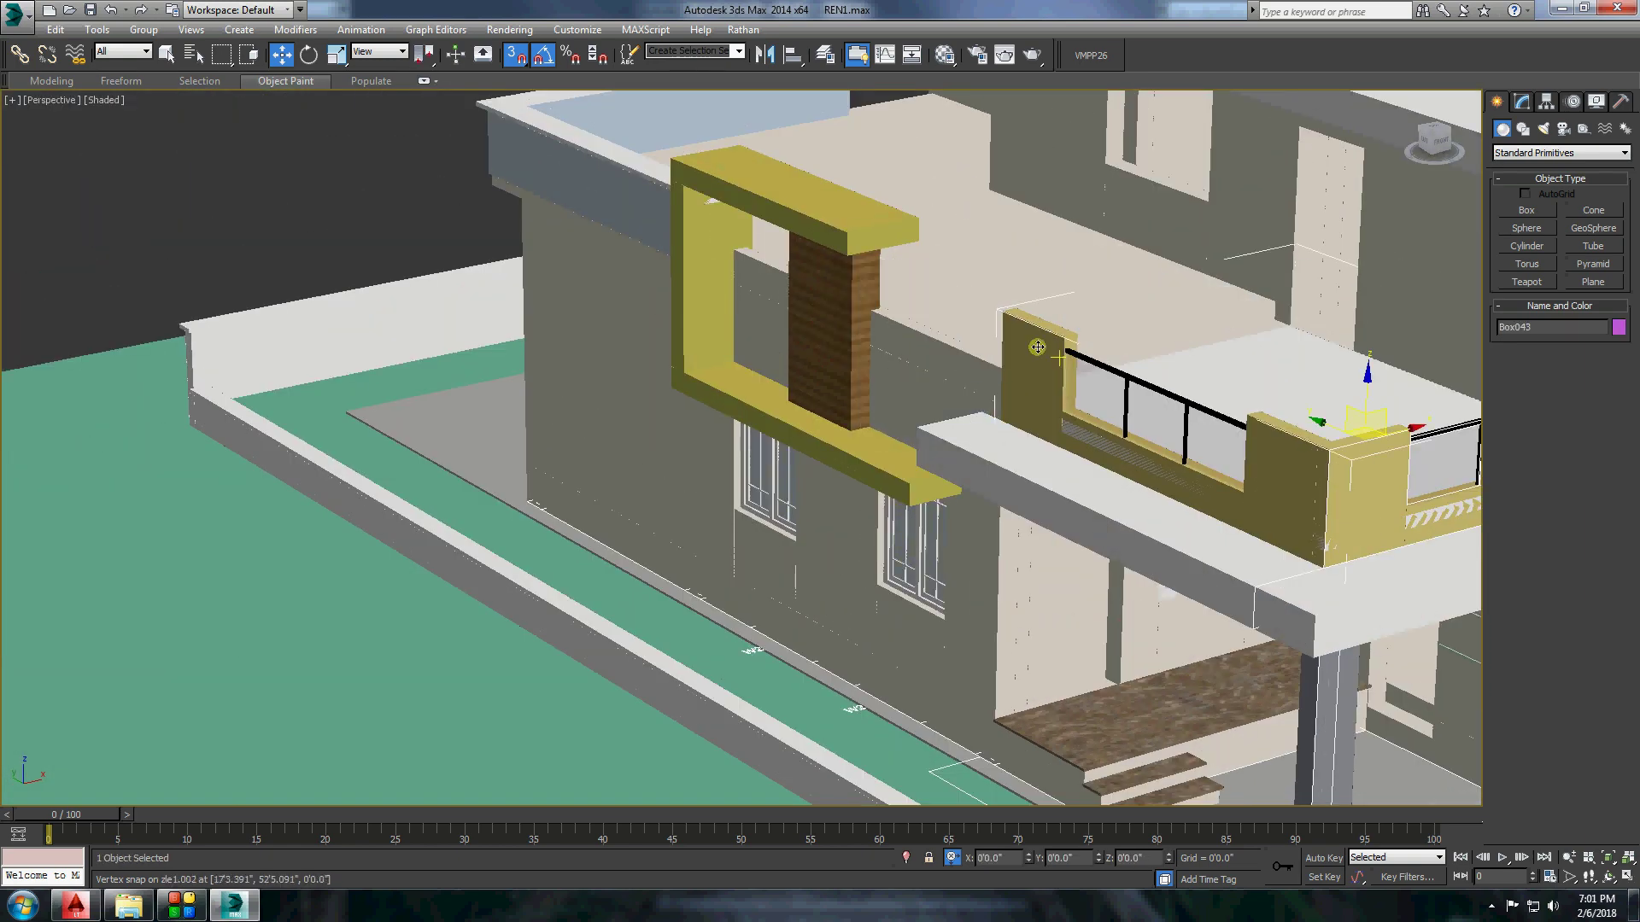
pyautogui.keyDown('alt'); pyautogui.moveTo(1037, 348); pyautogui.dragTo(1066, 392, button='middle'); pyautogui.keyUp('alt')
pyautogui.rightClick(1066, 392)
pyautogui.click(1136, 531)
pyautogui.press('1')
pyautogui.moveTo(1080, 386); pyautogui.dragTo(937, 724)
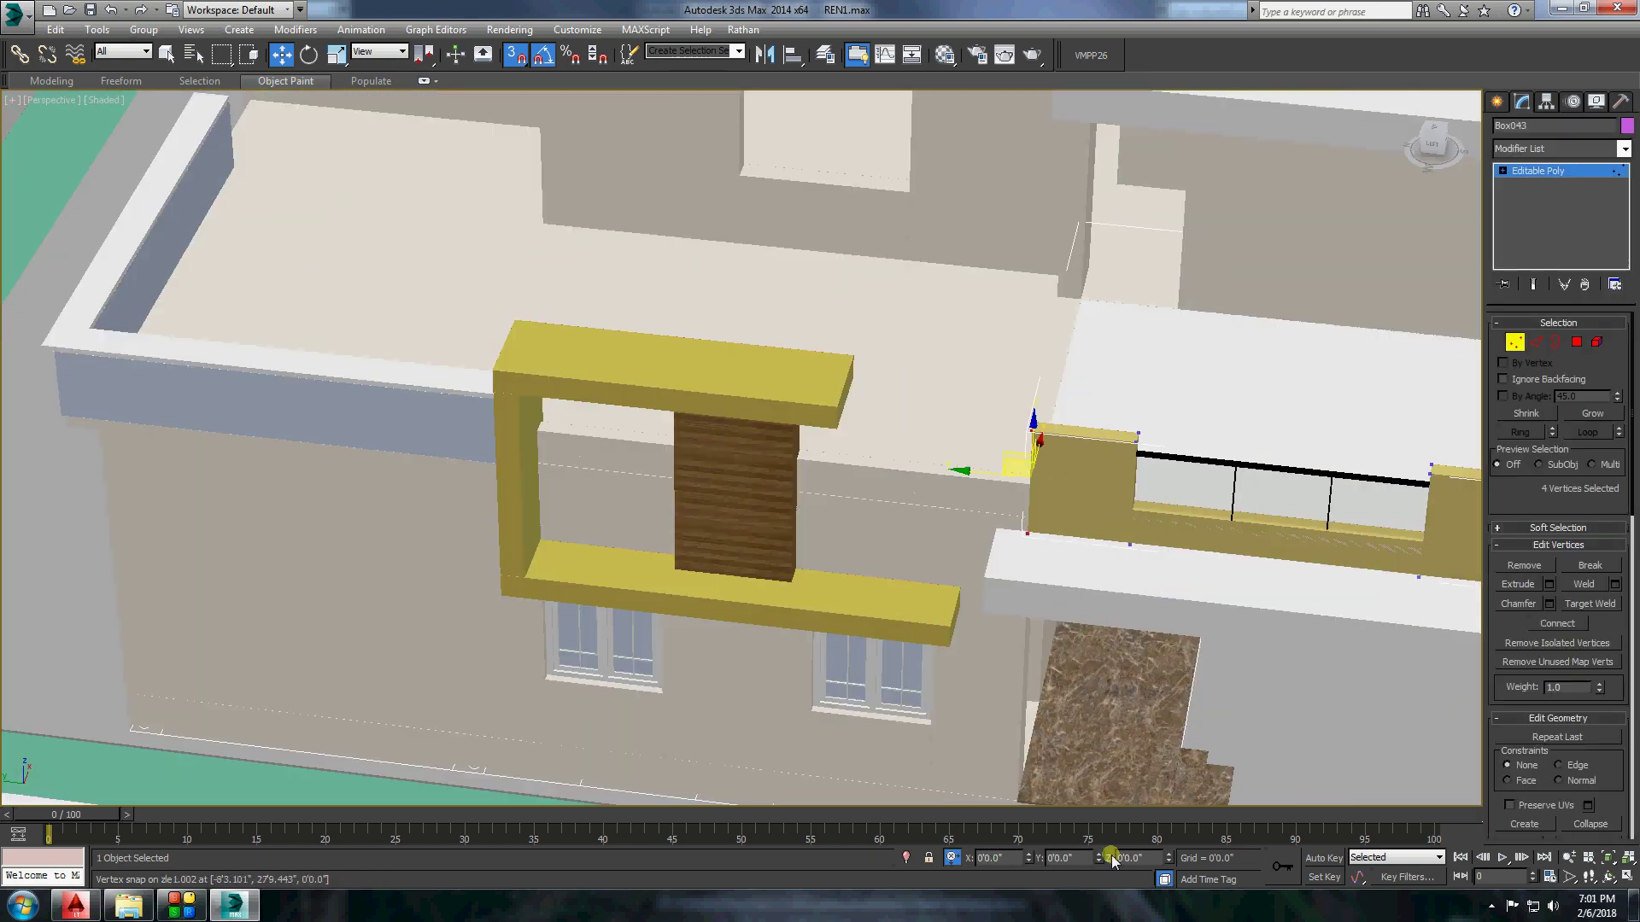
pyautogui.moveTo(1112, 860); pyautogui.dragTo(1062, 669)
pyautogui.keyDown('alt'); pyautogui.moveTo(785, 427); pyautogui.dragTo(842, 542, button='middle'); pyautogui.keyUp('alt')
pyautogui.scroll(-5, 842, 542)
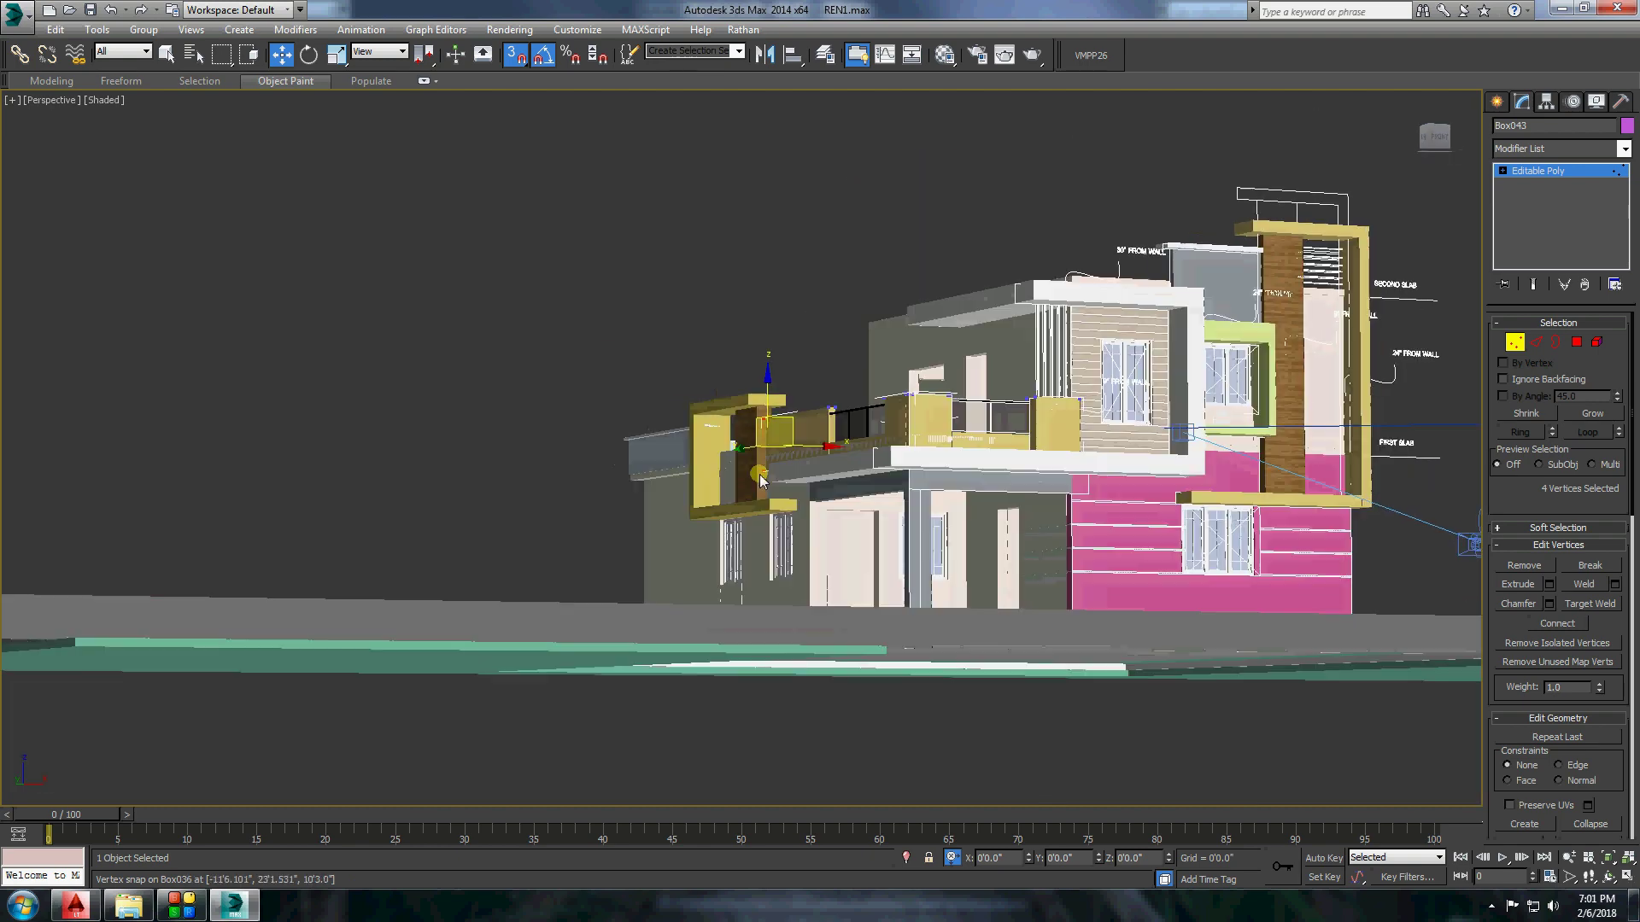
pyautogui.click(688, 256)
pyautogui.scroll(5, 867, 468)
# Isolate the balcony slab, make it Editable Poly, then unhide the whole building.
pyautogui.rightClick(1049, 411)
pyautogui.click(1094, 274)
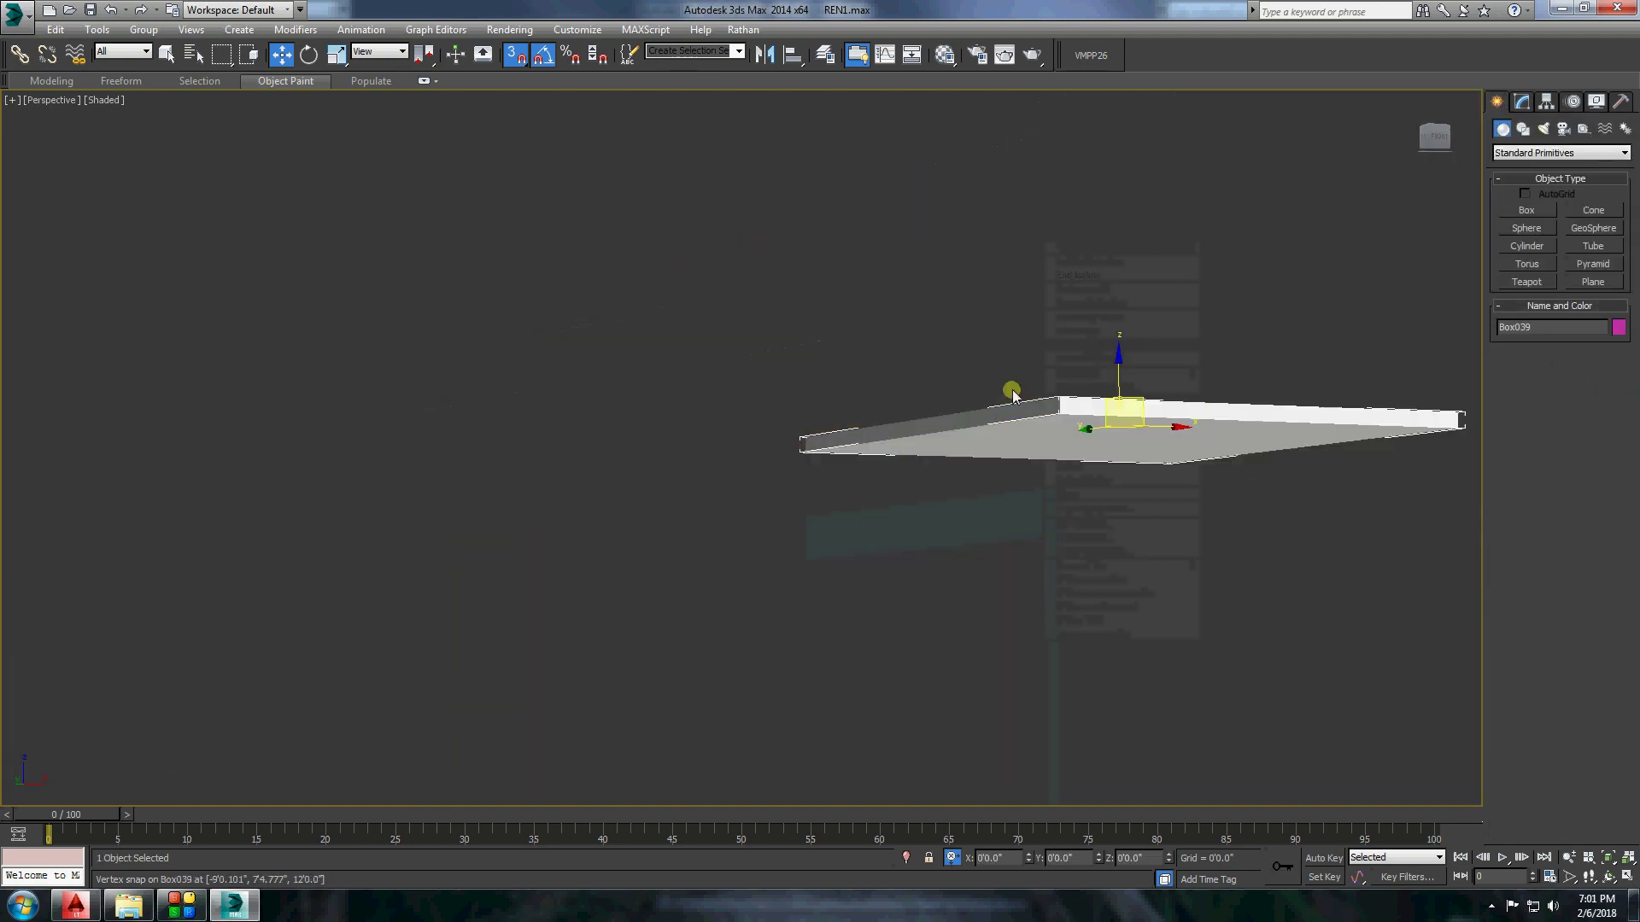
pyautogui.scroll(3, 1093, 410)
pyautogui.rightClick(997, 415)
pyautogui.click(1179, 589)
pyautogui.rightClick(805, 419)
pyautogui.click(844, 358)
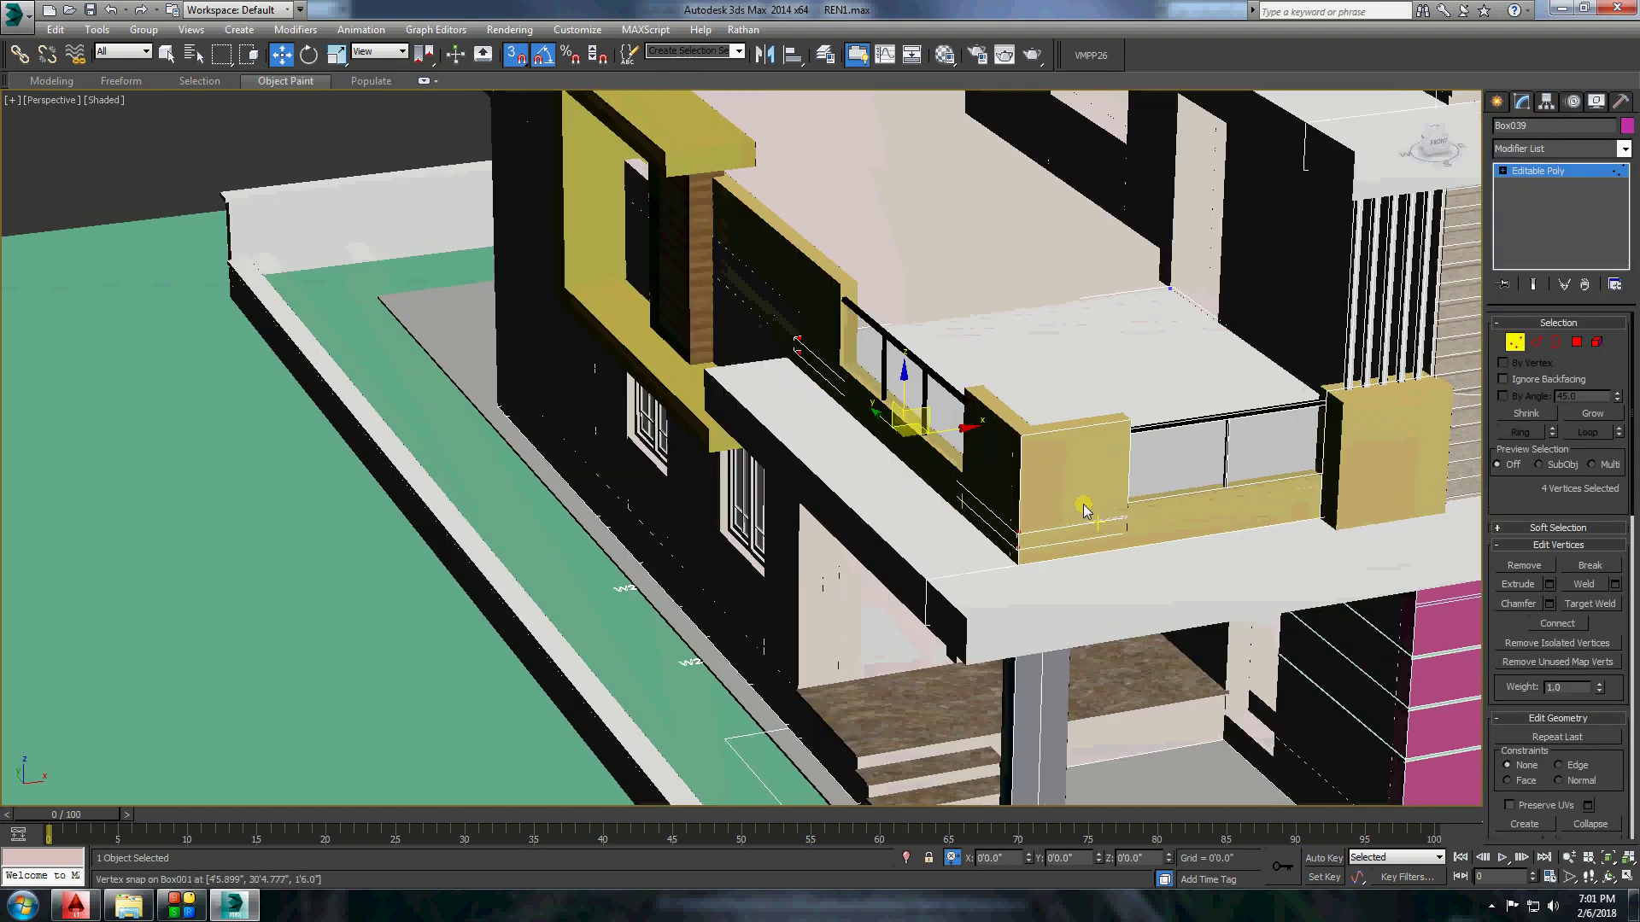
# Review the balcony from a low frontal angle and undo the last vertex move.
pyautogui.scroll(-5, 1001, 563)
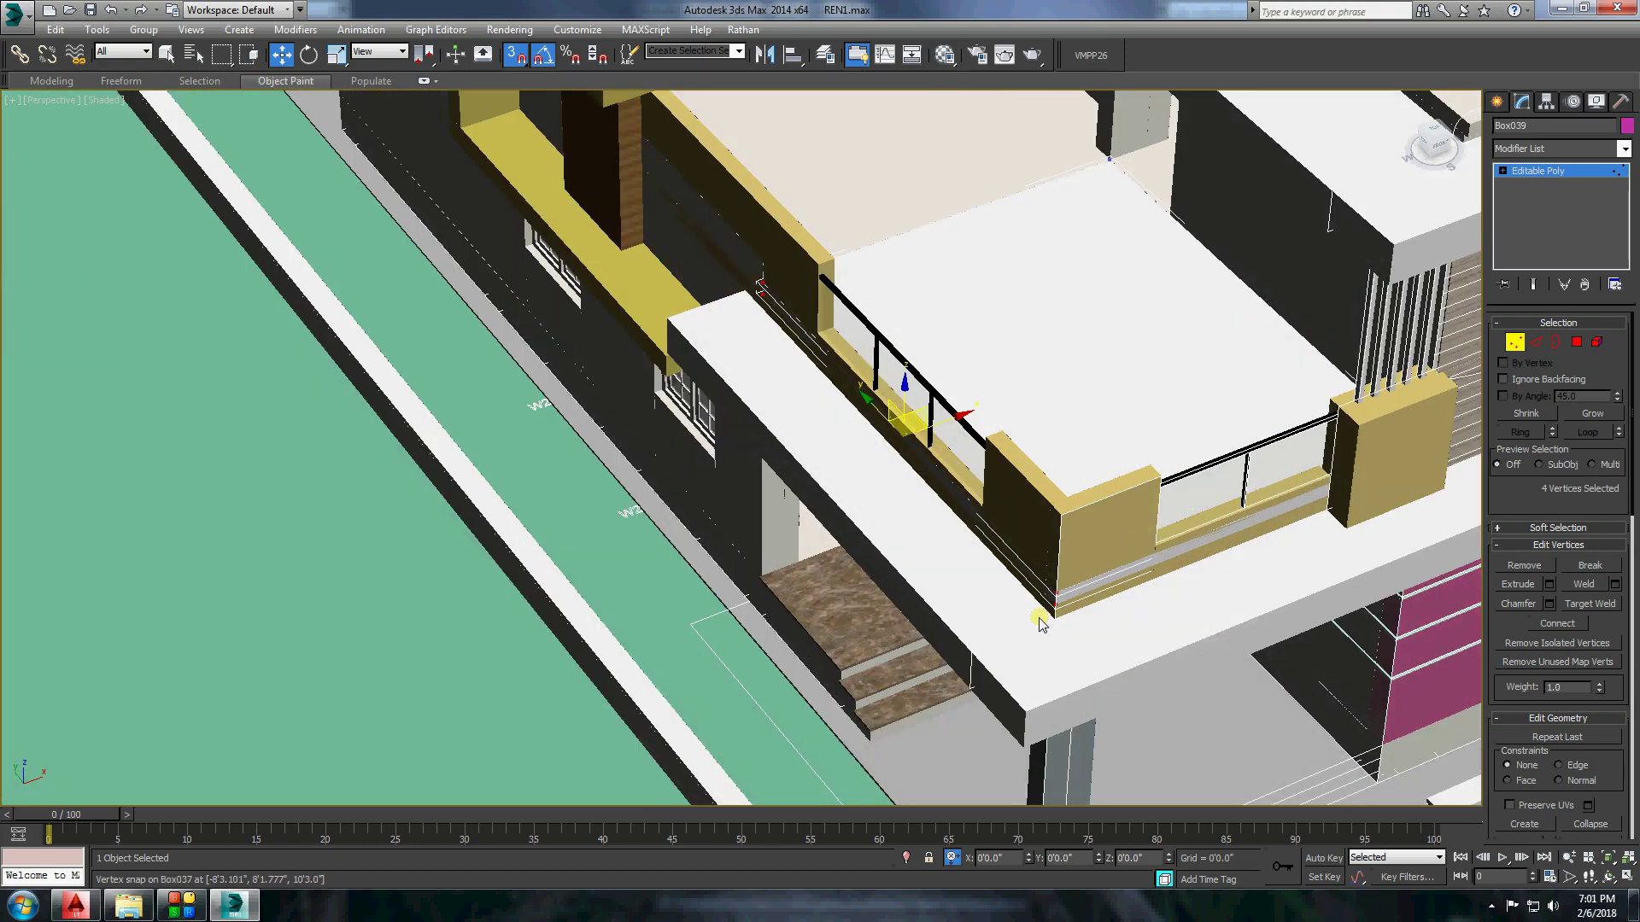
pyautogui.keyDown('alt'); pyautogui.moveTo(1001, 564); pyautogui.dragTo(973, 629, button='middle'); pyautogui.keyUp('alt')
pyautogui.scroll(5, 973, 630)
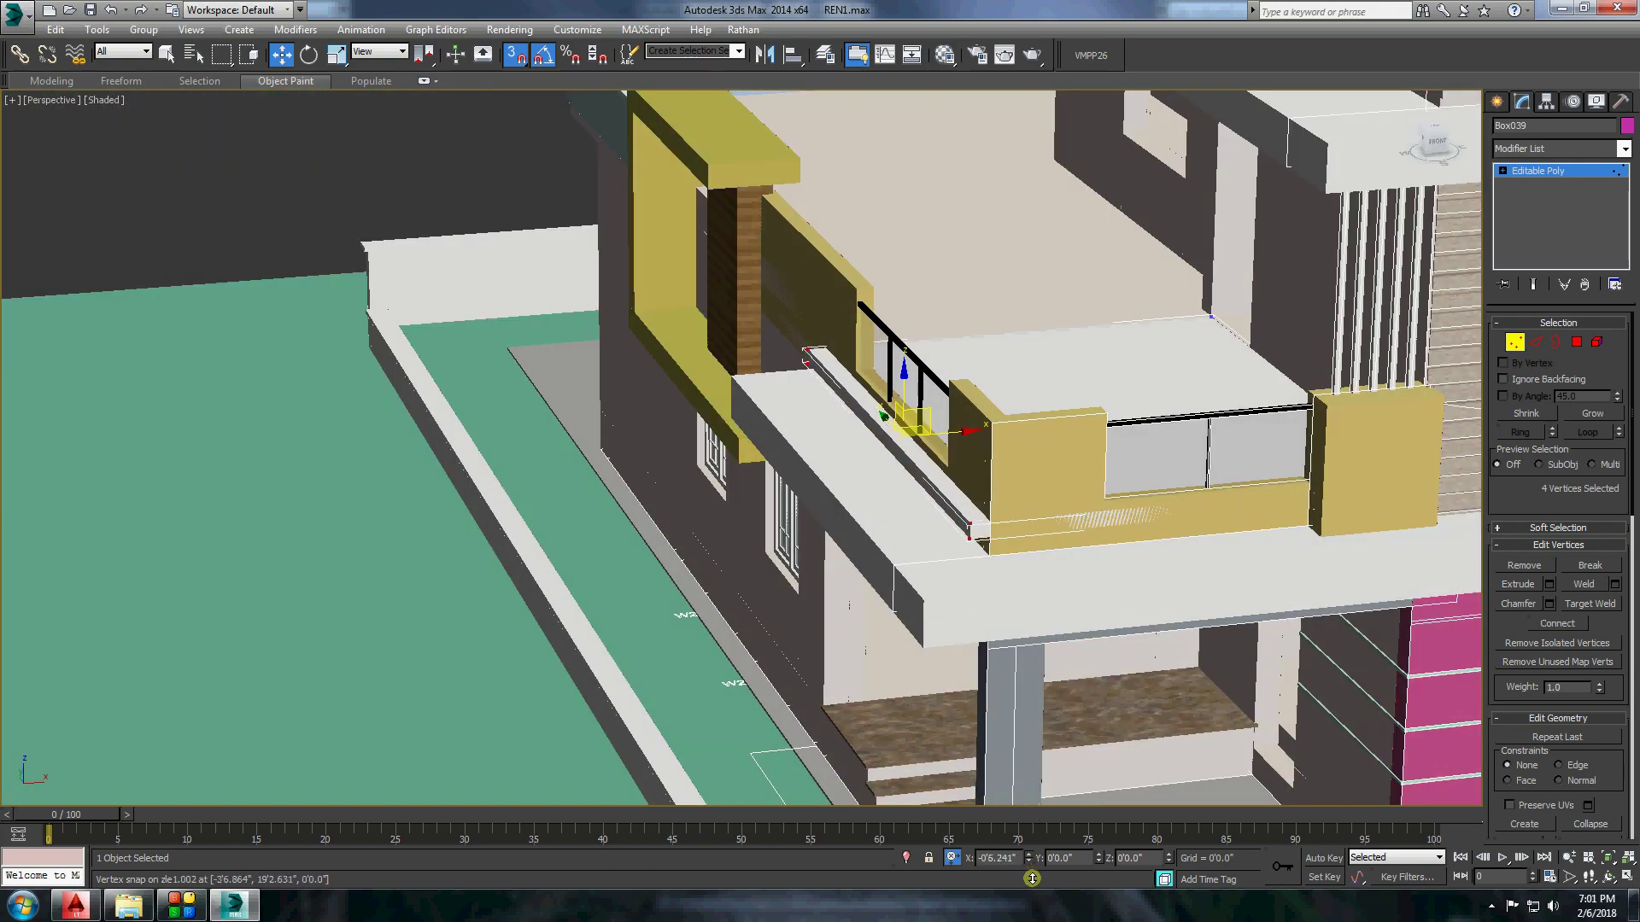
pyautogui.scroll(-4, 1023, 668)
pyautogui.moveTo(1023, 668)
pyautogui.keyDown('alt'); pyautogui.mouseDown(button='middle')
pyautogui.moveTo(1028, 693)
pyautogui.moveTo(1027, 512)
pyautogui.moveTo(1256, 459)
pyautogui.moveTo(1232, 474)
pyautogui.mouseUp(button='middle'); pyautogui.keyUp('alt')
pyautogui.scroll(3, 1027, 598)
pyautogui.scroll(3, 1026, 500)
pyautogui.hotkey('ctrl', 'z')
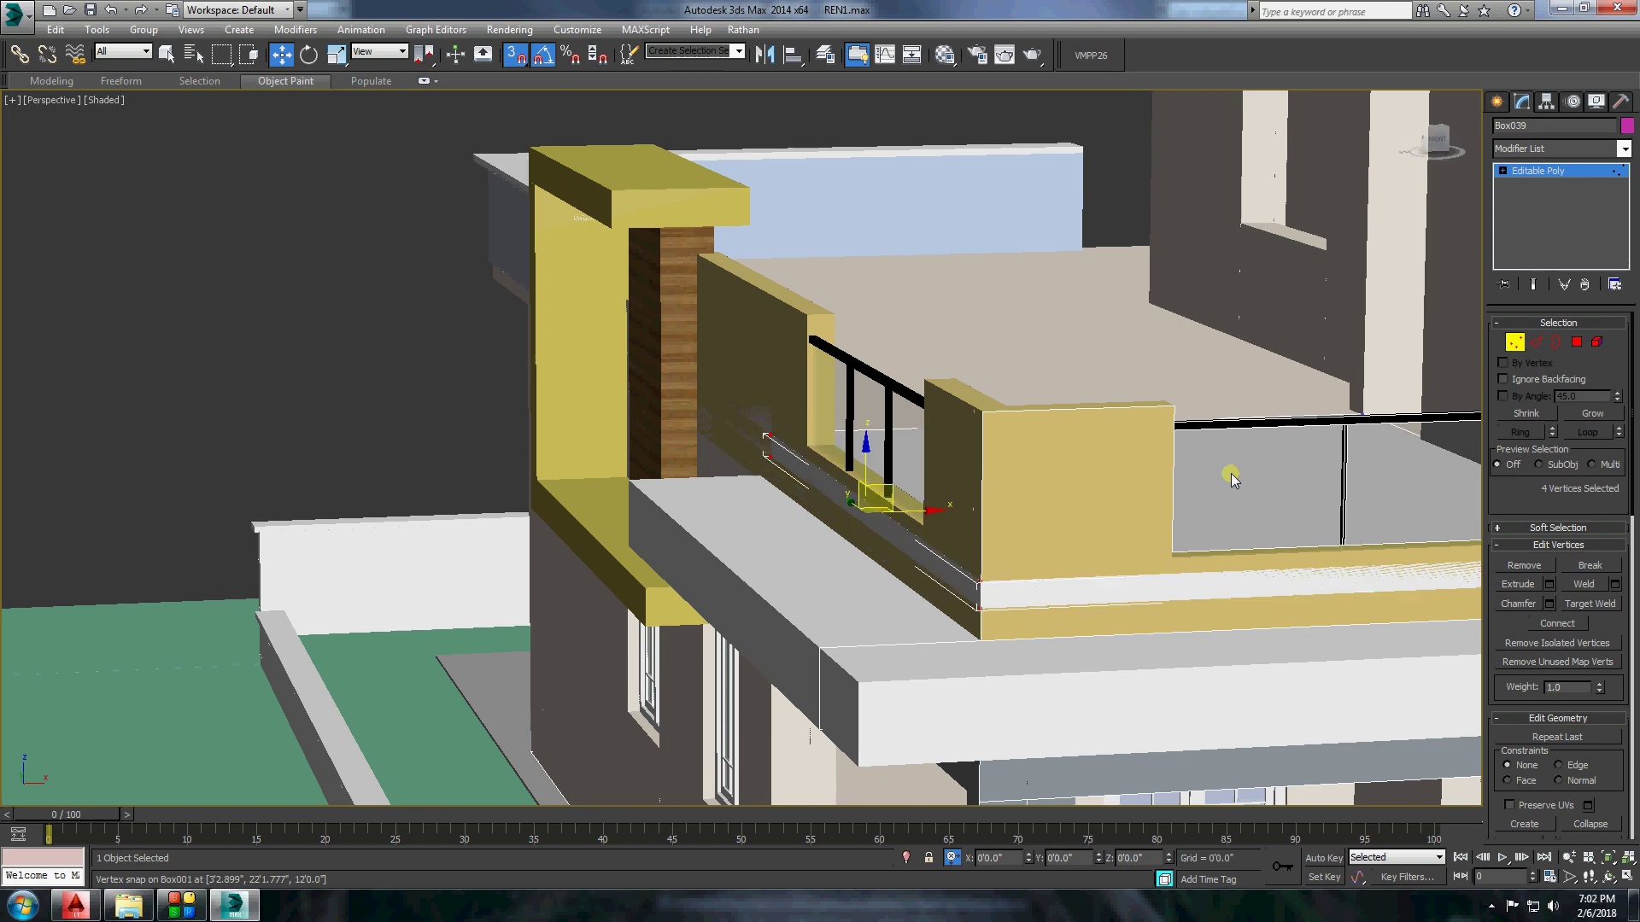
pyautogui.hotkey('shift', 'z')
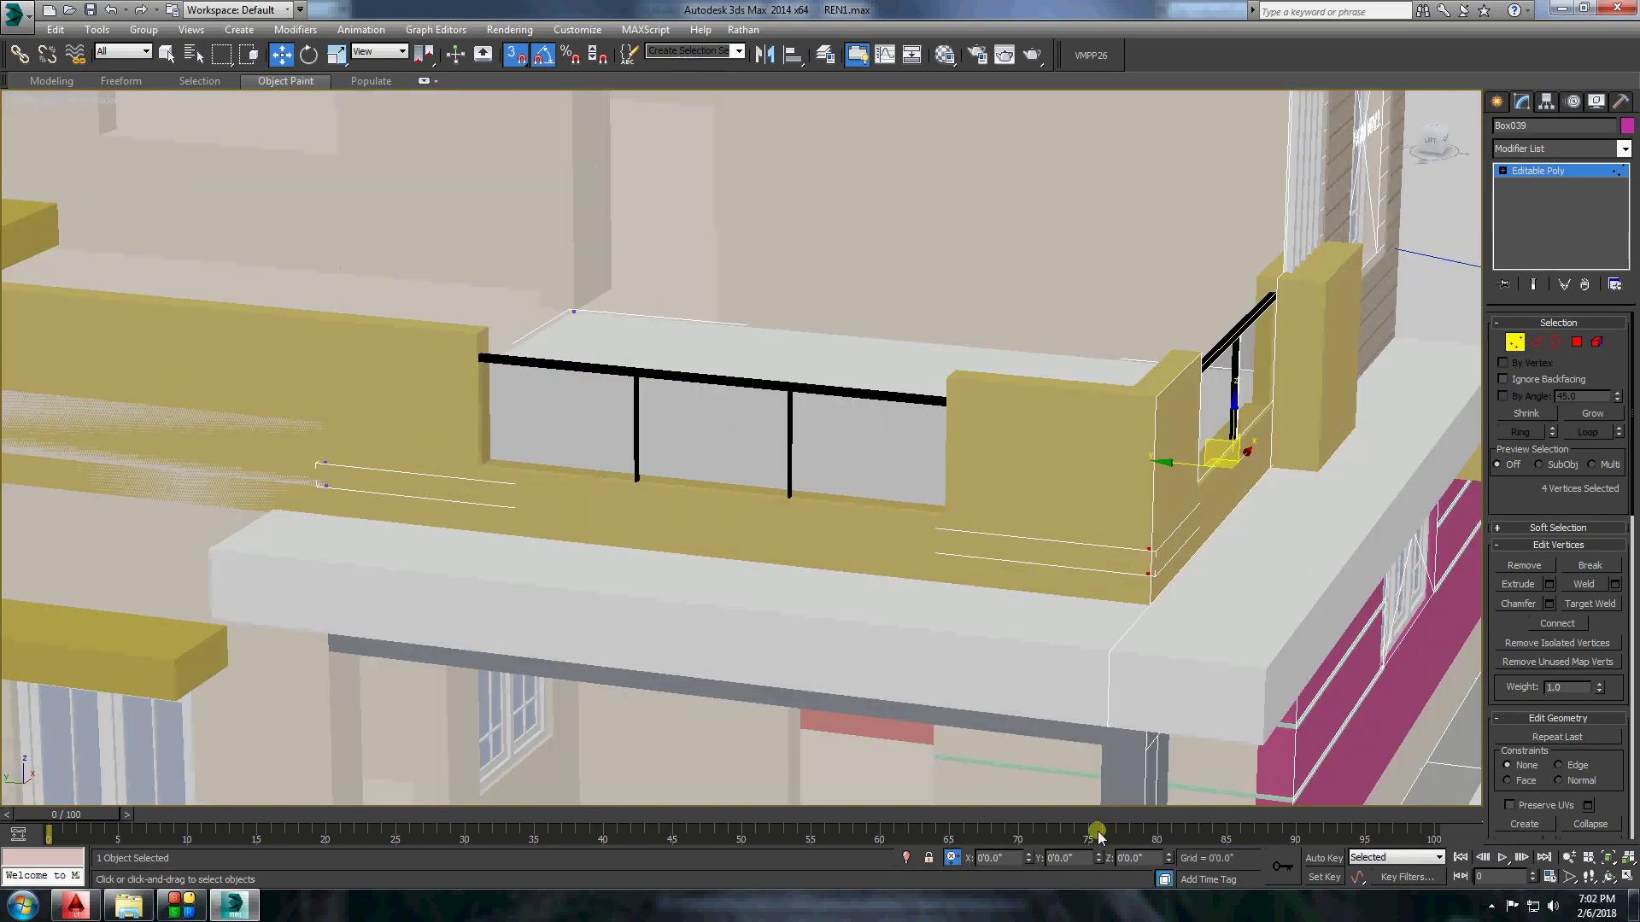
pyautogui.hotkey('shift', 'z')
# Delete the left railing's glass panel and copy the short railing piece.
pyautogui.hotkey('shift', 'z')
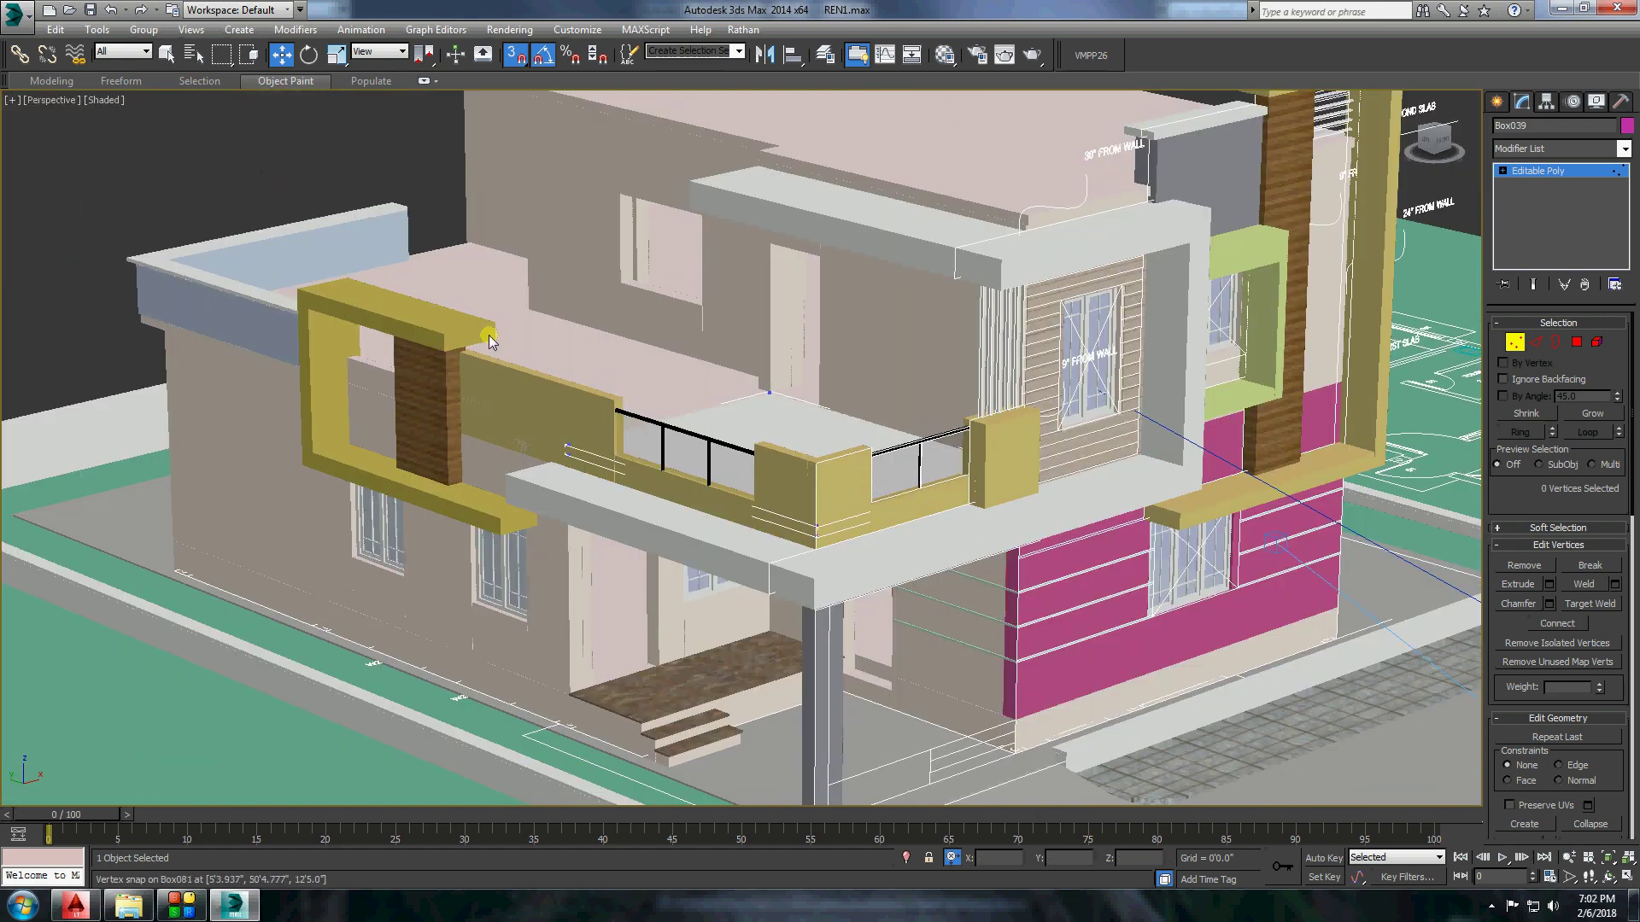
pyautogui.hotkey('shift', 'z')
pyautogui.press('c')
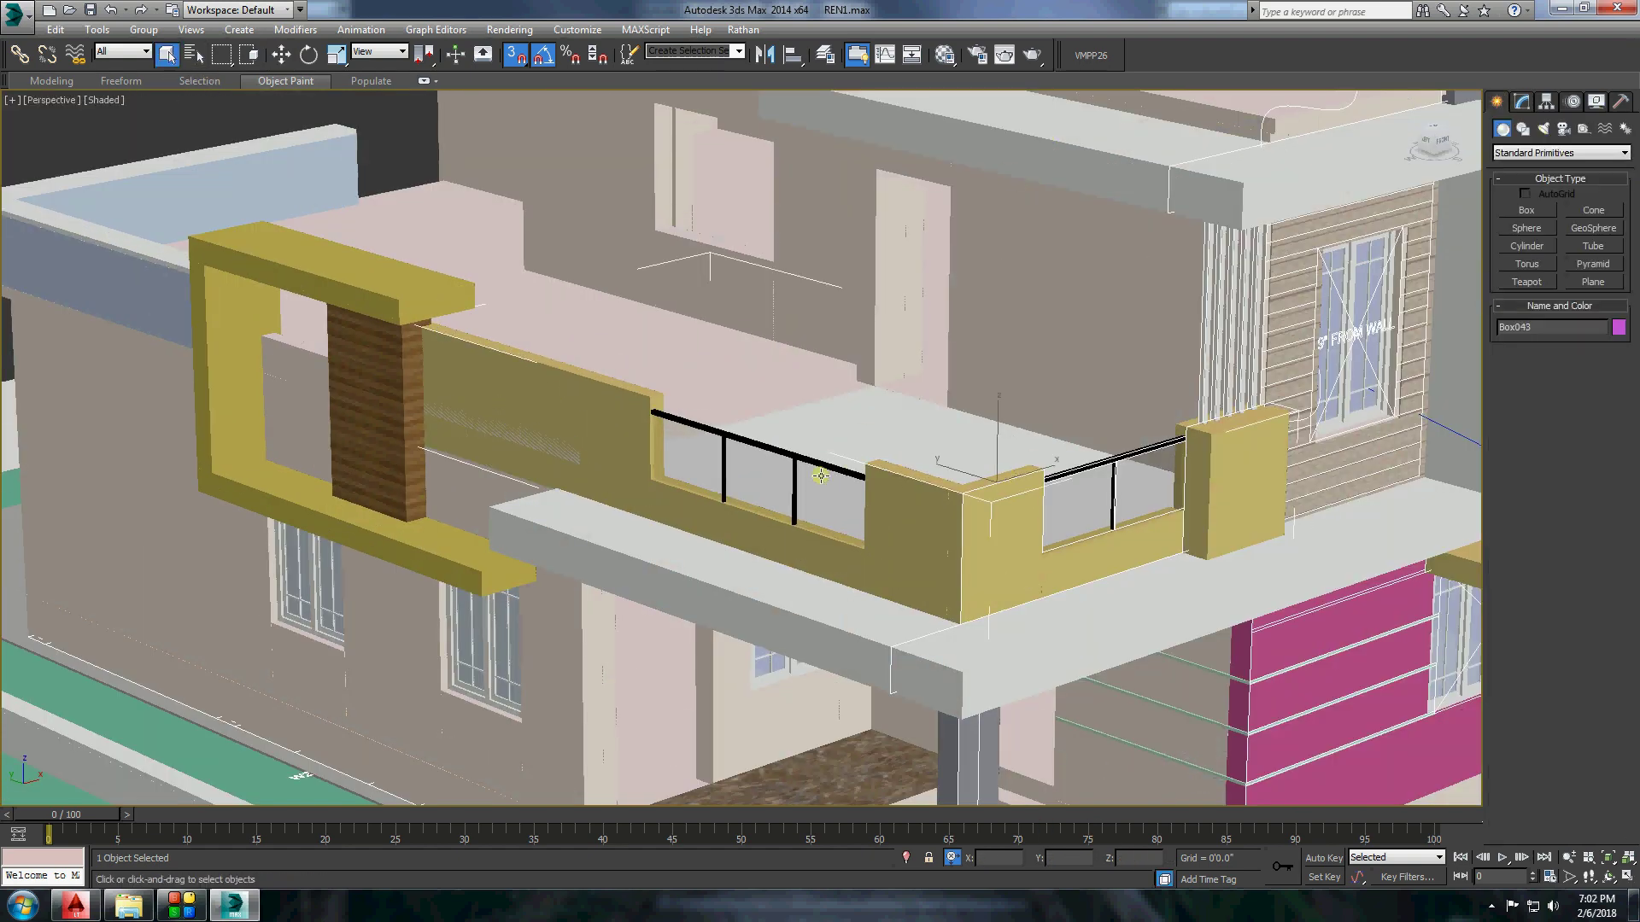
pyautogui.press('Delete')
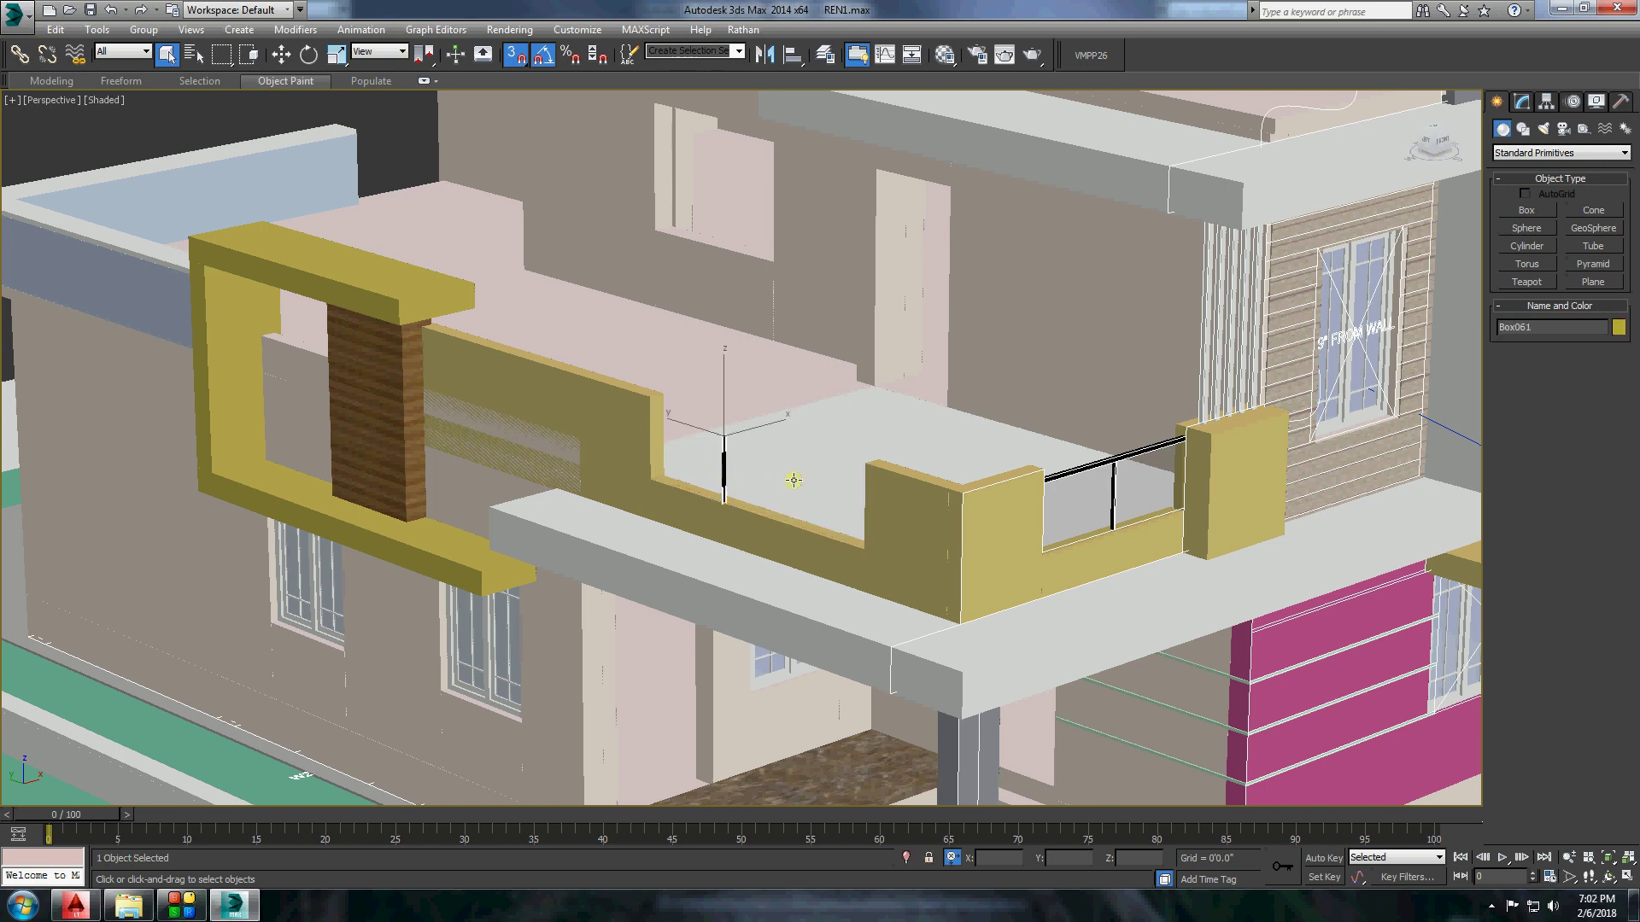
pyautogui.hotkey('shift', 'z')
pyautogui.hotkey('shift', 'z')
pyautogui.hotkey('shift', 'z')
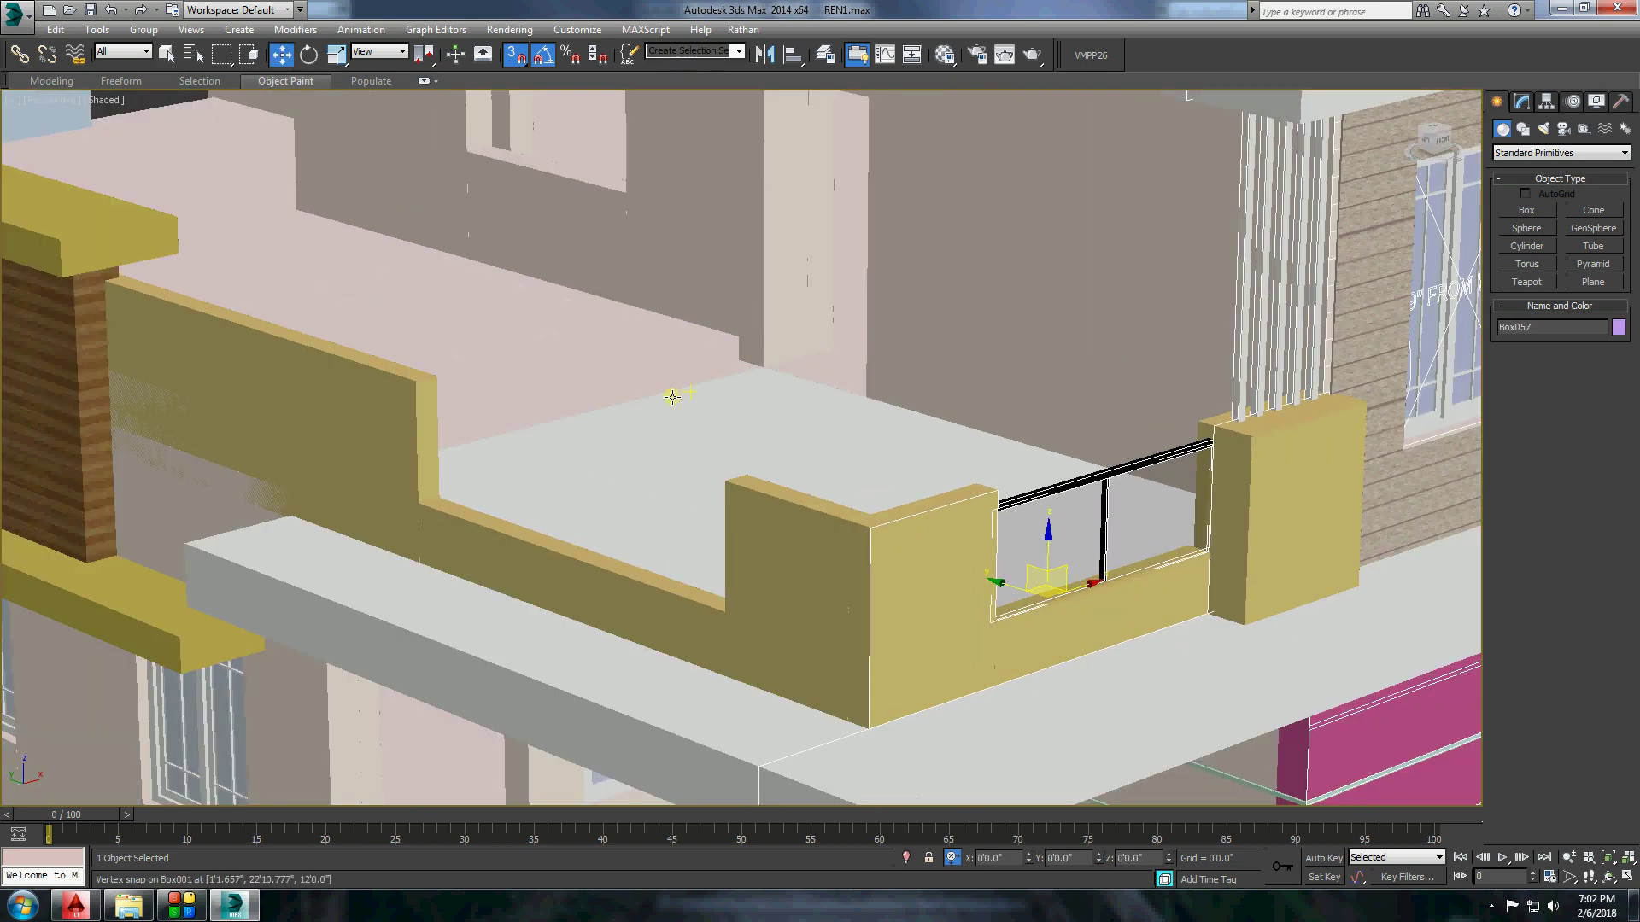
pyautogui.press('w')
pyautogui.hotkey('ctrl', 'v')
pyautogui.click(838, 524)
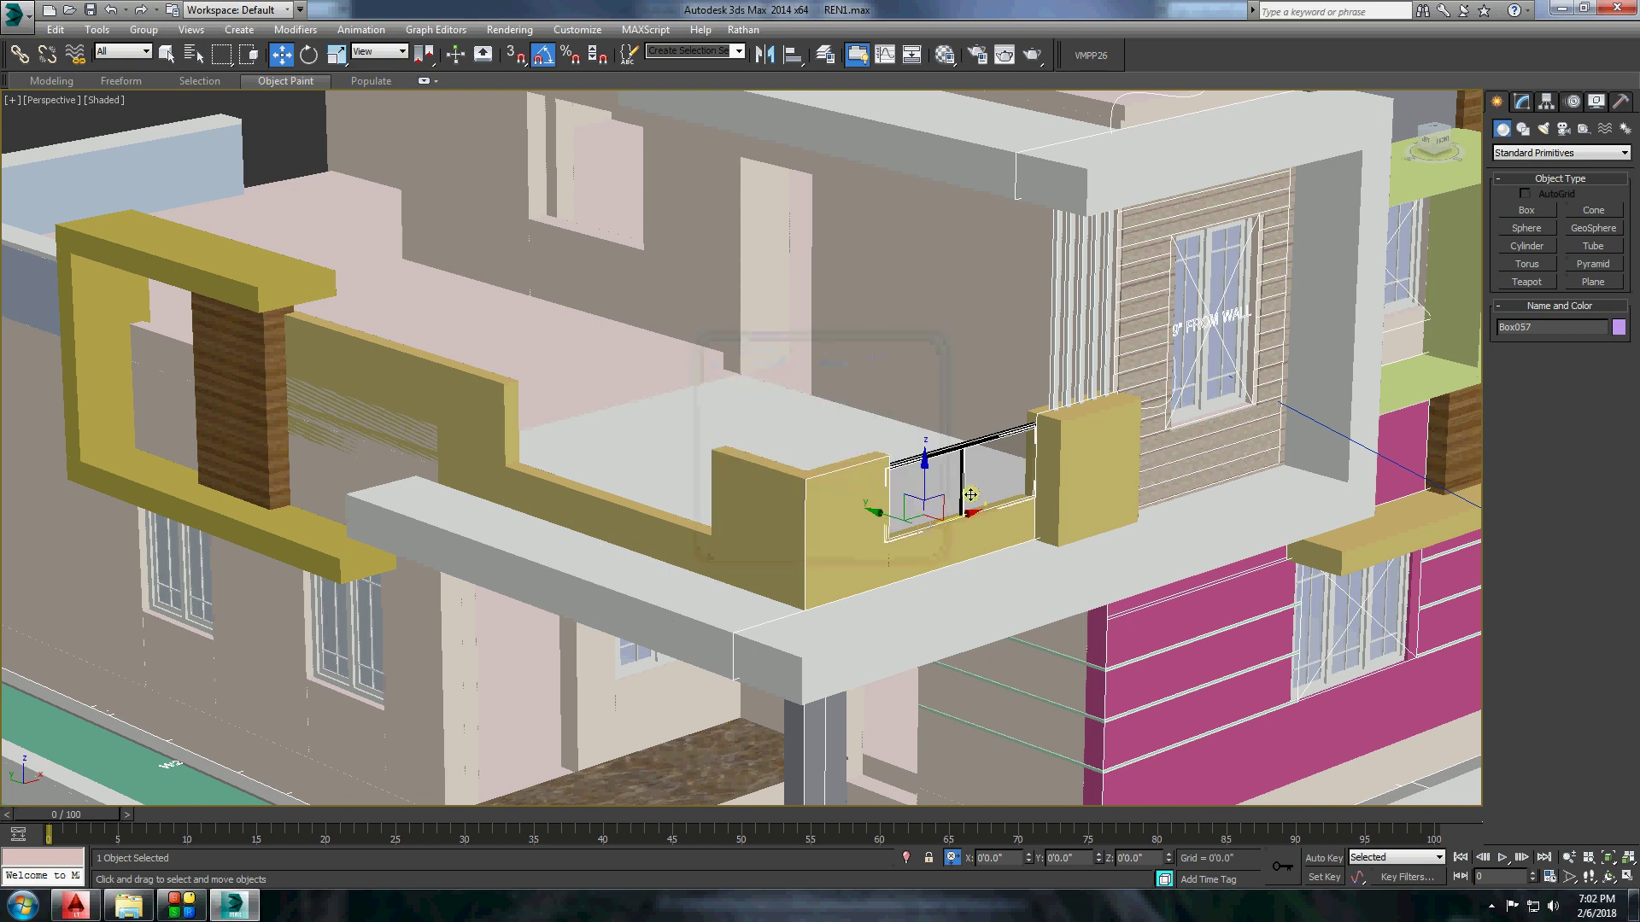
# Zoom in and toggle wireframe and shaded display to inspect the railing pieces.
pyautogui.press('z')
pyautogui.hotkey('shift', 'z')
pyautogui.hotkey('shift', 'z')
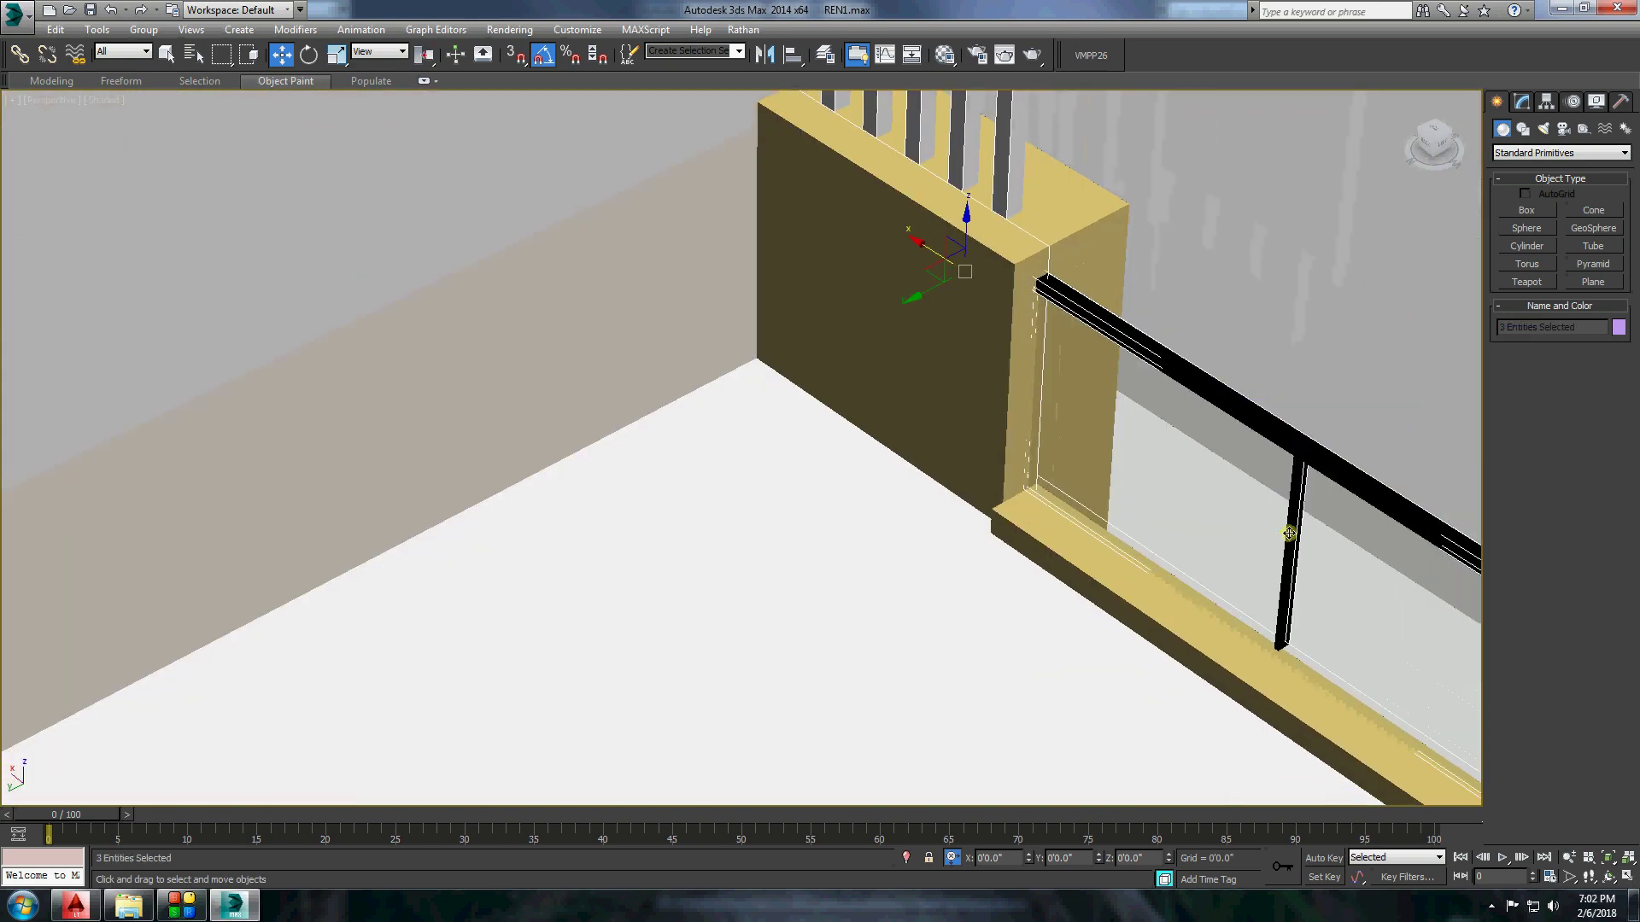
pyautogui.hotkey('shift', 'z')
pyautogui.press('F3')
pyautogui.hotkey('shift', 'z')
pyautogui.hotkey('shift', 'z')
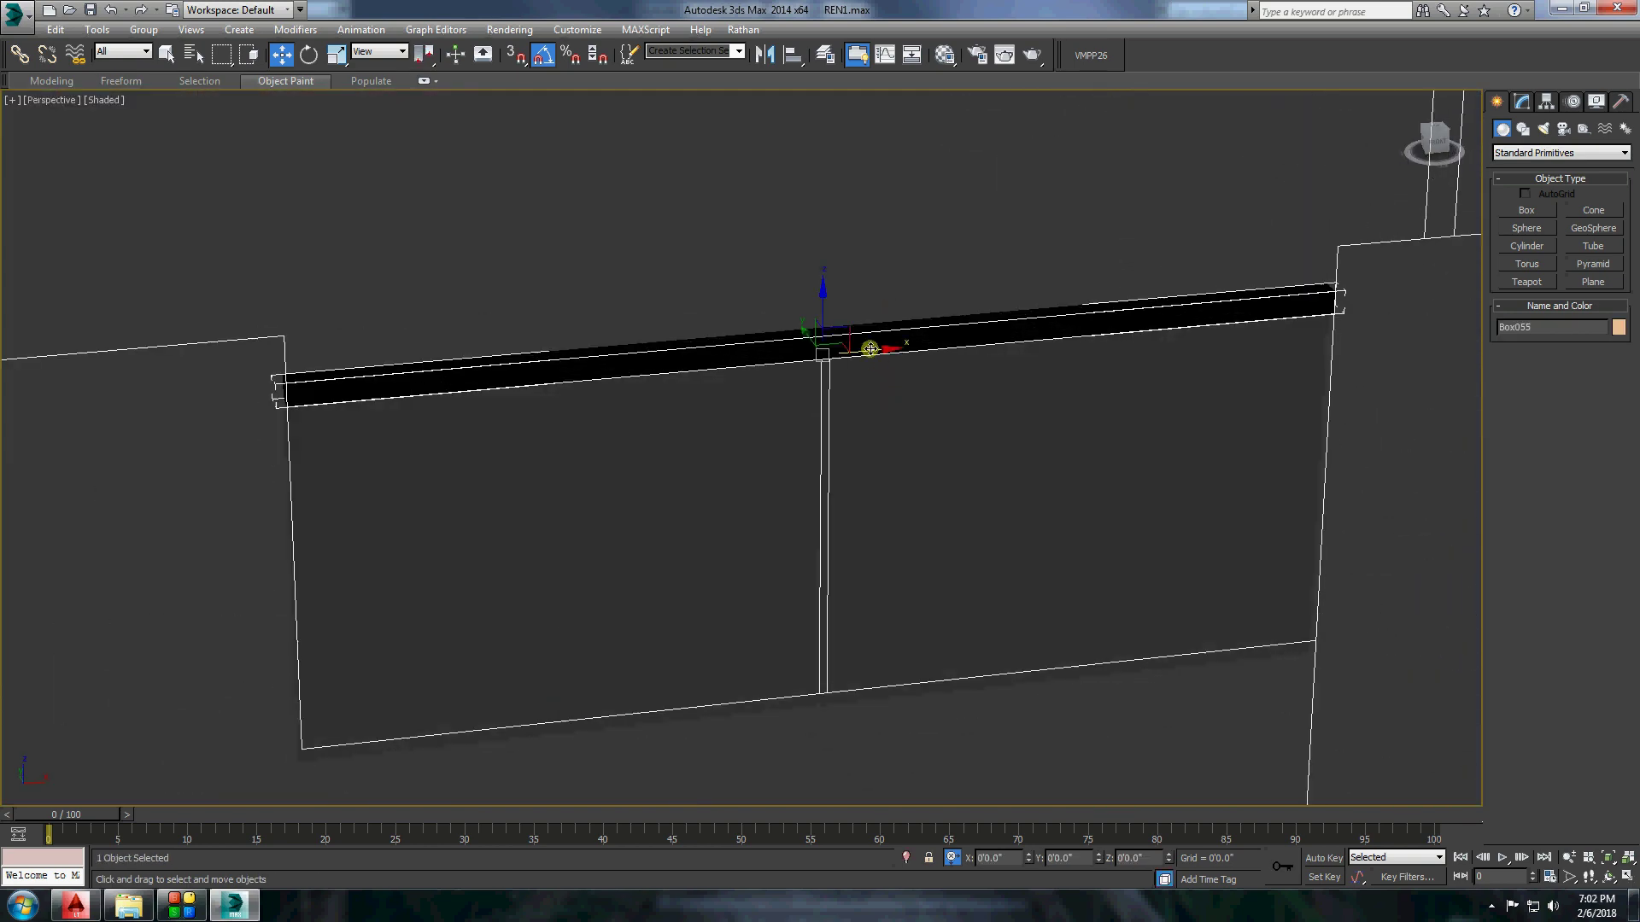
pyautogui.press('F3')
pyautogui.hotkey('shift', 'z')
pyautogui.rightClick(1262, 167)
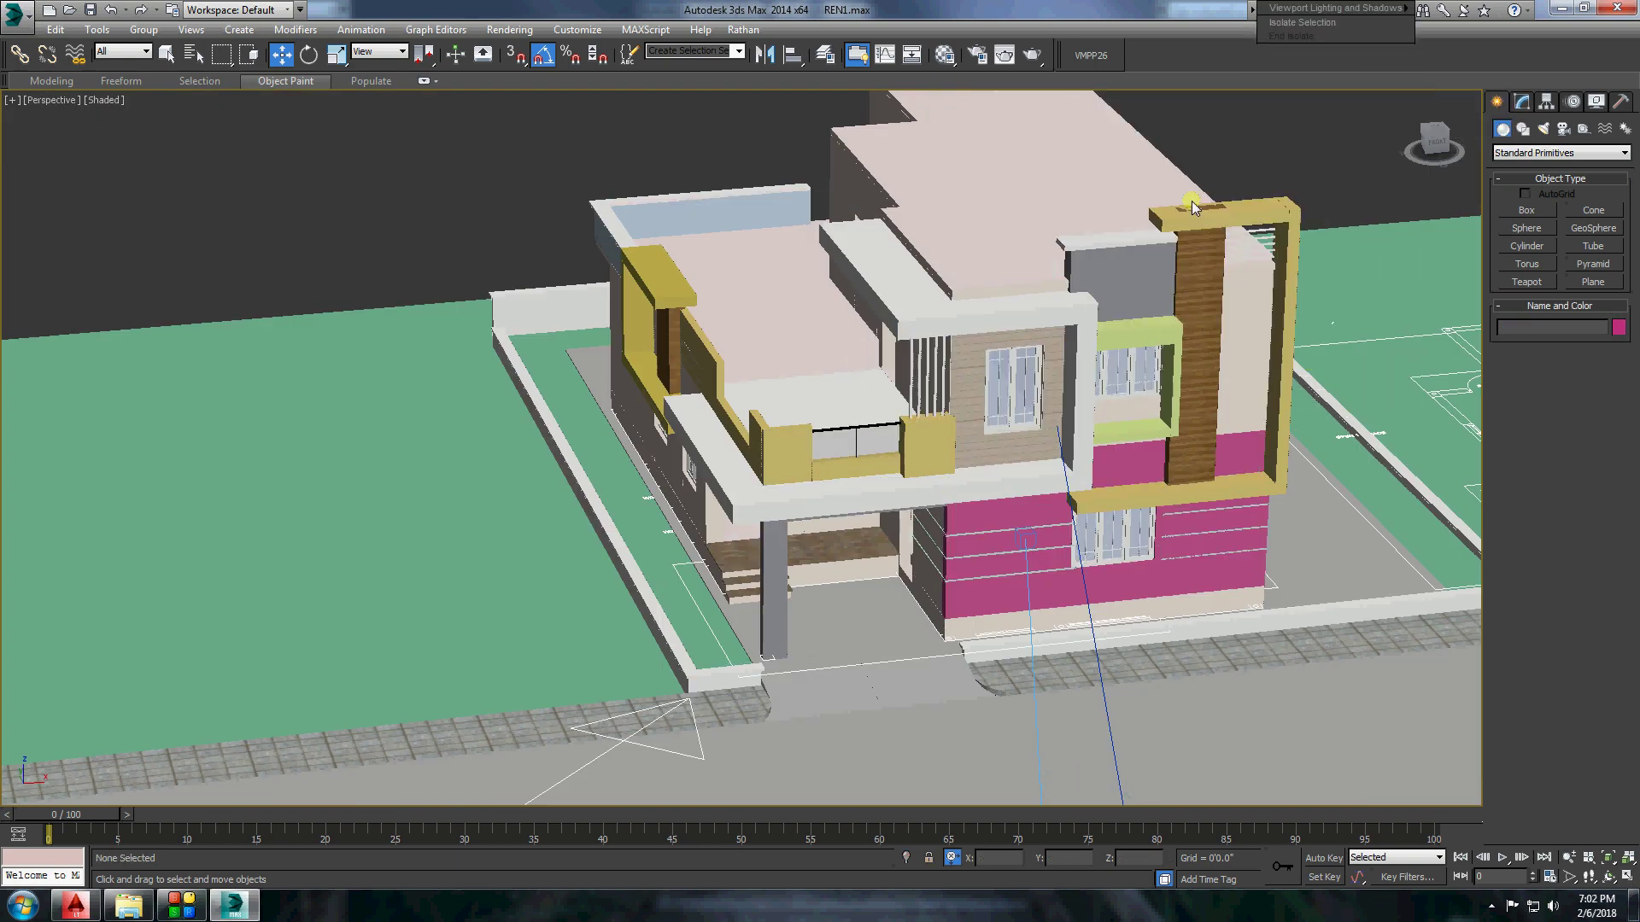
pyautogui.hotkey('shift', 'z')
pyautogui.hotkey('shift', 'z')
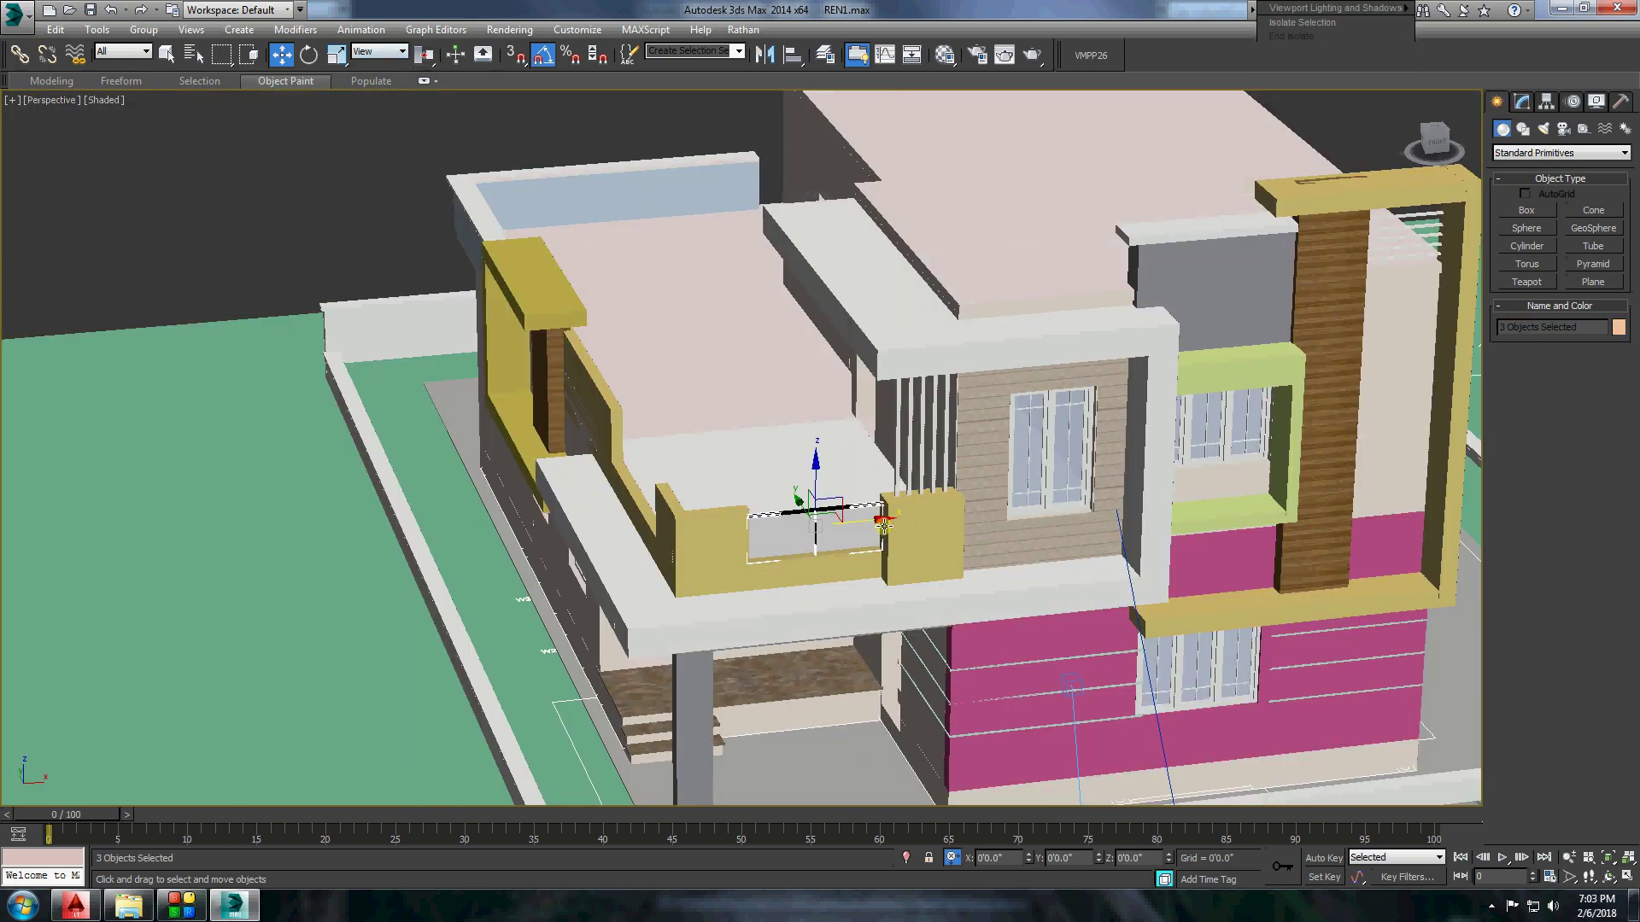
# Shift-drag a railing copy into the left balcony gap and nudge it into place.
pyautogui.keyDown('shift'); pyautogui.moveTo(884, 524); pyautogui.dragTo(585, 549); pyautogui.keyUp('shift')
pyautogui.press('Return')
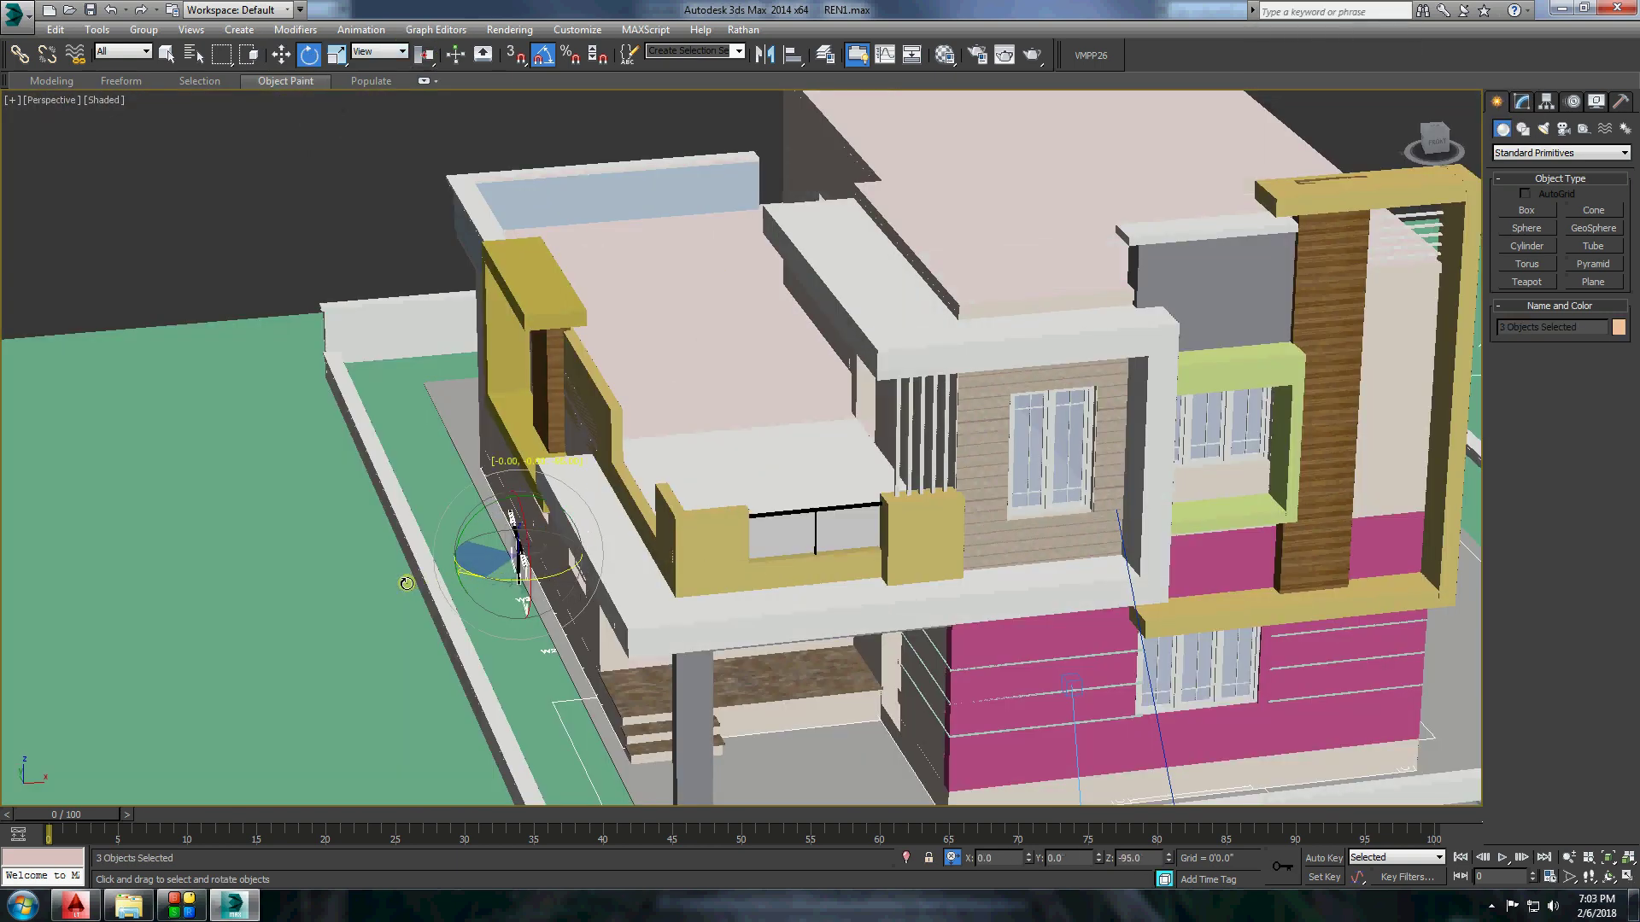
pyautogui.scroll(3, 587, 511)
pyautogui.moveTo(1028, 858); pyautogui.dragTo(1028, 862)
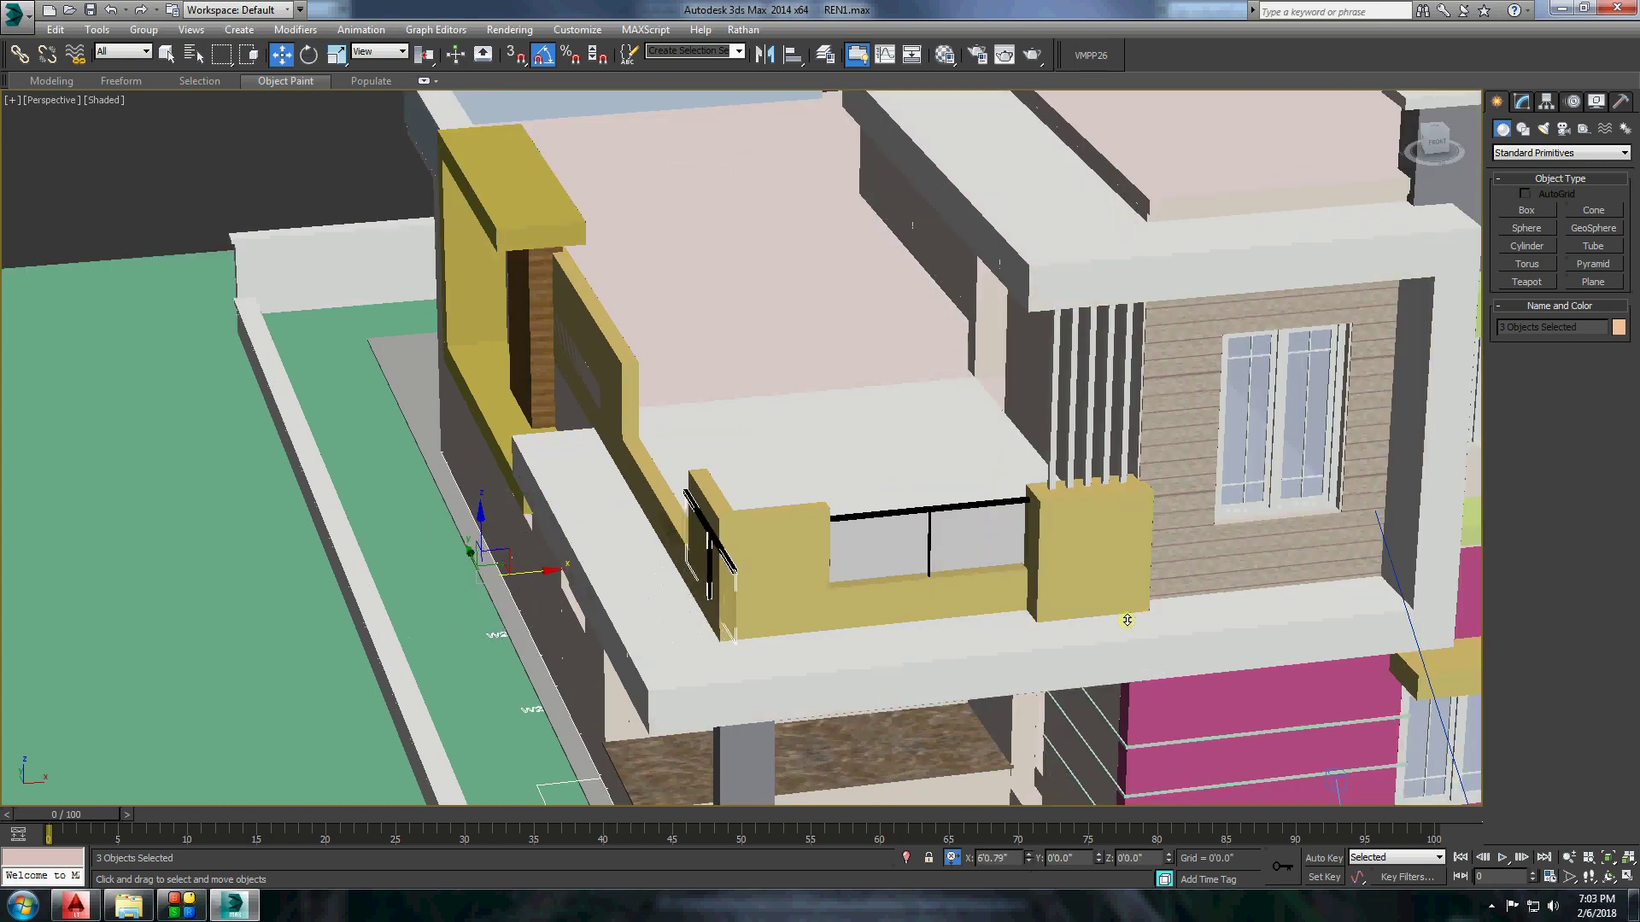
pyautogui.moveTo(1120, 575)
pyautogui.keyDown('alt'); pyautogui.mouseDown(button='middle')
pyautogui.moveTo(812, 579)
pyautogui.moveTo(827, 556)
pyautogui.moveTo(746, 593)
pyautogui.moveTo(820, 597)
pyautogui.mouseUp(button='middle'); pyautogui.keyUp('alt')
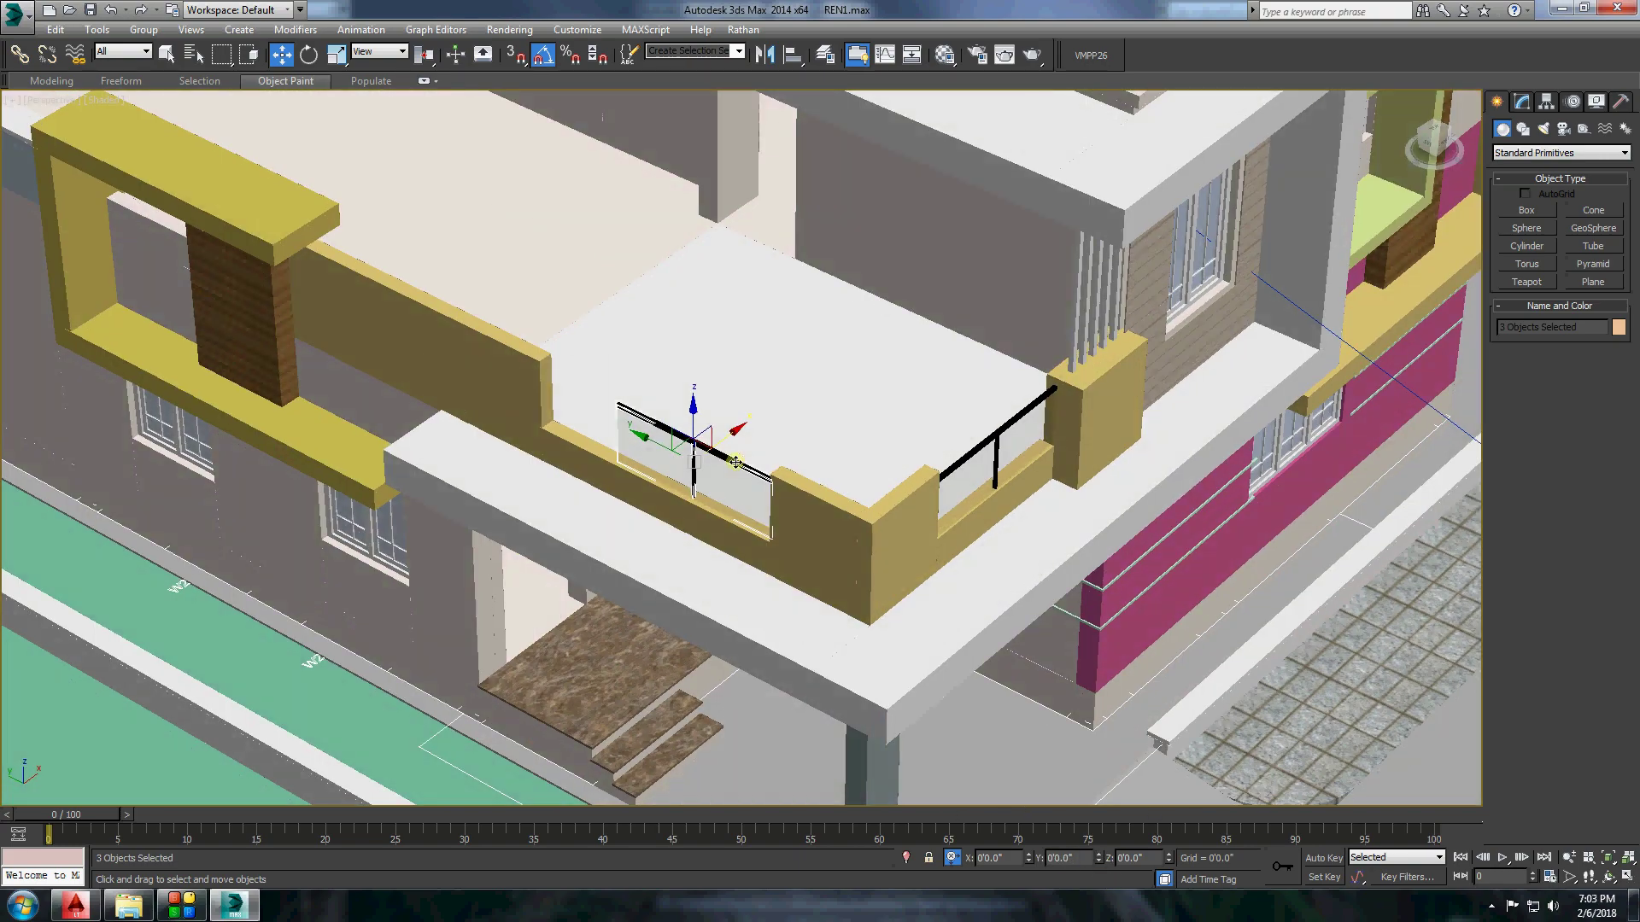
# Isolate the L-shaped parapet wall, discarding an accidentally started box.
pyautogui.keyDown('alt'); pyautogui.moveTo(1151, 807); pyautogui.dragTo(938, 496, button='middle'); pyautogui.keyUp('alt')
pyautogui.scroll(5, 938, 496)
pyautogui.click(938, 496)
pyautogui.rightClick(938, 497)
pyautogui.click(980, 450)
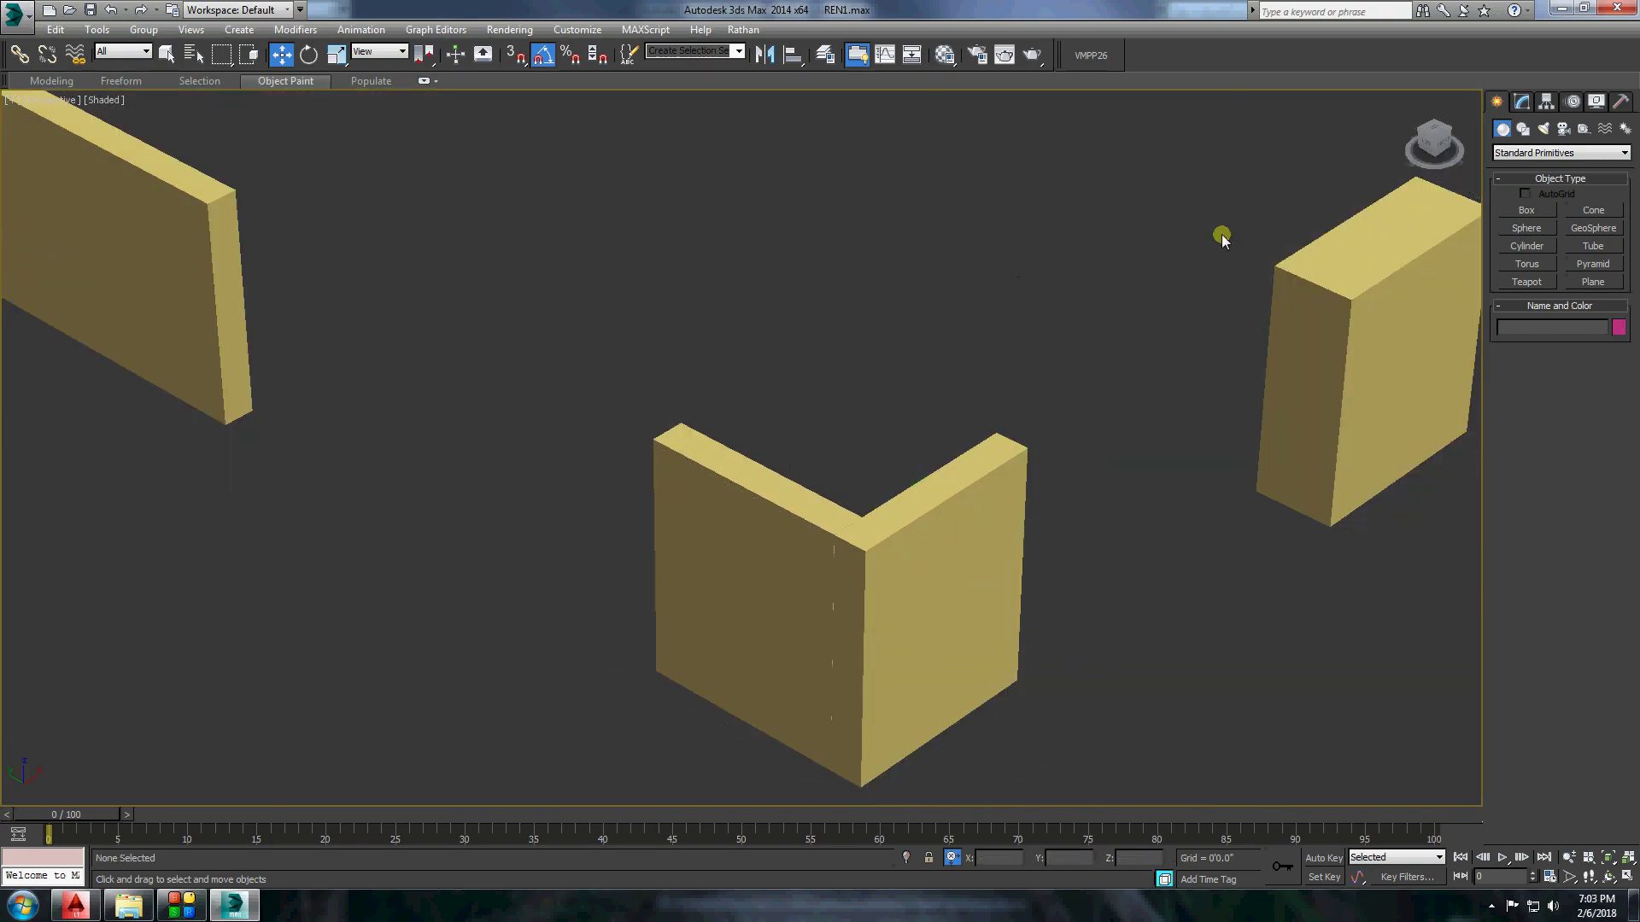
pyautogui.click(1527, 211)
pyautogui.click(1025, 427)
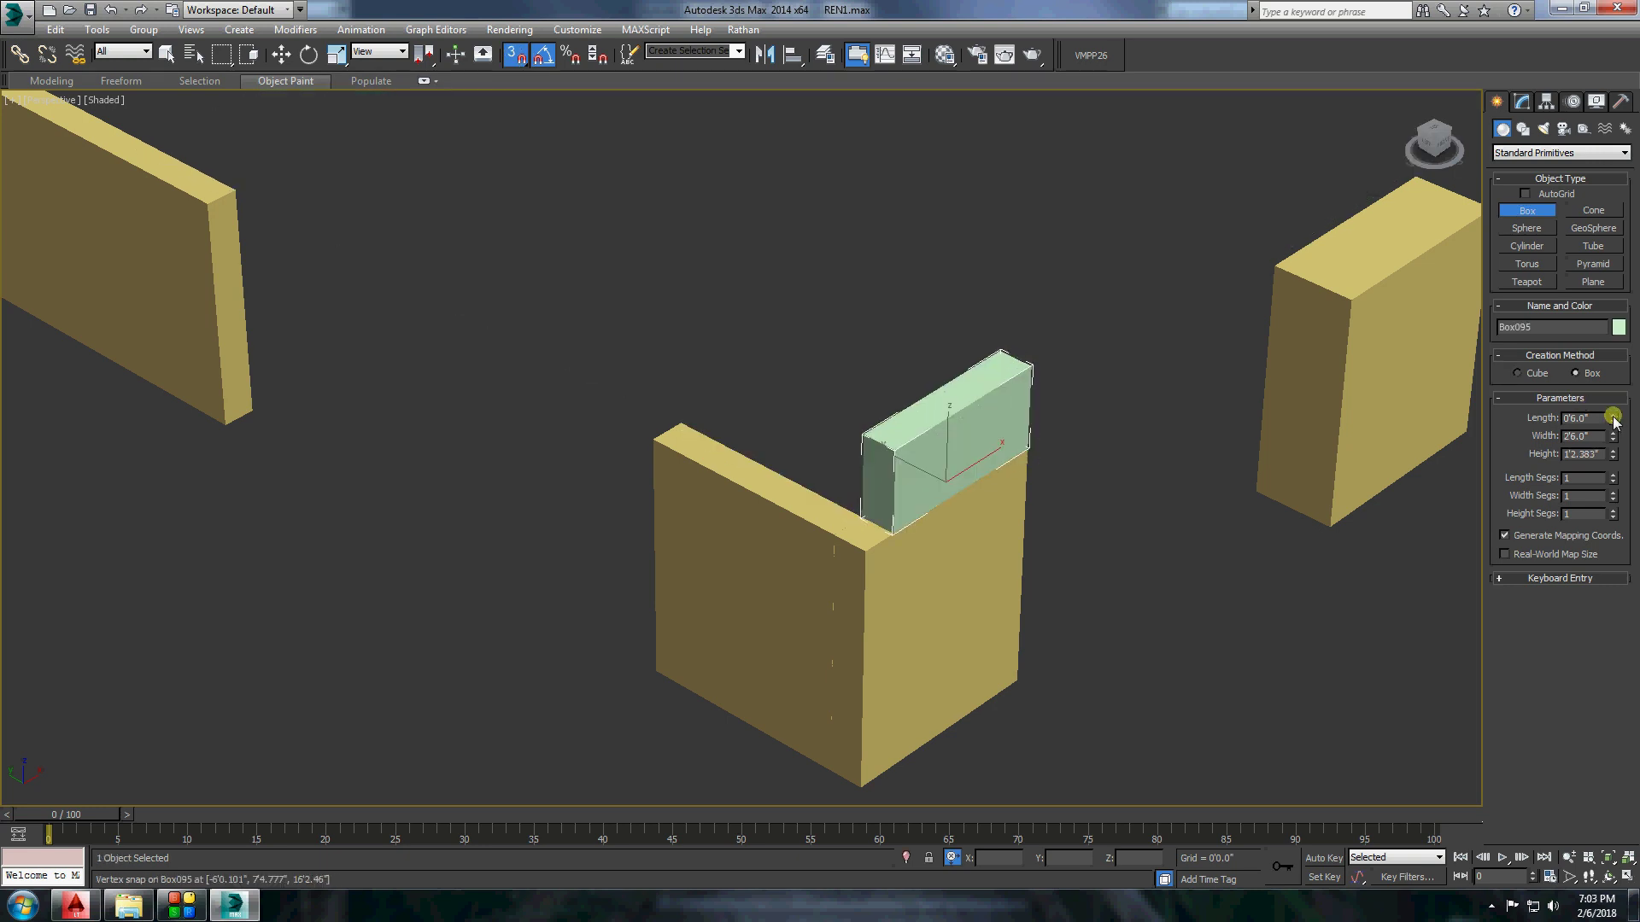
pyautogui.hotkey('ctrl', 'z')
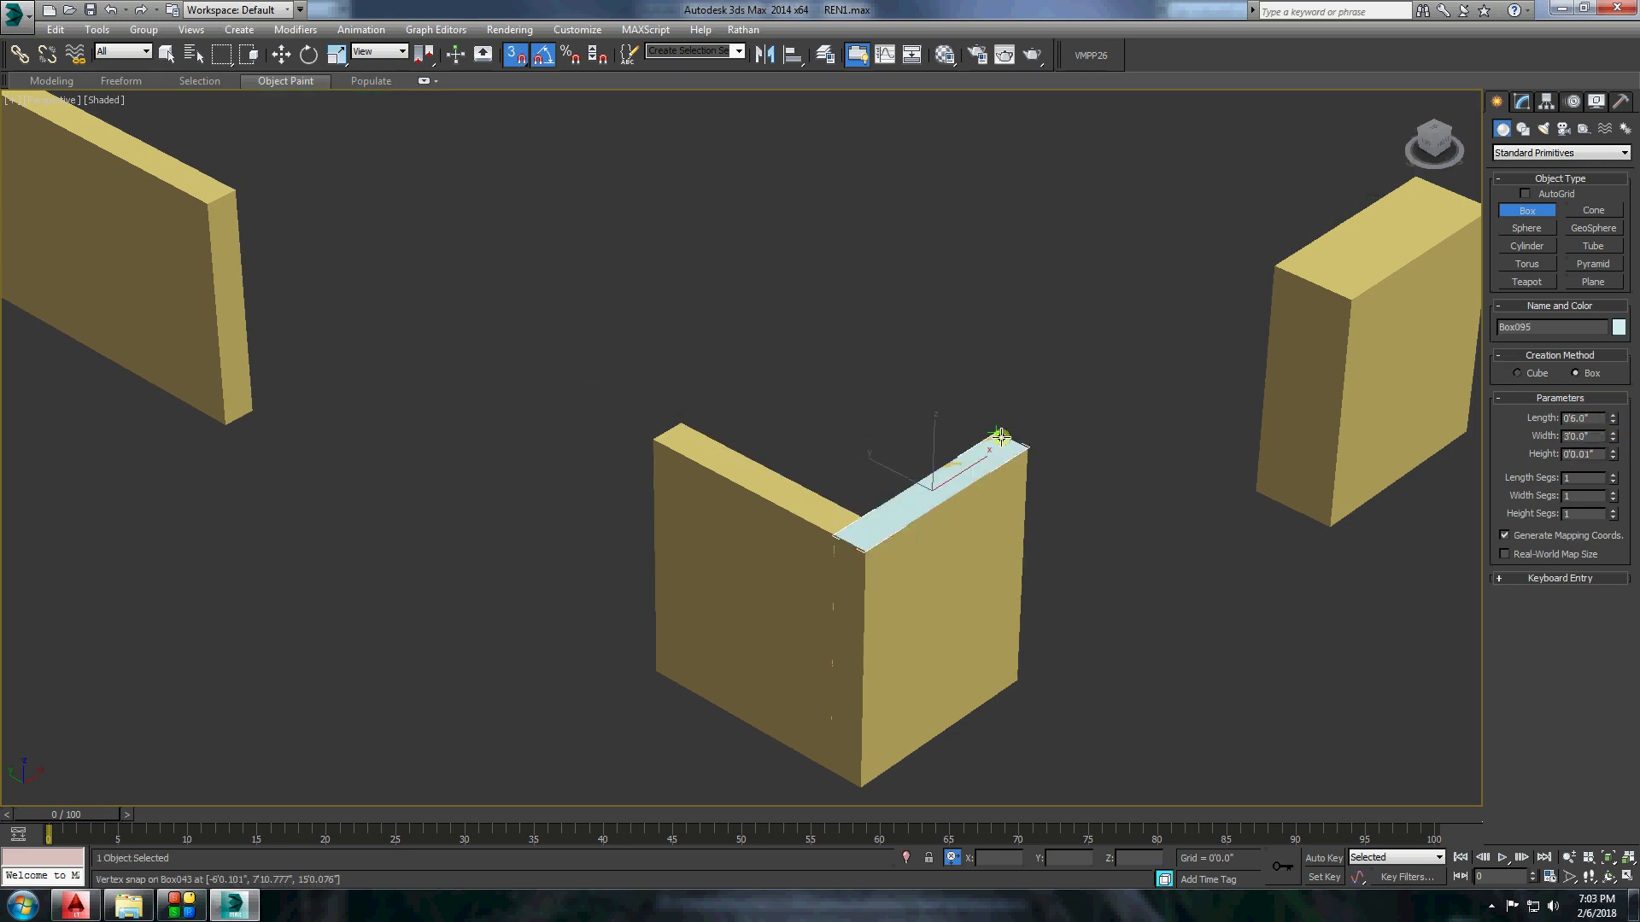
pyautogui.rightClick(999, 437)
pyautogui.moveTo(769, 530); pyautogui.dragTo(864, 518)
pyautogui.rightClick(1606, 398)
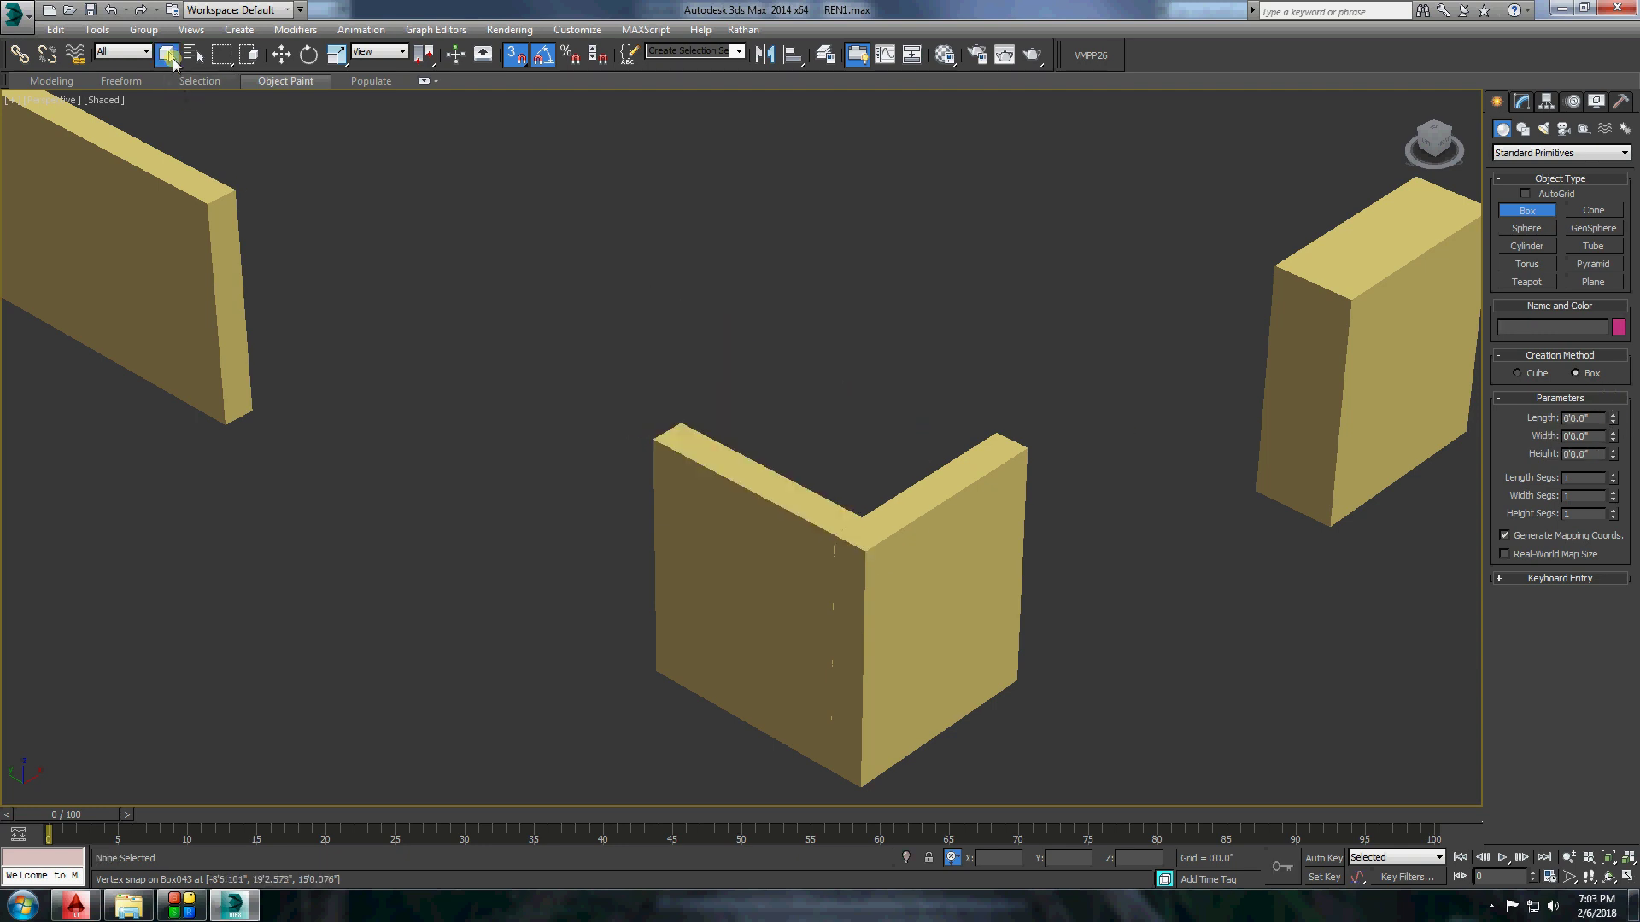
# Convert the L-wall to Editable Poly, select its four end vertices, and exit isolation.
pyautogui.rightClick(803, 549)
pyautogui.click(1016, 700)
pyautogui.press('1')
pyautogui.moveTo(730, 360); pyautogui.dragTo(532, 757)
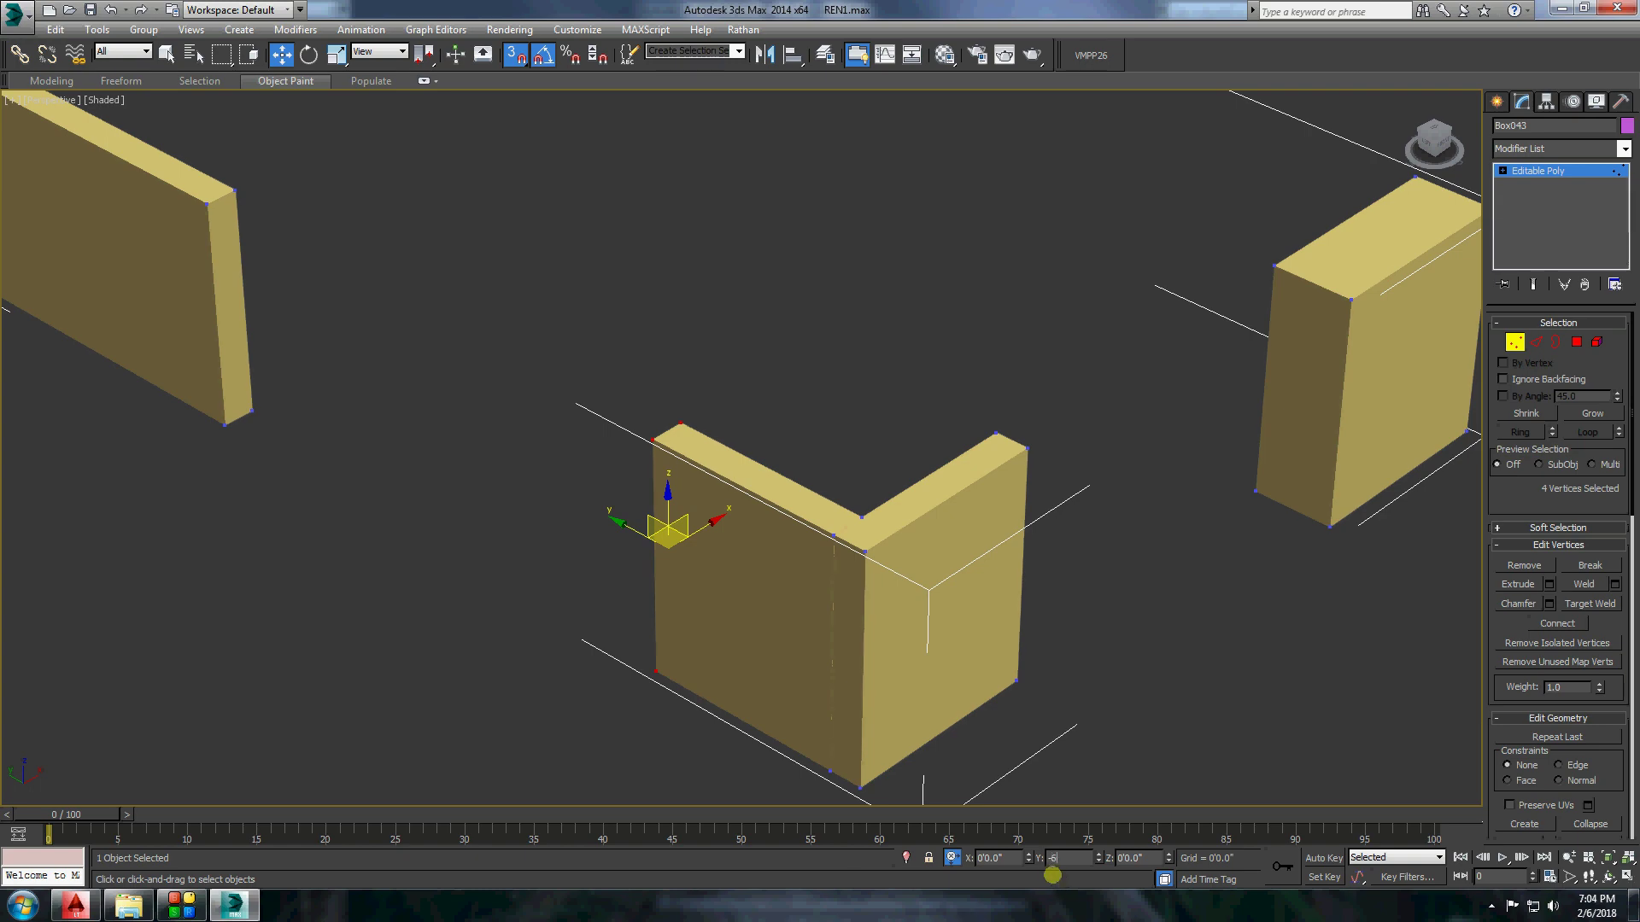
pyautogui.click(1053, 784)
pyautogui.hotkey('alt', 'q')
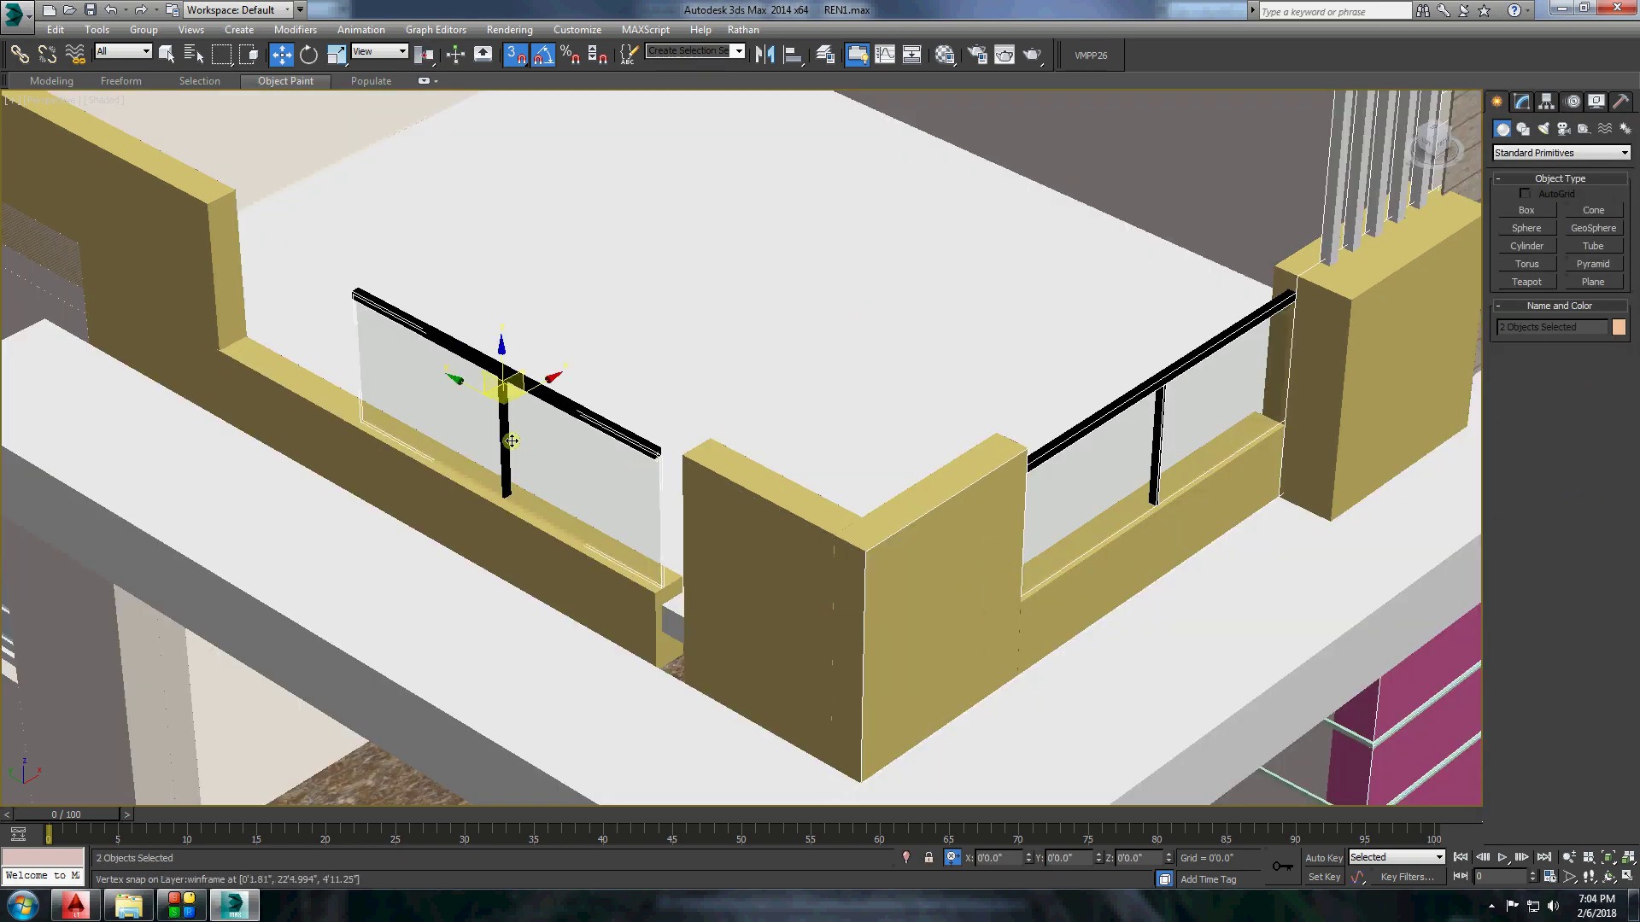
# Convert the low parapets under the railings to Editable Poly and select their end vertices.
pyautogui.keyDown('ctrl'); pyautogui.click(510, 441); pyautogui.keyUp('ctrl')
pyautogui.keyDown('alt'); pyautogui.moveTo(511, 440); pyautogui.dragTo(579, 529, button='middle'); pyautogui.keyUp('alt')
pyautogui.click(648, 555)
pyautogui.rightClick(648, 555)
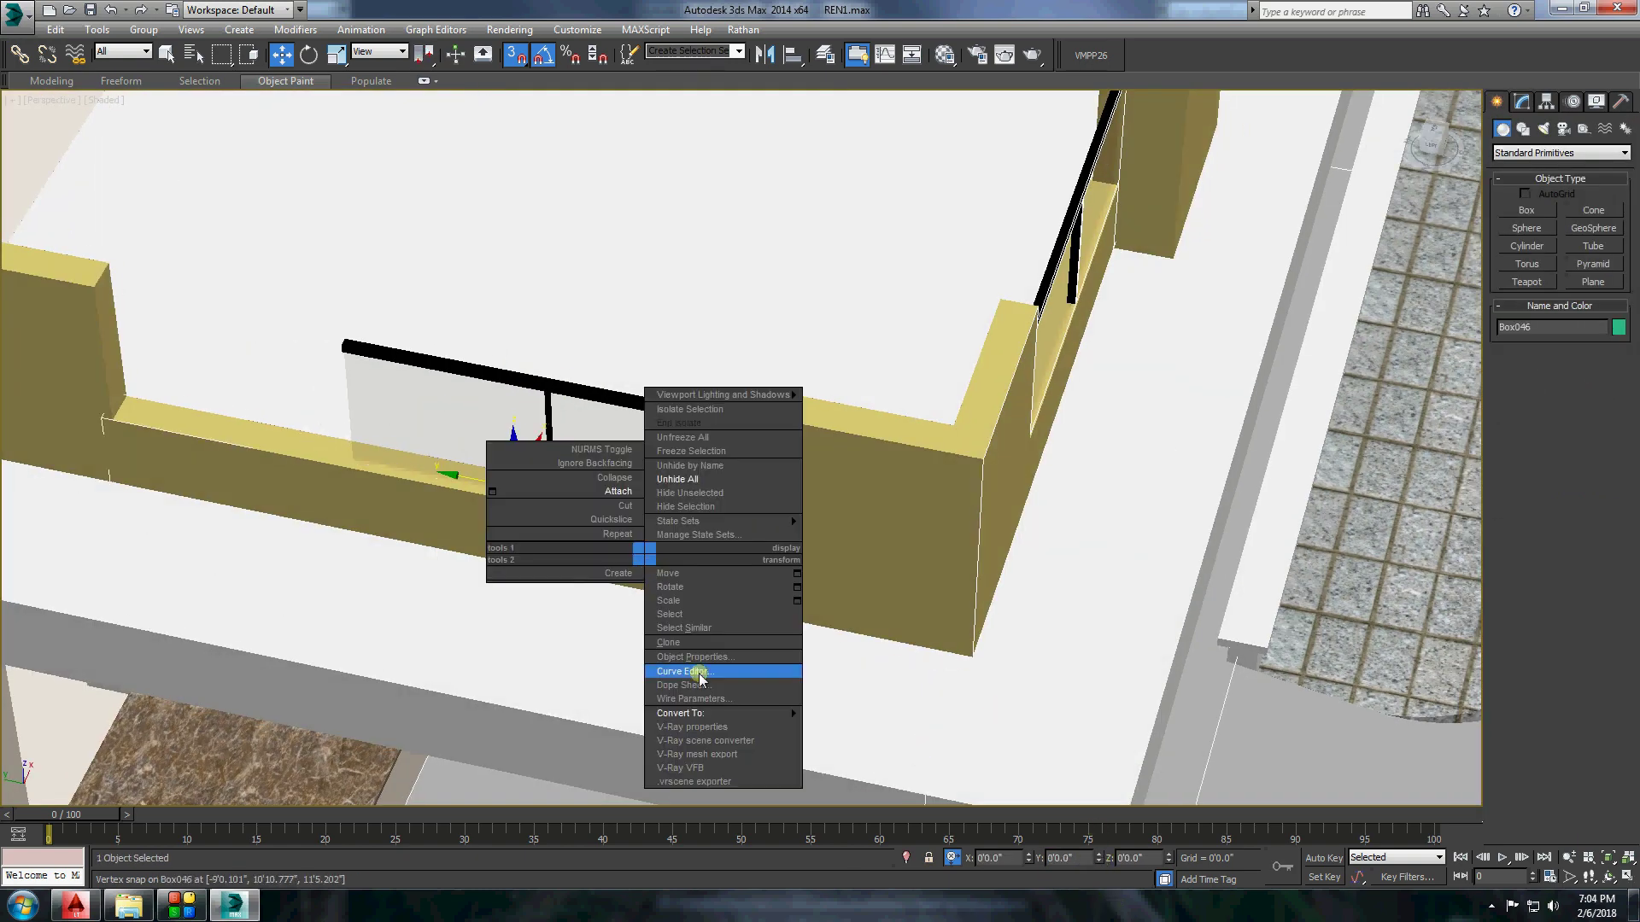
pyautogui.click(695, 671)
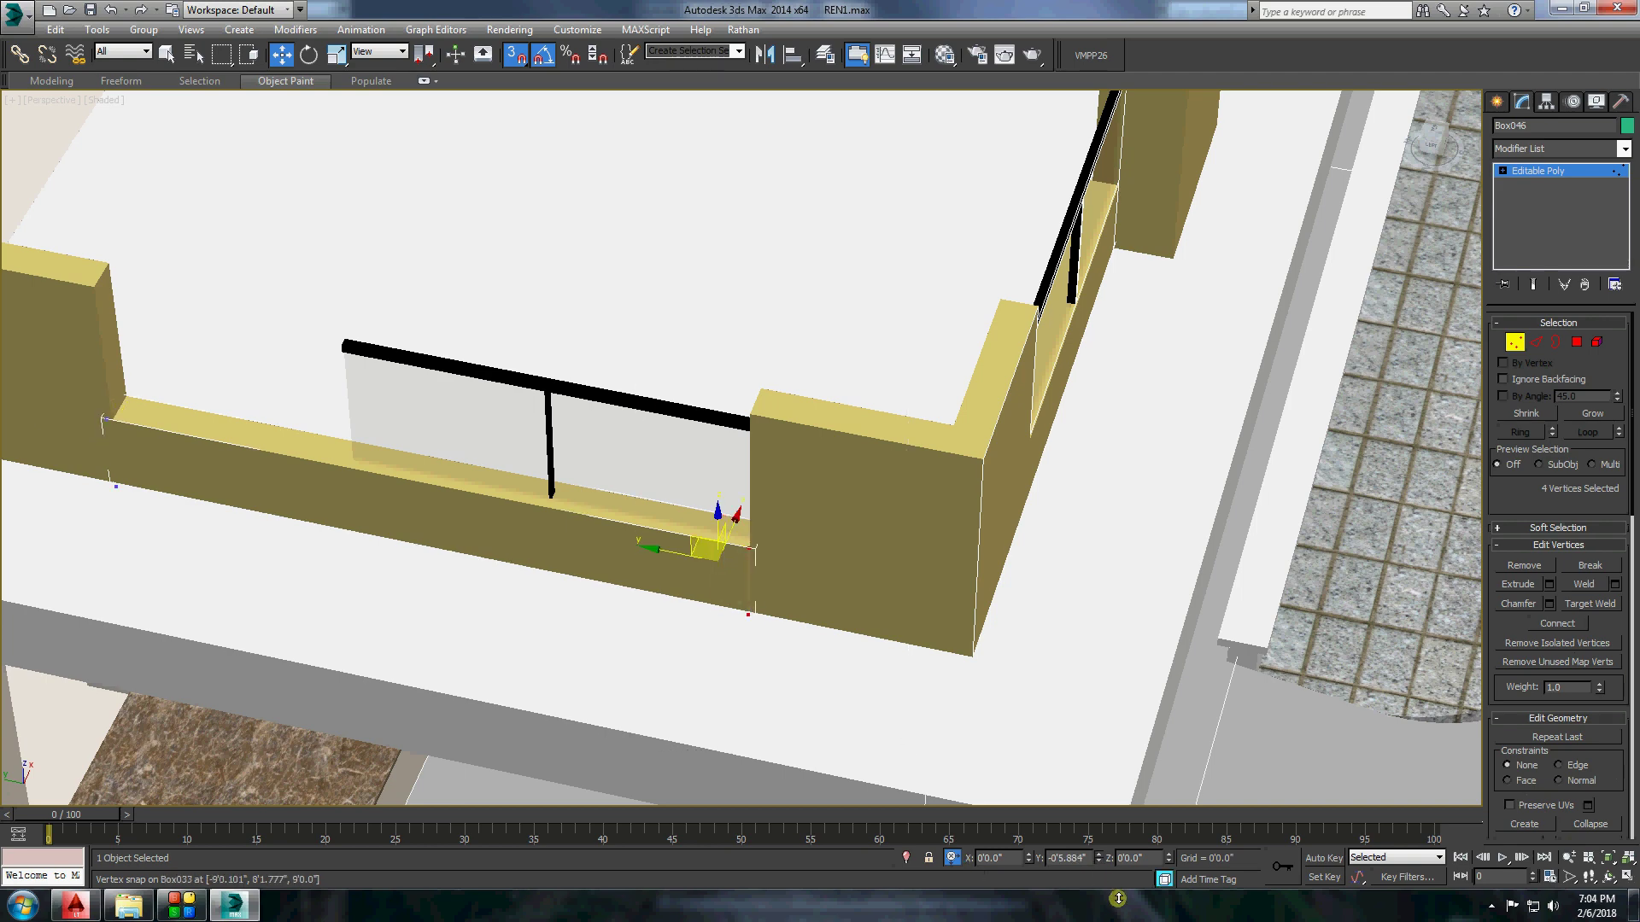
pyautogui.scroll(-10, 560, 619)
pyautogui.rightClick(467, 490)
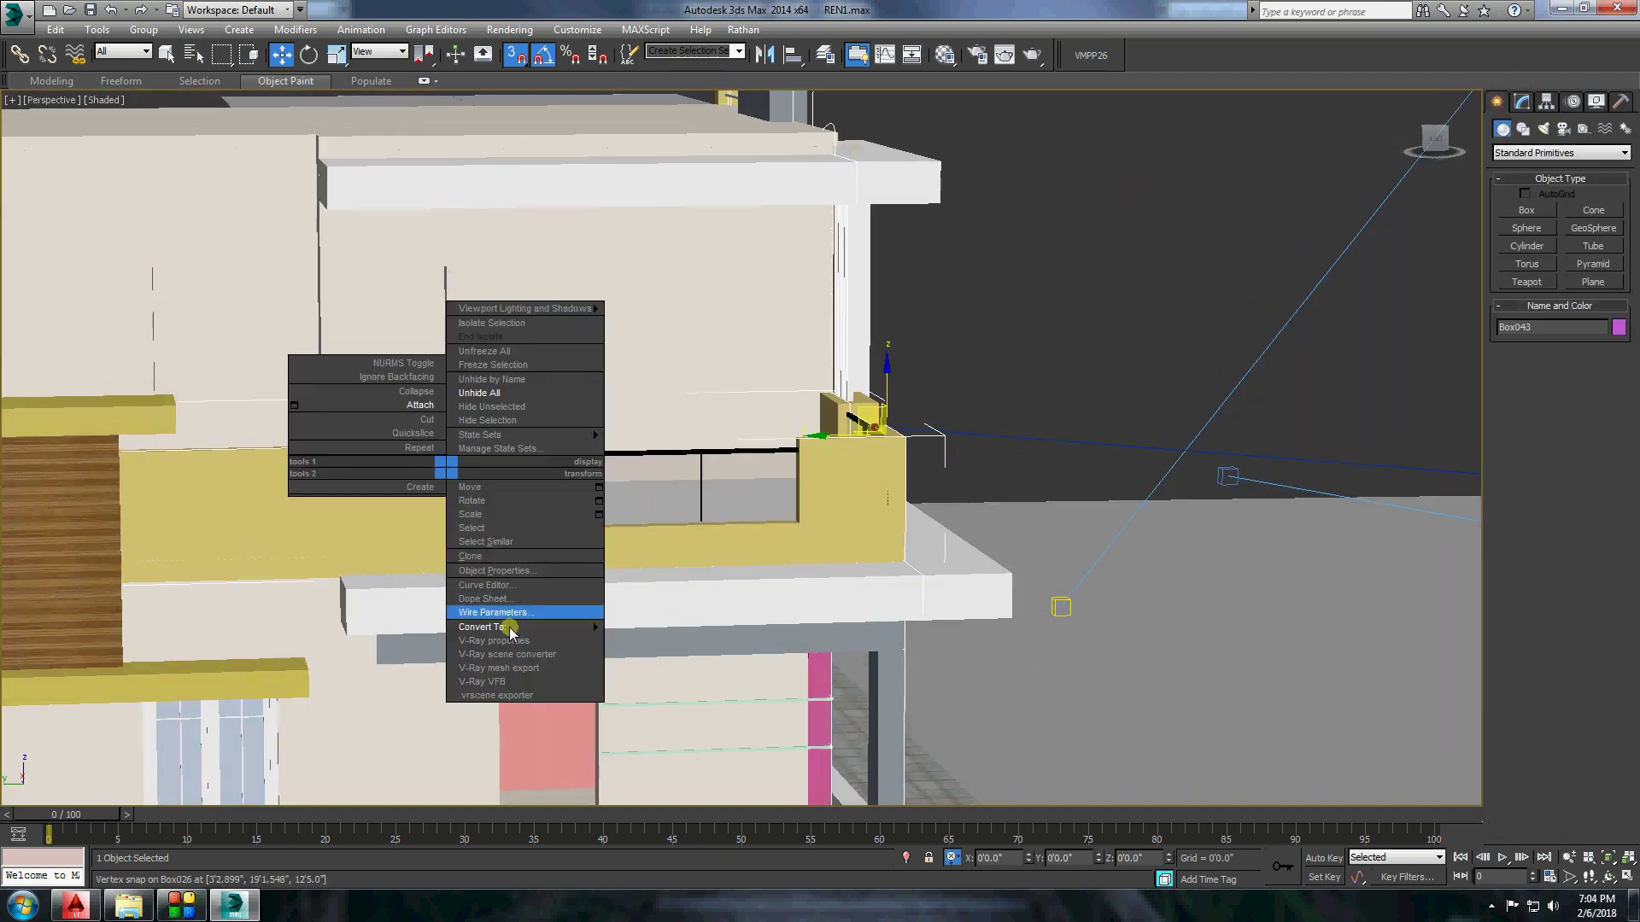
pyautogui.click(506, 649)
pyautogui.click(1514, 341)
# Return to a front view of the house, clear the selection, and open the viewport menu.
pyautogui.keyDown('alt'); pyautogui.moveTo(458, 391); pyautogui.dragTo(1135, 32, button='middle'); pyautogui.keyUp('alt')
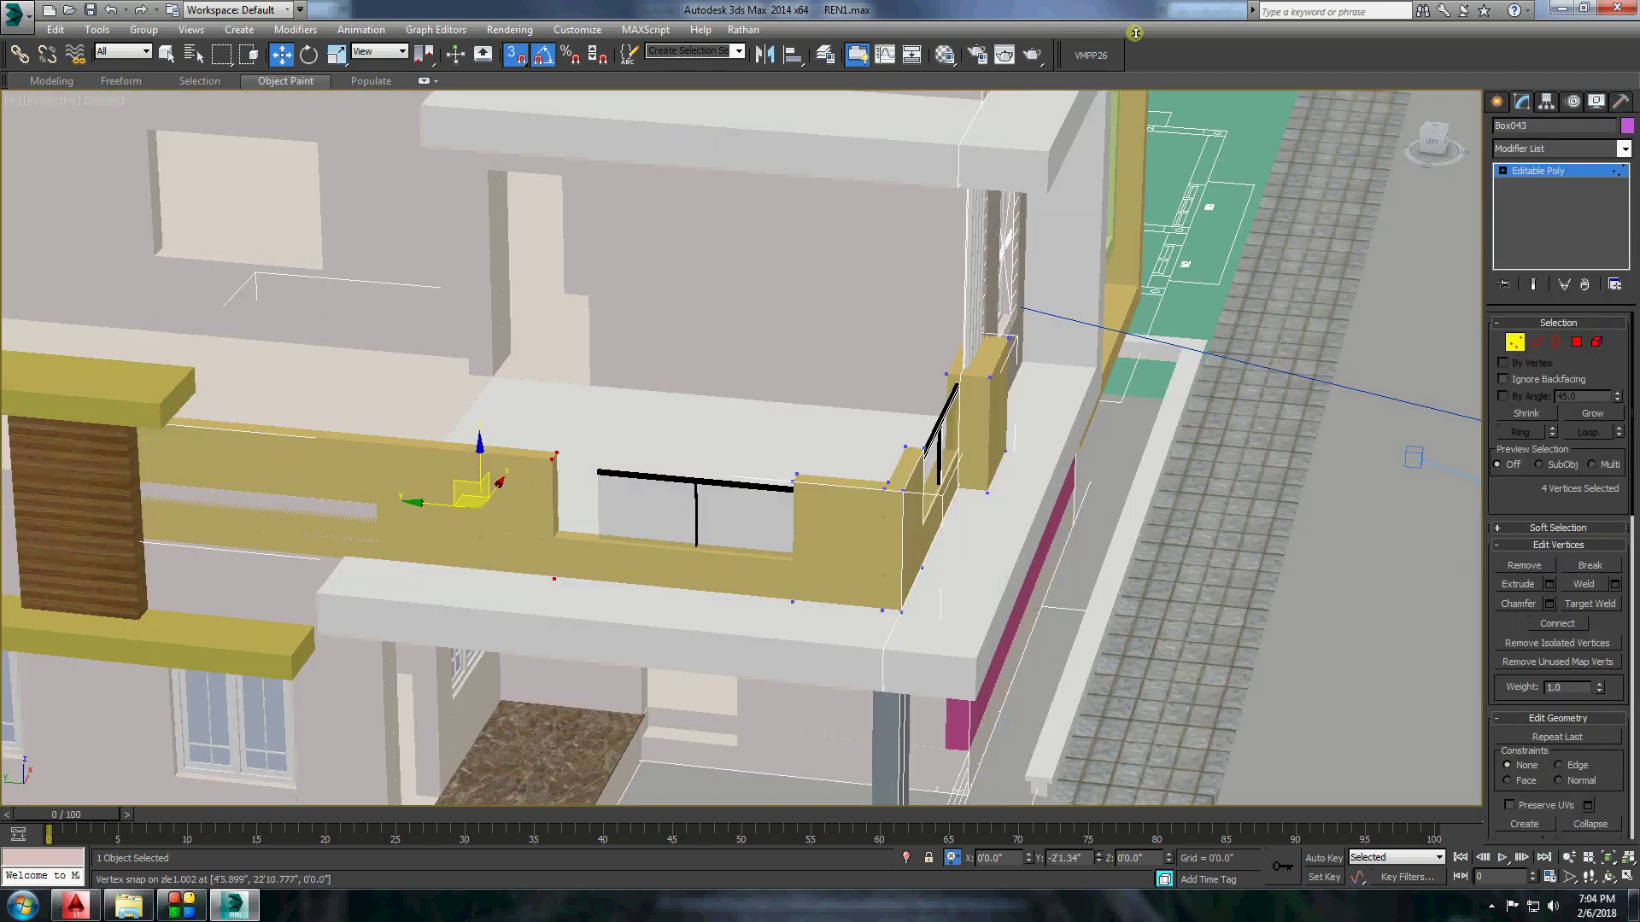
pyautogui.scroll(-5, 509, 487)
pyautogui.keyDown('alt'); pyautogui.moveTo(509, 487); pyautogui.dragTo(458, 439, button='middle'); pyautogui.keyUp('alt')
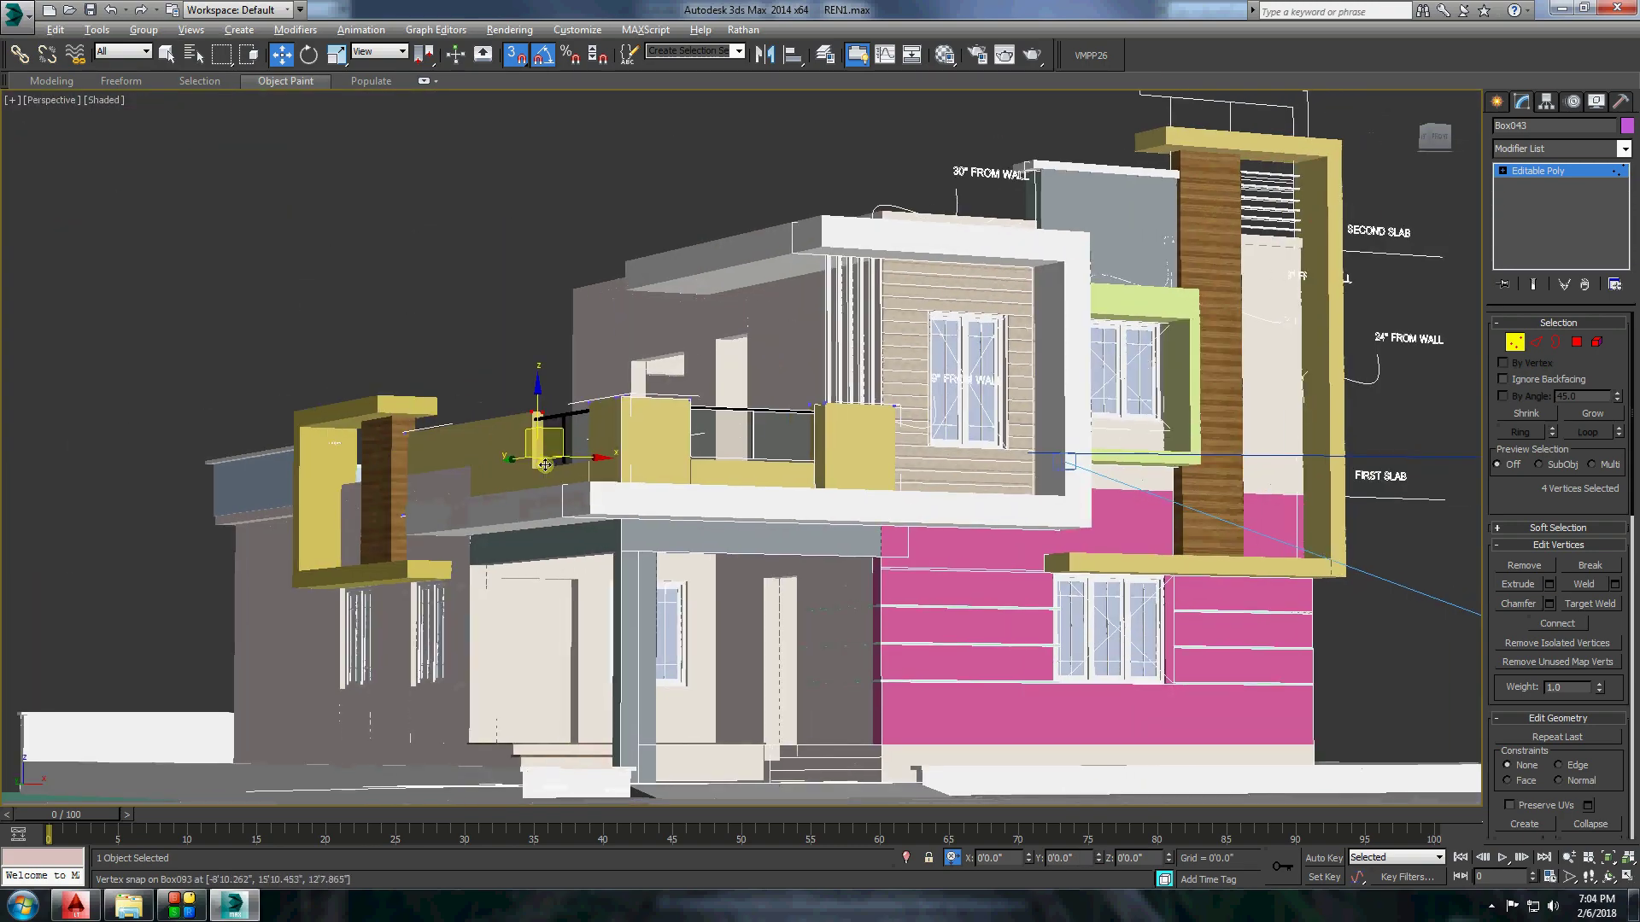
pyautogui.moveTo(598, 478); pyautogui.dragTo(501, 489, button='middle')
pyautogui.hotkey('ctrl', 'd')
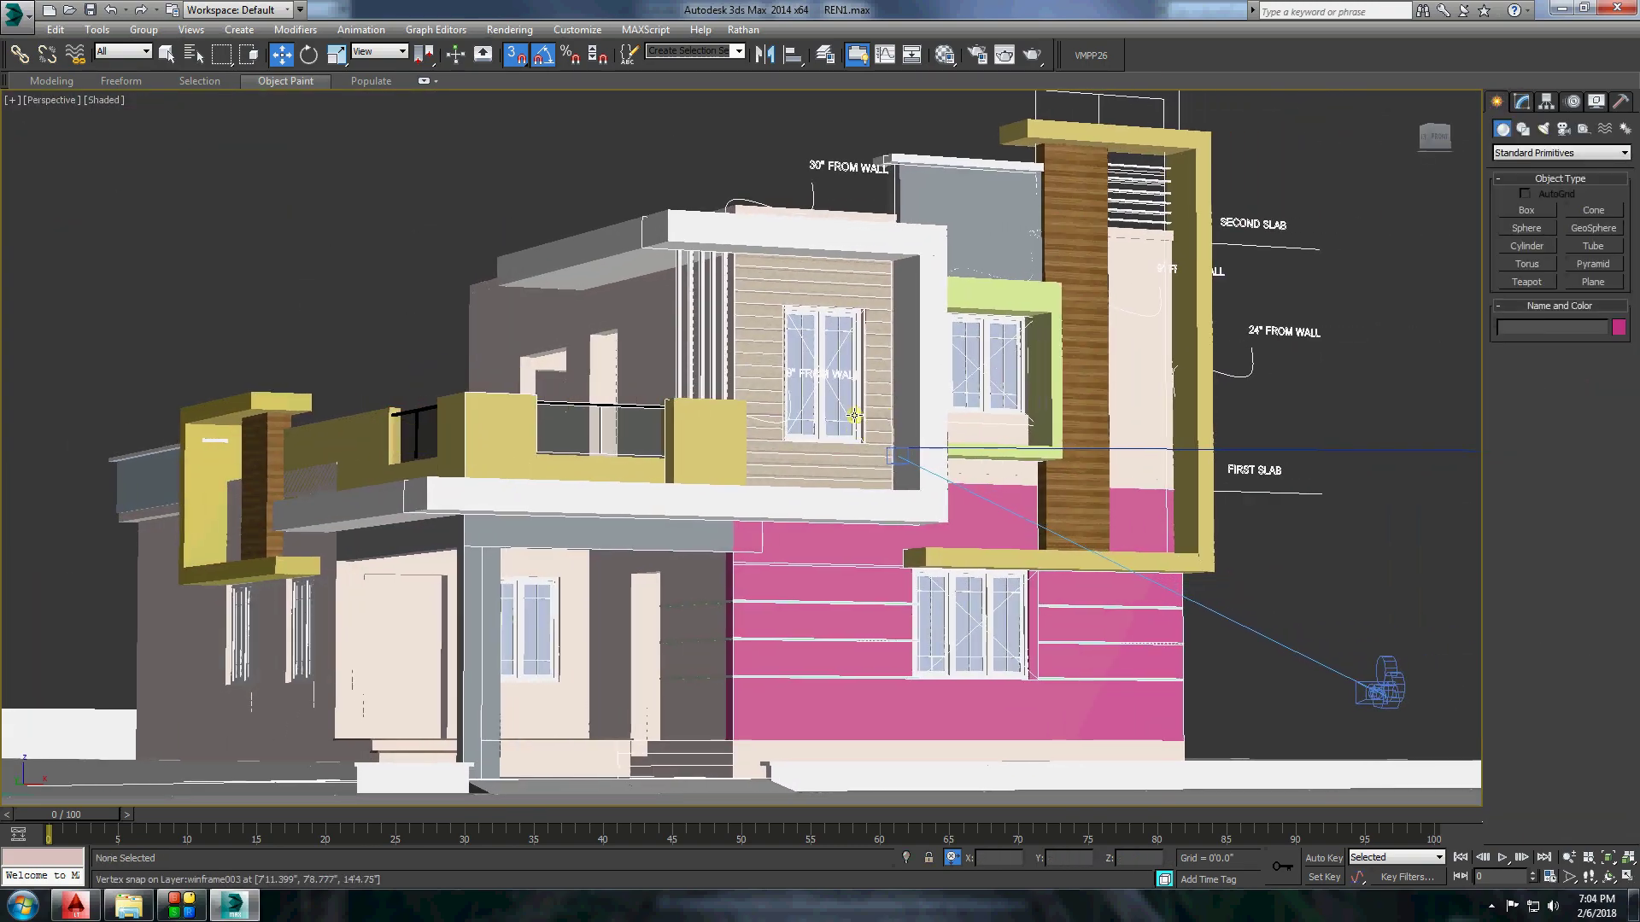
pyautogui.rightClick(507, 447)
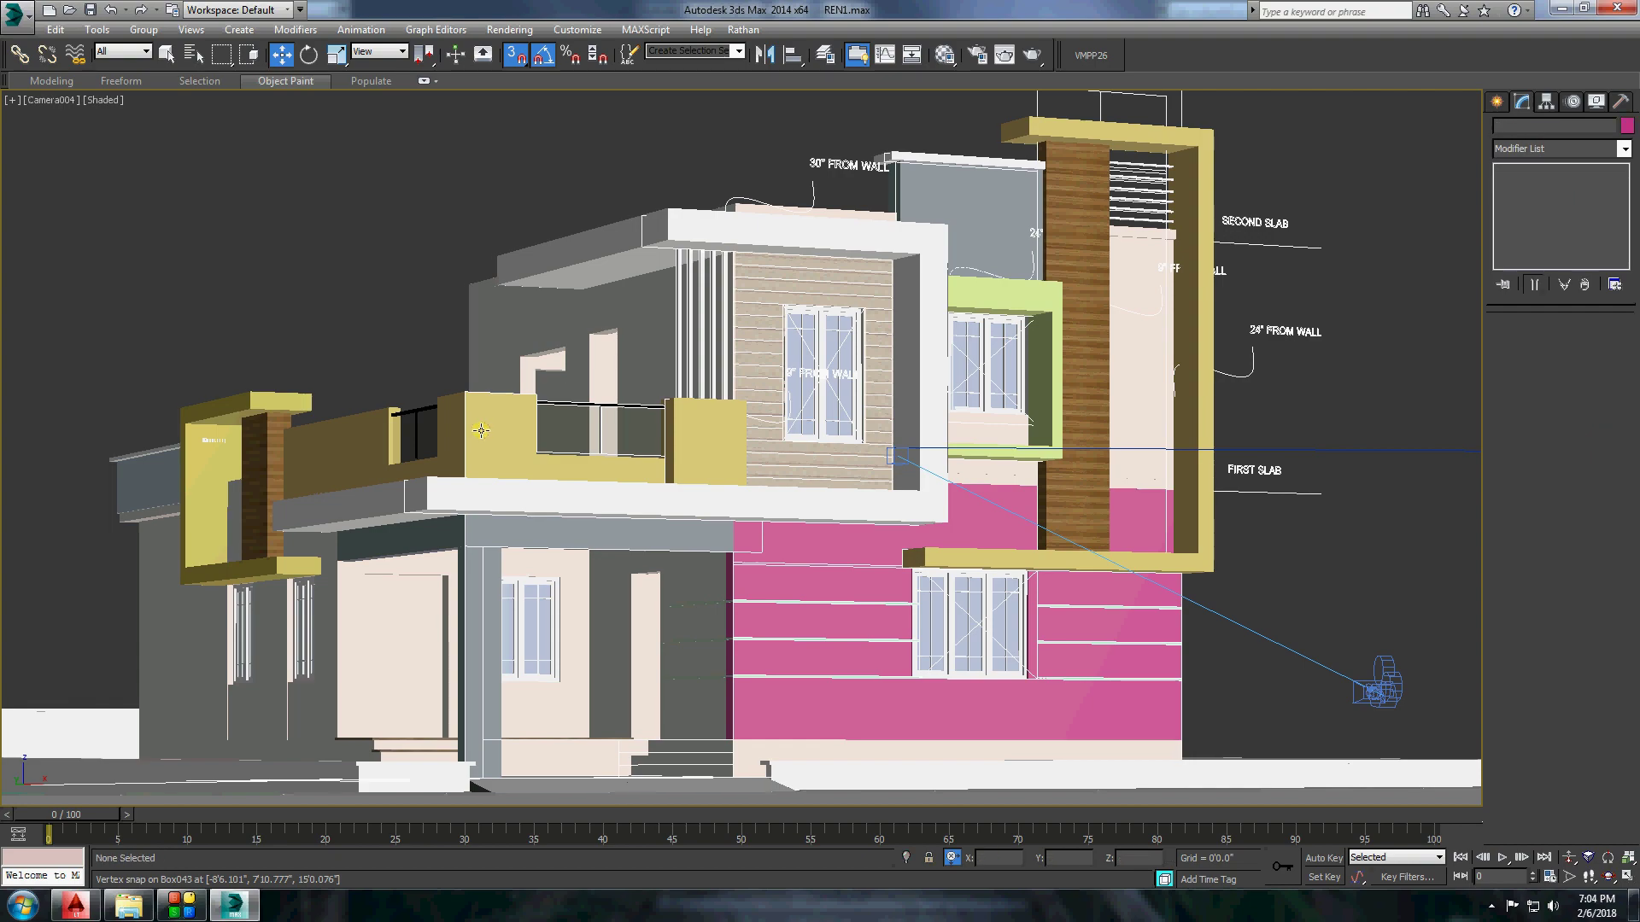
pyautogui.moveTo(480, 431); pyautogui.dragTo(418, 351, button='middle')
# Return to the Perspective view and select the two wall pieces behind the balcony.
pyautogui.click(49, 100)
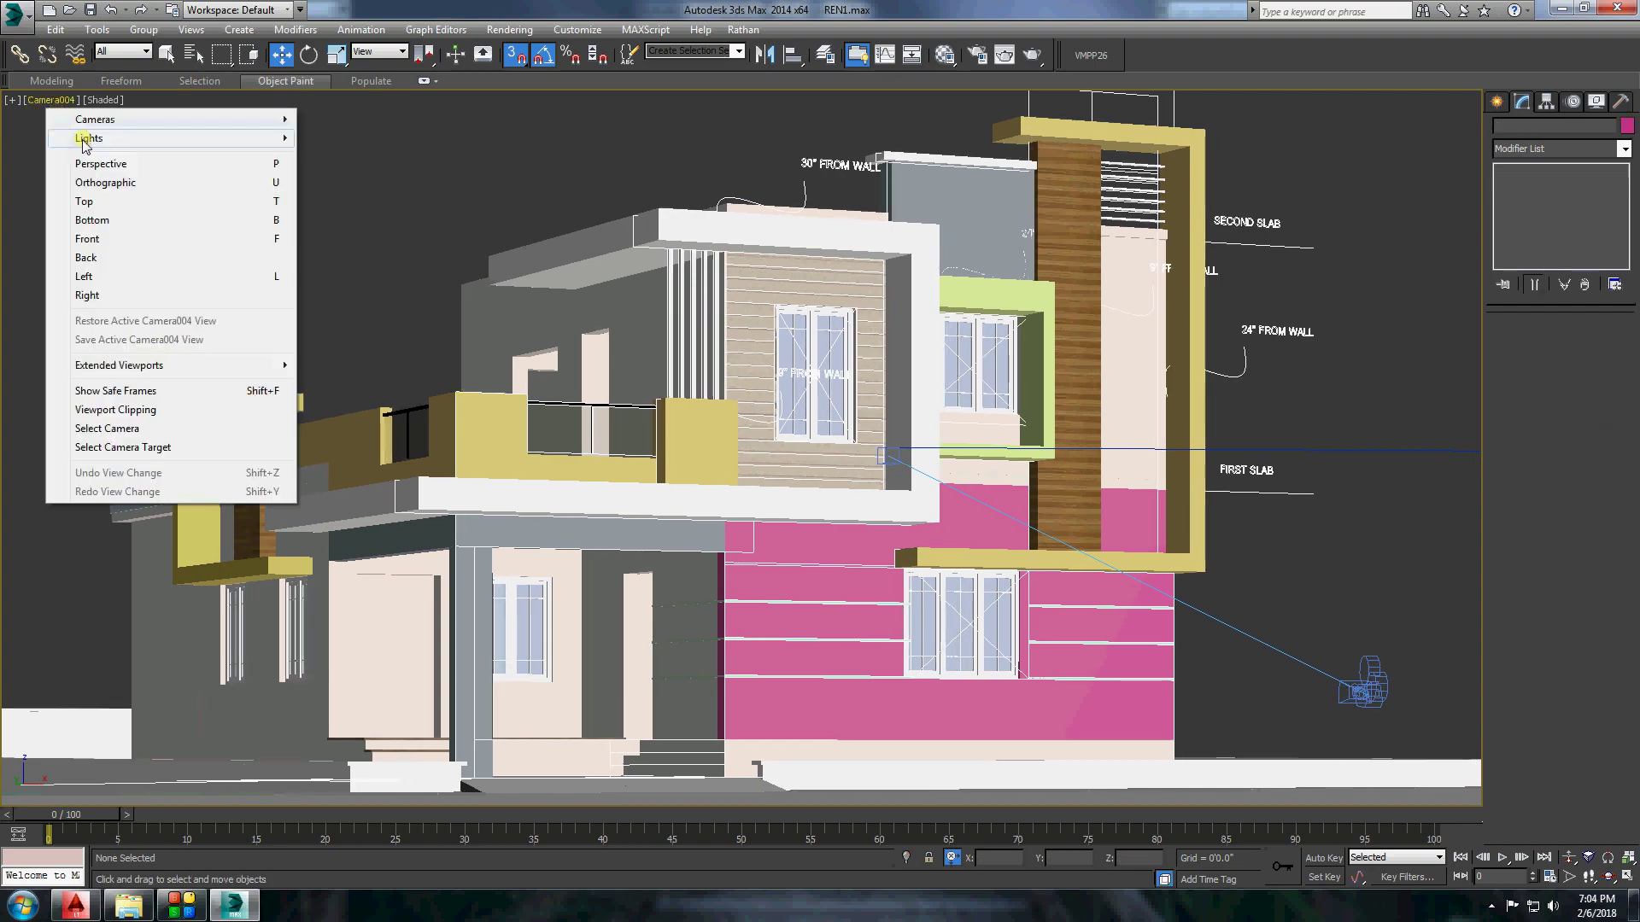
pyautogui.click(52, 135)
pyautogui.scroll(5, 464, 362)
pyautogui.moveTo(464, 362)
pyautogui.keyDown('alt'); pyautogui.mouseDown(button='middle')
pyautogui.moveTo(506, 392)
pyautogui.moveTo(615, 355)
pyautogui.moveTo(462, 356)
pyautogui.mouseUp(button='middle'); pyautogui.keyUp('alt')
pyautogui.scroll(5, 636, 514)
pyautogui.click(636, 513)
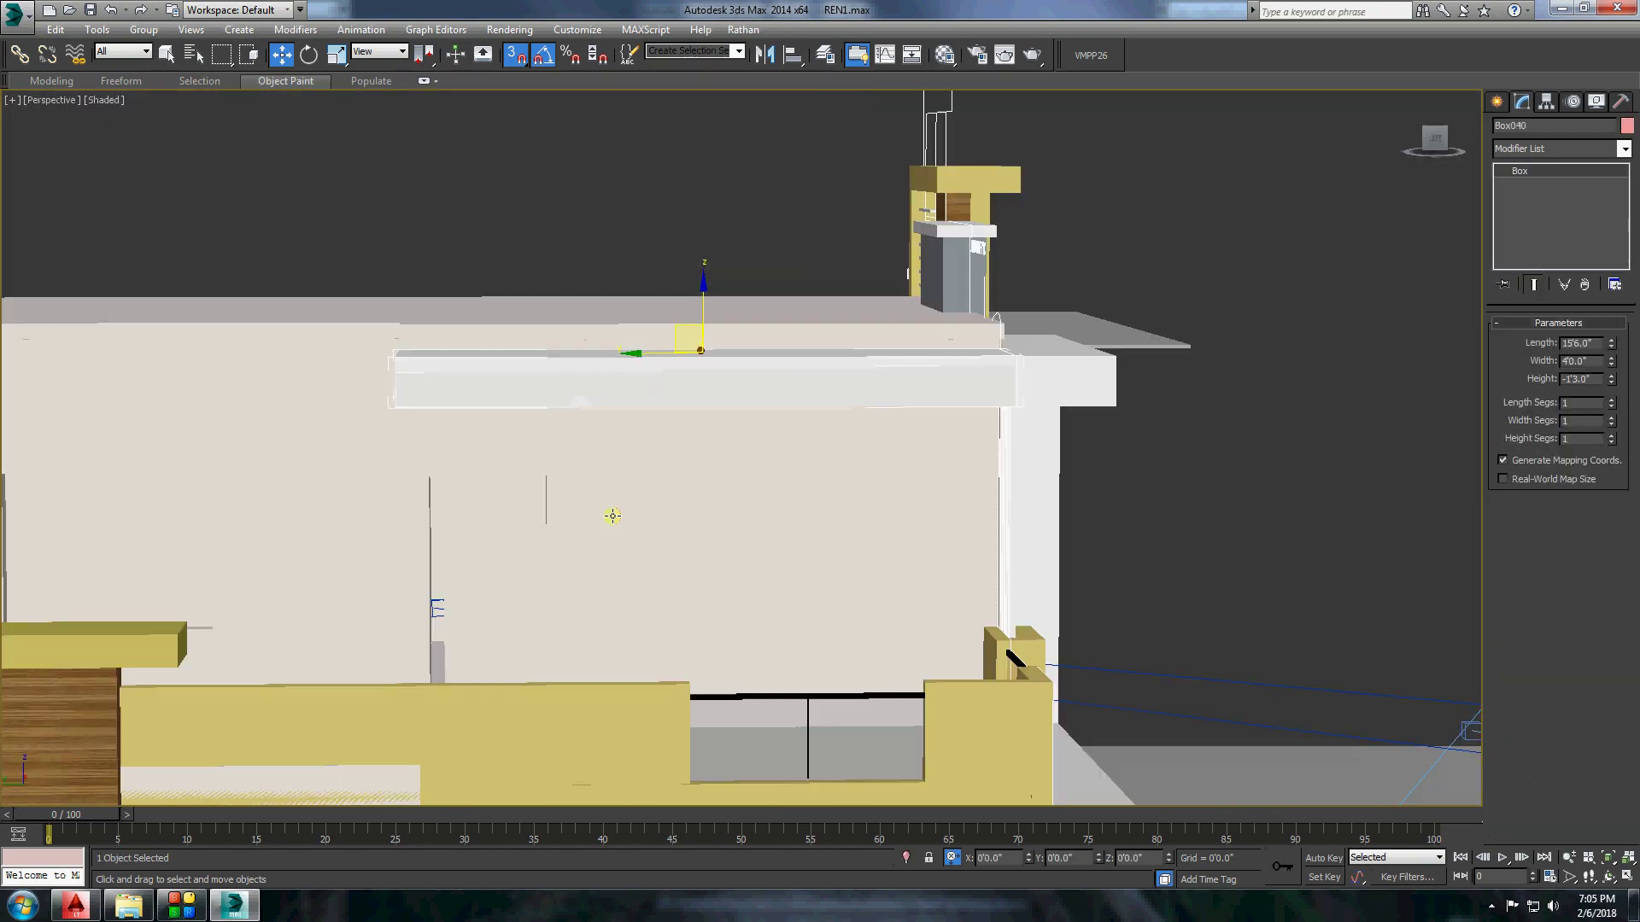
pyautogui.keyDown('ctrl'); pyautogui.click(611, 513); pyautogui.keyUp('ctrl')
# Draw a new Box above the balcony pillar, just under the upper slab.
pyautogui.moveTo(659, 443)
pyautogui.keyDown('alt'); pyautogui.mouseDown(button='middle')
pyautogui.moveTo(774, 345)
pyautogui.moveTo(586, 549)
pyautogui.moveTo(651, 469)
pyautogui.mouseUp(button='middle'); pyautogui.keyUp('alt')
pyautogui.scroll(-5, 773, 524)
pyautogui.click(772, 523)
pyautogui.keyDown('alt'); pyautogui.moveTo(862, 404); pyautogui.dragTo(671, 374, button='middle'); pyautogui.keyUp('alt')
pyautogui.scroll(3, 672, 374)
pyautogui.scroll(3, 671, 374)
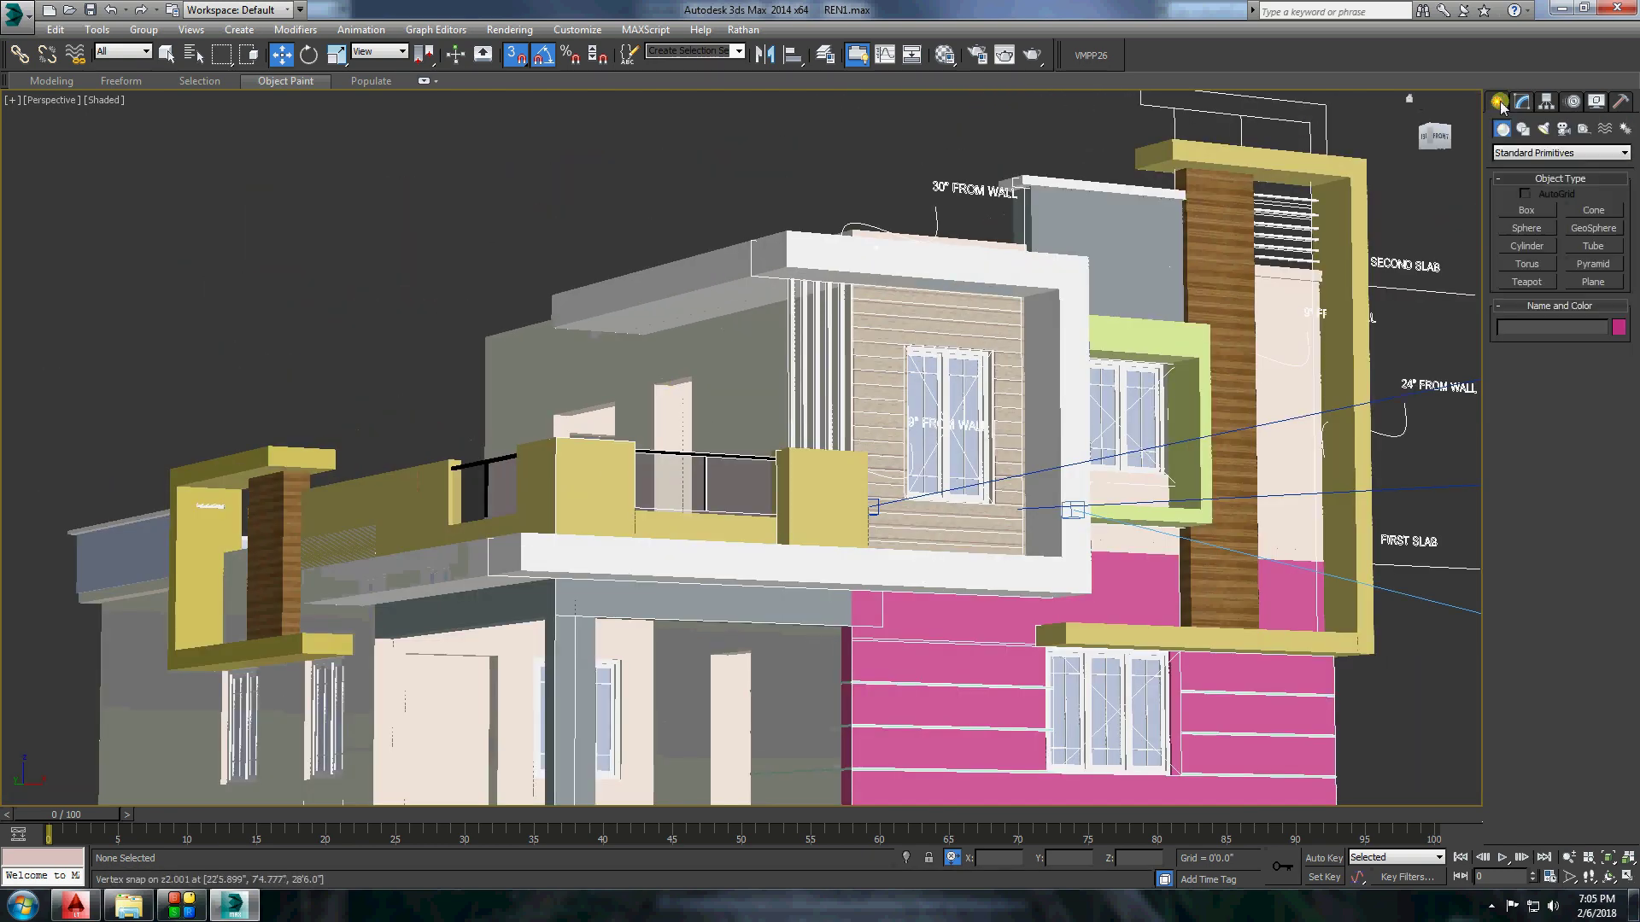
pyautogui.moveTo(671, 374); pyautogui.dragTo(683, 372)
pyautogui.scroll(3, 731, 369)
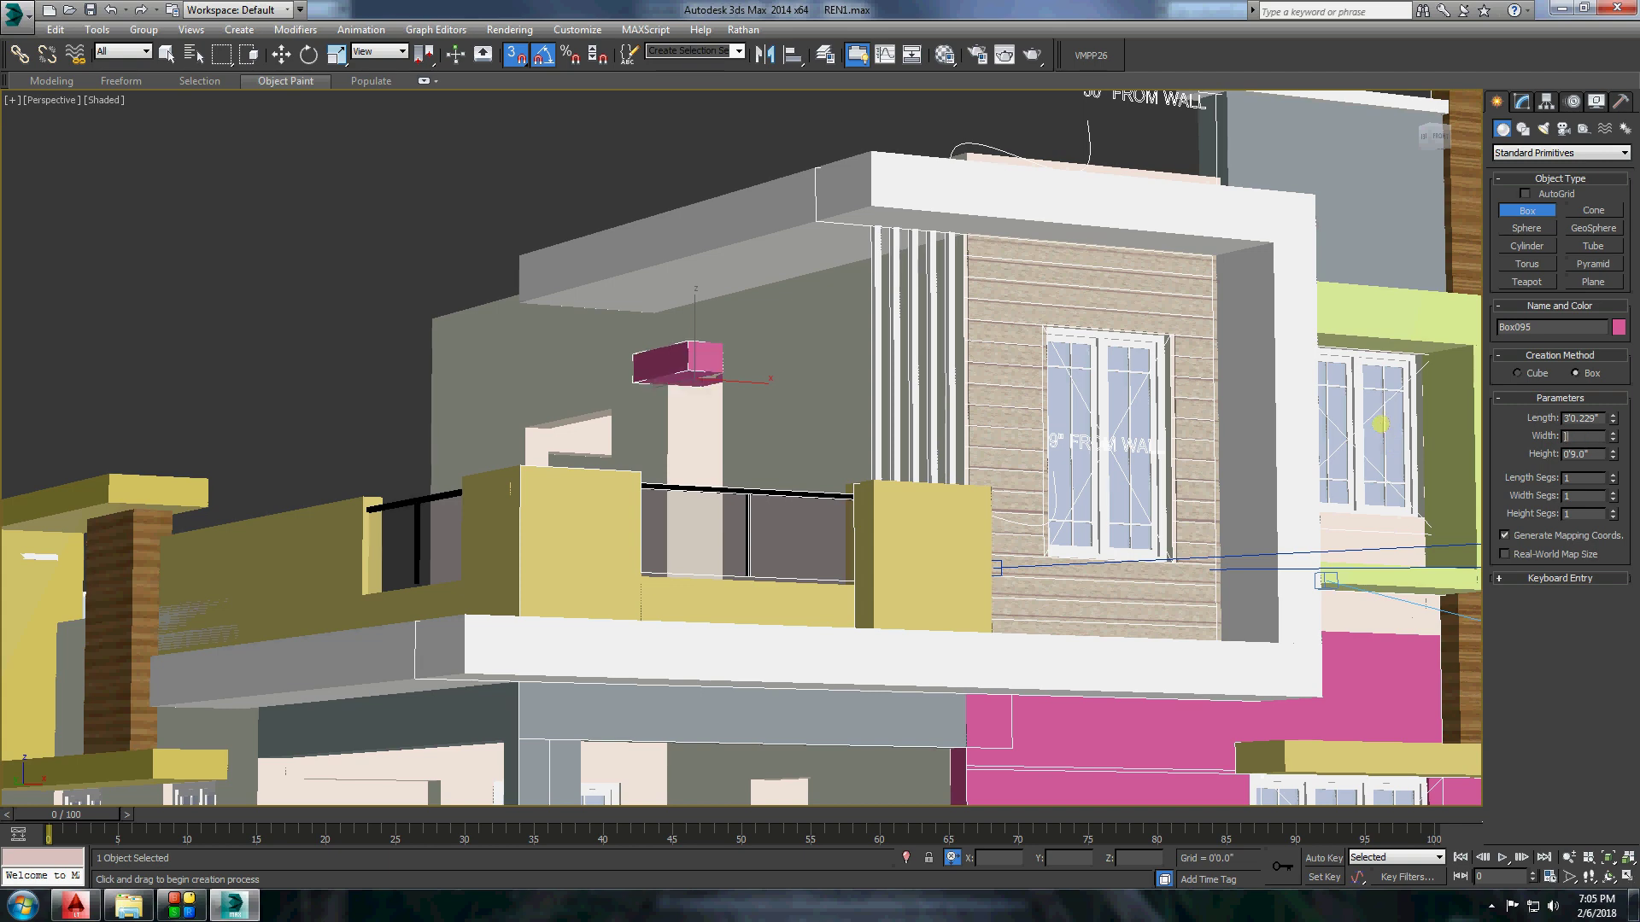
pyautogui.scroll(3, 601, 308)
# Convert the new box to Editable Poly and adjust its vertices.
pyautogui.rightClick(797, 420)
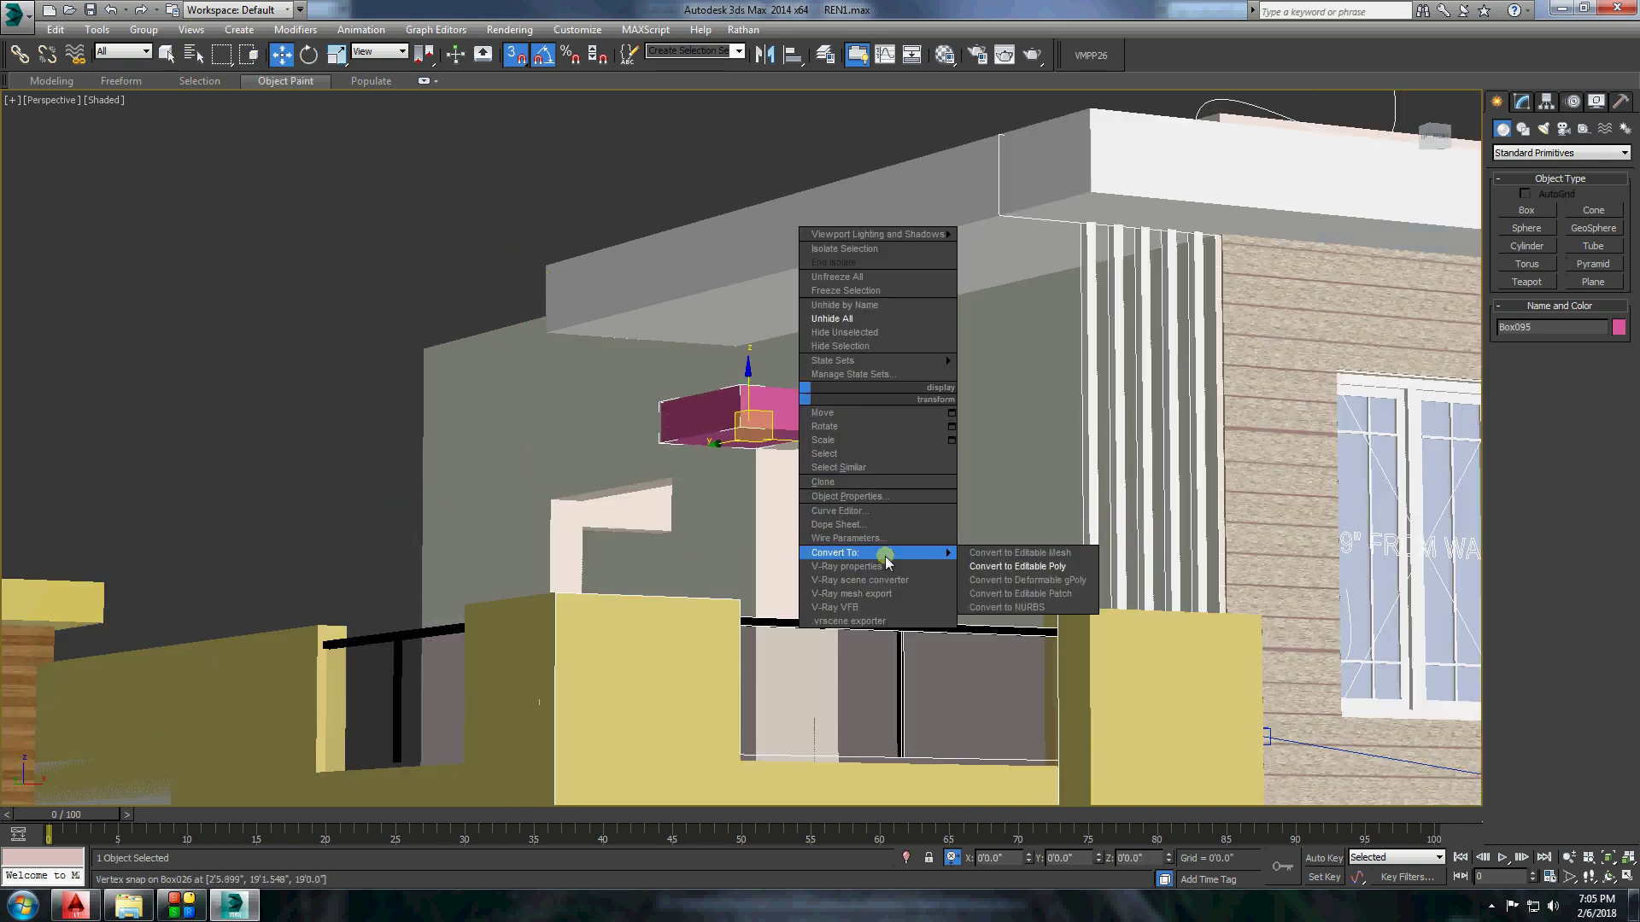
pyautogui.click(1025, 557)
pyautogui.press('1')
pyautogui.keyDown('alt'); pyautogui.moveTo(770, 525); pyautogui.dragTo(922, 520, button='middle'); pyautogui.keyUp('alt')
pyautogui.scroll(2, 922, 520)
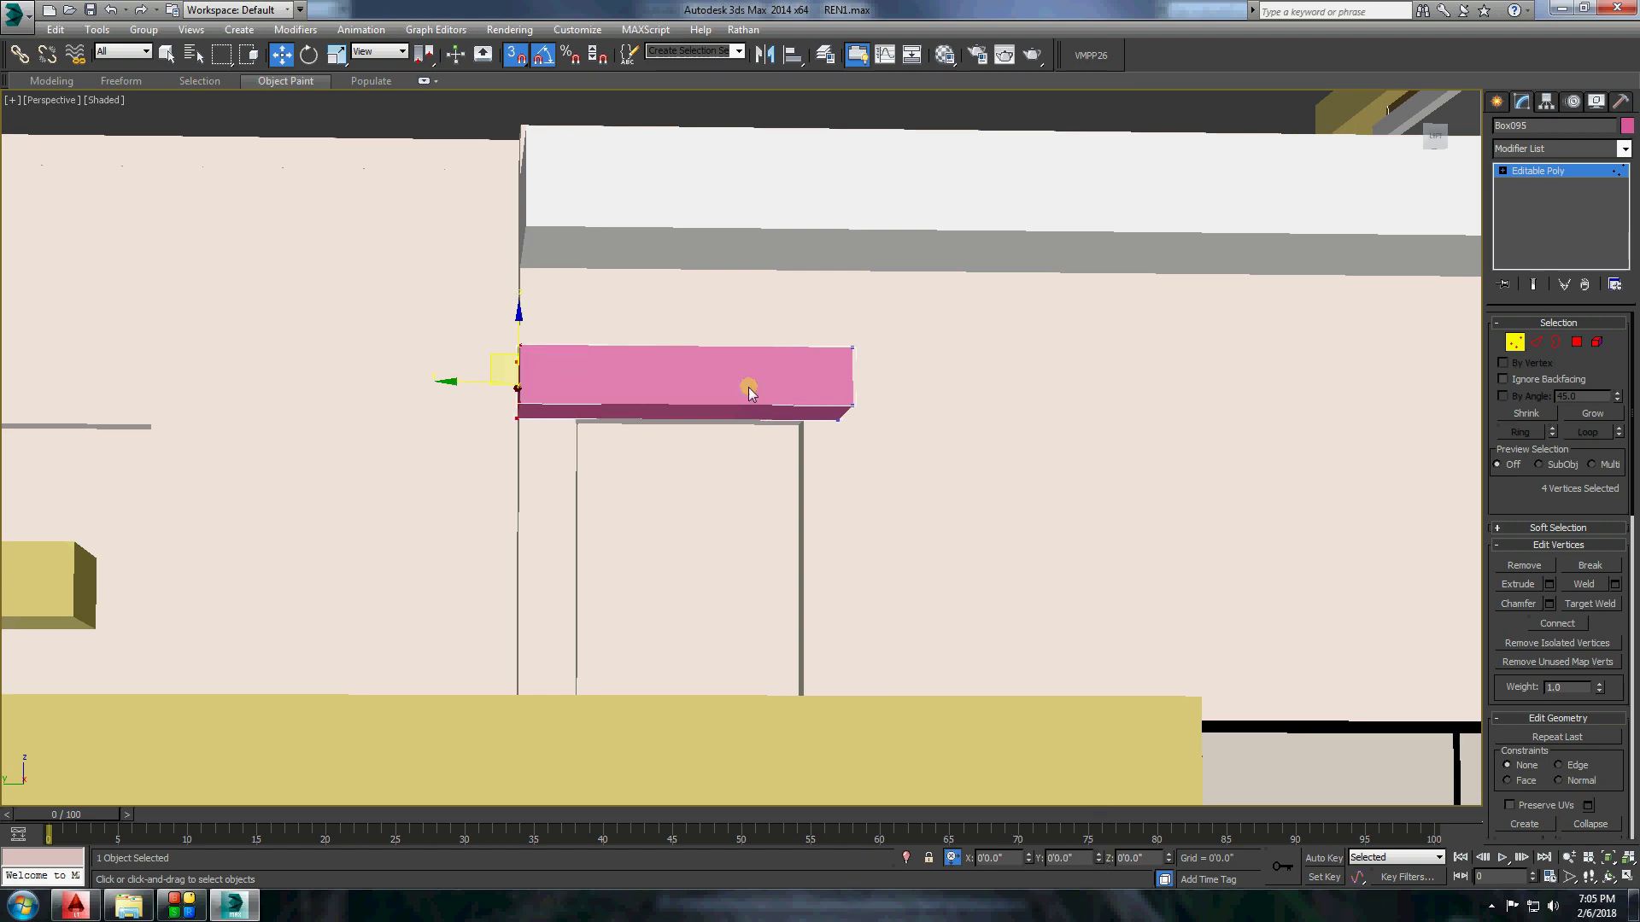
pyautogui.scroll(-5, 749, 391)
pyautogui.scroll(2, 683, 359)
# Assign a white material to the new box in the Material Editor.
pyautogui.click(1496, 102)
pyautogui.press('m')
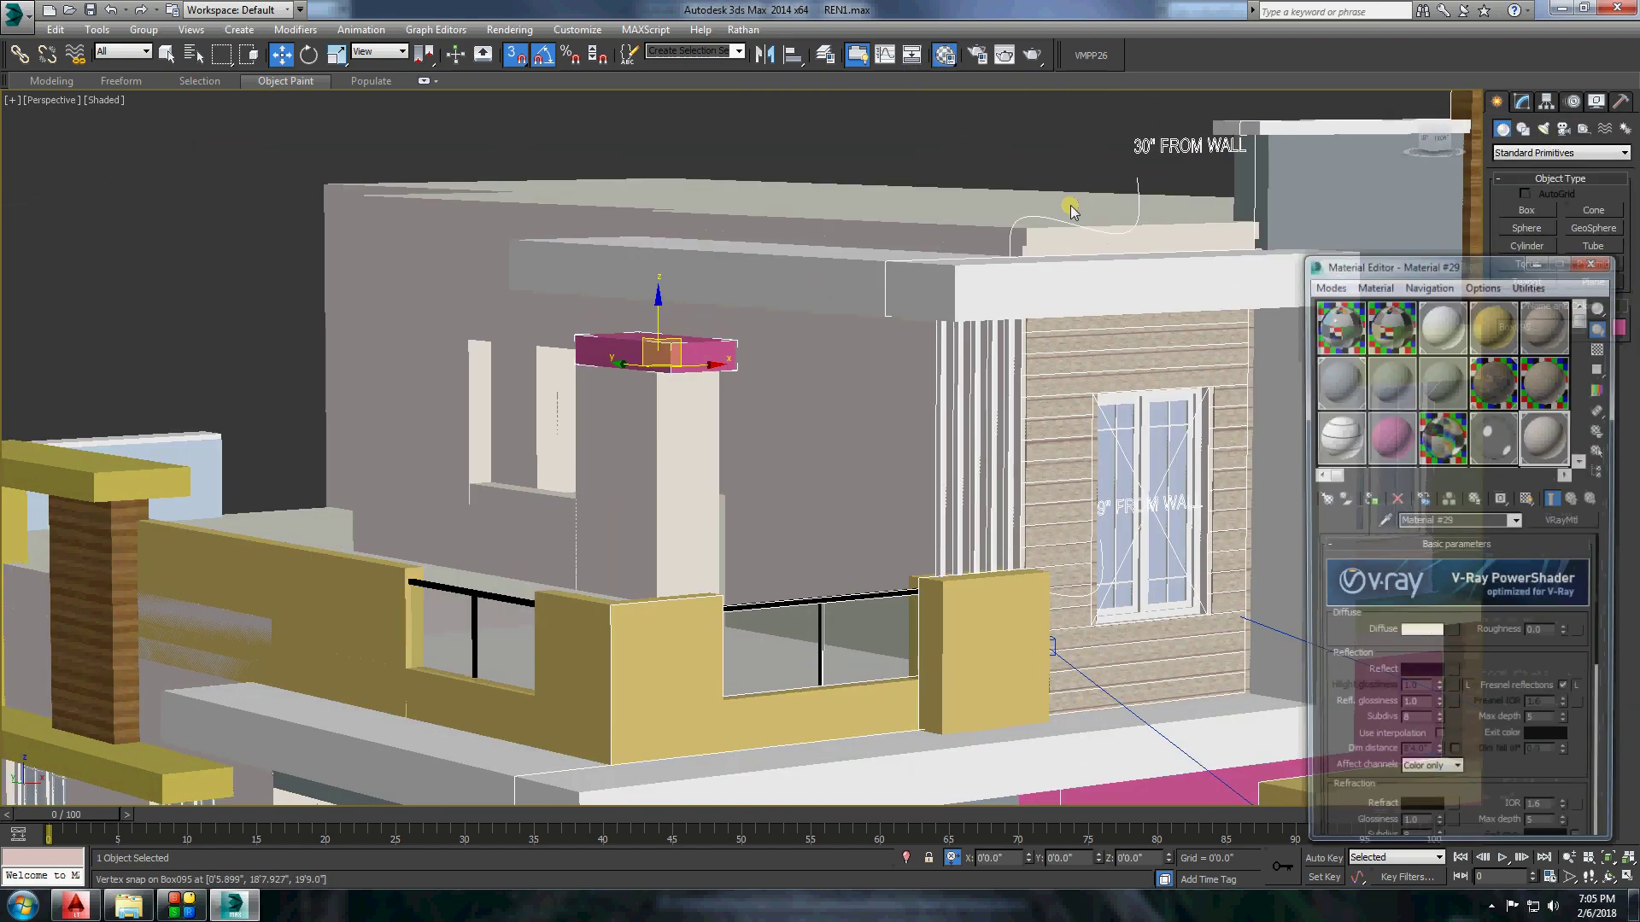
pyautogui.click(1013, 162)
pyautogui.press('m')
pyautogui.scroll(-5, 636, 352)
# Select the box's top polygon to raise it up to the overhead slab.
pyautogui.moveTo(1014, 161)
pyautogui.keyDown('alt'); pyautogui.mouseDown(button='middle')
pyautogui.moveTo(636, 351)
pyautogui.moveTo(769, 414)
pyautogui.moveTo(585, 356)
pyautogui.mouseUp(button='middle'); pyautogui.keyUp('alt')
pyautogui.scroll(3, 636, 351)
pyautogui.scroll(2, 769, 413)
pyautogui.scroll(-3, 586, 355)
pyautogui.scroll(5, 616, 264)
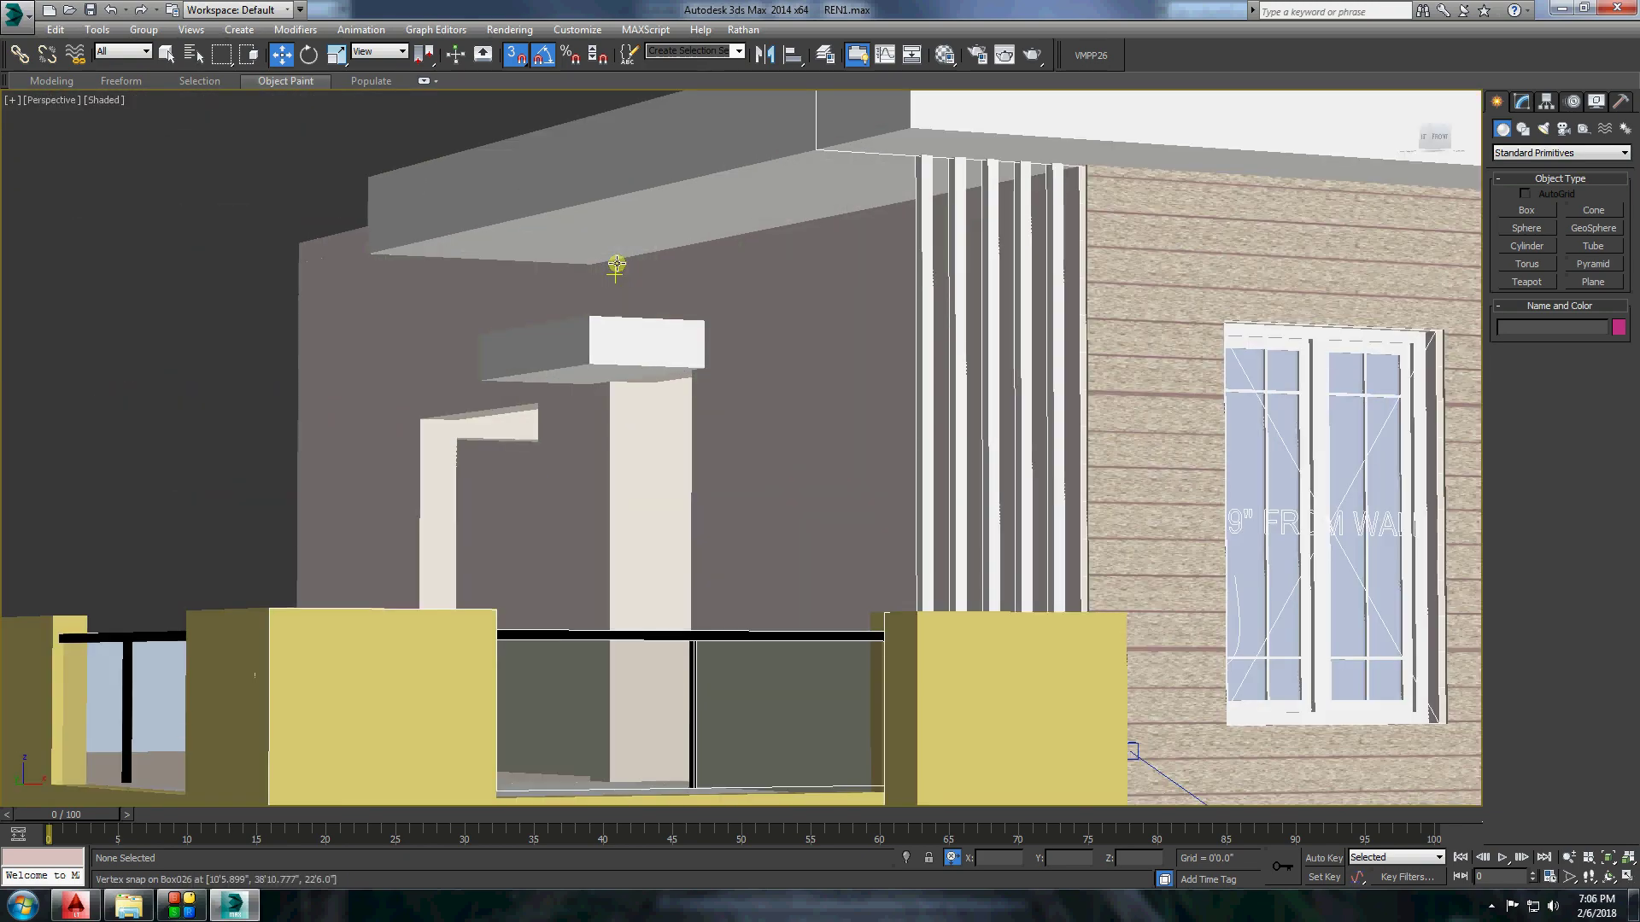
pyautogui.rightClick(598, 319)
pyautogui.click(743, 540)
pyautogui.press('4')
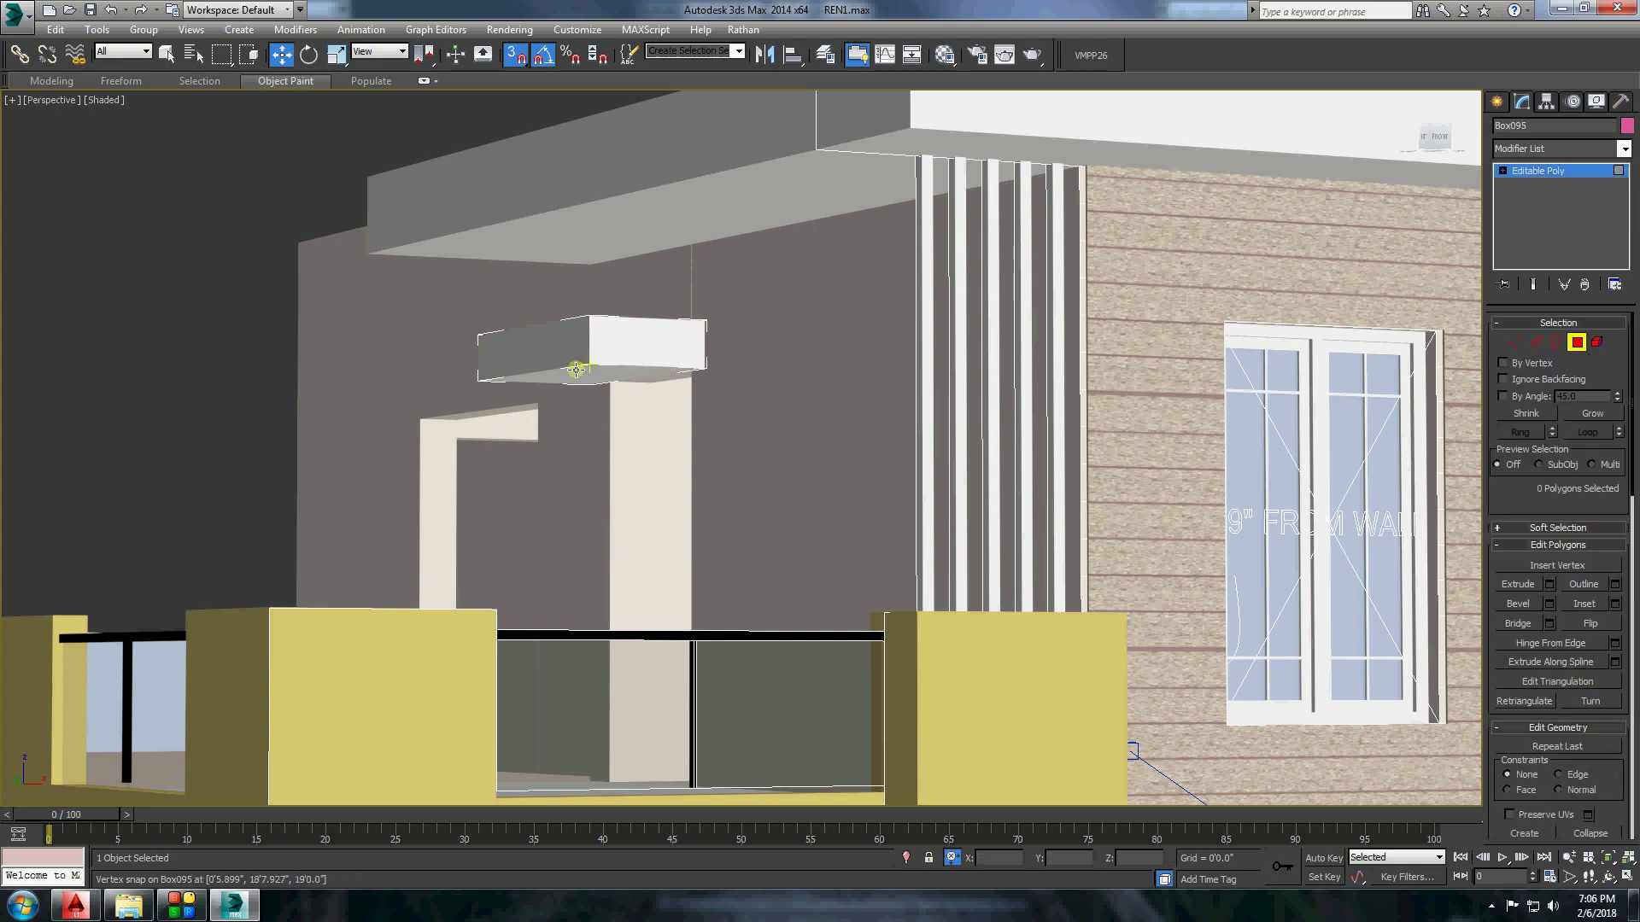
pyautogui.click(602, 320)
# Orbit around the balcony to check the new beam block from several angles.
pyautogui.keyDown('alt'); pyautogui.moveTo(602, 320); pyautogui.dragTo(666, 342, button='middle'); pyautogui.keyUp('alt')
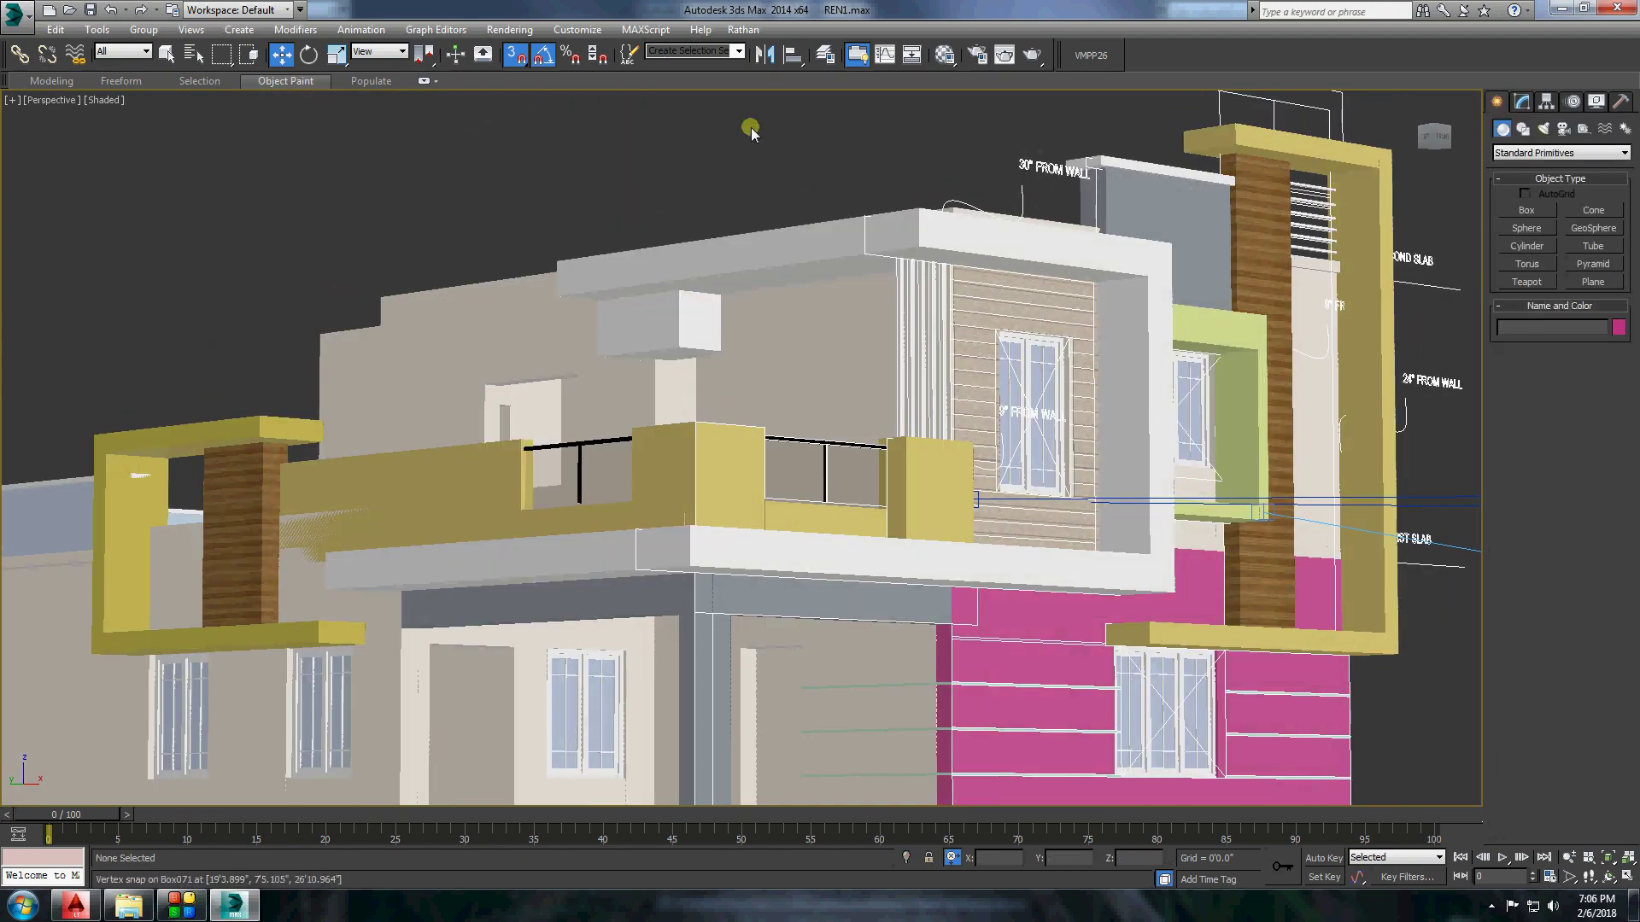
pyautogui.scroll(-5, 565, 213)
pyautogui.scroll(7, 609, 268)
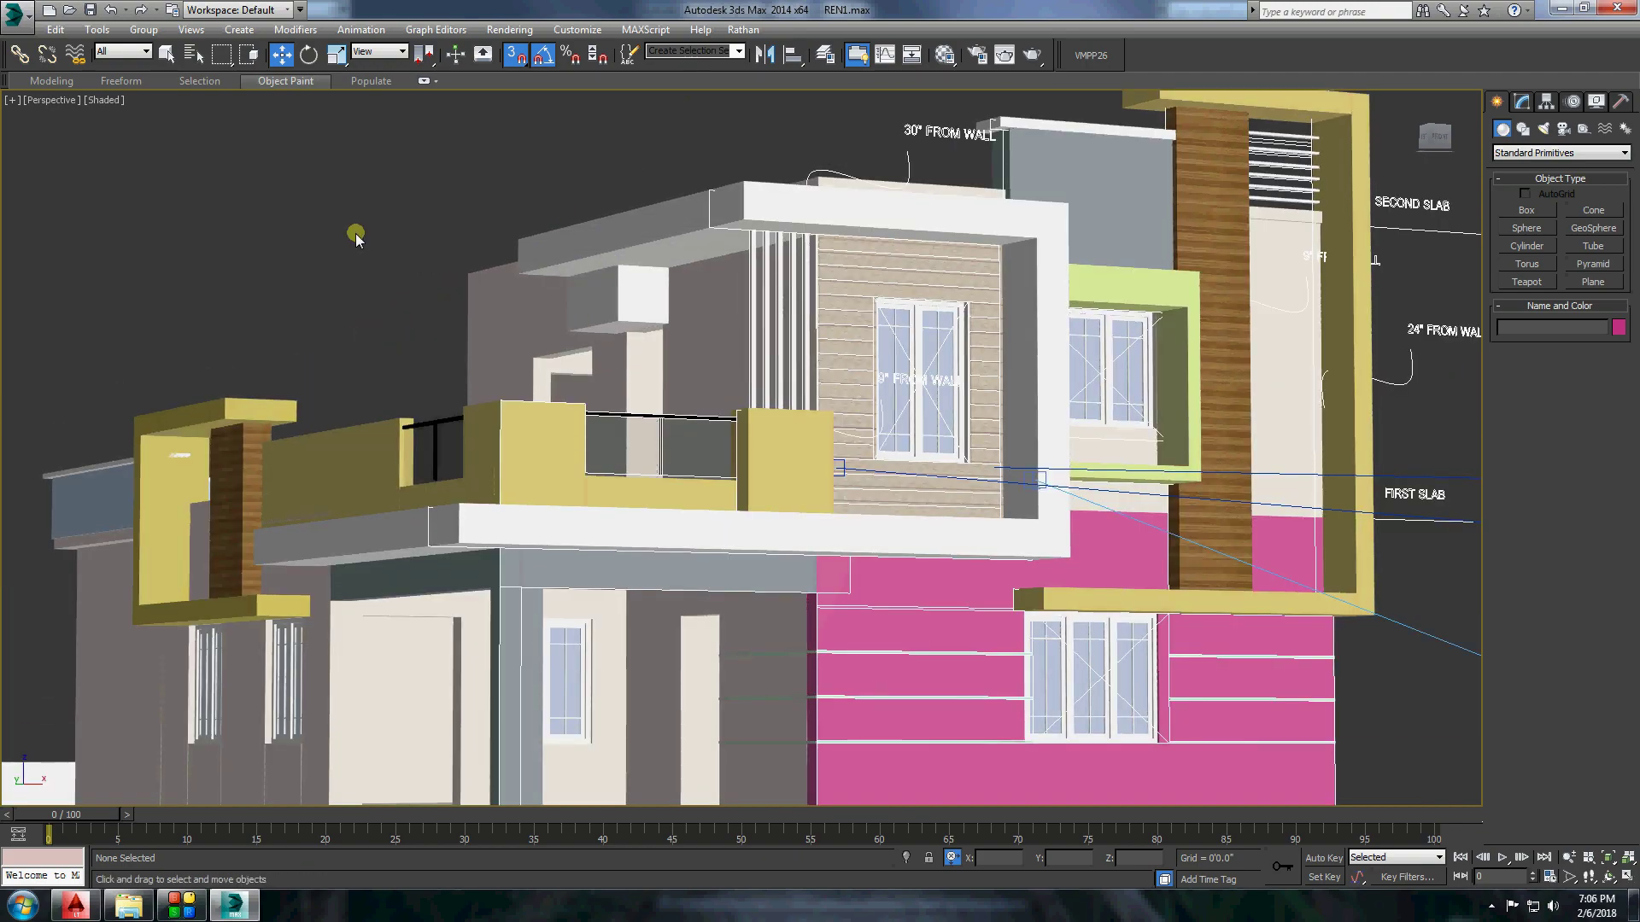
pyautogui.moveTo(356, 239)
pyautogui.keyDown('alt'); pyautogui.mouseDown(button='middle')
pyautogui.moveTo(466, 347)
pyautogui.moveTo(662, 421)
pyautogui.mouseUp(button='middle'); pyautogui.keyUp('alt')
pyautogui.scroll(5, 774, 330)
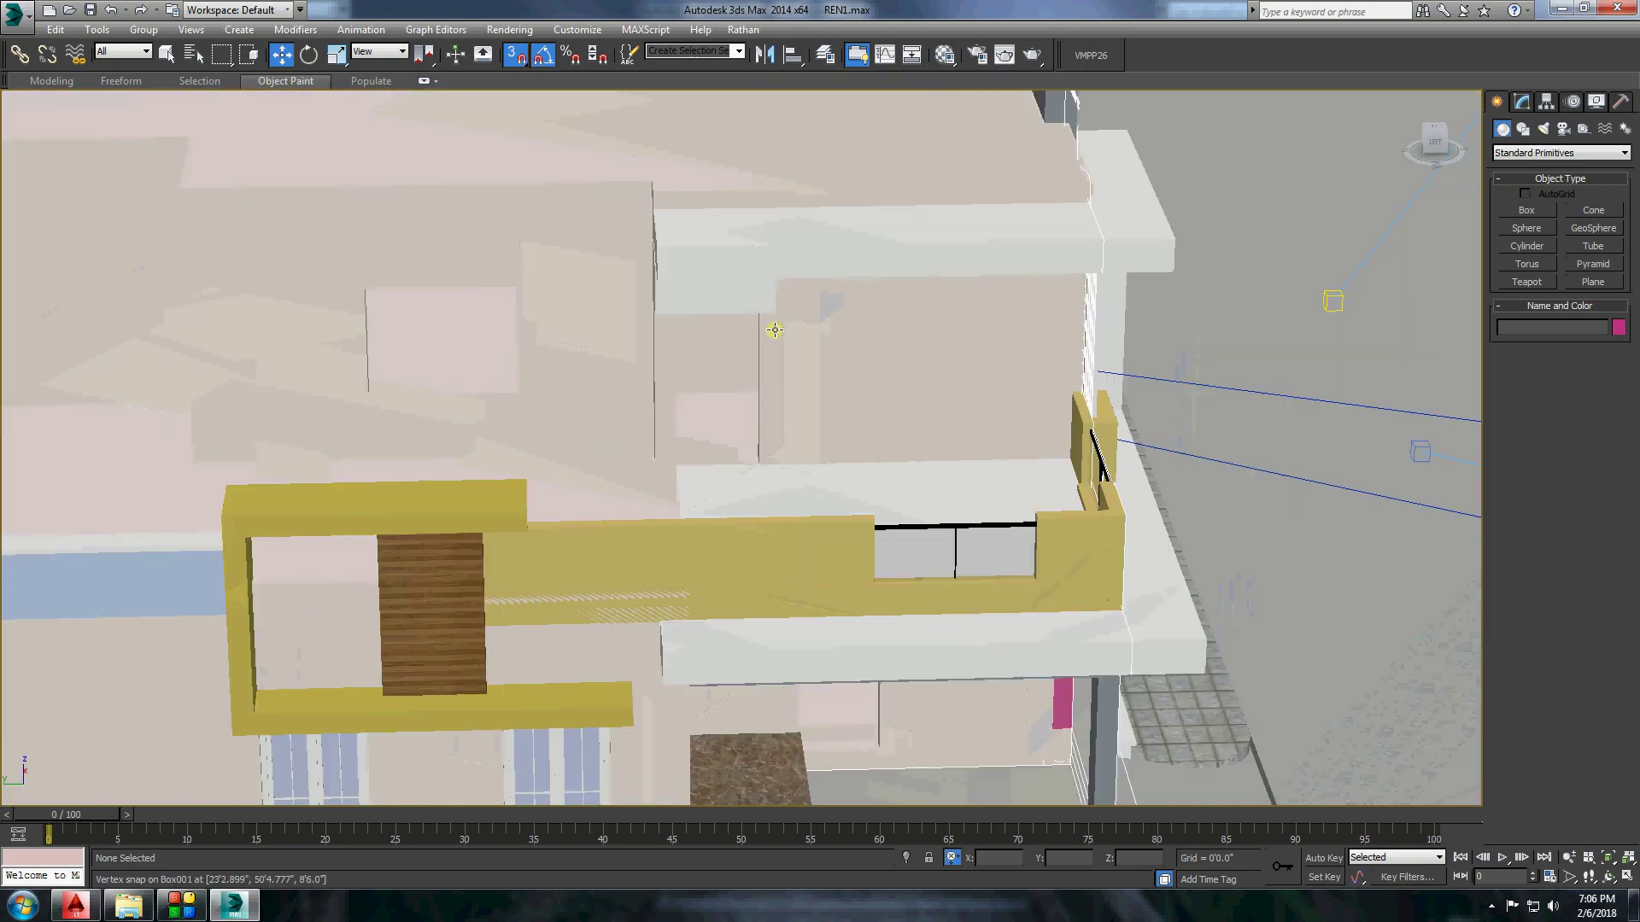
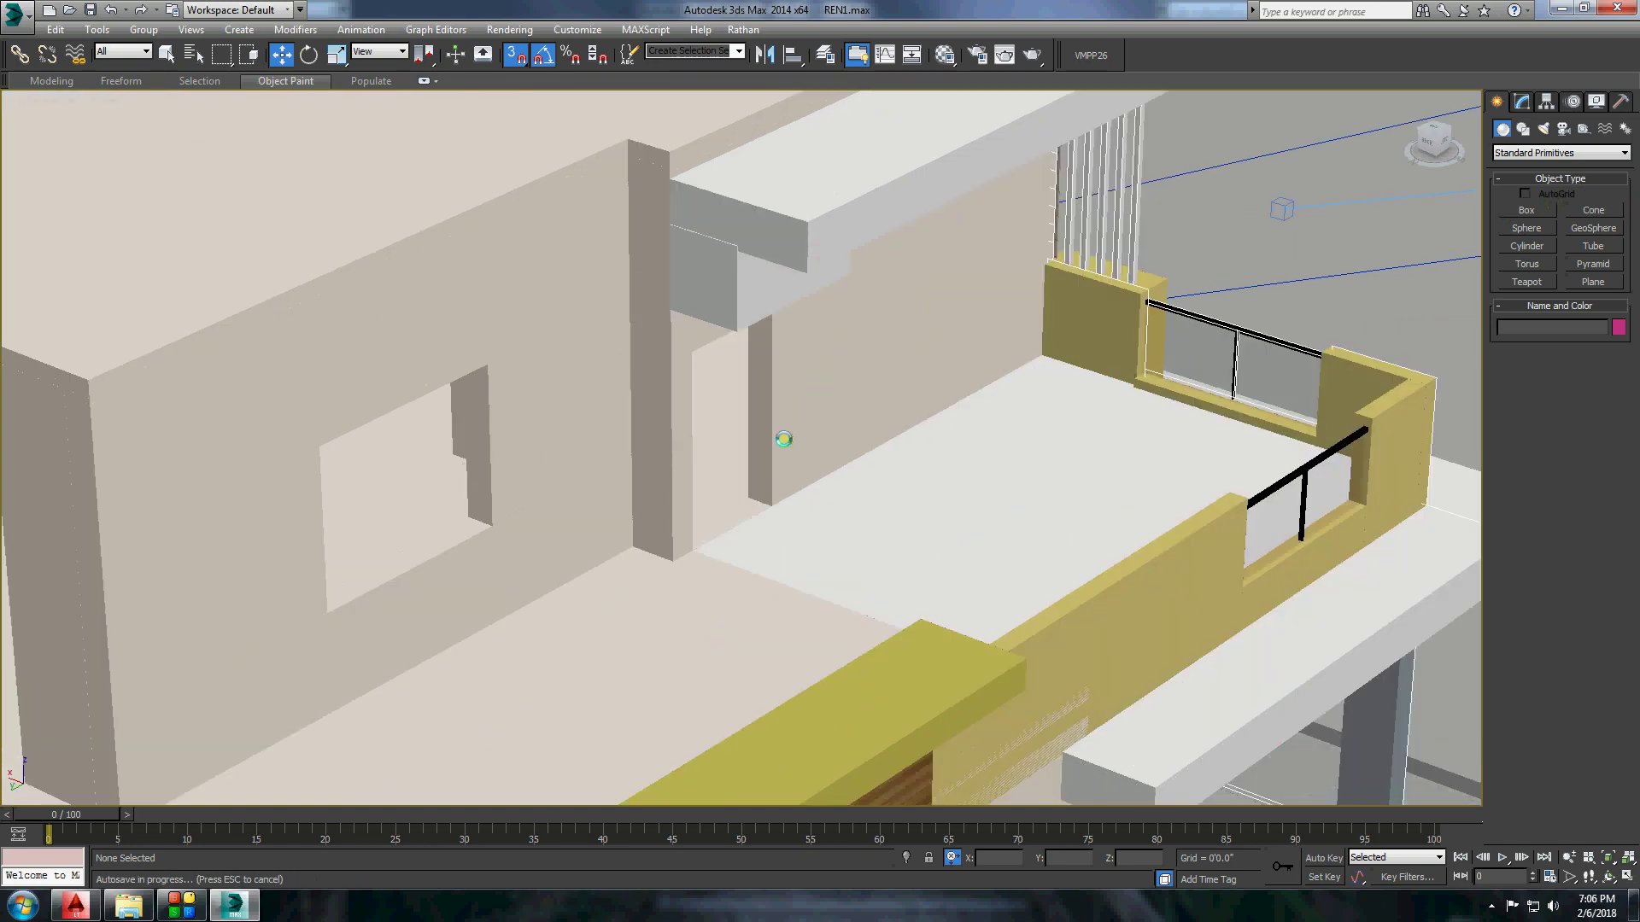
# Draw a thin red box slab over the window opening and convert it to Editable Poly.
pyautogui.click(1525, 212)
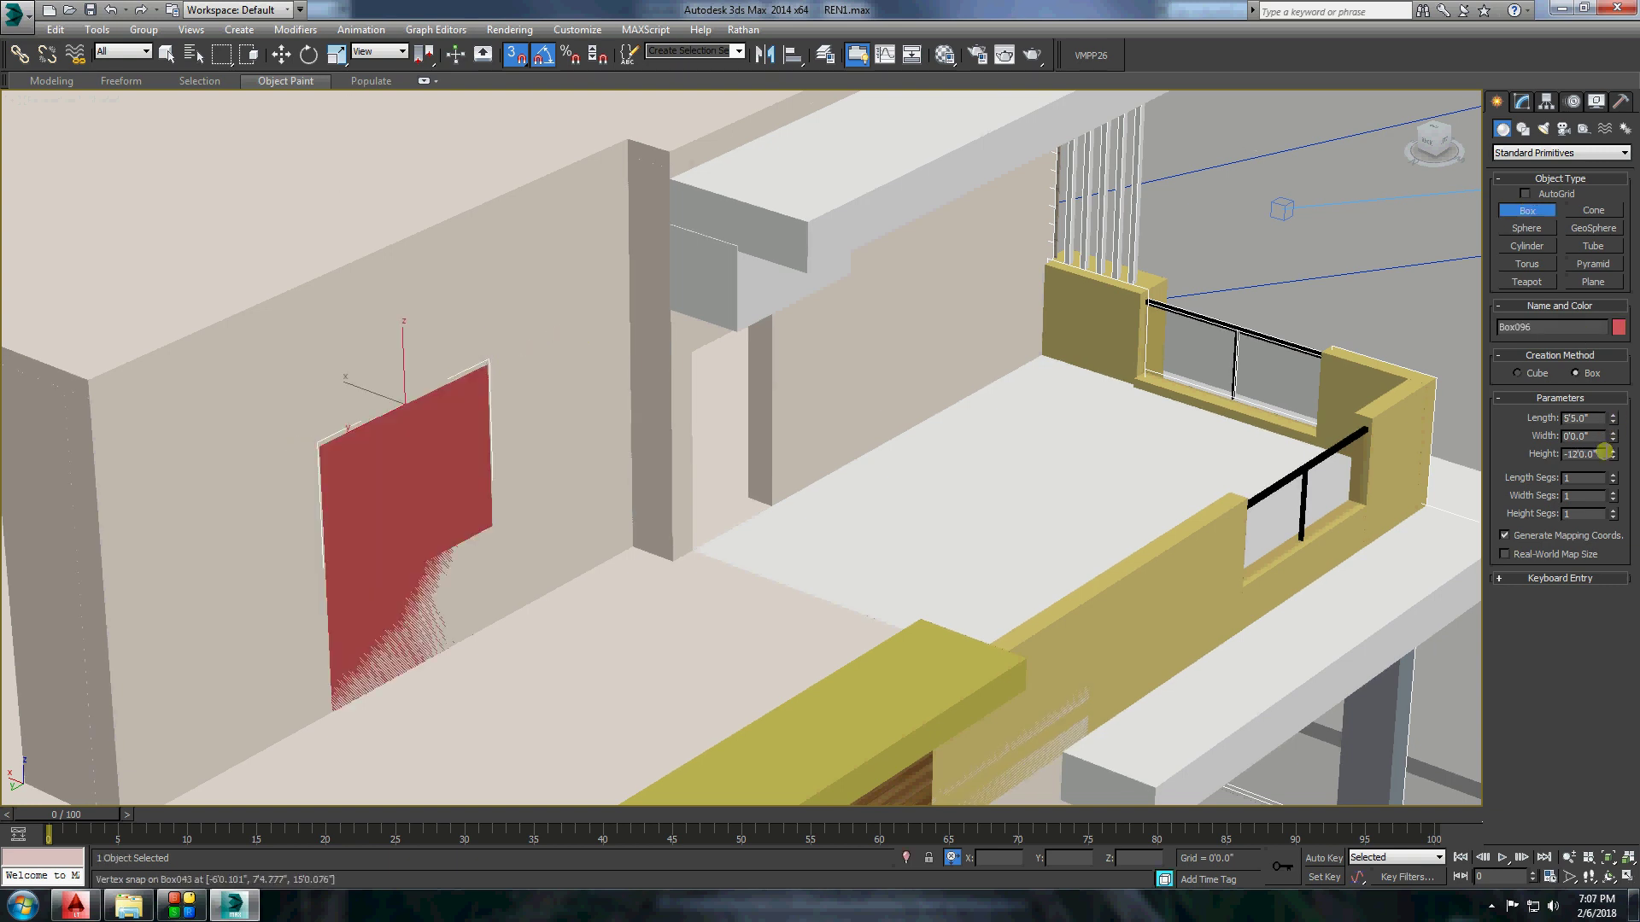
pyautogui.click(1475, 445)
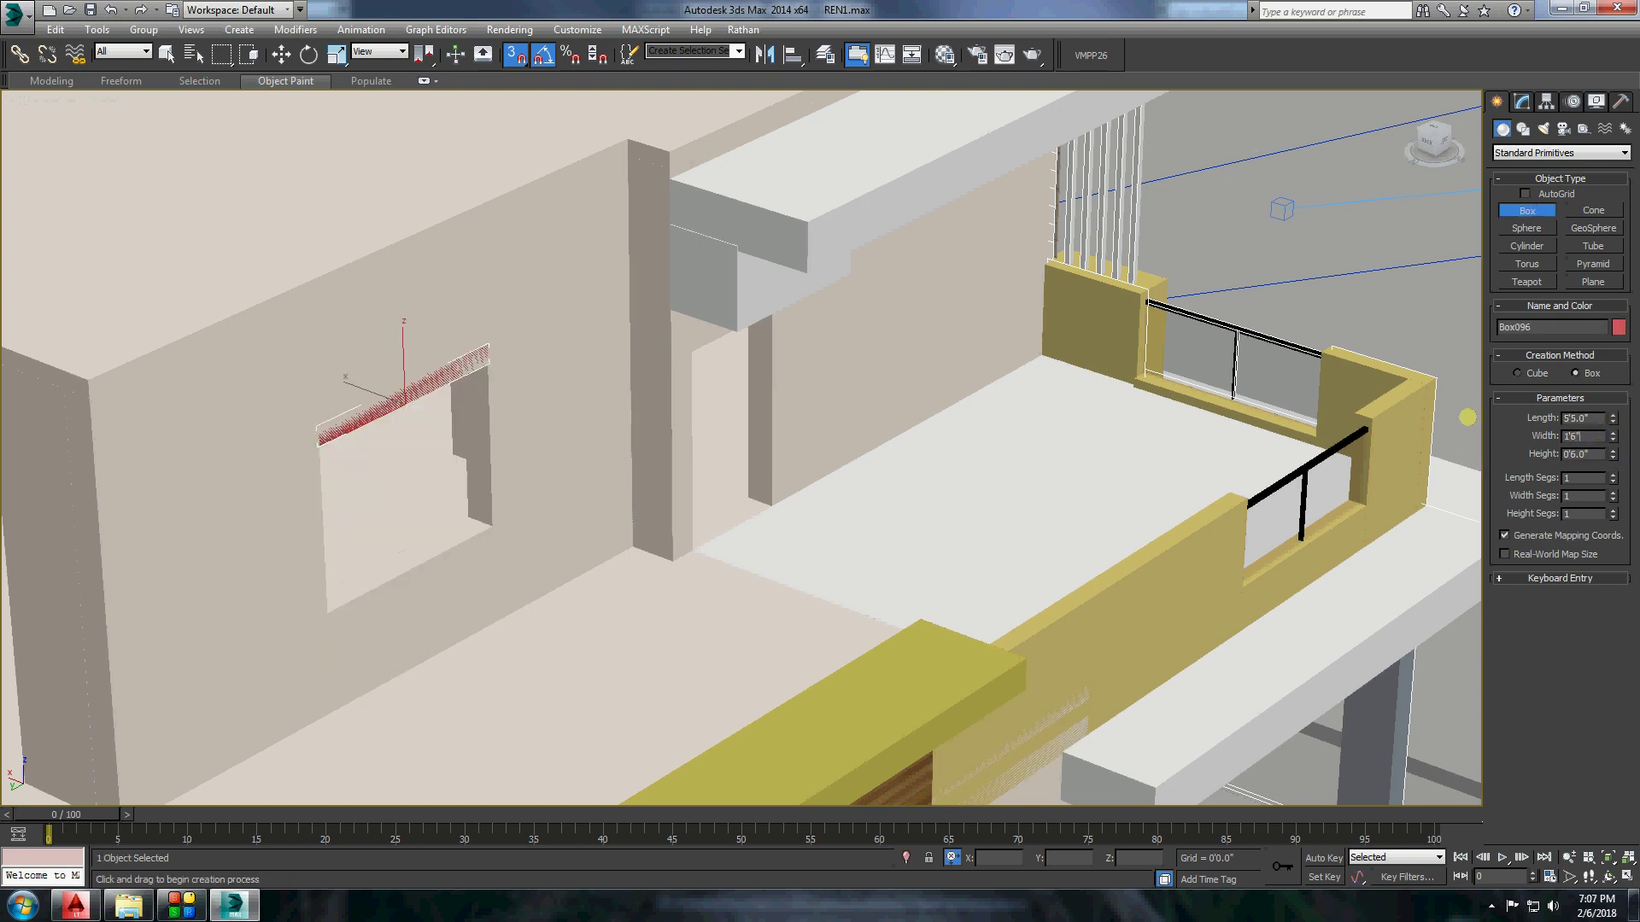
pyautogui.press('w')
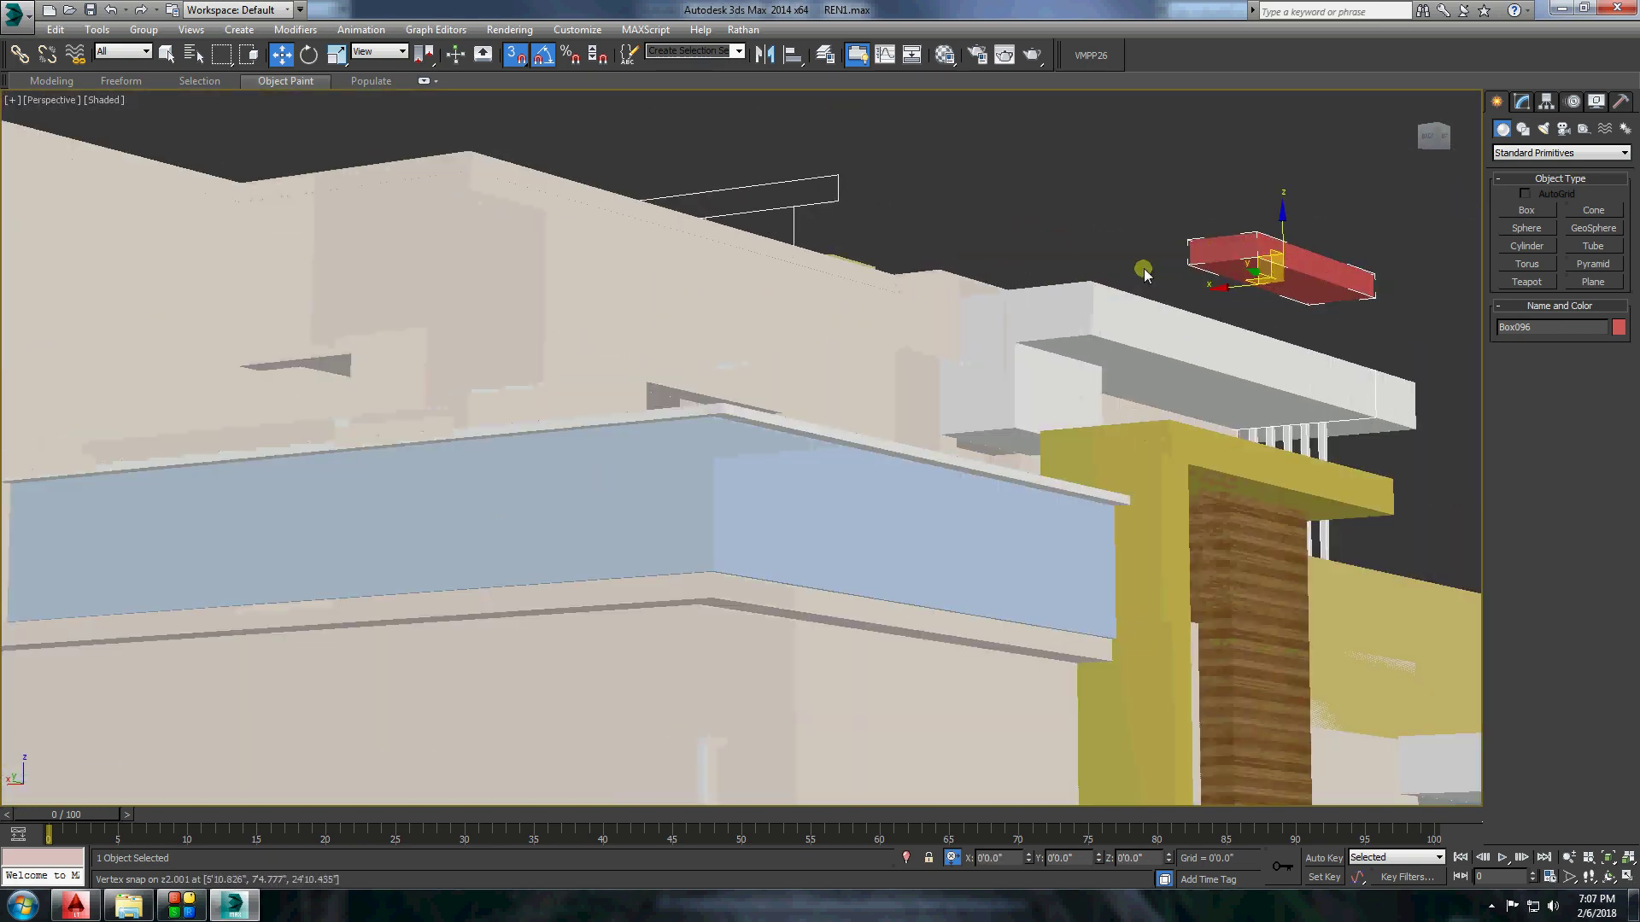
pyautogui.keyDown('alt'); pyautogui.moveTo(342, 385); pyautogui.dragTo(400, 391, button='middle'); pyautogui.keyUp('alt')
pyautogui.rightClick(399, 391)
pyautogui.click(623, 581)
# Extrude the red slab's two end polygons downward into frame legs.
pyautogui.press('4')
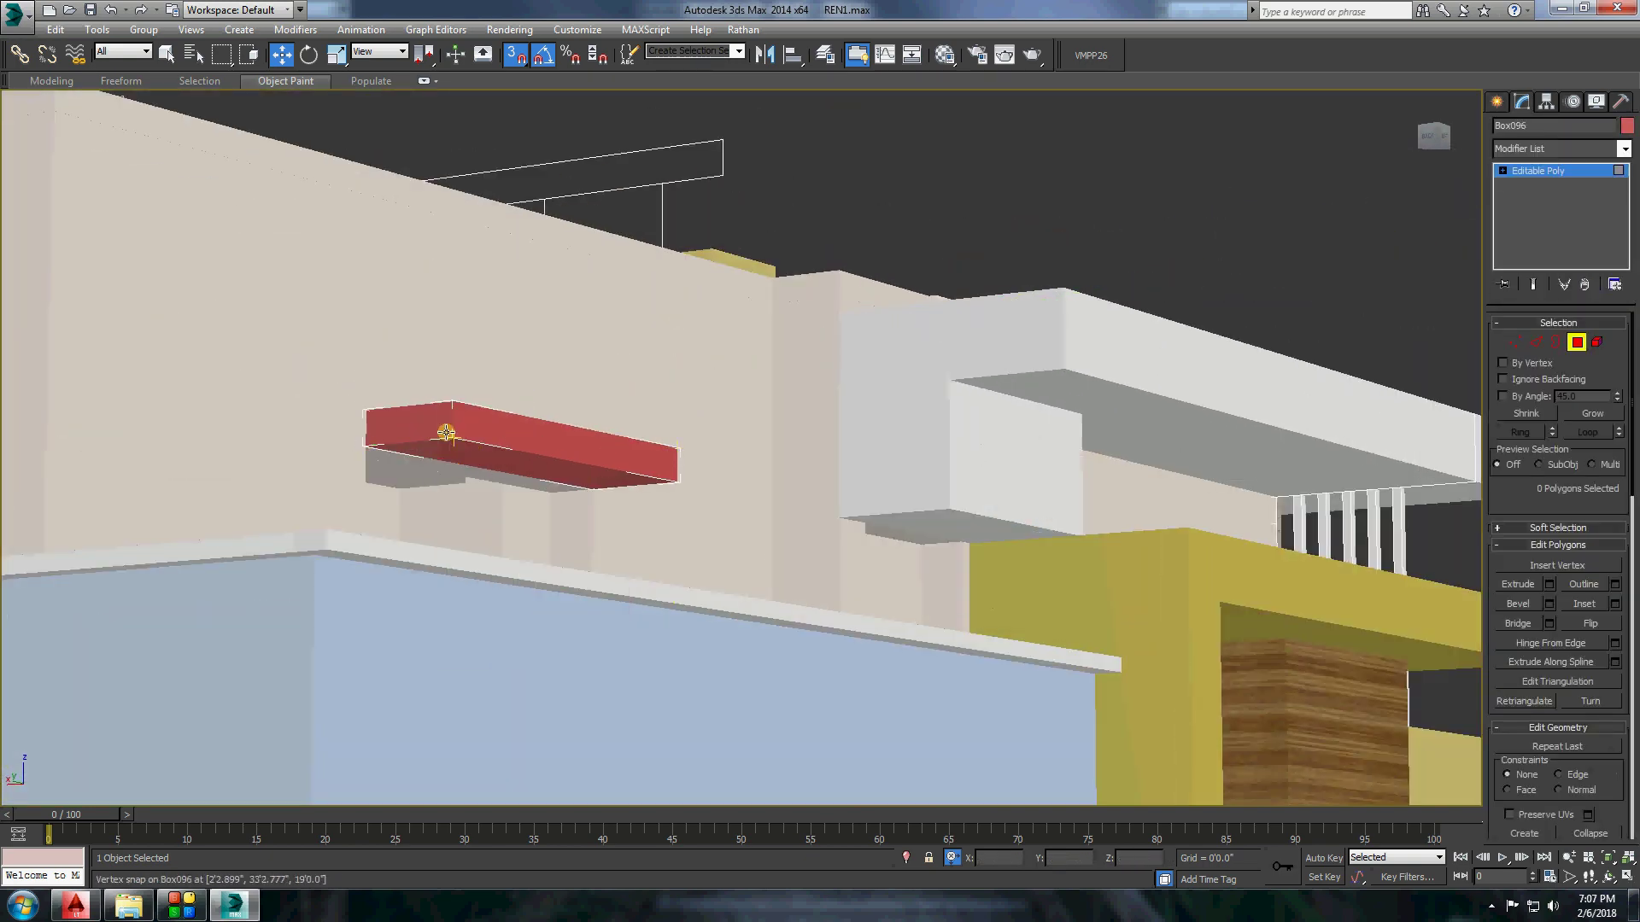
pyautogui.press('z')
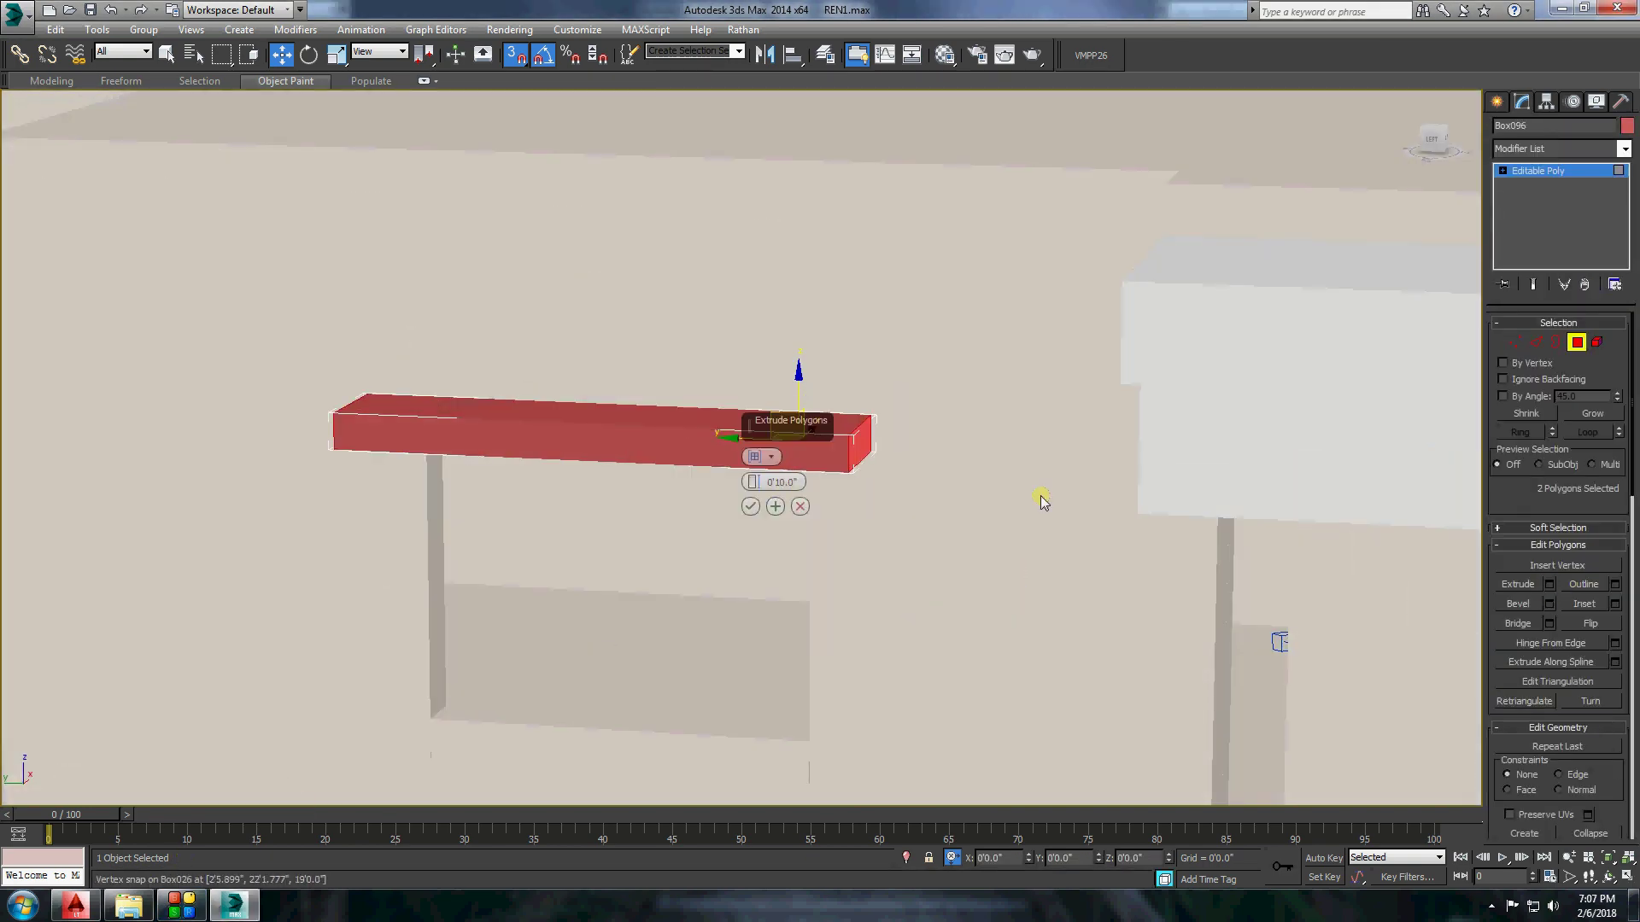
pyautogui.click(750, 507)
pyautogui.scroll(2, 824, 452)
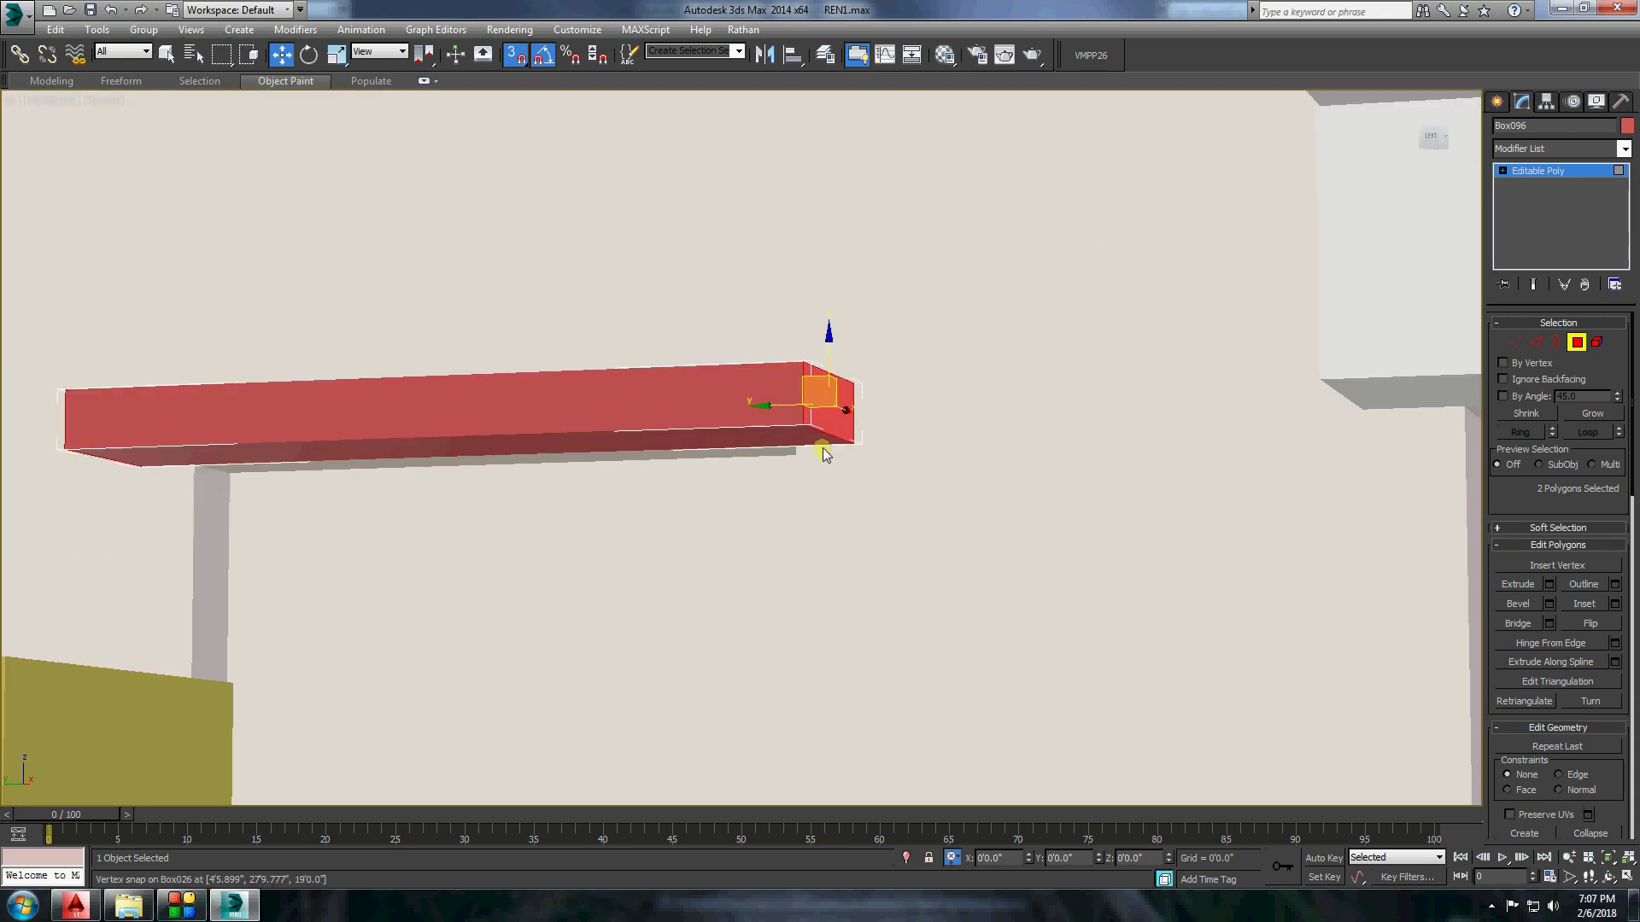
pyautogui.scroll(-3, 439, 513)
pyautogui.keyDown('alt'); pyautogui.moveTo(439, 512); pyautogui.dragTo(598, 444, button='middle'); pyautogui.keyUp('alt')
pyautogui.click(1549, 584)
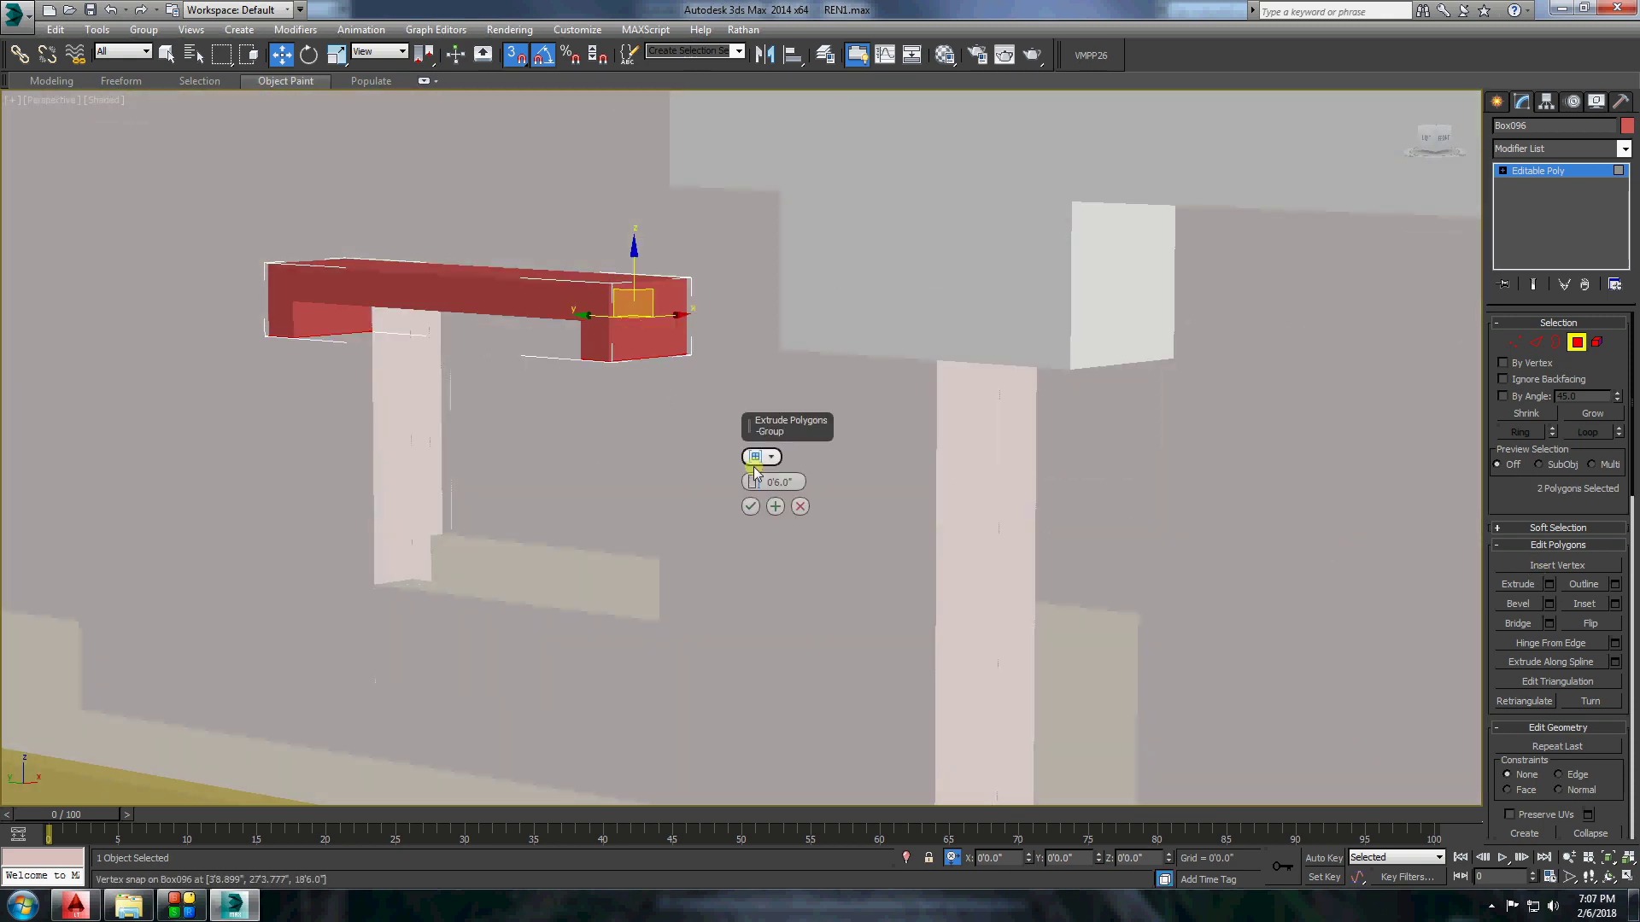
pyautogui.moveTo(753, 482)
pyautogui.mouseDown()
pyautogui.moveTo(775, 731)
pyautogui.moveTo(816, 483)
pyautogui.mouseUp()
# Extend the red legs further down the opening with a 6-inch extrusion.
pyautogui.click(1535, 586)
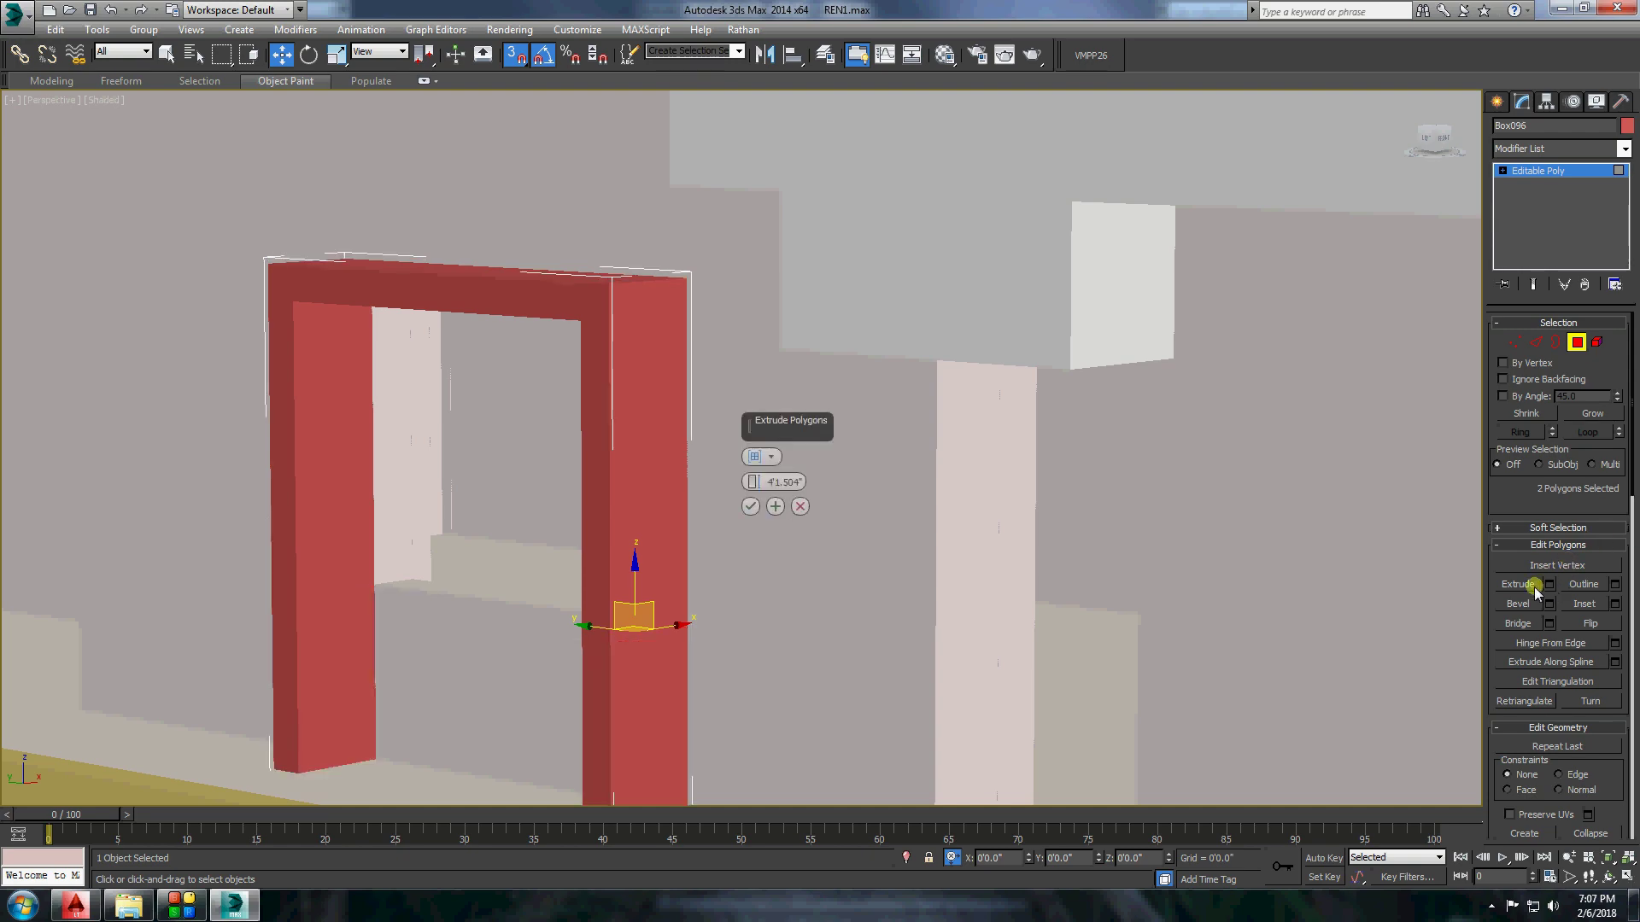
pyautogui.write('6')
pyautogui.press('Return')
pyautogui.click(749, 507)
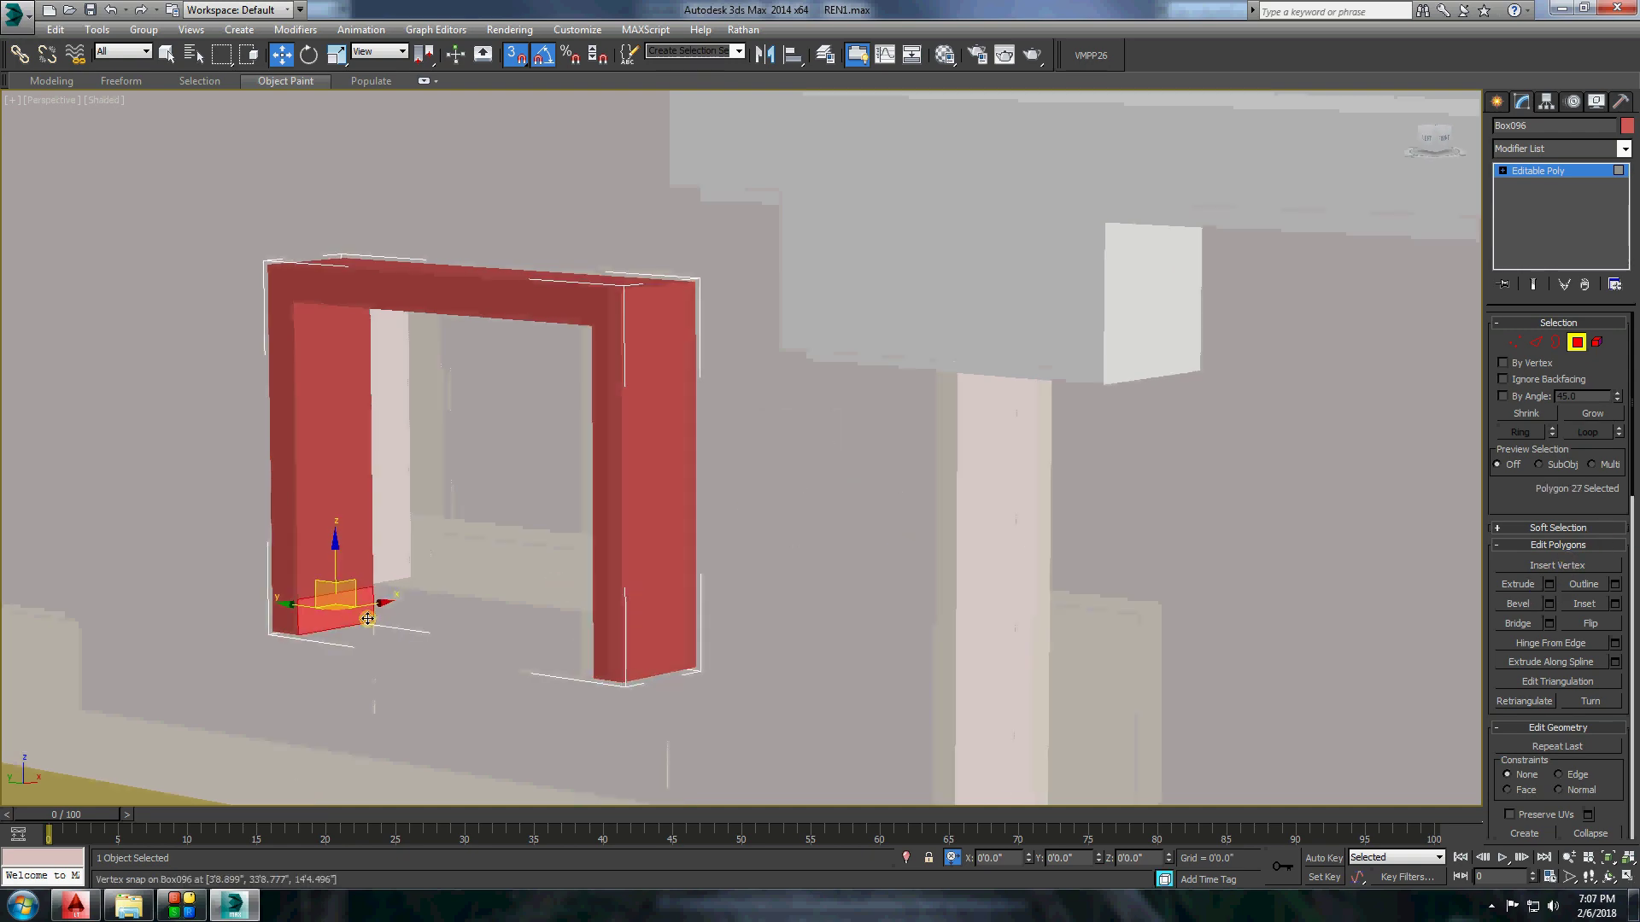
# Extrude the leg's bottom face across to close the red frame, then begin a pane box.
pyautogui.keyDown('alt'); pyautogui.moveTo(749, 513); pyautogui.dragTo(854, 512, button='middle'); pyautogui.keyUp('alt')
pyautogui.click(752, 557)
pyautogui.keyDown('alt'); pyautogui.moveTo(733, 585); pyautogui.dragTo(794, 555, button='middle'); pyautogui.keyUp('alt')
pyautogui.click(1496, 102)
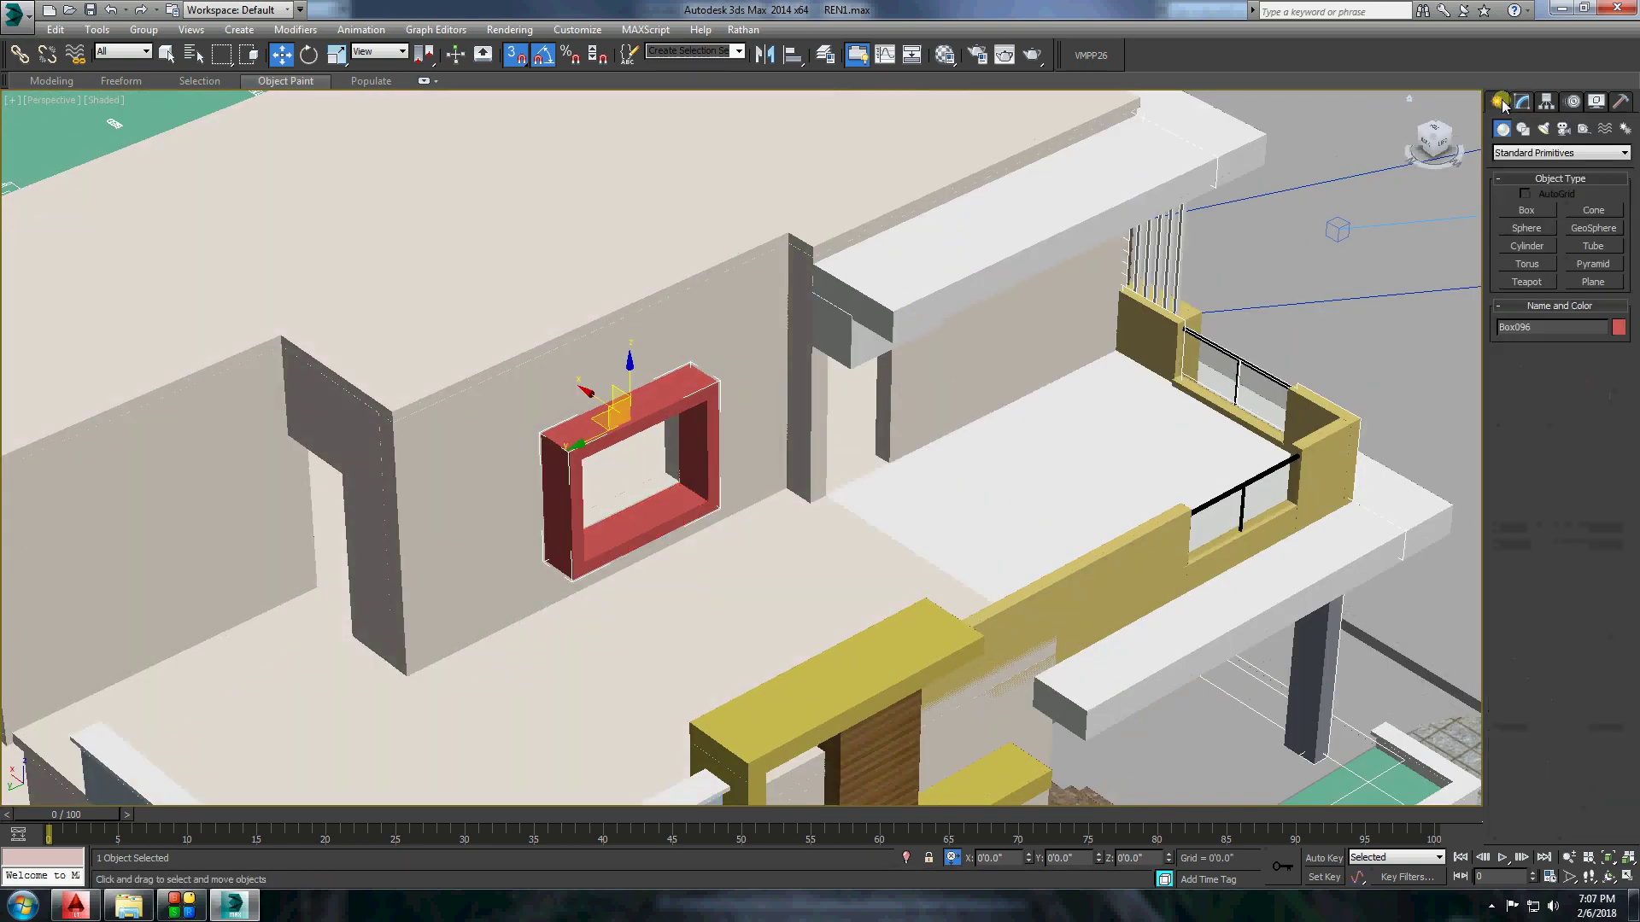
pyautogui.click(1527, 210)
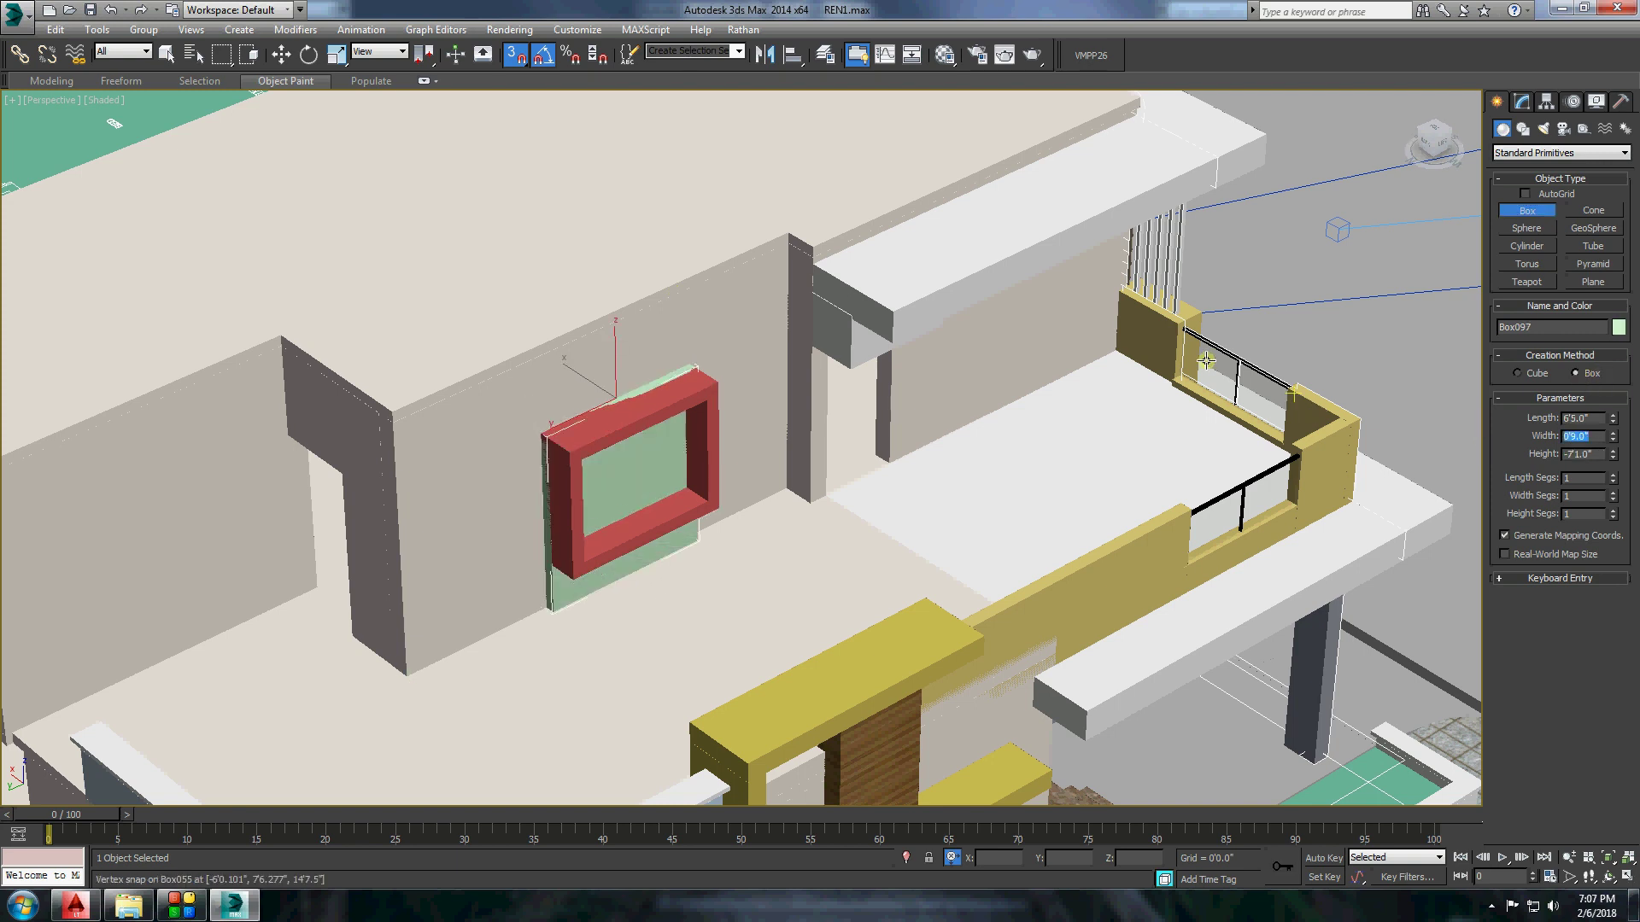
# Convert the new green box behind the frame to Editable Poly.
pyautogui.press('w')
pyautogui.scroll(3, 619, 529)
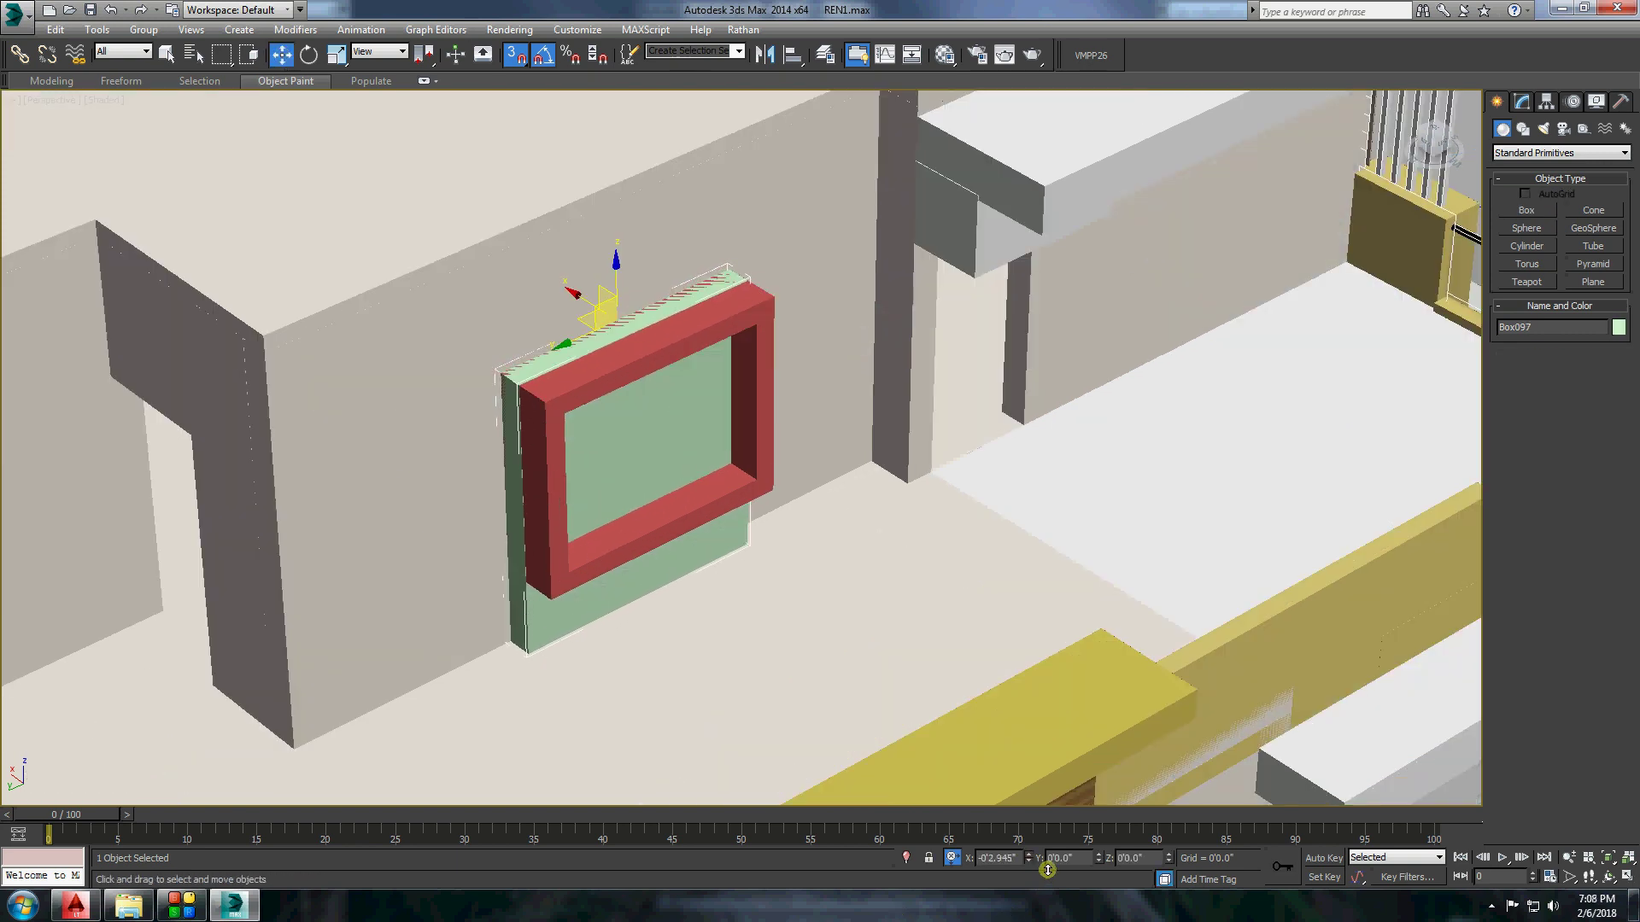
pyautogui.rightClick(896, 555)
pyautogui.click(983, 732)
pyautogui.keyDown('alt'); pyautogui.moveTo(597, 418); pyautogui.dragTo(695, 418, button='middle'); pyautogui.keyUp('alt')
pyautogui.press('1')
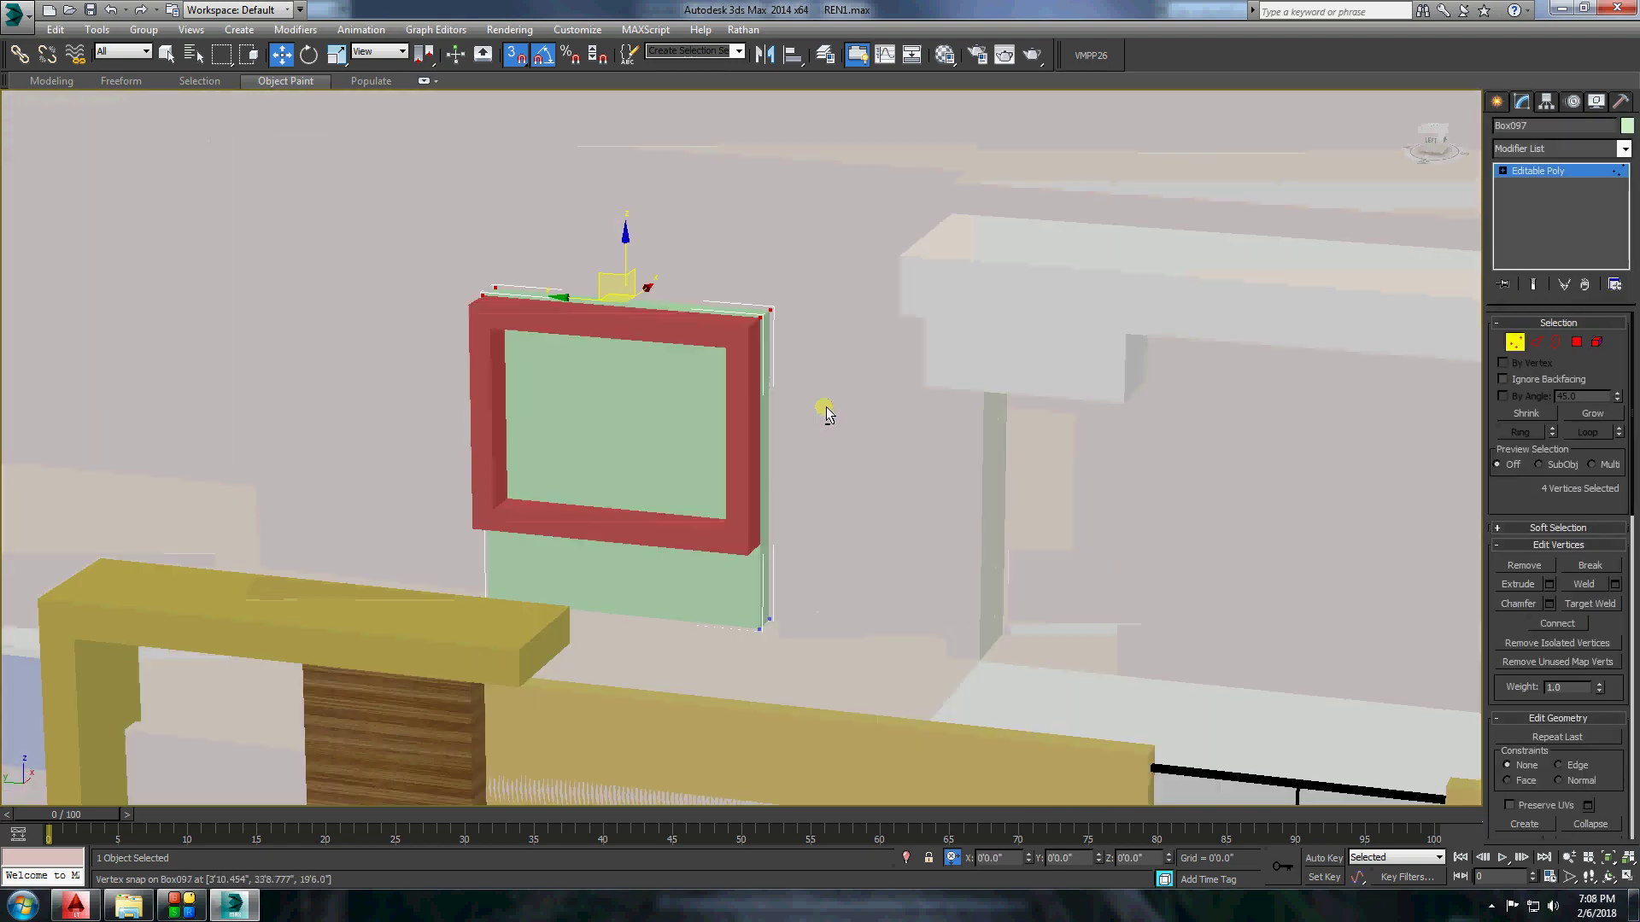
# Raise the green panel's top vertices to the roof edge and extrude its top face above the roof.
pyautogui.keyDown('alt'); pyautogui.moveTo(827, 406); pyautogui.dragTo(982, 427, button='middle'); pyautogui.keyUp('alt')
pyautogui.moveTo(625, 248); pyautogui.dragTo(1184, 697)
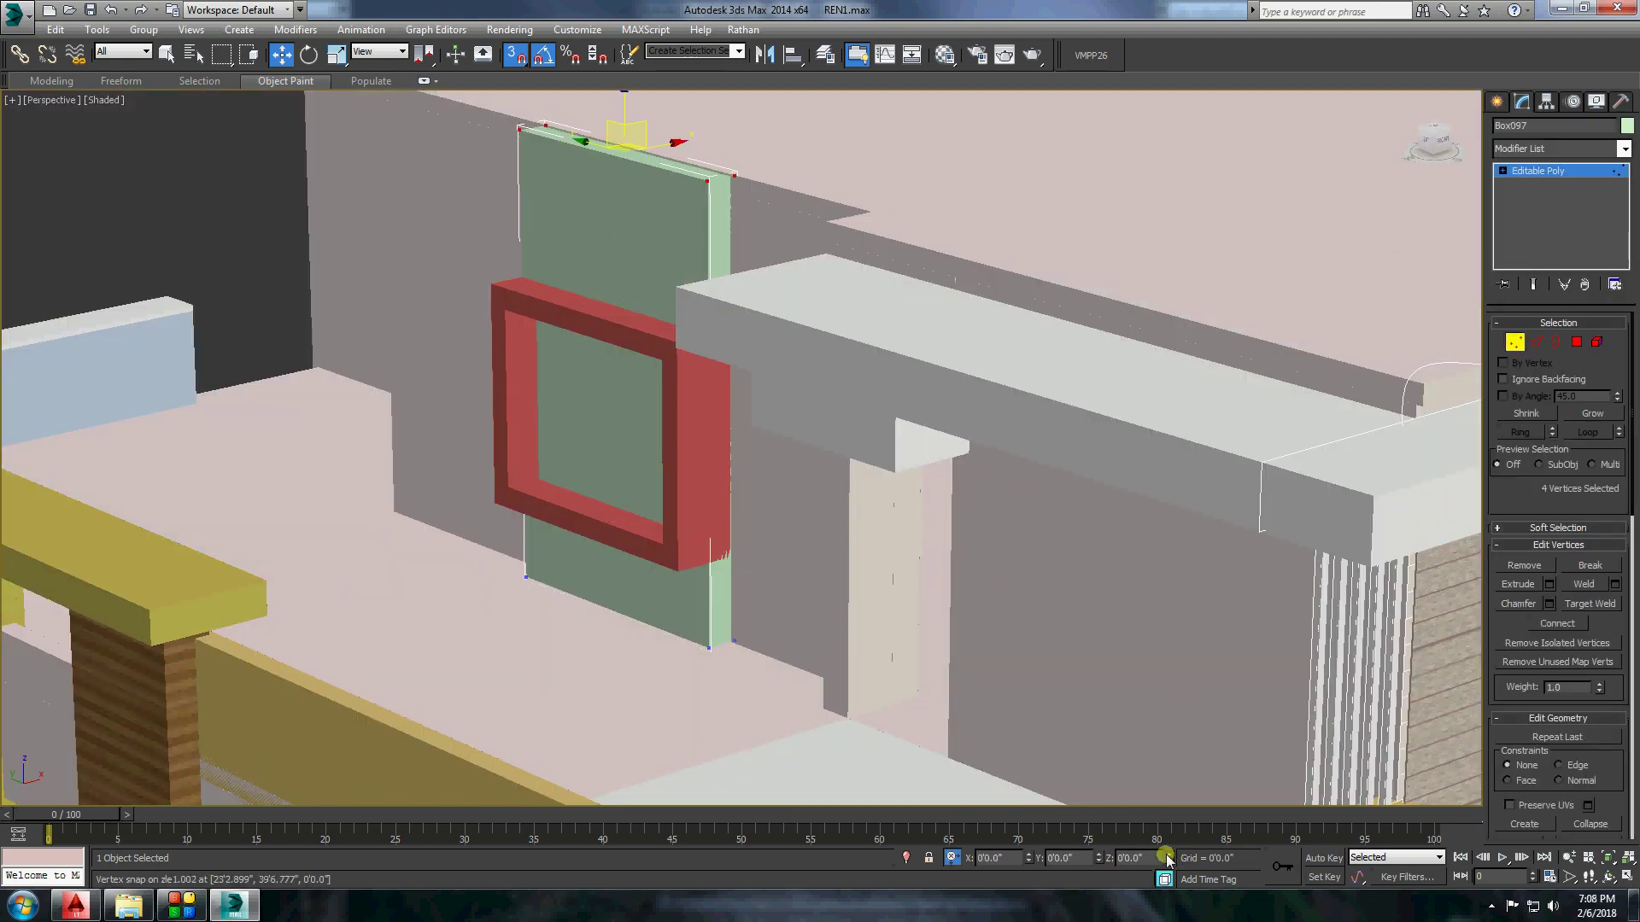
pyautogui.moveTo(739, 264); pyautogui.dragTo(740, 397, button='middle')
pyautogui.press('4')
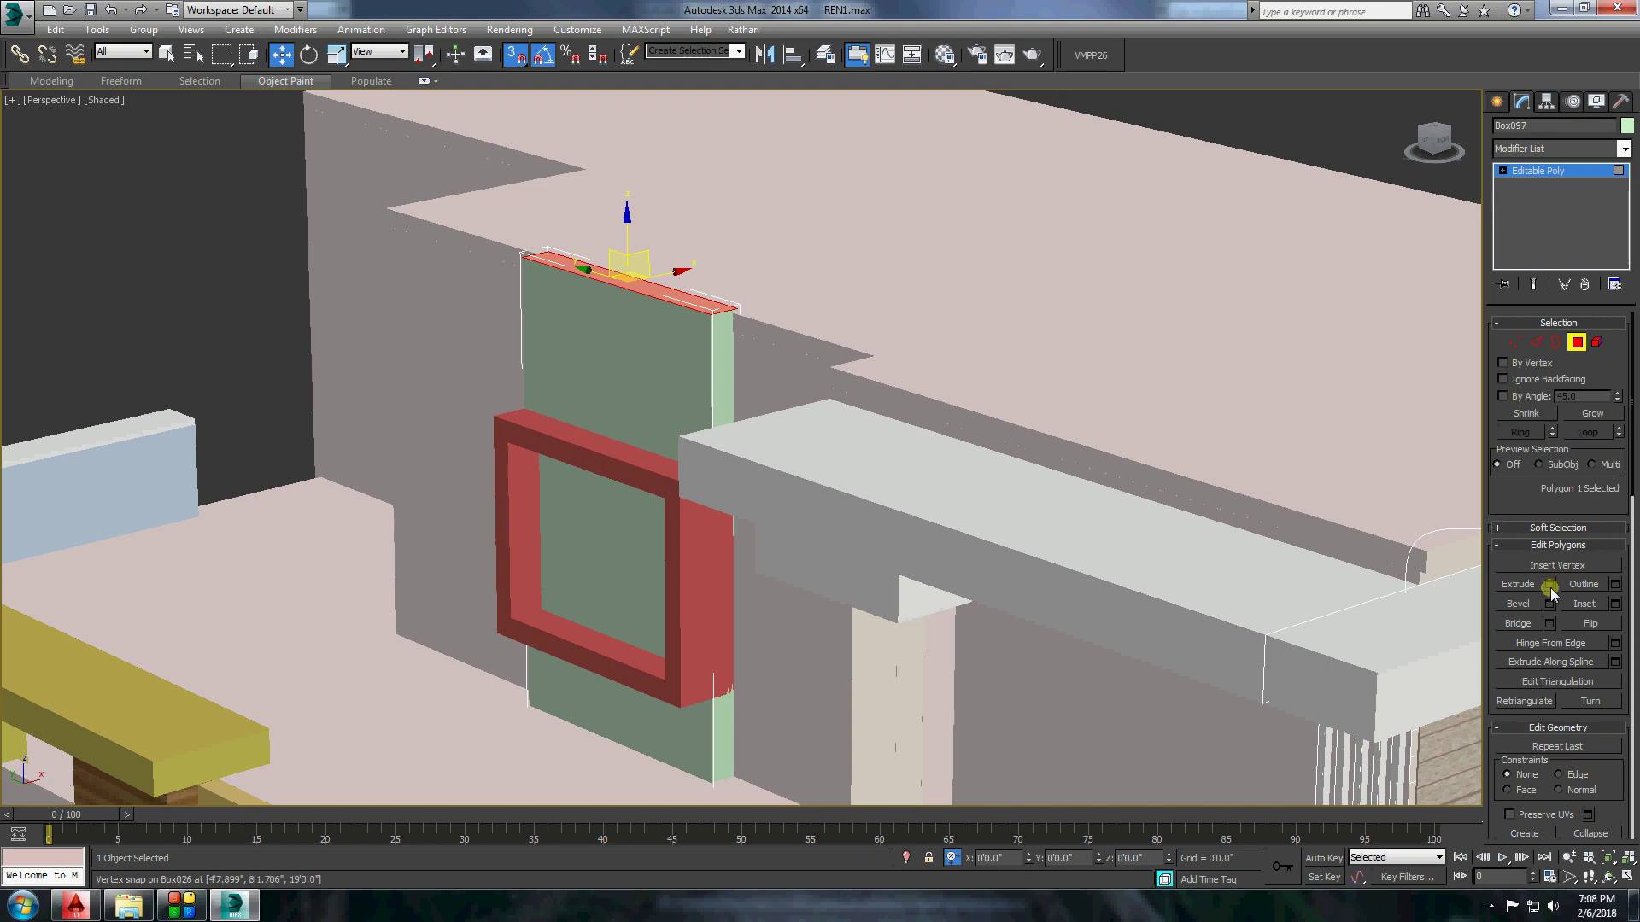
pyautogui.click(1549, 584)
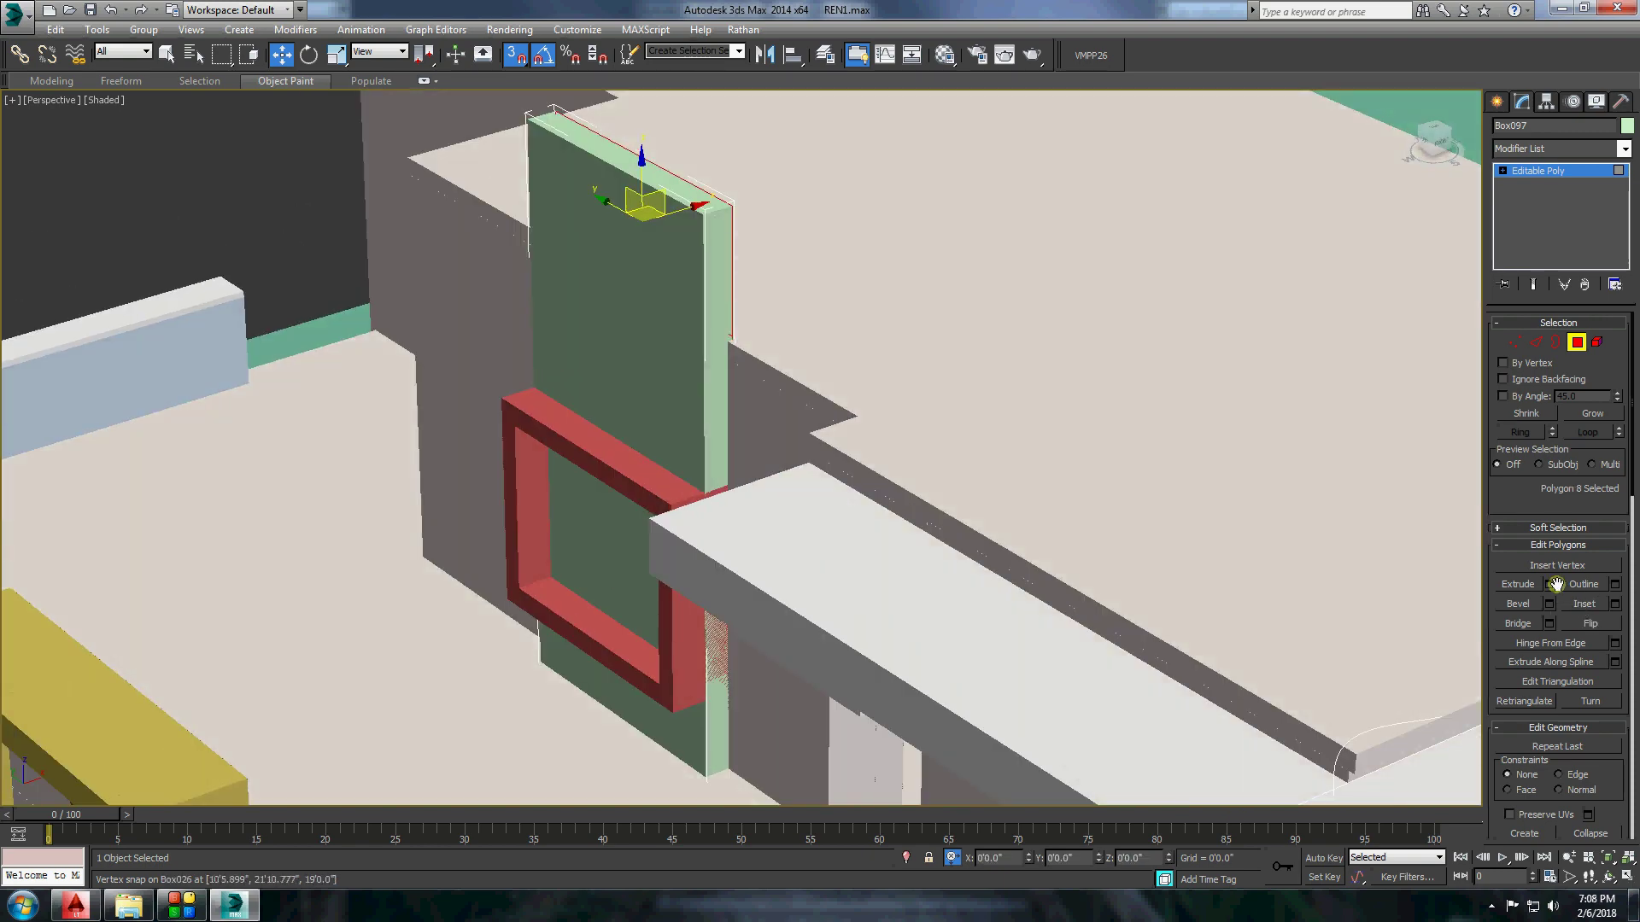
pyautogui.click(1556, 585)
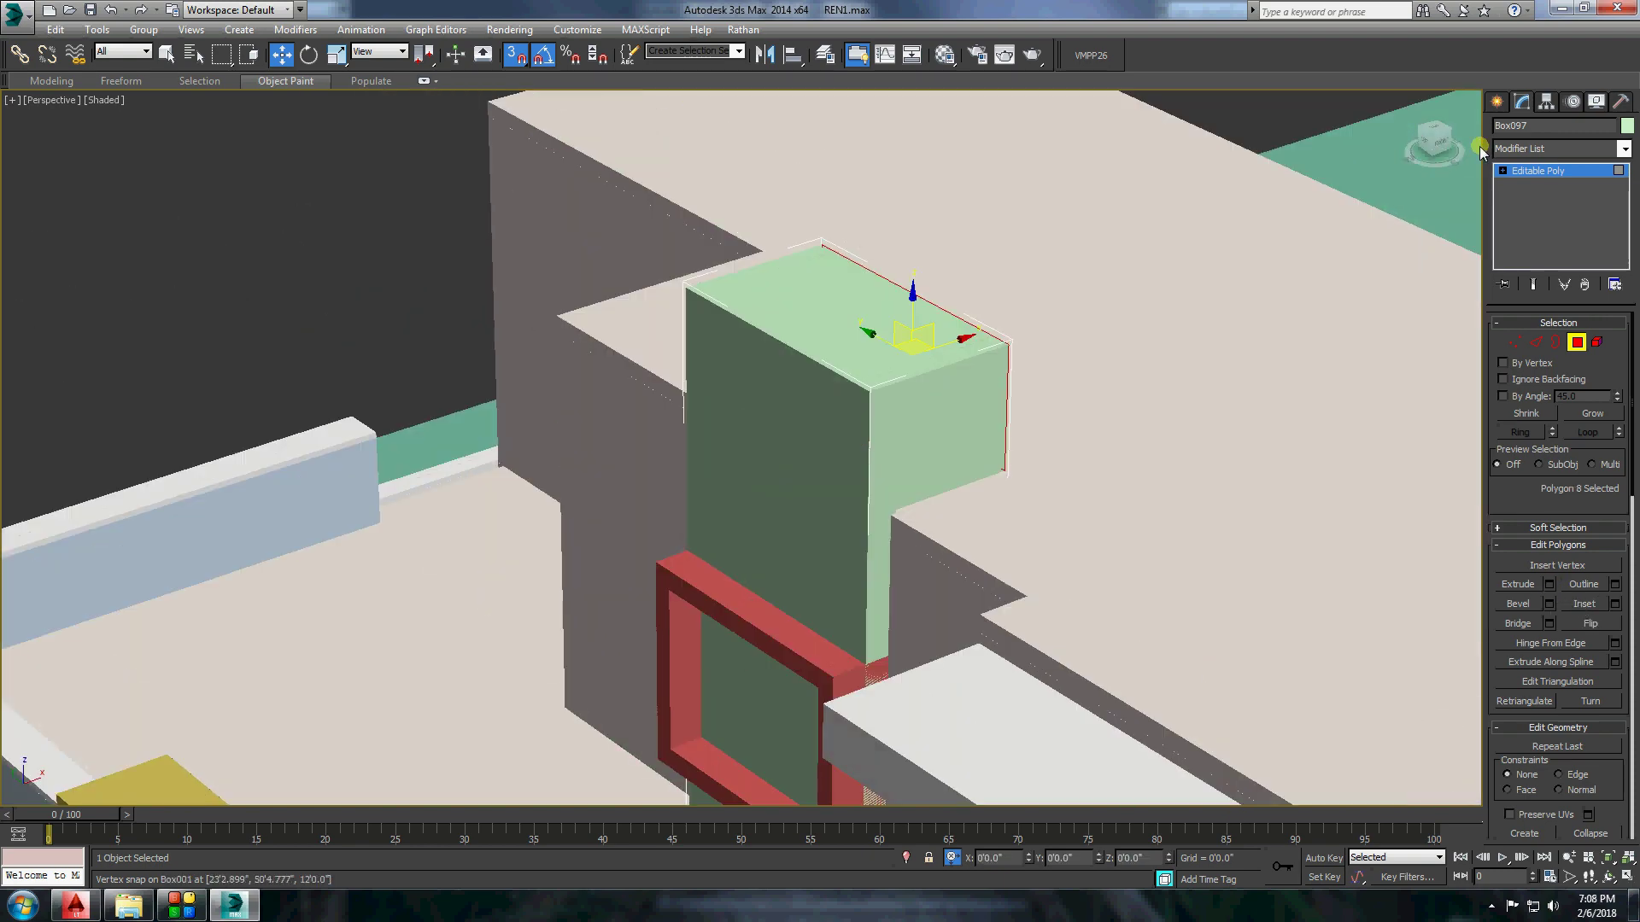
# With angle snap on, draw a thin blue ledge box across the wall top.
pyautogui.moveTo(552, 289); pyautogui.dragTo(1036, 592)
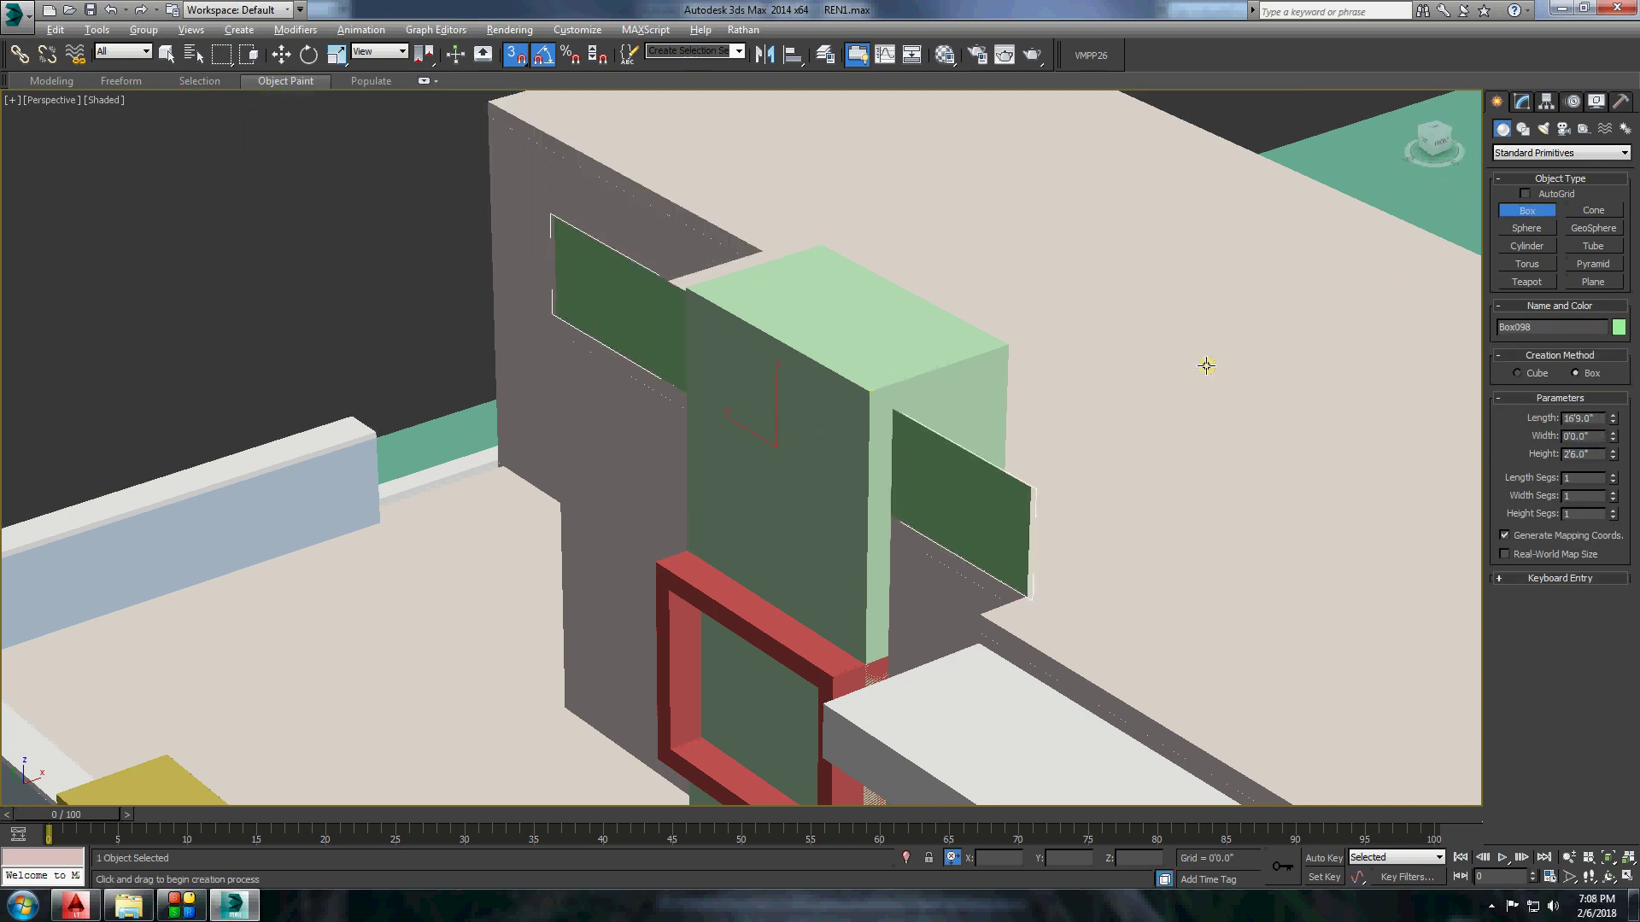
pyautogui.click(542, 60)
pyautogui.hotkey('ctrl', 'z')
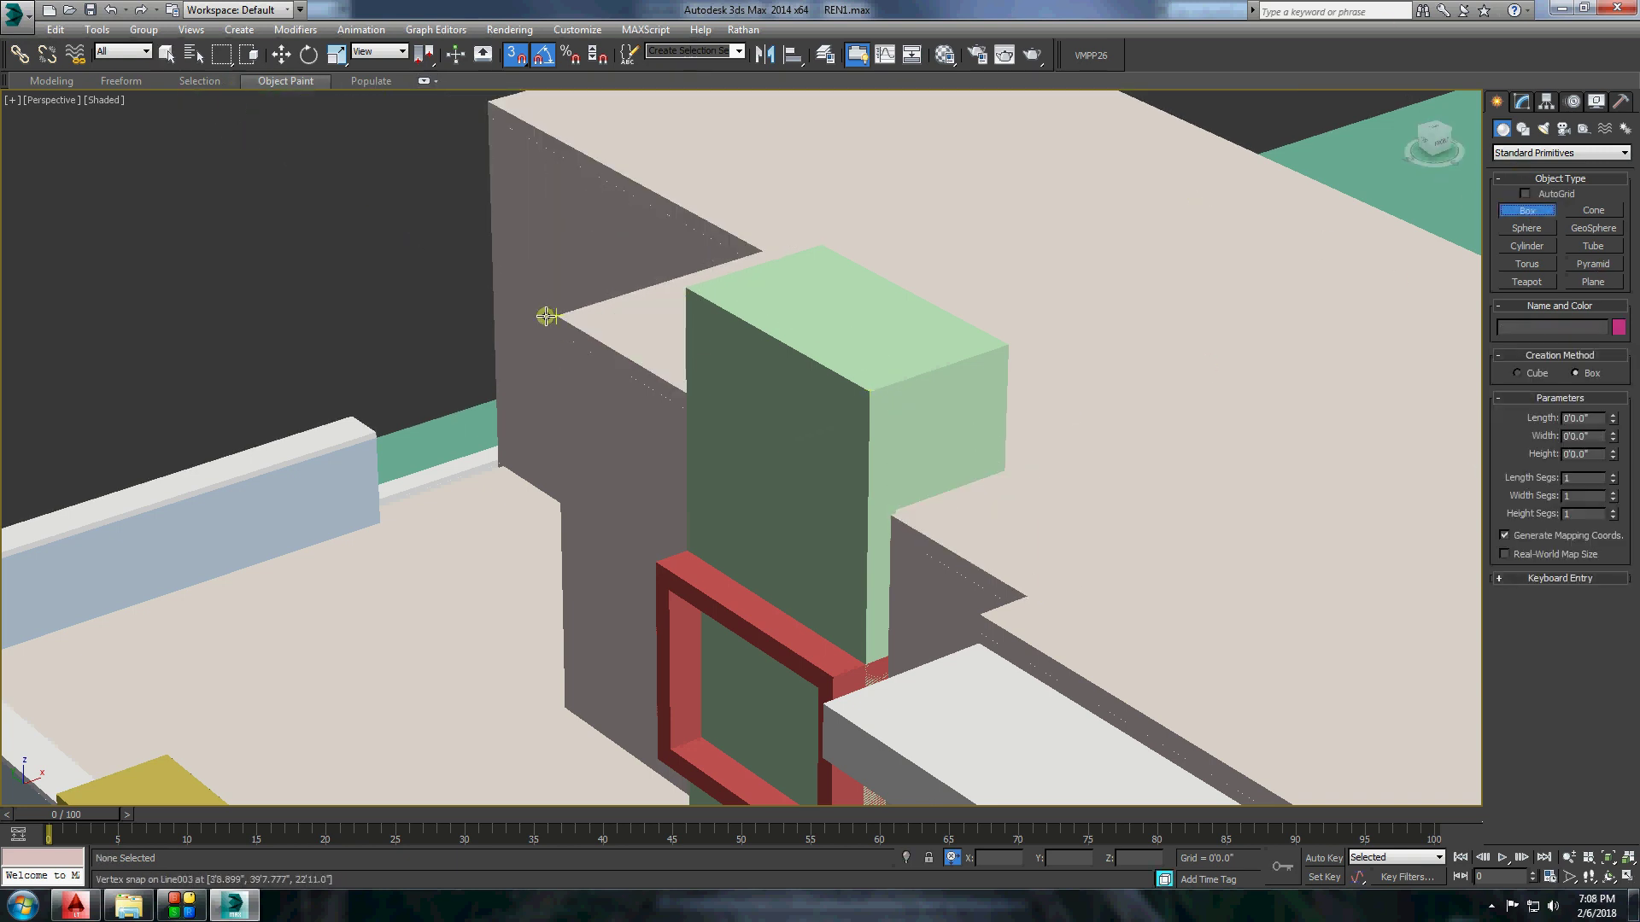
pyautogui.moveTo(551, 315); pyautogui.dragTo(1029, 608)
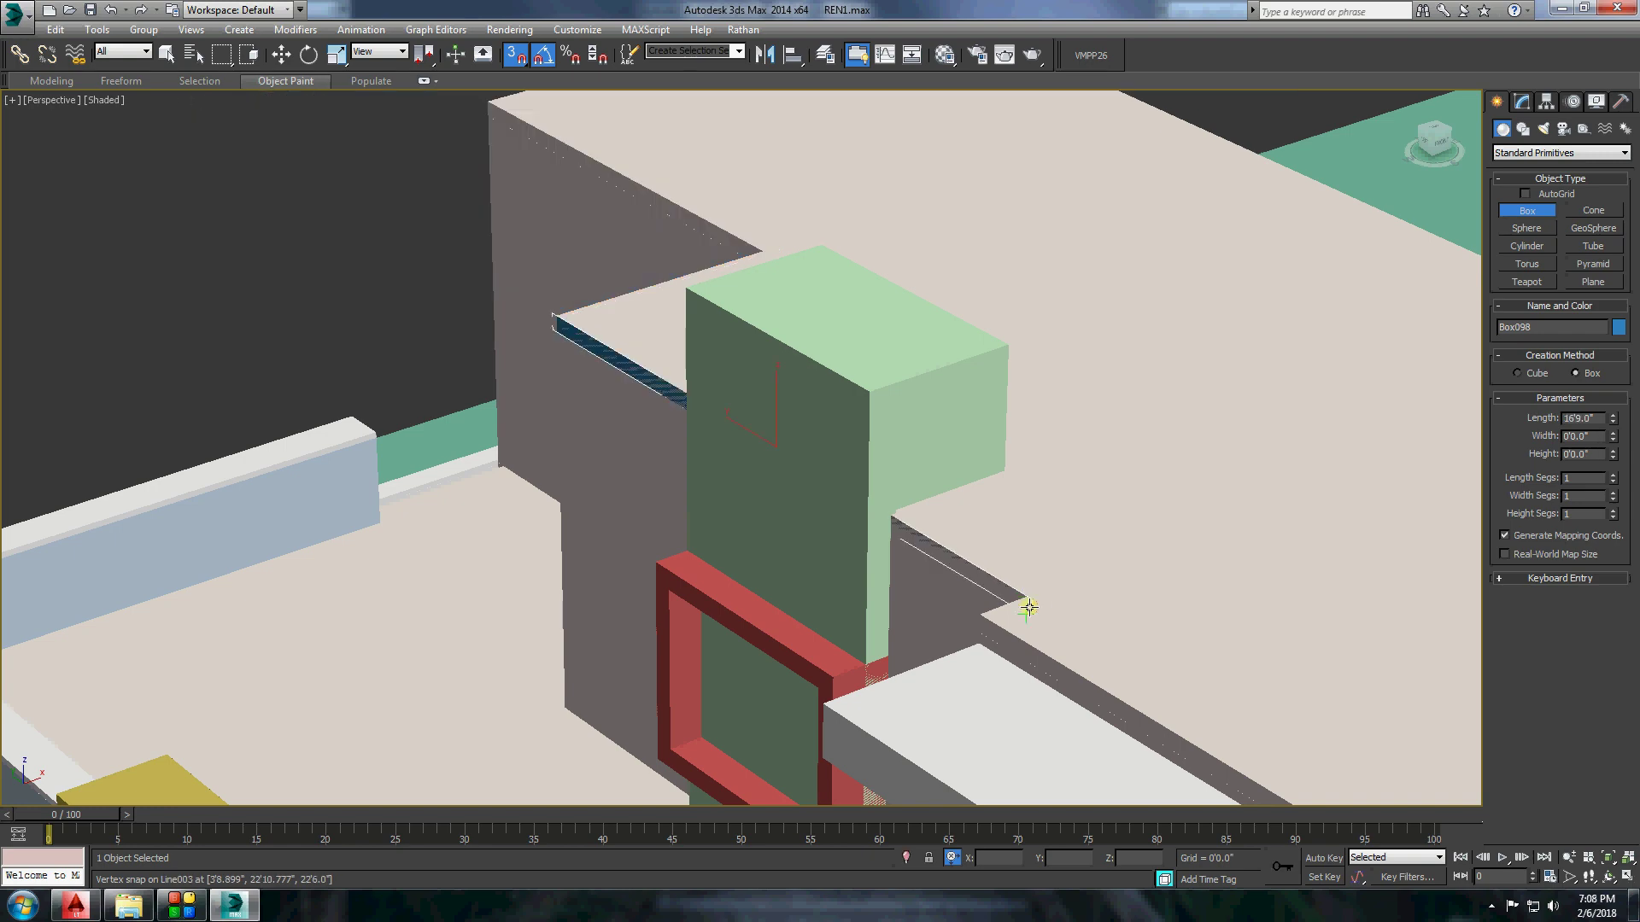
pyautogui.click(274, 59)
# Deselect the blue ledge and return to object selection mode.
pyautogui.scroll(5, 854, 513)
pyautogui.scroll(-8, 1081, 285)
pyautogui.scroll(6, 1080, 284)
pyautogui.click(1080, 284)
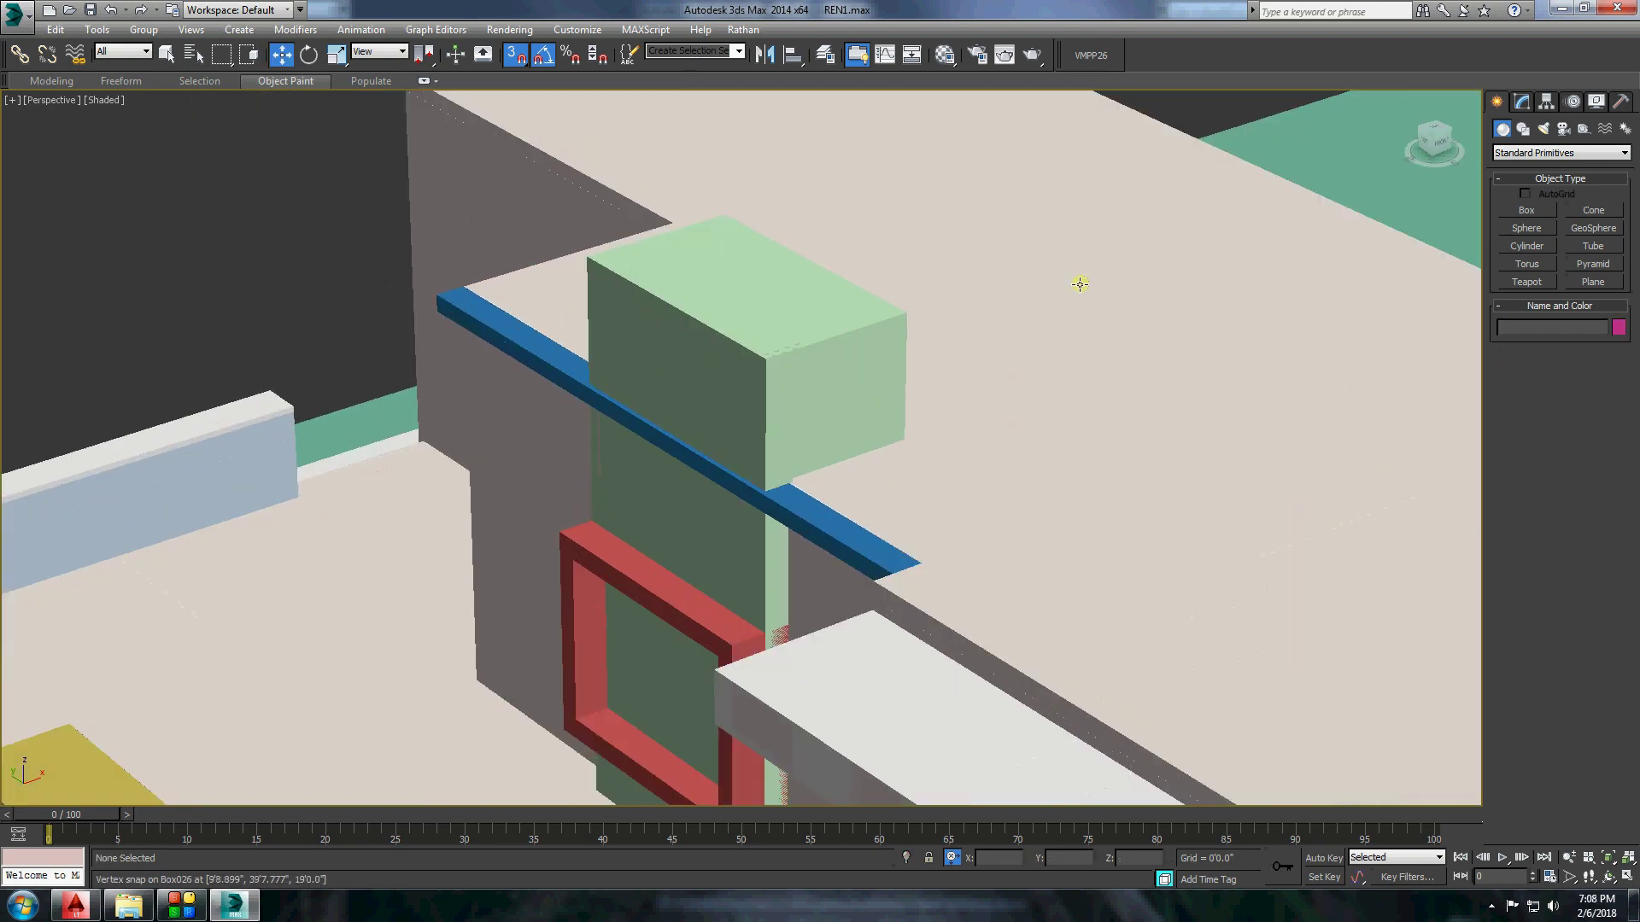
pyautogui.press(';')
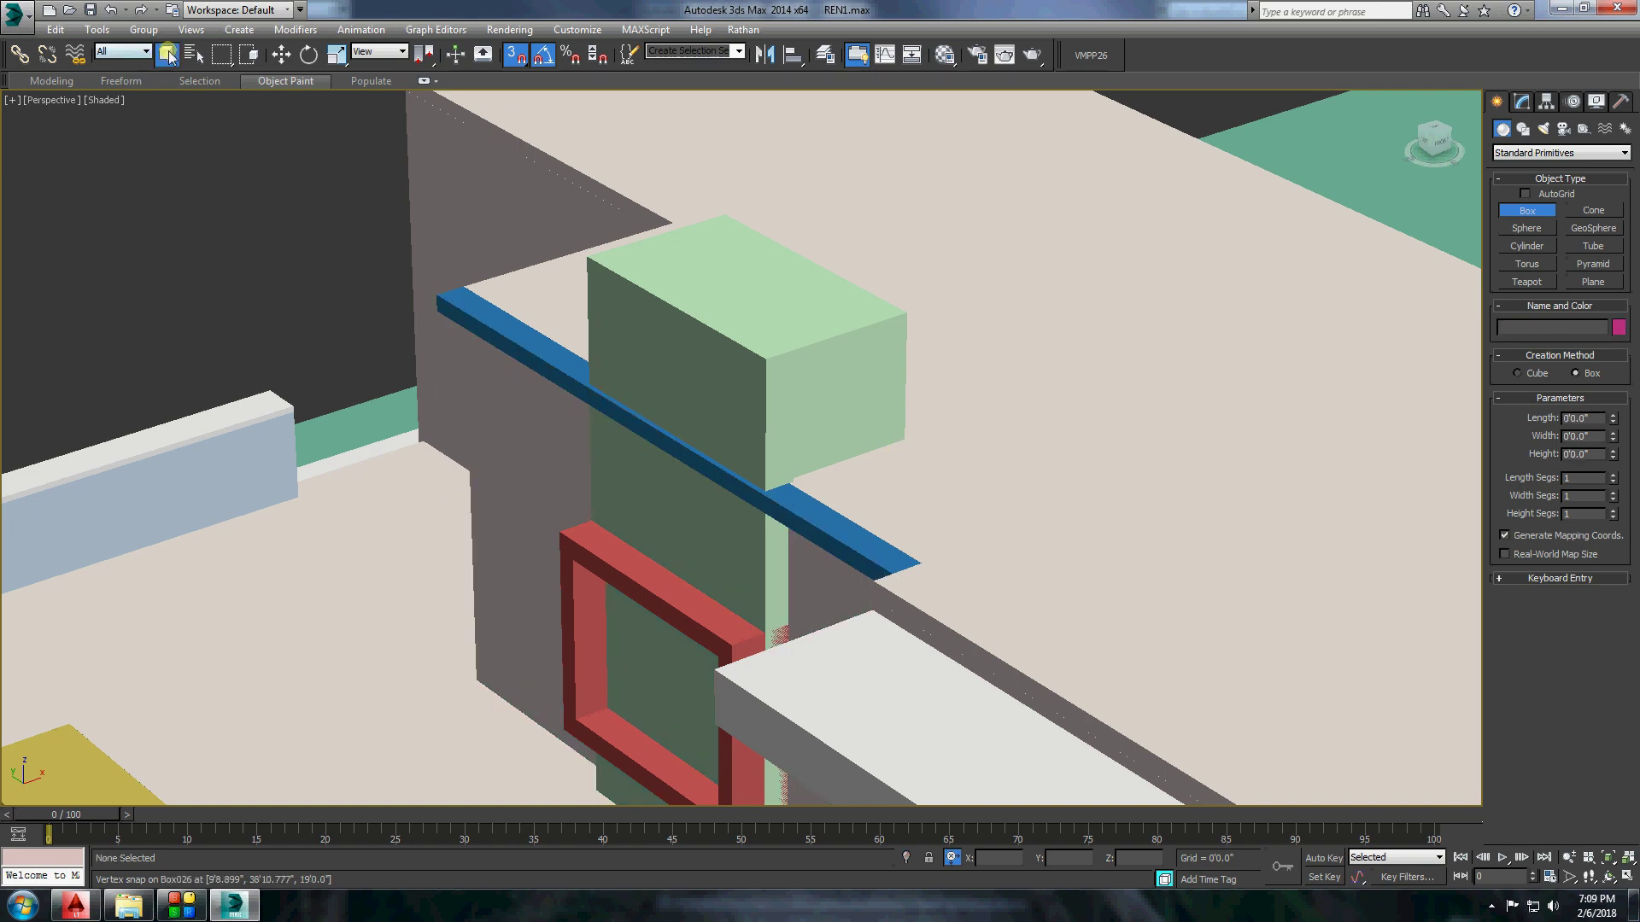
pyautogui.click(170, 57)
pyautogui.scroll(-5, 879, 381)
# Convert the parapet outline Line003 to Editable Poly and extrude its edge polygons.
pyautogui.scroll(4, 880, 381)
pyautogui.click(879, 381)
pyautogui.rightClick(880, 381)
pyautogui.click(1136, 550)
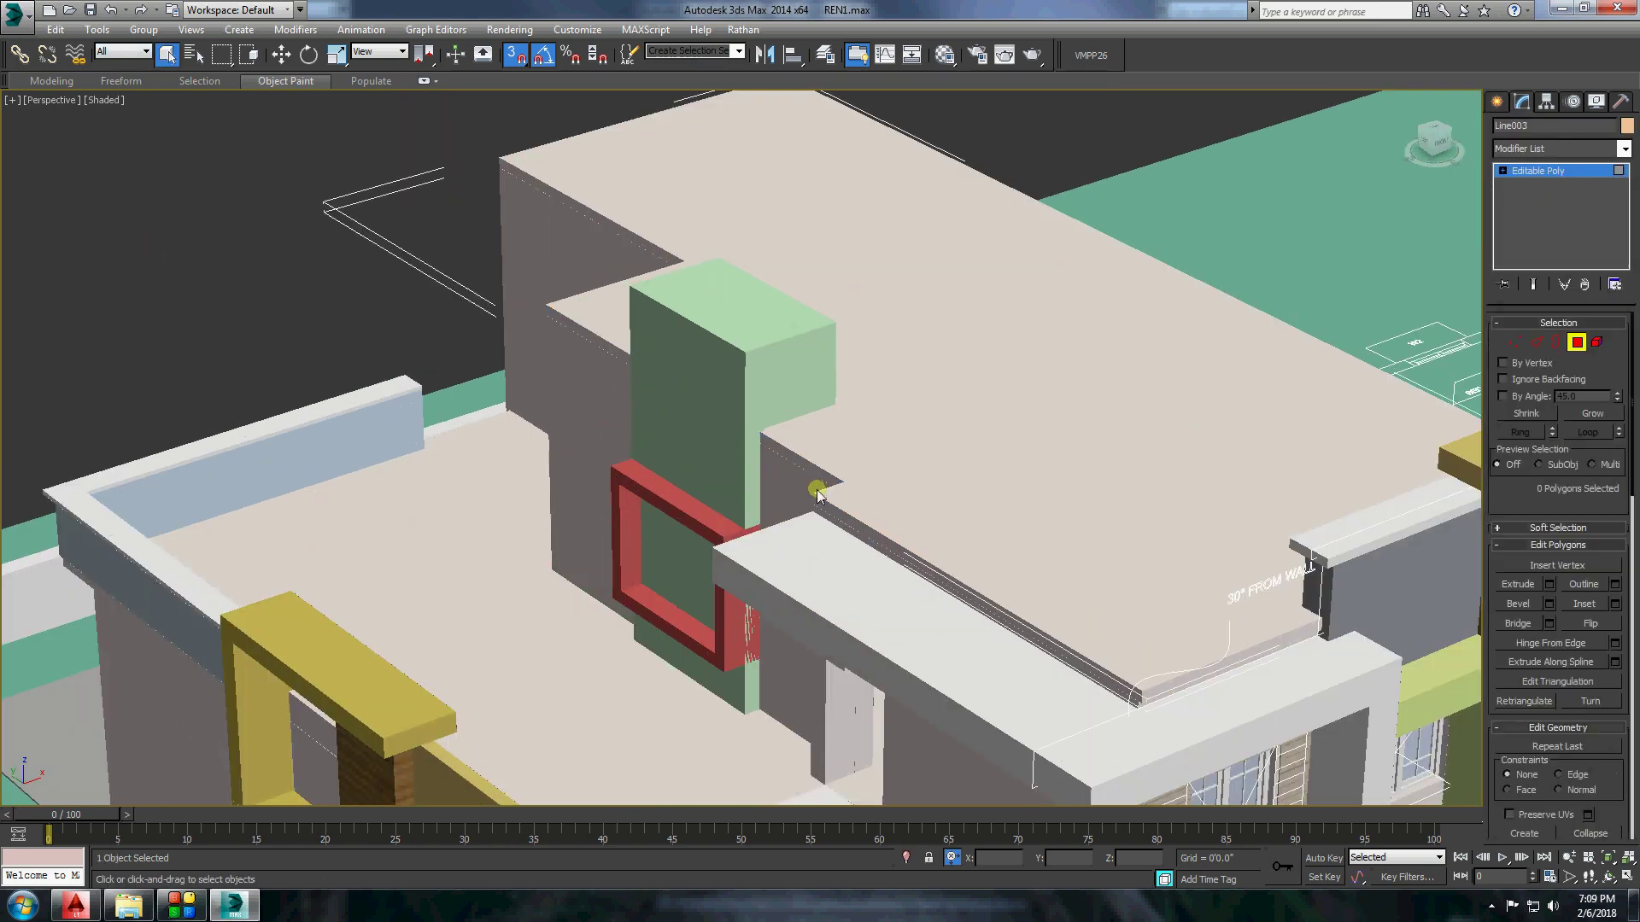
pyautogui.scroll(3, 780, 438)
pyautogui.click(1548, 584)
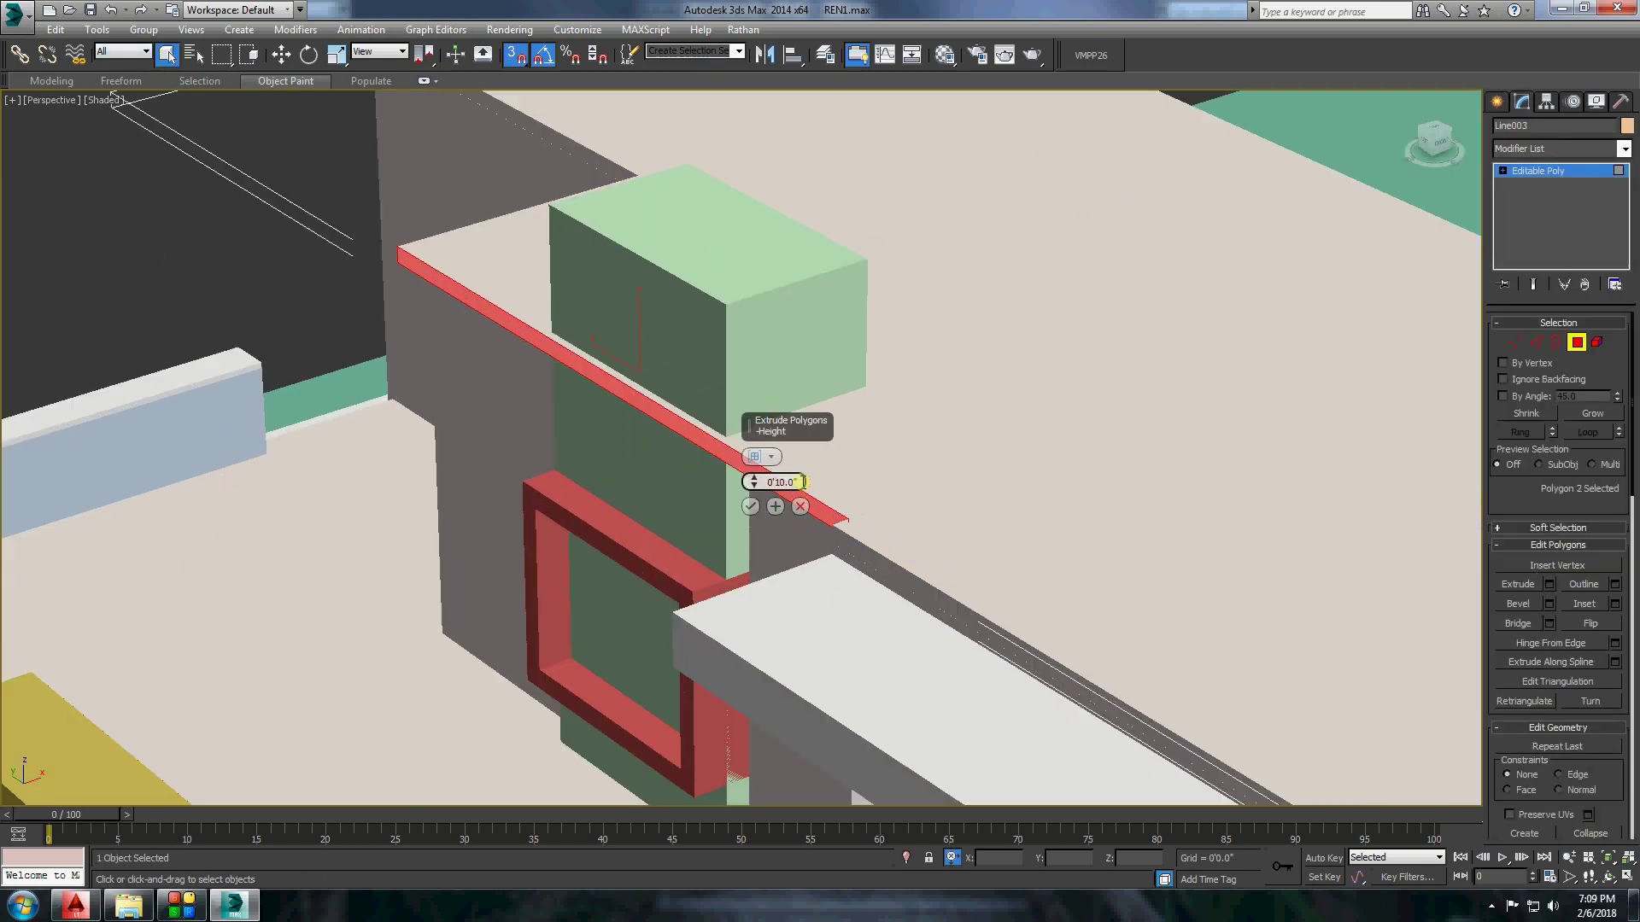
pyautogui.click(803, 507)
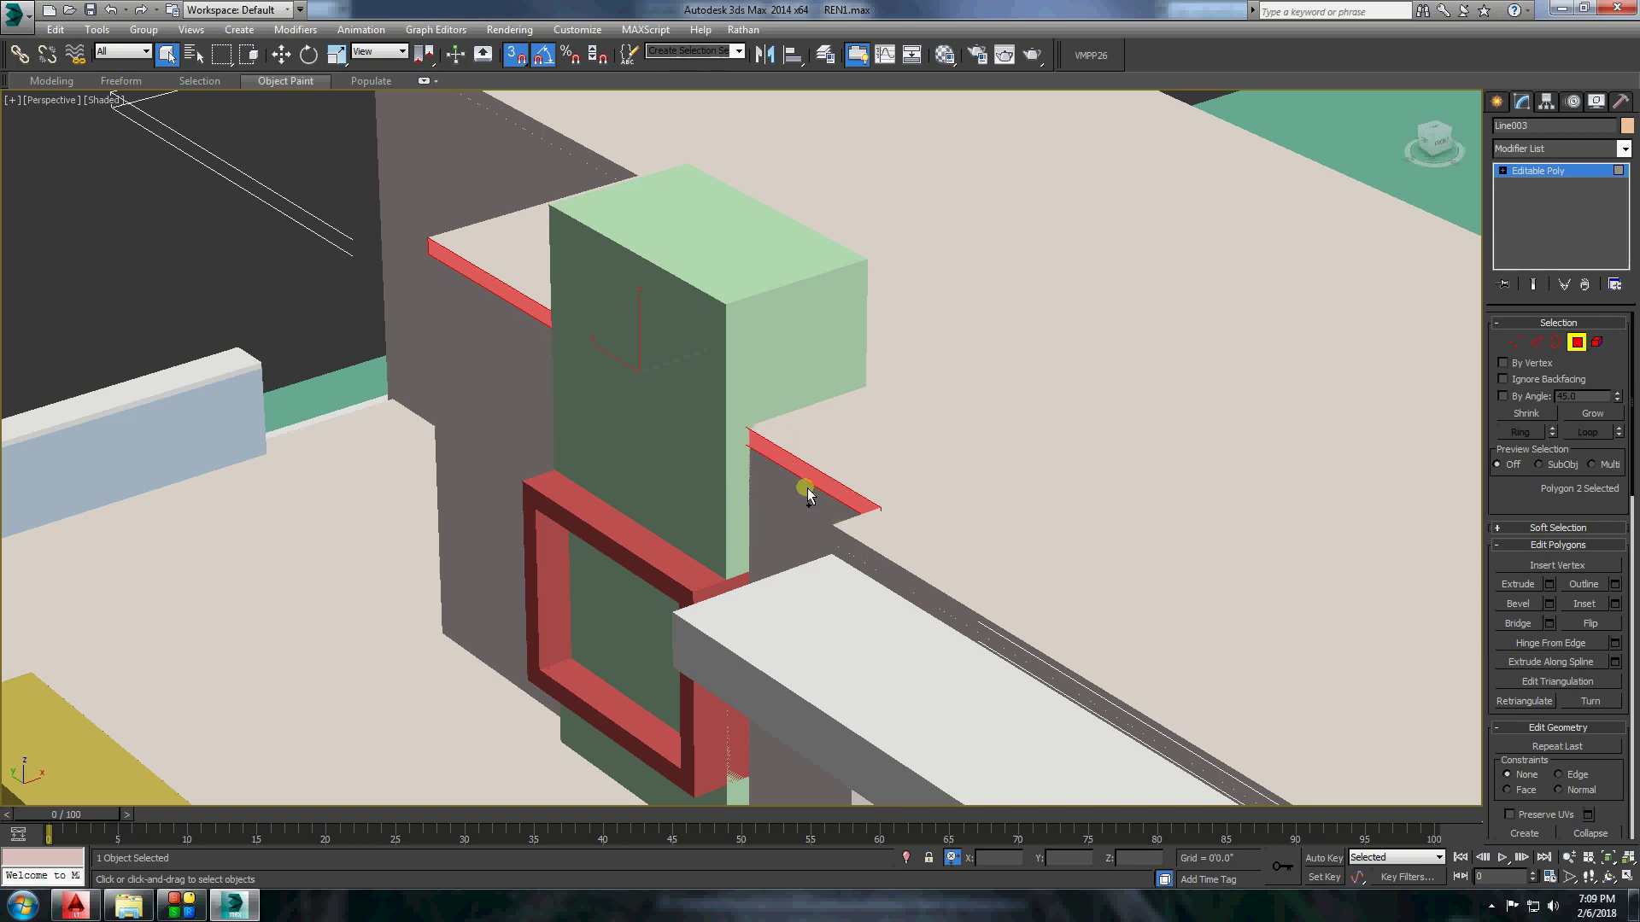
# Select the blue ledge and bring up polygon extrusion settings.
pyautogui.click(1495, 103)
pyautogui.click(314, 306)
pyautogui.scroll(-5, 314, 306)
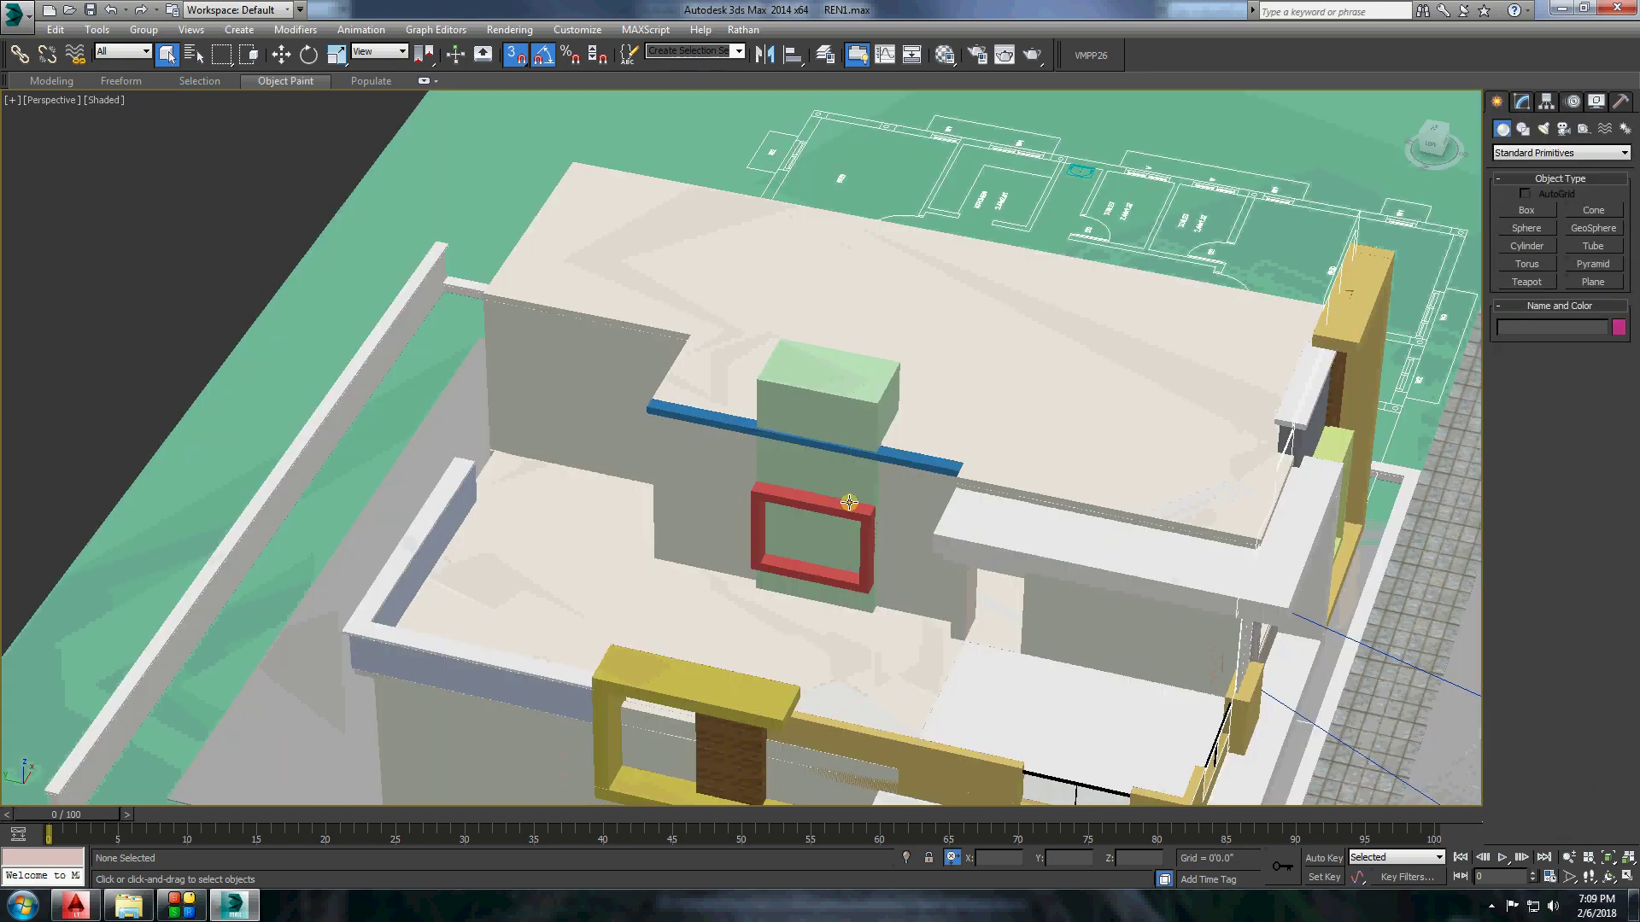
pyautogui.rightClick(712, 256)
pyautogui.click(855, 523)
pyautogui.press('4')
pyautogui.scroll(3, 1330, 365)
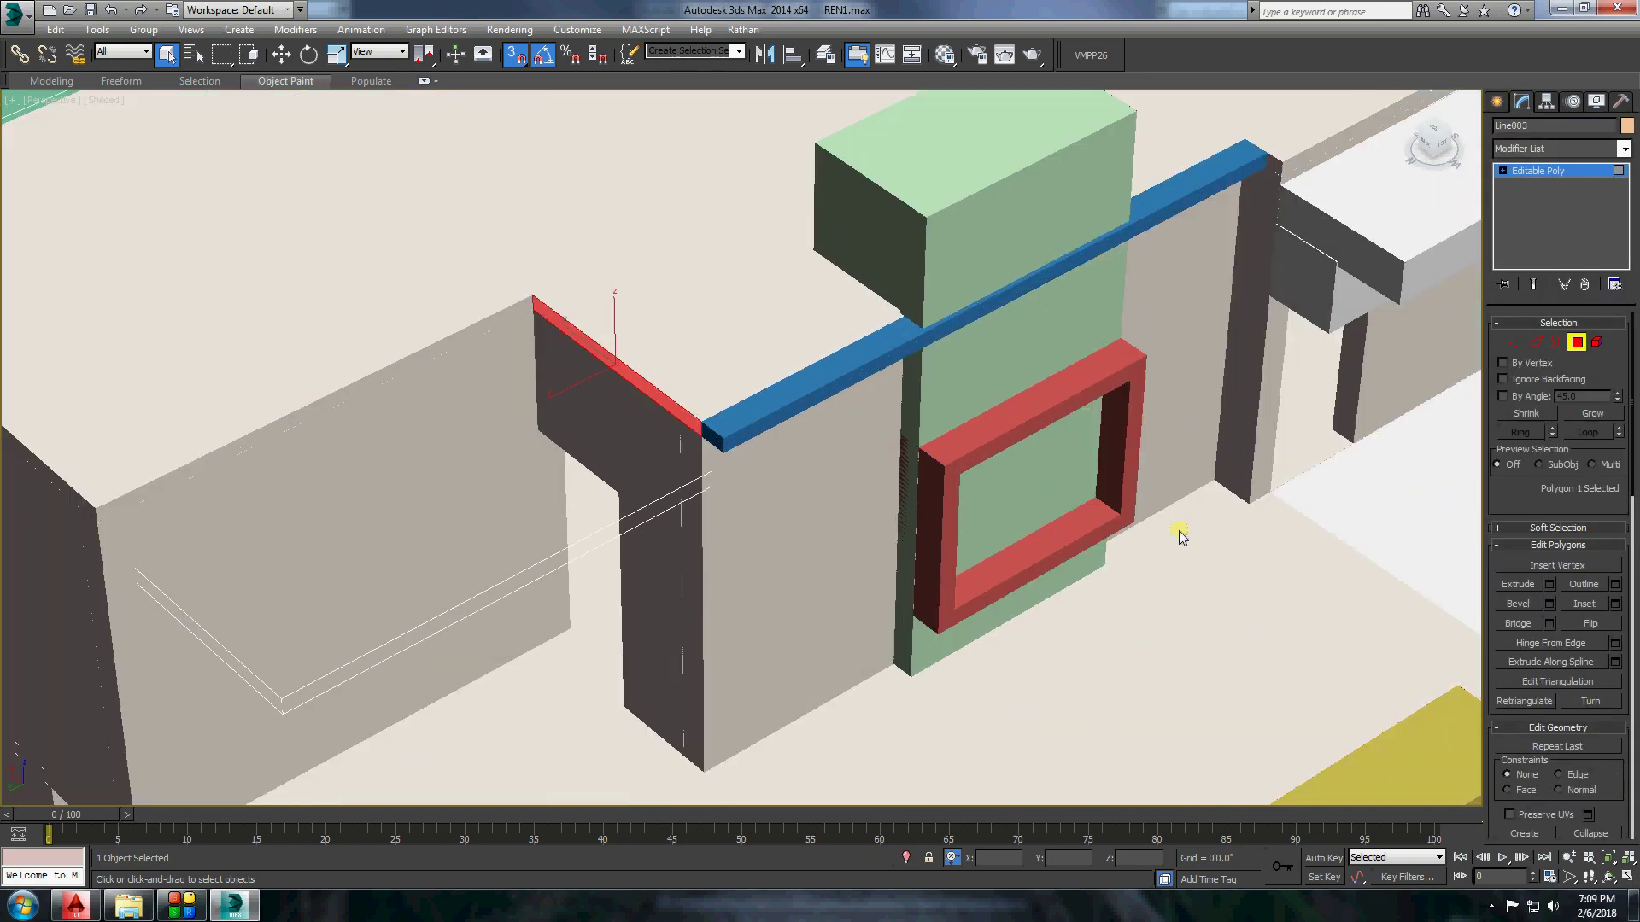
pyautogui.hotkey('shift', 'e')
# Convert the blue ledge Box098 to Editable Poly and select its end vertices to extend it.
pyautogui.click(749, 507)
pyautogui.scroll(3, 777, 410)
pyautogui.rightClick(778, 410)
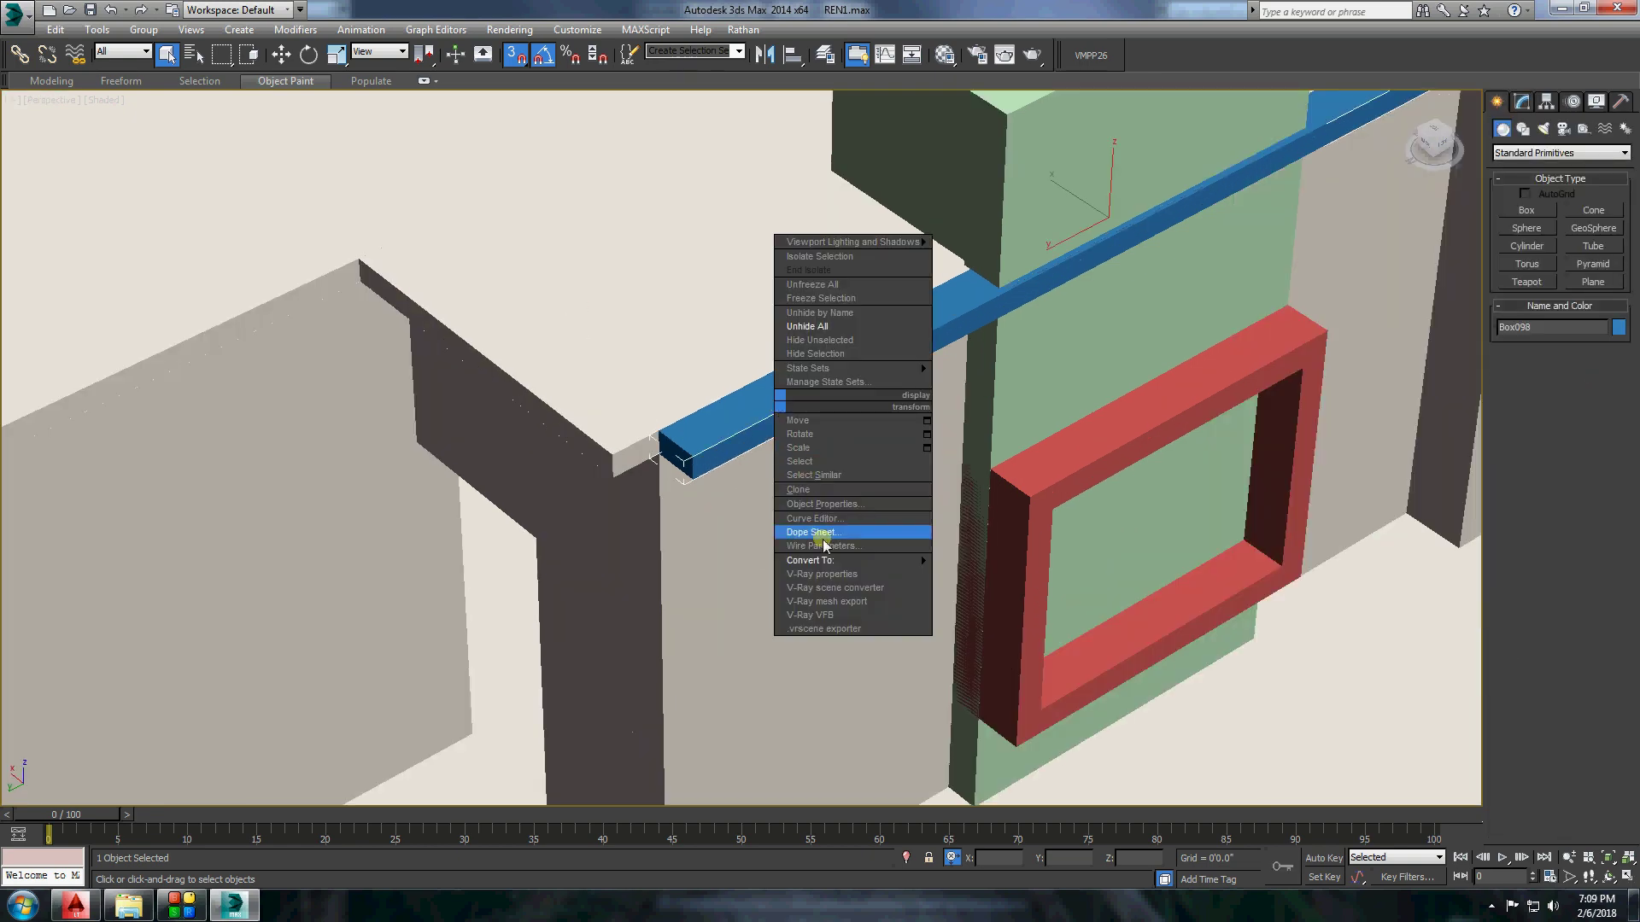
pyautogui.click(854, 534)
pyautogui.press('4')
pyautogui.click(676, 451)
pyautogui.click(749, 506)
pyautogui.scroll(-5, 787, 476)
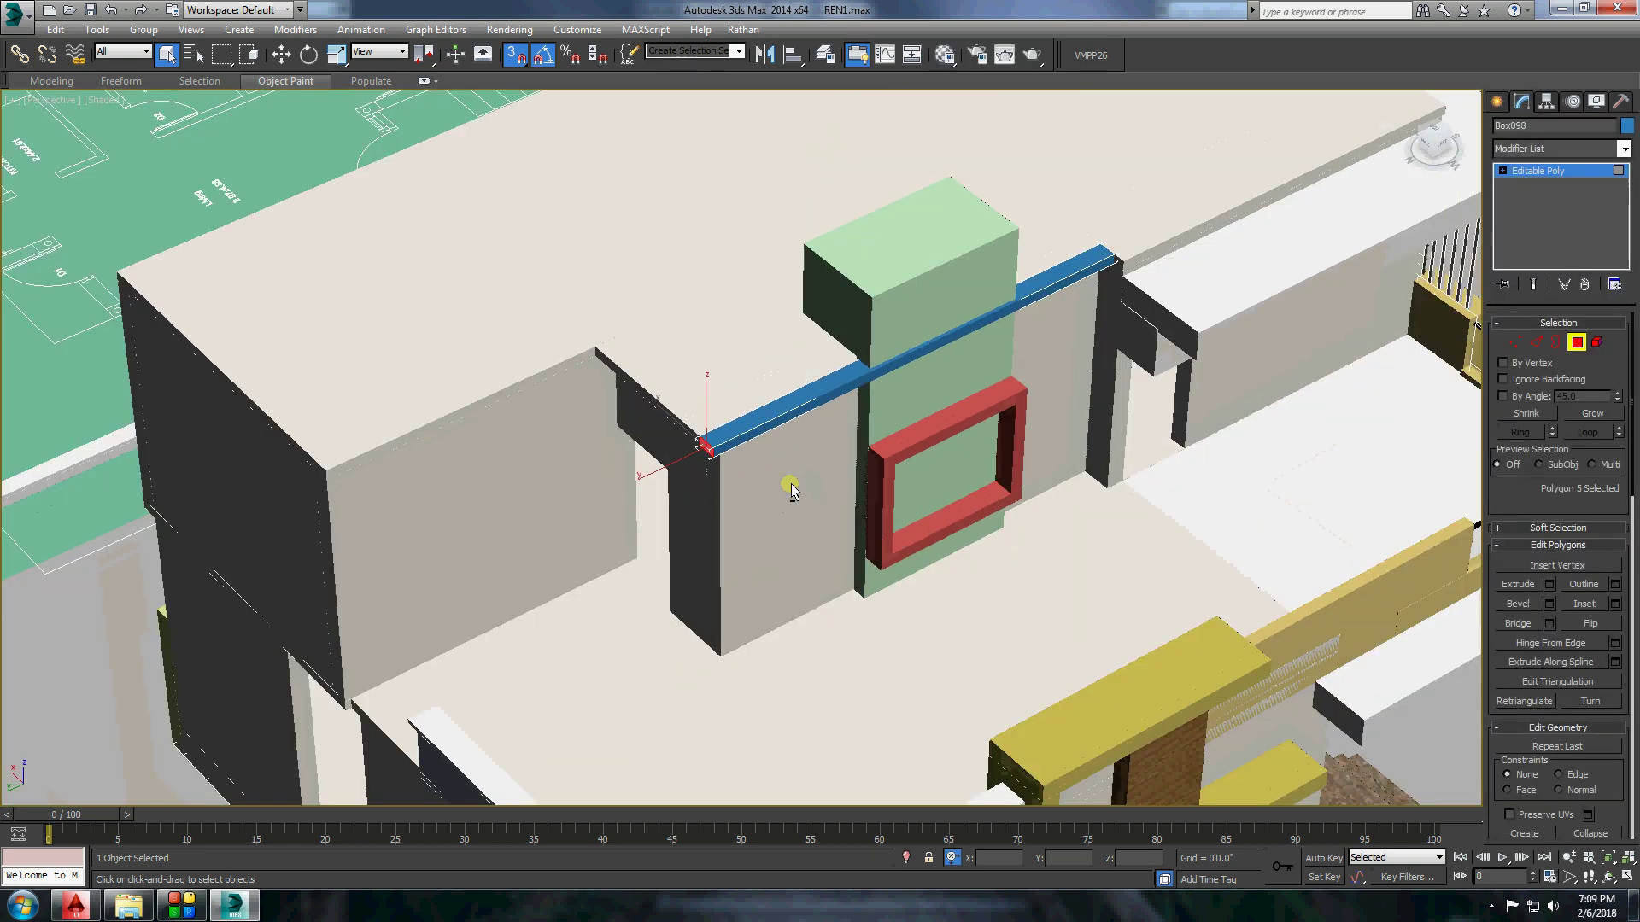
pyautogui.keyDown('alt'); pyautogui.moveTo(786, 476); pyautogui.dragTo(910, 448, button='middle'); pyautogui.keyUp('alt')
pyautogui.scroll(5, 1048, 208)
pyautogui.press('1')
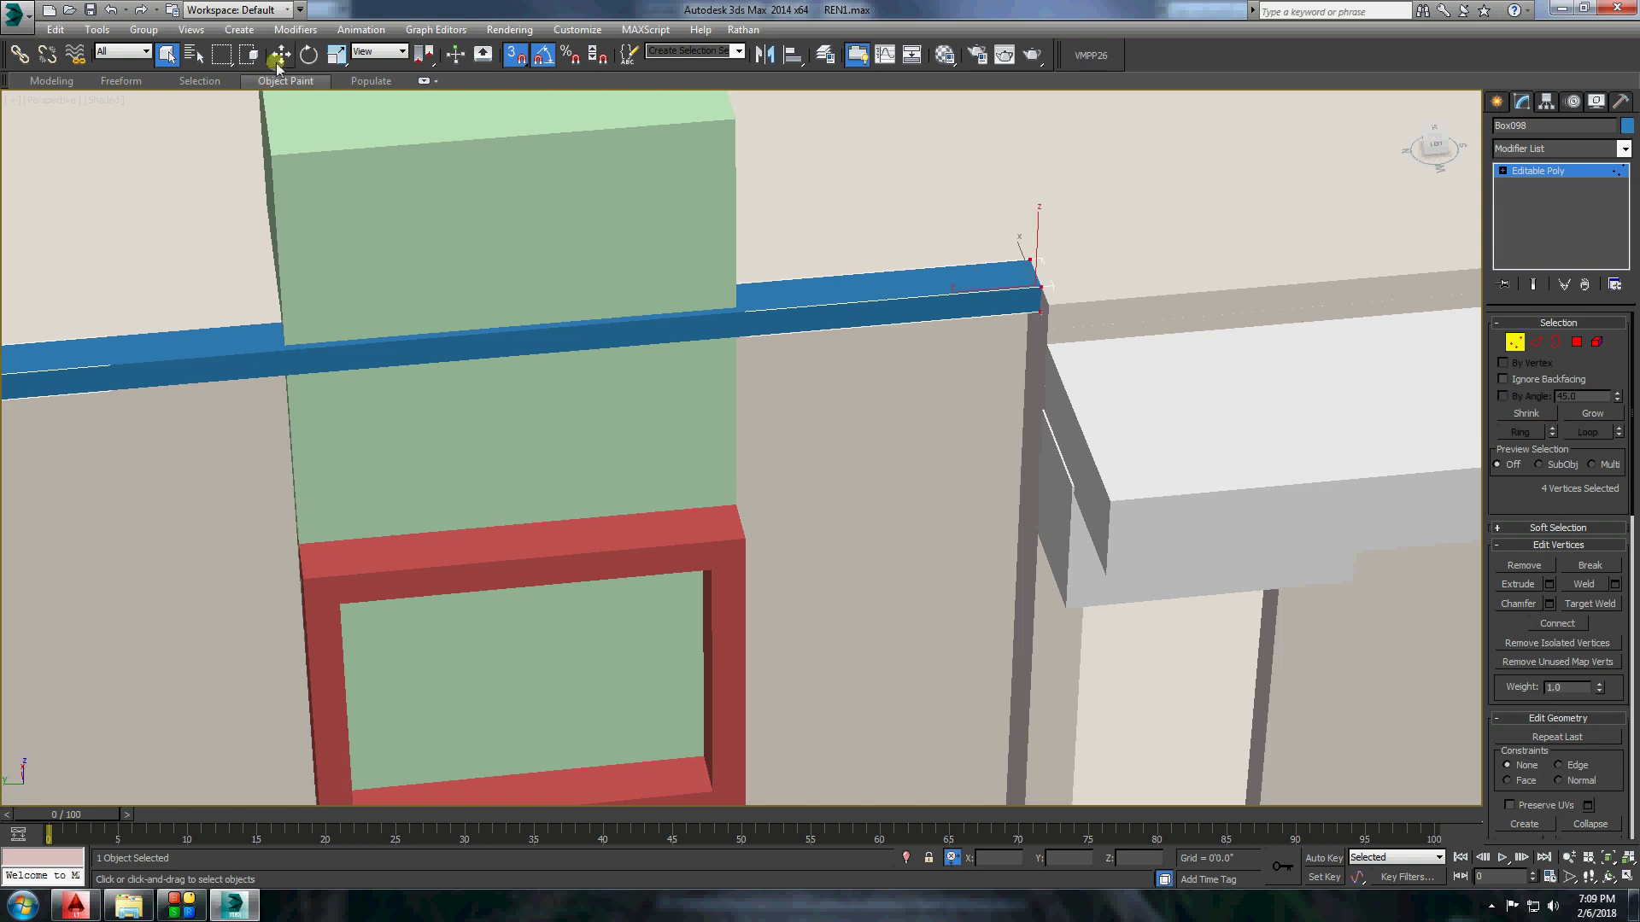
# Isolate the roof slab and extrude its edge polygons upward as a parapet.
pyautogui.rightClick(1032, 208)
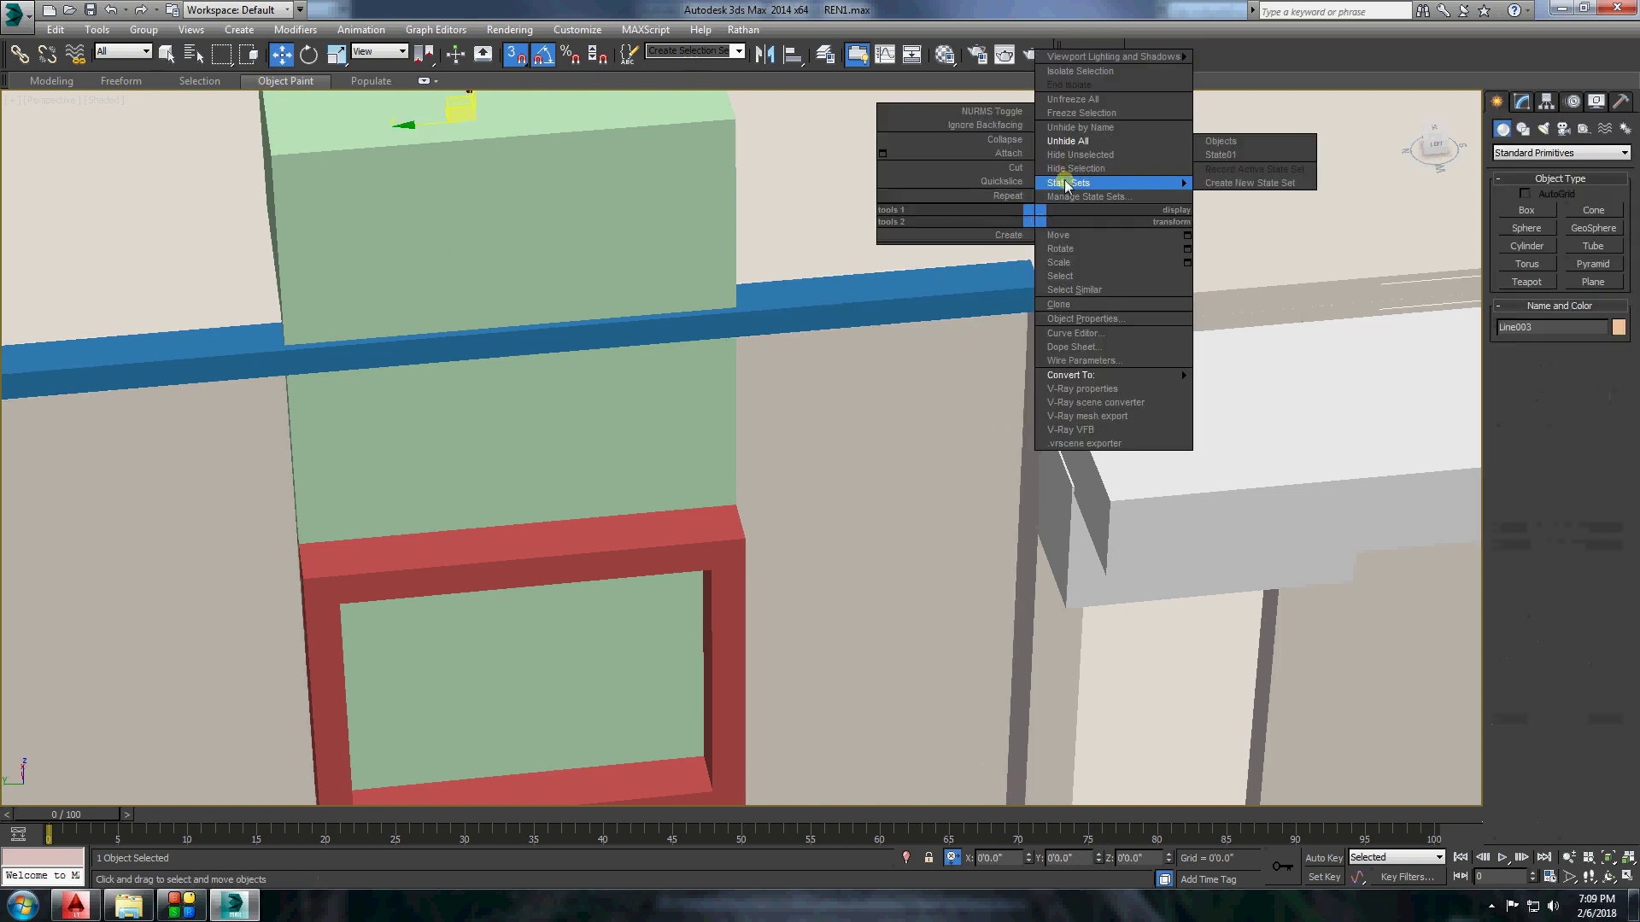
pyautogui.click(1043, 392)
pyautogui.press('4')
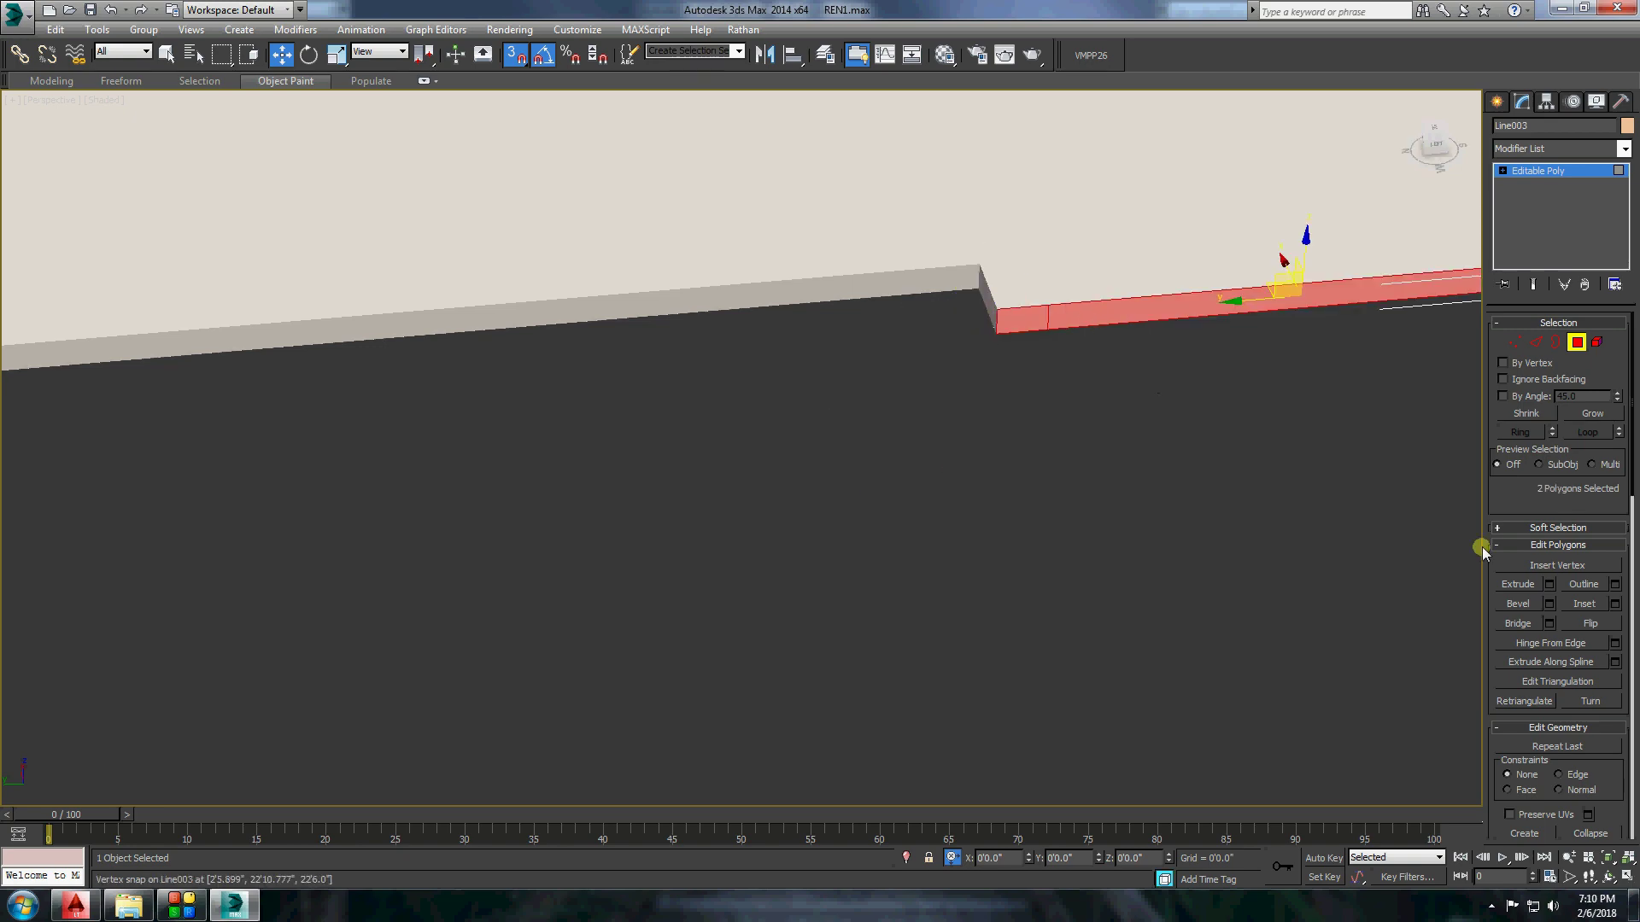
pyautogui.scroll(-5, 1007, 483)
pyautogui.keyDown('alt'); pyautogui.moveTo(1007, 484); pyautogui.dragTo(907, 728, button='middle'); pyautogui.keyUp('alt')
pyautogui.scroll(5, 907, 727)
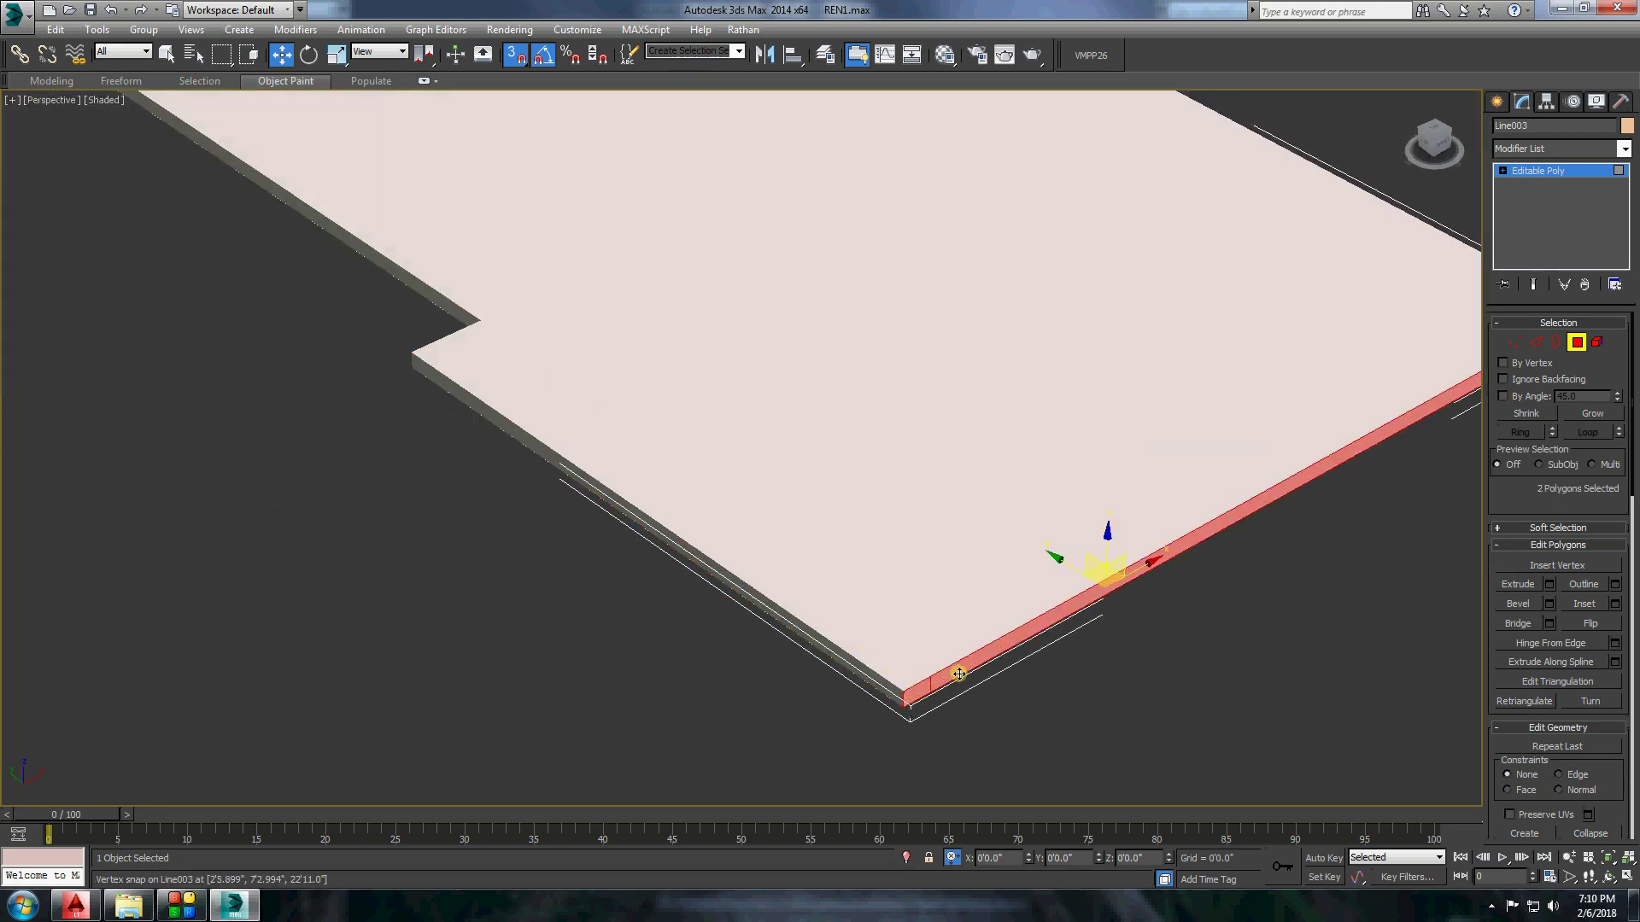
pyautogui.click(750, 507)
# Reselect the roof slab and isolate it alone with Alt+Q.
pyautogui.click(516, 575)
pyautogui.rightClick(516, 575)
pyautogui.click(476, 428)
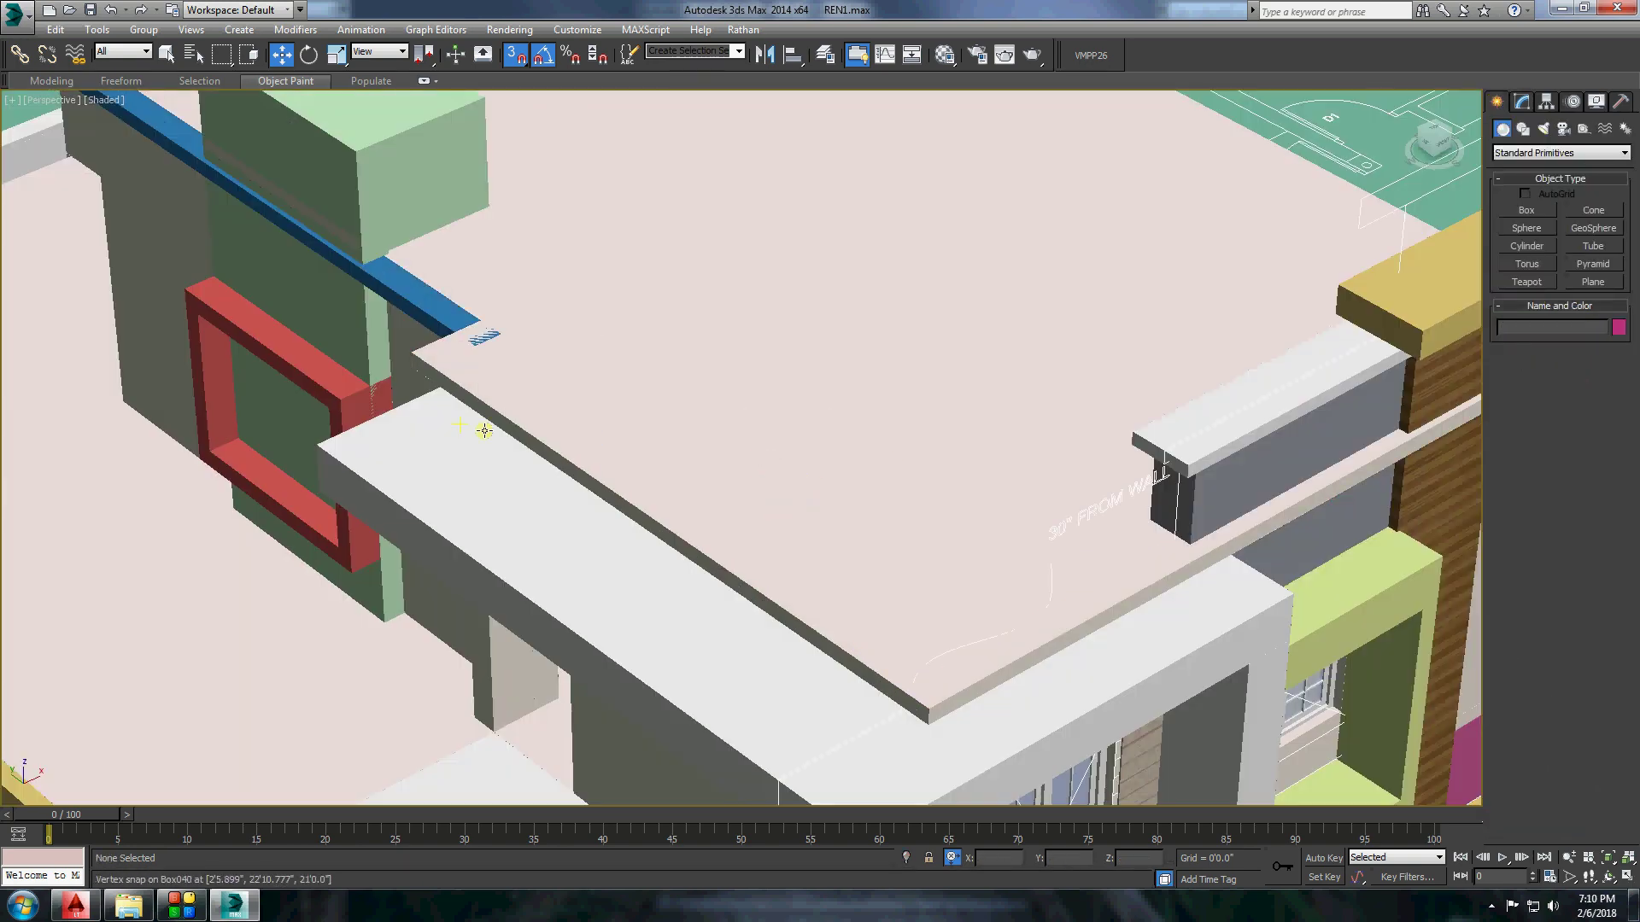
pyautogui.moveTo(475, 428)
pyautogui.keyDown('alt'); pyautogui.mouseDown(button='middle')
pyautogui.moveTo(940, 492)
pyautogui.moveTo(937, 402)
pyautogui.mouseUp(button='middle'); pyautogui.keyUp('alt')
pyautogui.click(1018, 362)
pyautogui.keyDown('alt'); pyautogui.moveTo(1018, 362); pyautogui.dragTo(988, 658, button='middle'); pyautogui.keyUp('alt')
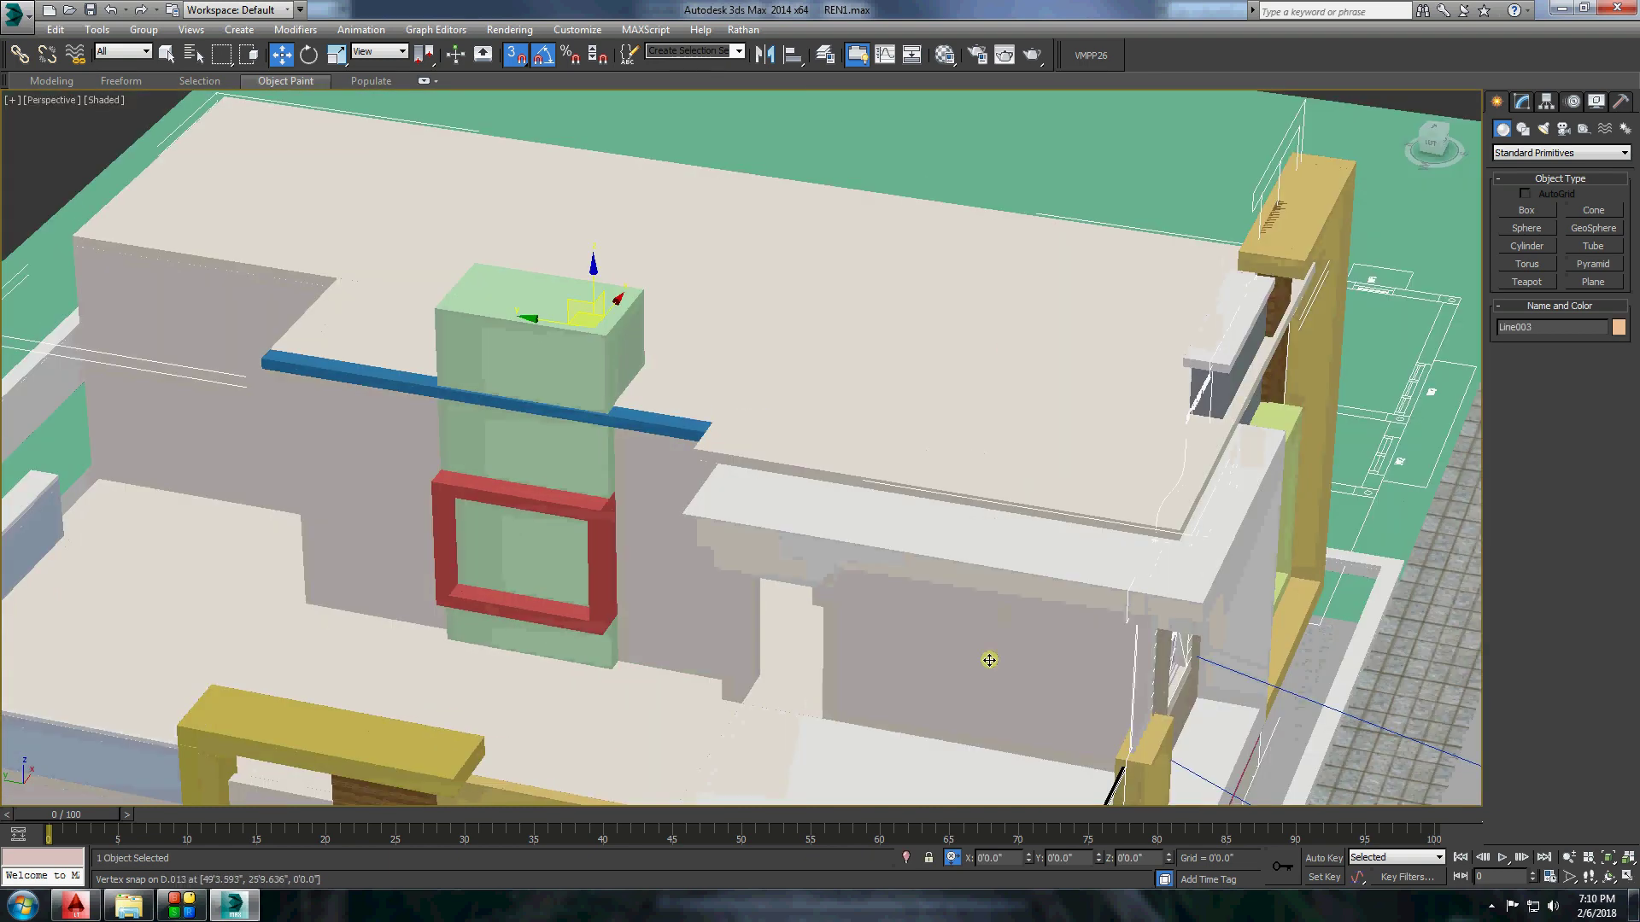
pyautogui.hotkey('alt', 'q')
pyautogui.keyDown('alt'); pyautogui.moveTo(1049, 562); pyautogui.dragTo(842, 516, button='middle'); pyautogui.keyUp('alt')
# Select the vertices along the roof slab's edge for adjustment.
pyautogui.rightClick(940, 275)
pyautogui.click(1483, 355)
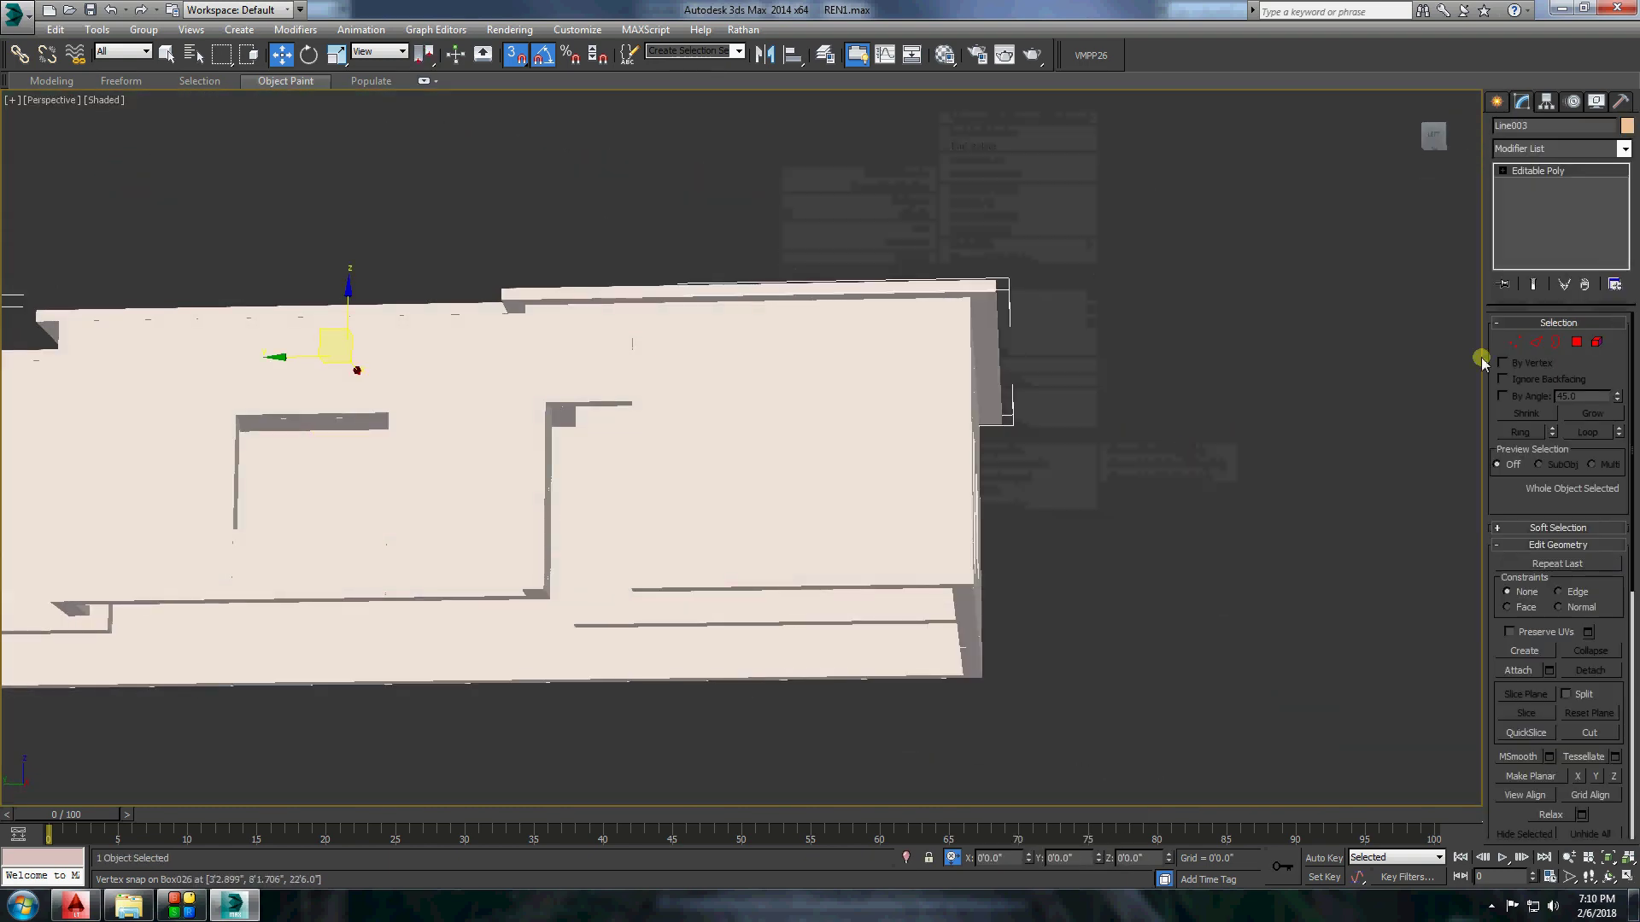
pyautogui.moveTo(887, 192); pyautogui.dragTo(1164, 578)
pyautogui.moveTo(1164, 578)
pyautogui.keyDown('alt'); pyautogui.mouseDown(button='middle')
pyautogui.moveTo(945, 366)
pyautogui.moveTo(1099, 780)
pyautogui.mouseUp(button='middle'); pyautogui.keyUp('alt')
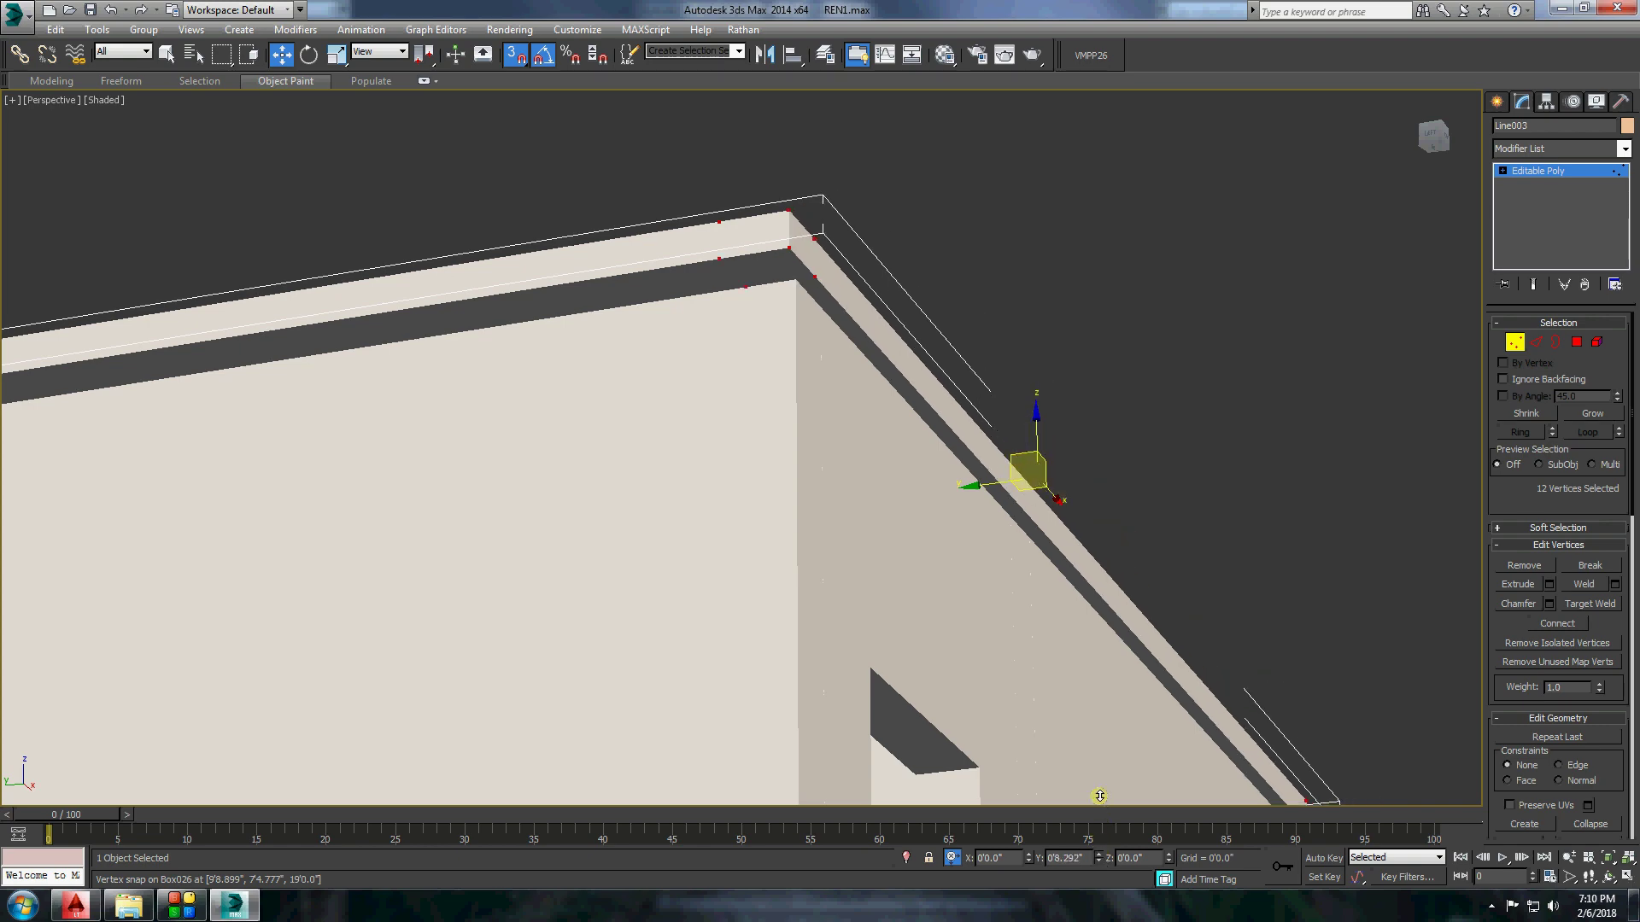
pyautogui.scroll(-5, 903, 446)
# Unhide all objects, then isolate the walls, green panel and red frame.
pyautogui.rightClick(1128, 435)
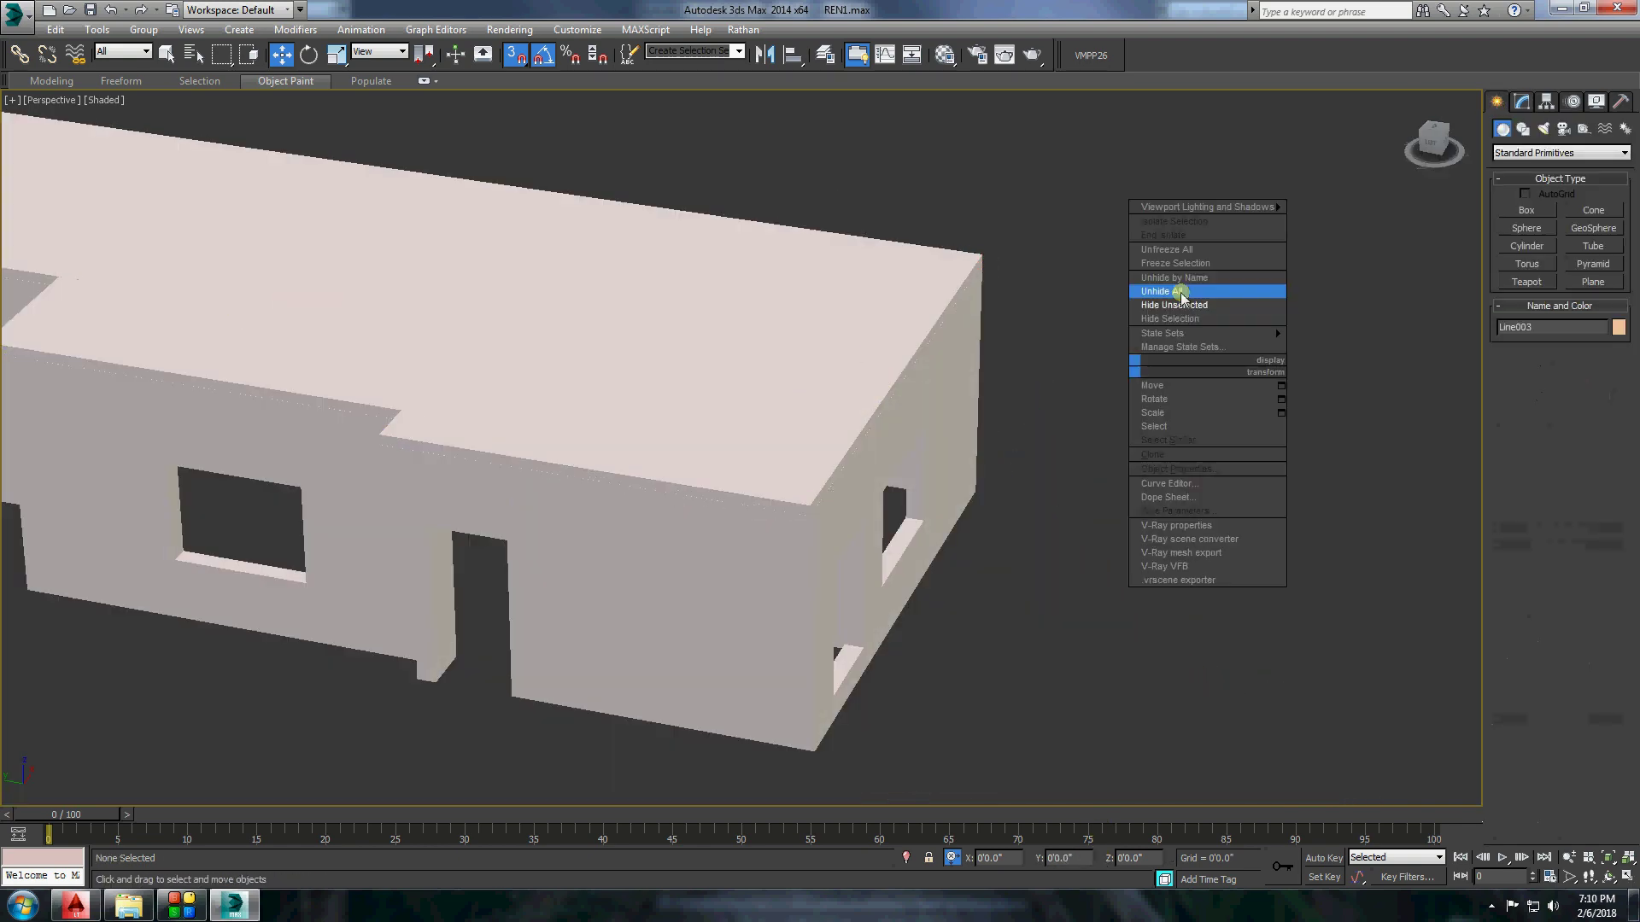
pyautogui.click(1178, 290)
pyautogui.moveTo(1179, 290)
pyautogui.keyDown('alt'); pyautogui.mouseDown(button='middle')
pyautogui.moveTo(790, 354)
pyautogui.moveTo(538, 421)
pyautogui.mouseUp(button='middle'); pyautogui.keyUp('alt')
pyautogui.scroll(5, 538, 421)
pyautogui.hotkey('alt', 'q')
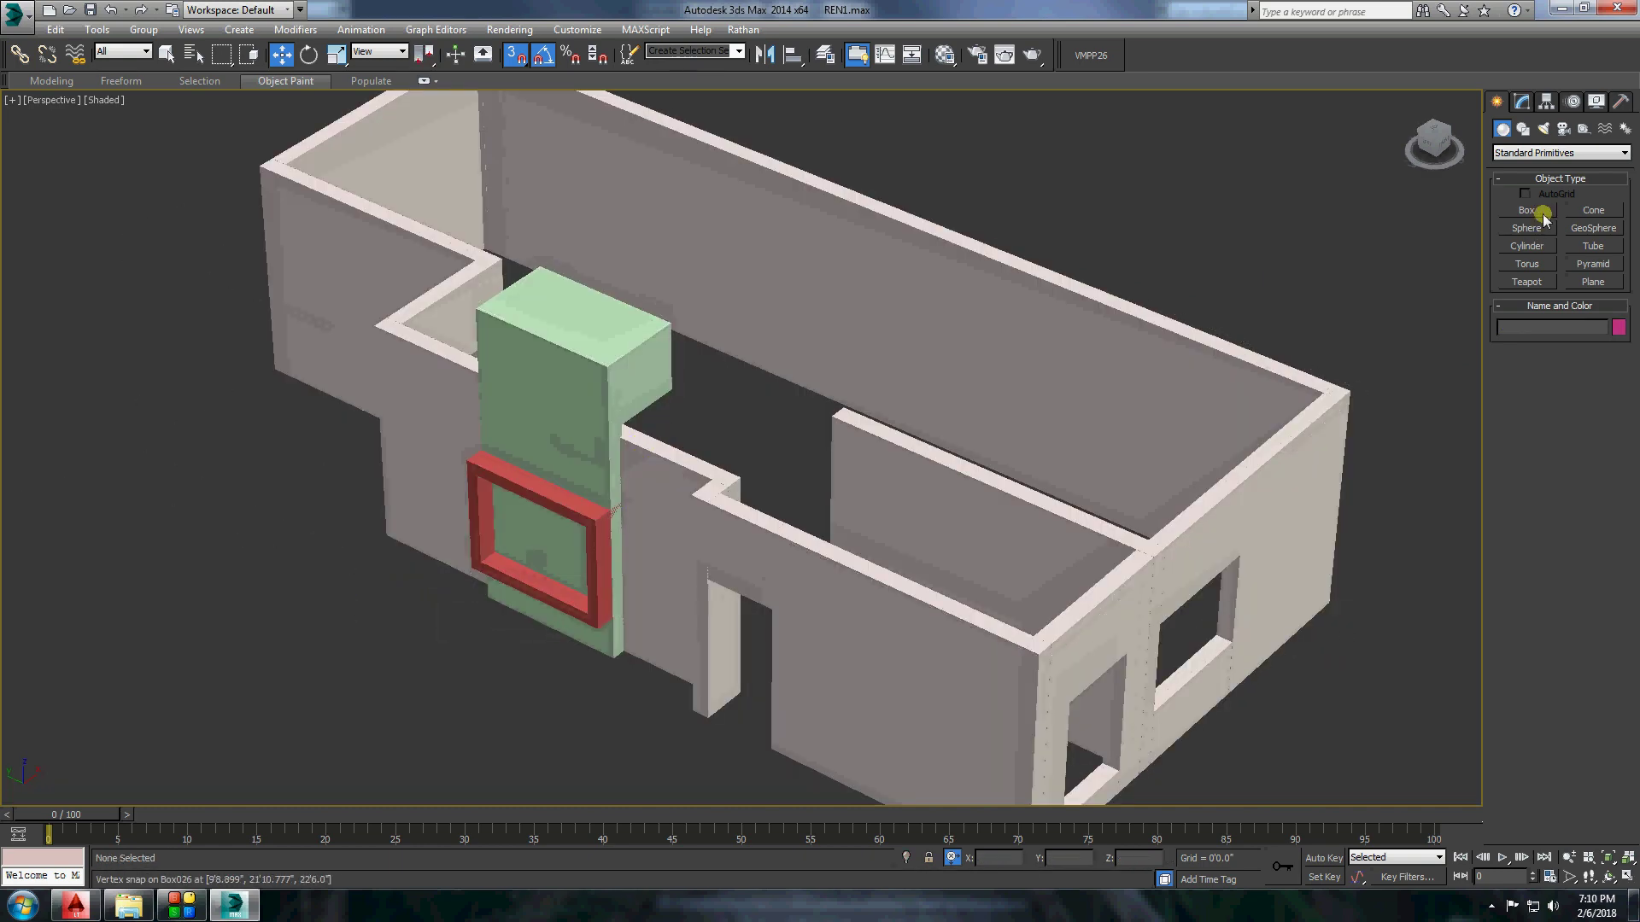
# Draw a box inside the red frame to serve as the cutting operand.
pyautogui.click(1528, 210)
pyautogui.scroll(5, 547, 546)
pyautogui.moveTo(505, 420); pyautogui.dragTo(733, 522)
pyautogui.click(439, 377)
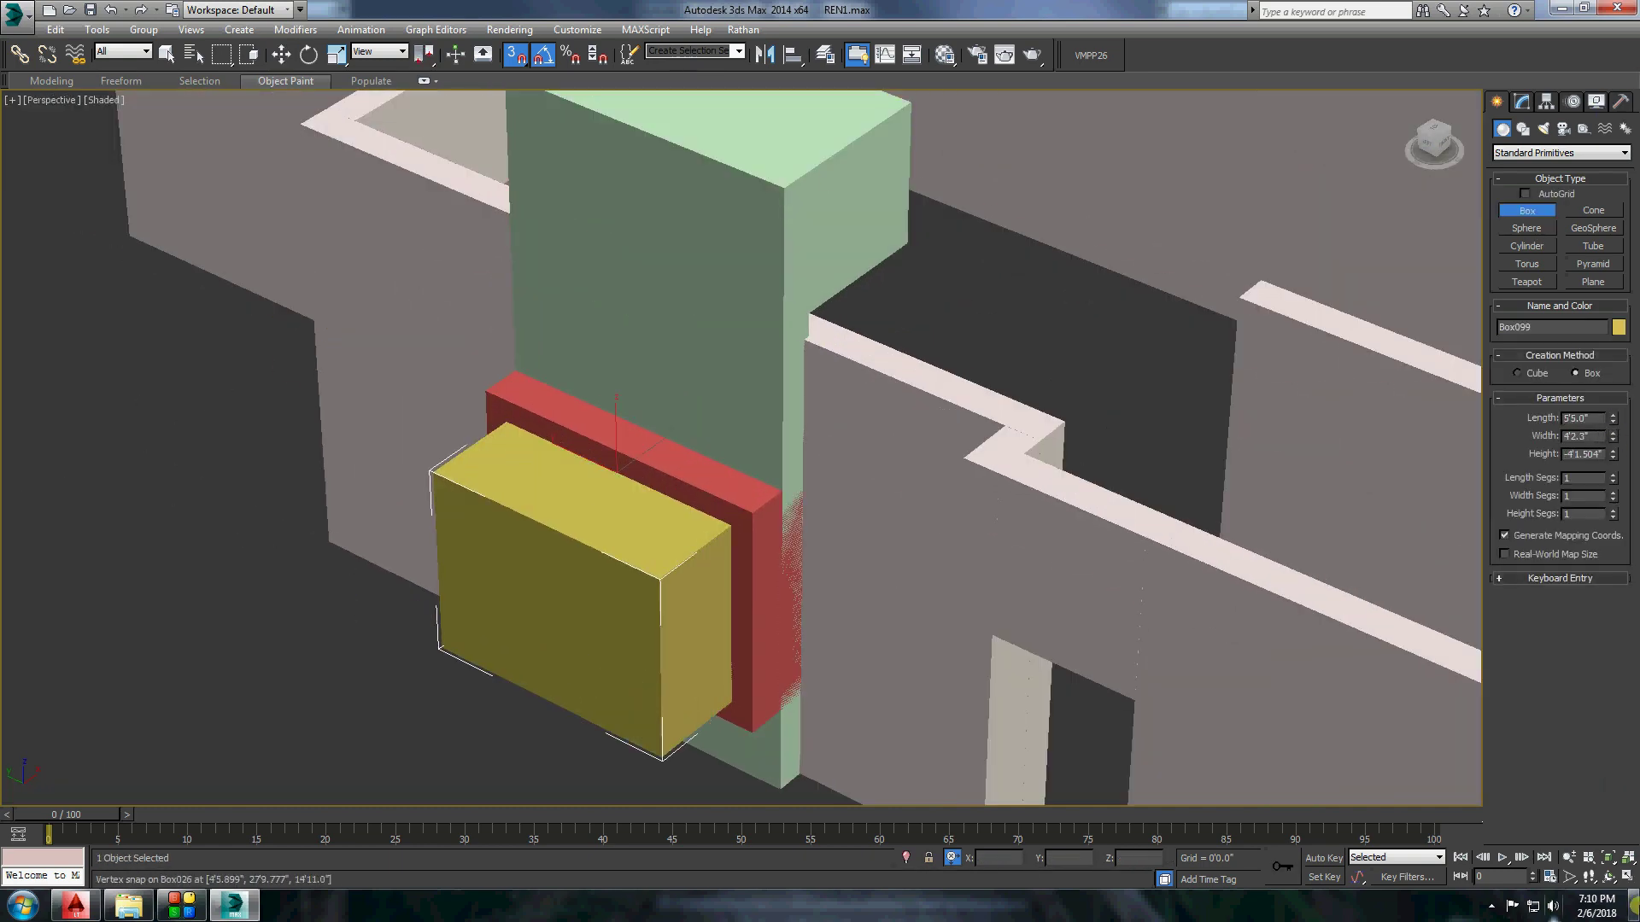
pyautogui.press('w')
pyautogui.keyDown('alt'); pyautogui.moveTo(439, 378); pyautogui.dragTo(1036, 816, button='middle'); pyautogui.keyUp('alt')
pyautogui.hotkey('shift', 'z')
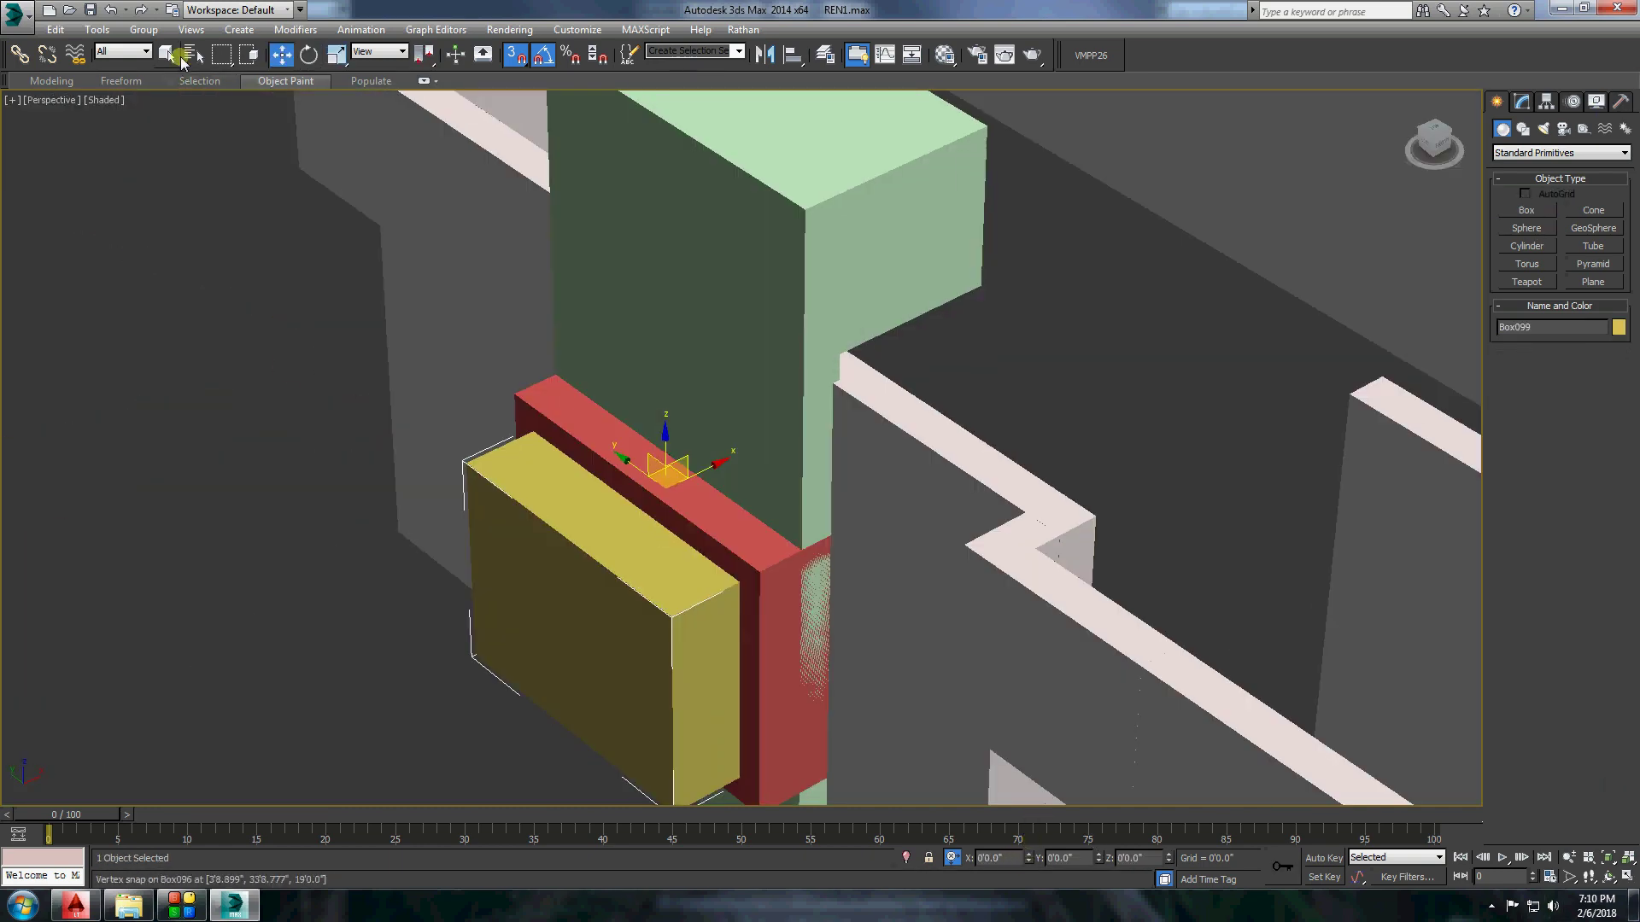
# Apply a Boolean Subtraction, picking the new box as operand B.
pyautogui.click(1561, 153)
pyautogui.click(1537, 186)
pyautogui.click(1526, 264)
pyautogui.scroll(-2, 683, 444)
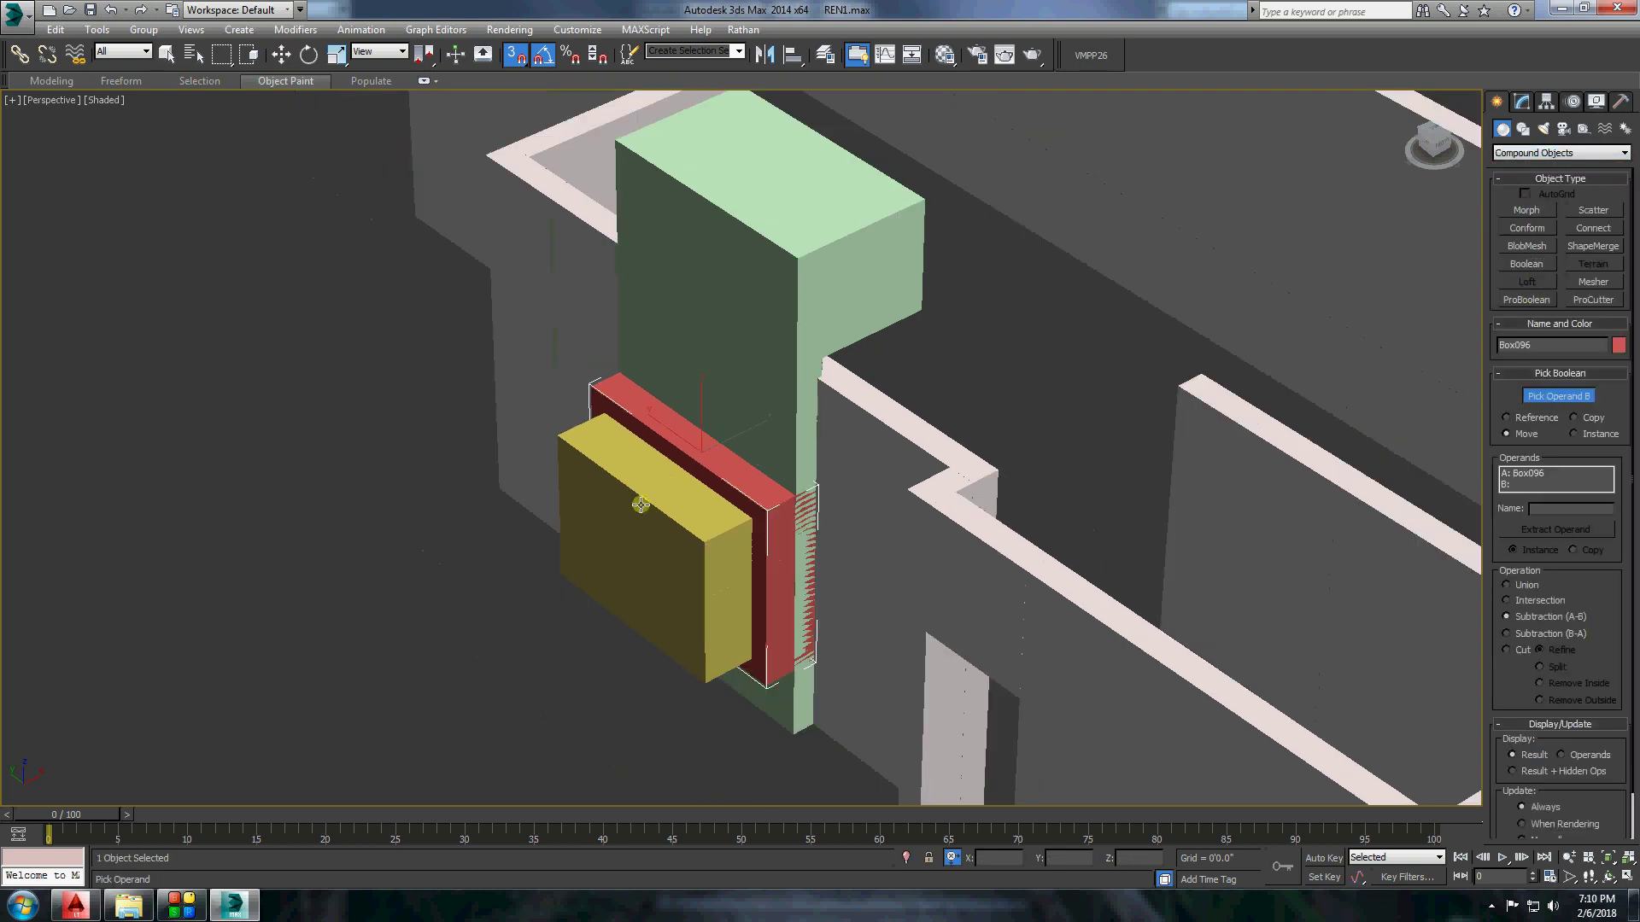
pyautogui.click(1557, 474)
pyautogui.click(622, 549)
# Undo and redo the Boolean result and return to the perspective view.
pyautogui.hotkey('shift', 'z')
pyautogui.hotkey('shift', 'z')
pyautogui.hotkey('shift', 'z')
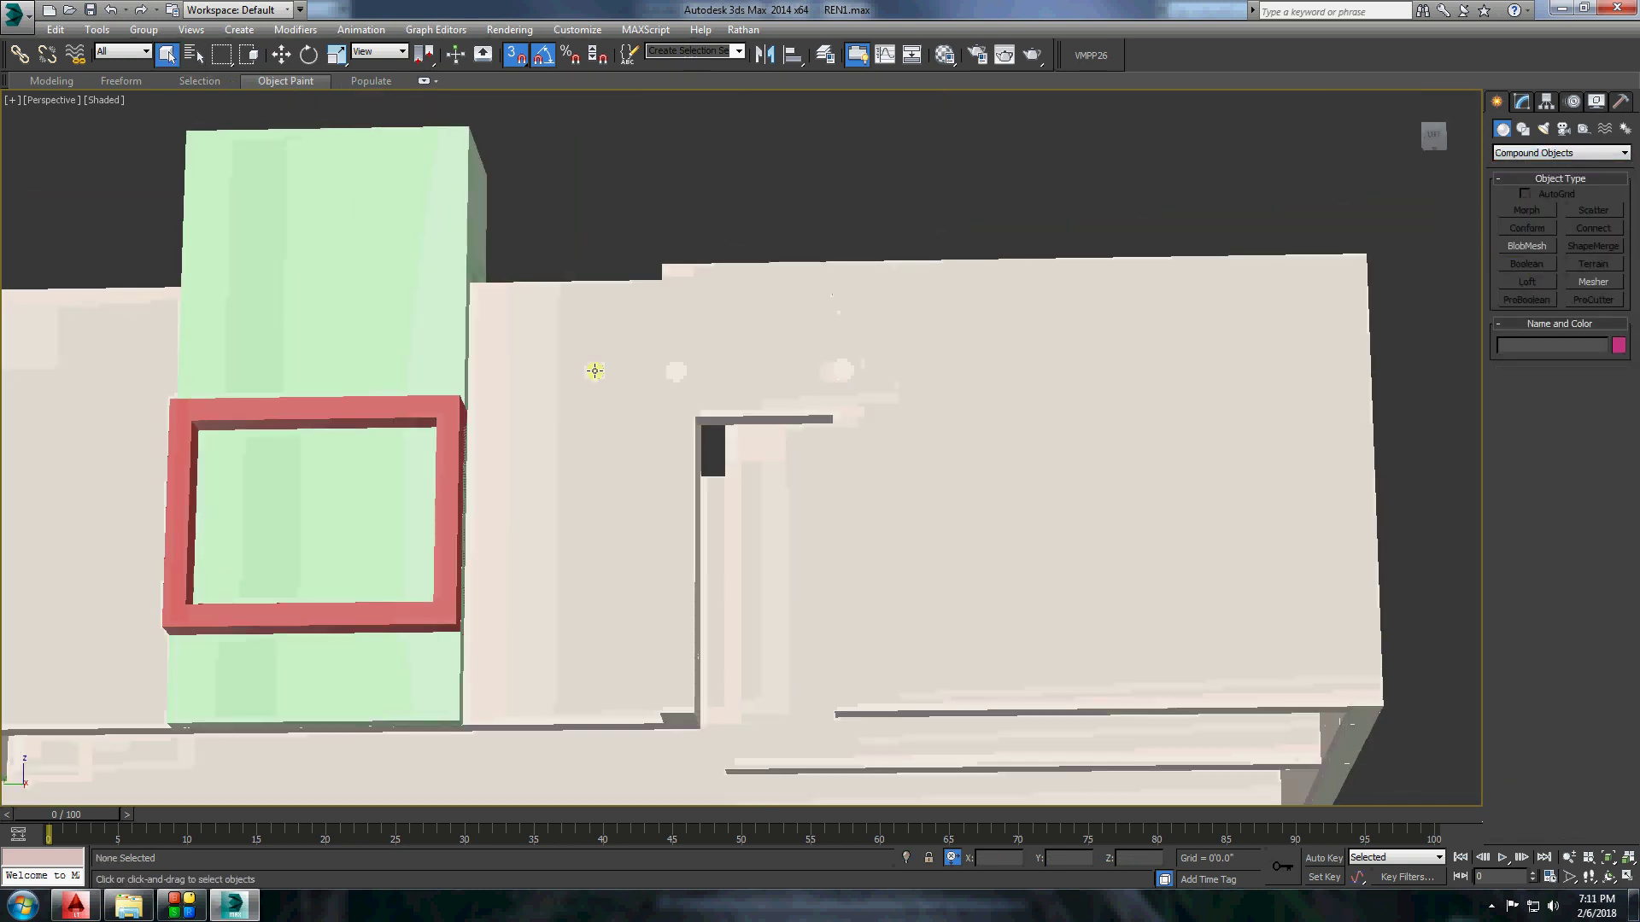
pyautogui.hotkey('ctrl', 'z')
pyautogui.hotkey('shift', 'y')
pyautogui.hotkey('ctrl', 'y')
pyautogui.hotkey('ctrl', 'y')
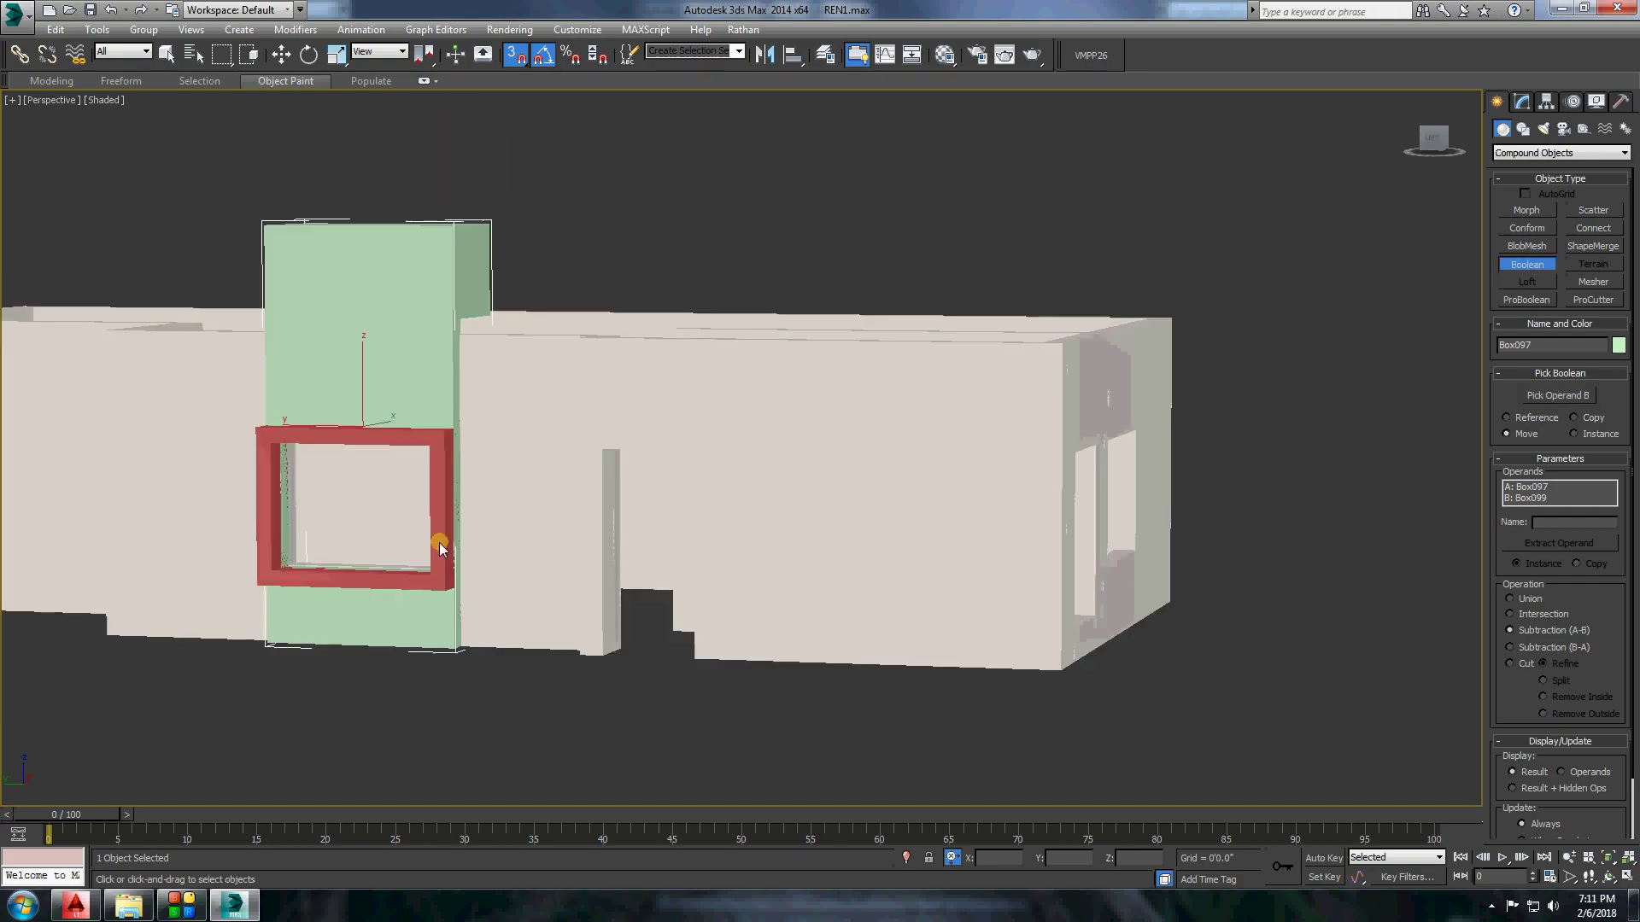
pyautogui.hotkey('shift', 'y')
# Unhide all objects and orbit toward the green panel and blue ledge.
pyautogui.rightClick(681, 346)
pyautogui.click(720, 281)
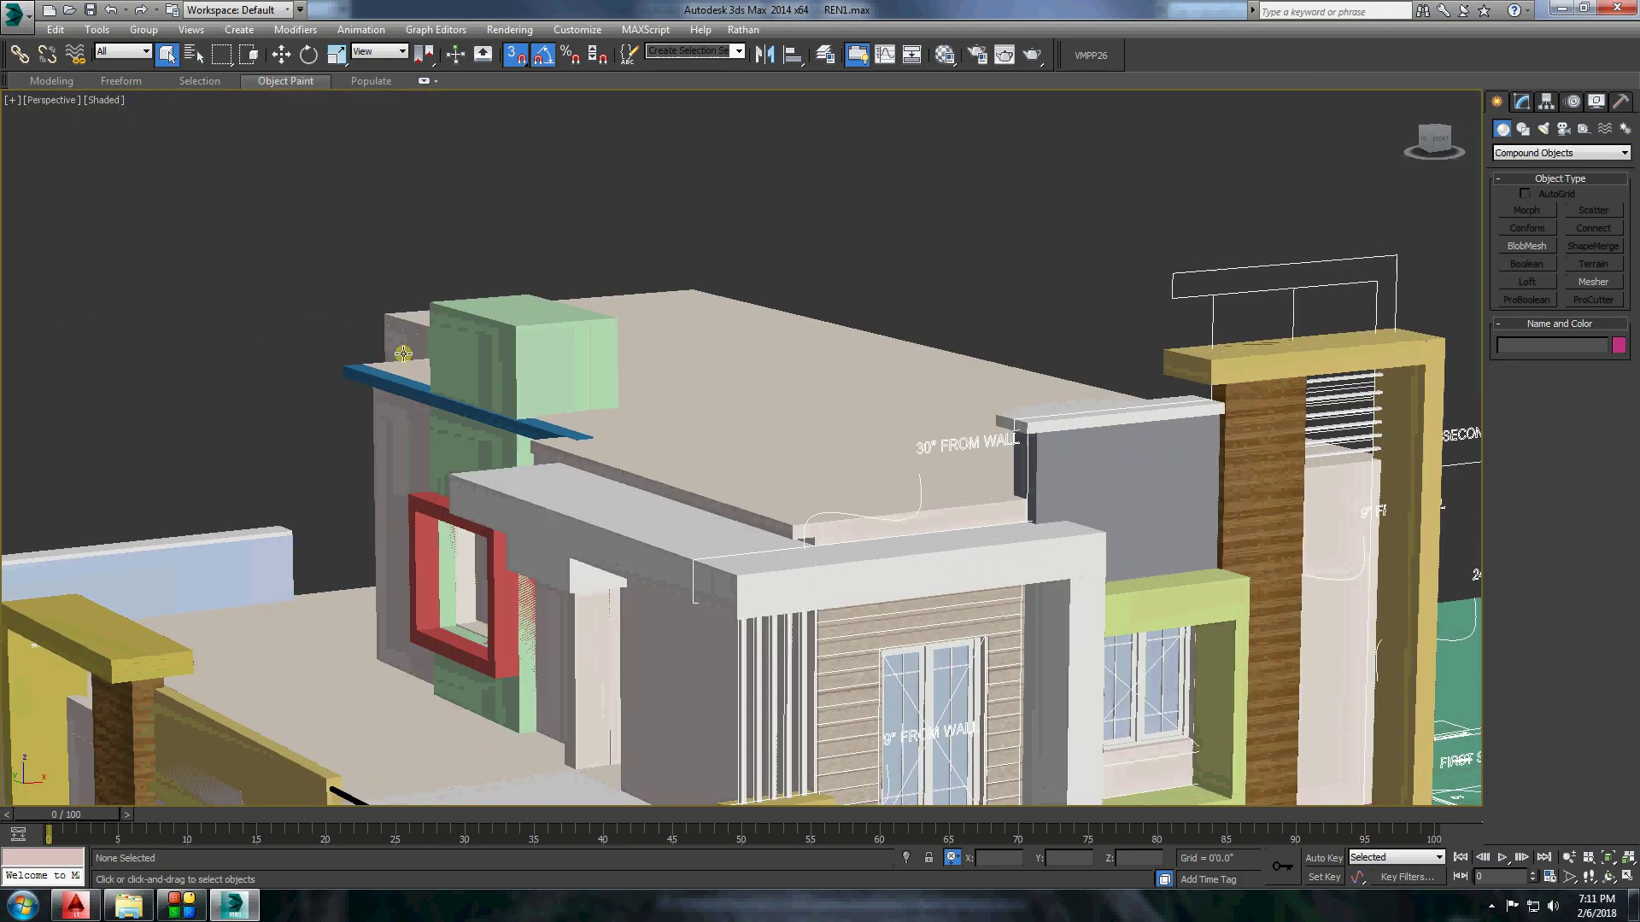
pyautogui.keyDown('alt'); pyautogui.moveTo(400, 343); pyautogui.dragTo(413, 312, button='middle'); pyautogui.keyUp('alt')
pyautogui.scroll(3, 413, 312)
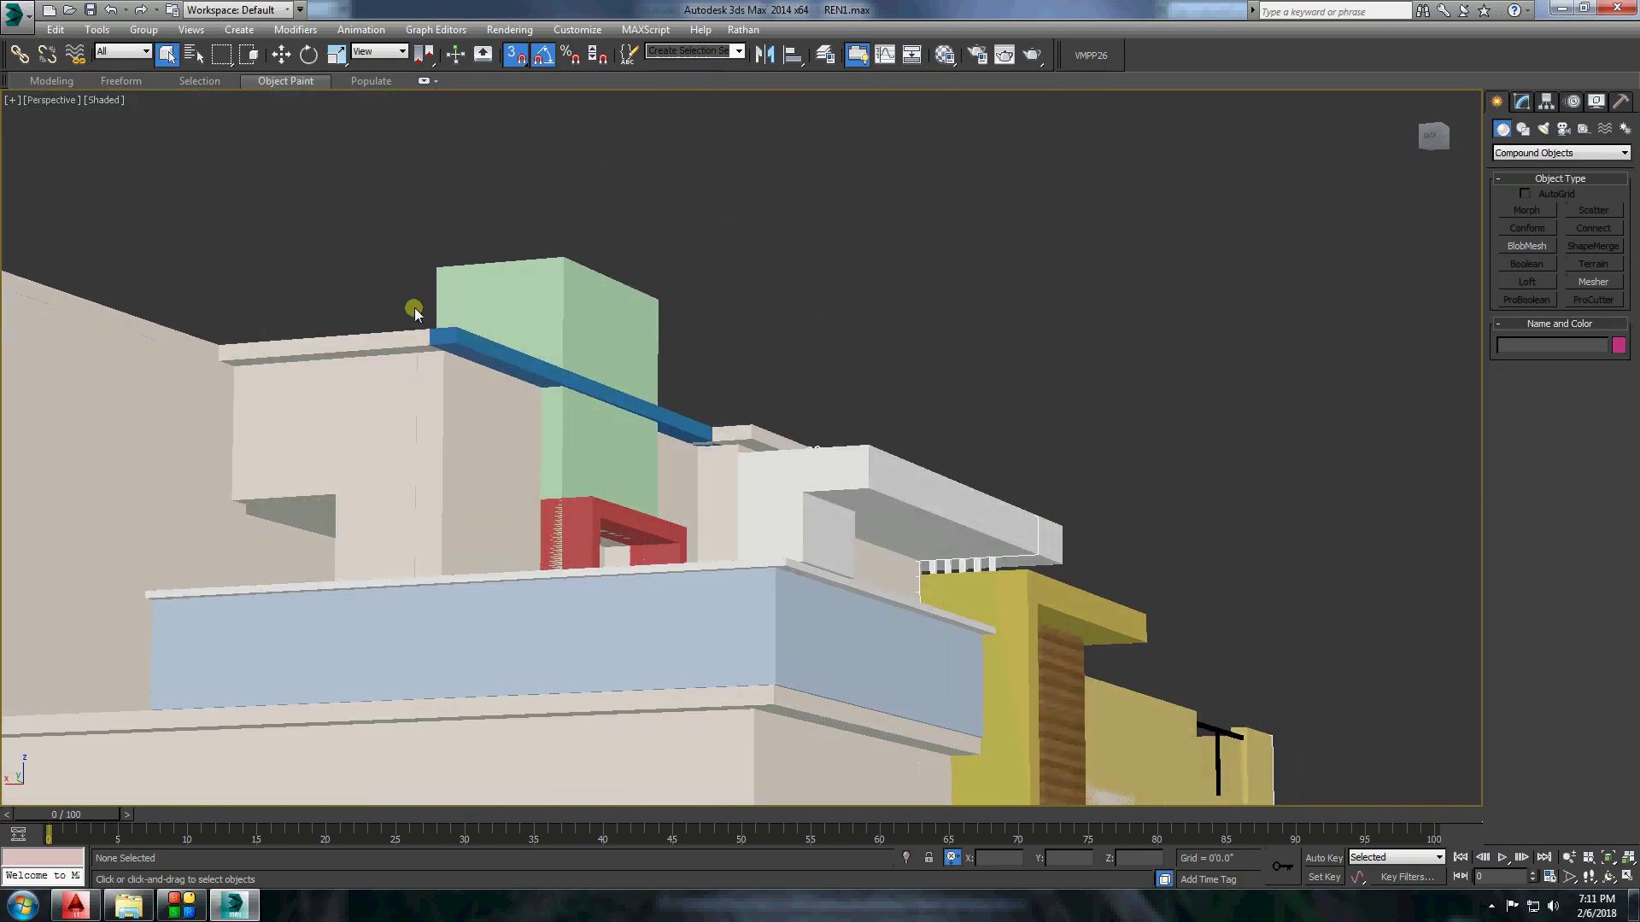
pyautogui.scroll(-3, 658, 366)
pyautogui.scroll(-4, 433, 413)
# Extrude the roof wall's top and its small end face in polygon mode.
pyautogui.keyDown('alt'); pyautogui.moveTo(432, 413); pyautogui.dragTo(515, 436, button='middle'); pyautogui.keyUp('alt')
pyautogui.scroll(8, 515, 436)
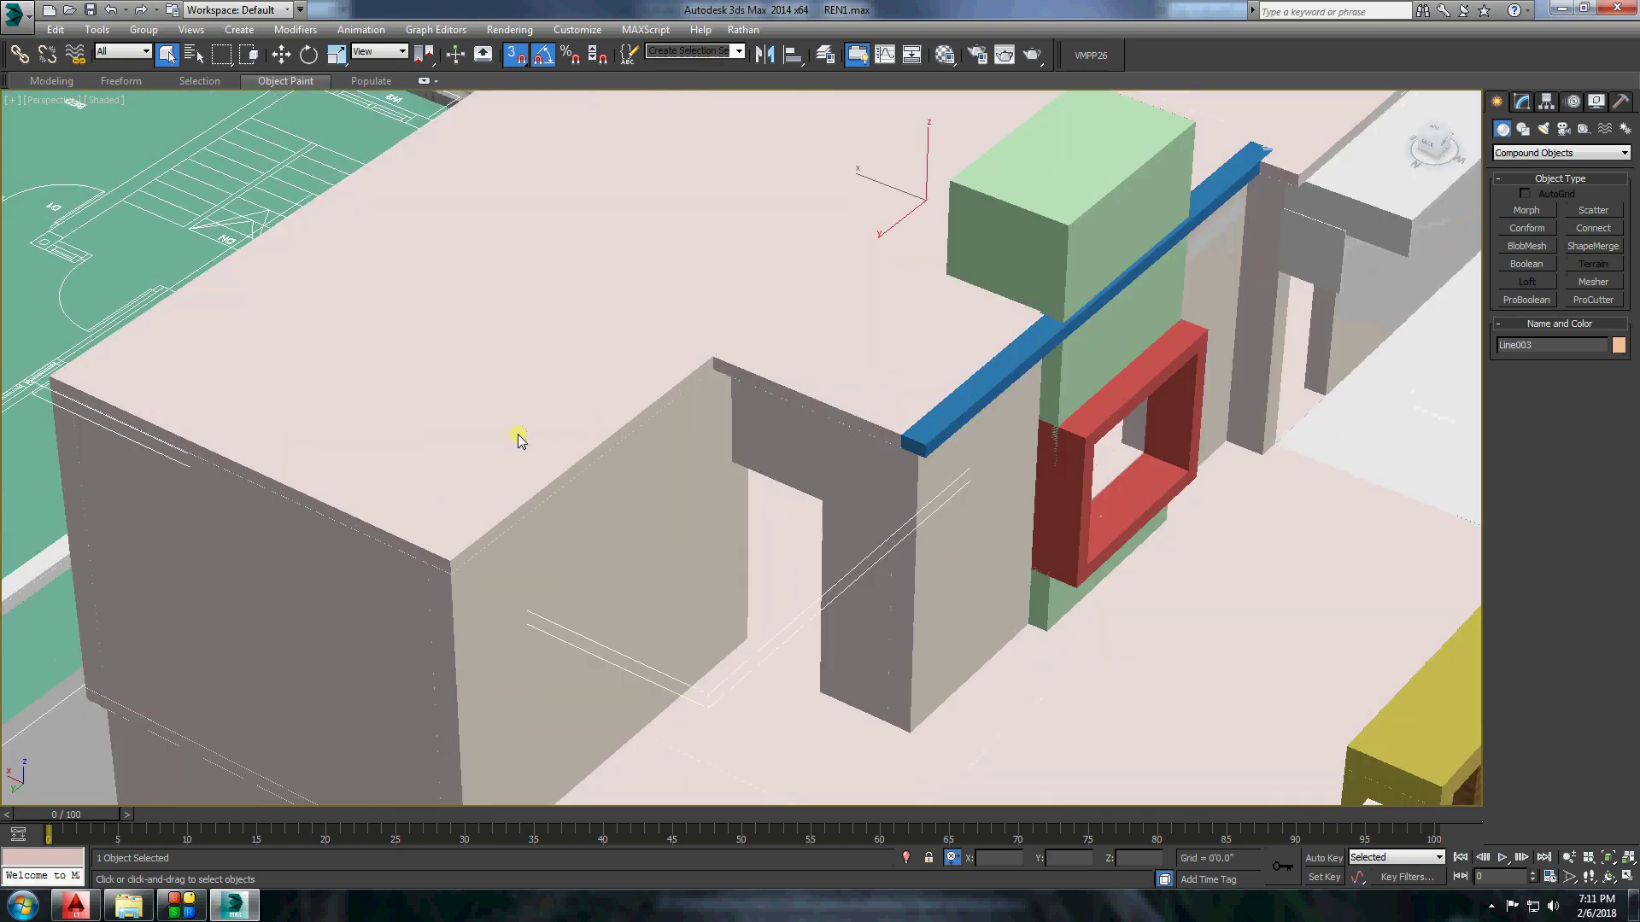
pyautogui.click(767, 573)
pyautogui.press('4')
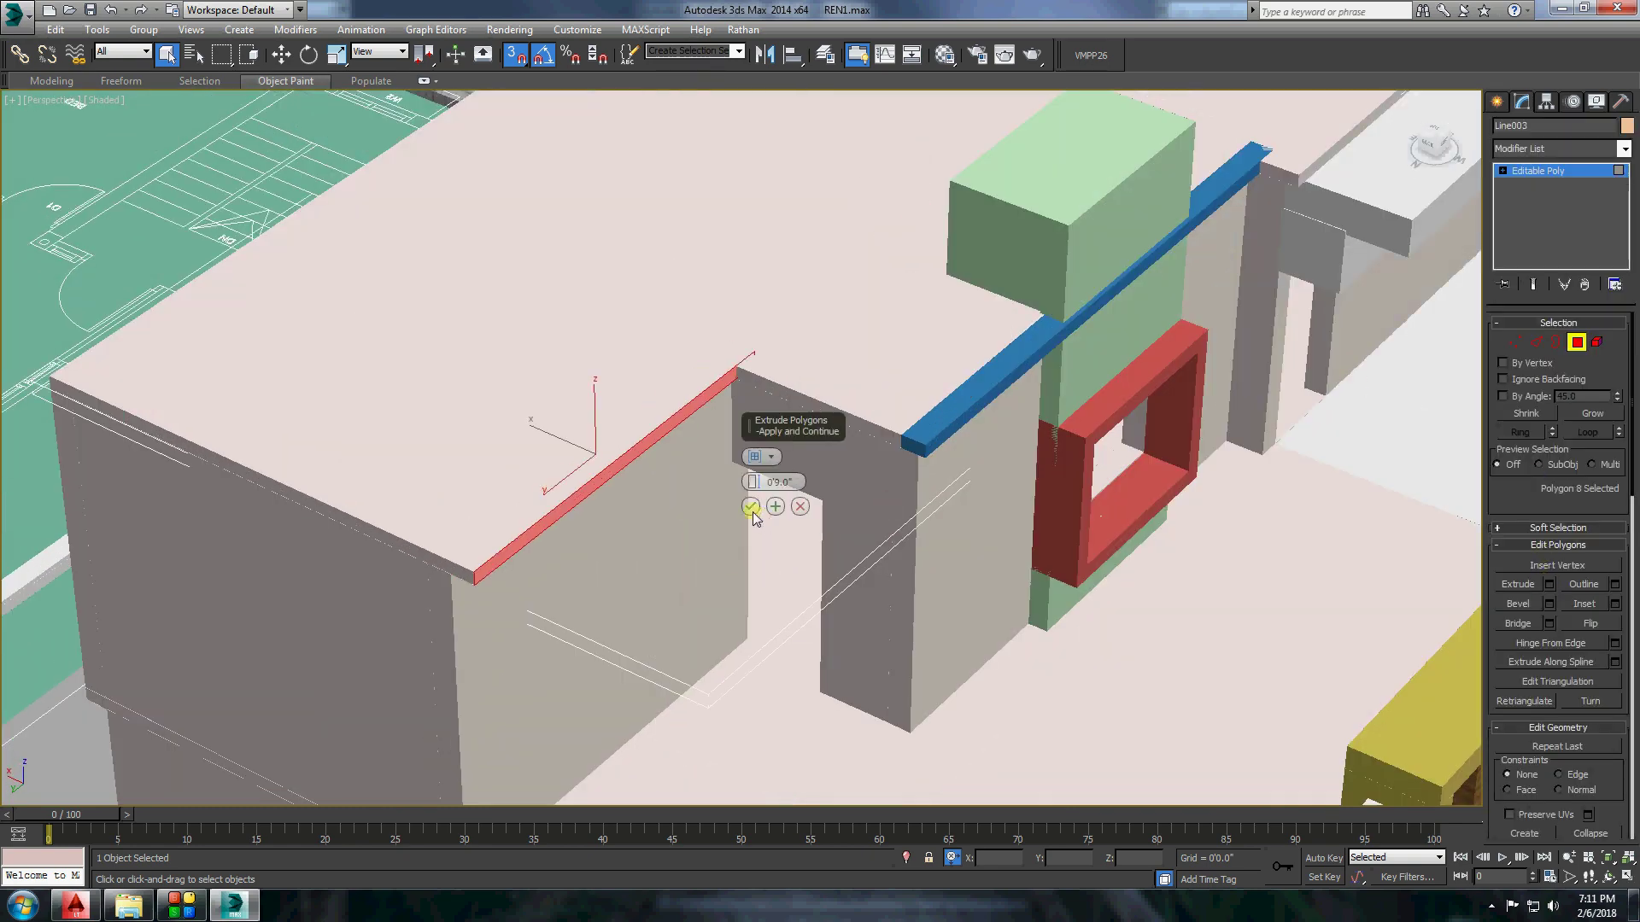
pyautogui.click(750, 507)
pyautogui.scroll(3, 453, 585)
pyautogui.click(467, 570)
pyautogui.click(1548, 584)
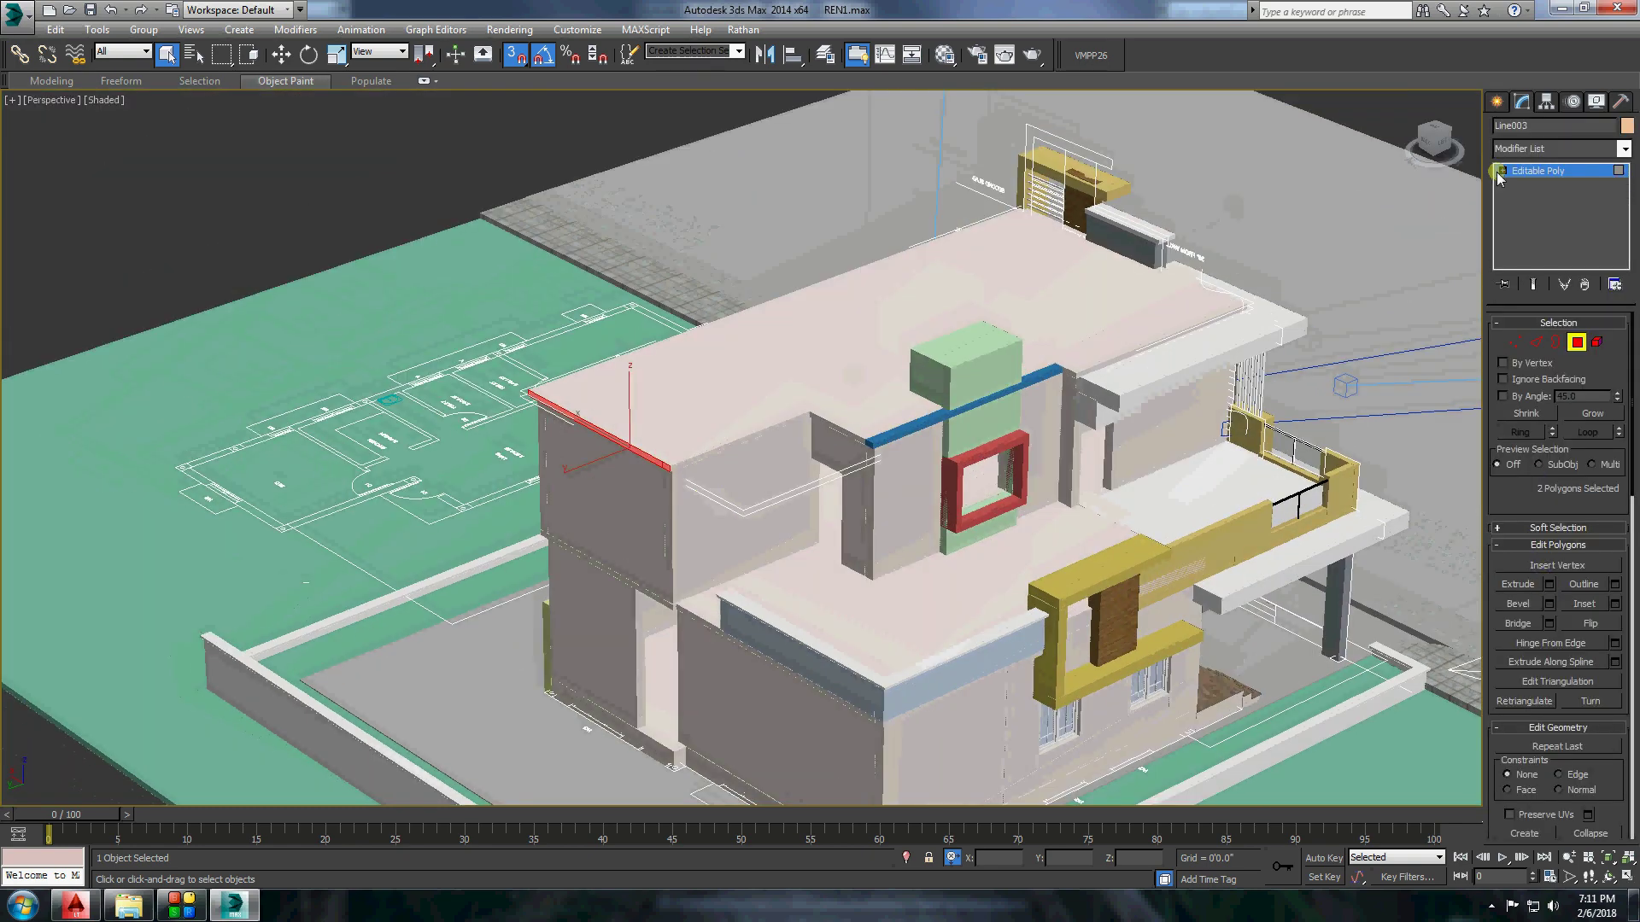
# Copy the two selected pieces upward and frame the copied glass panel.
pyautogui.scroll(10, 581, 365)
pyautogui.scroll(-2, 581, 365)
pyautogui.scroll(-2, 630, 450)
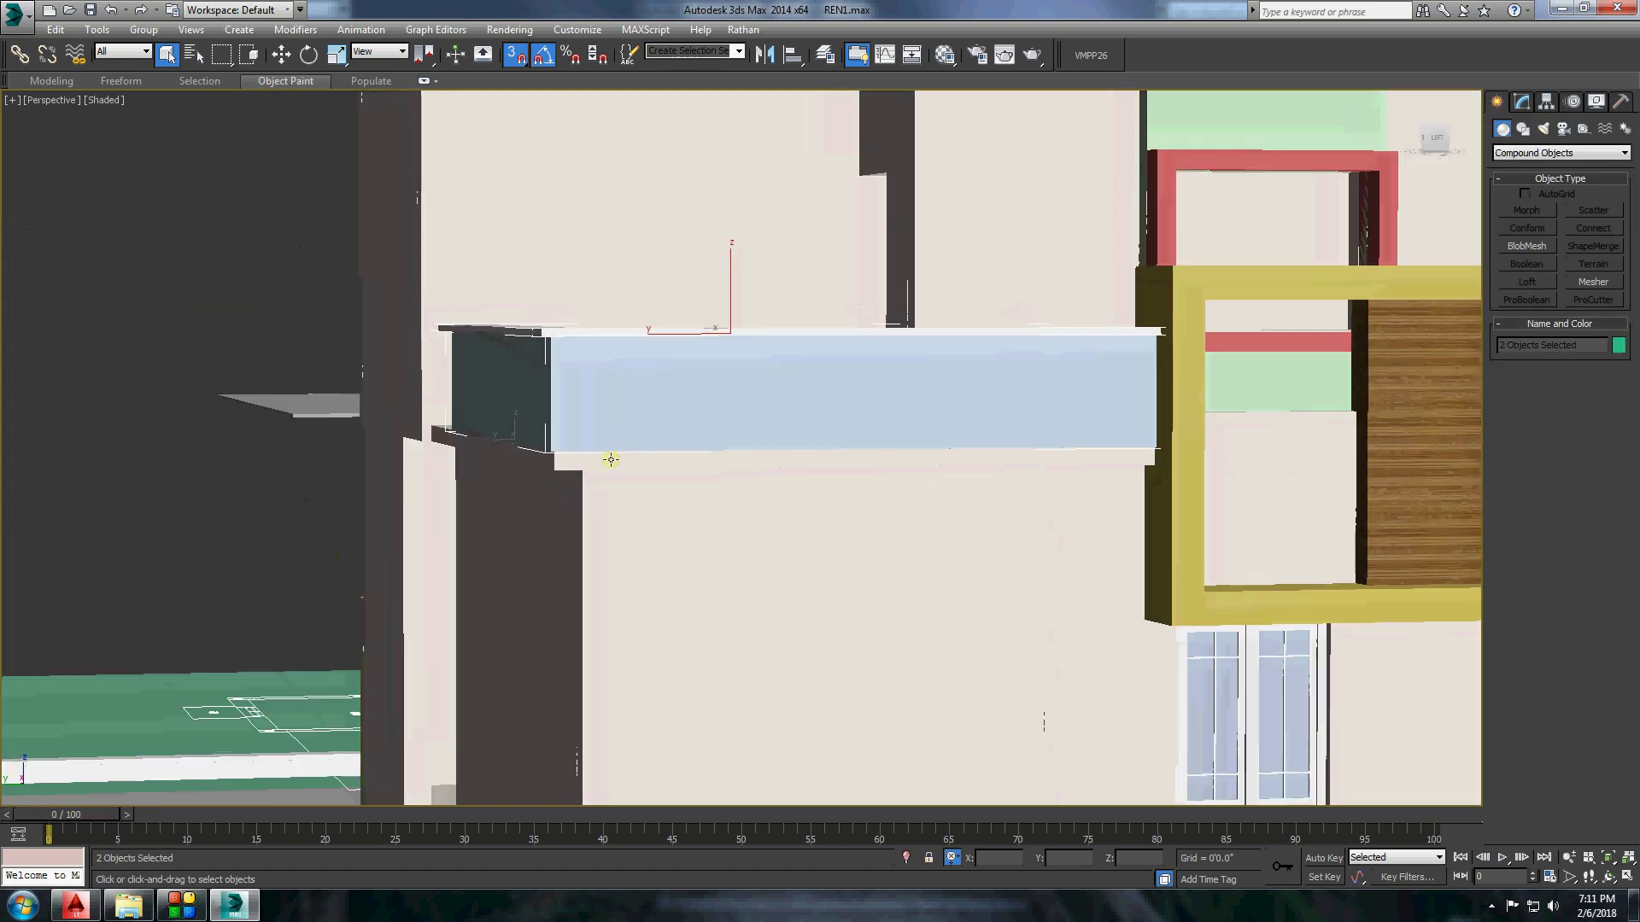
pyautogui.scroll(-6, 612, 458)
pyautogui.keyDown('shift'); pyautogui.moveTo(613, 550); pyautogui.dragTo(590, 446); pyautogui.keyUp('shift')
pyautogui.press('Return')
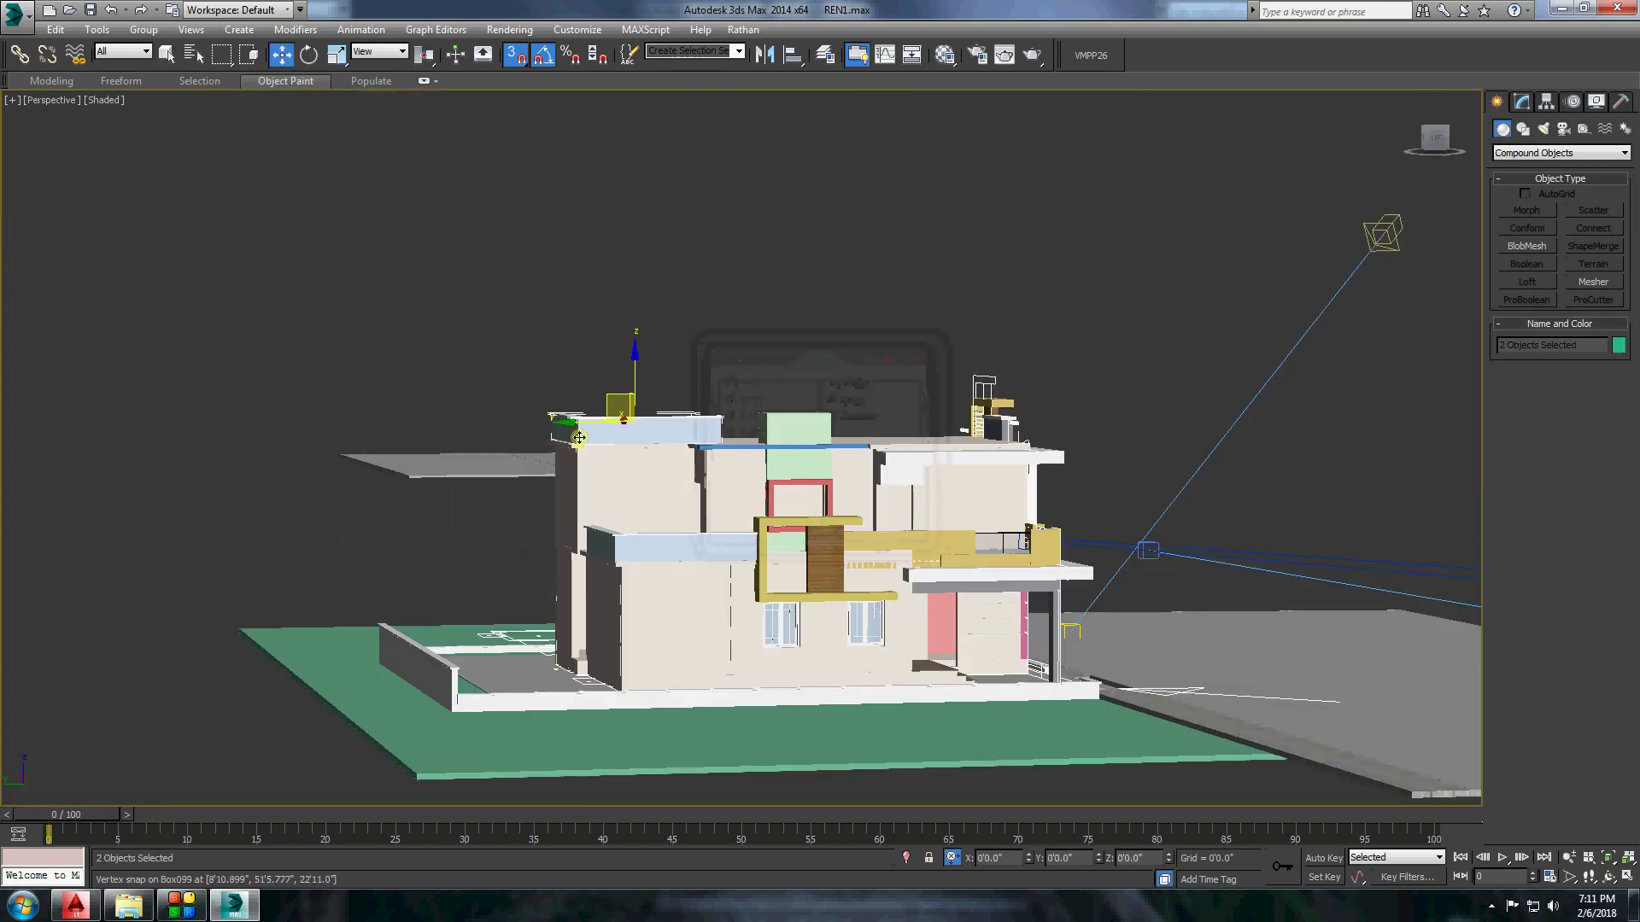
pyautogui.press('z')
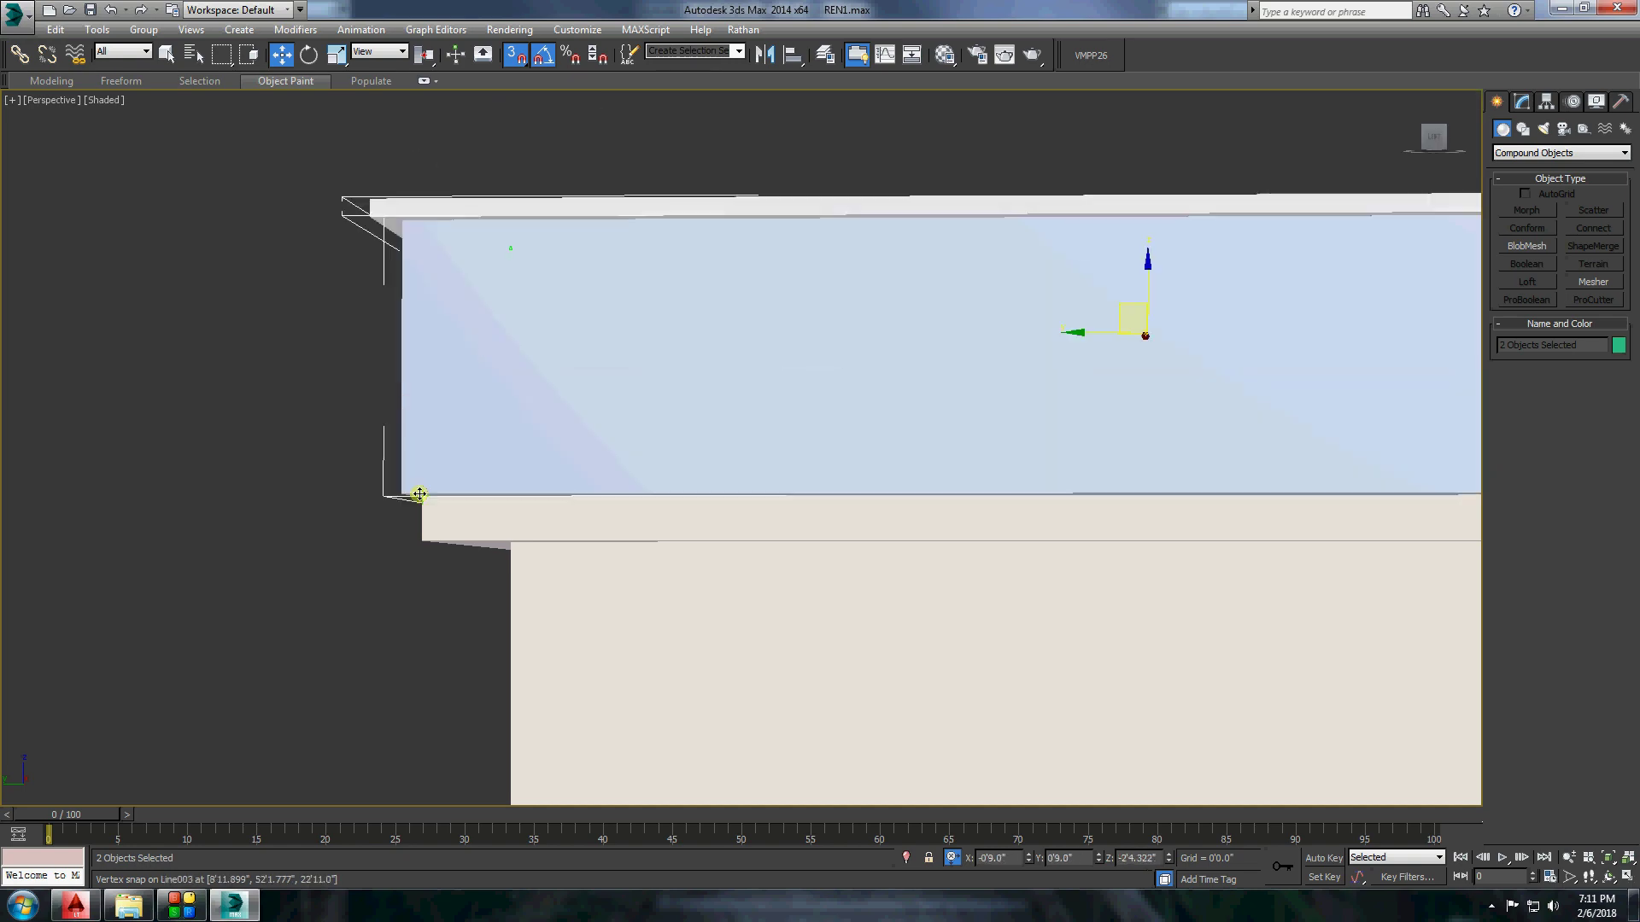
# Copy the light-blue panel on the wall top.
pyautogui.keyDown('alt'); pyautogui.moveTo(512, 410); pyautogui.dragTo(492, 196, button='middle'); pyautogui.keyUp('alt')
pyautogui.scroll(-2, 493, 196)
pyautogui.click(525, 424)
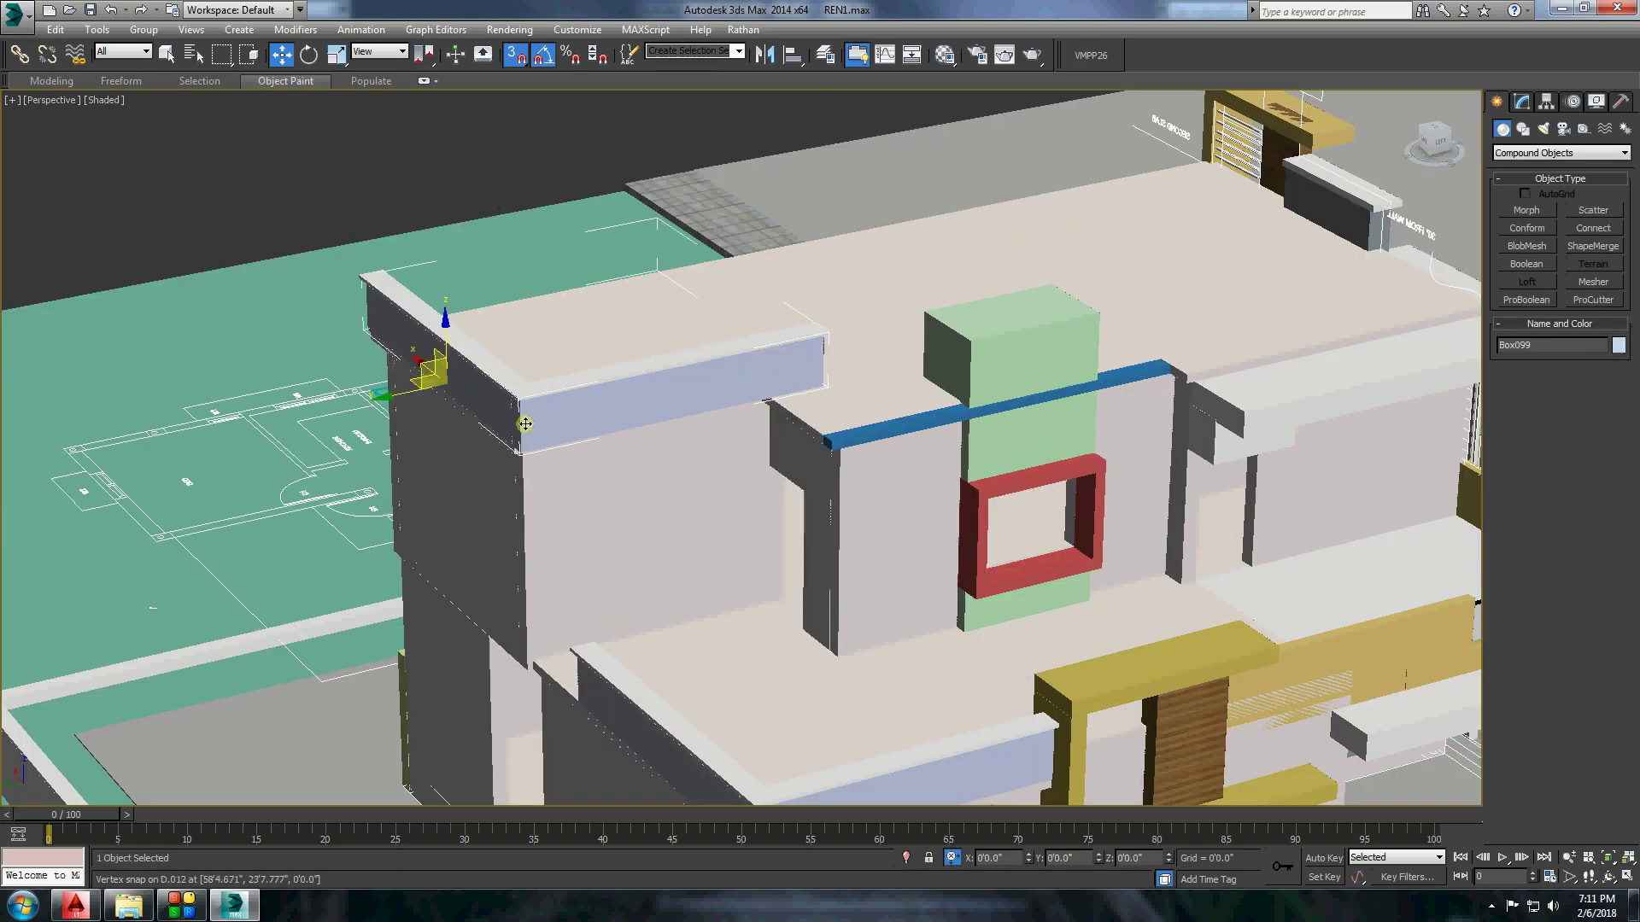
pyautogui.click(813, 542)
pyautogui.moveTo(812, 541)
pyautogui.keyDown('alt'); pyautogui.mouseDown(button='middle')
pyautogui.moveTo(771, 375)
pyautogui.moveTo(1029, 436)
pyautogui.mouseUp(button='middle'); pyautogui.keyUp('alt')
pyautogui.scroll(5, 771, 366)
pyautogui.scroll(-4, 771, 365)
pyautogui.scroll(4, 1172, 261)
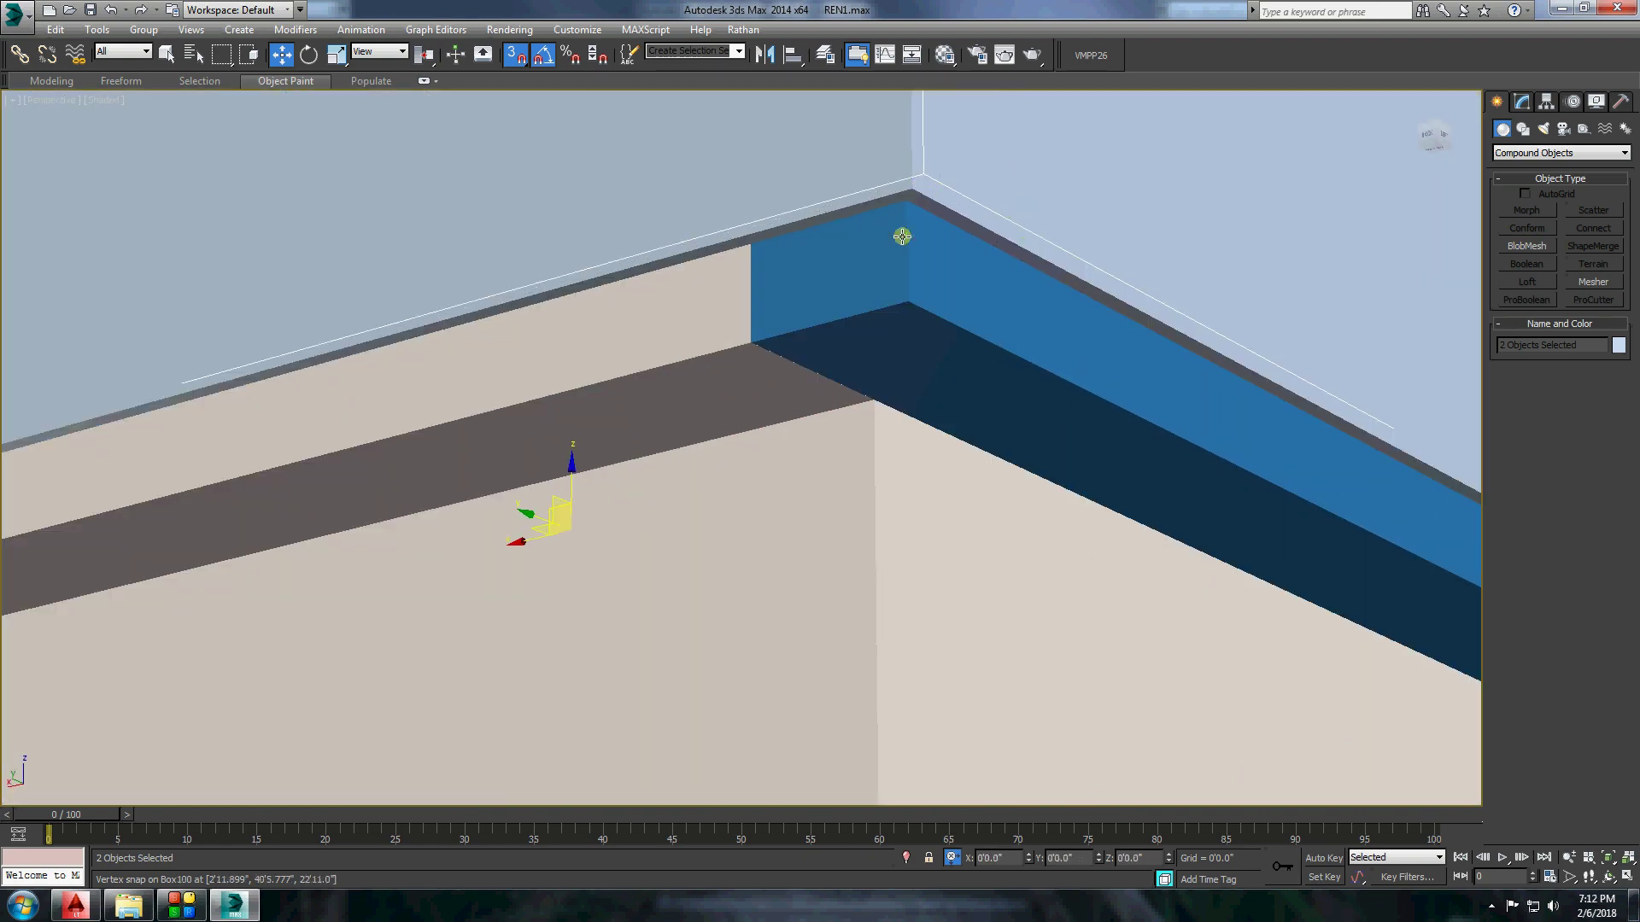
# Orbit and pan to reframe the view around the wall corner.
pyautogui.keyDown('alt'); pyautogui.moveTo(905, 234); pyautogui.dragTo(898, 339, button='middle'); pyautogui.keyUp('alt')
pyautogui.scroll(2, 750, 351)
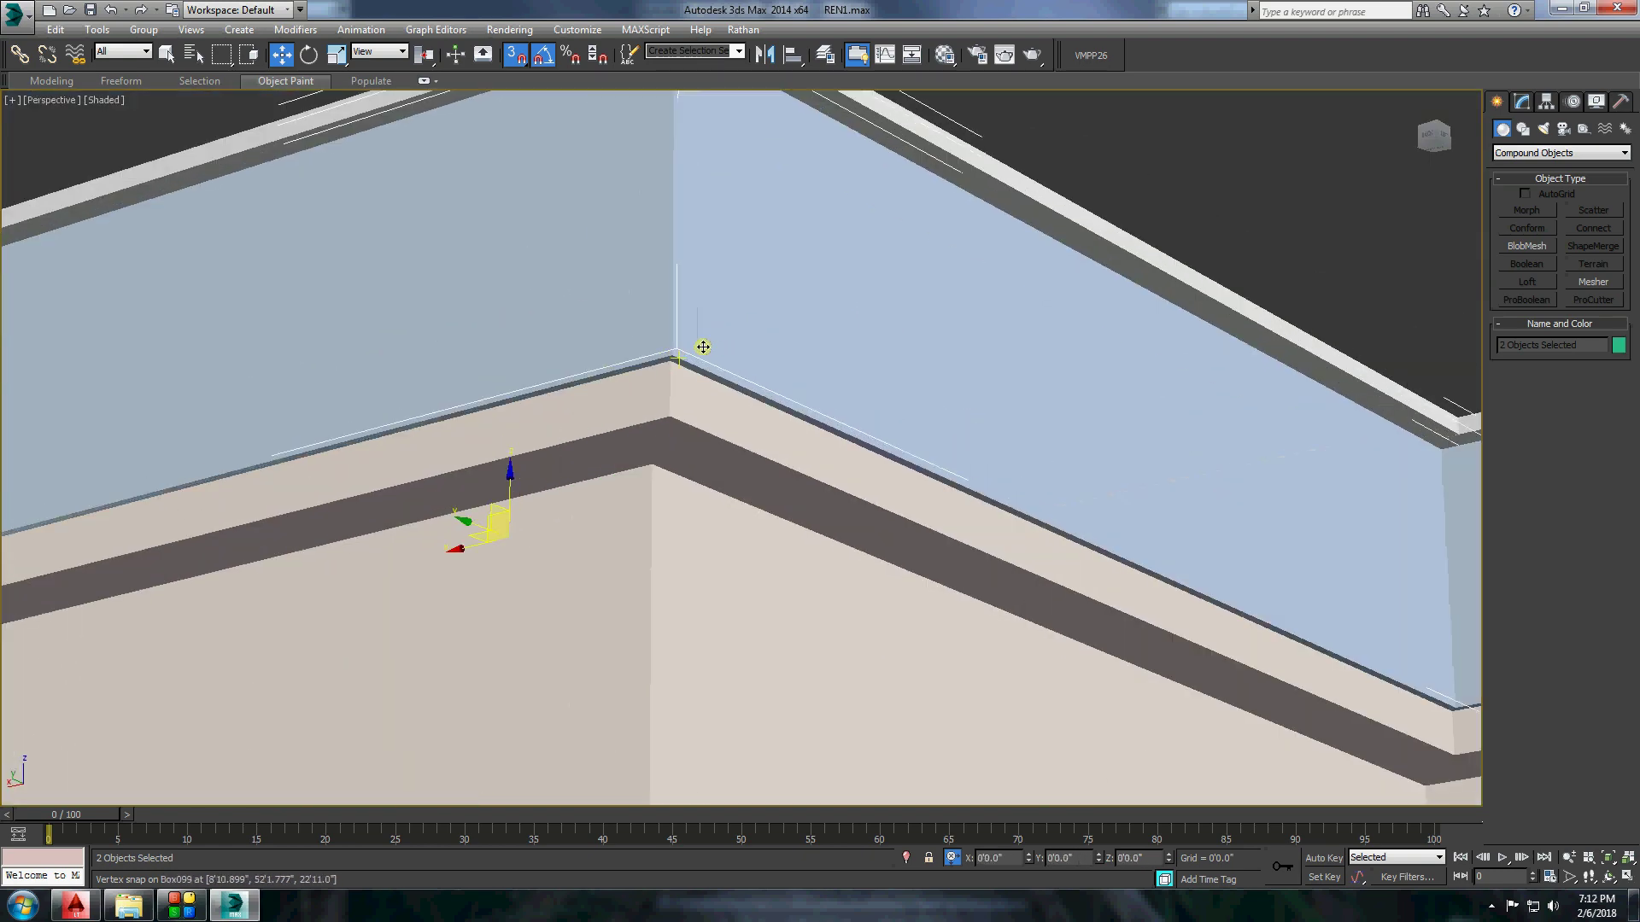
pyautogui.scroll(-5, 703, 352)
pyautogui.moveTo(703, 351)
pyautogui.mouseDown(button='middle')
pyautogui.moveTo(863, 457)
pyautogui.moveTo(780, 487)
pyautogui.mouseUp(button='middle')
pyautogui.scroll(-3, 862, 457)
pyautogui.scroll(4, 819, 431)
# Check the blue ledge, green column and red frame, then view through Camera004.
pyautogui.click(820, 432)
pyautogui.scroll(2, 850, 490)
pyautogui.click(969, 505)
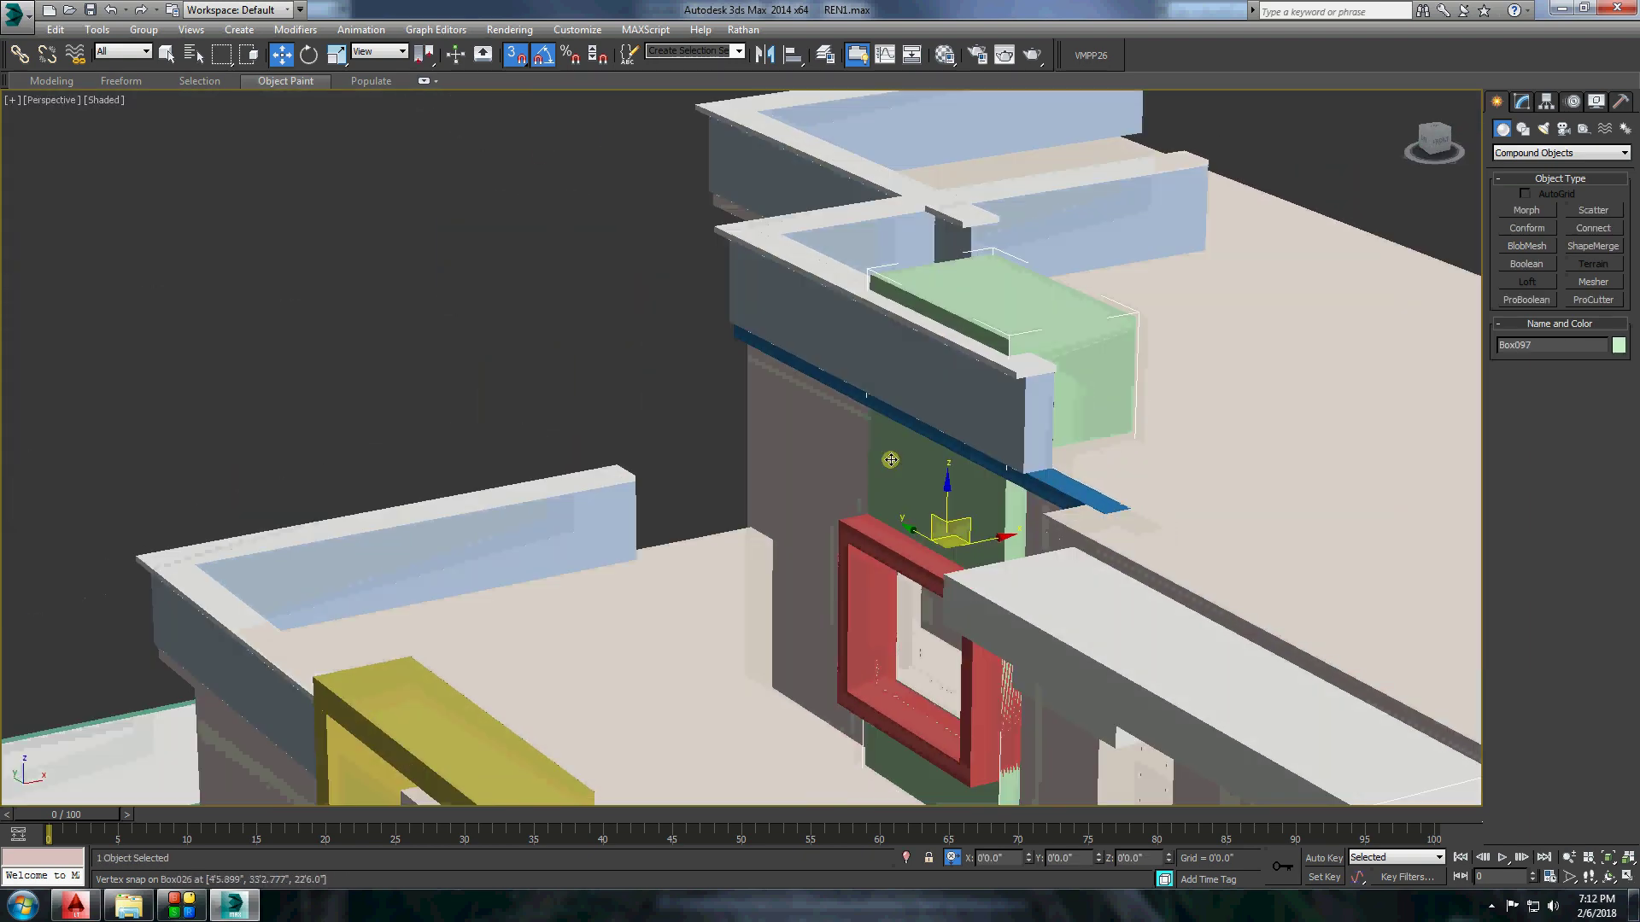
pyautogui.scroll(-3, 969, 504)
pyautogui.keyDown('alt'); pyautogui.moveTo(968, 505); pyautogui.dragTo(1002, 367, button='middle'); pyautogui.keyUp('alt')
pyautogui.scroll(2, 1003, 362)
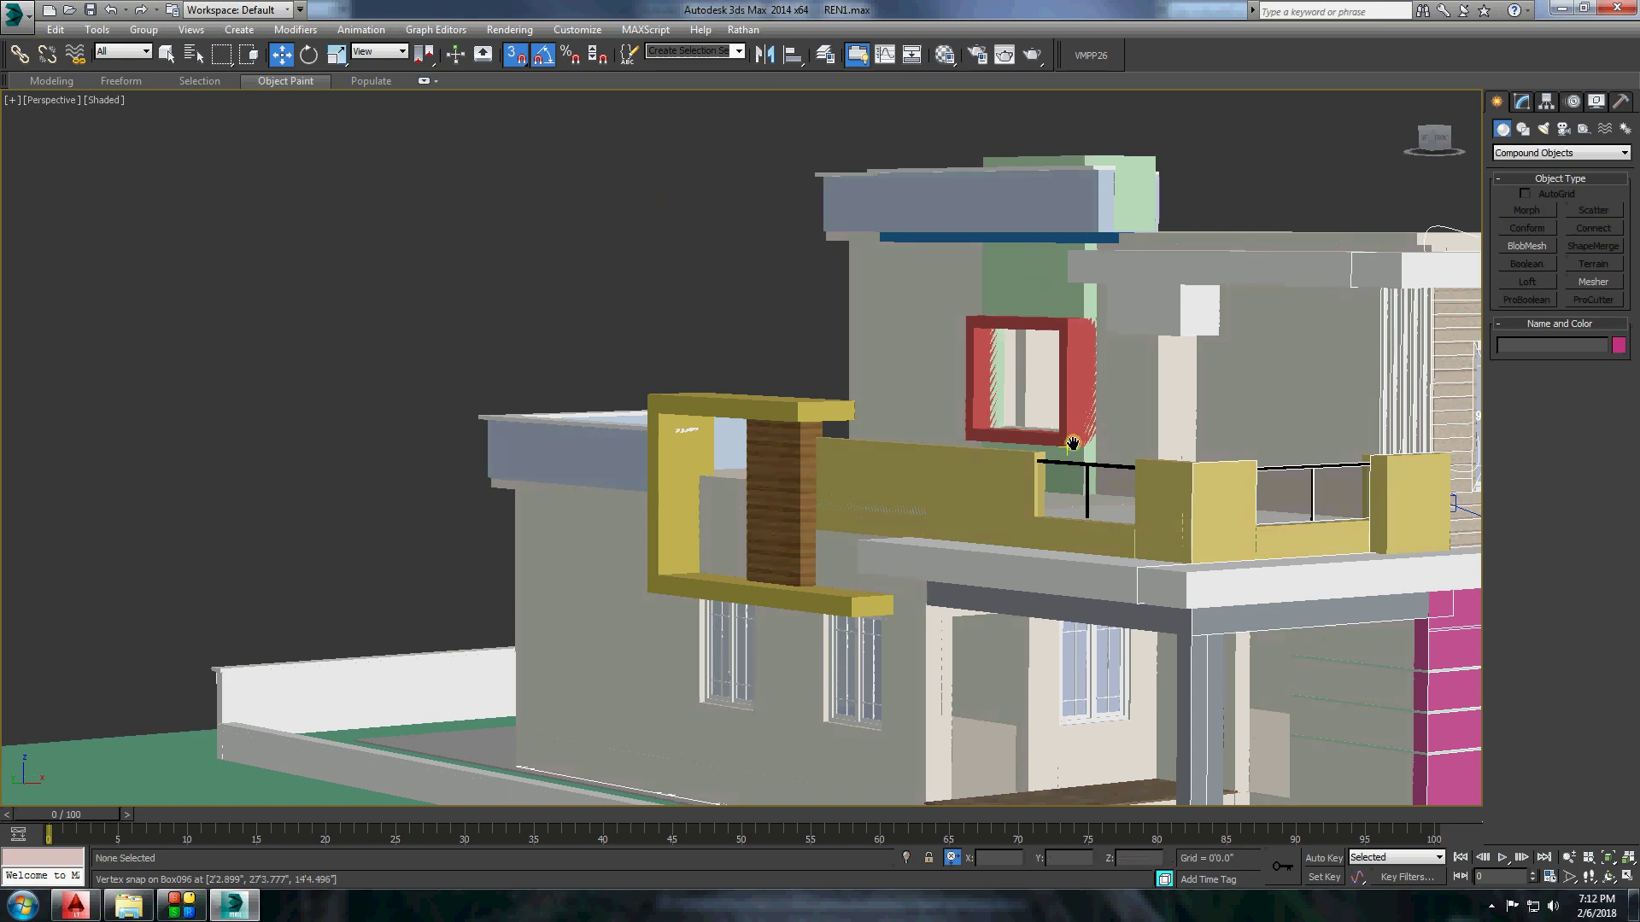
pyautogui.keyDown('alt'); pyautogui.moveTo(1073, 443); pyautogui.dragTo(871, 523, button='middle'); pyautogui.keyUp('alt')
pyautogui.click(51, 100)
pyautogui.click(350, 157)
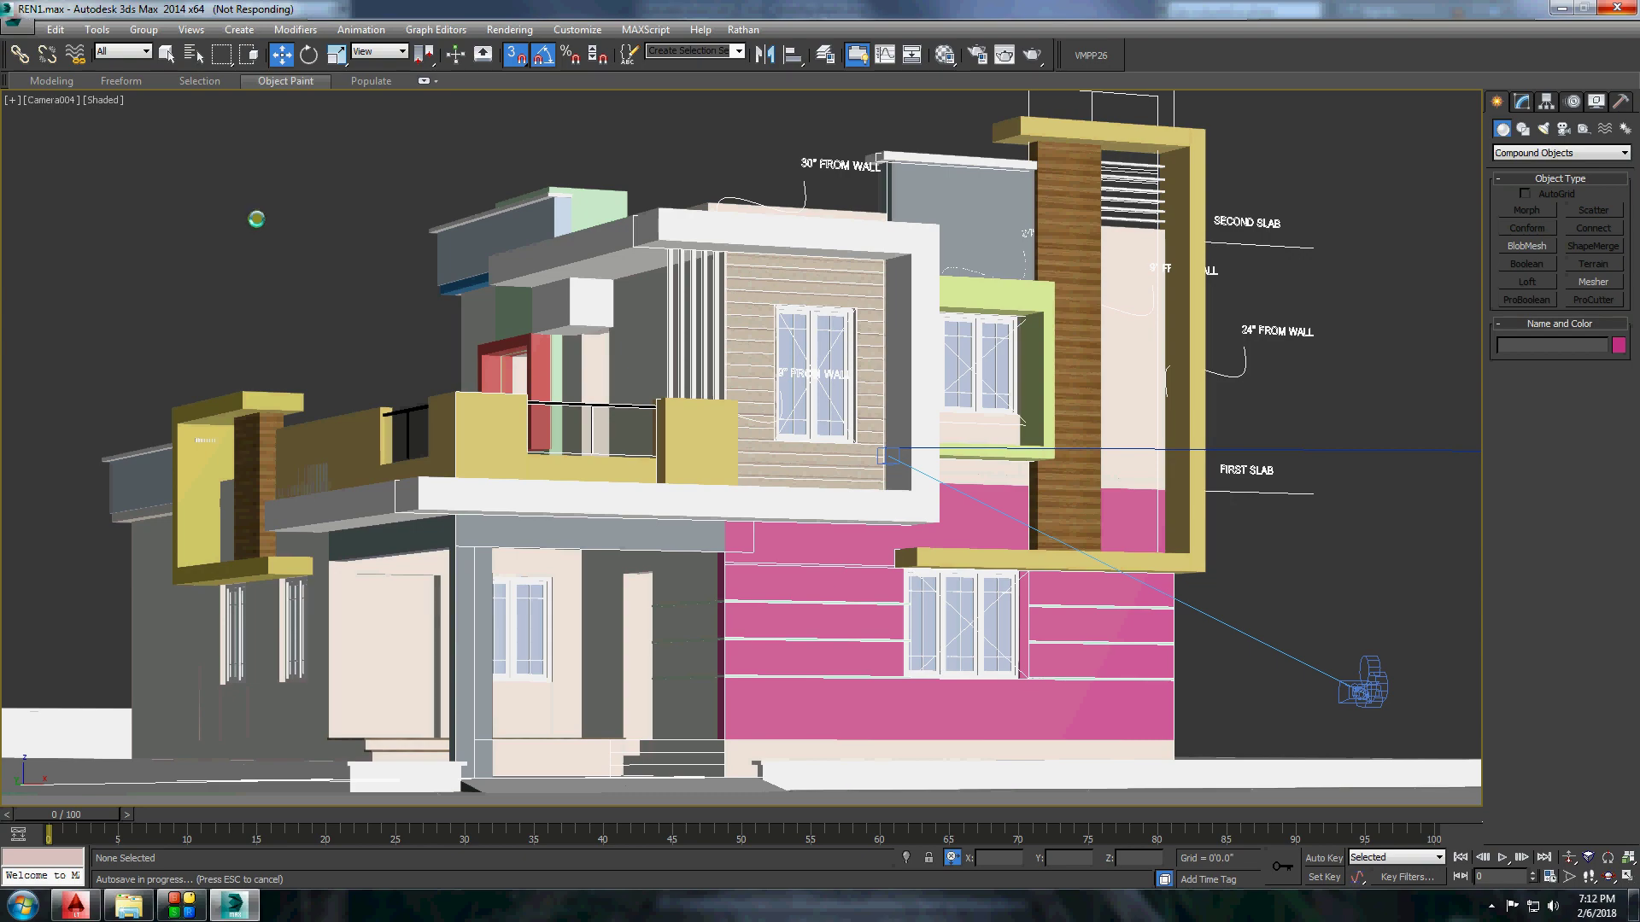
# Return to the perspective view and frame the red window frame and white beam.
pyautogui.click(51, 100)
pyautogui.click(141, 165)
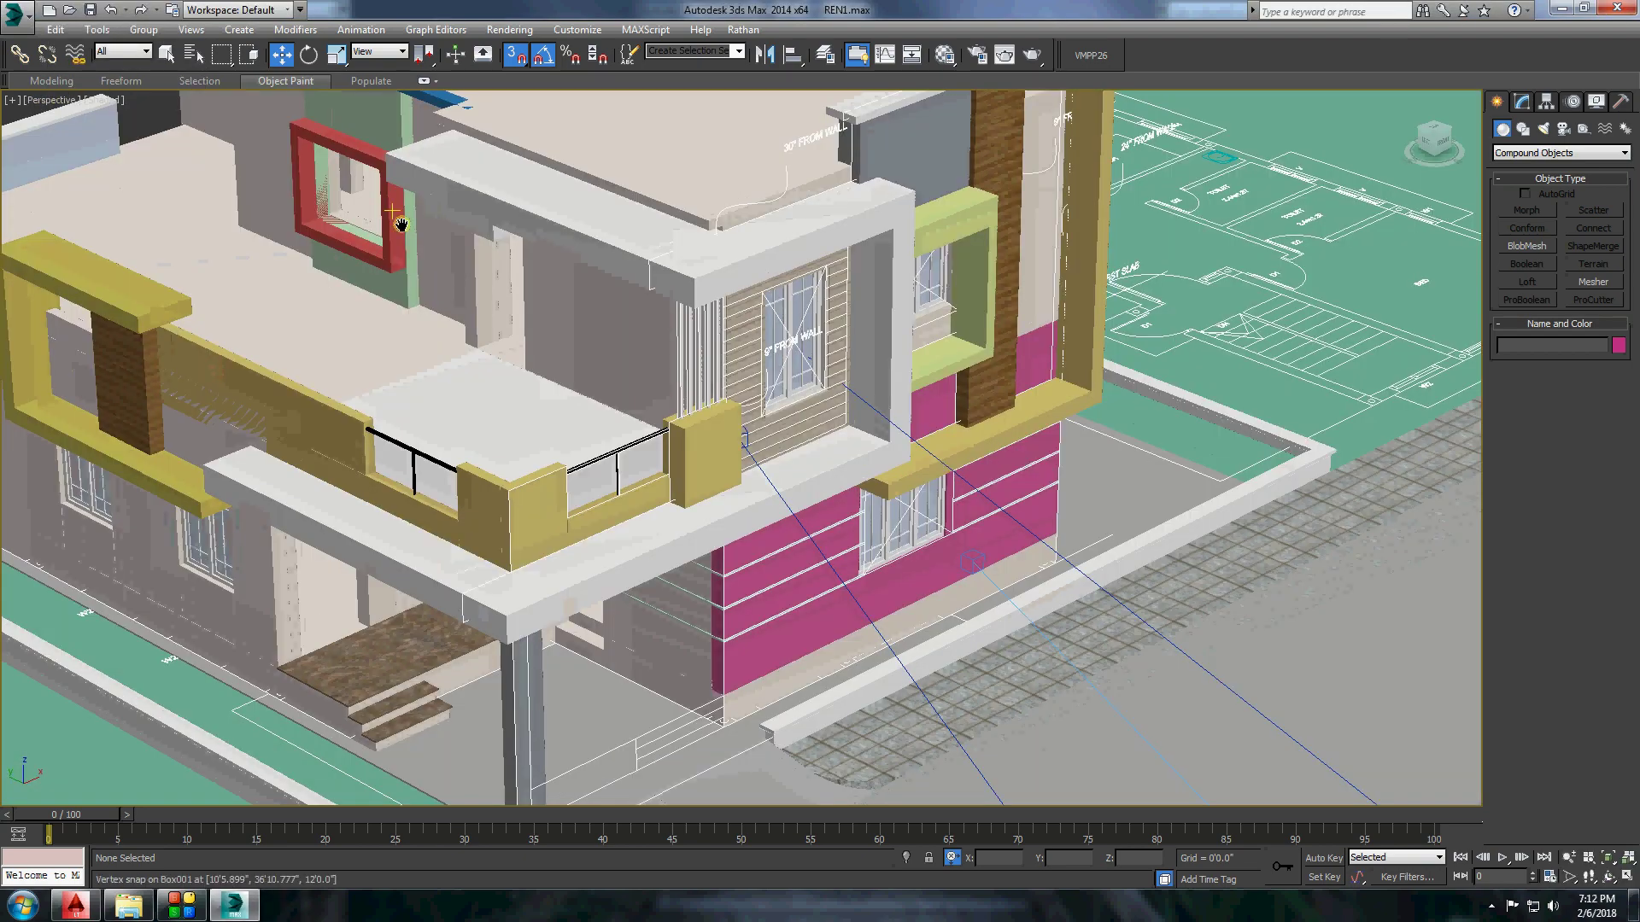
pyautogui.scroll(5, 399, 224)
pyautogui.moveTo(400, 224); pyautogui.dragTo(781, 380, button='middle')
pyautogui.scroll(-3, 775, 352)
pyautogui.moveTo(908, 358)
pyautogui.keyDown('alt'); pyautogui.mouseDown(button='middle')
pyautogui.moveTo(1098, 370)
pyautogui.moveTo(985, 426)
pyautogui.moveTo(1221, 417)
pyautogui.mouseUp(button='middle'); pyautogui.keyUp('alt')
pyautogui.click(984, 426)
pyautogui.scroll(2, 1221, 417)
pyautogui.moveTo(1336, 413); pyautogui.dragTo(956, 370, button='middle')
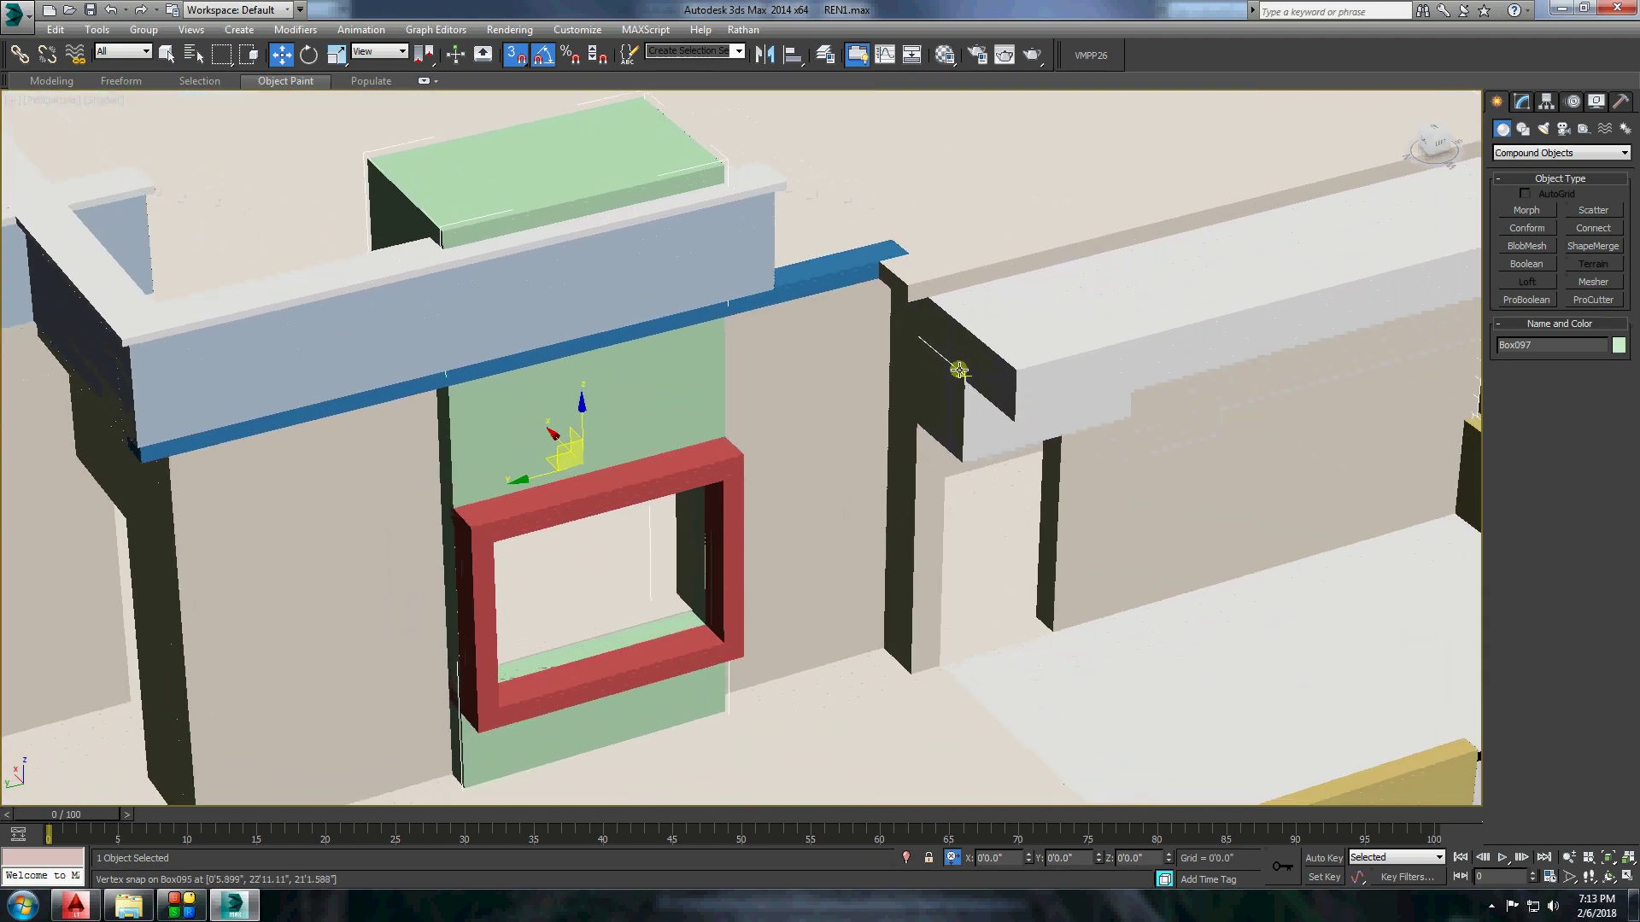
# Convert the white beam to Editable Poly and extrude its end face 0'10".
pyautogui.rightClick(1007, 359)
pyautogui.click(1230, 516)
pyautogui.scroll(-3, 1098, 418)
pyautogui.press('4')
pyautogui.moveTo(1025, 322)
pyautogui.keyDown('alt'); pyautogui.mouseDown(button='middle')
pyautogui.moveTo(982, 359)
pyautogui.moveTo(939, 324)
pyautogui.mouseUp(button='middle'); pyautogui.keyUp('alt')
pyautogui.click(940, 316)
pyautogui.hotkey('shift', 'e')
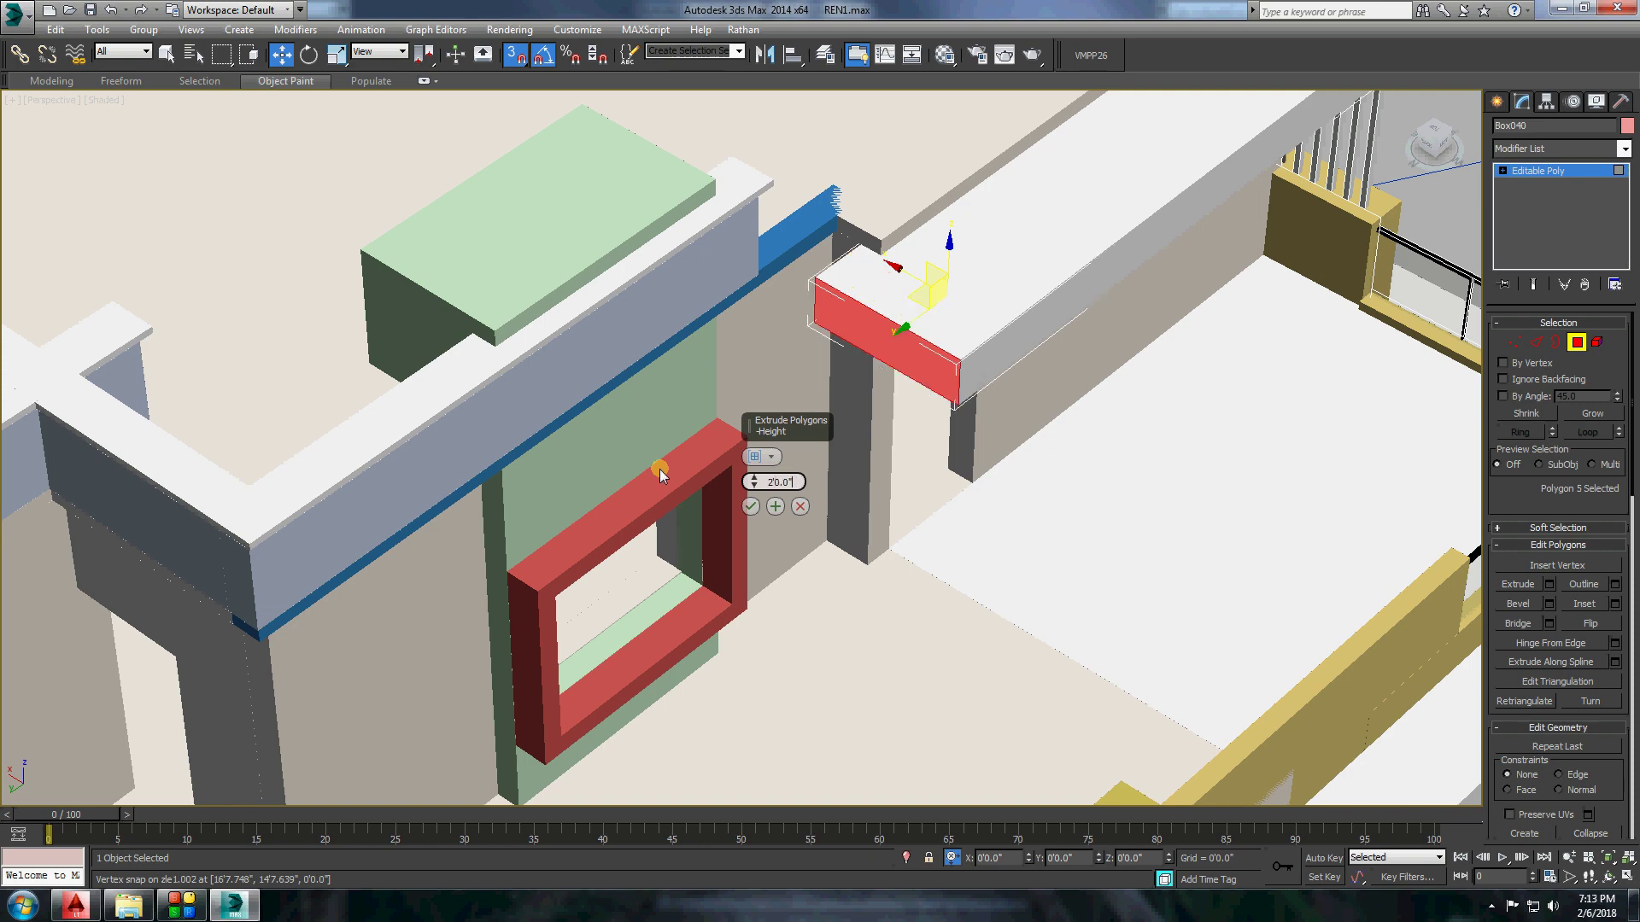
pyautogui.click(750, 506)
# Inspect the extended beam in isolation, then restore the full scene and clear the selection.
pyautogui.press('z')
pyautogui.rightClick(803, 410)
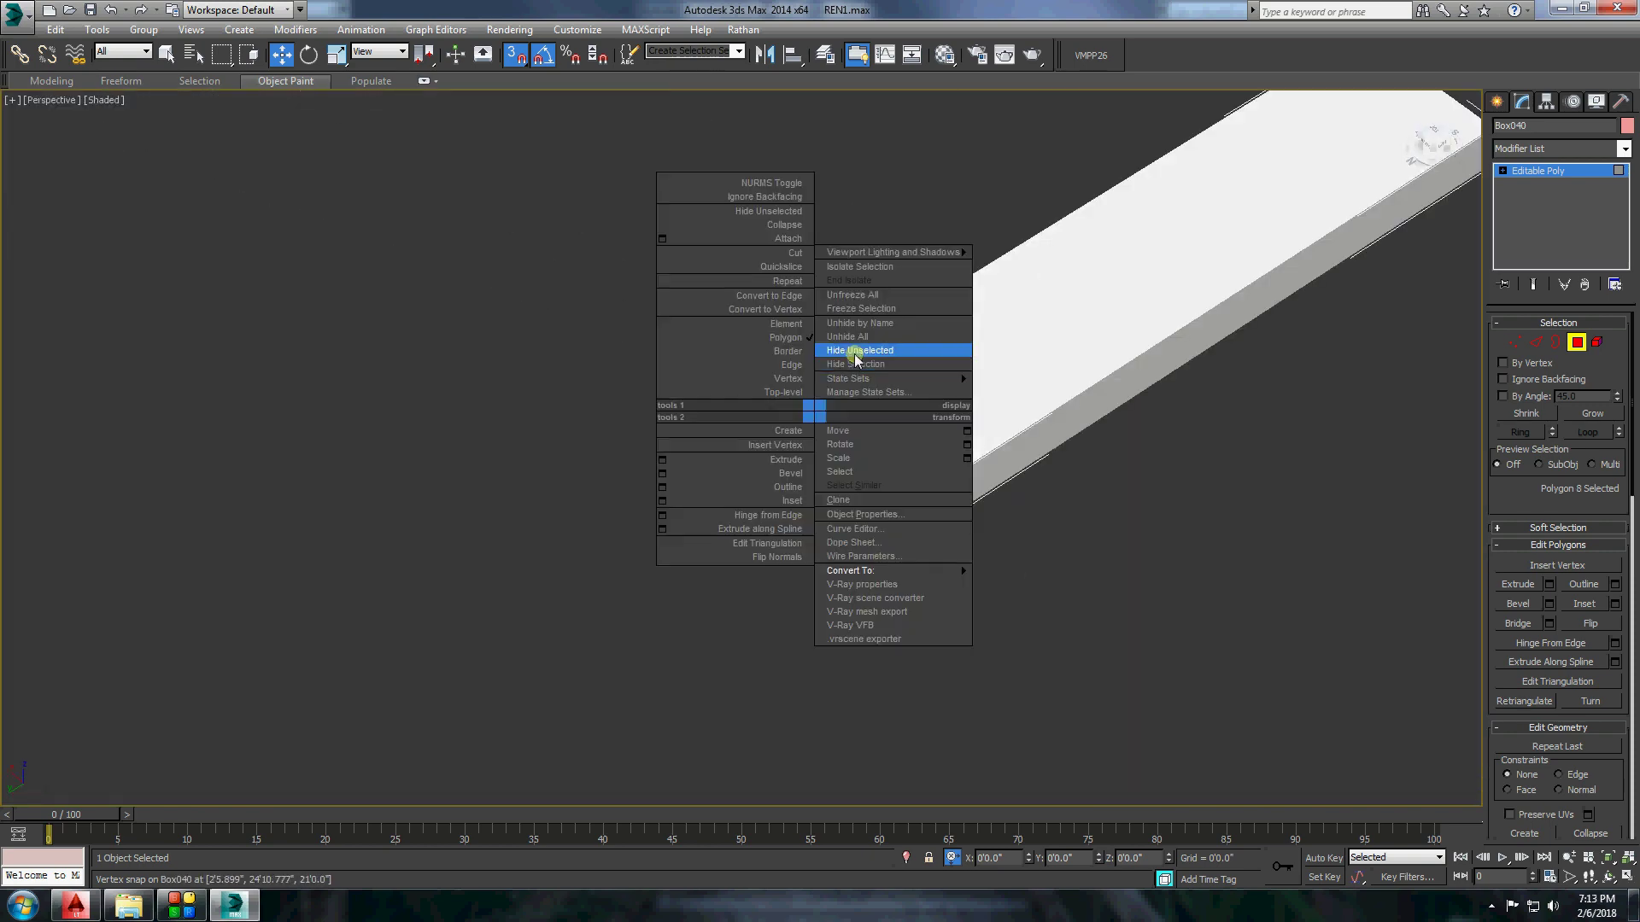
pyautogui.click(889, 351)
pyautogui.click(750, 505)
pyautogui.scroll(-5, 695, 424)
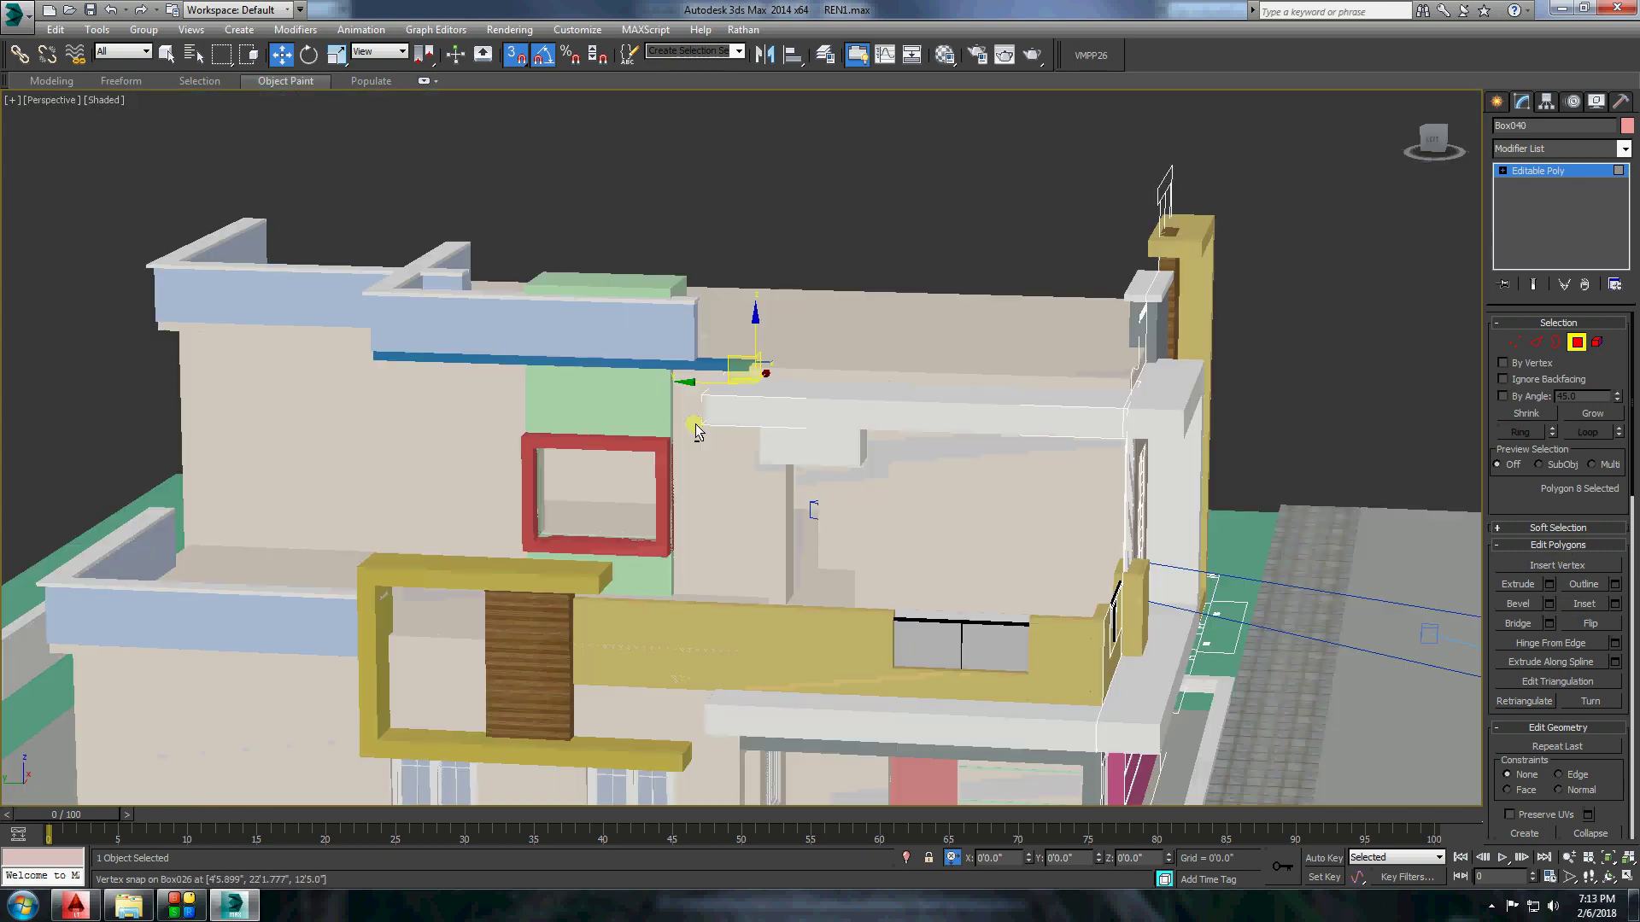
pyautogui.keyDown('alt'); pyautogui.moveTo(695, 423); pyautogui.dragTo(854, 384, button='middle'); pyautogui.keyUp('alt')
pyautogui.click(1496, 100)
pyautogui.click(1241, 329)
# Orbit around the house from the right and from overhead.
pyautogui.scroll(3, 1241, 329)
pyautogui.keyDown('alt'); pyautogui.moveTo(1241, 329); pyautogui.dragTo(805, 403, button='middle'); pyautogui.keyUp('alt')
pyautogui.scroll(-2, 833, 325)
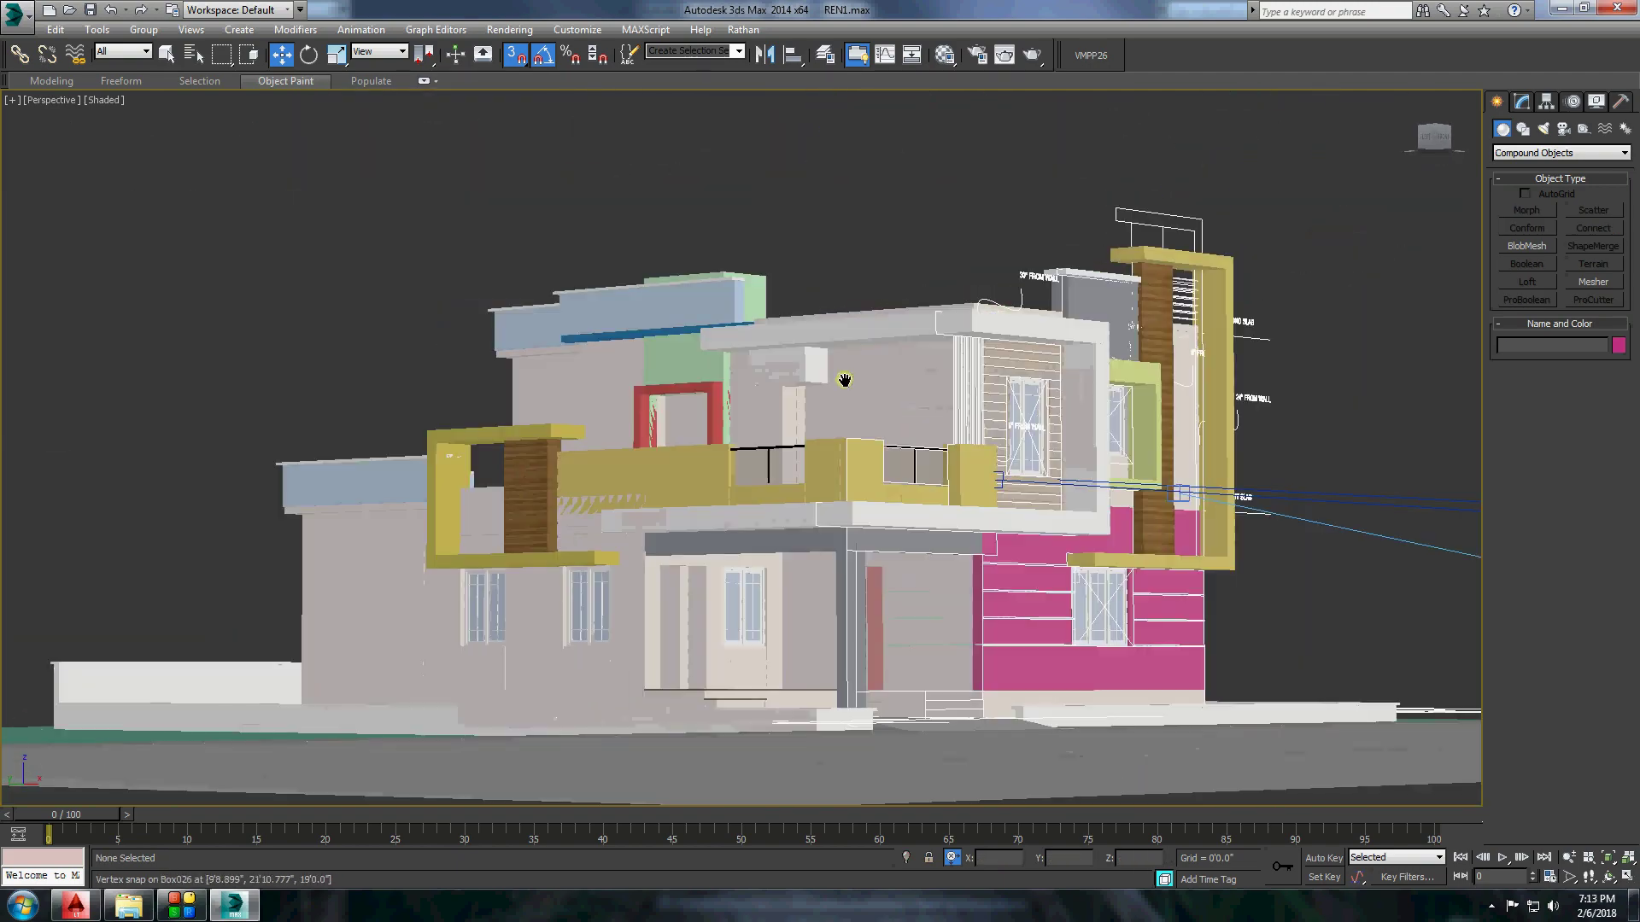
pyautogui.scroll(2, 852, 209)
pyautogui.scroll(-4, 846, 223)
pyautogui.scroll(4, 841, 243)
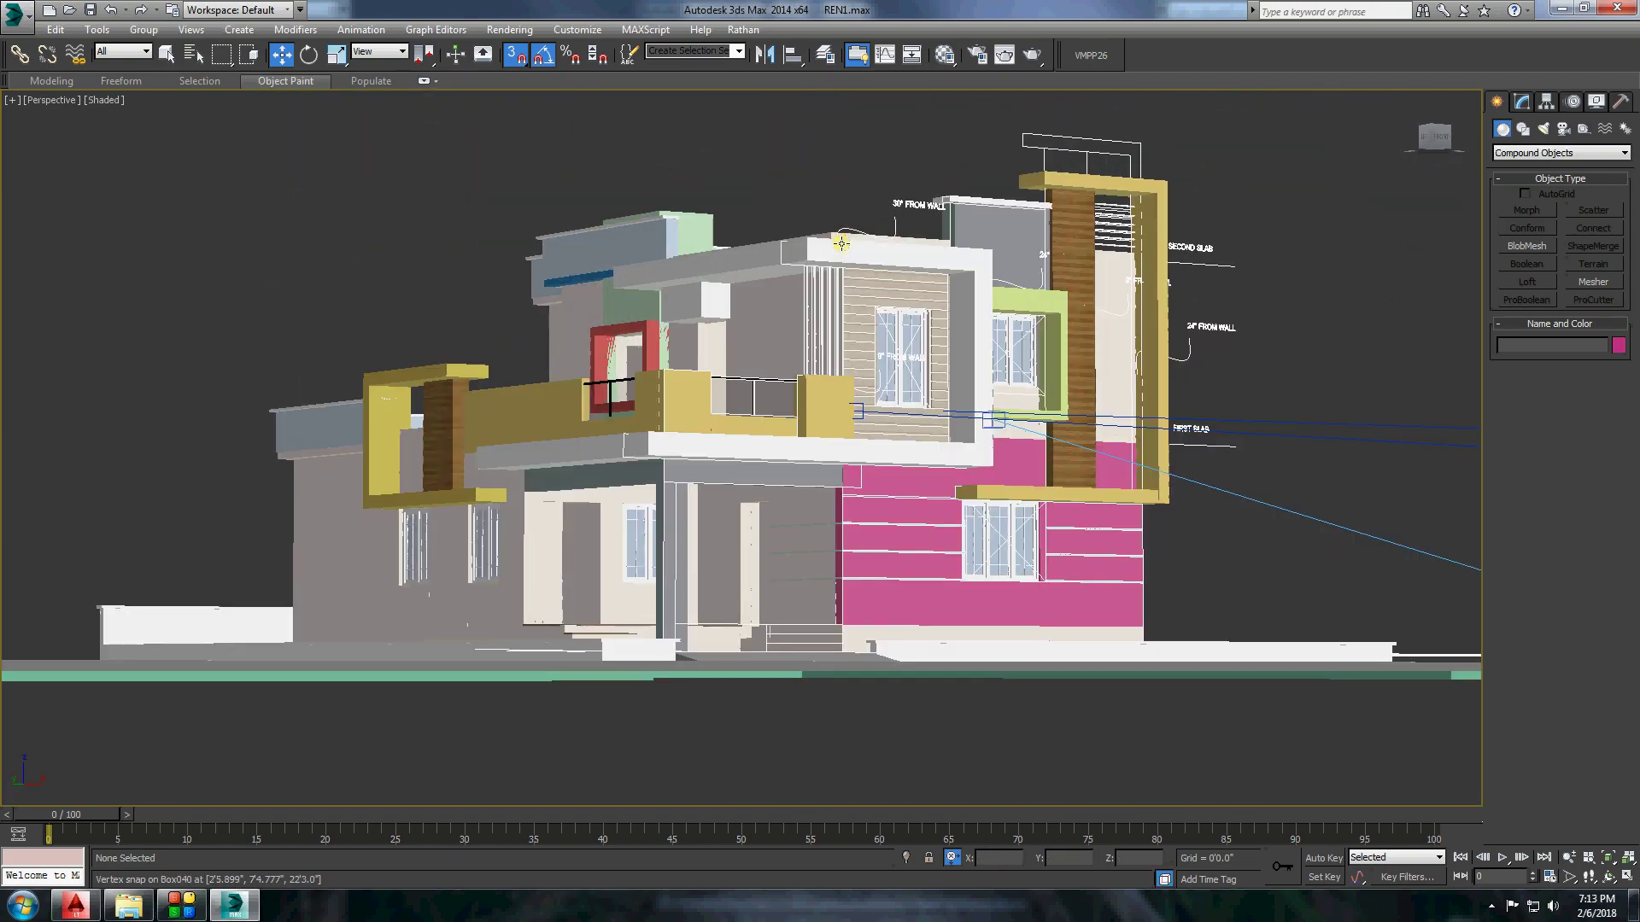
pyautogui.keyDown('alt'); pyautogui.moveTo(842, 244); pyautogui.dragTo(933, 300, button='middle'); pyautogui.keyUp('alt')
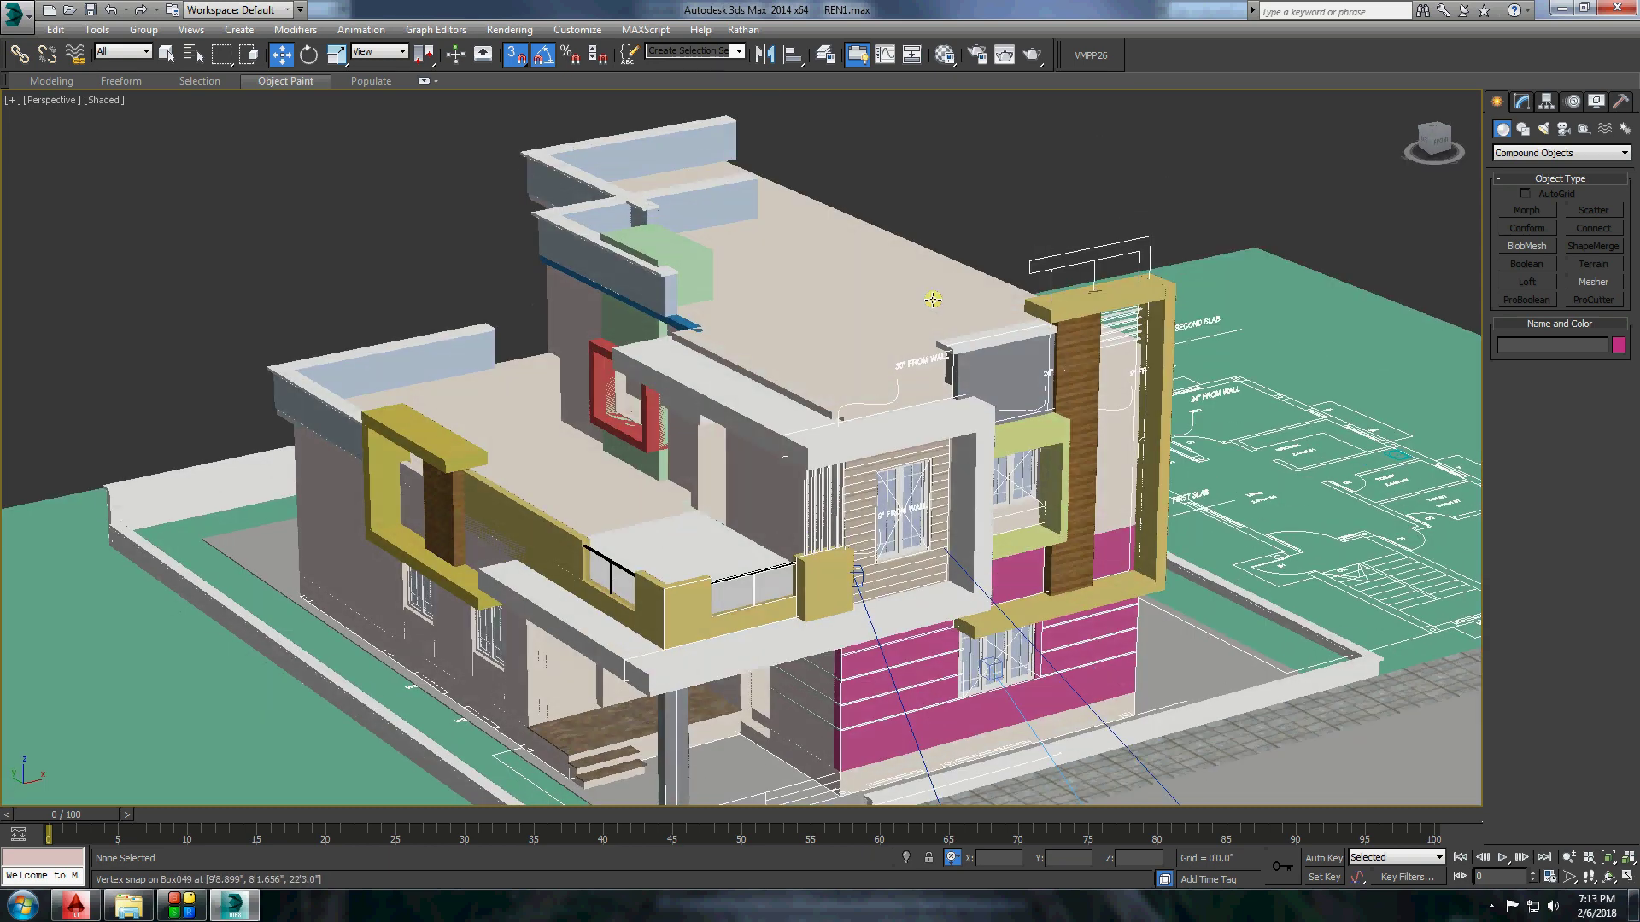
pyautogui.scroll(4, 972, 422)
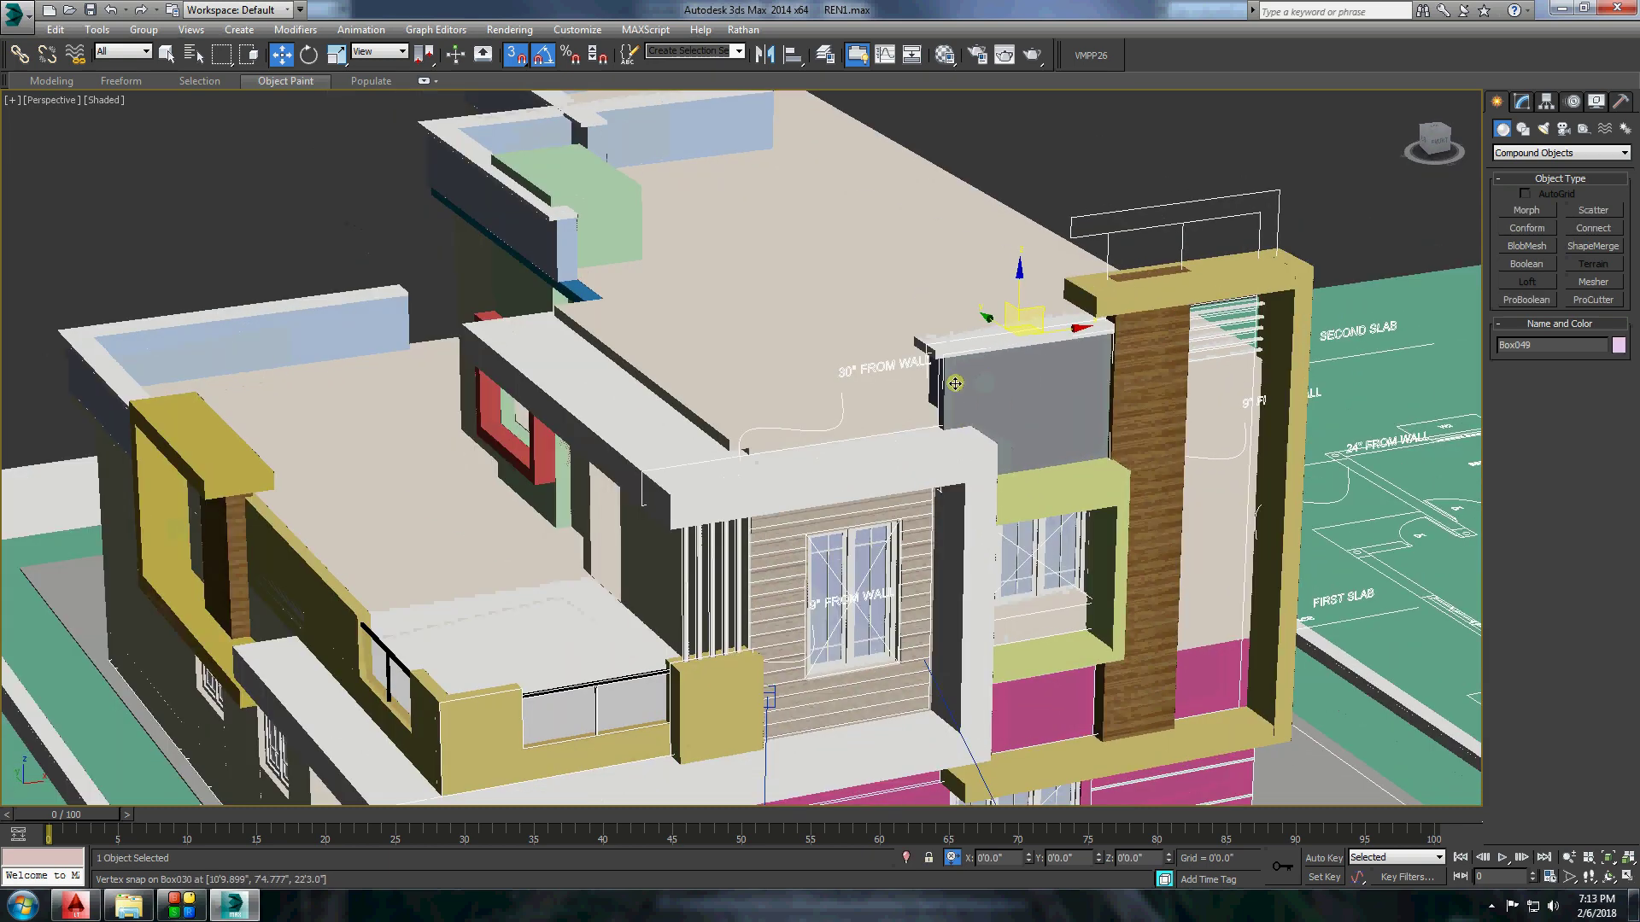
# Check the line on the parapet and save the scene.
pyautogui.keyDown('alt'); pyautogui.moveTo(787, 444); pyautogui.dragTo(855, 384, button='middle'); pyautogui.keyUp('alt')
pyautogui.scroll(4, 888, 376)
pyautogui.click(897, 370)
pyautogui.click(636, 226)
pyautogui.hotkey('ctrl', 's')
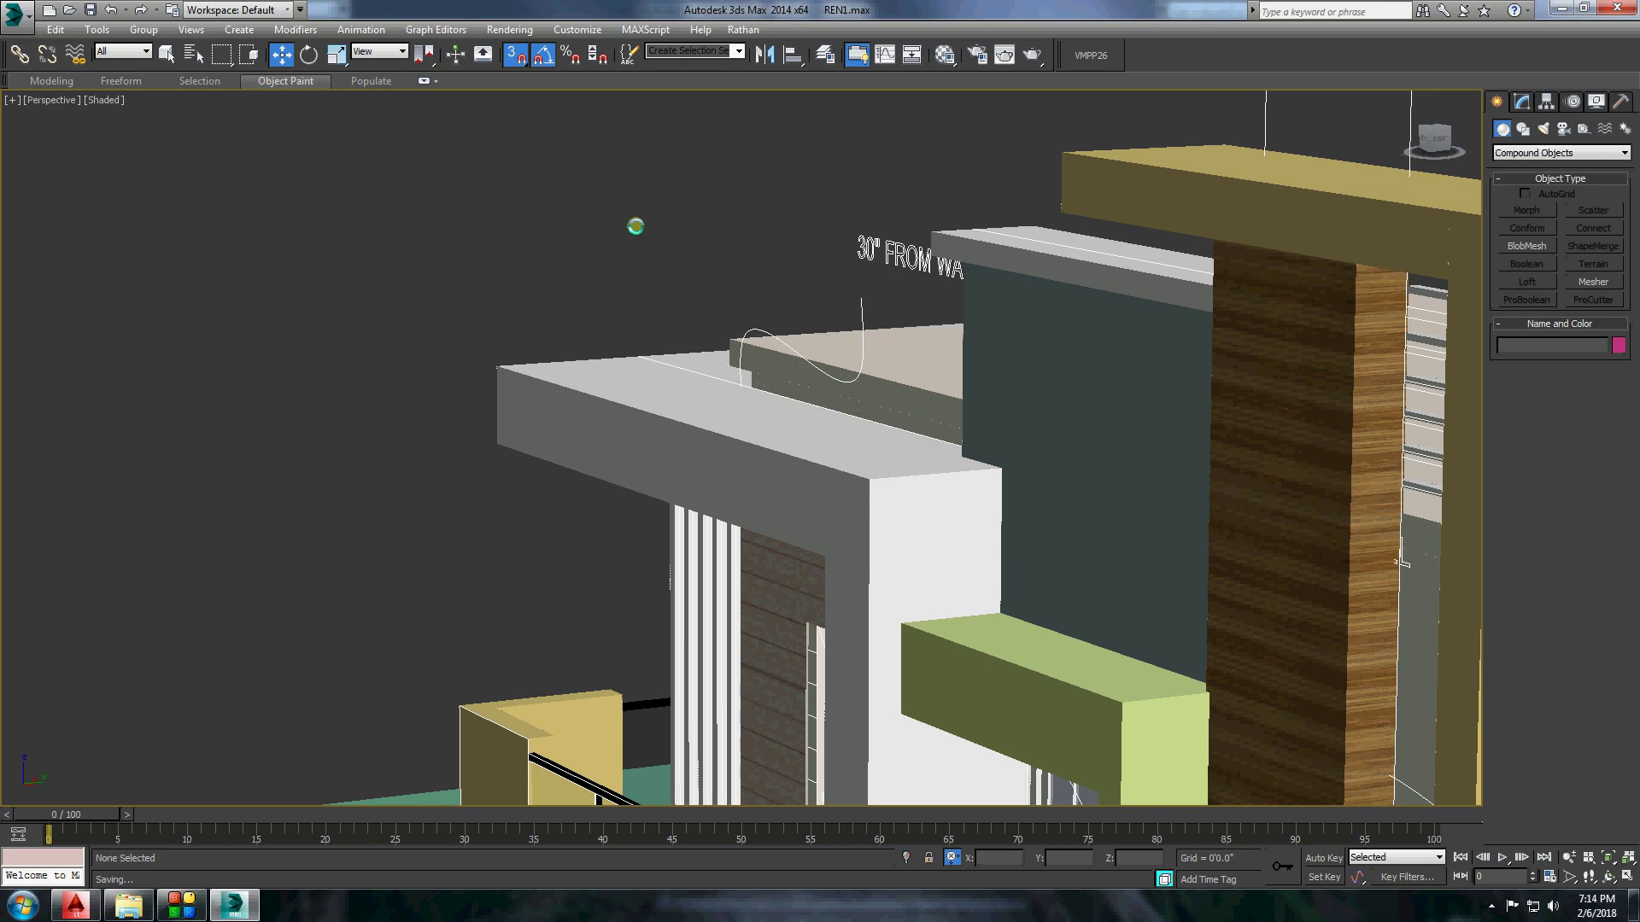
# Select Box049 and isolate it to show only the bare wall shell.
pyautogui.scroll(-4, 639, 236)
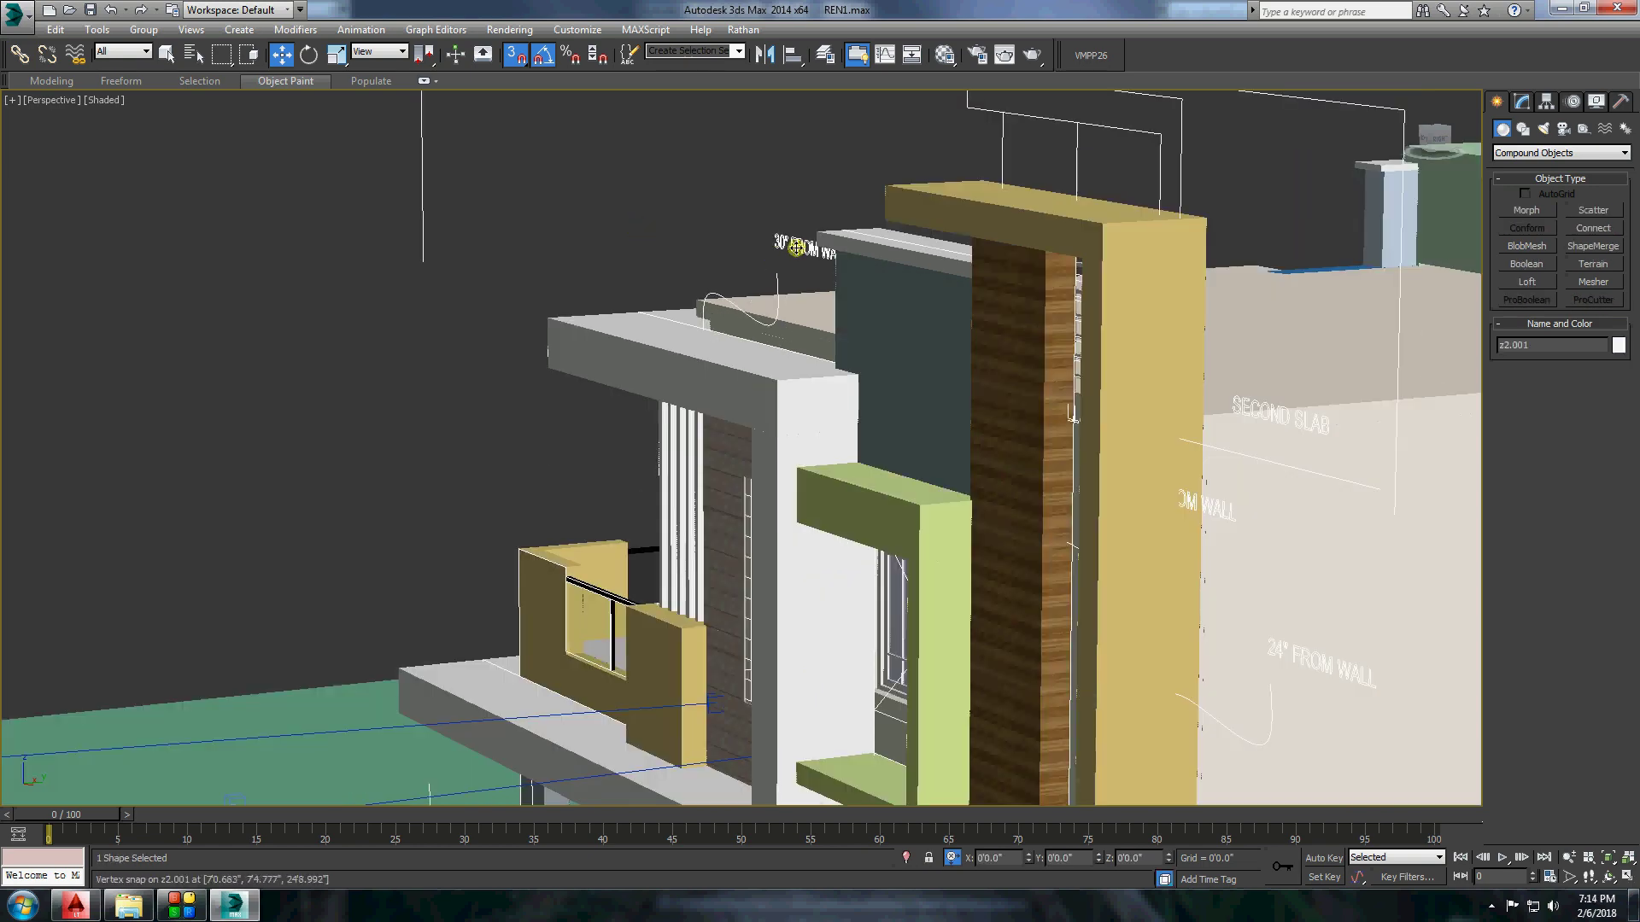
pyautogui.scroll(-6, 787, 246)
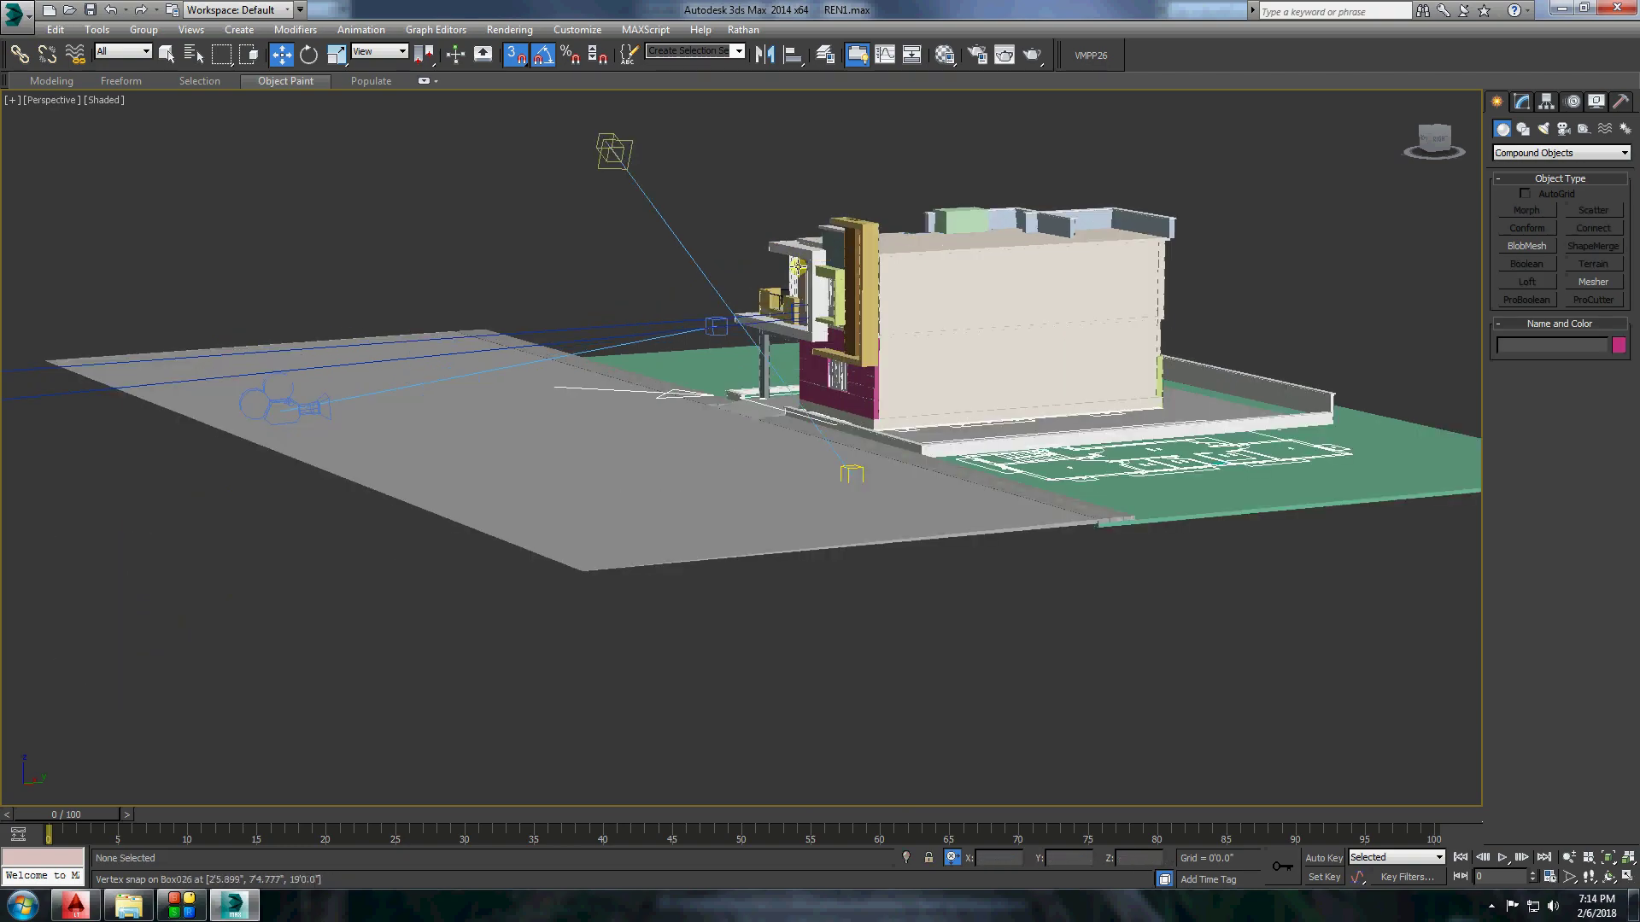
pyautogui.moveTo(858, 437)
pyautogui.keyDown('alt'); pyautogui.mouseDown(button='middle')
pyautogui.moveTo(866, 282)
pyautogui.moveTo(898, 367)
pyautogui.moveTo(560, 459)
pyautogui.mouseUp(button='middle'); pyautogui.keyUp('alt')
pyautogui.scroll(6, 866, 282)
pyautogui.scroll(5, 956, 363)
pyautogui.click(956, 362)
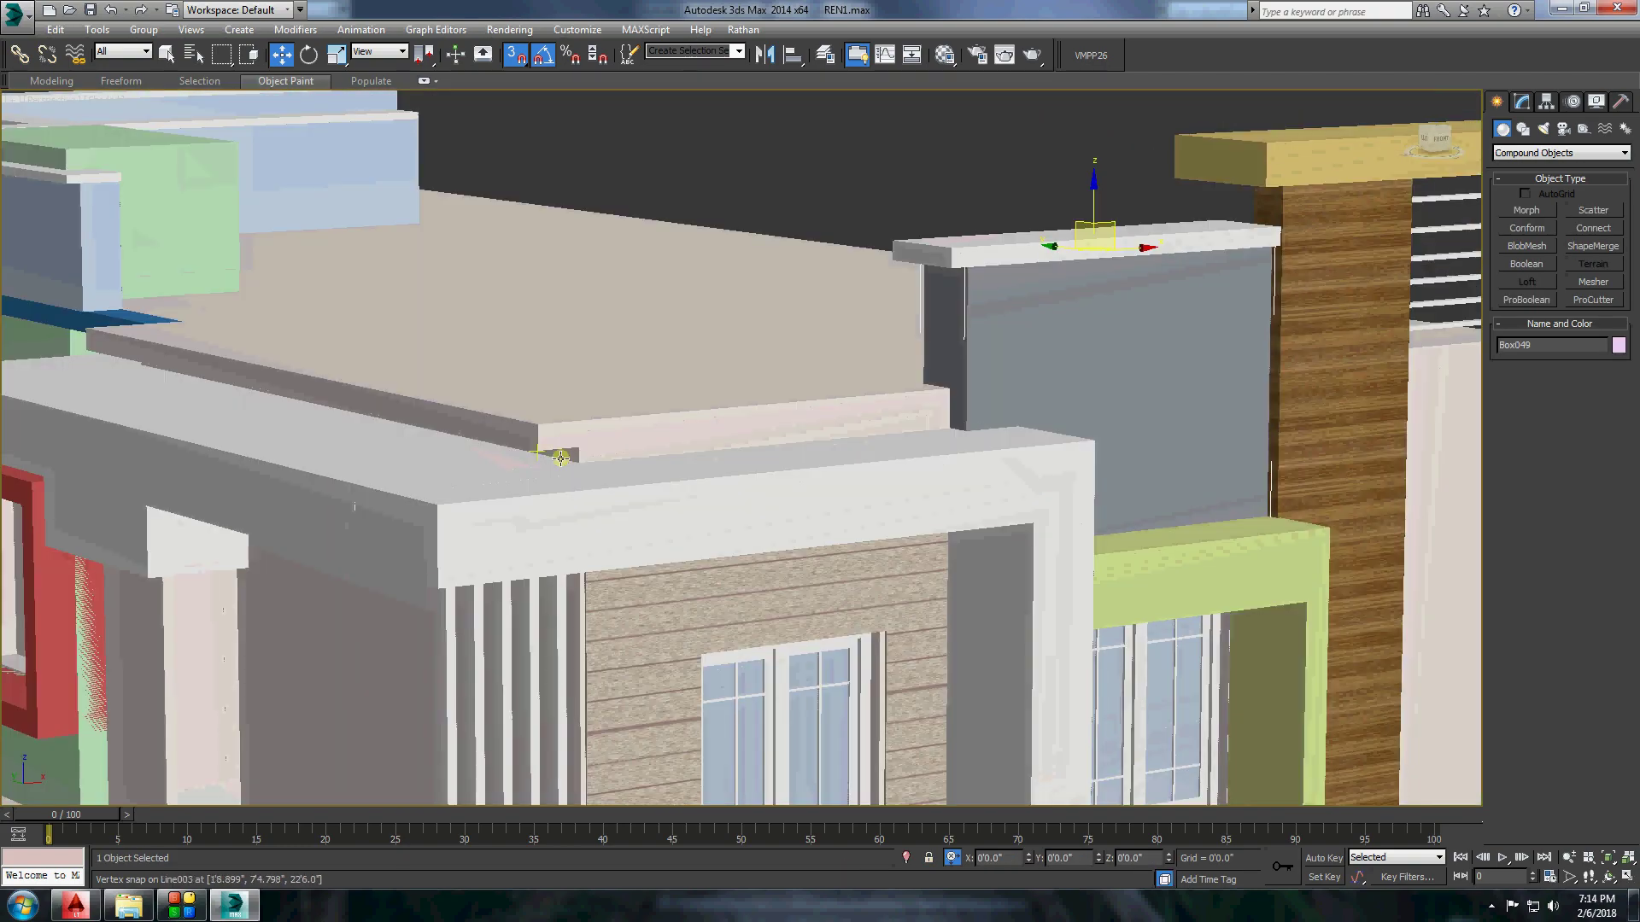
pyautogui.rightClick(560, 458)
pyautogui.click(688, 487)
pyautogui.keyDown('alt'); pyautogui.moveTo(688, 486); pyautogui.dragTo(868, 480, button='middle'); pyautogui.keyUp('alt')
# Create a 3'6"-high box along the partition wall top and adjust its vertical position.
pyautogui.scroll(3, 868, 480)
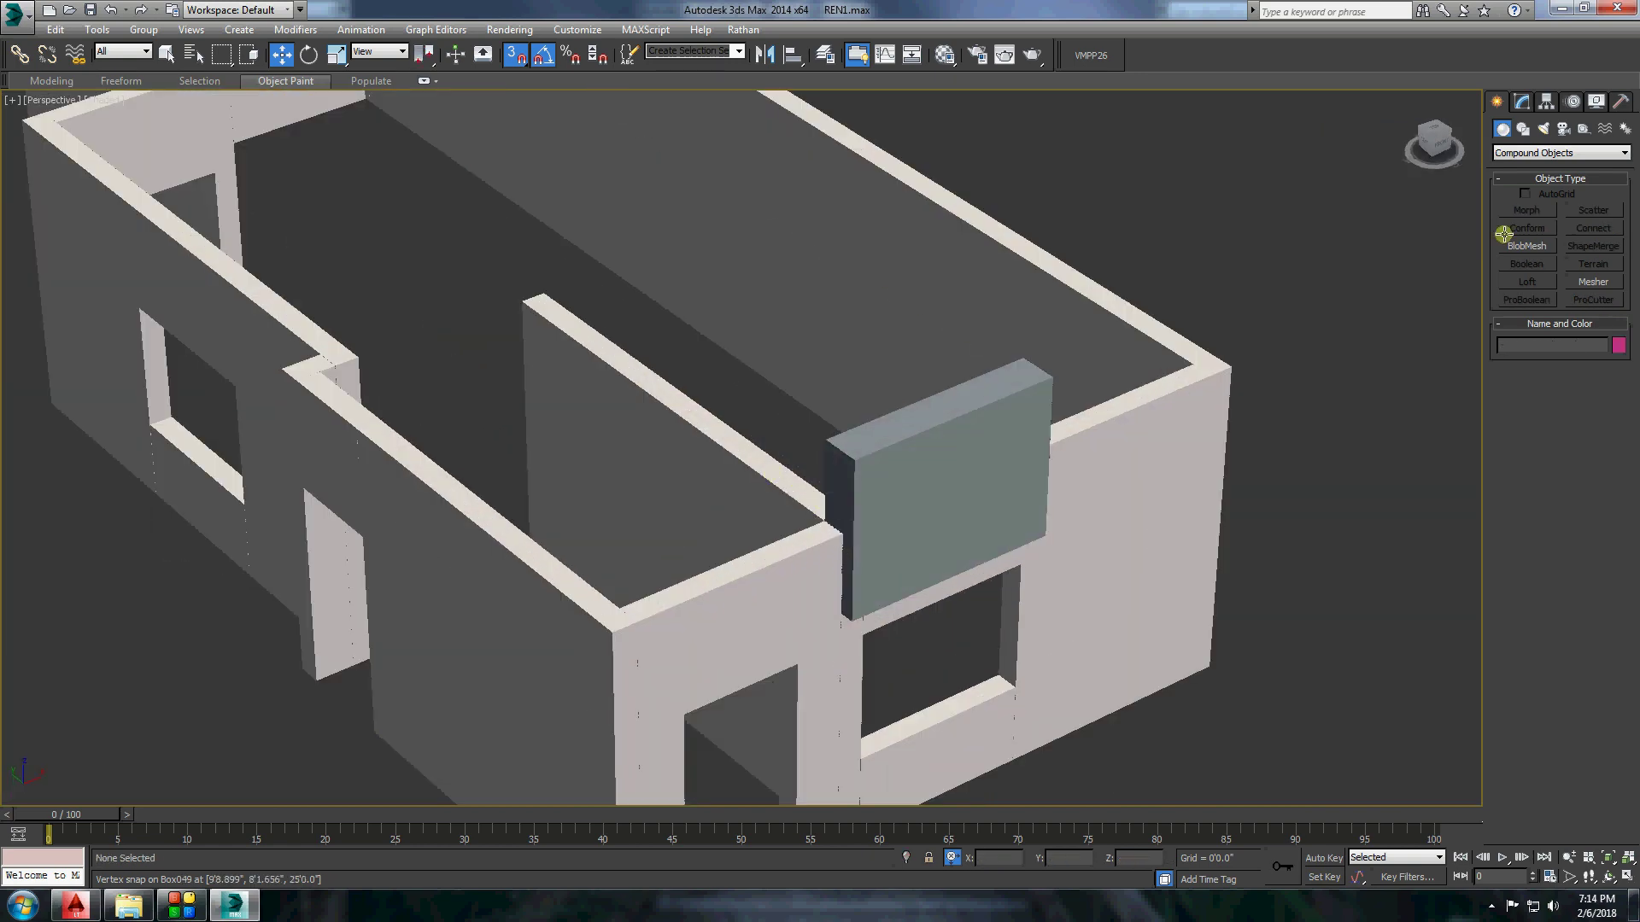
pyautogui.click(1559, 153)
pyautogui.click(1527, 210)
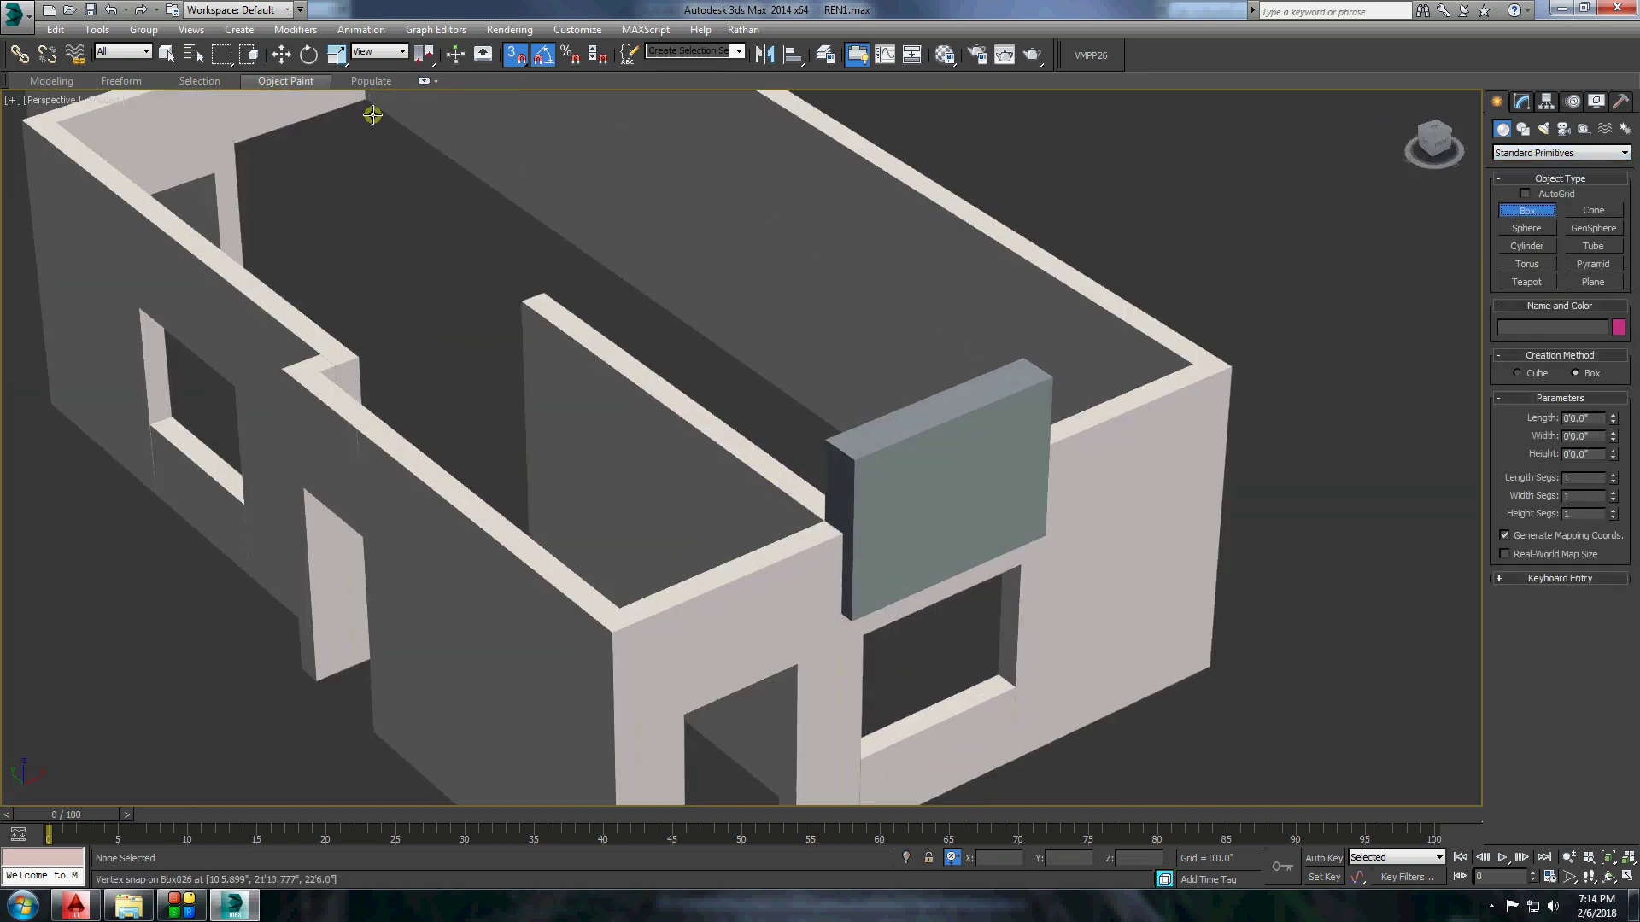
pyautogui.moveTo(525, 299); pyautogui.dragTo(845, 531)
pyautogui.click(858, 427)
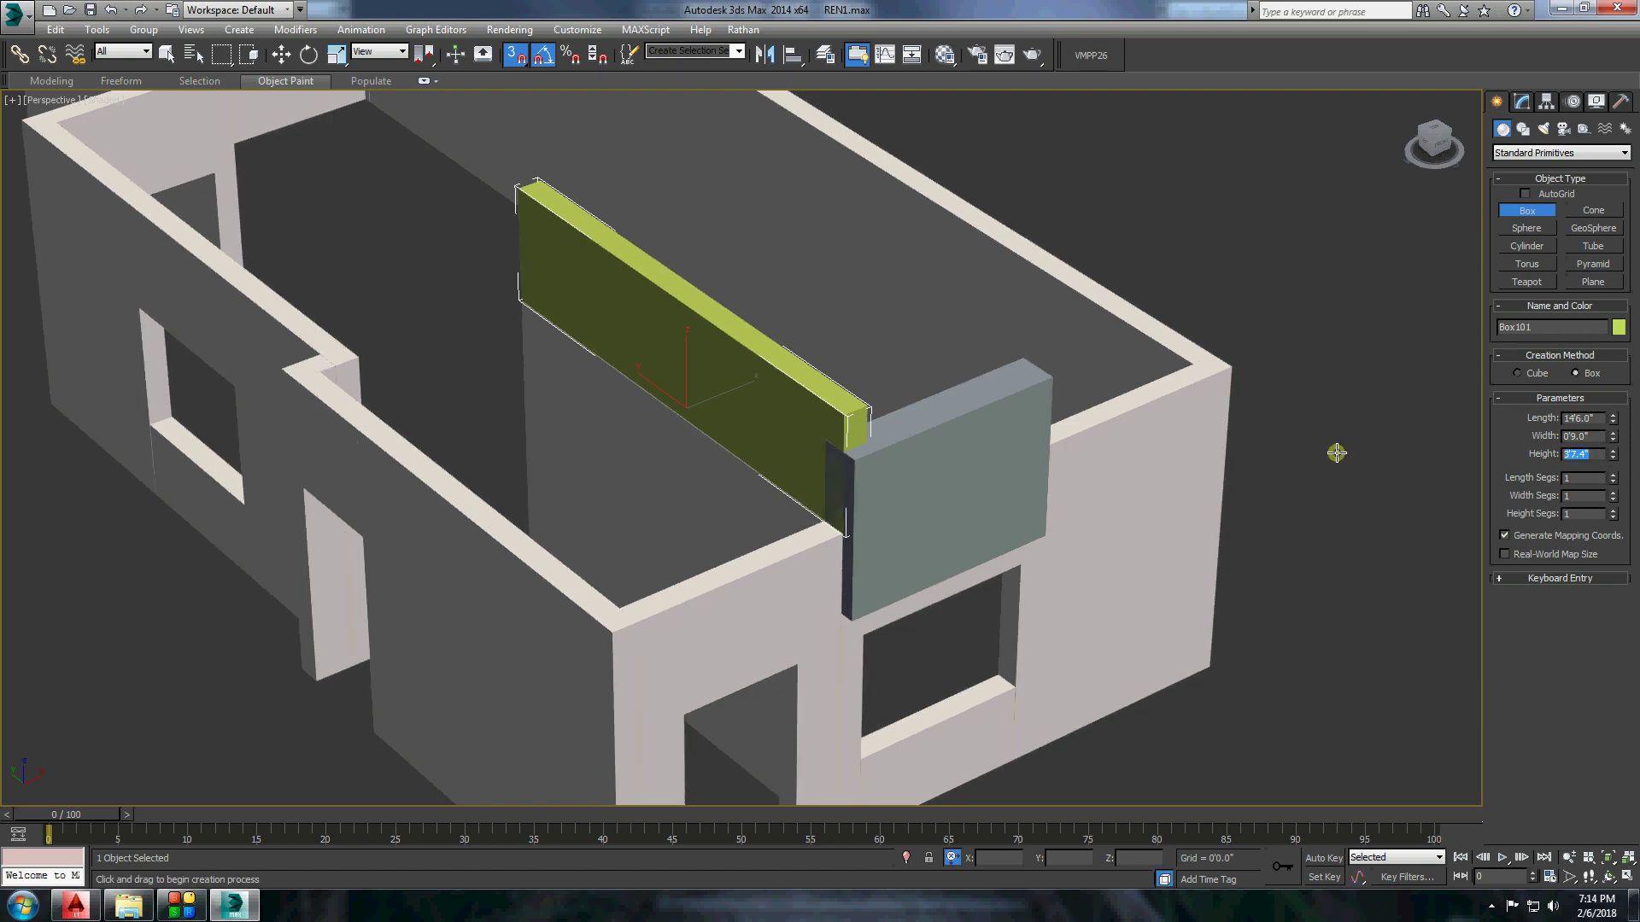
pyautogui.press('Return')
pyautogui.click(289, 58)
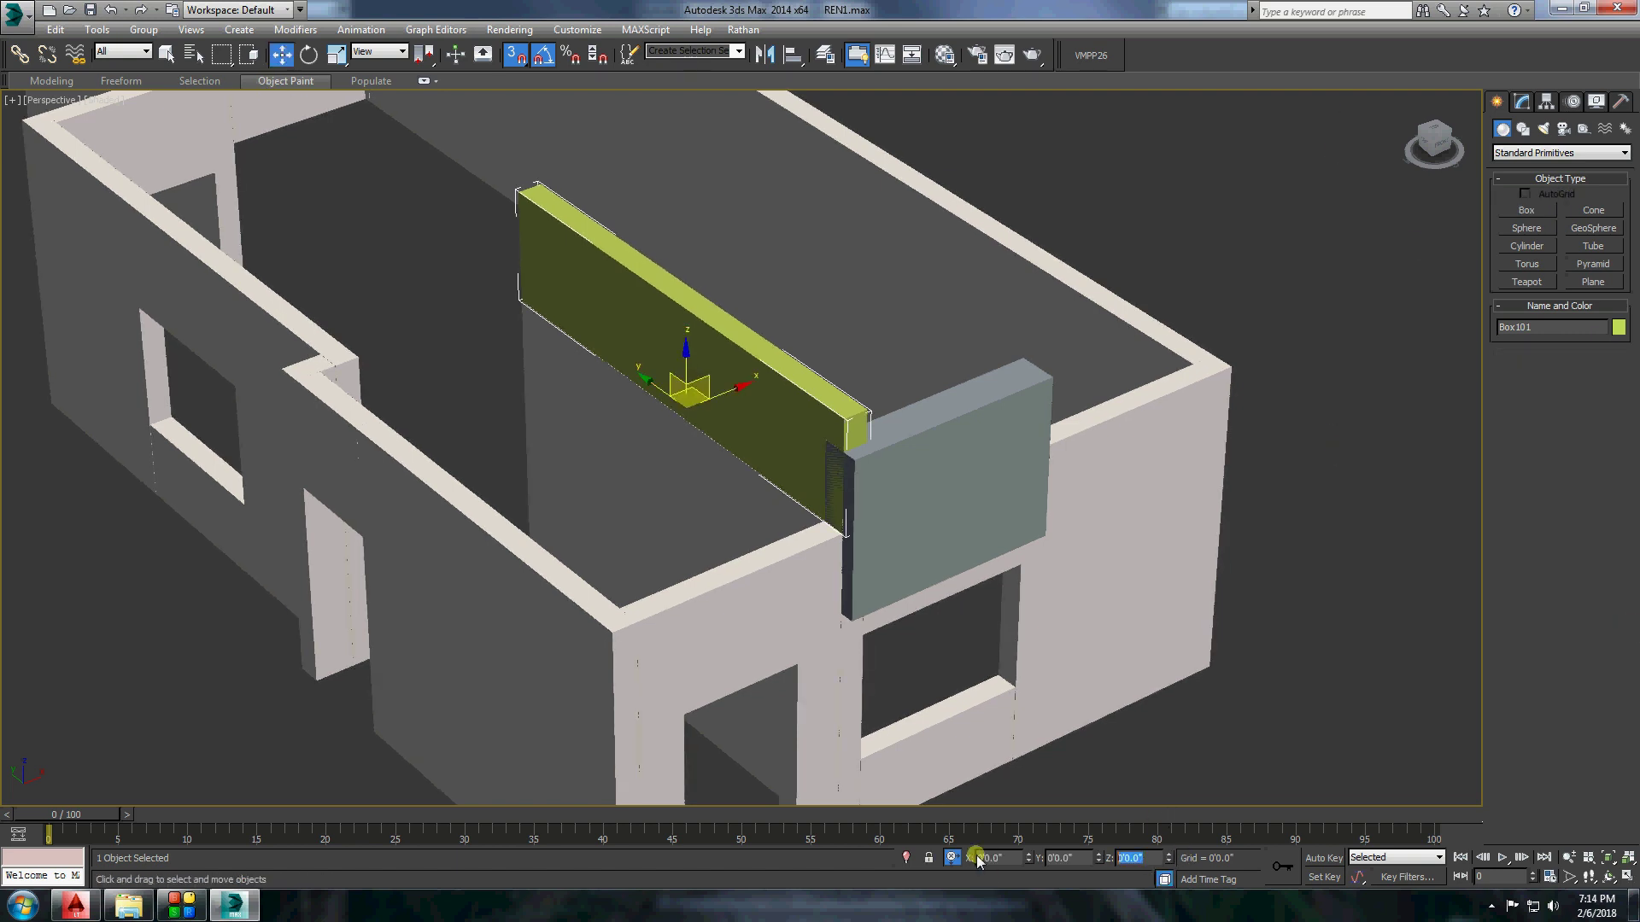
pyautogui.click(978, 858)
# End isolation, convert the green wall to Editable Poly and lower its bottom vertices behind the parapet.
pyautogui.rightClick(984, 435)
pyautogui.click(1024, 298)
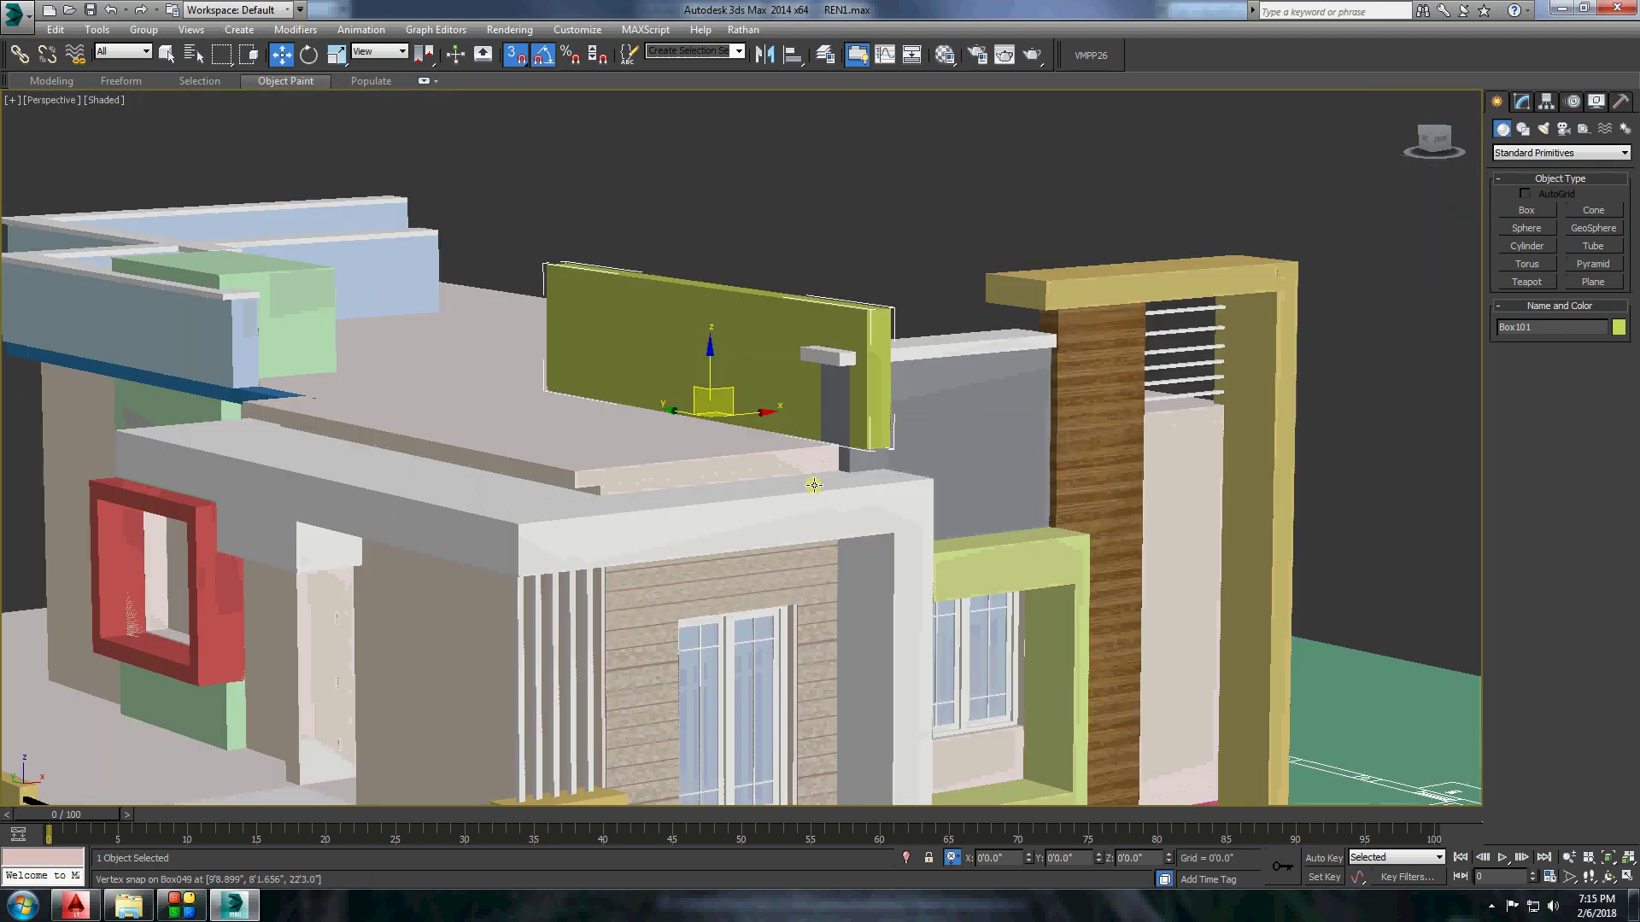
pyautogui.keyDown('alt'); pyautogui.moveTo(814, 485); pyautogui.dragTo(845, 355, button='middle'); pyautogui.keyUp('alt')
pyautogui.scroll(5, 845, 354)
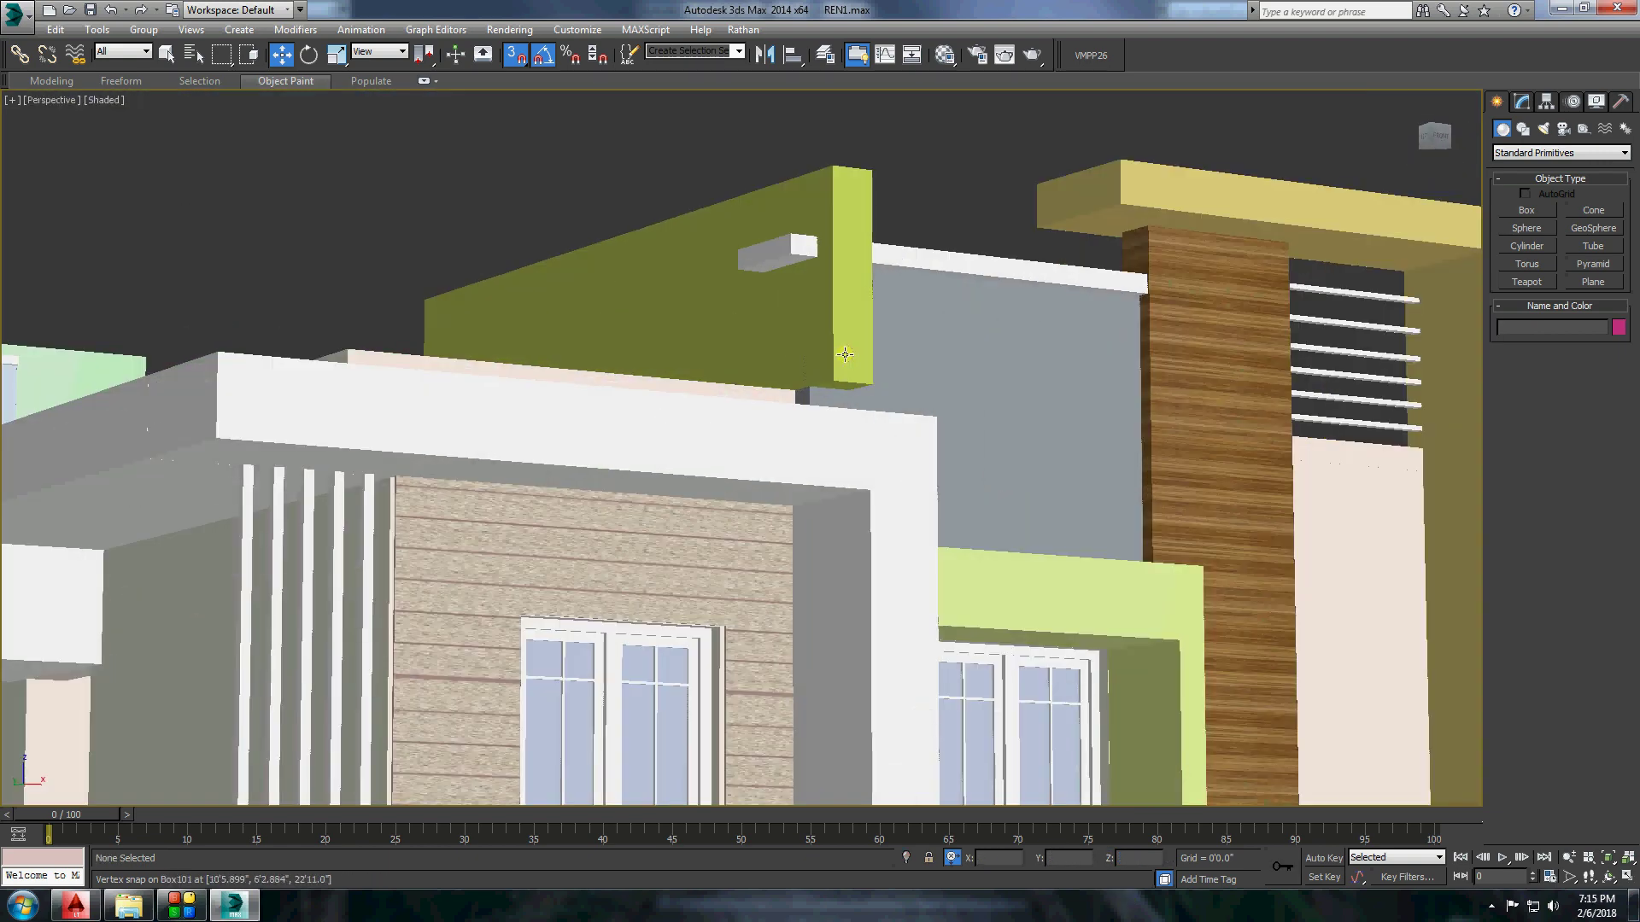
pyautogui.rightClick(858, 379)
pyautogui.click(1059, 504)
pyautogui.press('1')
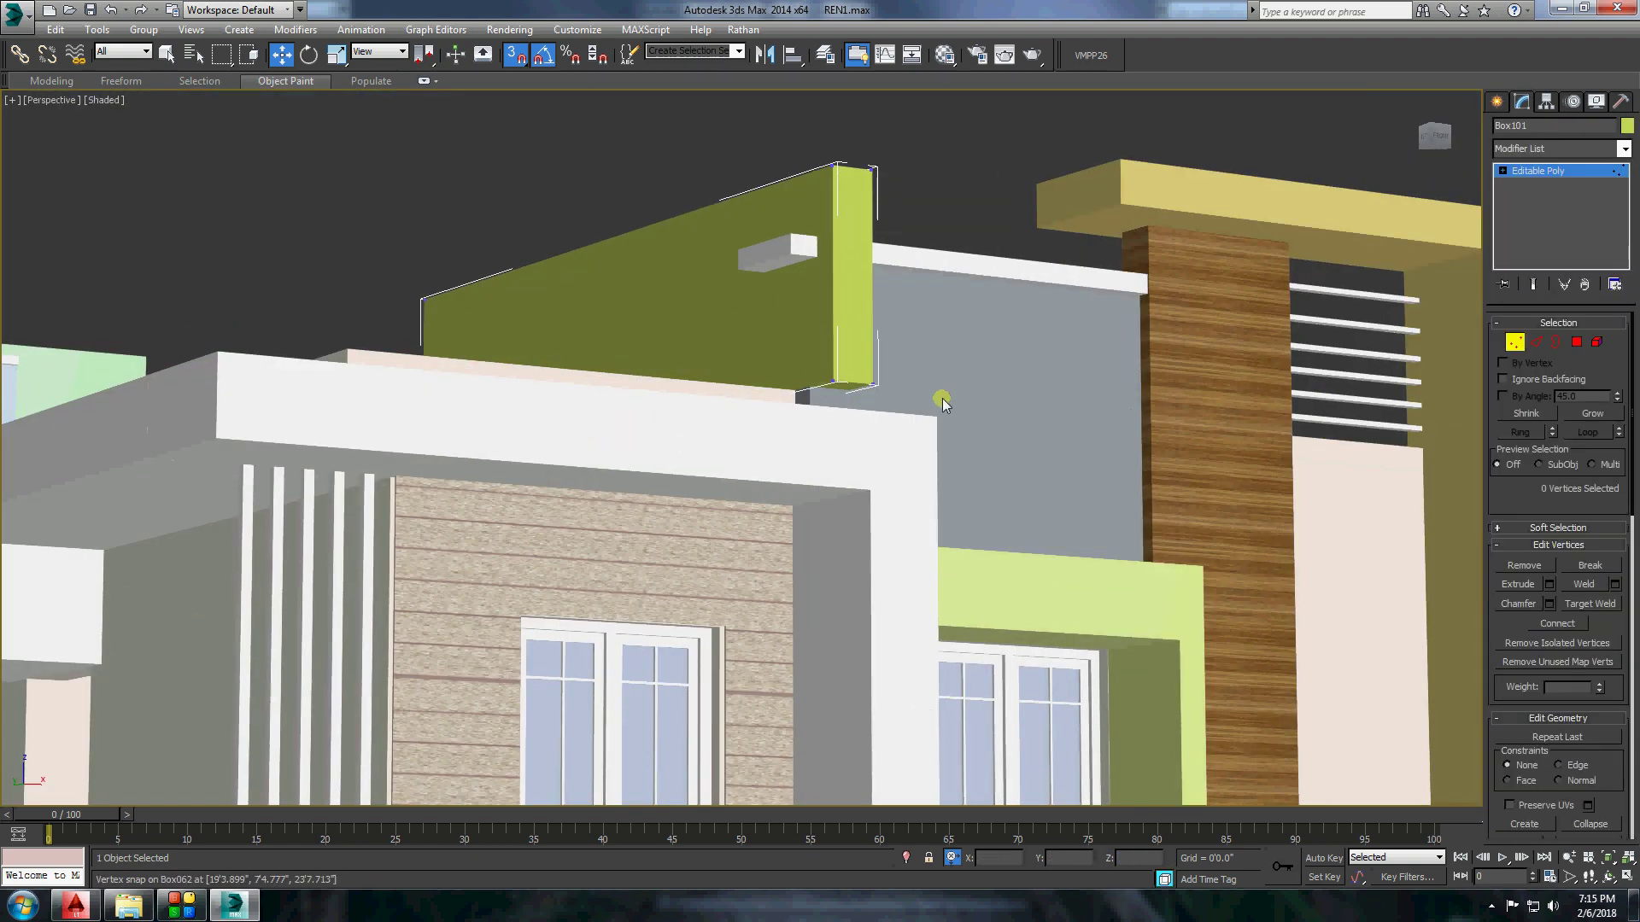
pyautogui.moveTo(907, 539); pyautogui.dragTo(1061, 560)
pyautogui.keyDown('alt'); pyautogui.moveTo(1062, 559); pyautogui.dragTo(517, 333, button='middle'); pyautogui.keyUp('alt')
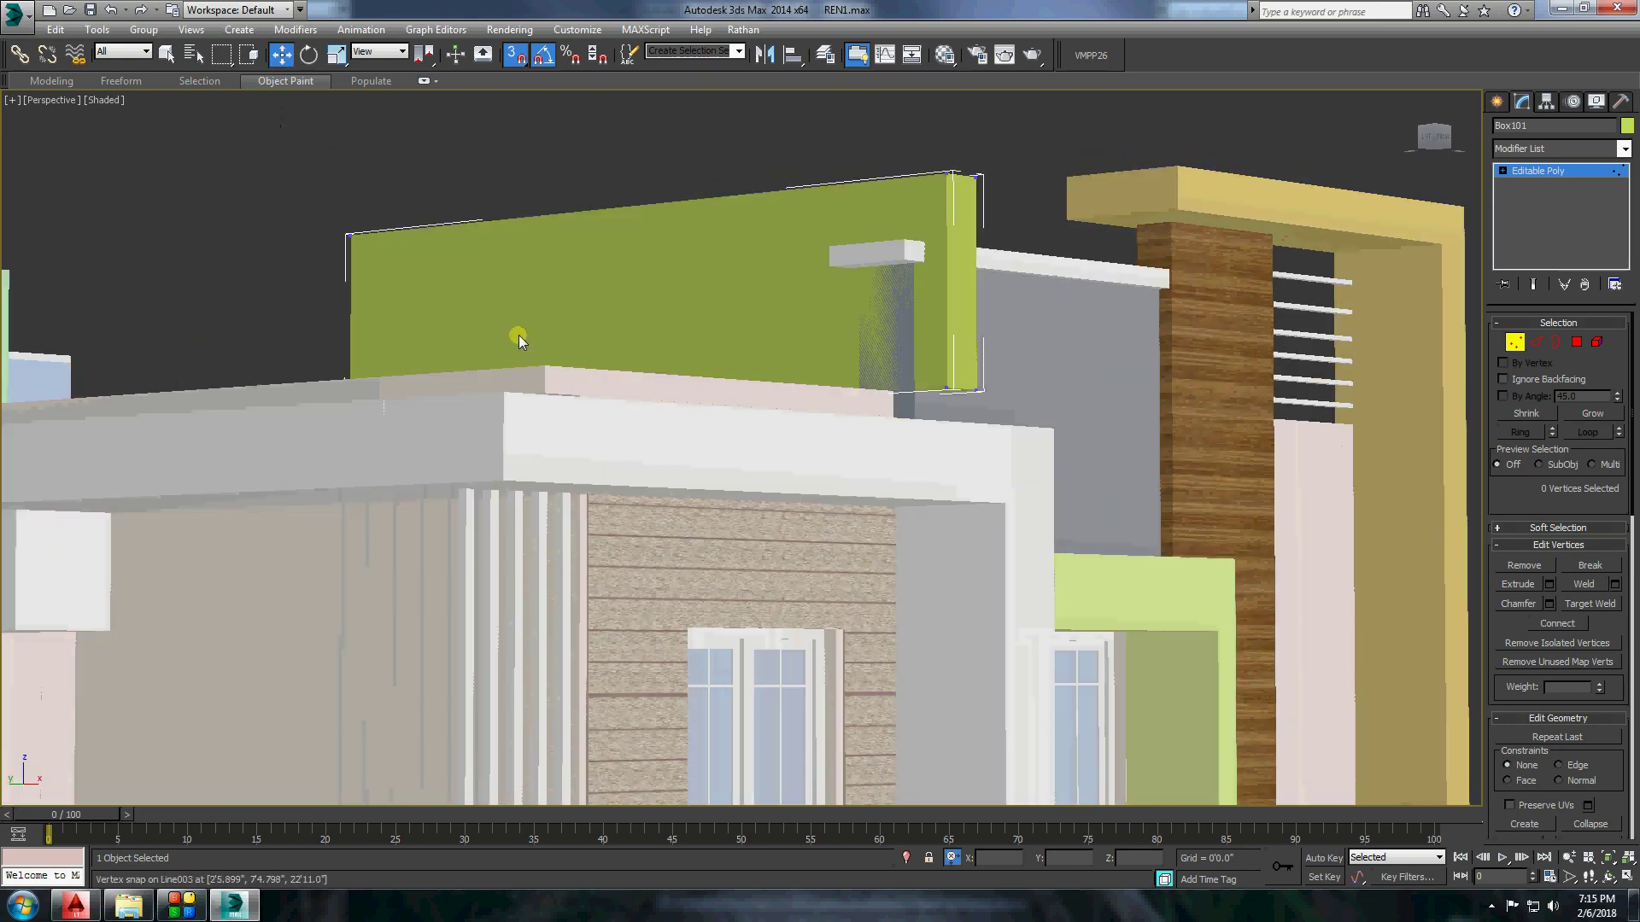
pyautogui.scroll(3, 516, 333)
pyautogui.moveTo(1104, 637); pyautogui.dragTo(1107, 633)
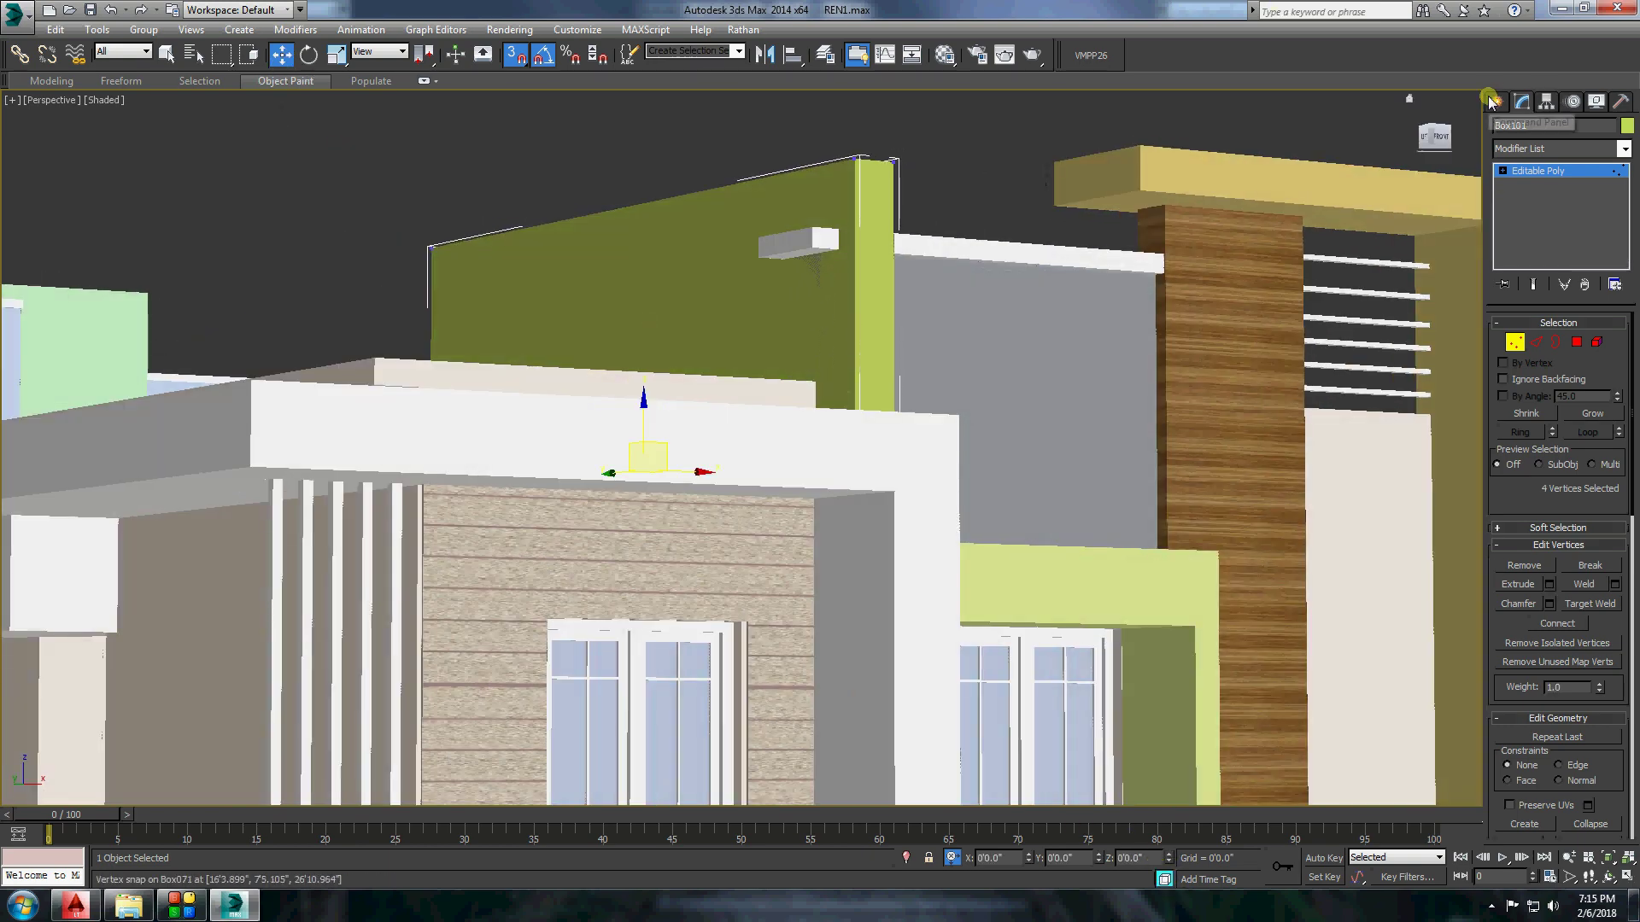
# Snap the small wall box's end vertices onto the white parapet top.
pyautogui.click(799, 242)
pyautogui.rightClick(799, 241)
pyautogui.click(1025, 418)
pyautogui.press('1')
pyautogui.moveTo(743, 218); pyautogui.dragTo(854, 265)
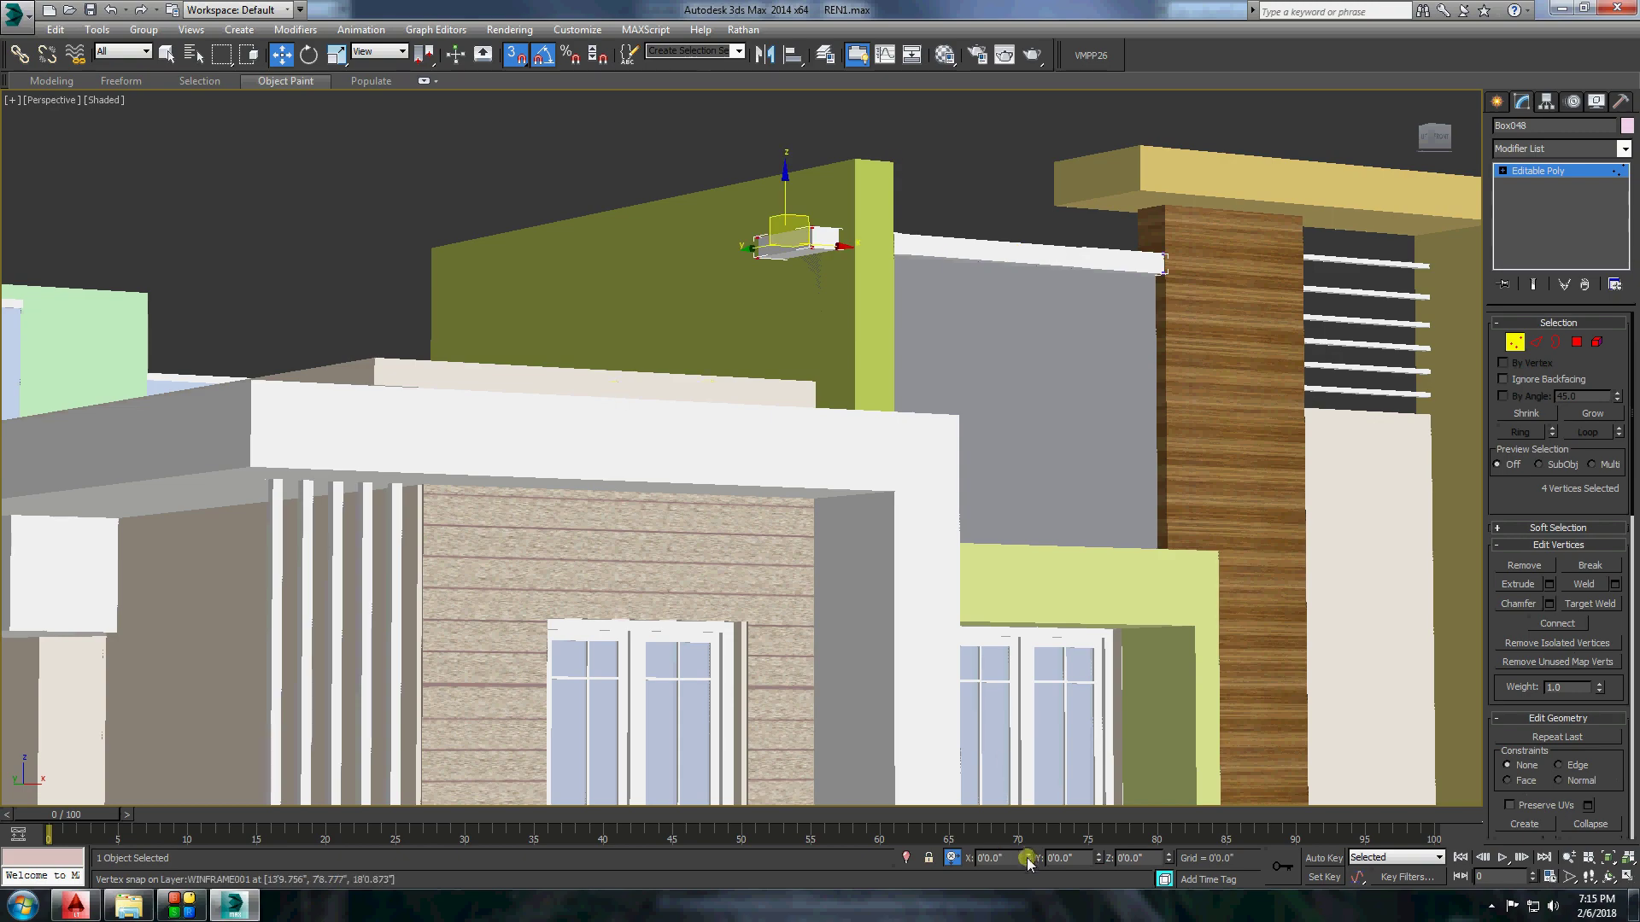
pyautogui.moveTo(850, 158); pyautogui.dragTo(988, 145)
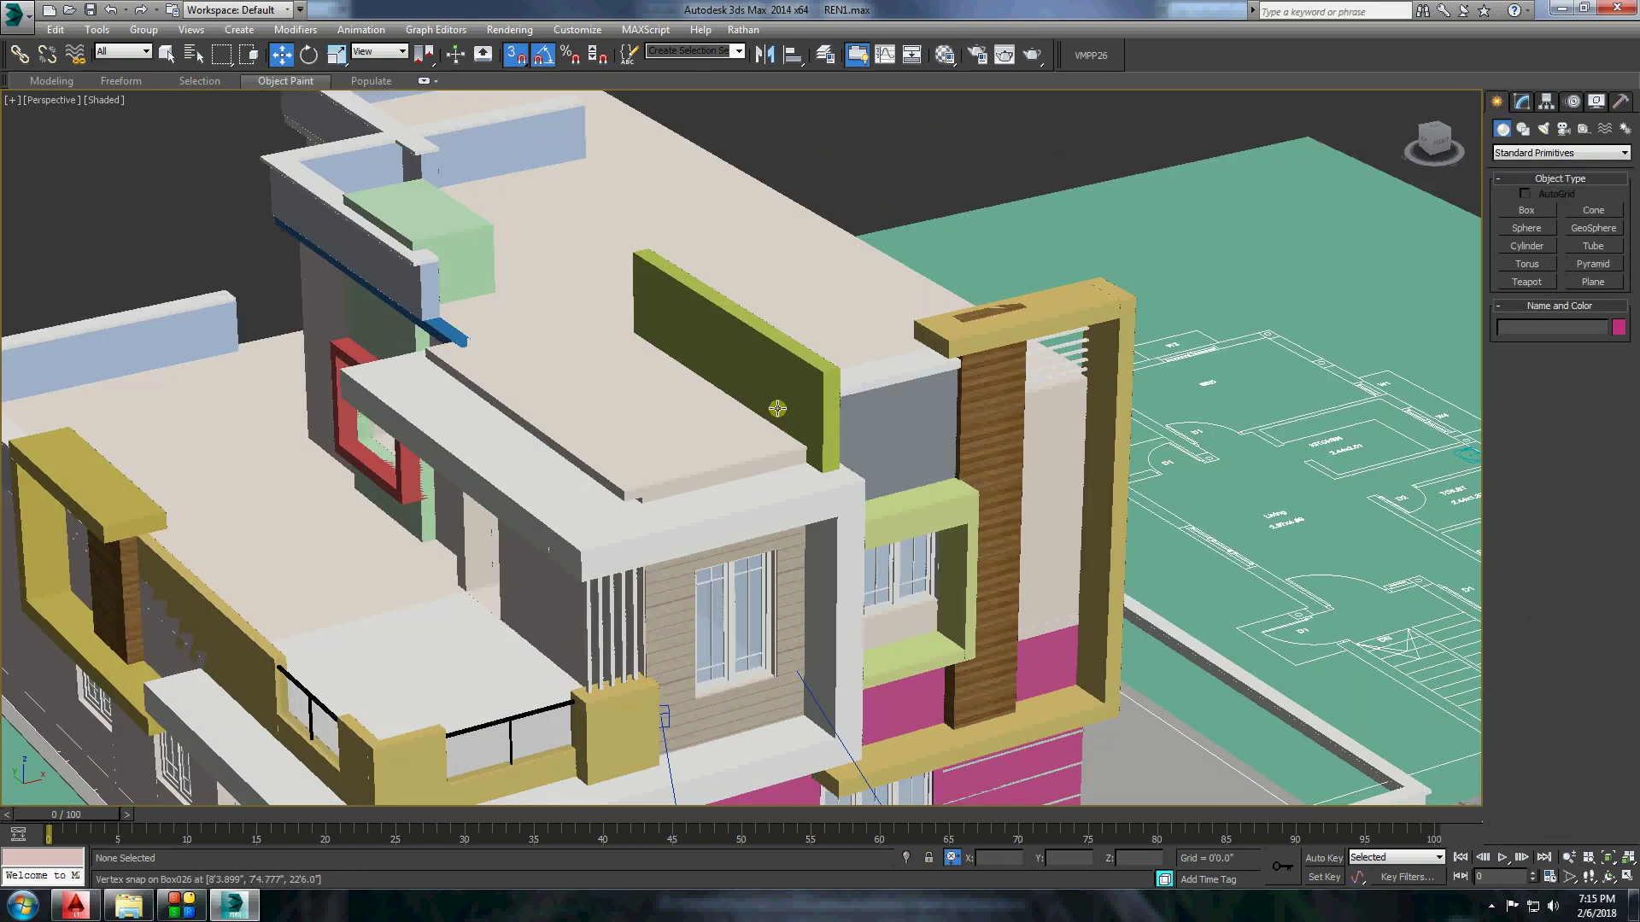
pyautogui.scroll(3, 750, 384)
pyautogui.scroll(3, 974, 290)
pyautogui.scroll(-5, 970, 361)
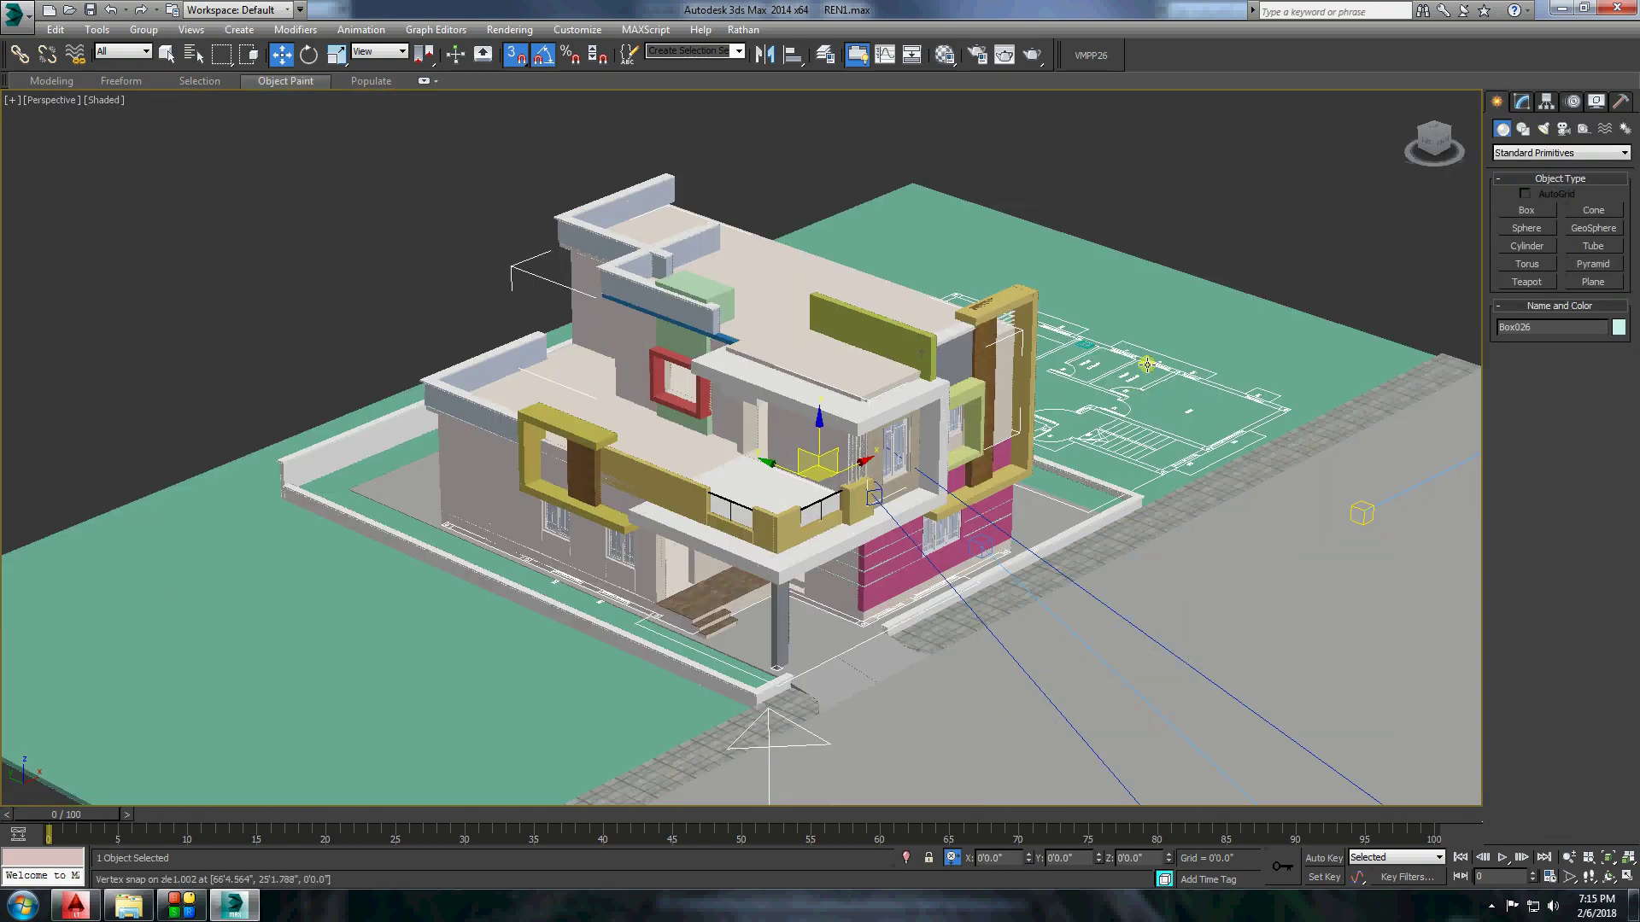
# Hide all geometry with Shift+G so only the floor plan shows.
pyautogui.hotkey('shift', 'g')
pyautogui.scroll(5, 786, 598)
pyautogui.scroll(2, 779, 564)
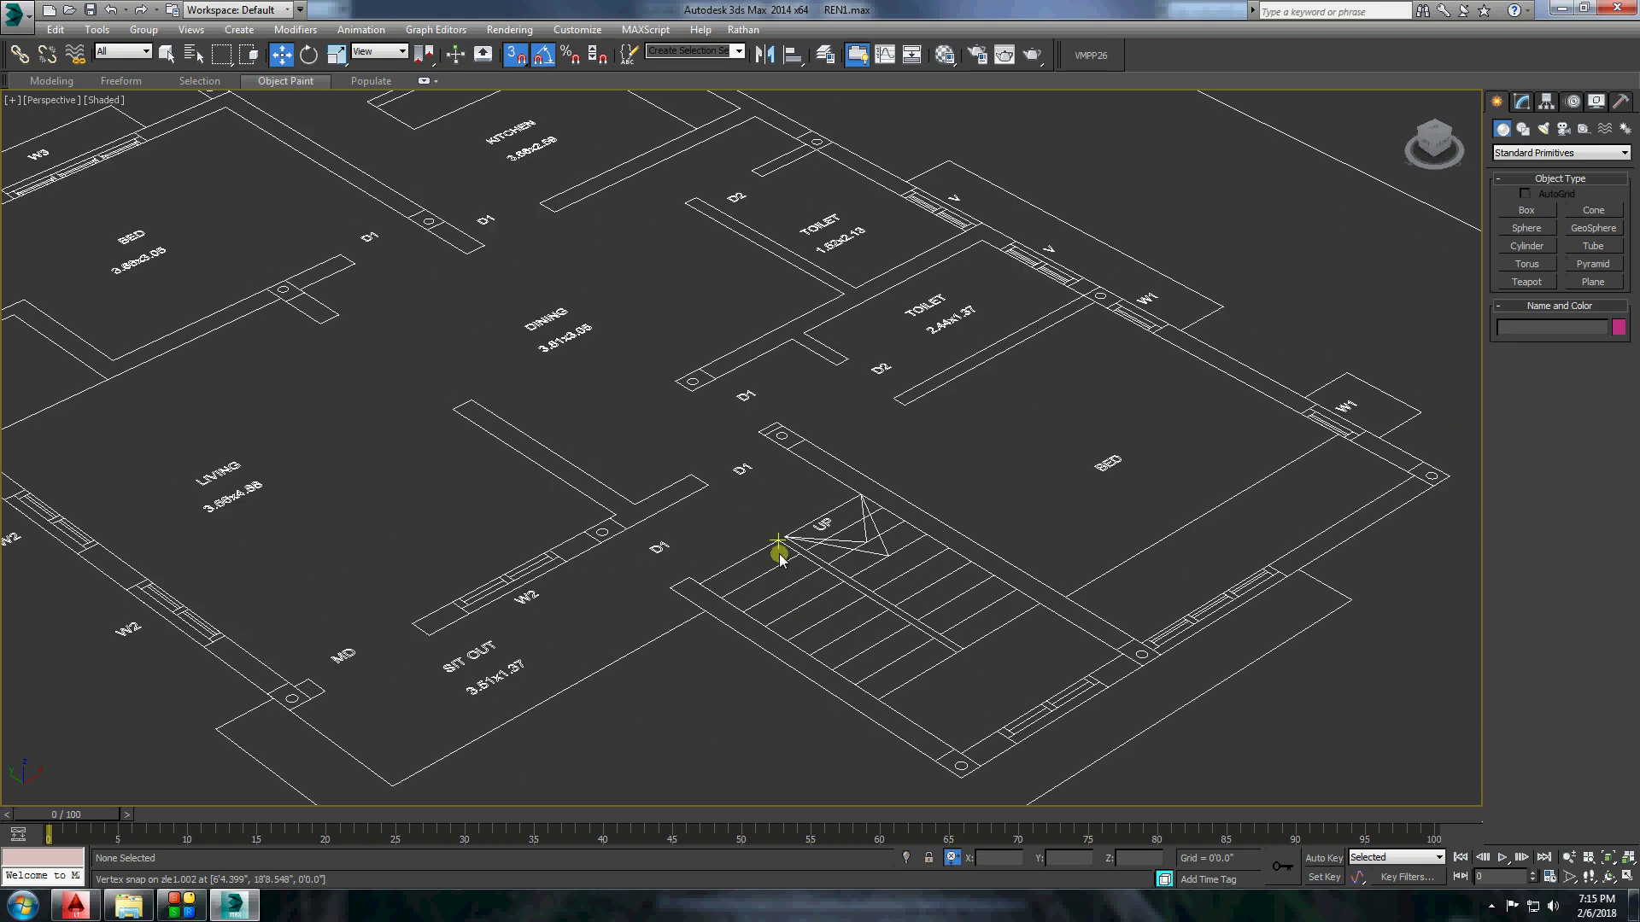
# Draw a flat box along the wall beside door D1 and set its height.
pyautogui.click(1527, 210)
pyautogui.moveTo(586, 523); pyautogui.dragTo(780, 430)
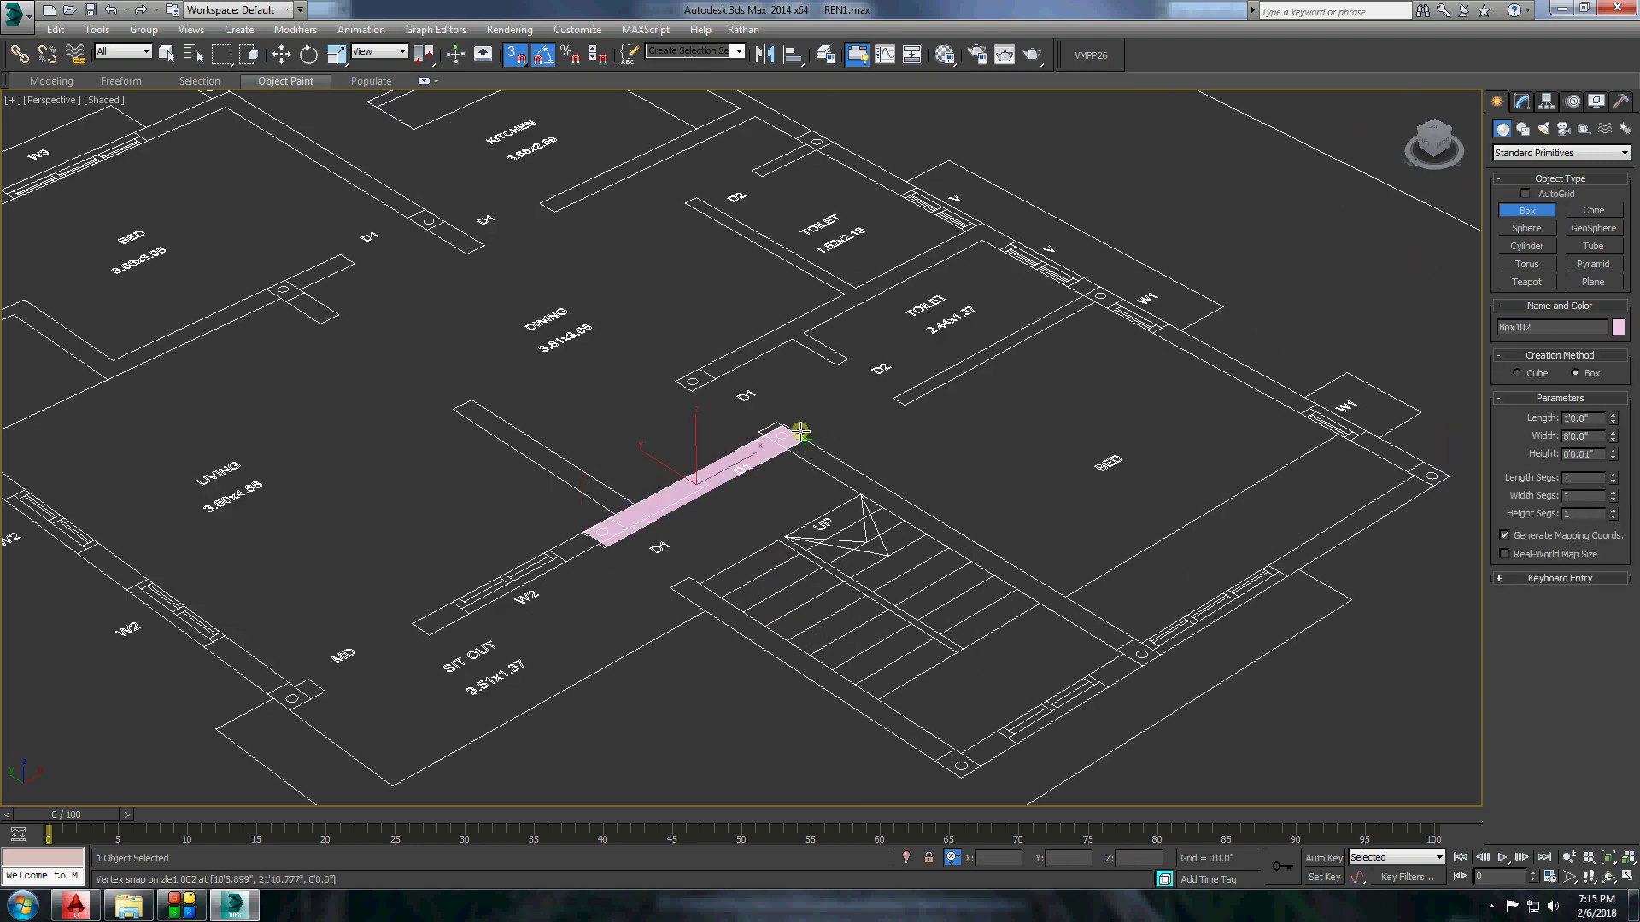
pyautogui.rightClick(568, 513)
pyautogui.moveTo(595, 534); pyautogui.dragTo(797, 433)
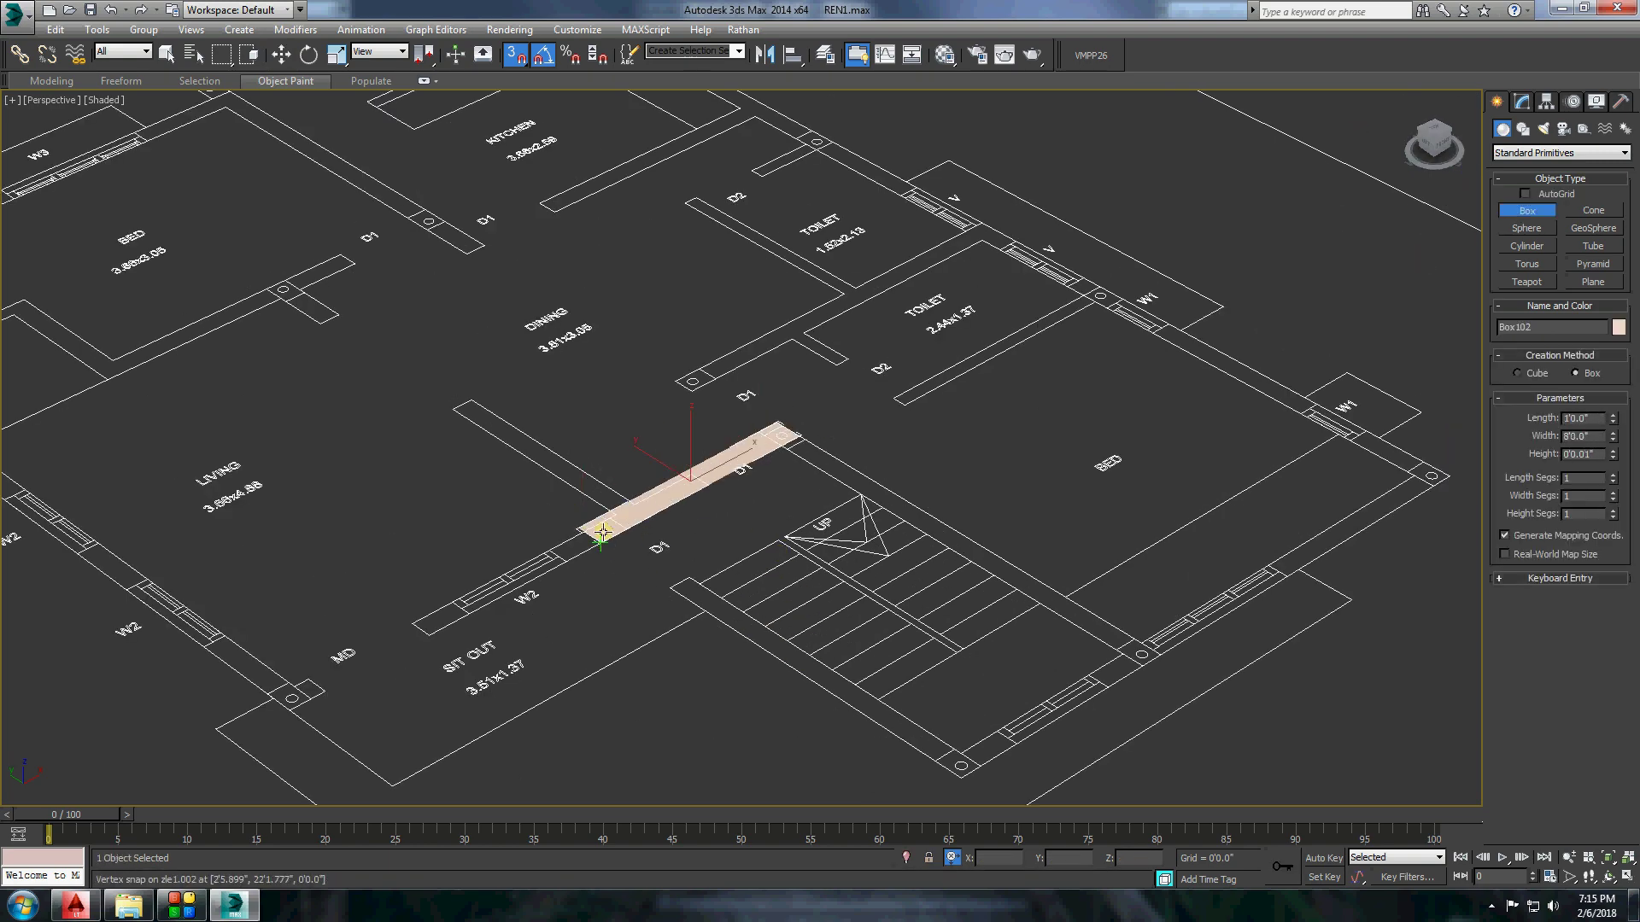
pyautogui.click(713, 401)
pyautogui.rightClick(679, 375)
pyautogui.click(701, 389)
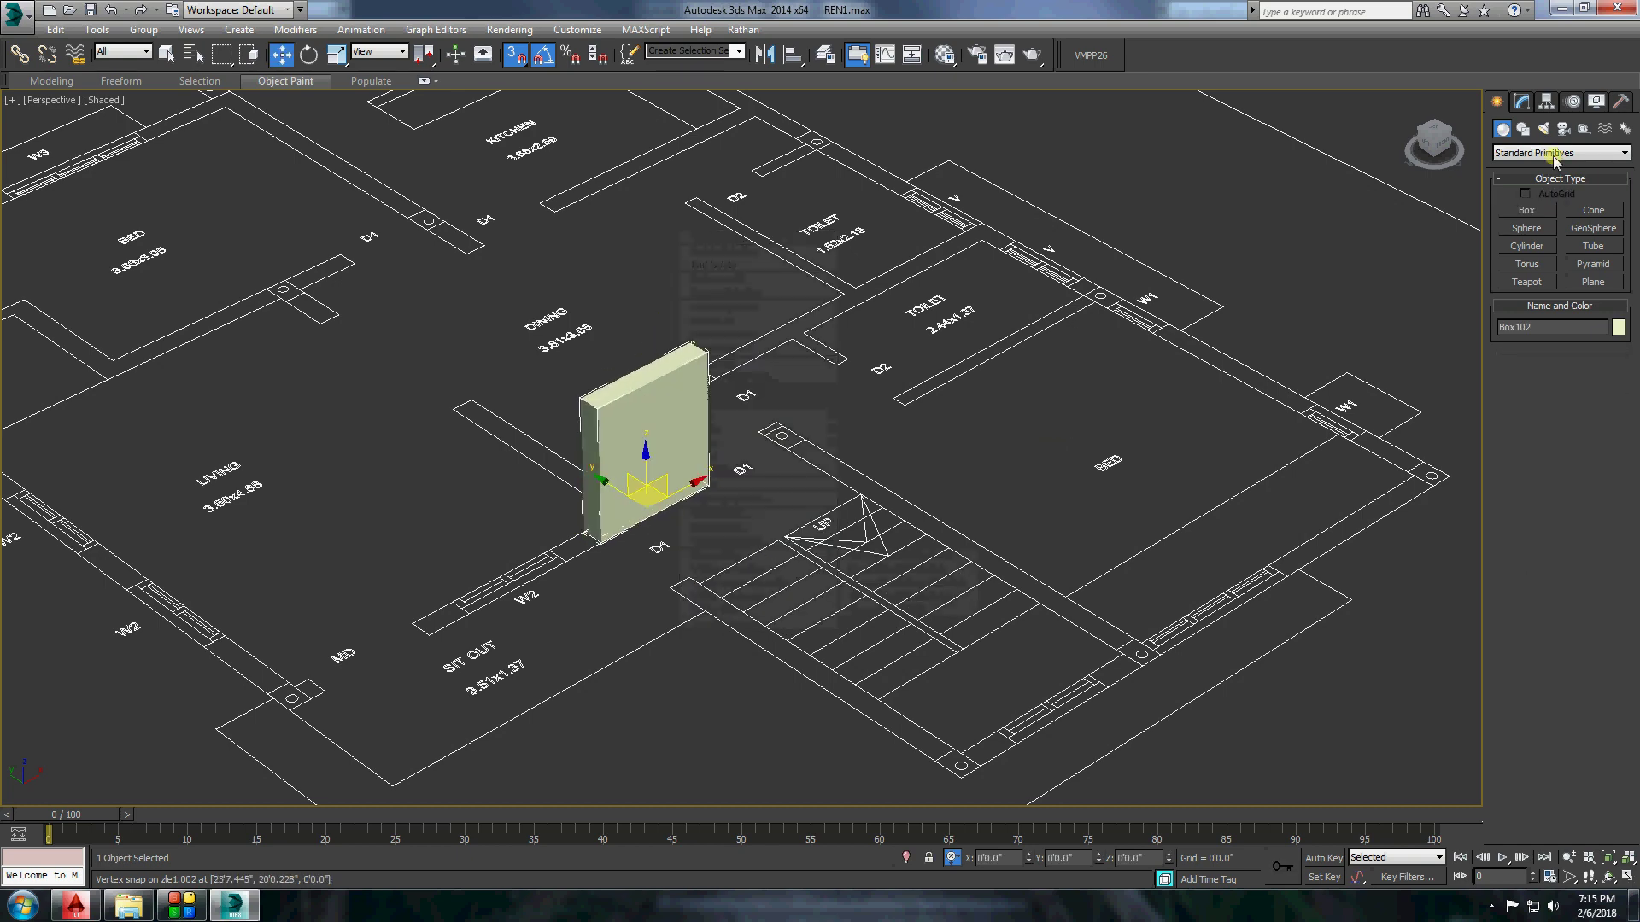
pyautogui.click(1521, 101)
pyautogui.press('Return')
# Make the new box an Editable Poly, lengthen its end about 3 feet and raise it.
pyautogui.rightClick(681, 393)
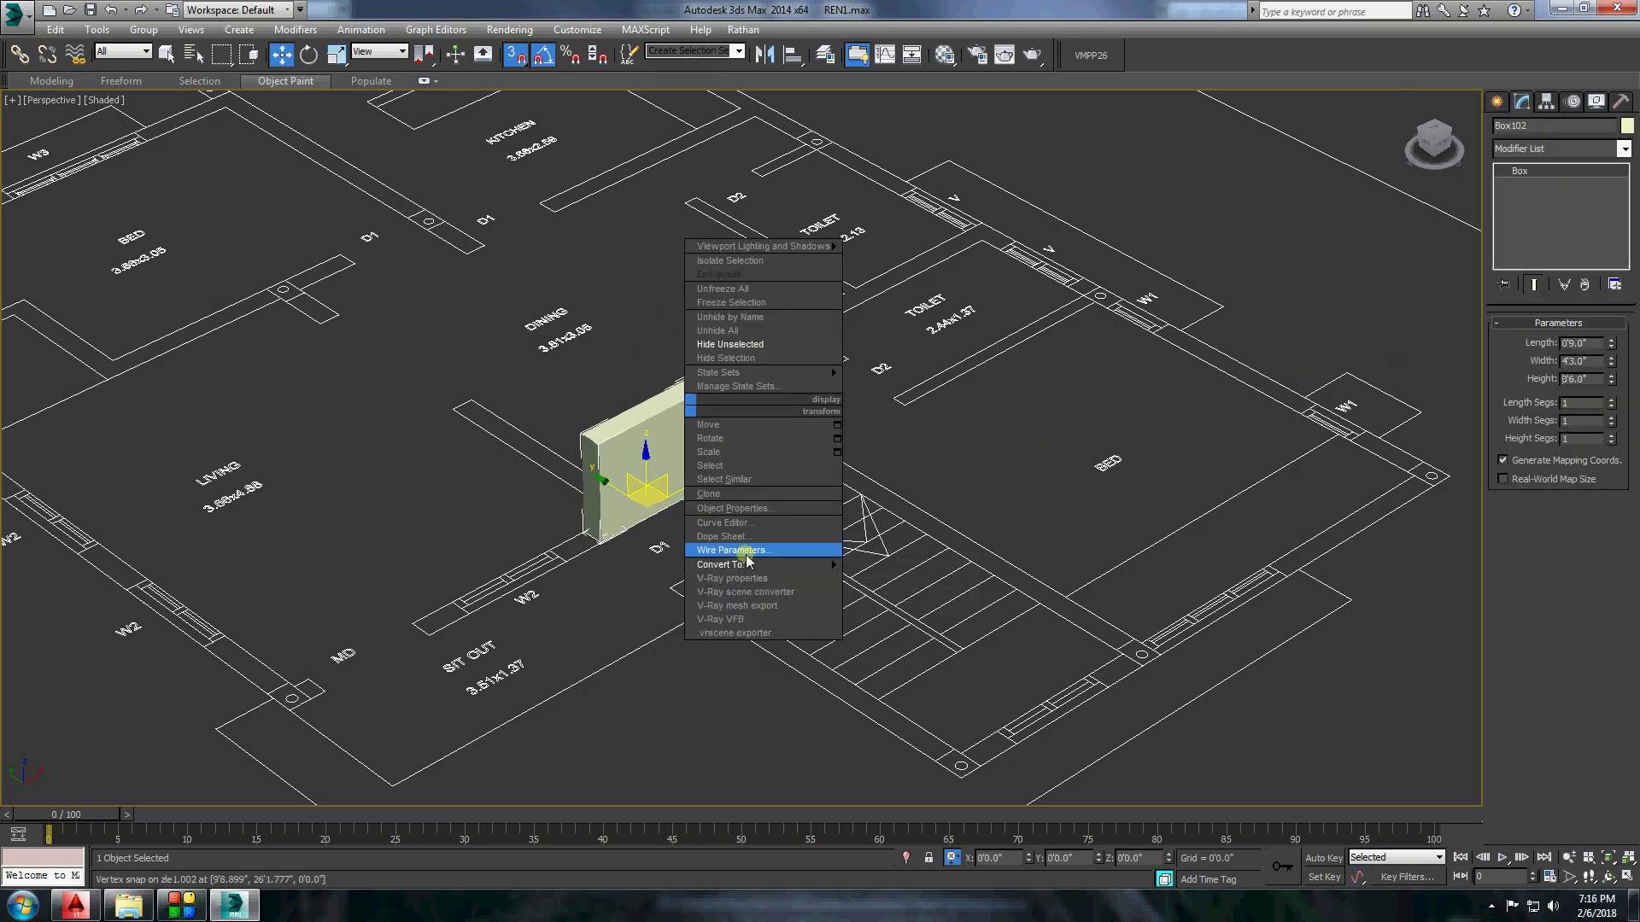
pyautogui.click(905, 567)
pyautogui.press('1')
pyautogui.keyDown('alt'); pyautogui.moveTo(854, 479); pyautogui.dragTo(699, 329, button='middle'); pyautogui.keyUp('alt')
pyautogui.moveTo(1034, 871); pyautogui.dragTo(1068, 747)
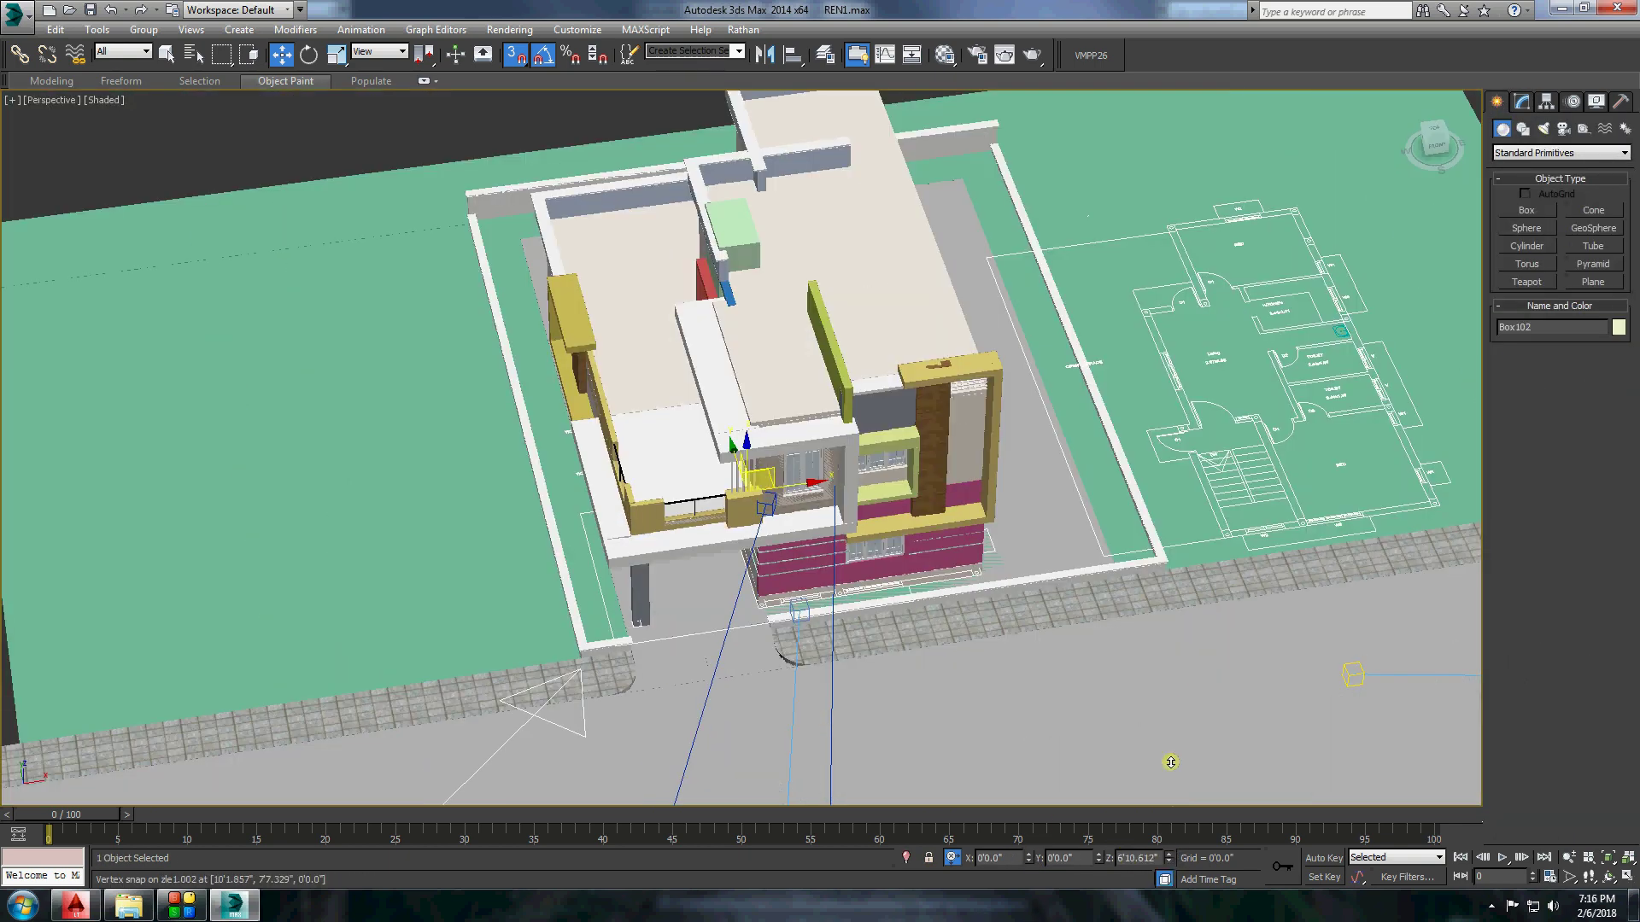
pyautogui.scroll(4, 835, 347)
pyautogui.scroll(4, 835, 347)
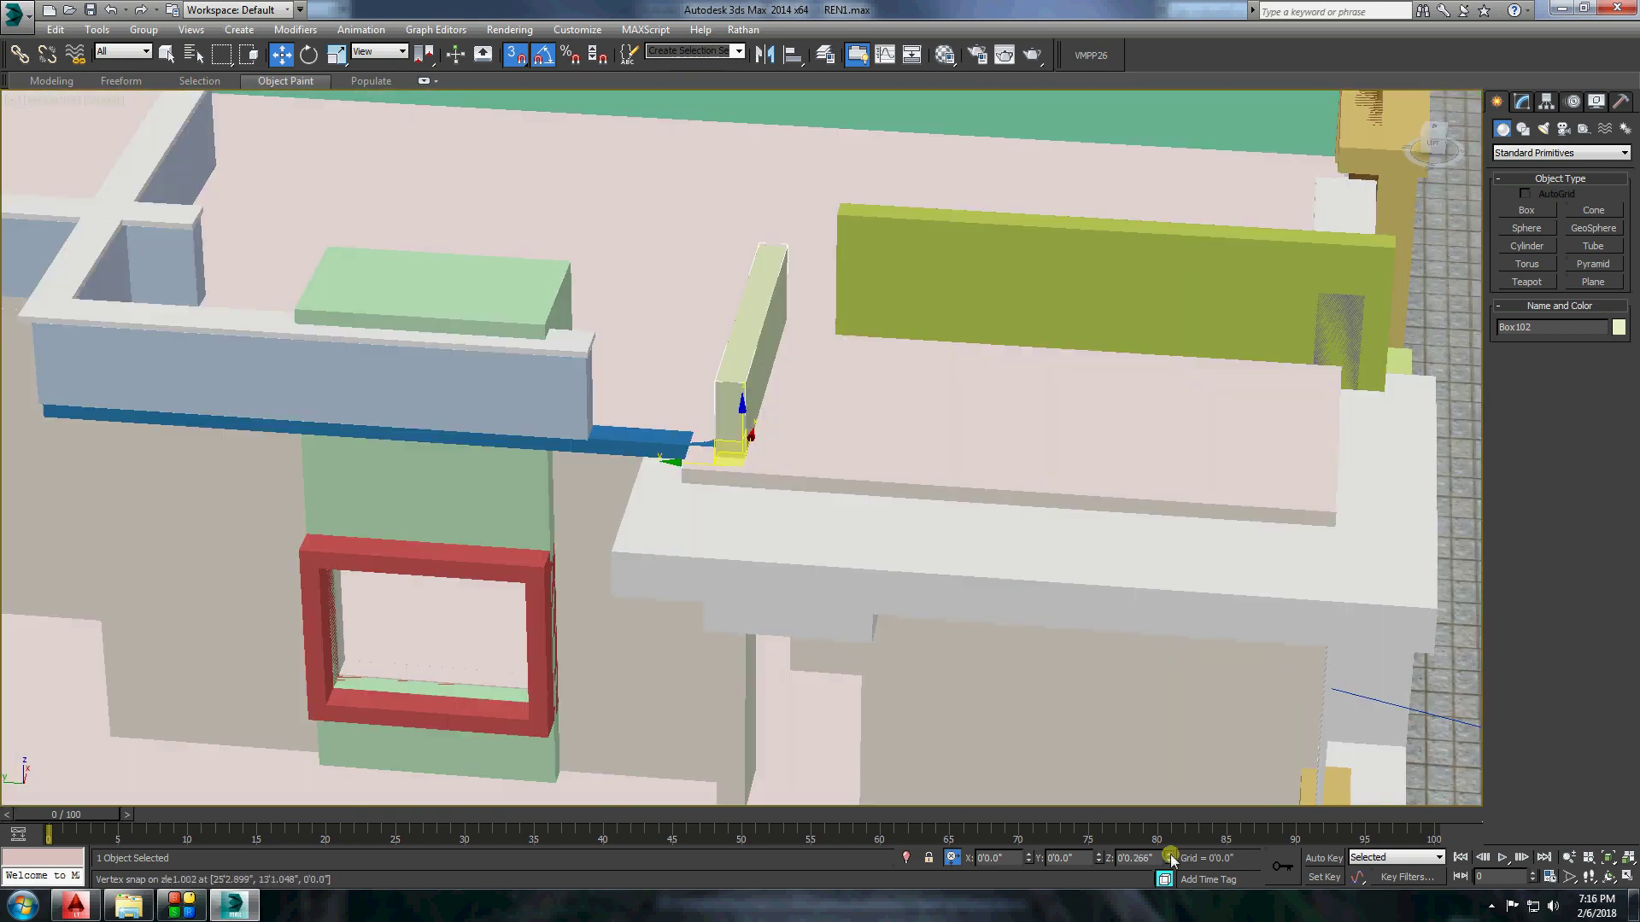
pyautogui.moveTo(1170, 857); pyautogui.dragTo(1197, 796)
# Isolate both walls and move the green wall's end vertices to meet the new wall.
pyautogui.click(940, 295)
pyautogui.rightClick(773, 282)
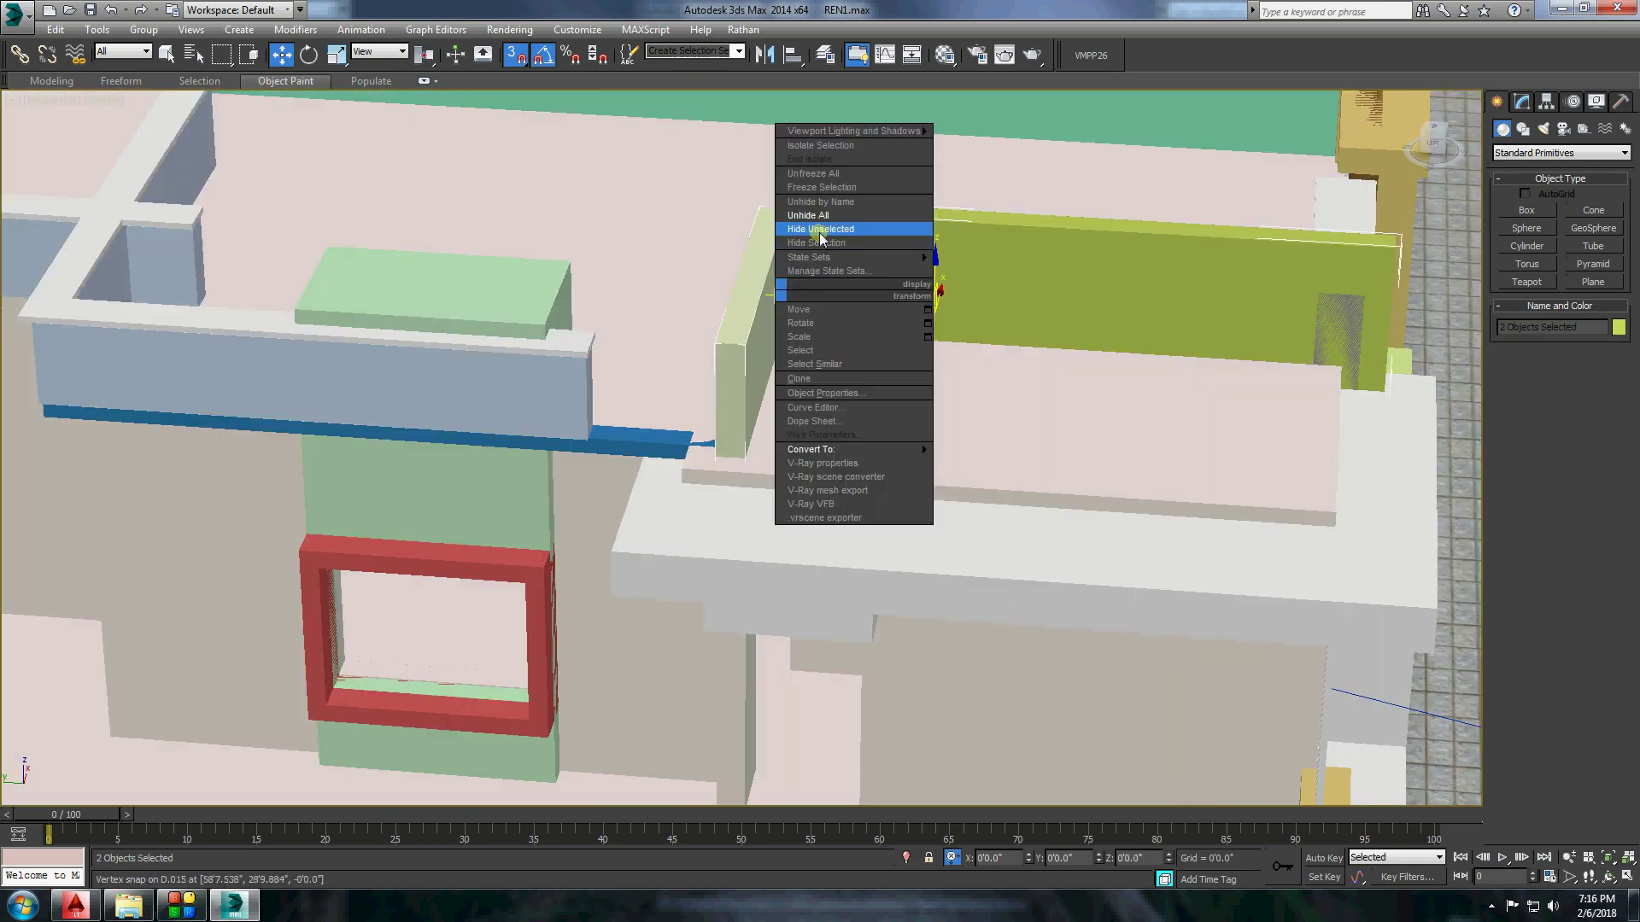
pyautogui.click(854, 221)
pyautogui.rightClick(857, 338)
pyautogui.click(1074, 511)
pyautogui.press('1')
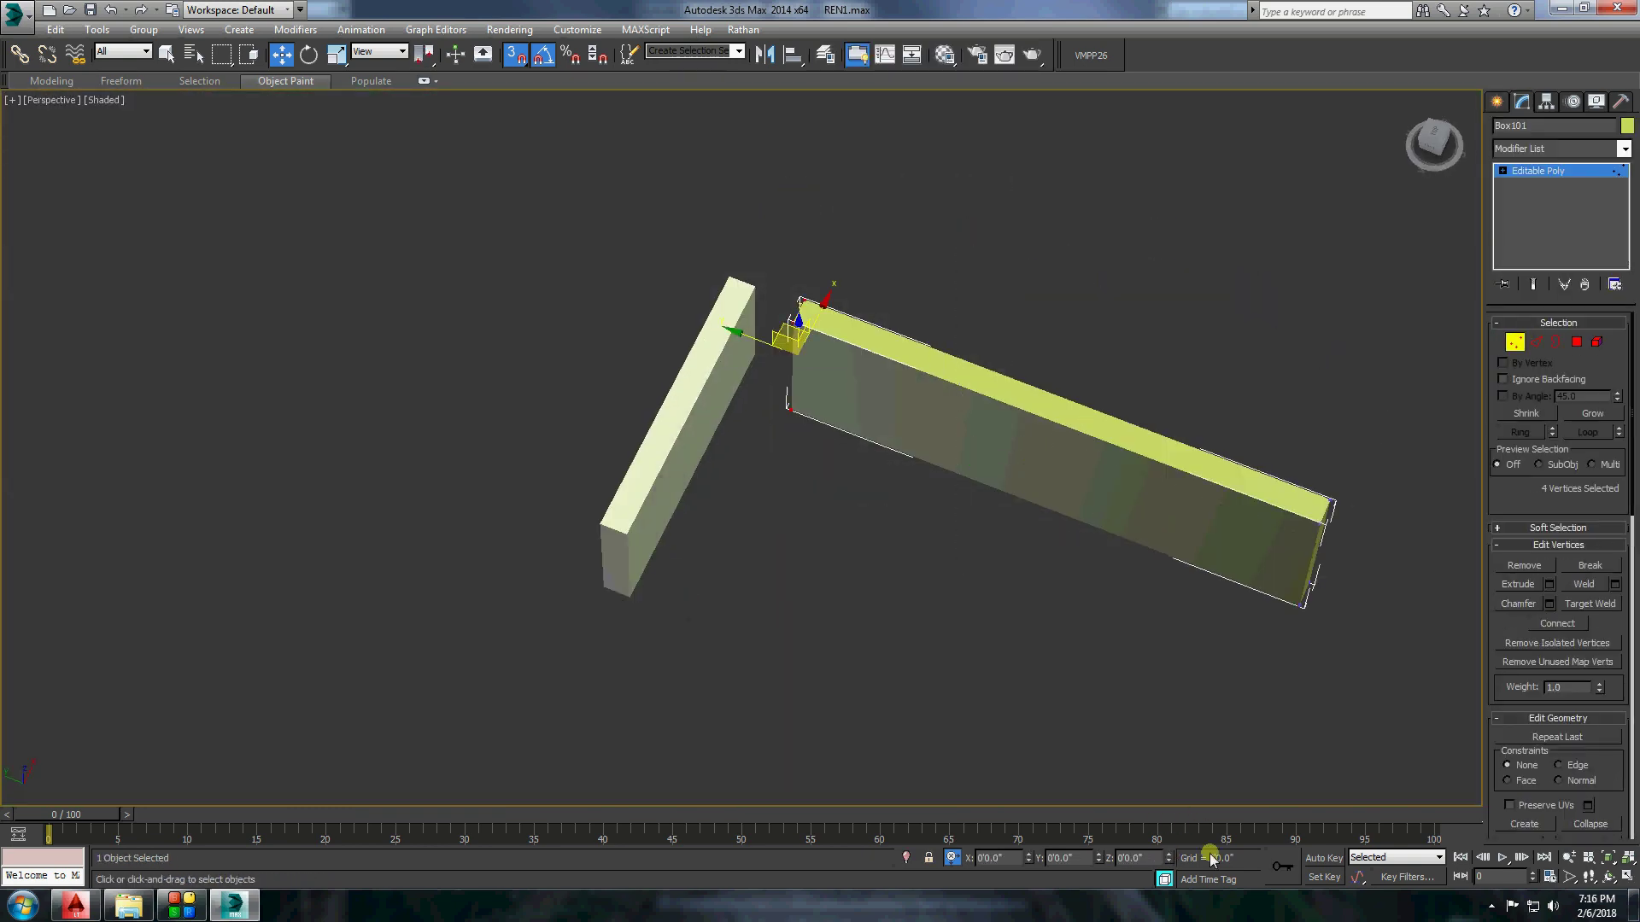
pyautogui.moveTo(1100, 861); pyautogui.dragTo(1094, 790)
pyautogui.keyDown('alt'); pyautogui.moveTo(1094, 790); pyautogui.dragTo(919, 574, button='middle'); pyautogui.keyUp('alt')
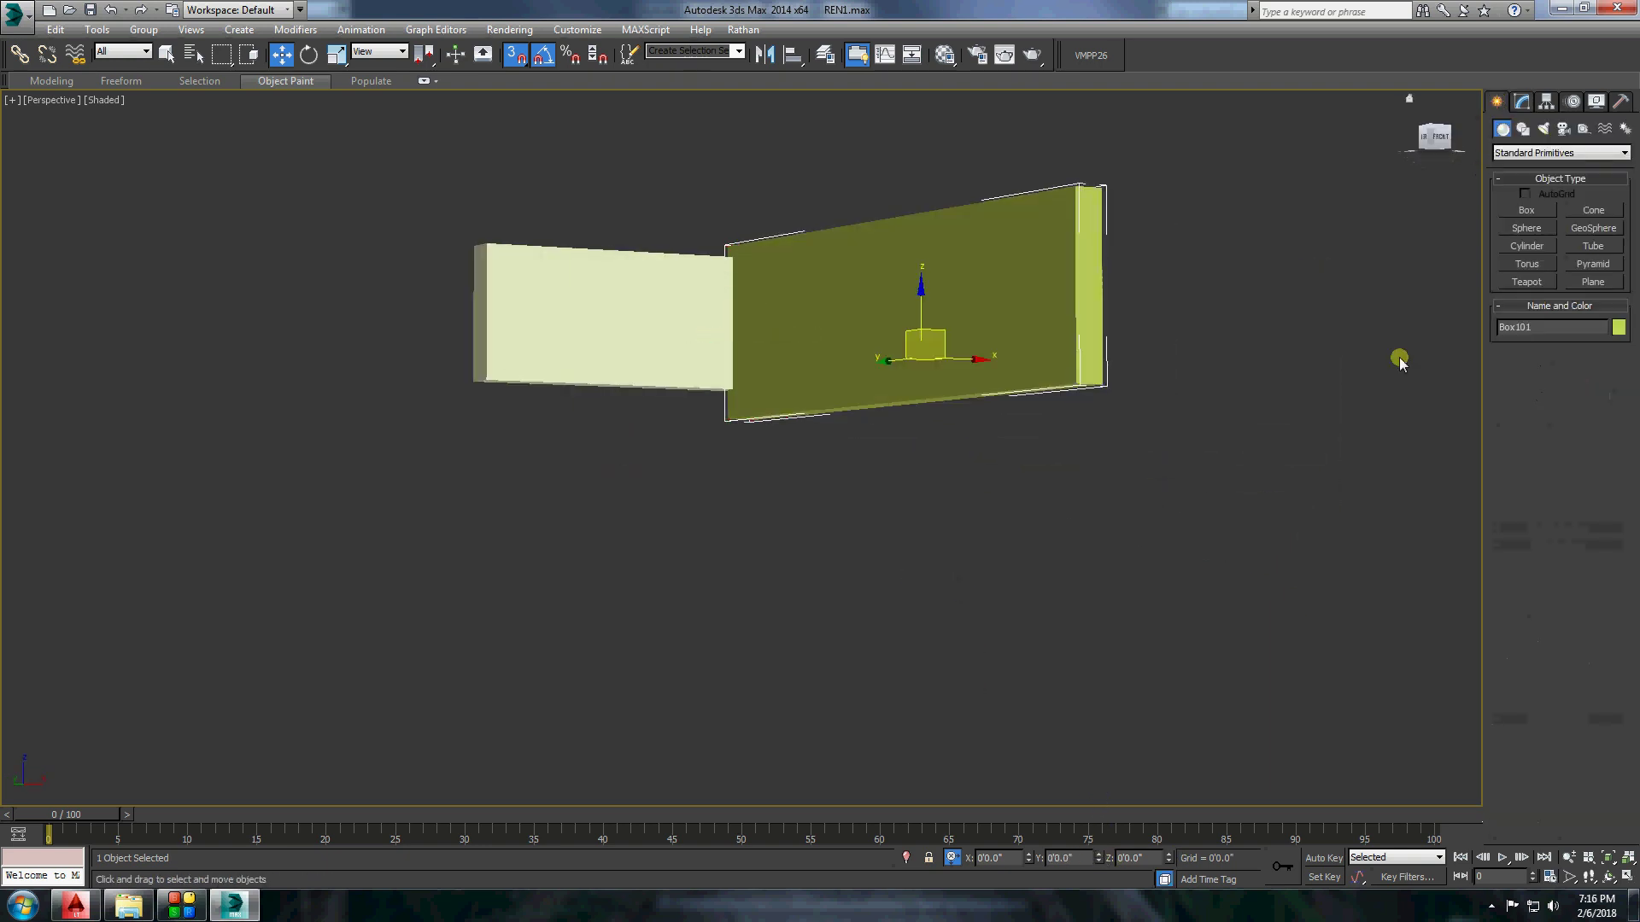
# Orbit to check the corner joint, then unhide the rest of the house.
pyautogui.keyDown('alt'); pyautogui.moveTo(1224, 807); pyautogui.dragTo(1085, 822, button='middle'); pyautogui.keyUp('alt')
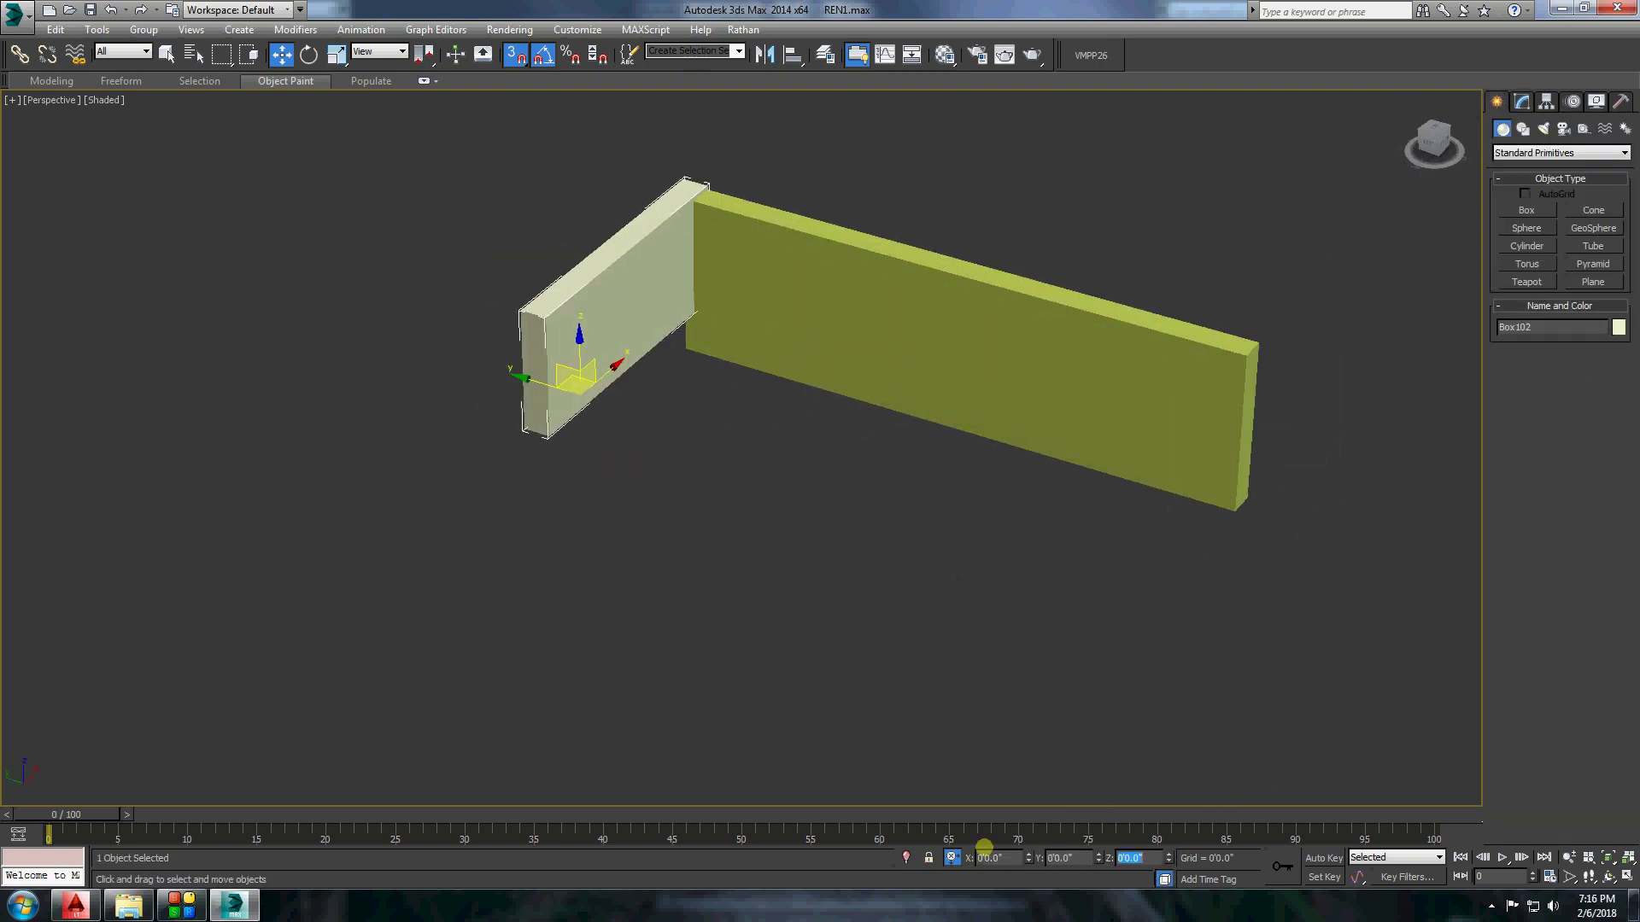
pyautogui.scroll(5, 732, 548)
pyautogui.scroll(3, 732, 548)
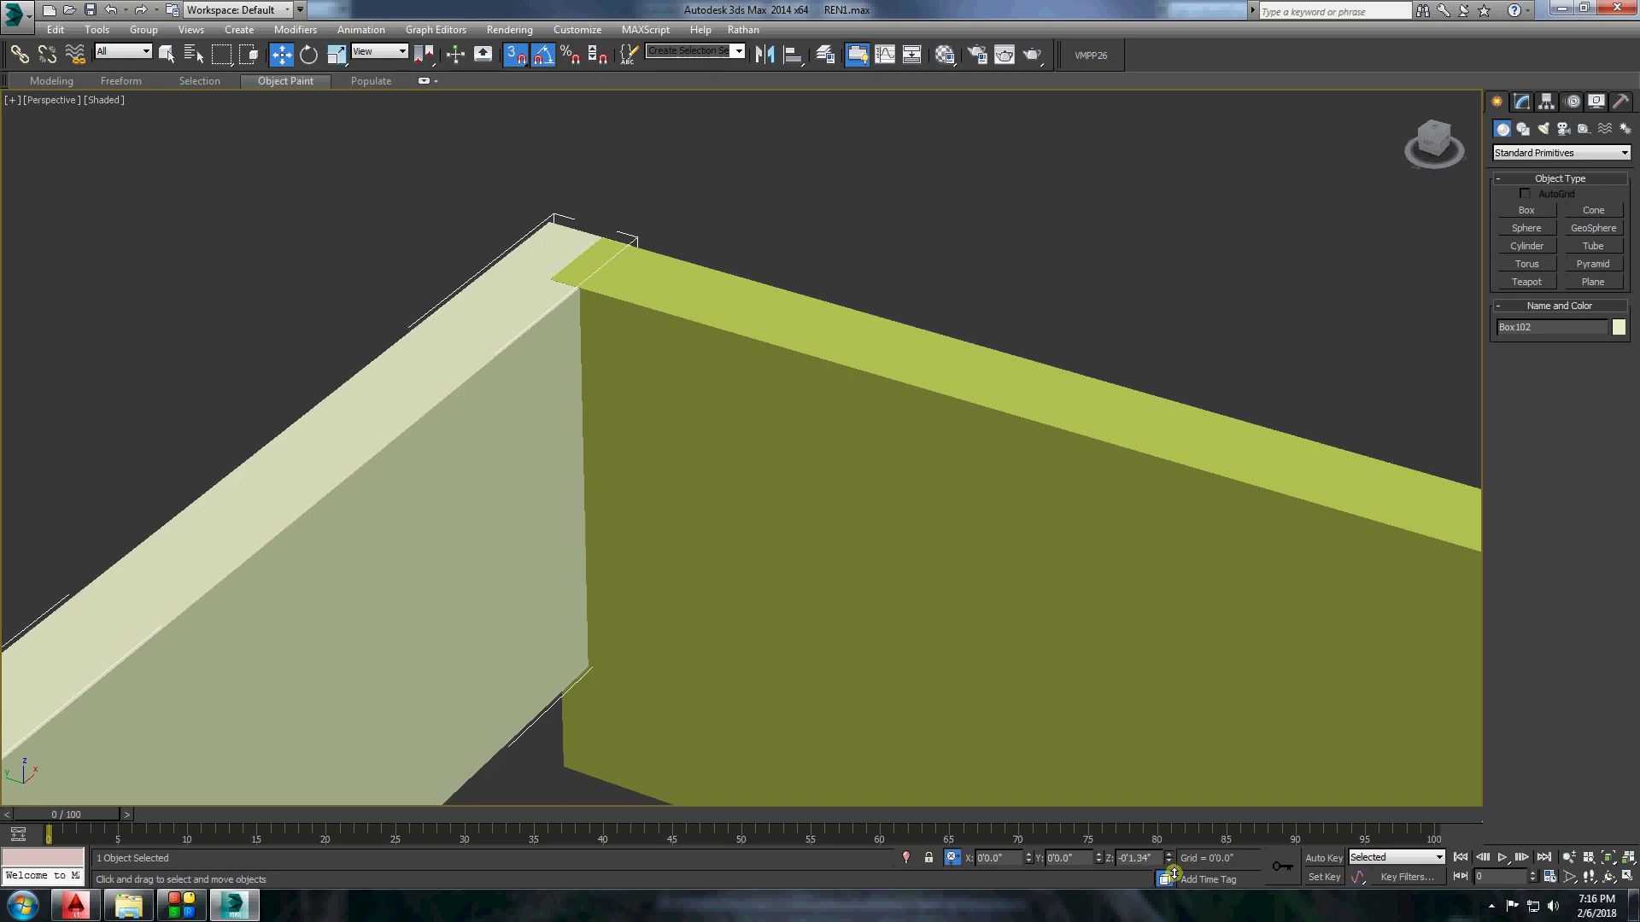
pyautogui.scroll(-5, 853, 311)
pyautogui.hotkey('alt', 'q')
pyautogui.scroll(3, 725, 394)
# Isolate the roof slabs and wall, then draw a box over the slab as an Editable Poly.
pyautogui.keyDown('alt'); pyautogui.moveTo(725, 393); pyautogui.dragTo(744, 479, button='middle'); pyautogui.keyUp('alt')
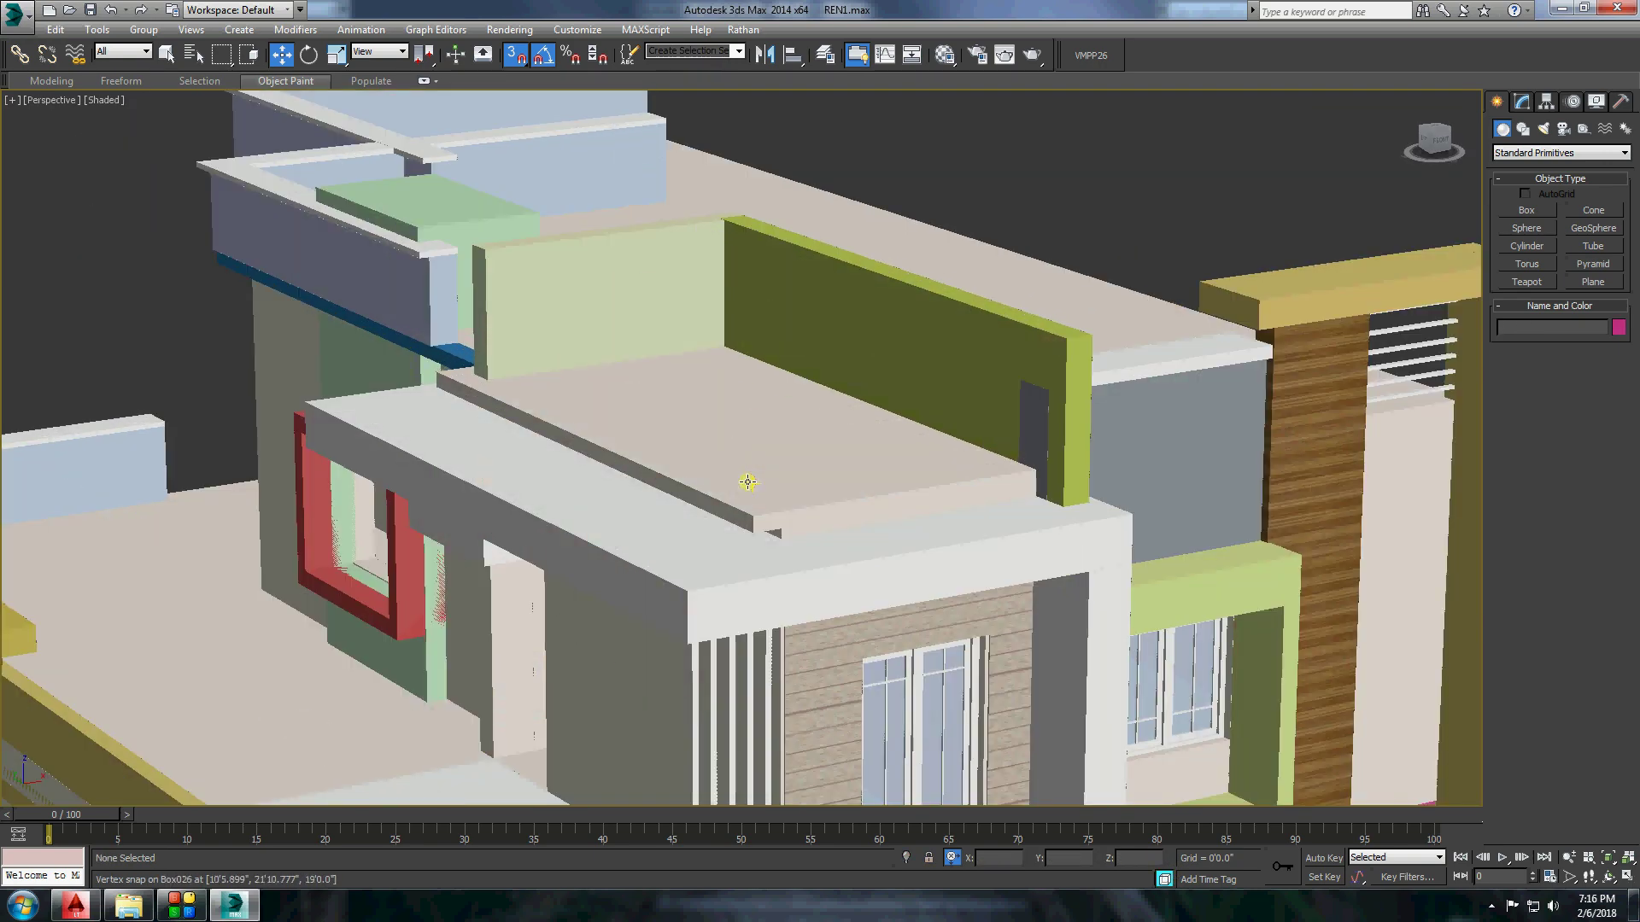
pyautogui.click(747, 480)
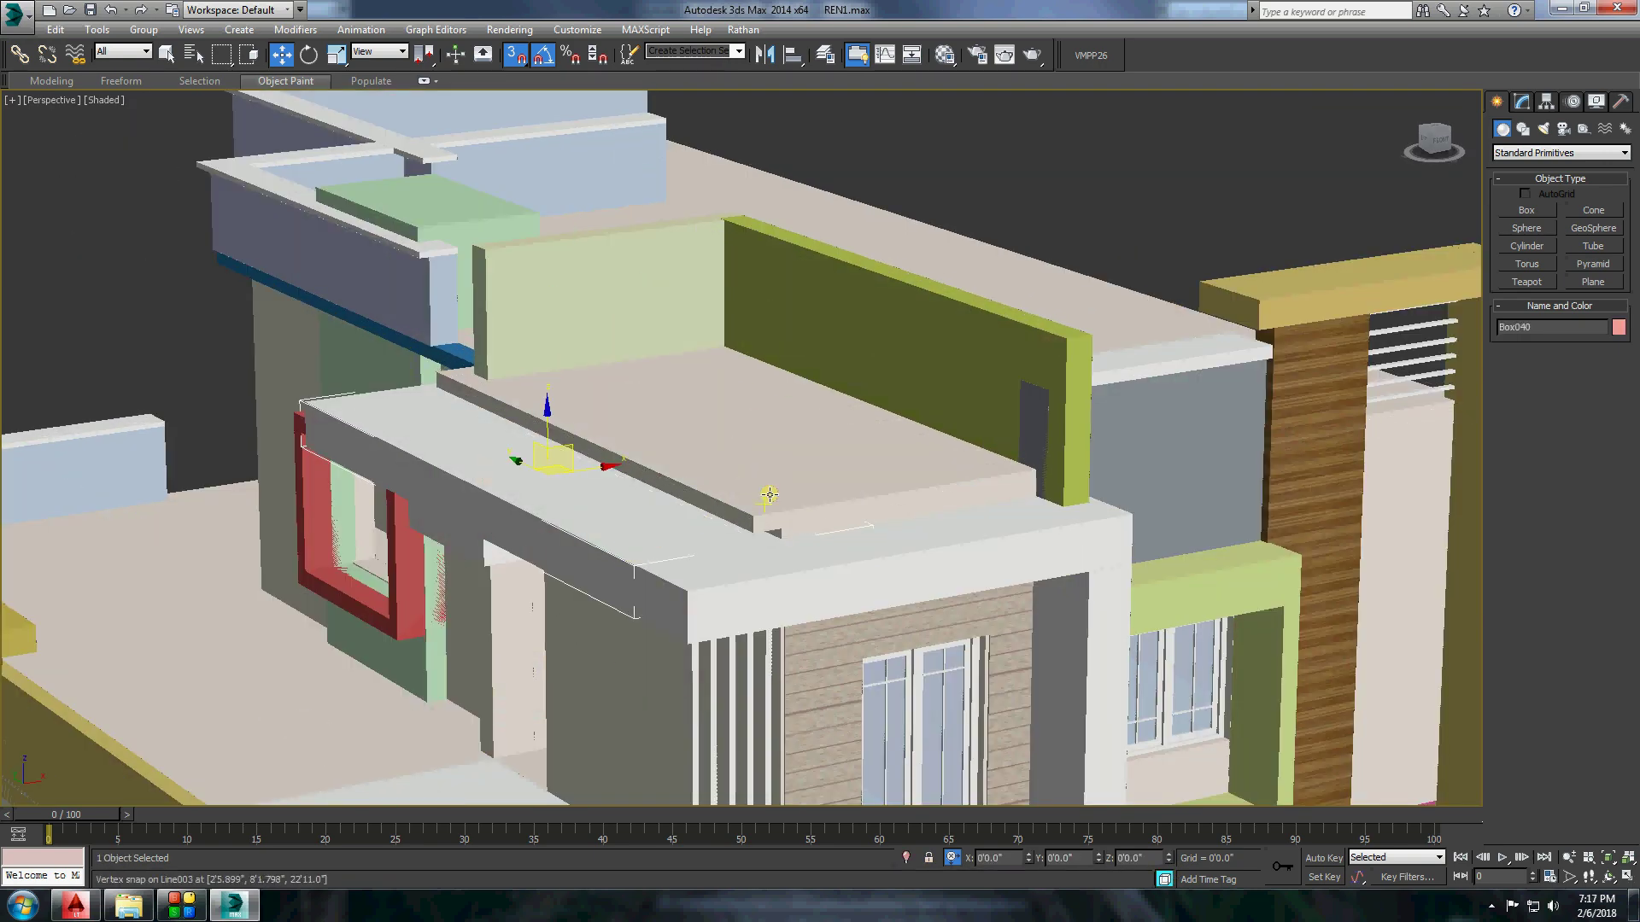
pyautogui.click(709, 299)
pyautogui.hotkey('alt', 'q')
pyautogui.click(1523, 209)
pyautogui.moveTo(482, 247); pyautogui.dragTo(1072, 338)
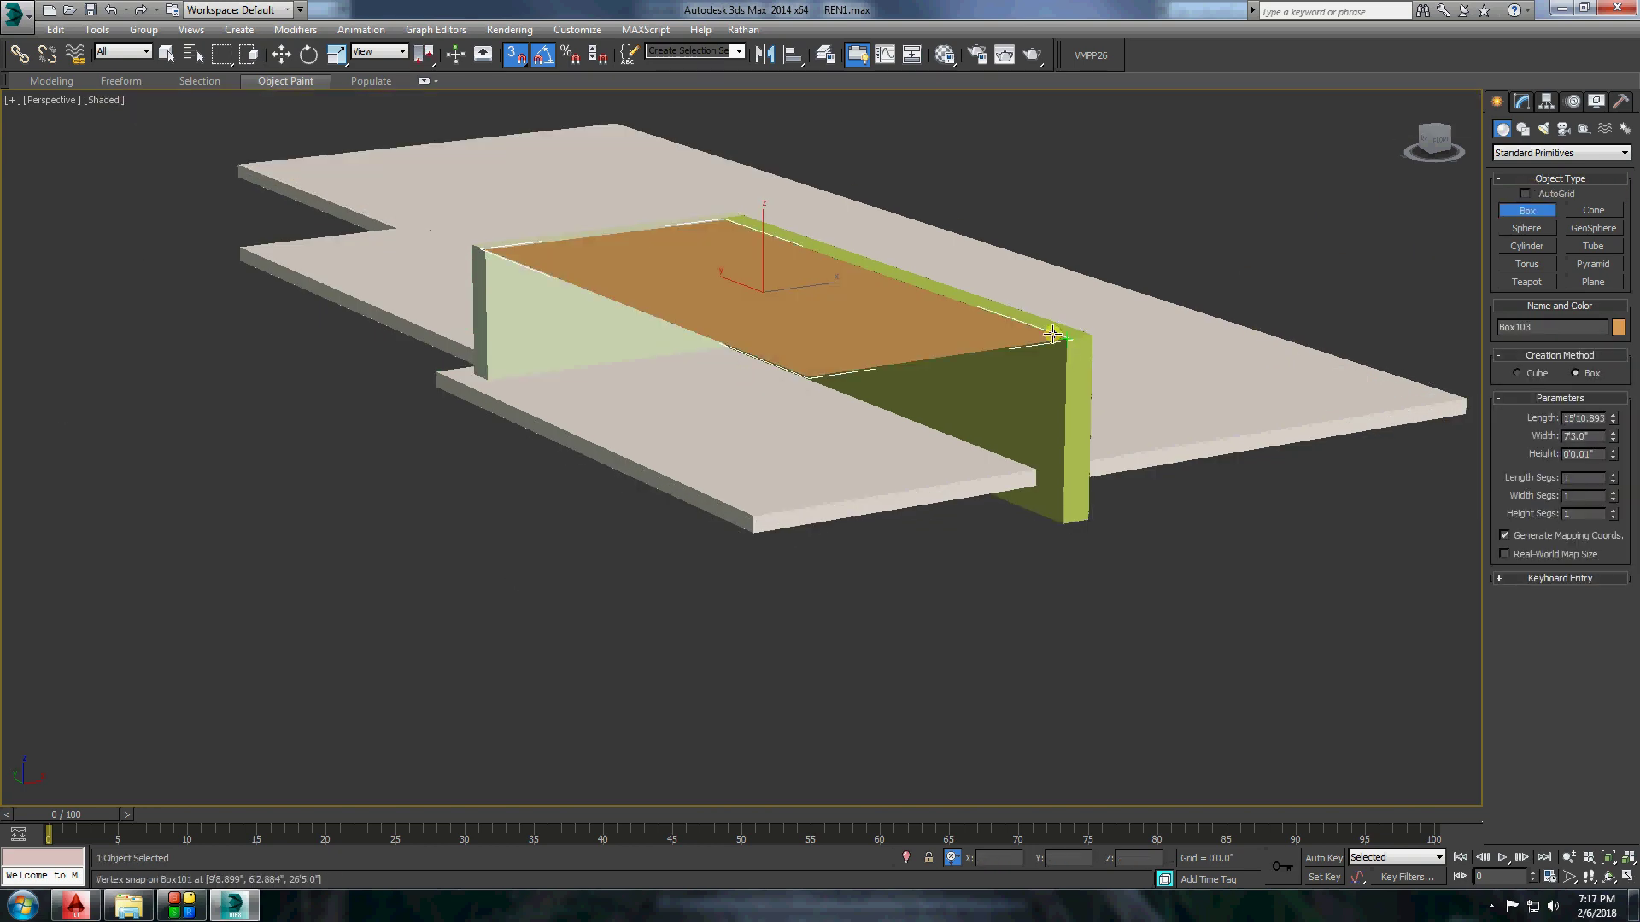
pyautogui.click(790, 414)
pyautogui.rightClick(790, 417)
pyautogui.click(1067, 574)
# Extrude the box's front face past the slab edge and Boolean-subtract it from the roof slab.
pyautogui.click(779, 424)
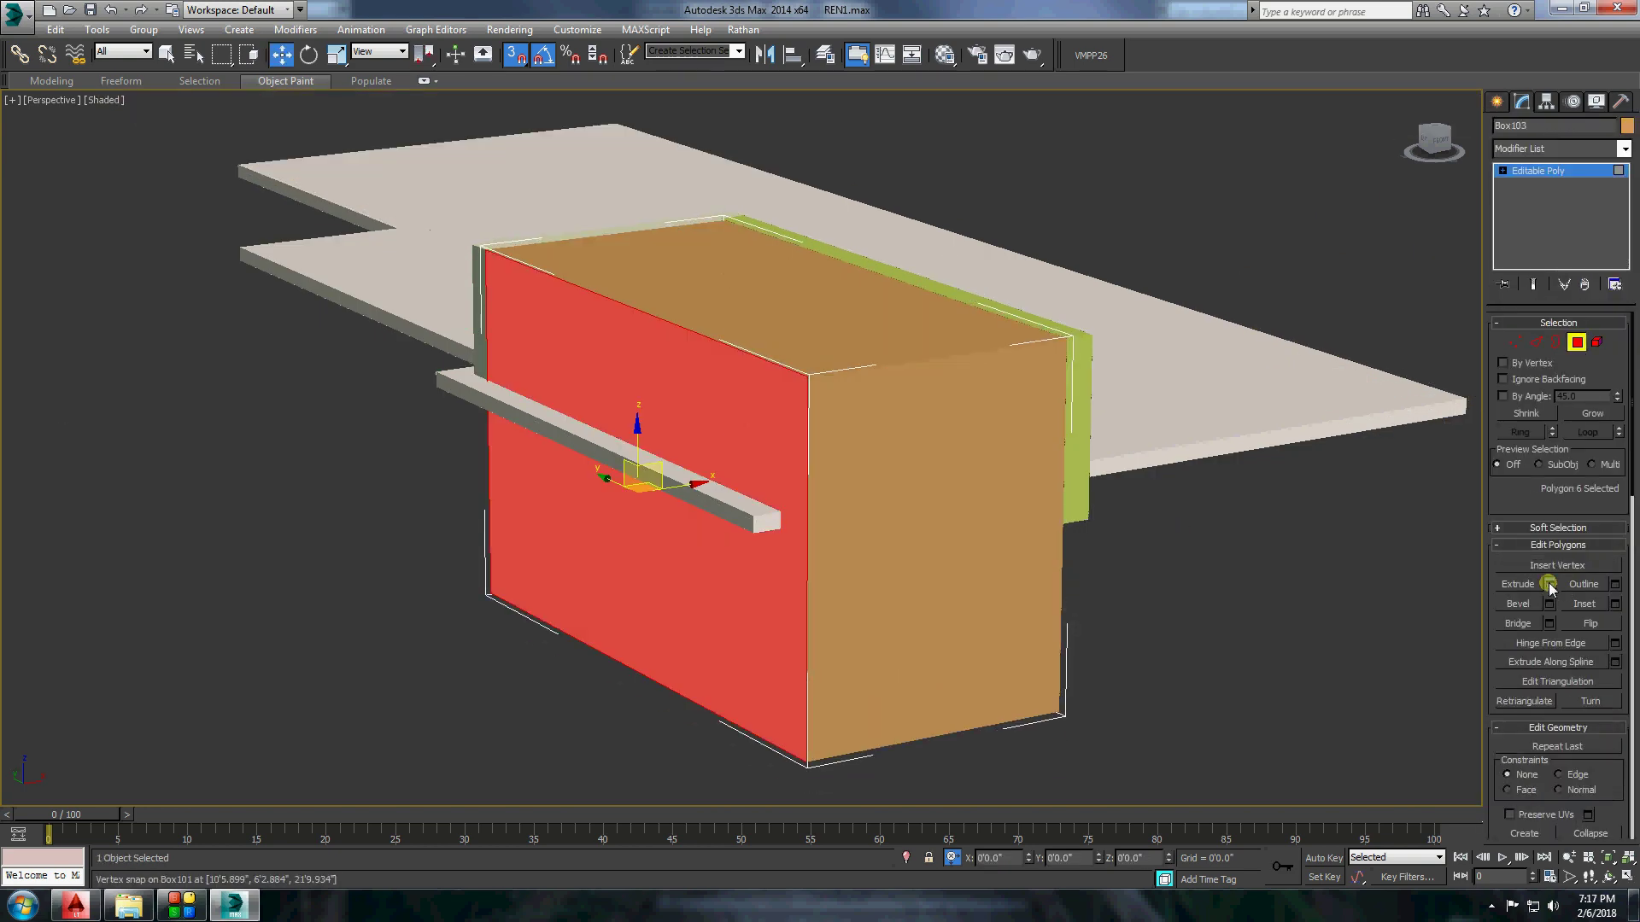
pyautogui.moveTo(623, 469); pyautogui.dragTo(603, 483)
pyautogui.press('q')
pyautogui.click(1232, 402)
pyautogui.click(1213, 362)
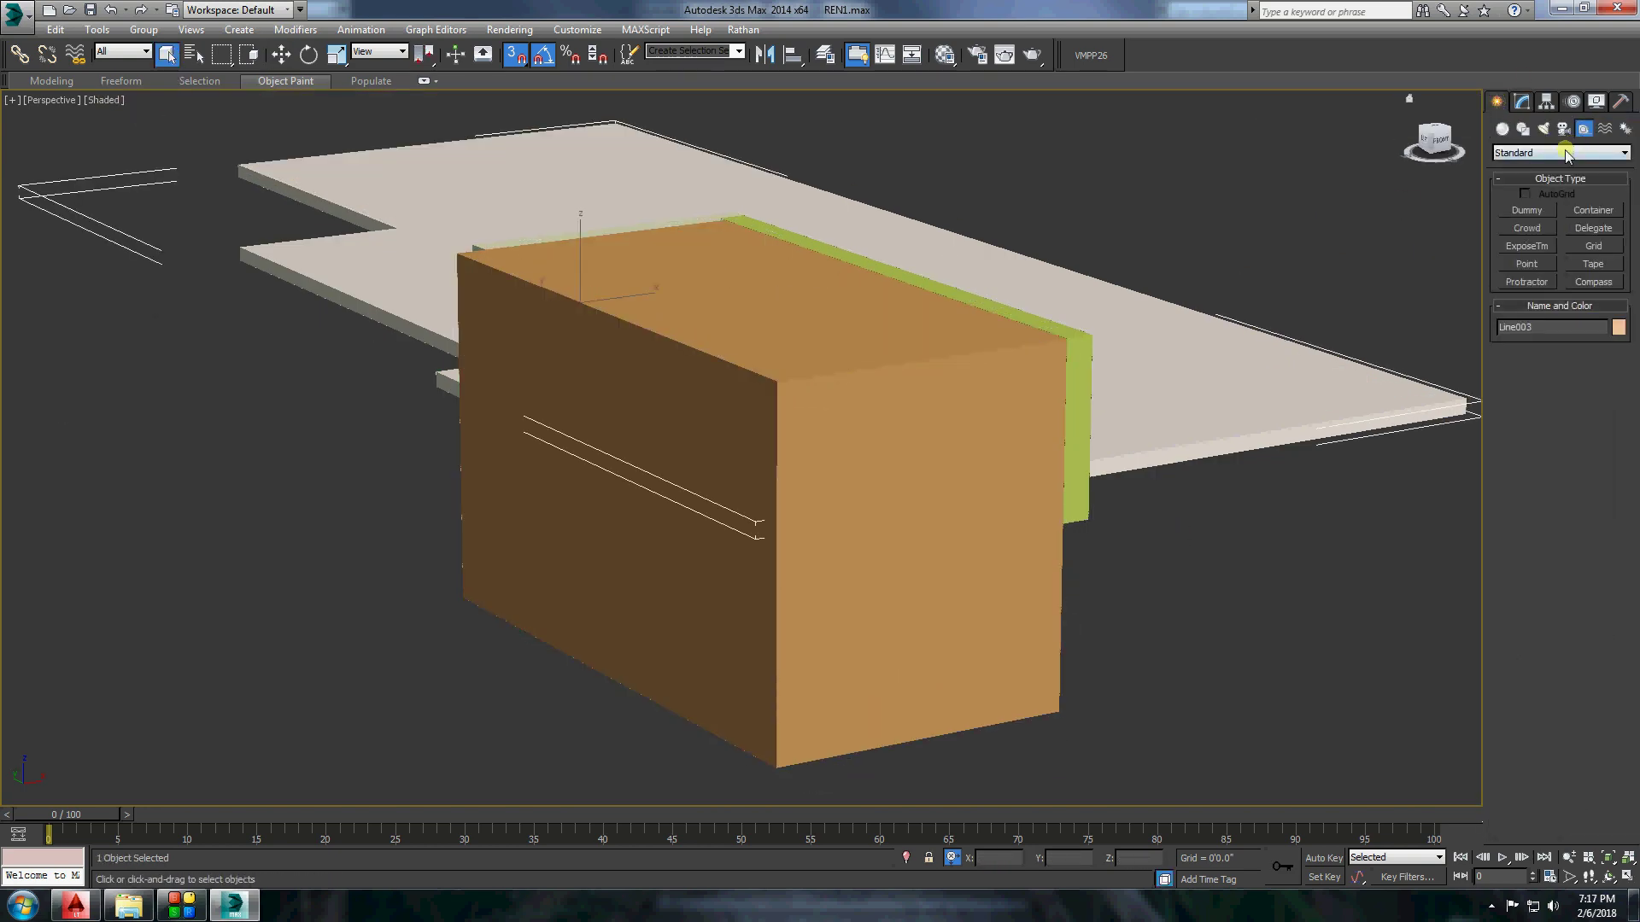
pyautogui.click(1529, 152)
pyautogui.click(1529, 152)
pyautogui.click(1527, 191)
pyautogui.click(1527, 264)
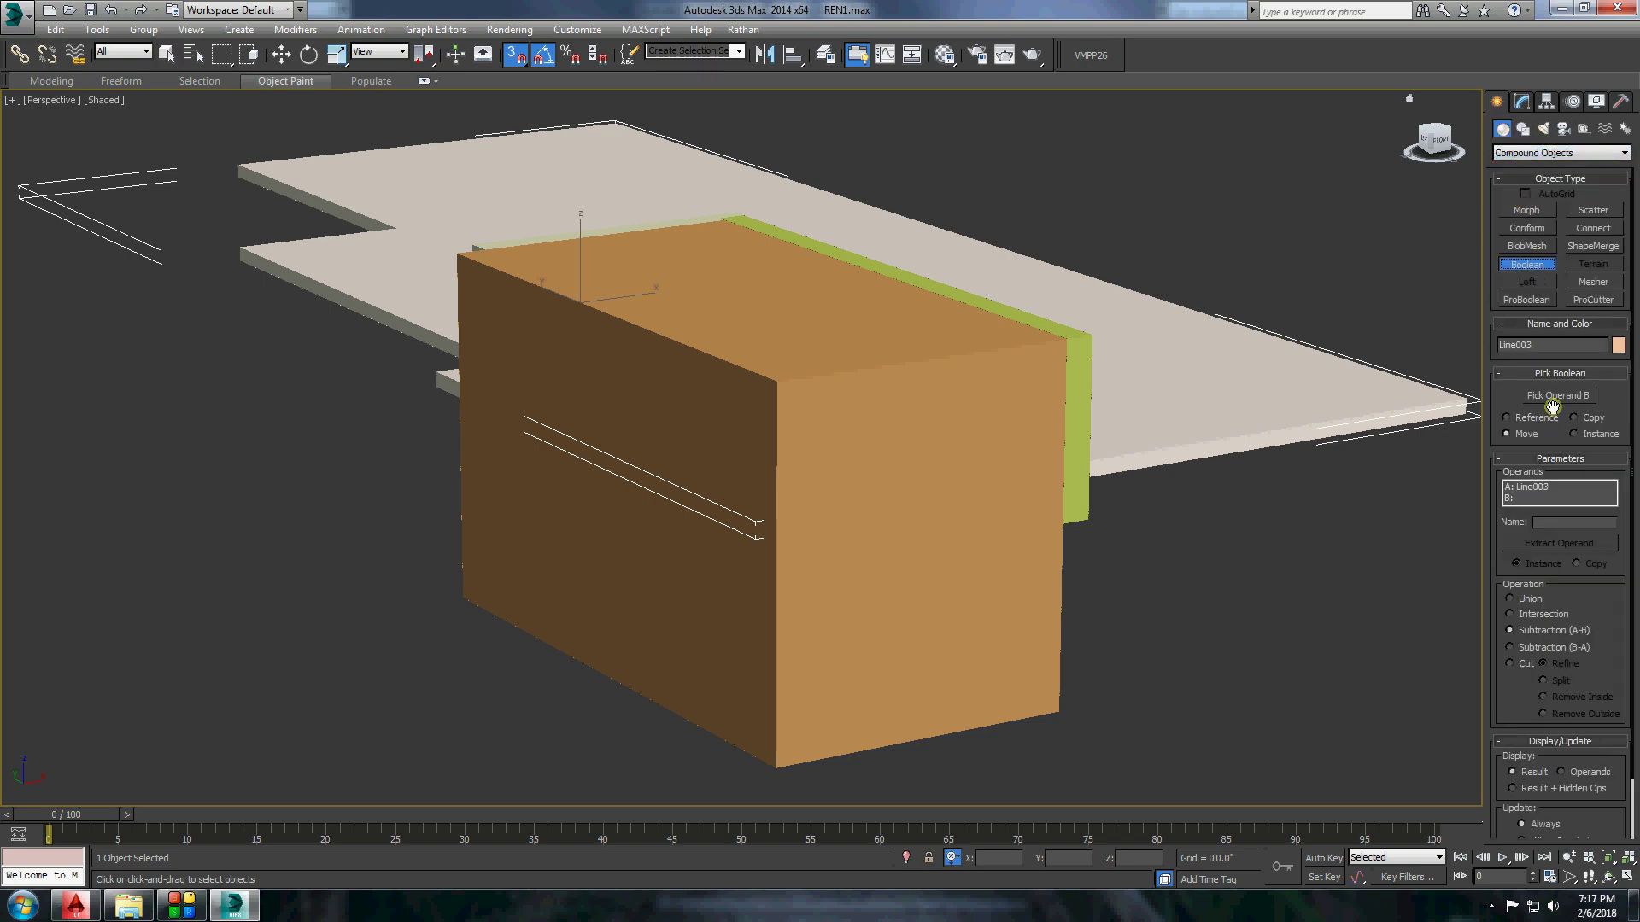
# Isolate the C-shaped slab Box040 and move its right-side vertices in top view to fill the notch.
pyautogui.scroll(-3, 742, 409)
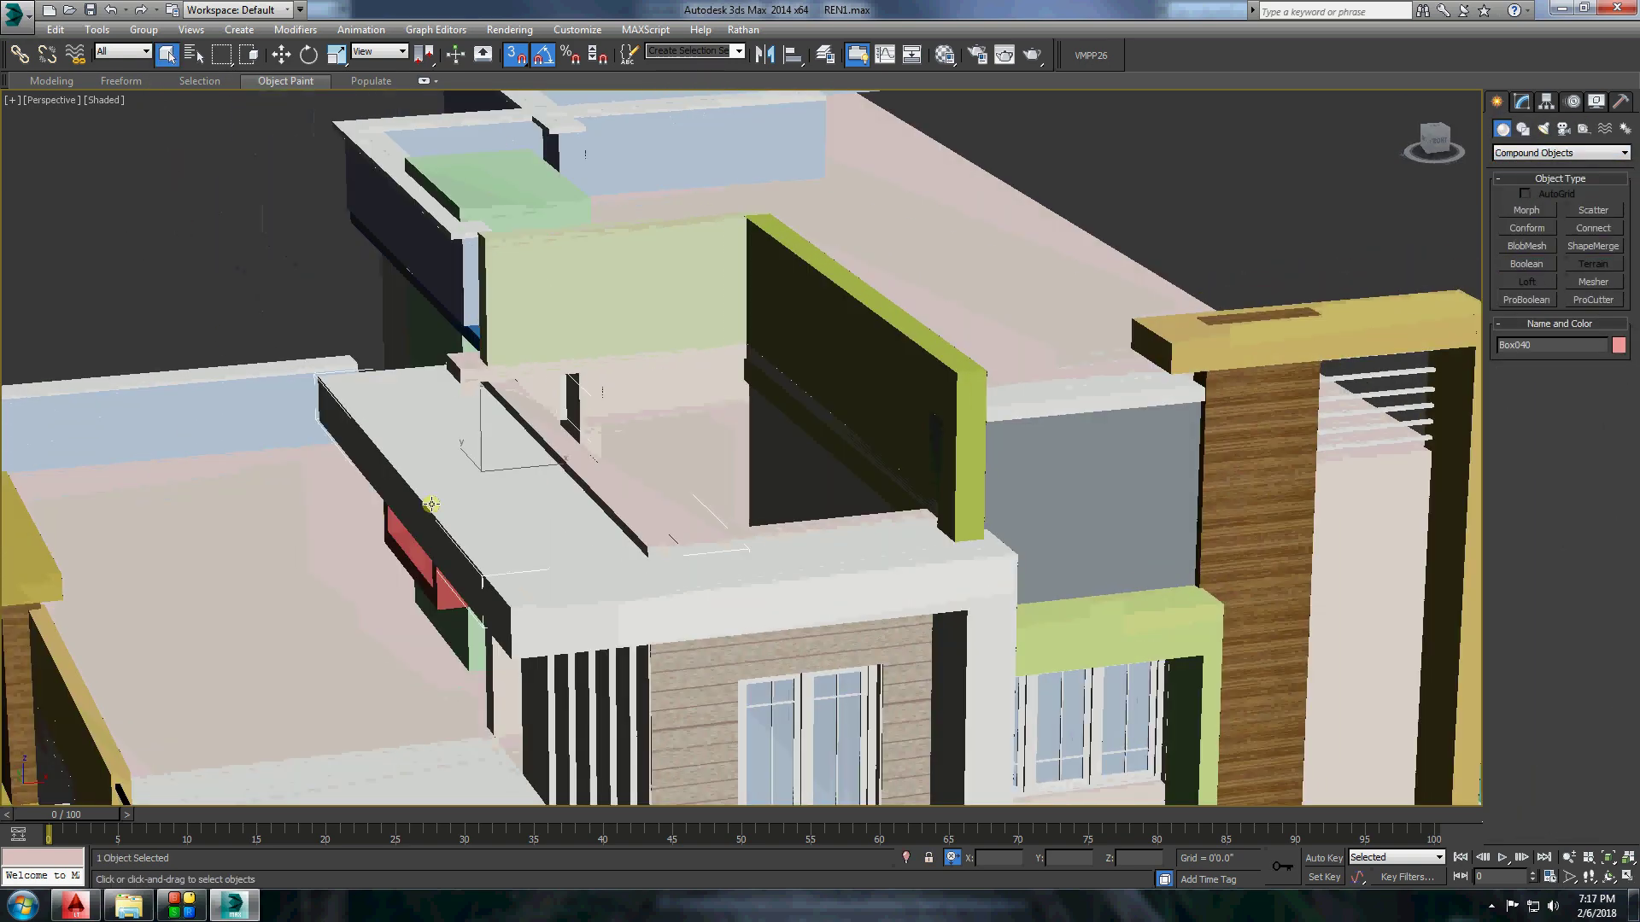
pyautogui.click(781, 513)
pyautogui.rightClick(782, 512)
pyautogui.click(843, 512)
pyautogui.press('1')
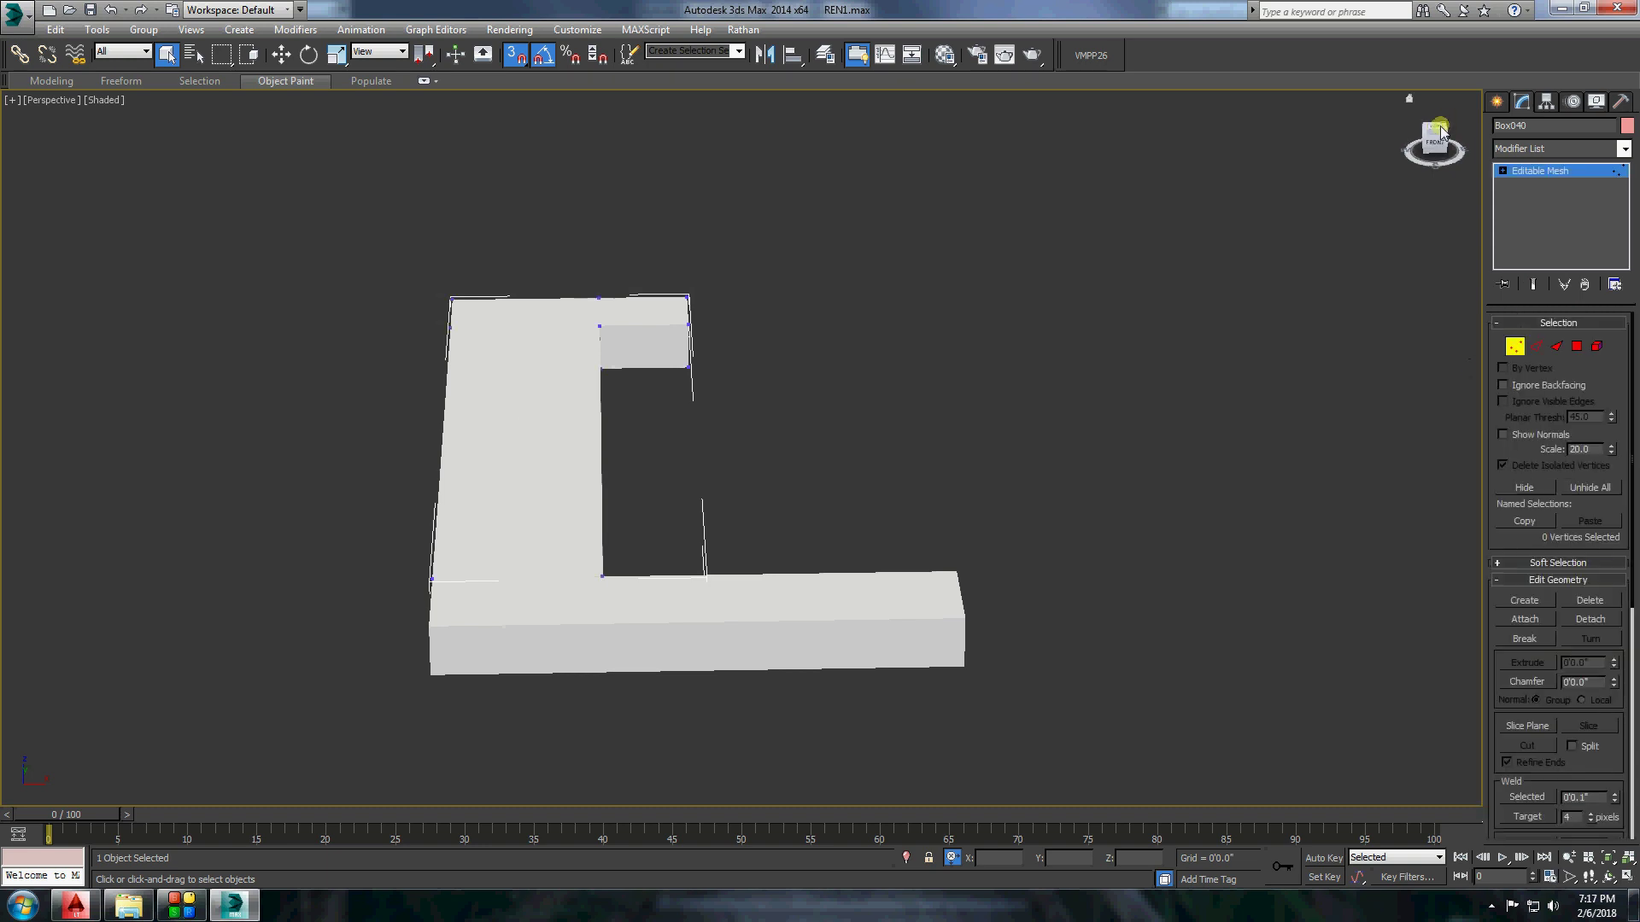
pyautogui.click(1435, 135)
pyautogui.moveTo(730, 493); pyautogui.dragTo(731, 508)
pyautogui.scroll(2, 814, 342)
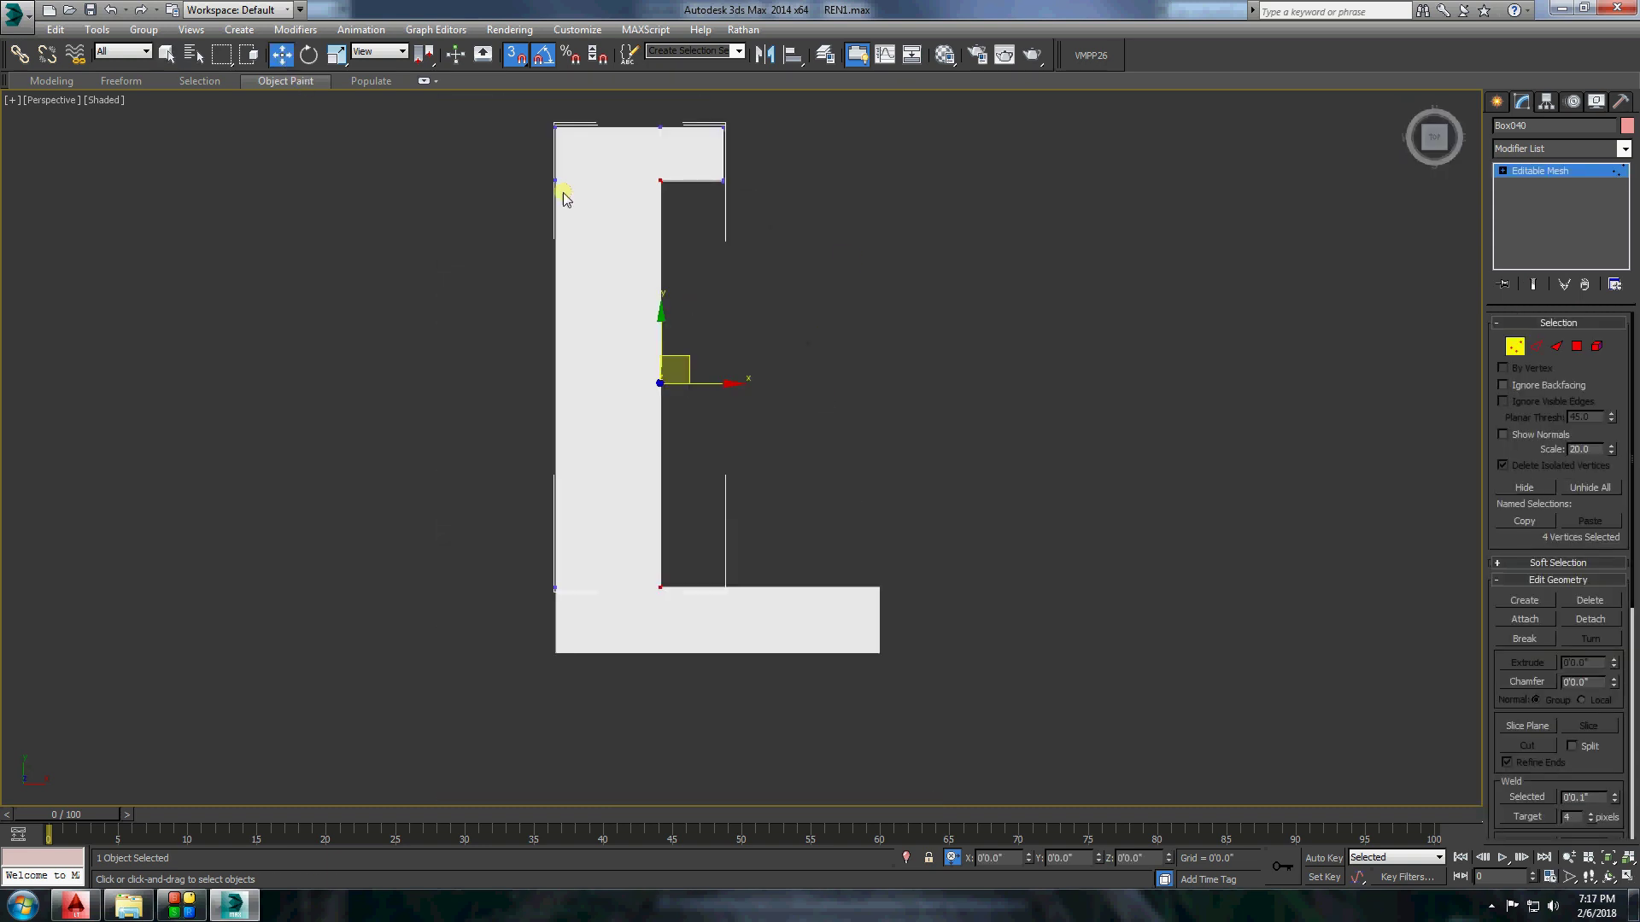
pyautogui.moveTo(615, 165); pyautogui.dragTo(812, 773)
pyautogui.moveTo(735, 319); pyautogui.dragTo(953, 319)
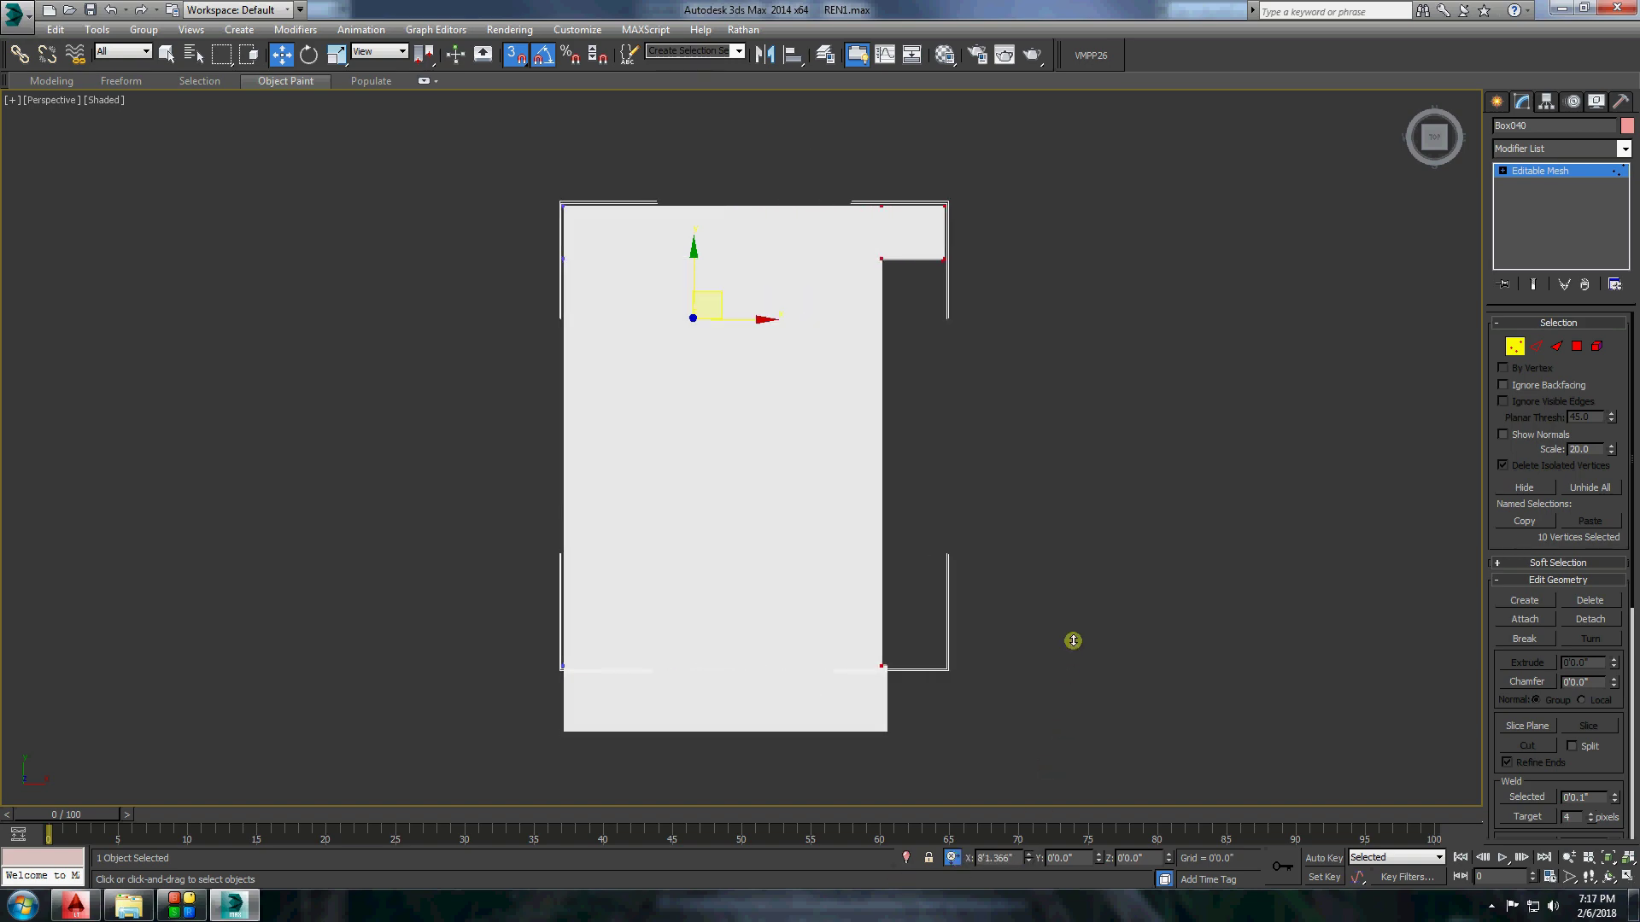
pyautogui.moveTo(1031, 860); pyautogui.dragTo(1036, 912)
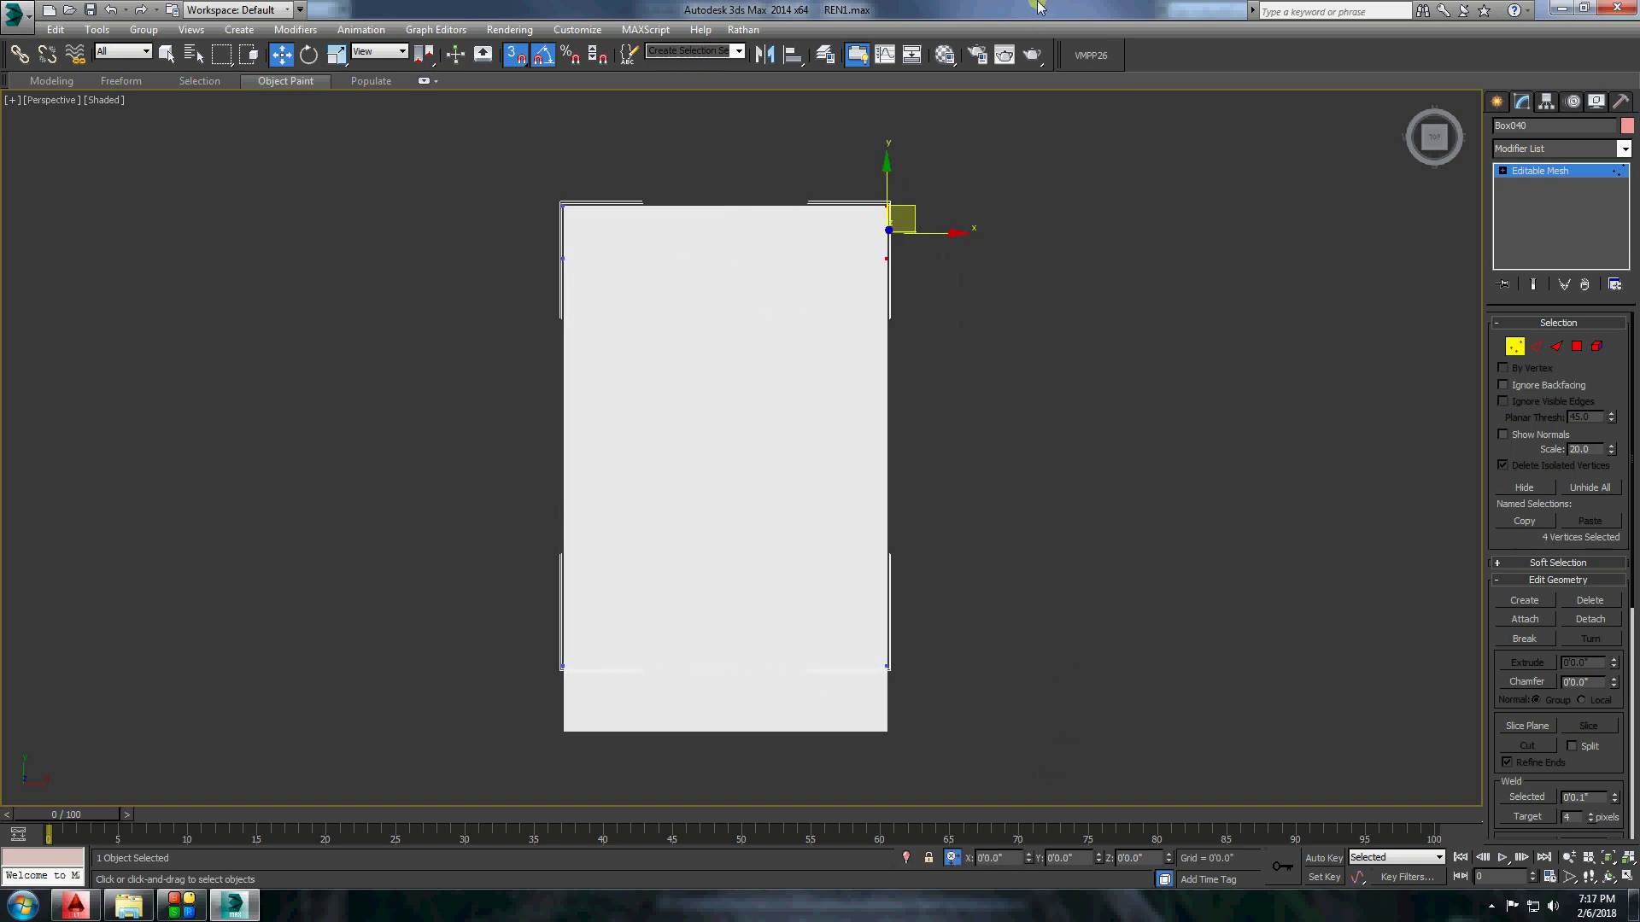
pyautogui.keyDown('alt'); pyautogui.moveTo(1036, 322); pyautogui.dragTo(1424, 103, button='middle'); pyautogui.keyUp('alt')
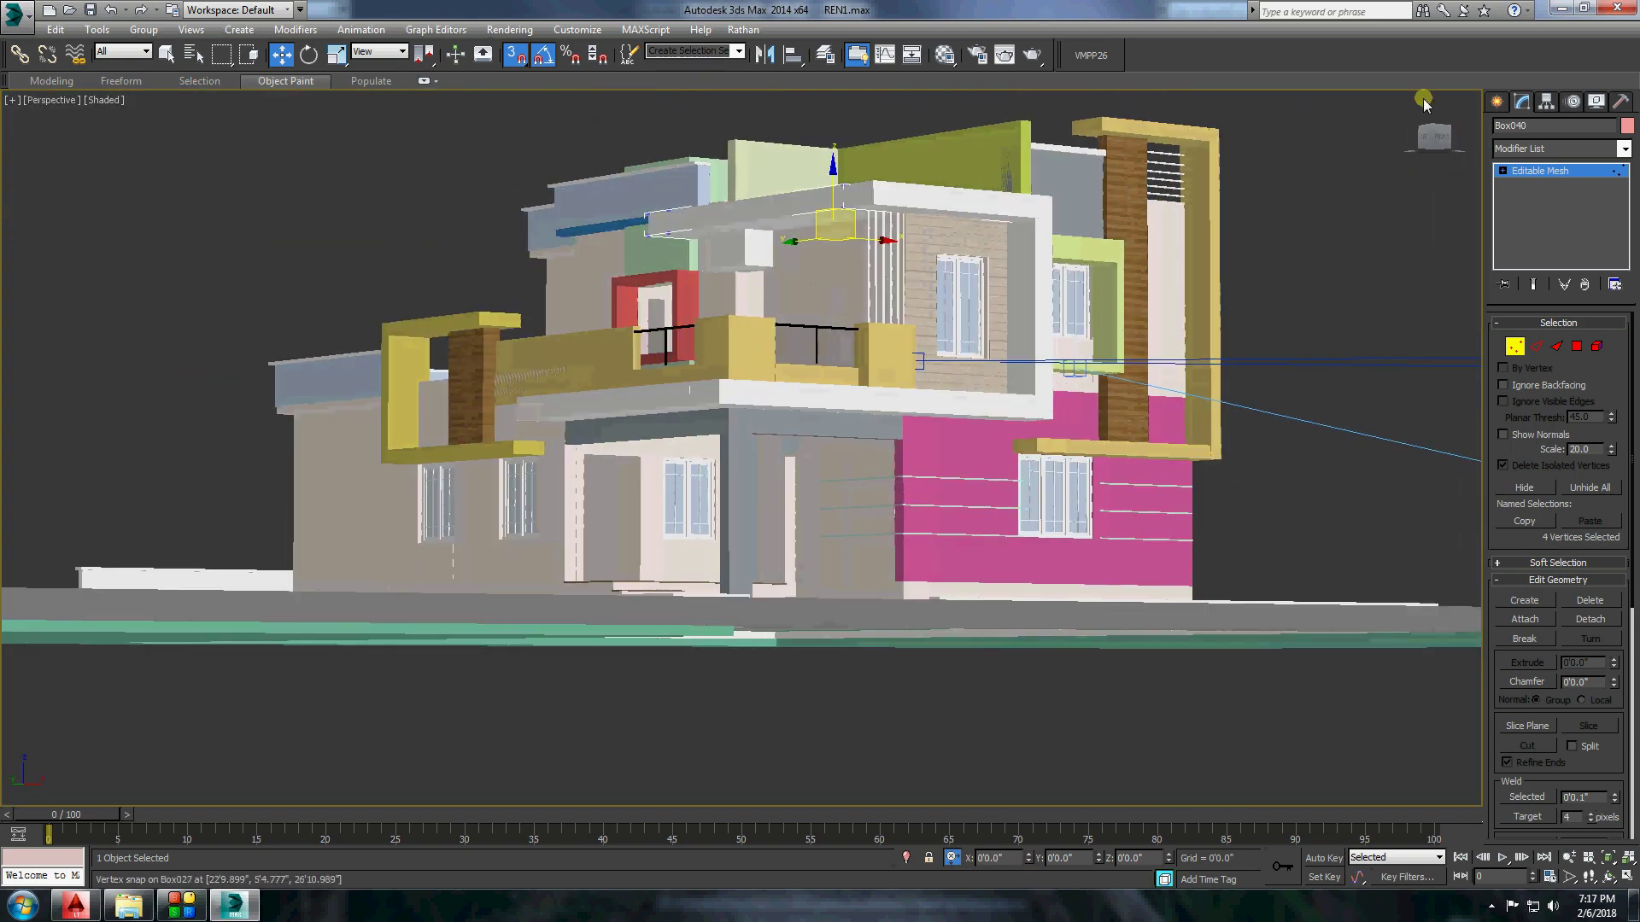
# Deselect the slab and isolate the two rooftop walls.
pyautogui.click(1336, 209)
pyautogui.moveTo(1336, 209)
pyautogui.keyDown('alt'); pyautogui.mouseDown(button='middle')
pyautogui.moveTo(775, 363)
pyautogui.moveTo(1039, 285)
pyautogui.mouseUp(button='middle'); pyautogui.keyUp('alt')
pyautogui.scroll(5, 775, 363)
pyautogui.click(775, 363)
pyautogui.rightClick(1025, 295)
pyautogui.click(1059, 166)
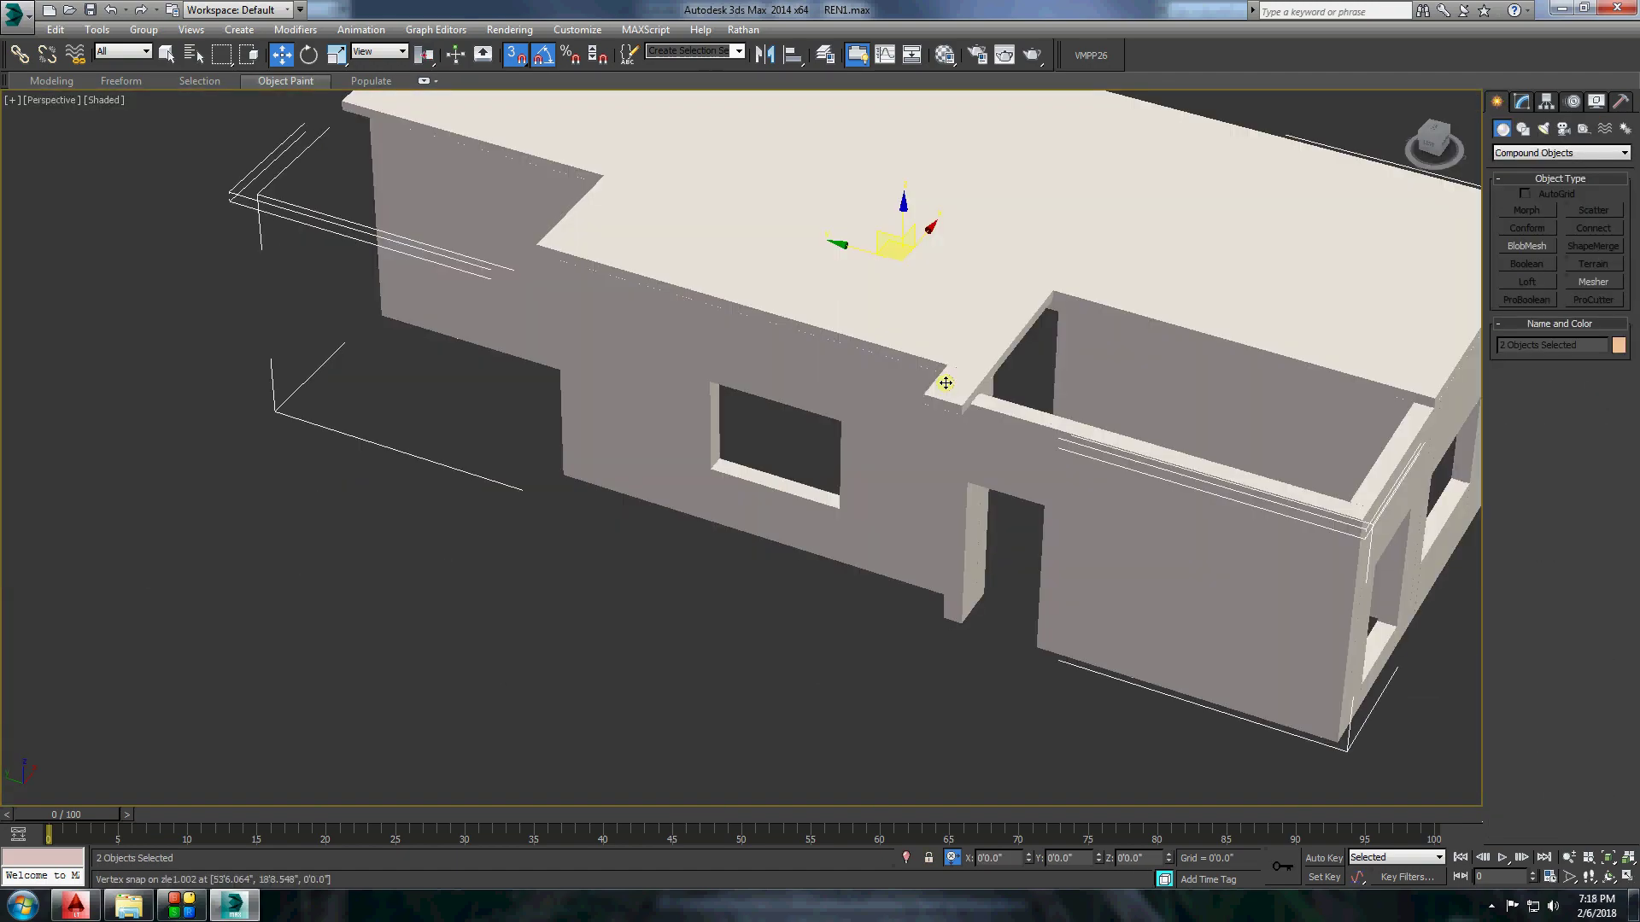
# Make the small wall block an Editable Poly and stretch its end to the wall's far edge.
pyautogui.keyDown('alt'); pyautogui.moveTo(945, 383); pyautogui.dragTo(671, 355, button='middle'); pyautogui.keyUp('alt')
pyautogui.rightClick(670, 355)
pyautogui.click(888, 512)
pyautogui.press('1')
pyautogui.moveTo(1409, 356)
pyautogui.keyDown('alt'); pyautogui.mouseDown(button='middle')
pyautogui.moveTo(937, 306)
pyautogui.moveTo(1072, 586)
pyautogui.mouseUp(button='middle'); pyautogui.keyUp('alt')
pyautogui.scroll(5, 1073, 586)
pyautogui.scroll(3, 1083, 494)
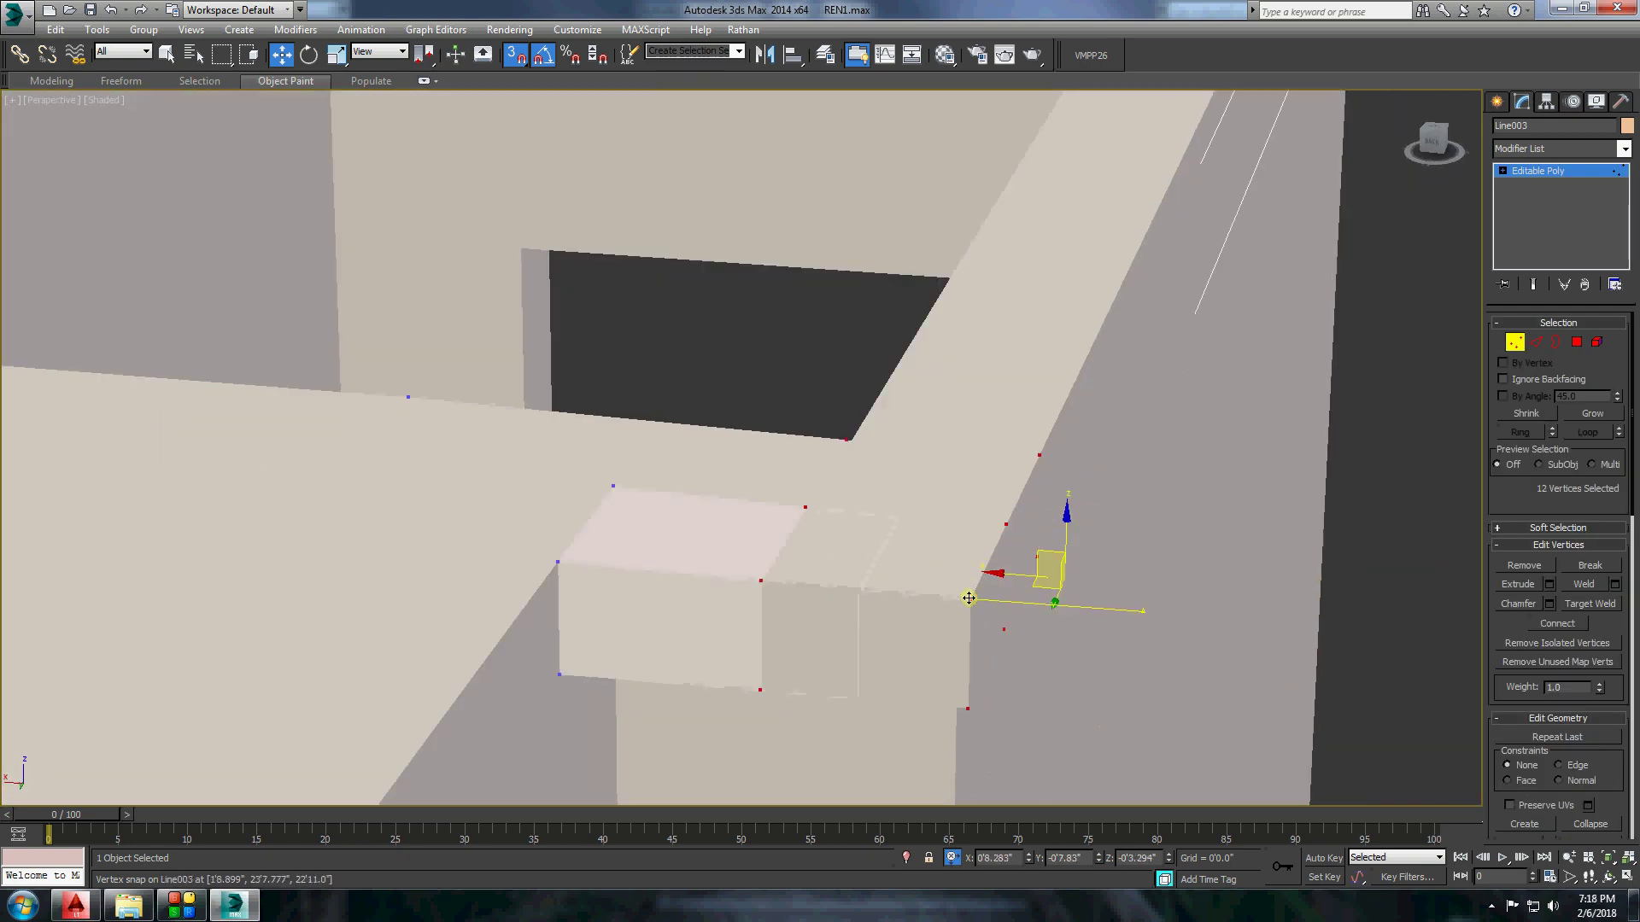
pyautogui.moveTo(969, 598); pyautogui.dragTo(1033, 574)
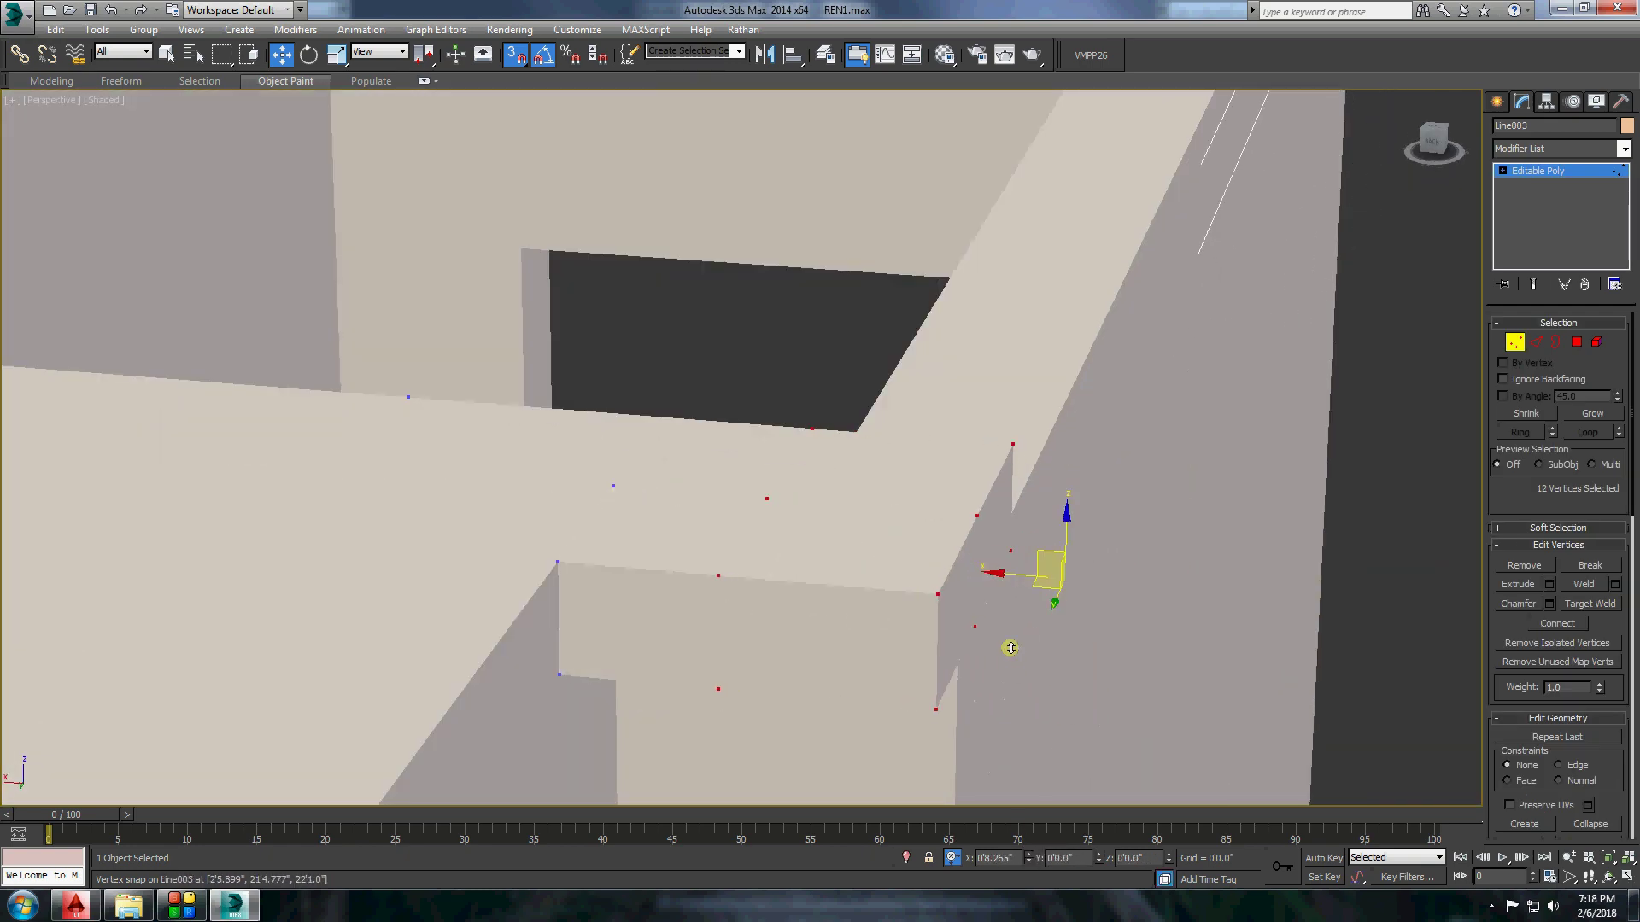
# Convert the pale blue parapet piece to Editable Poly and select its end vertices.
pyautogui.keyDown('alt'); pyautogui.moveTo(1008, 649); pyautogui.dragTo(1012, 652, button='middle'); pyautogui.keyUp('alt')
pyautogui.scroll(-10, 781, 543)
pyautogui.moveTo(781, 543)
pyautogui.keyDown('alt'); pyautogui.mouseDown(button='middle')
pyautogui.moveTo(666, 586)
pyautogui.moveTo(780, 512)
pyautogui.moveTo(885, 541)
pyautogui.moveTo(940, 394)
pyautogui.mouseUp(button='middle'); pyautogui.keyUp('alt')
pyautogui.scroll(5, 781, 513)
pyautogui.scroll(3, 885, 542)
pyautogui.scroll(-4, 894, 531)
pyautogui.scroll(-3, 874, 435)
pyautogui.click(1496, 101)
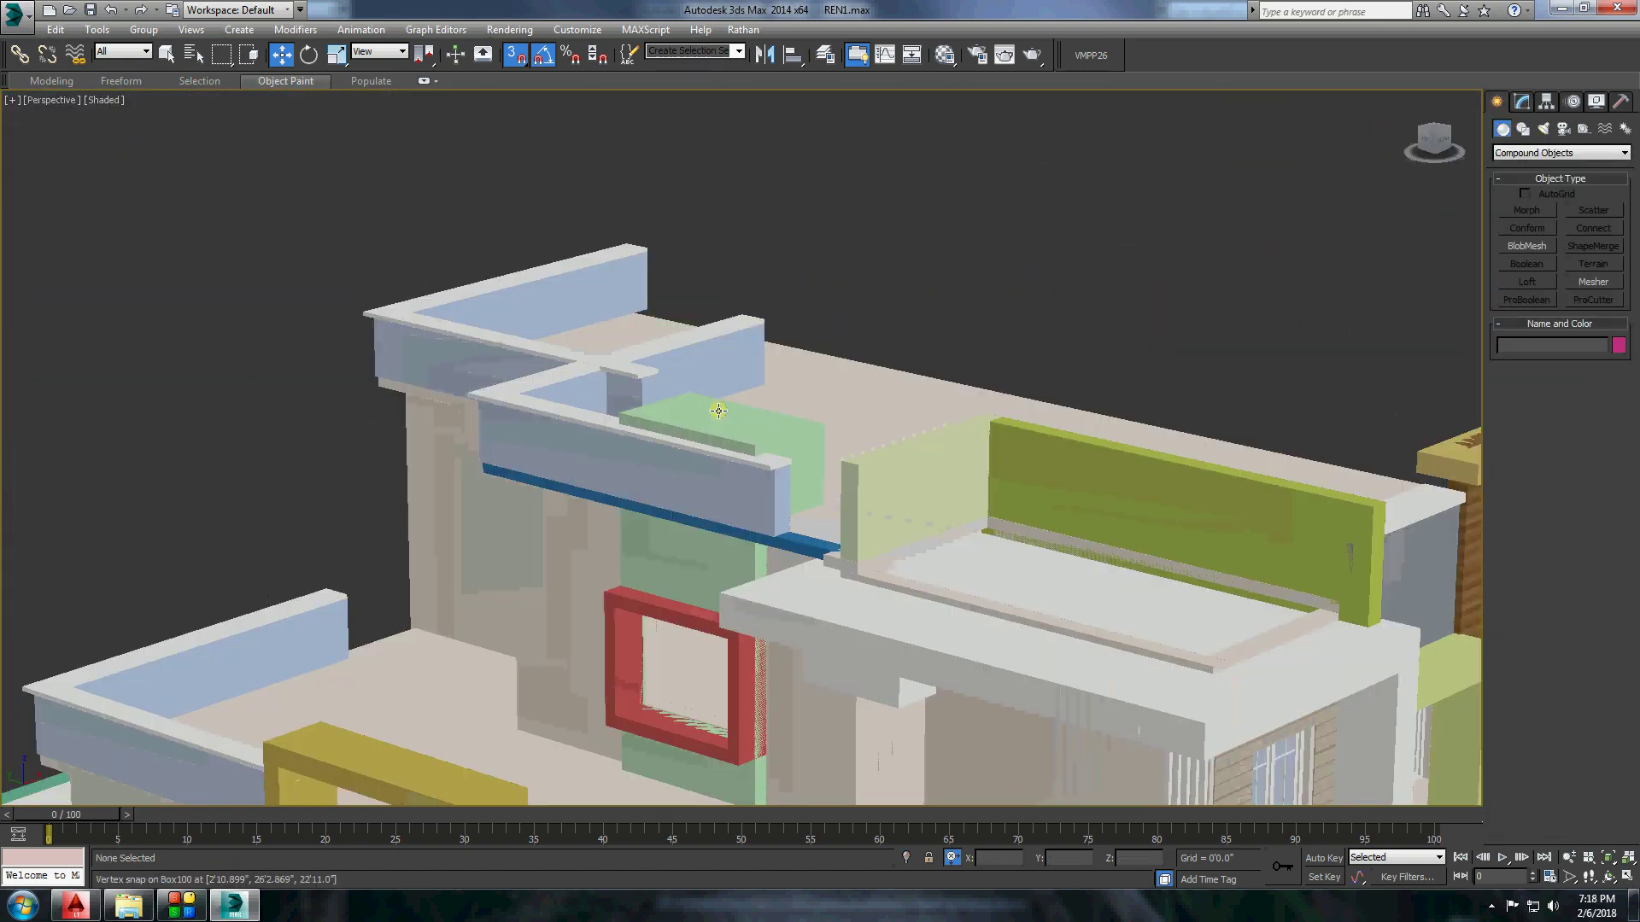
pyautogui.rightClick(812, 512)
pyautogui.click(769, 478)
pyautogui.moveTo(889, 572); pyautogui.dragTo(844, 427)
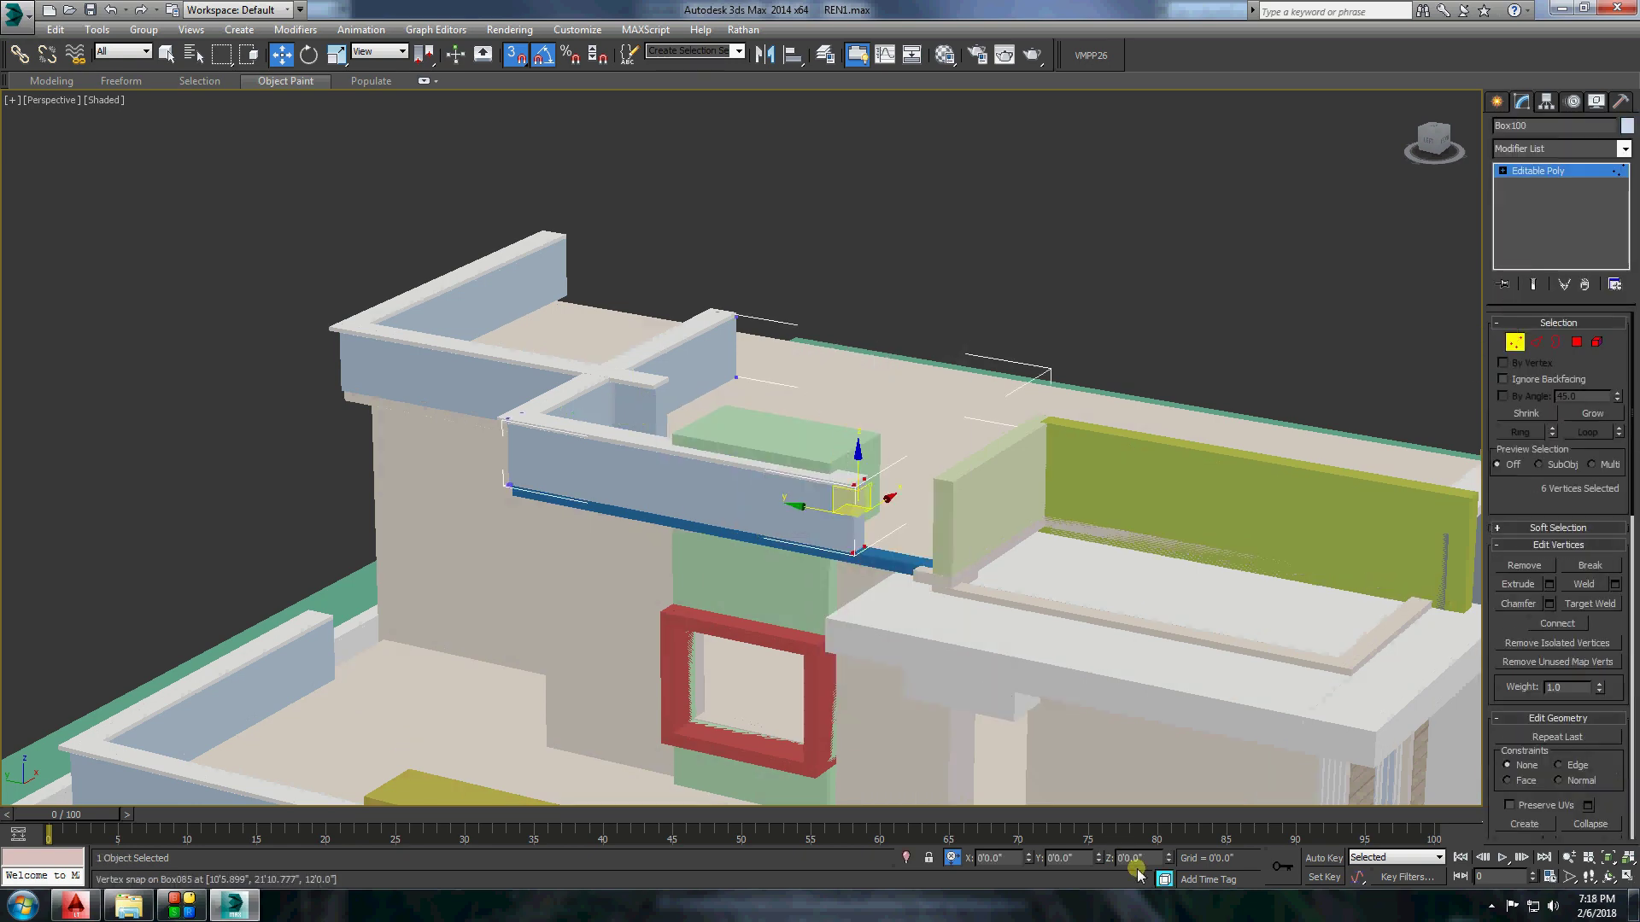
# Convert the thin parapet-top strip to Editable Poly and slide its end to the right.
pyautogui.keyDown('alt'); pyautogui.moveTo(854, 513); pyautogui.dragTo(1478, 168, button='middle'); pyautogui.keyUp('alt')
pyautogui.click(1497, 102)
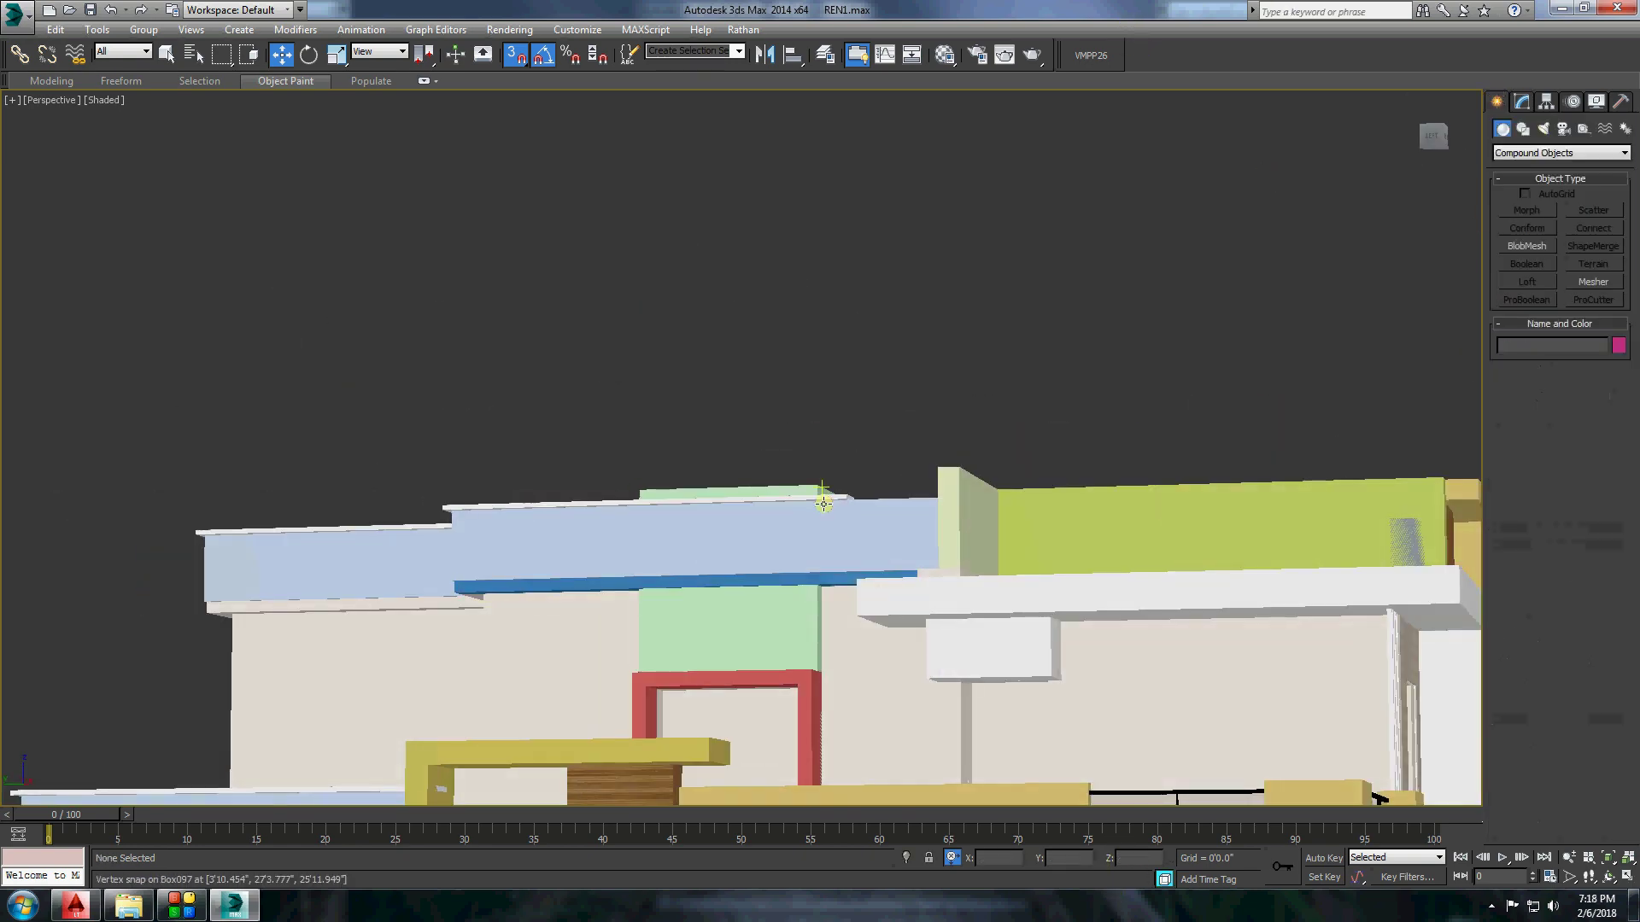
pyautogui.scroll(3, 824, 503)
pyautogui.rightClick(835, 476)
pyautogui.click(914, 651)
pyautogui.press('1')
pyautogui.moveTo(886, 361); pyautogui.dragTo(1094, 692)
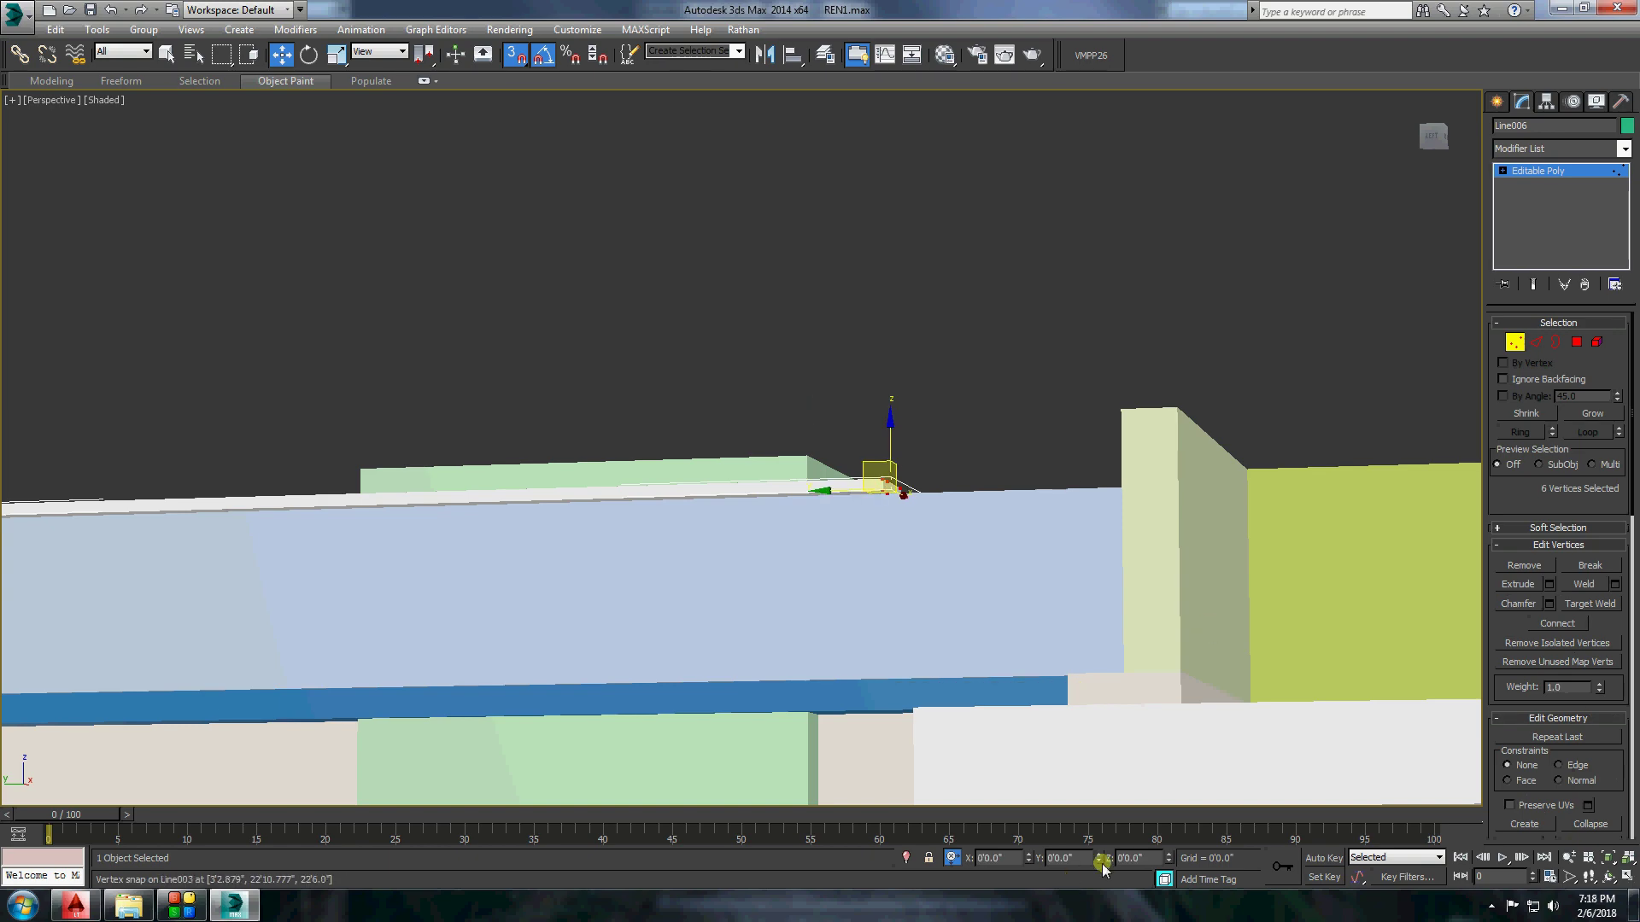
pyautogui.moveTo(1102, 867); pyautogui.dragTo(1170, 138)
pyautogui.moveTo(1210, 215); pyautogui.dragTo(1209, 128)
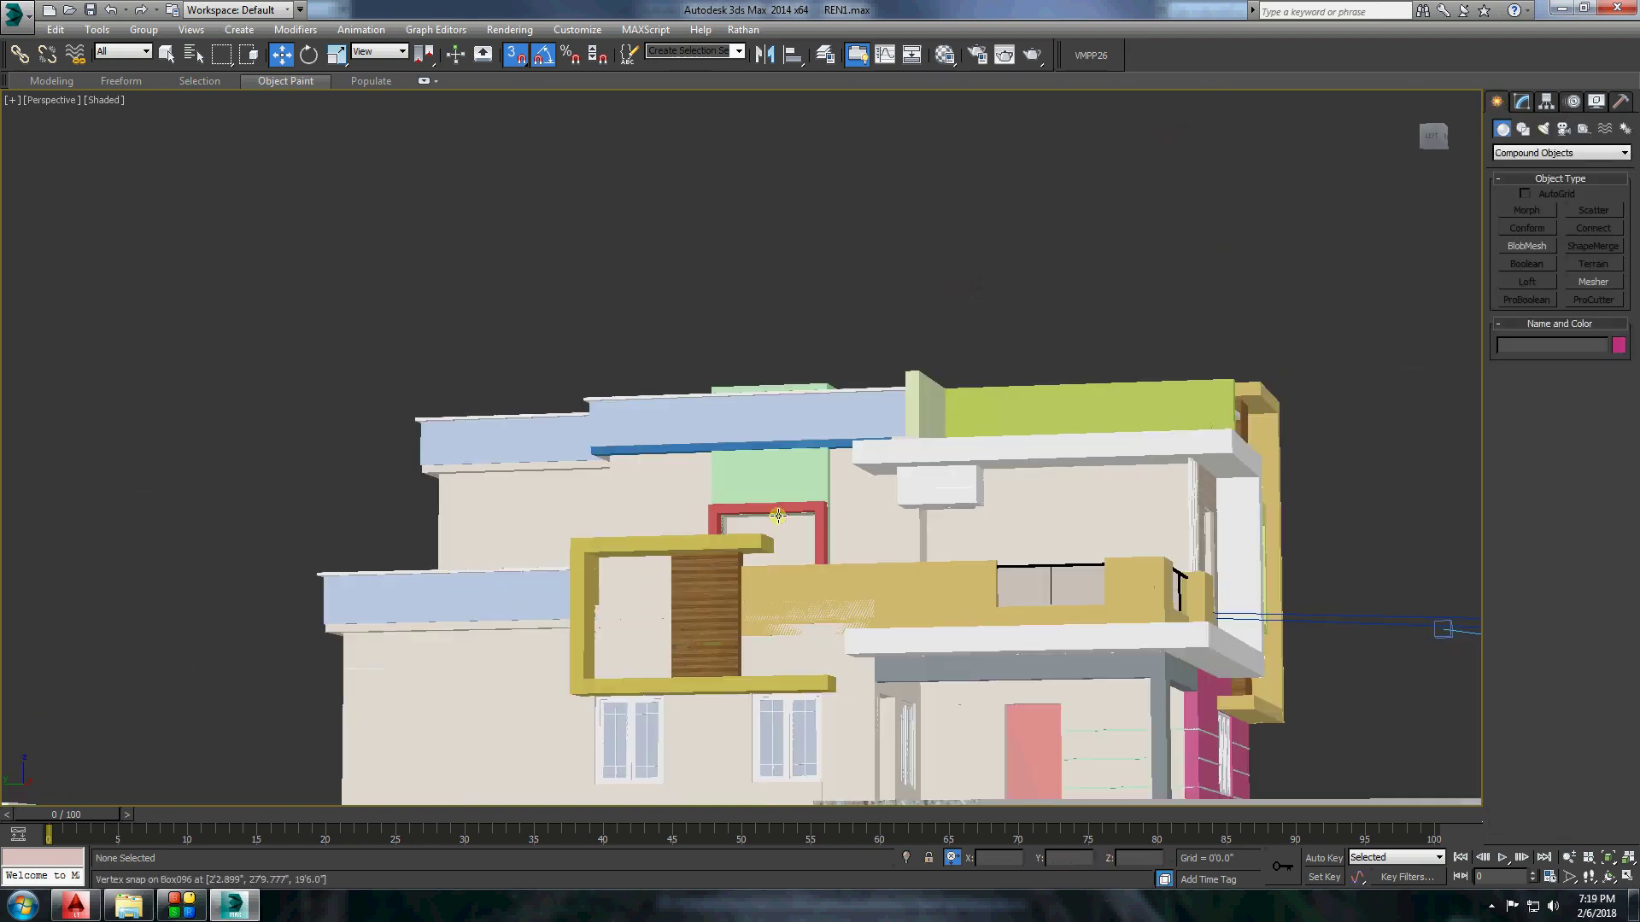
# Edit the pale green wall's vertices so it reaches the roof's outer edge.
pyautogui.keyDown('alt'); pyautogui.moveTo(854, 478); pyautogui.dragTo(976, 493, button='middle'); pyautogui.keyUp('alt')
pyautogui.scroll(4, 977, 493)
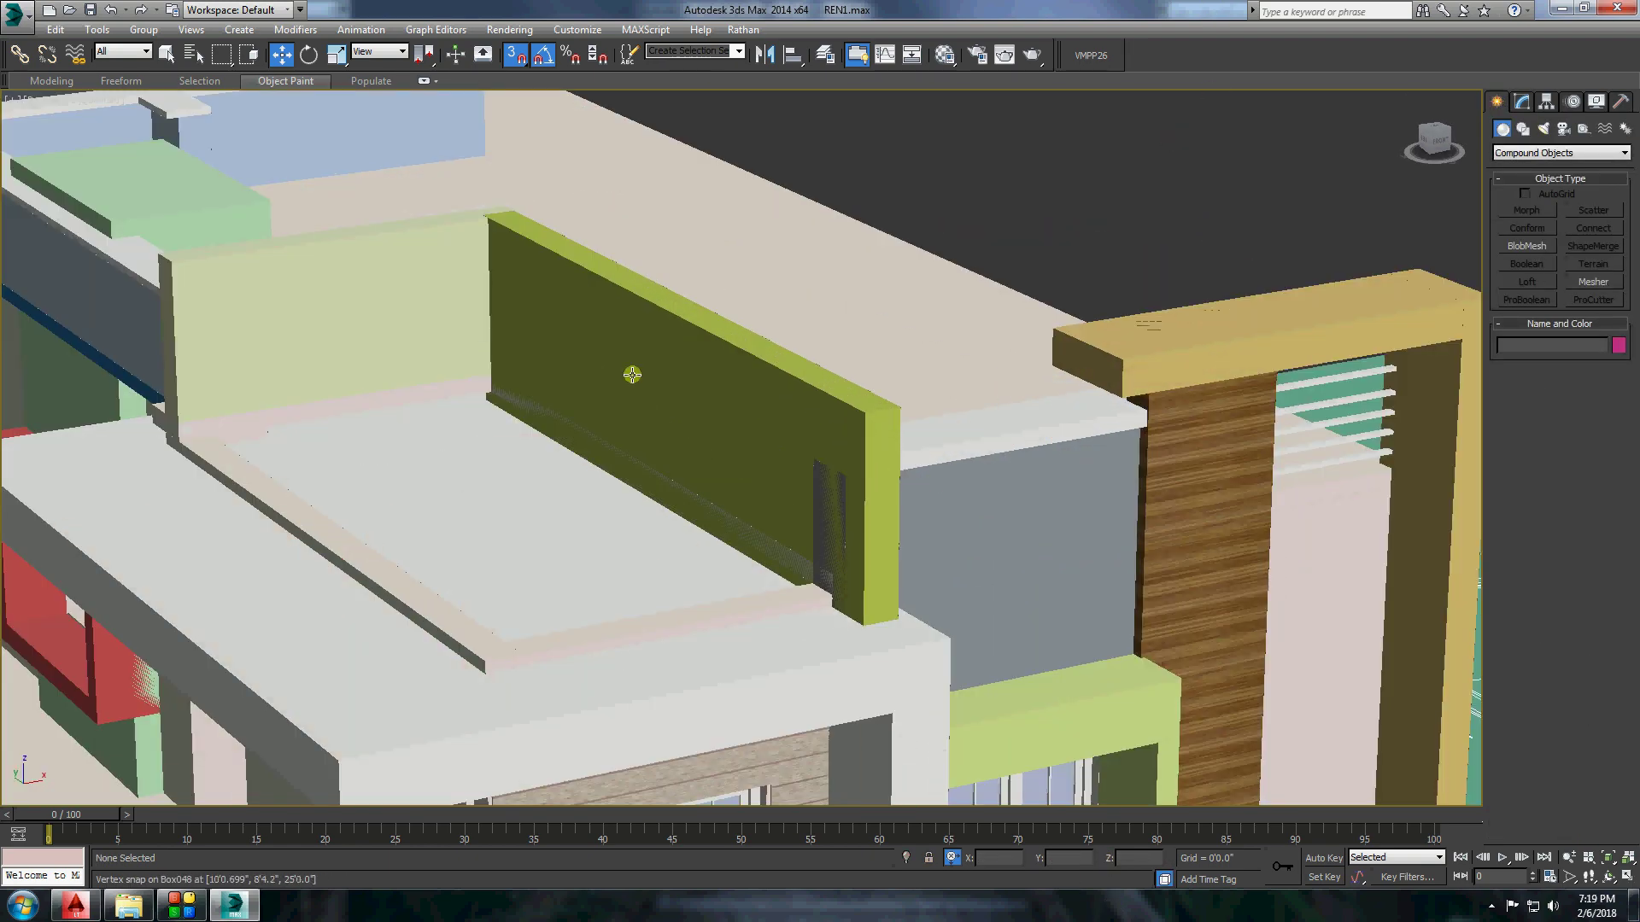
pyautogui.keyDown('alt'); pyautogui.moveTo(632, 374); pyautogui.dragTo(591, 324, button='middle'); pyautogui.keyUp('alt')
pyautogui.rightClick(591, 320)
pyautogui.click(614, 365)
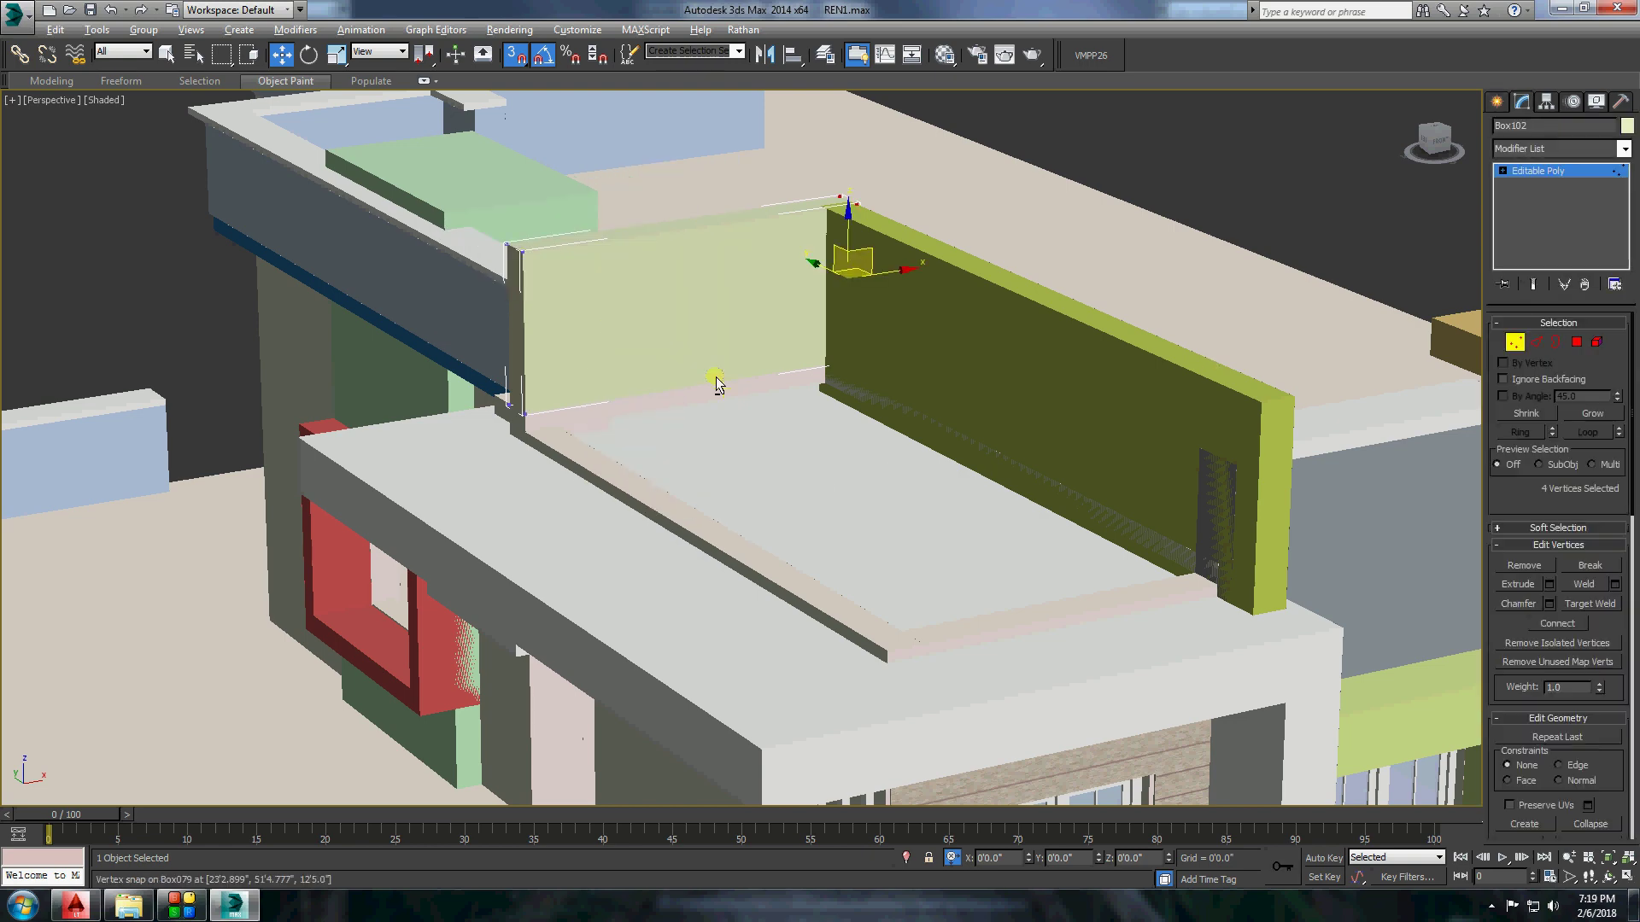
pyautogui.scroll(2, 716, 380)
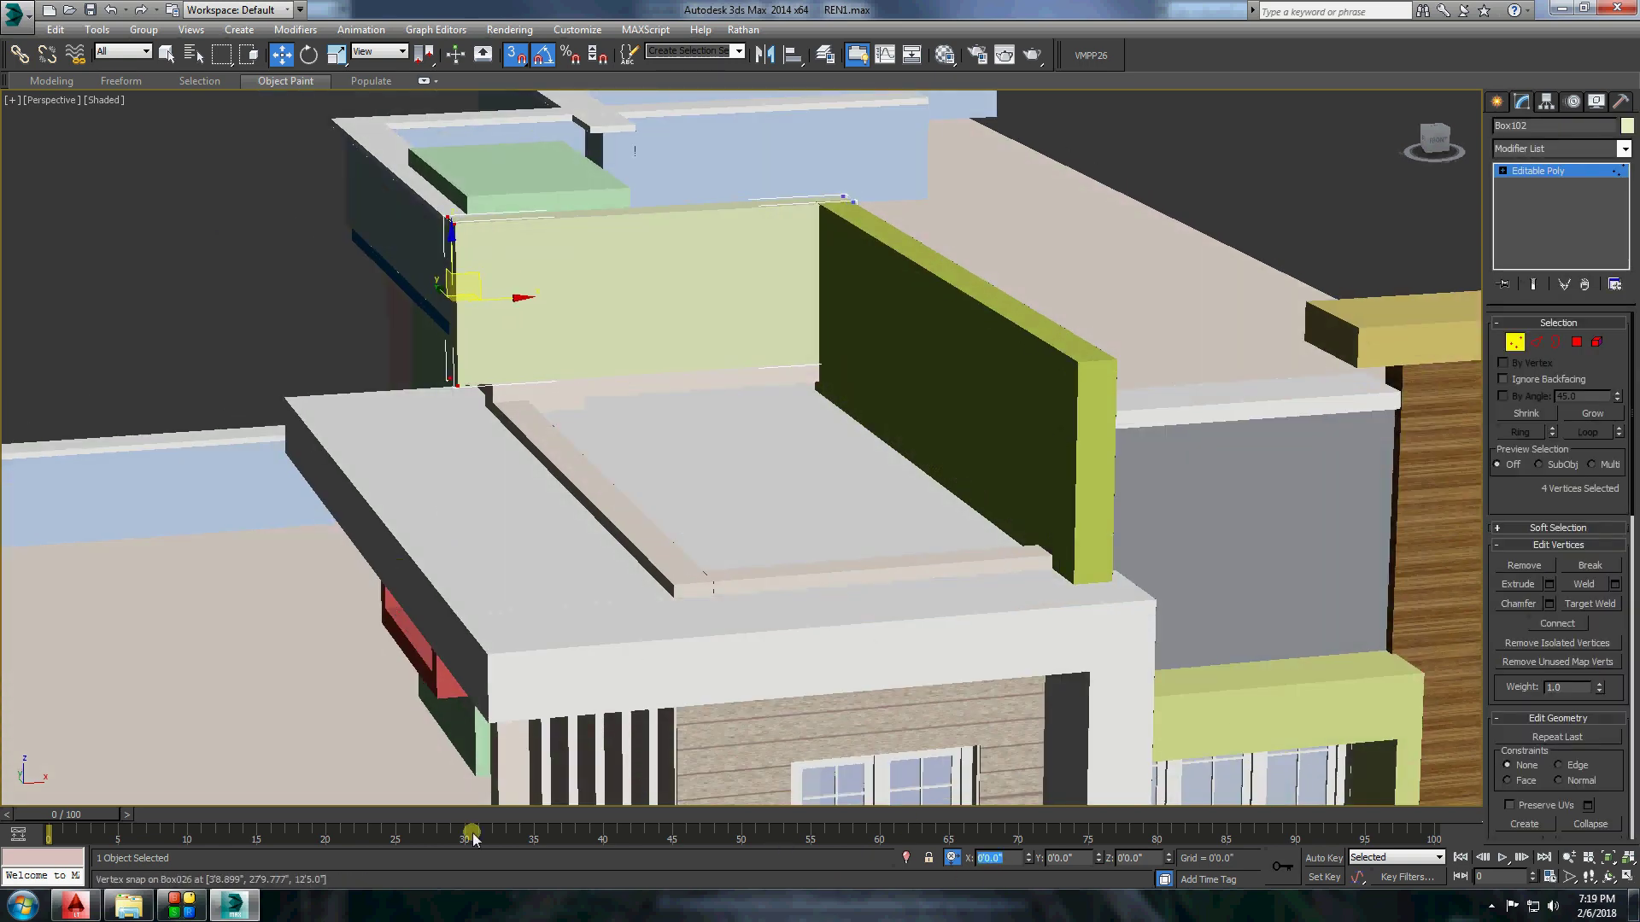
pyautogui.keyDown('alt'); pyautogui.moveTo(862, 546); pyautogui.dragTo(863, 476, button='middle'); pyautogui.keyUp('alt')
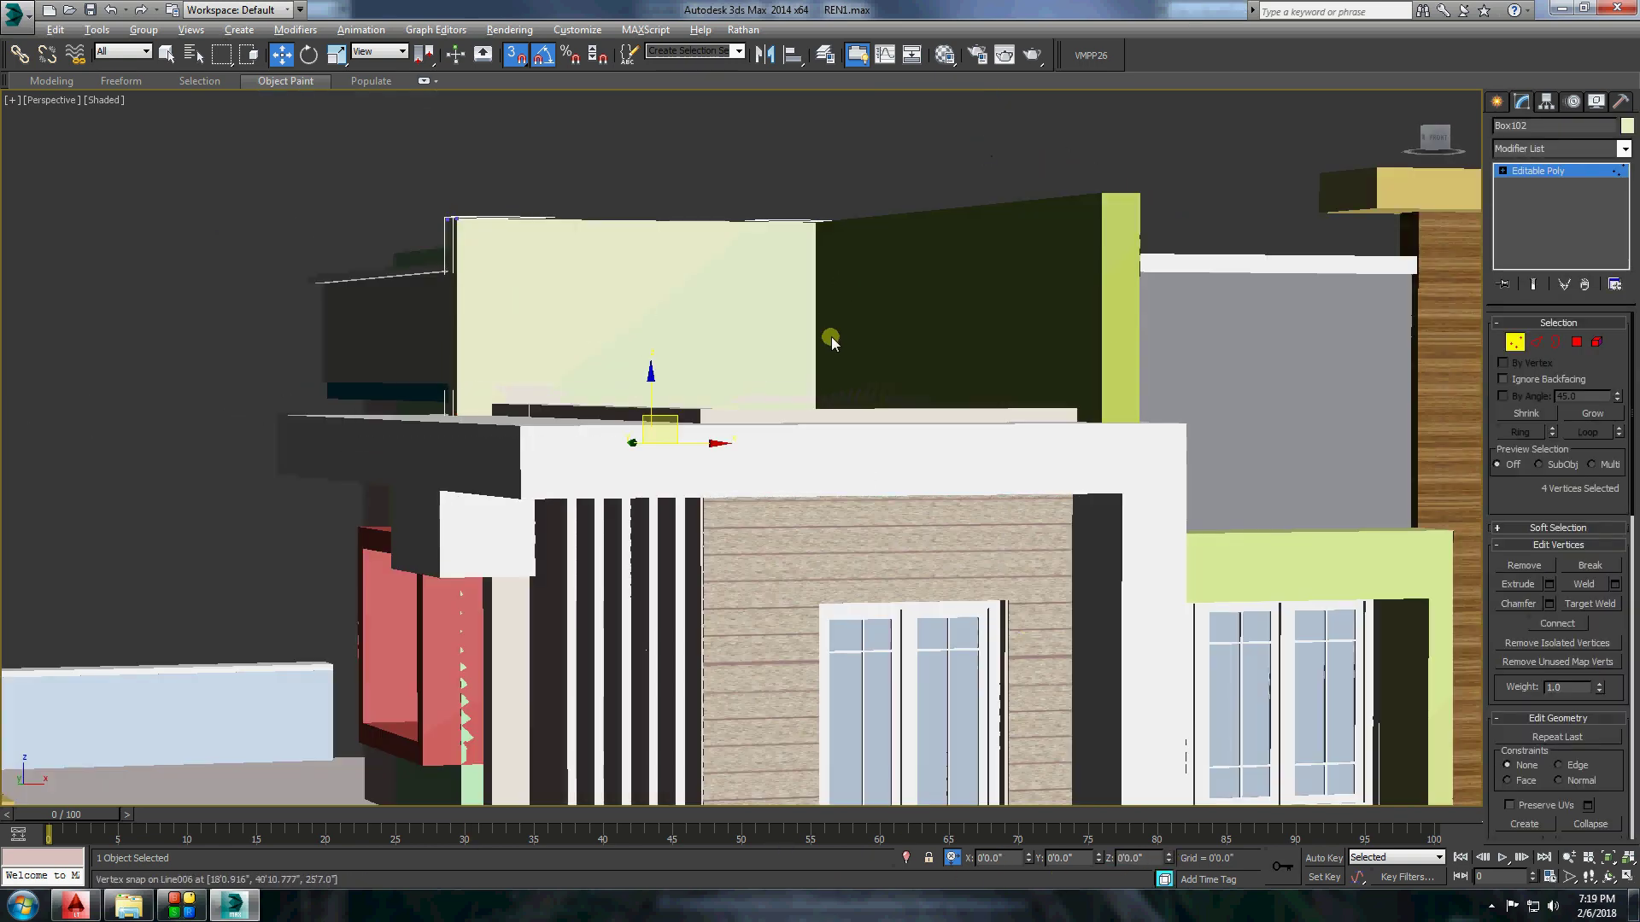
pyautogui.keyDown('alt'); pyautogui.moveTo(832, 342); pyautogui.dragTo(743, 342, button='middle'); pyautogui.keyUp('alt')
pyautogui.scroll(3, 743, 341)
# Hide one of the plain walls.
pyautogui.rightClick(749, 345)
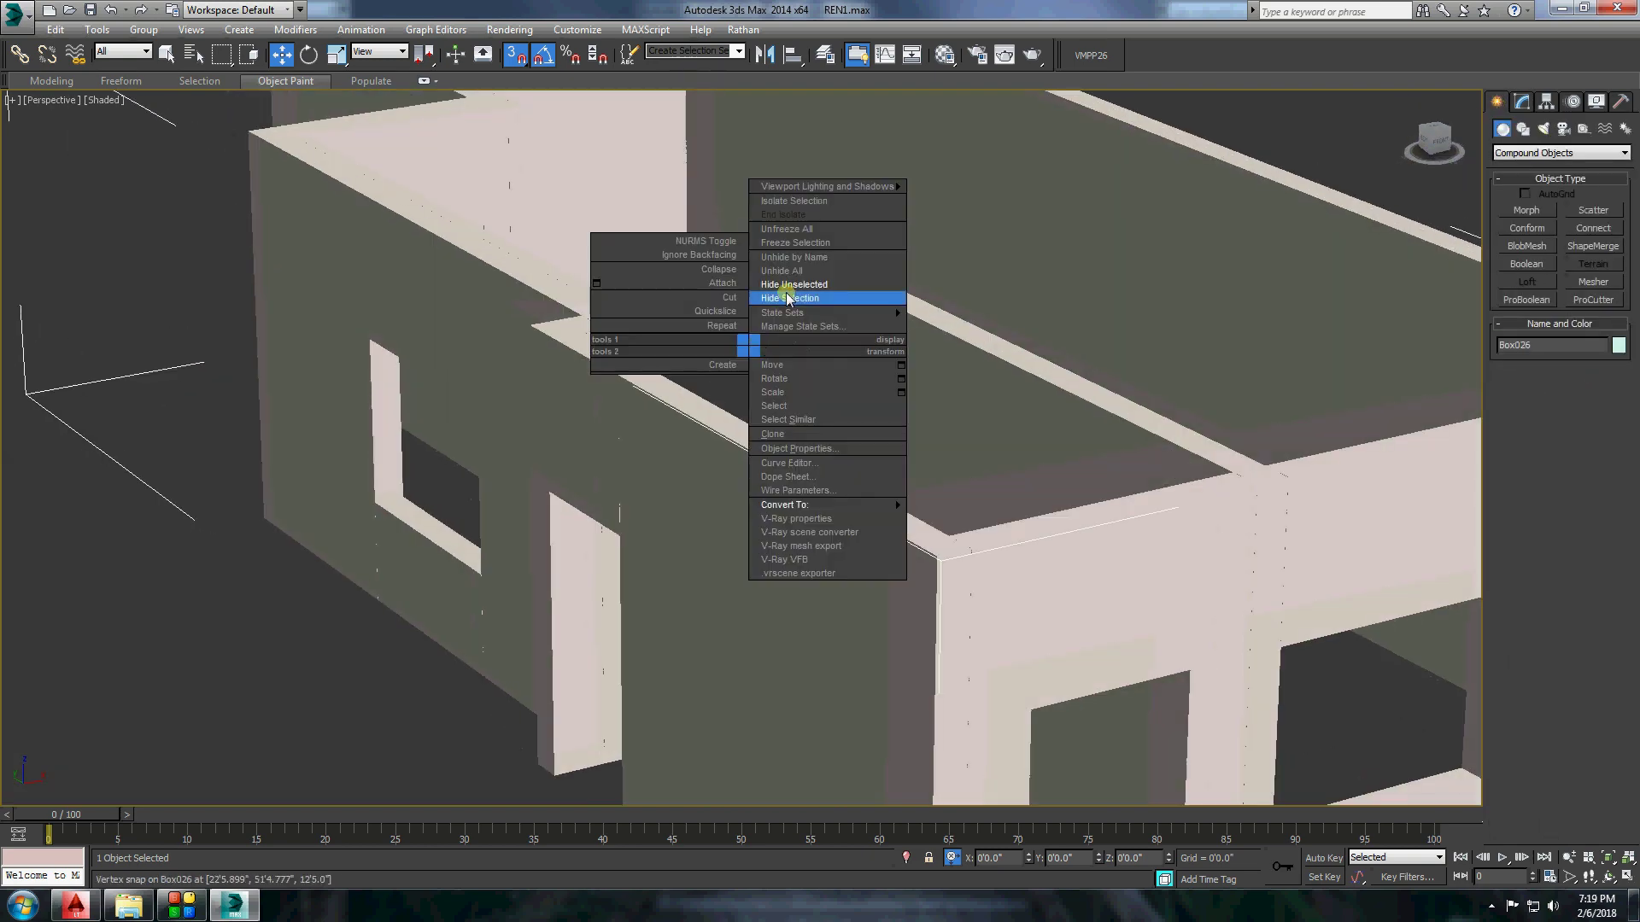
pyautogui.click(787, 299)
pyautogui.scroll(-5, 787, 299)
pyautogui.keyDown('alt'); pyautogui.moveTo(1136, 324); pyautogui.dragTo(1136, 256, button='middle'); pyautogui.keyUp('alt')
pyautogui.scroll(3, 1136, 256)
# Reframe Camera004 to show the house's front and left side.
pyautogui.click(51, 100)
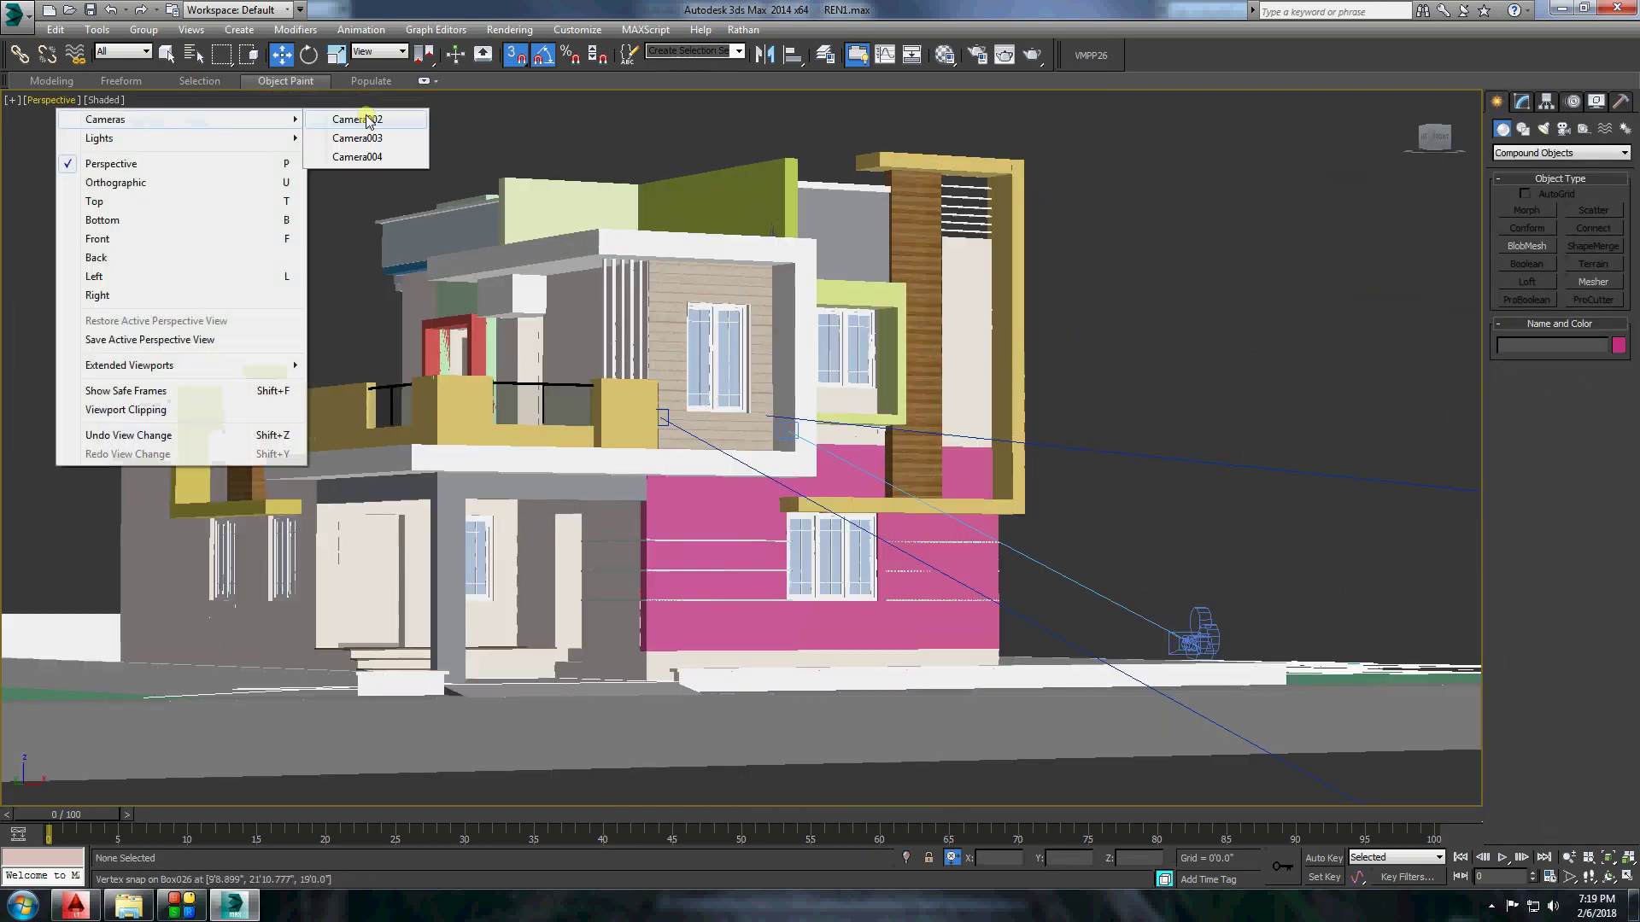
pyautogui.click(357, 156)
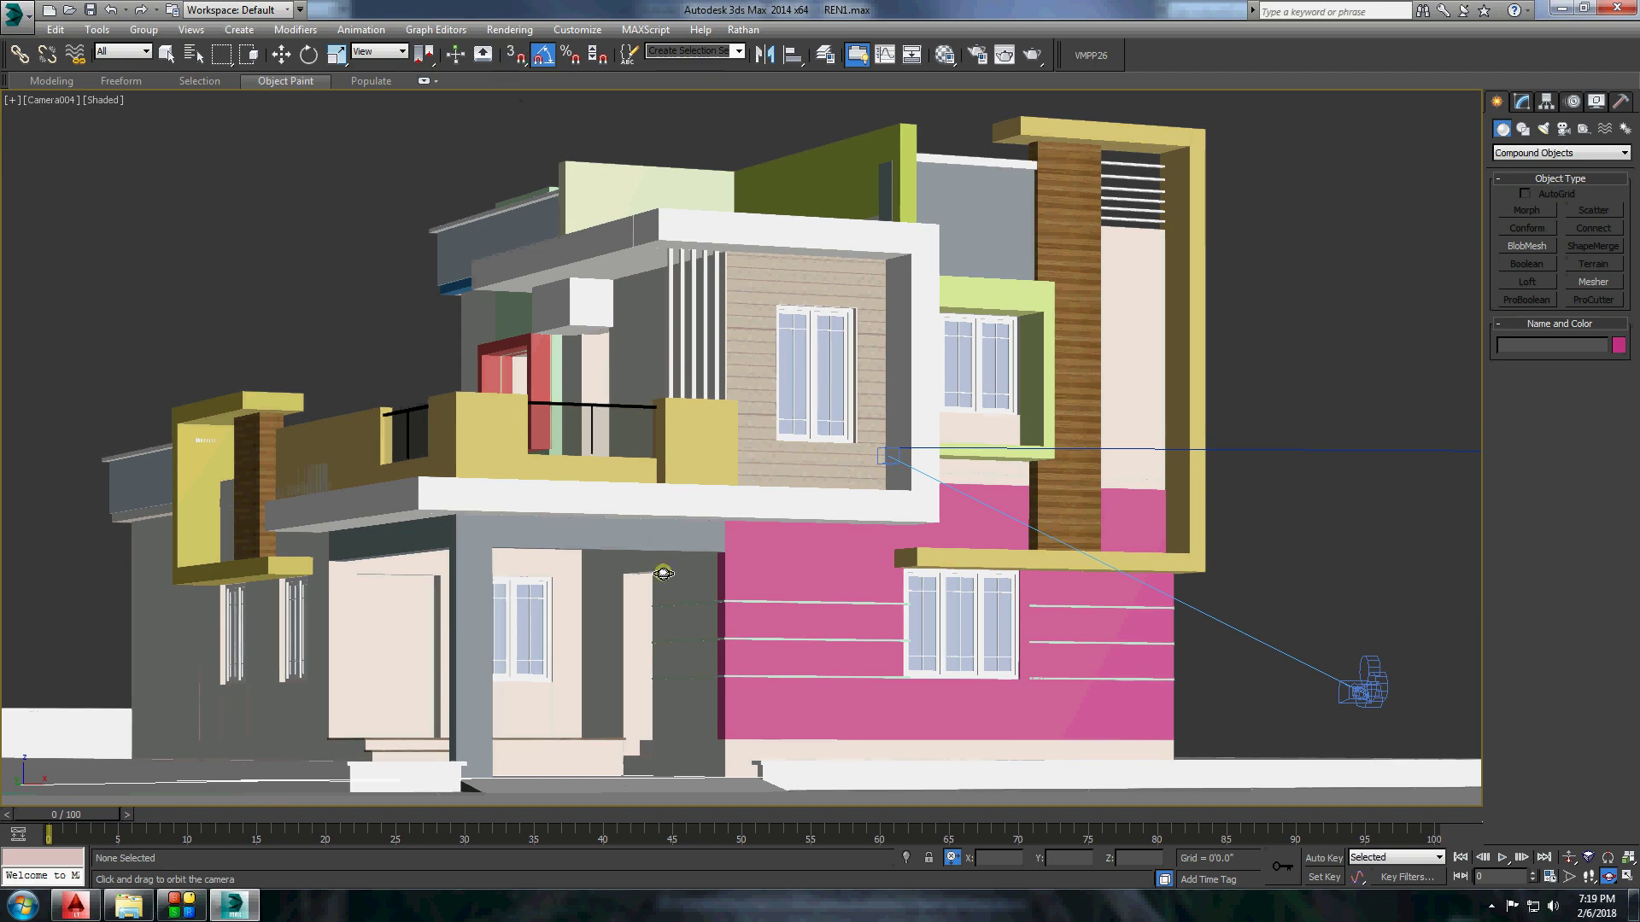
pyautogui.moveTo(513, 602)
pyautogui.mouseDown()
pyautogui.moveTo(650, 601)
pyautogui.moveTo(597, 599)
pyautogui.mouseUp()
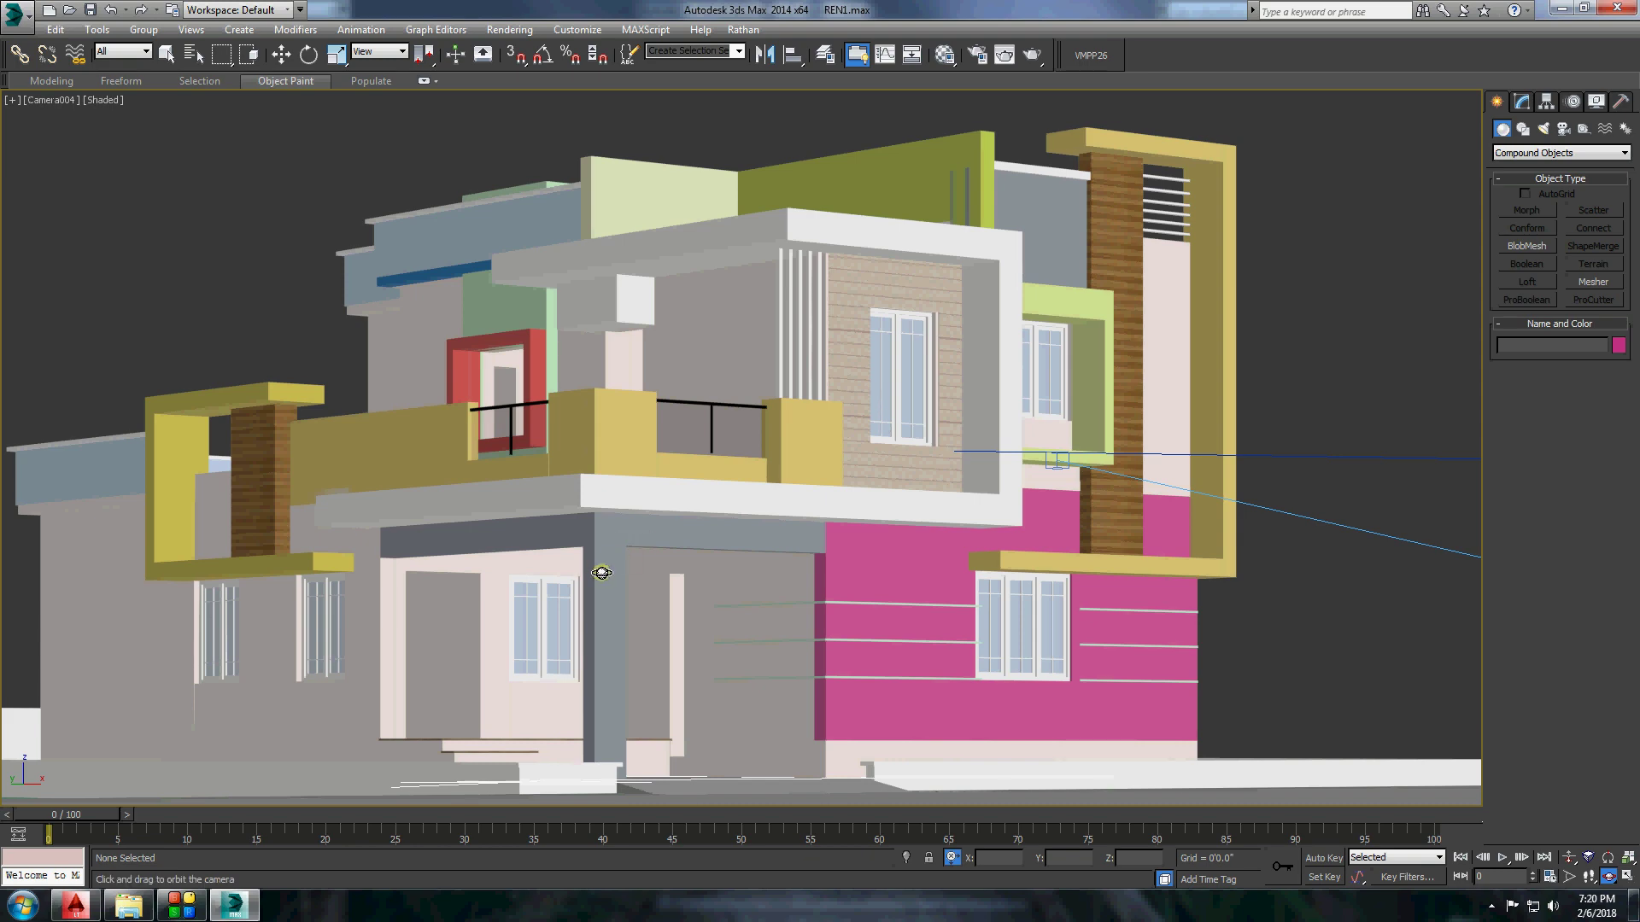
pyautogui.moveTo(602, 573); pyautogui.dragTo(578, 567)
pyautogui.moveTo(578, 567)
pyautogui.mouseDown(button='middle')
pyautogui.moveTo(537, 582)
pyautogui.moveTo(538, 566)
pyautogui.mouseUp(button='middle')
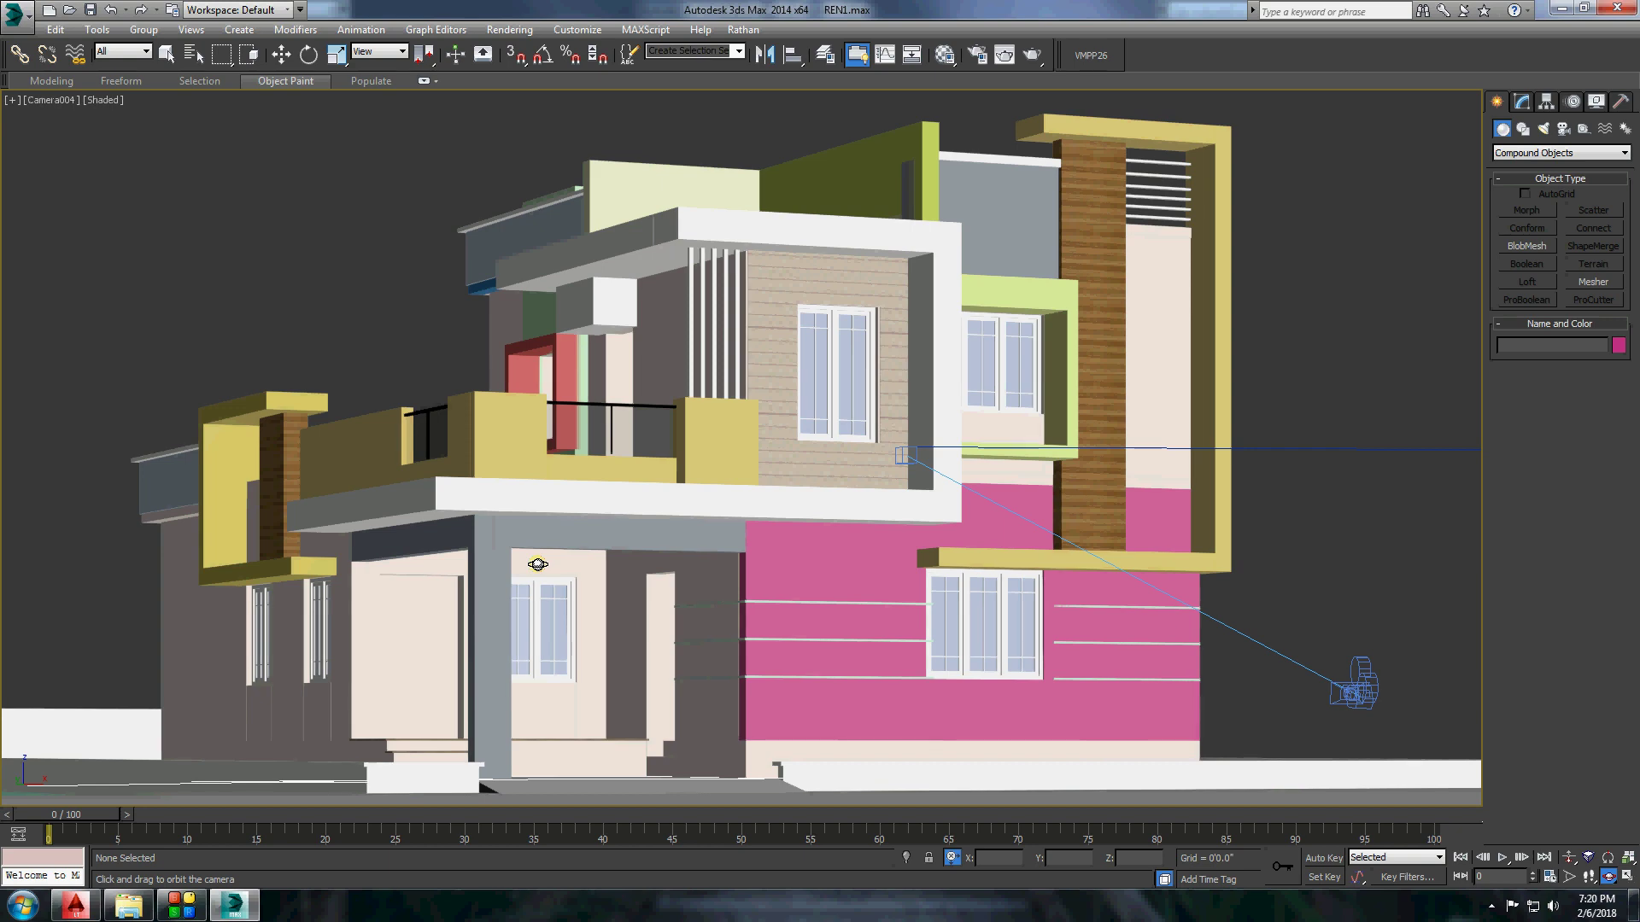
pyautogui.moveTo(506, 580); pyautogui.dragTo(478, 562)
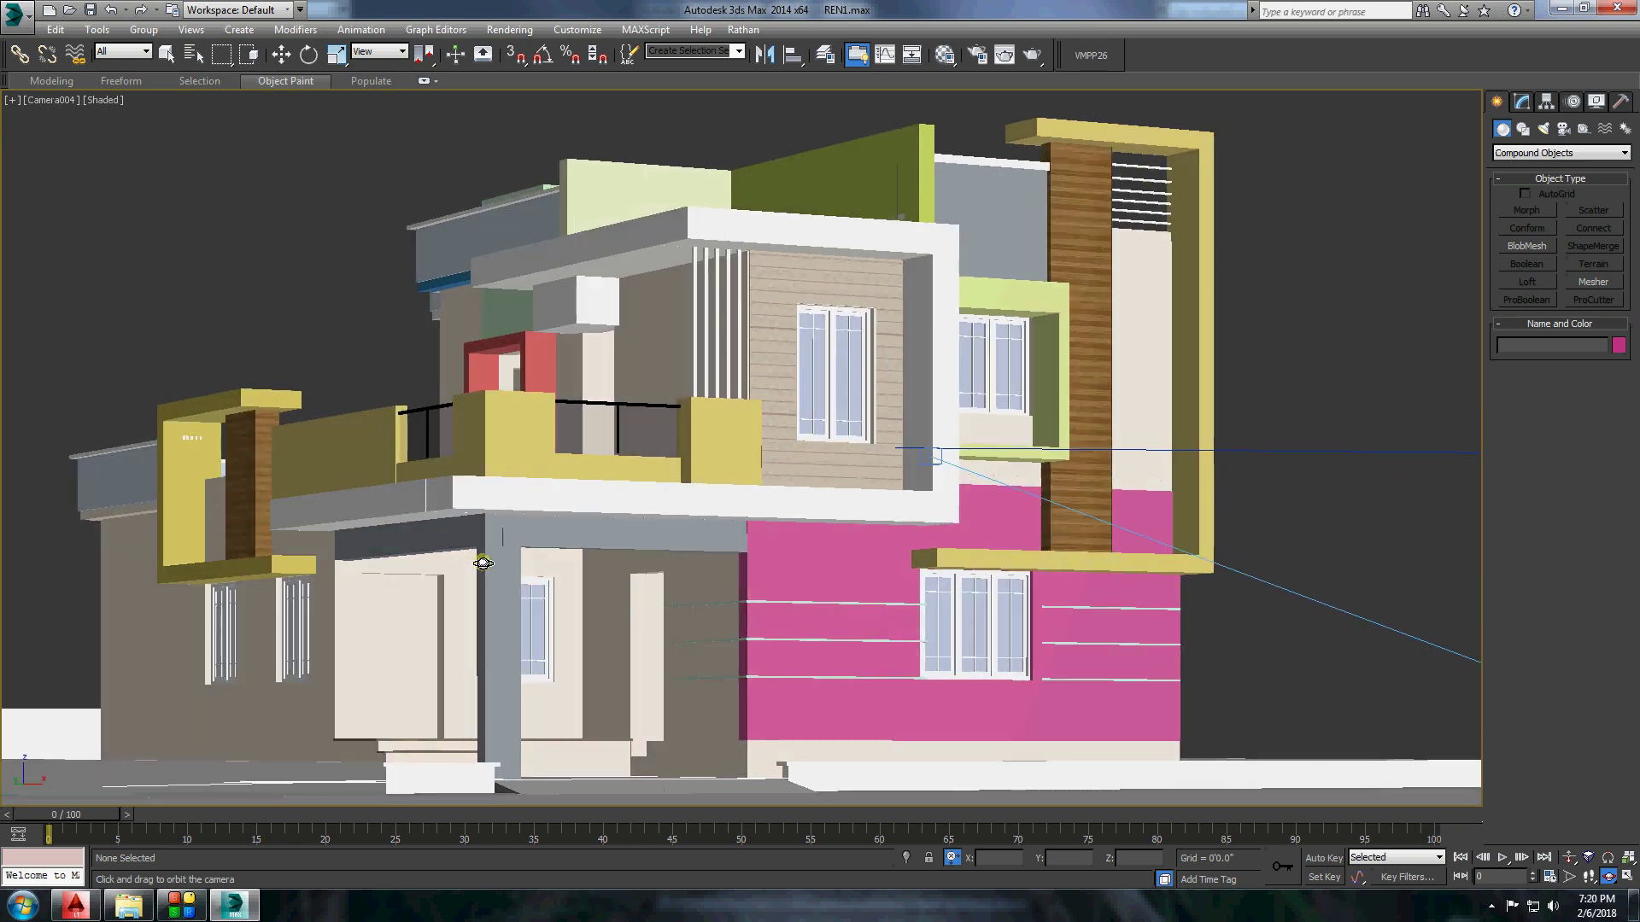
pyautogui.moveTo(479, 562); pyautogui.dragTo(561, 564, button='middle')
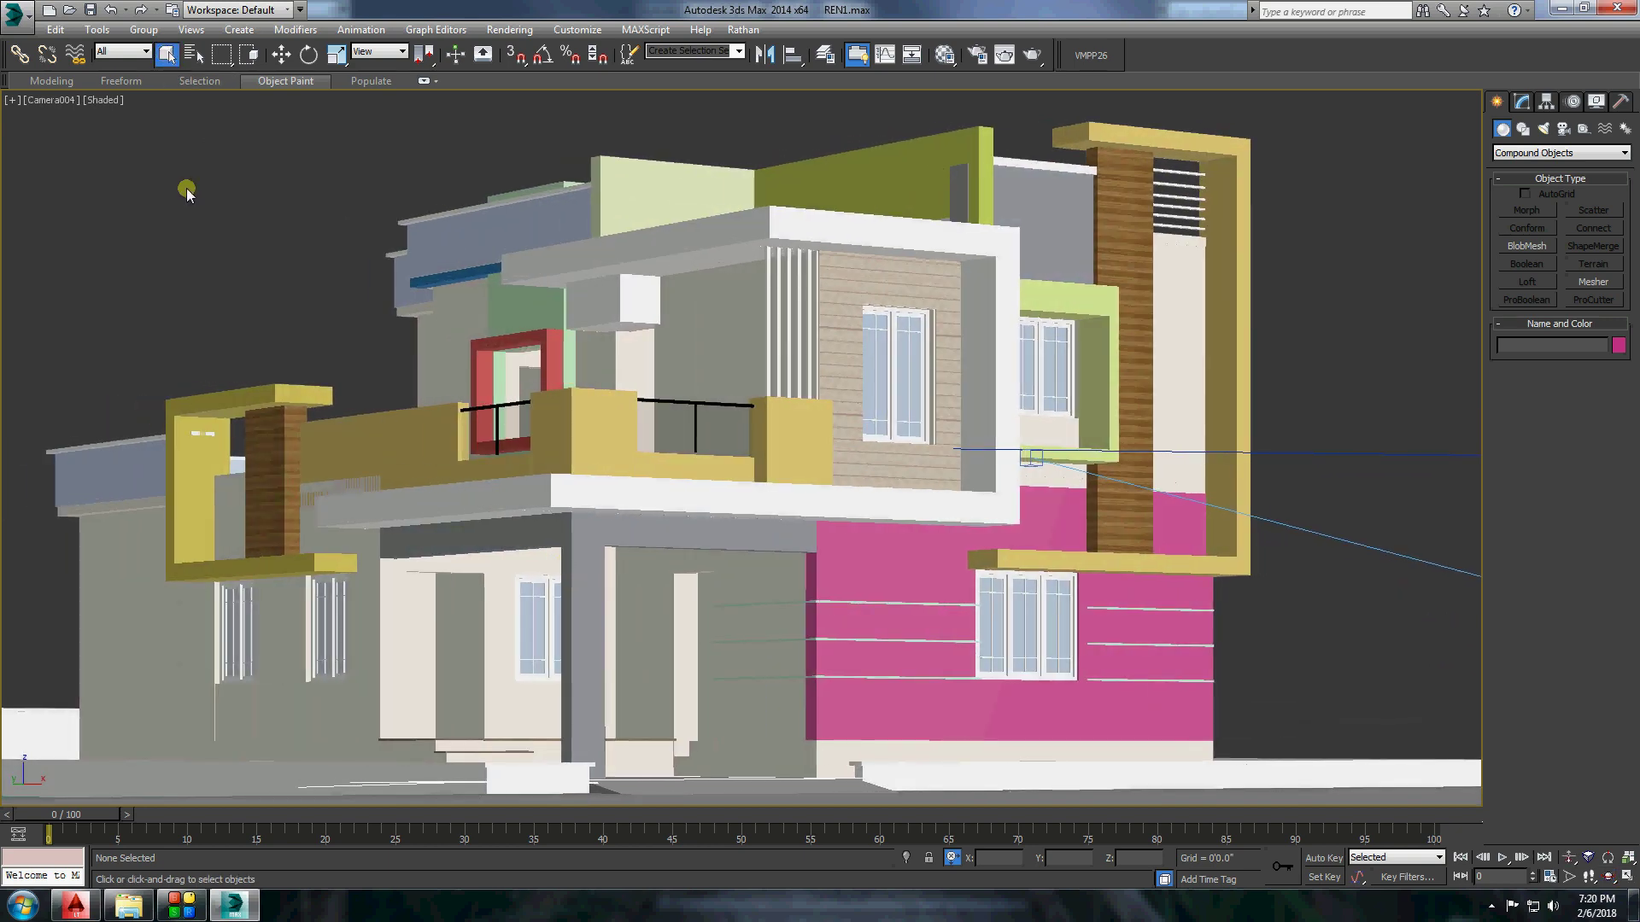
# Return to the Perspective view and select the red window frame.
pyautogui.click(51, 100)
pyautogui.click(111, 162)
pyautogui.moveTo(529, 410)
pyautogui.keyDown('alt'); pyautogui.mouseDown(button='middle')
pyautogui.moveTo(529, 328)
pyautogui.moveTo(732, 377)
pyautogui.moveTo(734, 436)
pyautogui.moveTo(700, 468)
pyautogui.moveTo(939, 393)
pyautogui.mouseUp(button='middle'); pyautogui.keyUp('alt')
pyautogui.click(736, 408)
pyautogui.scroll(-5, 743, 402)
pyautogui.scroll(-3, 765, 402)
pyautogui.scroll(5, 940, 393)
pyautogui.scroll(-4, 939, 333)
# Isolate the wood-clad wall and convert it to an Editable Poly.
pyautogui.scroll(4, 946, 453)
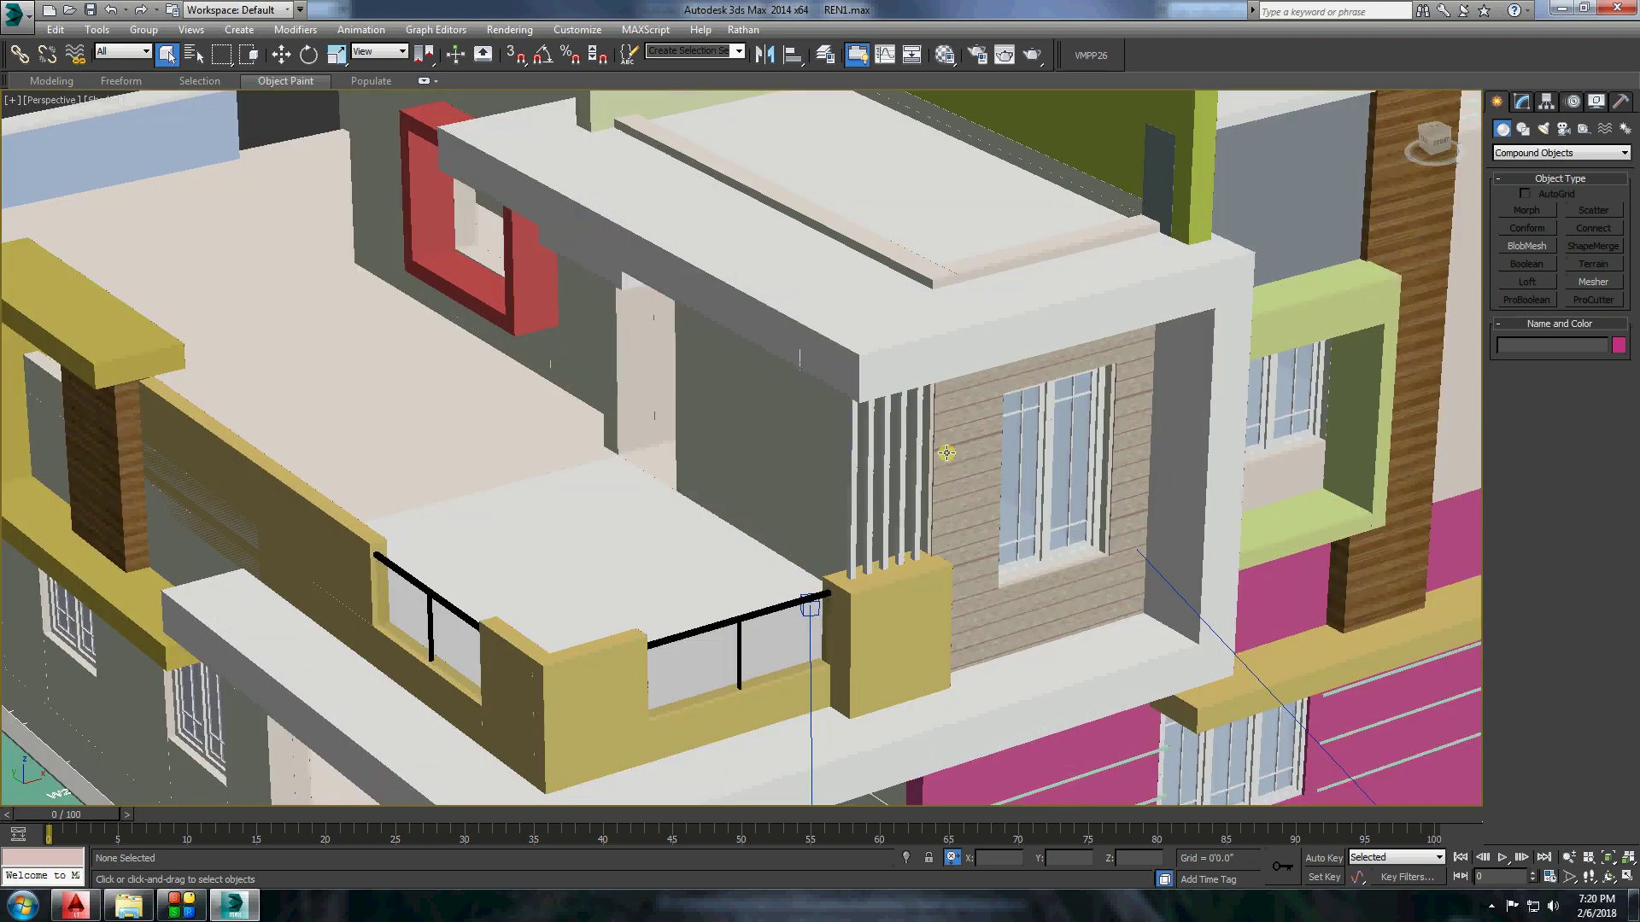
pyautogui.click(946, 453)
pyautogui.rightClick(787, 405)
pyautogui.click(872, 261)
pyautogui.scroll(5, 908, 498)
pyautogui.rightClick(835, 329)
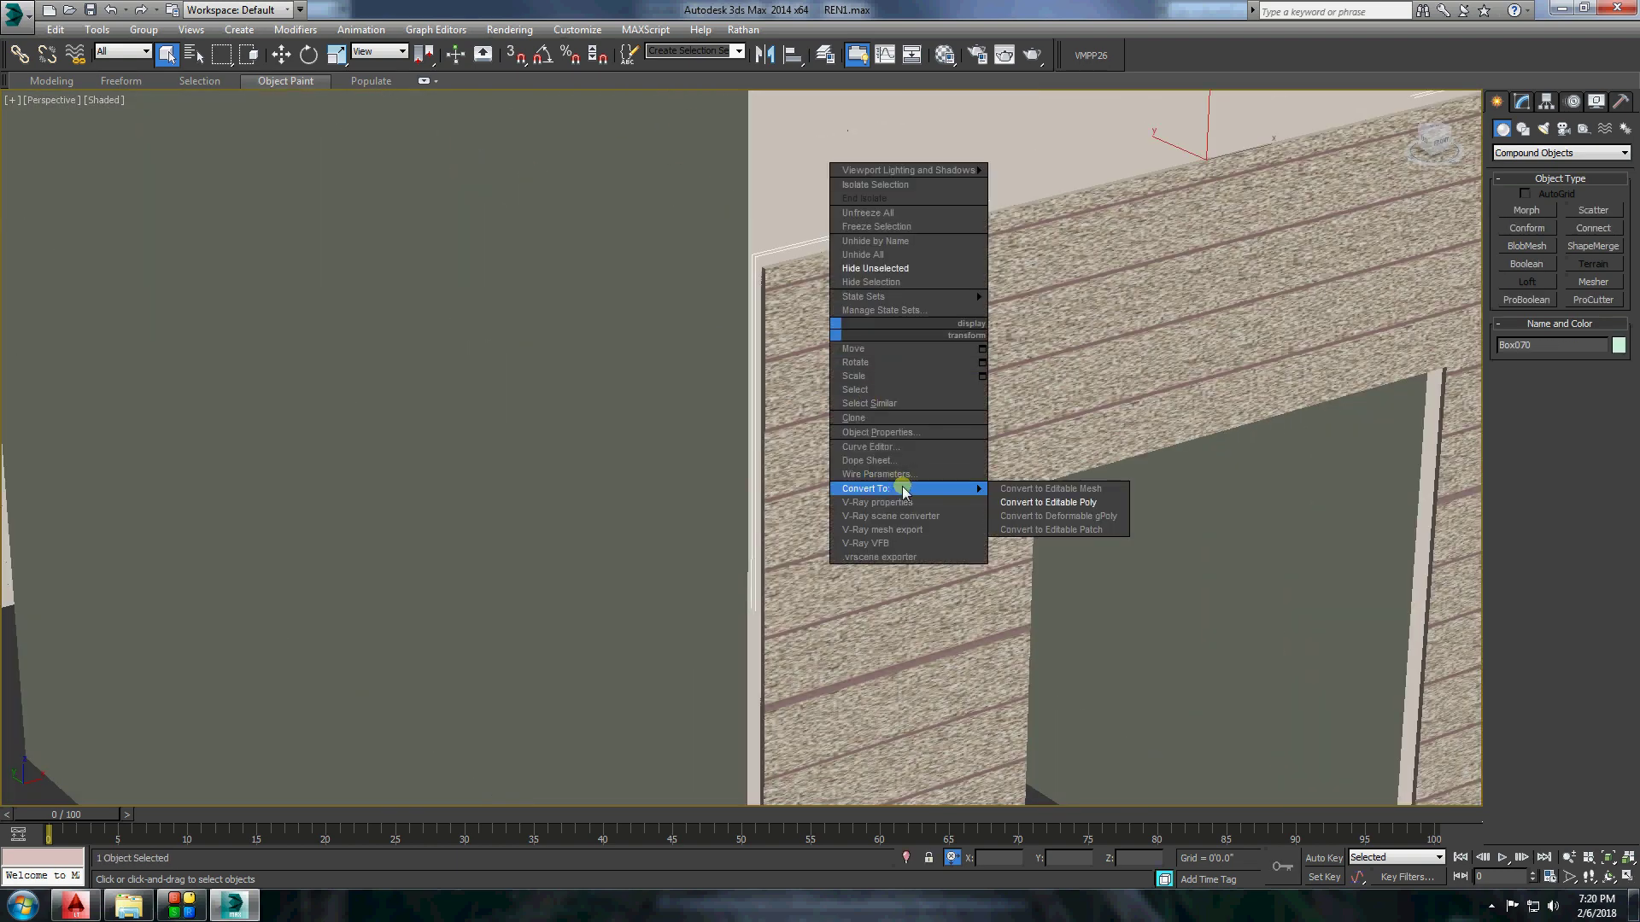
pyautogui.click(1048, 502)
# Select the wall's narrow edge faces and begin extruding them outward by 0'10.0".
pyautogui.press('4')
pyautogui.click(782, 351)
pyautogui.hotkey('alt', 'q')
pyautogui.scroll(3, 782, 351)
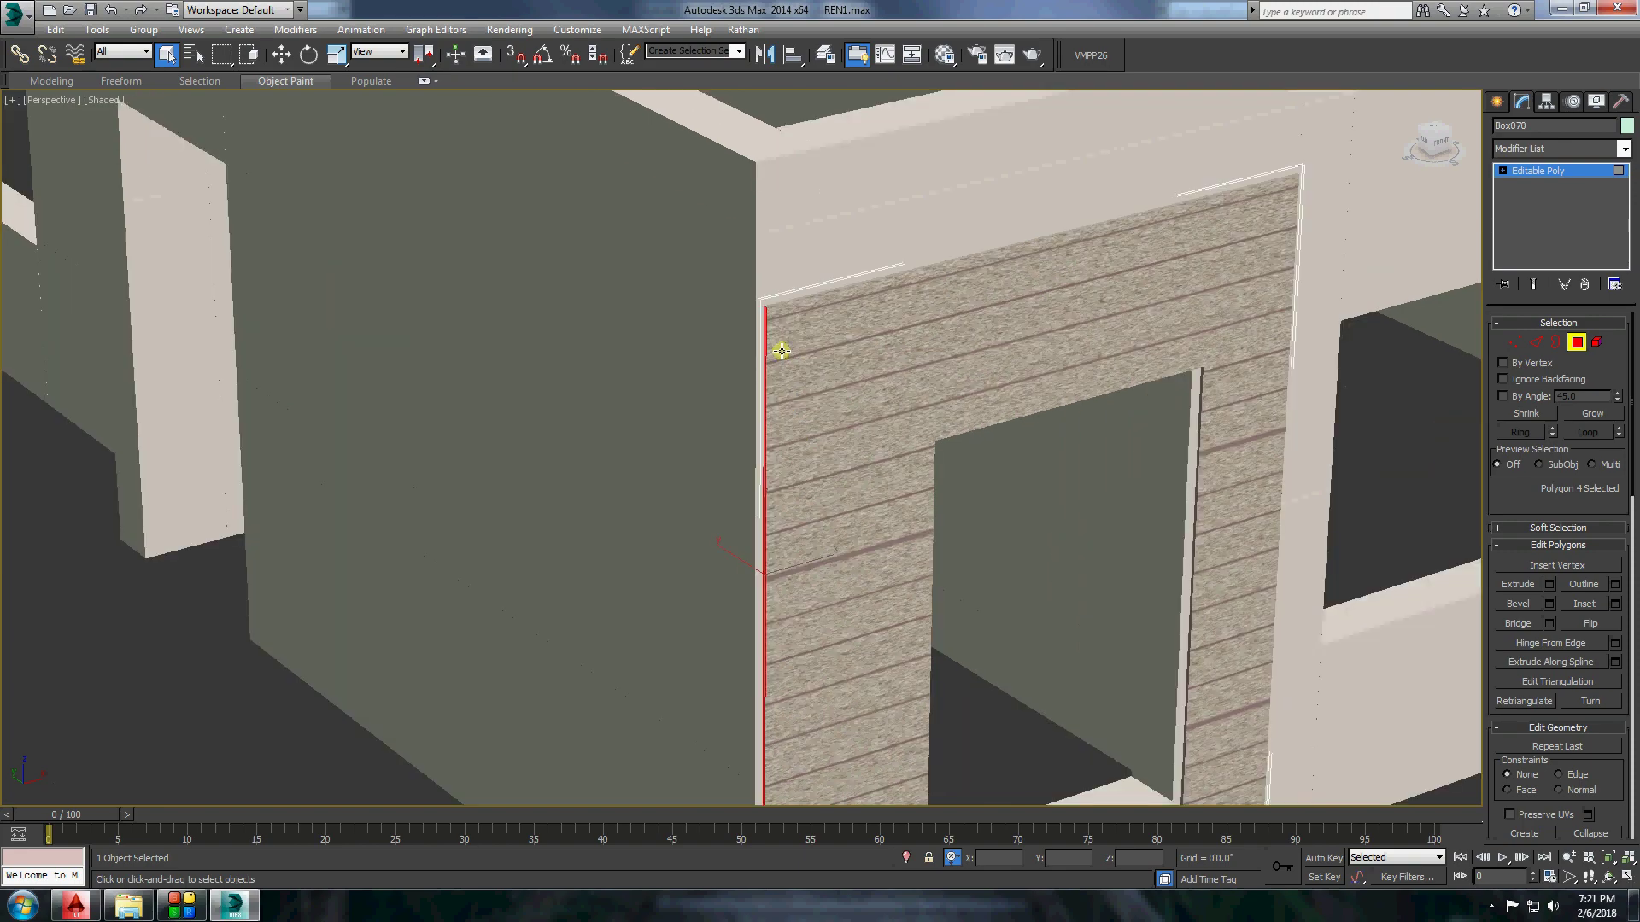
pyautogui.scroll(-3, 704, 492)
pyautogui.scroll(4, 705, 492)
pyautogui.scroll(3, 705, 492)
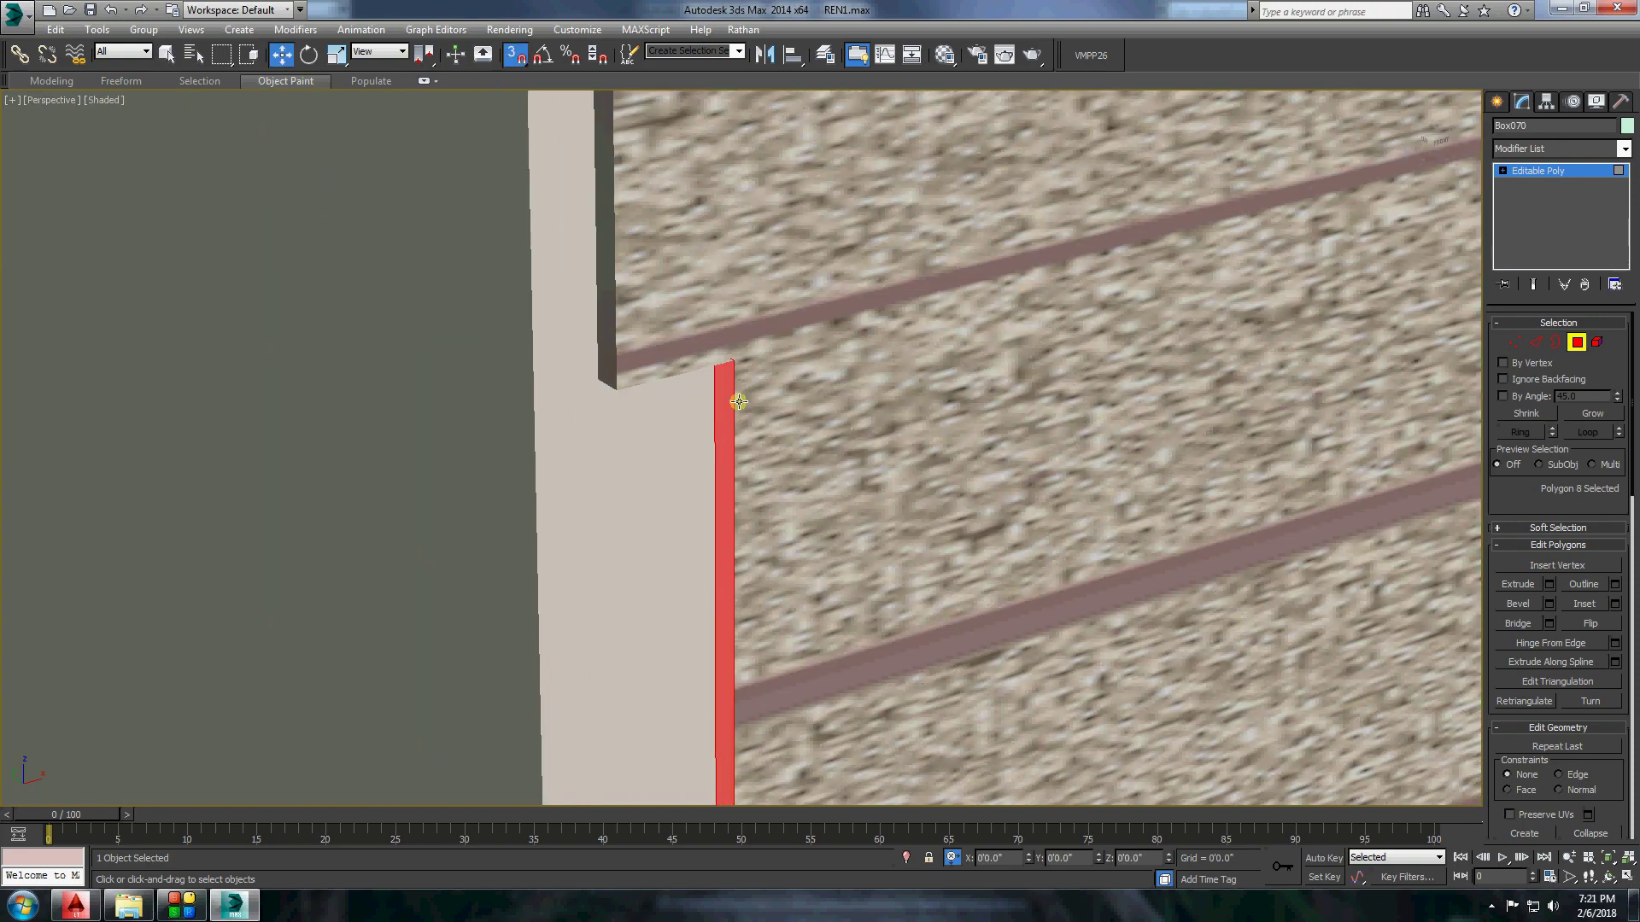
pyautogui.scroll(-2, 739, 401)
pyautogui.scroll(-2, 739, 401)
pyautogui.scroll(-5, 739, 402)
pyautogui.keyDown('ctrl'); pyautogui.click(921, 490); pyautogui.keyUp('ctrl')
pyautogui.hotkey('shift', 'e')
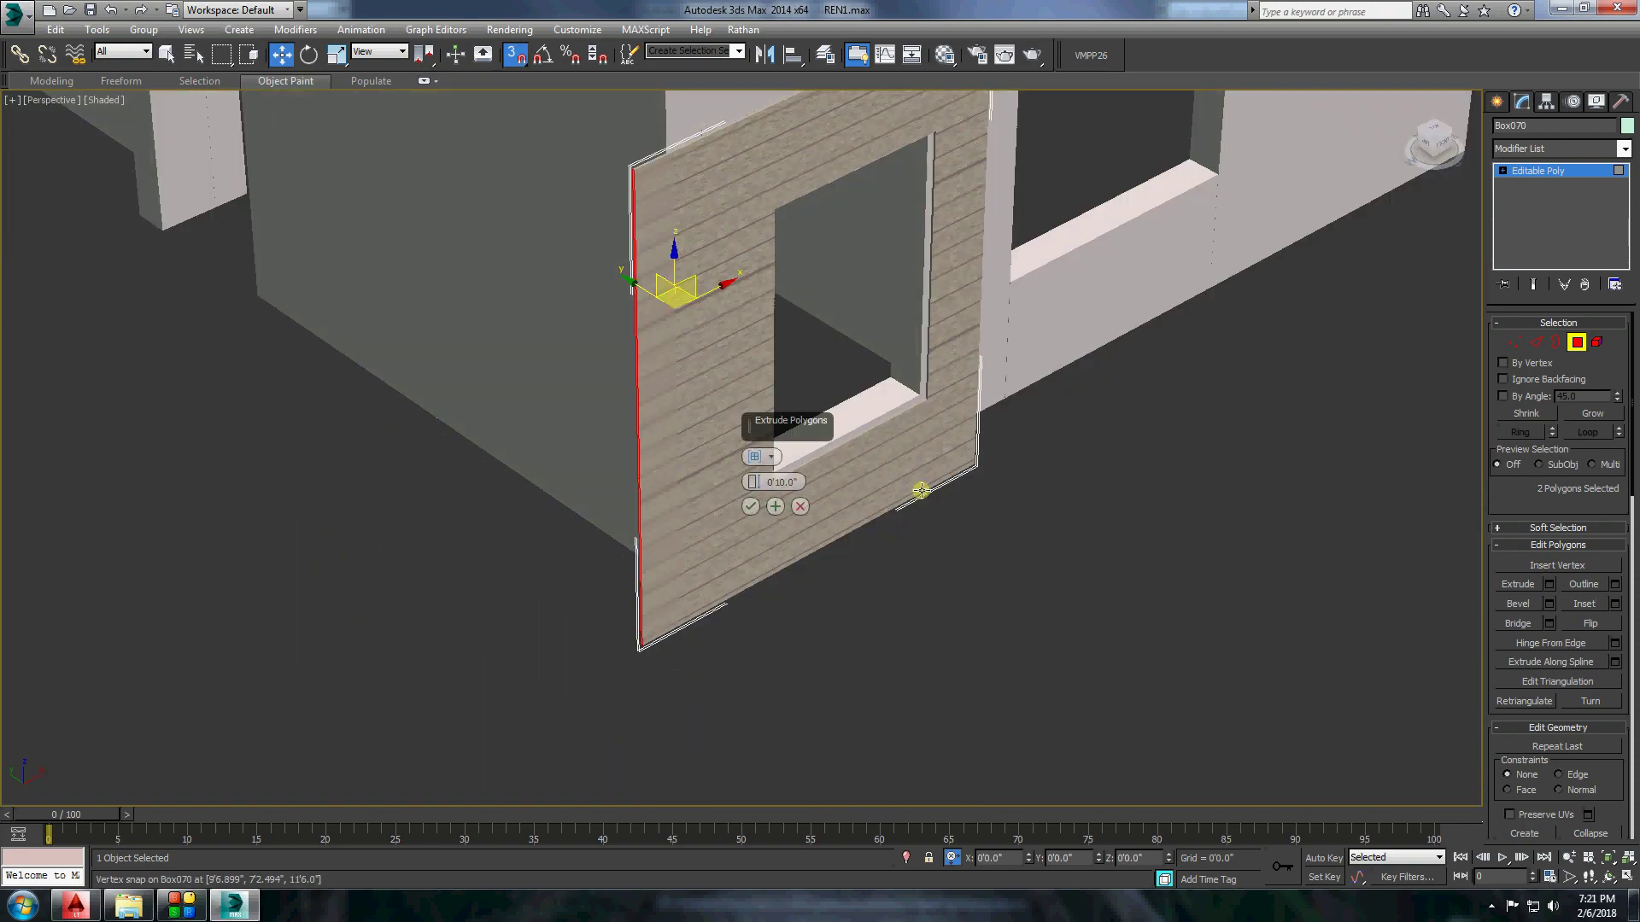
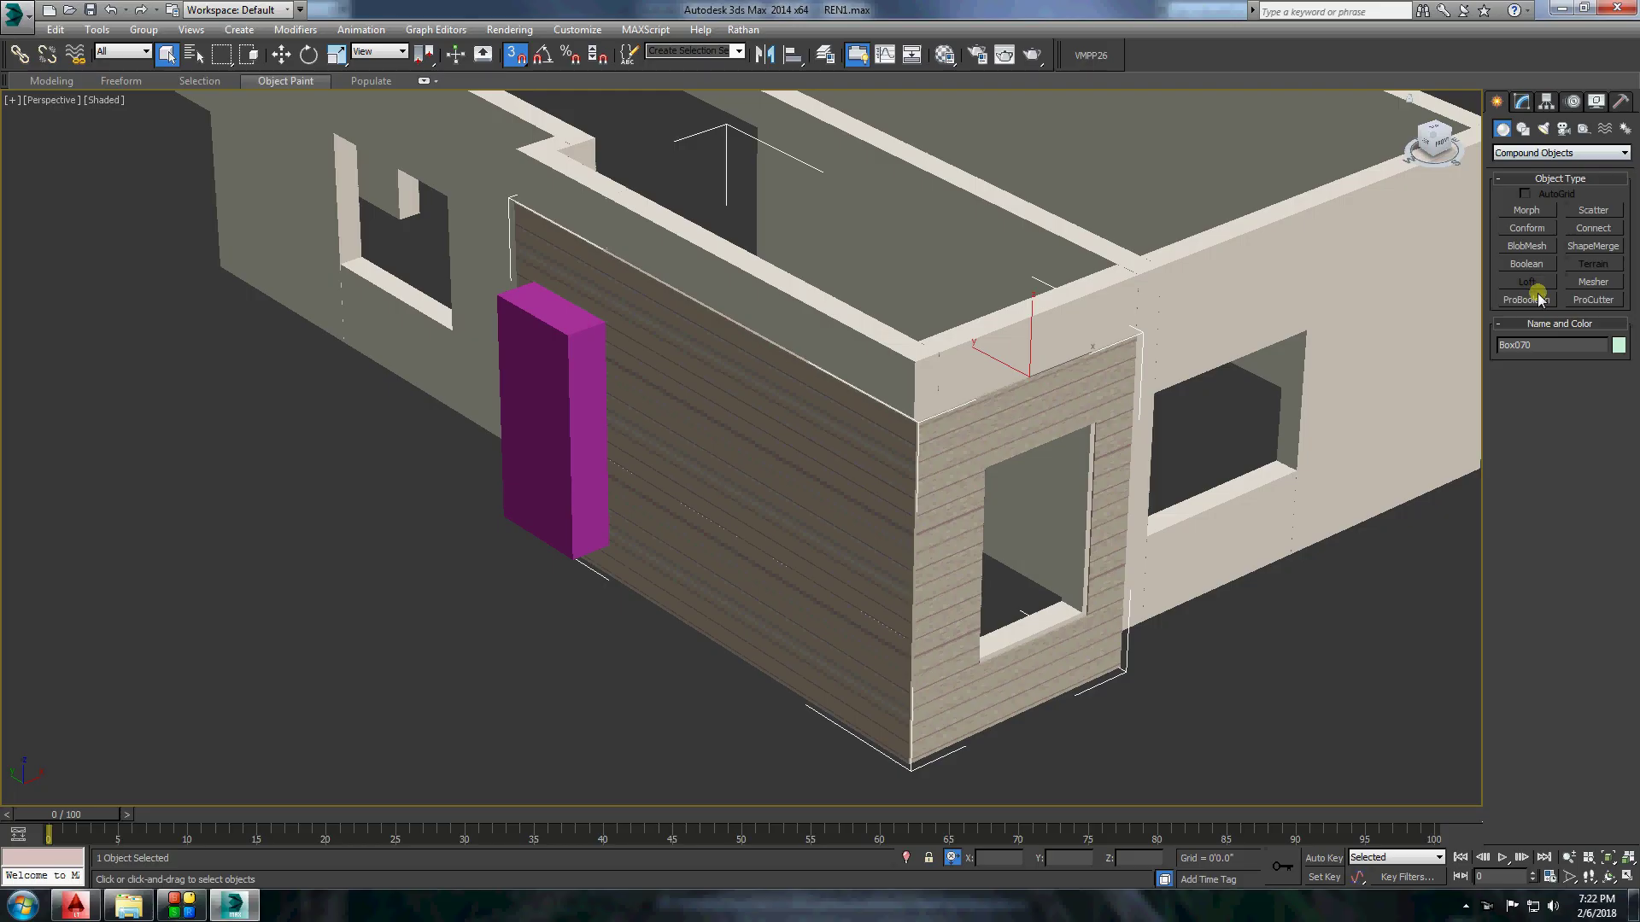
# Finish subtracting the door opening from the wall and convert the wall to Editable Poly.
pyautogui.click(1526, 299)
pyautogui.click(1559, 392)
pyautogui.click(551, 393)
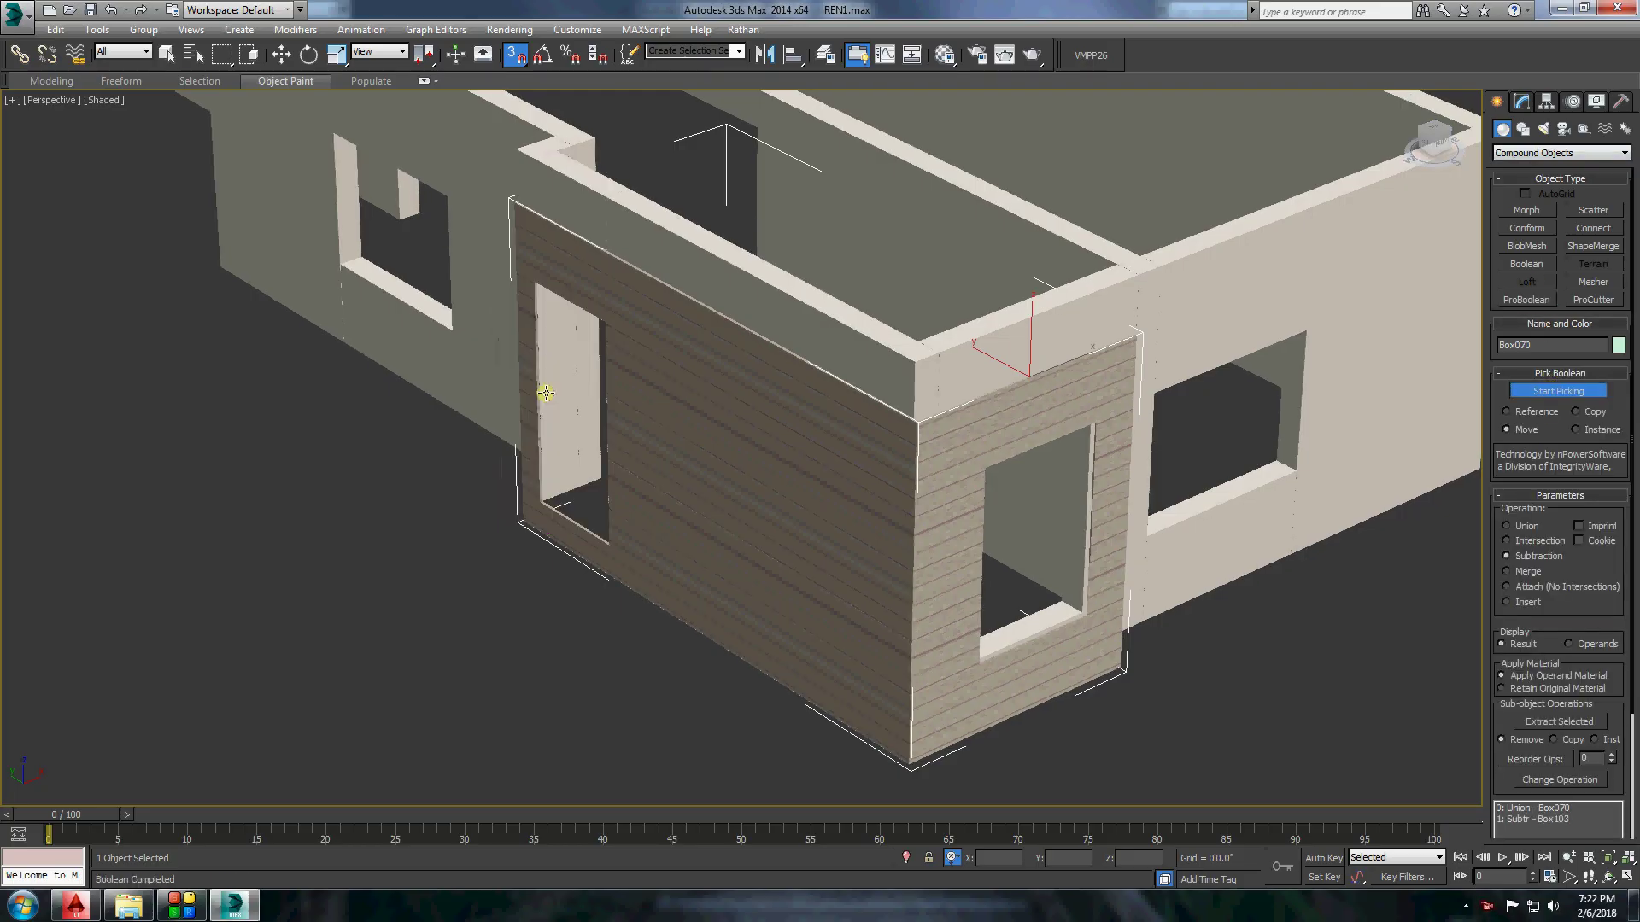
pyautogui.click(245, 471)
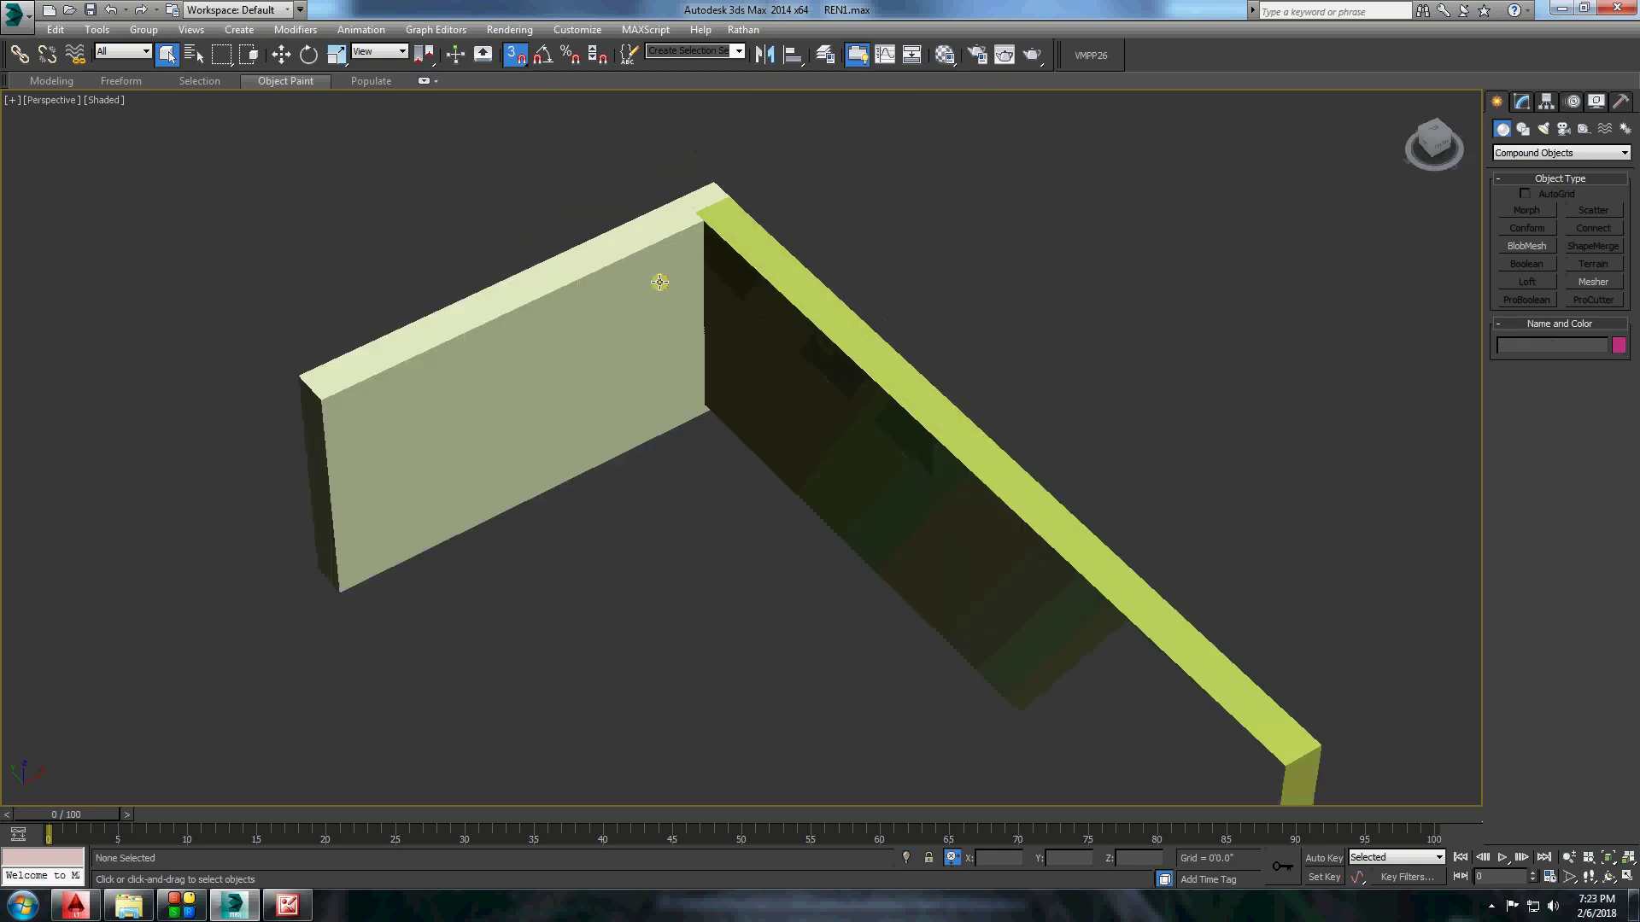
pyautogui.rightClick(659, 279)
pyautogui.click(868, 449)
pyautogui.click(1496, 101)
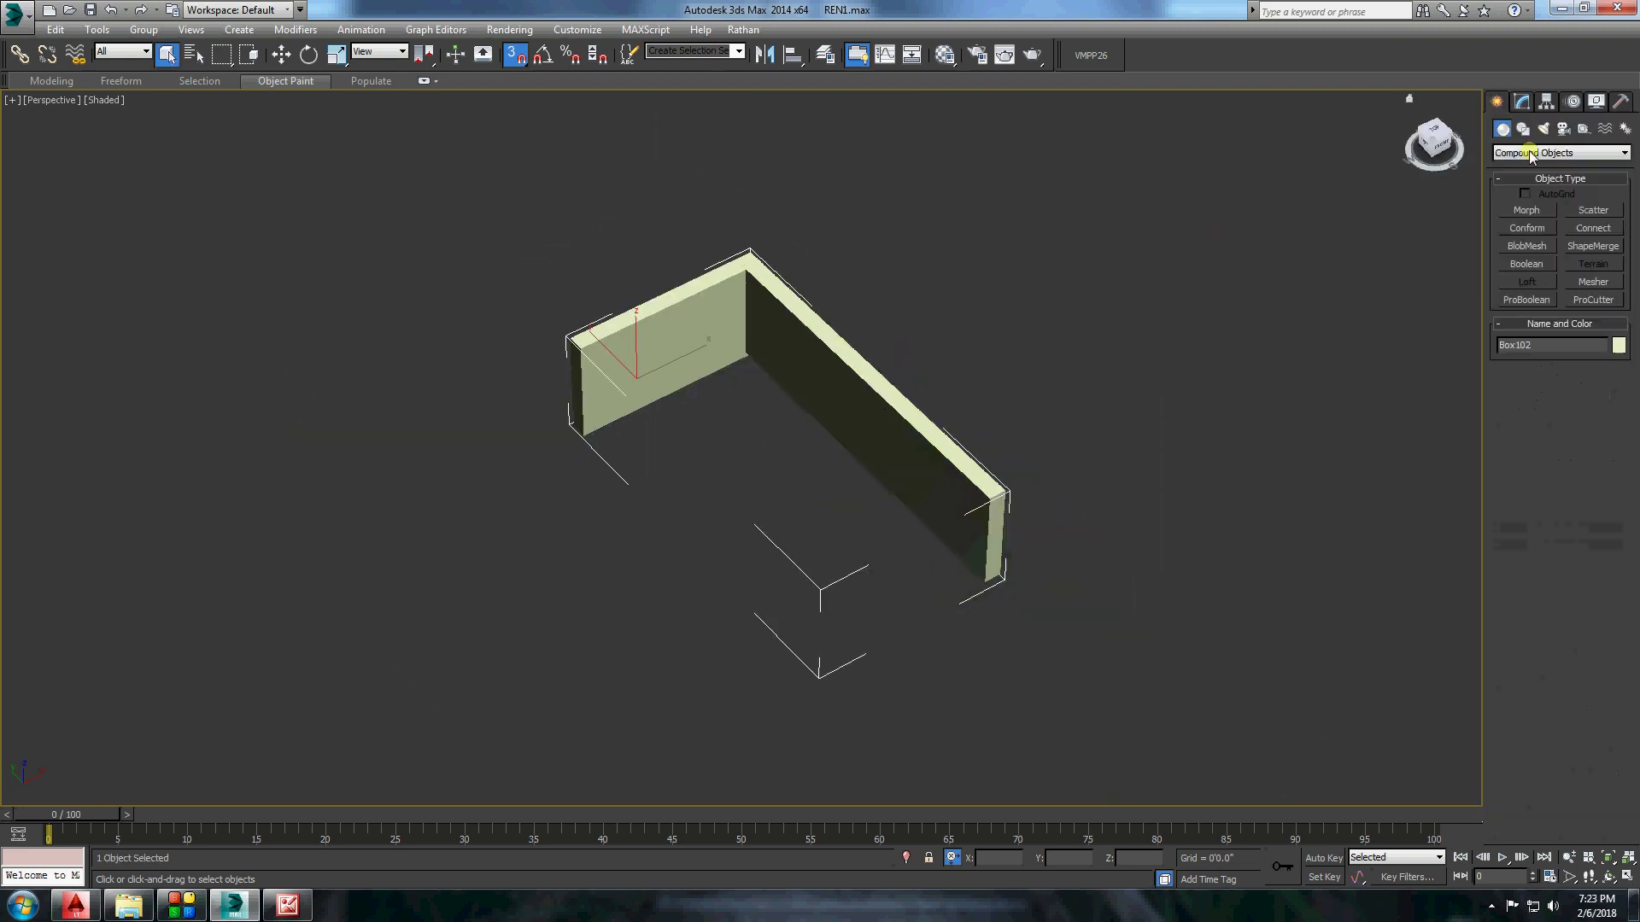
pyautogui.click(1527, 224)
pyautogui.scroll(5, 598, 341)
pyautogui.click(354, 362)
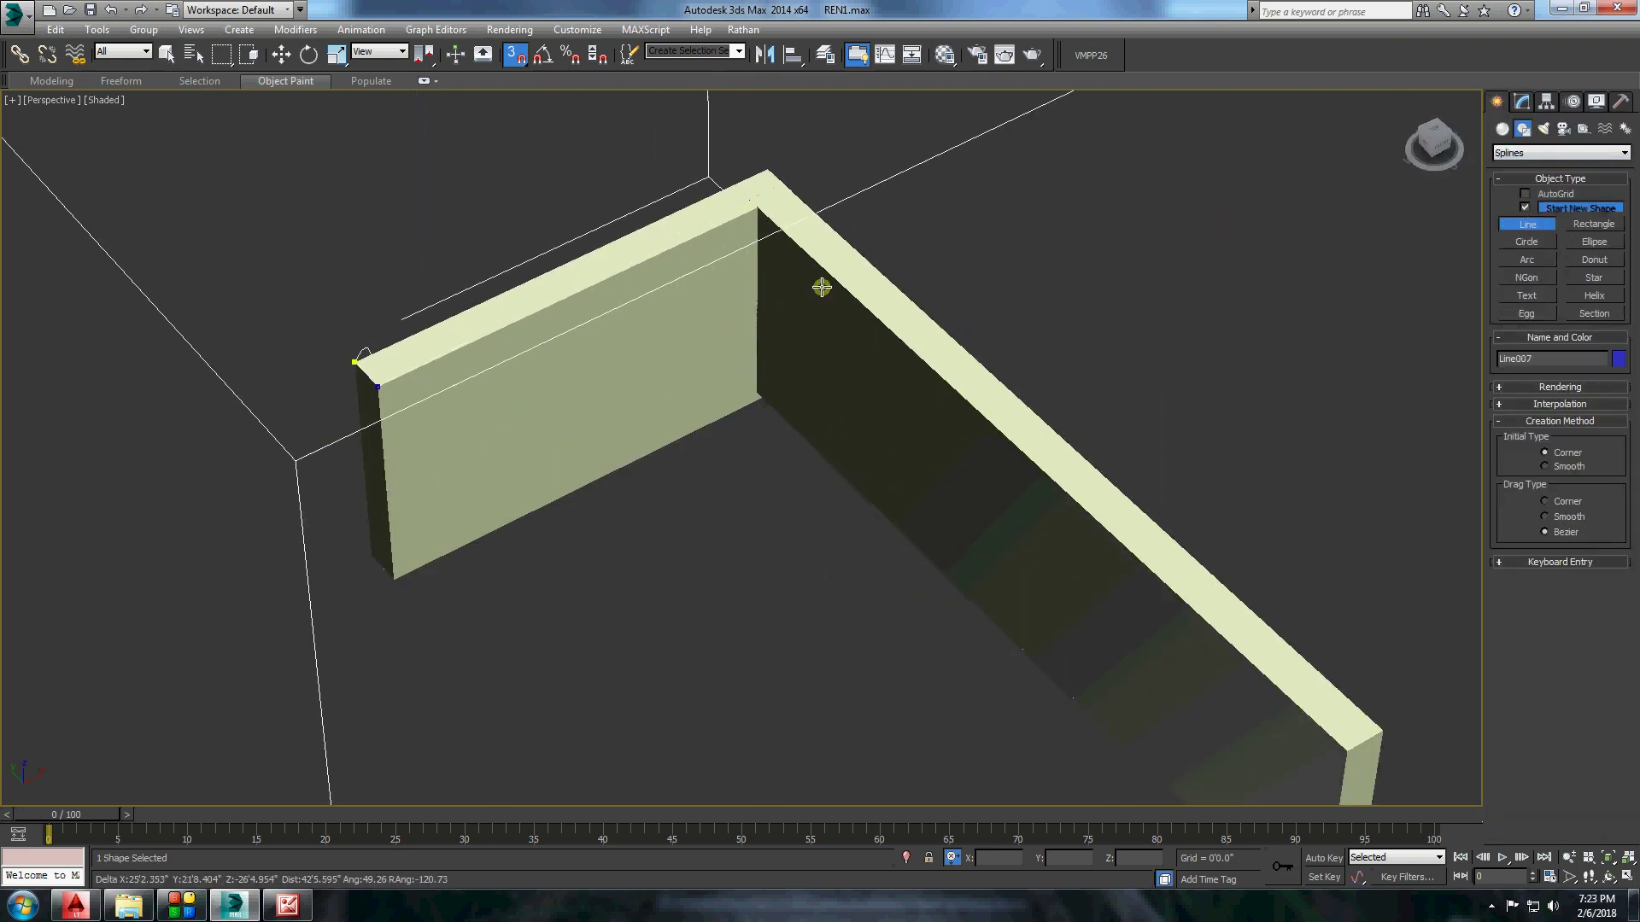
pyautogui.rightClick(957, 255)
# Create two thin Box primitives along the short and long wall tops.
pyautogui.click(1502, 129)
pyautogui.click(1533, 169)
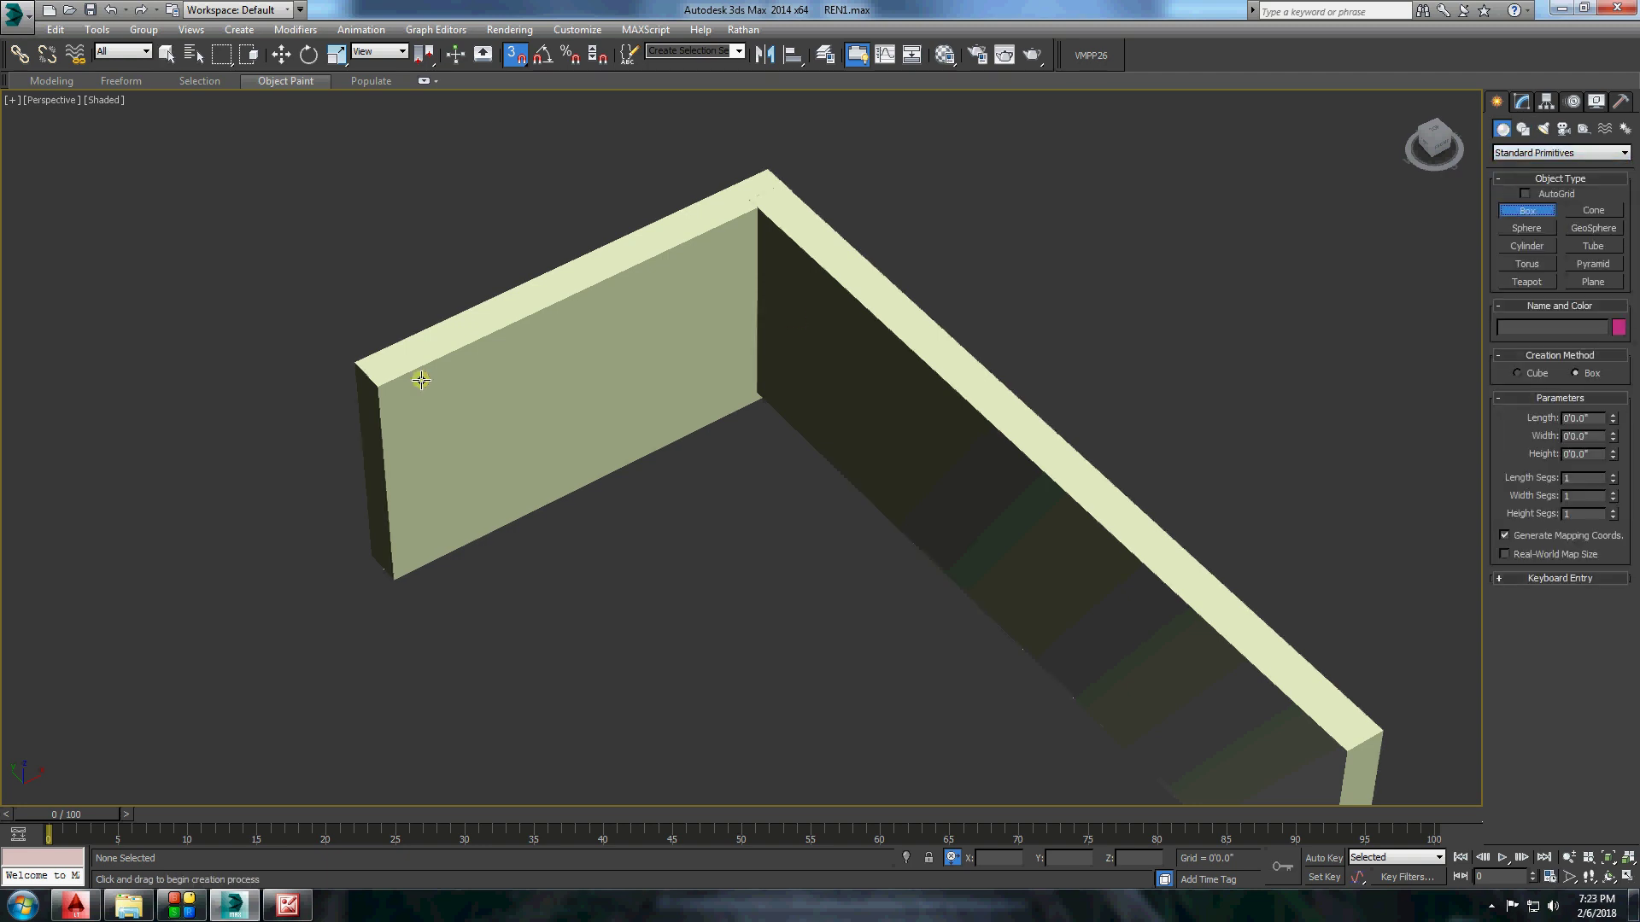
pyautogui.click(1527, 210)
pyautogui.moveTo(352, 366); pyautogui.dragTo(773, 171)
pyautogui.click(805, 196)
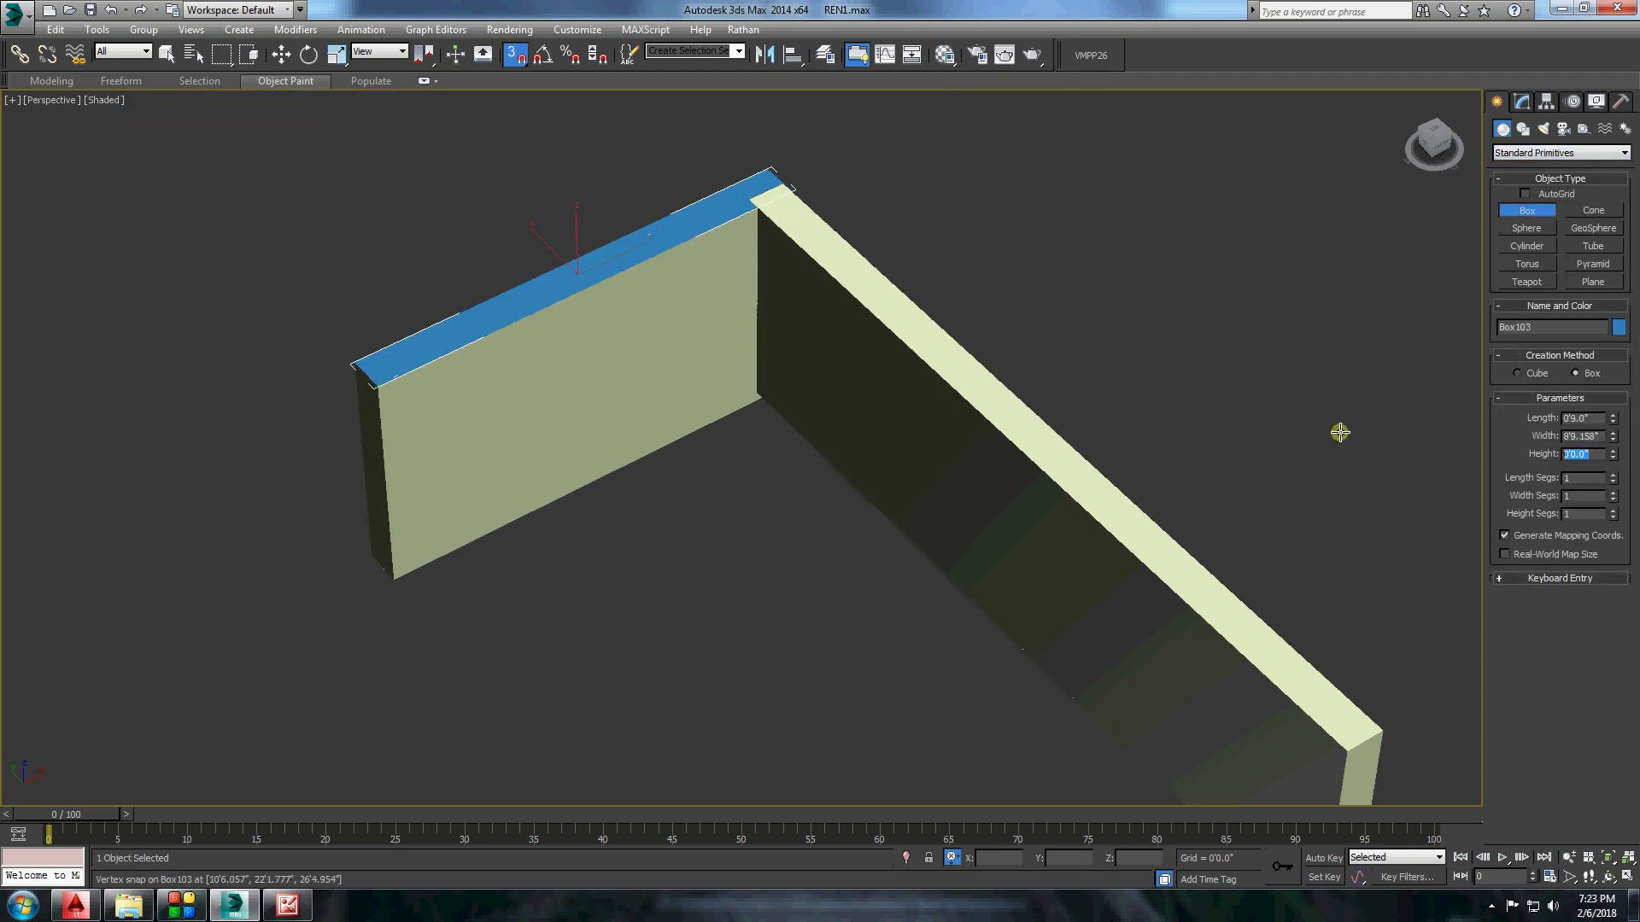
pyautogui.moveTo(1340, 431); pyautogui.dragTo(1264, 383, button='middle')
pyautogui.moveTo(699, 130); pyautogui.dragTo(1207, 691)
pyautogui.click(1208, 684)
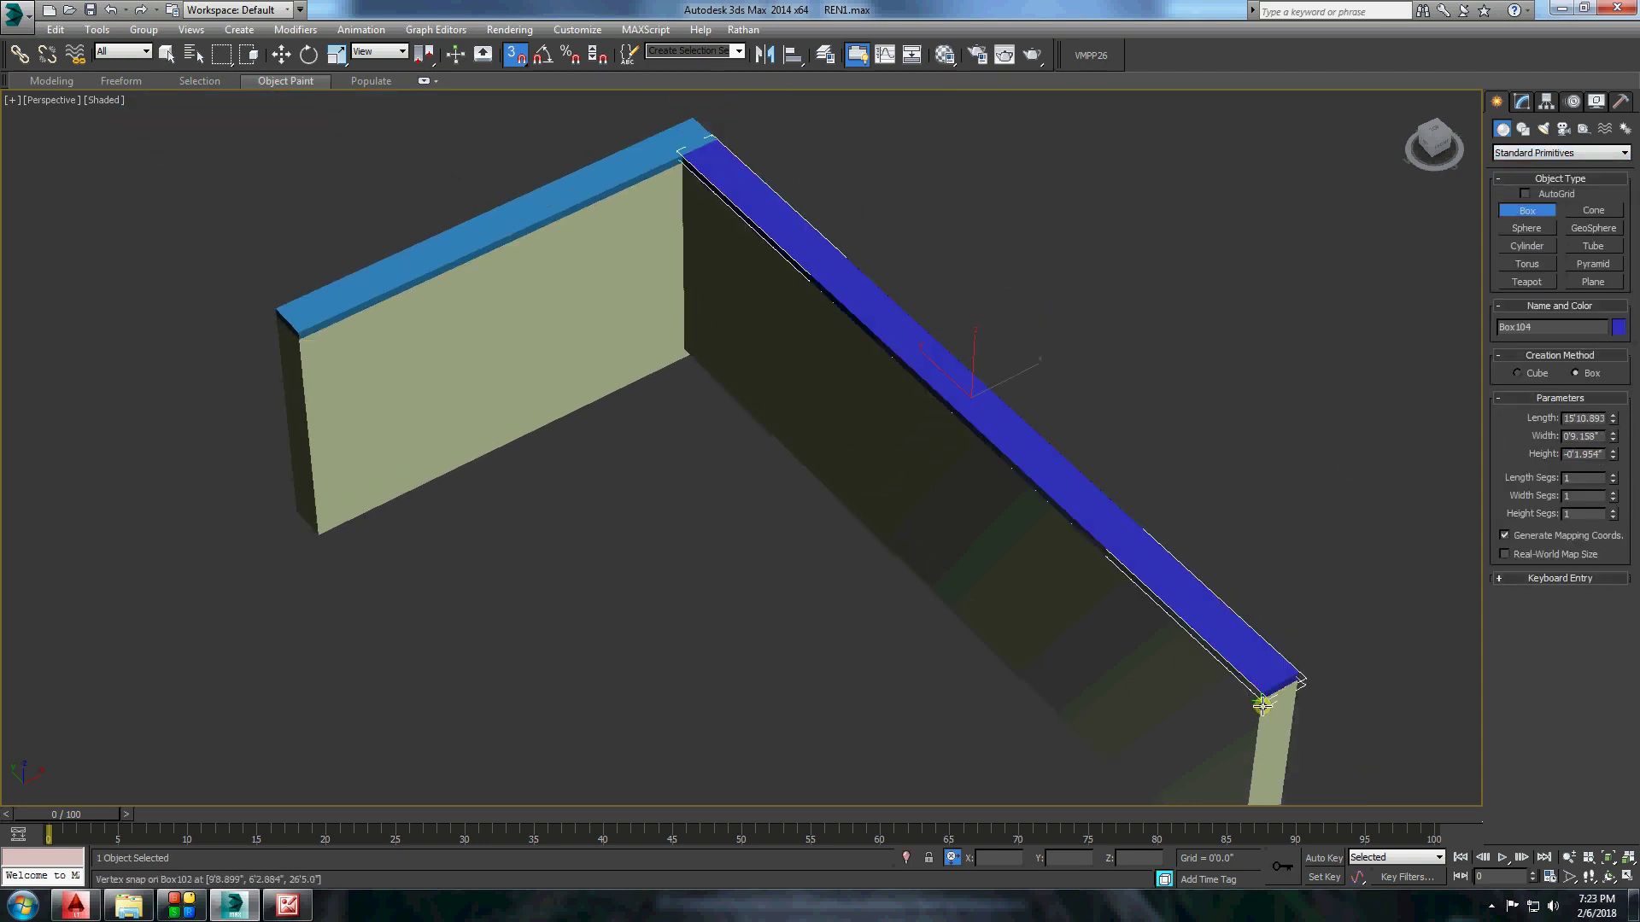
# Attach the second coping box to the first into one object.
pyautogui.rightClick(538, 444)
pyautogui.click(504, 220)
pyautogui.rightClick(628, 450)
pyautogui.click(602, 305)
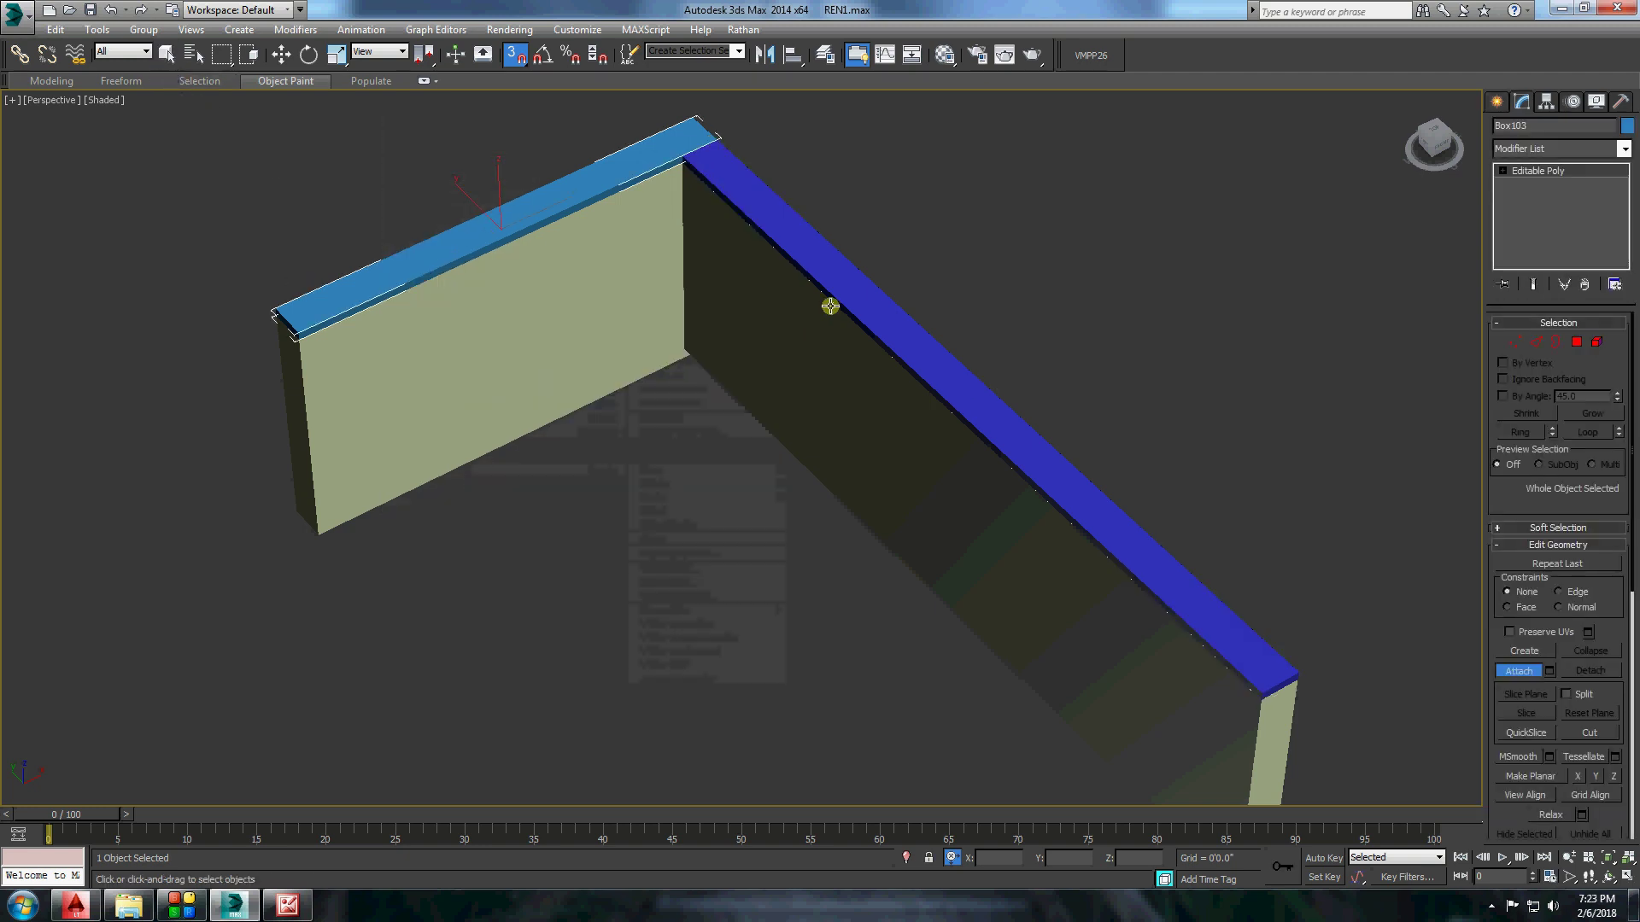
pyautogui.click(832, 304)
# Extrude the coping's end polygon to extend it past the wall end.
pyautogui.press('4')
pyautogui.scroll(5, 1110, 512)
pyautogui.click(1166, 570)
pyautogui.click(1549, 584)
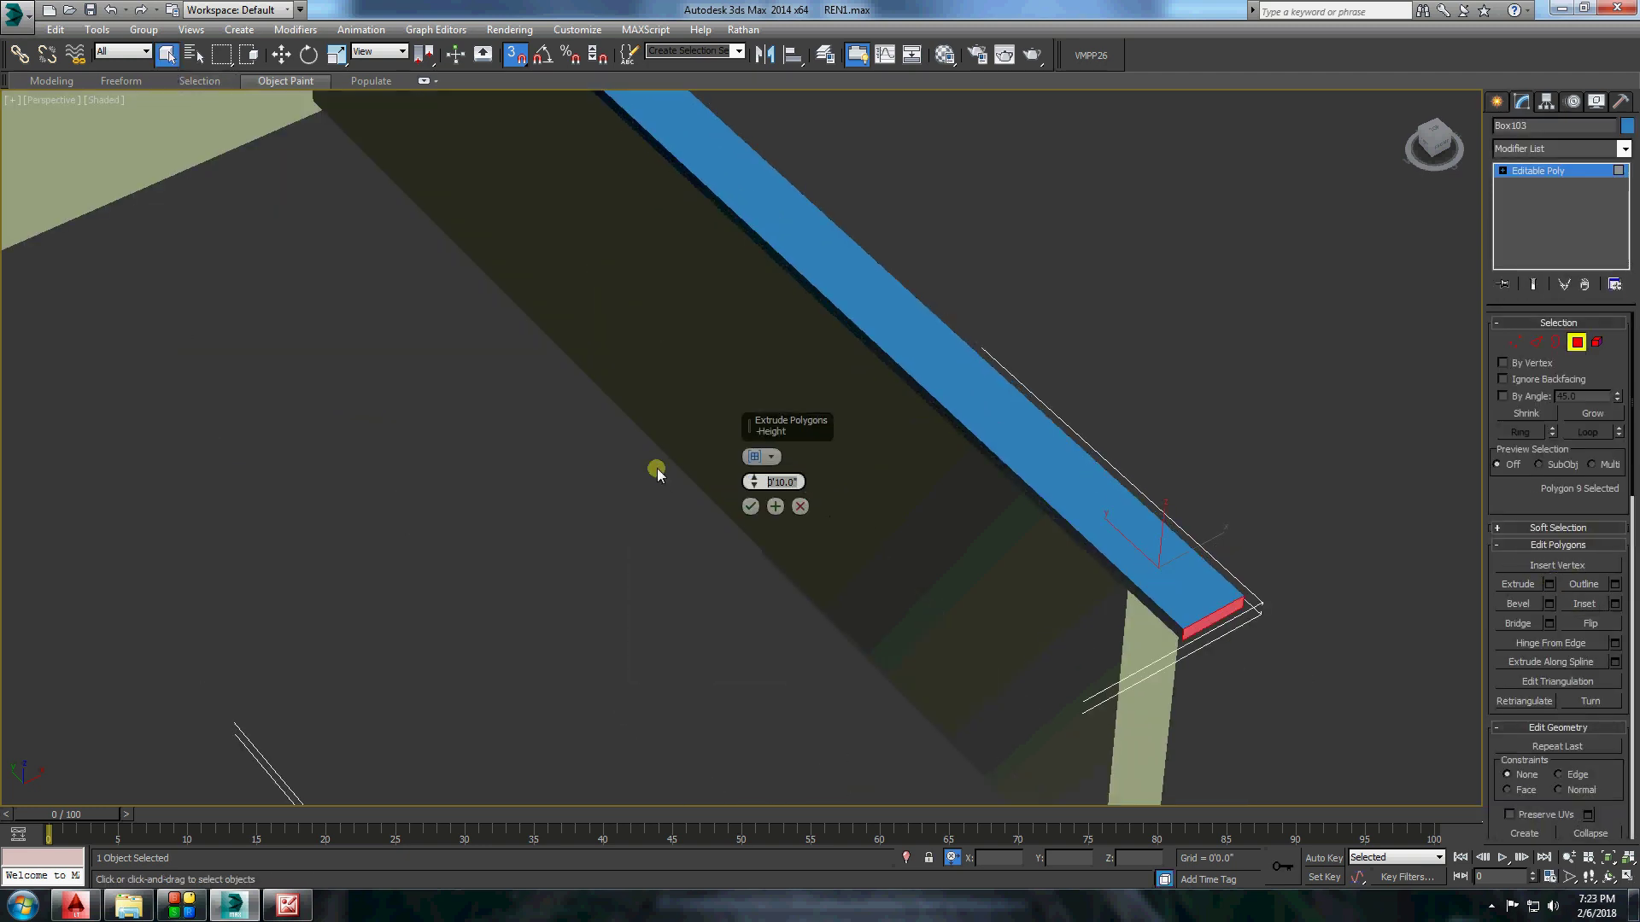
pyautogui.click(750, 506)
pyautogui.scroll(3, 1110, 547)
pyautogui.click(1116, 555)
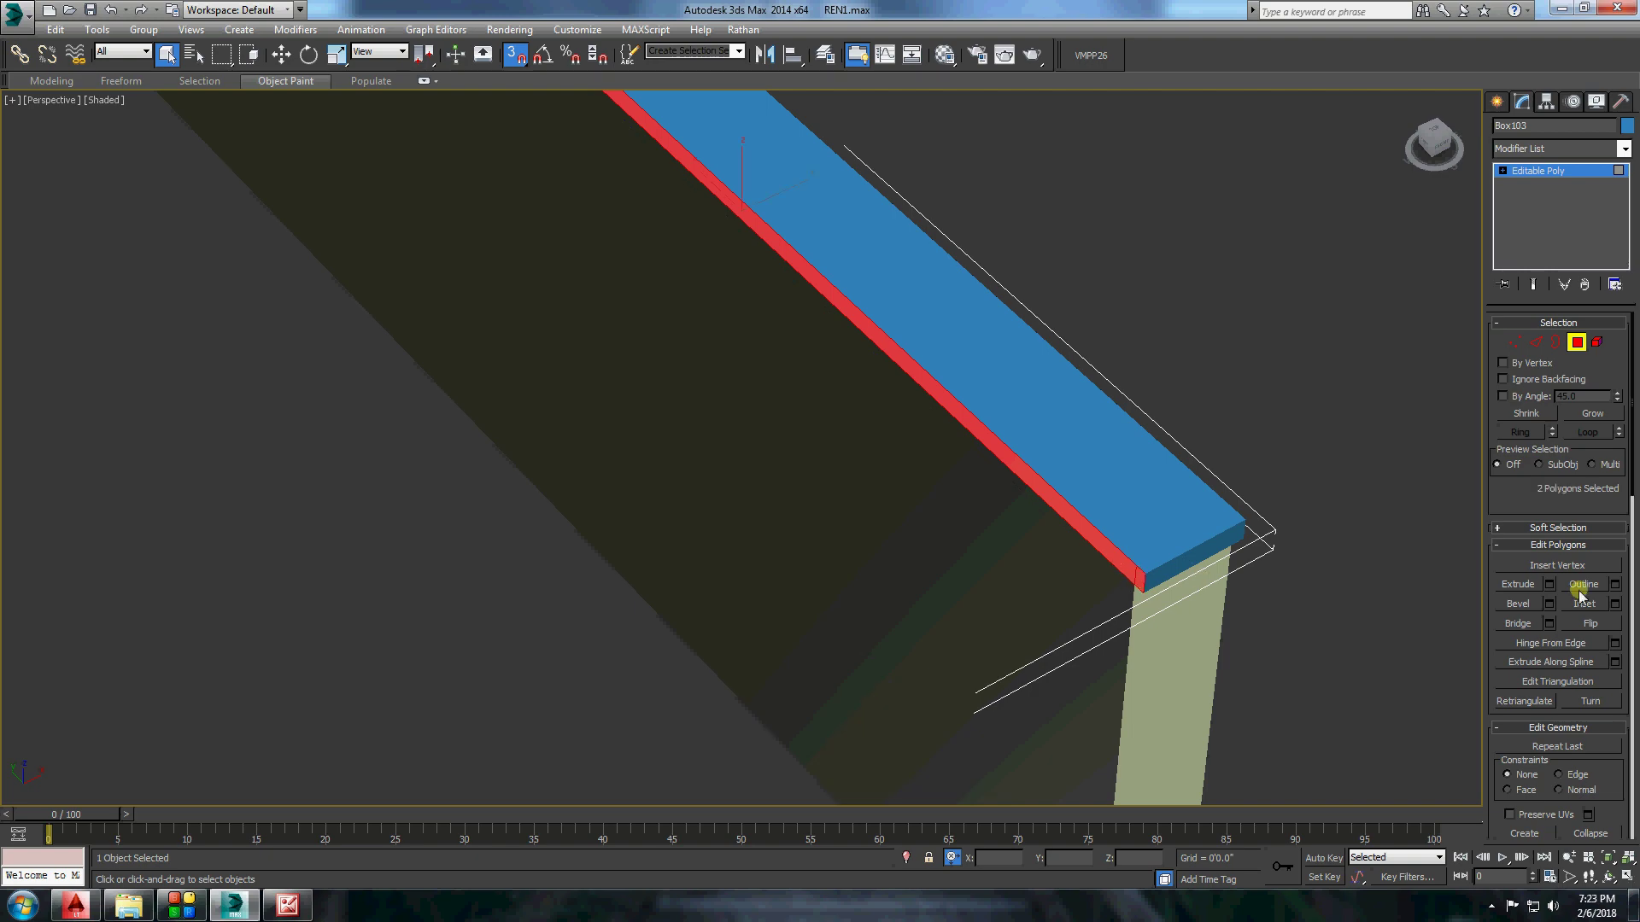
# Extrude the strips at the wall's other end.
pyautogui.click(1550, 584)
pyautogui.click(749, 506)
pyautogui.keyDown('alt'); pyautogui.moveTo(749, 506); pyautogui.dragTo(342, 427, button='middle'); pyautogui.keyUp('alt')
pyautogui.click(331, 427)
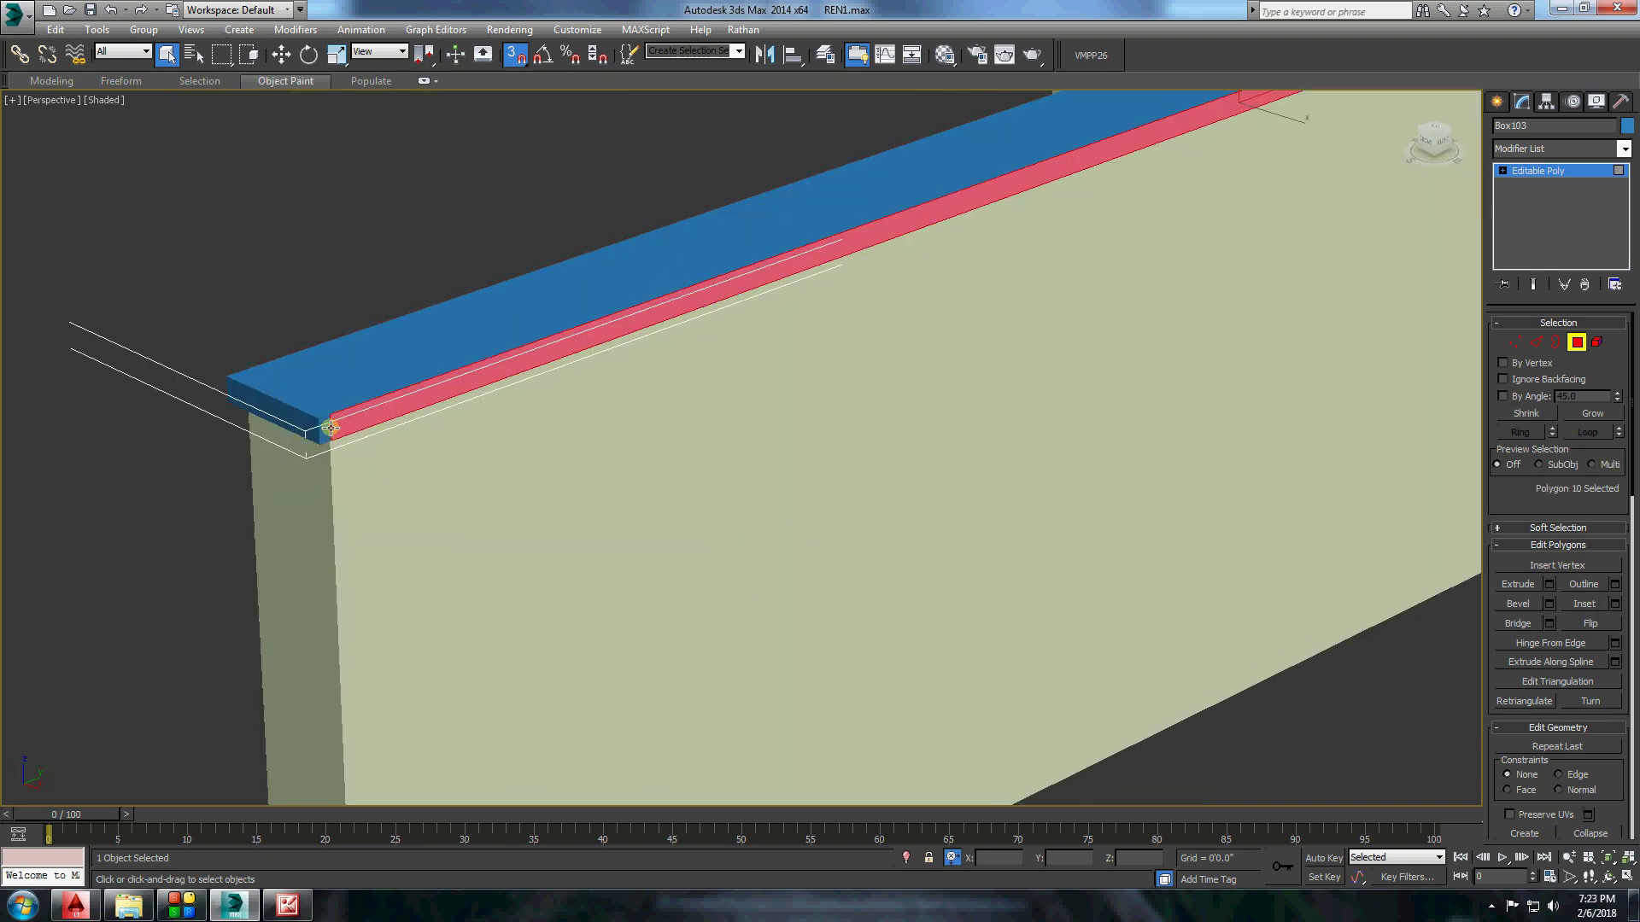
pyautogui.click(1549, 585)
pyautogui.click(745, 506)
# Extrude the top strip face of the L-shaped coping.
pyautogui.scroll(-5, 744, 506)
pyautogui.keyDown('alt'); pyautogui.moveTo(961, 535); pyautogui.dragTo(450, 523, button='middle'); pyautogui.keyUp('alt')
pyautogui.scroll(5, 450, 522)
pyautogui.click(741, 575)
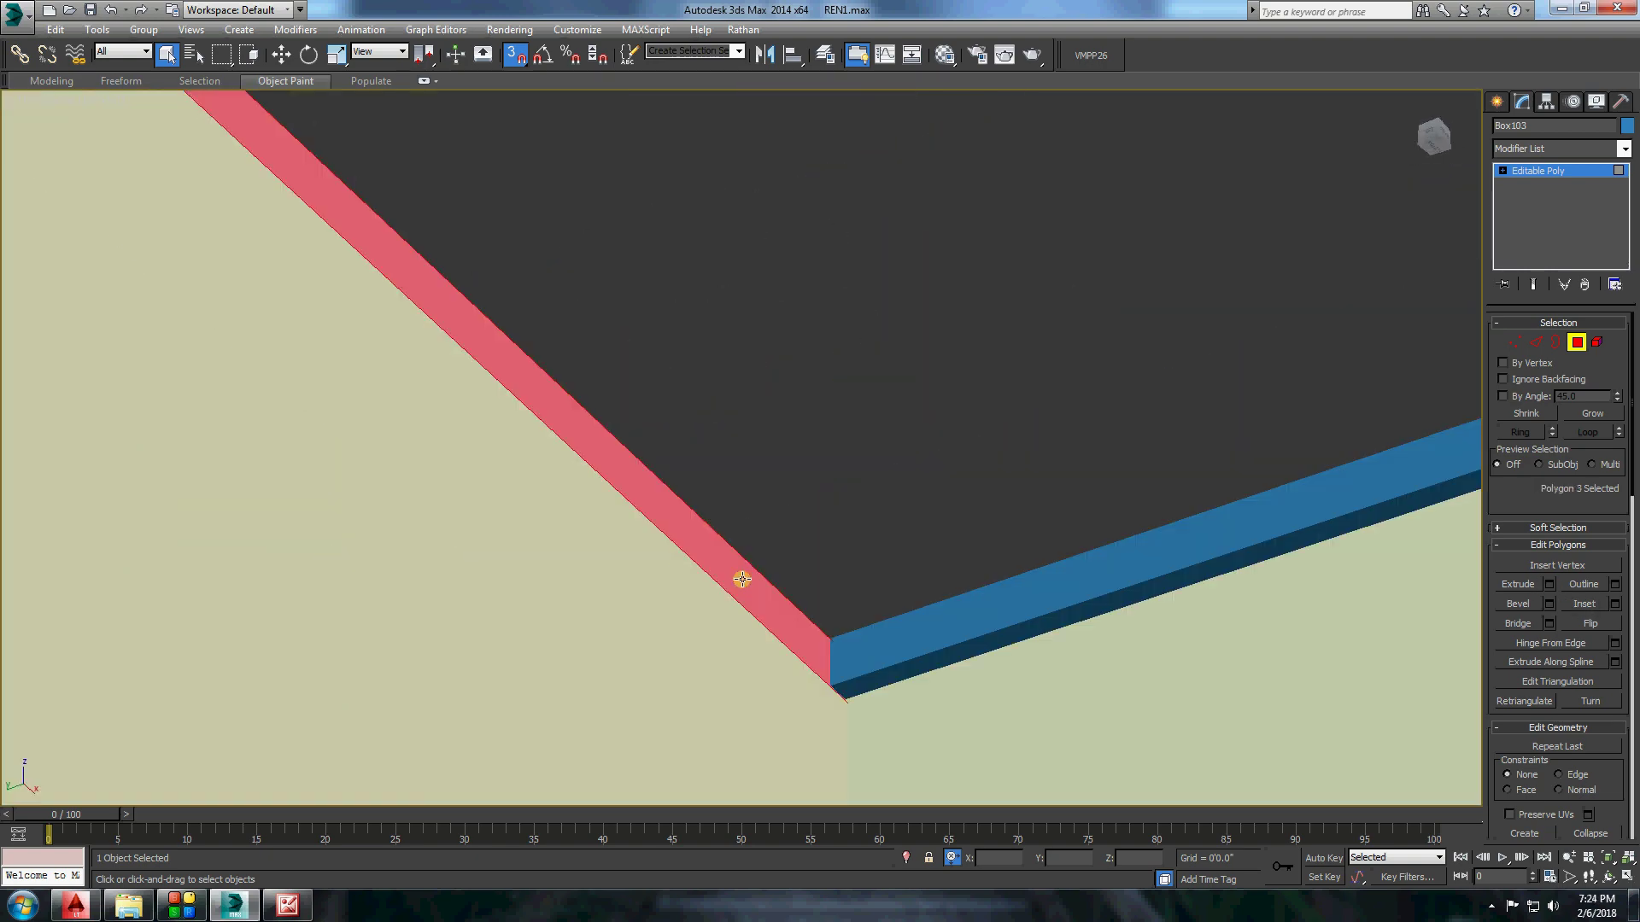
pyautogui.scroll(-3, 741, 575)
pyautogui.click(1549, 585)
pyautogui.click(750, 504)
# Extrude the small end strip to close the corner.
pyautogui.scroll(4, 464, 279)
pyautogui.click(464, 280)
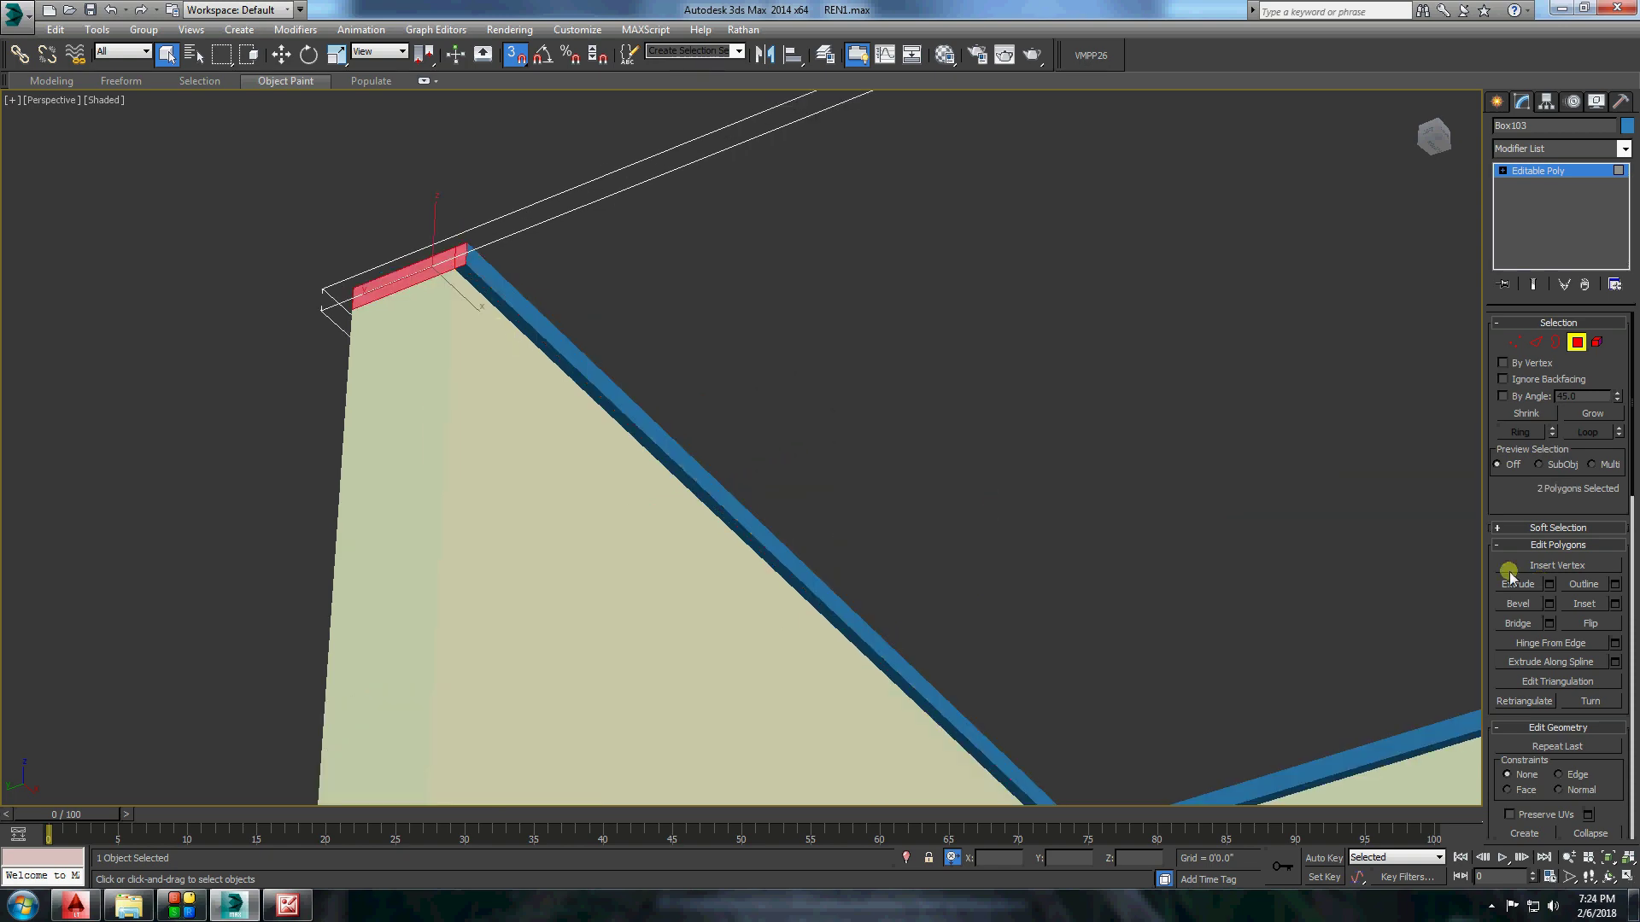
pyautogui.click(1549, 584)
pyautogui.click(750, 504)
pyautogui.scroll(-5, 772, 630)
pyautogui.keyDown('alt'); pyautogui.moveTo(772, 630); pyautogui.dragTo(786, 521, button='middle'); pyautogui.keyUp('alt')
# Unhide the rest of the building and orbit to the house front.
pyautogui.click(1499, 102)
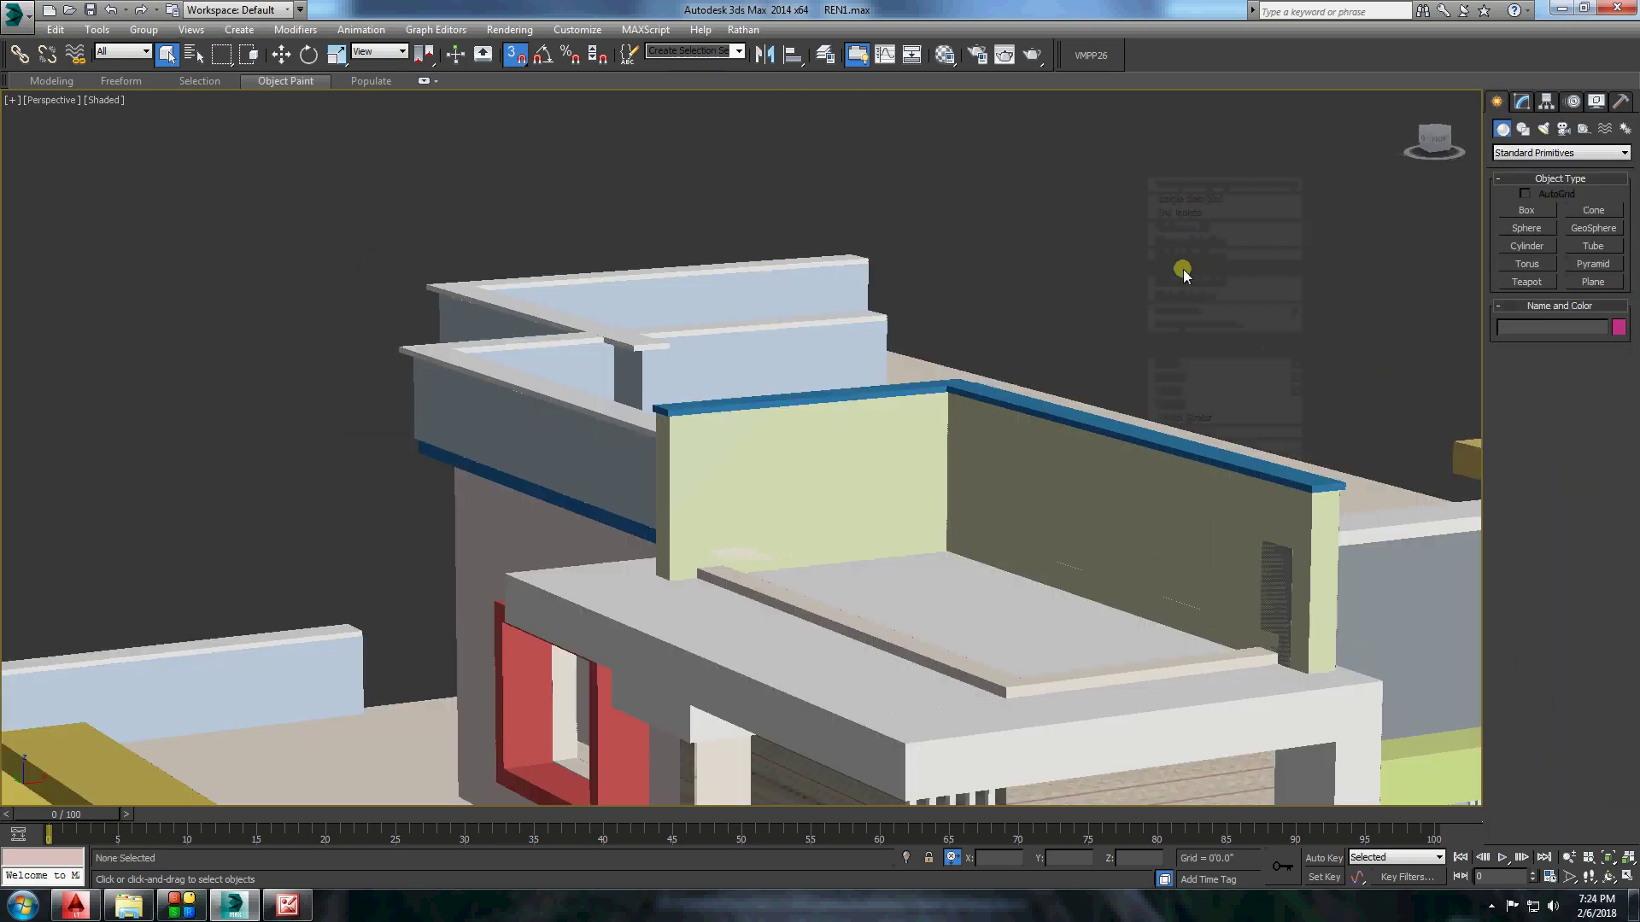
pyautogui.press('m')
pyautogui.click(1369, 507)
pyautogui.scroll(-5, 768, 427)
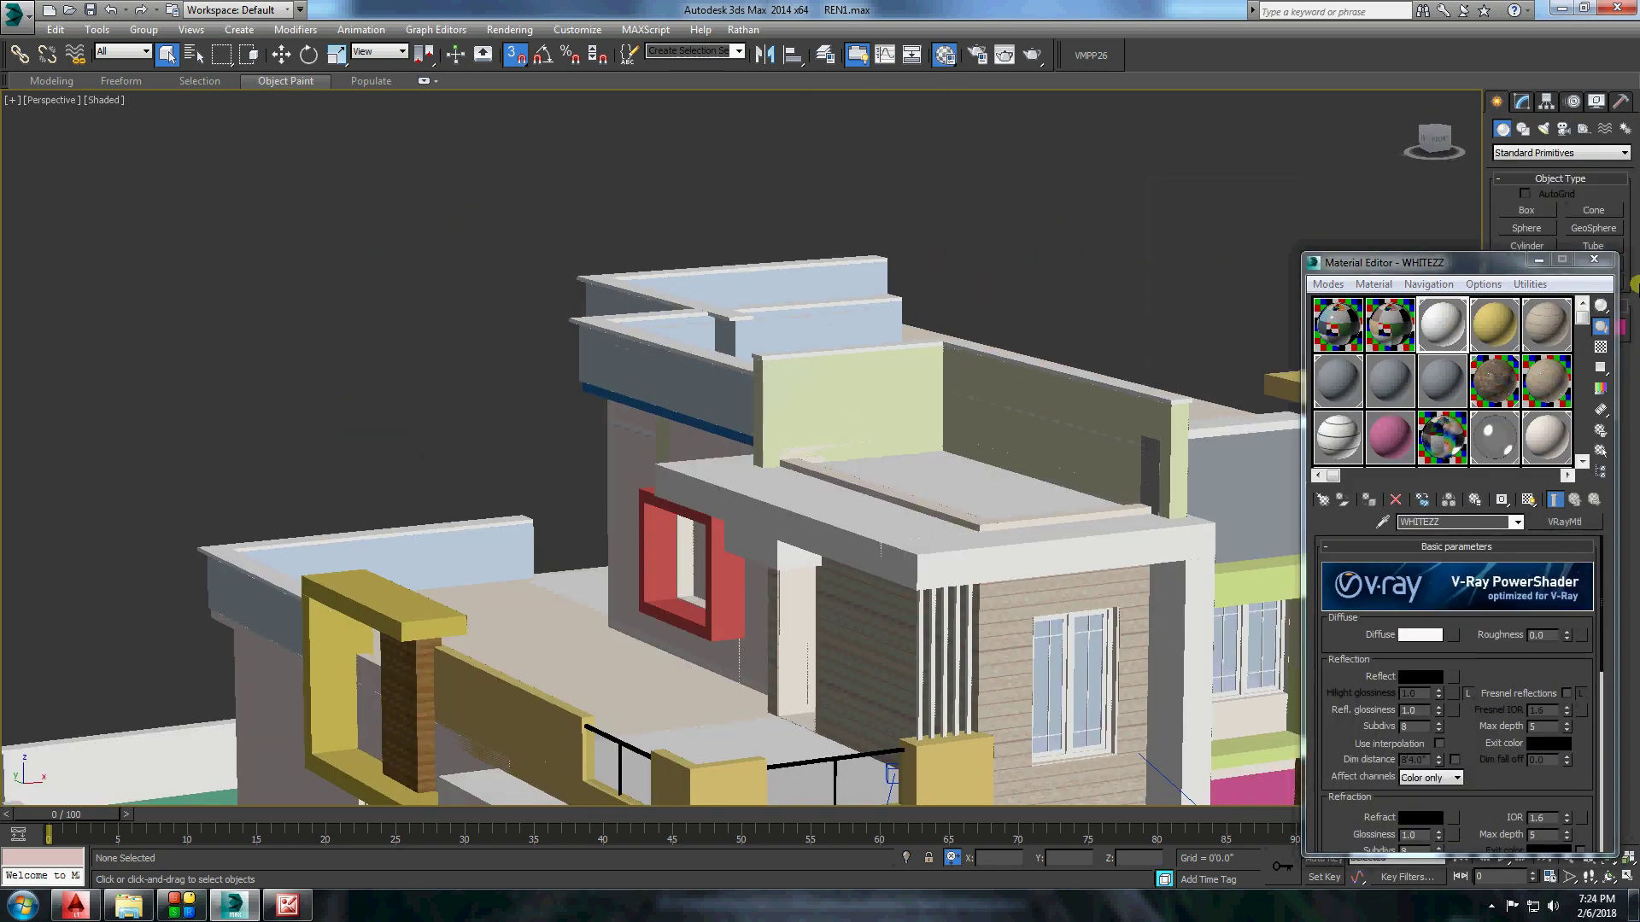
pyautogui.click(1594, 260)
pyautogui.keyDown('alt'); pyautogui.moveTo(769, 427); pyautogui.dragTo(869, 256, button='middle'); pyautogui.keyUp('alt')
pyautogui.click(869, 135)
pyautogui.scroll(4, 982, 239)
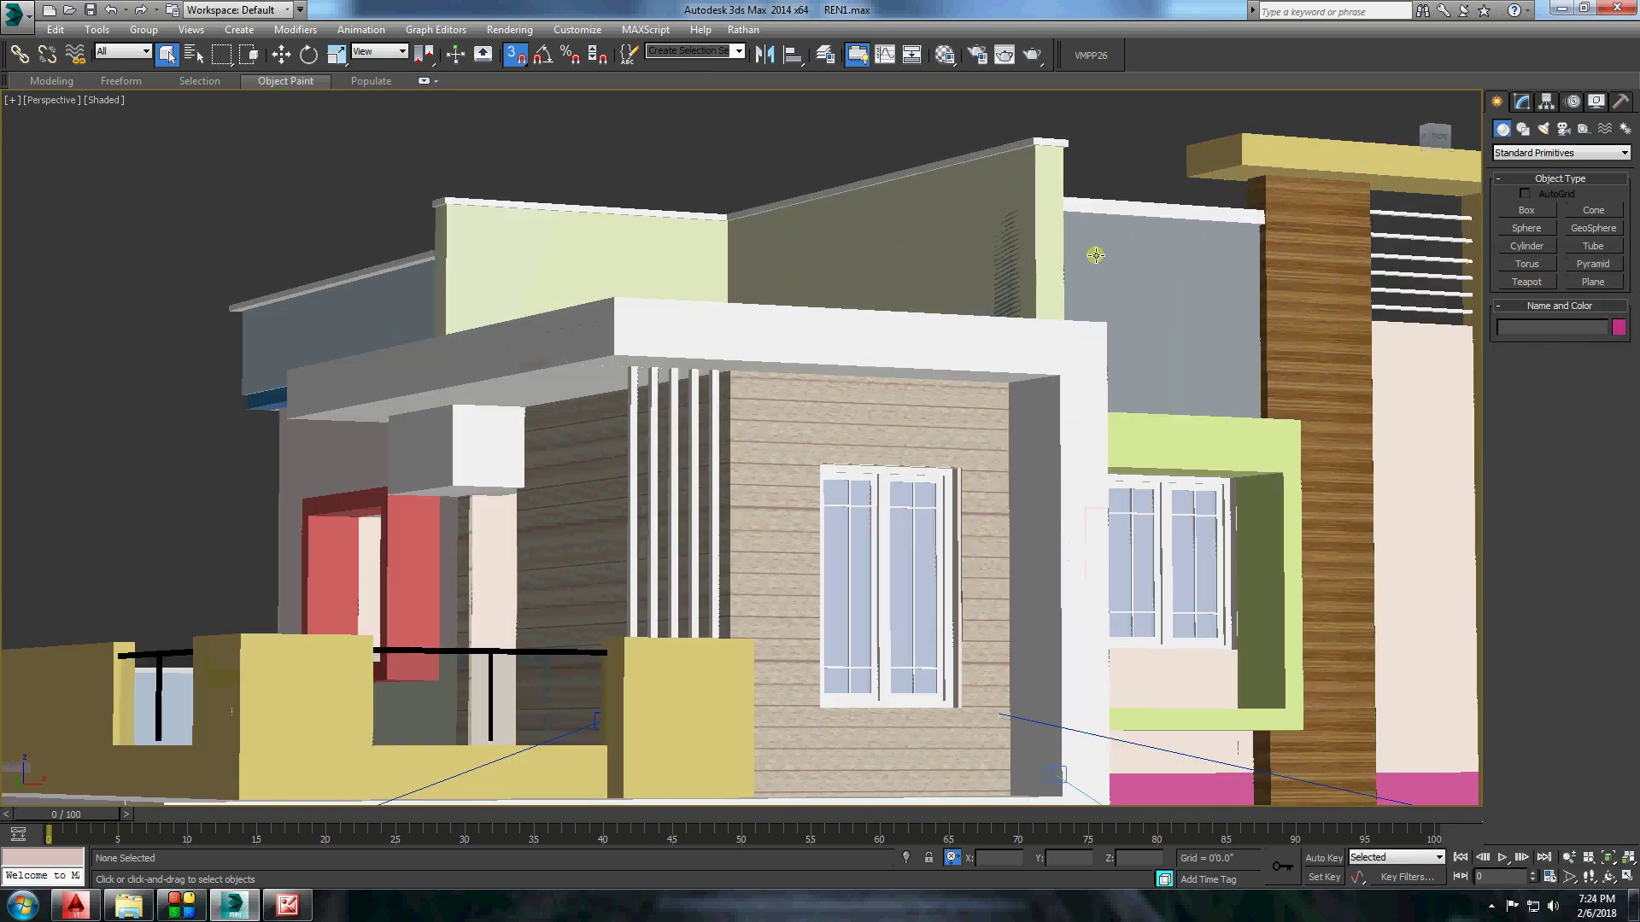
# Inspect the box near the roof, switch to Move, and clear the selection.
pyautogui.click(1006, 256)
pyautogui.rightClick(1083, 256)
pyautogui.click(1316, 427)
pyautogui.click(281, 55)
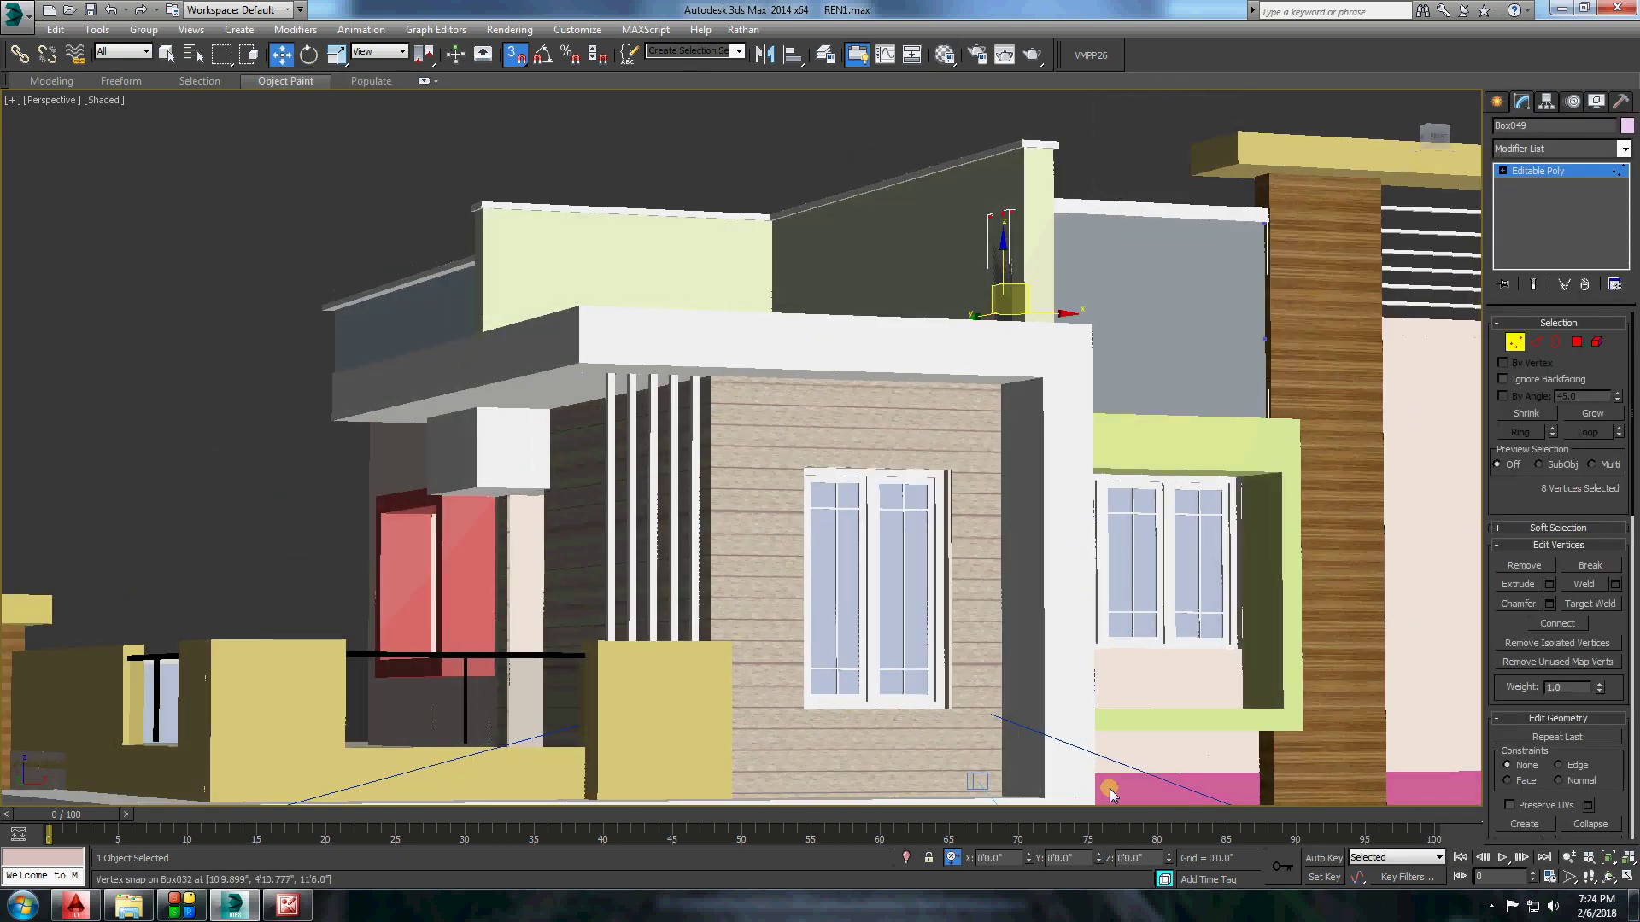
pyautogui.scroll(-3, 1145, 179)
pyautogui.click(1145, 179)
pyautogui.scroll(3, 1145, 179)
# Load the wood-clad column's material into the Material Editor and view its texture.
pyautogui.click(1310, 369)
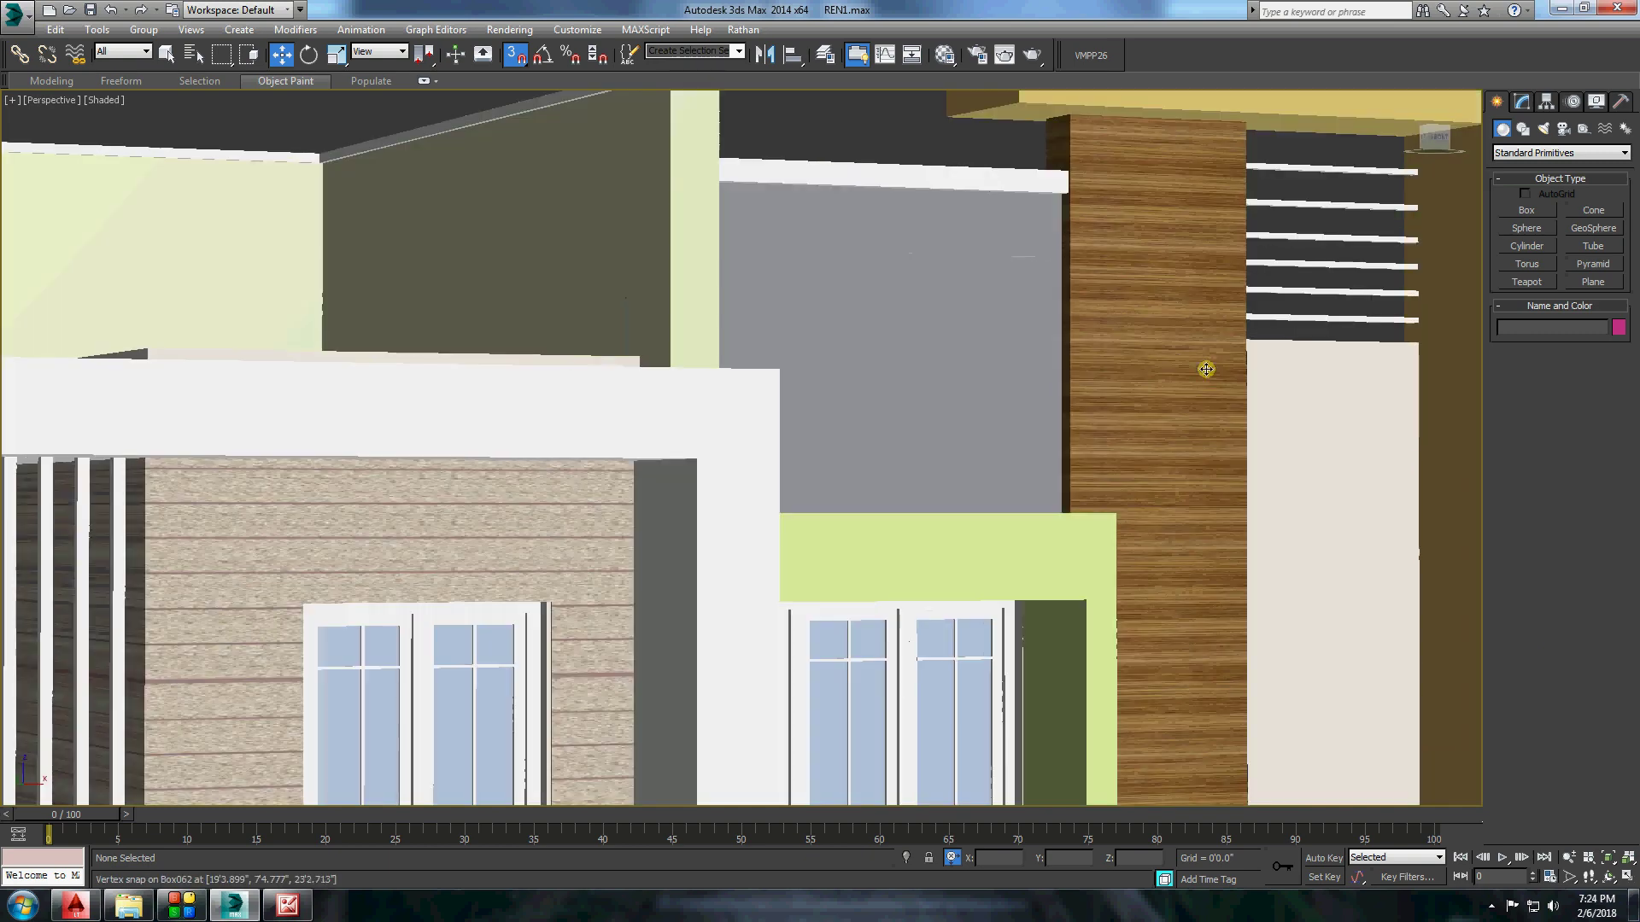
pyautogui.press('m')
pyautogui.click(1369, 504)
pyautogui.click(1153, 384)
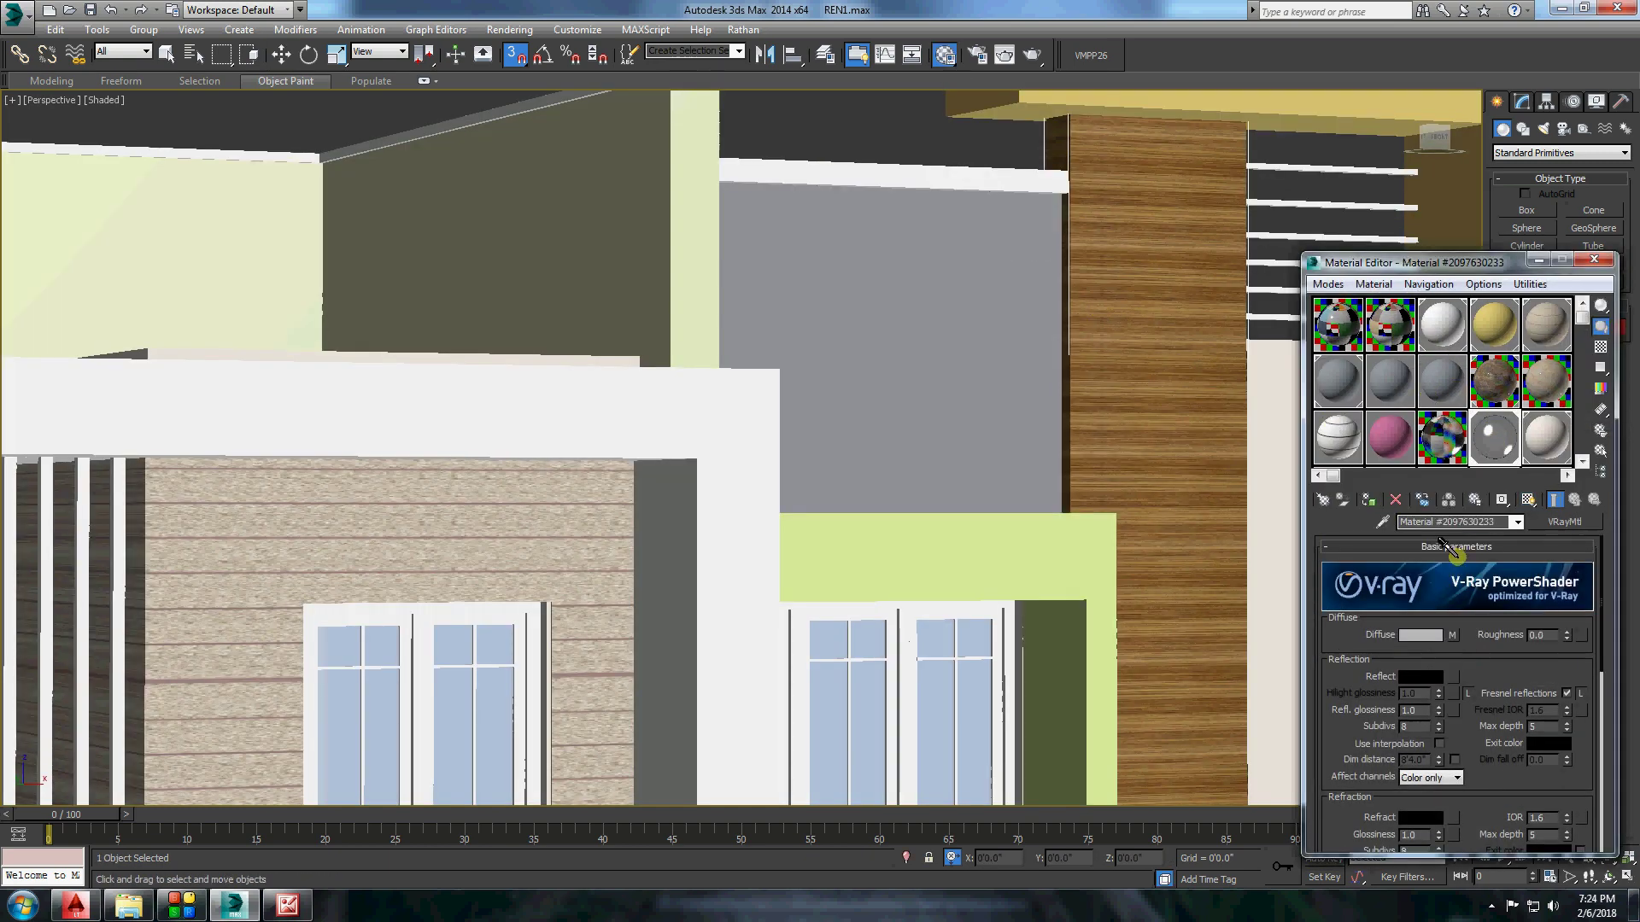
pyautogui.click(1453, 587)
pyautogui.click(1548, 799)
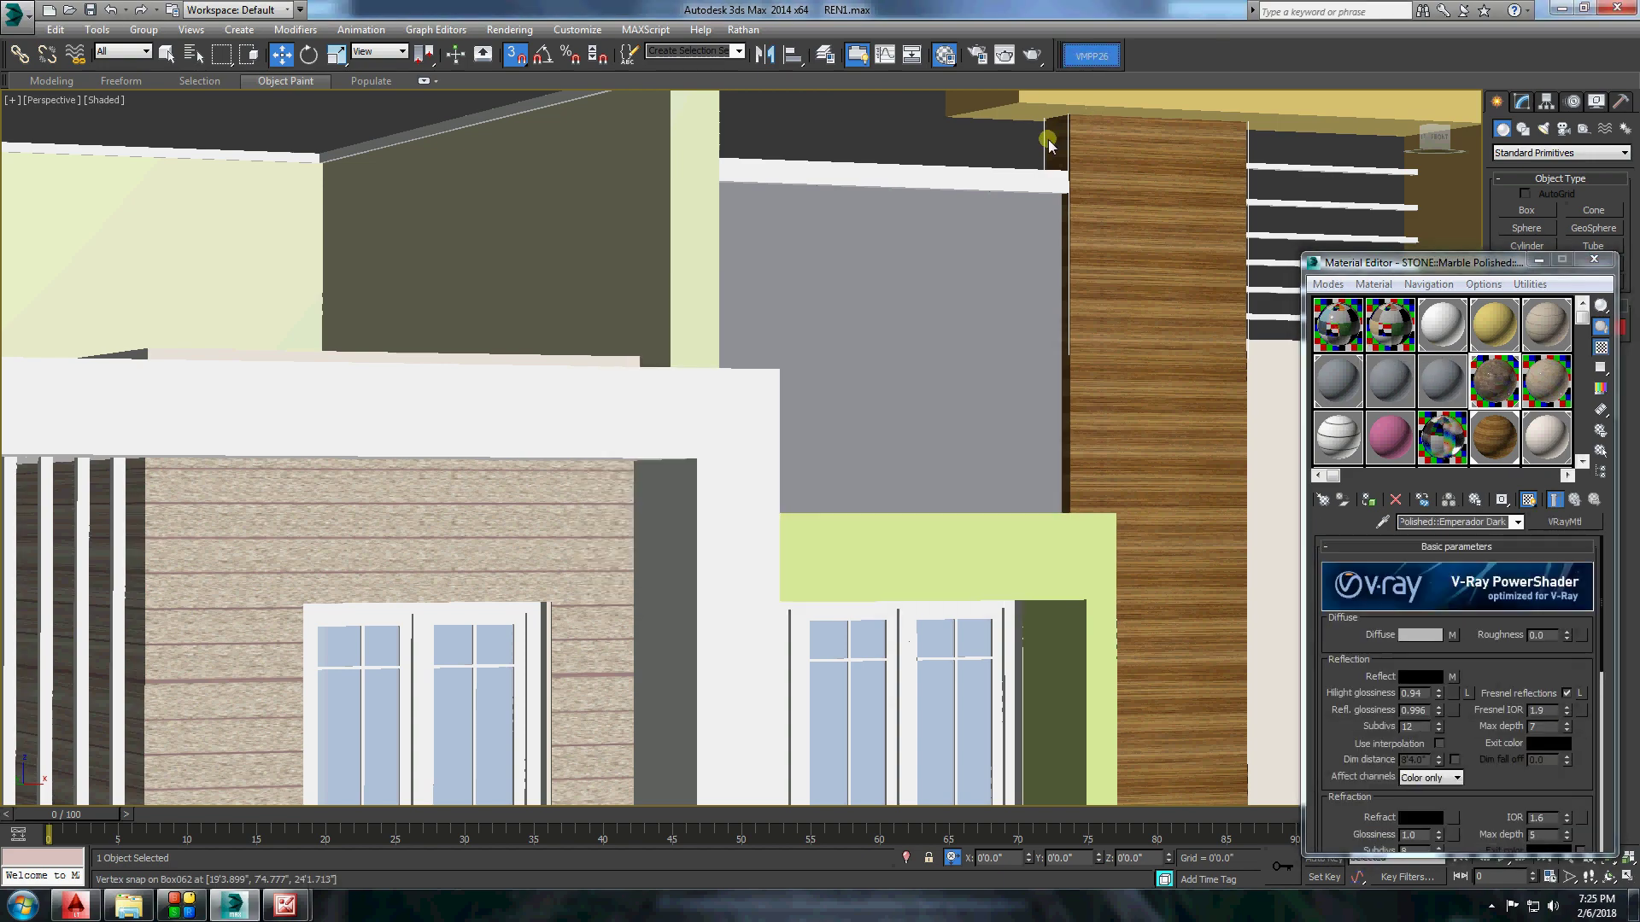
# Assign the SigerShaders WOOD > Fine > Oak Polished preset to the column's material.
pyautogui.click(1091, 55)
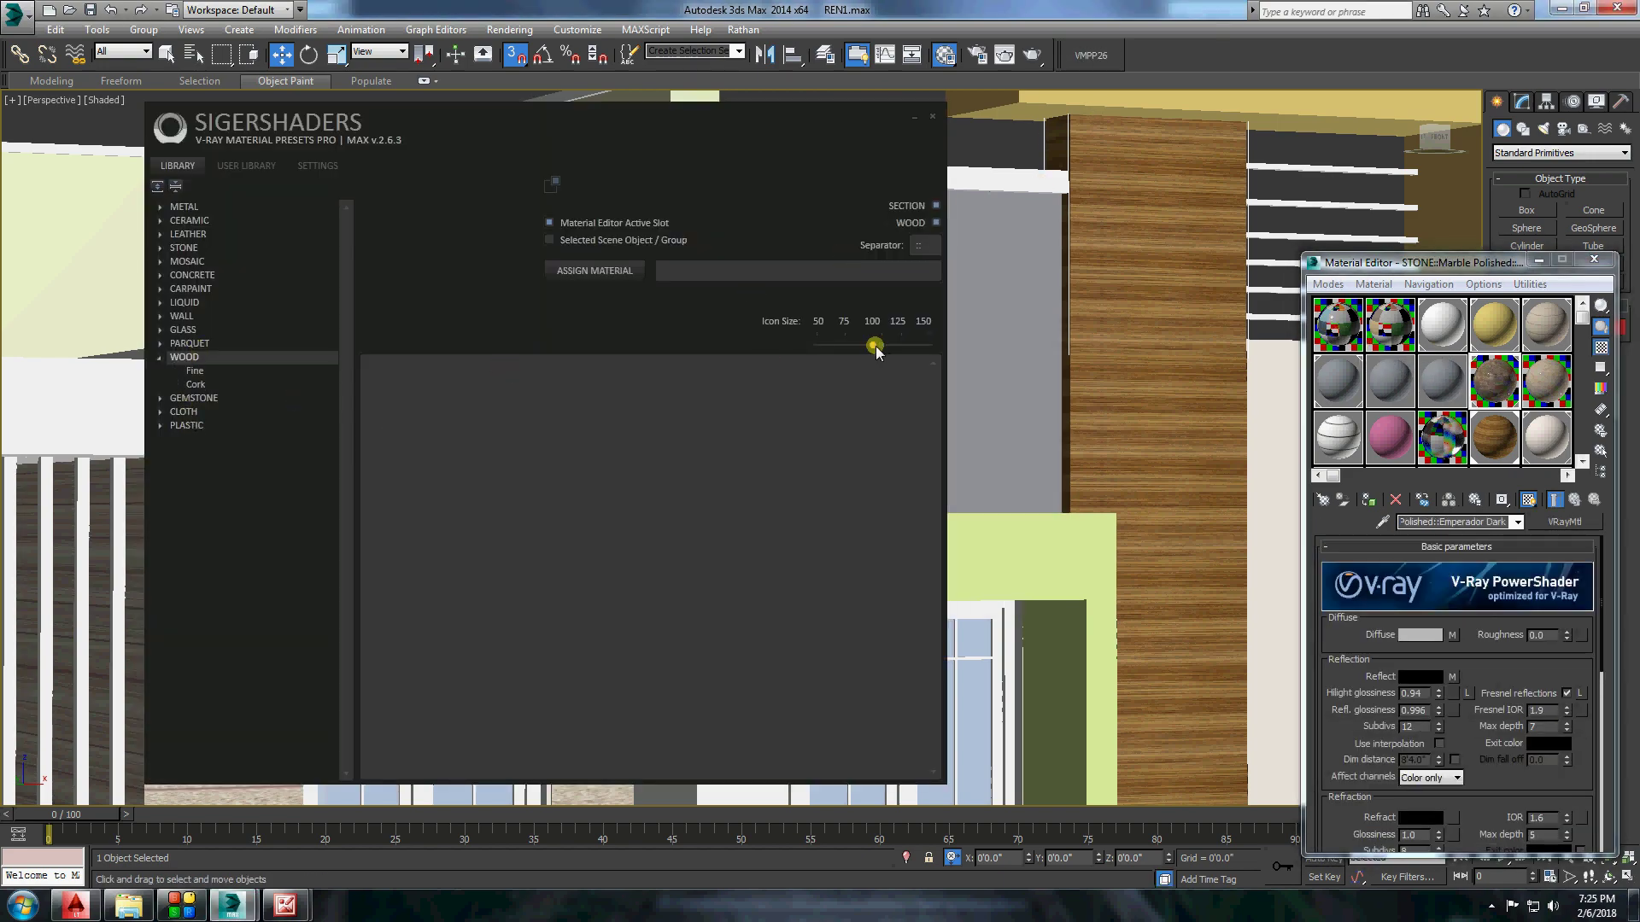
pyautogui.click(195, 373)
pyautogui.click(505, 404)
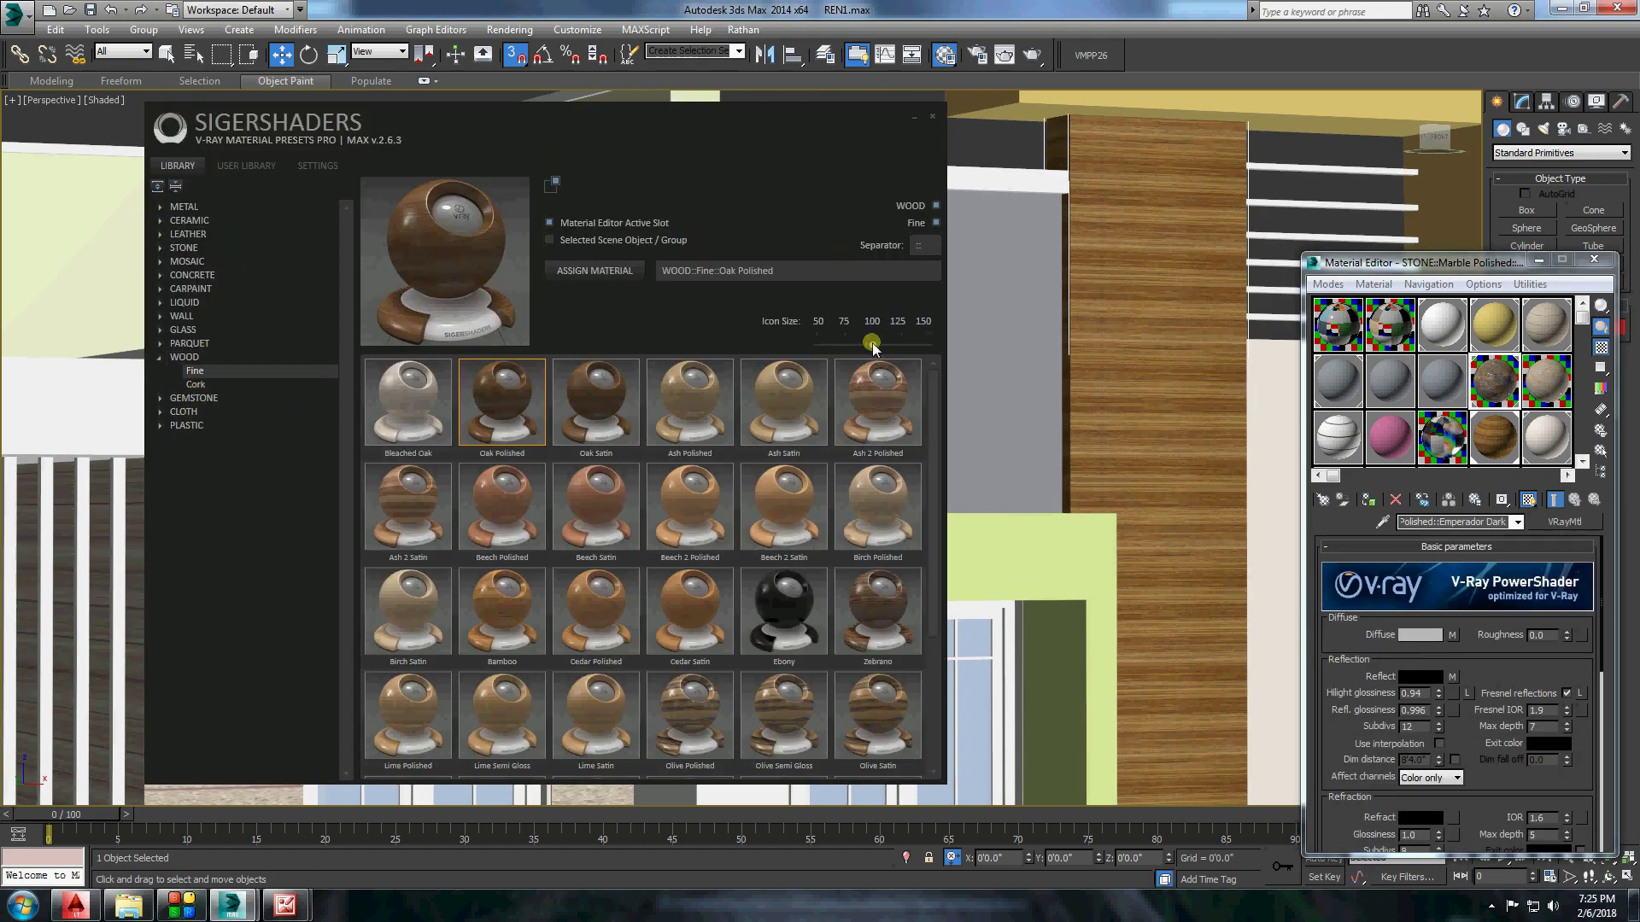
pyautogui.moveTo(872, 345); pyautogui.dragTo(901, 344)
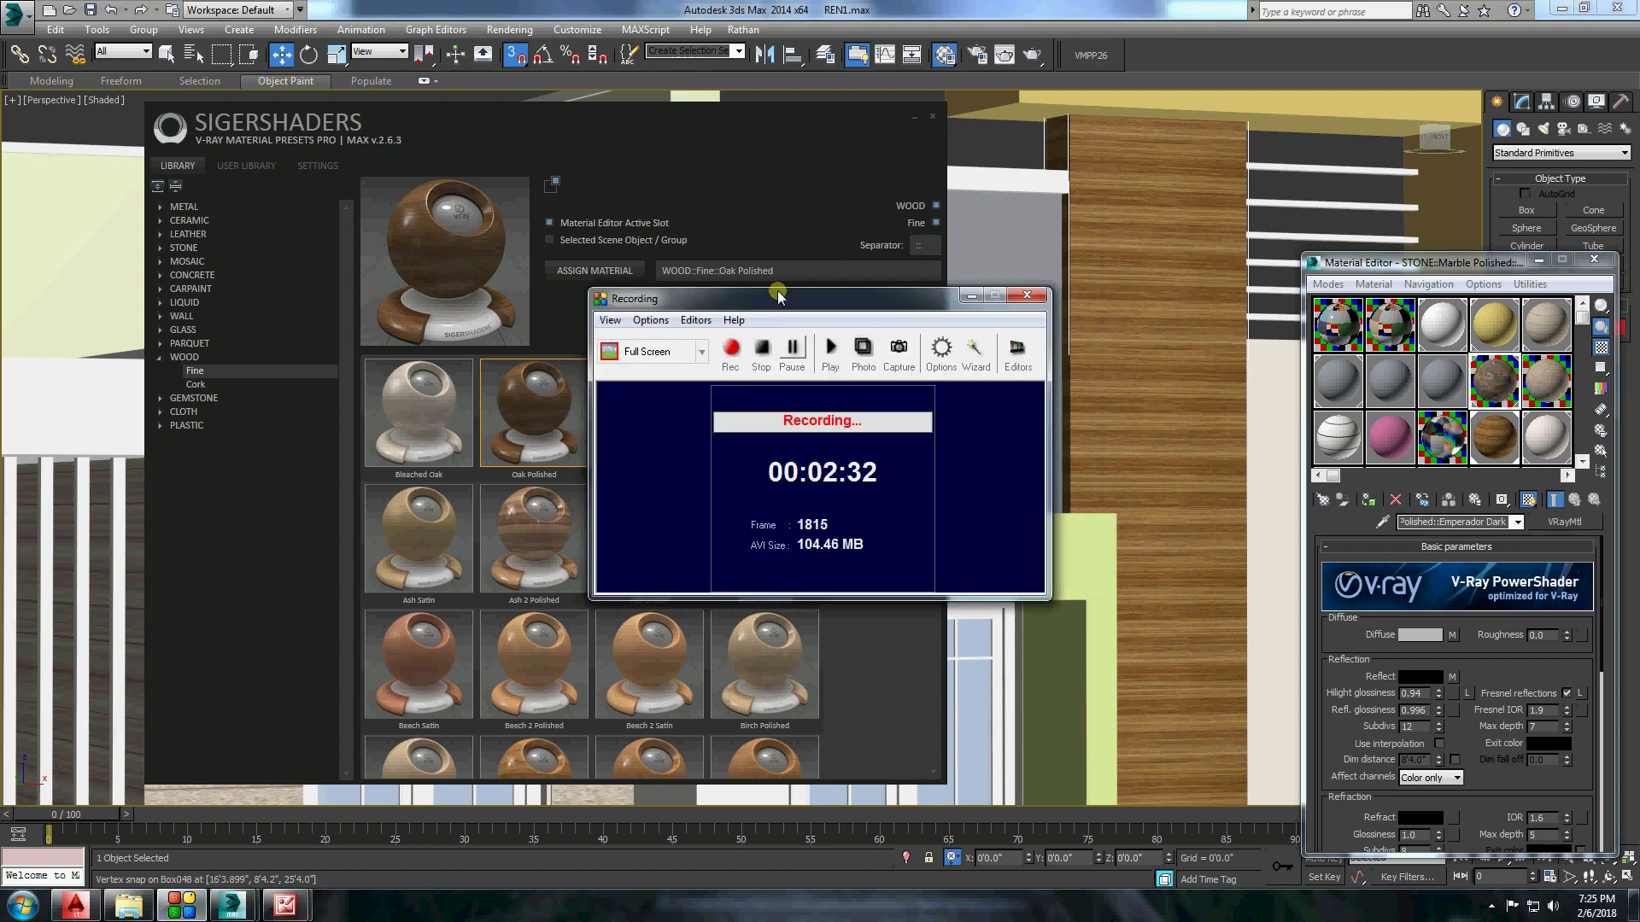
pyautogui.click(594, 272)
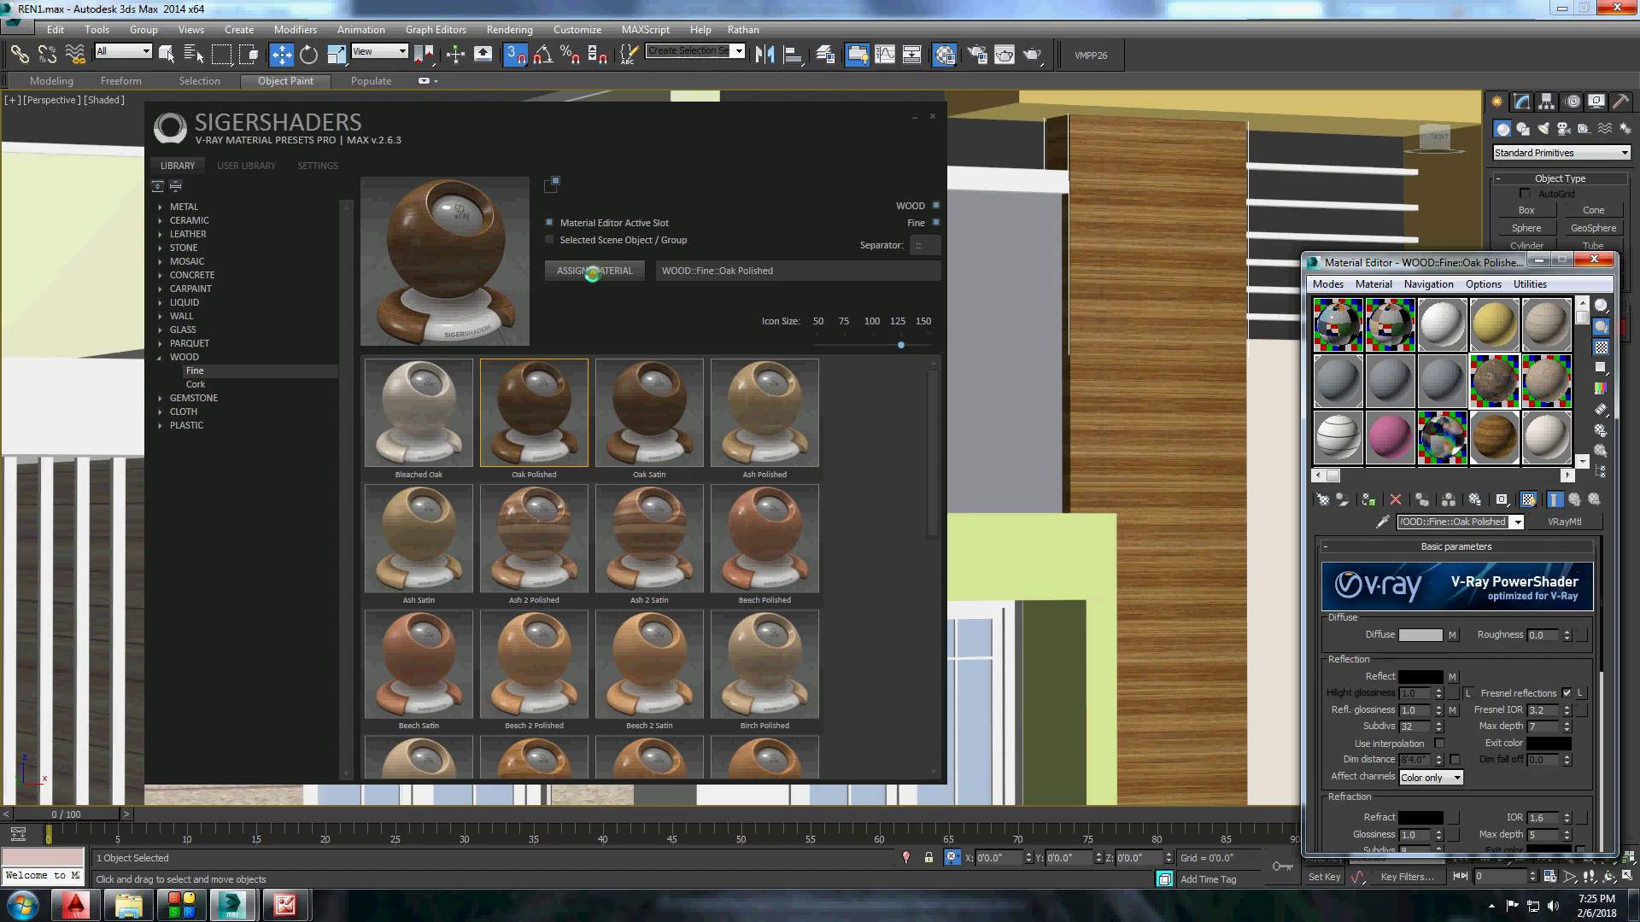
pyautogui.click(914, 116)
# Review the oak column and yellow frame from high-angle and frontal views.
pyautogui.scroll(4, 769, 350)
pyautogui.scroll(-5, 769, 350)
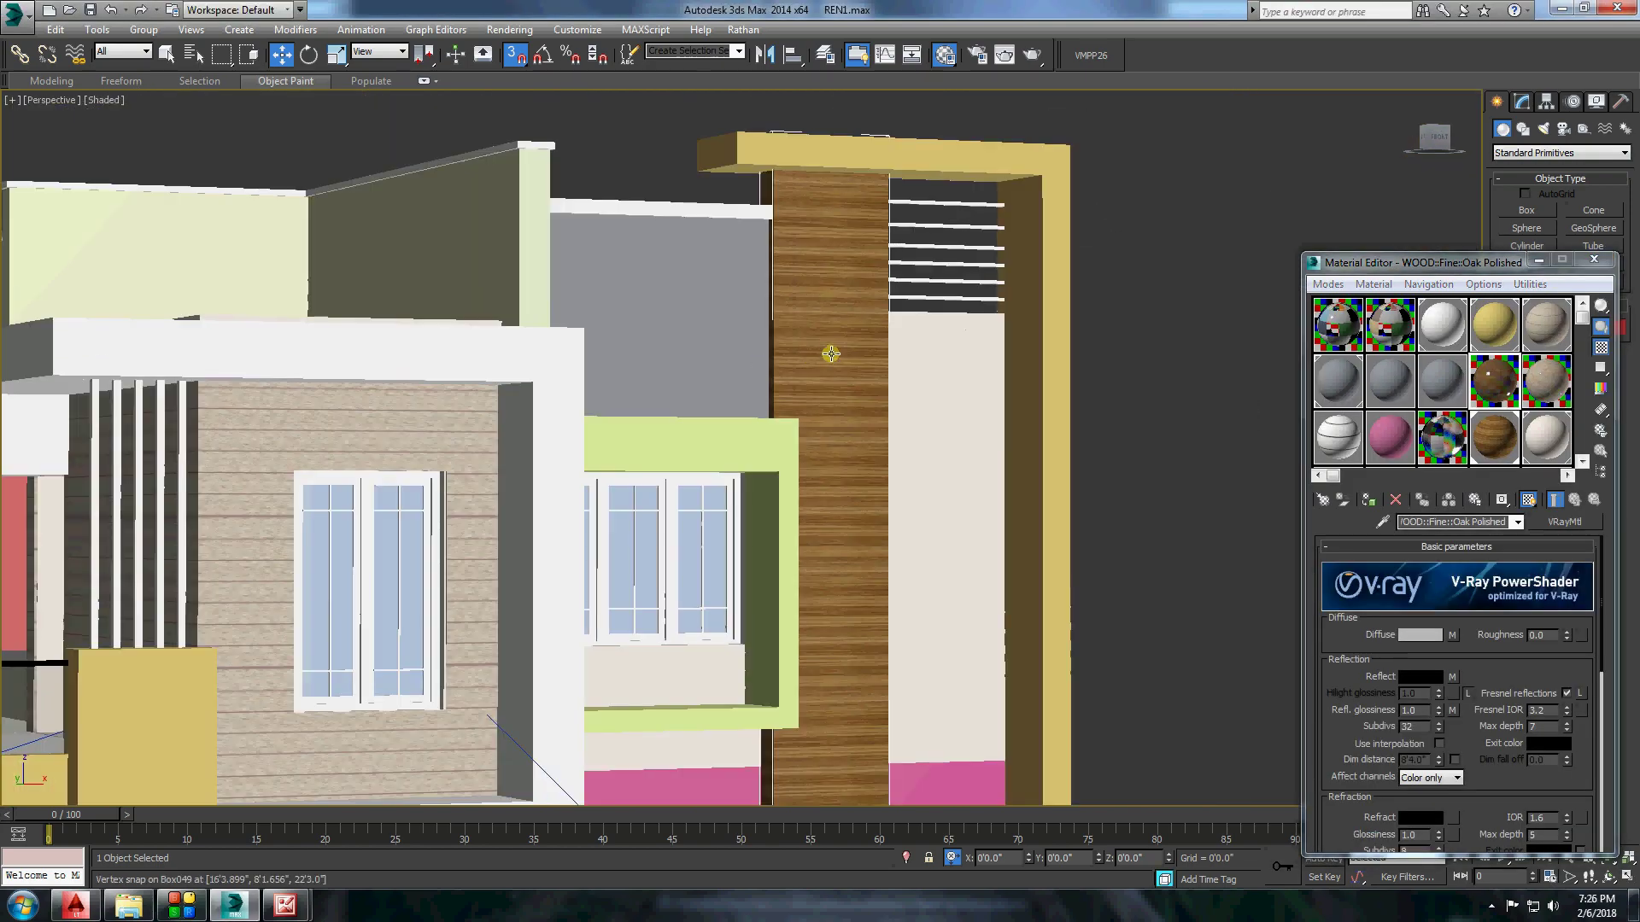
pyautogui.moveTo(830, 354)
pyautogui.keyDown('alt'); pyautogui.mouseDown(button='middle')
pyautogui.moveTo(597, 461)
pyautogui.moveTo(632, 479)
pyautogui.mouseUp(button='middle'); pyautogui.keyUp('alt')
pyautogui.scroll(6, 593, 352)
pyautogui.scroll(-5, 593, 351)
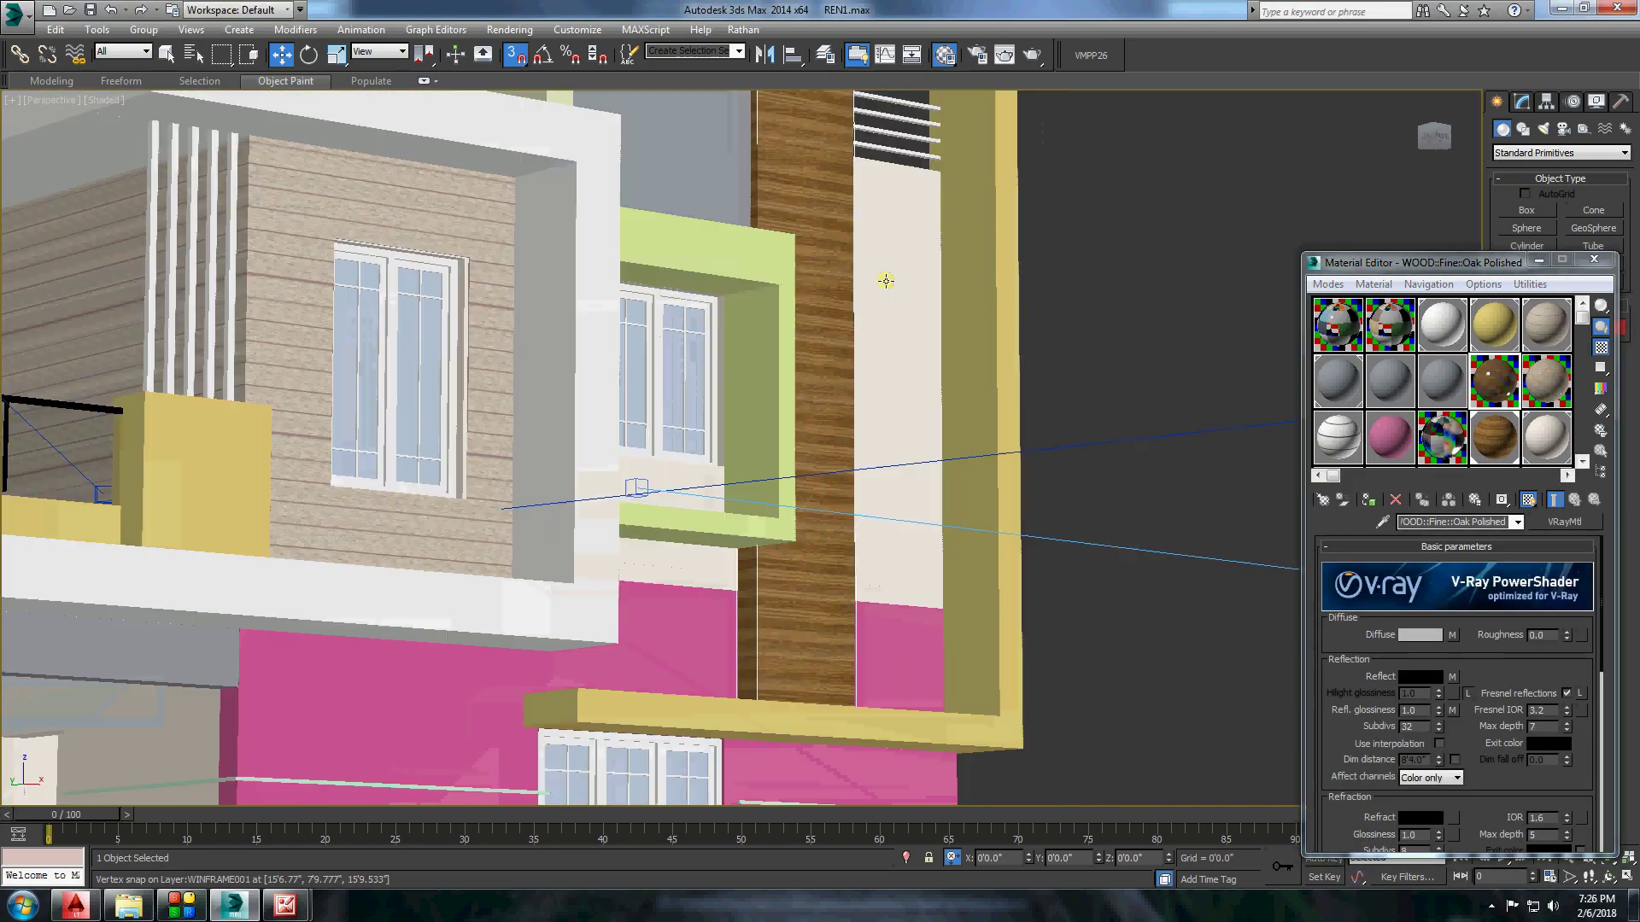
pyautogui.keyDown('alt'); pyautogui.moveTo(886, 274); pyautogui.dragTo(885, 366, button='middle'); pyautogui.keyUp('alt')
pyautogui.scroll(3, 889, 366)
pyautogui.scroll(-2, 867, 328)
pyautogui.keyDown('ctrl'); pyautogui.click(867, 328); pyautogui.keyUp('ctrl')
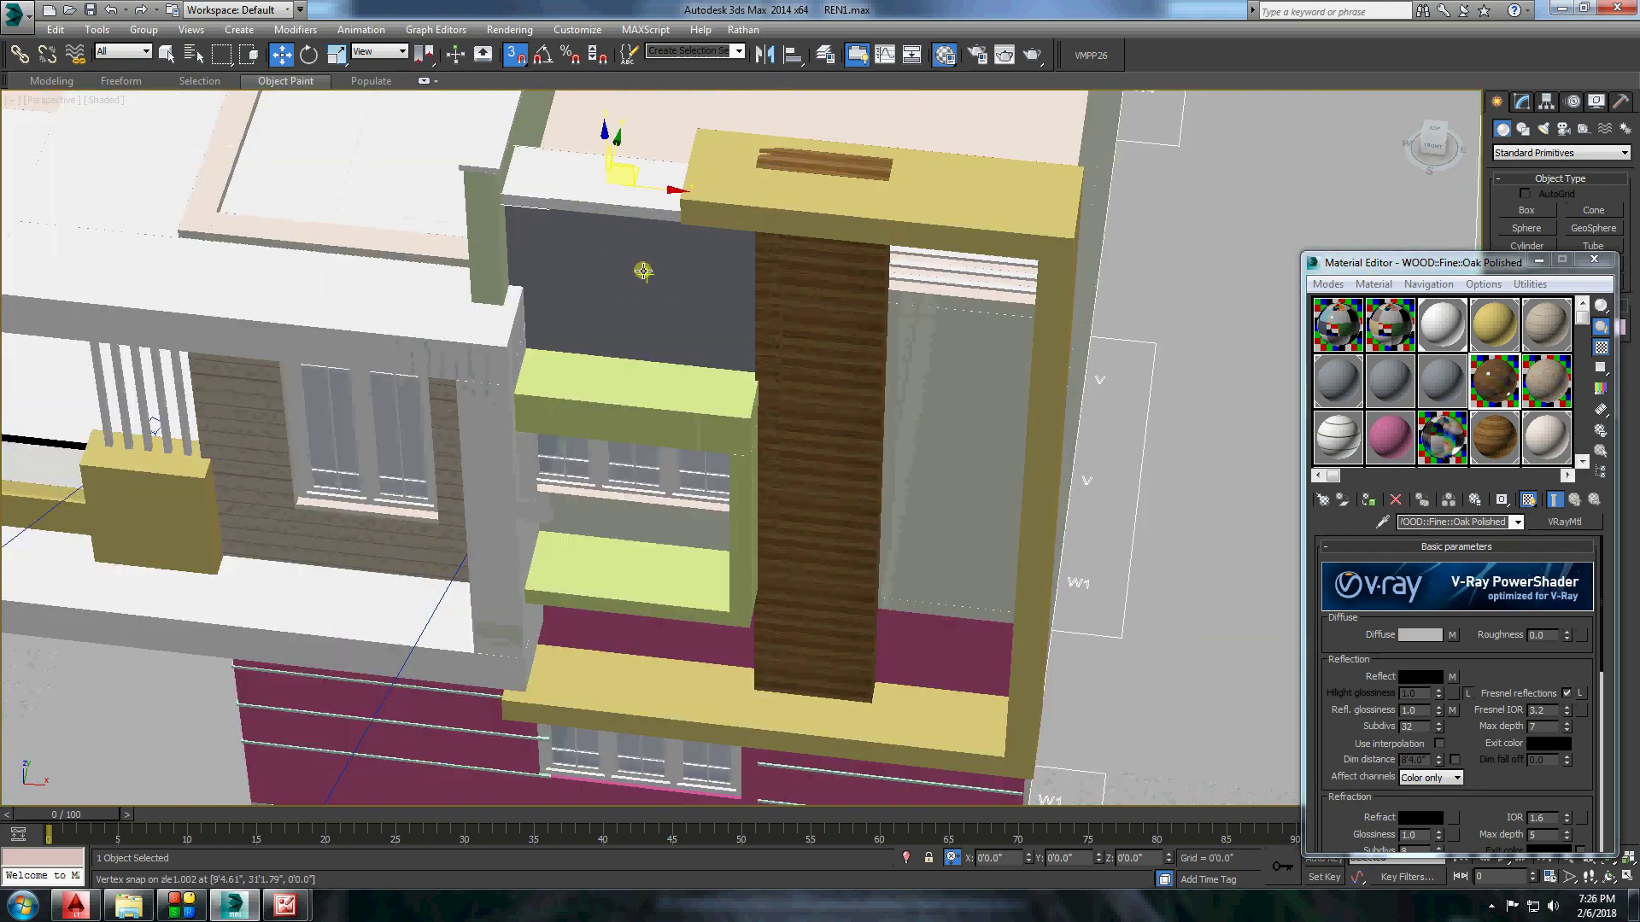
pyautogui.scroll(3, 645, 270)
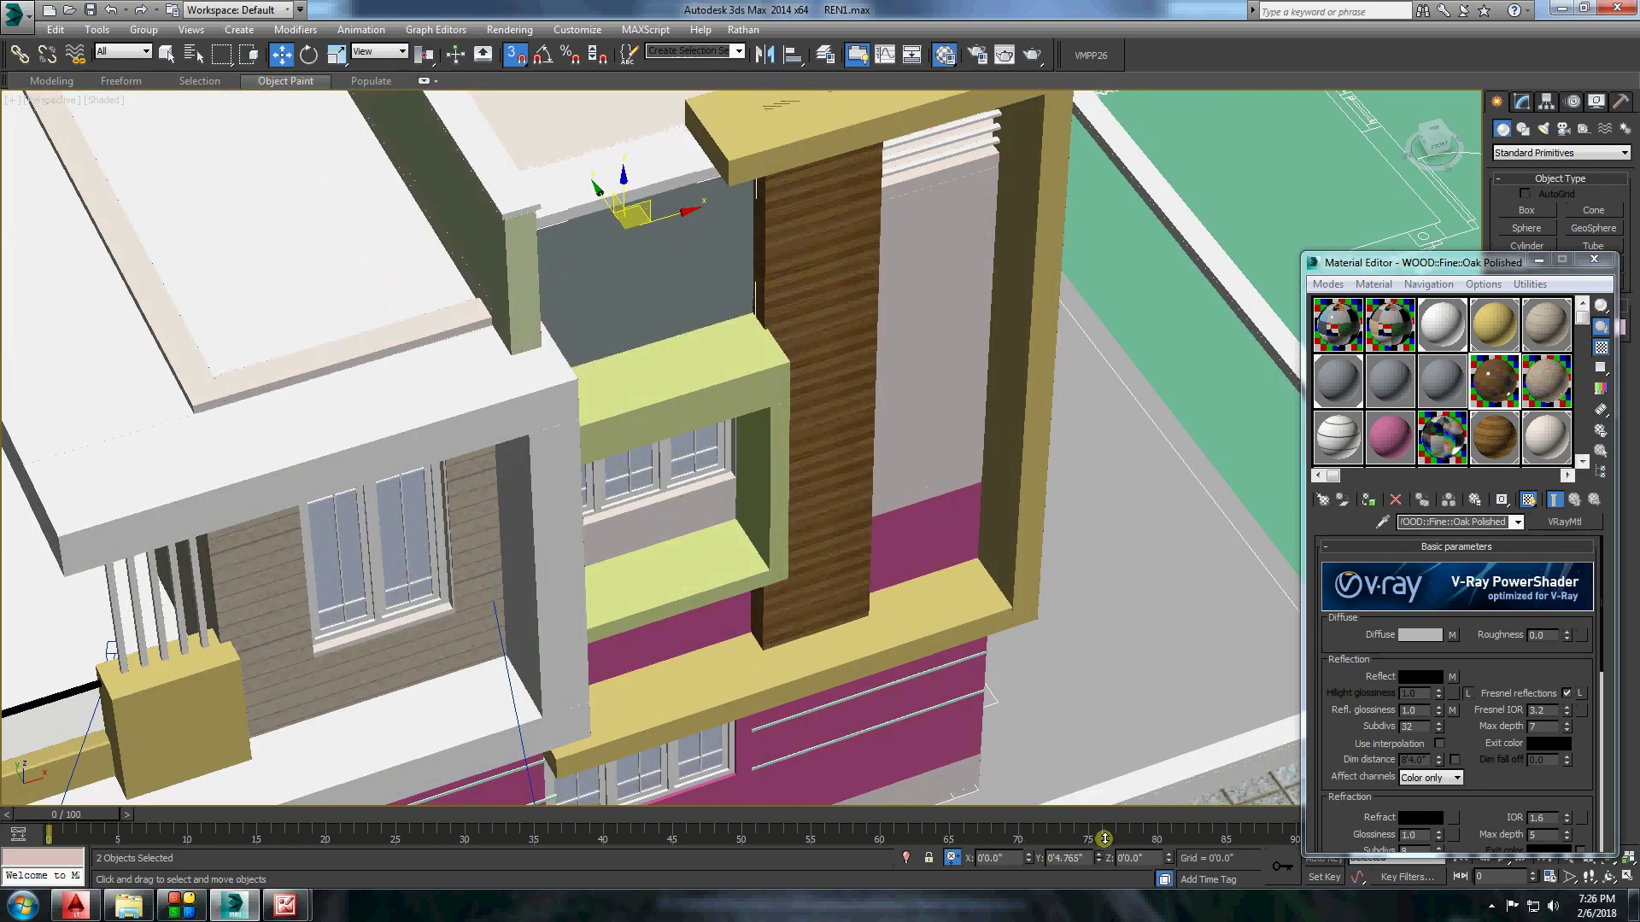
pyautogui.scroll(-3, 983, 385)
pyautogui.keyDown('alt'); pyautogui.moveTo(983, 384); pyautogui.dragTo(1036, 282, button='middle'); pyautogui.keyUp('alt')
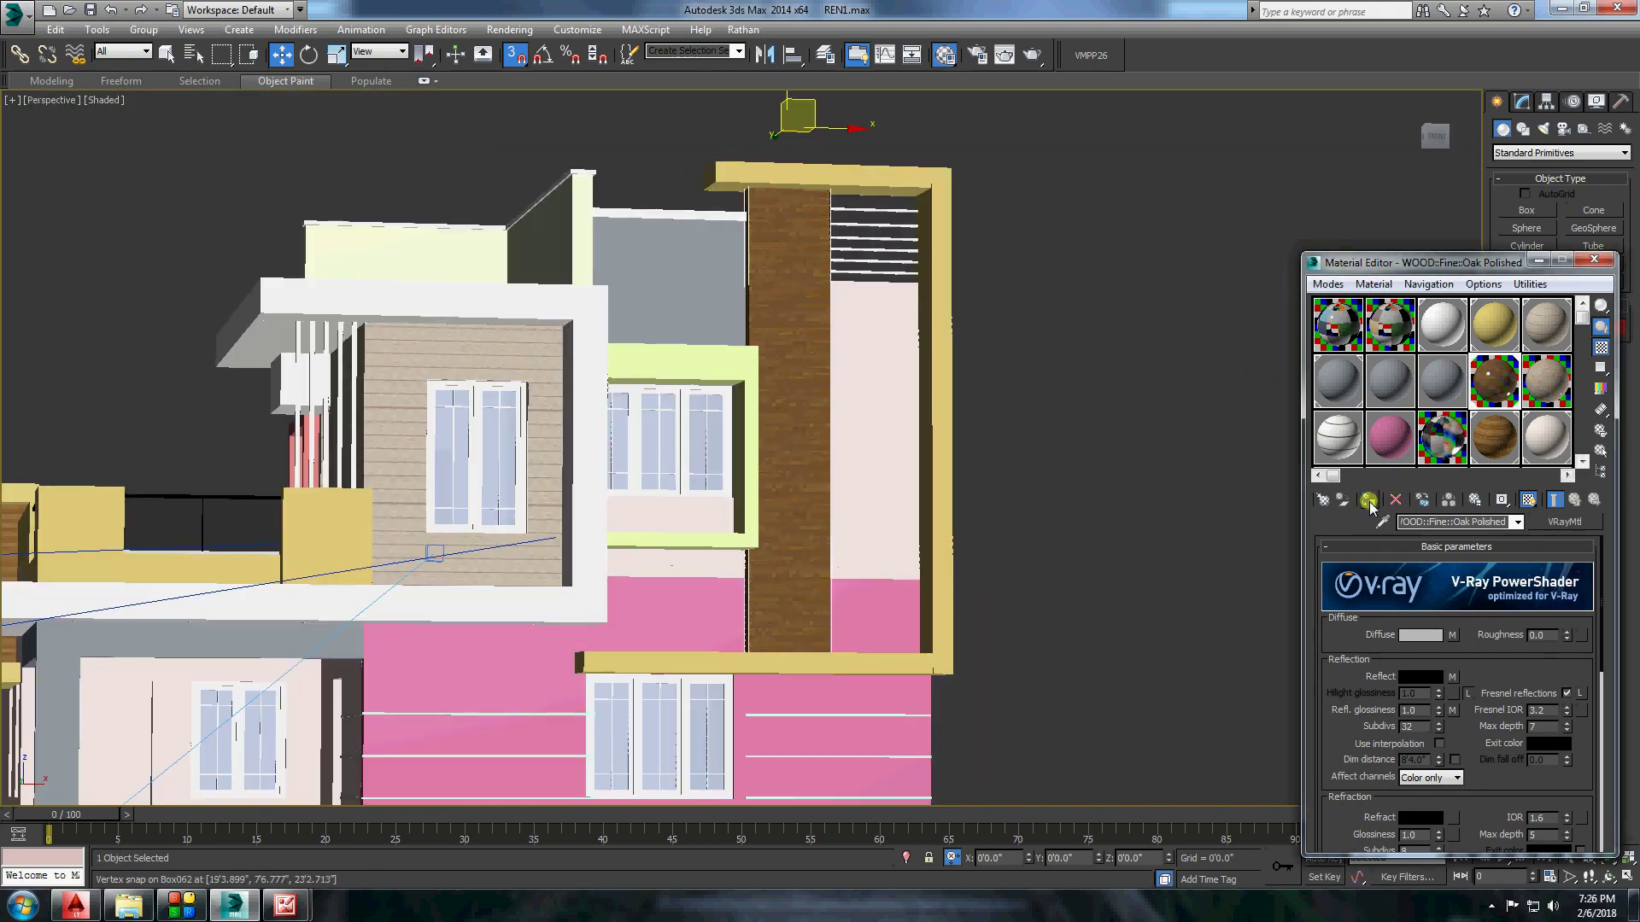
# Close the Material Editor and pan the view to the wood column.
pyautogui.click(1594, 259)
pyautogui.scroll(5, 890, 304)
pyautogui.scroll(-3, 890, 304)
pyautogui.moveTo(890, 305)
pyautogui.mouseDown(button='middle')
pyautogui.moveTo(719, 399)
pyautogui.moveTo(696, 444)
pyautogui.mouseUp(button='middle')
pyautogui.scroll(-5, 719, 399)
pyautogui.scroll(1, 780, 392)
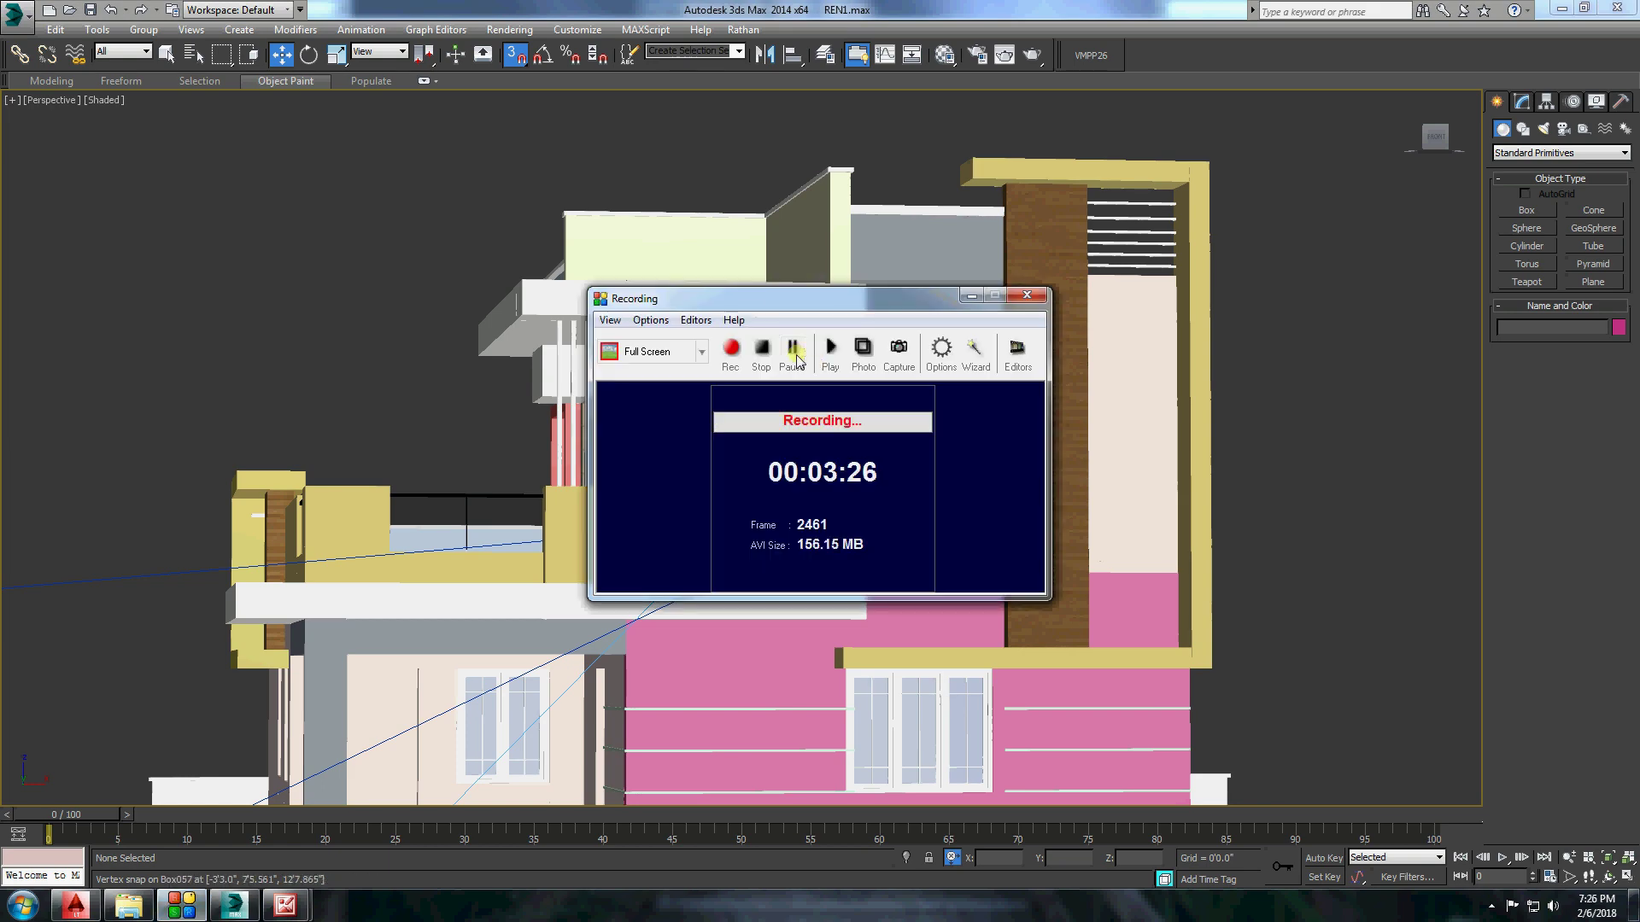
# Add a Box-projection UVW Map modifier to the tall wood column.
pyautogui.click(658, 179)
pyautogui.keyDown('alt'); pyautogui.moveTo(663, 183); pyautogui.dragTo(1251, 175, button='middle'); pyautogui.keyUp('alt')
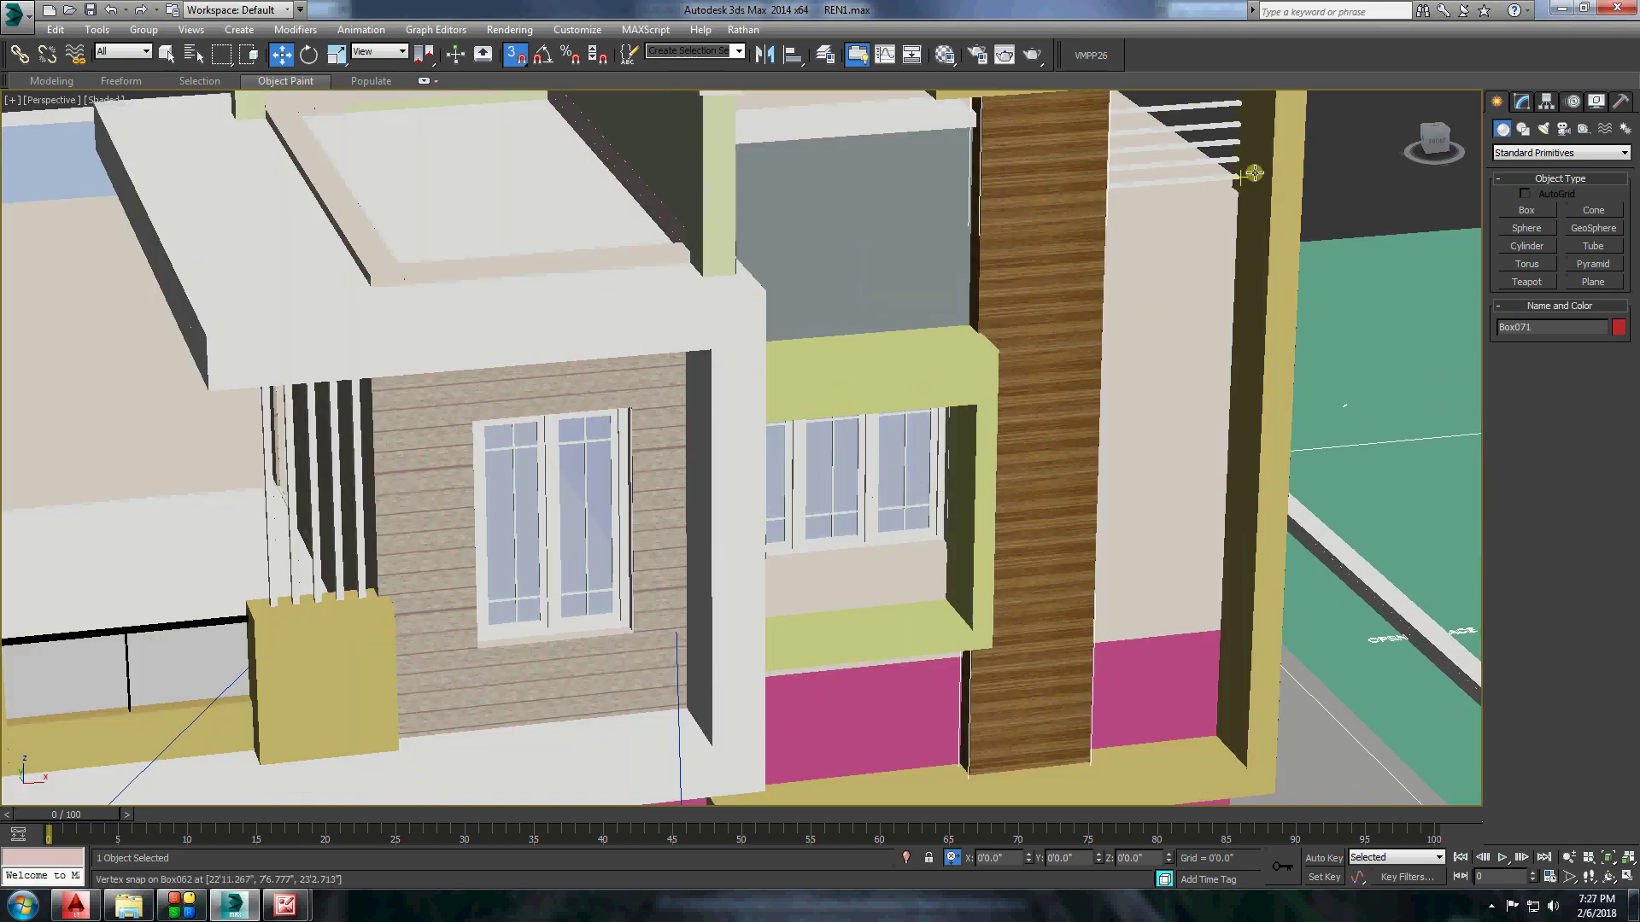
pyautogui.click(1523, 100)
pyautogui.click(1623, 148)
pyautogui.click(1529, 256)
pyautogui.click(1526, 418)
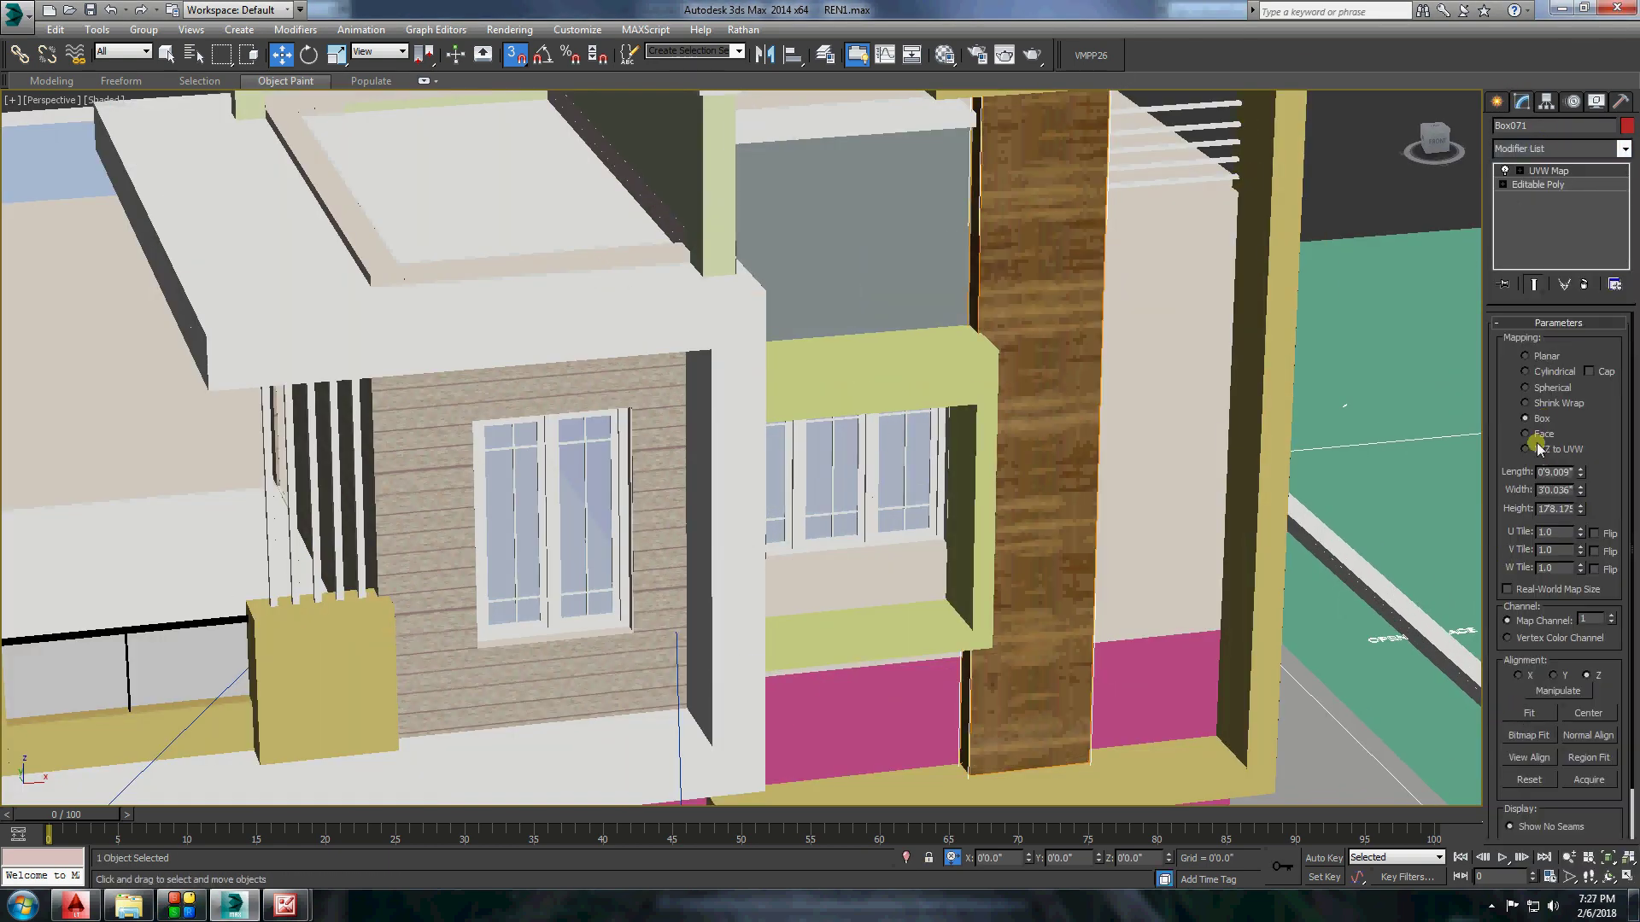
# Adjust the column's UVW Map size to rescale the wood grain.
pyautogui.moveTo(1580, 490); pyautogui.dragTo(1580, 521)
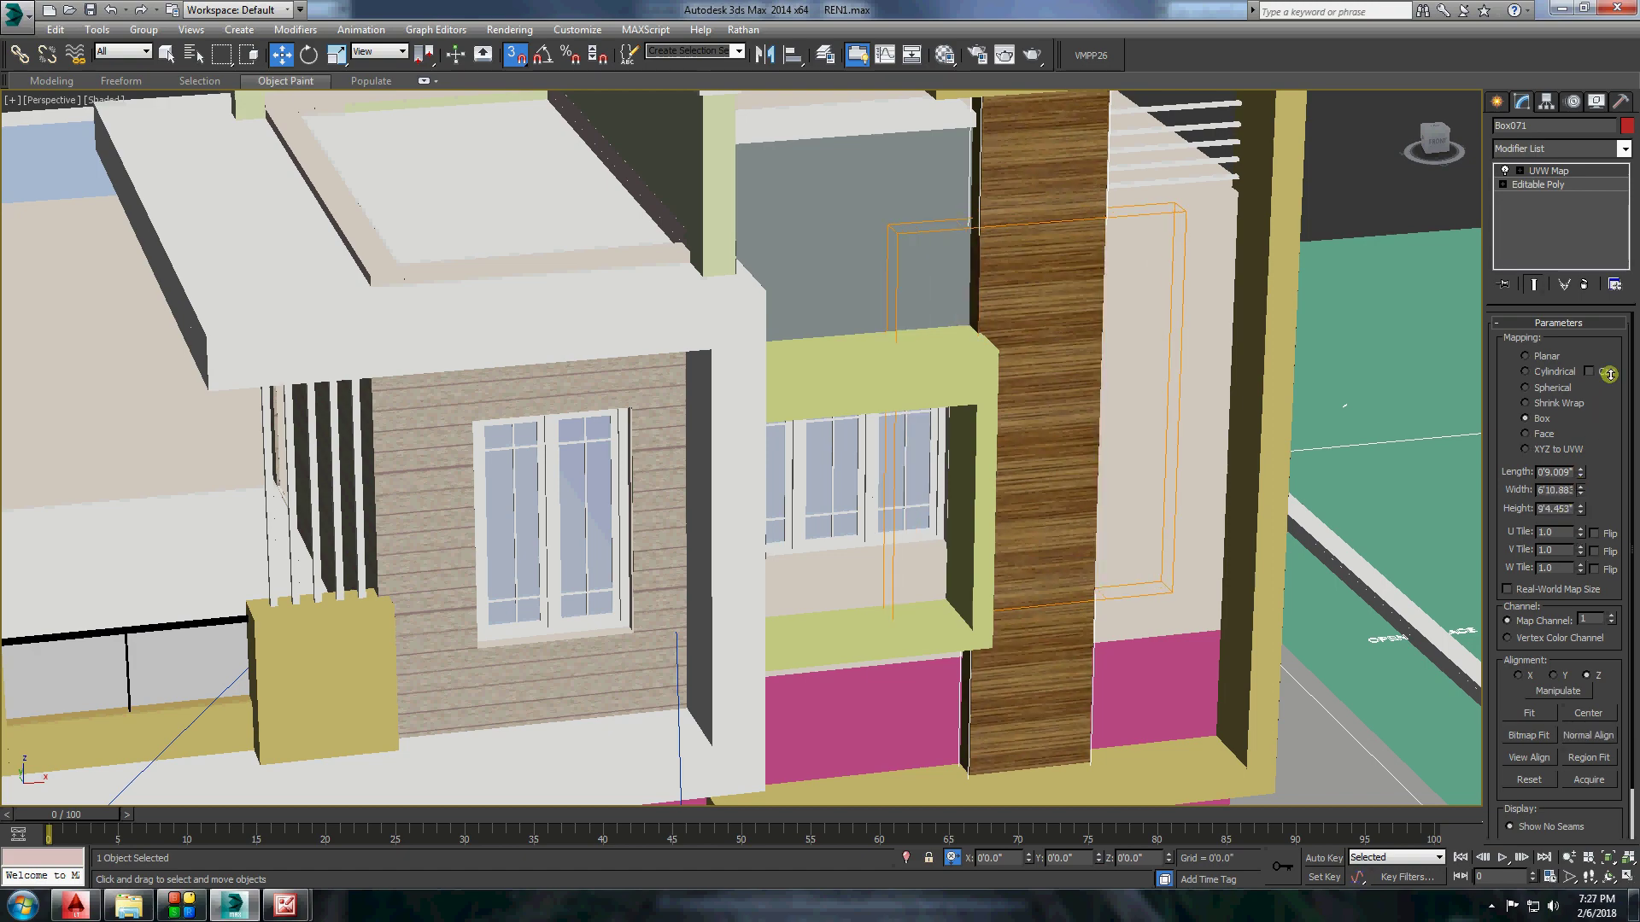
pyautogui.scroll(5, 1126, 315)
pyautogui.scroll(-5, 1127, 315)
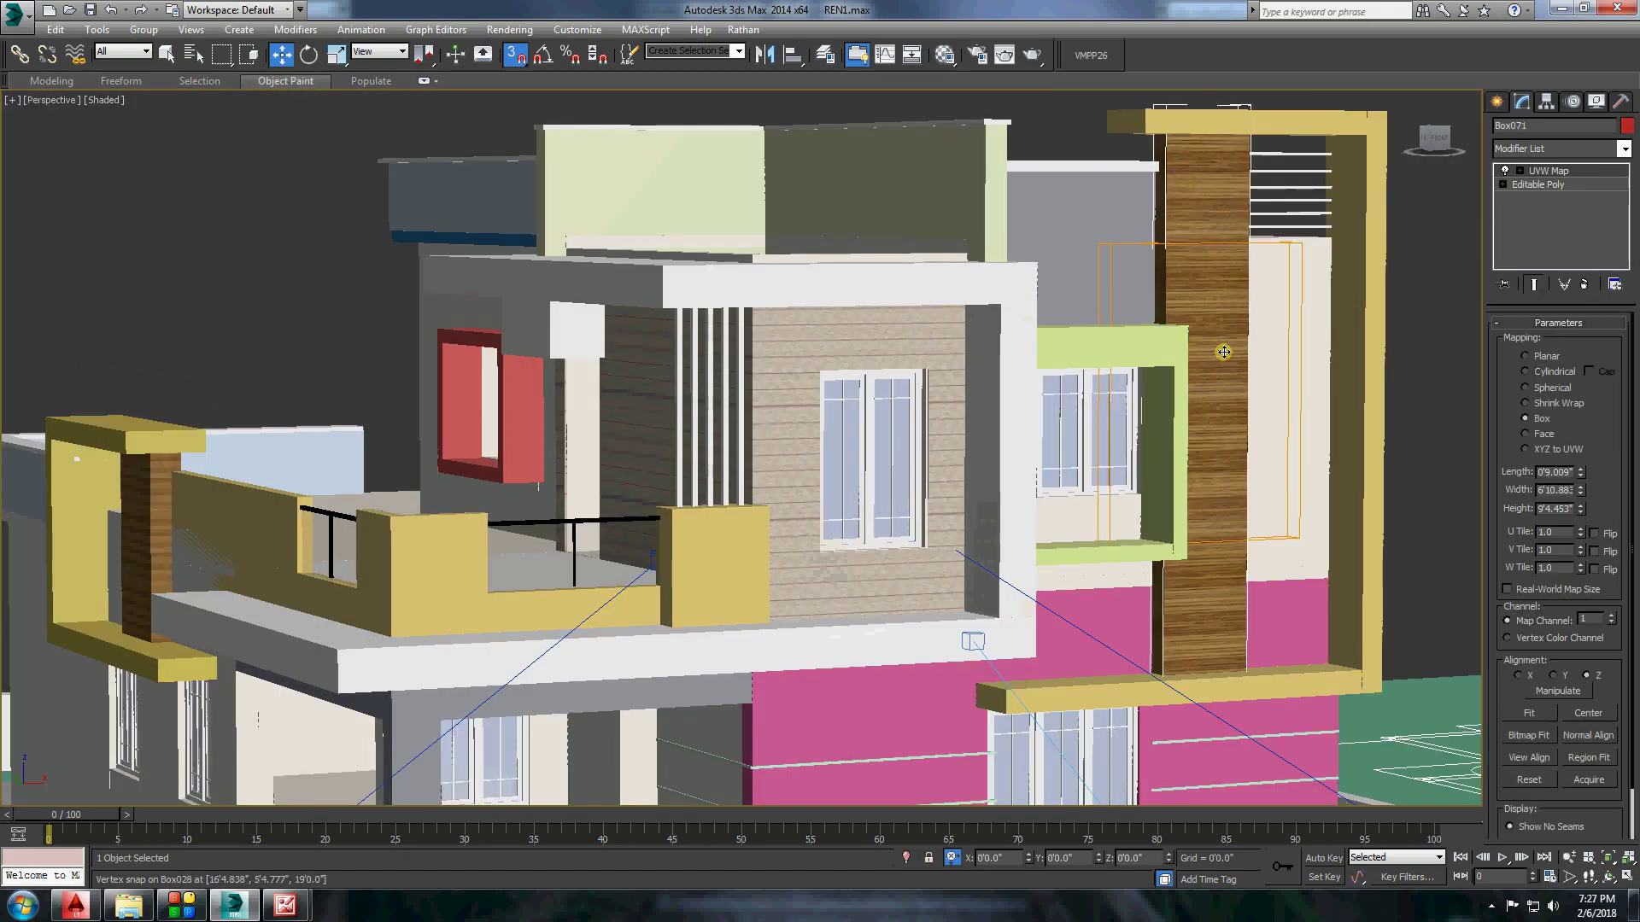
pyautogui.scroll(5, 940, 427)
pyautogui.click(1549, 490)
pyautogui.scroll(-5, 854, 427)
pyautogui.scroll(5, 854, 427)
# Map the balcony wood pillar with UVW Map Length 6'10", Width 9'4", Height 9'4".
pyautogui.click(803, 504)
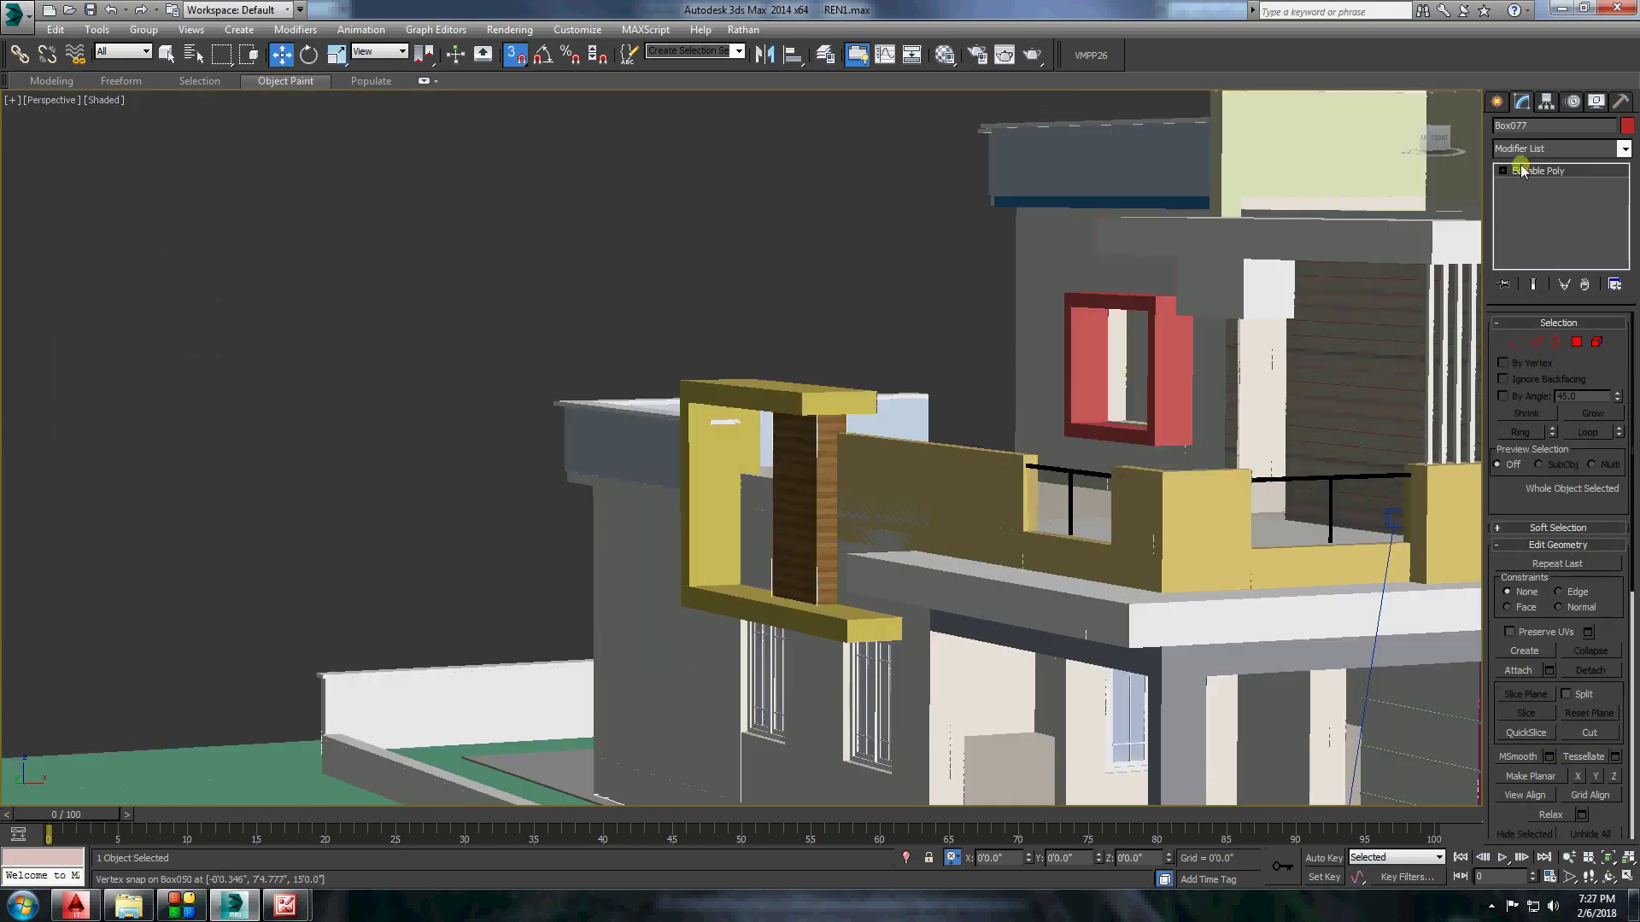
pyautogui.click(1623, 149)
pyautogui.click(1528, 714)
pyautogui.doubleClick(1553, 472)
pyautogui.write('6\'10"')
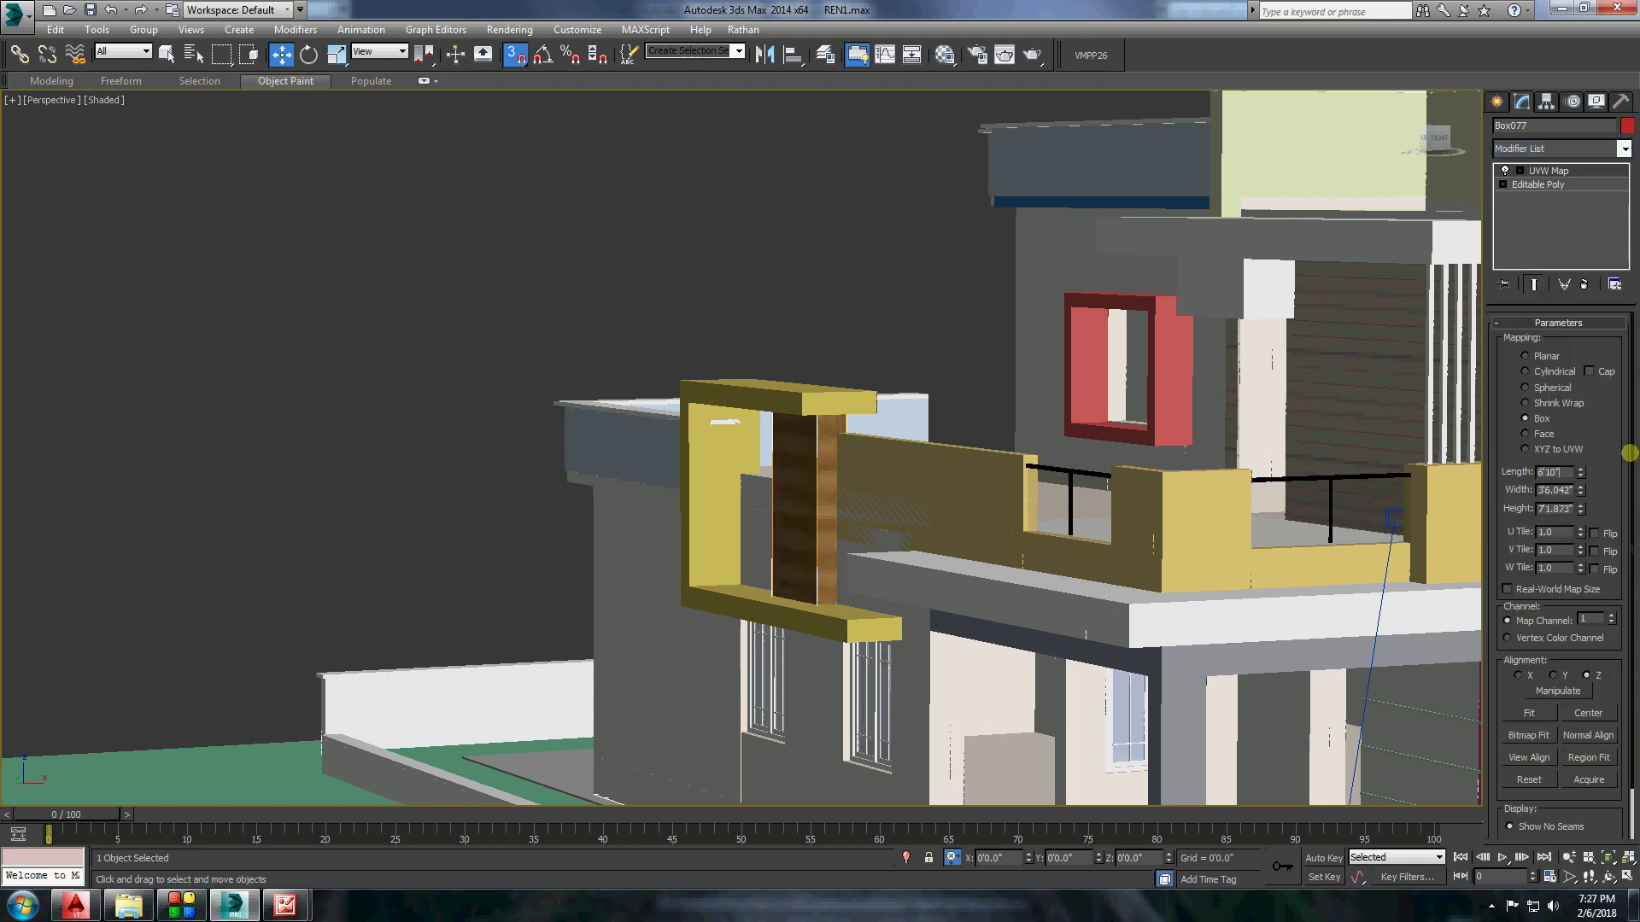
pyautogui.press('Tab')
pyautogui.write('9')
pyautogui.press('Tab')
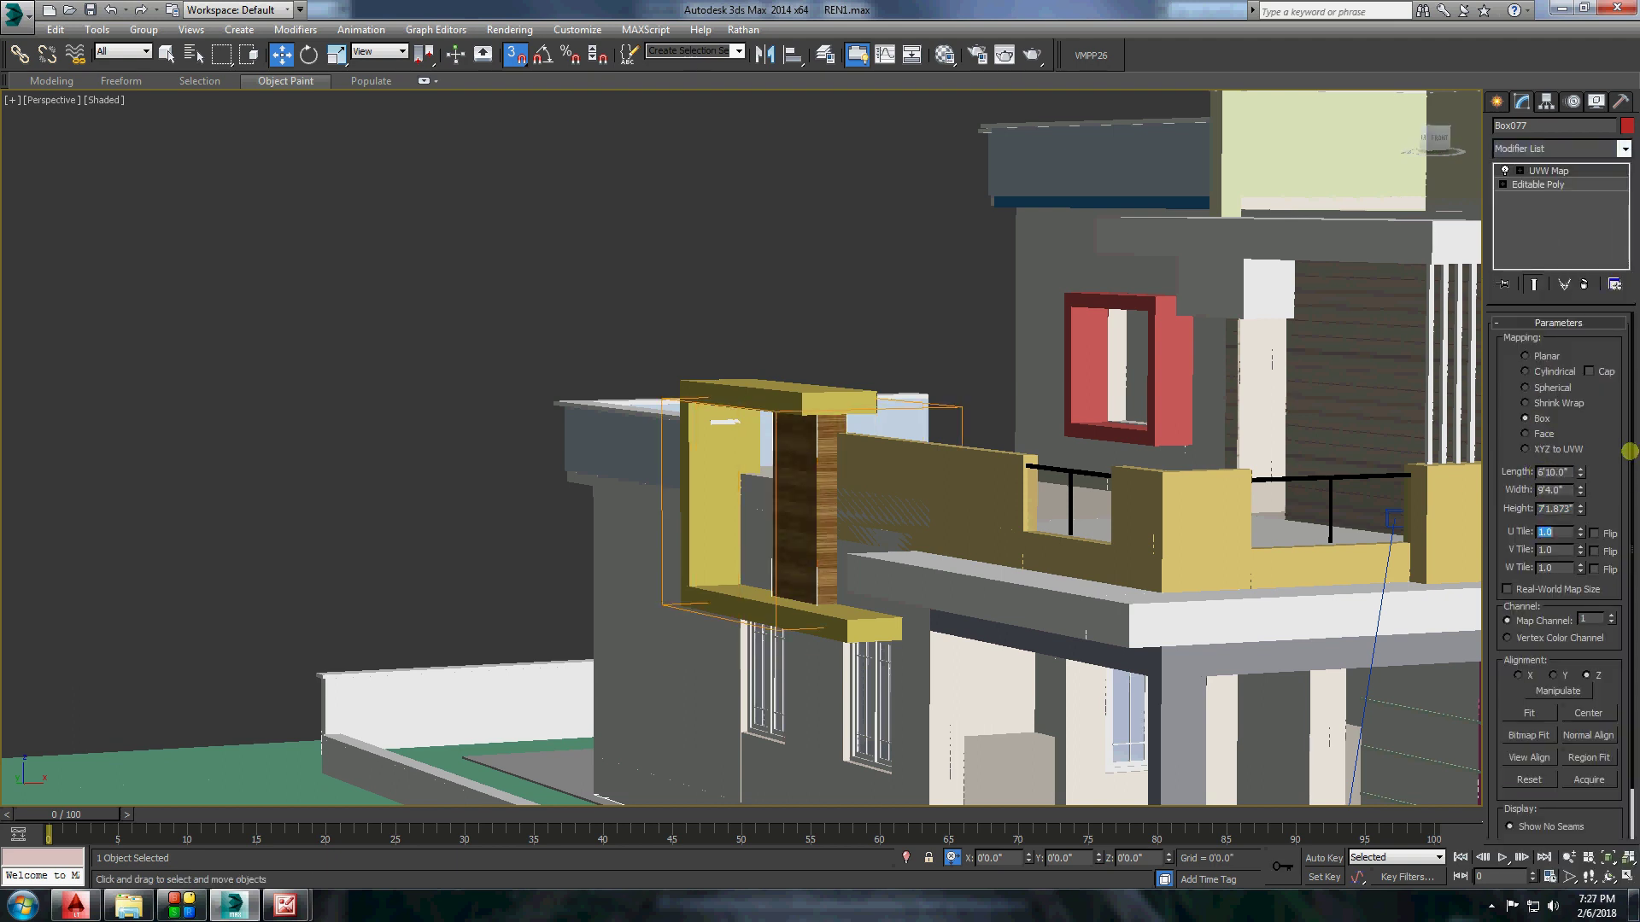
pyautogui.write("9'4")
pyautogui.press('Return')
# Apply the WHITEZZ material to the frame around the balcony pillar.
pyautogui.click(803, 395)
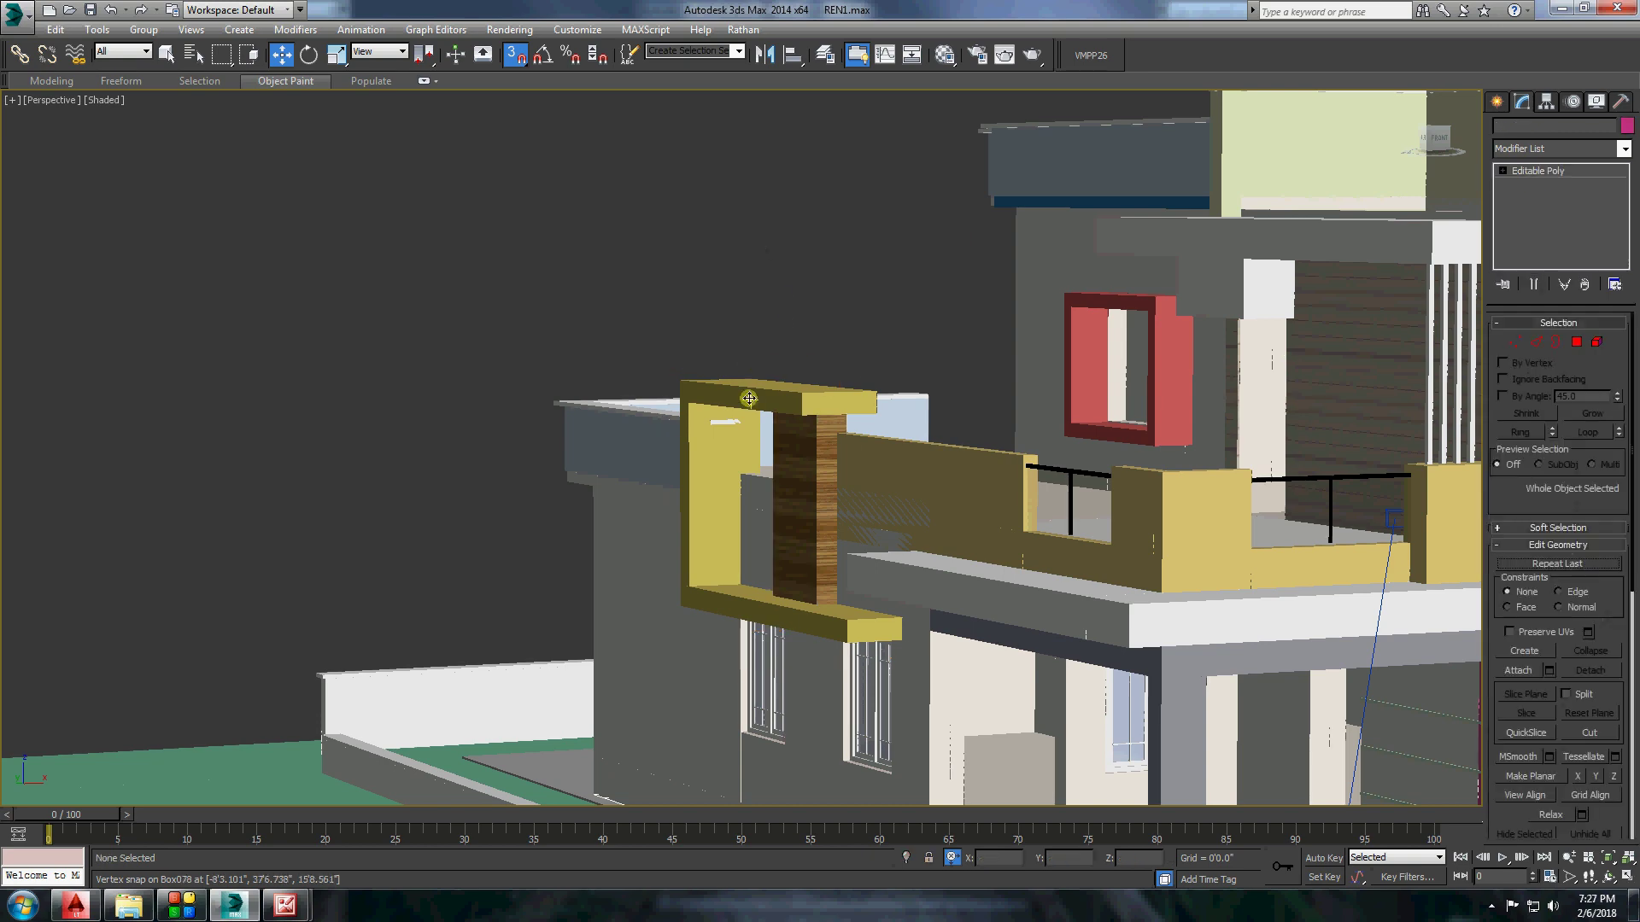
pyautogui.press('m')
pyautogui.click(1377, 500)
pyautogui.click(769, 213)
pyautogui.scroll(-5, 768, 214)
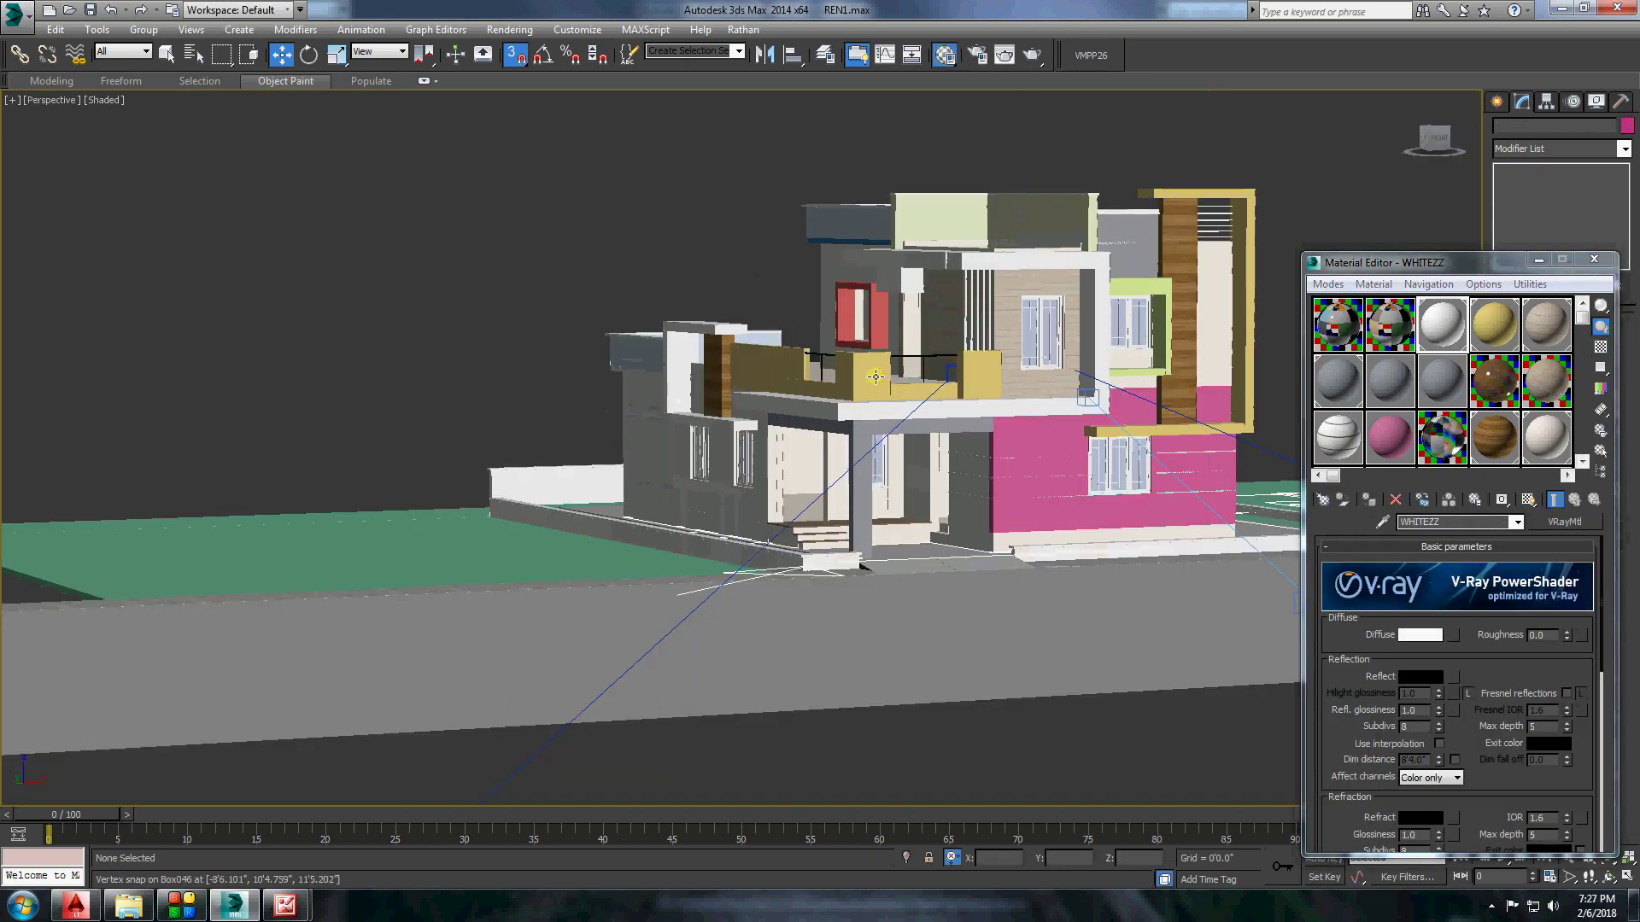
pyautogui.scroll(5, 752, 257)
pyautogui.scroll(3, 752, 256)
pyautogui.moveTo(939, 214); pyautogui.dragTo(749, 262, button='middle')
pyautogui.scroll(-2, 749, 262)
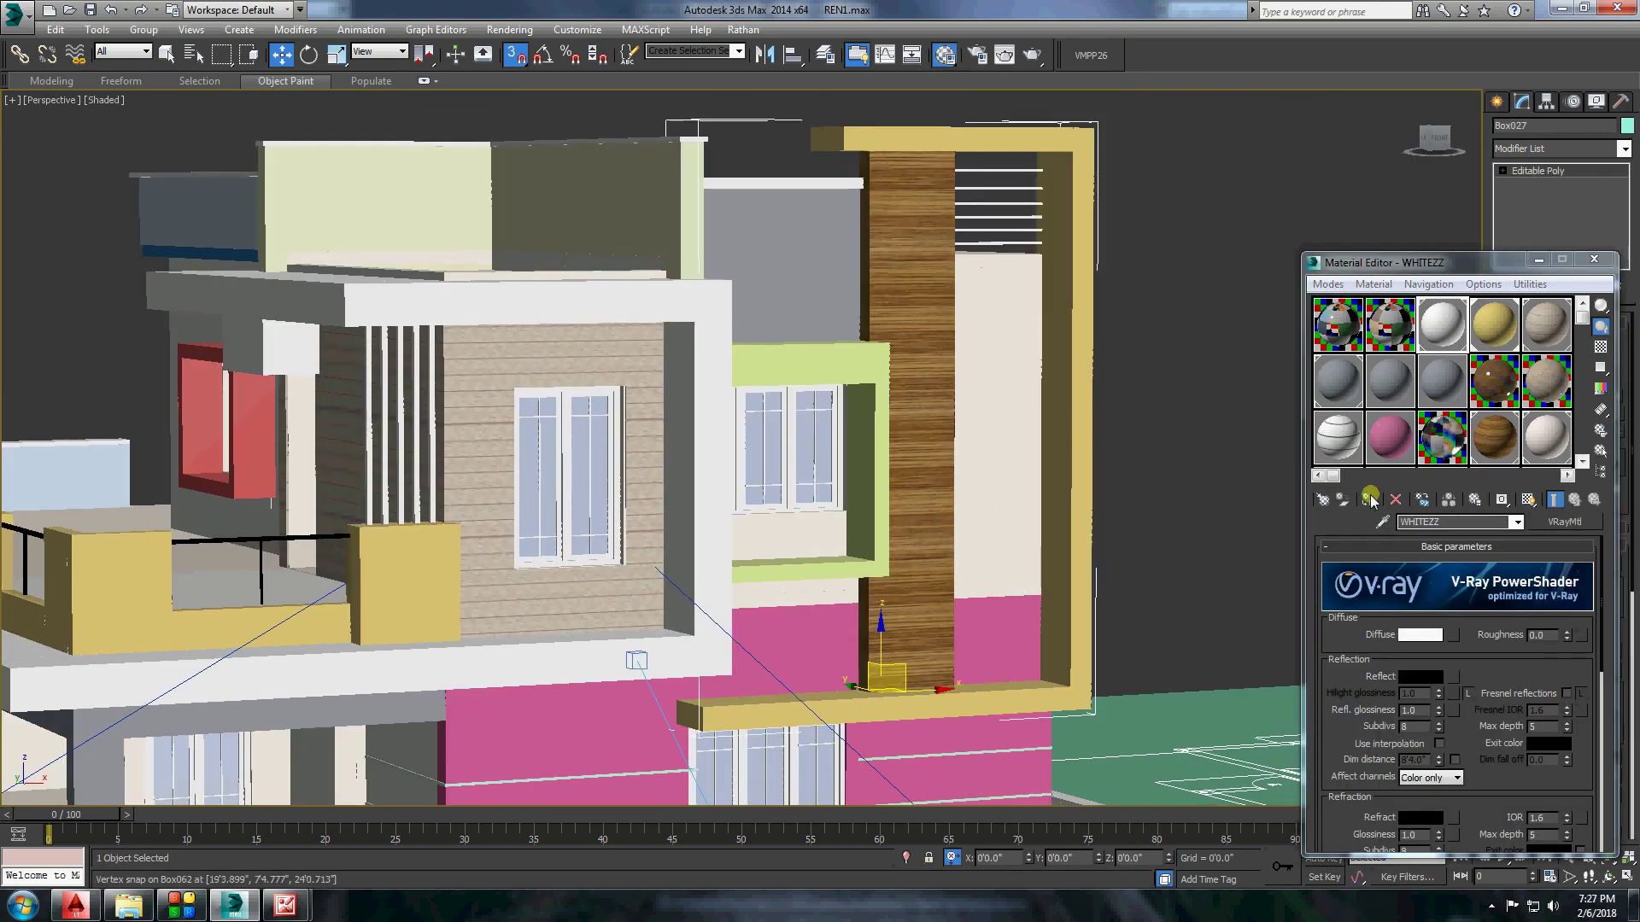
pyautogui.scroll(-5, 1190, 384)
pyautogui.scroll(-3, 960, 524)
# Select the pale wall material Material #29 and inspect it in an enlarged sample preview.
pyautogui.moveTo(960, 525)
pyautogui.keyDown('alt'); pyautogui.mouseDown(button='middle')
pyautogui.moveTo(1073, 402)
pyautogui.moveTo(915, 586)
pyautogui.mouseUp(button='middle'); pyautogui.keyUp('alt')
pyautogui.click(1073, 402)
pyautogui.doubleClick(1564, 463)
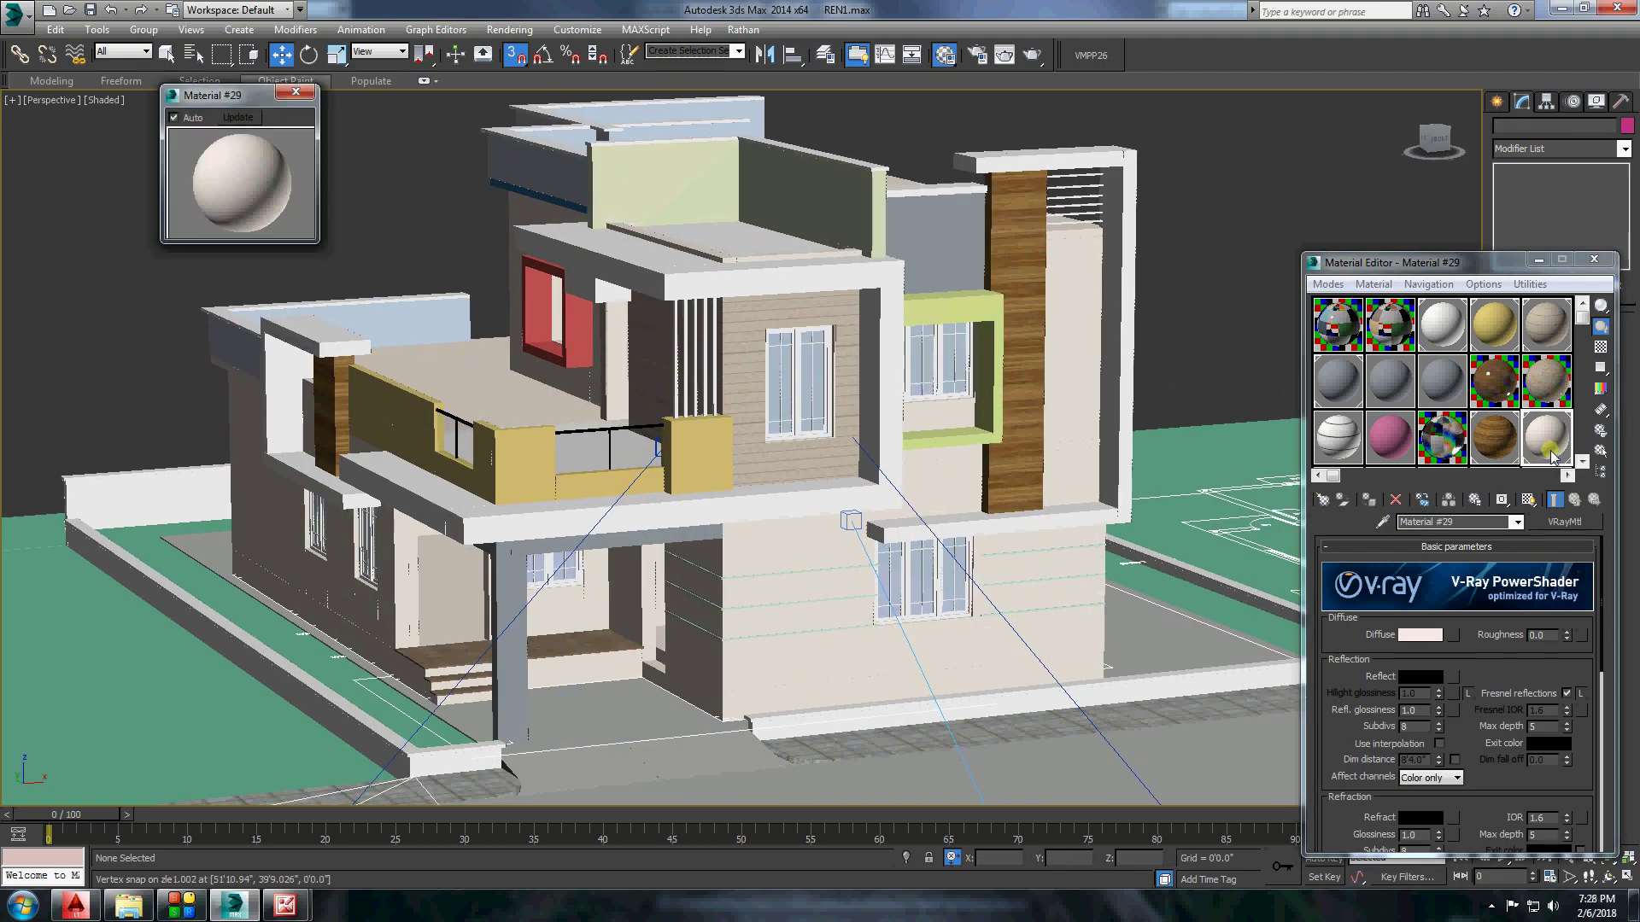
pyautogui.moveTo(327, 248); pyautogui.dragTo(1044, 633)
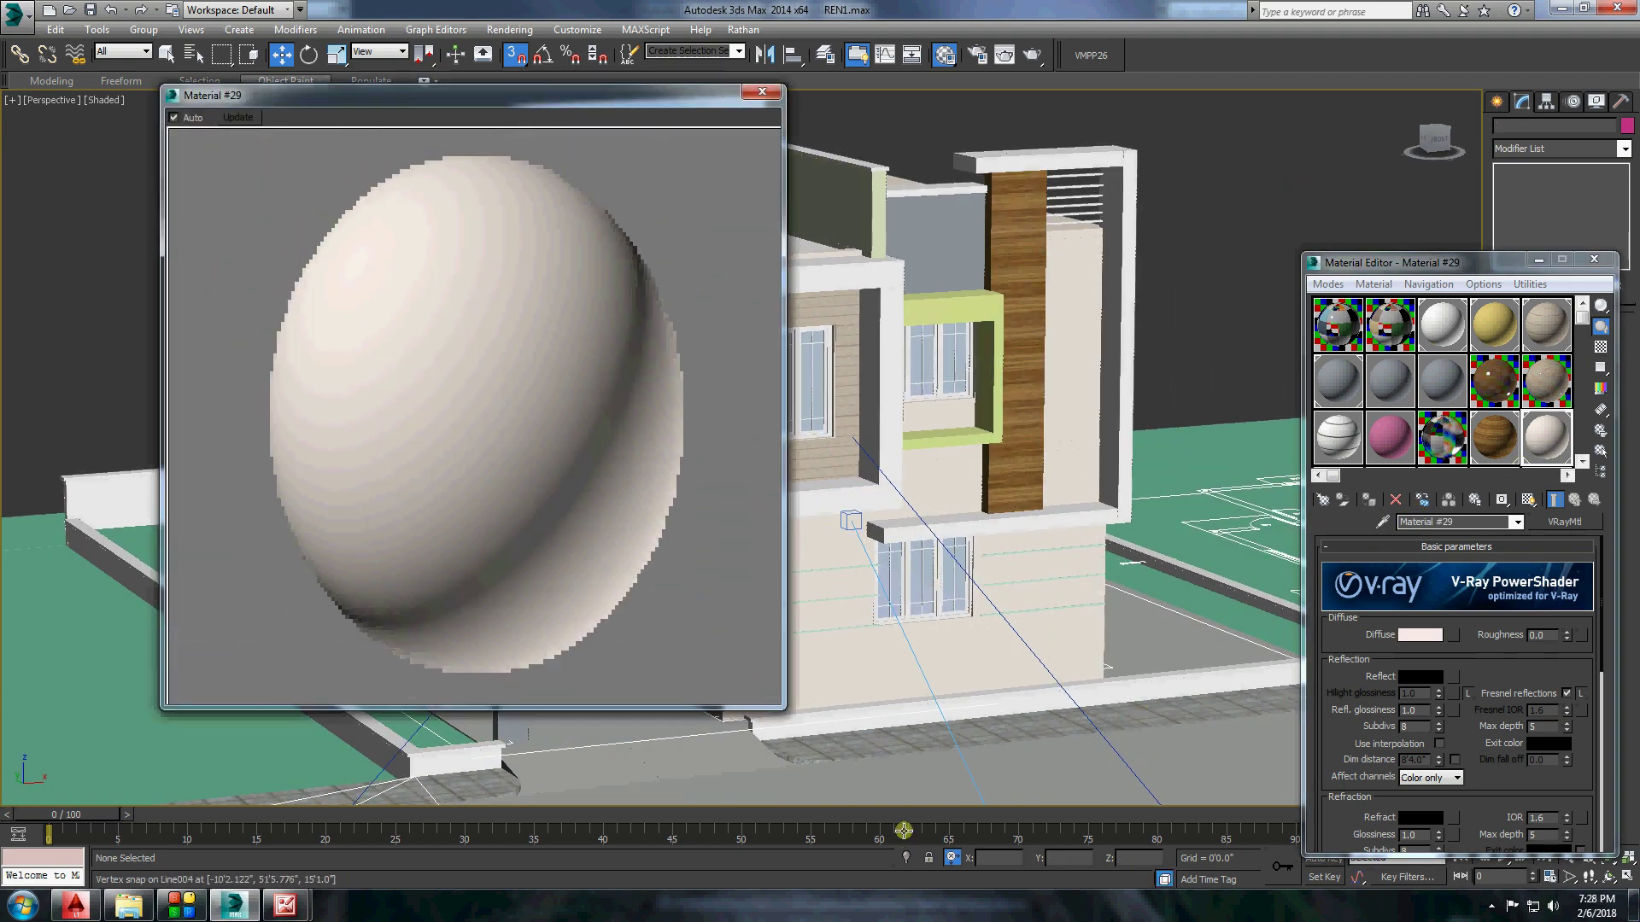
pyautogui.click(679, 92)
pyautogui.scroll(-3, 858, 132)
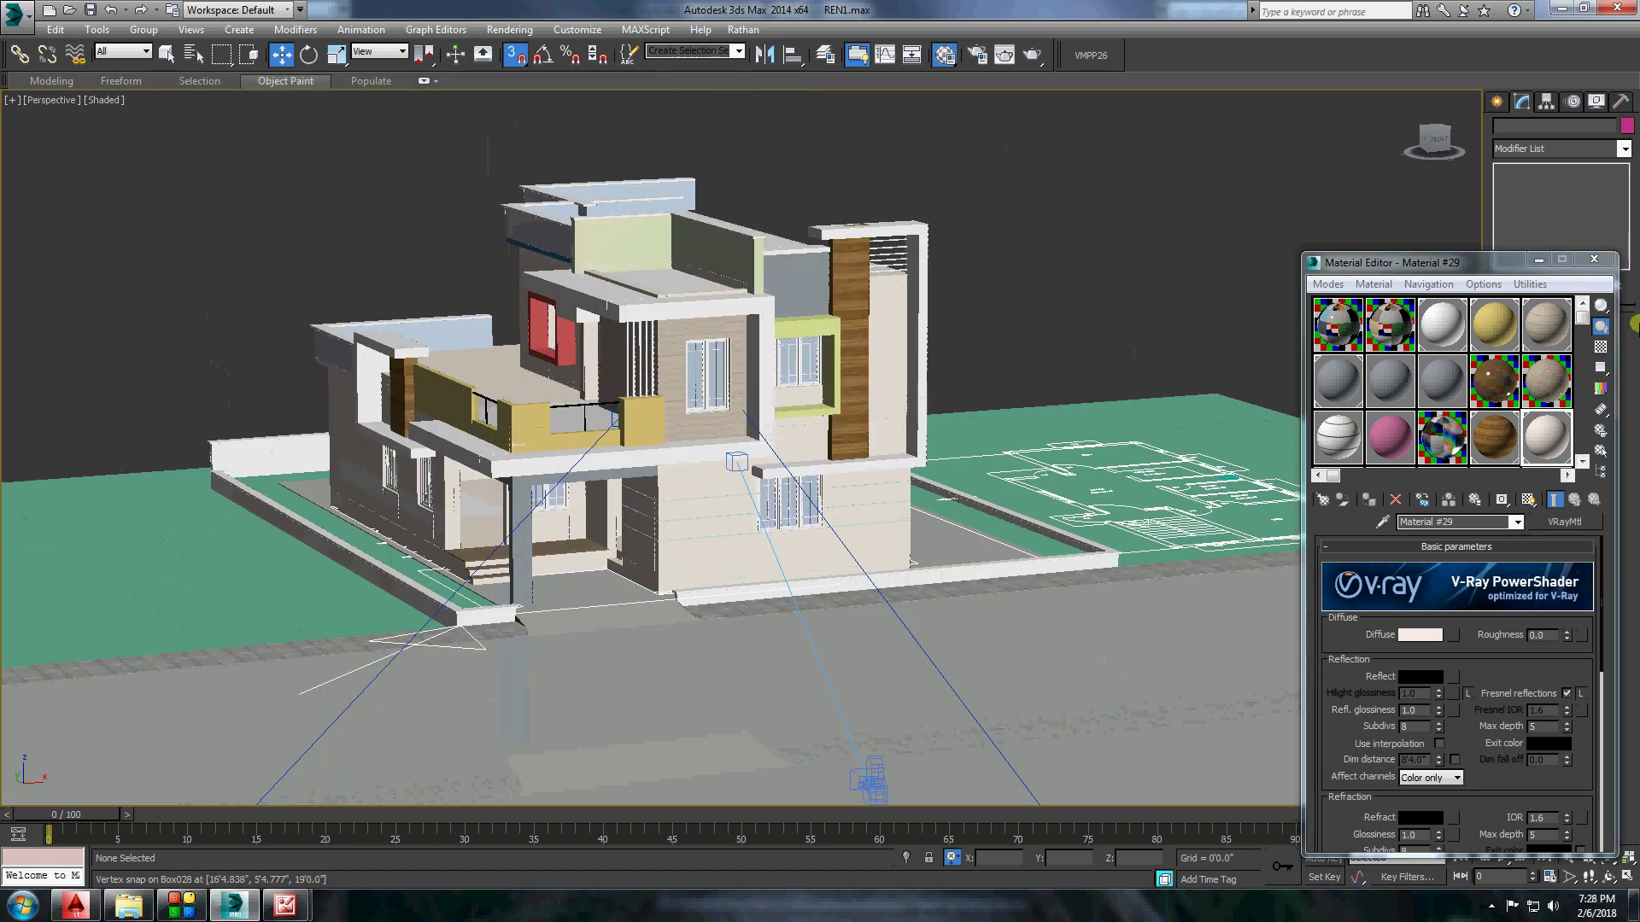
pyautogui.press('m')
# Shift Material #29's diffuse colour toward a warmer peach tone.
pyautogui.click(945, 56)
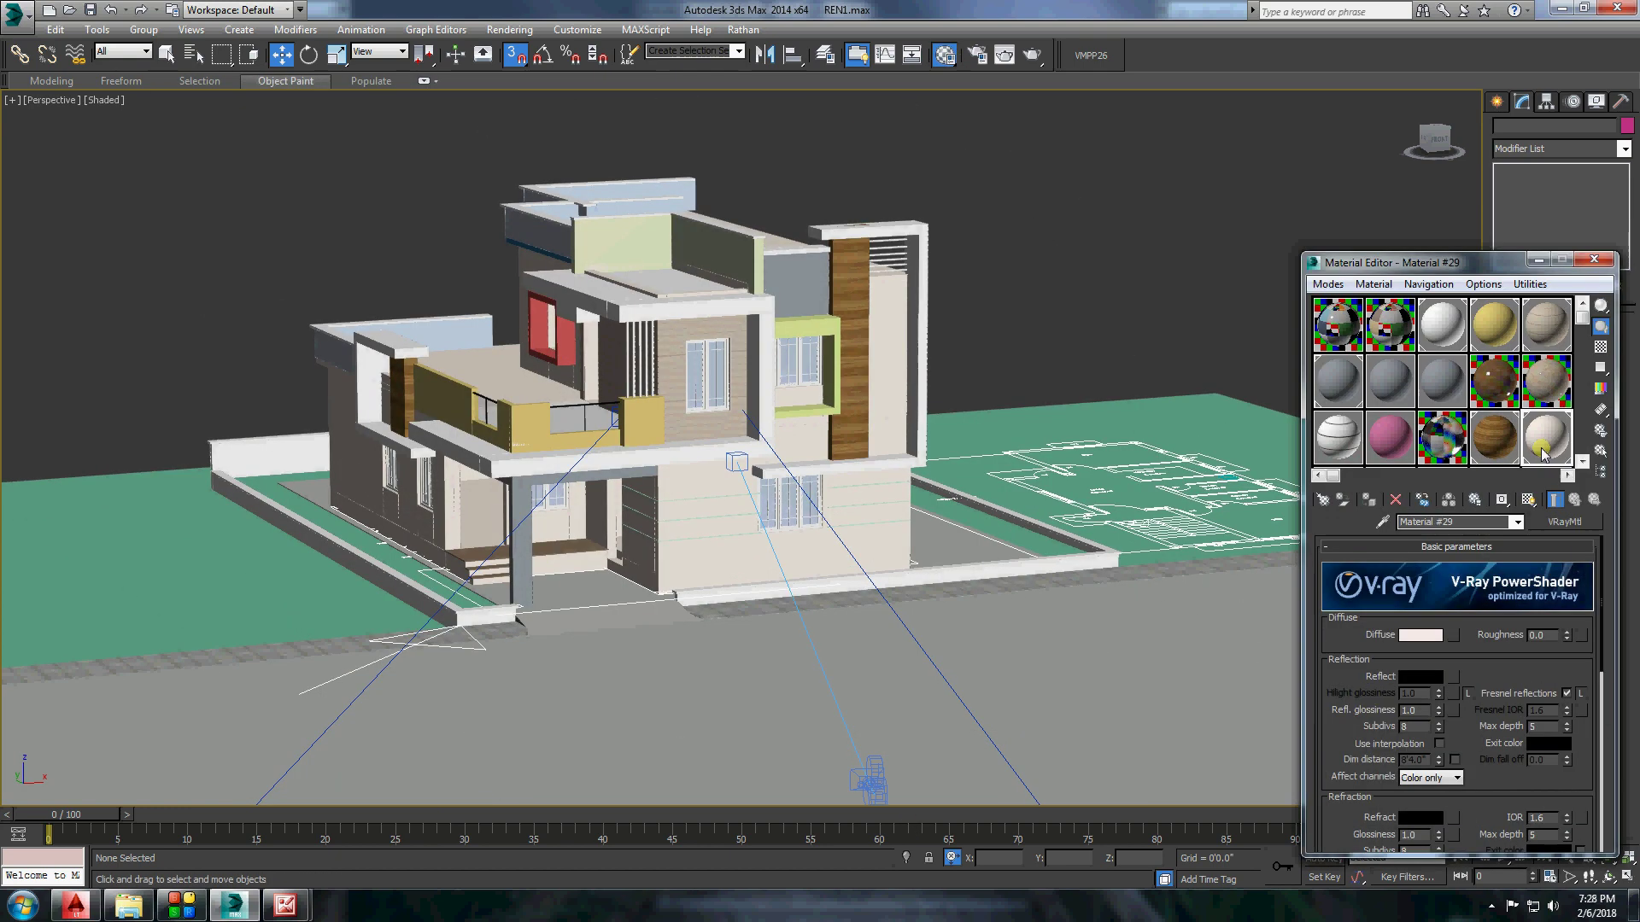
pyautogui.moveTo(692, 92)
pyautogui.mouseDown()
pyautogui.moveTo(1218, 92)
pyautogui.moveTo(935, 72)
pyautogui.mouseUp()
pyautogui.click(1421, 635)
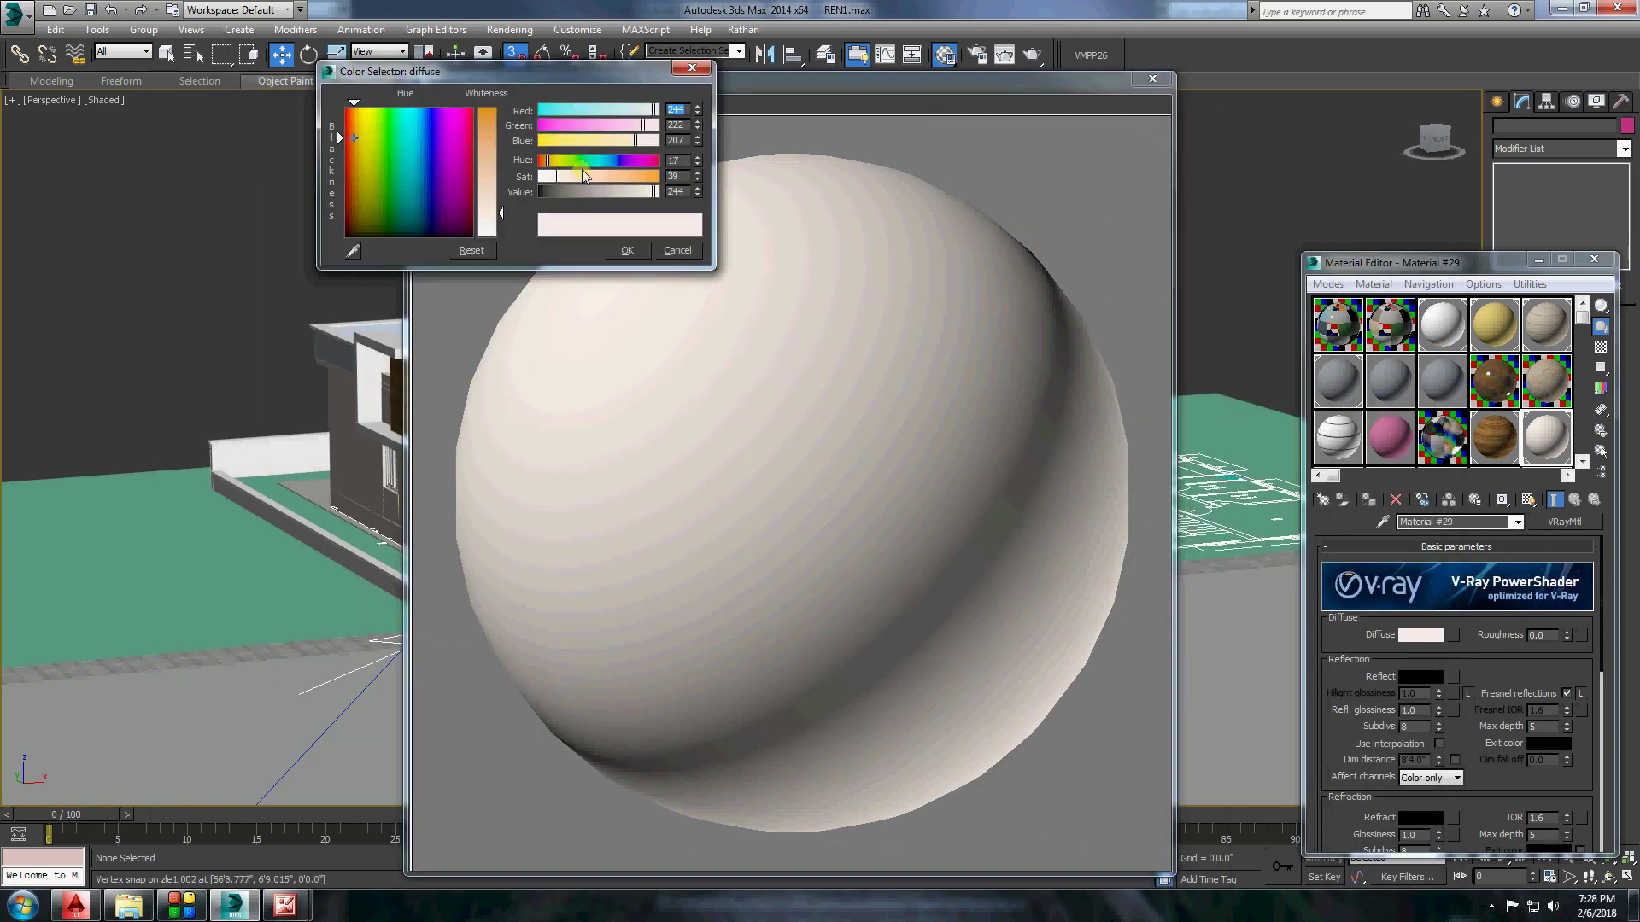
pyautogui.moveTo(503, 223); pyautogui.dragTo(503, 192)
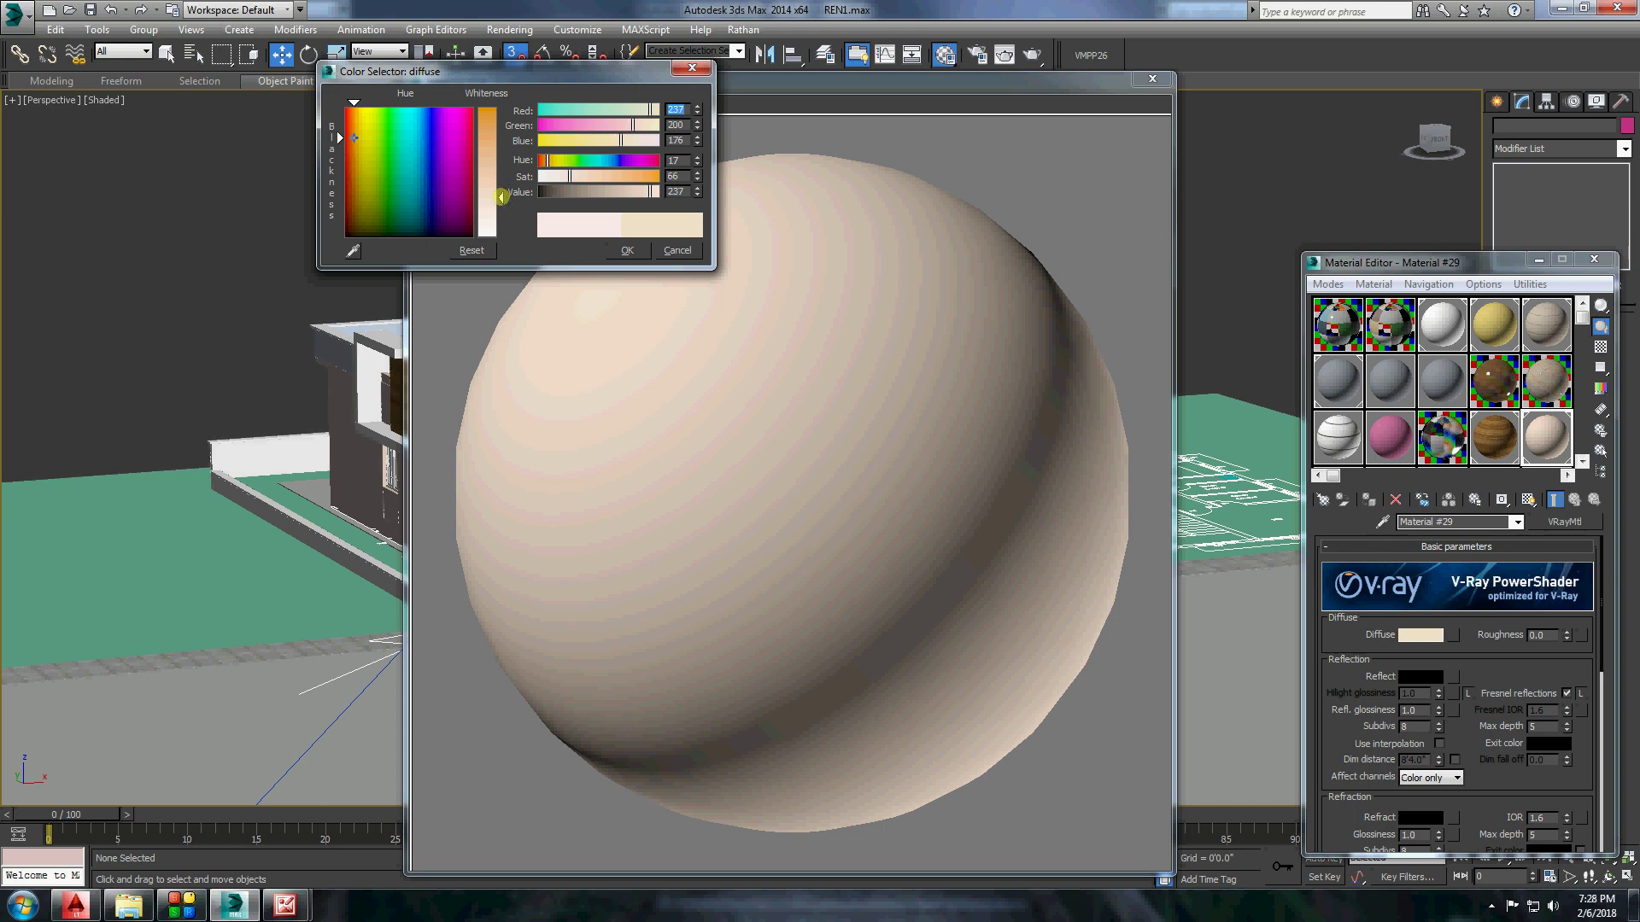
pyautogui.click(678, 251)
pyautogui.click(1153, 78)
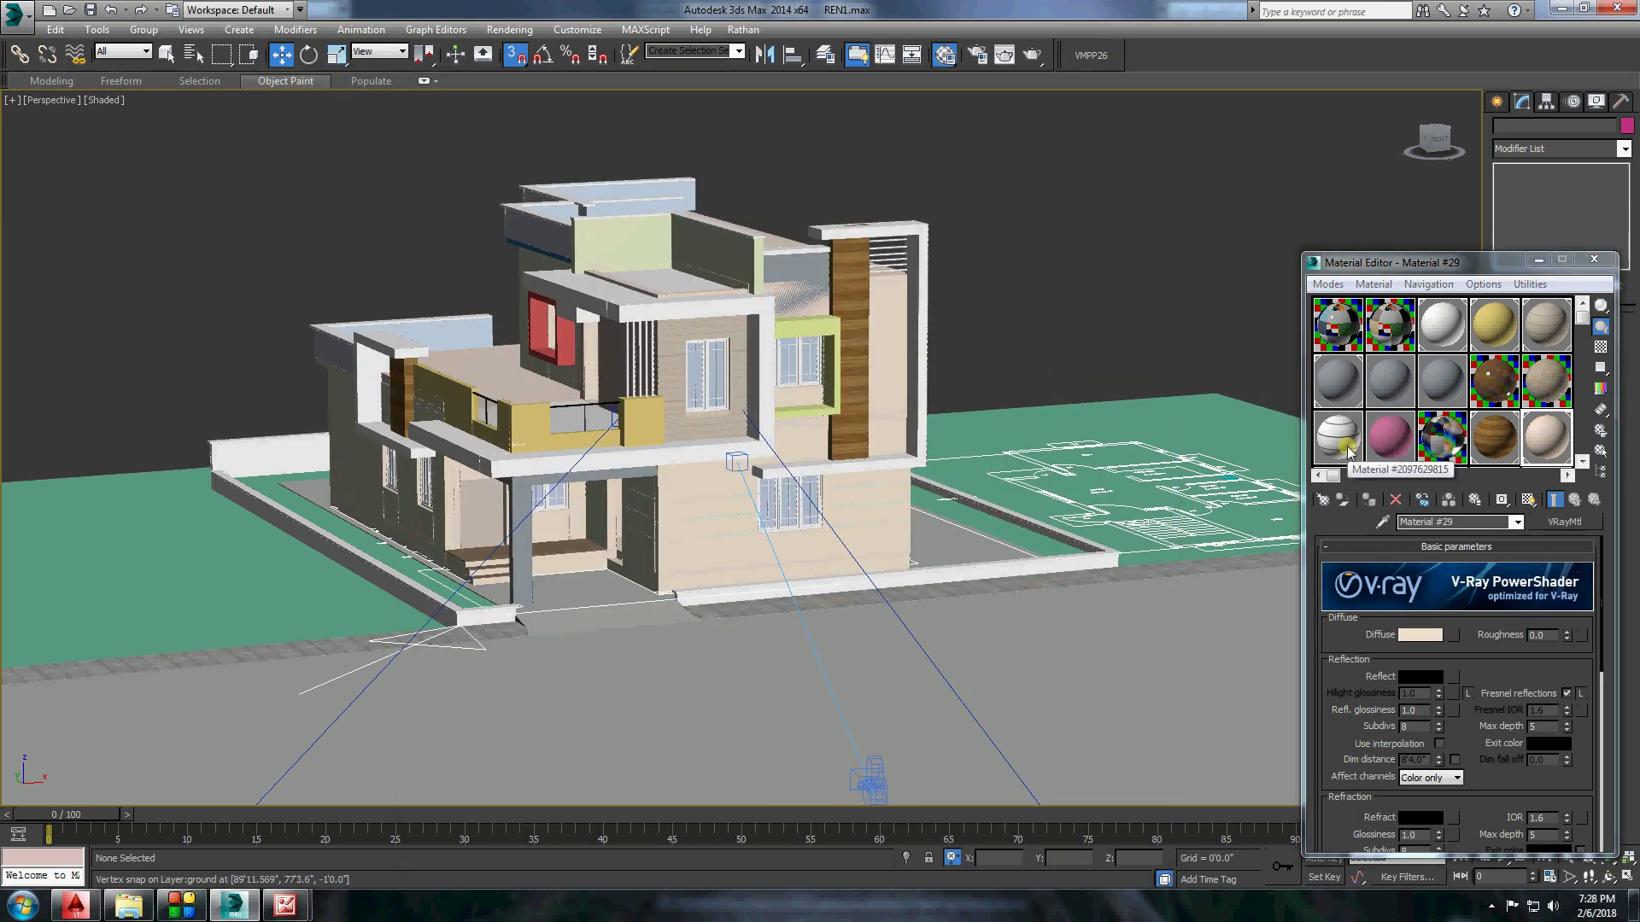
# Isolate the ground-floor wall together with its horizontal strips.
pyautogui.scroll(10, 656, 507)
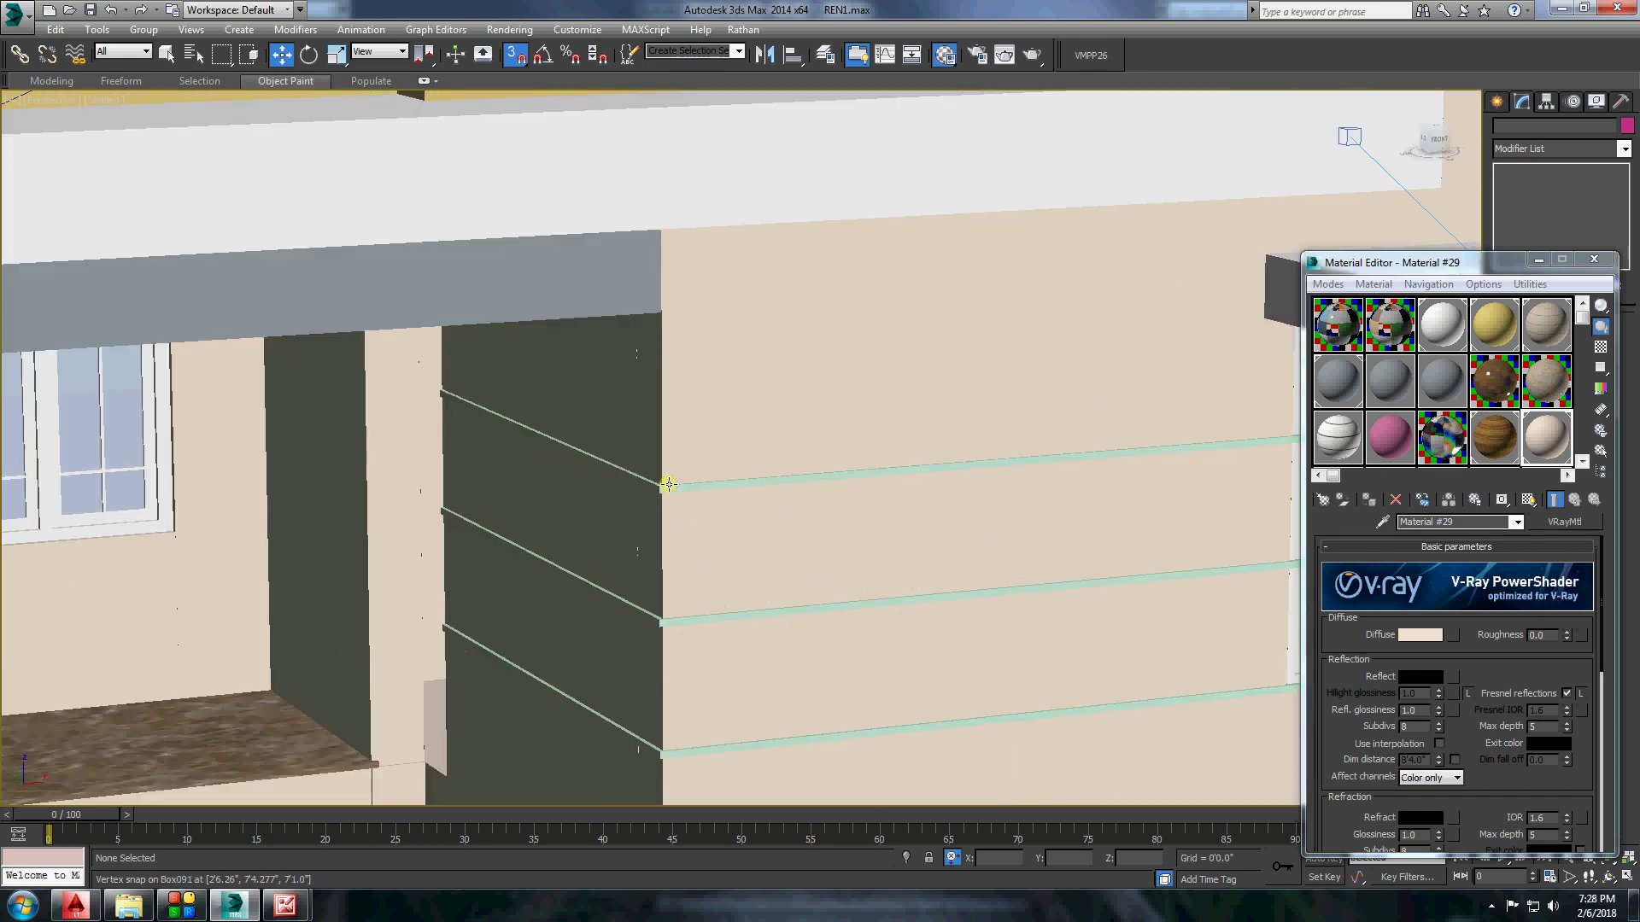
pyautogui.scroll(-8, 669, 476)
pyautogui.scroll(7, 641, 464)
pyautogui.click(743, 479)
pyautogui.rightClick(773, 417)
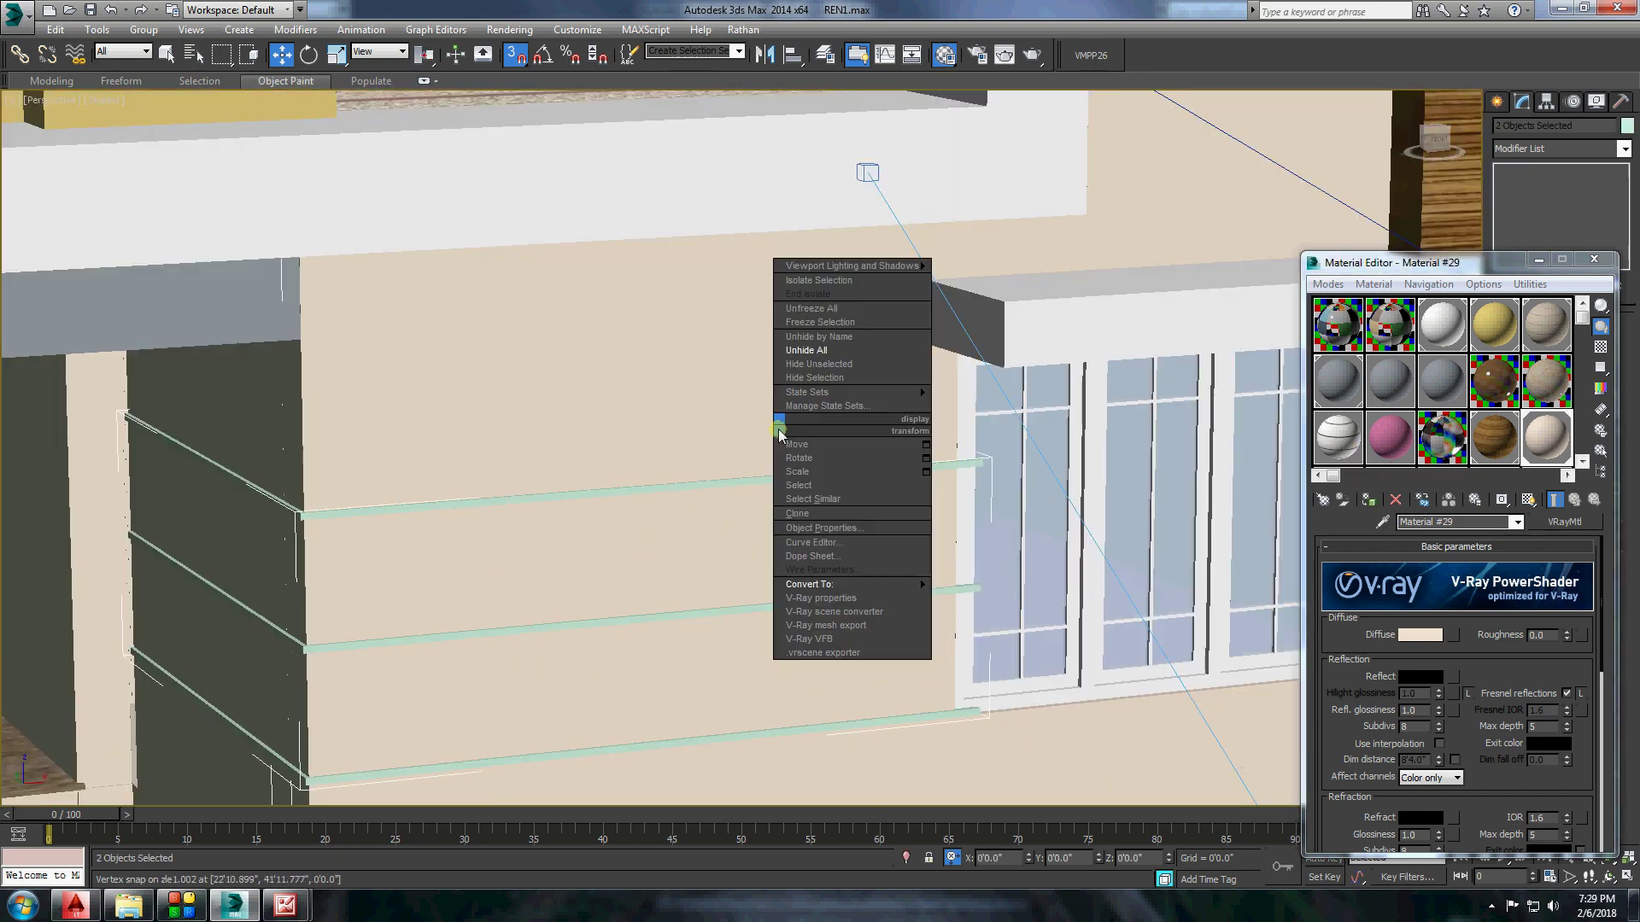
pyautogui.click(812, 273)
# Convert the wall to Editable Poly at Element sub-object level.
pyautogui.click(708, 469)
pyautogui.scroll(3, 769, 468)
pyautogui.rightClick(803, 465)
pyautogui.click(1043, 611)
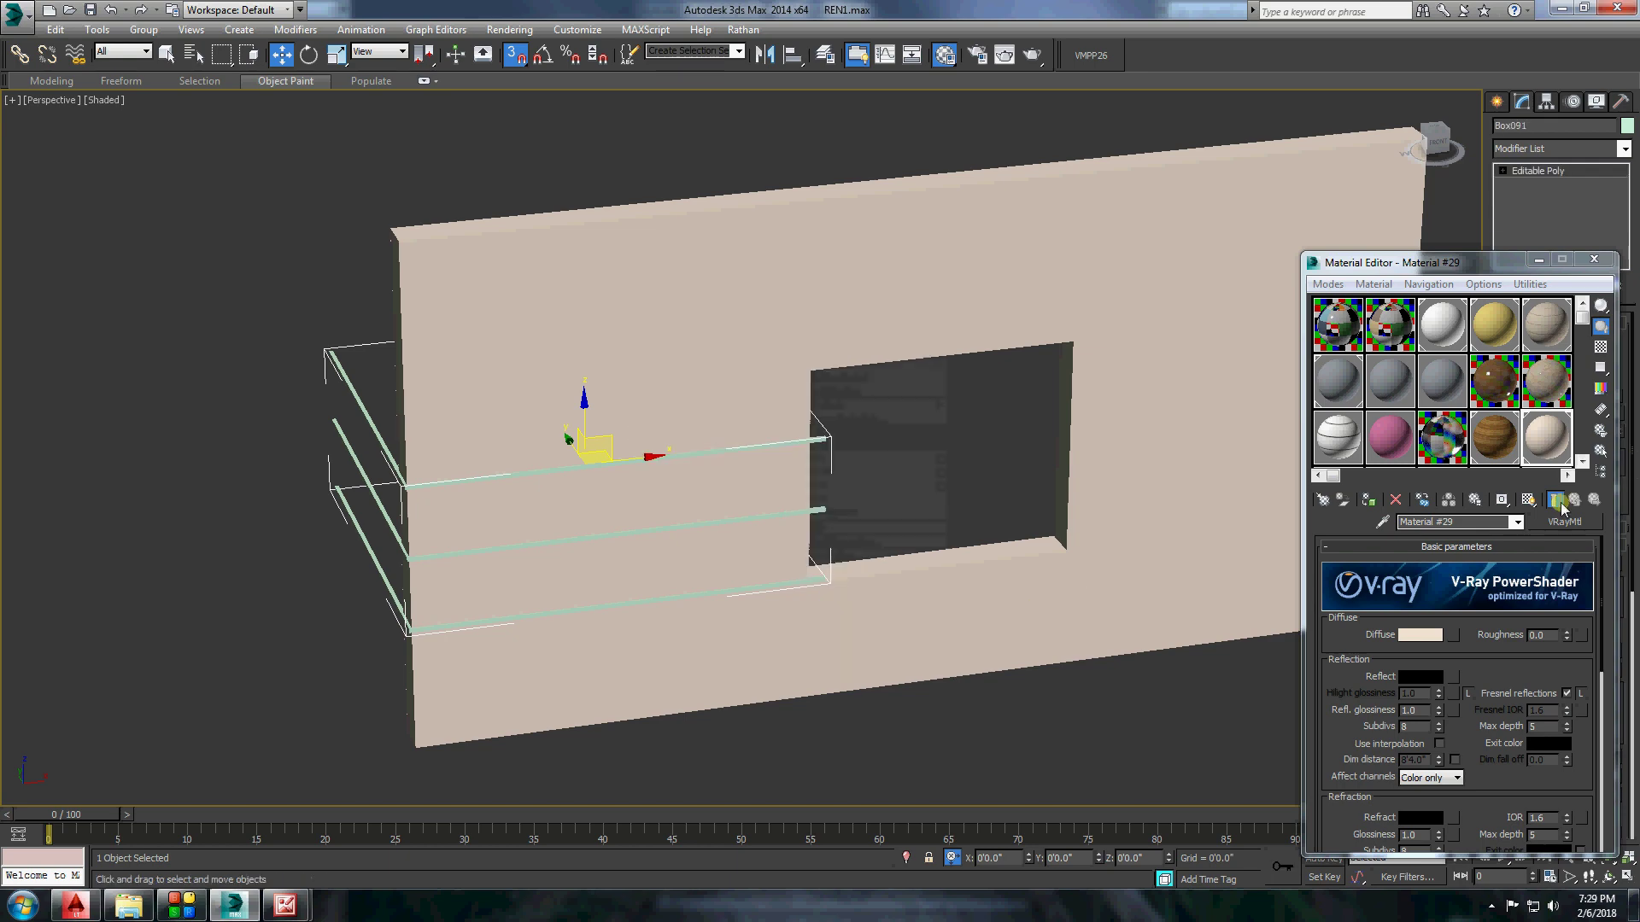
pyautogui.click(1594, 259)
pyautogui.press('5')
# With snapping off, Shift-clone the top strip downward as a new element.
pyautogui.click(740, 450)
pyautogui.scroll(3, 740, 450)
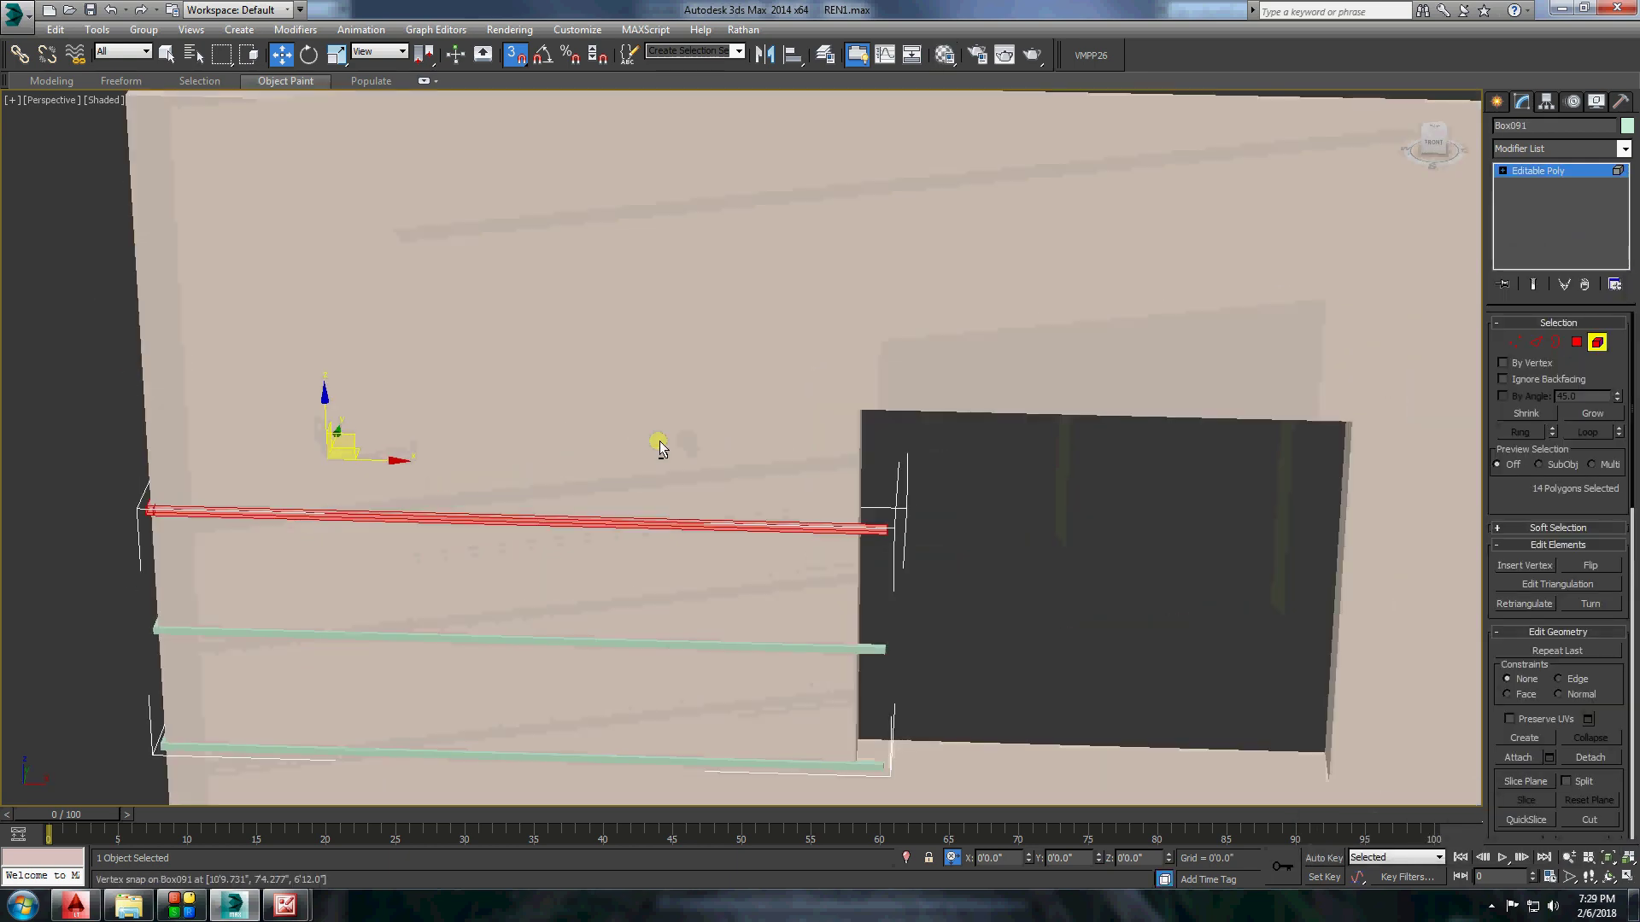
pyautogui.keyDown('alt'); pyautogui.moveTo(660, 446); pyautogui.dragTo(555, 257, button='middle'); pyautogui.keyUp('alt')
pyautogui.click(515, 54)
pyautogui.keyDown('shift'); pyautogui.moveTo(352, 309); pyautogui.dragTo(350, 300); pyautogui.keyUp('shift')
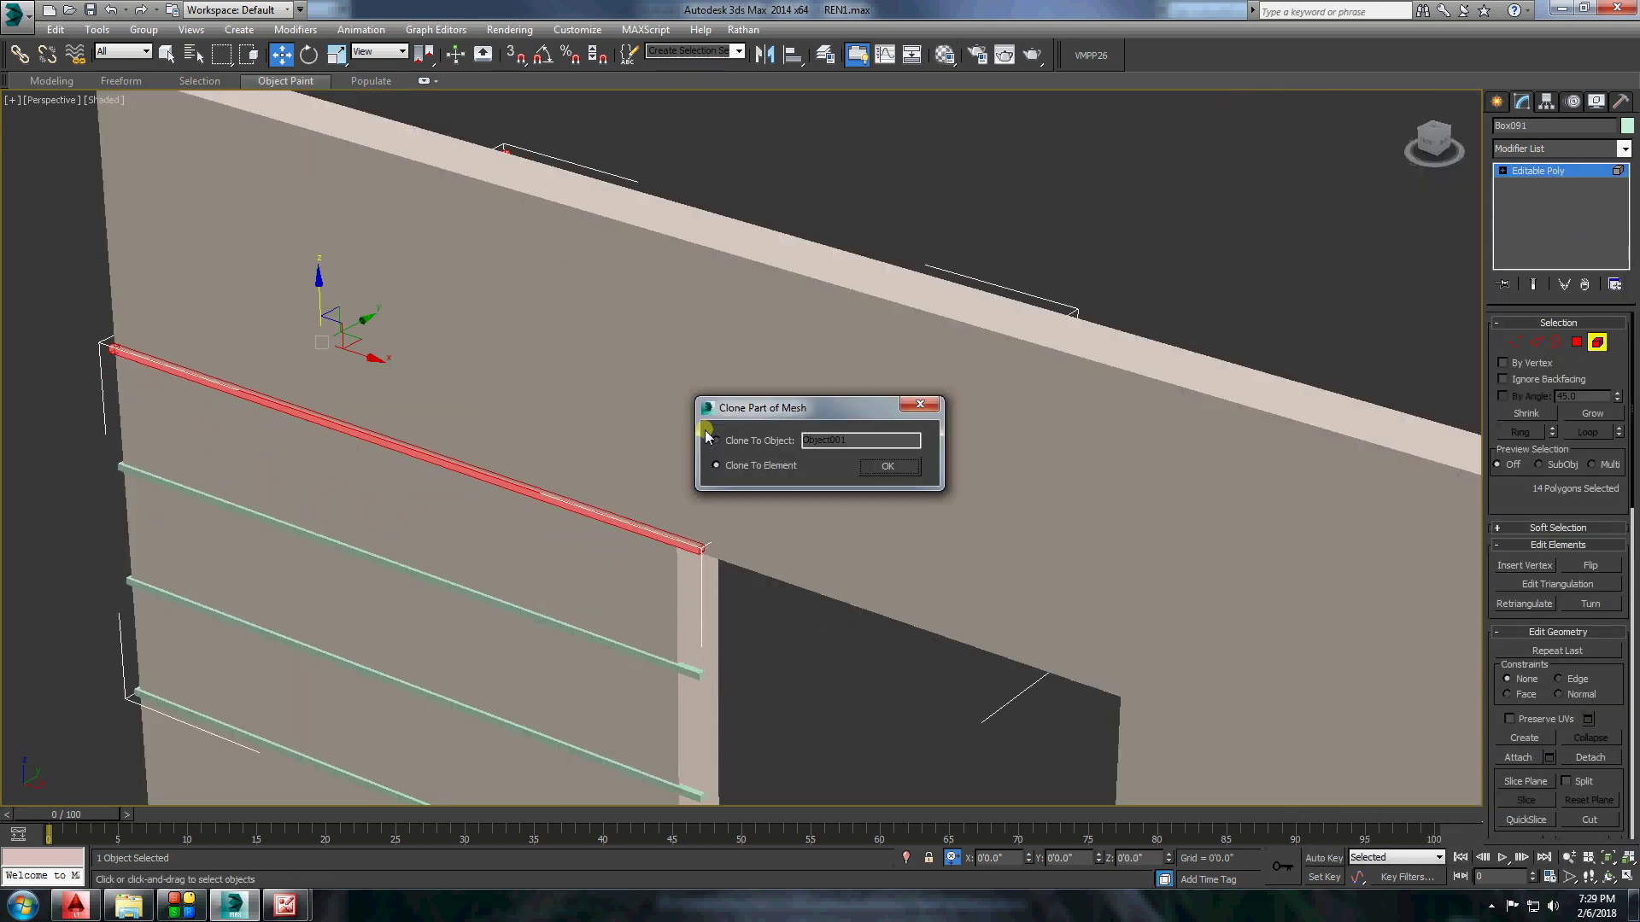
pyautogui.click(889, 469)
# Exit isolation to check the whole house, then isolate the wall and strips again.
pyautogui.rightClick(1379, 350)
pyautogui.click(1413, 276)
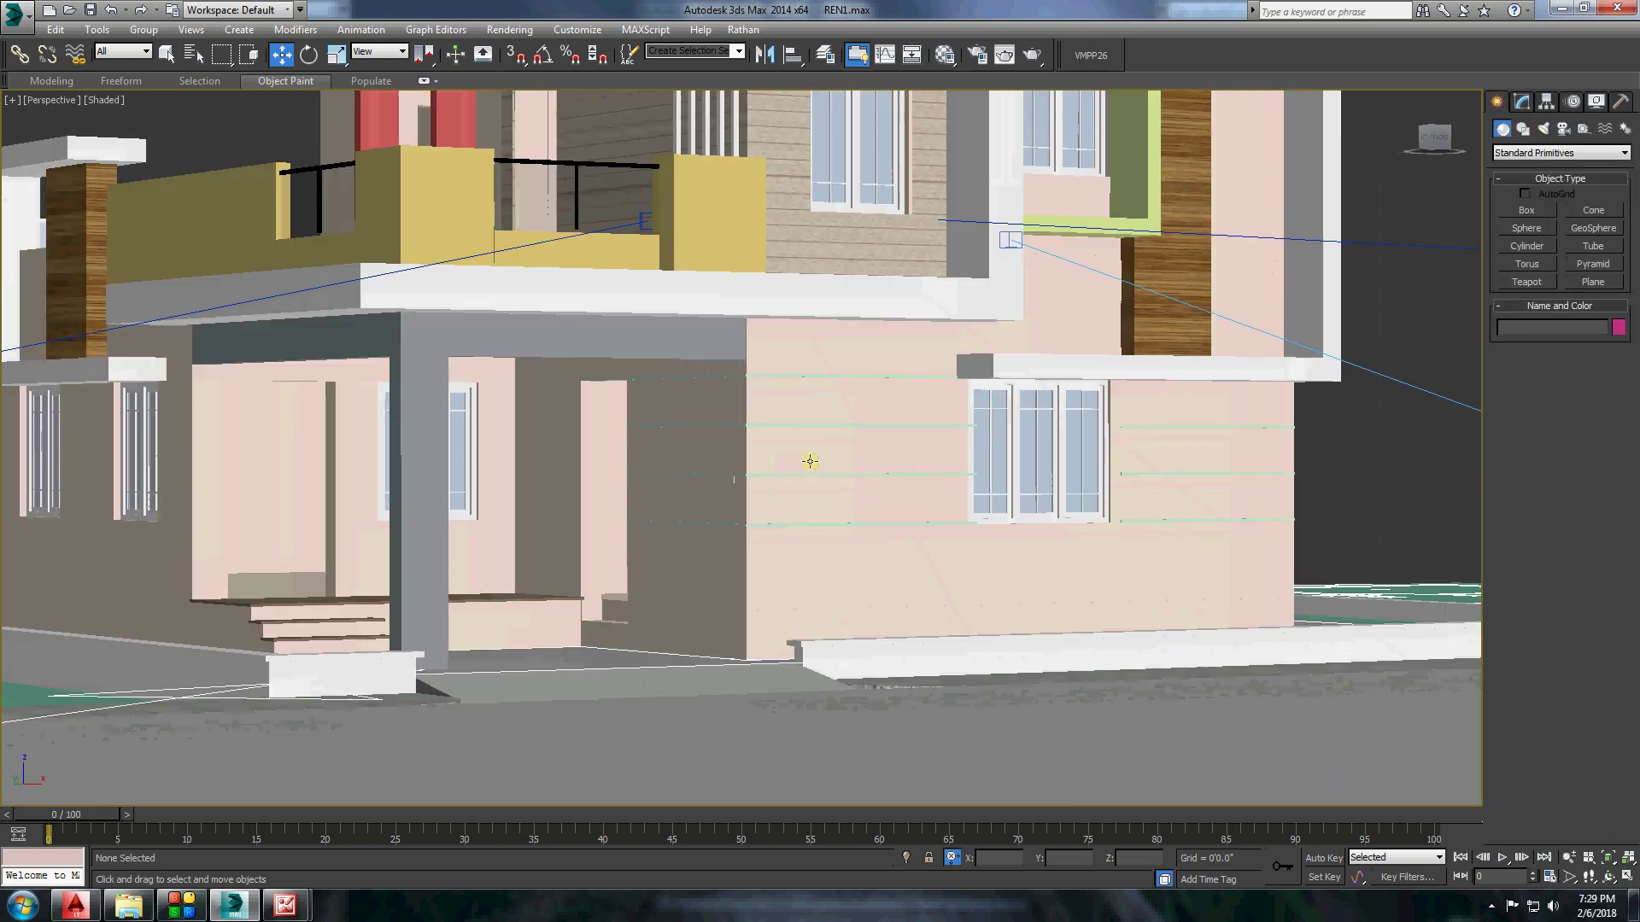
pyautogui.scroll(5, 768, 427)
pyautogui.rightClick(621, 462)
pyautogui.click(679, 402)
pyautogui.press('z')
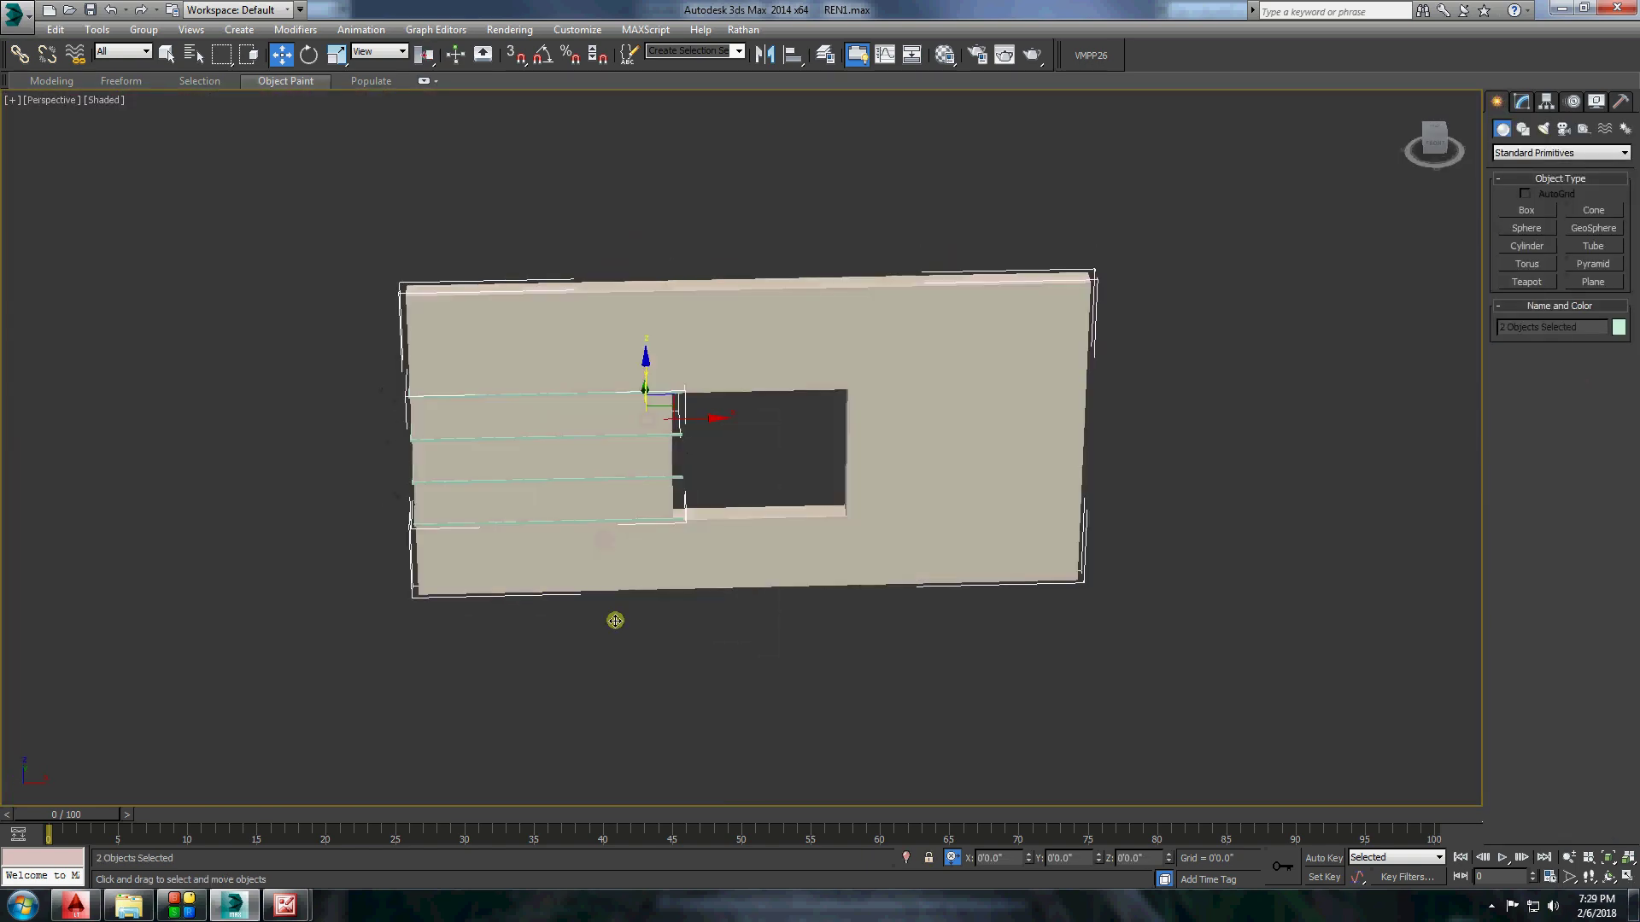
pyautogui.scroll(3, 615, 619)
# Convert the object to Editable Poly and adjust the strip end vertices at the window.
pyautogui.rightClick(688, 427)
pyautogui.click(897, 598)
pyautogui.click(1514, 342)
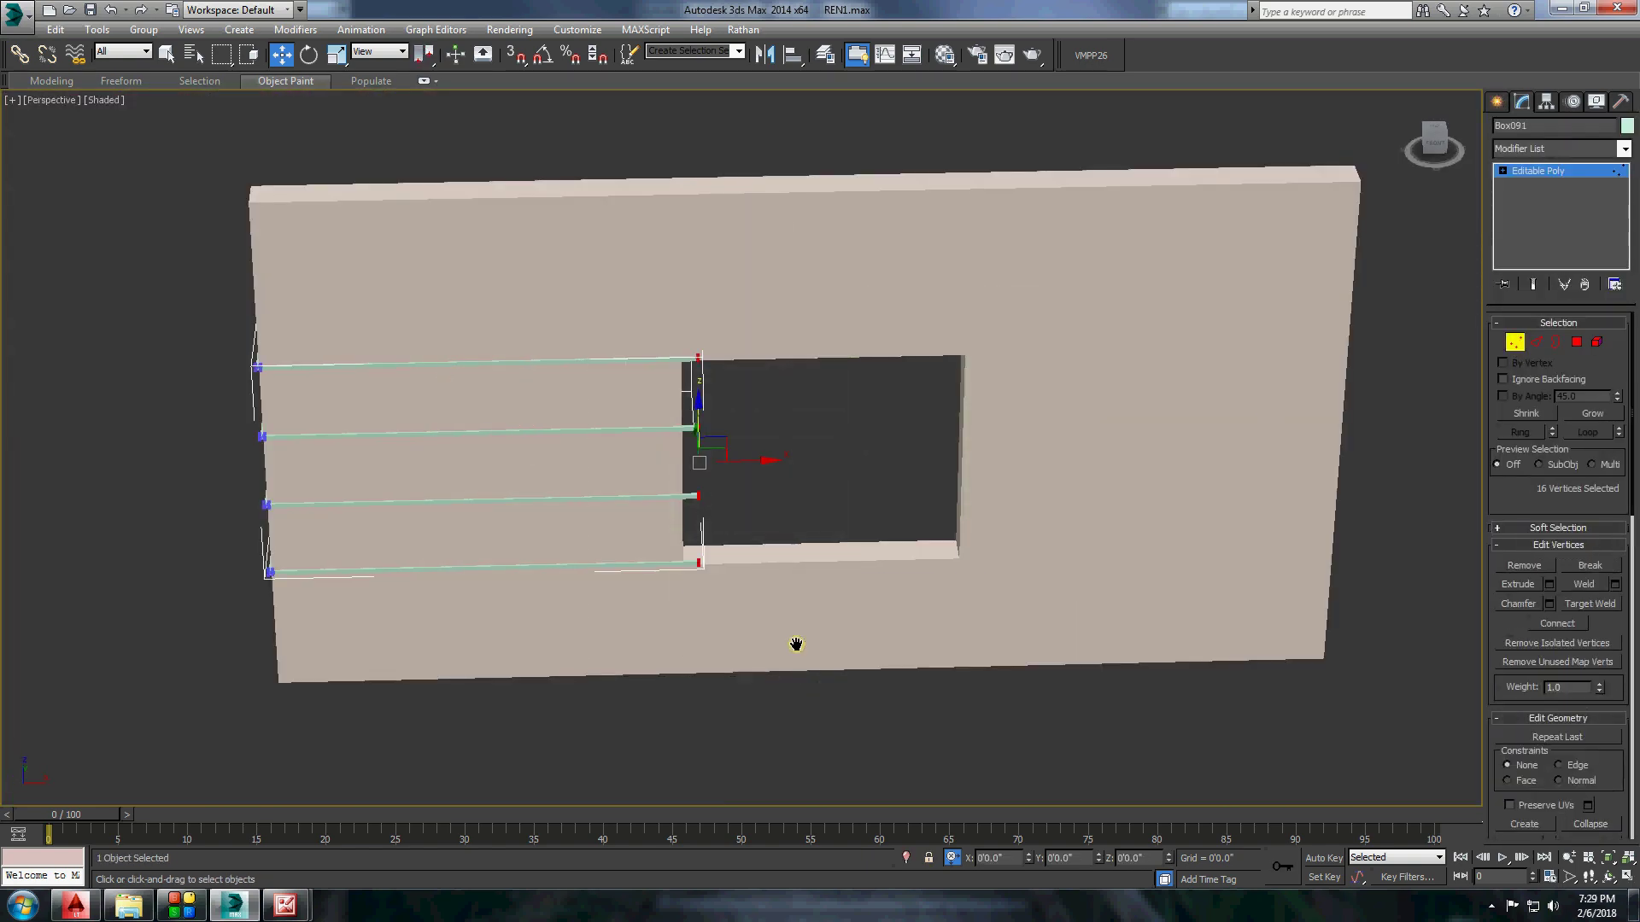
pyautogui.scroll(3, 734, 547)
pyautogui.scroll(-5, 942, 584)
pyautogui.click(1496, 101)
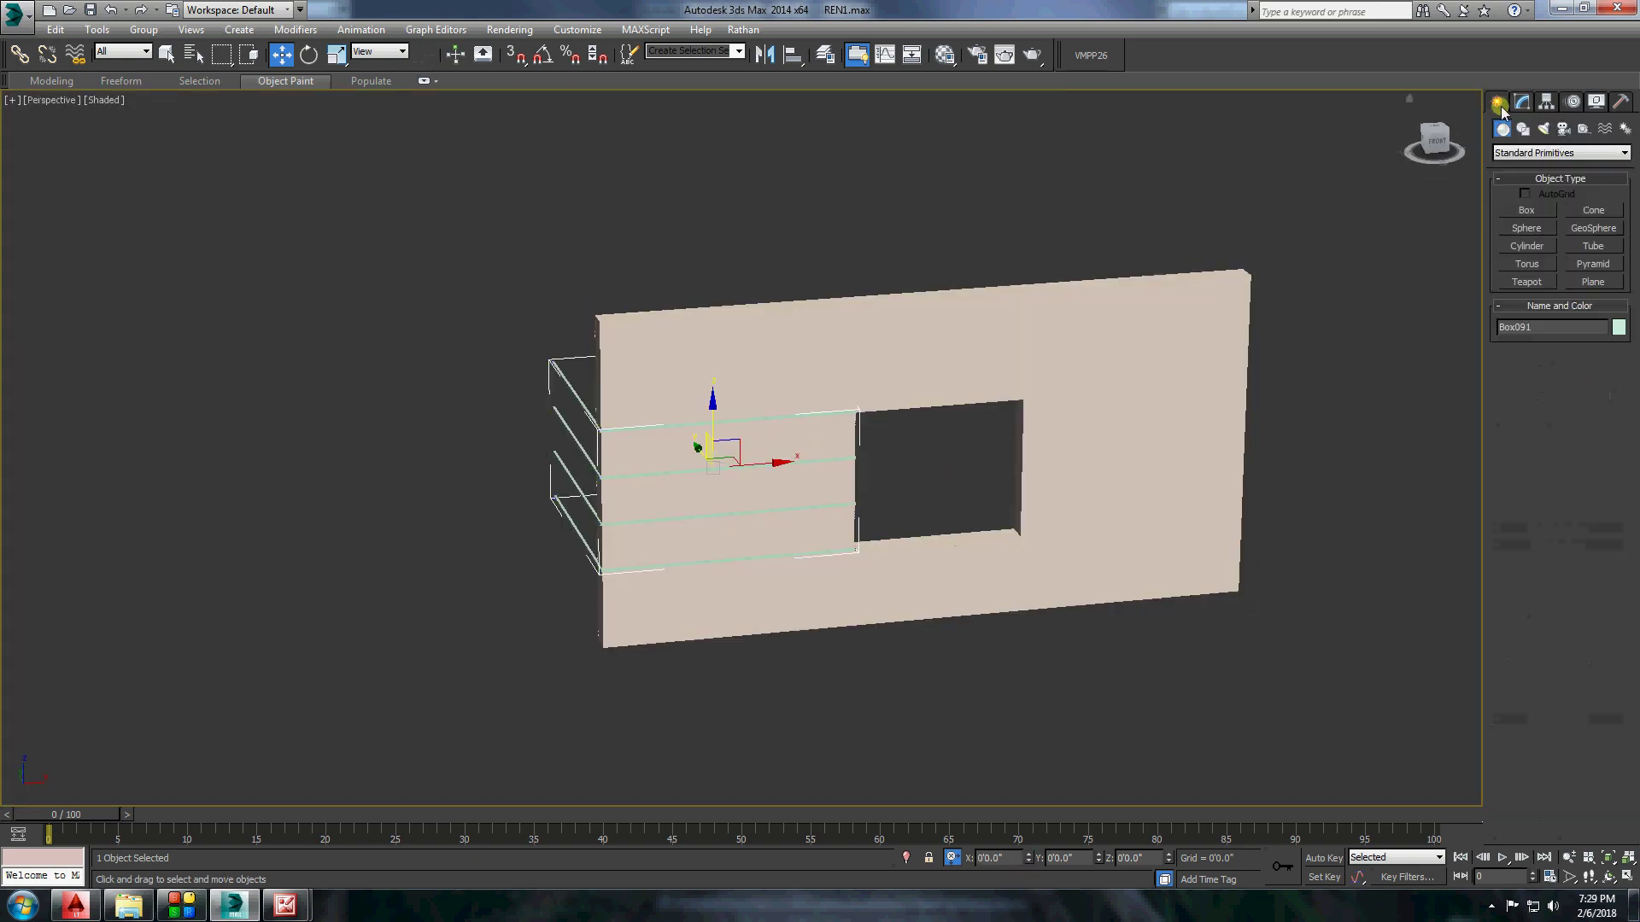
# Show the whole house and convert a strip beside the window to Editable Poly.
pyautogui.rightClick(1374, 328)
pyautogui.click(1443, 335)
pyautogui.click(1059, 453)
pyautogui.scroll(5, 1038, 391)
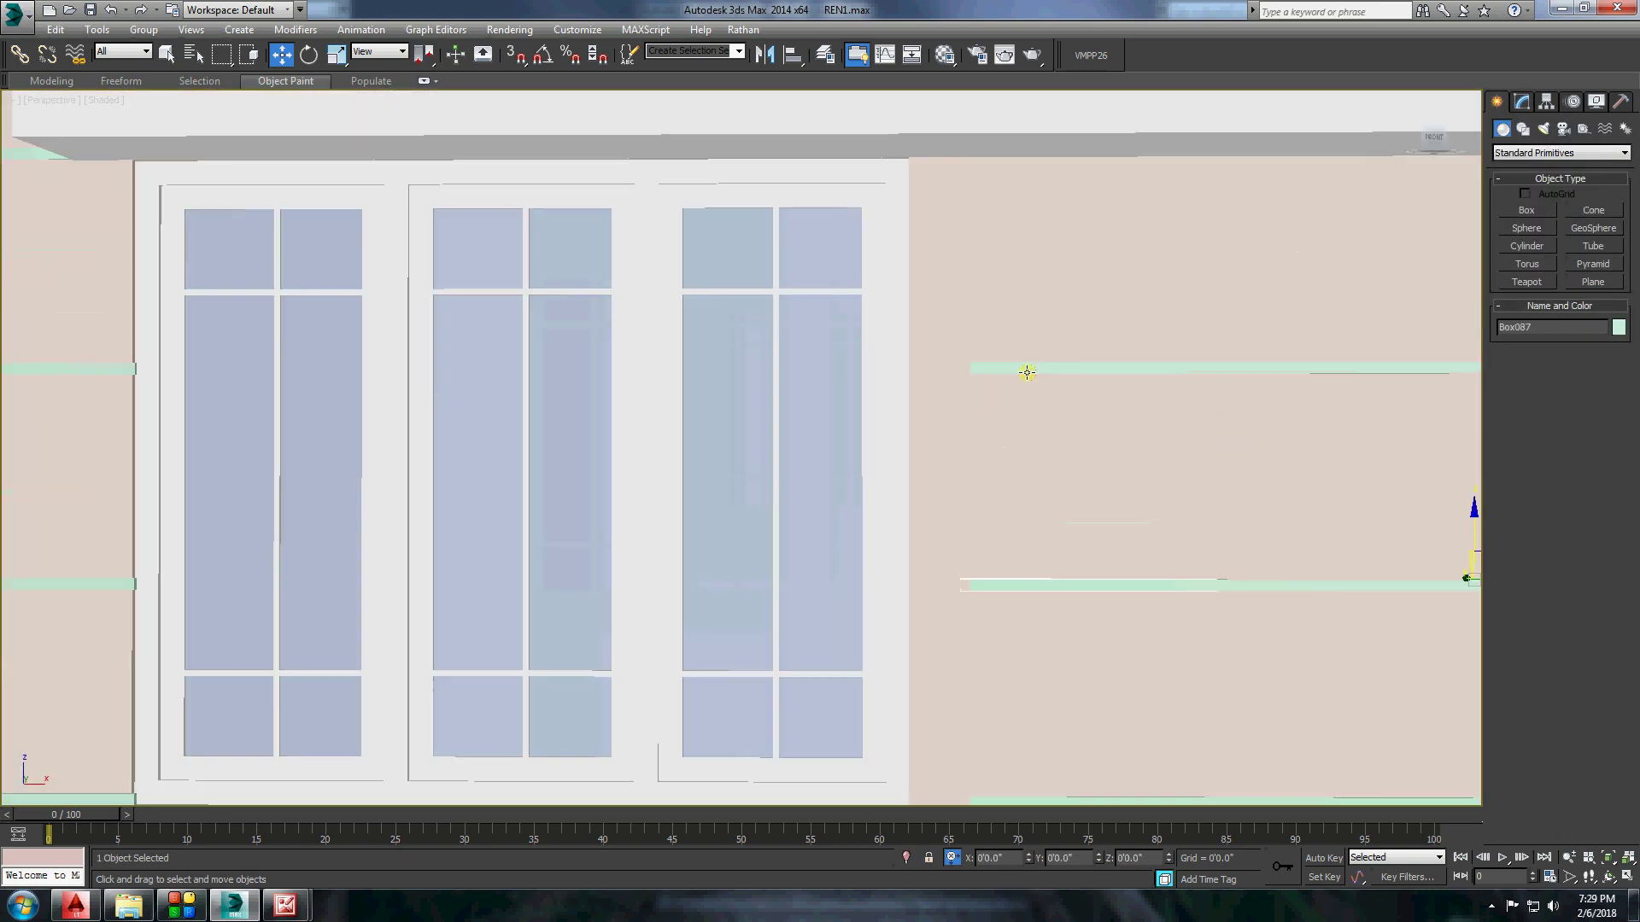
pyautogui.rightClick(1180, 359)
pyautogui.click(1247, 534)
# Attach the other strips to this strip, then switch to vertex editing.
pyautogui.rightClick(1245, 531)
pyautogui.click(1222, 396)
pyautogui.scroll(-3, 1029, 444)
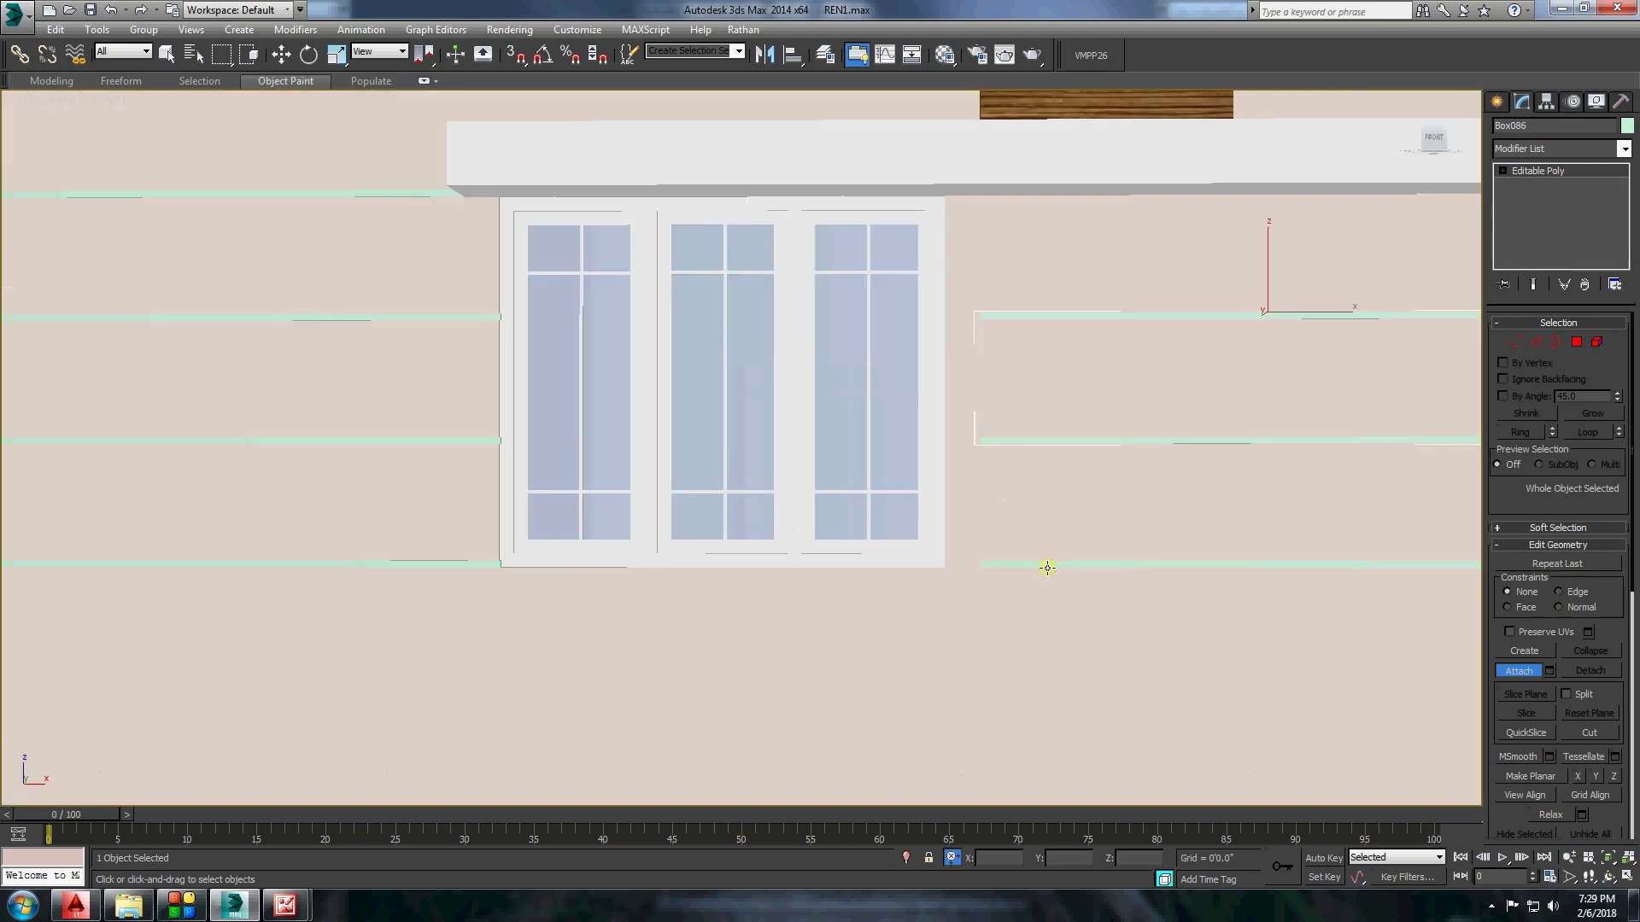
pyautogui.press('1')
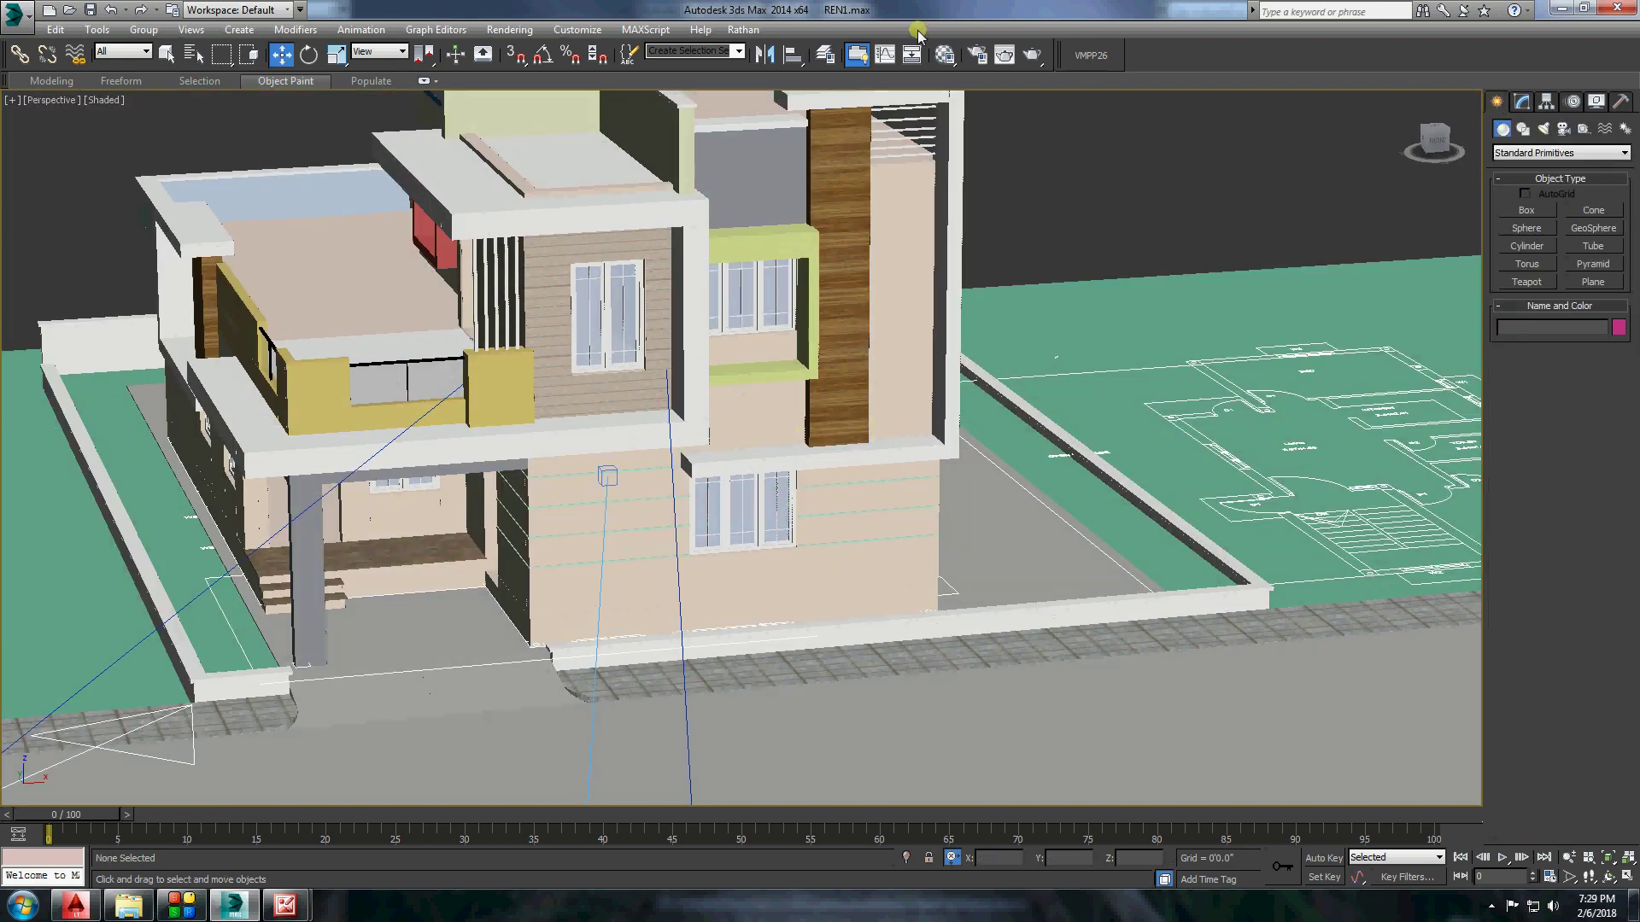
pyautogui.click(945, 54)
# Create a new VRayMtl that uses Material #29's diffuse colour.
pyautogui.rightClick(1428, 636)
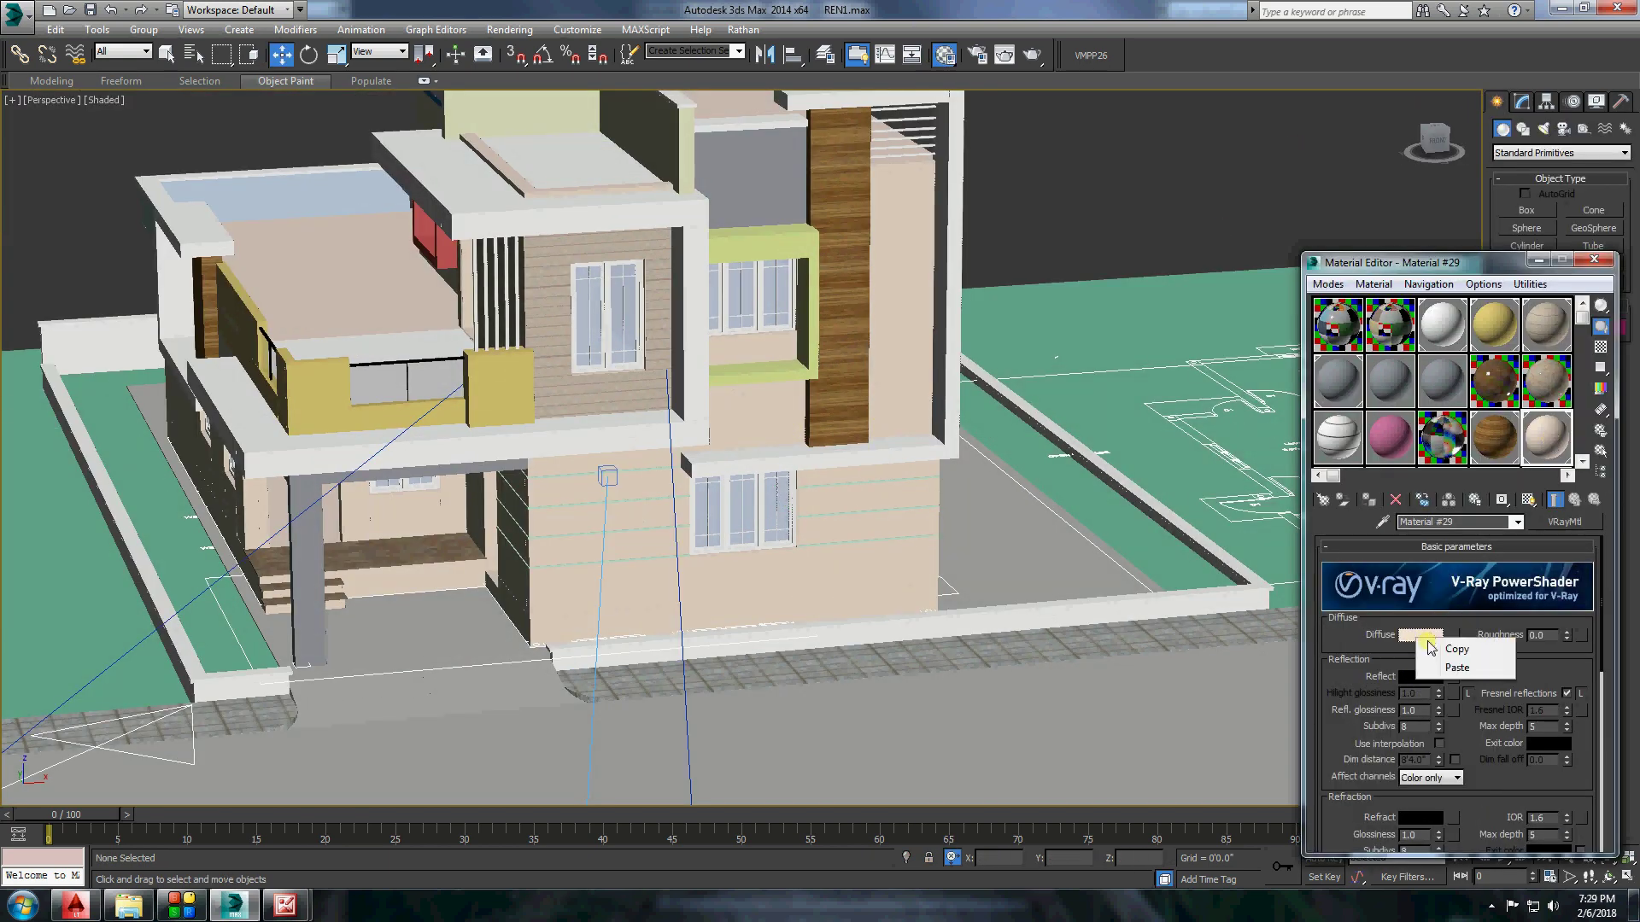
pyautogui.click(1443, 438)
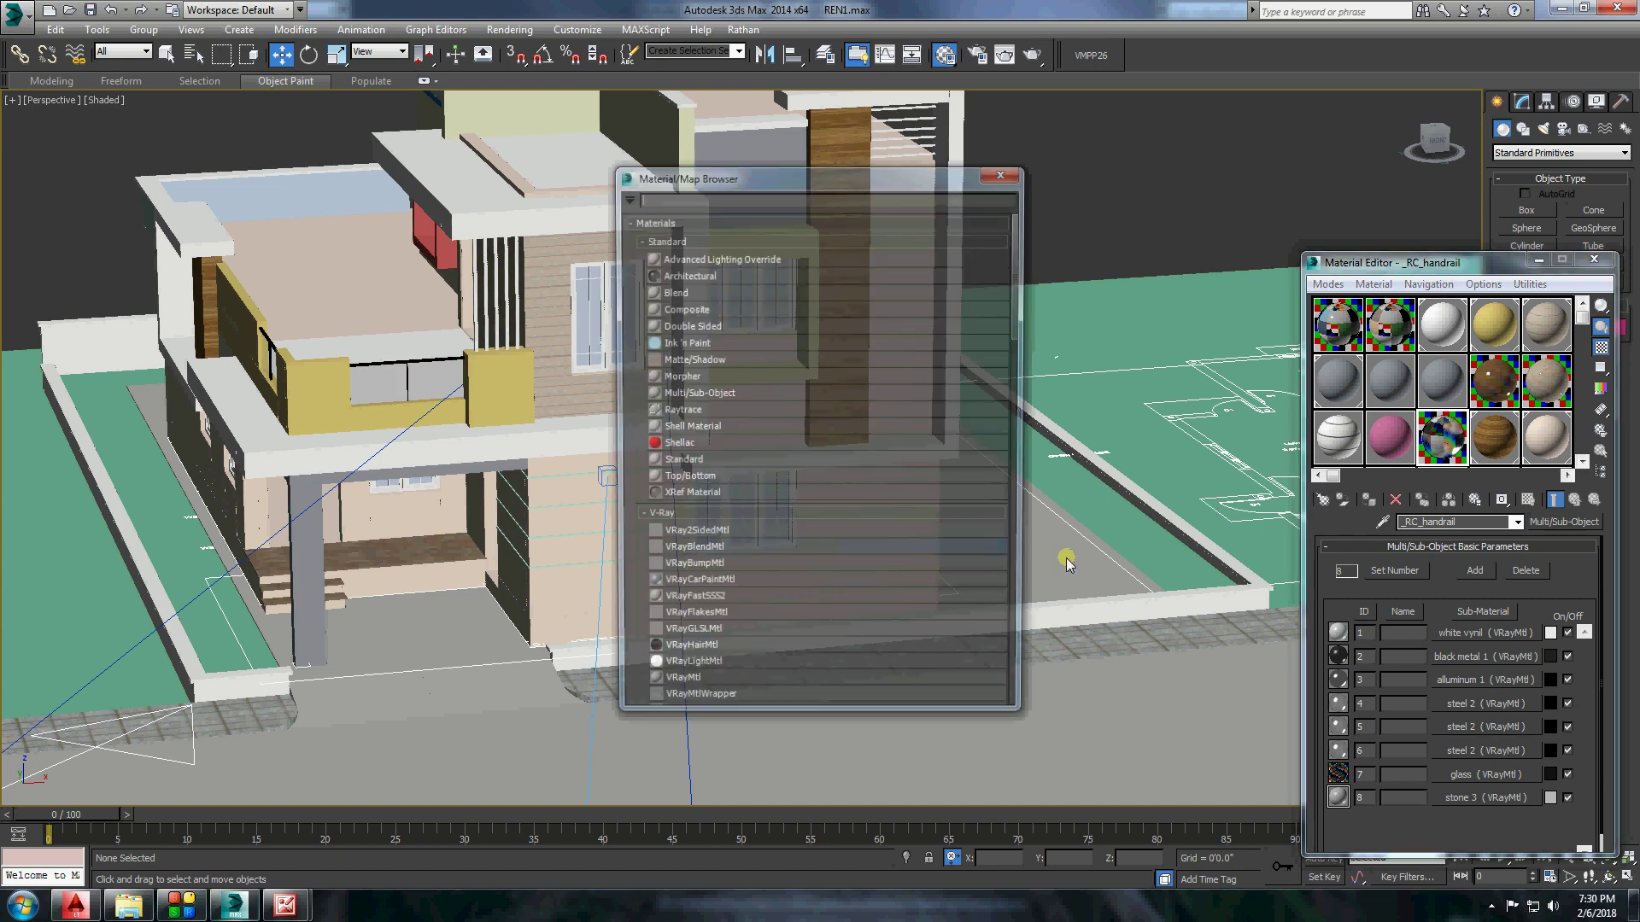
pyautogui.doubleClick(683, 689)
pyautogui.rightClick(1421, 635)
pyautogui.click(1462, 665)
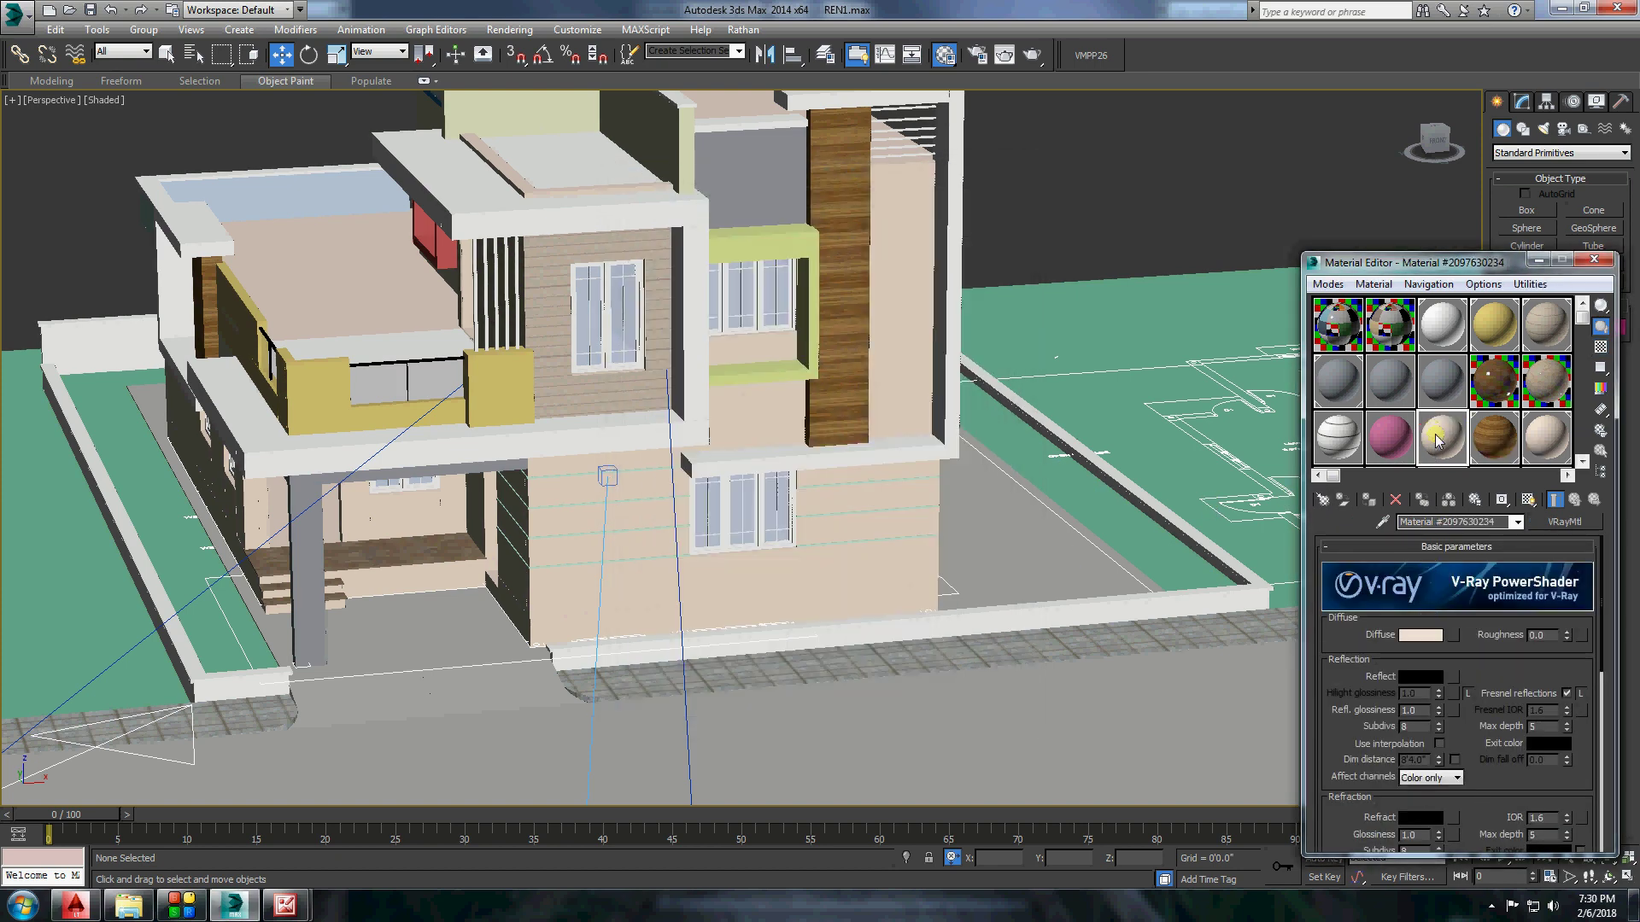
# Lighten the new material's diffuse colour slightly to a pale beige.
pyautogui.click(1420, 635)
pyautogui.doubleClick(1442, 437)
pyautogui.moveTo(818, 88); pyautogui.dragTo(1198, 179)
pyautogui.moveTo(504, 210); pyautogui.dragTo(505, 189)
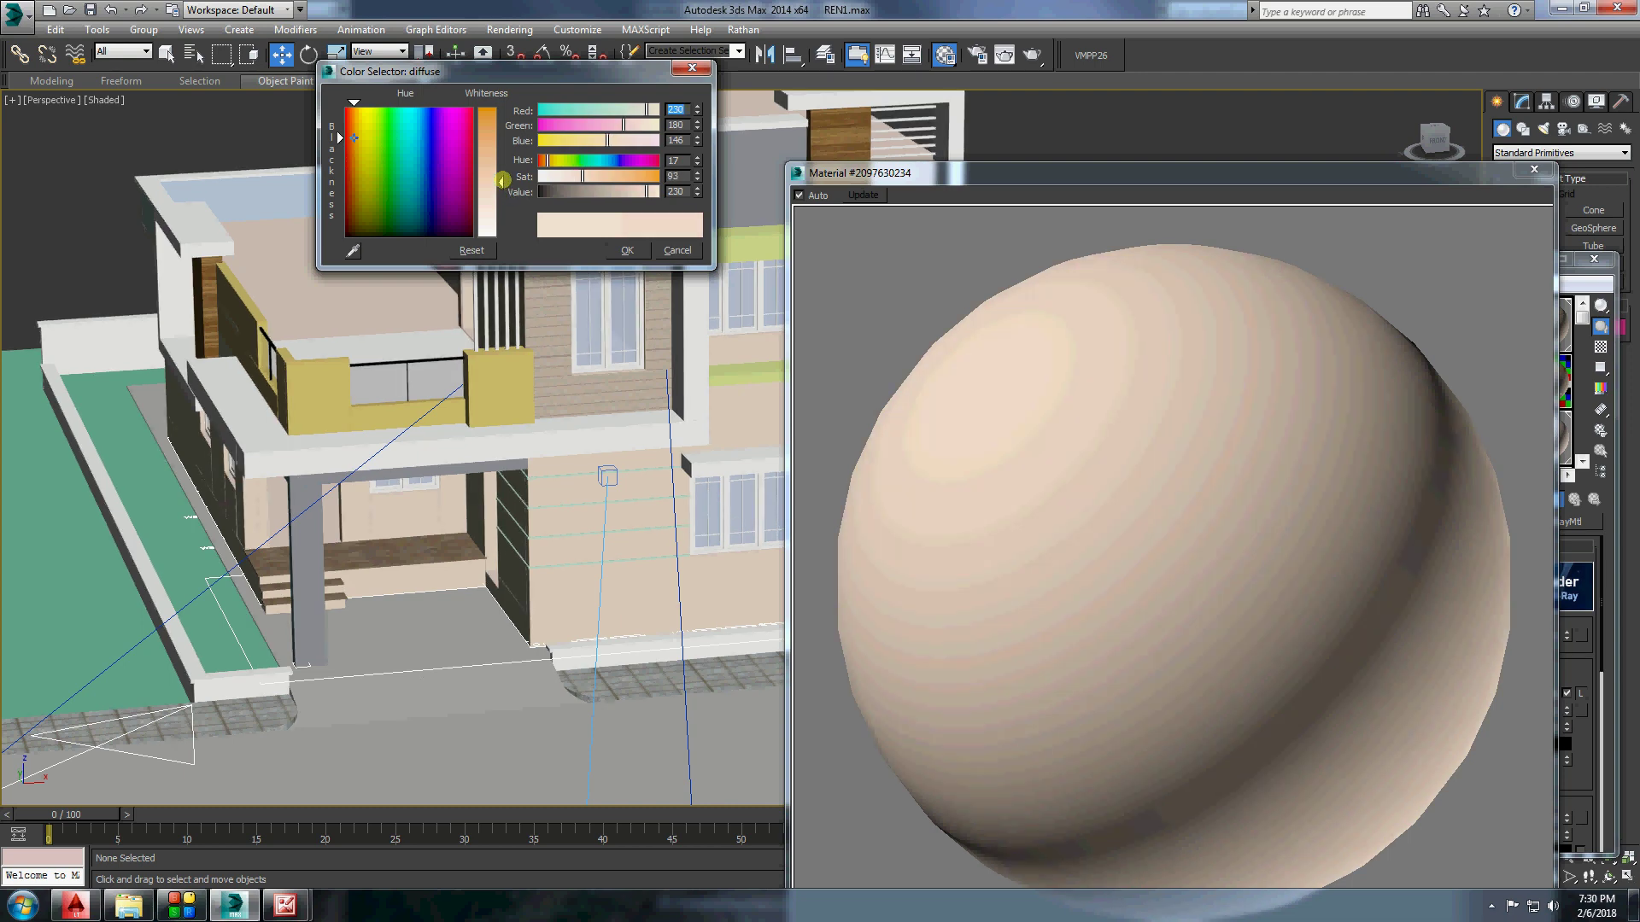
pyautogui.click(624, 249)
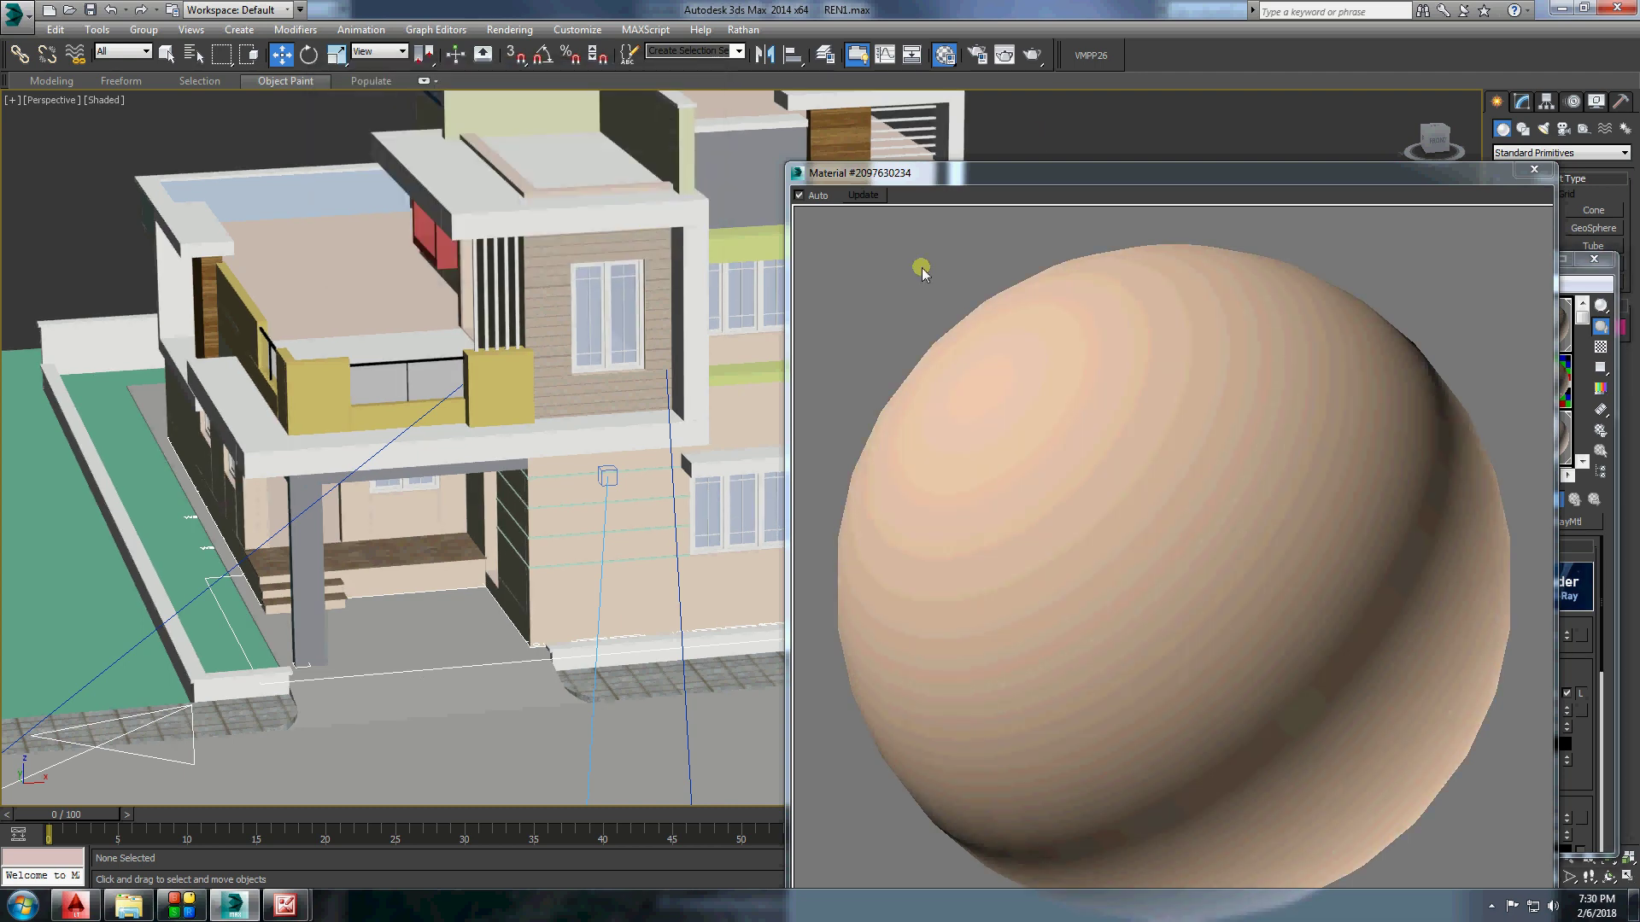
# Assign the pale beige material to the ground-floor wall strips.
pyautogui.scroll(5, 501, 446)
pyautogui.click(769, 531)
pyautogui.click(1415, 500)
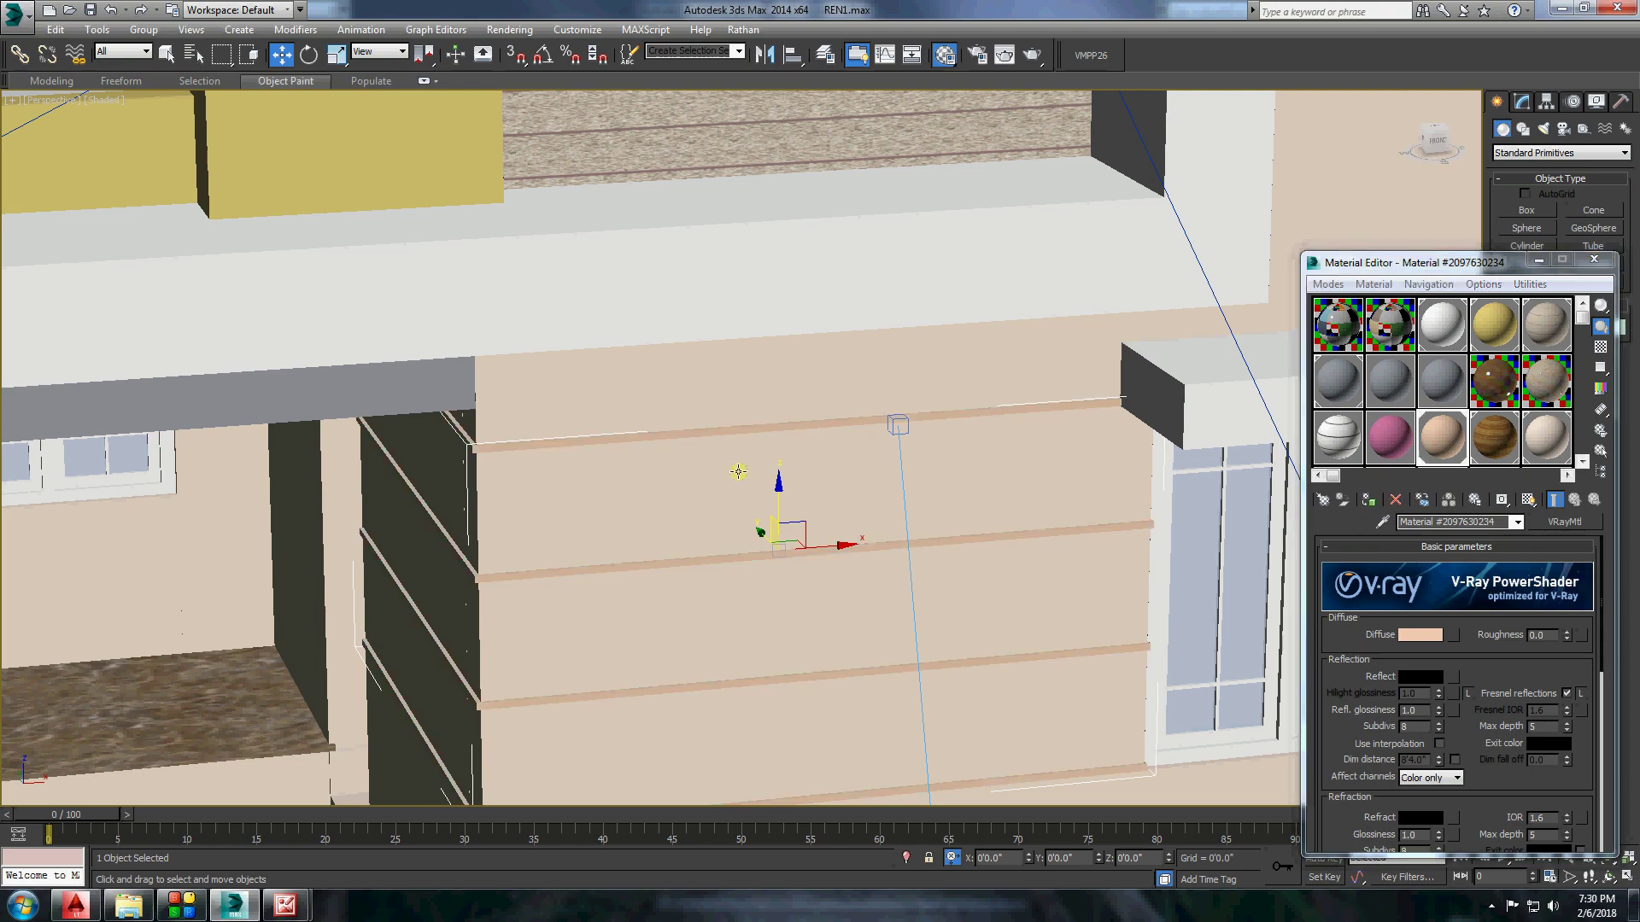
pyautogui.scroll(-2, 910, 448)
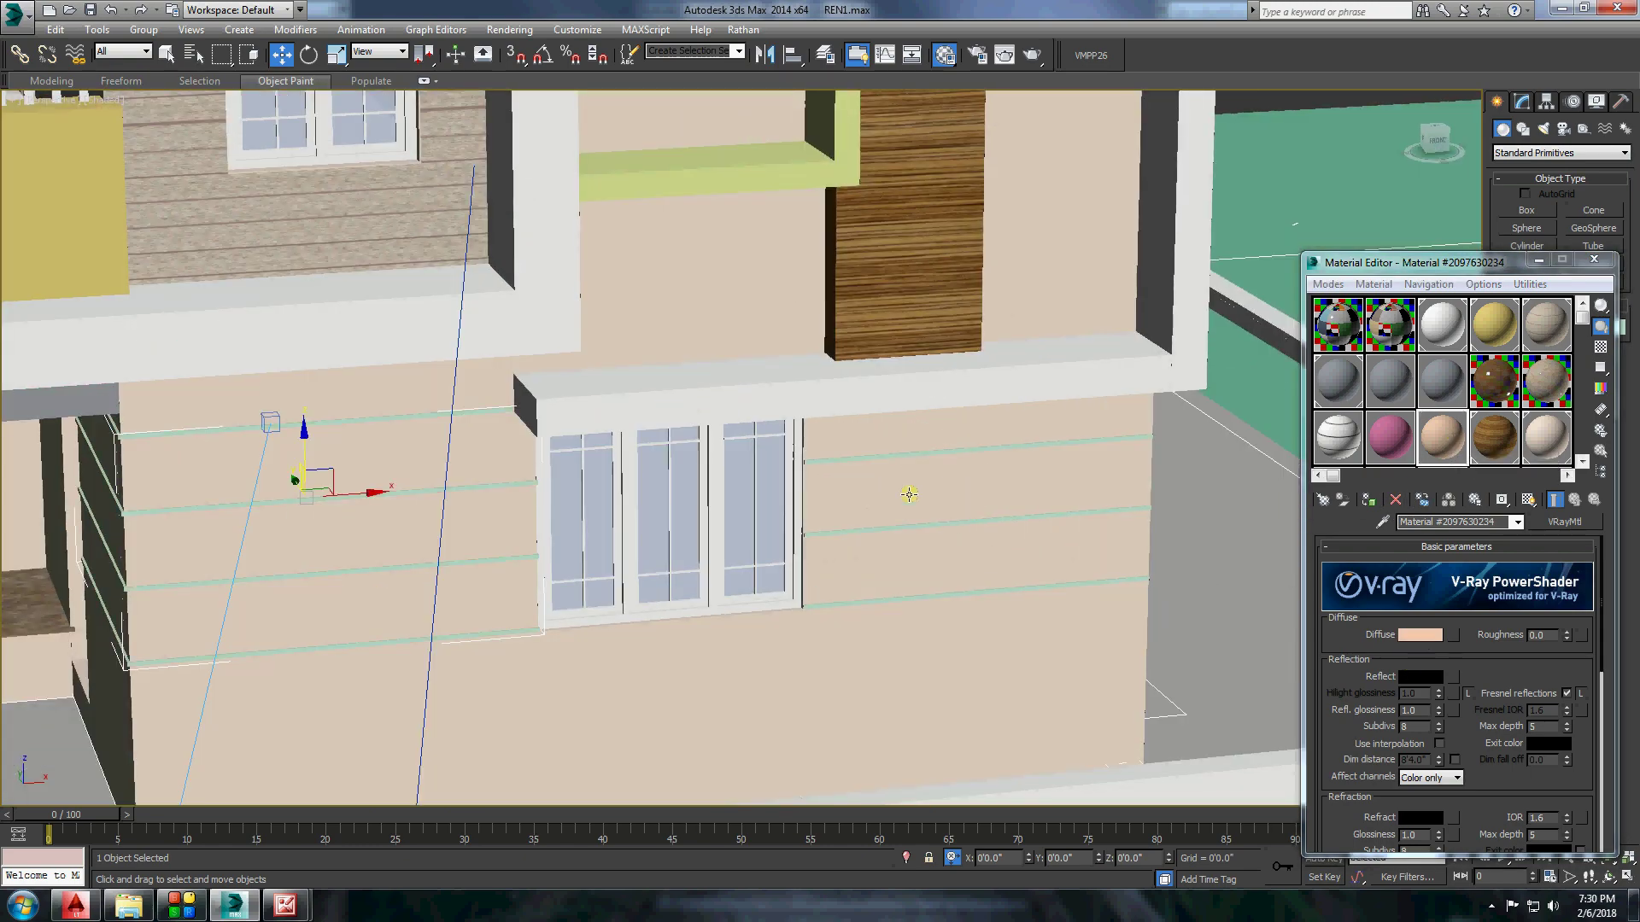
pyautogui.scroll(-3, 909, 494)
# Hide the material editor, reframe the house obliquely and deselect everything.
pyautogui.keyDown('alt'); pyautogui.moveTo(908, 494); pyautogui.dragTo(1083, 344, button='middle'); pyautogui.keyUp('alt')
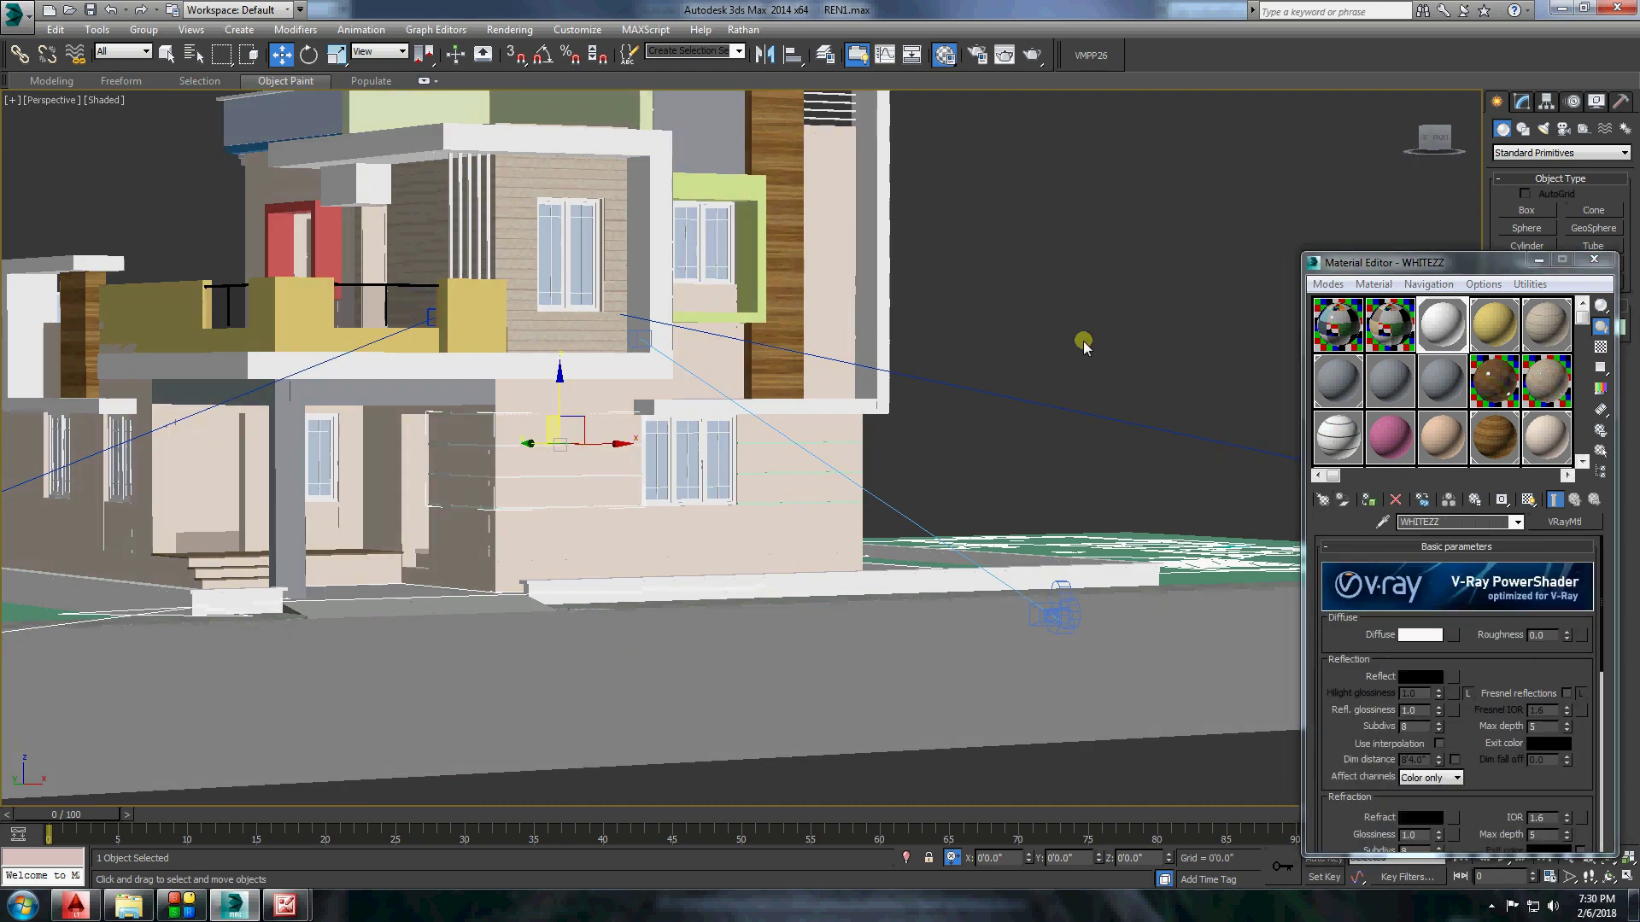
pyautogui.scroll(5, 708, 440)
pyautogui.scroll(-4, 1065, 264)
pyautogui.press('m')
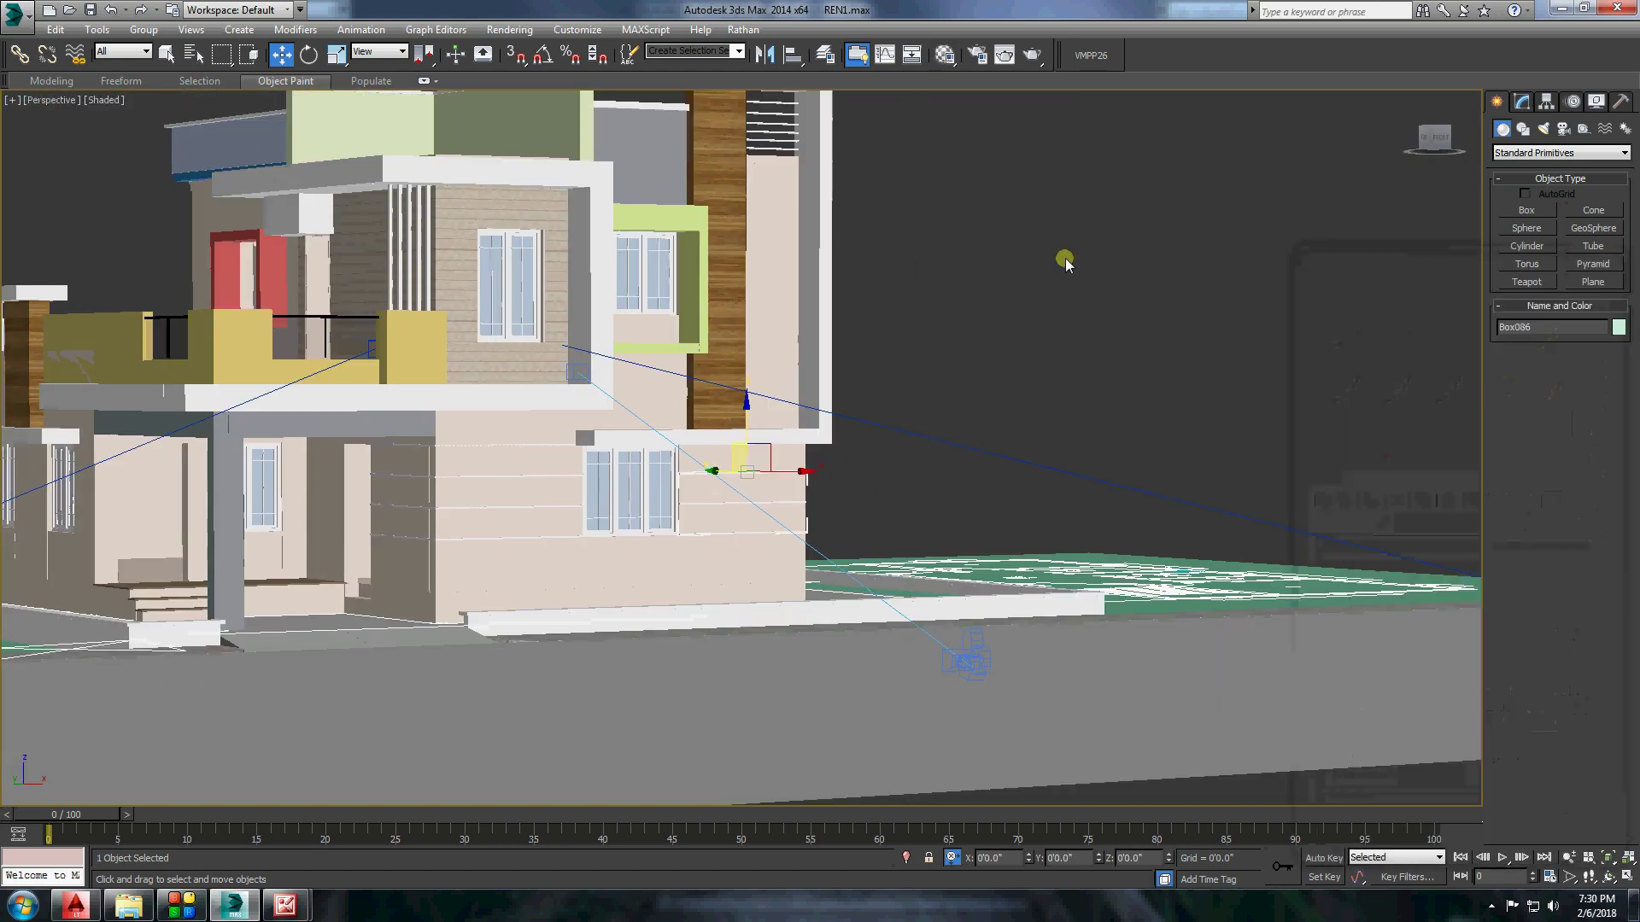
pyautogui.moveTo(1065, 264); pyautogui.dragTo(1230, 360, button='middle')
pyautogui.click(1230, 361)
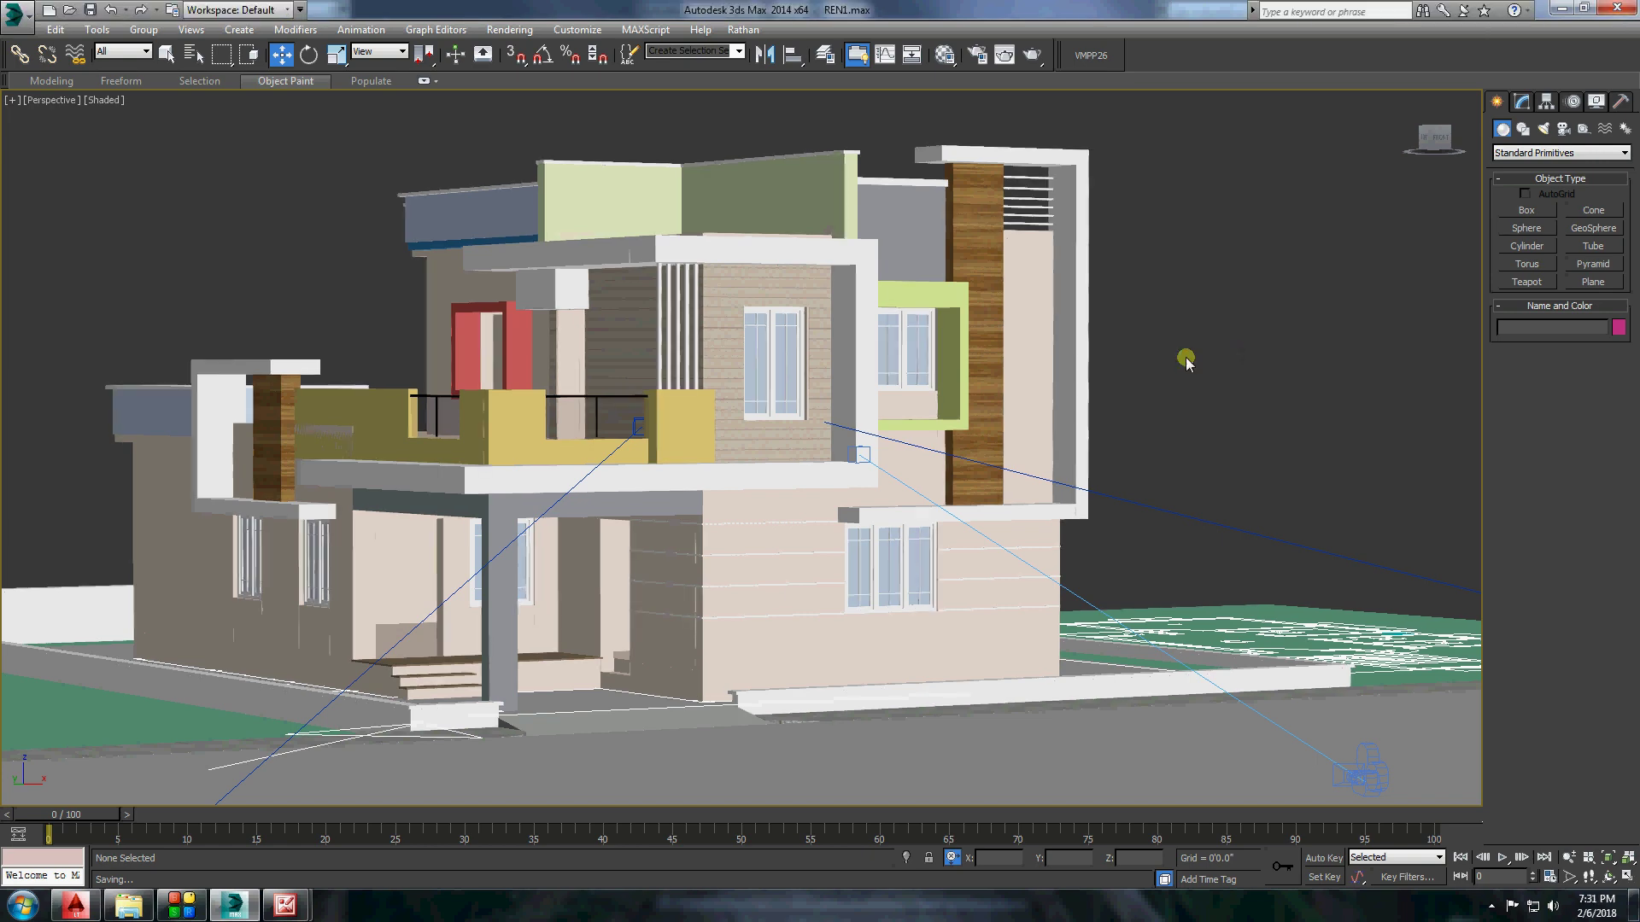
# Step the viewport through Camera002 and Camera003 to Camera004.
pyautogui.click(53, 100)
pyautogui.moveTo(332, 122)
pyautogui.click(354, 119)
pyautogui.click(51, 100)
pyautogui.click(354, 138)
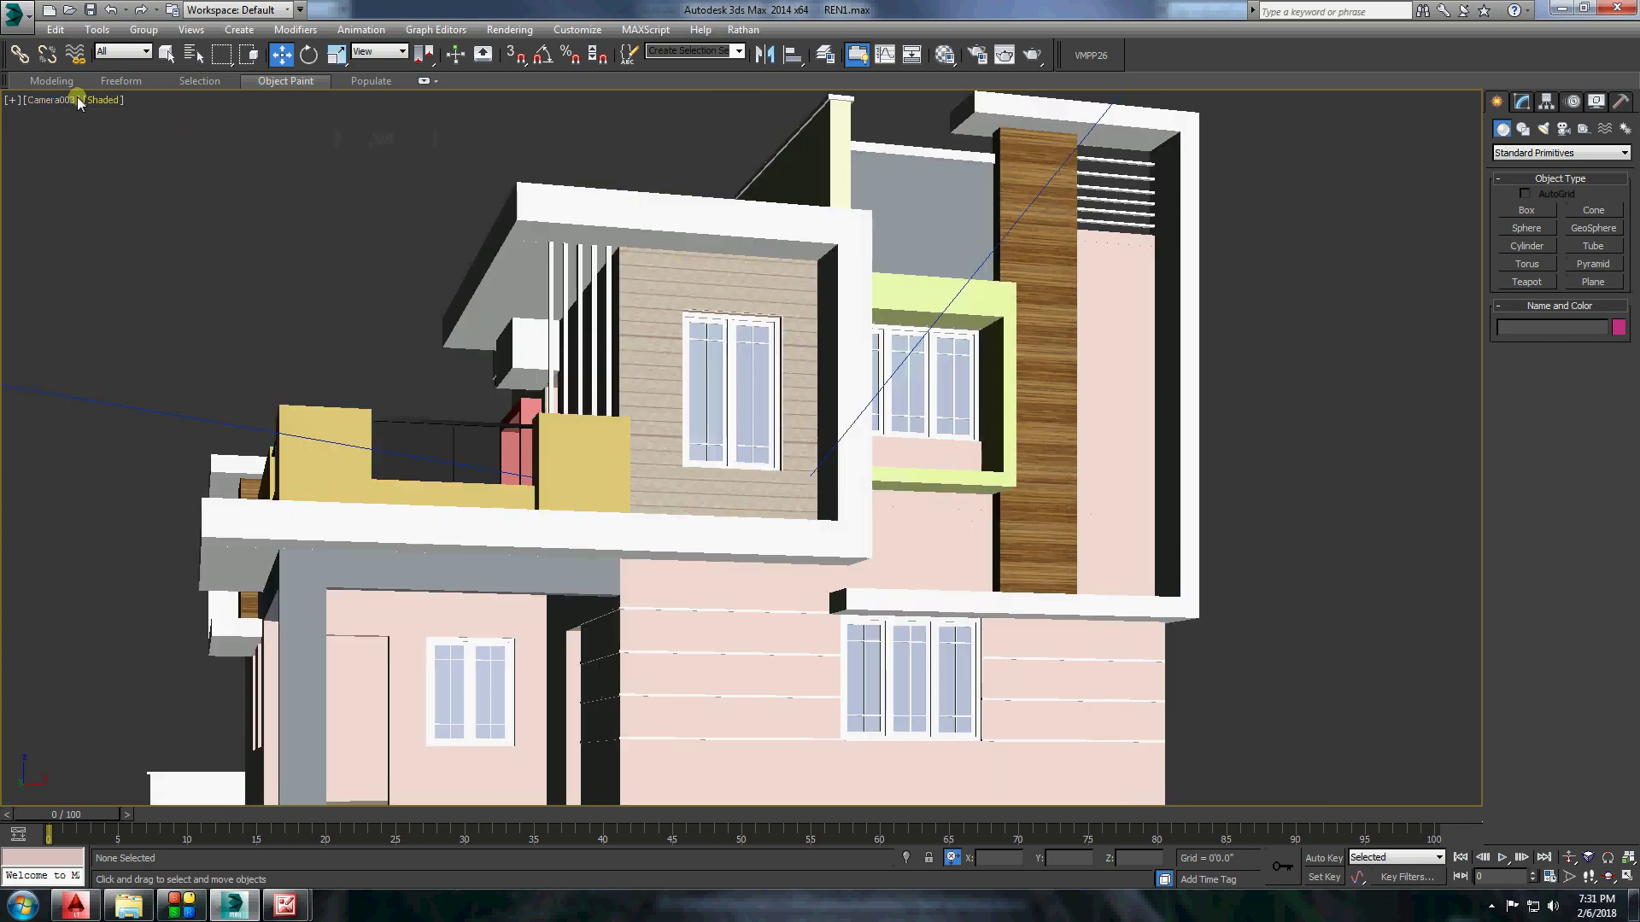
pyautogui.click(51, 100)
pyautogui.click(357, 156)
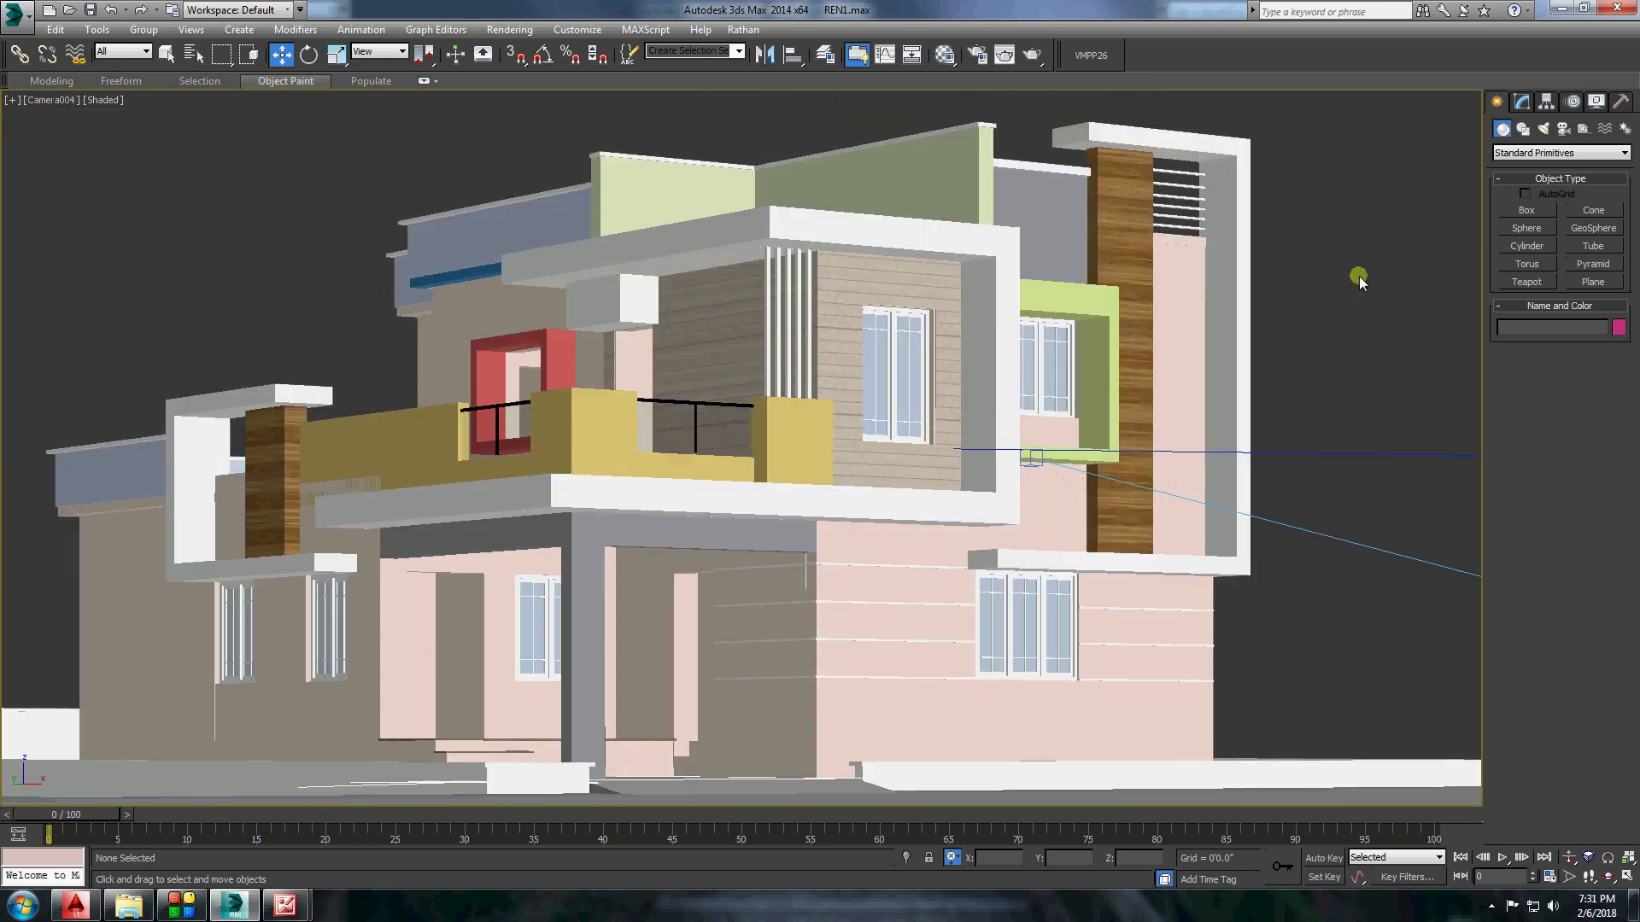
# Eyedrop BUMP WALL and assign it to the green upper-right window surround.
pyautogui.press('m')
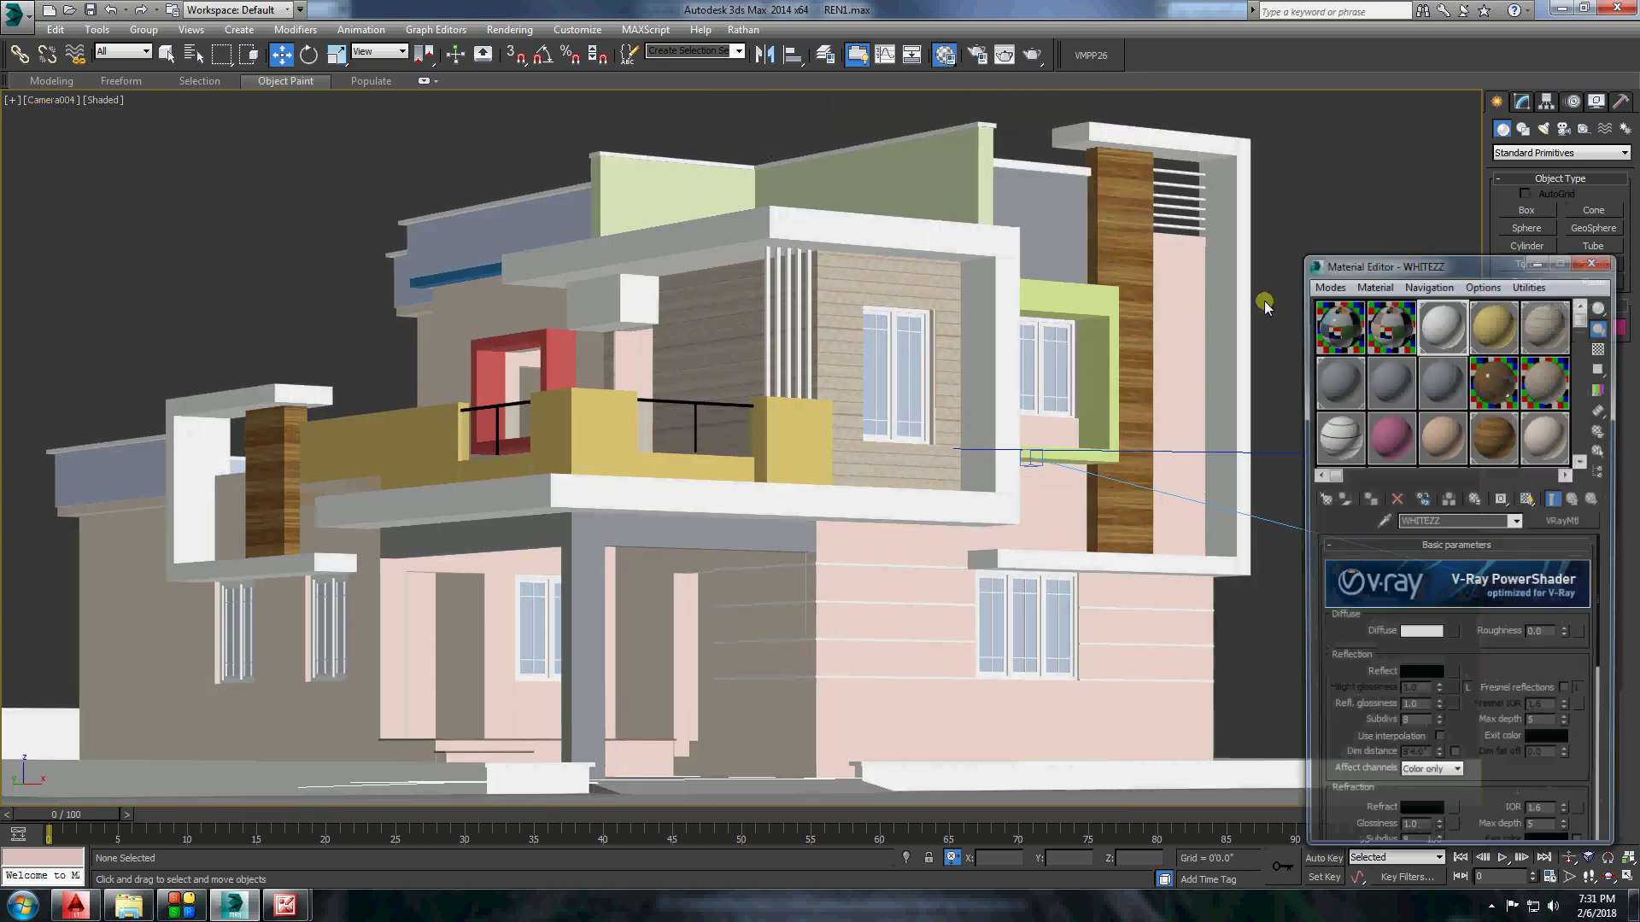
pyautogui.click(1488, 345)
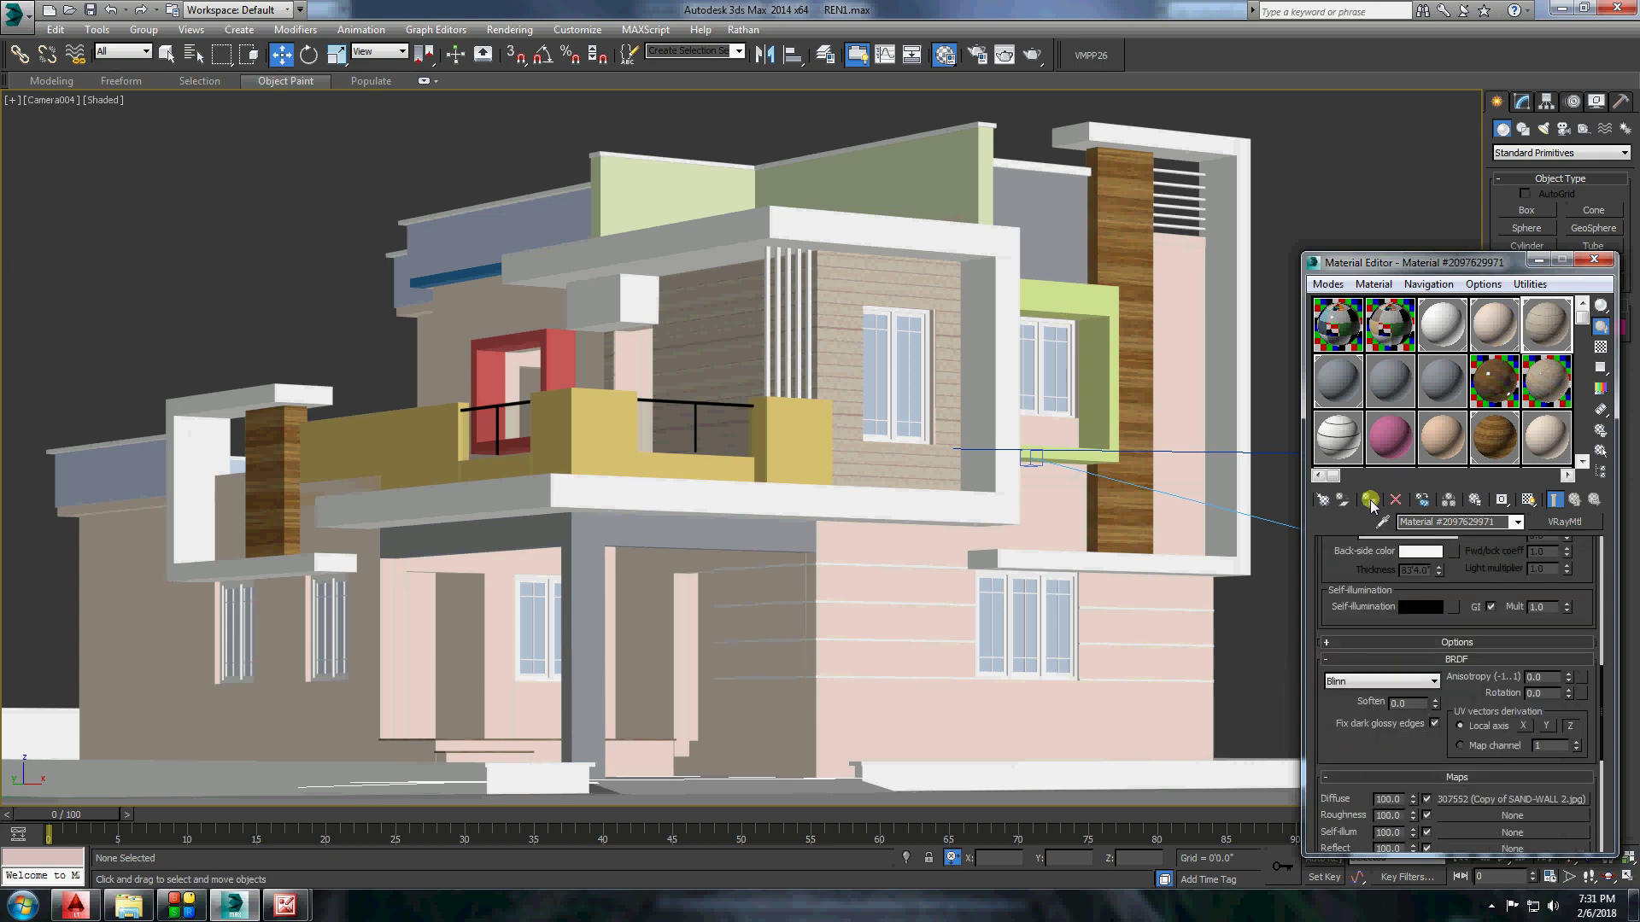
pyautogui.click(1029, 195)
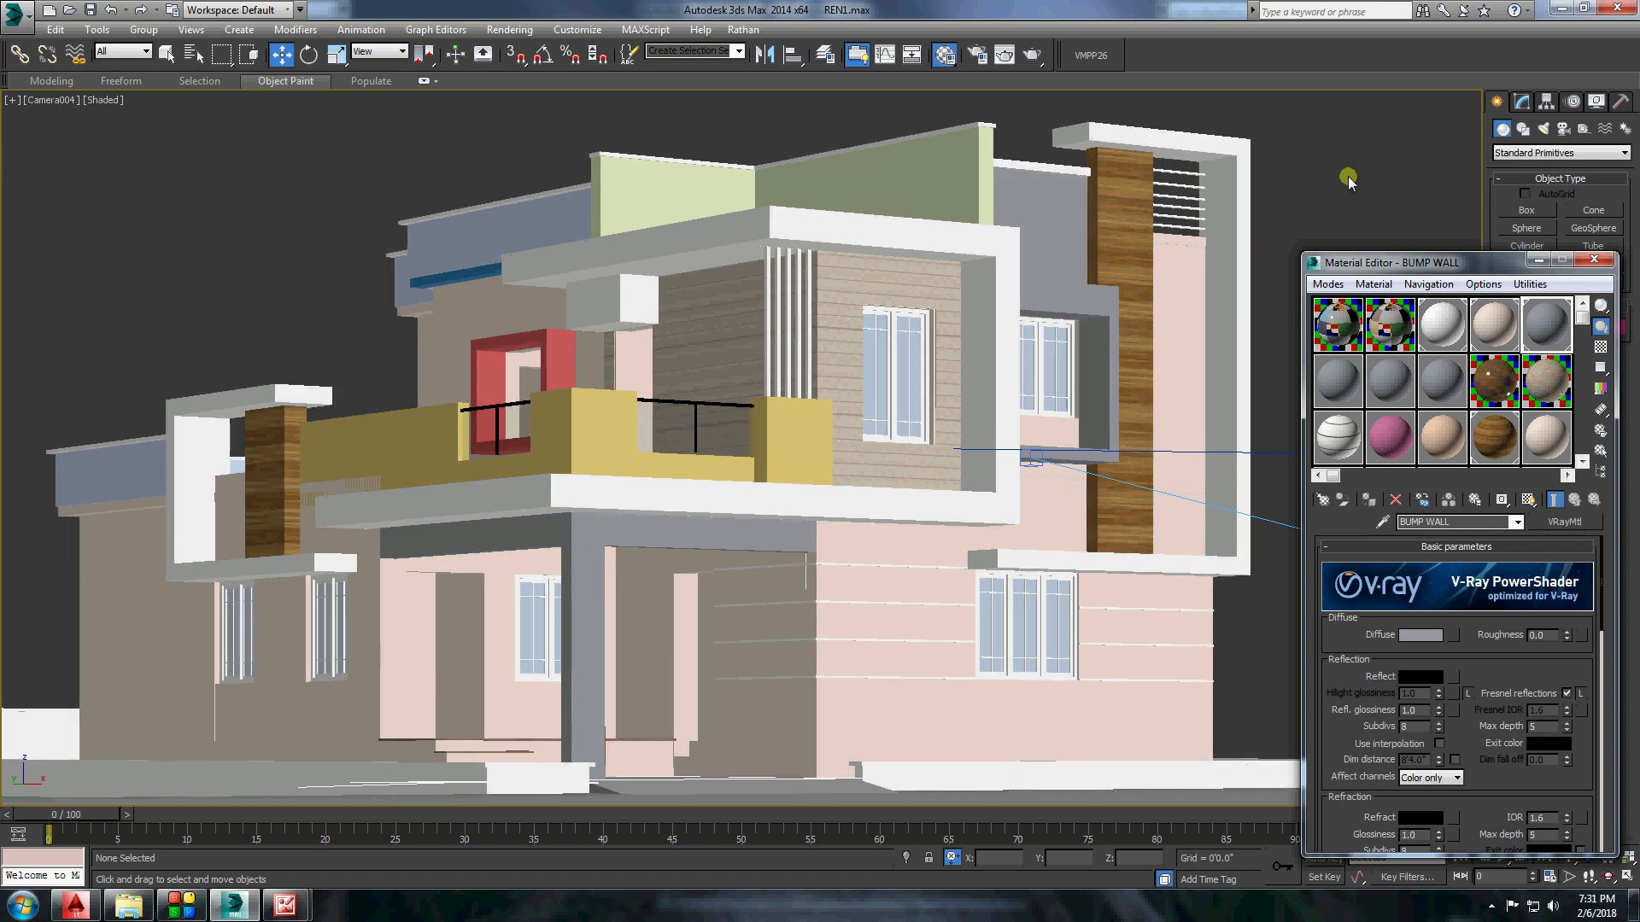
pyautogui.moveTo(1348, 181); pyautogui.dragTo(1187, 310)
pyautogui.click(841, 513)
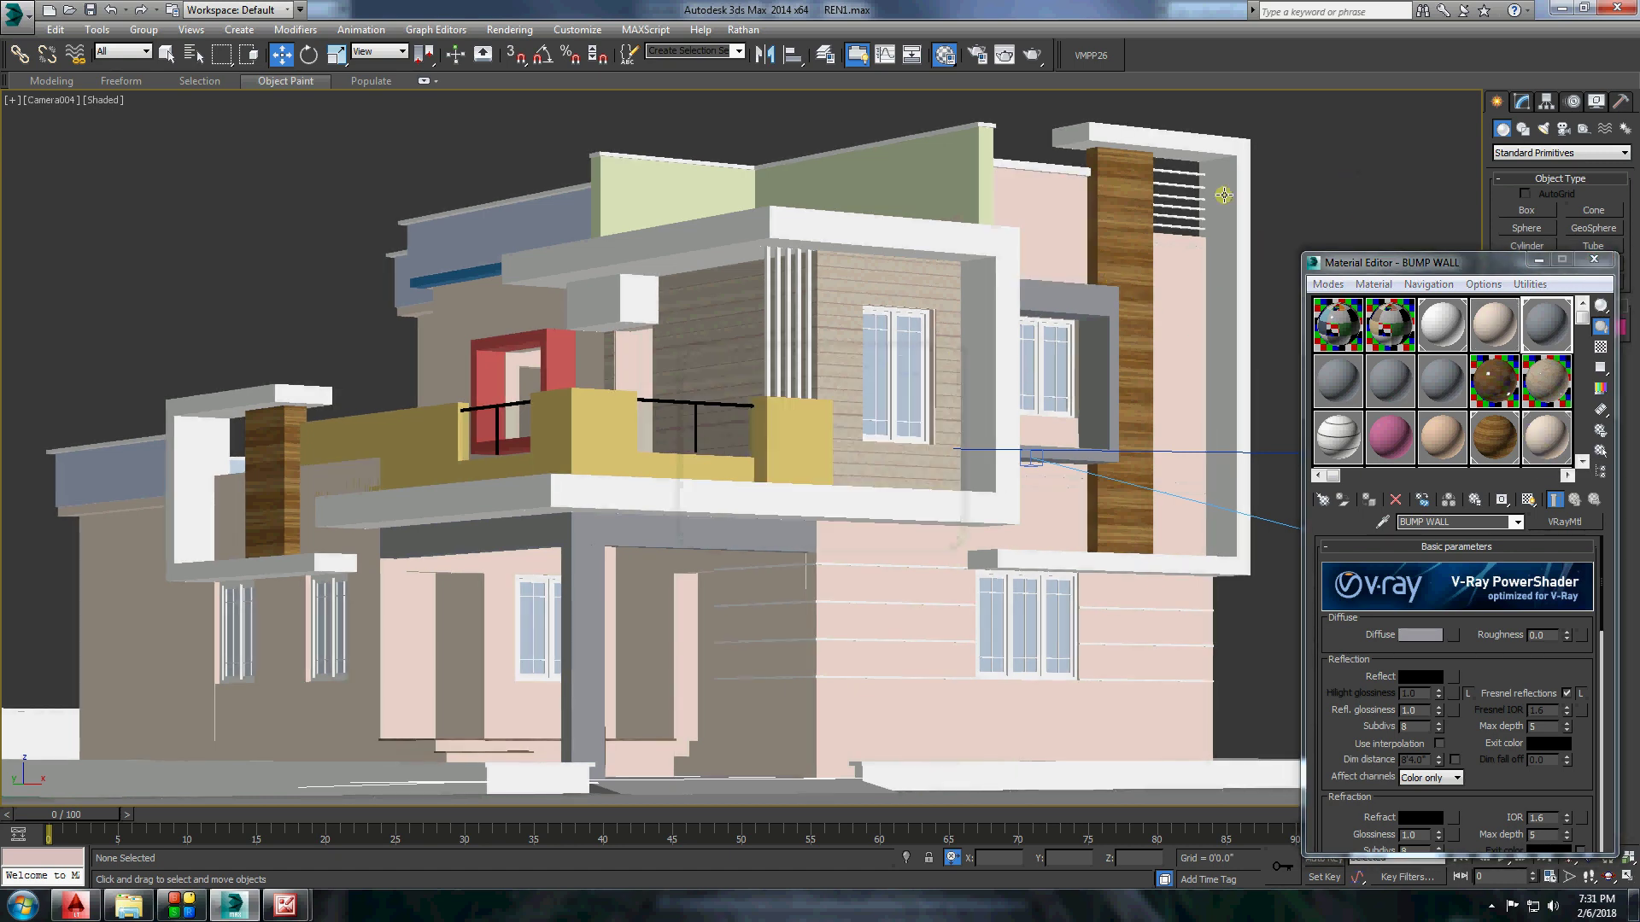
pyautogui.click(1595, 261)
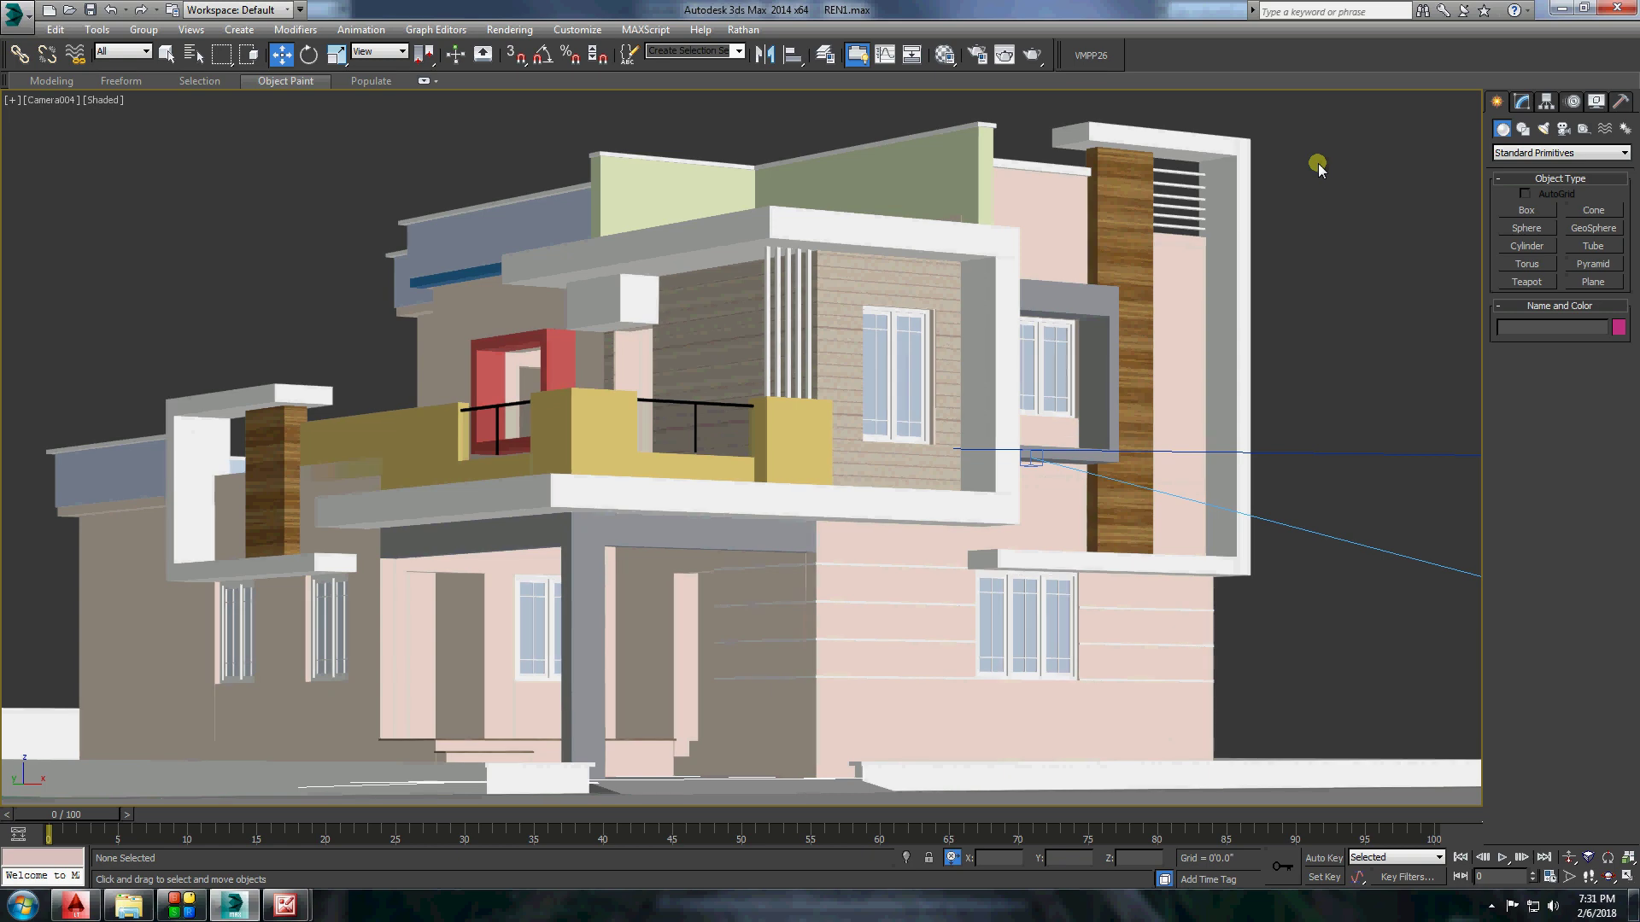
# Load the upper wall's Multi/Sub-Object material and preview its wal2 sub-material enlarged.
pyautogui.click(614, 193)
pyautogui.press('m')
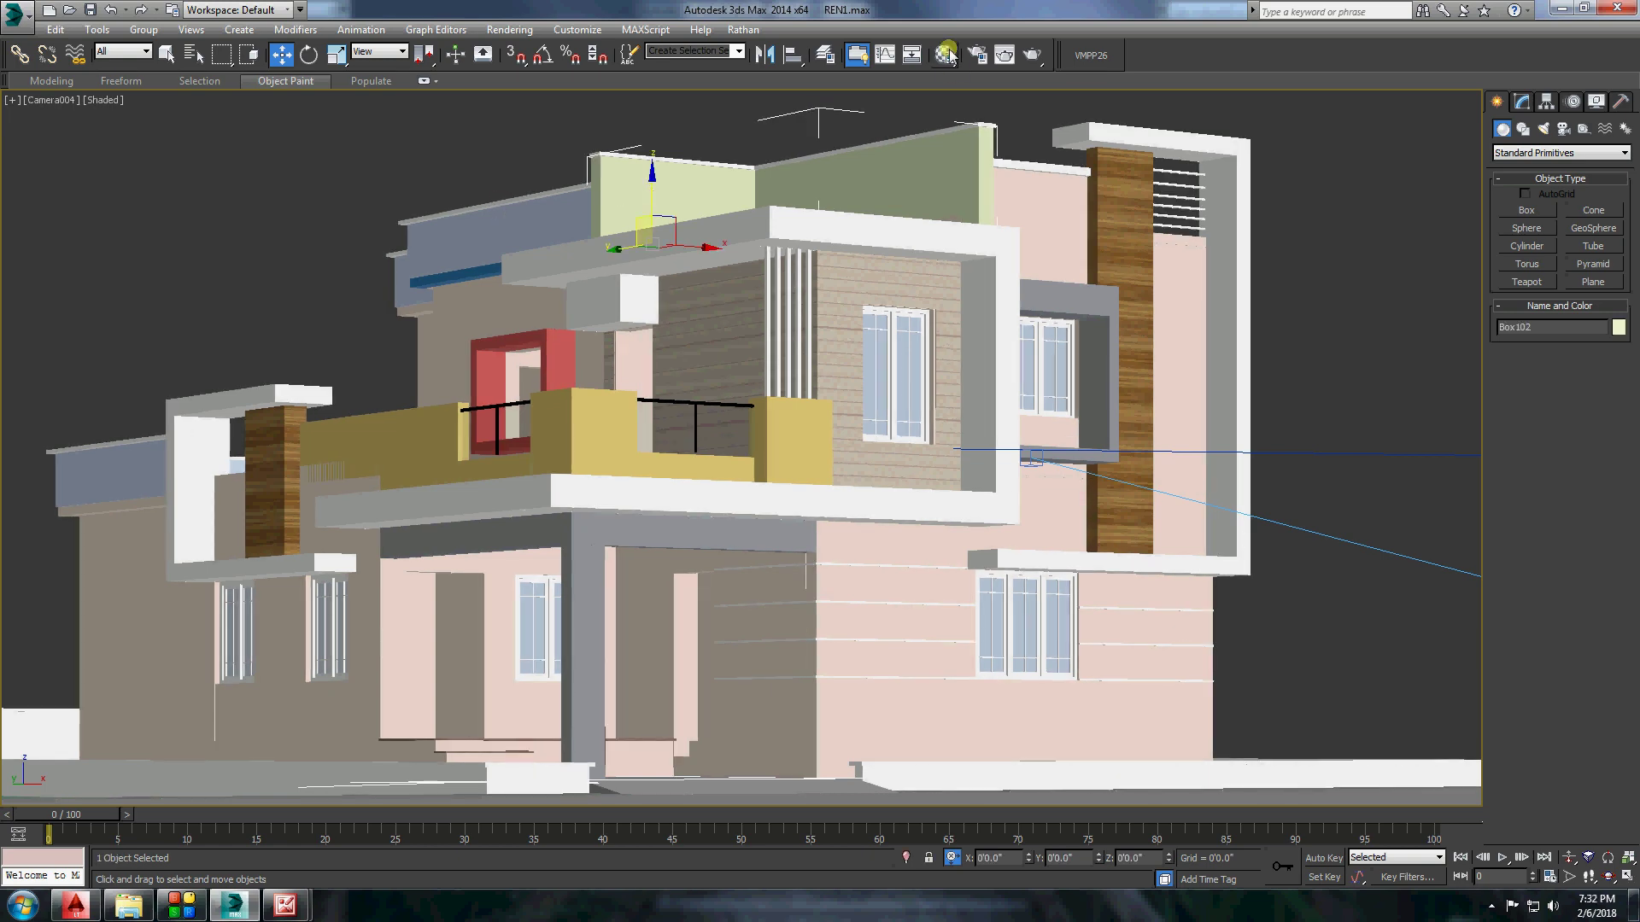
pyautogui.click(1390, 325)
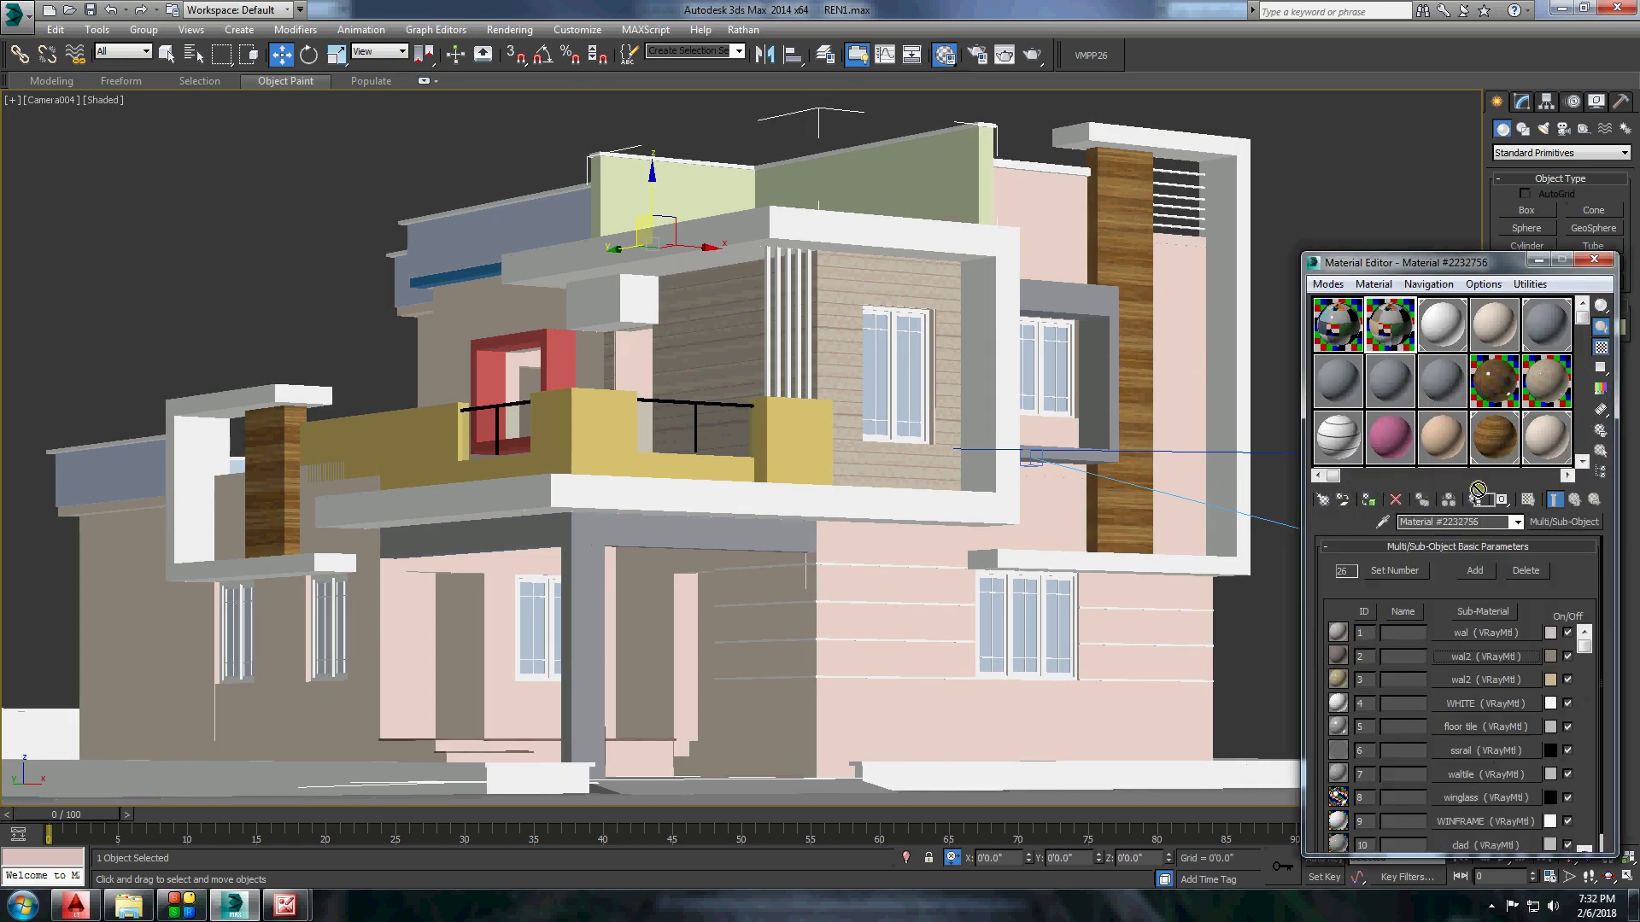
pyautogui.click(1486, 656)
pyautogui.doubleClick(1482, 461)
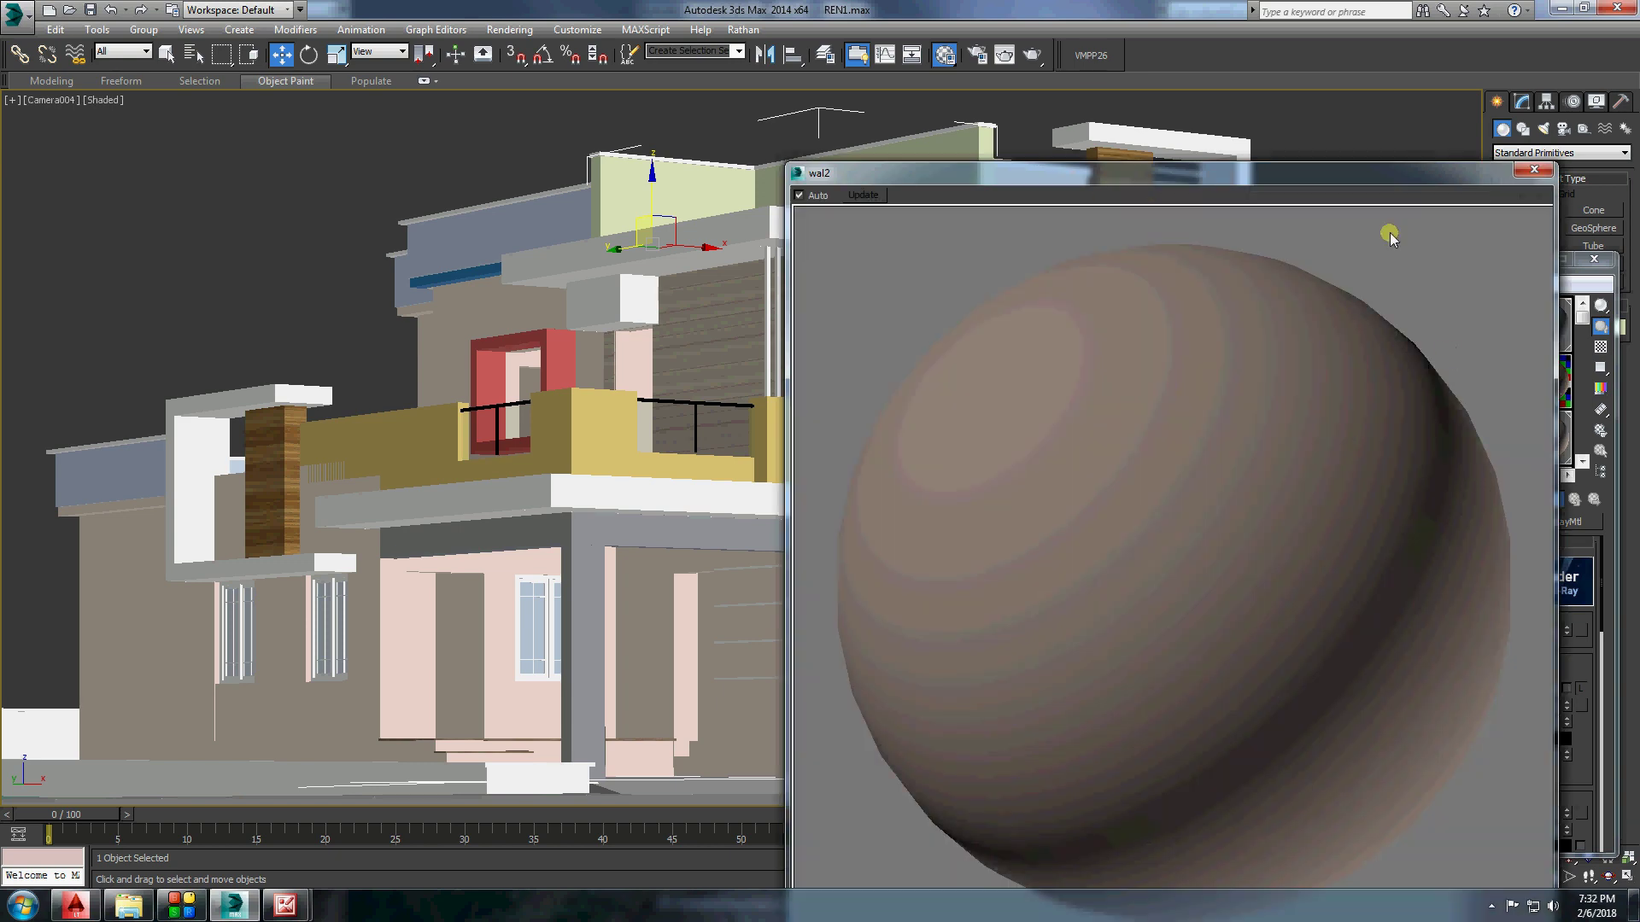
pyautogui.click(1533, 169)
pyautogui.click(1574, 499)
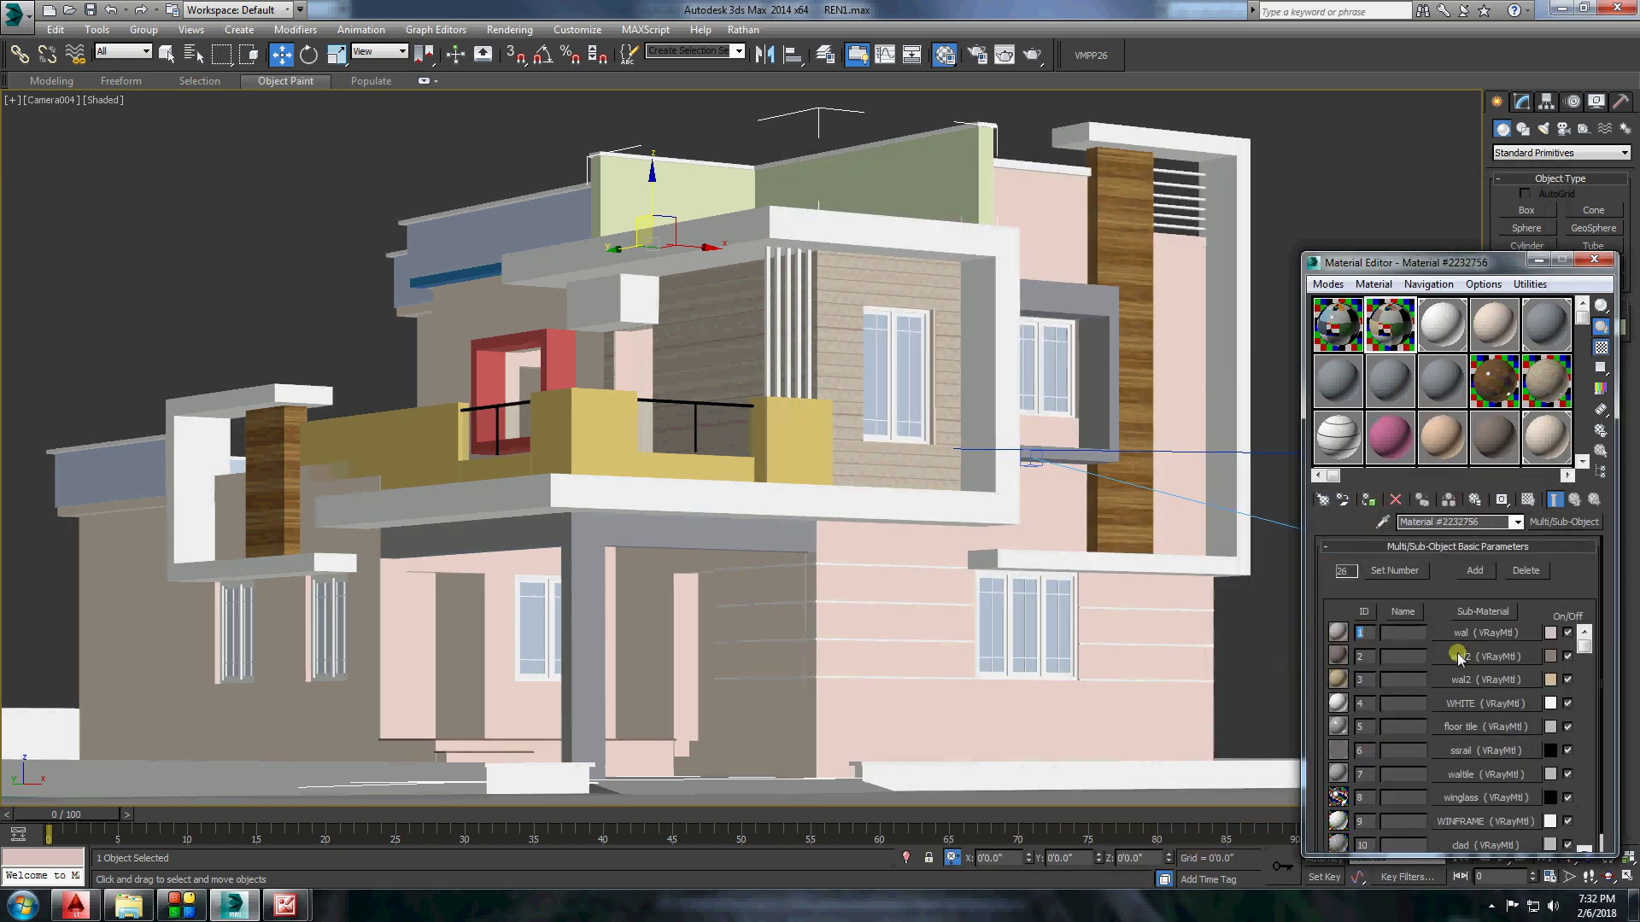
# Scroll to the green ground sub-material and show it in an enlarged preview.
pyautogui.scroll(-2, 1503, 726)
pyautogui.scroll(-3, 1456, 779)
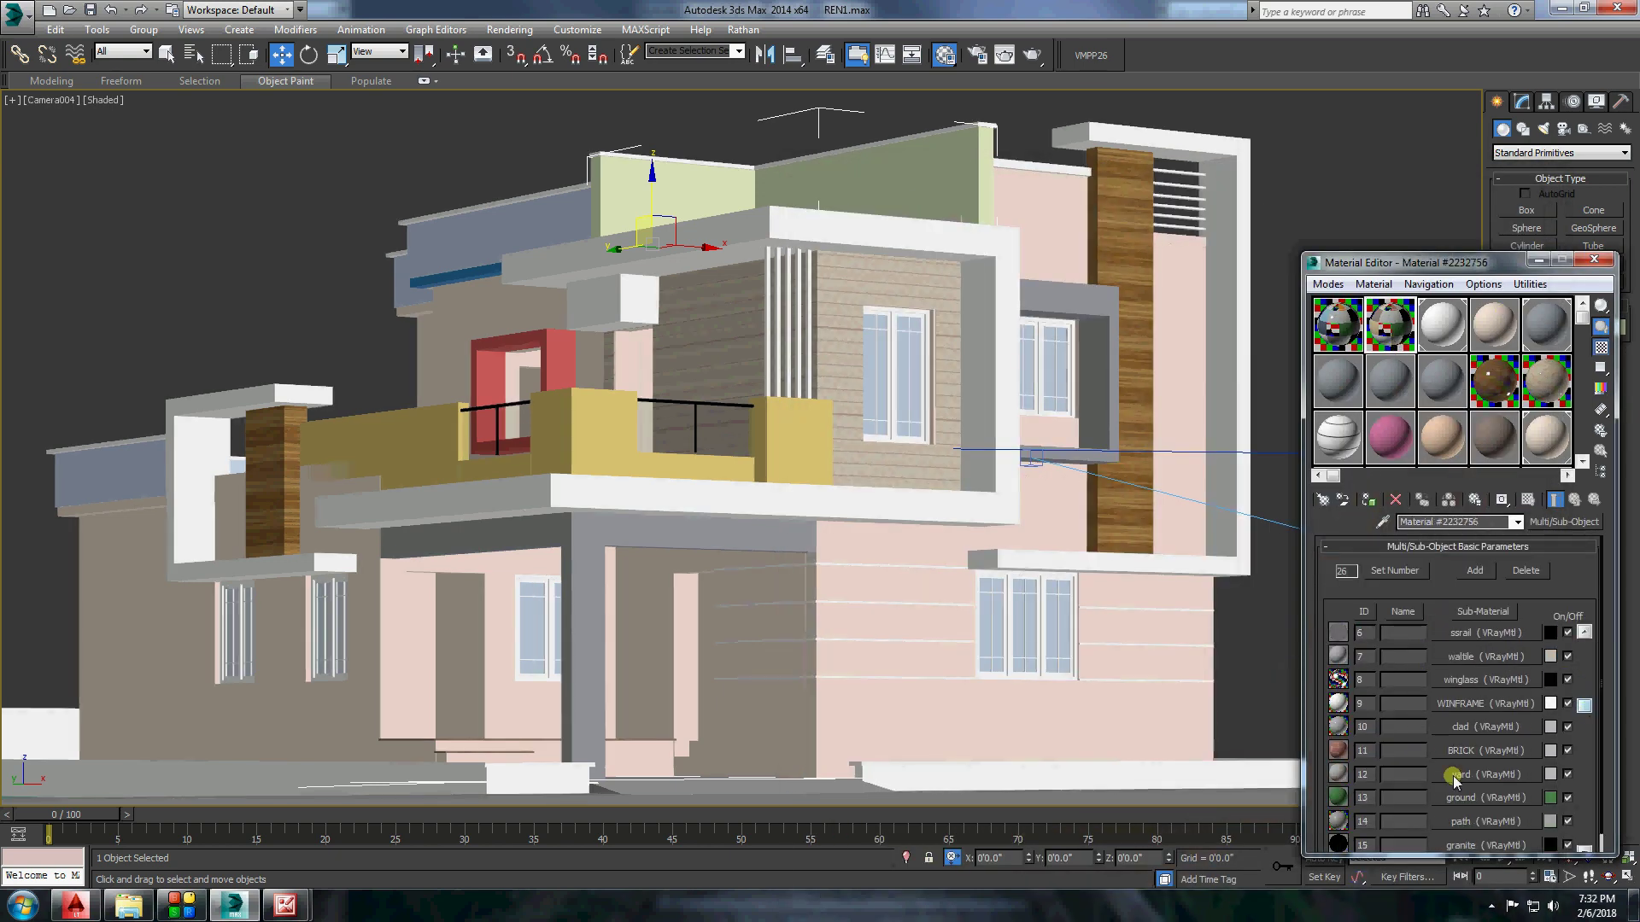
pyautogui.rightClick(1466, 461)
pyautogui.click(1434, 572)
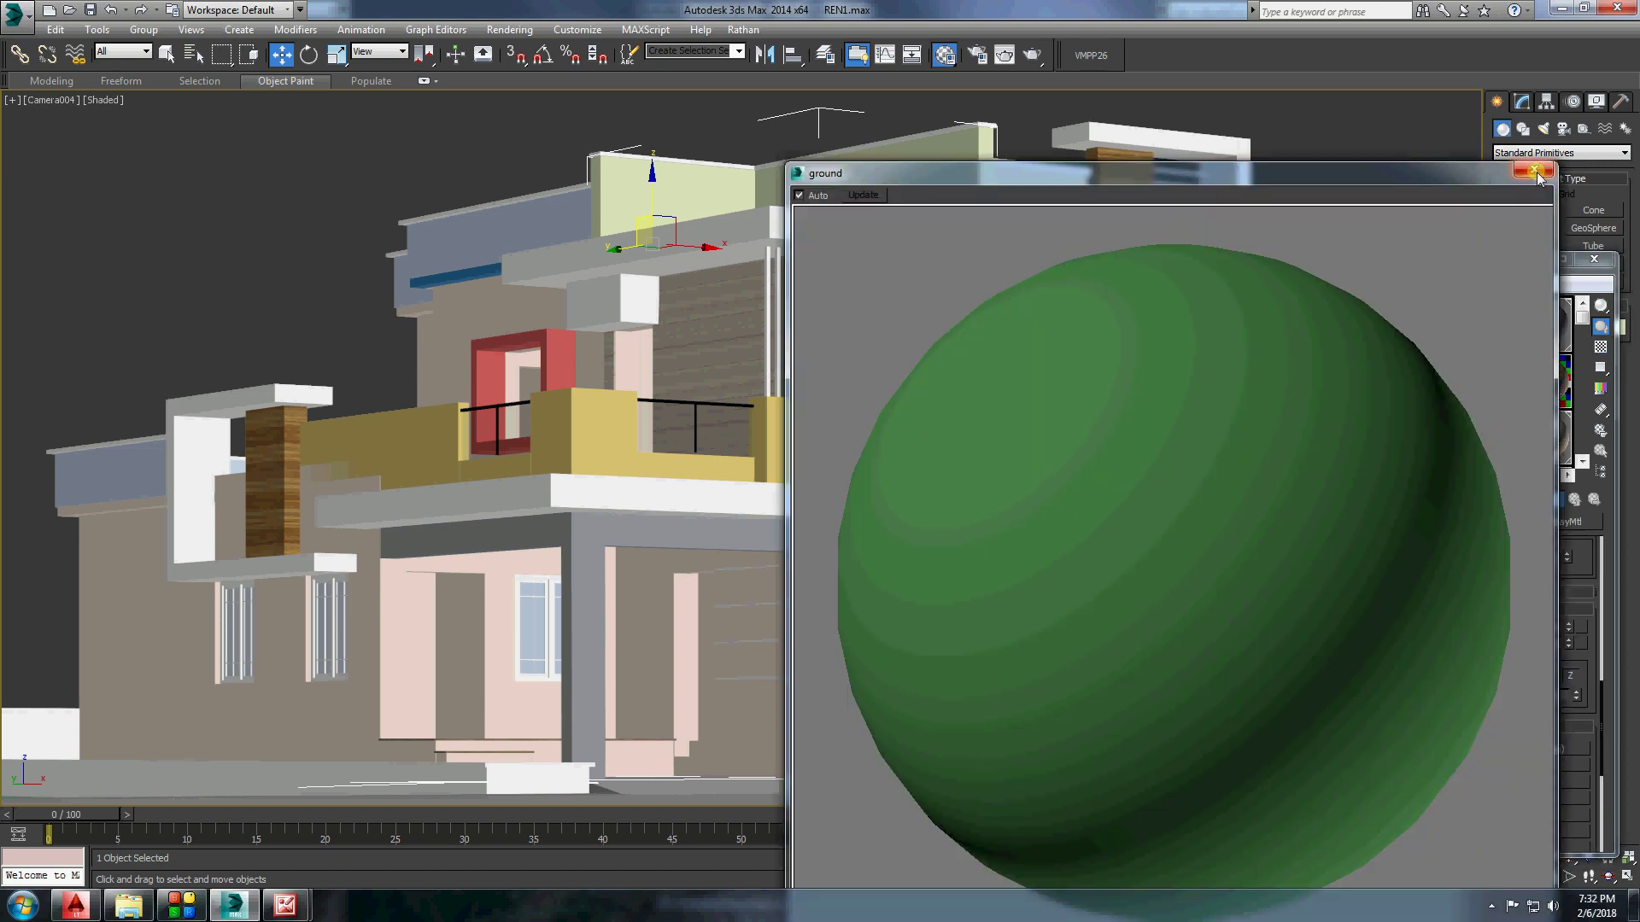
# Compare the ground material's diffuse colour with the BUMP WALL material.
pyautogui.moveTo(1537, 176); pyautogui.dragTo(1213, 177)
pyautogui.moveTo(1356, 544); pyautogui.dragTo(1356, 638)
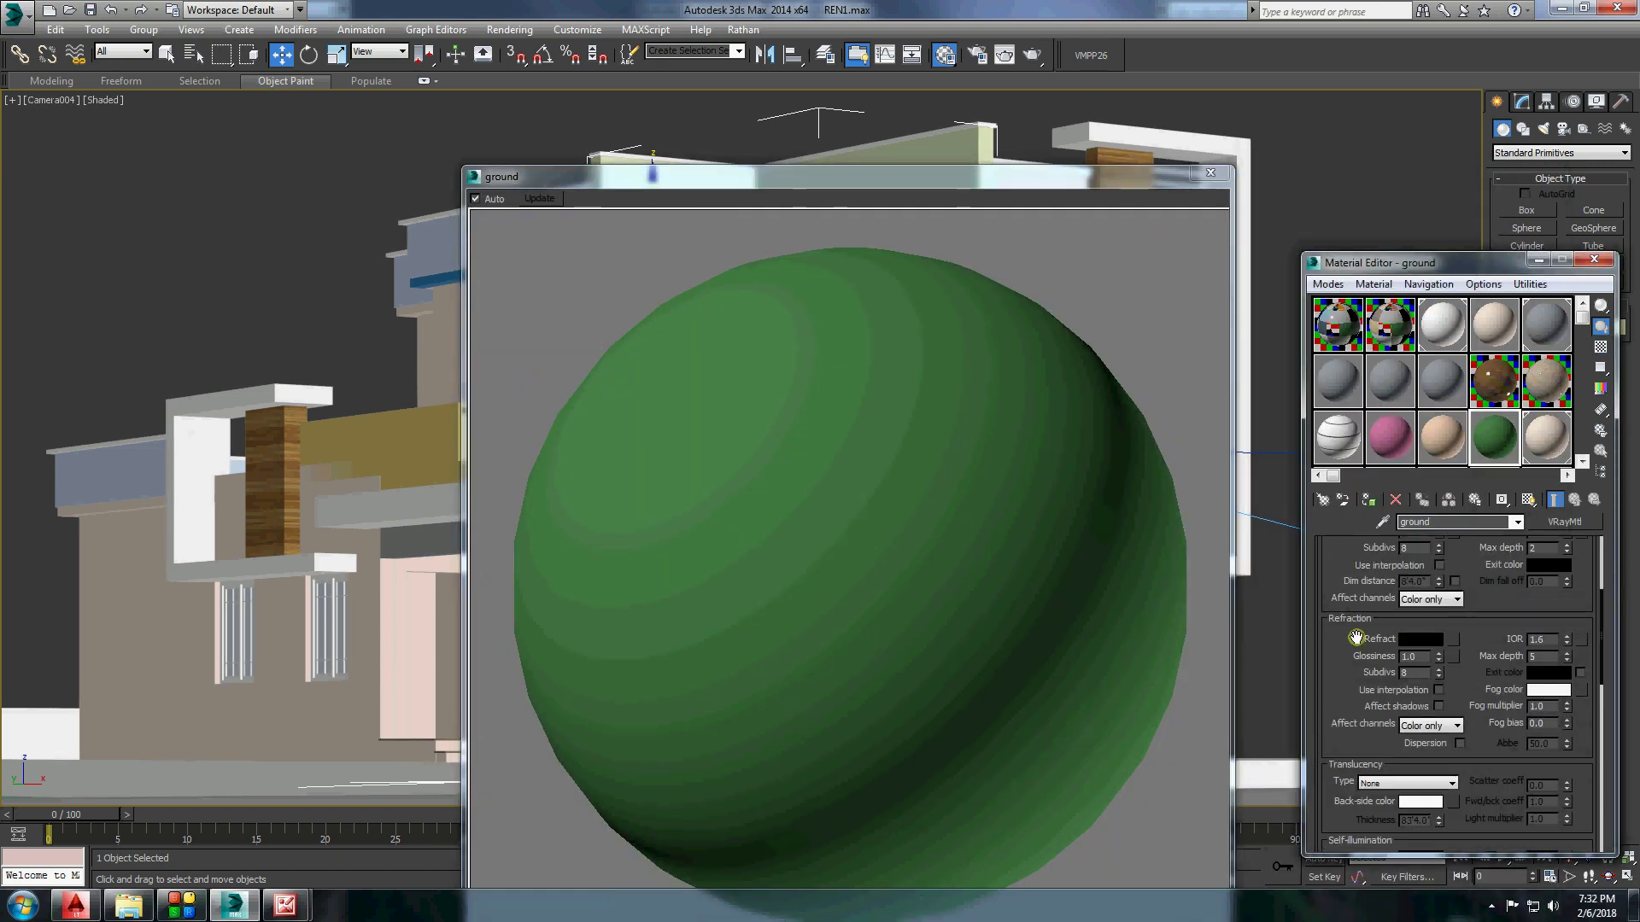
pyautogui.moveTo(1317, 578); pyautogui.dragTo(1317, 757)
pyautogui.click(1420, 634)
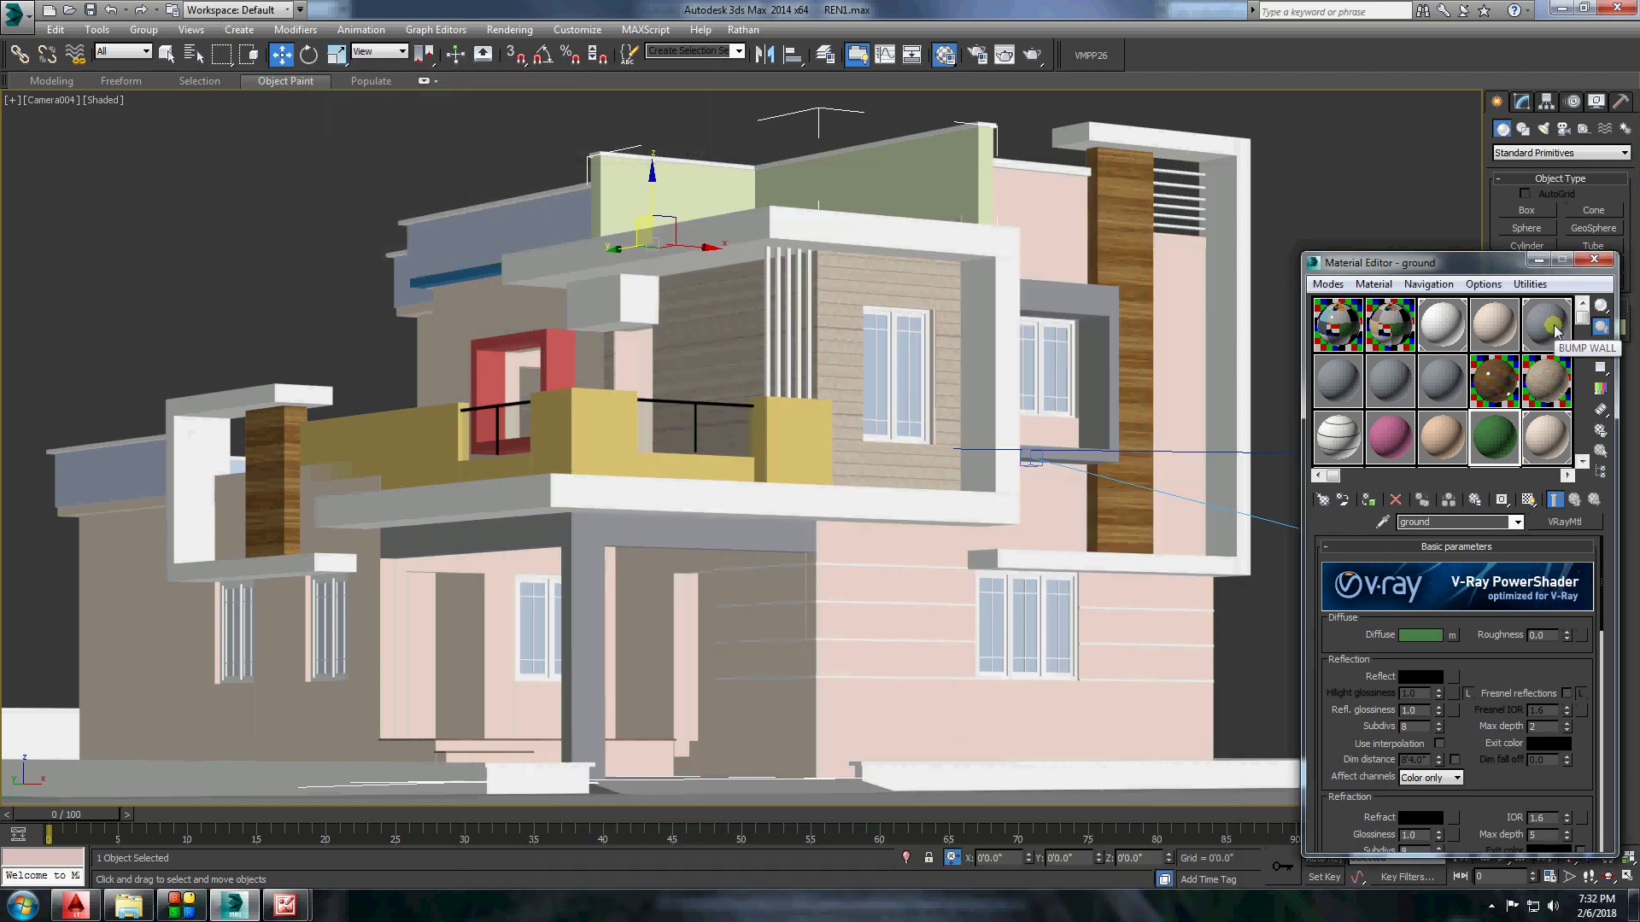
pyautogui.click(1551, 325)
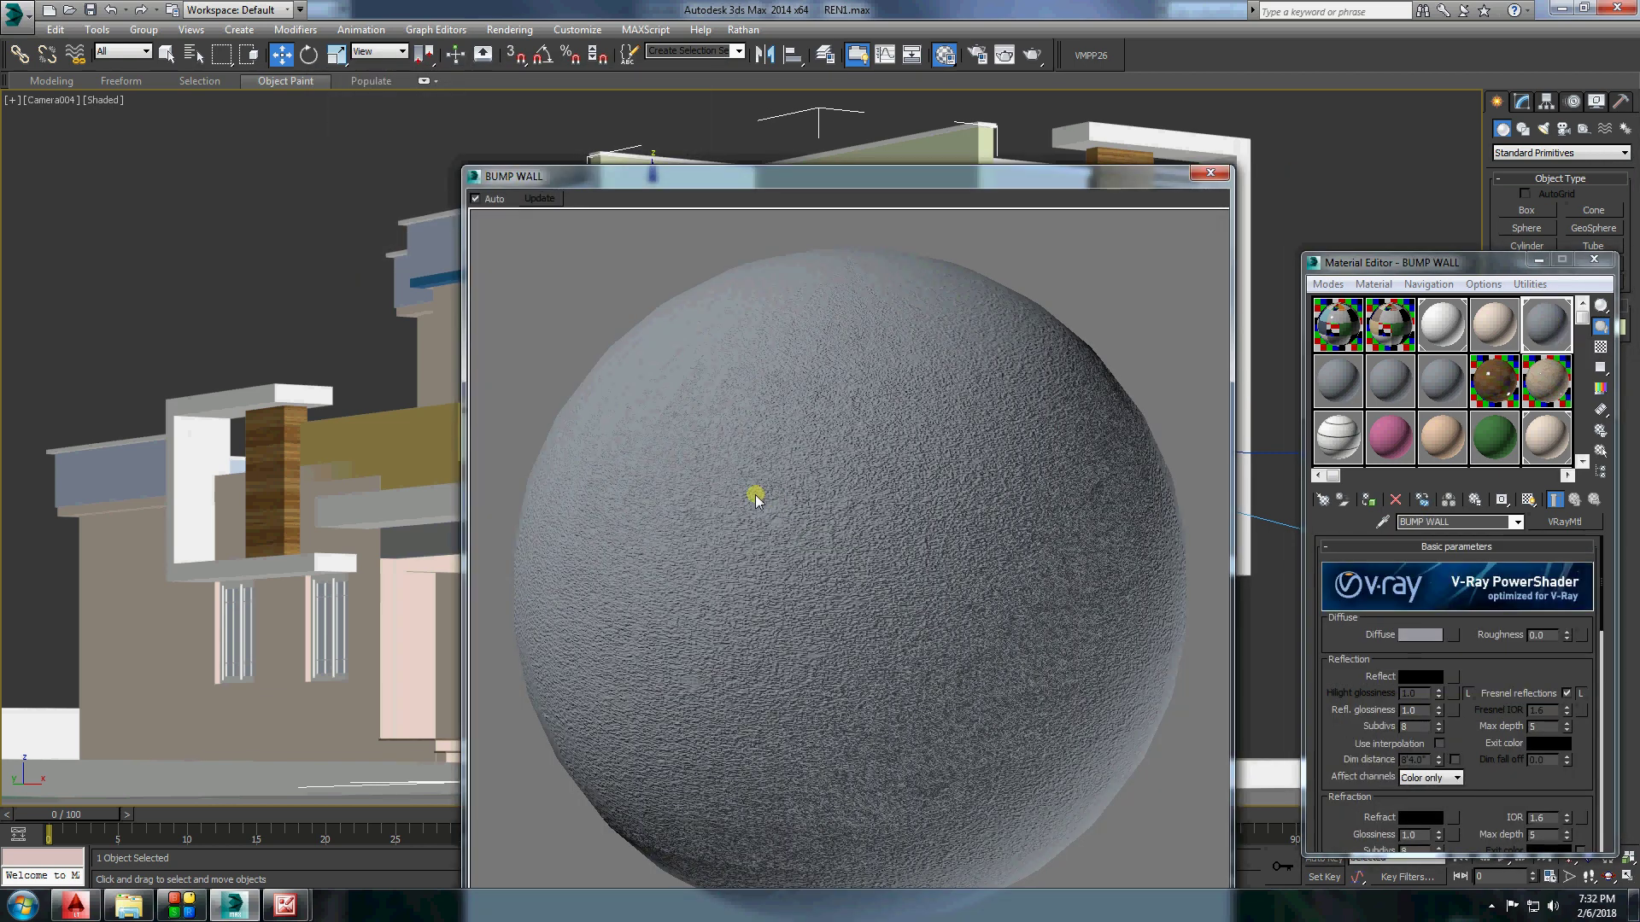
pyautogui.moveTo(651, 185); pyautogui.dragTo(702, 147)
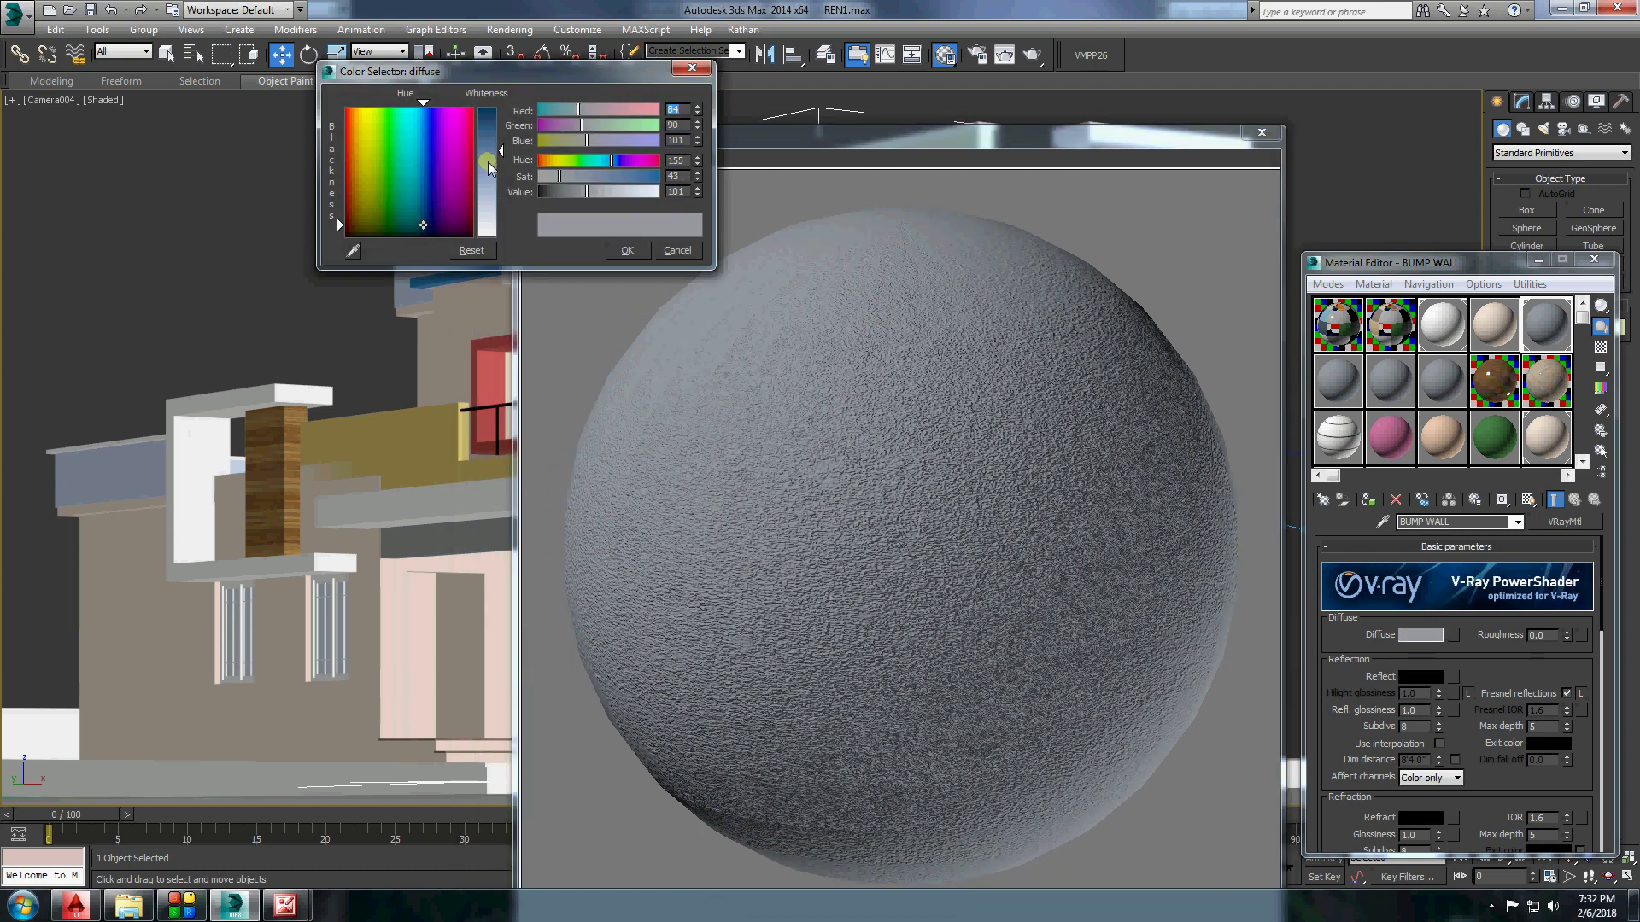
# Test the tan material's diffuse whiteness, settling on pale peach RGB 230/179/144.
pyautogui.click(681, 71)
pyautogui.doubleClick(1440, 442)
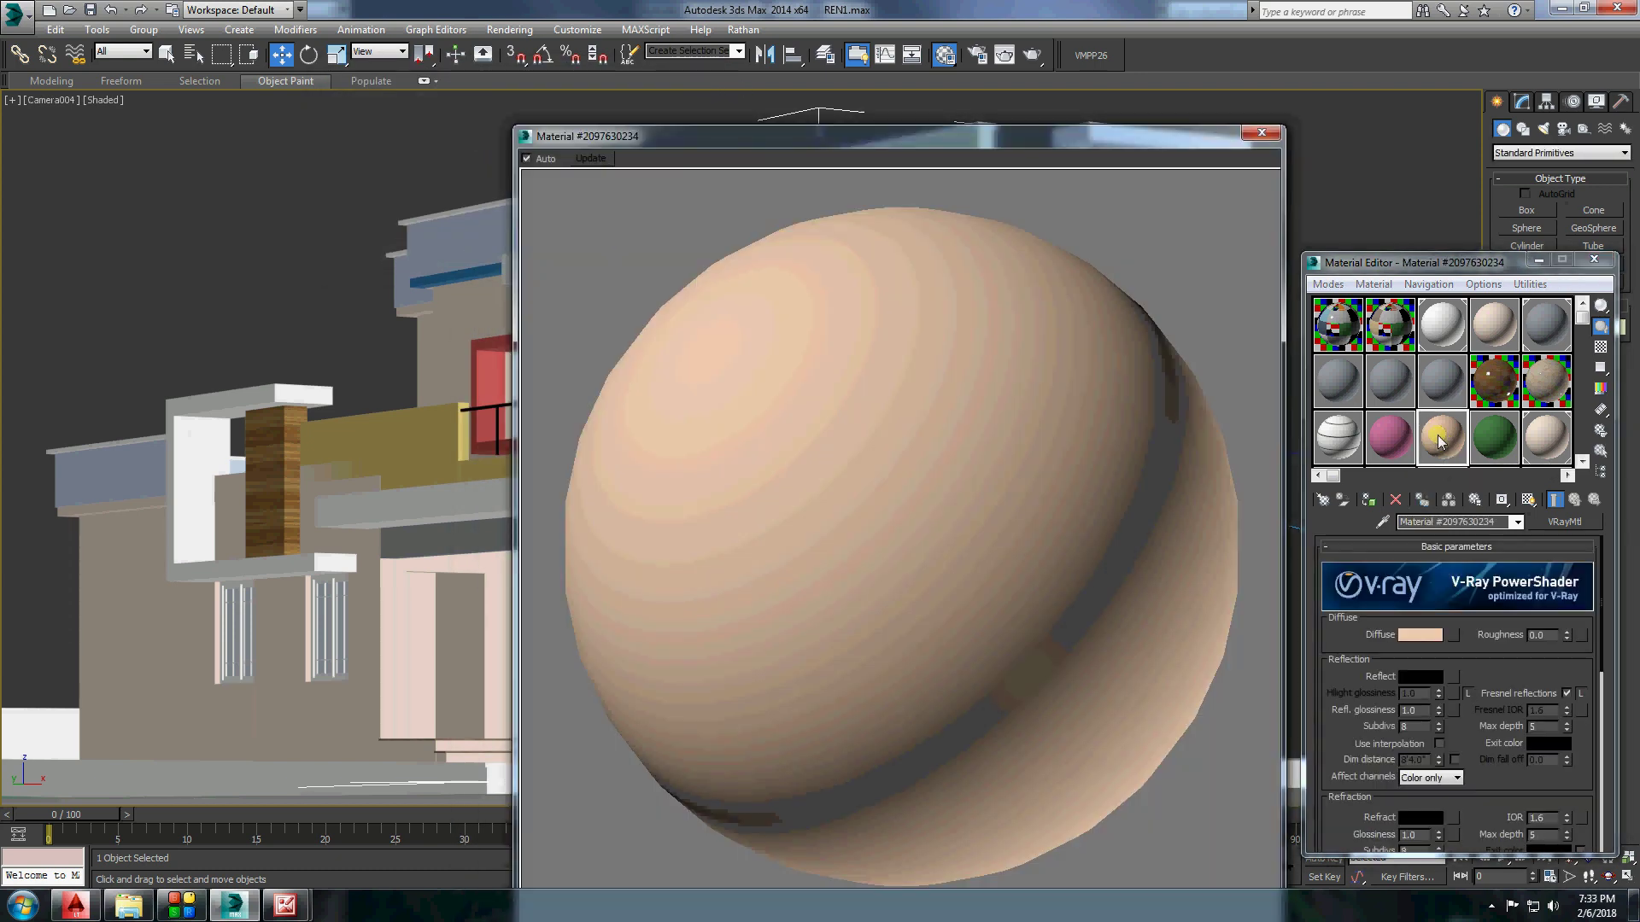
pyautogui.click(1420, 634)
pyautogui.moveTo(502, 162)
pyautogui.mouseDown()
pyautogui.moveTo(504, 202)
pyautogui.moveTo(502, 111)
pyautogui.mouseUp()
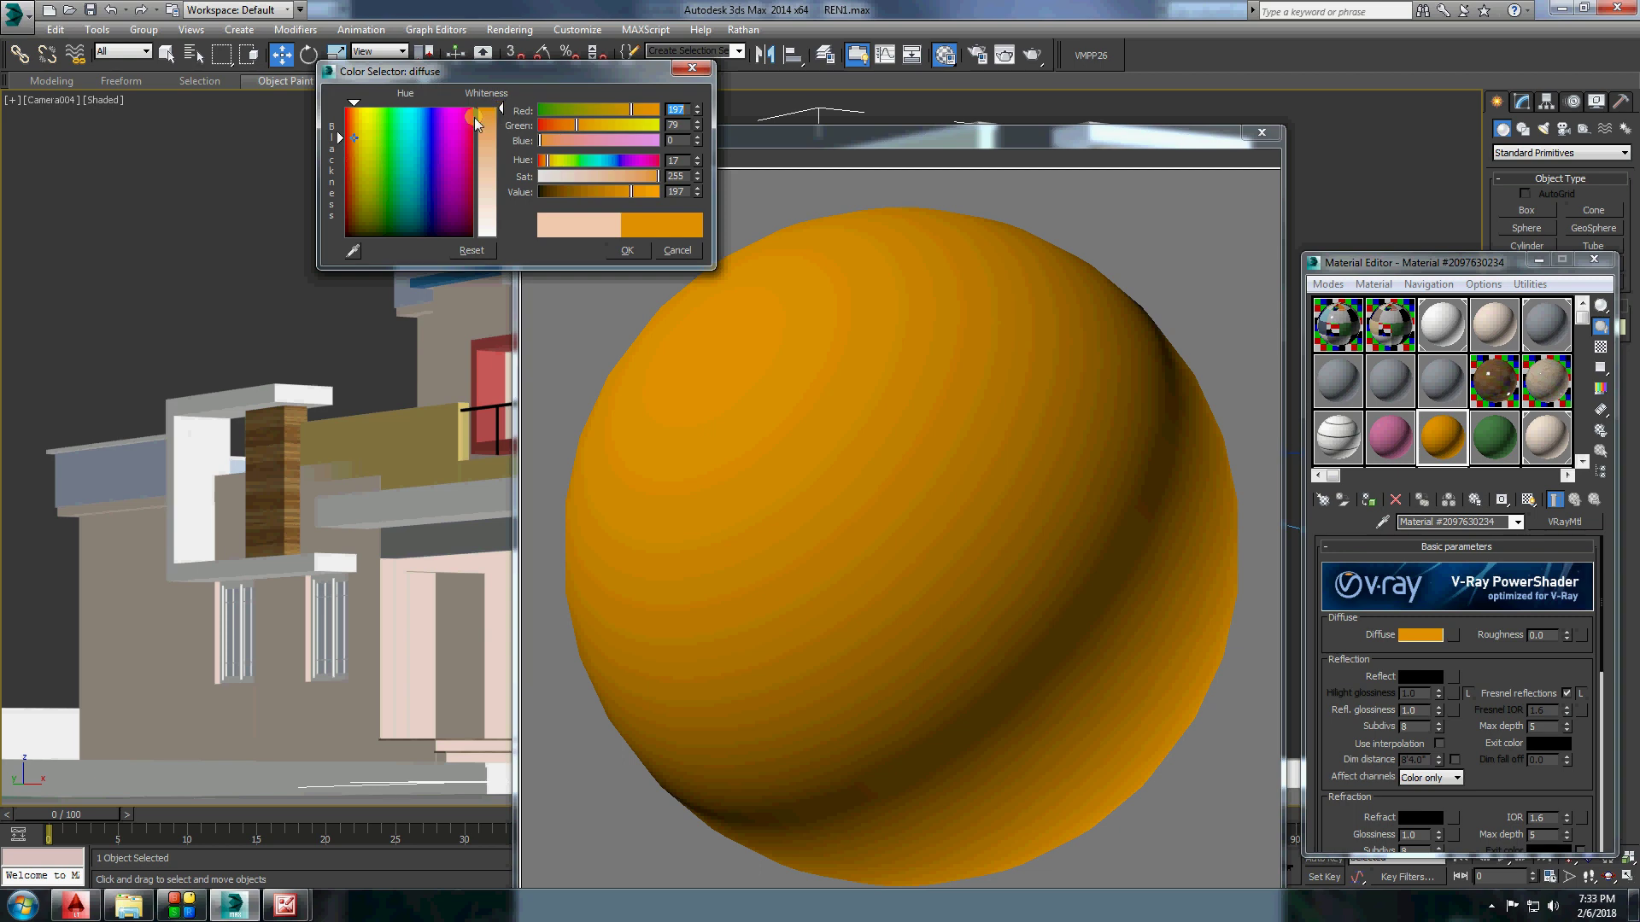
pyautogui.moveTo(503, 111); pyautogui.dragTo(503, 181)
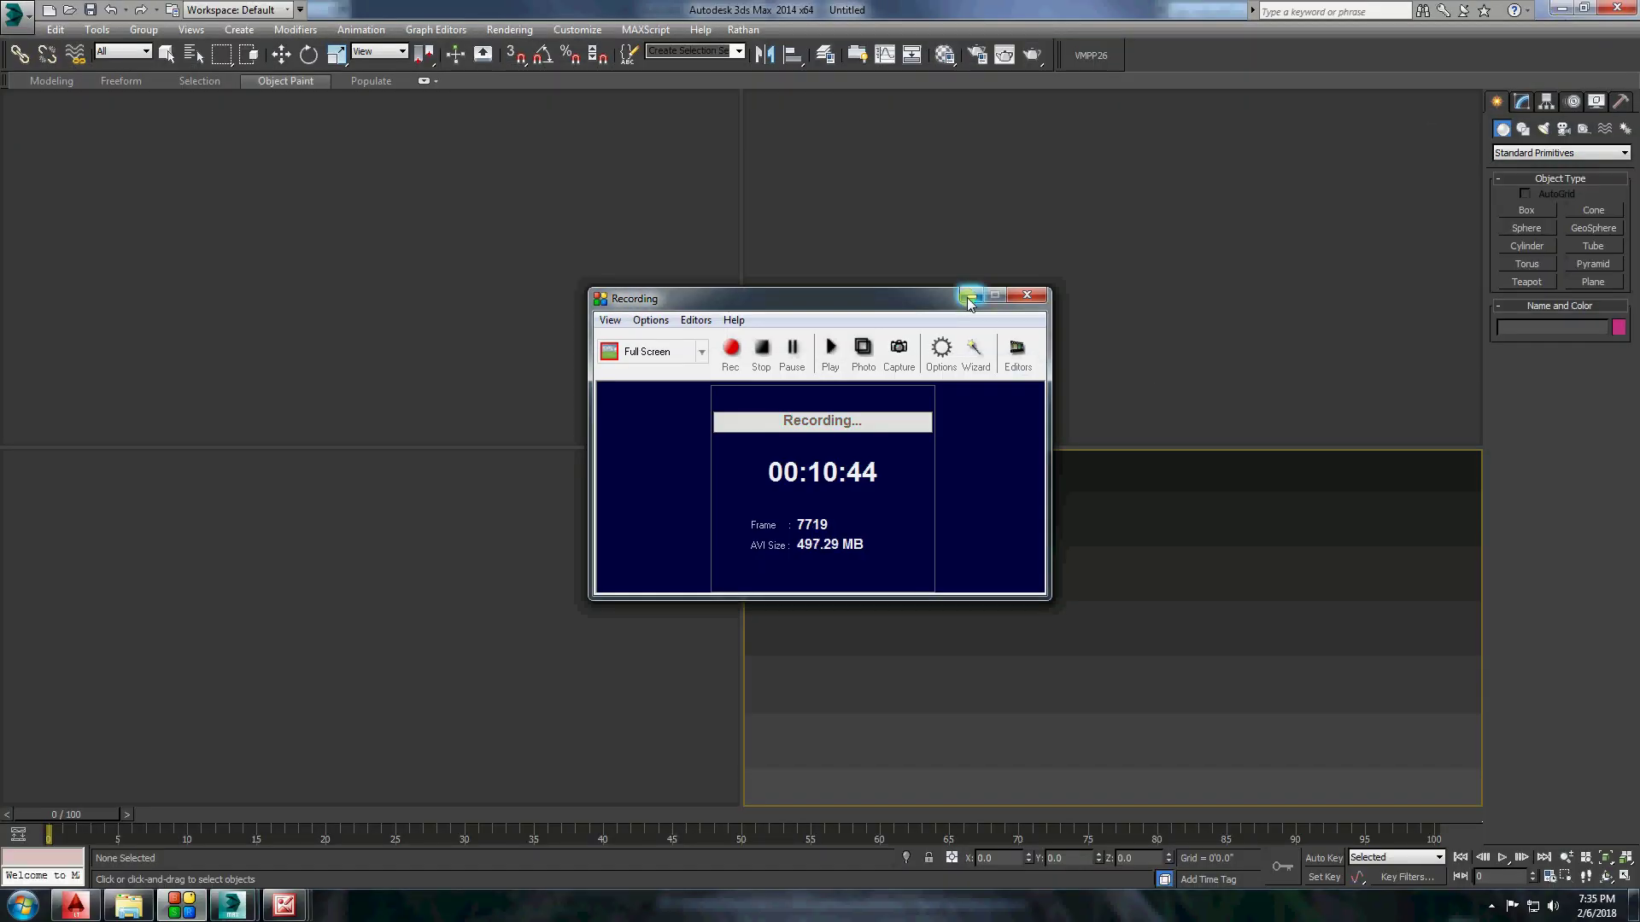
# Open ground.max with its own gamma and LUT settings, dismissing the missing-files notice.
pyautogui.click(969, 297)
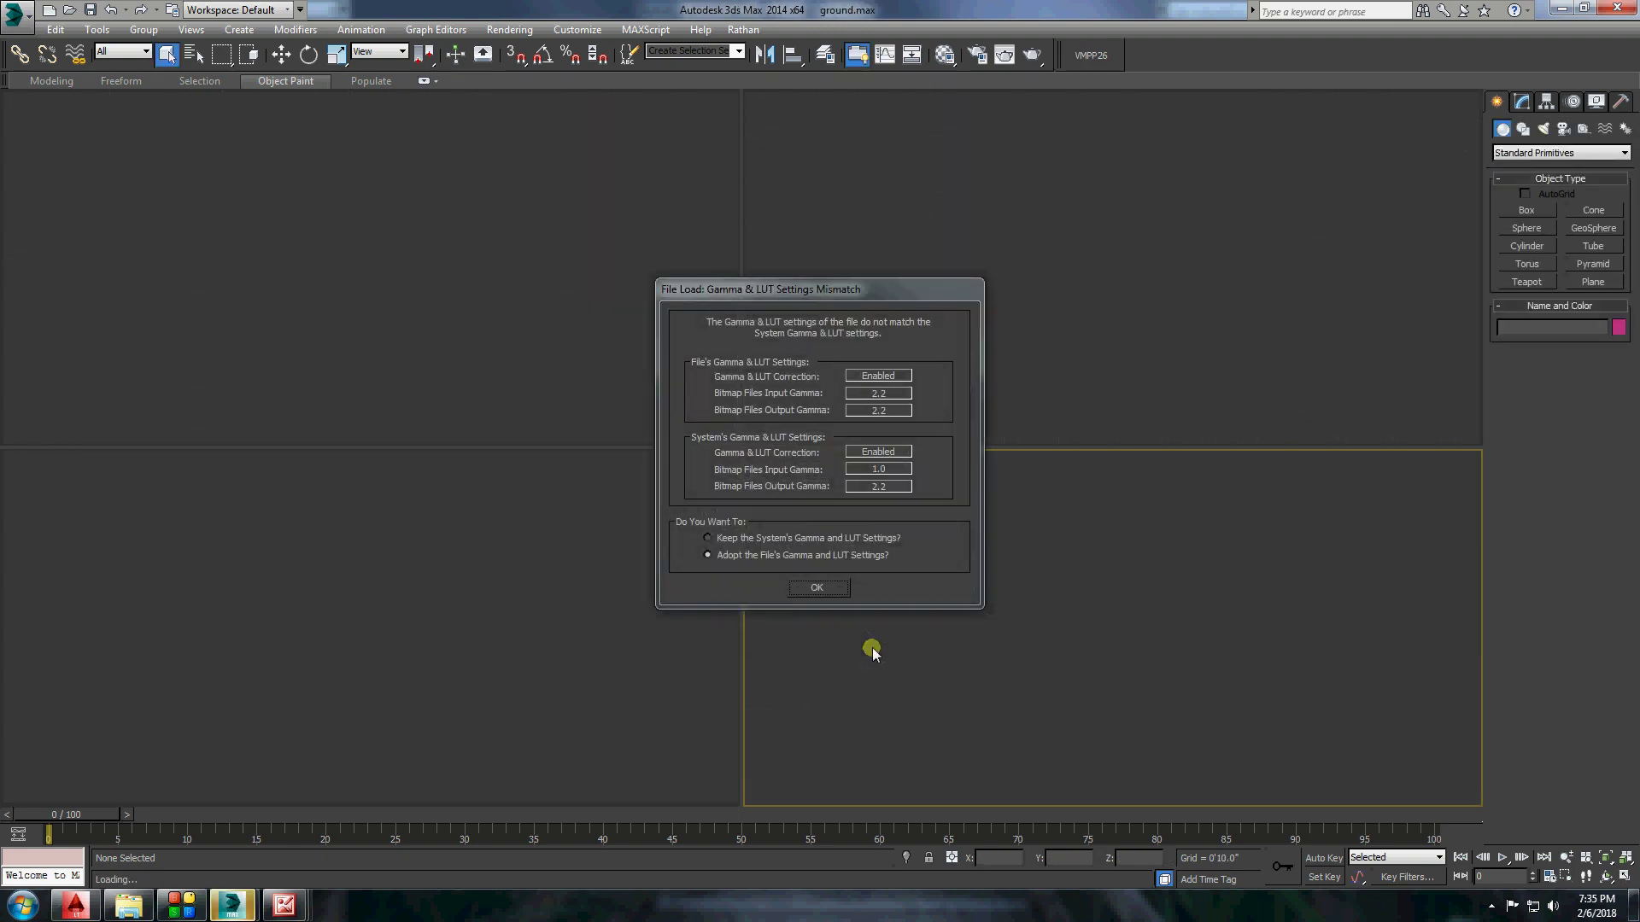
pyautogui.click(832, 590)
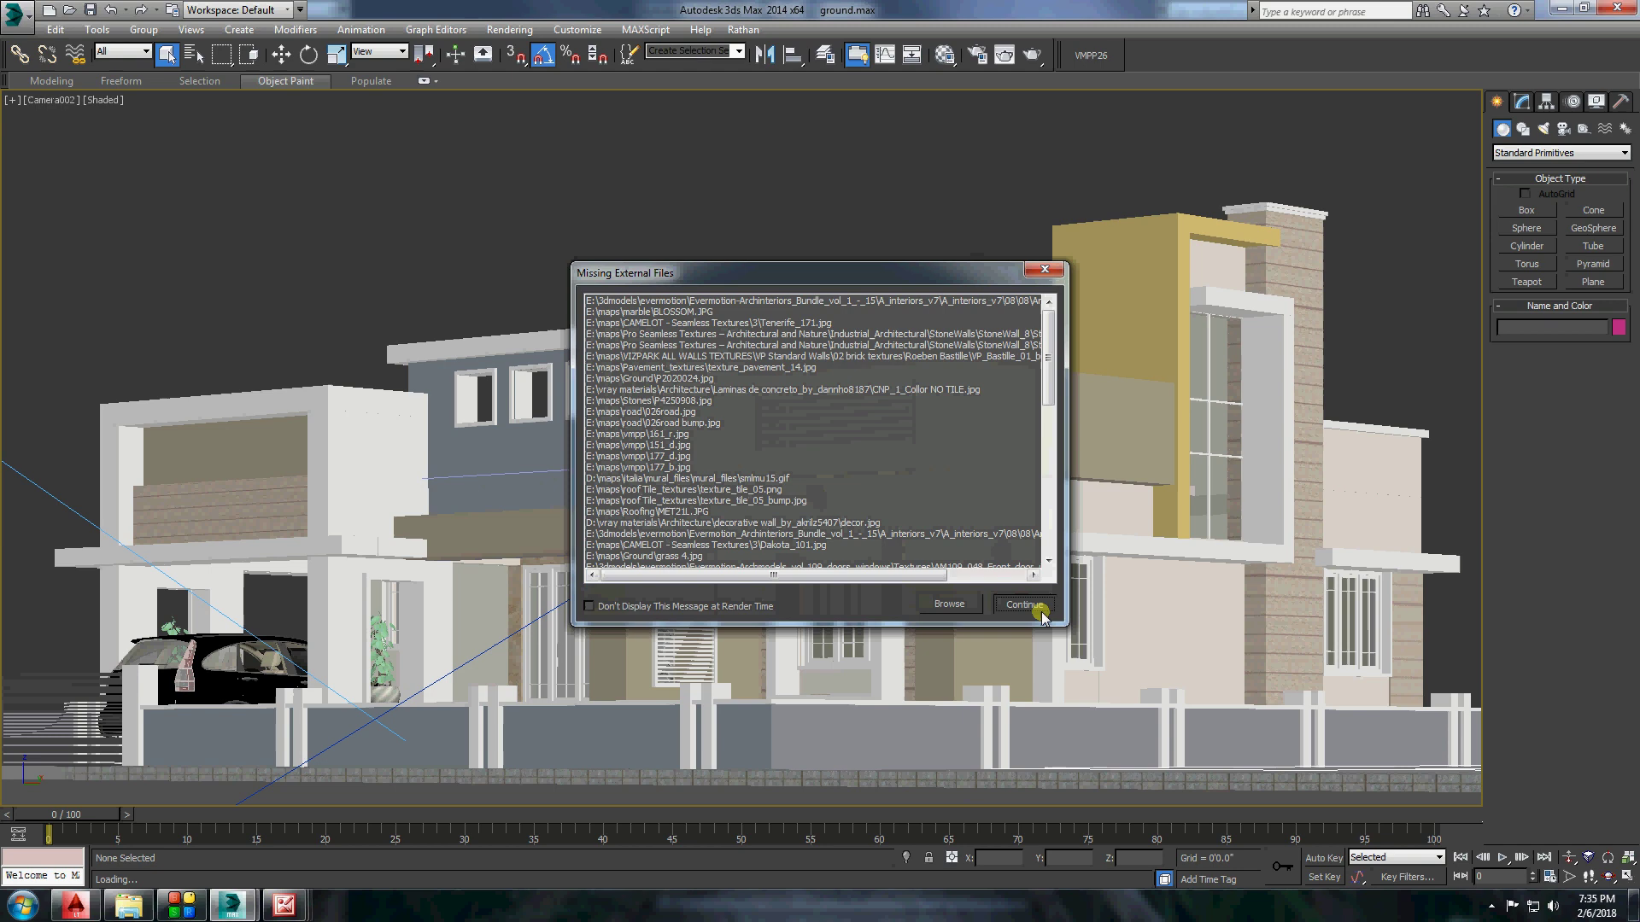
pyautogui.click(1042, 612)
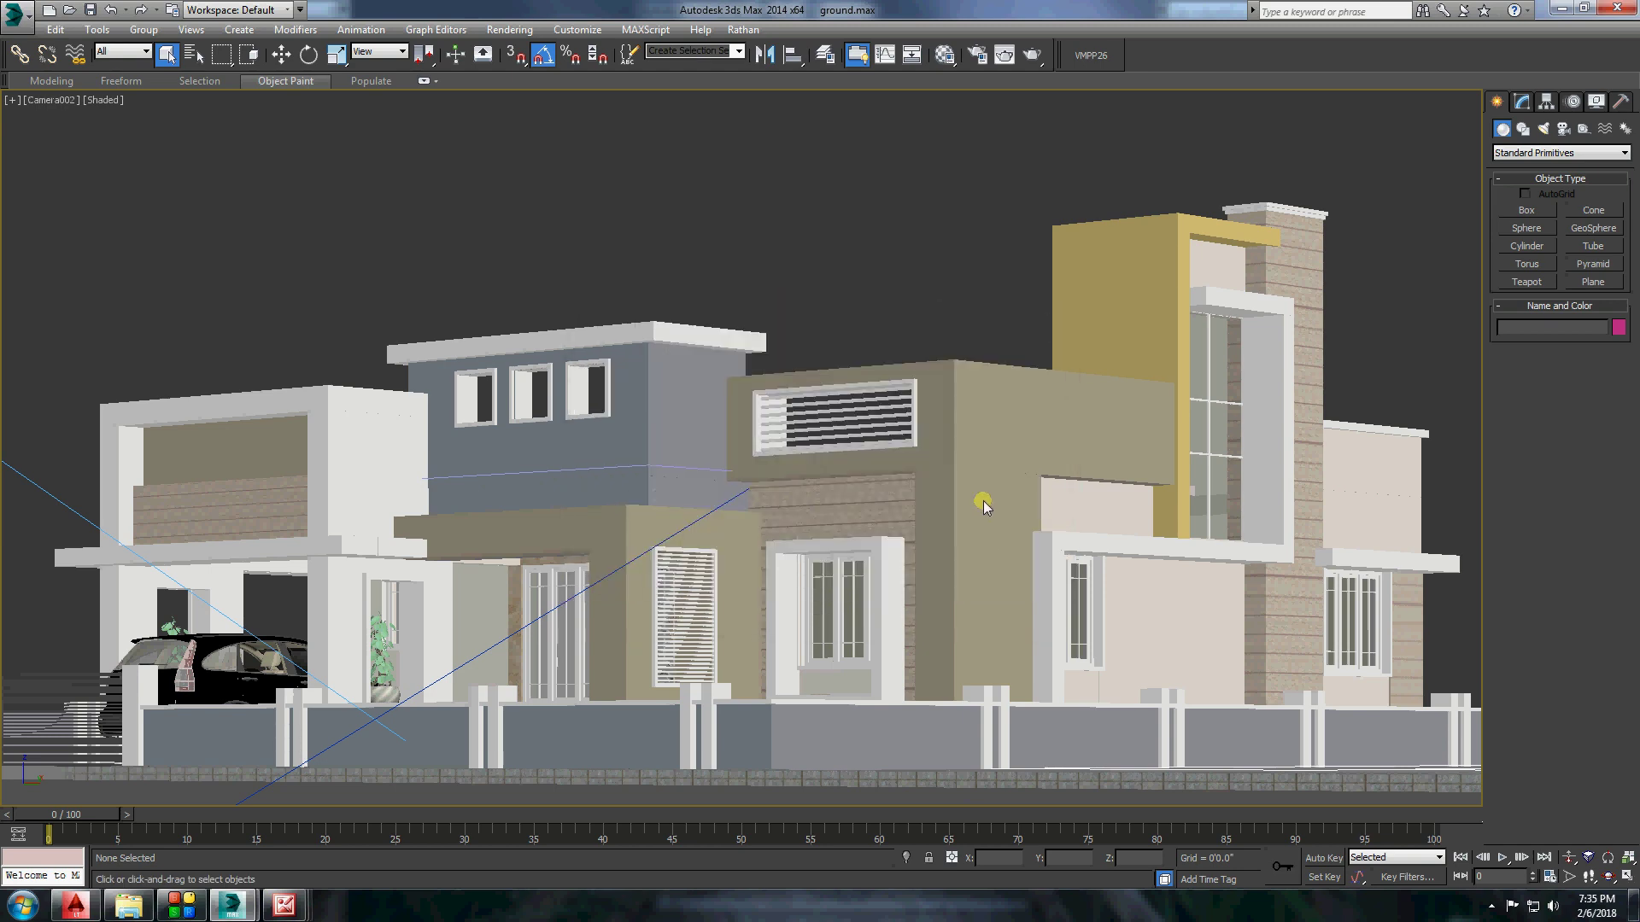
pyautogui.click(977, 513)
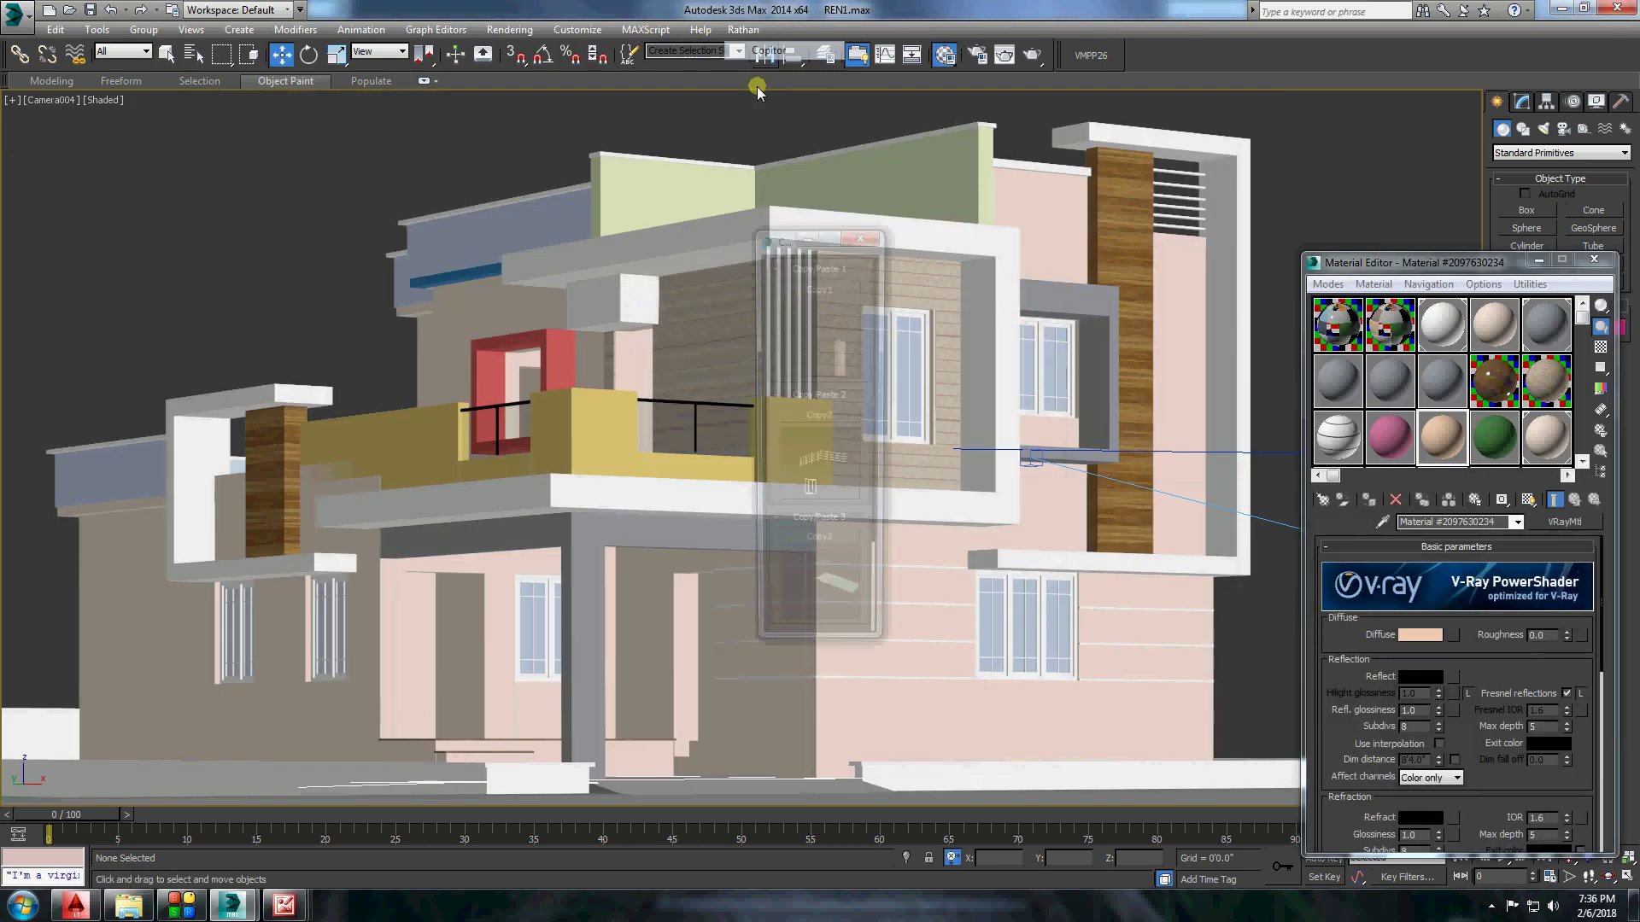
# Isolate the wood-clad column and open its sub-material Material #30.
pyautogui.click(864, 234)
pyautogui.click(1228, 632)
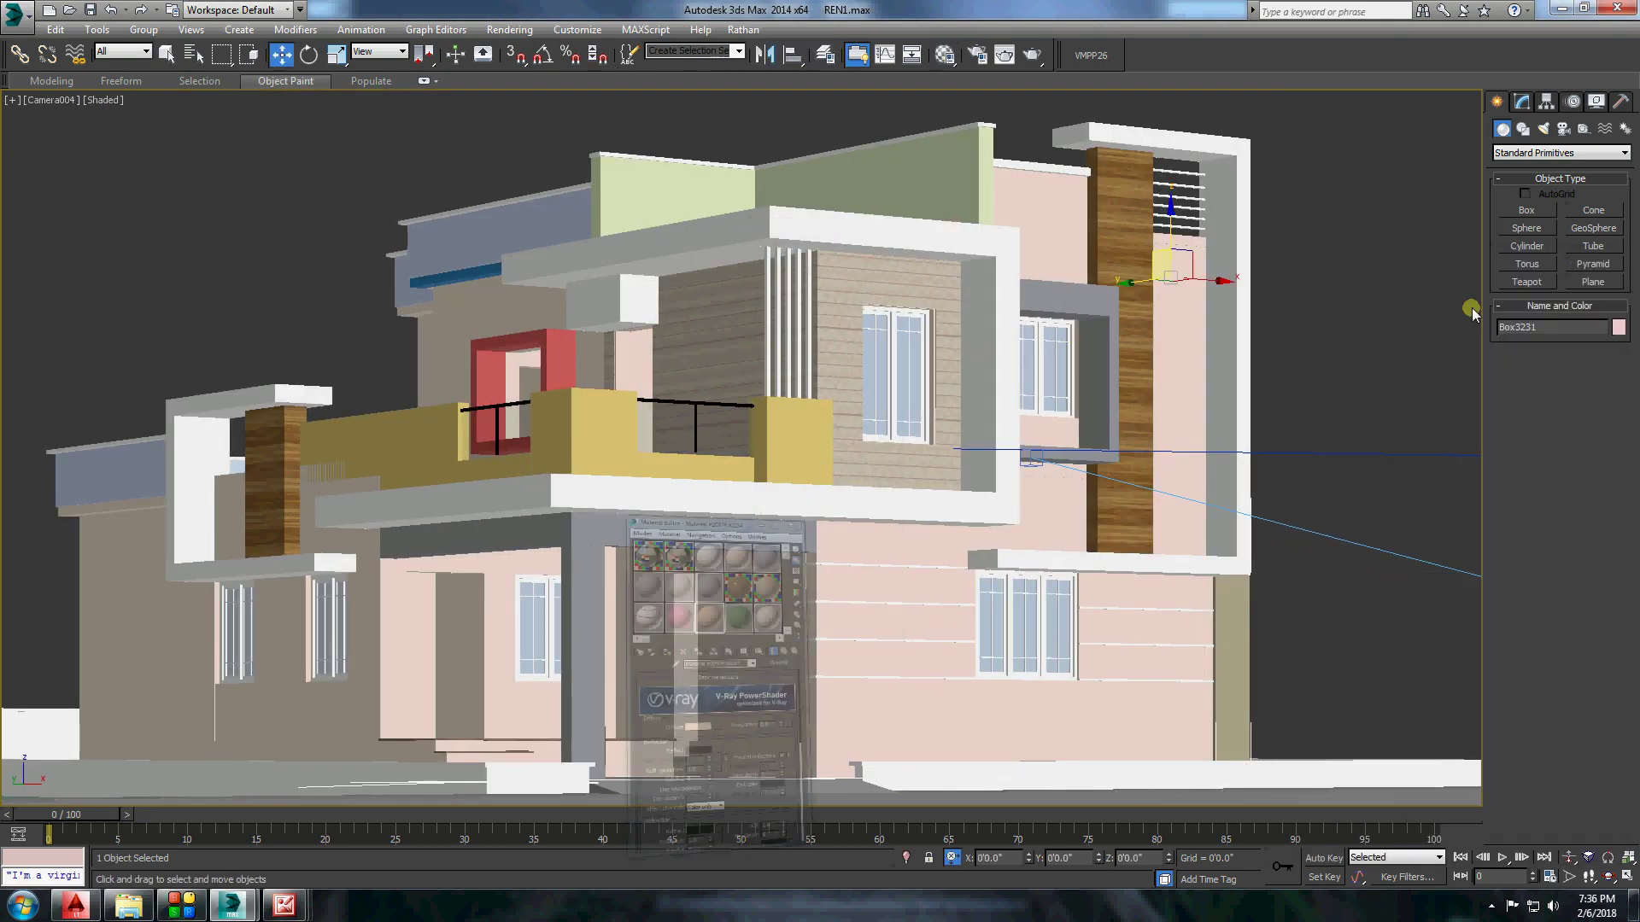
pyautogui.hotkey('alt', 'q')
pyautogui.click(1190, 425)
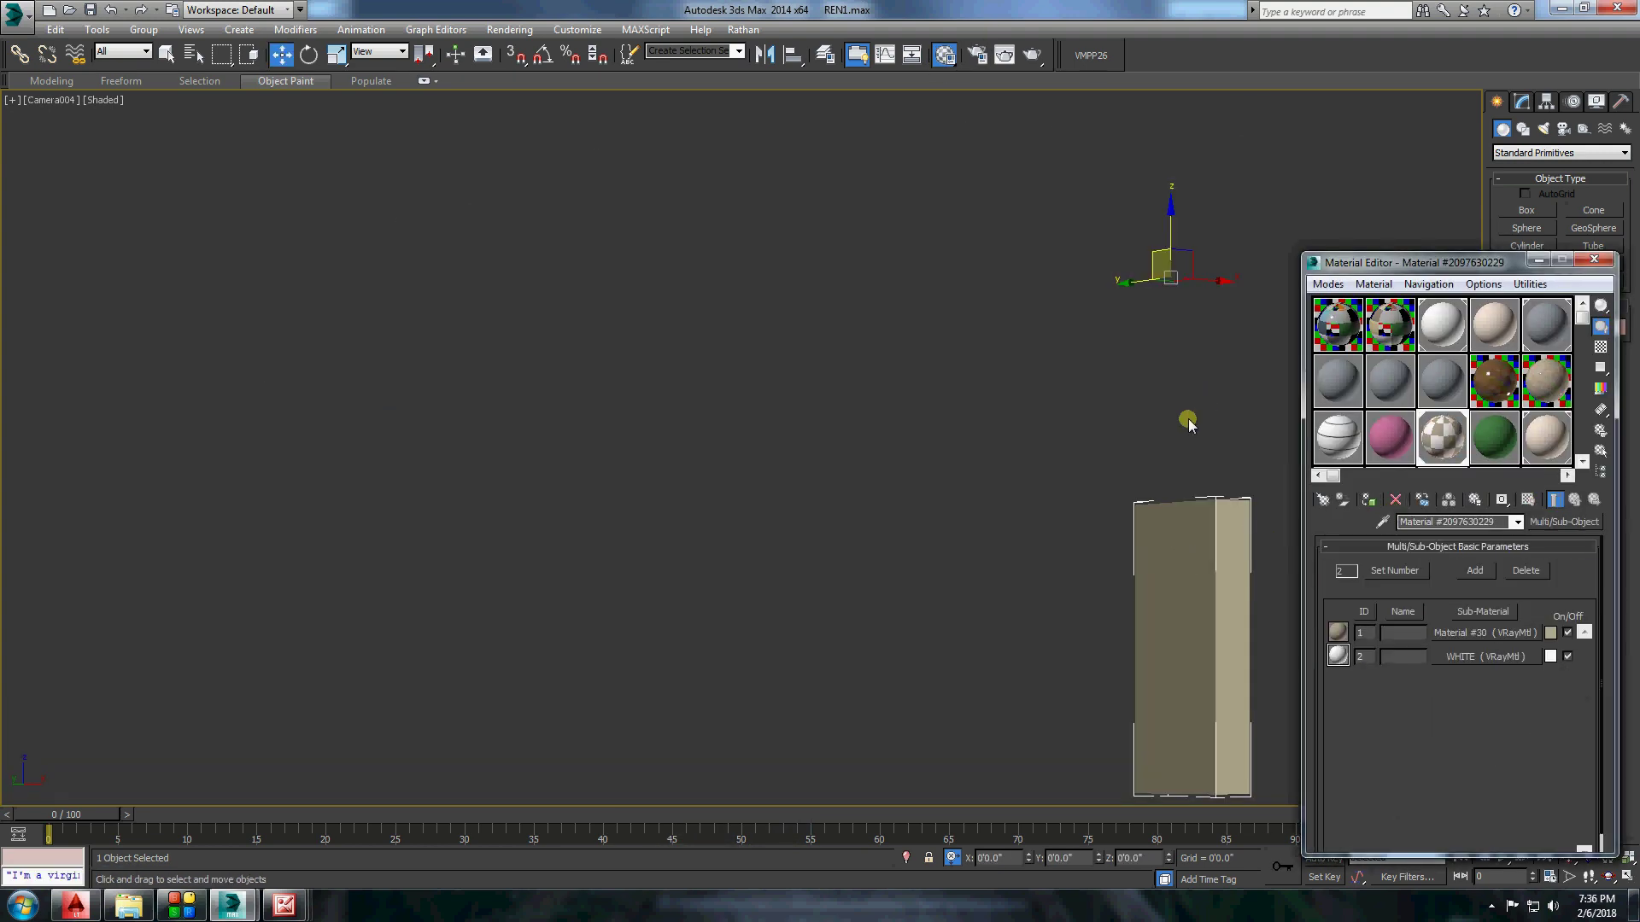
pyautogui.click(1516, 522)
# Unhide all objects and apply Material #30 to the green upper parapet.
pyautogui.click(1403, 557)
pyautogui.rightClick(1209, 440)
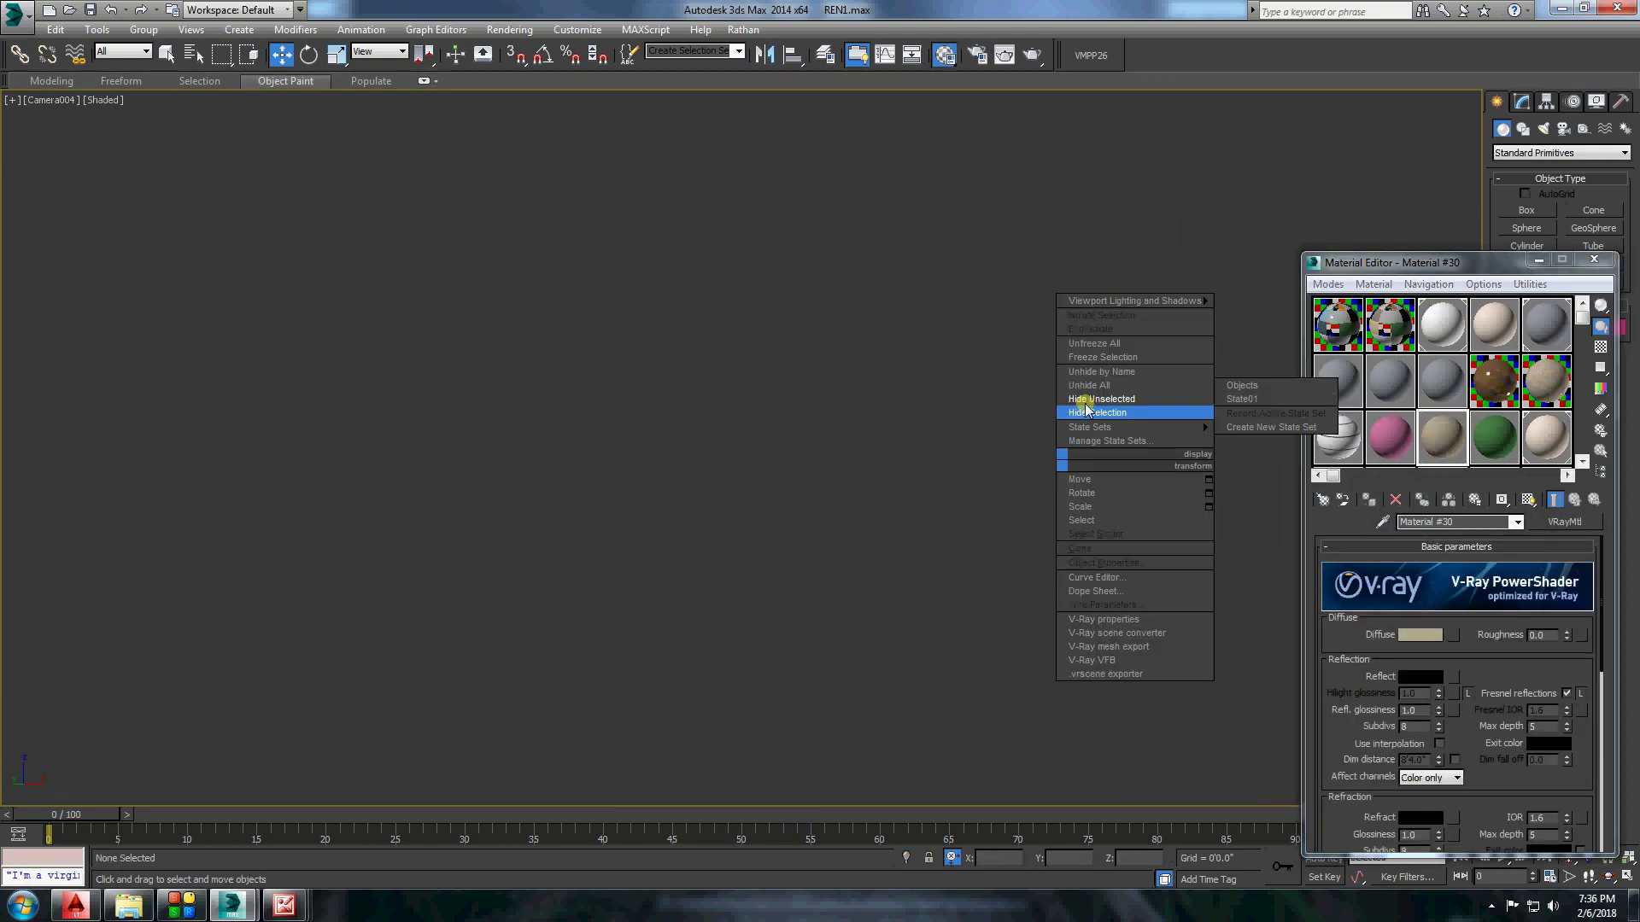
pyautogui.click(1110, 410)
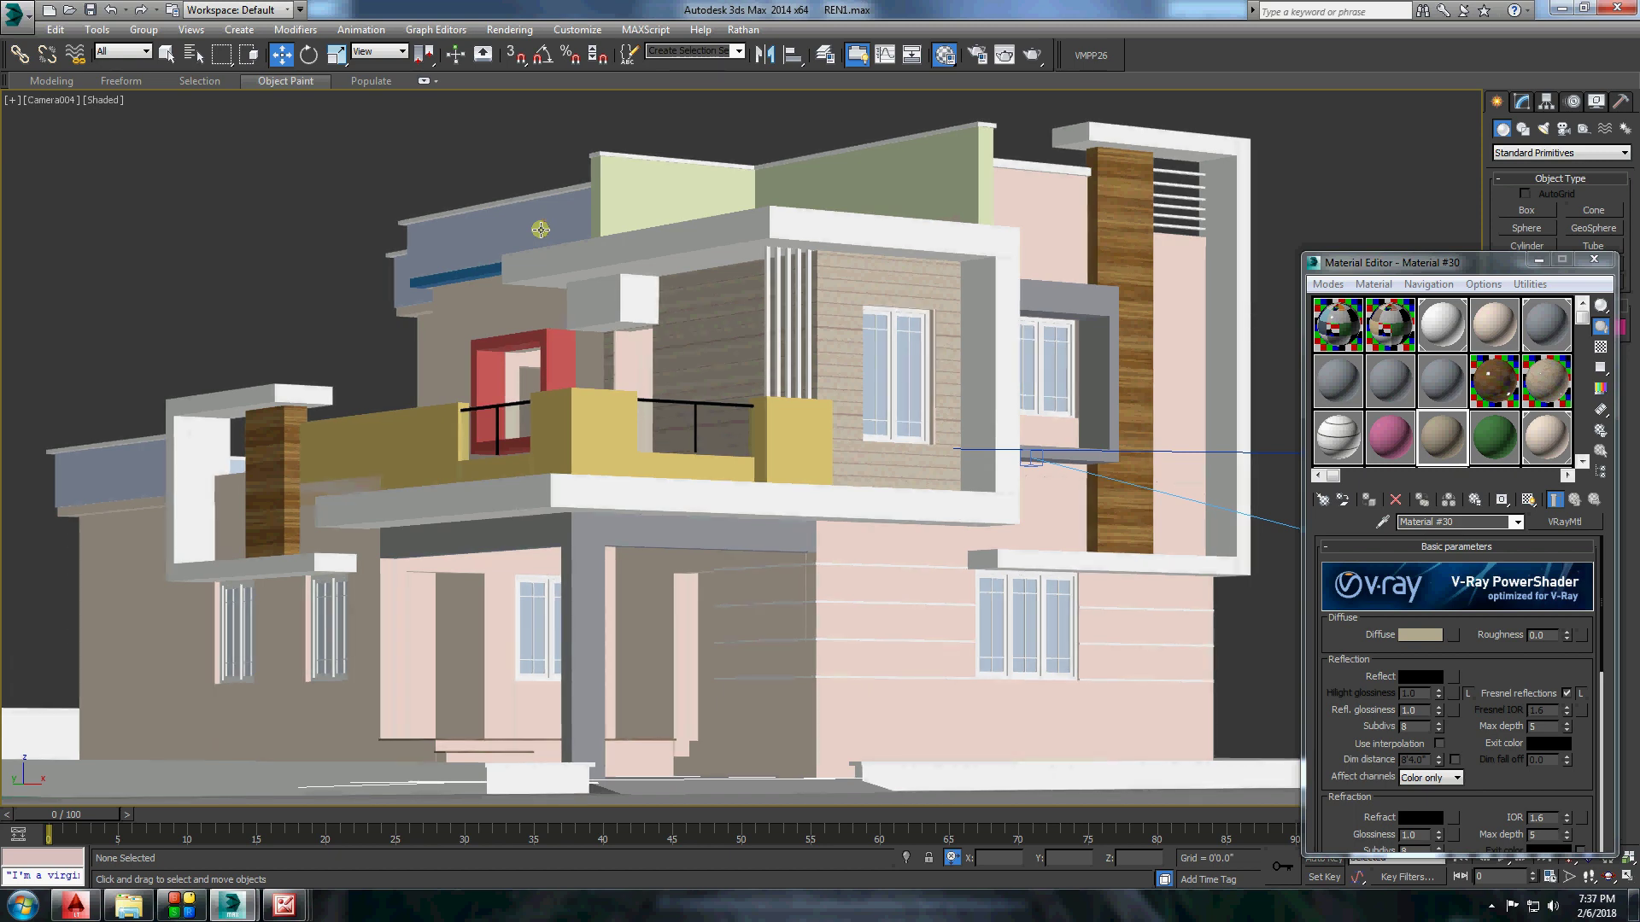
pyautogui.moveTo(1418, 444); pyautogui.dragTo(921, 199)
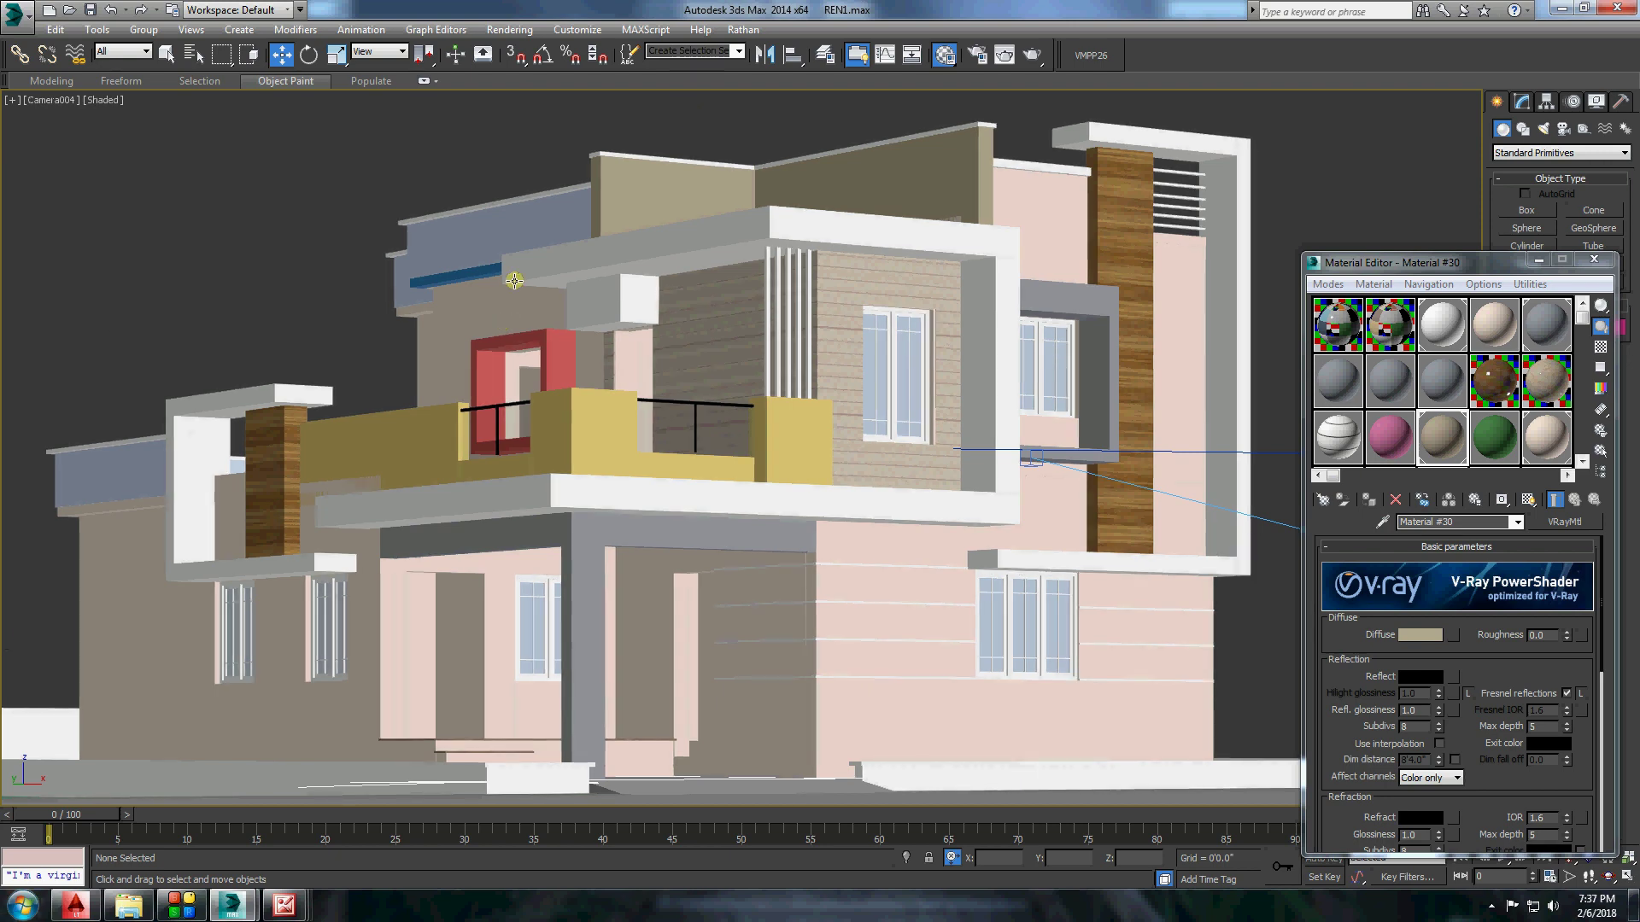
pyautogui.doubleClick(1428, 448)
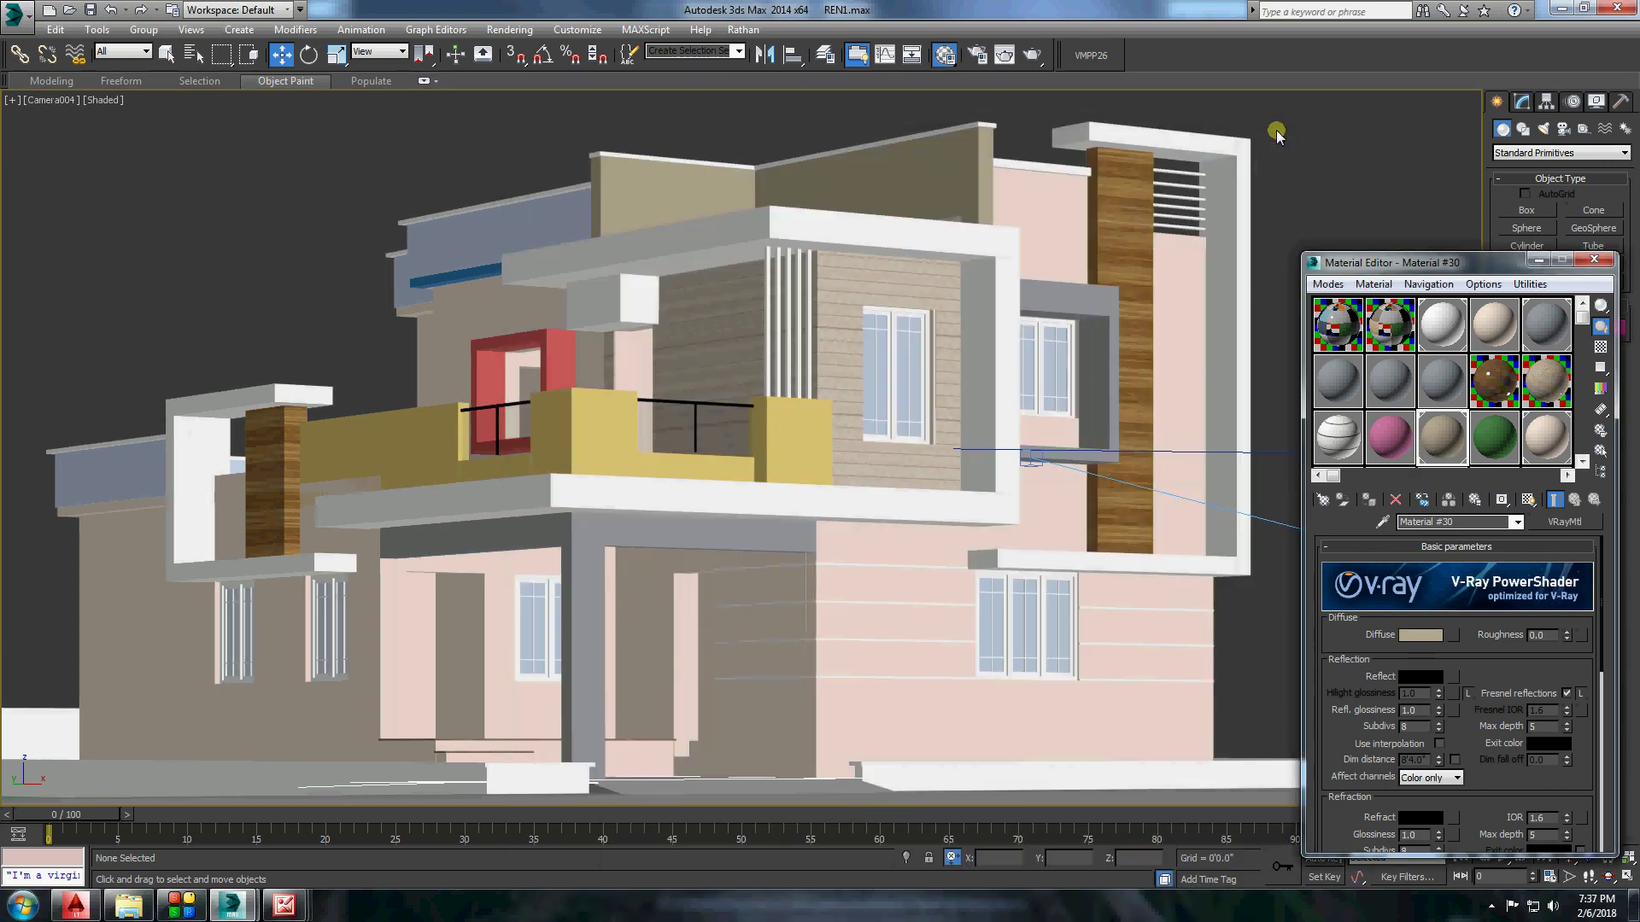
pyautogui.click(1281, 128)
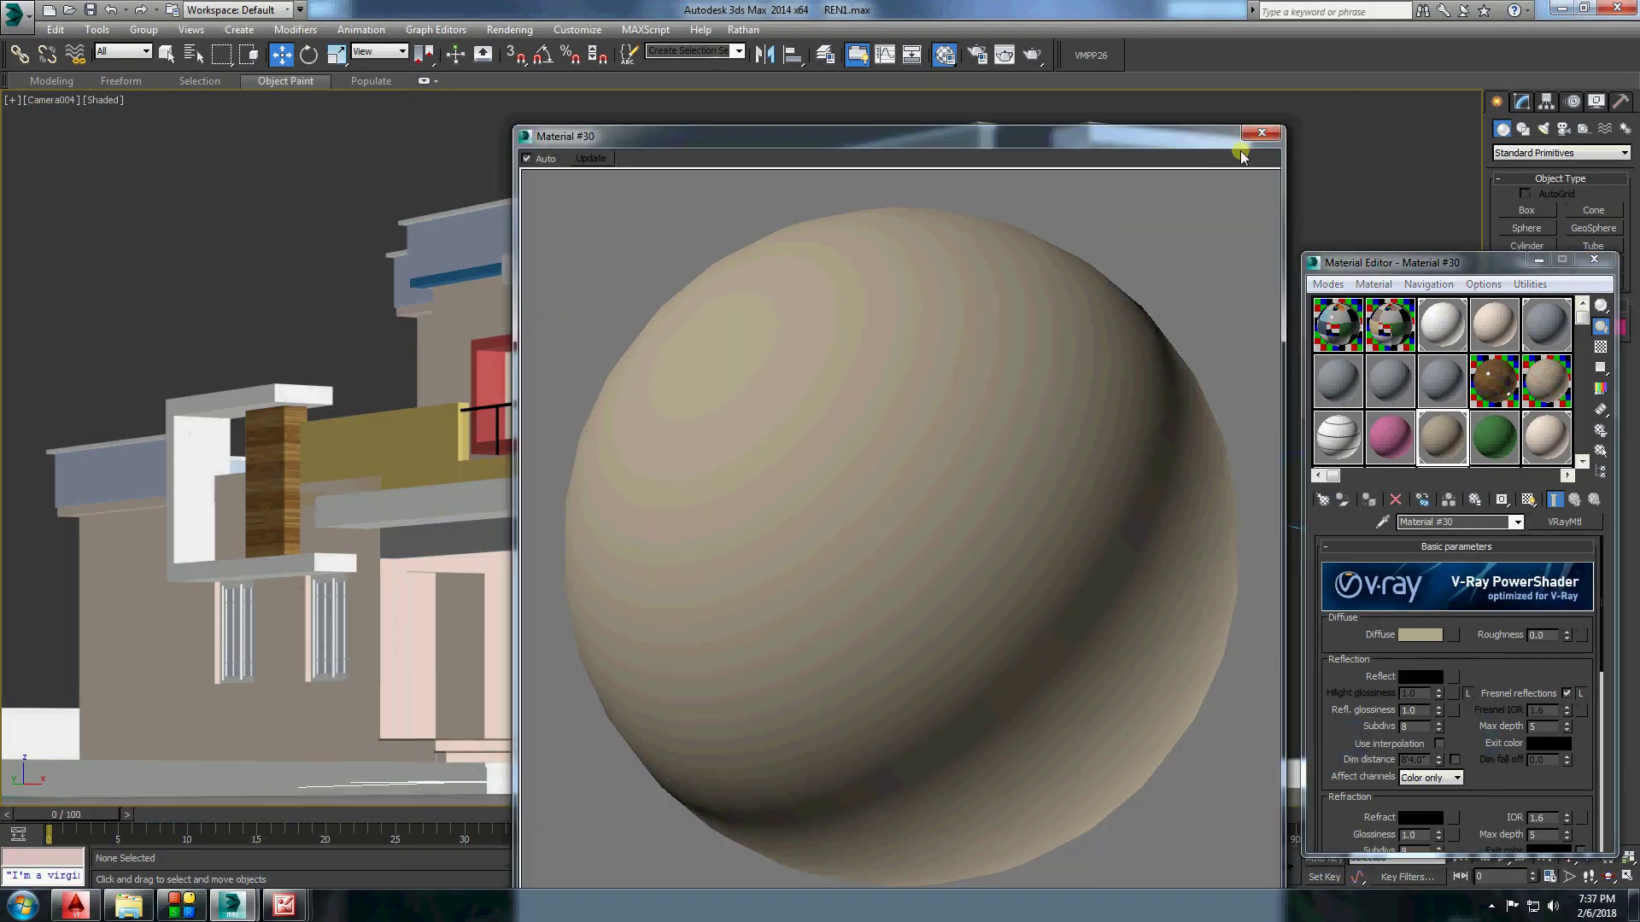
pyautogui.click(1261, 133)
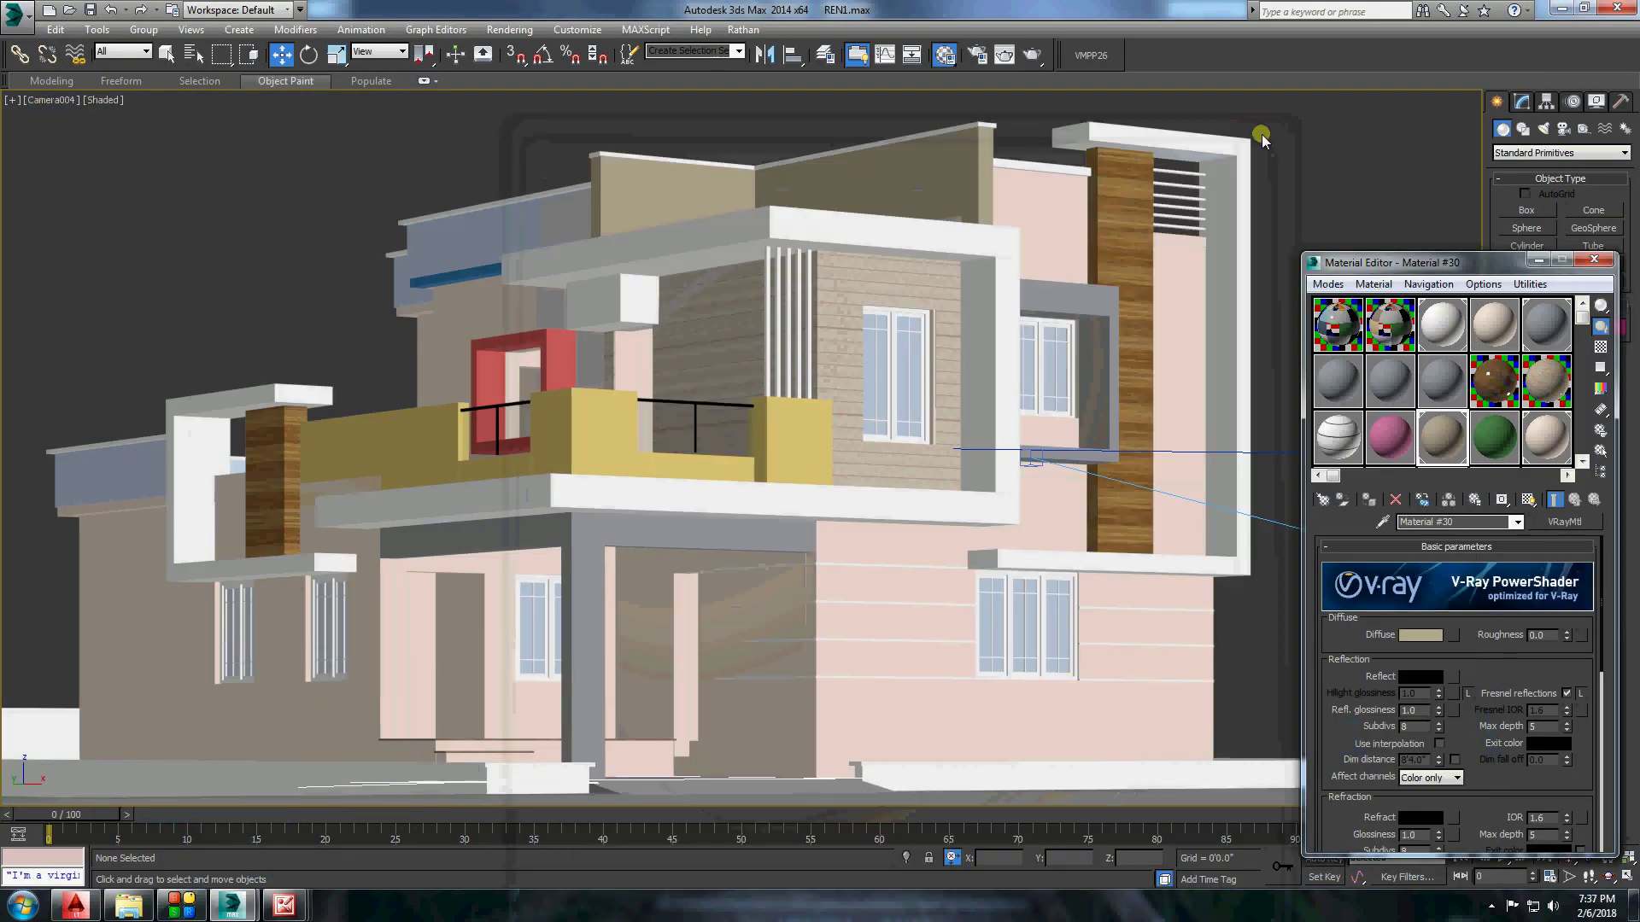
# Inspect the yellow balcony wall's Material #30 diffuse colour and sample preview.
pyautogui.click(775, 445)
pyautogui.rightClick(786, 424)
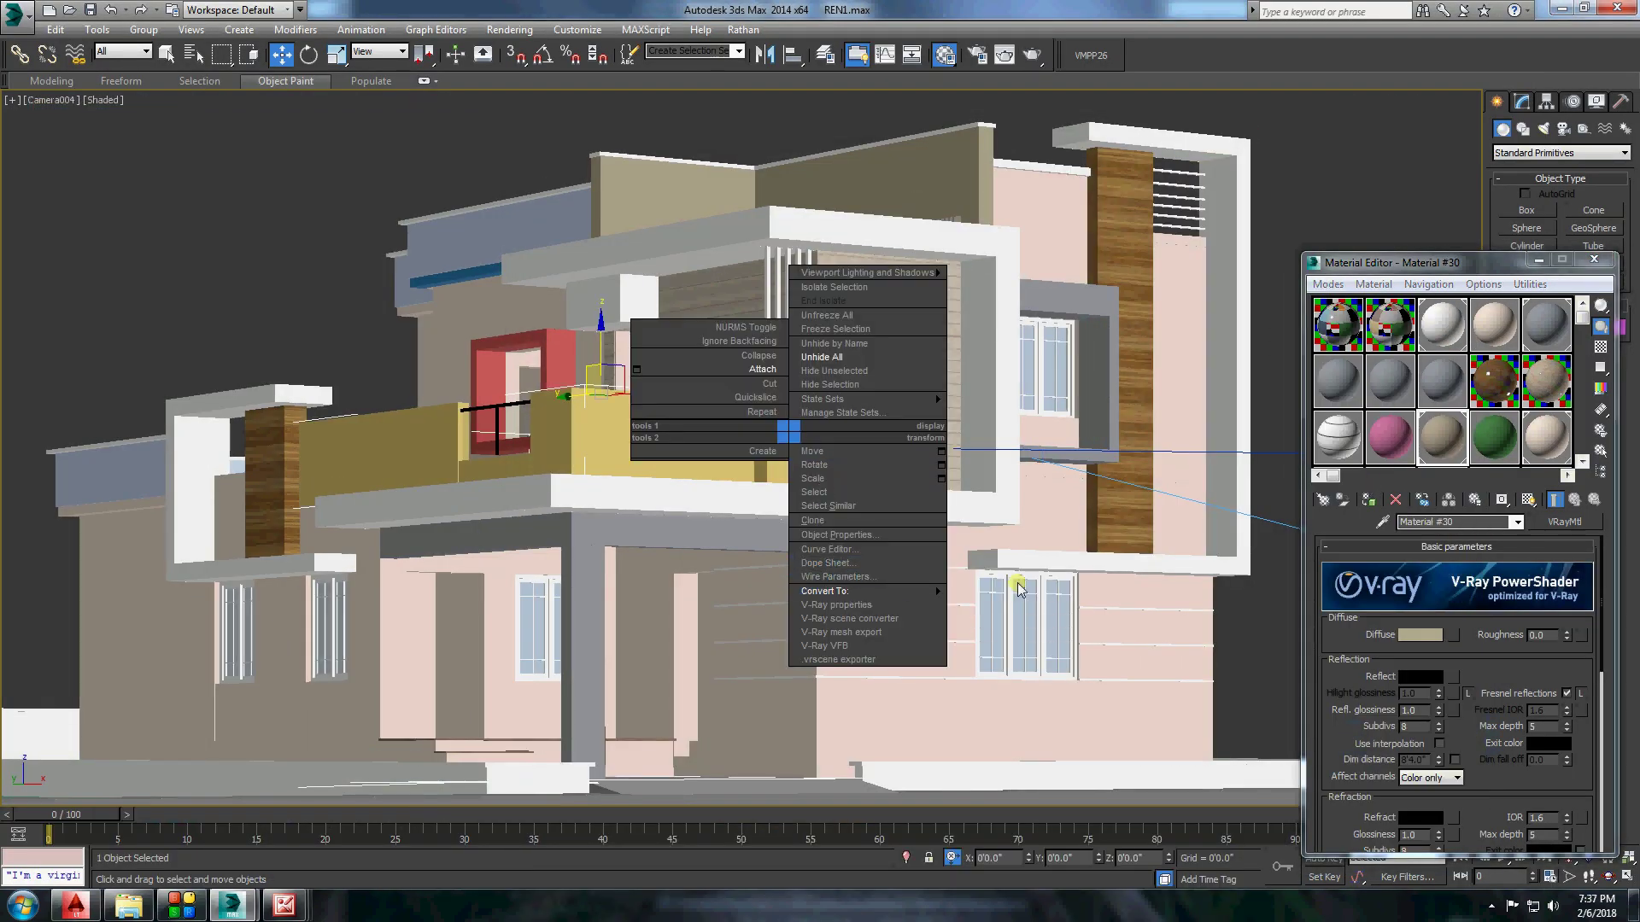
pyautogui.click(982, 590)
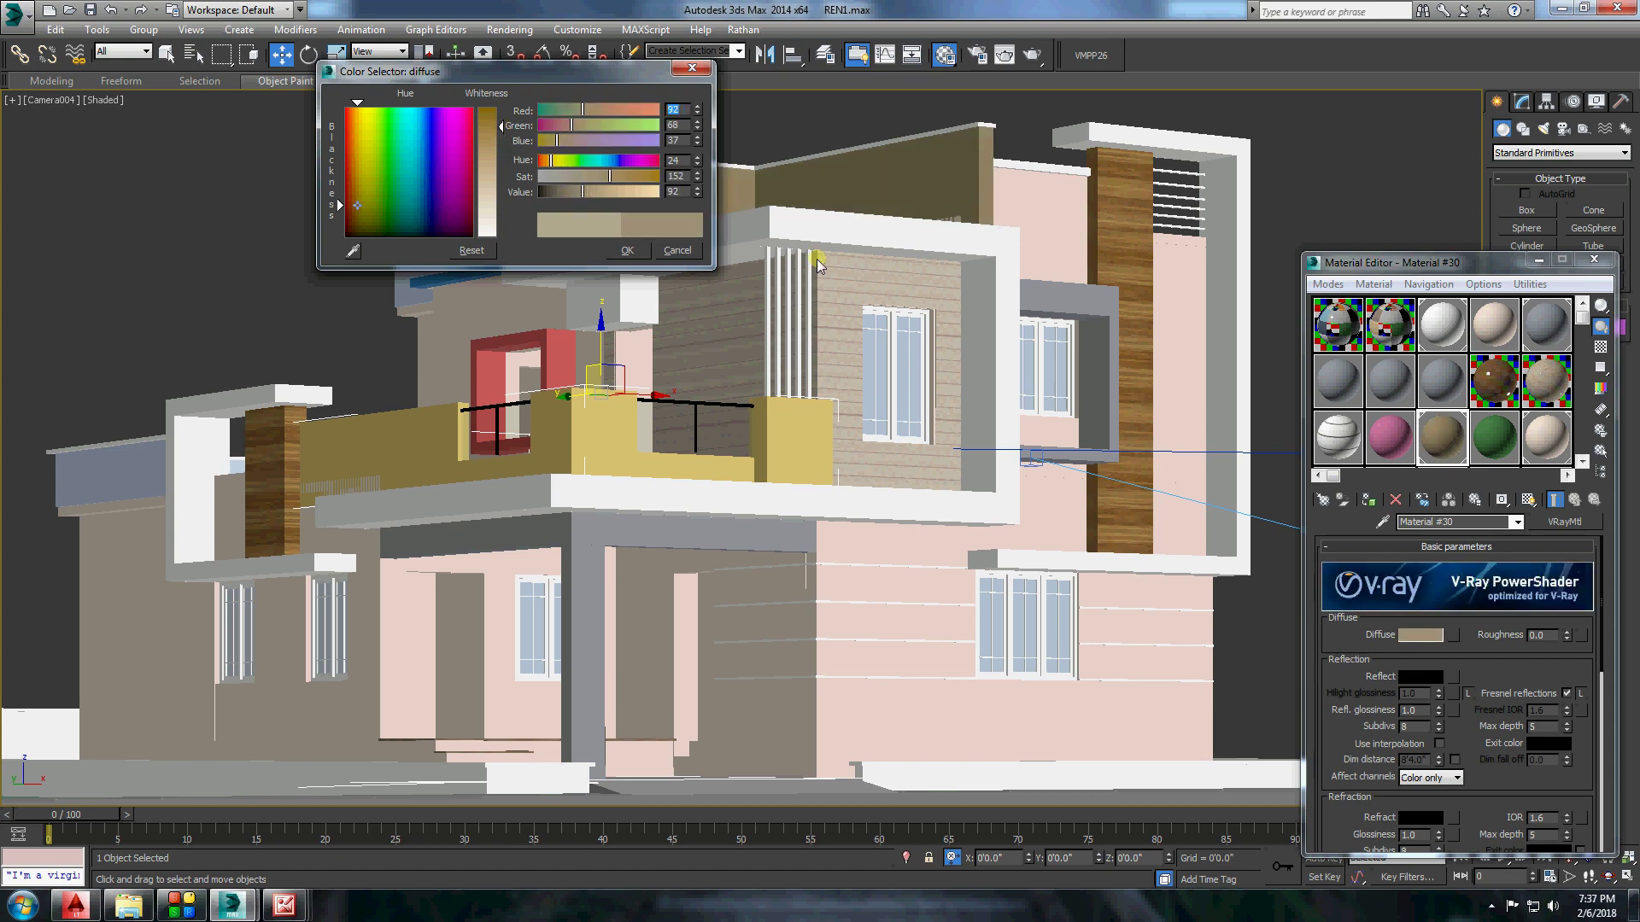
pyautogui.doubleClick(1451, 457)
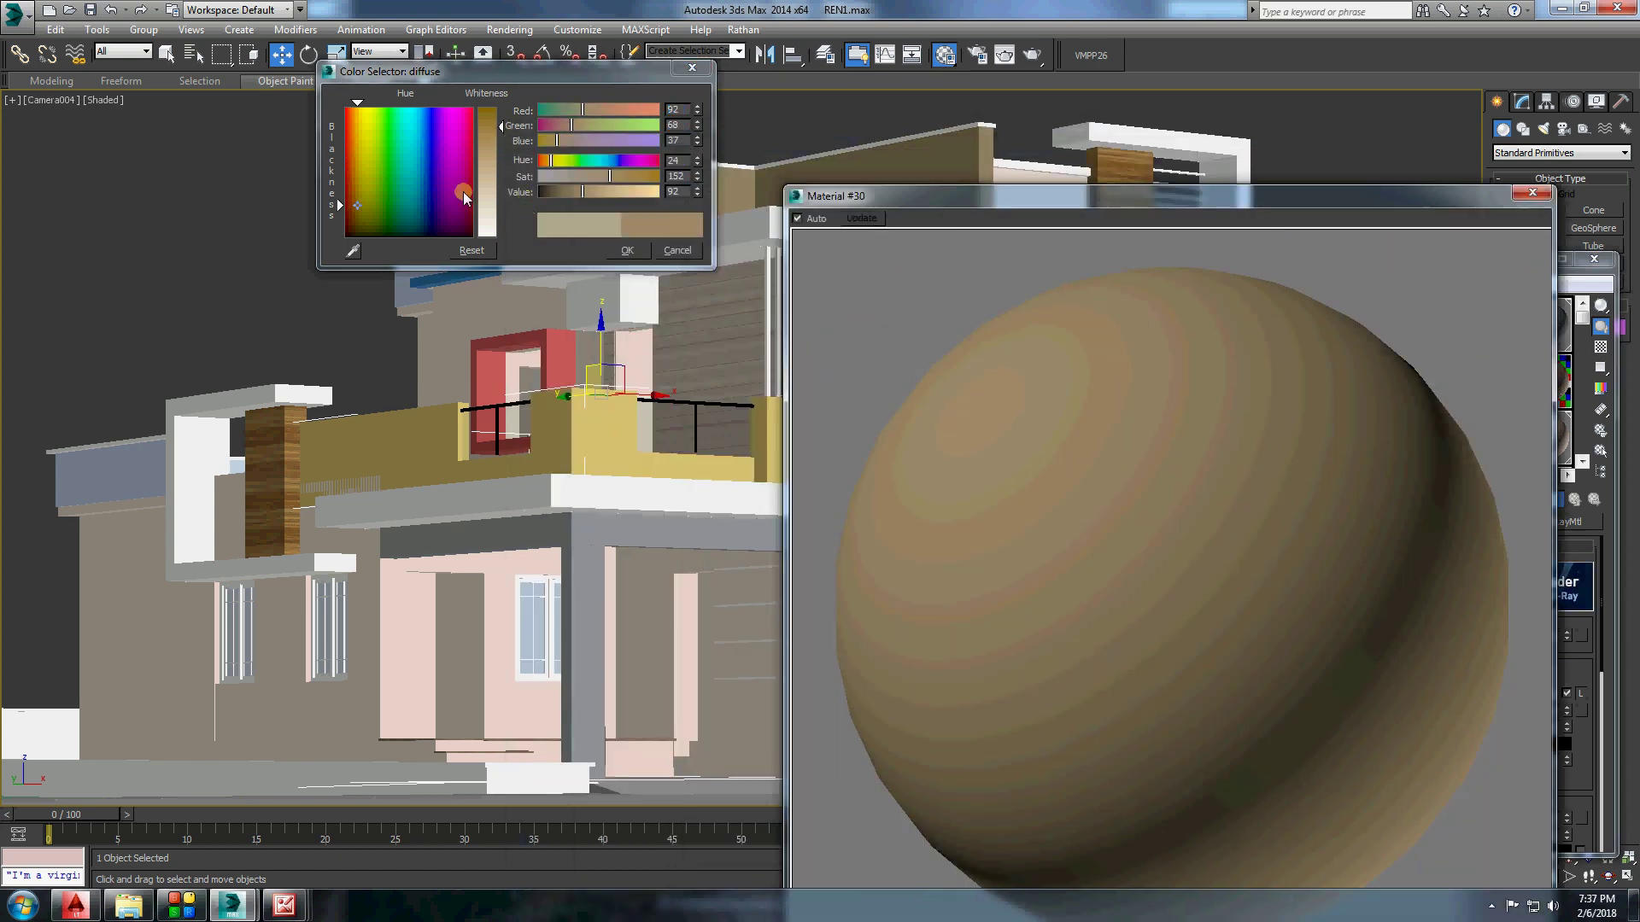
pyautogui.click(627, 250)
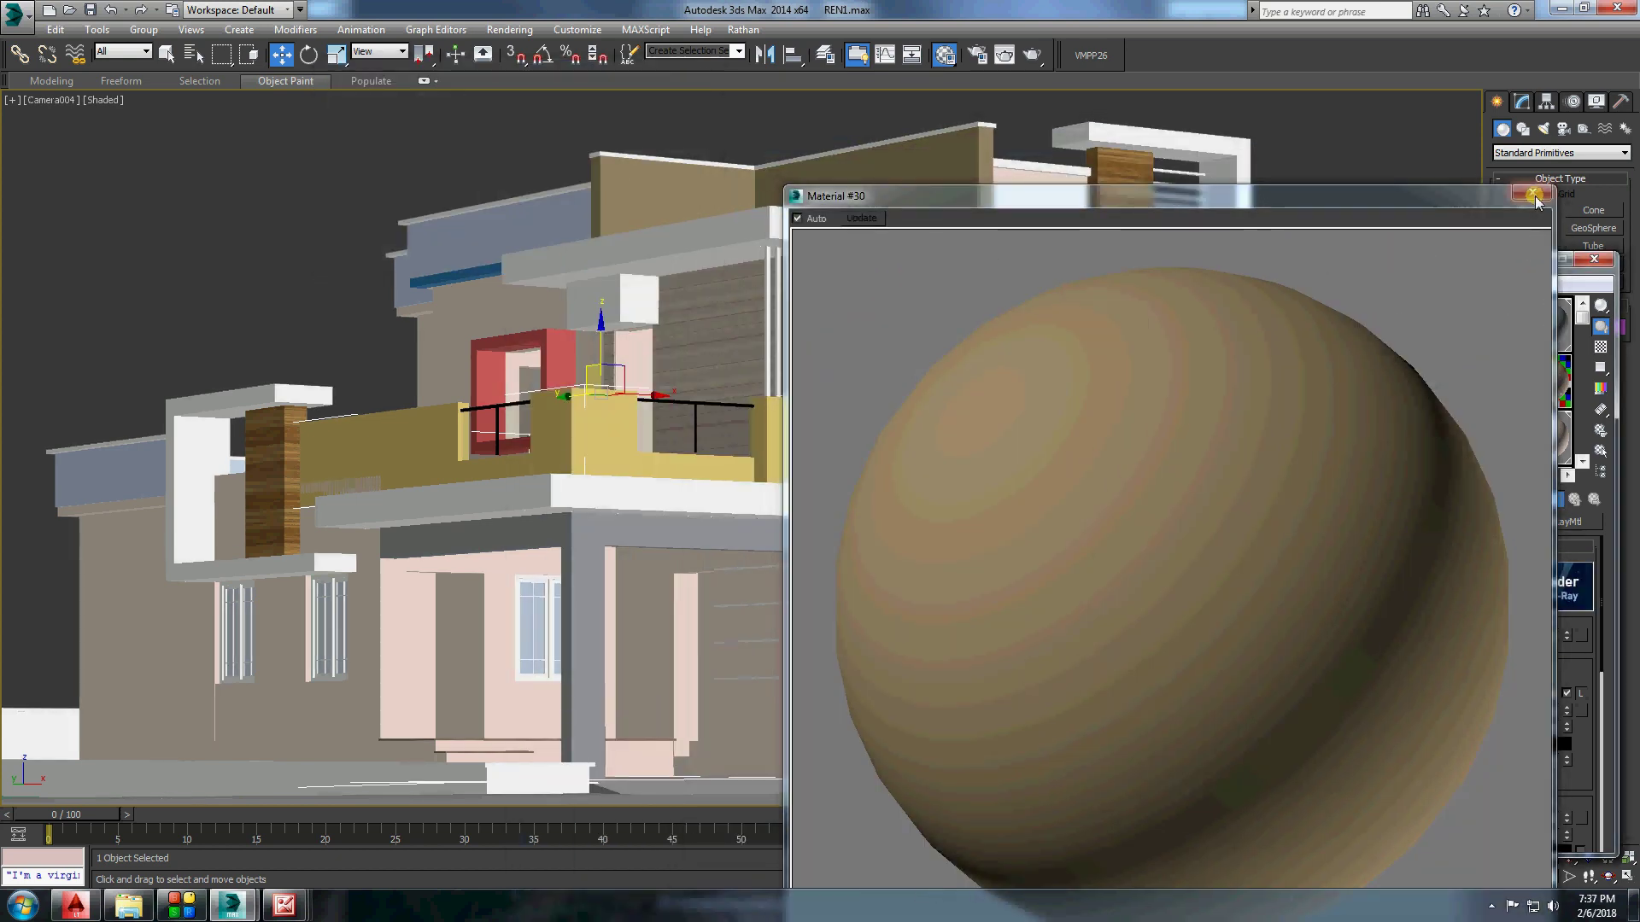
pyautogui.click(1532, 192)
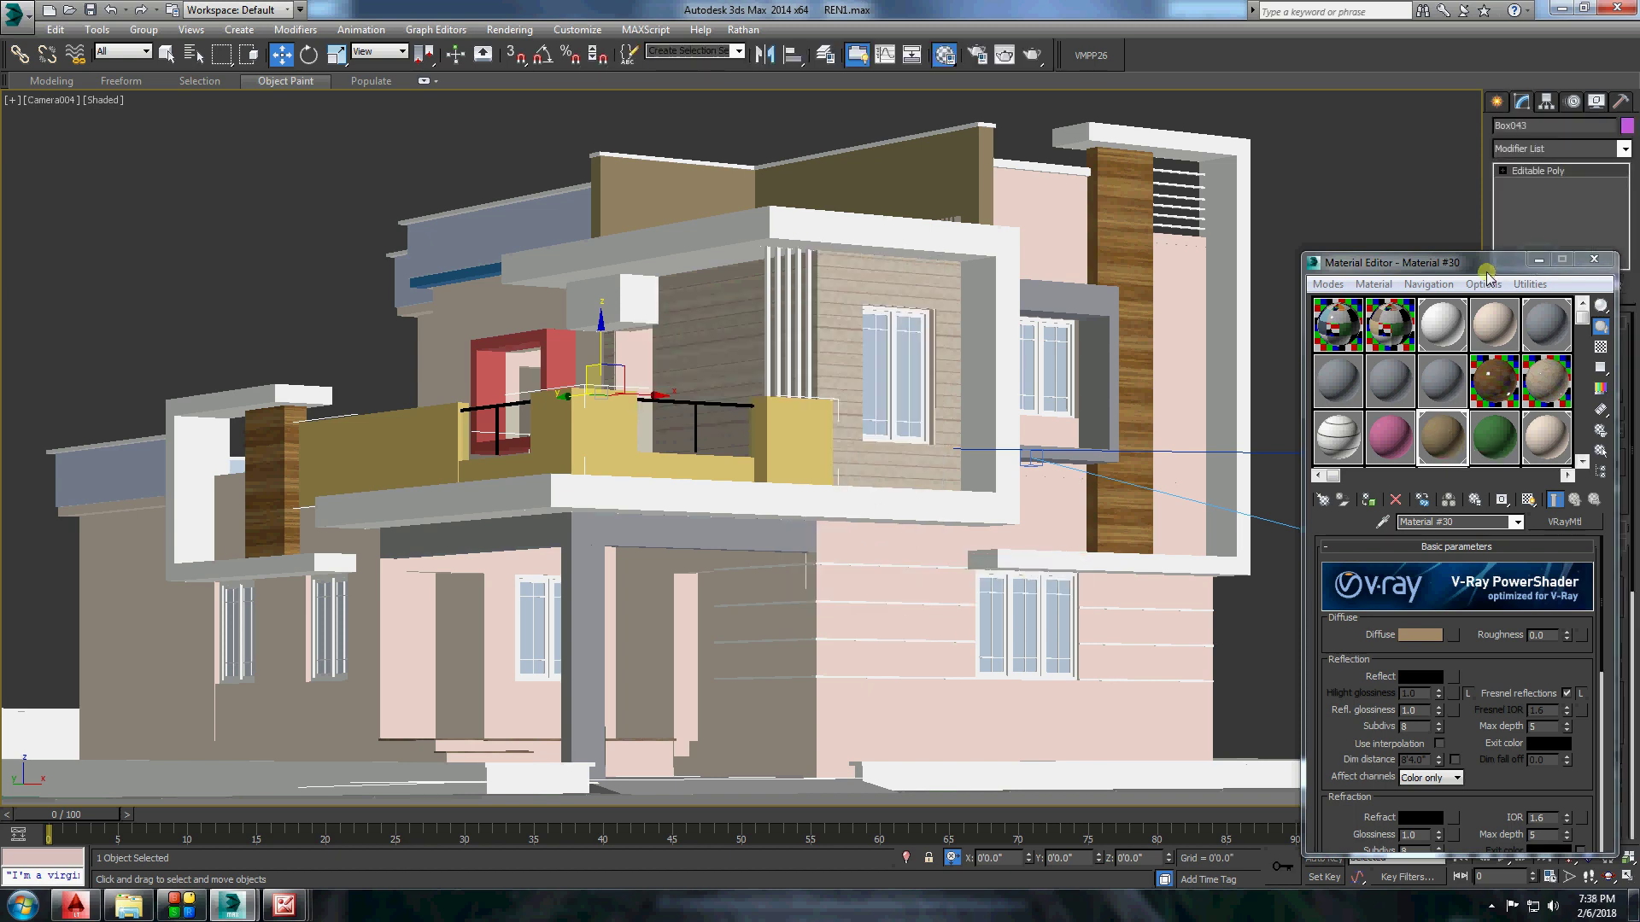
pyautogui.moveTo(1487, 275); pyautogui.dragTo(1212, 275)
pyautogui.click(798, 440)
pyautogui.click(1319, 259)
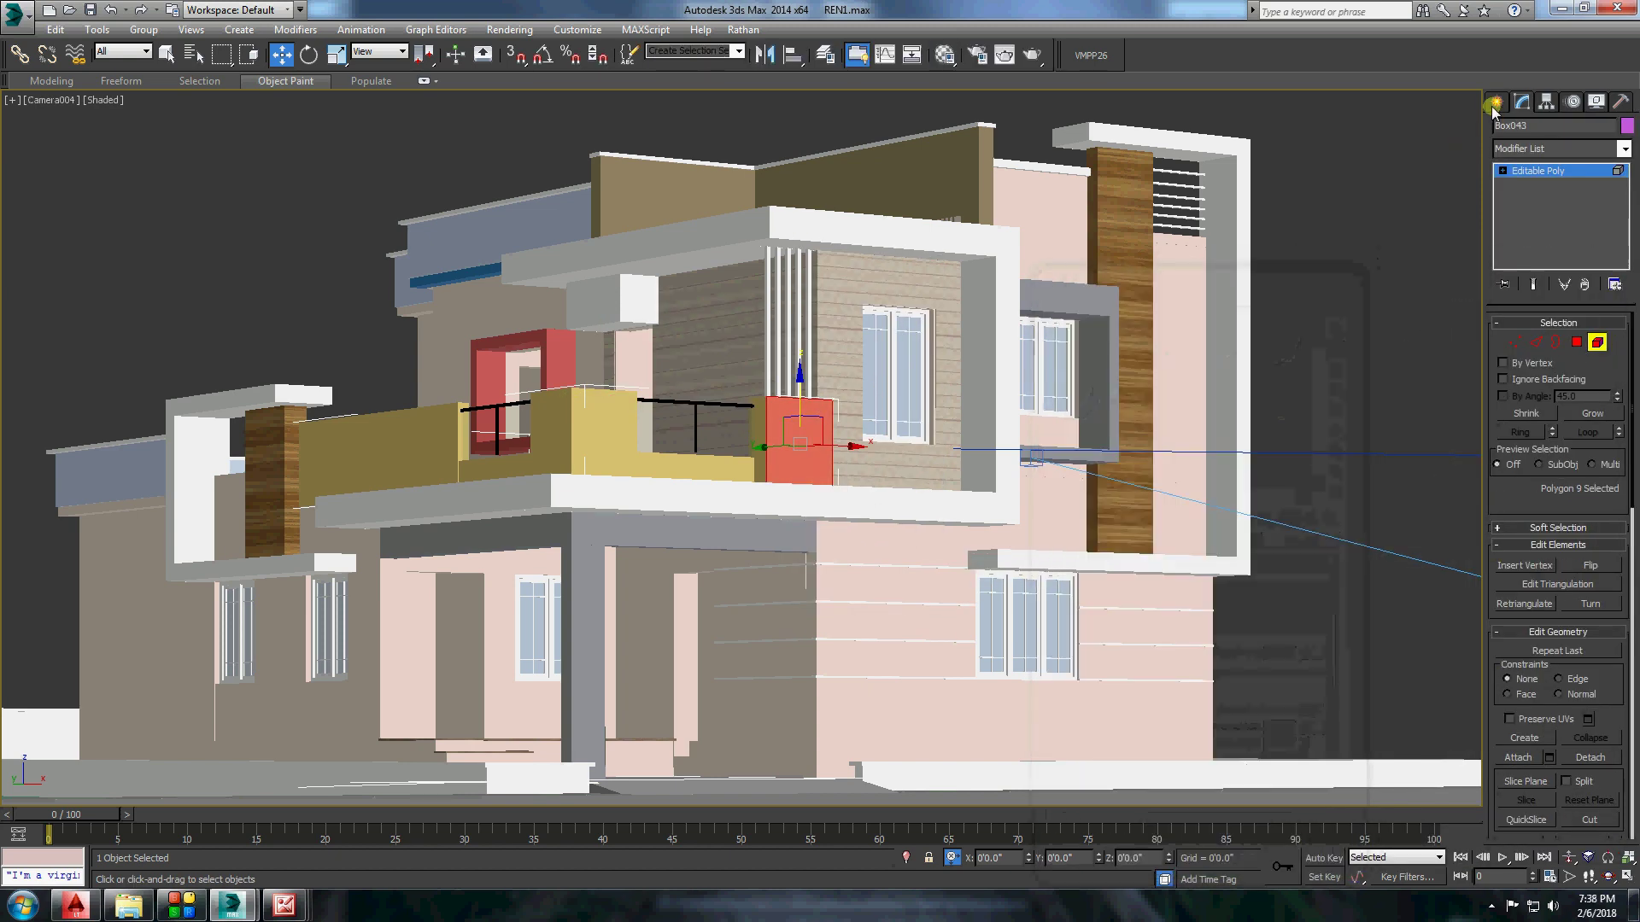
pyautogui.click(1494, 103)
pyautogui.click(1288, 211)
# Assign the beige wall material to the yellow balcony parapet Box044.
pyautogui.press('p')
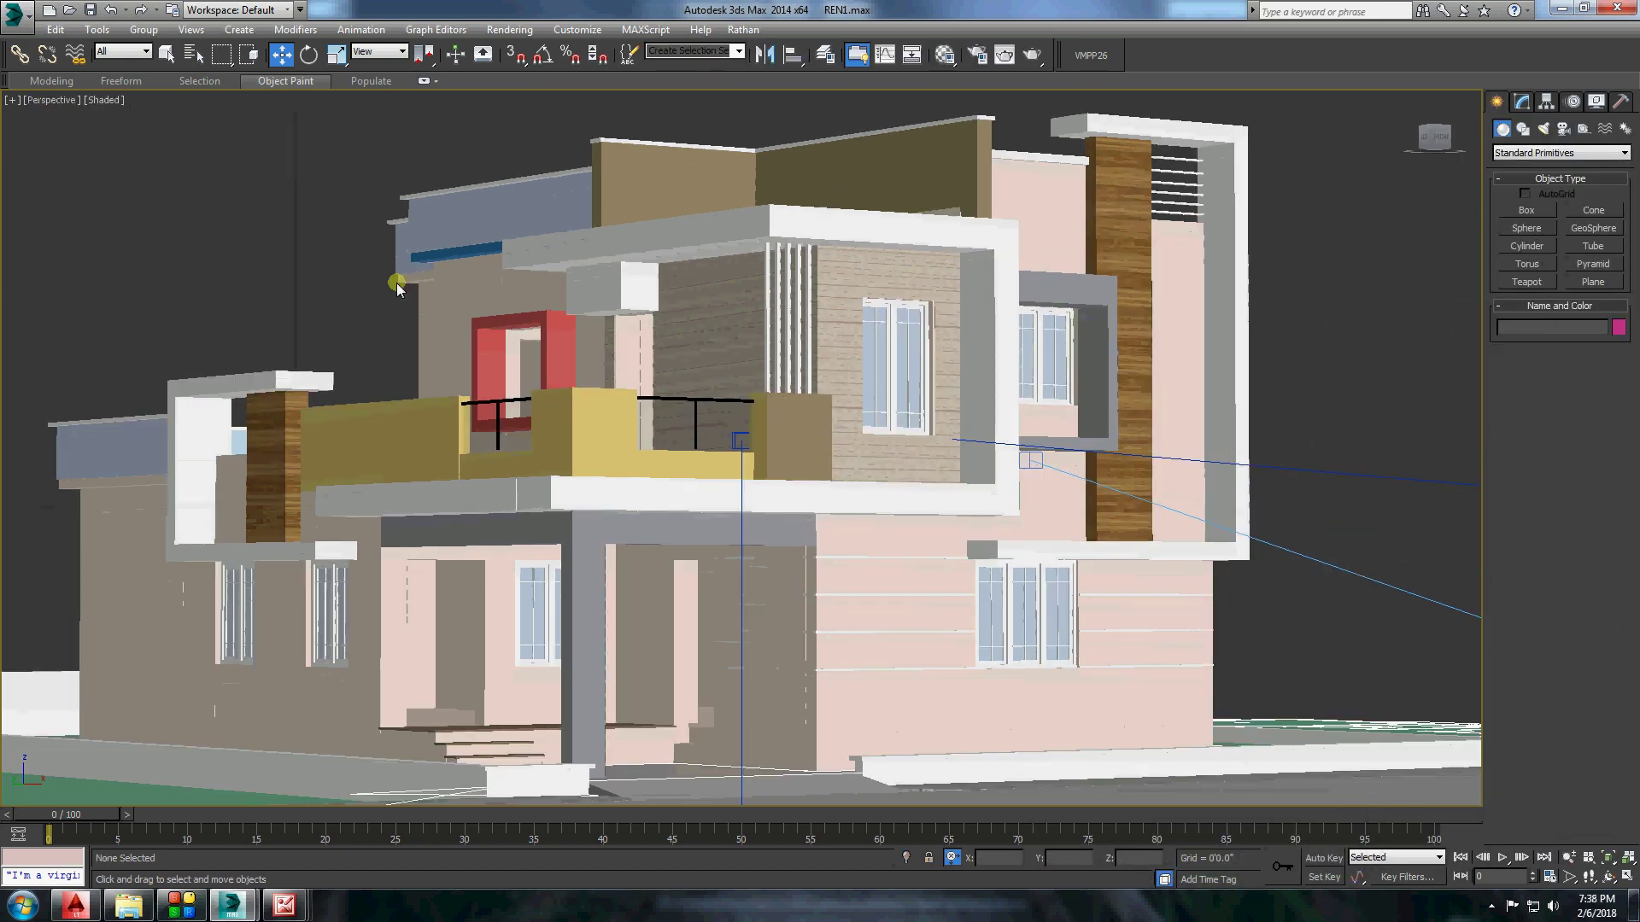
pyautogui.scroll(5, 888, 416)
pyautogui.scroll(-3, 906, 428)
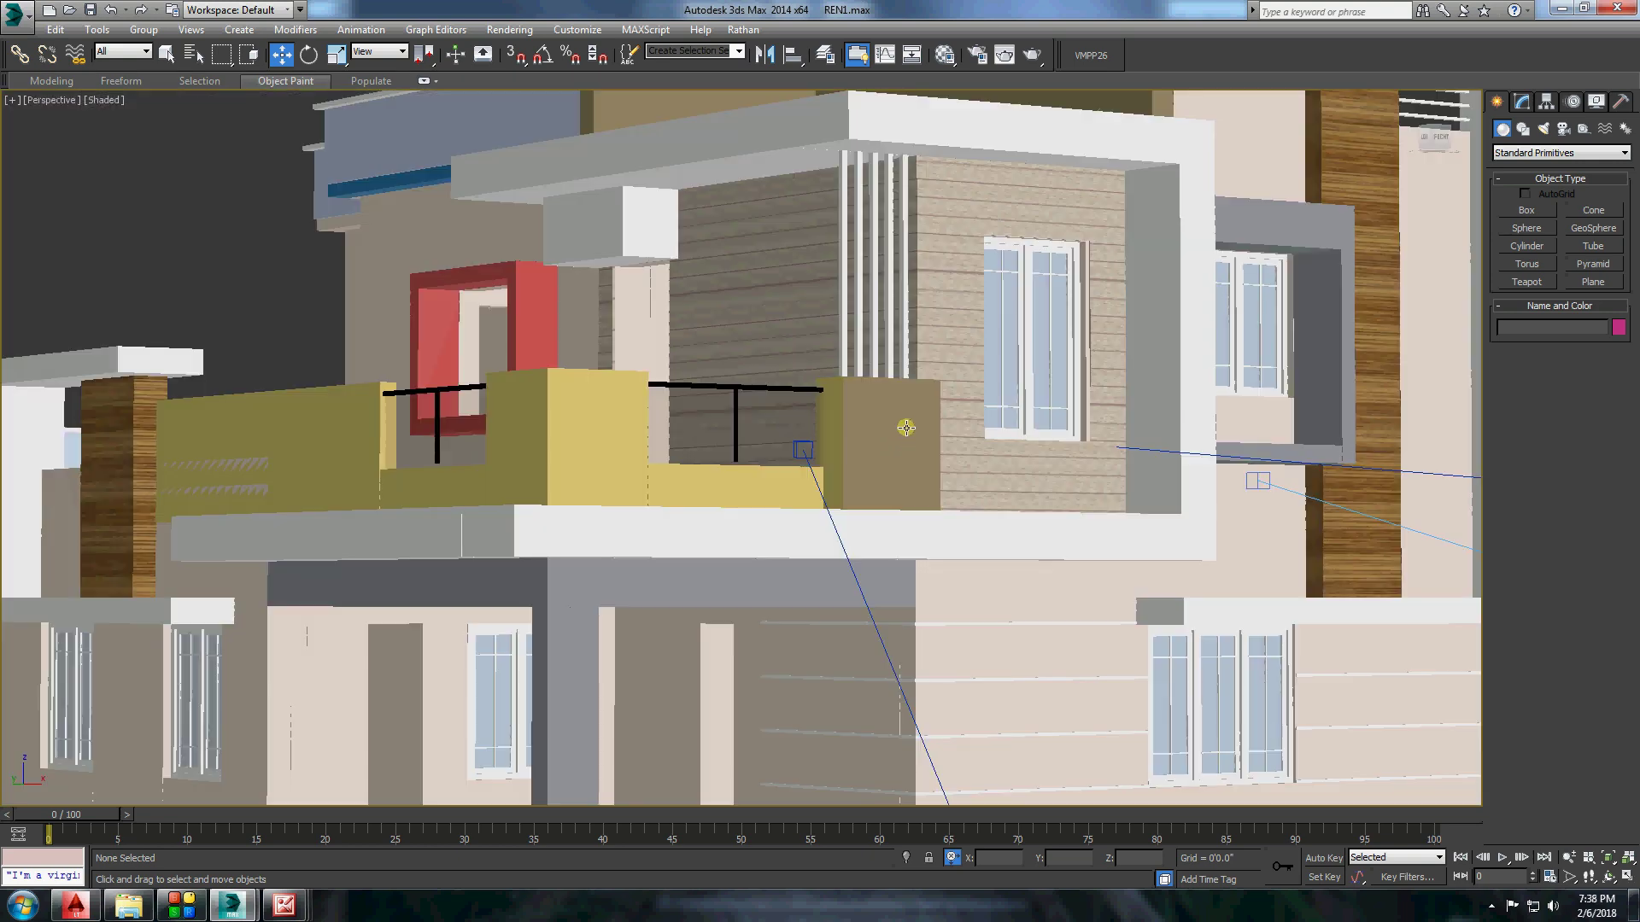
pyautogui.click(609, 452)
pyautogui.press('m')
pyautogui.click(1284, 457)
pyautogui.click(1213, 518)
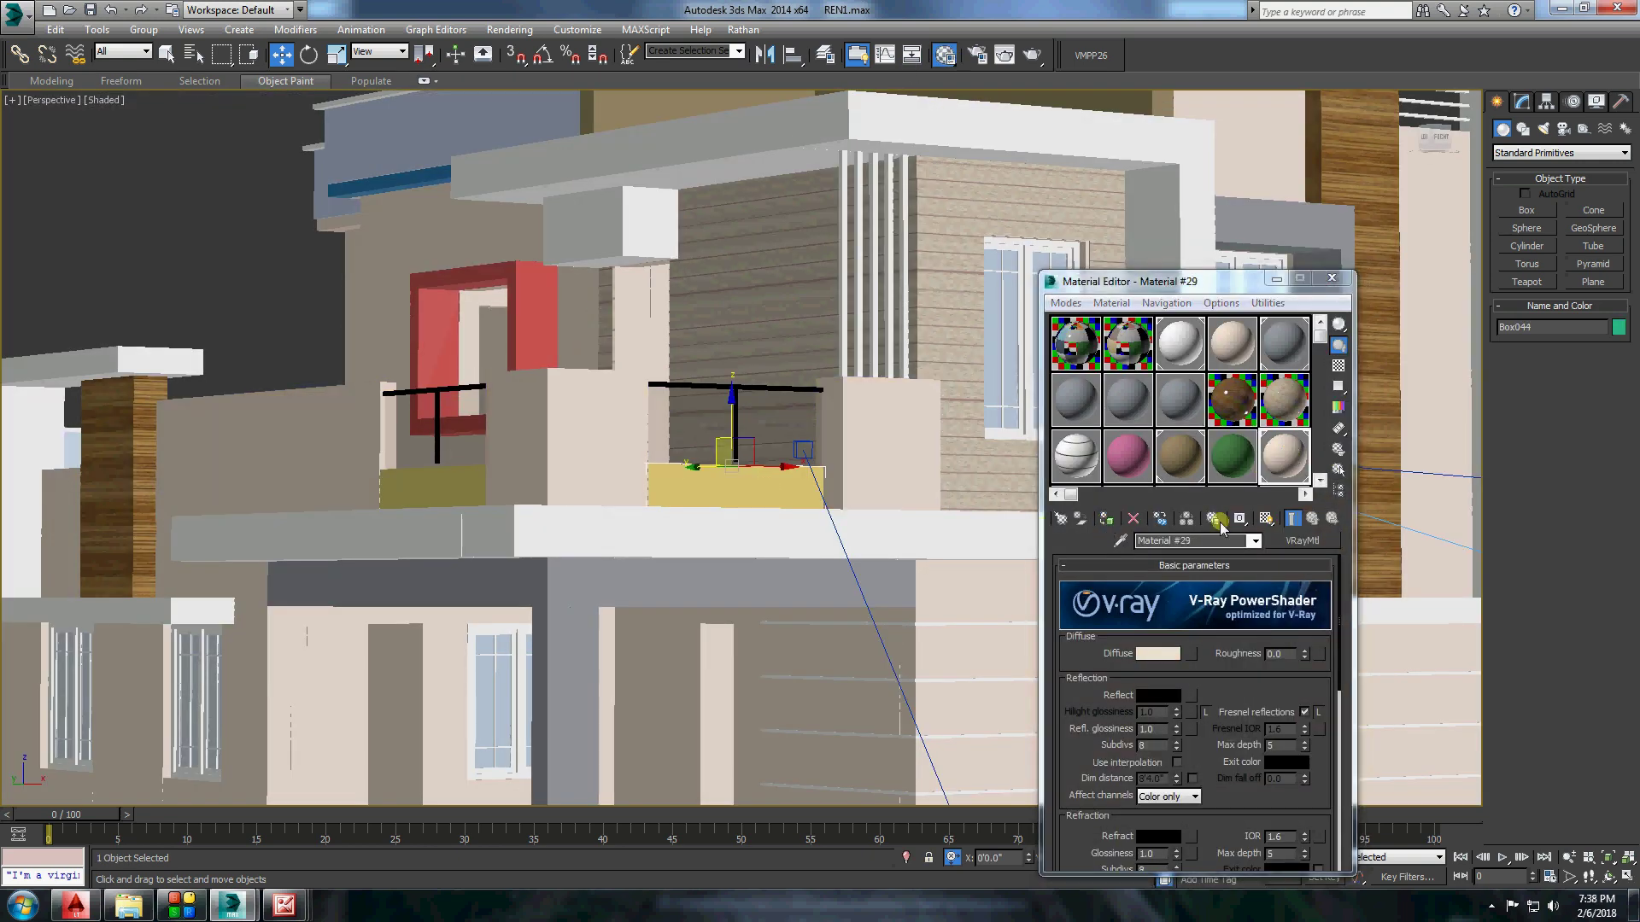
# Select the end block beside the balcony as one element, then clear the selection.
pyautogui.click(868, 432)
pyautogui.rightClick(858, 431)
pyautogui.click(820, 421)
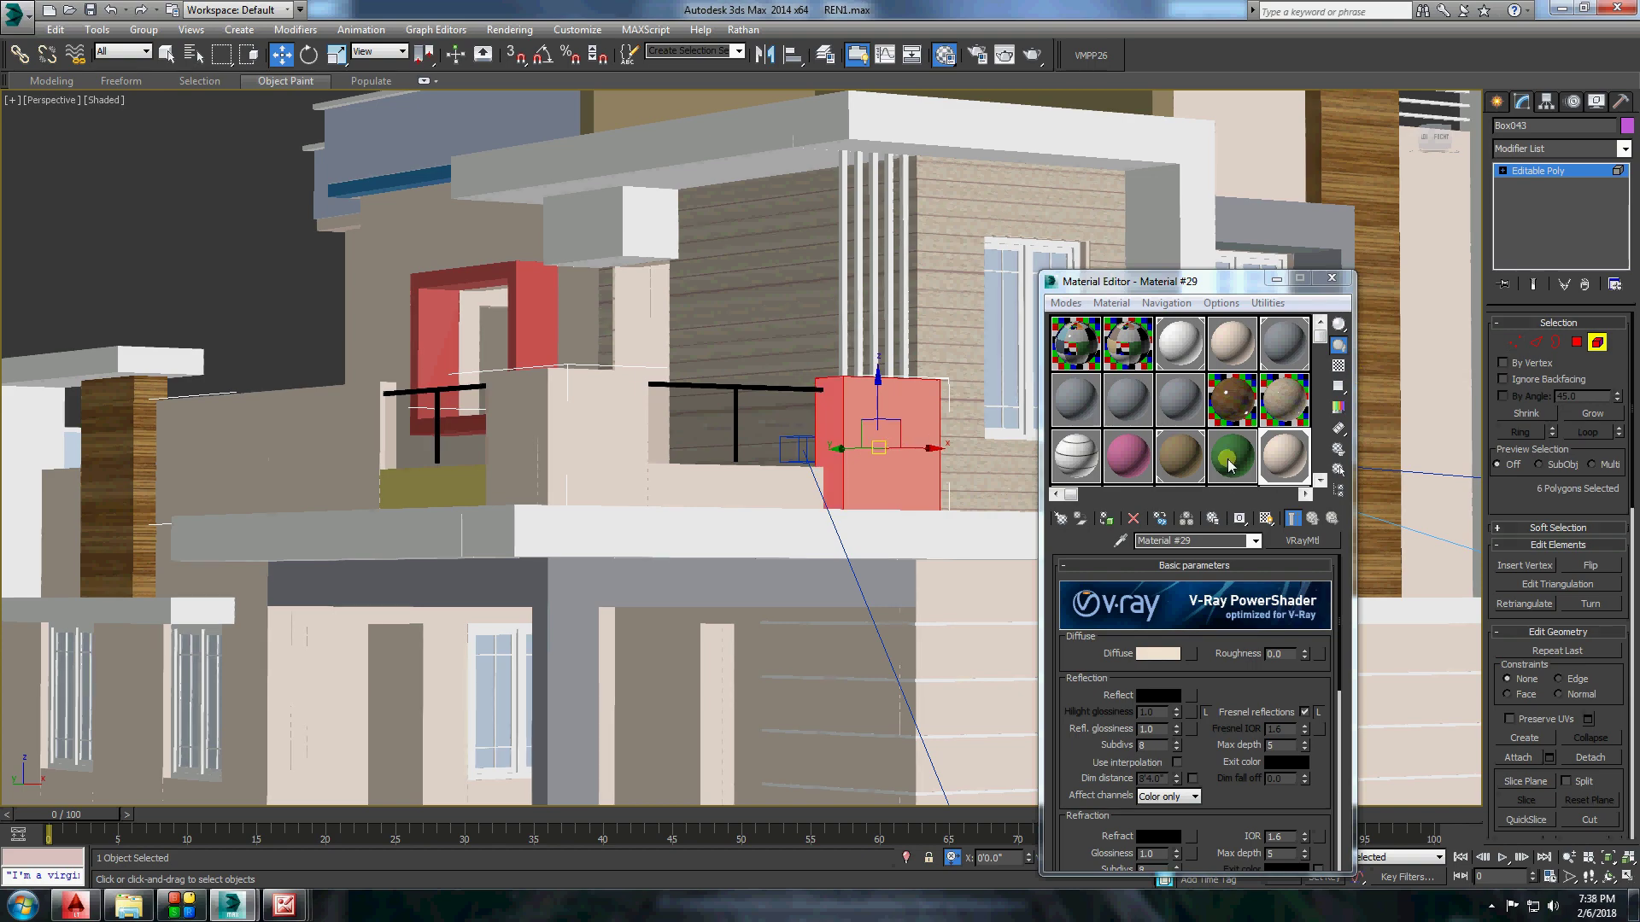
pyautogui.click(1180, 457)
pyautogui.click(1331, 278)
pyautogui.scroll(-5, 843, 479)
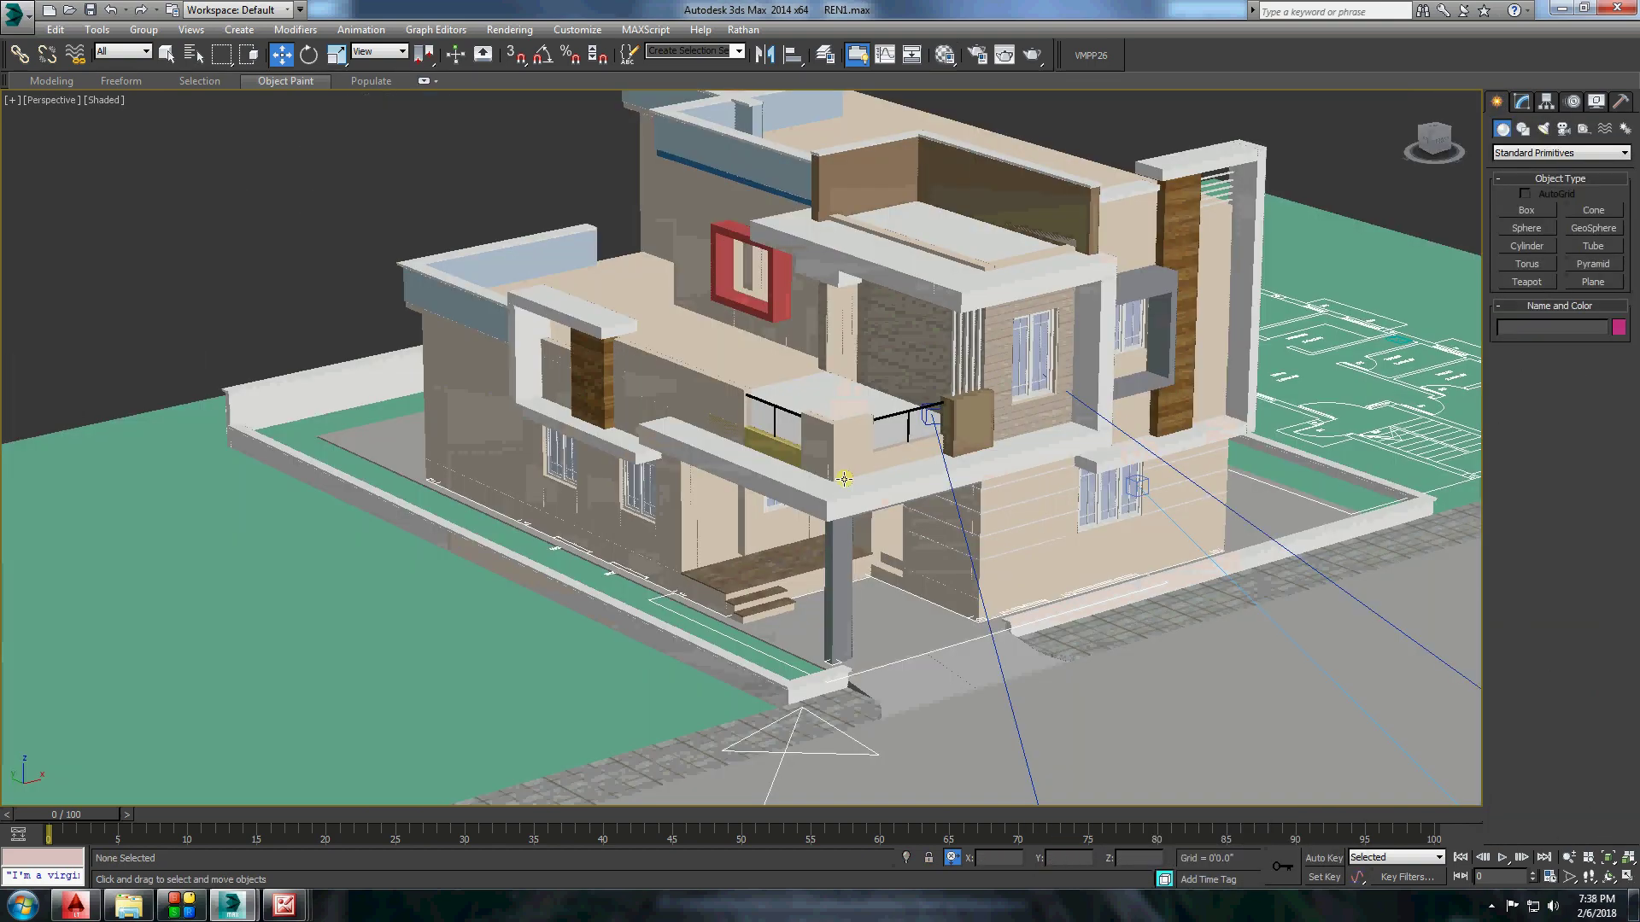
pyautogui.scroll(5, 844, 479)
# Assign the glass material to the balcony glass panel Box046.
pyautogui.click(803, 393)
pyautogui.press('m')
pyautogui.click(1284, 457)
pyautogui.click(1110, 523)
pyautogui.scroll(3, 1074, 395)
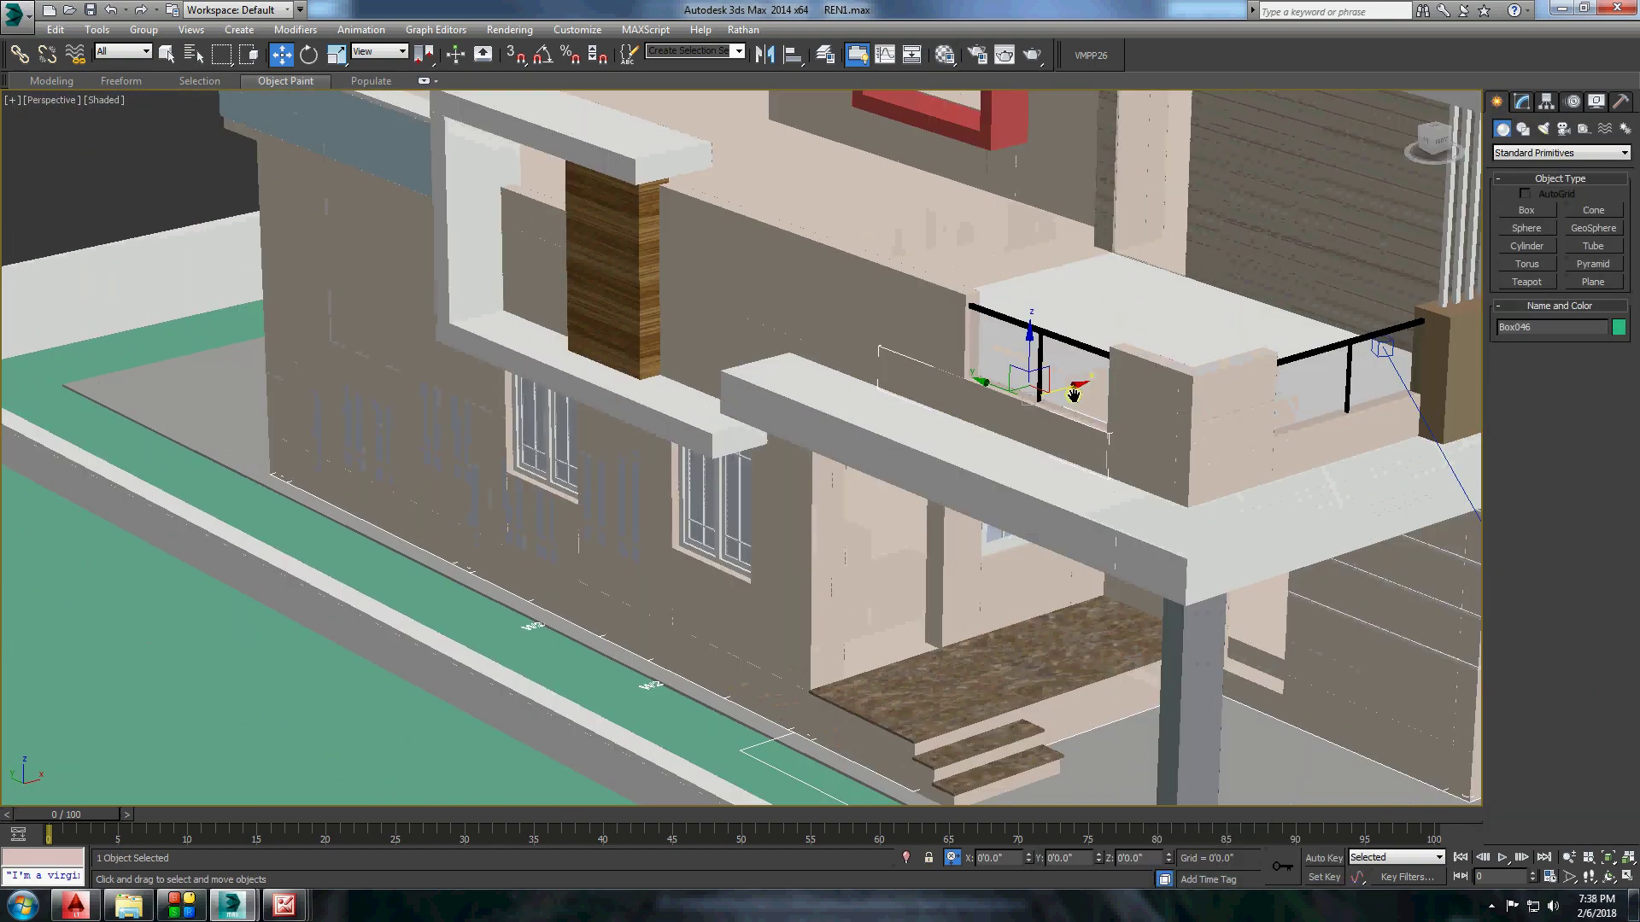
pyautogui.scroll(-5, 1073, 394)
# Select the upper-left facade band Box081 and show the multi-material's sub-material list.
pyautogui.keyDown('alt'); pyautogui.moveTo(1074, 395); pyautogui.dragTo(472, 282, button='middle'); pyautogui.keyUp('alt')
pyautogui.click(472, 282)
pyautogui.scroll(2, 439, 319)
pyautogui.scroll(4, 523, 347)
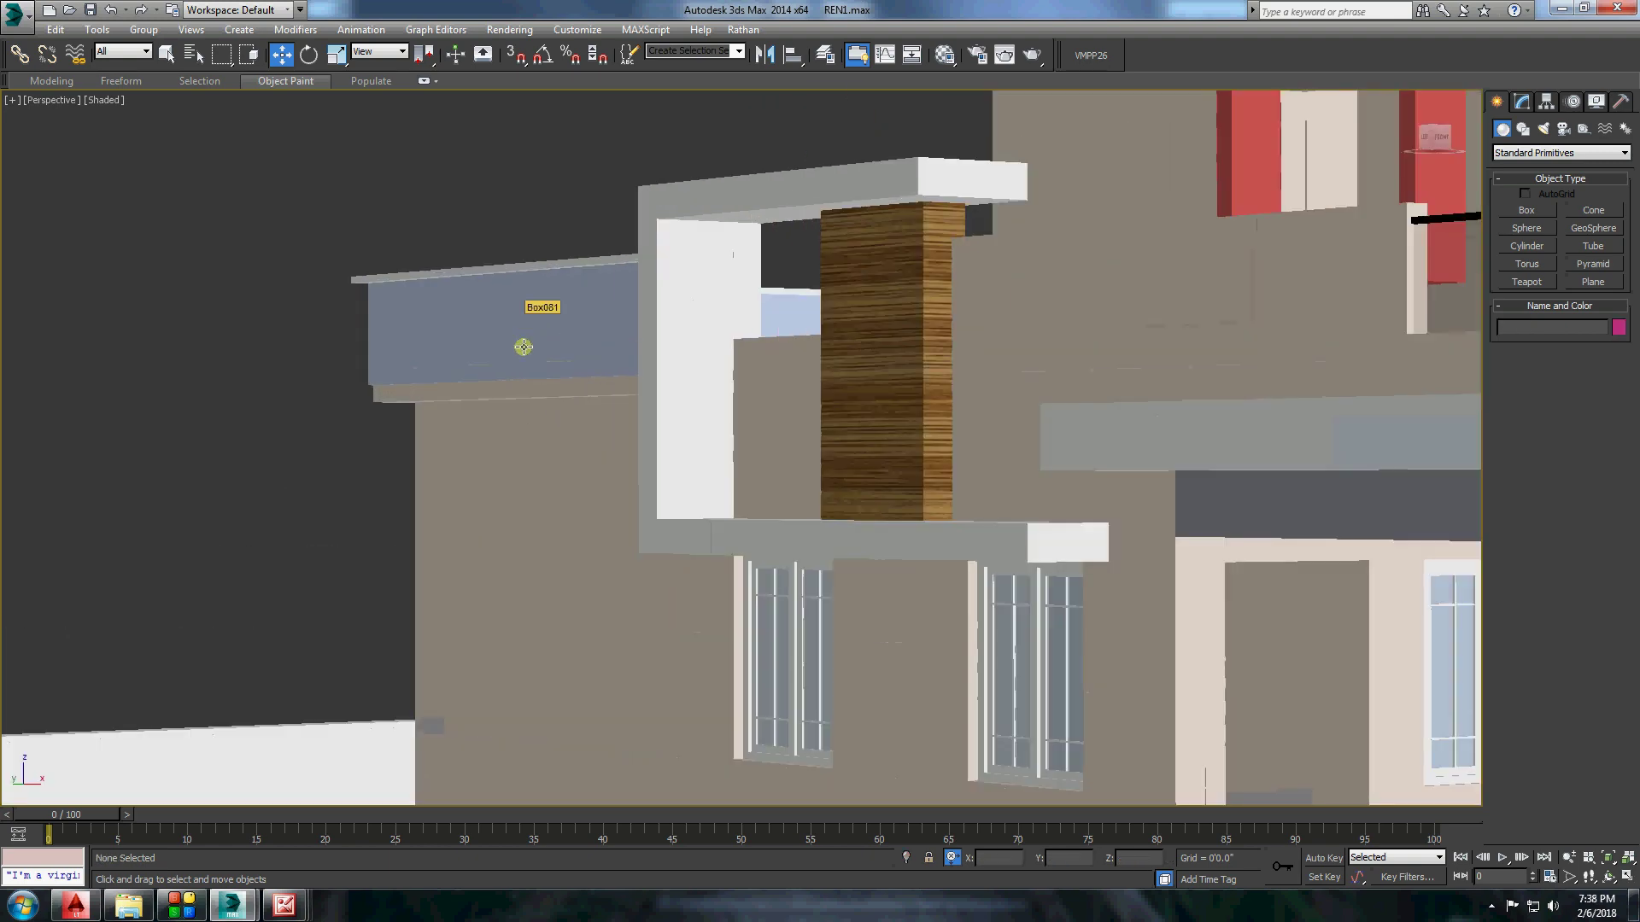
pyautogui.click(524, 347)
pyautogui.press('m')
pyautogui.click(1127, 342)
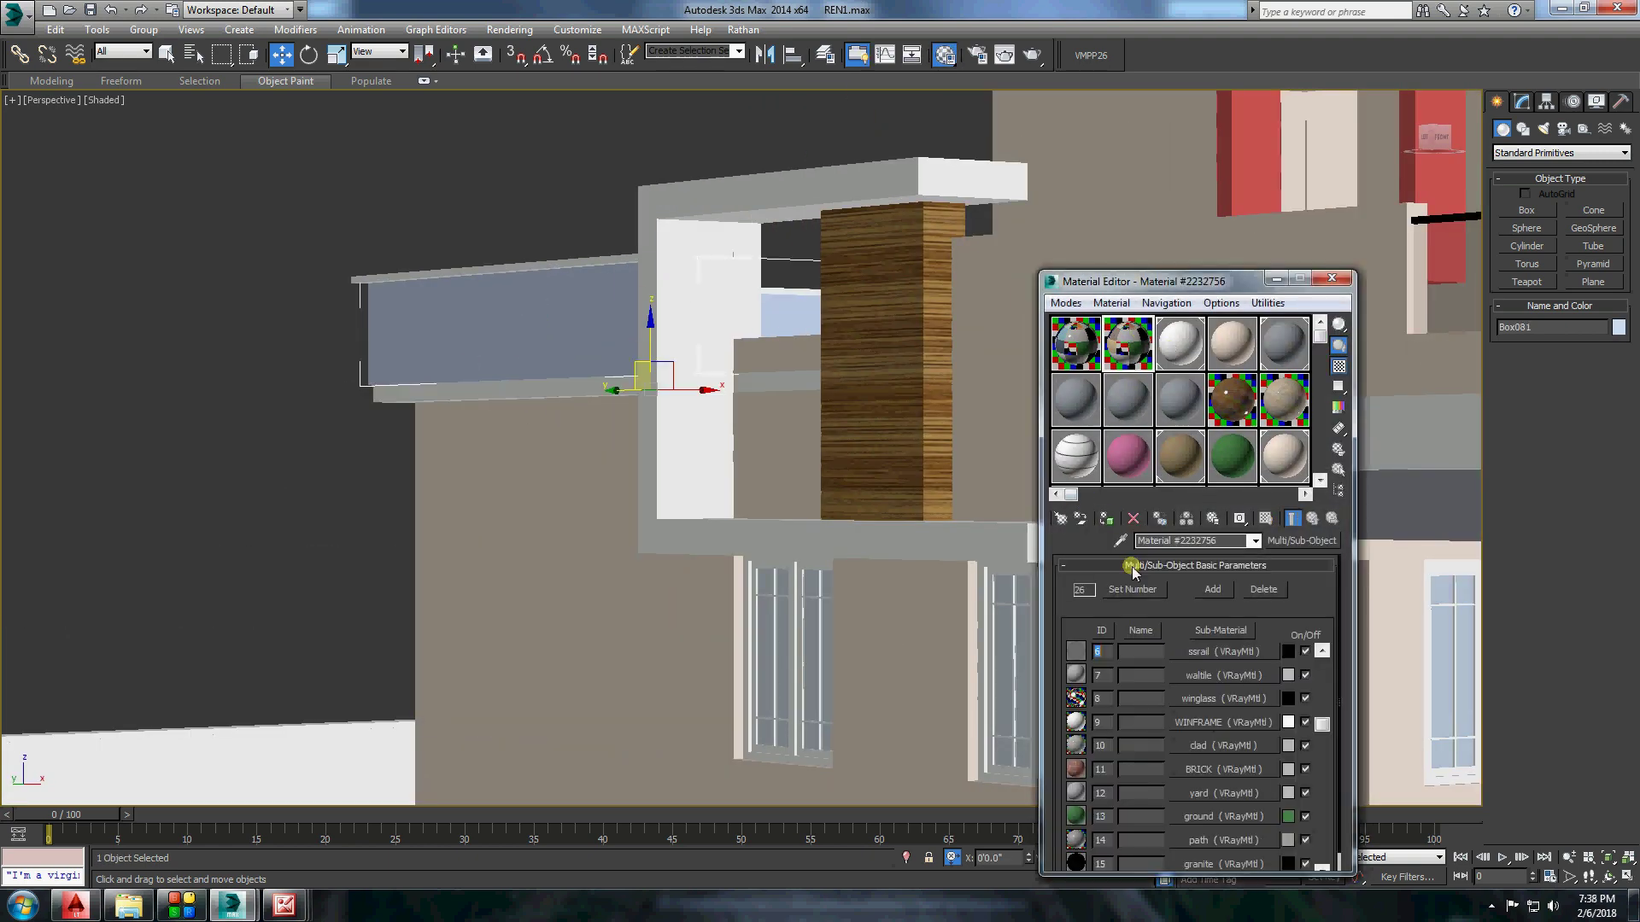
pyautogui.moveTo(1070, 354); pyautogui.dragTo(530, 282)
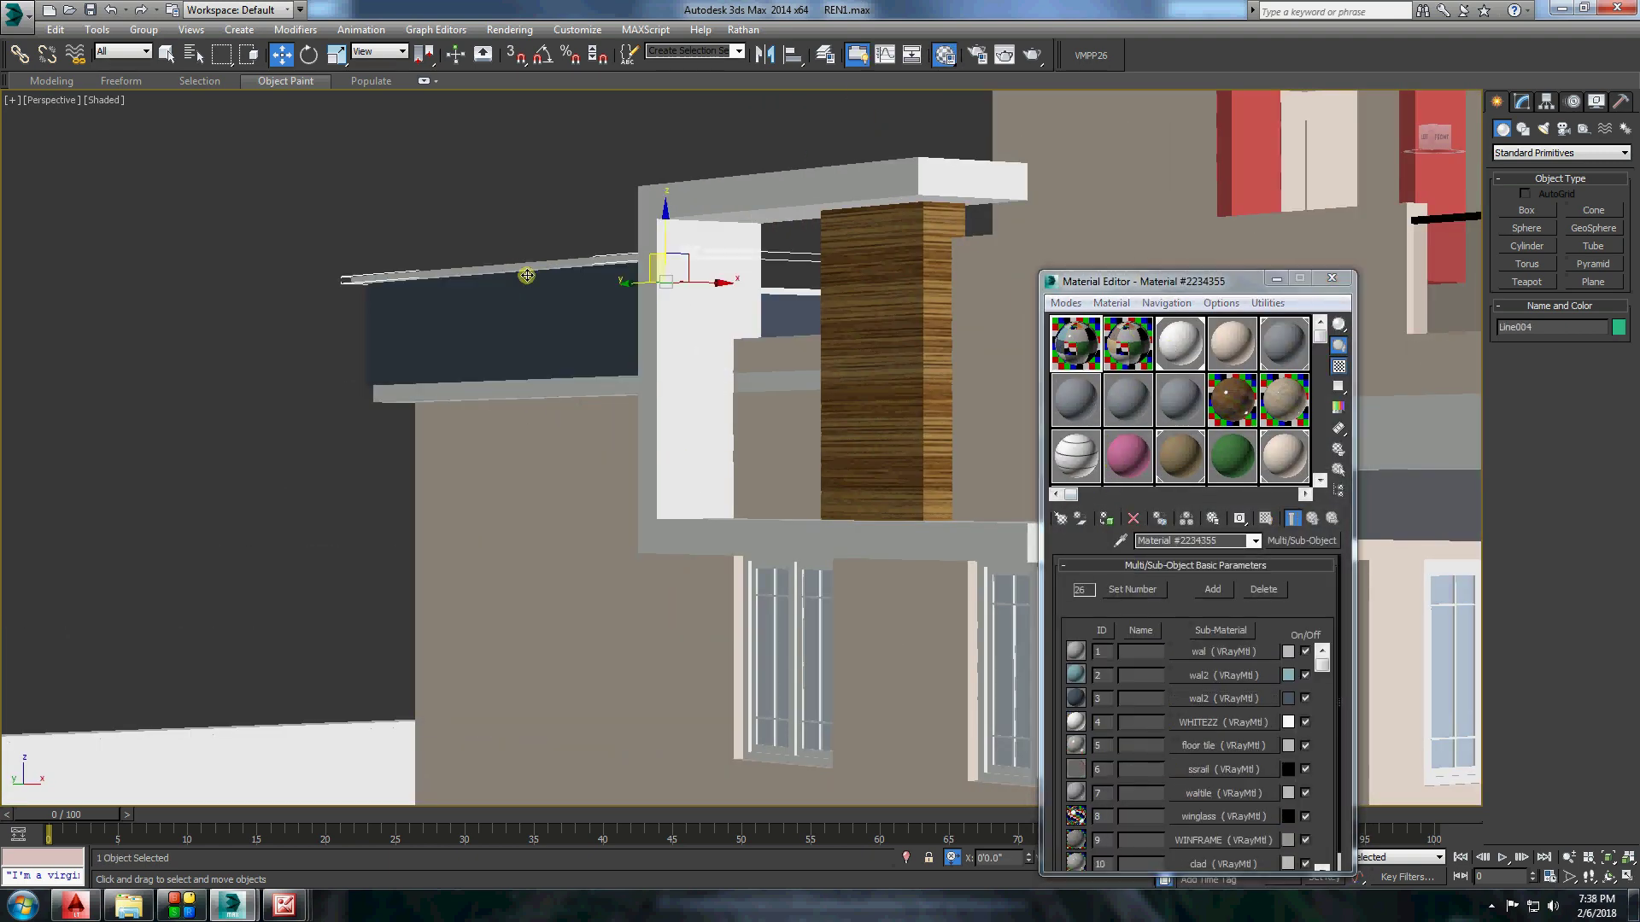
# Drag the wal2 sub-material onto Box081 to make it teal and confirm the assignment.
pyautogui.scroll(5, 607, 329)
pyautogui.scroll(-2, 685, 240)
pyautogui.scroll(2, 684, 240)
pyautogui.moveTo(1184, 679); pyautogui.dragTo(846, 333)
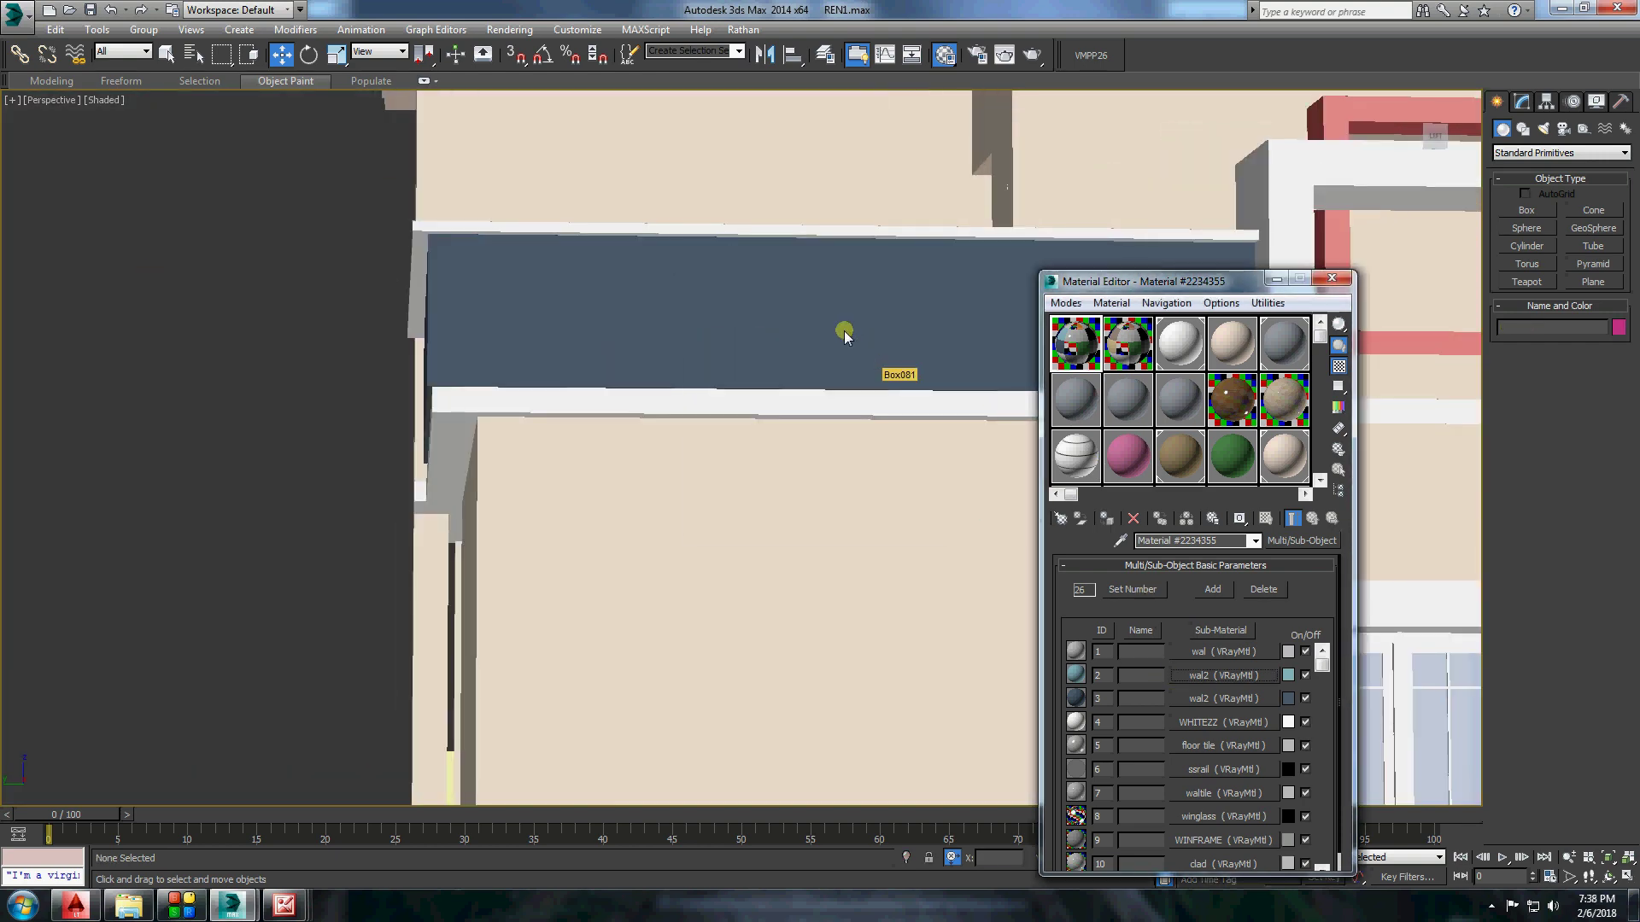
pyautogui.click(837, 513)
pyautogui.press('m')
pyautogui.scroll(-6, 442, 363)
pyautogui.keyDown('alt'); pyautogui.moveTo(629, 439); pyautogui.dragTo(540, 299, button='middle'); pyautogui.keyUp('alt')
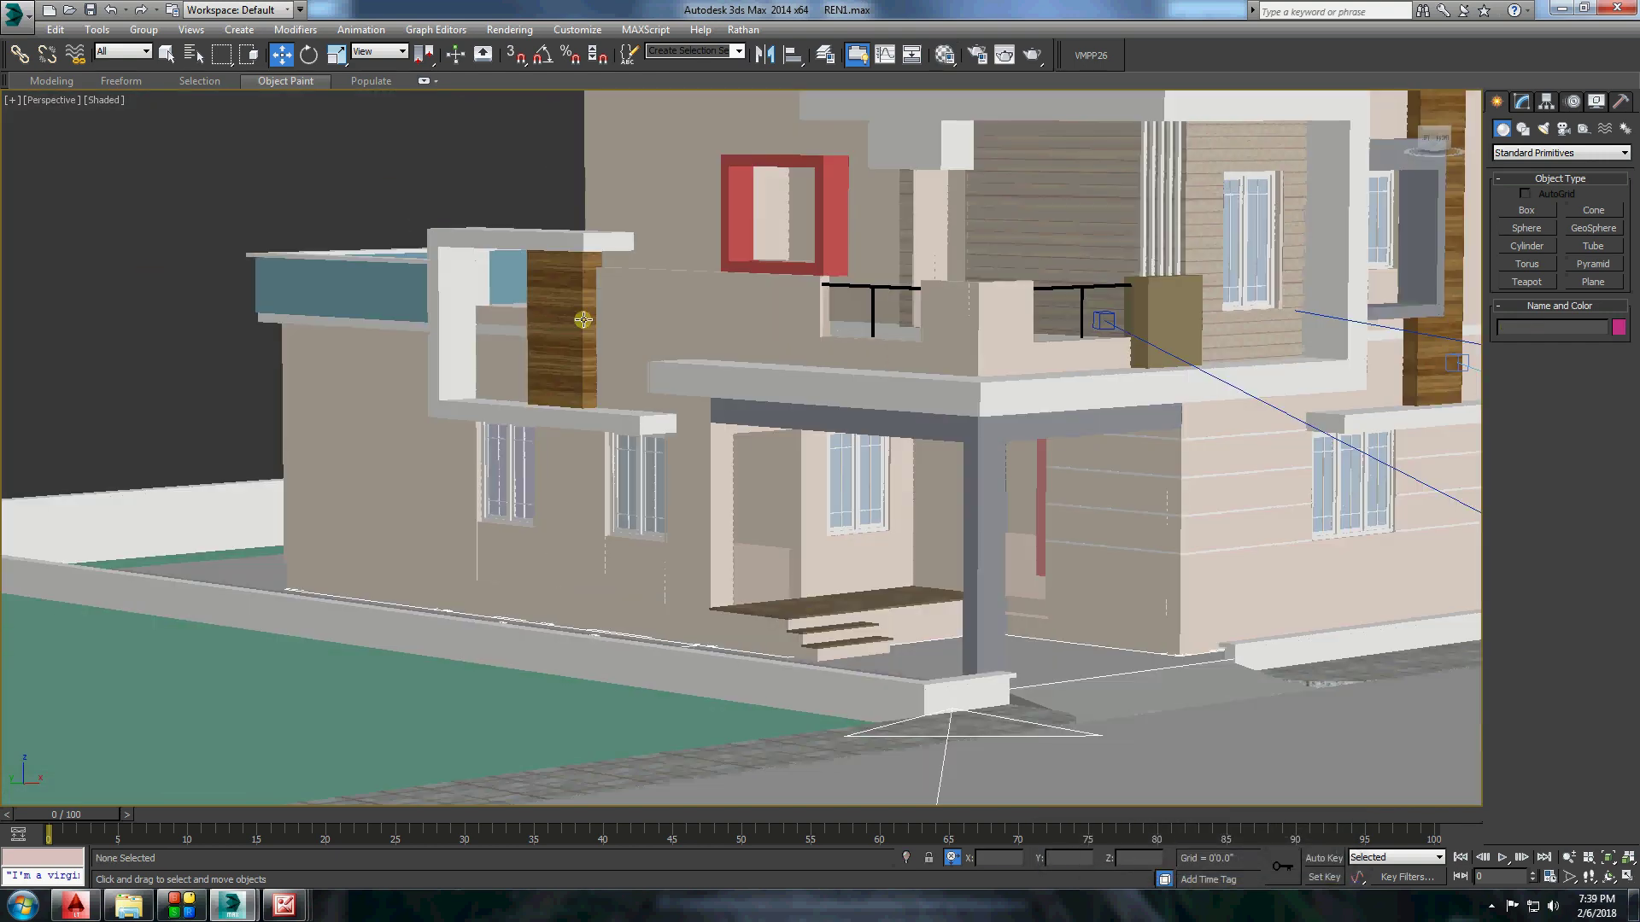
pyautogui.scroll(-3, 540, 299)
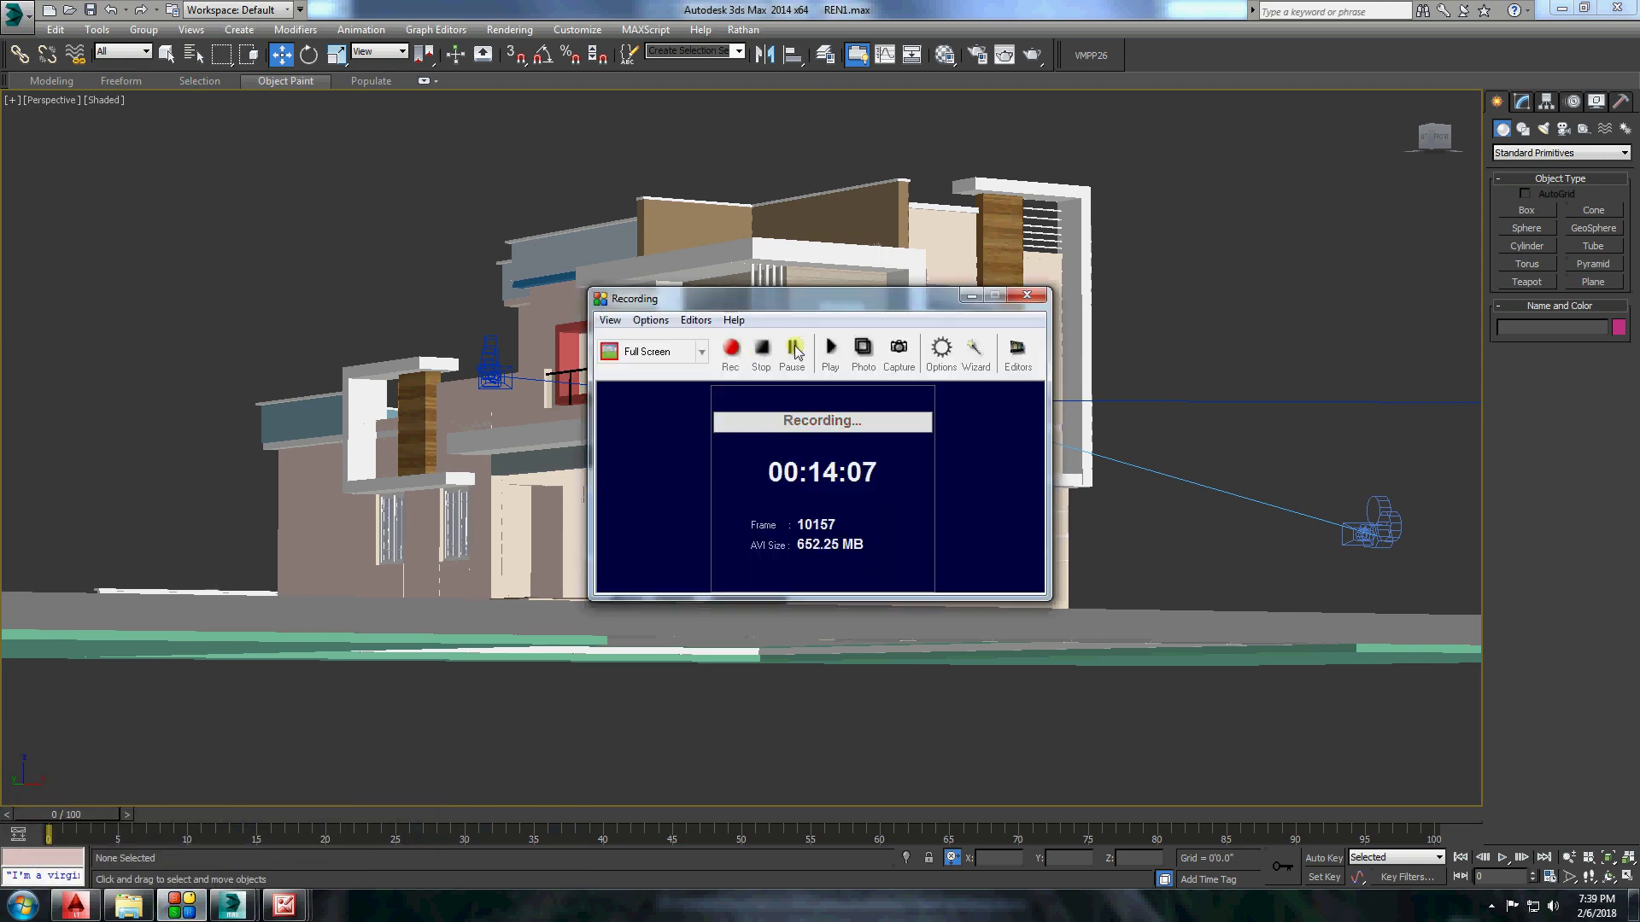
# Replace the BUMP WALL sample slot with a new V-Ray material and set its diffuse red value to 3.
pyautogui.moveTo(746, 154); pyautogui.dragTo(644, 172, button='middle')
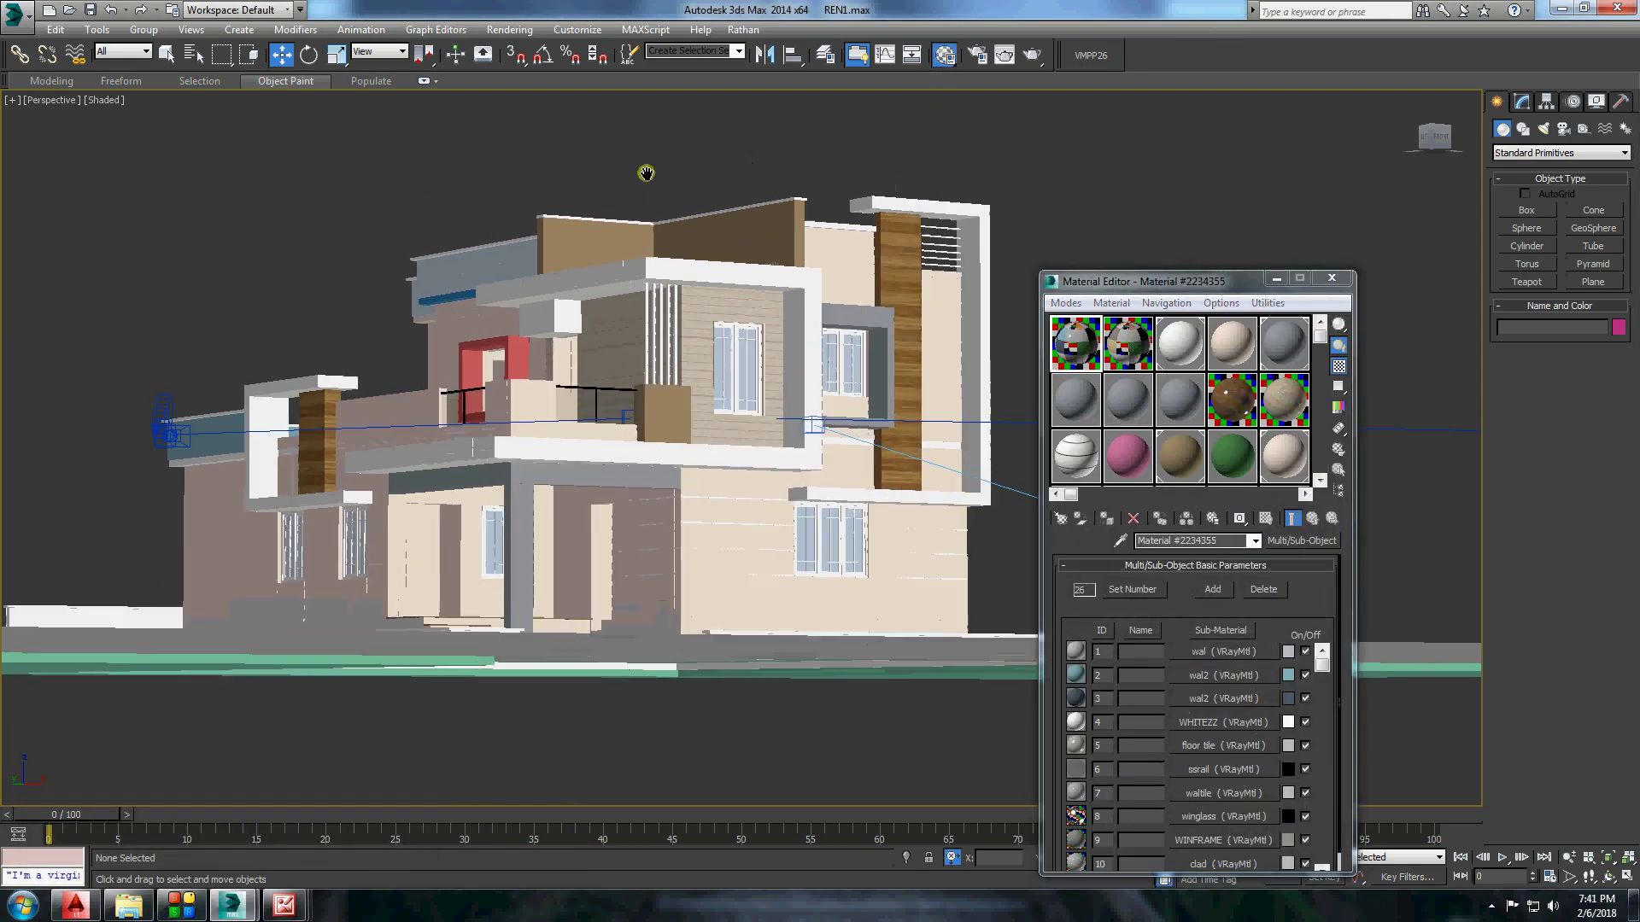
pyautogui.scroll(2, 644, 172)
pyautogui.click(1074, 419)
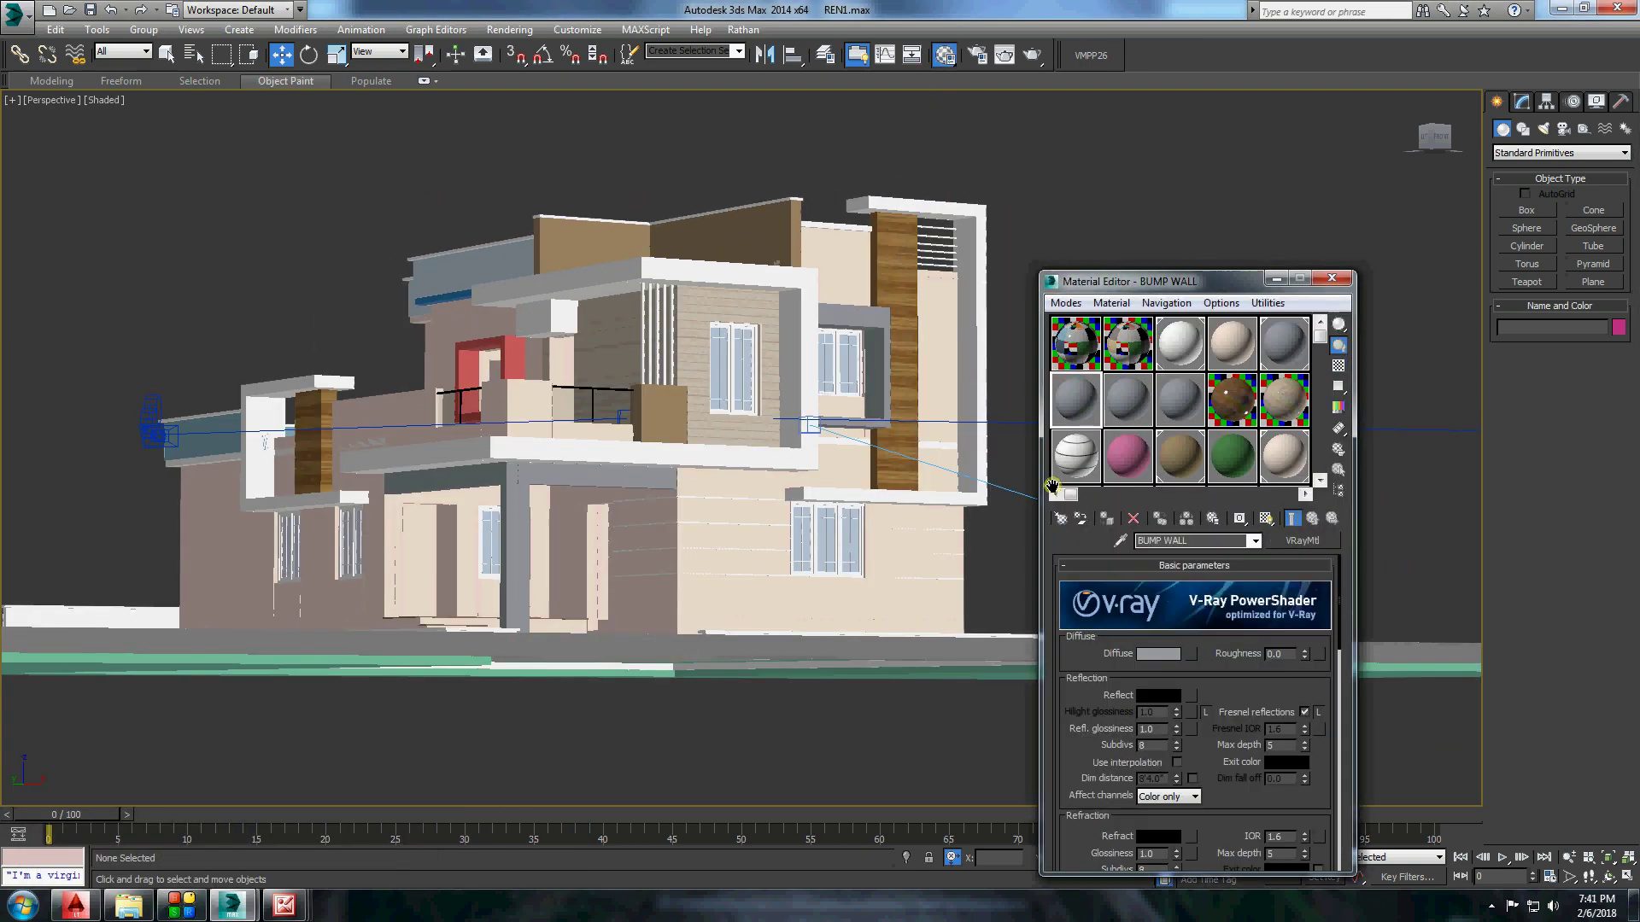
pyautogui.click(1302, 541)
pyautogui.press('Escape')
pyautogui.click(1151, 655)
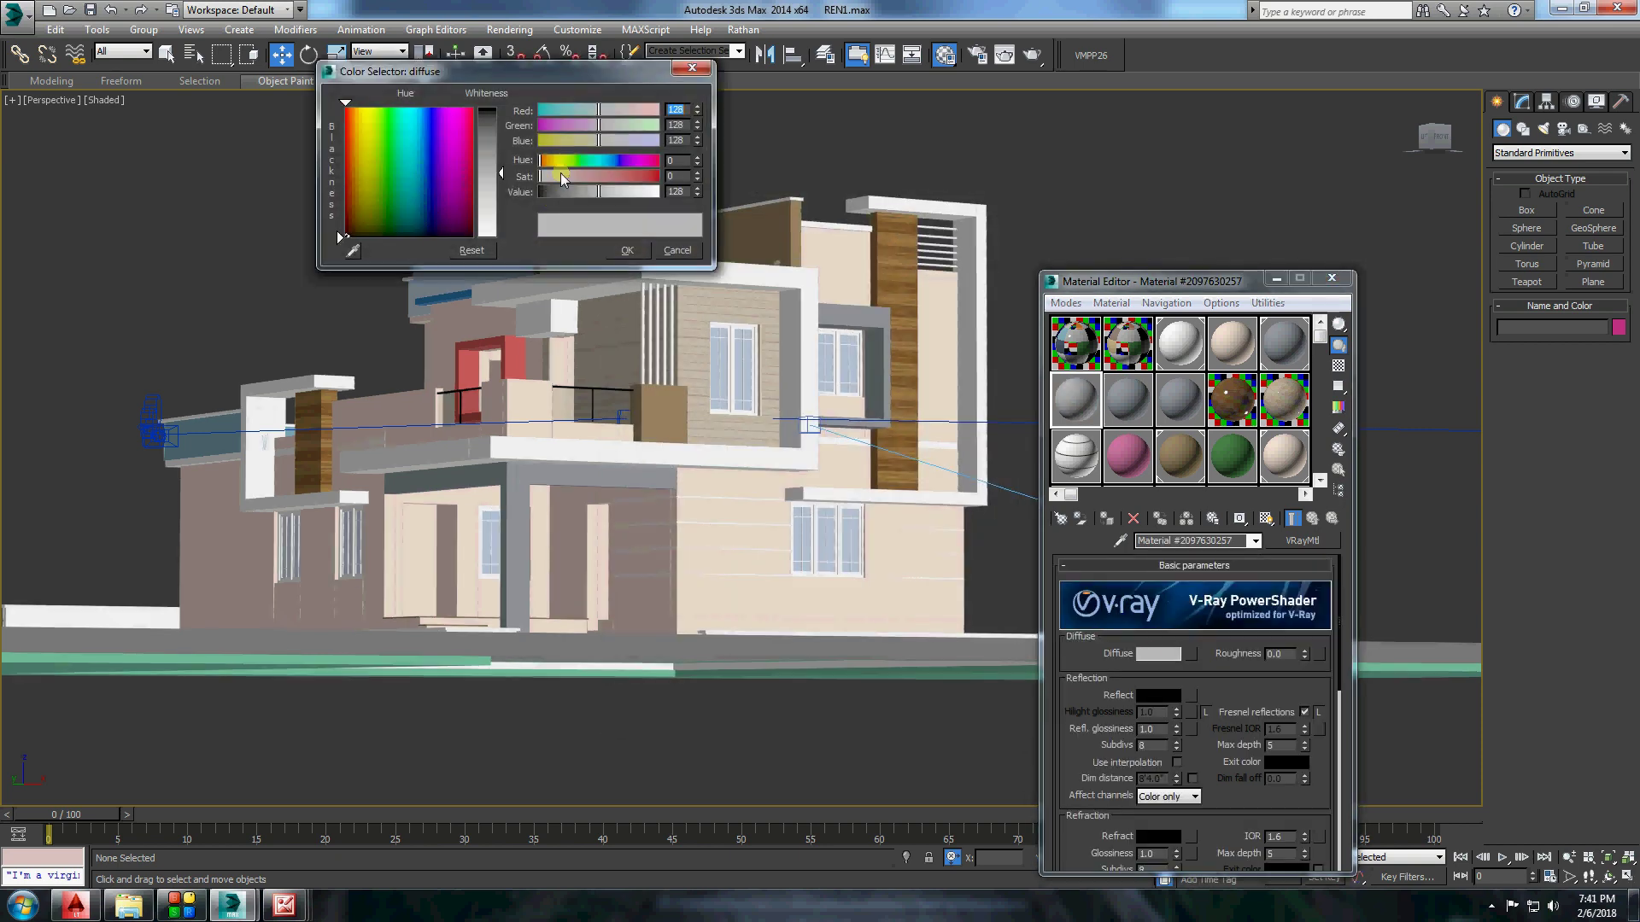
pyautogui.press('Tab')
pyautogui.write('3')
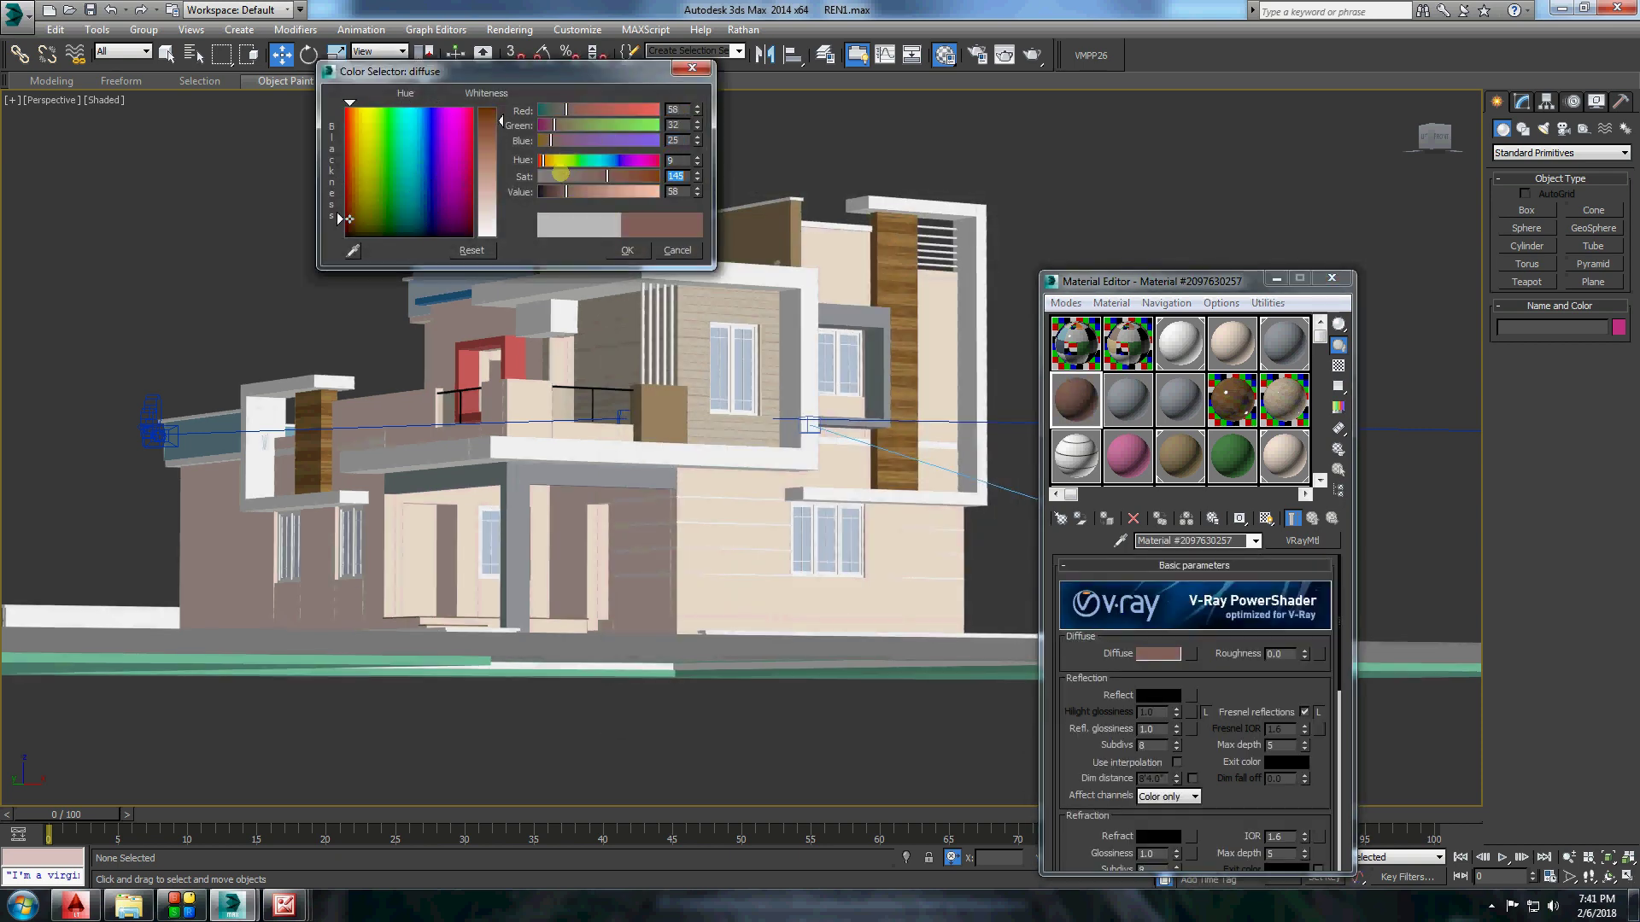
# Select the small balcony box as a whole element, then clear the selection.
pyautogui.click(630, 251)
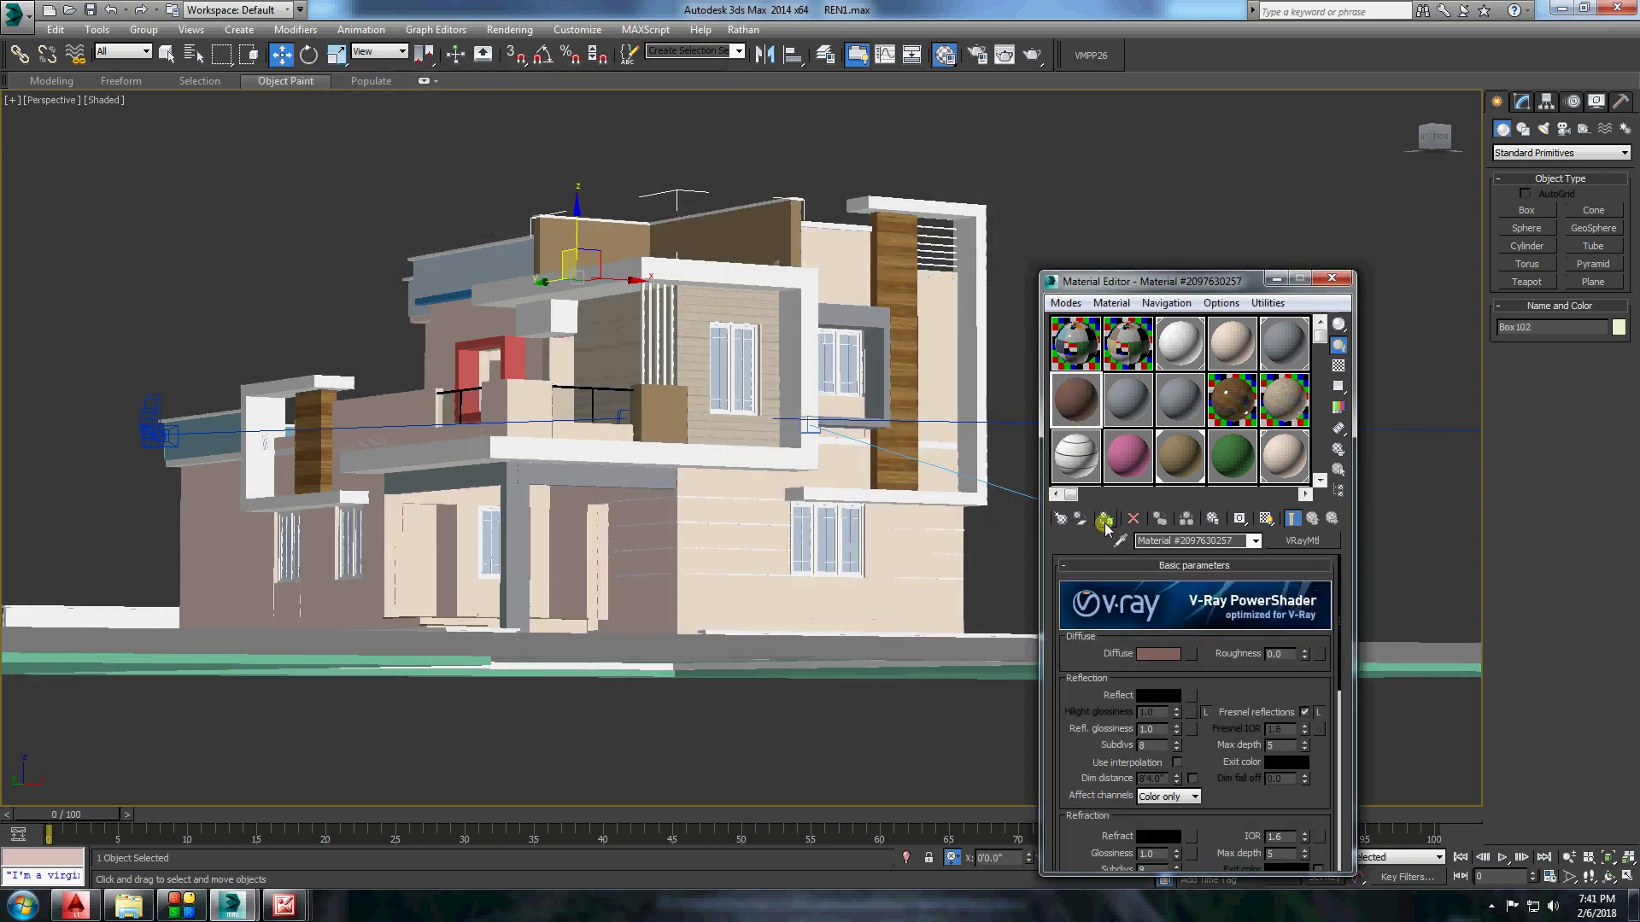
pyautogui.scroll(5, 546, 313)
pyautogui.rightClick(676, 475)
pyautogui.press('5')
pyautogui.click(677, 500)
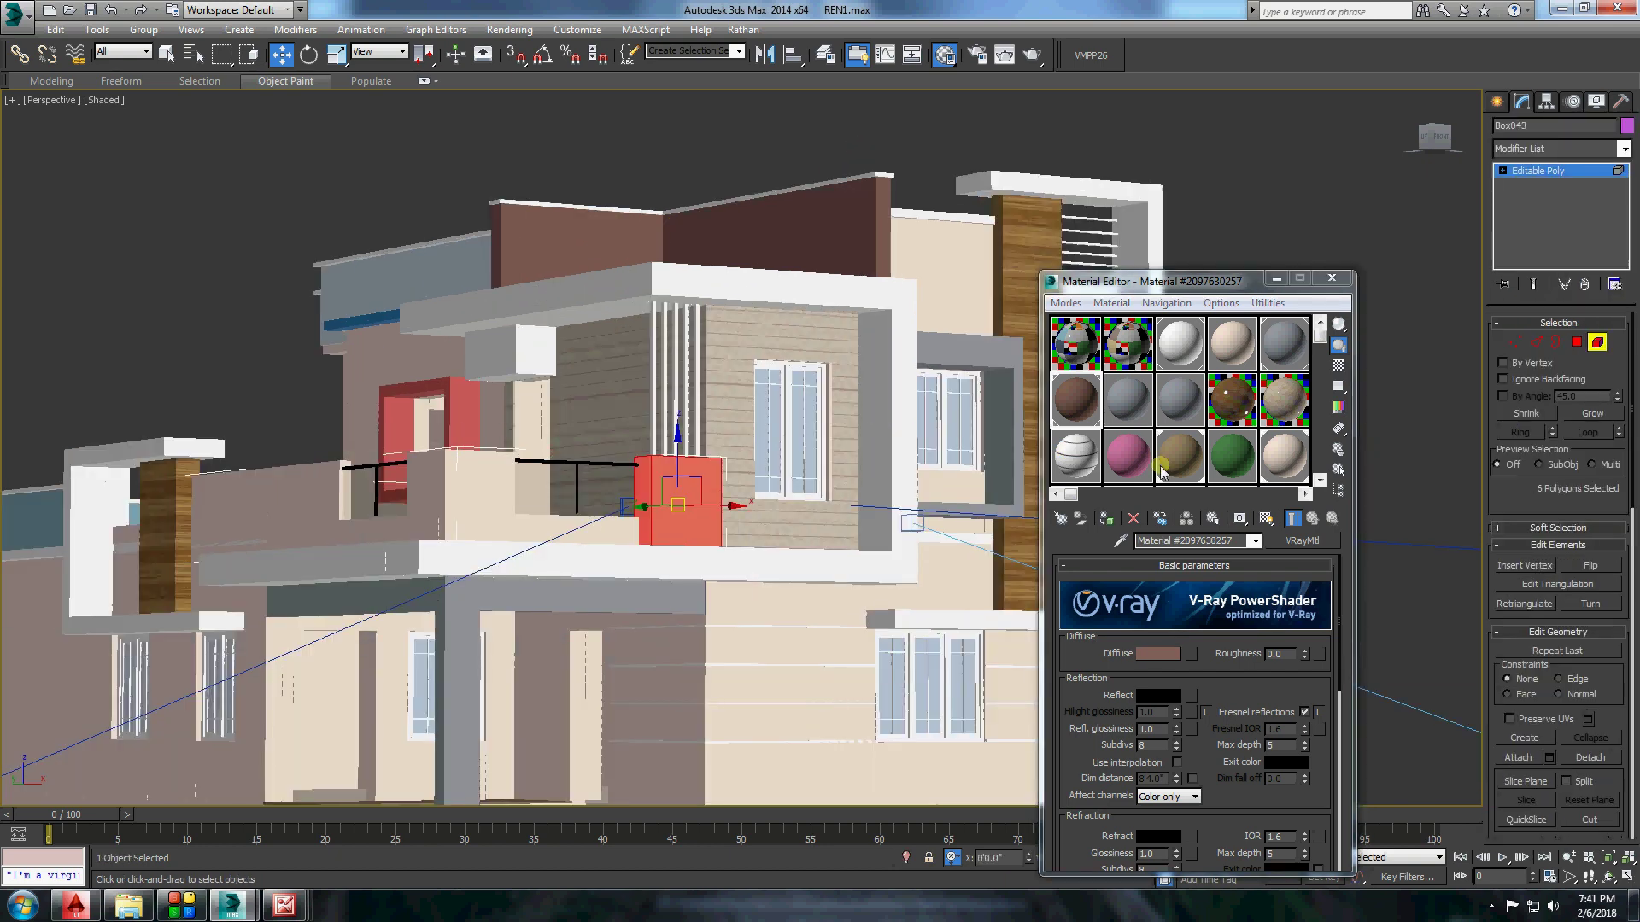
pyautogui.click(1331, 278)
pyautogui.click(1478, 138)
# Reframe the house and check the brown material's diffuse colour.
pyautogui.keyDown('alt'); pyautogui.moveTo(769, 359); pyautogui.dragTo(630, 386, button='middle'); pyautogui.keyUp('alt')
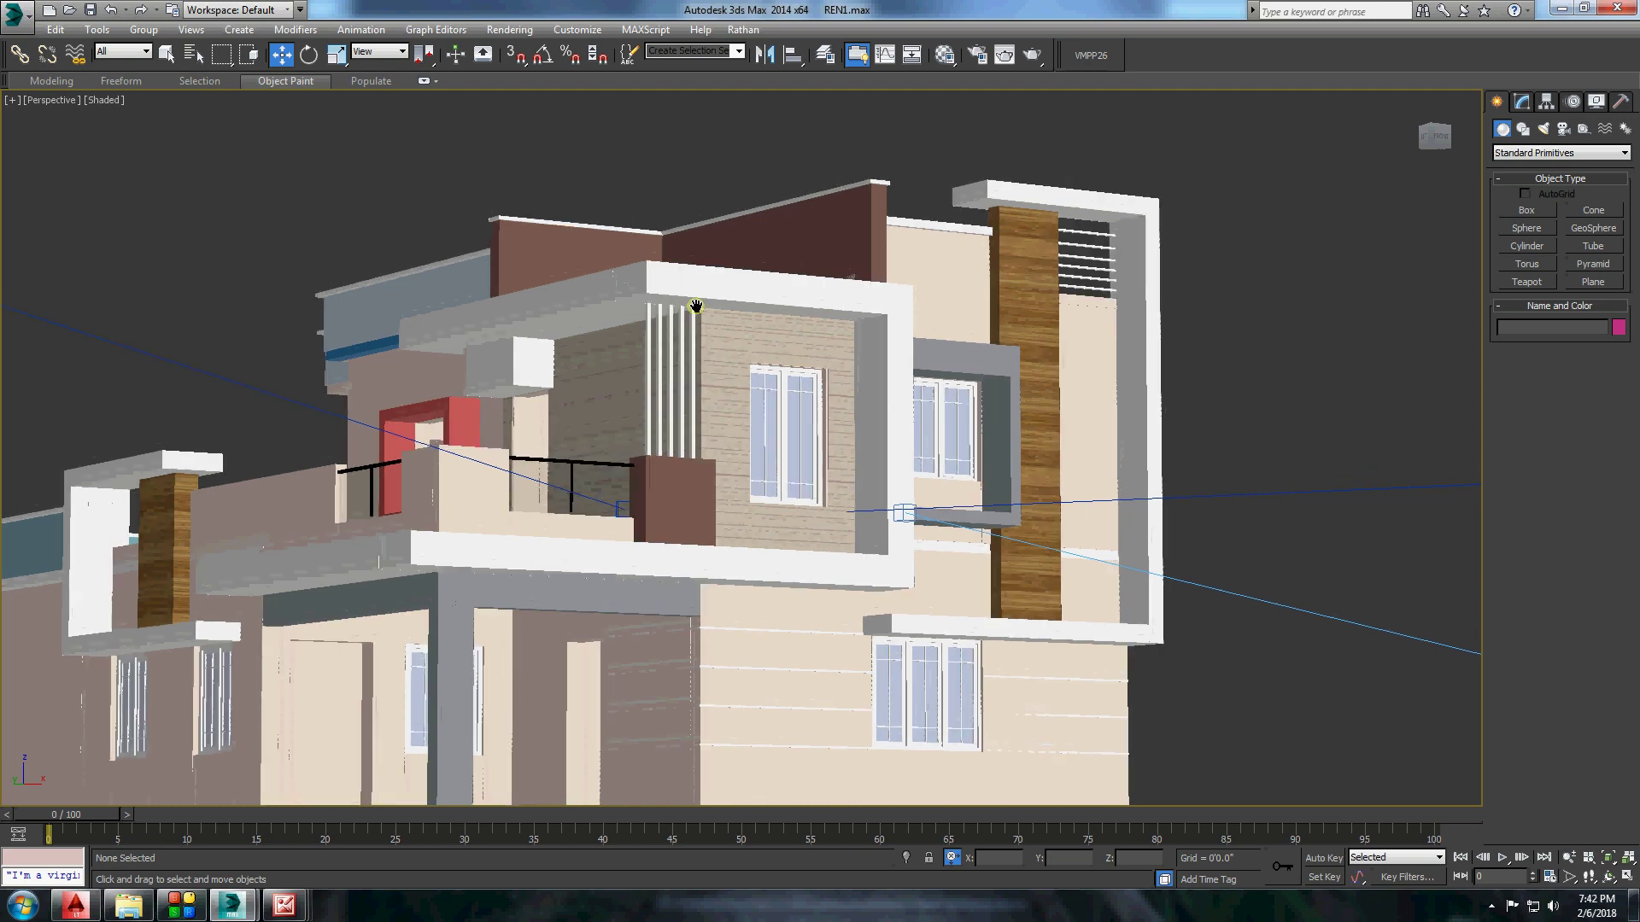
pyautogui.moveTo(631, 290); pyautogui.dragTo(528, 412, button='middle')
pyautogui.scroll(2, 610, 357)
pyautogui.scroll(3, 734, 341)
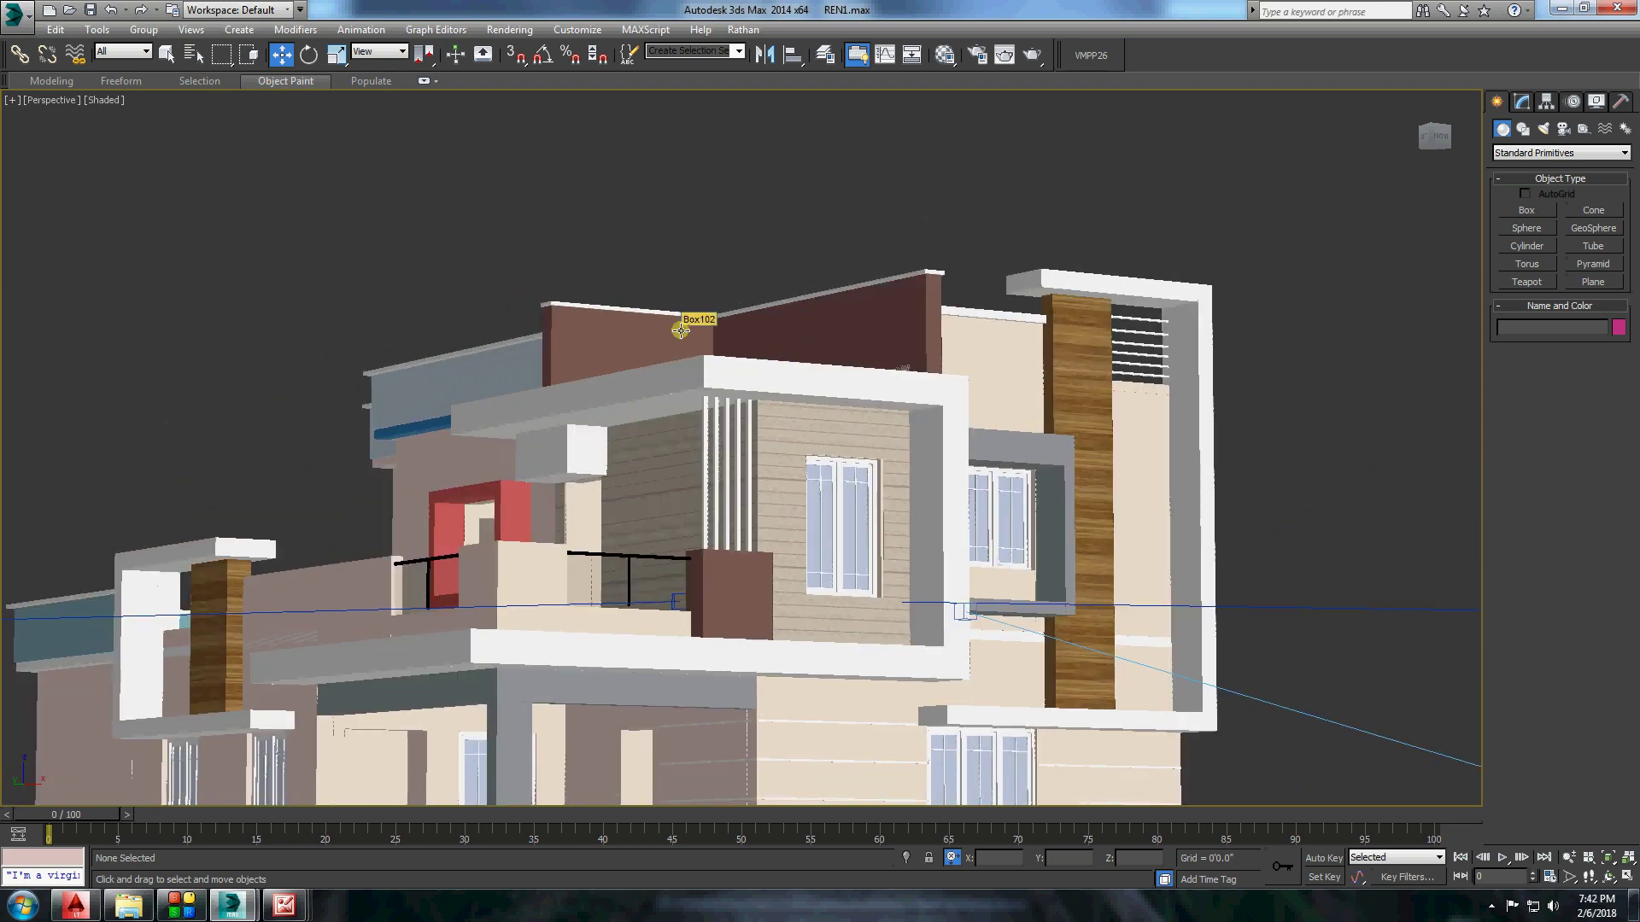
pyautogui.scroll(5, 680, 330)
pyautogui.scroll(-5, 681, 331)
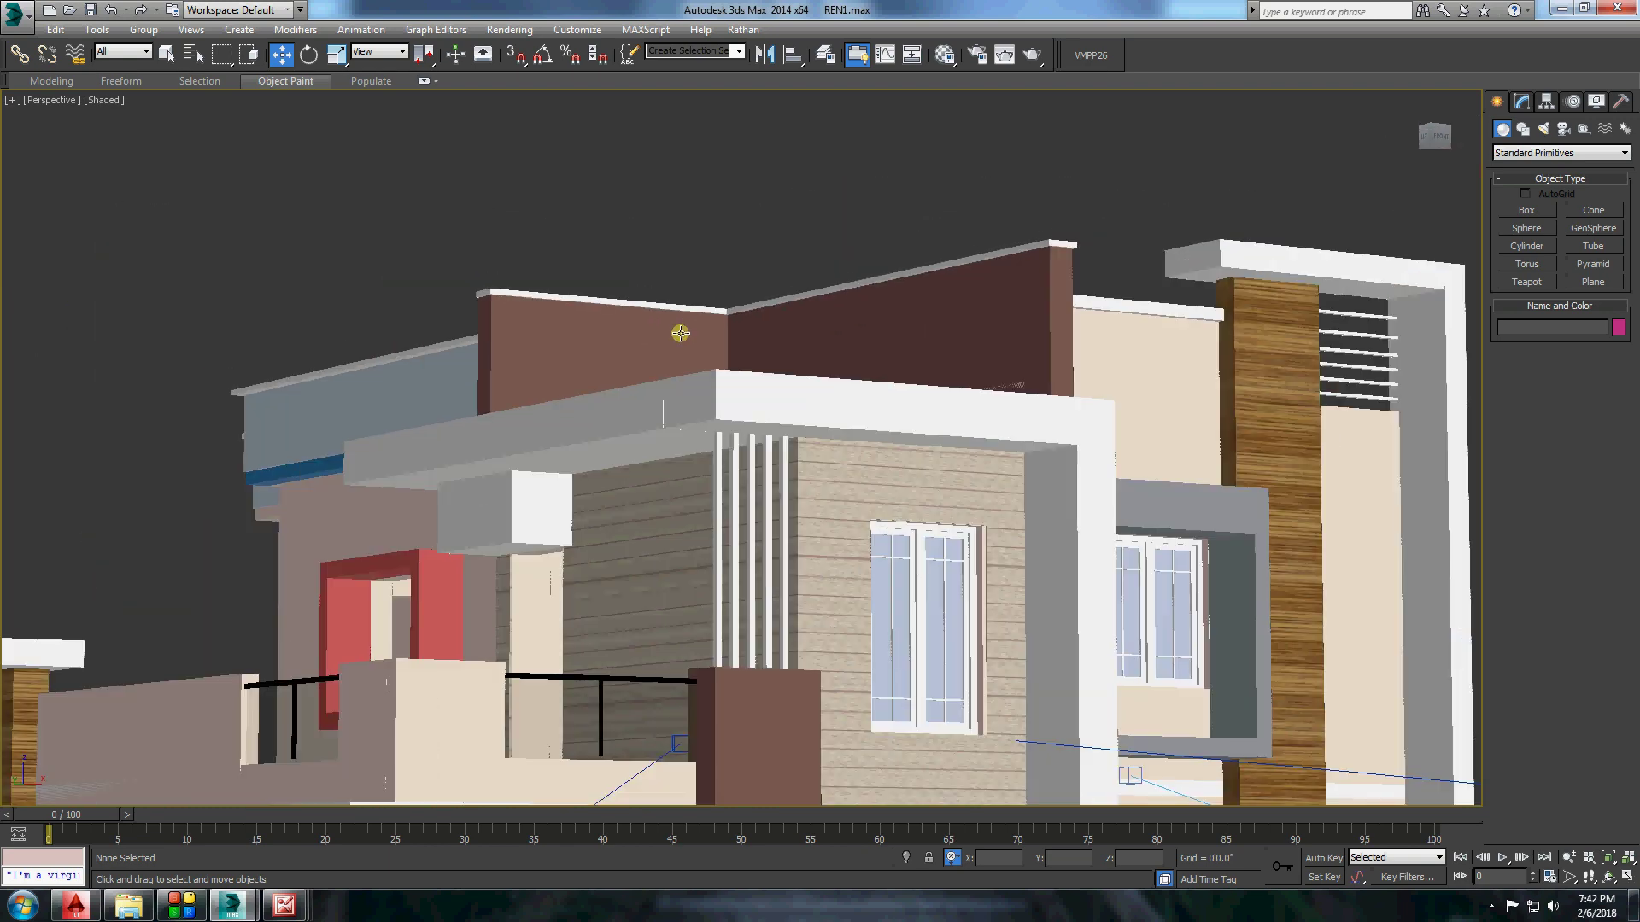
pyautogui.scroll(-3, 681, 331)
pyautogui.press('m')
pyautogui.click(1158, 654)
pyautogui.press('Escape')
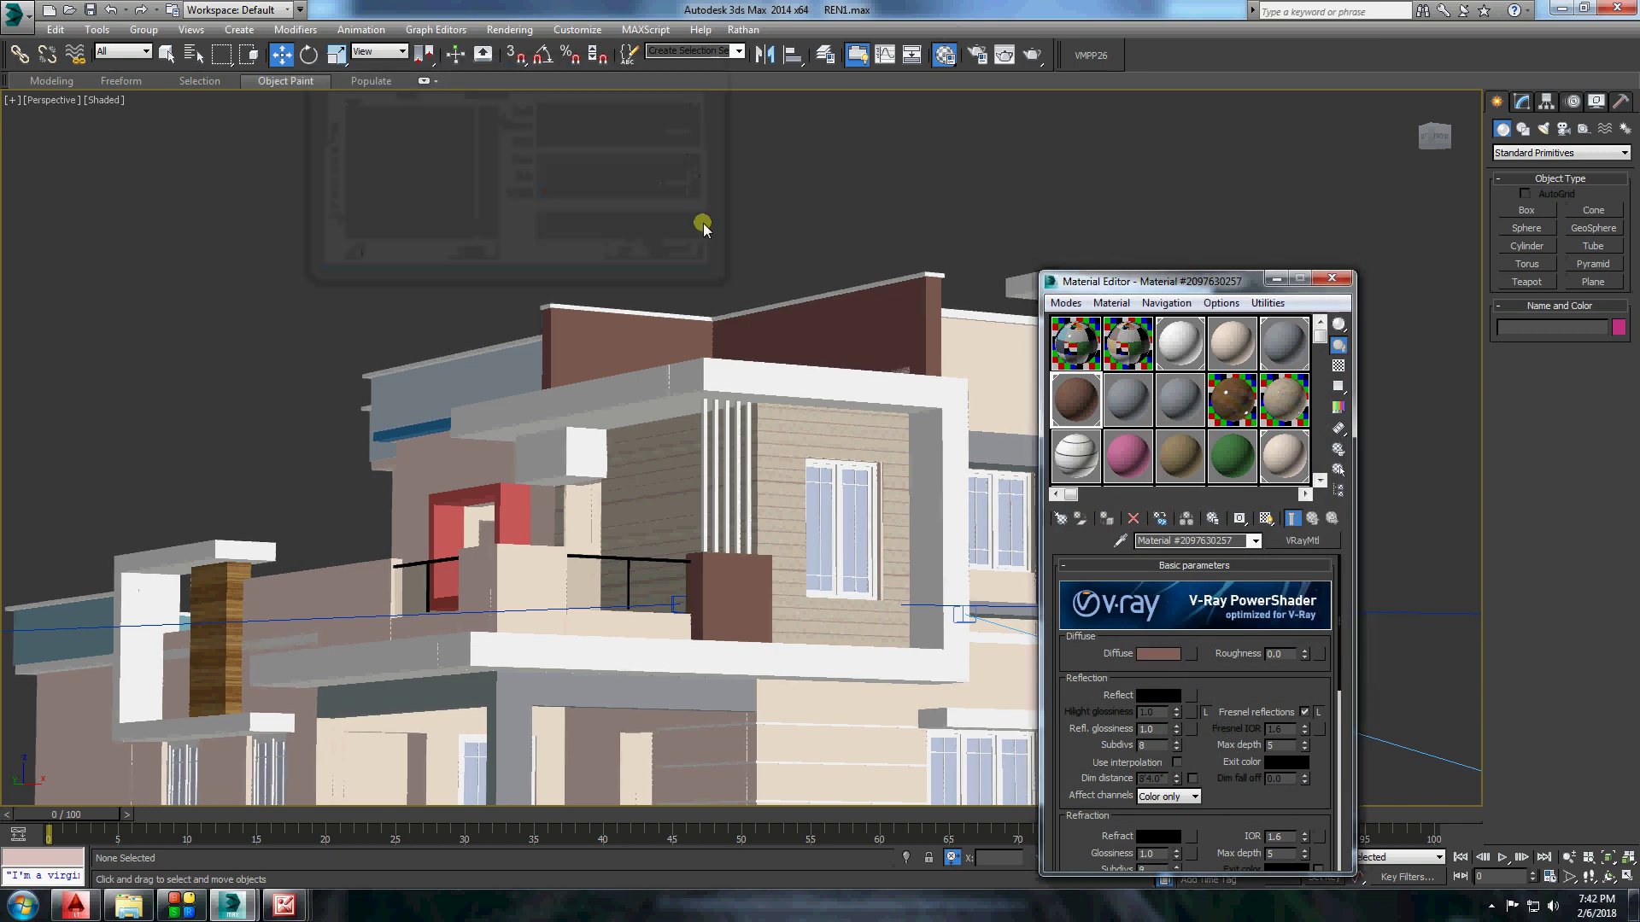
# Check the Render Setup settings, then pan closer to the building.
pyautogui.press('F10')
pyautogui.click(832, 75)
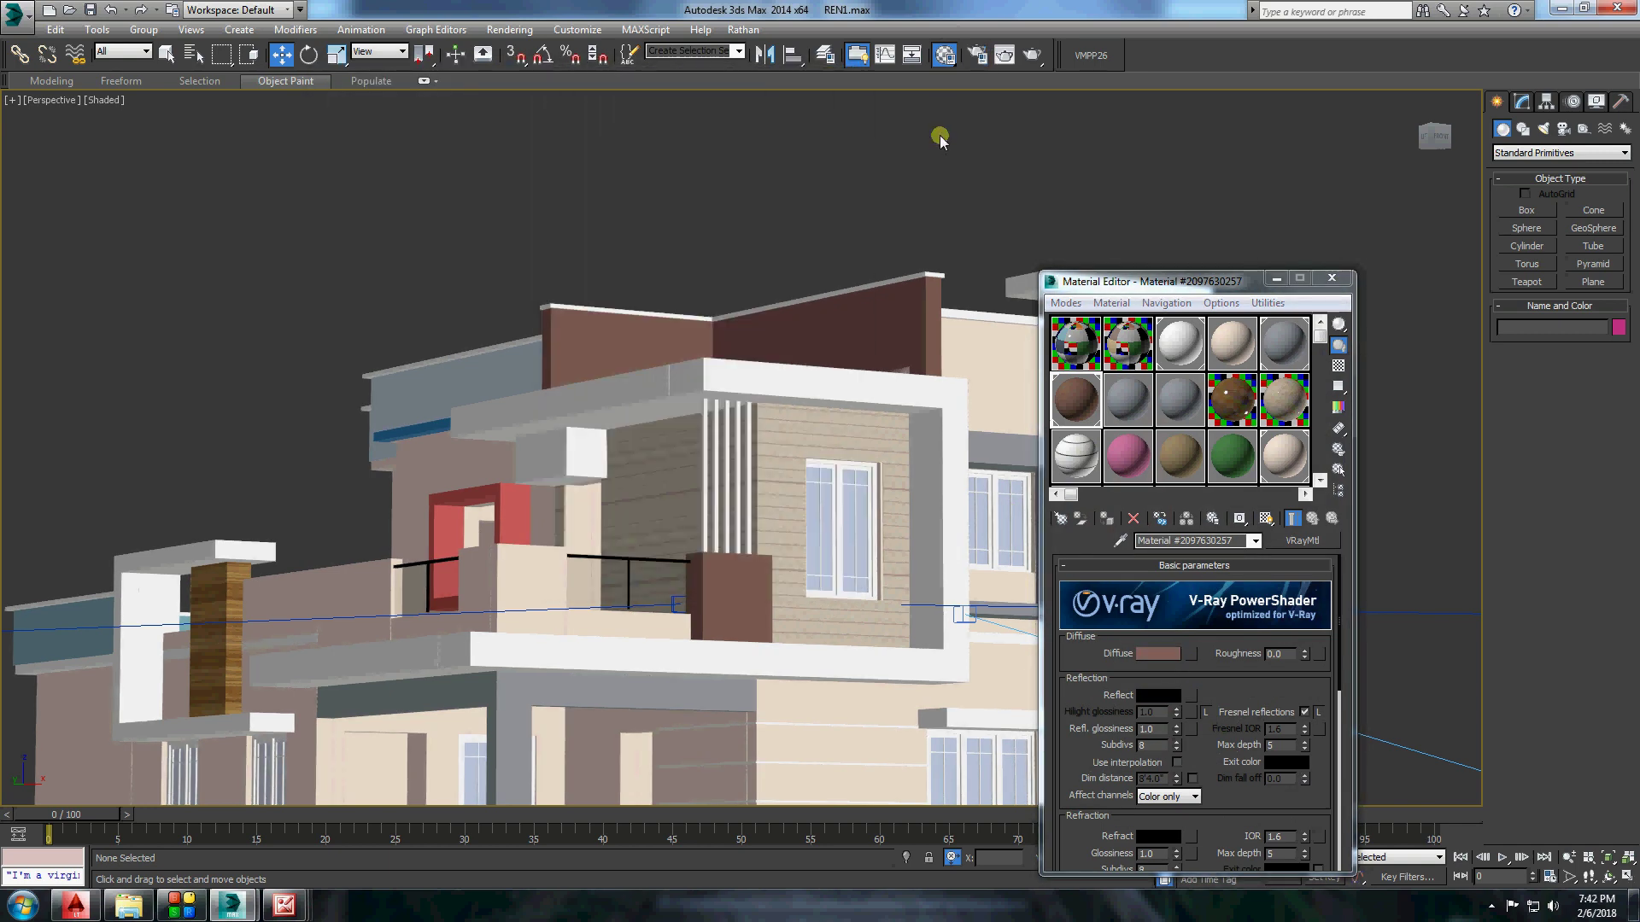
pyautogui.moveTo(937, 135)
pyautogui.mouseDown(button='middle')
pyautogui.moveTo(621, 253)
pyautogui.moveTo(614, 386)
pyautogui.mouseUp(button='middle')
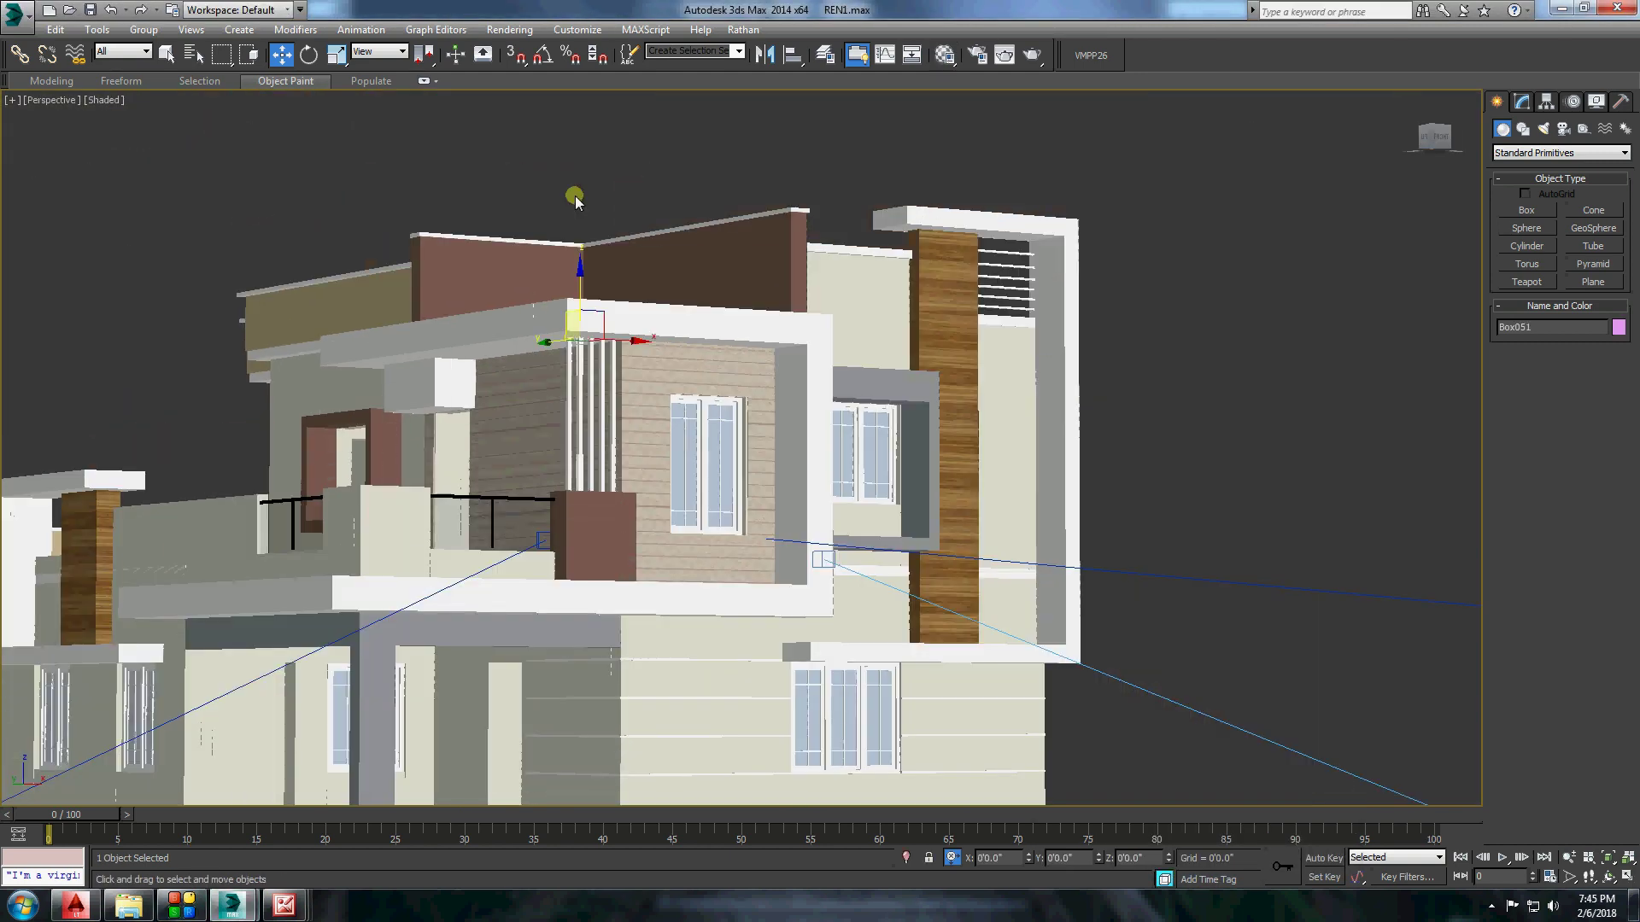
# Orbit to the house's left side and select the entrance column and beam.
pyautogui.click(575, 198)
pyautogui.scroll(3, 886, 441)
pyautogui.click(944, 54)
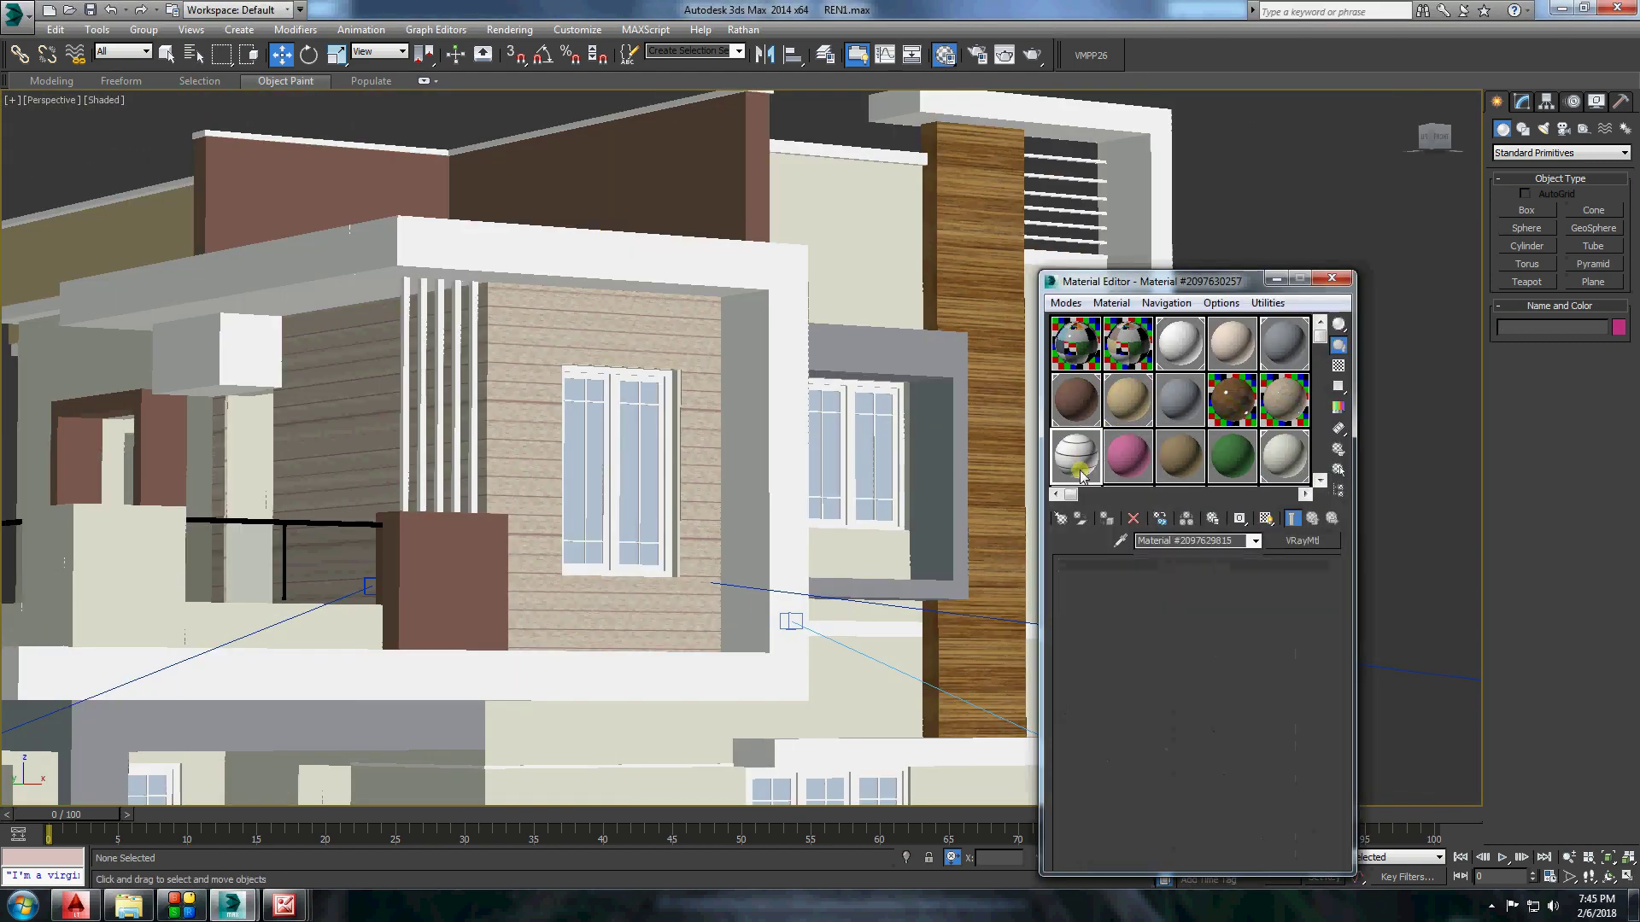
pyautogui.keyDown('alt'); pyautogui.moveTo(891, 465); pyautogui.dragTo(707, 405, button='middle'); pyautogui.keyUp('alt')
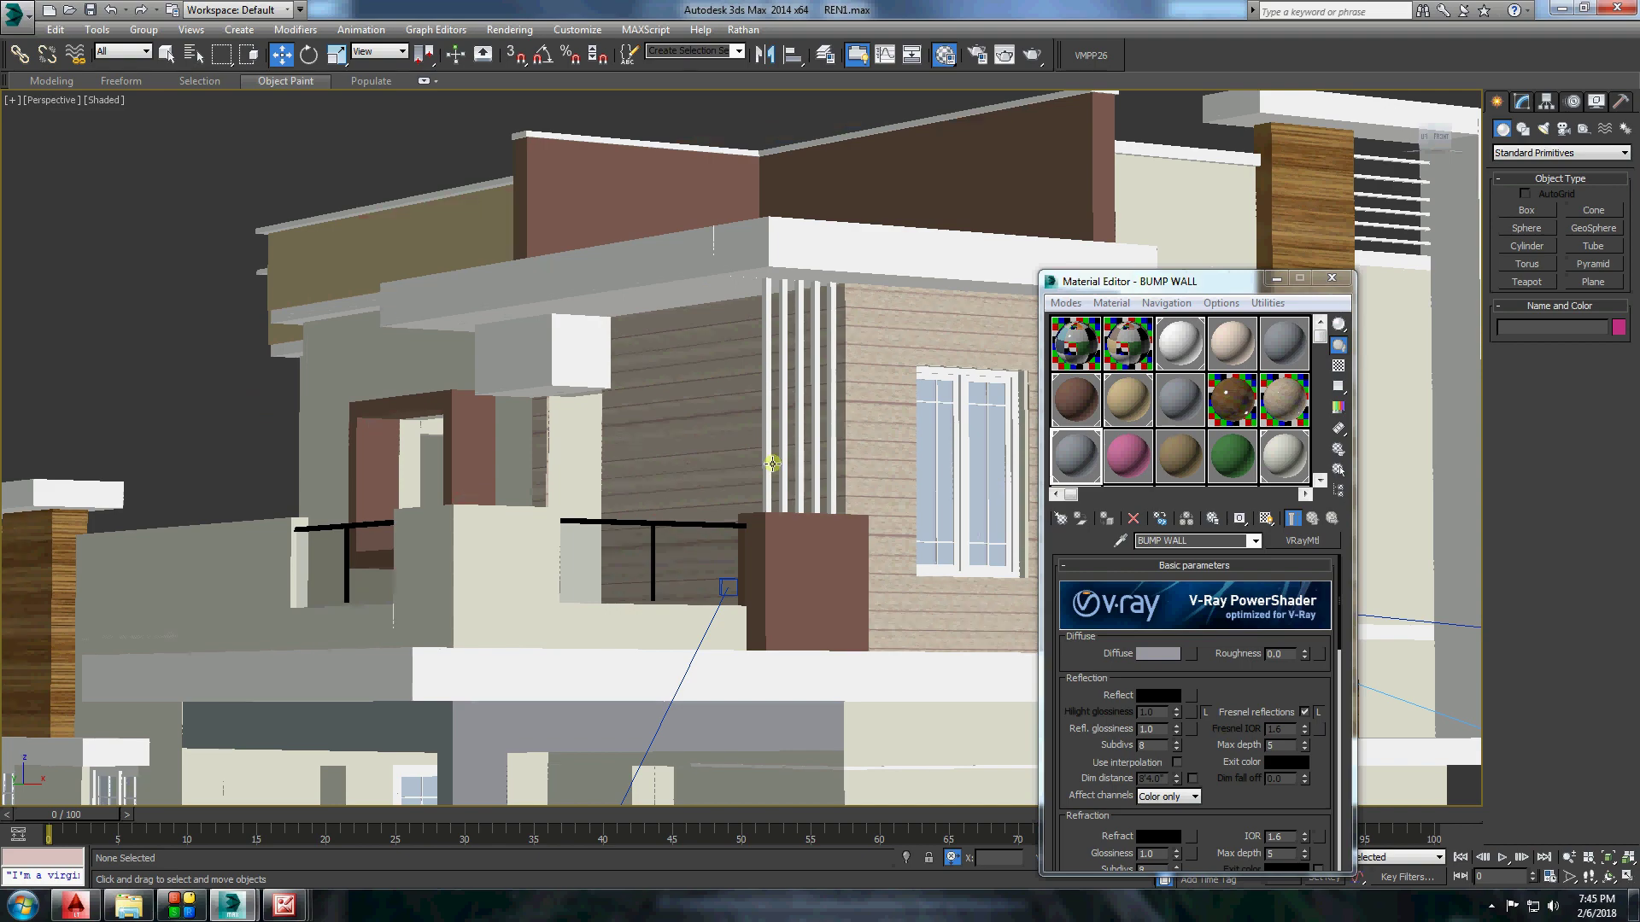
pyautogui.scroll(3, 771, 464)
pyautogui.click(275, 313)
pyautogui.press('m')
pyautogui.scroll(-3, 376, 367)
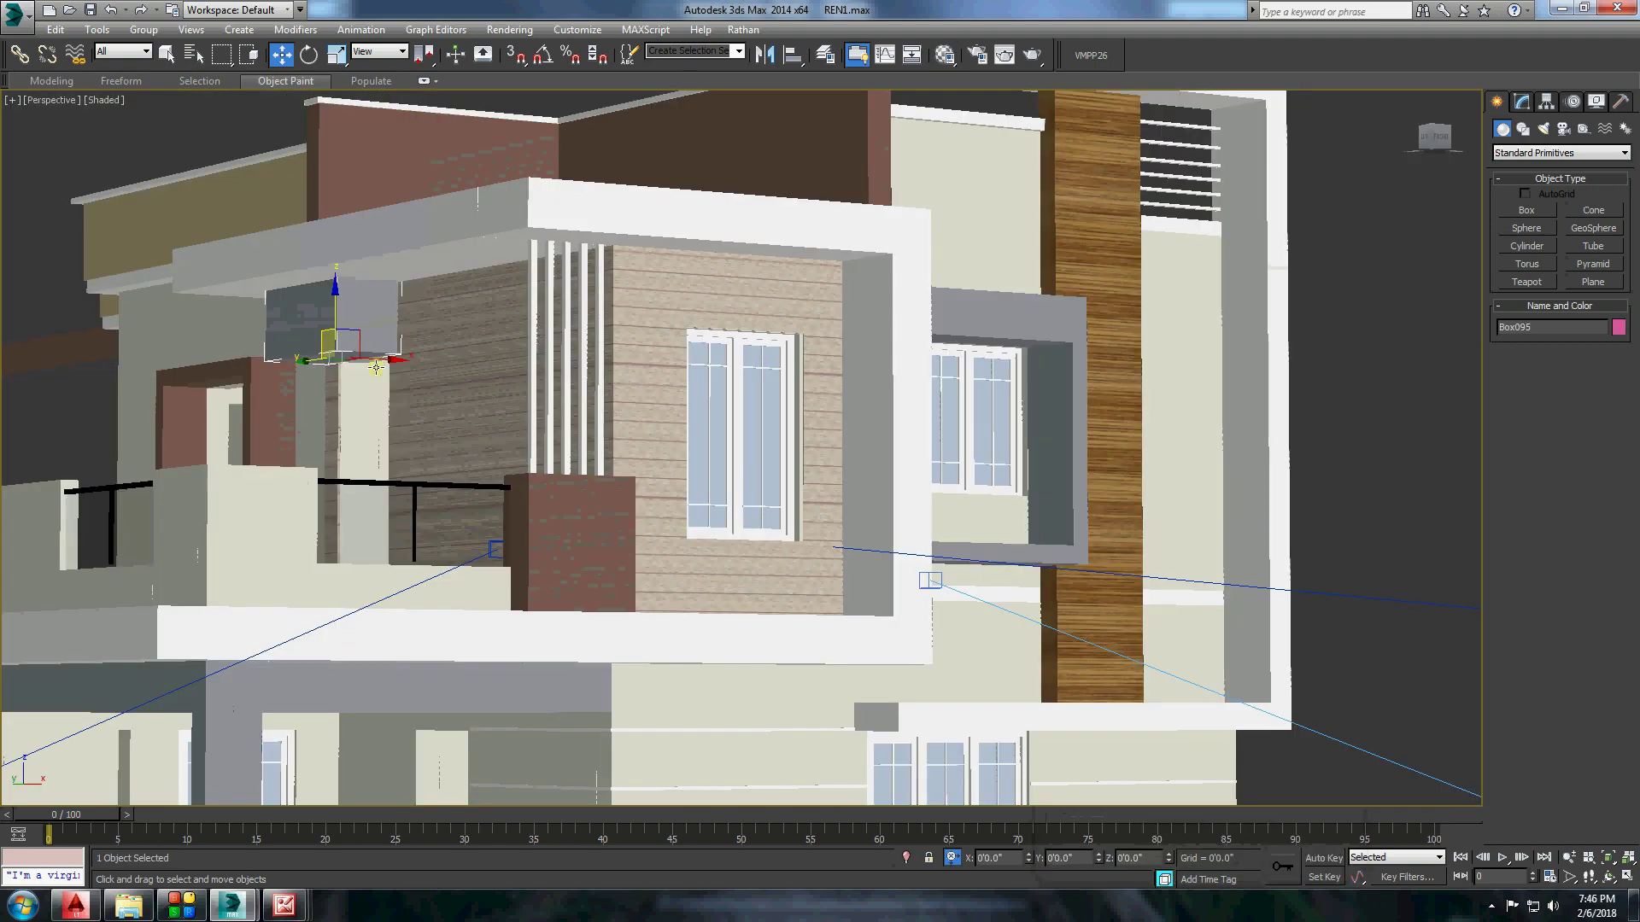
pyautogui.scroll(-3, 503, 316)
pyautogui.keyDown('alt'); pyautogui.moveTo(487, 355); pyautogui.dragTo(411, 510, button='middle'); pyautogui.keyUp('alt')
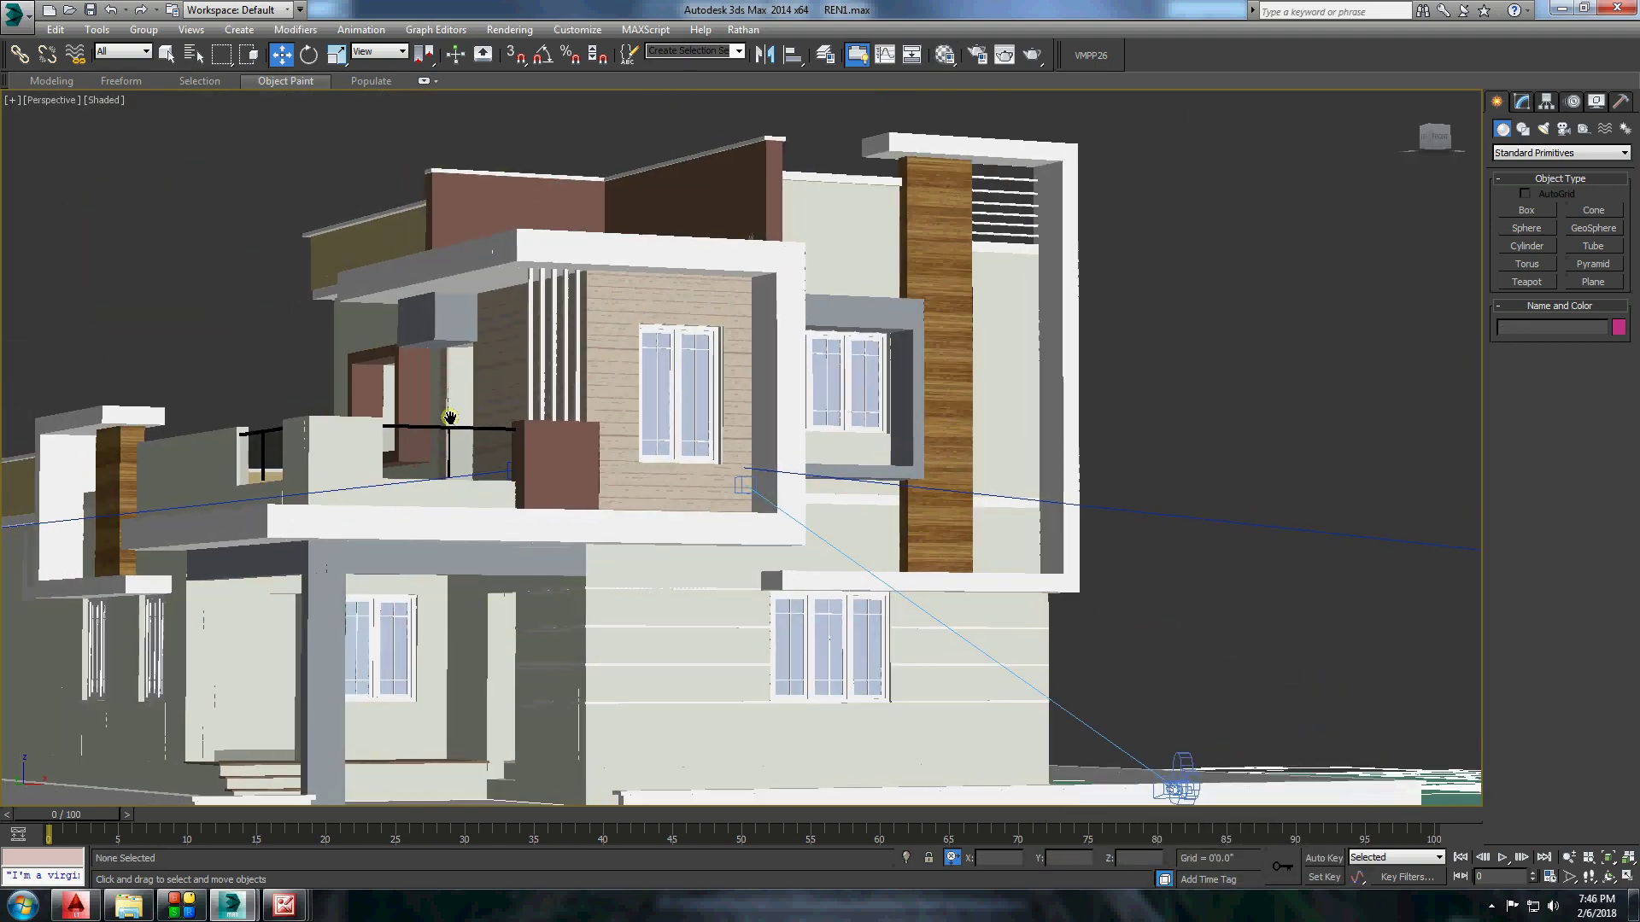
pyautogui.scroll(3, 412, 510)
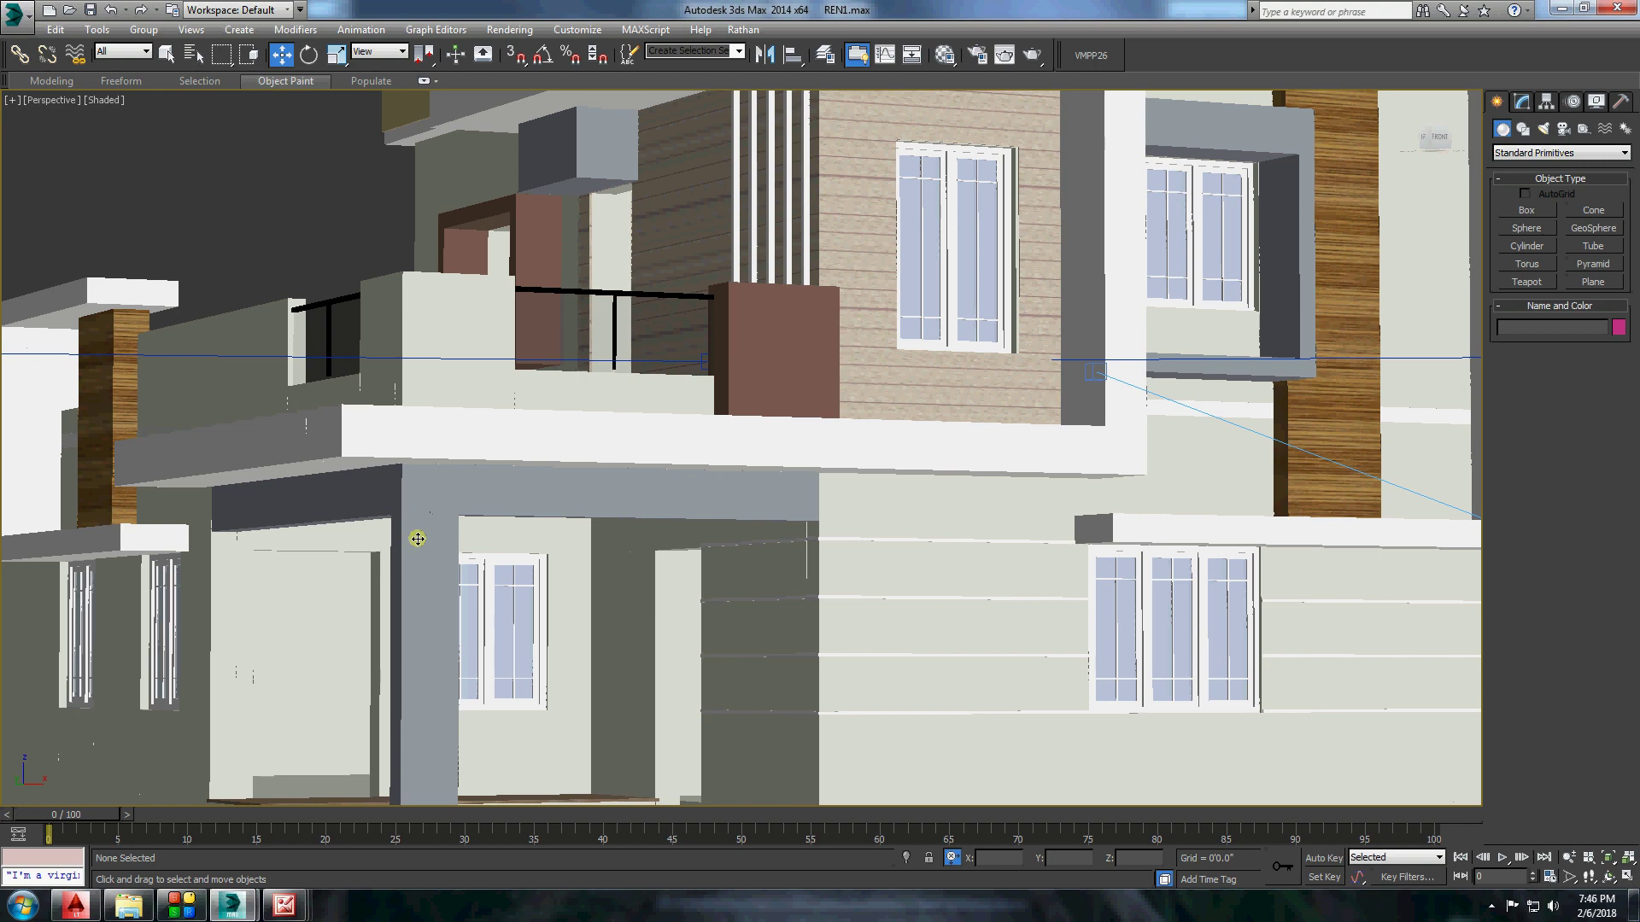
# Assign the wood material to the column and beam and add resized Box UVW mapping.
pyautogui.click(946, 55)
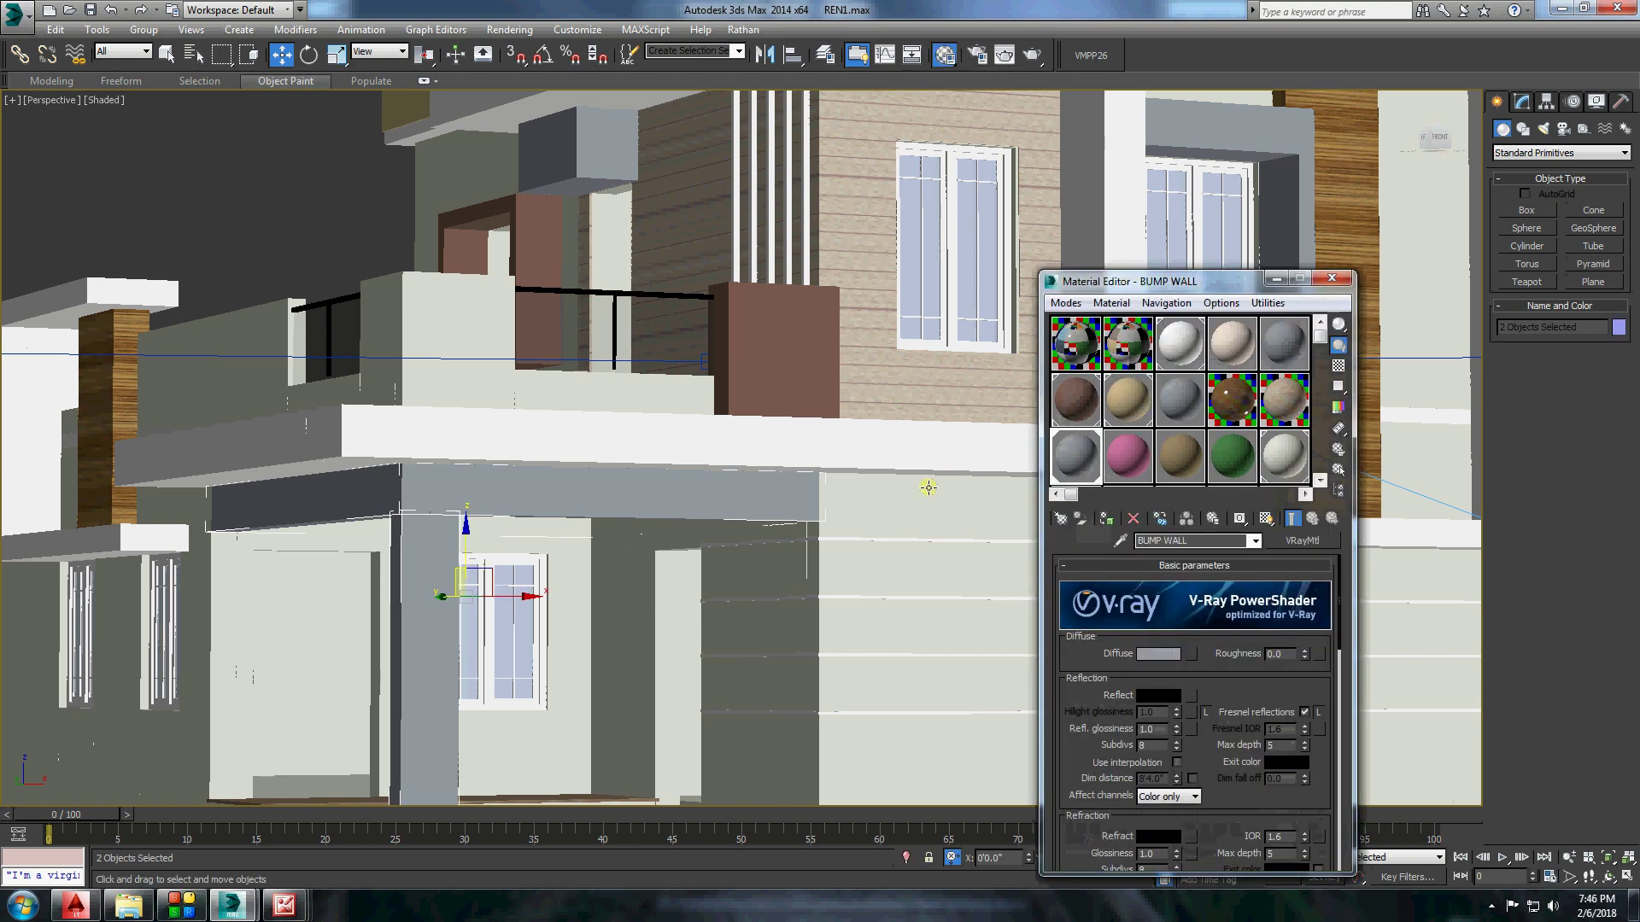
pyautogui.click(1107, 518)
pyautogui.click(1526, 419)
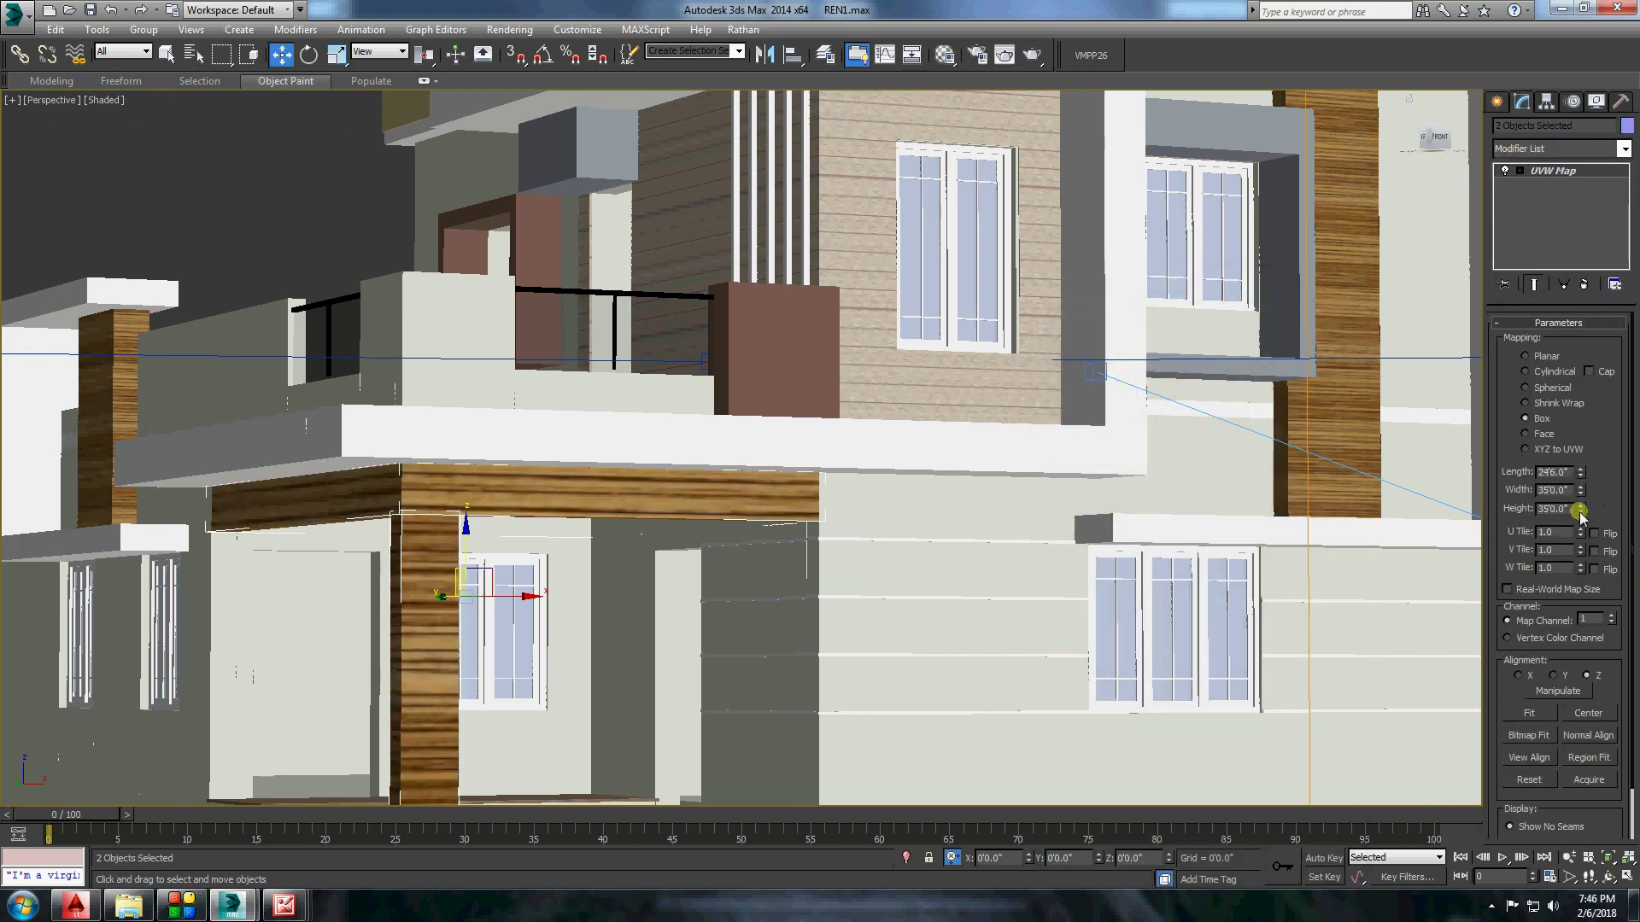
pyautogui.moveTo(1580, 510)
pyautogui.mouseDown()
pyautogui.moveTo(1580, 533)
pyautogui.moveTo(1576, 480)
pyautogui.mouseUp()
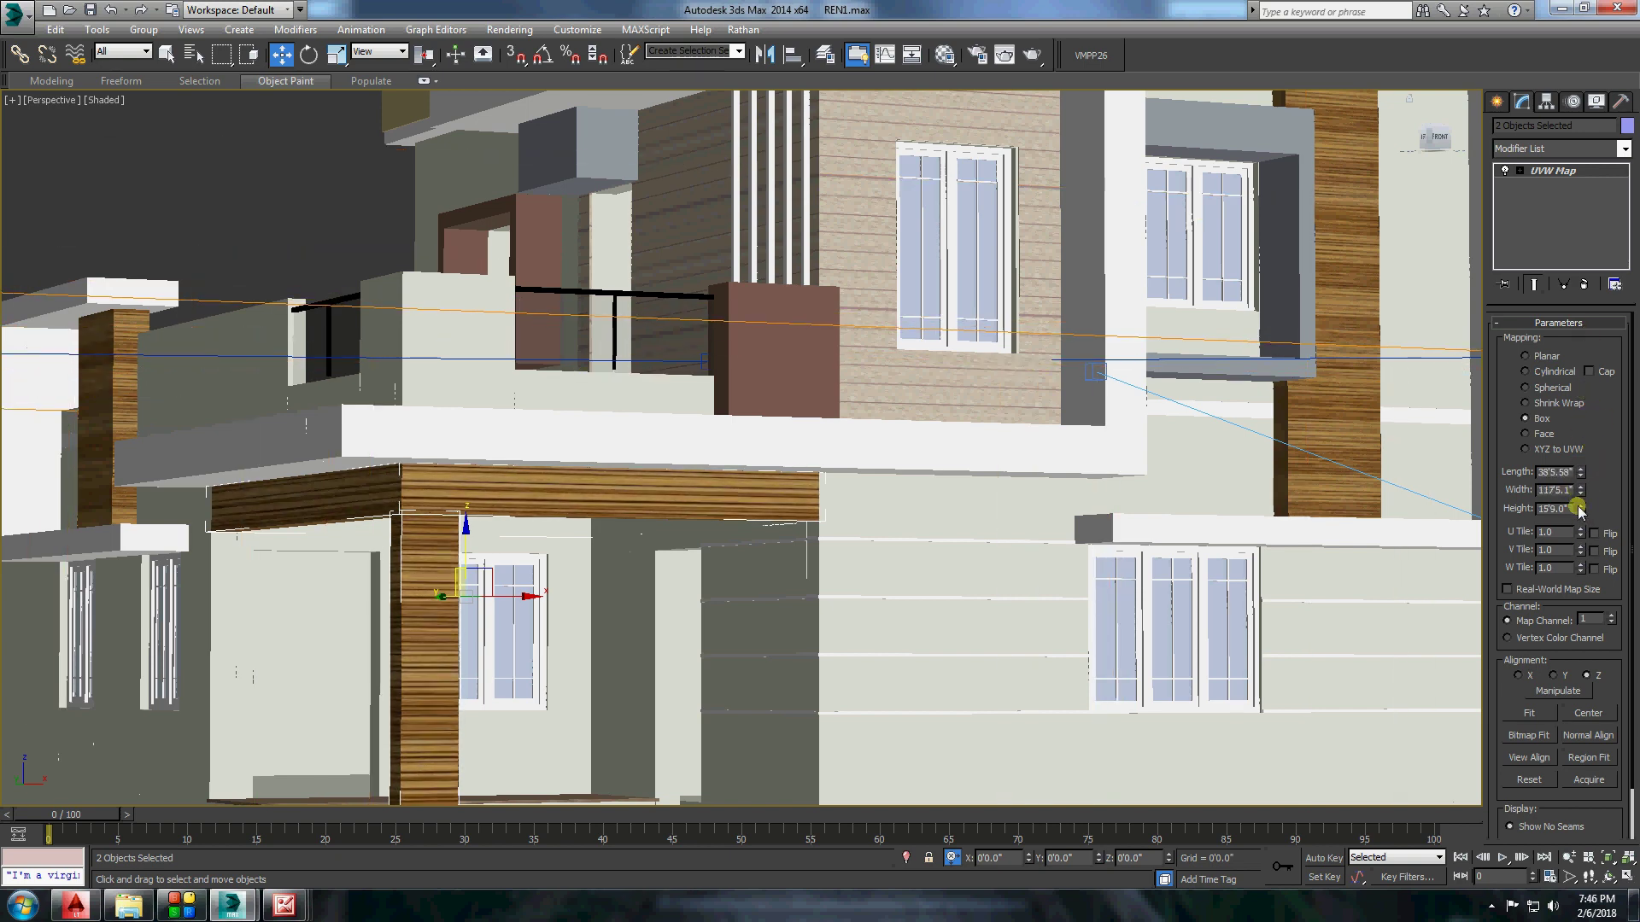
pyautogui.click(444, 555)
# Isolate the wood column, cancel a stray box, and end isolation.
pyautogui.hotkey('alt', 'q')
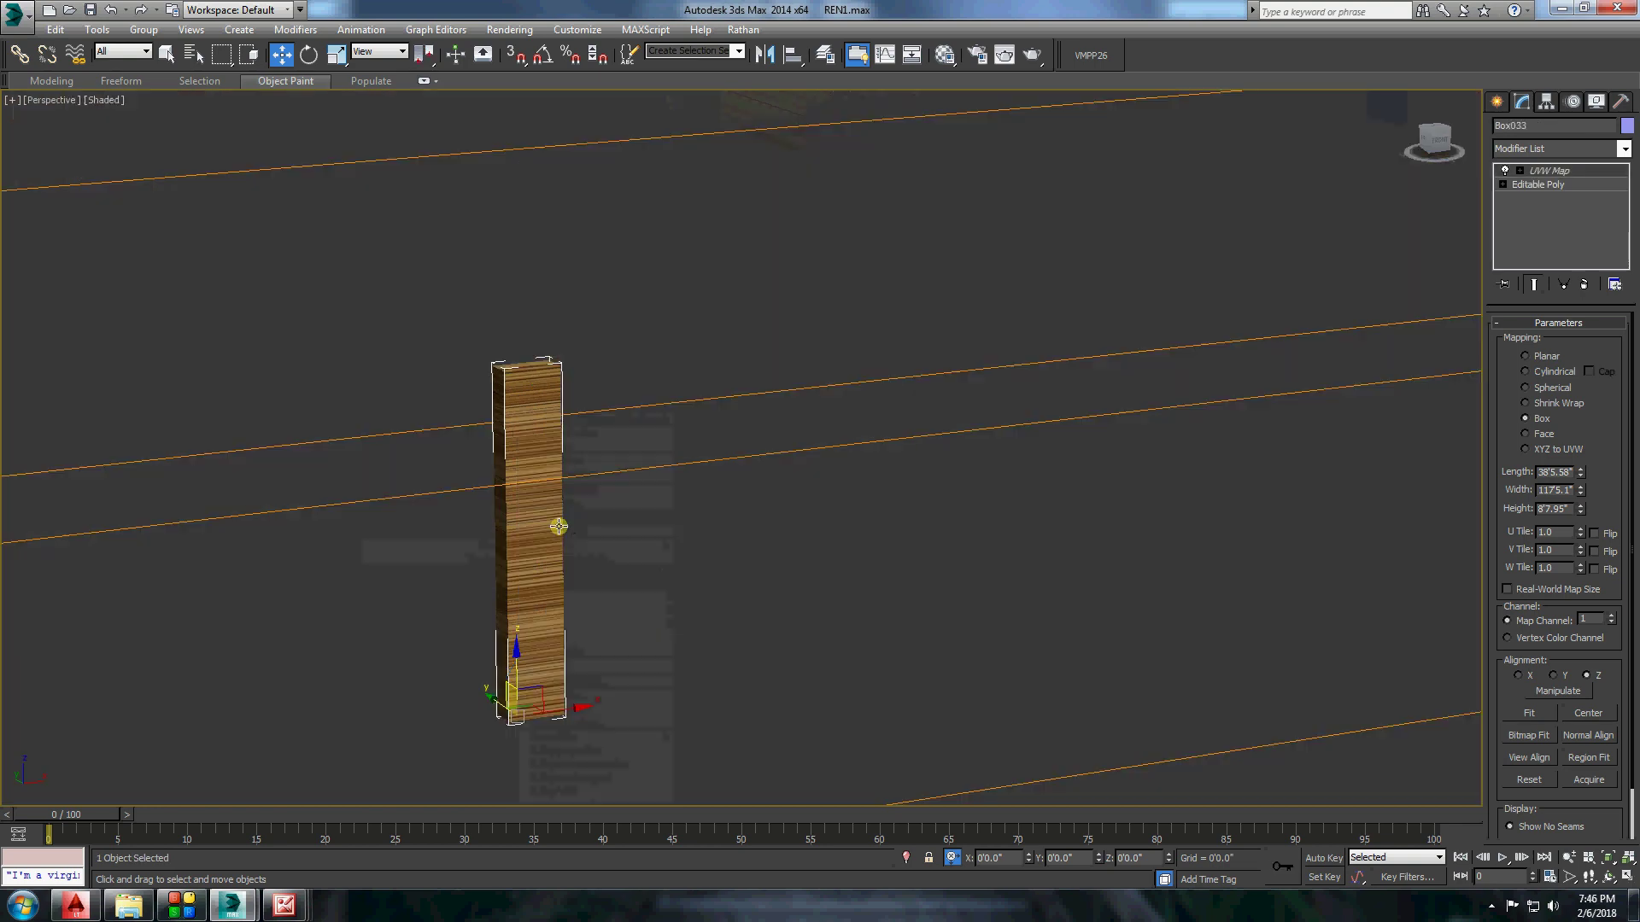
pyautogui.click(641, 574)
pyautogui.press('b')
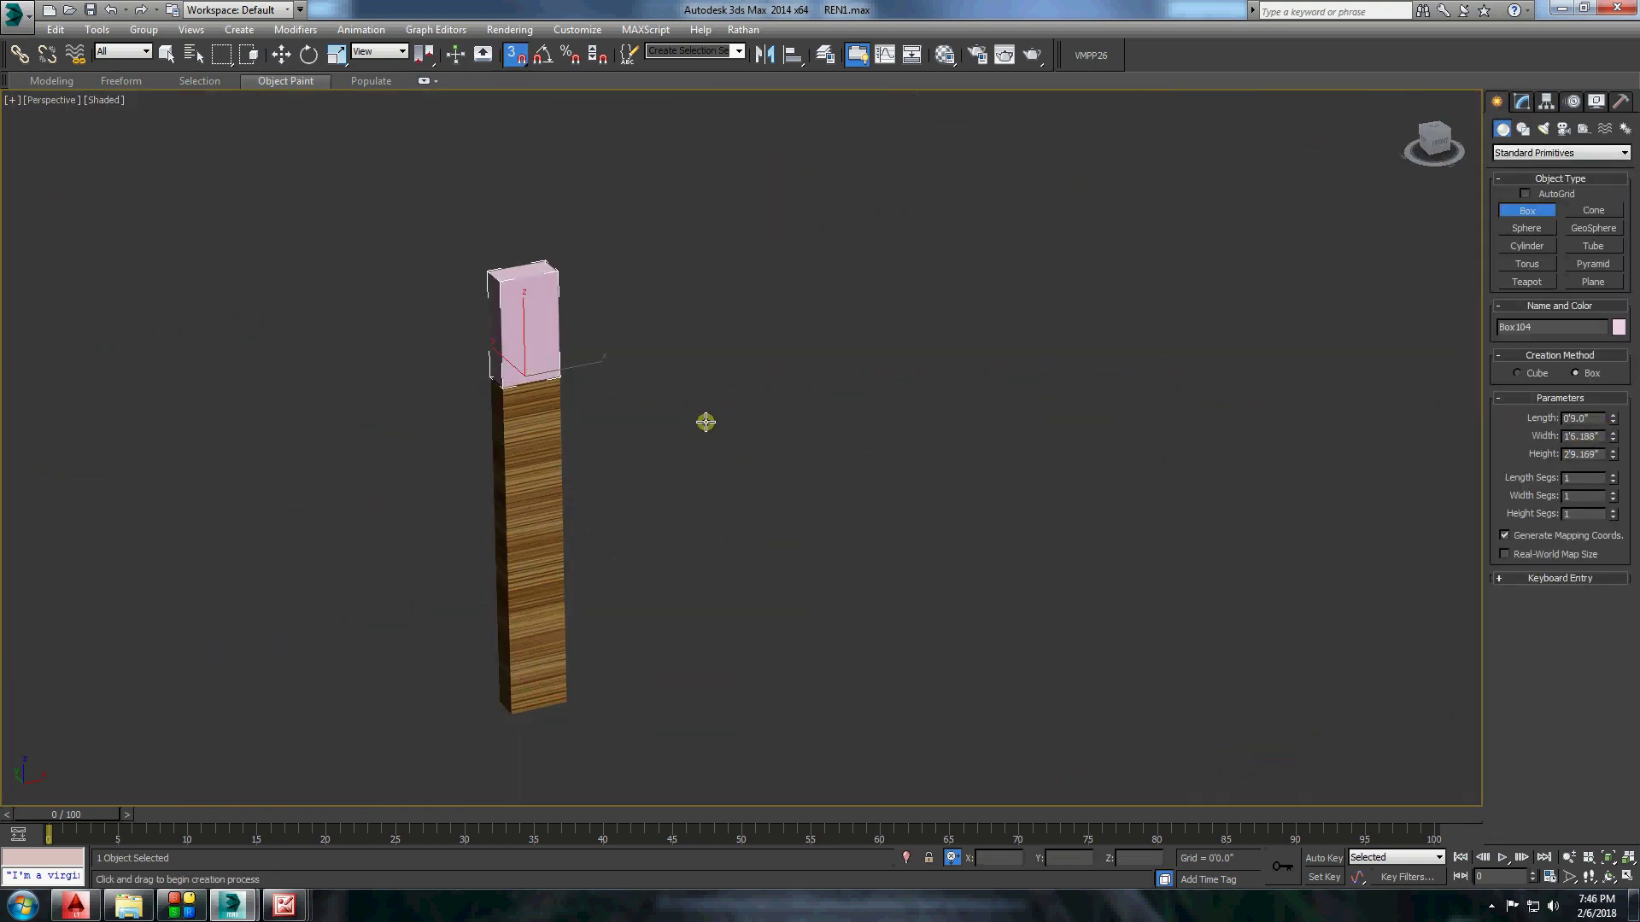
pyautogui.rightClick(530, 472)
pyautogui.keyDown('alt'); pyautogui.moveTo(530, 472); pyautogui.dragTo(476, 330, button='middle'); pyautogui.keyUp('alt')
pyautogui.scroll(5, 575, 402)
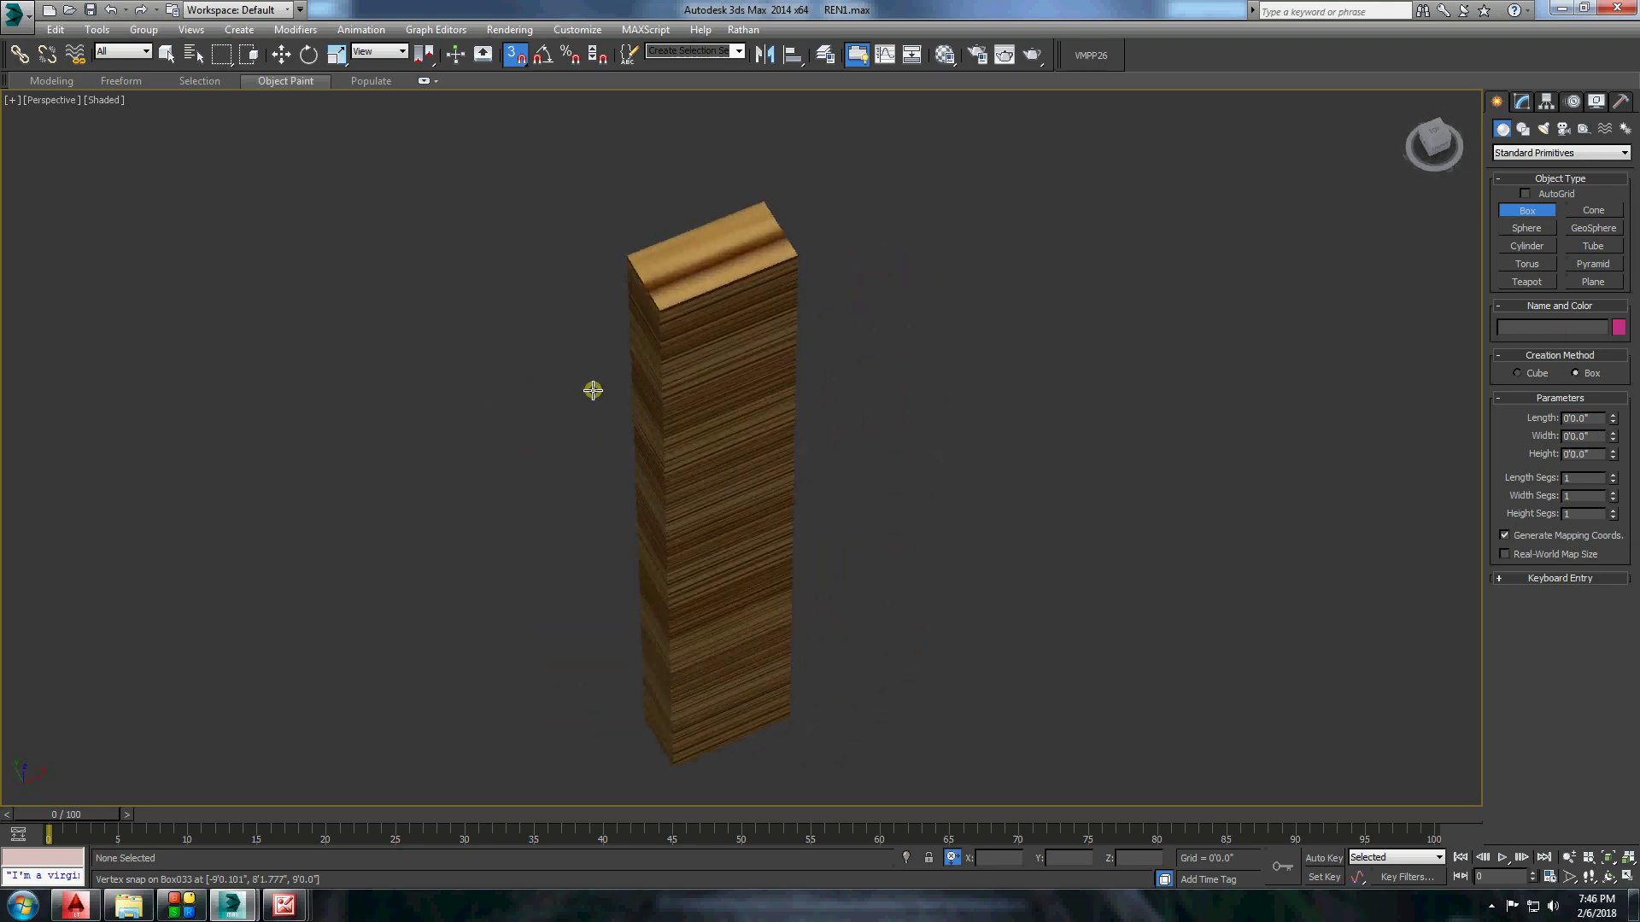
pyautogui.keyDown('alt'); pyautogui.moveTo(574, 402); pyautogui.dragTo(1079, 386, button='middle'); pyautogui.keyUp('alt')
pyautogui.hotkey('alt', 'q')
pyautogui.scroll(-3, 764, 421)
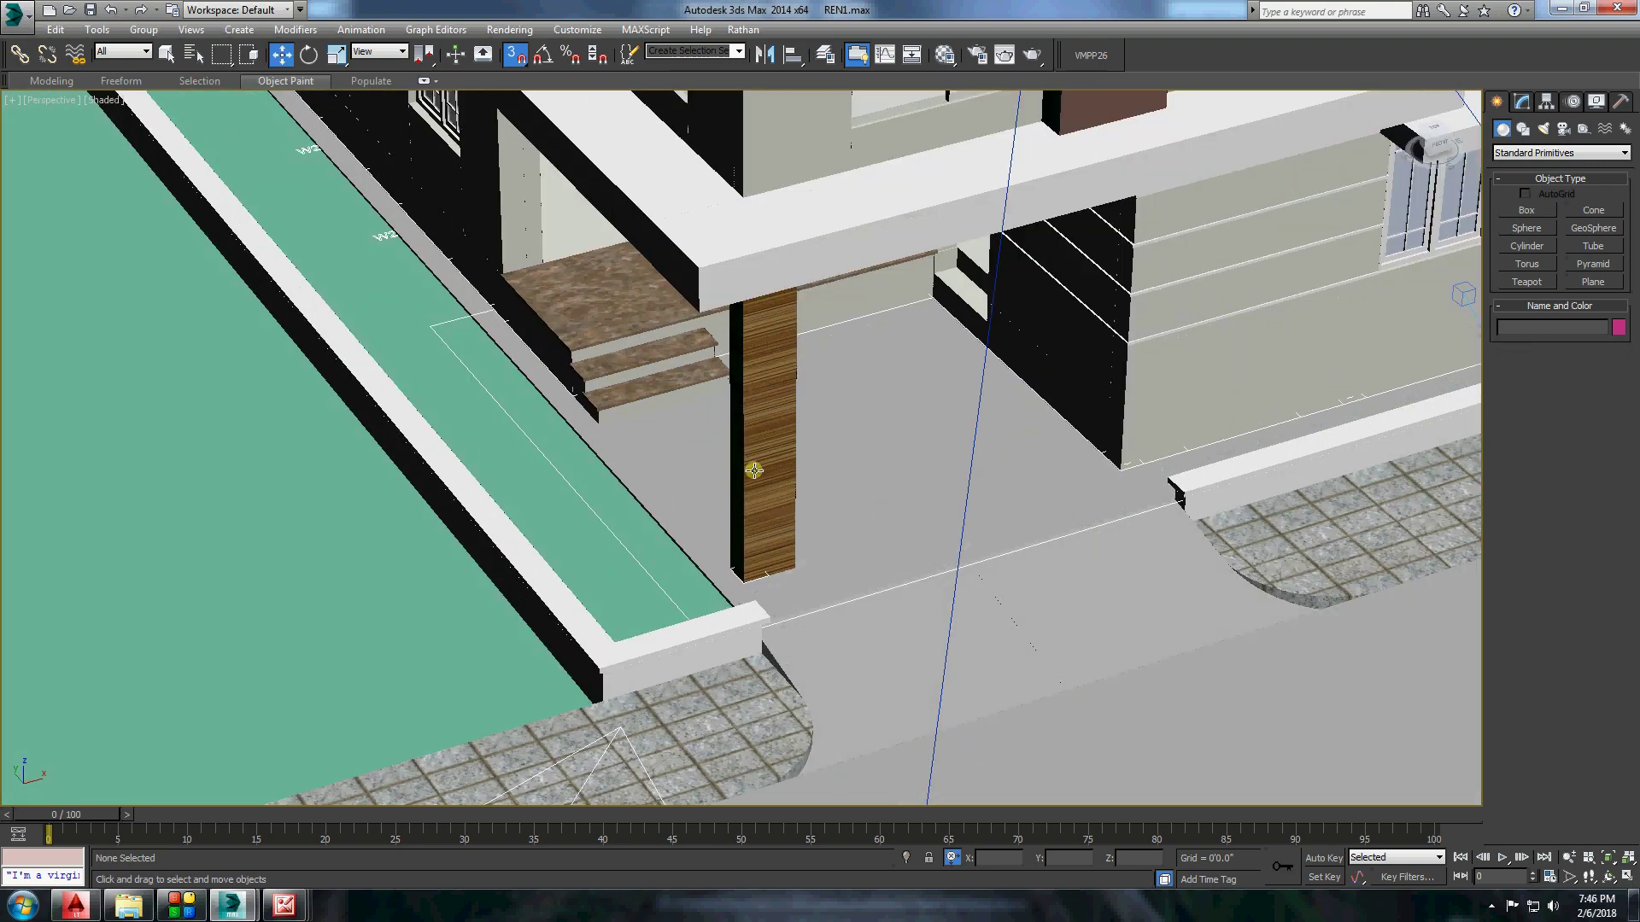
# Isolate column Box033 with its beams and rotate it 90° about Z using angle snap.
pyautogui.click(765, 421)
pyautogui.rightClick(750, 226)
pyautogui.click(794, 220)
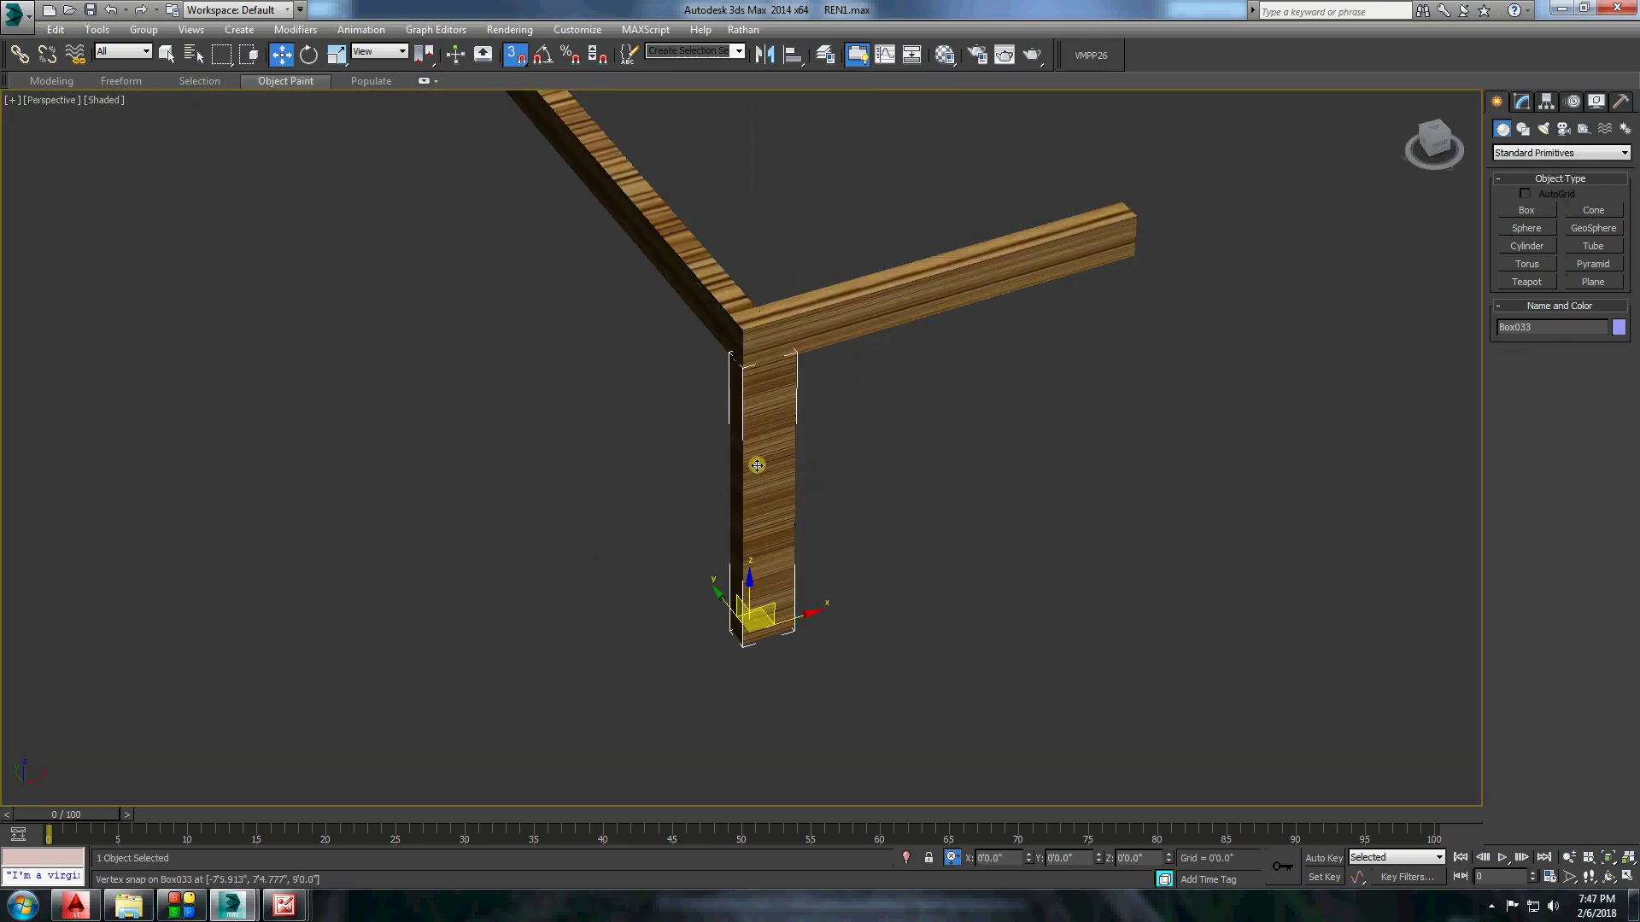
pyautogui.press('a')
pyautogui.moveTo(751, 681); pyautogui.dragTo(825, 687)
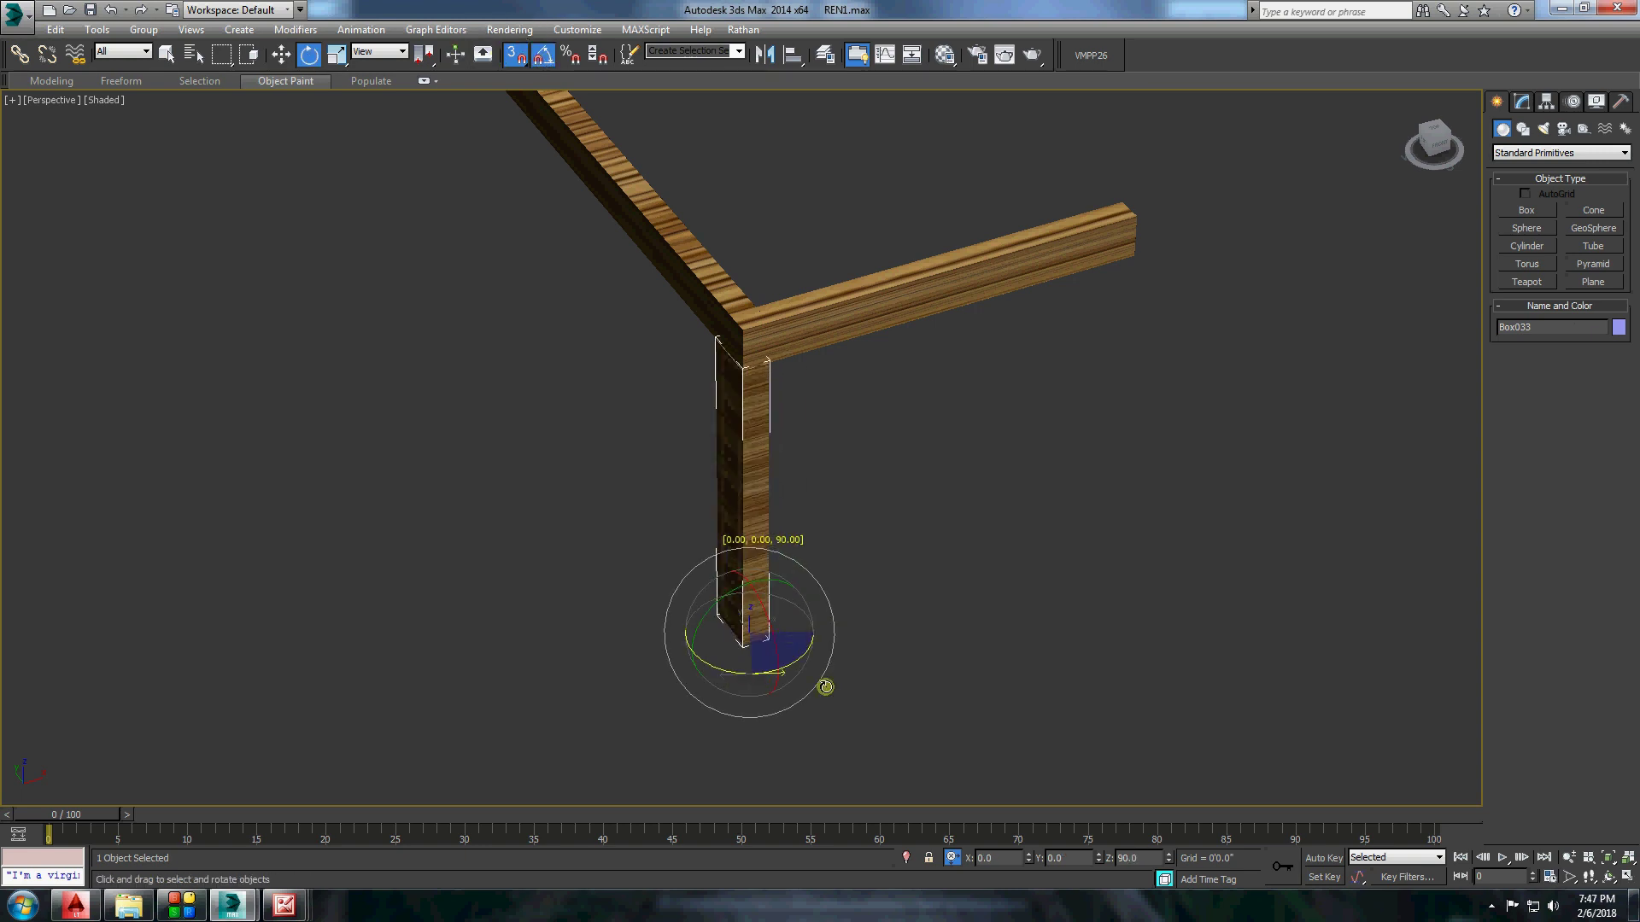
pyautogui.click(295, 58)
# Add the beam to the selection and apply another UVW Map modifier.
pyautogui.scroll(3, 766, 355)
pyautogui.keyDown('ctrl'); pyautogui.click(780, 351); pyautogui.keyUp('ctrl')
pyautogui.scroll(-5, 1110, 355)
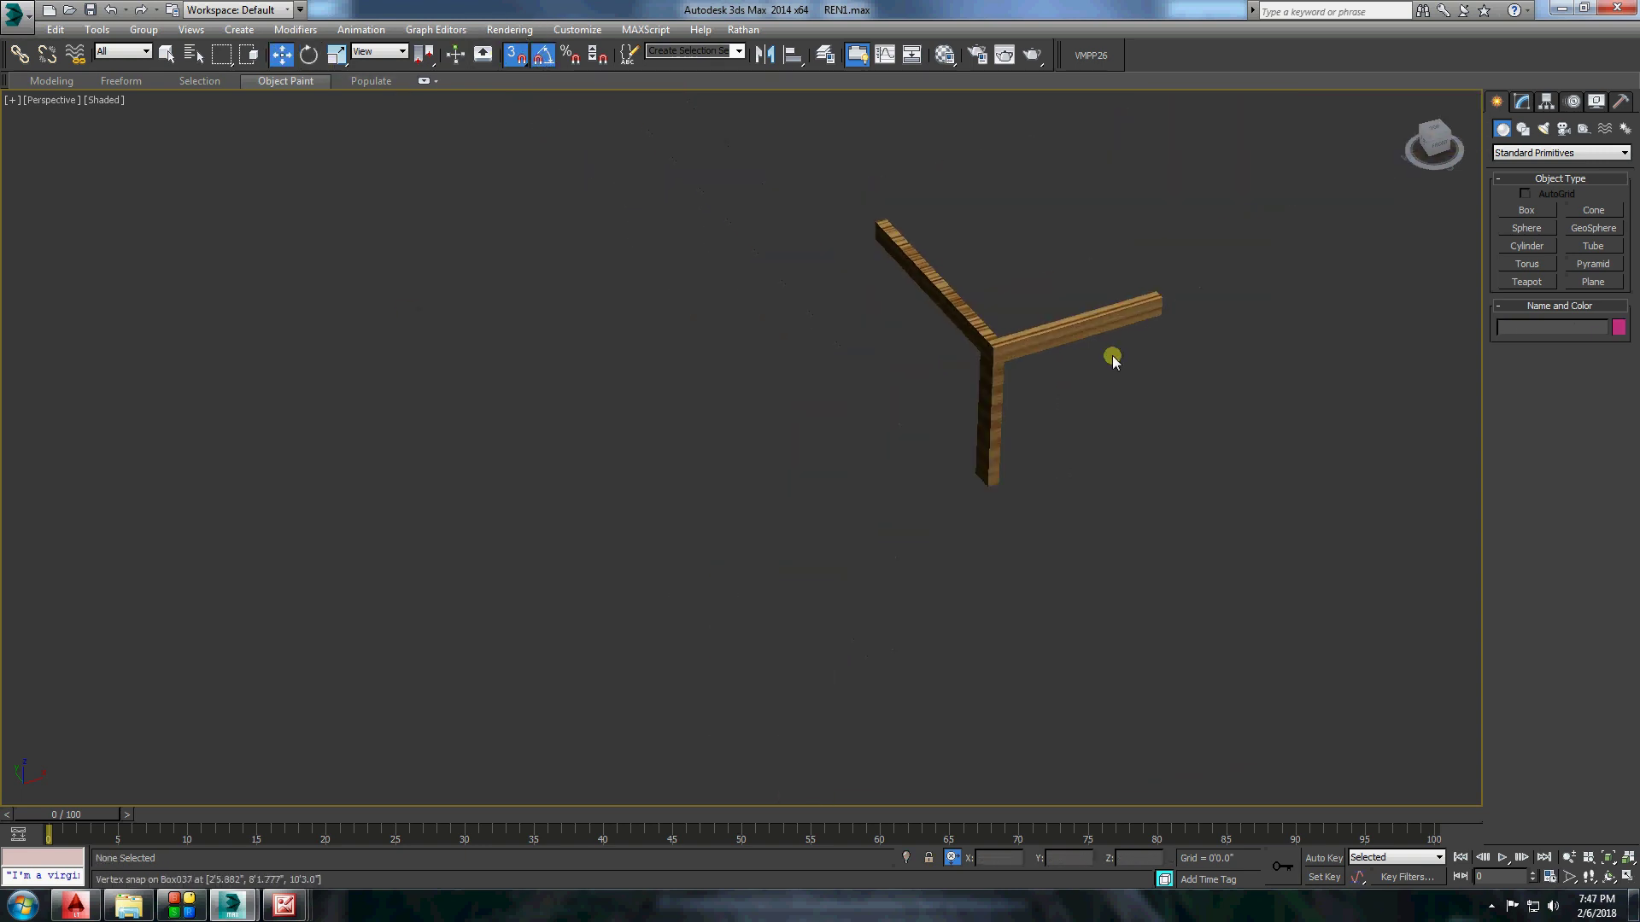
pyautogui.keyDown('alt'); pyautogui.moveTo(1109, 355); pyautogui.dragTo(1333, 195, button='middle'); pyautogui.keyUp('alt')
pyautogui.click(1522, 100)
pyautogui.click(1563, 149)
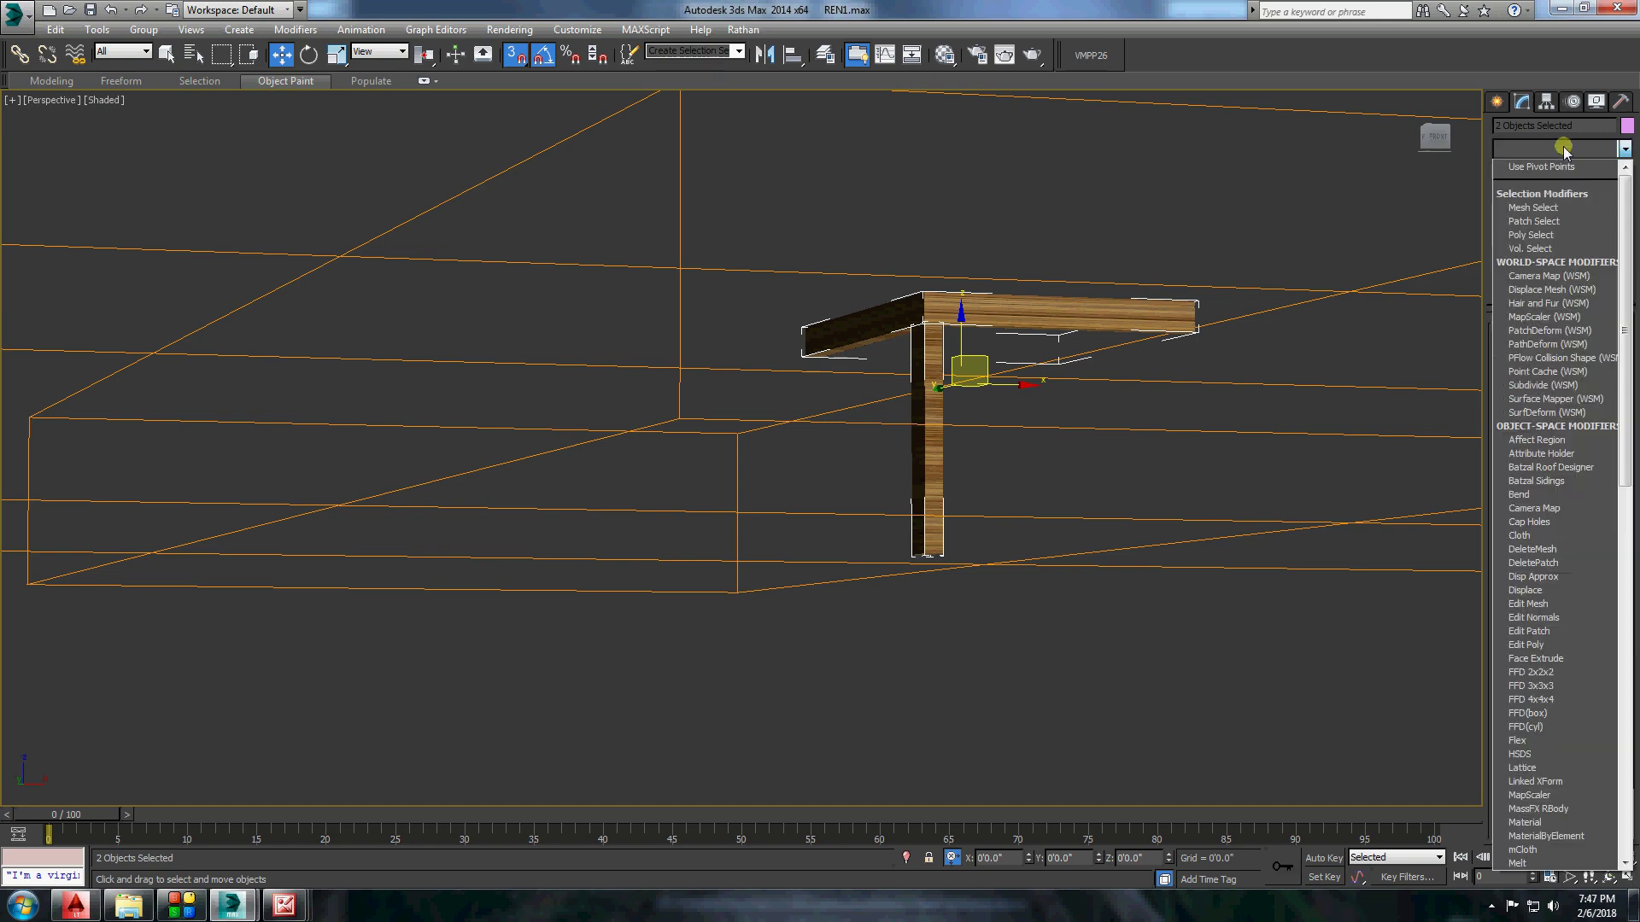
pyautogui.click(1537, 548)
# Unhide all hidden parts of the house.
pyautogui.scroll(3, 926, 530)
pyautogui.scroll(-5, 926, 530)
pyautogui.rightClick(978, 453)
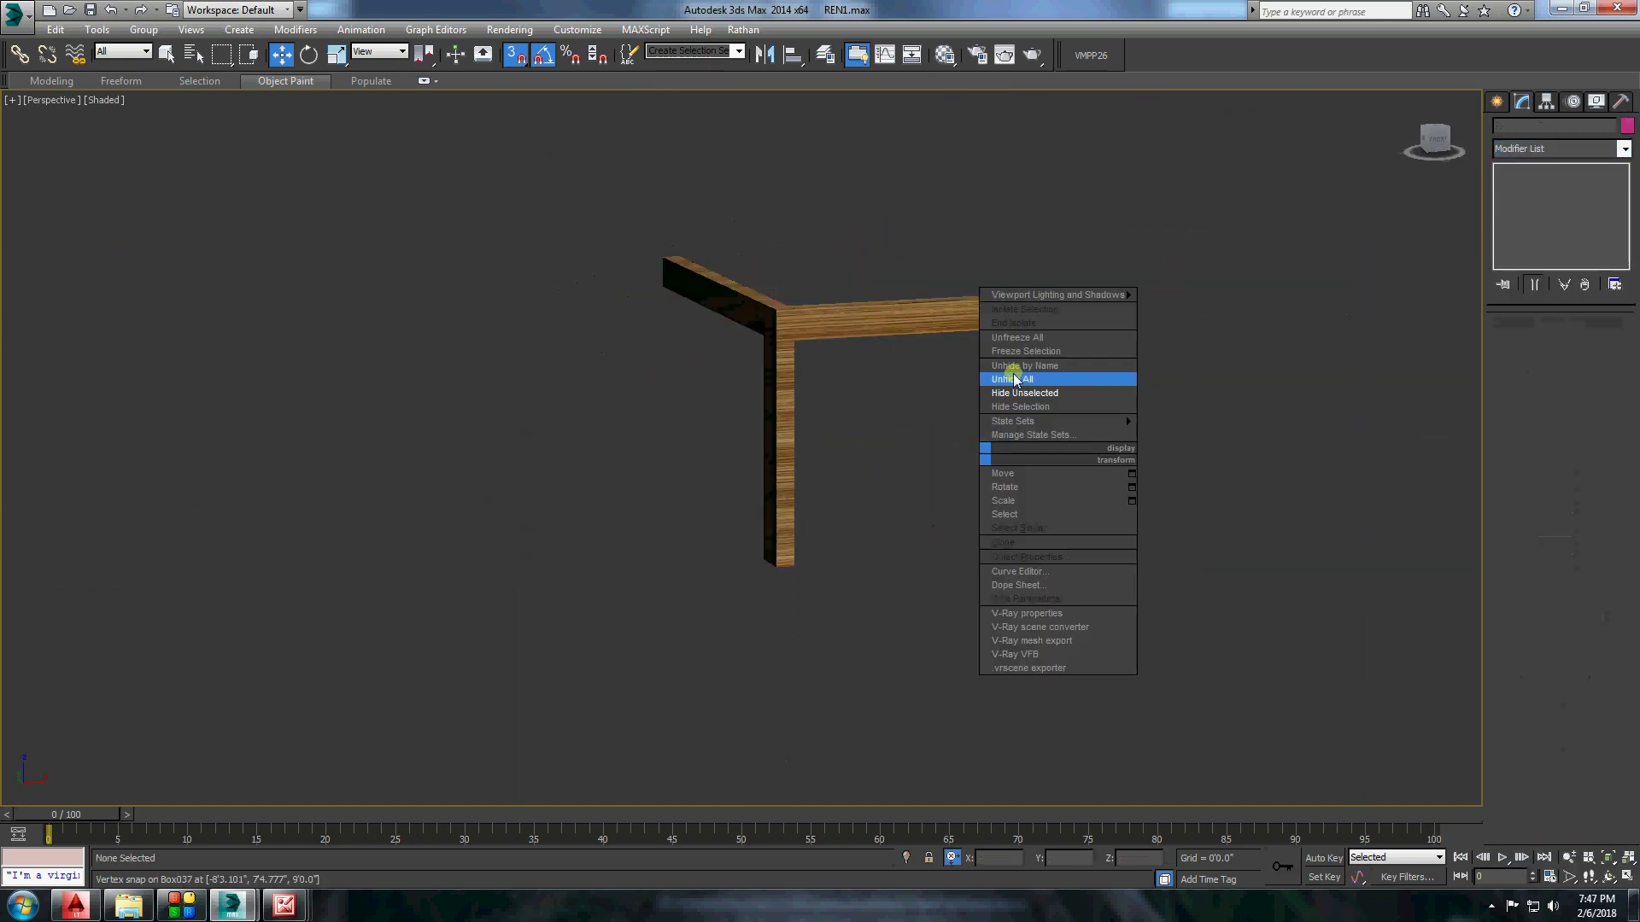
pyautogui.click(1016, 376)
pyautogui.scroll(-2, 791, 407)
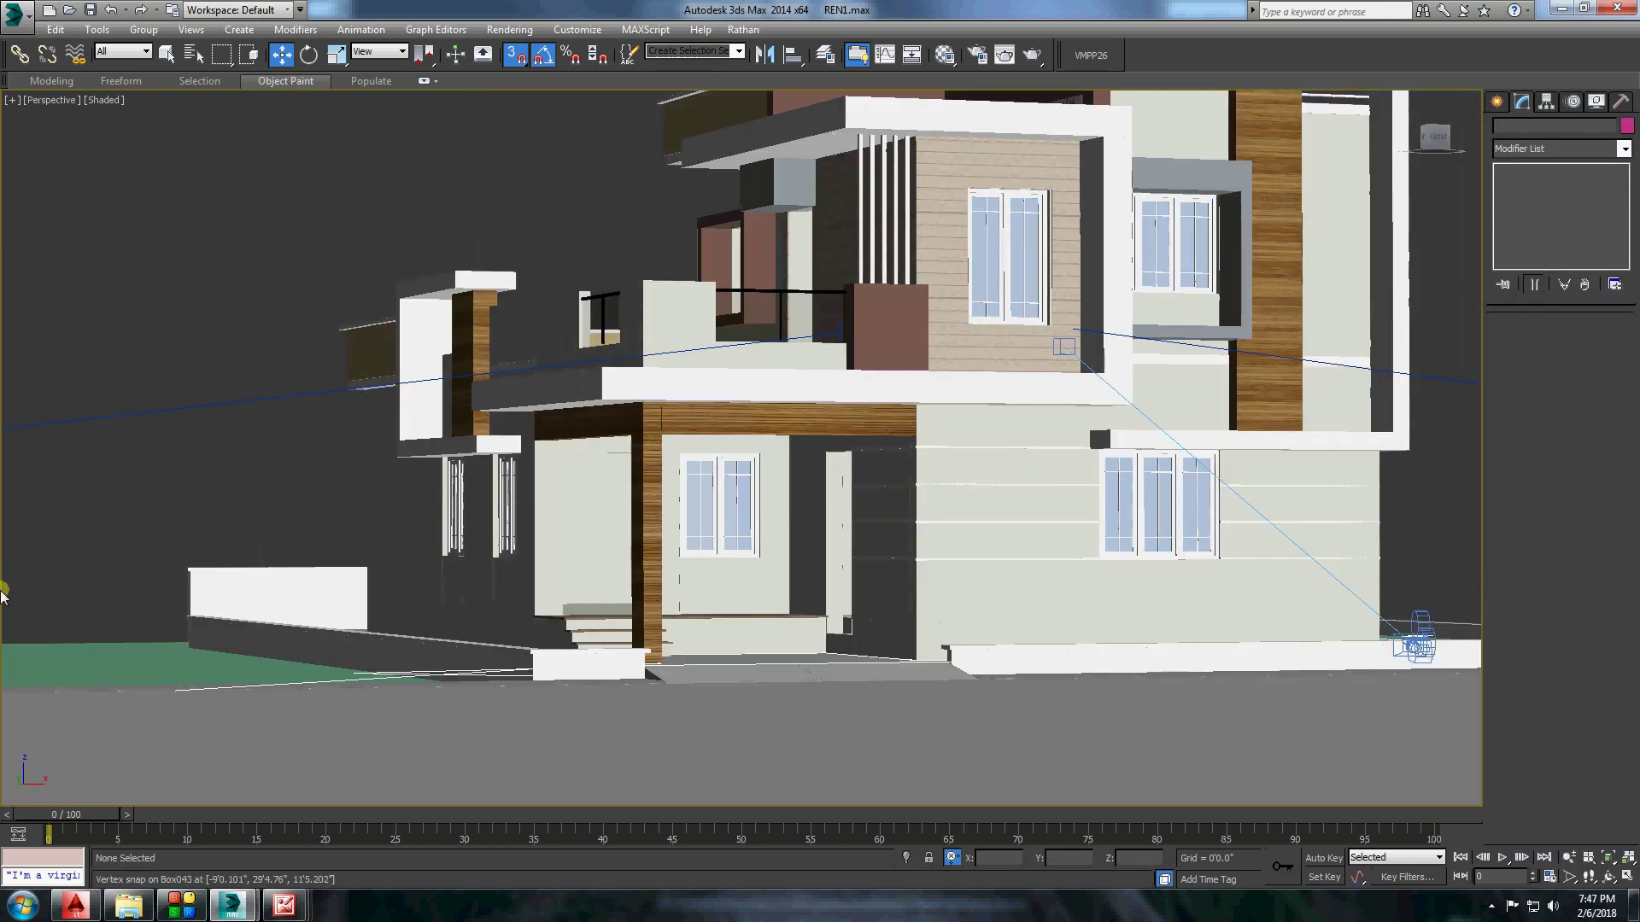
# Preview the Wood-Wallpaper-Background-6 image in D:\Work\Textures' wood subfolder.
pyautogui.click(128, 905)
pyautogui.click(75, 343)
pyautogui.doubleClick(184, 253)
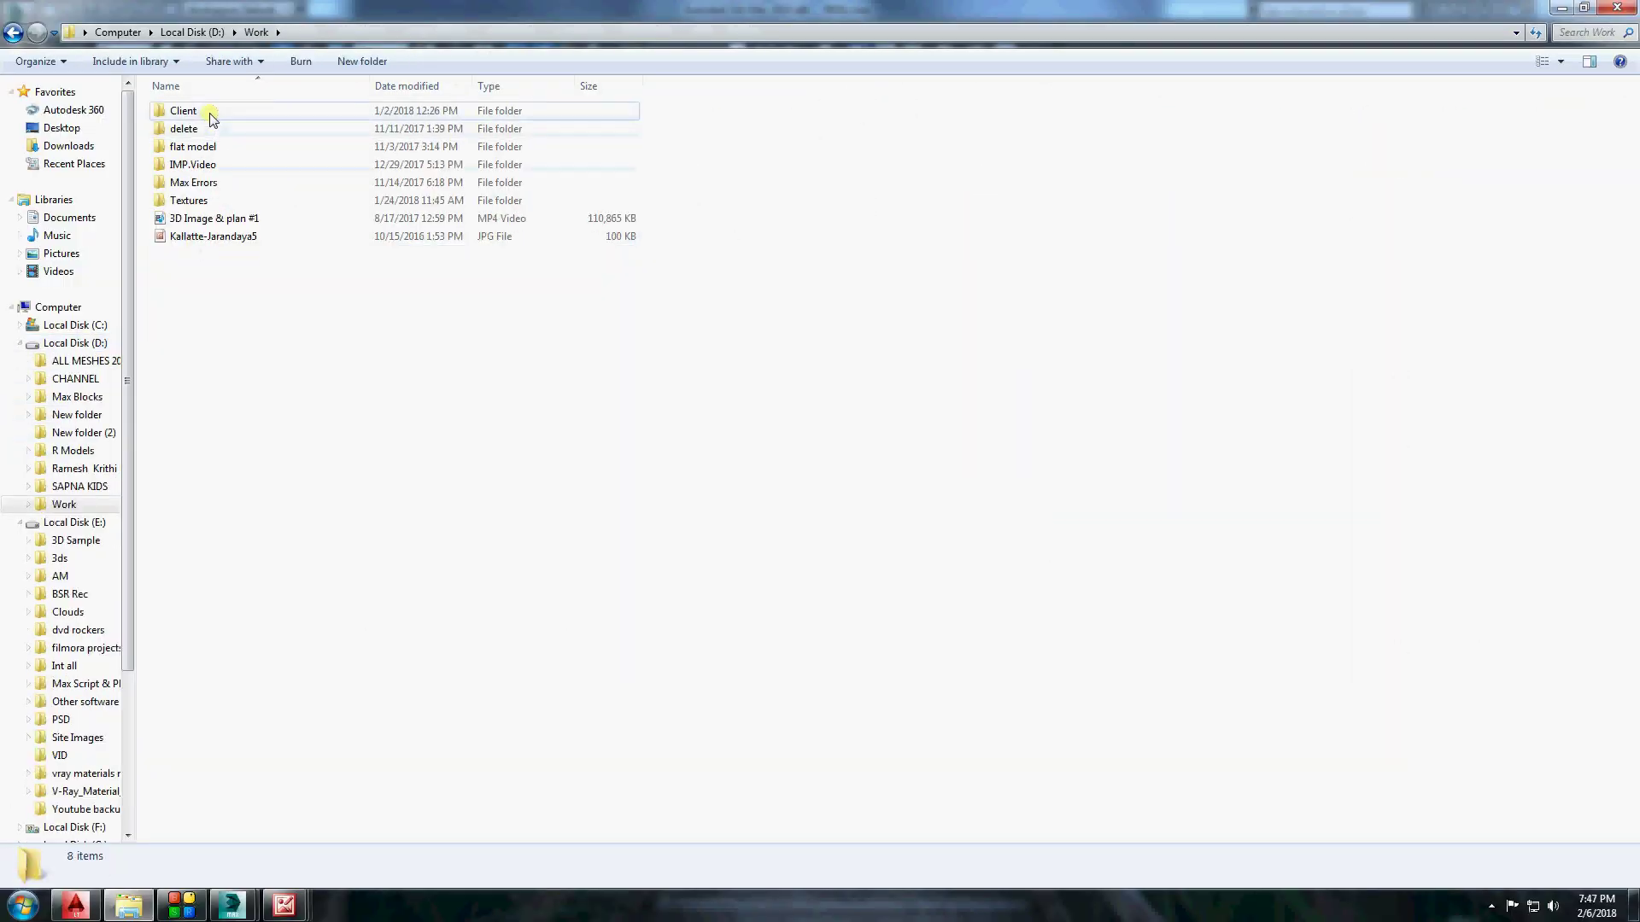
pyautogui.doubleClick(188, 200)
pyautogui.doubleClick(217, 111)
pyautogui.doubleClick(843, 145)
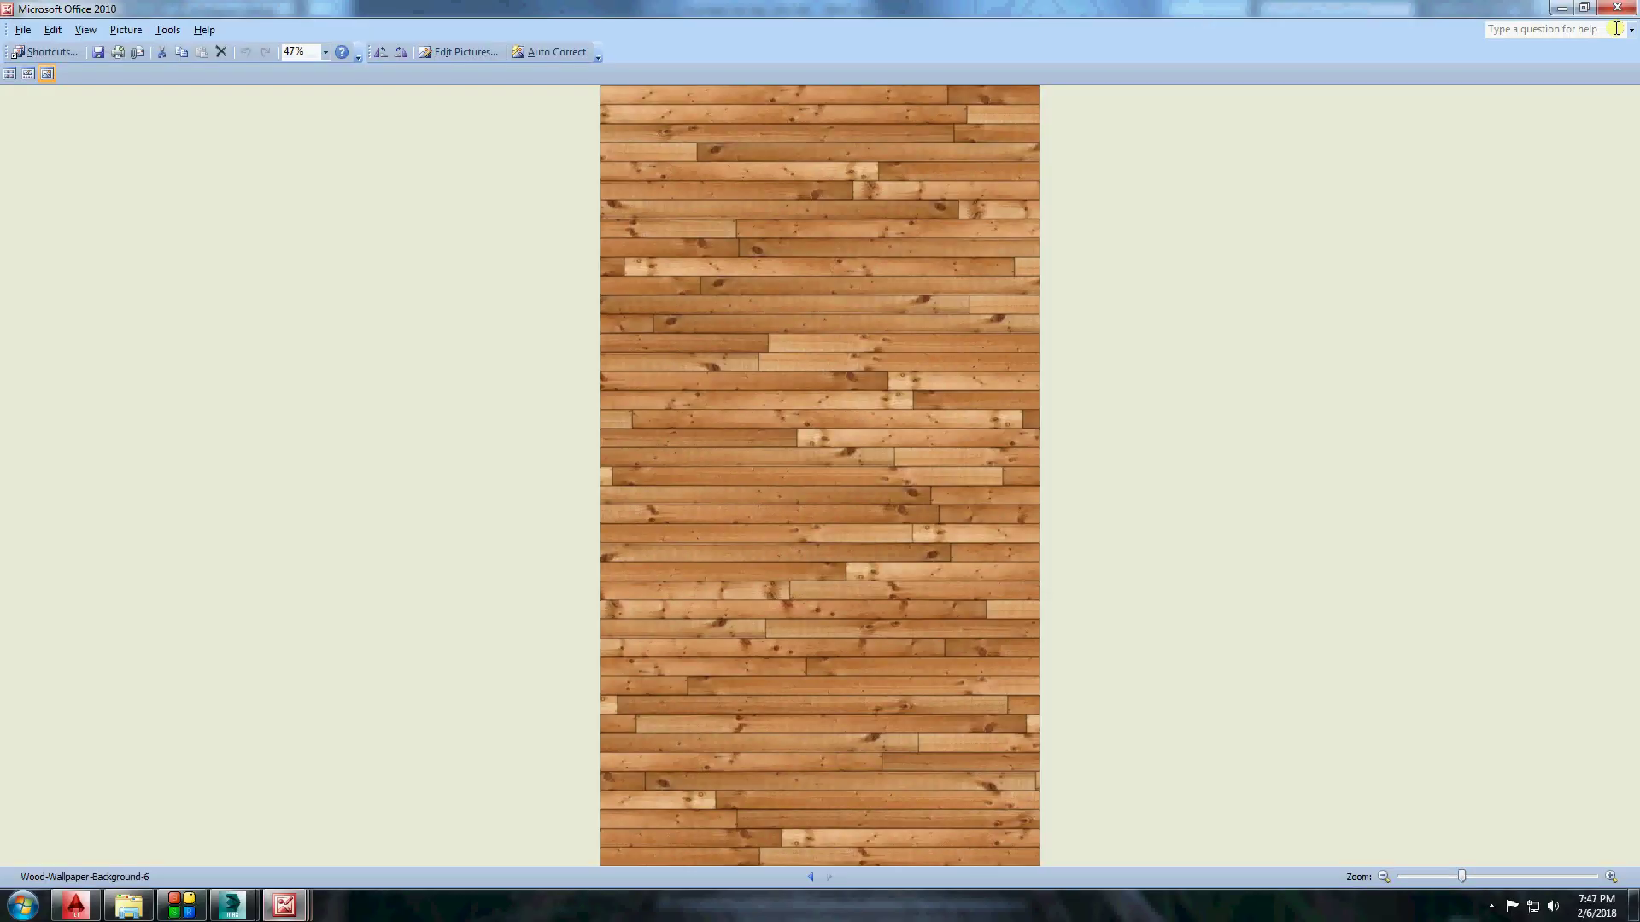
pyautogui.click(1617, 8)
# Preview the REVISEDDD brick image in the STONE TEXTURE folder and return to 3ds Max.
pyautogui.click(8, 34)
pyautogui.doubleClick(212, 134)
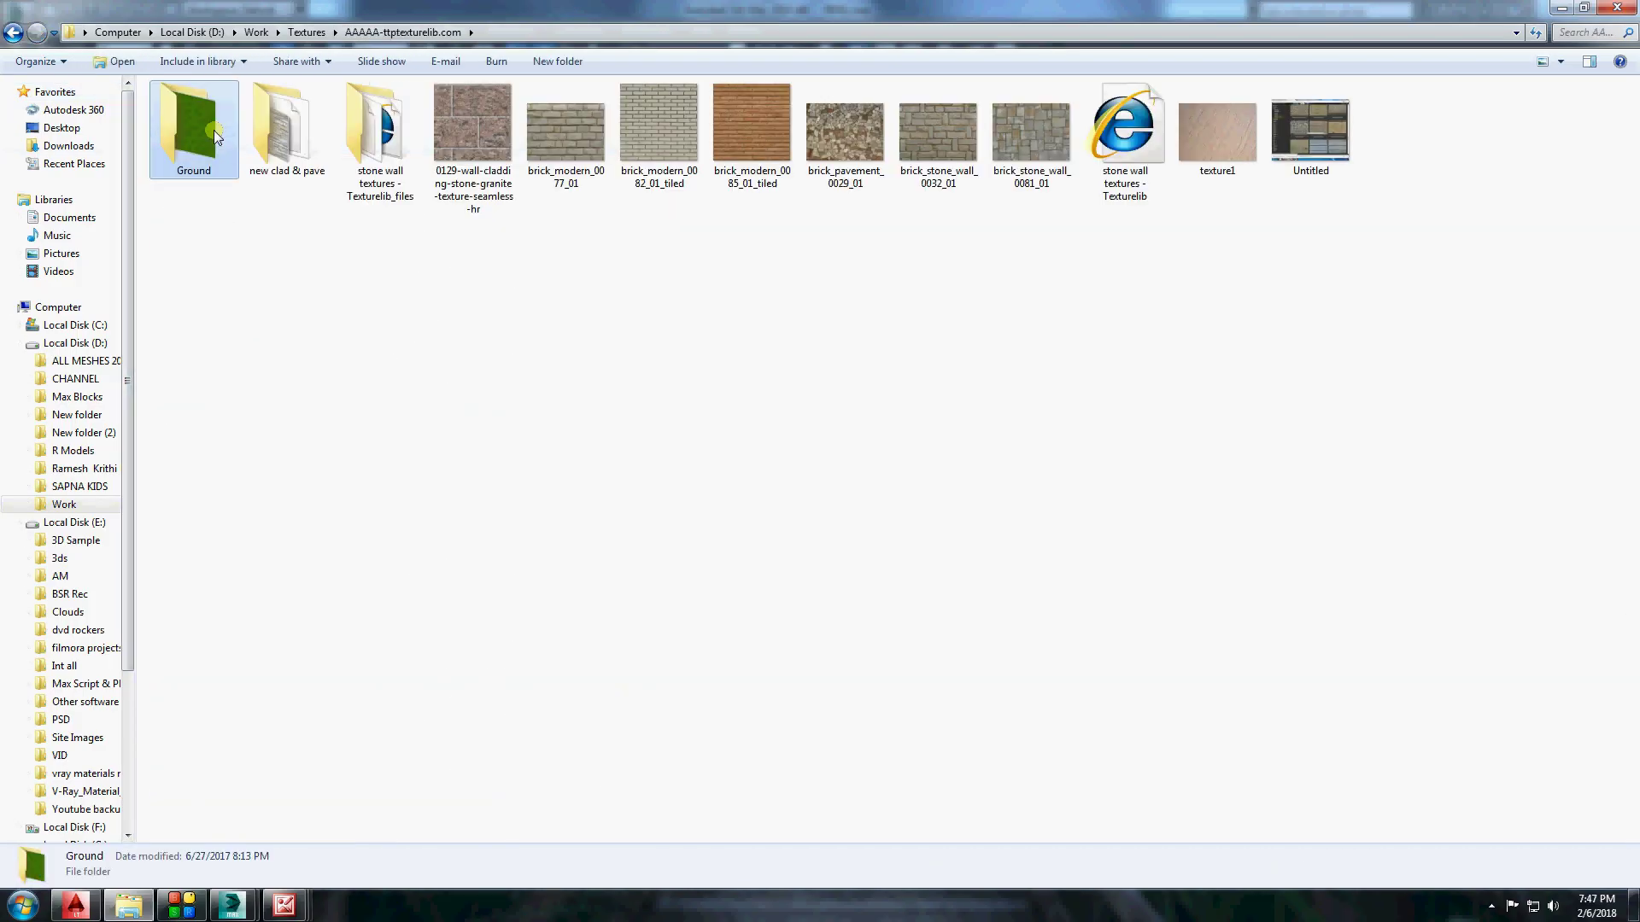
pyautogui.click(12, 34)
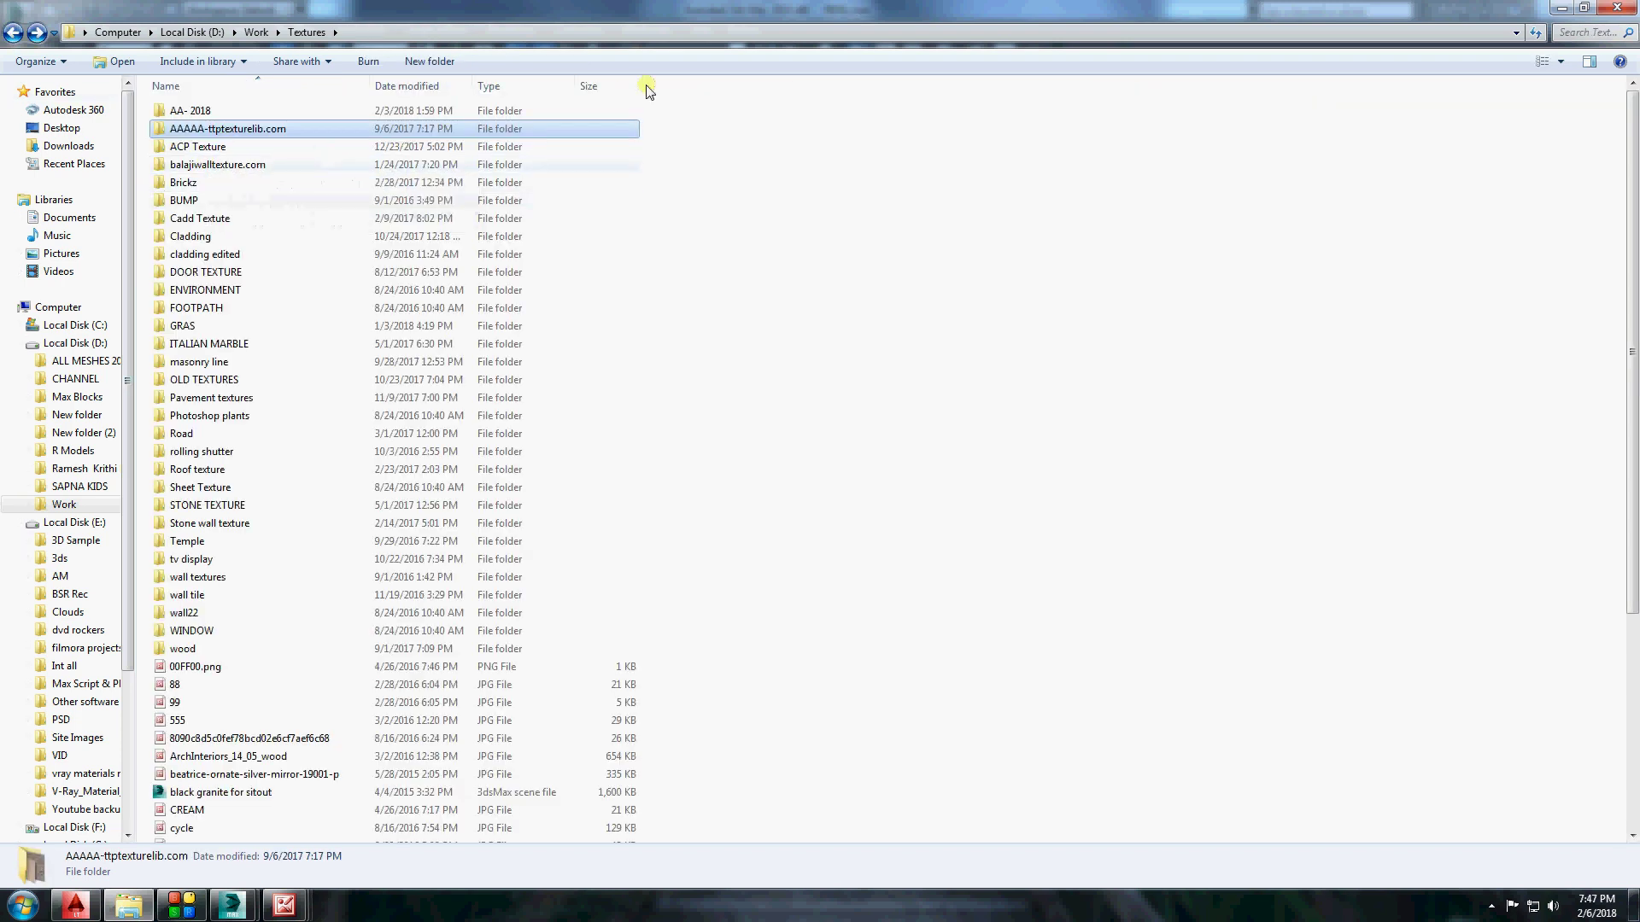
pyautogui.doubleClick(198, 505)
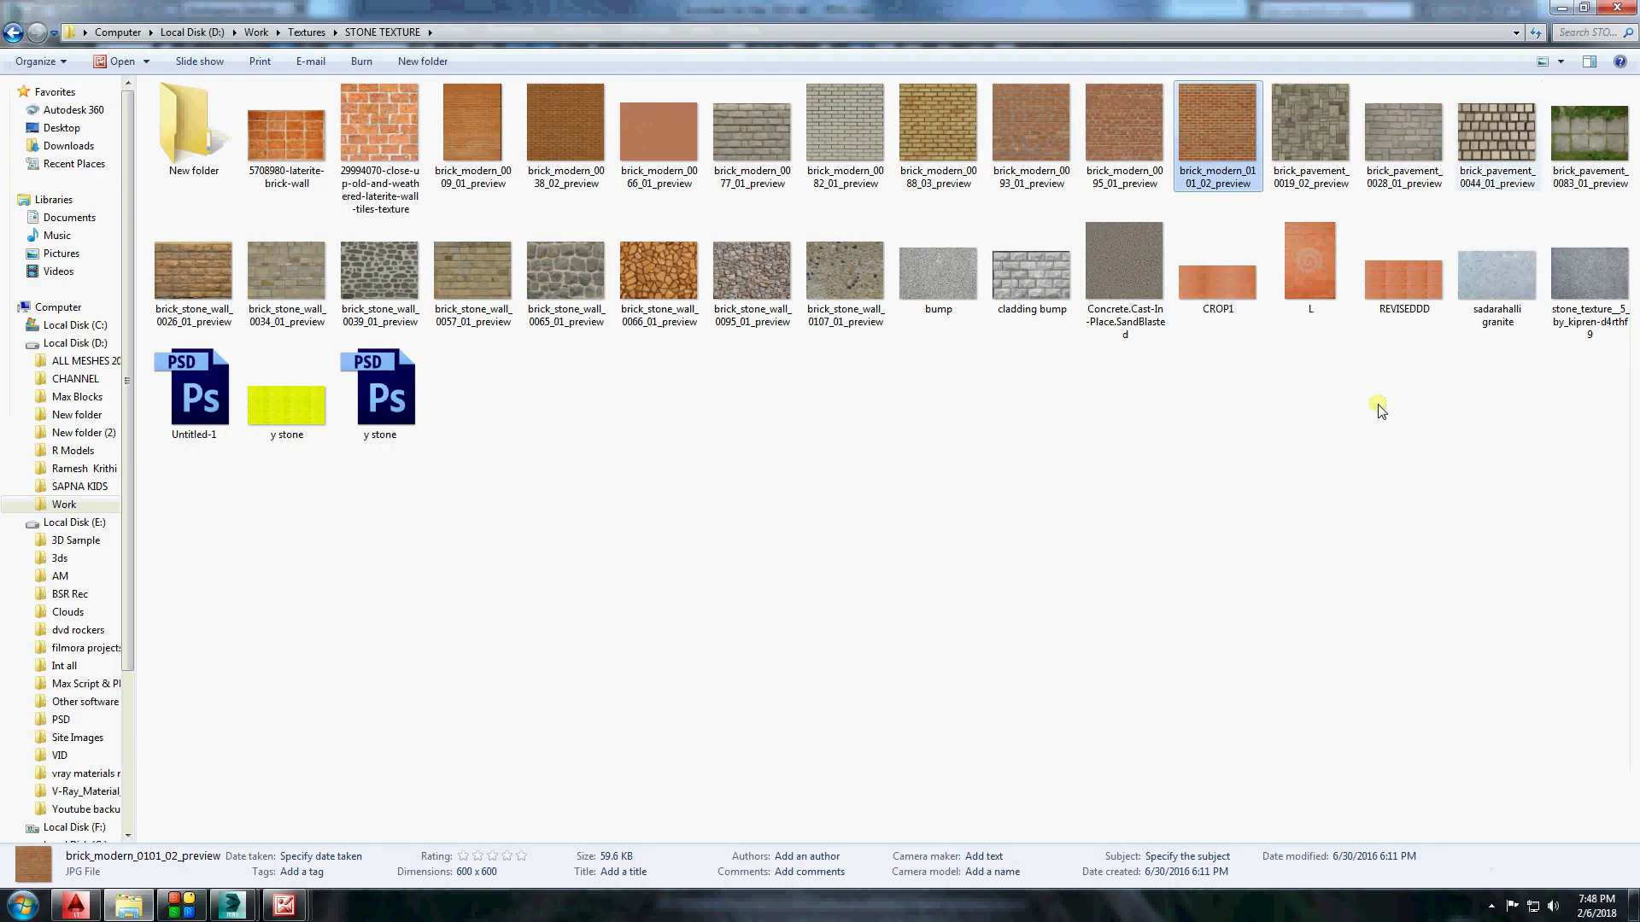
pyautogui.doubleClick(1403, 275)
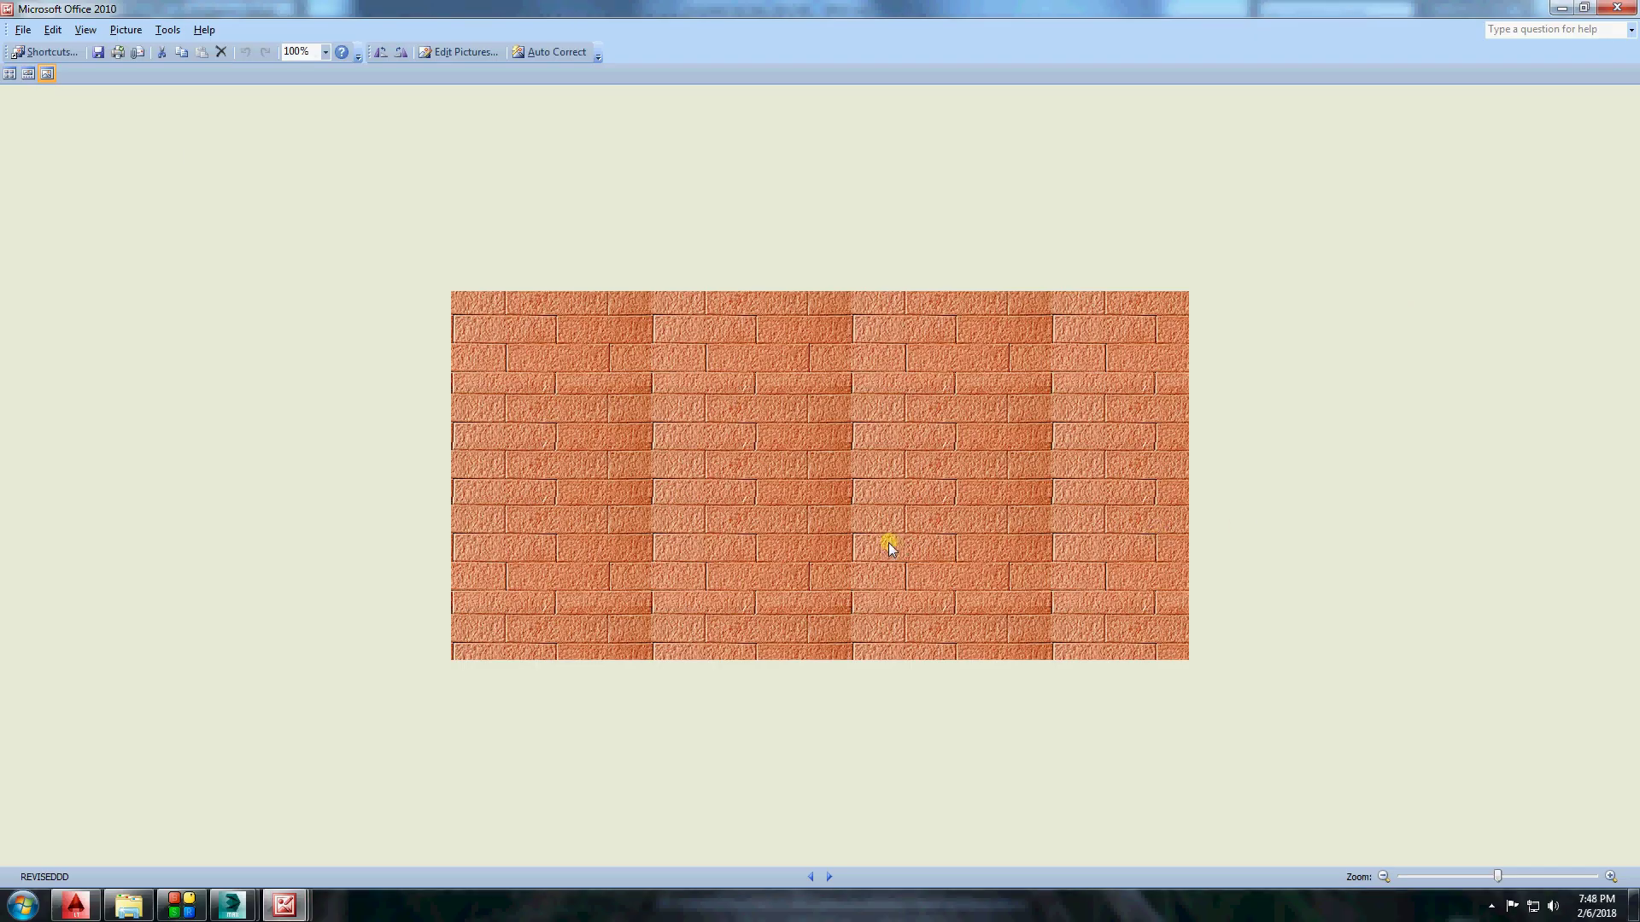
pyautogui.click(1617, 7)
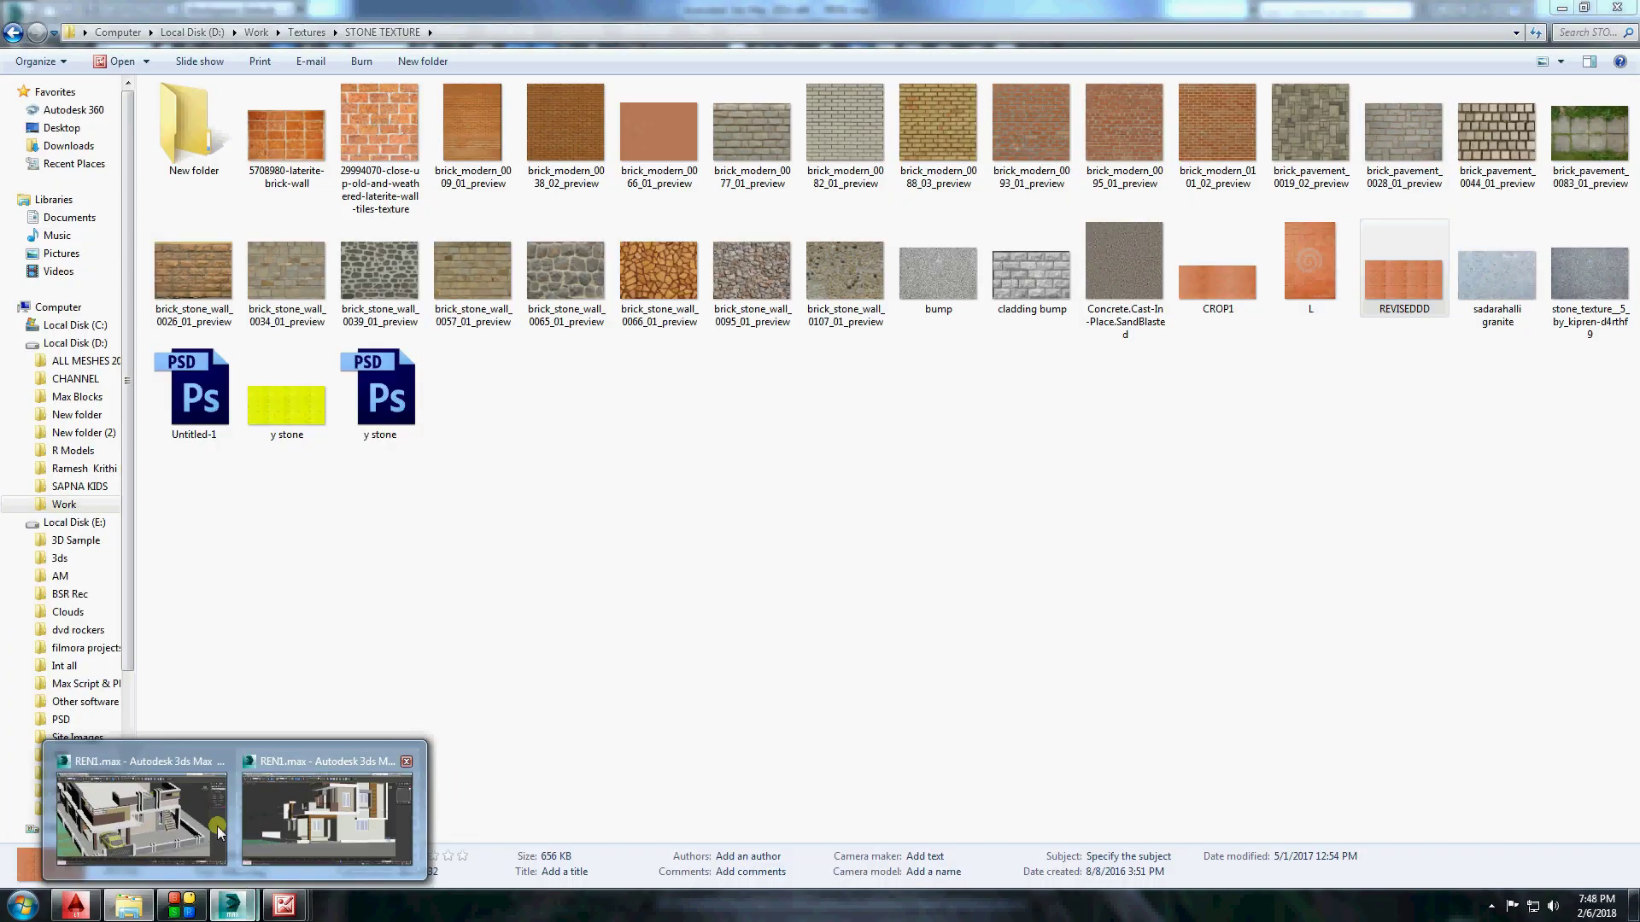
pyautogui.click(328, 790)
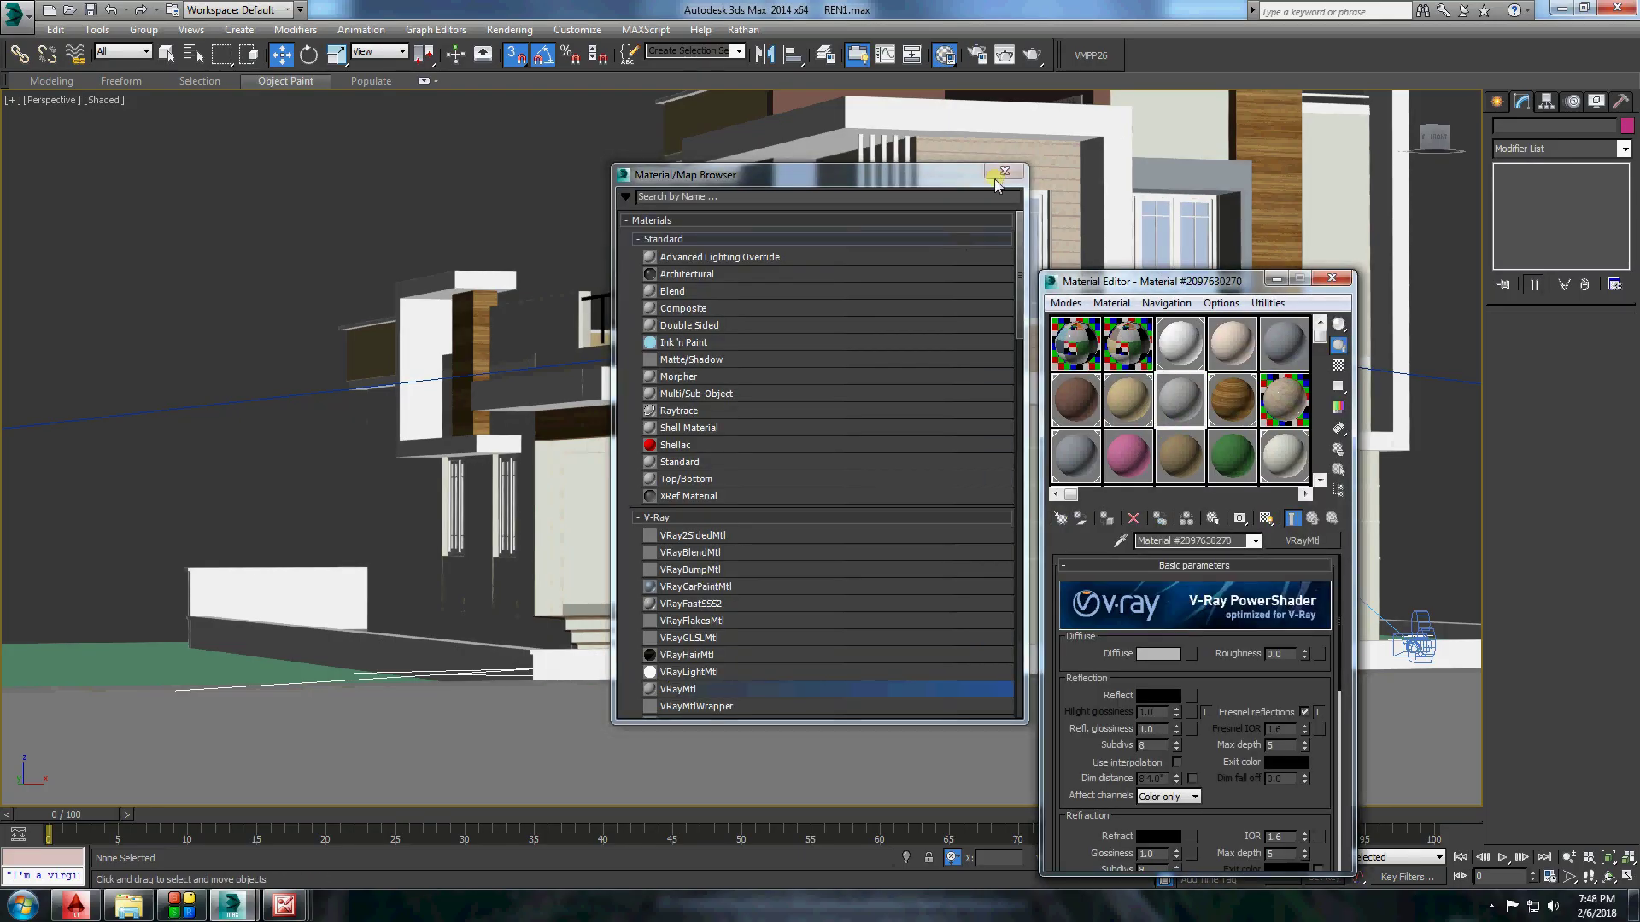
# Create a VRayMtl with the REVISEDDD brick image from the STONE TEXTURE folder as its Diffuse bitmap.
pyautogui.doubleClick(674, 689)
pyautogui.click(1193, 654)
pyautogui.doubleClick(683, 267)
pyautogui.click(262, 73)
pyautogui.click(166, 111)
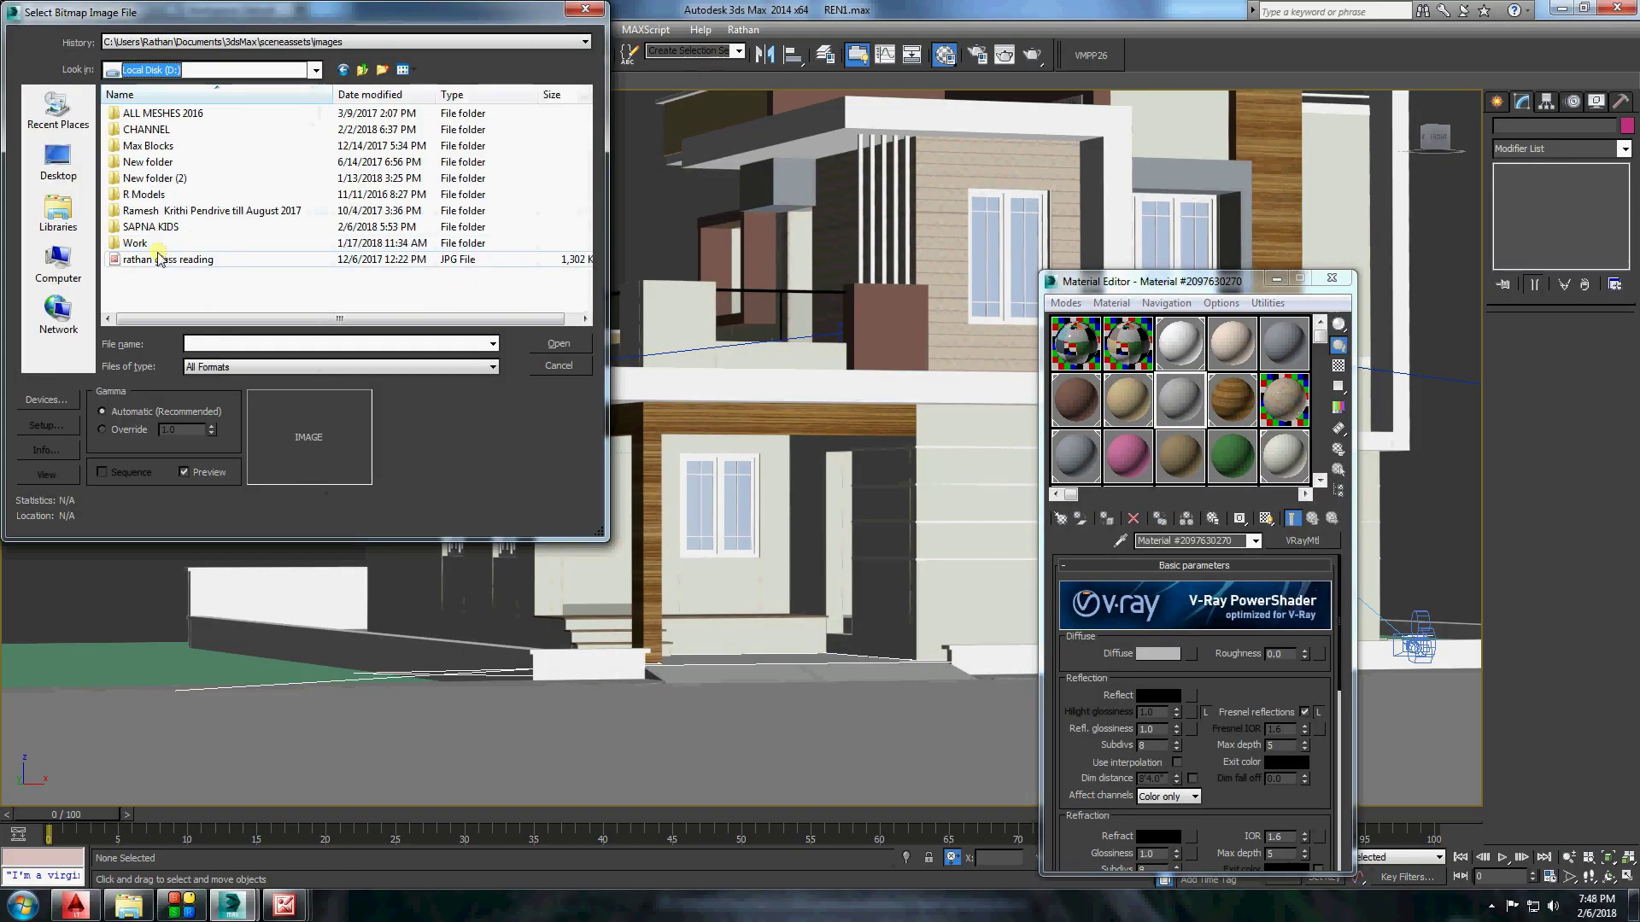
pyautogui.doubleClick(150, 145)
pyautogui.scroll(-5, 318, 147)
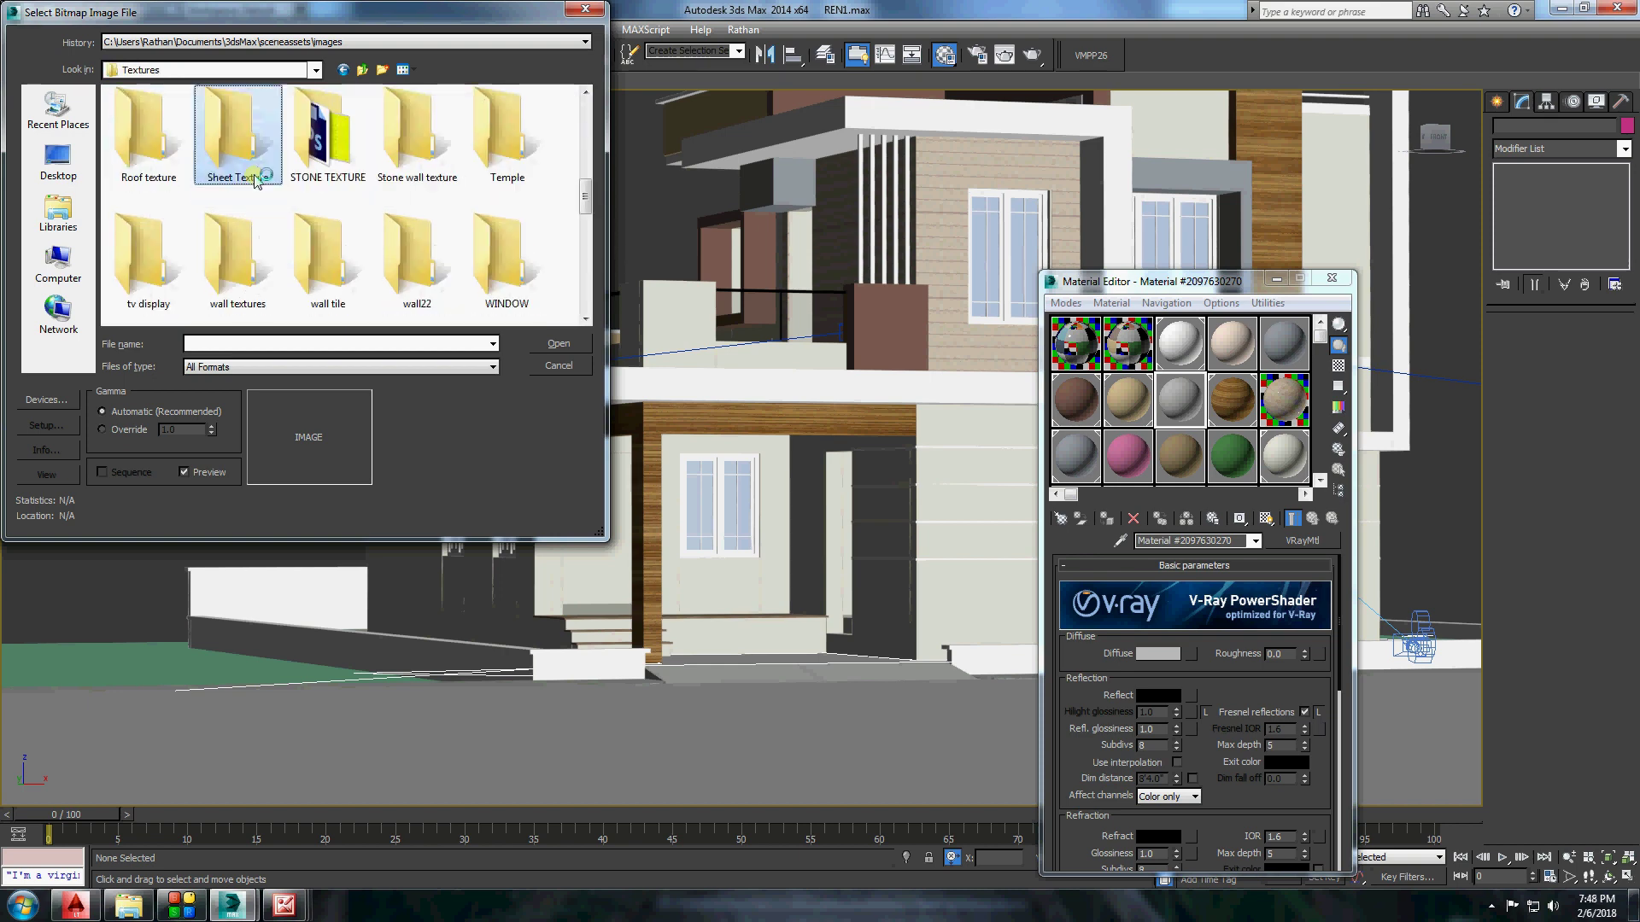
pyautogui.doubleClick(318, 147)
pyautogui.scroll(-5, 587, 153)
pyautogui.doubleClick(498, 175)
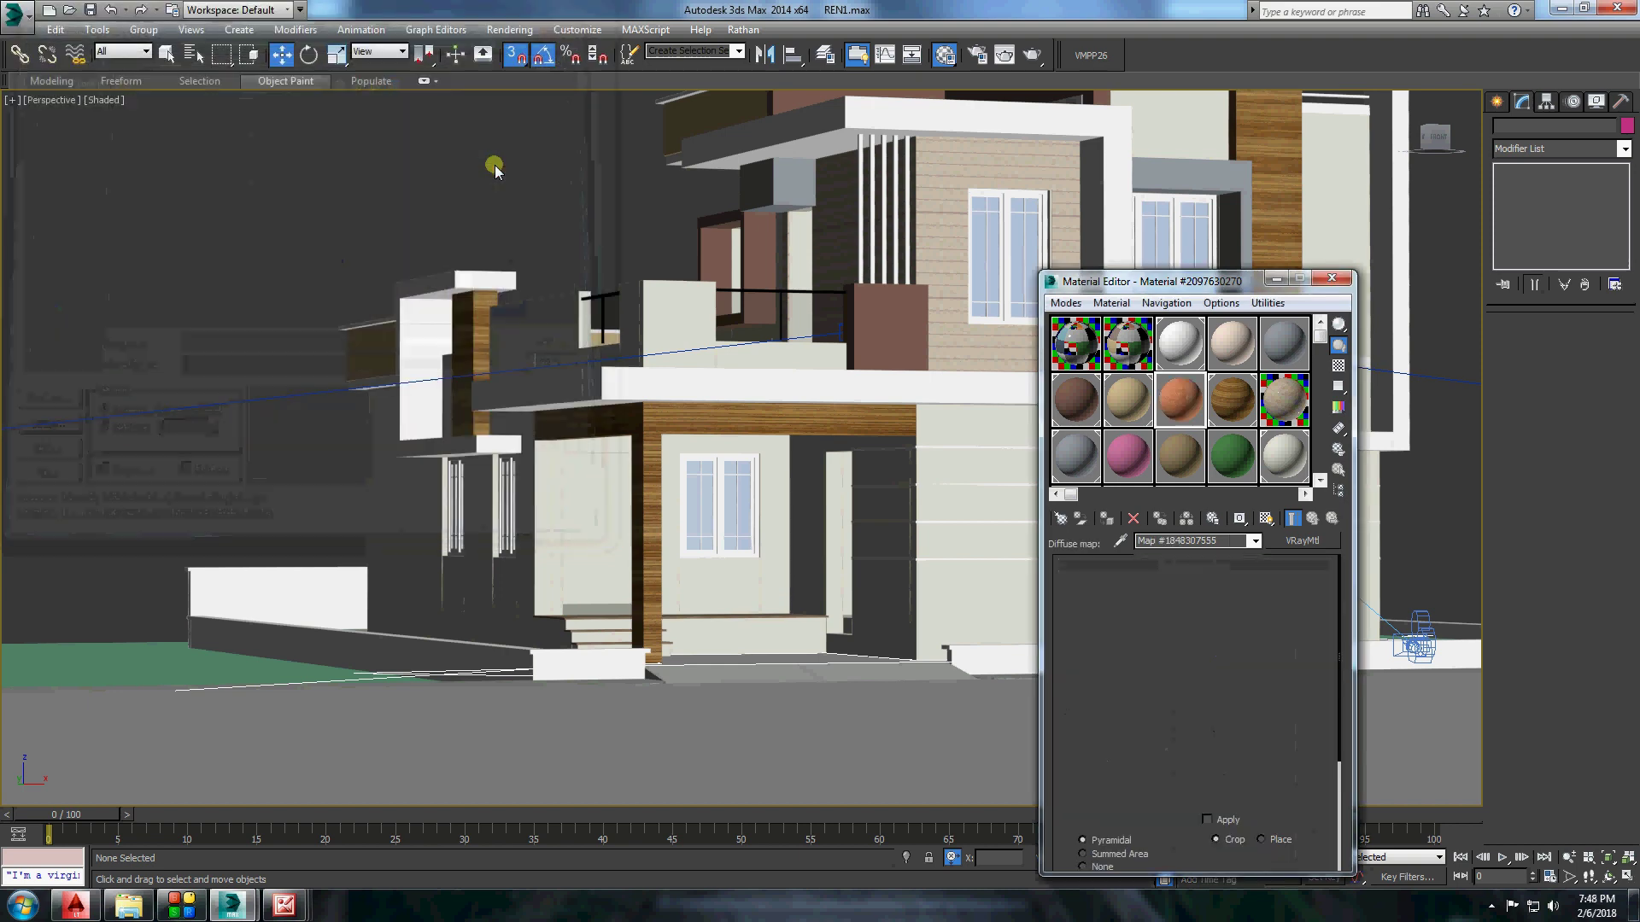
# Swap the Diffuse bitmap for the CROP1.jpg brick image.
pyautogui.click(1341, 752)
pyautogui.moveTo(1325, 317); pyautogui.dragTo(557, 182)
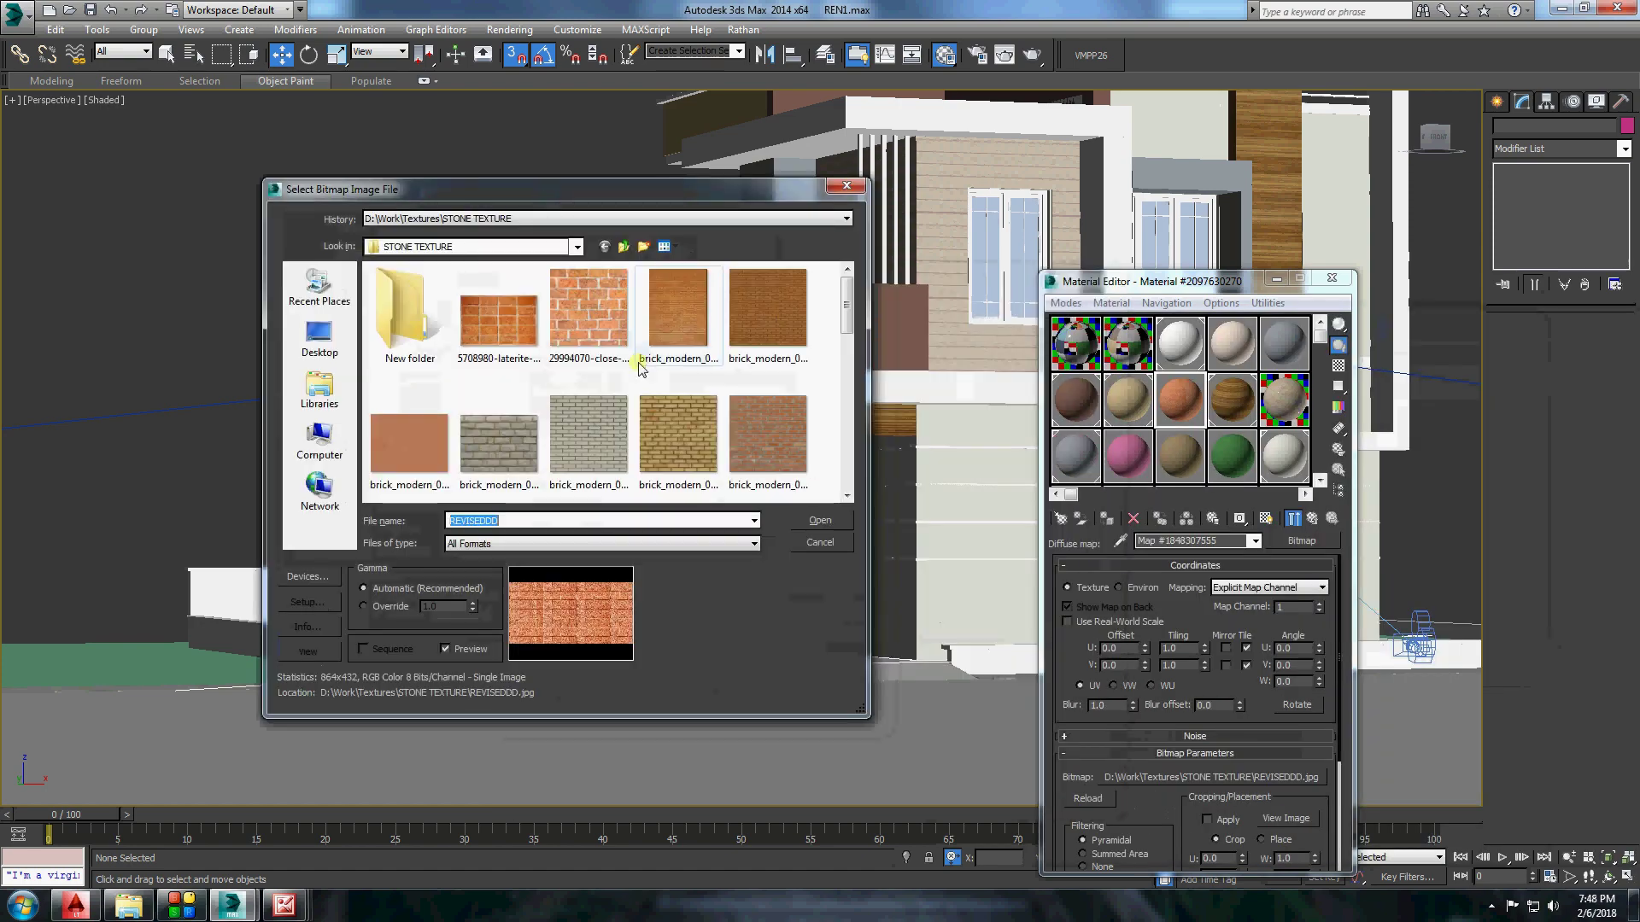
pyautogui.scroll(-3, 670, 351)
pyautogui.scroll(-3, 669, 351)
pyautogui.scroll(-3, 669, 351)
pyautogui.click(580, 376)
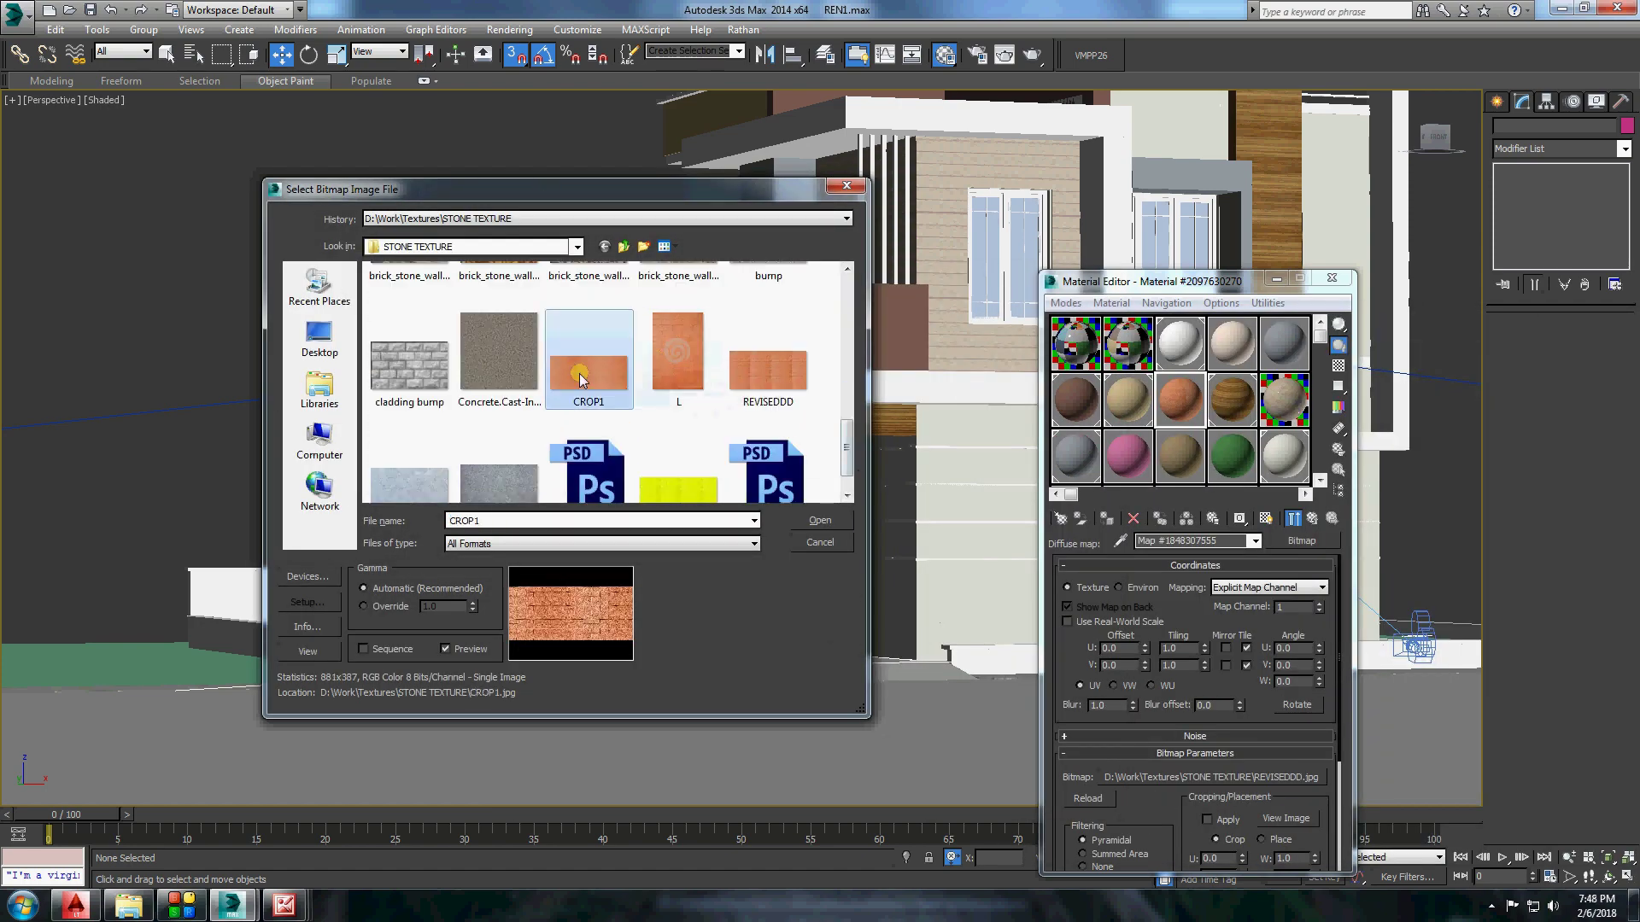
pyautogui.click(23, 905)
pyautogui.click(109, 315)
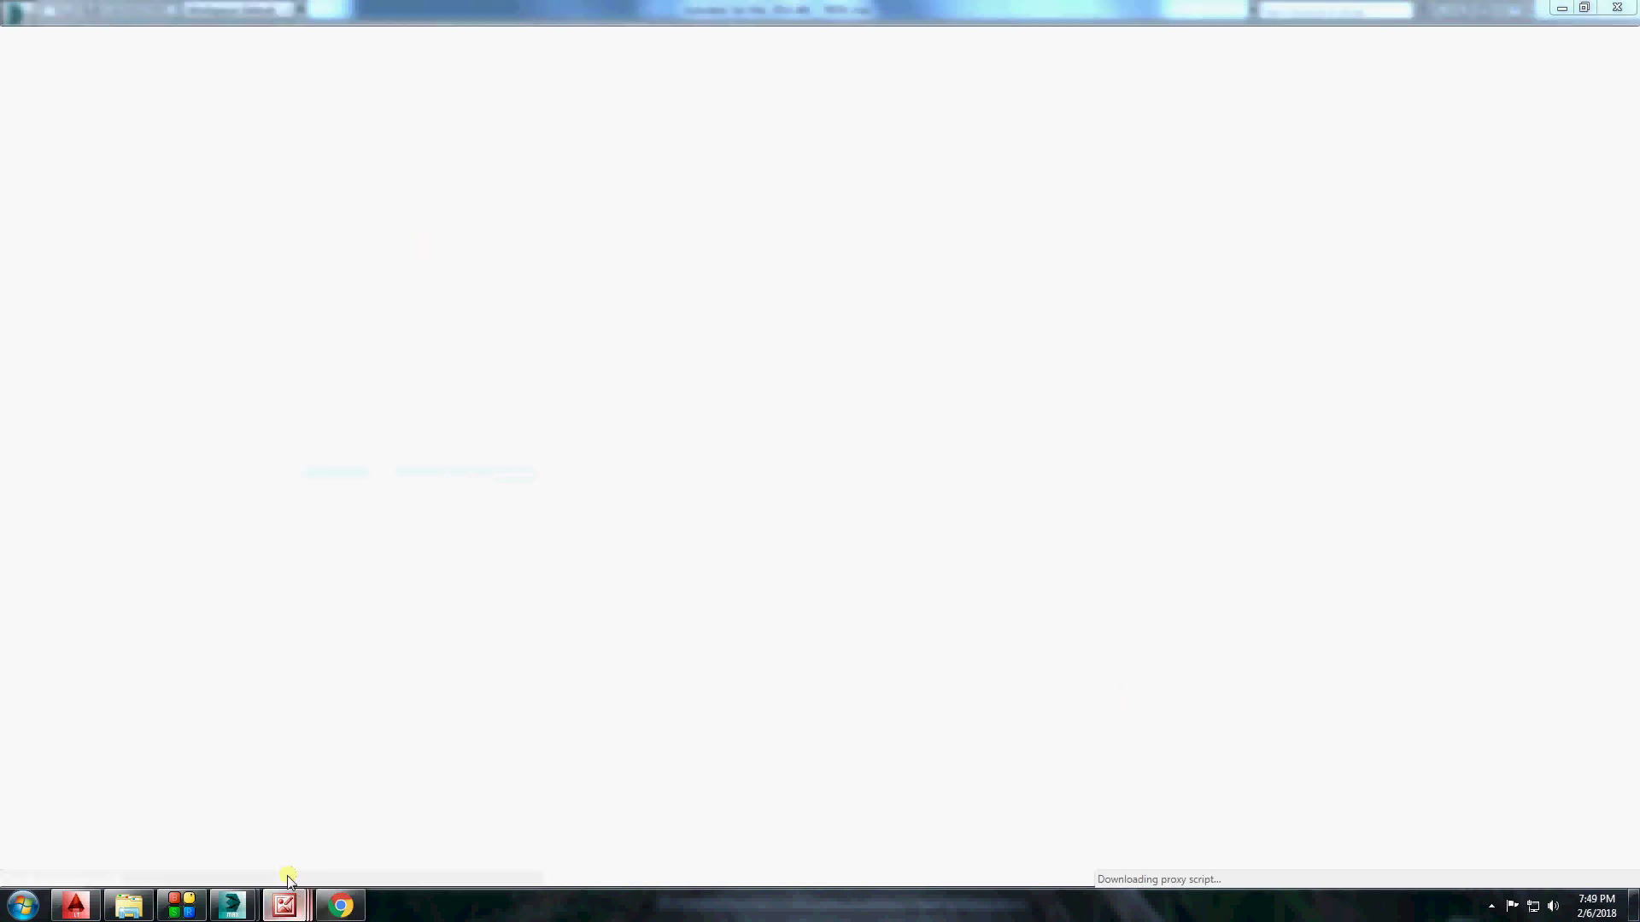
pyautogui.click(282, 816)
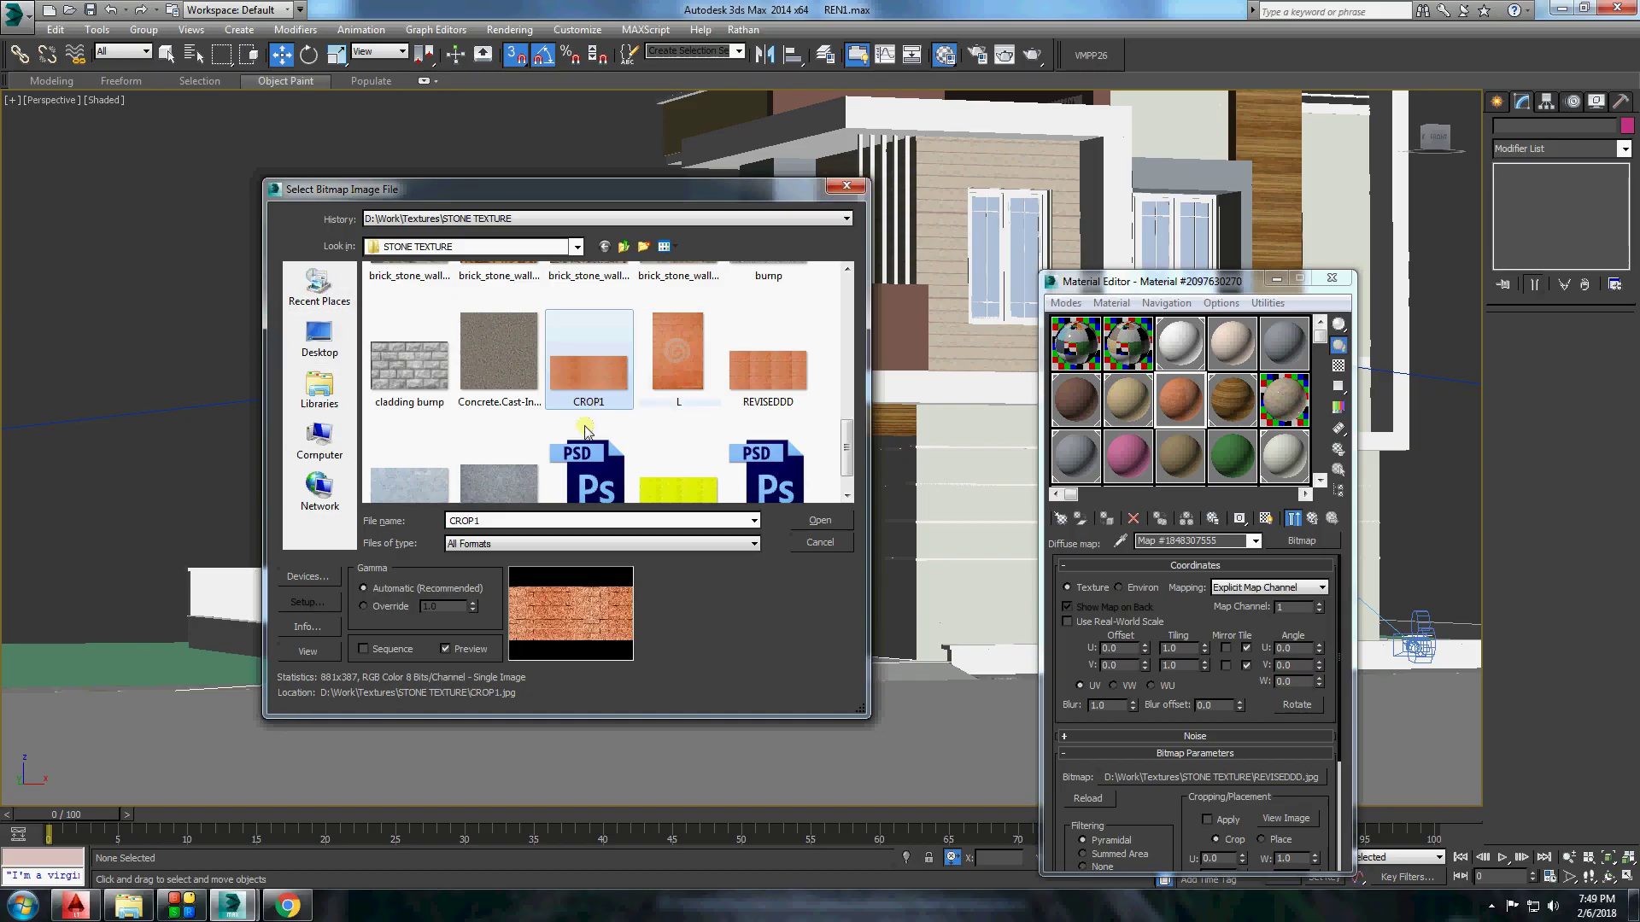
pyautogui.click(820, 521)
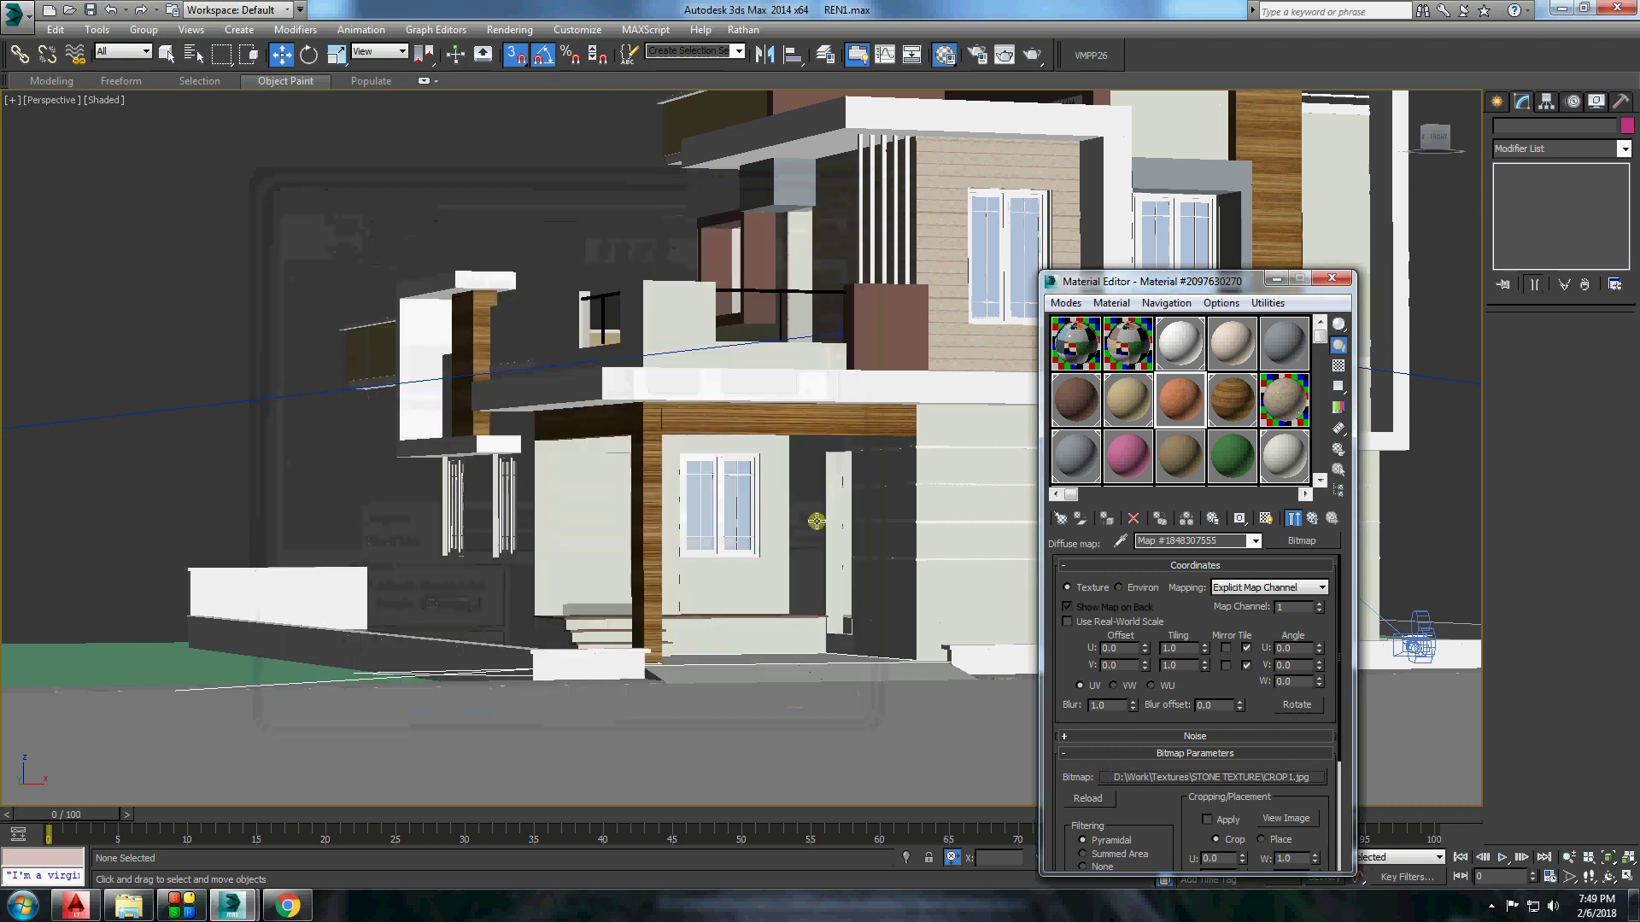
# Assign the brick material to the pillar and beam, show it in viewport, and widen the UVW mapping.
pyautogui.click(1110, 519)
pyautogui.click(1265, 518)
pyautogui.click(1331, 277)
pyautogui.press('z')
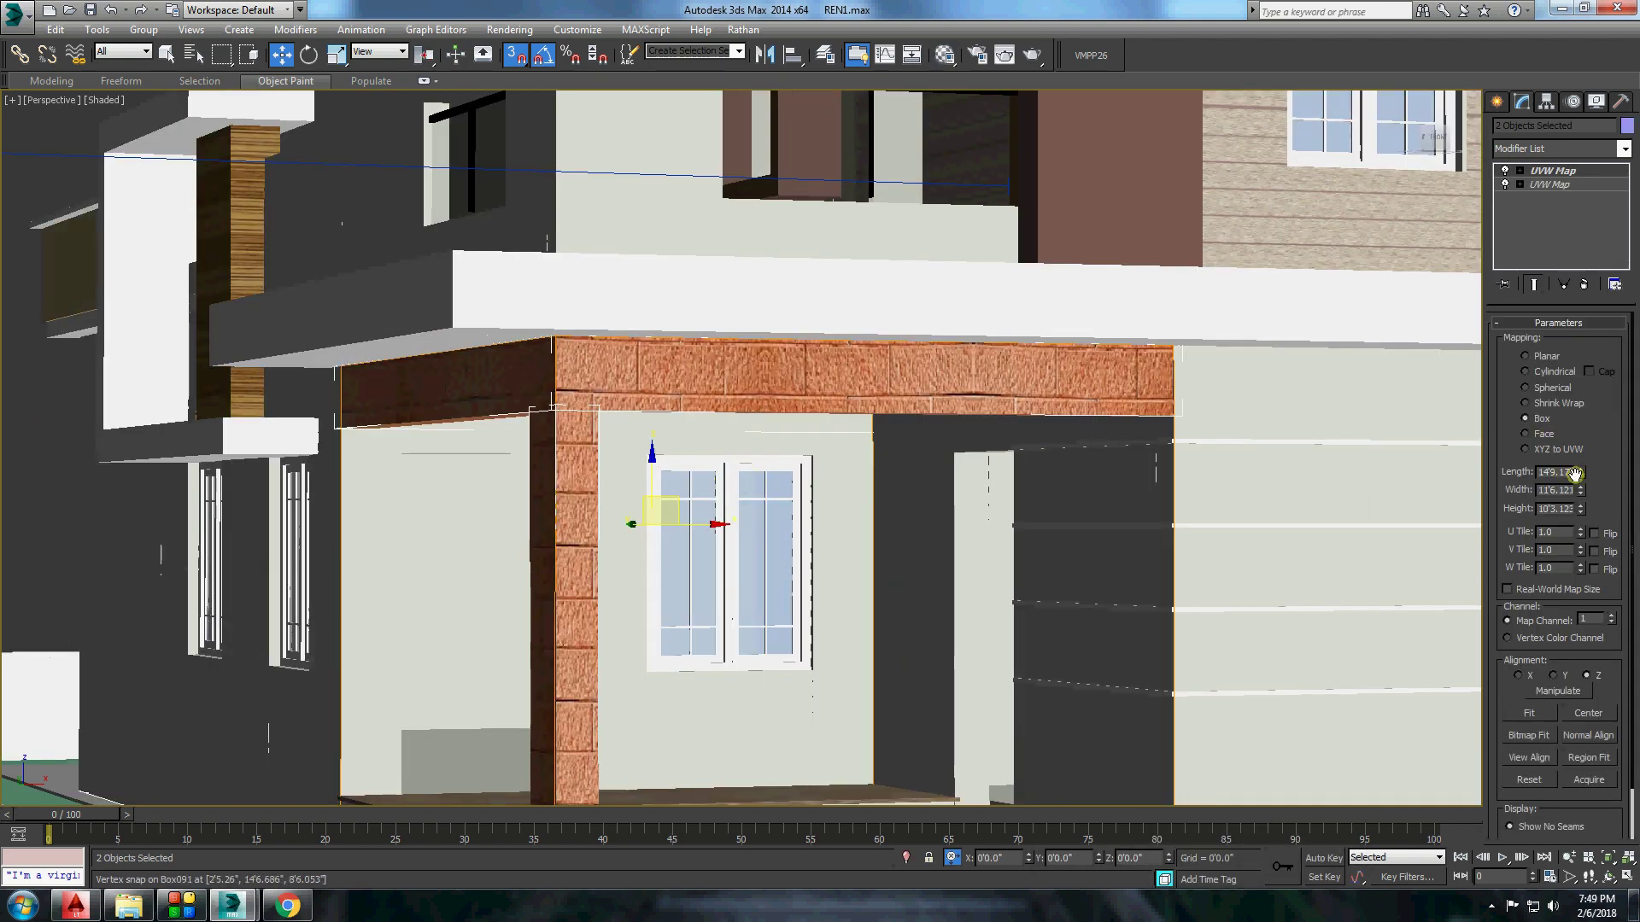
pyautogui.moveTo(1581, 499)
pyautogui.mouseDown()
pyautogui.moveTo(1581, 483)
pyautogui.moveTo(1578, 533)
pyautogui.mouseUp()
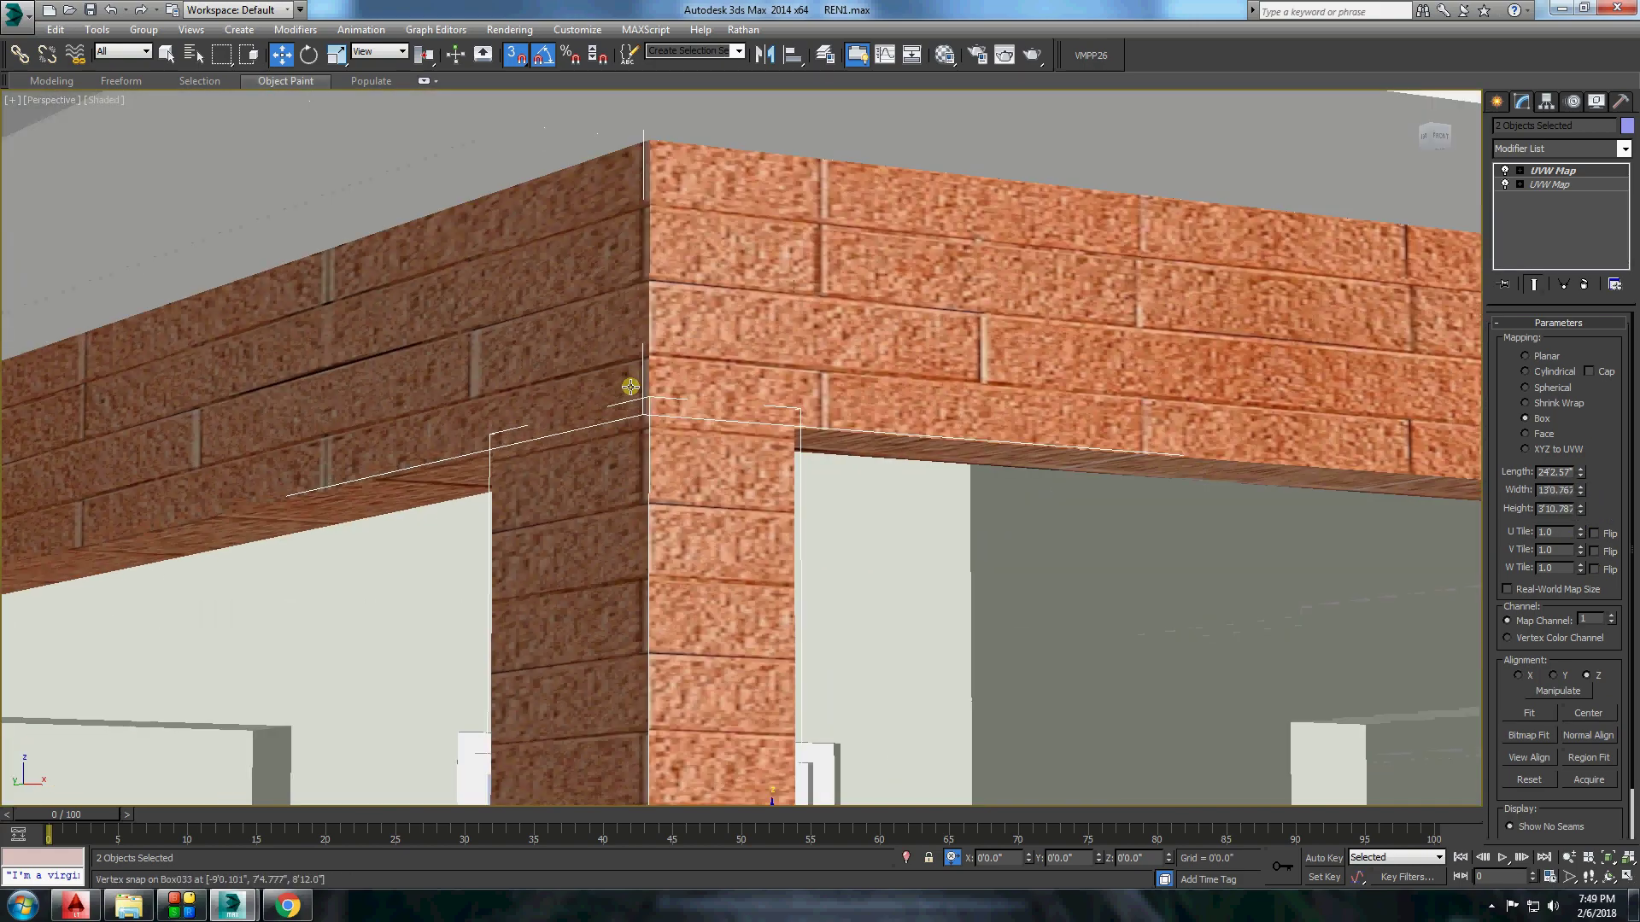
pyautogui.keyDown('alt'); pyautogui.moveTo(597, 427); pyautogui.dragTo(67, 258, button='middle'); pyautogui.keyUp('alt')
pyautogui.click(287, 905)
# Search Google for 'laterite stone tiles' and switch to image results.
pyautogui.write('www.google.com')
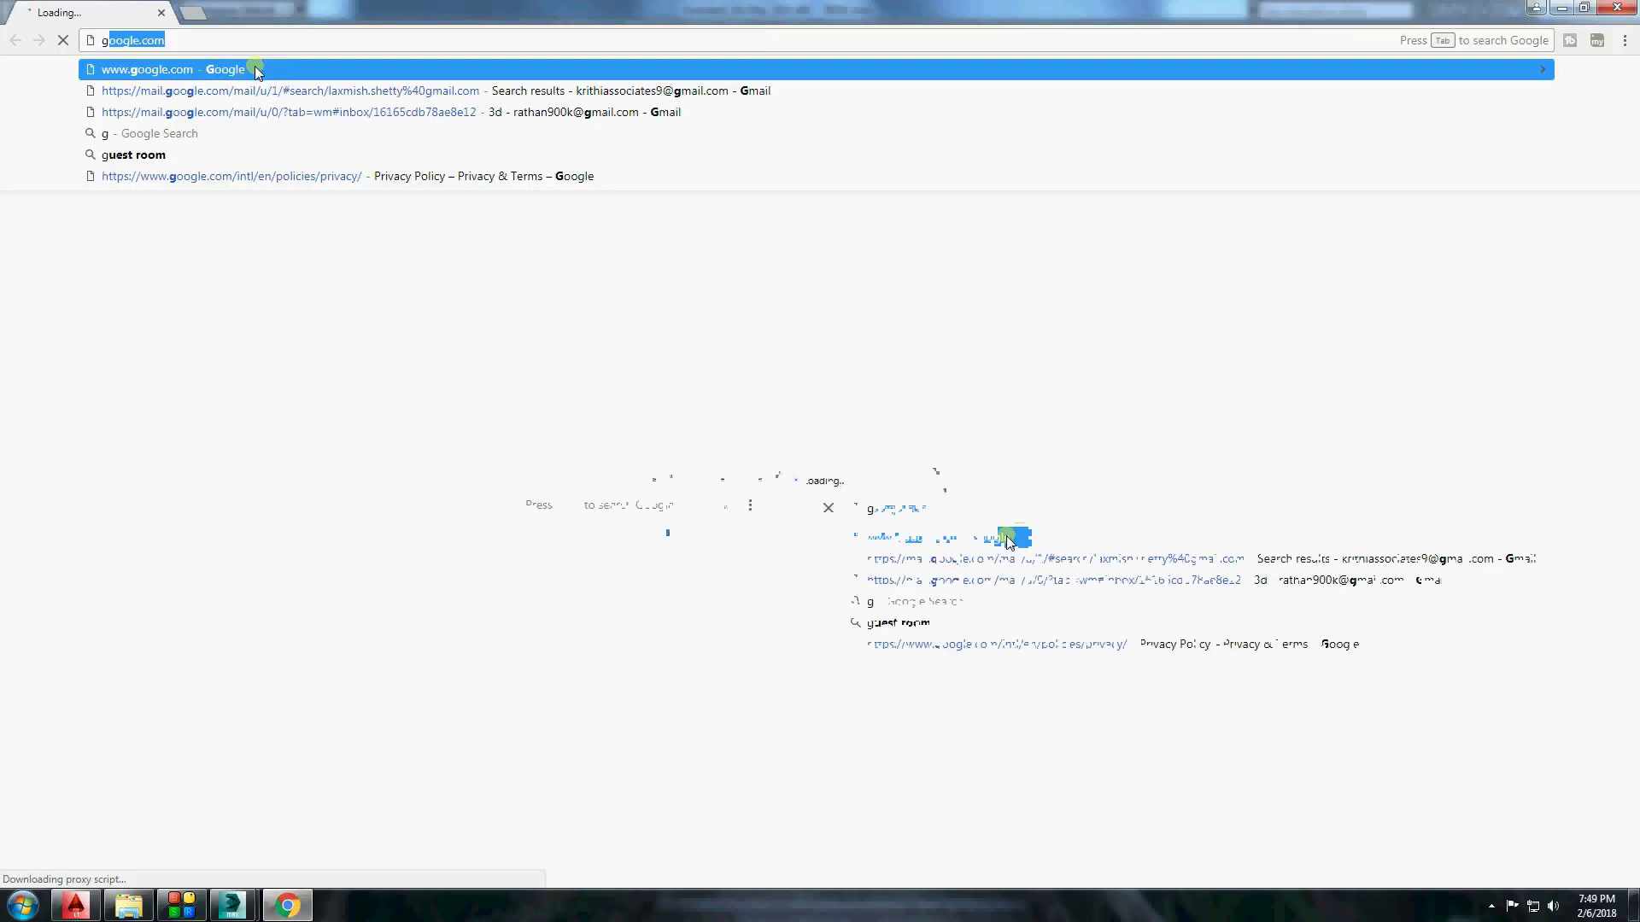
pyautogui.press('Return')
pyautogui.click(1559, 11)
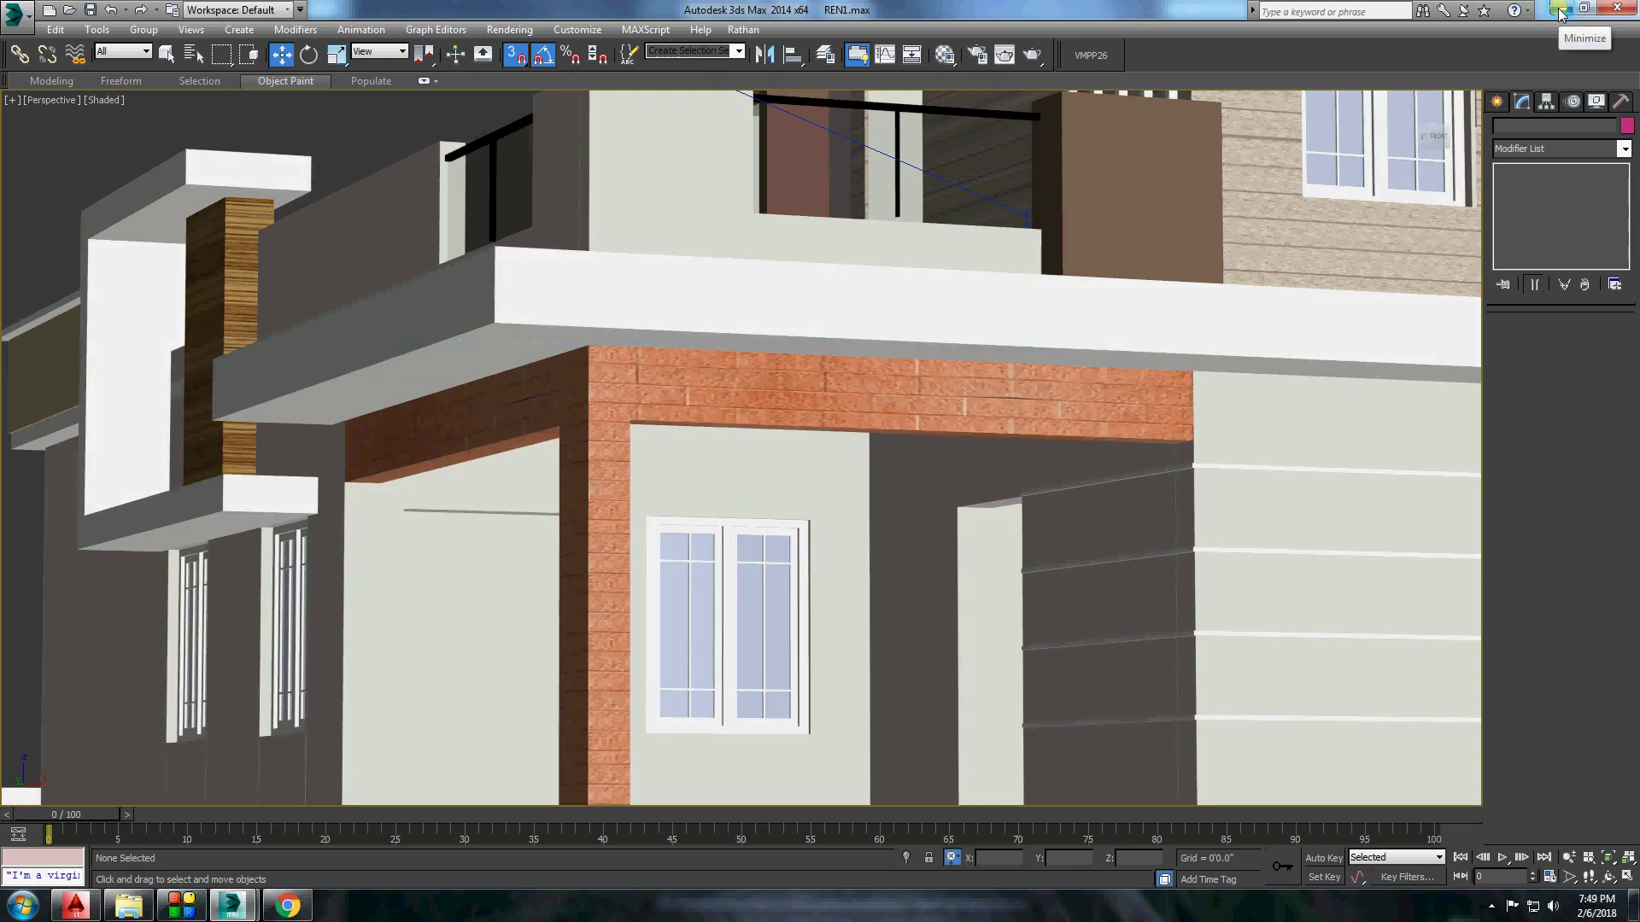
pyautogui.click(294, 910)
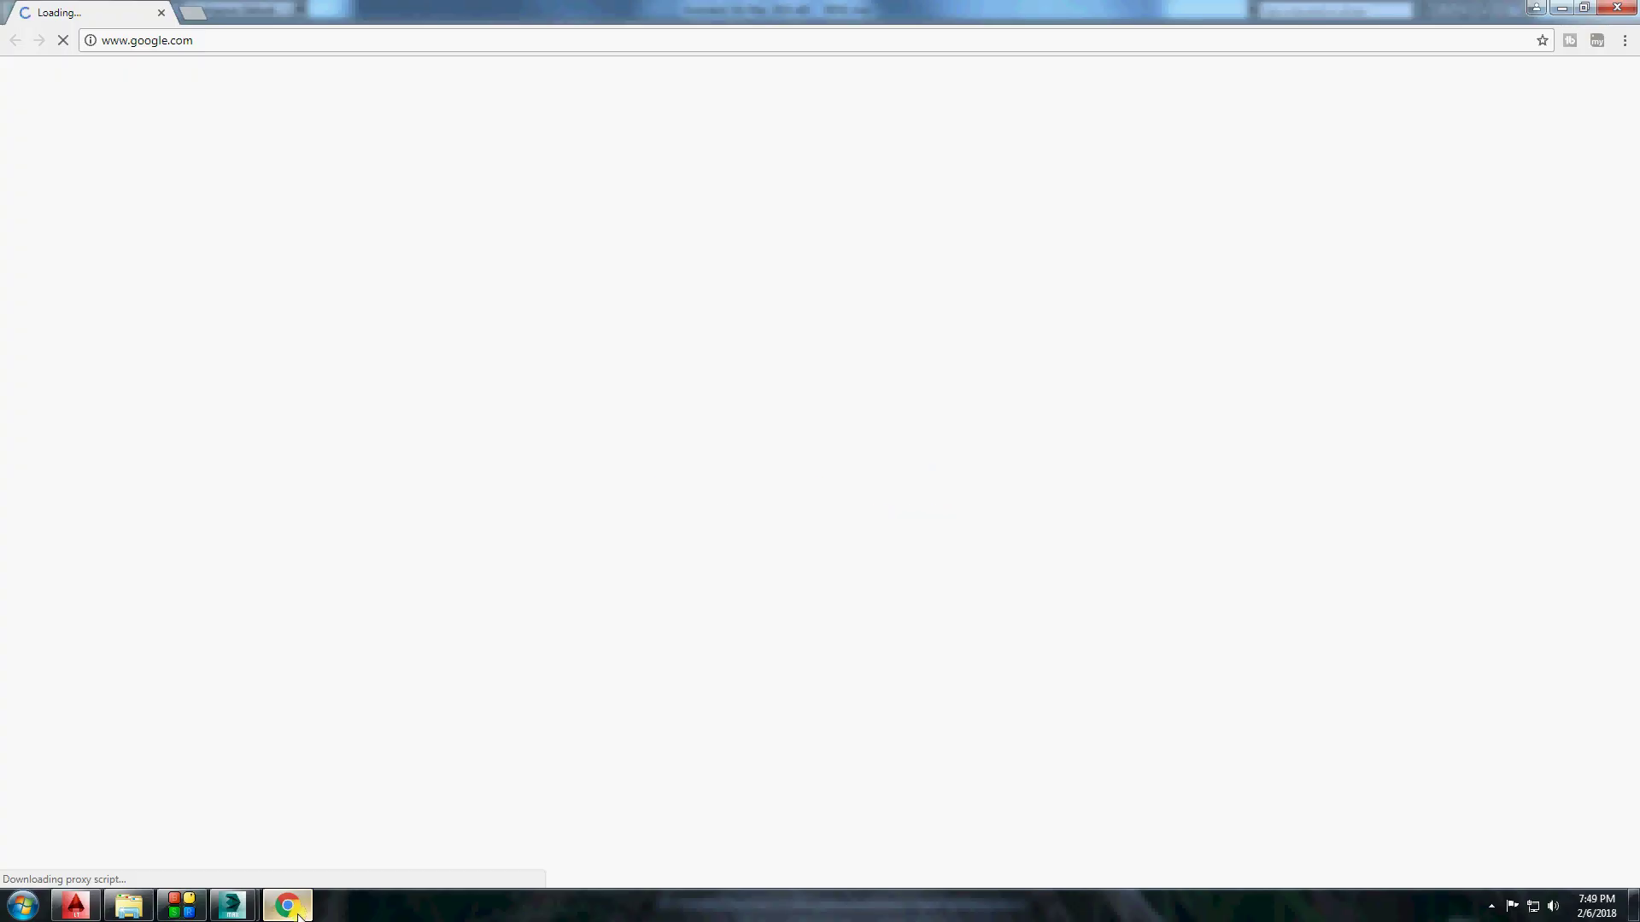
pyautogui.click(1562, 9)
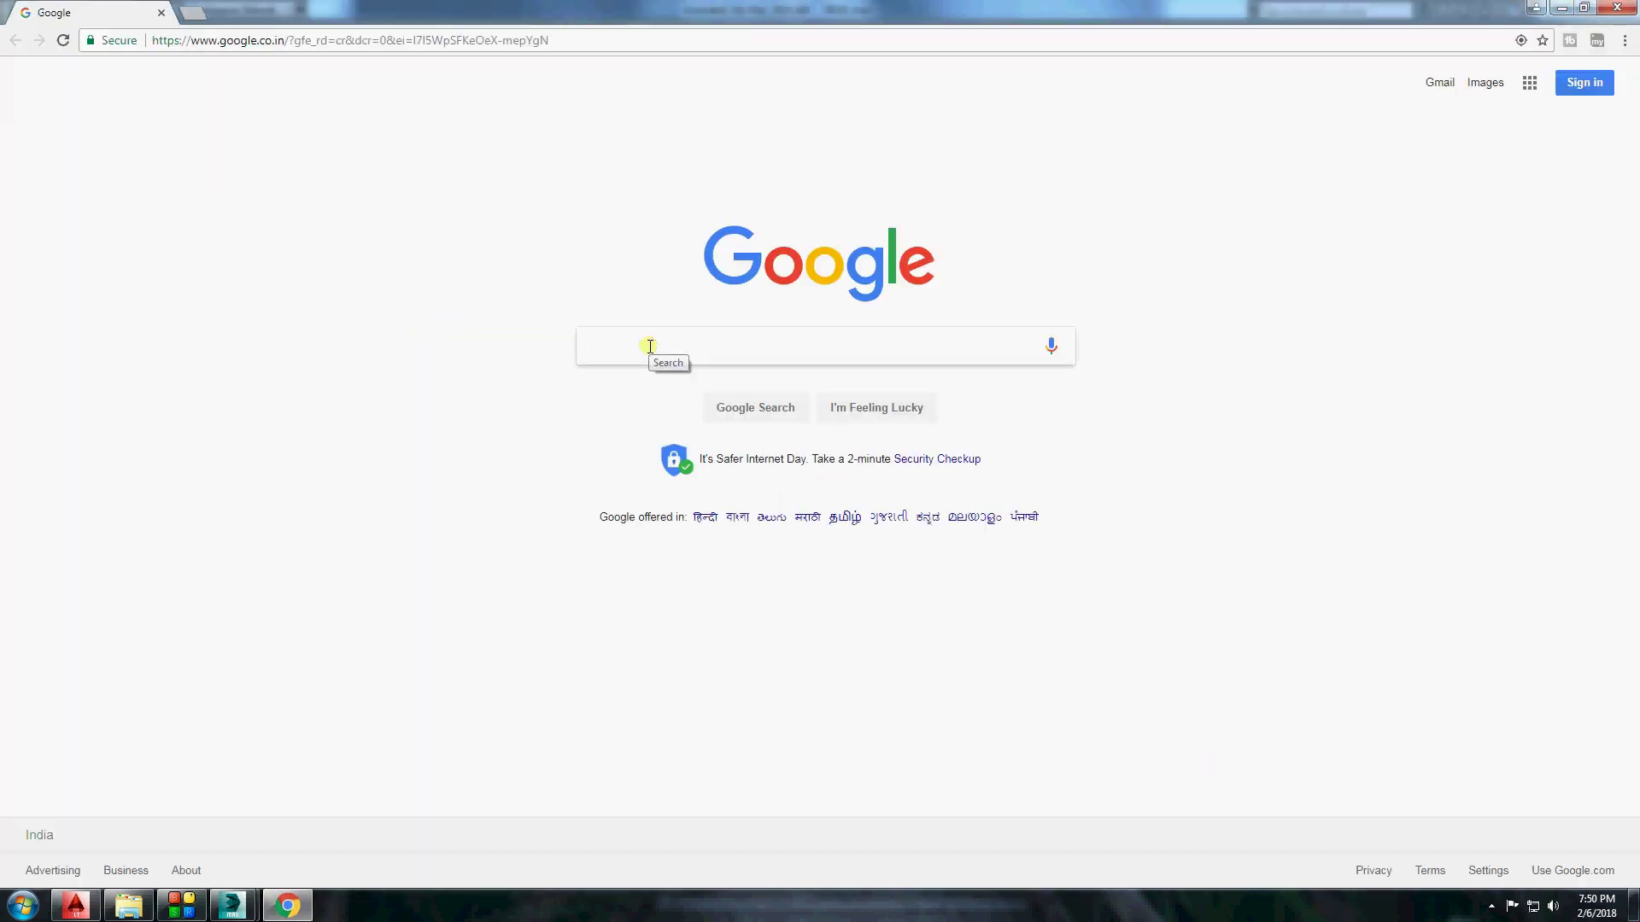
pyautogui.write('laterite stone')
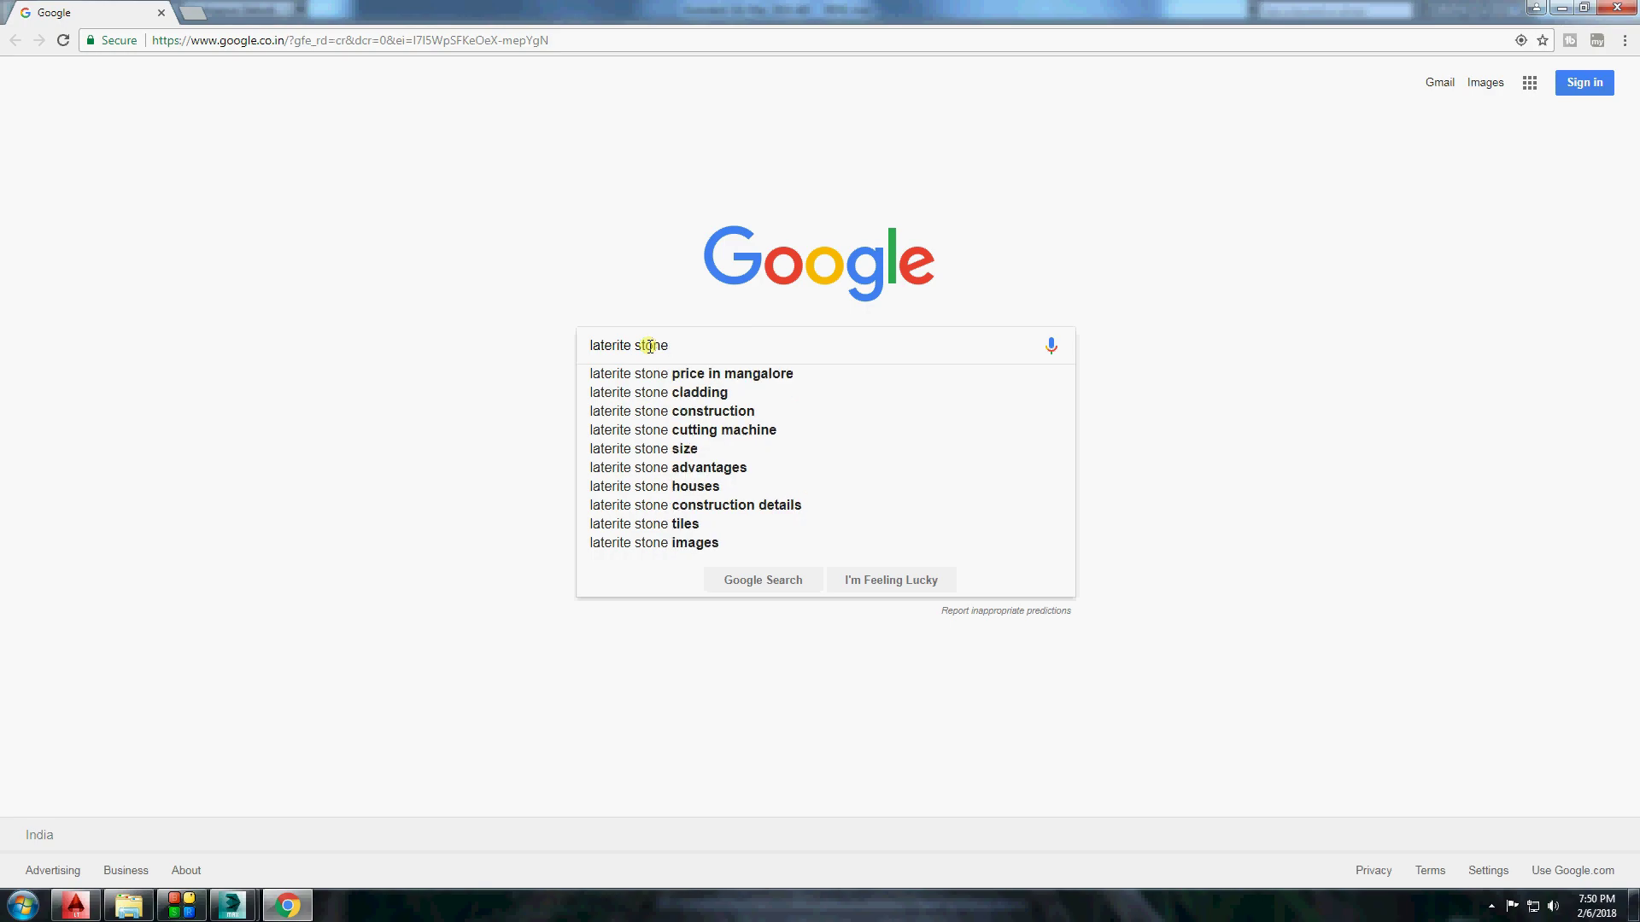
pyautogui.write(' tiles')
pyautogui.press('Return')
pyautogui.click(205, 146)
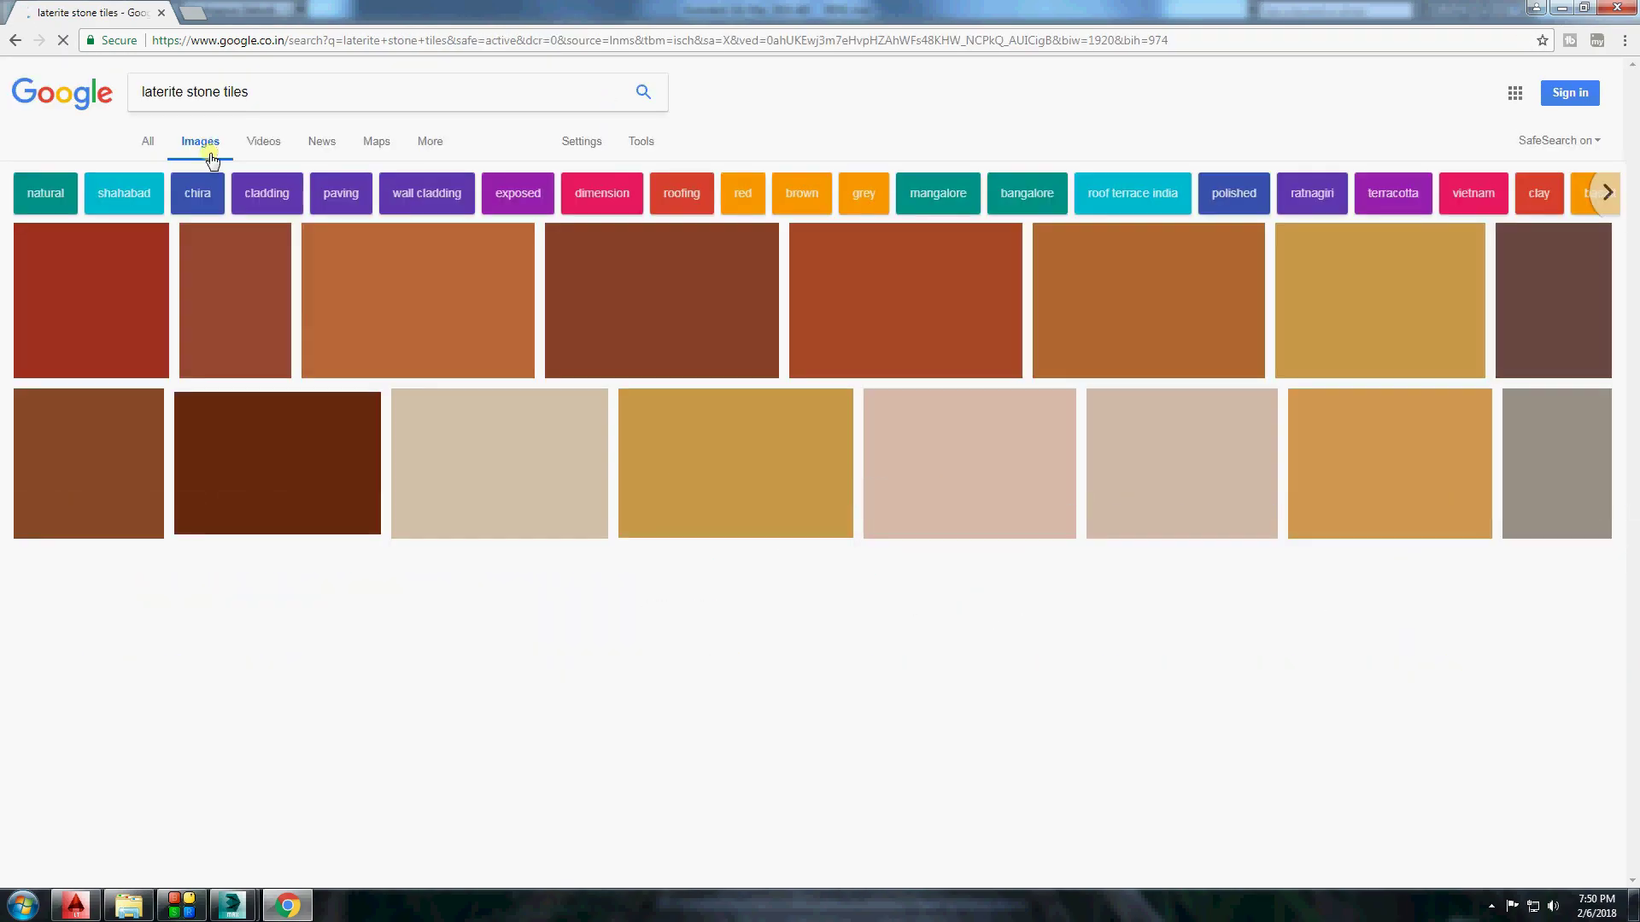
# Preview the Laterite Tiles, IndiaMART and Stone Tiles Background images.
pyautogui.click(661, 434)
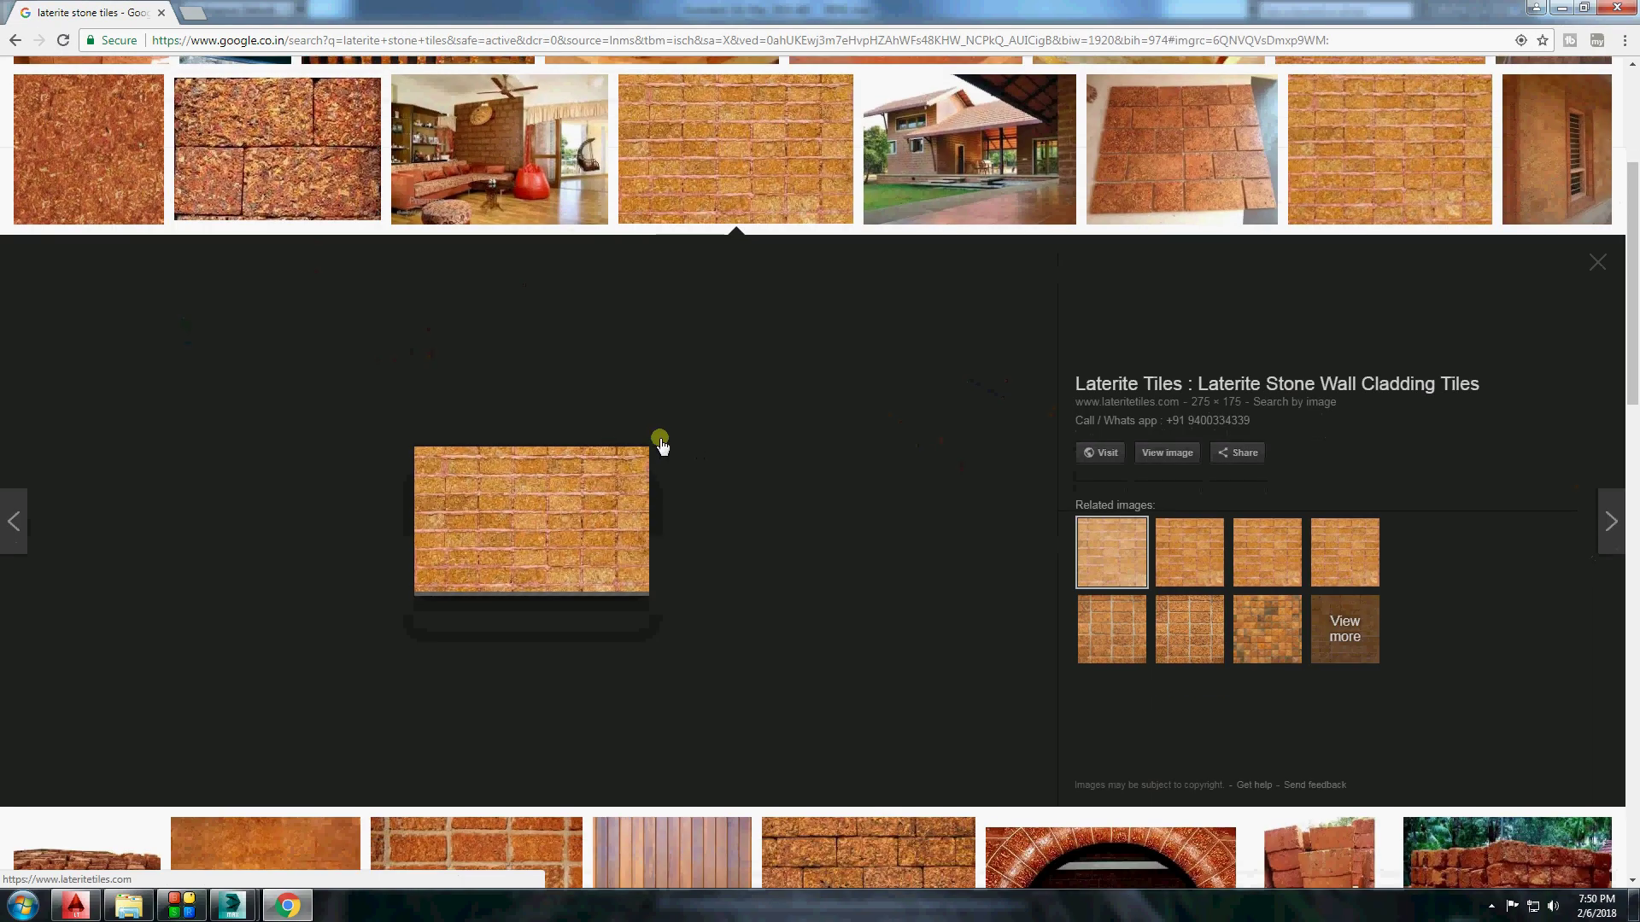
pyautogui.scroll(2, 661, 443)
pyautogui.click(282, 342)
pyautogui.scroll(3, 532, 488)
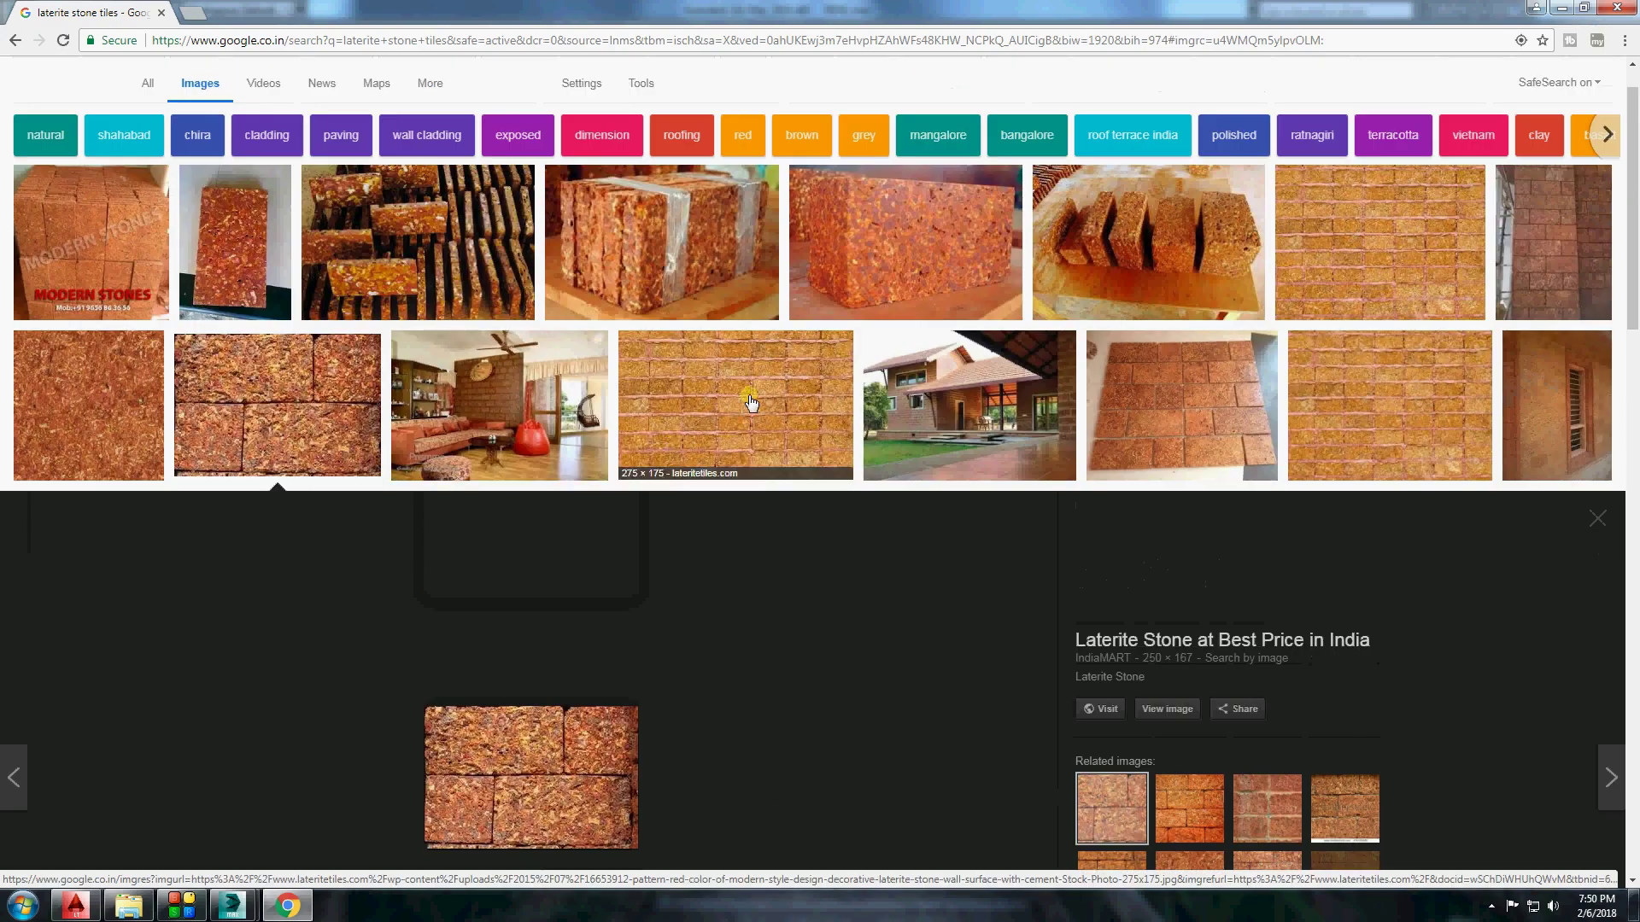
pyautogui.click(750, 402)
pyautogui.scroll(-2, 612, 386)
pyautogui.scroll(3, 612, 386)
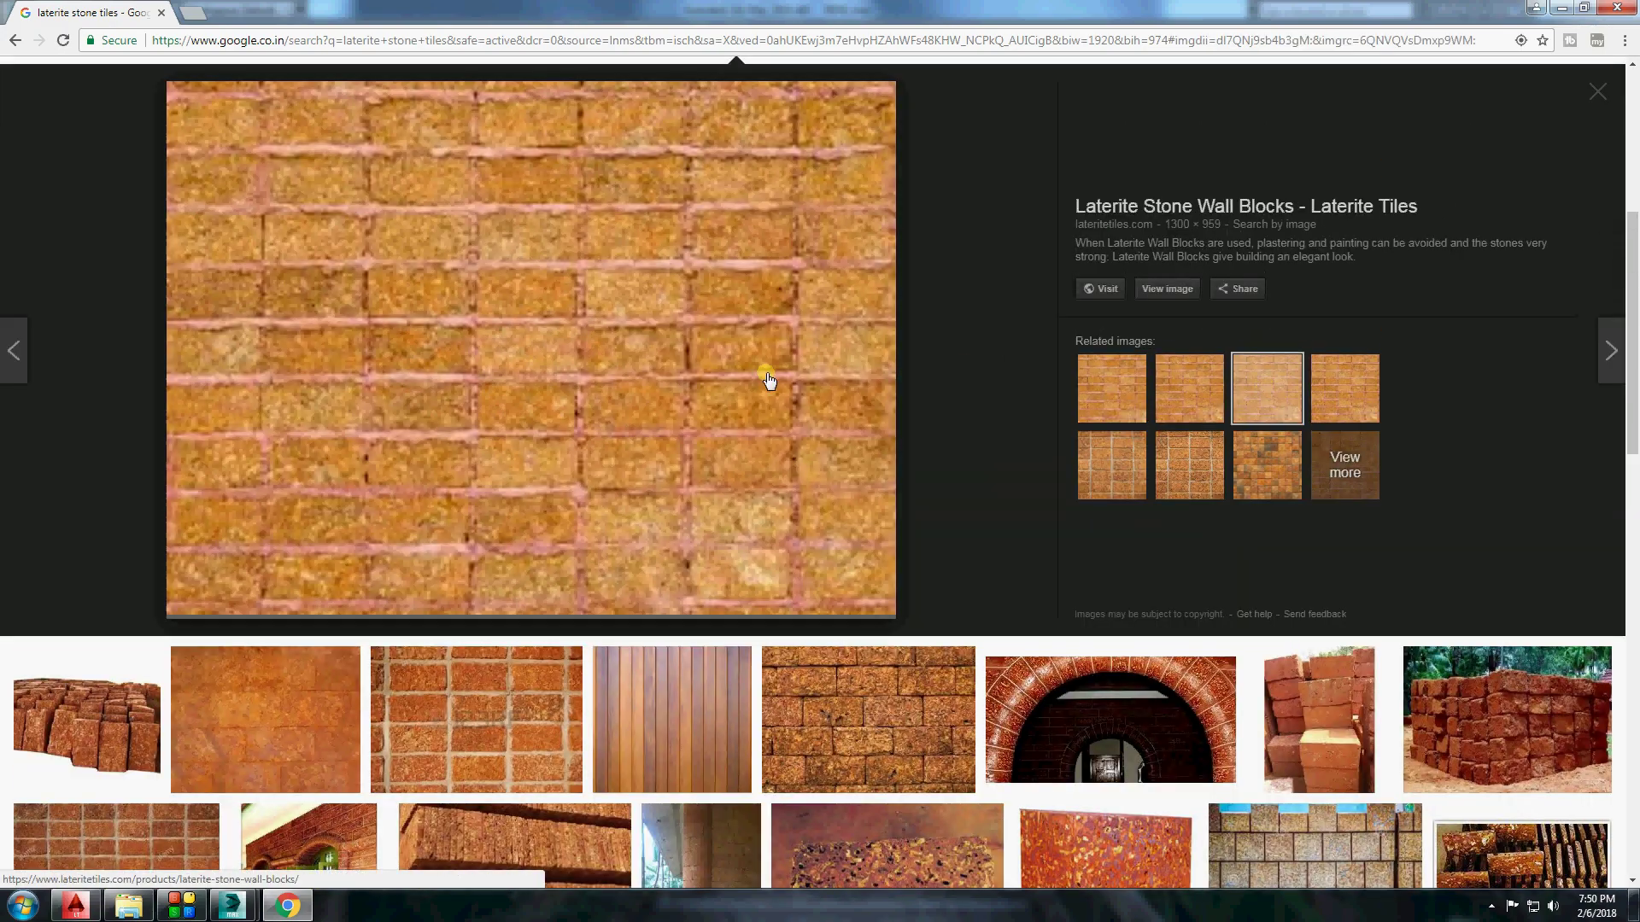
pyautogui.click(1343, 402)
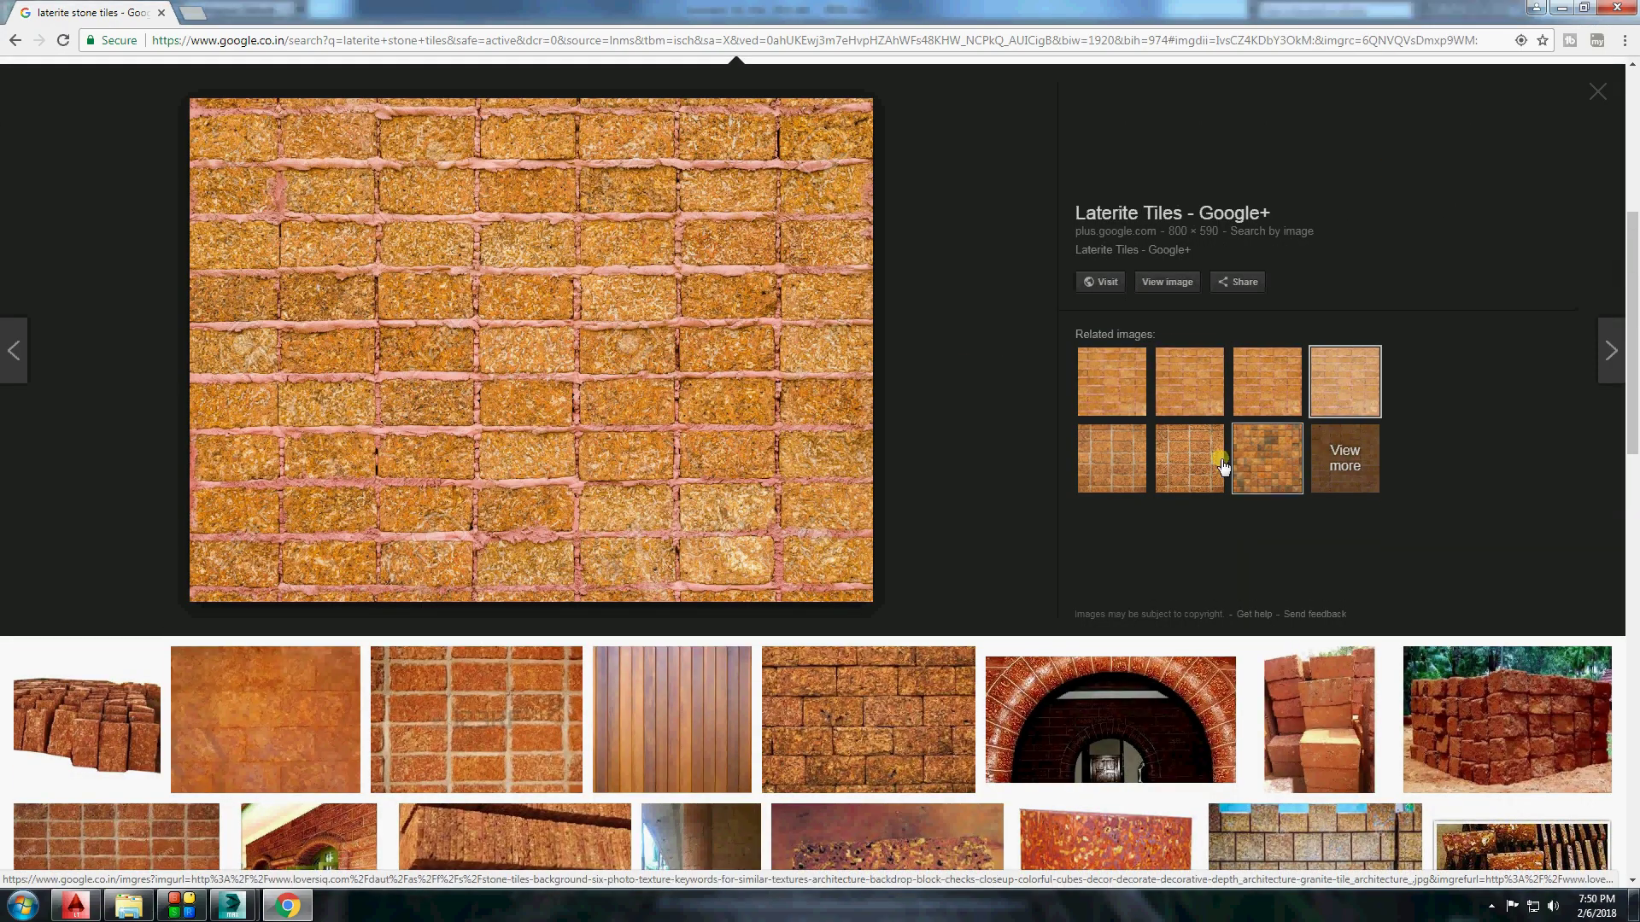
pyautogui.click(1126, 457)
pyautogui.click(1189, 452)
pyautogui.click(1264, 452)
# Preview the Laterite Stone Wall Blocks, Pakistan Laterite Stone and laterite cladding tile images.
pyautogui.scroll(-3, 1159, 403)
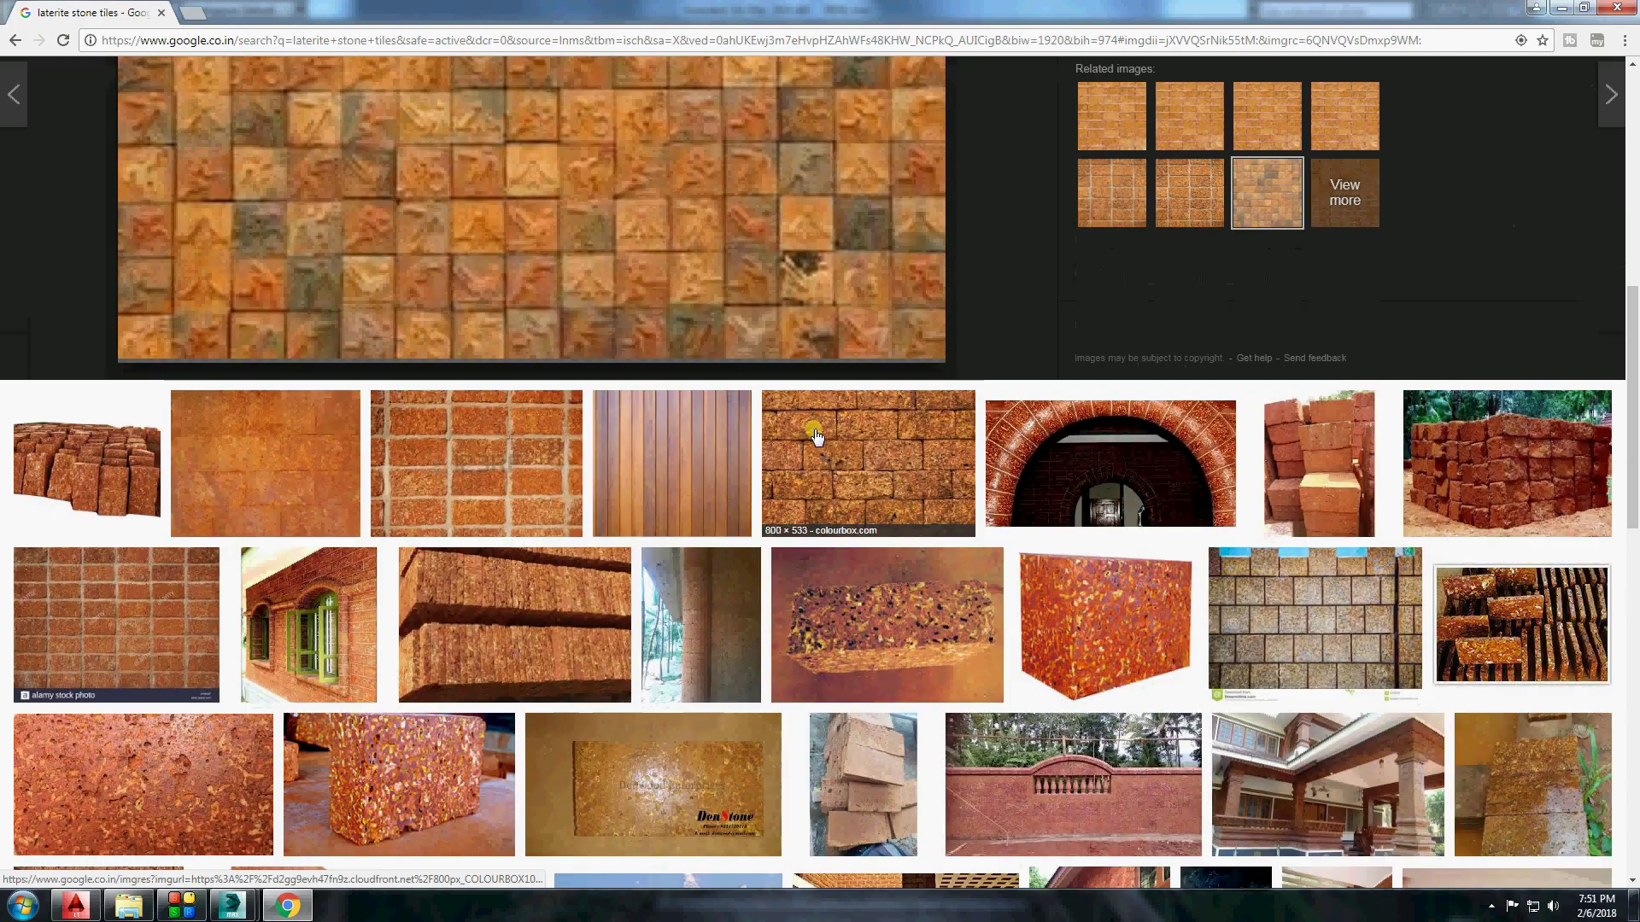
pyautogui.scroll(3, 812, 450)
pyautogui.scroll(5, 816, 431)
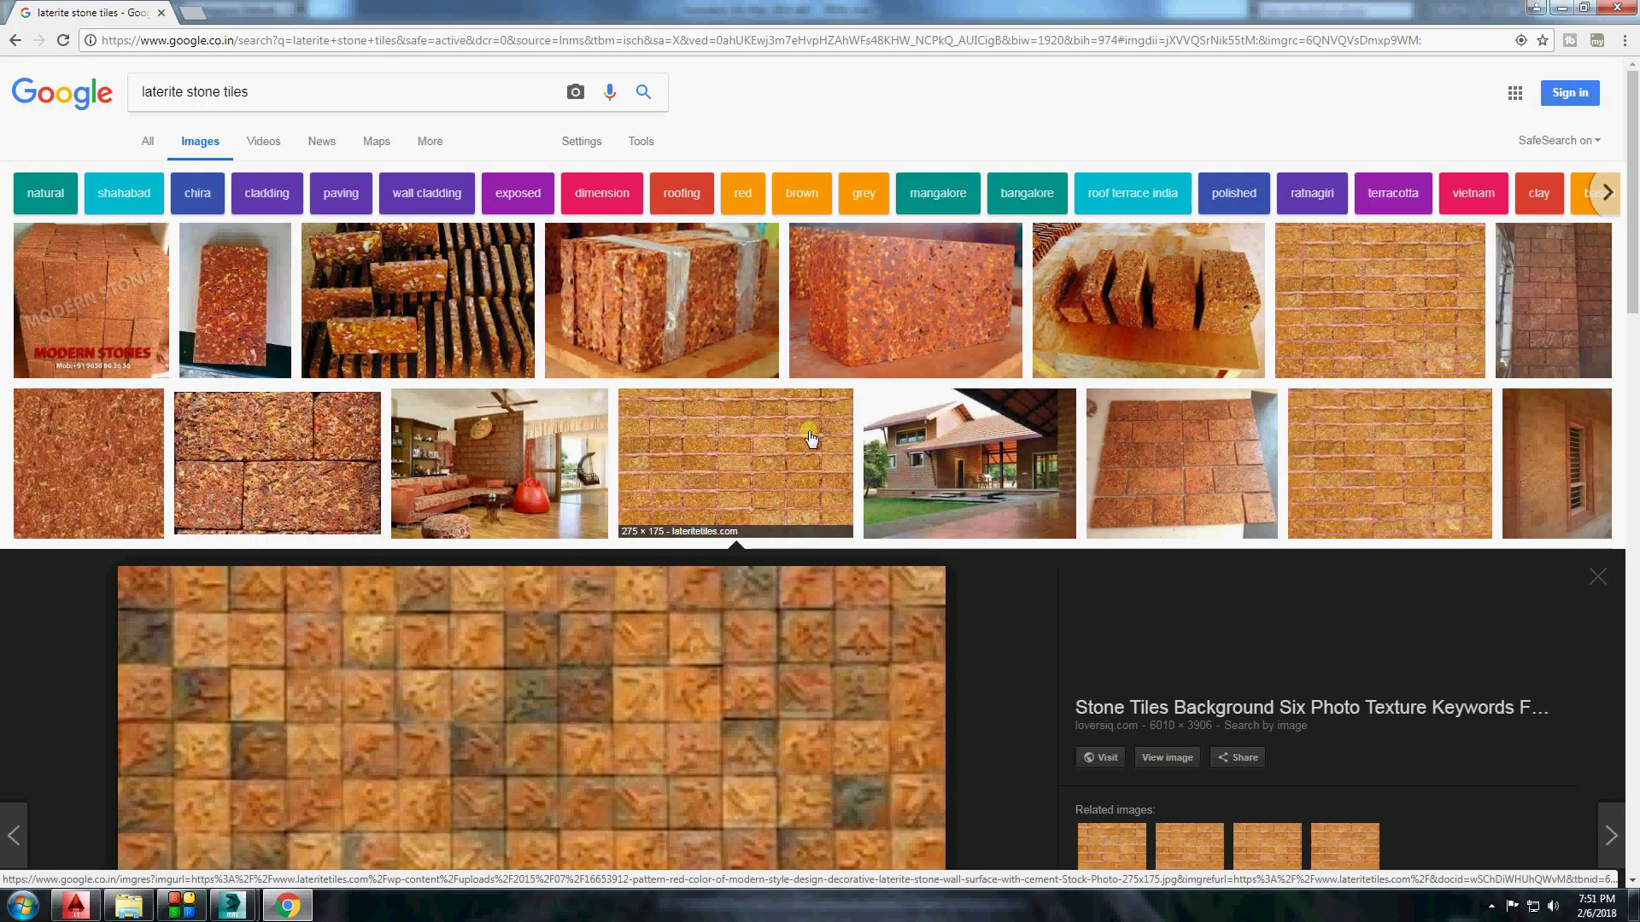
pyautogui.click(1396, 299)
pyautogui.click(1193, 556)
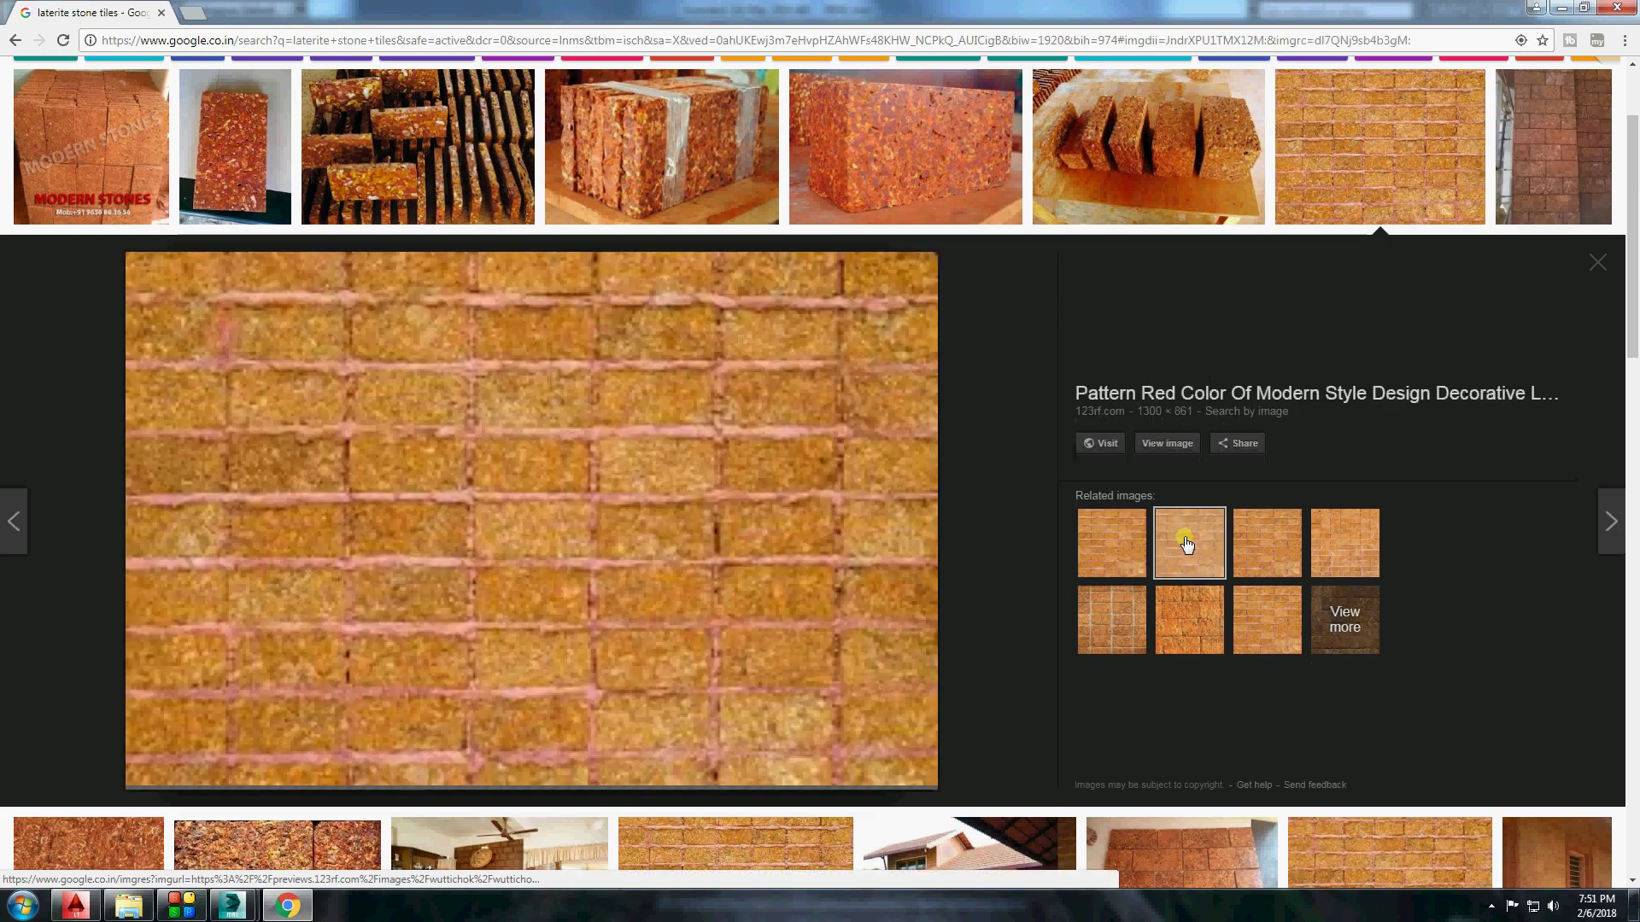
pyautogui.click(1264, 562)
pyautogui.click(1332, 557)
pyautogui.click(1176, 644)
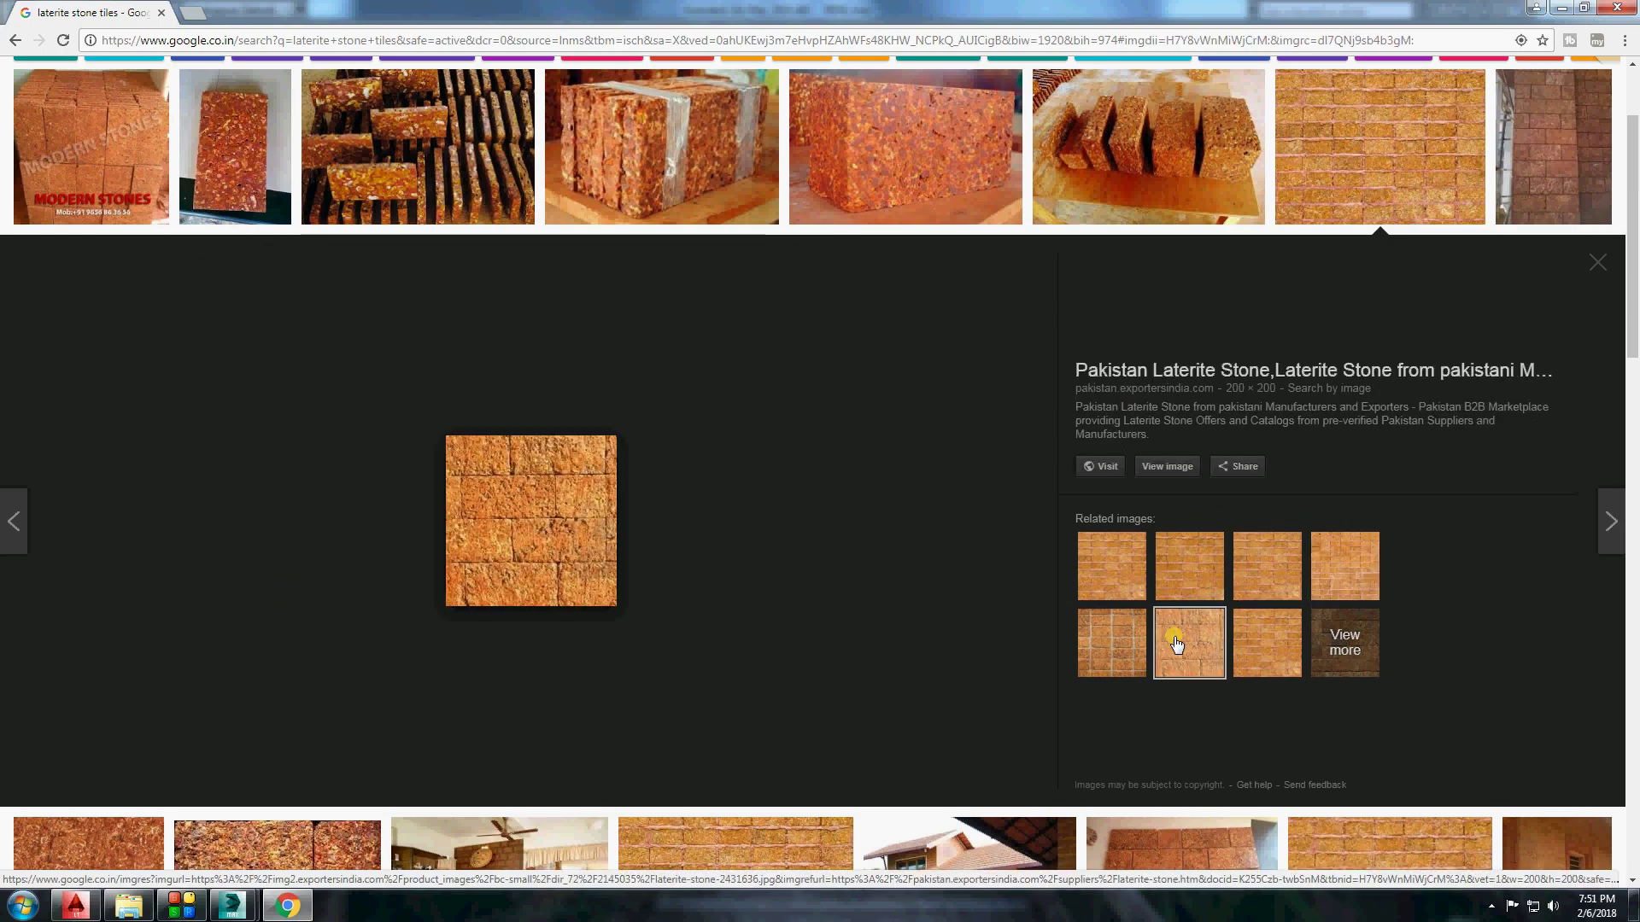
pyautogui.click(1270, 651)
# Preview the alamy, Bigstock and crestock laterite wall images, then return to the search box.
pyautogui.scroll(-4, 535, 420)
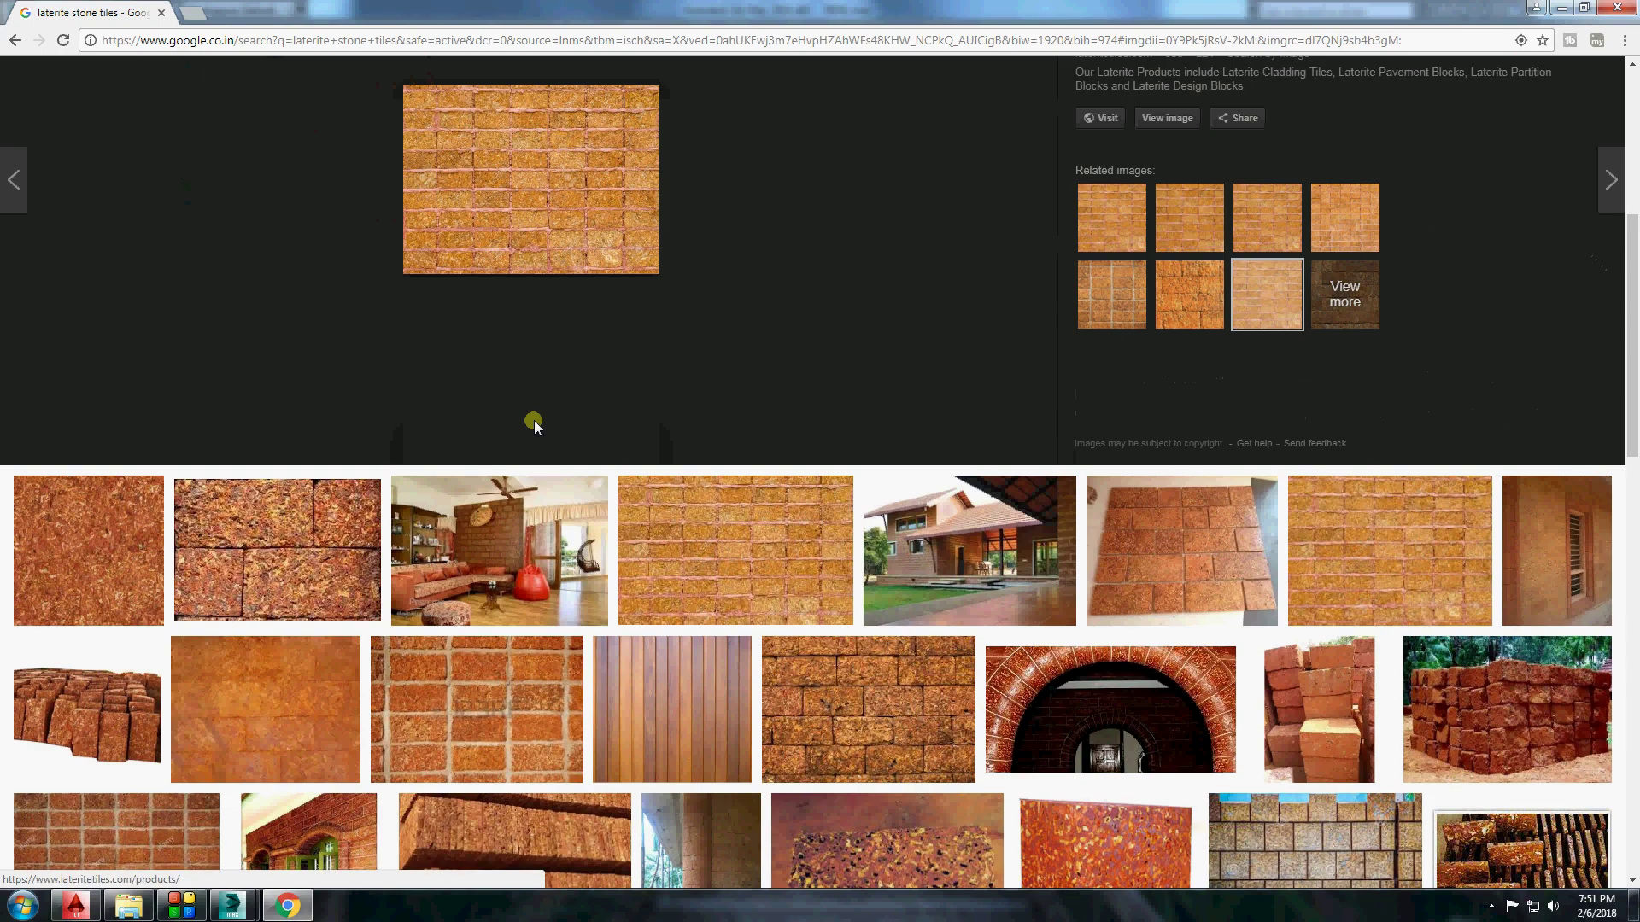
pyautogui.scroll(-4, 535, 420)
pyautogui.click(116, 530)
pyautogui.click(1319, 595)
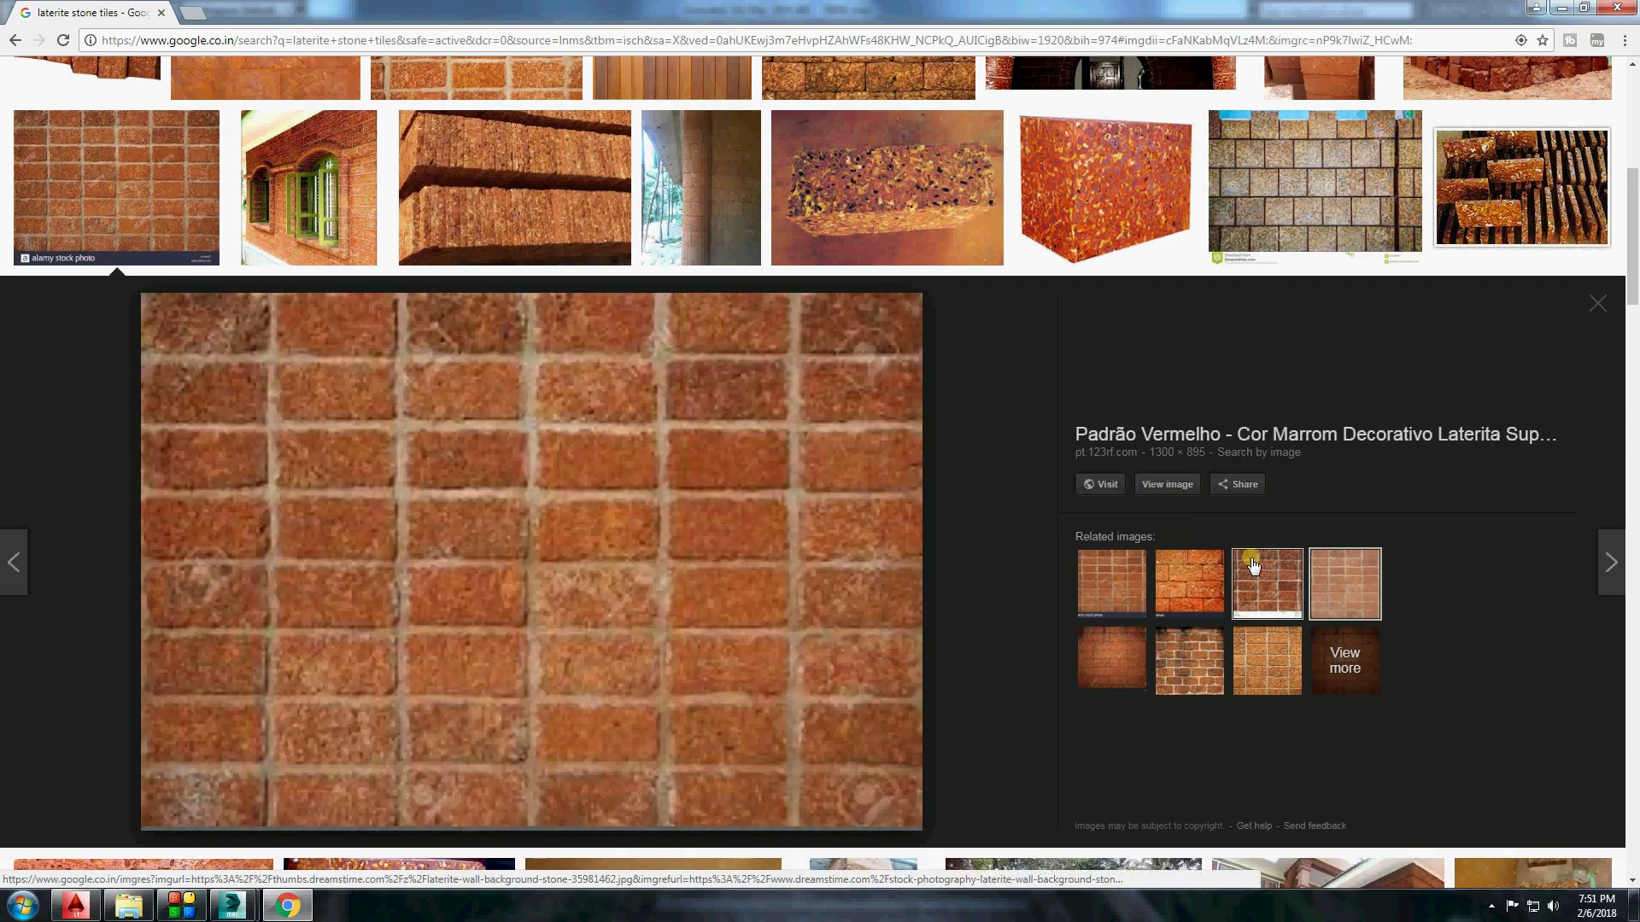
pyautogui.click(1185, 584)
pyautogui.click(1109, 689)
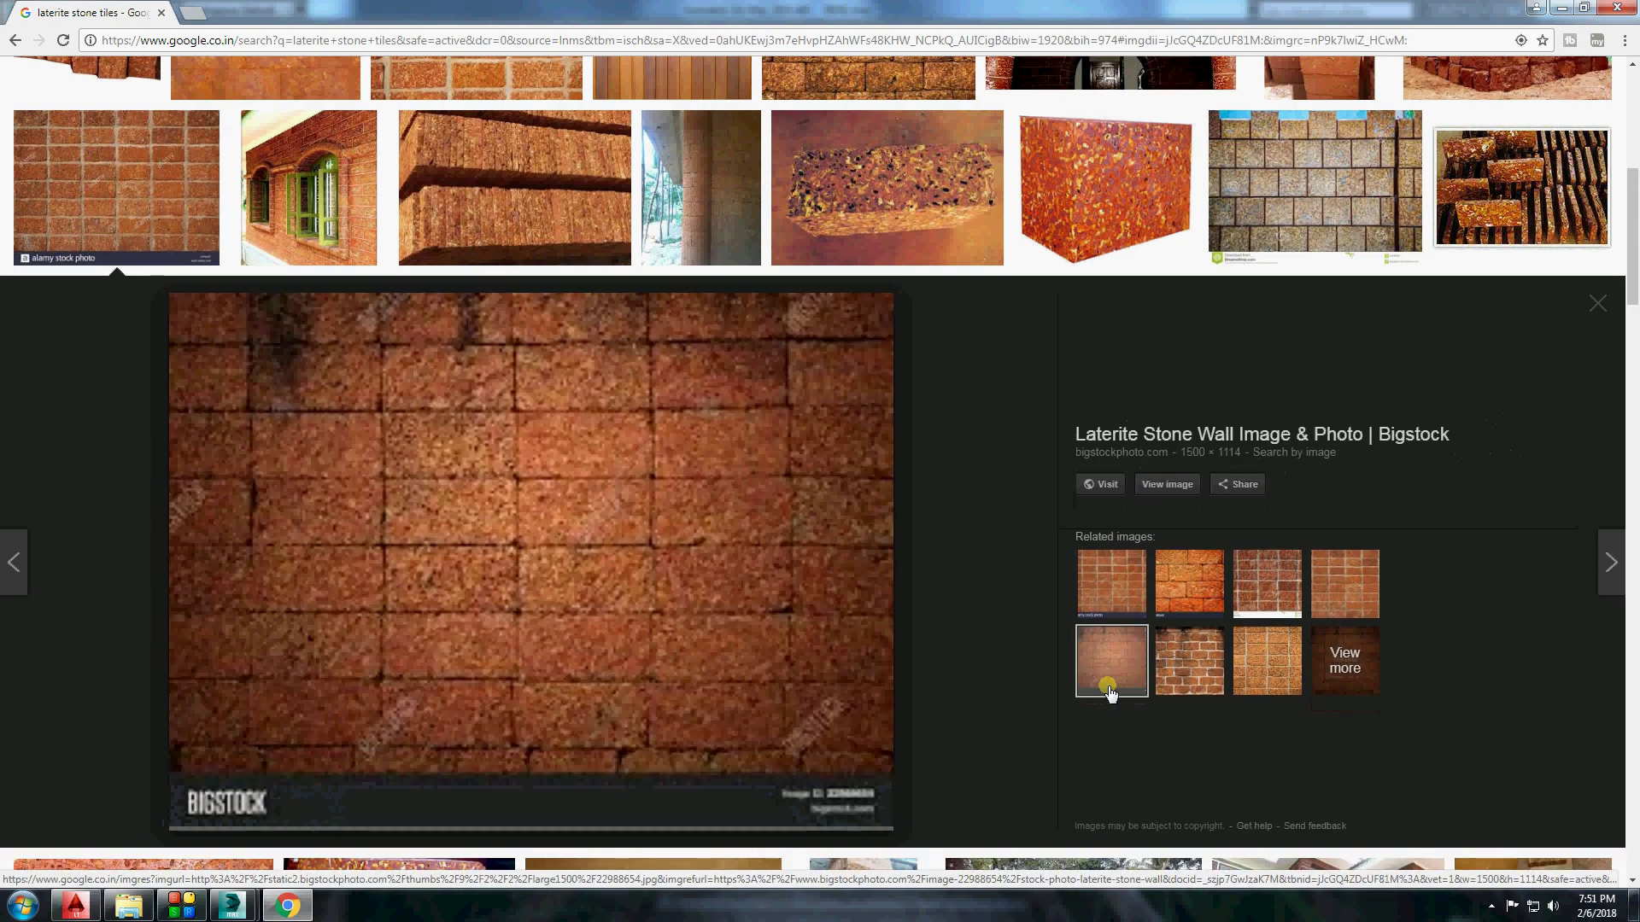
pyautogui.click(1193, 680)
pyautogui.scroll(-5, 536, 454)
pyautogui.scroll(-4, 536, 454)
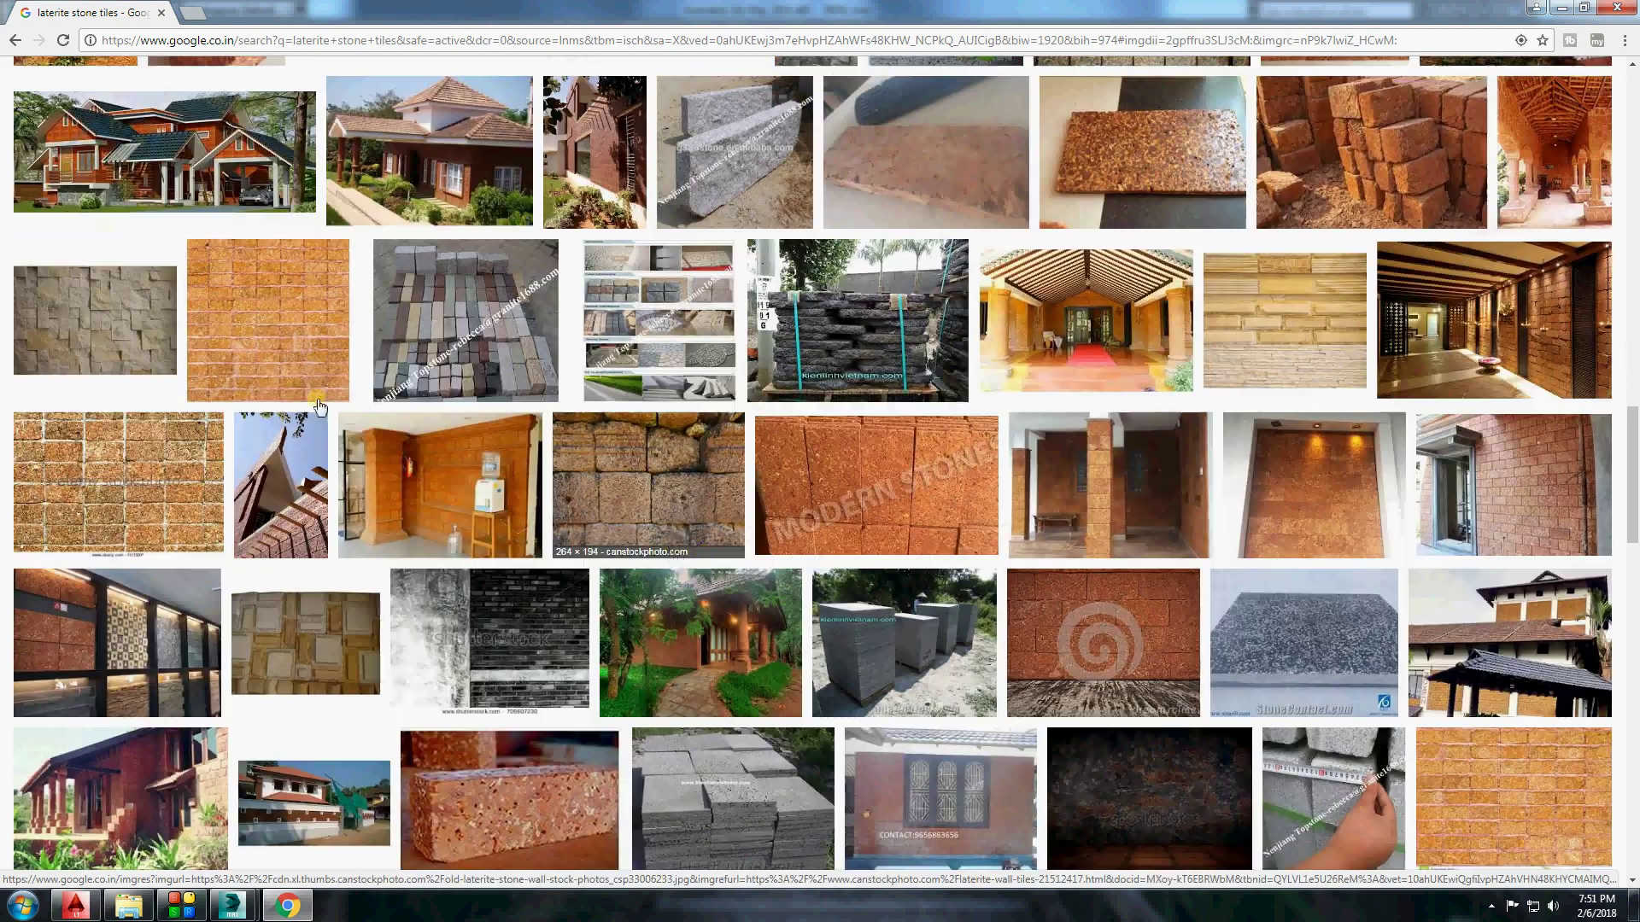
pyautogui.scroll(-4, 535, 454)
pyautogui.scroll(-5, 536, 454)
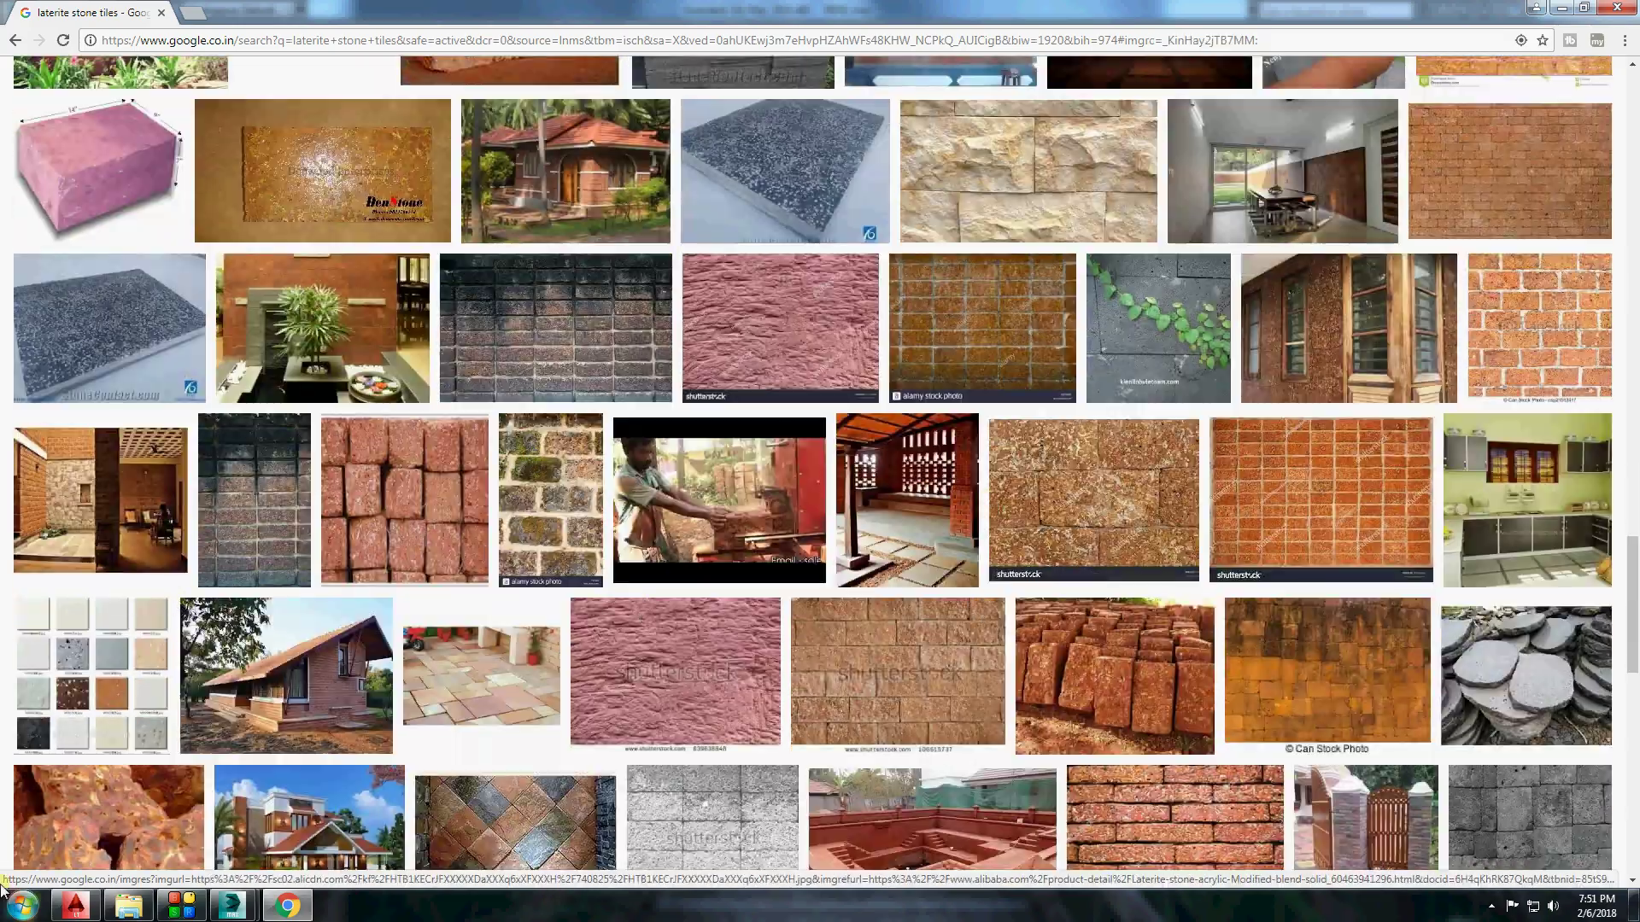
pyautogui.scroll(20, 512, 427)
pyautogui.click(265, 96)
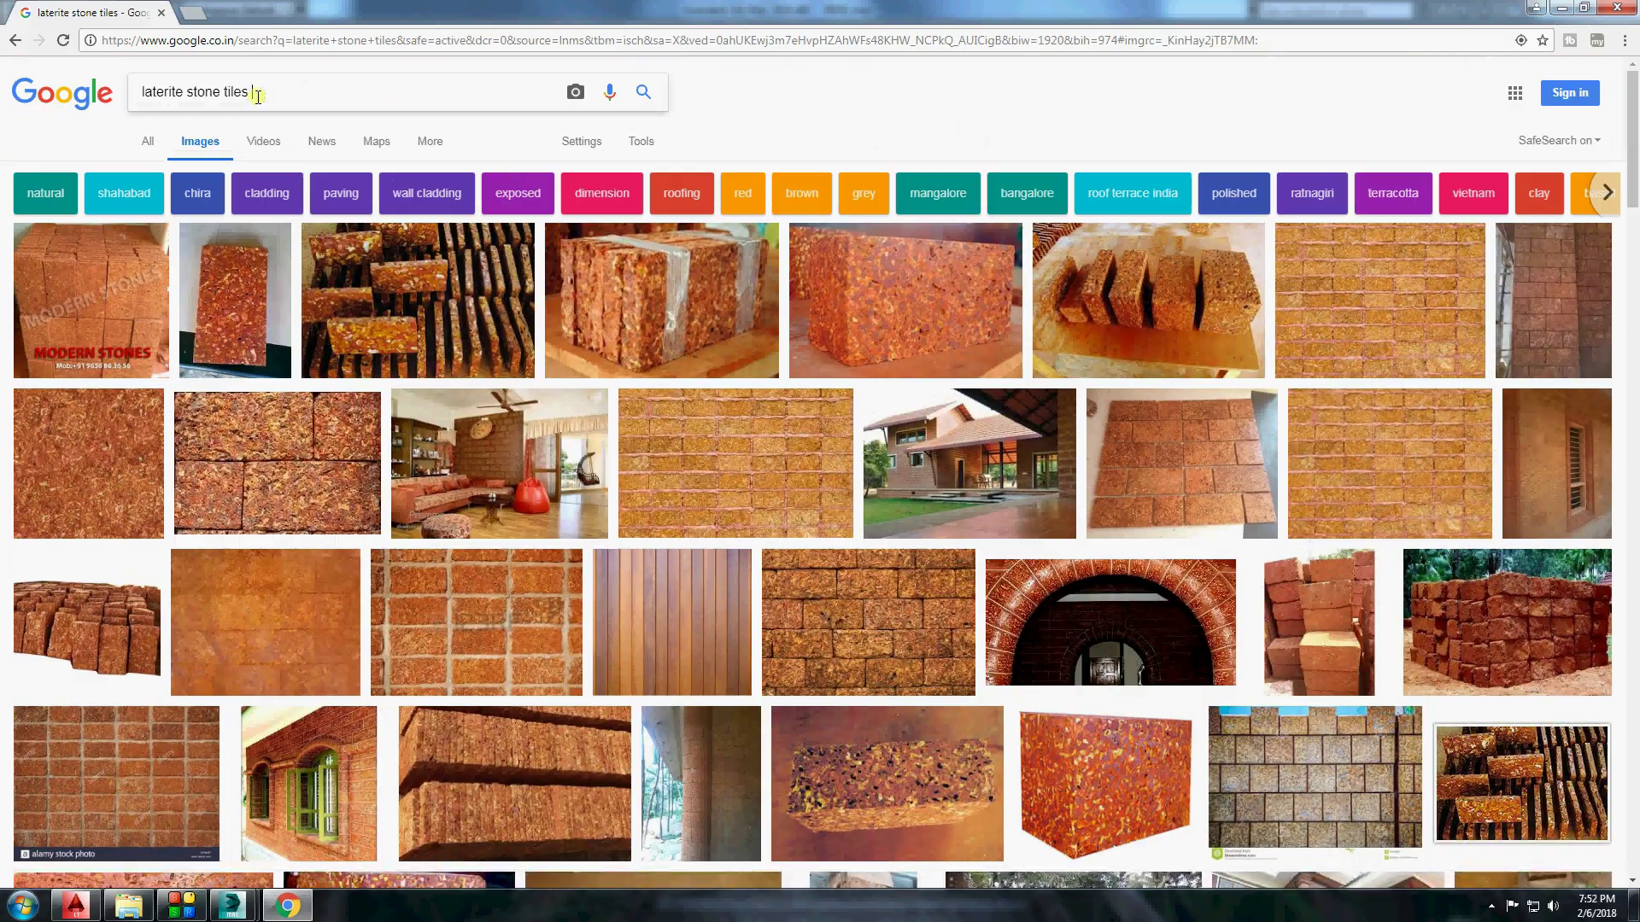
# Refine the search to laterite stone tiles texture and preview several wall texture results.
pyautogui.write('texture')
pyautogui.press('Return')
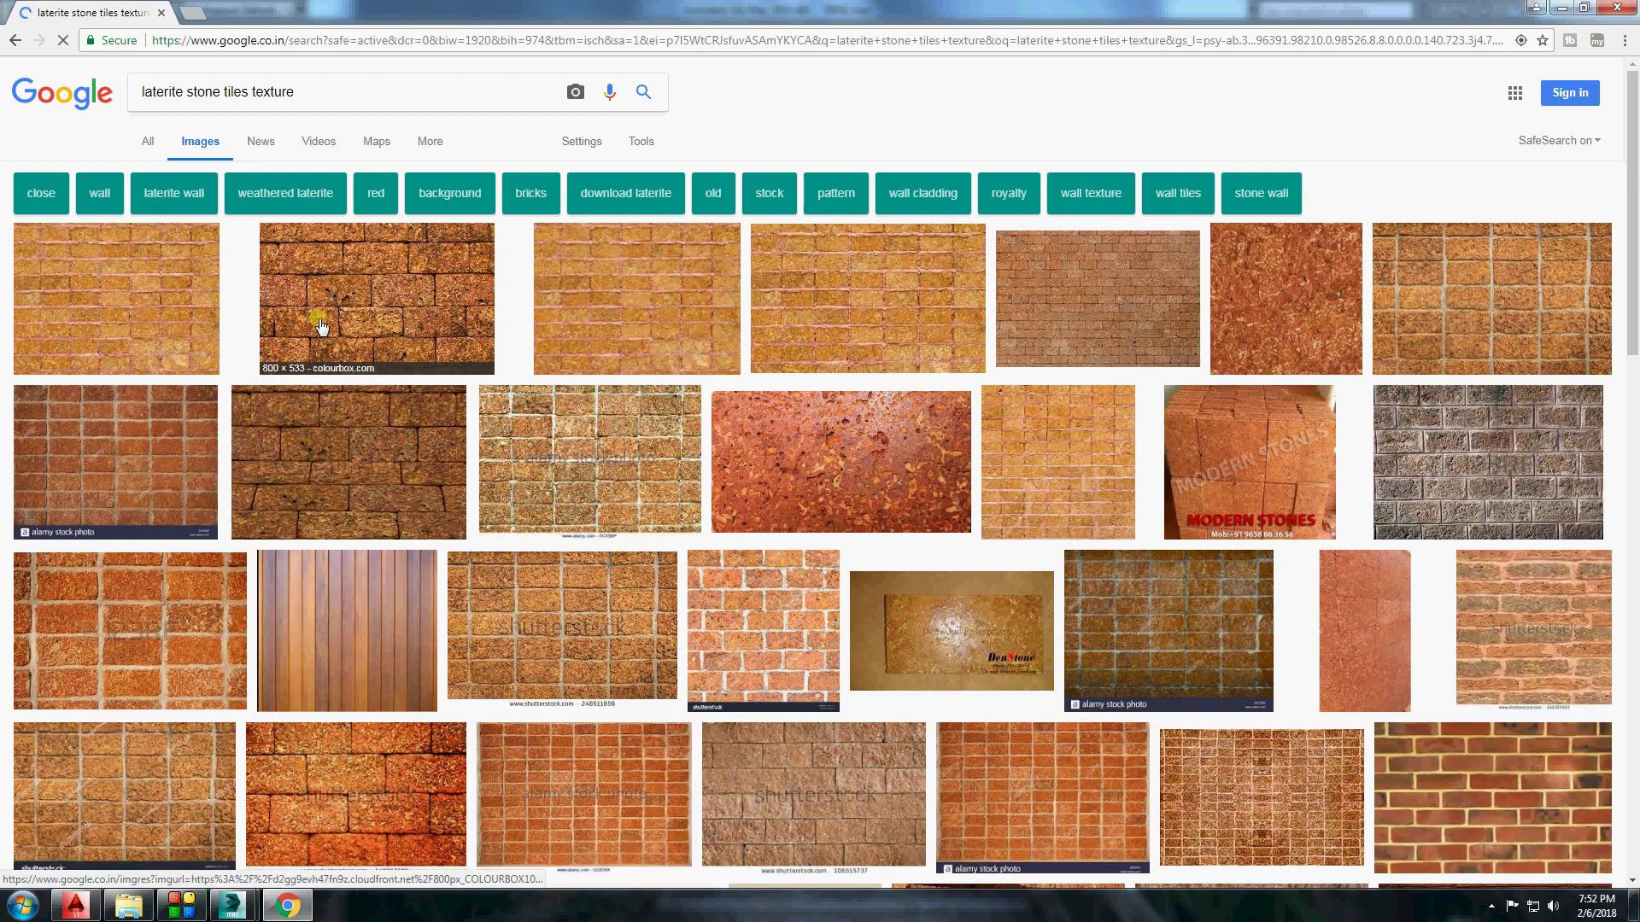
pyautogui.click(338, 314)
pyautogui.click(1164, 443)
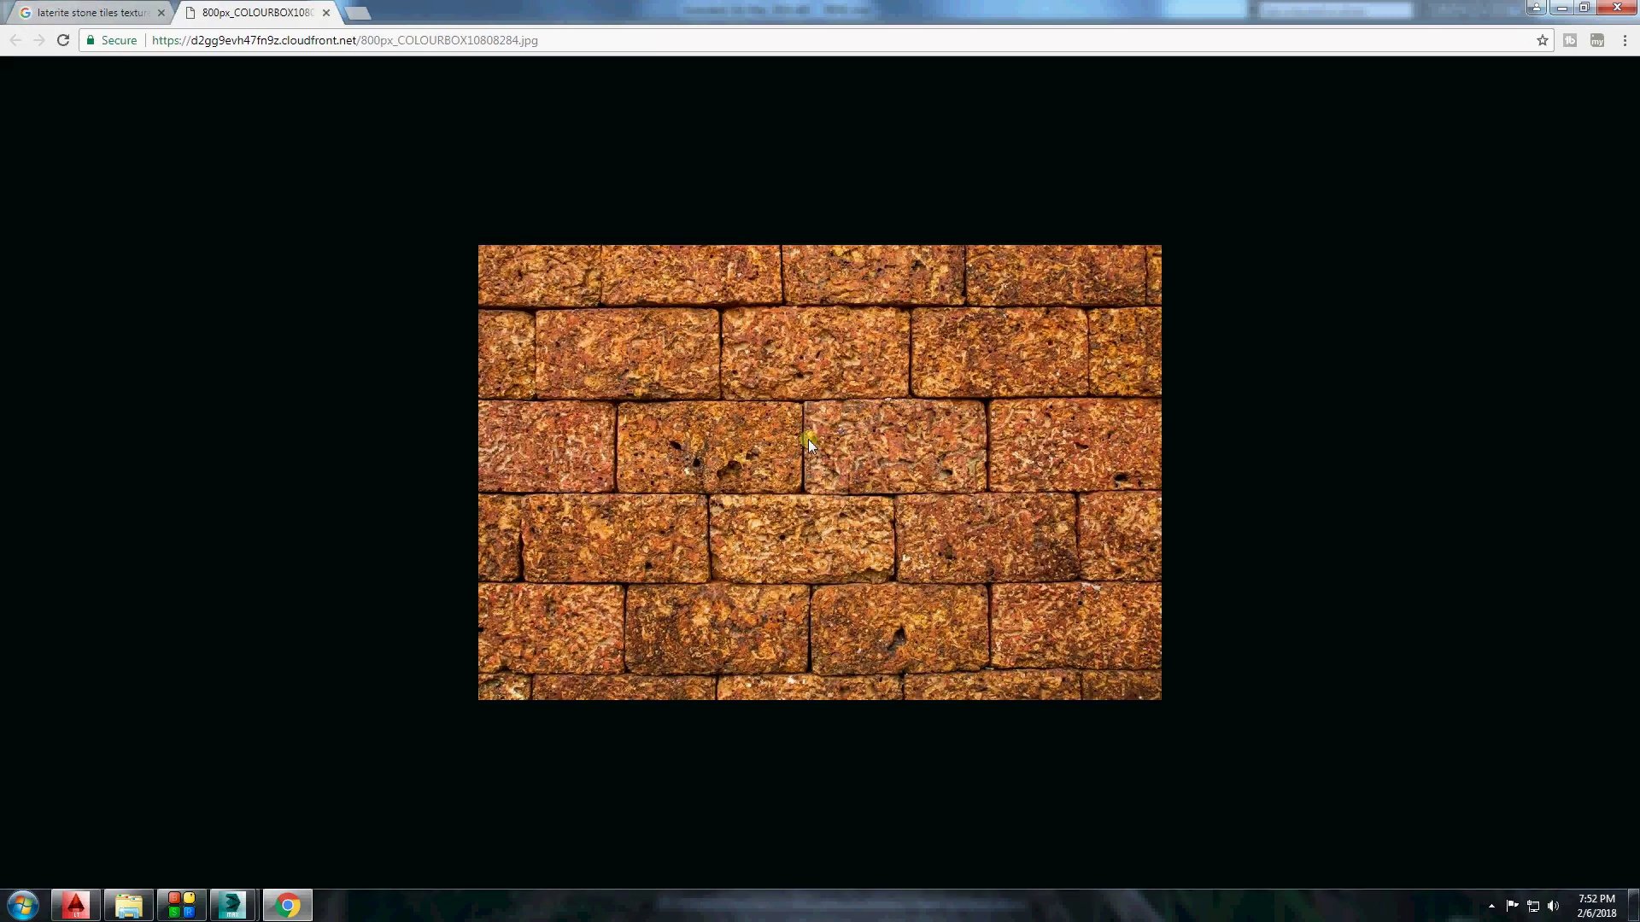
pyautogui.click(120, 12)
pyautogui.click(1262, 517)
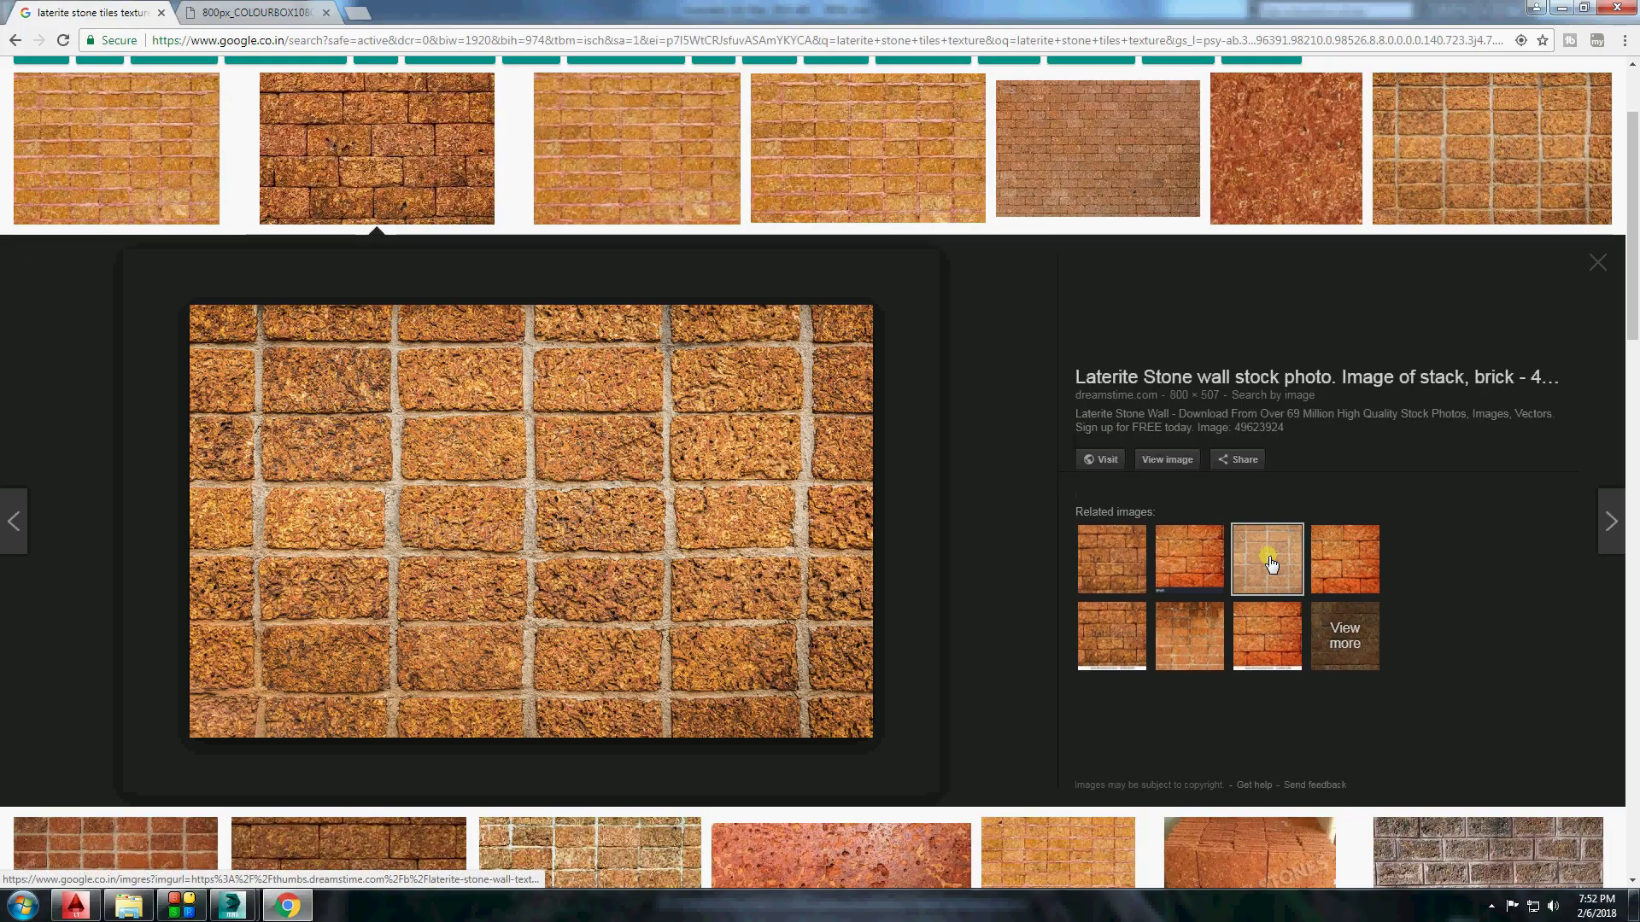
pyautogui.scroll(-4, 164, 533)
pyautogui.click(349, 553)
pyautogui.click(835, 146)
# Open the orange 123rf laterite brick texture at full size.
pyautogui.scroll(-5, 674, 454)
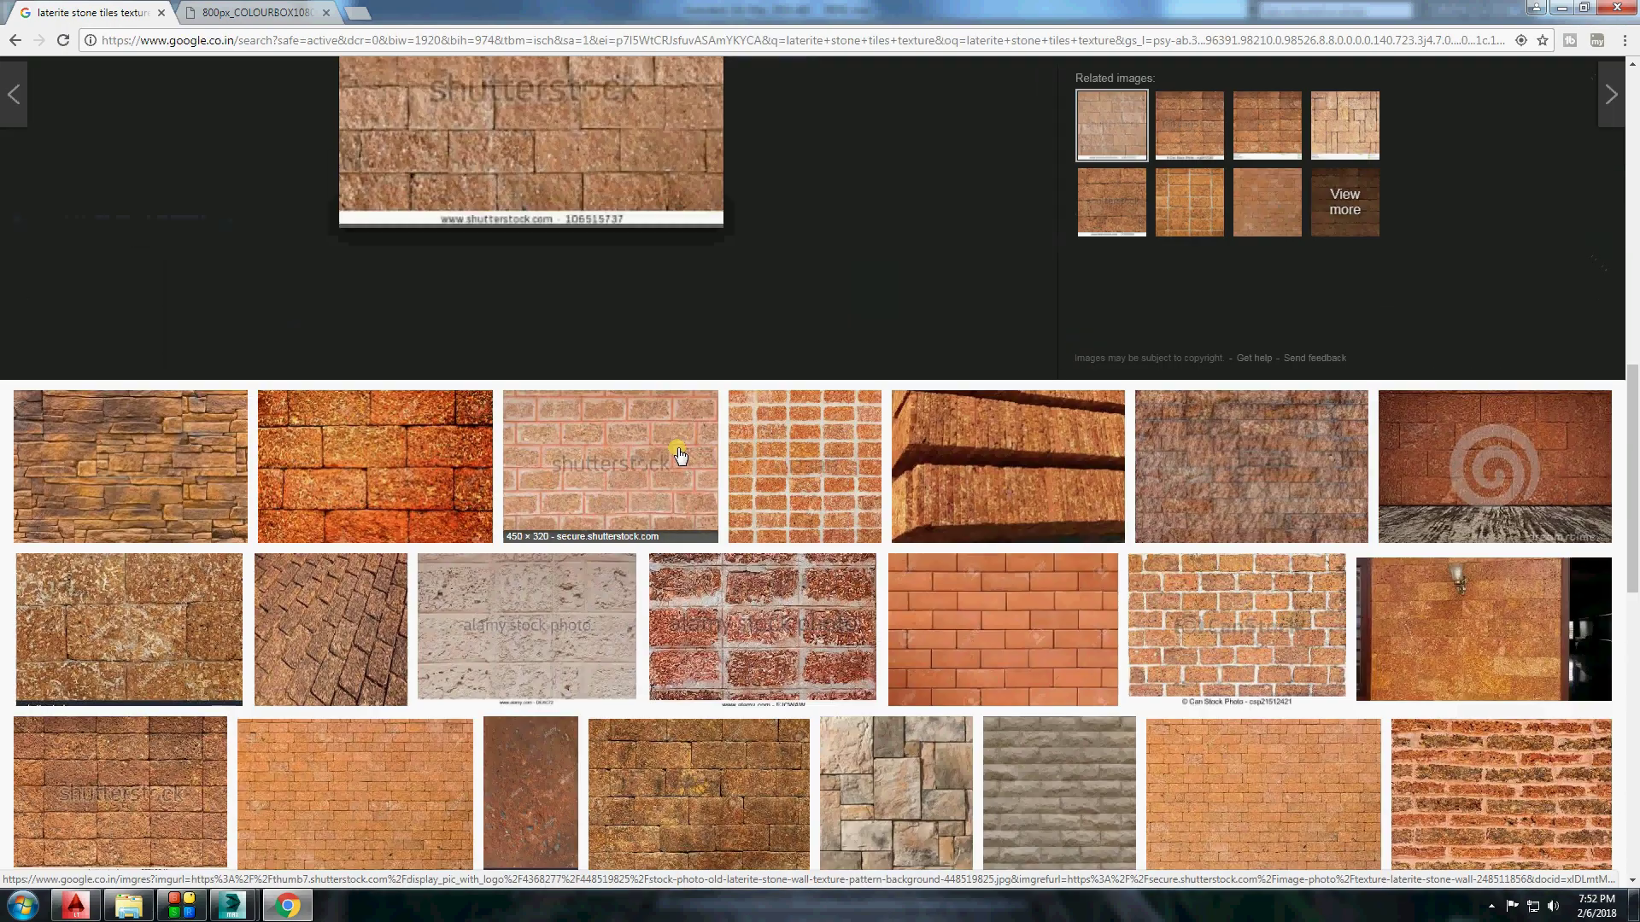
pyautogui.scroll(-3, 679, 453)
pyautogui.moveTo(761, 371)
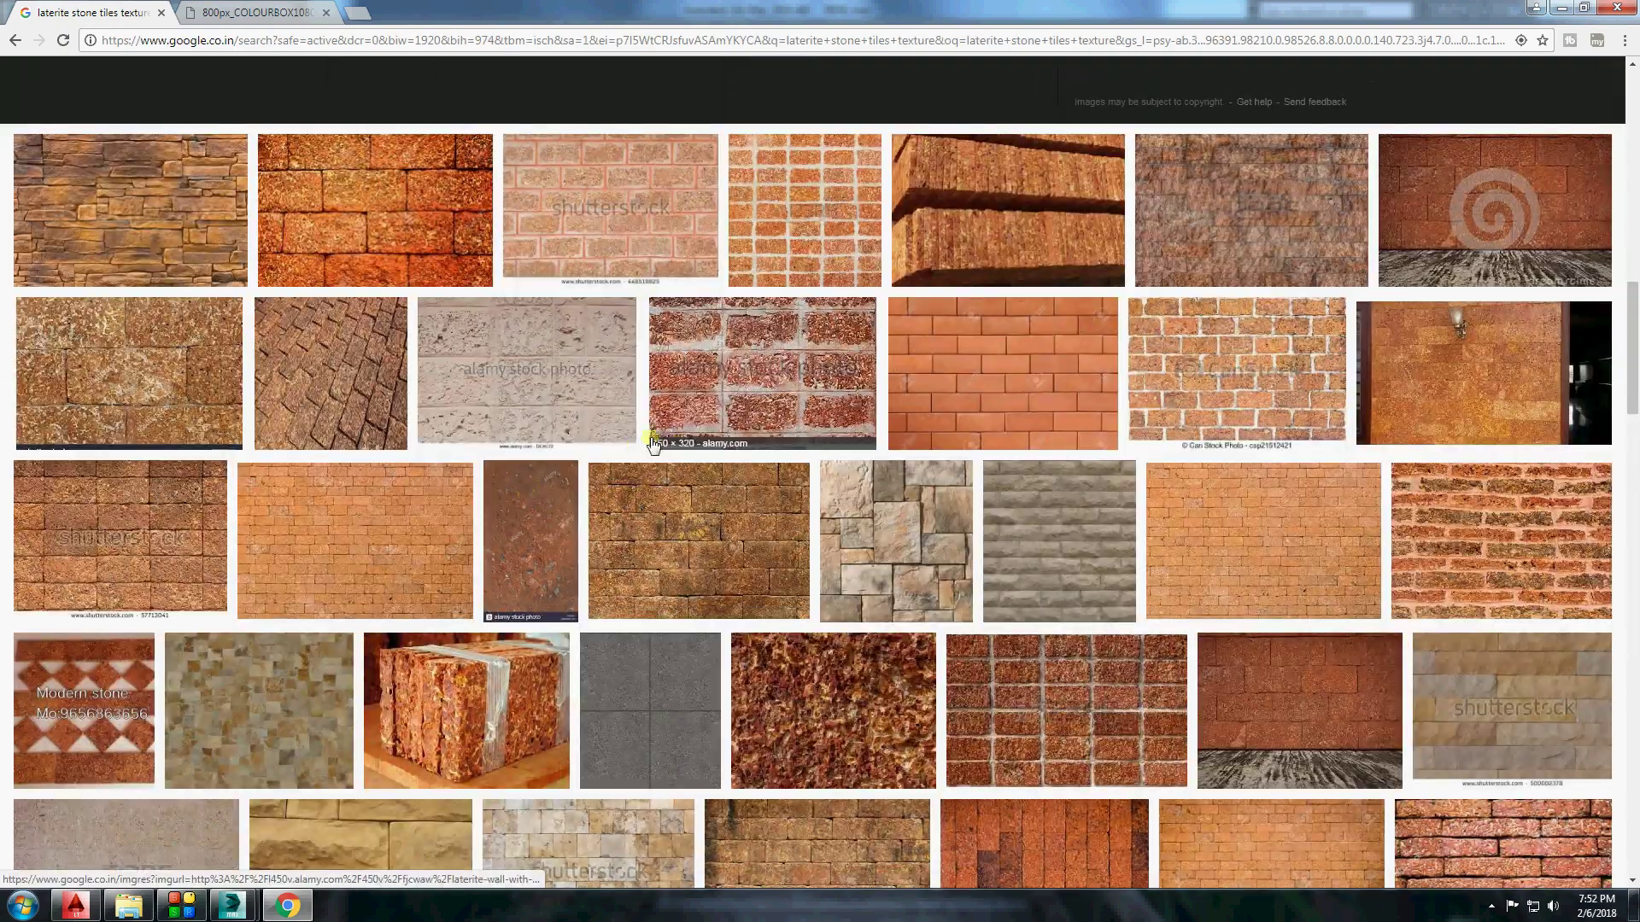
pyautogui.scroll(-5, 652, 443)
pyautogui.scroll(-3, 651, 443)
pyautogui.scroll(-2, 649, 449)
pyautogui.click(630, 623)
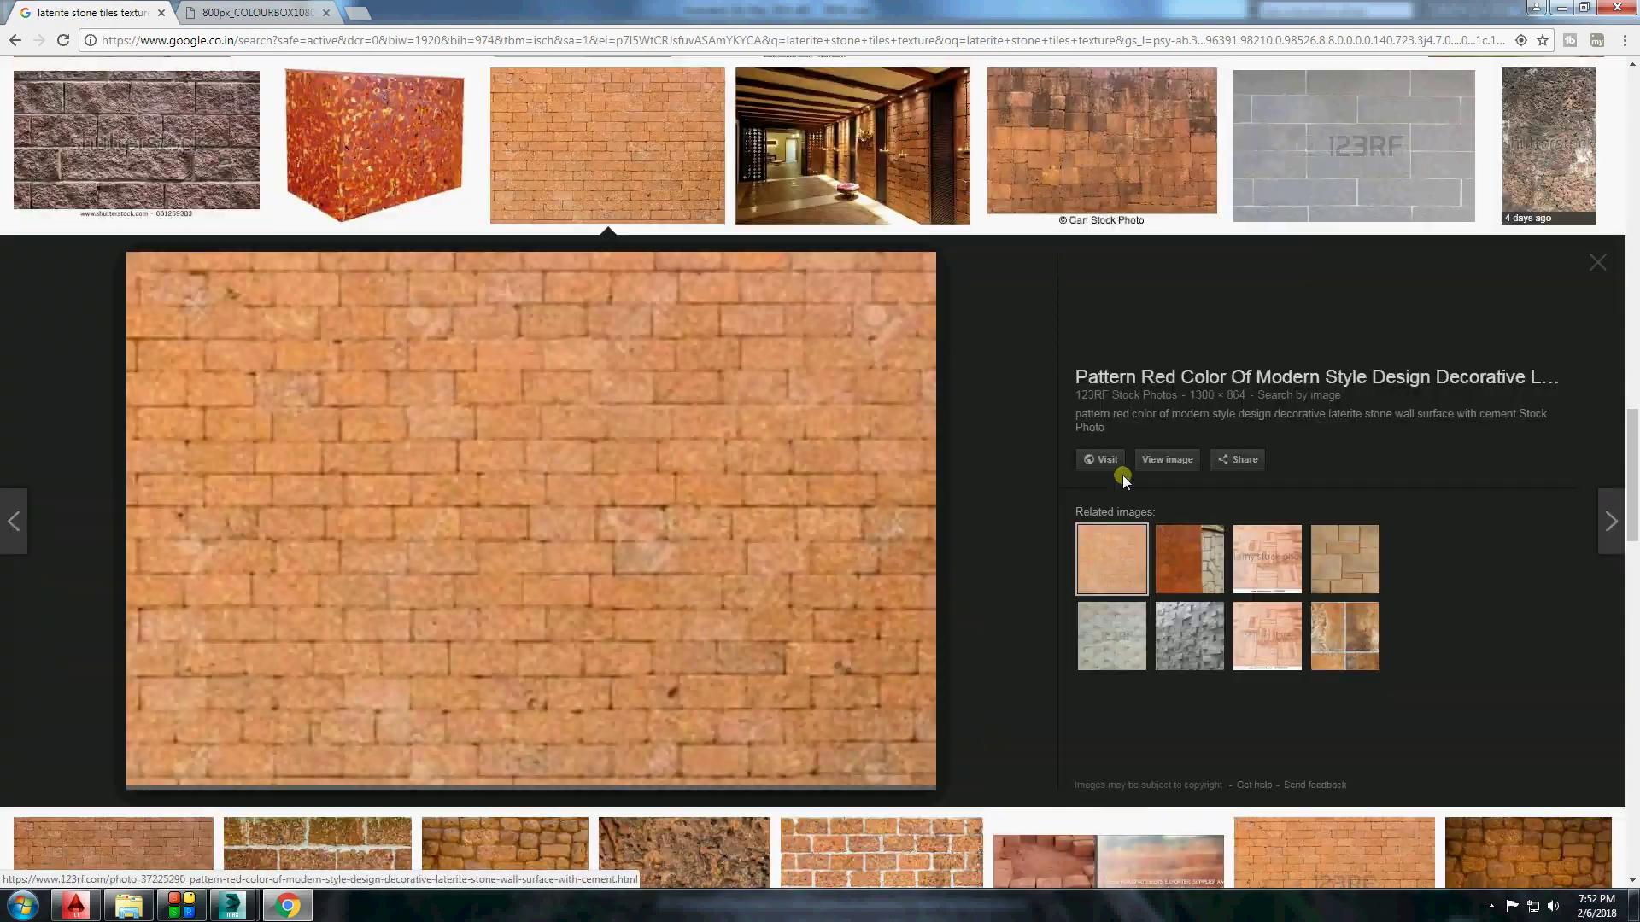
pyautogui.click(1166, 459)
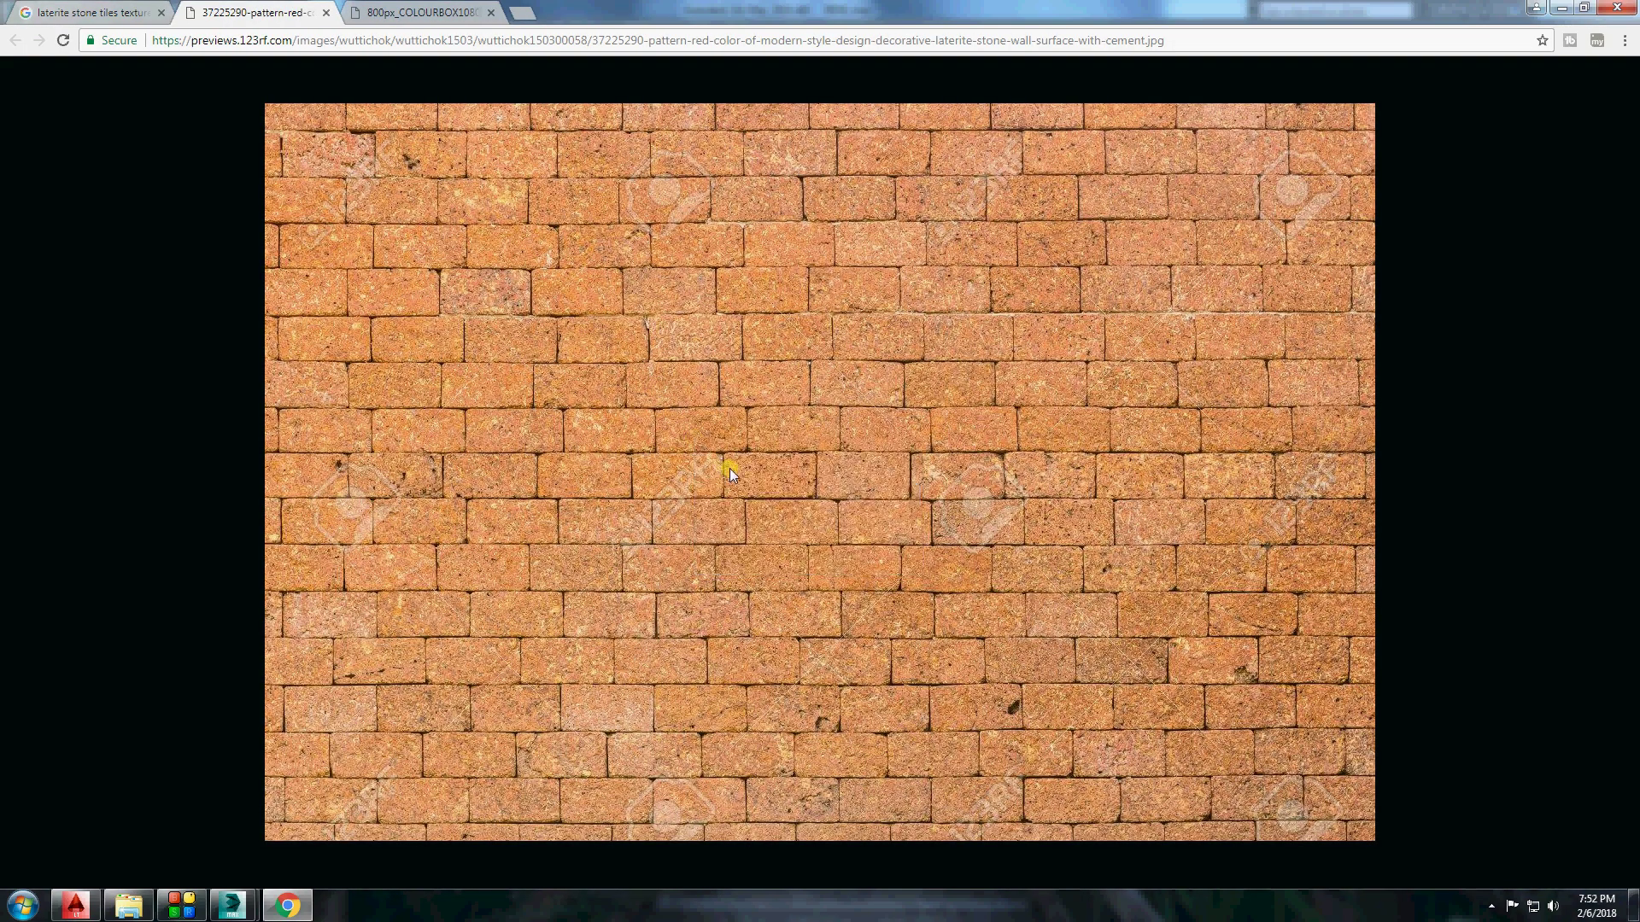
# Save the 123rf laterite brick image into the D:\Work\Textures\AA- 2018 folder.
pyautogui.hotkey('ctrl', 's')
pyautogui.scroll(-3, 76, 299)
pyautogui.click(71, 378)
pyautogui.doubleClick(199, 303)
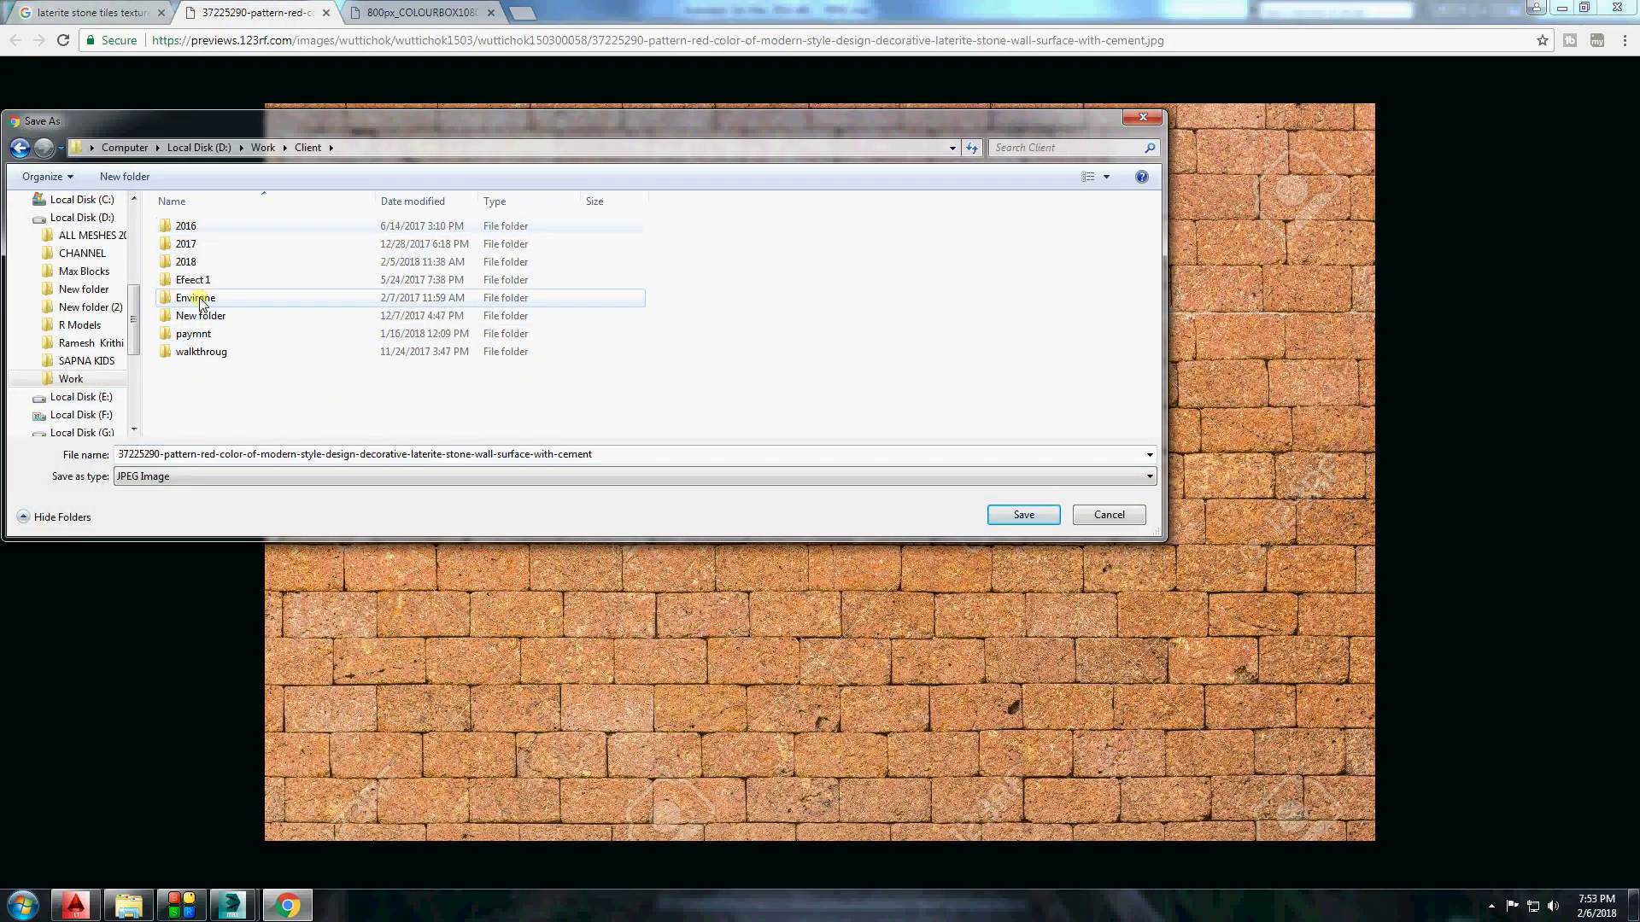
pyautogui.click(202, 264)
pyautogui.click(19, 148)
pyautogui.doubleClick(188, 226)
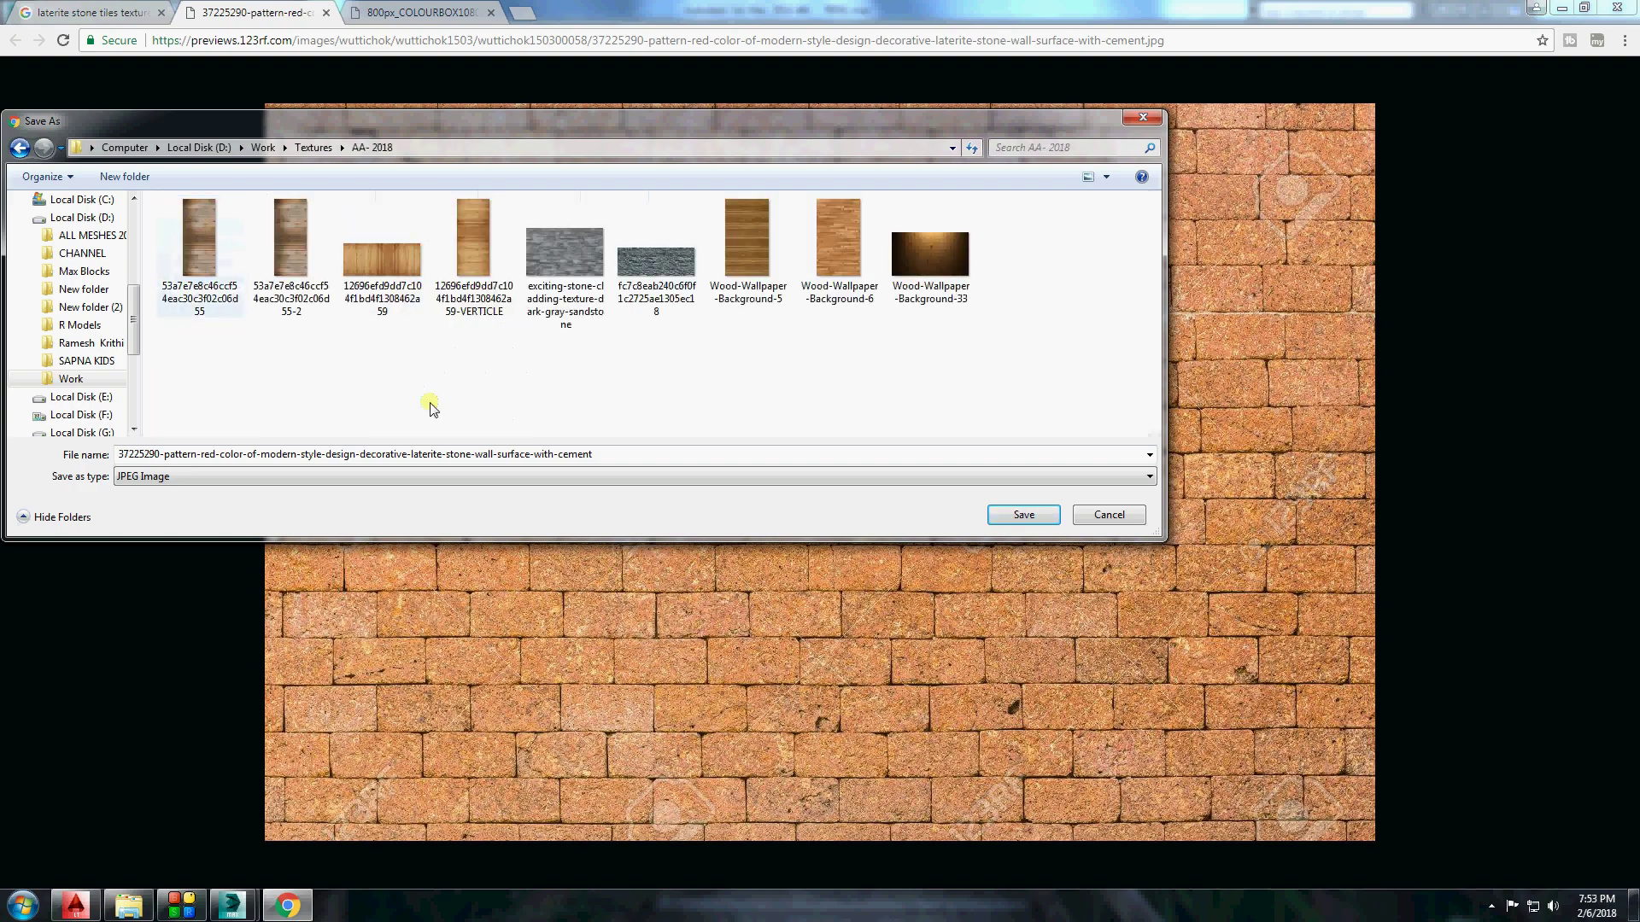
pyautogui.write('stone tile')
pyautogui.click(1034, 514)
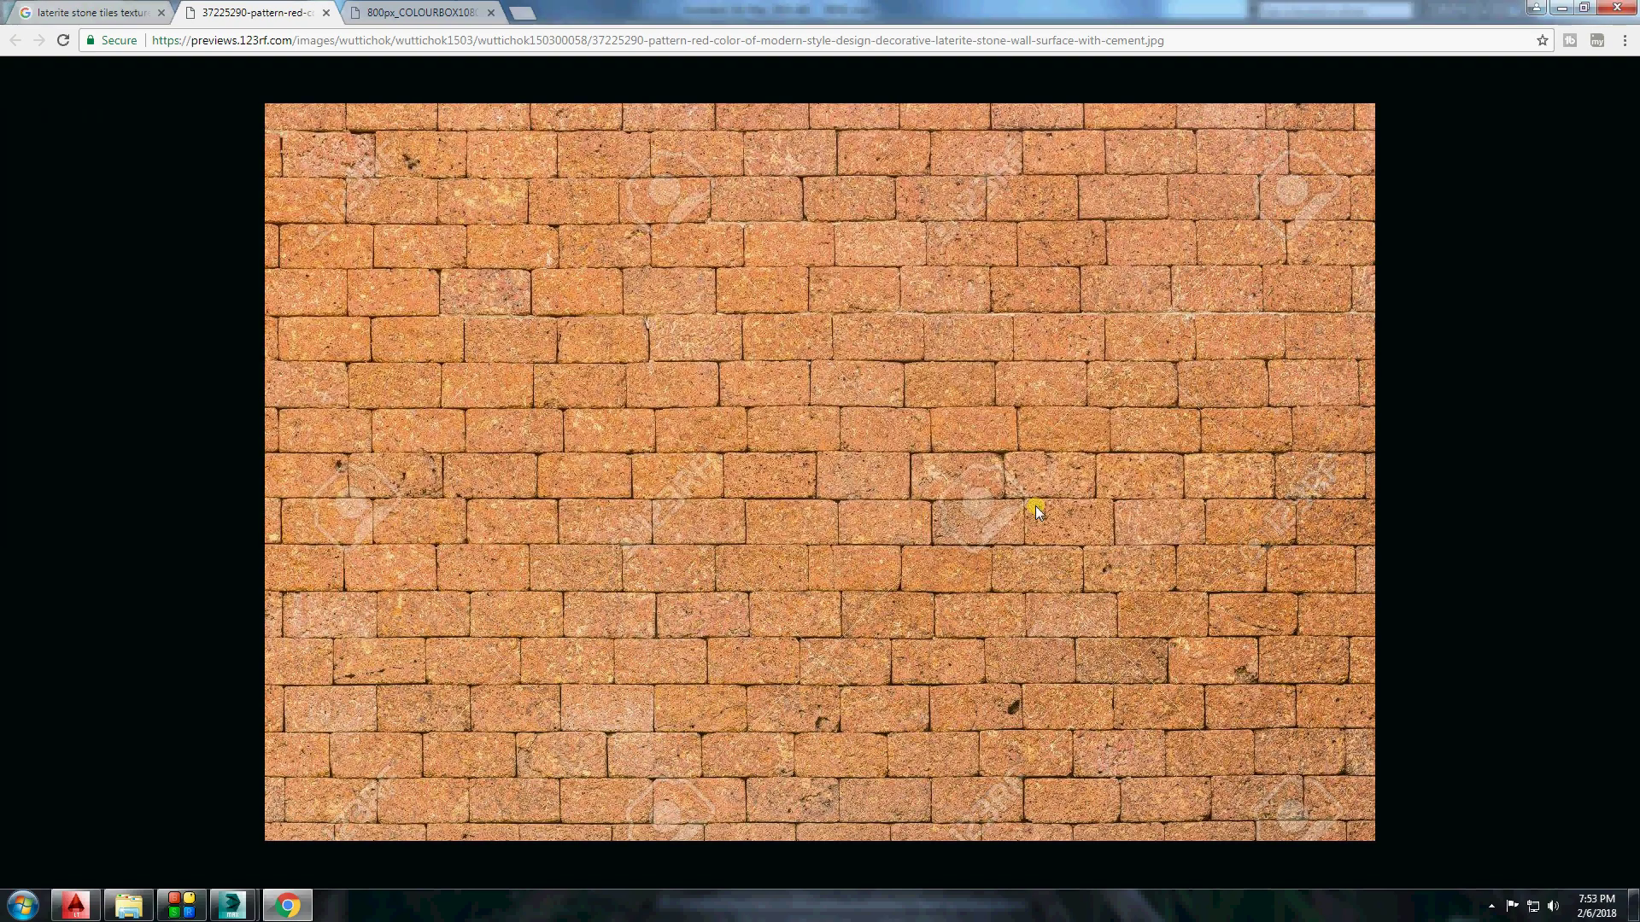
pyautogui.hotkey('alt', 'Tab')
pyautogui.click(1255, 777)
# Load the stone tile image from Work\Textures\AA- 2018 as the Diffuse bitmap.
pyautogui.click(623, 246)
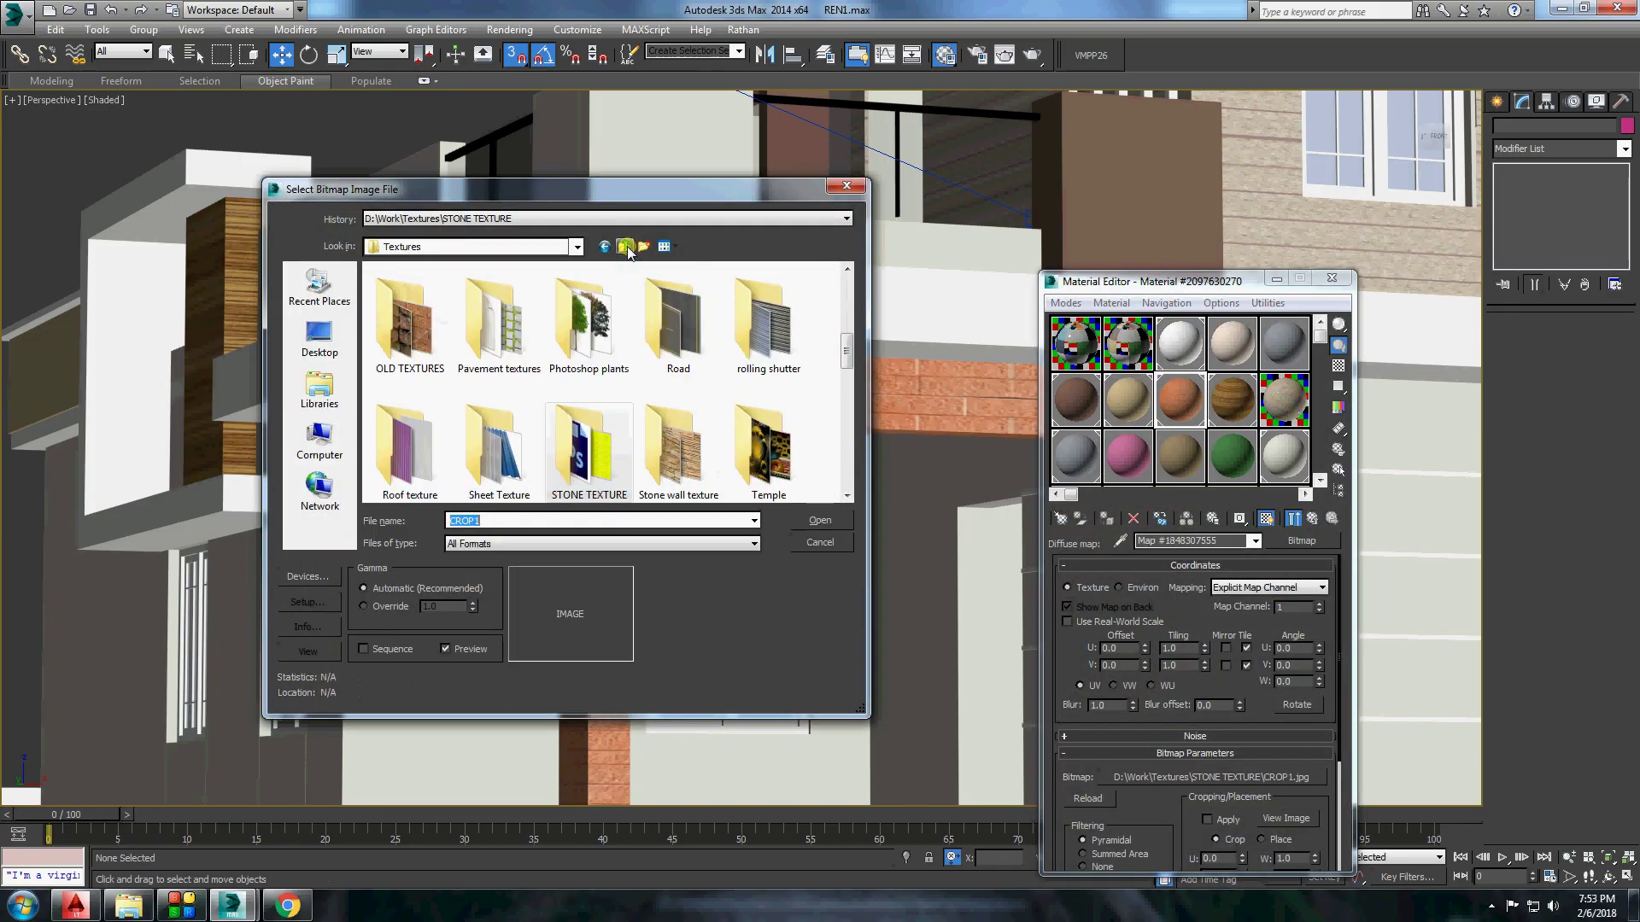
pyautogui.doubleClick(396, 419)
pyautogui.doubleClick(421, 366)
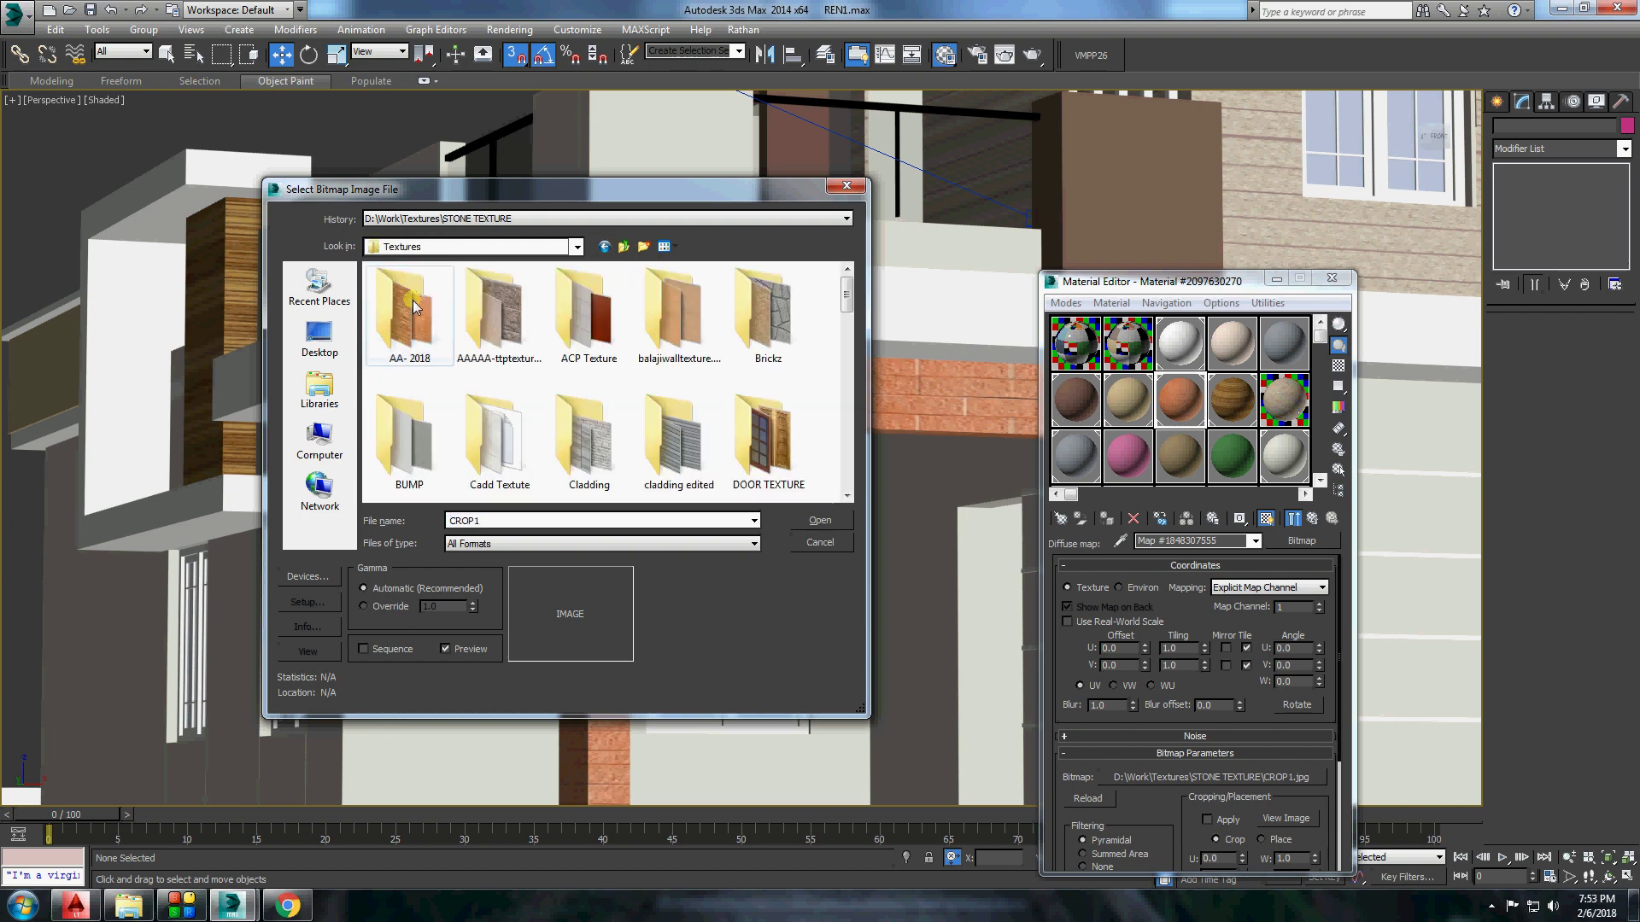
pyautogui.doubleClick(414, 303)
pyautogui.click(510, 436)
pyautogui.doubleClick(510, 429)
pyautogui.press('m')
# Rescale the porch beam's UVW mapping to suit the new laterite texture.
pyautogui.scroll(5, 615, 391)
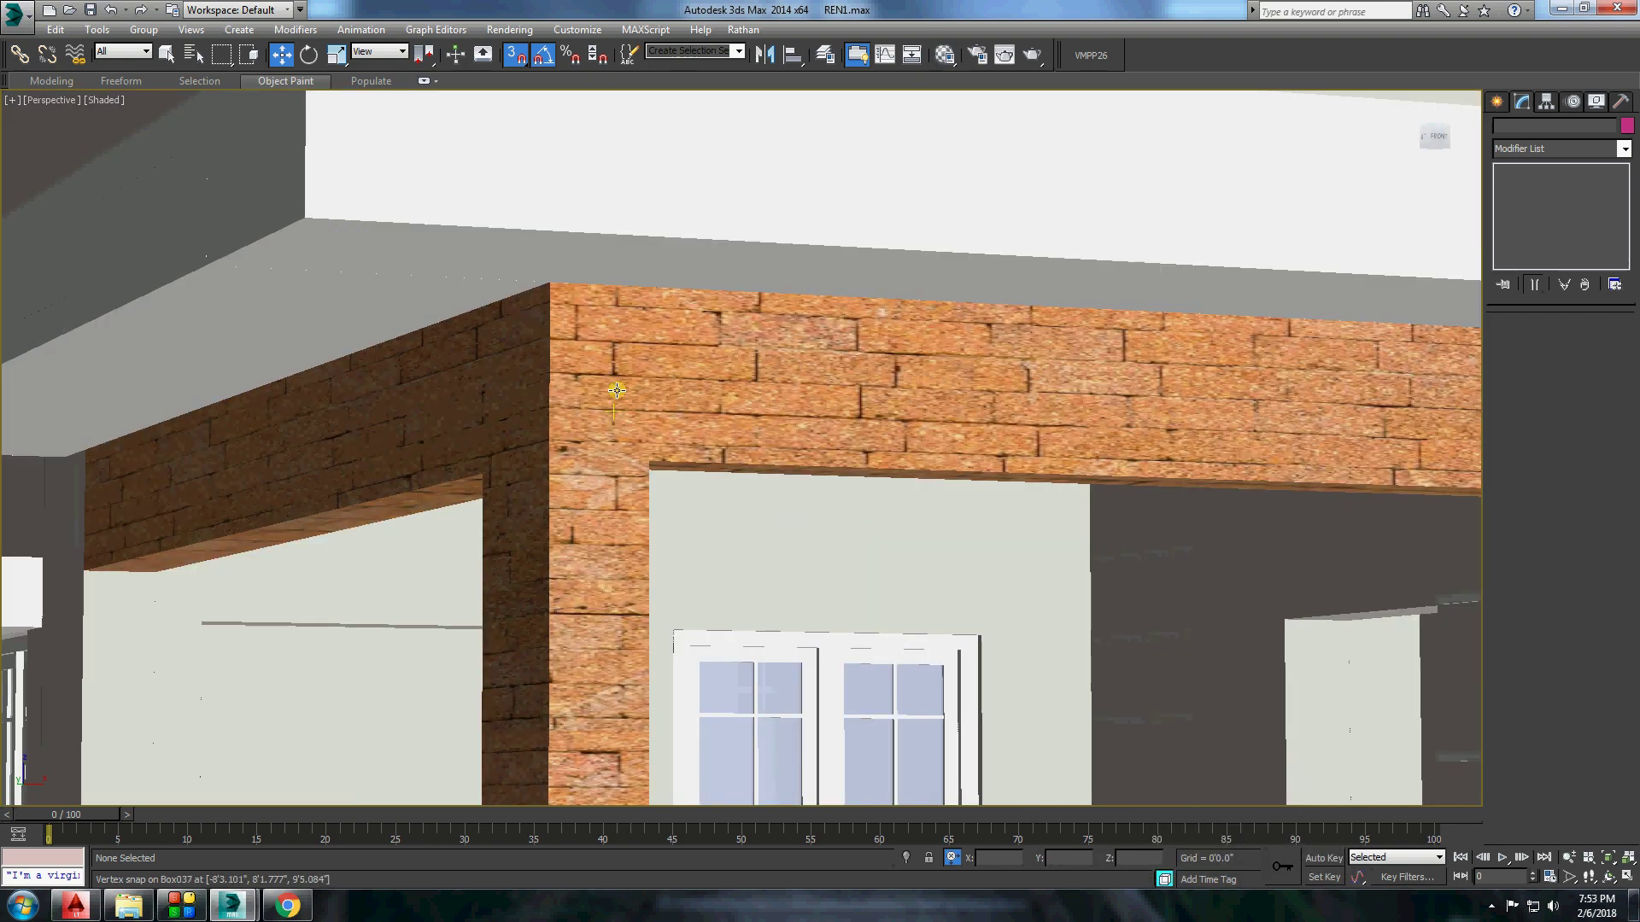
pyautogui.click(880, 389)
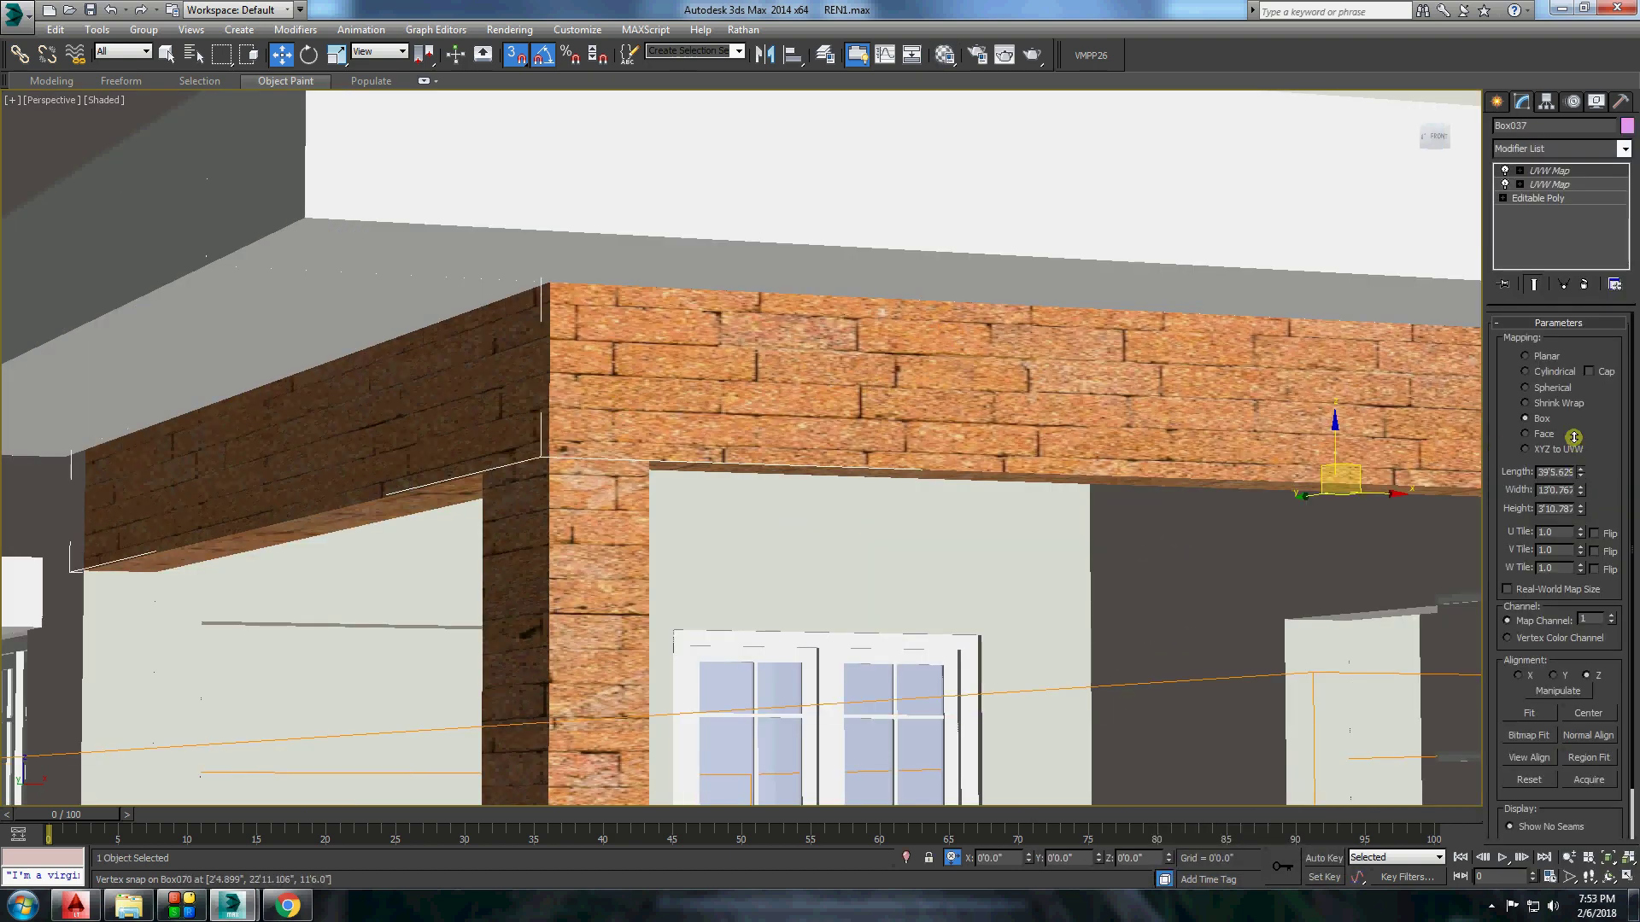
pyautogui.scroll(-5, 762, 450)
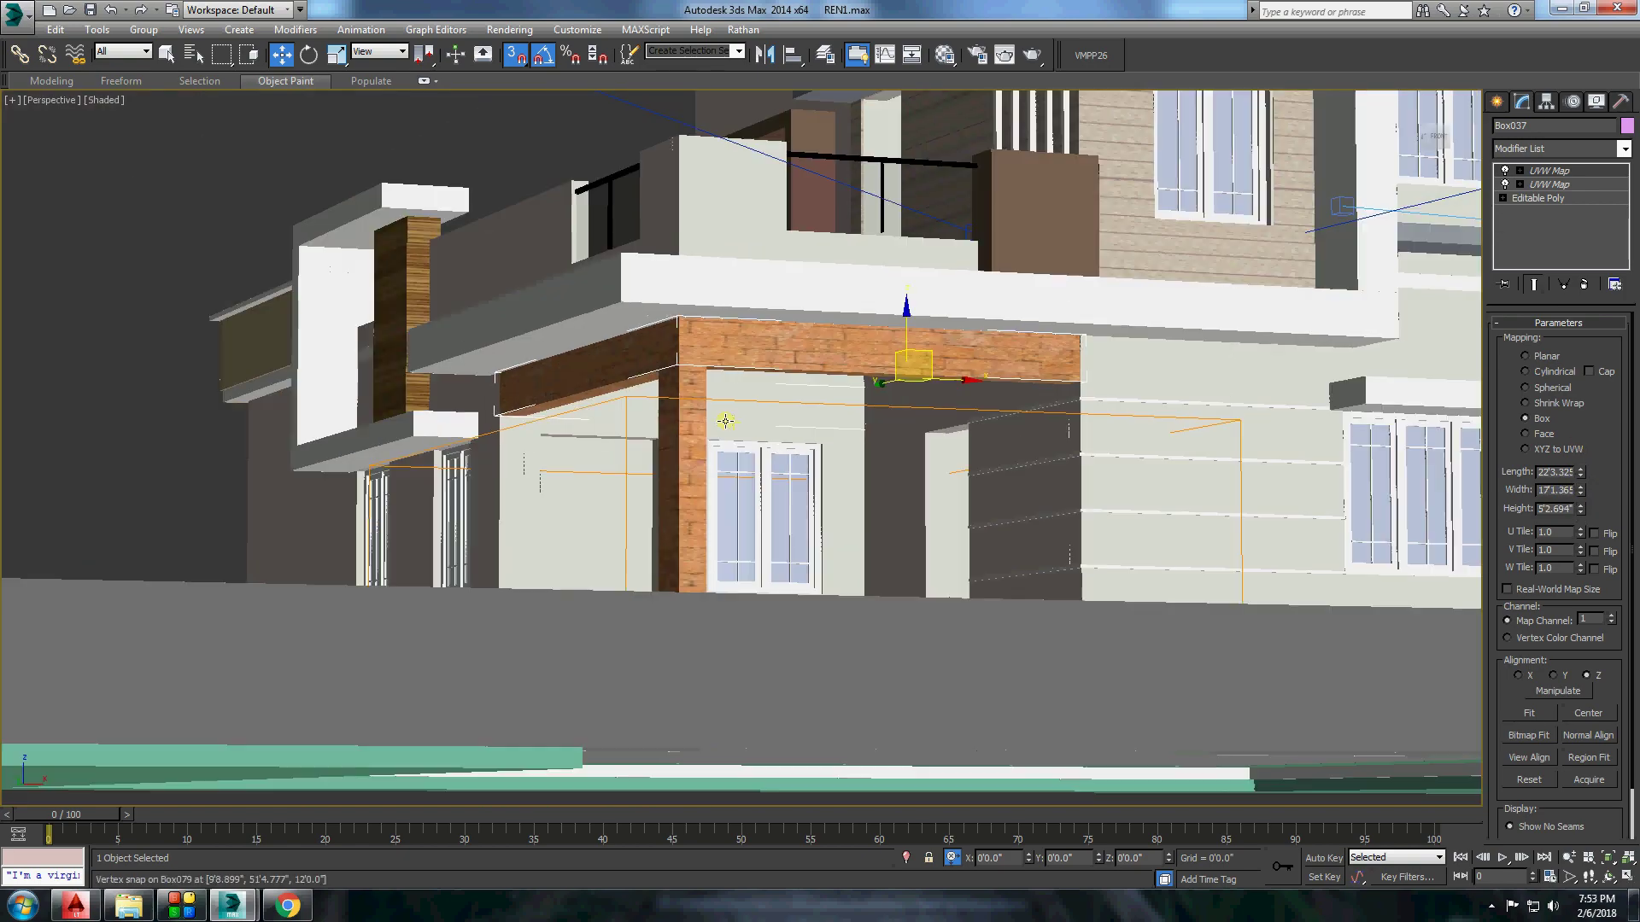
pyautogui.moveTo(769, 513); pyautogui.dragTo(762, 449, button='middle')
# Shift-copy the porch column to its left and reset the copy's Y offset to 0.
pyautogui.click(732, 675)
pyautogui.keyDown('alt'); pyautogui.moveTo(732, 674); pyautogui.dragTo(685, 645, button='middle'); pyautogui.keyUp('alt')
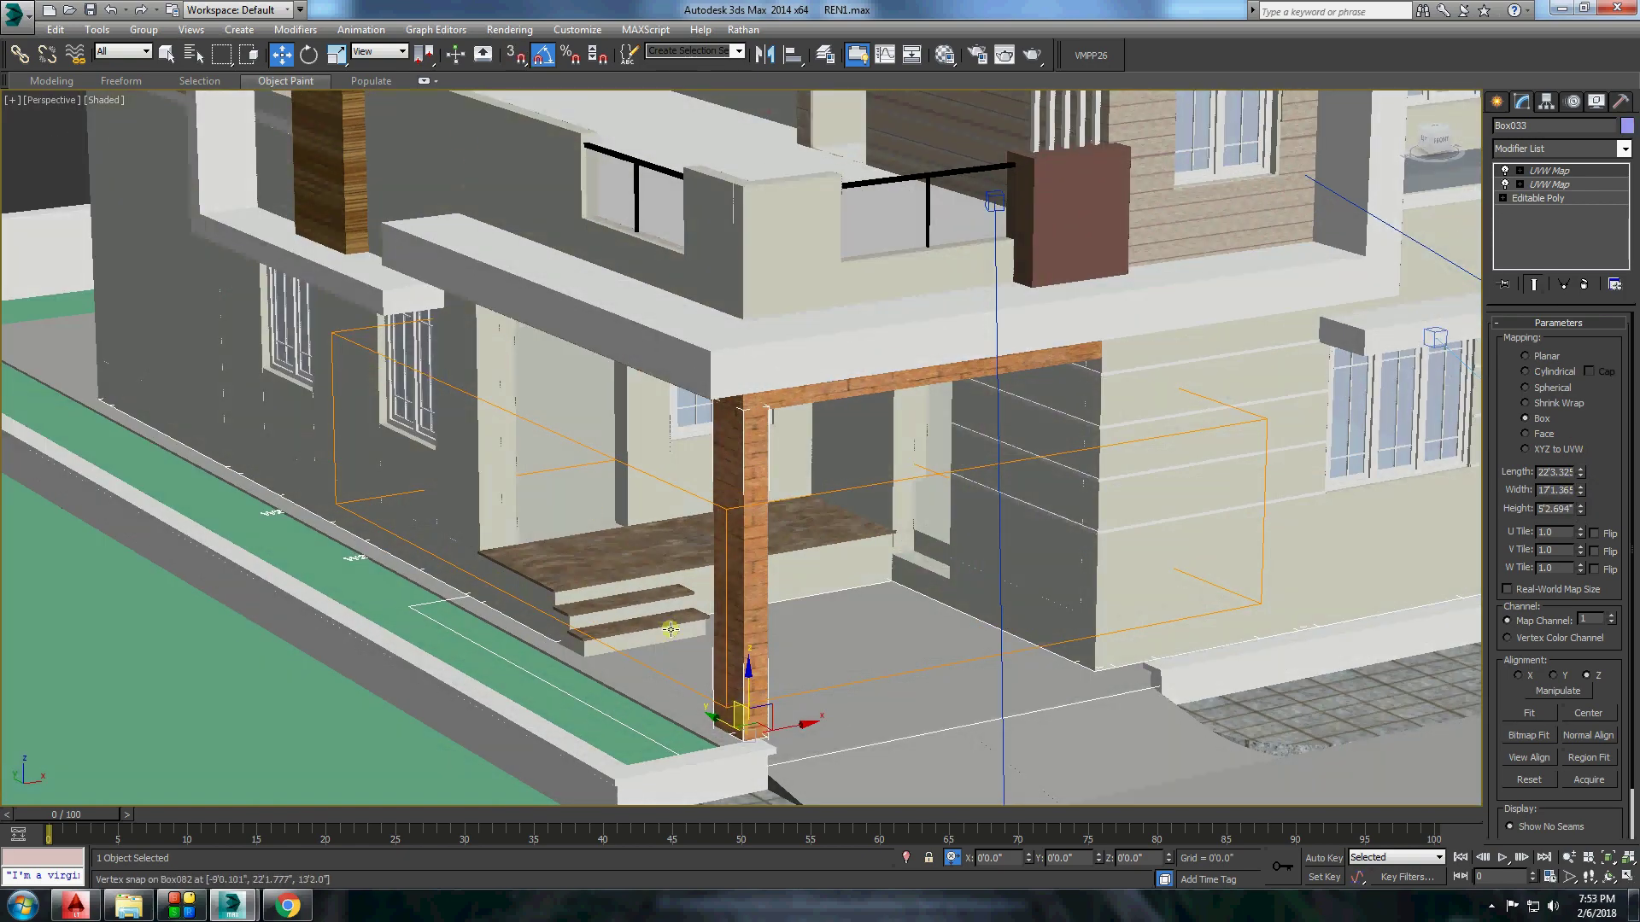
pyautogui.keyDown('shift'); pyautogui.moveTo(713, 711); pyautogui.dragTo(551, 618); pyautogui.keyUp('shift')
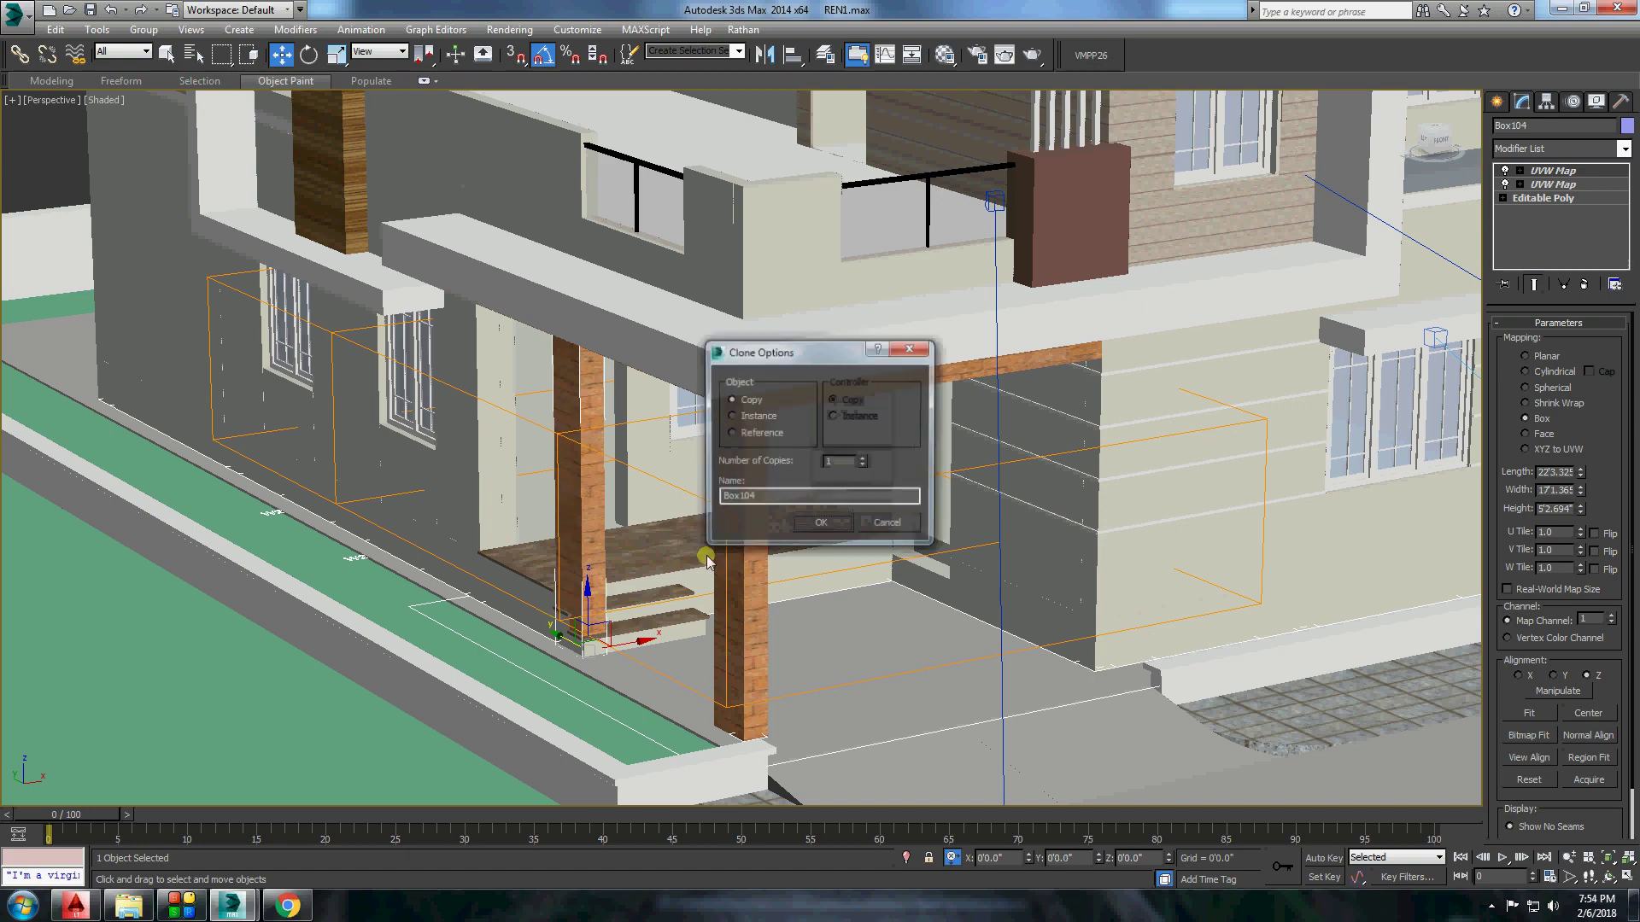
pyautogui.keyDown('alt'); pyautogui.moveTo(707, 560); pyautogui.dragTo(839, 610, button='middle'); pyautogui.keyUp('alt')
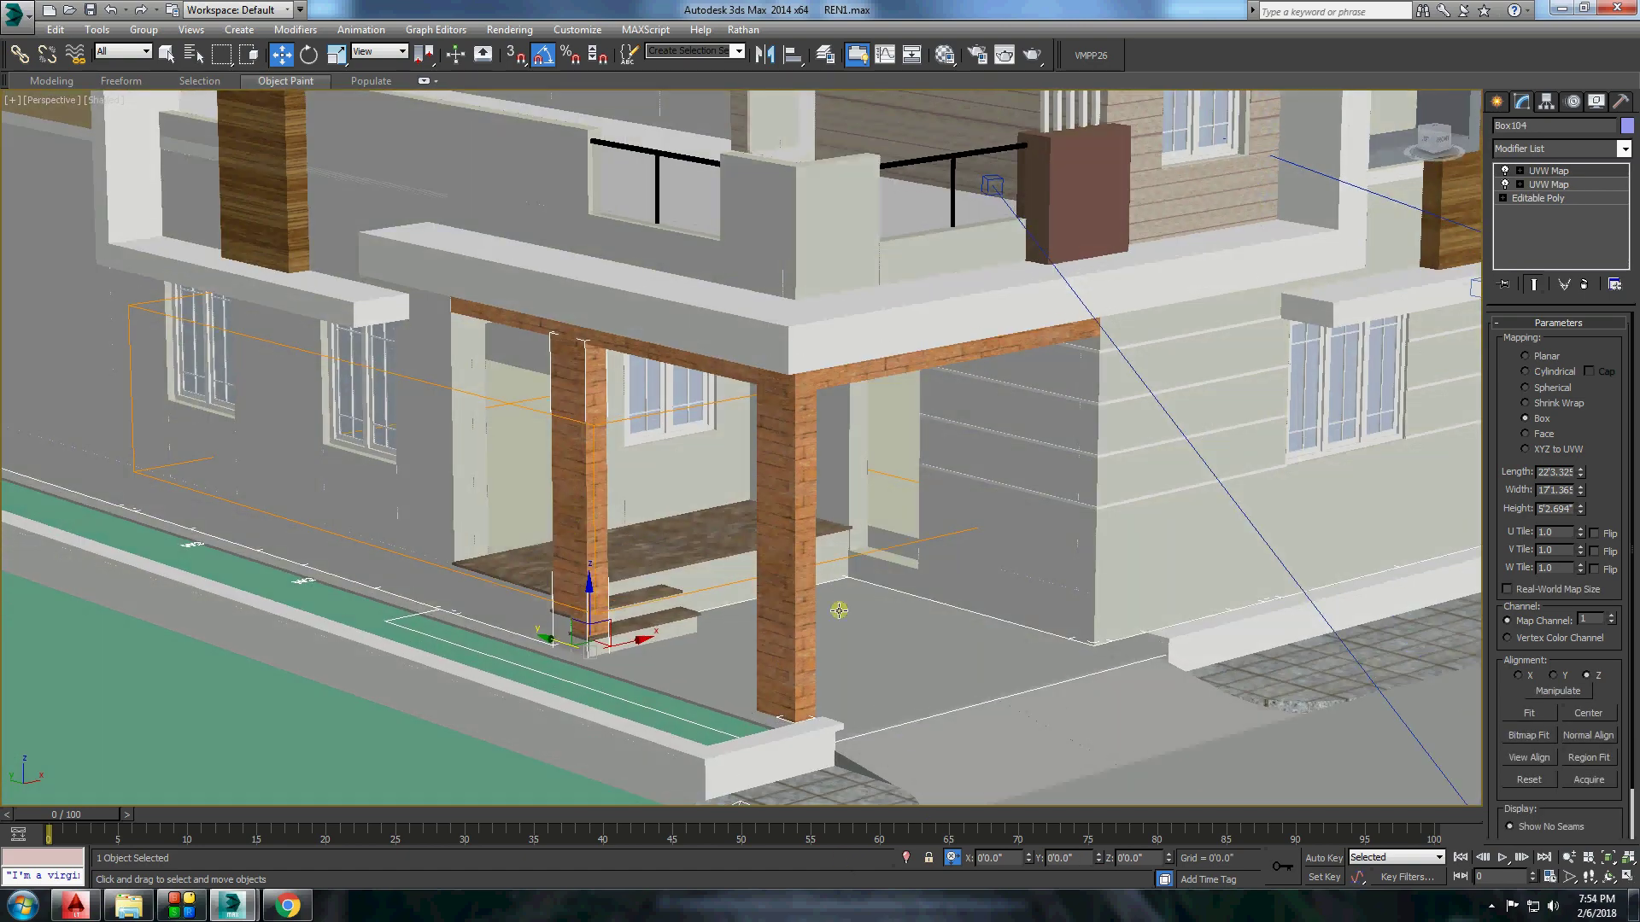
pyautogui.rightClick(1098, 858)
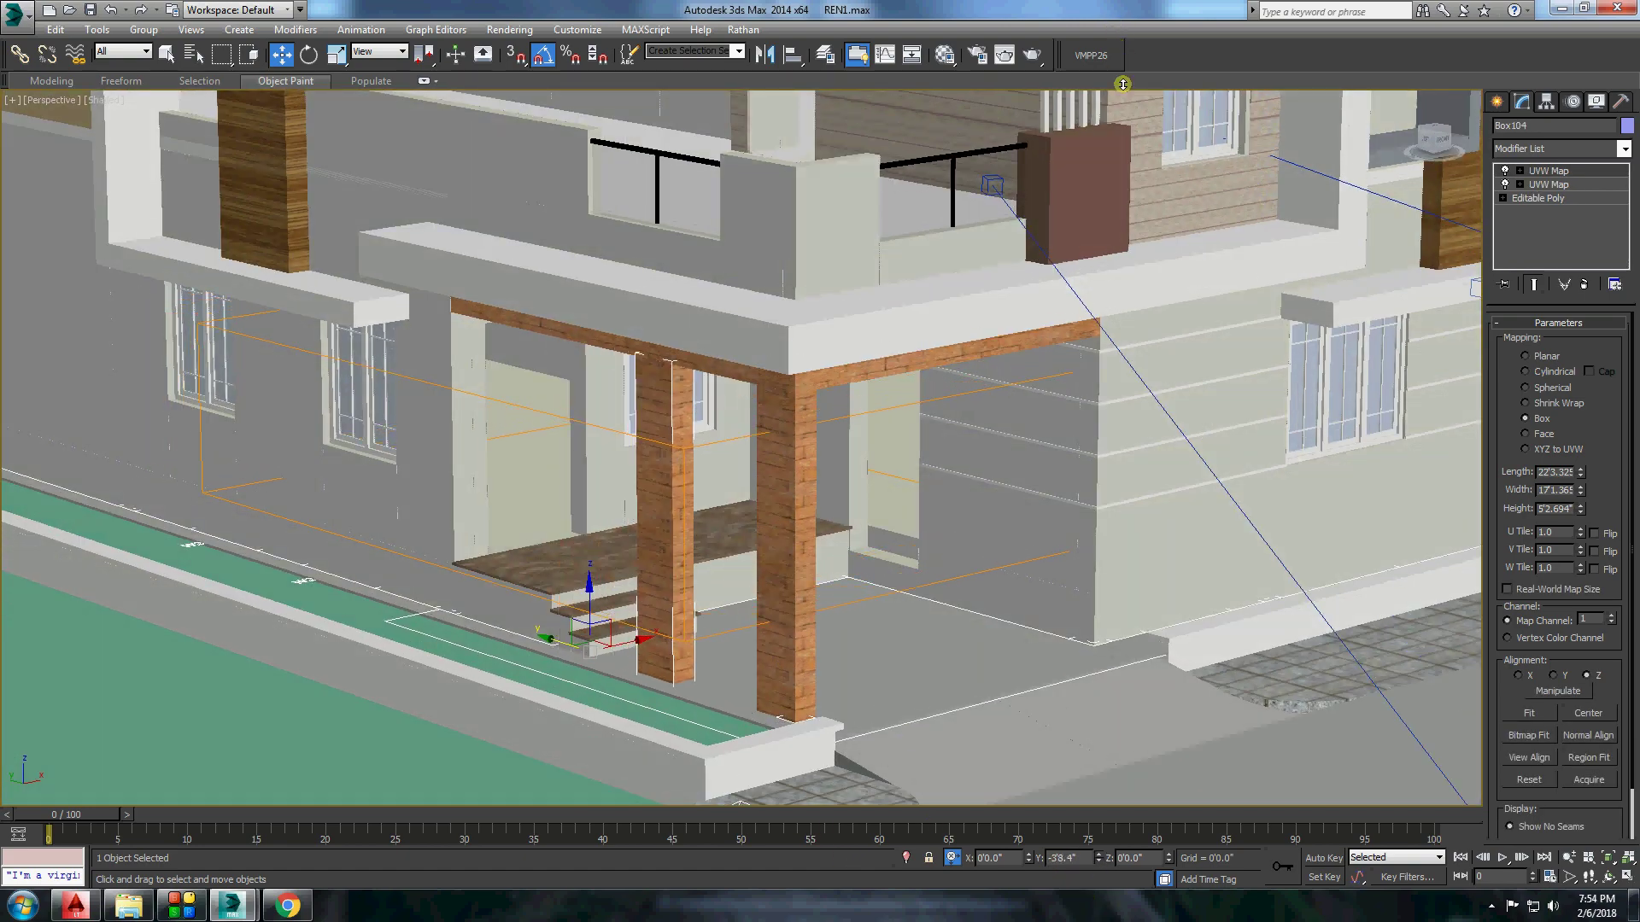
# Nudge the copied column slightly left into position beside the original.
pyautogui.scroll(5, 780, 444)
pyautogui.scroll(-5, 768, 448)
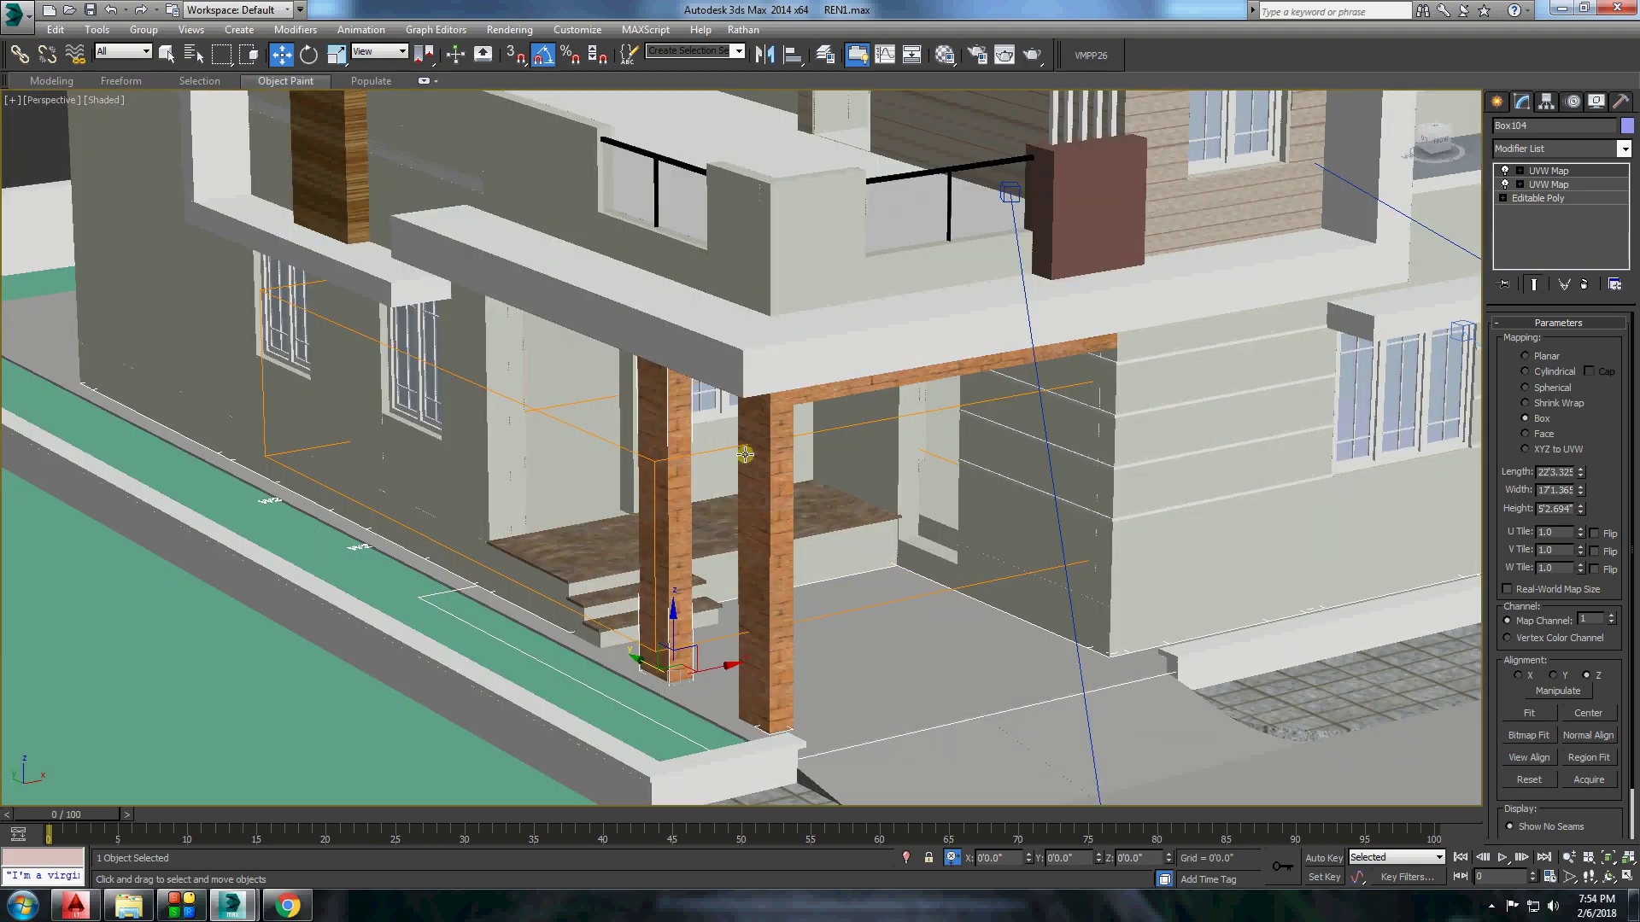
pyautogui.scroll(6, 744, 454)
pyautogui.scroll(-4, 769, 419)
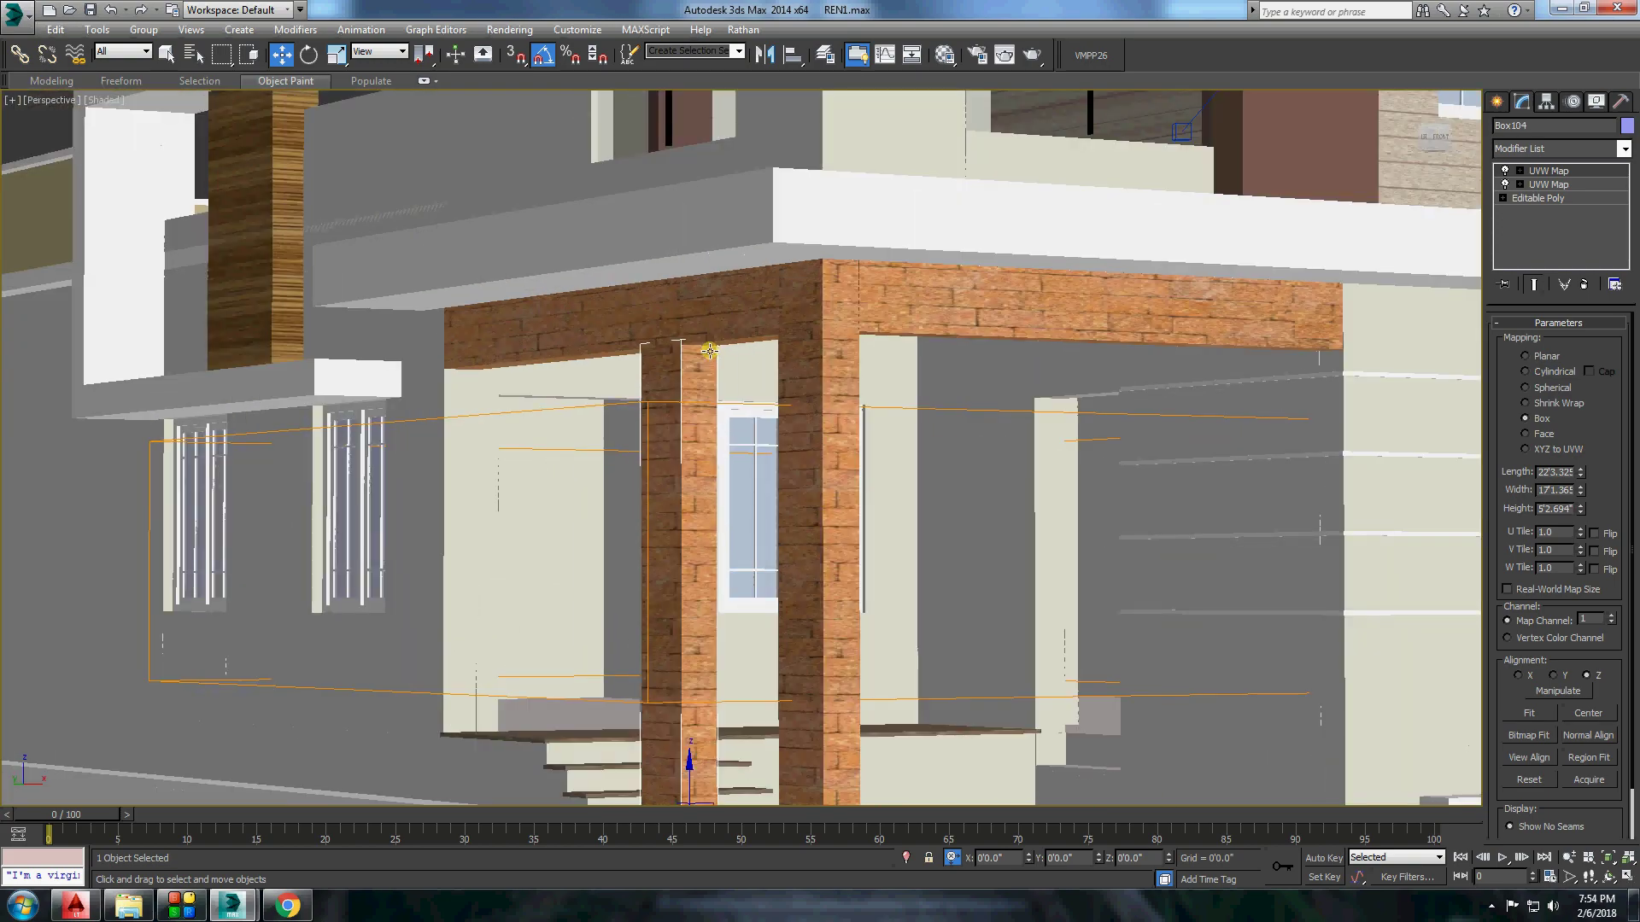
pyautogui.scroll(-5, 709, 351)
pyautogui.scroll(2, 709, 384)
pyautogui.moveTo(1098, 840); pyautogui.dragTo(1094, 816)
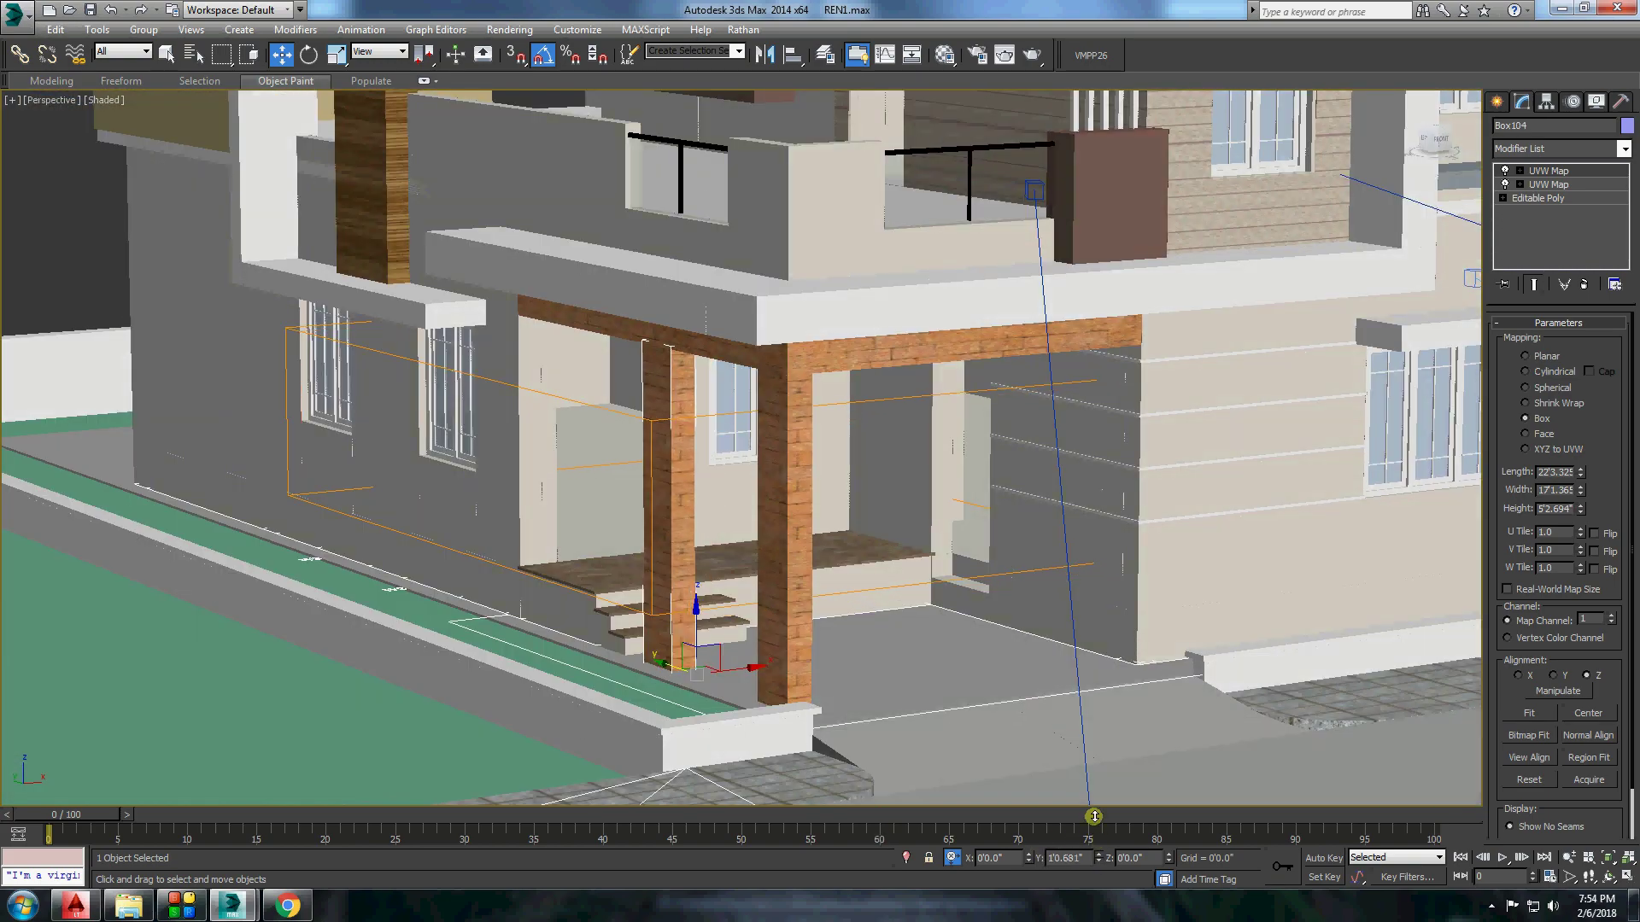
pyautogui.keyDown('alt'); pyautogui.moveTo(953, 730); pyautogui.dragTo(1096, 702, button='middle'); pyautogui.keyUp('alt')
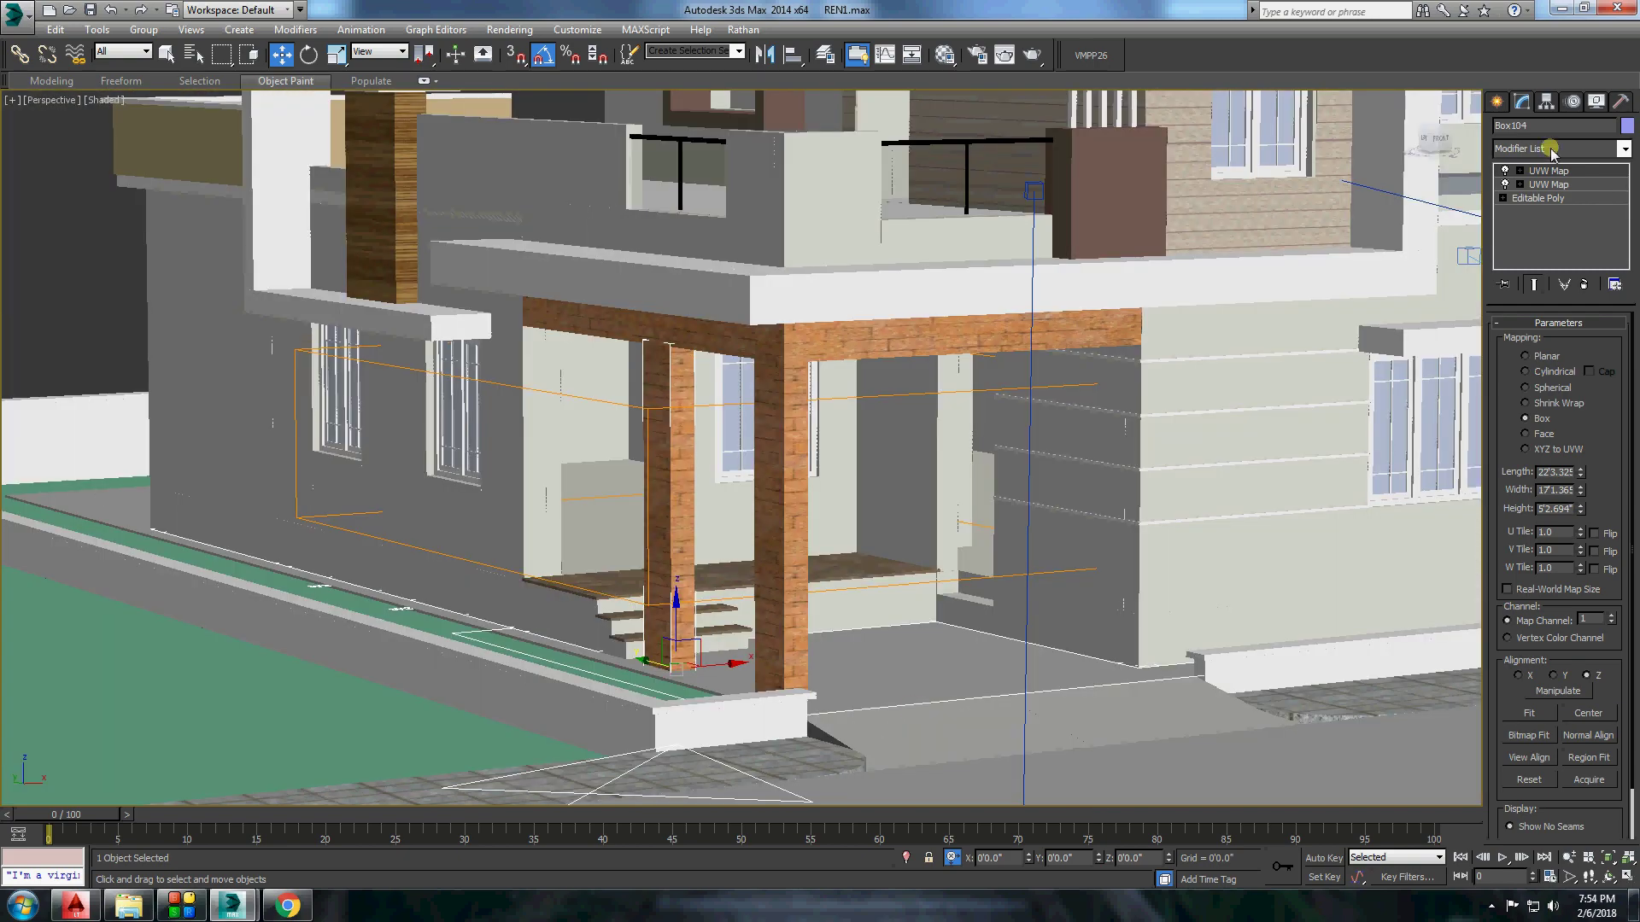
# Cancel a stray box started under the beam and turn the view to face the porch.
pyautogui.click(1497, 100)
pyautogui.click(1538, 212)
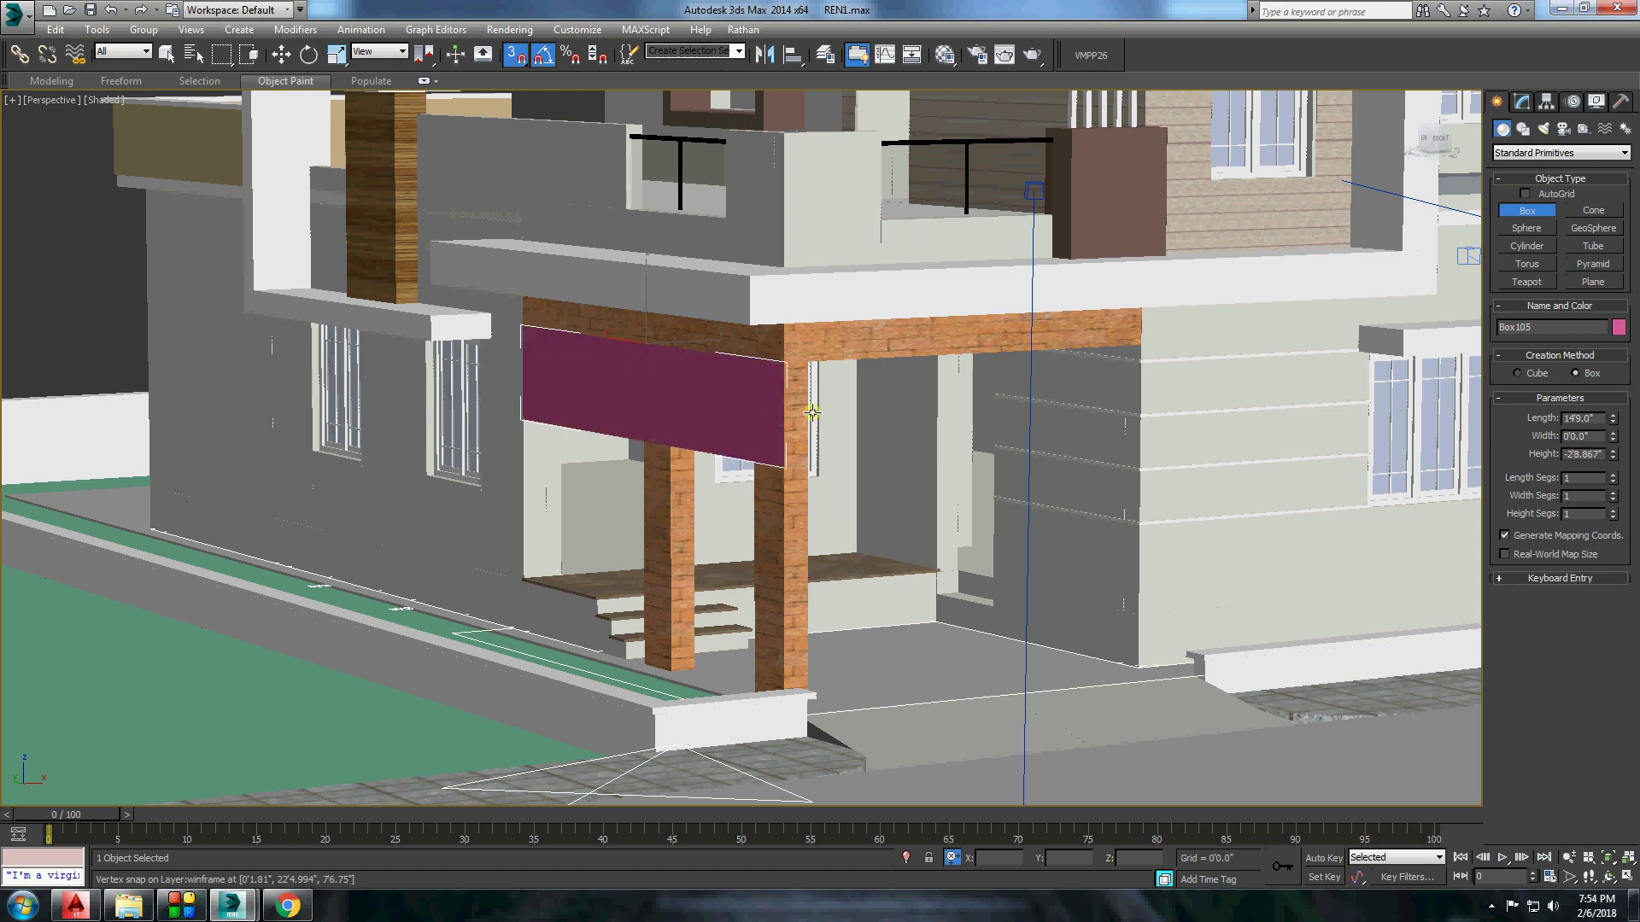
pyautogui.rightClick(1610, 400)
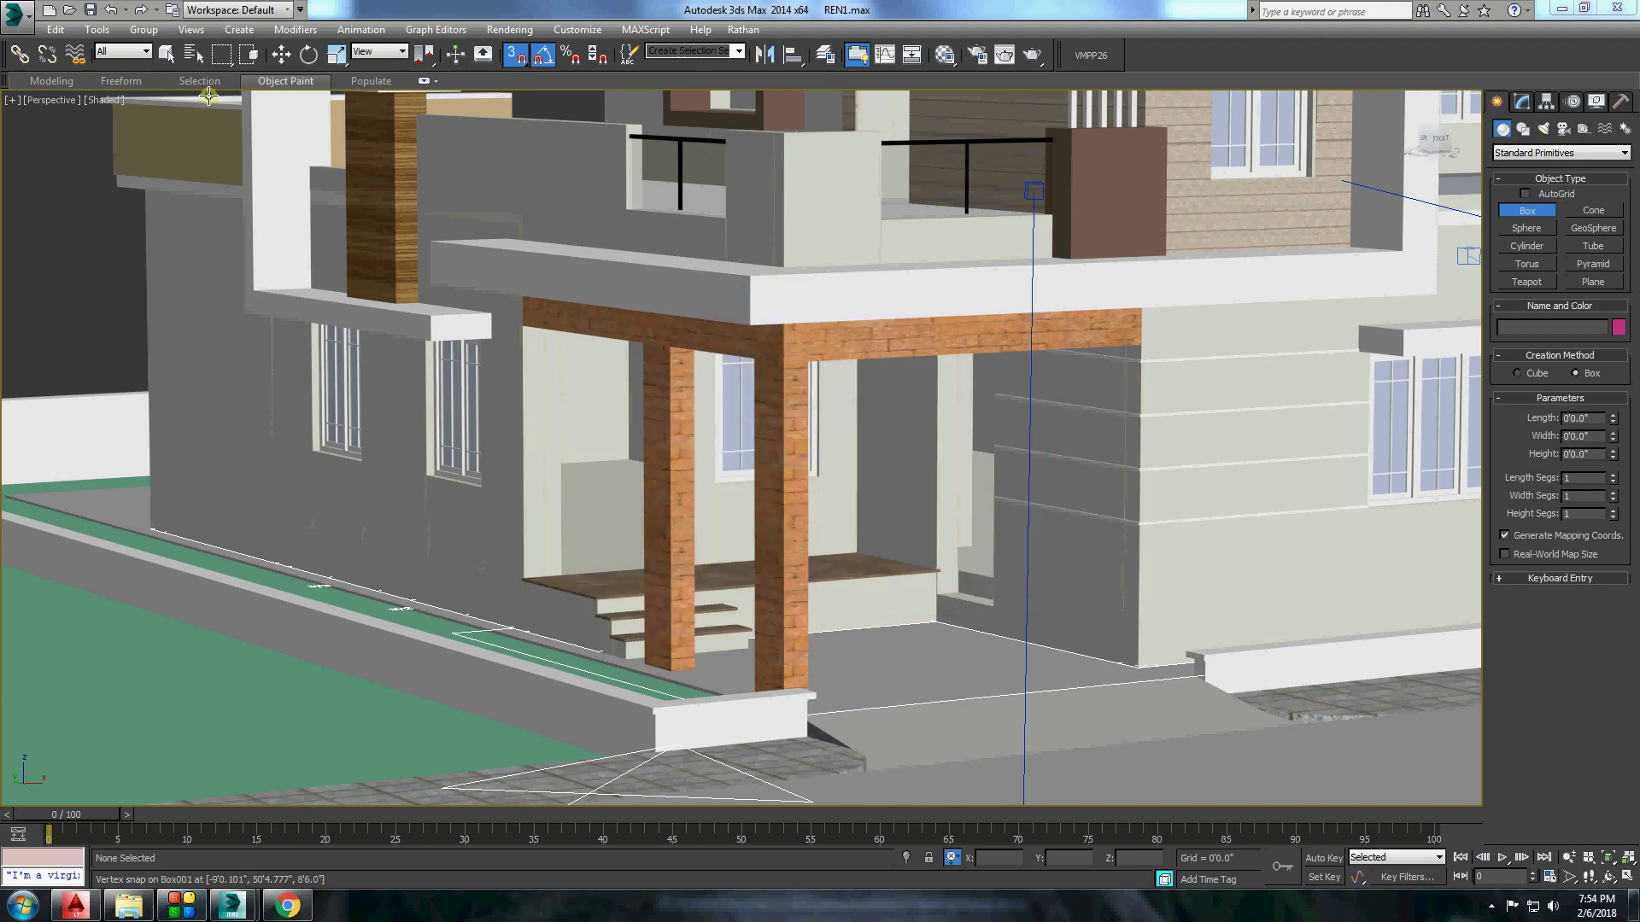
pyautogui.rightClick(67, 213)
pyautogui.keyDown('alt'); pyautogui.moveTo(66, 213); pyautogui.dragTo(479, 427, button='middle'); pyautogui.keyUp('alt')
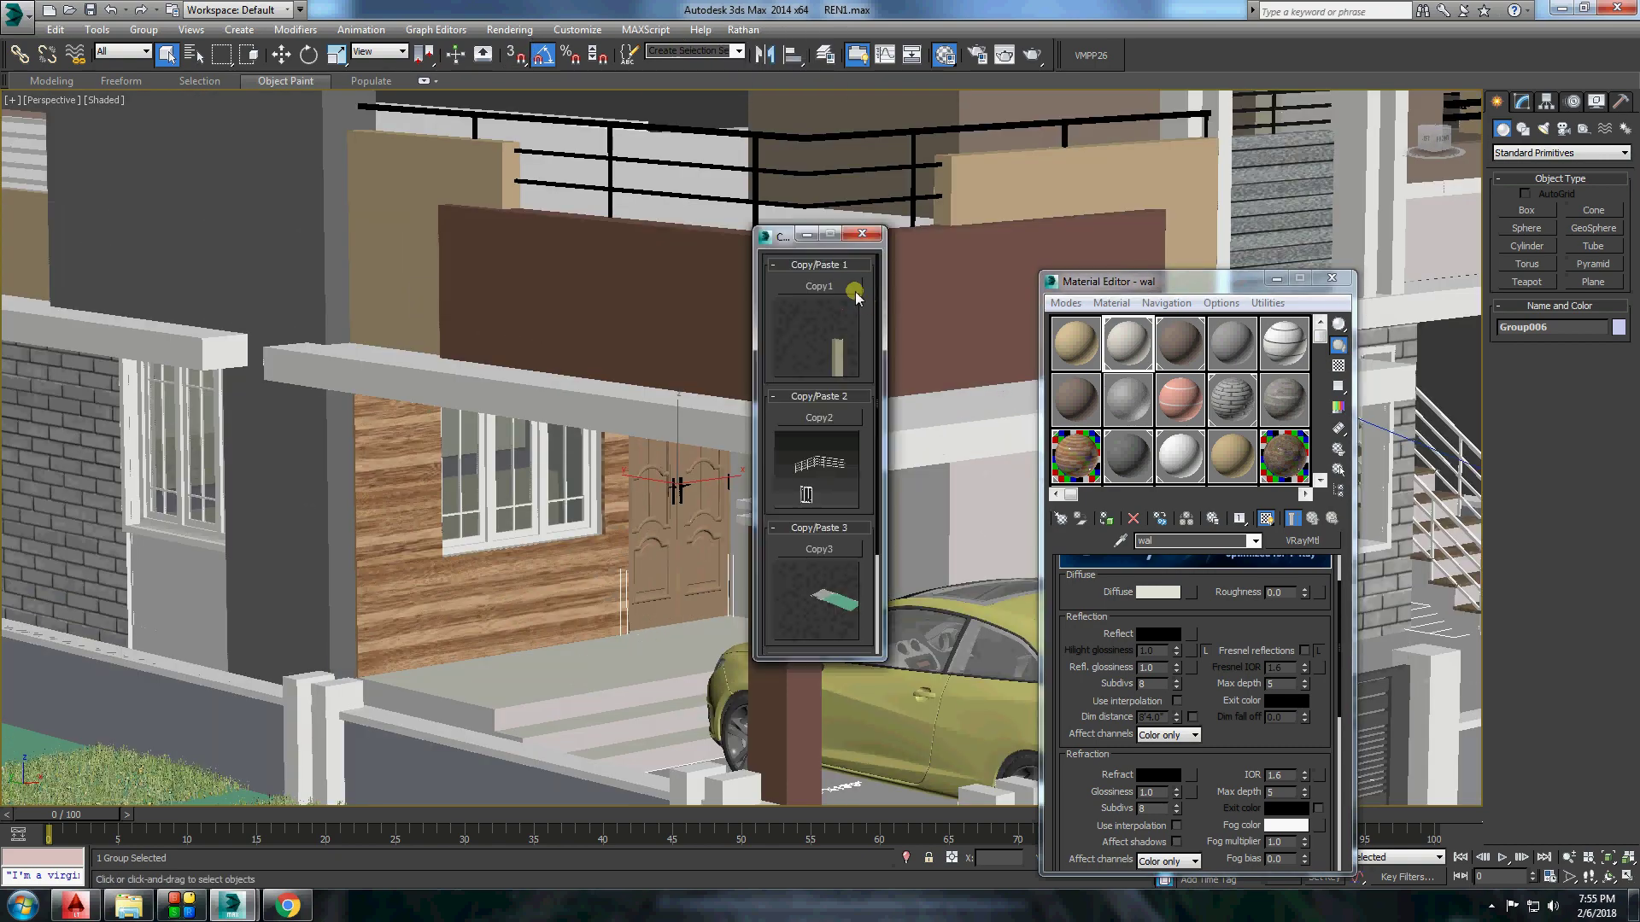
pyautogui.click(854, 290)
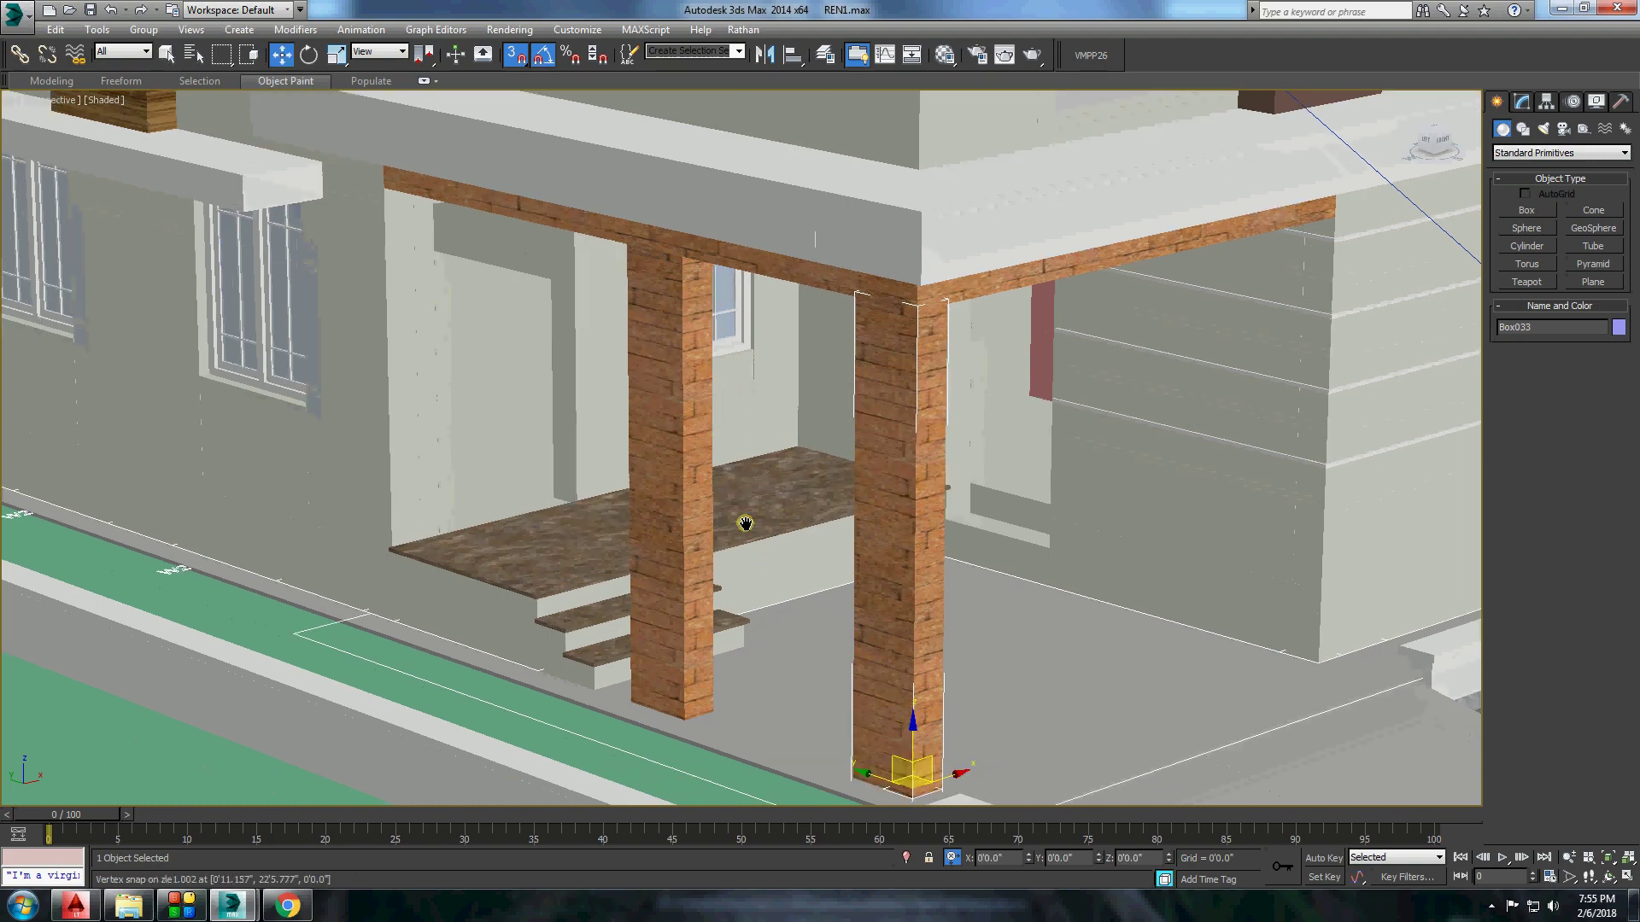
# Move the small box onto the base of the second porch column.
pyautogui.moveTo(745, 524); pyautogui.dragTo(735, 468, button='middle')
pyautogui.moveTo(903, 726); pyautogui.dragTo(835, 707)
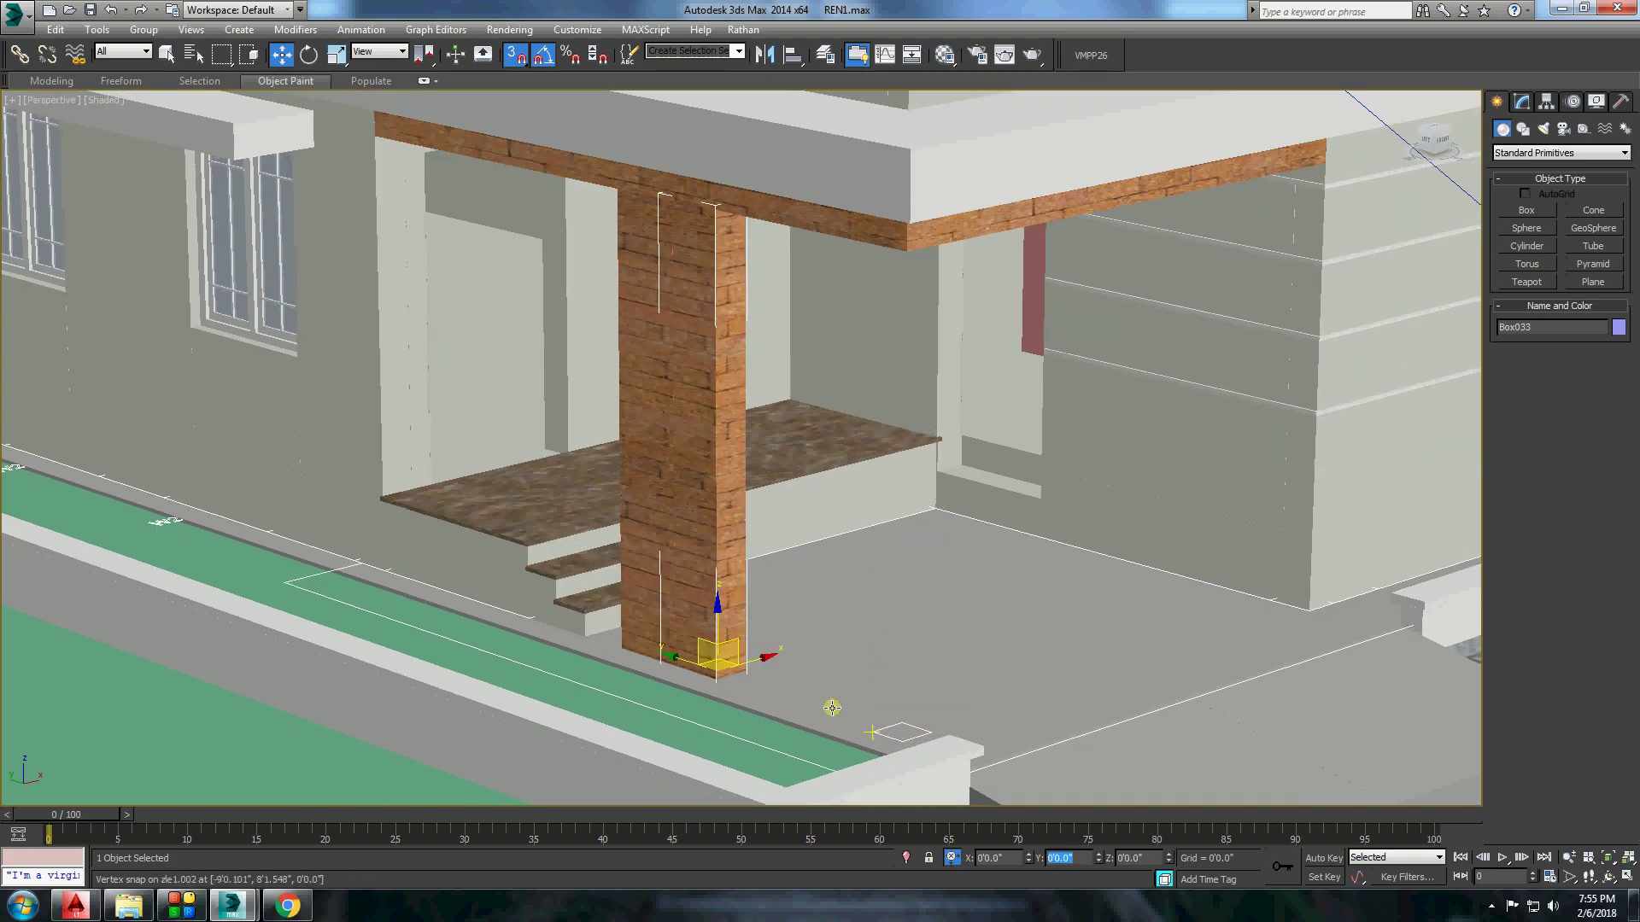
pyautogui.scroll(3, 630, 488)
pyautogui.click(630, 488)
pyautogui.moveTo(1100, 861); pyautogui.dragTo(1100, 820)
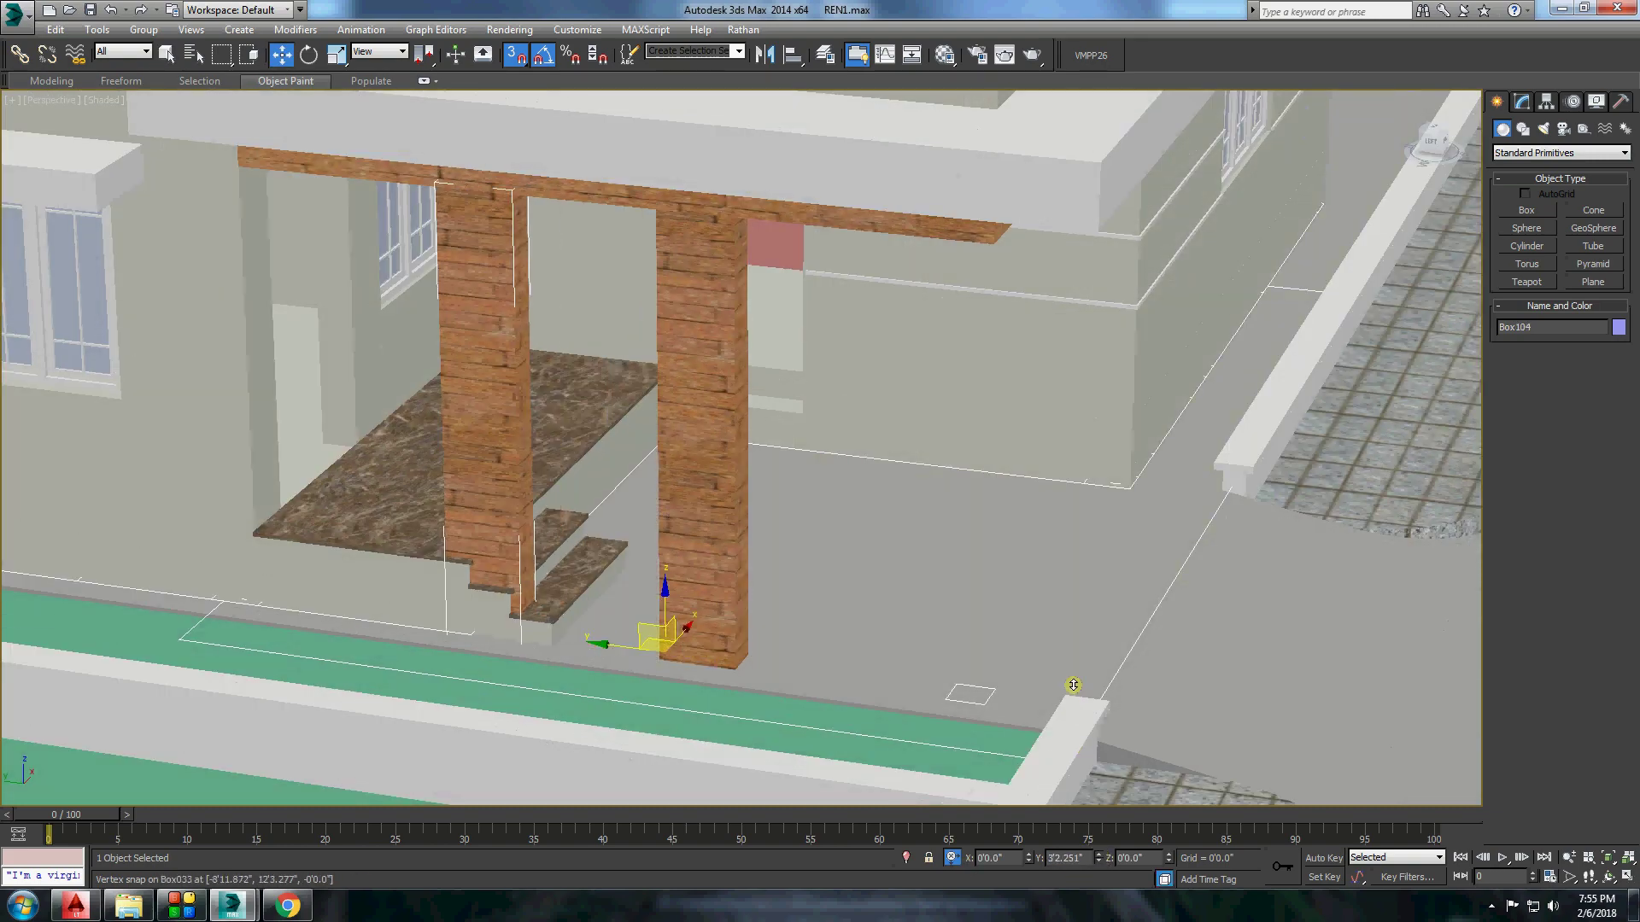
pyautogui.keyDown('alt'); pyautogui.moveTo(769, 513); pyautogui.dragTo(600, 626, button='middle'); pyautogui.keyUp('alt')
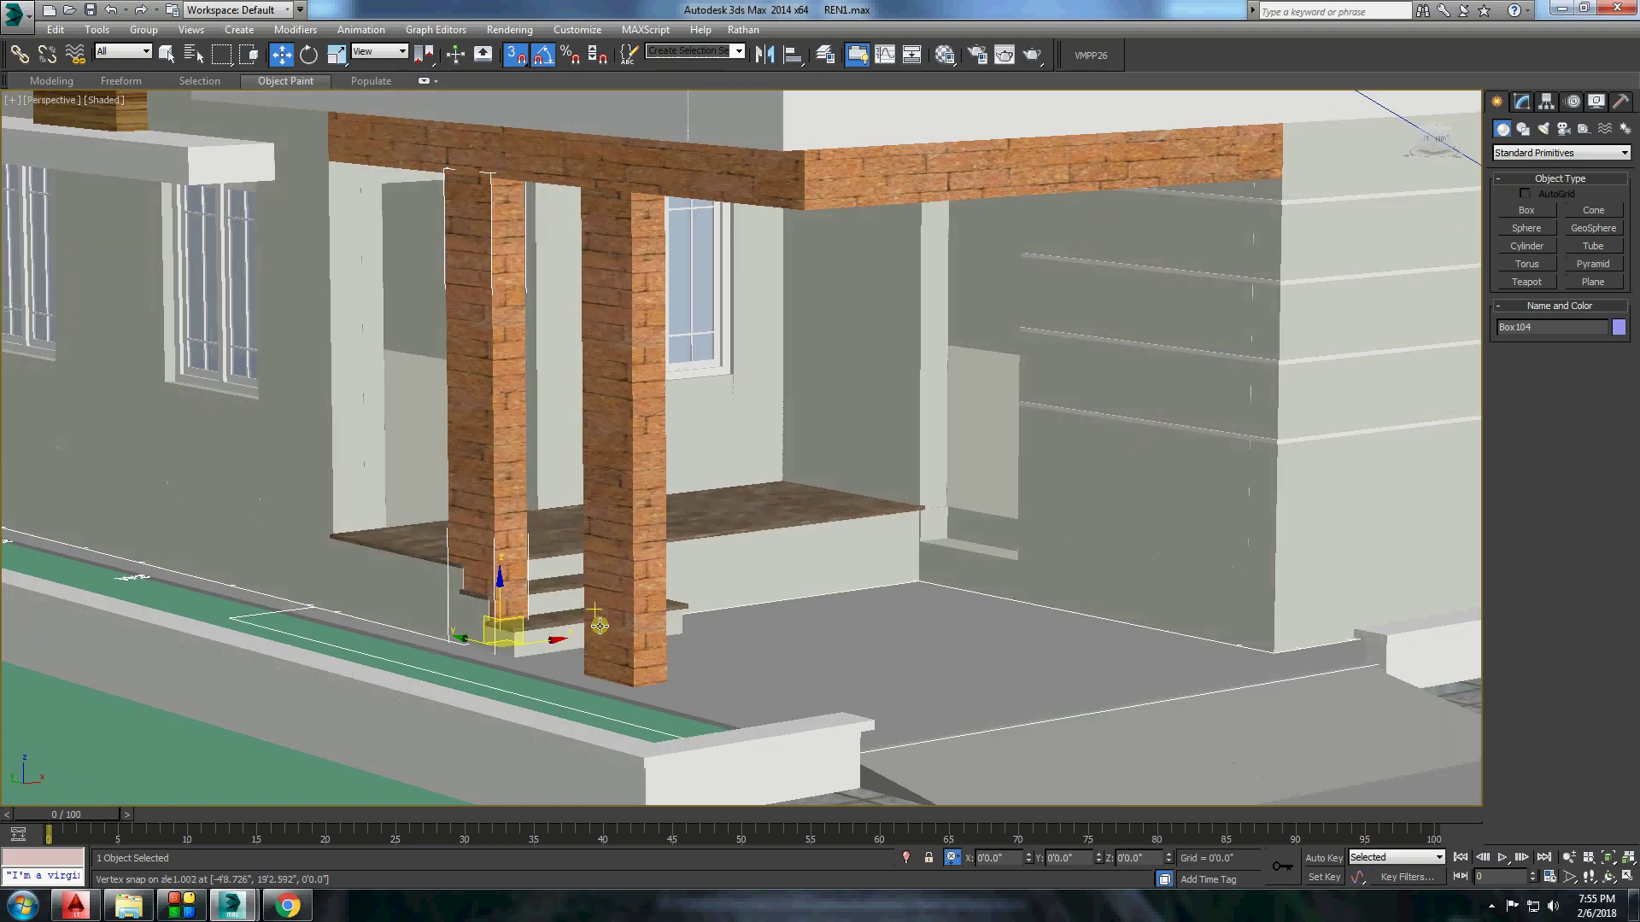
# Reset the box's Y offset to 0 and switch the viewport to Camera004.
pyautogui.moveTo(418, 629)
pyautogui.keyDown('alt'); pyautogui.mouseDown(button='middle')
pyautogui.moveTo(376, 619)
pyautogui.moveTo(598, 513)
pyautogui.mouseUp(button='middle'); pyautogui.keyUp('alt')
pyautogui.moveTo(1098, 858); pyautogui.dragTo(1097, 803)
pyautogui.rightClick(1097, 803)
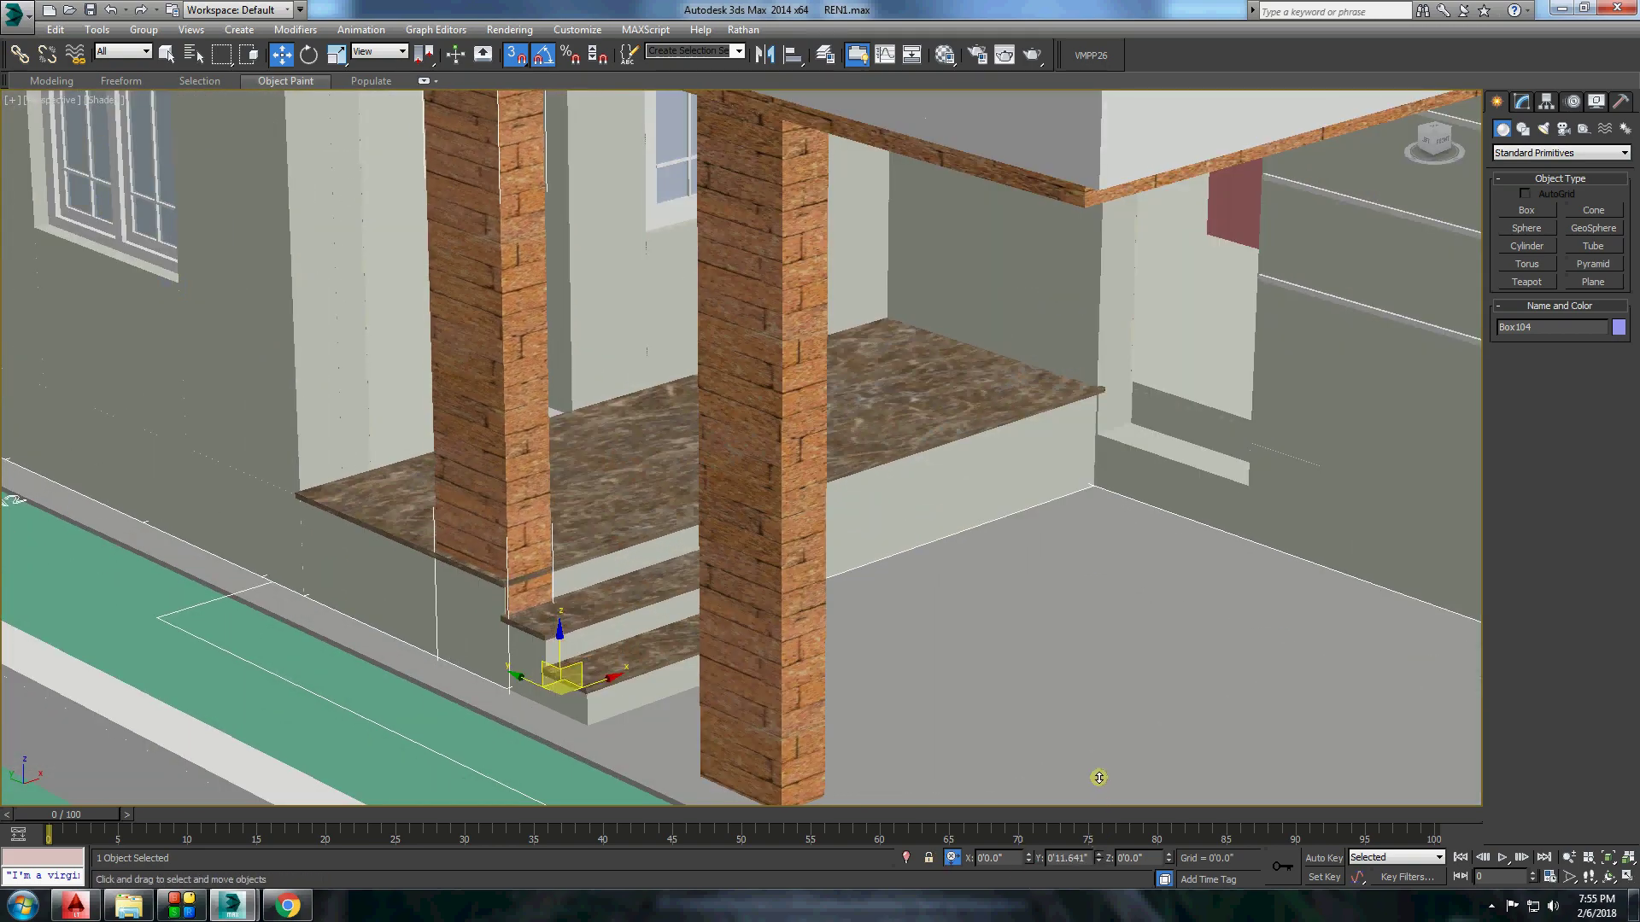
pyautogui.moveTo(671, 389)
pyautogui.keyDown('alt'); pyautogui.mouseDown(button='middle')
pyautogui.moveTo(664, 444)
pyautogui.moveTo(612, 308)
pyautogui.moveTo(556, 469)
pyautogui.moveTo(568, 605)
pyautogui.mouseUp(button='middle'); pyautogui.keyUp('alt')
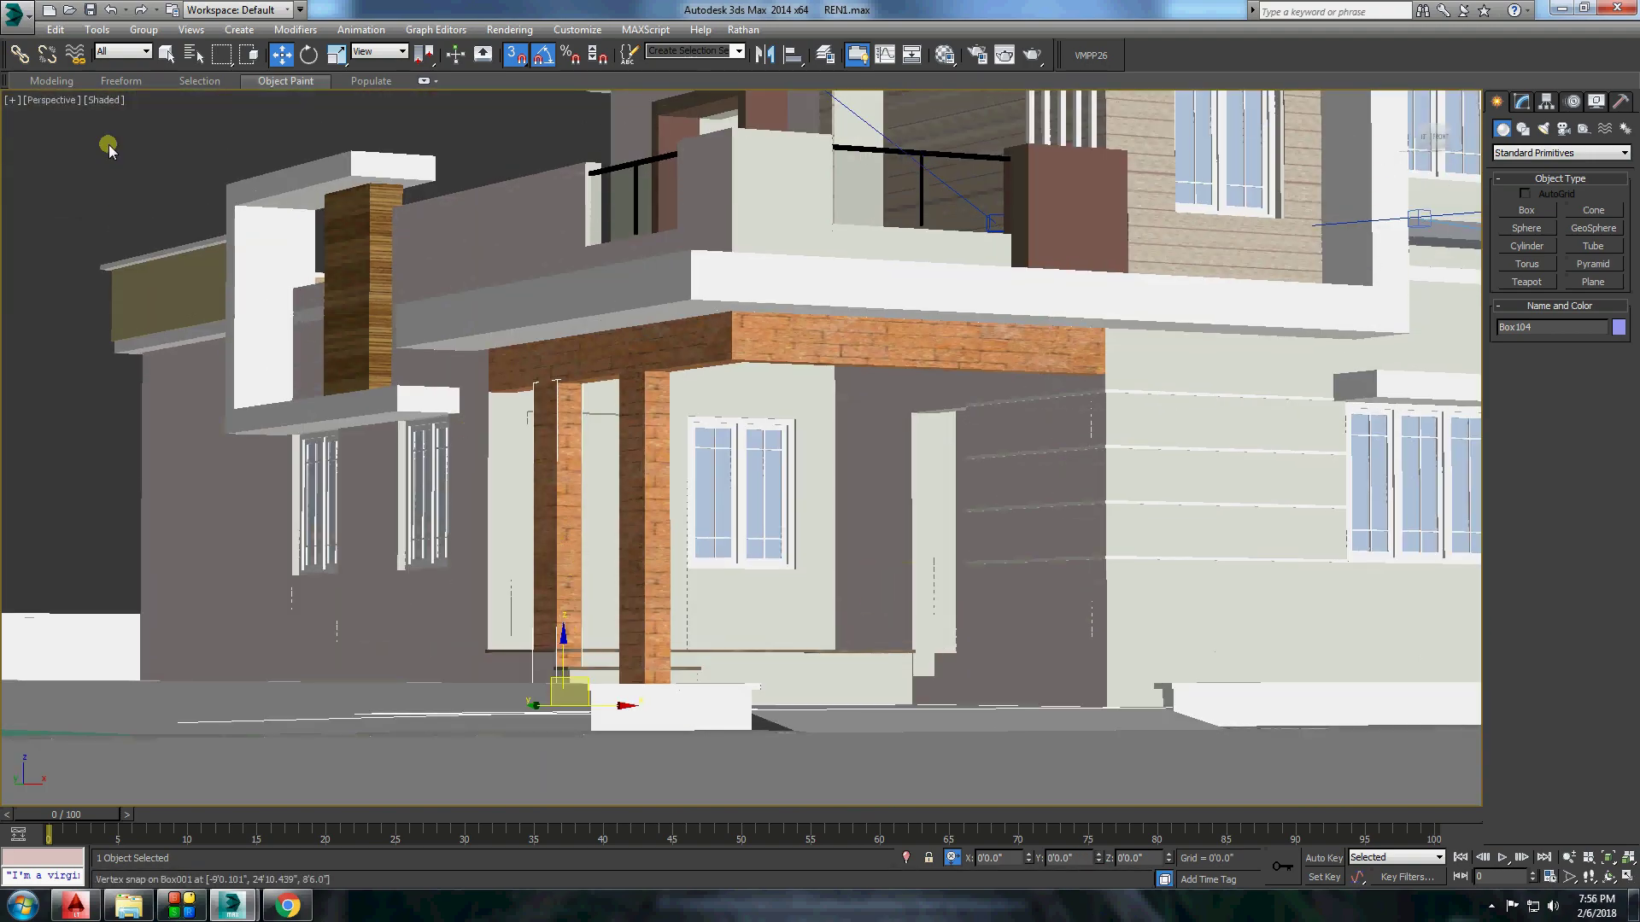
pyautogui.click(53, 100)
pyautogui.click(355, 136)
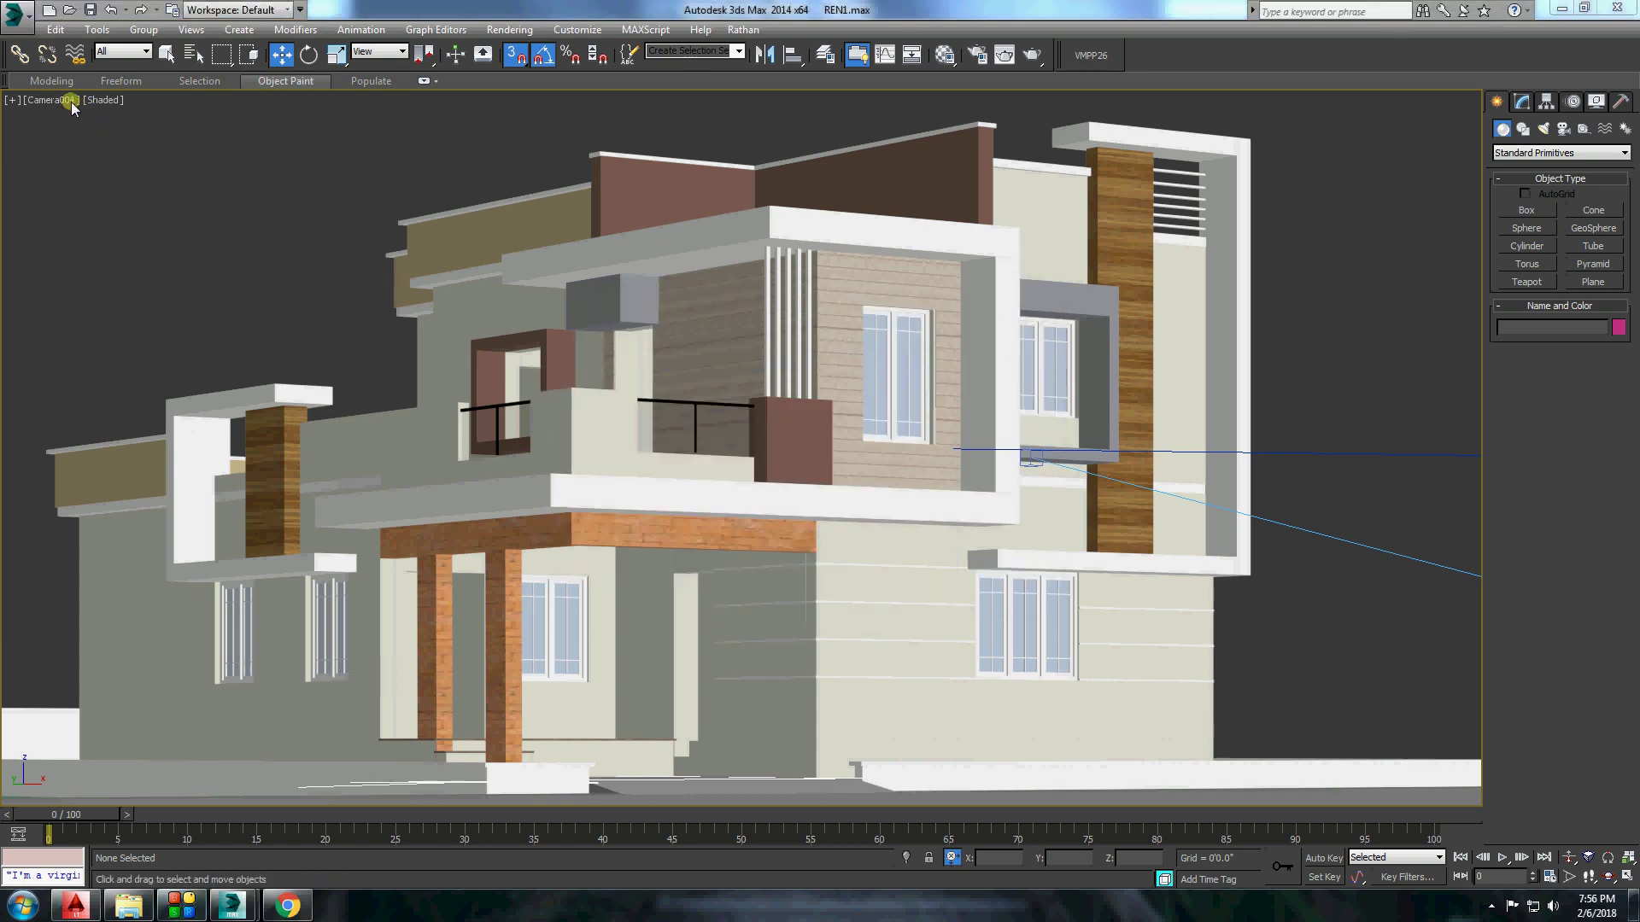
# Return to the perspective view and orbit to an eye-level front view of the house.
pyautogui.click(70, 101)
pyautogui.click(103, 149)
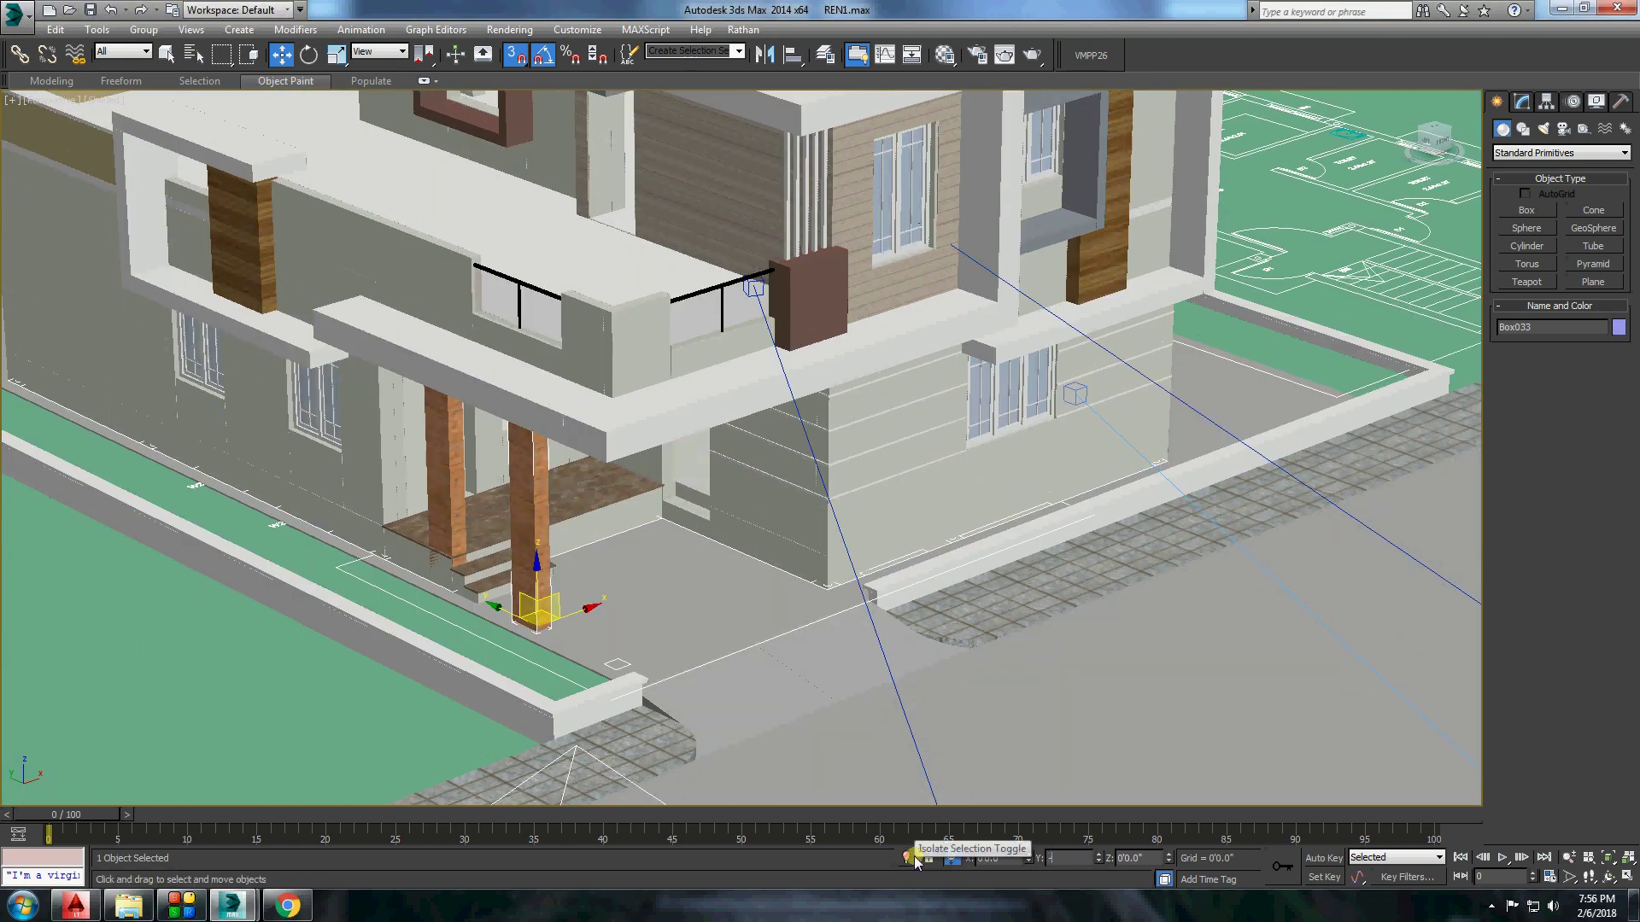
pyautogui.moveTo(854, 683)
pyautogui.keyDown('alt'); pyautogui.mouseDown(button='middle')
pyautogui.moveTo(343, 281)
pyautogui.moveTo(617, 482)
pyautogui.mouseUp(button='middle'); pyautogui.keyUp('alt')
pyautogui.hotkey('ctrl', 'd')
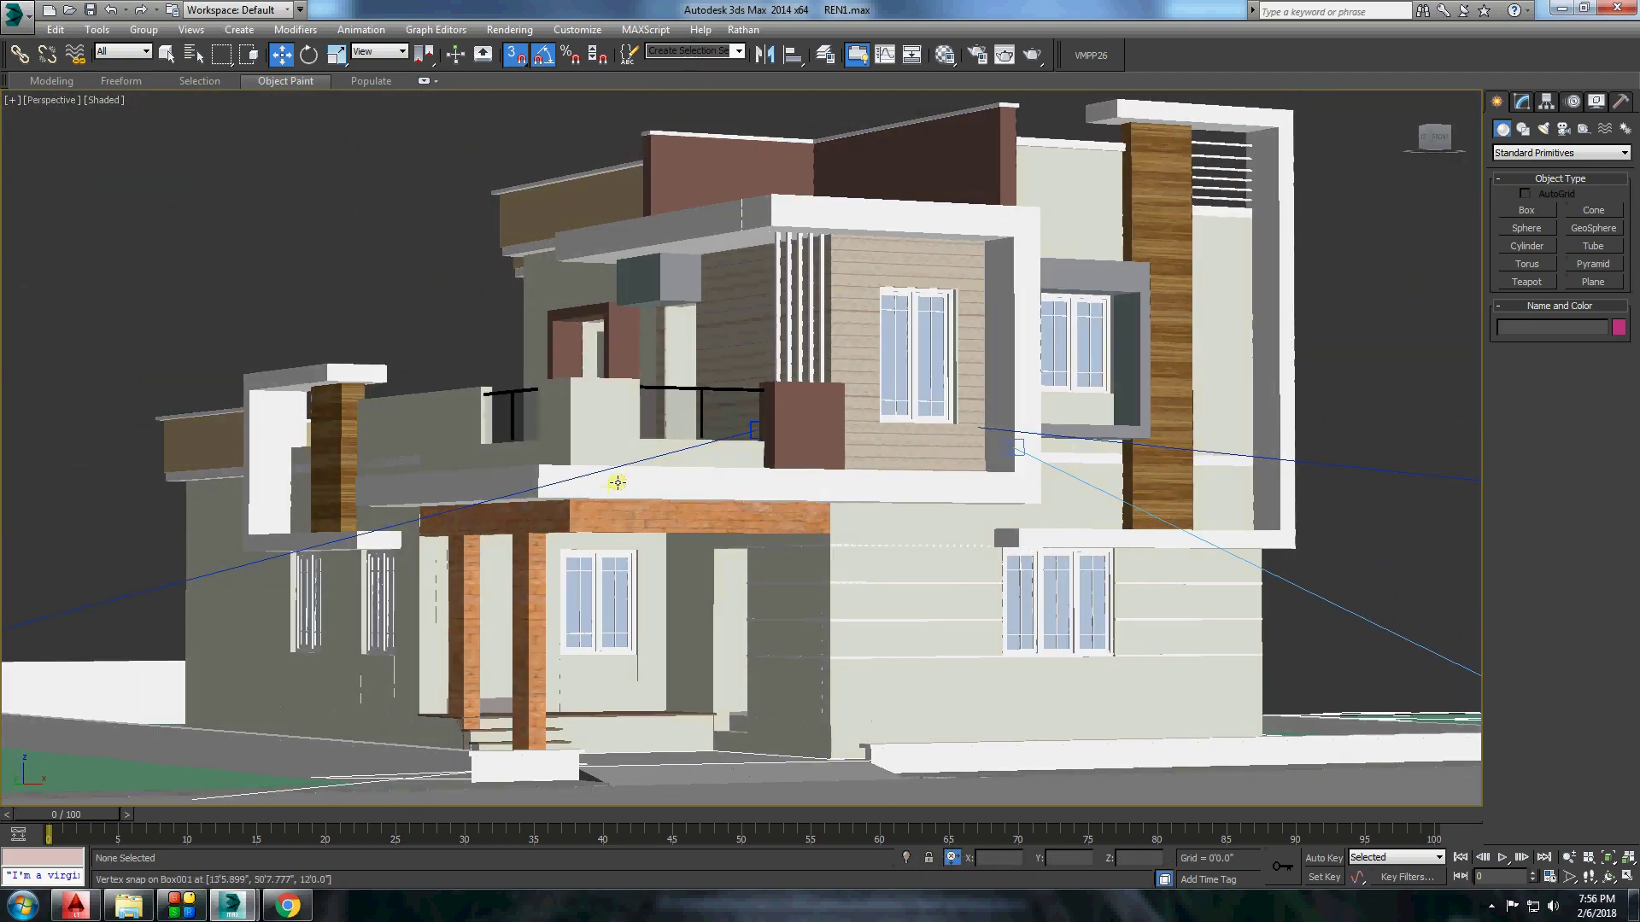
pyautogui.press('m')
pyautogui.click(1334, 286)
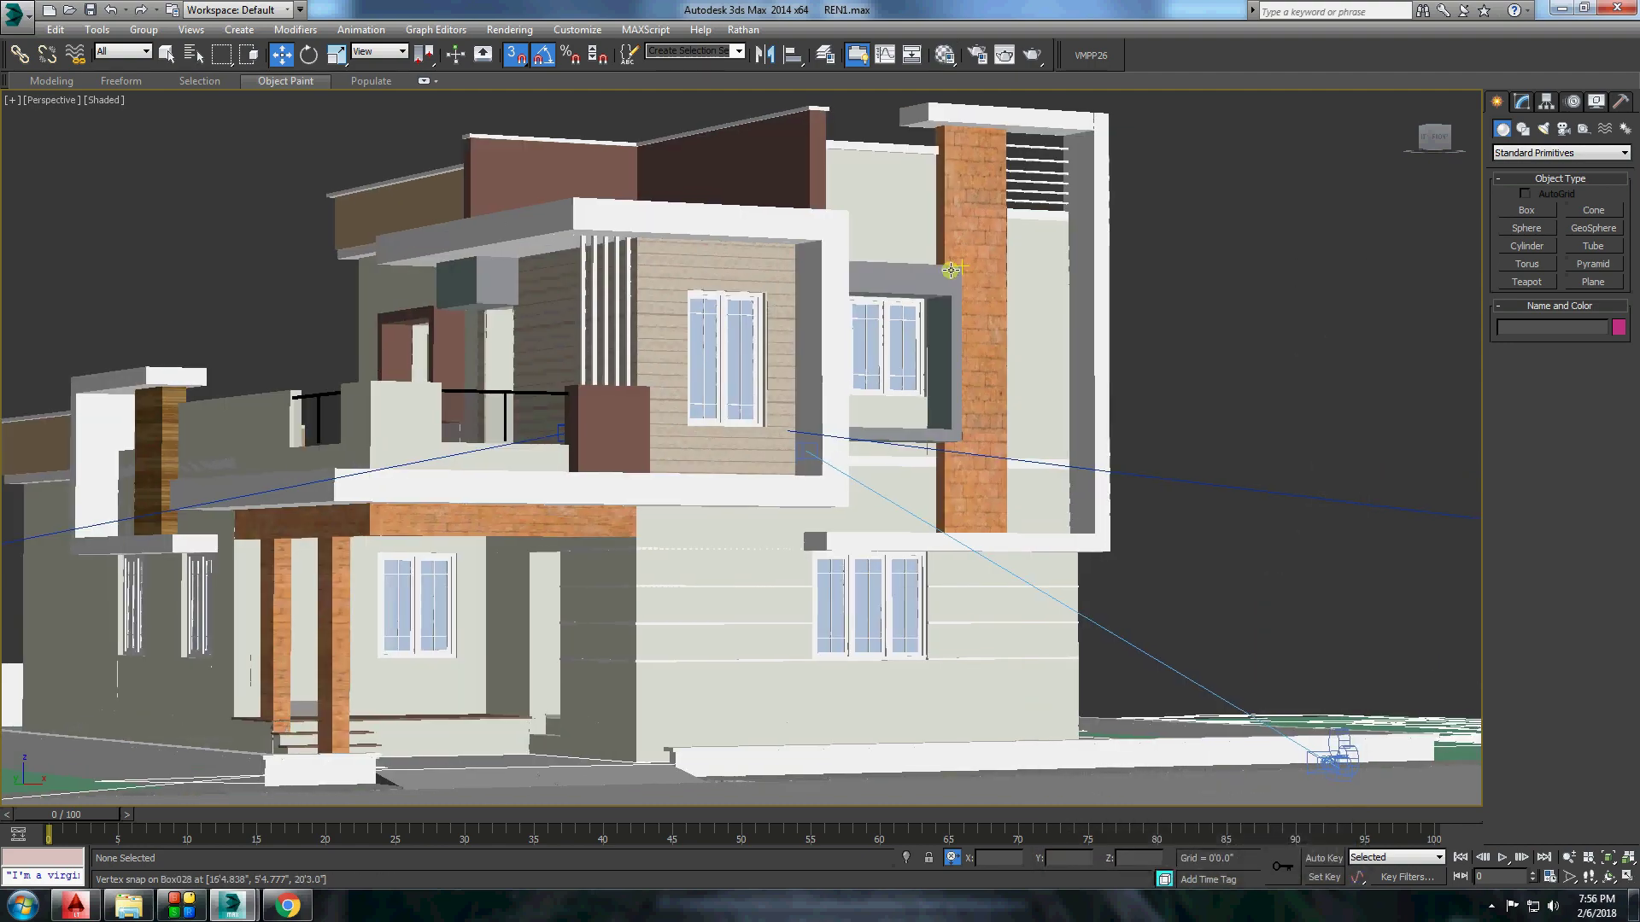
pyautogui.scroll(5, 982, 342)
# Rescale the brick on the tall column Box071 by adjusting its UVW Map dimensions.
pyautogui.click(982, 358)
pyautogui.click(1522, 101)
pyautogui.moveTo(1580, 472); pyautogui.dragTo(1580, 521)
pyautogui.keyDown('alt'); pyautogui.moveTo(1451, 495); pyautogui.dragTo(1281, 427, button='middle'); pyautogui.keyUp('alt')
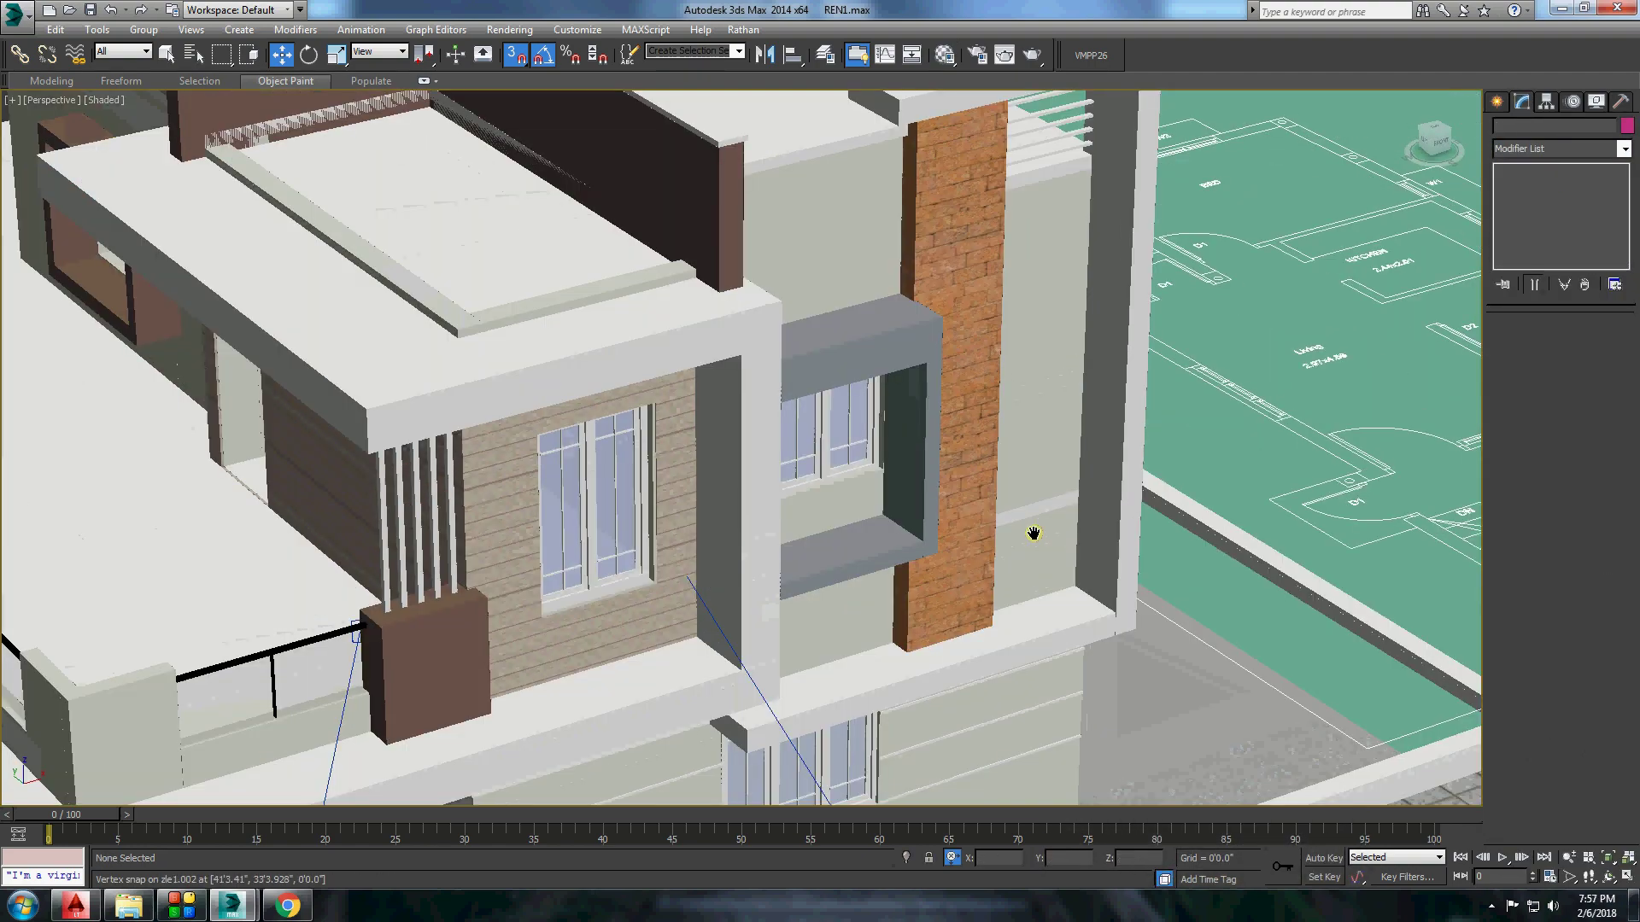
pyautogui.scroll(5, 982, 427)
pyautogui.moveTo(1580, 471); pyautogui.dragTo(1585, 474)
pyautogui.scroll(-3, 1142, 604)
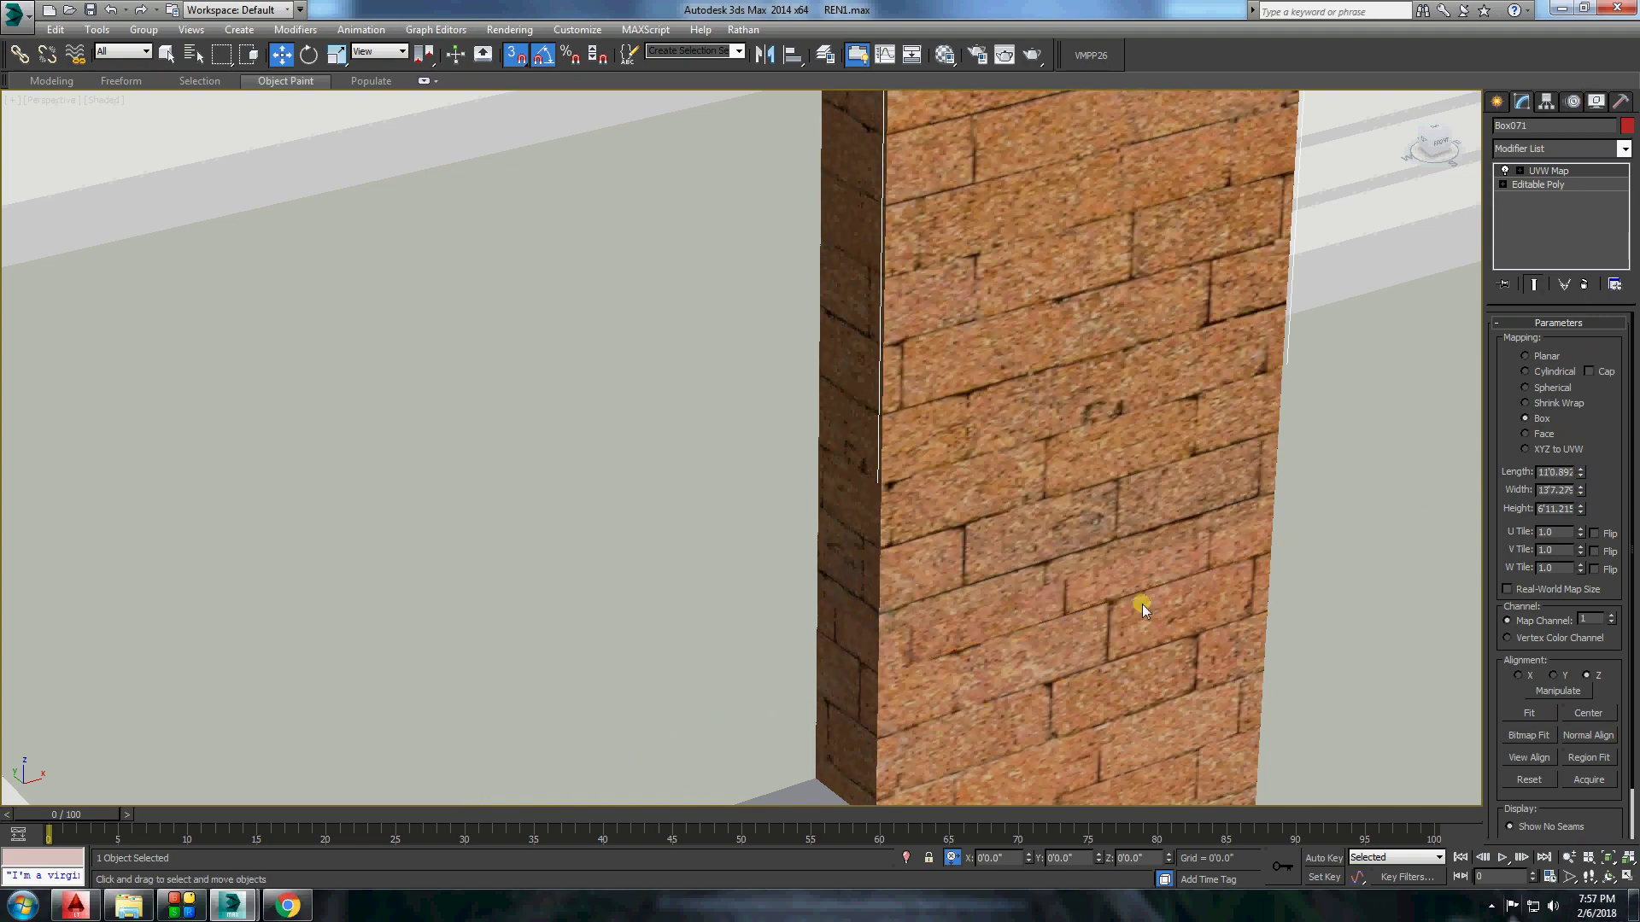
pyautogui.scroll(-8, 1142, 604)
pyautogui.scroll(8, 641, 367)
# Assign the brick material to the small upper-left column Box077.
pyautogui.click(649, 384)
pyautogui.press('m')
pyautogui.click(1175, 427)
pyautogui.click(1110, 518)
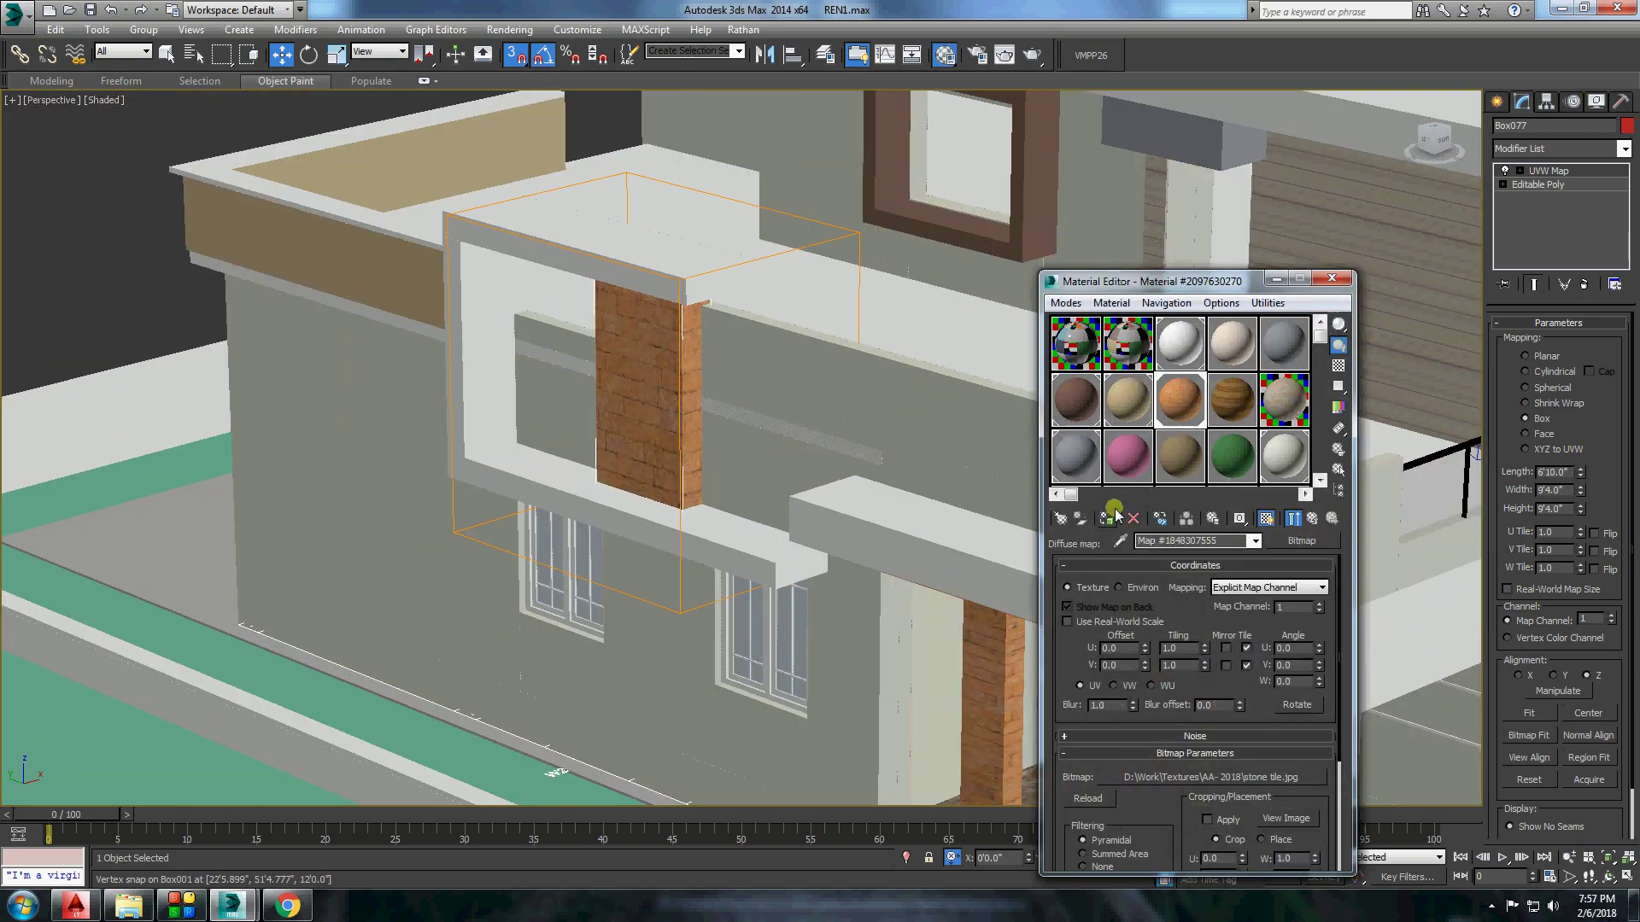
pyautogui.click(1332, 277)
pyautogui.scroll(-6, 683, 440)
pyautogui.keyDown('alt'); pyautogui.moveTo(683, 440); pyautogui.dragTo(731, 443, button='middle'); pyautogui.keyUp('alt')
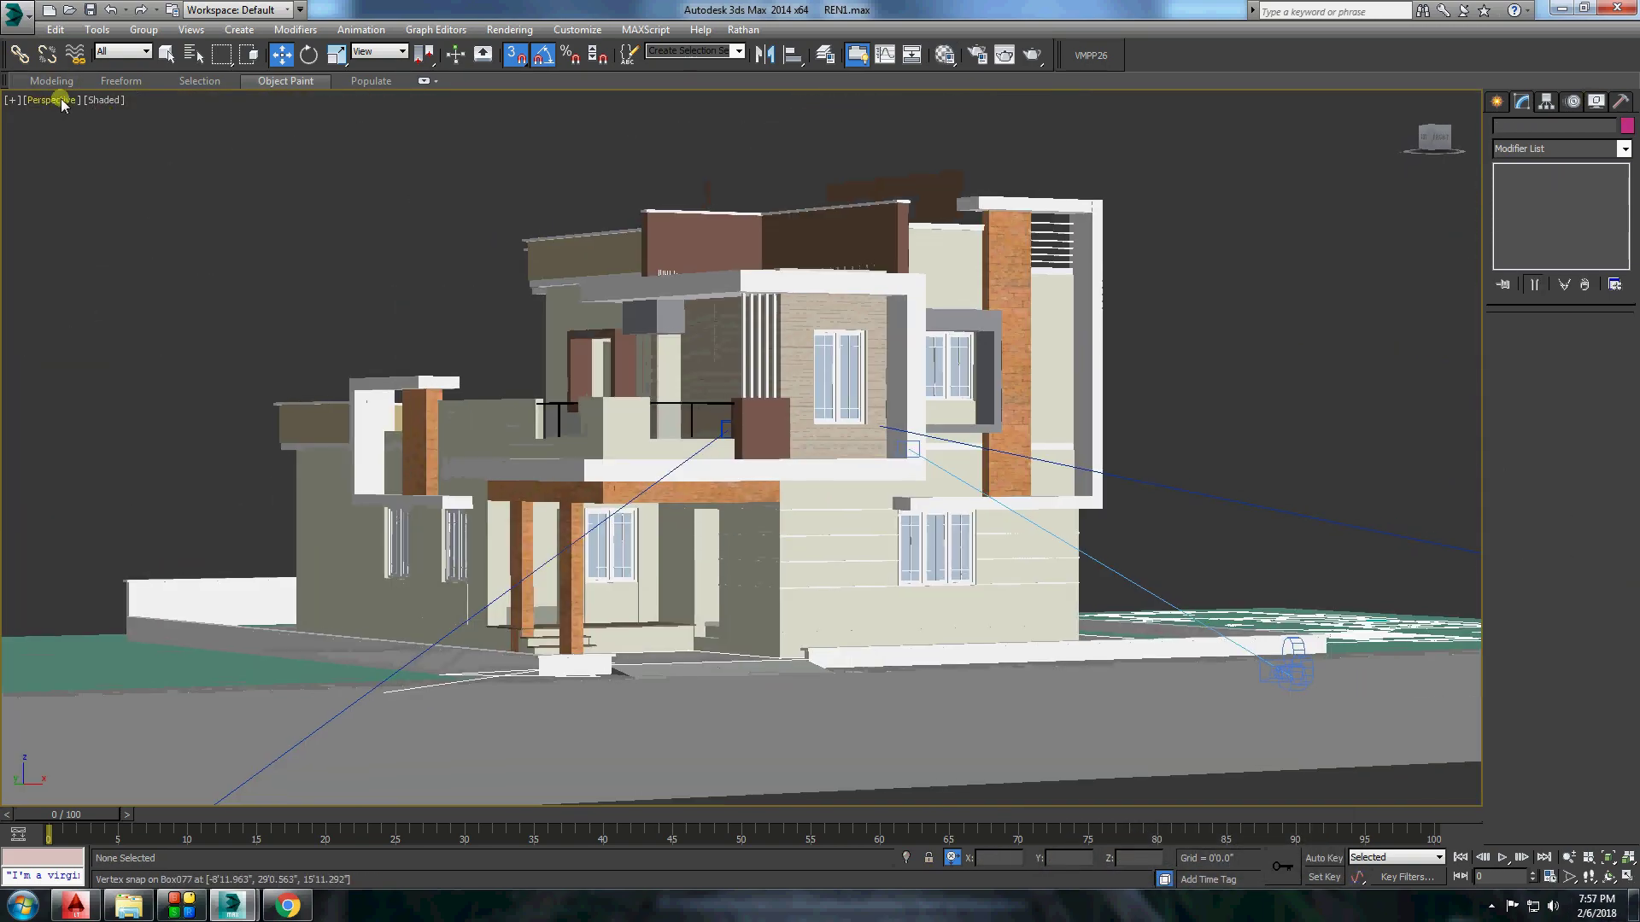
# Switch the viewport to Camera004 and save the scene.
pyautogui.click(52, 100)
pyautogui.click(345, 157)
pyautogui.hotkey('ctrl', 's')
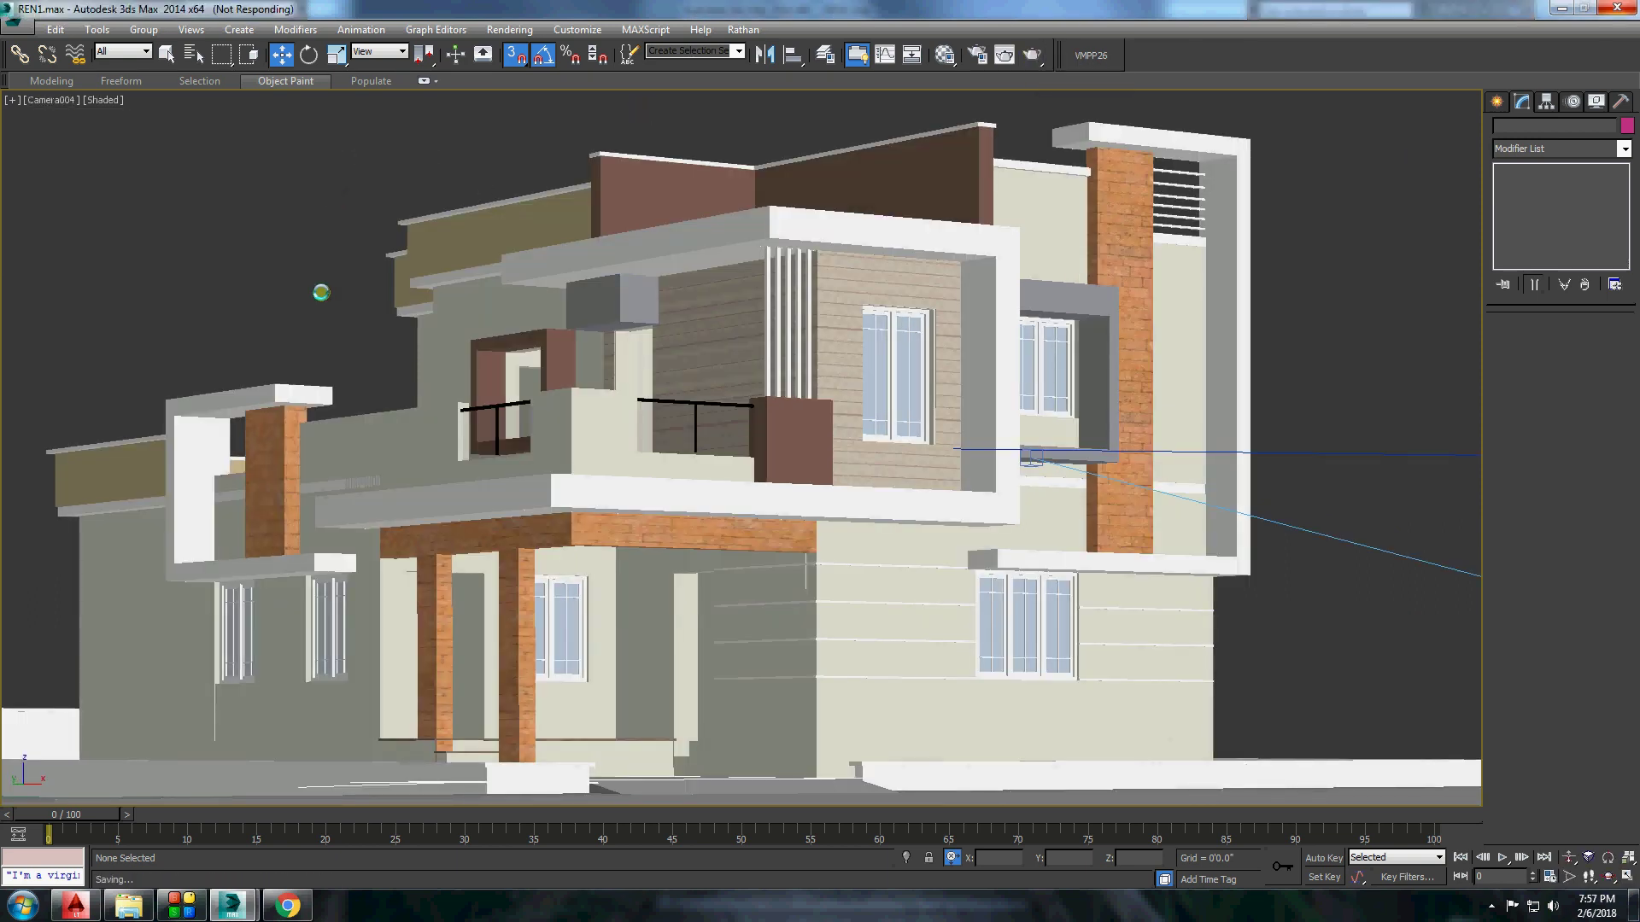
# Set the maximized viewport to the camera view and render it with V-Ray.
pyautogui.click(1034, 59)
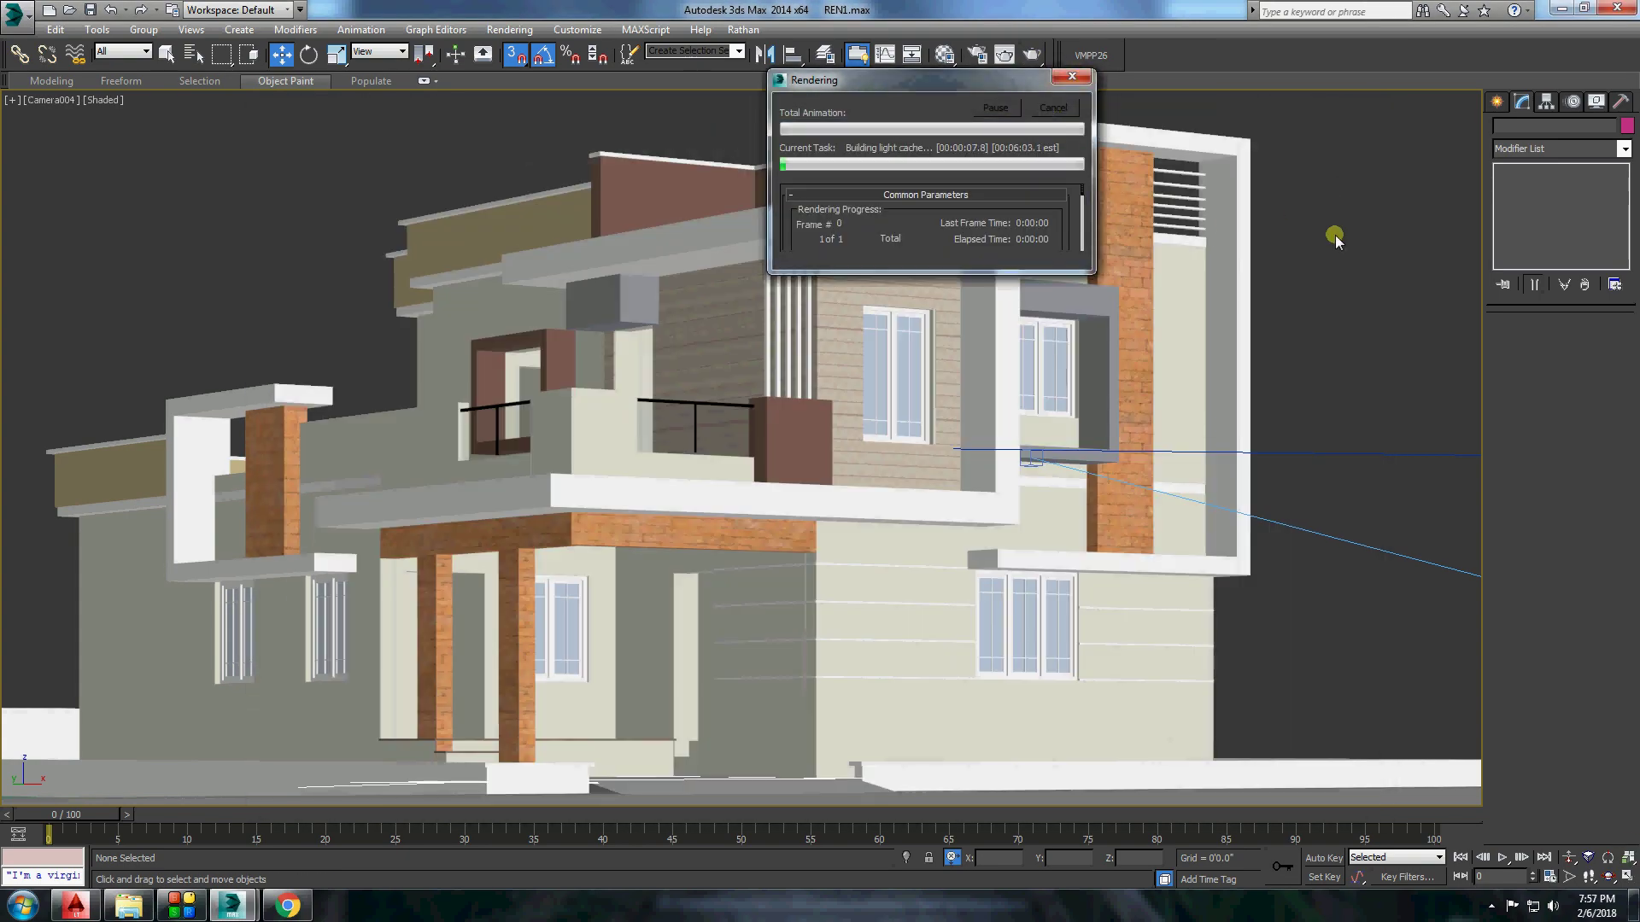
pyautogui.click(1064, 105)
pyautogui.hotkey('alt', 'w')
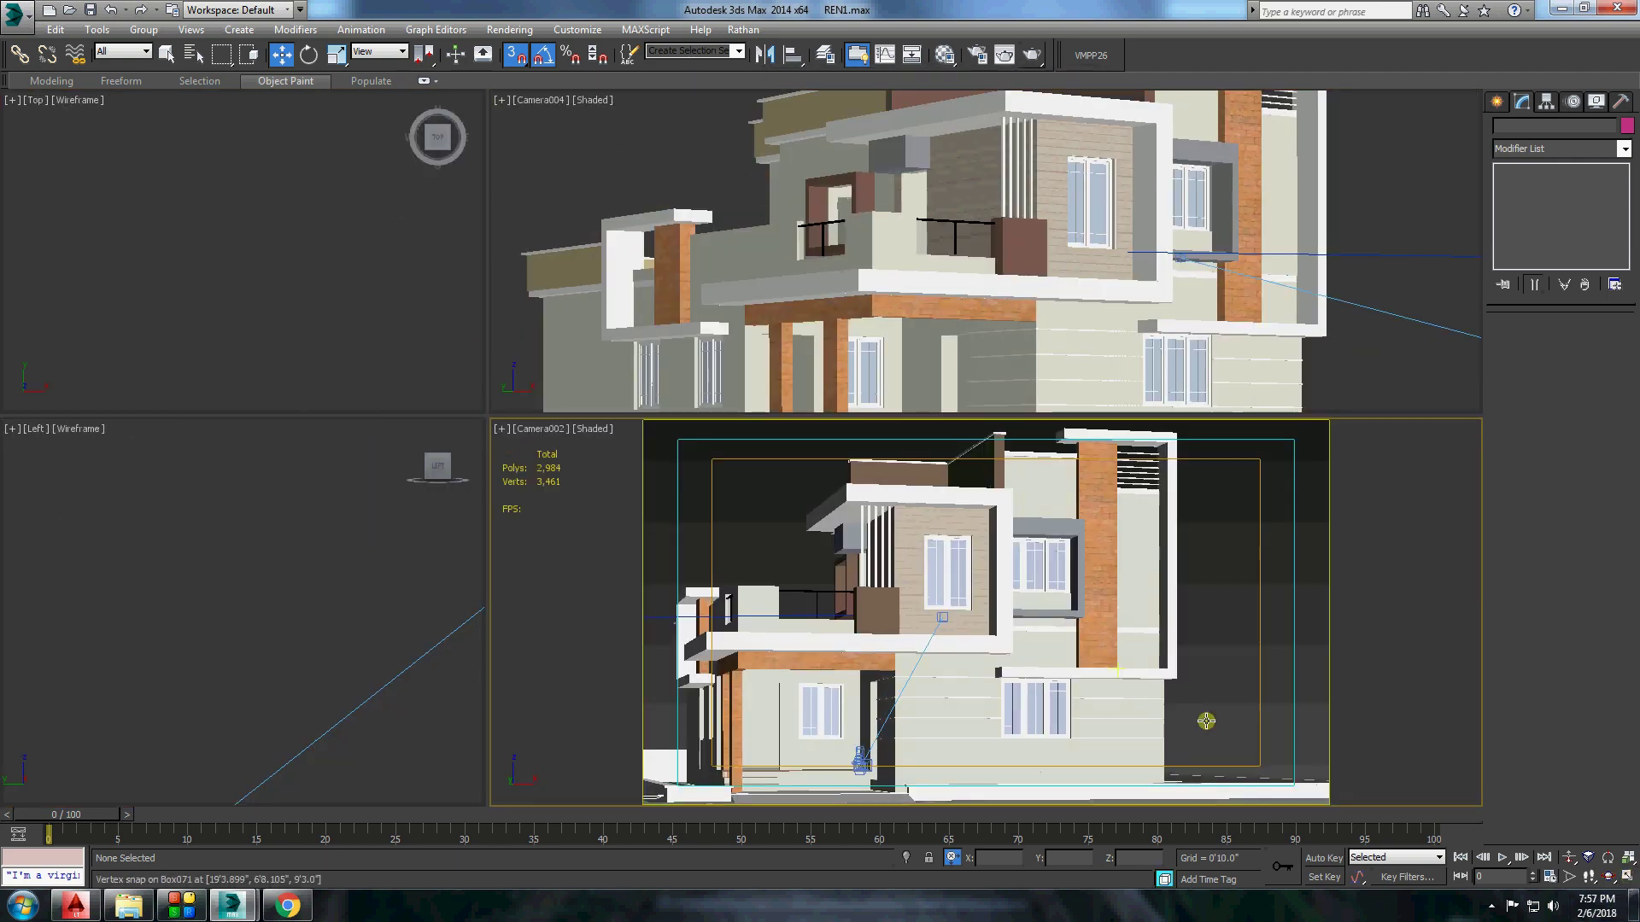
pyautogui.click(1201, 615)
pyautogui.hotkey('alt', 'w')
pyautogui.click(51, 100)
pyautogui.click(359, 158)
pyautogui.hotkey('shift', 'q')
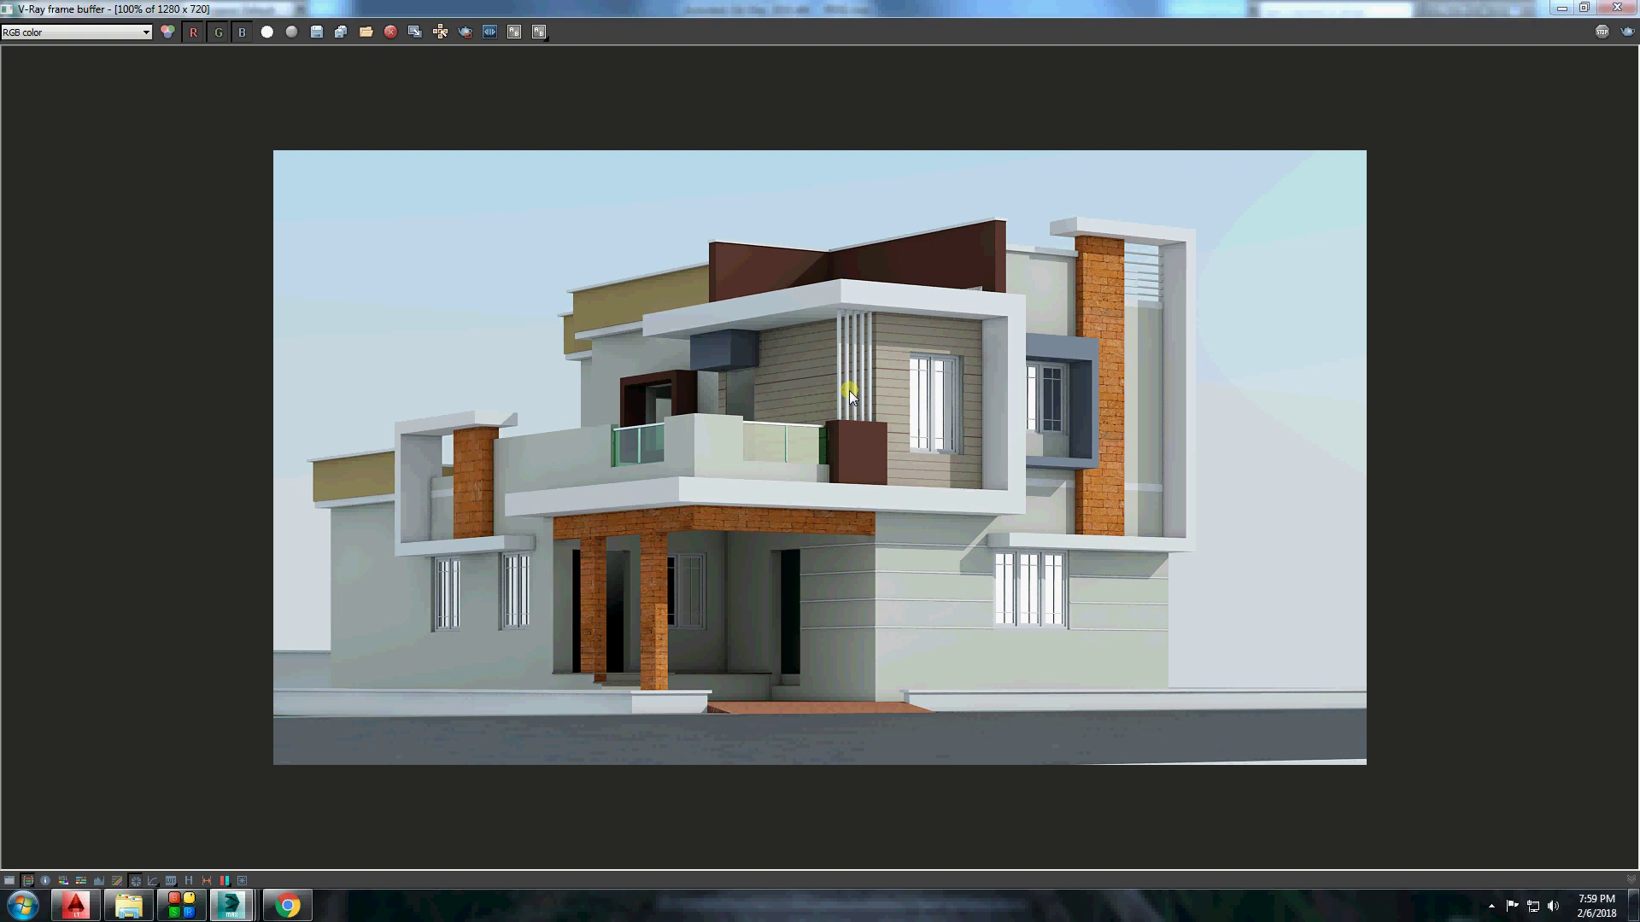
pyautogui.scroll(1, 888, 345)
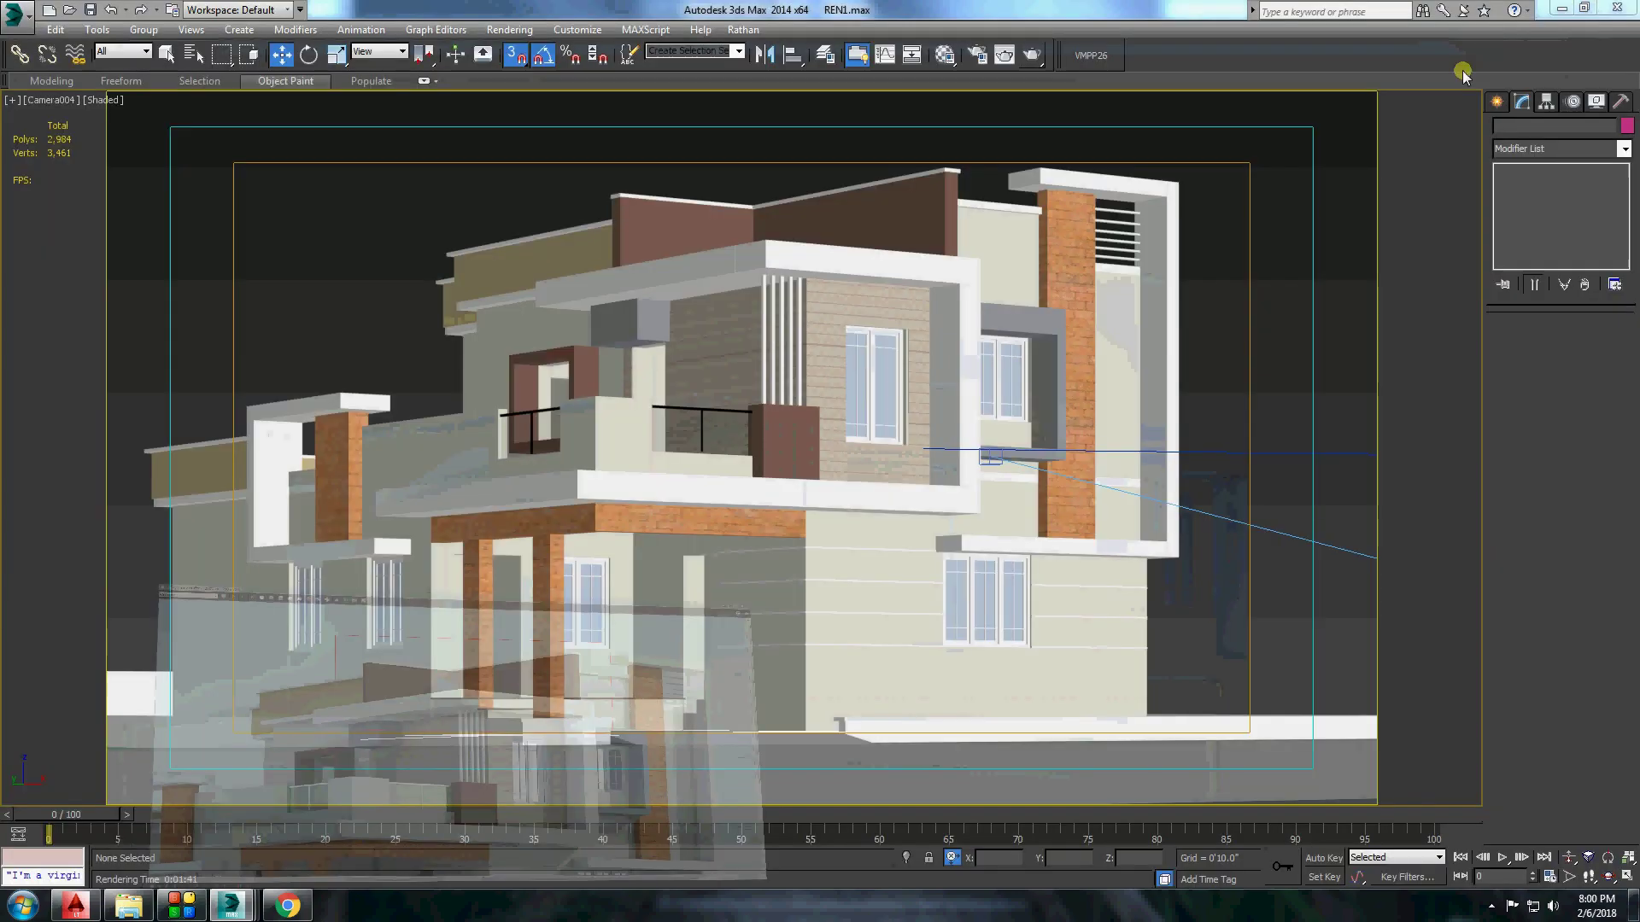
# Lighten the diffuse colour of the brown VRayMtl.
pyautogui.click(1073, 413)
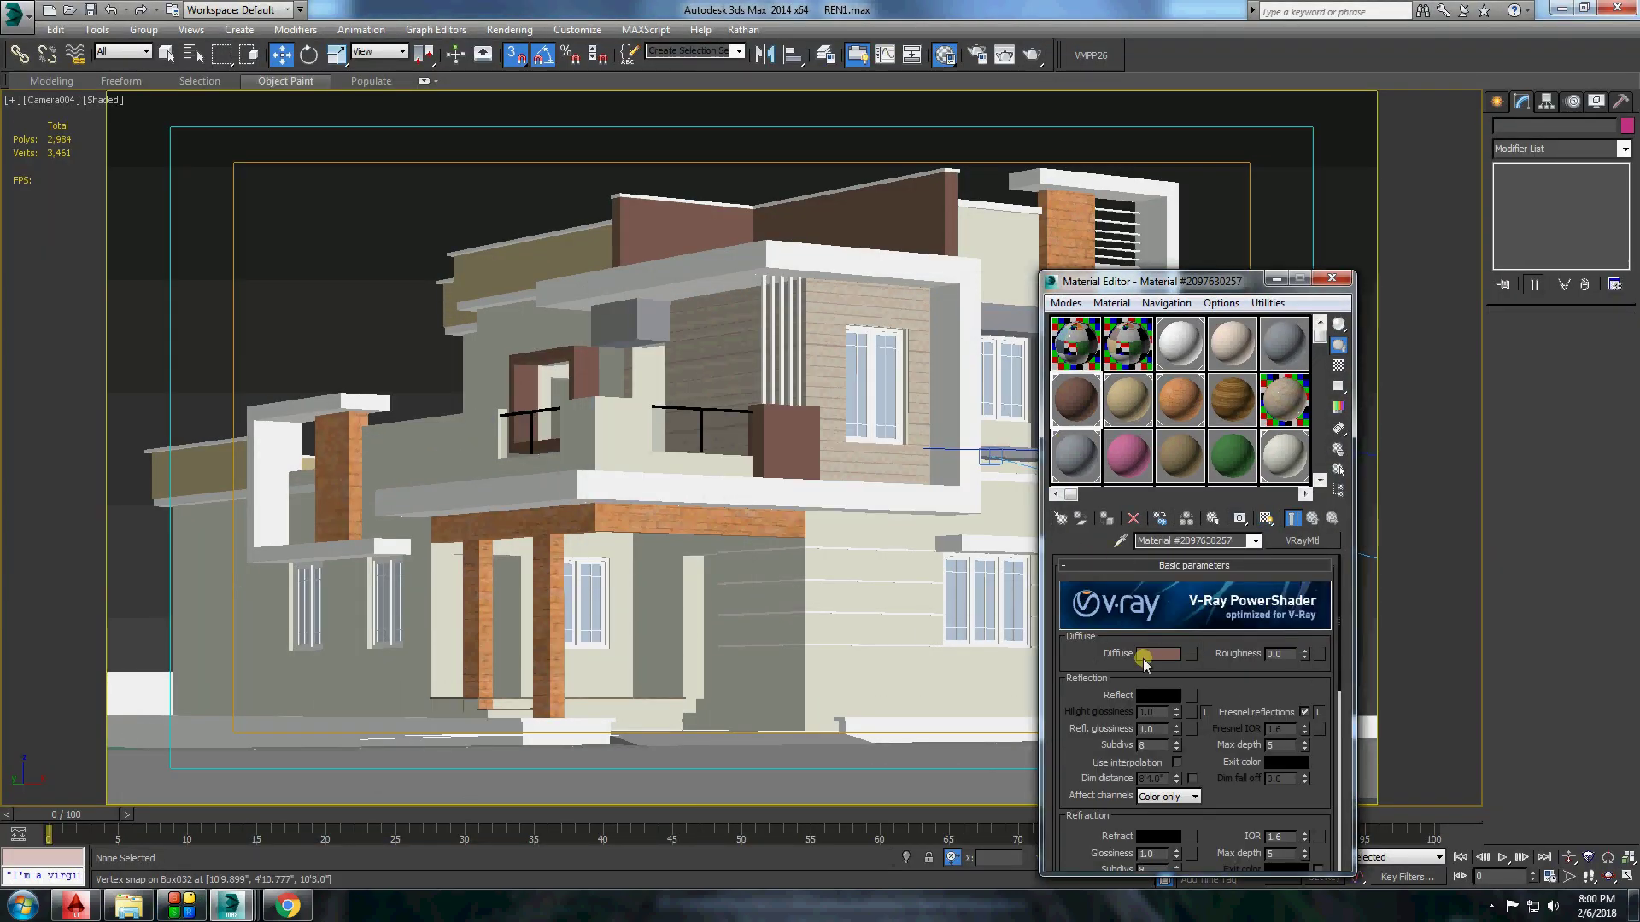
pyautogui.click(1158, 653)
pyautogui.moveTo(500, 124); pyautogui.dragTo(501, 145)
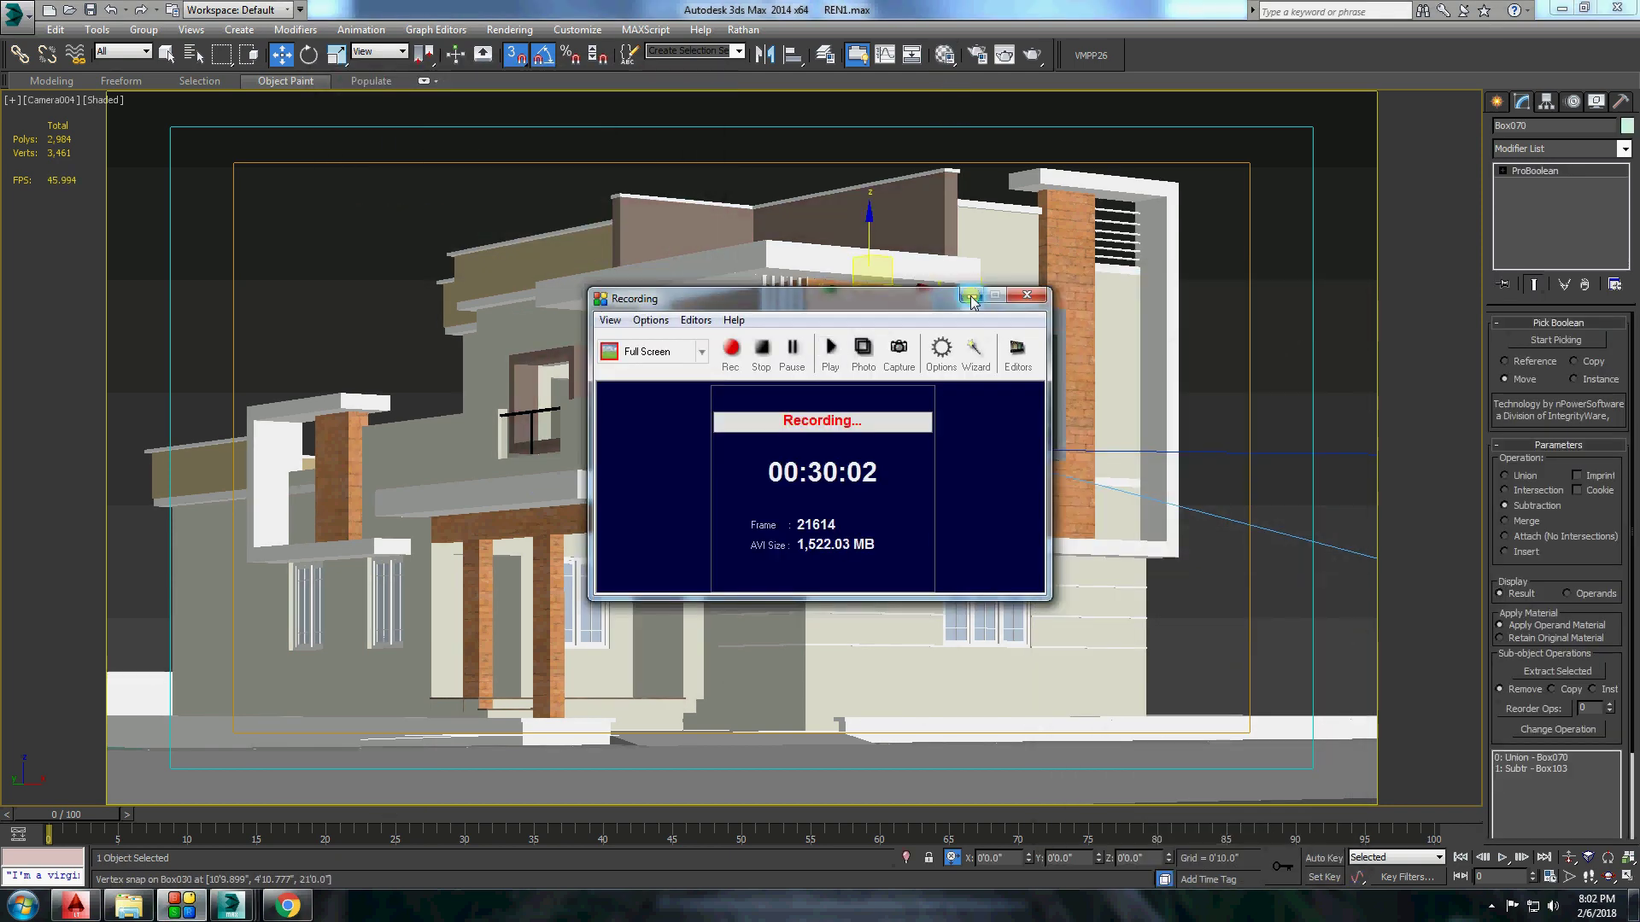
# Give the upper-floor wall Box070 a box-projection UVW Map and re-render the camera view.
pyautogui.click(970, 295)
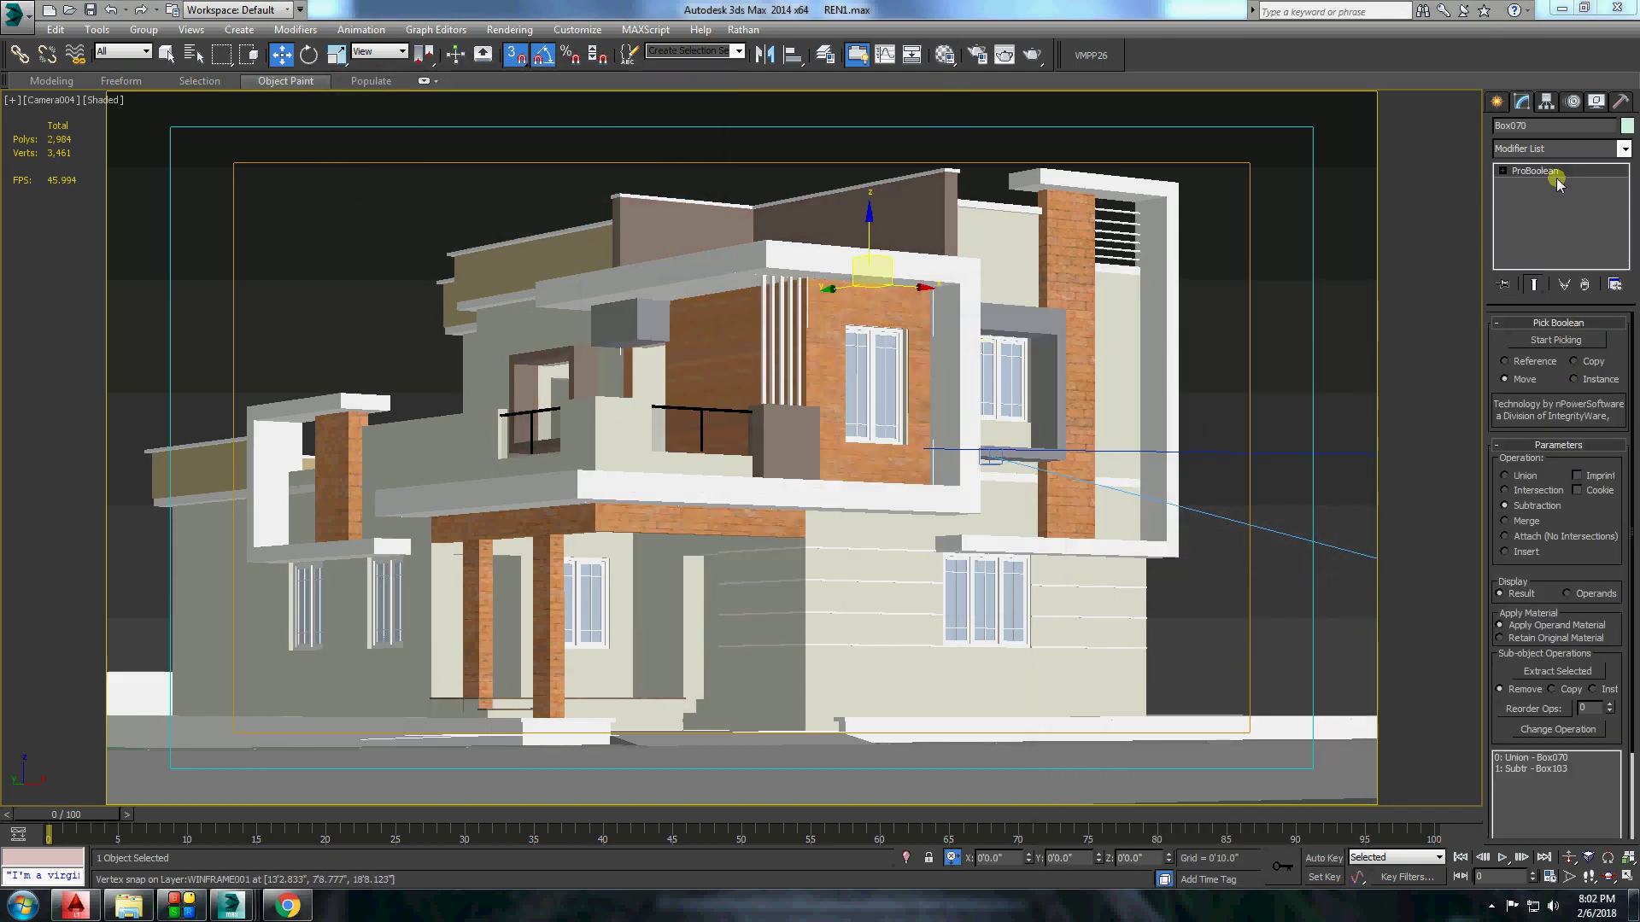
pyautogui.click(1624, 149)
pyautogui.click(1529, 854)
pyautogui.click(1529, 418)
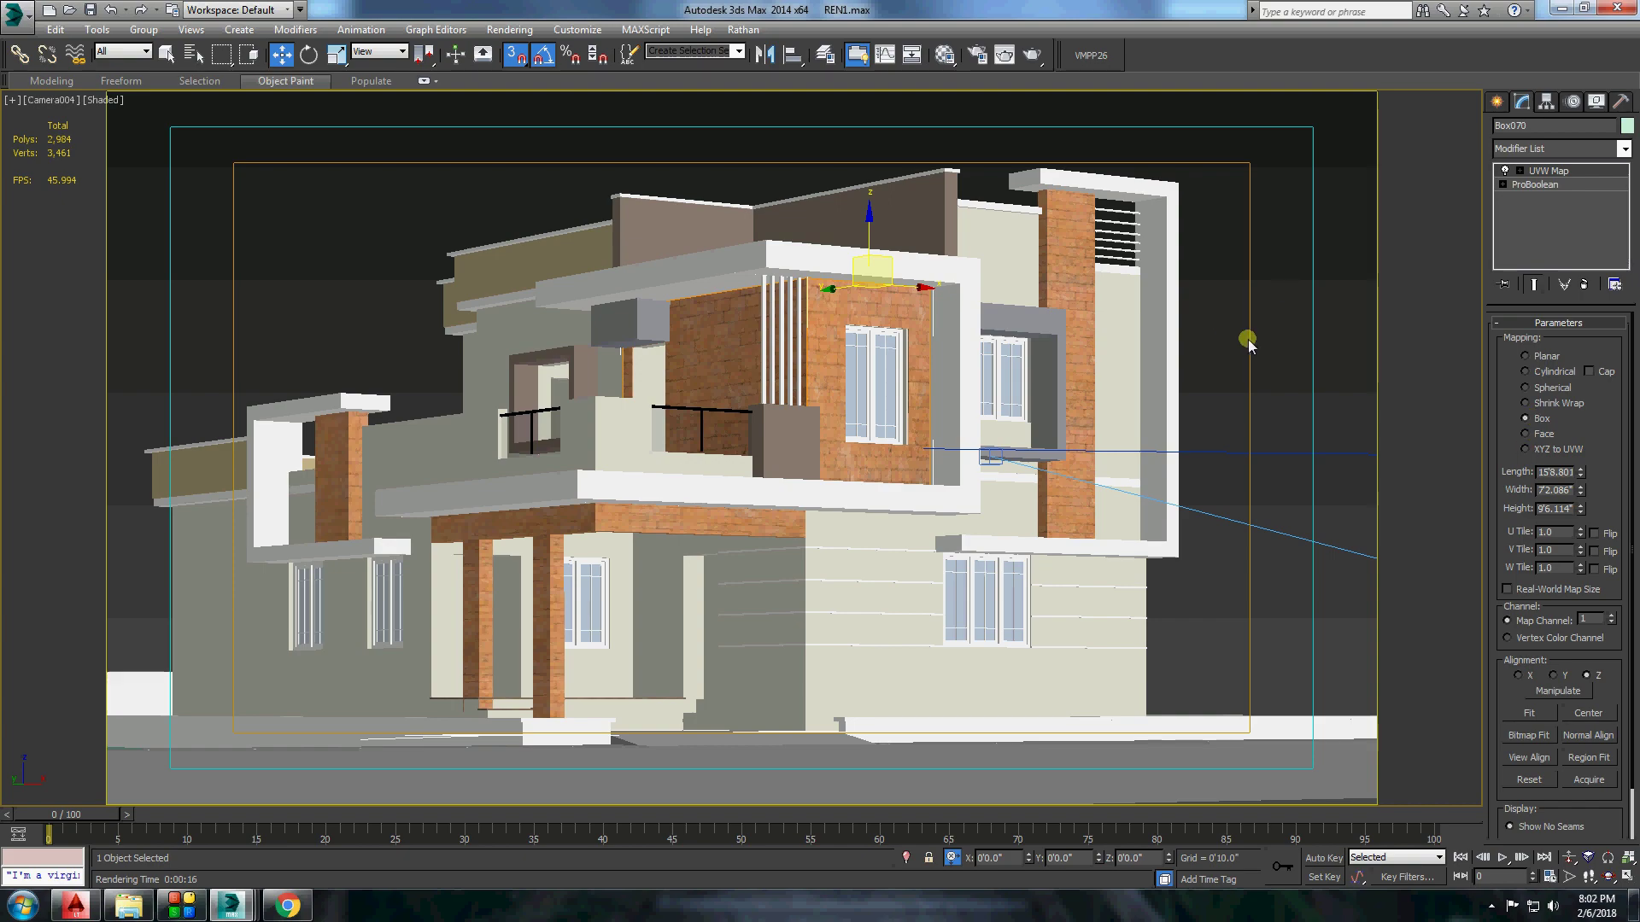
pyautogui.click(1032, 56)
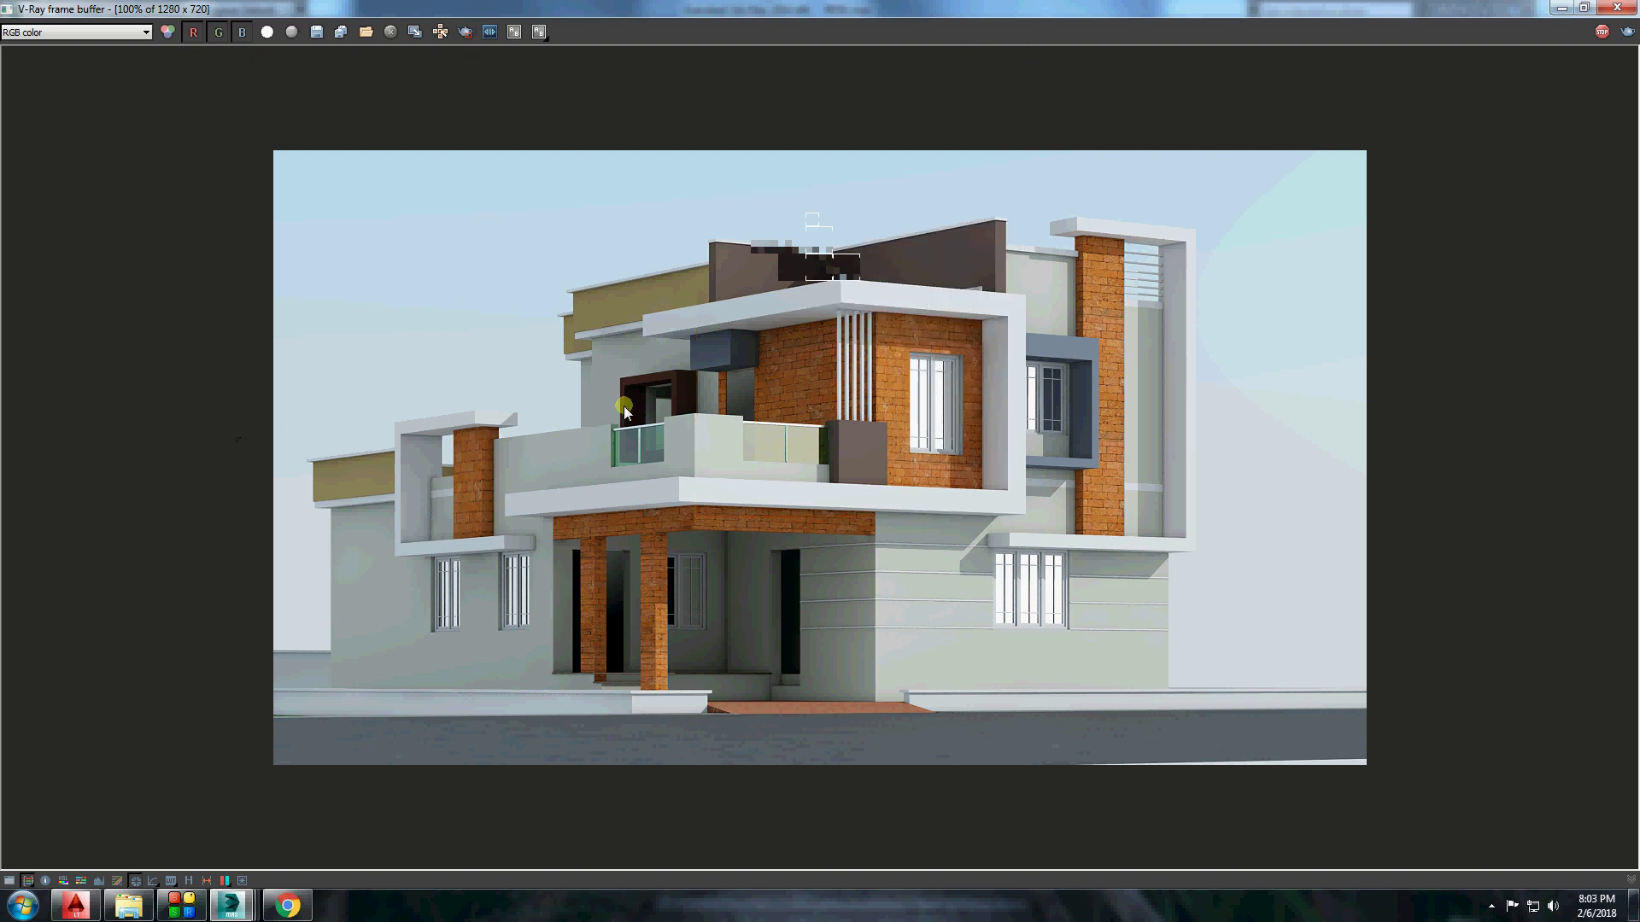
pyautogui.scroll(1, 953, 355)
pyautogui.scroll(-1, 953, 356)
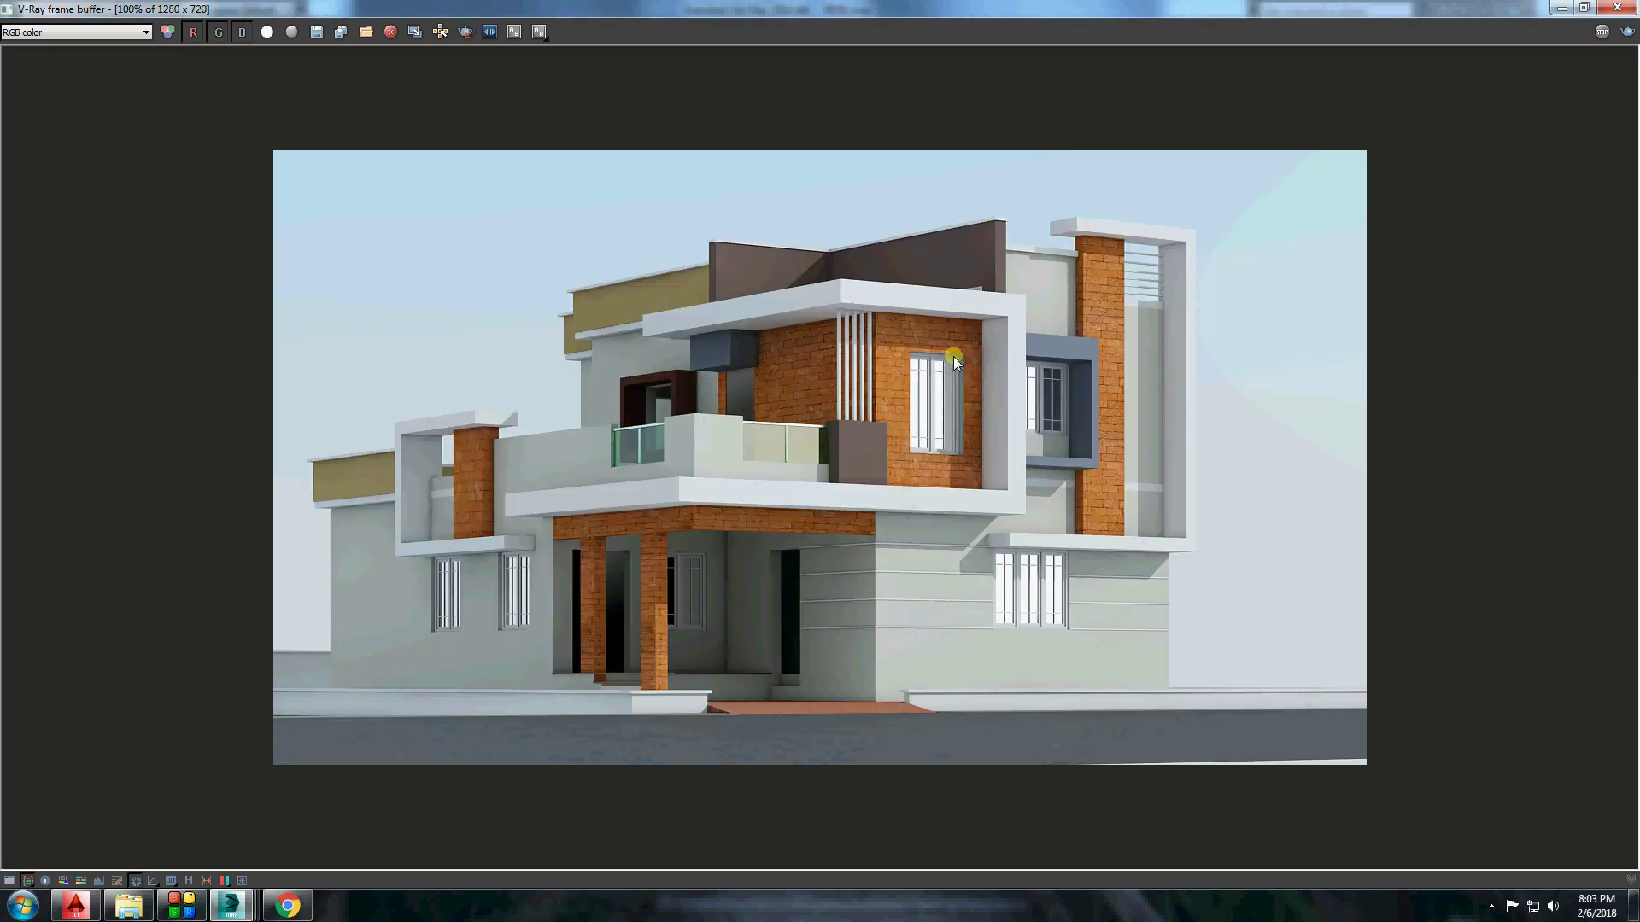
pyautogui.click(1561, 8)
pyautogui.moveTo(228, 905)
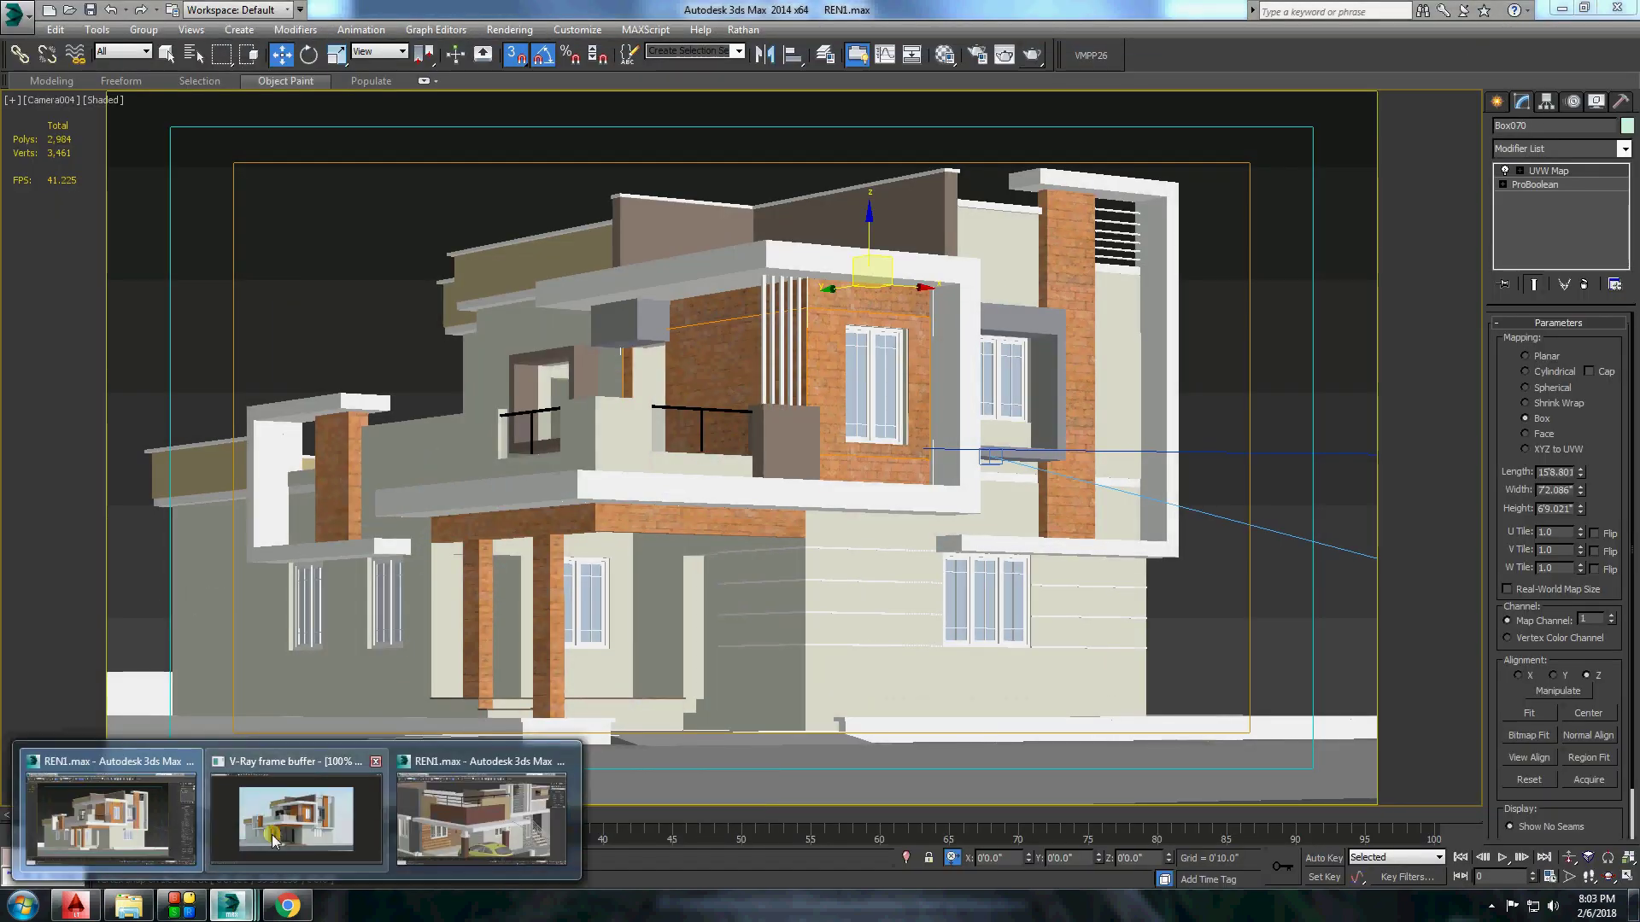
# Assign the wood material to the tall column Box071 and the small column Box077.
pyautogui.click(266, 820)
pyautogui.click(1561, 8)
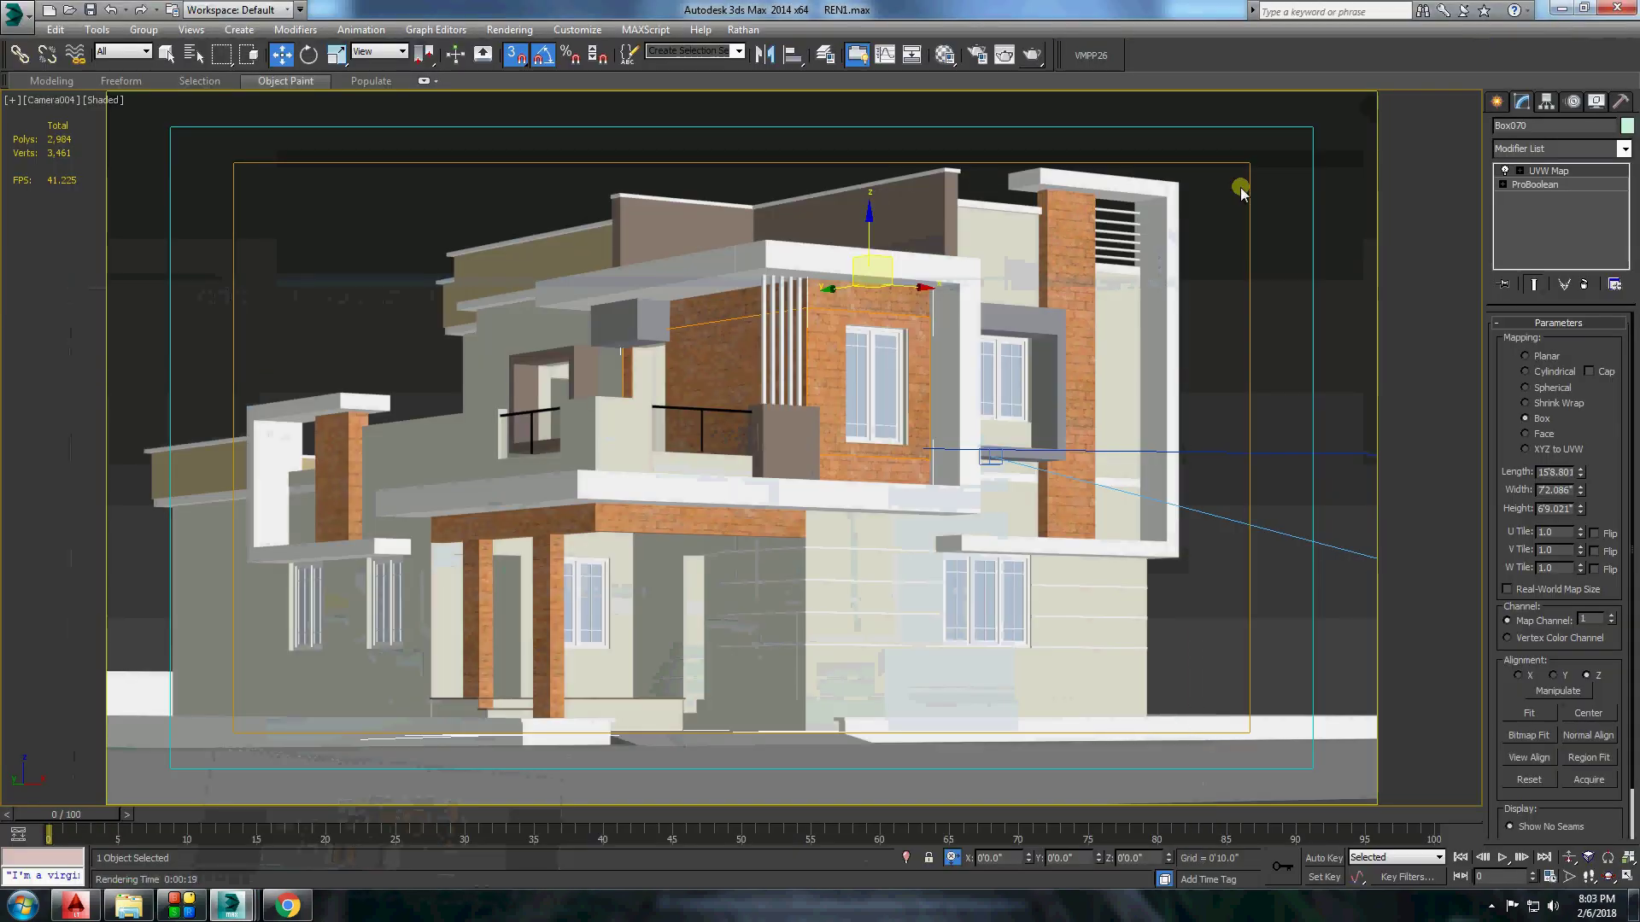
pyautogui.click(948, 57)
pyautogui.click(1067, 222)
pyautogui.click(1235, 392)
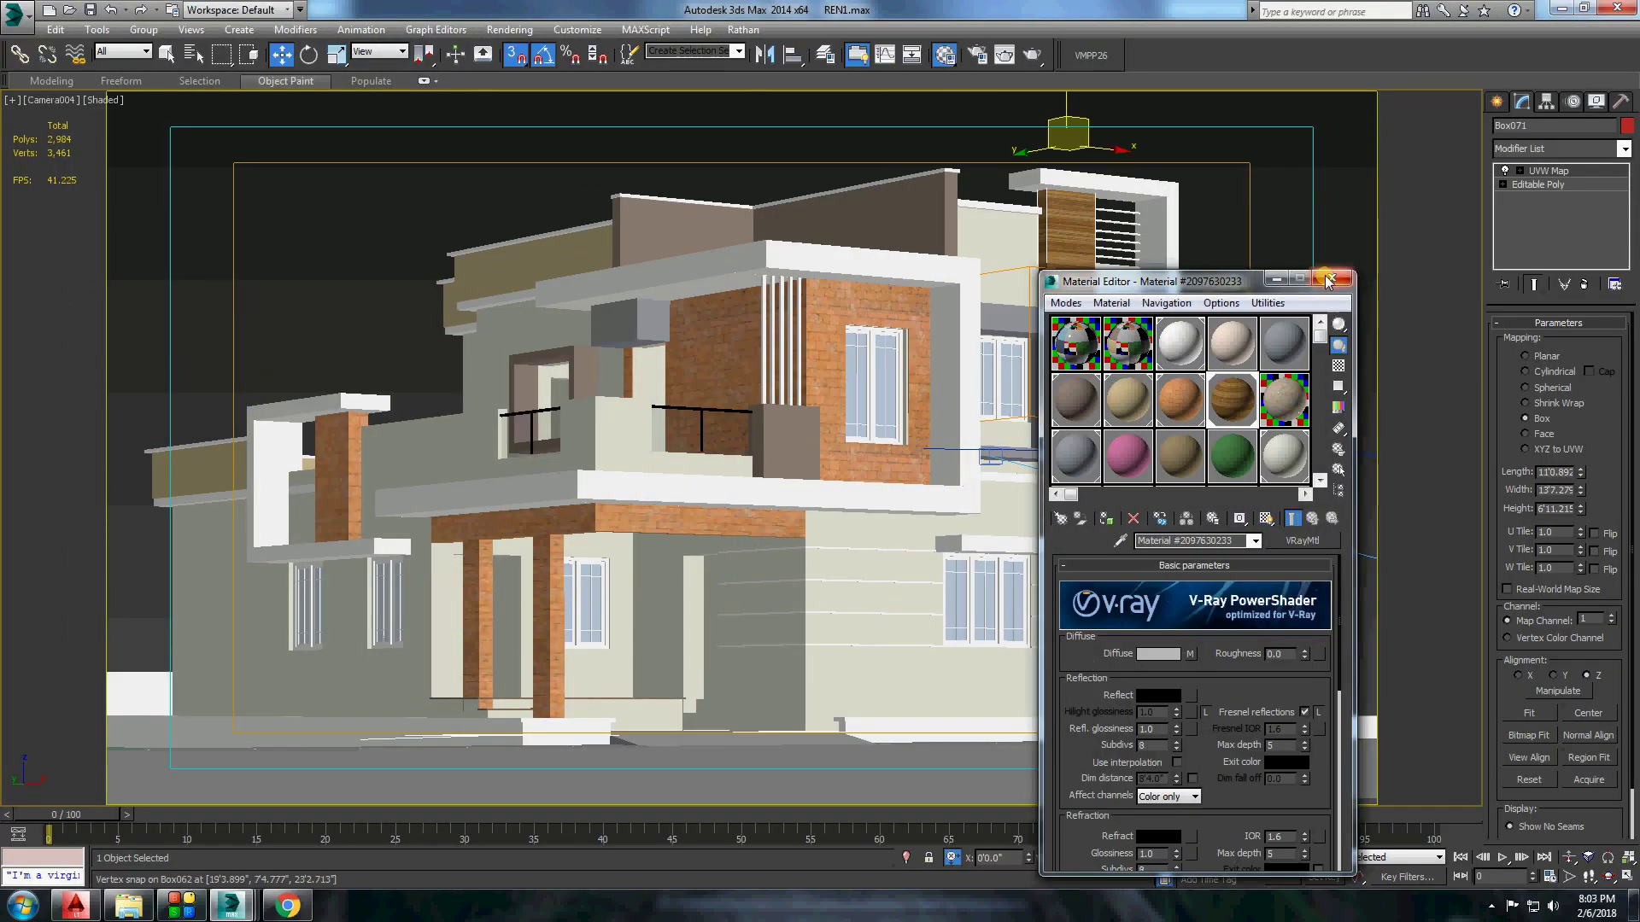
pyautogui.moveTo(1224, 288); pyautogui.dragTo(1063, 511)
pyautogui.click(342, 478)
pyautogui.click(948, 745)
pyautogui.click(1174, 505)
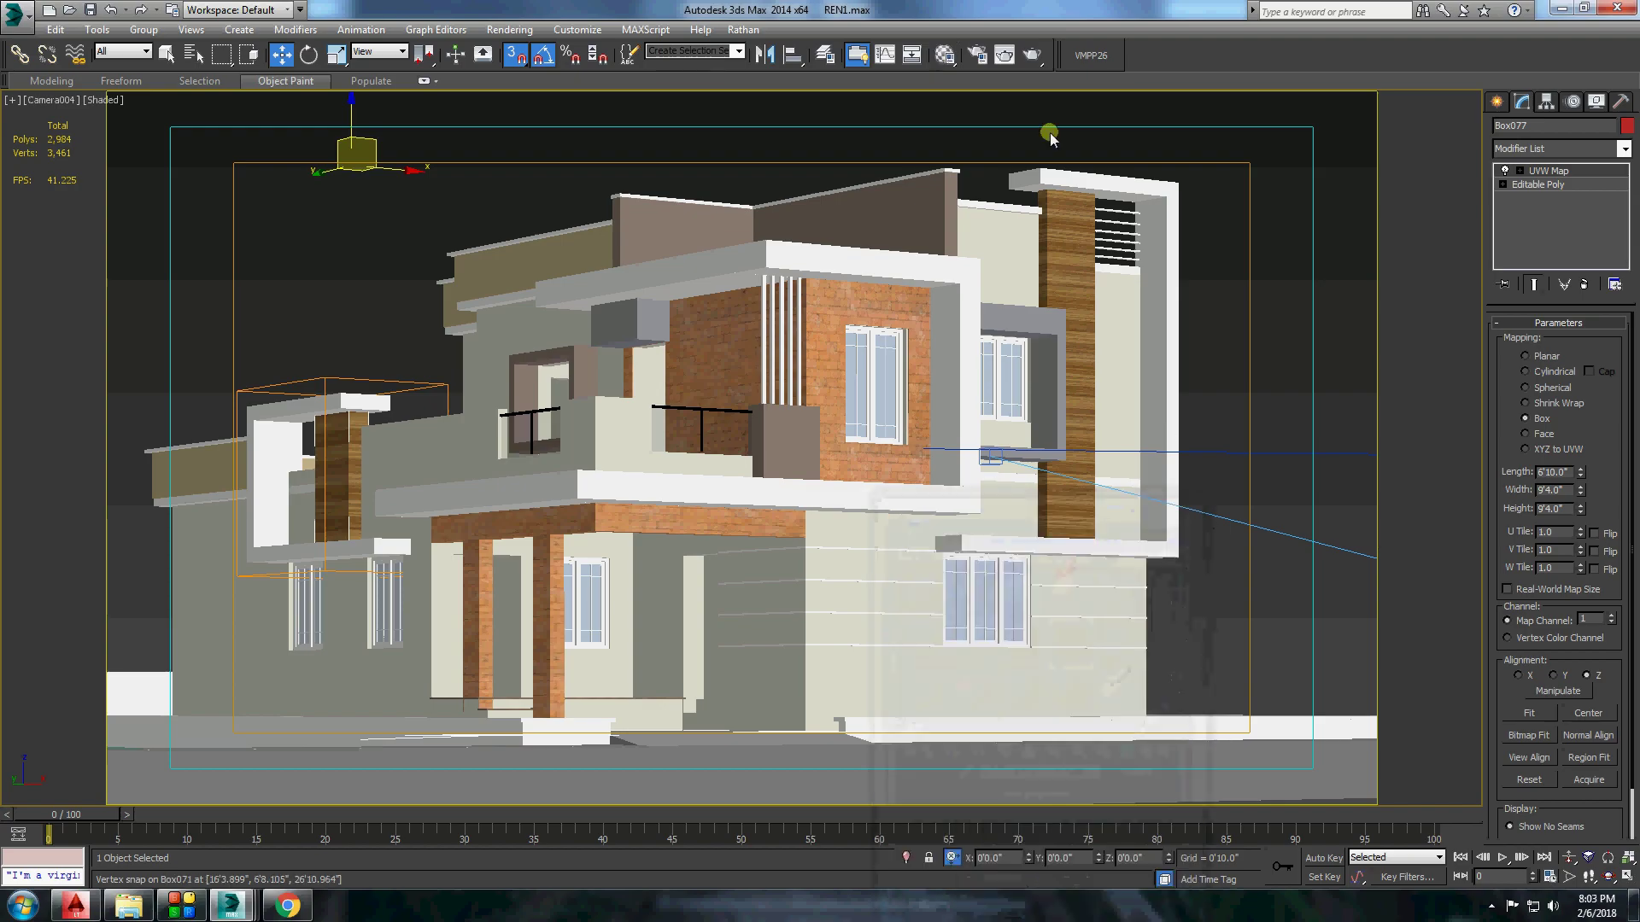
# Re-render the camera view as a full image with Region render turned off.
pyautogui.click(1032, 54)
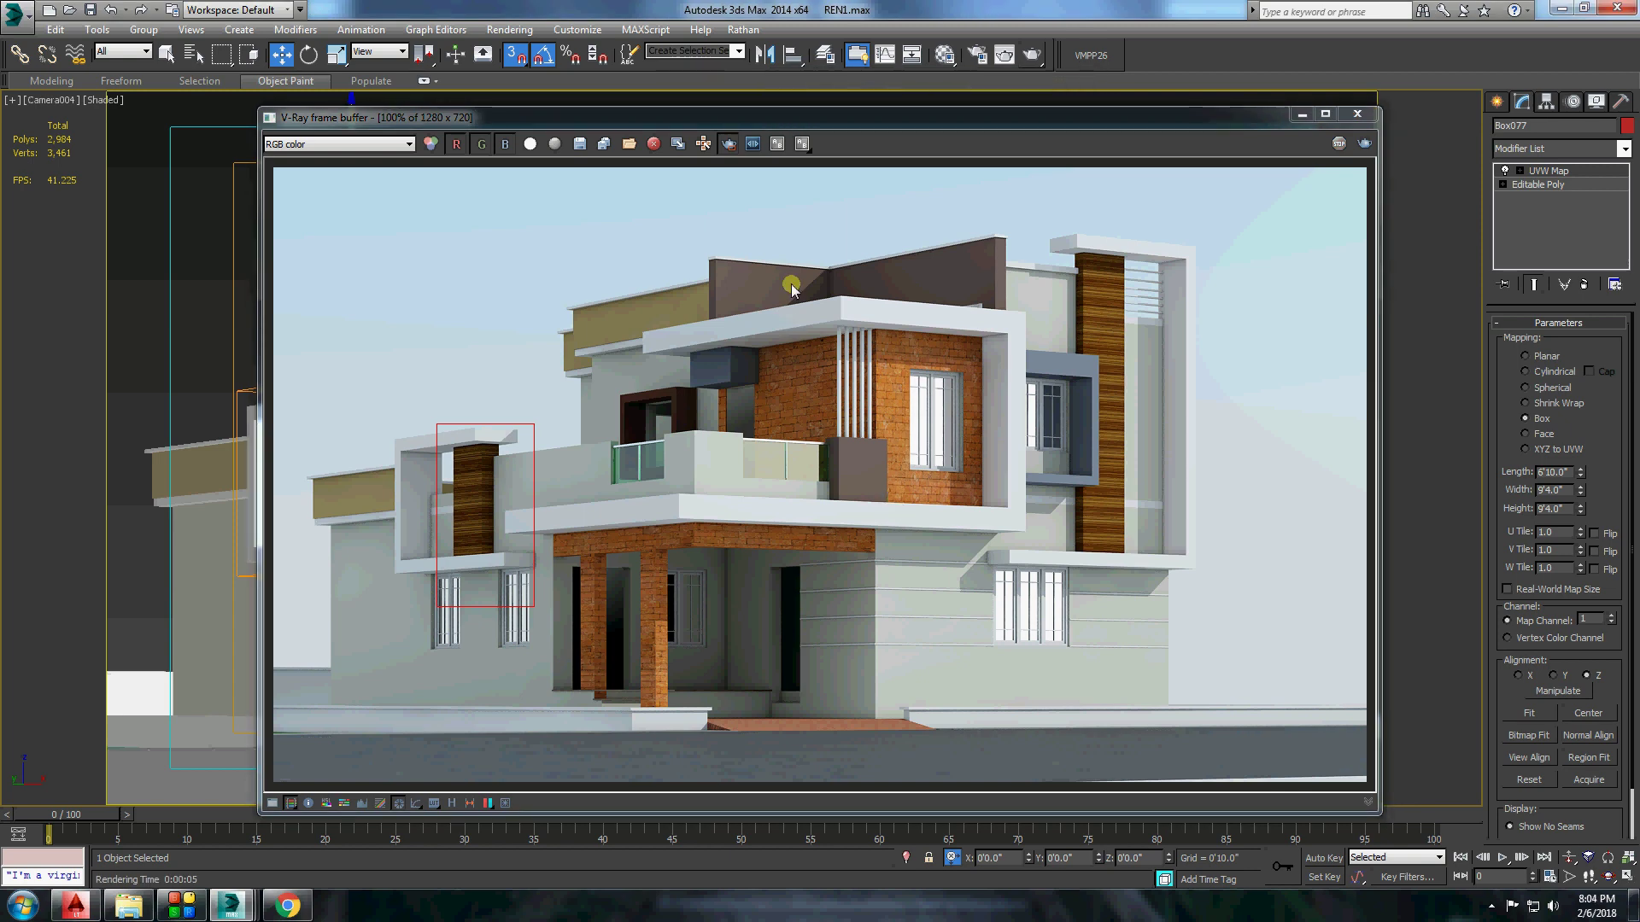
pyautogui.click(728, 144)
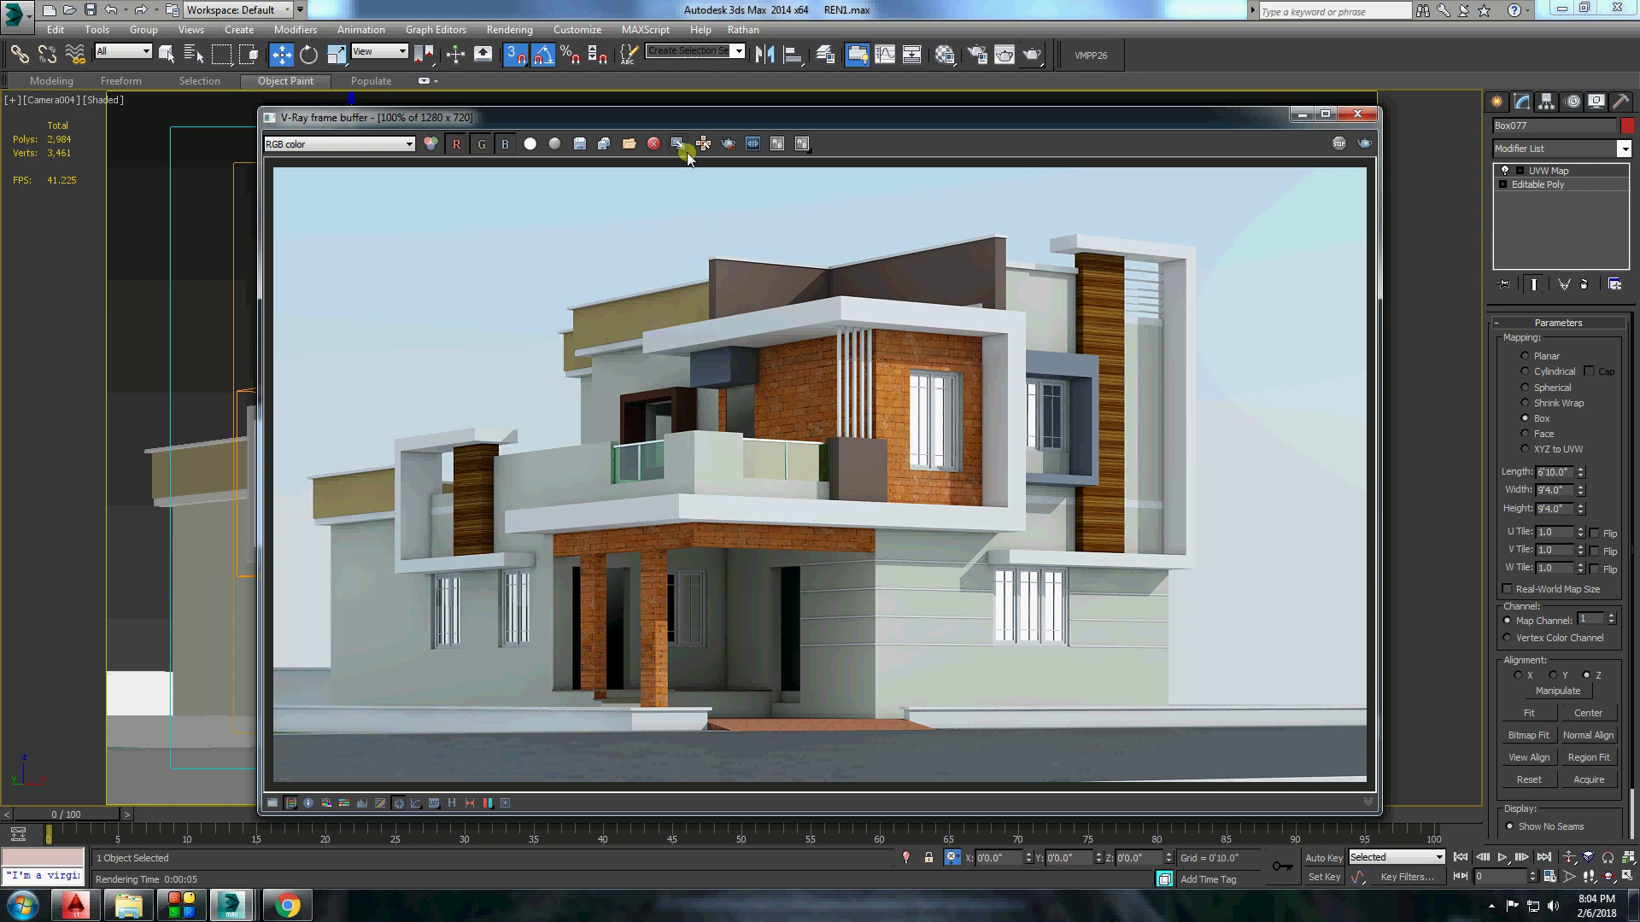
pyautogui.click(181, 904)
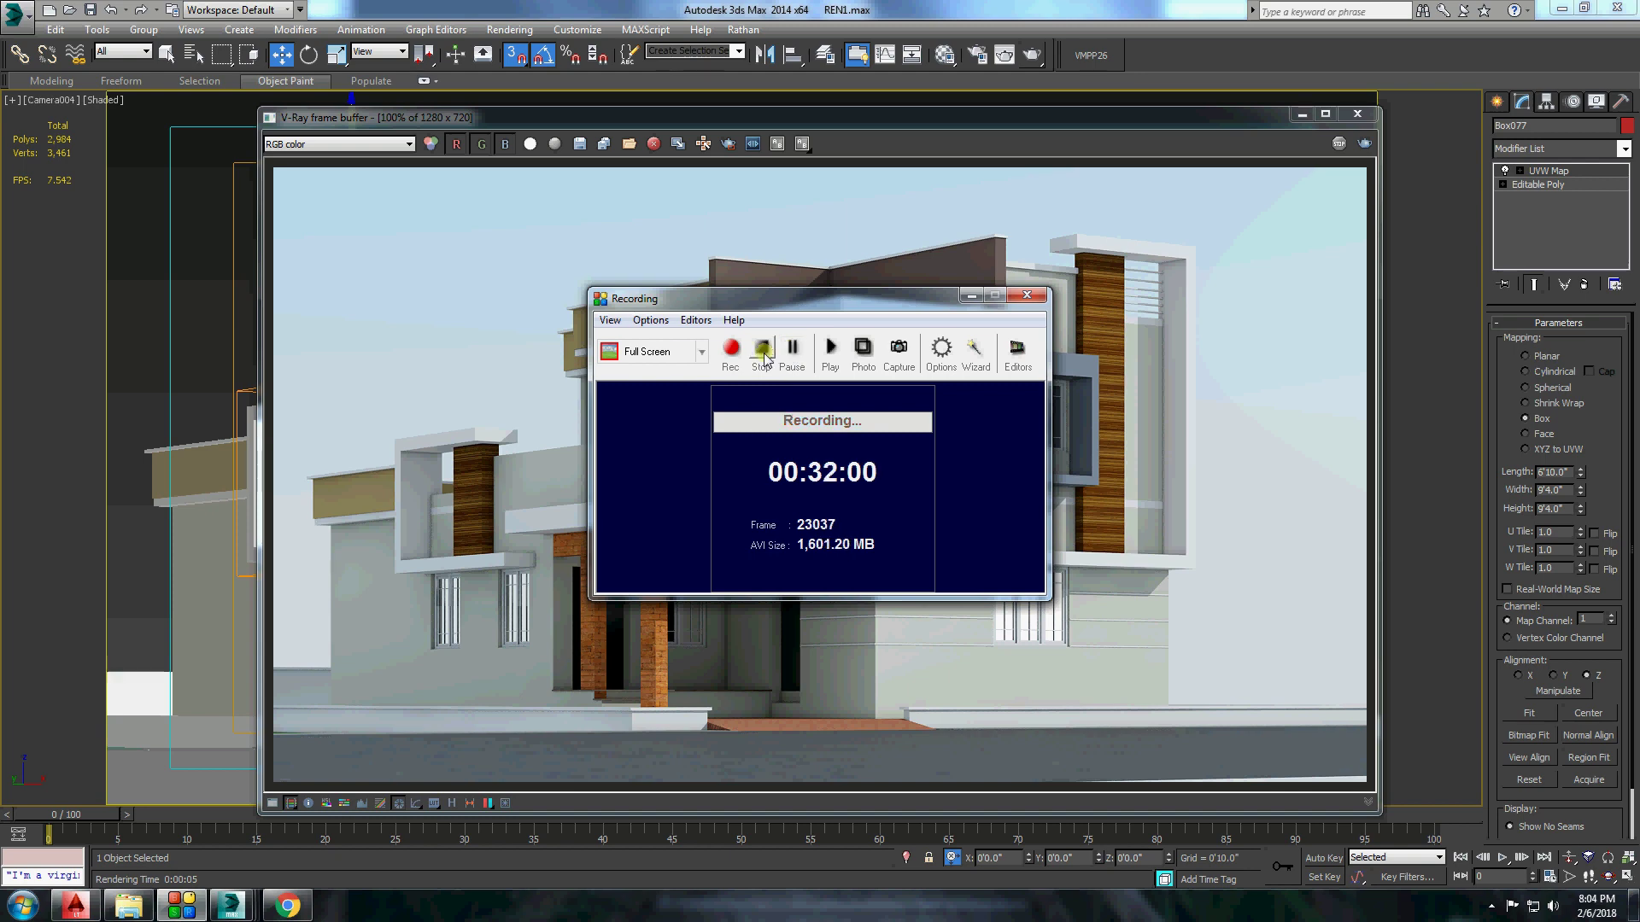
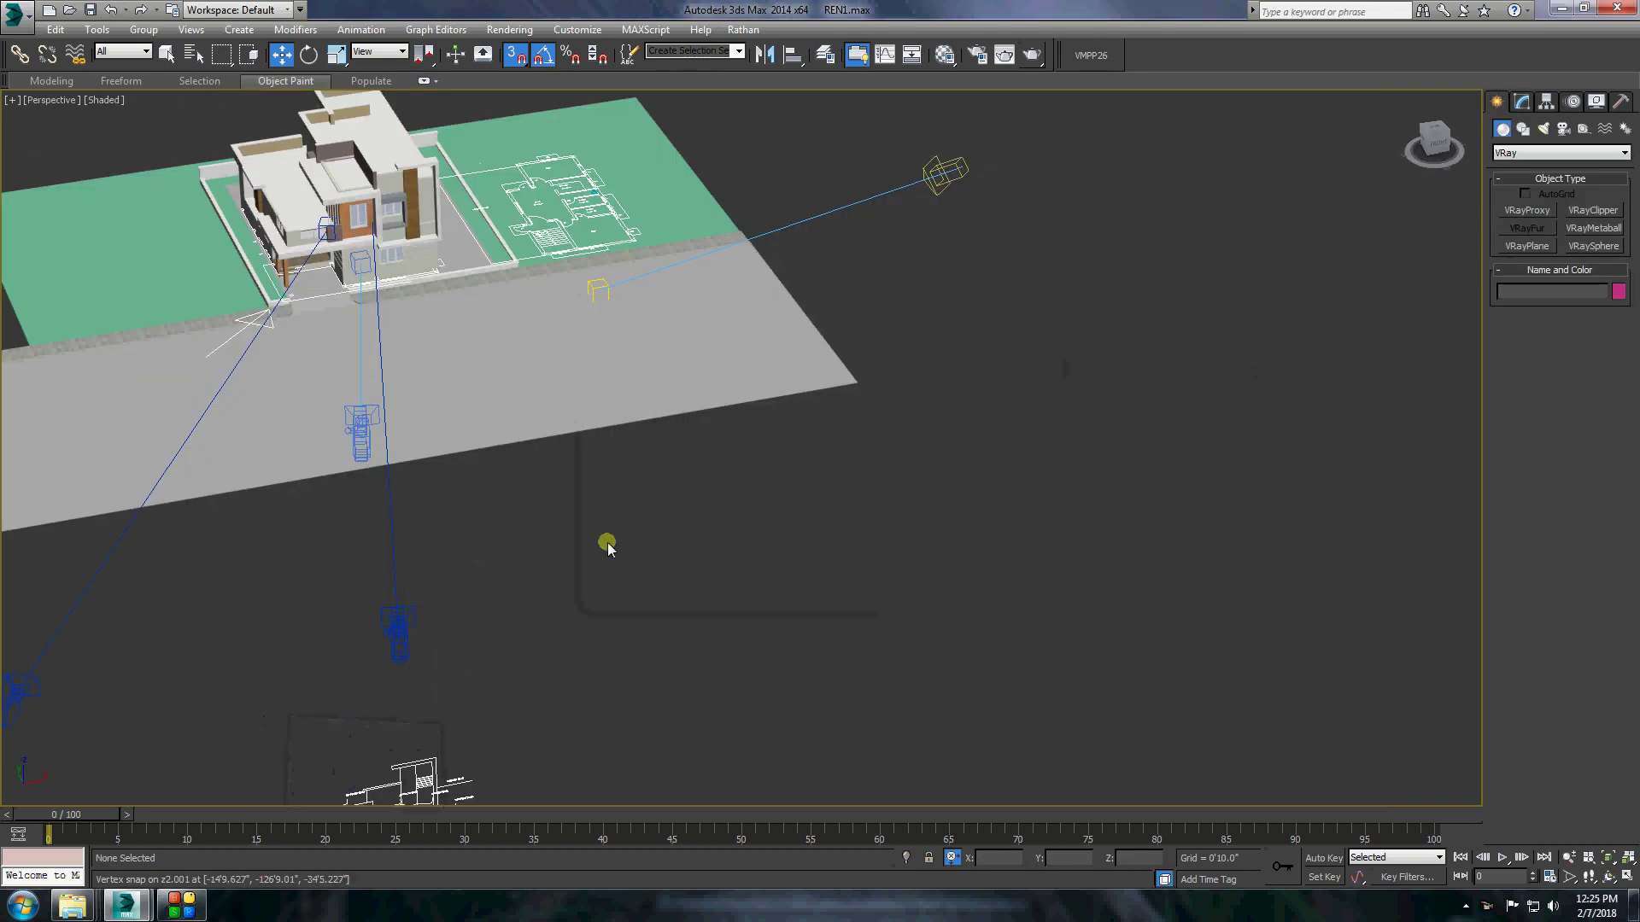
# Fill the wall opening with a thin box panel.
pyautogui.press('z')
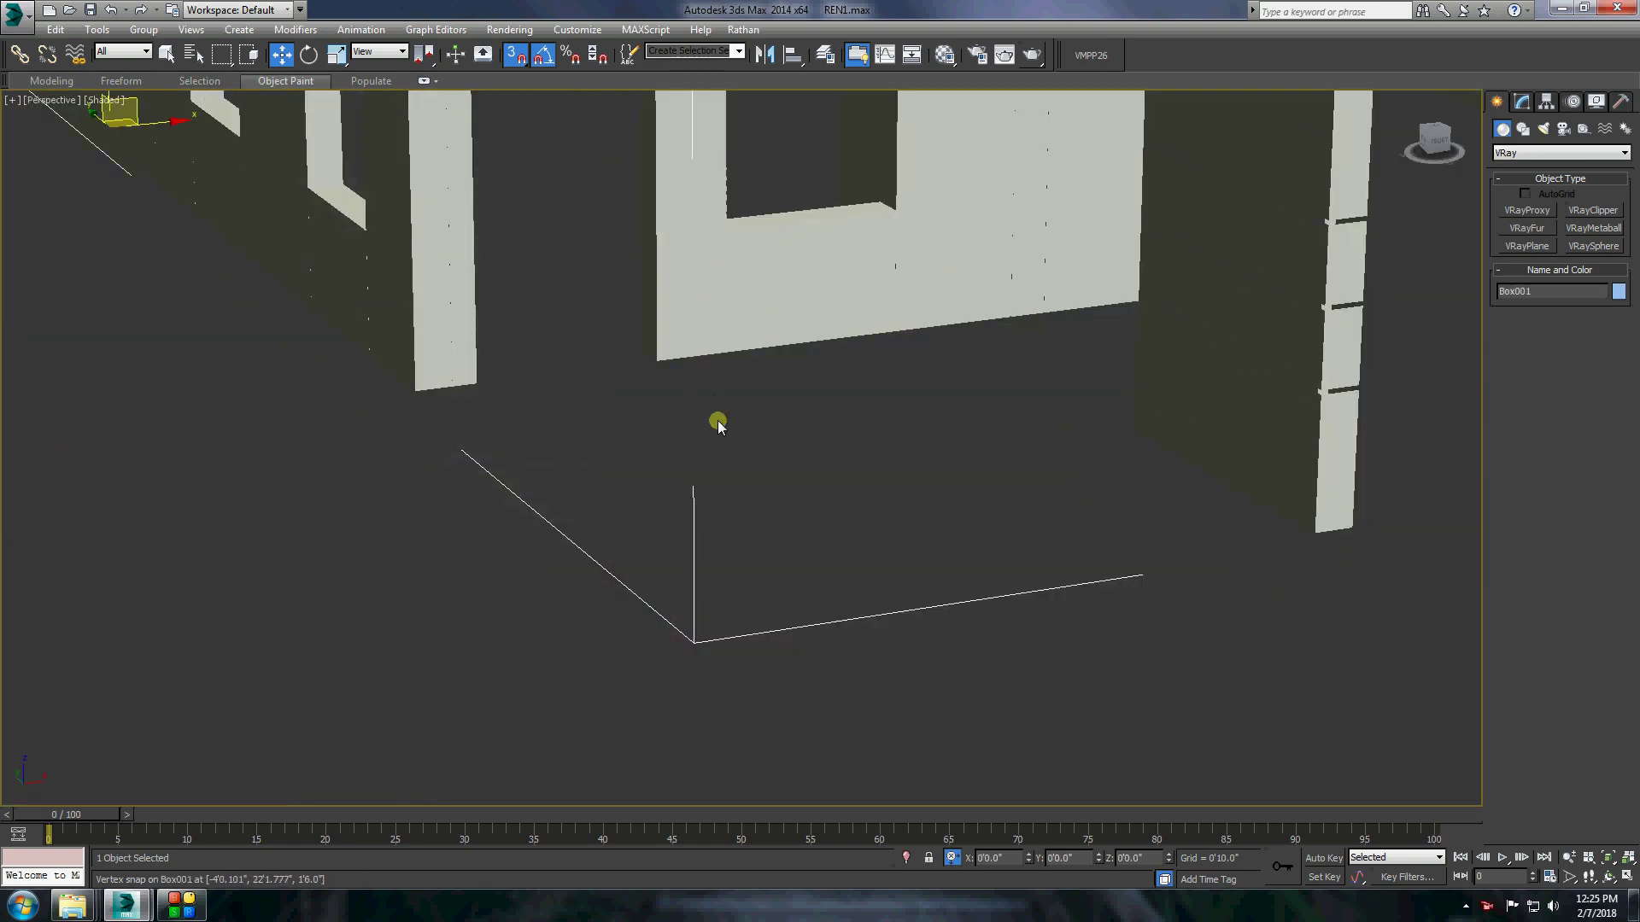
pyautogui.scroll(-8, 718, 425)
pyautogui.click(1560, 153)
pyautogui.click(1537, 165)
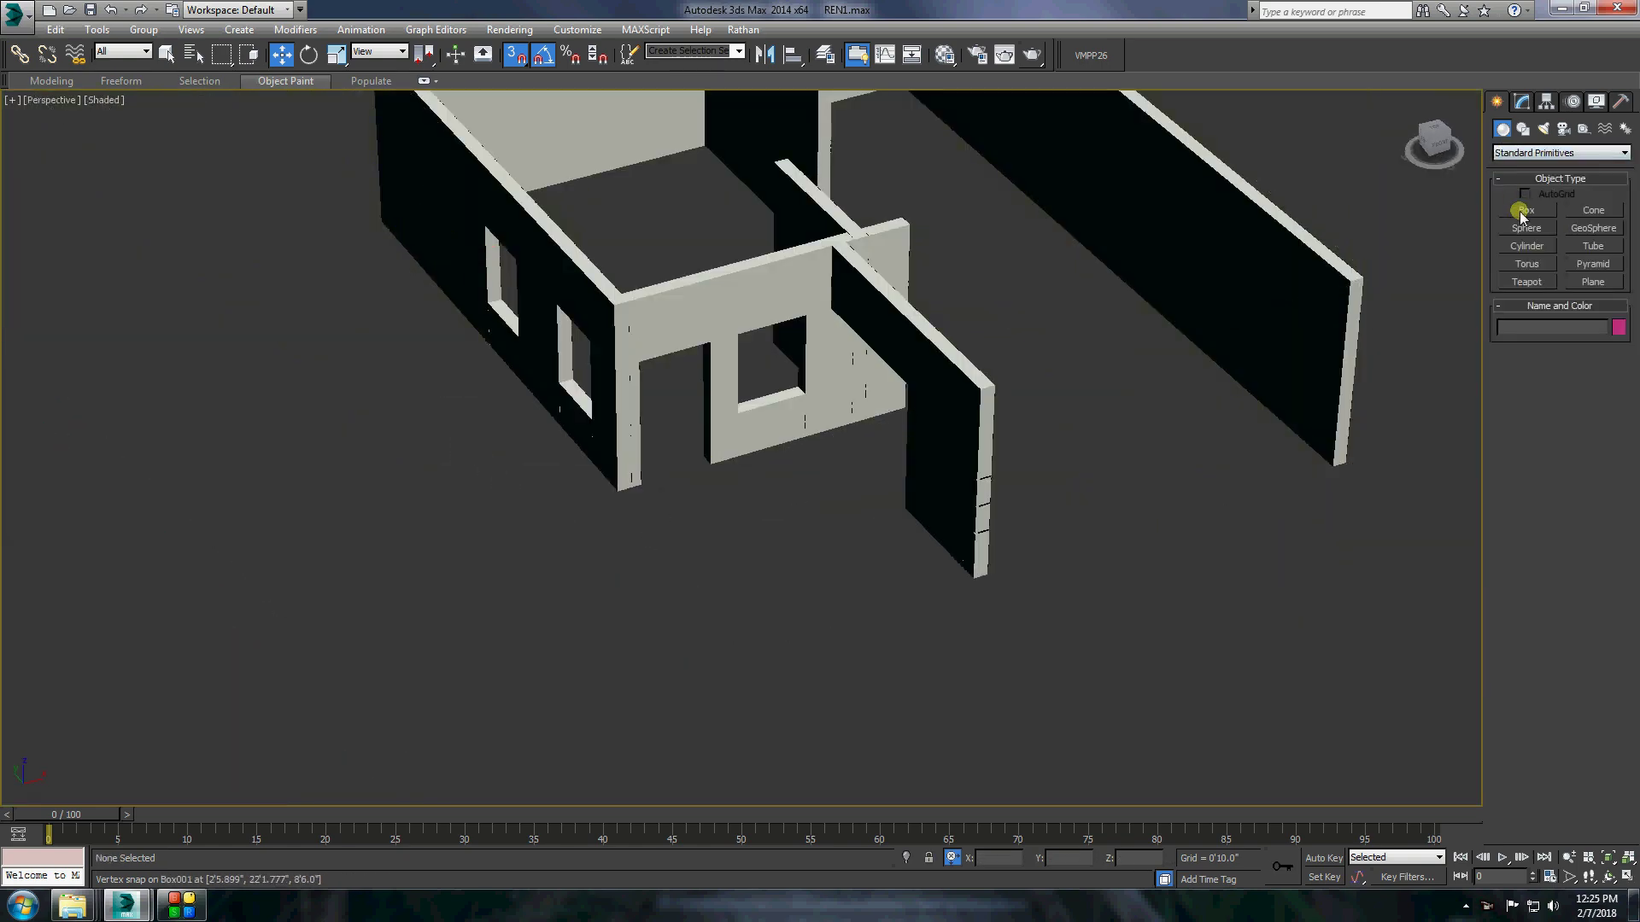
pyautogui.click(1527, 210)
pyautogui.moveTo(794, 308); pyautogui.dragTo(650, 485)
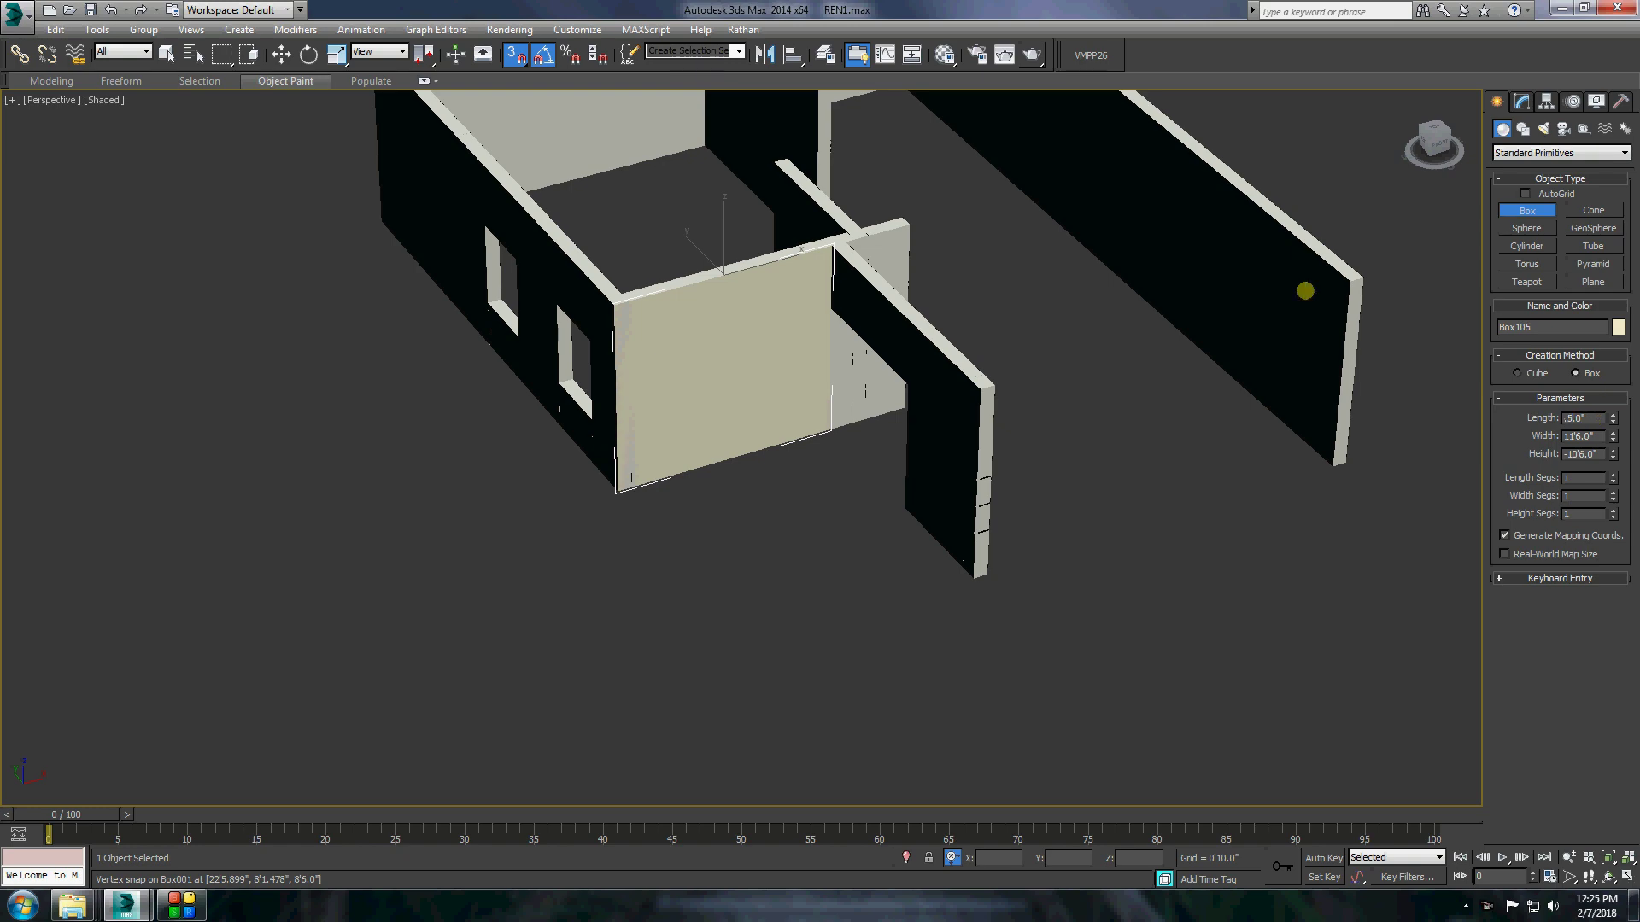
pyautogui.click(894, 348)
# Draw two boxes on the panel where the openings will be cut.
pyautogui.keyDown('alt'); pyautogui.moveTo(893, 348); pyautogui.dragTo(786, 384, button='middle'); pyautogui.keyUp('alt')
pyautogui.moveTo(798, 376); pyautogui.dragTo(752, 431)
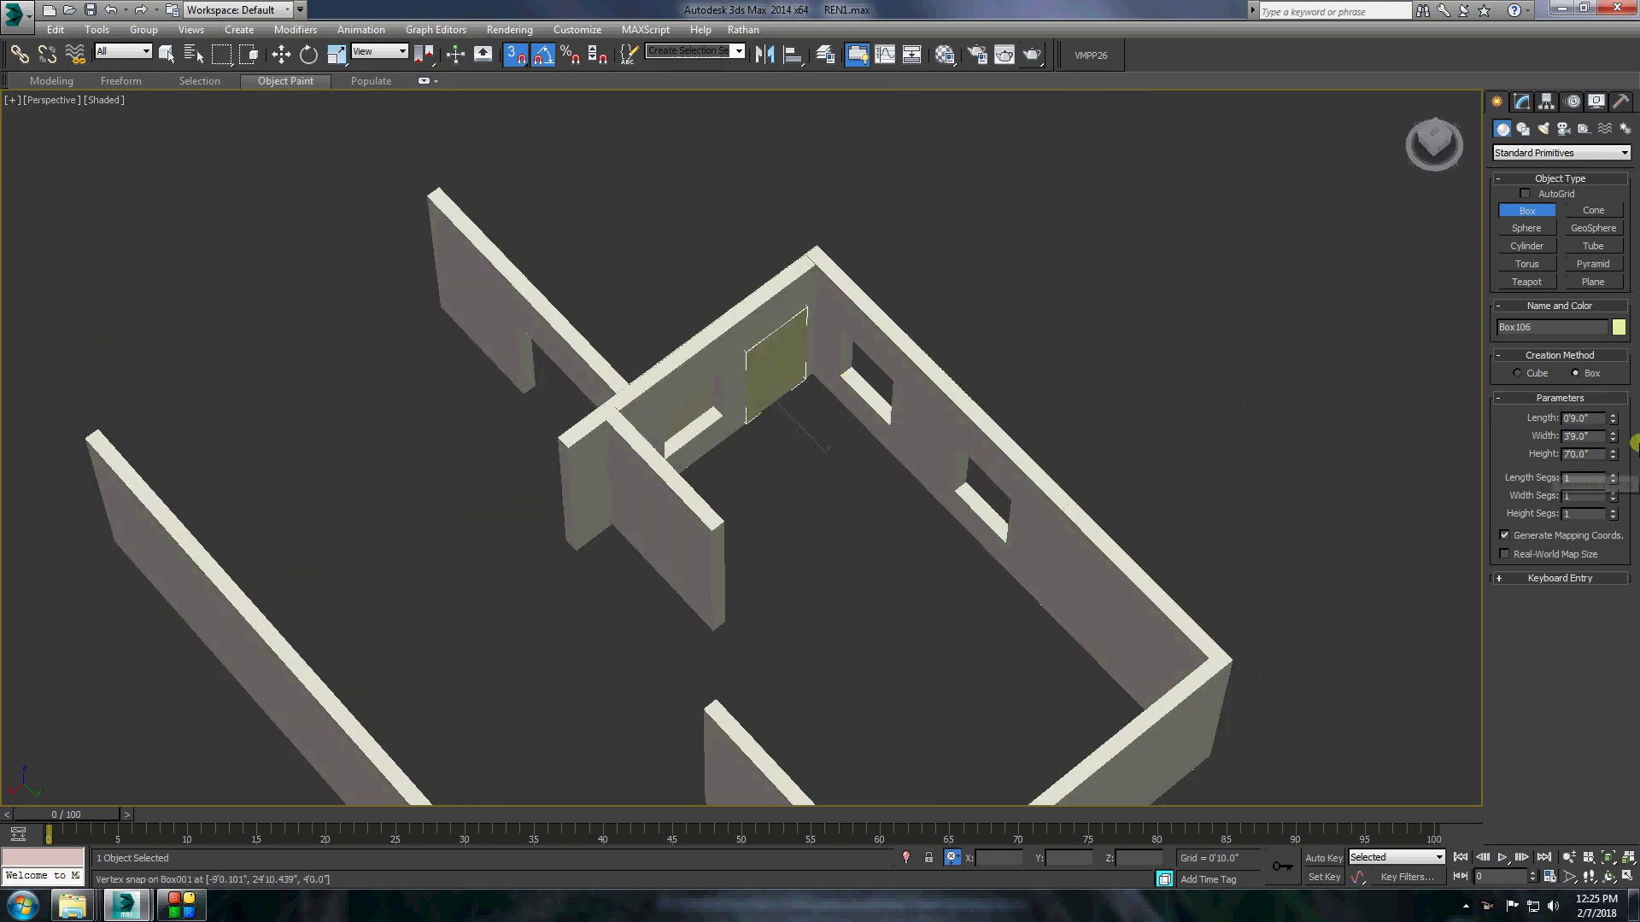
pyautogui.click(751, 431)
pyautogui.keyDown('alt'); pyautogui.moveTo(751, 431); pyautogui.dragTo(820, 401, button='middle'); pyautogui.keyUp('alt')
pyautogui.scroll(2, 667, 402)
pyautogui.moveTo(619, 444); pyautogui.dragTo(718, 354)
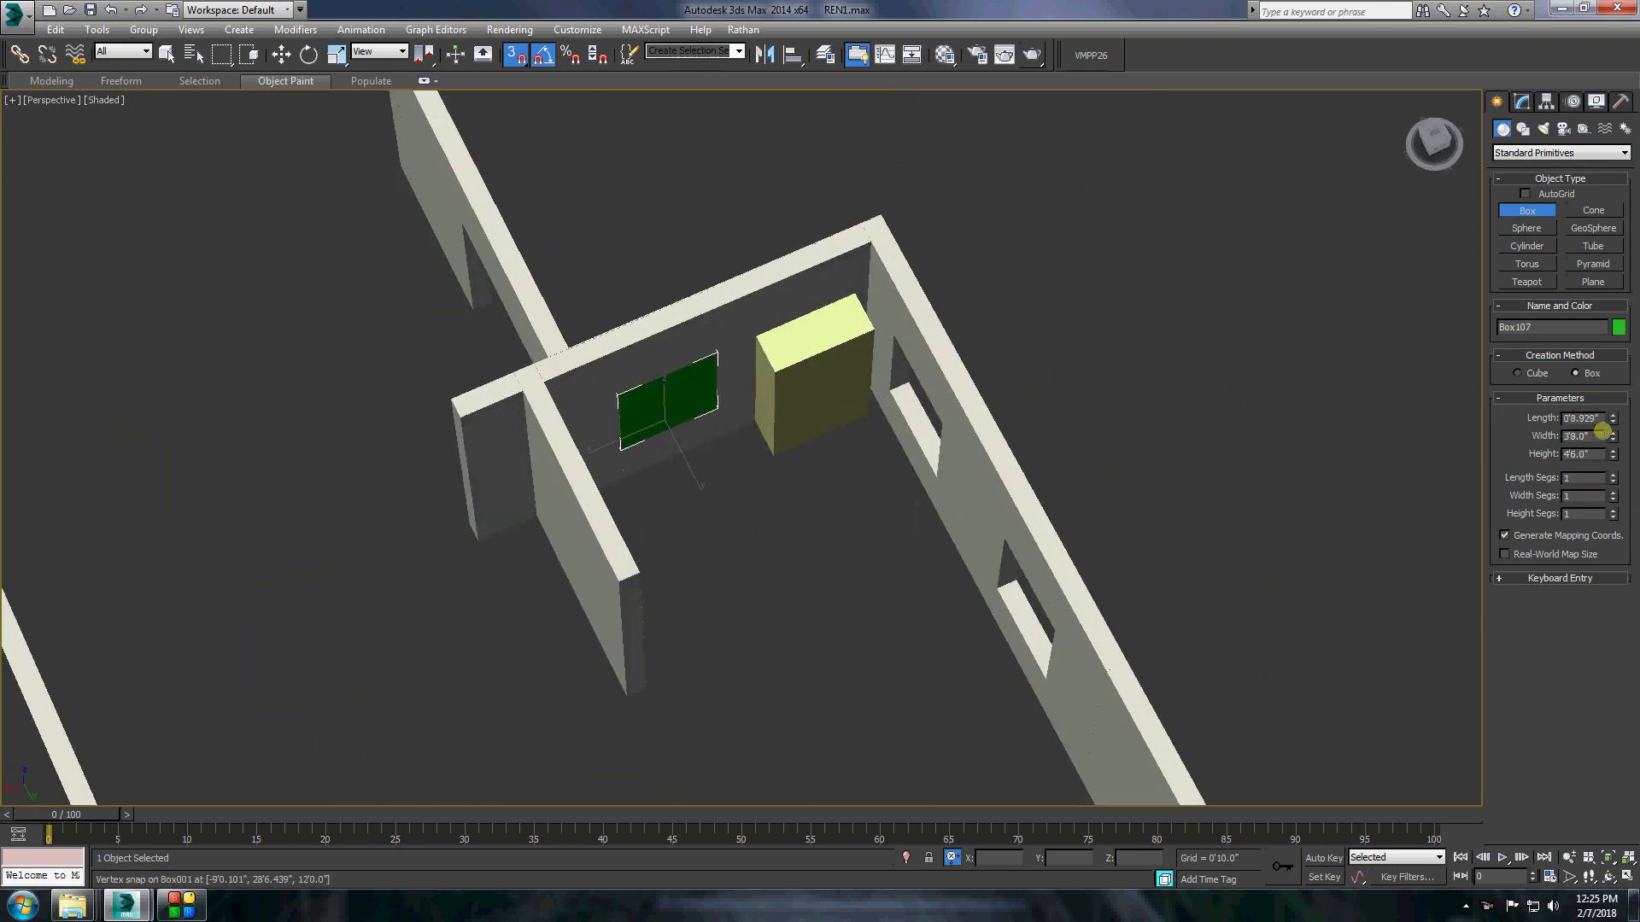
pyautogui.keyDown('alt'); pyautogui.moveTo(769, 427); pyautogui.dragTo(598, 385, button='middle'); pyautogui.keyUp('alt')
# Convert the yellow box to editable poly and attach the other box to it.
pyautogui.click(487, 524)
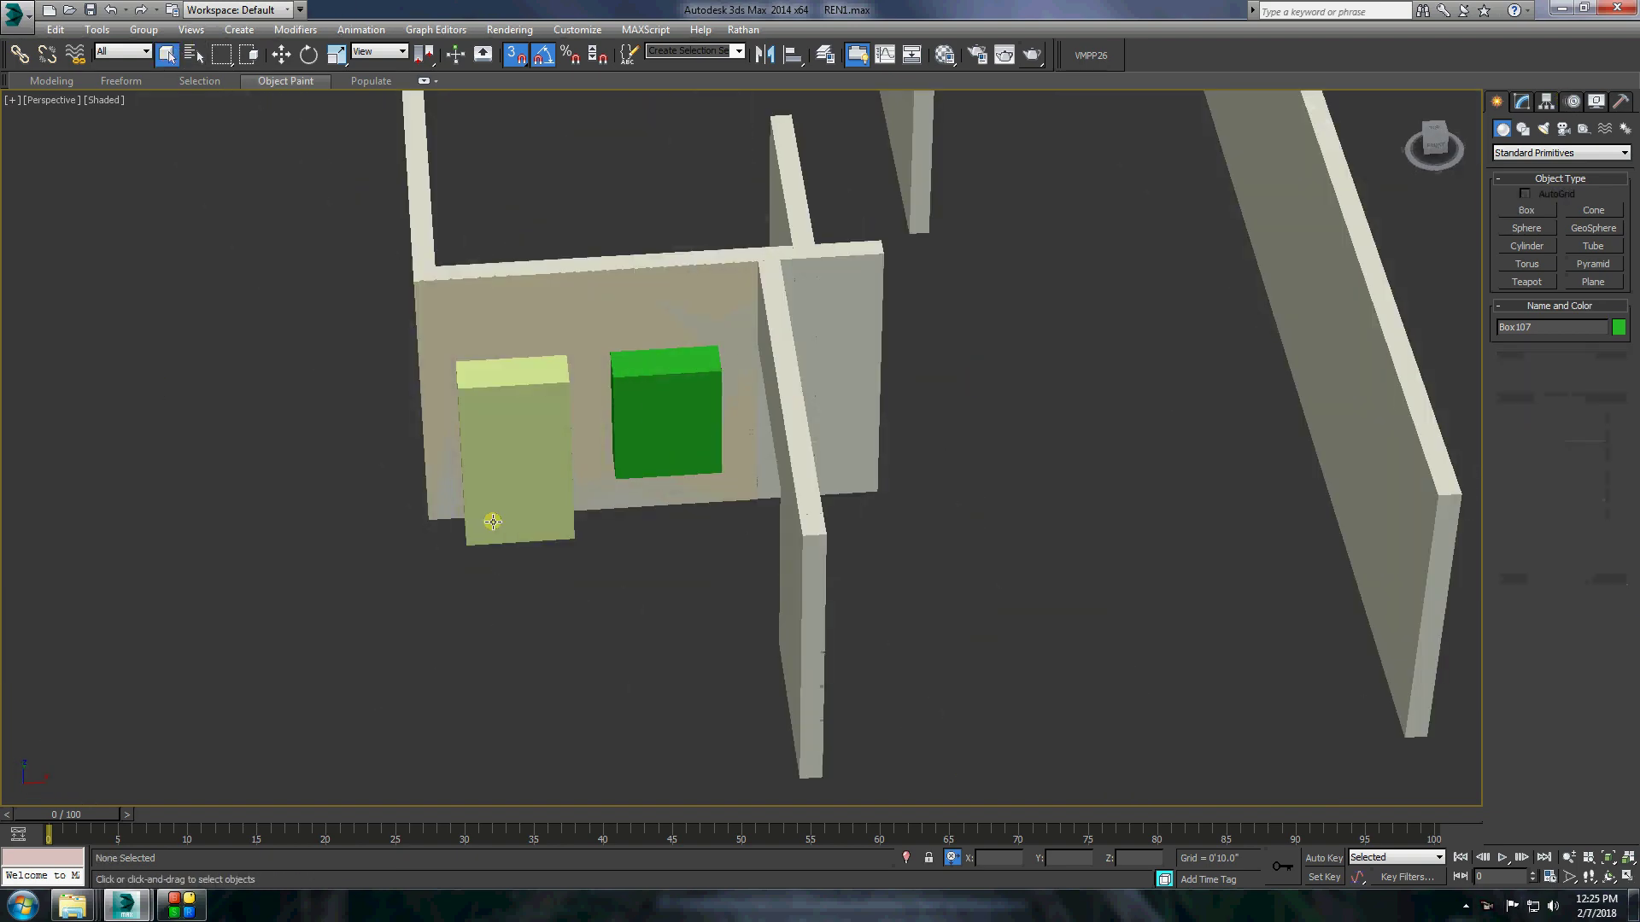
pyautogui.rightClick(486, 523)
pyautogui.click(547, 649)
pyautogui.click(972, 179)
pyautogui.rightClick(634, 529)
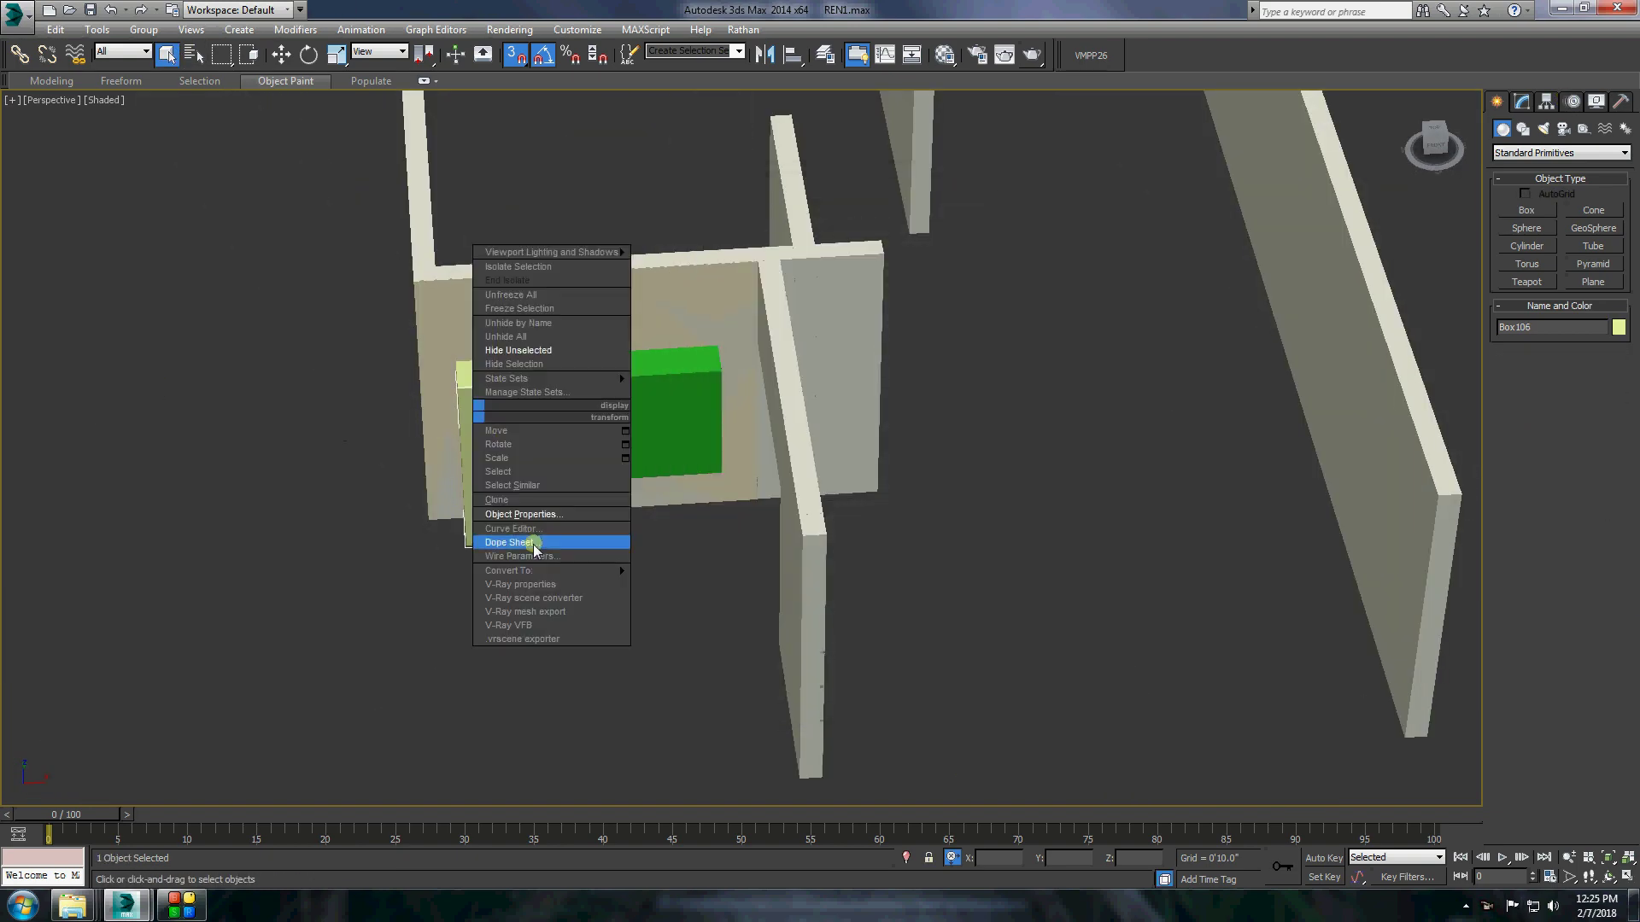
pyautogui.click(643, 593)
# Boolean-subtract the joined boxes from the wall panel with Compound Objects.
pyautogui.click(648, 421)
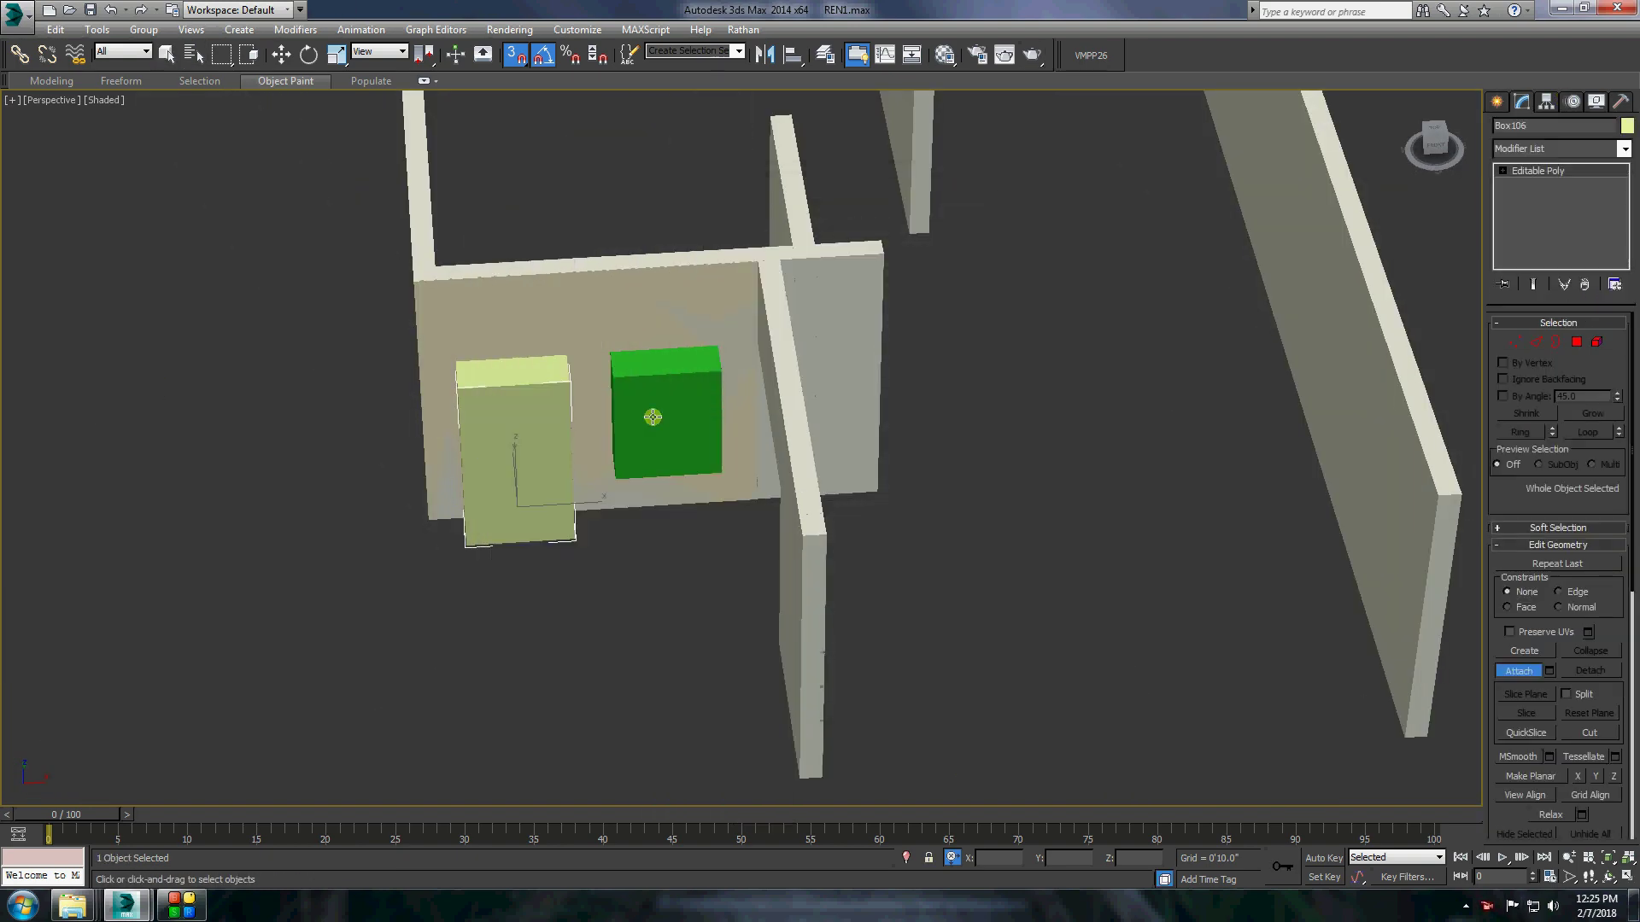
pyautogui.click(1496, 102)
pyautogui.click(1561, 152)
pyautogui.click(1522, 191)
pyautogui.click(1526, 300)
pyautogui.click(1559, 397)
pyautogui.click(512, 445)
# Give the back wall the marble material and paste the carved double door into the porch opening.
pyautogui.rightClick(1042, 303)
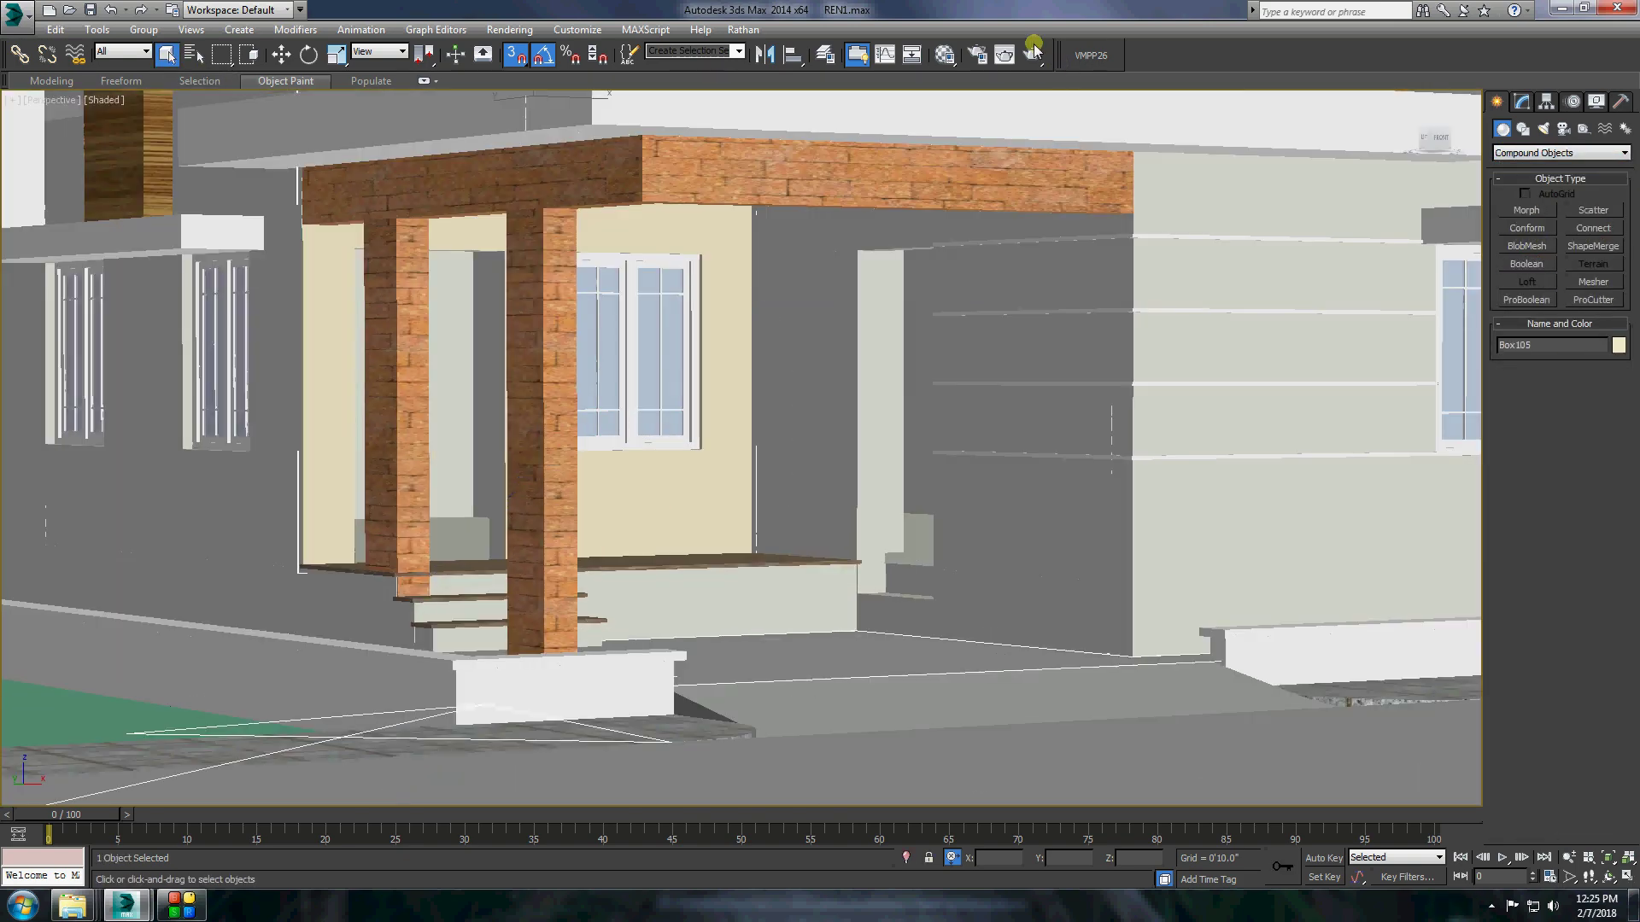
pyautogui.click(371, 513)
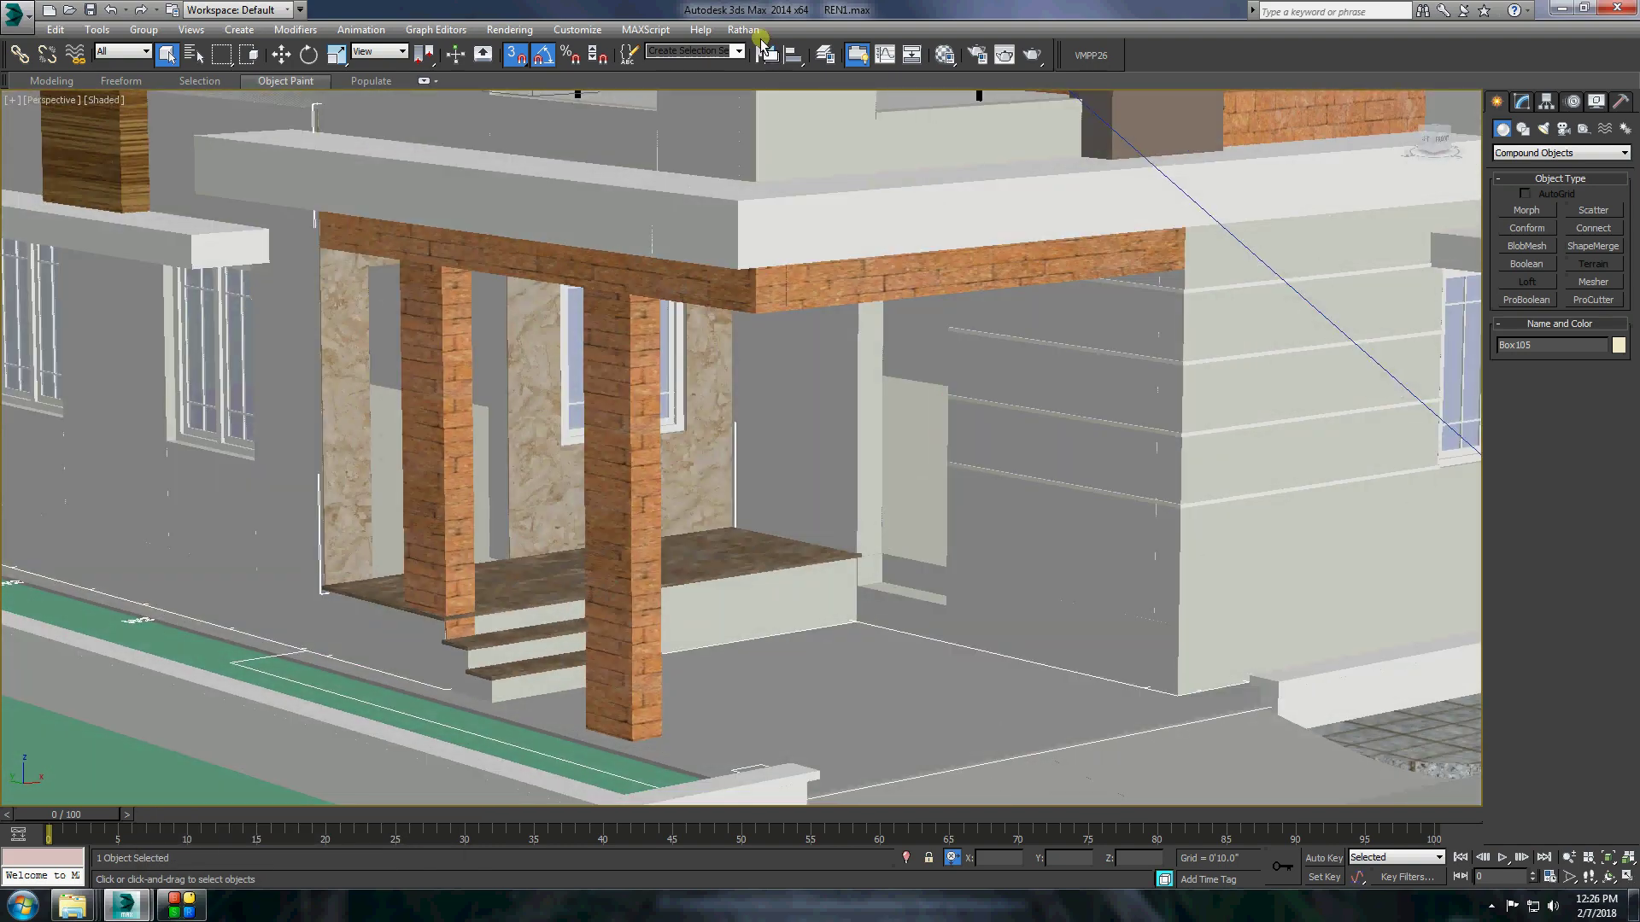
pyautogui.click(761, 34)
pyautogui.click(769, 53)
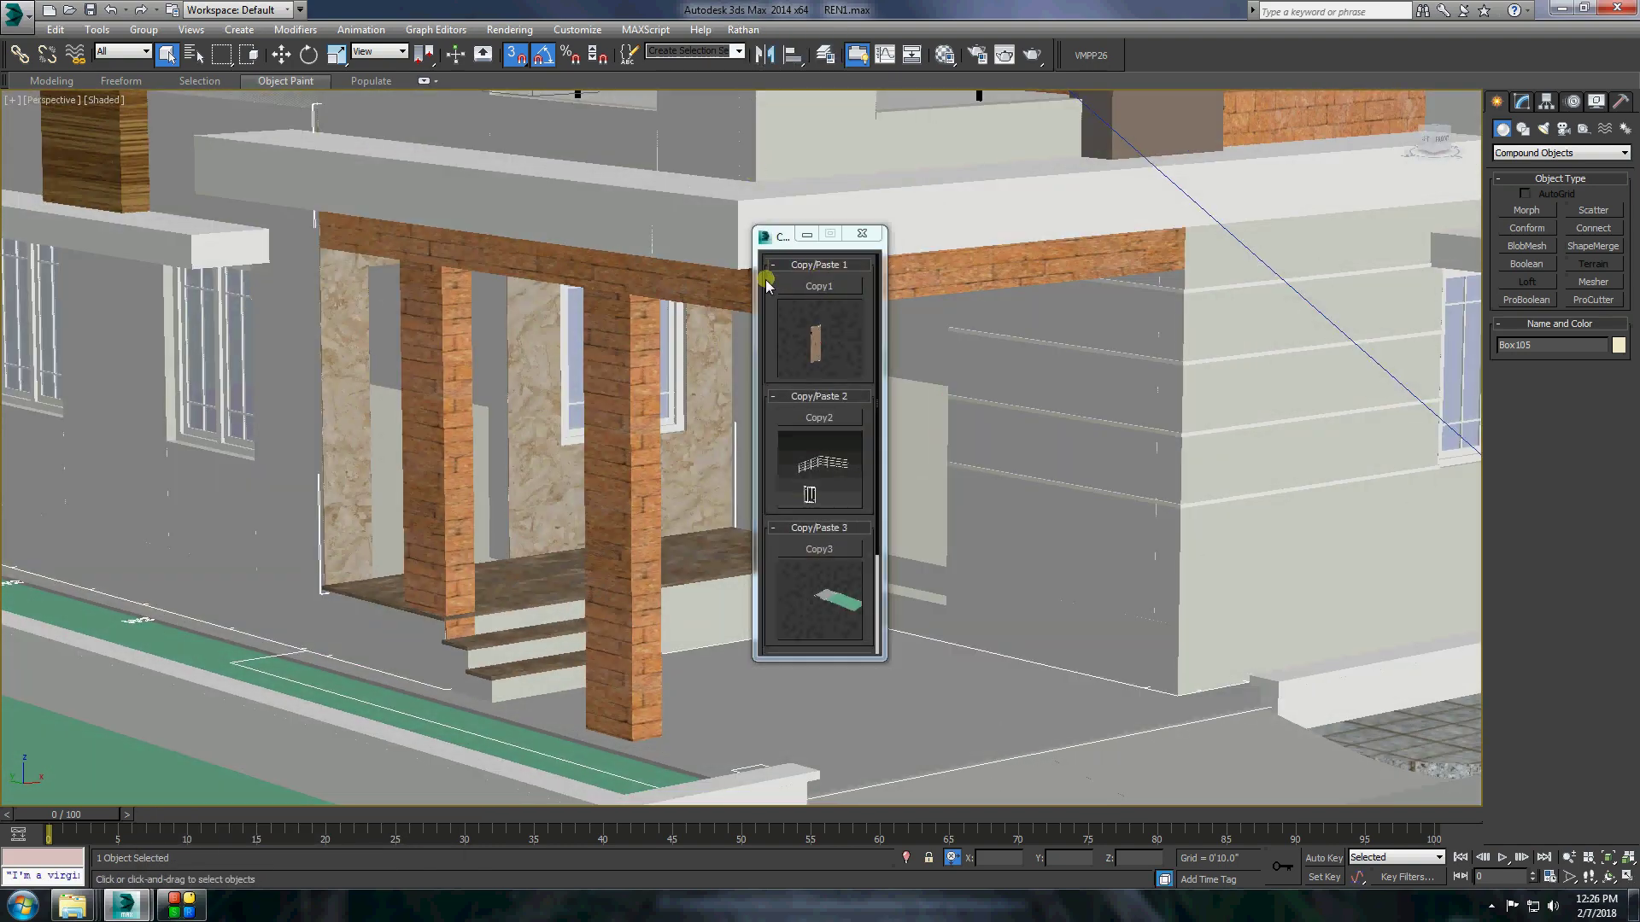
pyautogui.click(861, 234)
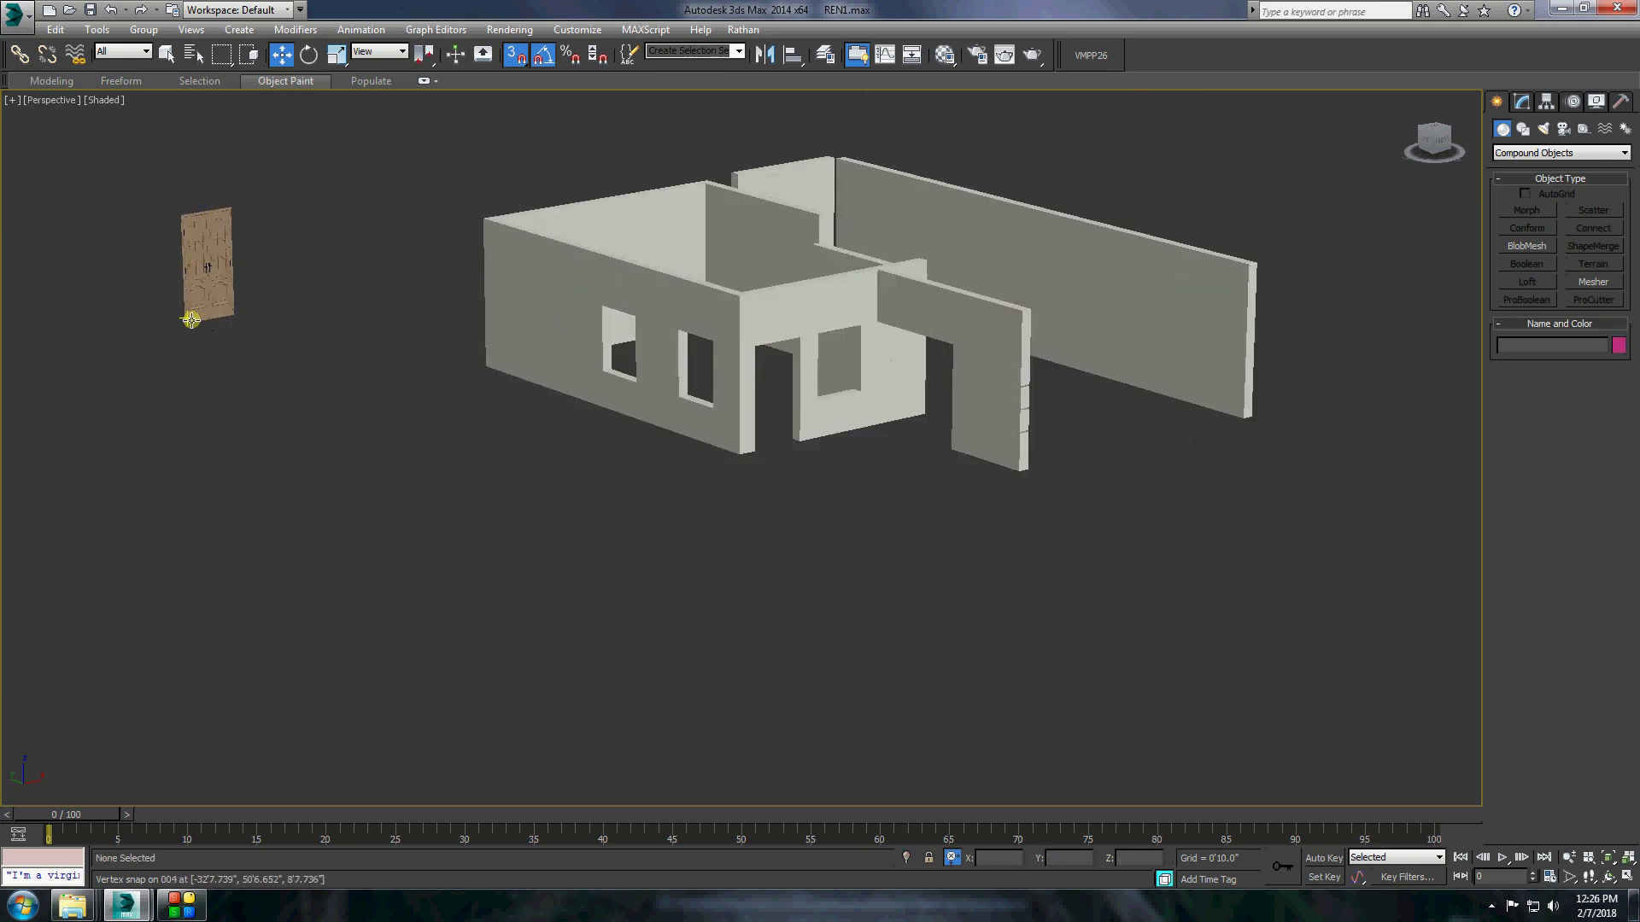
pyautogui.moveTo(183, 311); pyautogui.dragTo(769, 355)
pyautogui.scroll(8, 769, 279)
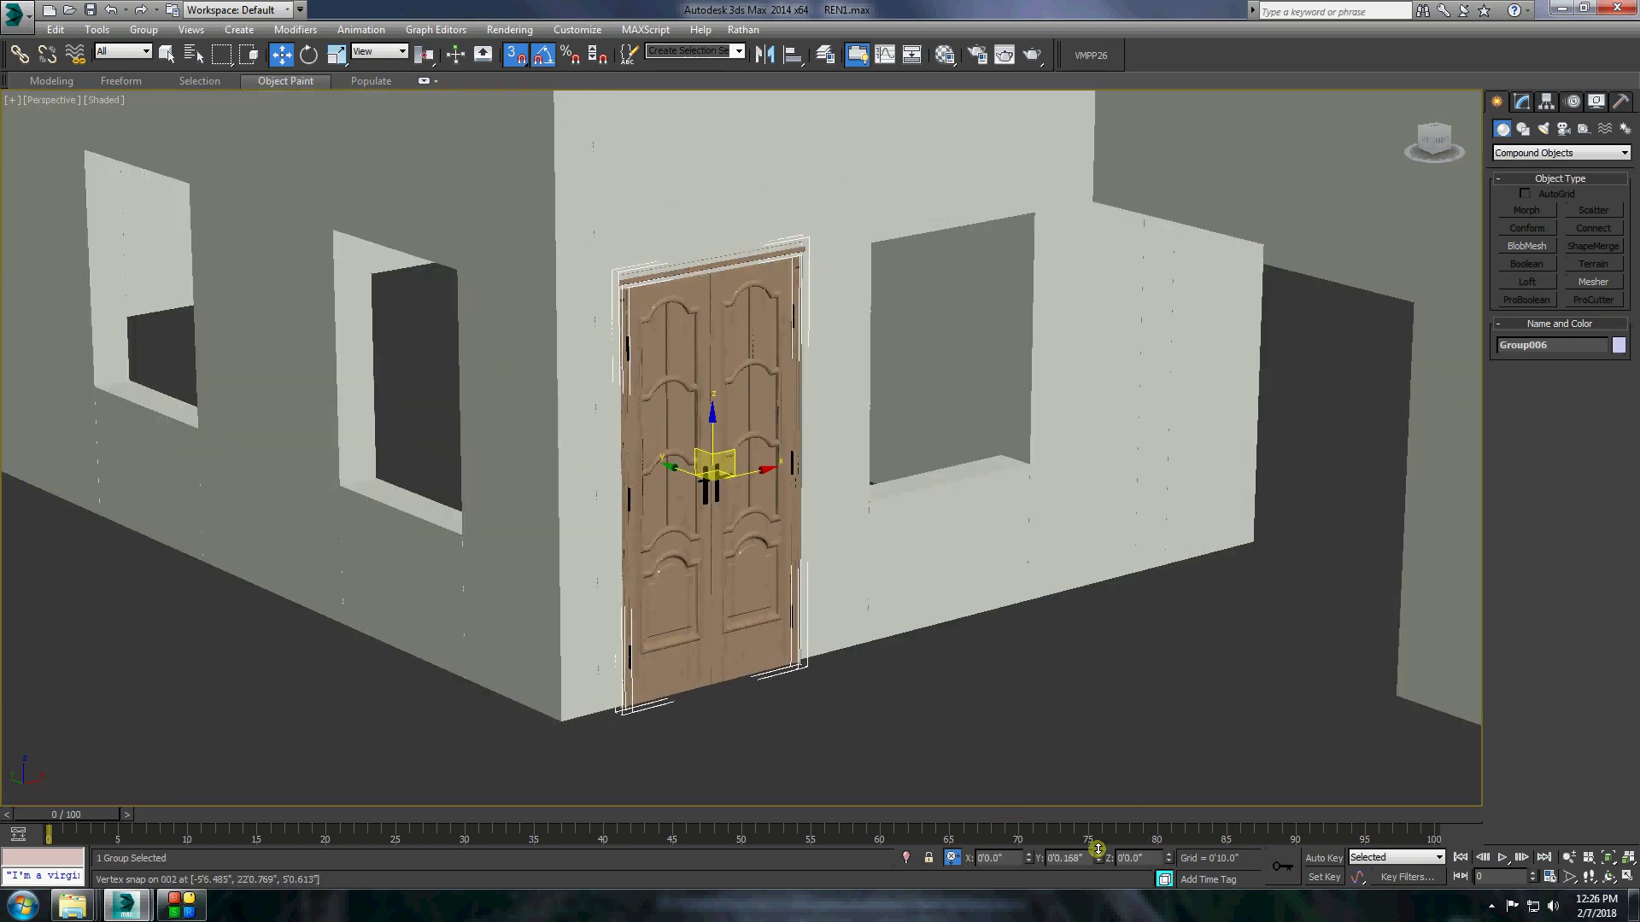
pyautogui.moveTo(1168, 858); pyautogui.dragTo(1166, 865)
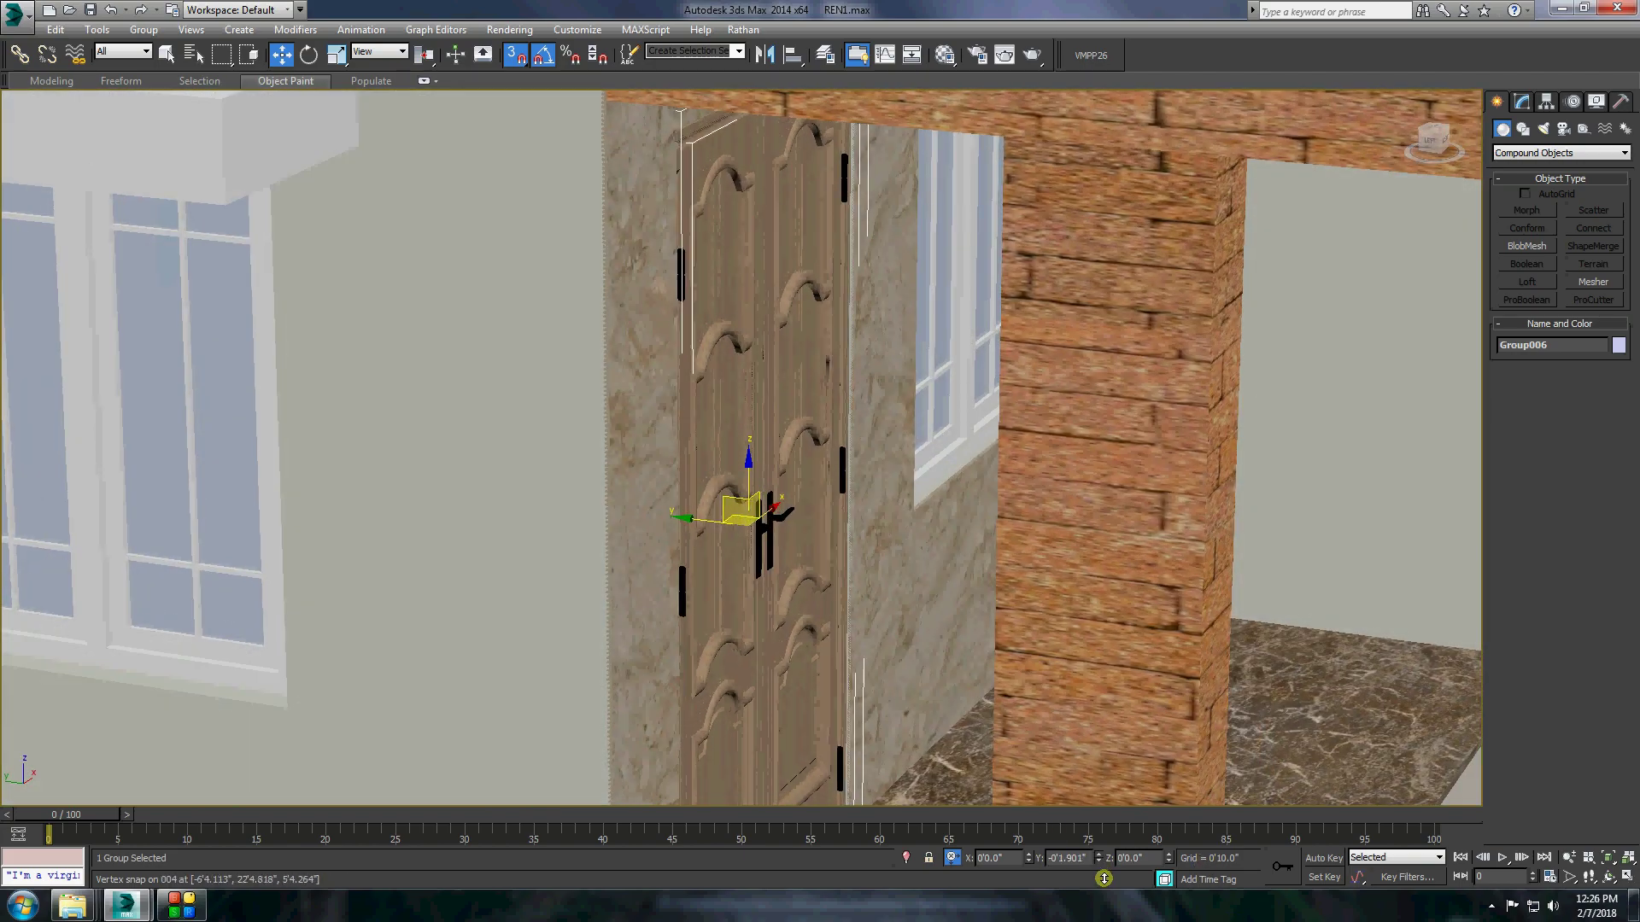
pyautogui.scroll(-3, 743, 499)
pyautogui.scroll(-5, 731, 501)
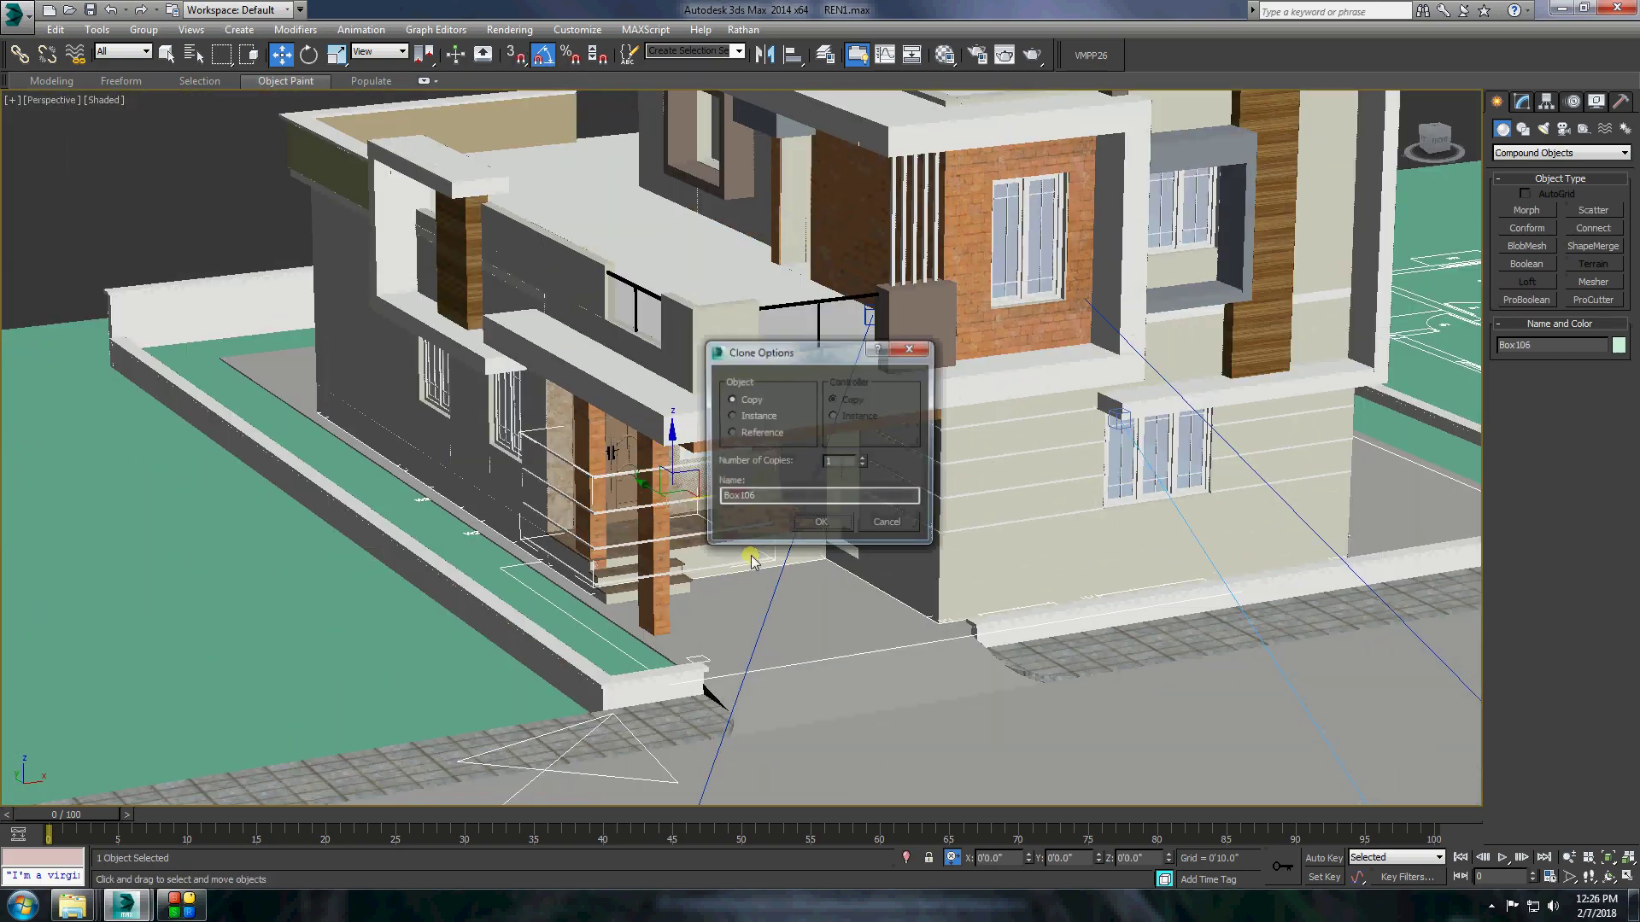
# Move the railing frame along the side wall and isolate it.
pyautogui.moveTo(1098, 840); pyautogui.dragTo(1031, 465)
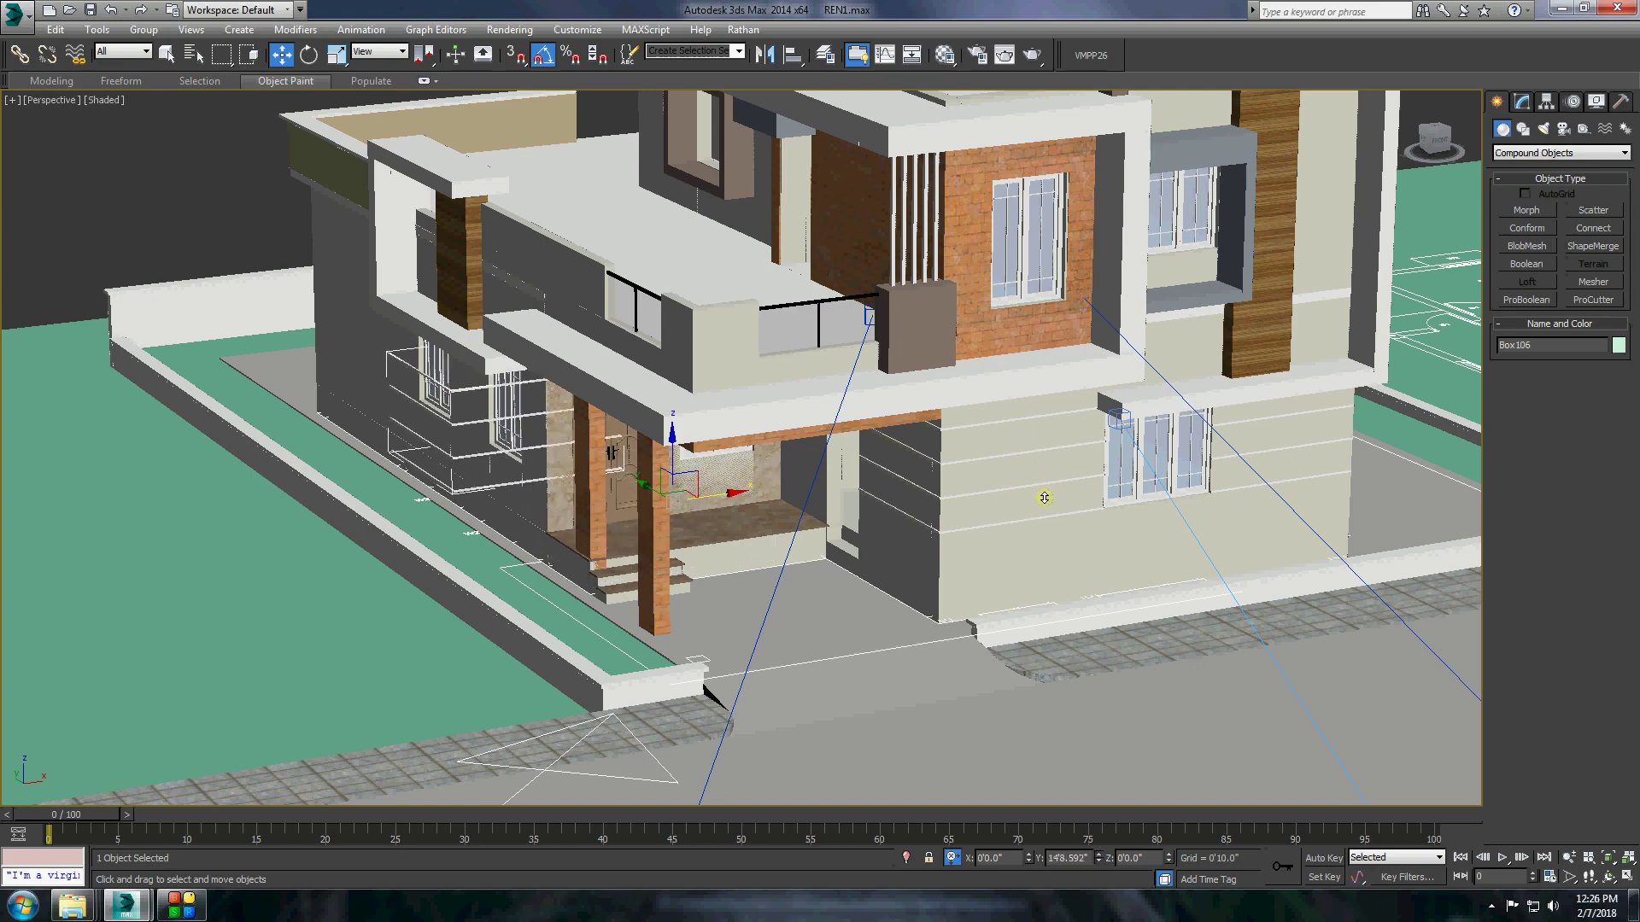
pyautogui.scroll(5, 451, 361)
pyautogui.moveTo(717, 504); pyautogui.dragTo(1084, 598)
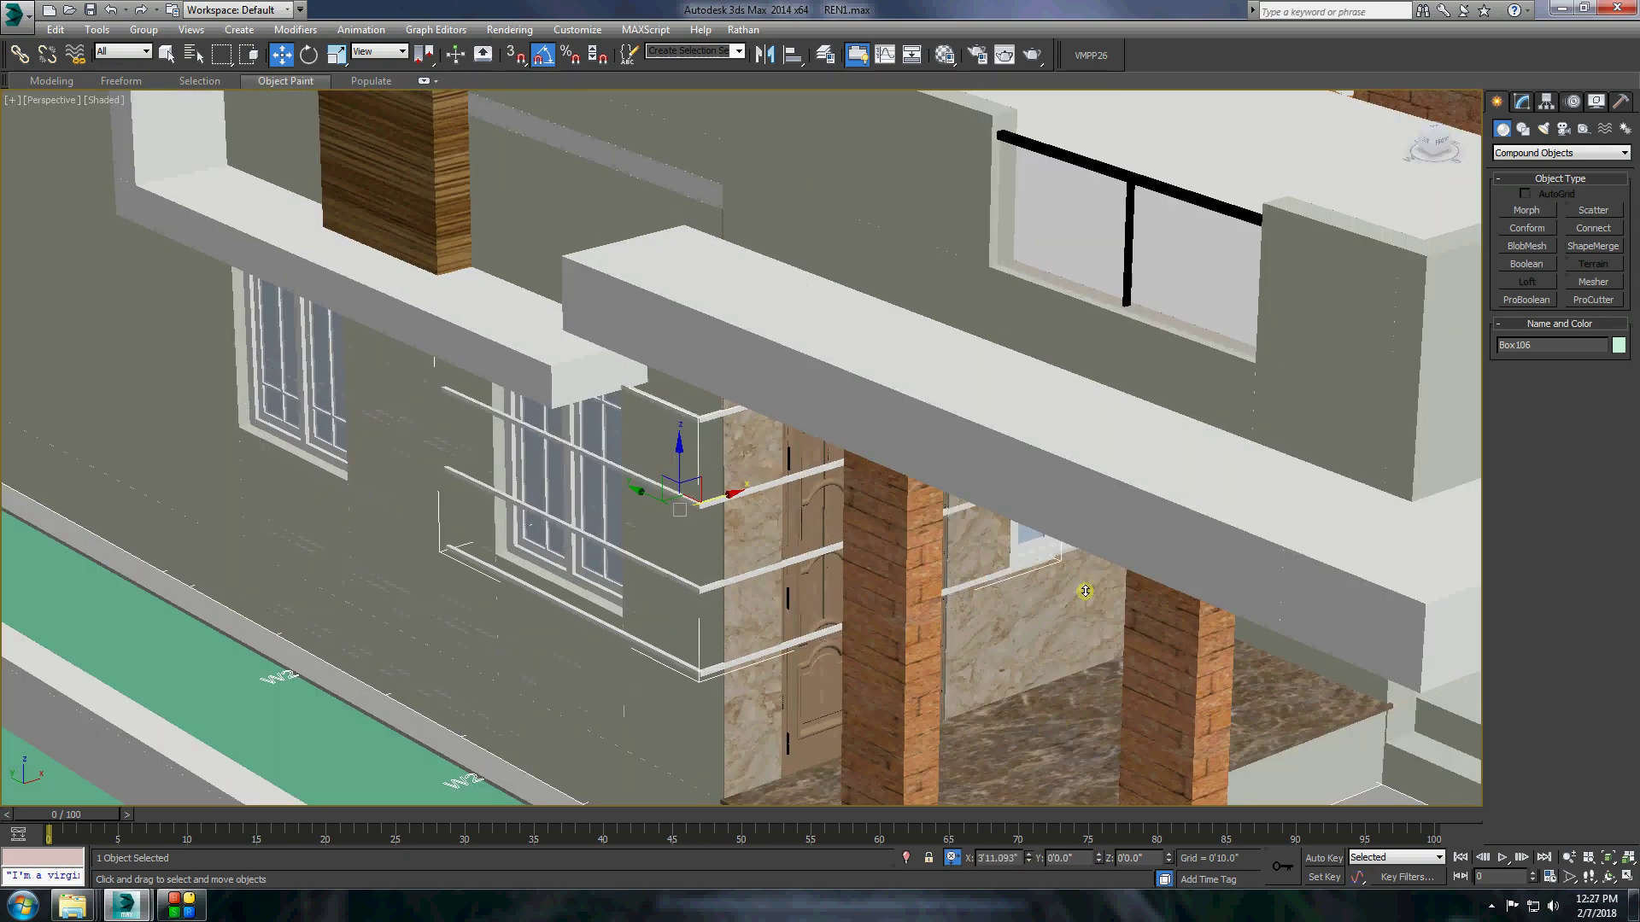
pyautogui.rightClick(659, 458)
pyautogui.click(714, 432)
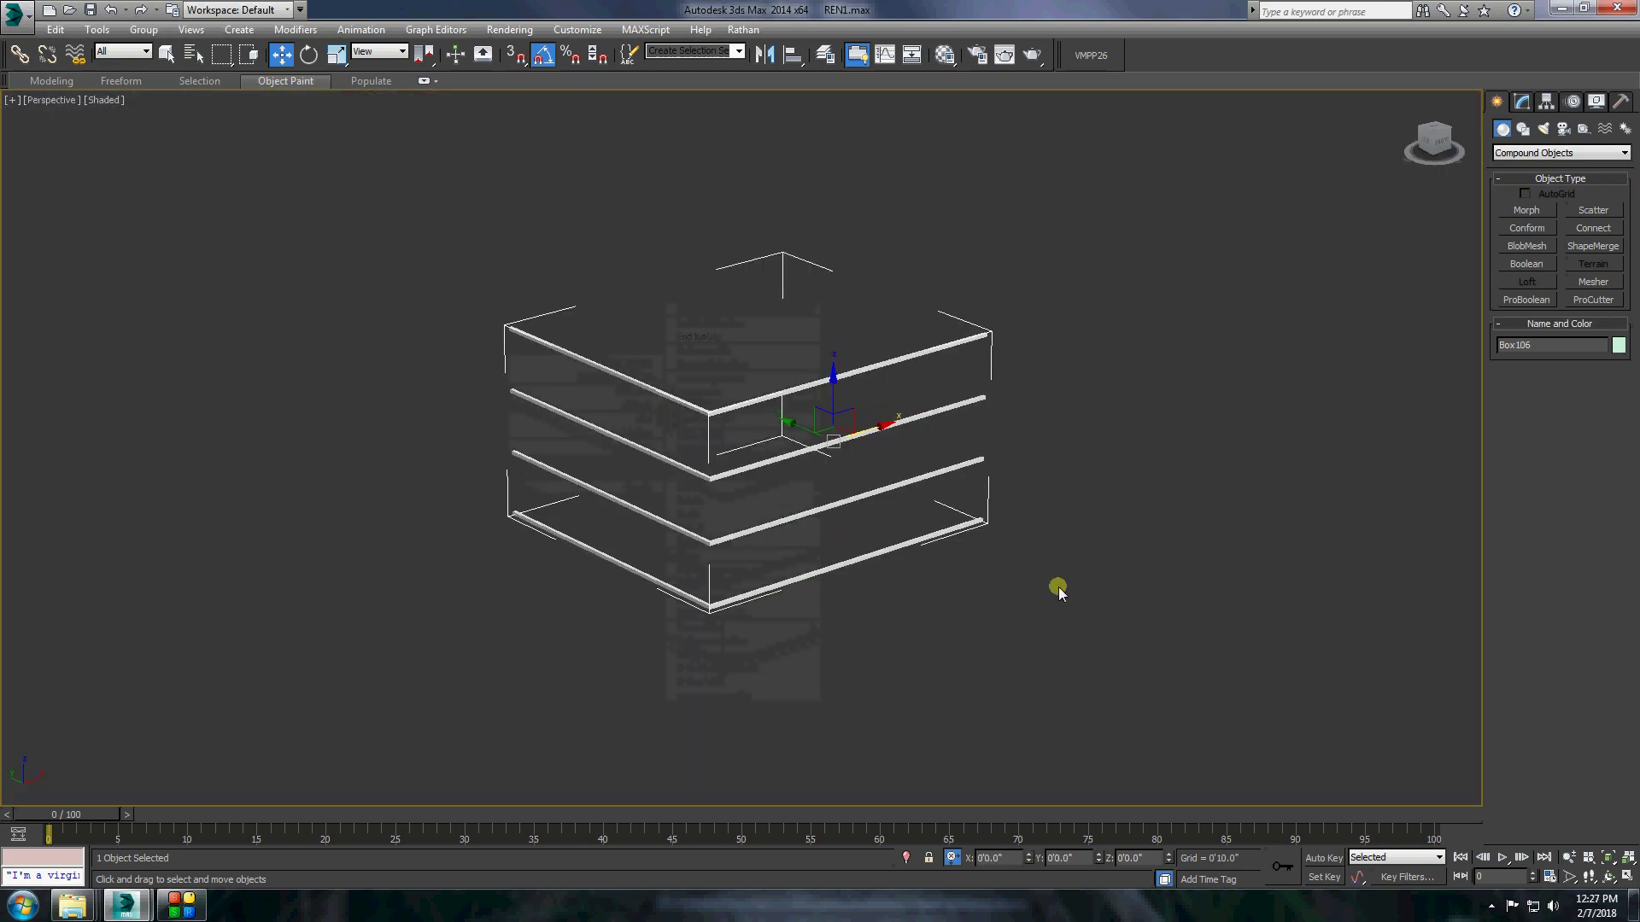
# Convert the top rail to editable poly and select its rail element.
pyautogui.click(1058, 586)
pyautogui.click(784, 390)
pyautogui.rightClick(784, 391)
pyautogui.click(1039, 556)
pyautogui.click(1596, 343)
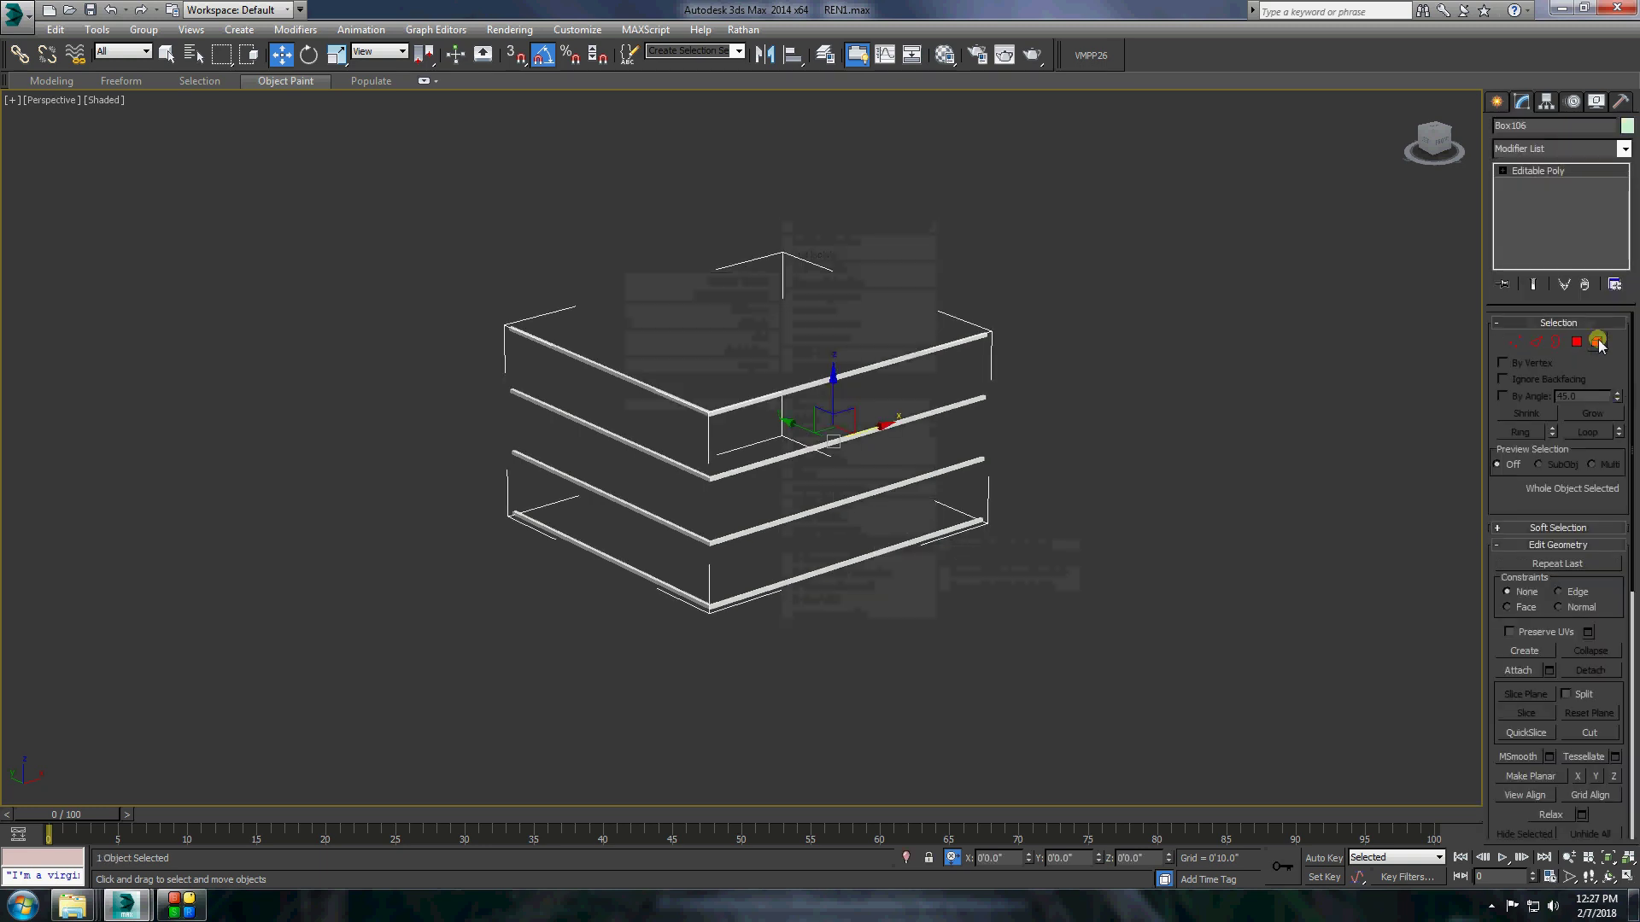
pyautogui.click(908, 355)
# Draw four boxes along the four rails.
pyautogui.click(1497, 102)
pyautogui.click(1528, 210)
pyautogui.scroll(2, 513, 312)
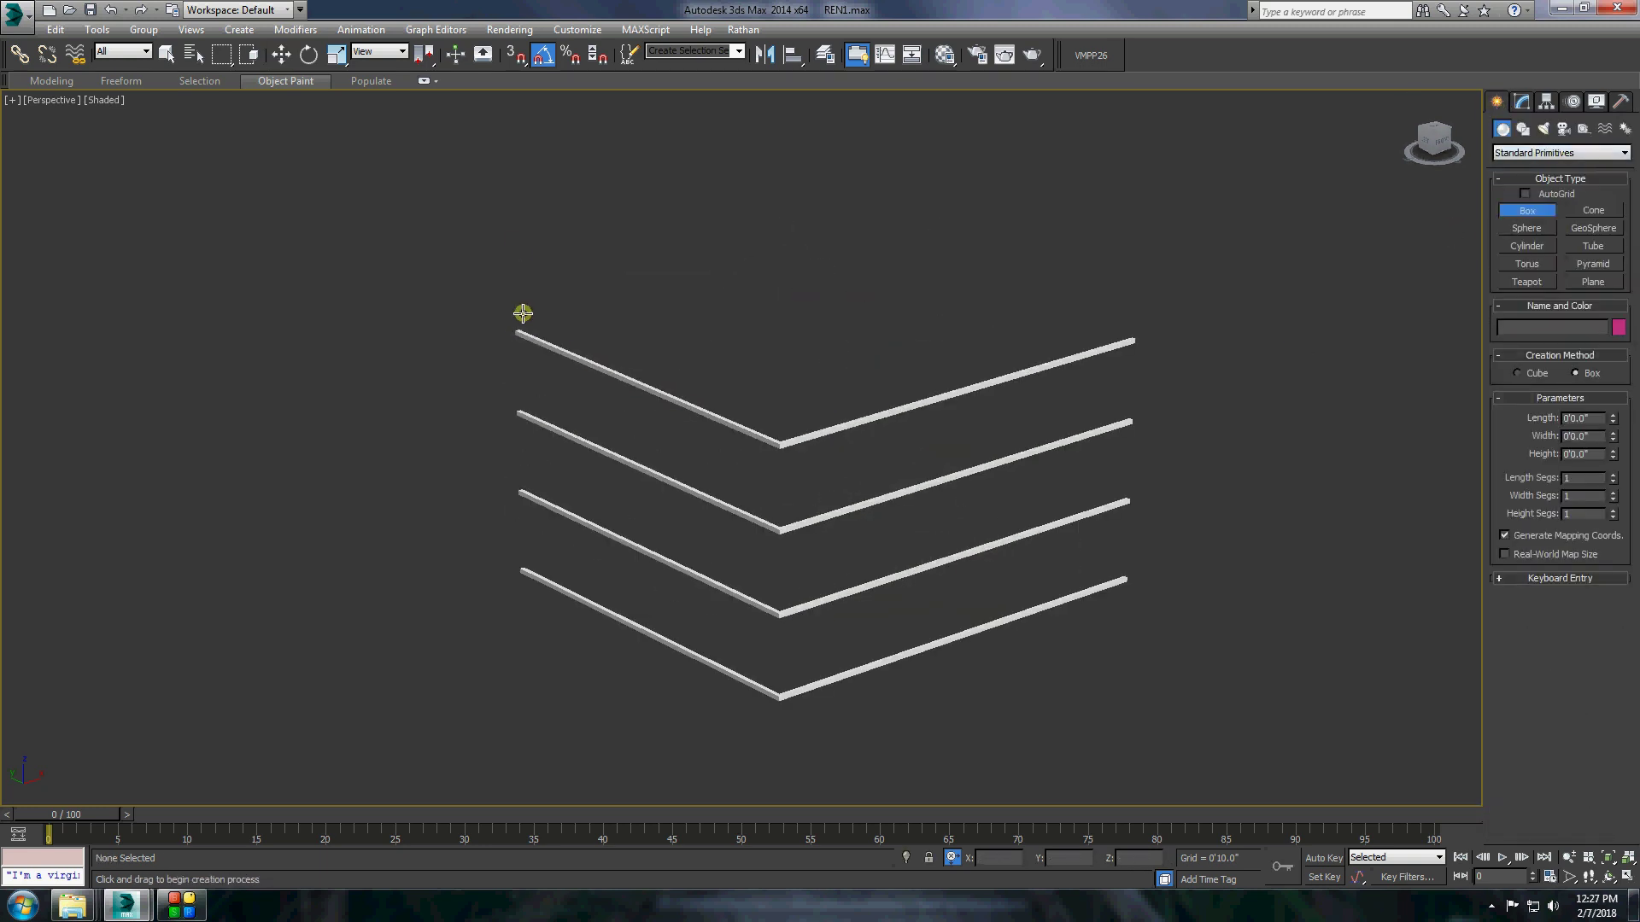
pyautogui.scroll(2, 531, 285)
pyautogui.moveTo(922, 527); pyautogui.dragTo(509, 345)
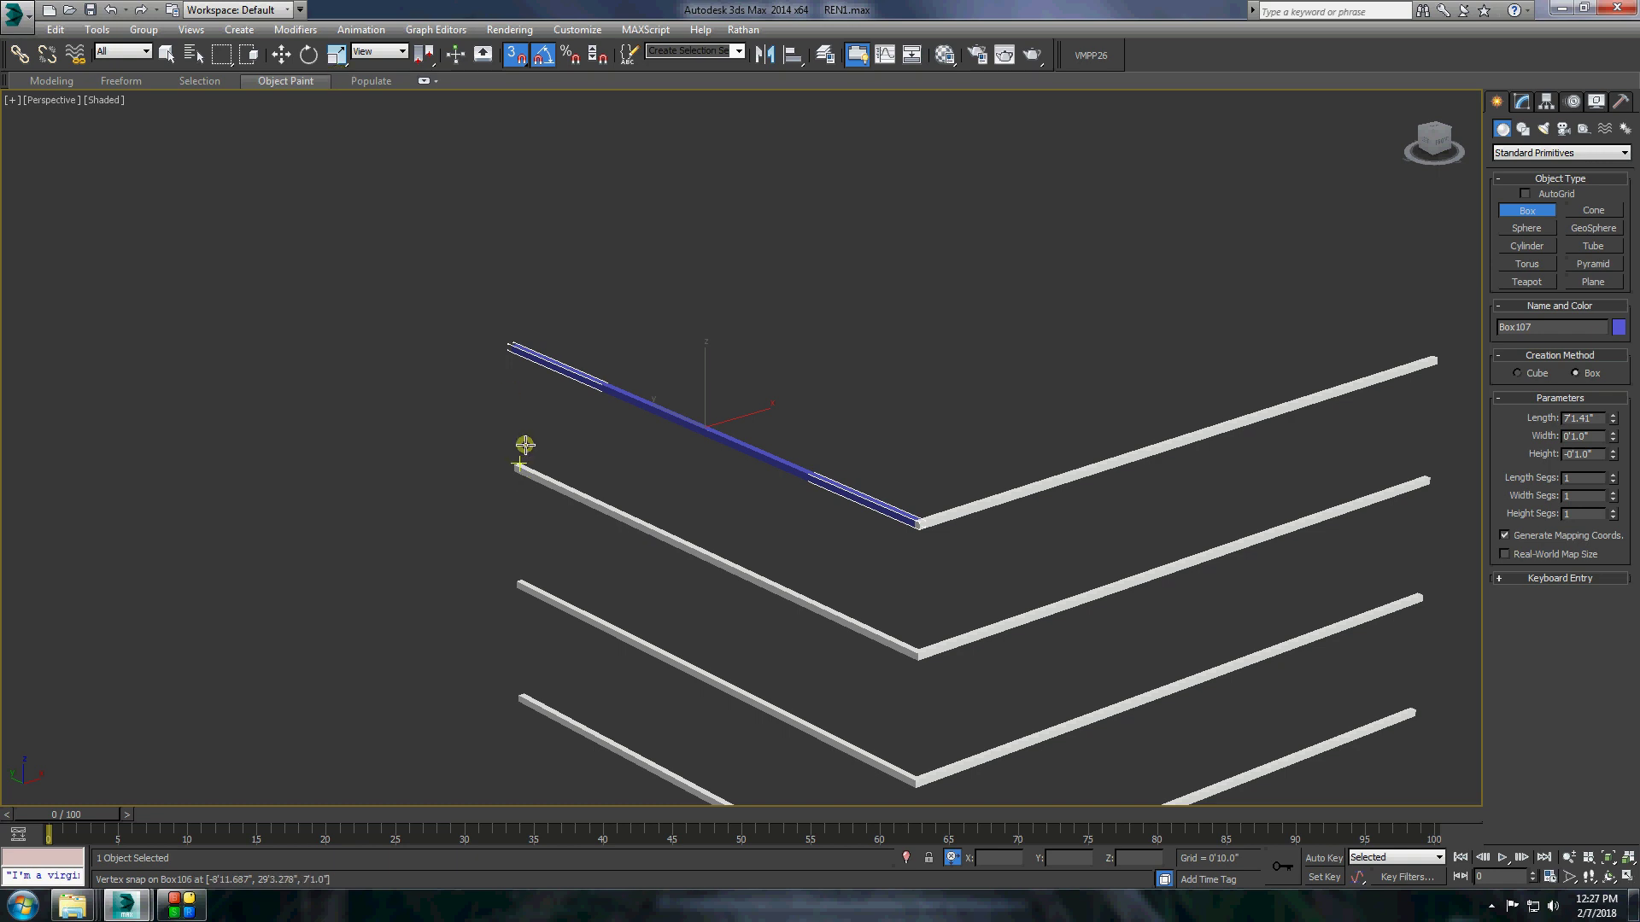
pyautogui.moveTo(524, 445); pyautogui.dragTo(896, 658)
pyautogui.moveTo(574, 641); pyautogui.dragTo(551, 551, button='middle')
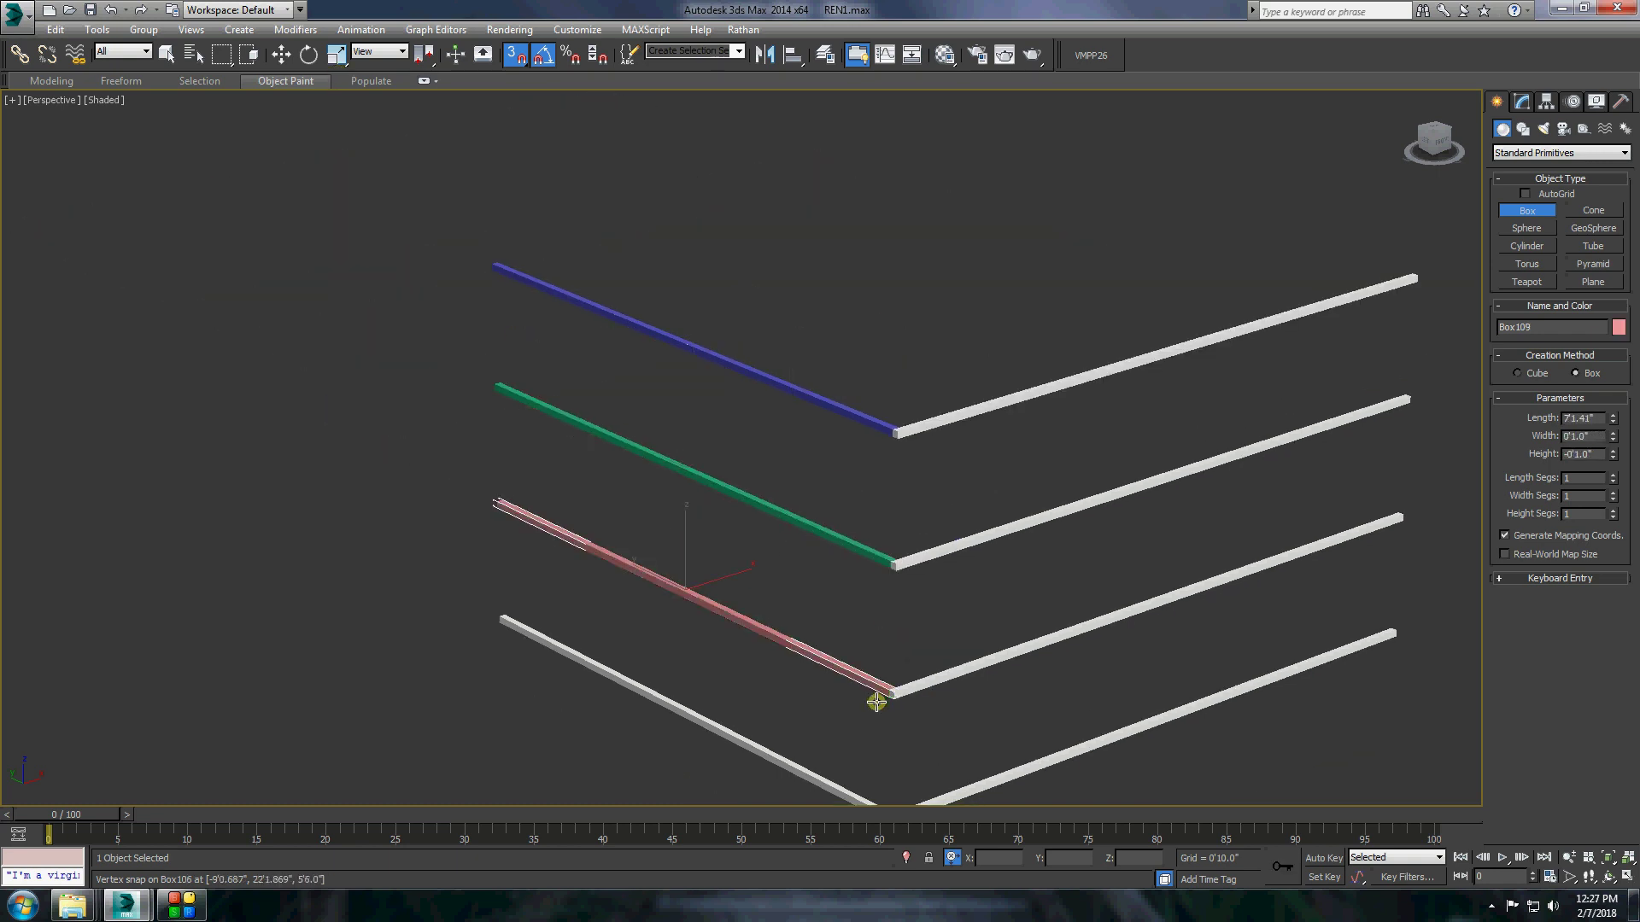
pyautogui.moveTo(876, 702); pyautogui.dragTo(836, 551, button='middle')
# Delete the original white rails.
pyautogui.press('q')
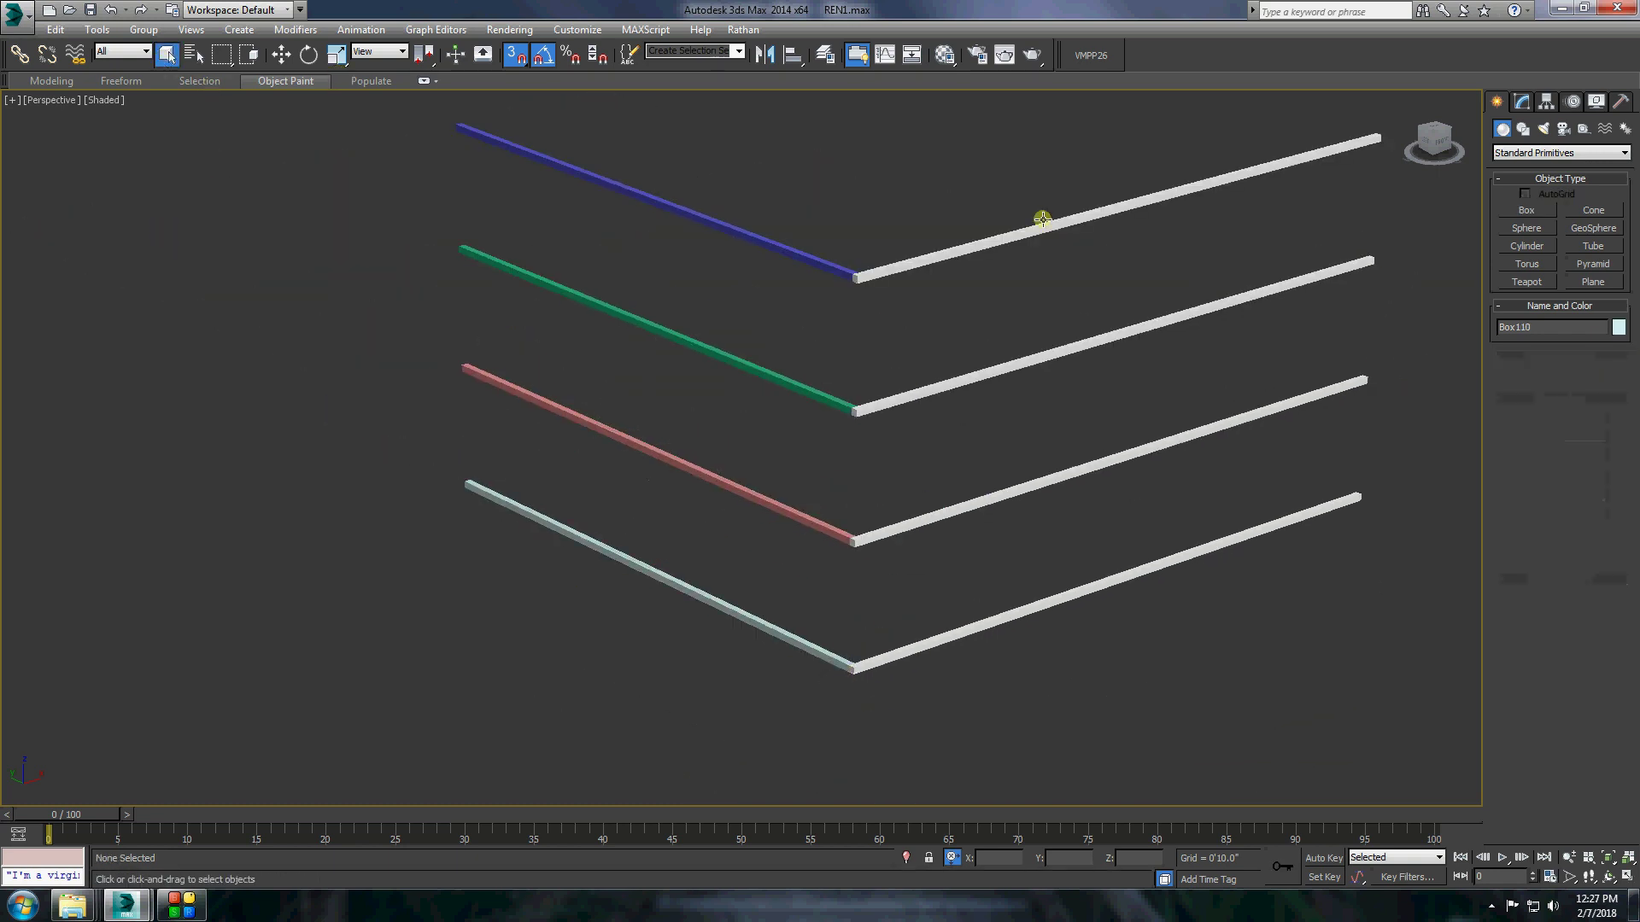
pyautogui.click(1043, 219)
pyautogui.press('Delete')
pyautogui.click(750, 244)
# Attach the green, pink and light-blue rail boxes to the blue rail box.
pyautogui.rightClick(907, 394)
pyautogui.click(991, 418)
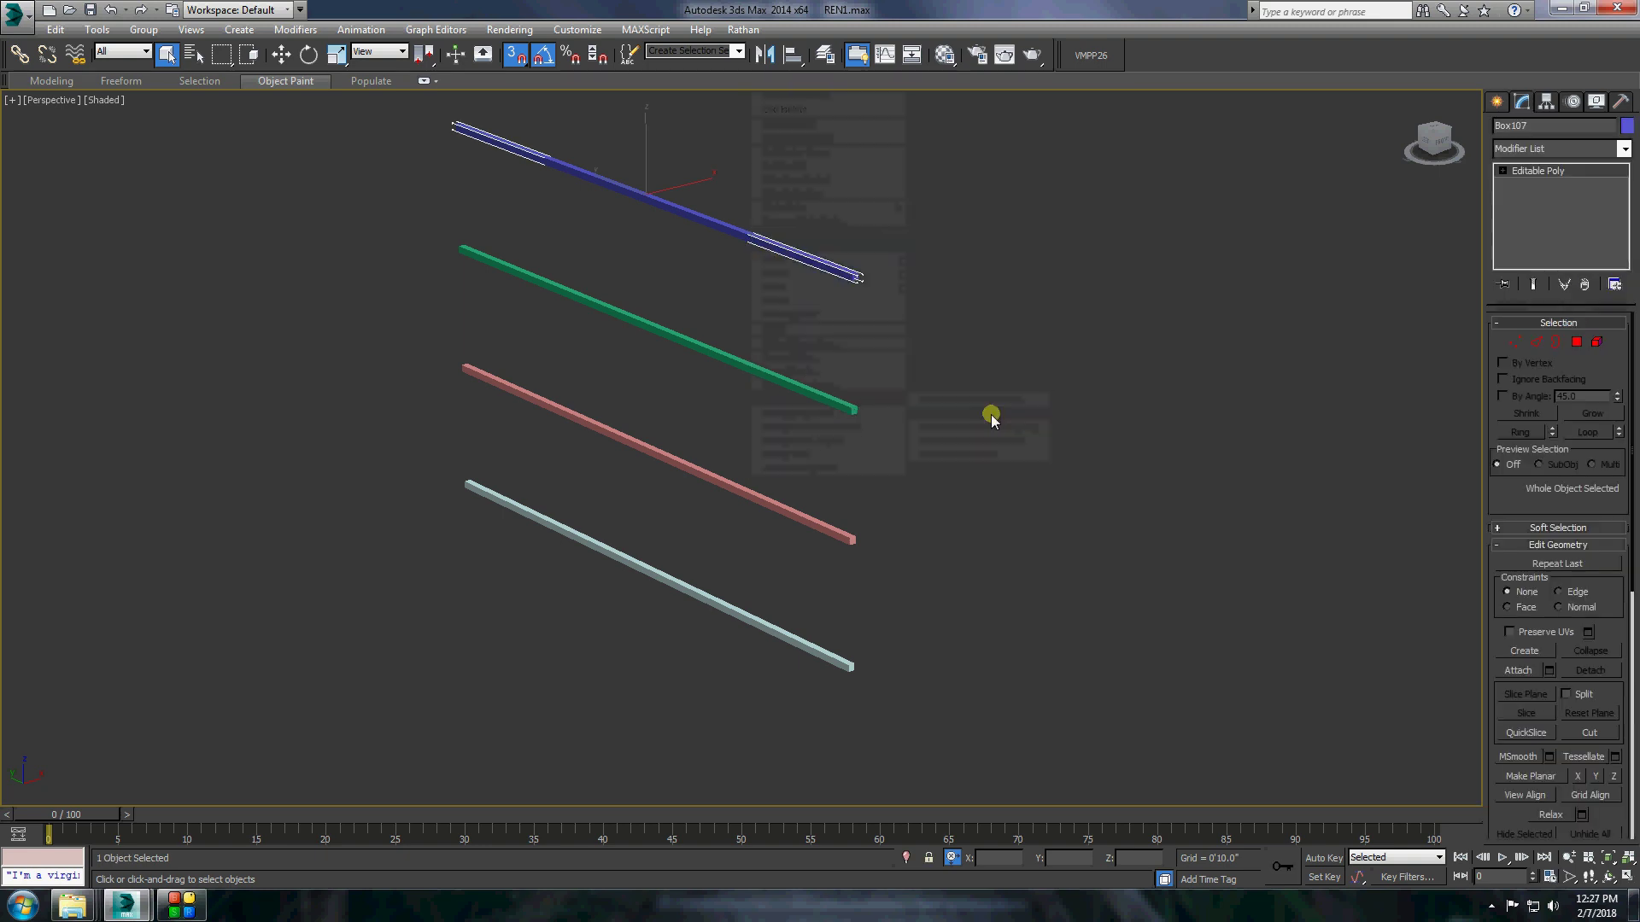
pyautogui.click(754, 365)
pyautogui.click(688, 467)
pyautogui.click(642, 560)
# In Left view, move the rail end vertices to stretch them across the whole side wall.
pyautogui.press('1')
pyautogui.click(1430, 147)
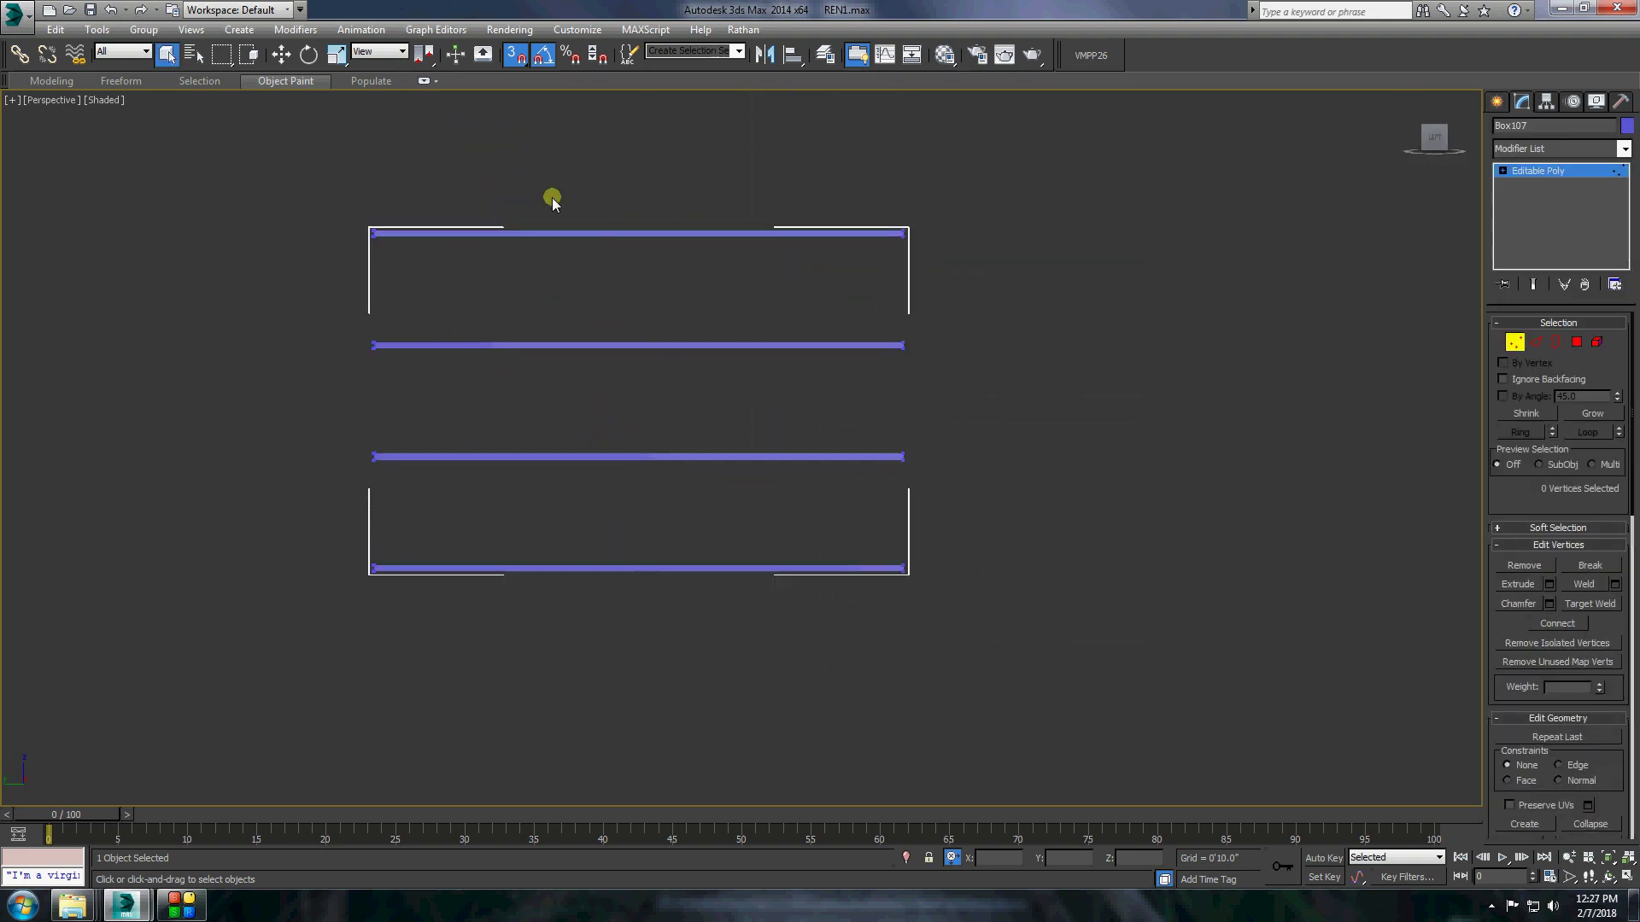
pyautogui.press('w')
pyautogui.moveTo(975, 466); pyautogui.dragTo(974, 554)
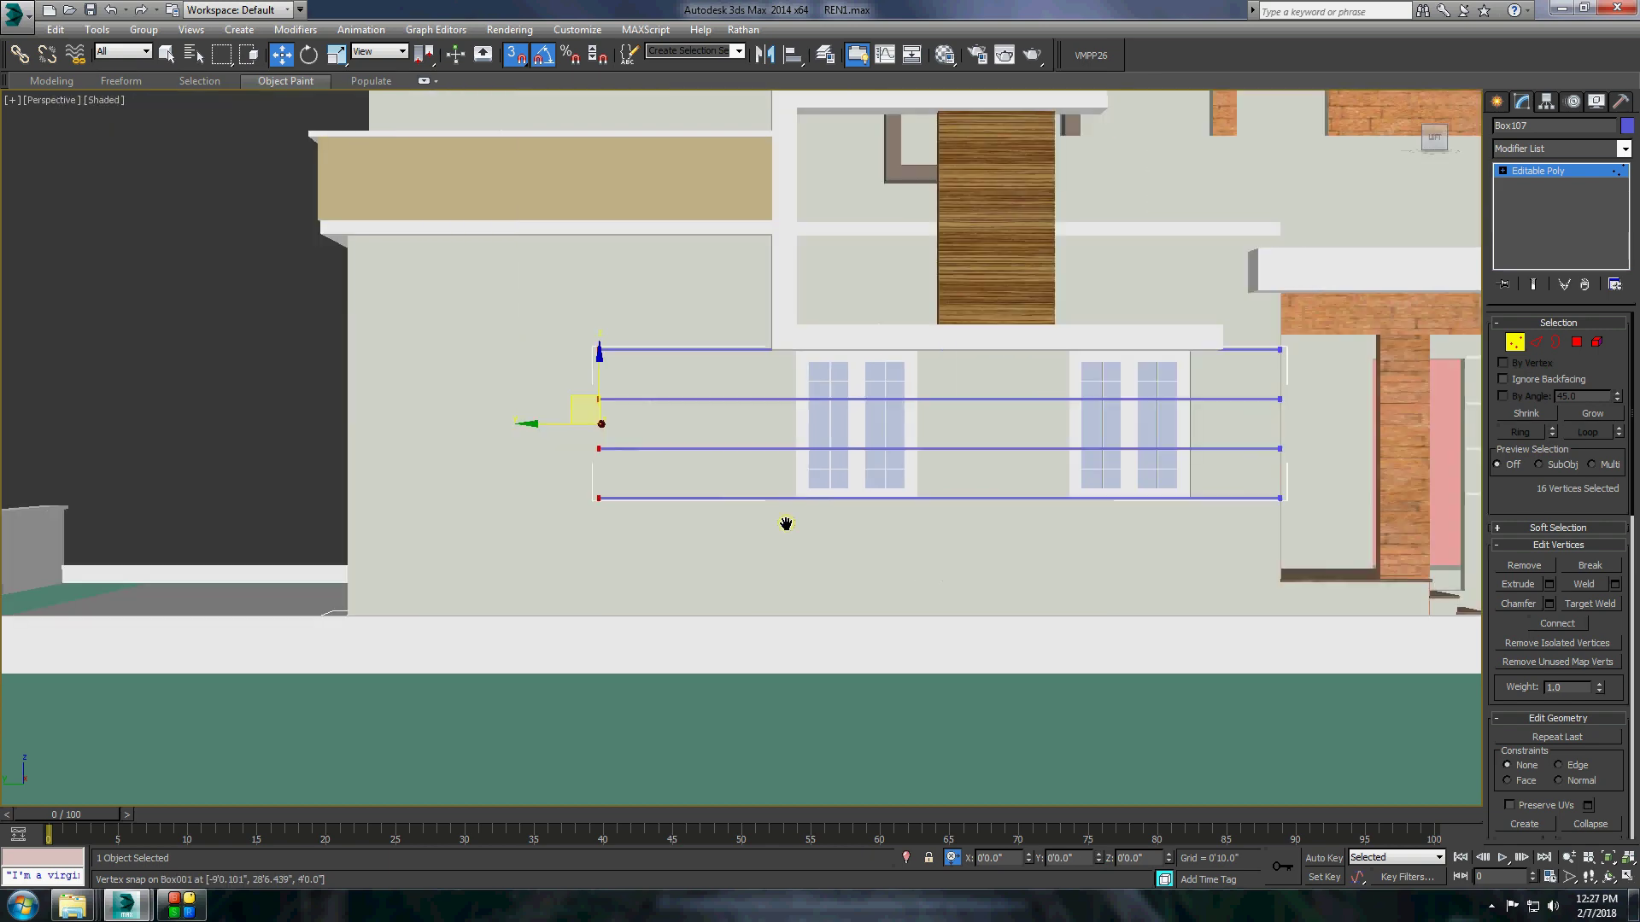
pyautogui.click(1072, 857)
pyautogui.moveTo(1098, 851); pyautogui.dragTo(1040, 610)
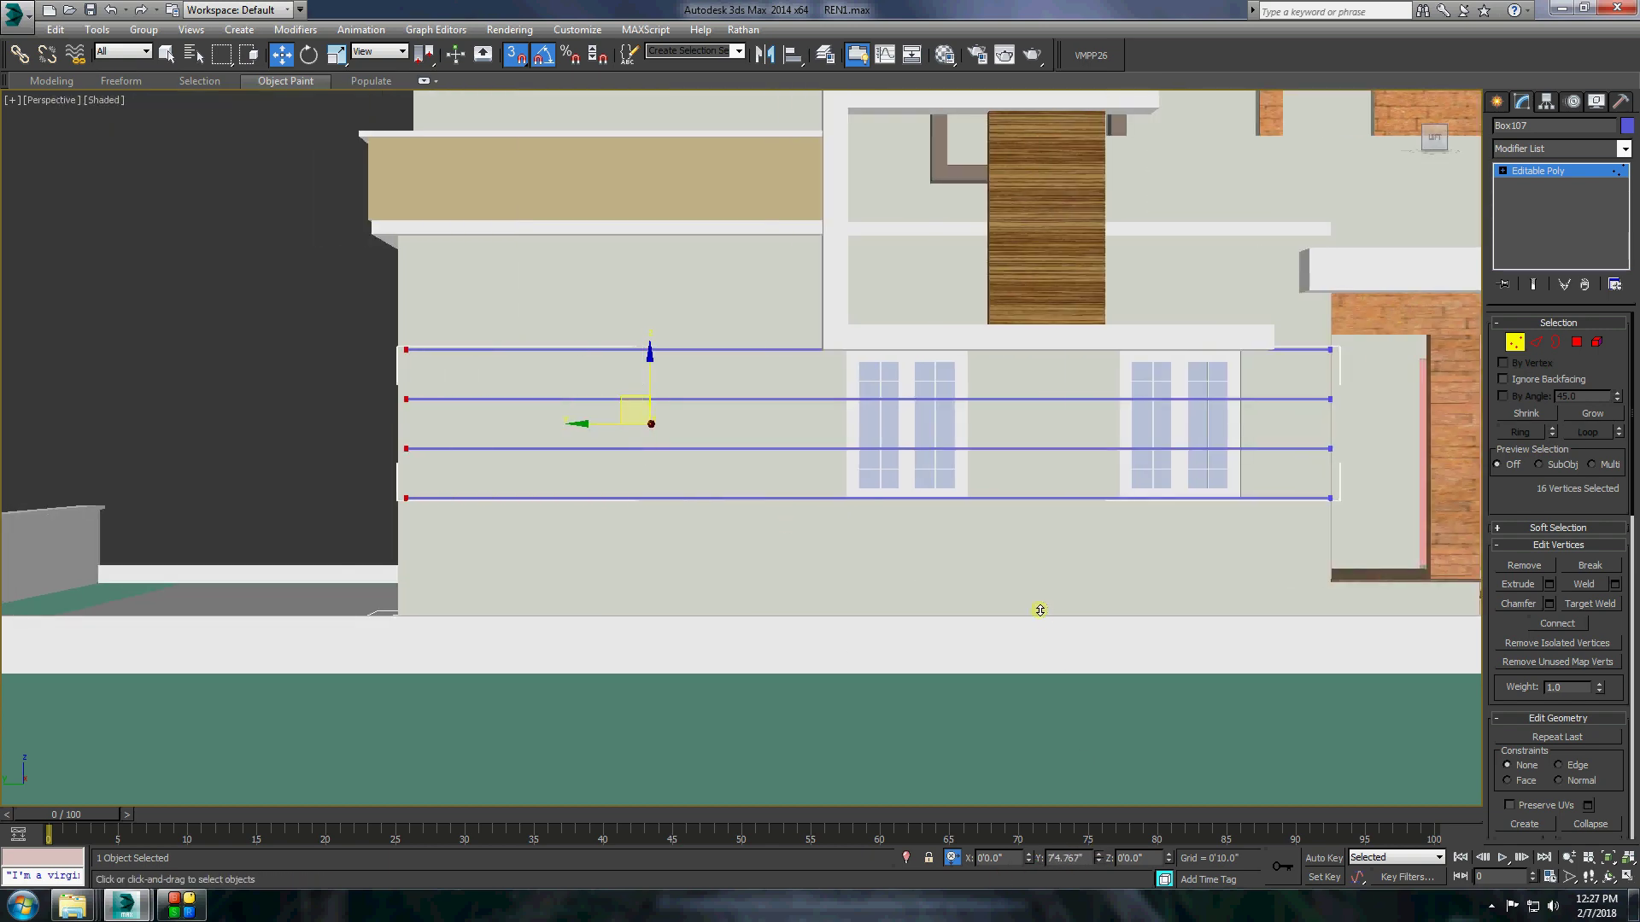
pyautogui.moveTo(1038, 603)
pyautogui.keyDown('alt'); pyautogui.mouseDown(button='middle')
pyautogui.moveTo(1099, 395)
pyautogui.moveTo(1036, 432)
pyautogui.mouseUp(button='middle'); pyautogui.keyUp('alt')
pyautogui.scroll(5, 1036, 432)
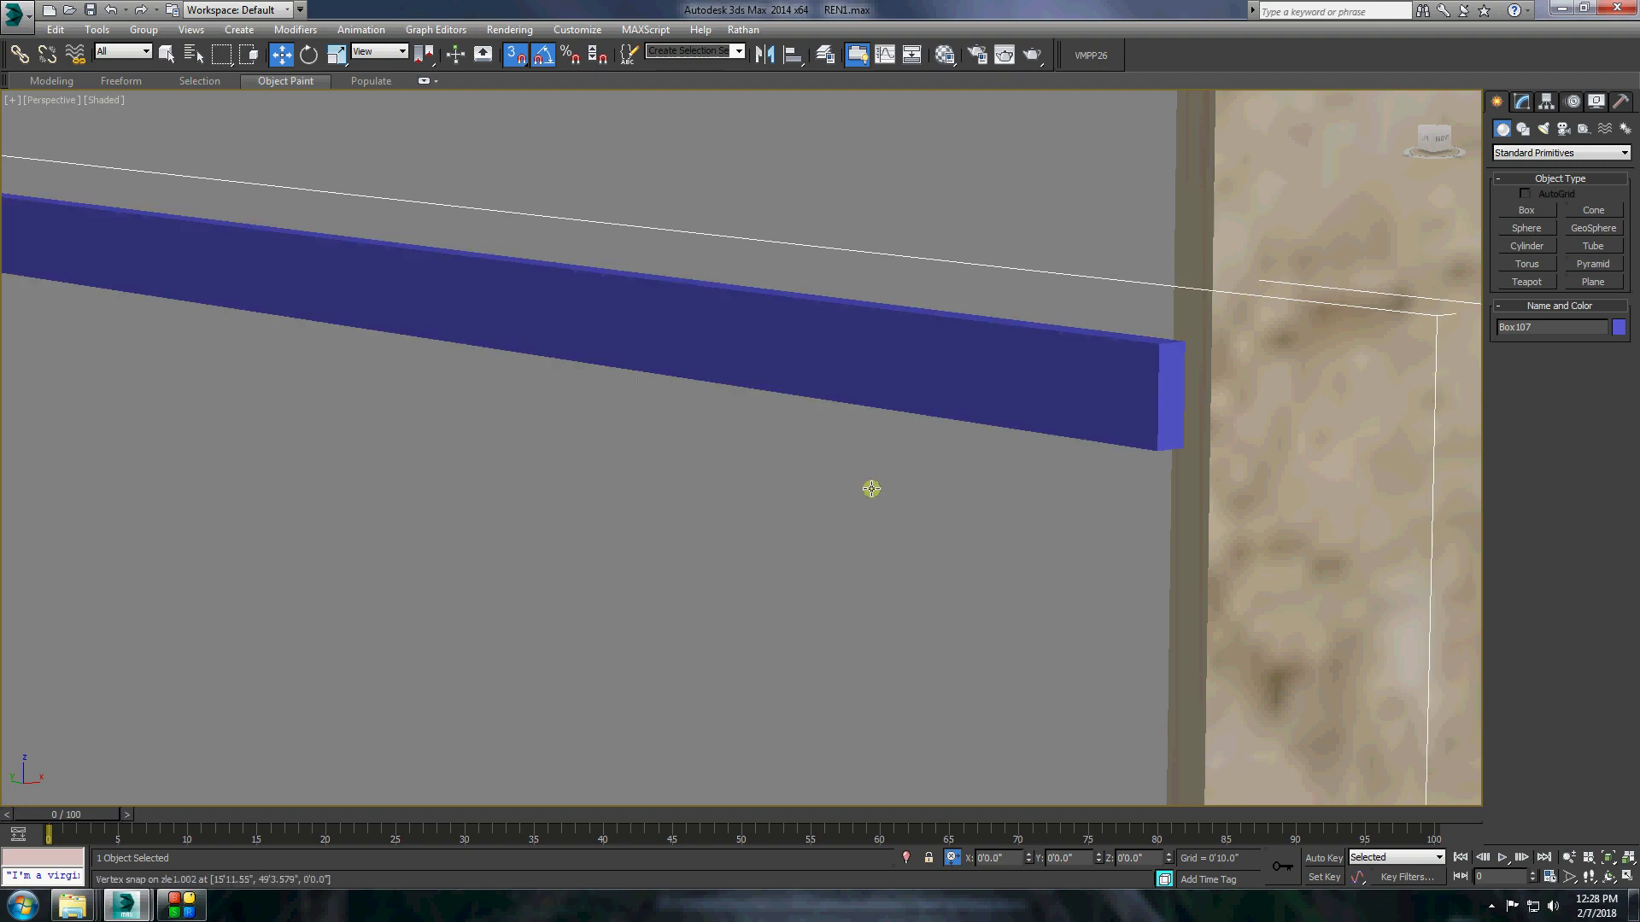
pyautogui.scroll(-10, 675, 392)
pyautogui.keyDown('alt'); pyautogui.moveTo(675, 393); pyautogui.dragTo(893, 110, button='middle'); pyautogui.keyUp('alt')
pyautogui.hotkey('ctrl', 'd')
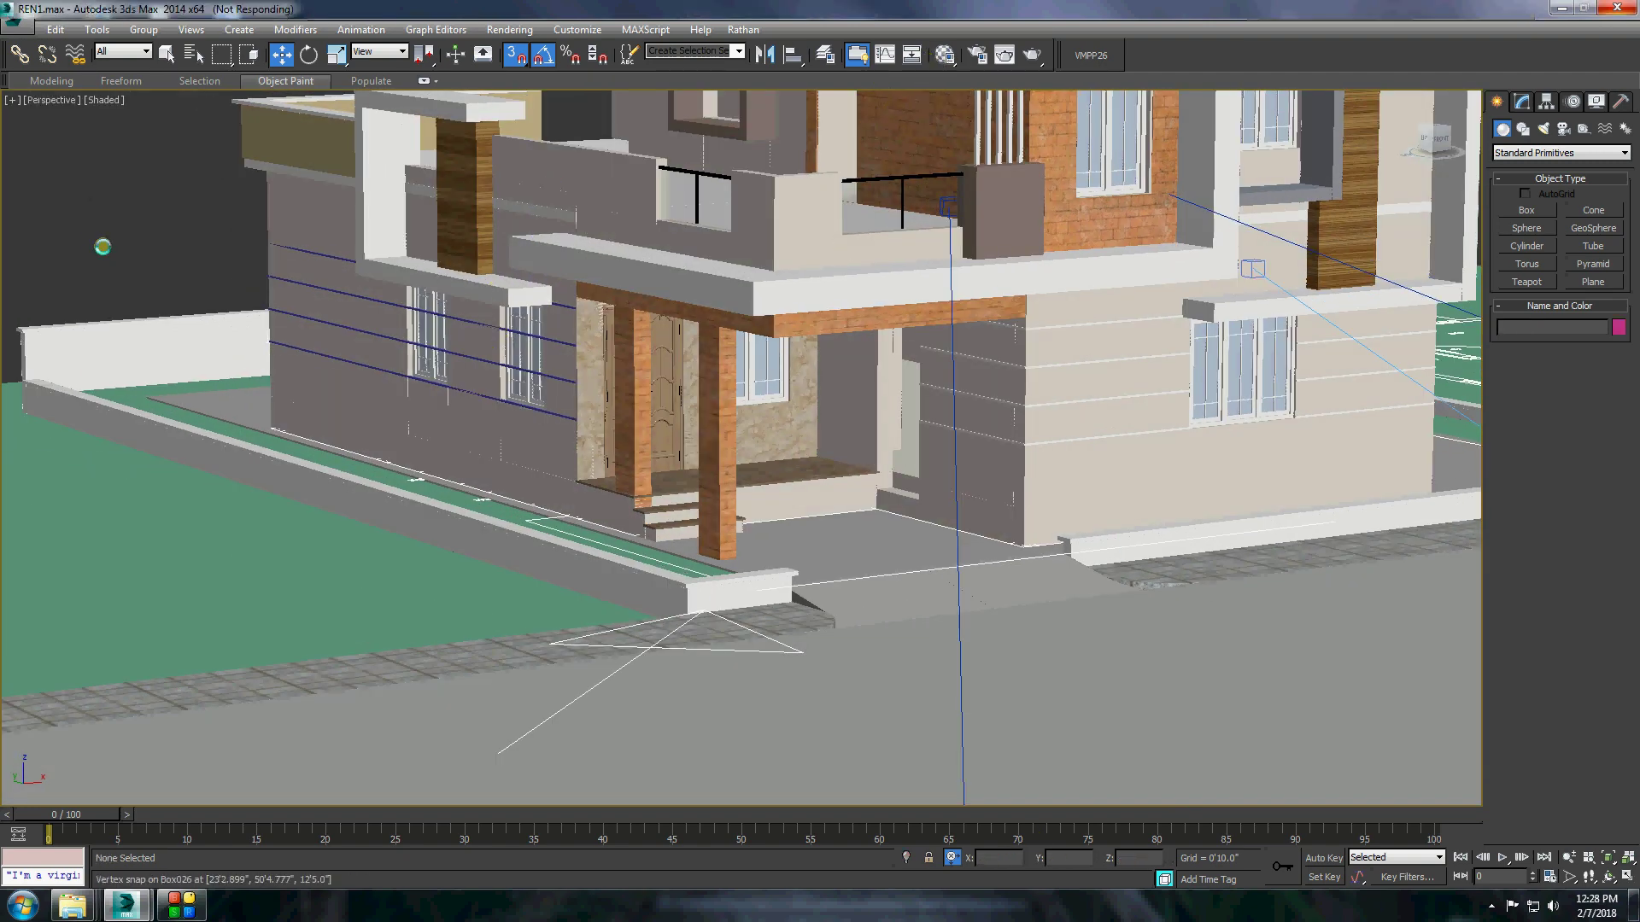
# Pick the WHITEZZ wall material from the scene into the Material Editor.
pyautogui.press('m')
pyautogui.click(227, 539)
pyautogui.scroll(10, 1121, 359)
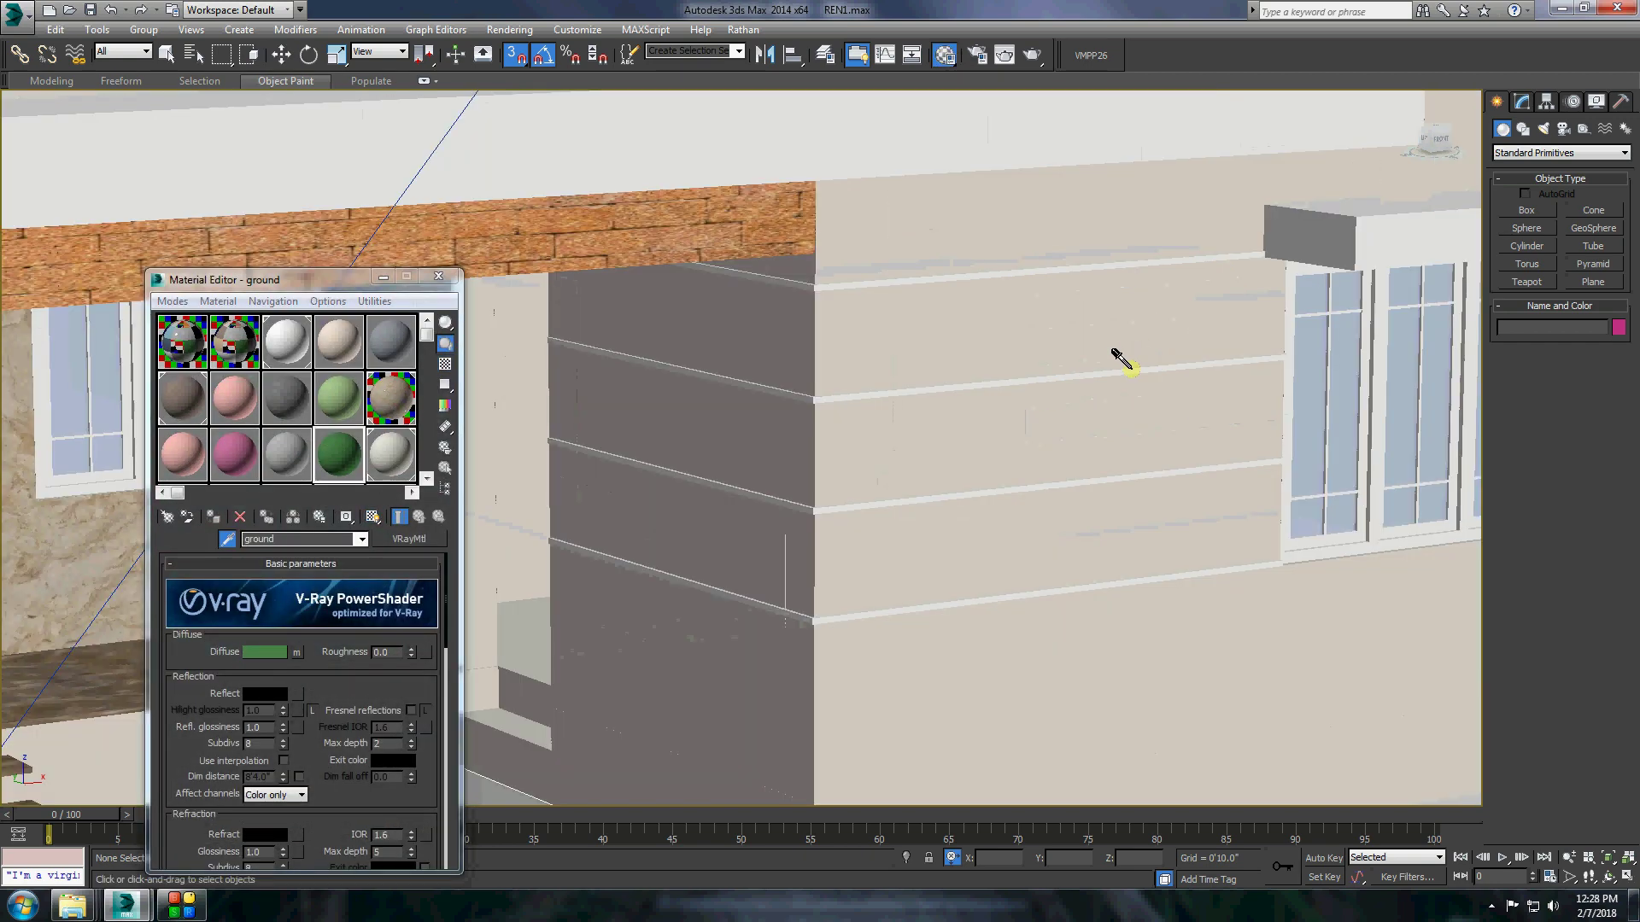
pyautogui.click(1120, 359)
pyautogui.scroll(-5, 1117, 359)
pyautogui.moveTo(1117, 359); pyautogui.dragTo(820, 341, button='middle')
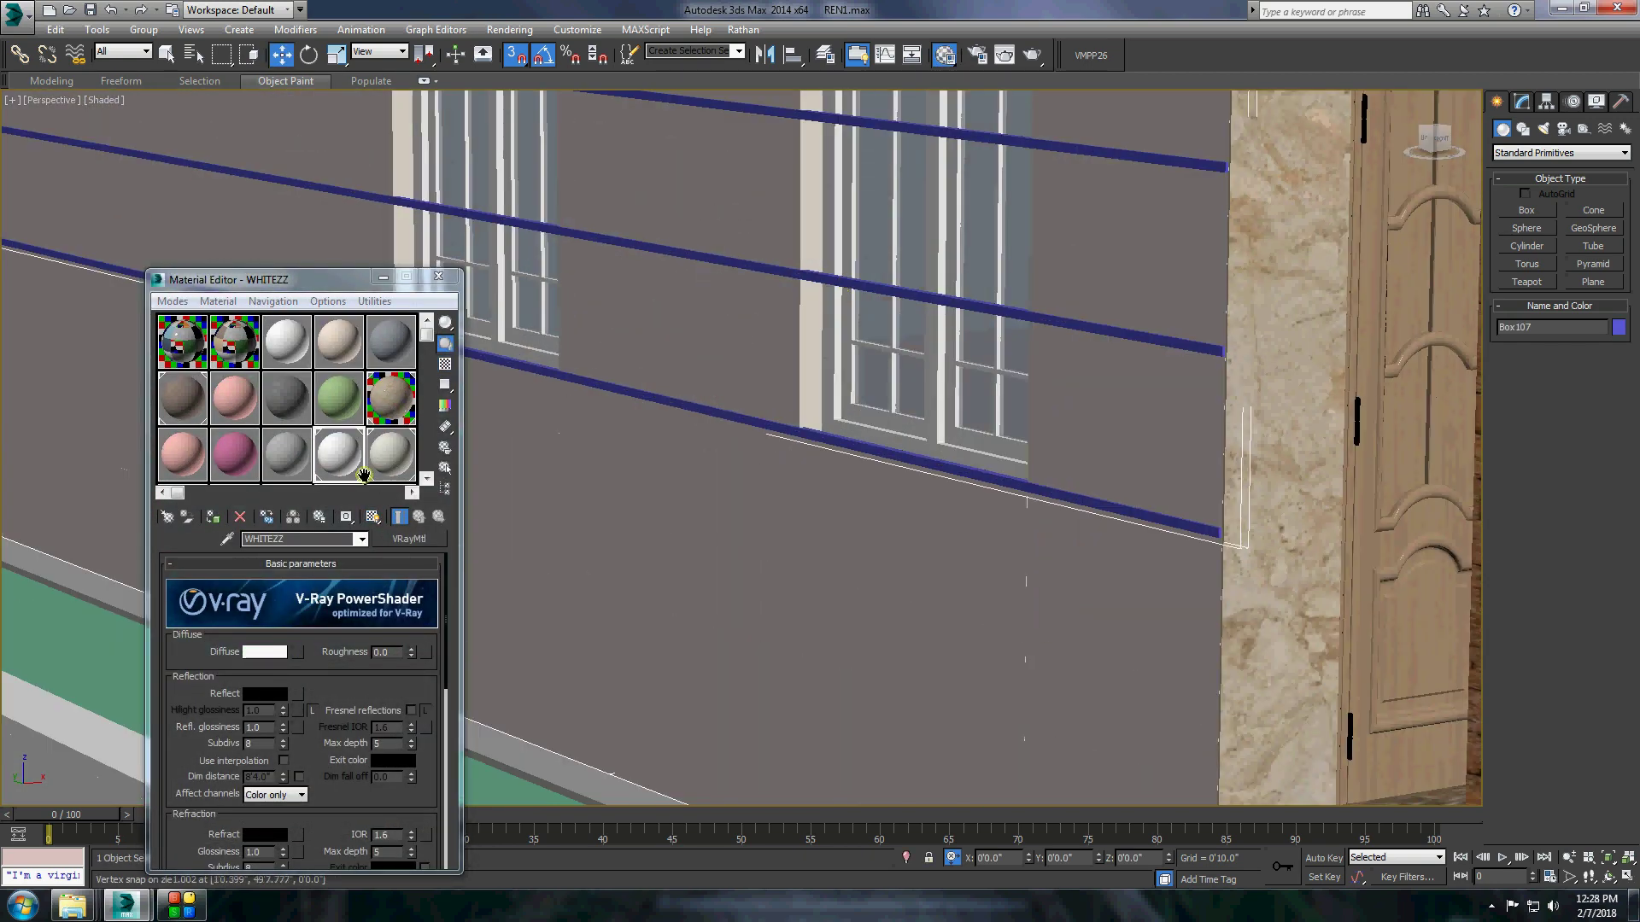
pyautogui.click(438, 276)
# Isolate the wall, draw a box over one window and copy it onto the second window.
pyautogui.rightClick(673, 335)
pyautogui.click(720, 411)
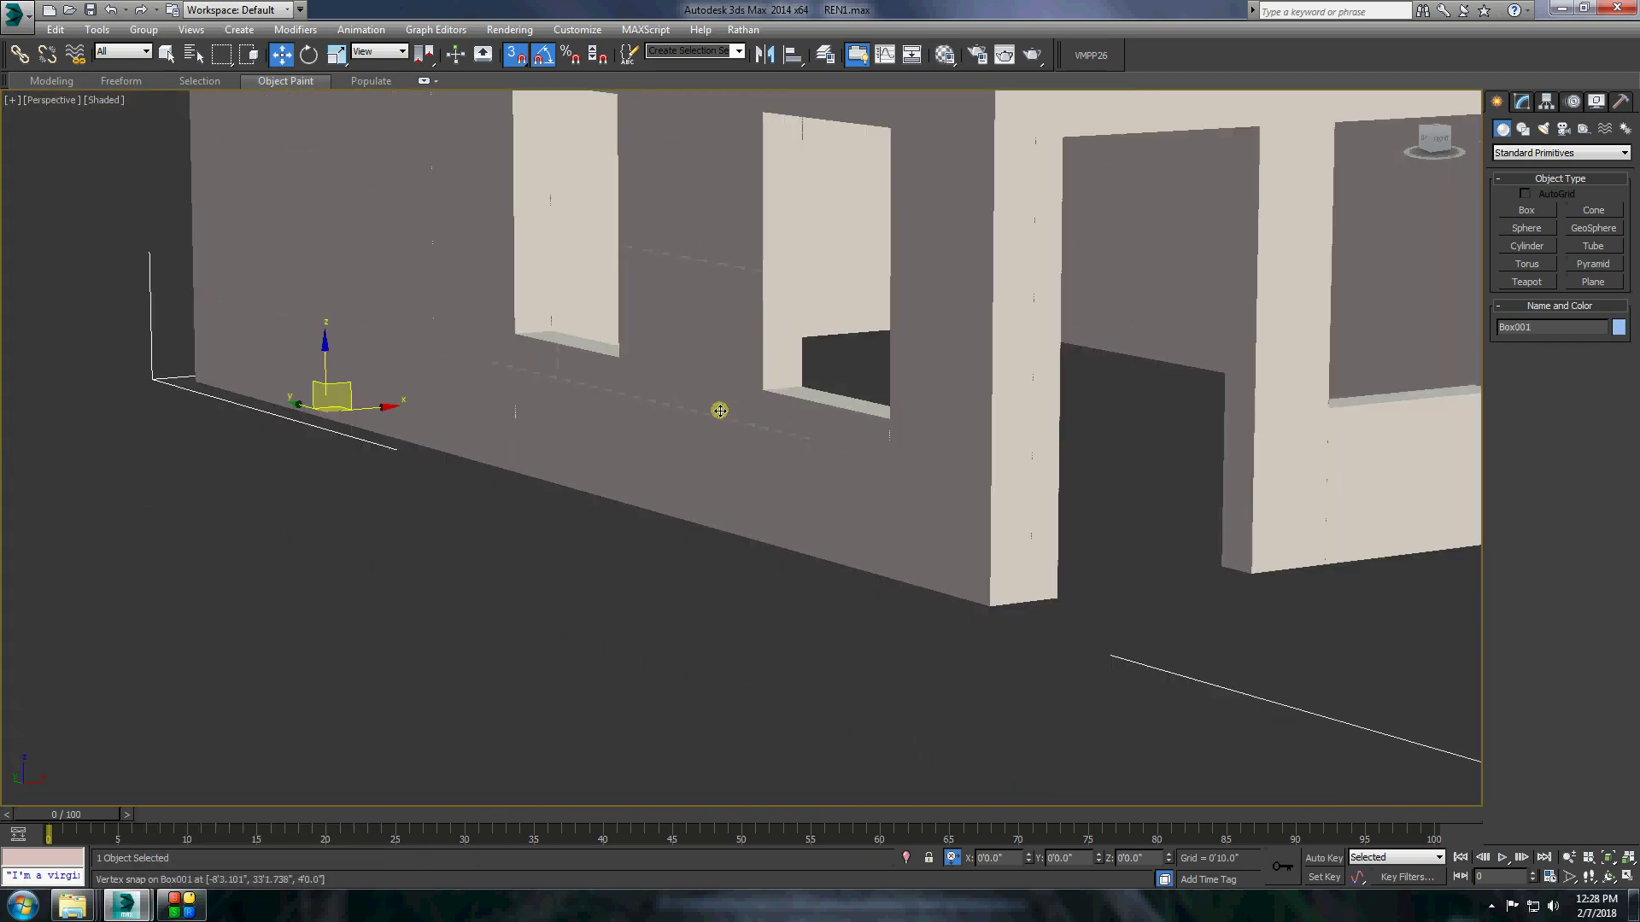
pyautogui.click(1526, 210)
pyautogui.moveTo(602, 359); pyautogui.dragTo(654, 423)
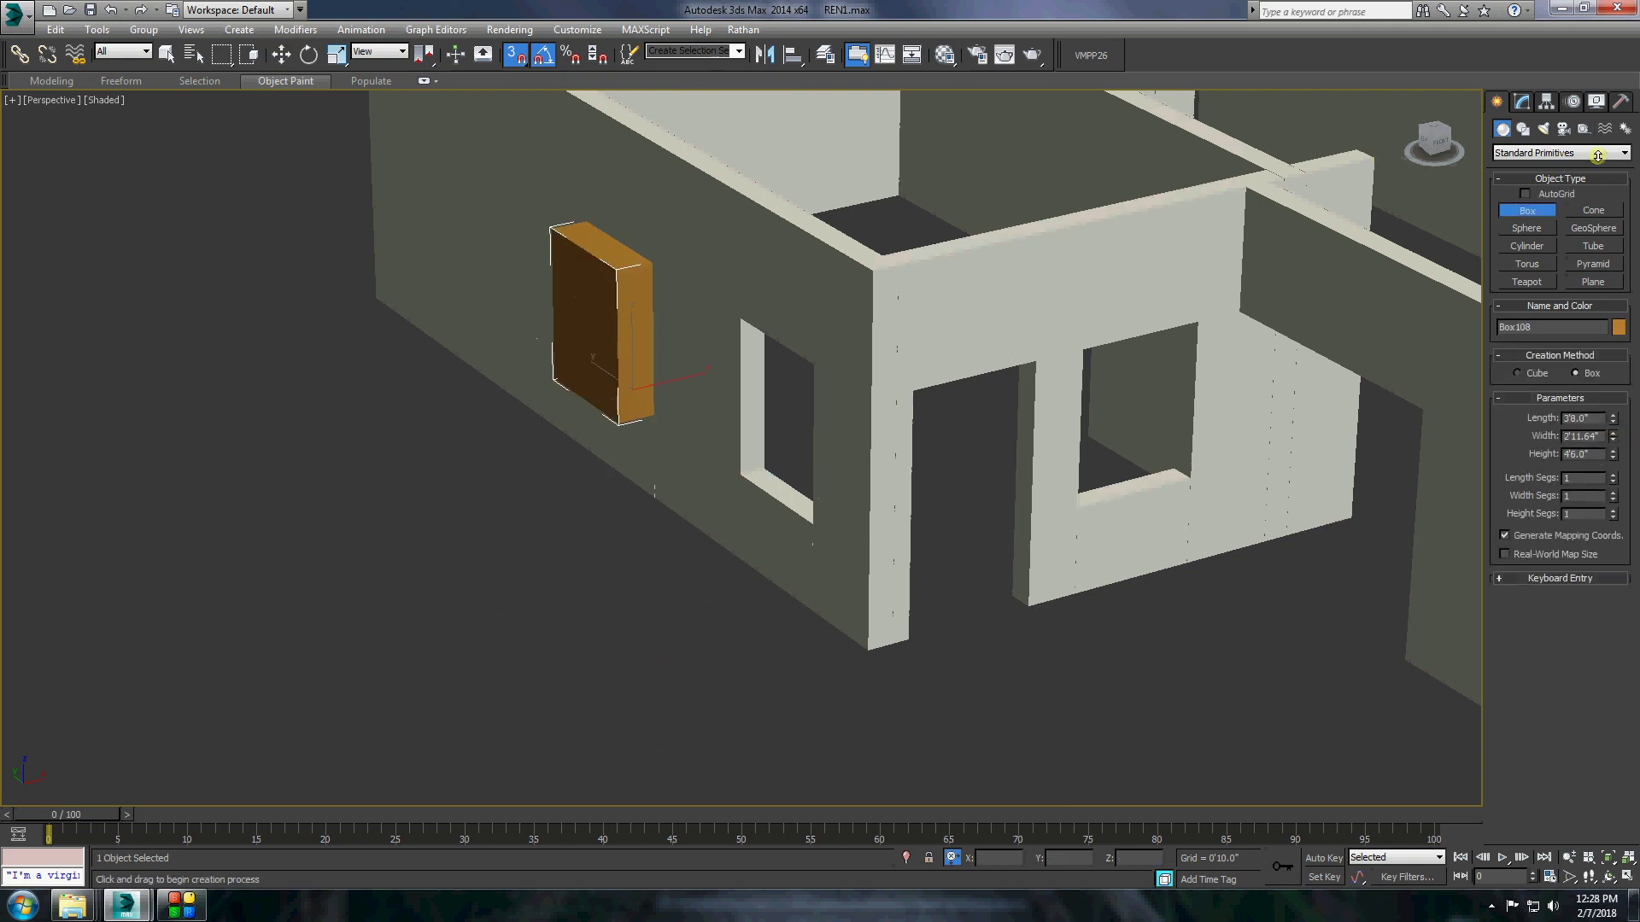
pyautogui.press('w')
pyautogui.keyDown('shift'); pyautogui.moveTo(630, 366); pyautogui.dragTo(790, 479); pyautogui.keyUp('shift')
pyautogui.click(827, 524)
# Boolean-subtract the two window boxes from the groove strips.
pyautogui.rightClick(744, 345)
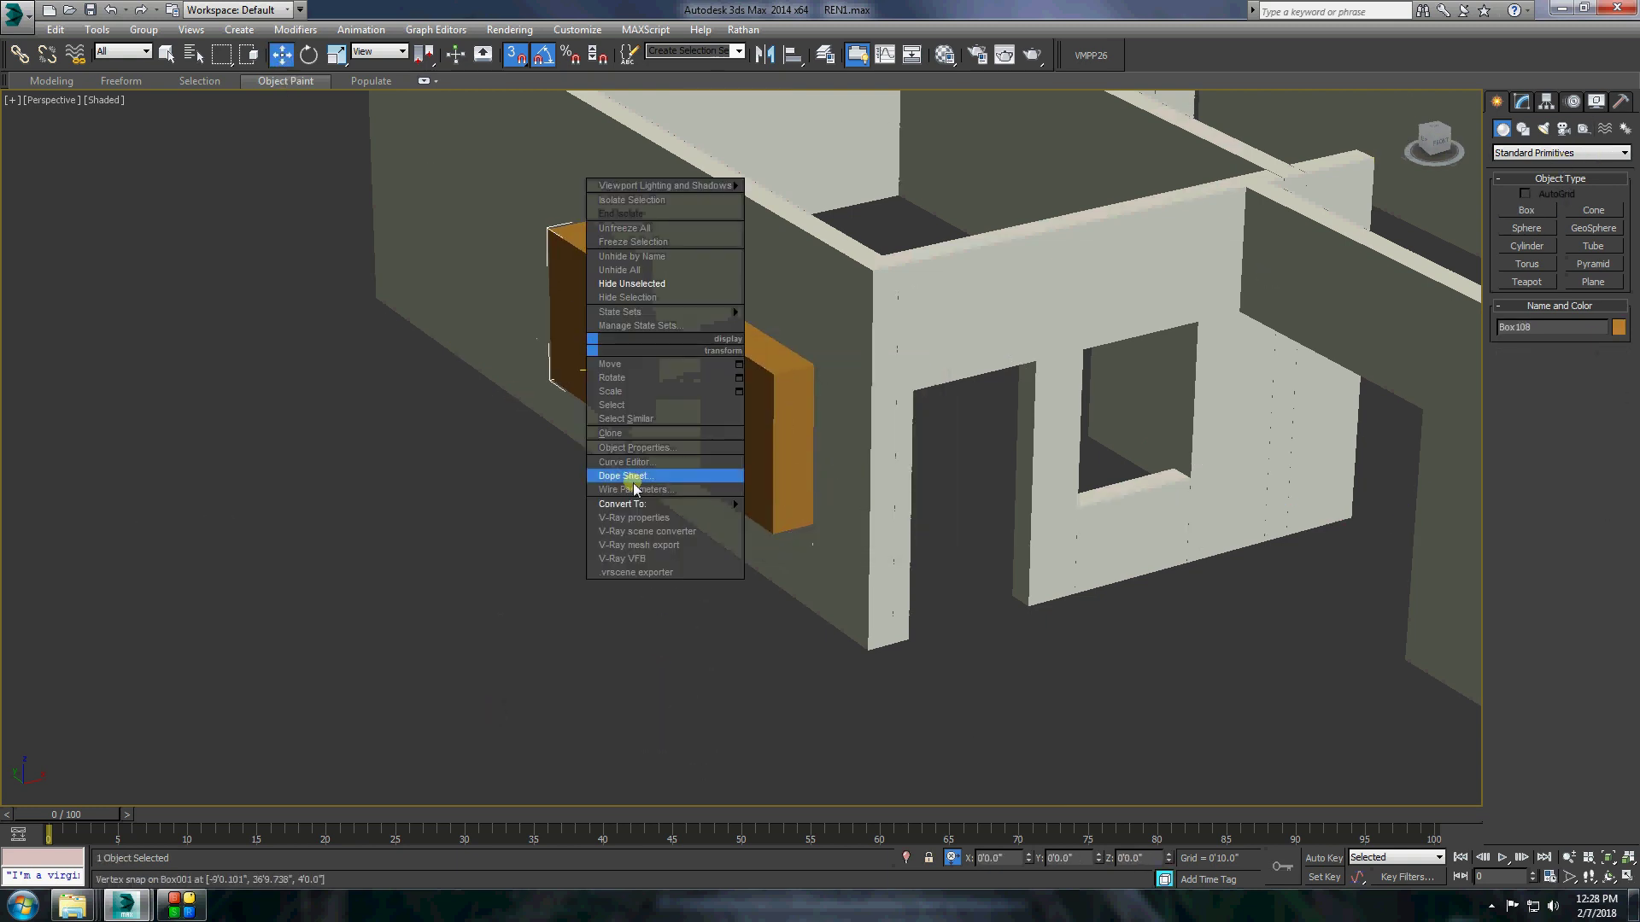
pyautogui.click(668, 515)
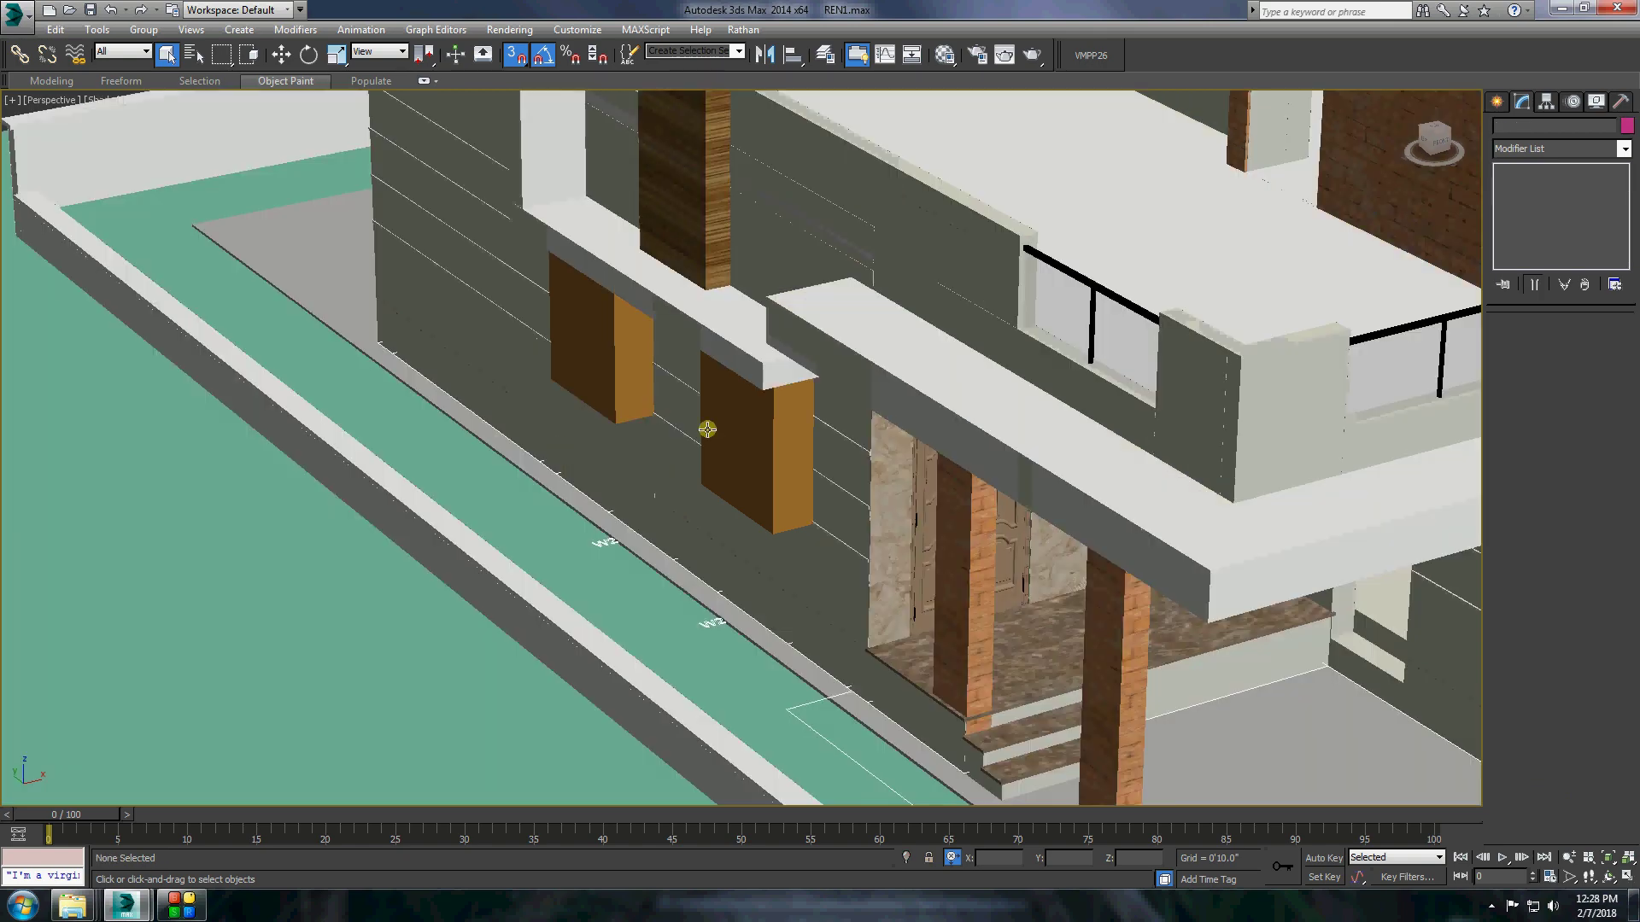
pyautogui.hotkey('shift', 'z')
pyautogui.hotkey('shift', 'z')
pyautogui.hotkey('shift', 'z')
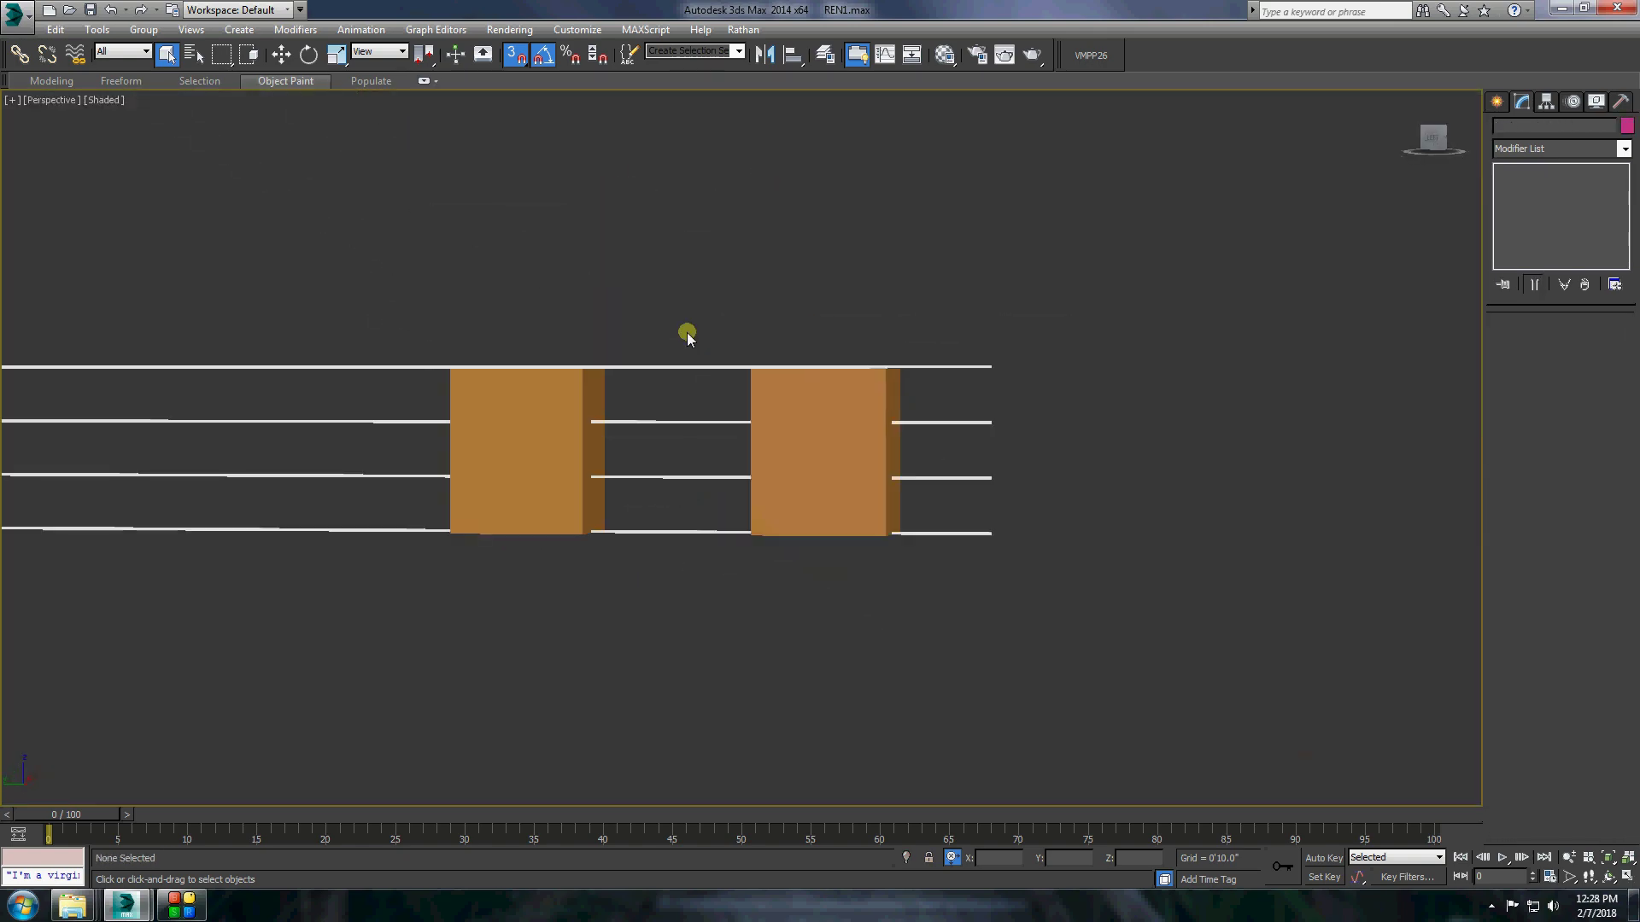
pyautogui.click(734, 354)
pyautogui.click(1497, 101)
pyautogui.click(1561, 152)
pyautogui.click(1538, 186)
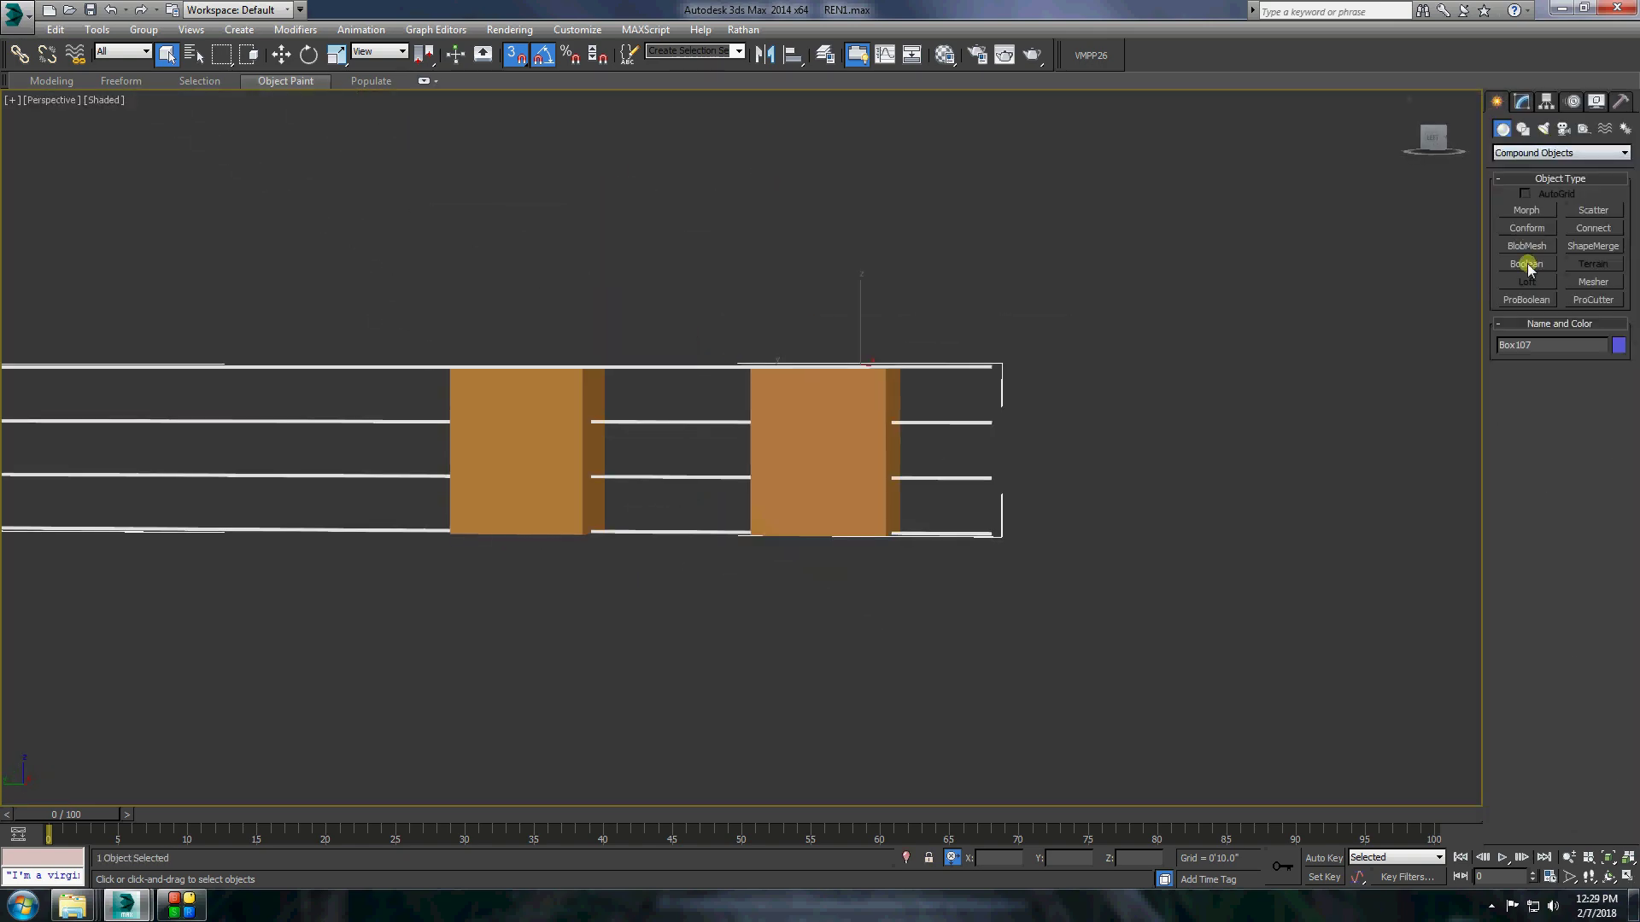
pyautogui.click(1527, 264)
pyautogui.click(1558, 395)
pyautogui.click(813, 395)
# Unhide the house, convert slab Box079 to editable poly and select its top face.
pyautogui.scroll(5, 710, 386)
pyautogui.rightClick(701, 376)
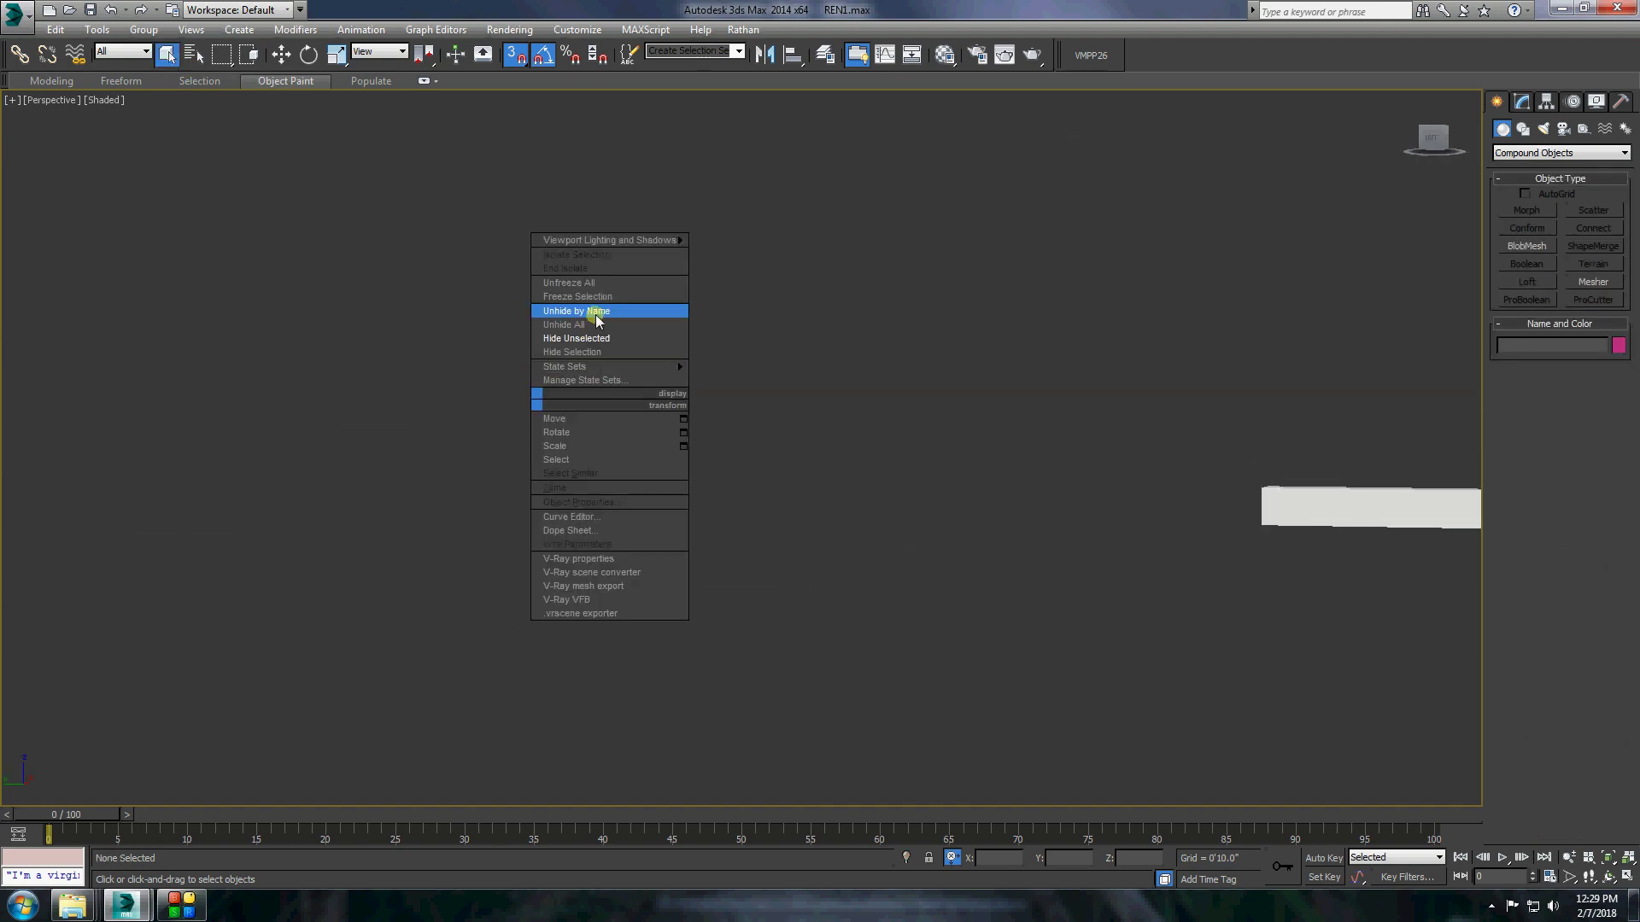
pyautogui.click(598, 315)
pyautogui.scroll(3, 535, 397)
pyautogui.scroll(-2, 535, 397)
pyautogui.scroll(3, 1139, 304)
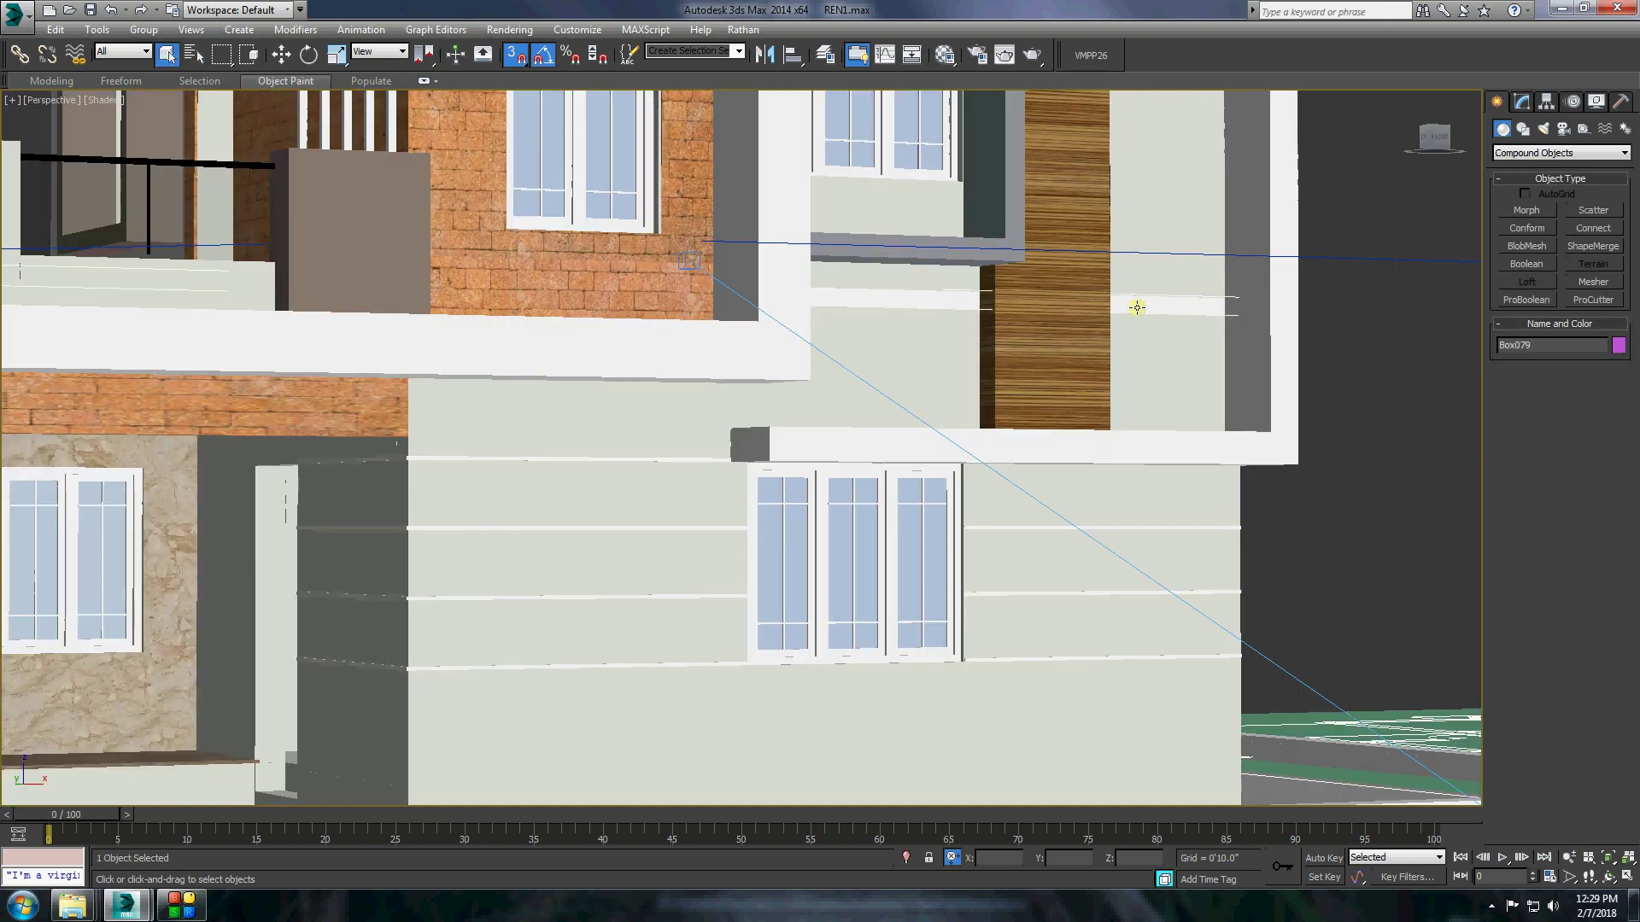
pyautogui.click(1139, 304)
pyautogui.hotkey('alt', 'q')
pyautogui.rightClick(1170, 247)
pyautogui.click(1312, 201)
pyautogui.click(1576, 342)
pyautogui.click(897, 295)
# Assign the pink material to the slab's top face.
pyautogui.click(945, 55)
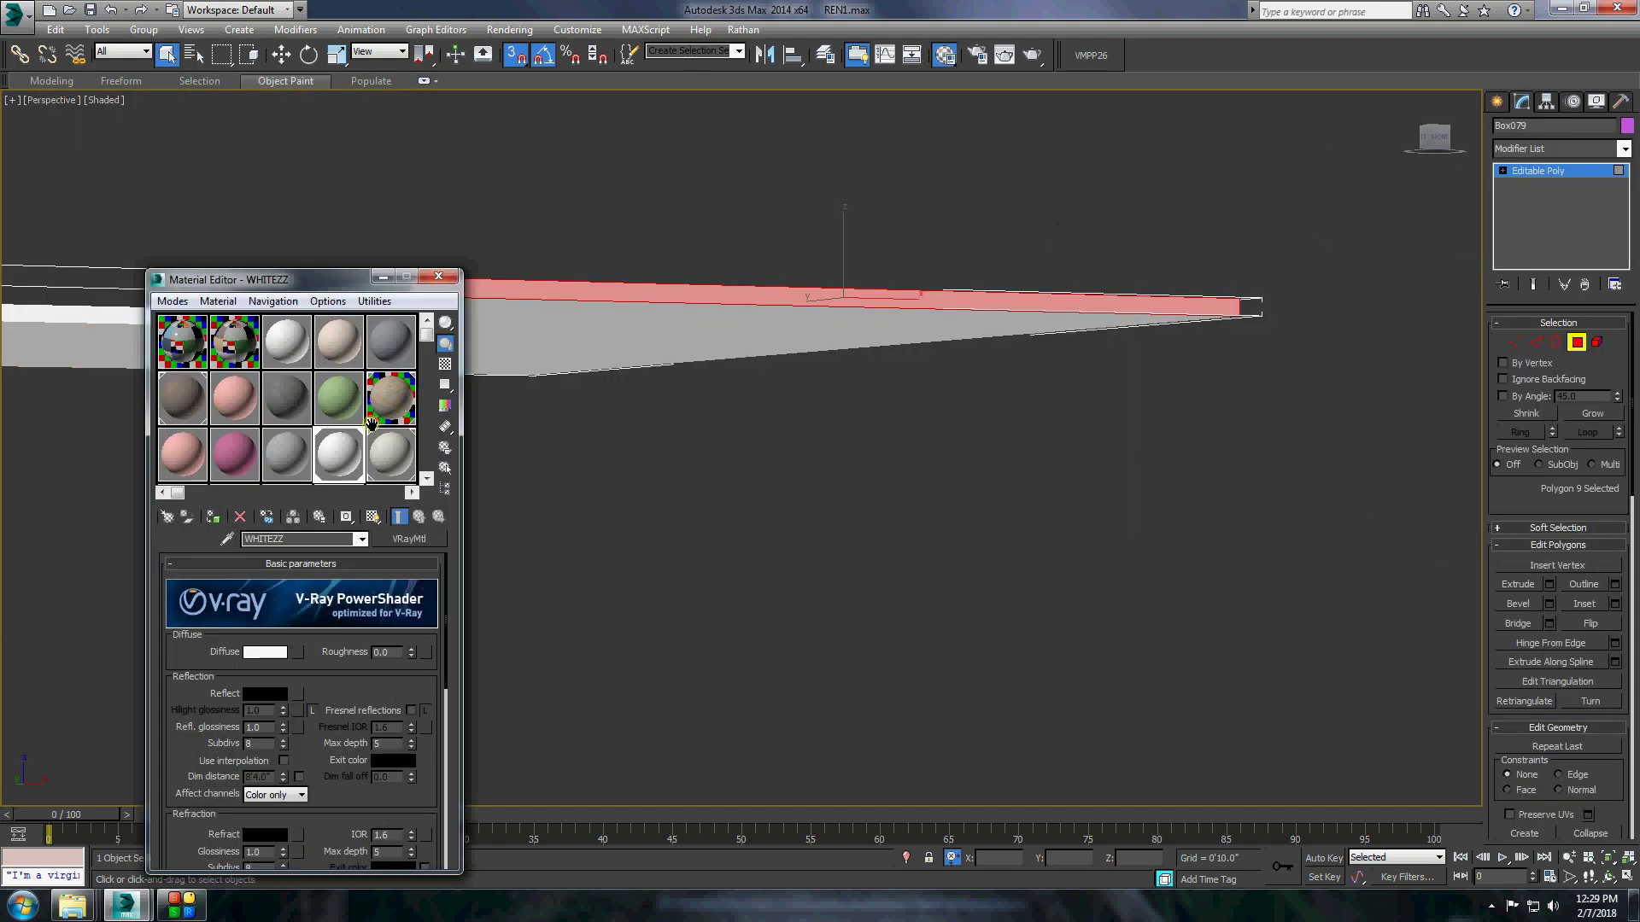
pyautogui.rightClick(677, 447)
pyautogui.click(743, 409)
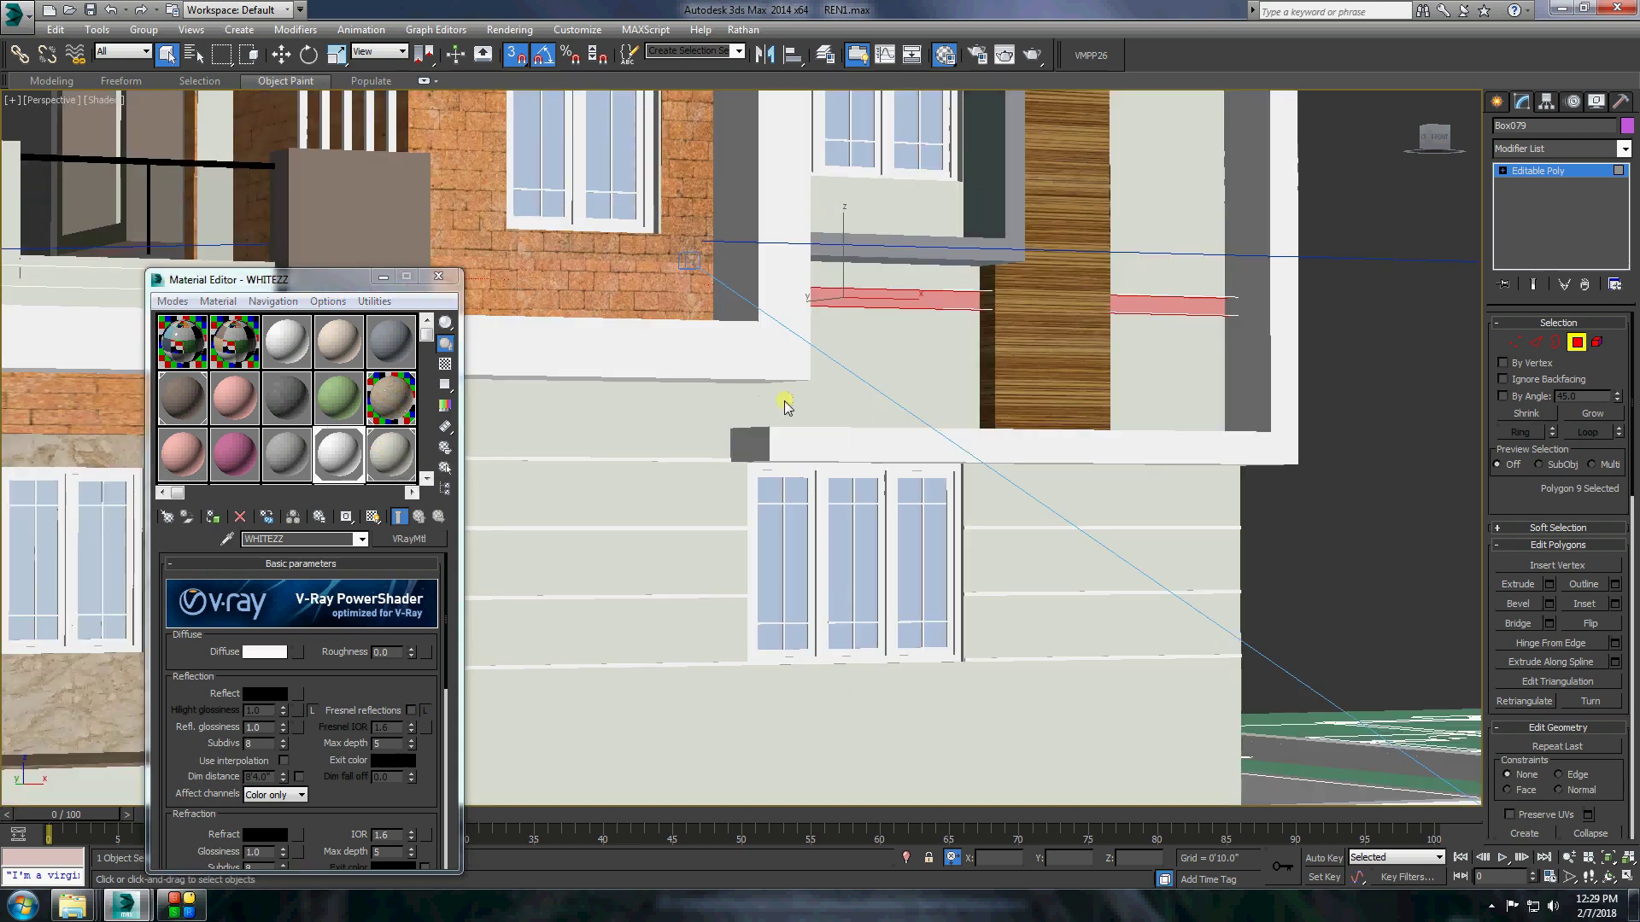
pyautogui.moveTo(390, 453); pyautogui.dragTo(182, 453)
pyautogui.click(214, 517)
# Apply a new material to the top polygons of parapet Line003.
pyautogui.click(438, 276)
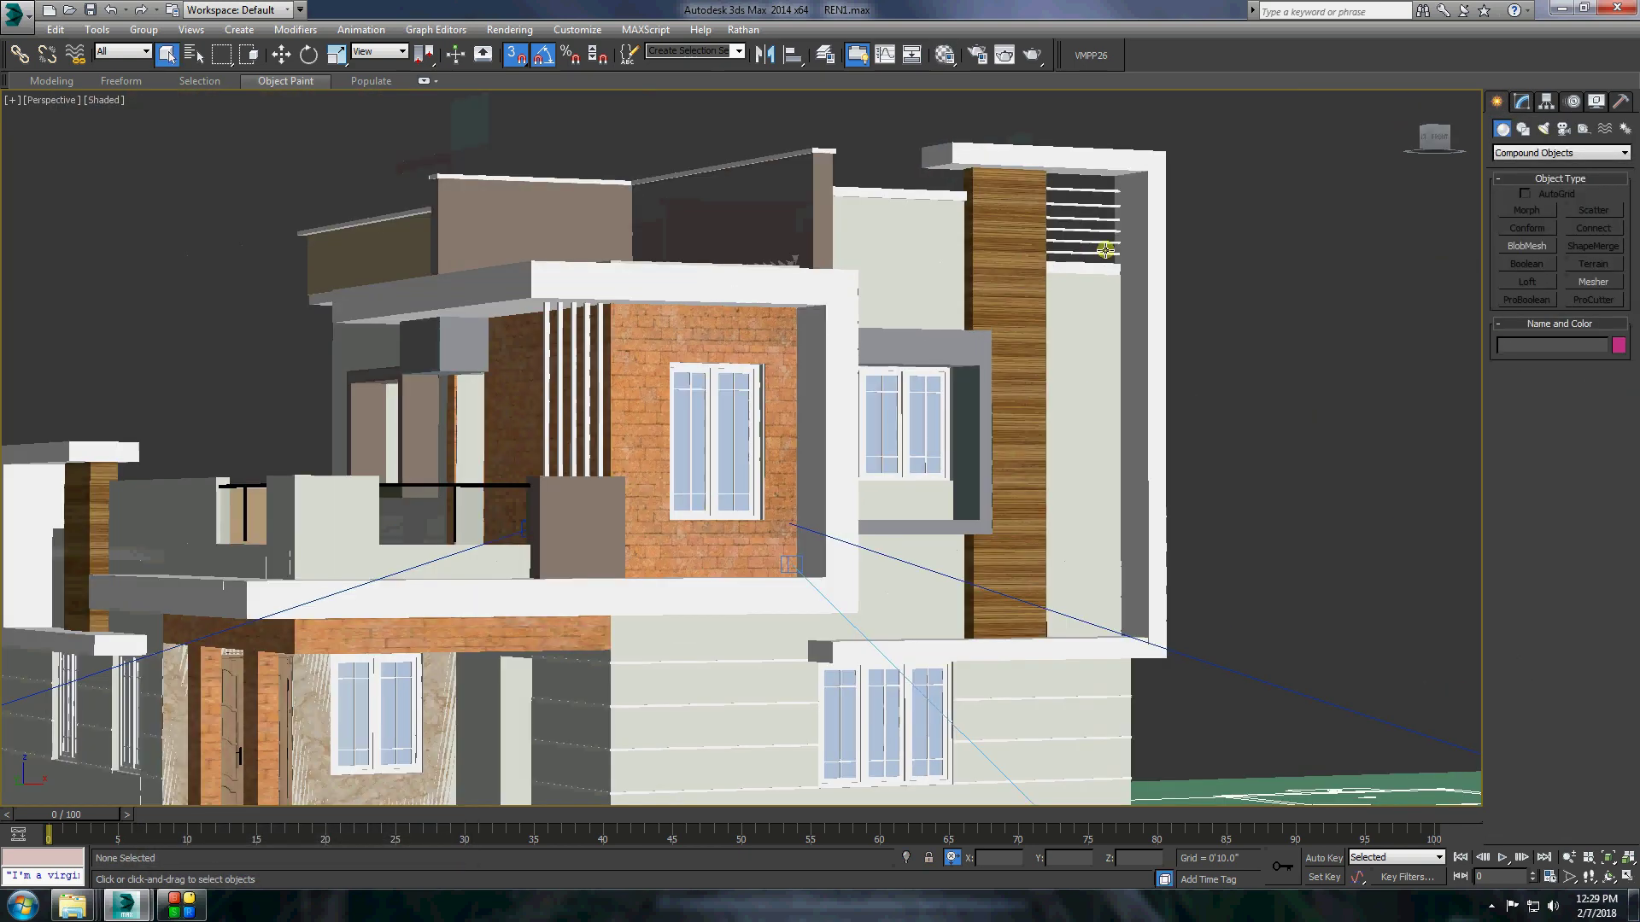
pyautogui.rightClick(1076, 266)
pyautogui.click(1289, 438)
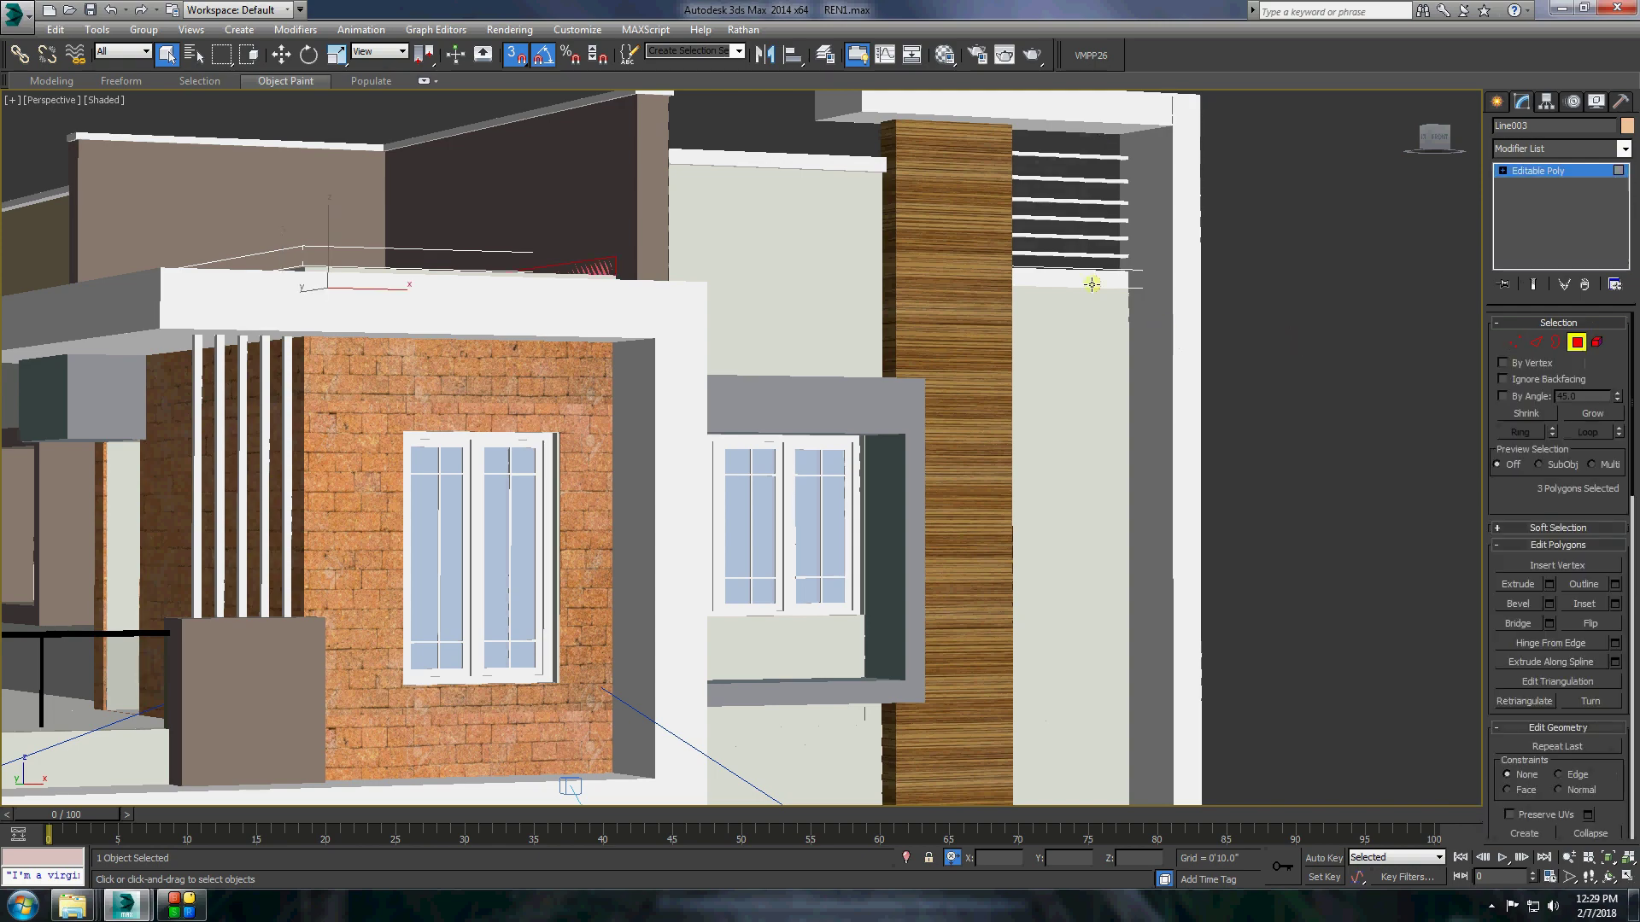
pyautogui.click(942, 56)
pyautogui.click(454, 273)
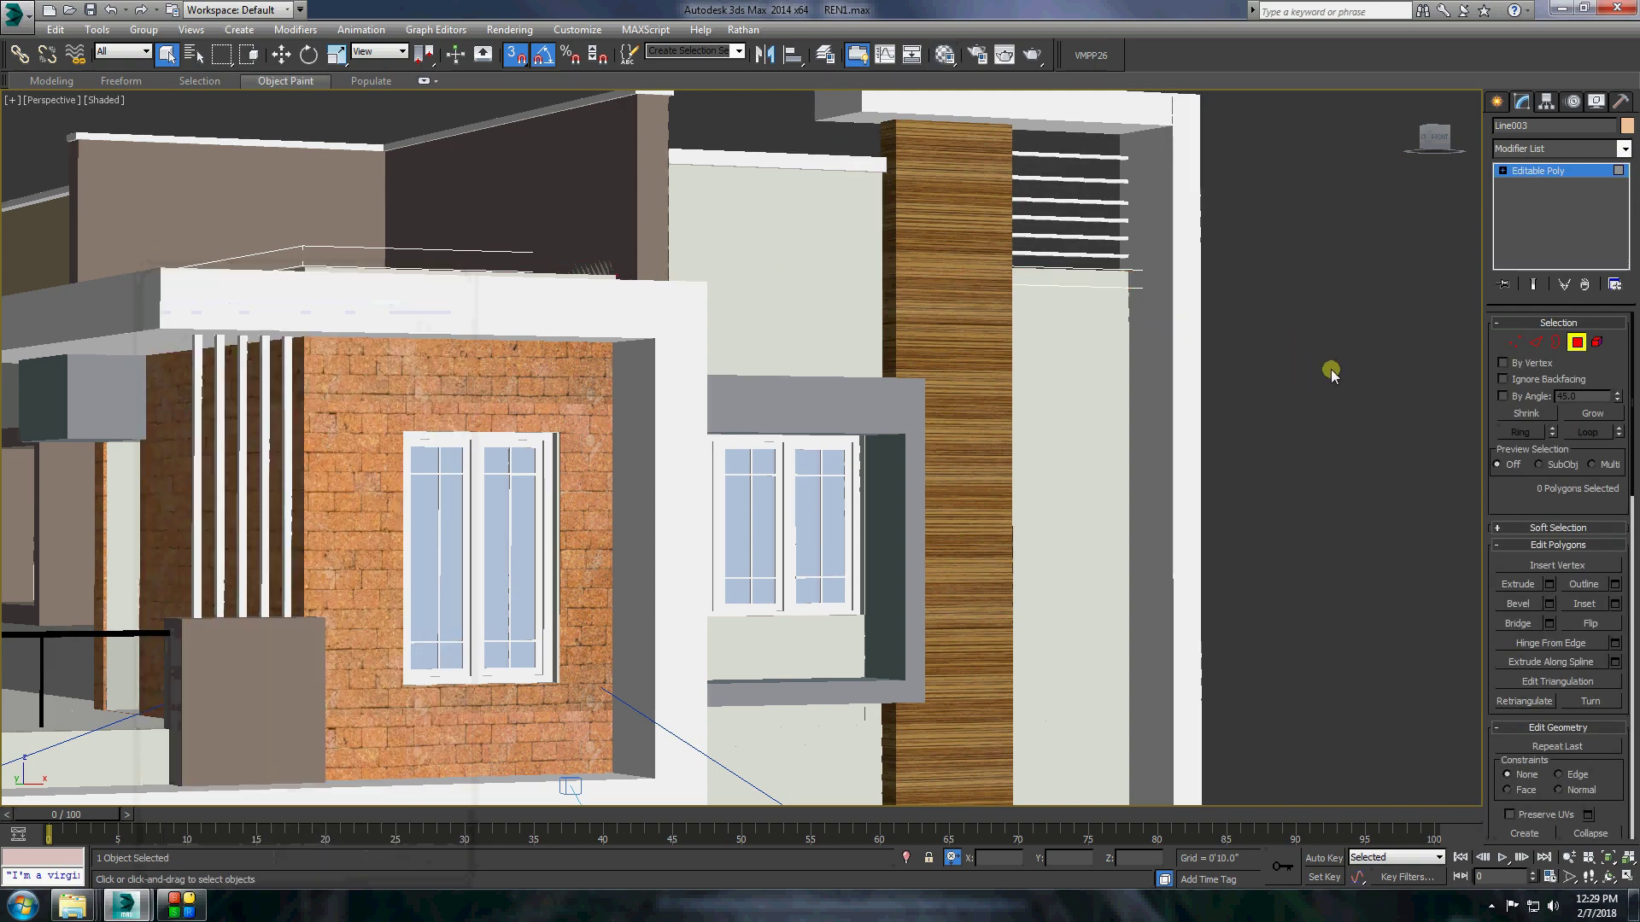
pyautogui.click(1348, 323)
# Select the balcony frame objects and isolate them.
pyautogui.scroll(-10, 1348, 322)
pyautogui.keyDown('alt'); pyautogui.moveTo(939, 384); pyautogui.dragTo(632, 453, button='middle'); pyautogui.keyUp('alt')
pyautogui.scroll(5, 629, 451)
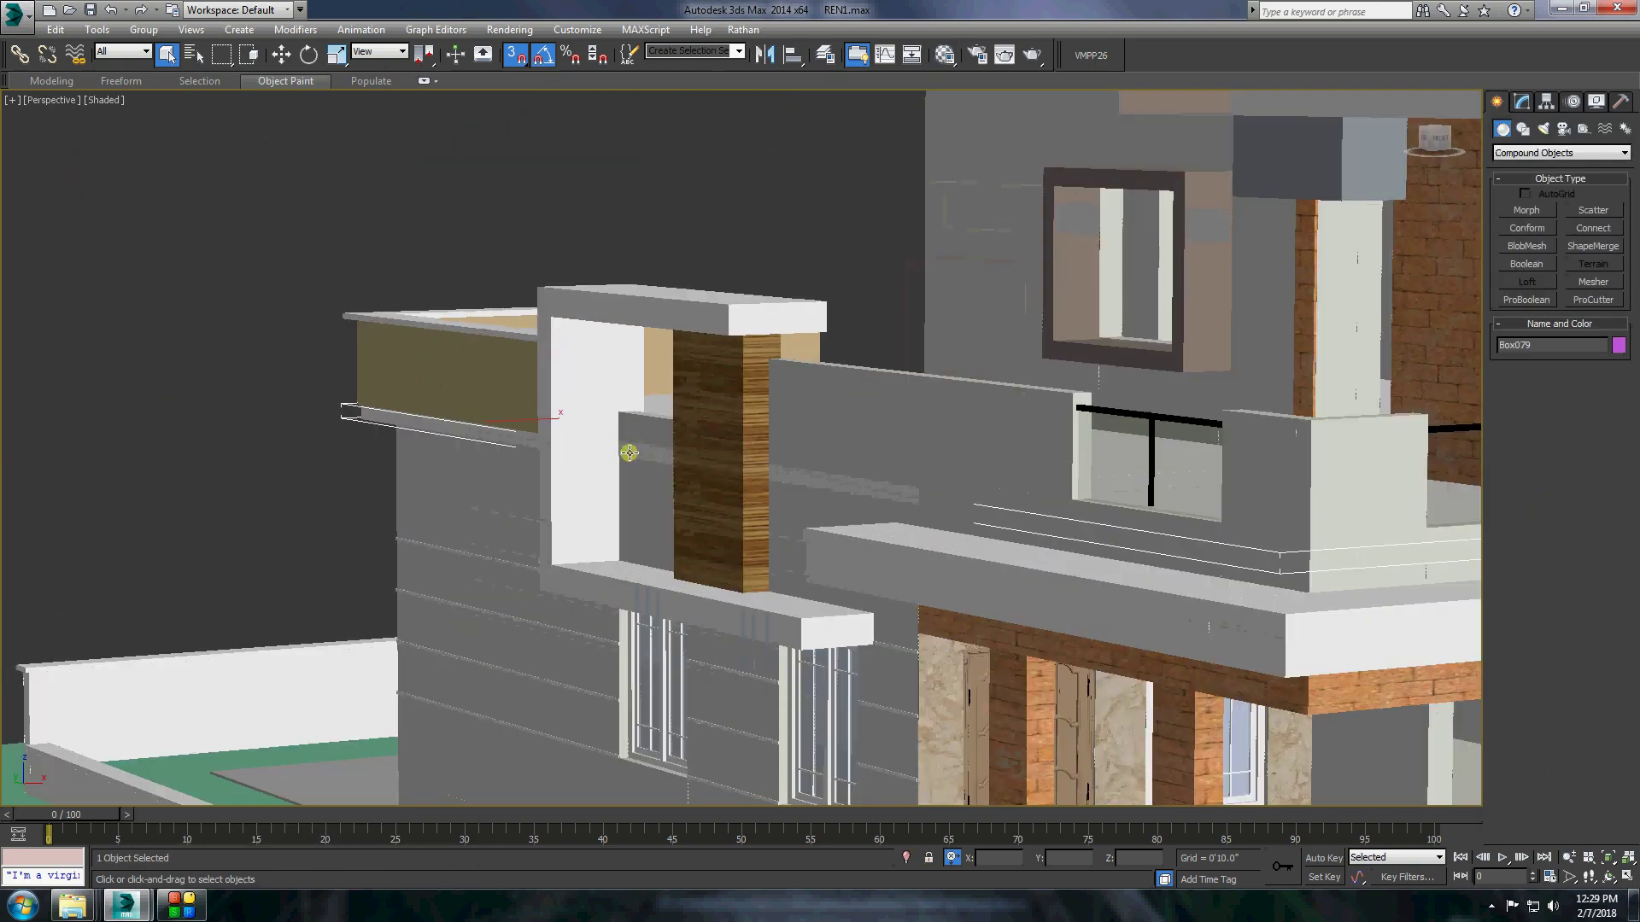
pyautogui.click(637, 462)
pyautogui.rightClick(957, 494)
pyautogui.click(837, 376)
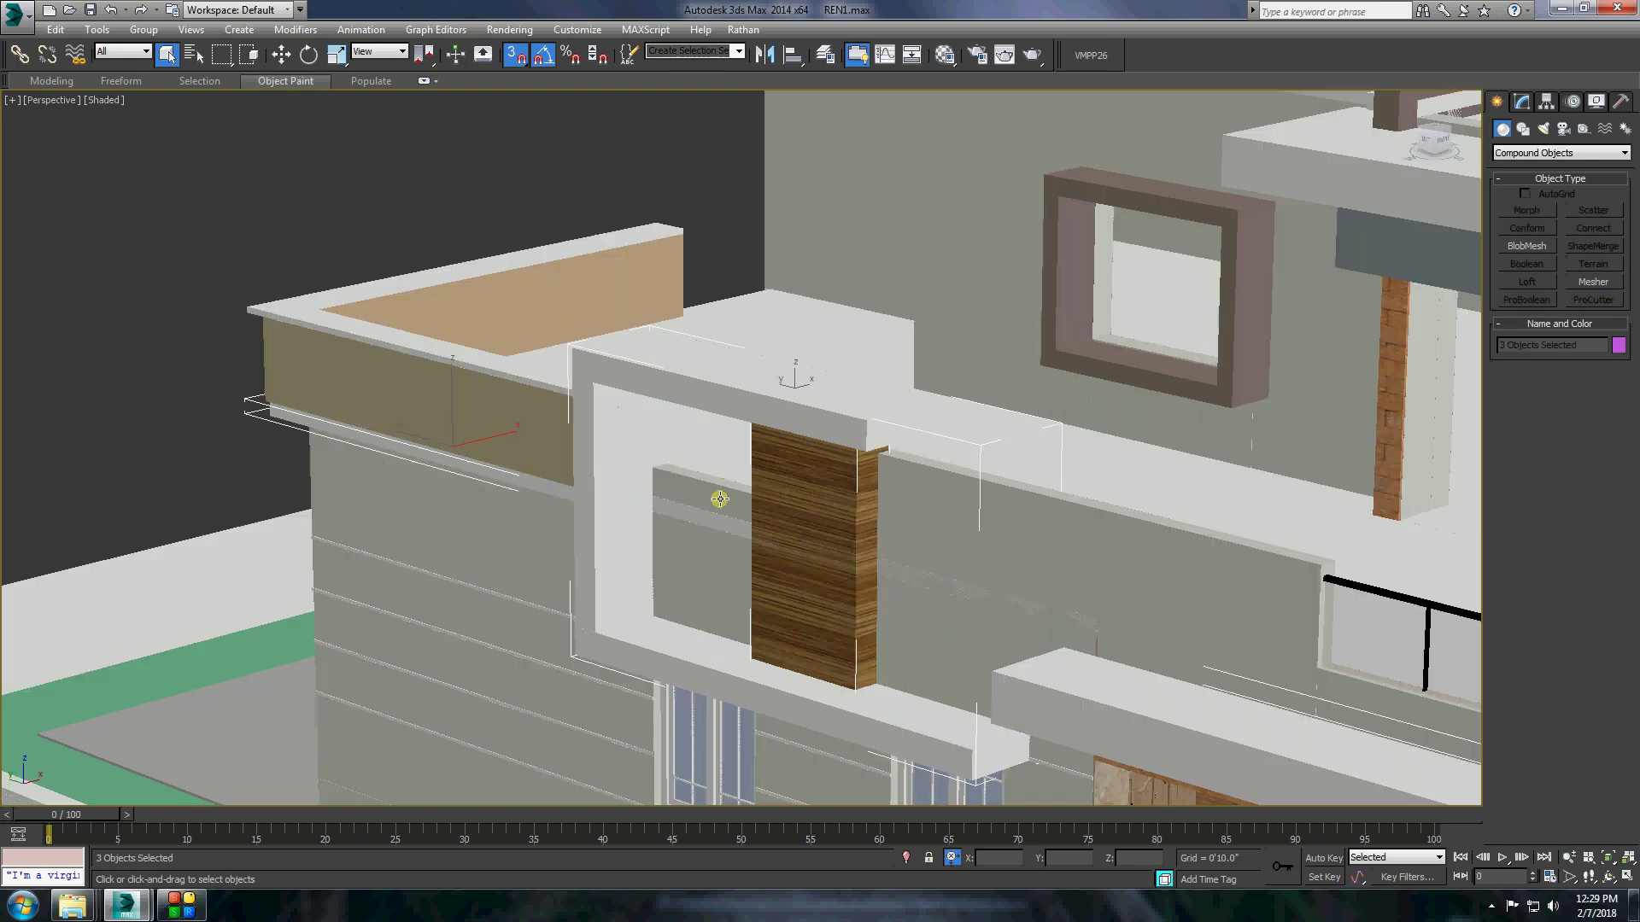
# Draw a thin box panel across the balcony frame opening, discarding an accidental sphere.
pyautogui.click(987, 210)
pyautogui.click(1559, 152)
pyautogui.click(1537, 165)
pyautogui.click(1527, 228)
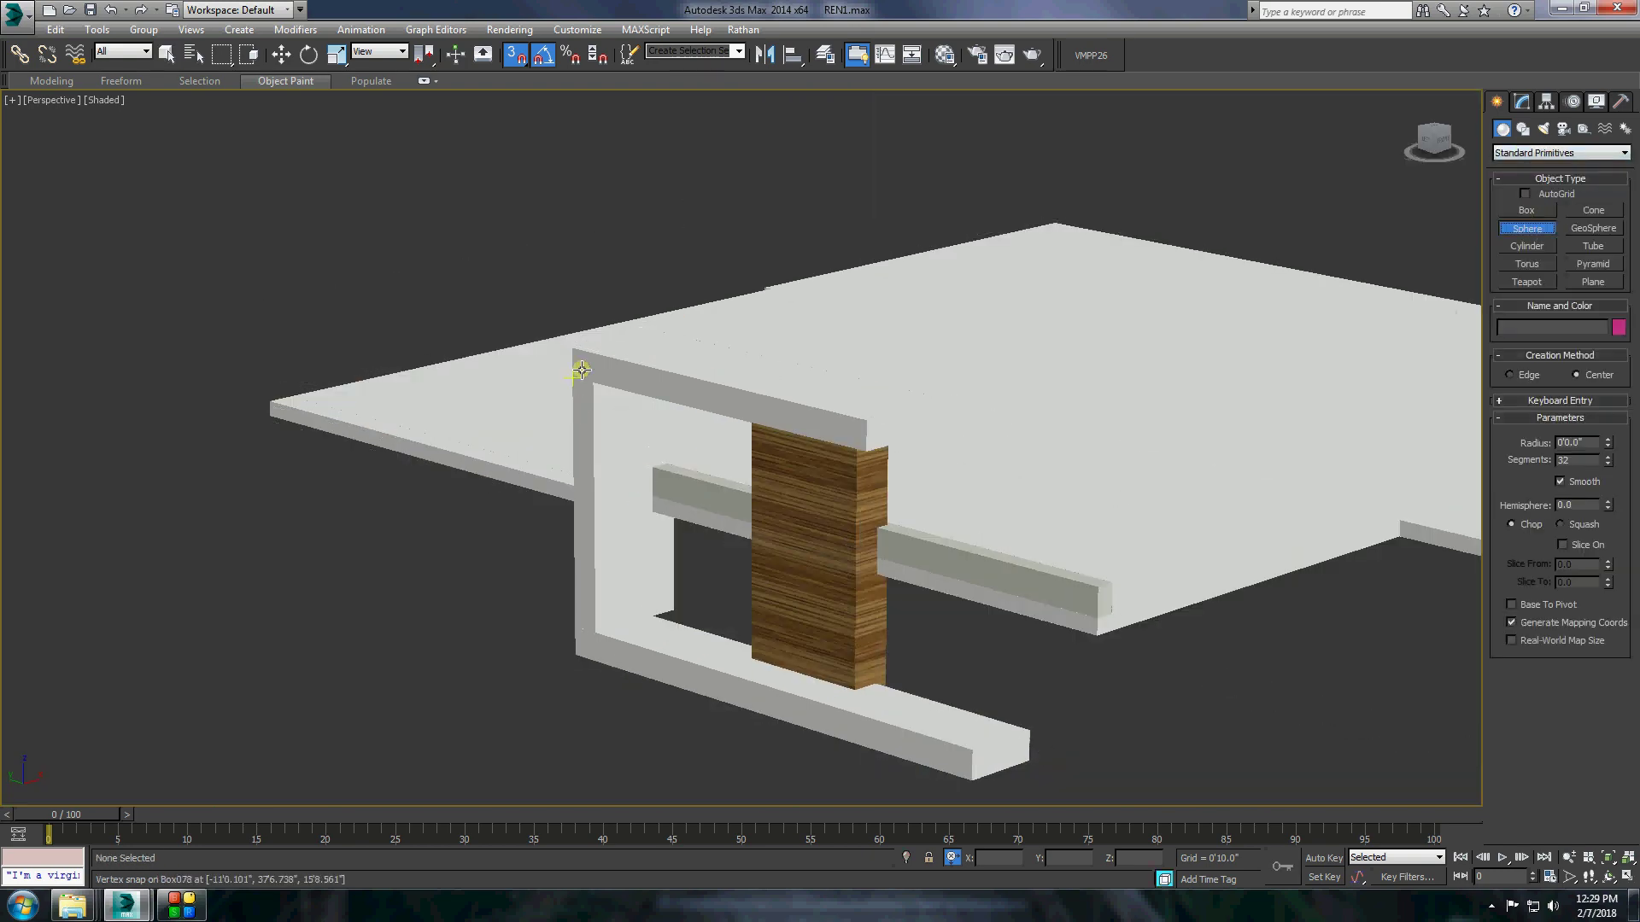
pyautogui.moveTo(1102, 587); pyautogui.dragTo(611, 476)
pyautogui.rightClick(611, 475)
pyautogui.click(1527, 210)
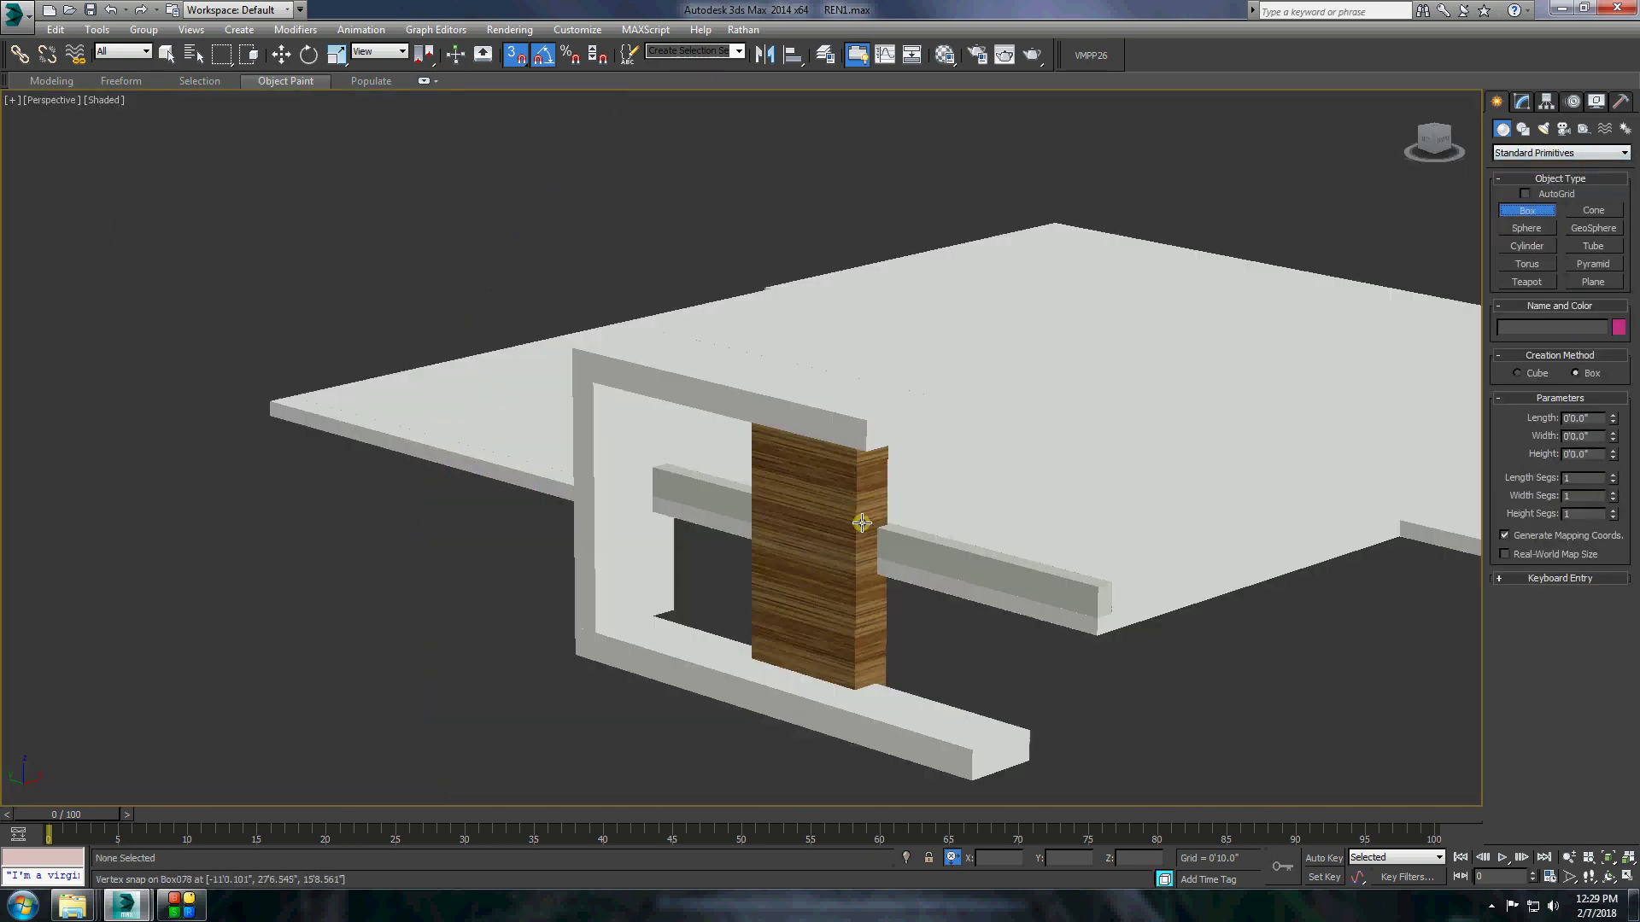
pyautogui.moveTo(658, 494); pyautogui.dragTo(653, 469)
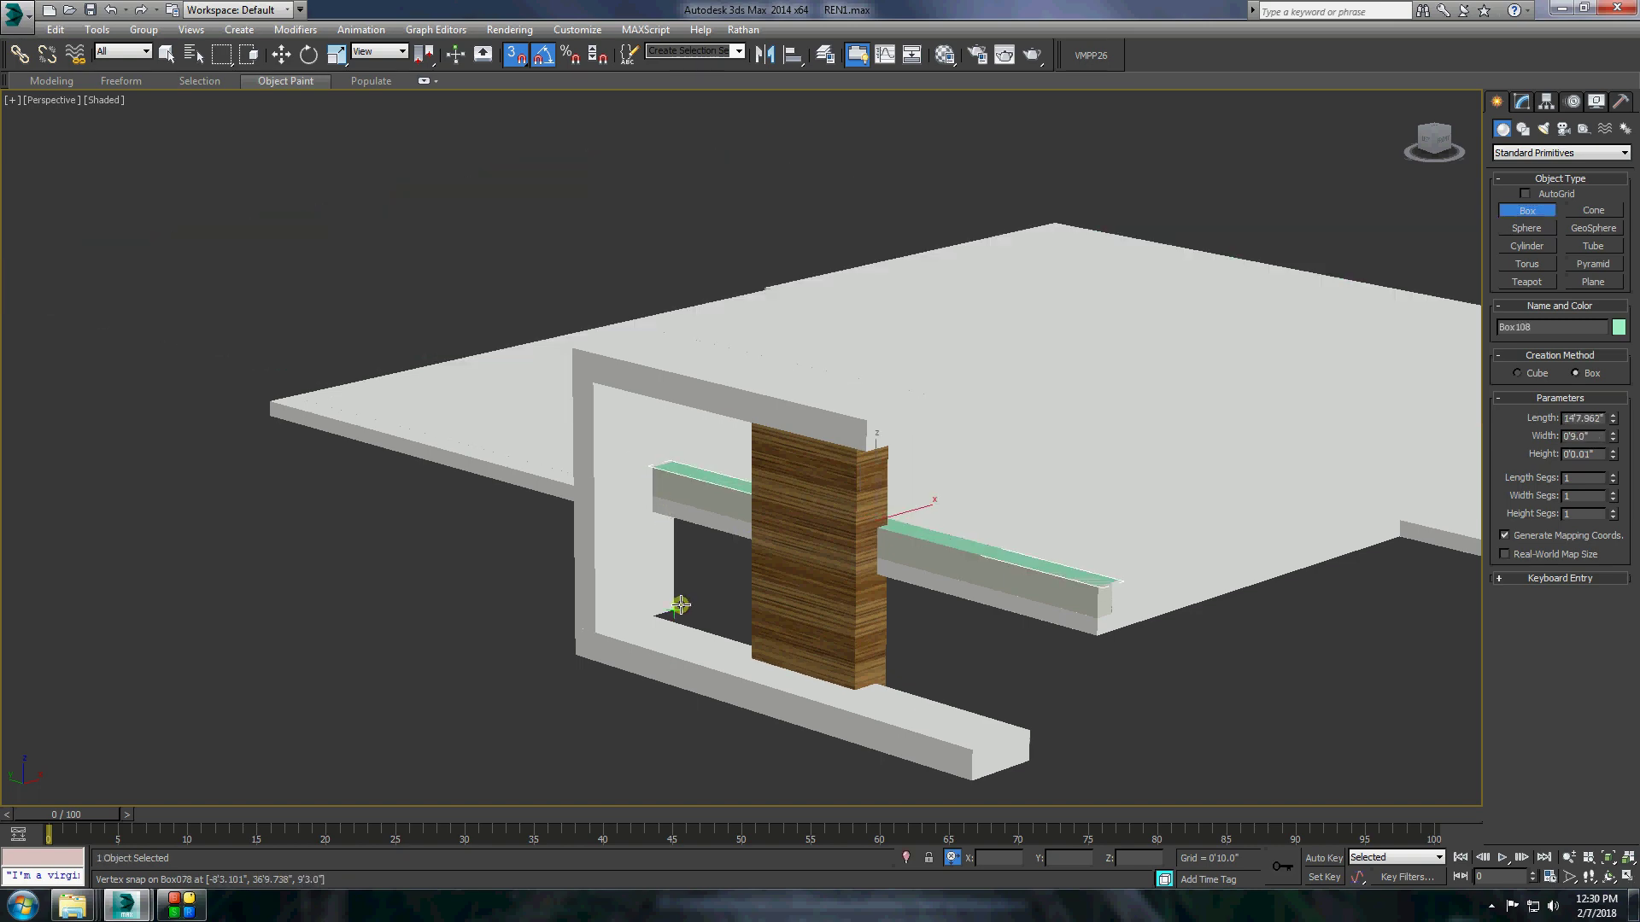
pyautogui.click(1031, 688)
pyautogui.write('1')
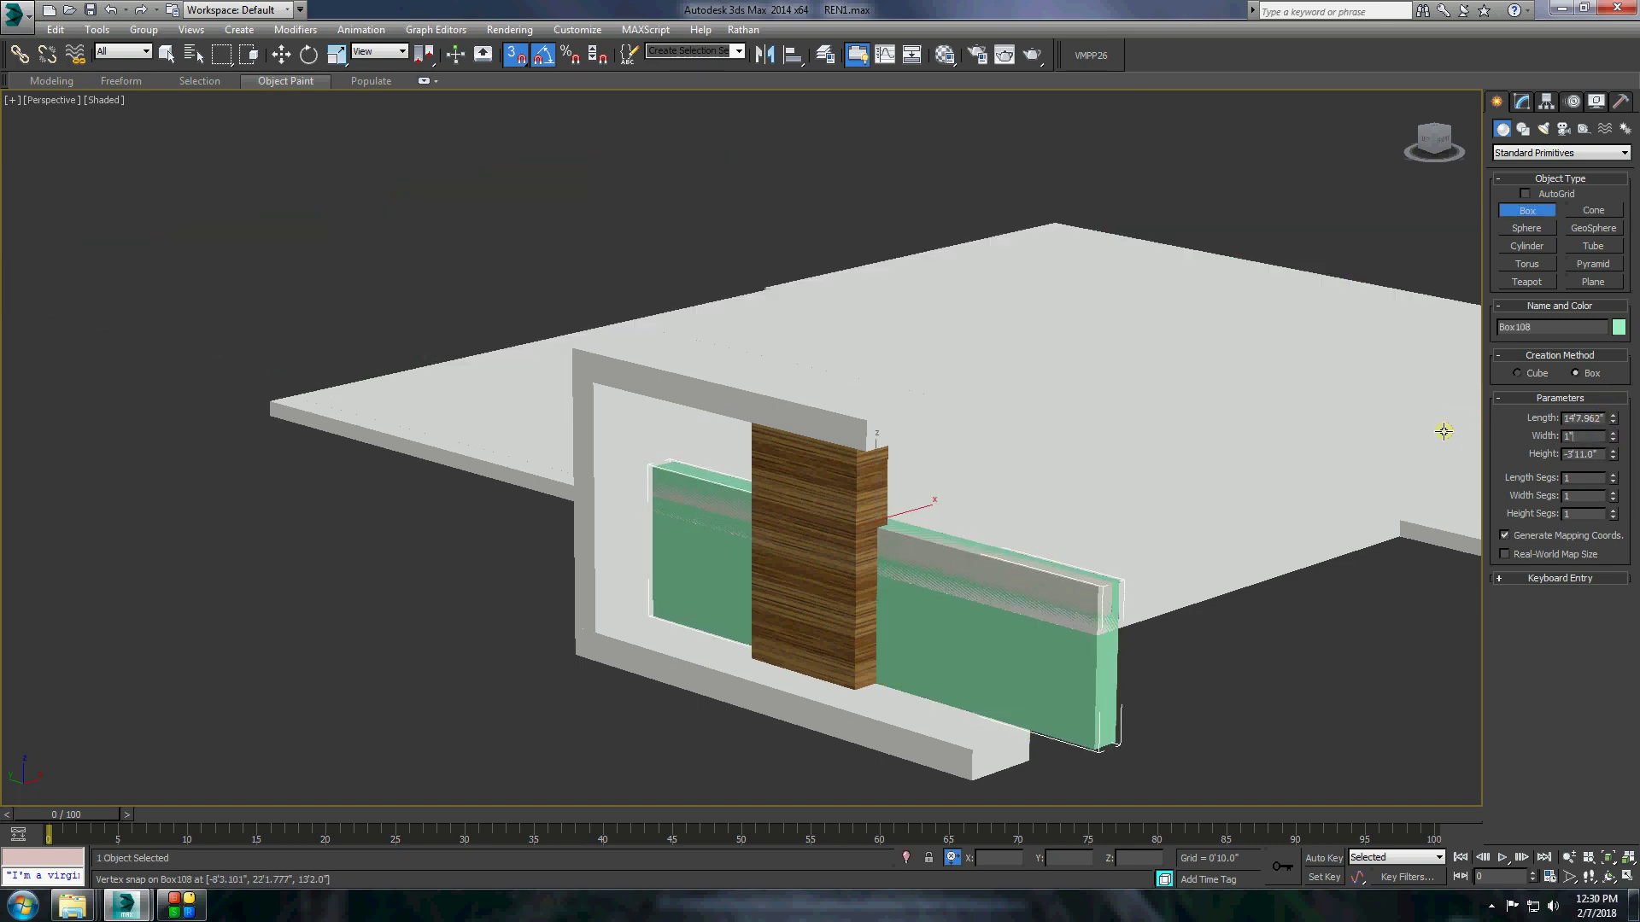
# Snap the panel onto the adjacent corner and give it the grey material.
pyautogui.press('w')
pyautogui.scroll(3, 1065, 703)
pyautogui.scroll(4, 1065, 703)
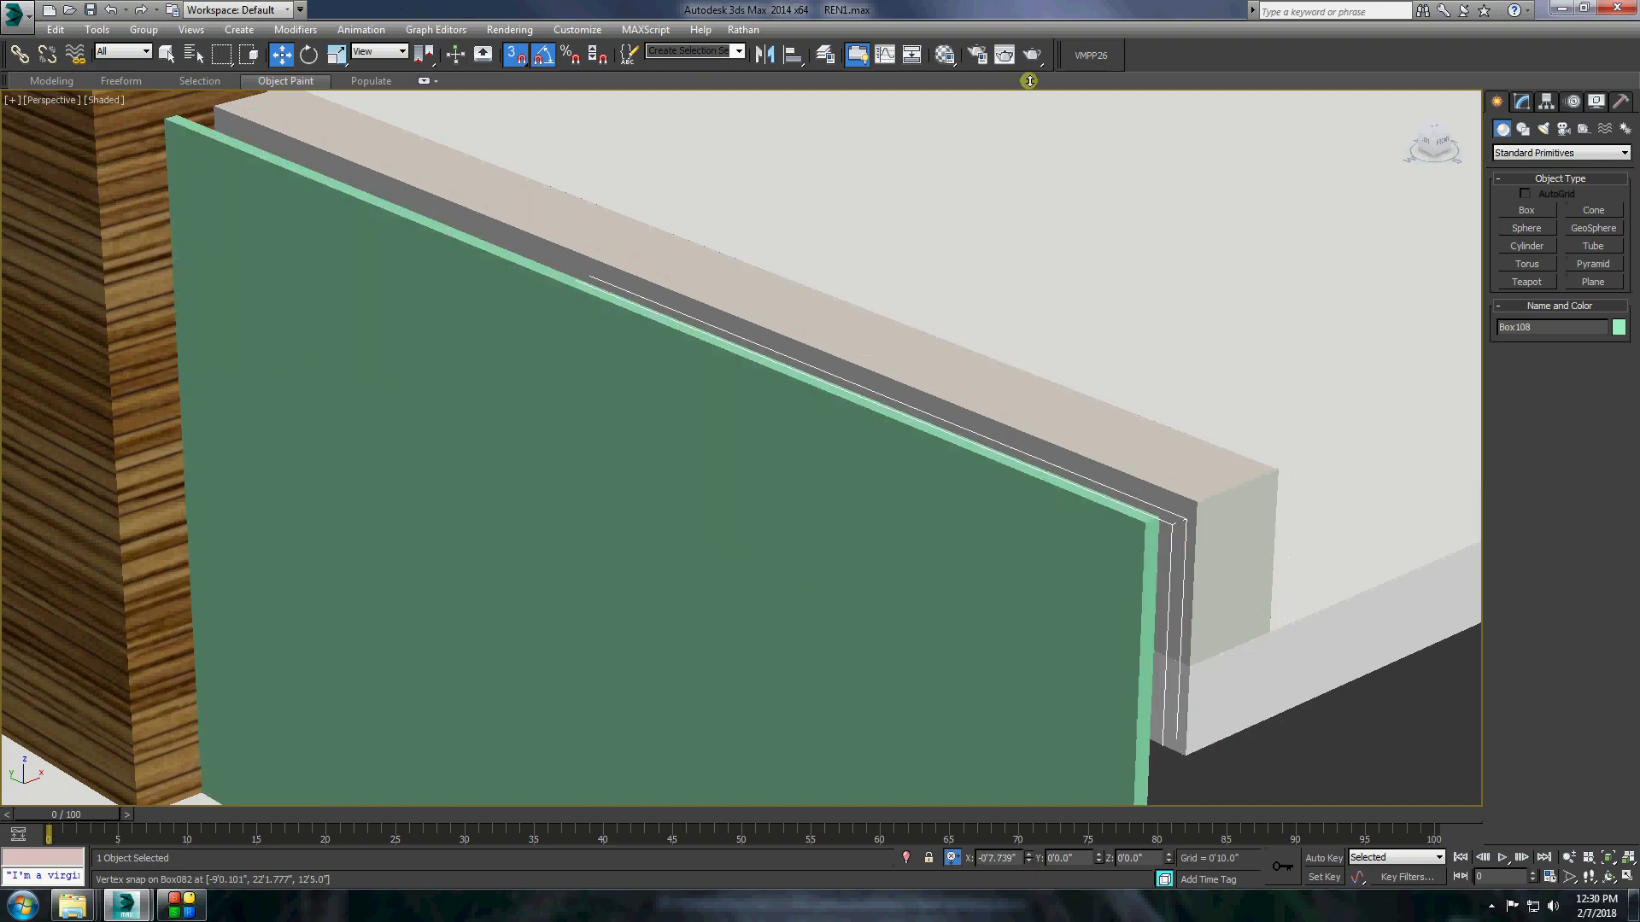
pyautogui.moveTo(1142, 528); pyautogui.dragTo(1192, 498)
pyautogui.press('m')
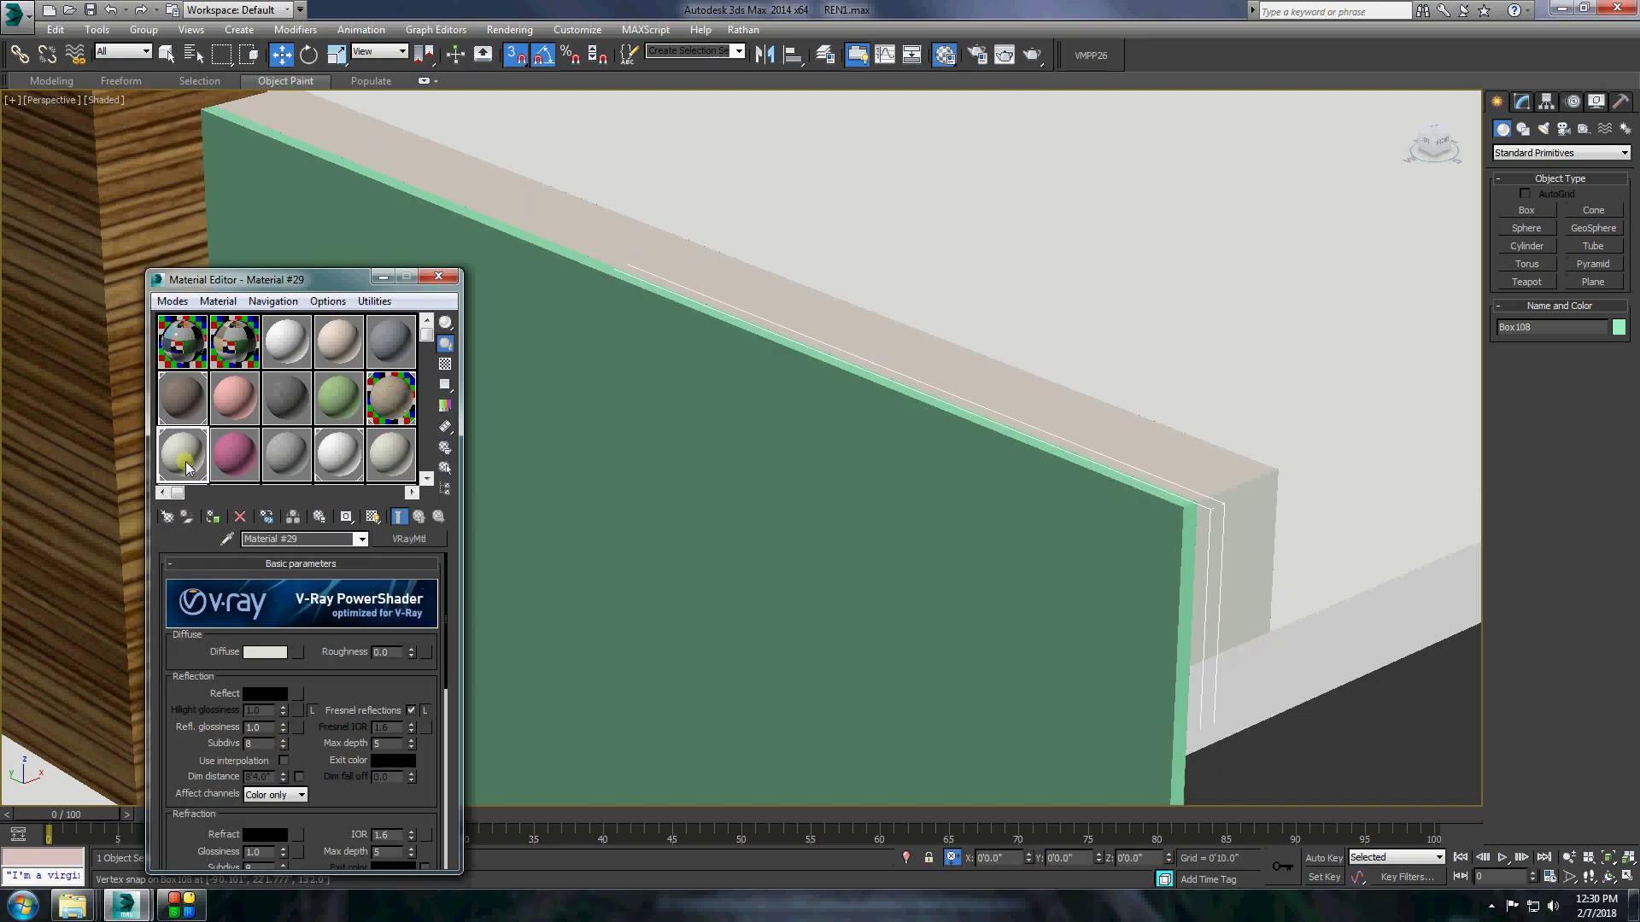
pyautogui.moveTo(186, 468); pyautogui.dragTo(773, 491)
pyautogui.press('m')
# Convert the panel, Box108, to an editable poly in vertex mode.
pyautogui.scroll(-5, 773, 491)
pyautogui.scroll(-3, 773, 491)
pyautogui.rightClick(793, 516)
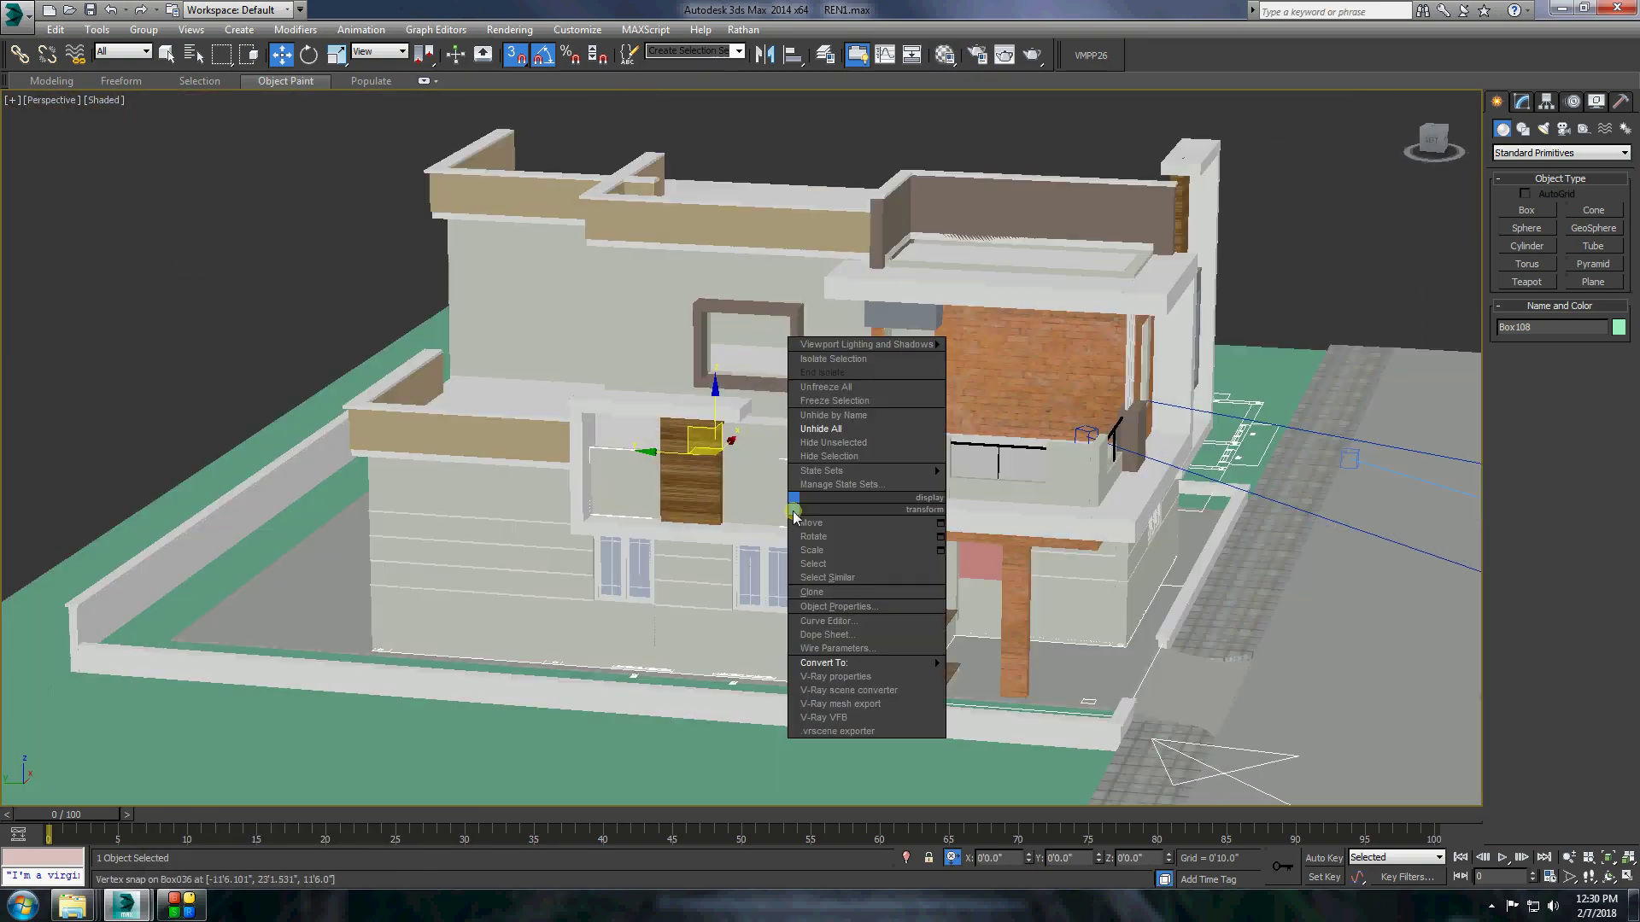
pyautogui.click(1000, 677)
pyautogui.press('1')
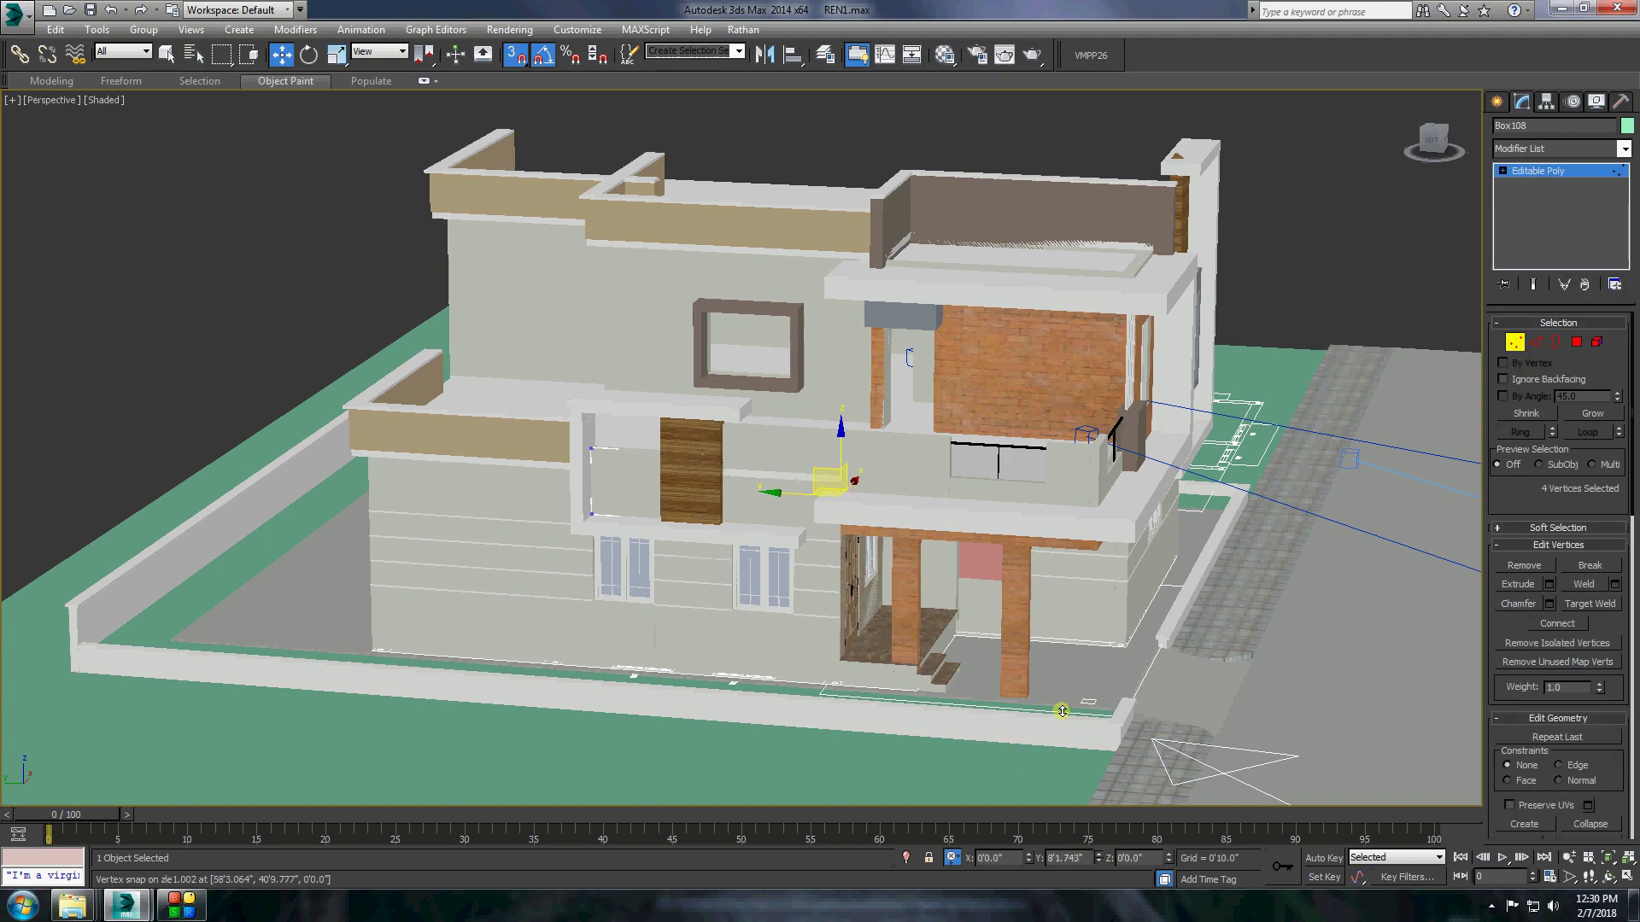
pyautogui.keyDown('alt'); pyautogui.moveTo(1062, 712); pyautogui.dragTo(698, 484, button='middle'); pyautogui.keyUp('alt')
# Copy the tower wall's horizontal slats to the upper left and rotate them -10° about Z.
pyautogui.hotkey('ctrl', 'd')
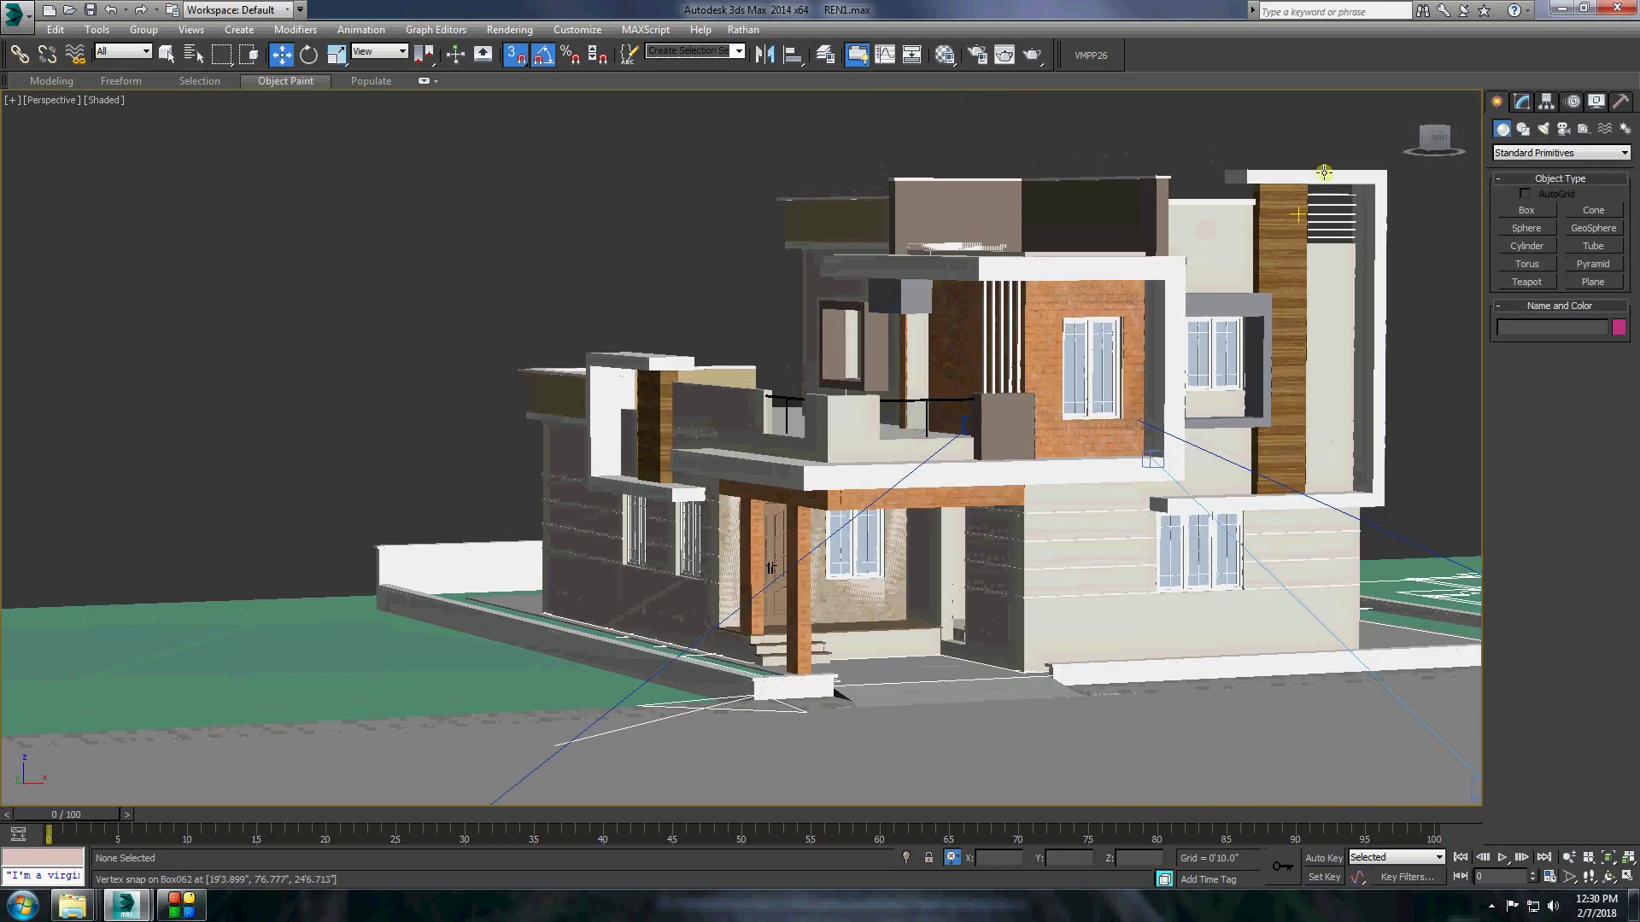
pyautogui.scroll(5, 1341, 179)
pyautogui.click(1341, 178)
pyautogui.scroll(-5, 1358, 227)
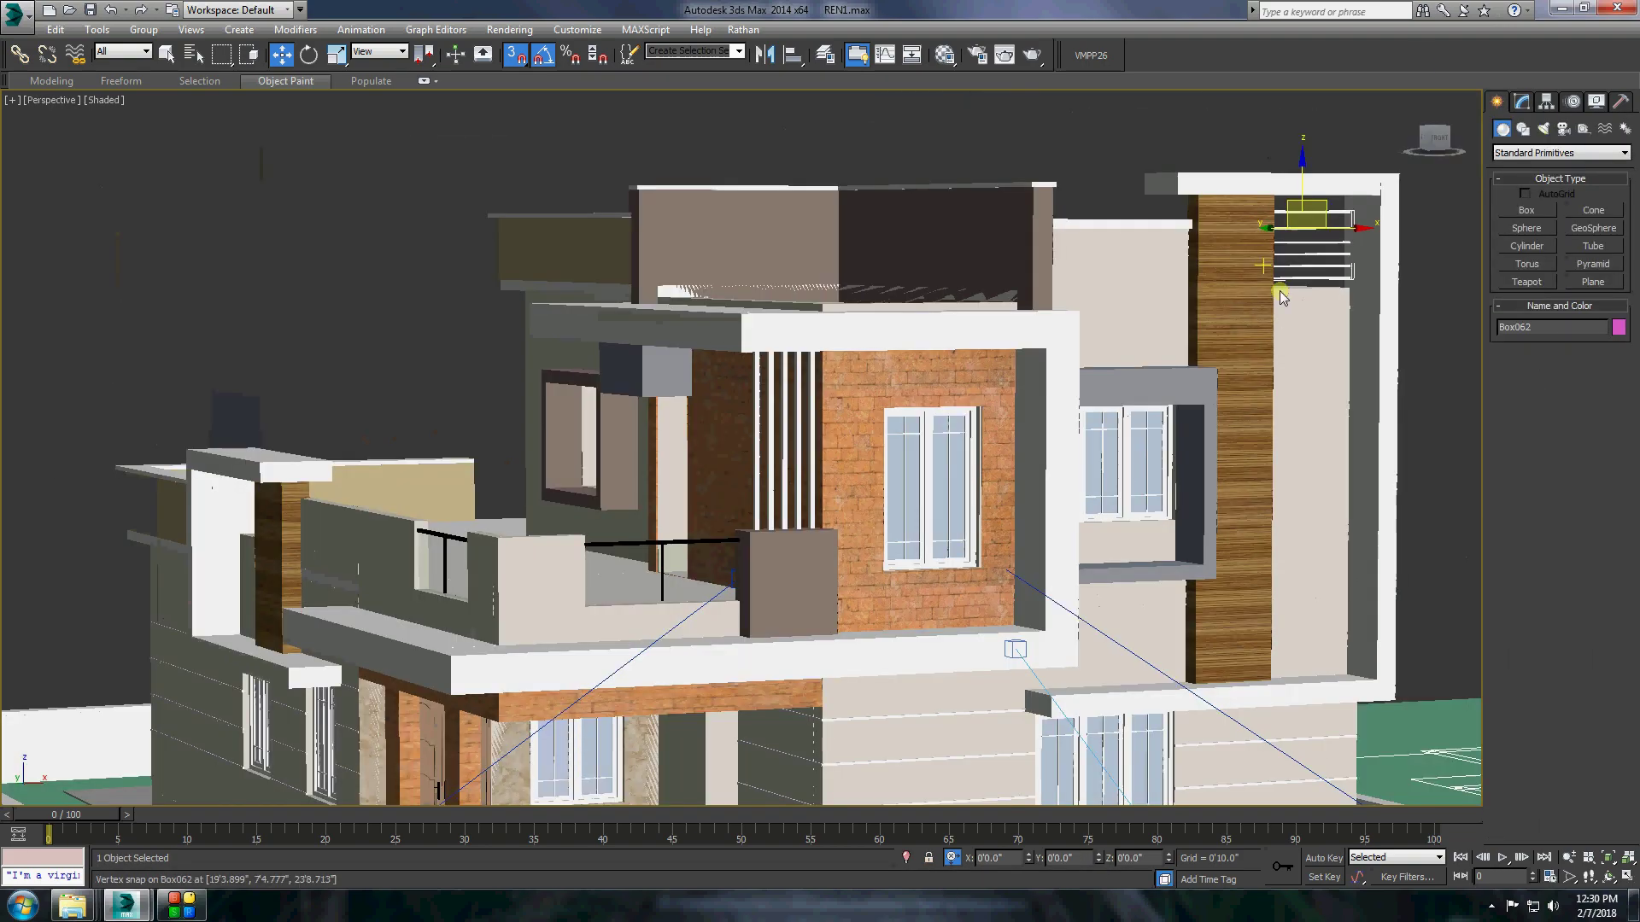
pyautogui.keyDown('shift'); pyautogui.moveTo(1302, 220); pyautogui.dragTo(830, 531); pyautogui.keyUp('shift')
pyautogui.click(309, 55)
pyautogui.moveTo(386, 310); pyautogui.dragTo(390, 318)
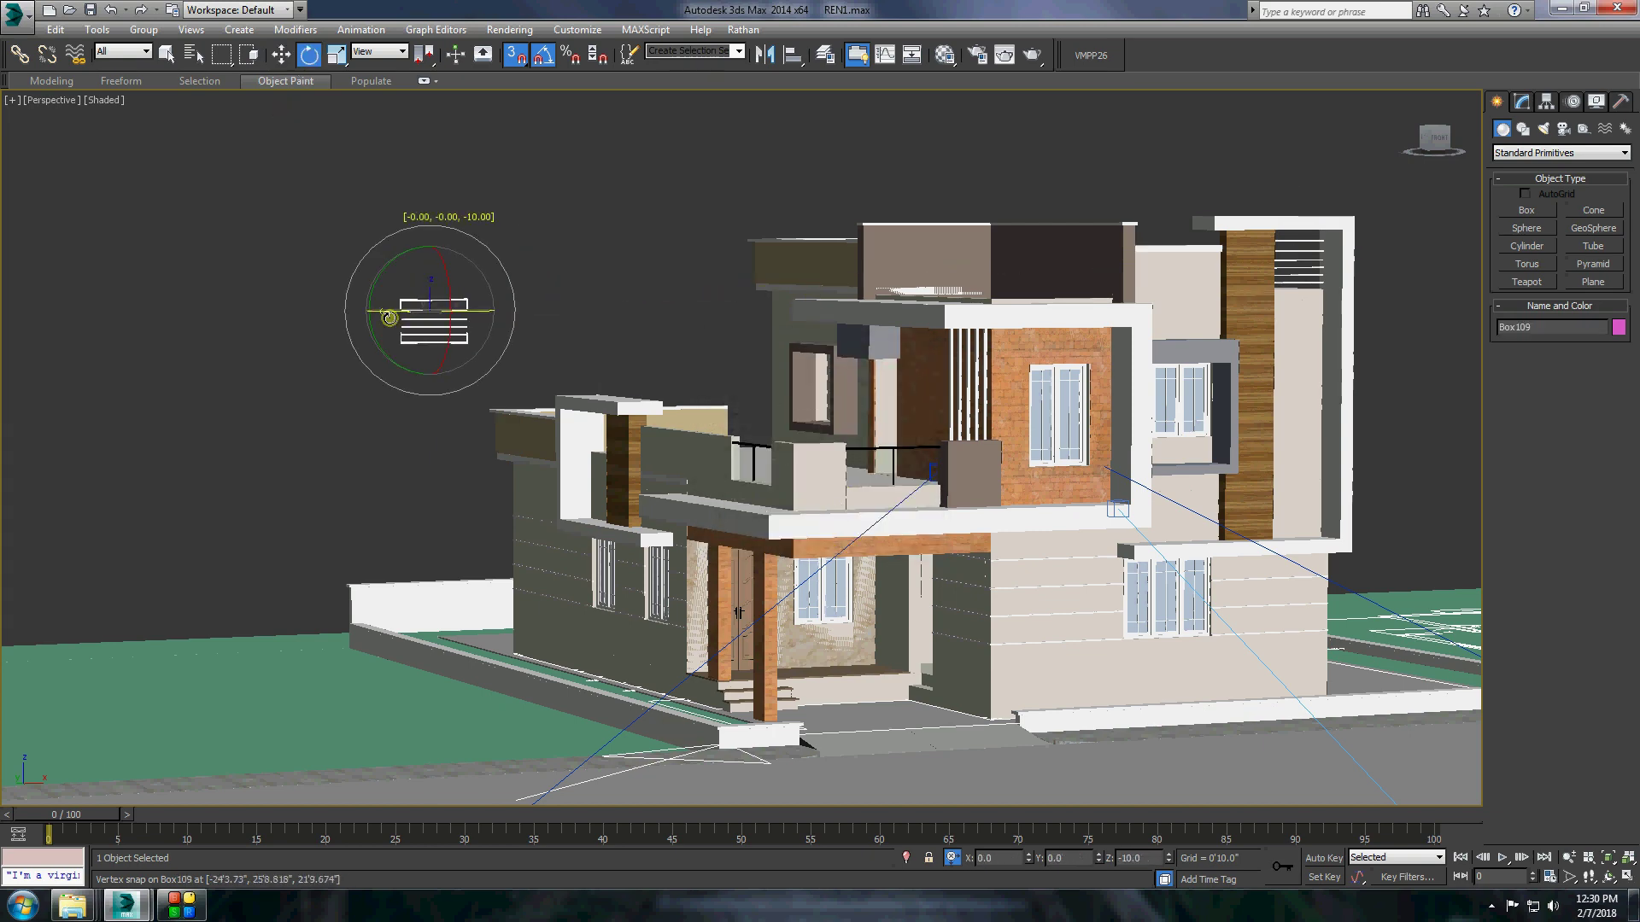
pyautogui.click(281, 54)
# Copy the wooden strip and frame to the left wing, rotating the copies -10° about Z.
pyautogui.scroll(3, 427, 342)
pyautogui.scroll(-3, 1272, 237)
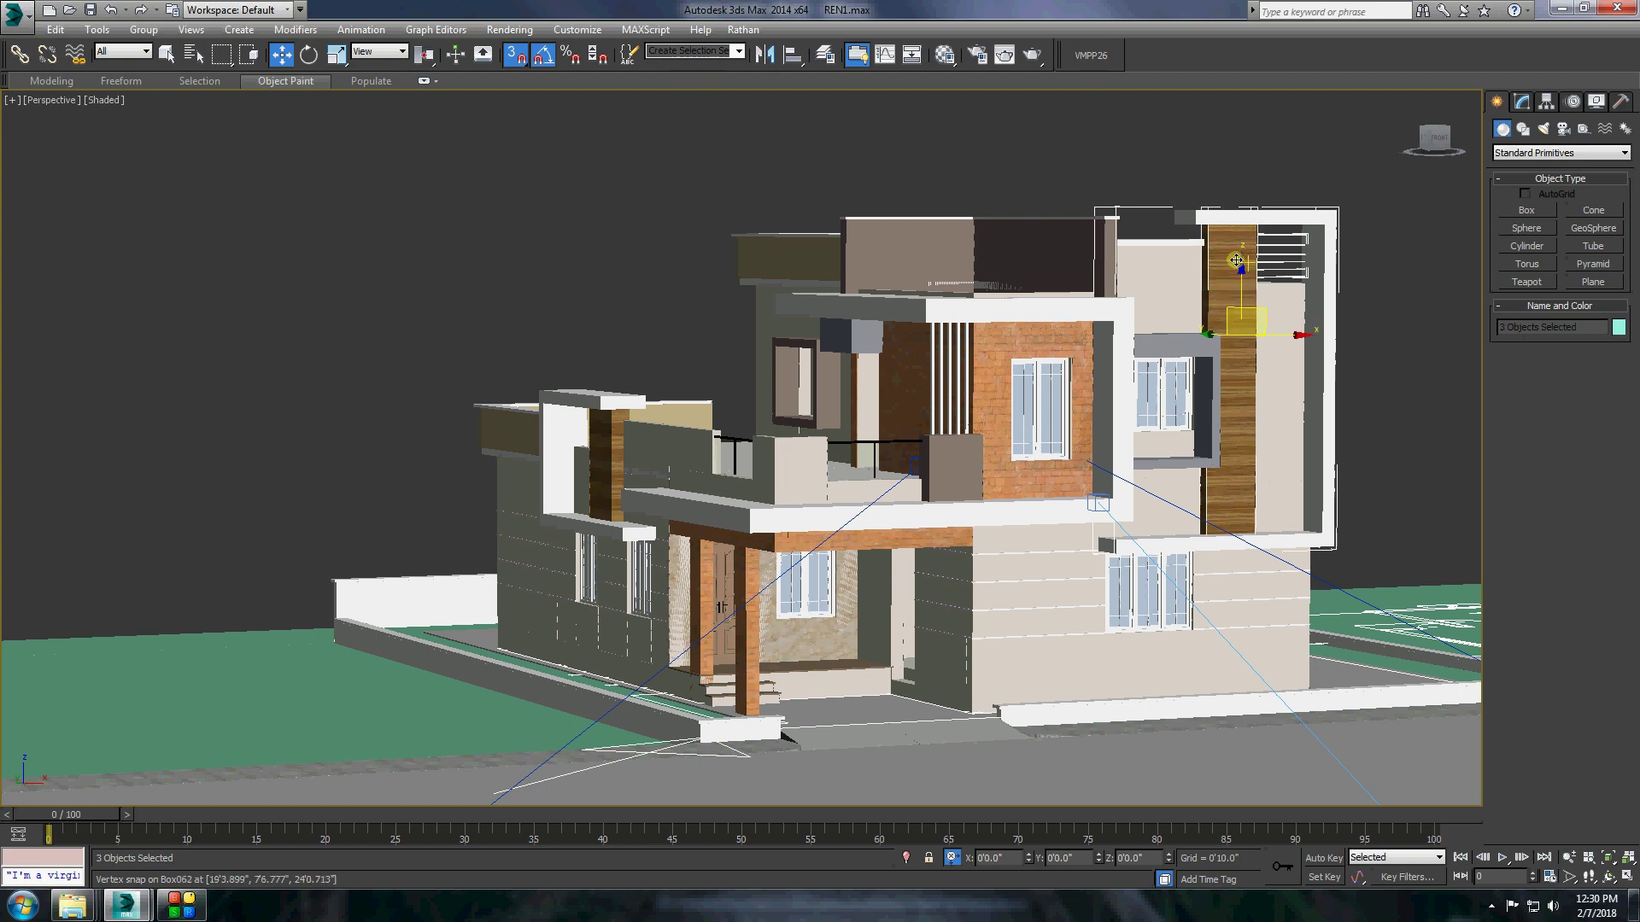
pyautogui.keyDown('shift'); pyautogui.moveTo(1288, 235); pyautogui.dragTo(120, 367); pyautogui.keyUp('shift')
pyautogui.click(779, 523)
pyautogui.press('e')
pyautogui.moveTo(51, 461)
pyautogui.mouseDown()
pyautogui.moveTo(37, 462)
pyautogui.moveTo(1617, 468)
pyautogui.mouseUp()
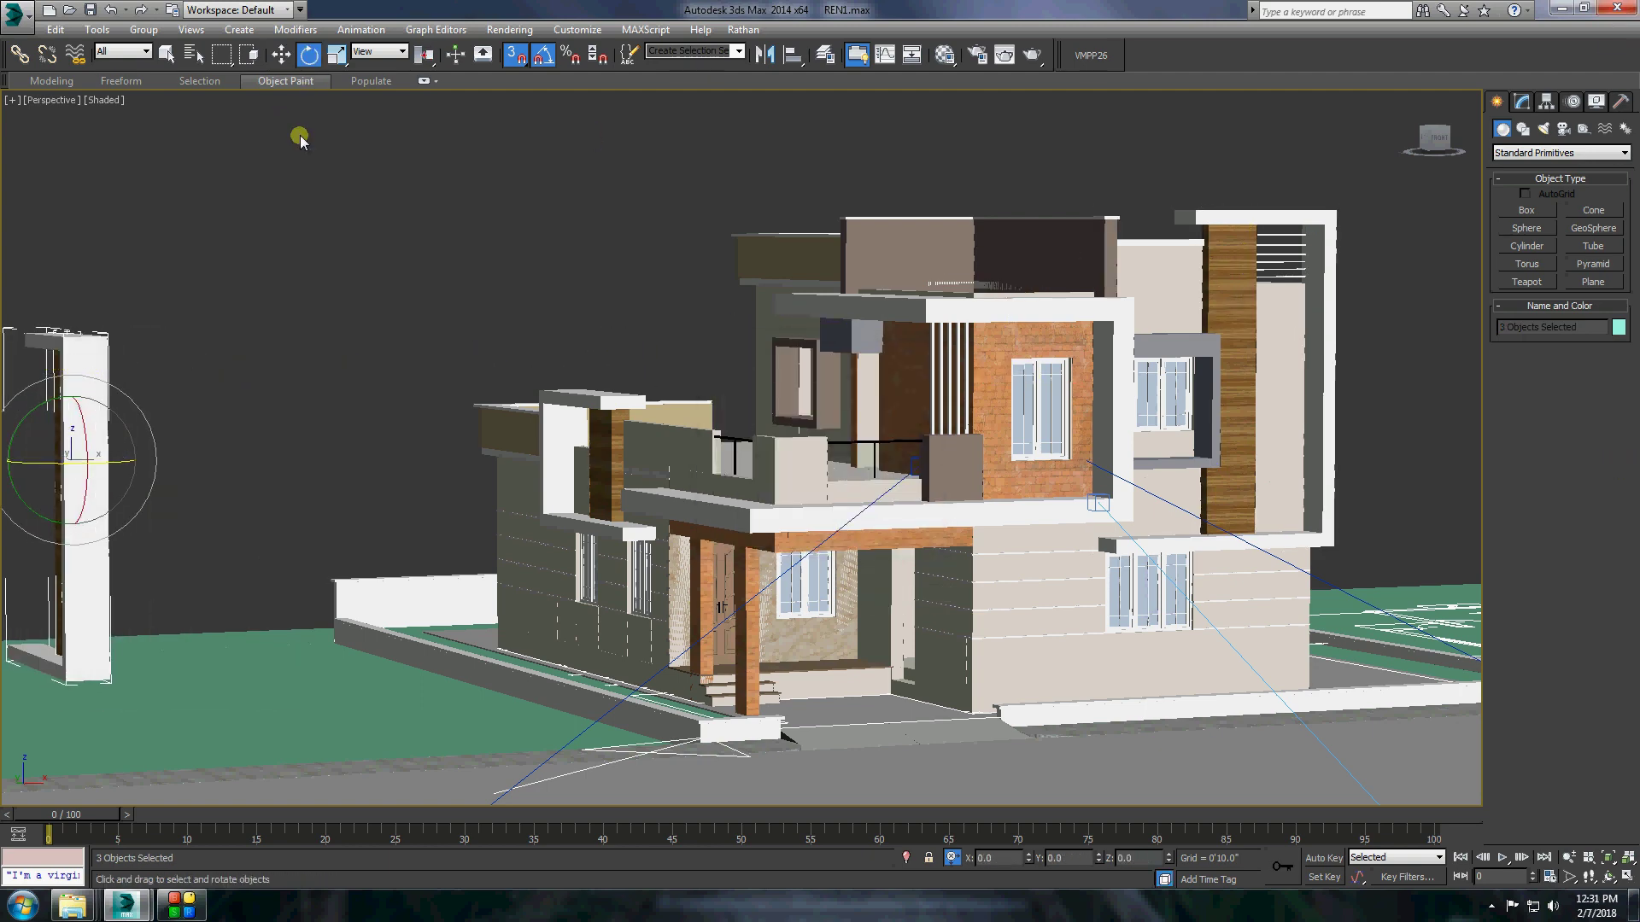
pyautogui.press('w')
pyautogui.moveTo(299, 137); pyautogui.dragTo(560, 277, button='middle')
# Mirror the copied pillar and move it onto the front balcony.
pyautogui.click(764, 56)
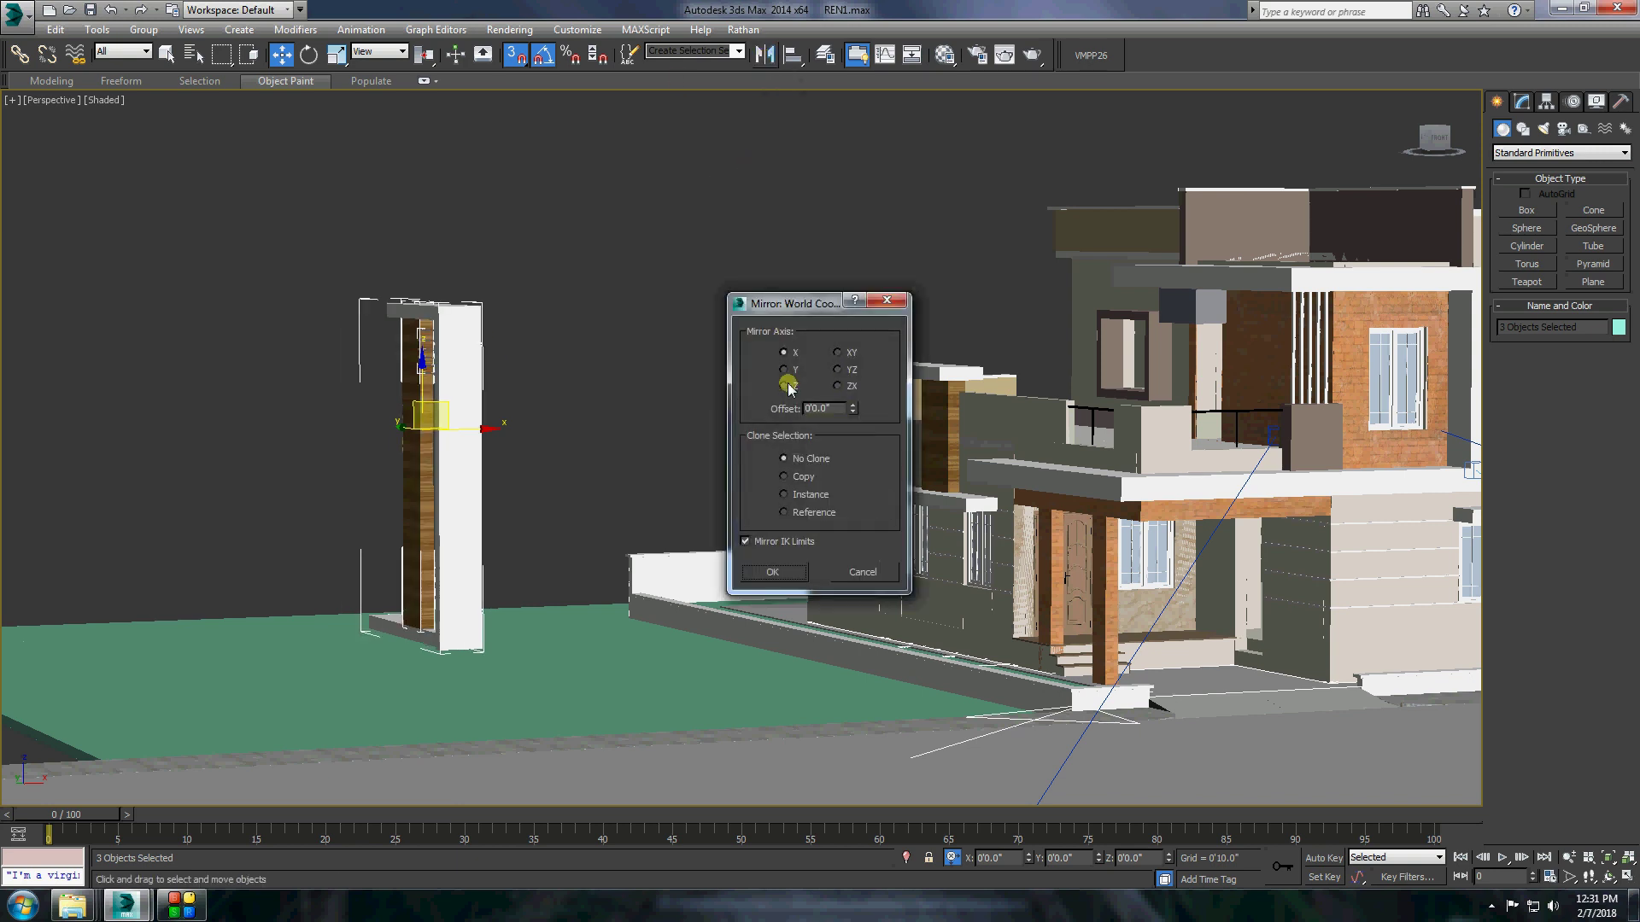
pyautogui.click(787, 380)
pyautogui.click(777, 563)
pyautogui.moveTo(474, 305); pyautogui.dragTo(934, 368)
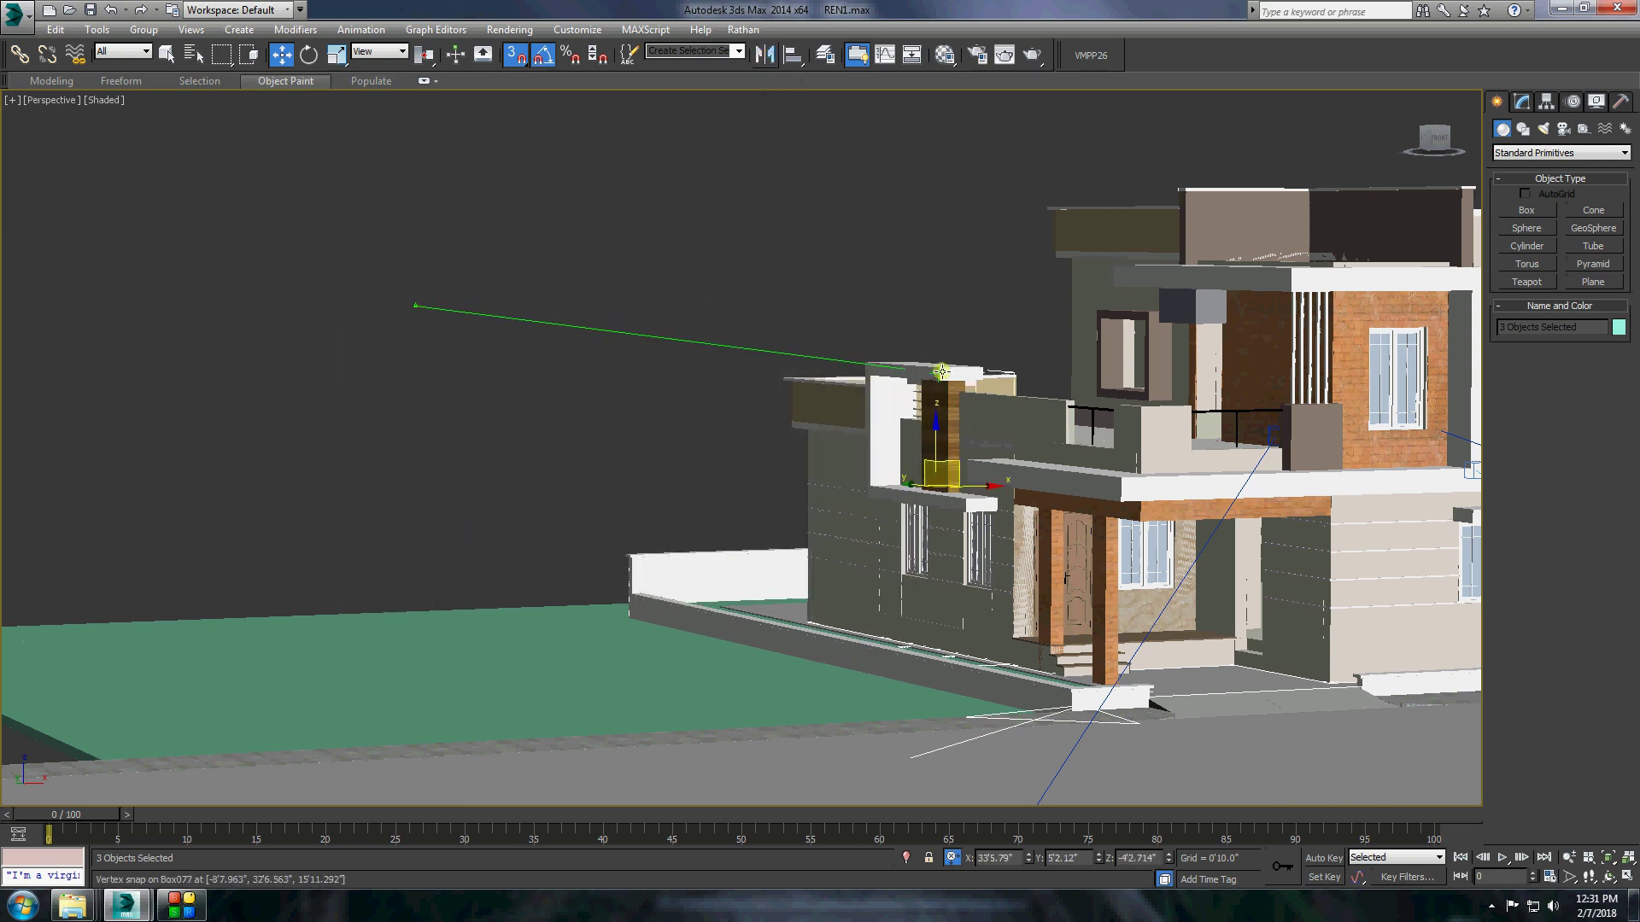
pyautogui.scroll(3, 934, 367)
pyautogui.rightClick(1085, 566)
pyautogui.scroll(5, 879, 303)
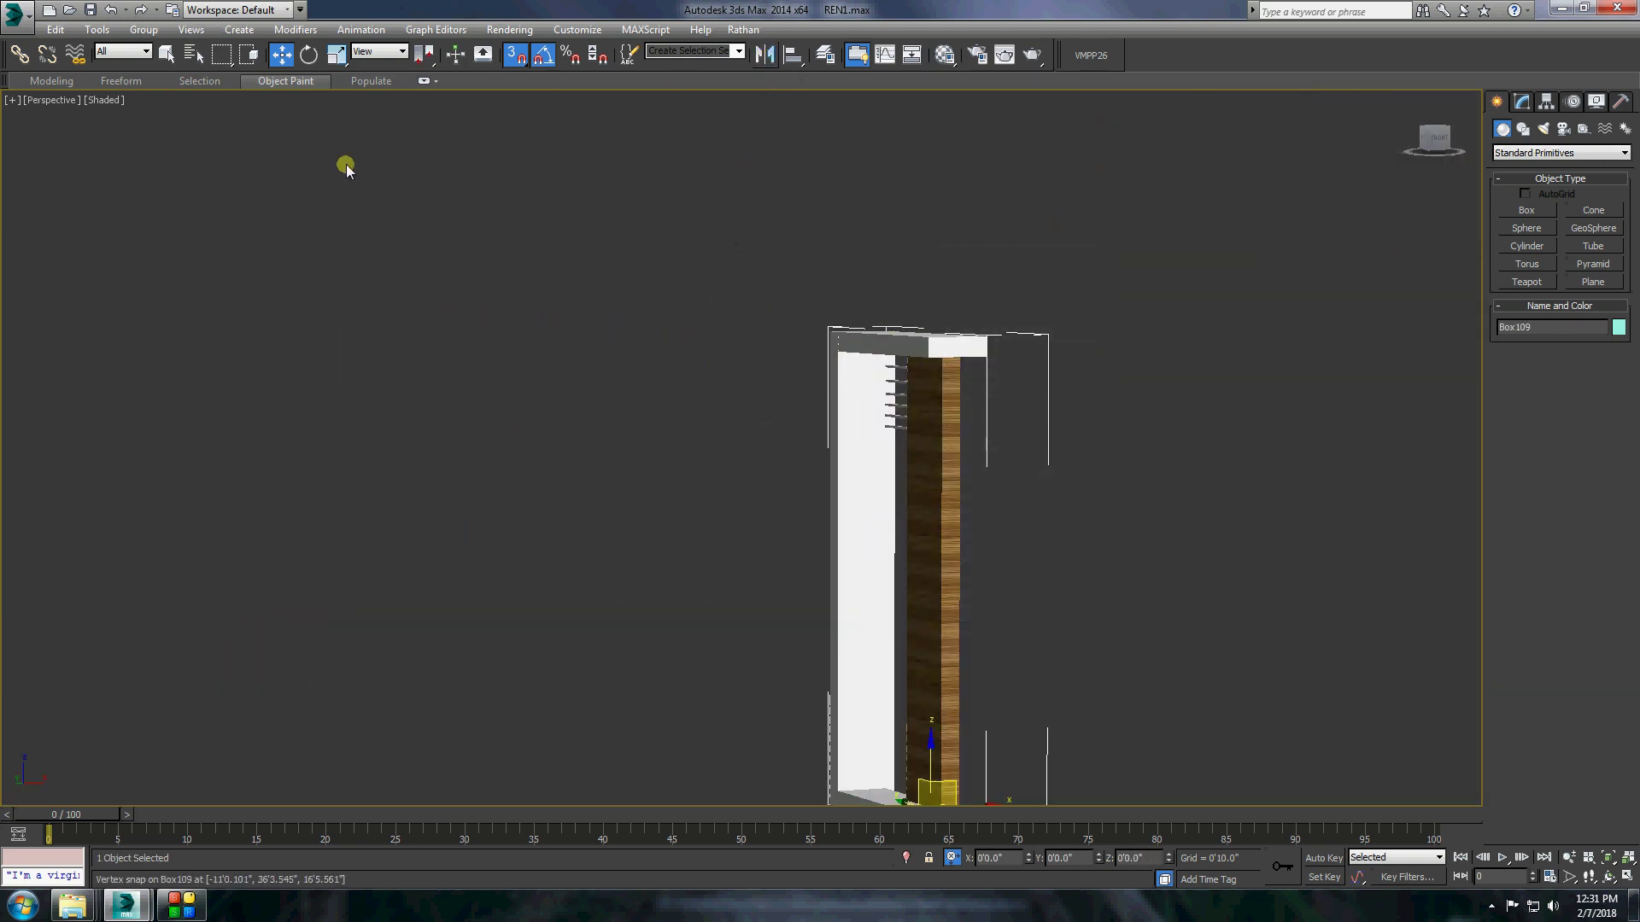
pyautogui.scroll(-10, 922, 497)
pyautogui.scroll(10, 965, 391)
pyautogui.scroll(3, 965, 391)
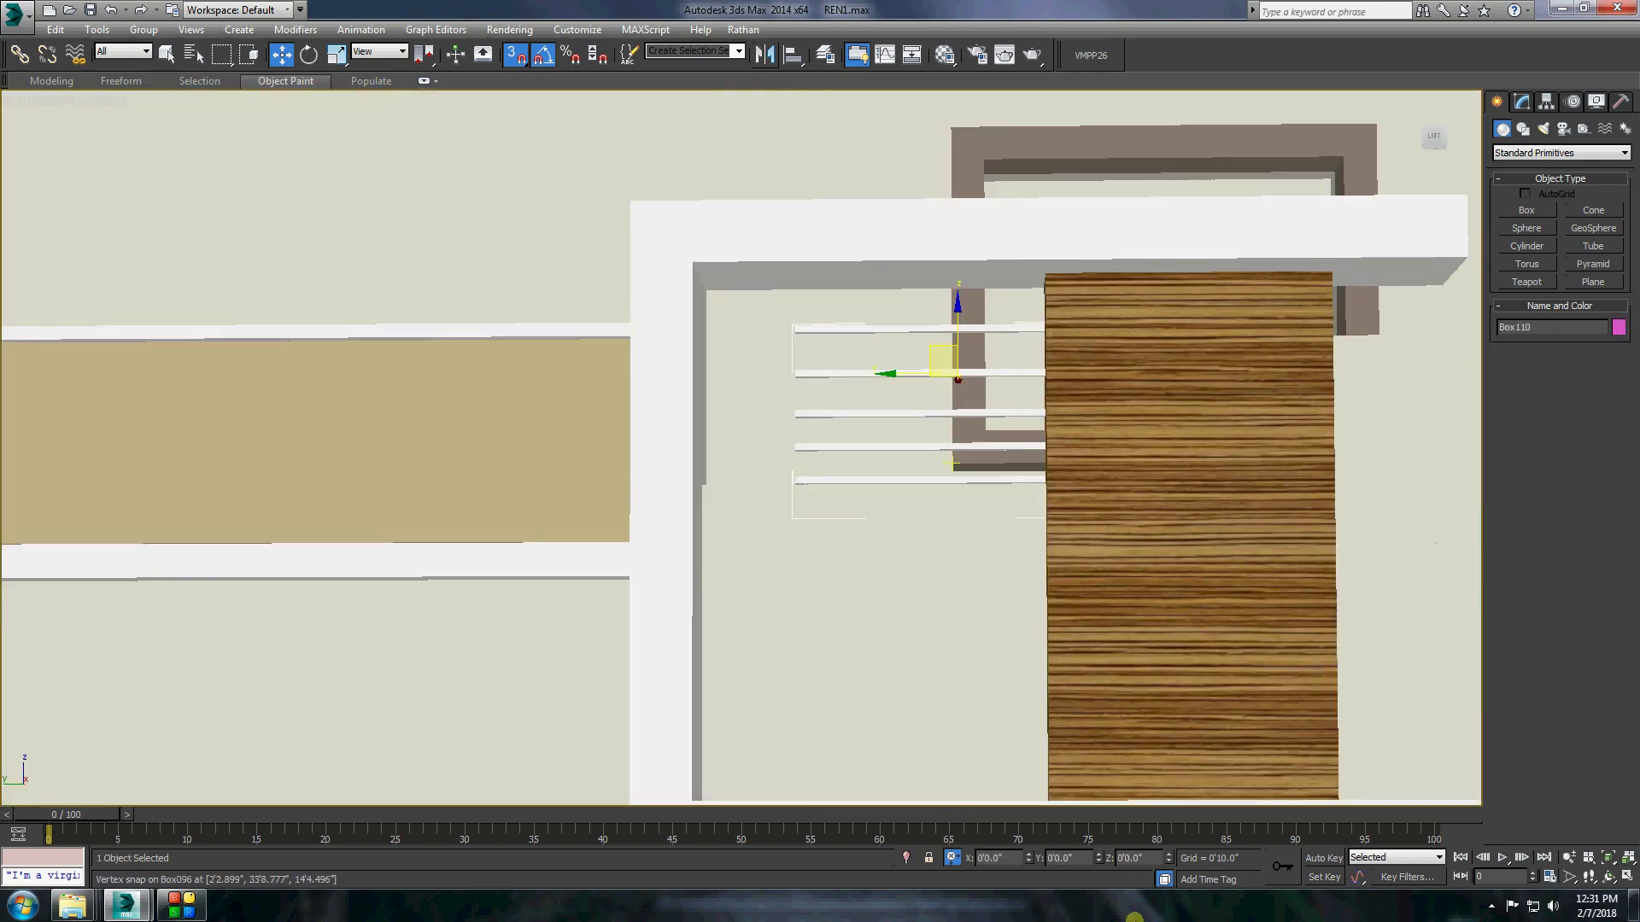
# Convert the railing bars to an editable poly and select their right-end vertices.
pyautogui.moveTo(940, 356); pyautogui.dragTo(837, 363)
pyautogui.rightClick(981, 389)
pyautogui.click(1050, 560)
pyautogui.click(1526, 342)
pyautogui.moveTo(961, 312); pyautogui.dragTo(1227, 774)
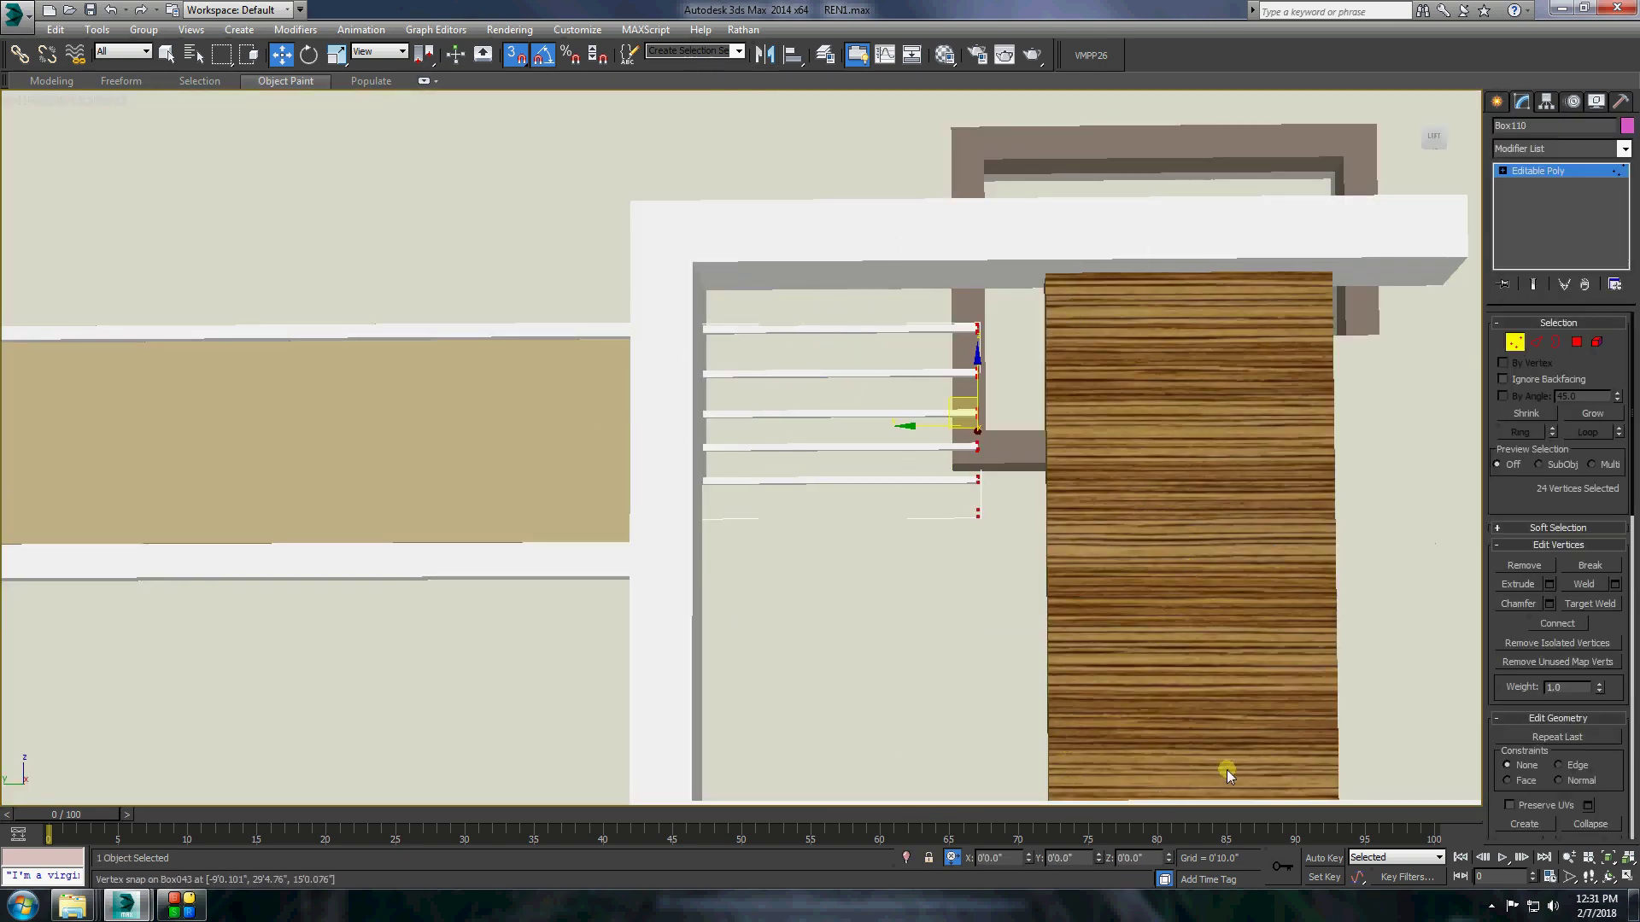
pyautogui.click(1497, 102)
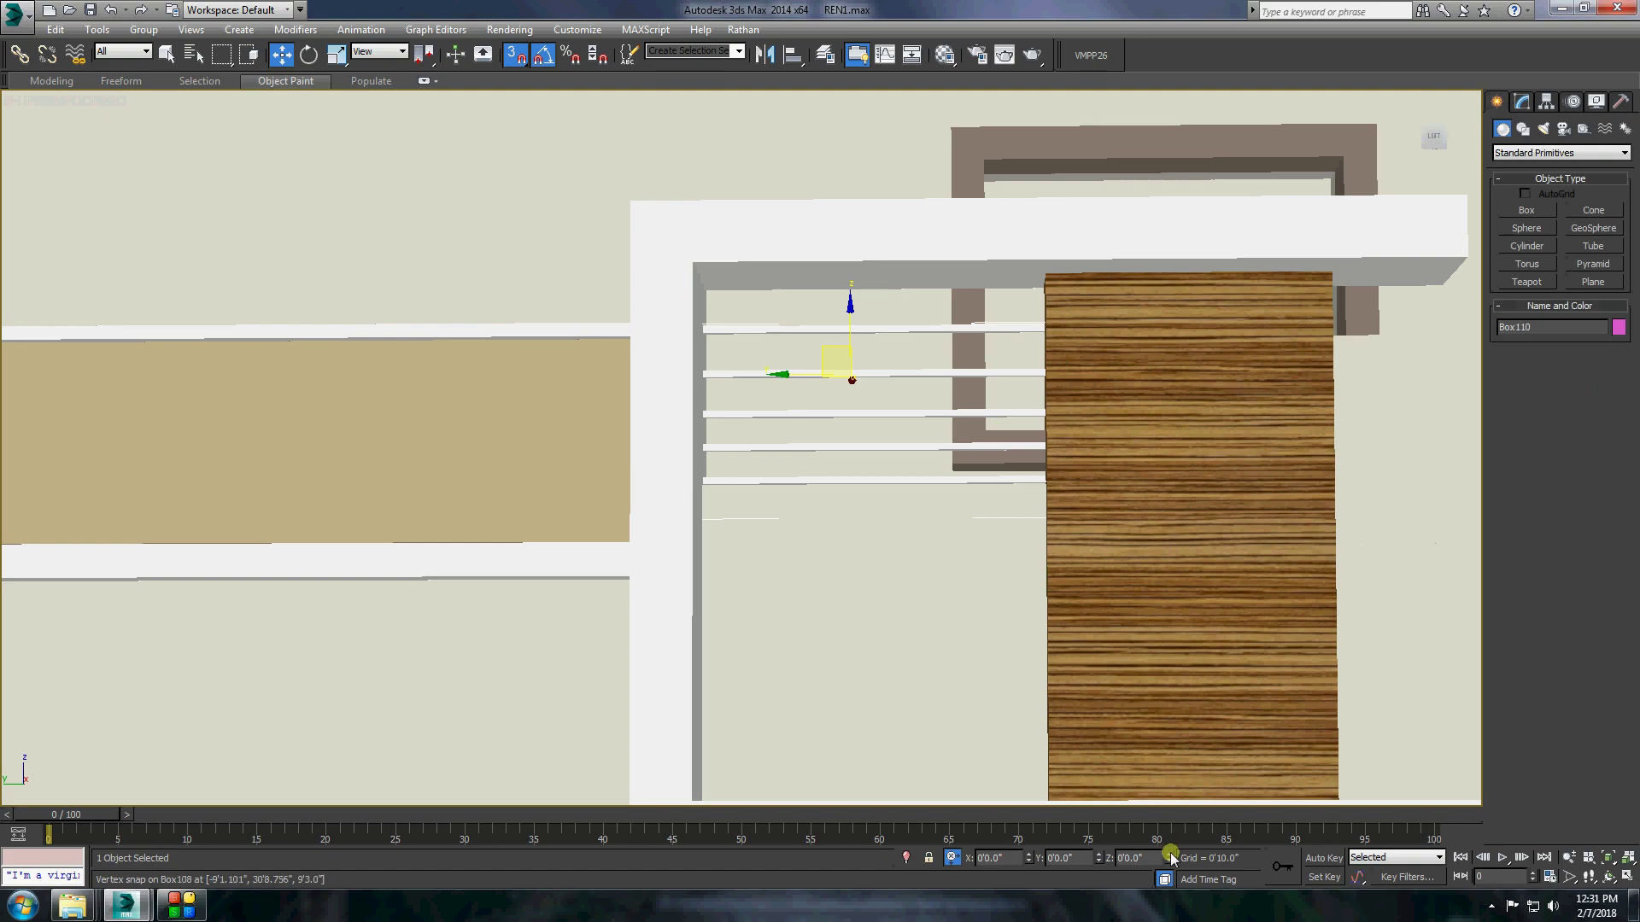
pyautogui.scroll(-6, 374, 463)
# Isolate the parapet walls for editing.
pyautogui.scroll(-3, 375, 463)
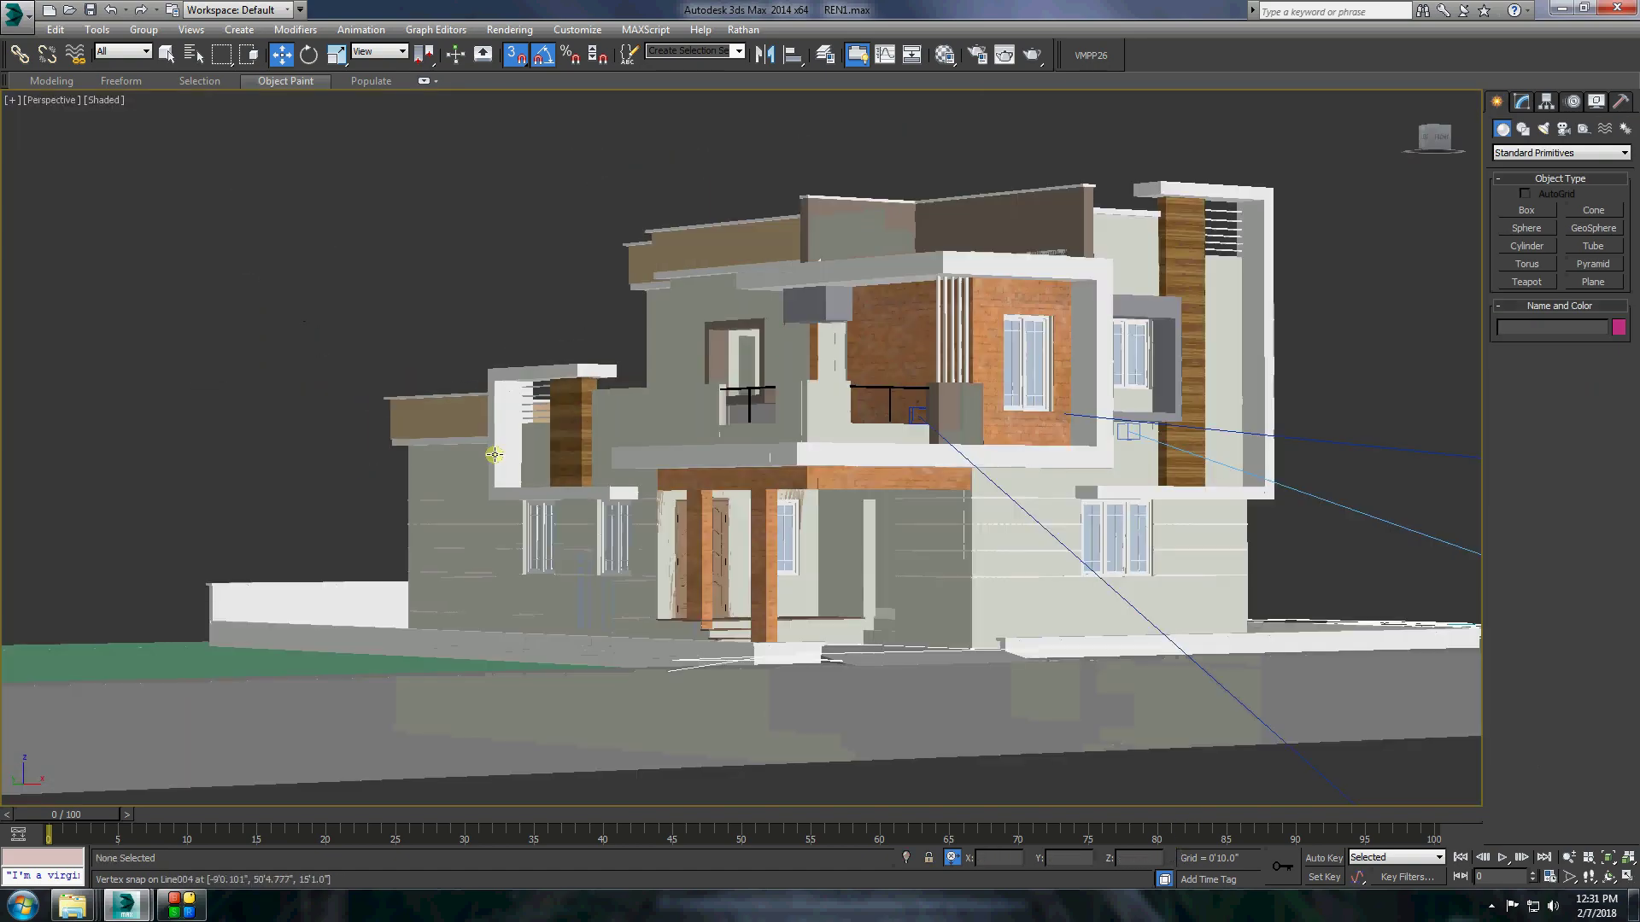
pyautogui.keyDown('alt'); pyautogui.moveTo(374, 463); pyautogui.dragTo(597, 432, button='middle'); pyautogui.keyUp('alt')
pyautogui.scroll(5, 596, 432)
pyautogui.rightClick(596, 432)
pyautogui.click(636, 269)
# Draw a thin cap box along the long wall's top and convert it to editable poly.
pyautogui.click(1527, 210)
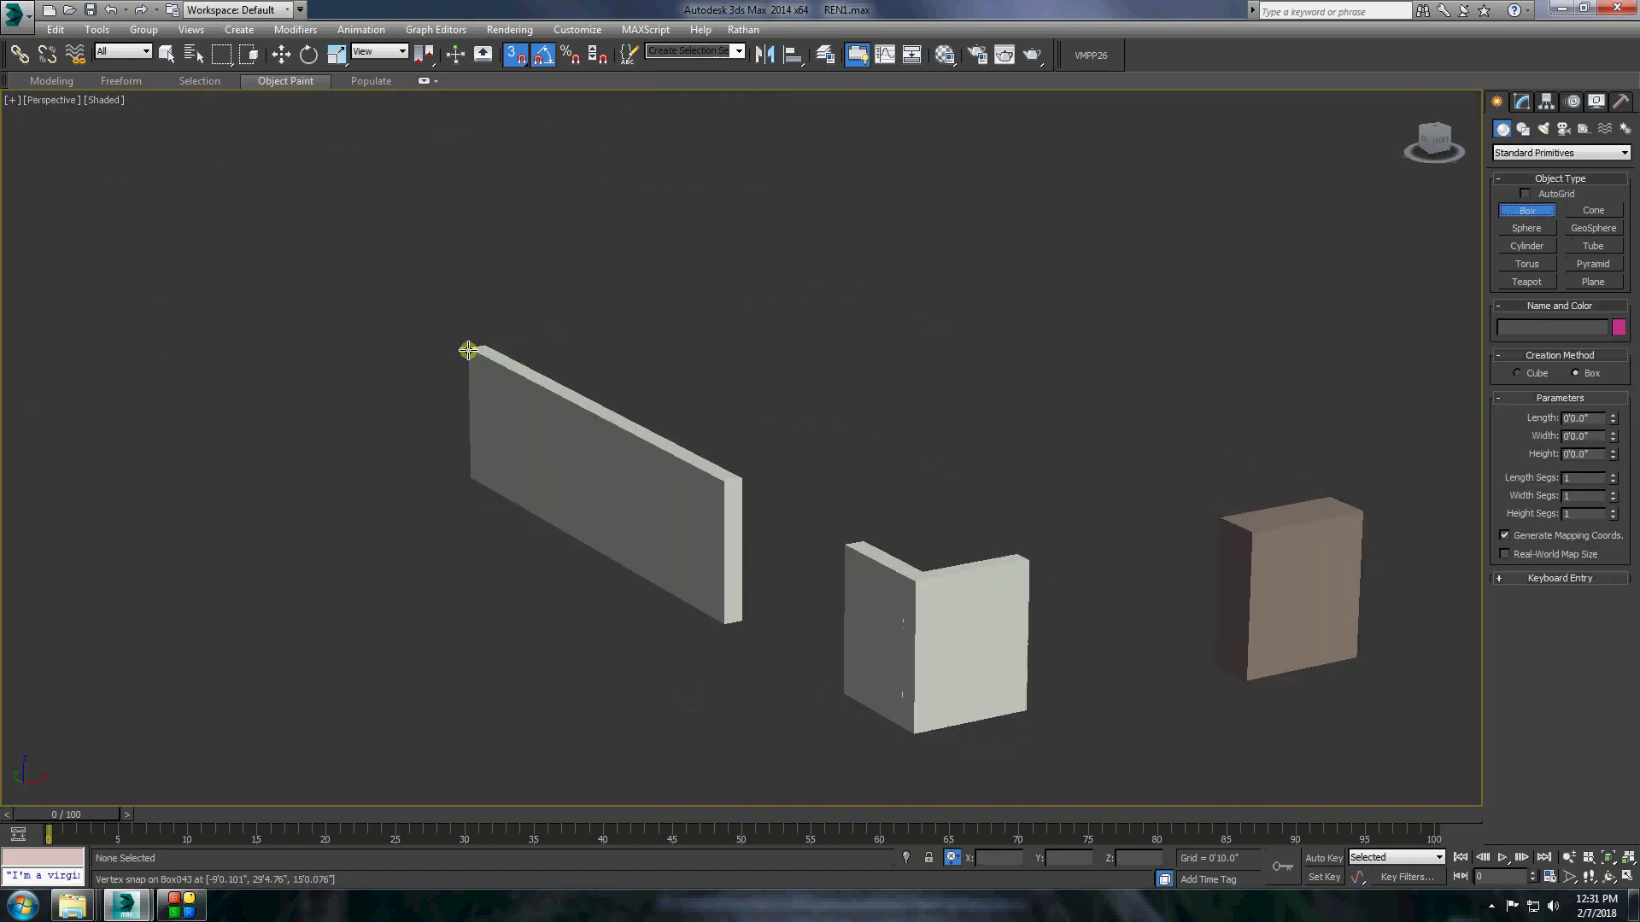
pyautogui.moveTo(469, 350); pyautogui.dragTo(742, 472)
pyautogui.click(1242, 405)
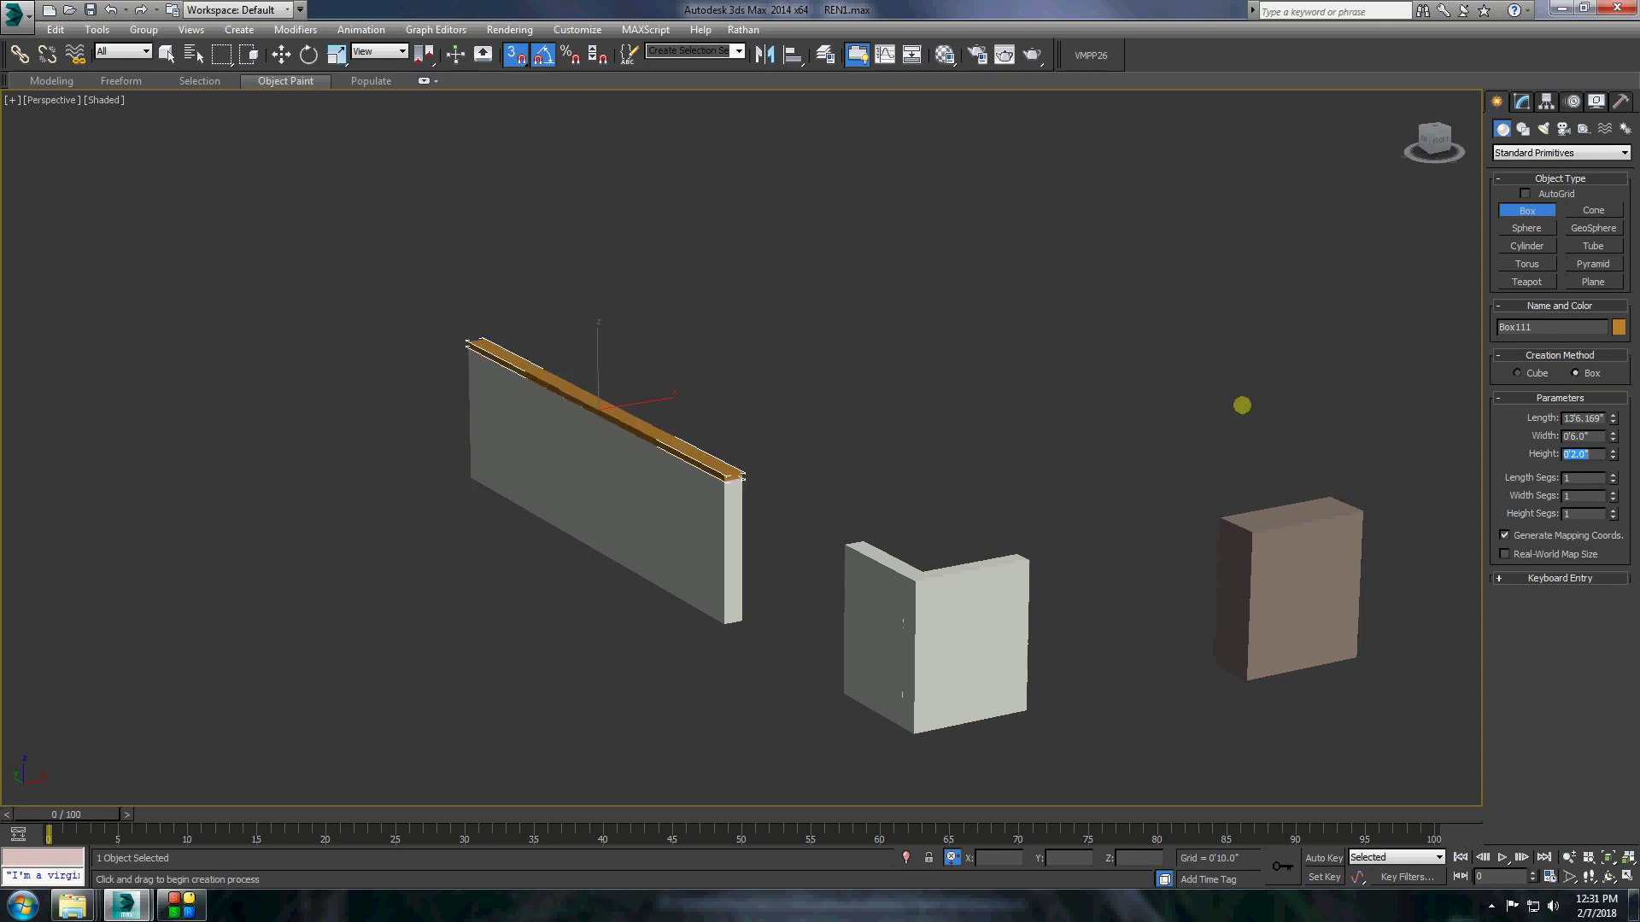
pyautogui.rightClick(580, 389)
pyautogui.click(803, 538)
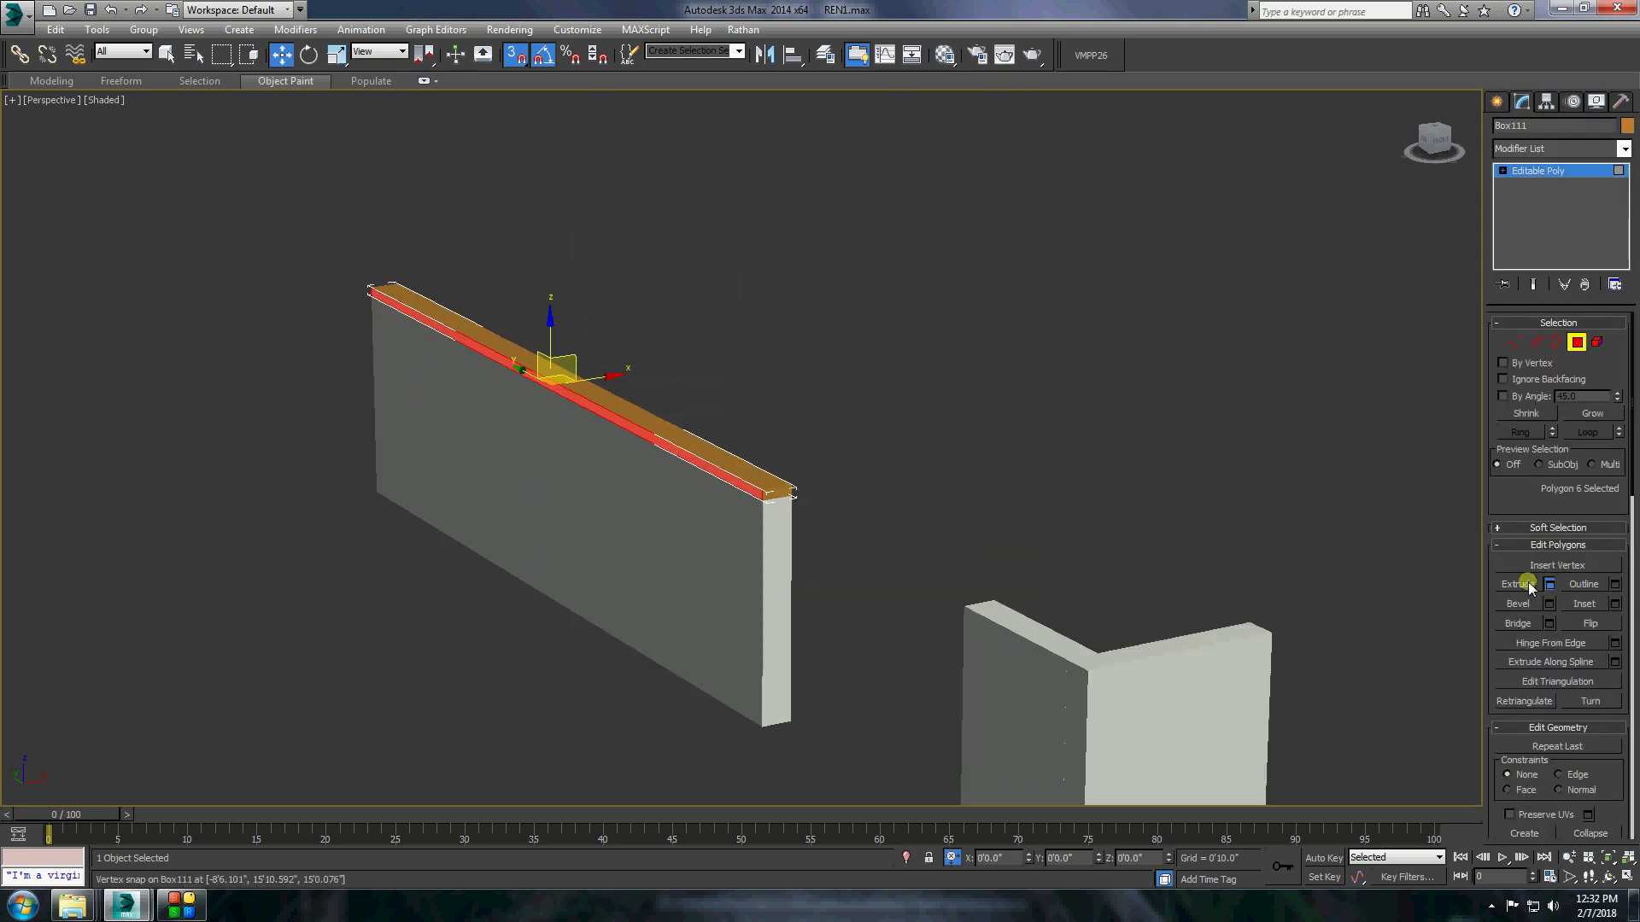
# Select both end faces of the cap beam, orbiting to reach its far end.
pyautogui.scroll(5, 725, 480)
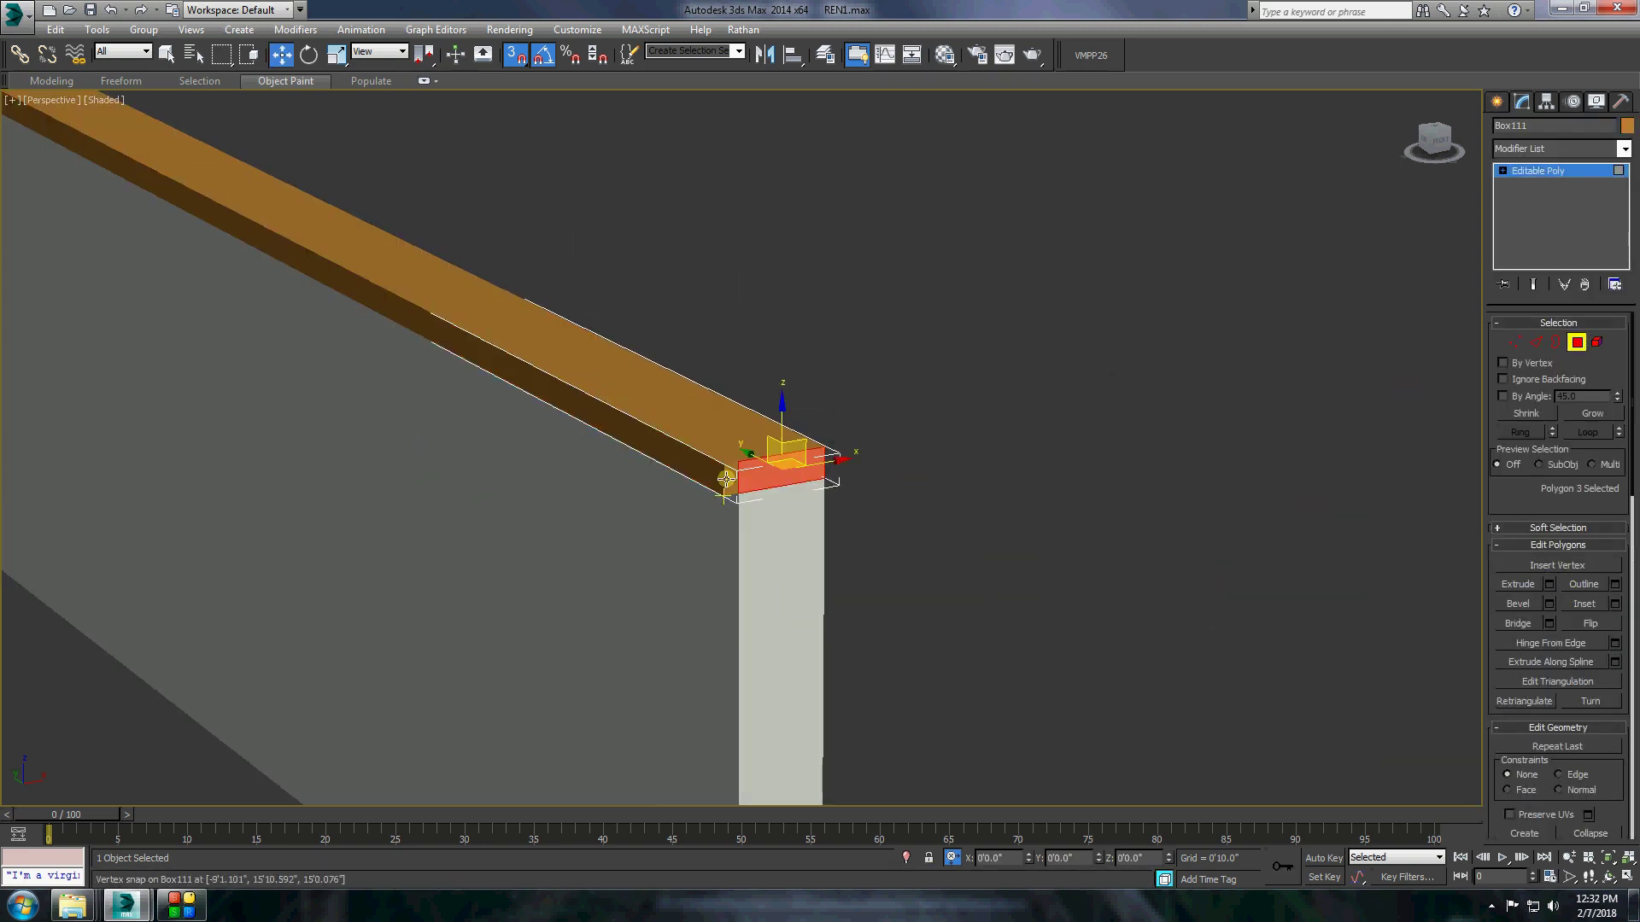
pyautogui.keyDown('ctrl'); pyautogui.click(725, 480); pyautogui.keyUp('ctrl')
pyautogui.moveTo(1043, 461)
pyautogui.keyDown('alt'); pyautogui.mouseDown(button='middle')
pyautogui.moveTo(615, 530)
pyautogui.moveTo(1017, 494)
pyautogui.mouseUp(button='middle'); pyautogui.keyUp('alt')
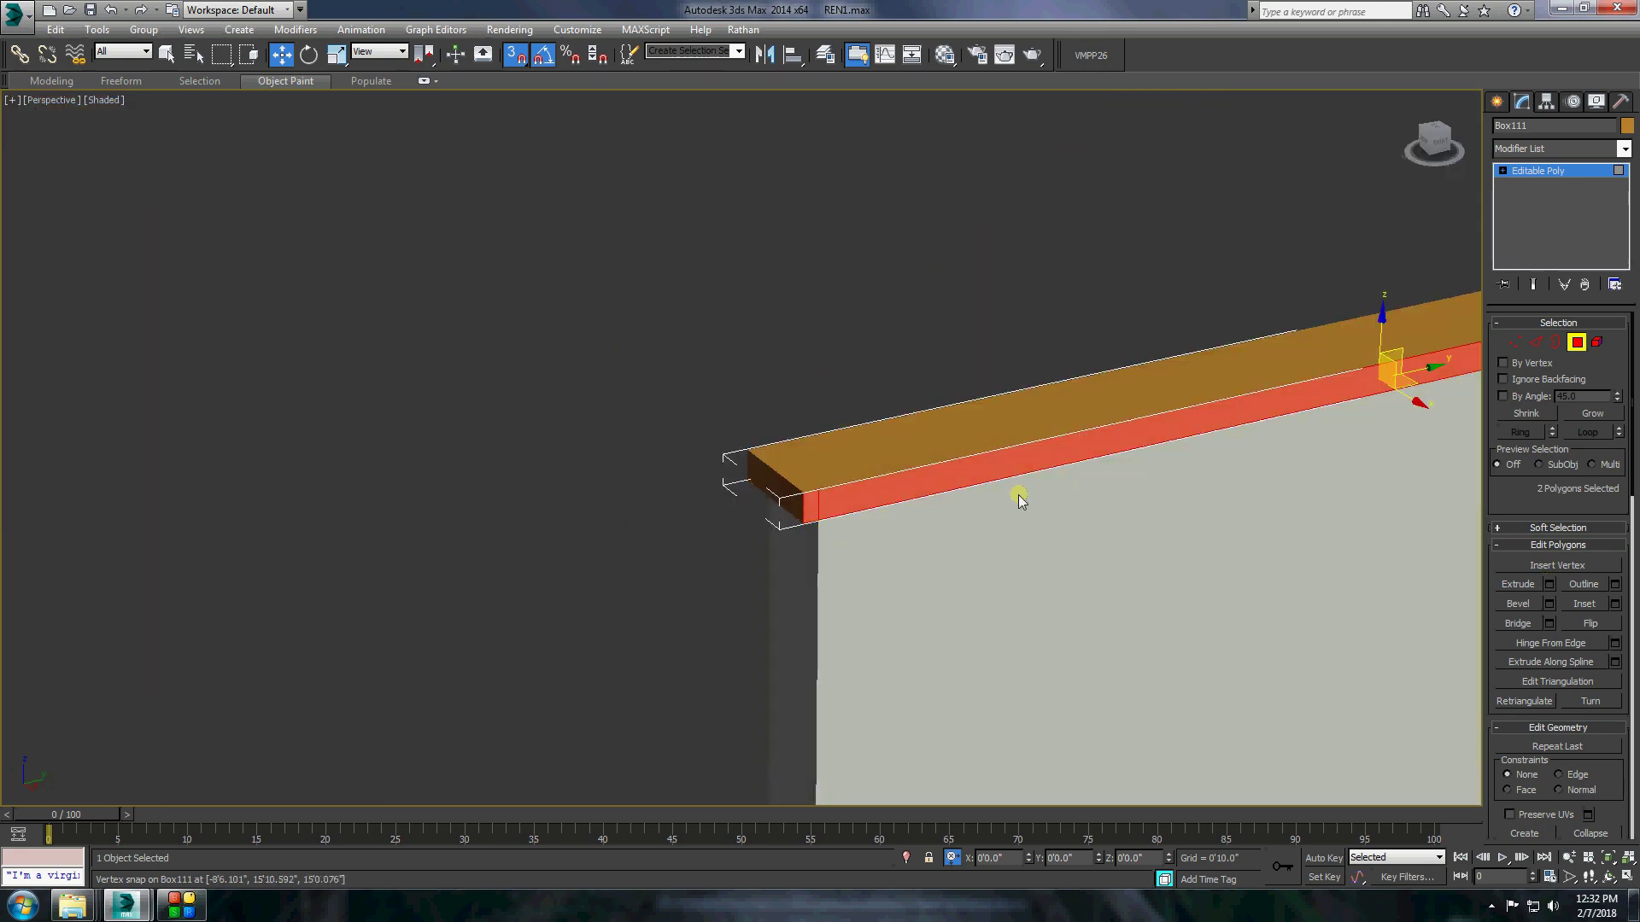
pyautogui.scroll(-5, 873, 572)
pyautogui.keyDown('alt'); pyautogui.moveTo(873, 572); pyautogui.dragTo(719, 483, button='middle'); pyautogui.keyUp('alt')
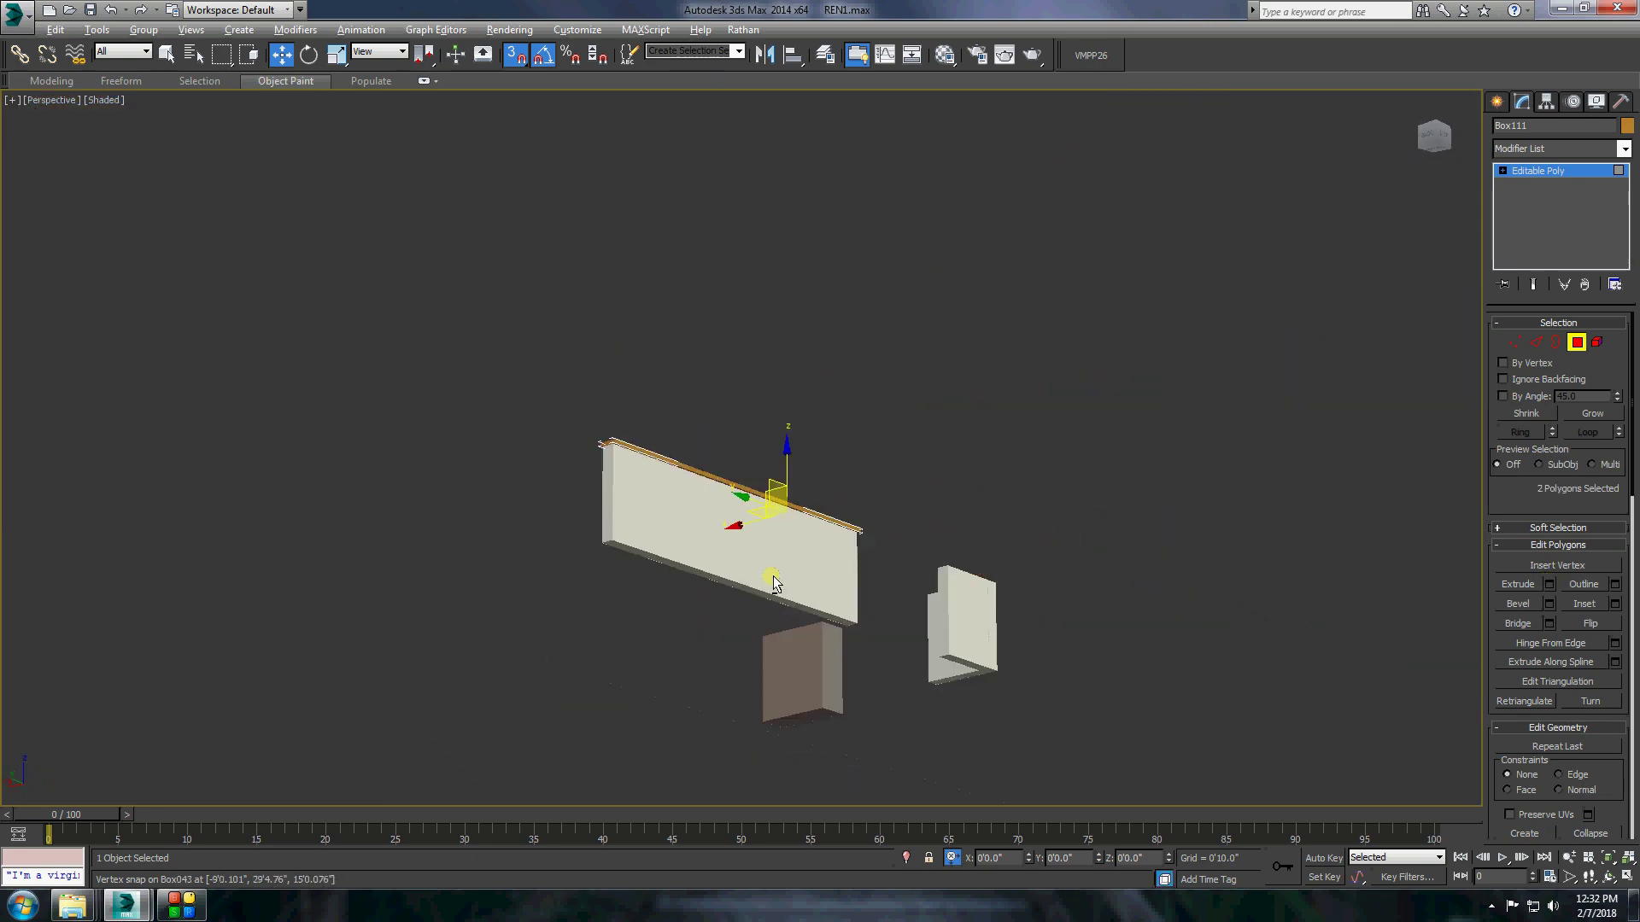
pyautogui.scroll(-5, 981, 401)
pyautogui.scroll(3, 966, 376)
pyautogui.scroll(-2, 673, 234)
pyautogui.scroll(6, 768, 487)
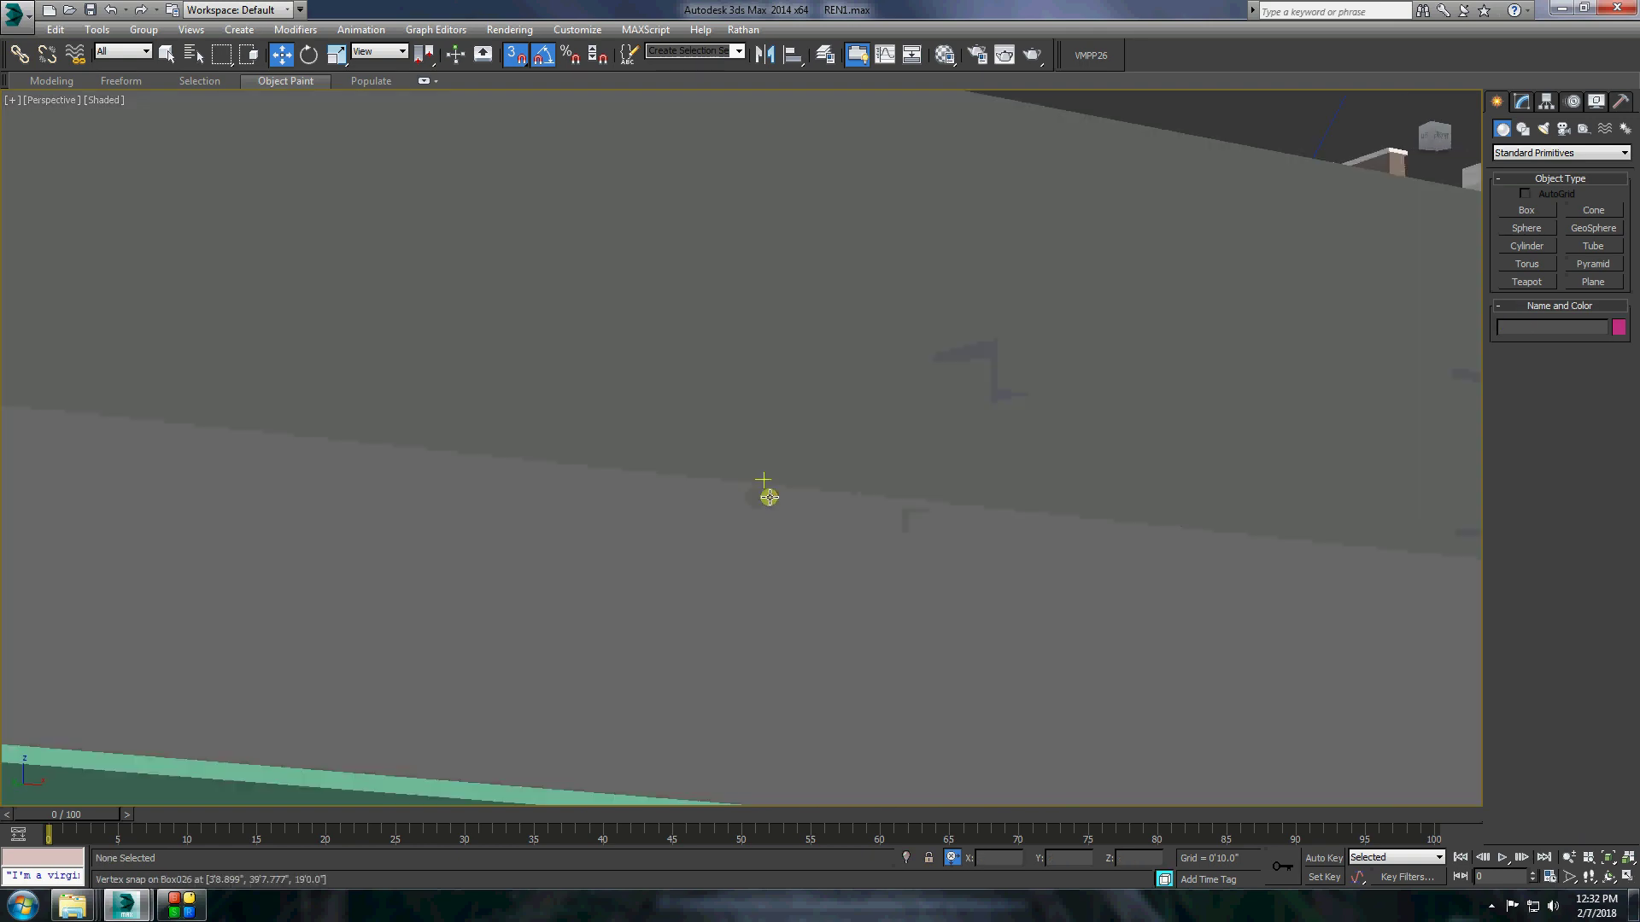
pyautogui.scroll(-5, 915, 604)
pyautogui.scroll(5, 890, 614)
pyautogui.scroll(-5, 889, 614)
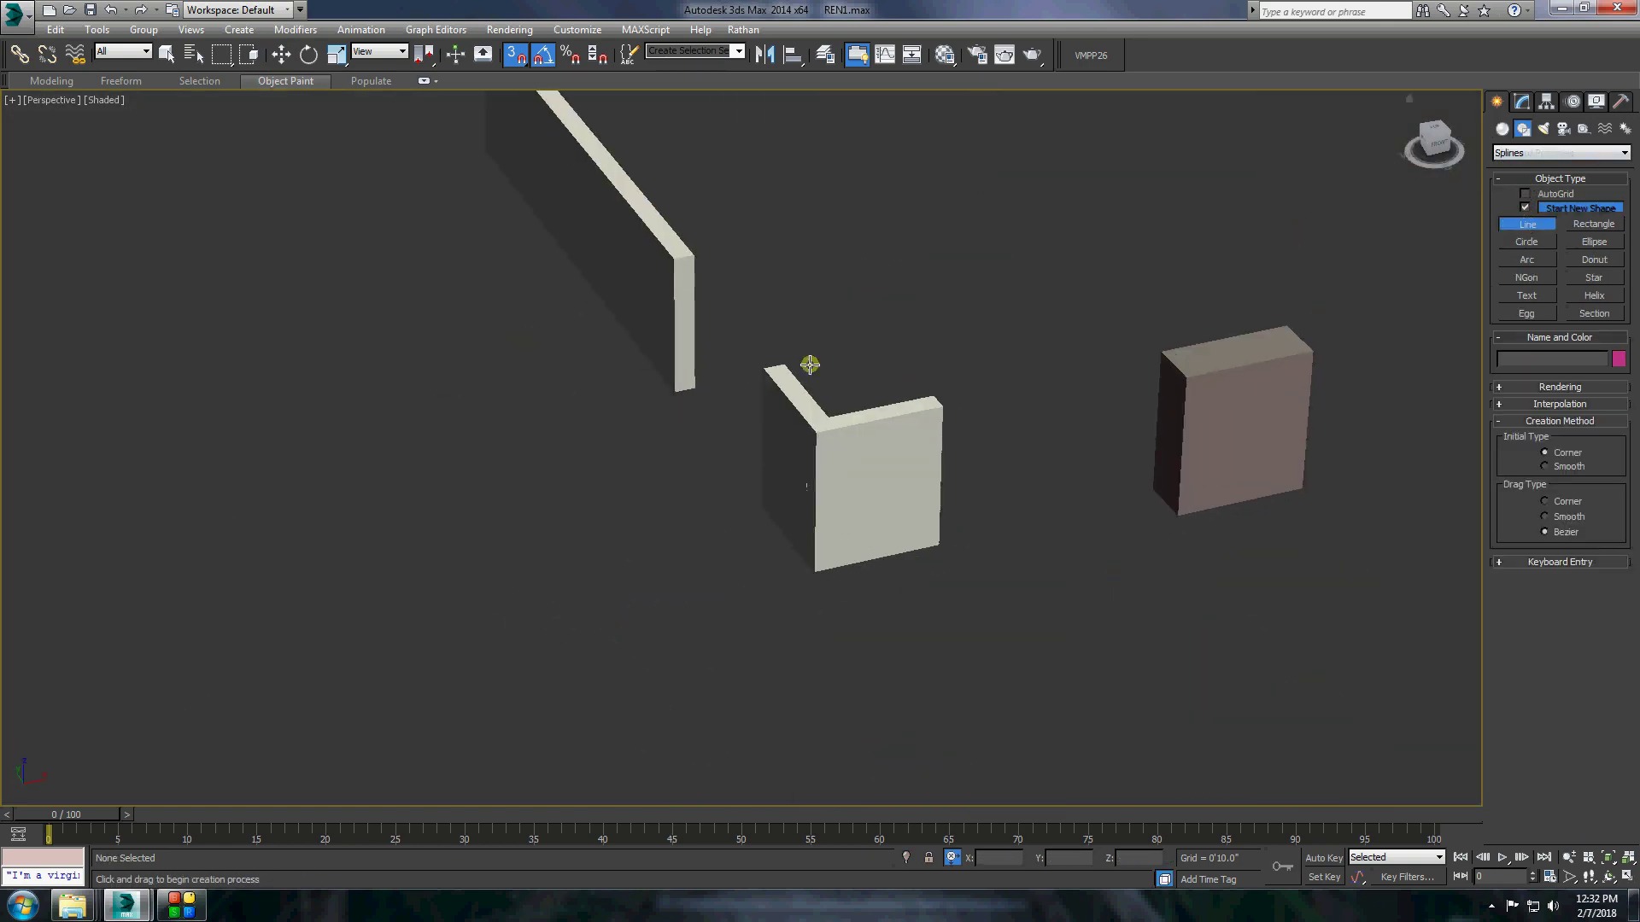
# Close the outline over the L-shaped wall and extrude it into a solid slab.
pyautogui.click(764, 369)
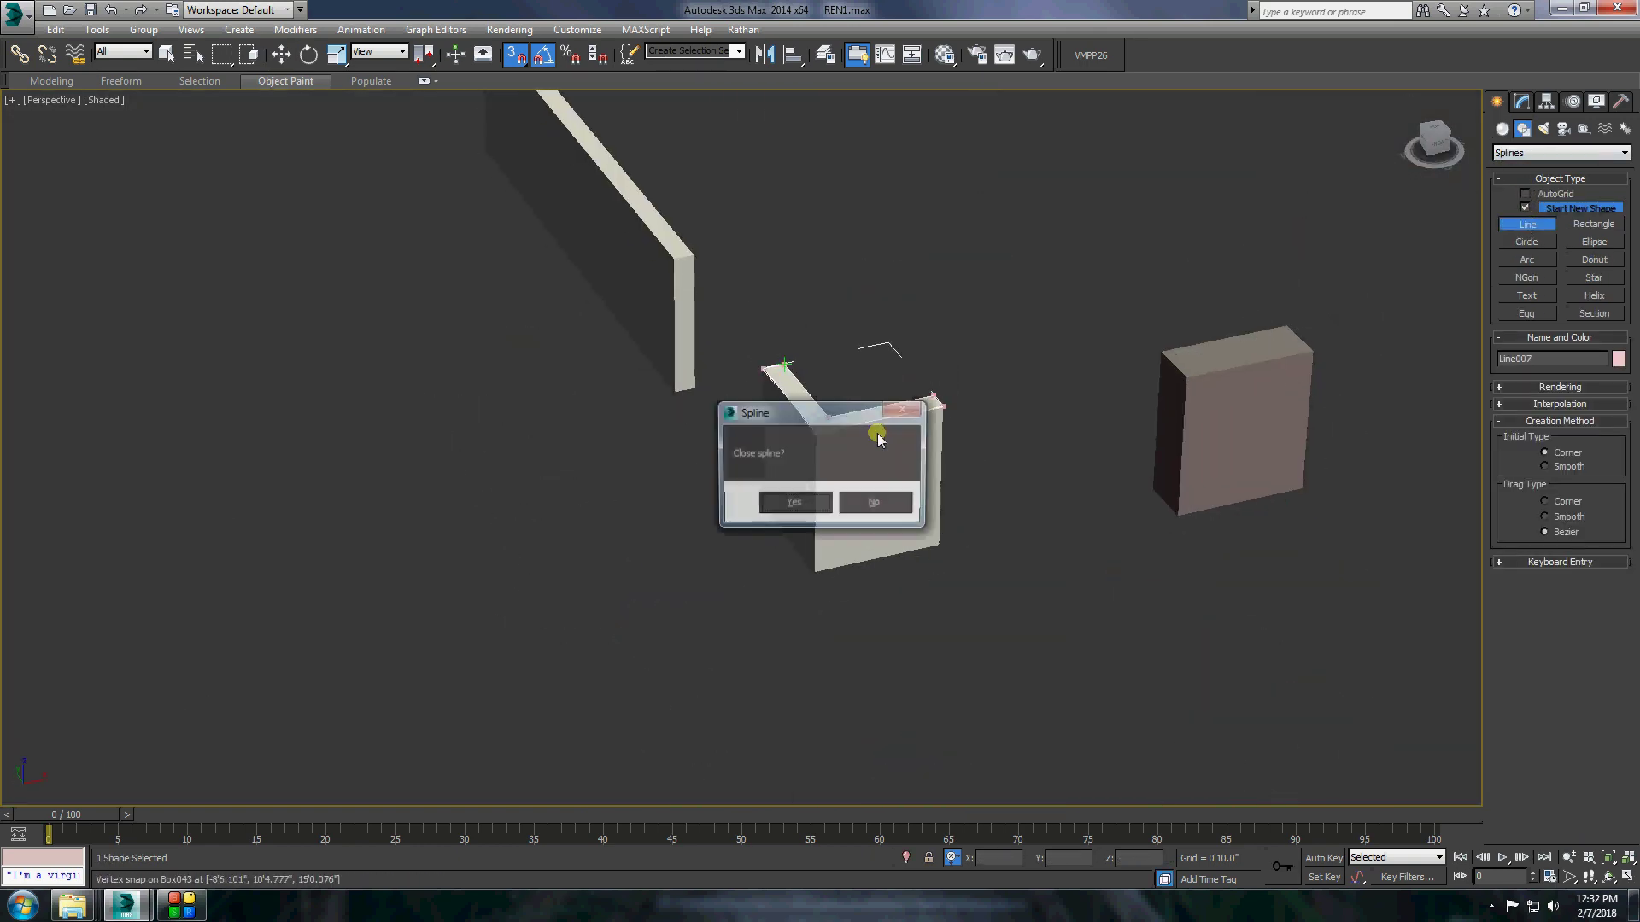
pyautogui.click(787, 498)
pyautogui.click(1521, 101)
pyautogui.click(1562, 148)
pyautogui.click(1517, 242)
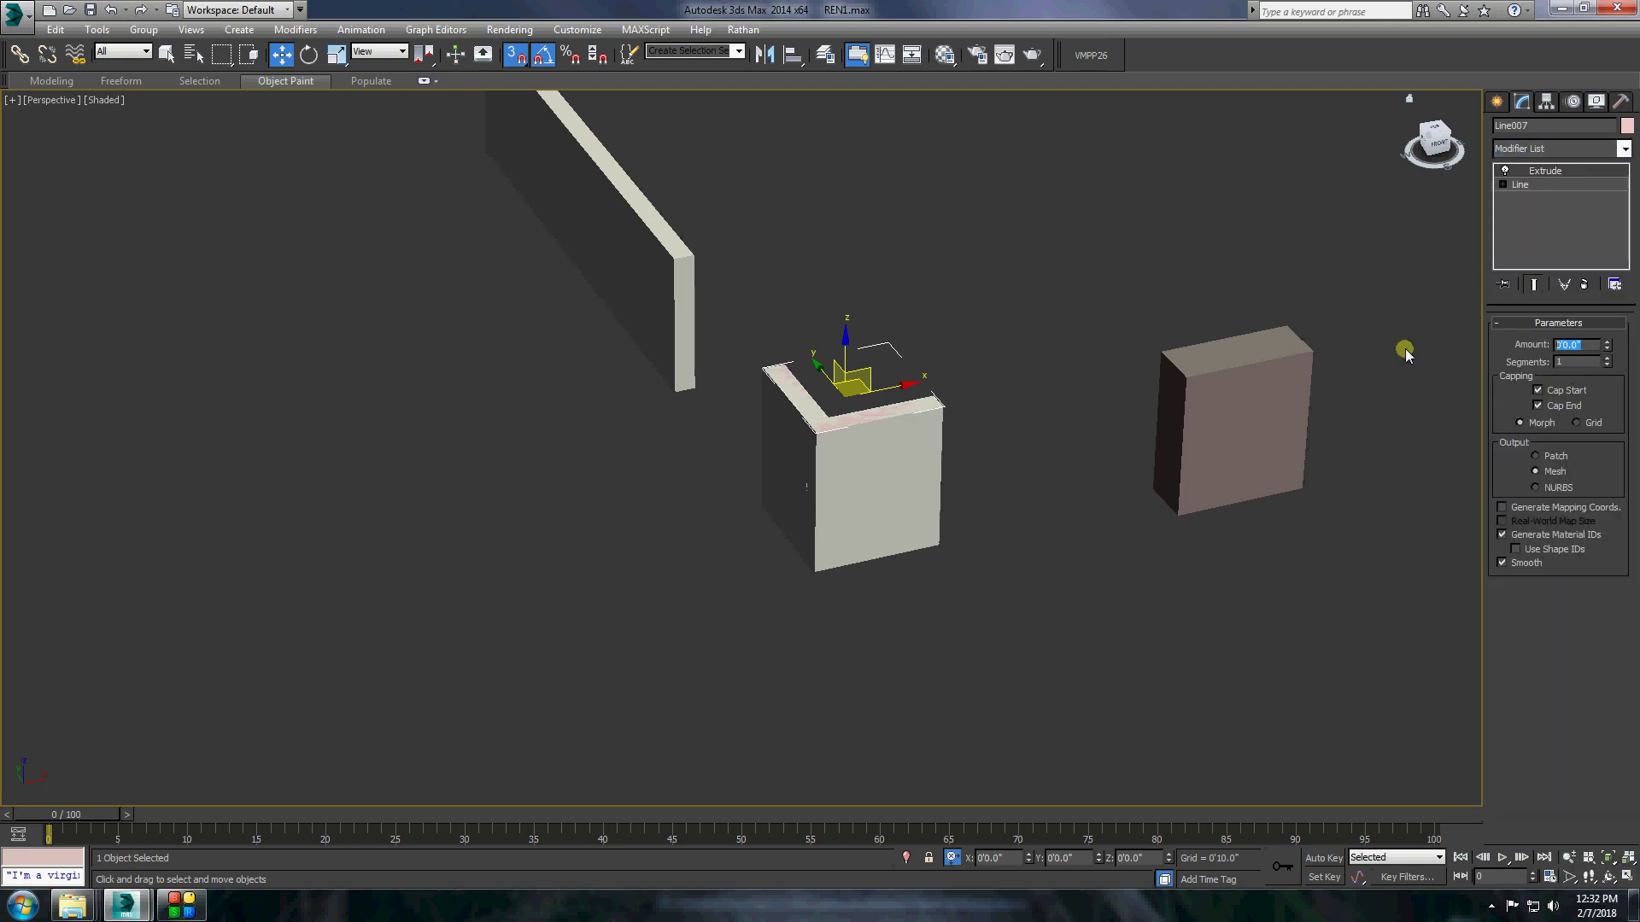
# Convert the L-shaped slab to editable poly and extrude its selected edge faces.
pyautogui.rightClick(780, 367)
pyautogui.click(991, 515)
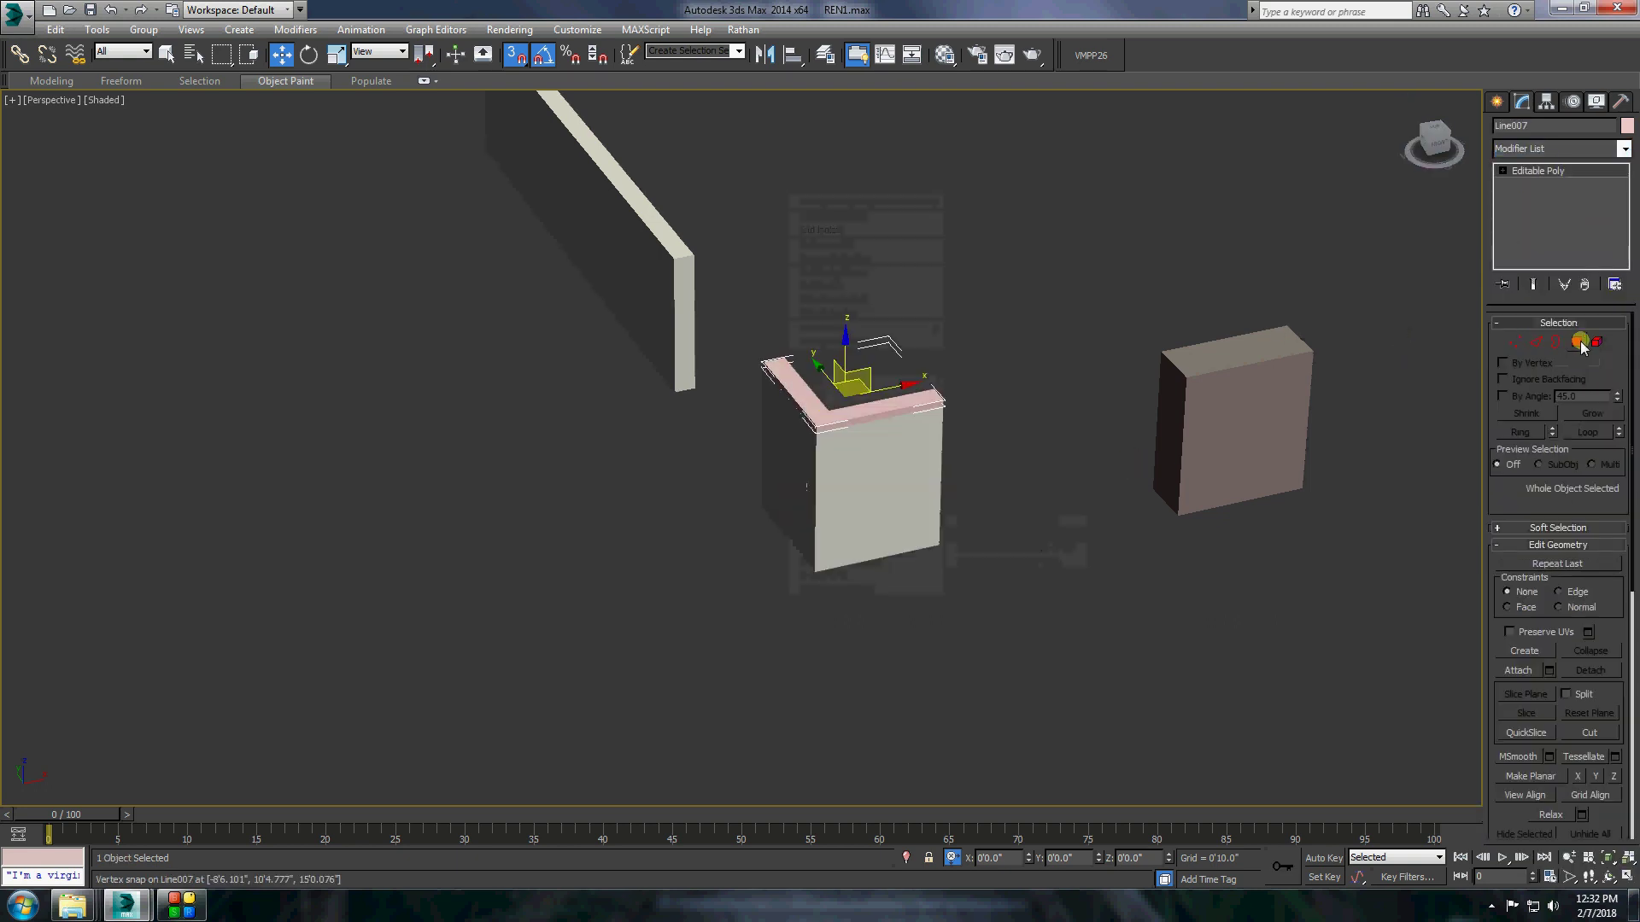
pyautogui.scroll(2, 854, 427)
pyautogui.keyDown('shift'); pyautogui.click(1506, 585); pyautogui.keyUp('shift')
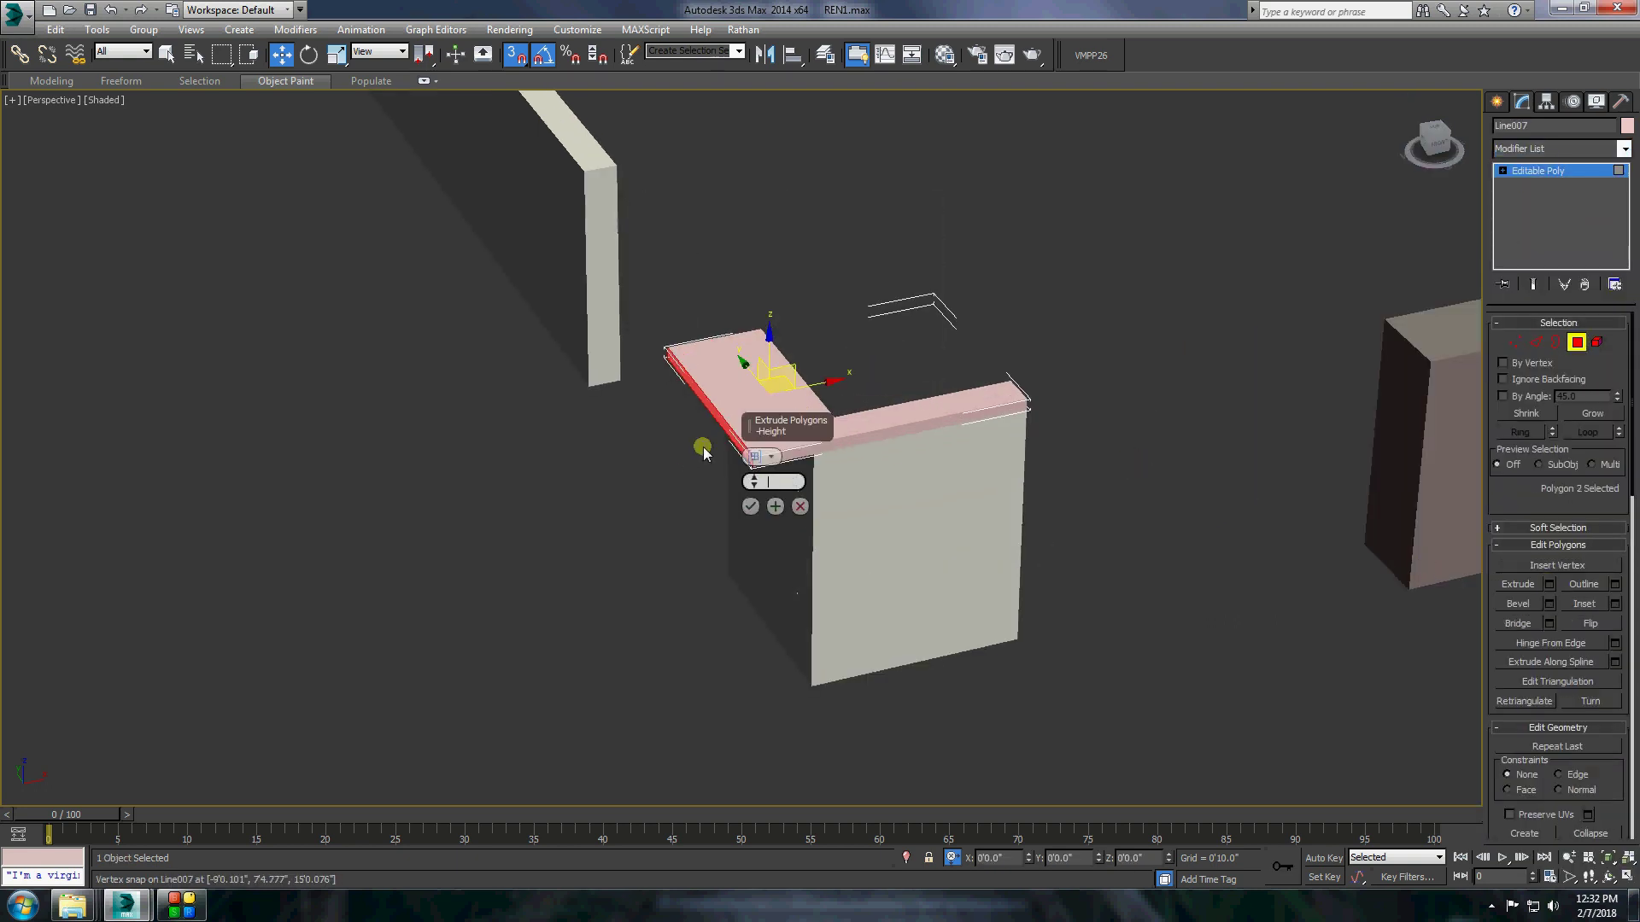
pyautogui.click(750, 506)
pyautogui.scroll(3, 751, 511)
pyautogui.click(1549, 584)
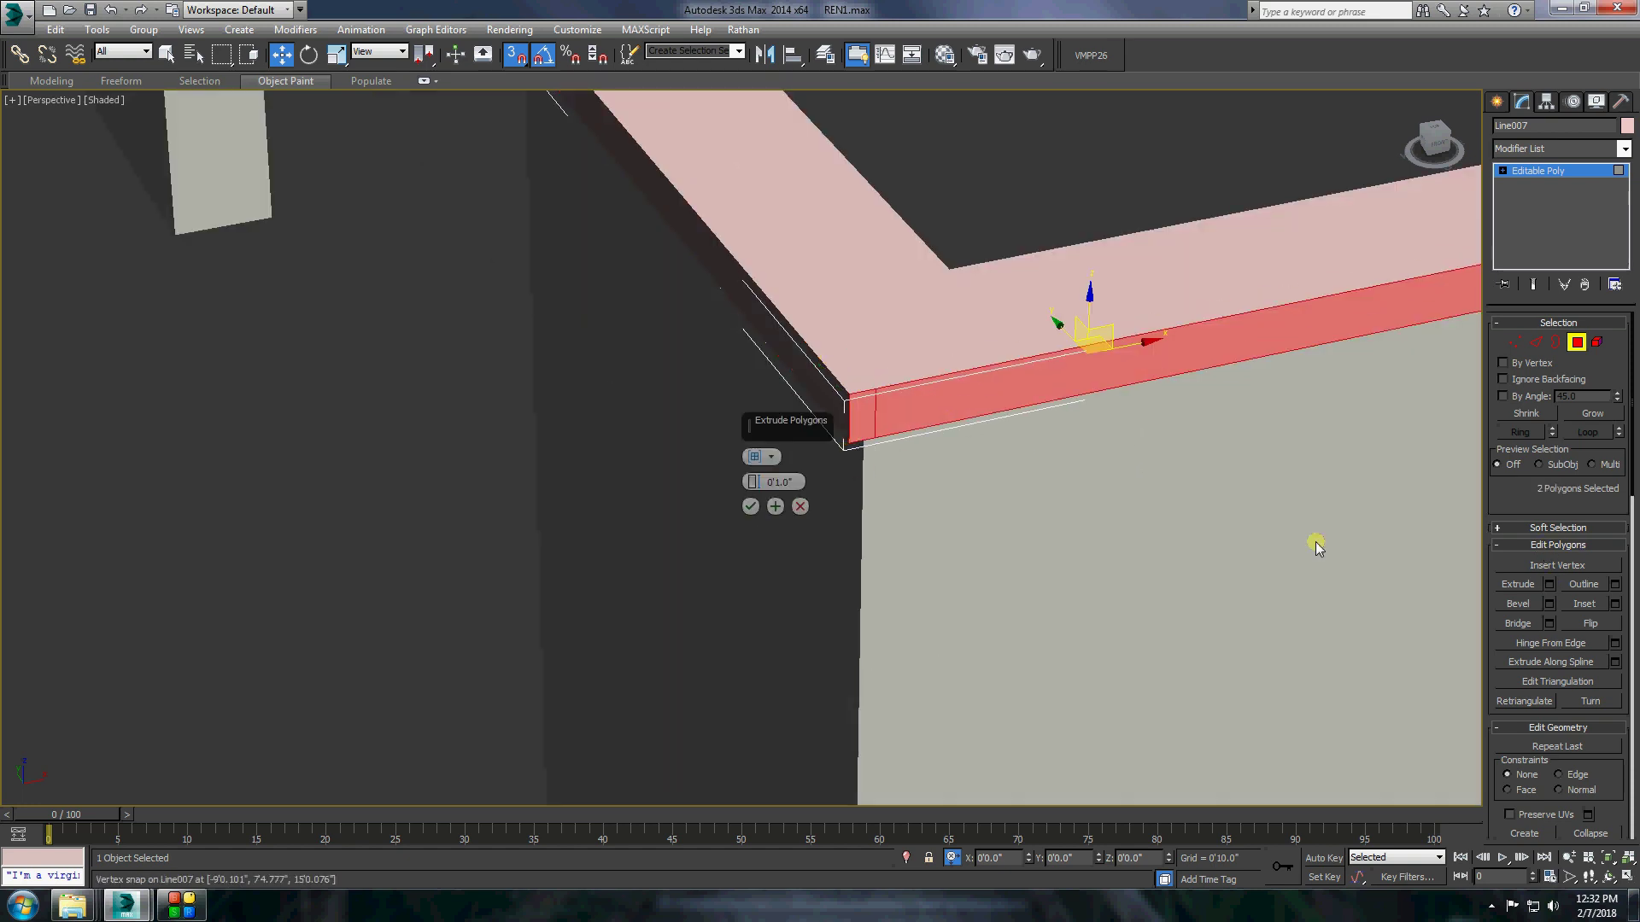
pyautogui.click(750, 506)
pyautogui.scroll(-3, 946, 503)
# Extrude the slab's end face outward as an overhanging ledge.
pyautogui.keyDown('alt'); pyautogui.moveTo(946, 502); pyautogui.dragTo(905, 421, button='middle'); pyautogui.keyUp('alt')
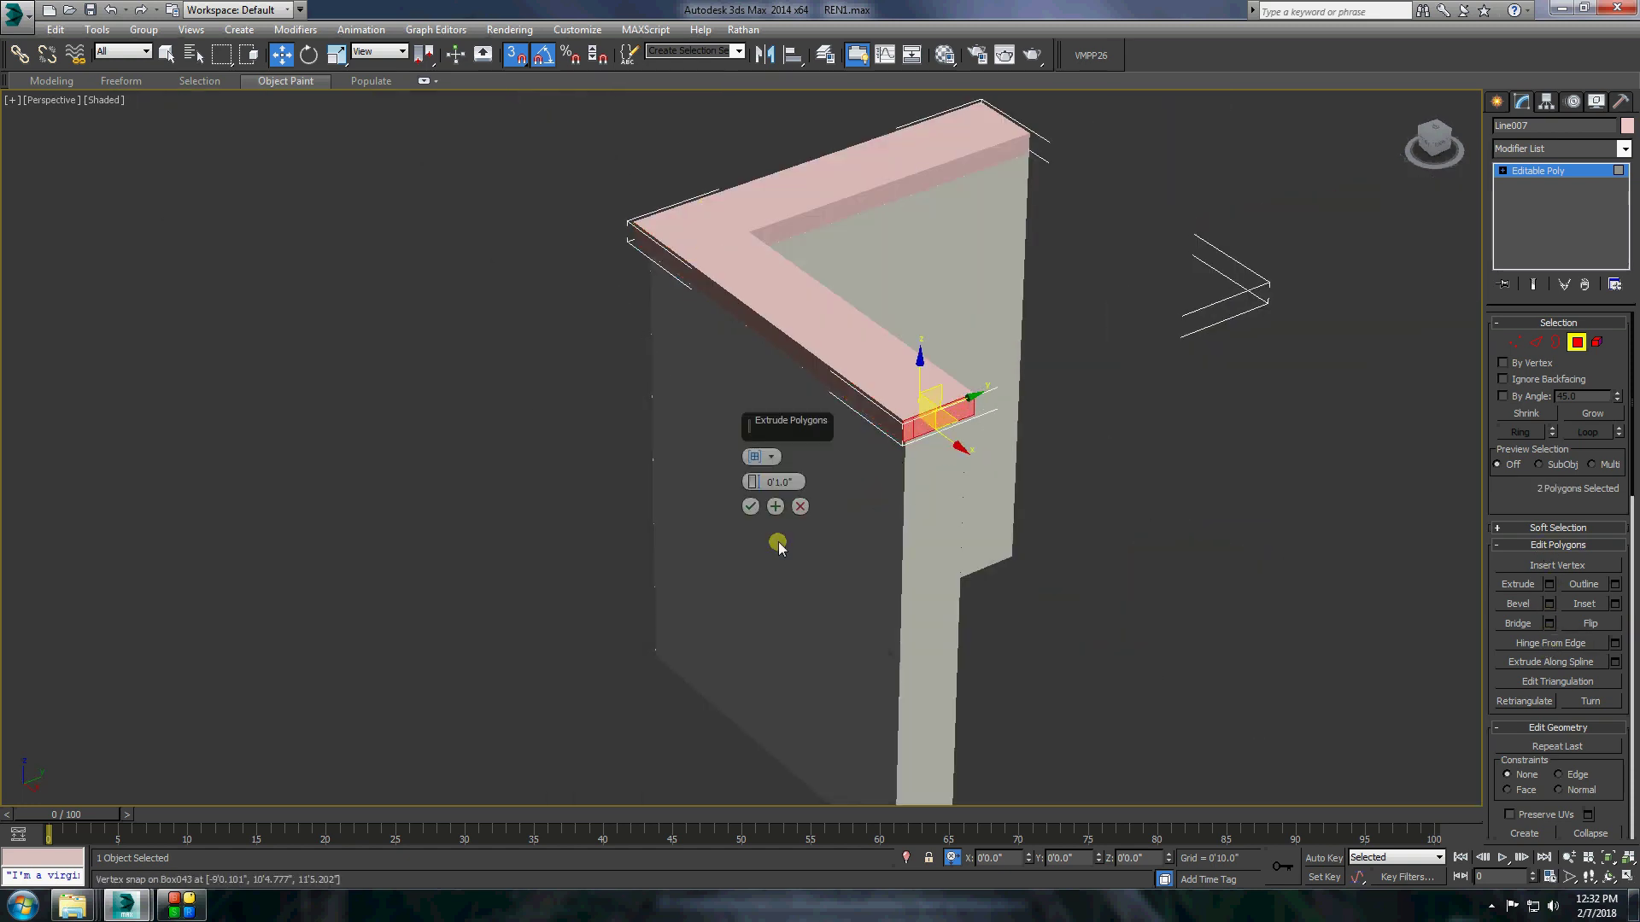
pyautogui.keyDown('alt'); pyautogui.moveTo(778, 541); pyautogui.dragTo(1142, 546, button='middle'); pyautogui.keyUp('alt')
pyautogui.click(898, 346)
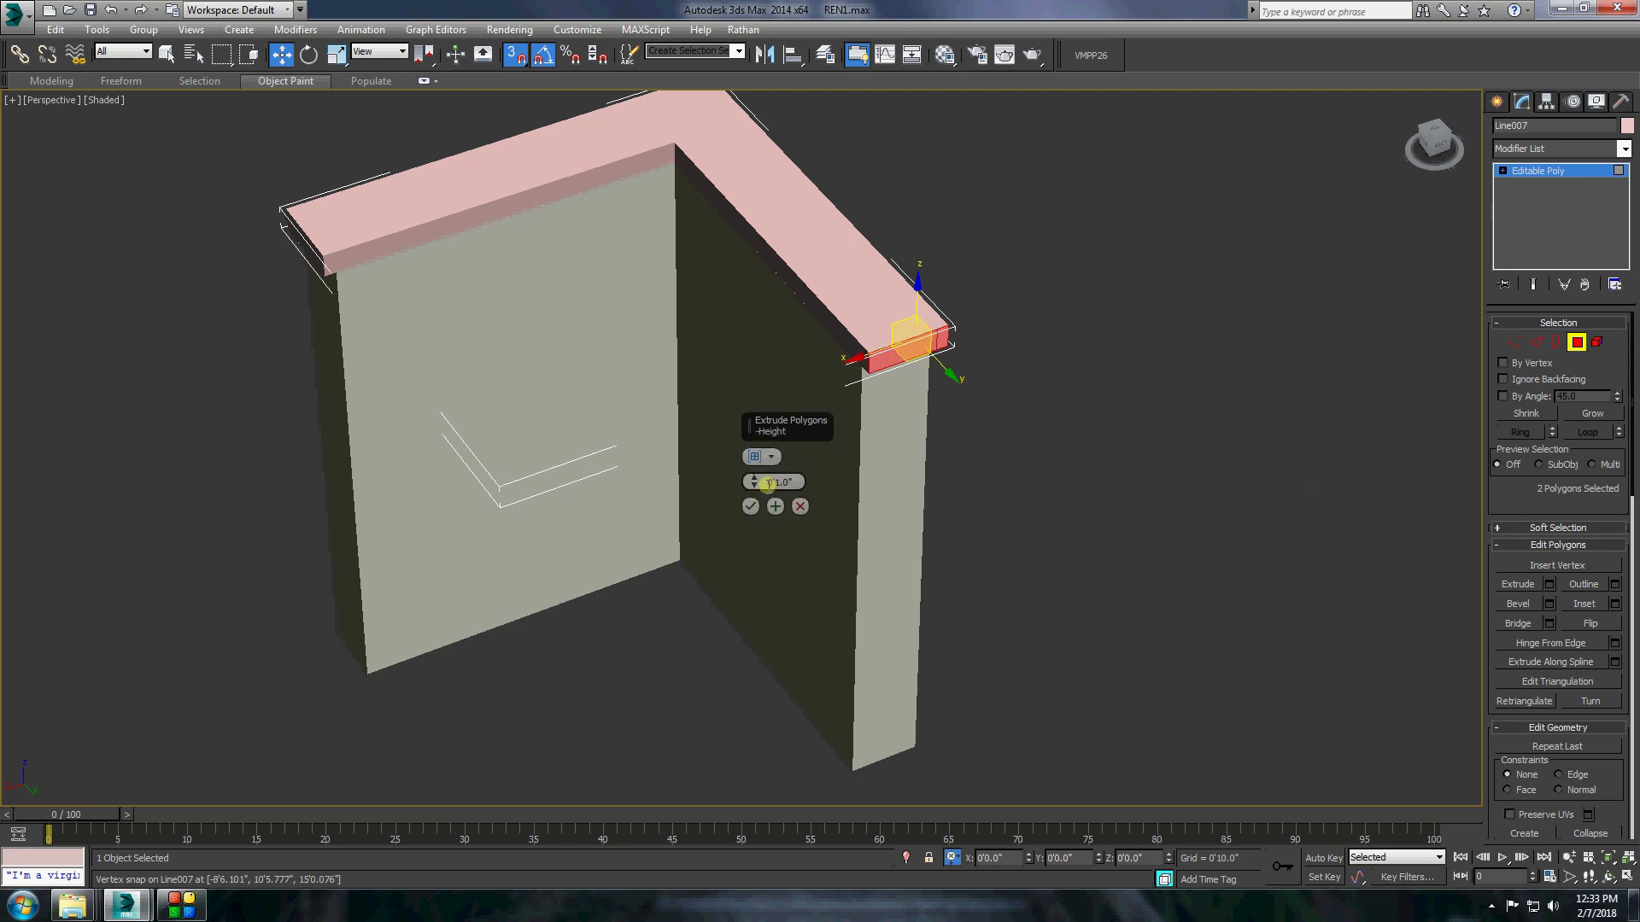
pyautogui.click(1552, 584)
pyautogui.scroll(5, 751, 458)
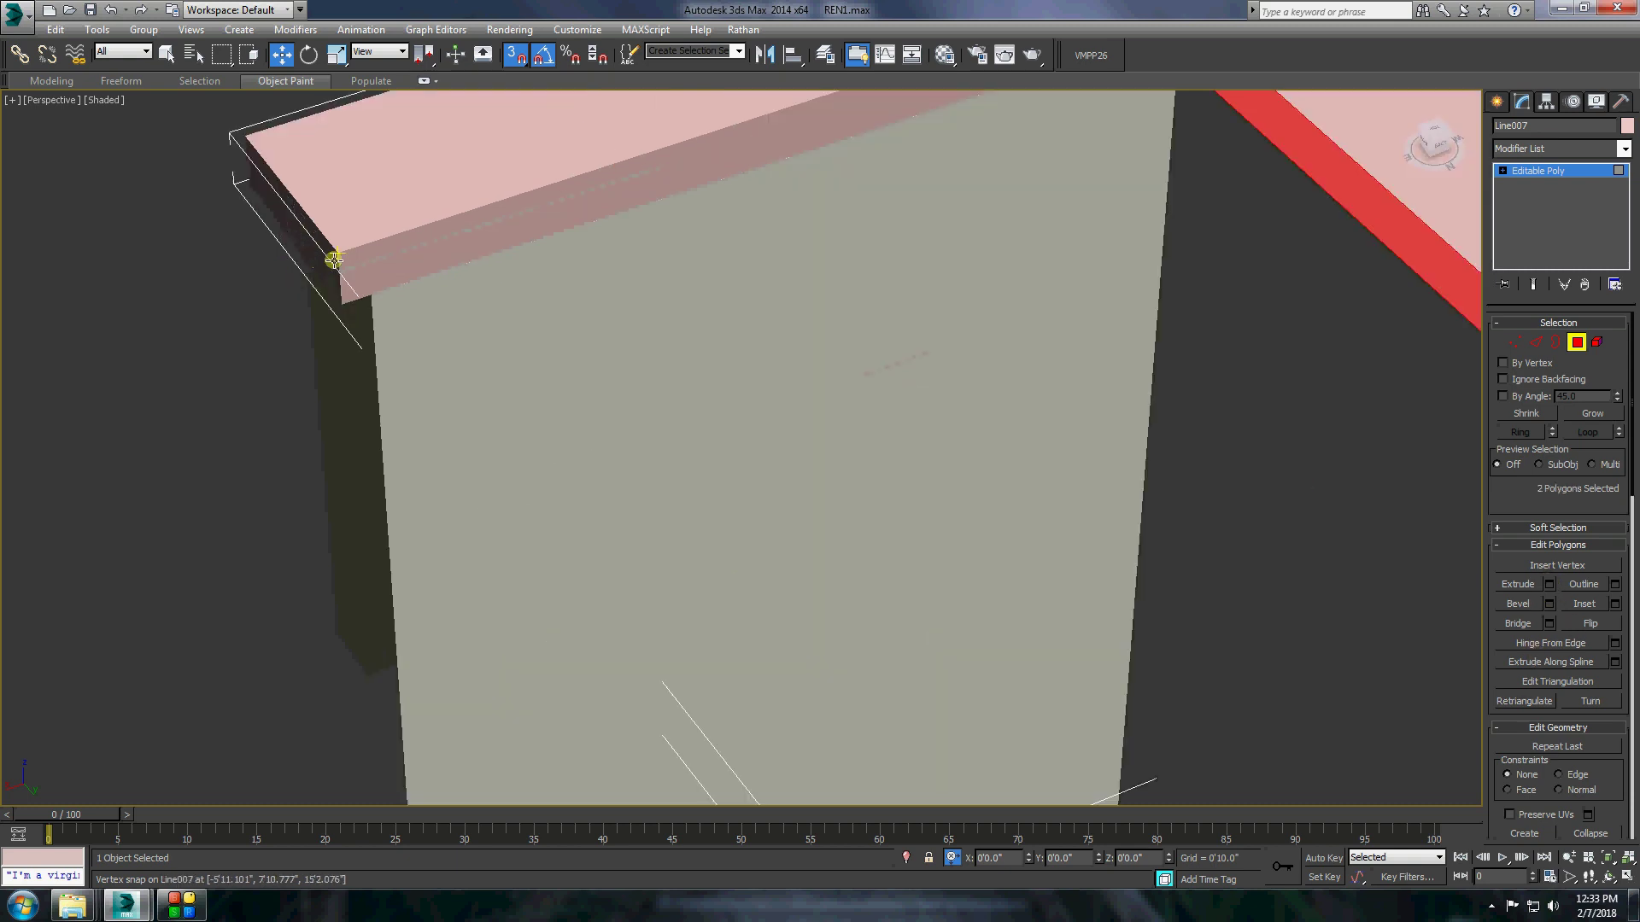
pyautogui.click(1548, 584)
pyautogui.scroll(-5, 805, 557)
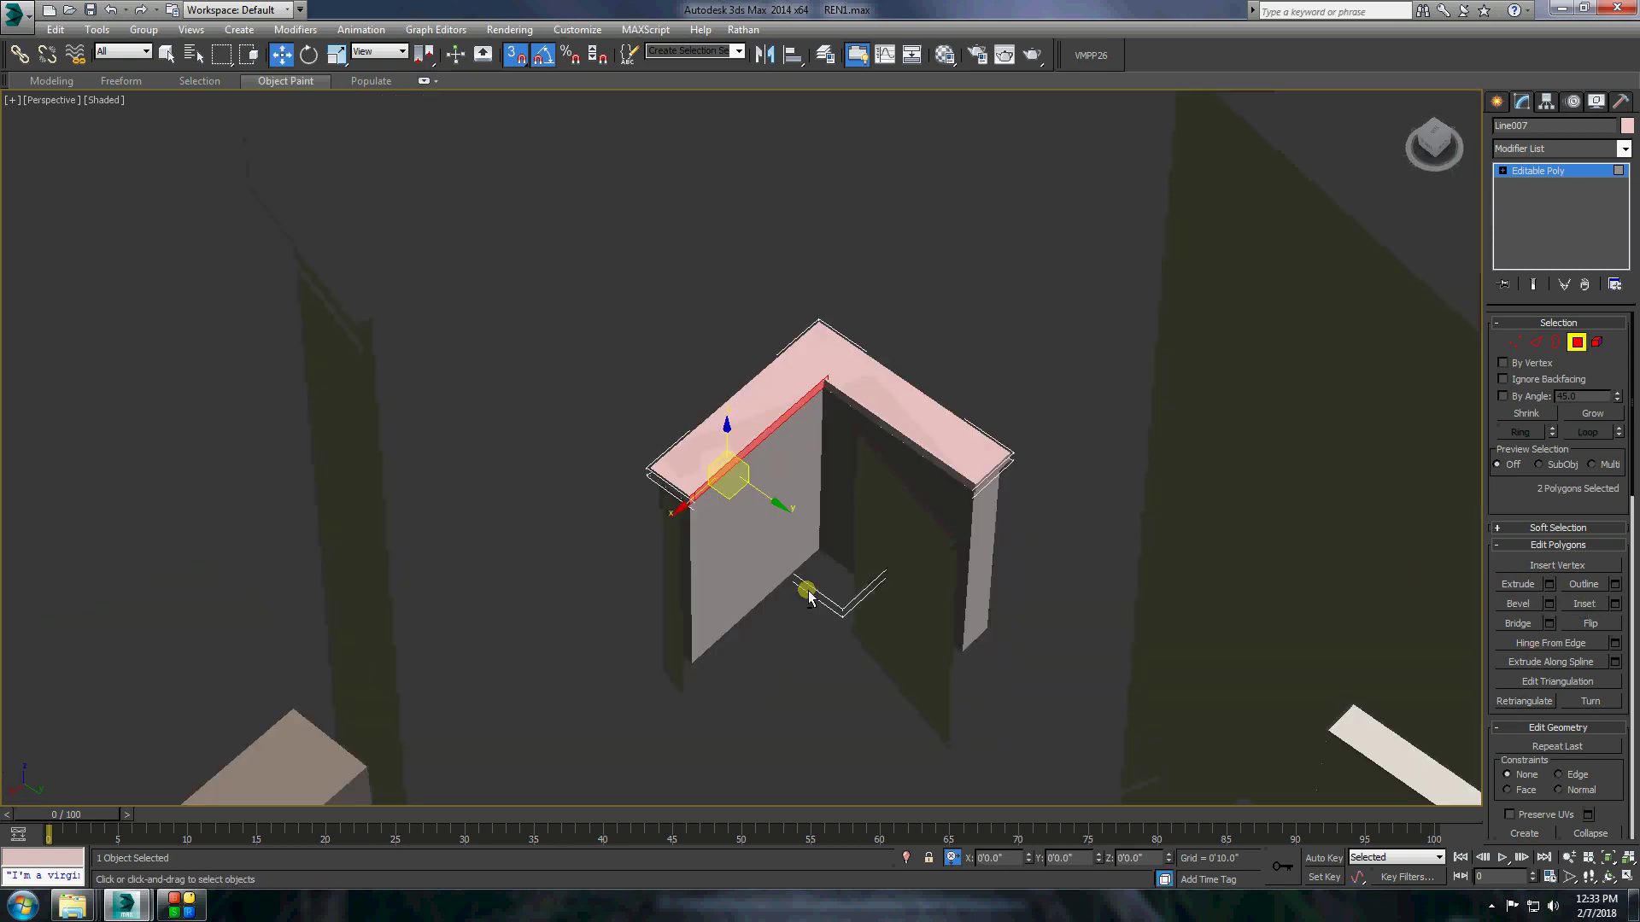
pyautogui.keyDown('alt'); pyautogui.moveTo(805, 556); pyautogui.dragTo(721, 466, button='middle'); pyautogui.keyUp('alt')
# Apply the WHITEZZ material to the coping slab and the cap beam.
pyautogui.click(693, 438)
pyautogui.press('m')
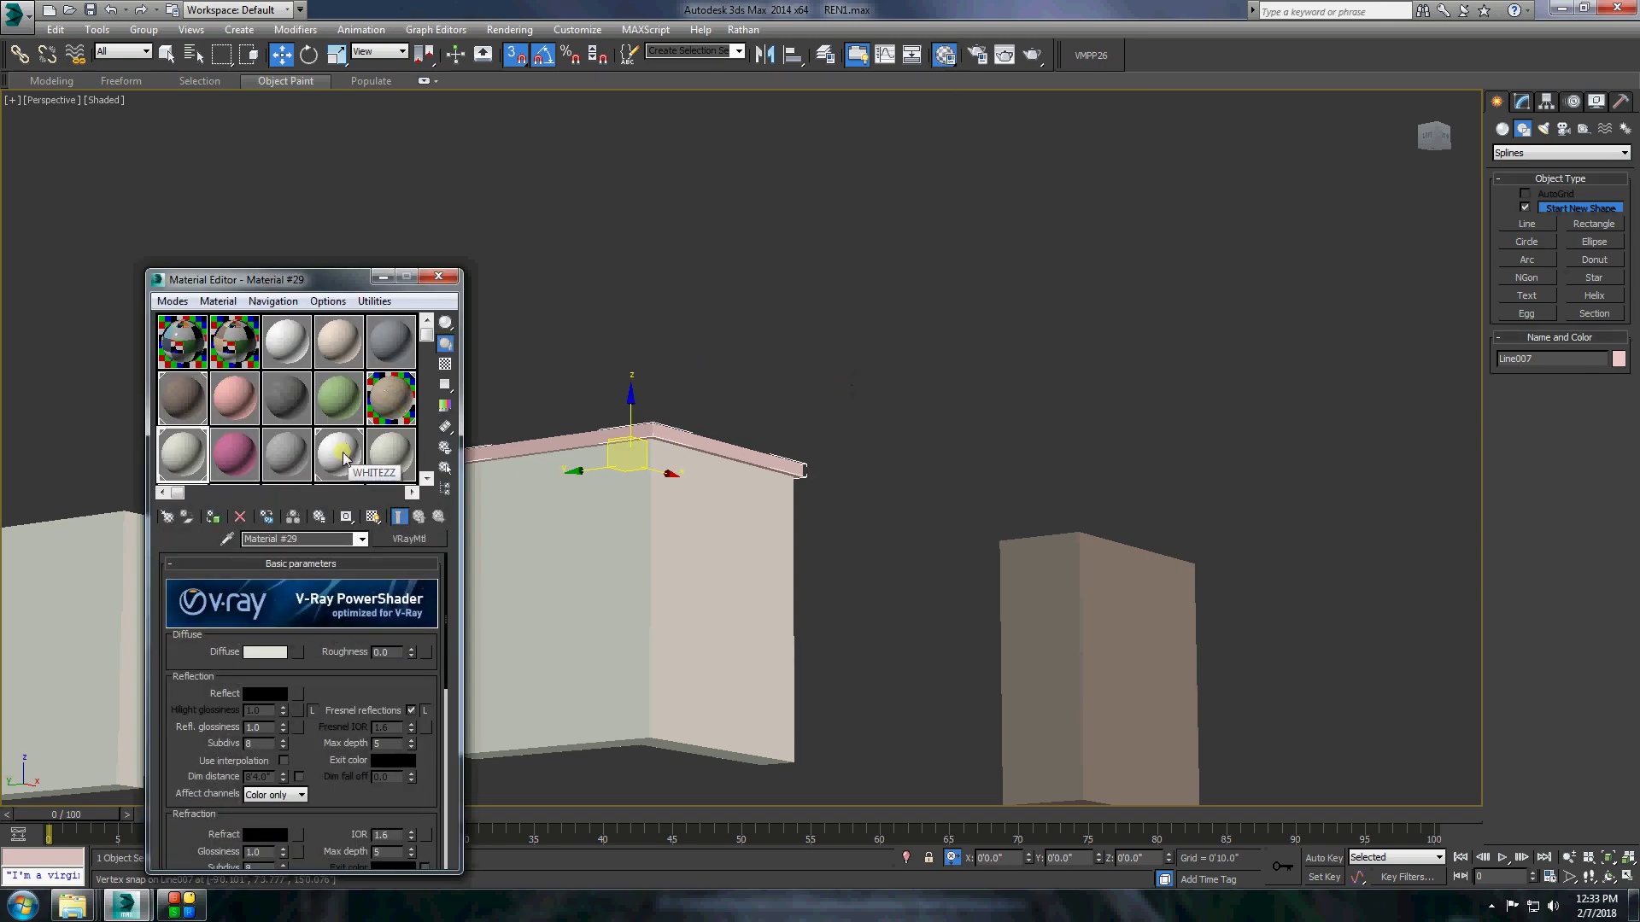
pyautogui.click(438, 276)
pyautogui.scroll(-5, 598, 427)
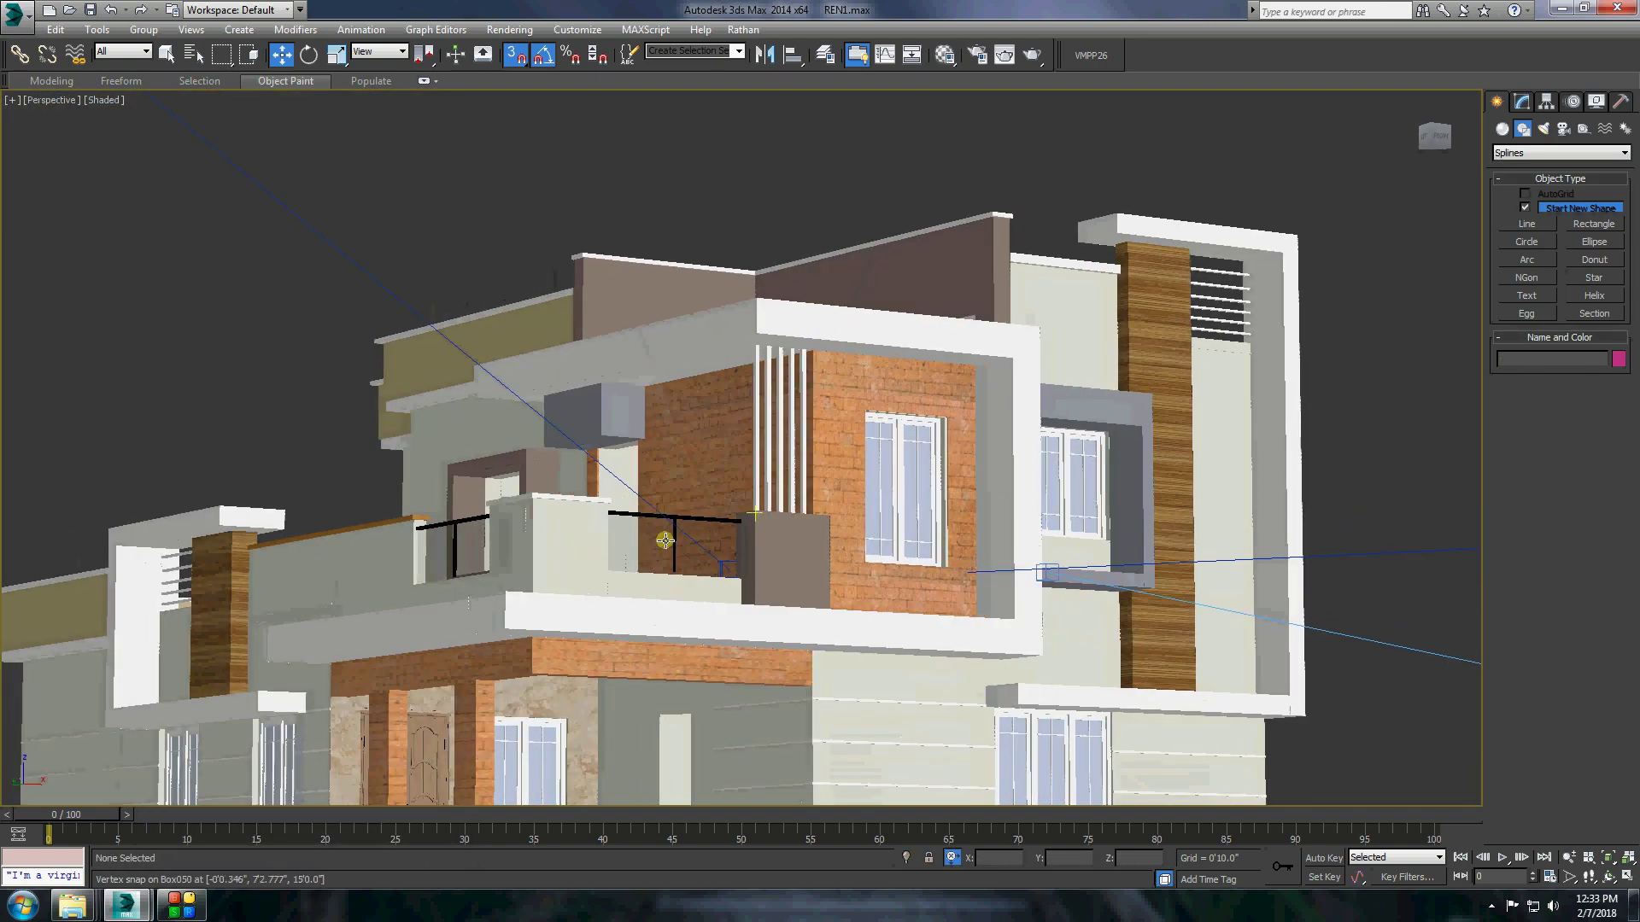
pyautogui.scroll(2, 416, 475)
pyautogui.click(416, 475)
pyautogui.scroll(3, 416, 475)
pyautogui.press('m')
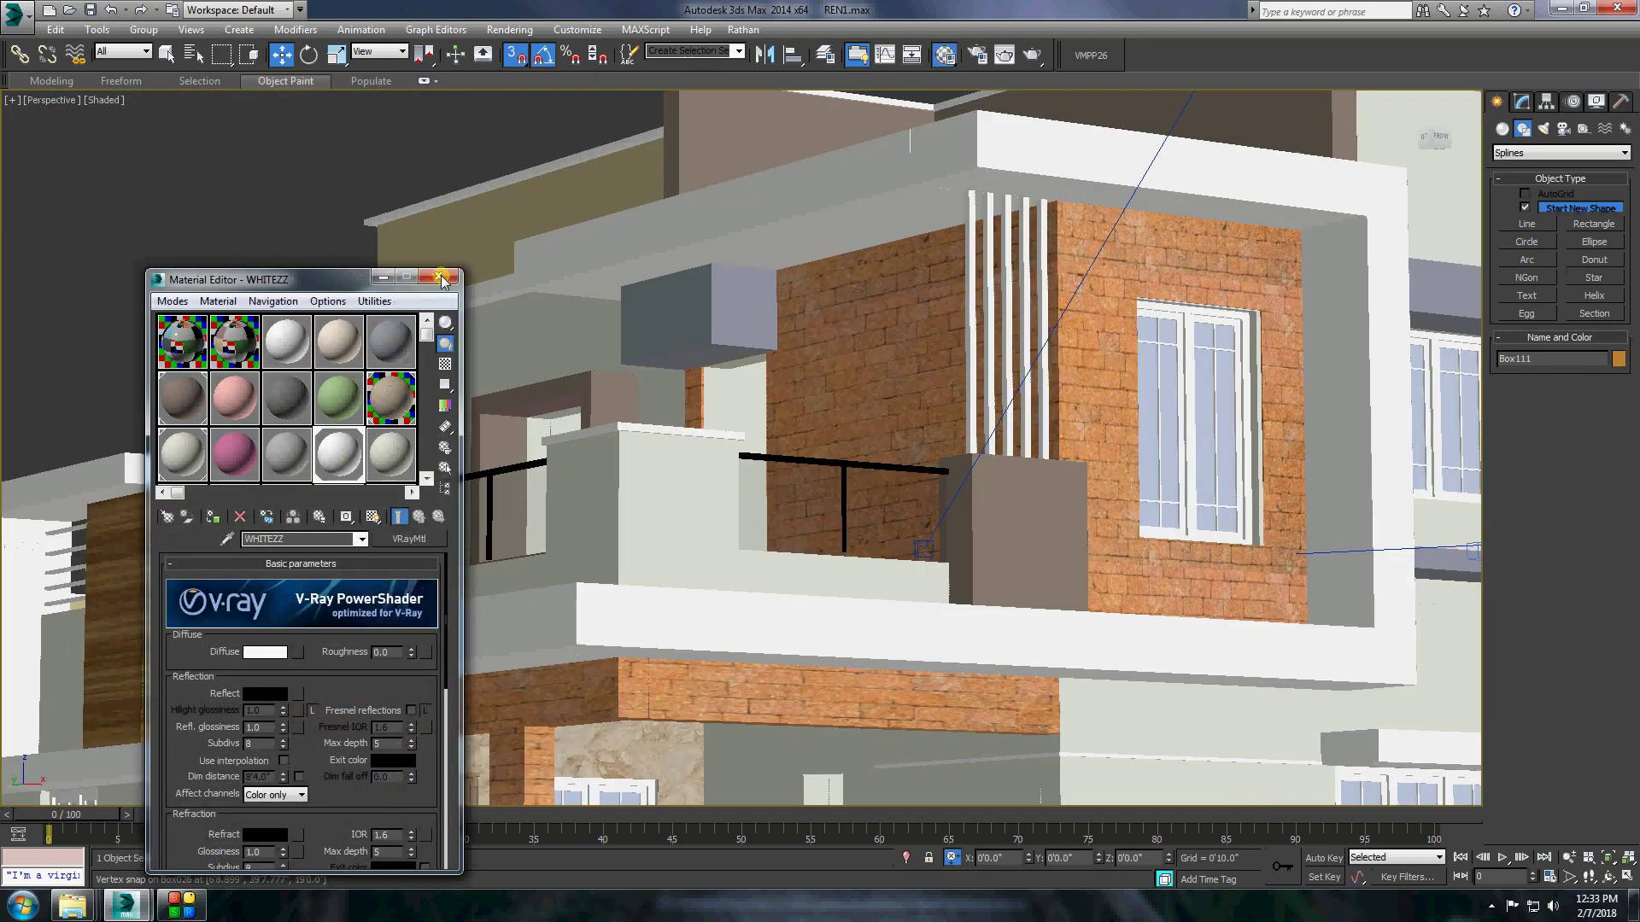
pyautogui.click(438, 276)
pyautogui.scroll(-5, 622, 538)
pyautogui.scroll(5, 714, 663)
# Isolate the balcony box with its walls, make it editable poly, select its left-edge vertices.
pyautogui.click(777, 598)
pyautogui.rightClick(777, 598)
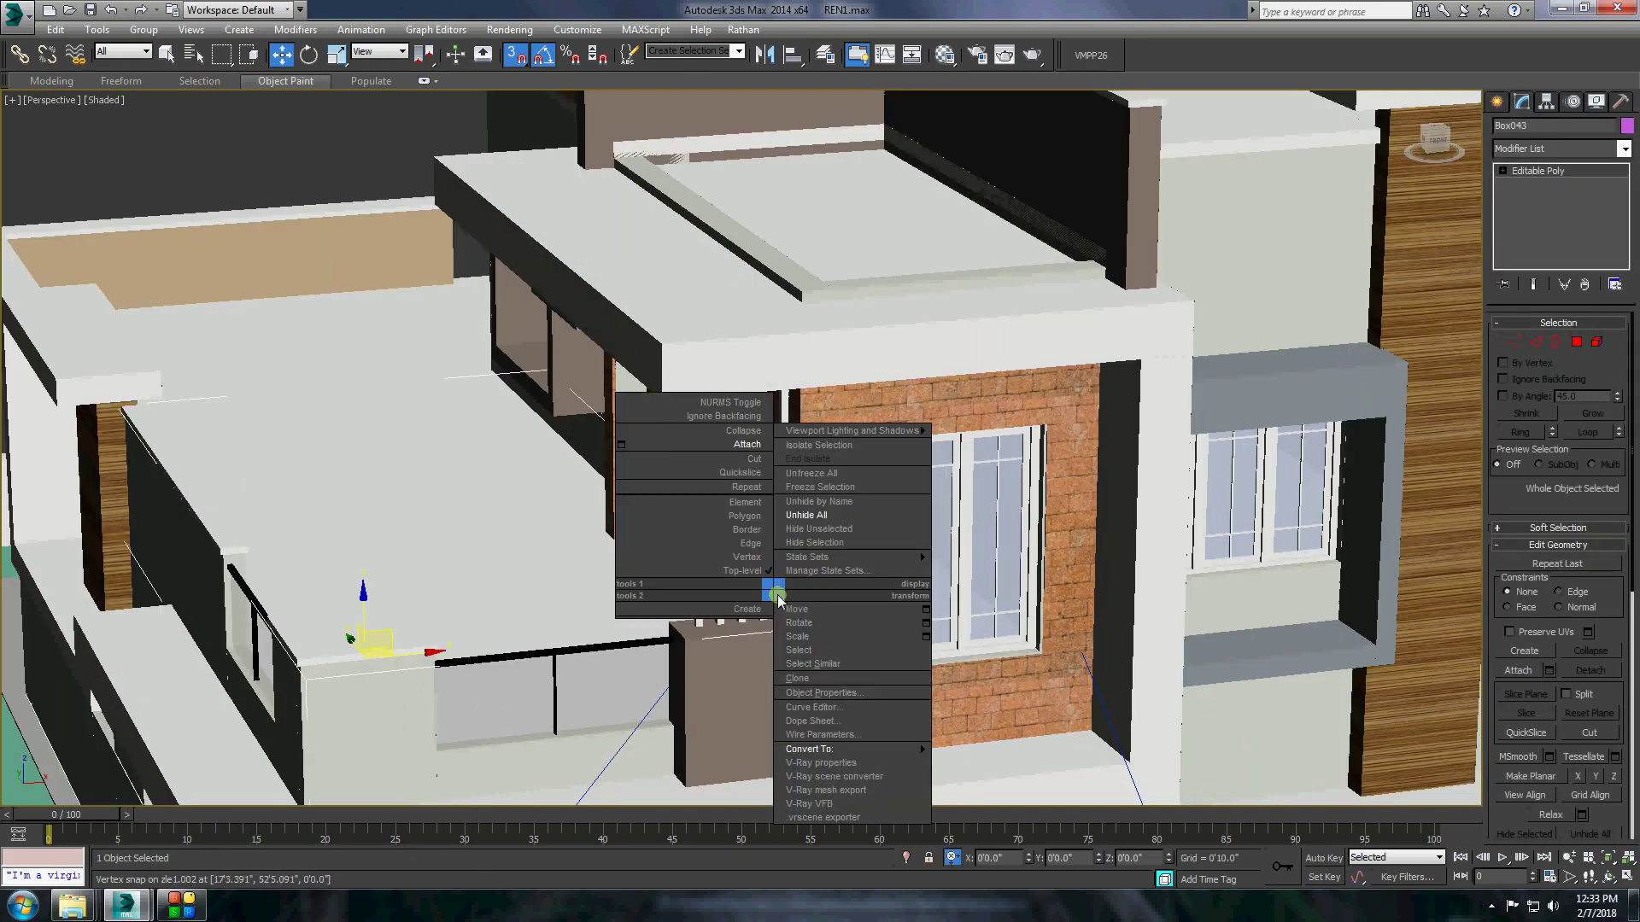
pyautogui.click(818, 445)
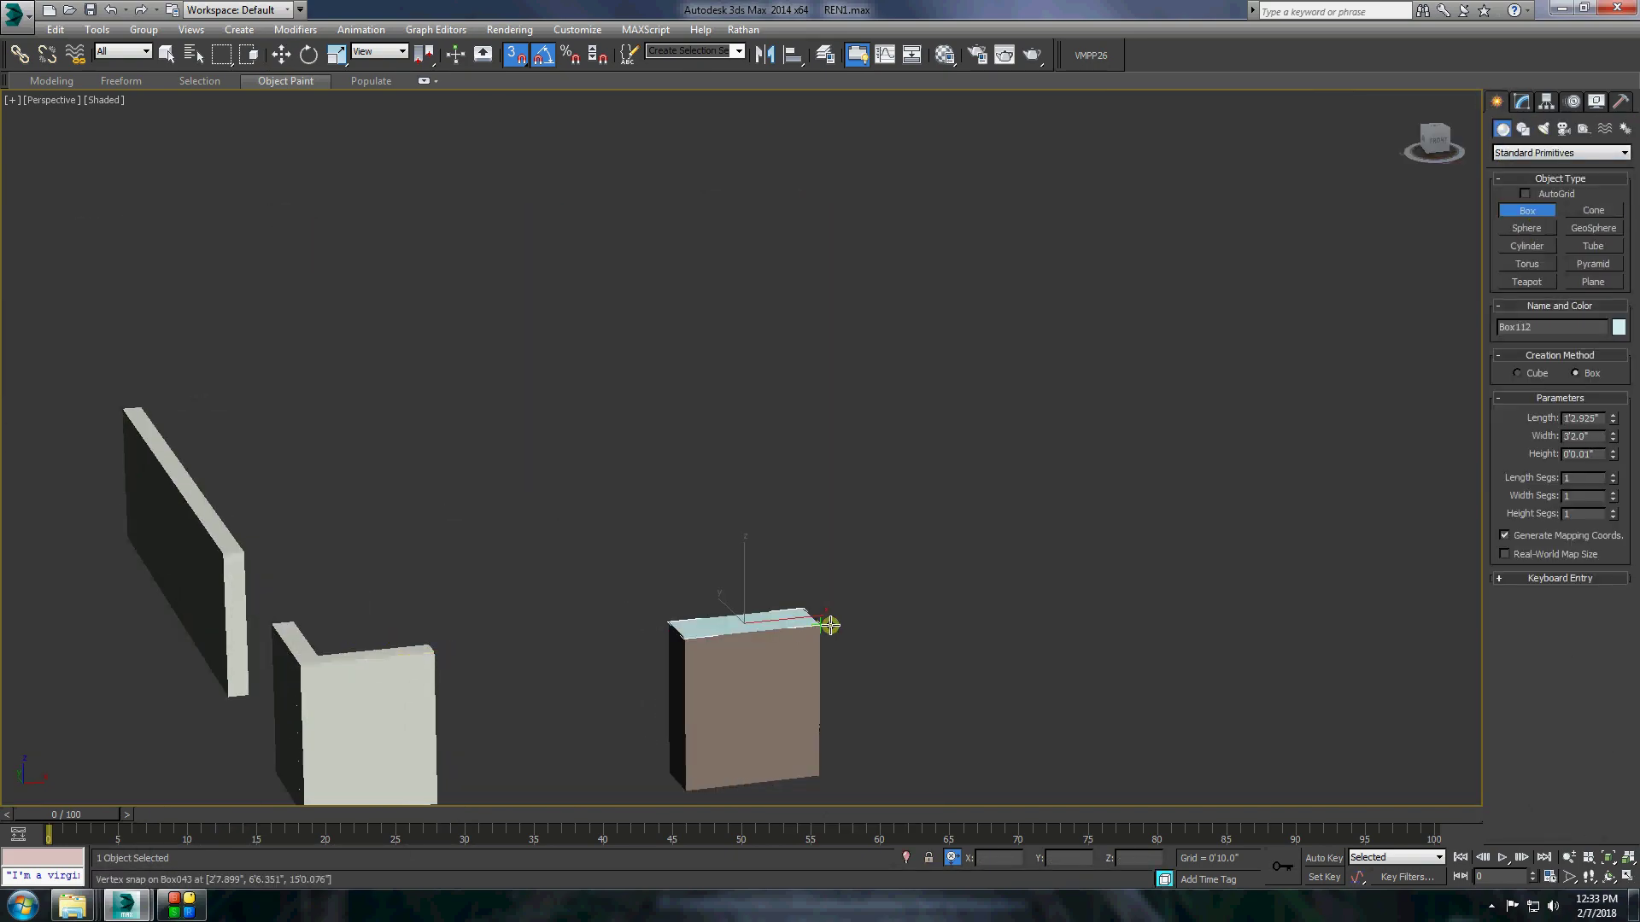
pyautogui.rightClick(752, 598)
pyautogui.click(922, 703)
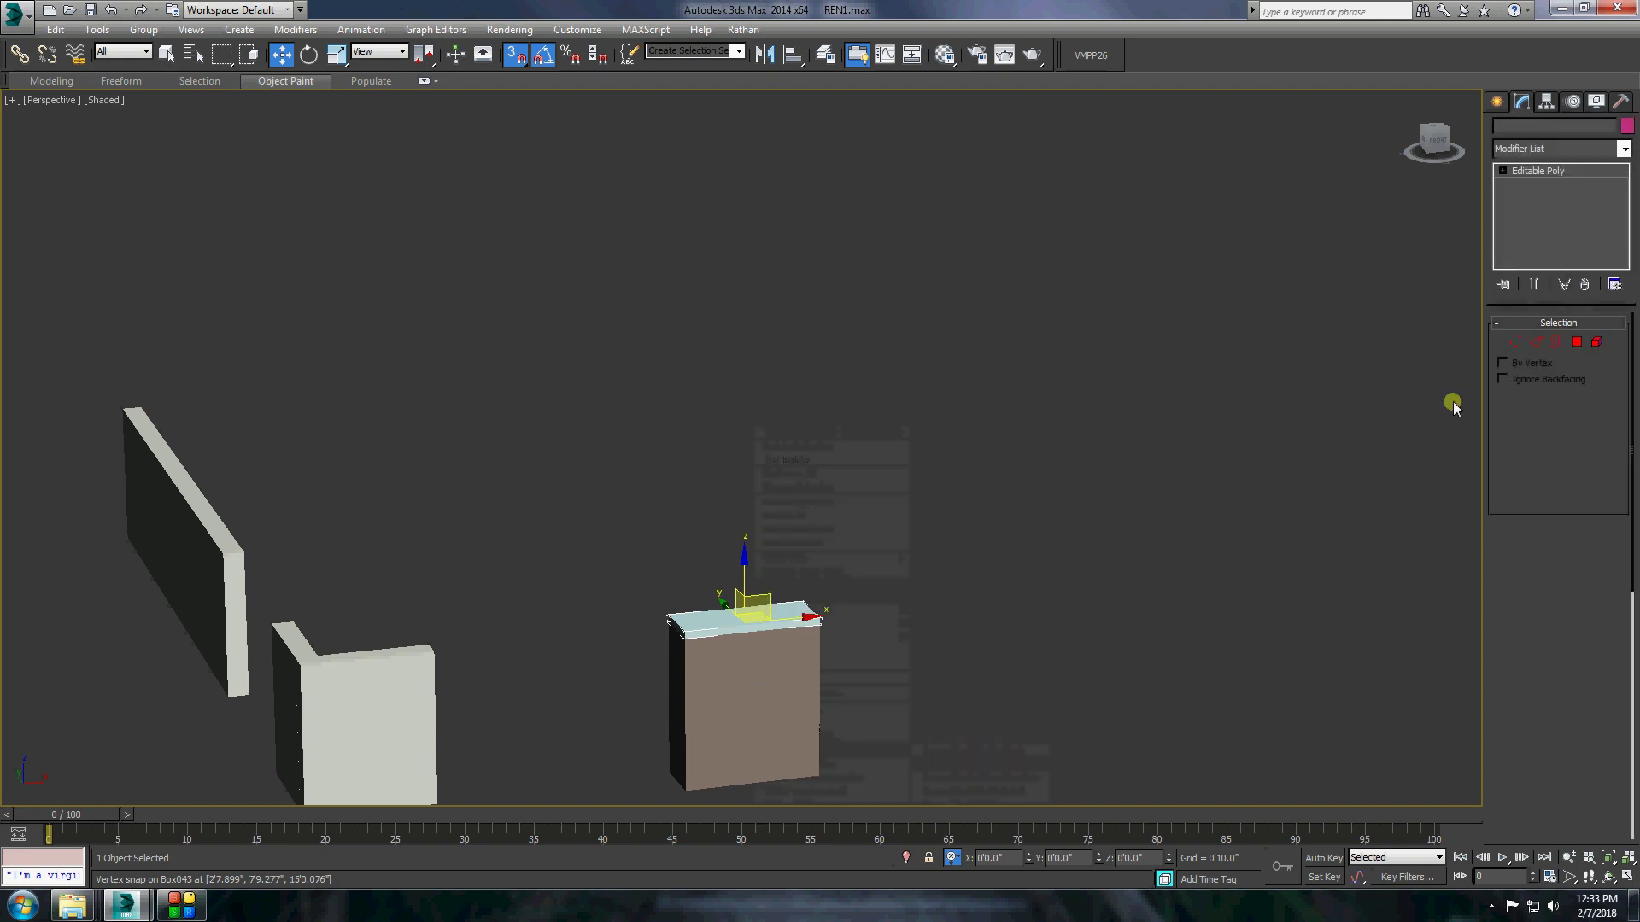
pyautogui.click(1514, 342)
pyautogui.click(1435, 128)
pyautogui.moveTo(680, 577); pyautogui.dragTo(664, 659)
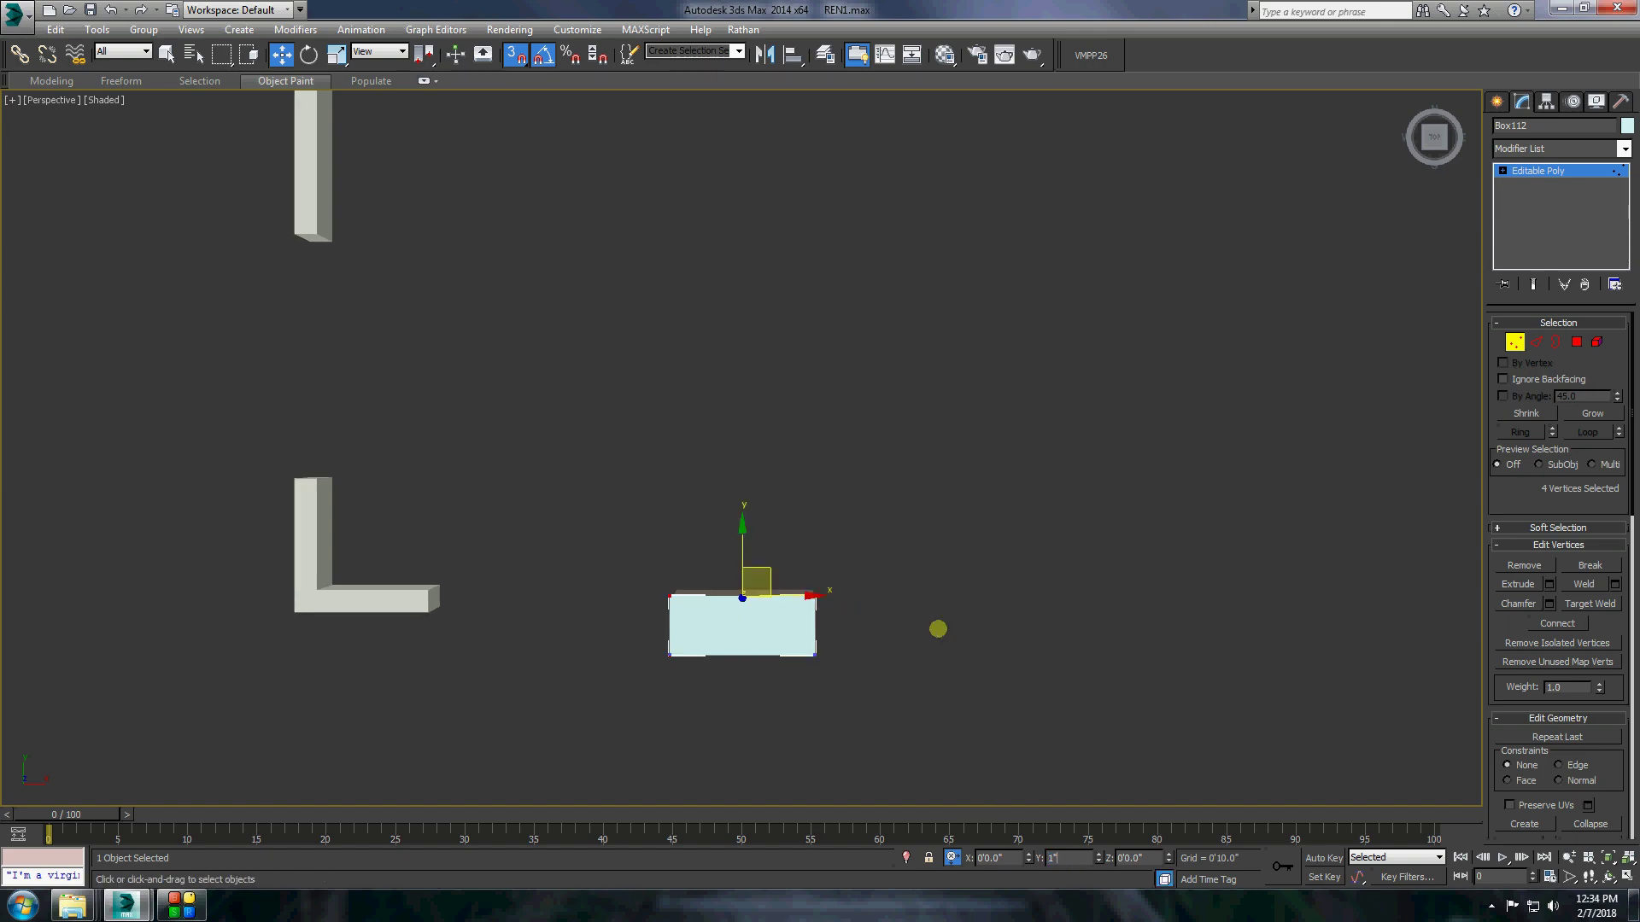
# Bring the whole house back into view and finish editing the box's vertices.
pyautogui.click(1500, 102)
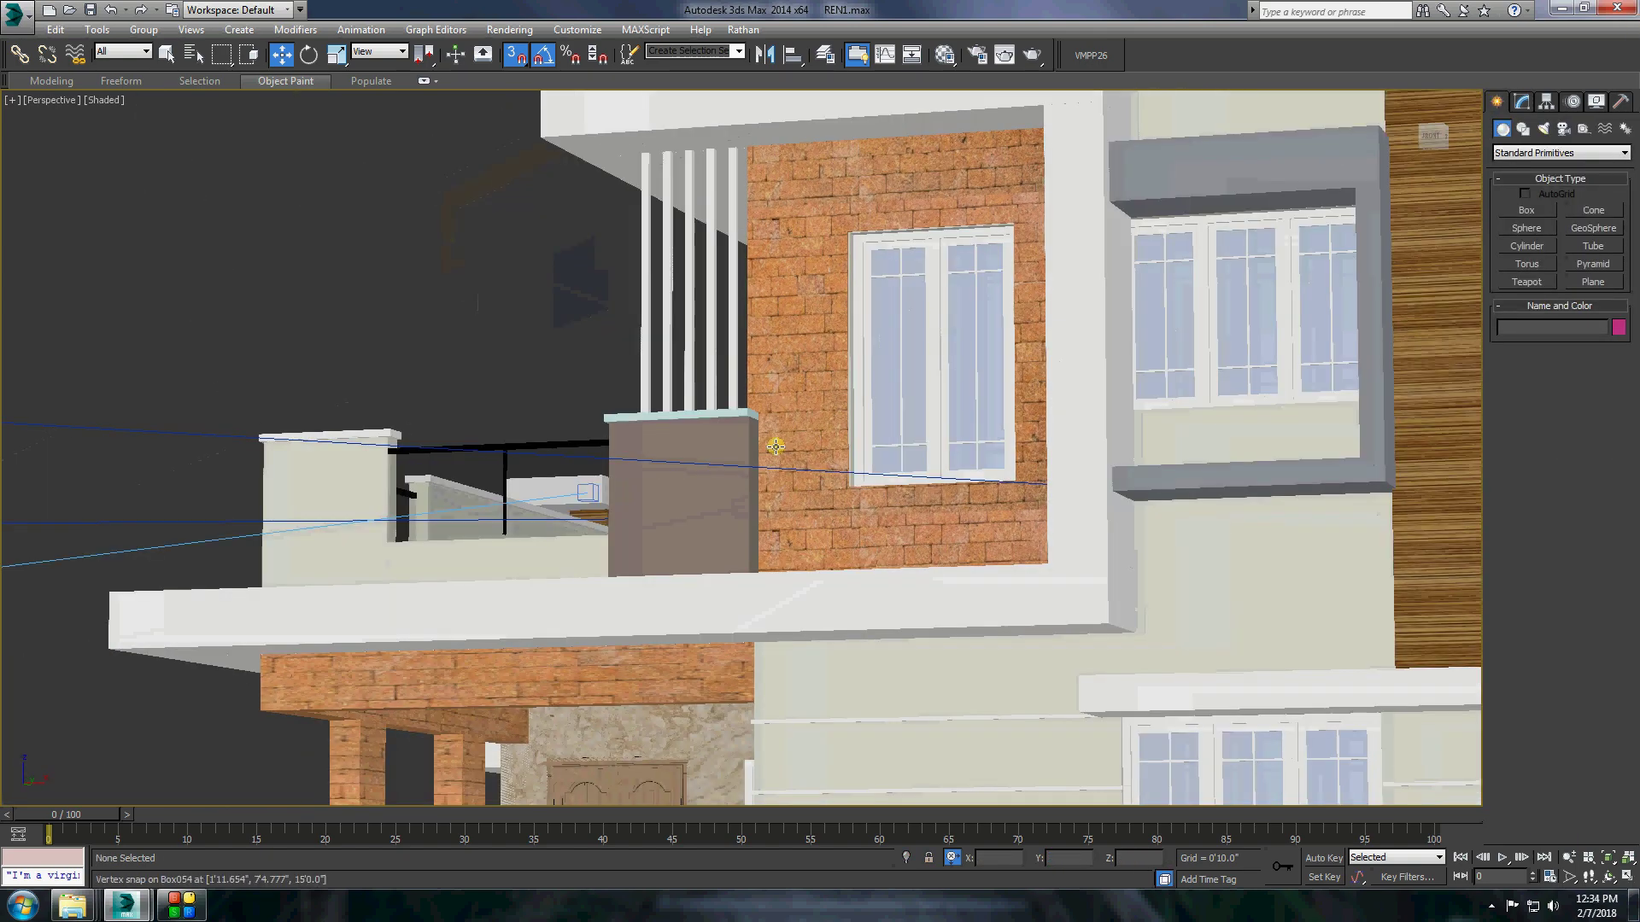
pyautogui.rightClick(785, 511)
pyautogui.press('Escape')
pyautogui.press('1')
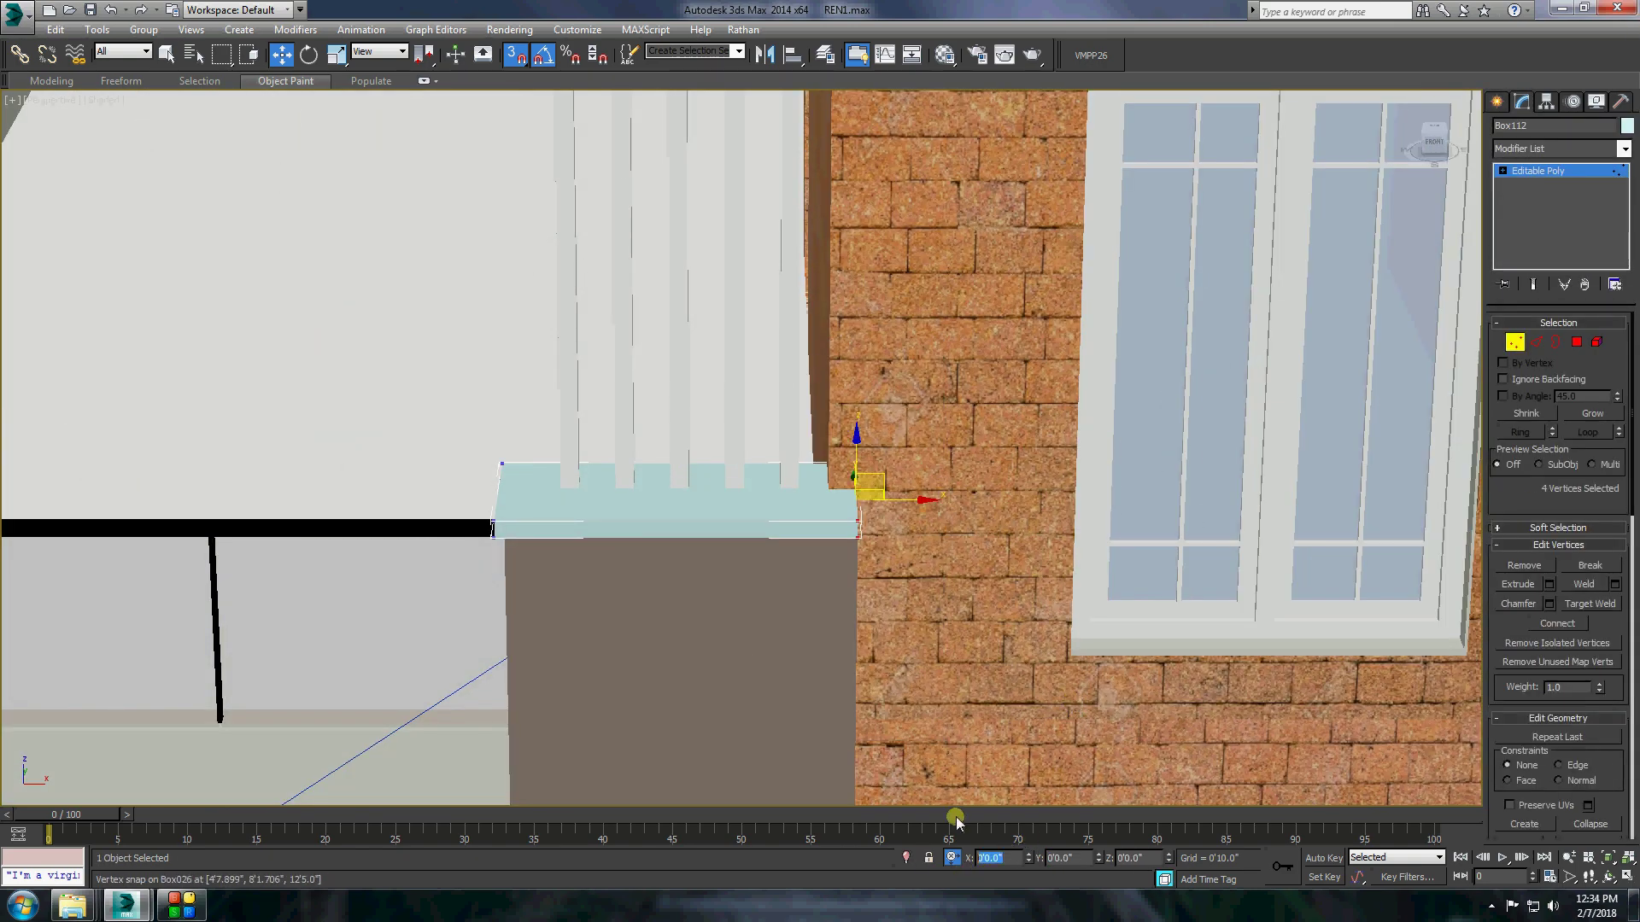
pyautogui.click(1497, 101)
# Assign the white WHITEZZ material to the cap box, Box112.
pyautogui.click(954, 60)
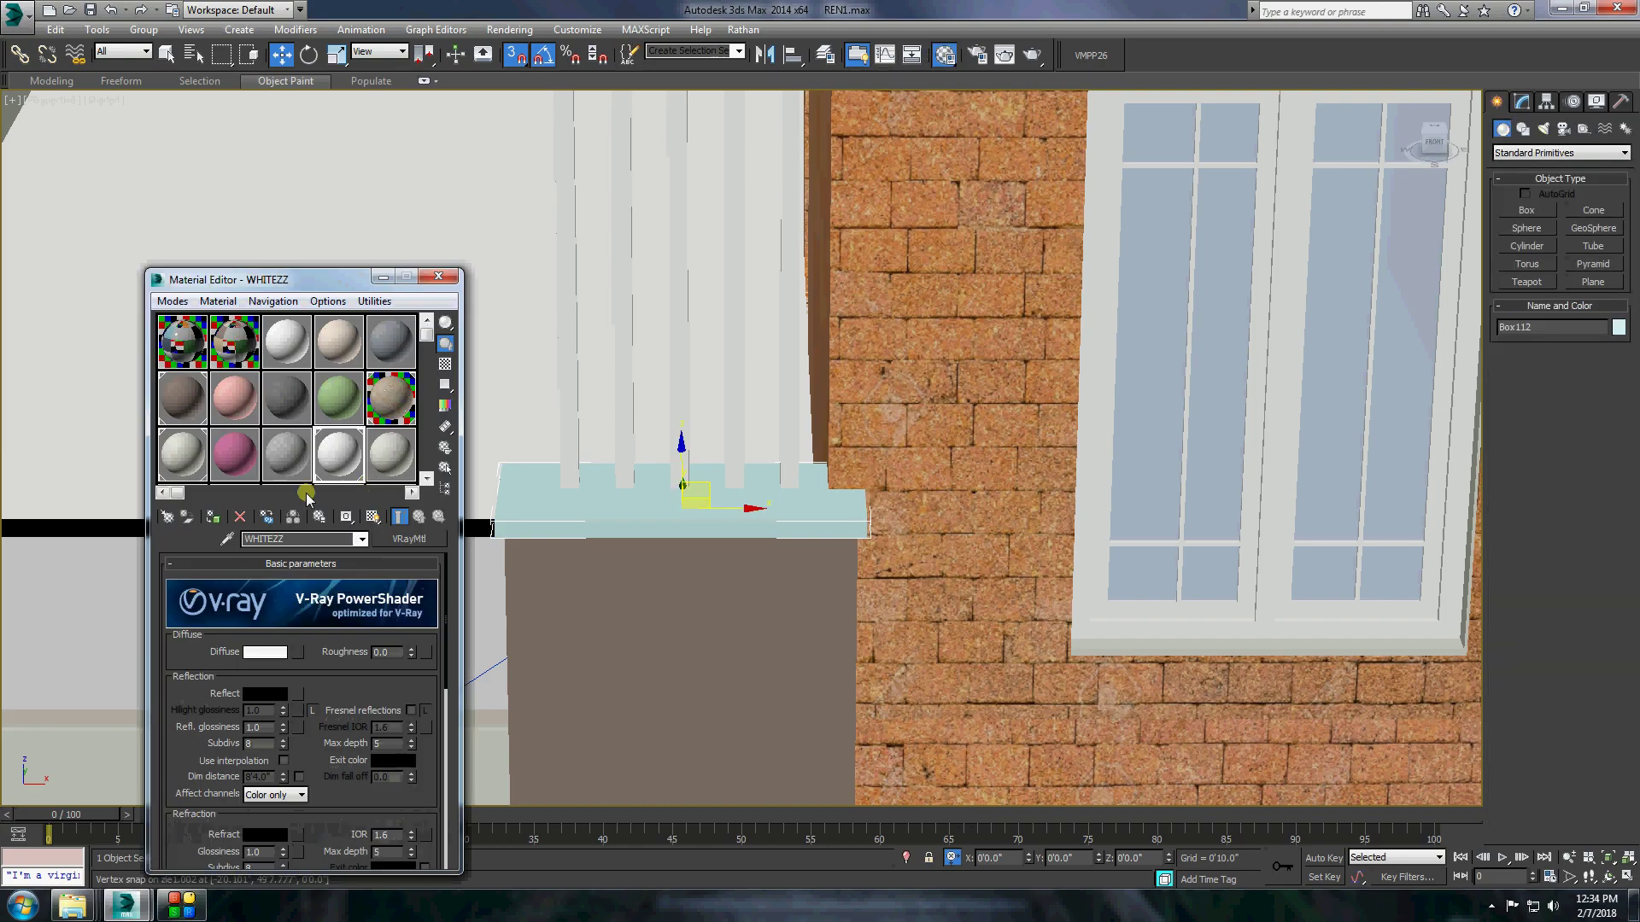
pyautogui.click(218, 515)
pyautogui.click(466, 266)
pyautogui.scroll(-10, 706, 291)
pyautogui.click(706, 290)
pyautogui.scroll(5, 706, 291)
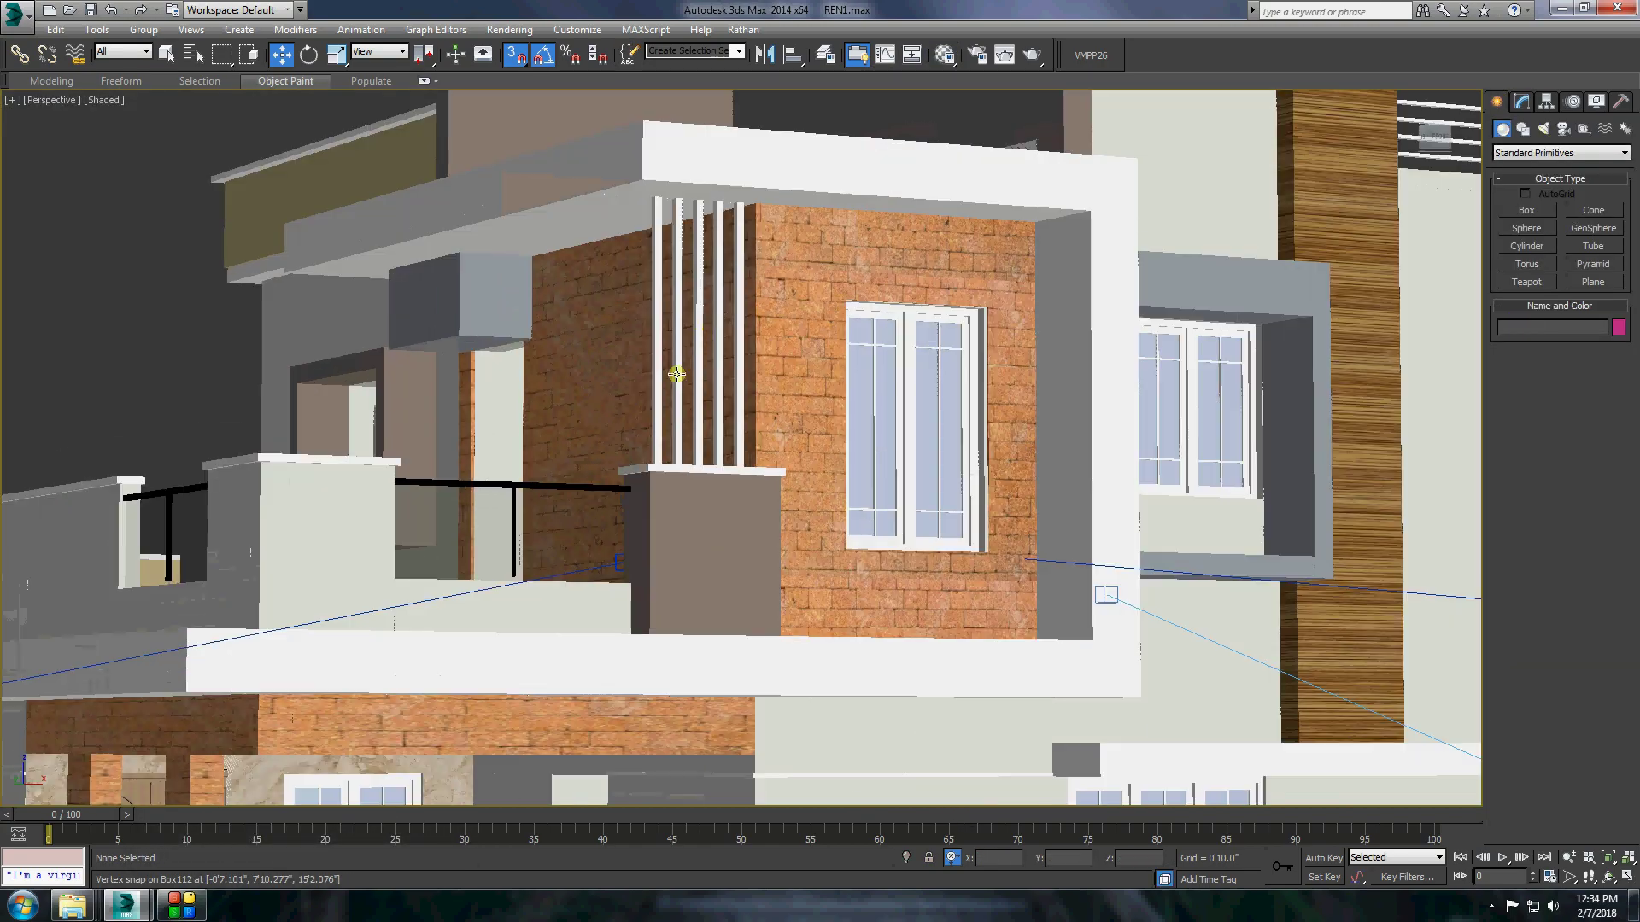
pyautogui.scroll(-5, 706, 291)
pyautogui.moveTo(707, 291)
pyautogui.keyDown('alt'); pyautogui.mouseDown(button='middle')
pyautogui.moveTo(811, 256)
pyautogui.moveTo(920, 175)
pyautogui.mouseUp(button='middle'); pyautogui.keyUp('alt')
# Copy the stone material's stone tile.jpg diffuse map into its Bump slot.
pyautogui.click(944, 55)
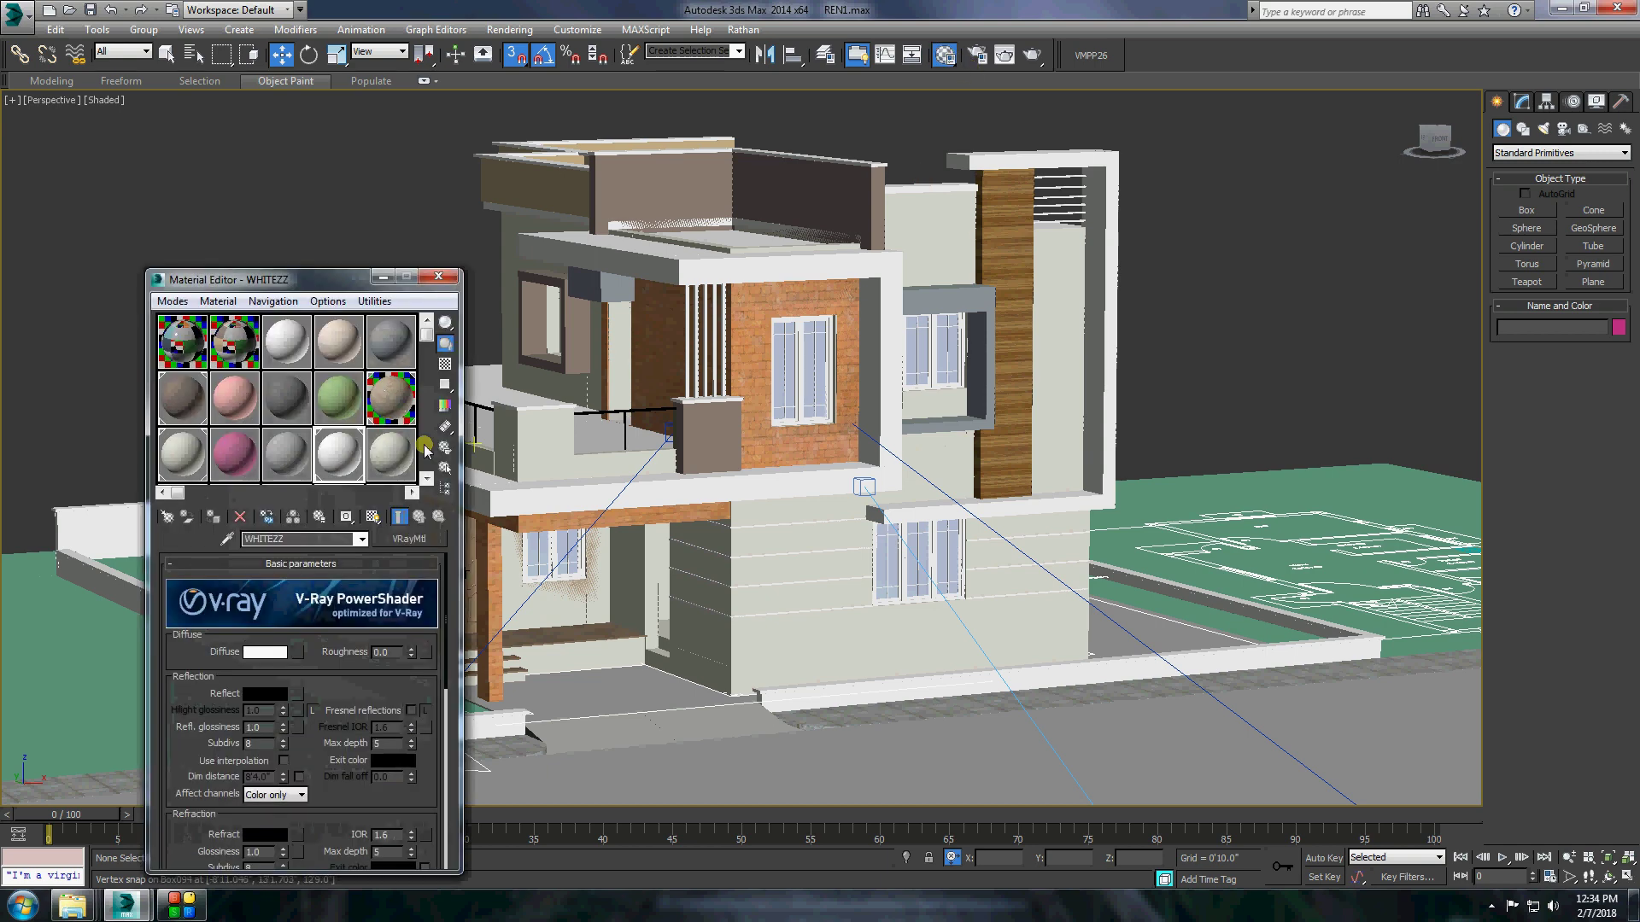
pyautogui.click(340, 449)
pyautogui.scroll(-10, 309, 821)
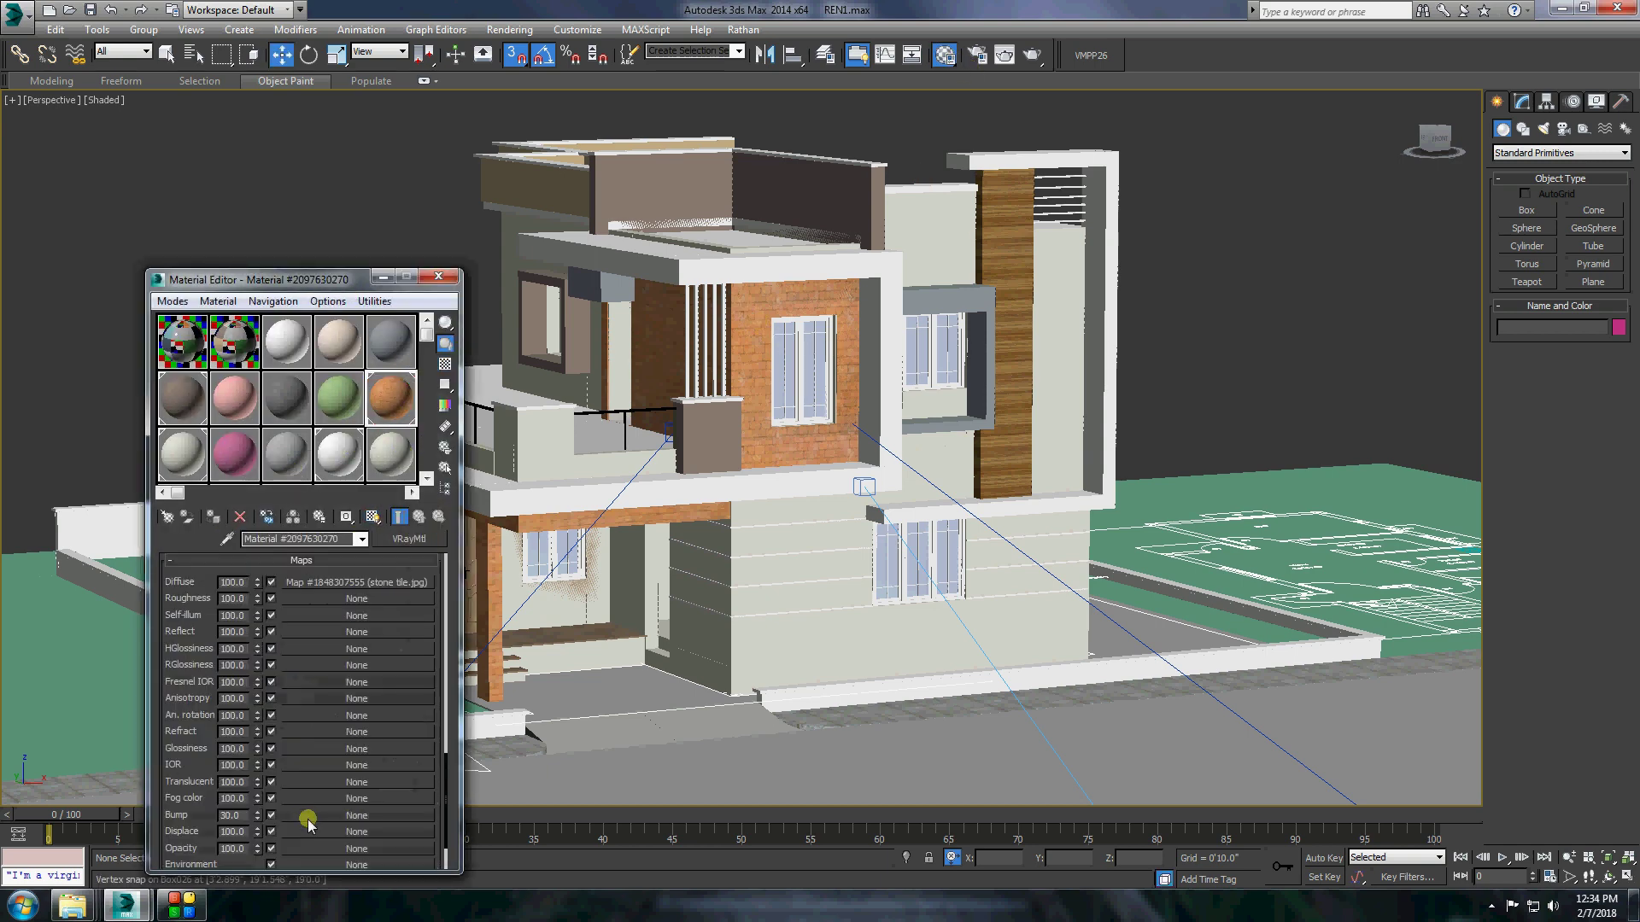
pyautogui.moveTo(259, 696); pyautogui.dragTo(322, 815)
pyautogui.press('Return')
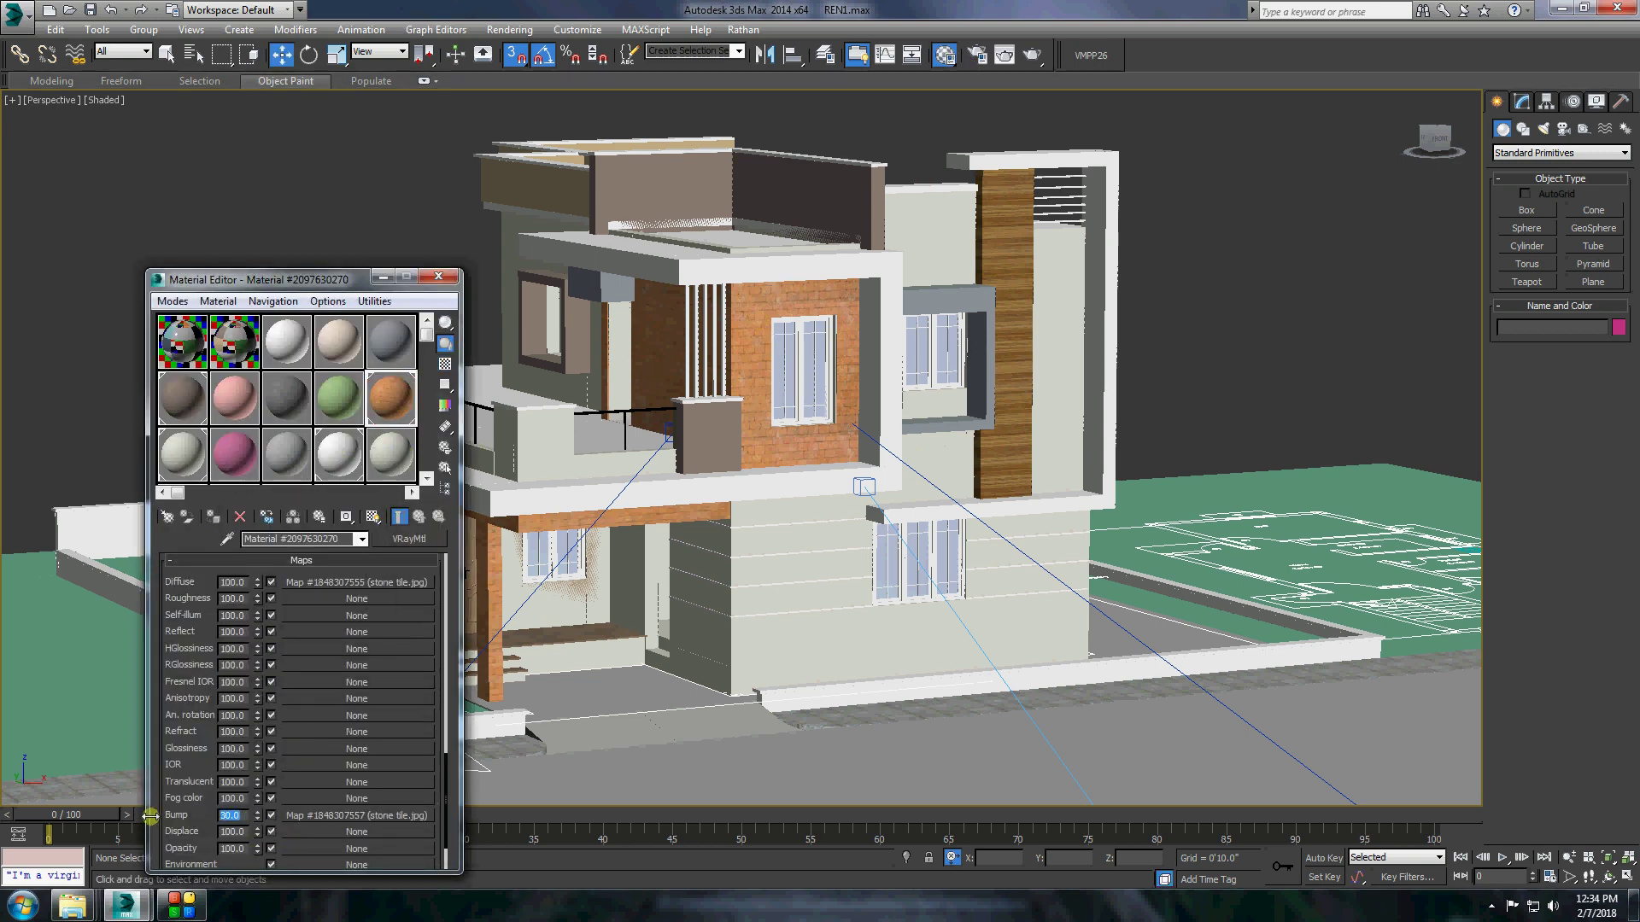
pyautogui.click(438, 276)
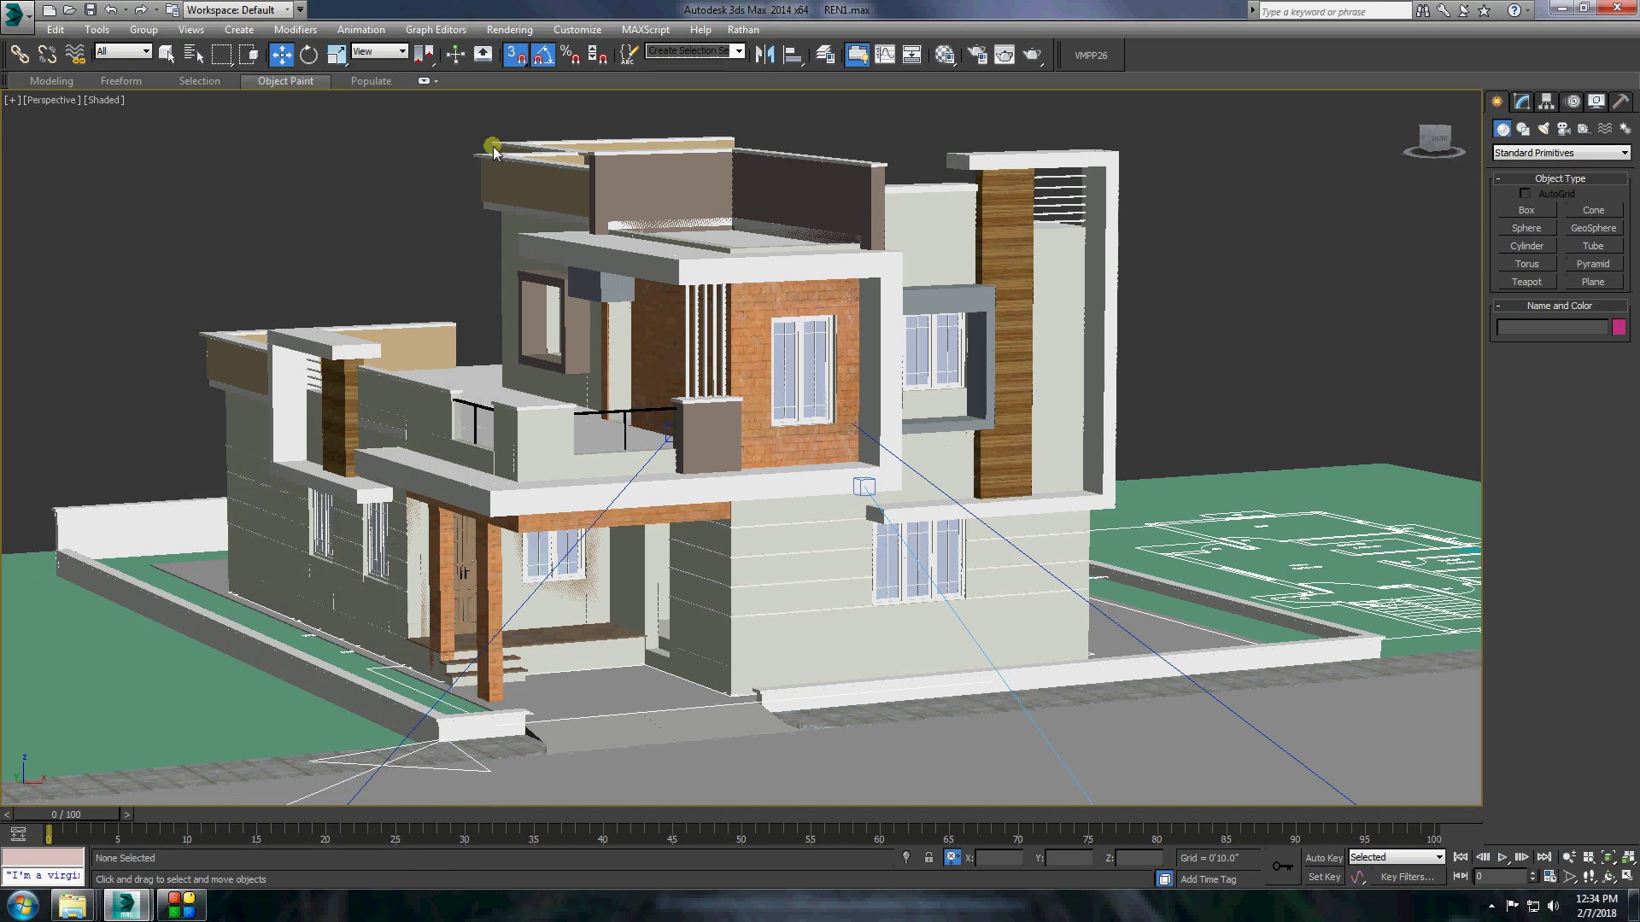
# Isolate the wall with the window opening and draw a box along its sill.
pyautogui.scroll(4, 815, 652)
pyautogui.click(846, 521)
pyautogui.rightClick(845, 521)
pyautogui.click(884, 368)
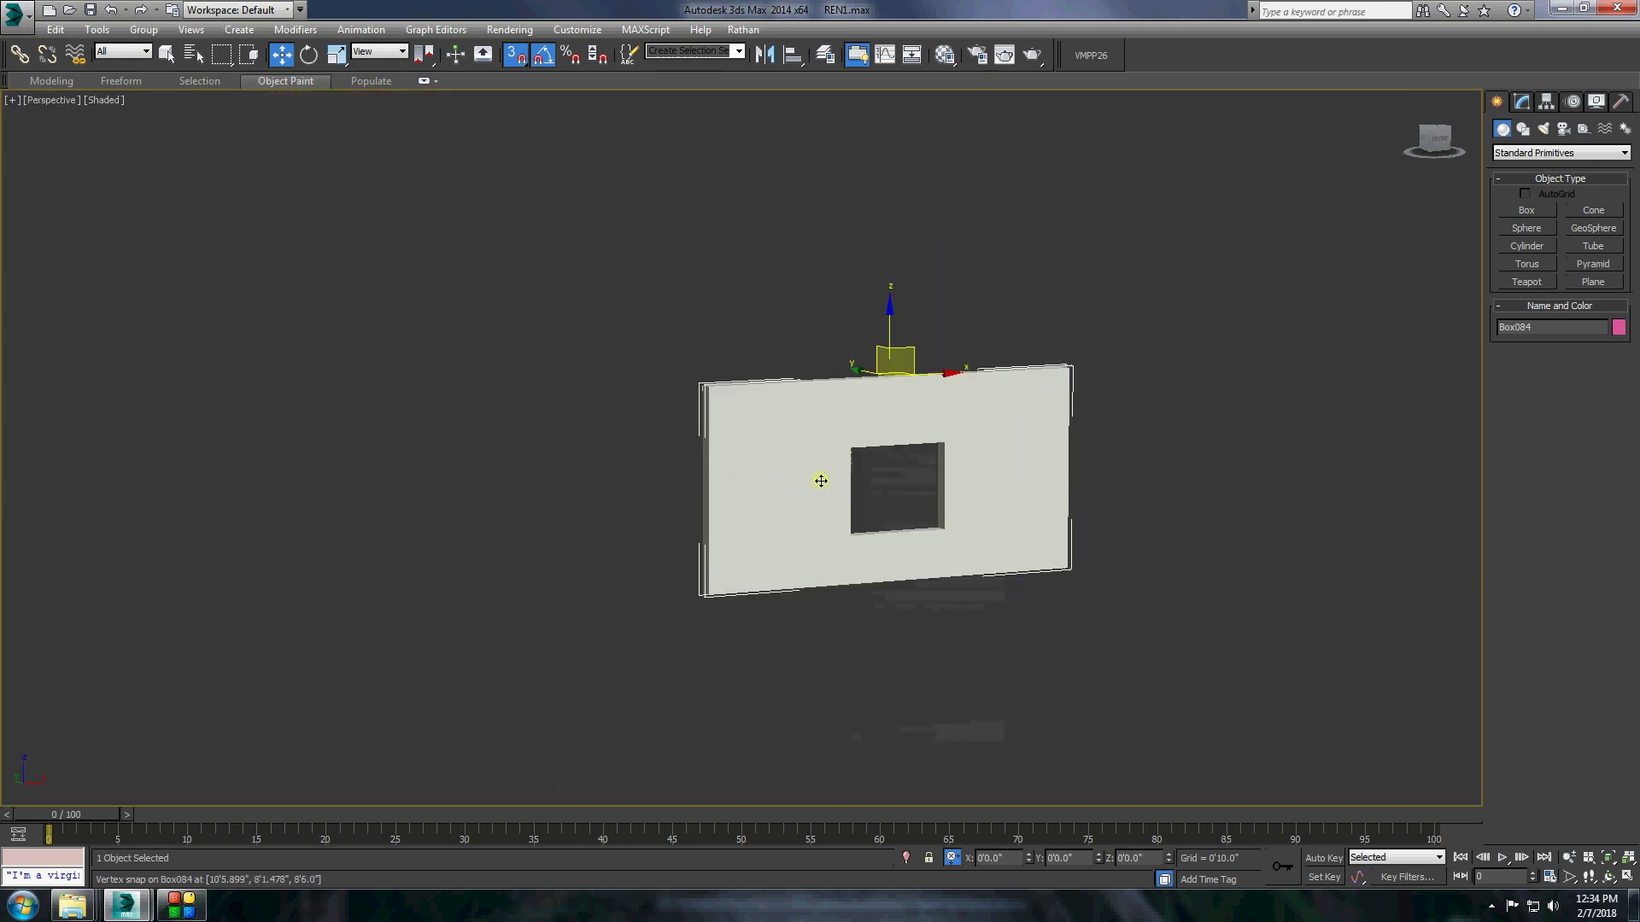
pyautogui.click(1527, 210)
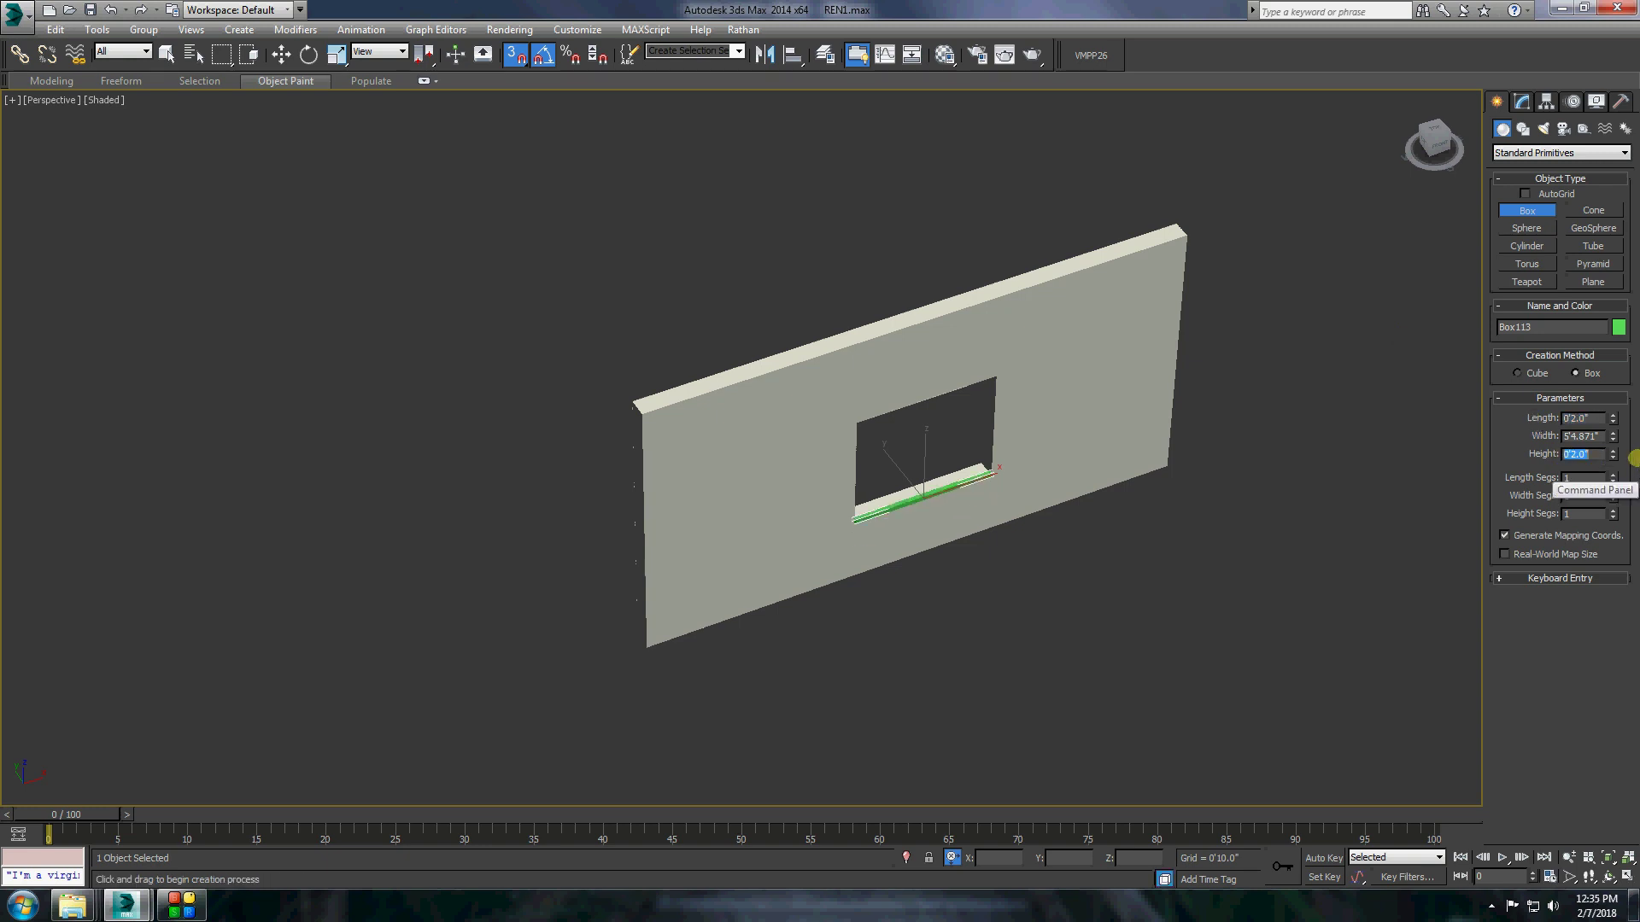
pyautogui.click(281, 54)
pyautogui.press('z')
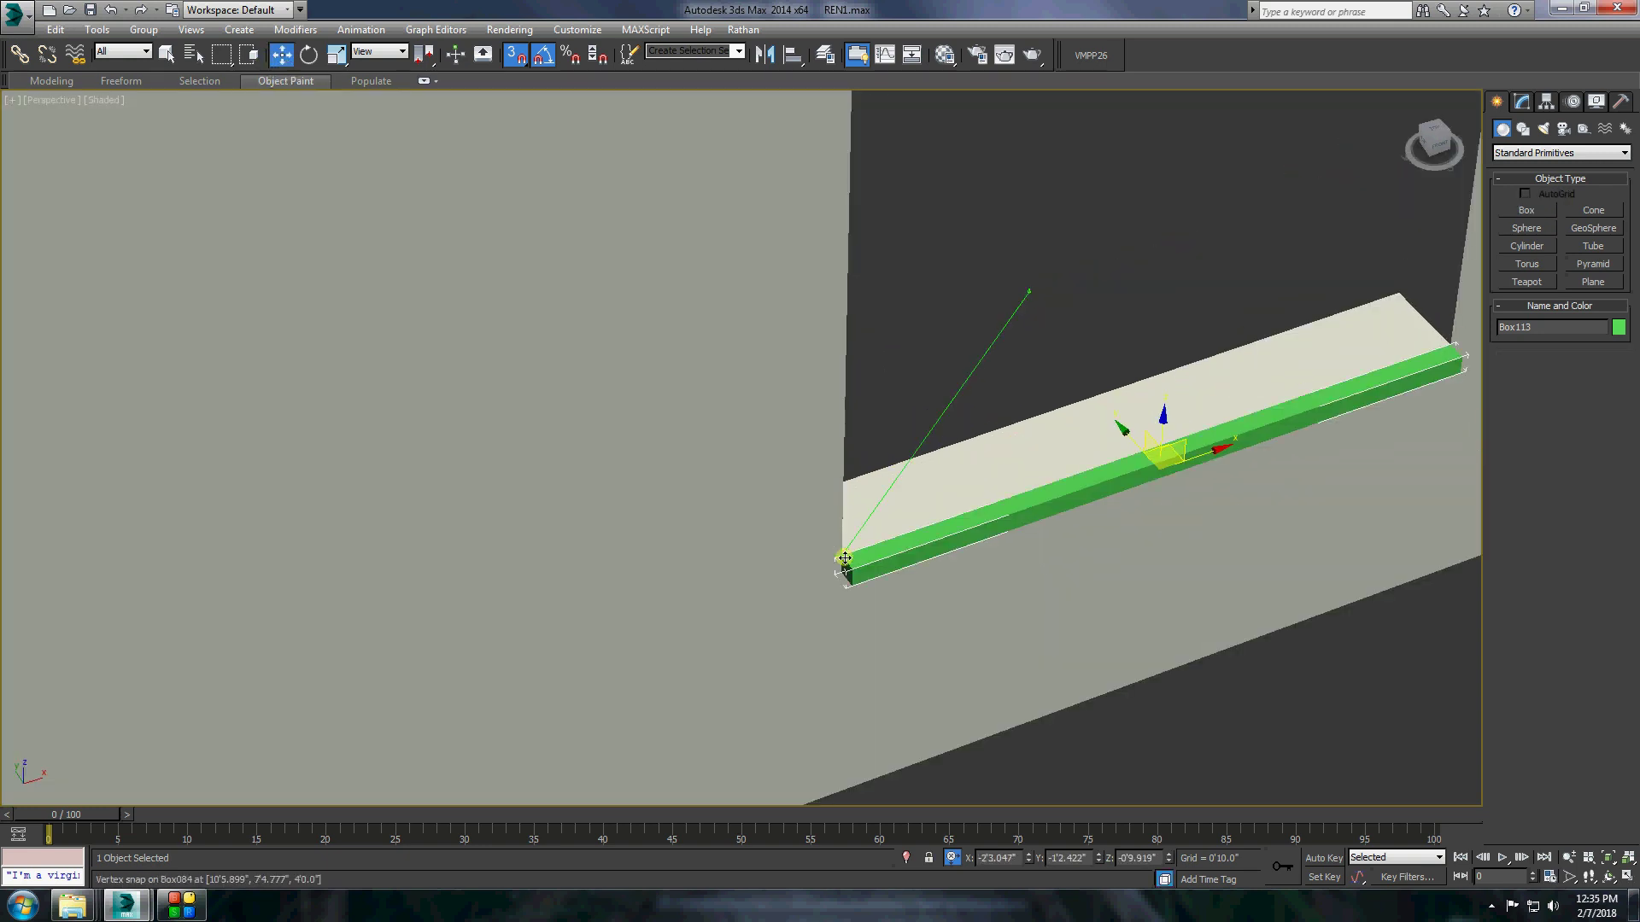
# Convert the sill box to Editable Poly and extrude both end faces up the jambs.
pyautogui.rightClick(872, 552)
pyautogui.click(1086, 724)
pyautogui.press('4')
pyautogui.click(846, 555)
pyautogui.keyDown('alt'); pyautogui.moveTo(788, 503); pyautogui.dragTo(871, 665, button='middle'); pyautogui.keyUp('alt')
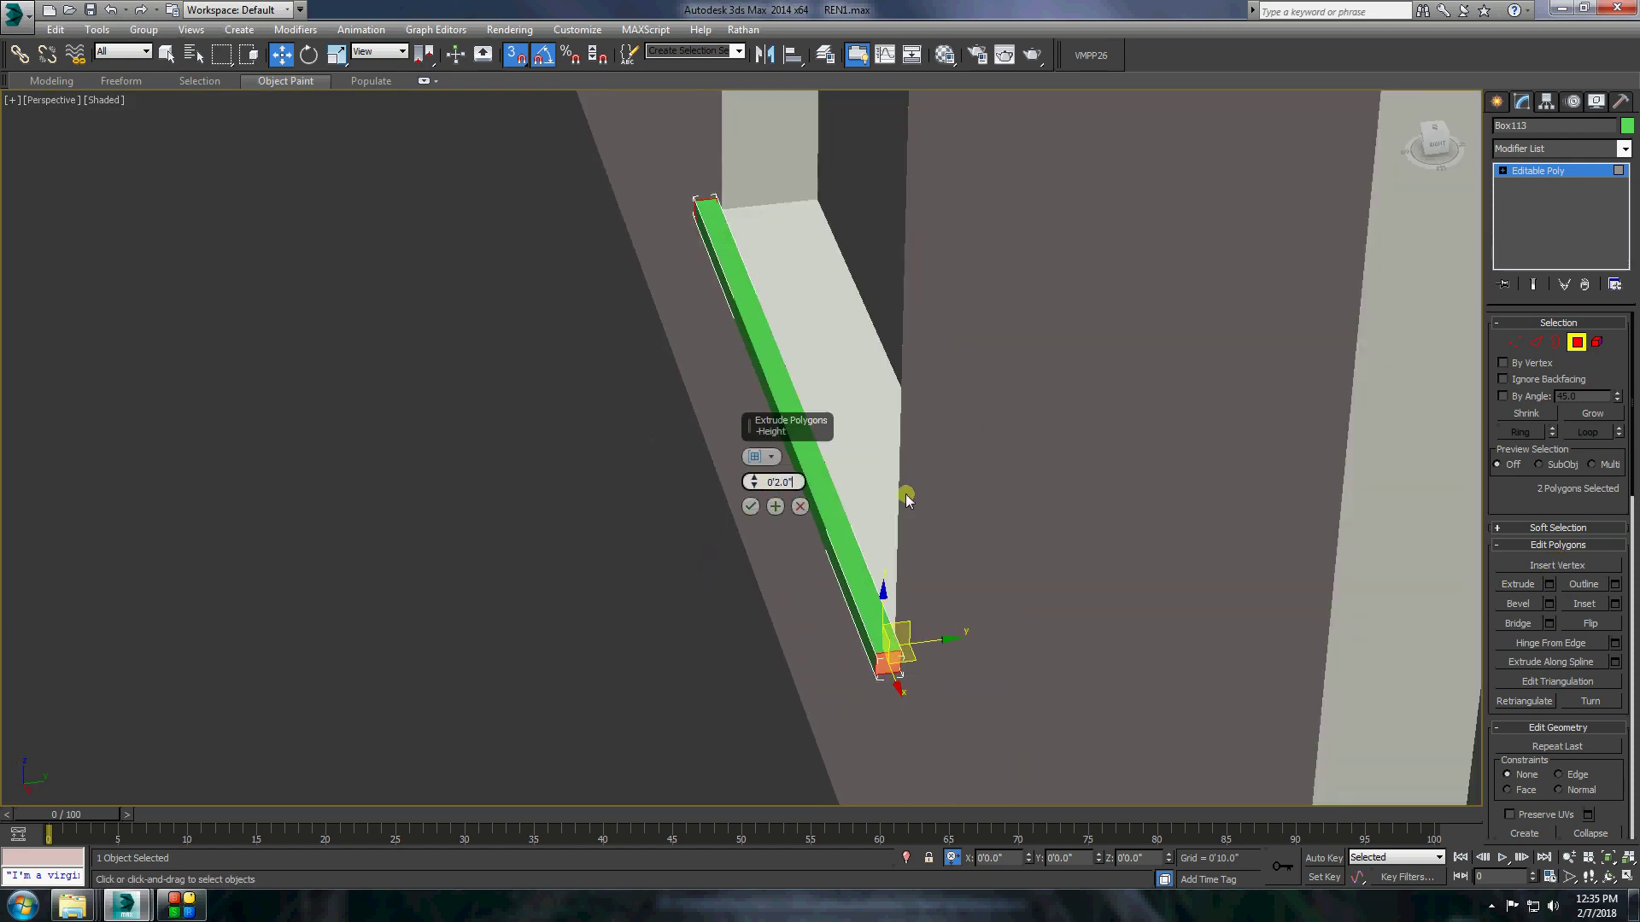
pyautogui.keyDown('ctrl'); pyautogui.click(700, 216); pyautogui.keyUp('ctrl')
pyautogui.keyDown('alt'); pyautogui.moveTo(700, 217); pyautogui.dragTo(989, 579, button='middle'); pyautogui.keyUp('alt')
pyautogui.hotkey('shift', 'e')
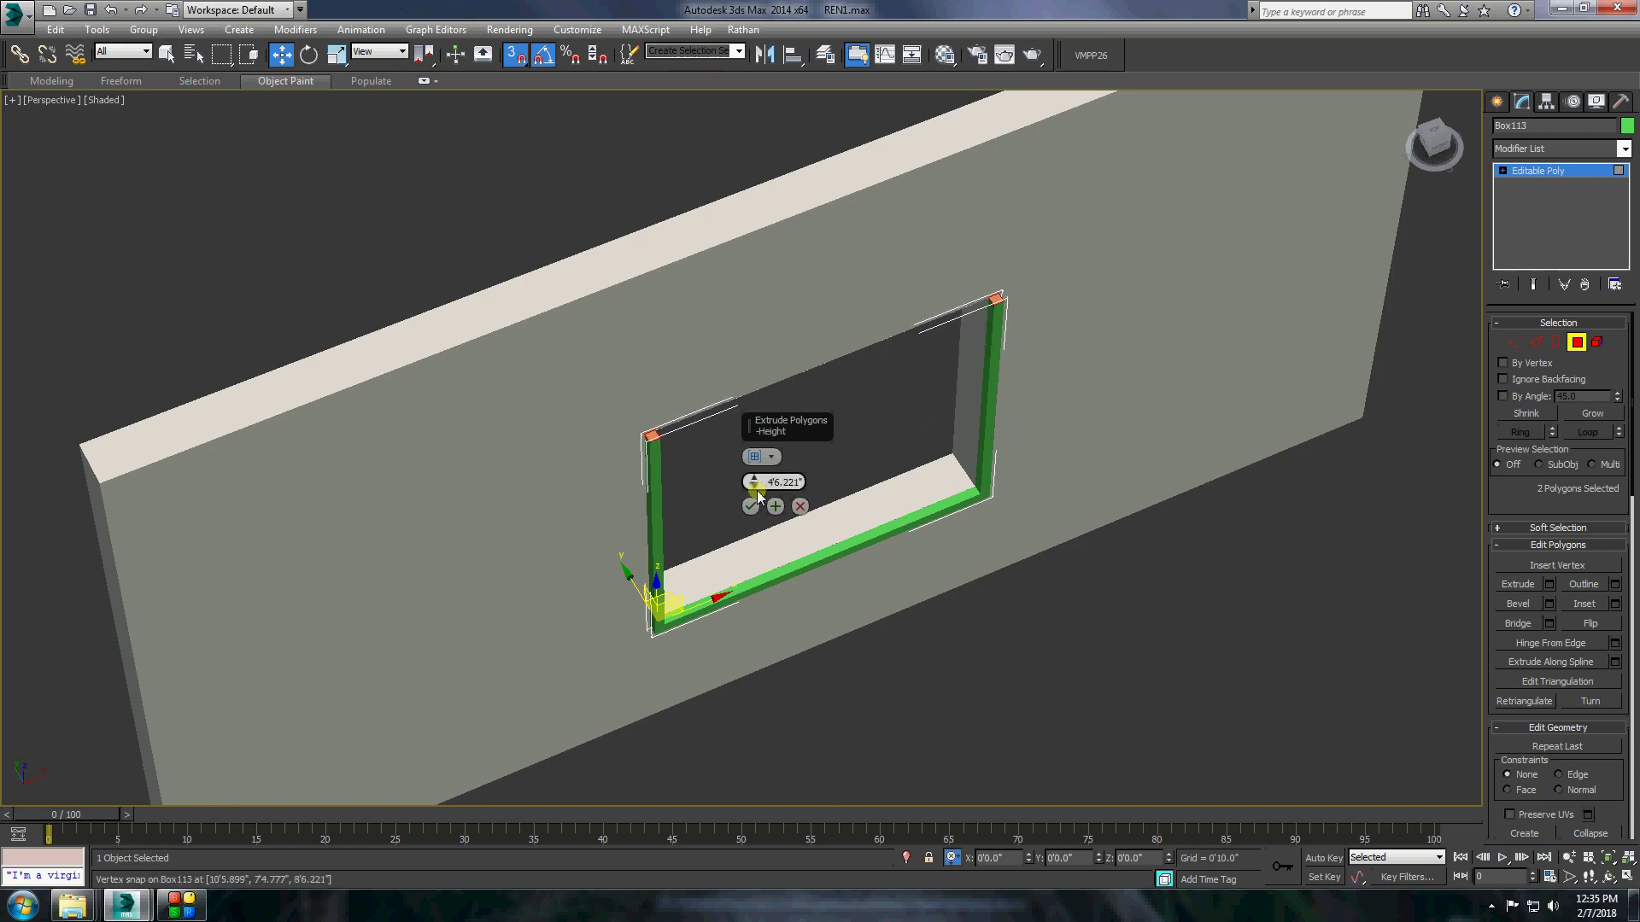
pyautogui.click(1495, 103)
# Assign the WHITEZZ material to the new window frame.
pyautogui.click(944, 55)
pyautogui.click(338, 453)
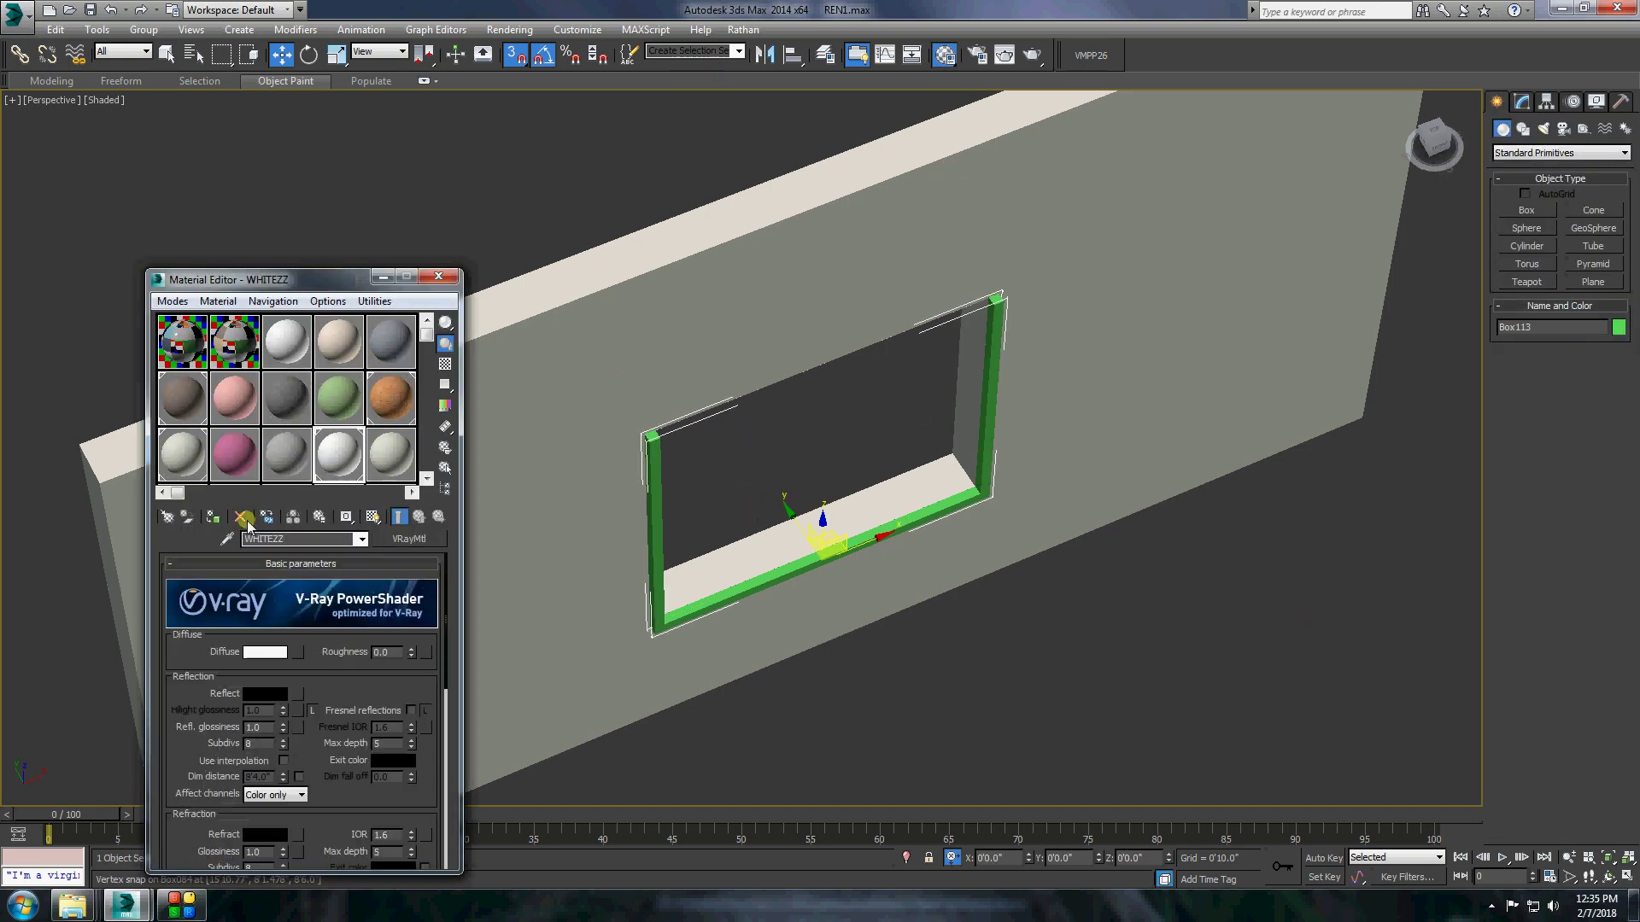
pyautogui.click(213, 517)
pyautogui.click(438, 276)
pyautogui.scroll(-3, 761, 469)
# Select the wall's opening polygons, then end isolation to show the whole house.
pyautogui.rightClick(714, 274)
pyautogui.click(931, 482)
pyautogui.press('4')
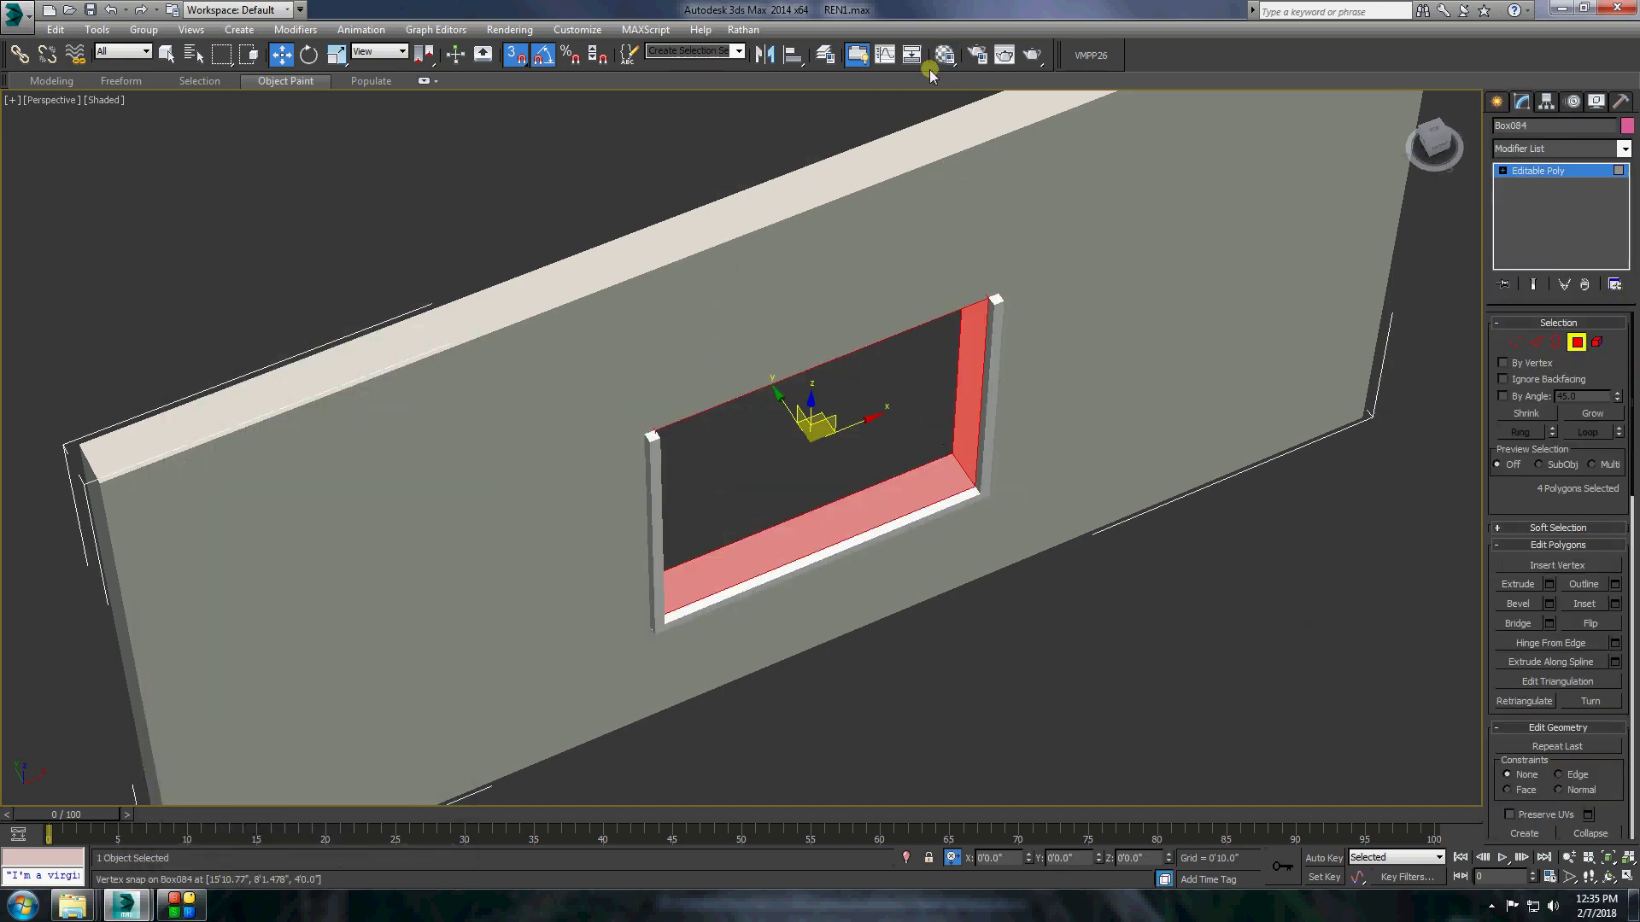
pyautogui.click(944, 54)
pyautogui.click(436, 276)
pyautogui.scroll(-5, 959, 406)
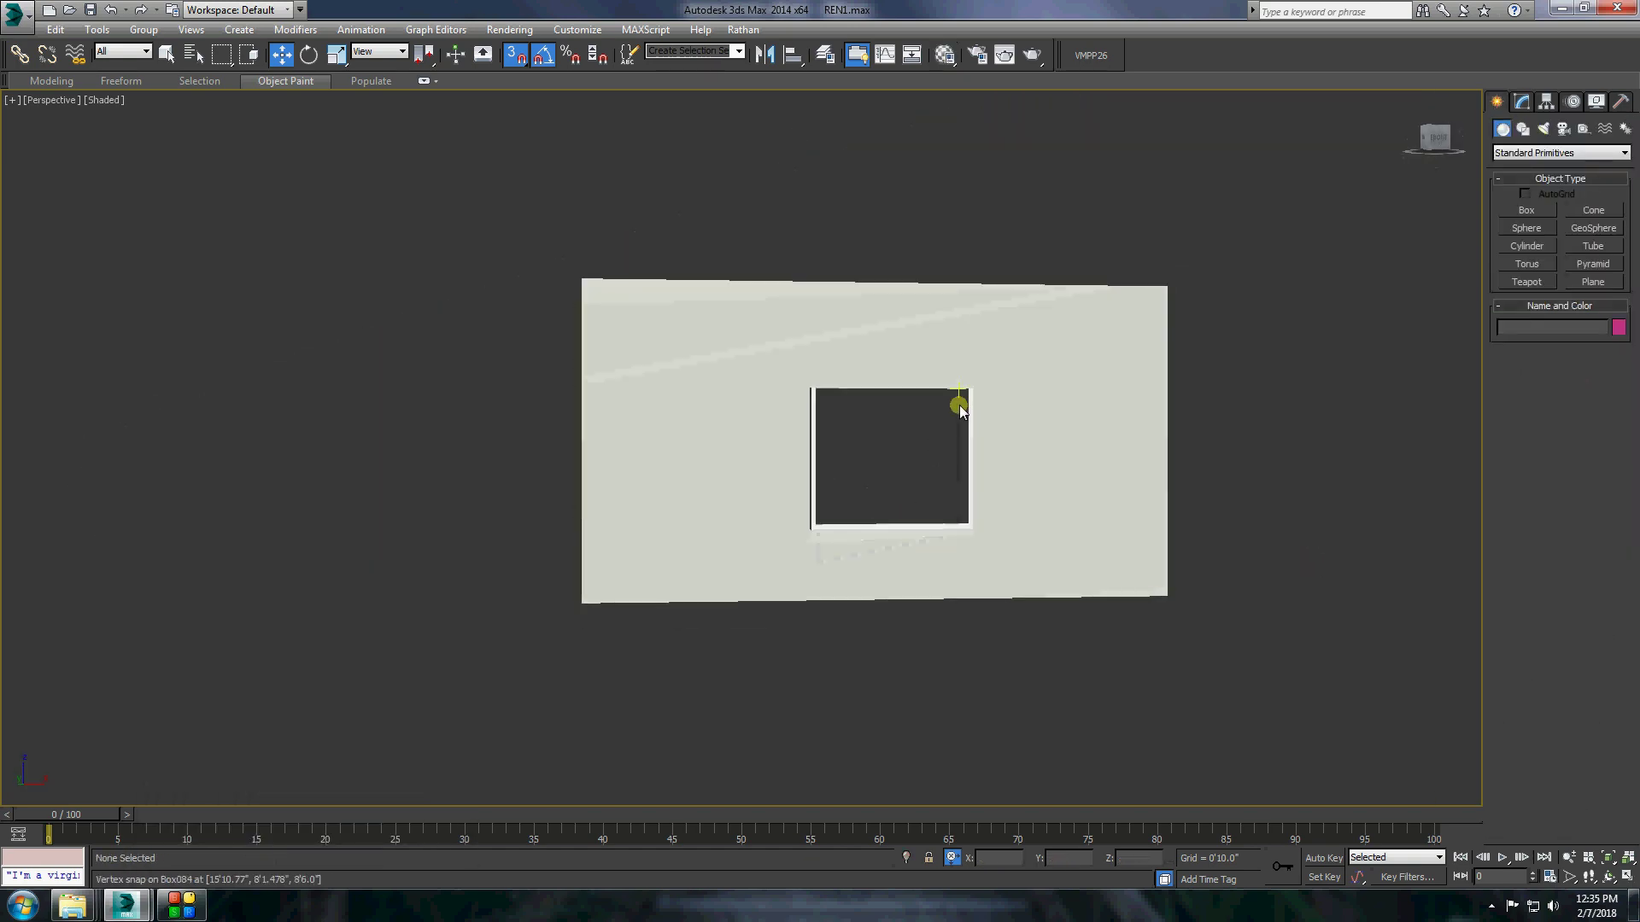
pyautogui.hotkey('alt', 'q')
pyautogui.scroll(2, 1248, 513)
# Isolate the walls and place a copy of the window frame.
pyautogui.moveTo(164, 579); pyautogui.dragTo(476, 578, button='middle')
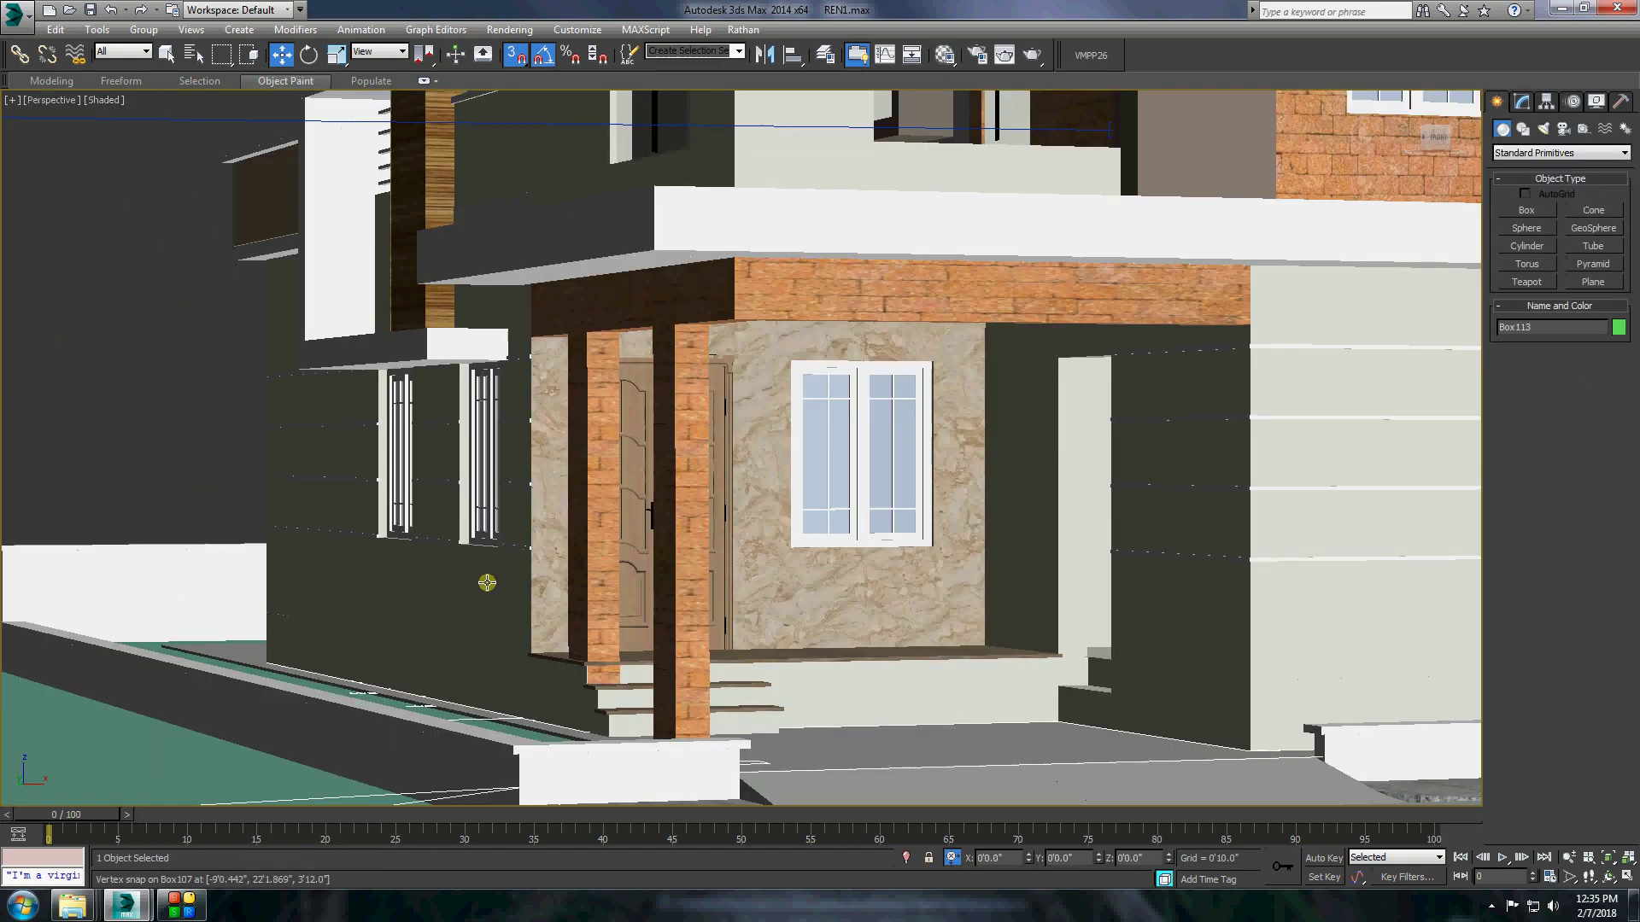
pyautogui.click(476, 578)
pyautogui.rightClick(504, 506)
pyautogui.click(567, 461)
pyautogui.keyDown('shift'); pyautogui.moveTo(1073, 604); pyautogui.dragTo(350, 444); pyautogui.keyUp('shift')
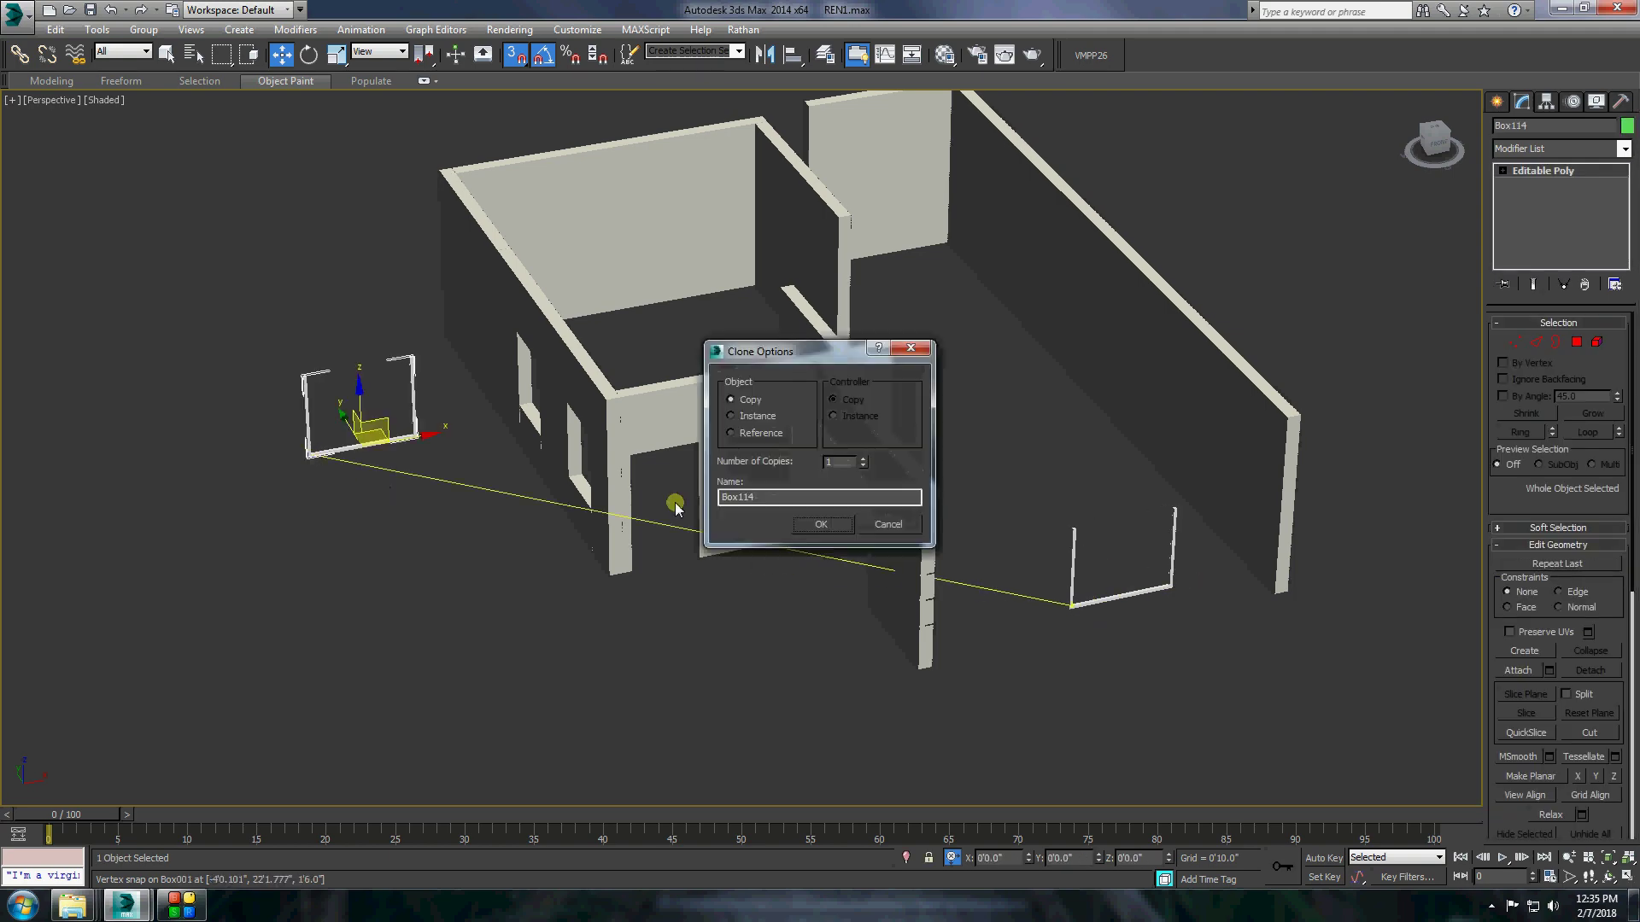
pyautogui.click(834, 523)
pyautogui.moveTo(377, 478); pyautogui.dragTo(579, 519, button='middle')
pyautogui.scroll(2, 579, 520)
# Zoom in on the frame copy and enter its vertex sub-object level.
pyautogui.press('e')
pyautogui.press('w')
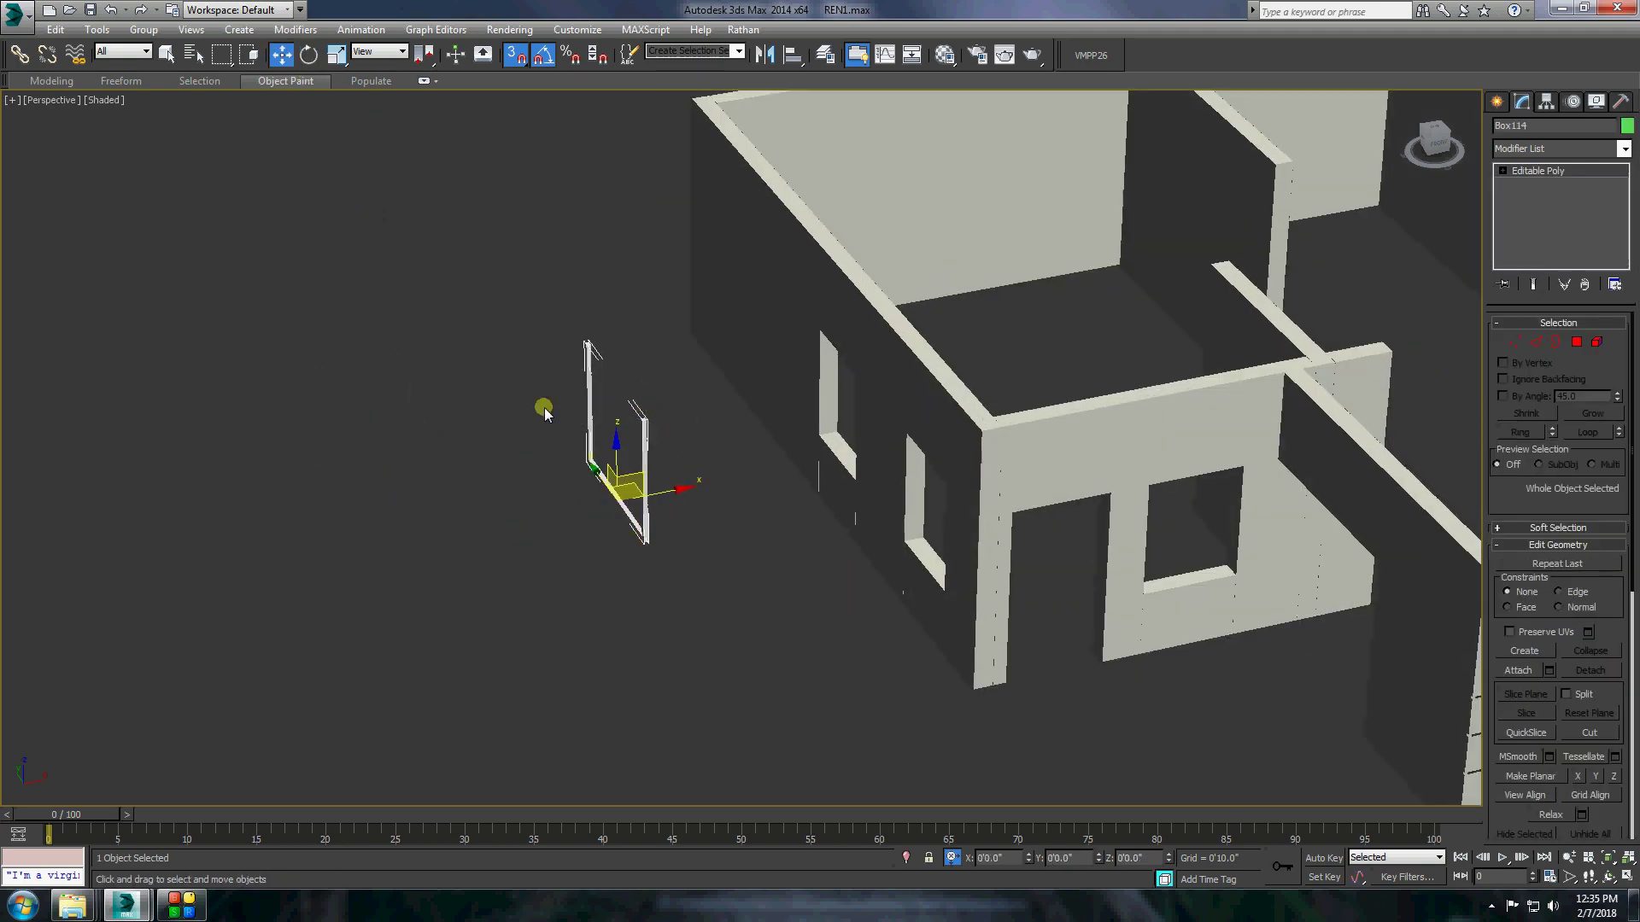
pyautogui.scroll(3, 541, 410)
pyautogui.scroll(2, 820, 479)
pyautogui.scroll(3, 1024, 465)
pyautogui.rightClick(1143, 401)
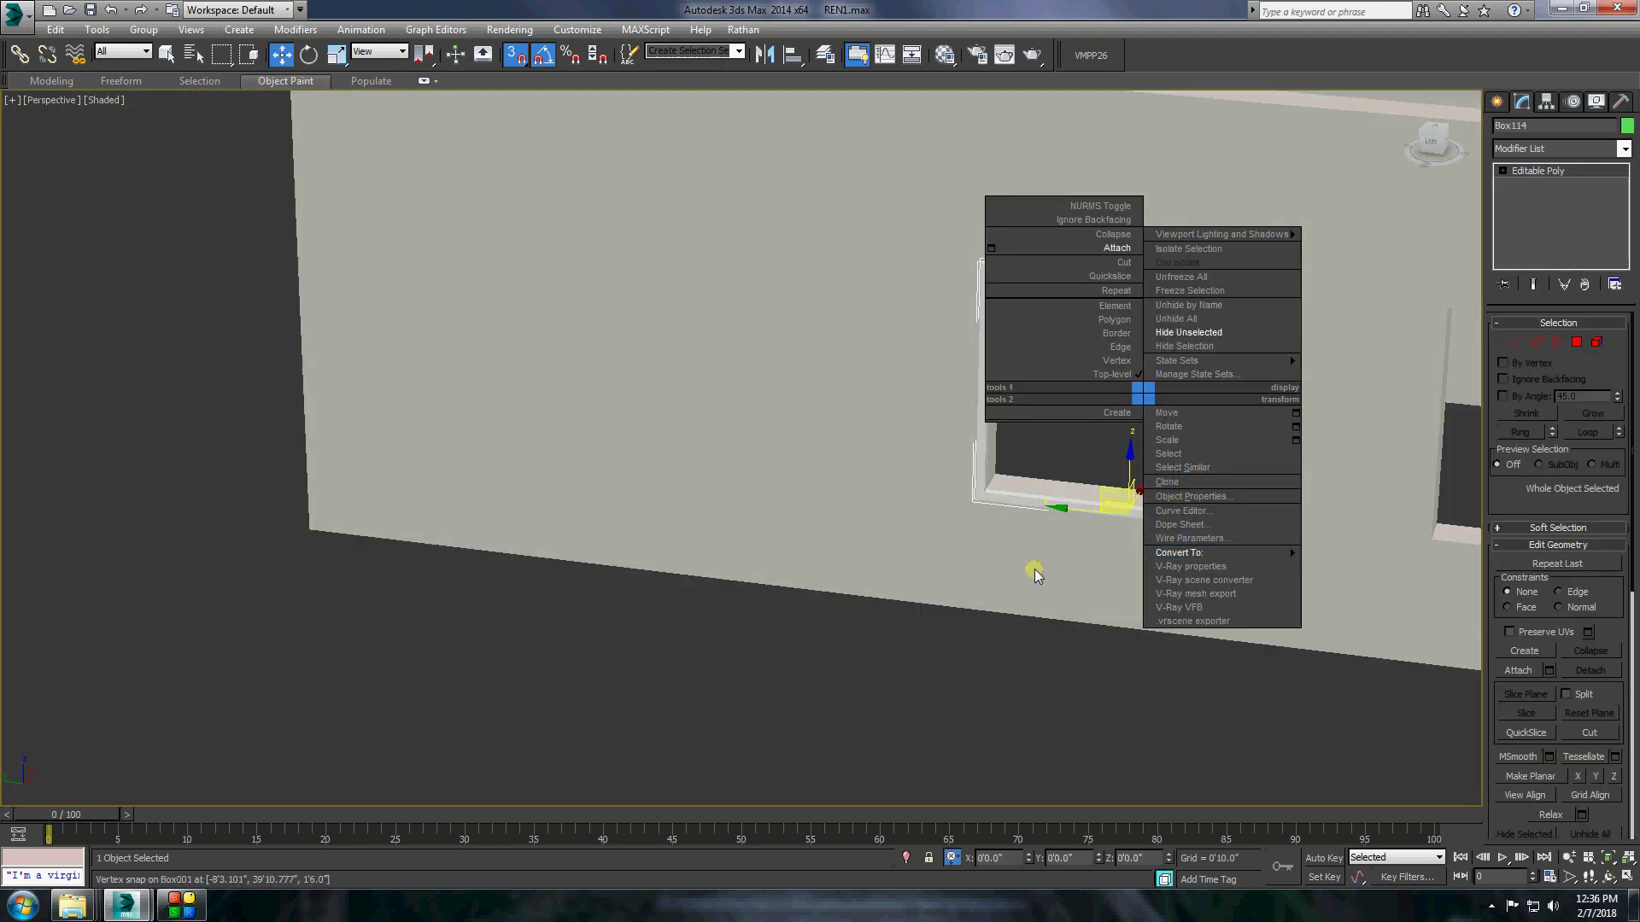
pyautogui.scroll(-3, 1036, 568)
pyautogui.press('1')
# Select the window opening's top and jamb polygons on the wall and inspect their material.
pyautogui.keyDown('alt'); pyautogui.moveTo(871, 513); pyautogui.dragTo(940, 478, button='middle'); pyautogui.keyUp('alt')
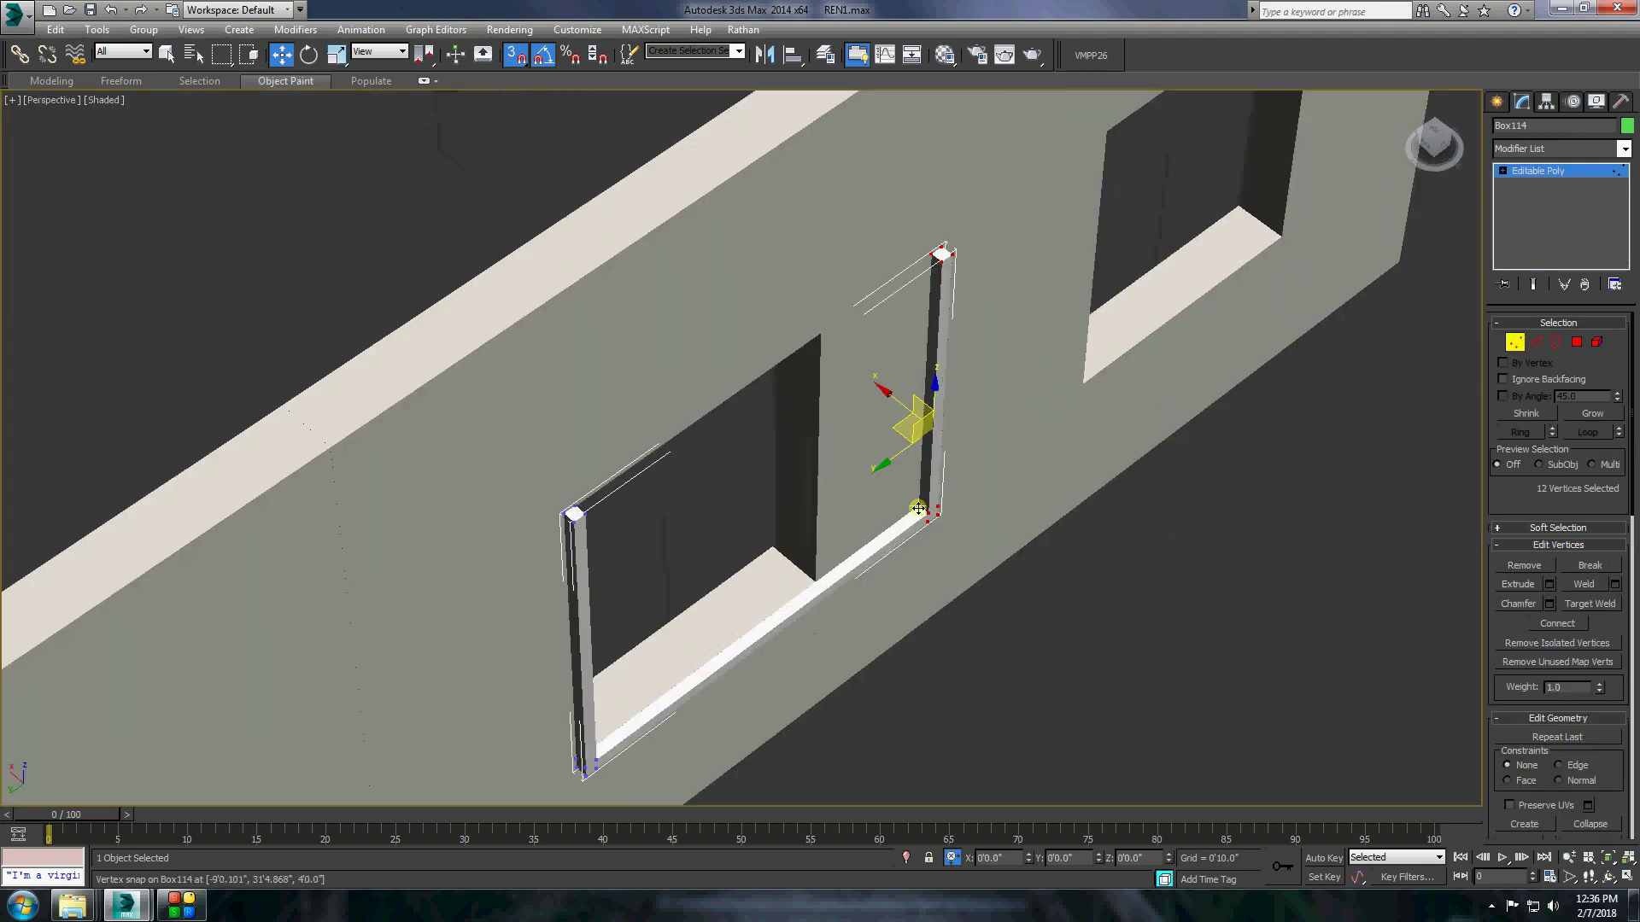
pyautogui.click(1245, 487)
pyautogui.press('4')
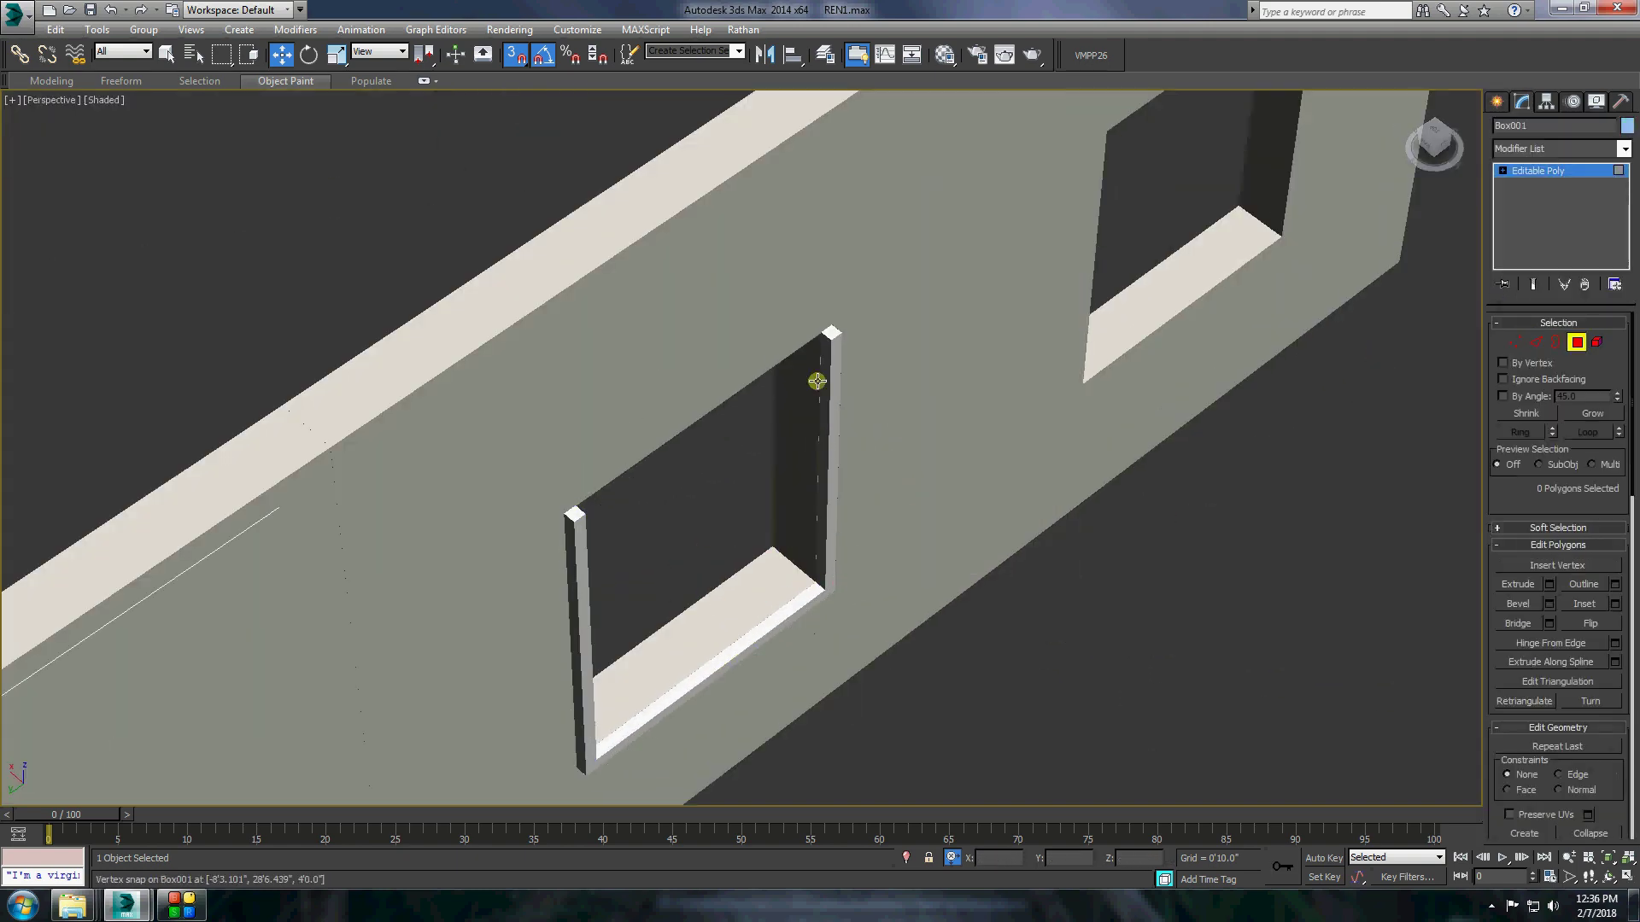
pyautogui.click(820, 380)
pyautogui.keyDown('alt'); pyautogui.moveTo(820, 380); pyautogui.dragTo(979, 436, button='middle'); pyautogui.keyUp('alt')
pyautogui.keyDown('ctrl'); pyautogui.click(980, 436); pyautogui.keyUp('ctrl')
pyautogui.keyDown('ctrl'); pyautogui.click(733, 529); pyautogui.keyUp('ctrl')
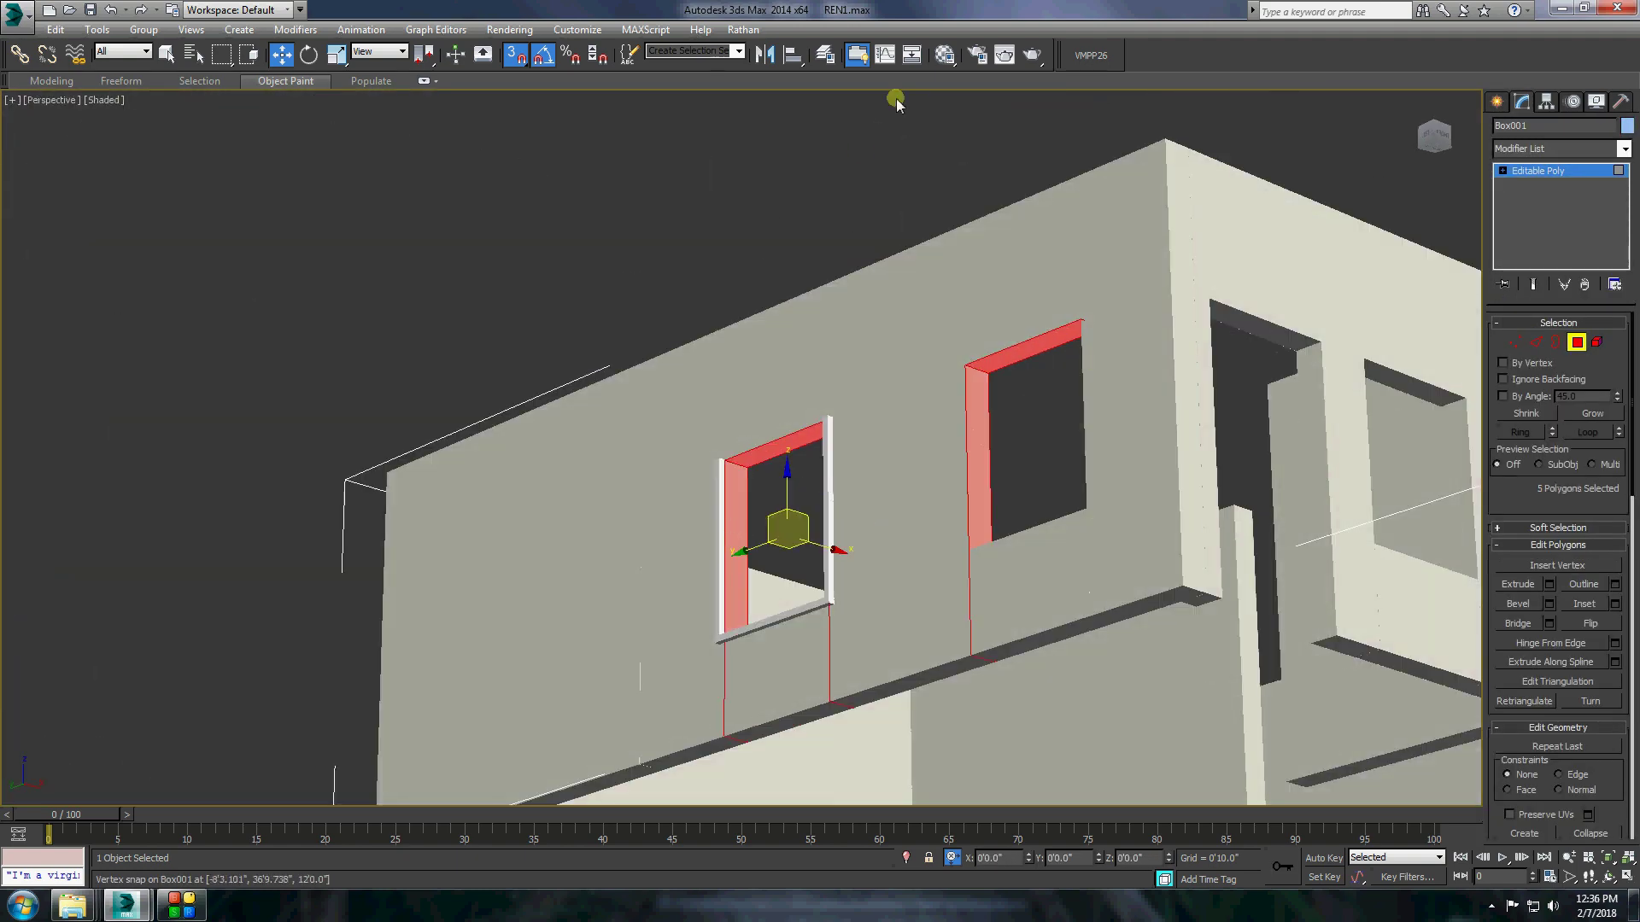
pyautogui.click(945, 55)
pyautogui.click(439, 276)
# Make another clone of the copied window frame.
pyautogui.click(823, 476)
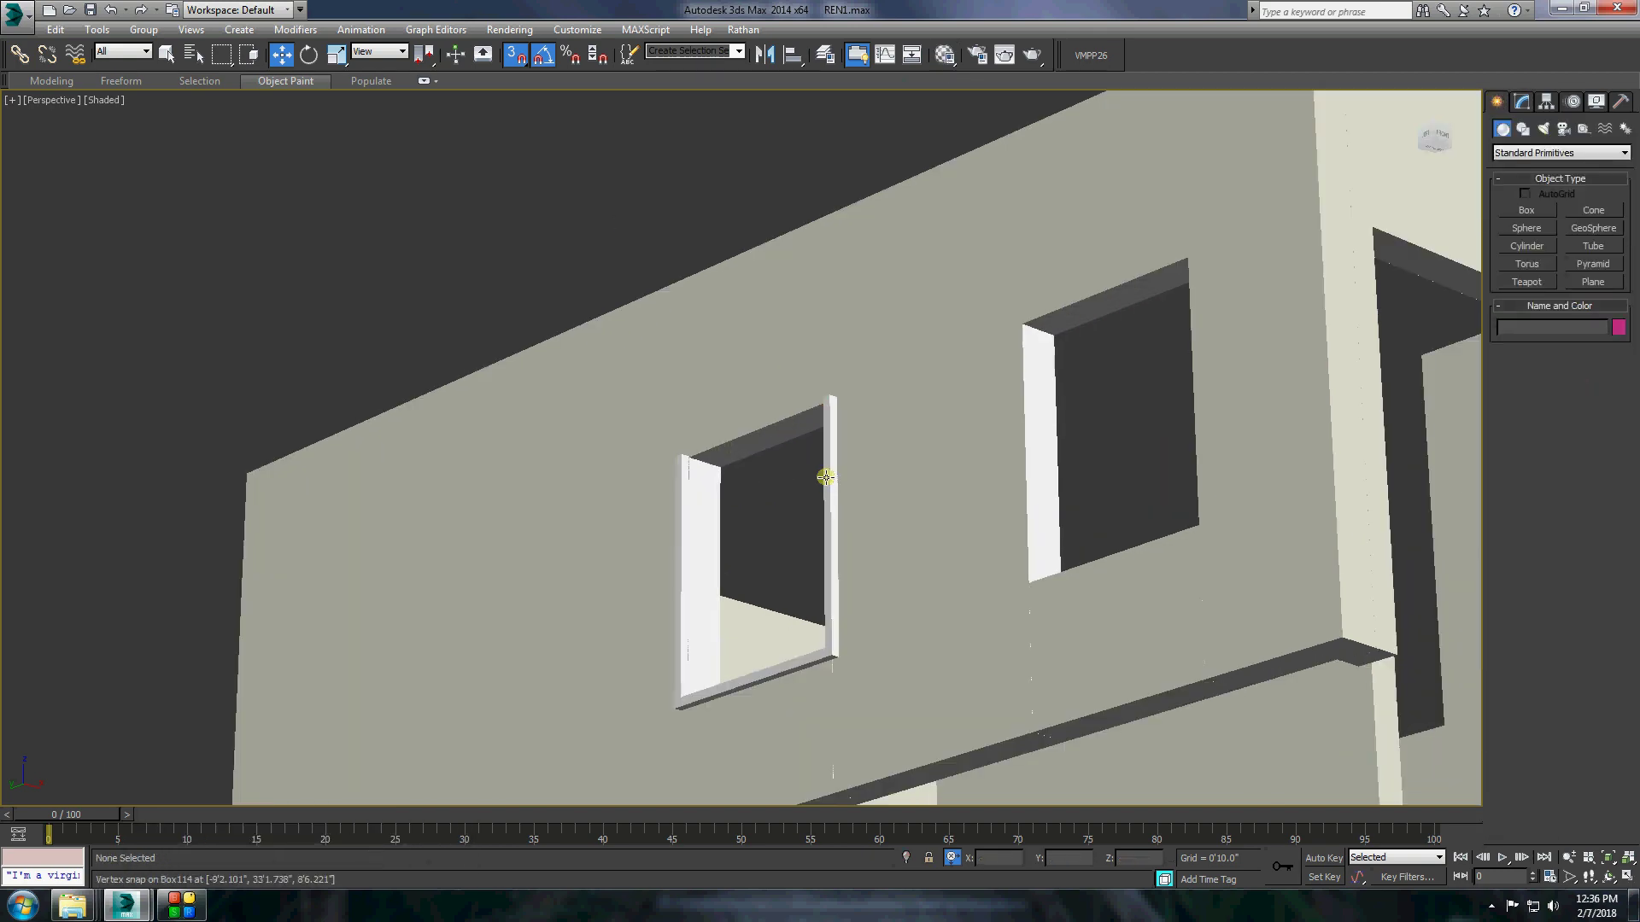
pyautogui.keyDown('alt'); pyautogui.moveTo(823, 476); pyautogui.dragTo(732, 549, button='middle'); pyautogui.keyUp('alt')
pyautogui.scroll(4, 765, 540)
pyautogui.keyDown('shift'); pyautogui.moveTo(987, 767); pyautogui.dragTo(870, 582); pyautogui.keyUp('shift')
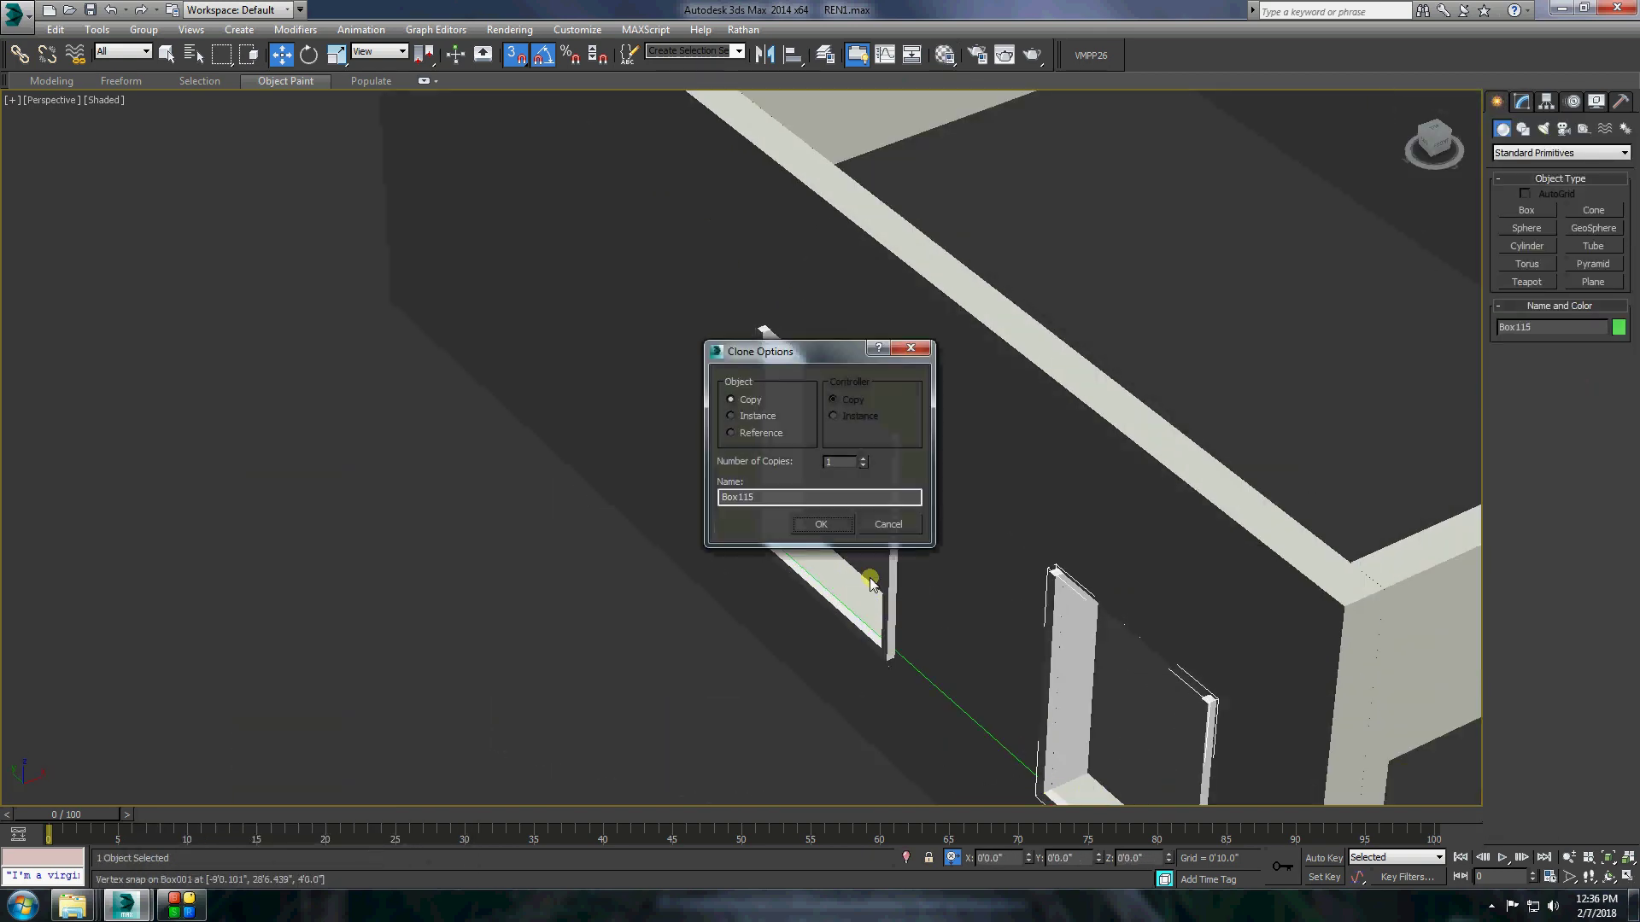
pyautogui.click(825, 522)
pyautogui.scroll(-2, 854, 555)
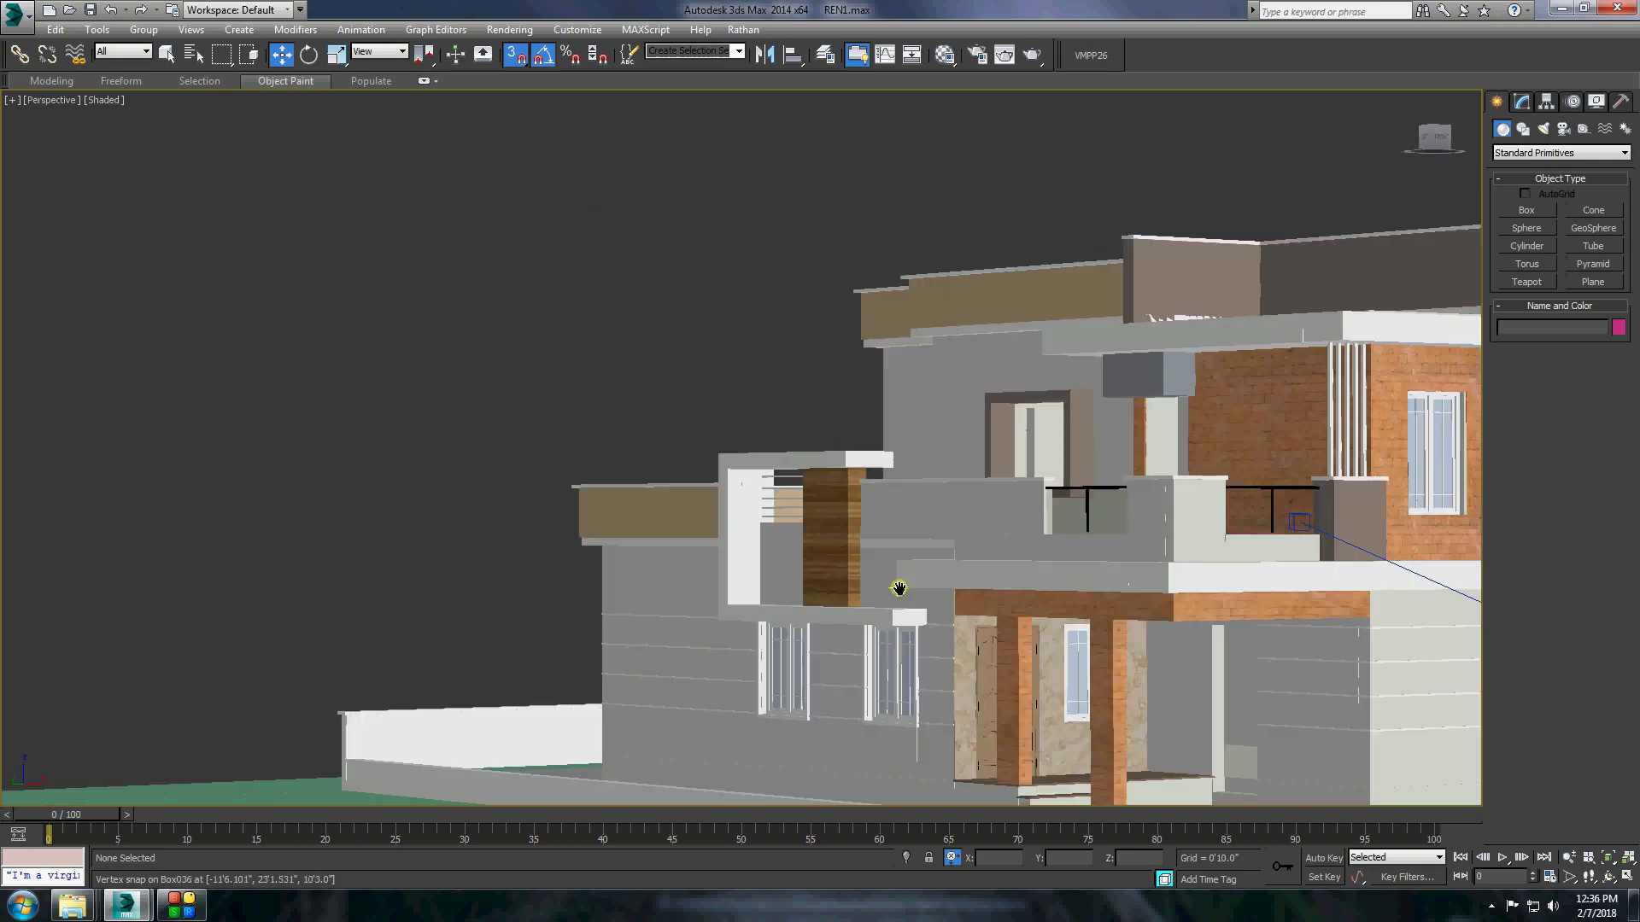
pyautogui.keyDown('alt'); pyautogui.moveTo(896, 586); pyautogui.dragTo(768, 427, button='middle'); pyautogui.keyUp('alt')
pyautogui.scroll(-3, 684, 299)
# Isolate the wall, check the opening face's material, and draw then delete a trial box.
pyautogui.rightClick(637, 218)
pyautogui.click(681, 74)
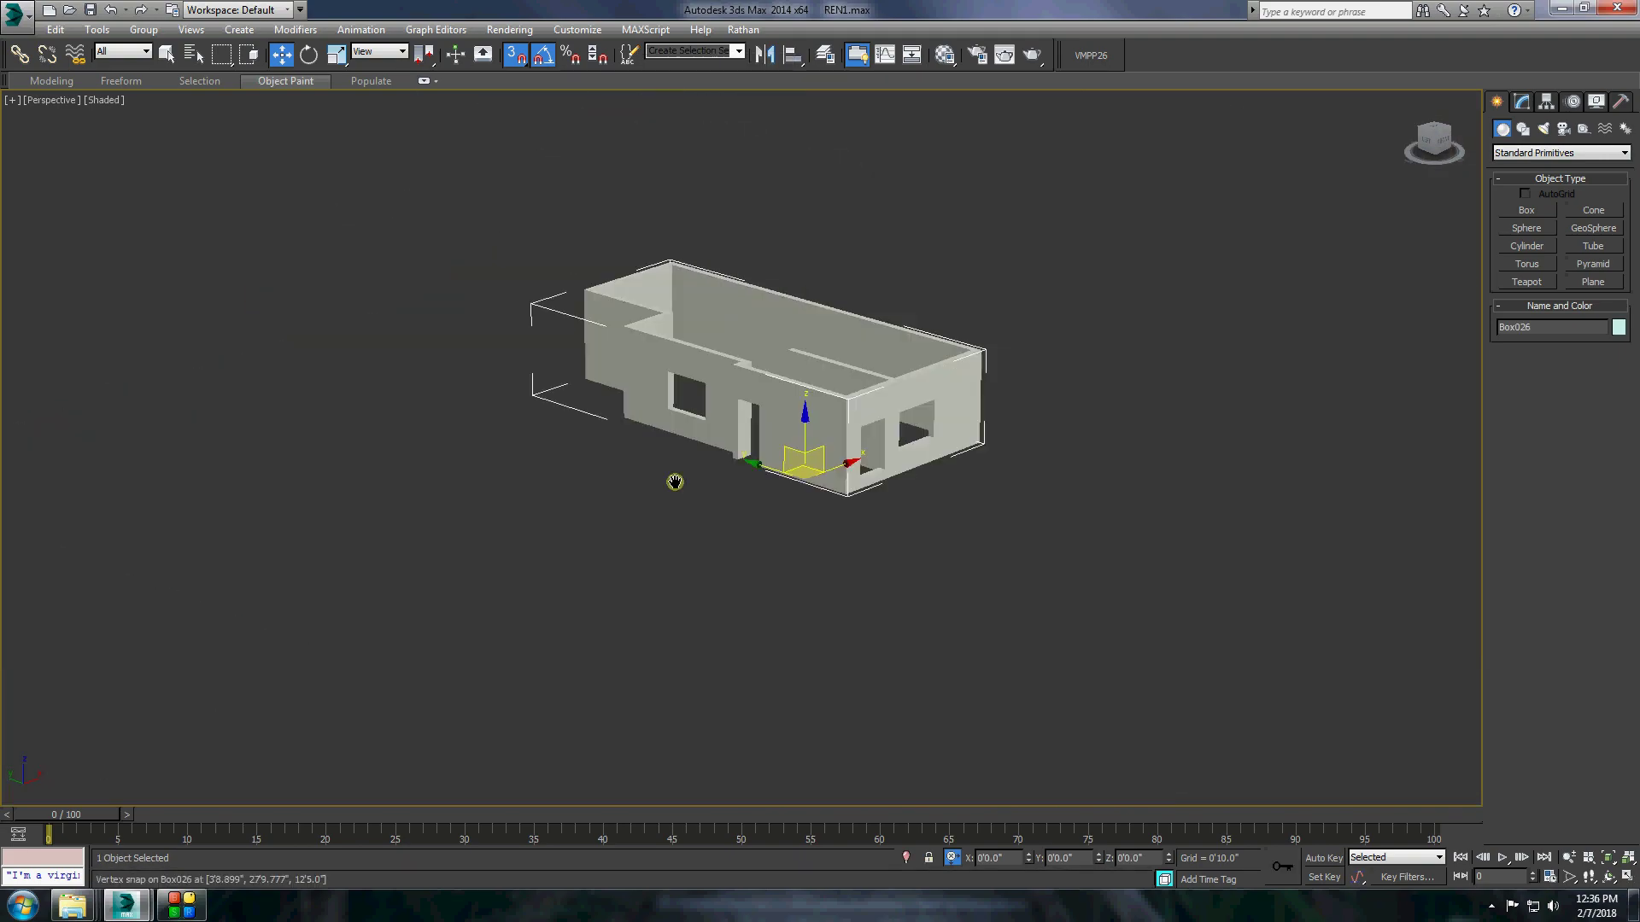
pyautogui.scroll(3, 677, 477)
pyautogui.click(678, 265)
pyautogui.scroll(2, 702, 307)
pyautogui.scroll(3, 702, 307)
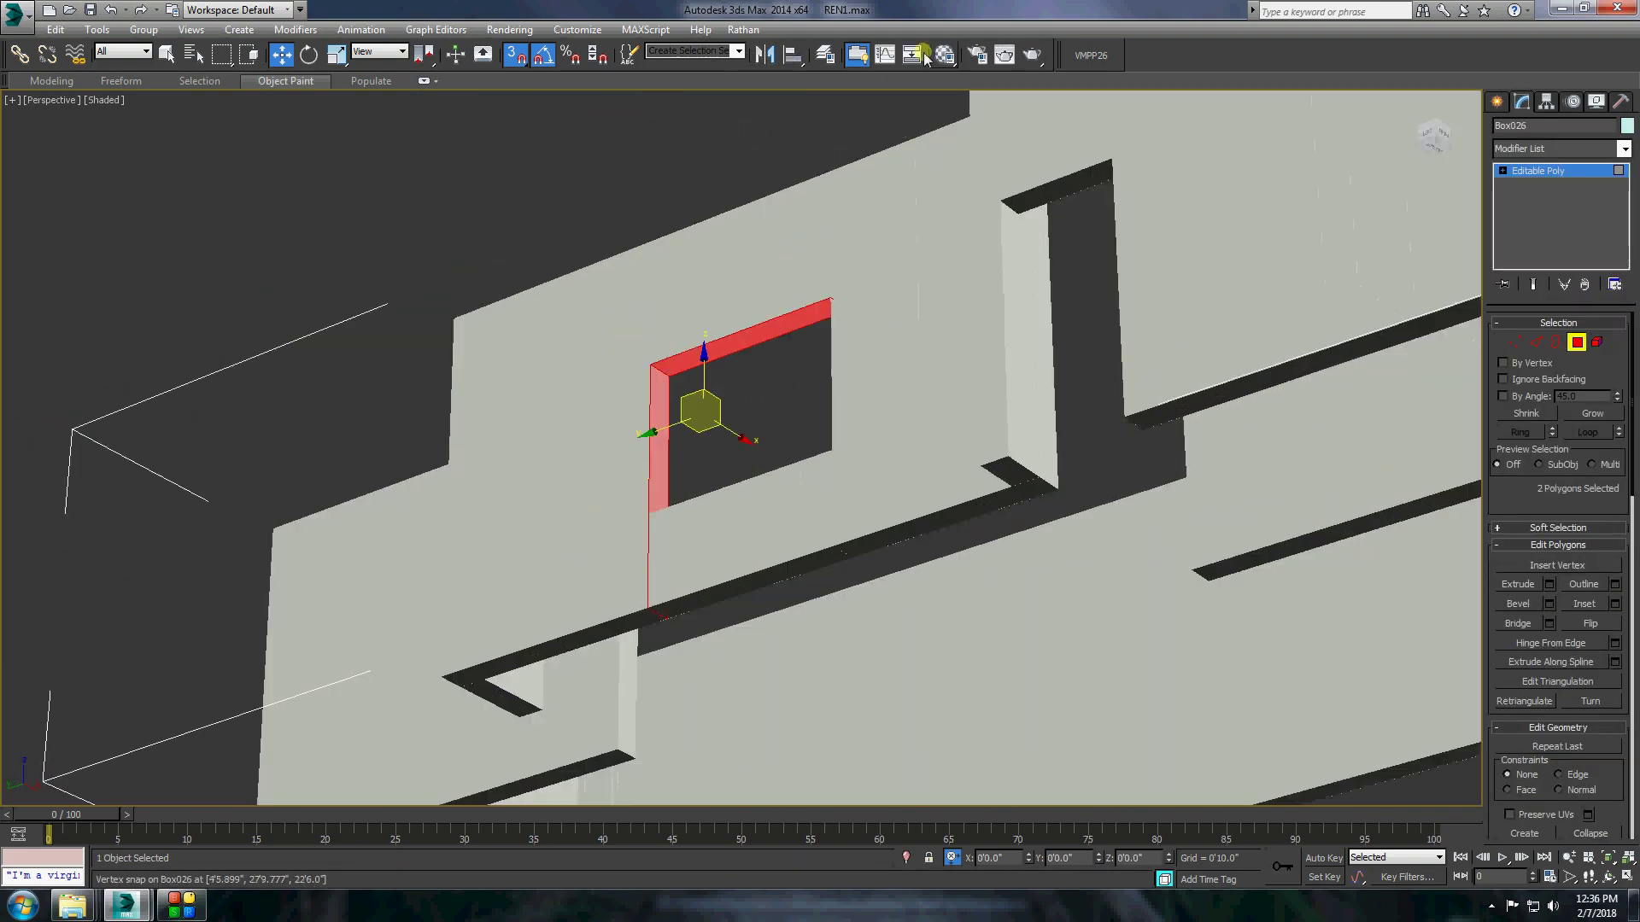
pyautogui.press('m')
pyautogui.click(437, 275)
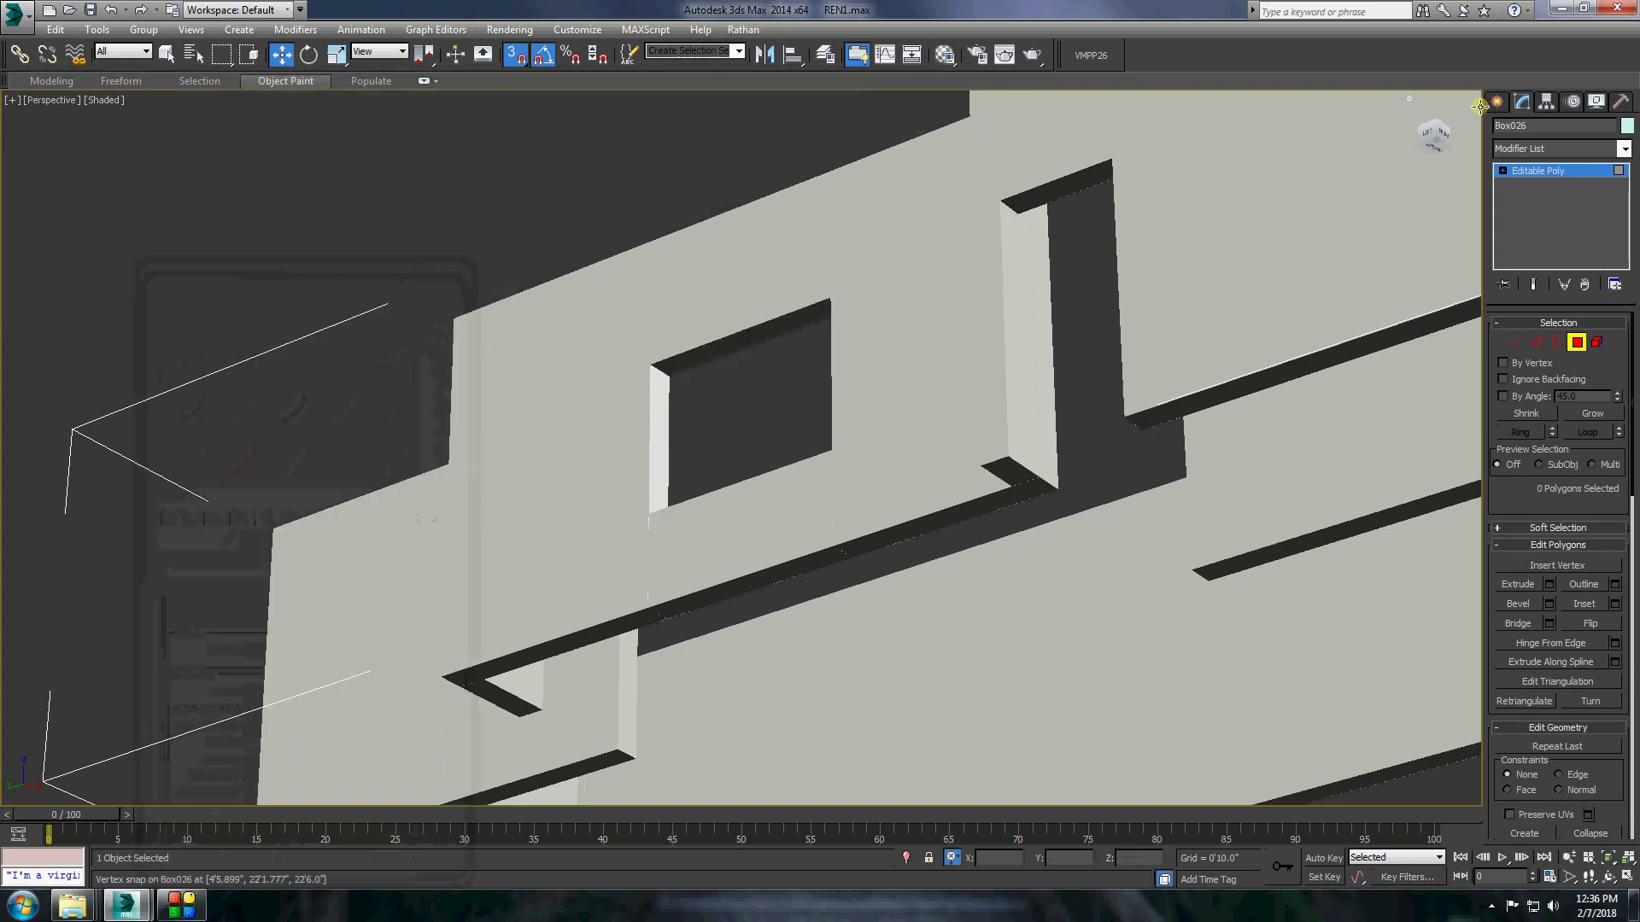
pyautogui.click(1496, 102)
pyautogui.click(1527, 210)
pyautogui.moveTo(651, 355); pyautogui.dragTo(826, 446)
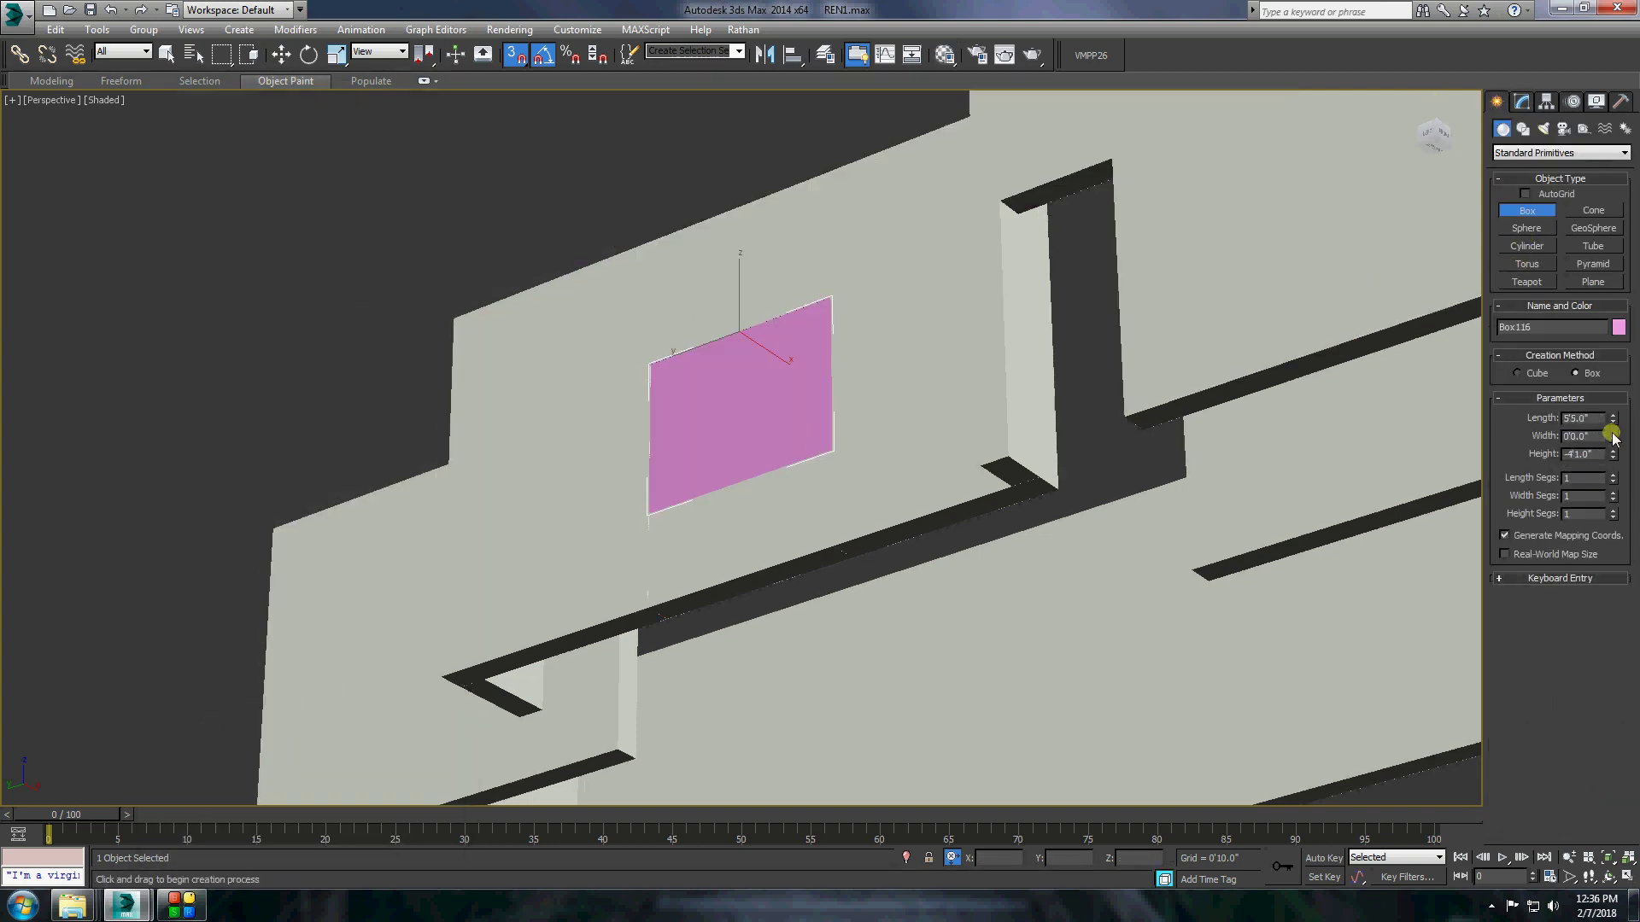
pyautogui.press('Delete')
# Show the house again and isolate just the wall and the window group.
pyautogui.scroll(-5, 768, 367)
pyautogui.rightClick(764, 367)
pyautogui.click(788, 363)
pyautogui.scroll(5, 937, 393)
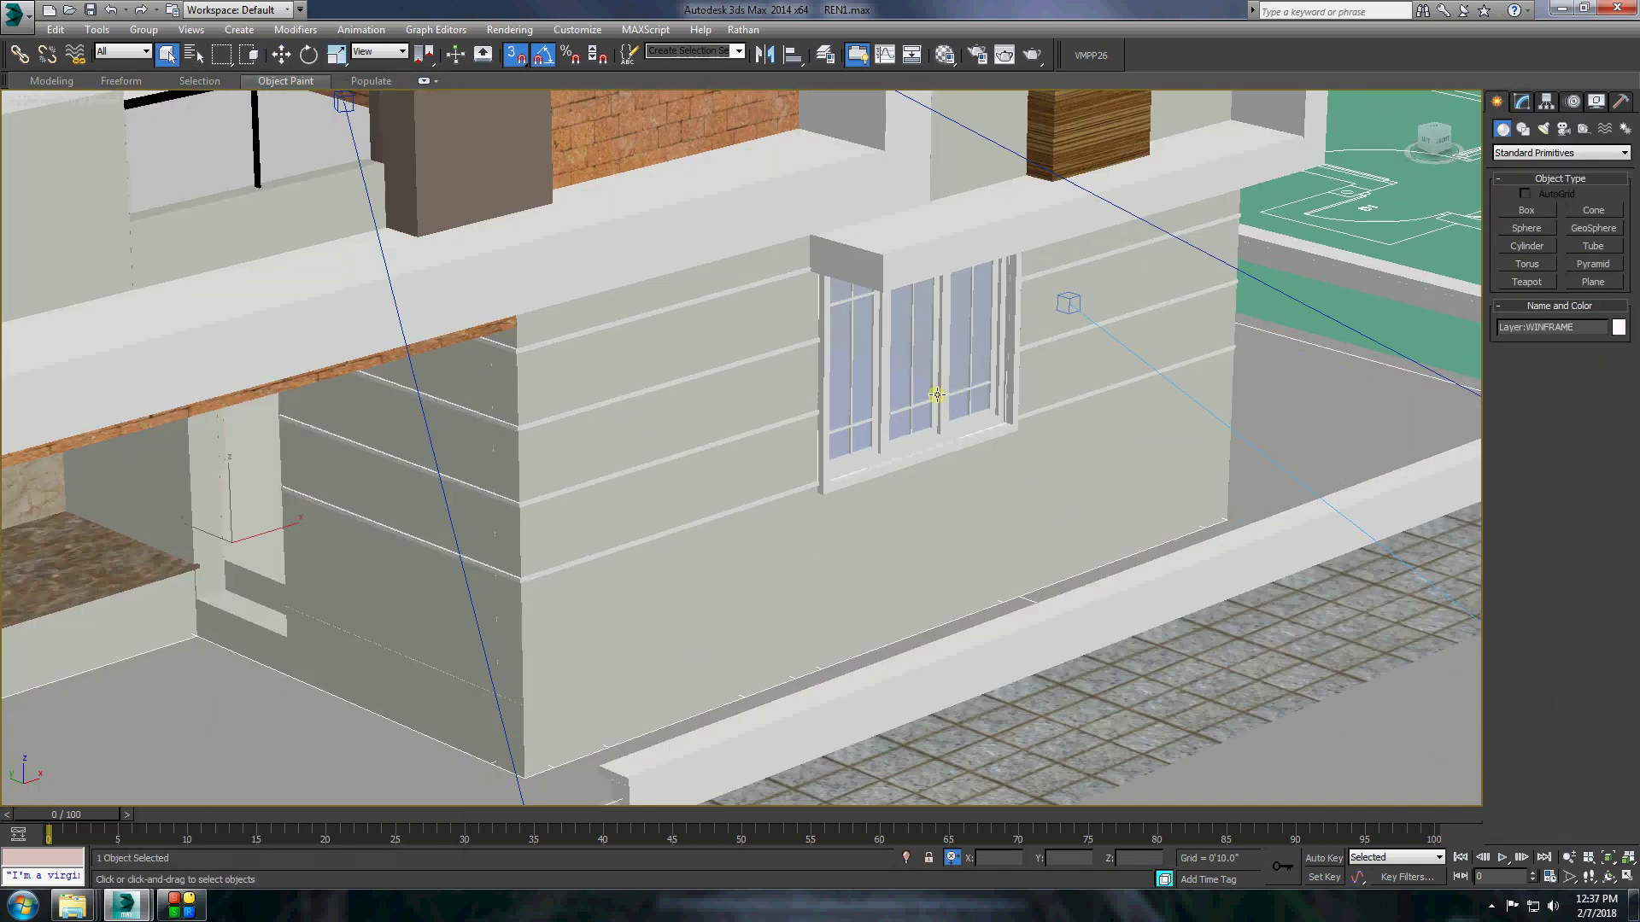
pyautogui.keyDown('ctrl'); pyautogui.click(937, 394); pyautogui.keyUp('ctrl')
pyautogui.scroll(-5, 937, 394)
pyautogui.rightClick(662, 290)
pyautogui.click(752, 209)
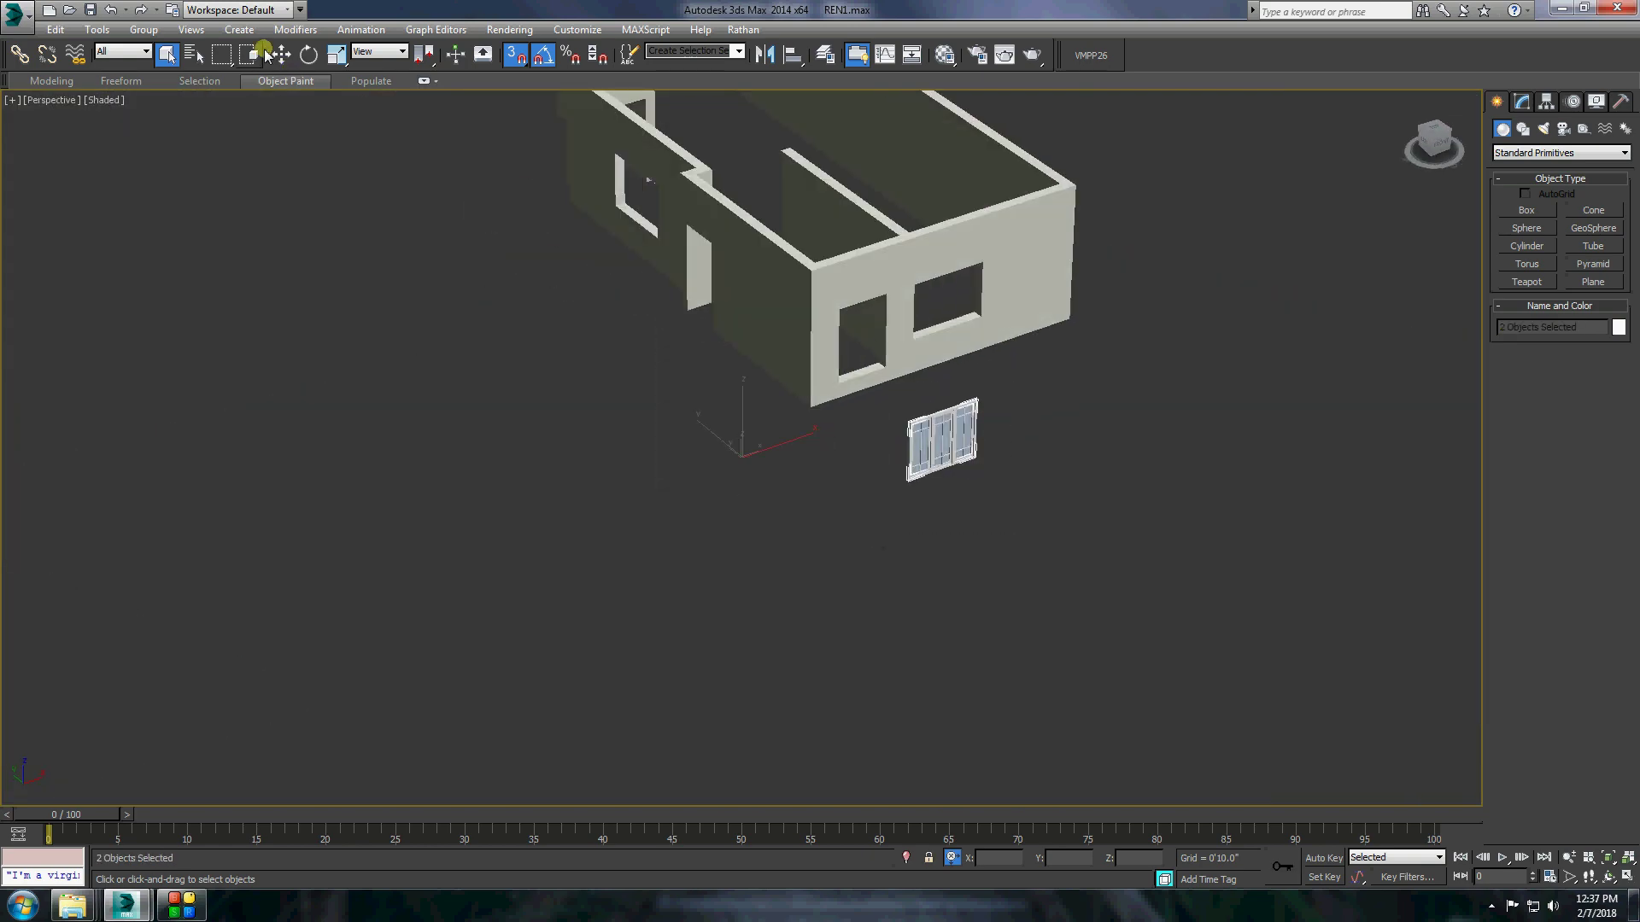
# Snap the window group into the wall opening and zoom to check the fit.
pyautogui.keyDown('shift'); pyautogui.moveTo(524, 284); pyautogui.dragTo(523, 282); pyautogui.keyUp('shift')
pyautogui.press('Return')
pyautogui.scroll(5, 512, 282)
pyautogui.click(308, 54)
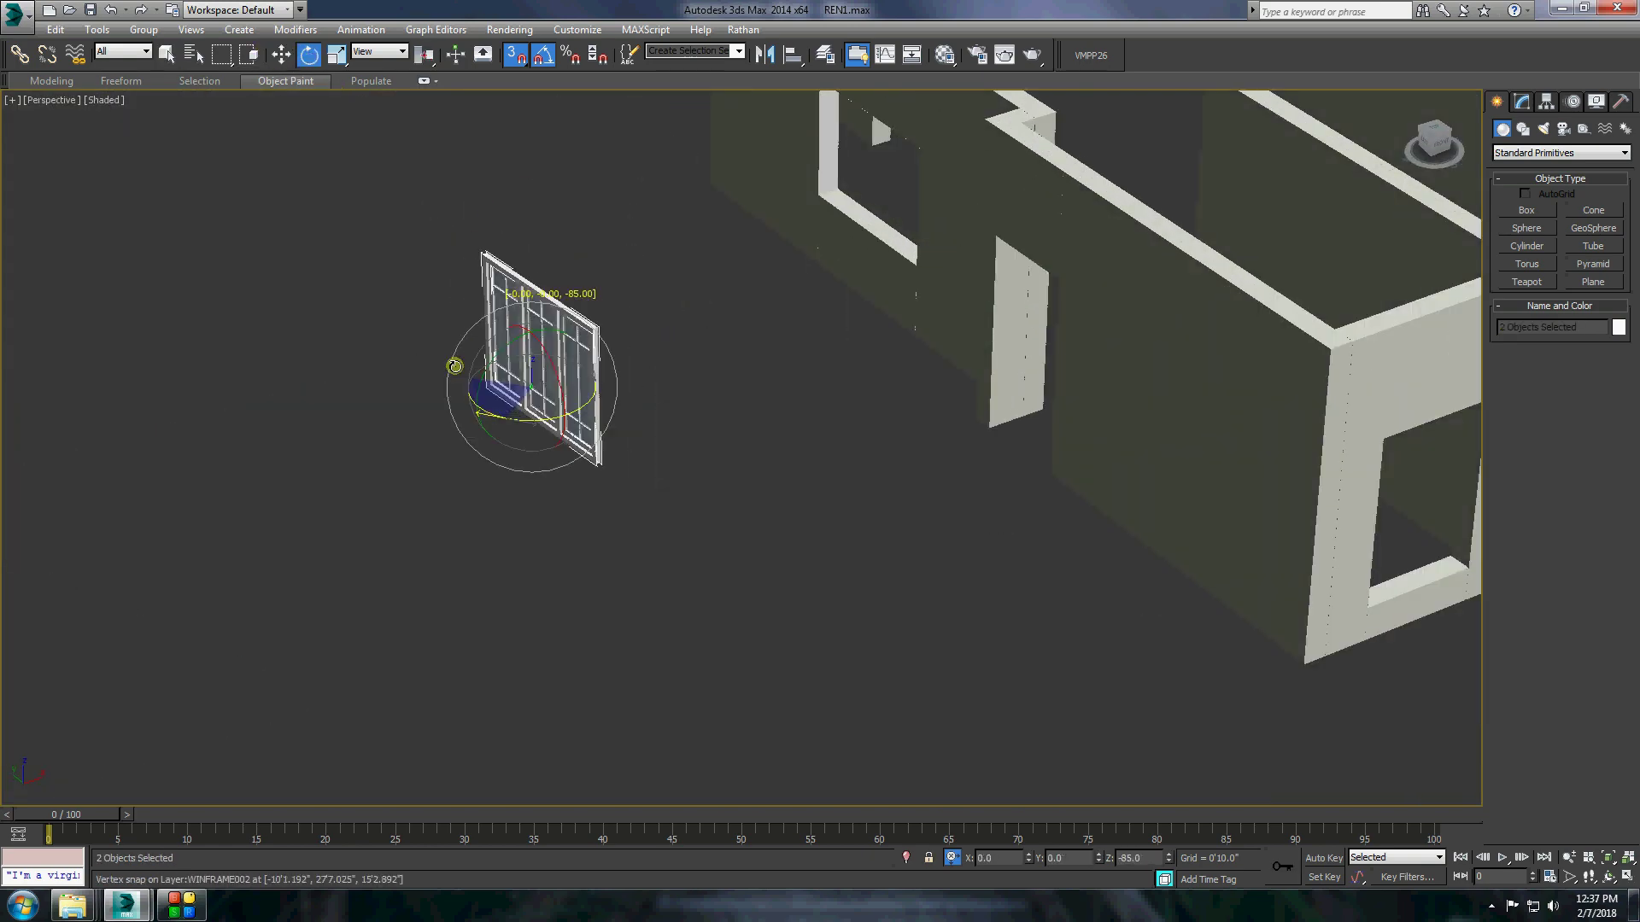
pyautogui.click(281, 54)
pyautogui.scroll(-3, 547, 478)
pyautogui.moveTo(494, 689); pyautogui.dragTo(787, 366)
pyautogui.scroll(3, 965, 781)
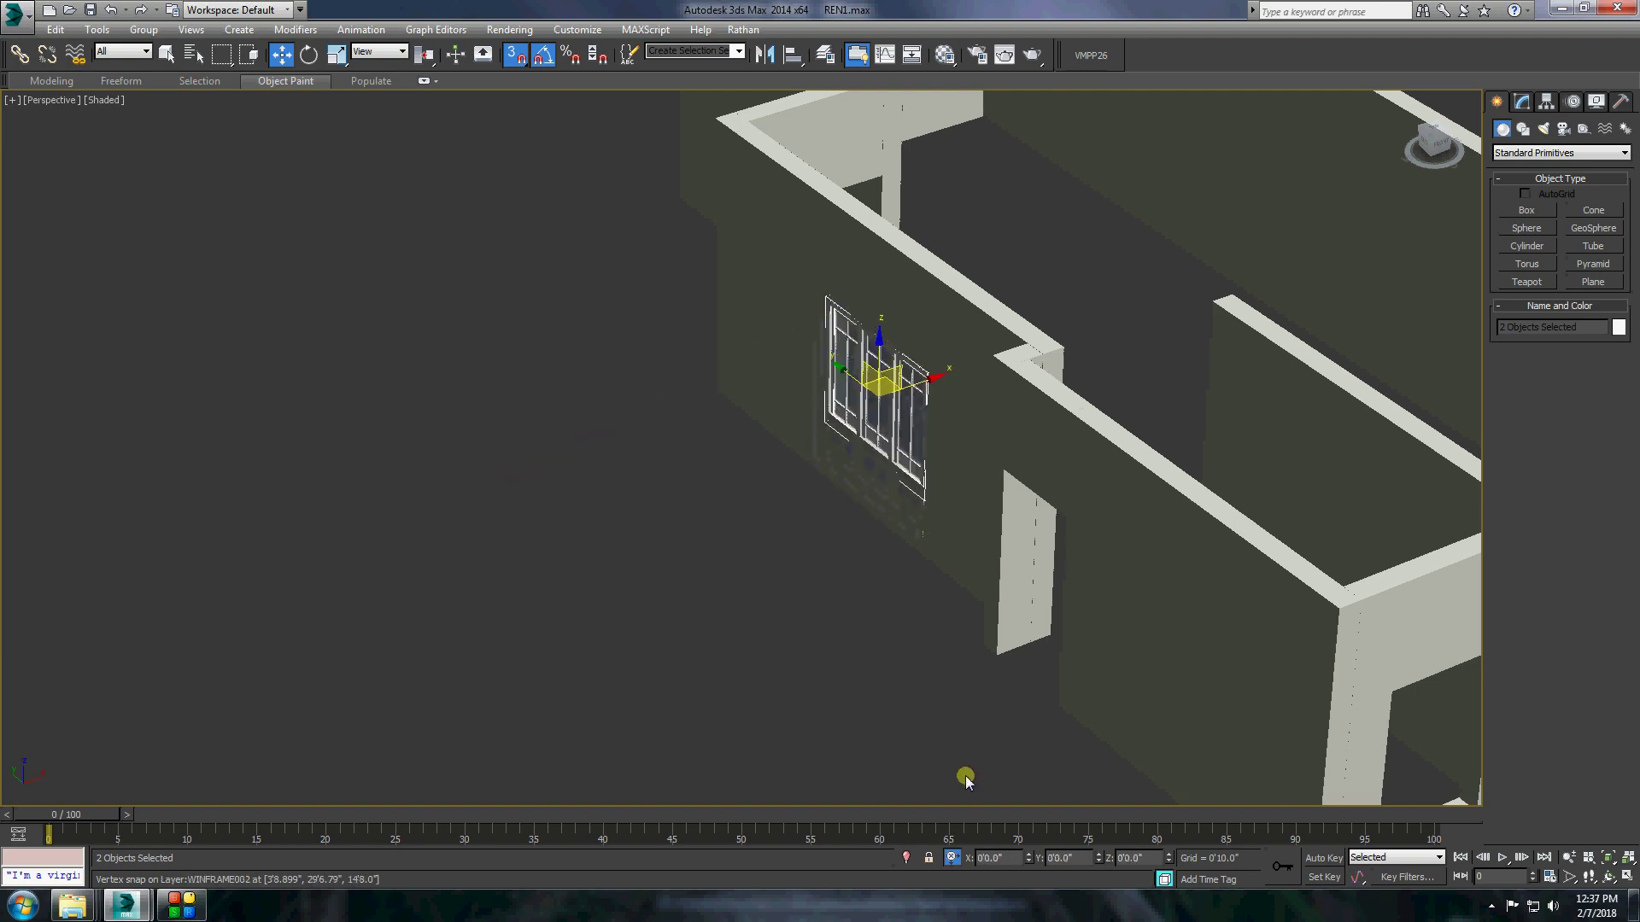
pyautogui.scroll(5, 786, 505)
pyautogui.scroll(3, 858, 346)
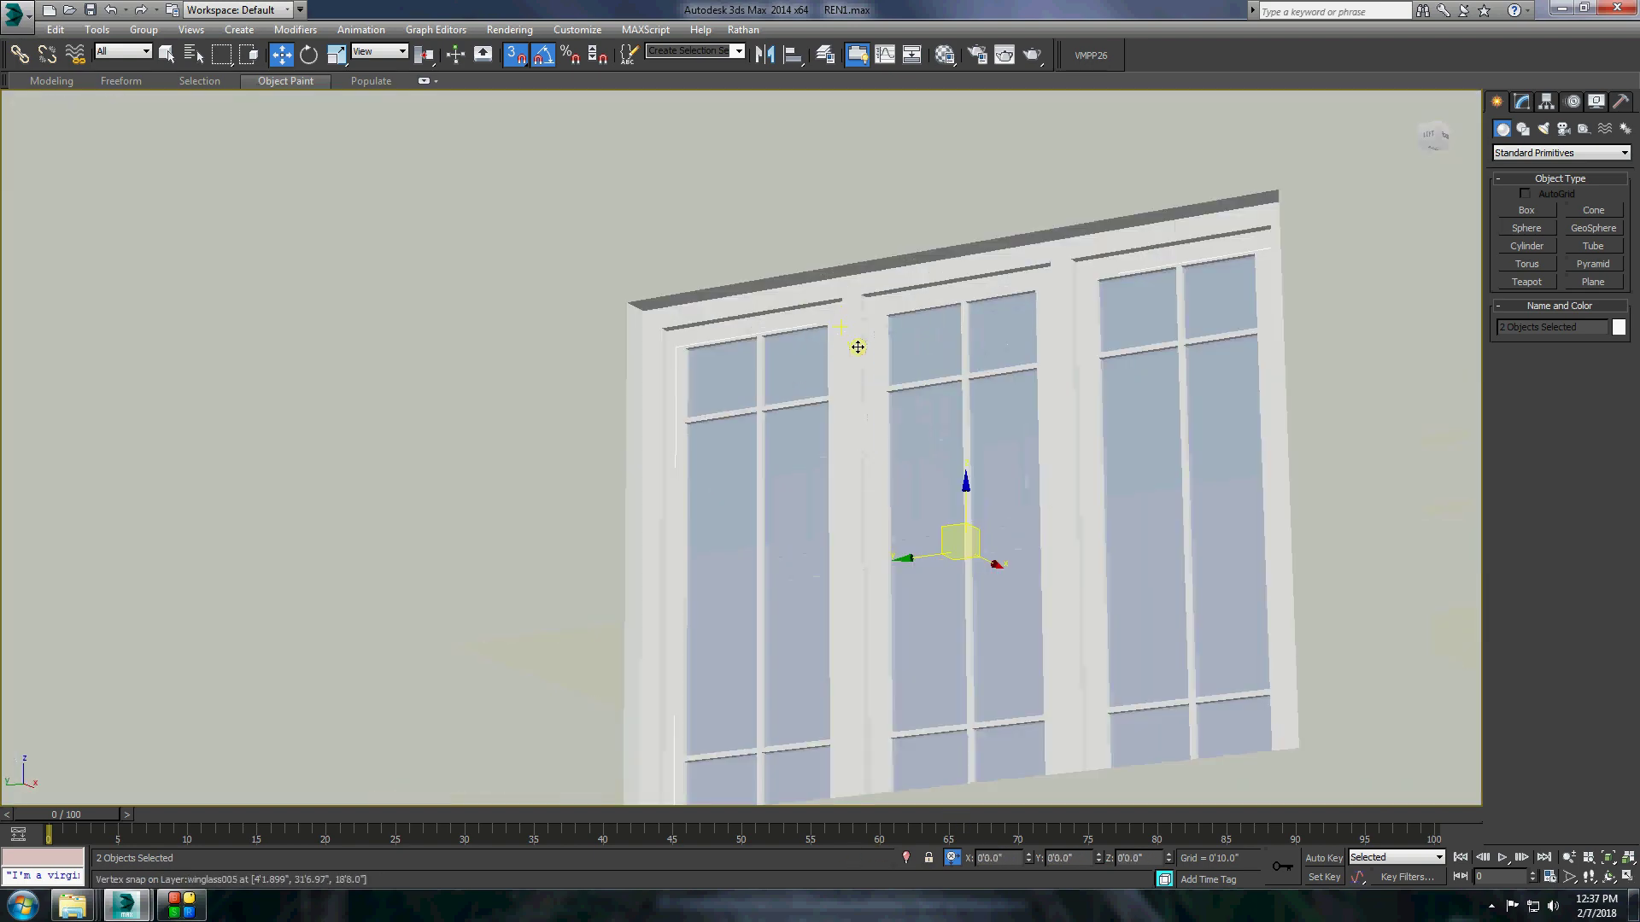
pyautogui.scroll(-5, 846, 453)
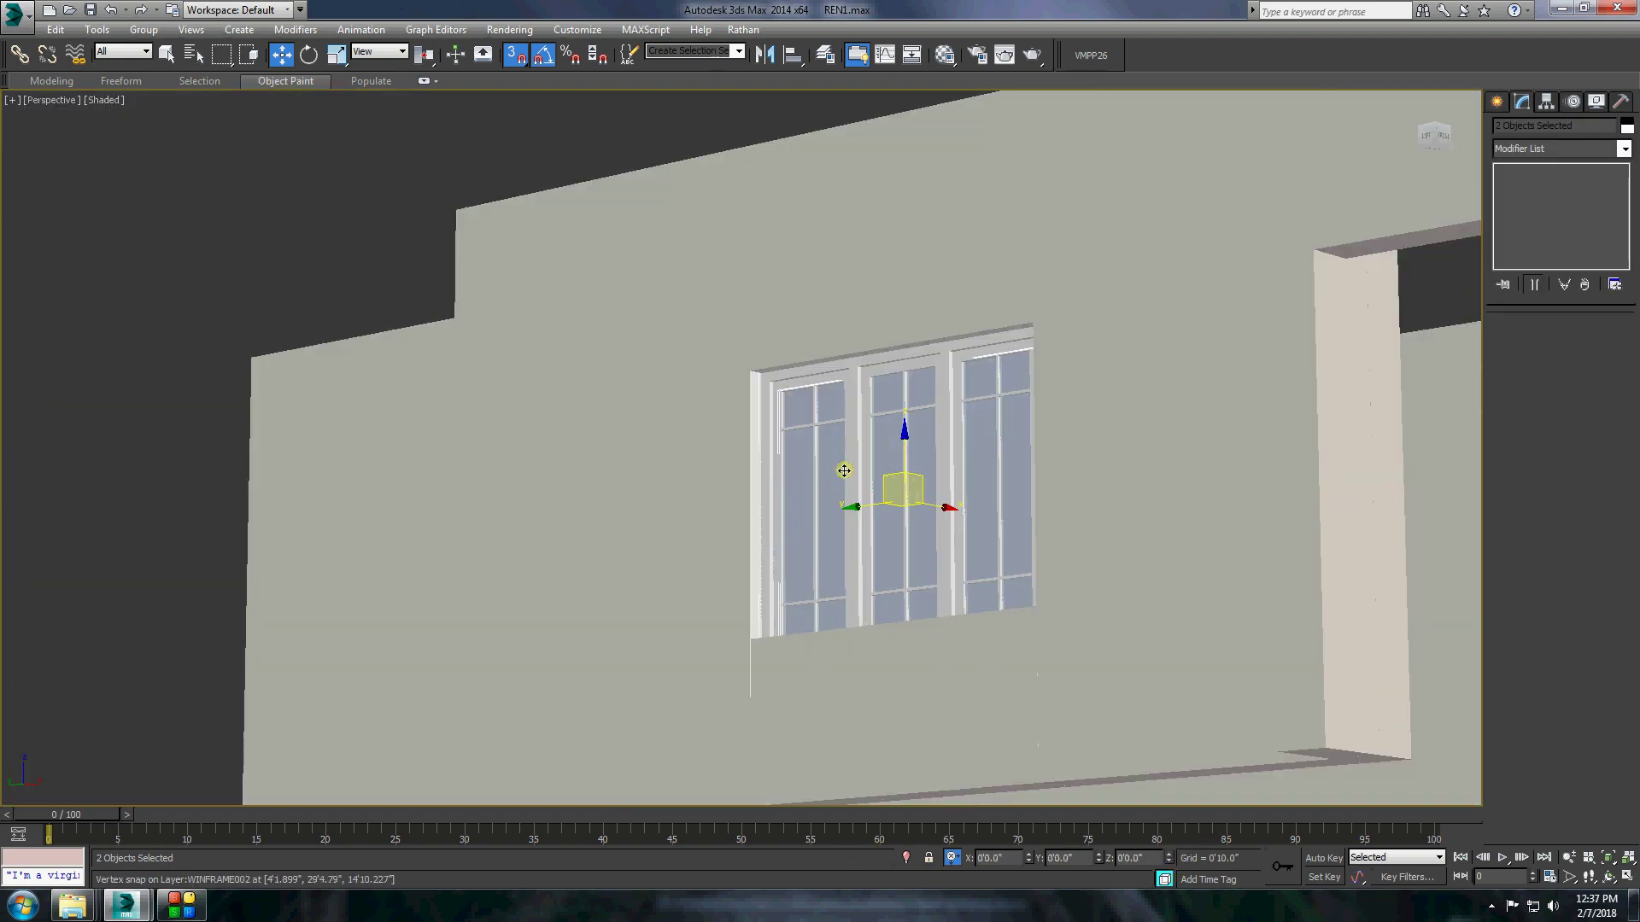
pyautogui.scroll(-2, 608, 281)
pyautogui.scroll(-5, 622, 409)
# Paste the stored yellow hatchback group into the scene from Copitor.
pyautogui.click(427, 291)
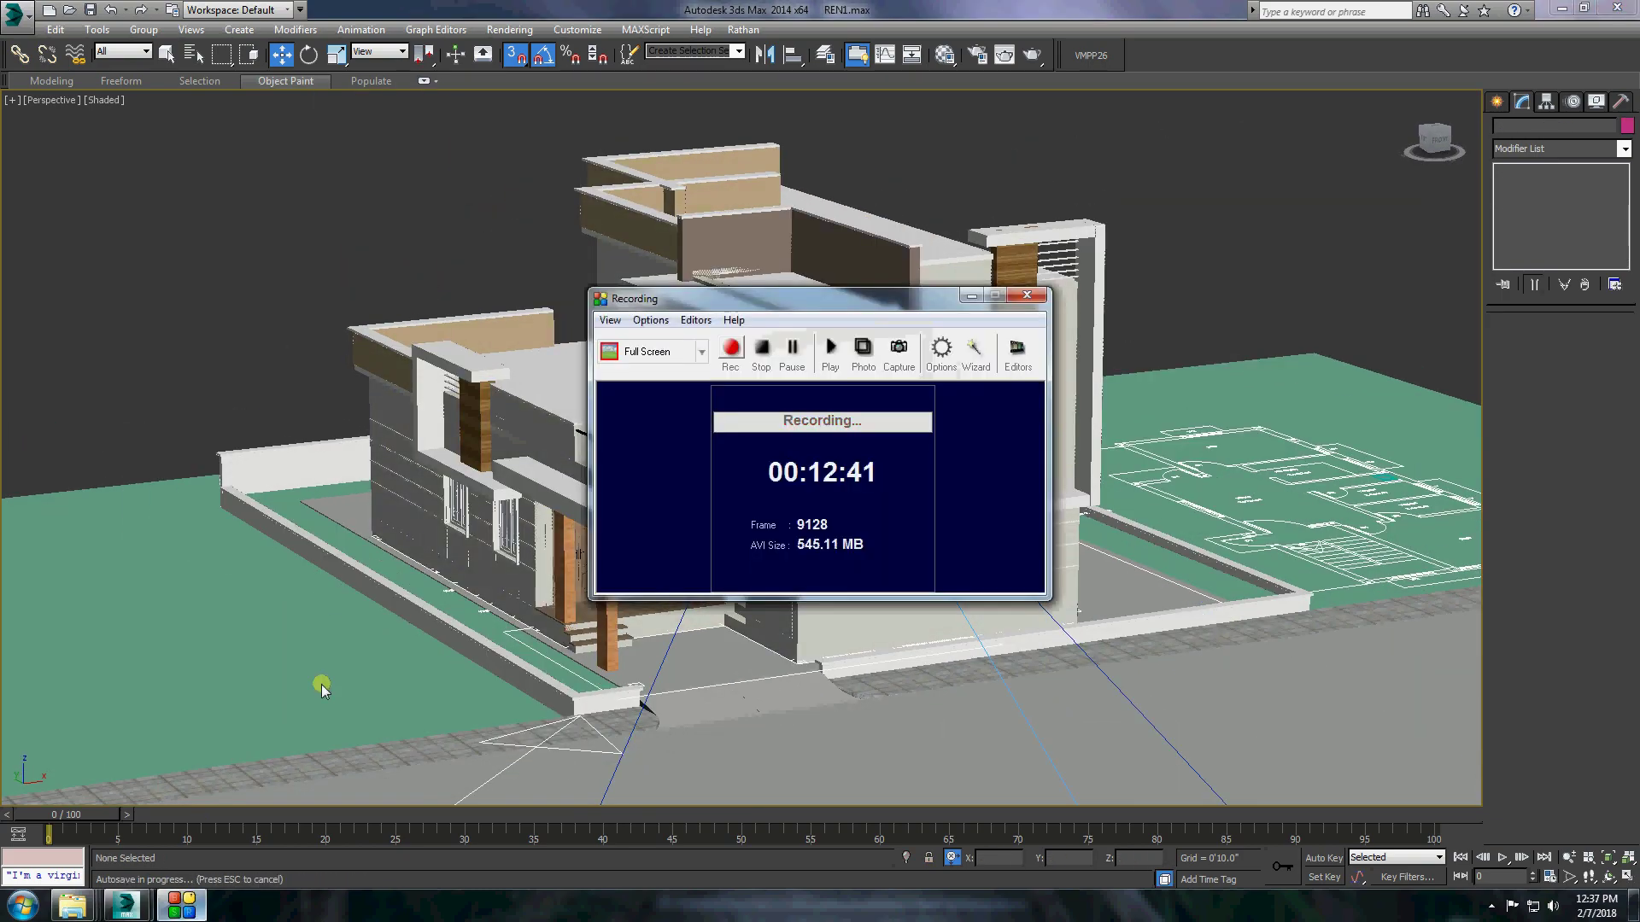
pyautogui.click(770, 57)
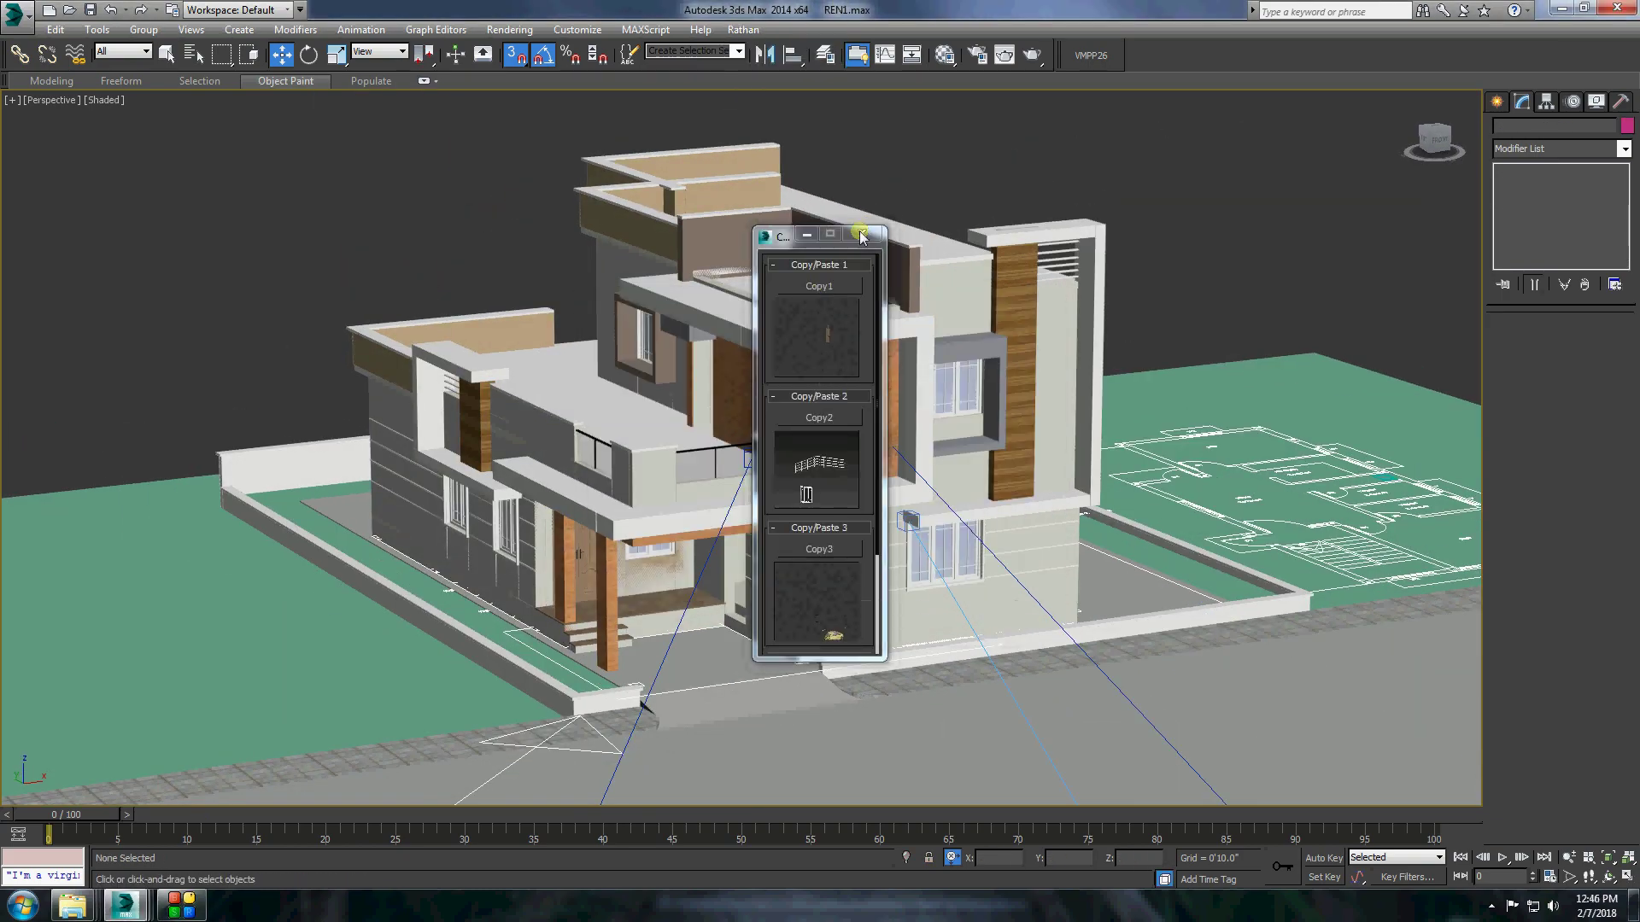
pyautogui.click(859, 350)
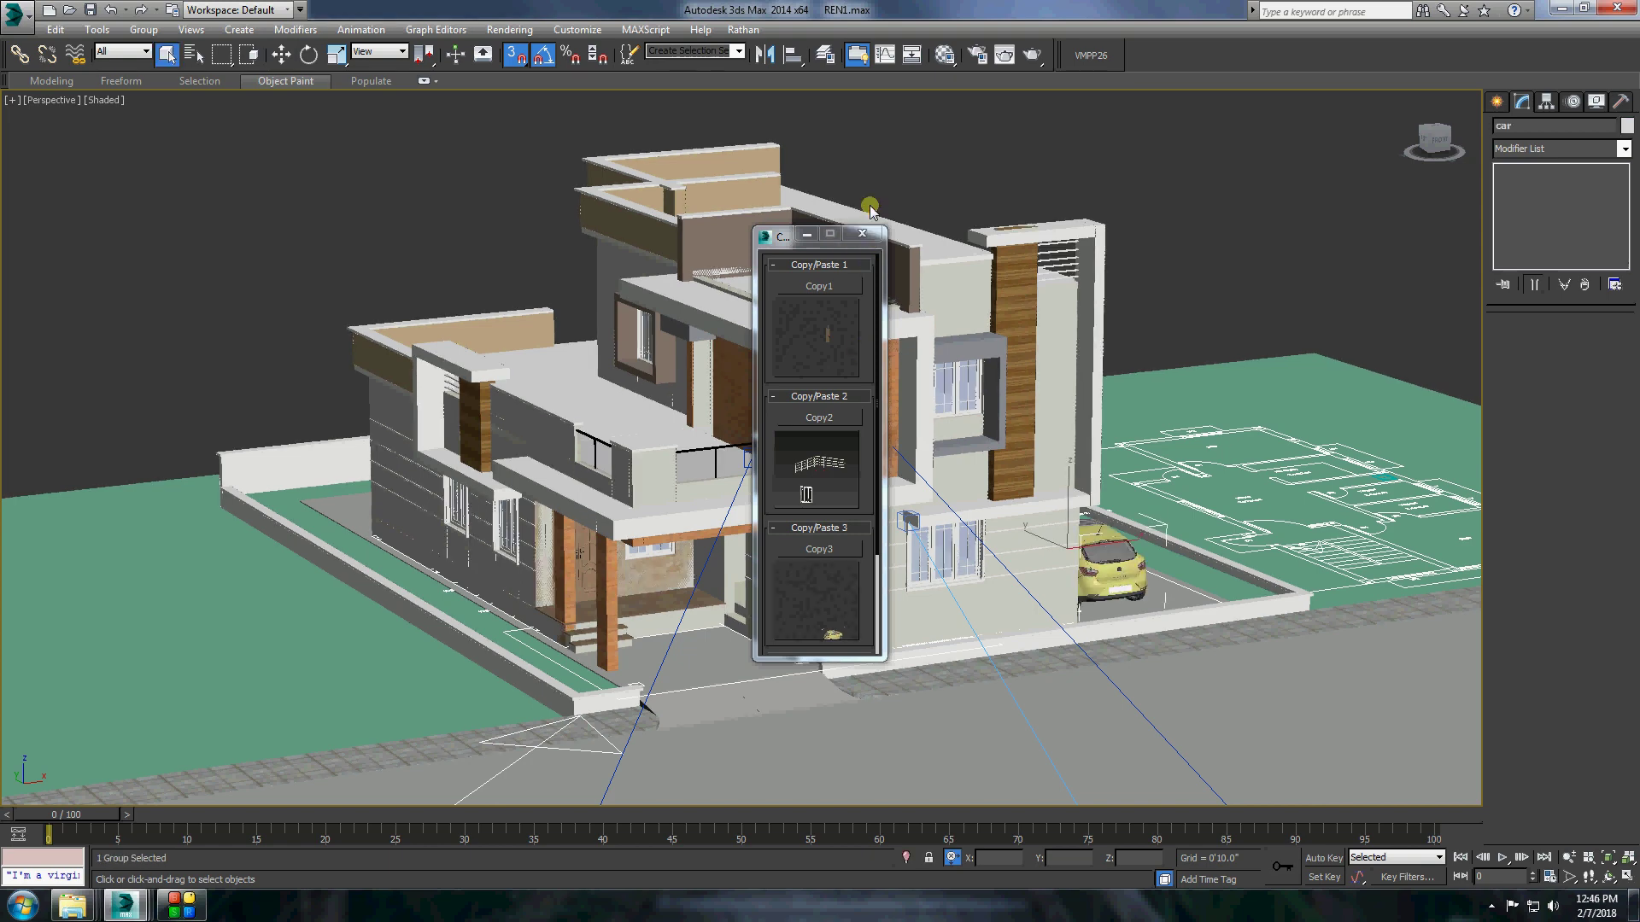
pyautogui.click(862, 234)
pyautogui.scroll(-2, 1078, 564)
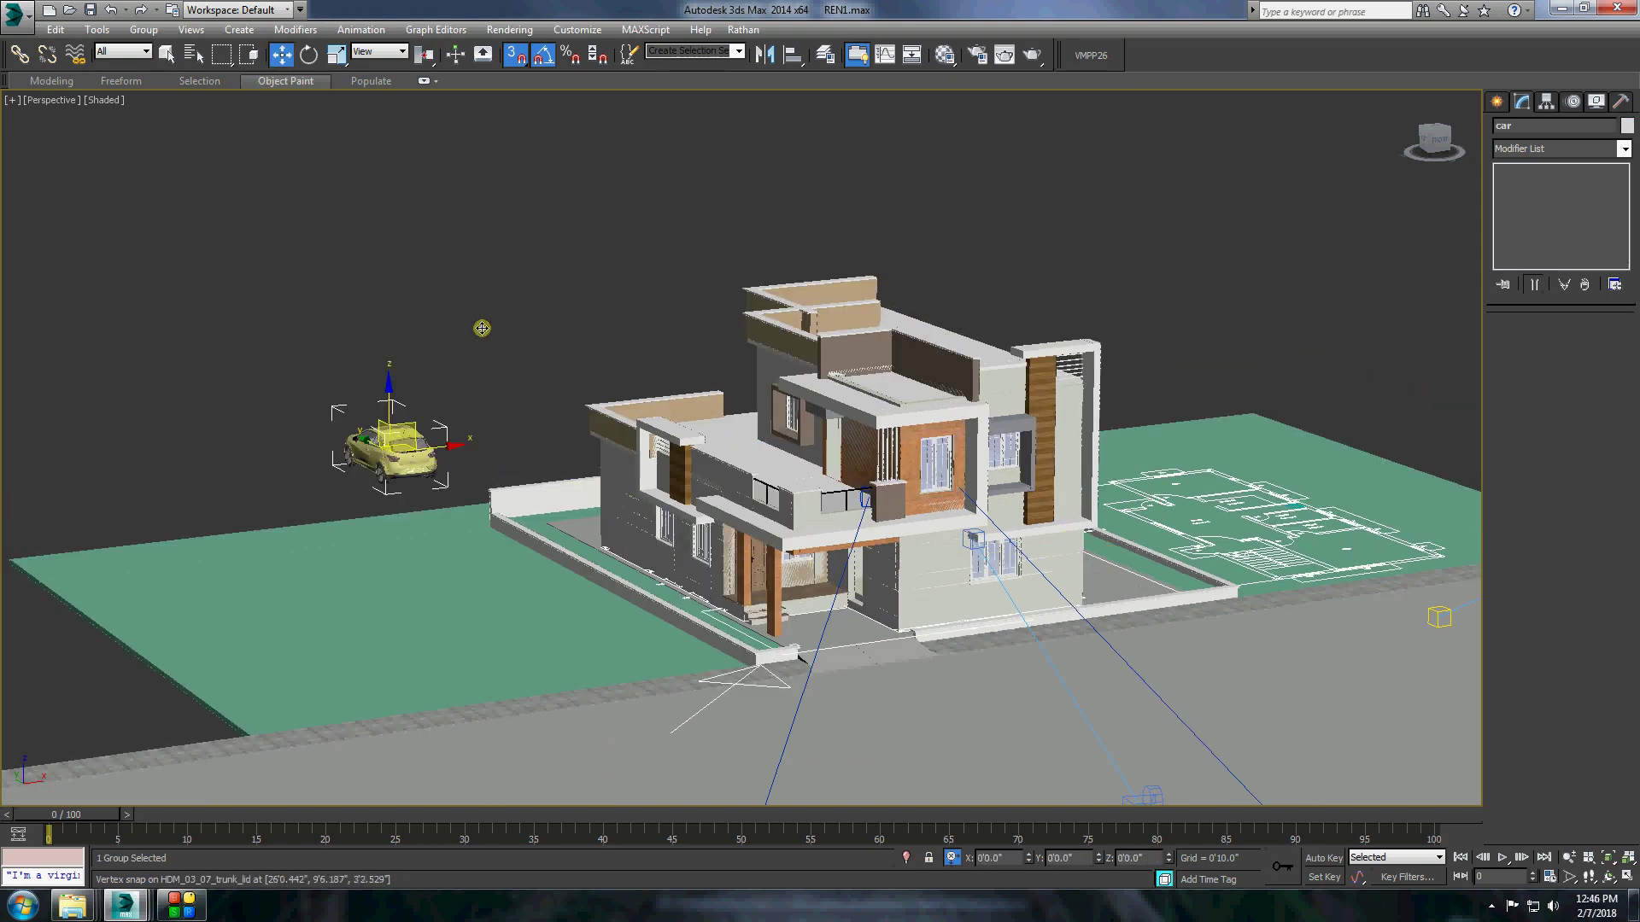
# Move the car under the carport and raise it on Z to 1'1.857".
pyautogui.moveTo(524, 524); pyautogui.dragTo(794, 611)
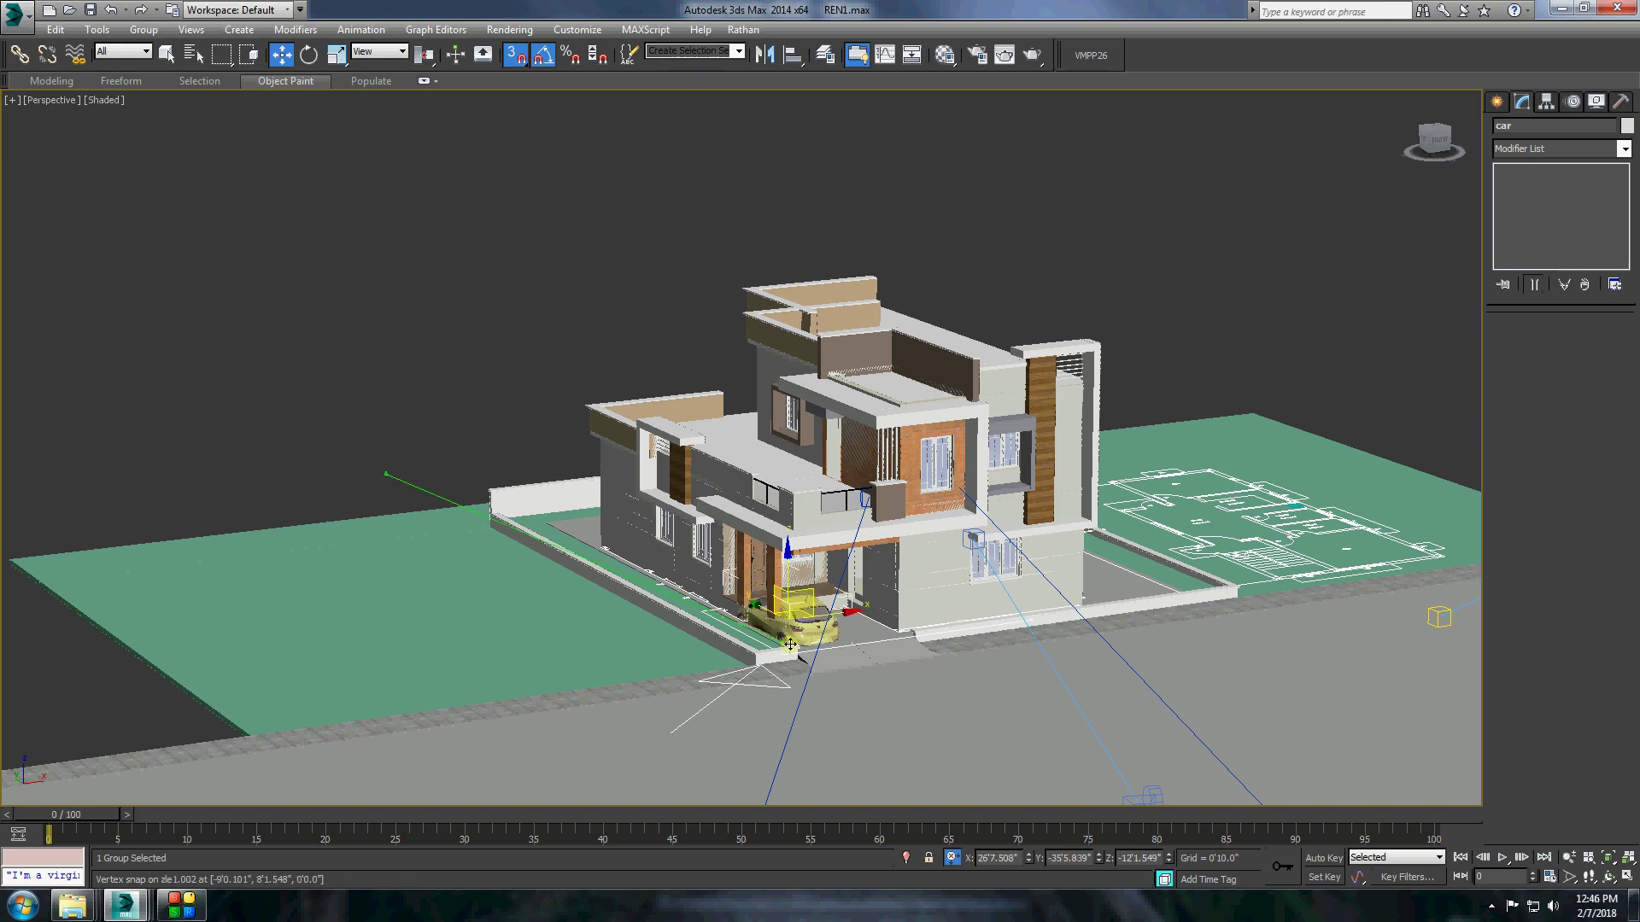
pyautogui.keyDown('alt'); pyautogui.moveTo(794, 611); pyautogui.dragTo(496, 556, button='middle'); pyautogui.keyUp('alt')
pyautogui.scroll(3, 495, 555)
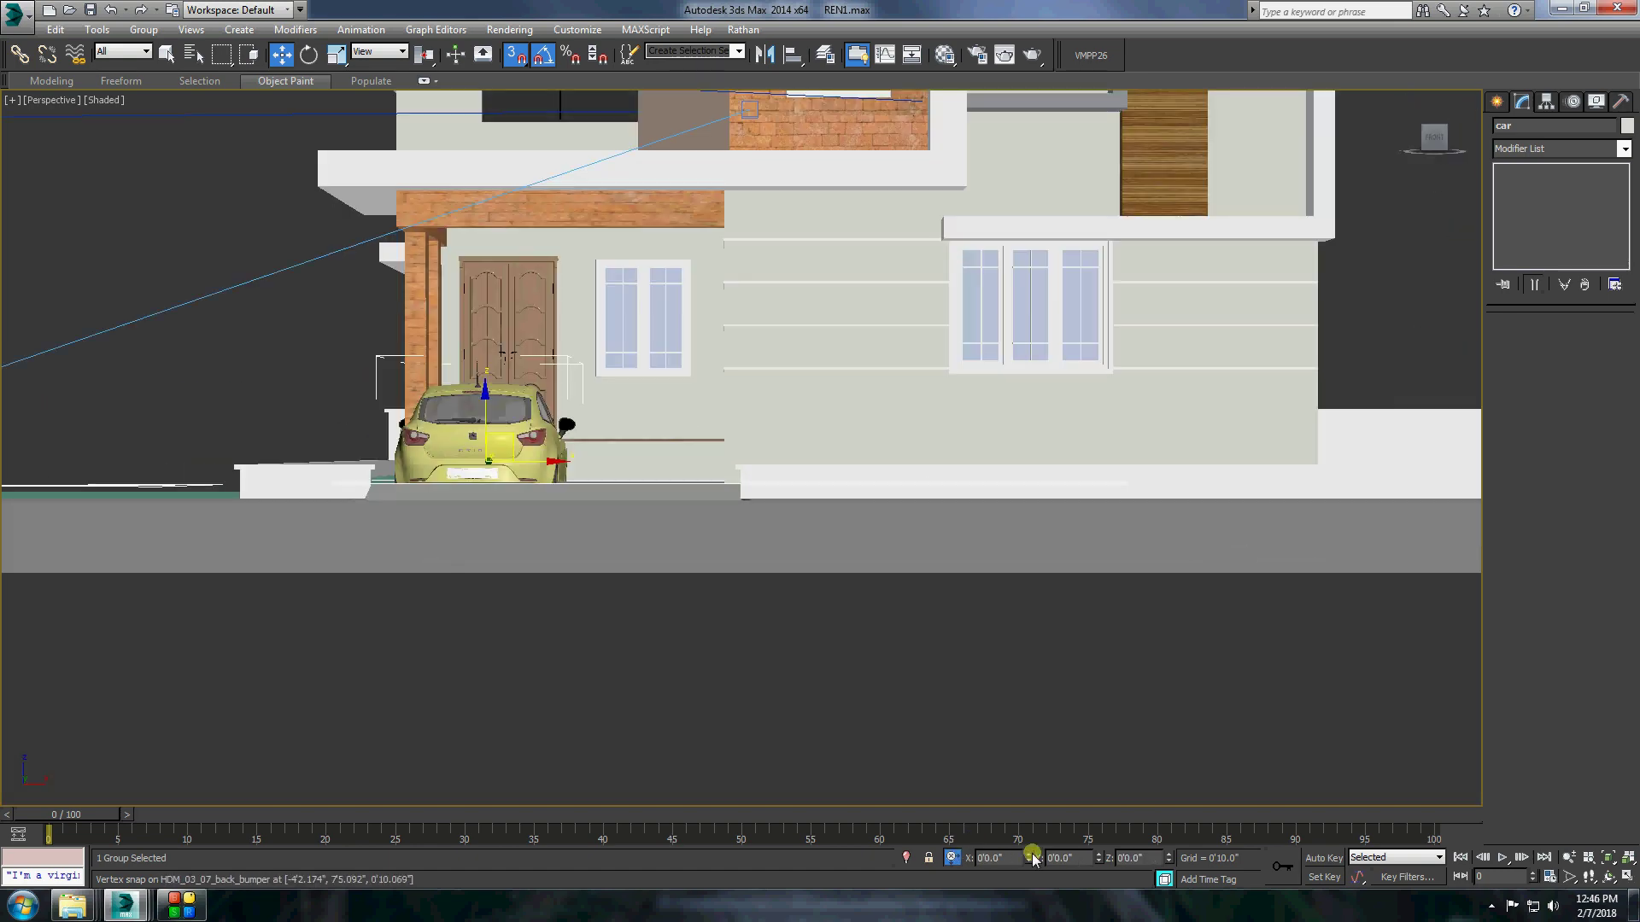
pyautogui.moveTo(384, 459); pyautogui.dragTo(1048, 755)
pyautogui.moveTo(725, 613)
pyautogui.keyDown('alt'); pyautogui.mouseDown(button='middle')
pyautogui.moveTo(650, 478)
pyautogui.moveTo(768, 444)
pyautogui.mouseUp(button='middle'); pyautogui.keyUp('alt')
pyautogui.scroll(5, 649, 478)
pyautogui.moveTo(1166, 869); pyautogui.dragTo(1187, 748)
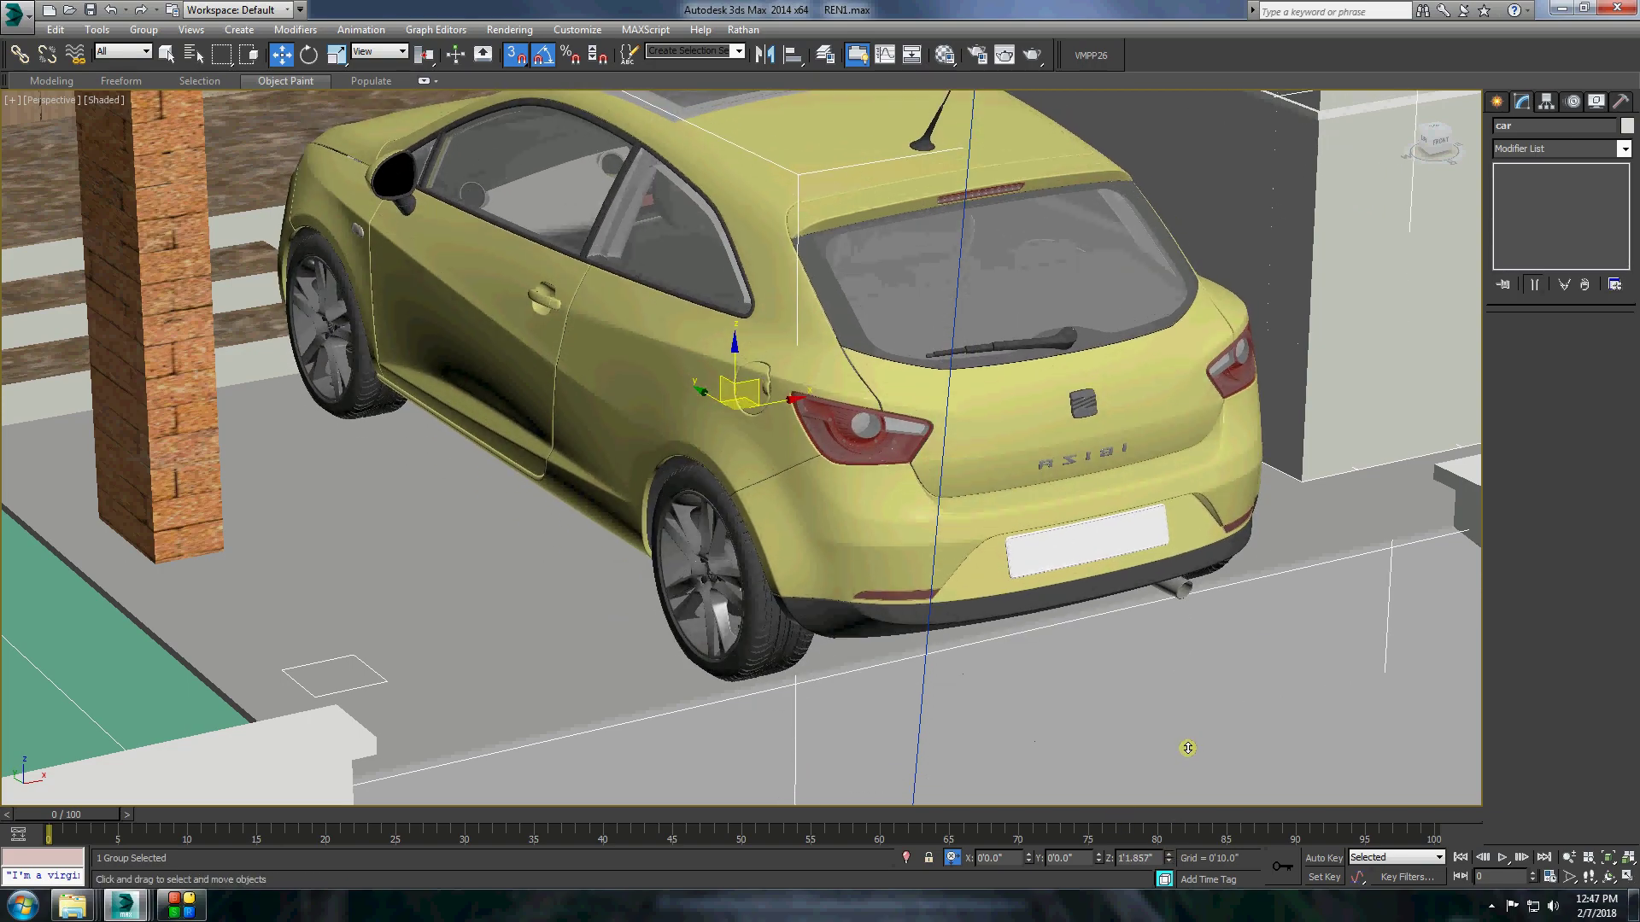
pyautogui.scroll(-5, 675, 459)
pyautogui.keyDown('alt'); pyautogui.moveTo(676, 458); pyautogui.dragTo(609, 507, button='middle'); pyautogui.keyUp('alt')
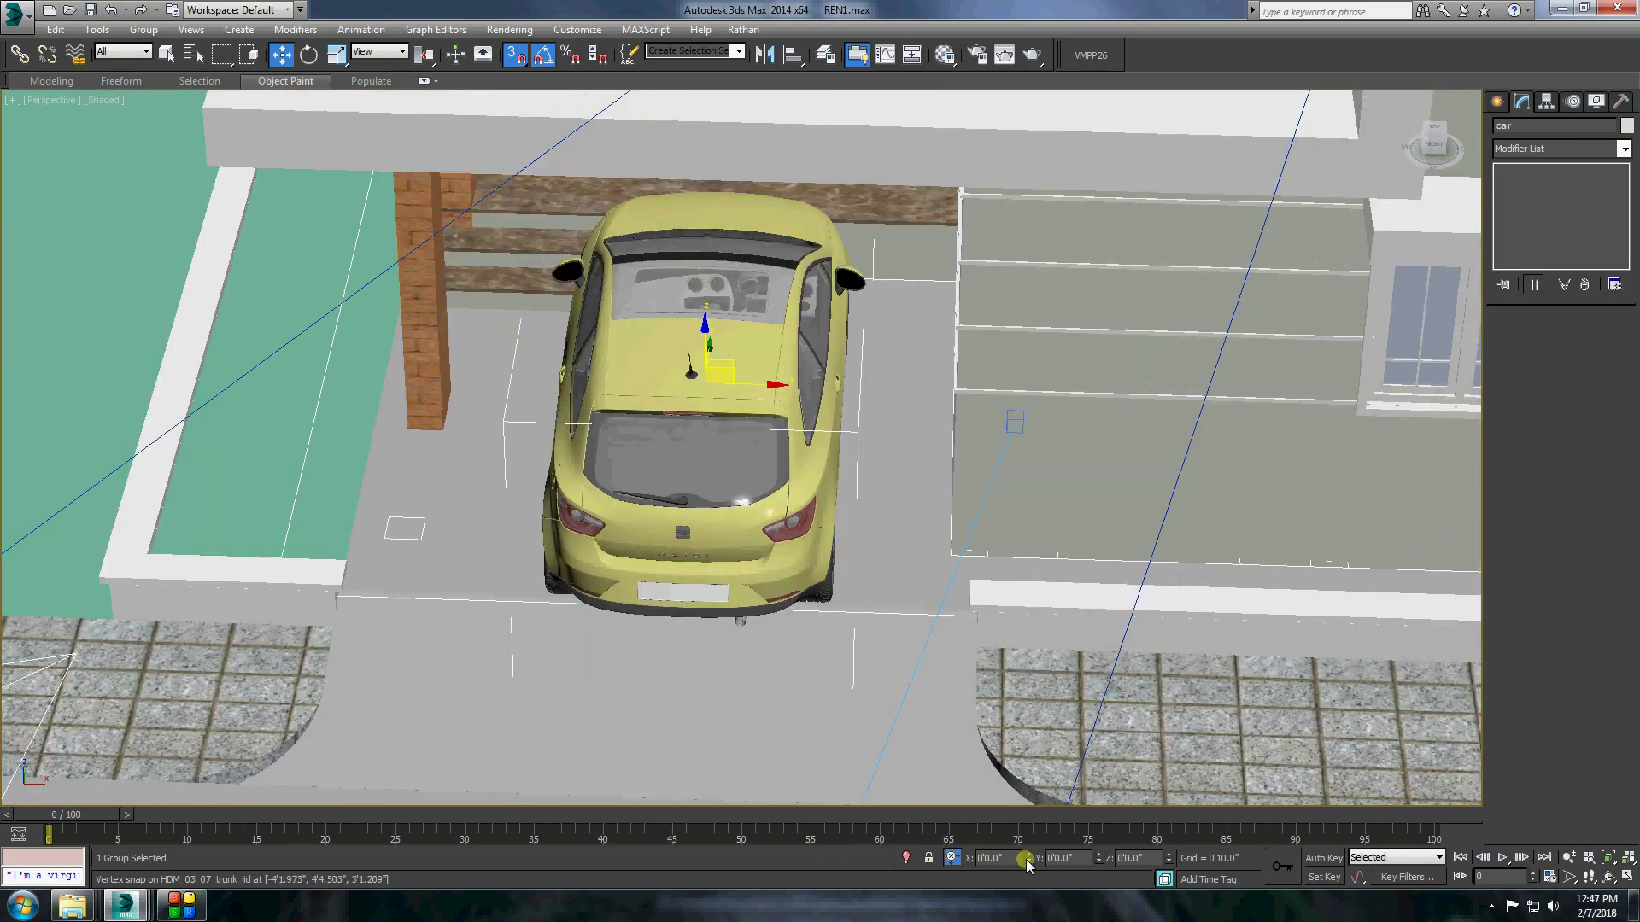
pyautogui.keyDown('alt'); pyautogui.moveTo(683, 427); pyautogui.dragTo(786, 529, button='middle'); pyautogui.keyUp('alt')
pyautogui.scroll(-8, 785, 529)
# Paste the wooden door from Copitor, rotate it, and hide unselected objects.
pyautogui.click(743, 29)
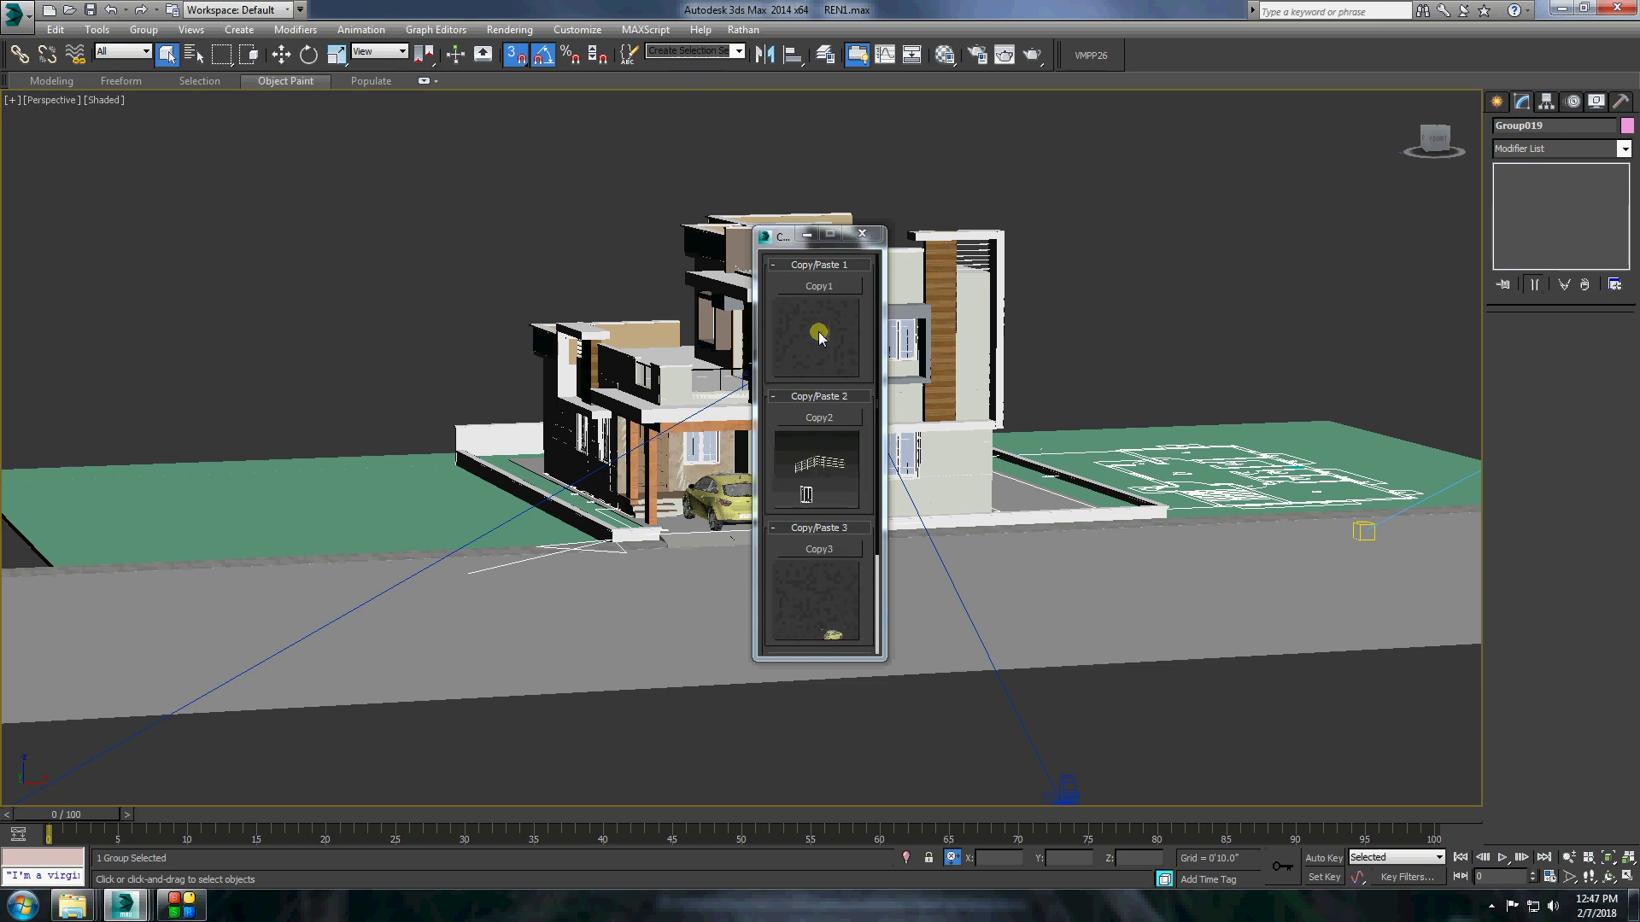
pyautogui.click(862, 237)
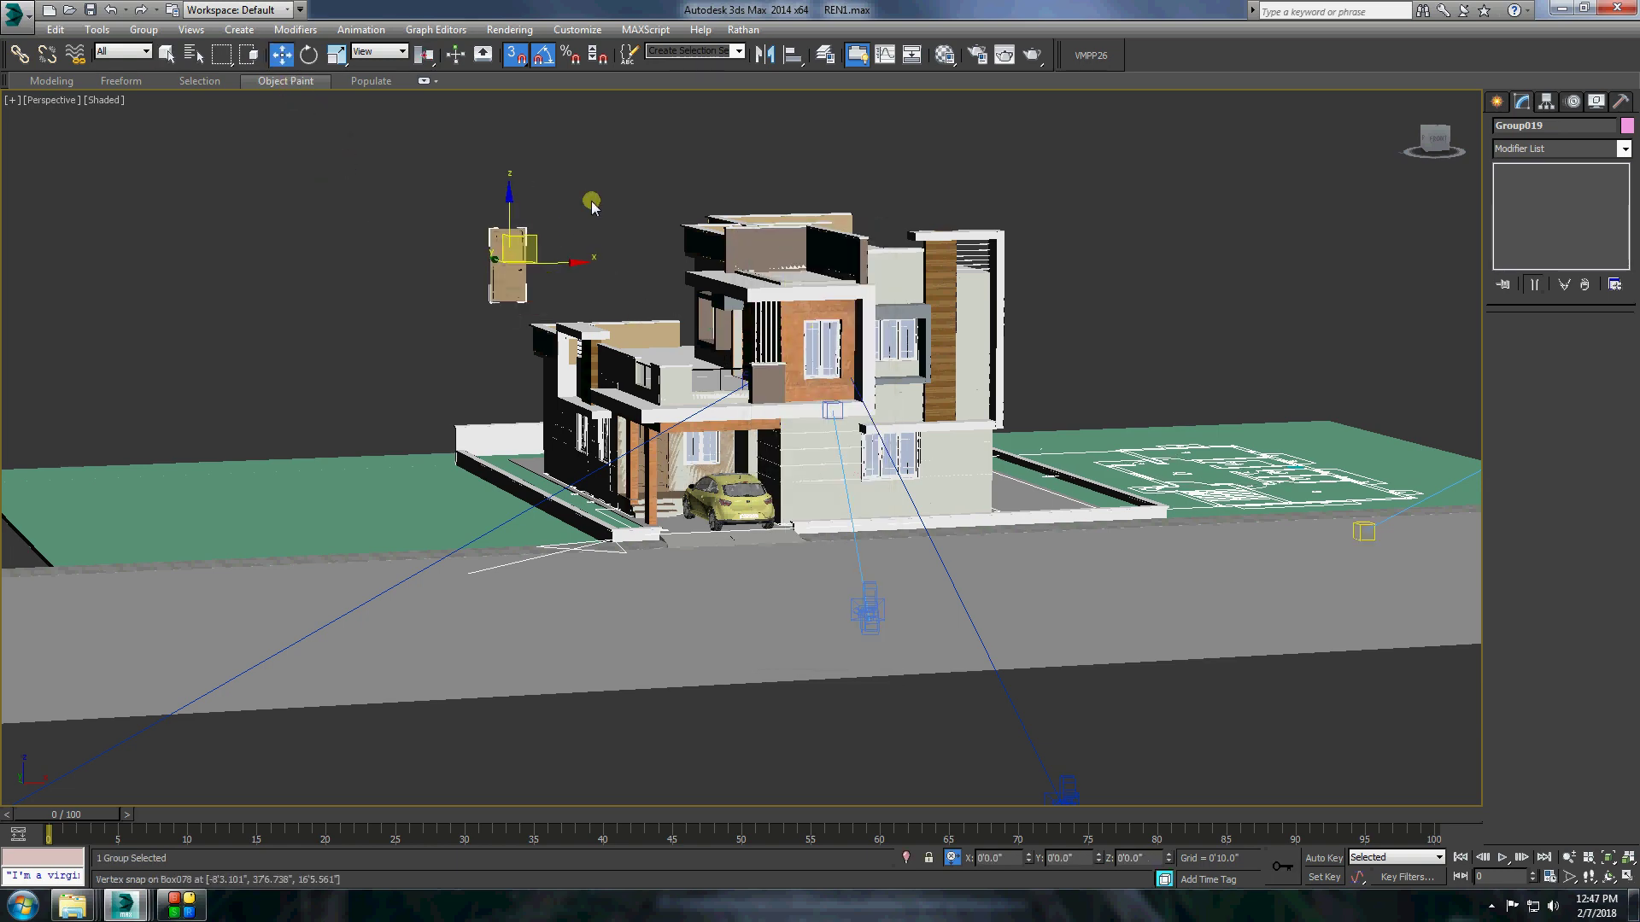
pyautogui.scroll(2, 591, 205)
pyautogui.moveTo(490, 321); pyautogui.dragTo(396, 317)
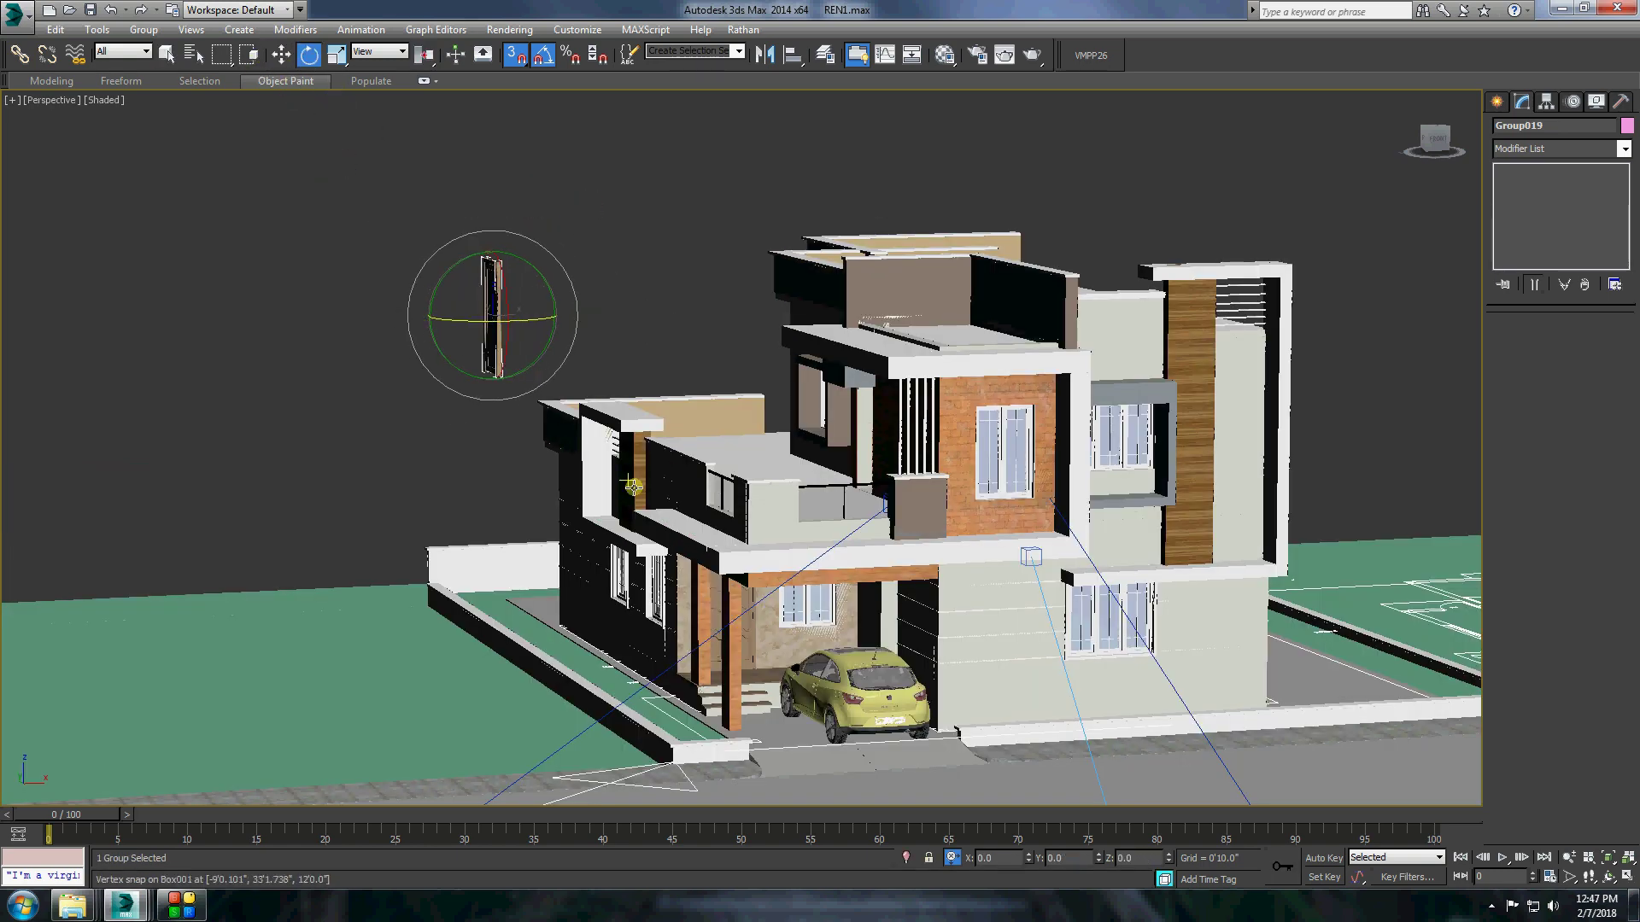
pyautogui.rightClick(943, 615)
pyautogui.click(1075, 574)
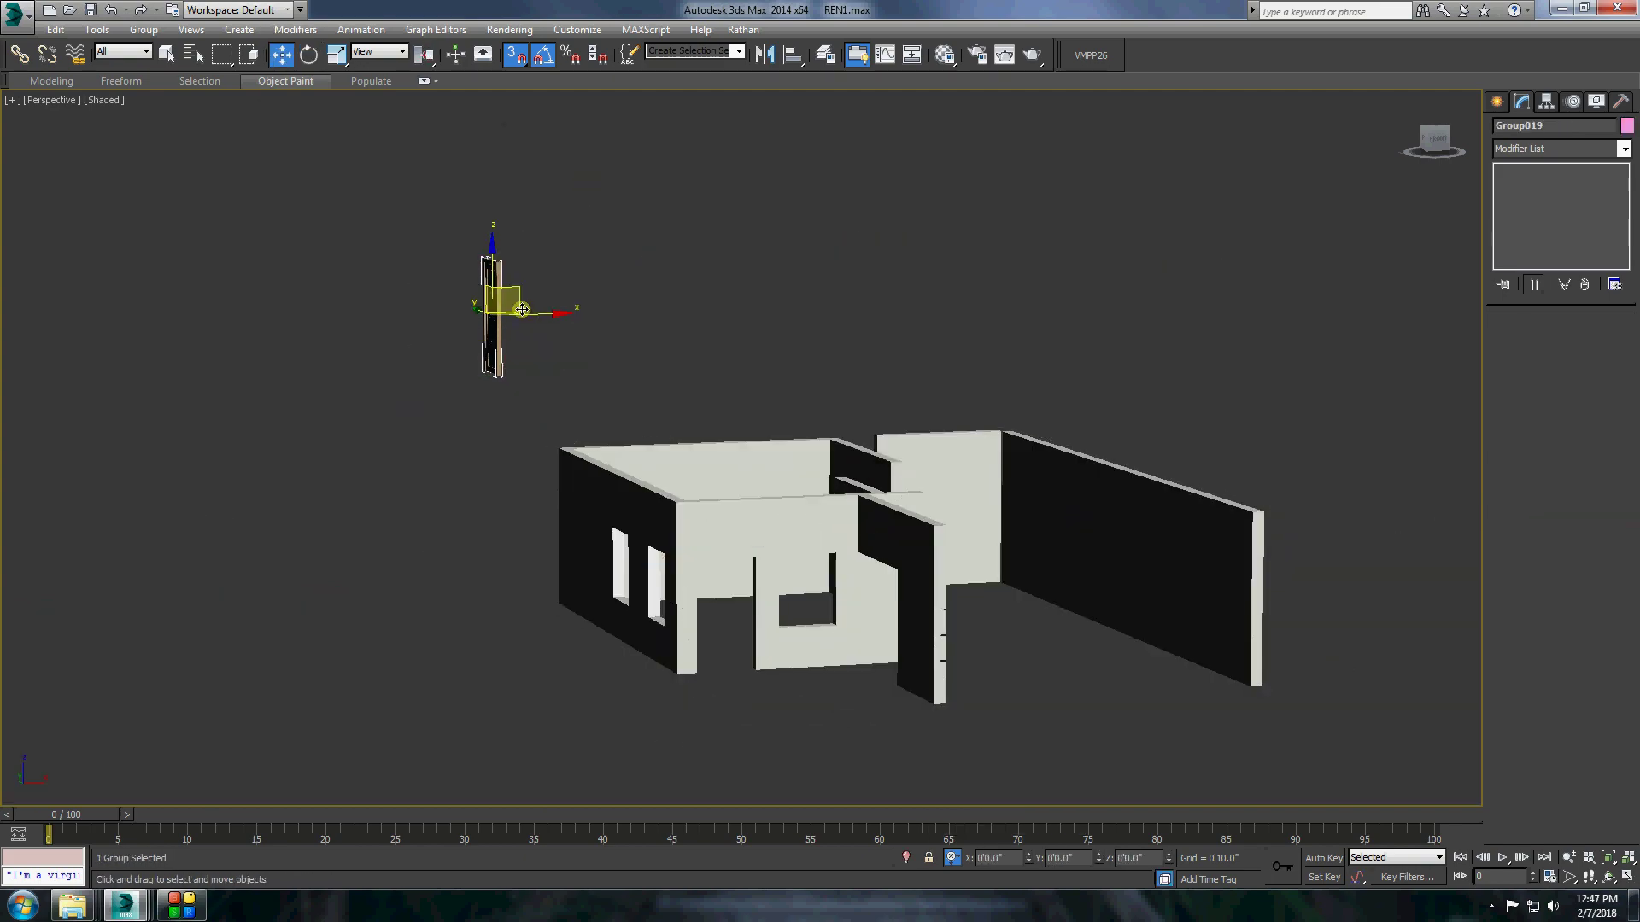
# Snap the door to the carport wall corner, unhide all, and nudge it into place.
pyautogui.moveTo(522, 310); pyautogui.dragTo(659, 553)
pyautogui.scroll(5, 903, 612)
pyautogui.rightClick(889, 542)
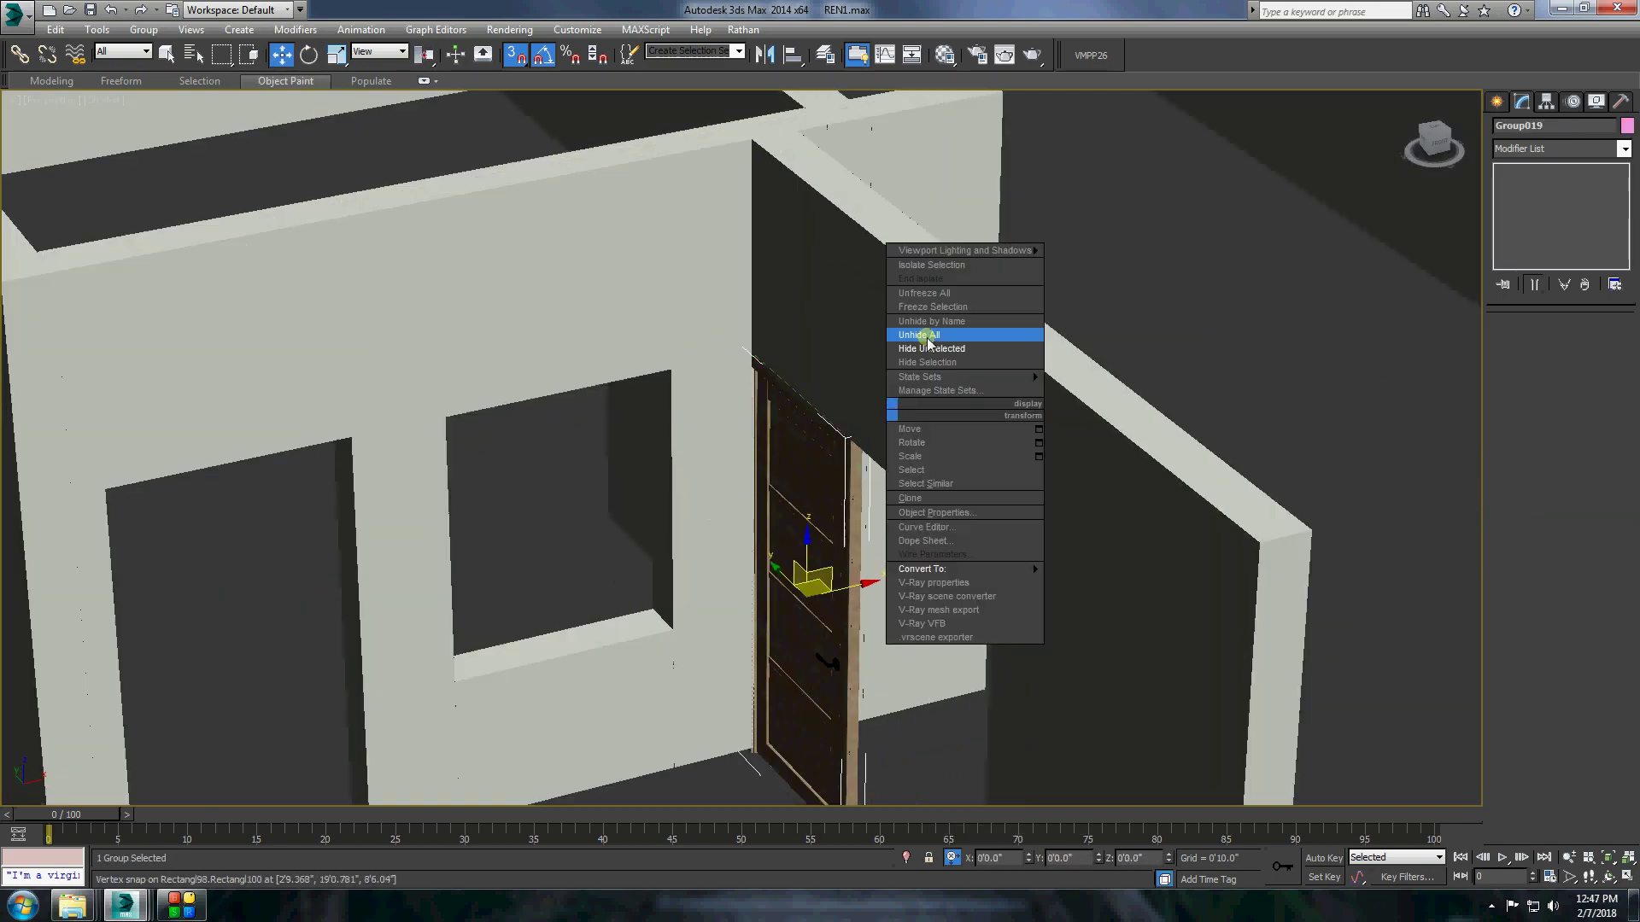
pyautogui.click(970, 330)
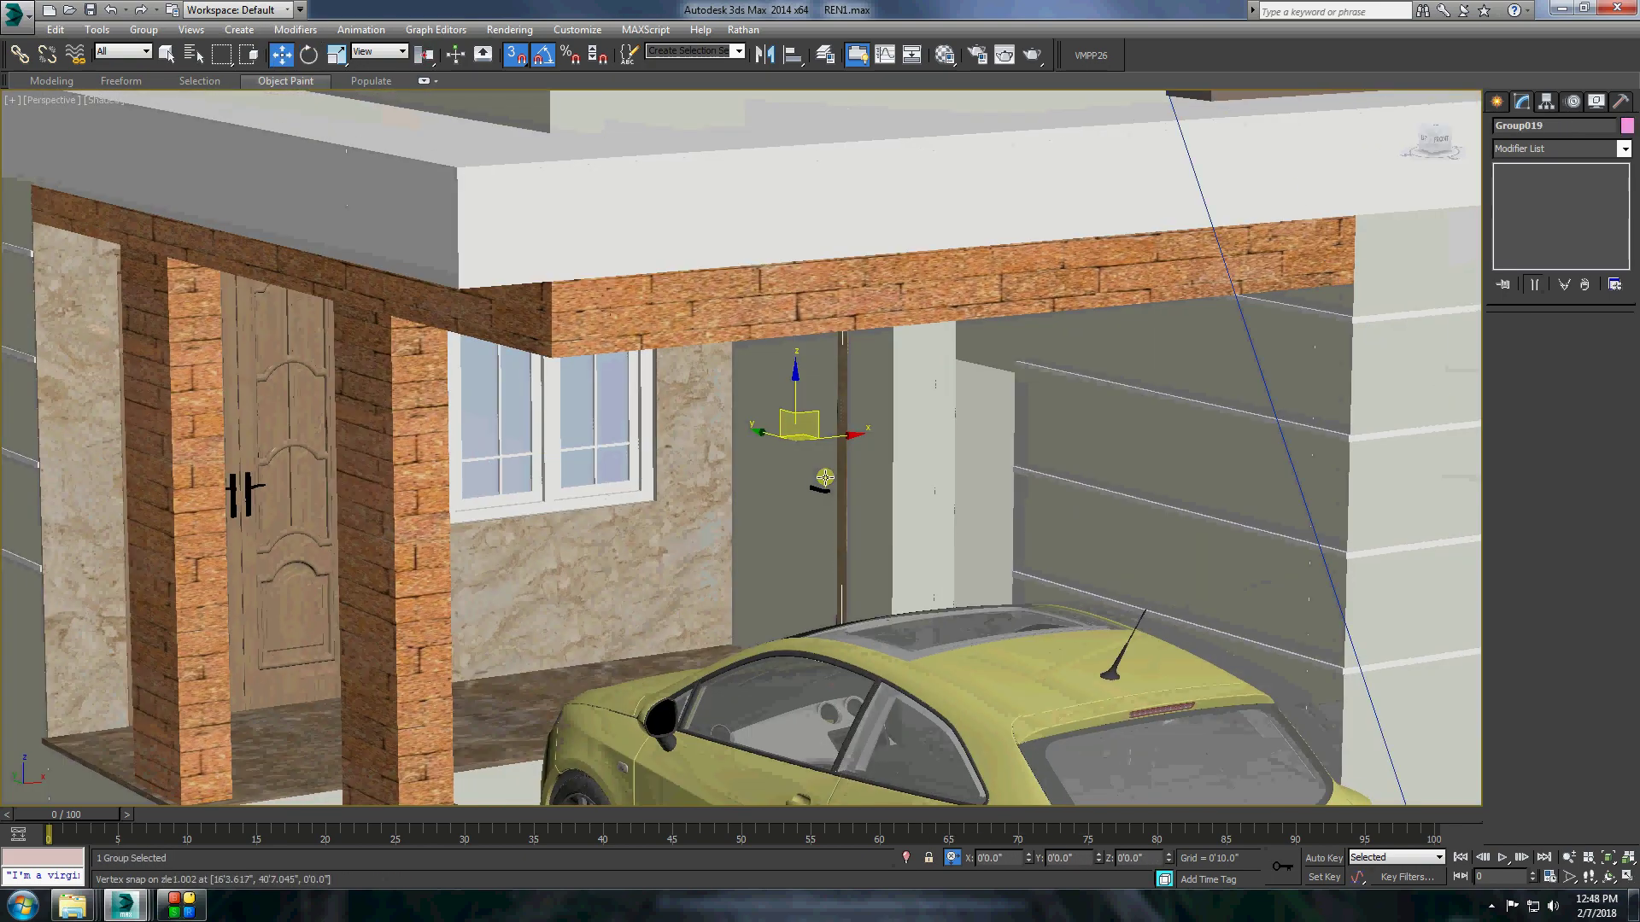
pyautogui.moveTo(874, 471)
pyautogui.keyDown('alt'); pyautogui.mouseDown(button='middle')
pyautogui.moveTo(1119, 918)
pyautogui.moveTo(1099, 832)
pyautogui.mouseUp(button='middle'); pyautogui.keyUp('alt')
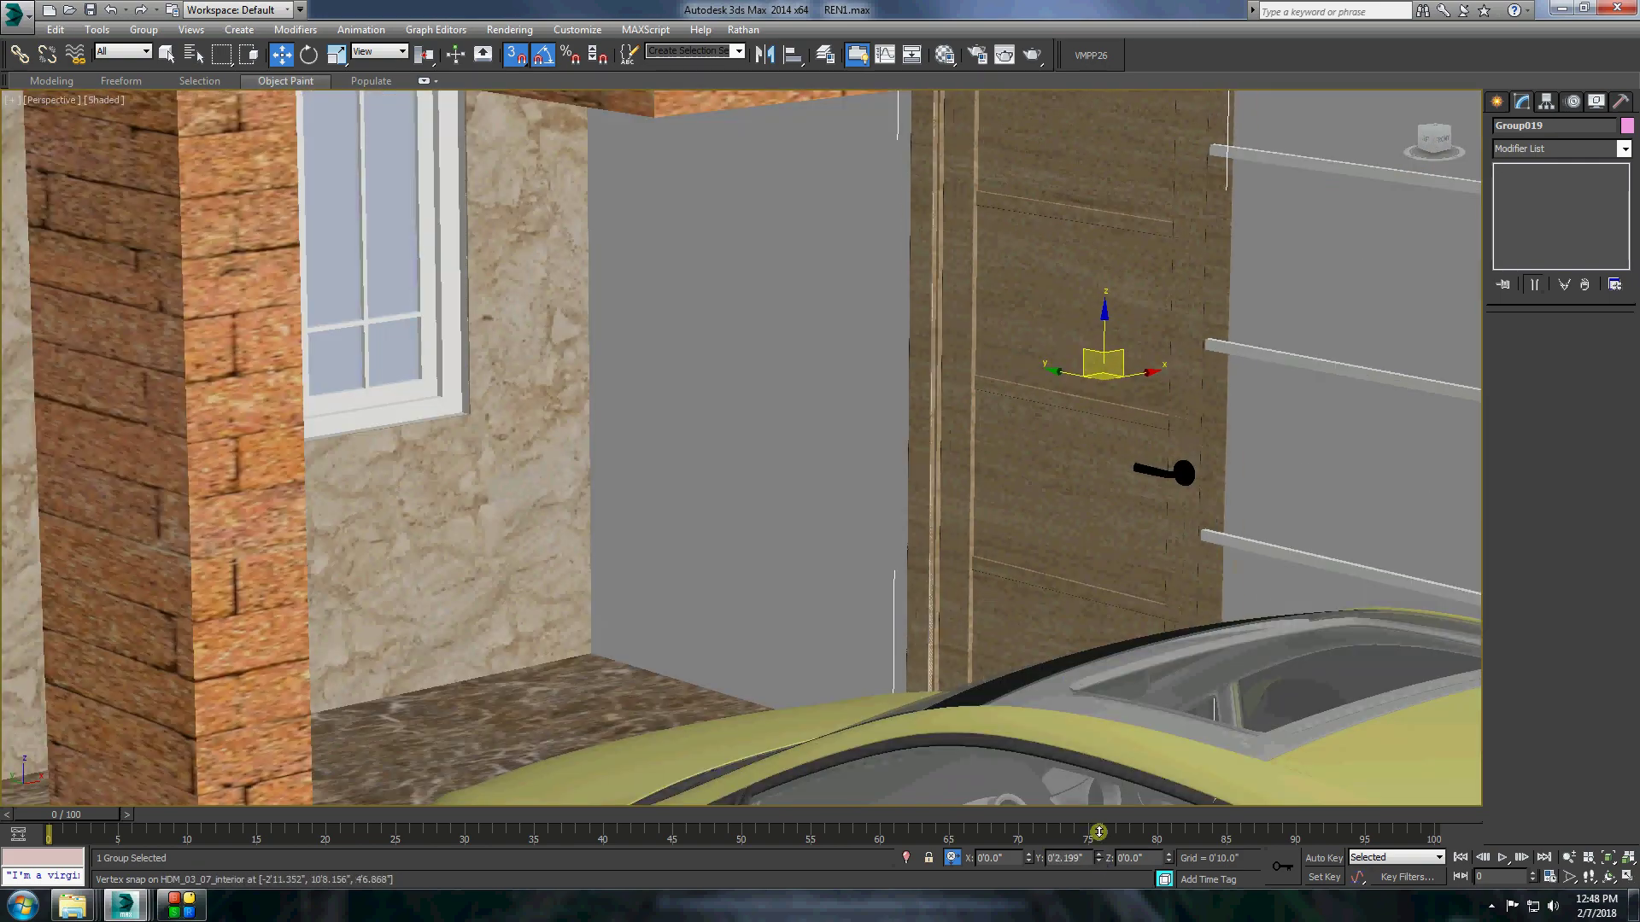
pyautogui.moveTo(1099, 832); pyautogui.dragTo(1107, 844)
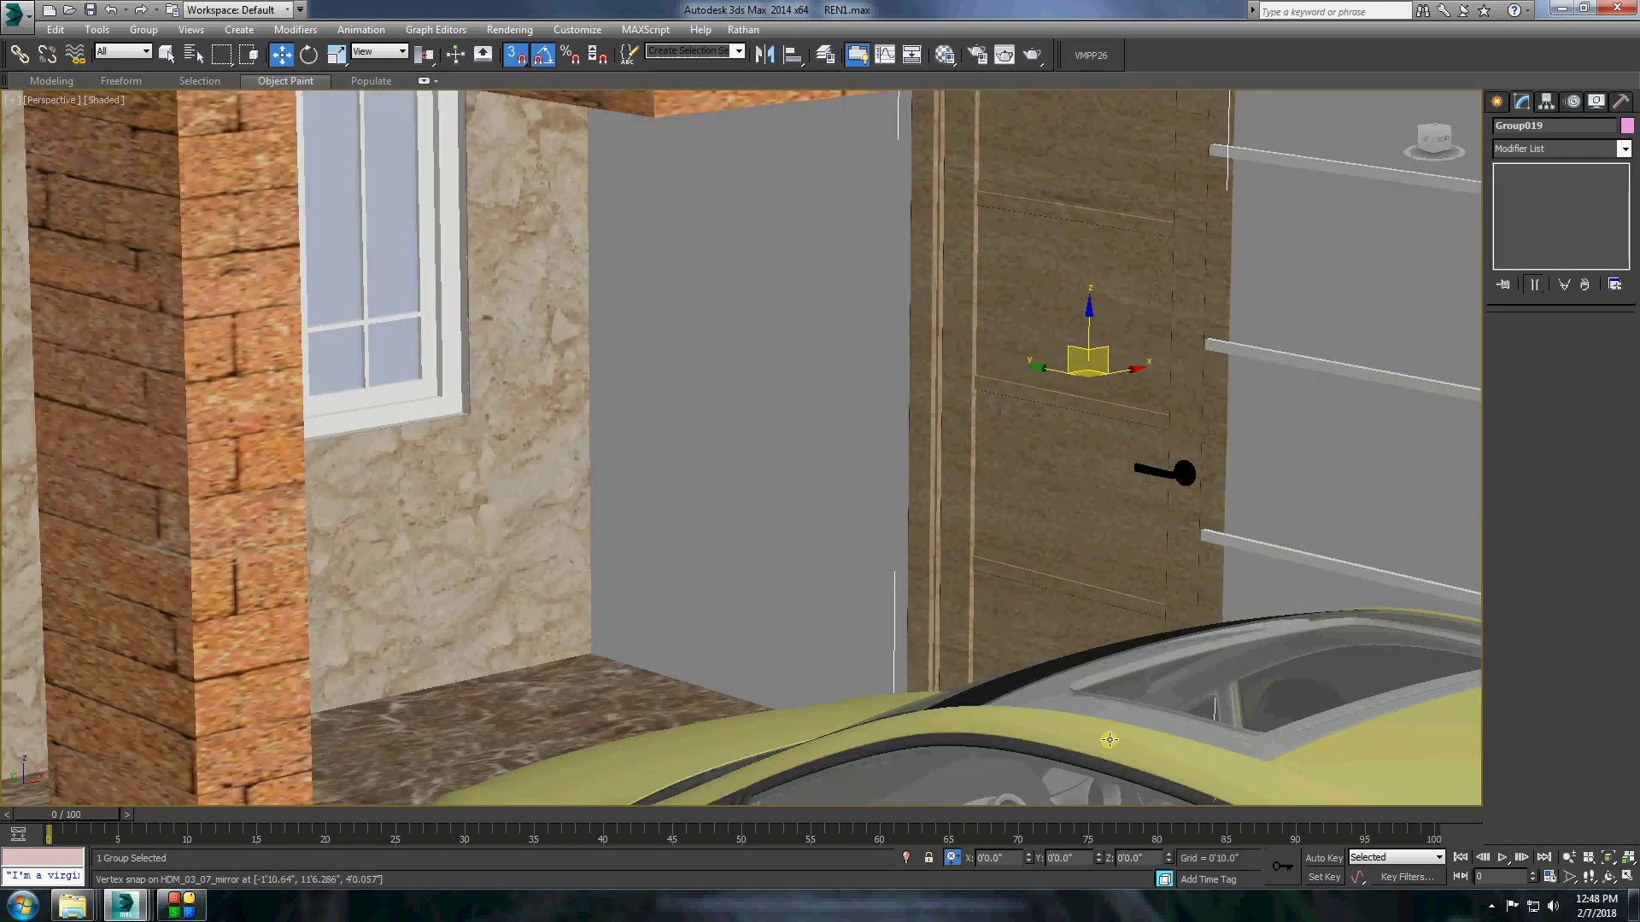
pyautogui.moveTo(1109, 740); pyautogui.dragTo(1111, 747)
# Isolate the walls and Shift-clone the door up into the upper balcony wall.
pyautogui.keyDown('alt'); pyautogui.moveTo(1110, 747); pyautogui.dragTo(1005, 361, button='middle'); pyautogui.keyUp('alt')
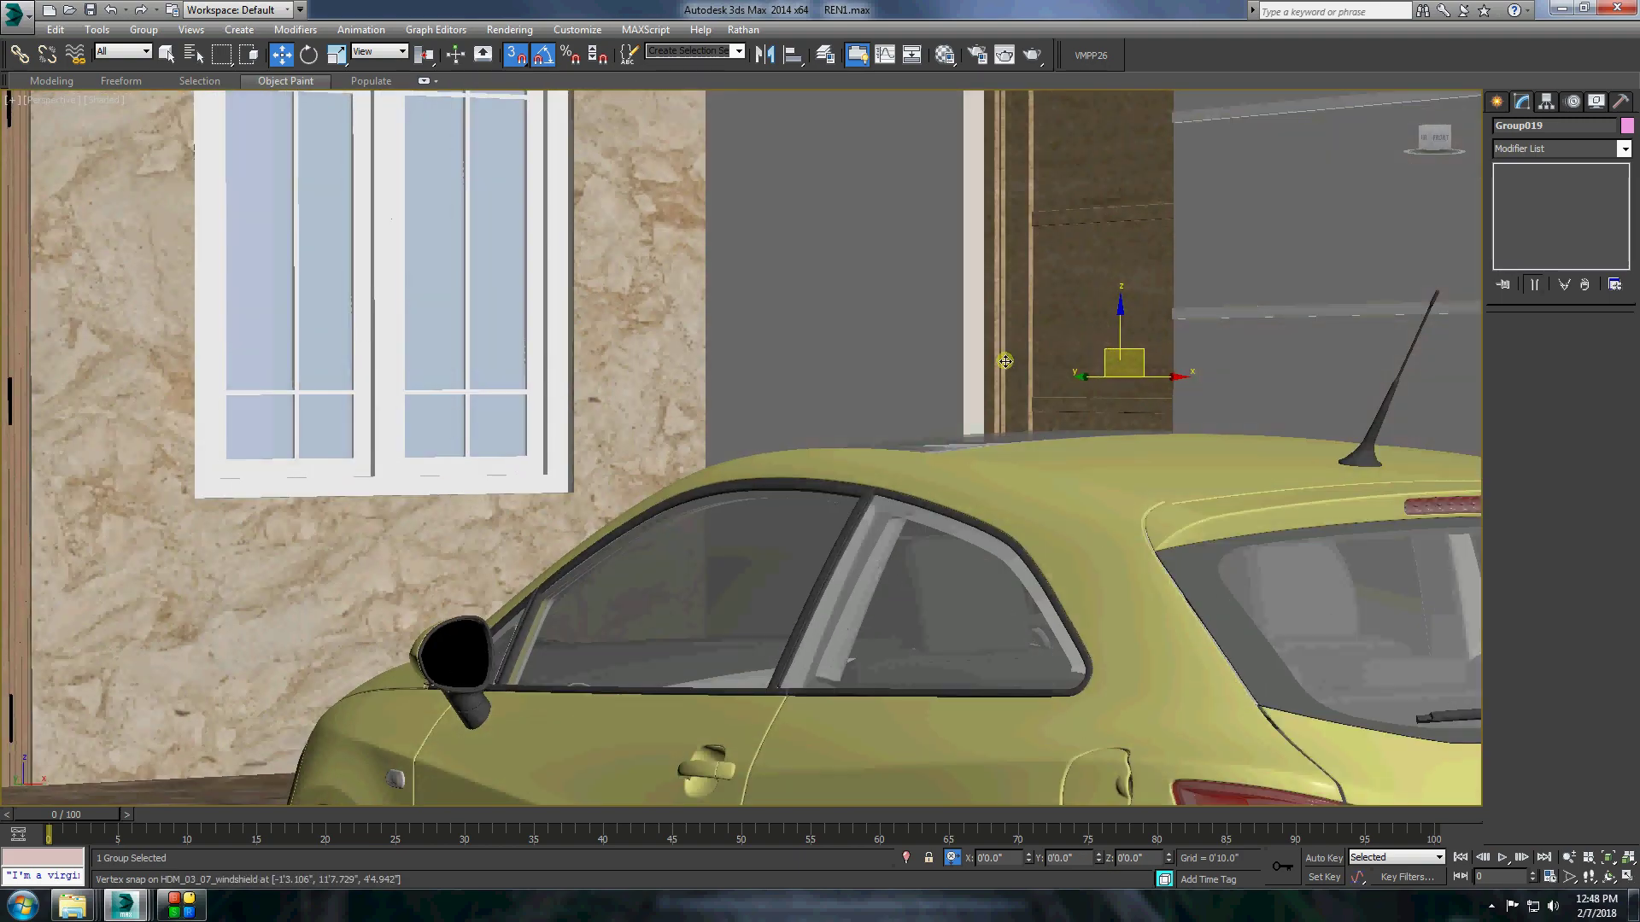
pyautogui.scroll(-5, 1006, 361)
pyautogui.scroll(-10, 1005, 361)
pyautogui.scroll(8, 827, 267)
pyautogui.rightClick(828, 267)
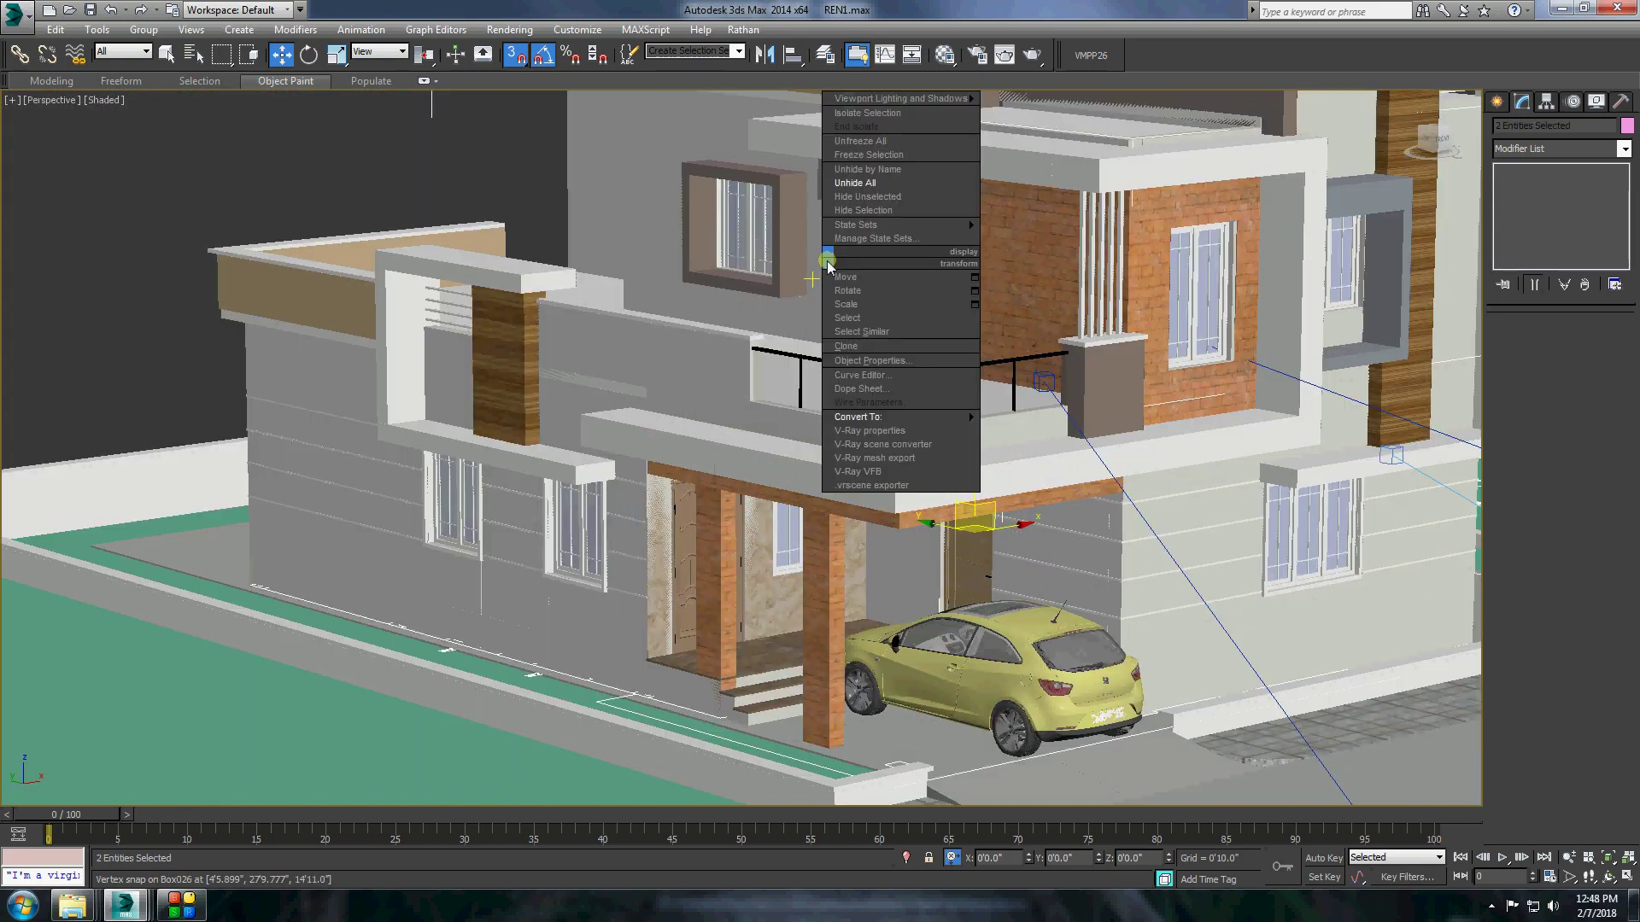
pyautogui.click(867, 113)
pyautogui.keyDown('shift'); pyautogui.moveTo(948, 641); pyautogui.dragTo(898, 378); pyautogui.keyUp('shift')
pyautogui.press('Return')
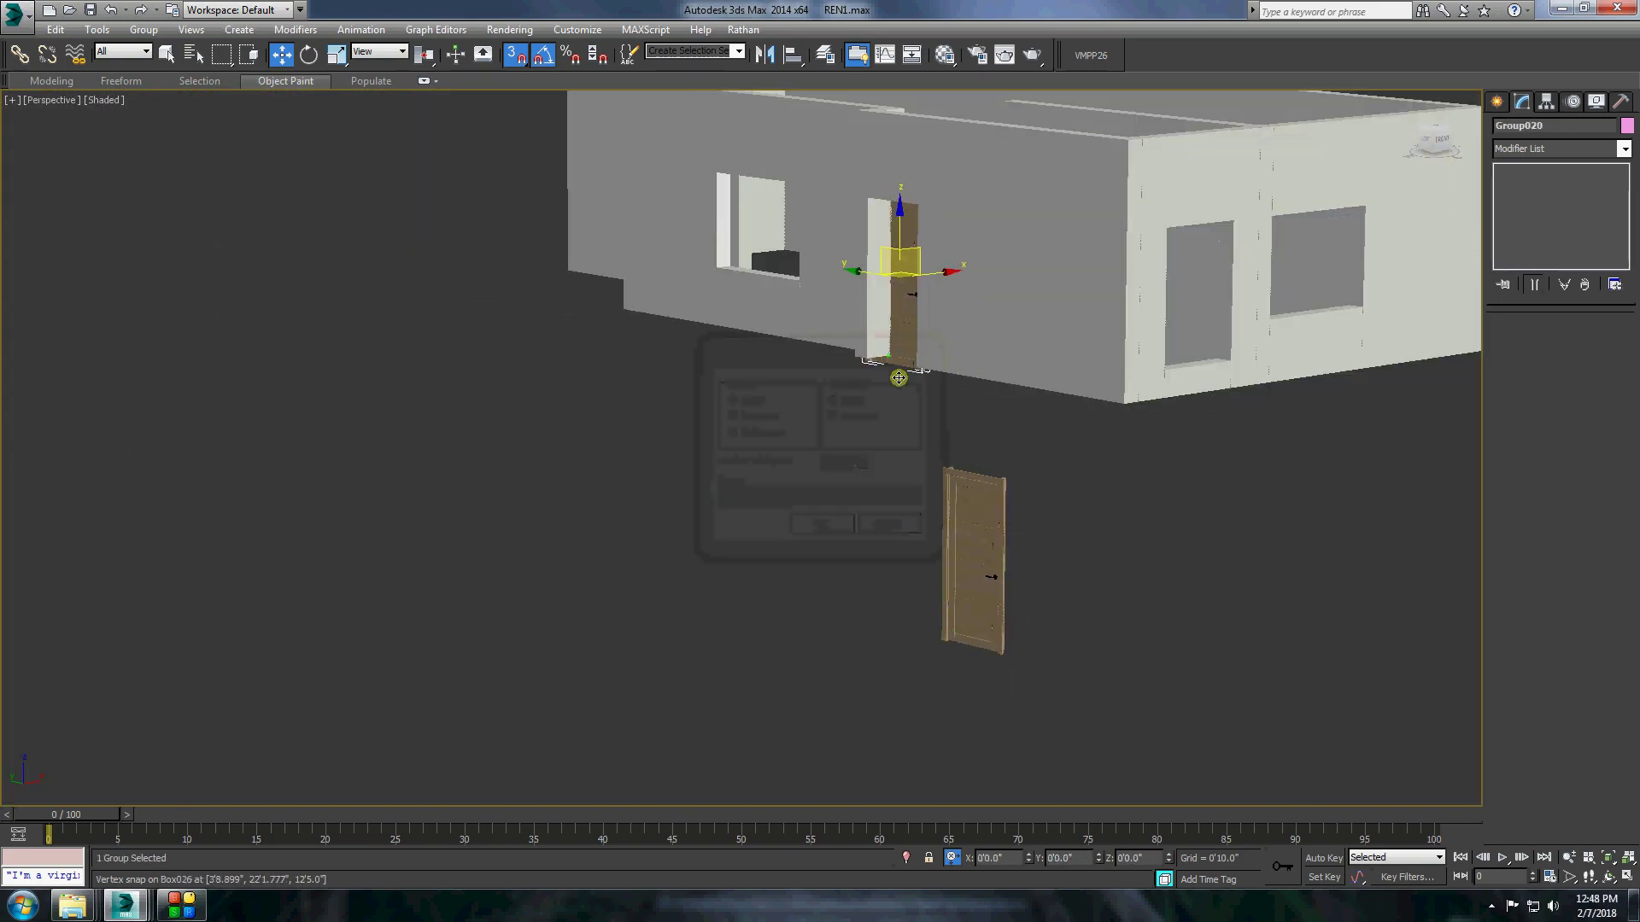
# End isolation and orbit out to view the whole site.
pyautogui.rightClick(858, 443)
pyautogui.click(896, 384)
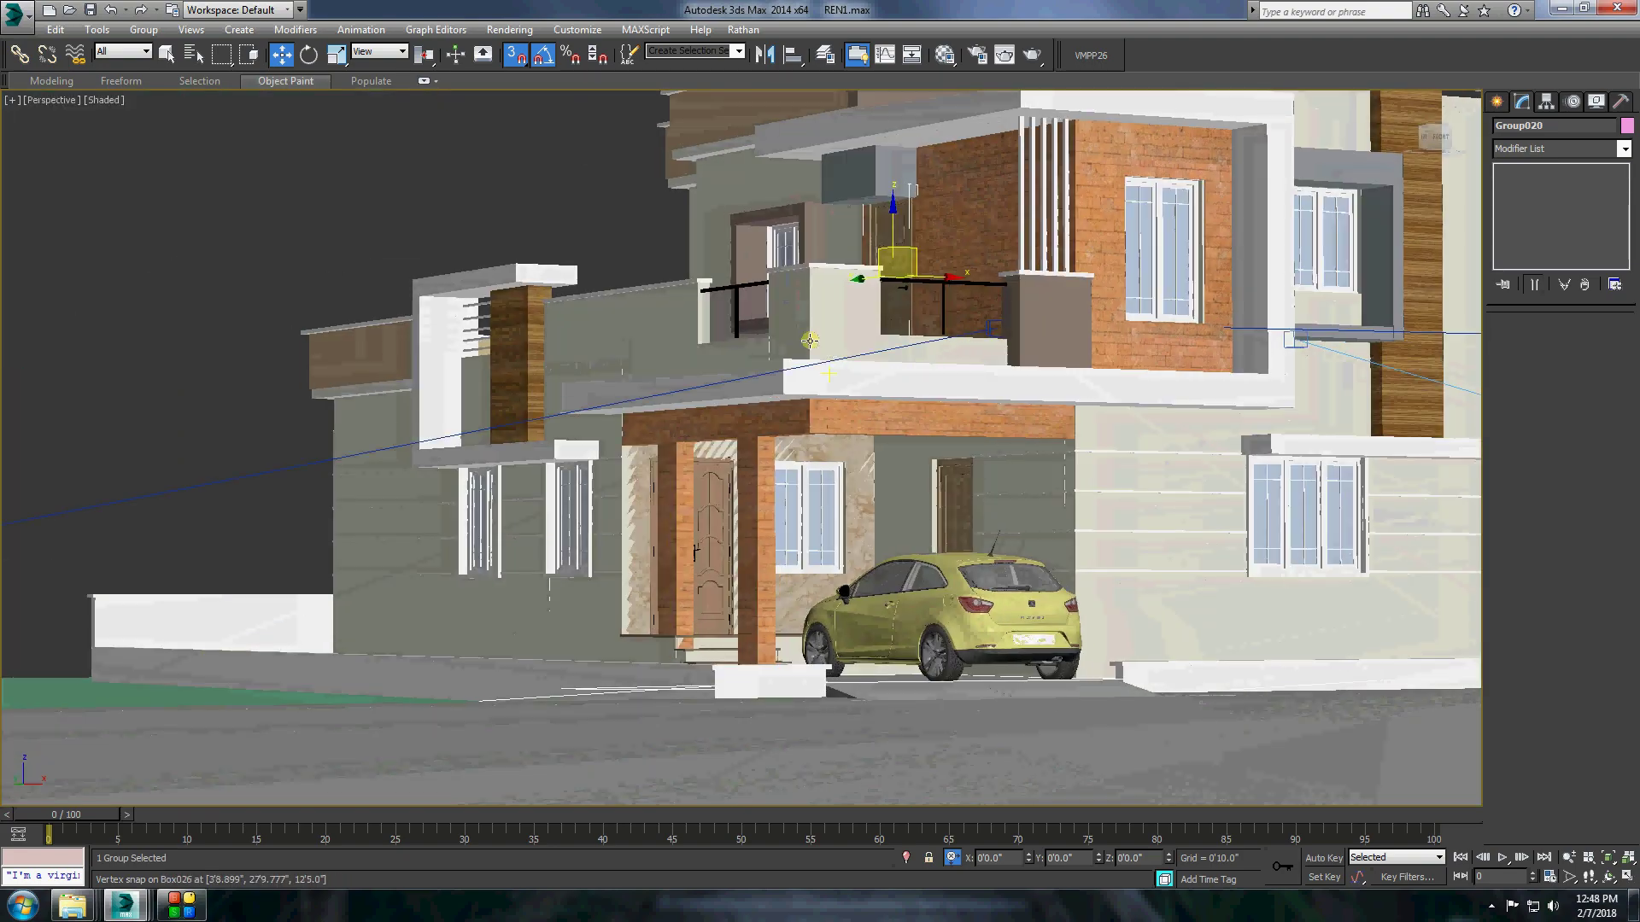
pyautogui.click(523, 158)
pyautogui.keyDown('alt'); pyautogui.moveTo(524, 157); pyautogui.dragTo(776, 365, button='middle'); pyautogui.keyUp('alt')
pyautogui.scroll(-3, 776, 365)
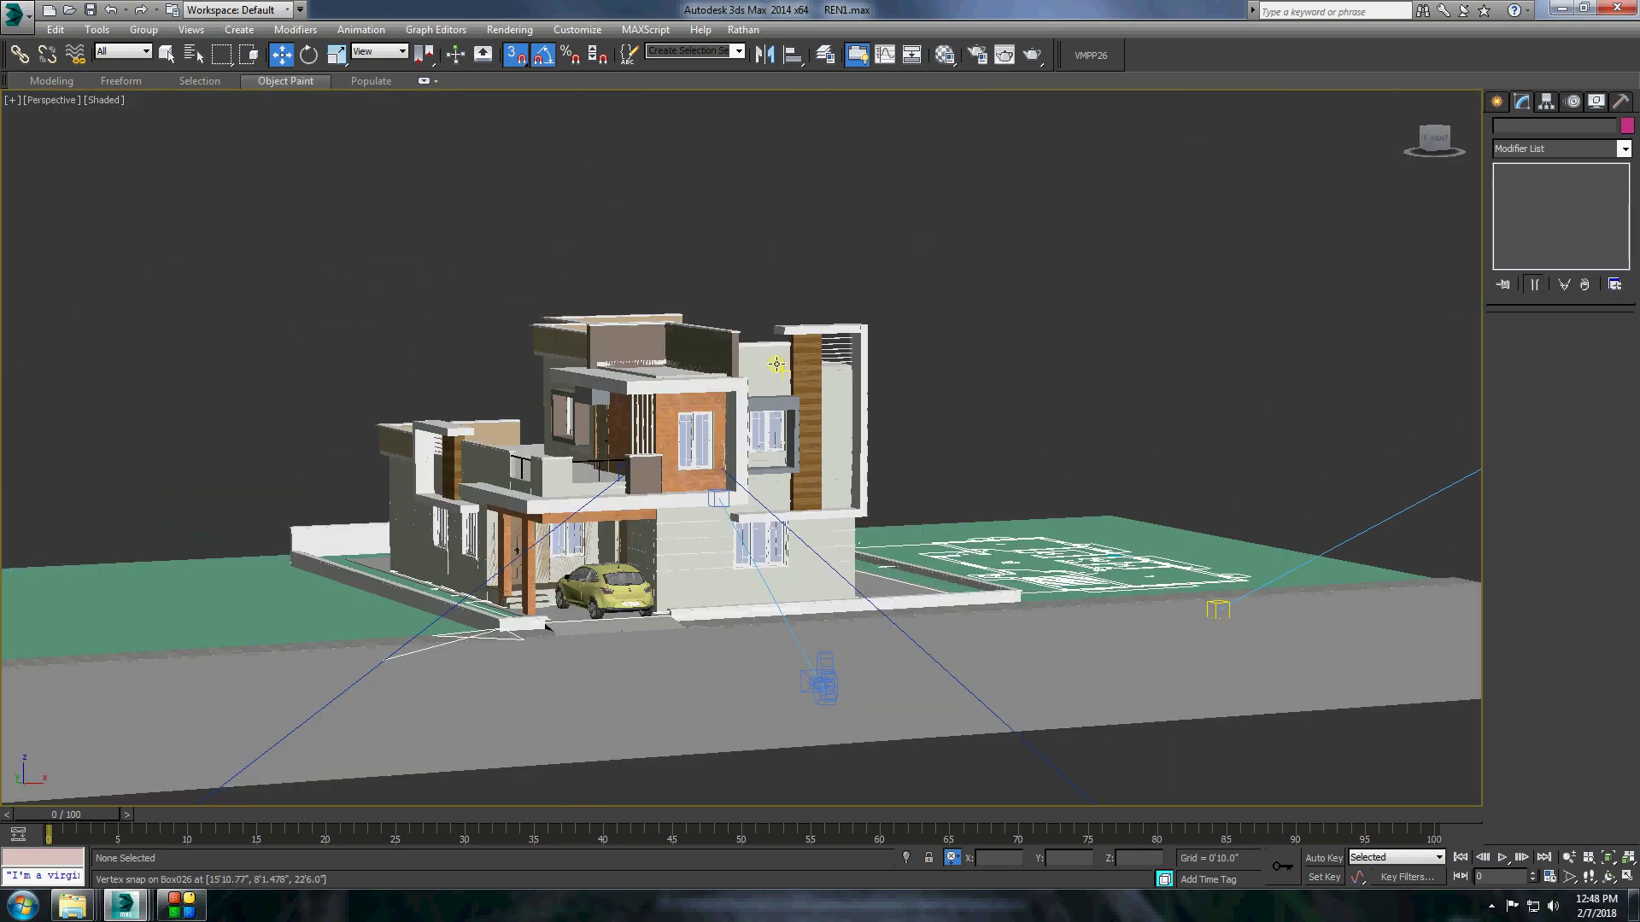
pyautogui.scroll(4, 776, 365)
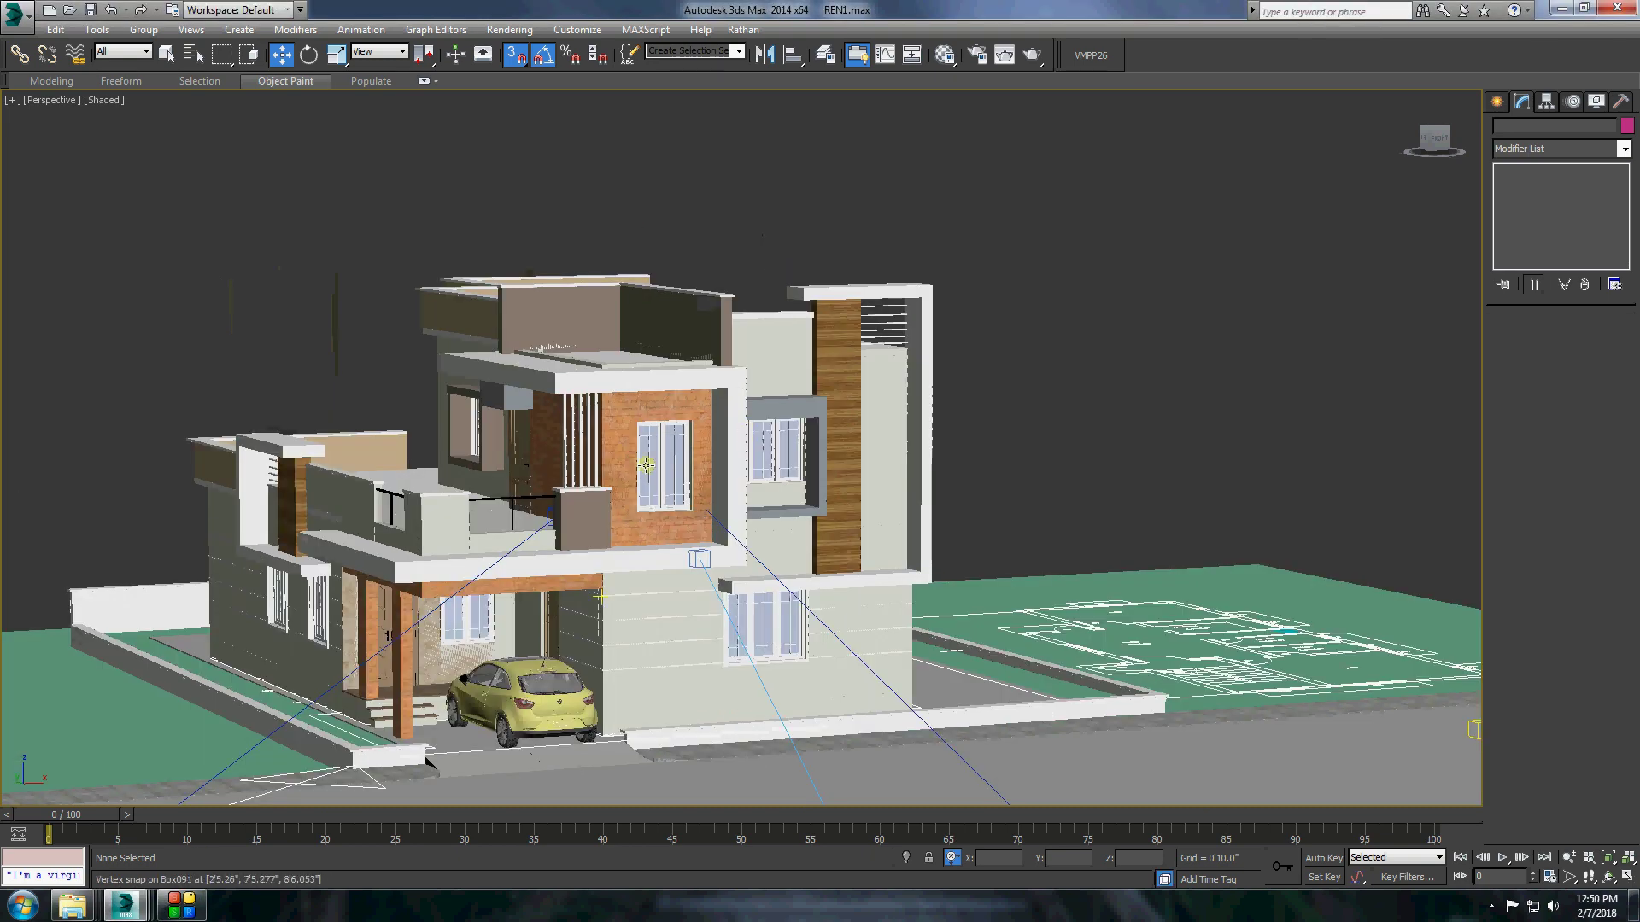
# Eyedrop the wall Multi/Sub-Object material, try a darker Material #29 diffuse, then cancel it.
pyautogui.click(944, 54)
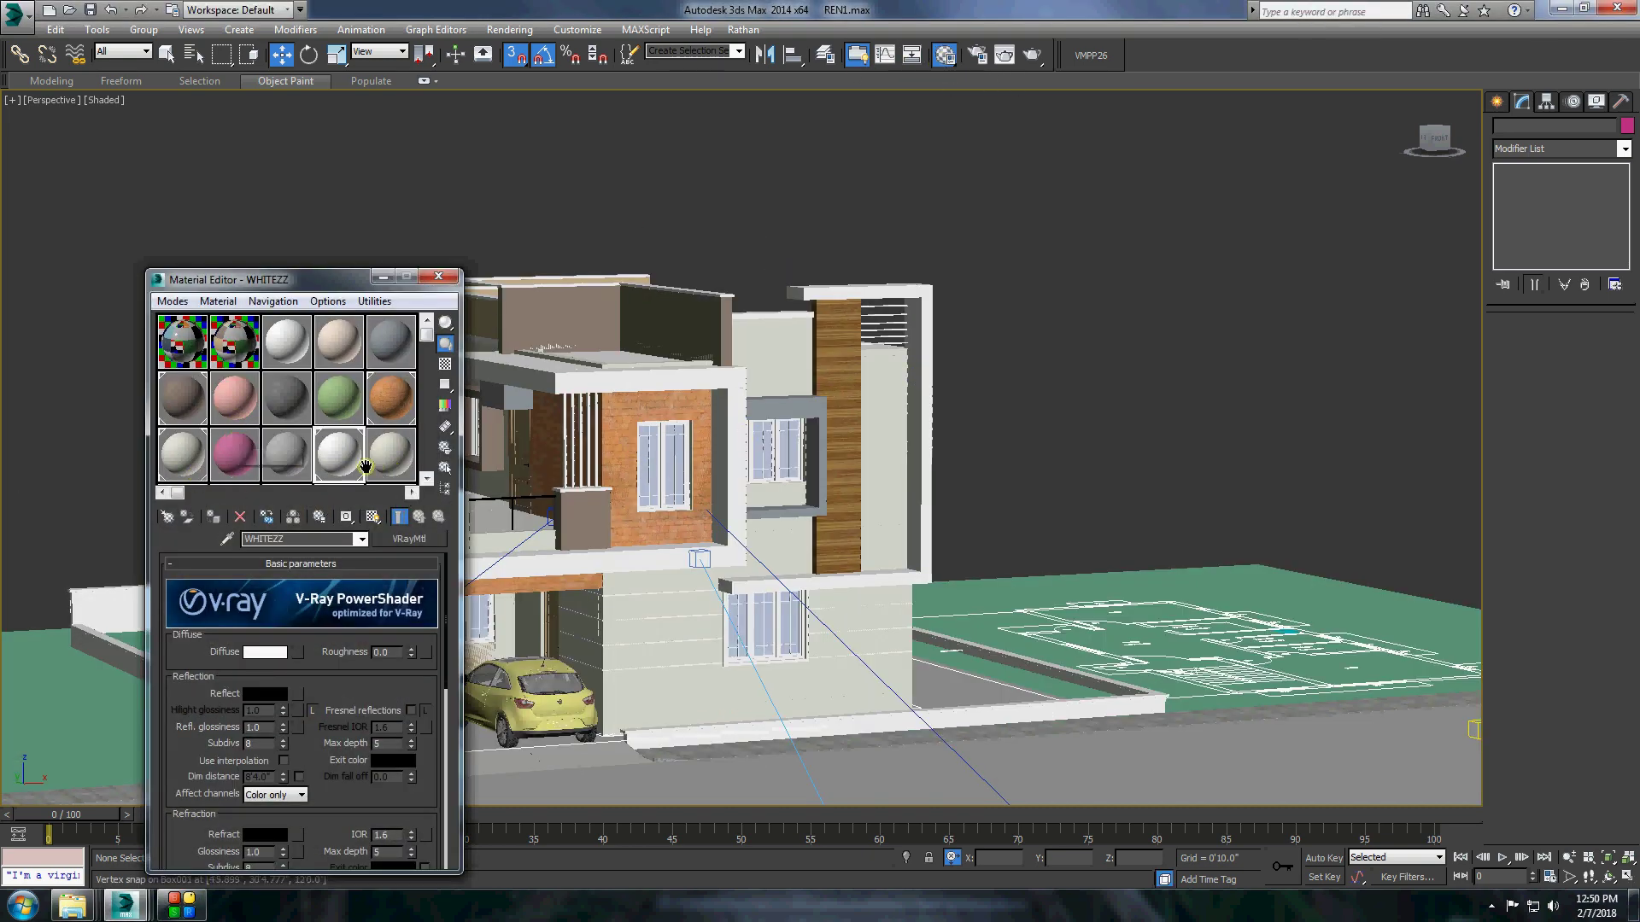
pyautogui.click(647, 592)
pyautogui.click(327, 650)
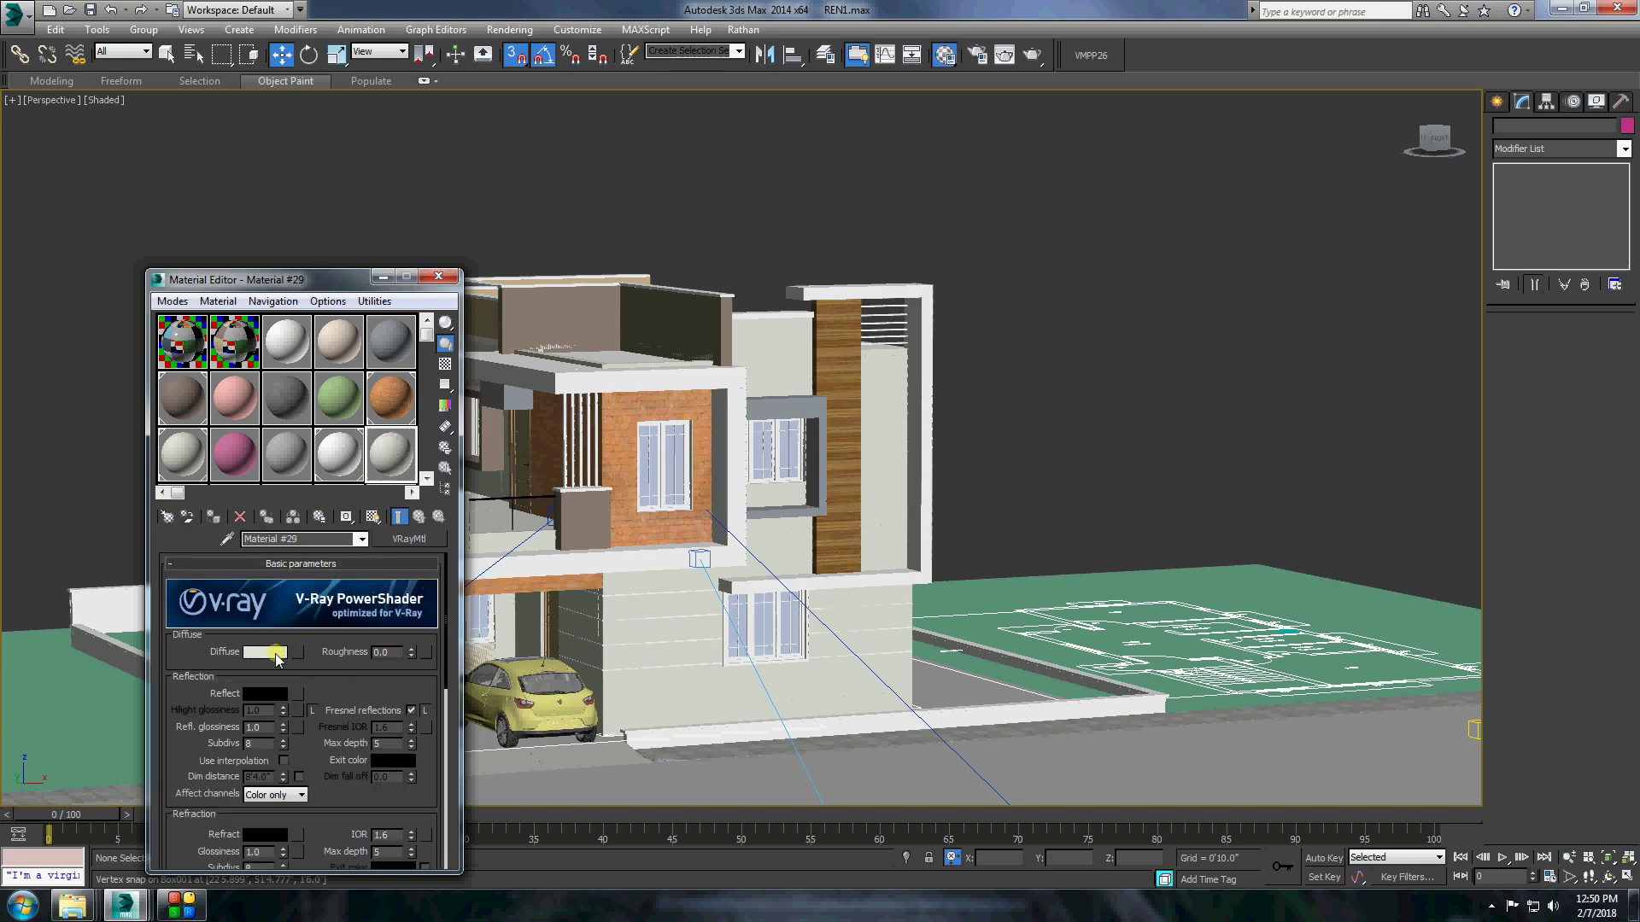
pyautogui.click(265, 652)
pyautogui.moveTo(502, 218); pyautogui.dragTo(498, 145)
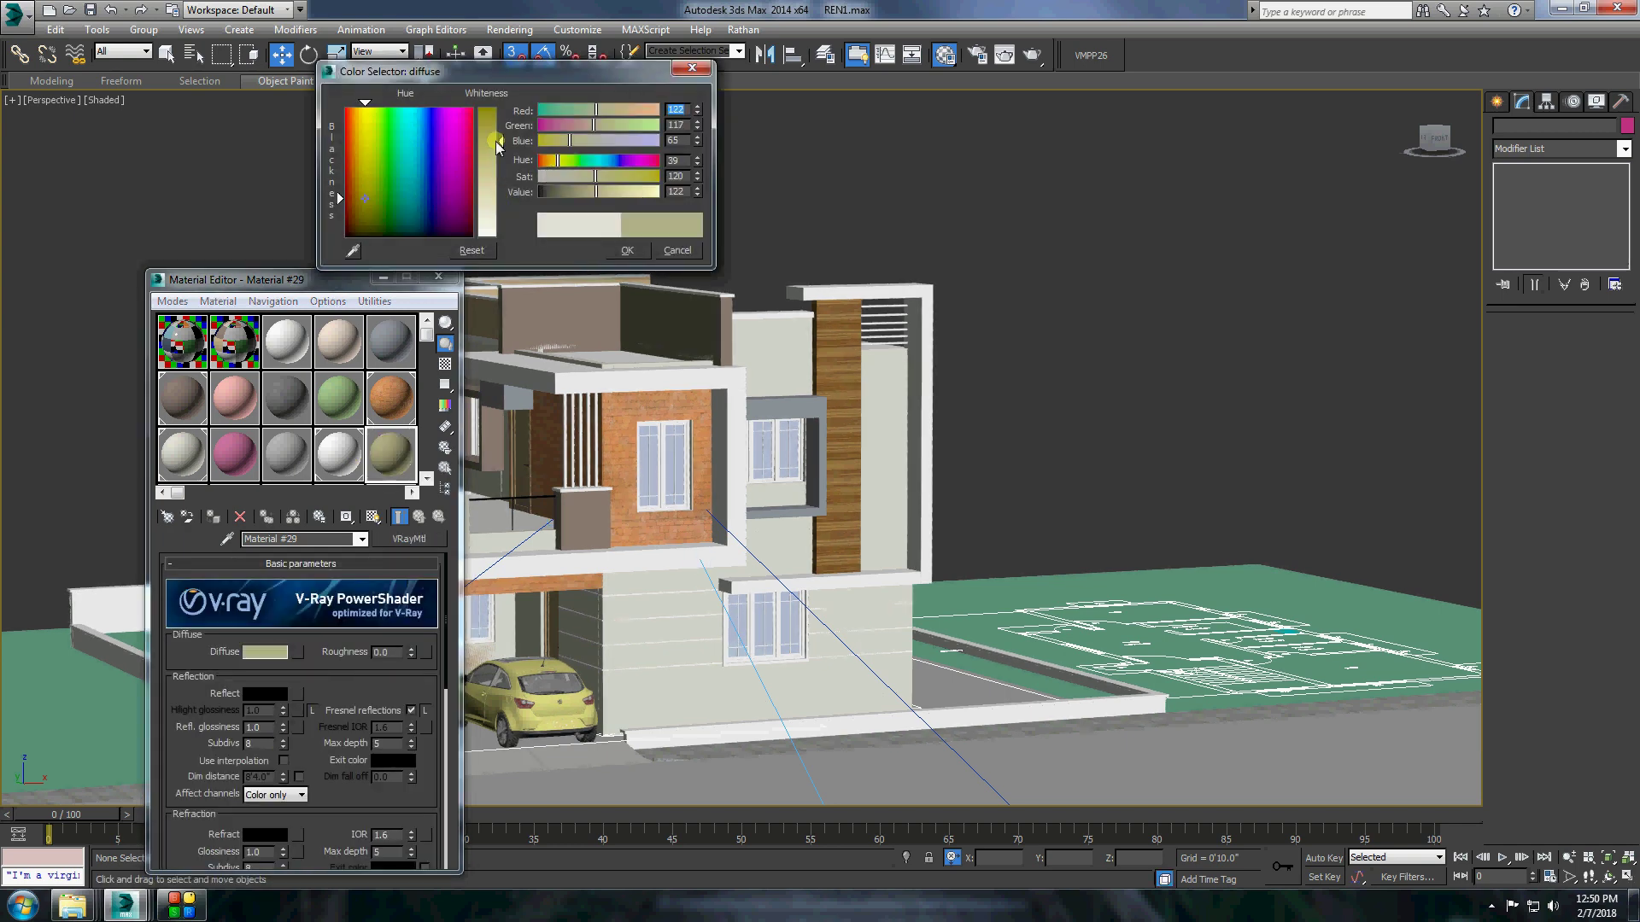
pyautogui.click(669, 250)
# Re-pick the wall material and try a lavender diffuse on Material #29.
pyautogui.click(227, 539)
pyautogui.click(594, 592)
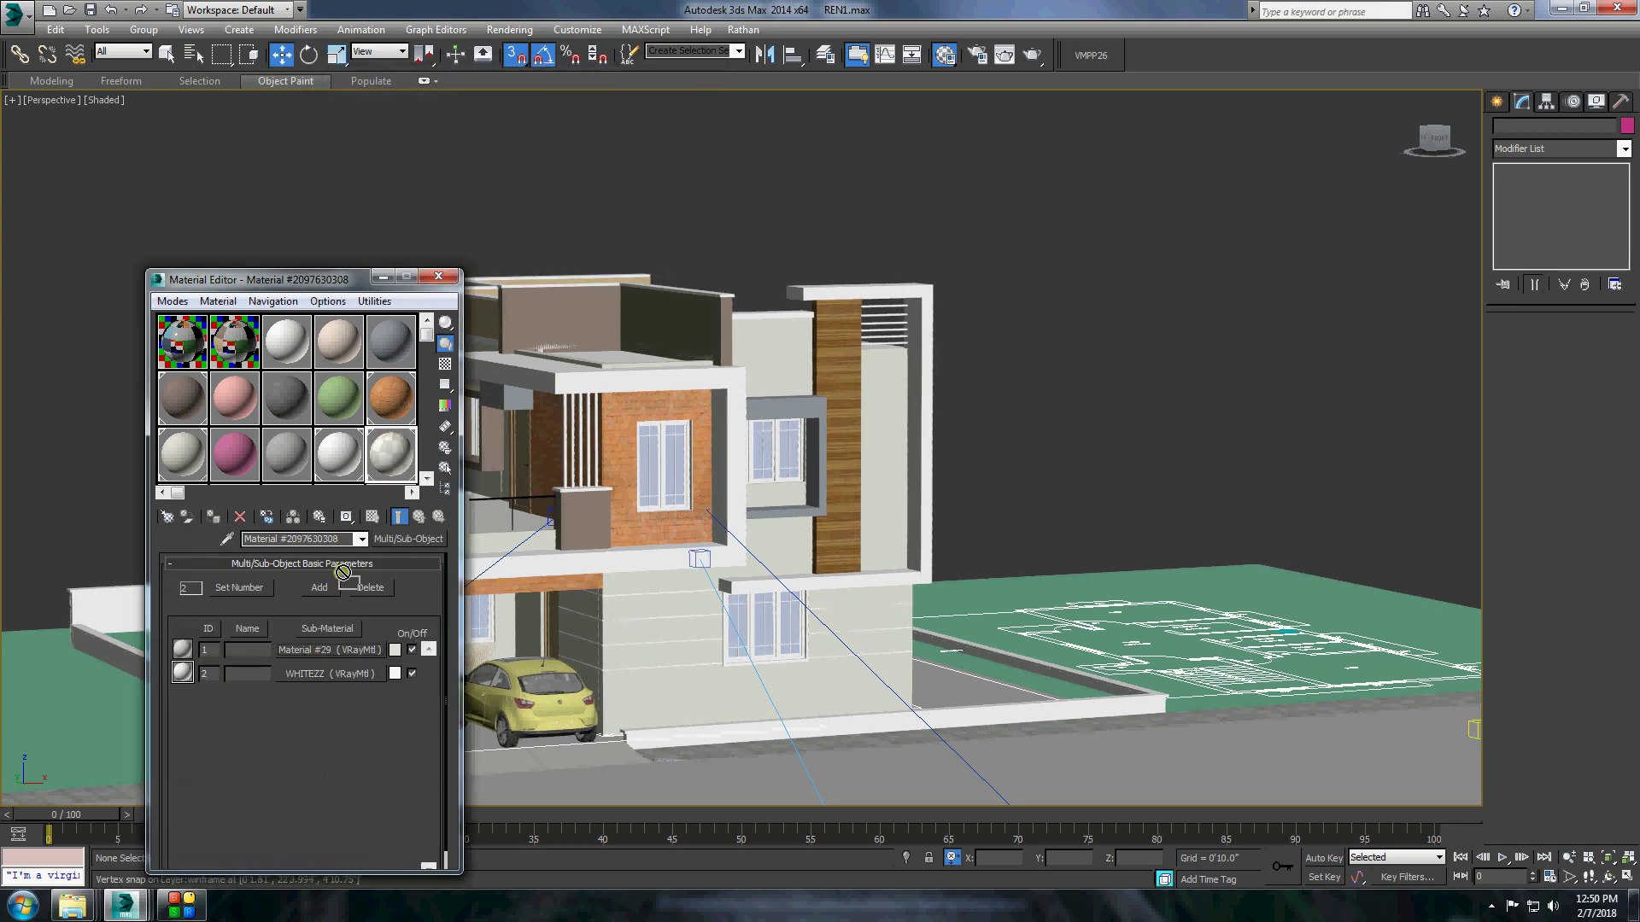
pyautogui.click(327, 650)
pyautogui.click(265, 651)
pyautogui.moveTo(502, 222)
pyautogui.mouseDown()
pyautogui.moveTo(501, 147)
pyautogui.moveTo(503, 229)
pyautogui.mouseUp()
pyautogui.click(445, 158)
pyautogui.click(643, 250)
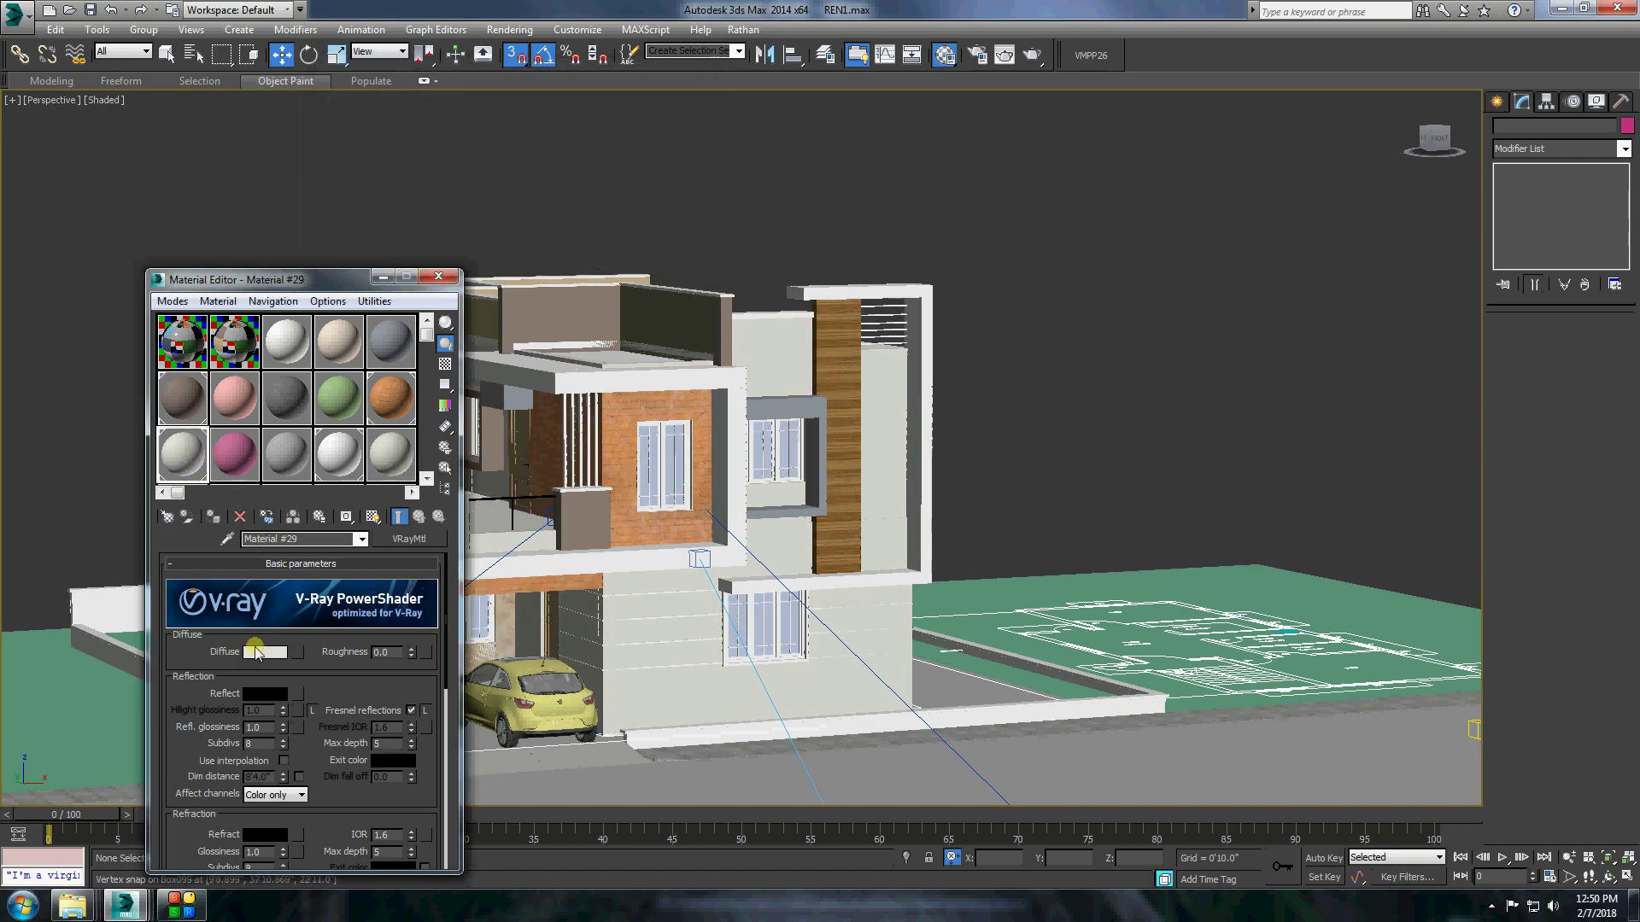
# Set Material #29's diffuse to pale mint 232/247/243 and start a V-Ray render.
pyautogui.click(265, 652)
pyautogui.click(403, 153)
pyautogui.click(627, 251)
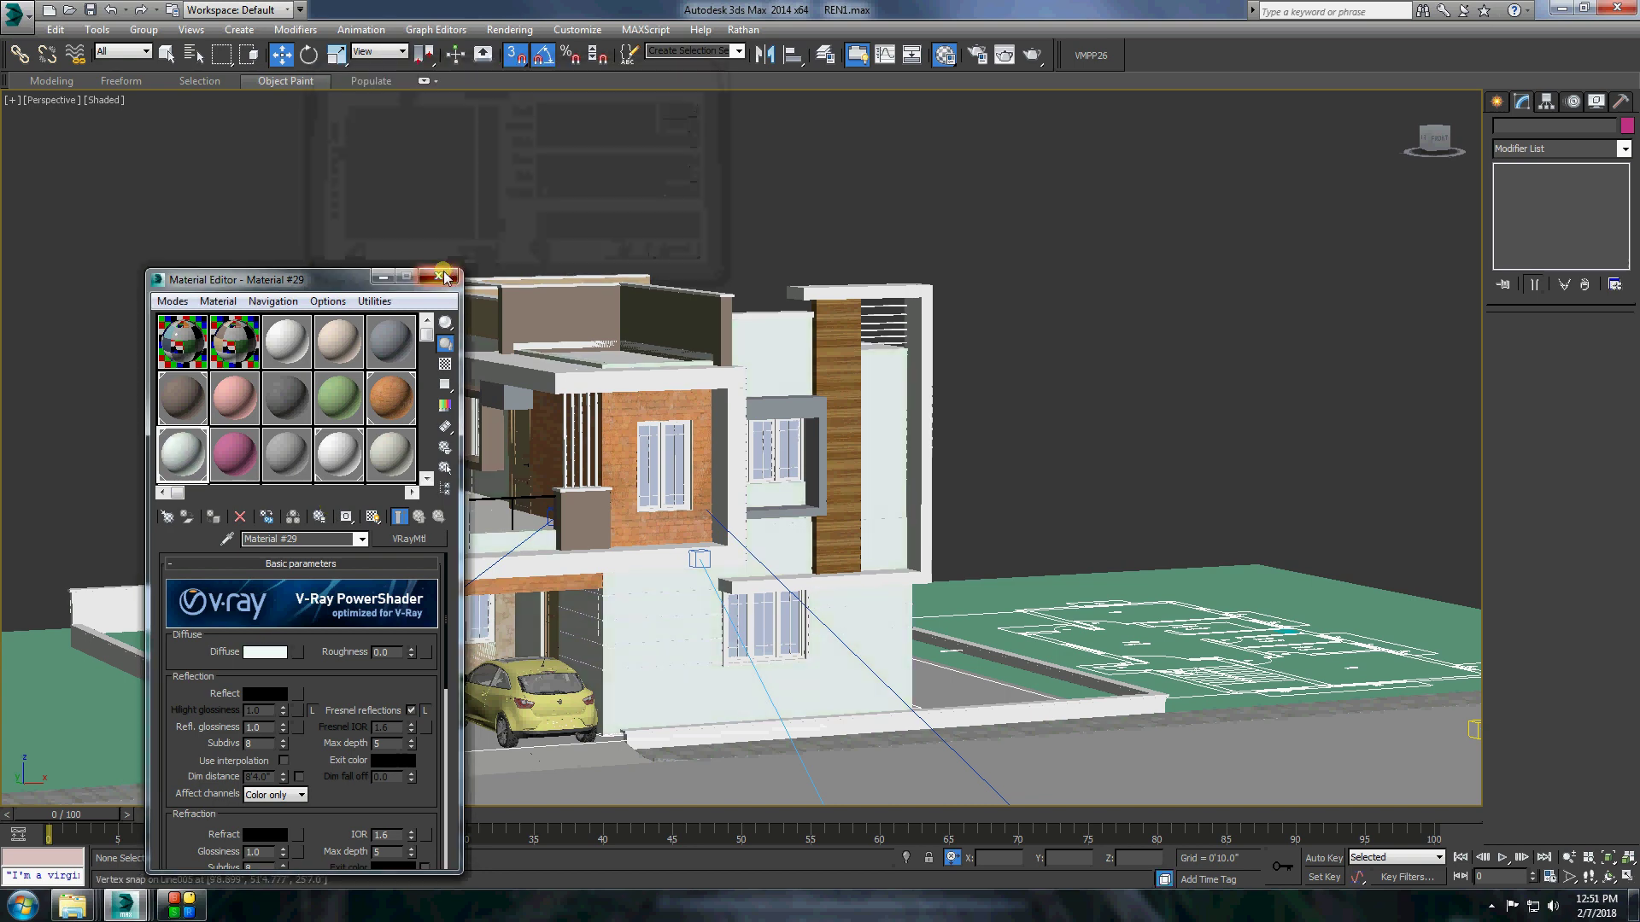
pyautogui.click(438, 276)
pyautogui.click(1032, 55)
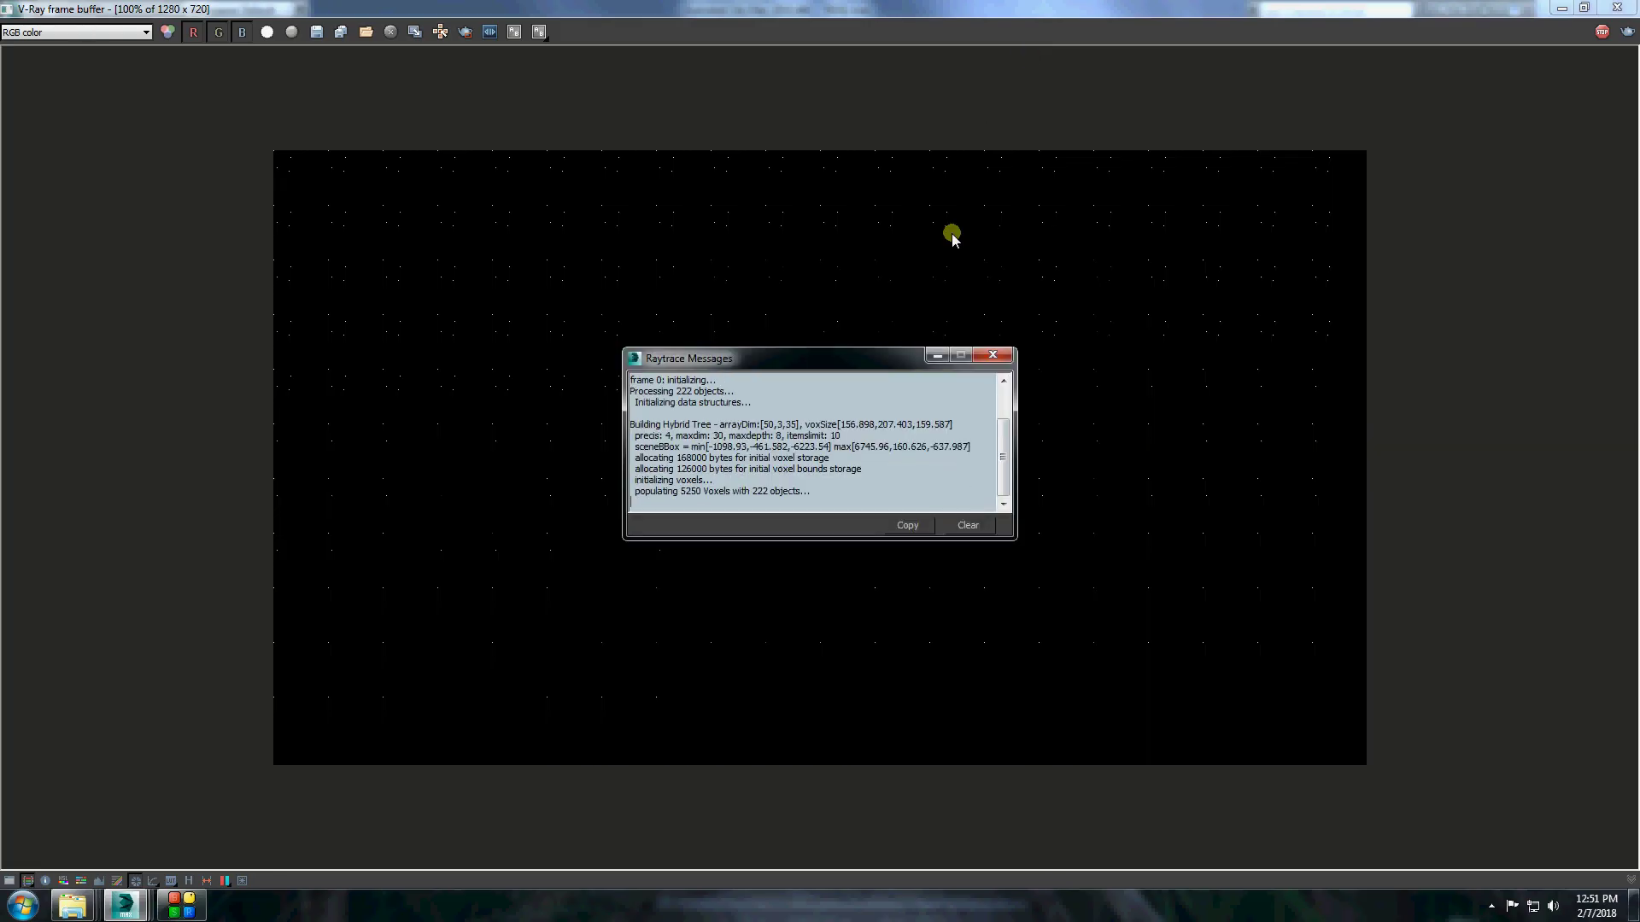
# Accept the pale beige diffuse, render the house at 1280 x 720 in V-Ray, and close the frame buffer.
pyautogui.click(191, 911)
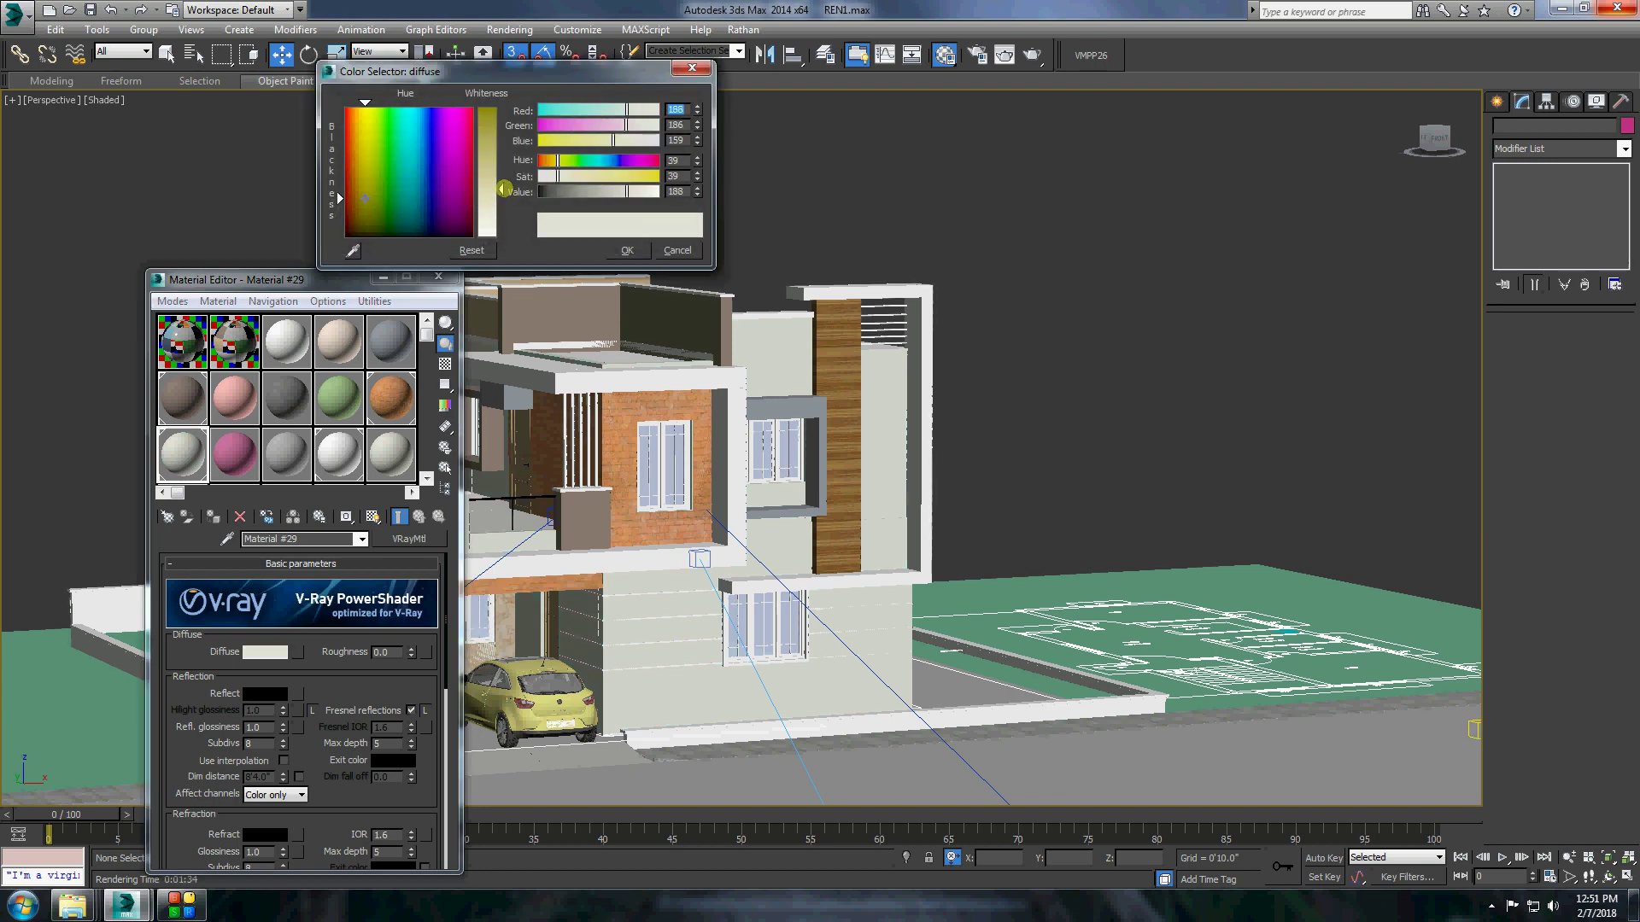
pyautogui.click(627, 250)
pyautogui.click(943, 54)
pyautogui.click(1034, 55)
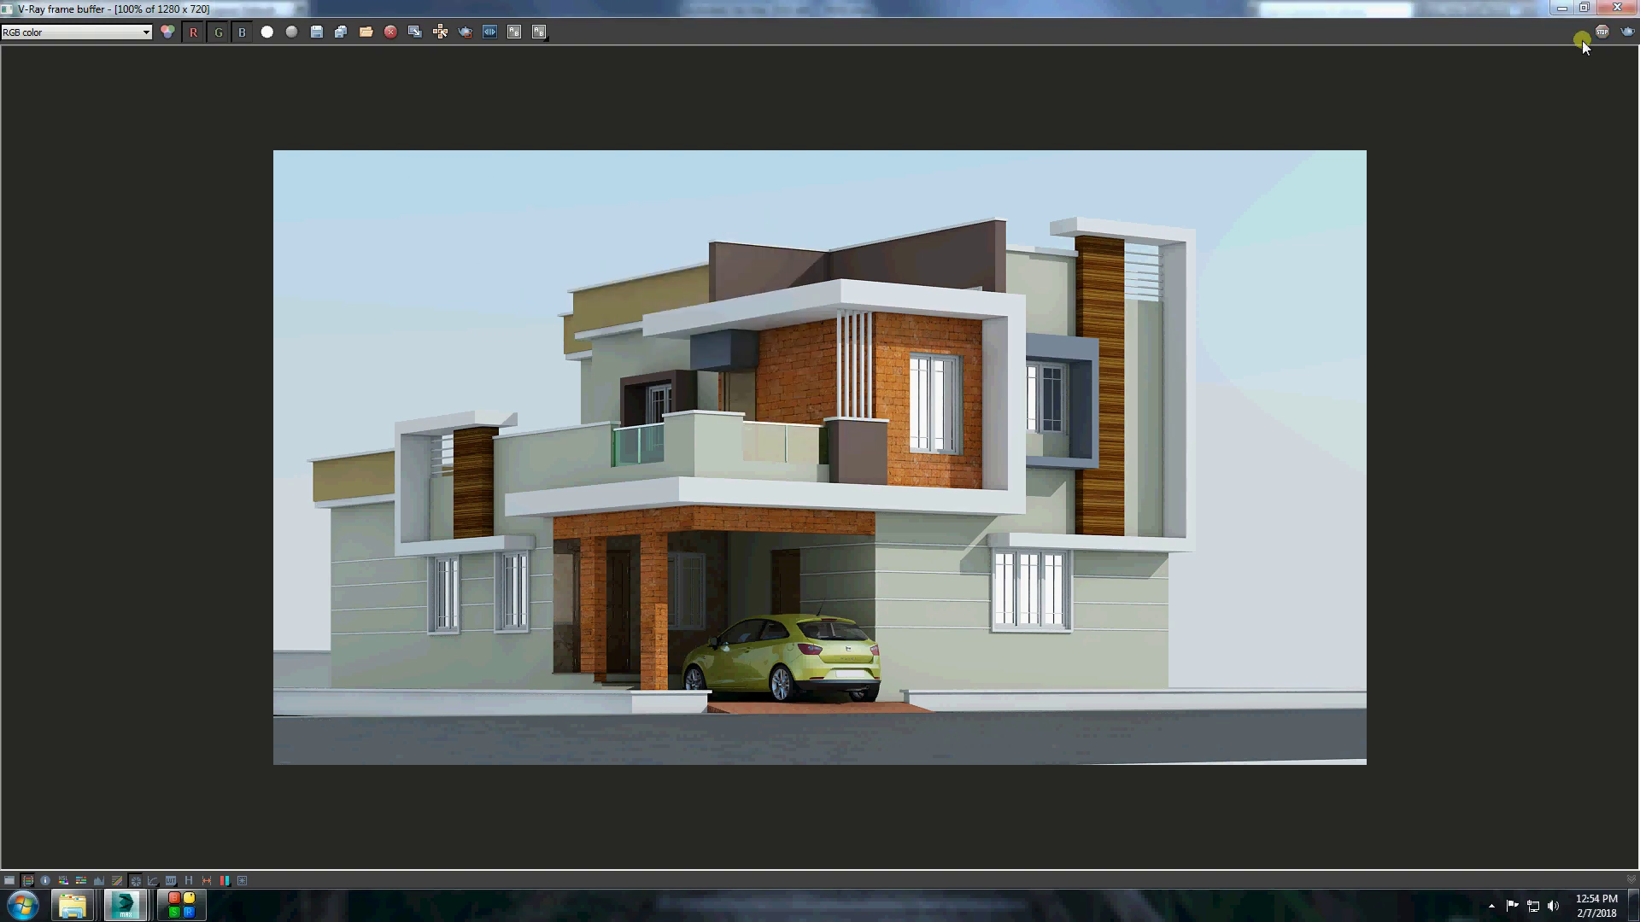
pyautogui.click(1562, 8)
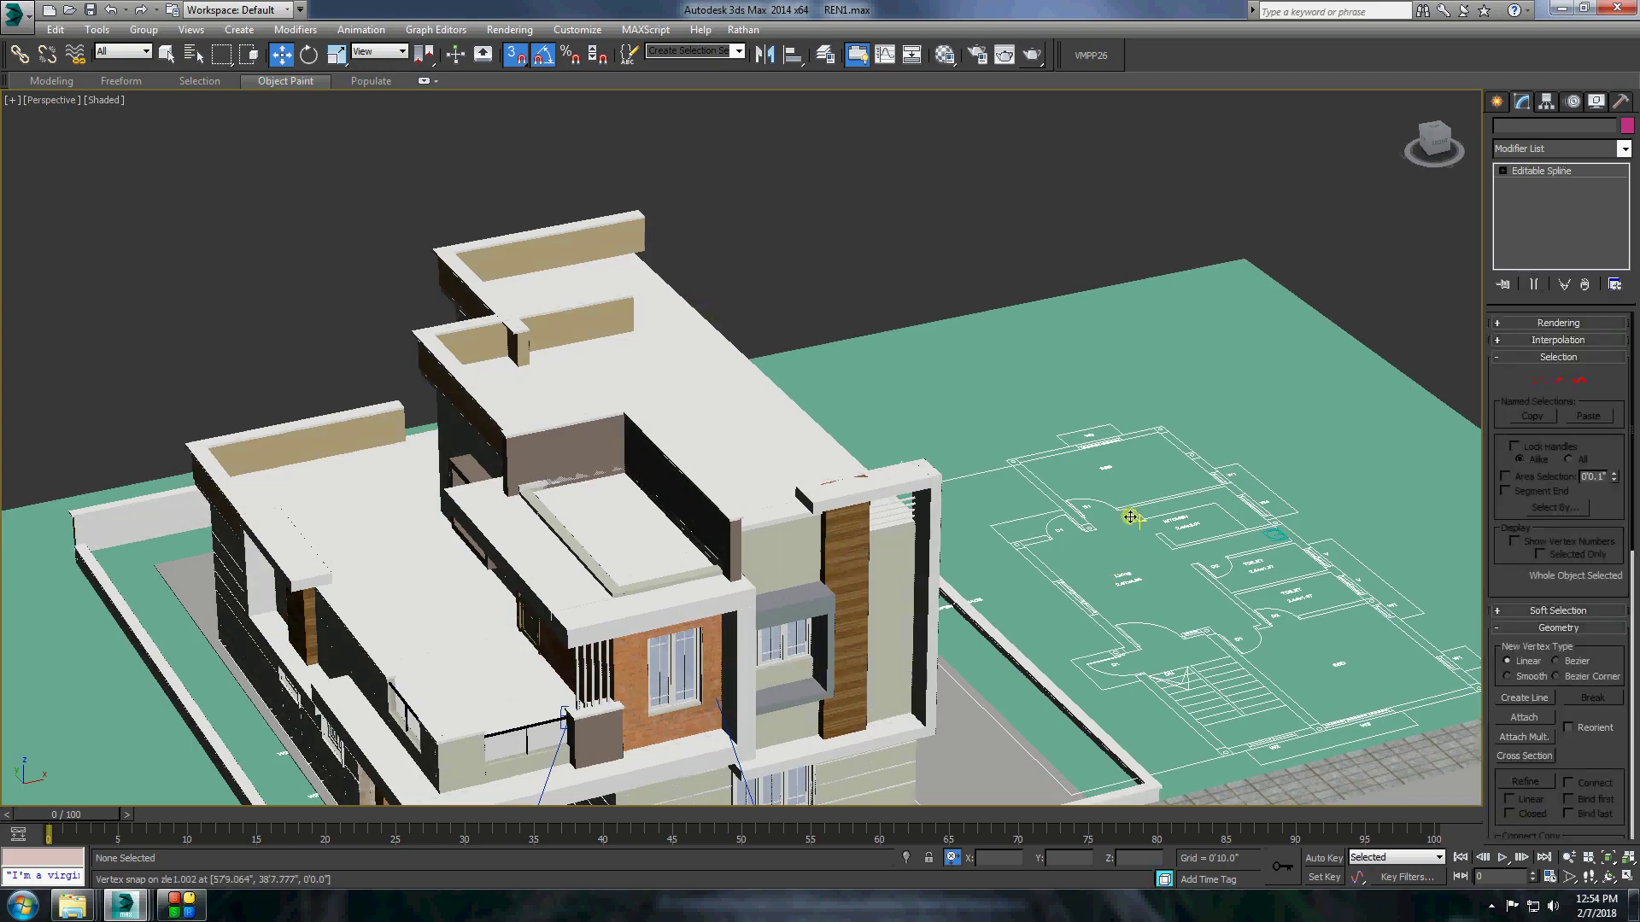
# View the floor-plan lines, then unhide the hidden building.
pyautogui.hotkey('shift', 'g')
pyautogui.scroll(3, 853, 556)
pyautogui.scroll(3, 809, 468)
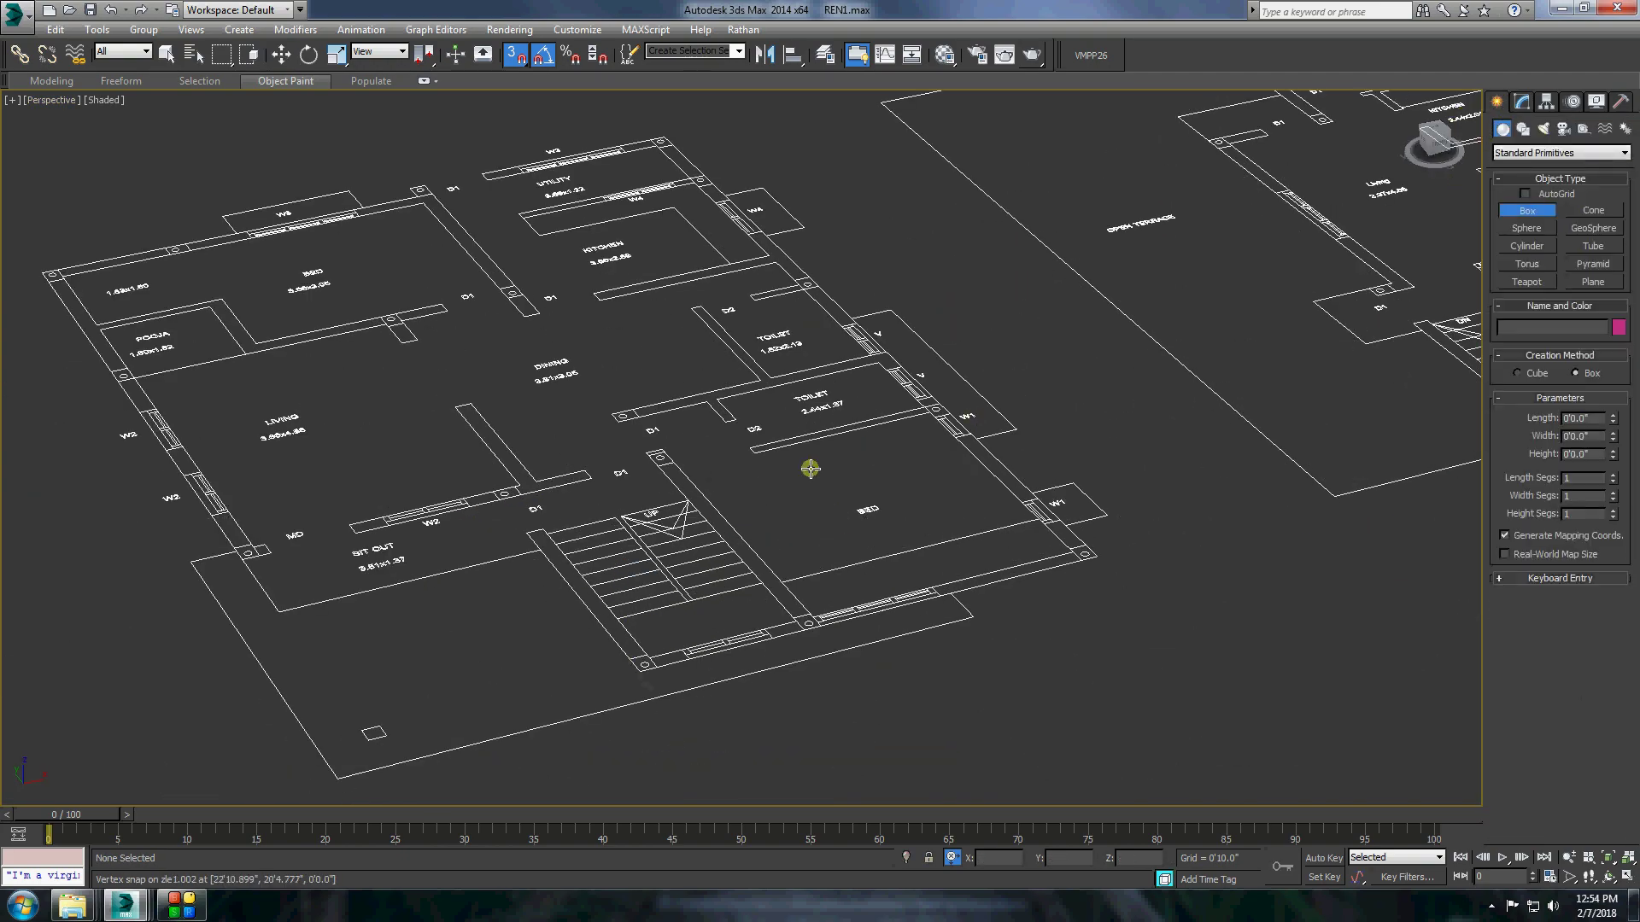
pyautogui.moveTo(659, 457); pyautogui.dragTo(799, 629)
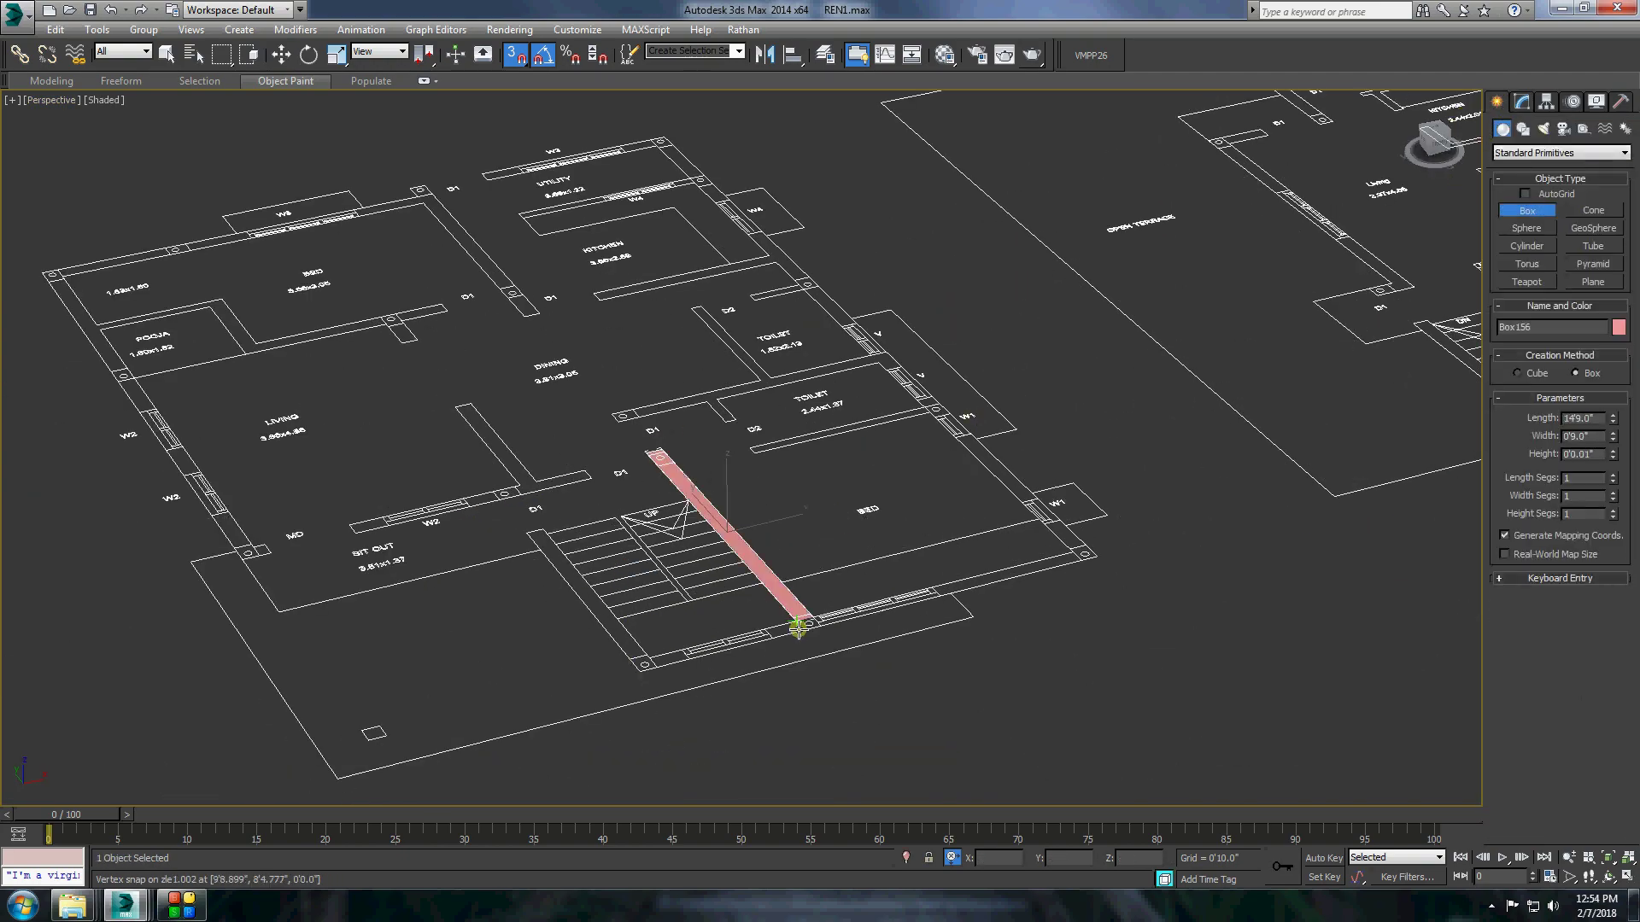
pyautogui.click(184, 60)
pyautogui.rightClick(576, 154)
pyautogui.click(624, 148)
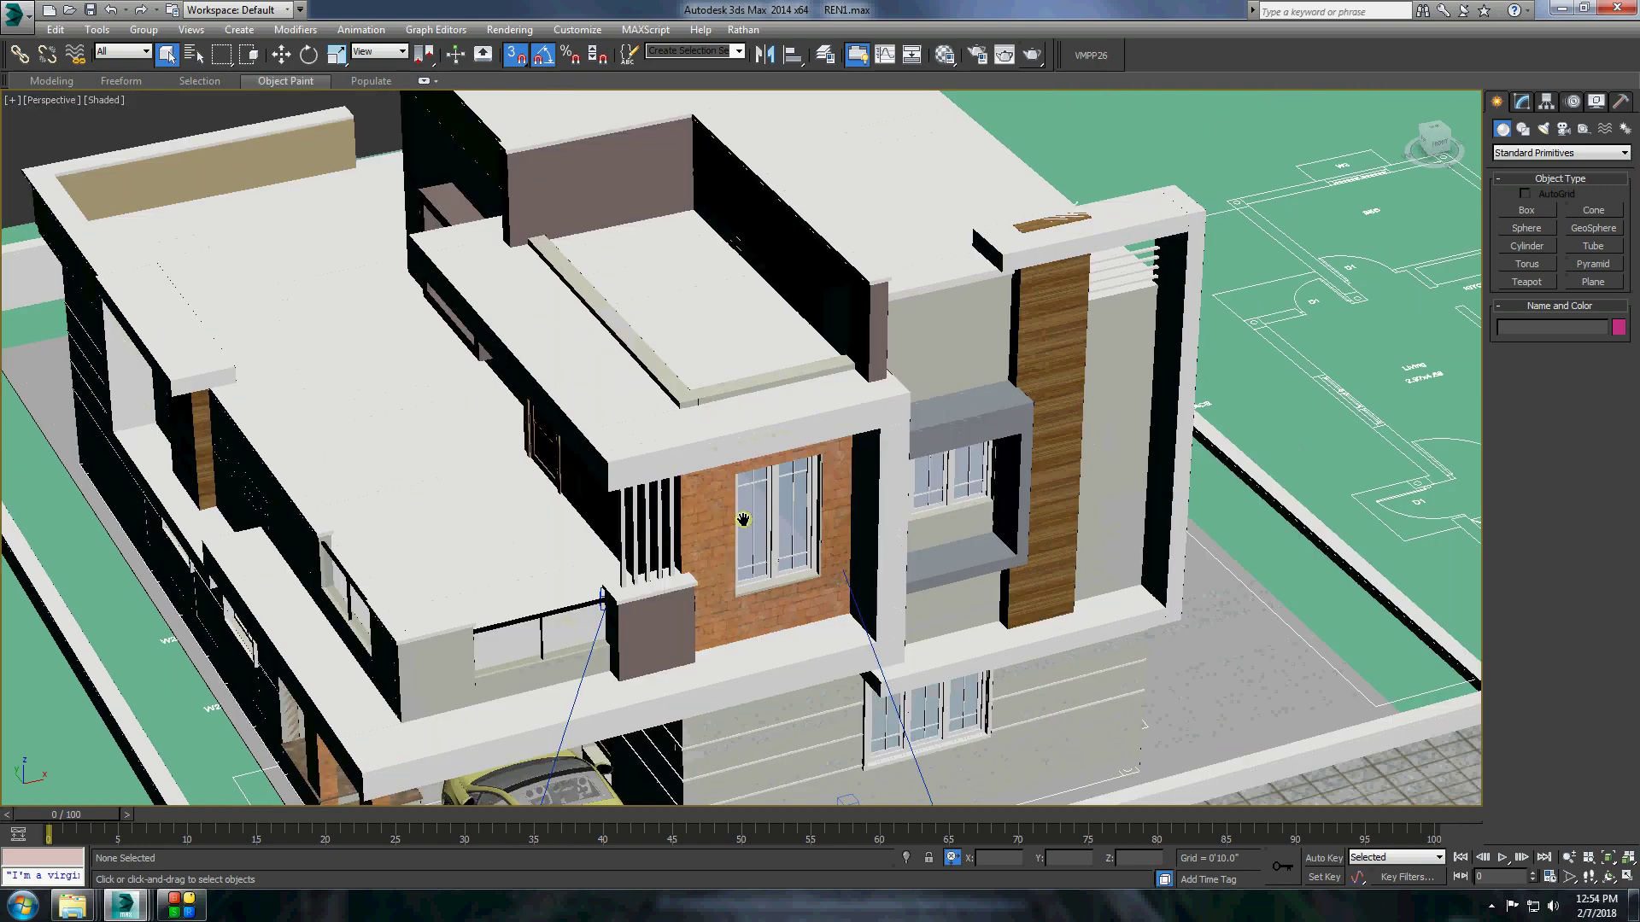
# Select both roof pieces and attempt a shift-move clone, then cancel it.
pyautogui.click(812, 362)
pyautogui.moveTo(623, 148)
pyautogui.keyDown('alt'); pyautogui.mouseDown(button='middle')
pyautogui.moveTo(813, 363)
pyautogui.moveTo(878, 323)
pyautogui.mouseUp(button='middle'); pyautogui.keyUp('alt')
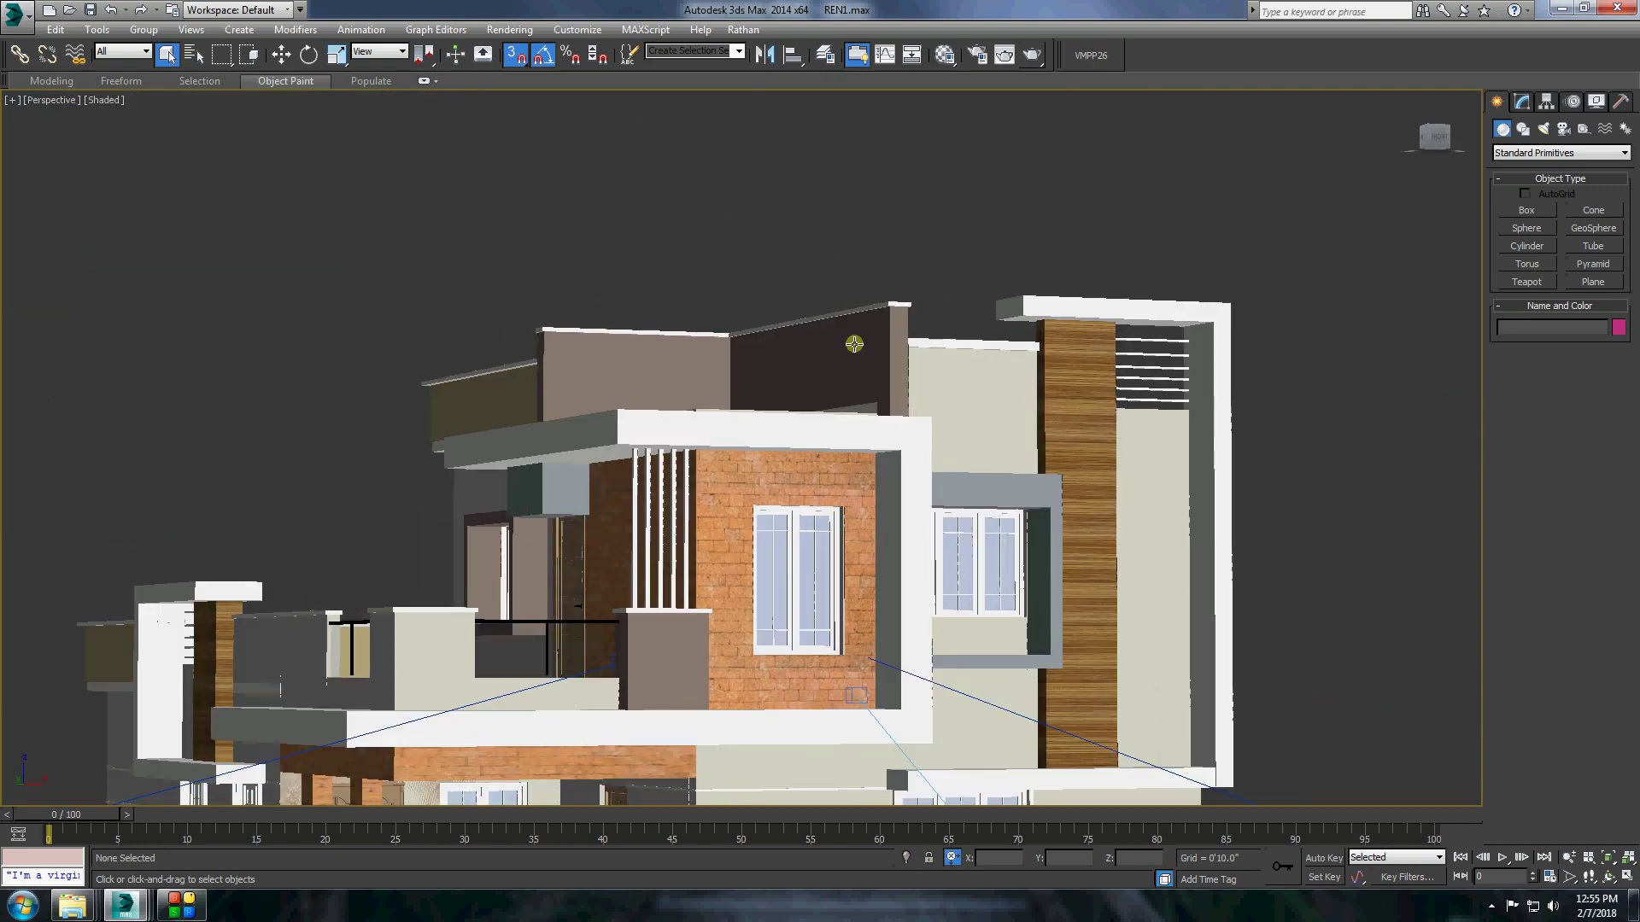
pyautogui.click(854, 343)
pyautogui.click(282, 57)
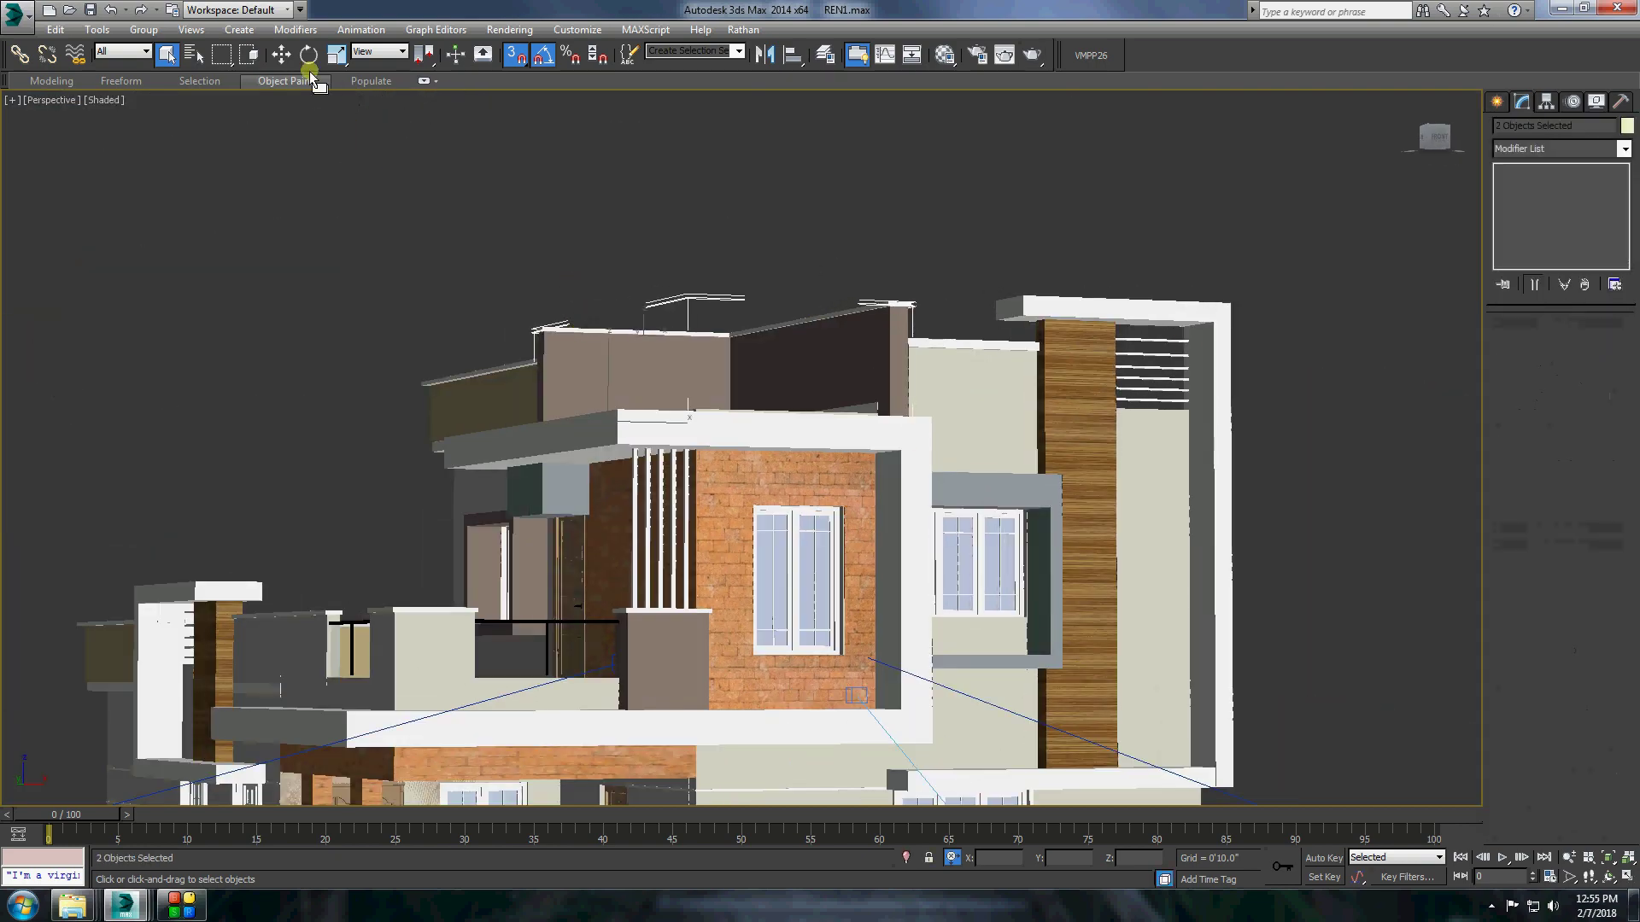
pyautogui.hotkey('shift', 'z')
pyautogui.hotkey('shift', 'z')
pyautogui.click(456, 771)
pyautogui.keyDown('shift'); pyautogui.moveTo(456, 772); pyautogui.dragTo(170, 726); pyautogui.keyUp('shift')
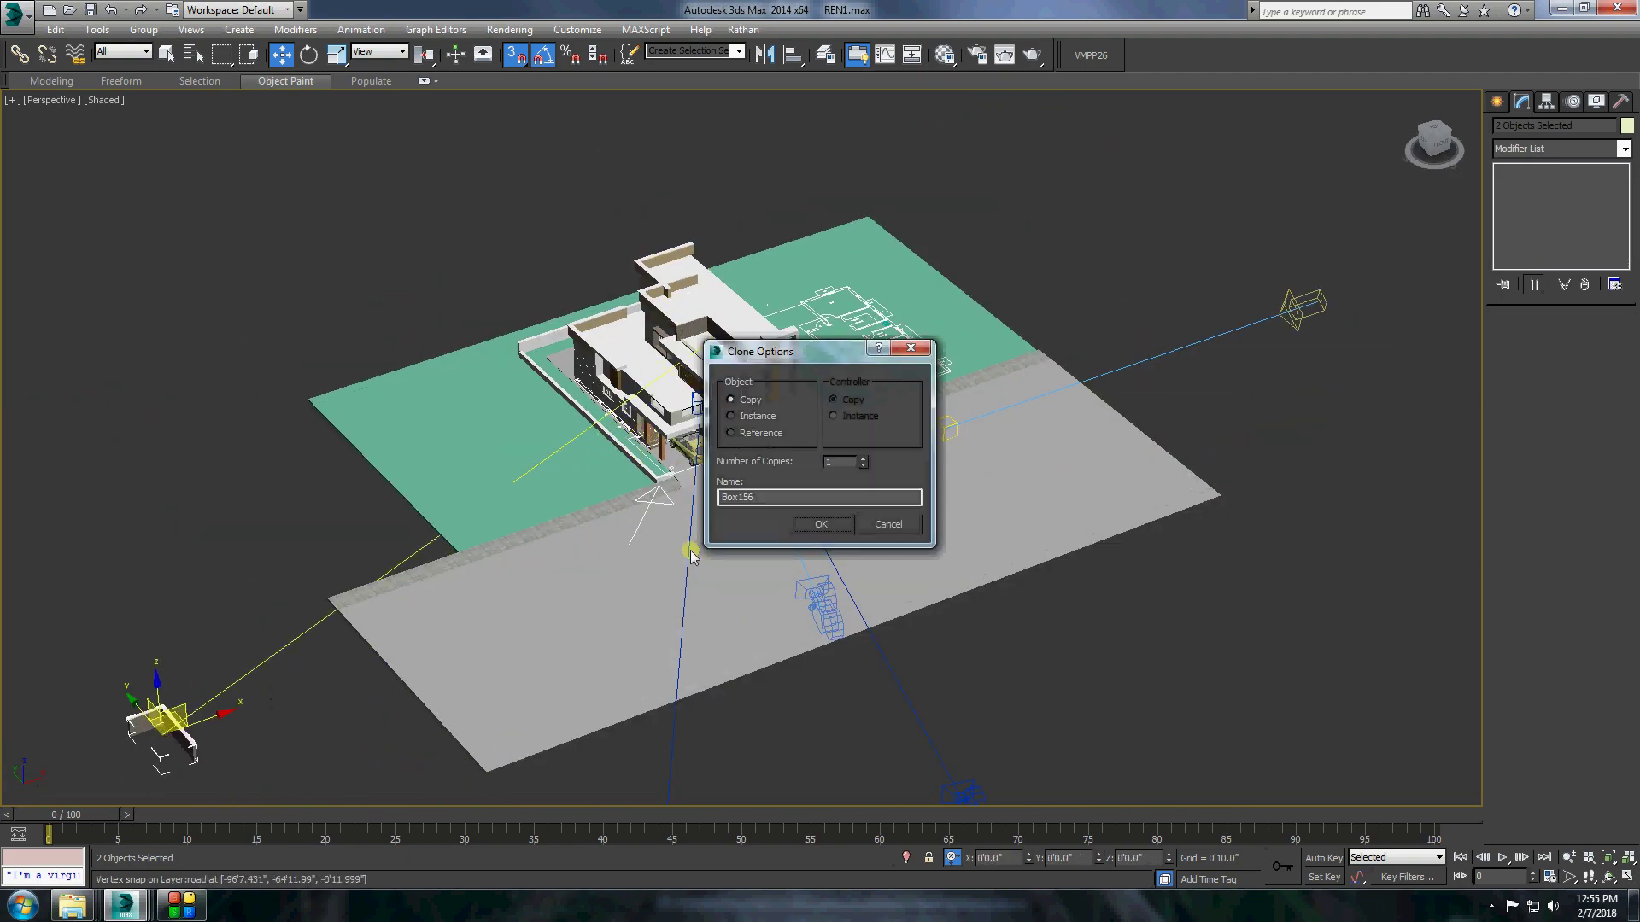
pyautogui.press('Escape')
# Select wall Box102 and pick one of its elements in element mode.
pyautogui.keyDown('alt'); pyautogui.moveTo(820, 513); pyautogui.dragTo(617, 495, button='middle'); pyautogui.keyUp('alt')
pyautogui.scroll(3, 617, 495)
pyautogui.scroll(5, 616, 496)
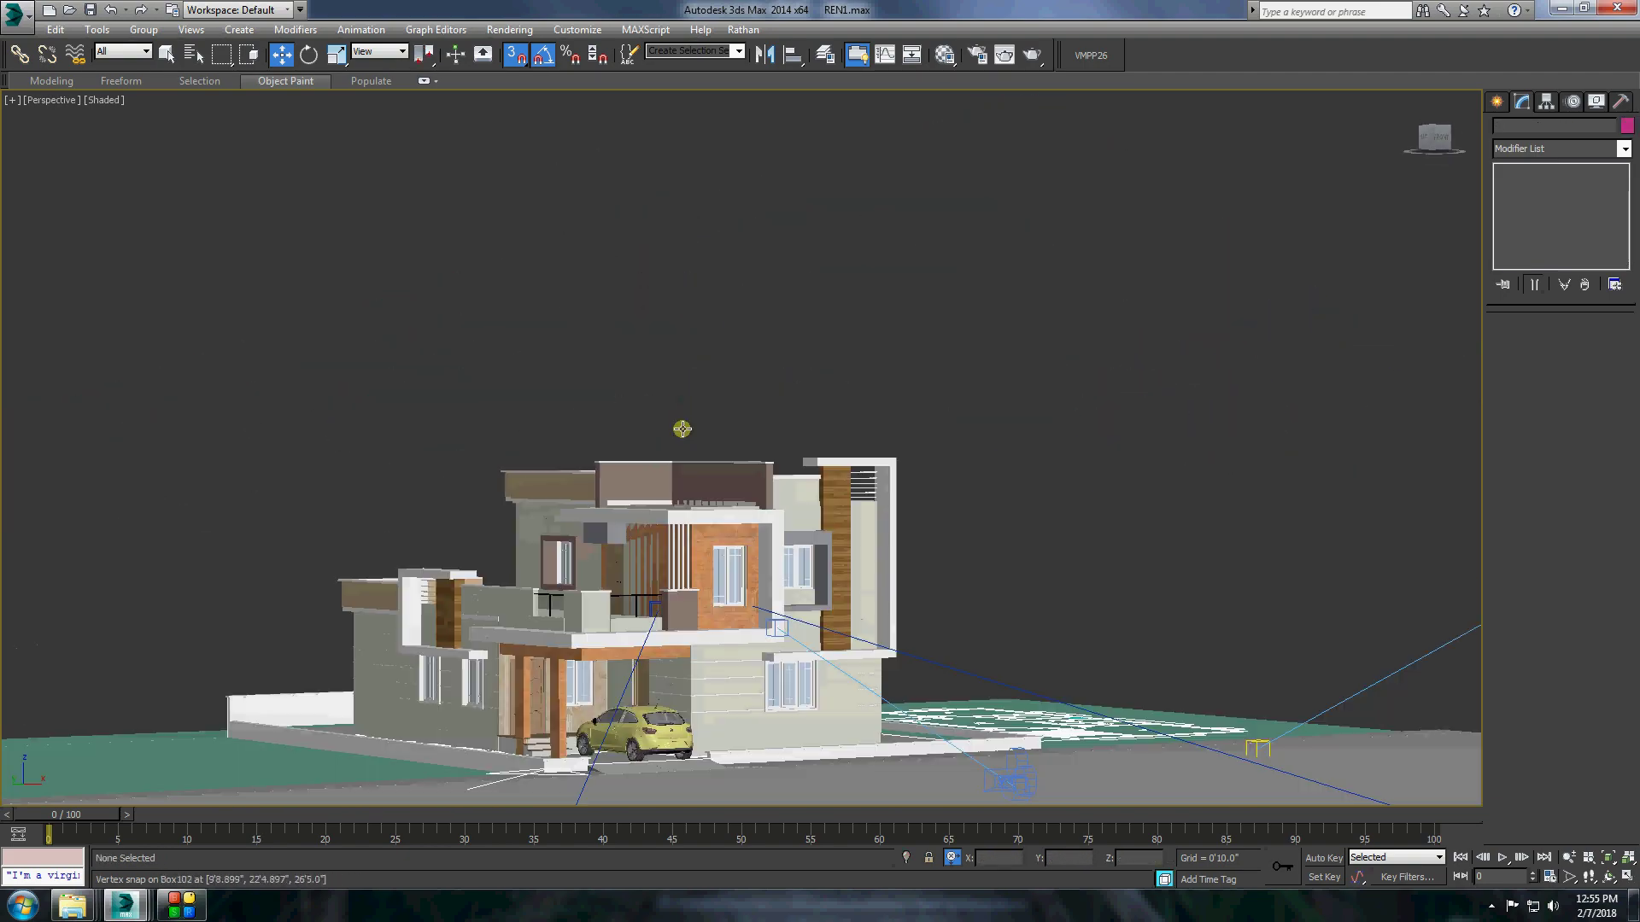
pyautogui.scroll(4, 616, 495)
pyautogui.click(617, 495)
pyautogui.press('5')
pyautogui.click(732, 478)
pyautogui.click(801, 472)
pyautogui.scroll(-5, 801, 472)
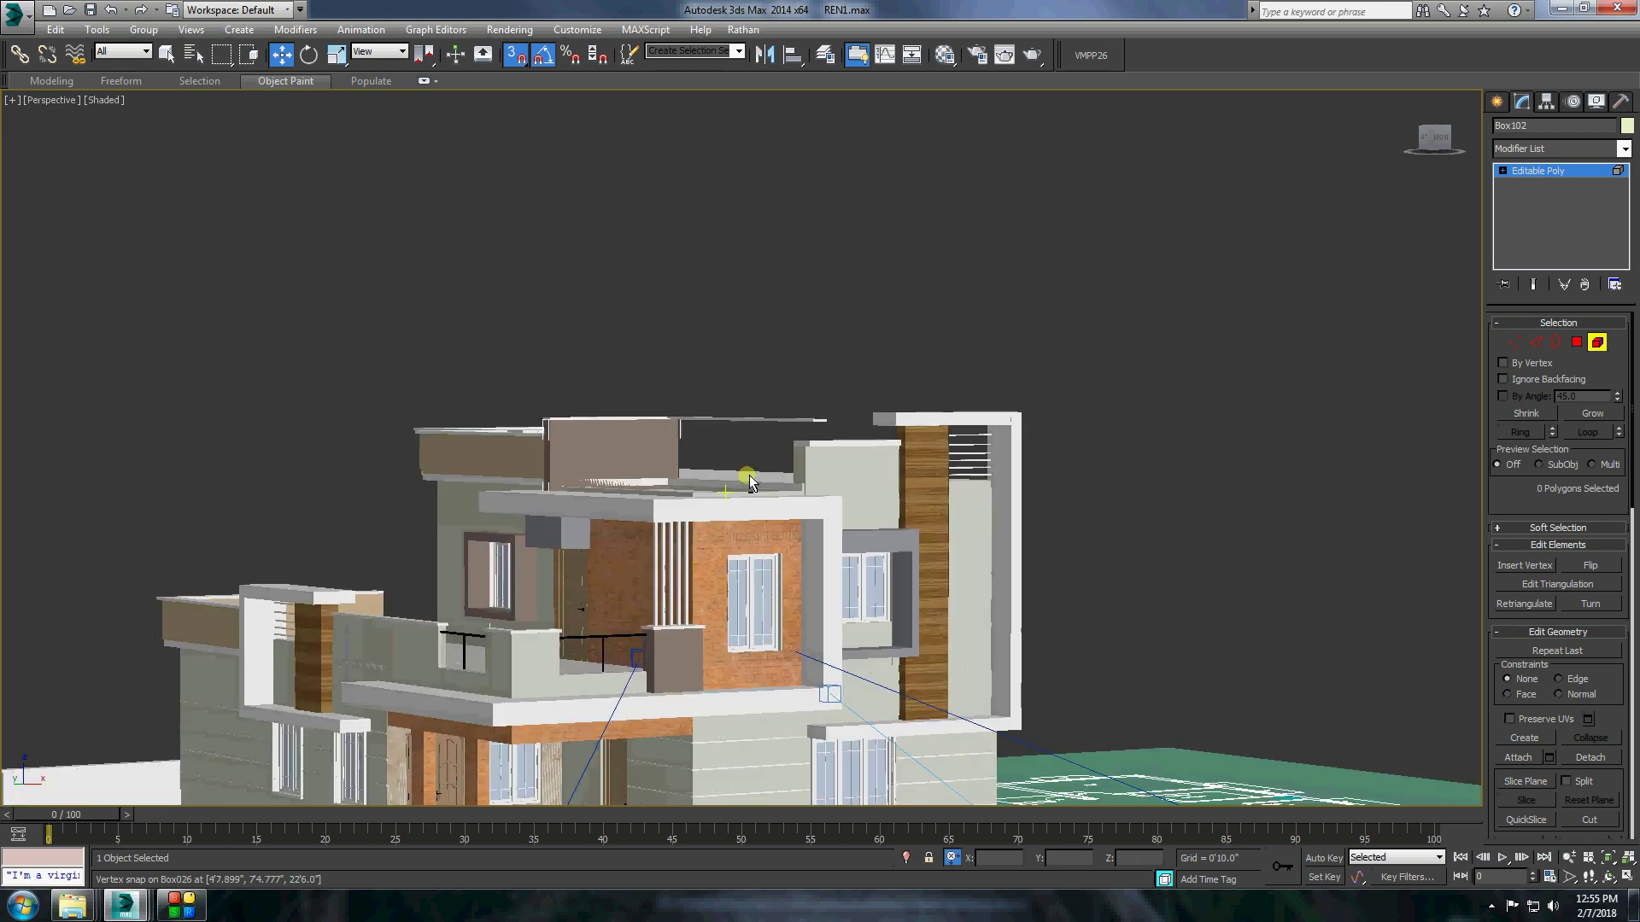
pyautogui.keyDown('alt'); pyautogui.moveTo(801, 472); pyautogui.dragTo(769, 427, button='middle'); pyautogui.keyUp('alt')
# Convert the roof parapet box to Editable Poly.
pyautogui.click(1497, 102)
pyautogui.scroll(3, 764, 392)
pyautogui.rightClick(765, 392)
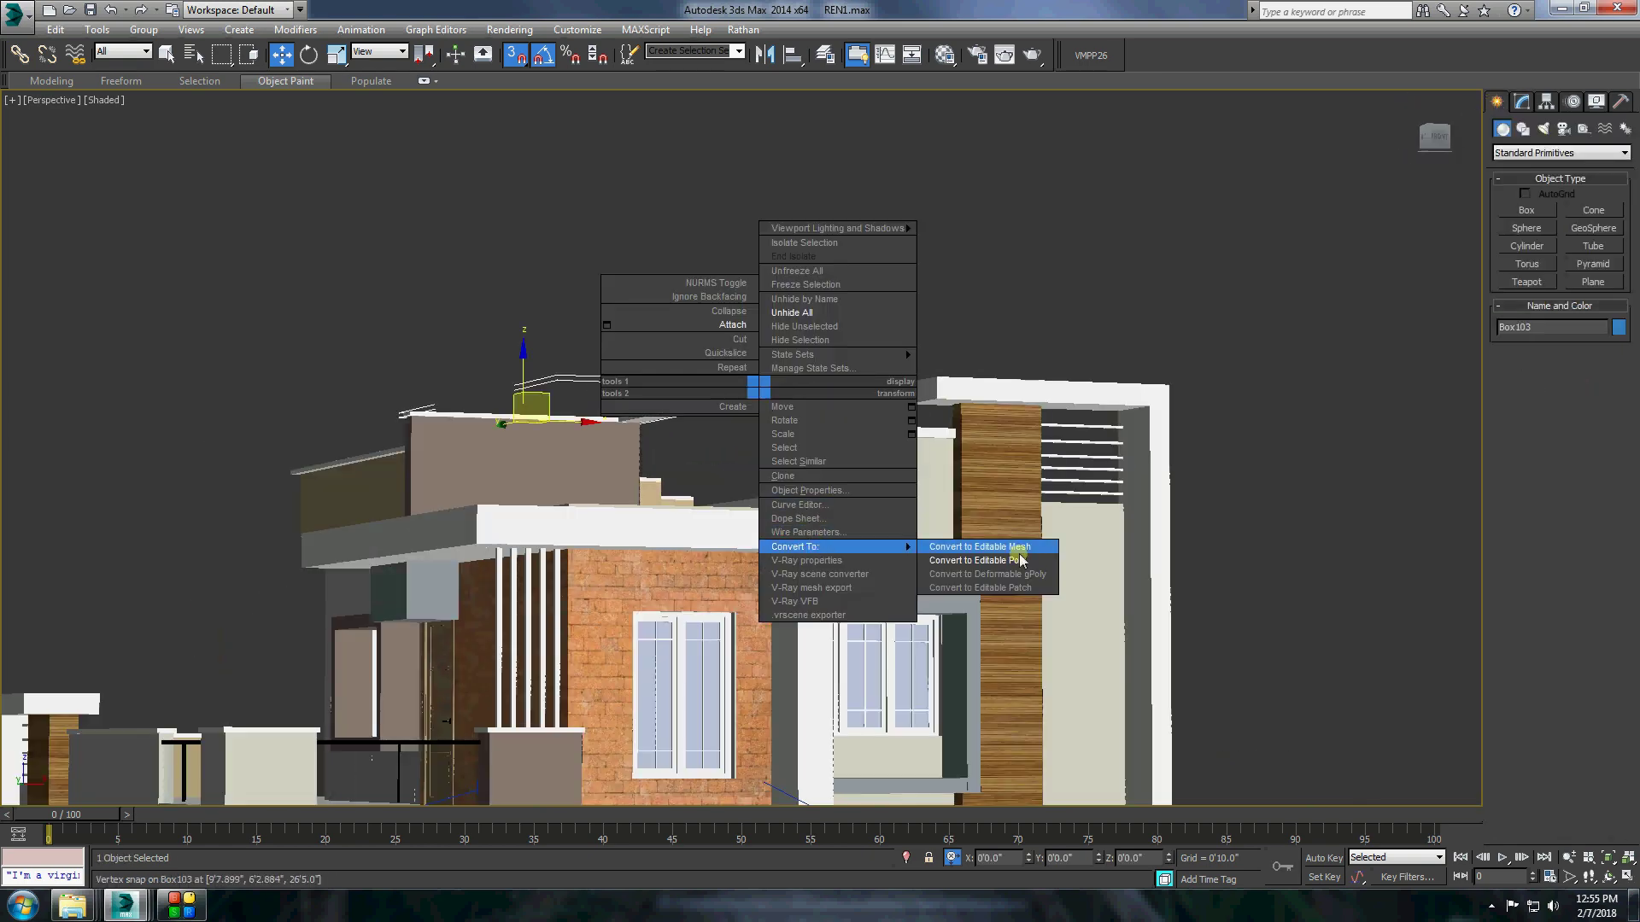
pyautogui.click(957, 551)
pyautogui.press('5')
pyautogui.click(764, 388)
pyautogui.scroll(-5, 1142, 567)
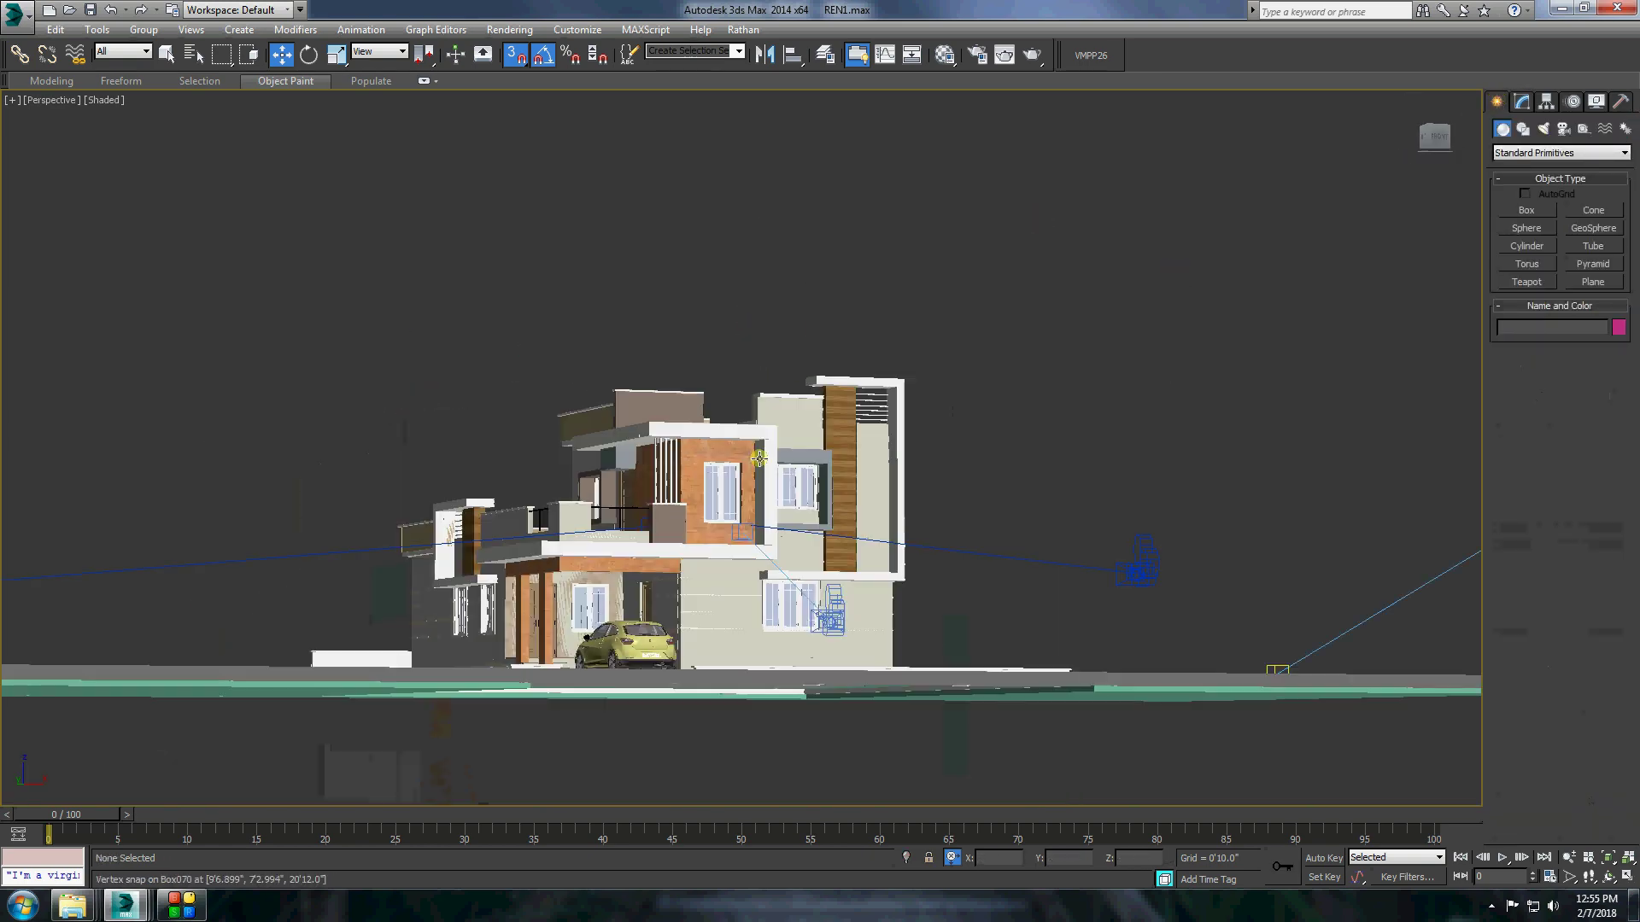
pyautogui.keyDown('alt'); pyautogui.moveTo(1142, 567); pyautogui.dragTo(939, 427, button='middle'); pyautogui.keyUp('alt')
pyautogui.scroll(4, 940, 427)
# Isolate the roof pieces, clone the parapet box and rotate it 90° into place.
pyautogui.keyDown('ctrl'); pyautogui.click(853, 393); pyautogui.keyUp('ctrl')
pyautogui.rightClick(852, 393)
pyautogui.click(893, 240)
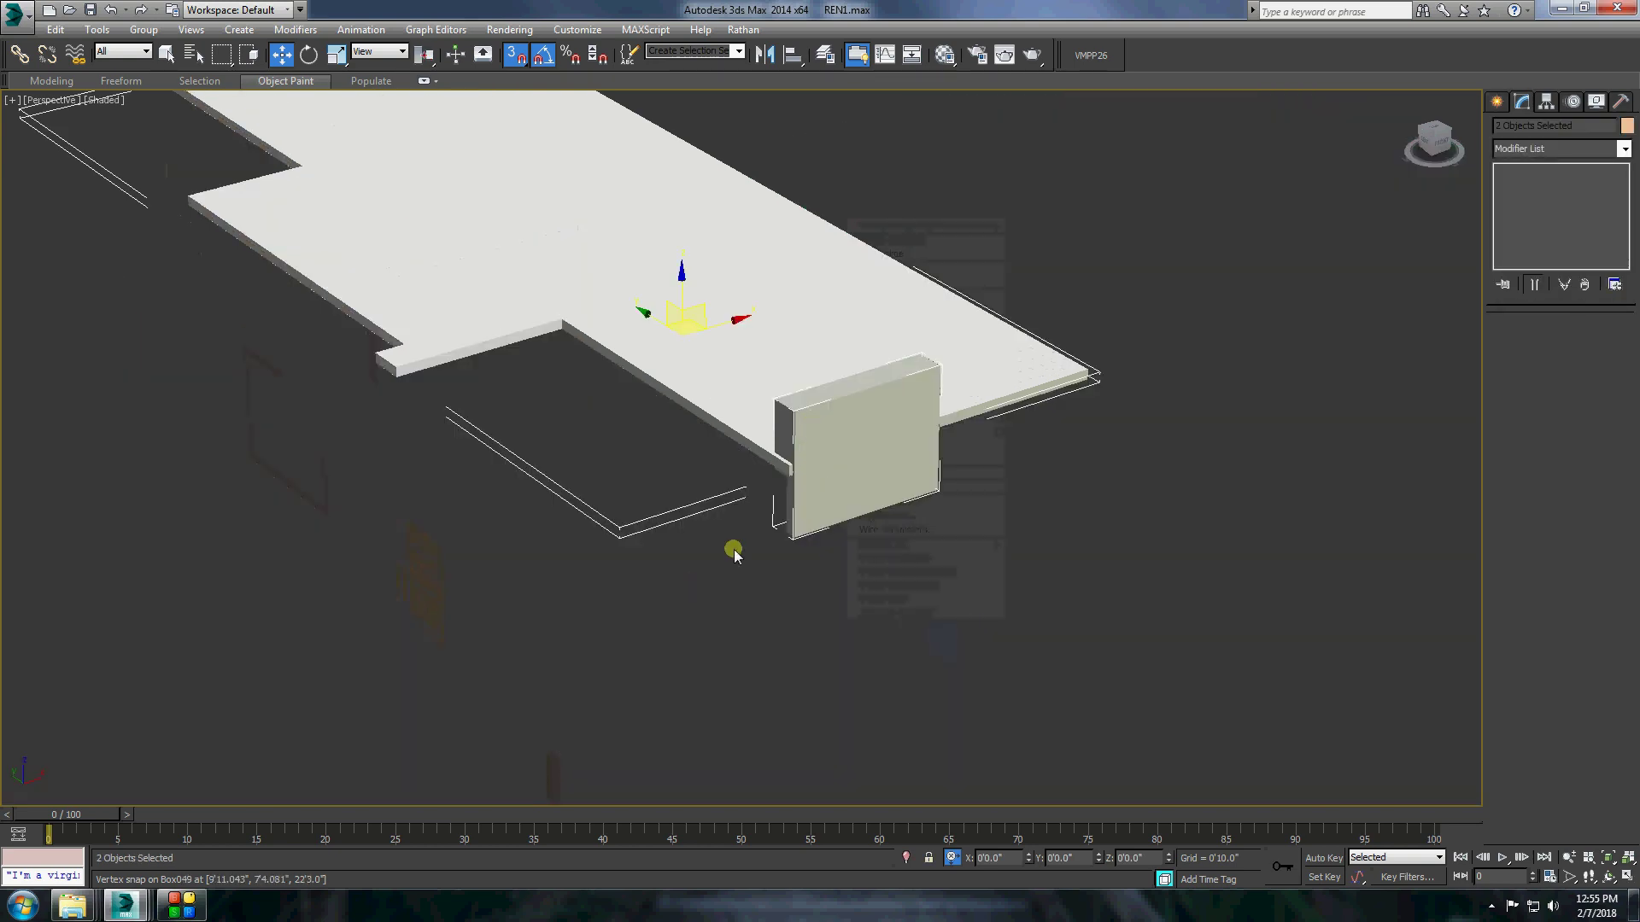
pyautogui.click(858, 444)
pyautogui.moveTo(846, 363)
pyautogui.keyDown('shift'); pyautogui.mouseDown()
pyautogui.moveTo(551, 478)
pyautogui.moveTo(500, 581)
pyautogui.moveTo(726, 412)
pyautogui.moveTo(912, 363)
pyautogui.mouseUp(); pyautogui.keyUp('shift')
pyautogui.press('Return')
pyautogui.press('e')
pyautogui.press('w')
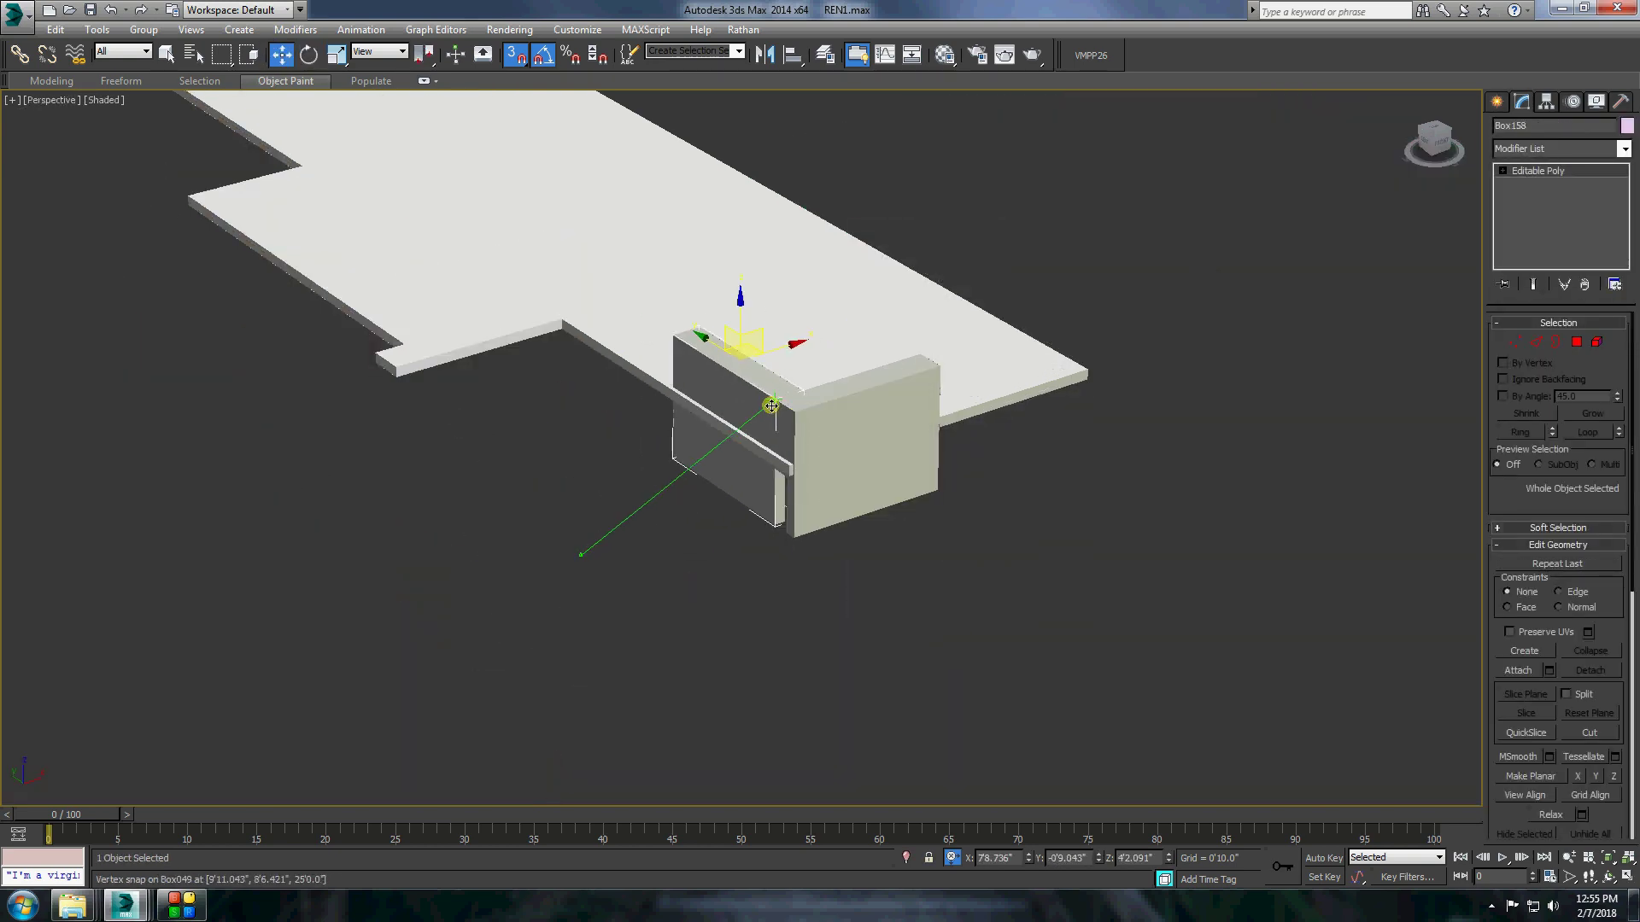
# End isolation, check the Camera004 view, and select the roof parapet piece.
pyautogui.rightClick(913, 363)
pyautogui.click(948, 330)
pyautogui.click(52, 100)
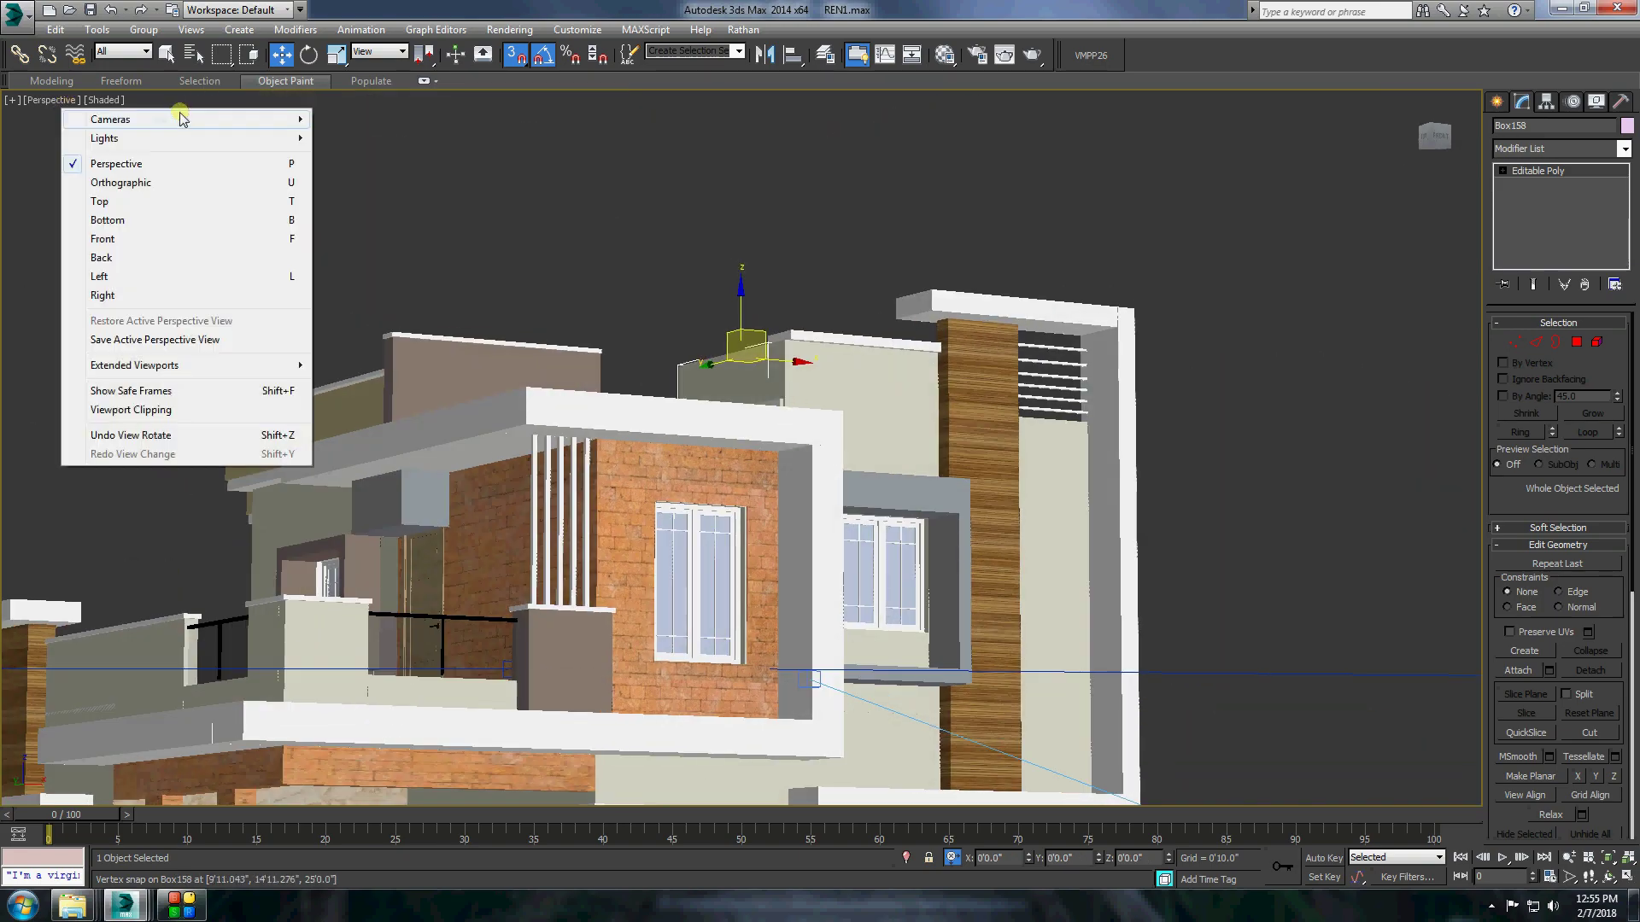
pyautogui.click(367, 158)
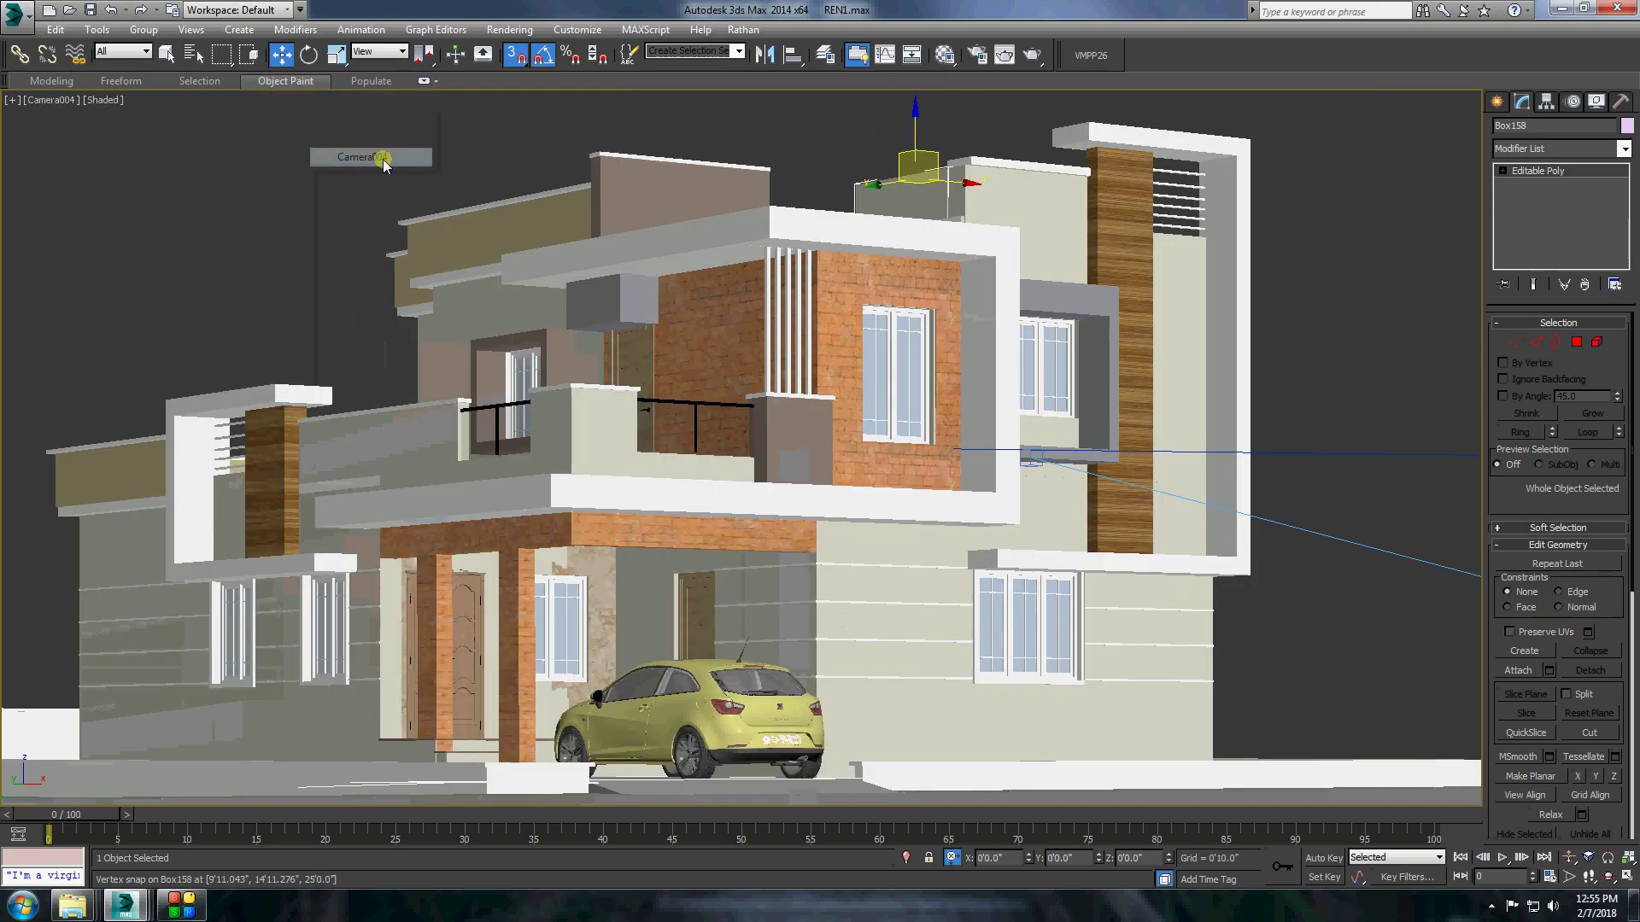
pyautogui.click(51, 100)
pyautogui.click(85, 141)
pyautogui.scroll(5, 940, 385)
pyautogui.rightClick(816, 250)
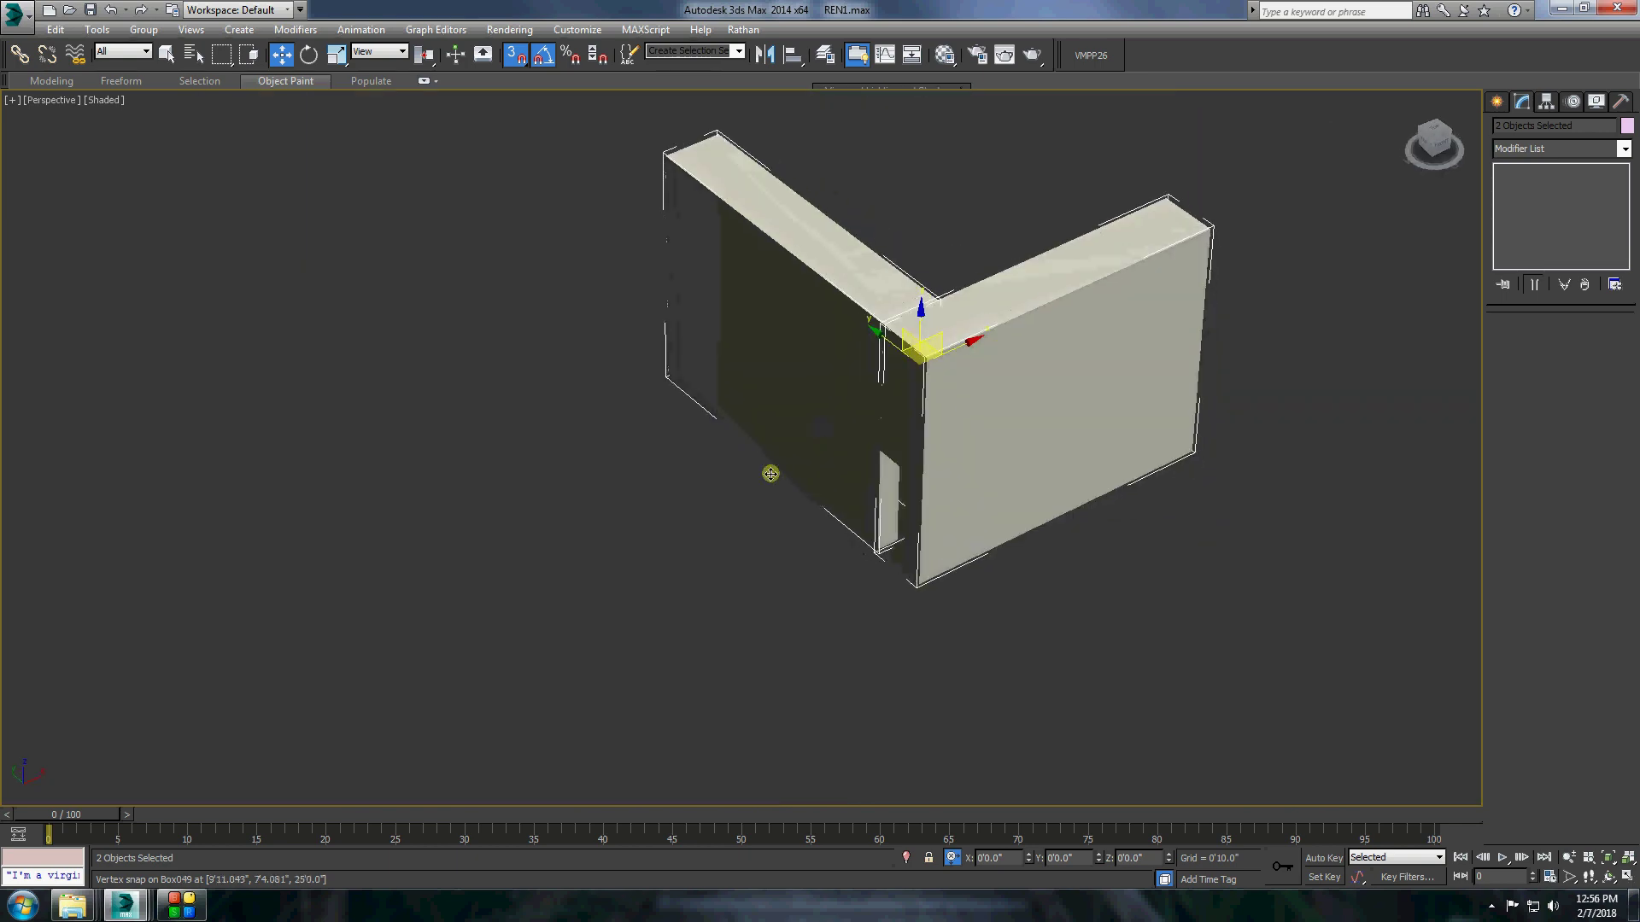
# Isolate wall Box158, select its four bottom vertices, then restore the full house.
pyautogui.hotkey('alt', 'q')
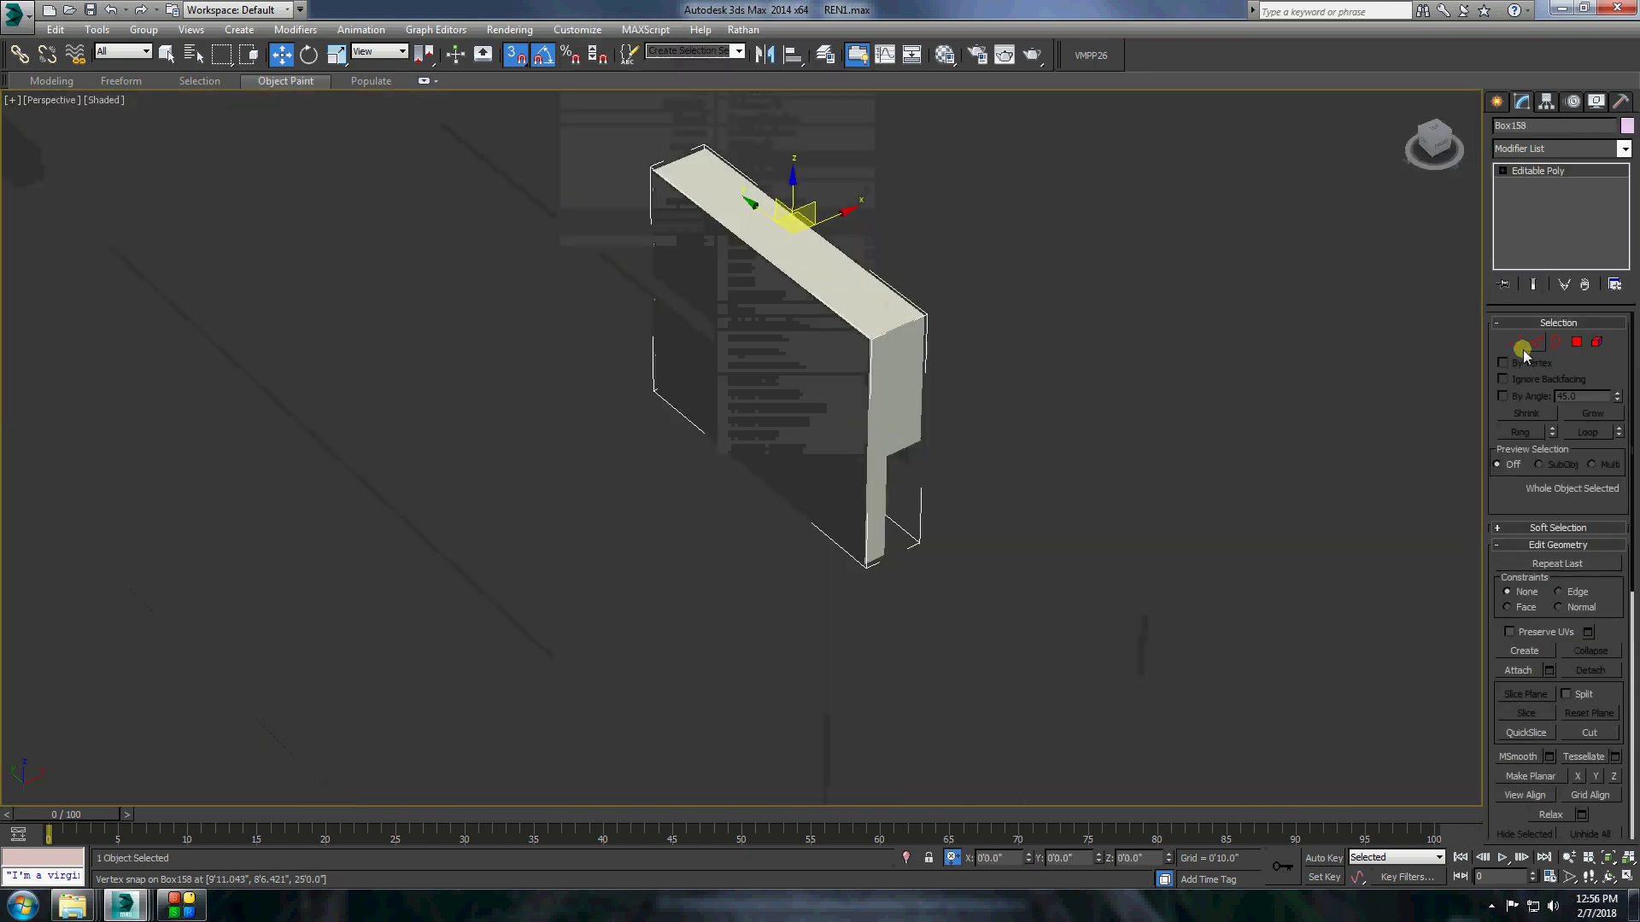
pyautogui.keyDown('alt'); pyautogui.moveTo(722, 226); pyautogui.dragTo(1057, 403, button='middle'); pyautogui.keyUp('alt')
pyautogui.press('1')
pyautogui.moveTo(1057, 402); pyautogui.dragTo(504, 564)
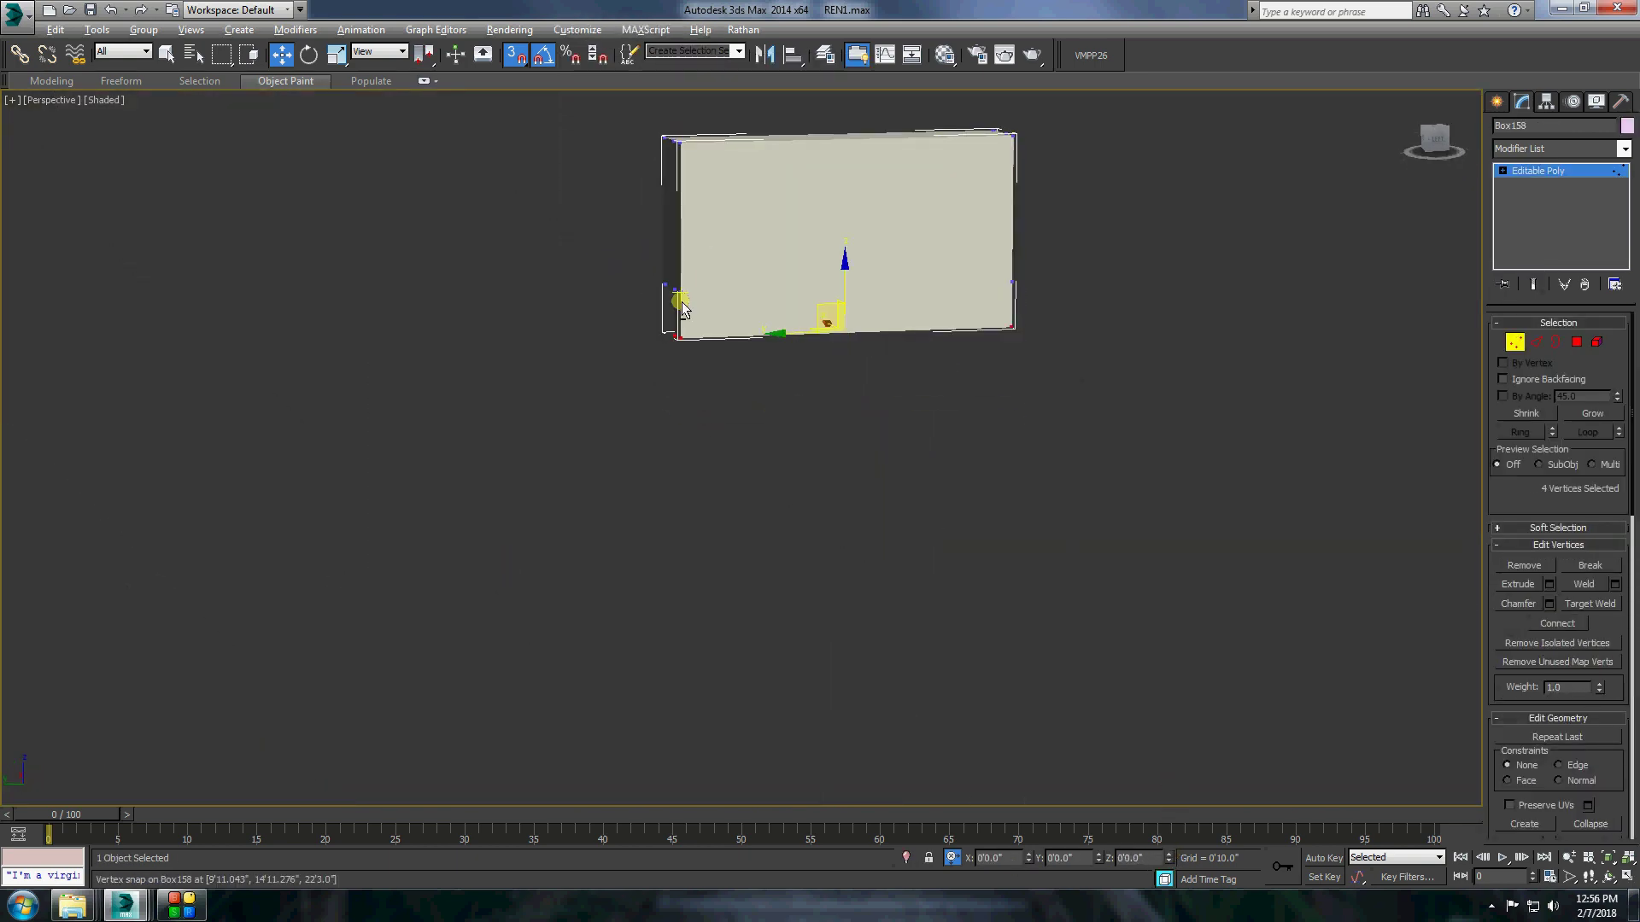
pyautogui.keyDown('alt'); pyautogui.moveTo(681, 309); pyautogui.dragTo(697, 214, button='middle'); pyautogui.keyUp('alt')
pyautogui.hotkey('alt', 'q')
pyautogui.keyDown('alt'); pyautogui.moveTo(751, 532); pyautogui.dragTo(1061, 743, button='middle'); pyautogui.keyUp('alt')
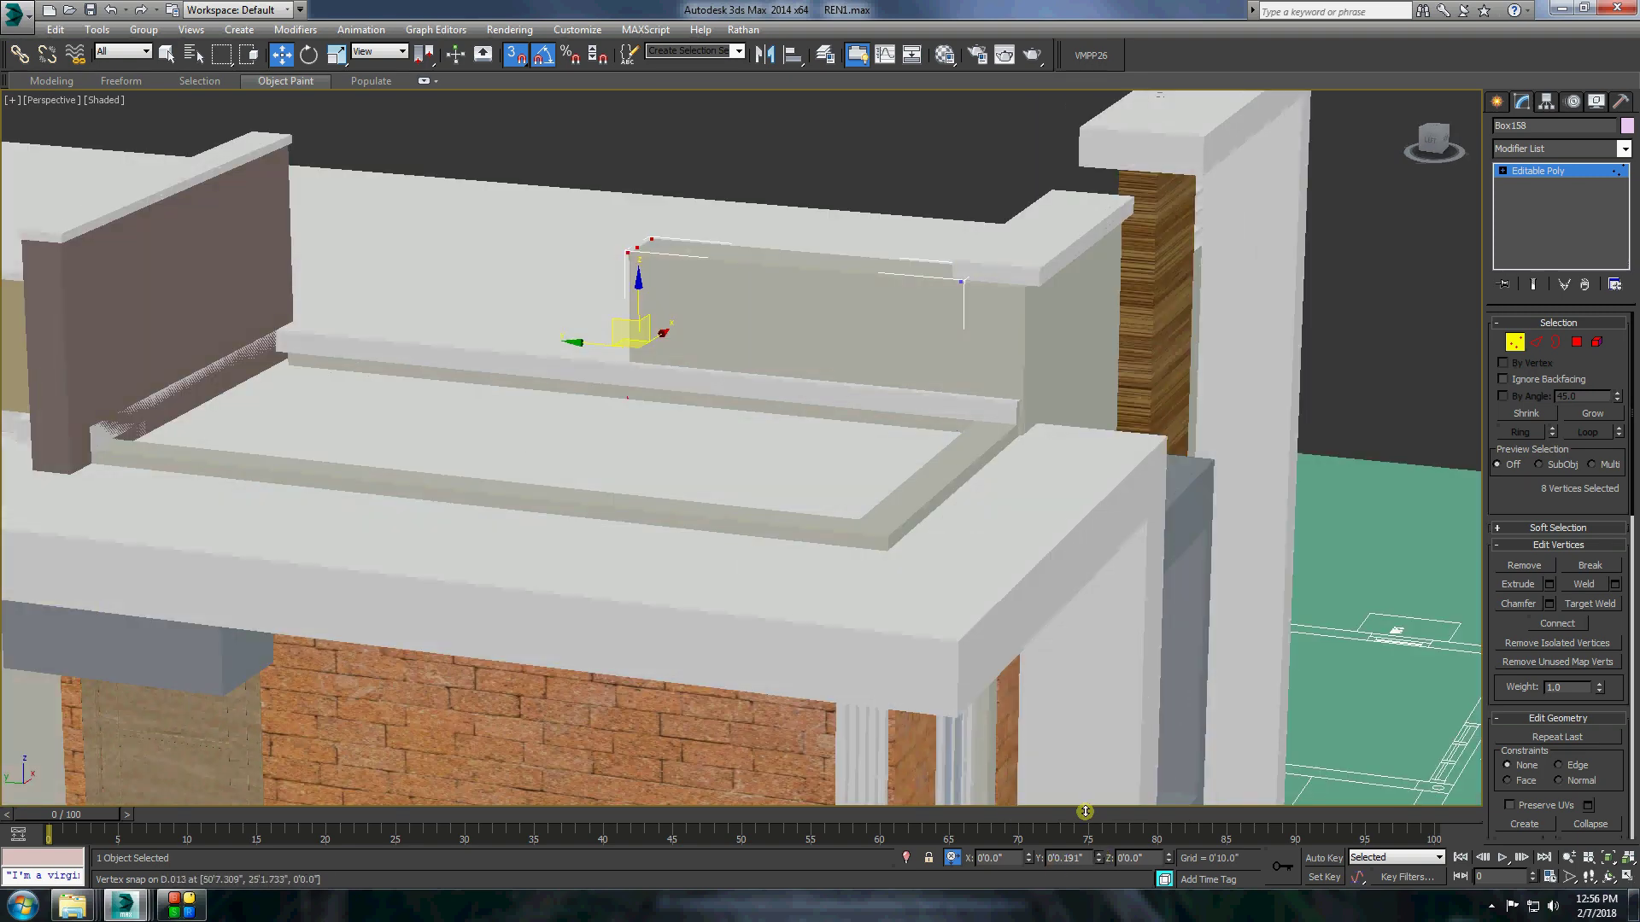
pyautogui.scroll(3, 838, 367)
pyautogui.scroll(-3, 837, 368)
pyautogui.keyDown('alt'); pyautogui.moveTo(838, 368); pyautogui.dragTo(897, 342, button='middle'); pyautogui.keyUp('alt')
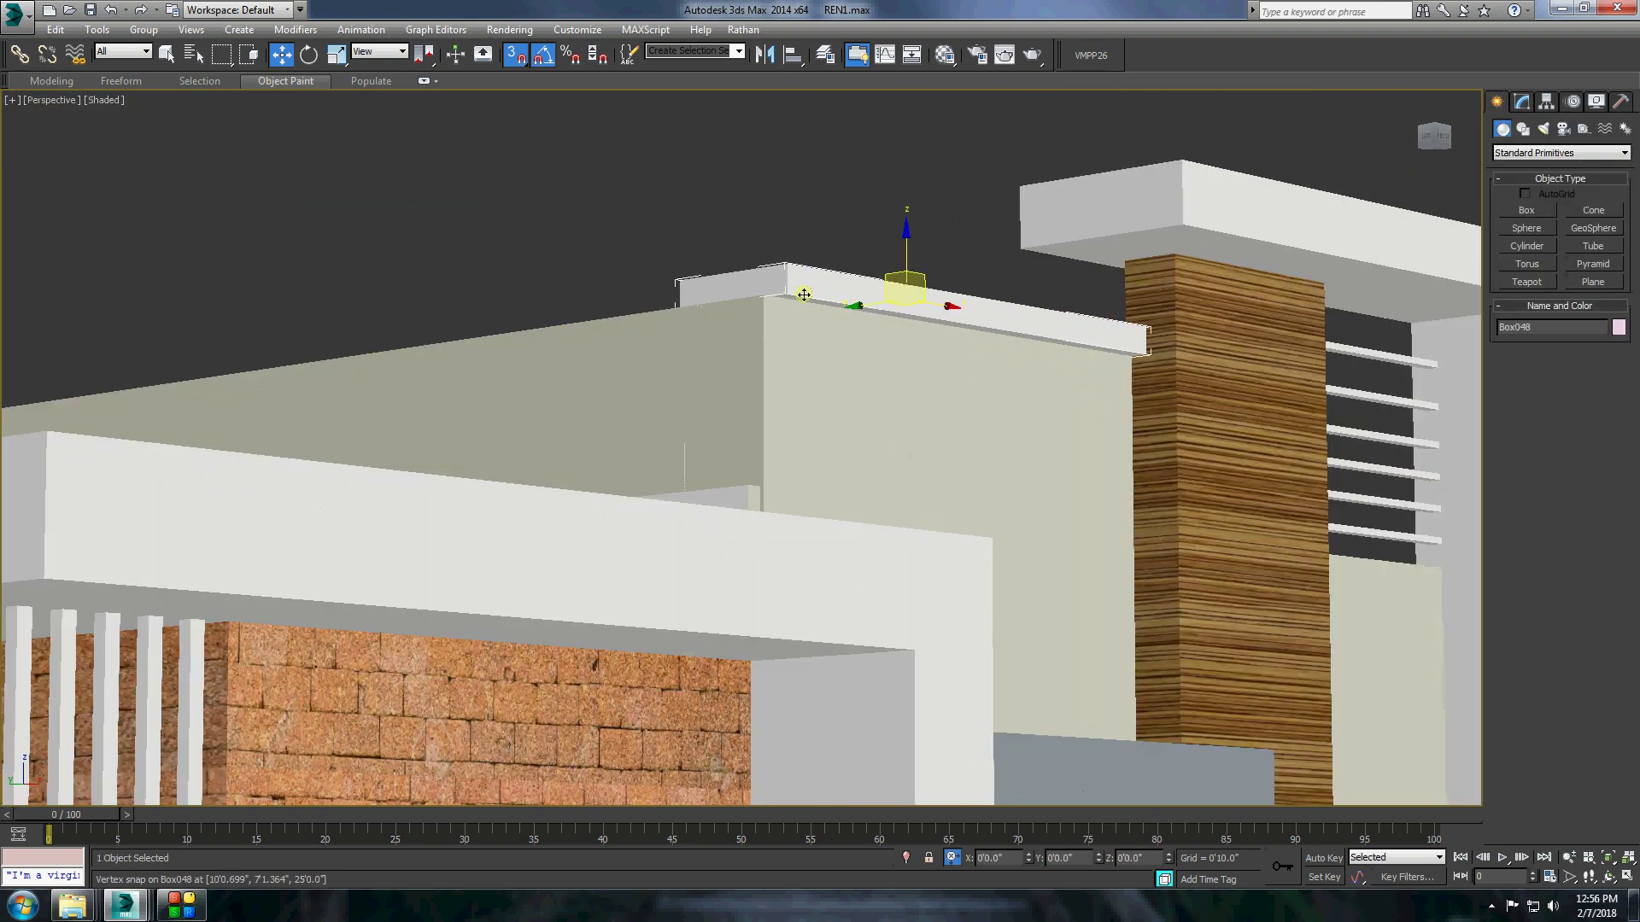
# Isolate the three parapet objects, convert the cap box to editable mesh and select its end face.
pyautogui.rightClick(605, 363)
pyautogui.click(649, 308)
pyautogui.hotkey('ctrl', 'd')
pyautogui.scroll(3, 718, 450)
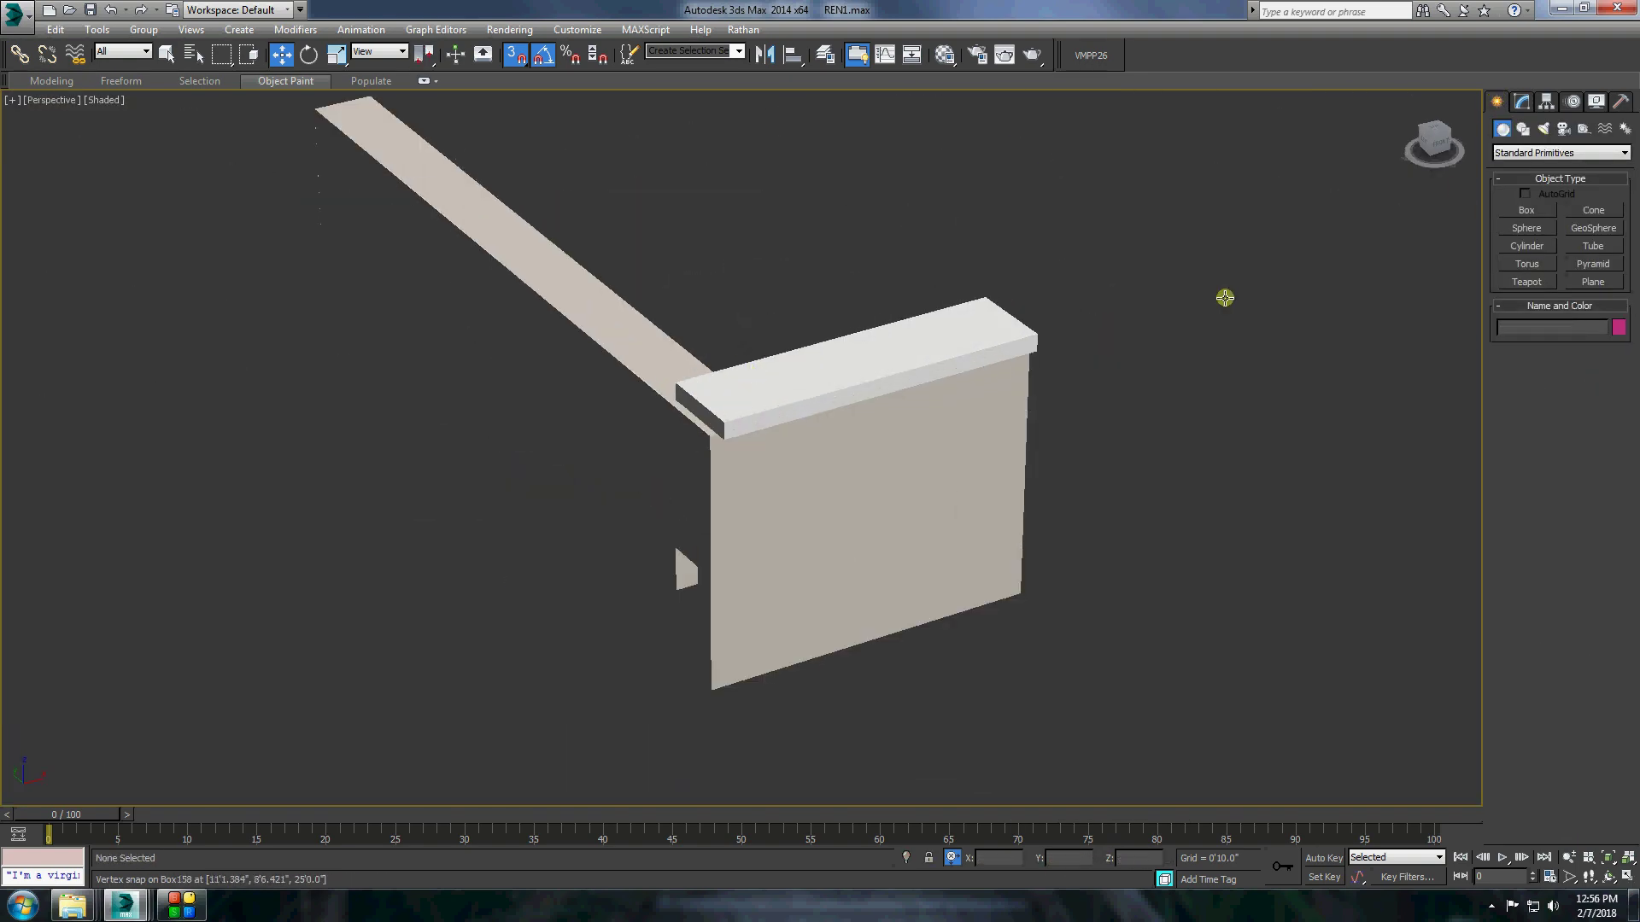
pyautogui.rightClick(824, 406)
pyautogui.click(952, 575)
pyautogui.press('4')
pyautogui.click(706, 421)
pyautogui.scroll(3, 706, 421)
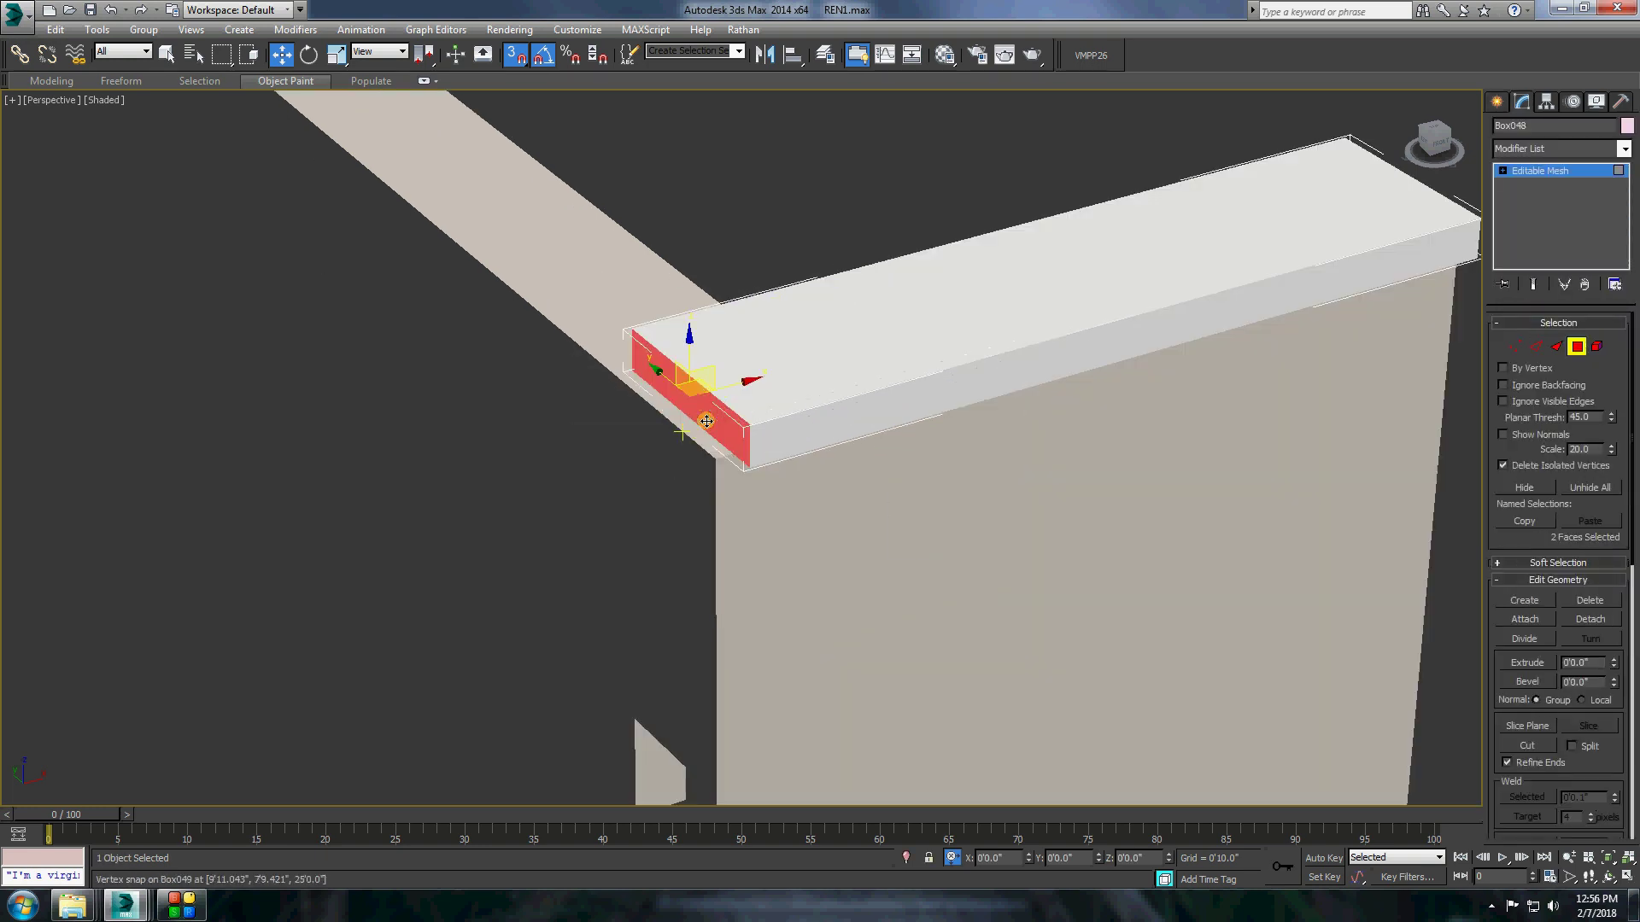
pyautogui.moveTo(1028, 868); pyautogui.dragTo(1027, 888)
# Convert the cap to Editable Poly and extrude its end polygon along the full wall.
pyautogui.rightClick(727, 393)
pyautogui.click(985, 558)
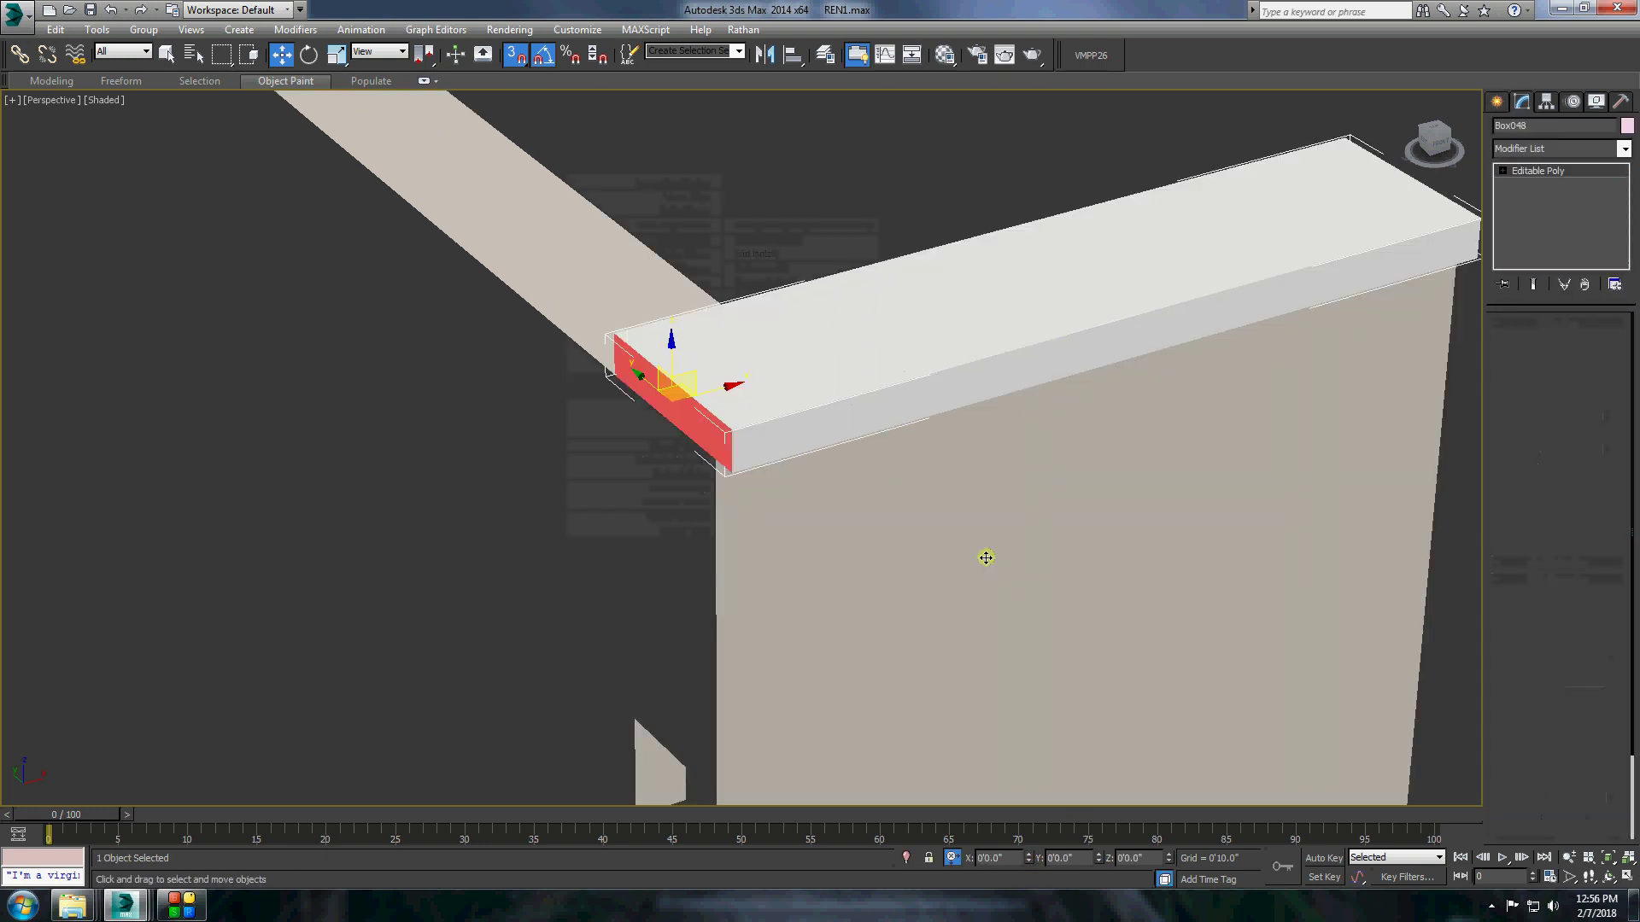
pyautogui.click(1549, 585)
pyautogui.keyDown('alt'); pyautogui.moveTo(735, 493); pyautogui.dragTo(659, 414, button='middle'); pyautogui.keyUp('alt')
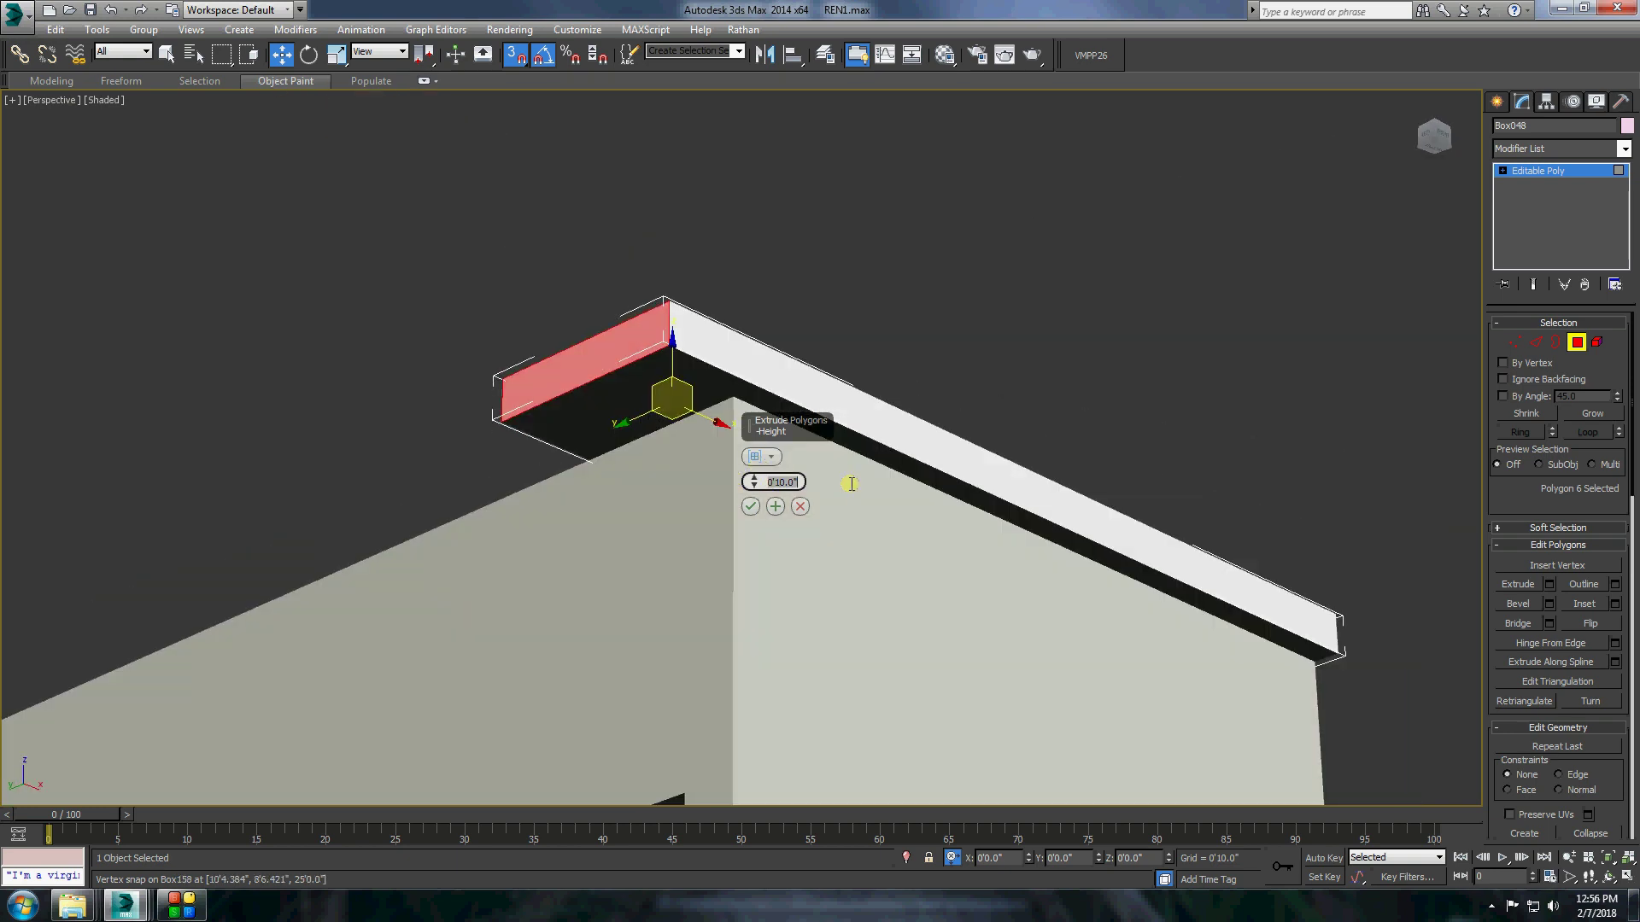
pyautogui.click(750, 507)
pyautogui.moveTo(750, 507)
pyautogui.keyDown('alt'); pyautogui.mouseDown(button='middle')
pyautogui.moveTo(750, 531)
pyautogui.moveTo(706, 402)
pyautogui.mouseUp(button='middle'); pyautogui.keyUp('alt')
pyautogui.moveTo(755, 486); pyautogui.dragTo(937, 375)
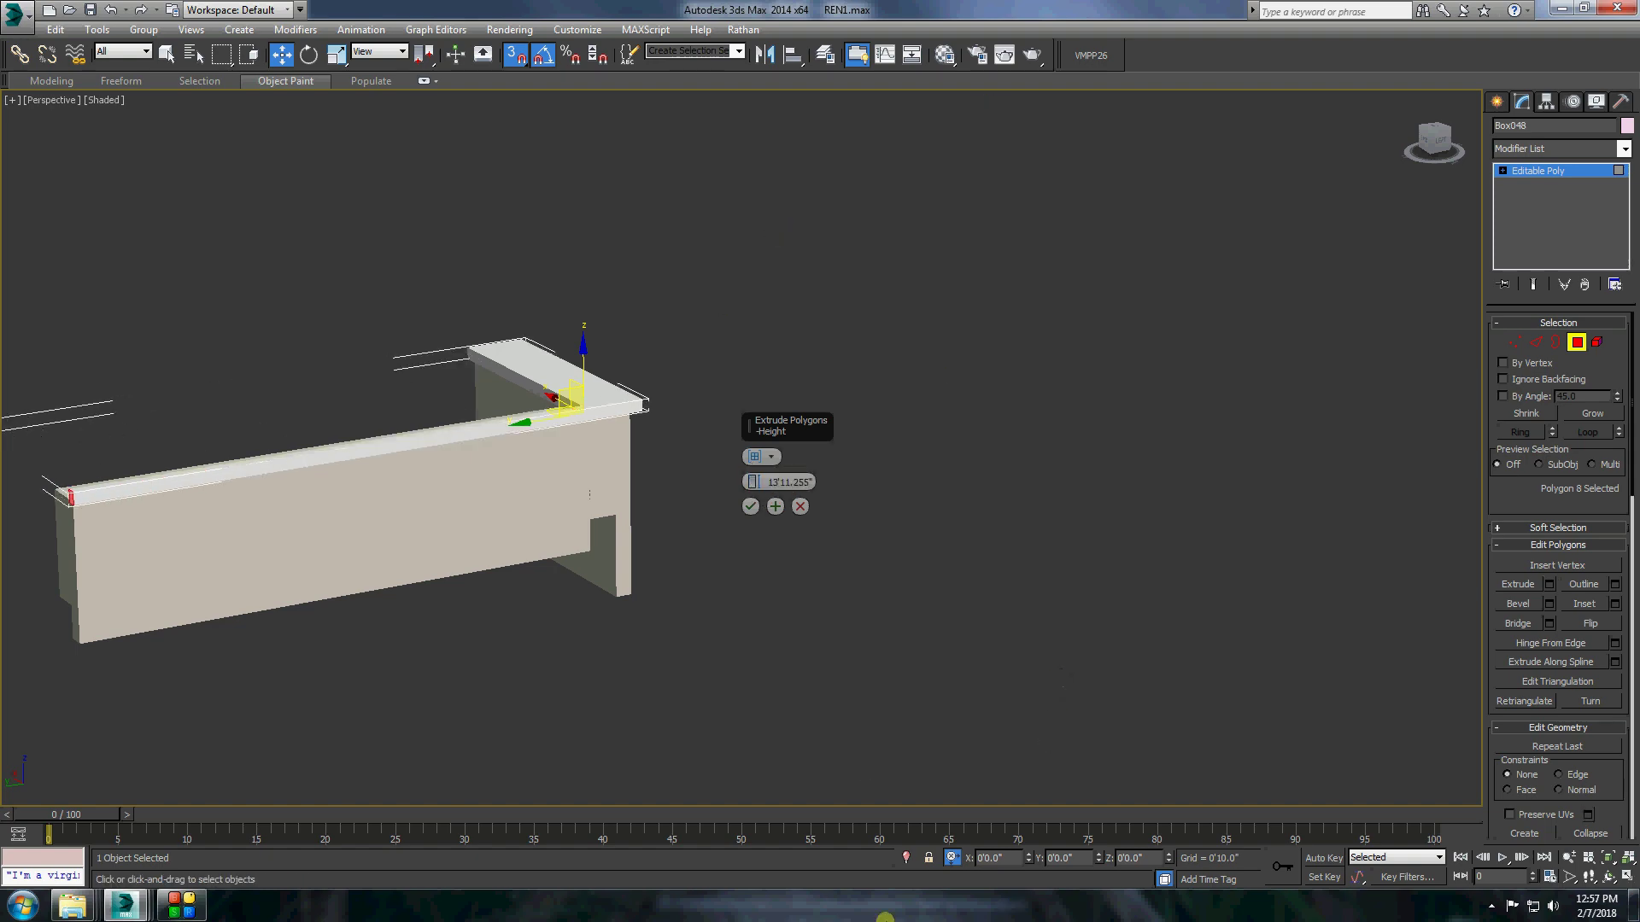
pyautogui.click(752, 507)
pyautogui.rightClick(756, 508)
# Bring the full house back into view and convert parapet Box103 to Editable Poly.
pyautogui.click(795, 376)
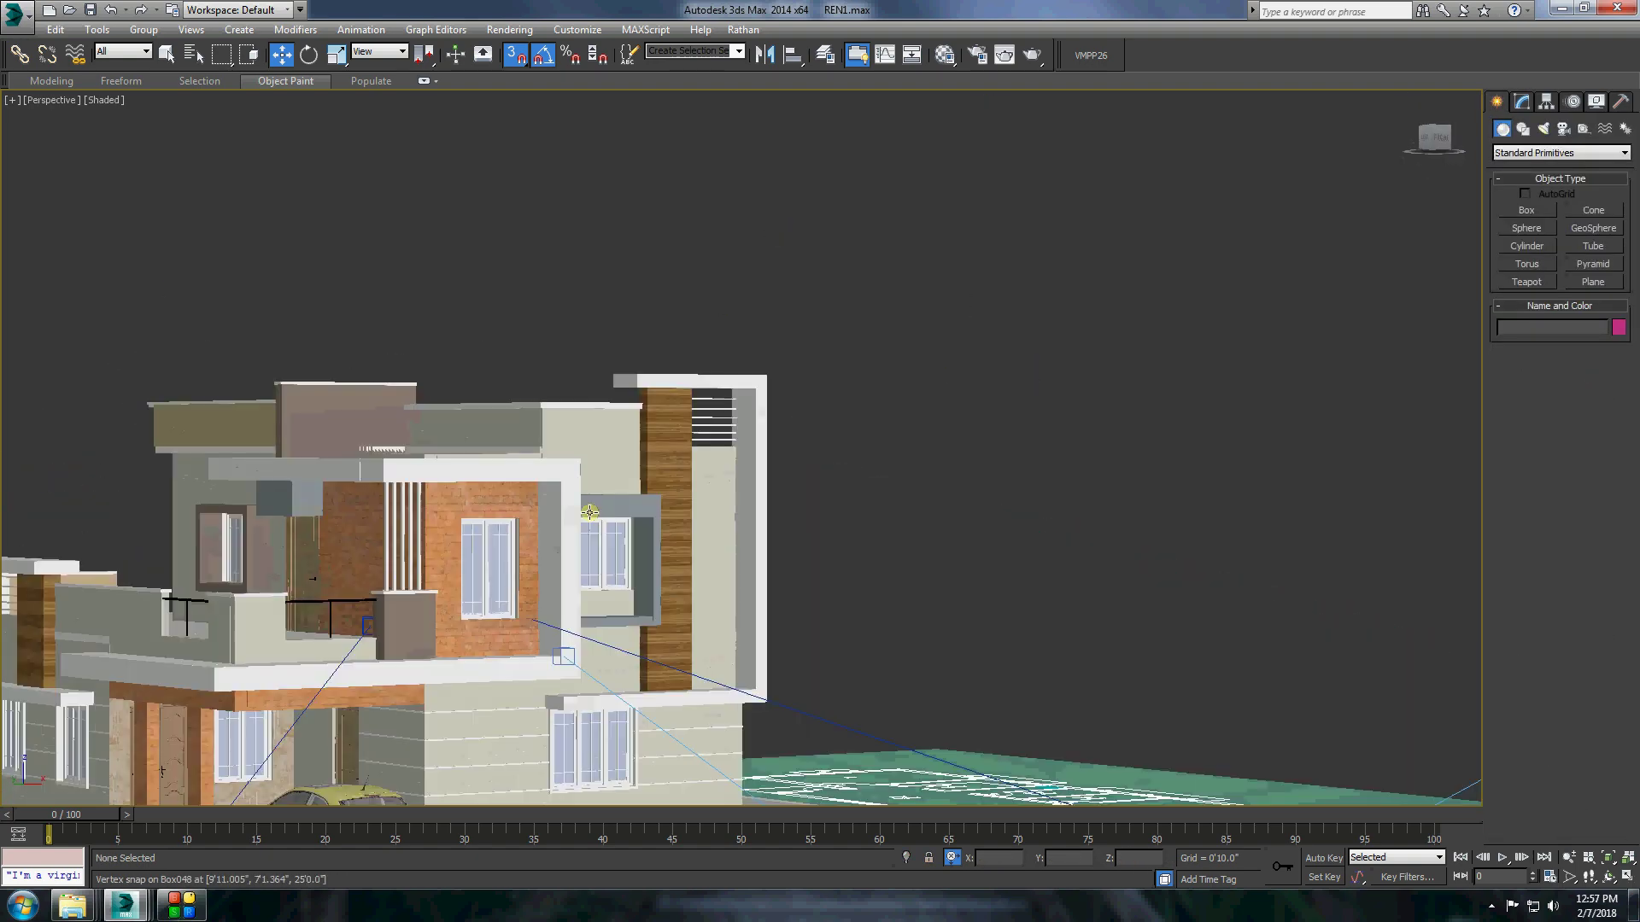
pyautogui.scroll(4, 663, 384)
pyautogui.scroll(-2, 648, 428)
pyautogui.scroll(1, 648, 453)
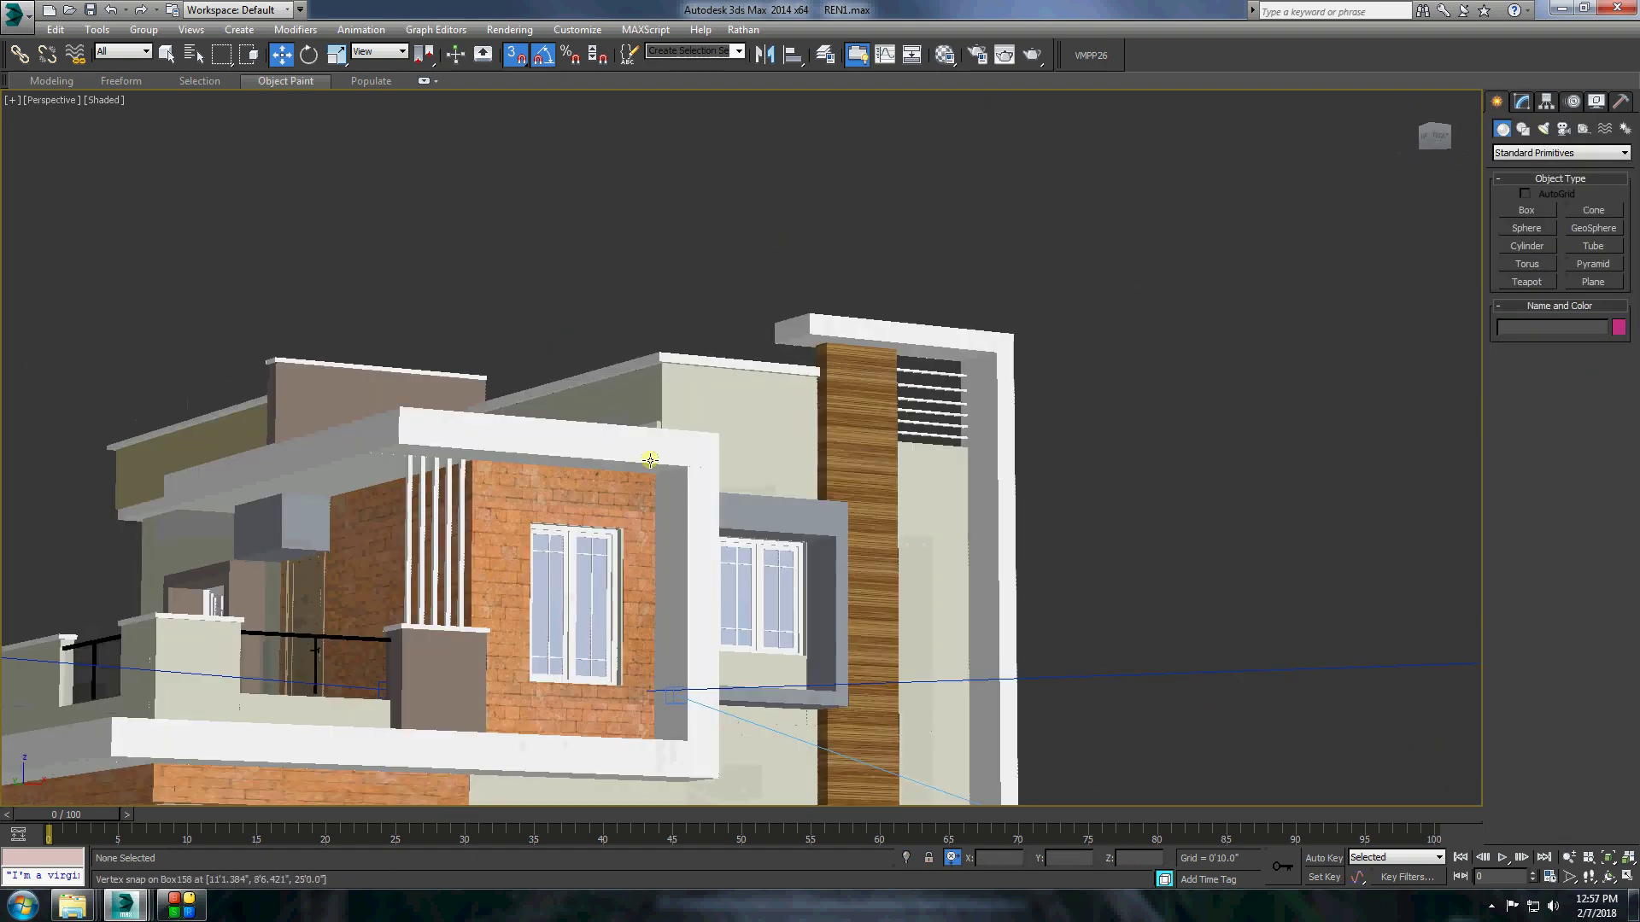
pyautogui.scroll(1, 511, 380)
pyautogui.scroll(2, 511, 381)
pyautogui.scroll(5, 432, 337)
pyautogui.click(431, 338)
pyautogui.rightClick(431, 337)
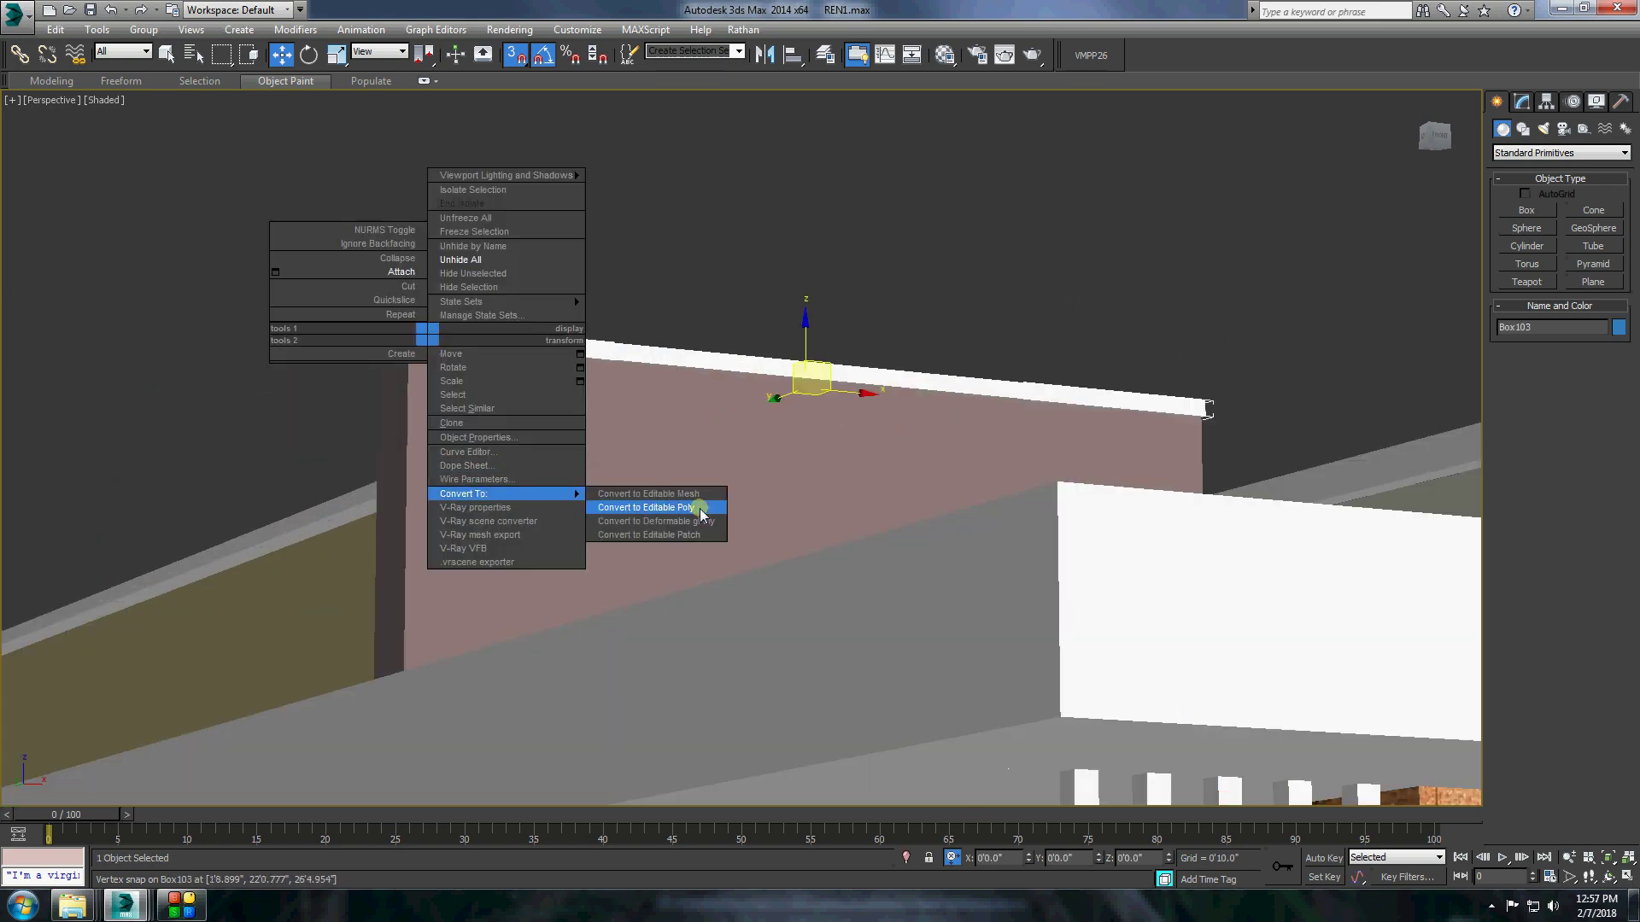
pyautogui.click(684, 508)
# Shift-clone the wall's top cap strip upward as a copy.
pyautogui.keyDown('alt'); pyautogui.moveTo(1365, 373); pyautogui.dragTo(1281, 342, button='middle'); pyautogui.keyUp('alt')
pyautogui.moveTo(1281, 342); pyautogui.dragTo(1148, 502)
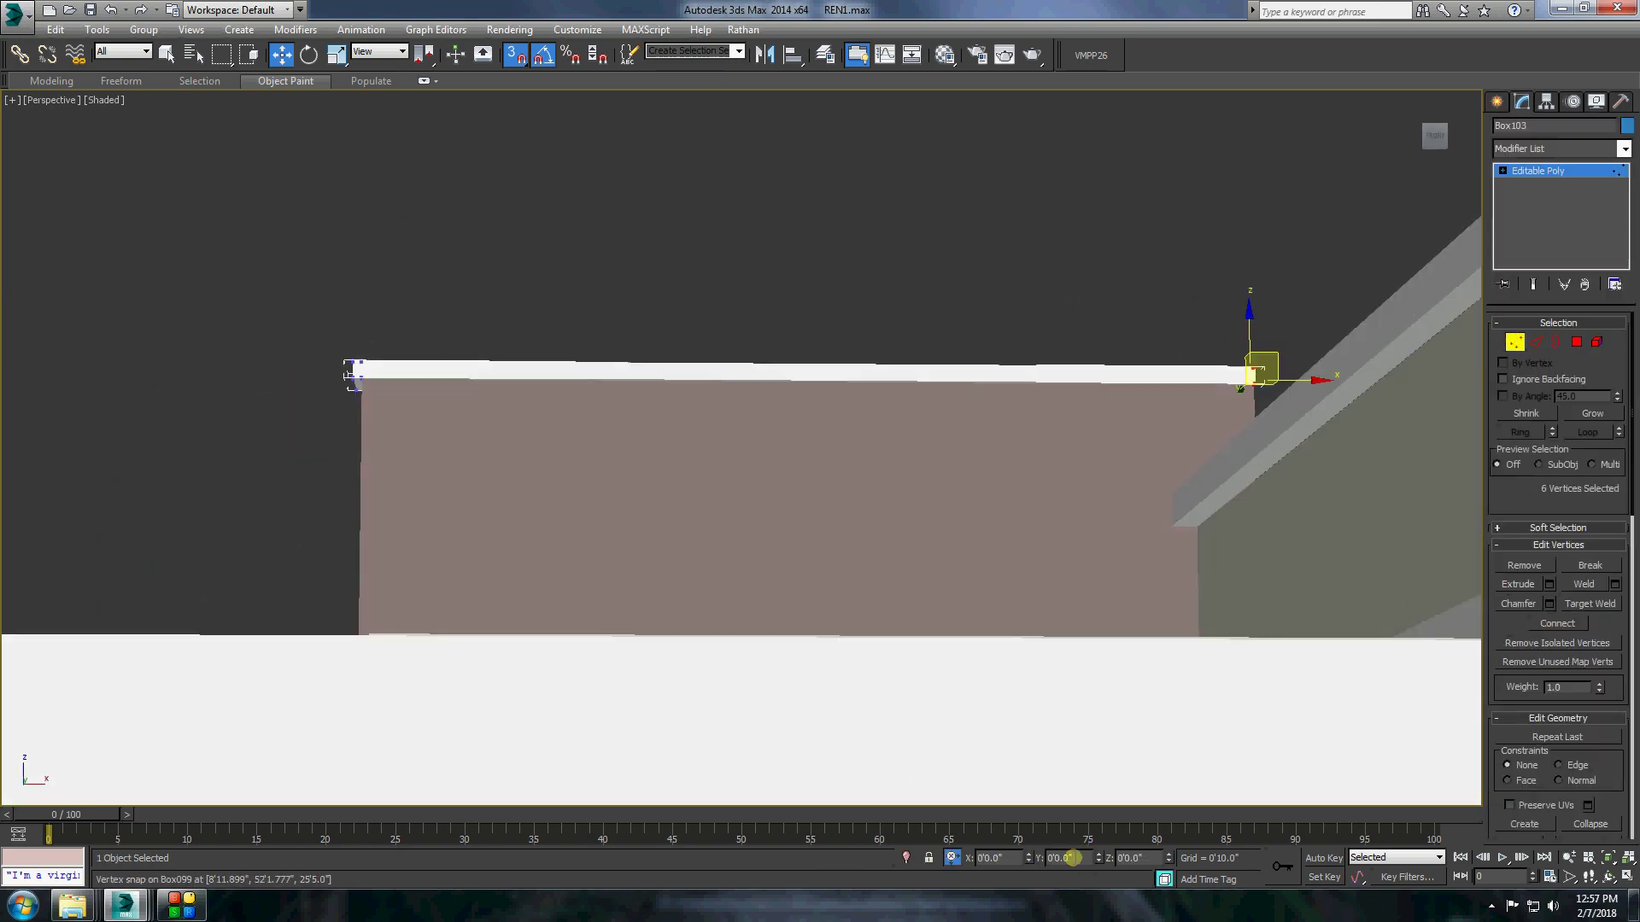
pyautogui.click(1496, 101)
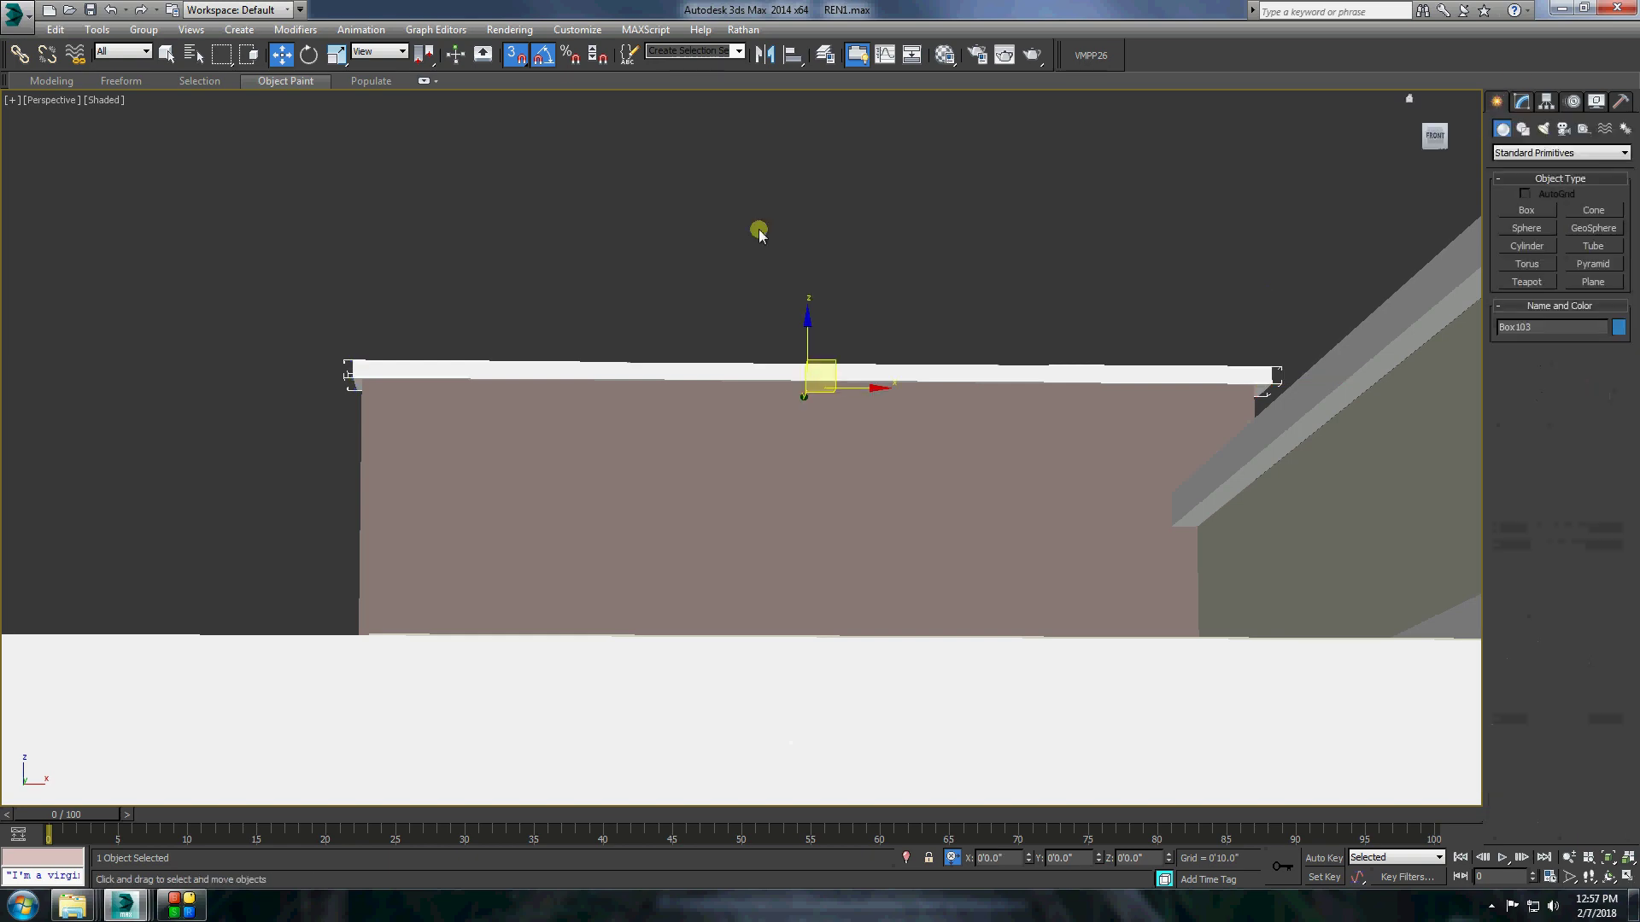
pyautogui.scroll(3, 512, 402)
pyautogui.keyDown('shift'); pyautogui.moveTo(316, 322); pyautogui.dragTo(154, 211); pyautogui.keyUp('shift')
pyautogui.click(821, 523)
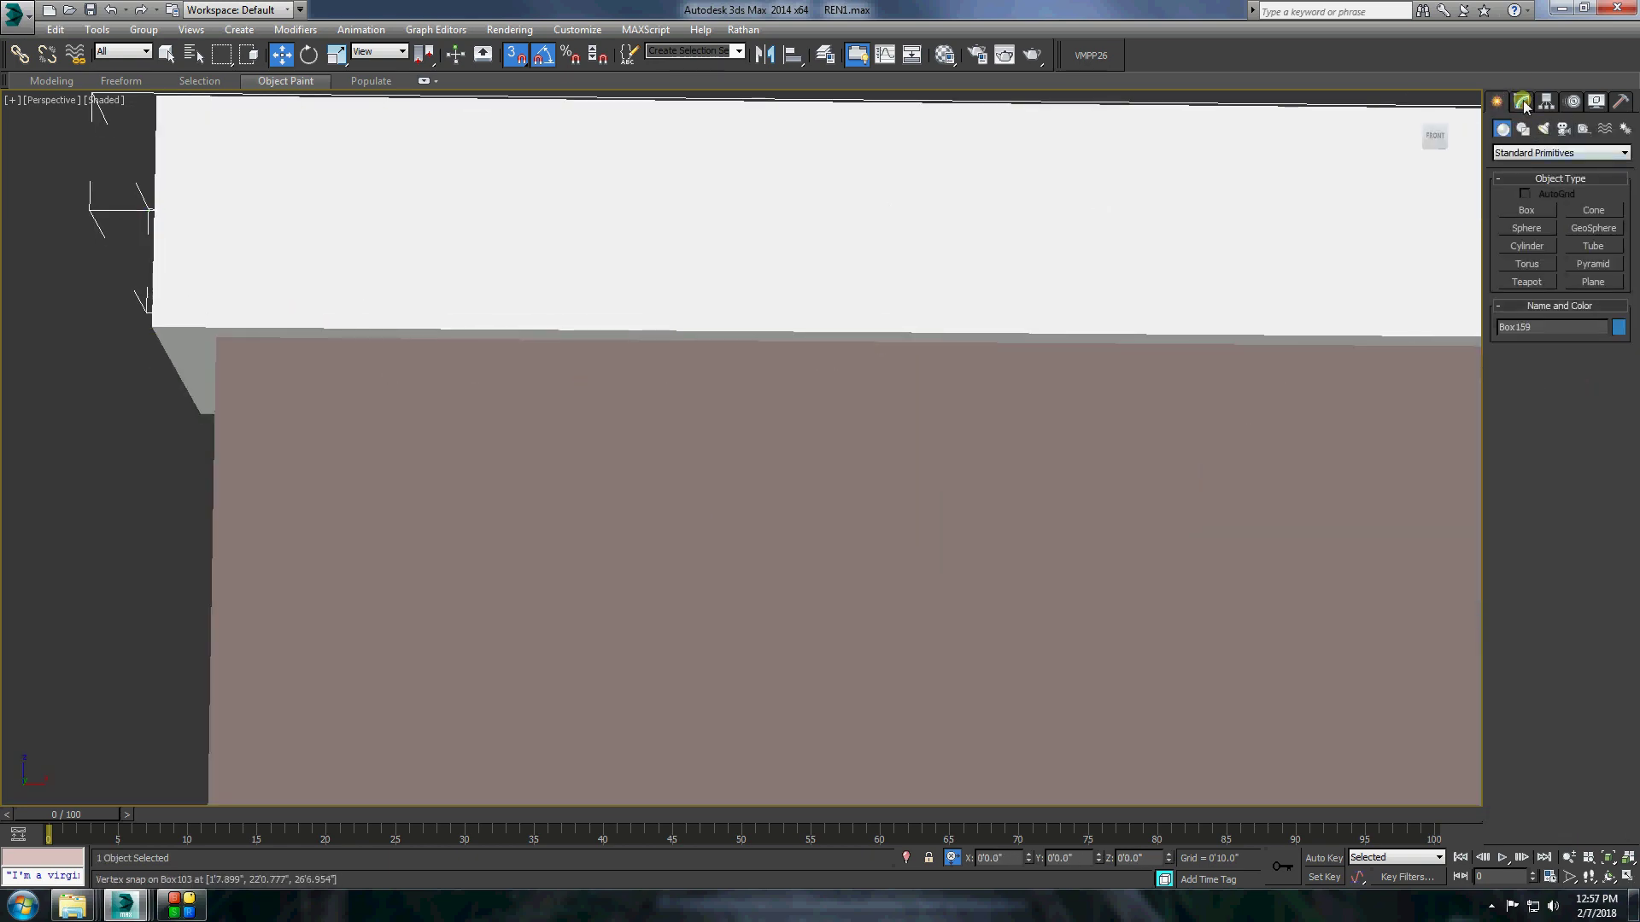
# Select polygons on the new coping strip, working around to its right end.
pyautogui.click(1522, 101)
pyautogui.scroll(4, 934, 443)
pyautogui.keyDown('alt'); pyautogui.moveTo(681, 465); pyautogui.dragTo(320, 507, button='middle'); pyautogui.keyUp('alt')
pyautogui.scroll(-5, 319, 507)
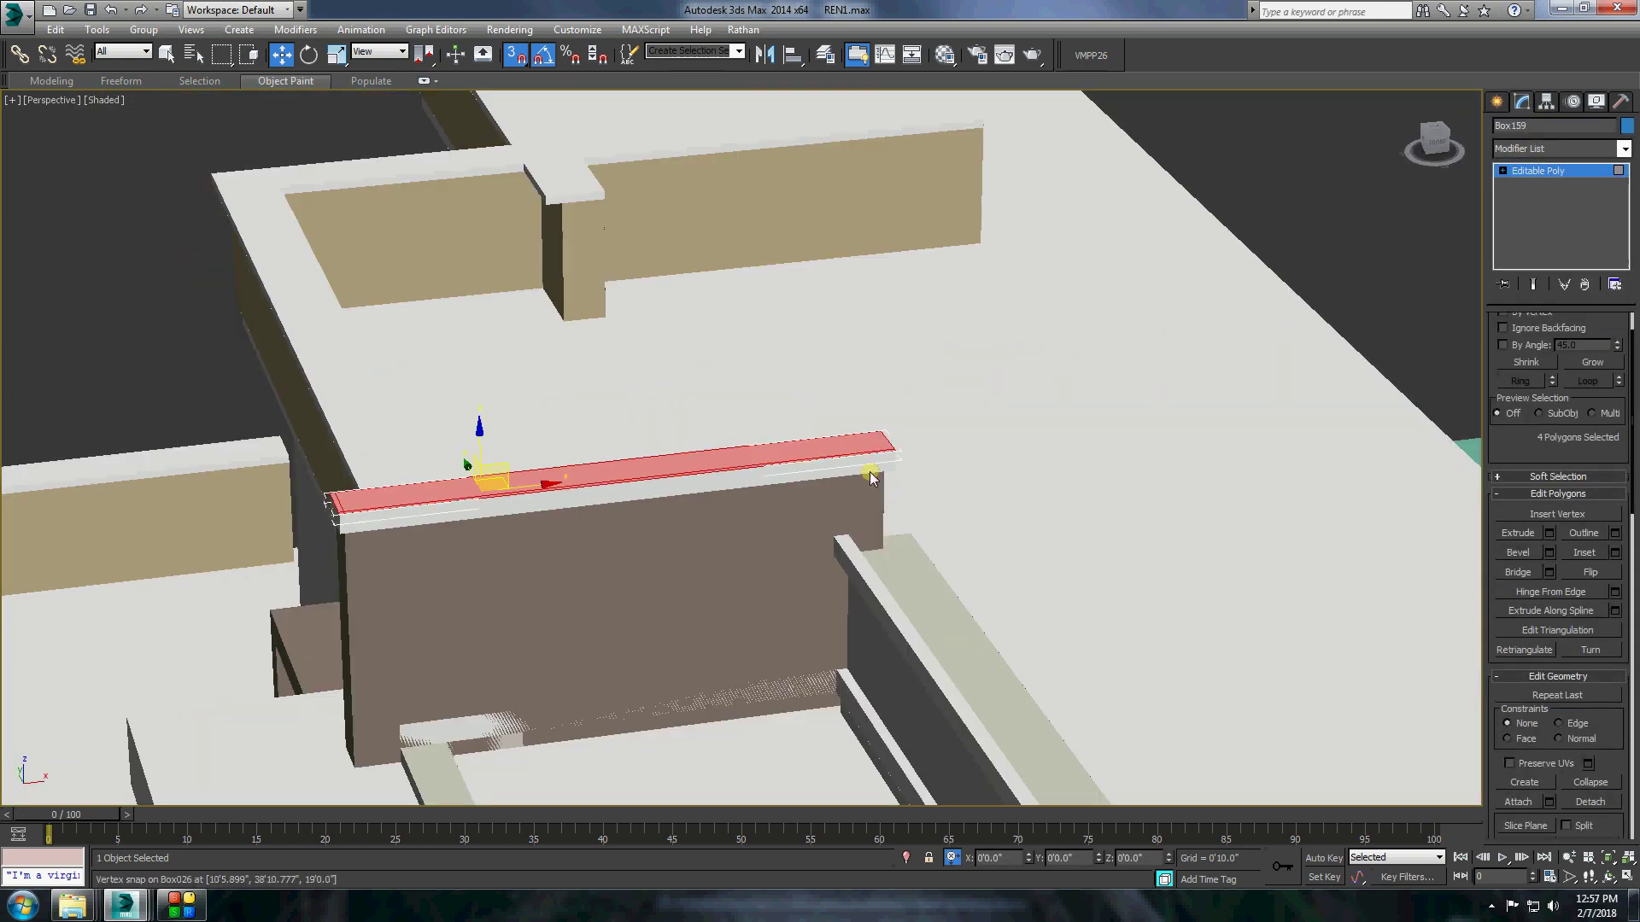
pyautogui.scroll(5, 893, 465)
pyautogui.keyDown('ctrl'); pyautogui.click(893, 465); pyautogui.keyUp('ctrl')
pyautogui.scroll(-5, 893, 465)
pyautogui.keyDown('alt'); pyautogui.moveTo(807, 513); pyautogui.dragTo(807, 742, button='middle'); pyautogui.keyUp('alt')
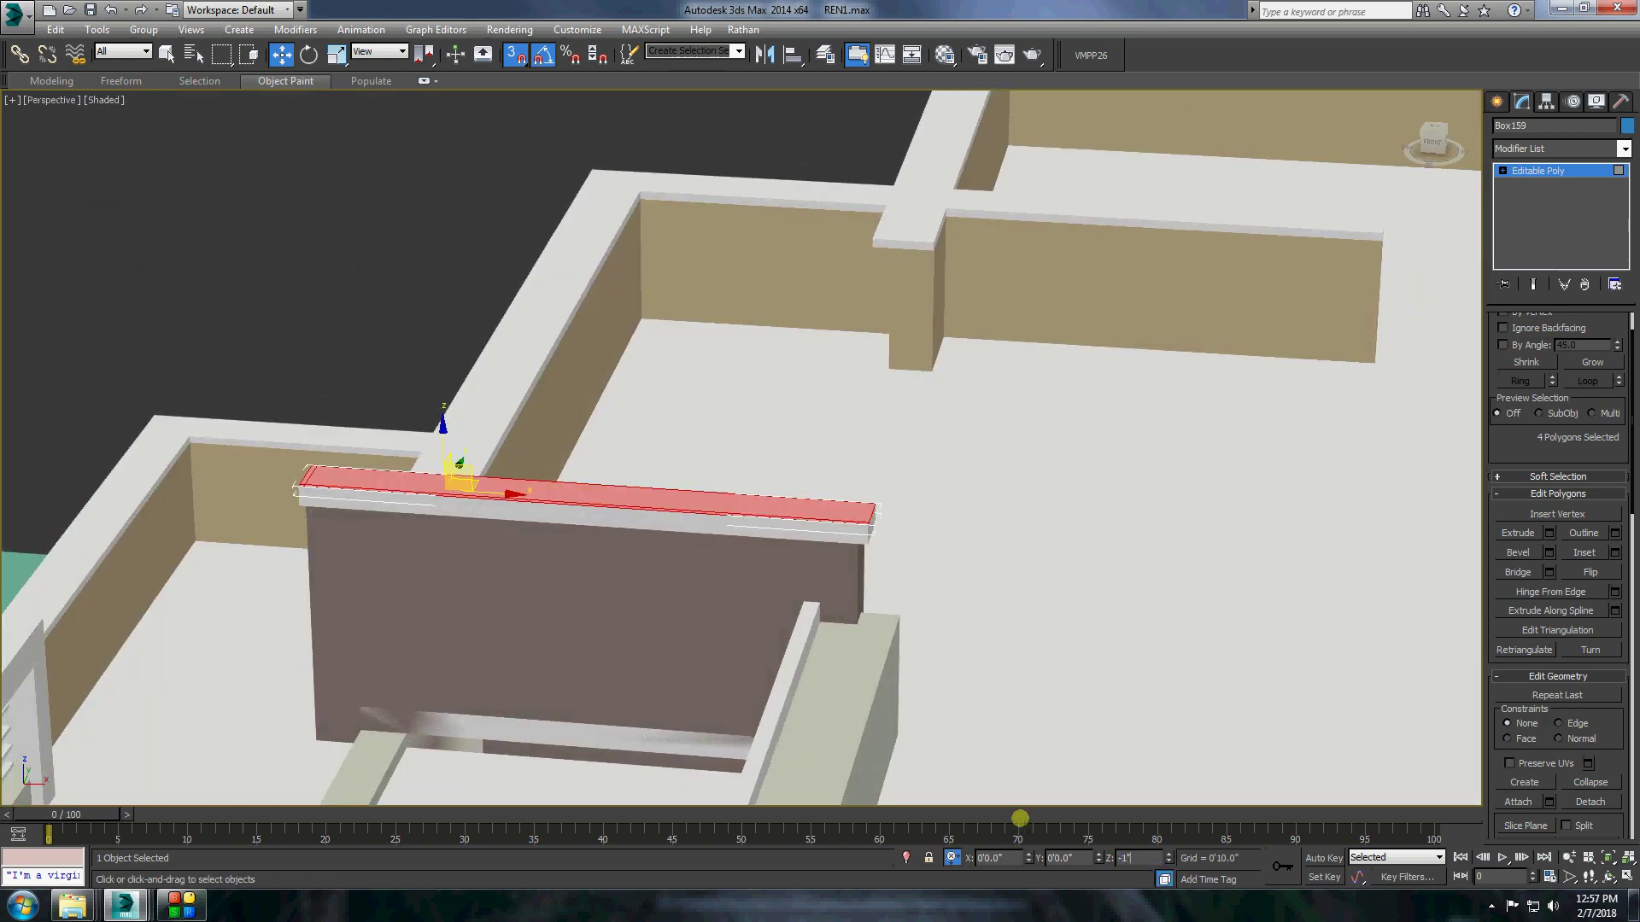
pyautogui.keyDown('alt'); pyautogui.moveTo(1043, 587); pyautogui.dragTo(854, 598, button='middle'); pyautogui.keyUp('alt')
# Stretch the strip's end polygon up along the sloping edge and flip its faces.
pyautogui.click(367, 543)
pyautogui.scroll(3, 427, 553)
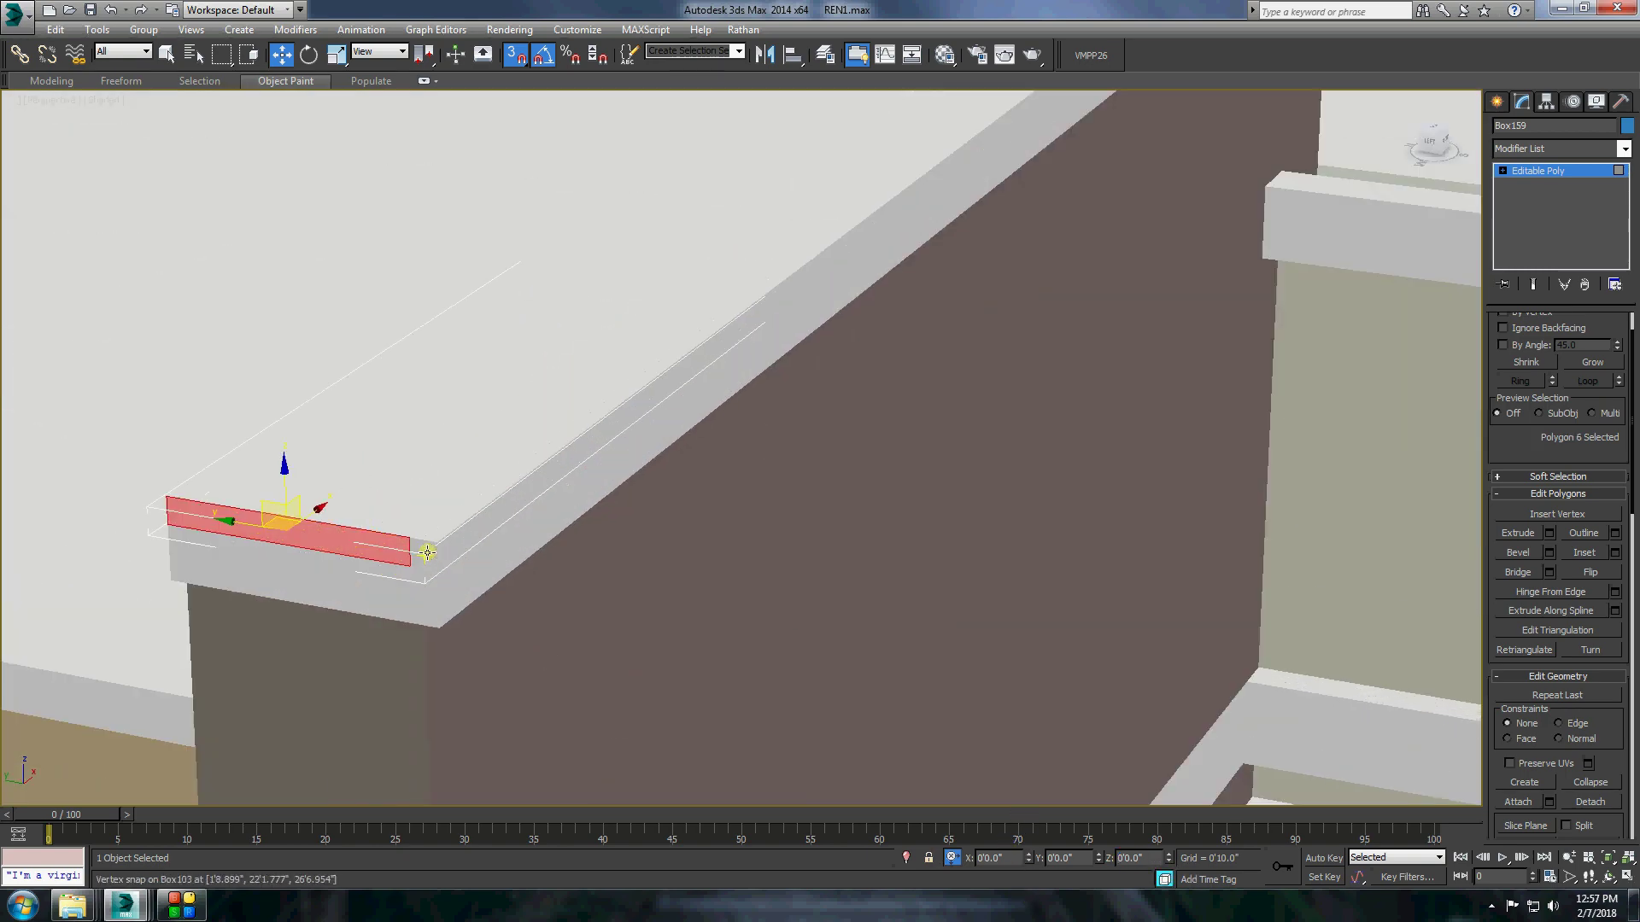
pyautogui.moveTo(431, 546); pyautogui.dragTo(529, 524)
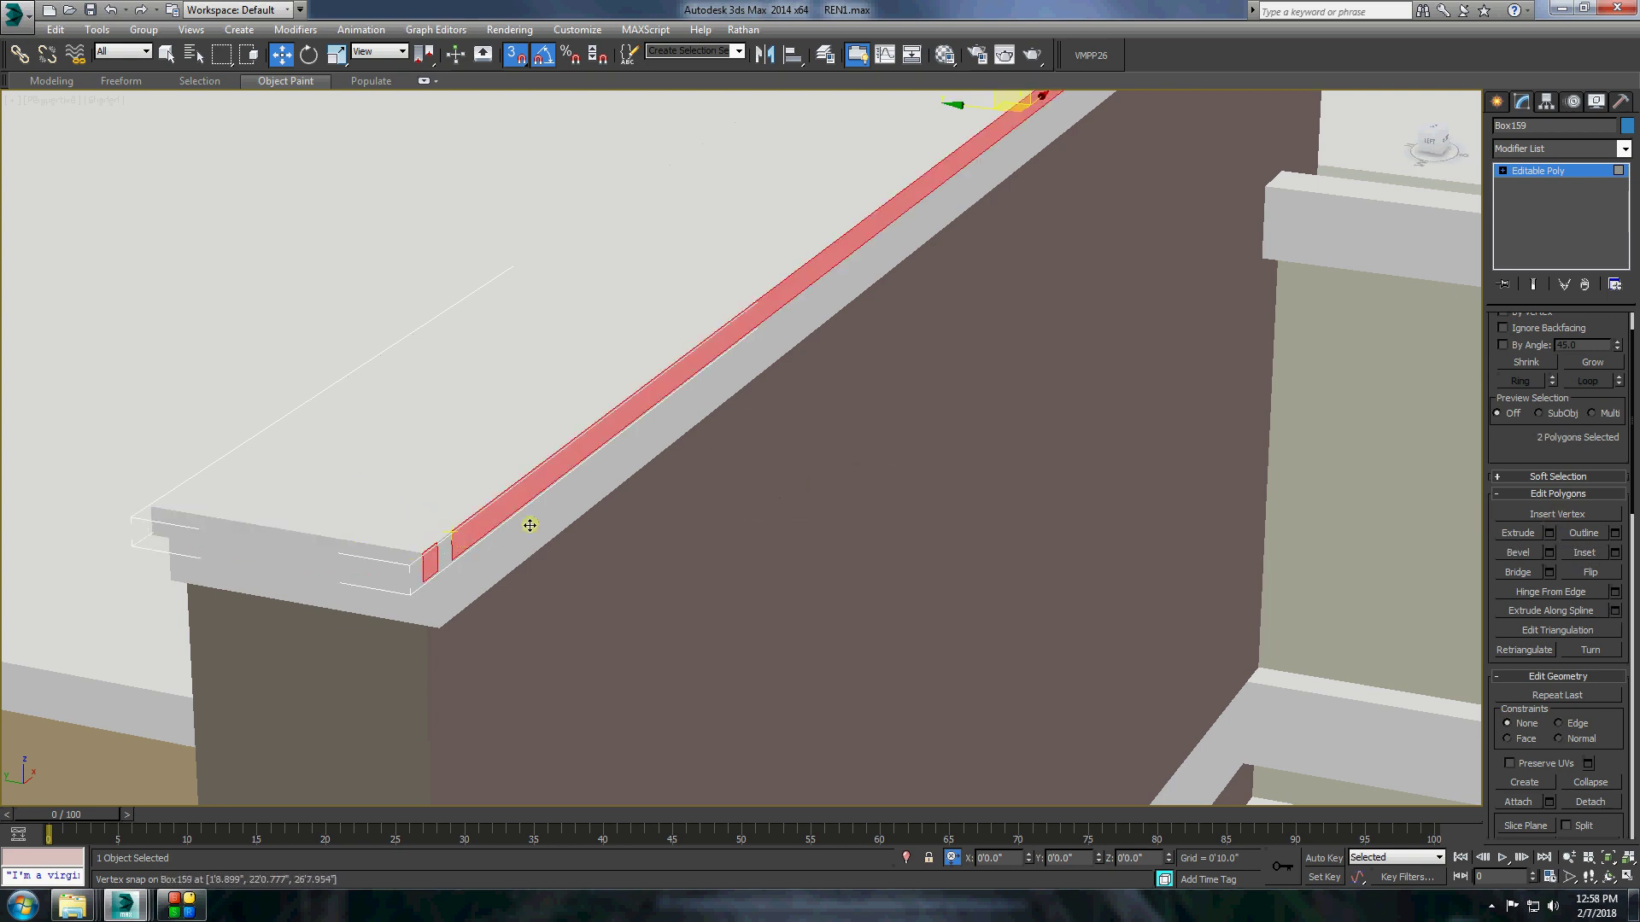
pyautogui.click(1590, 572)
pyautogui.scroll(2, 514, 459)
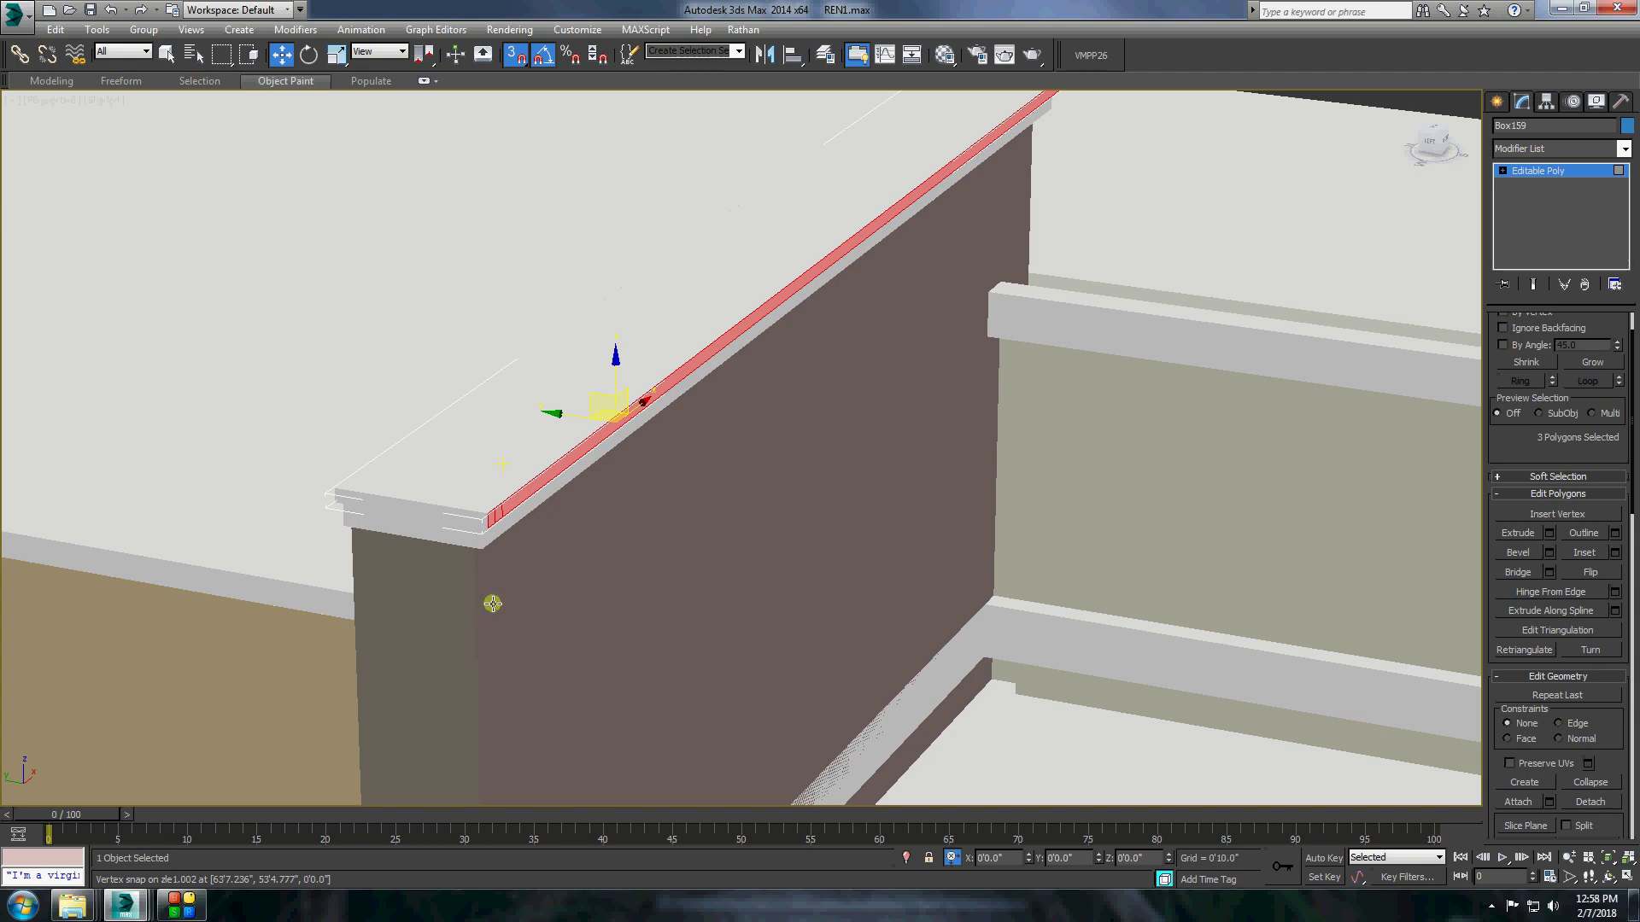
# Select the strip's long side and column-top end polygons, then return to object level.
pyautogui.keyDown('alt'); pyautogui.moveTo(780, 578); pyautogui.dragTo(625, 536, button='middle'); pyautogui.keyUp('alt')
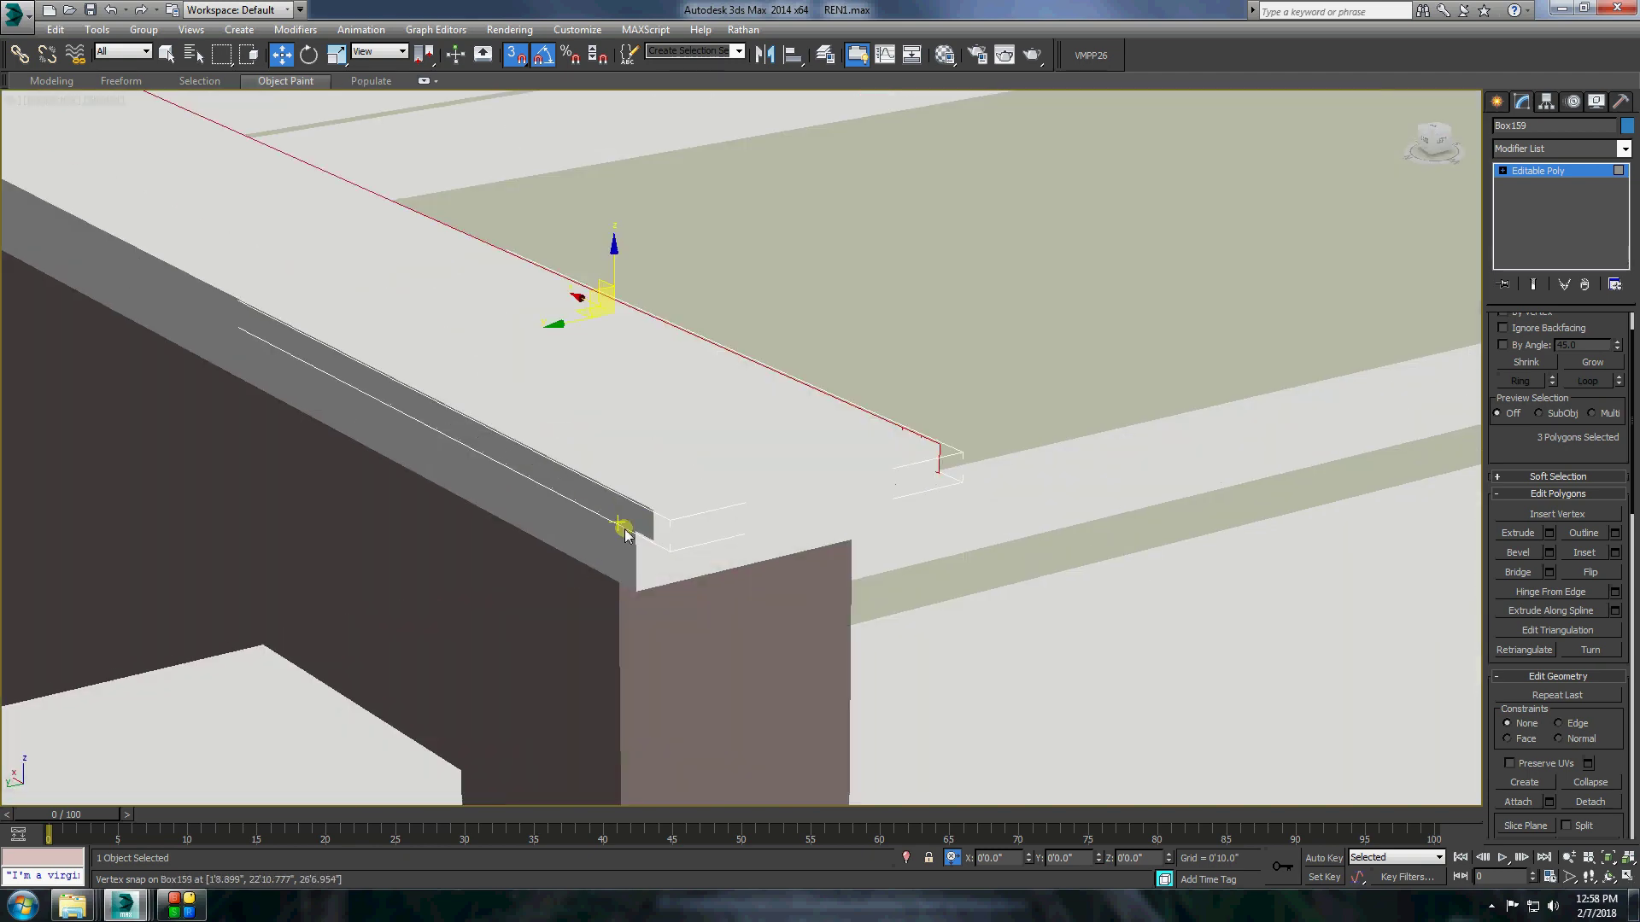
pyautogui.keyDown('ctrl'); pyautogui.click(385, 393); pyautogui.keyUp('ctrl')
pyautogui.moveTo(769, 427)
pyautogui.keyDown('alt'); pyautogui.mouseDown(button='middle')
pyautogui.moveTo(577, 536)
pyautogui.moveTo(663, 518)
pyautogui.mouseUp(button='middle'); pyautogui.keyUp('alt')
pyautogui.click(663, 518)
pyautogui.scroll(3, 630, 468)
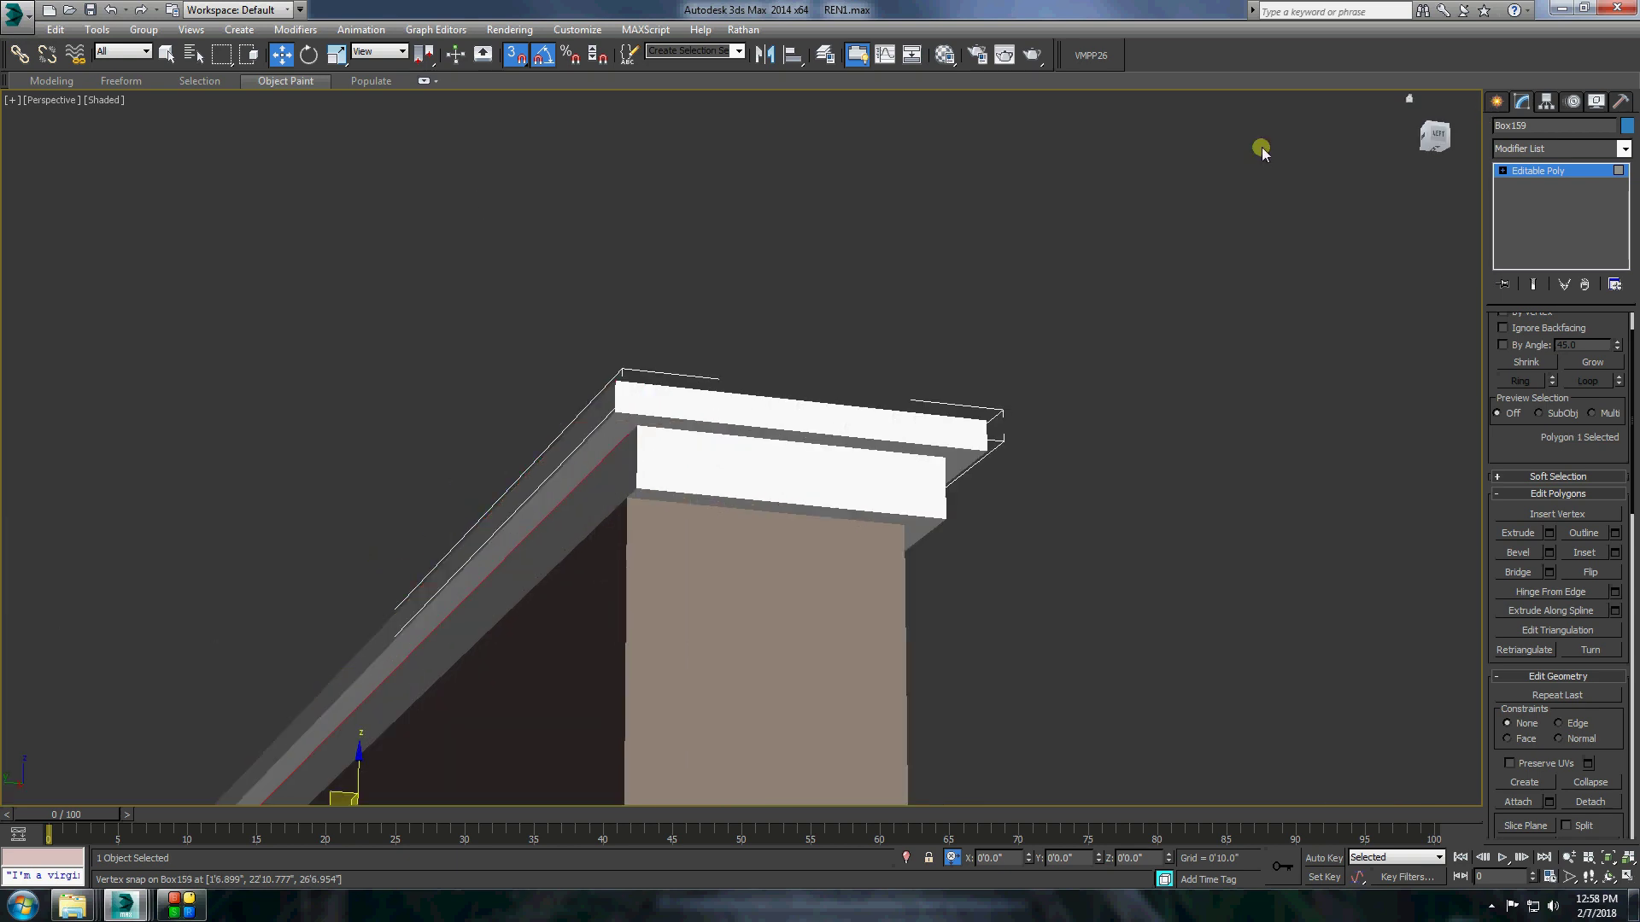
pyautogui.rightClick(684, 461)
pyautogui.click(743, 597)
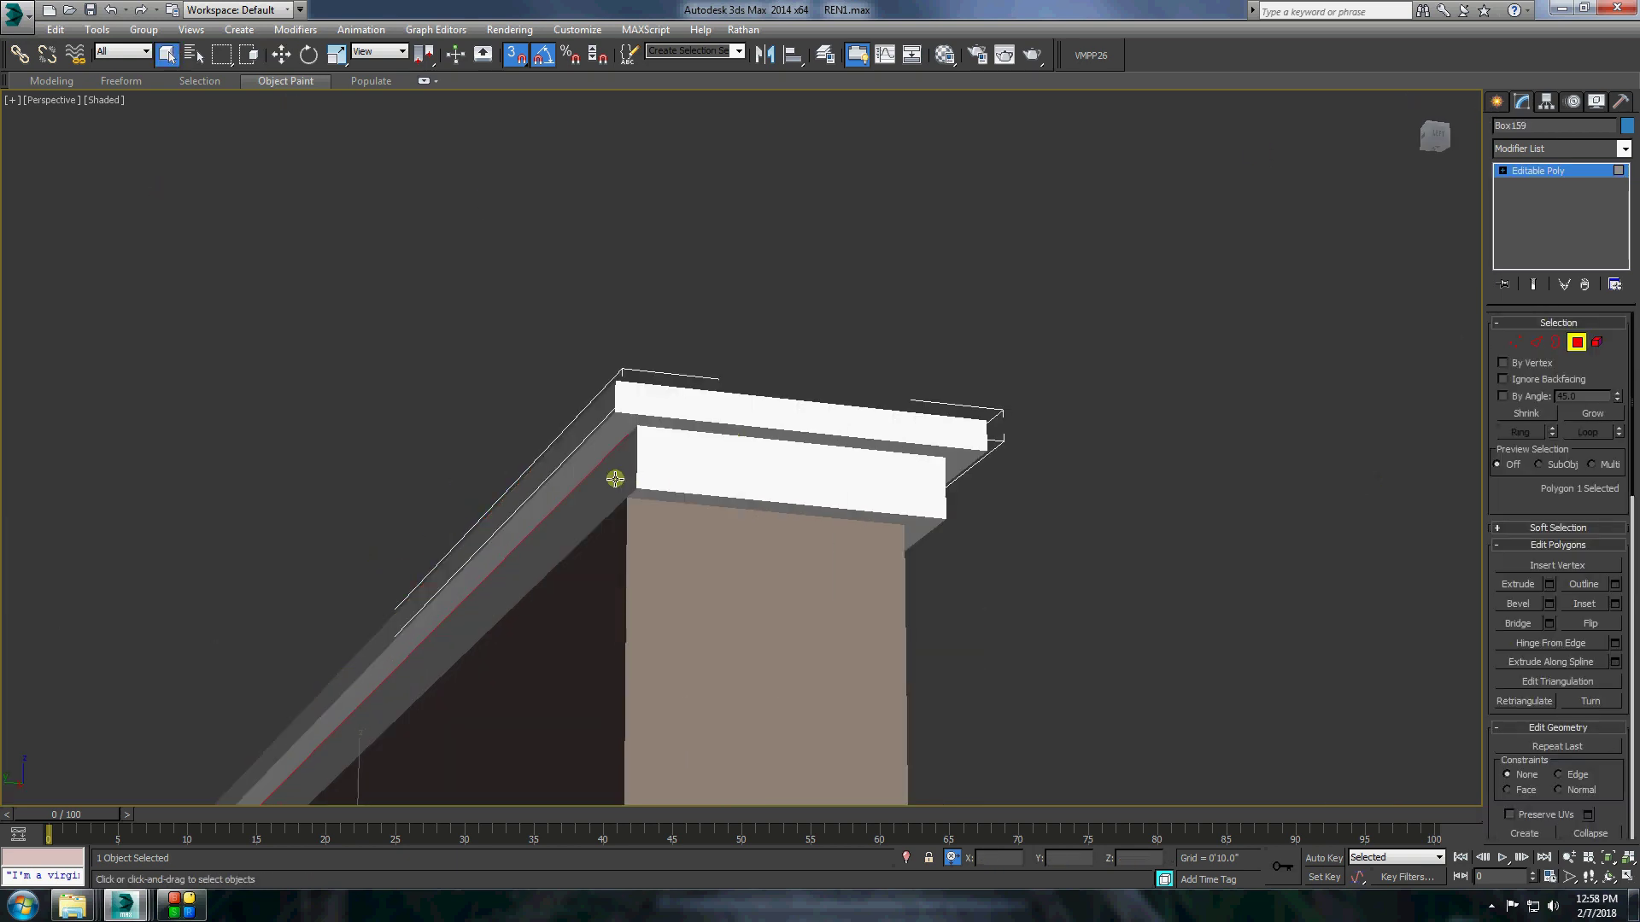
pyautogui.rightClick(743, 453)
pyautogui.click(824, 487)
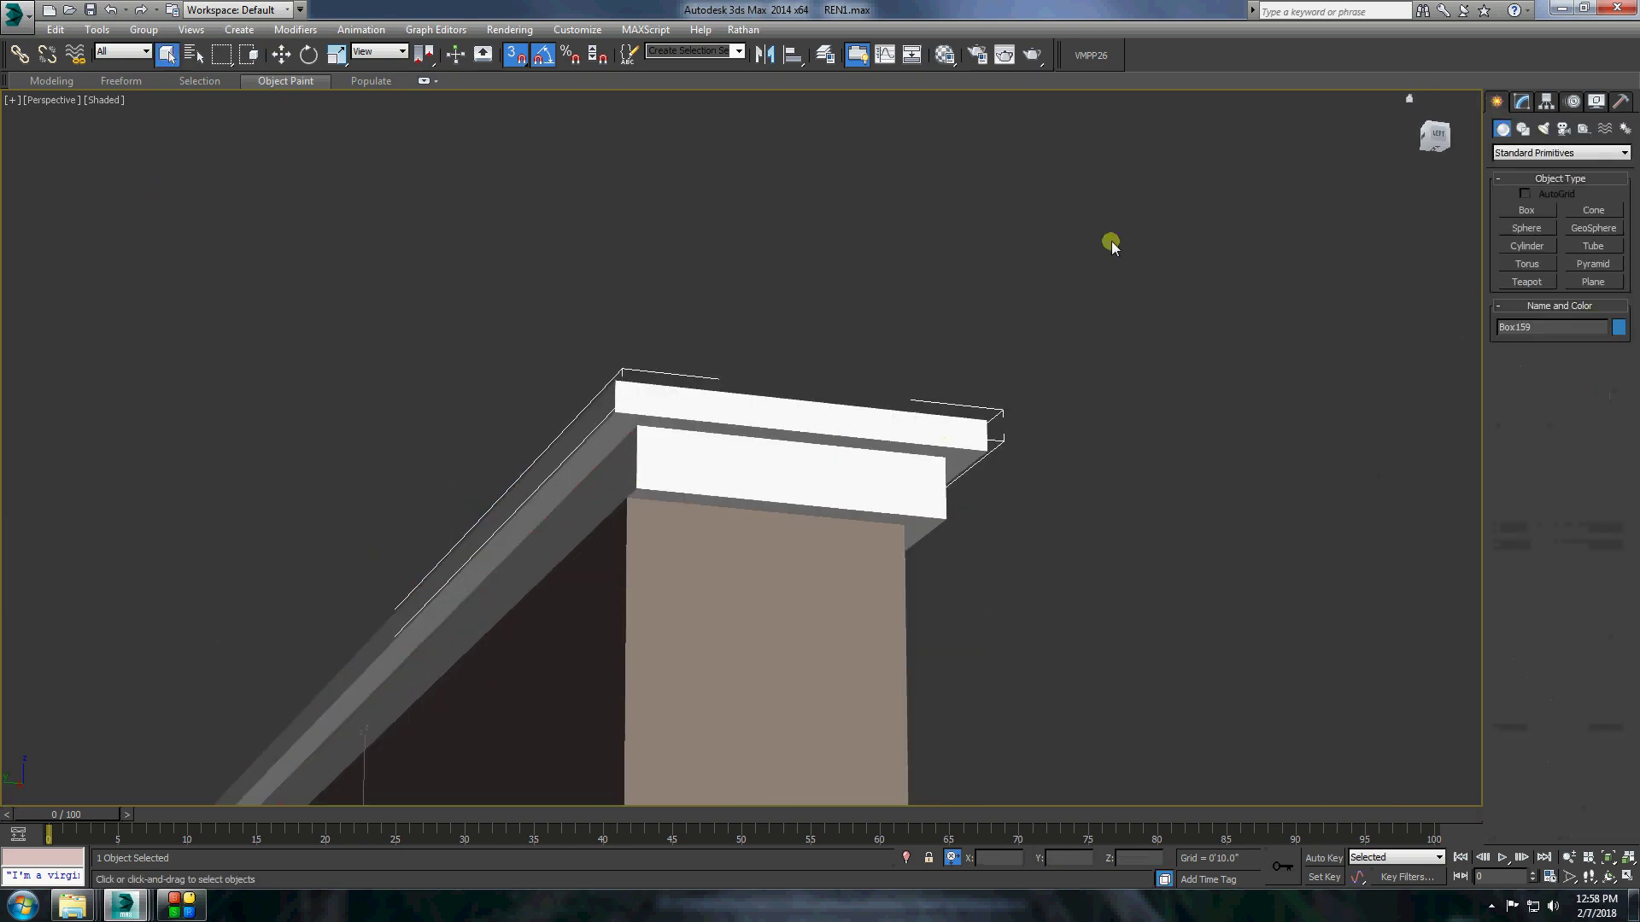
# Extrude the sloping strip's polygons.
pyautogui.press('4')
pyautogui.click(589, 505)
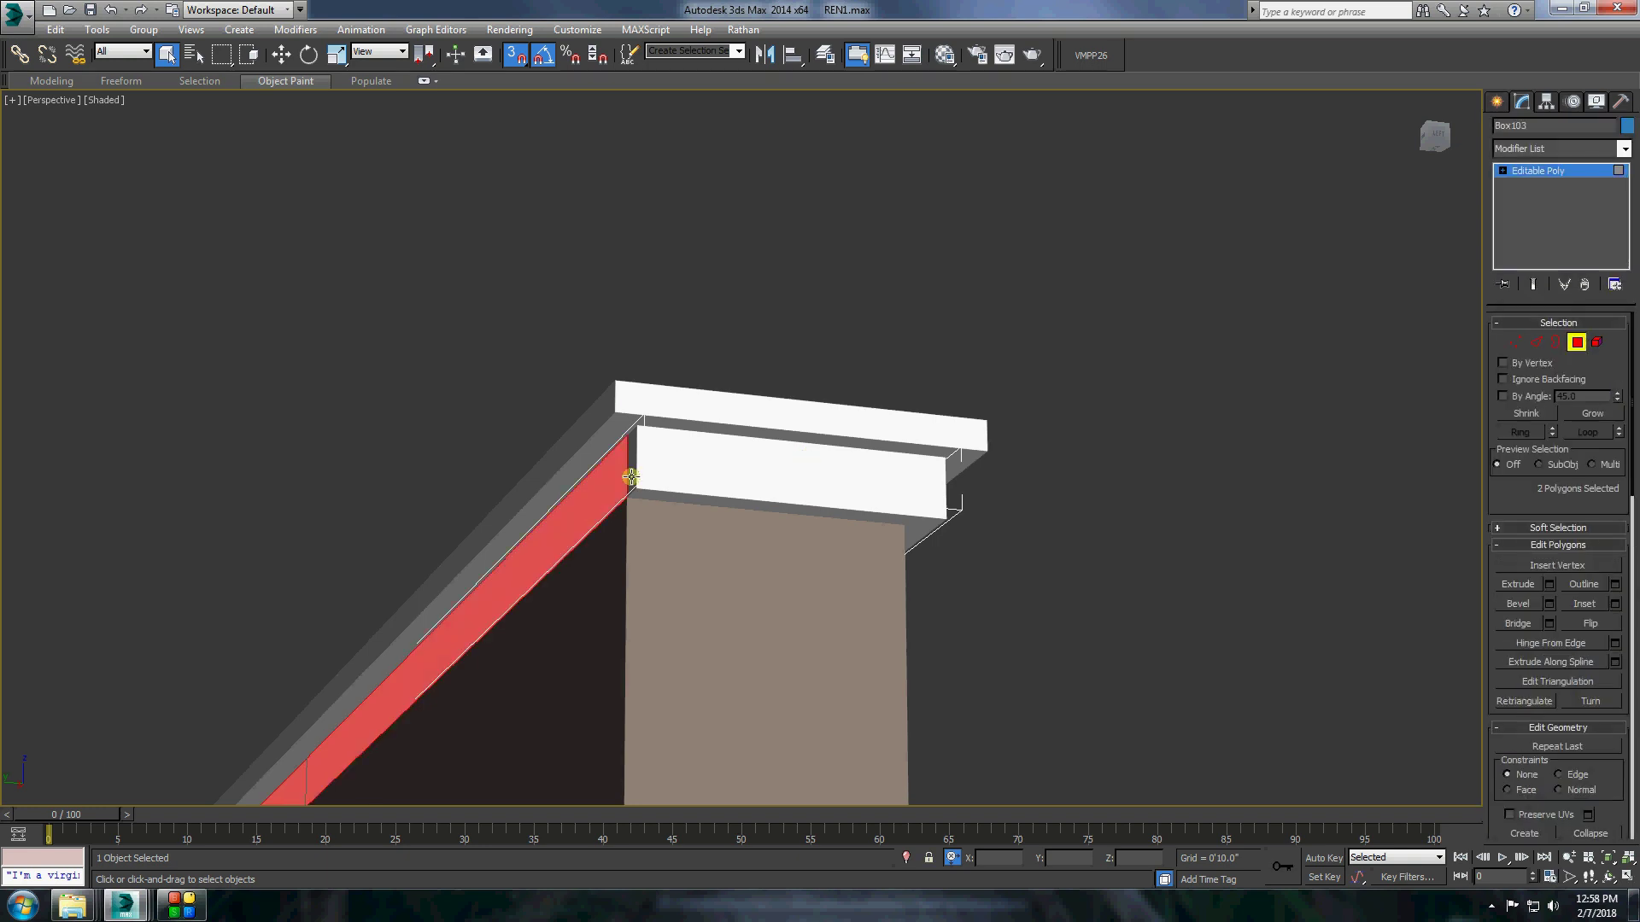
pyautogui.click(1550, 584)
pyautogui.click(799, 509)
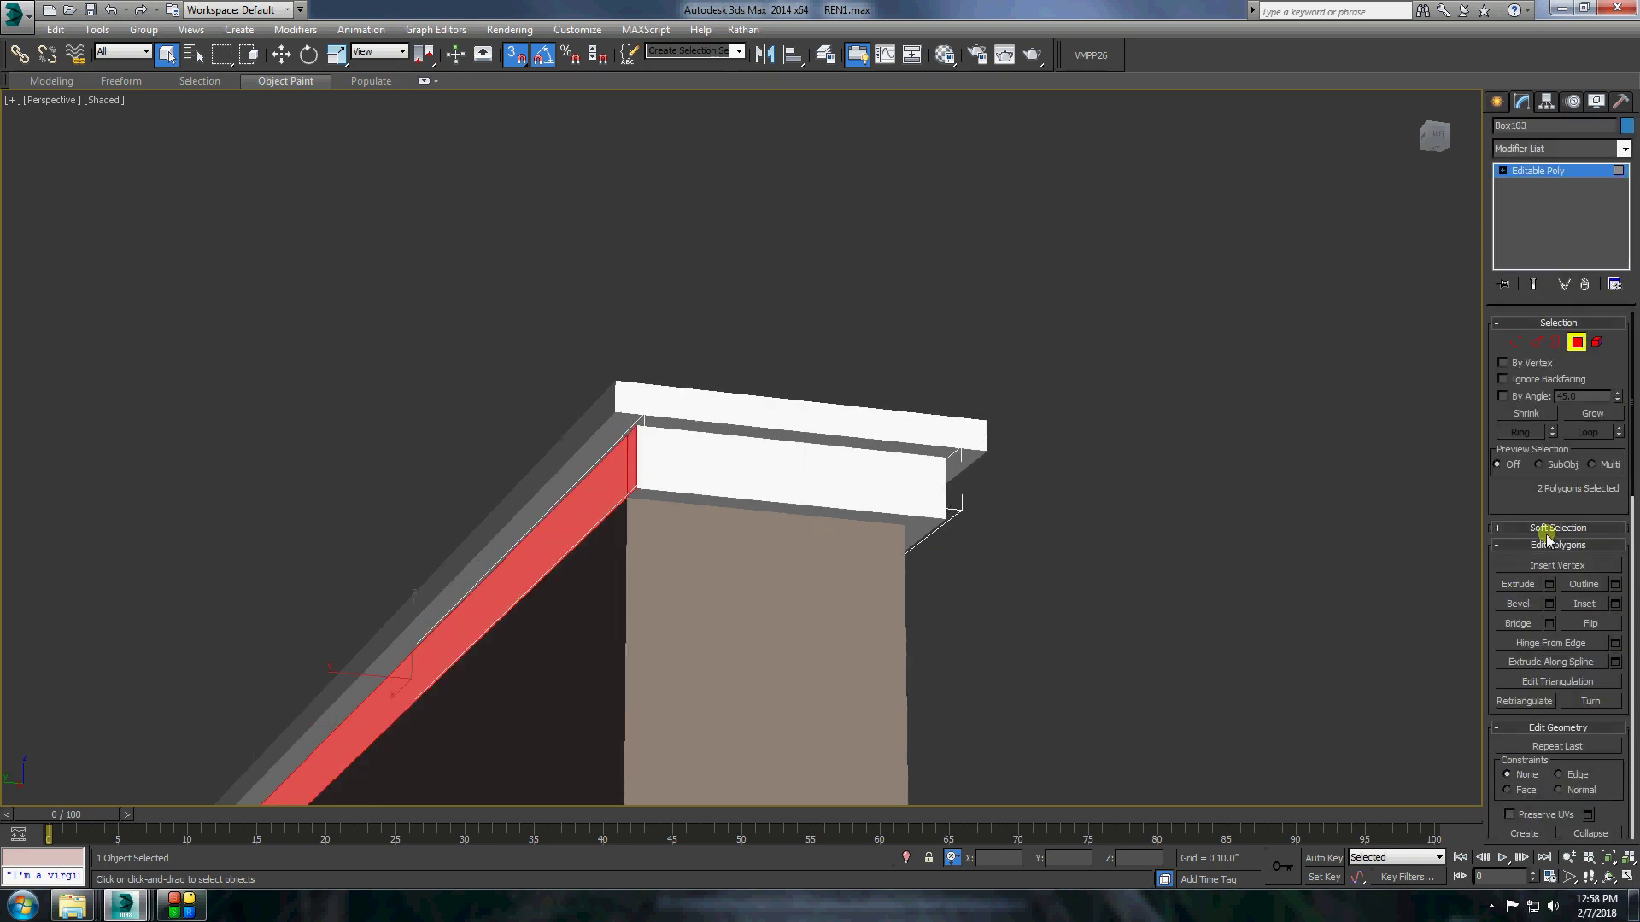
pyautogui.click(1550, 584)
pyautogui.click(749, 507)
# Convert the other cap strip to Editable Poly and bevel its slope polygons.
pyautogui.click(651, 414)
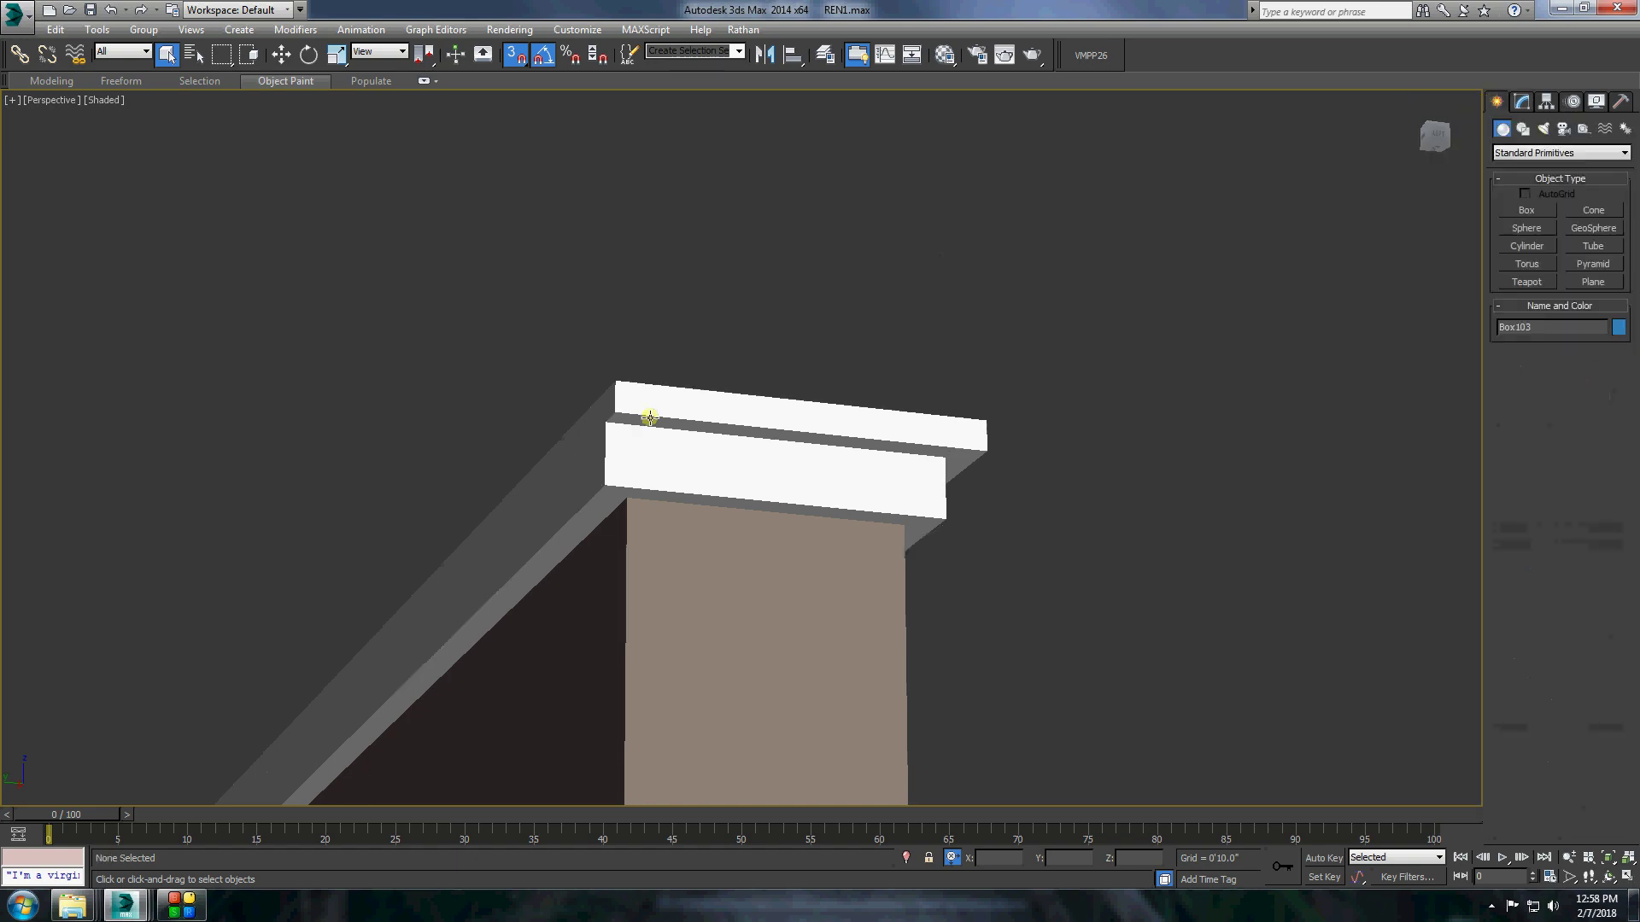
pyautogui.rightClick(651, 413)
pyautogui.click(734, 571)
pyautogui.click(1576, 343)
pyautogui.click(578, 421)
pyautogui.keyDown('ctrl'); pyautogui.click(677, 421); pyautogui.keyUp('ctrl')
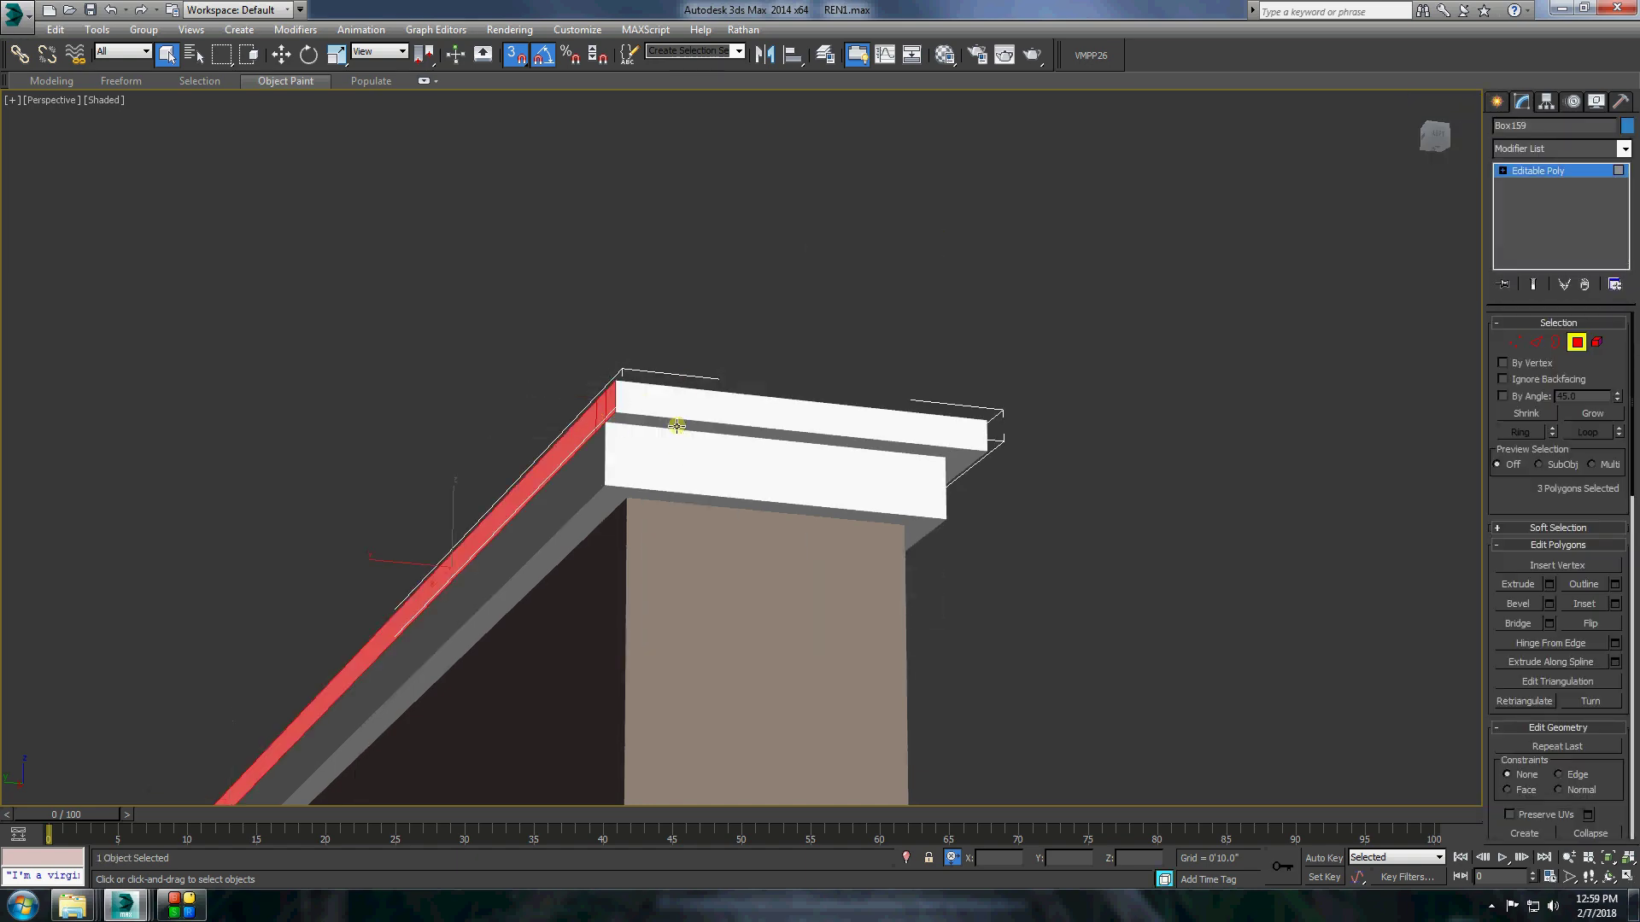
pyautogui.scroll(3, 776, 444)
pyautogui.scroll(-2, 776, 444)
pyautogui.click(1549, 603)
pyautogui.click(755, 504)
pyautogui.keyDown('alt'); pyautogui.moveTo(754, 504); pyautogui.dragTo(1109, 165, button='middle'); pyautogui.keyUp('alt')
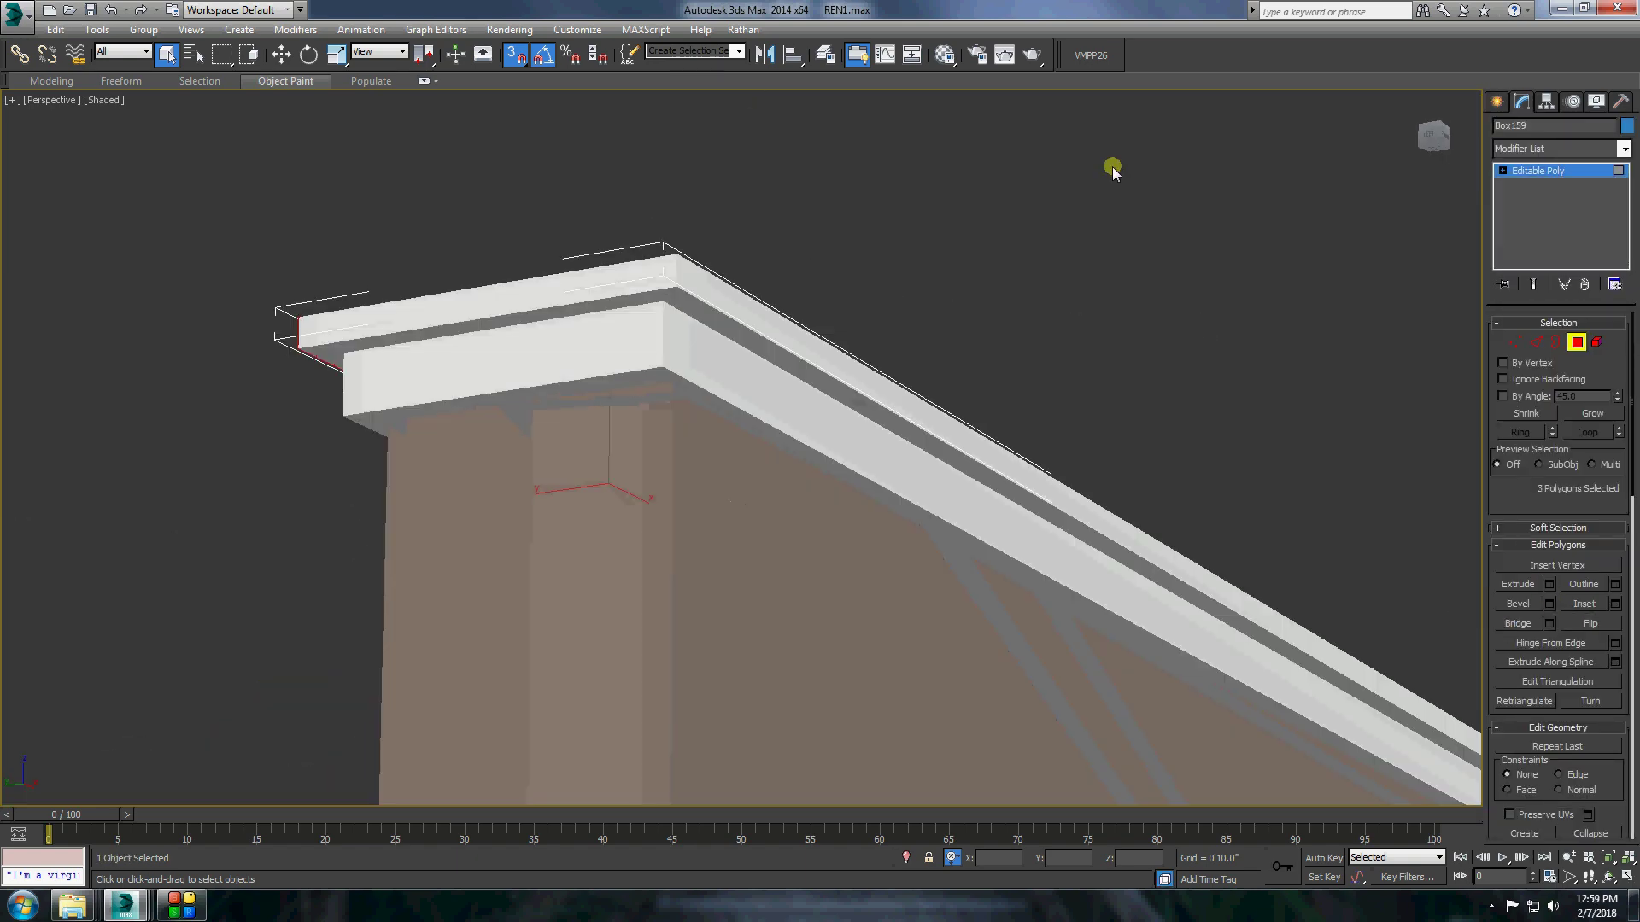
pyautogui.keyDown('alt'); pyautogui.moveTo(1080, 245); pyautogui.dragTo(813, 479, button='middle'); pyautogui.keyUp('alt')
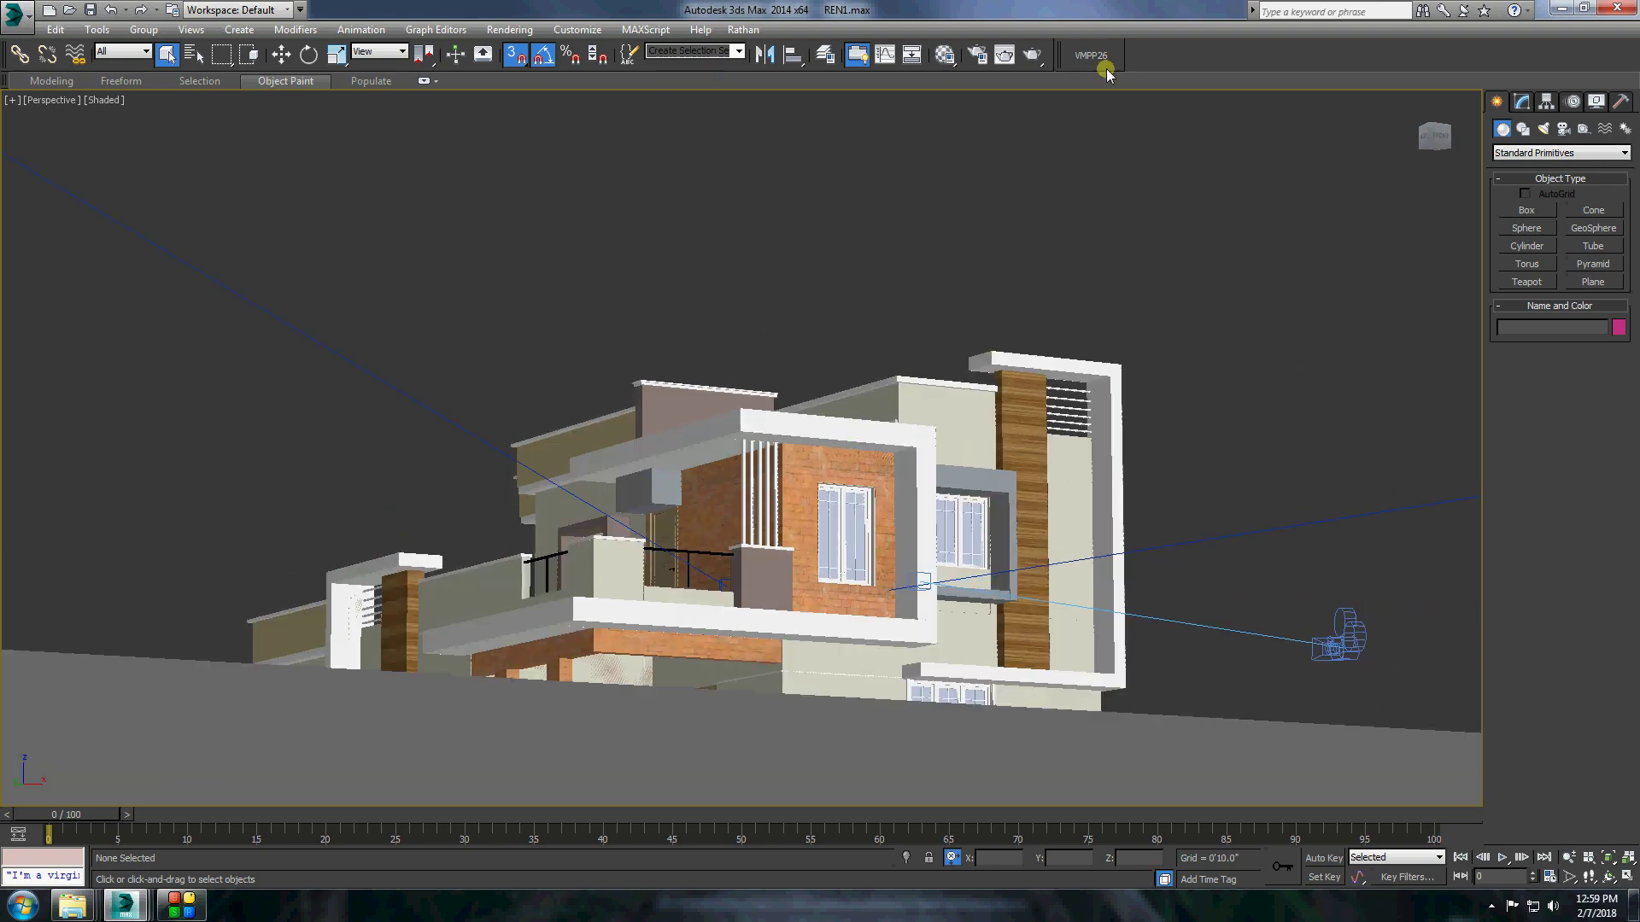
# Render a V-Ray region around the upper roof, then isolate roof slab Line003.
pyautogui.moveTo(122, 906)
pyautogui.click(486, 812)
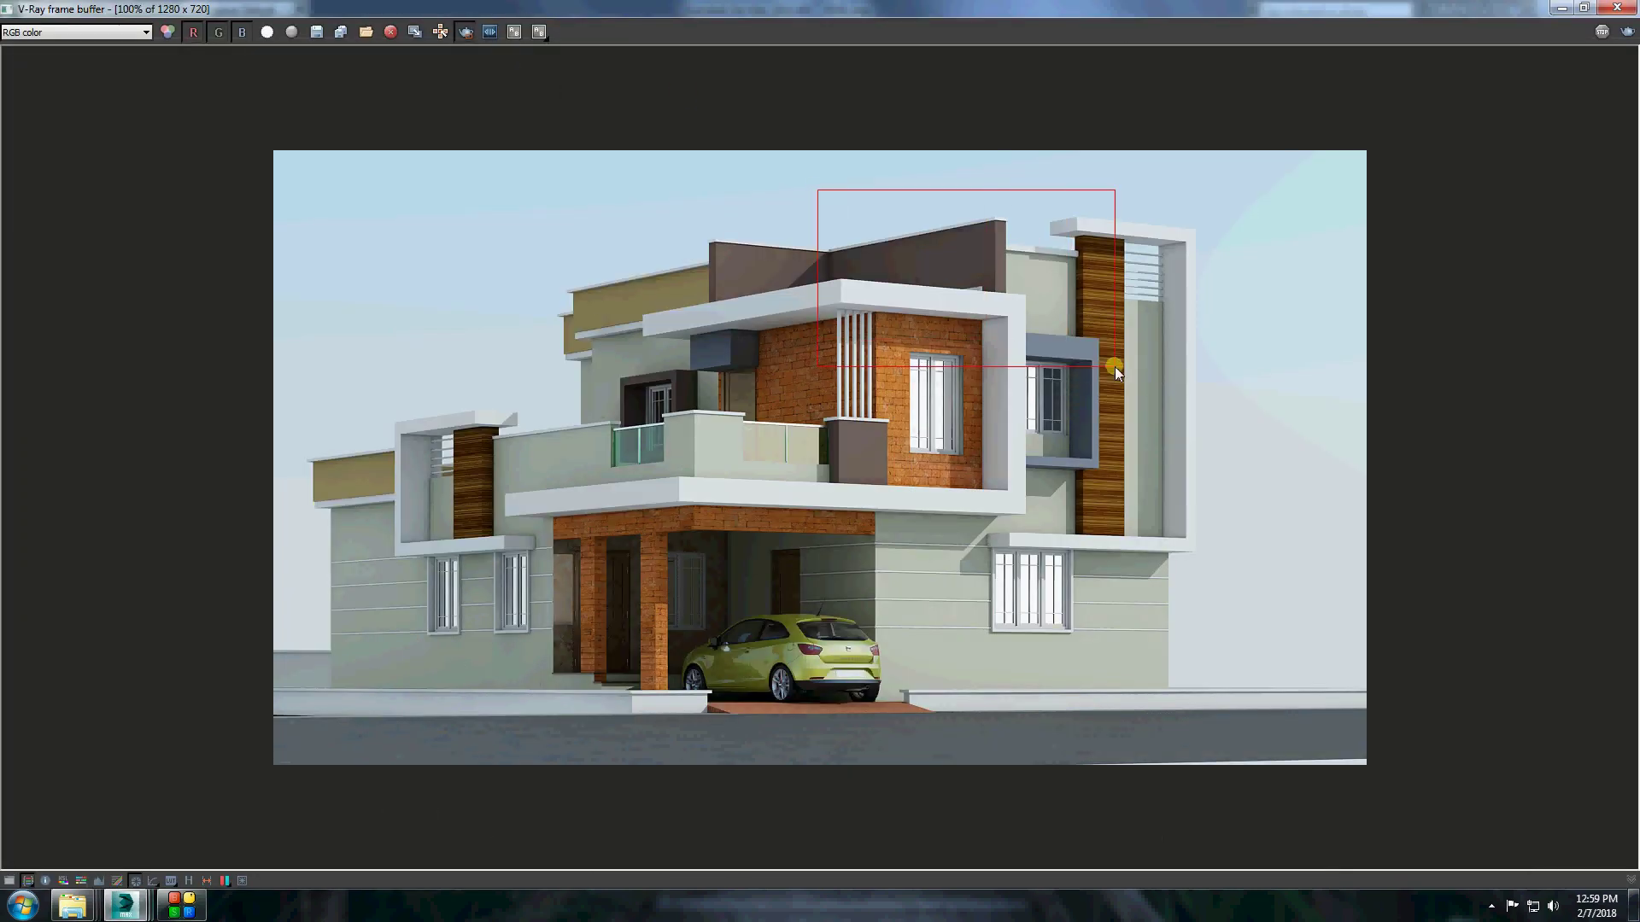
pyautogui.hotkey('shift', 'q')
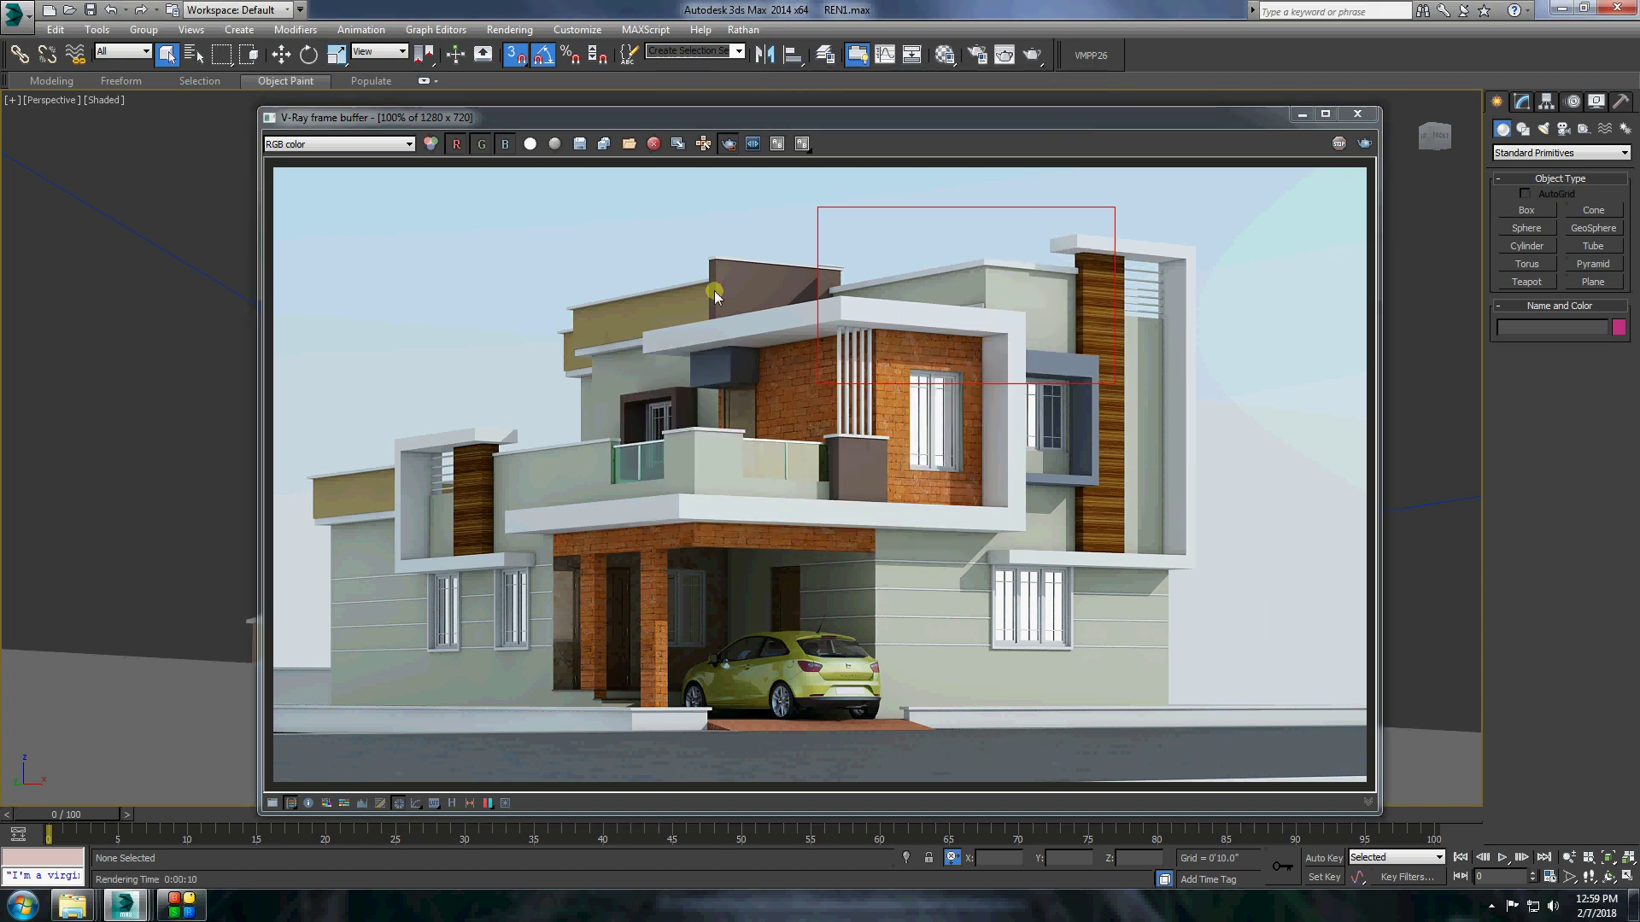
pyautogui.moveTo(688, 218); pyautogui.dragTo(868, 304)
pyautogui.click(1364, 145)
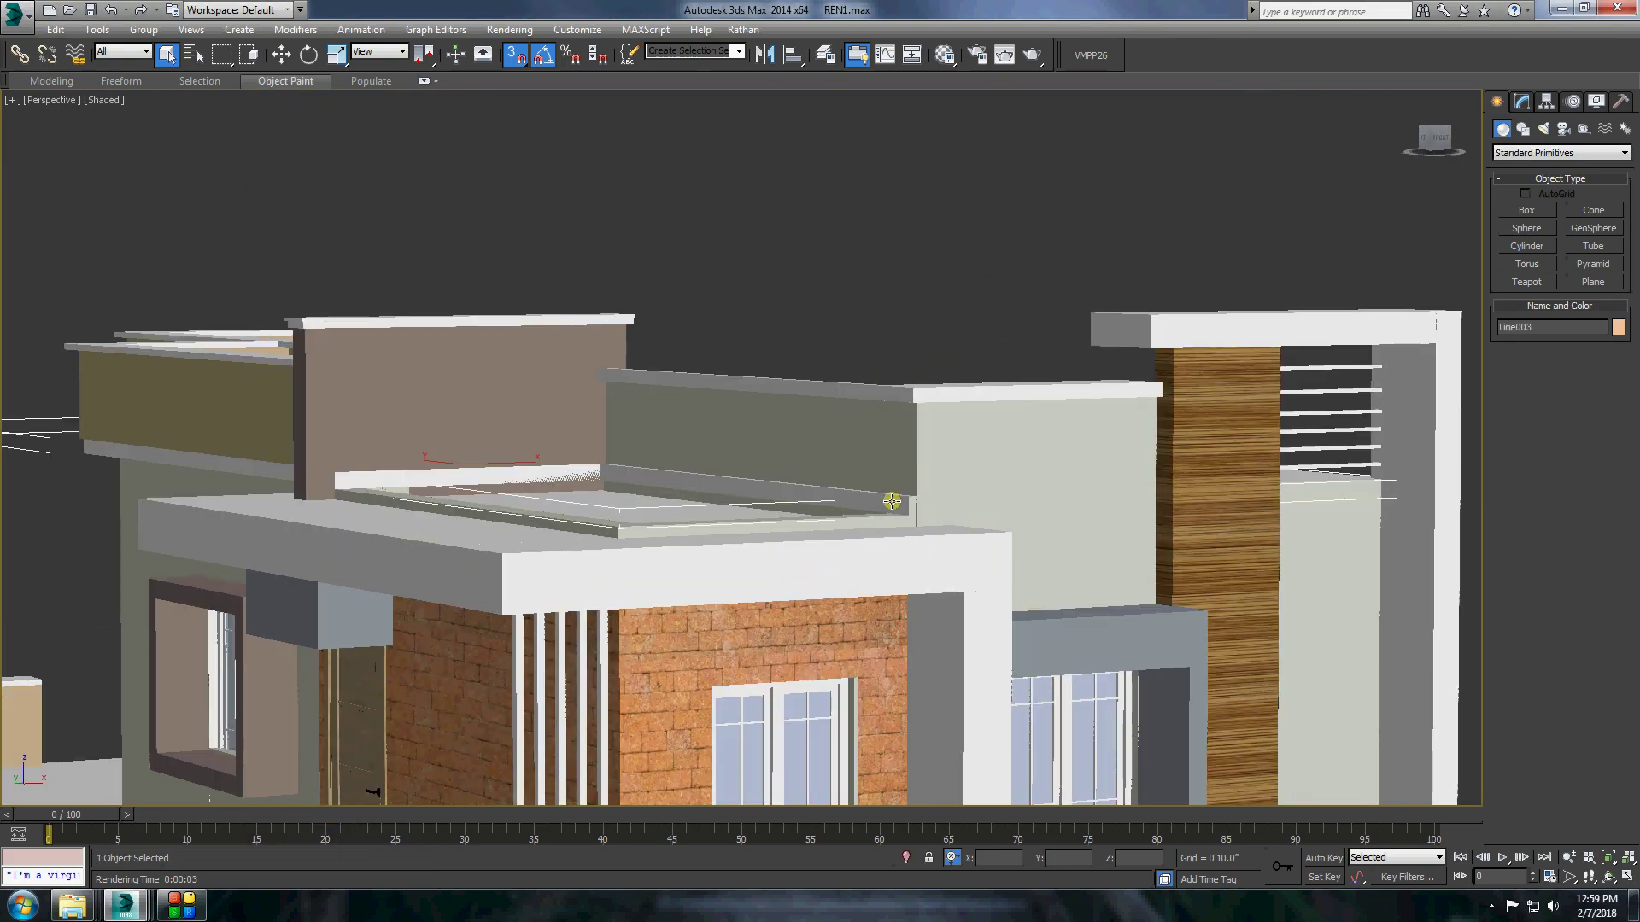
pyautogui.hotkey('alt', 'q')
# Snap-move the roof slab's side polygon out to meet the wall.
pyautogui.press('4')
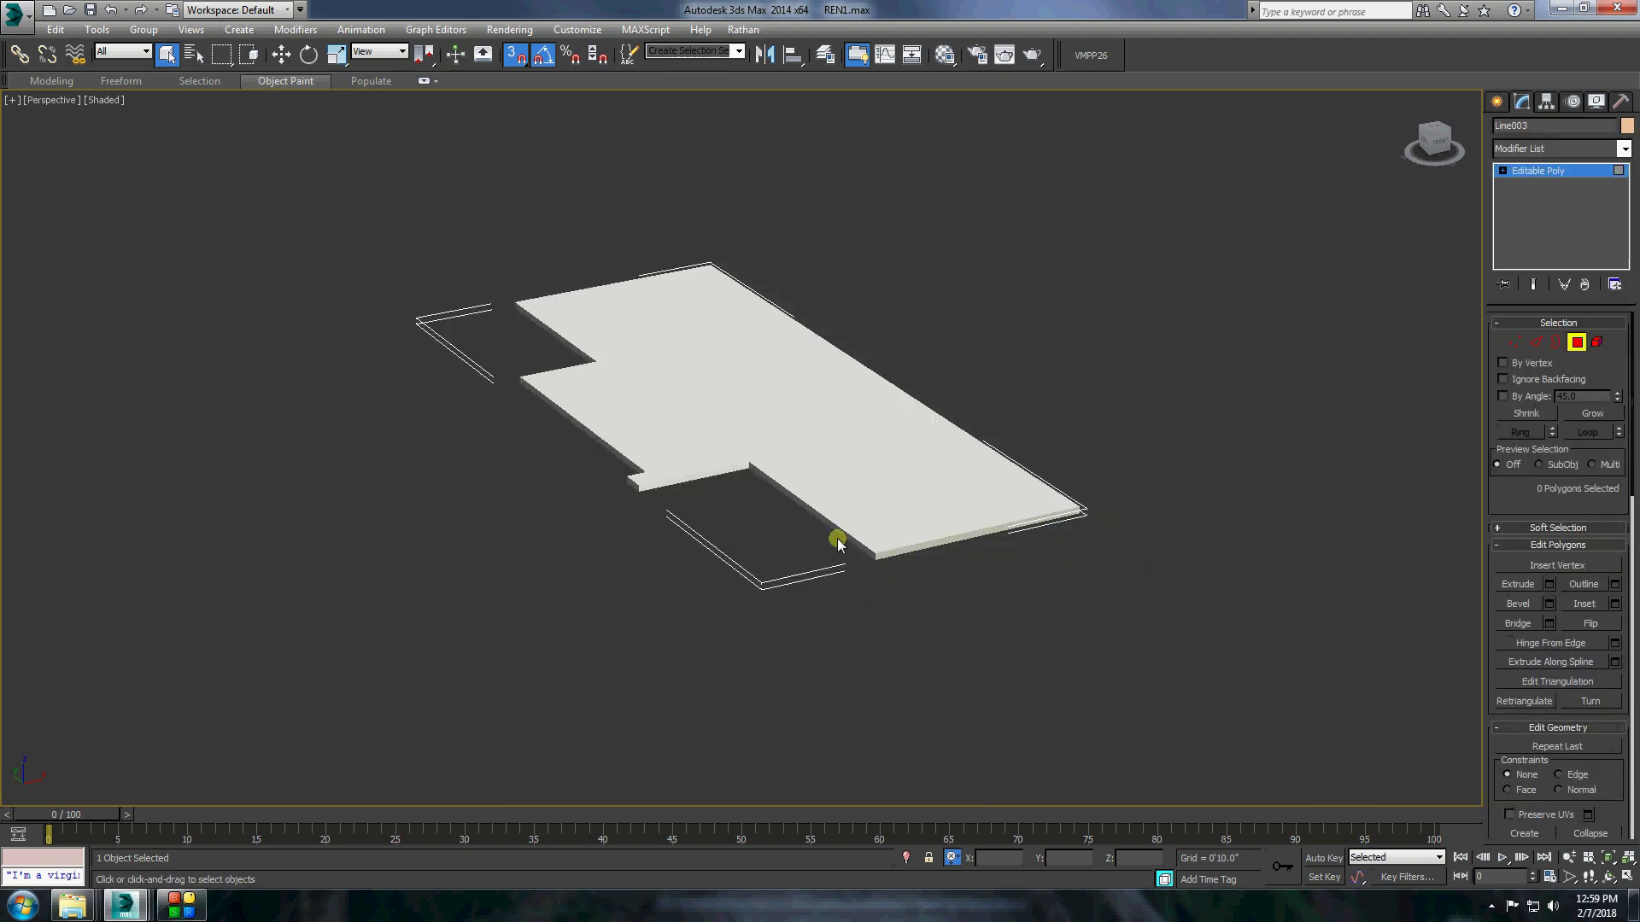
pyautogui.click(837, 543)
pyautogui.press('w')
pyautogui.rightClick(1102, 239)
pyautogui.click(1136, 153)
pyautogui.press('z')
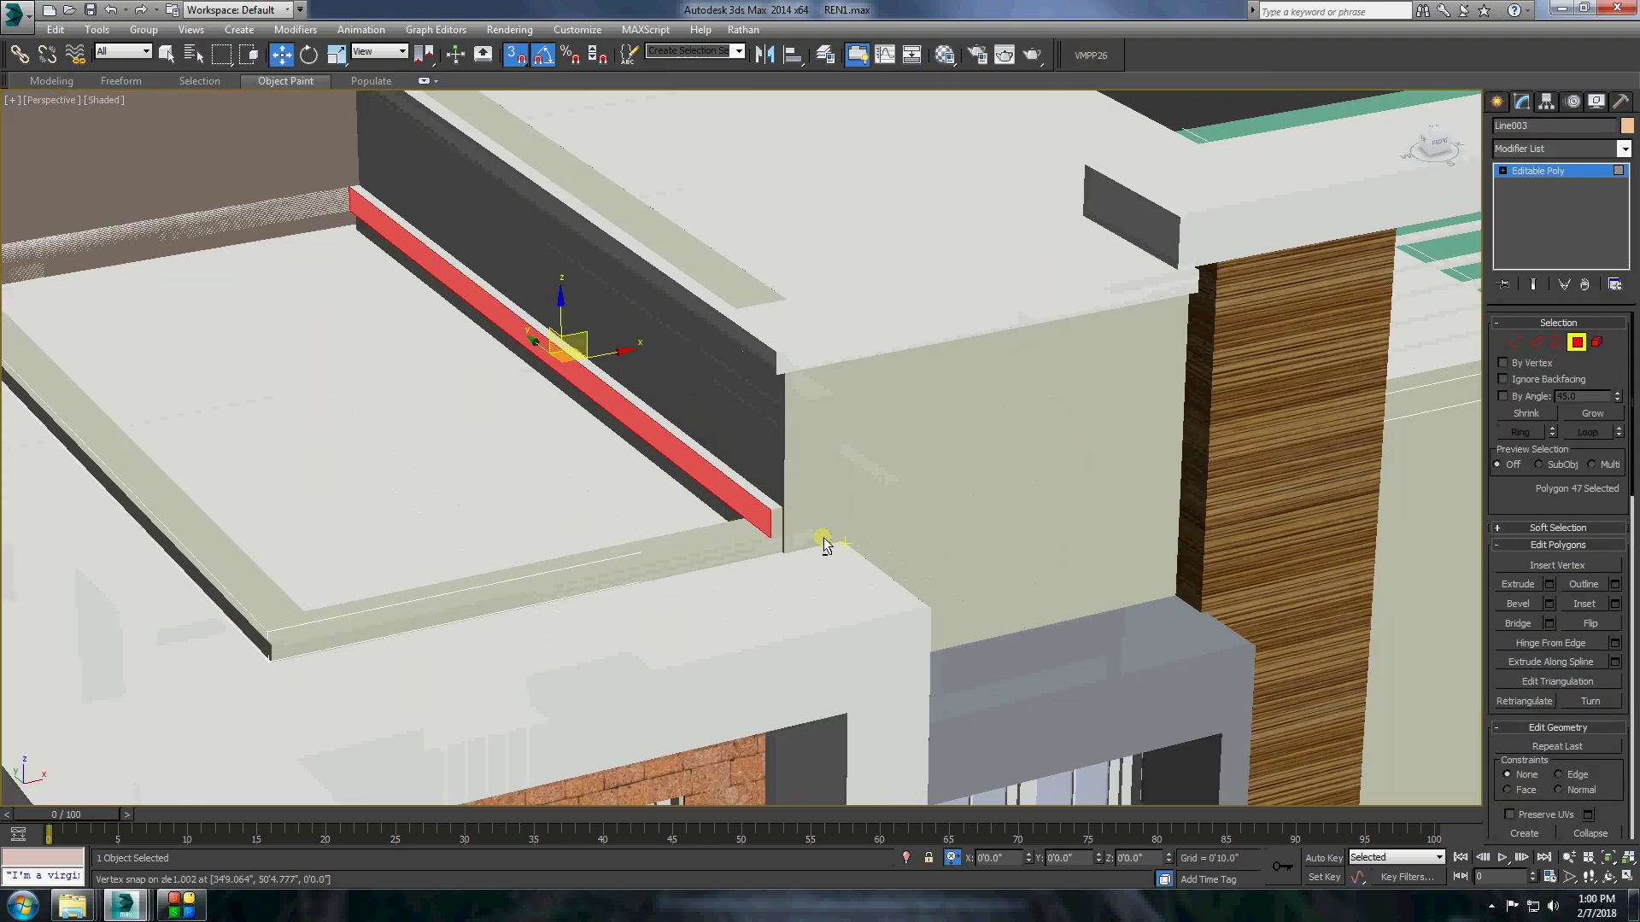
pyautogui.moveTo(824, 544); pyautogui.dragTo(1043, 844)
pyautogui.scroll(-10, 768, 427)
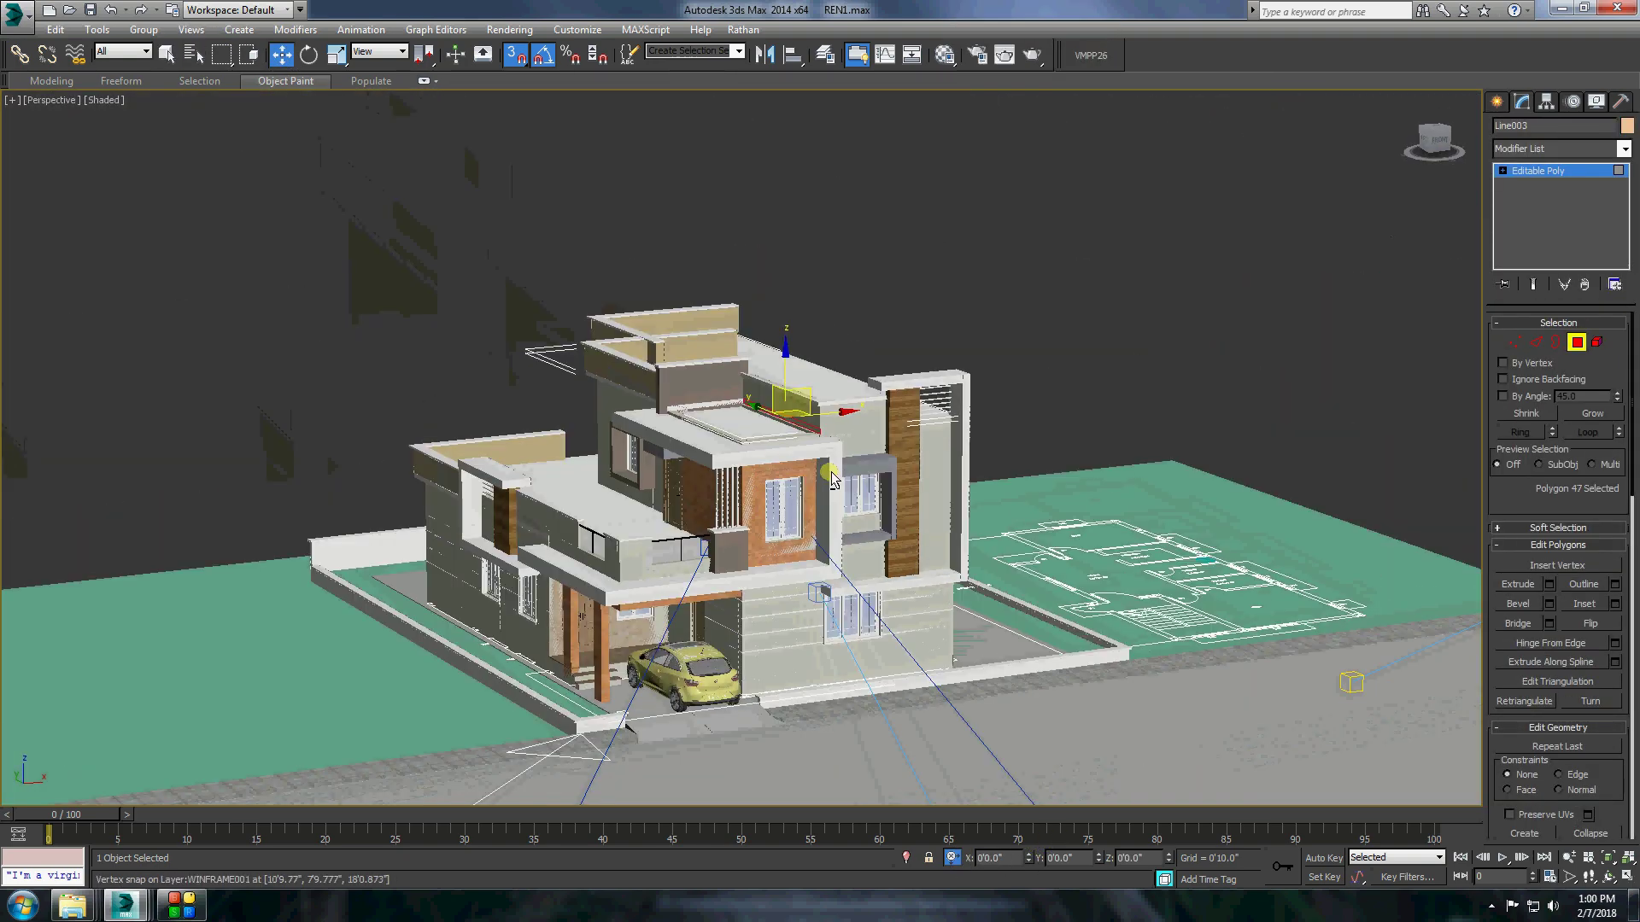
pyautogui.moveTo(769, 427)
pyautogui.keyDown('alt'); pyautogui.mouseDown(button='middle')
pyautogui.moveTo(854, 384)
pyautogui.moveTo(768, 376)
pyautogui.moveTo(649, 401)
pyautogui.mouseUp(button='middle'); pyautogui.keyUp('alt')
# Raise the cap slab on the brown wall by 18 with transform type-in.
pyautogui.click(854, 214)
pyautogui.scroll(8, 877, 359)
pyautogui.scroll(-5, 876, 359)
pyautogui.scroll(8, 612, 384)
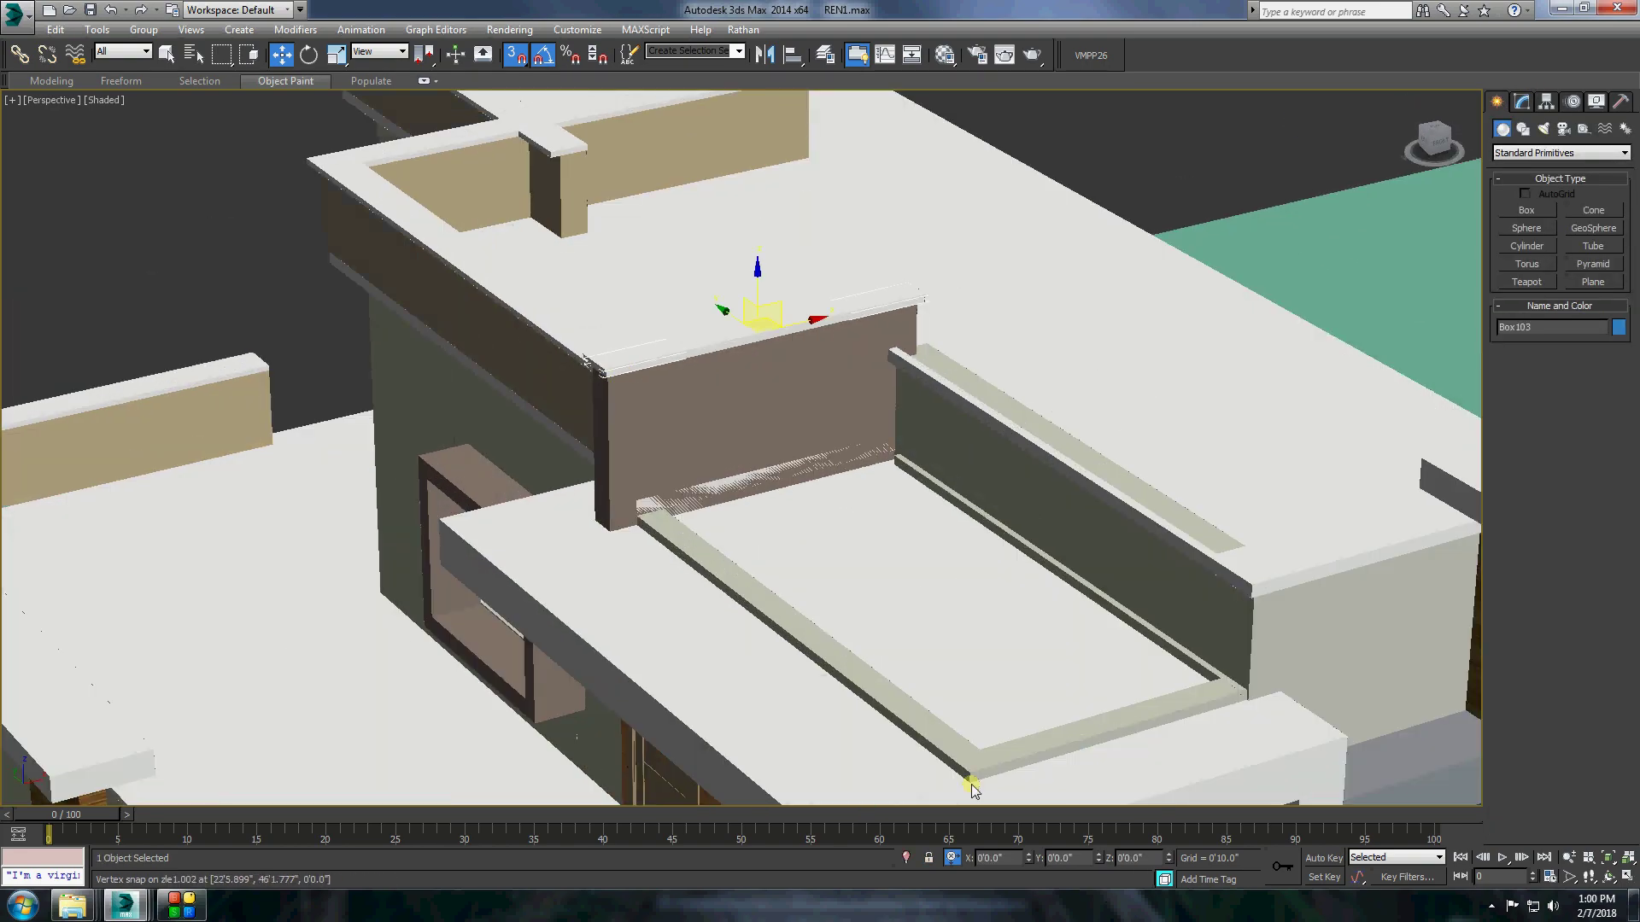
pyautogui.keyDown('ctrl'); pyautogui.click(611, 378); pyautogui.keyUp('ctrl')
pyautogui.scroll(5, 608, 359)
pyautogui.write('18')
pyautogui.press('Return')
# Raise the brown wall's top vertices to meet the cap and add a box on the wall top.
pyautogui.click(999, 385)
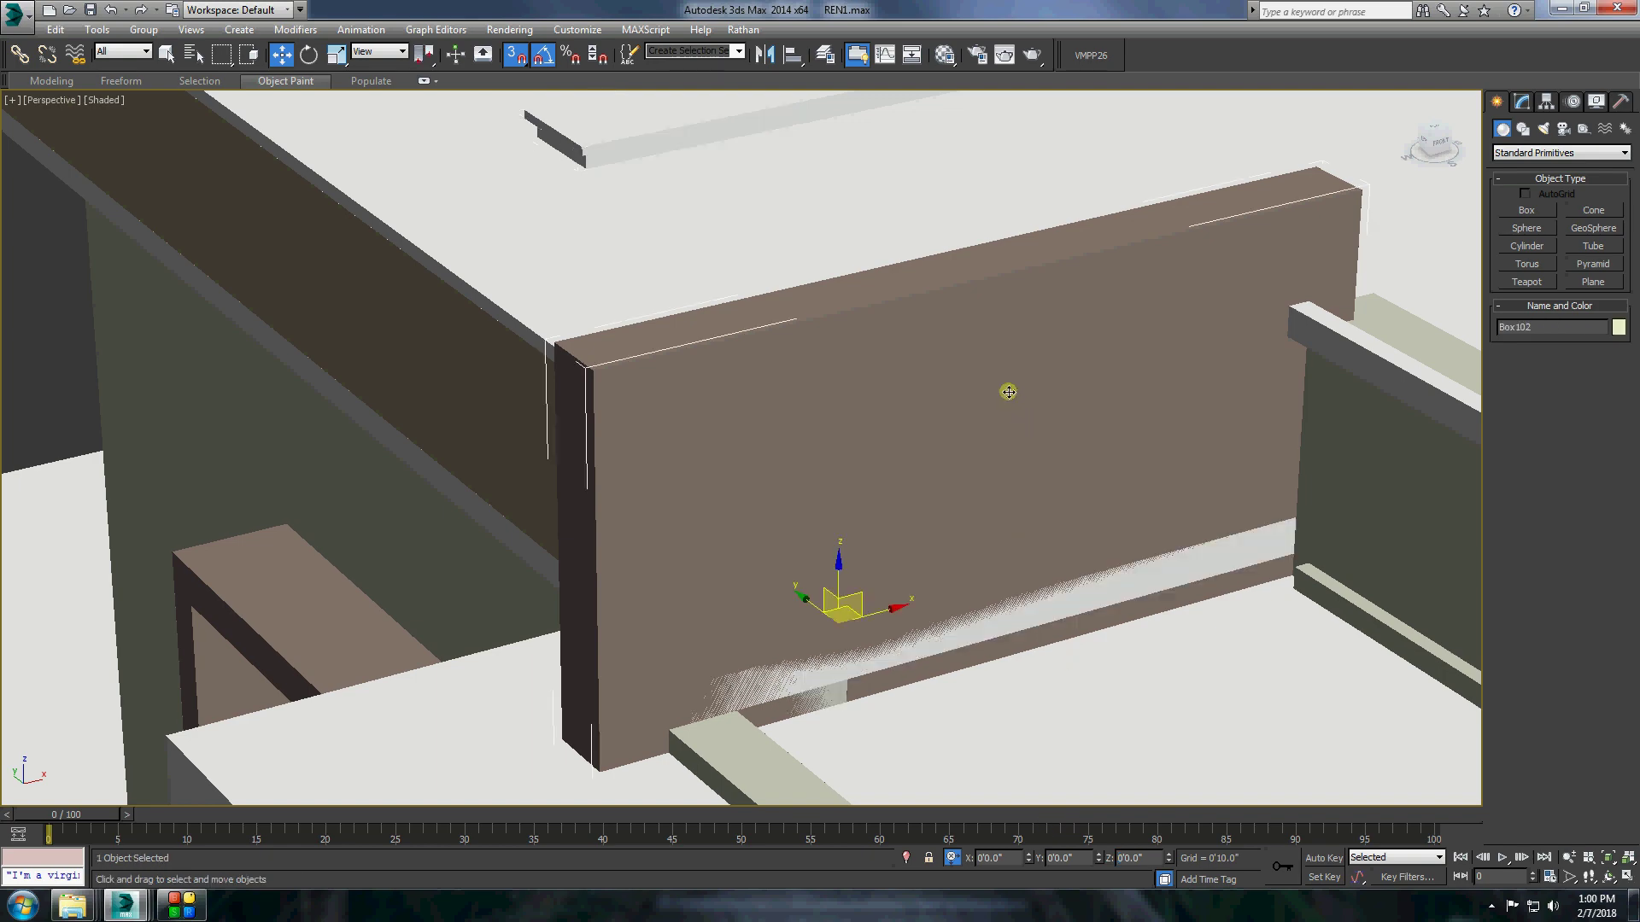
pyautogui.press('1')
pyautogui.keyDown('alt'); pyautogui.moveTo(893, 367); pyautogui.dragTo(668, 272, button='middle'); pyautogui.keyUp('alt')
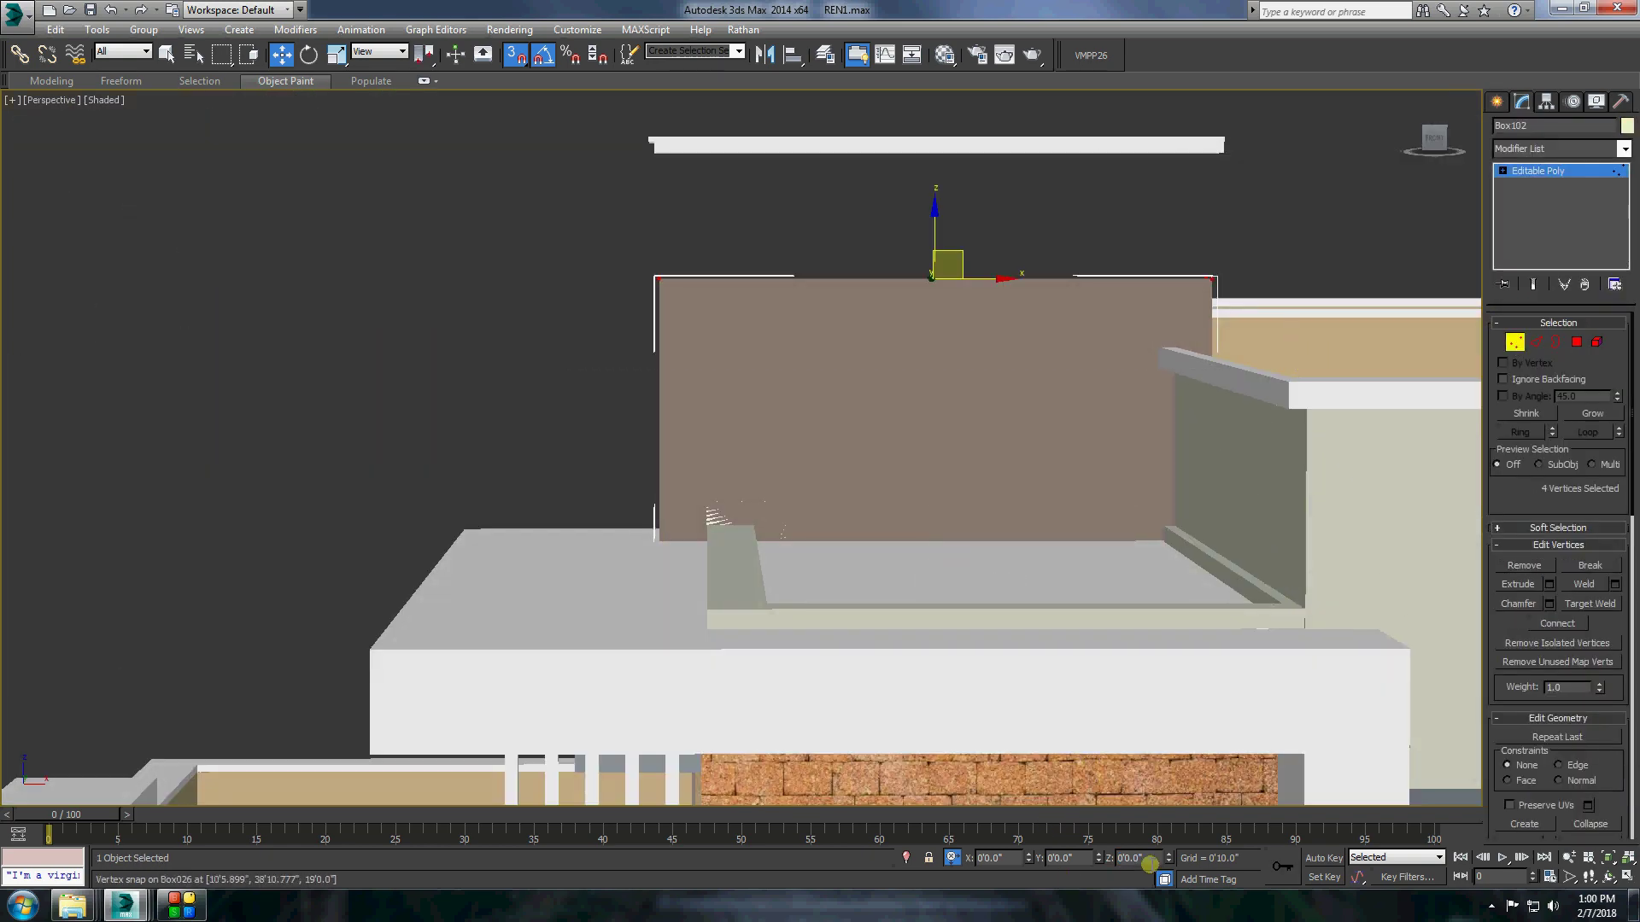
pyautogui.scroll(-10, 782, 442)
pyautogui.keyDown('alt'); pyautogui.moveTo(782, 442); pyautogui.dragTo(847, 429, button='middle'); pyautogui.keyUp('alt')
pyautogui.click(1497, 102)
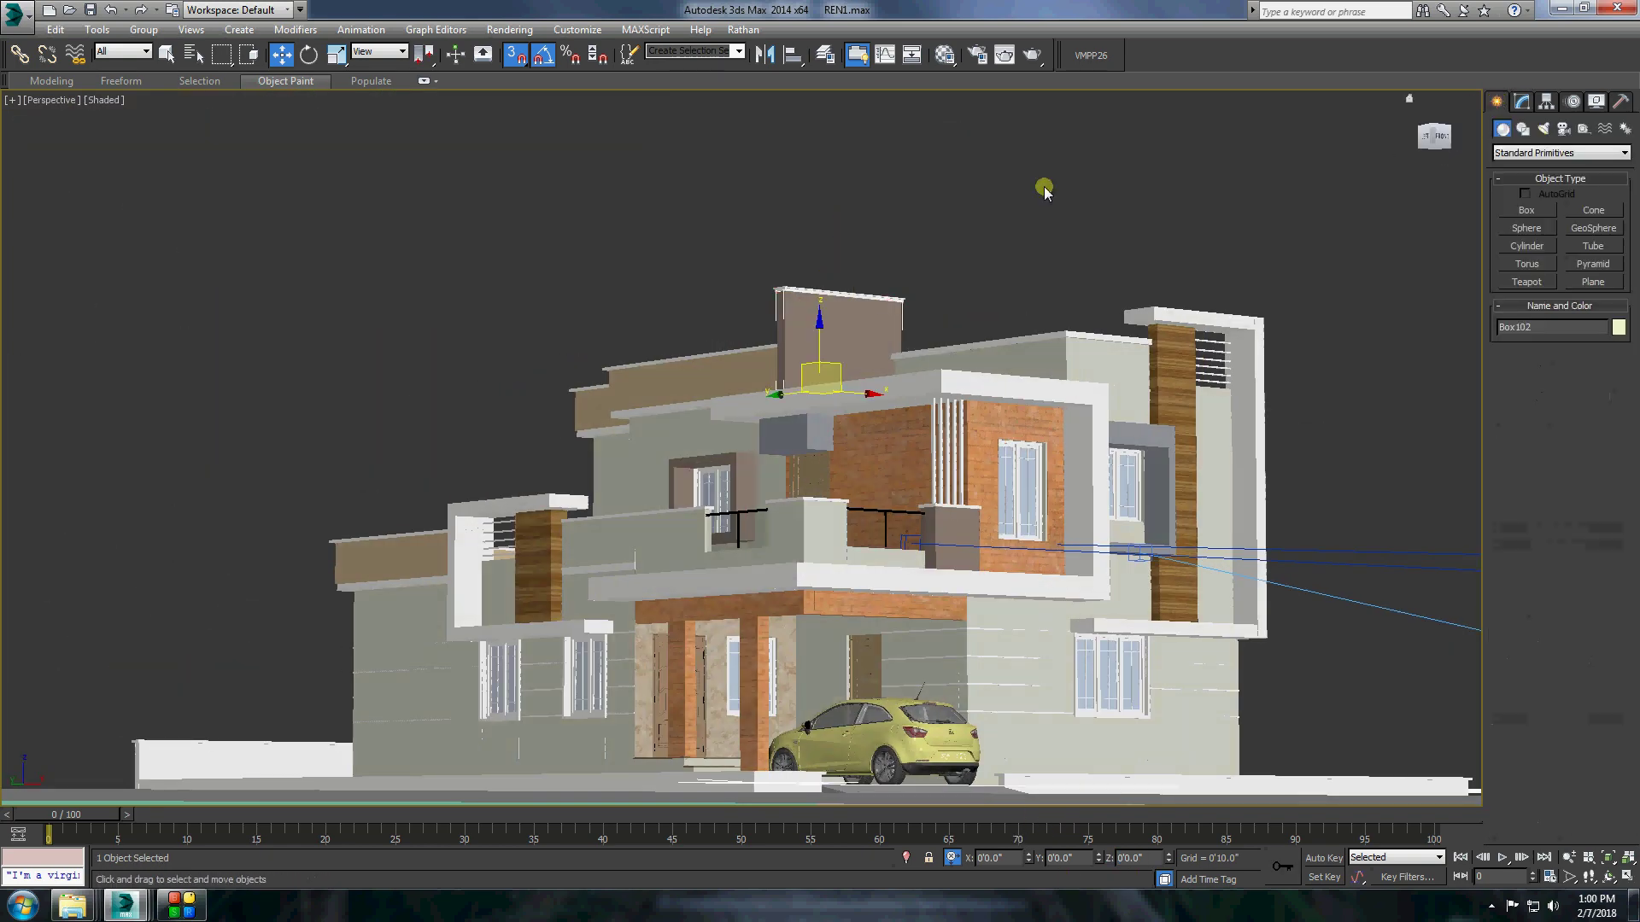
pyautogui.click(1042, 183)
pyautogui.scroll(6, 854, 427)
pyautogui.click(1527, 210)
# Draw a narrow window-cutter box on the tower wall and lower it onto the wall face.
pyautogui.moveTo(1017, 313); pyautogui.dragTo(760, 291)
pyautogui.click(768, 350)
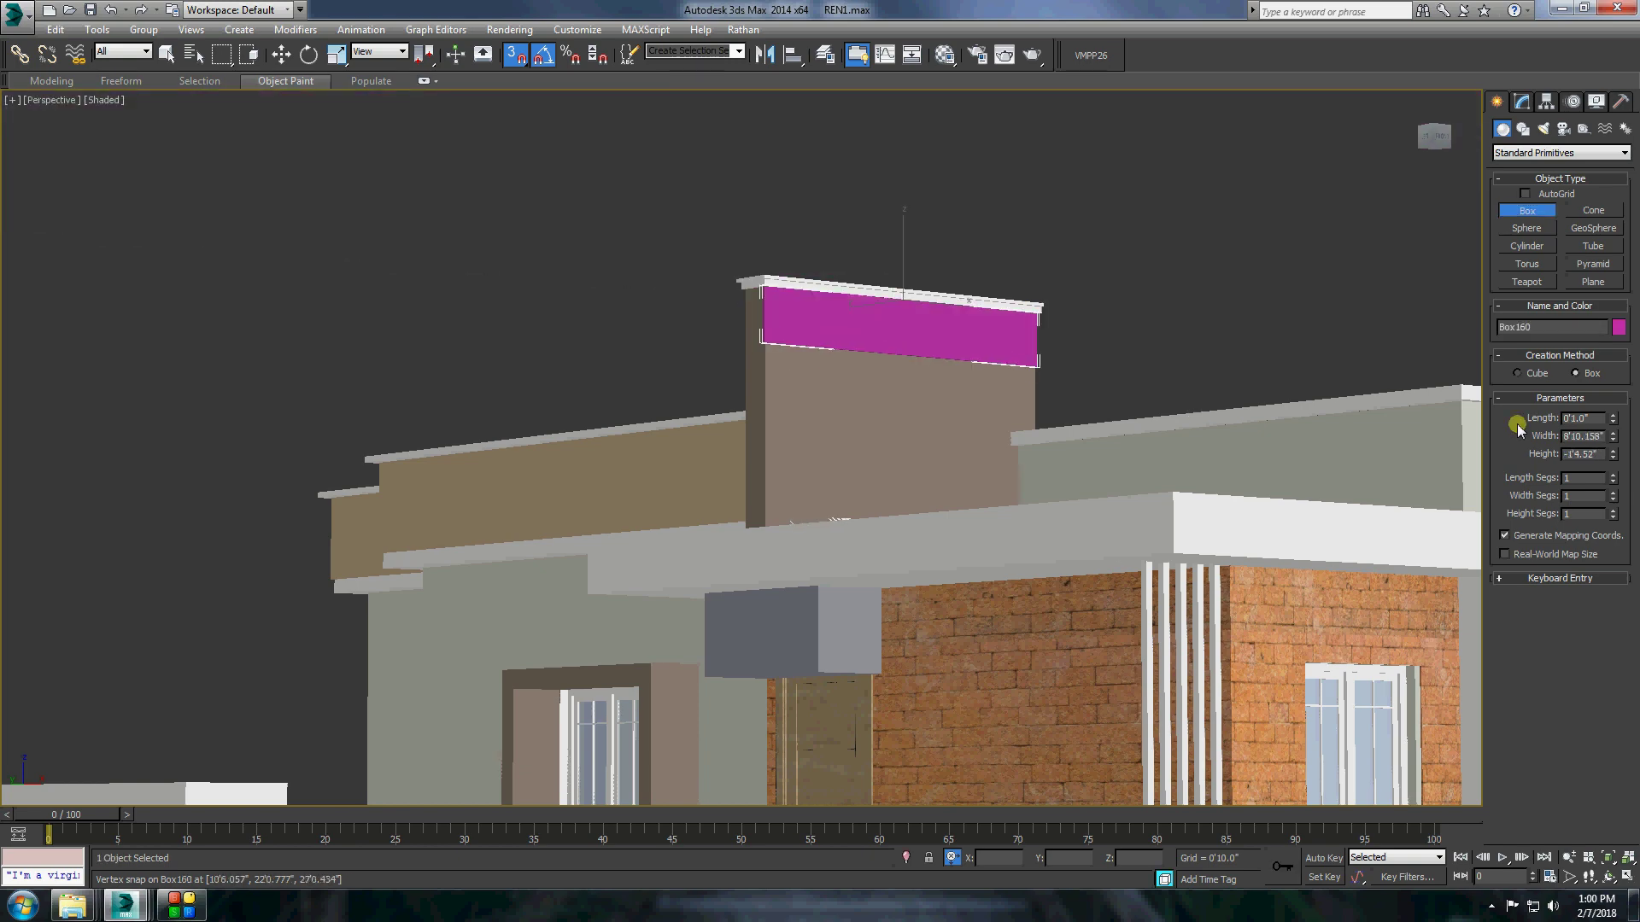
pyautogui.moveTo(1610, 437); pyautogui.dragTo(1608, 511)
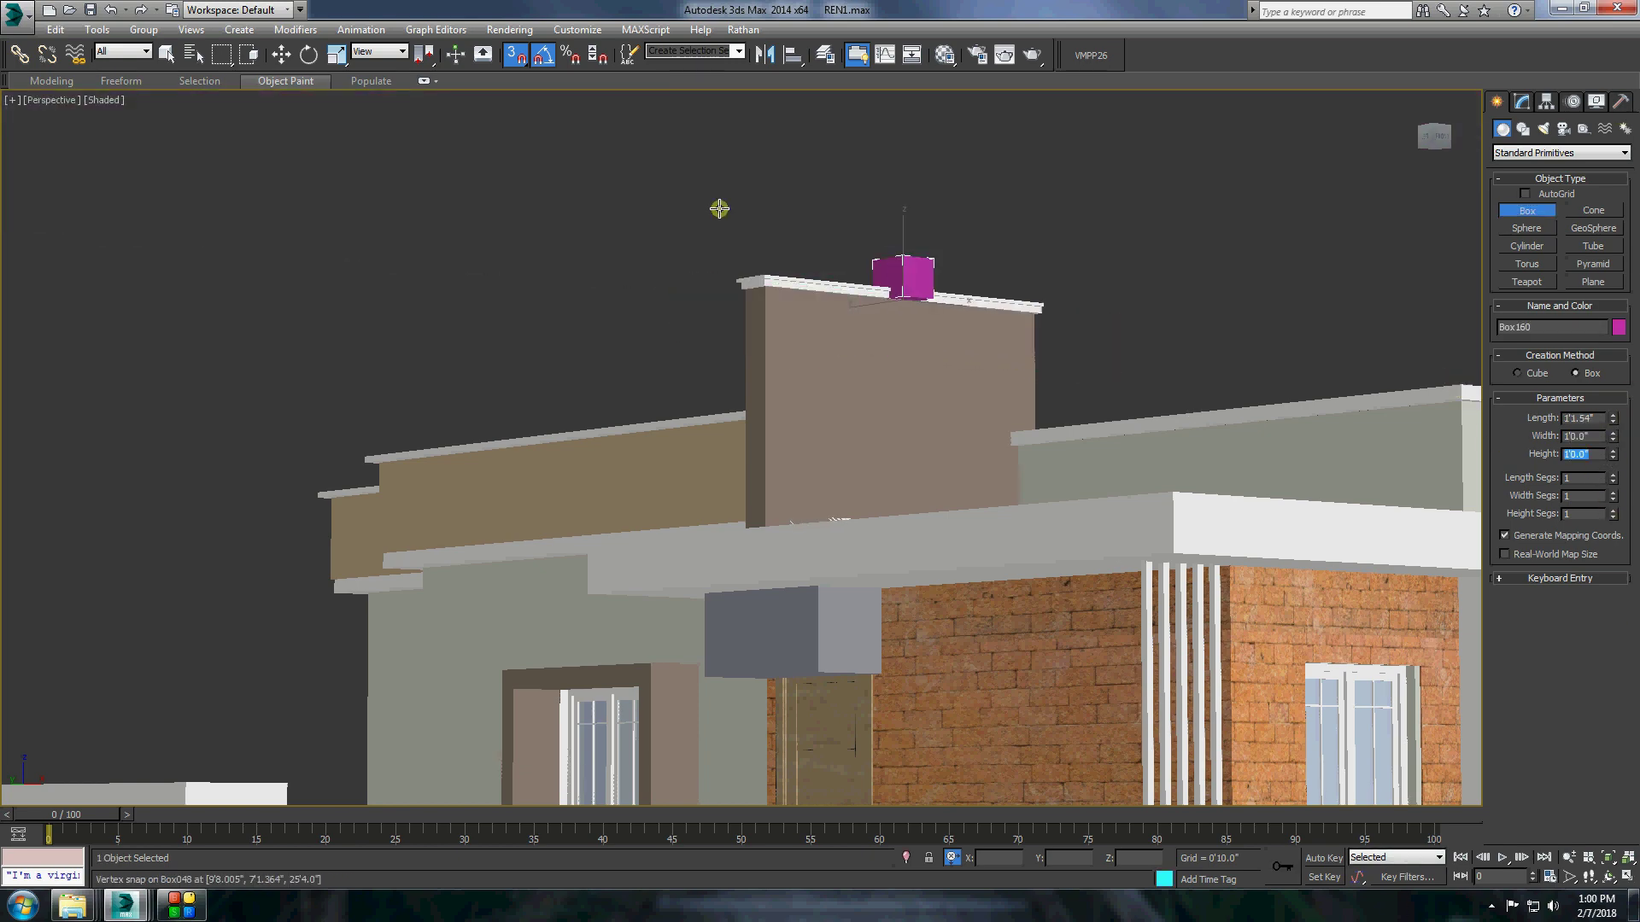
pyautogui.press('w')
pyautogui.press('Return')
pyautogui.keyDown('alt'); pyautogui.moveTo(940, 700); pyautogui.dragTo(827, 578, button='middle'); pyautogui.keyUp('alt')
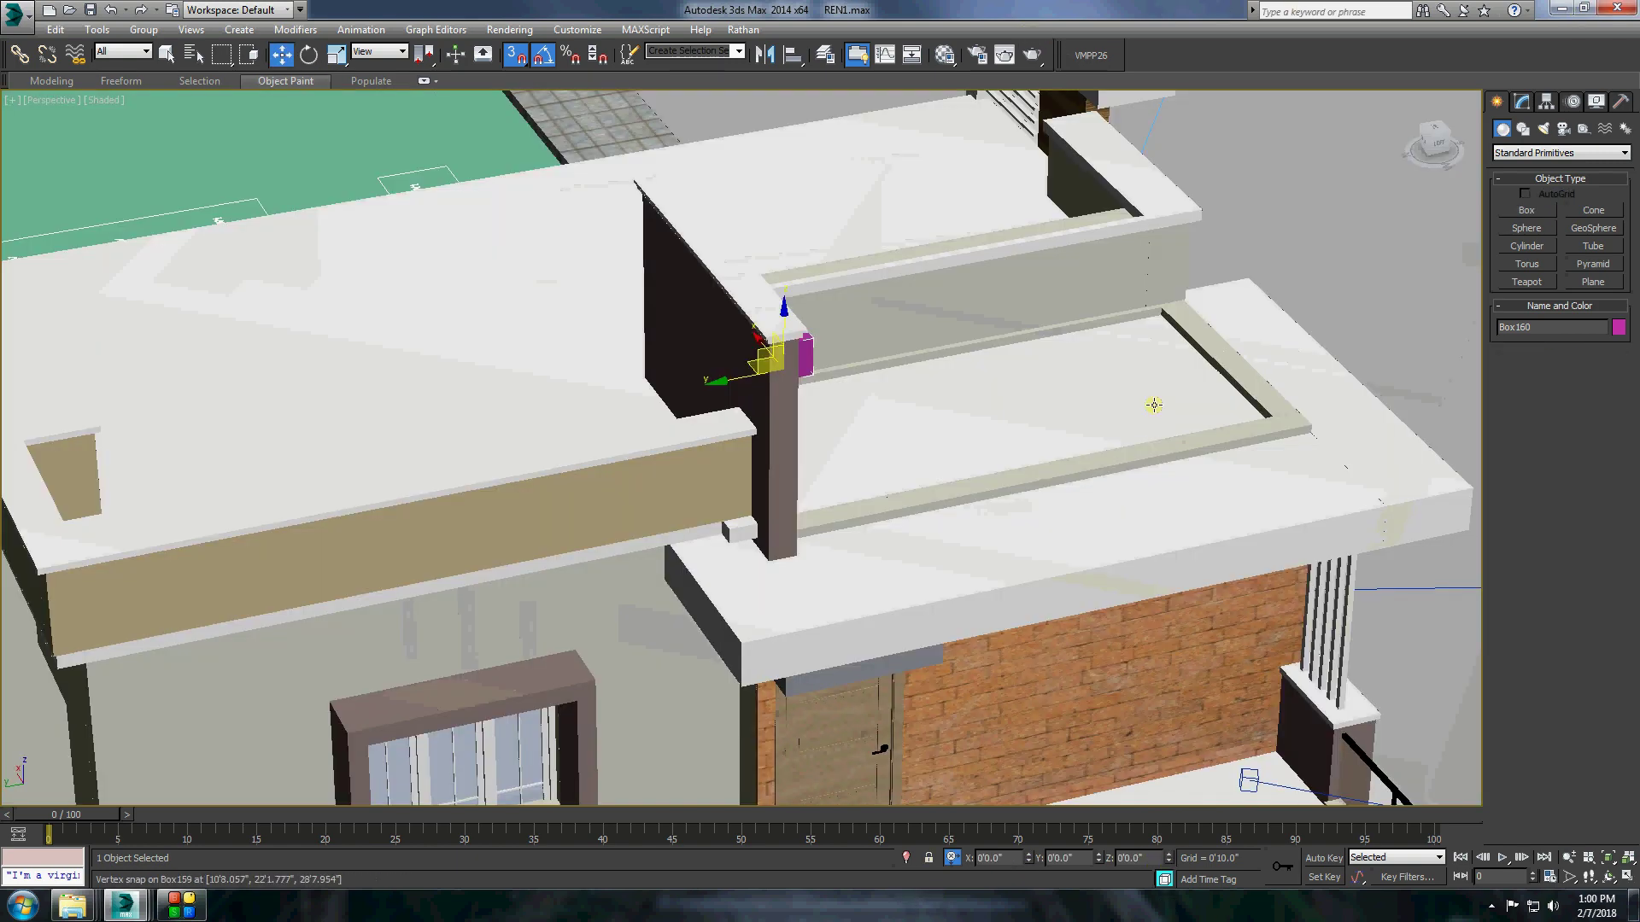
pyautogui.moveTo(1029, 87)
pyautogui.keyDown('alt'); pyautogui.mouseDown(button='middle')
pyautogui.moveTo(1099, 865)
pyautogui.moveTo(632, 96)
pyautogui.mouseUp(button='middle'); pyautogui.keyUp('alt')
# Clone the cutter box alongside the first and convert it to editable poly.
pyautogui.keyDown('shift'); pyautogui.moveTo(873, 366); pyautogui.dragTo(873, 366); pyautogui.keyUp('shift')
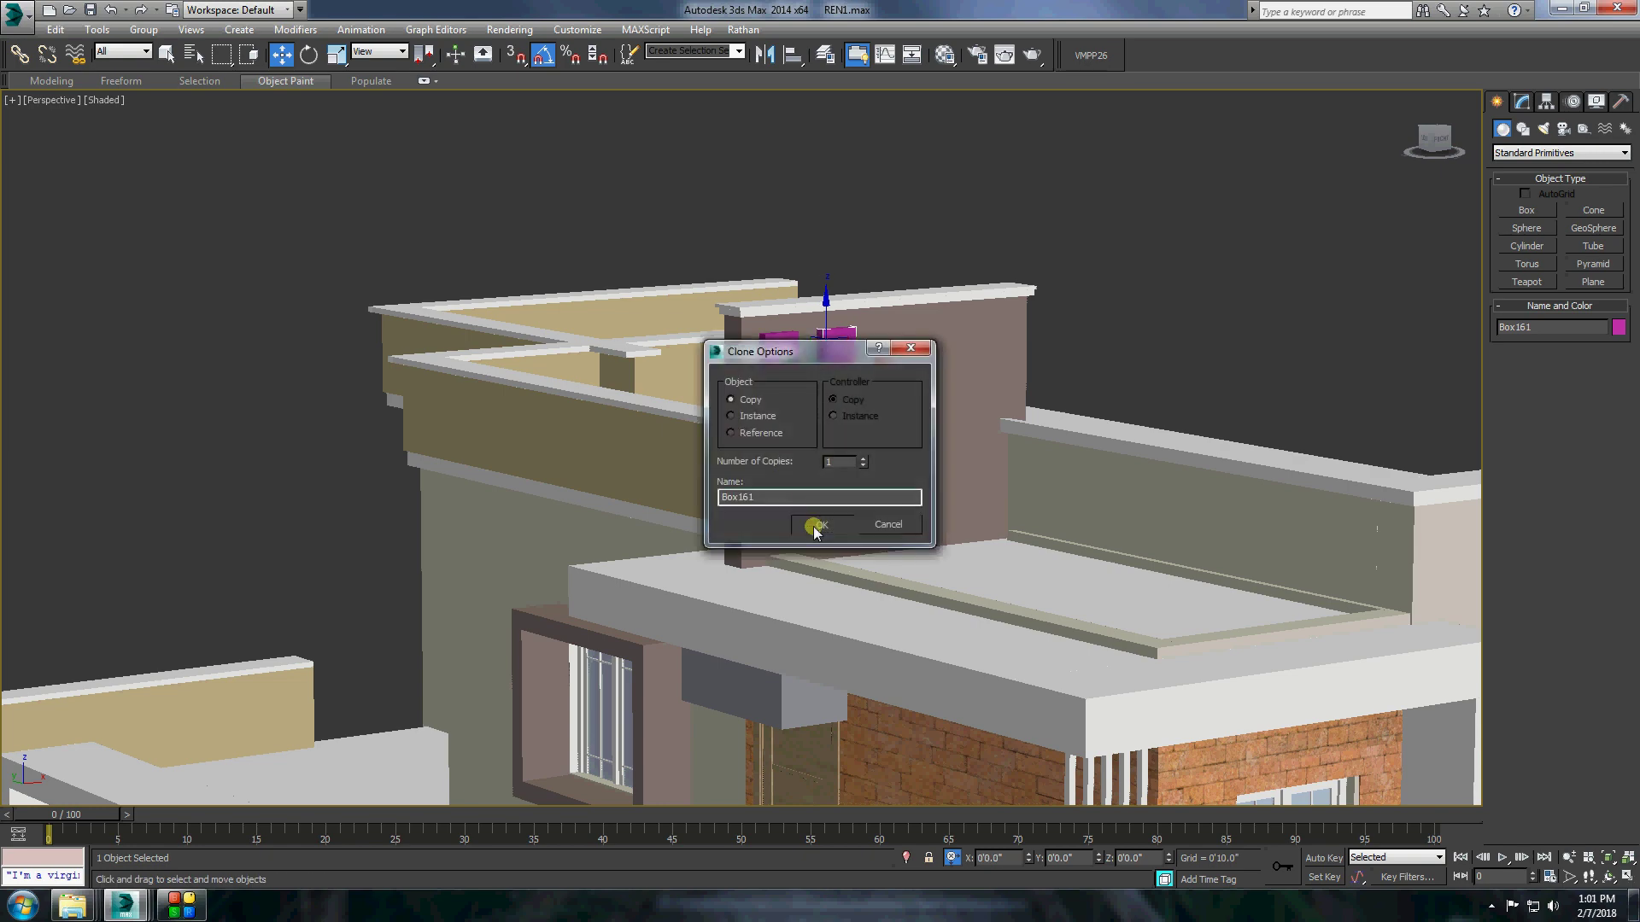
pyautogui.click(812, 524)
pyautogui.keyDown('alt'); pyautogui.moveTo(812, 523); pyautogui.dragTo(850, 227, button='middle'); pyautogui.keyUp('alt')
pyautogui.rightClick(850, 227)
pyautogui.click(1068, 401)
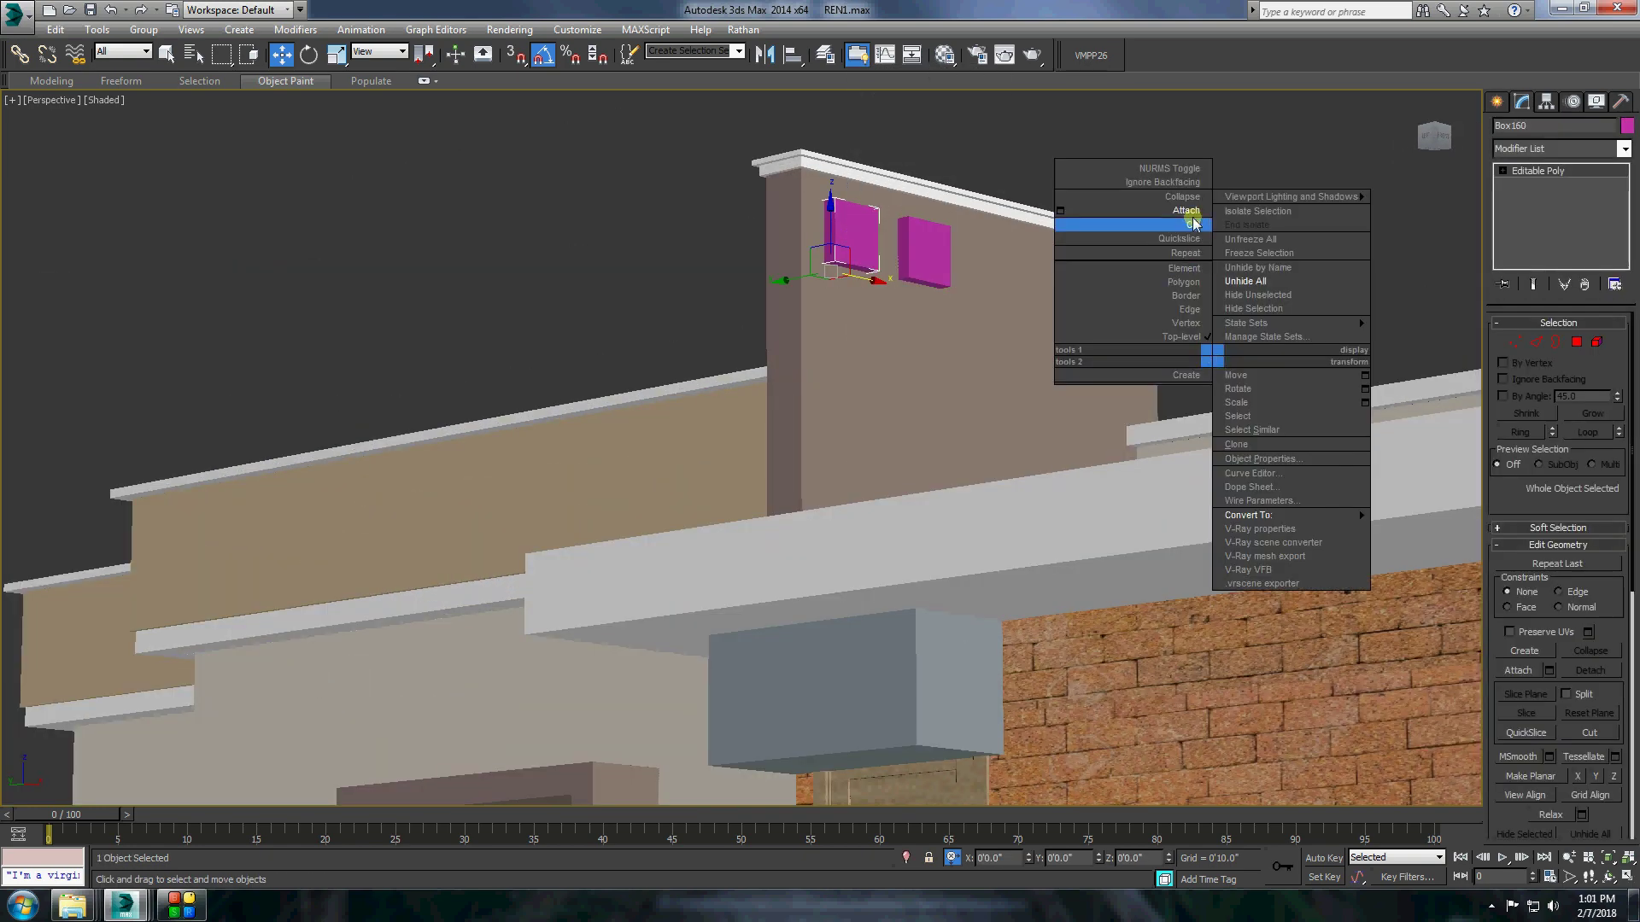
pyautogui.keyDown('alt'); pyautogui.moveTo(977, 234); pyautogui.dragTo(889, 184, button='middle'); pyautogui.keyUp('alt')
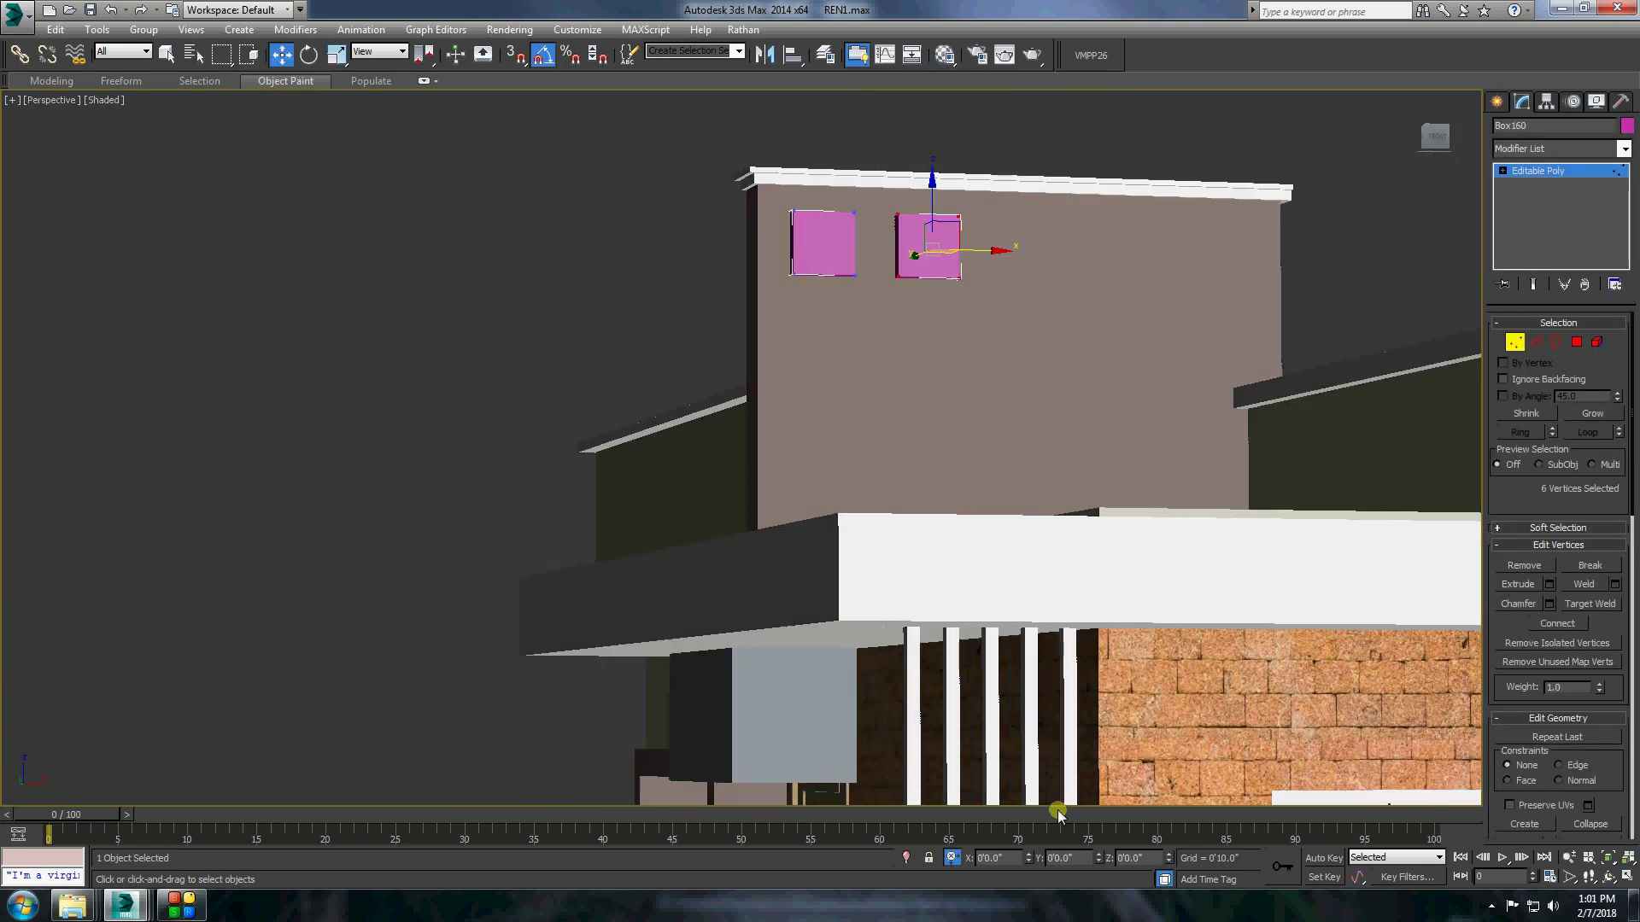
# Boolean-subtract the cutter boxes from the tower wall using Compound Objects.
pyautogui.click(1497, 101)
pyautogui.click(996, 340)
pyautogui.moveTo(996, 340)
pyautogui.keyDown('alt'); pyautogui.mouseDown(button='middle')
pyautogui.moveTo(1179, 391)
pyautogui.moveTo(1281, 342)
pyautogui.mouseUp(button='middle'); pyautogui.keyUp('alt')
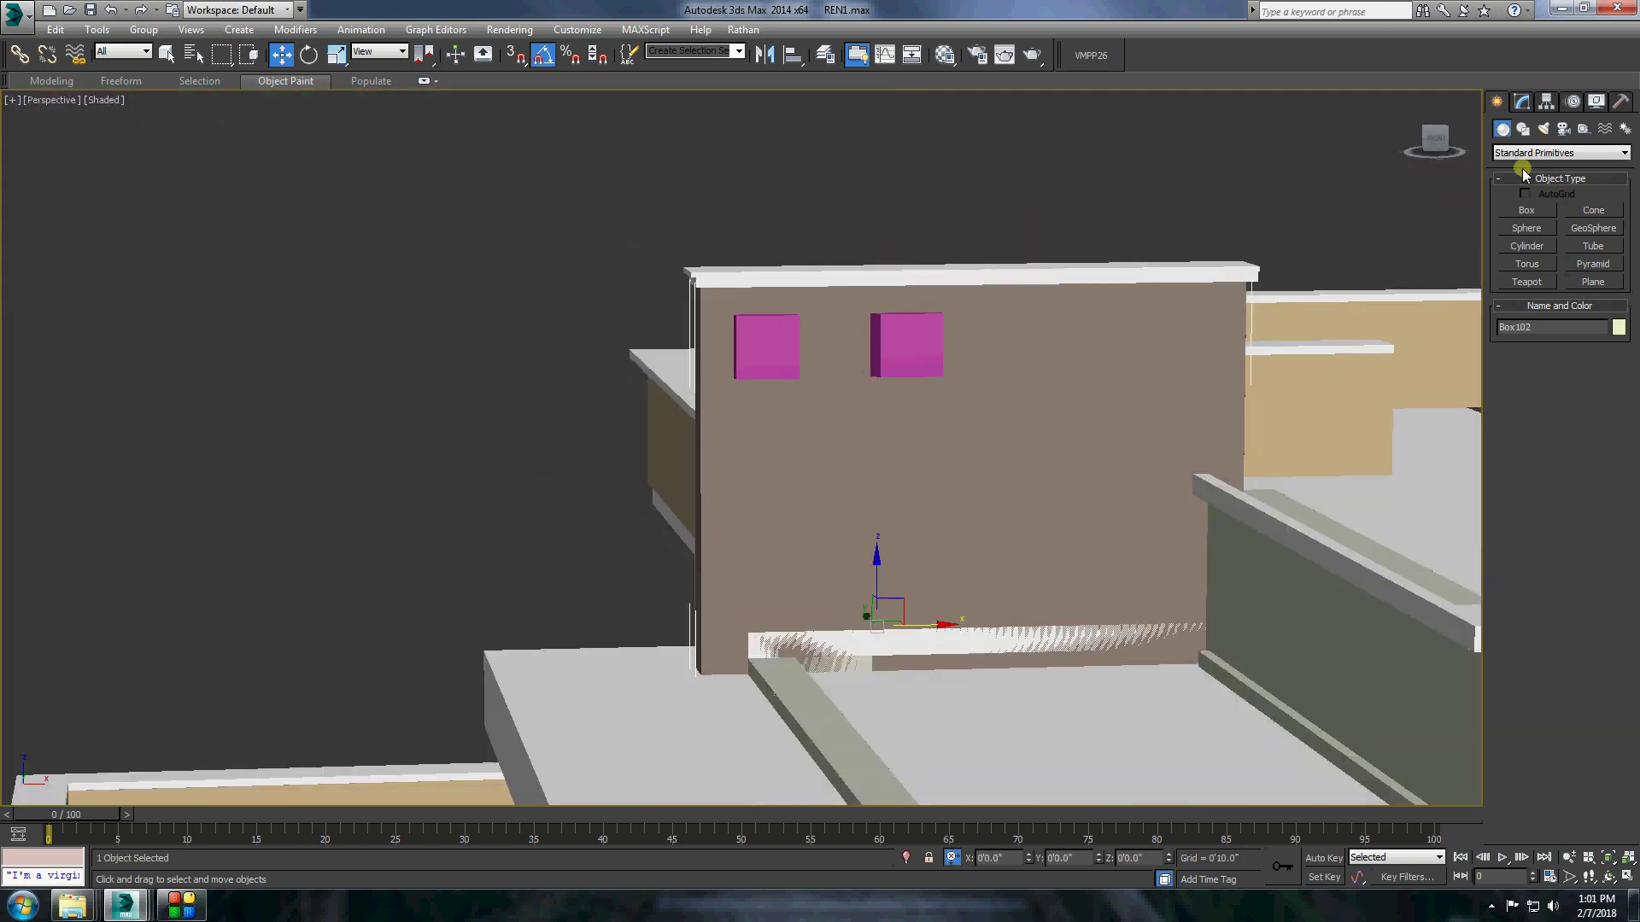
pyautogui.click(1538, 153)
pyautogui.click(1521, 188)
pyautogui.click(906, 346)
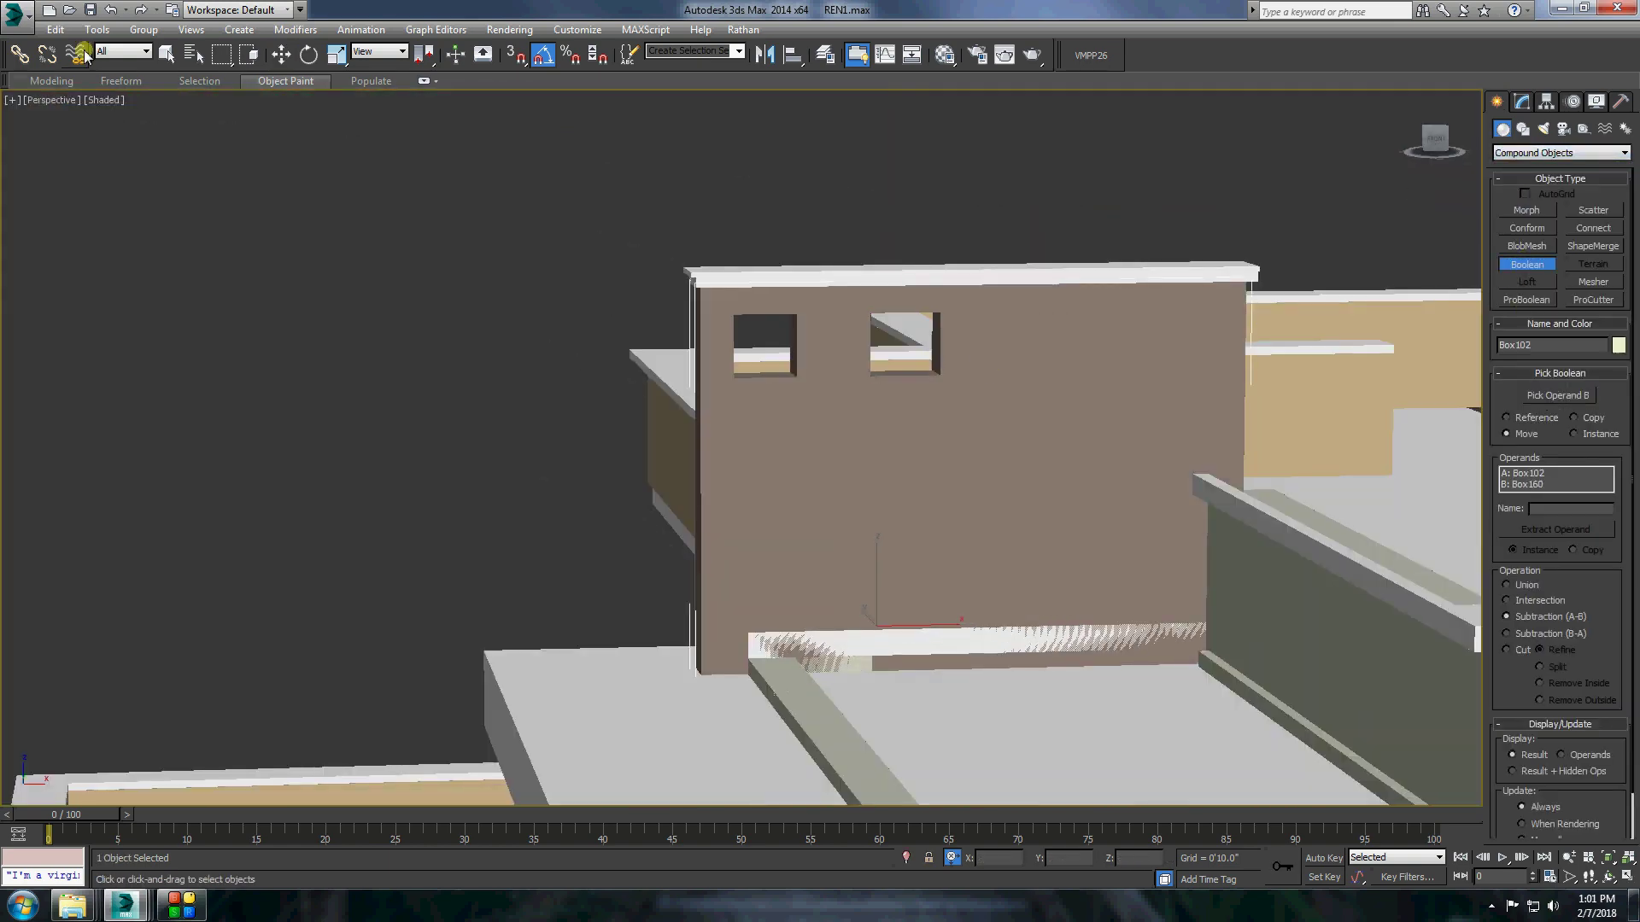
# Convert the cut wall to editable poly and assign a material to the opening faces.
pyautogui.rightClick(893, 290)
pyautogui.click(940, 257)
pyautogui.press('4')
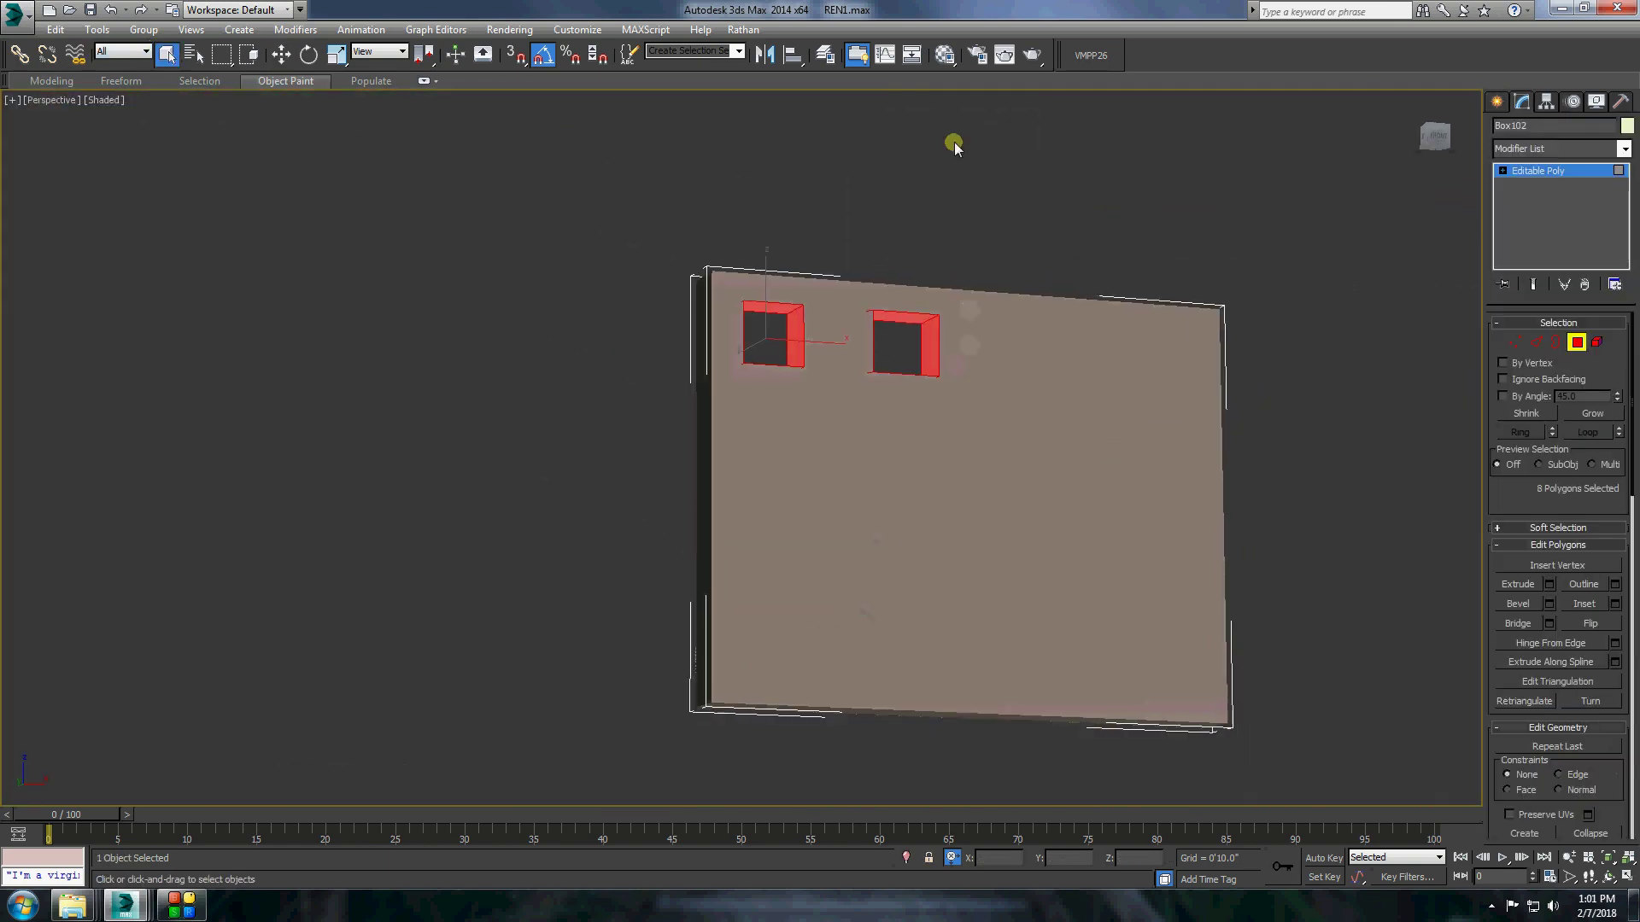
pyautogui.press('m')
pyautogui.click(461, 268)
# Create a thin snapped box slab above the left window opening.
pyautogui.click(1496, 102)
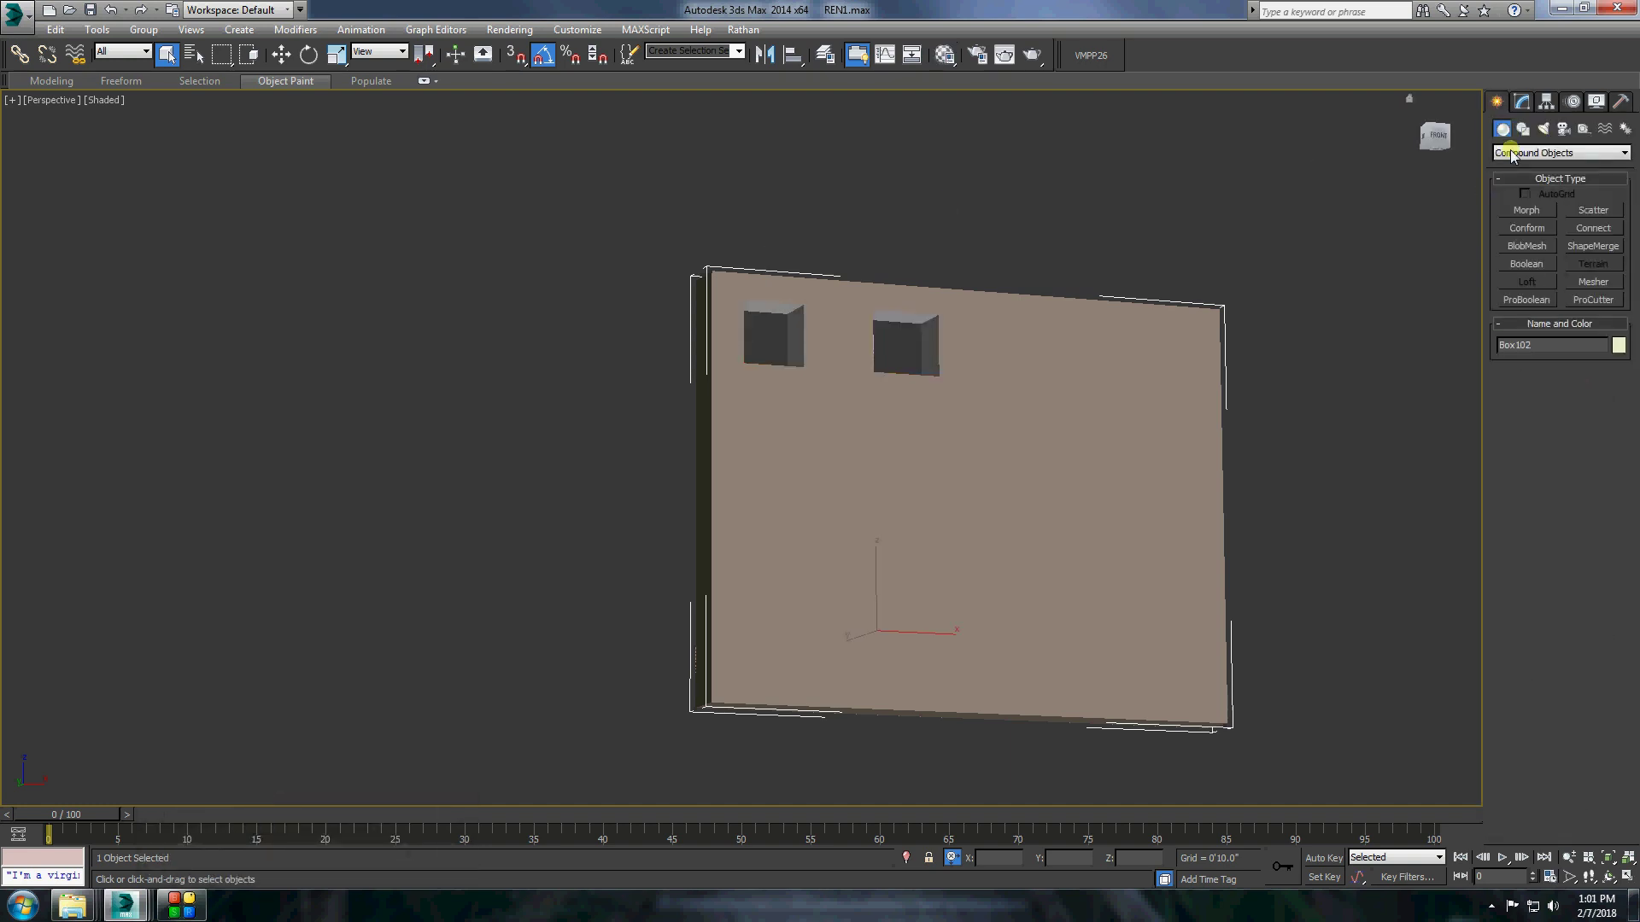
pyautogui.click(1527, 210)
pyautogui.press('s')
pyautogui.scroll(2, 678, 191)
pyautogui.click(850, 320)
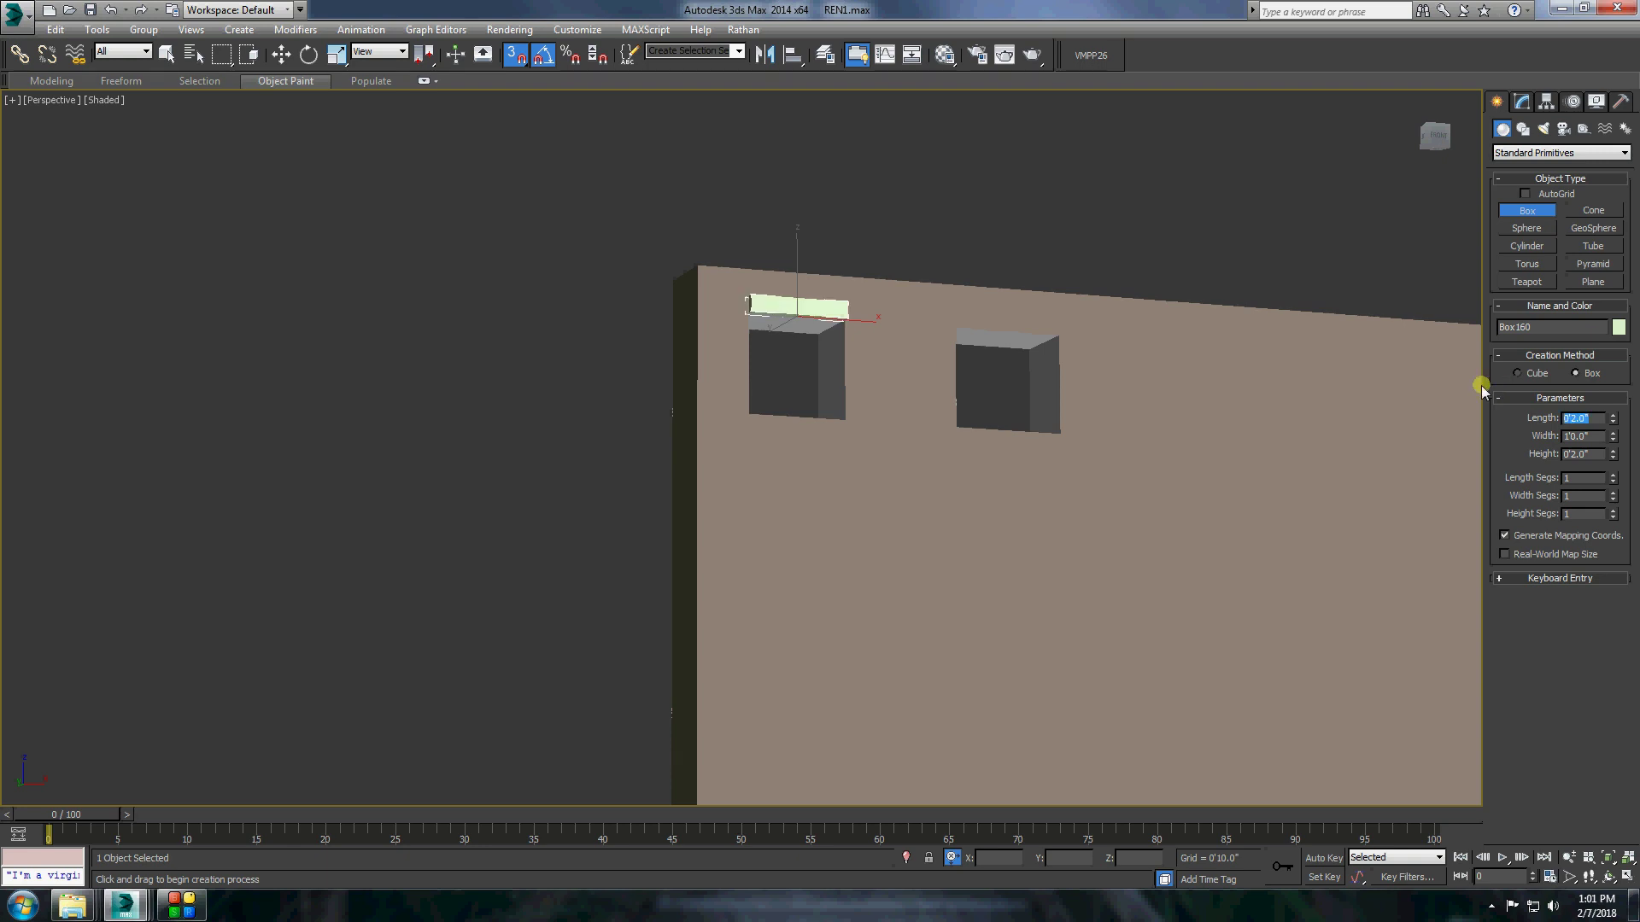
pyautogui.press('w')
pyautogui.scroll(2, 729, 307)
pyautogui.scroll(3, 678, 353)
pyautogui.rightClick(678, 353)
pyautogui.click(929, 505)
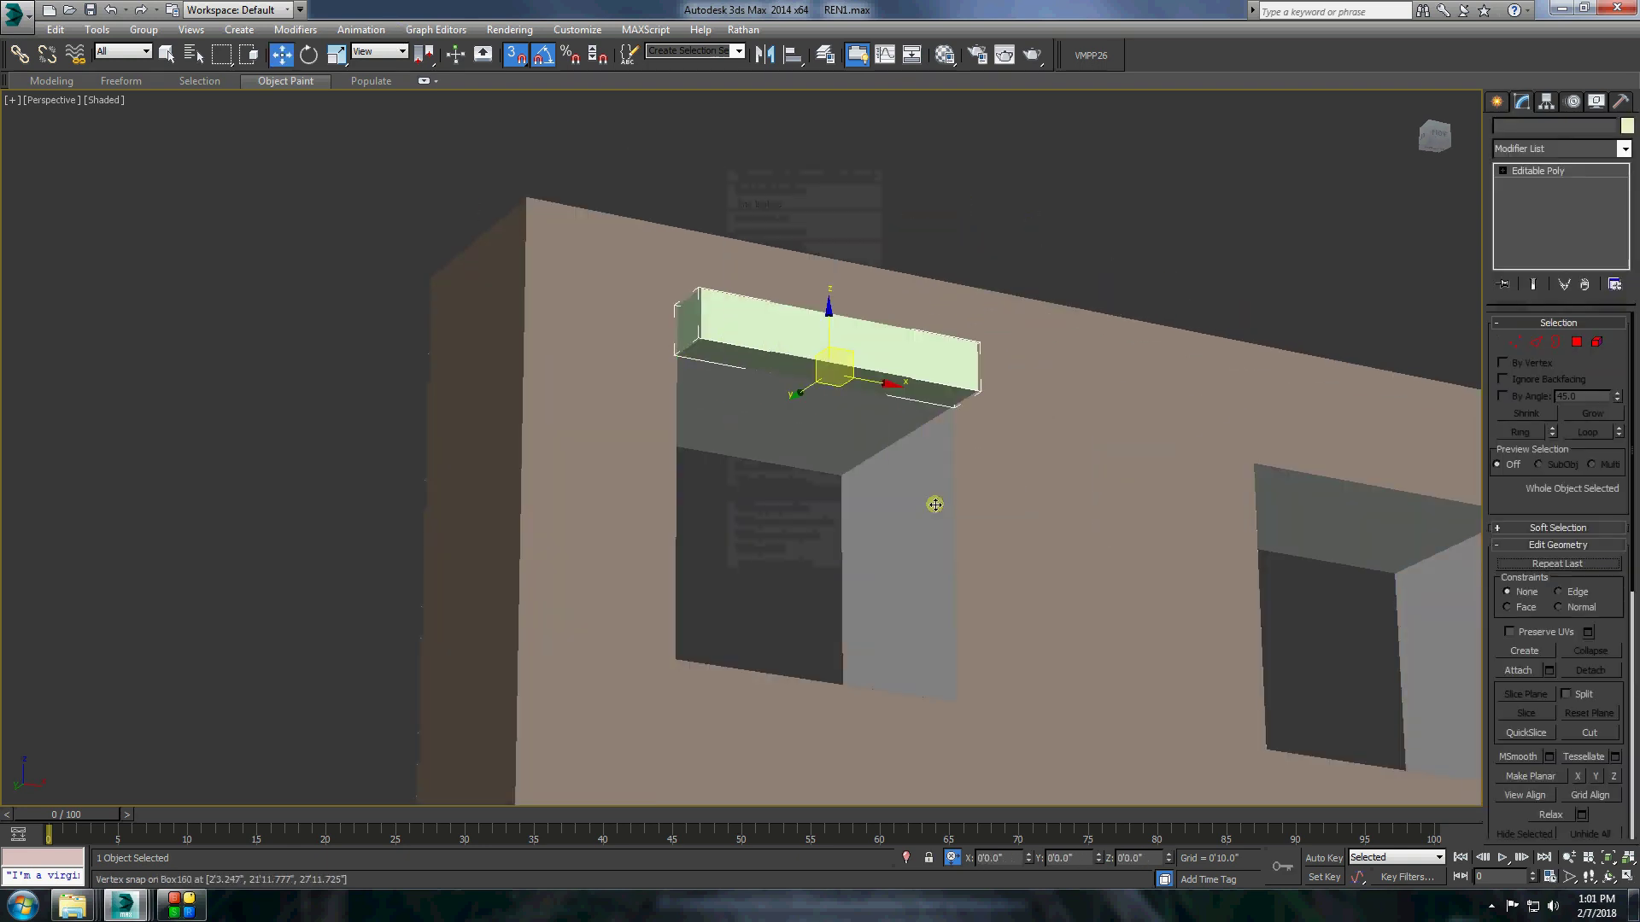
# Extrude both end faces of the slab outward.
pyautogui.press('4')
pyautogui.click(670, 318)
pyautogui.keyDown('alt'); pyautogui.moveTo(671, 318); pyautogui.dragTo(768, 324, button='middle'); pyautogui.keyUp('alt')
pyautogui.keyDown('ctrl'); pyautogui.click(982, 265); pyautogui.keyUp('ctrl')
pyautogui.click(1550, 584)
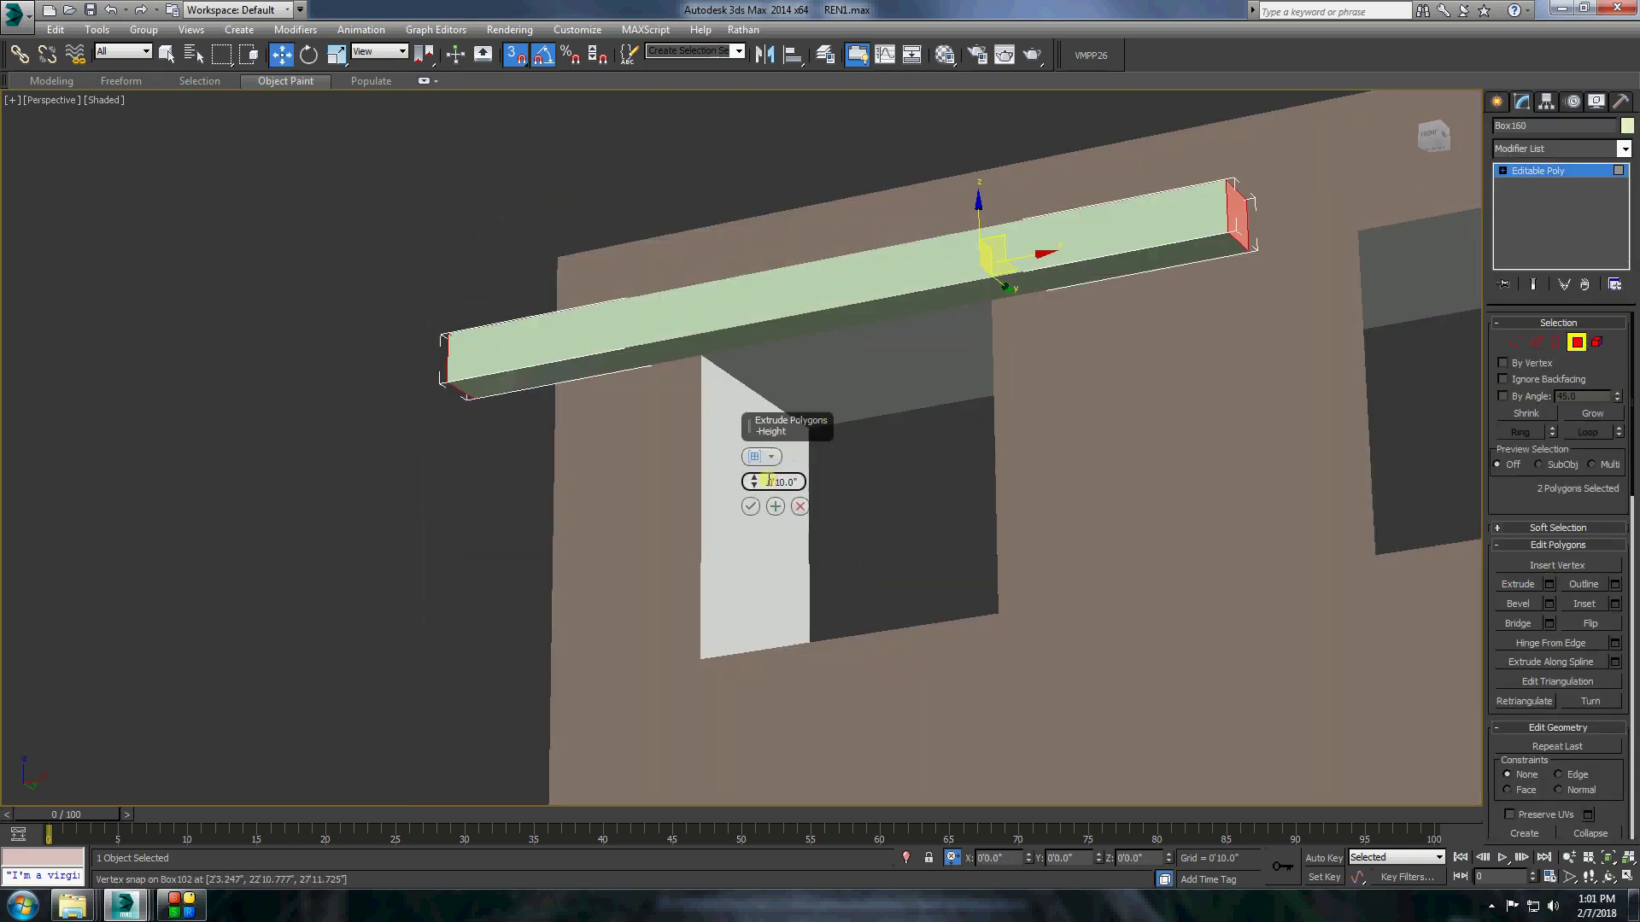
pyautogui.click(751, 506)
# Extrude the slab ends downward into frame legs, extending them by 2 inches.
pyautogui.click(684, 358)
pyautogui.keyDown('ctrl'); pyautogui.click(1029, 282); pyautogui.keyUp('ctrl')
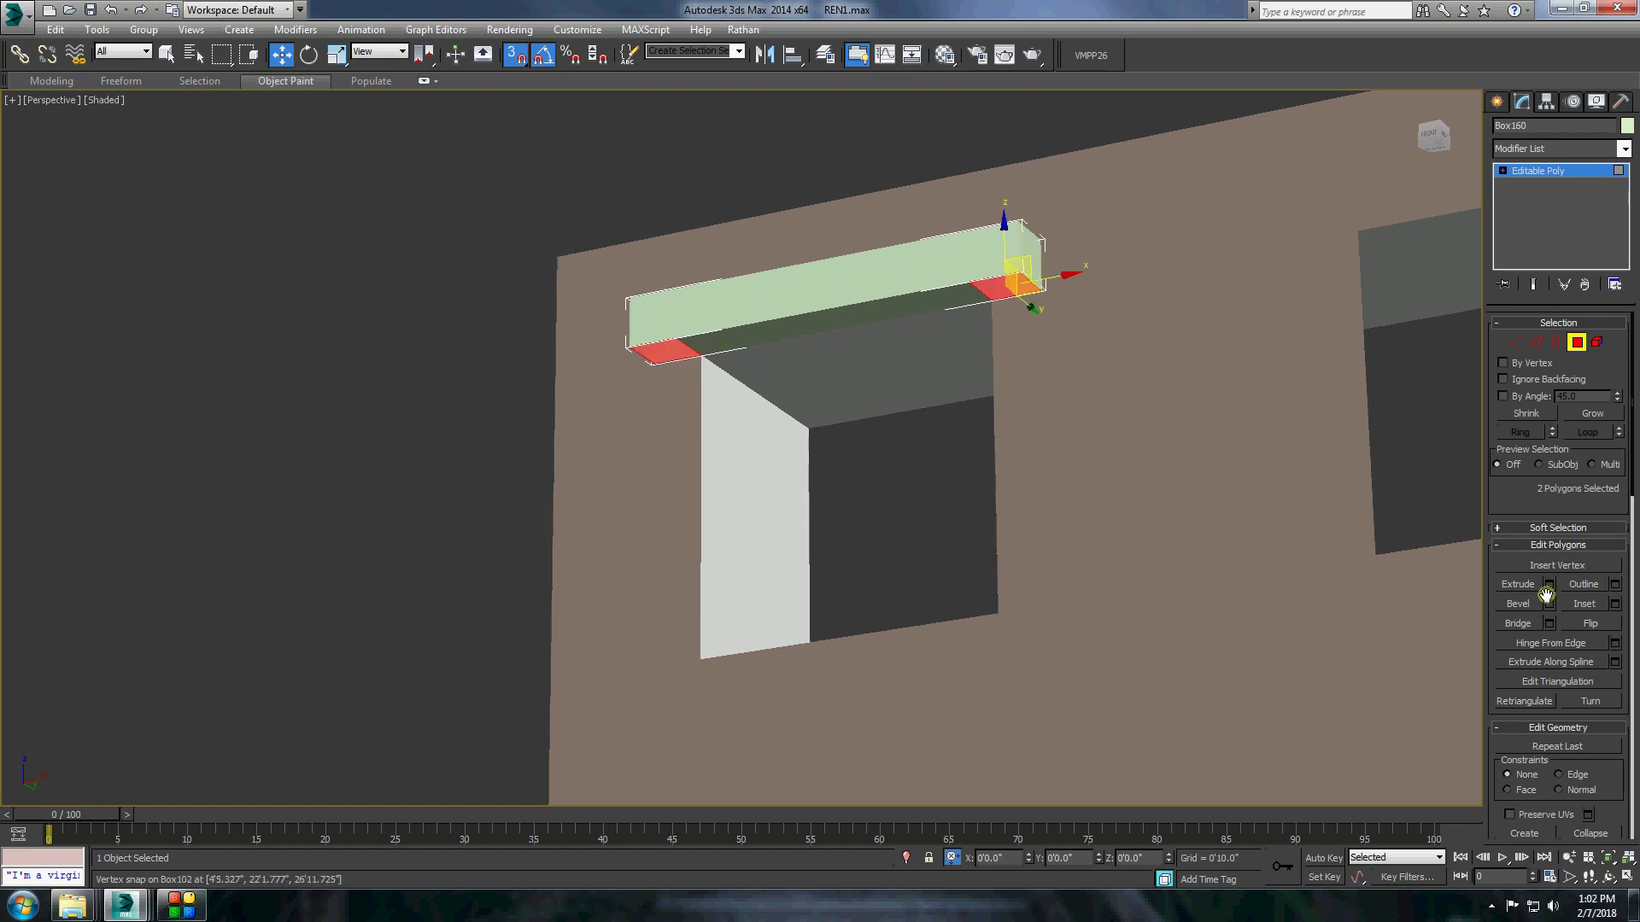
pyautogui.click(1550, 583)
pyautogui.moveTo(752, 482); pyautogui.dragTo(750, 476)
pyautogui.click(749, 509)
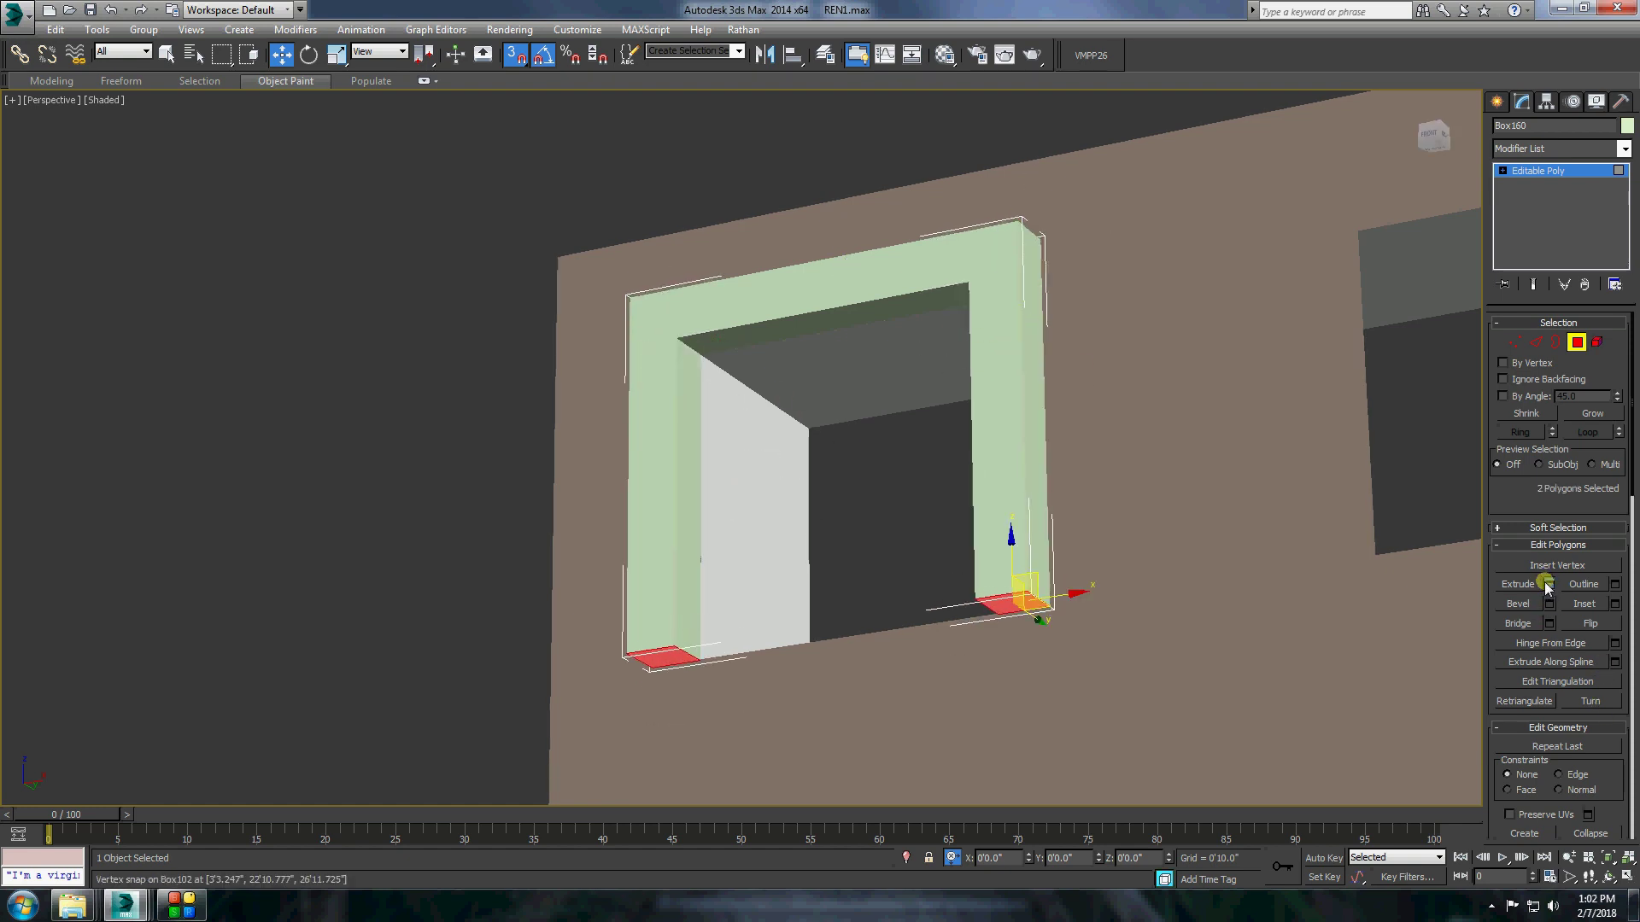
pyautogui.click(1550, 584)
pyautogui.click(773, 481)
pyautogui.write('2')
pyautogui.press('Return')
pyautogui.click(750, 505)
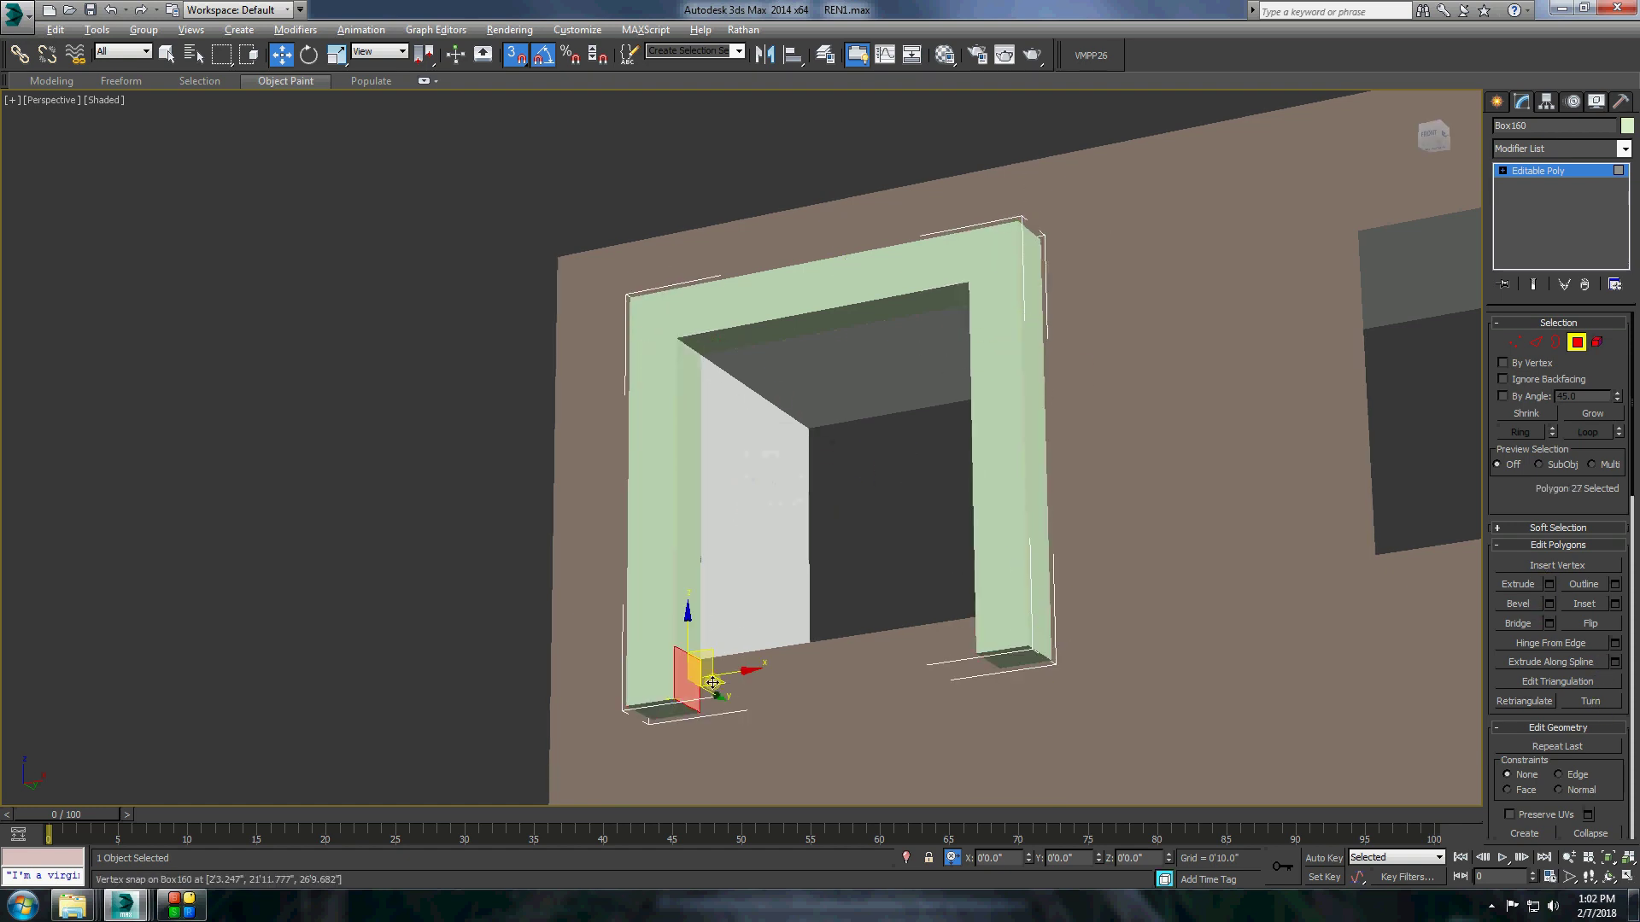
# Select the frame's leg ends and apply the white material to the frame.
pyautogui.keyDown('alt'); pyautogui.moveTo(769, 555); pyautogui.dragTo(854, 598, button='middle'); pyautogui.keyUp('alt')
pyautogui.click(1550, 583)
pyautogui.click(750, 506)
pyautogui.click(1501, 104)
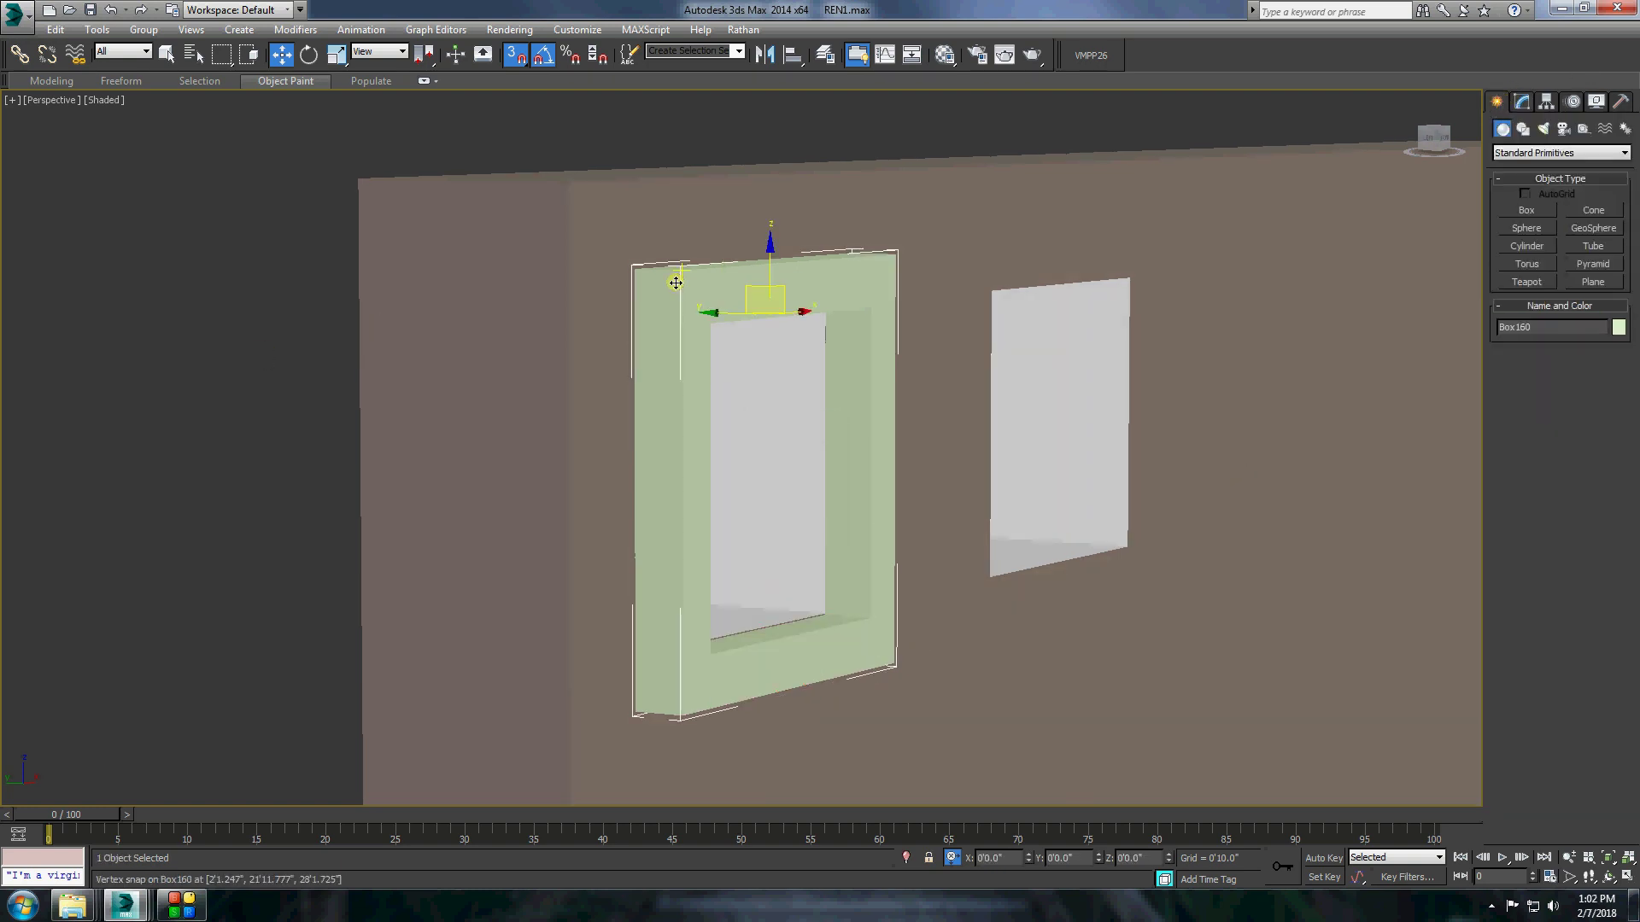
pyautogui.press('m')
pyautogui.click(227, 520)
# Shift-clone the white frame onto the second window opening and bring up the earlier render.
pyautogui.click(462, 271)
pyautogui.keyDown('alt'); pyautogui.moveTo(602, 352); pyautogui.dragTo(768, 402, button='middle'); pyautogui.keyUp('alt')
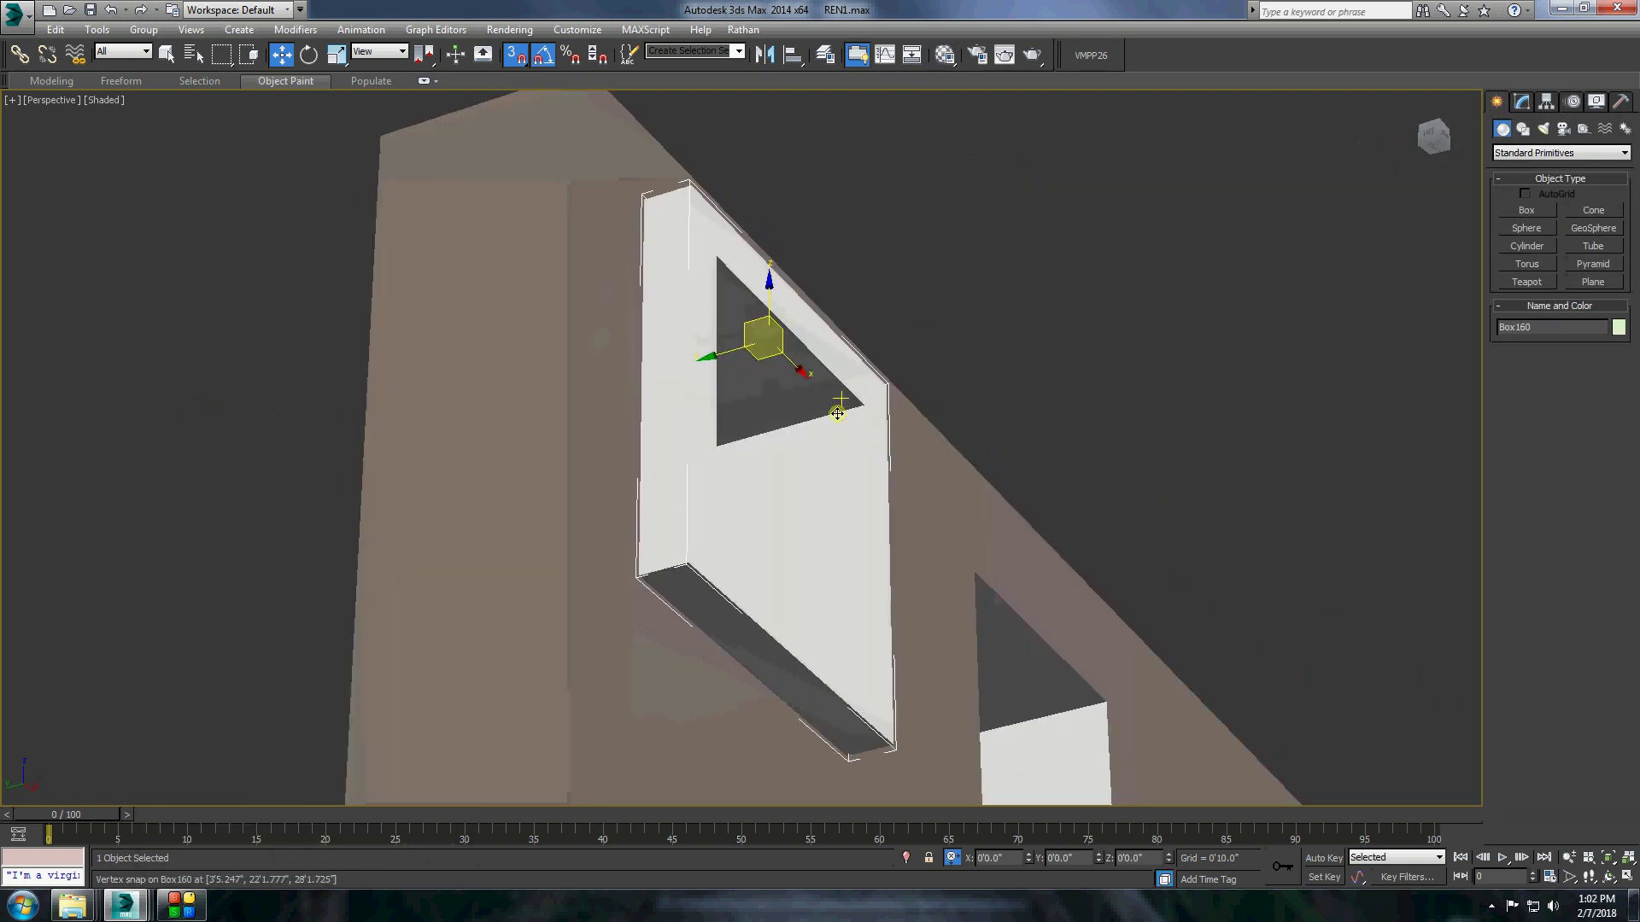
pyautogui.keyDown('shift'); pyautogui.moveTo(842, 413); pyautogui.dragTo(1106, 702); pyautogui.keyUp('shift')
pyautogui.click(809, 536)
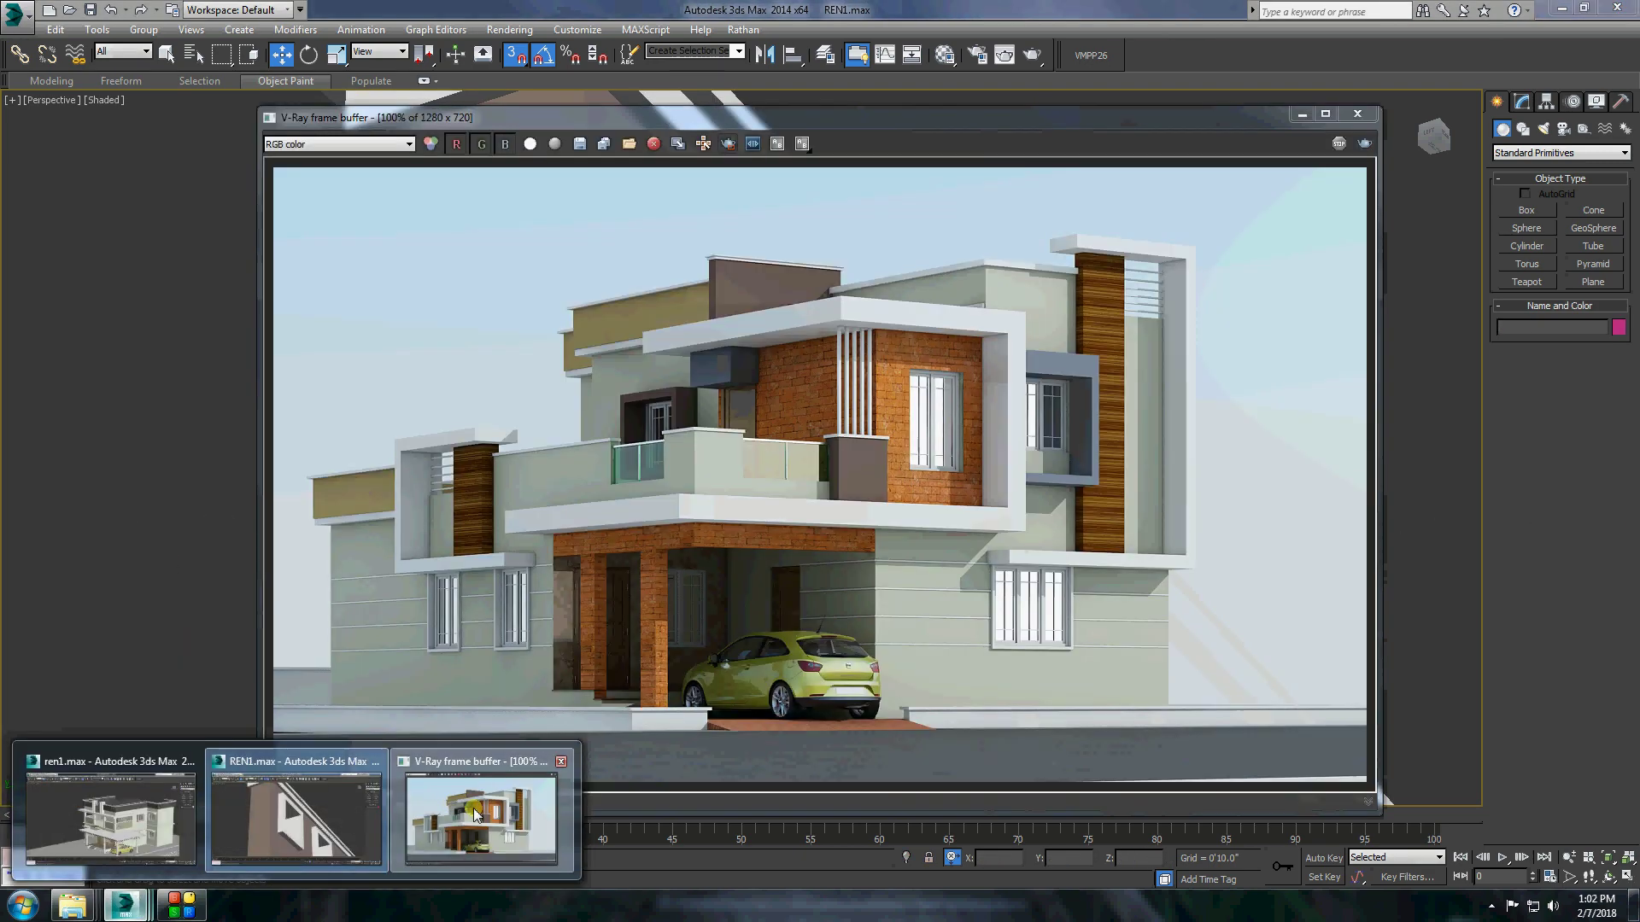
pyautogui.click(495, 813)
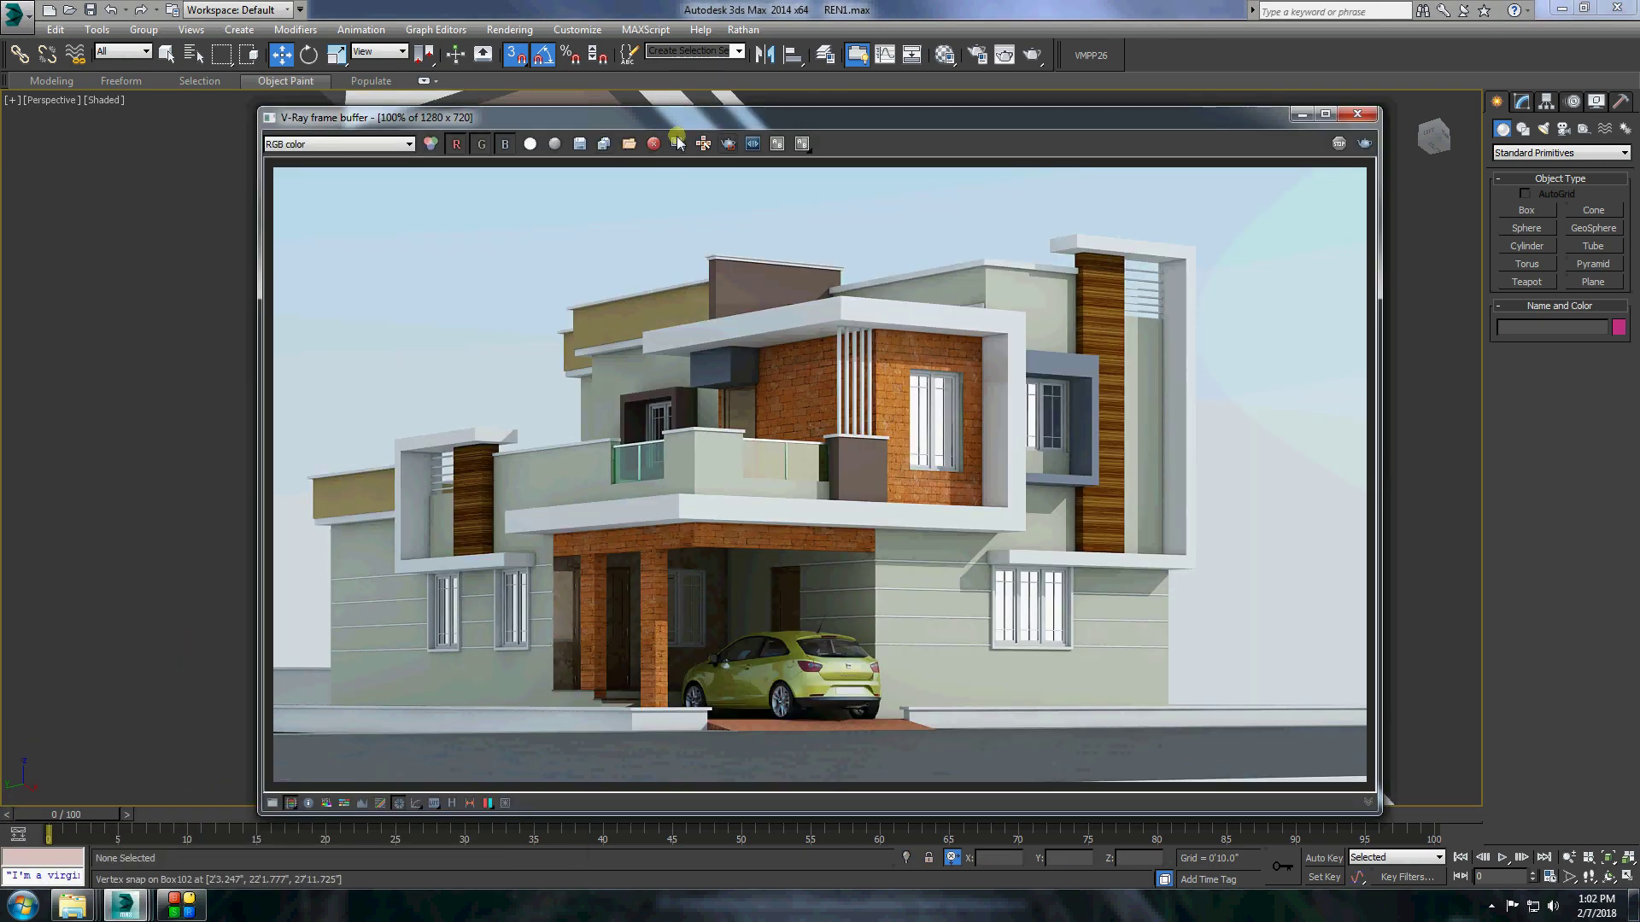
# Region-render the tower area in the V-Ray frame buffer to show both framed windows, then close it.
pyautogui.click(728, 143)
pyautogui.moveTo(665, 182); pyautogui.dragTo(1100, 369)
pyautogui.hotkey('shift', 'q')
pyautogui.click(1328, 119)
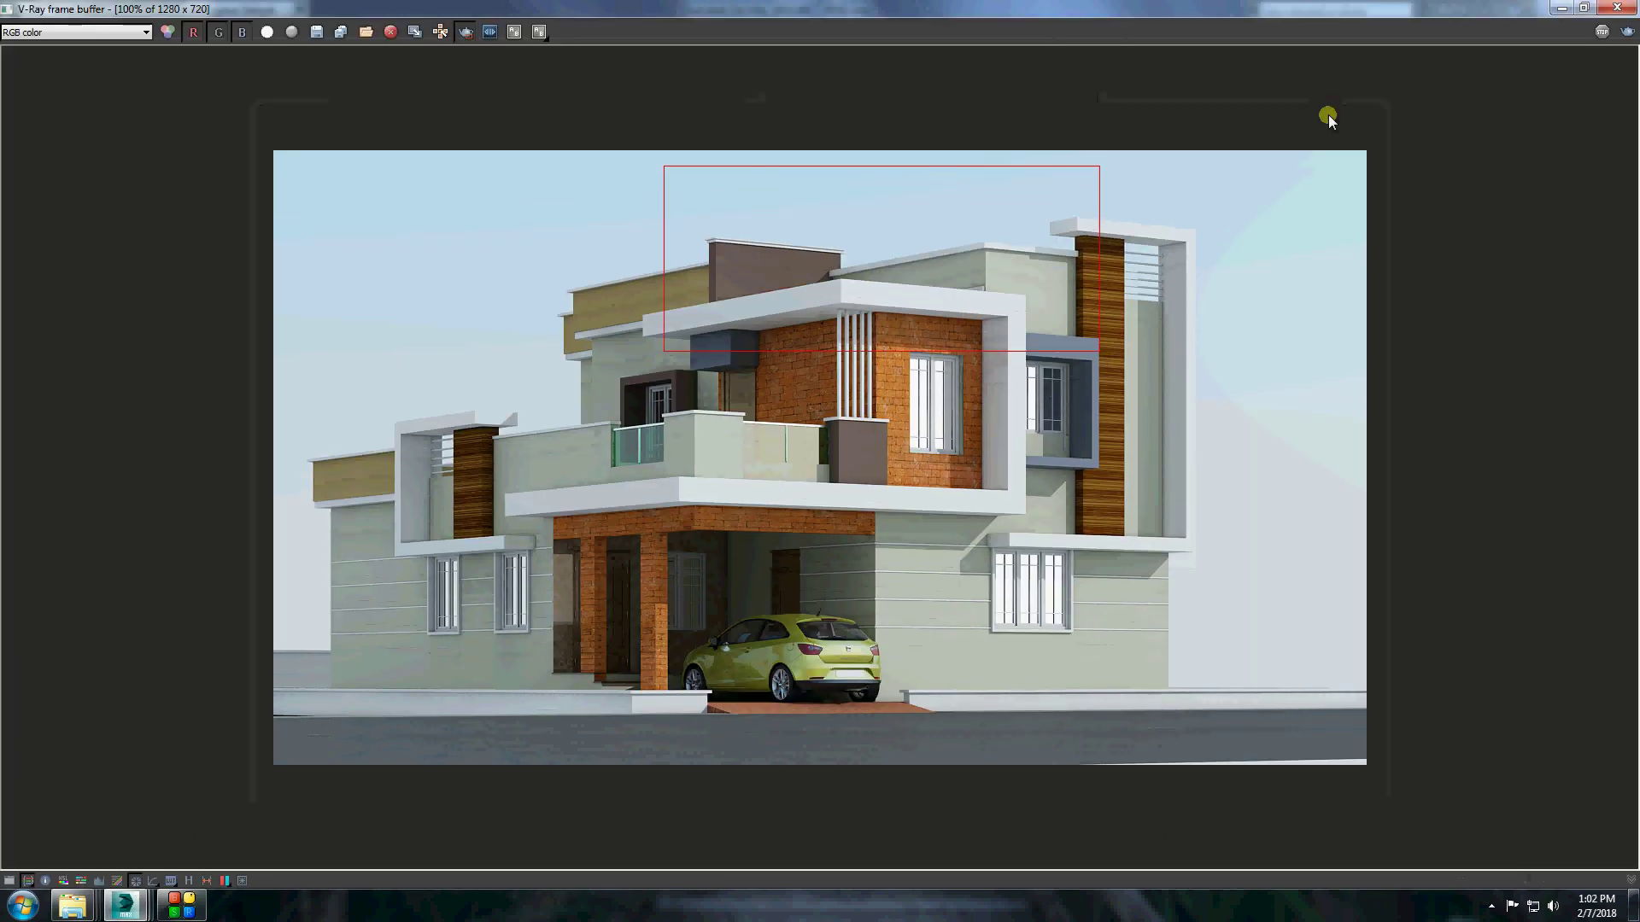
pyautogui.click(1252, 314)
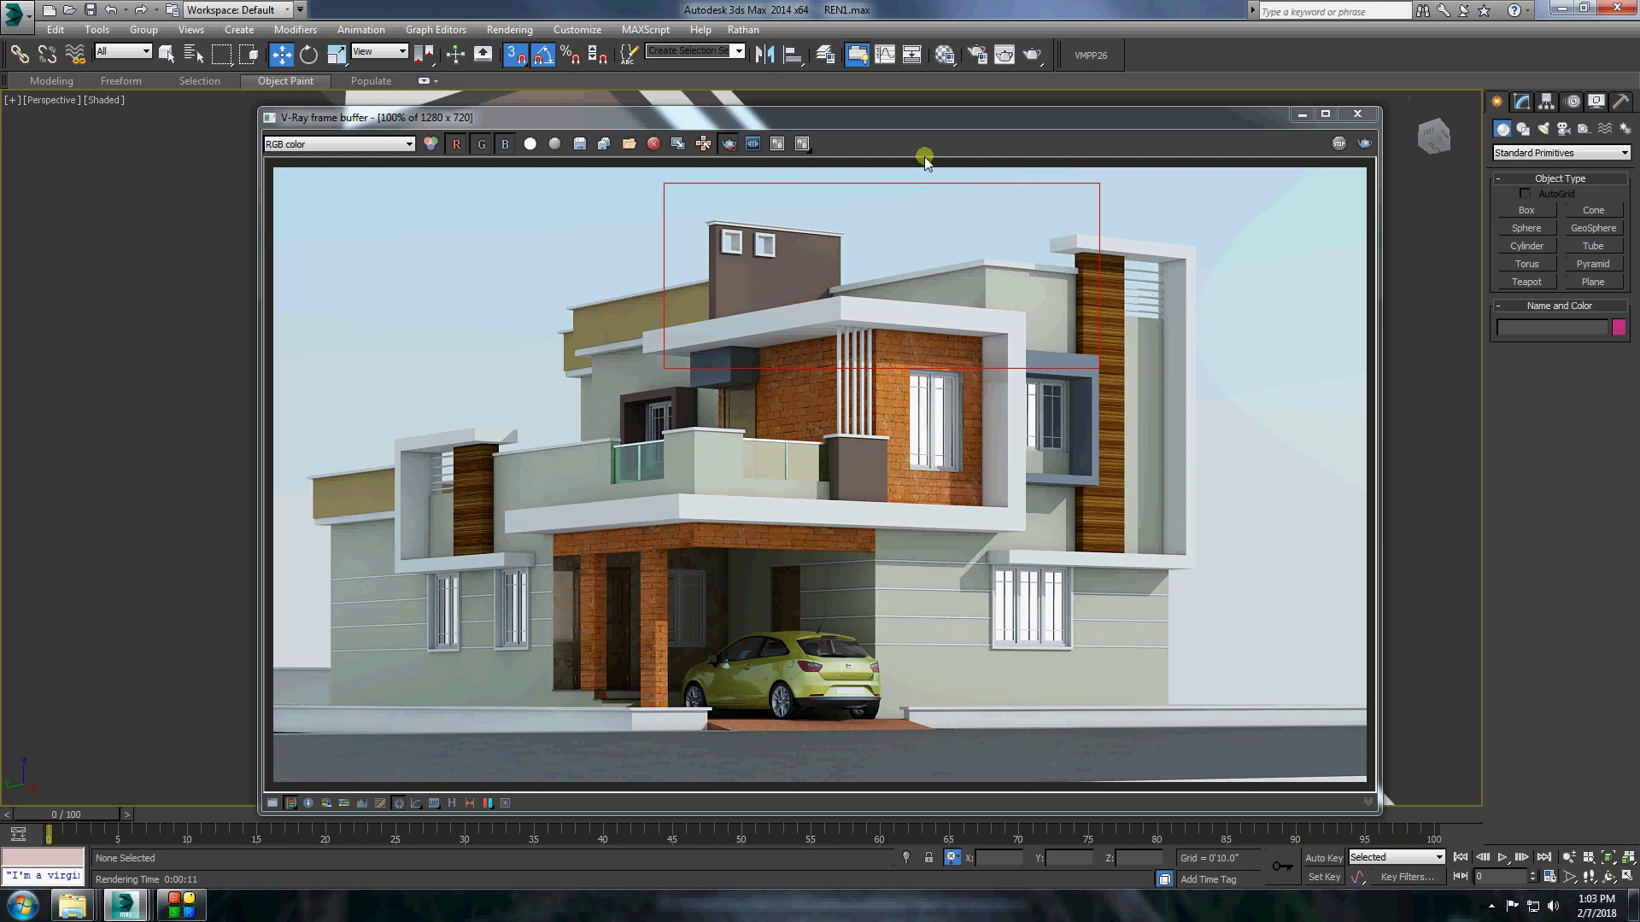
pyautogui.click(1302, 114)
# Convert the tower wall to editable mesh and drop its top vertices by 6 inches.
pyautogui.scroll(-10, 866, 344)
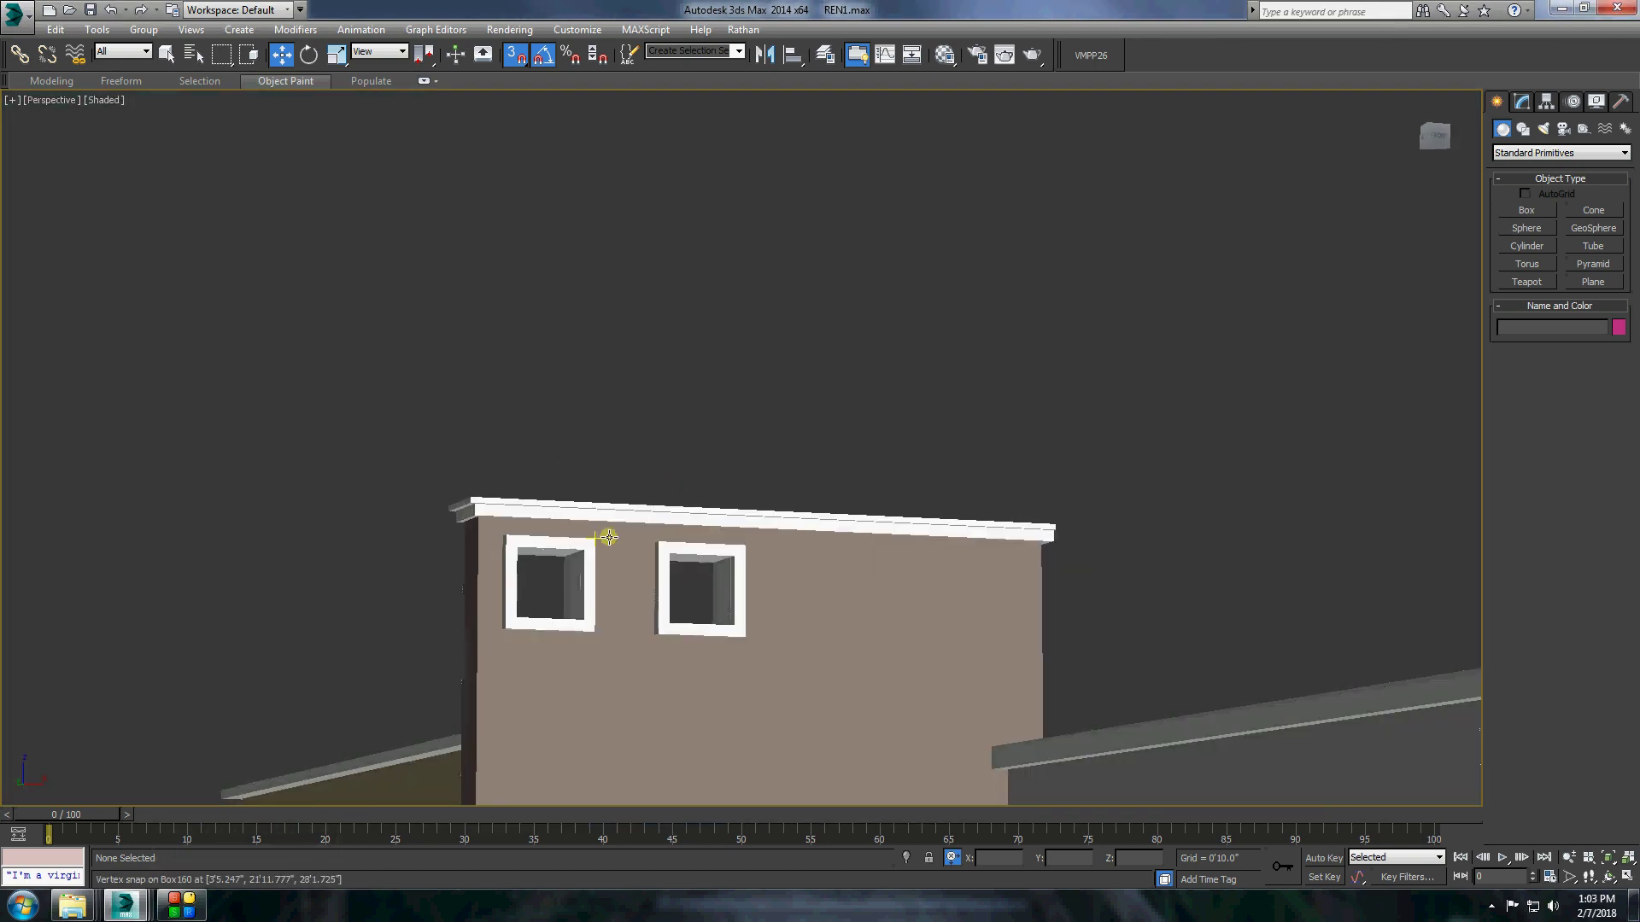
pyautogui.click(658, 389)
pyautogui.rightClick(659, 389)
pyautogui.click(871, 519)
pyautogui.rightClick(803, 398)
pyautogui.click(1016, 557)
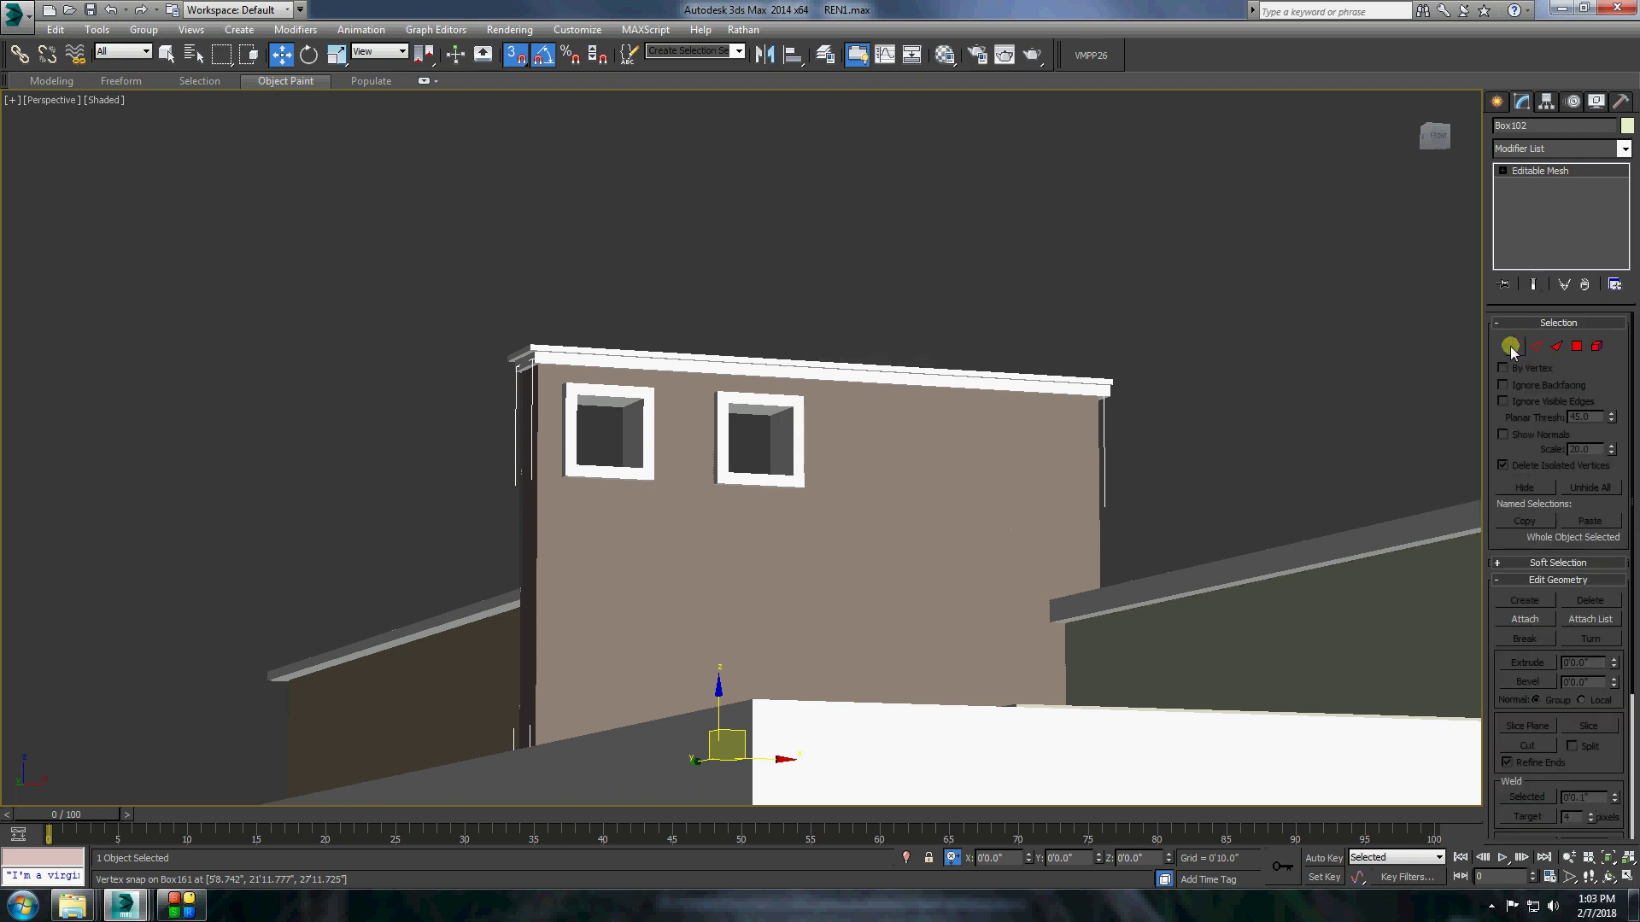
pyautogui.write('1')
pyautogui.write('-6')
pyautogui.press('Return')
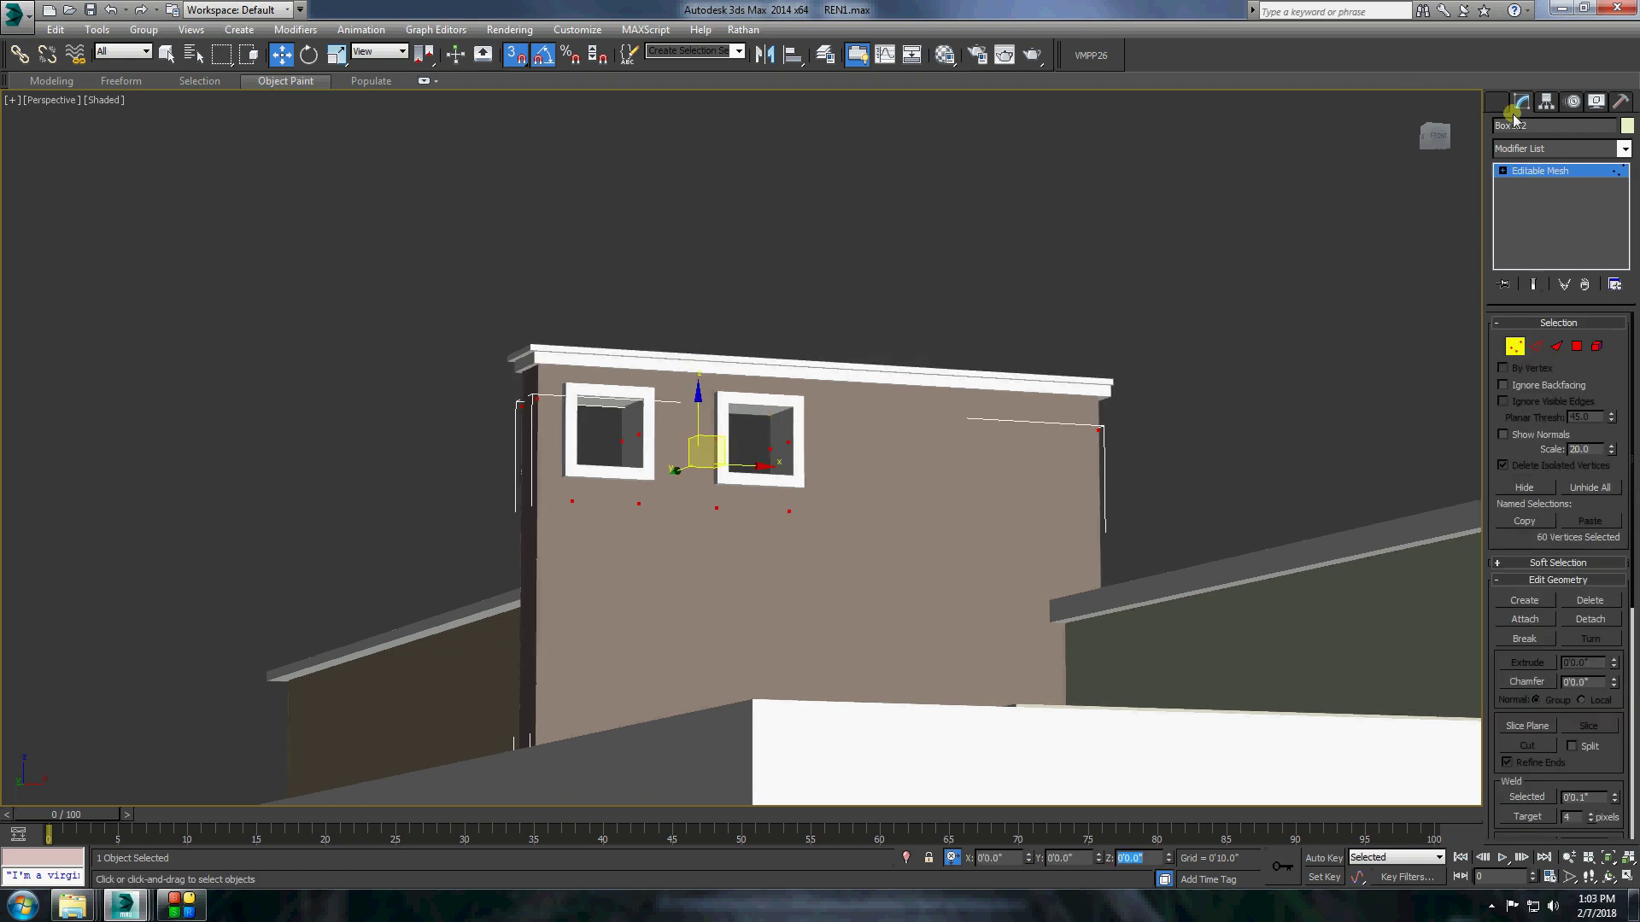
# Move the tower's roof slab and window frames down 6 inches.
pyautogui.click(1497, 101)
pyautogui.keyDown('ctrl'); pyautogui.click(760, 402); pyautogui.keyUp('ctrl')
pyautogui.keyDown('ctrl'); pyautogui.click(608, 389); pyautogui.keyUp('ctrl')
pyautogui.write('-6')
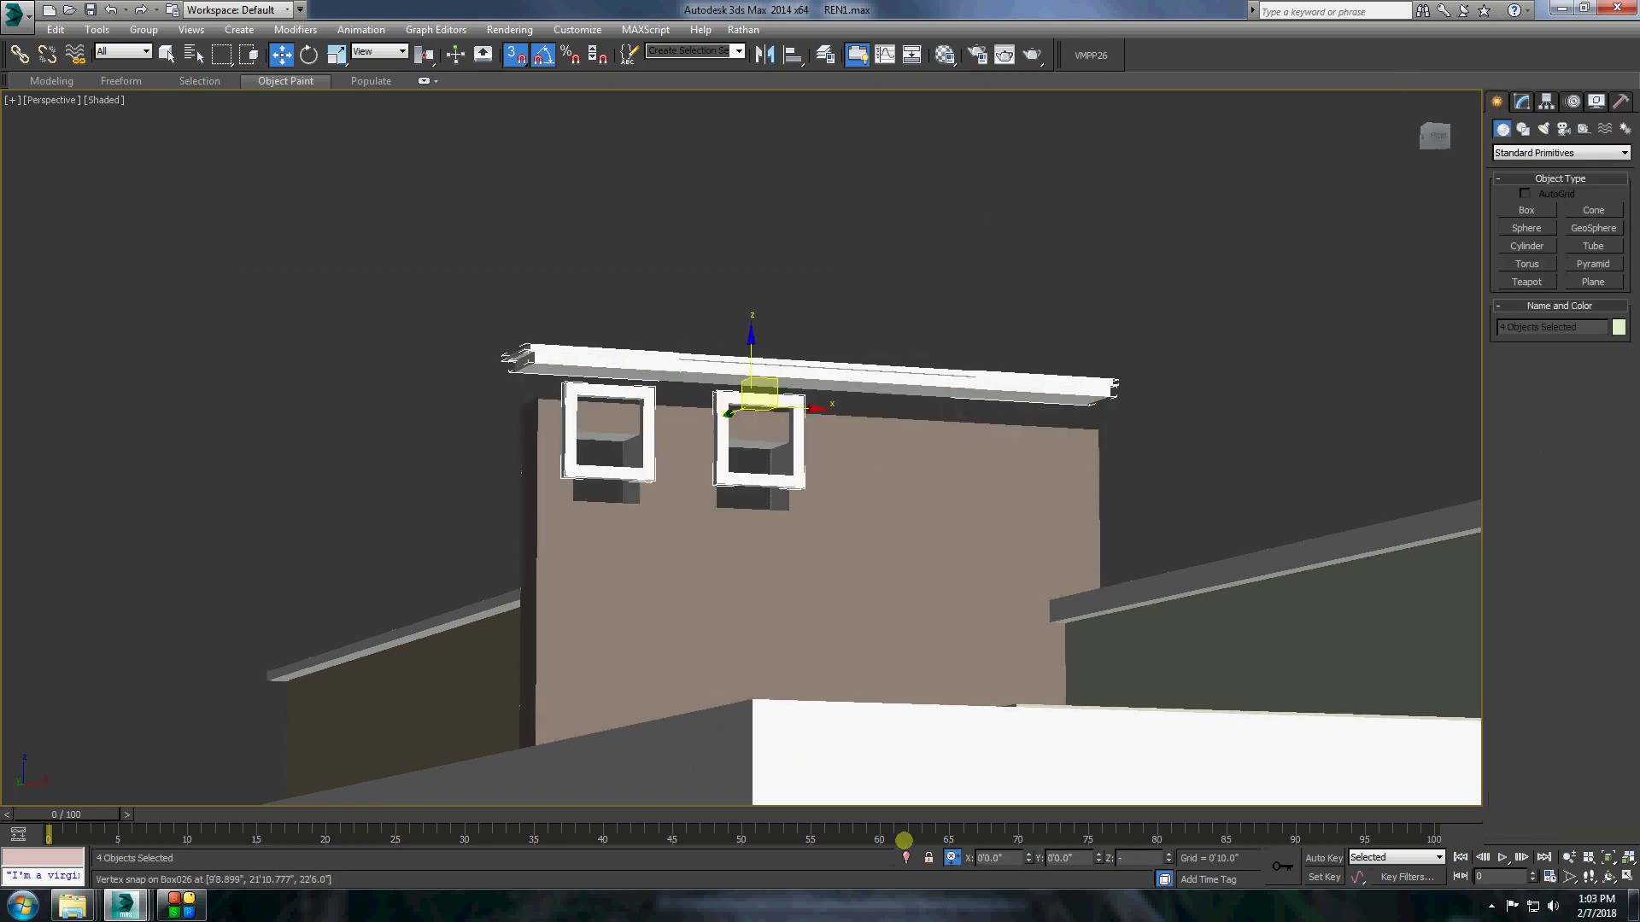
pyautogui.press('Return')
# Bring the whole house into view and save the scene as REN1.max.
pyautogui.scroll(-1, 755, 497)
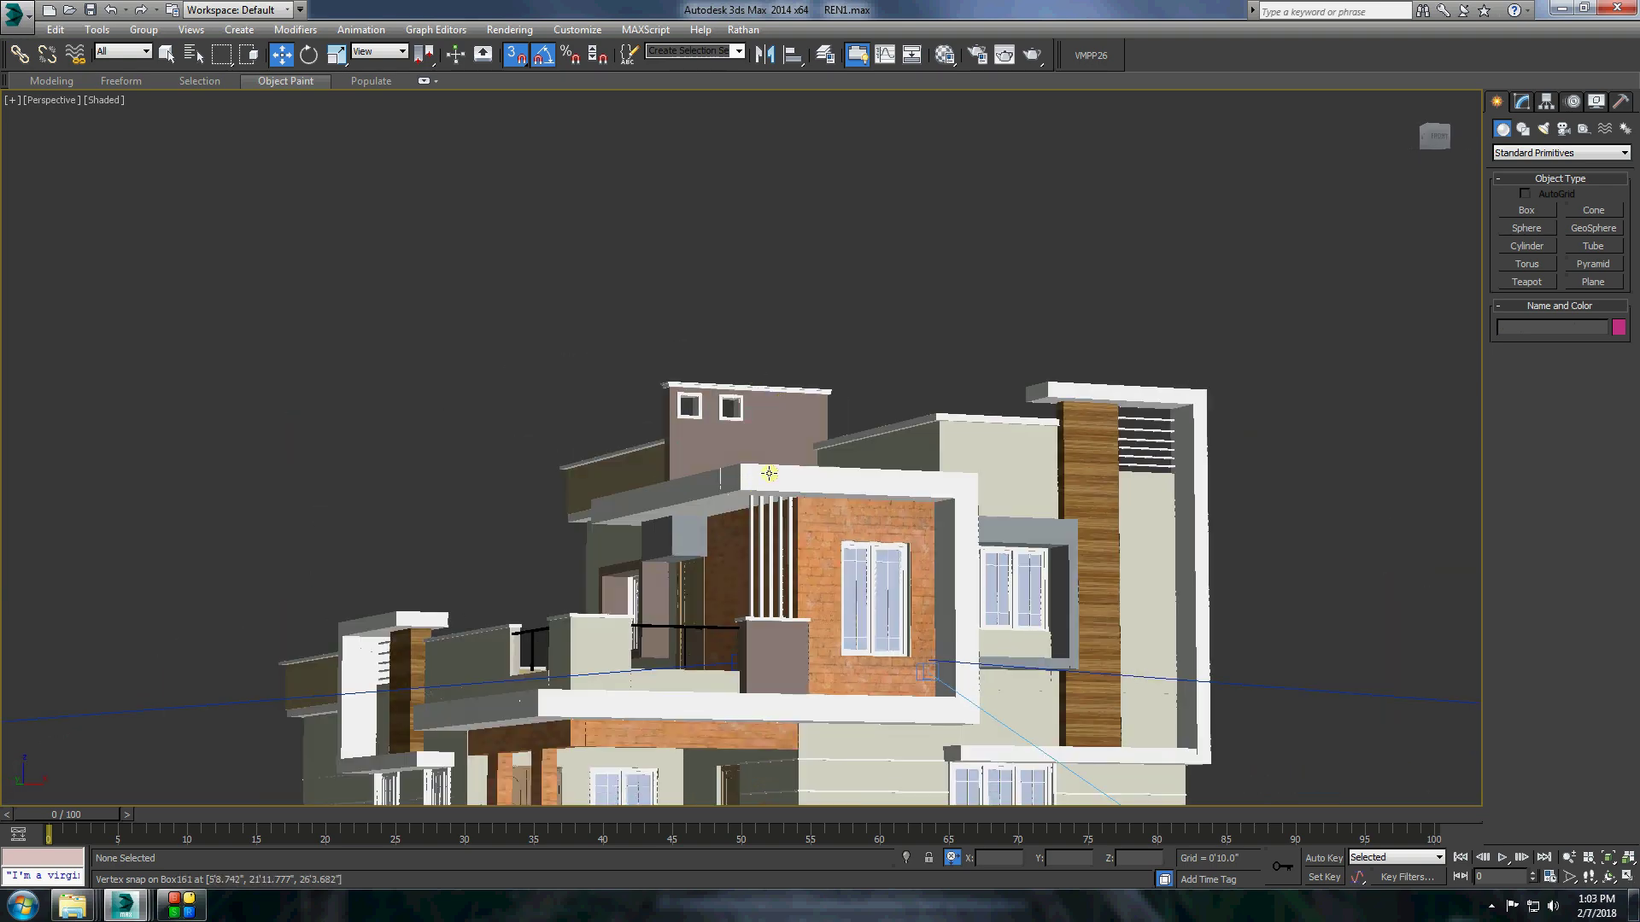
pyautogui.scroll(-4, 755, 478)
pyautogui.scroll(2, 757, 427)
pyautogui.scroll(5, 758, 377)
pyautogui.scroll(-5, 757, 377)
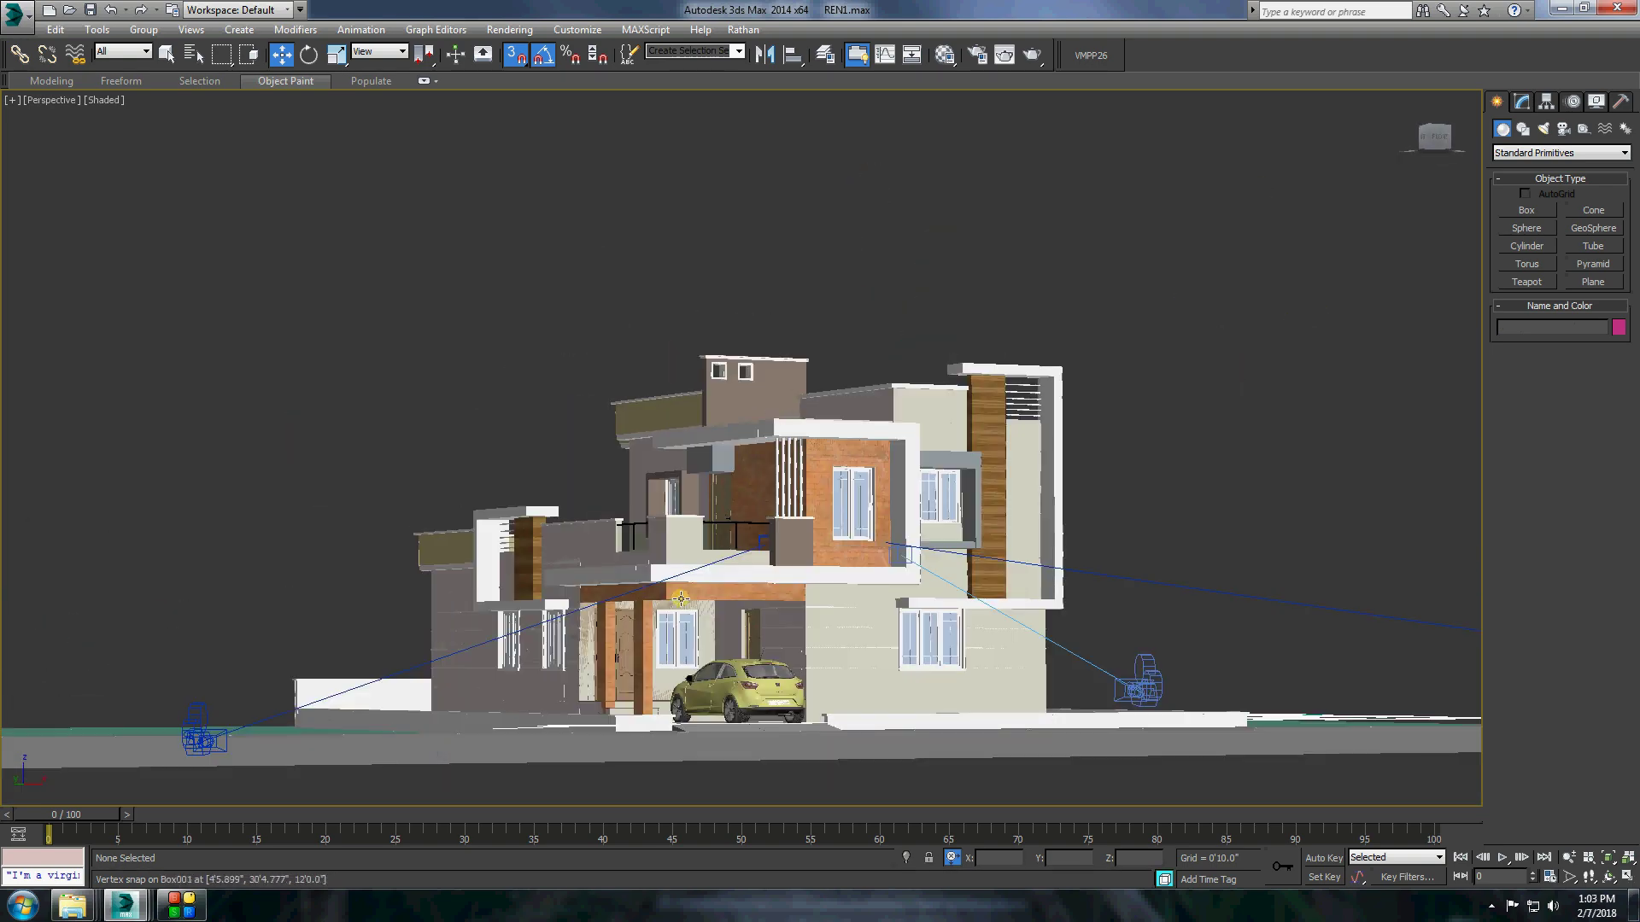
pyautogui.keyDown('alt'); pyautogui.moveTo(757, 377); pyautogui.dragTo(726, 441, button='middle'); pyautogui.keyUp('alt')
pyautogui.scroll(1, 726, 441)
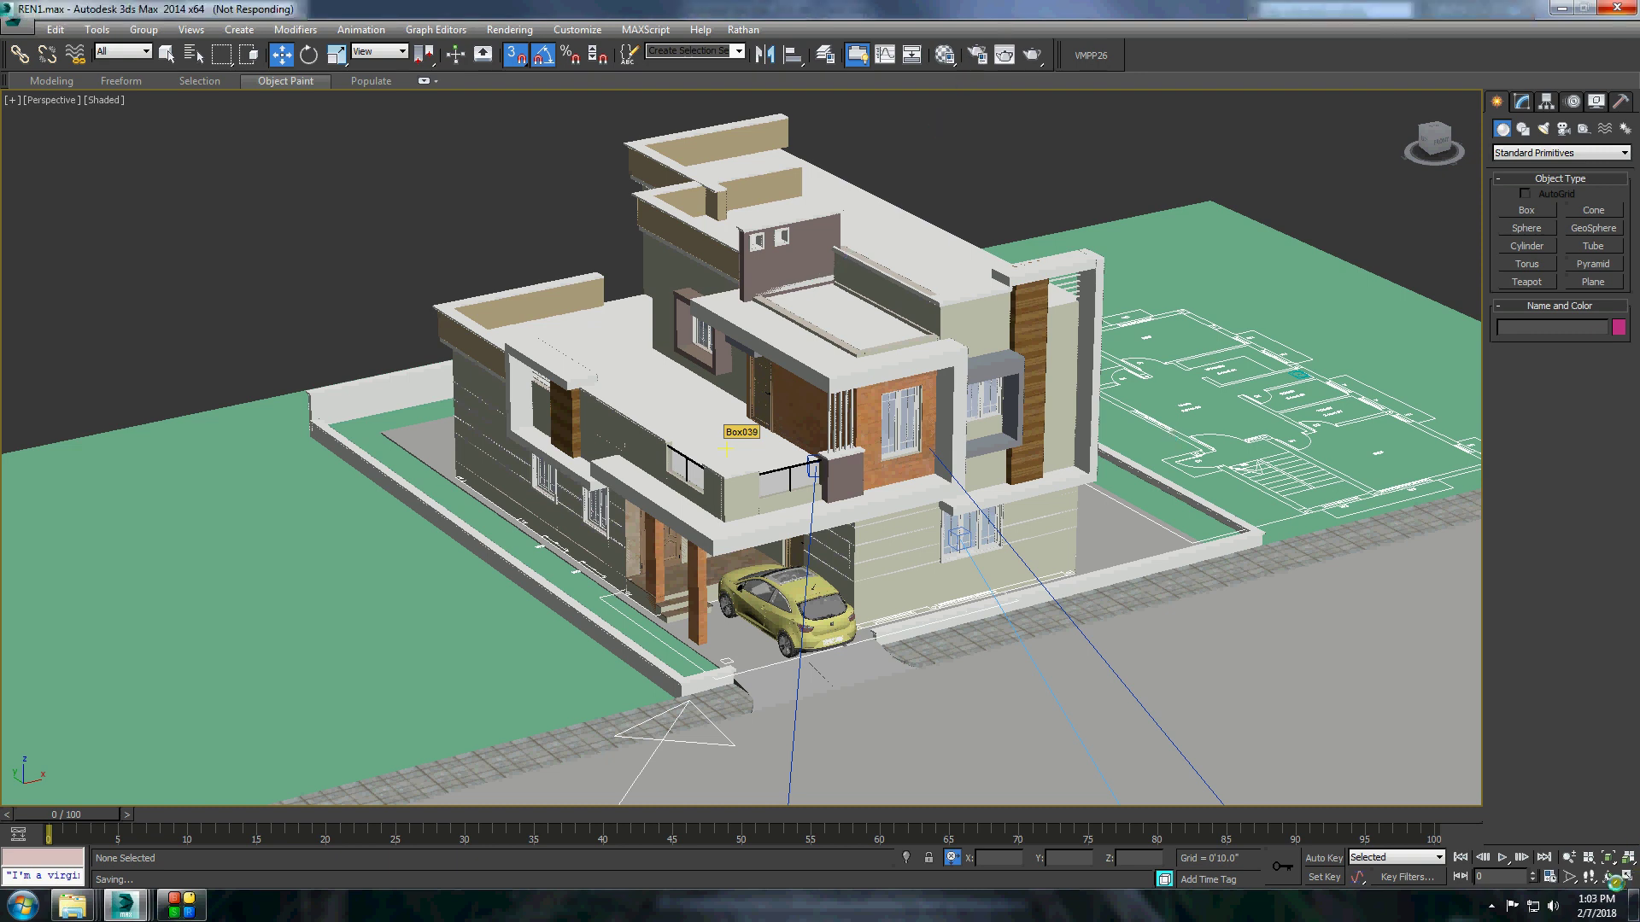
pyautogui.click(181, 905)
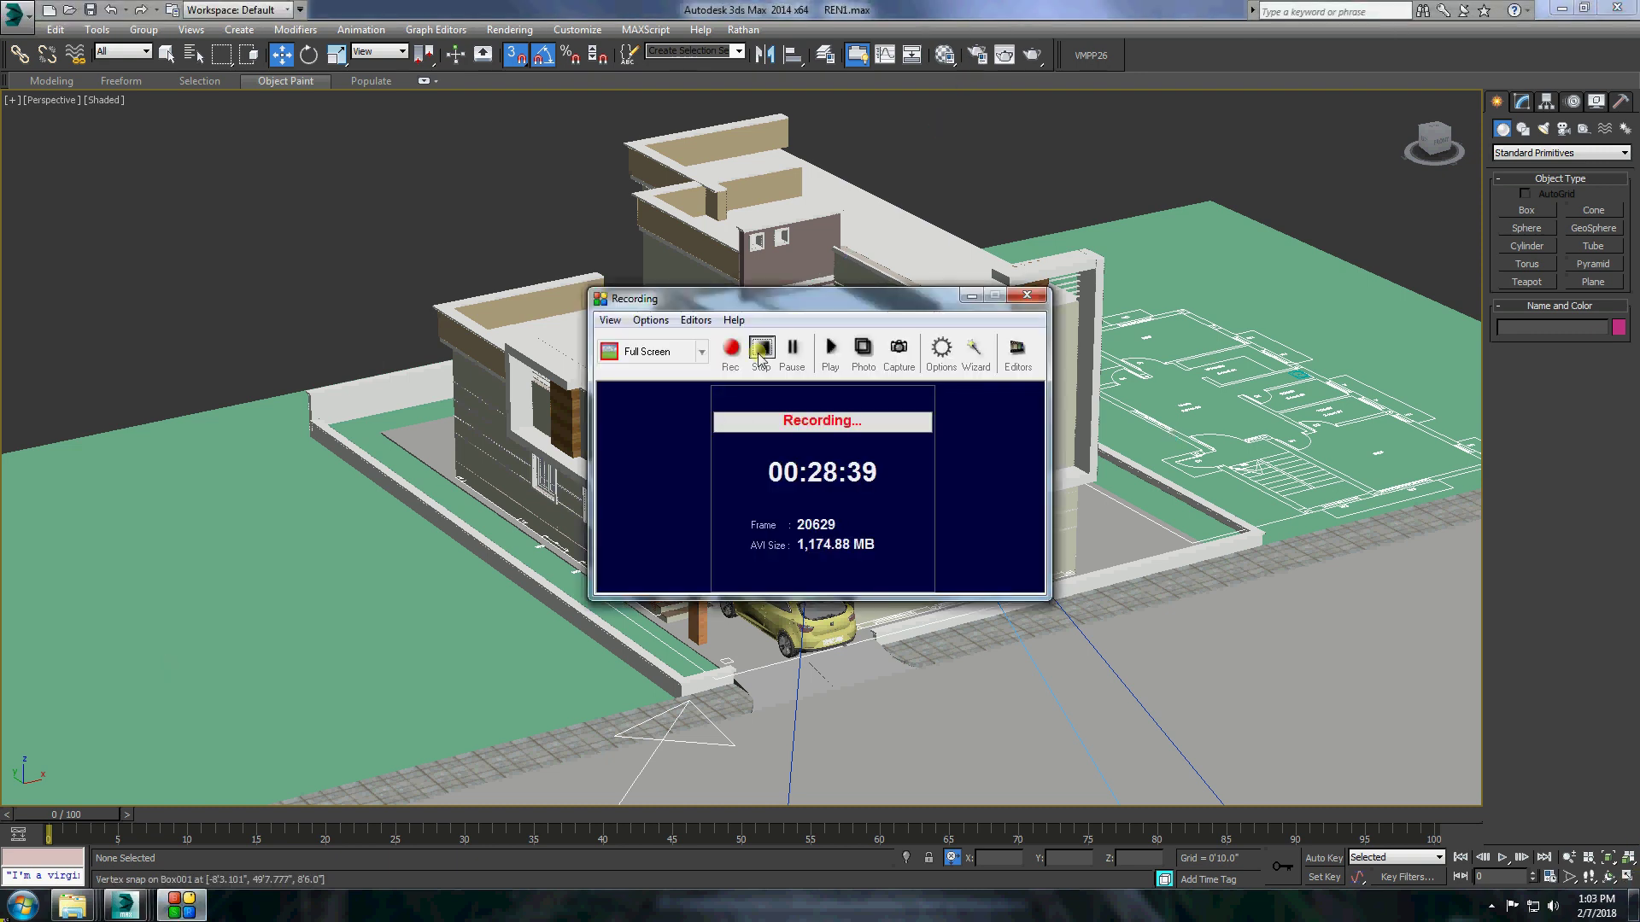
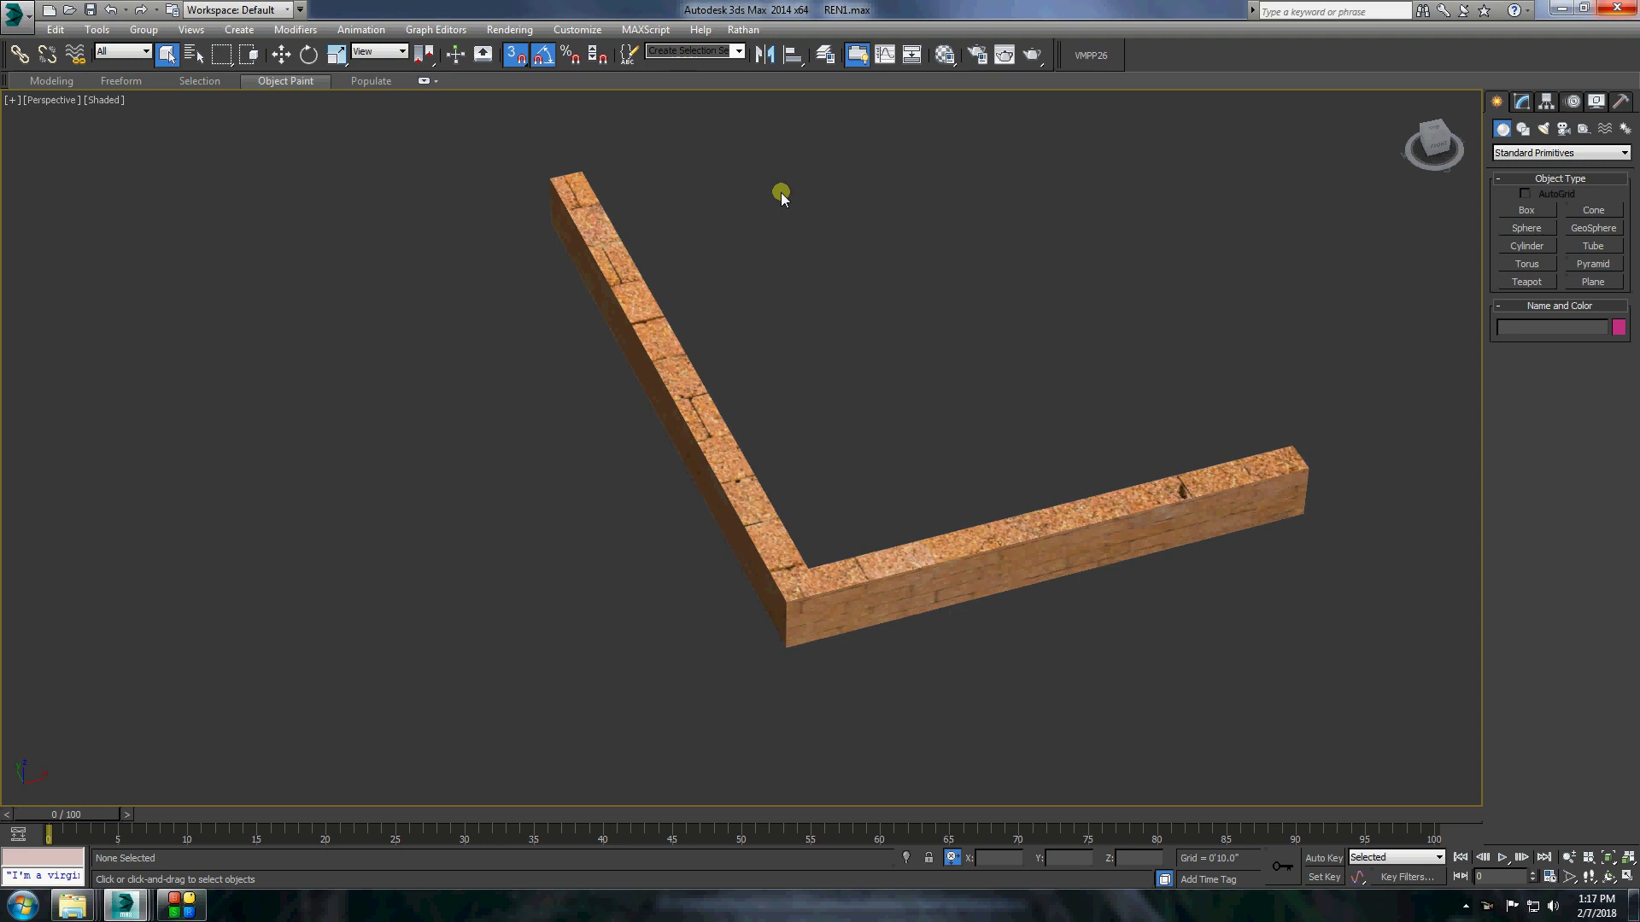
# Create a V-Ray plane light over the L-shaped wall with multiplier 1 and Invisible checked.
pyautogui.click(1543, 128)
pyautogui.click(1529, 188)
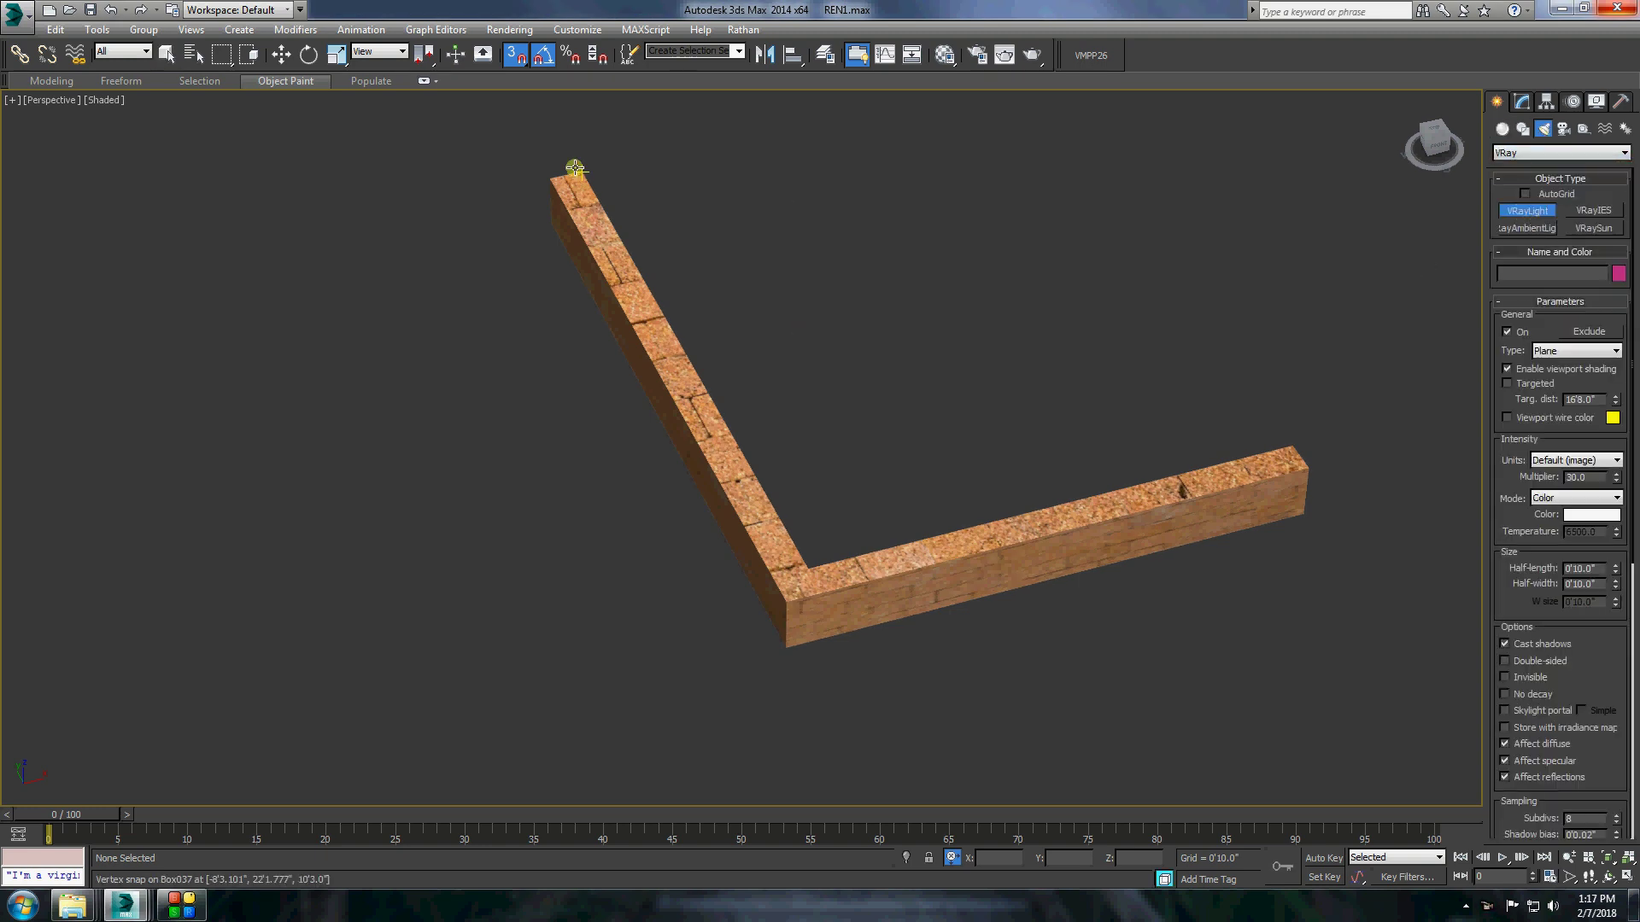
pyautogui.moveTo(582, 173); pyautogui.dragTo(1296, 443)
pyautogui.press('w')
pyautogui.click(1521, 101)
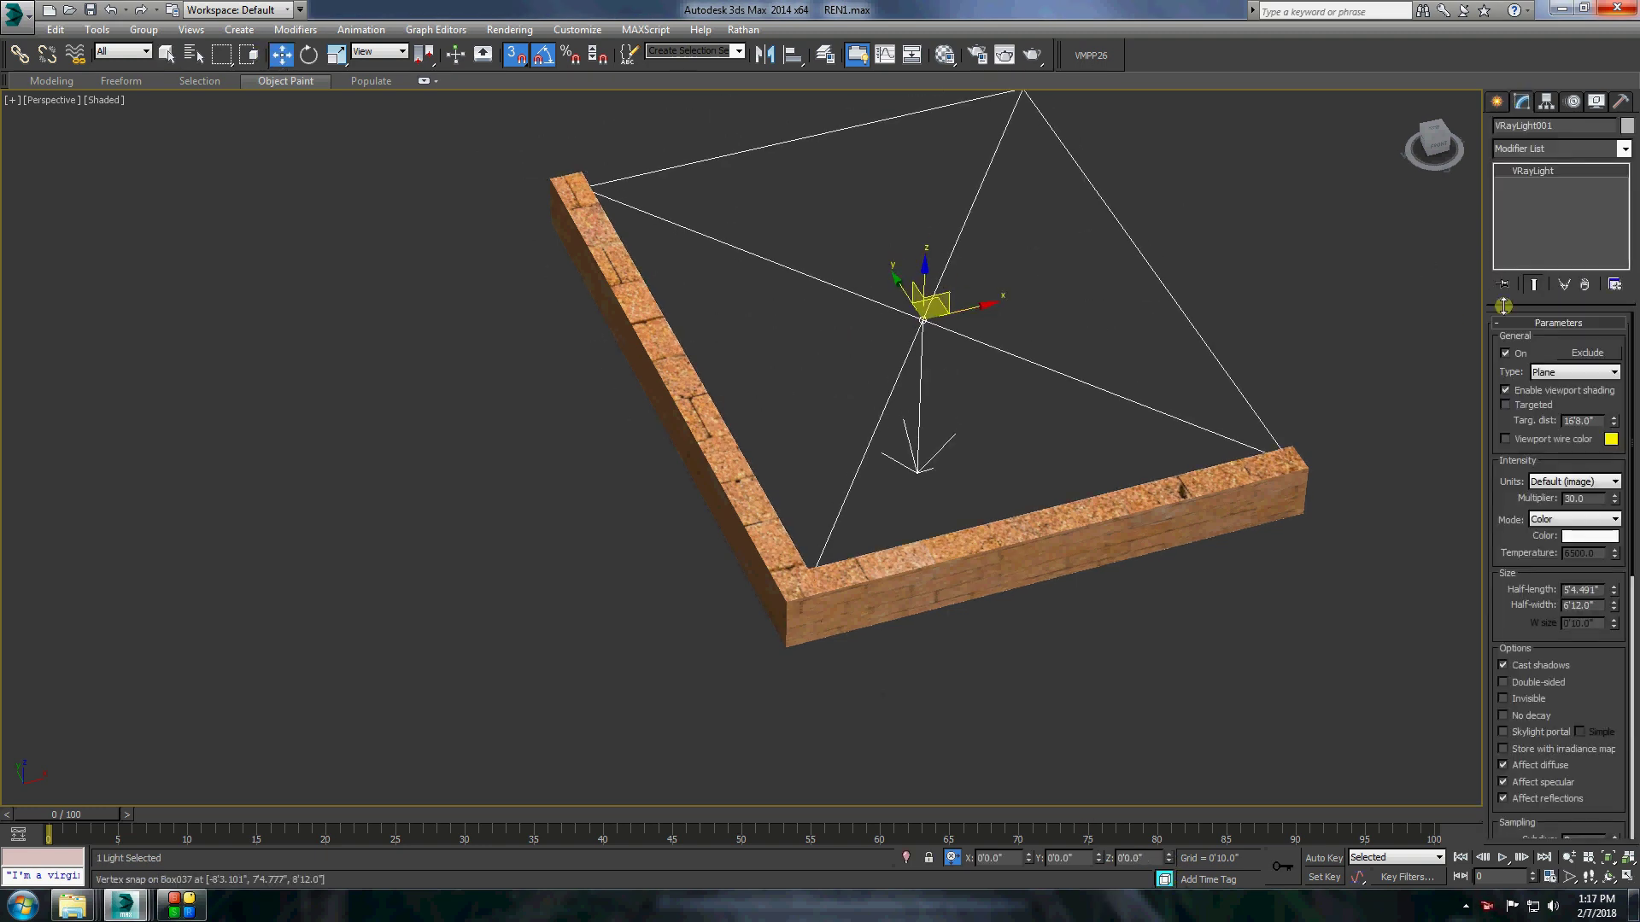
pyautogui.moveTo(1594, 499); pyautogui.dragTo(1523, 504)
pyautogui.write('1')
pyautogui.click(1504, 699)
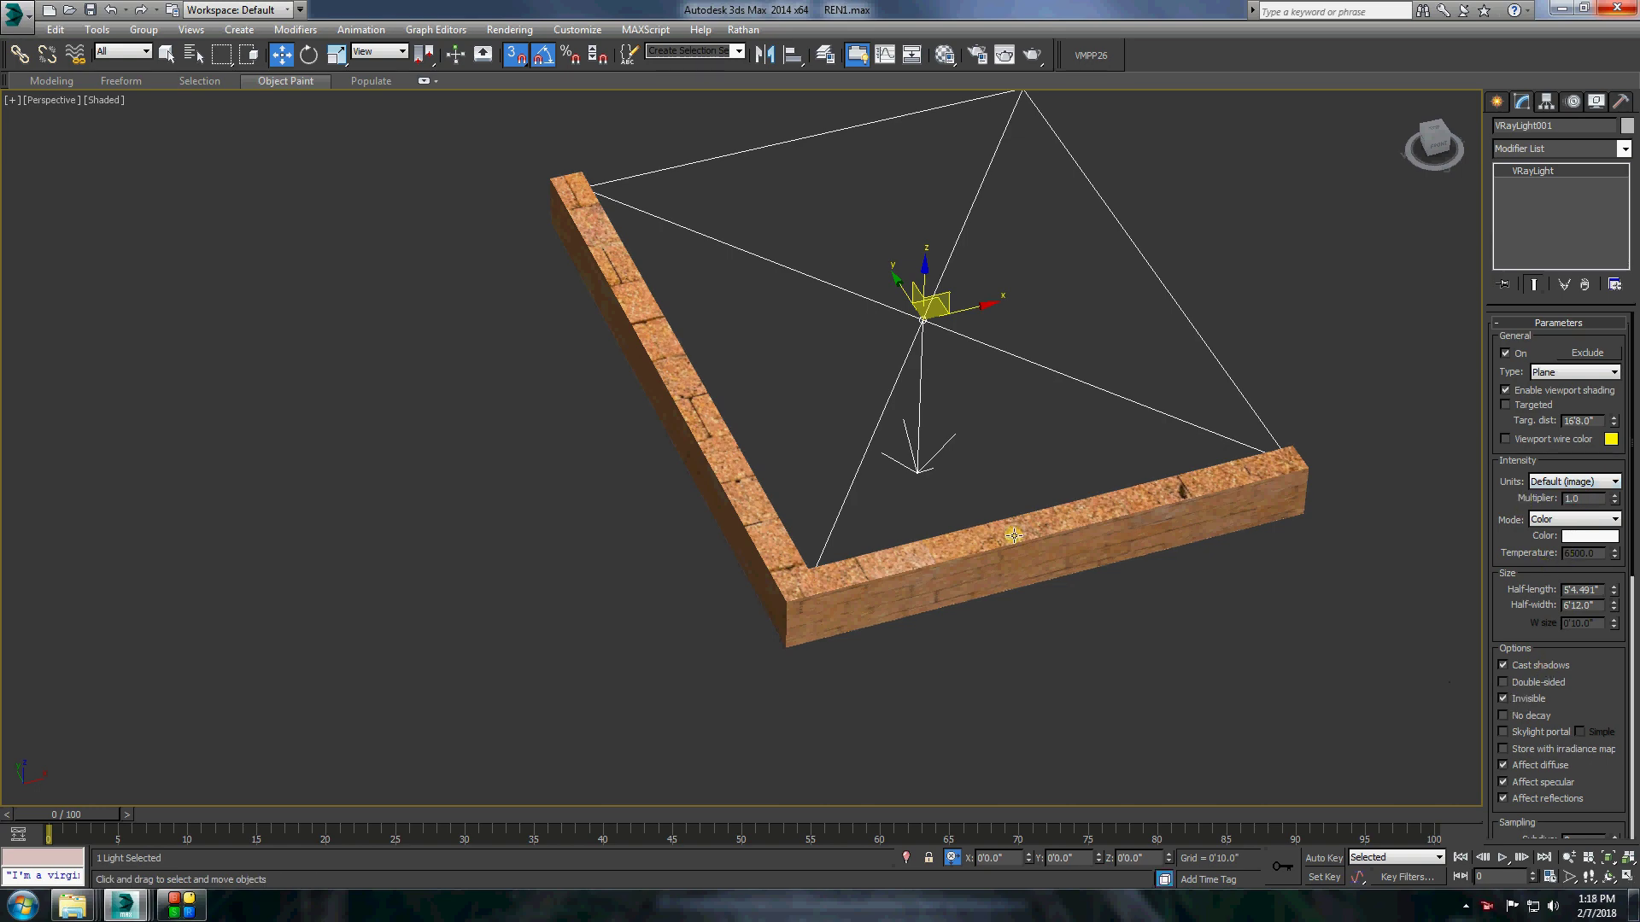
# Render the house view, dismissing the raytrace messages and restoring the render window.
pyautogui.moveTo(1015, 535)
pyautogui.keyDown('alt'); pyautogui.mouseDown(button='middle')
pyautogui.moveTo(1169, 444)
pyautogui.moveTo(1033, 61)
pyautogui.mouseUp(button='middle'); pyautogui.keyUp('alt')
pyautogui.click(1031, 55)
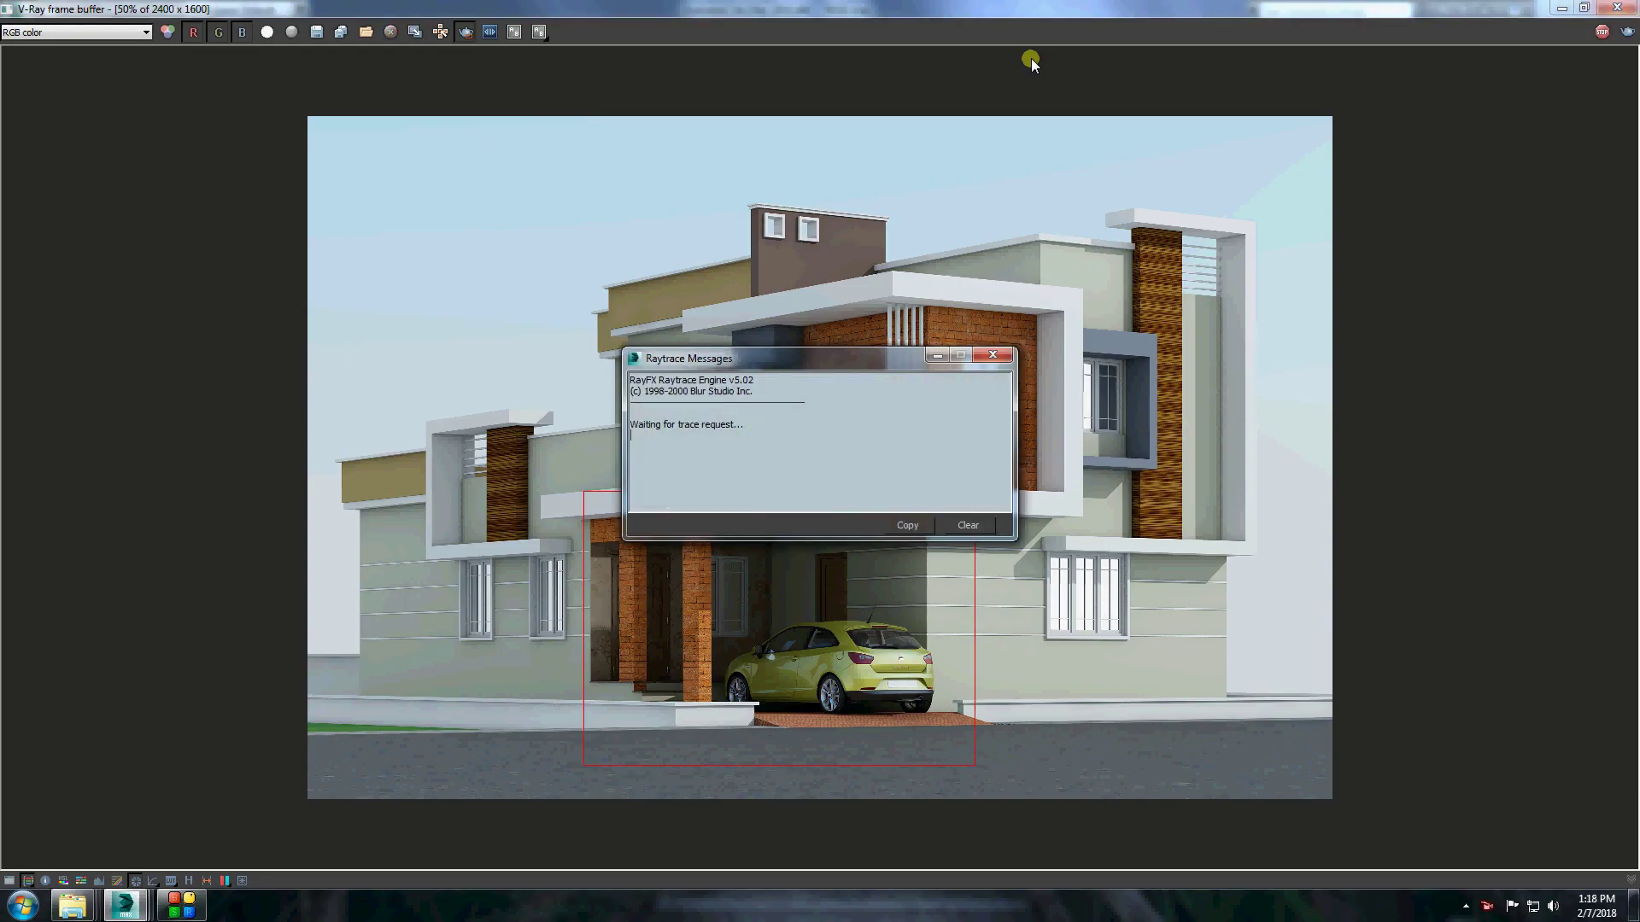
pyautogui.click(431, 739)
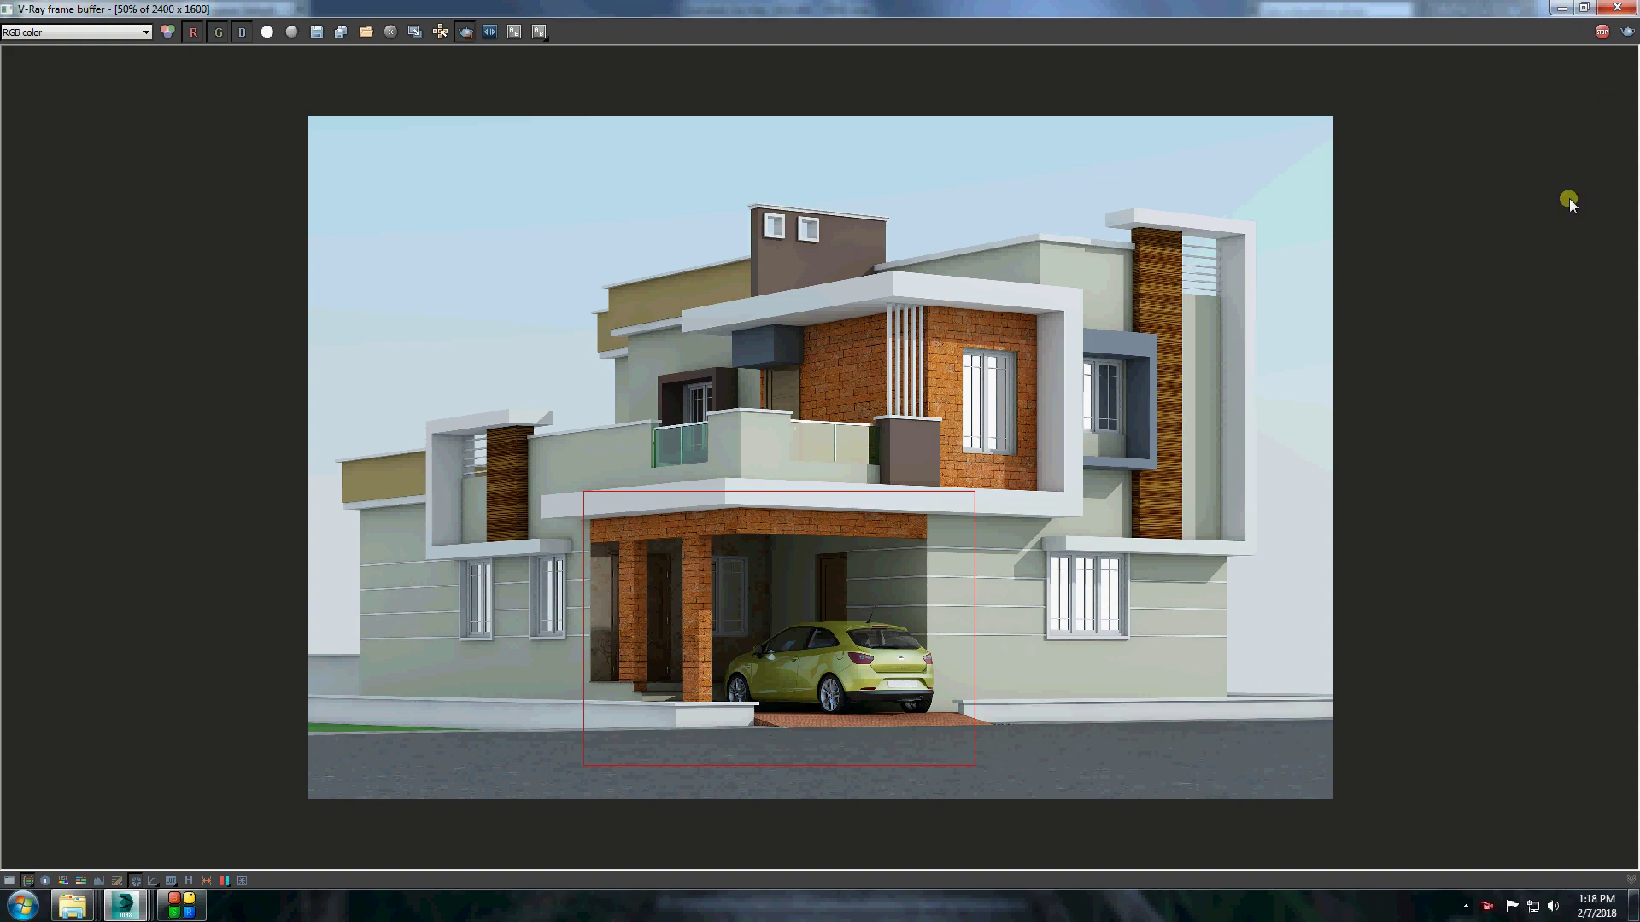
pyautogui.click(1562, 9)
pyautogui.click(476, 812)
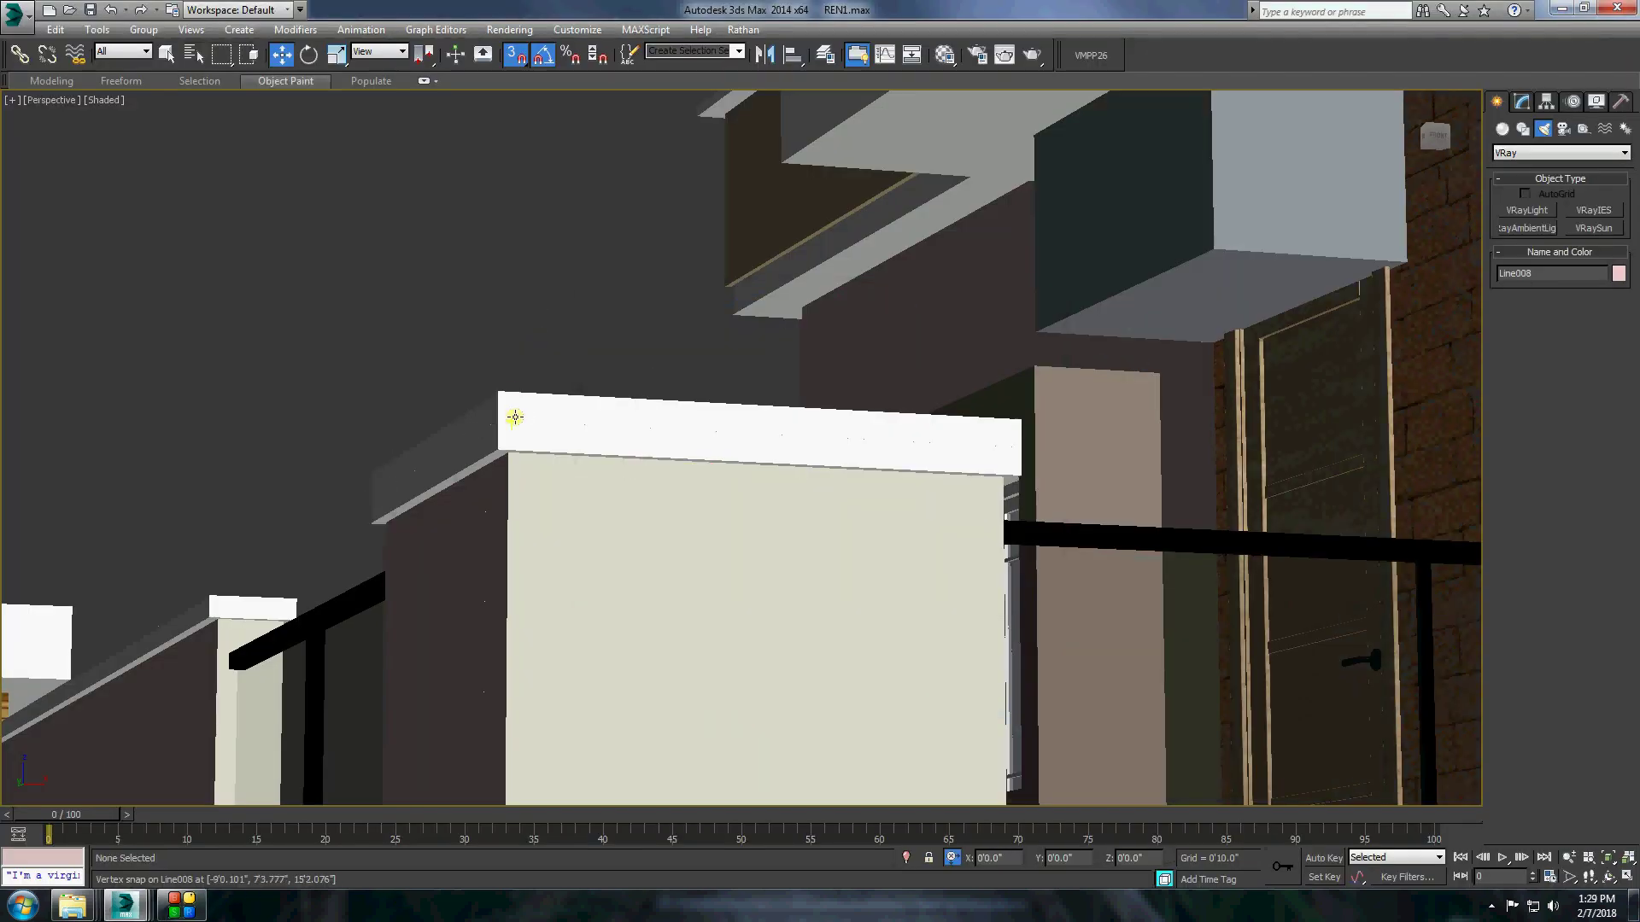
# Convert the parapet coping to Editable Poly and extrude its left end polygon outward.
pyautogui.click(515, 417)
pyautogui.rightClick(515, 418)
pyautogui.click(750, 561)
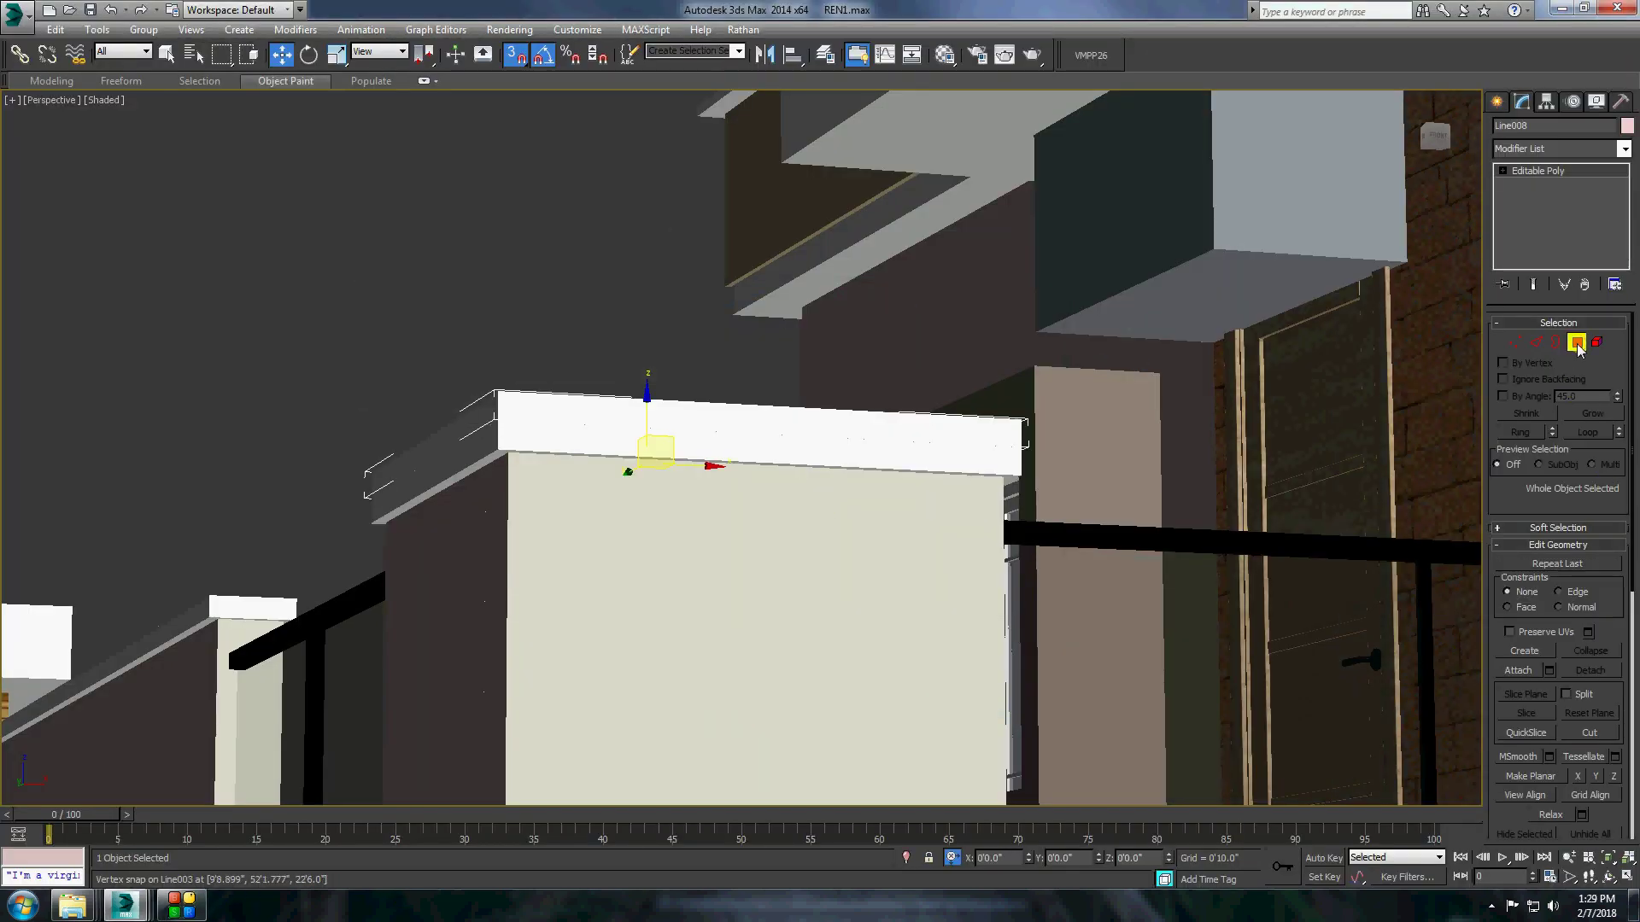
pyautogui.press('4')
pyautogui.click(683, 420)
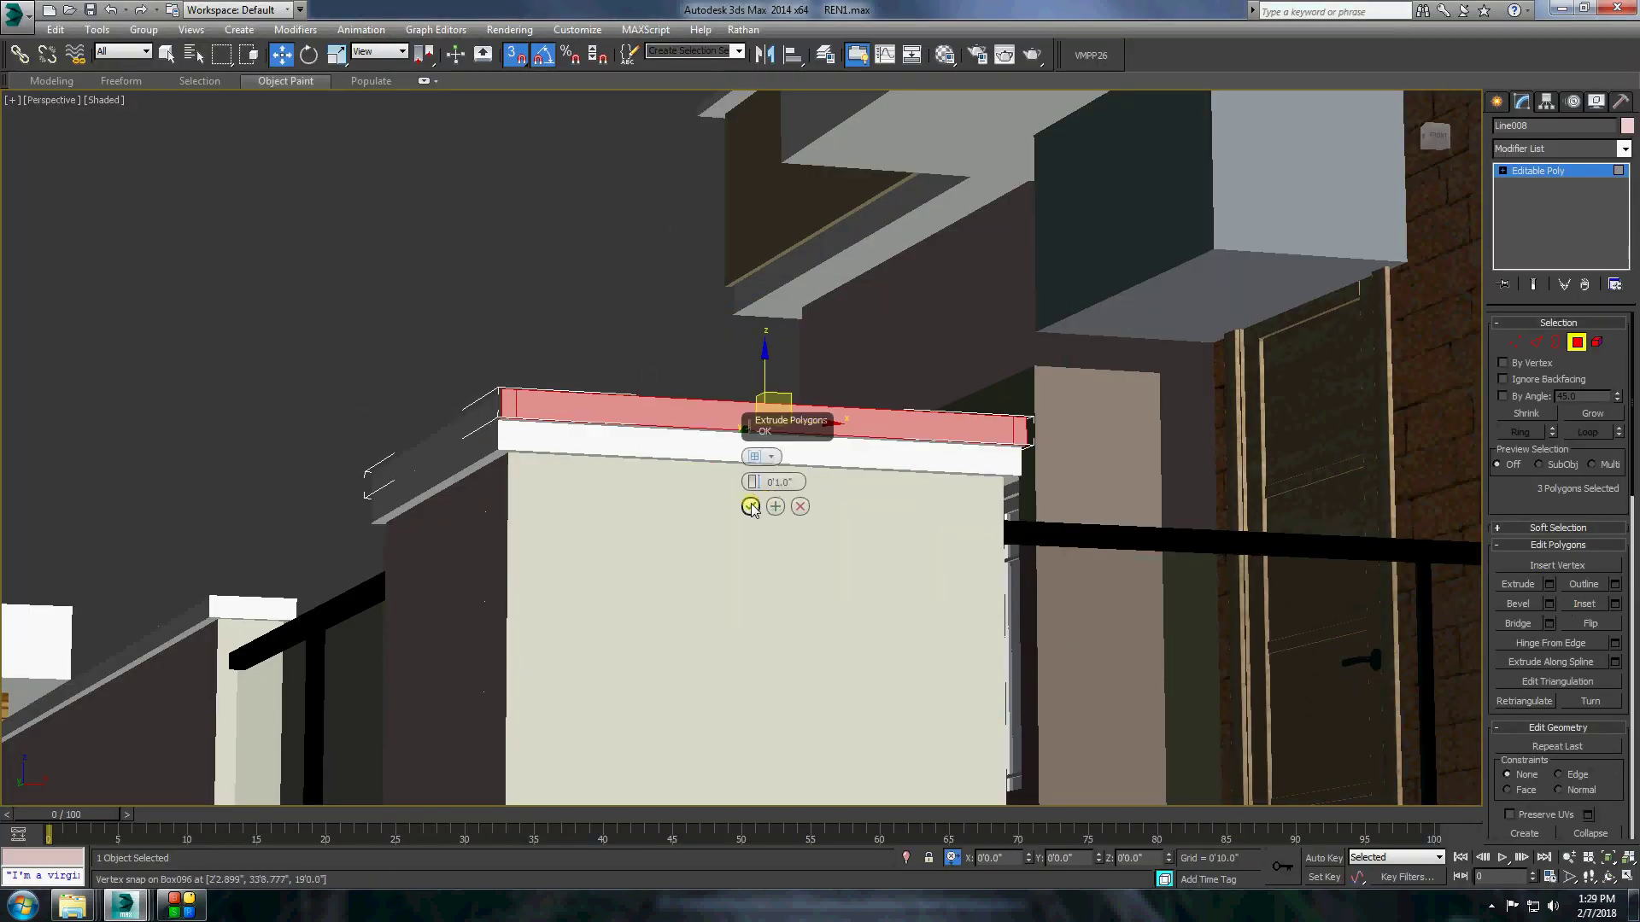
pyautogui.scroll(5, 497, 406)
pyautogui.click(477, 372)
pyautogui.scroll(-3, 476, 372)
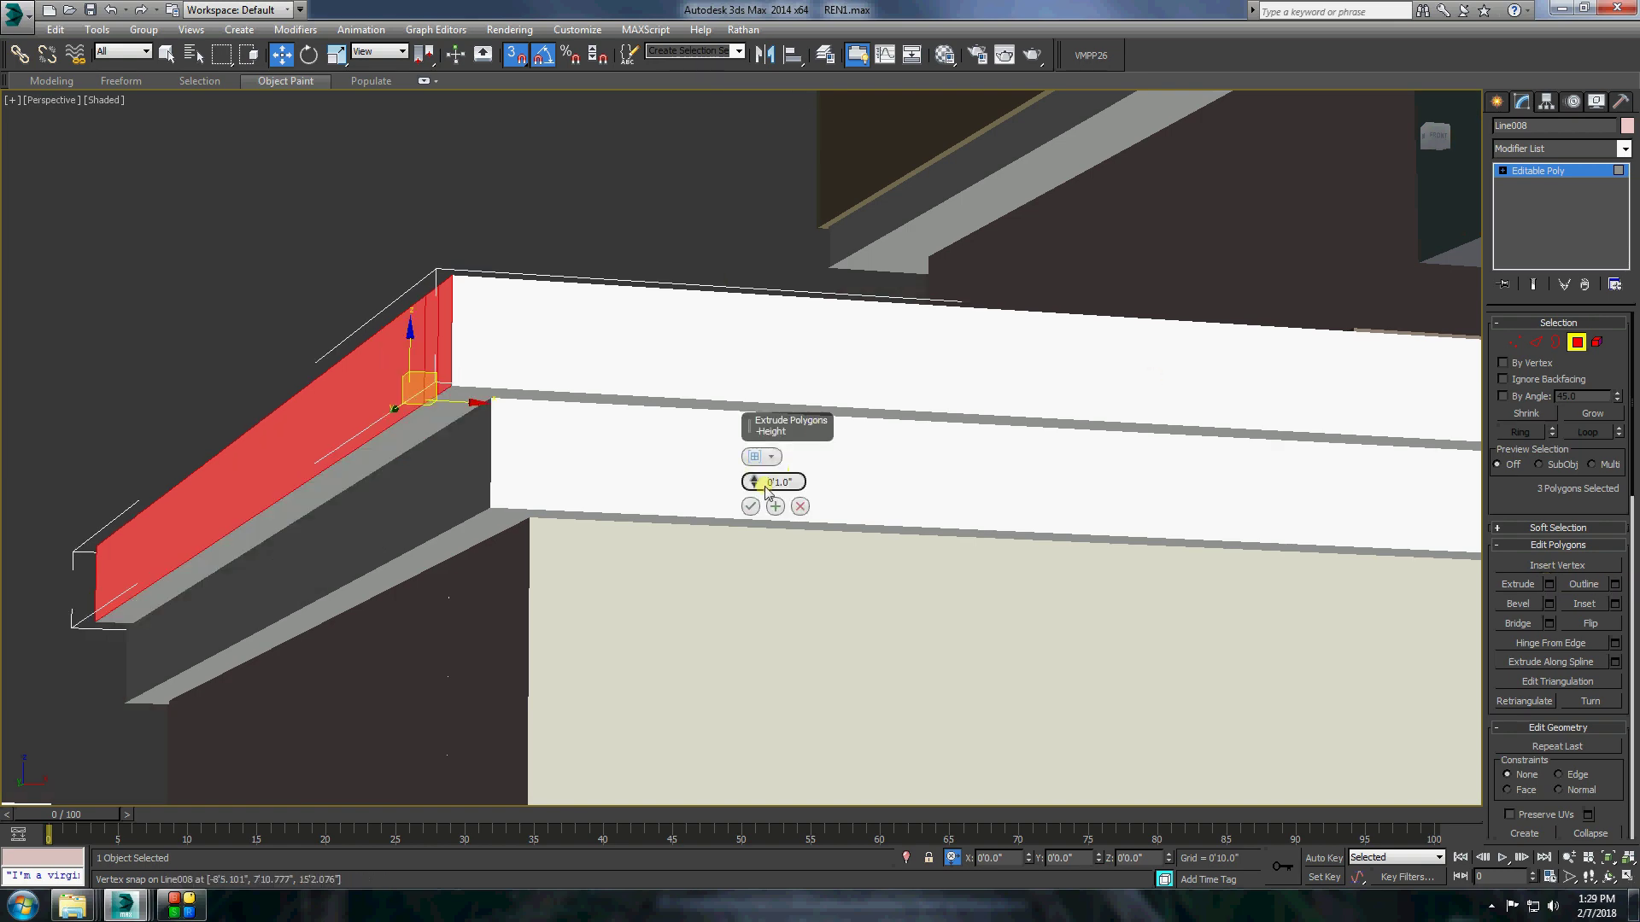
pyautogui.keyDown('alt'); pyautogui.moveTo(769, 495); pyautogui.dragTo(483, 477, button='middle'); pyautogui.keyUp('alt')
pyautogui.scroll(3, 483, 477)
pyautogui.click(393, 465)
pyautogui.click(1549, 584)
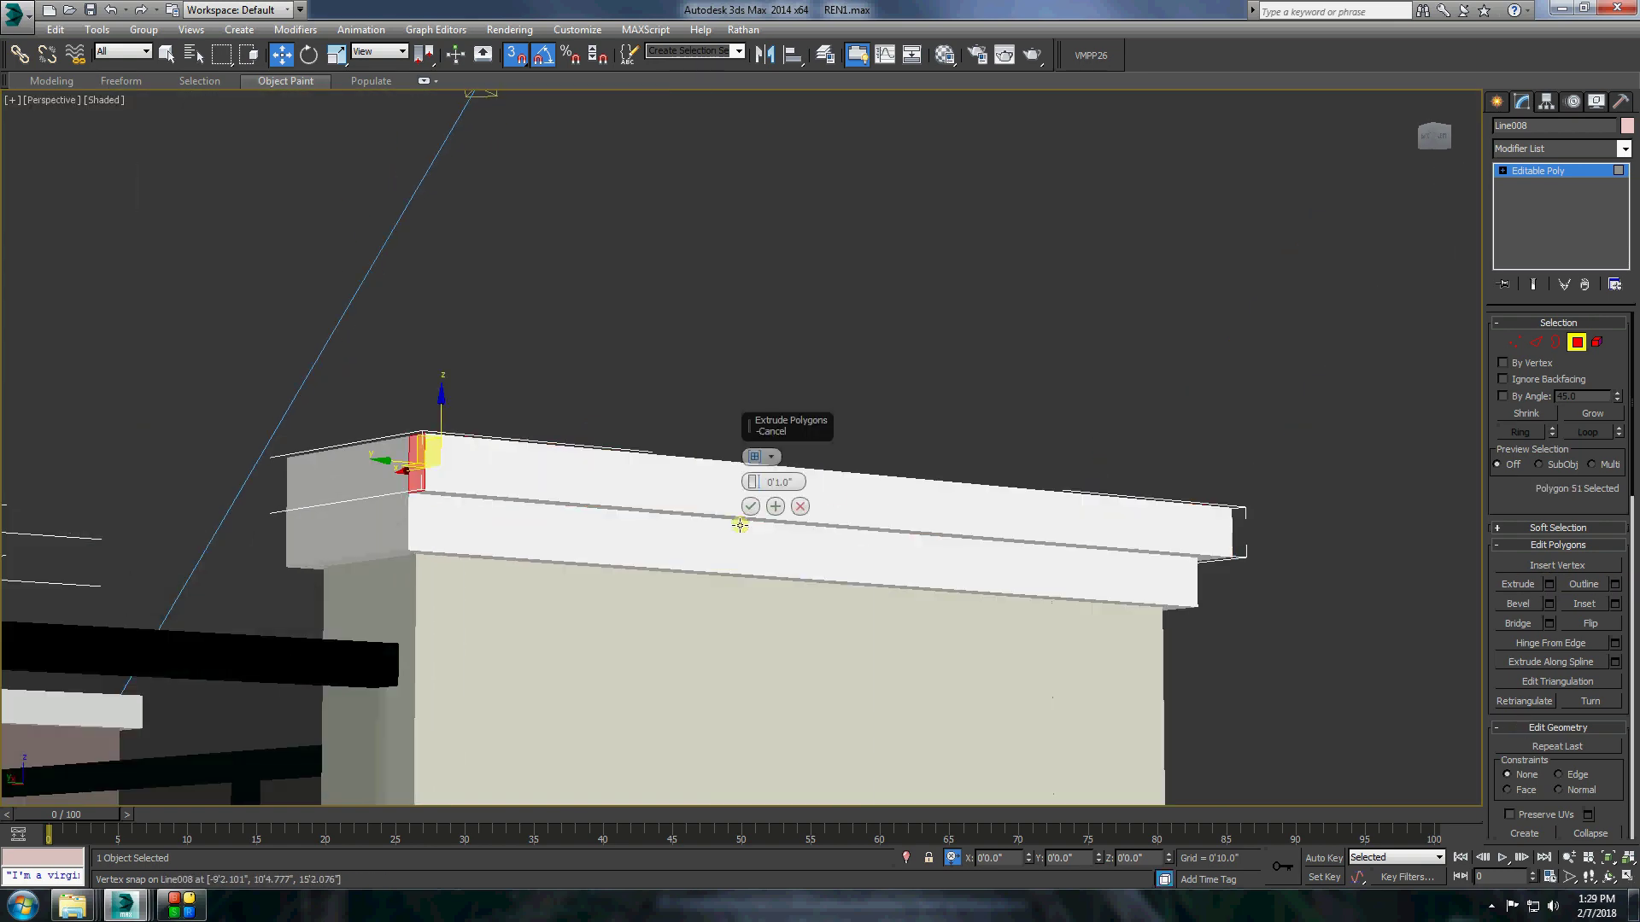
pyautogui.moveTo(401, 456); pyautogui.dragTo(282, 478)
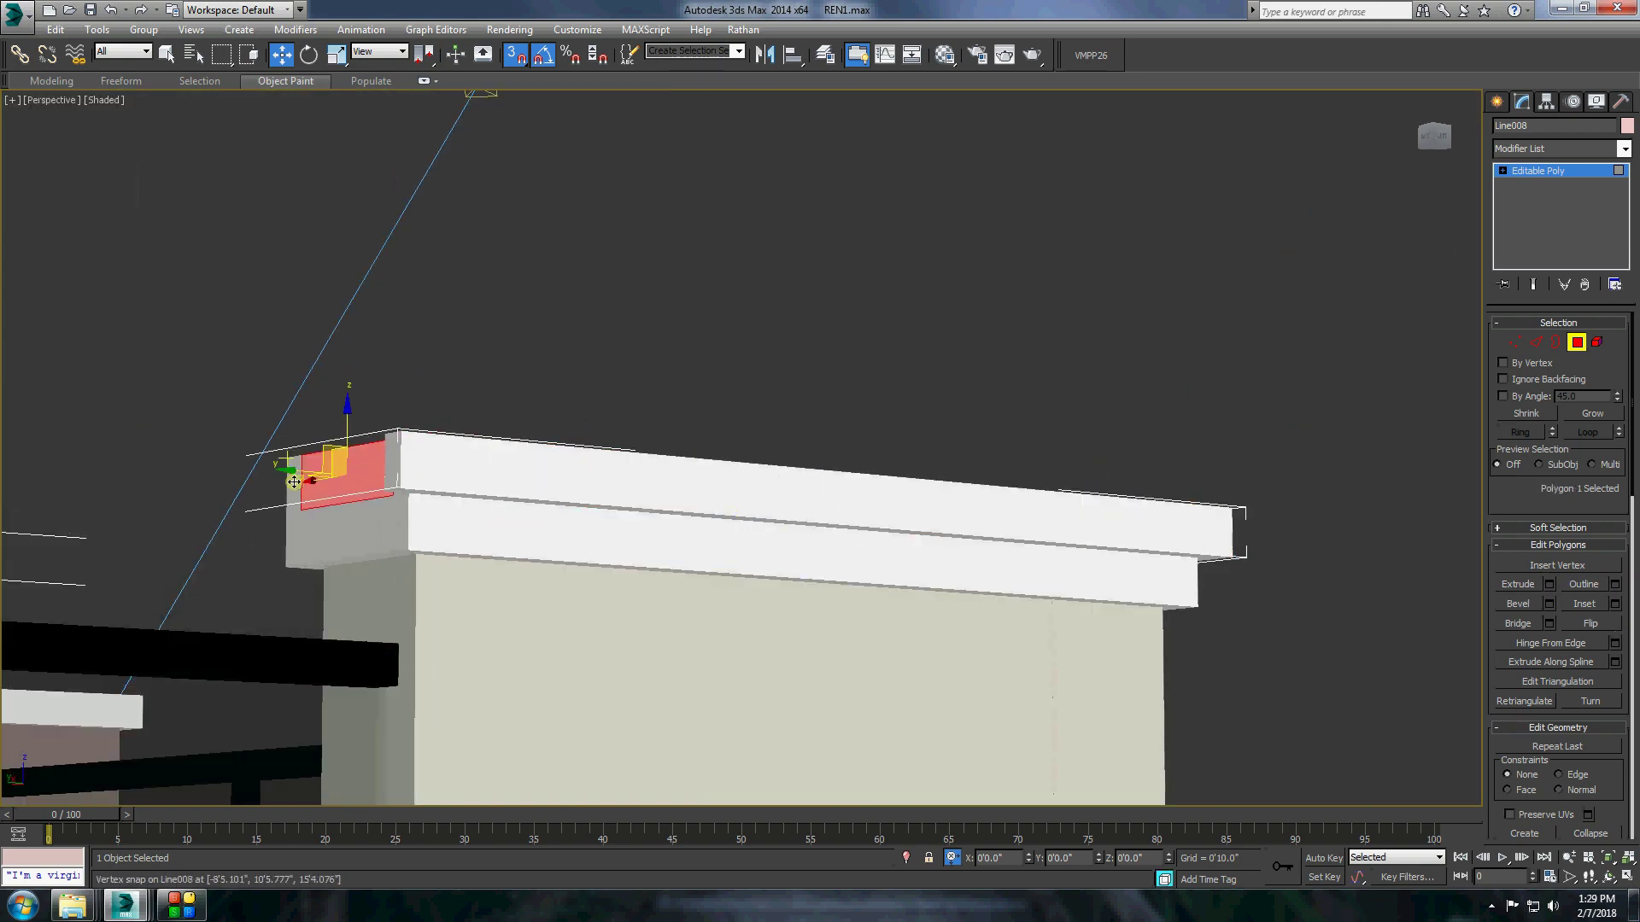
pyautogui.click(1549, 584)
# Select the coping's remaining end faces and finish editing the first coping.
pyautogui.moveTo(389, 509)
pyautogui.keyDown('alt'); pyautogui.mouseDown(button='middle')
pyautogui.moveTo(718, 509)
pyautogui.moveTo(509, 509)
pyautogui.moveTo(871, 487)
pyautogui.mouseUp(button='middle'); pyautogui.keyUp('alt')
pyautogui.click(750, 507)
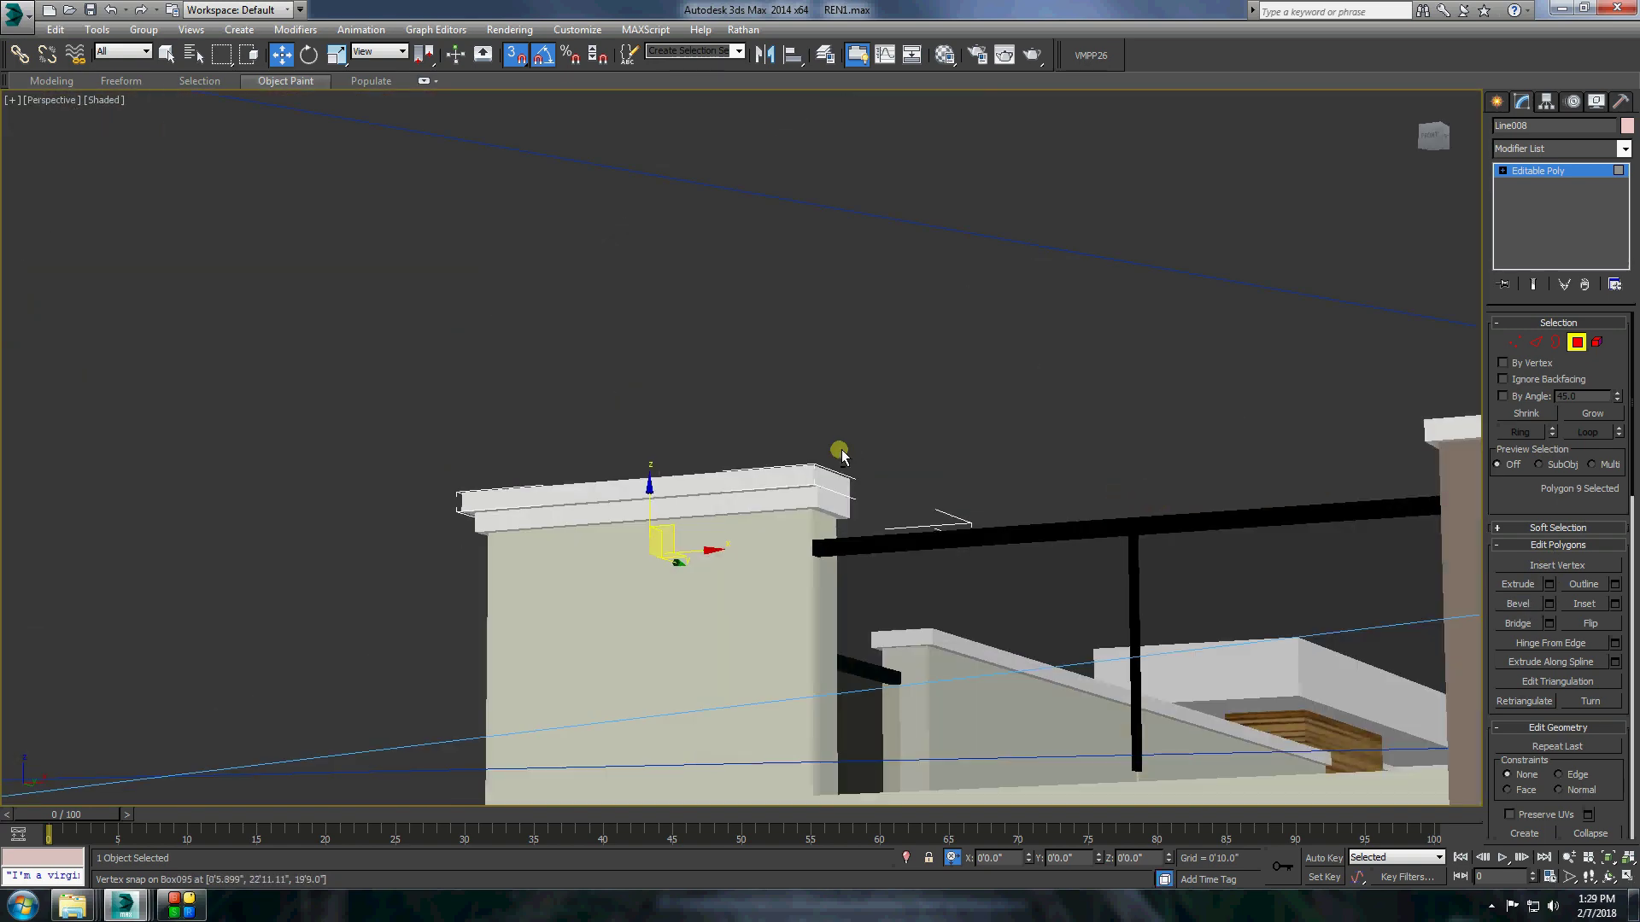
pyautogui.keyDown('ctrl'); pyautogui.click(872, 488); pyautogui.keyUp('ctrl')
pyautogui.scroll(5, 874, 489)
pyautogui.scroll(-6, 1446, 531)
pyautogui.keyDown('ctrl'); pyautogui.click(1153, 410); pyautogui.keyUp('ctrl')
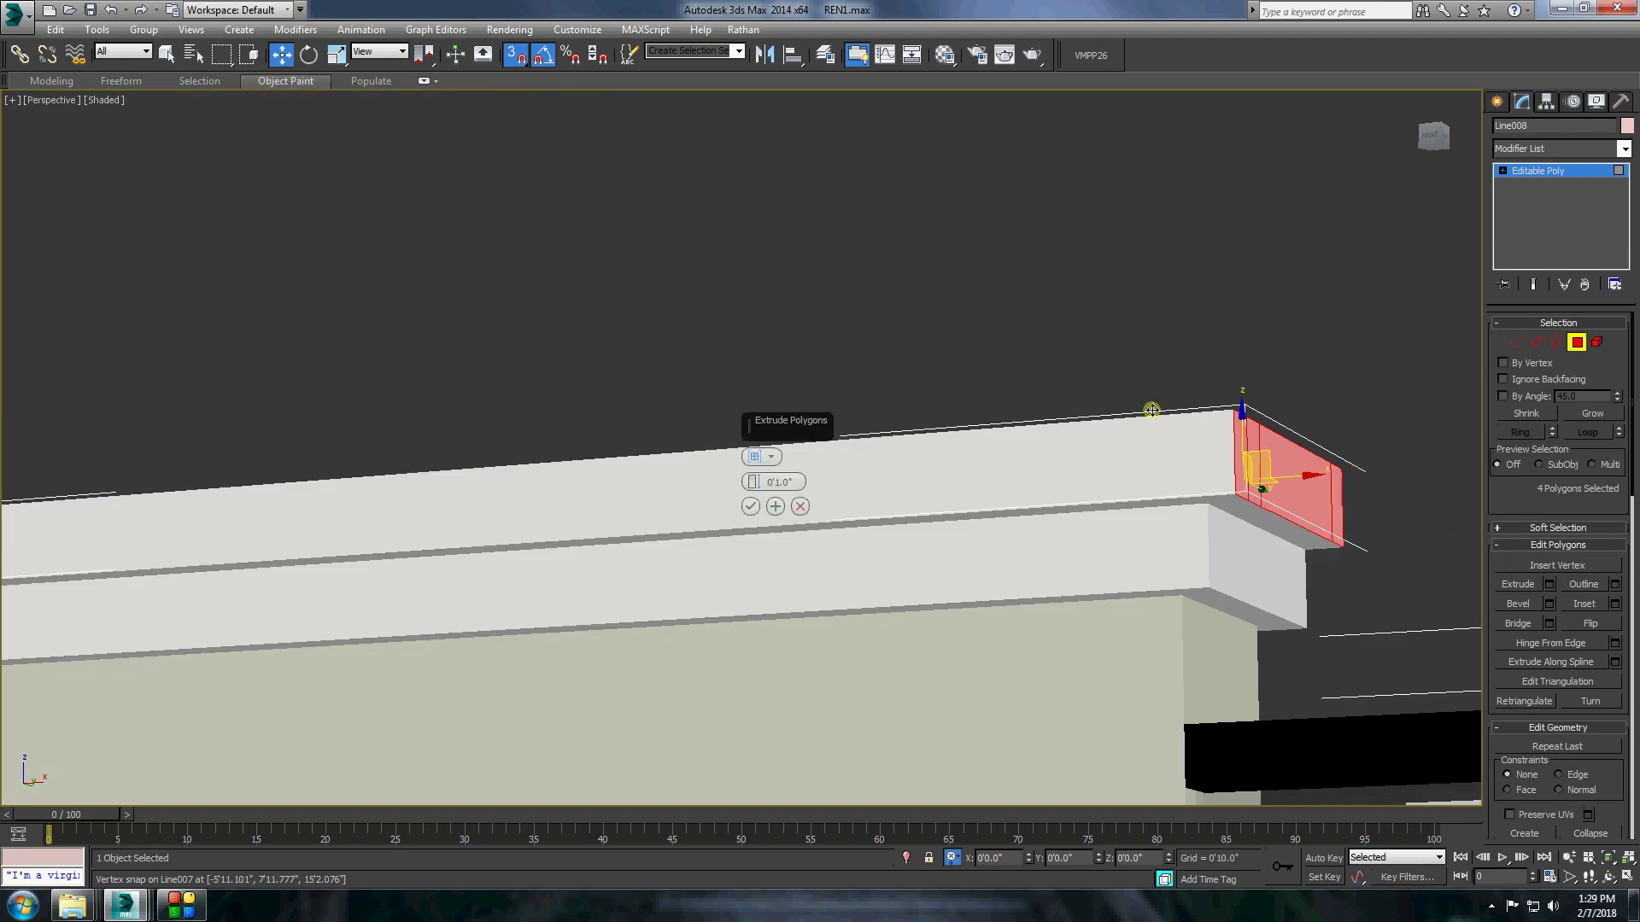
pyautogui.keyDown('alt'); pyautogui.moveTo(818, 525); pyautogui.dragTo(1580, 115, button='middle'); pyautogui.keyUp('alt')
pyautogui.click(1496, 102)
pyautogui.scroll(-5, 490, 365)
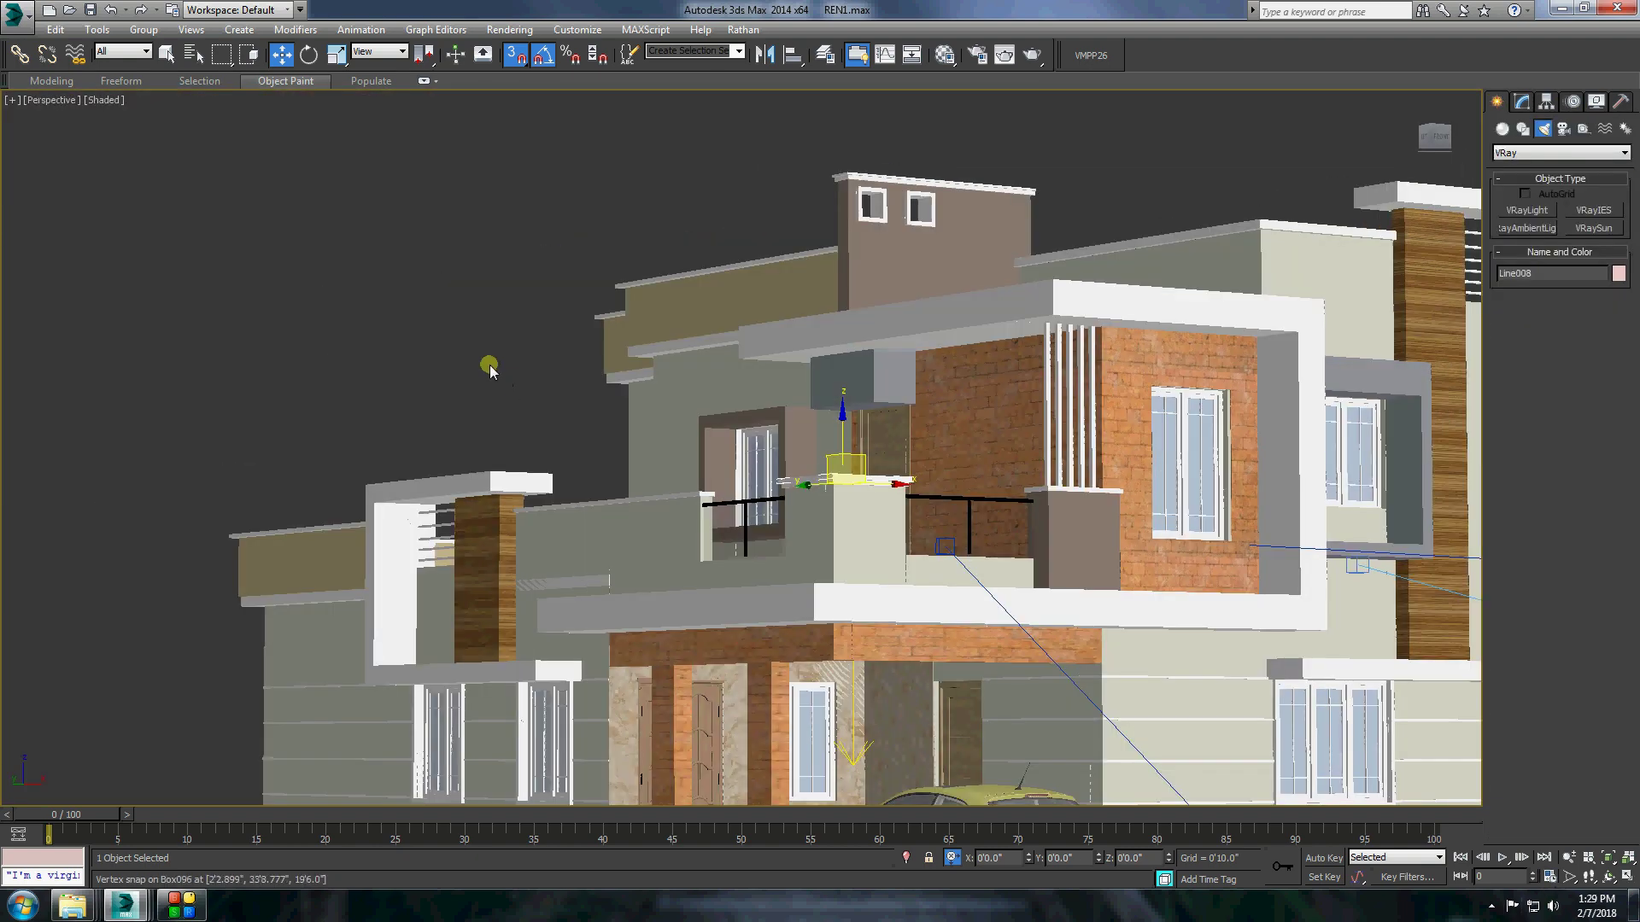
pyautogui.scroll(4, 513, 410)
pyautogui.scroll(3, 598, 470)
# Select the balcony wall ledge and its end face.
pyautogui.click(617, 484)
pyautogui.scroll(3, 616, 484)
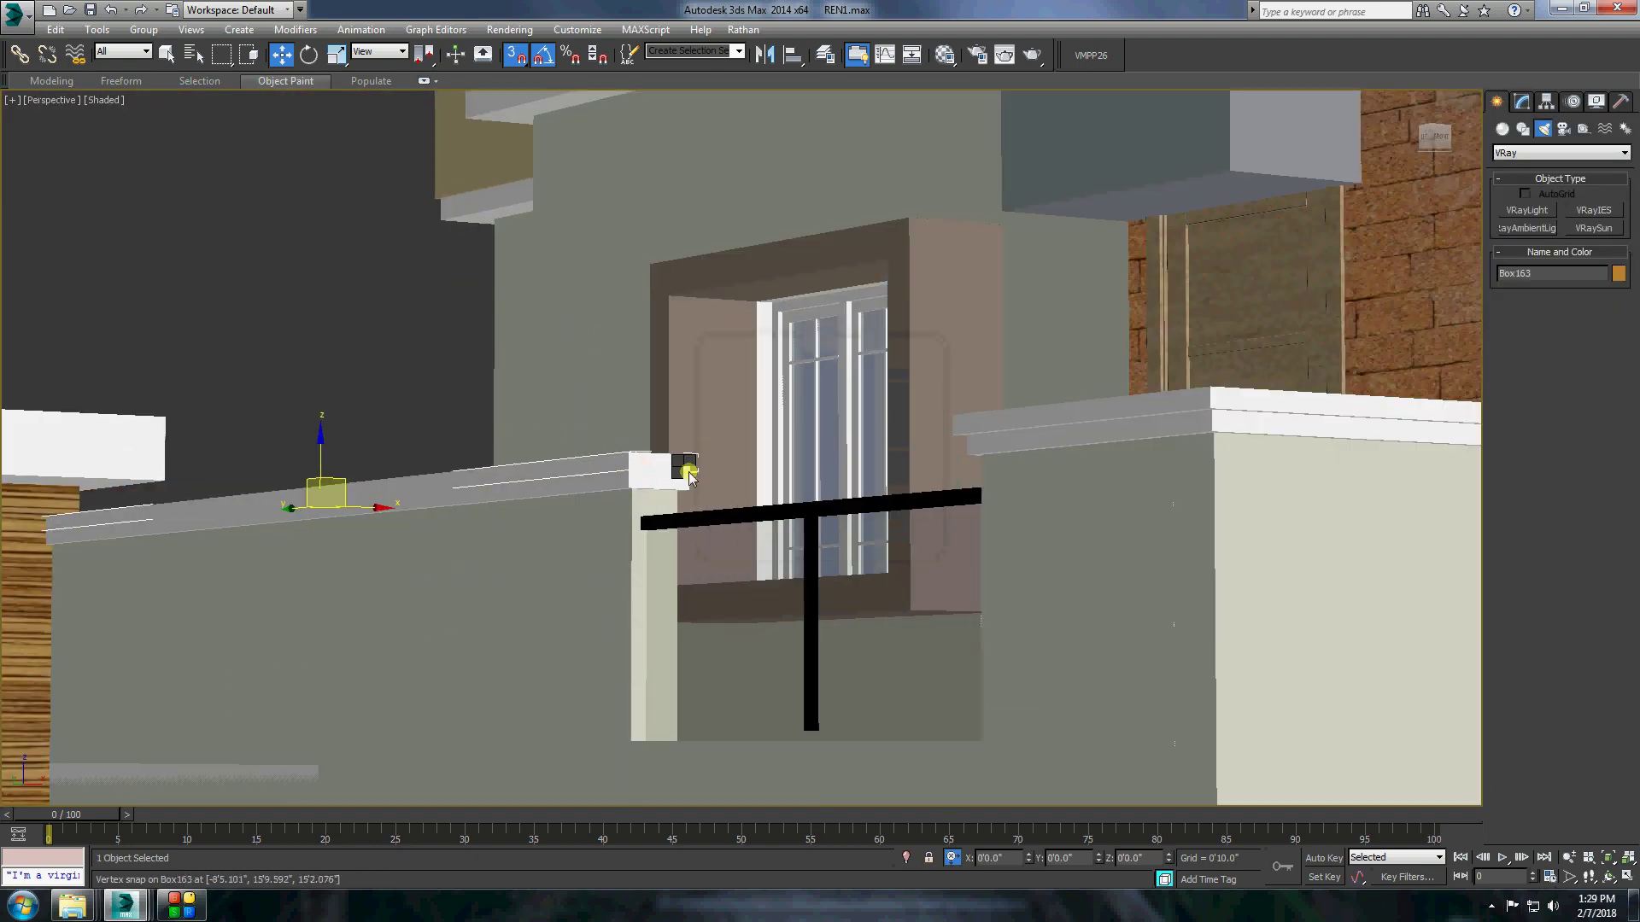
pyautogui.scroll(2, 645, 408)
pyautogui.scroll(2, 645, 408)
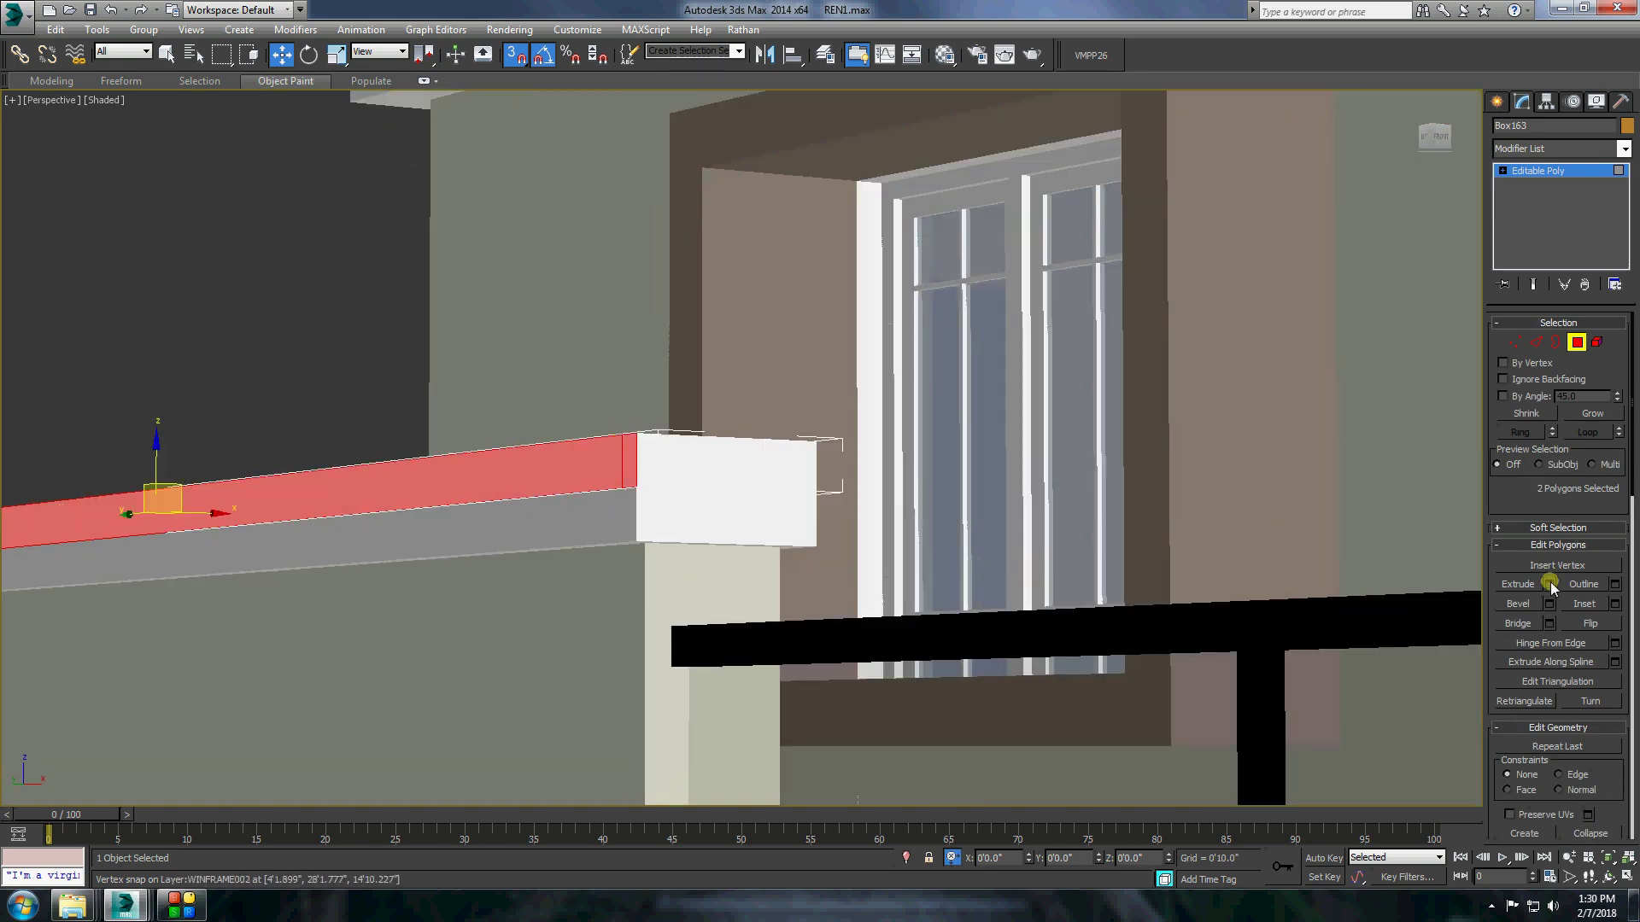
pyautogui.moveTo(200, 476); pyautogui.dragTo(691, 463)
pyautogui.click(691, 463)
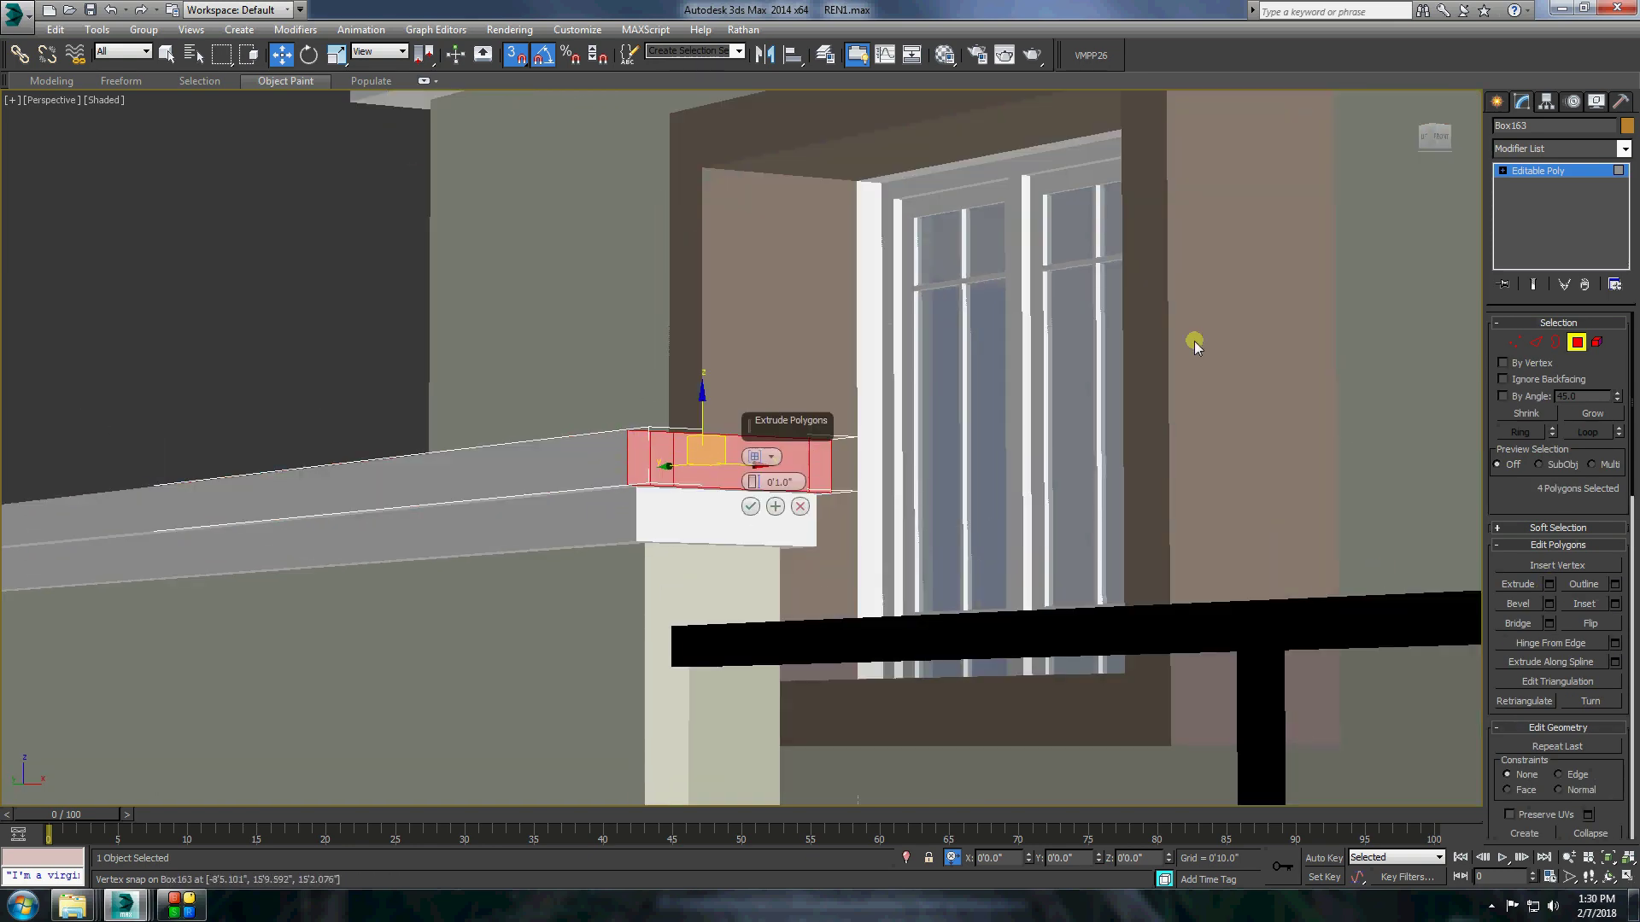
pyautogui.scroll(5, 834, 471)
pyautogui.scroll(-5, 834, 470)
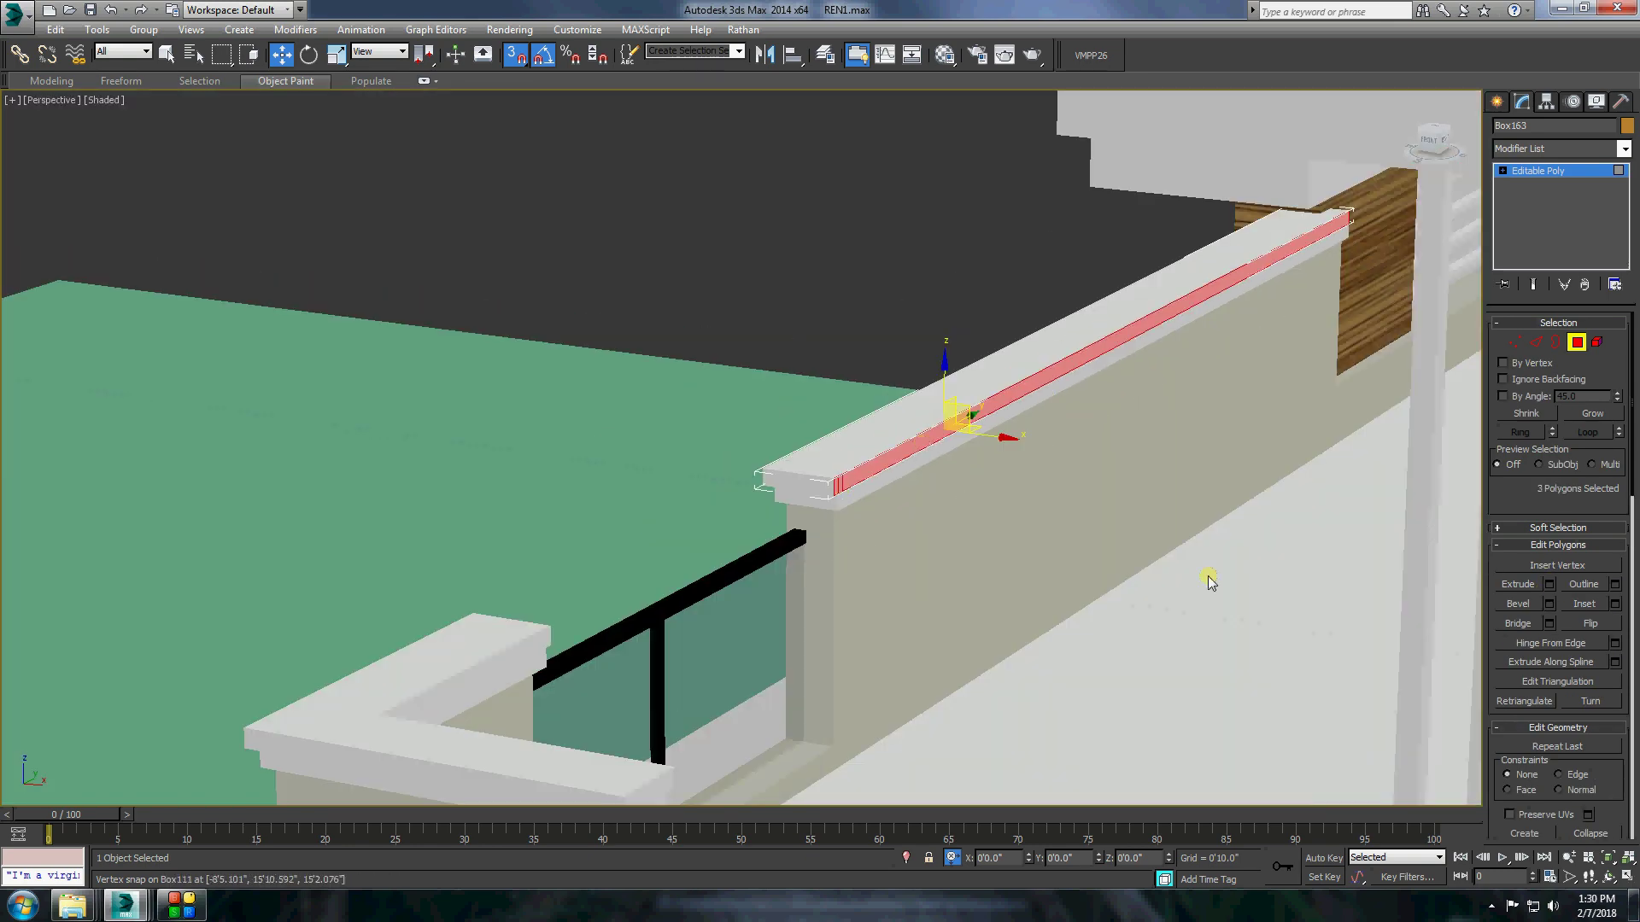
pyautogui.rightClick(837, 444)
pyautogui.scroll(5, 867, 555)
pyautogui.scroll(-5, 868, 555)
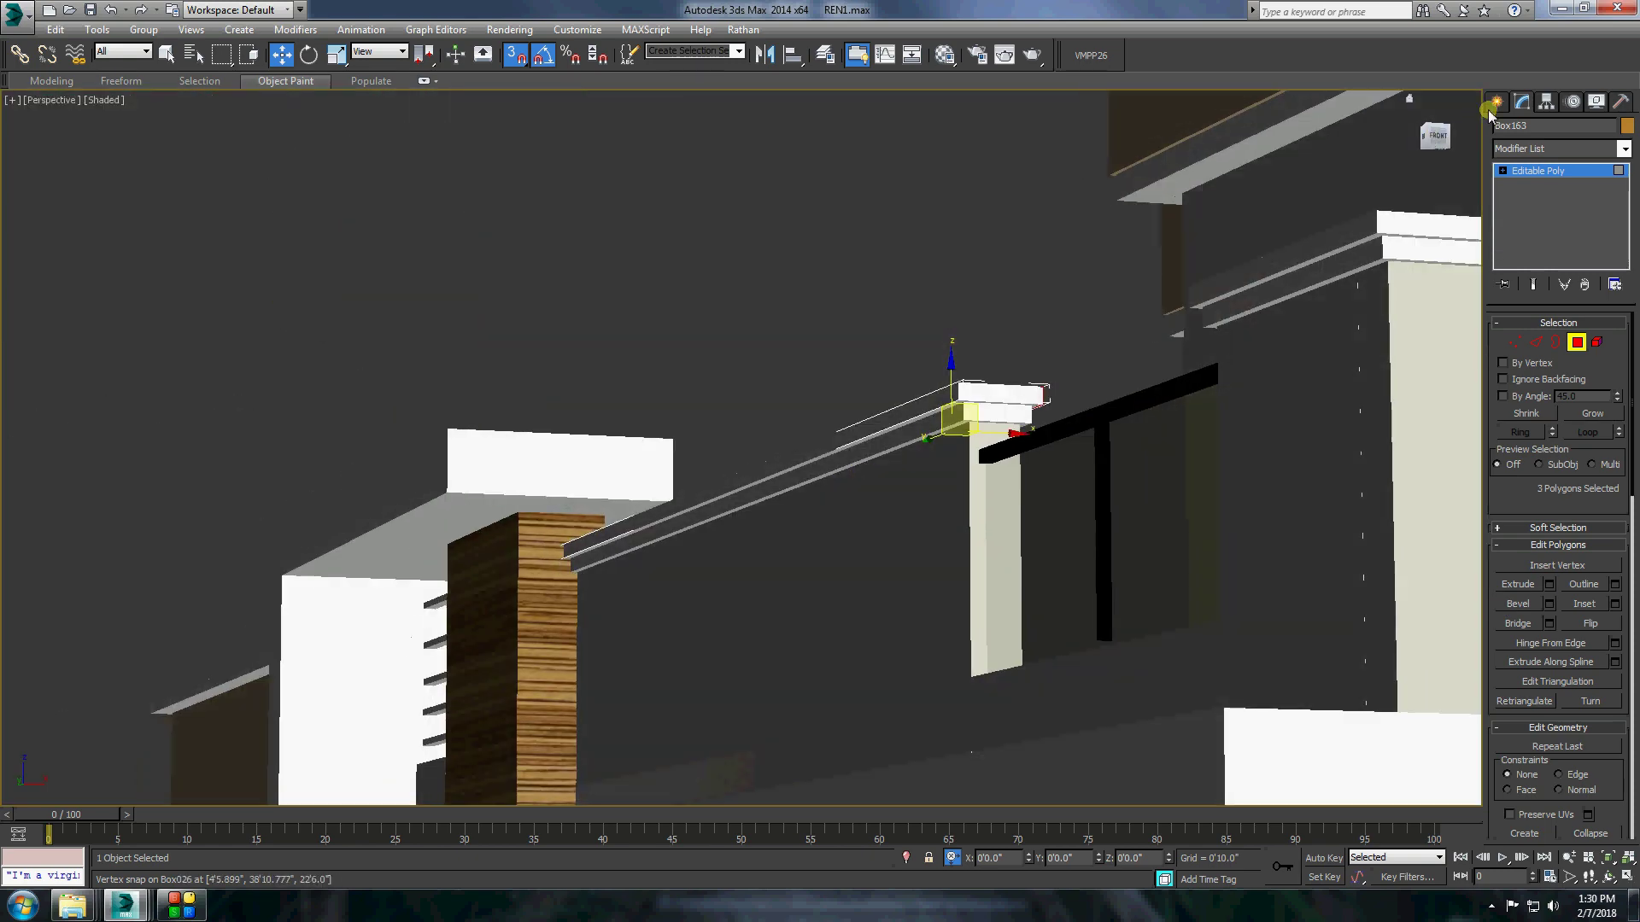
pyautogui.moveTo(849, 478)
pyautogui.keyDown('alt'); pyautogui.mouseDown(button='middle')
pyautogui.moveTo(720, 439)
pyautogui.moveTo(1116, 389)
pyautogui.mouseUp(button='middle'); pyautogui.keyUp('alt')
pyautogui.scroll(5, 1115, 390)
# Shift-clone the ledge as an independent copy, convert it to Editable Poly and extrude its front face.
pyautogui.keyDown('shift'); pyautogui.moveTo(1119, 427); pyautogui.dragTo(1158, 384); pyautogui.keyUp('shift')
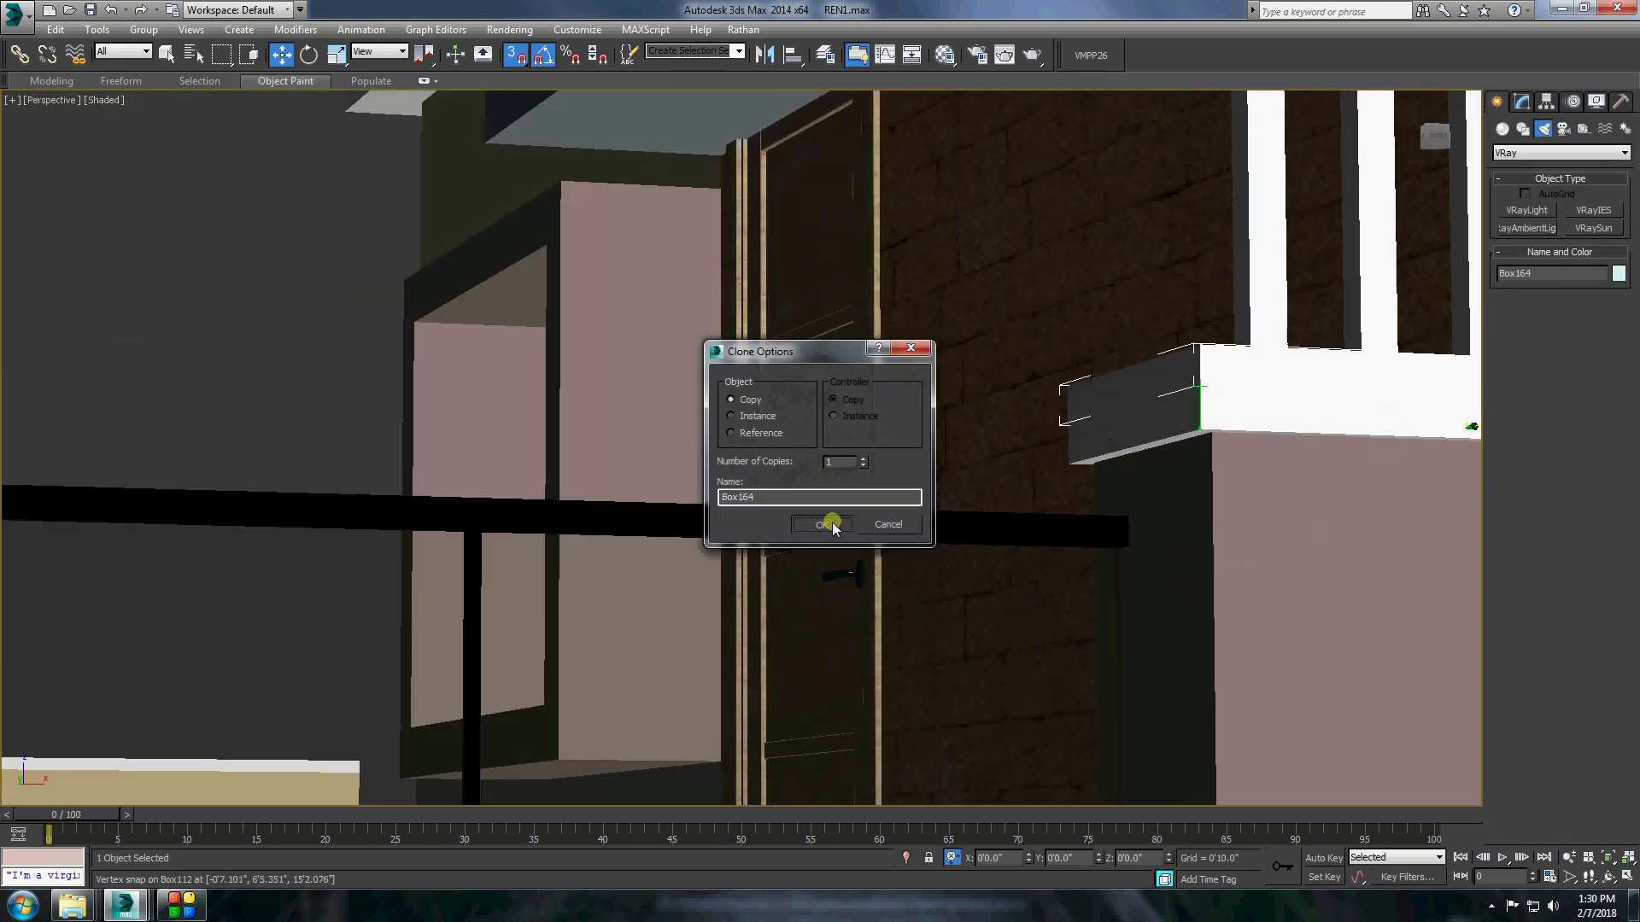
pyautogui.click(834, 516)
pyautogui.rightClick(1162, 381)
pyautogui.click(1384, 542)
pyautogui.press('4')
pyautogui.click(1158, 384)
pyautogui.click(1548, 584)
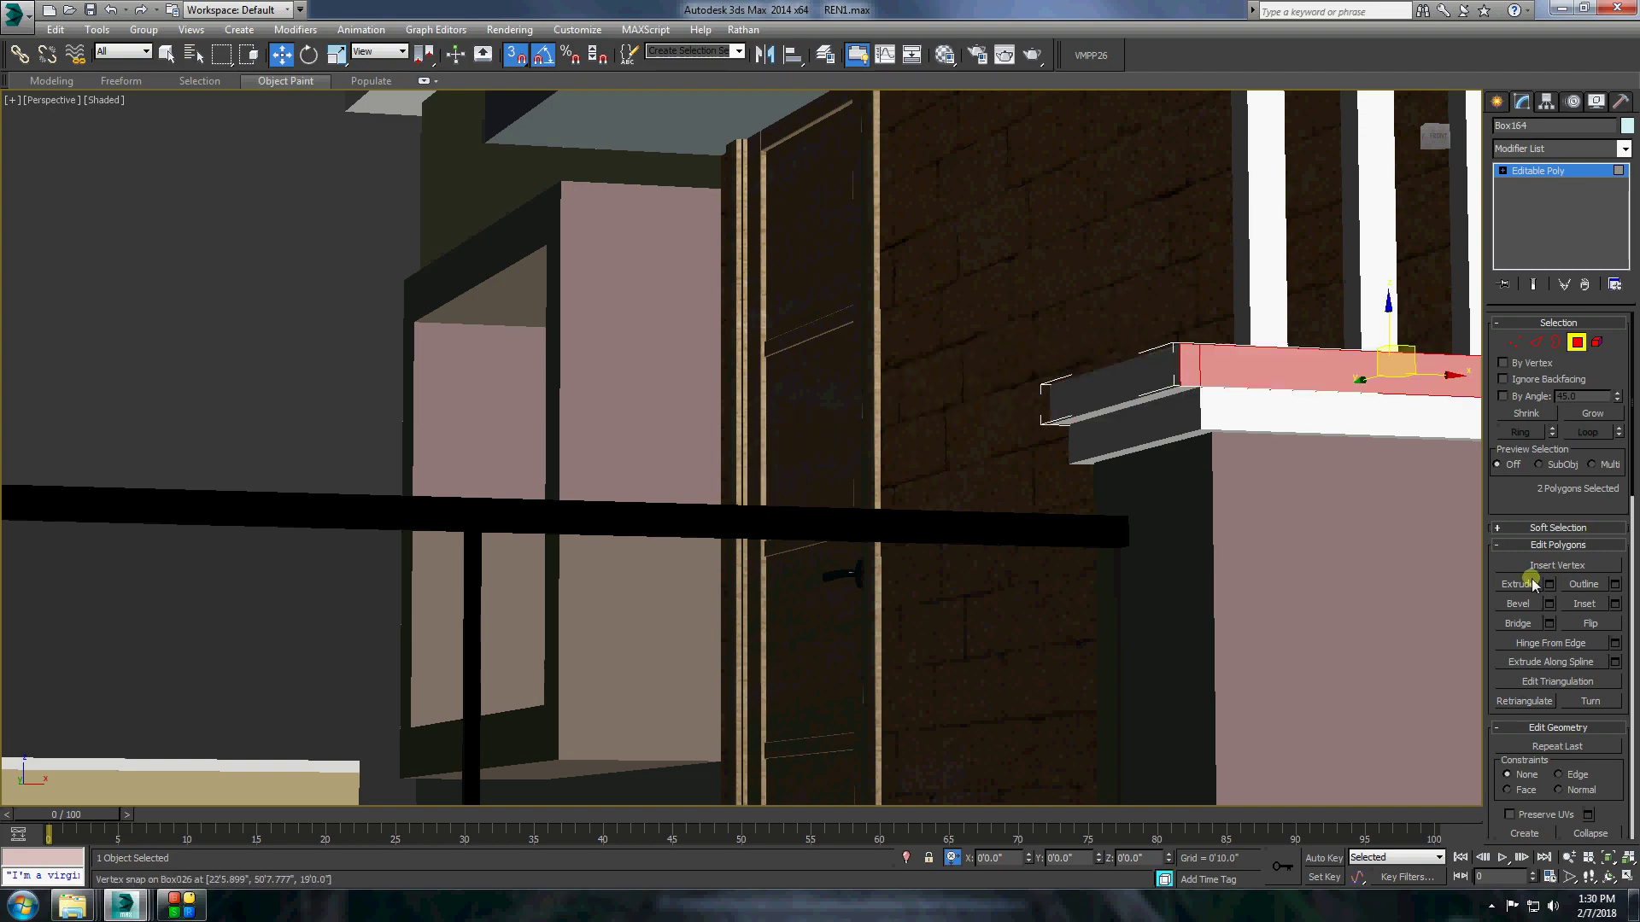
pyautogui.click(750, 506)
# Convert the ledge to Editable Mesh and extrude its selected faces by 0'1.0".
pyautogui.scroll(10, 1136, 606)
pyautogui.scroll(-5, 1136, 606)
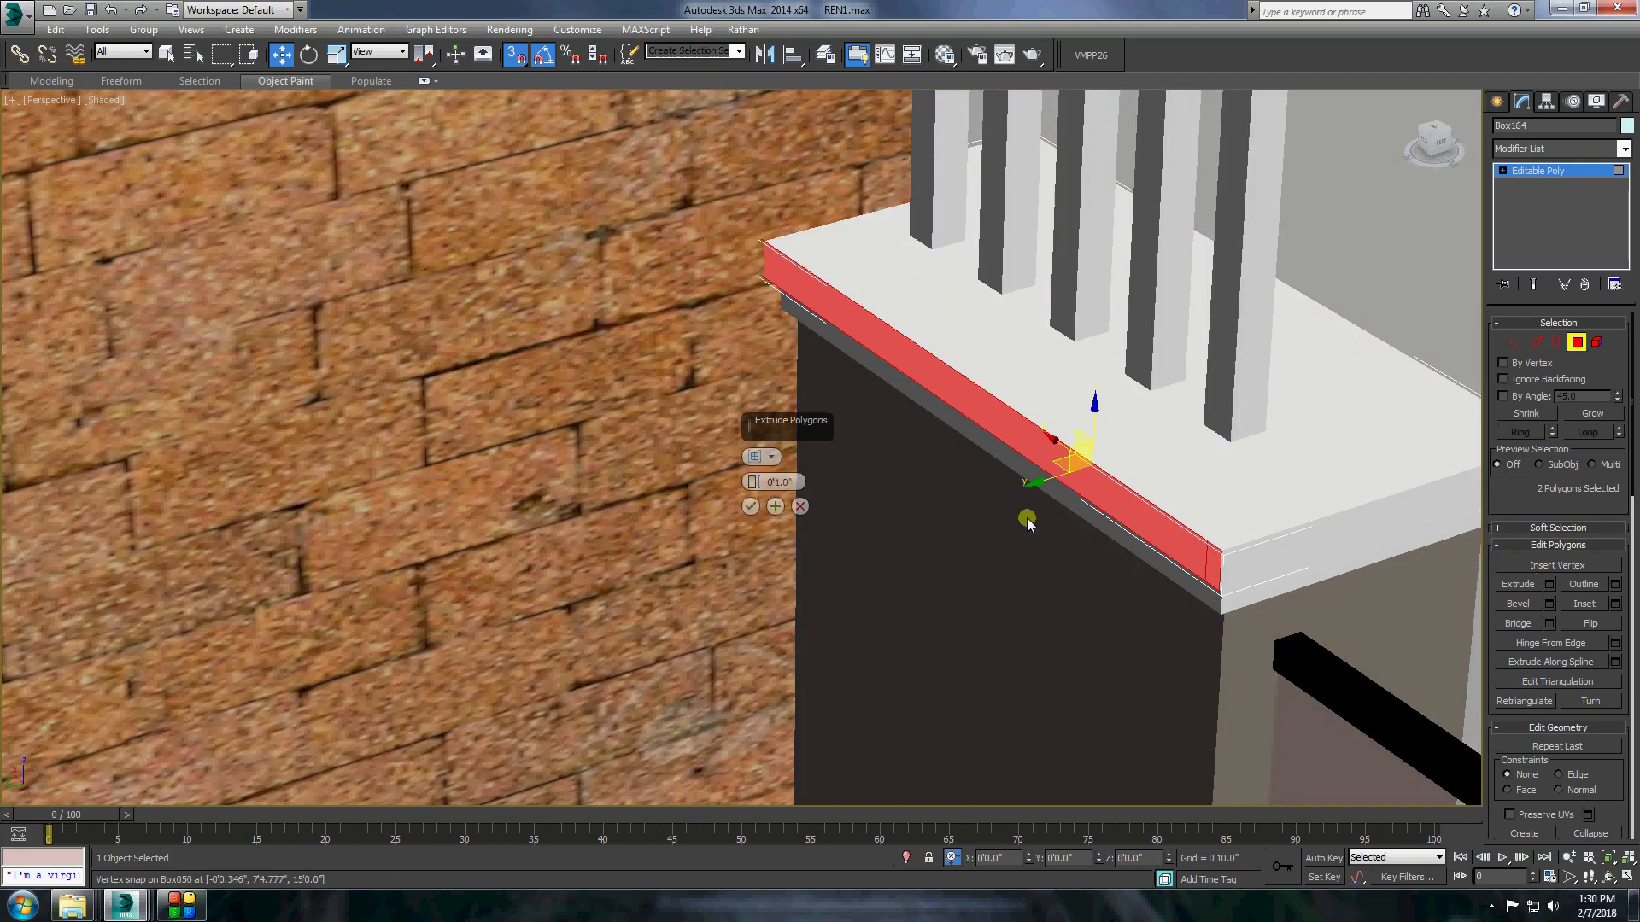
pyautogui.scroll(-5, 1059, 478)
pyautogui.keyDown('alt'); pyautogui.moveTo(1059, 479); pyautogui.dragTo(1524, 109, button='middle'); pyautogui.keyUp('alt')
pyautogui.scroll(6, 939, 483)
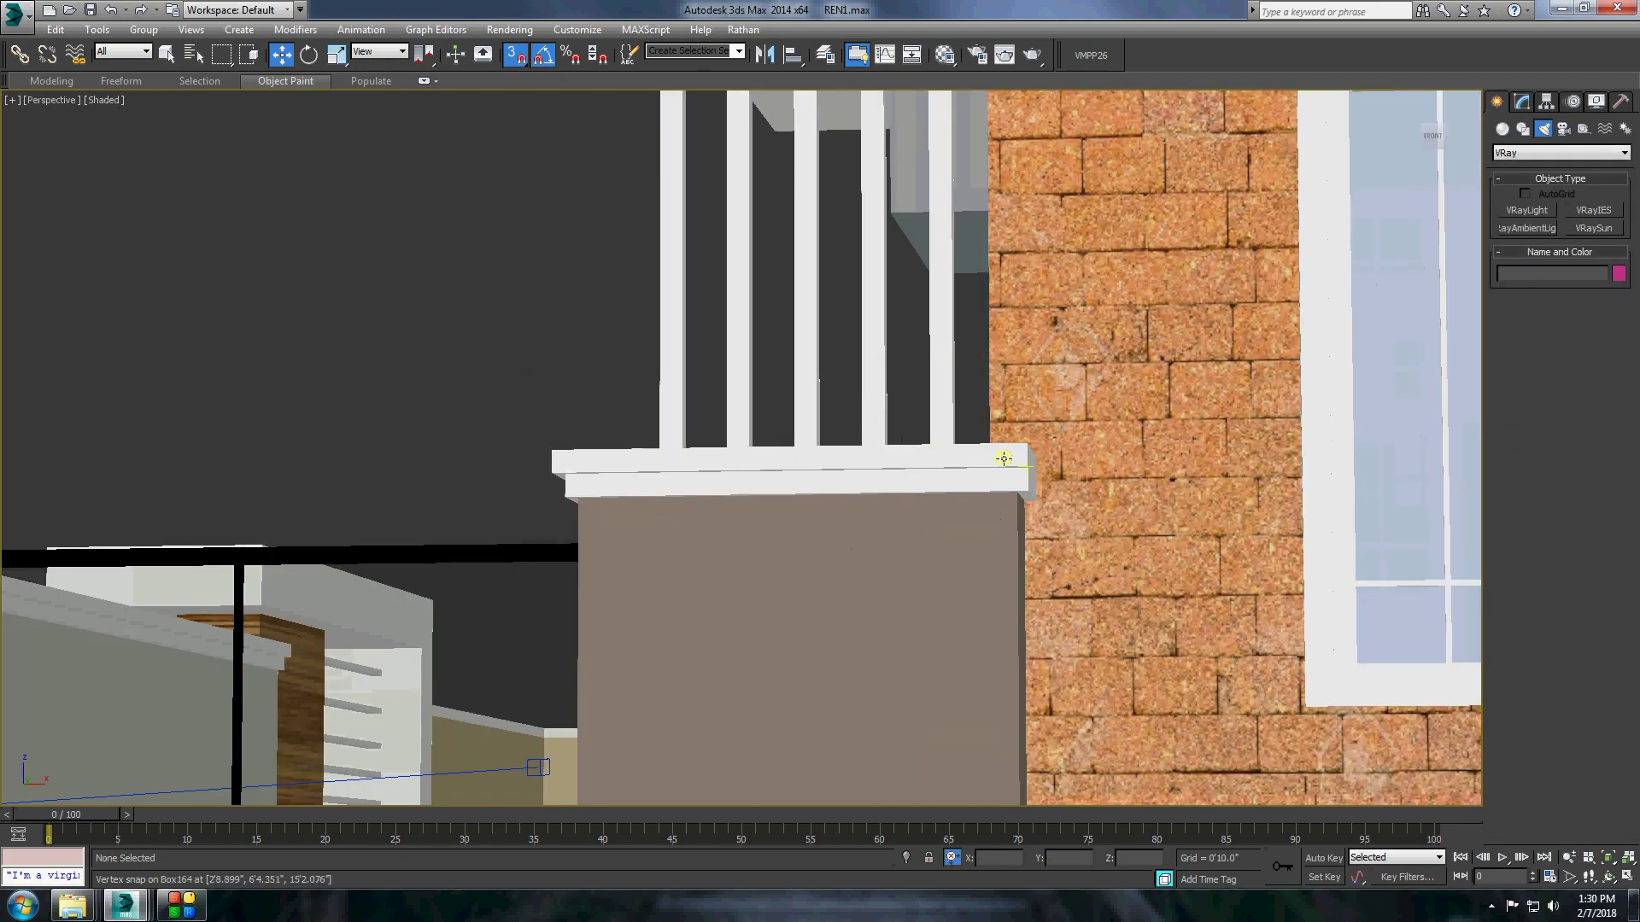
pyautogui.rightClick(1007, 446)
pyautogui.click(1234, 611)
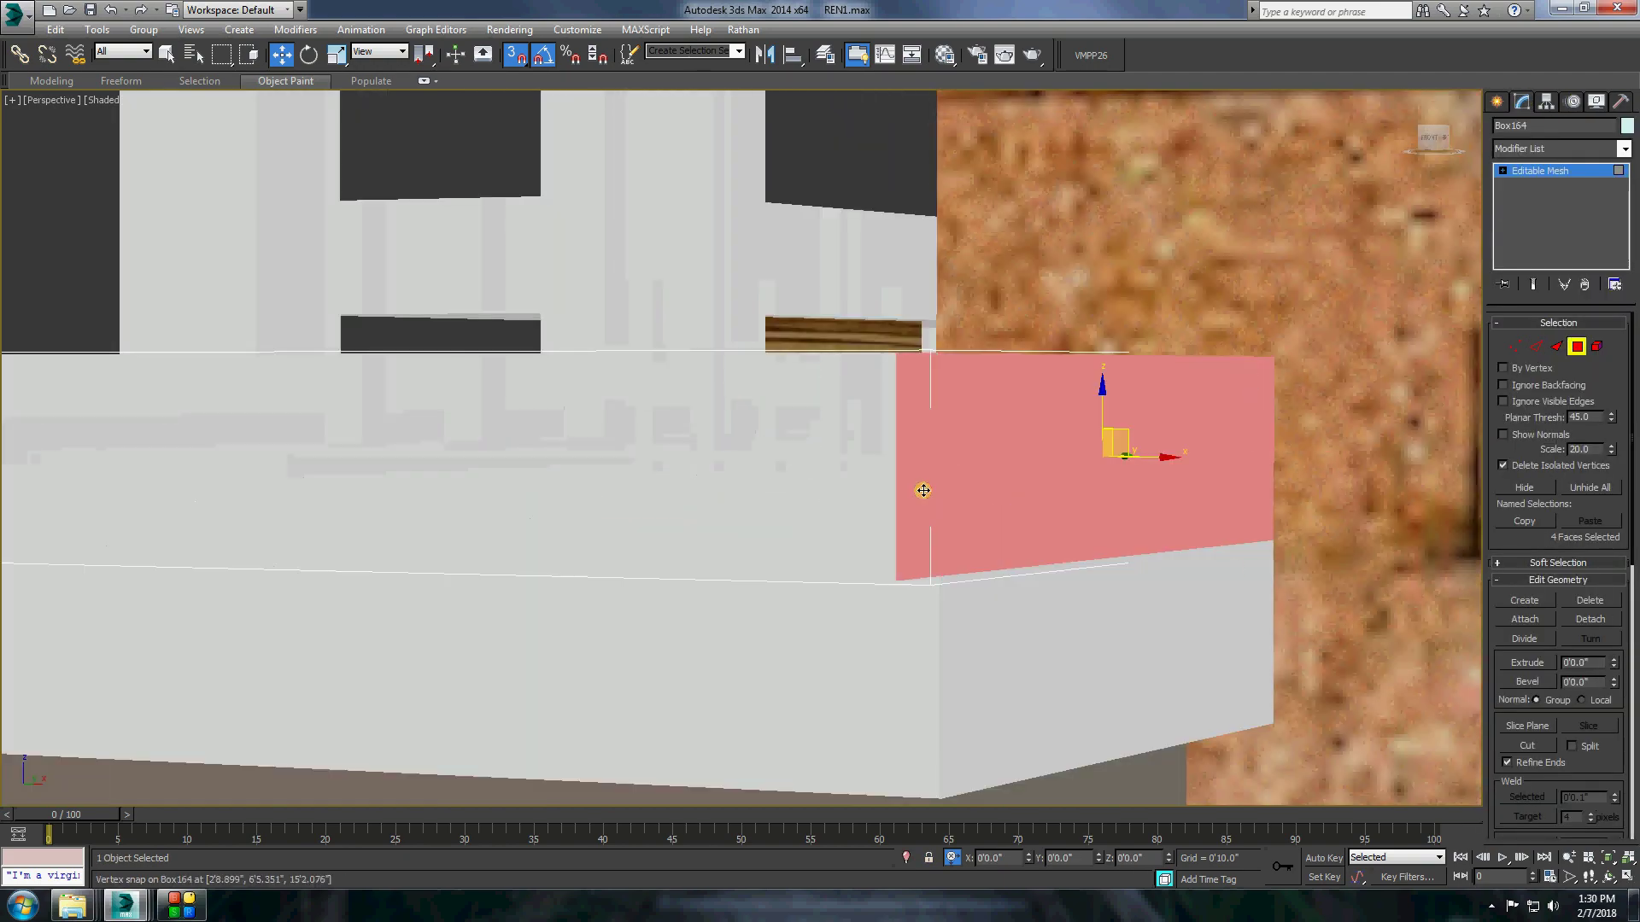
pyautogui.click(1548, 585)
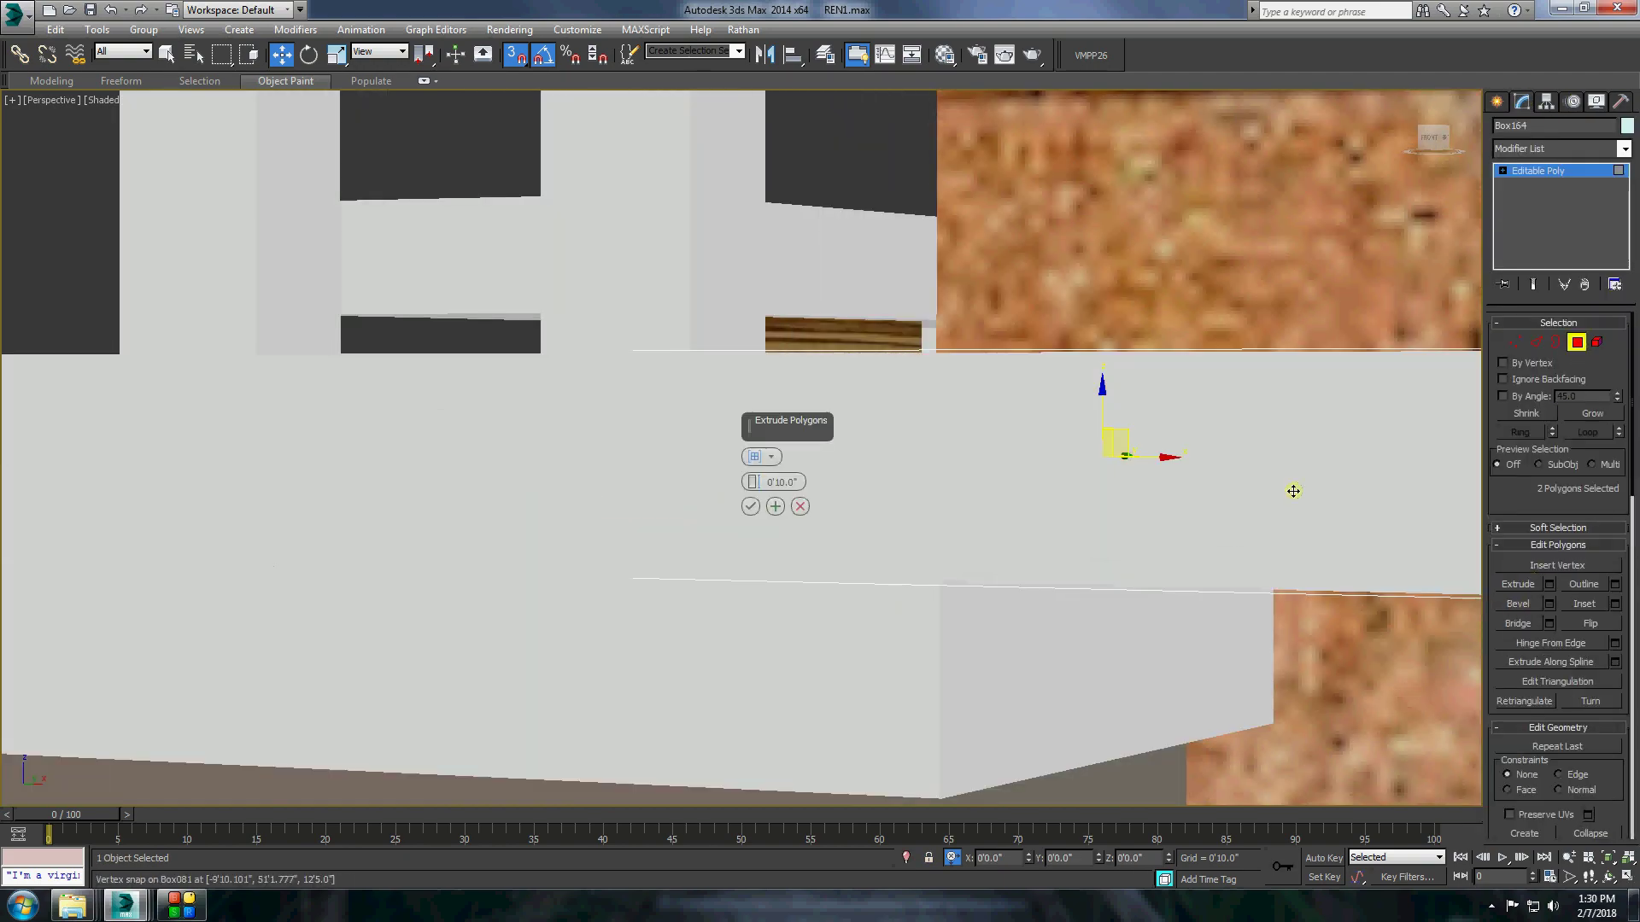
pyautogui.write('1')
pyautogui.press('Return')
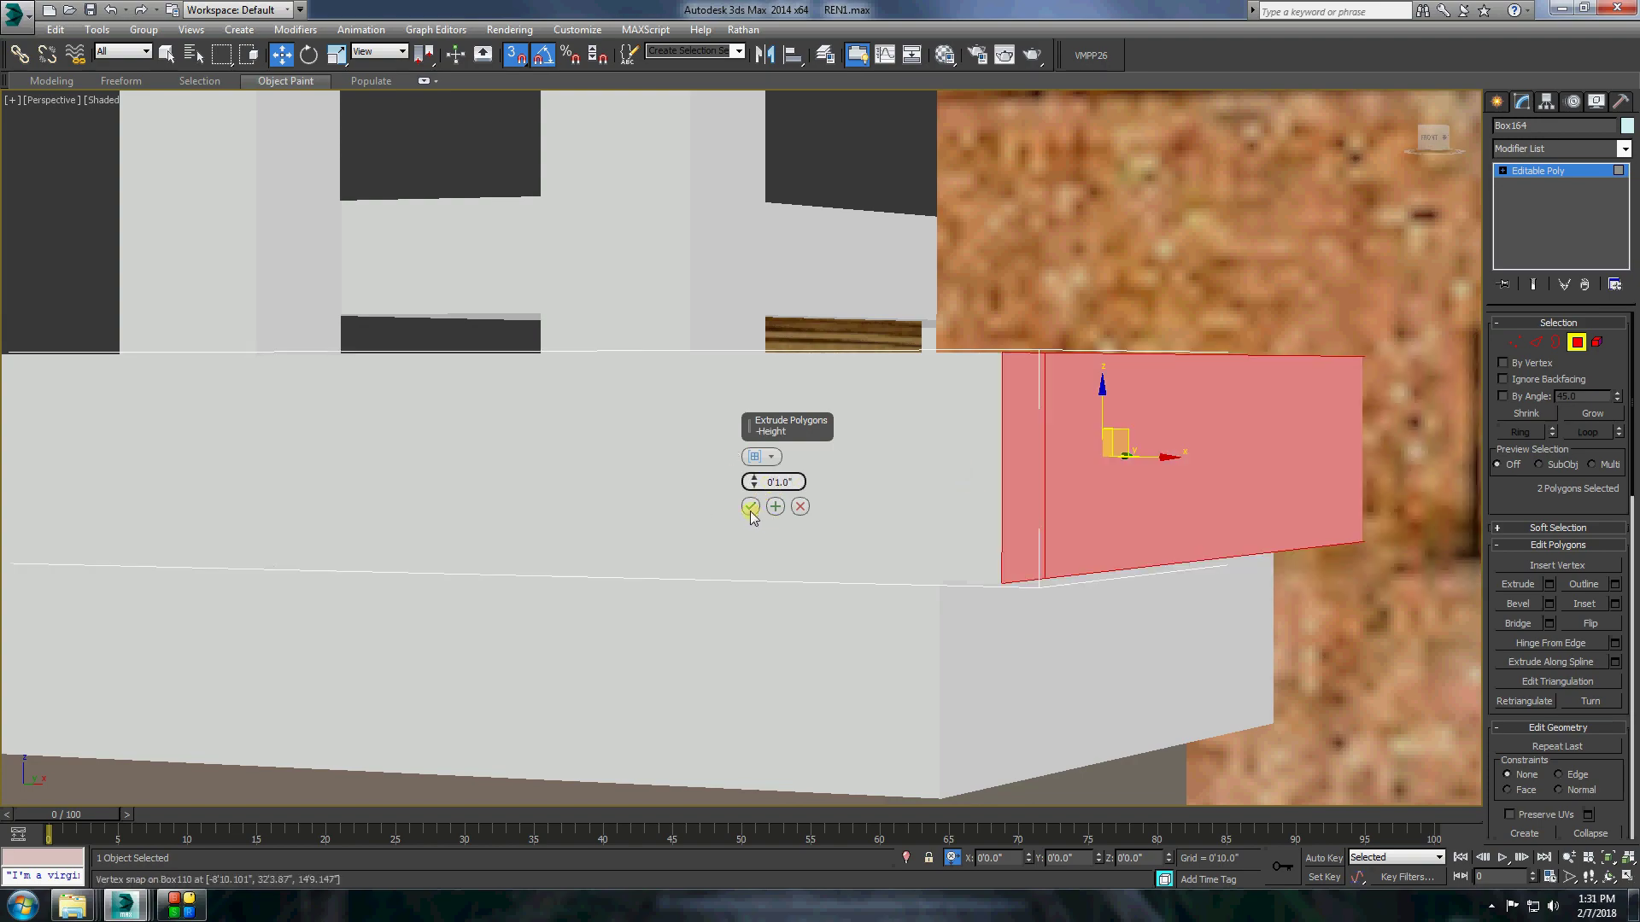
pyautogui.click(749, 507)
pyautogui.click(1496, 101)
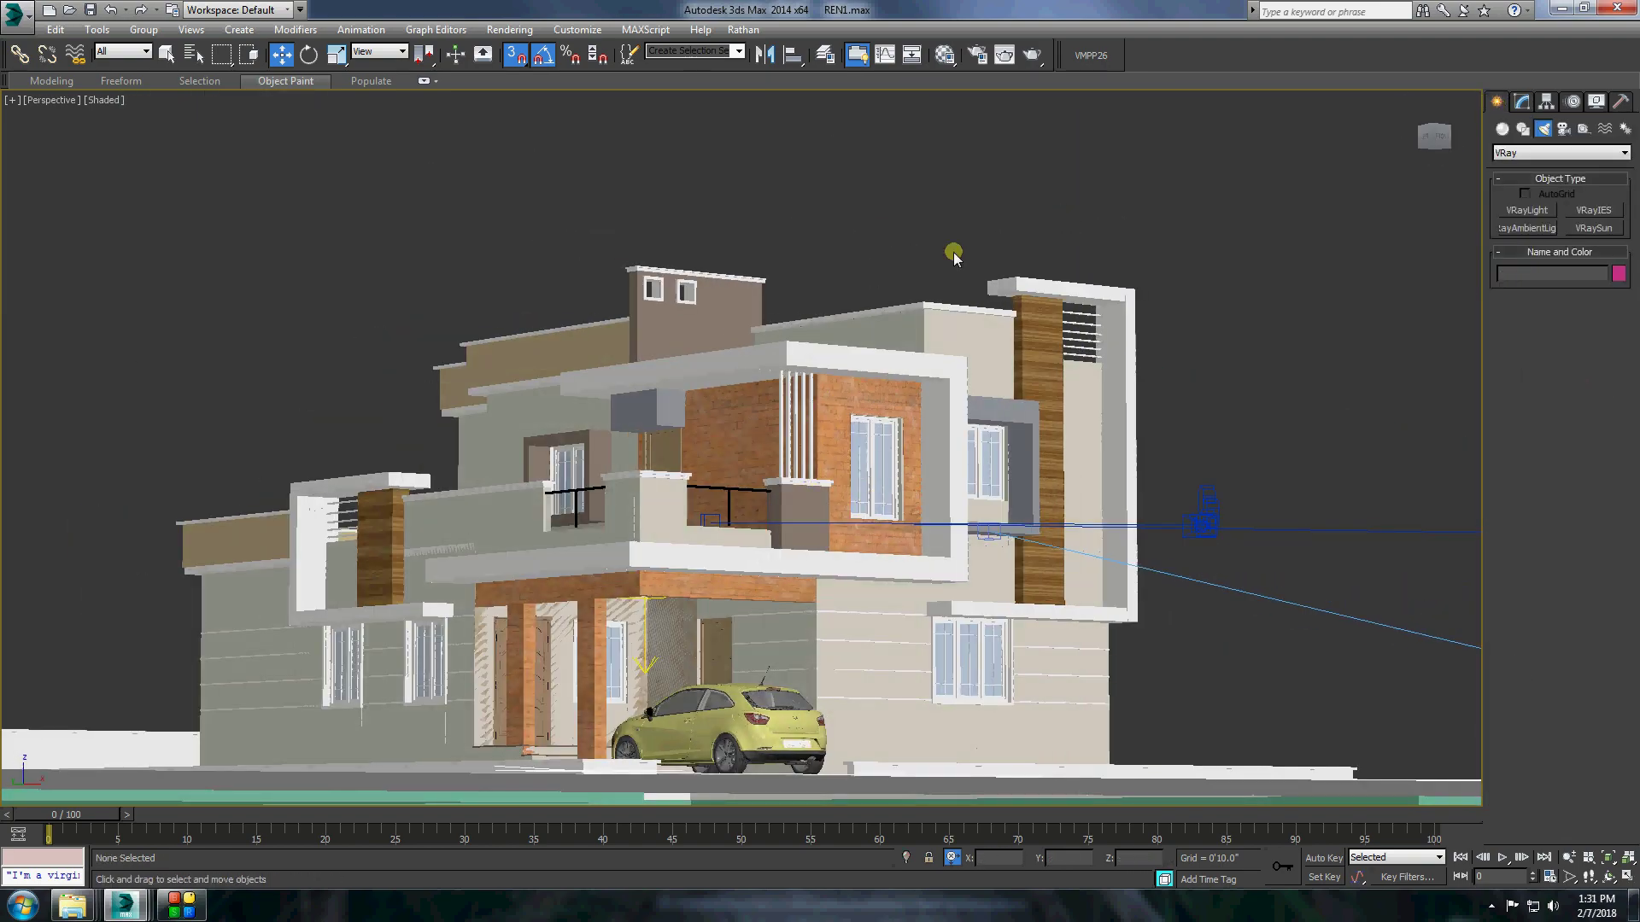
# Switch to the REN1.max house scene from the taskbar.
pyautogui.moveTo(951, 249)
pyautogui.keyDown('alt'); pyautogui.mouseDown(button='middle')
pyautogui.moveTo(763, 351)
pyautogui.moveTo(494, 268)
pyautogui.mouseUp(button='middle'); pyautogui.keyUp('alt')
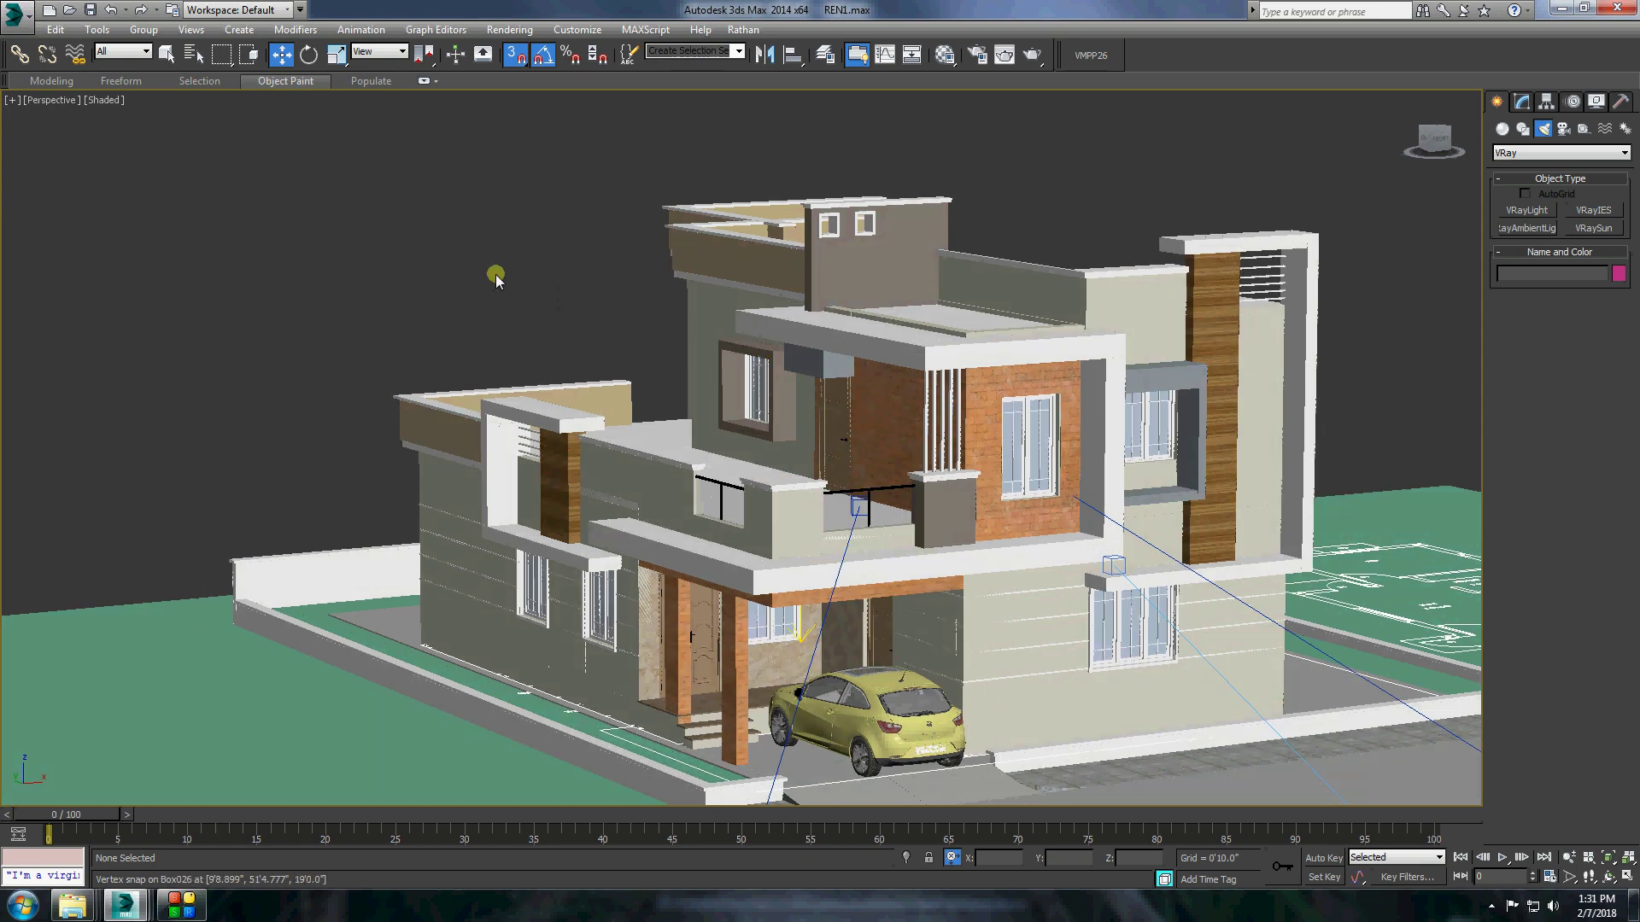
pyautogui.click(181, 905)
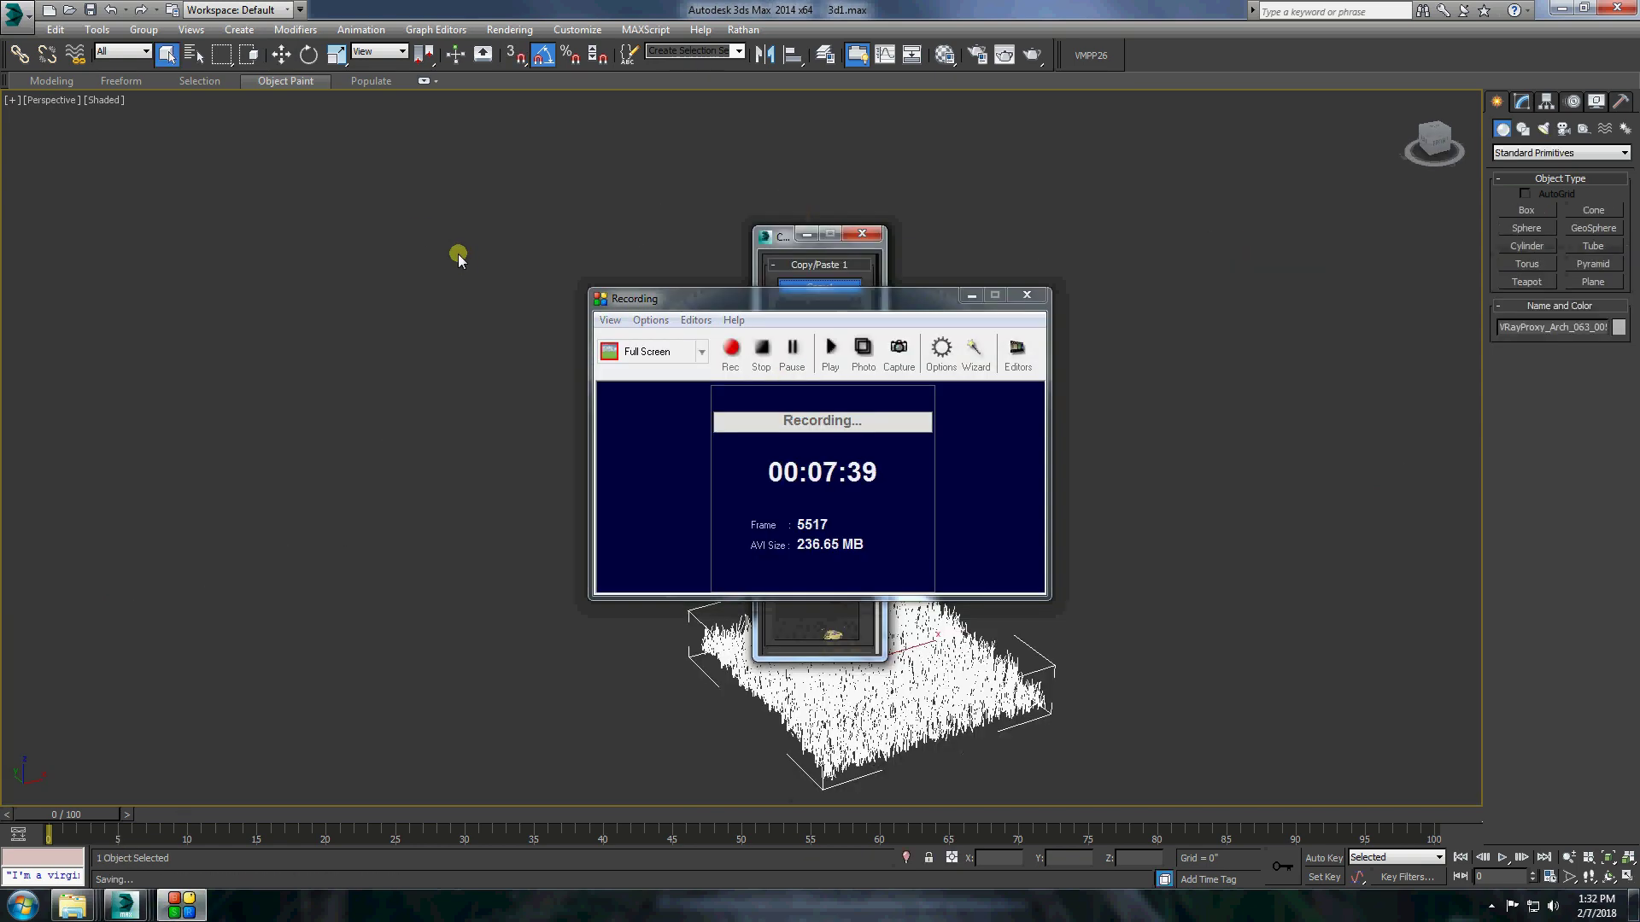
pyautogui.click(132, 906)
pyautogui.click(150, 811)
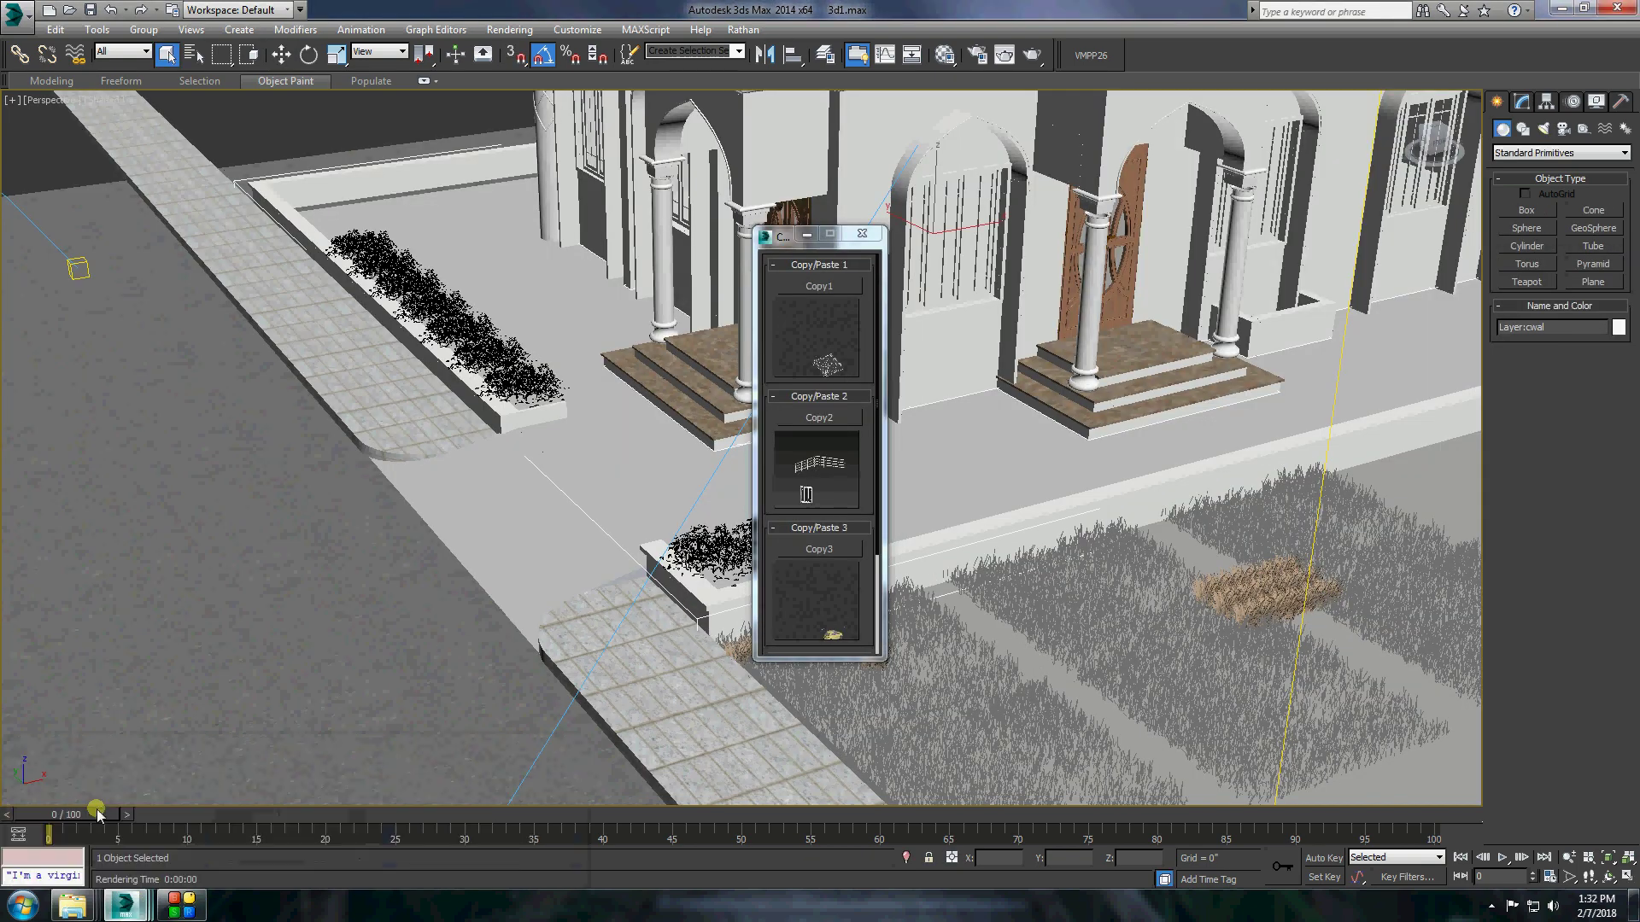
pyautogui.click(810, 287)
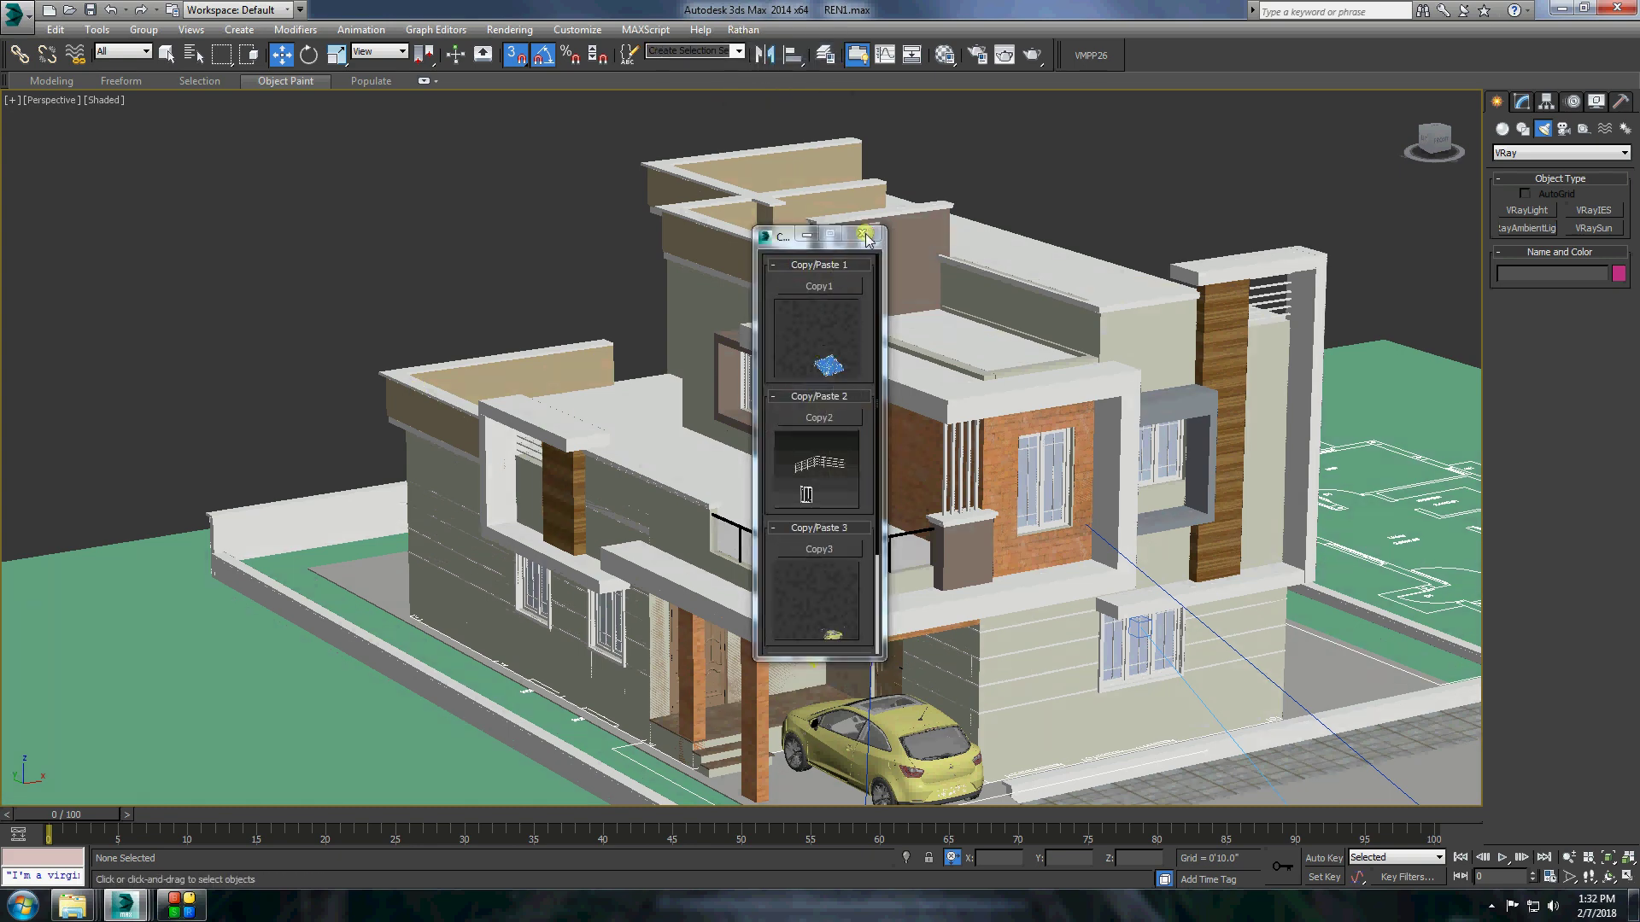
# Slide the grass VRayProxy left along the front curb, then bring up the render window.
pyautogui.scroll(-5, 664, 306)
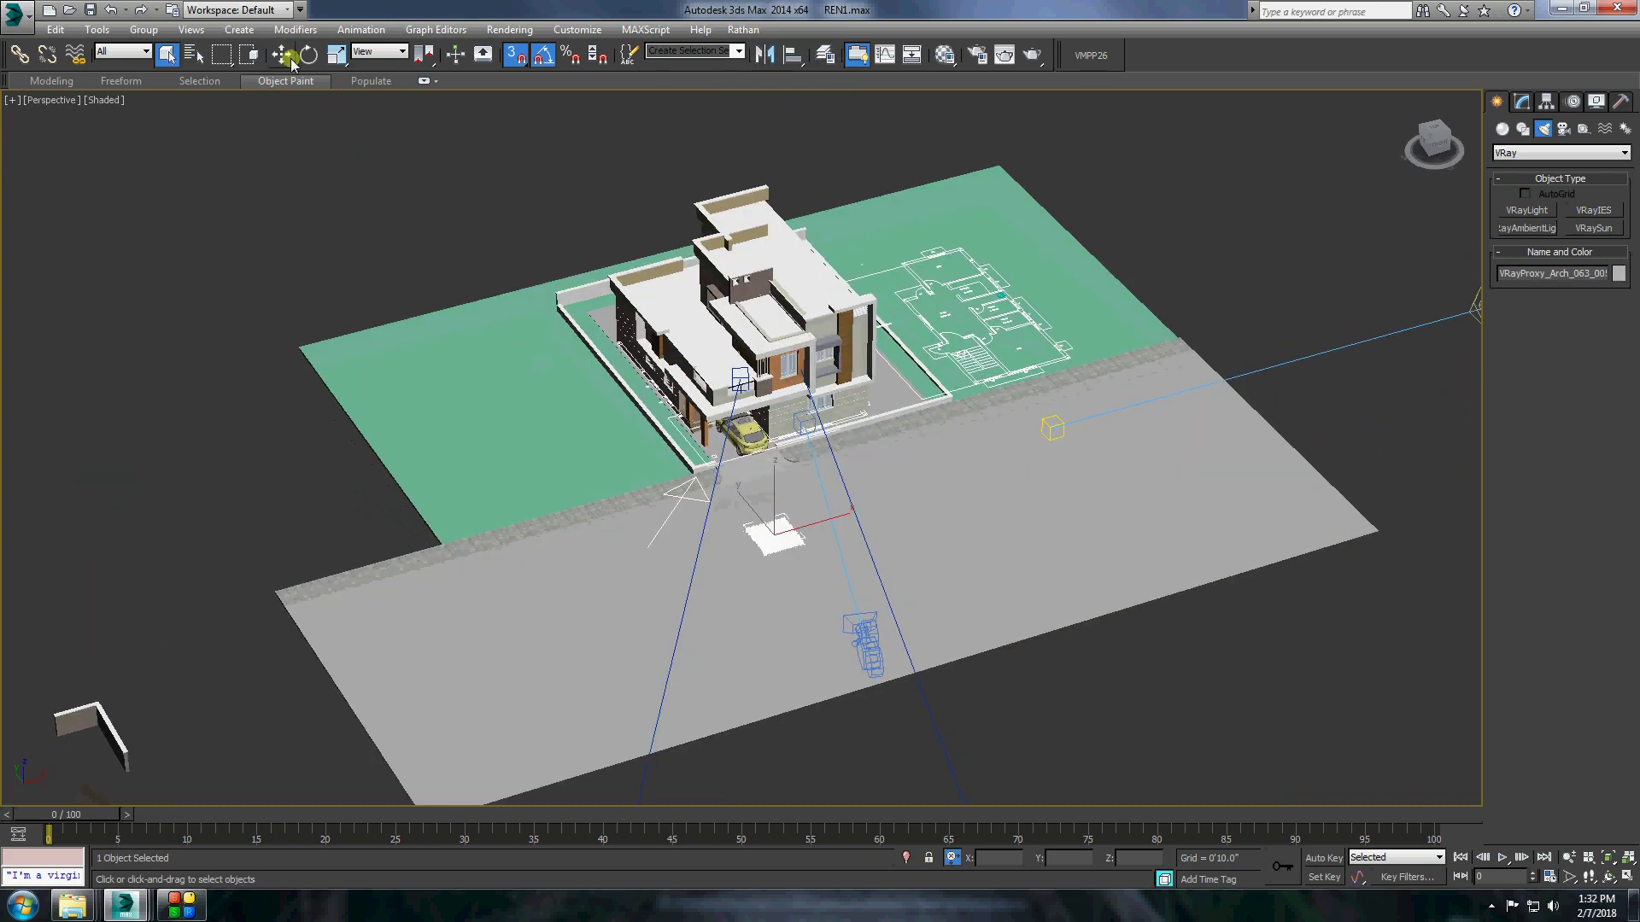
pyautogui.press('w')
pyautogui.scroll(3, 786, 530)
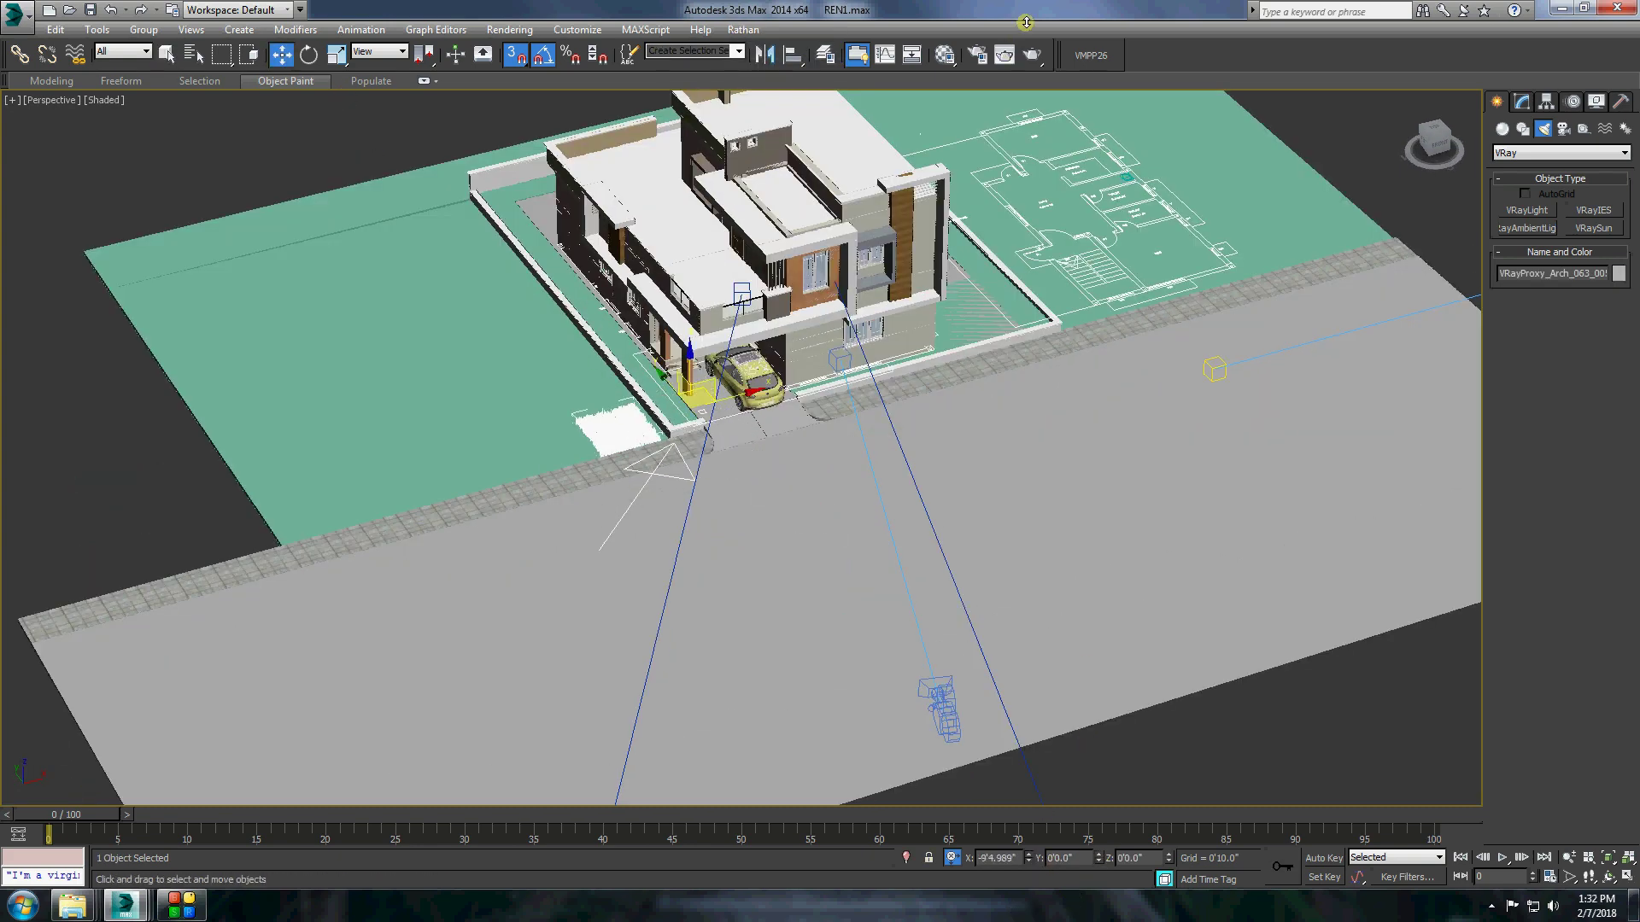
pyautogui.scroll(4, 736, 416)
pyautogui.scroll(3, 737, 416)
pyautogui.keyDown('alt'); pyautogui.moveTo(736, 416); pyautogui.dragTo(761, 413, button='middle'); pyautogui.keyUp('alt')
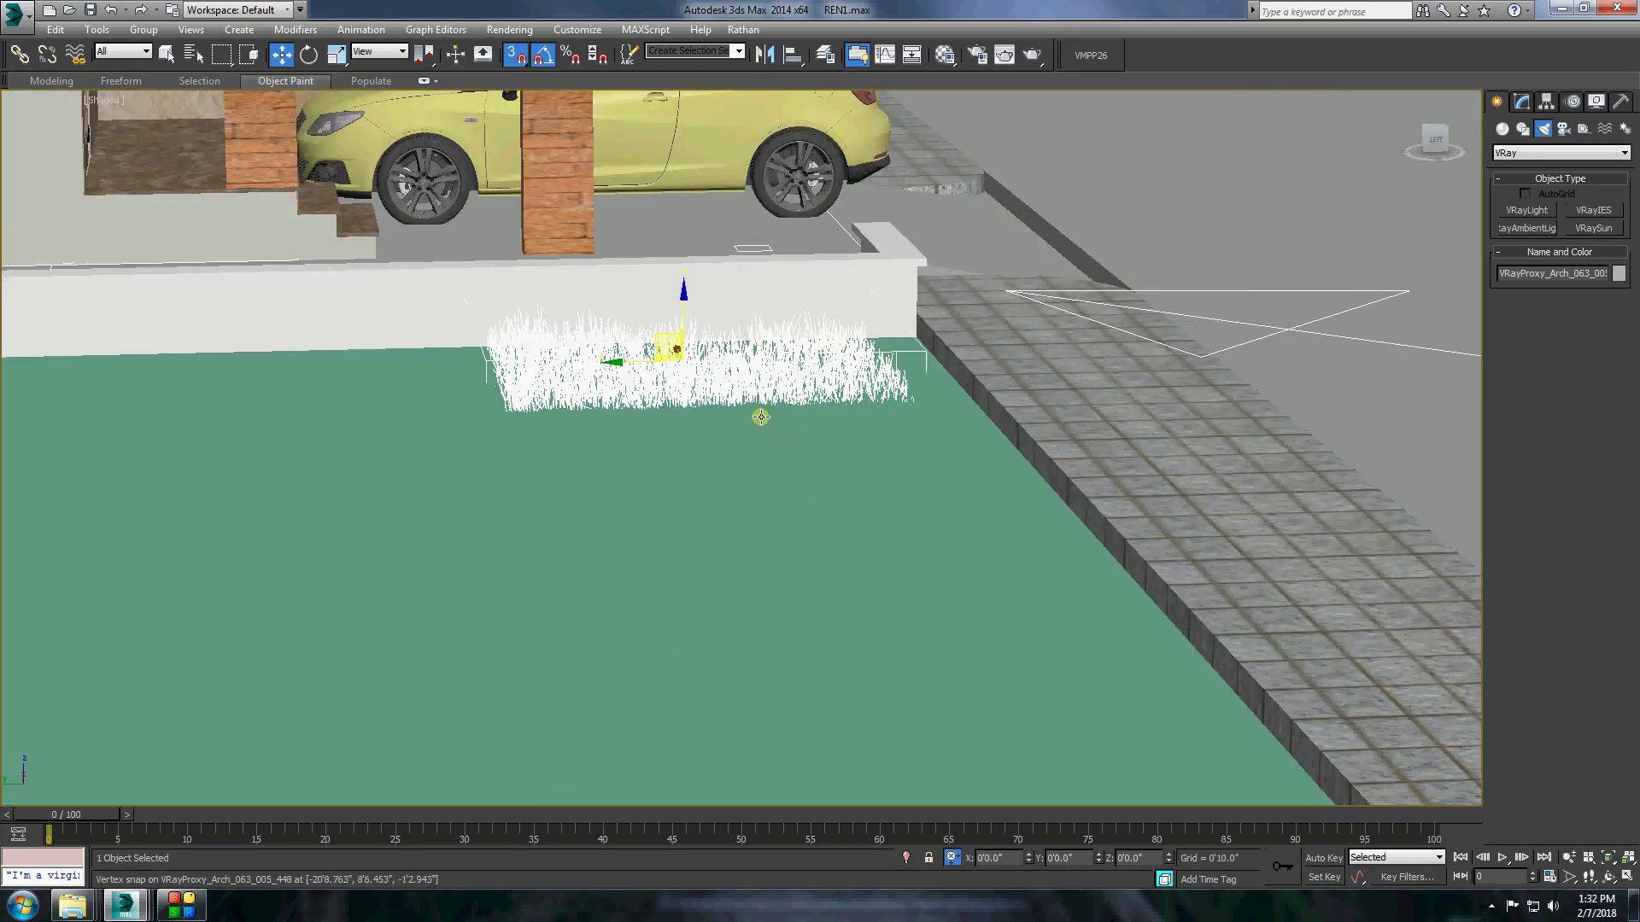
pyautogui.moveTo(1100, 858); pyautogui.dragTo(1118, 9)
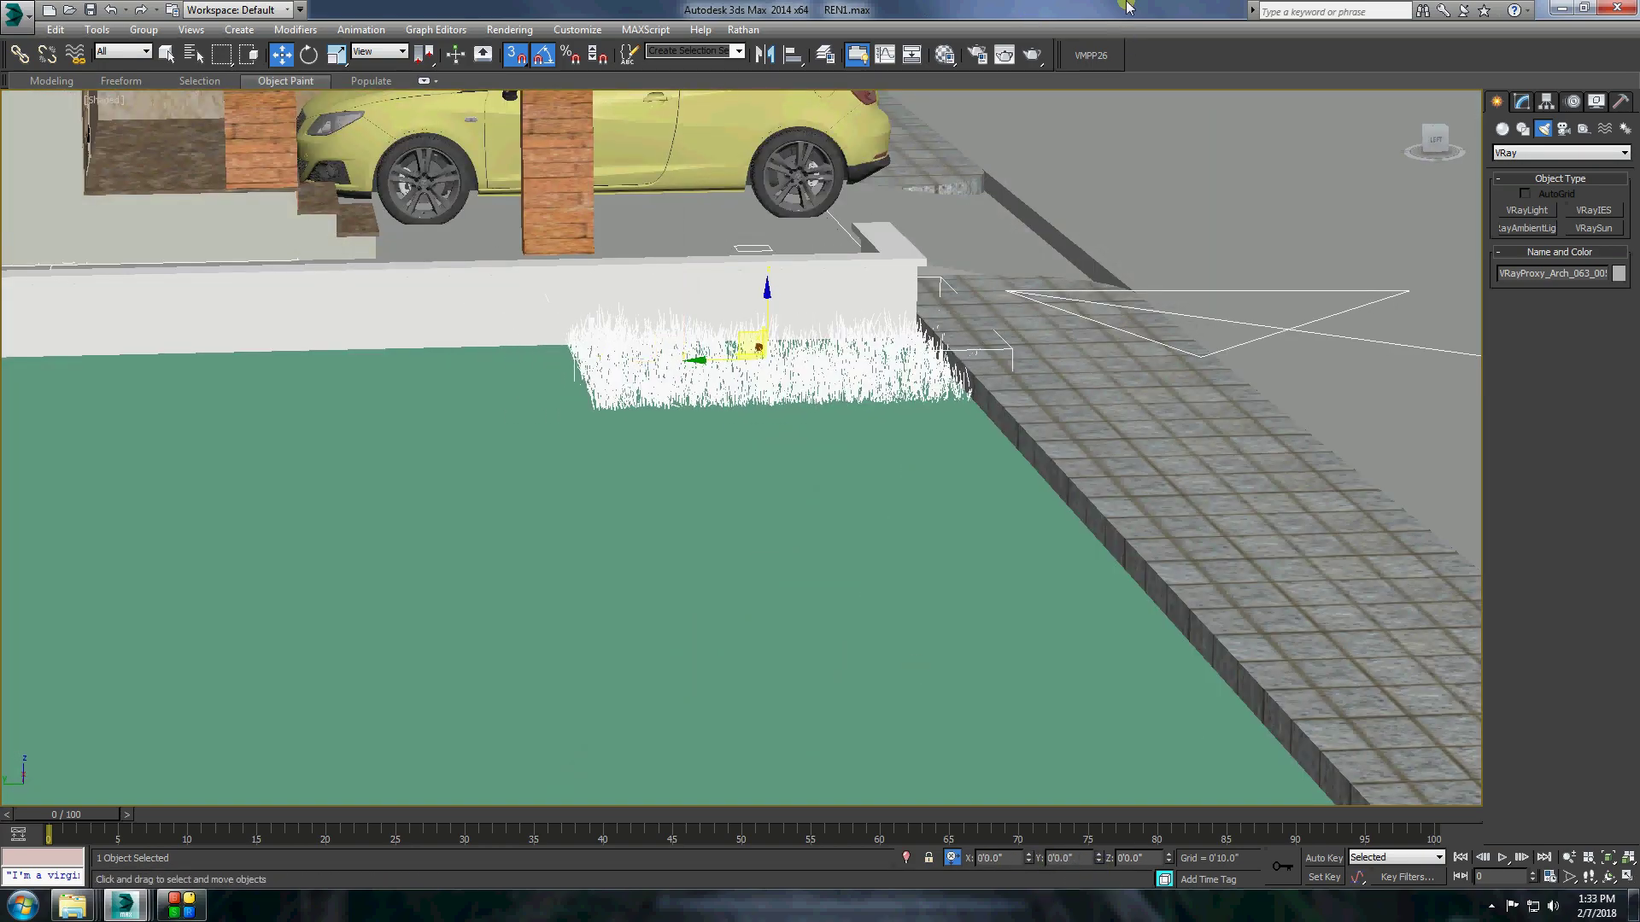
pyautogui.moveTo(683, 478)
pyautogui.keyDown('alt'); pyautogui.mouseDown(button='middle')
pyautogui.moveTo(681, 504)
pyautogui.moveTo(732, 410)
pyautogui.mouseUp(button='middle'); pyautogui.keyUp('alt')
pyautogui.scroll(2, 732, 410)
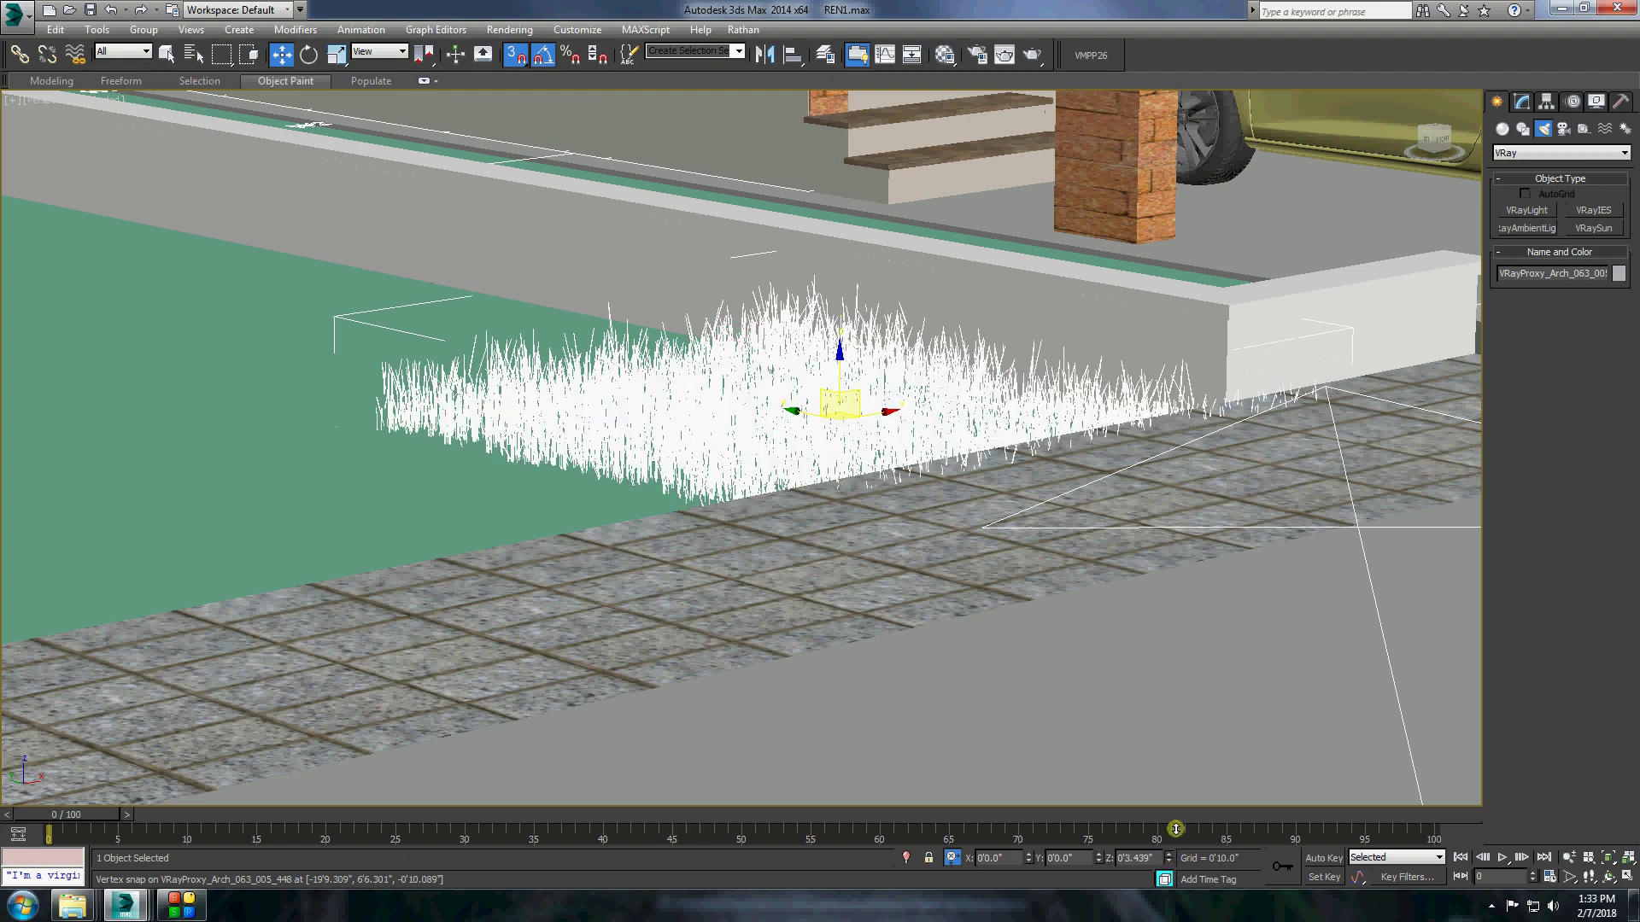
pyautogui.keyDown('alt'); pyautogui.moveTo(907, 457); pyautogui.dragTo(913, 419, button='middle'); pyautogui.keyUp('alt')
pyautogui.moveTo(912, 419); pyautogui.dragTo(551, 487)
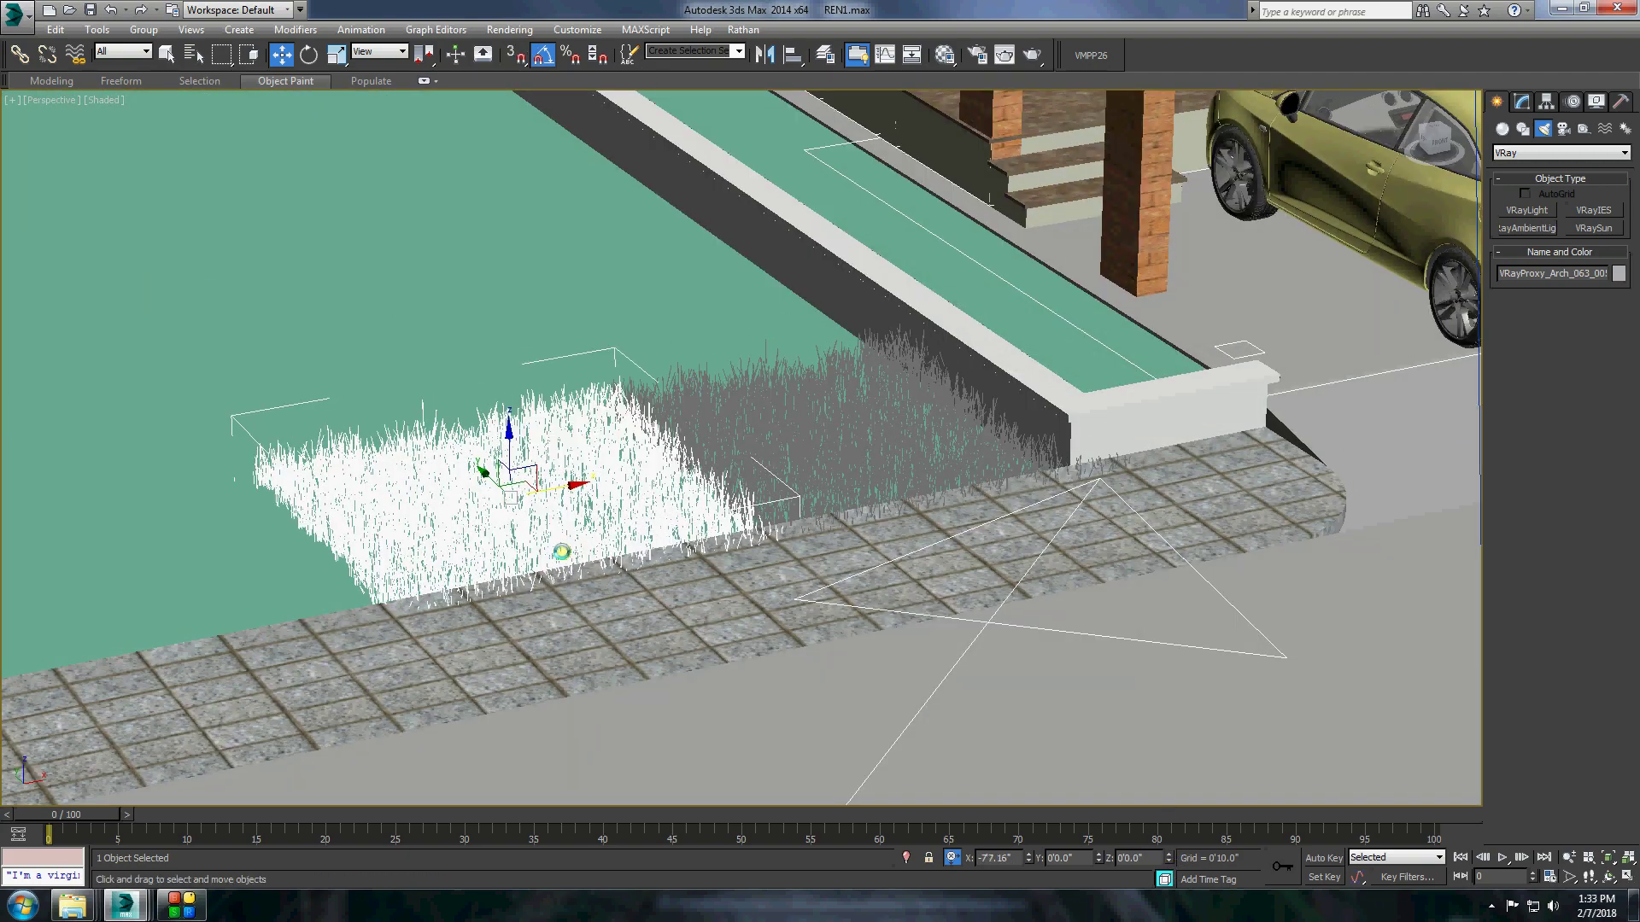
pyautogui.click(478, 811)
# Region-render the bottom-left grass area in the V-Ray frame buffer.
pyautogui.moveTo(123, 905)
pyautogui.click(465, 32)
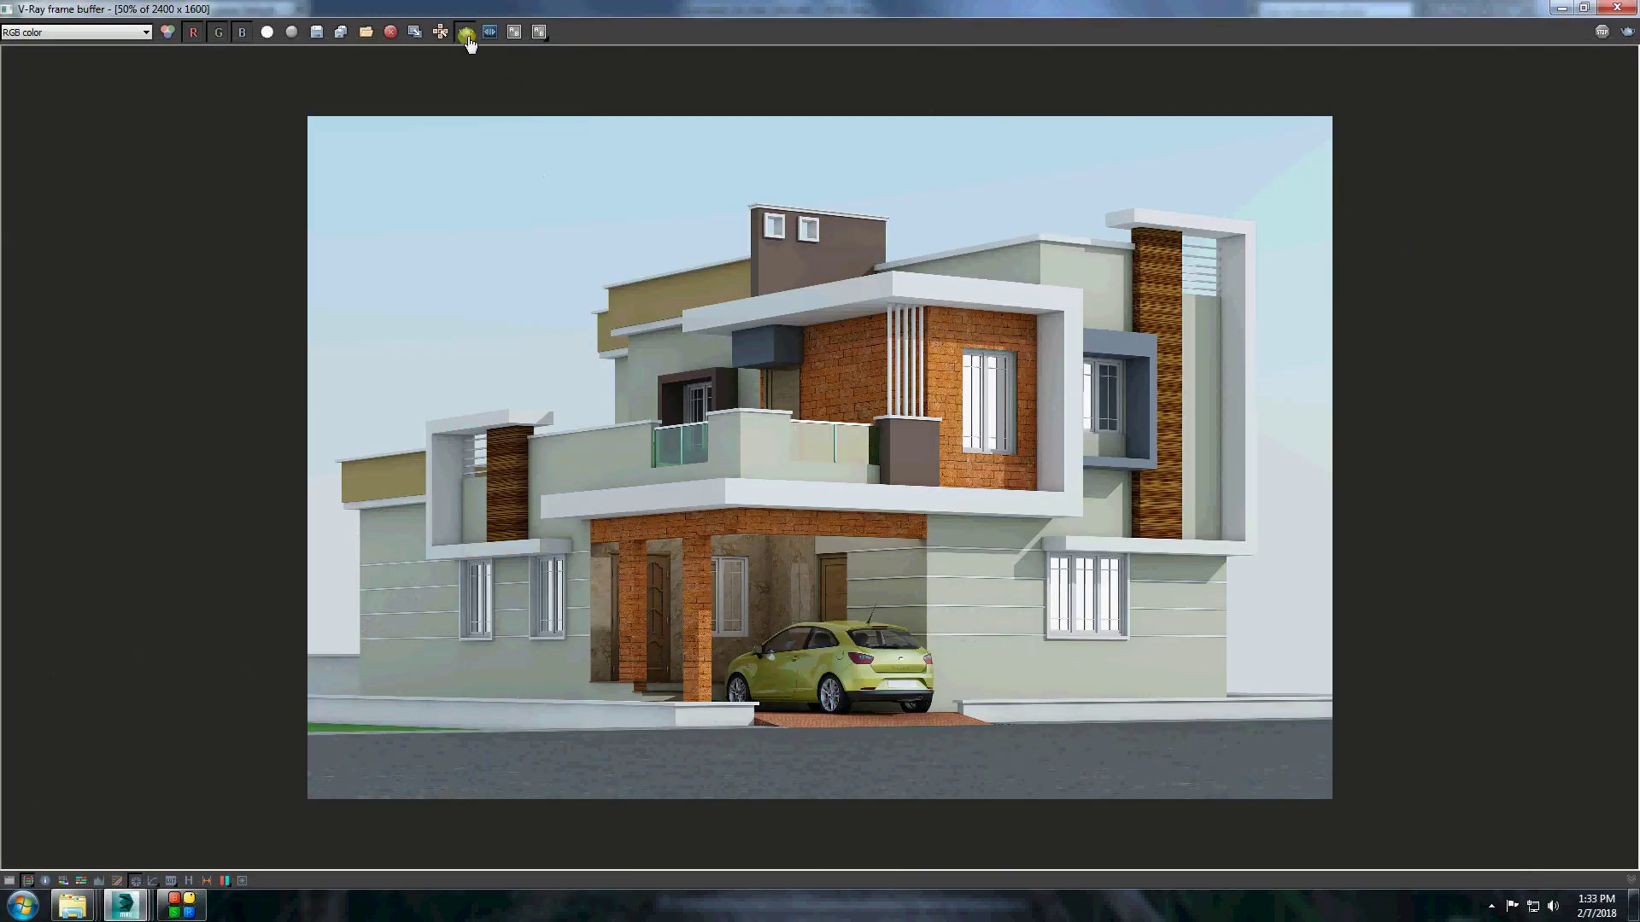
pyautogui.moveTo(566, 689); pyautogui.dragTo(275, 783)
pyautogui.click(1630, 36)
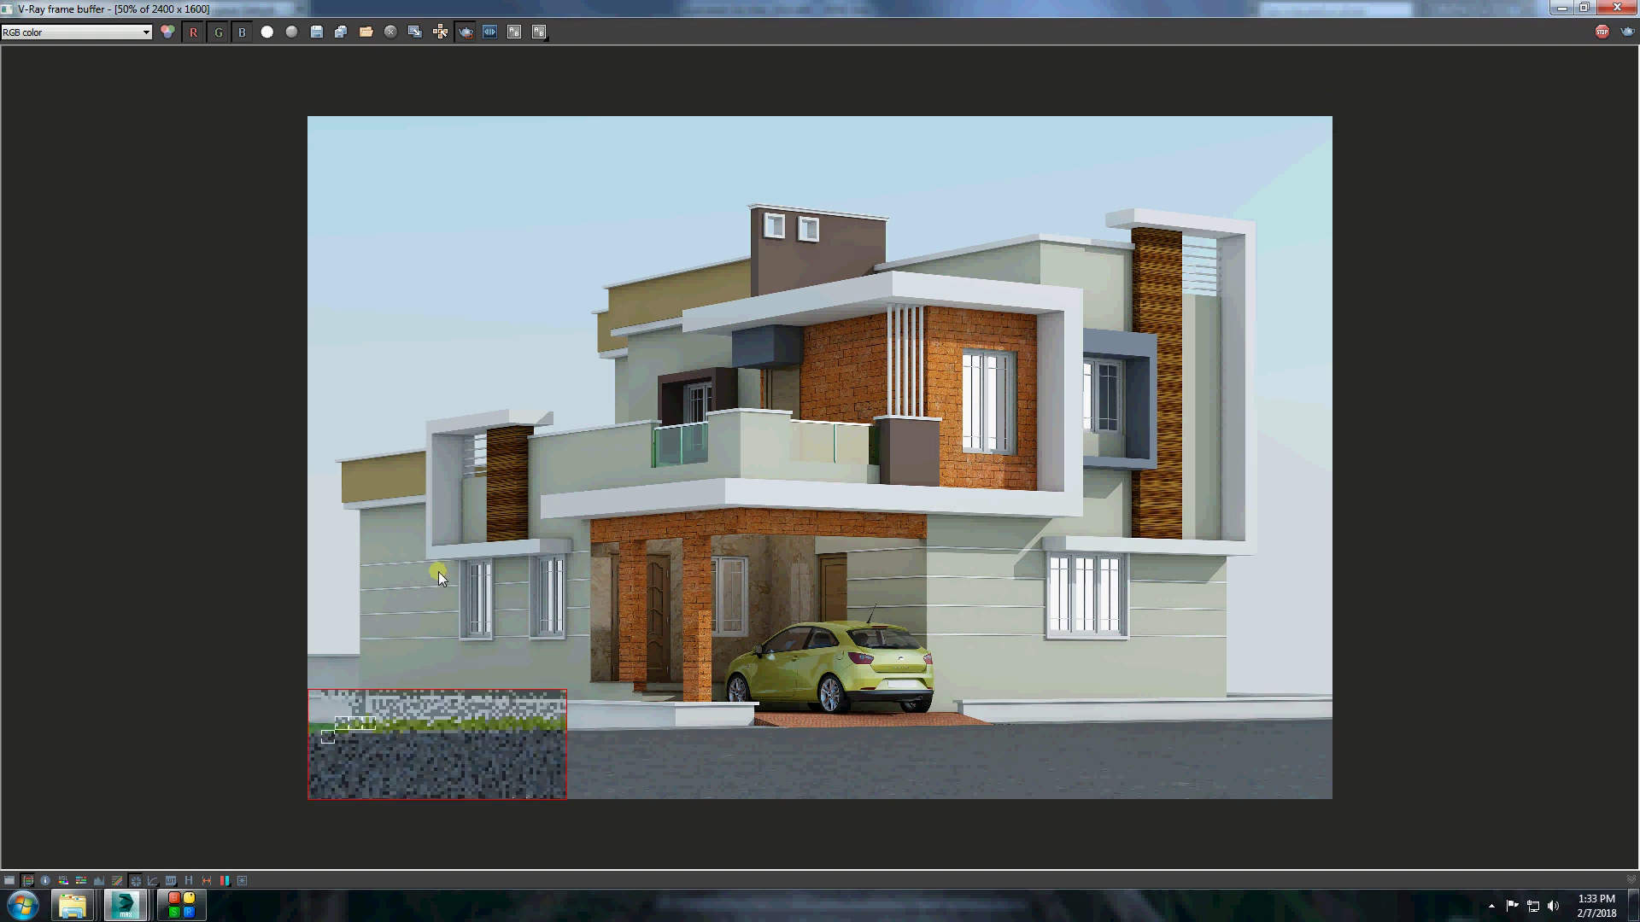
pyautogui.hotkey('alt', 'Tab')
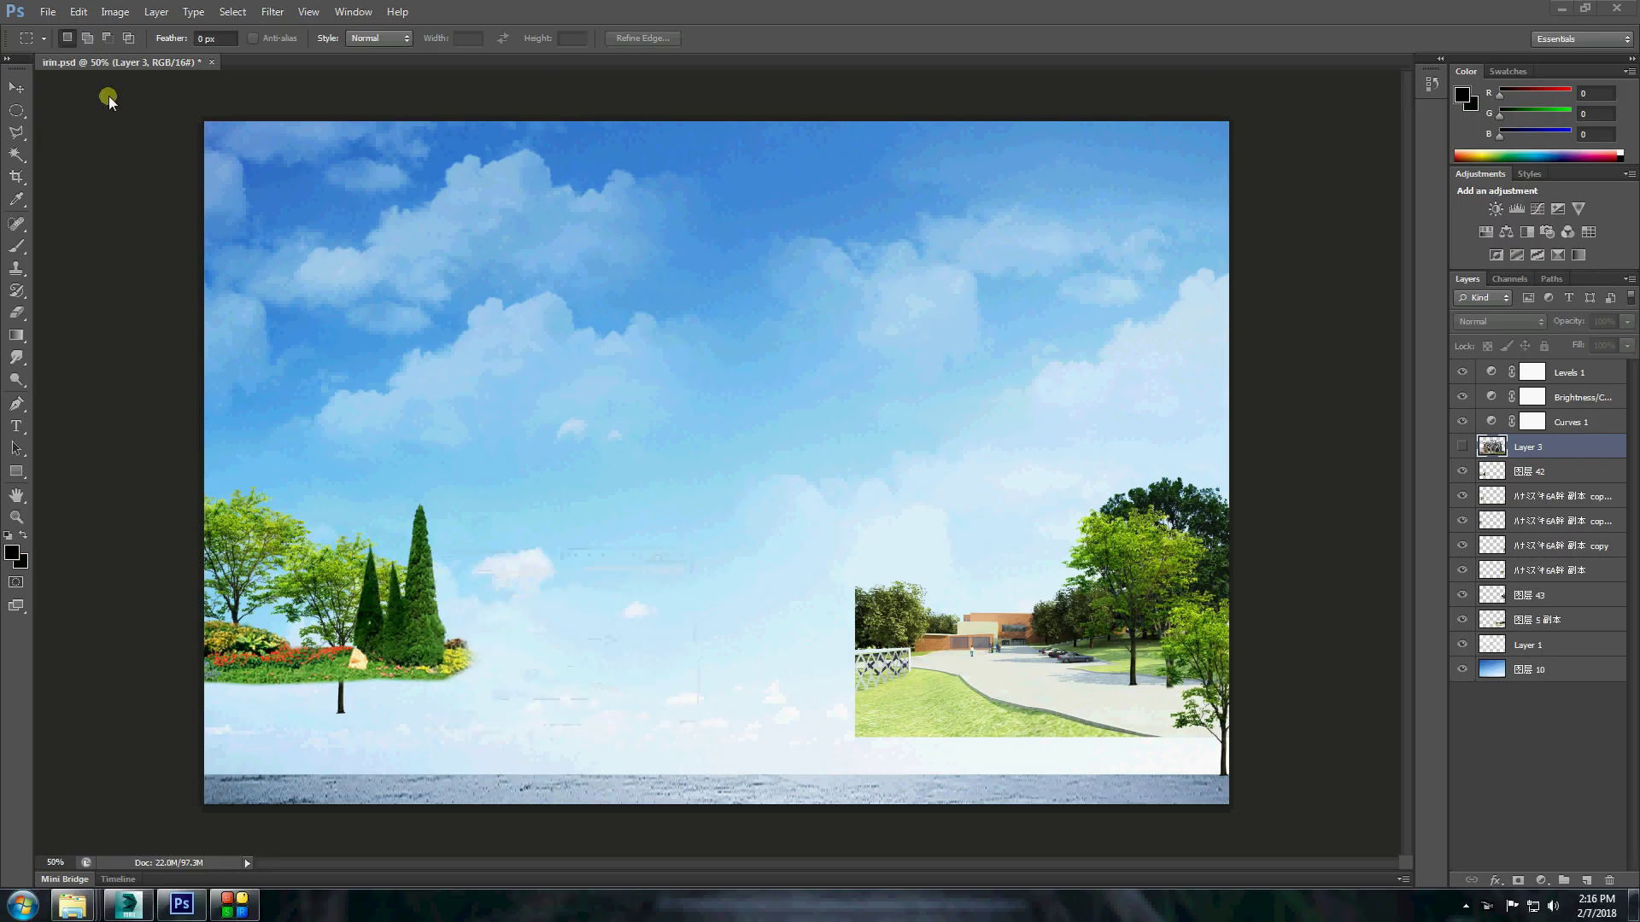
# Open 1.RGB_color.png and drag the house render into irin.psd as a layer.
pyautogui.click(48, 12)
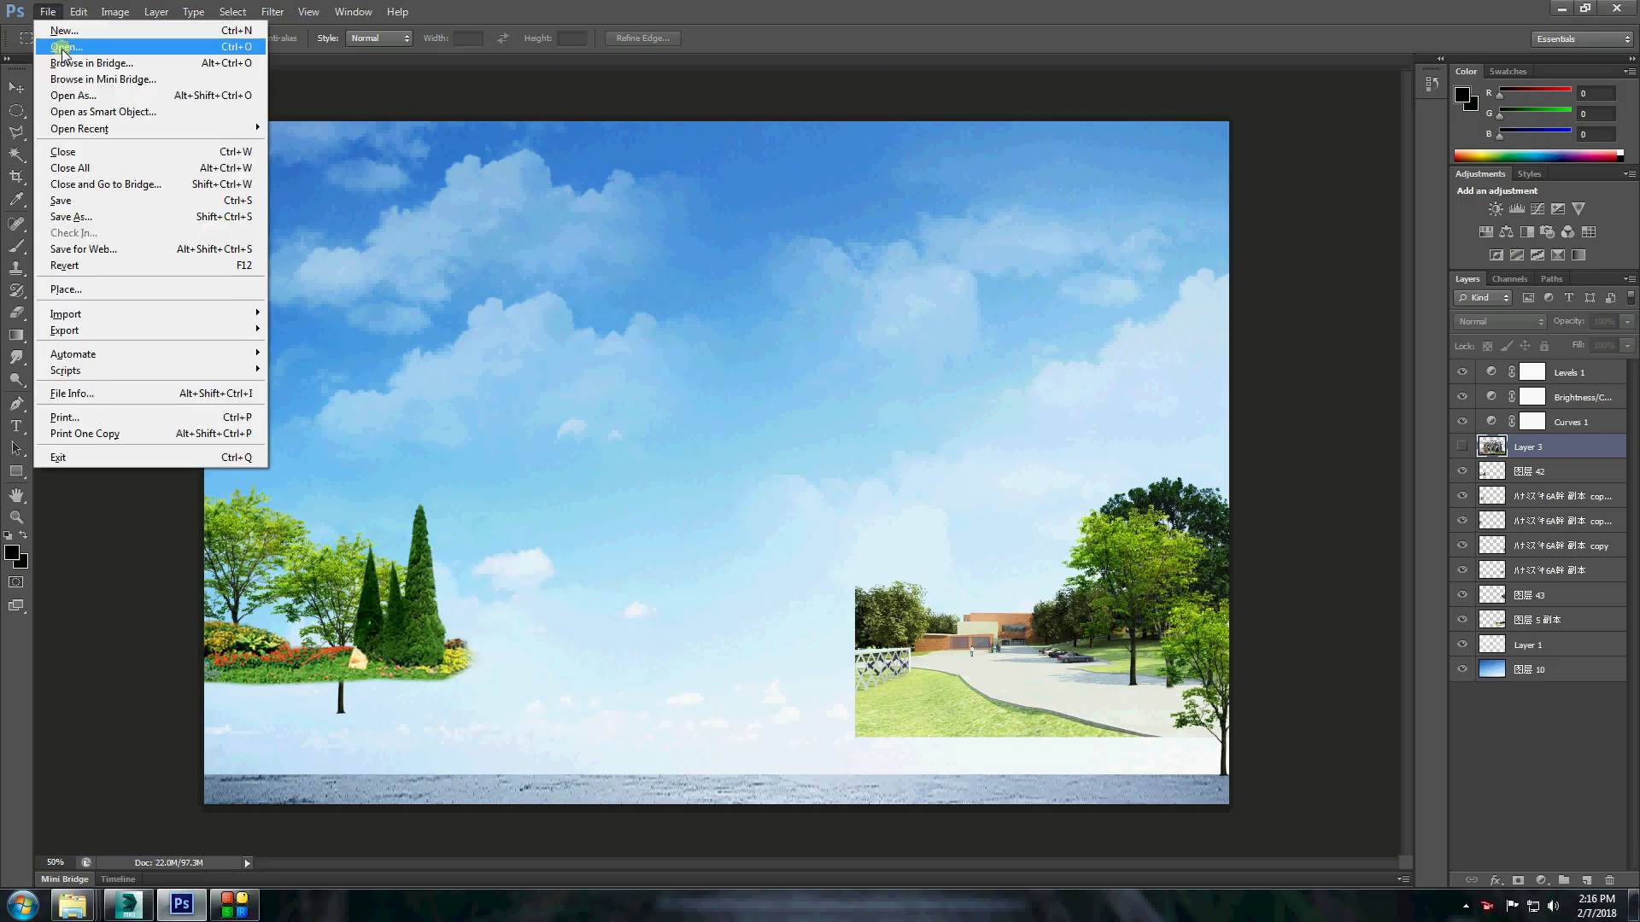
pyautogui.click(64, 44)
pyautogui.doubleClick(346, 502)
pyautogui.doubleClick(363, 437)
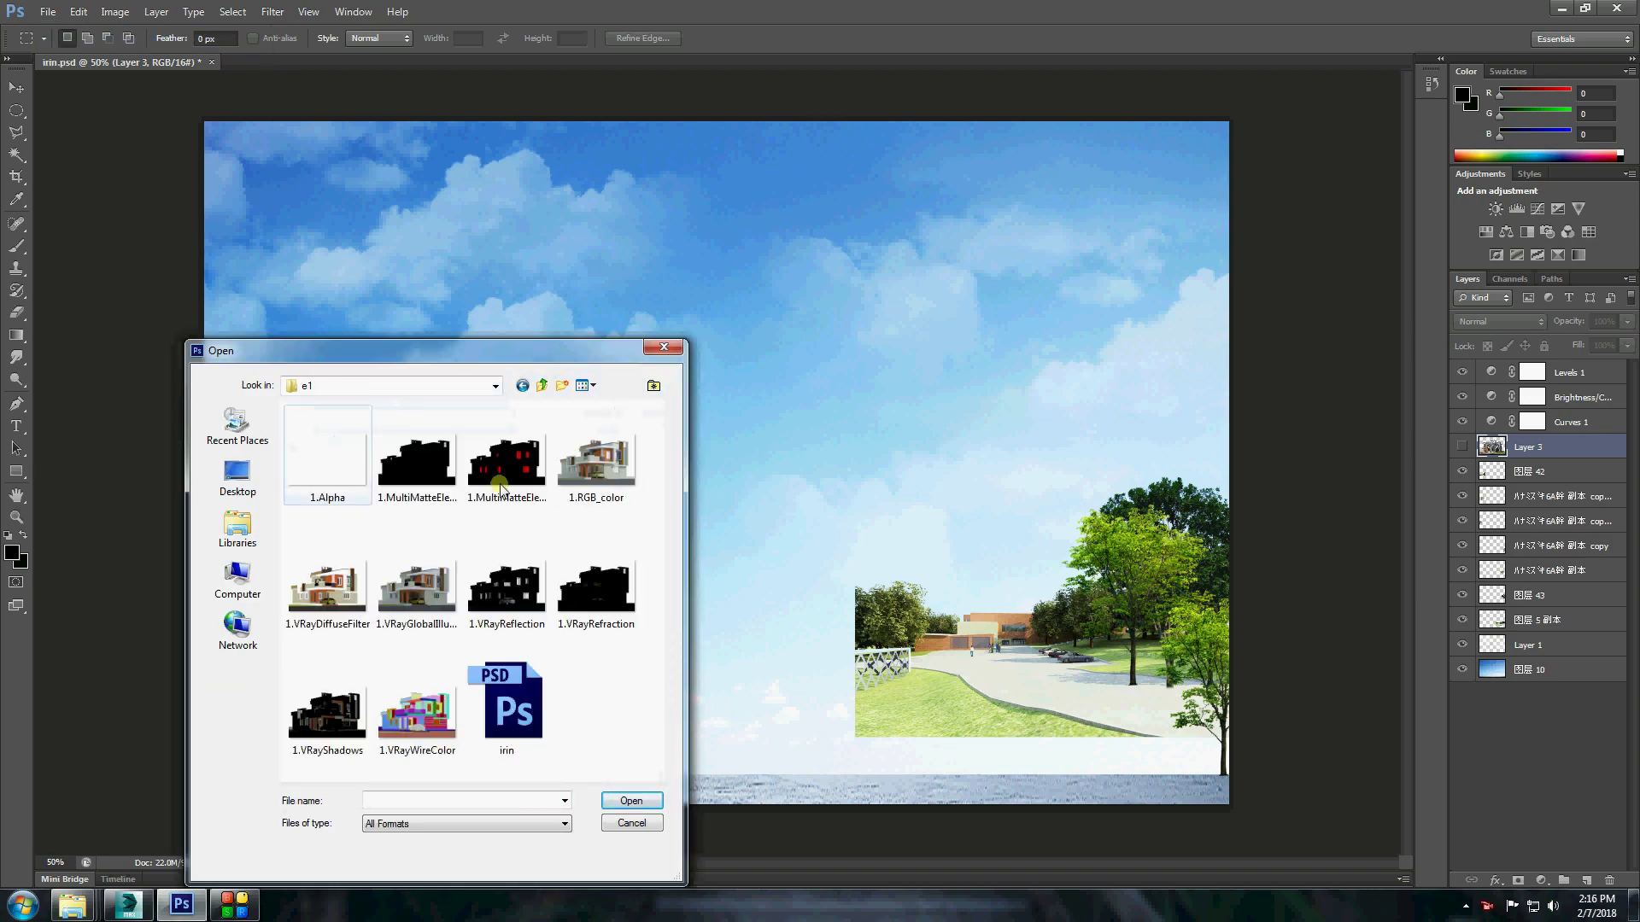
pyautogui.doubleClick(598, 444)
pyautogui.moveTo(260, 68); pyautogui.dragTo(769, 257)
pyautogui.press('v')
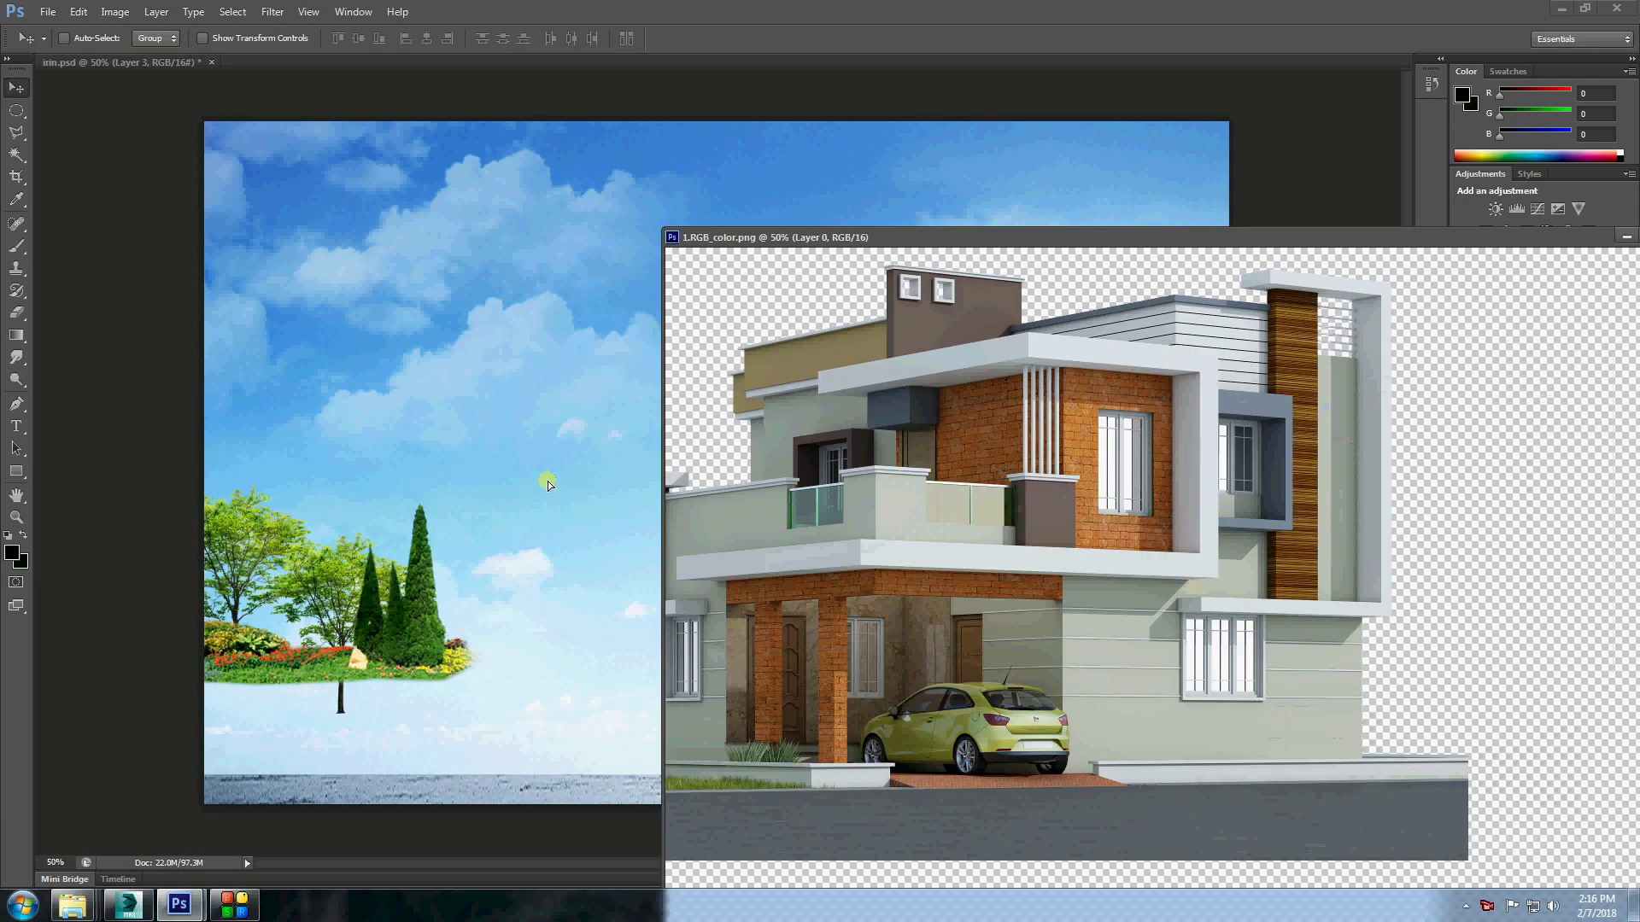
pyautogui.moveTo(1025, 513)
pyautogui.mouseDown()
pyautogui.moveTo(861, 488)
pyautogui.moveTo(791, 607)
pyautogui.mouseUp()
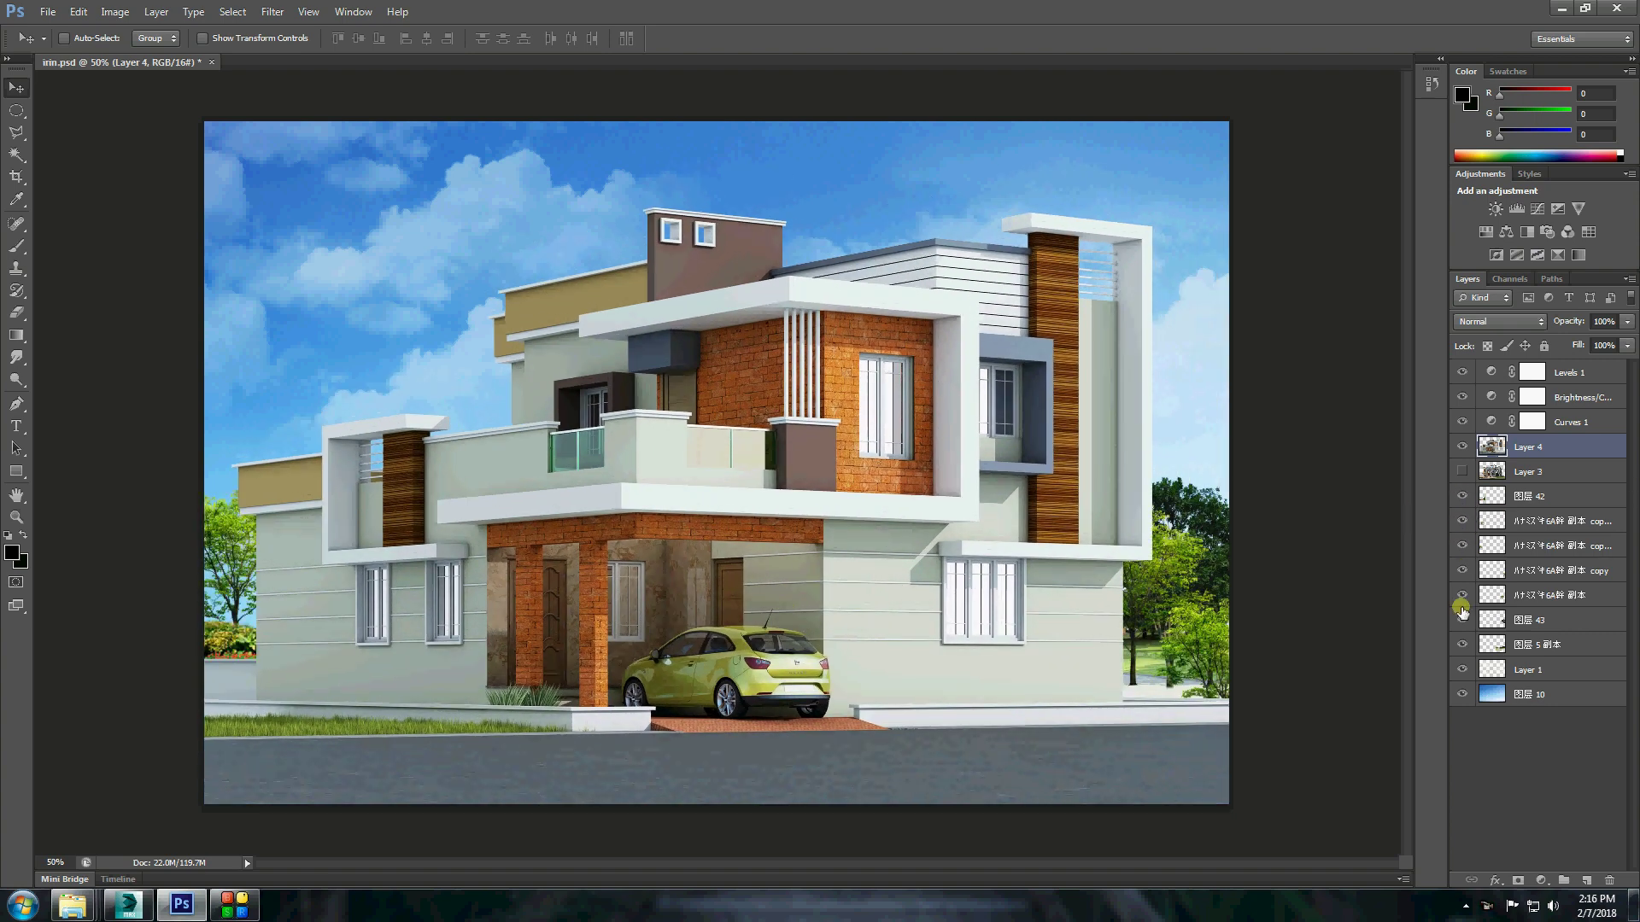
# Hide the right-side tree layer and add 1.MultiMatteElement02.png to irin.psd over the composite.
pyautogui.click(1537, 644)
pyautogui.click(1463, 595)
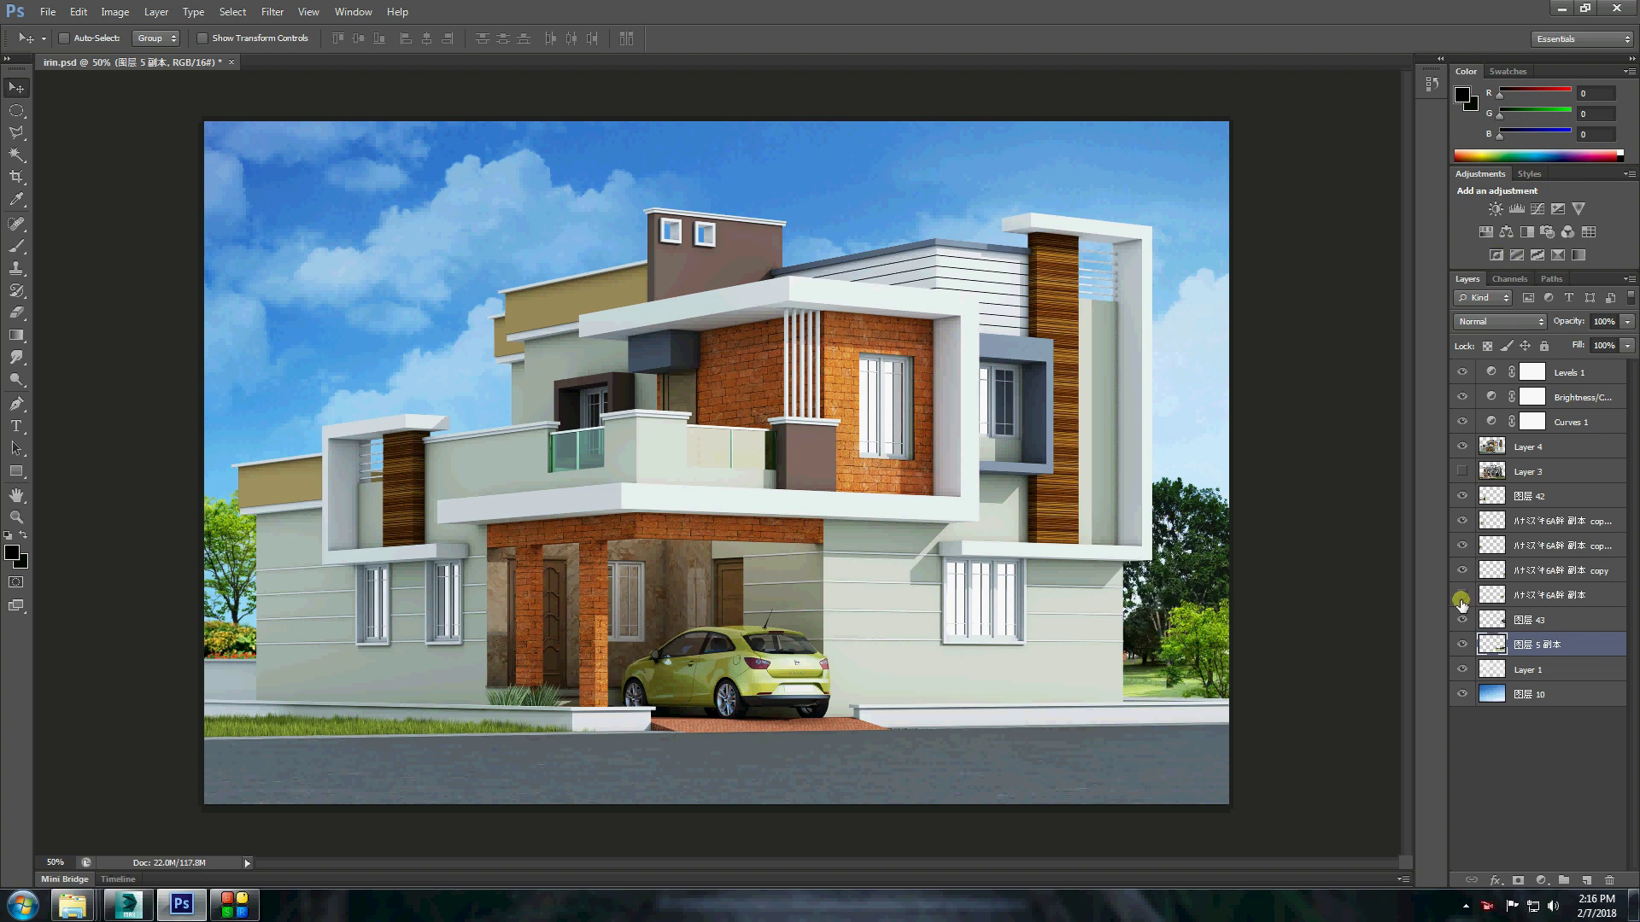
pyautogui.click(47, 12)
pyautogui.click(64, 50)
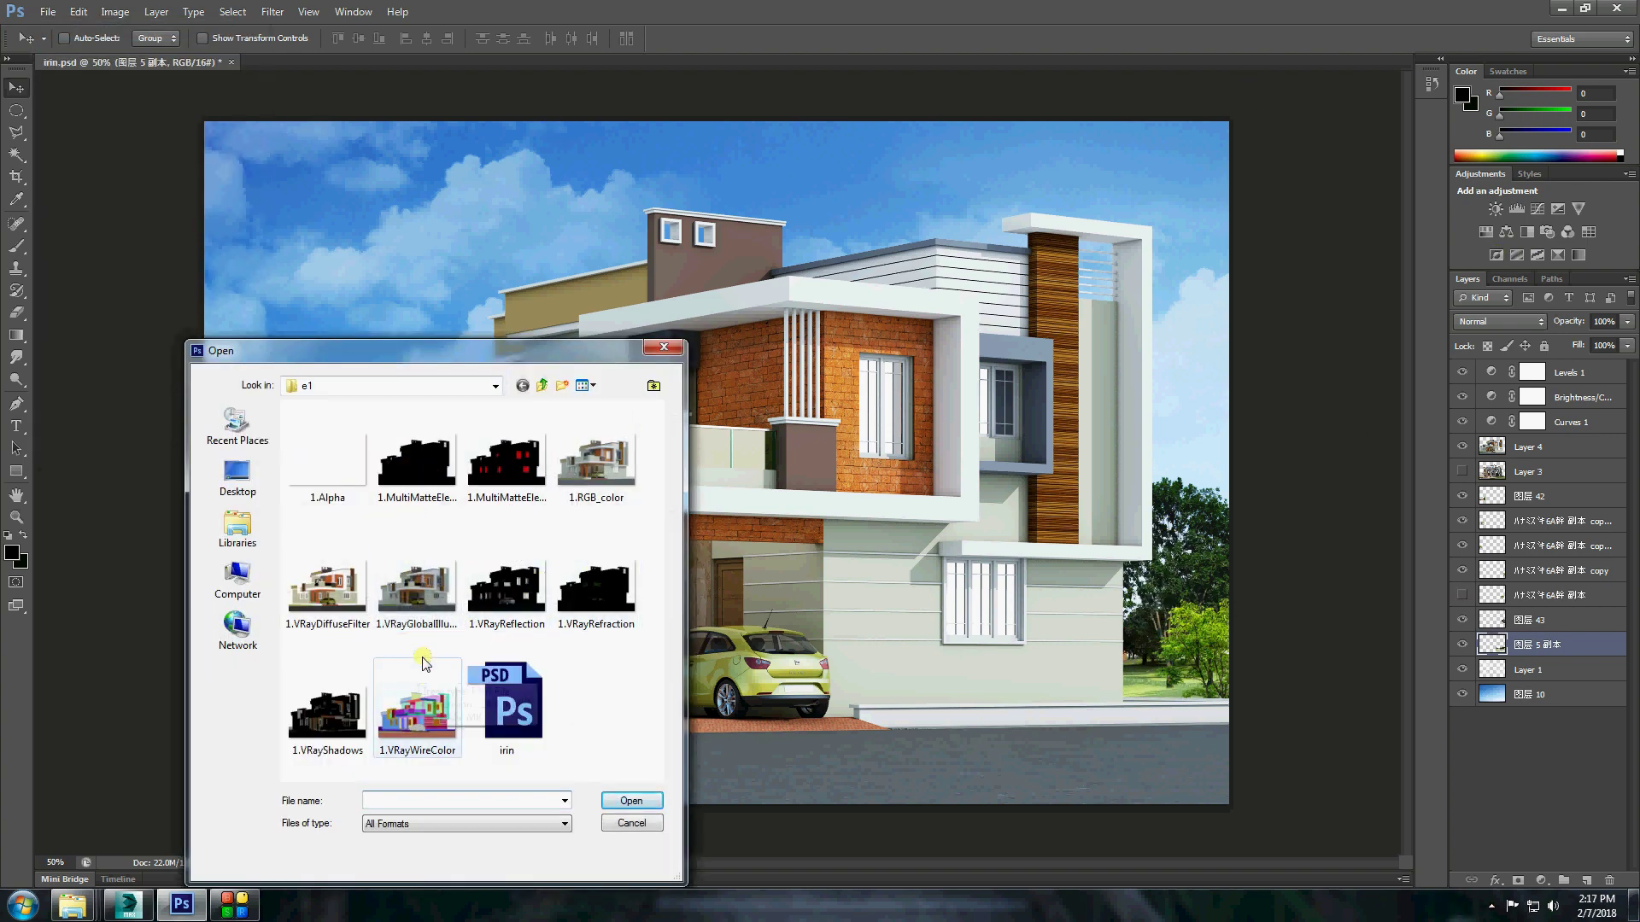
pyautogui.doubleClick(497, 474)
pyautogui.moveTo(430, 72); pyautogui.dragTo(930, 264)
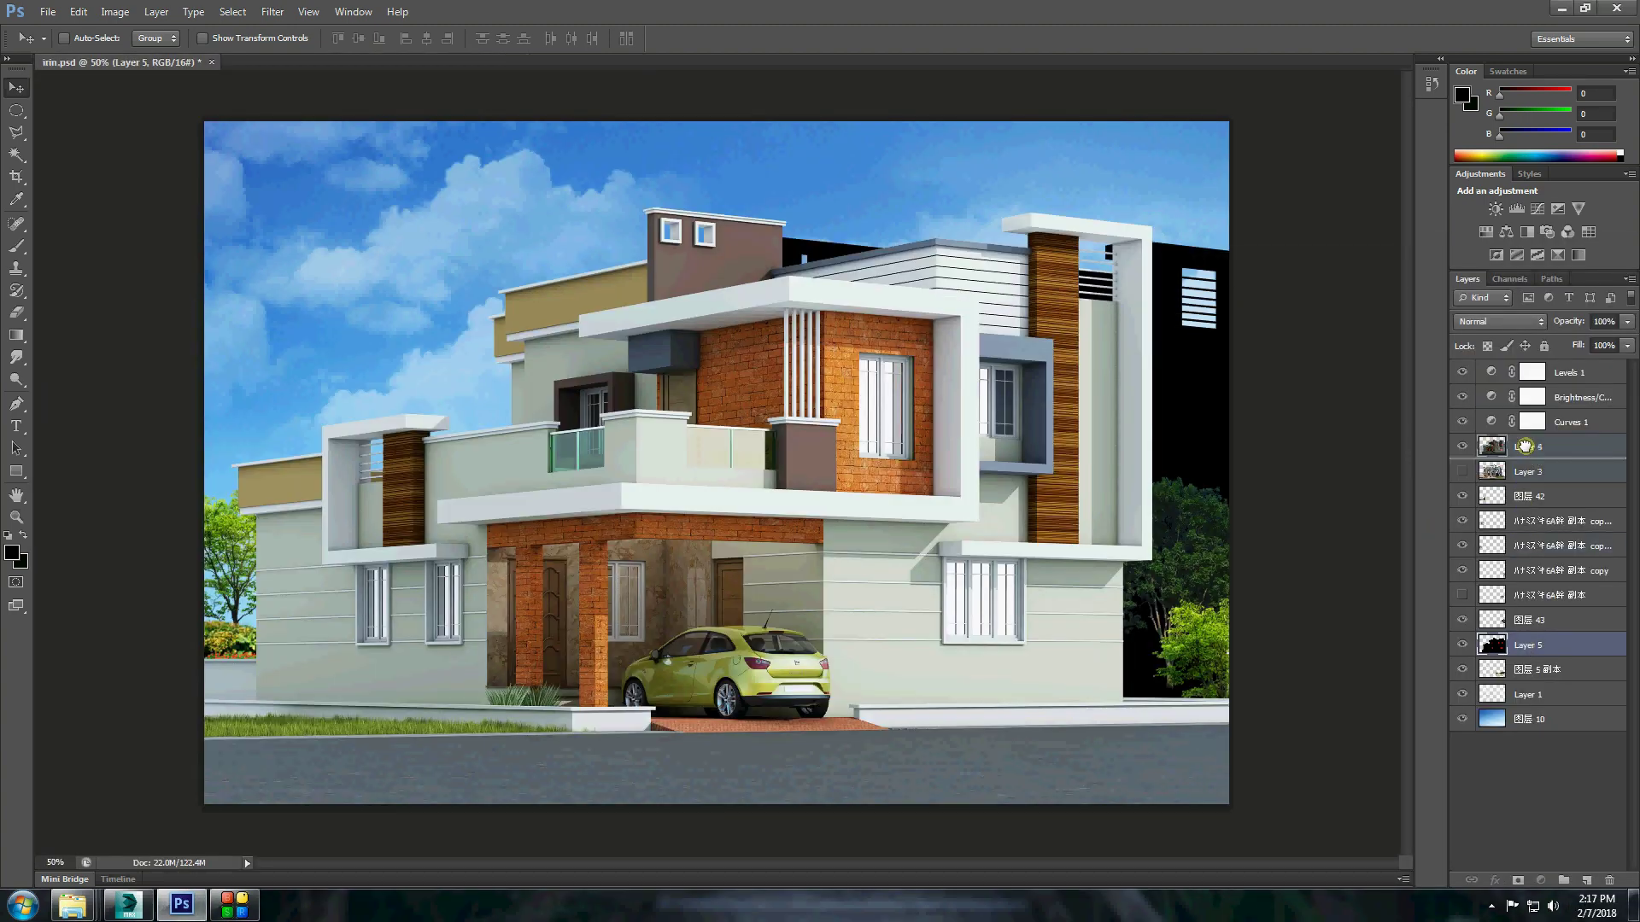
pyautogui.moveTo(1524, 446); pyautogui.dragTo(1524, 441)
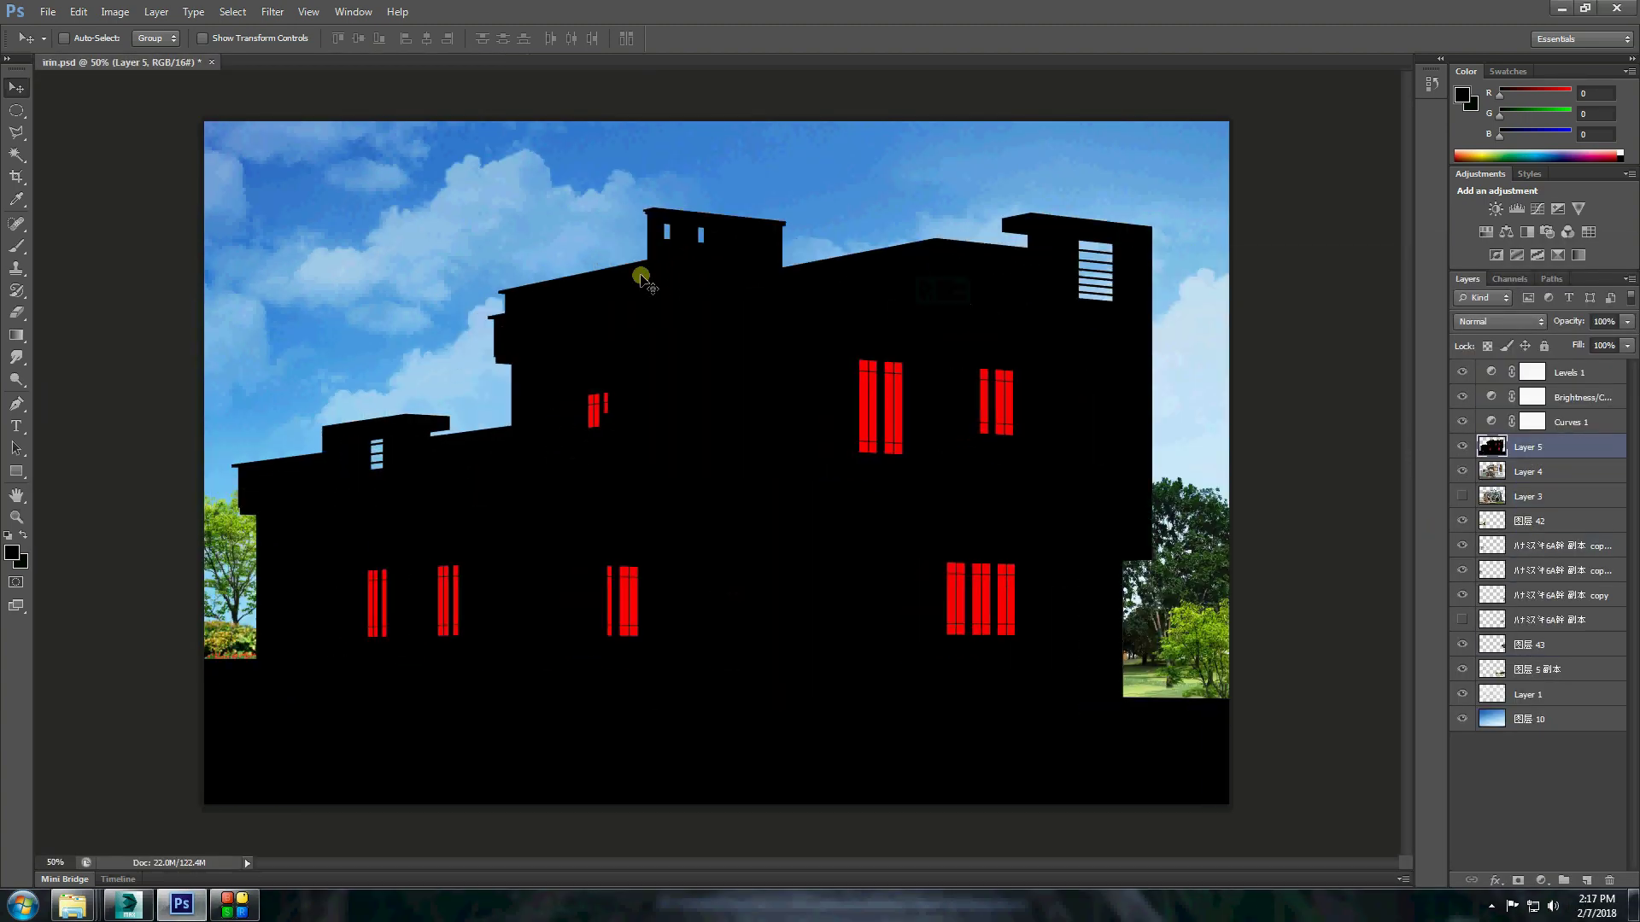
# Magic Wand select all the red window panes on the window matte.
pyautogui.press('w')
pyautogui.click(679, 460)
pyautogui.rightClick(682, 461)
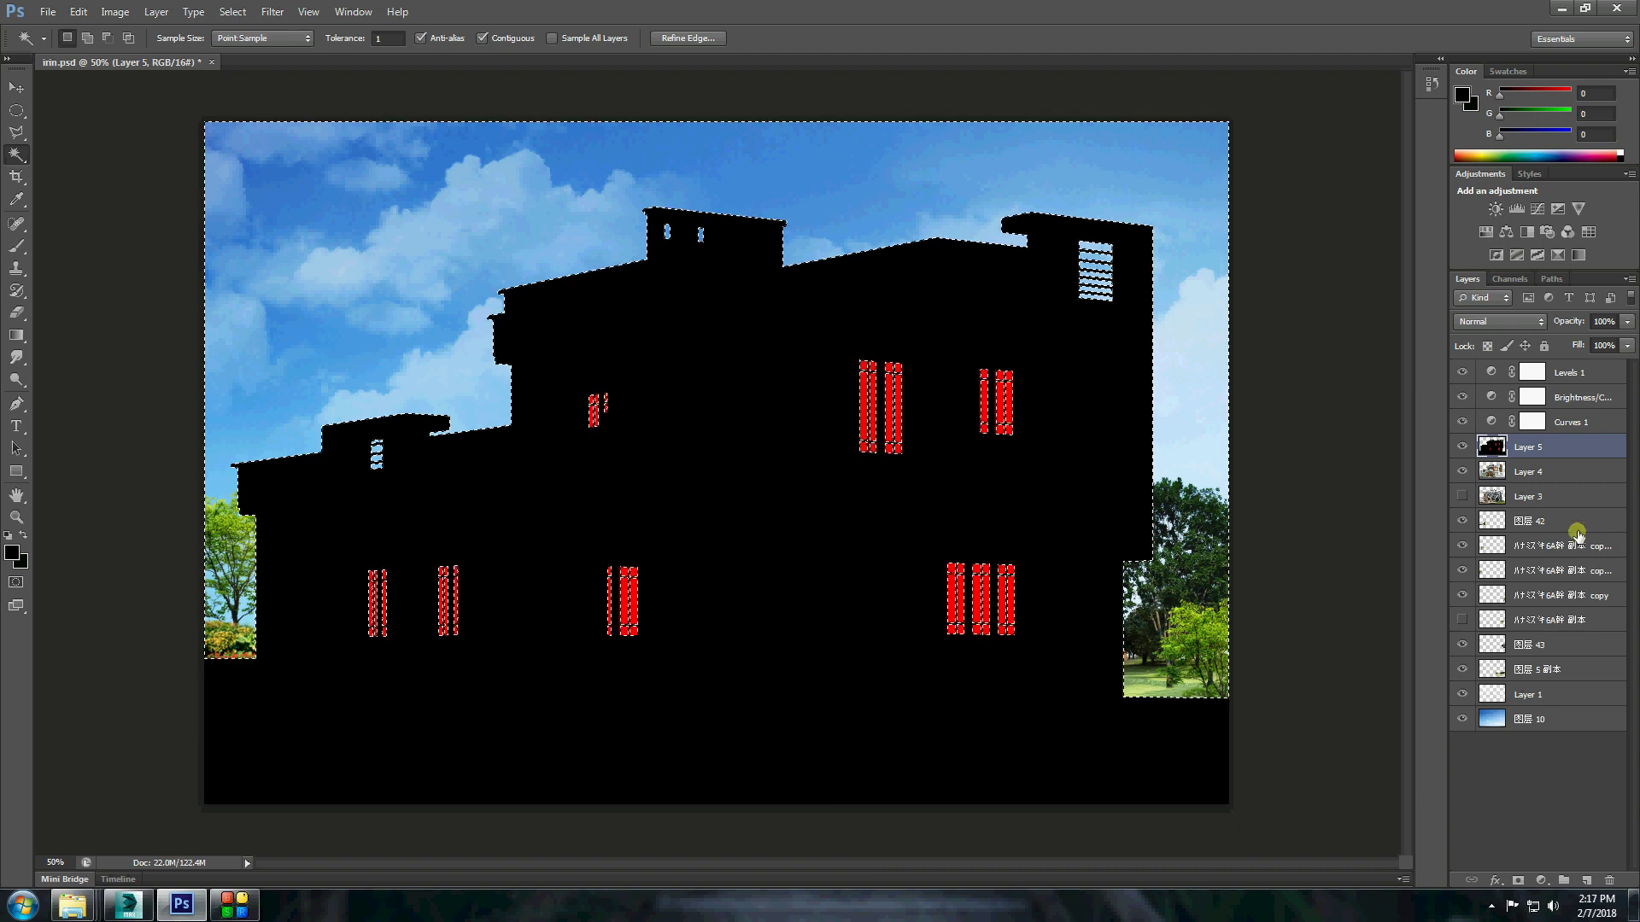
pyautogui.click(626, 605)
pyautogui.keyDown('alt'); pyautogui.scroll(5, 402, 516); pyautogui.keyUp('alt')
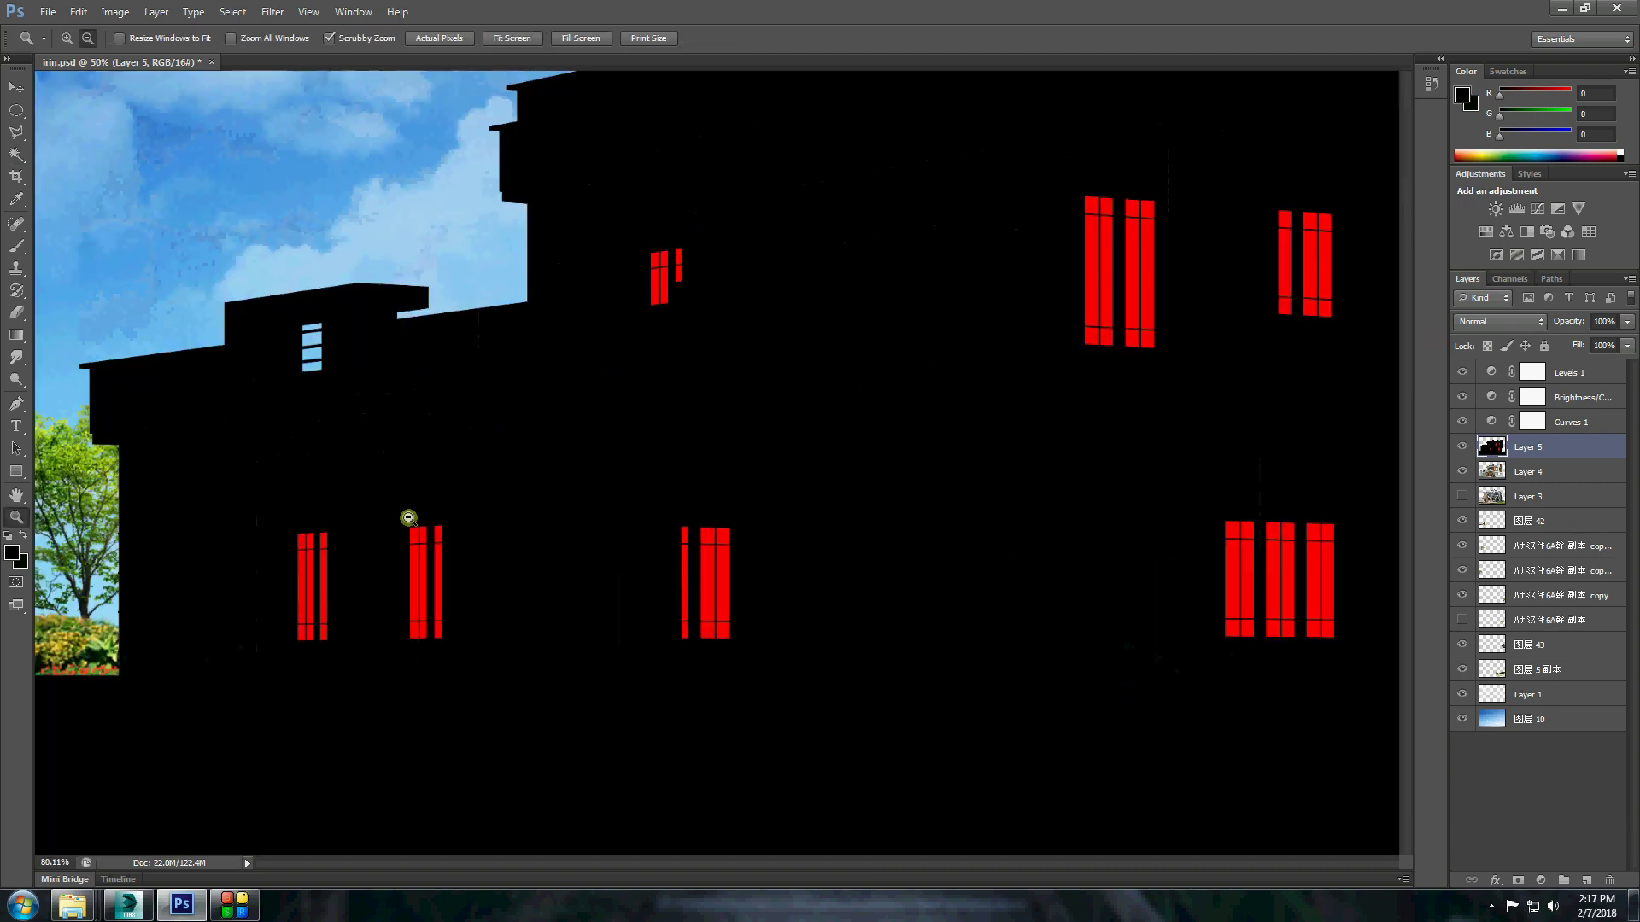
pyautogui.click(380, 313)
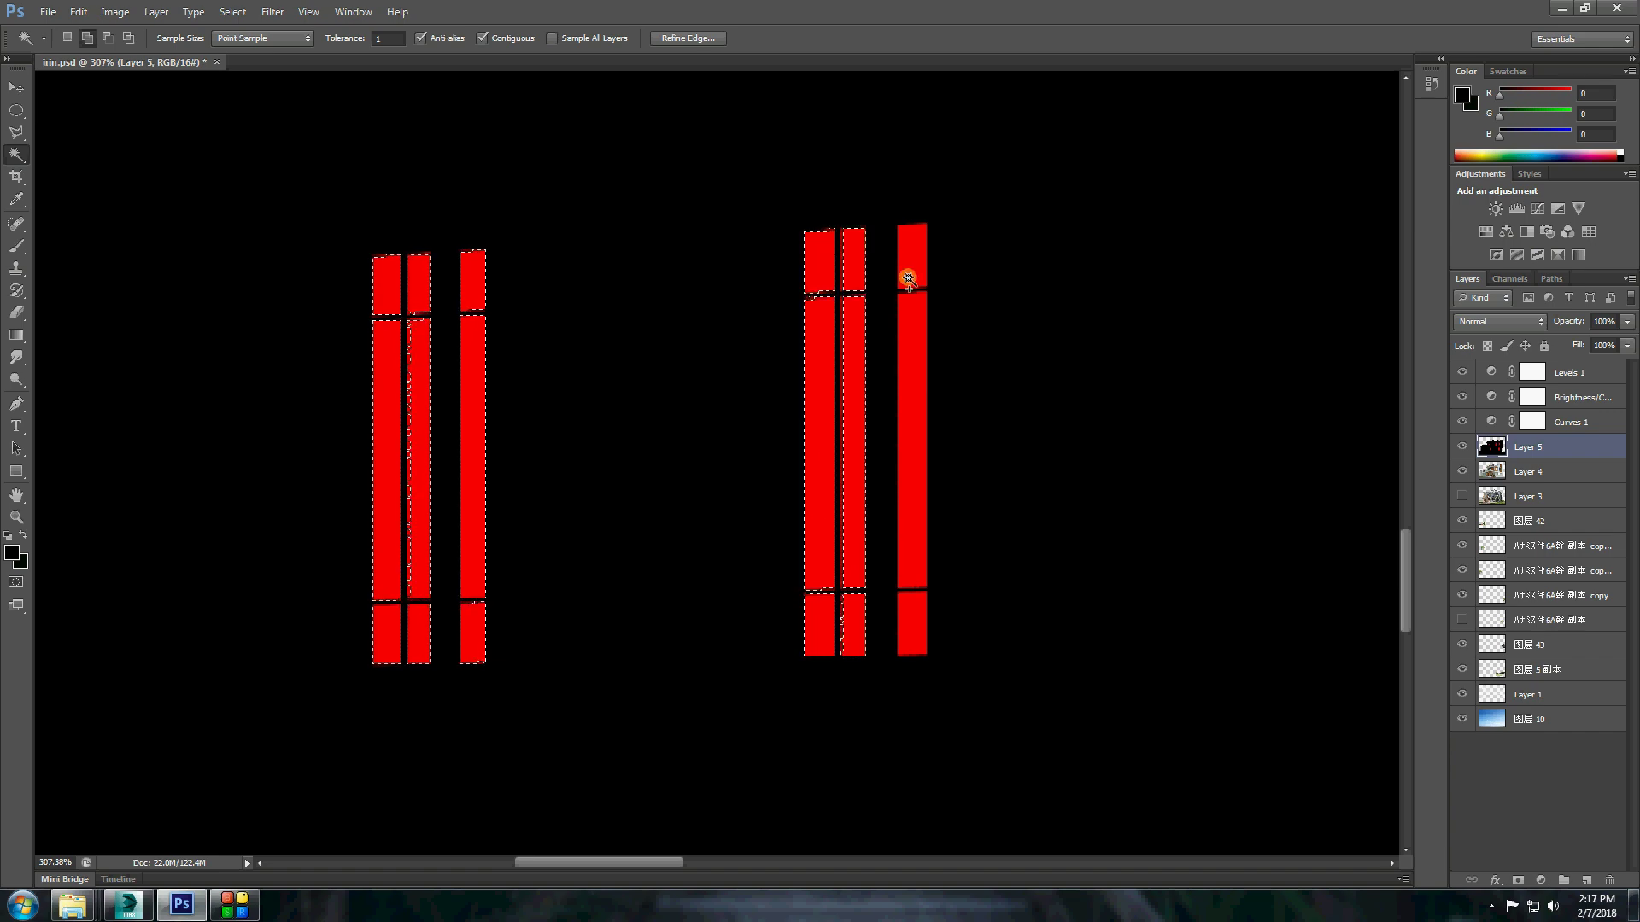
pyautogui.keyDown('shift'); pyautogui.click(919, 595); pyautogui.keyUp('shift')
pyautogui.keyDown('alt'); pyautogui.scroll(-5, 652, 458); pyautogui.keyUp('alt')
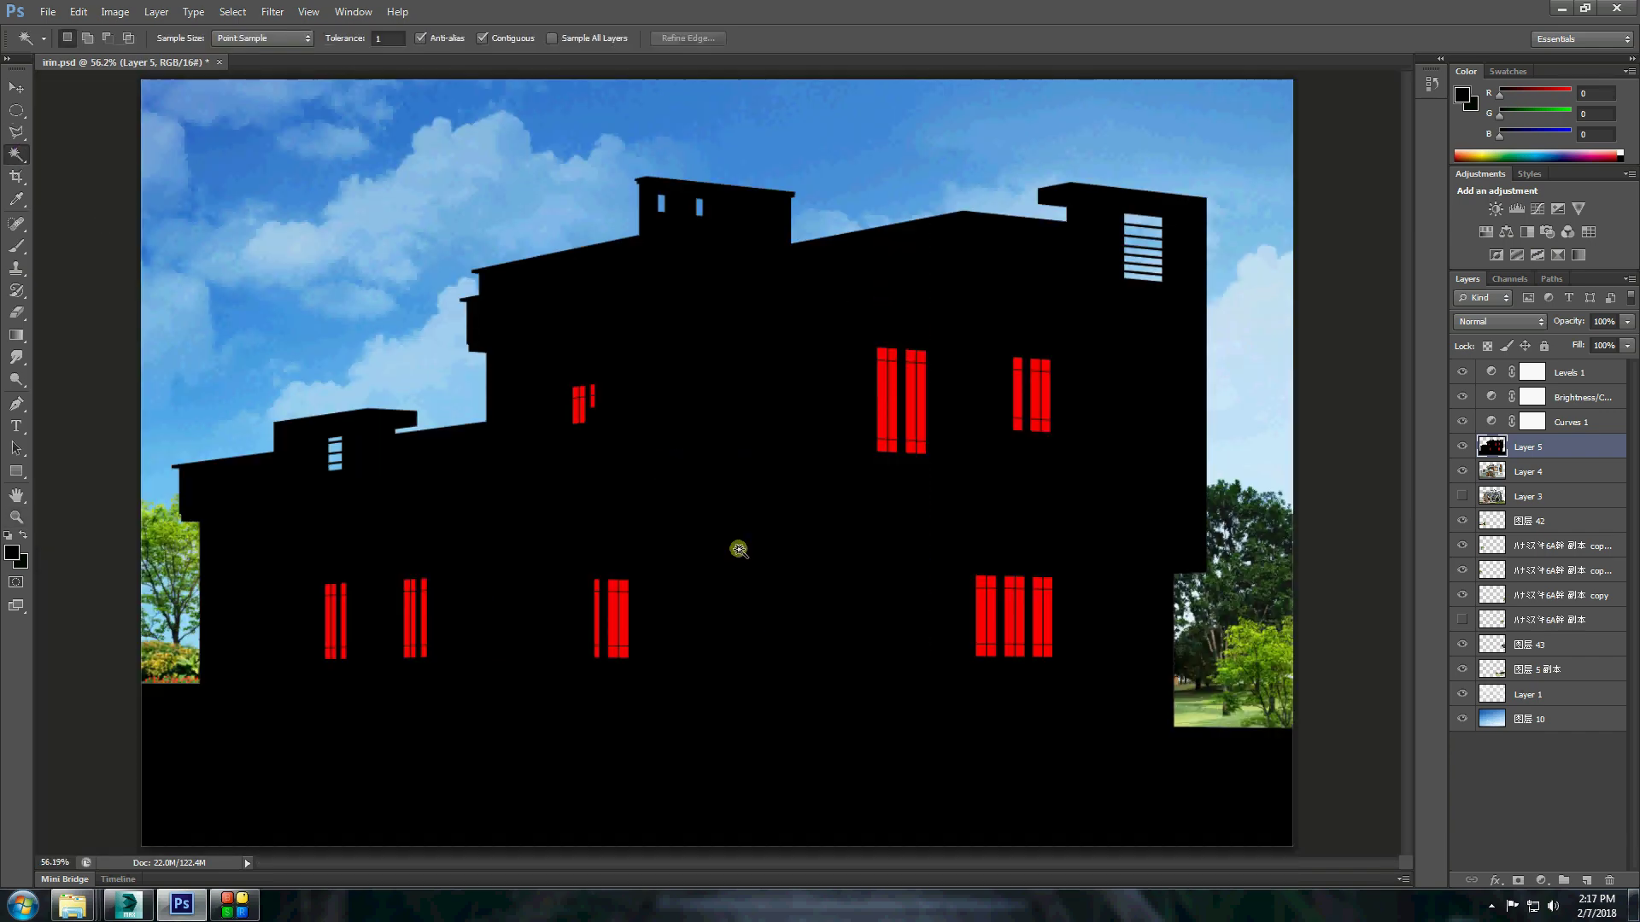
pyautogui.rightClick(736, 527)
pyautogui.click(794, 342)
# Hide the window matte and delete the window glass from the house render layer.
pyautogui.click(1463, 446)
pyautogui.click(1528, 472)
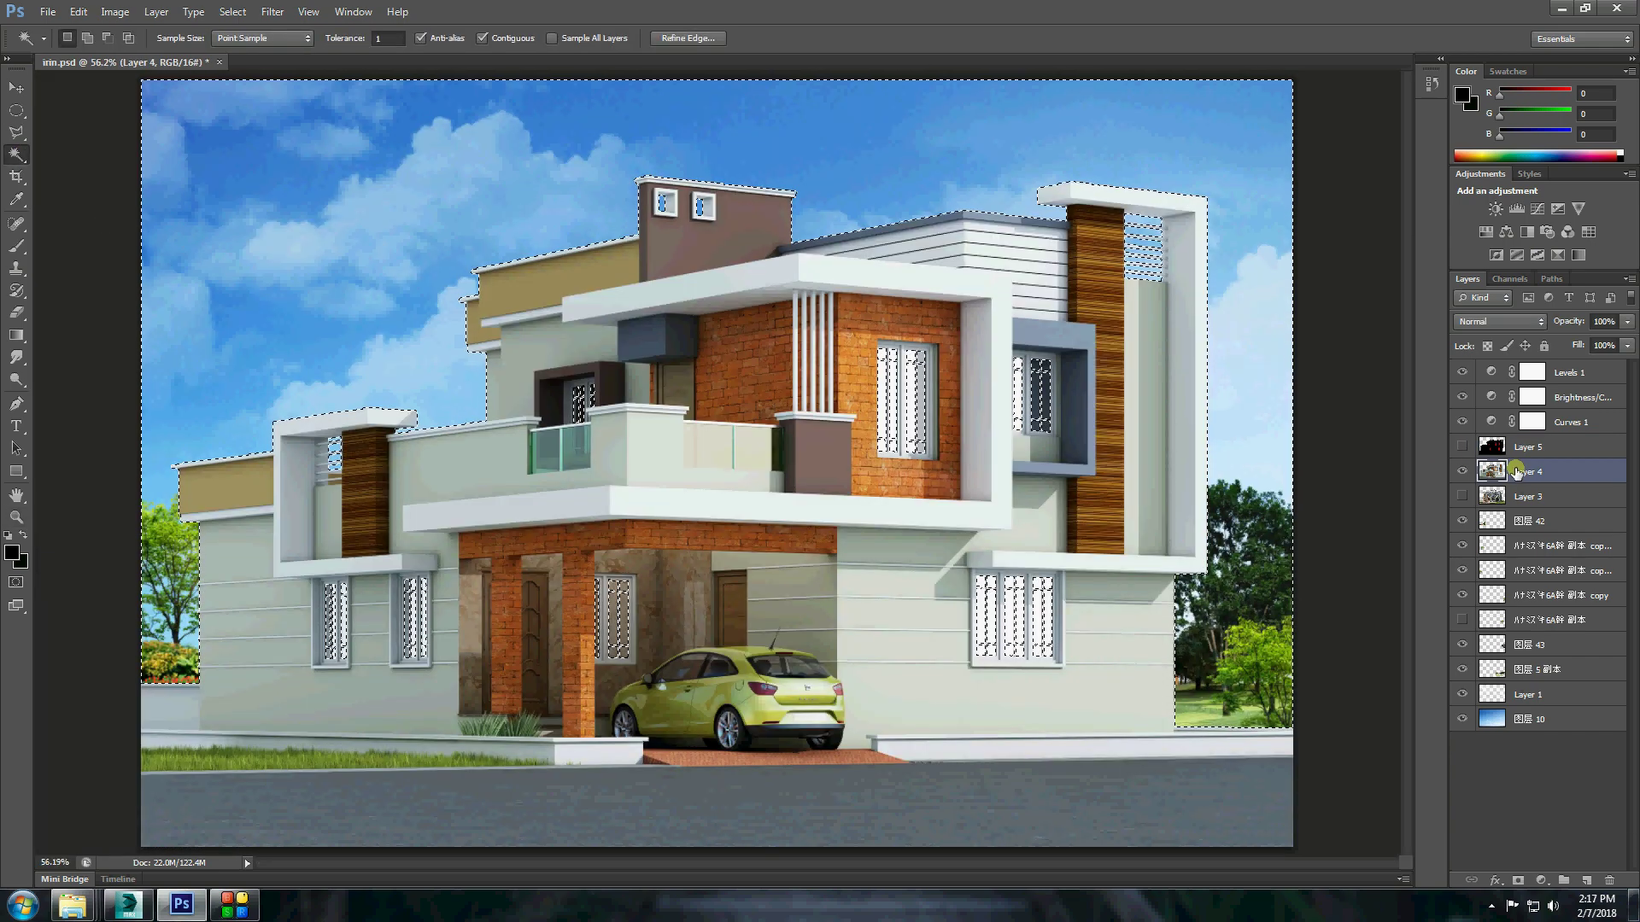
pyautogui.press('Delete')
pyautogui.hotkey('ctrl', 'd')
# Open the bedroom interior image from the AA inside folder.
pyautogui.click(38, 8)
pyautogui.click(60, 48)
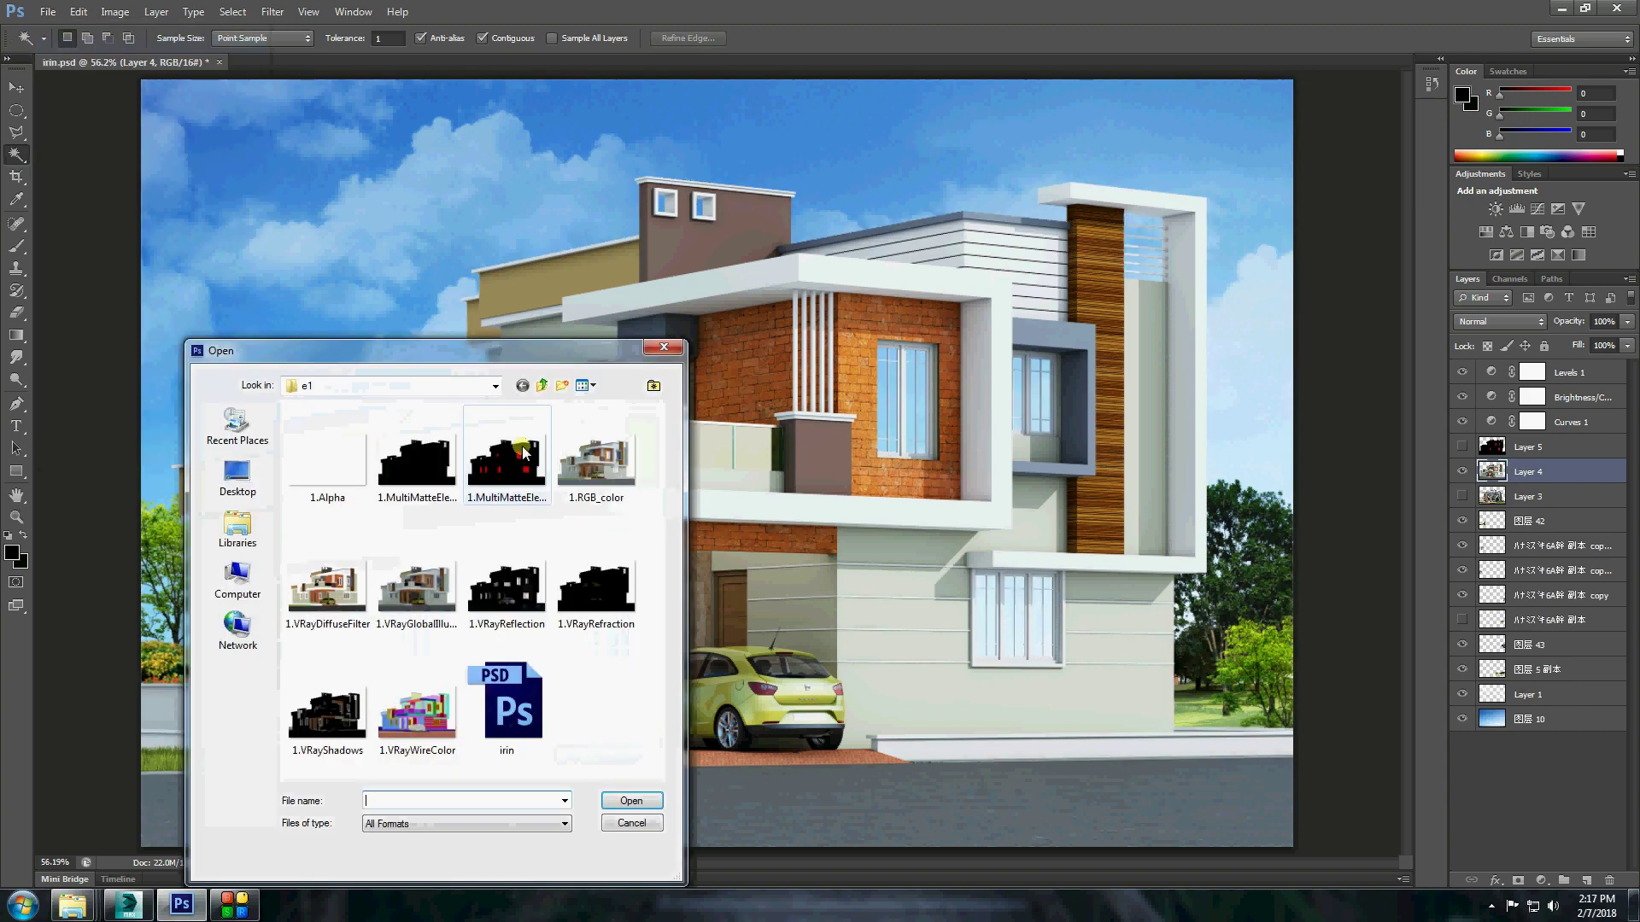
pyautogui.click(495, 385)
pyautogui.click(393, 427)
pyautogui.doubleClick(339, 436)
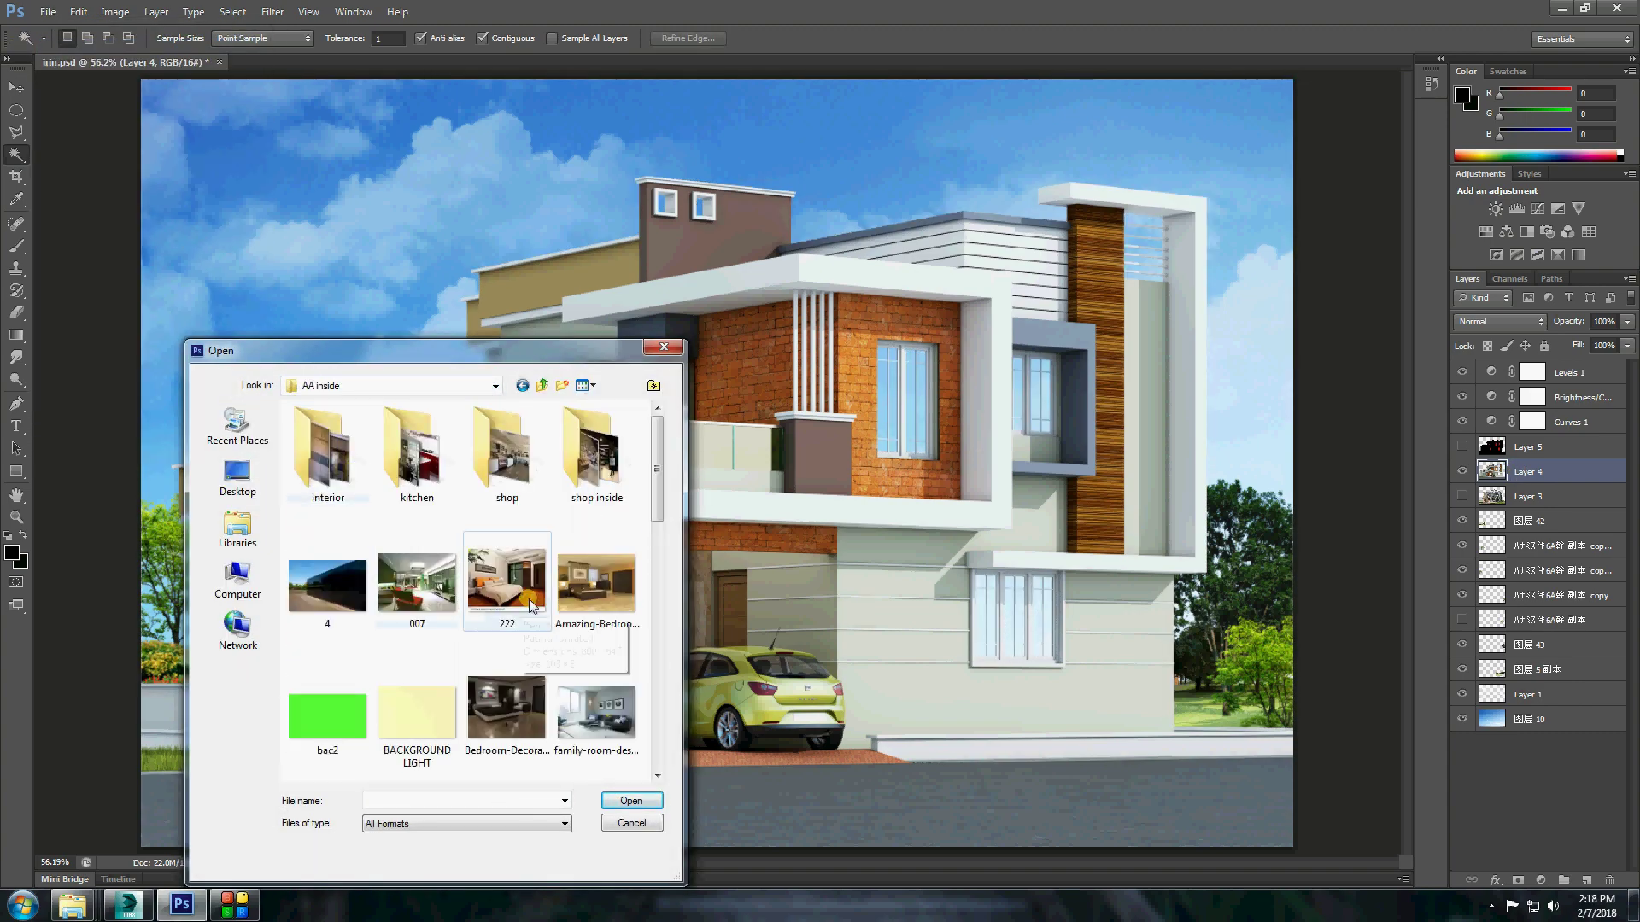
pyautogui.doubleClick(591, 593)
pyautogui.press('Return')
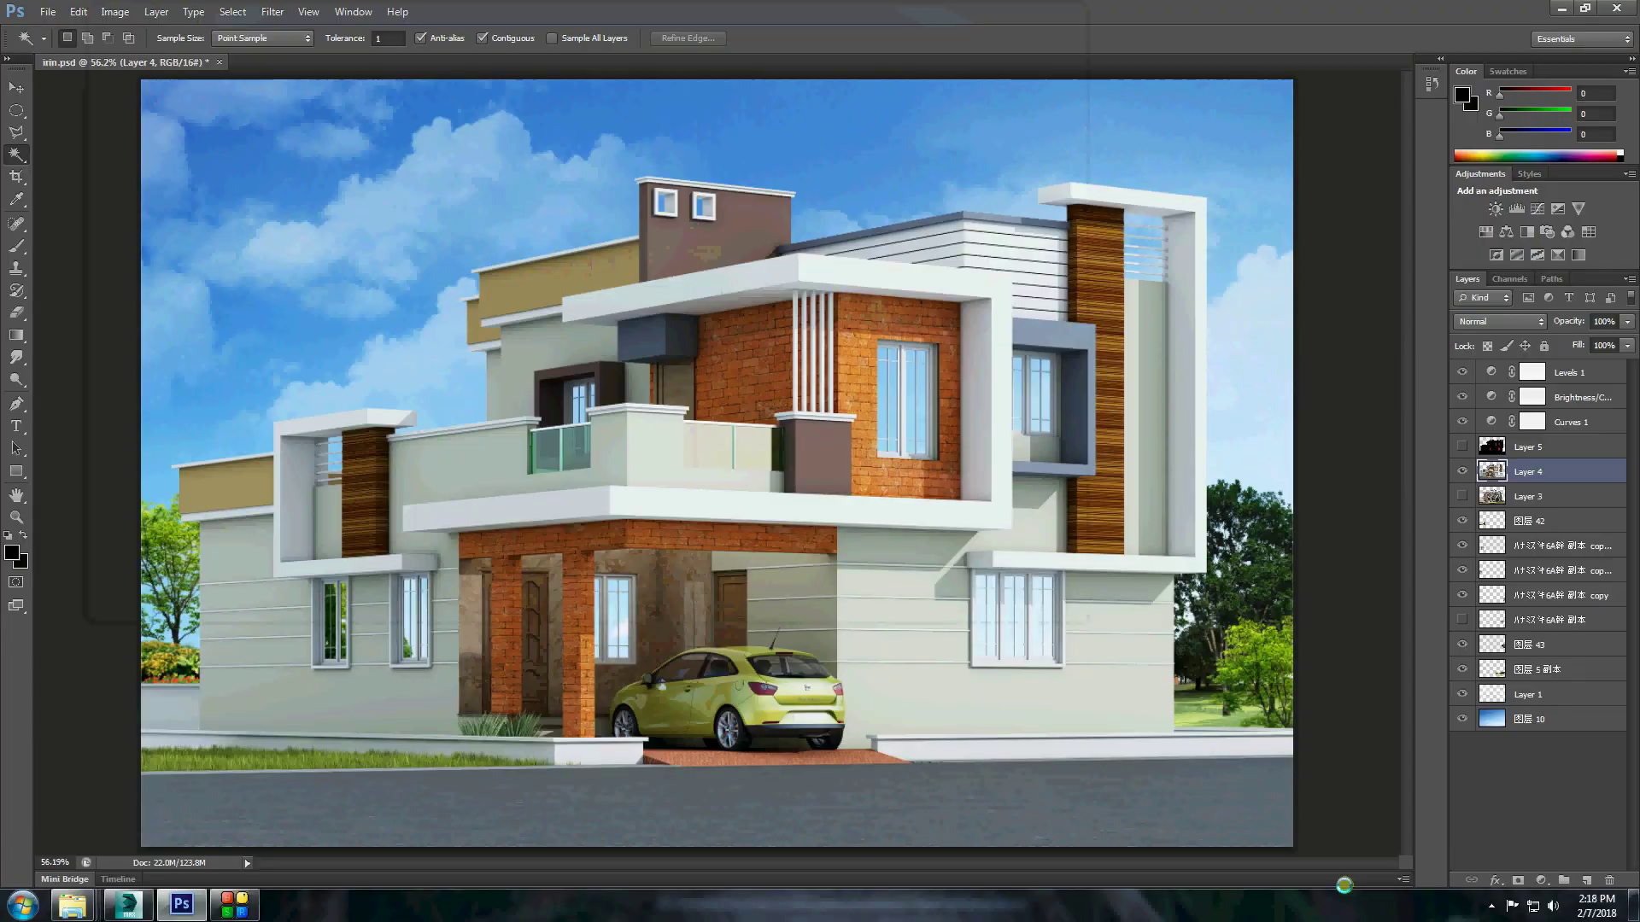
# Bring the bedroom image in as Layer 6 below the house render, behind the left windows.
pyautogui.press('v')
pyautogui.moveTo(956, 278); pyautogui.dragTo(780, 329)
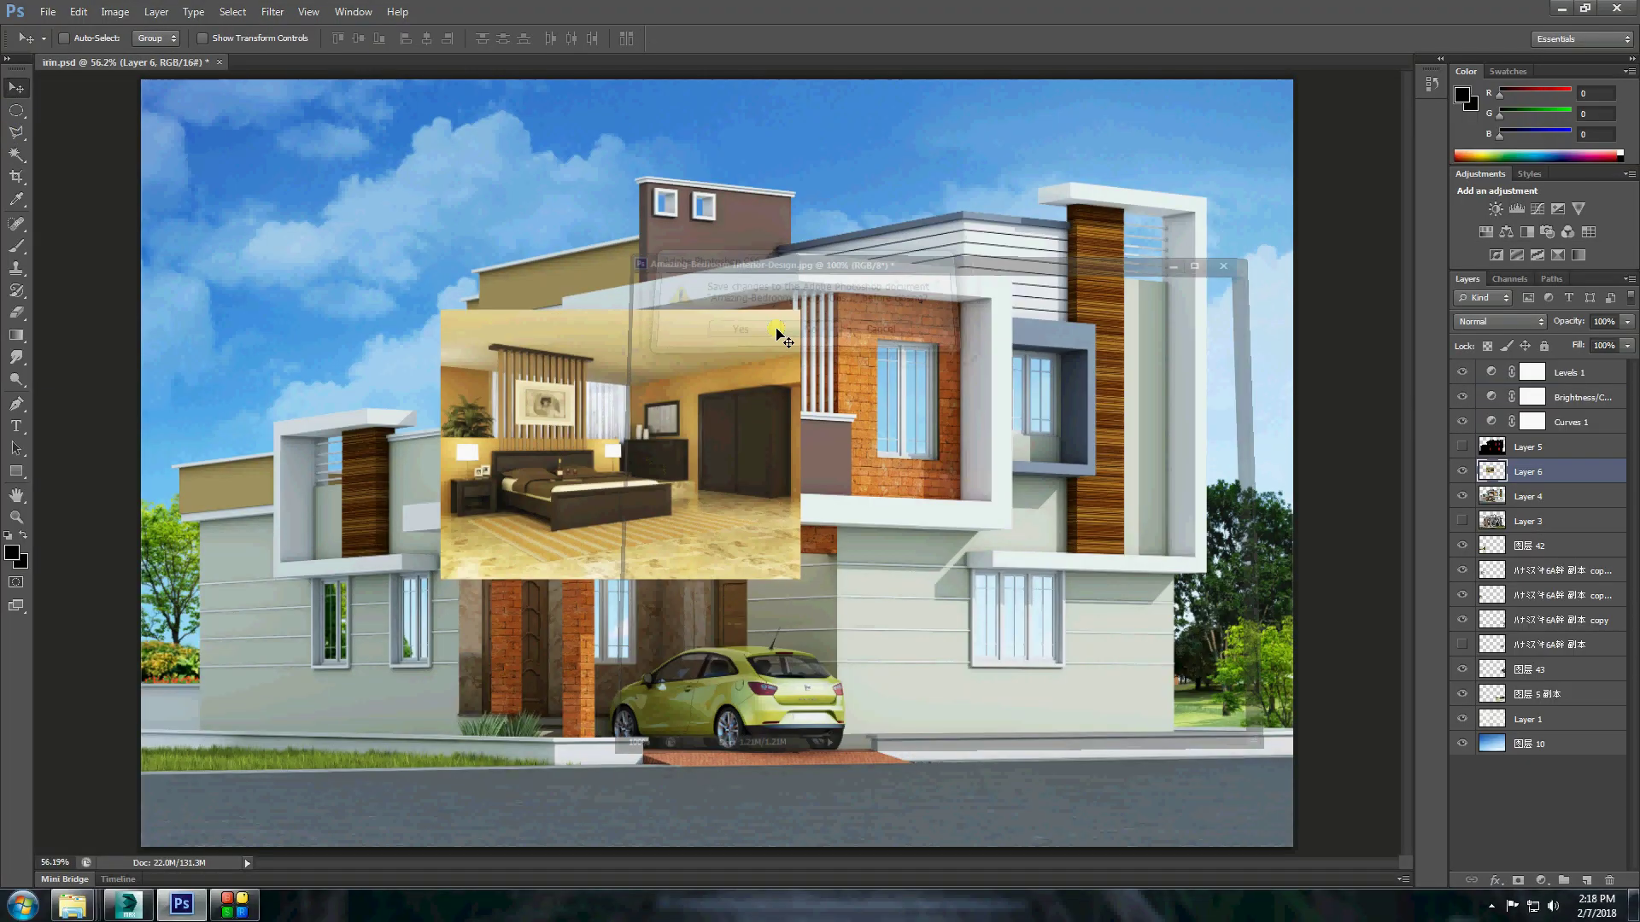
pyautogui.hotkey('ctrl', '[')
pyautogui.moveTo(547, 622); pyautogui.dragTo(392, 634)
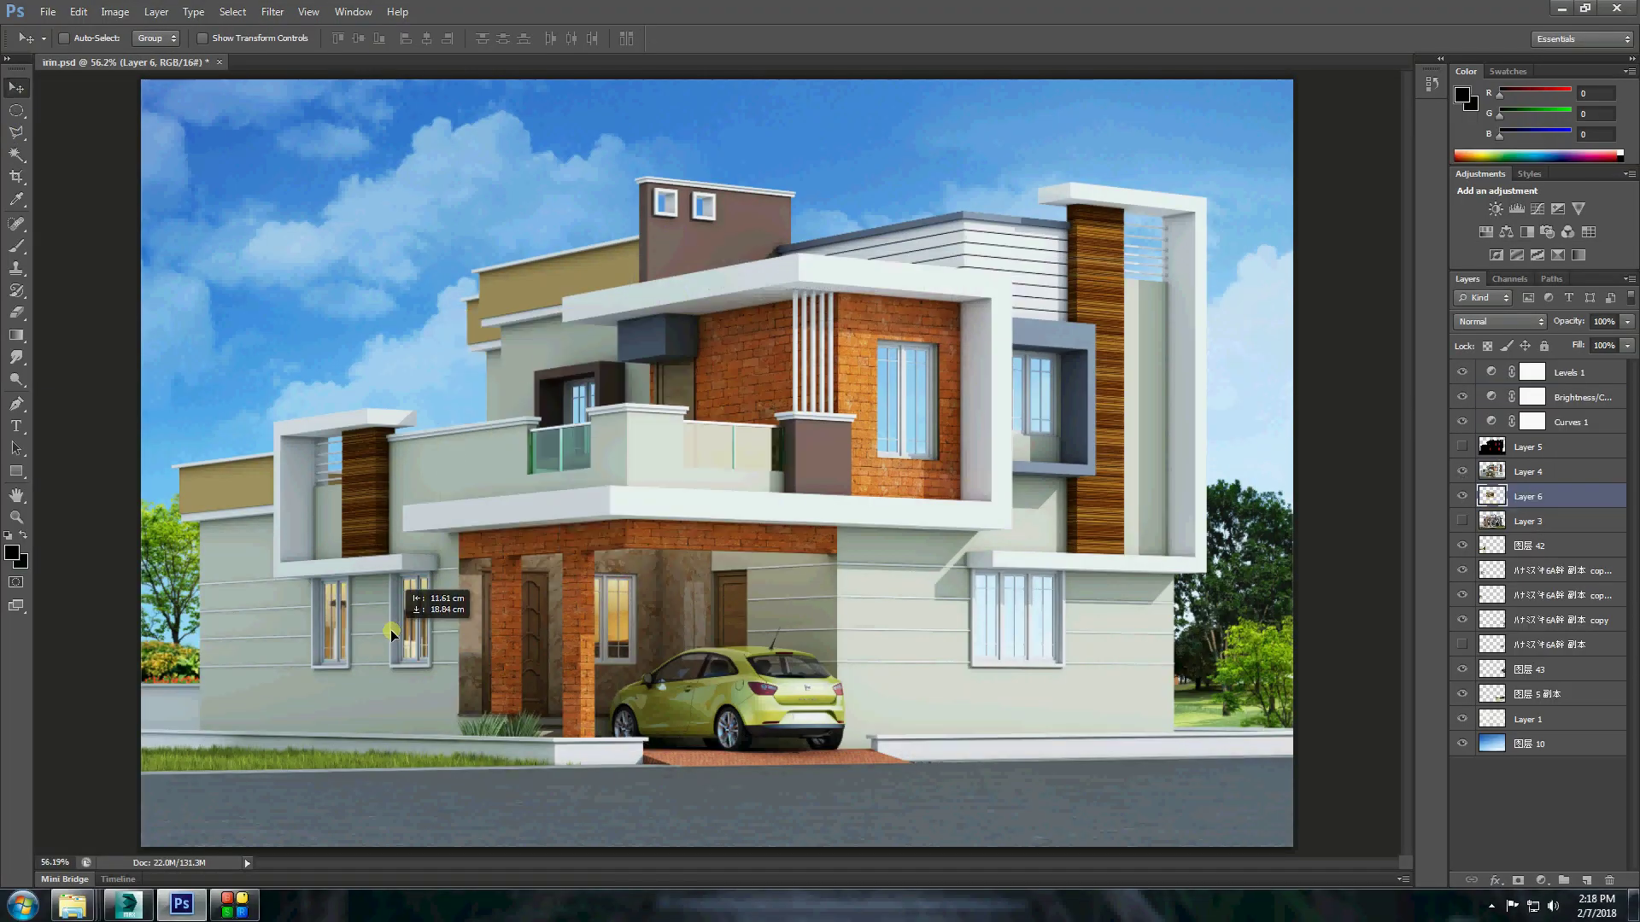
# Duplicate the bedroom layer and move the copy behind the right-side windows.
pyautogui.rightClick(1529, 495)
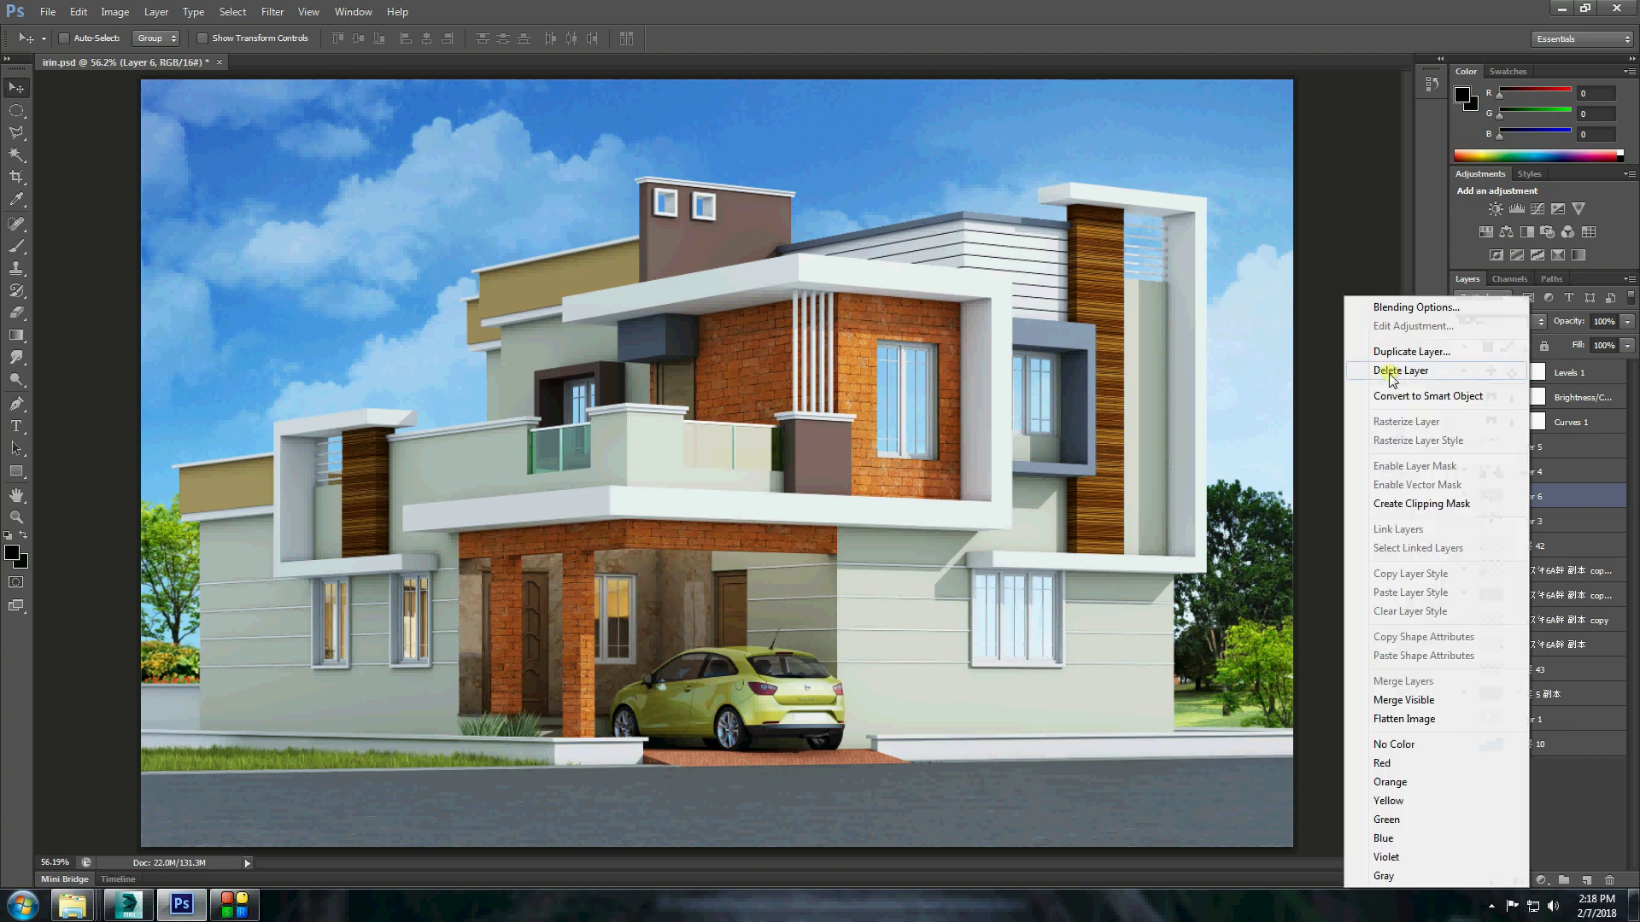
pyautogui.click(1401, 351)
pyautogui.press('Return')
pyautogui.moveTo(479, 606)
pyautogui.keyDown('shift'); pyautogui.mouseDown()
pyautogui.moveTo(1133, 606)
pyautogui.moveTo(1115, 610)
pyautogui.mouseUp(); pyautogui.keyUp('shift')
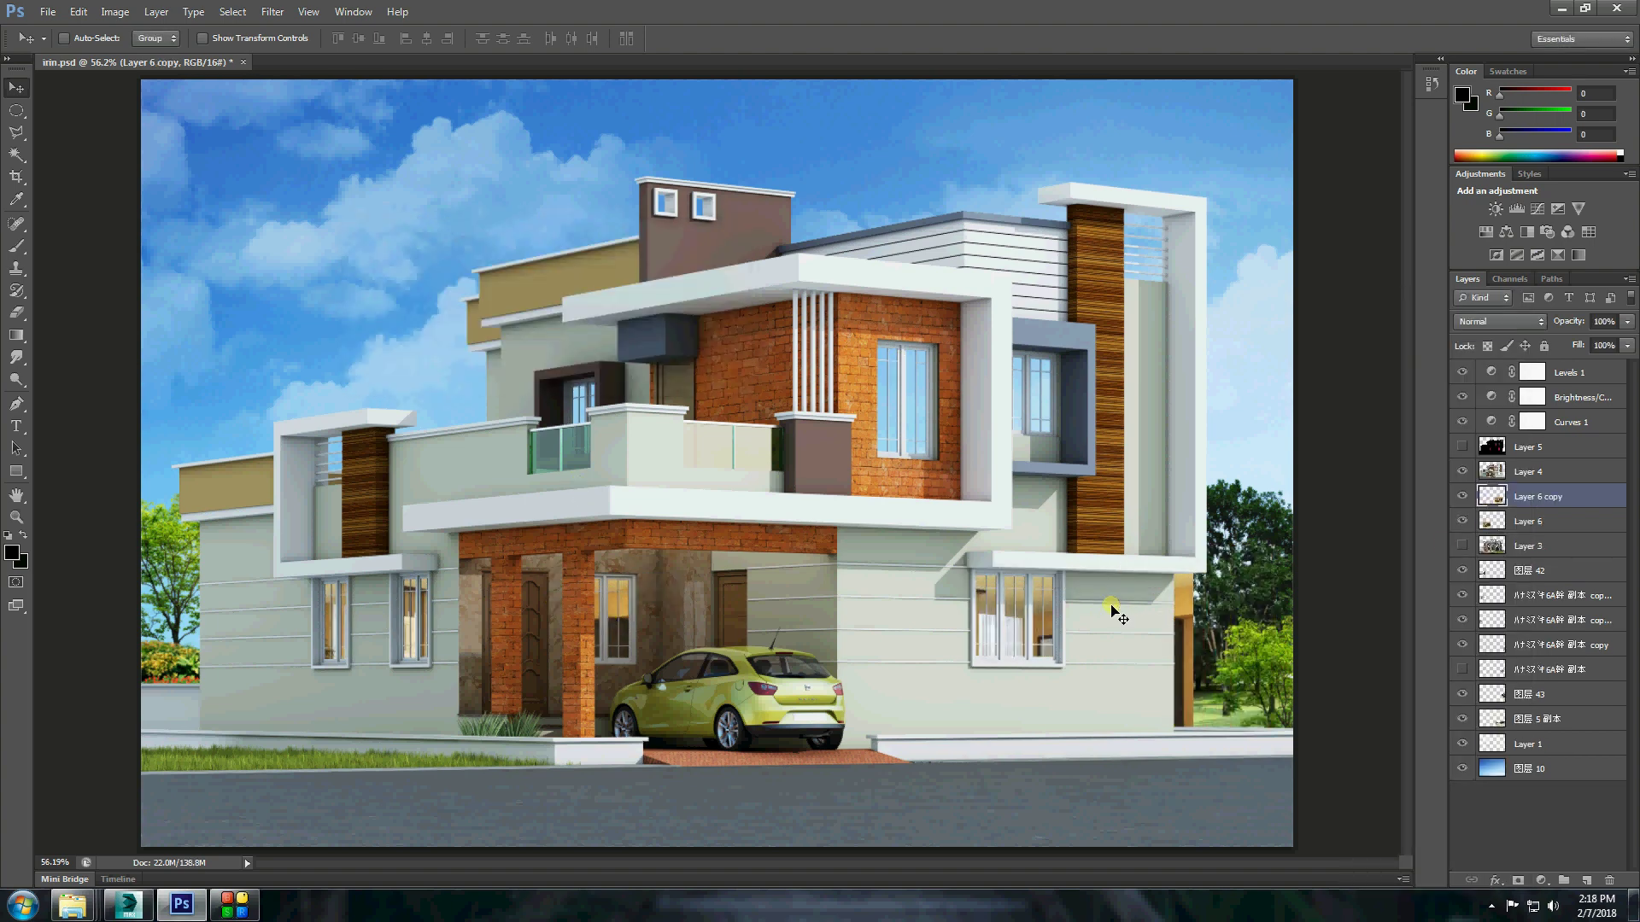
# Make Layer 6 copy 2 behind the upper window, then a third bedroom copy.
pyautogui.rightClick(1529, 496)
pyautogui.click(1400, 353)
pyautogui.press('Return')
pyautogui.moveTo(1055, 666)
pyautogui.mouseDown()
pyautogui.moveTo(976, 416)
pyautogui.moveTo(607, 423)
pyautogui.mouseUp()
pyautogui.rightClick(1529, 496)
pyautogui.click(1401, 351)
pyautogui.press('Return')
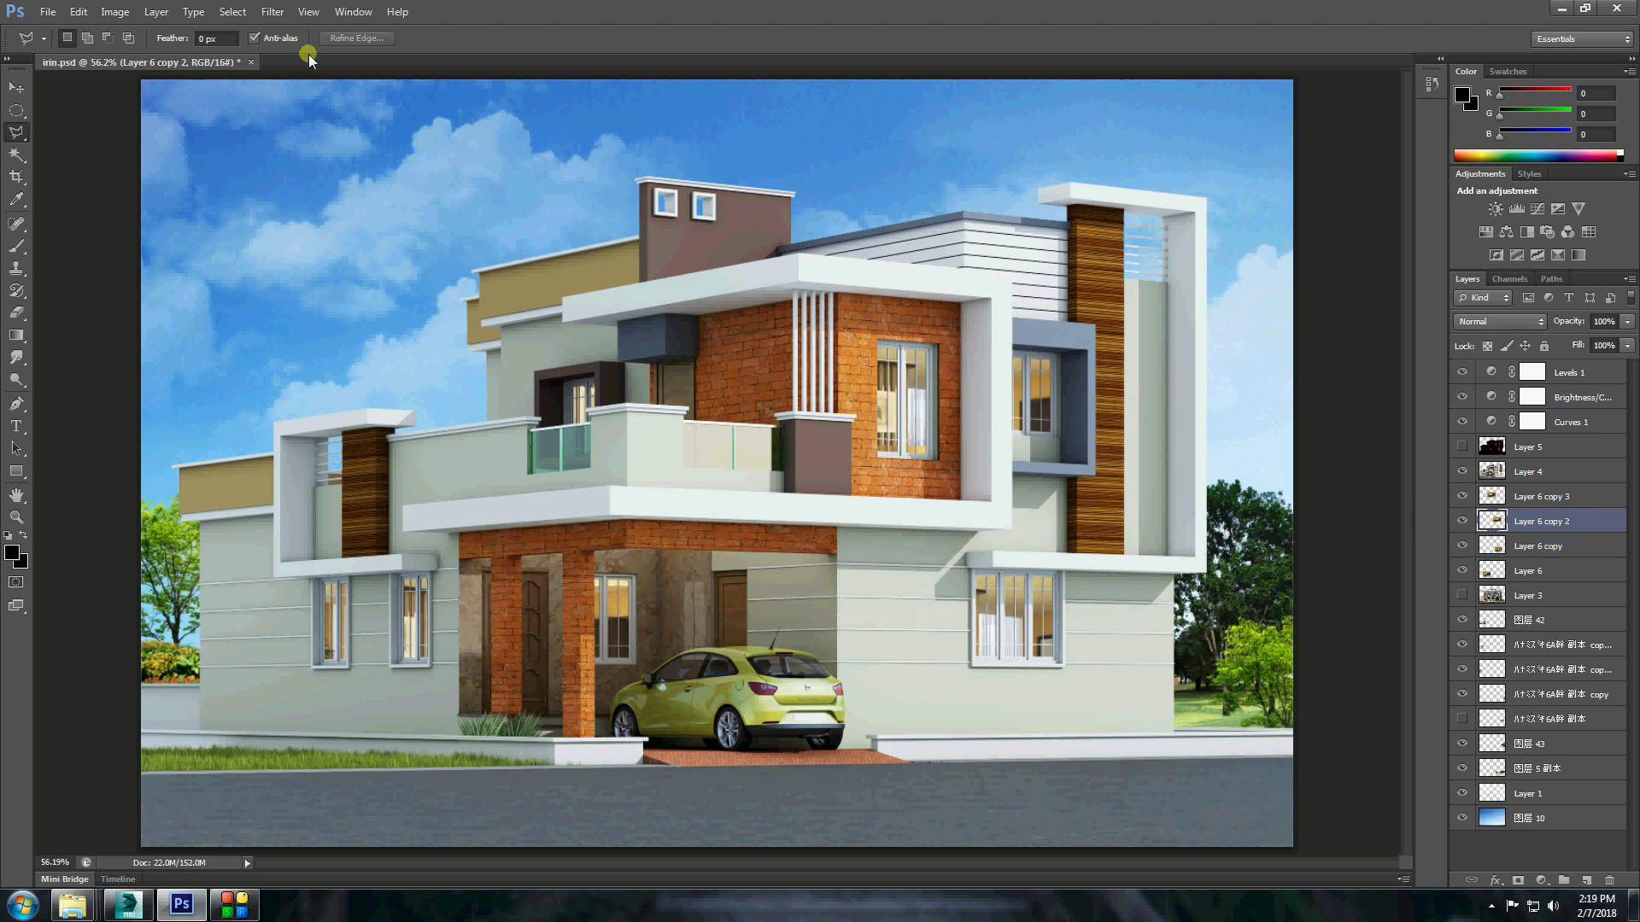
# Open the VRayReflection render pass from the client's e1 folder.
pyautogui.click(48, 12)
pyautogui.click(42, 41)
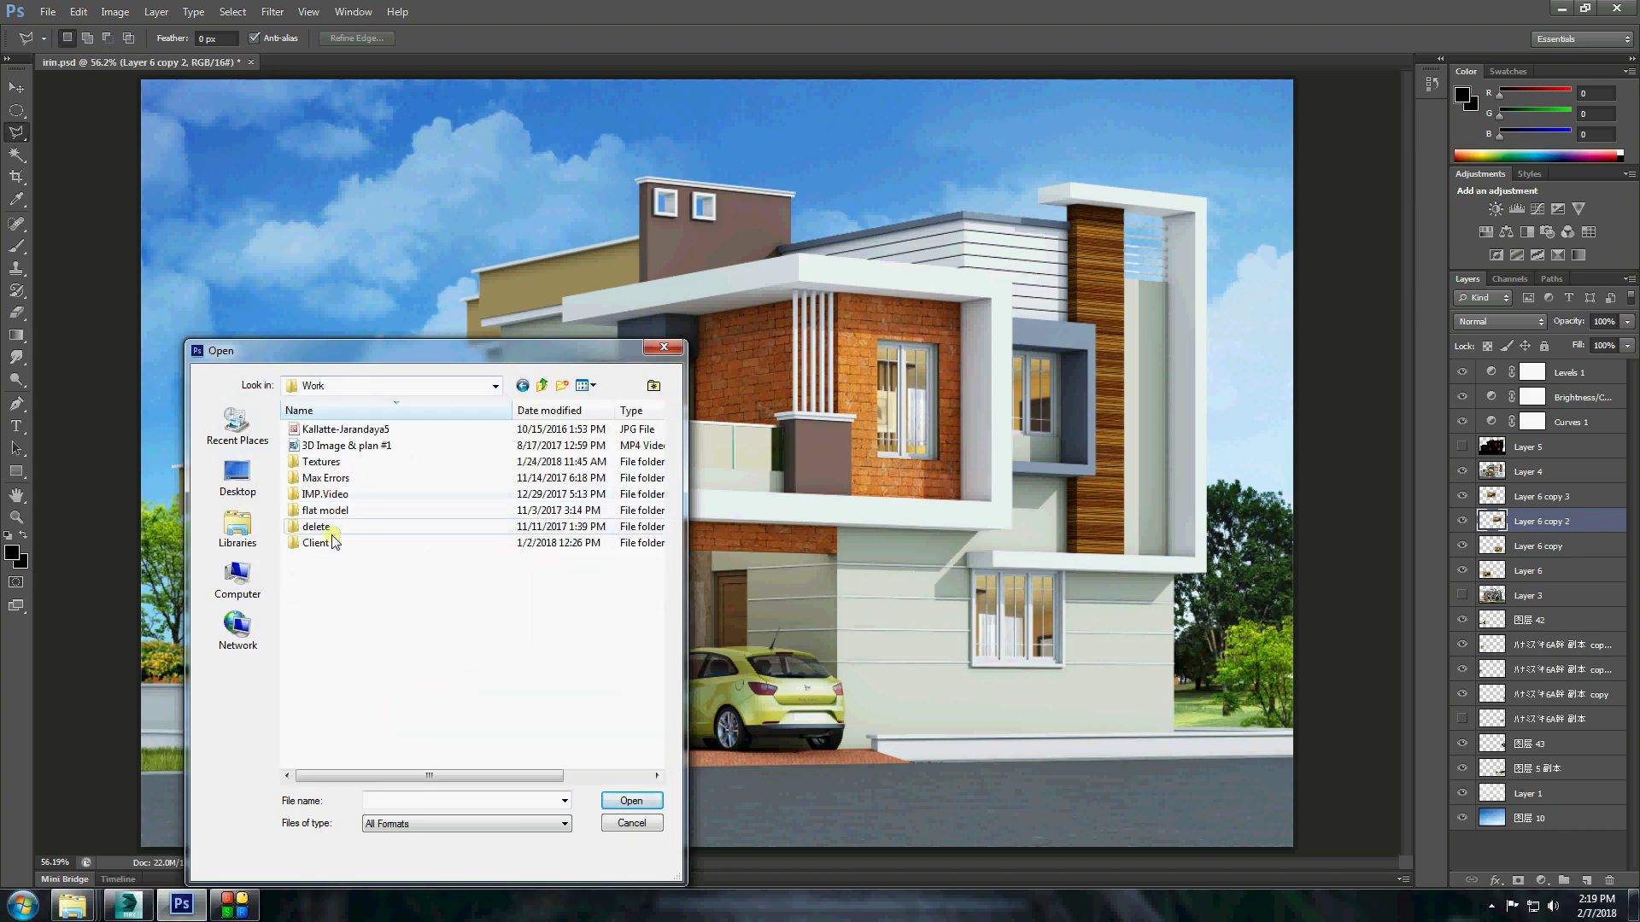
pyautogui.doubleClick(333, 542)
pyautogui.doubleClick(328, 468)
pyautogui.doubleClick(318, 560)
pyautogui.doubleClick(340, 430)
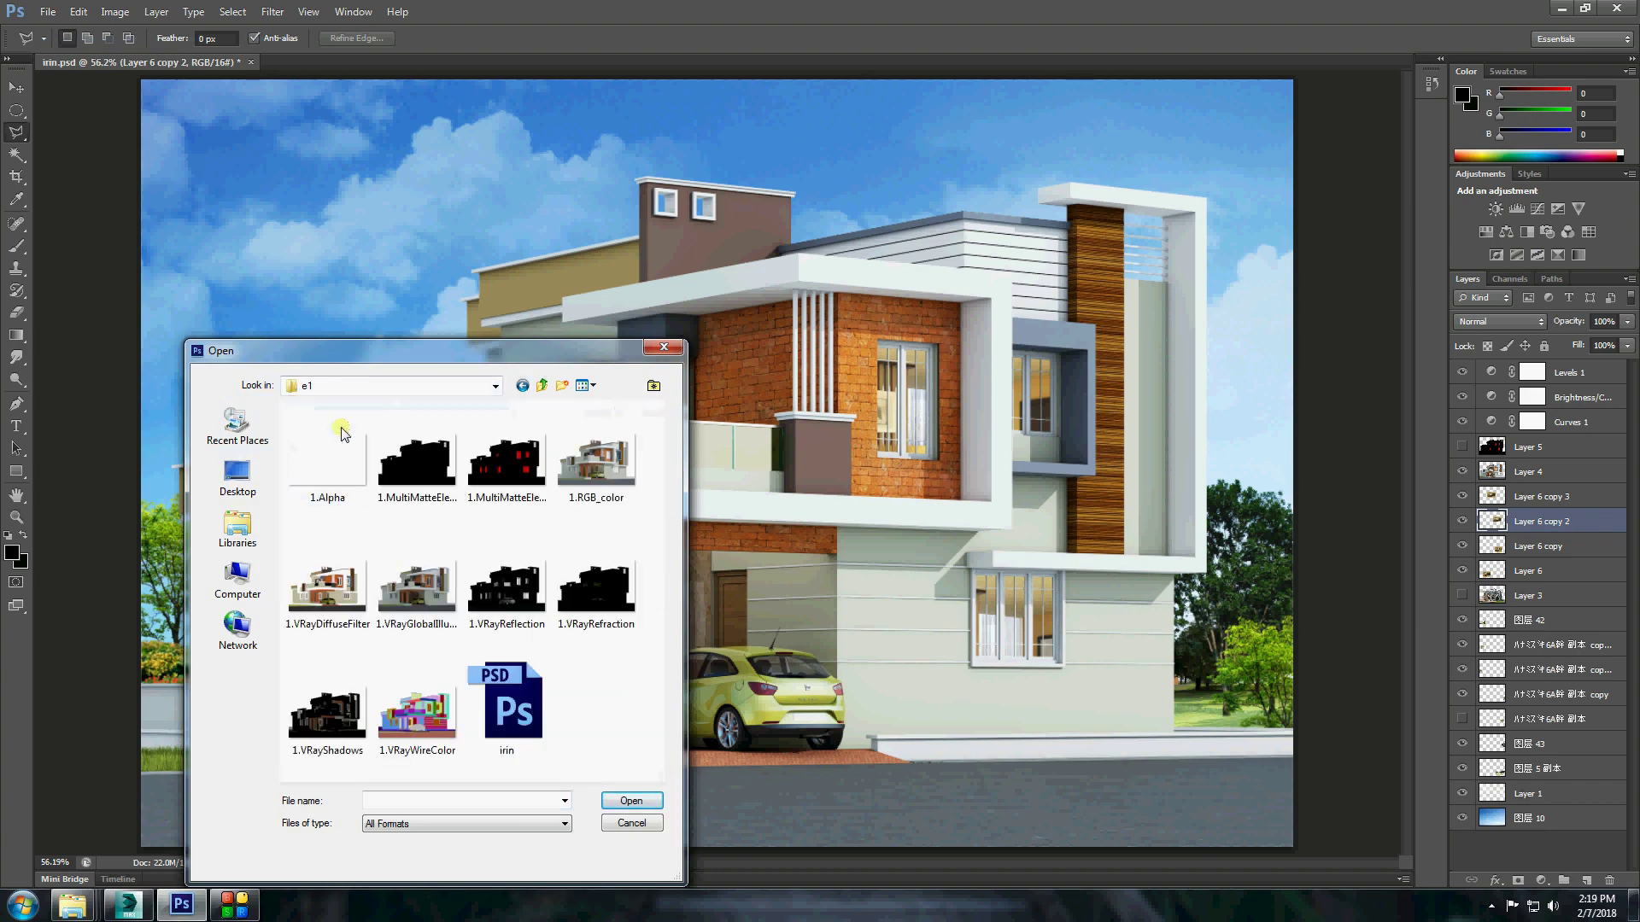
pyautogui.doubleClick(517, 606)
pyautogui.moveTo(393, 64); pyautogui.dragTo(916, 371)
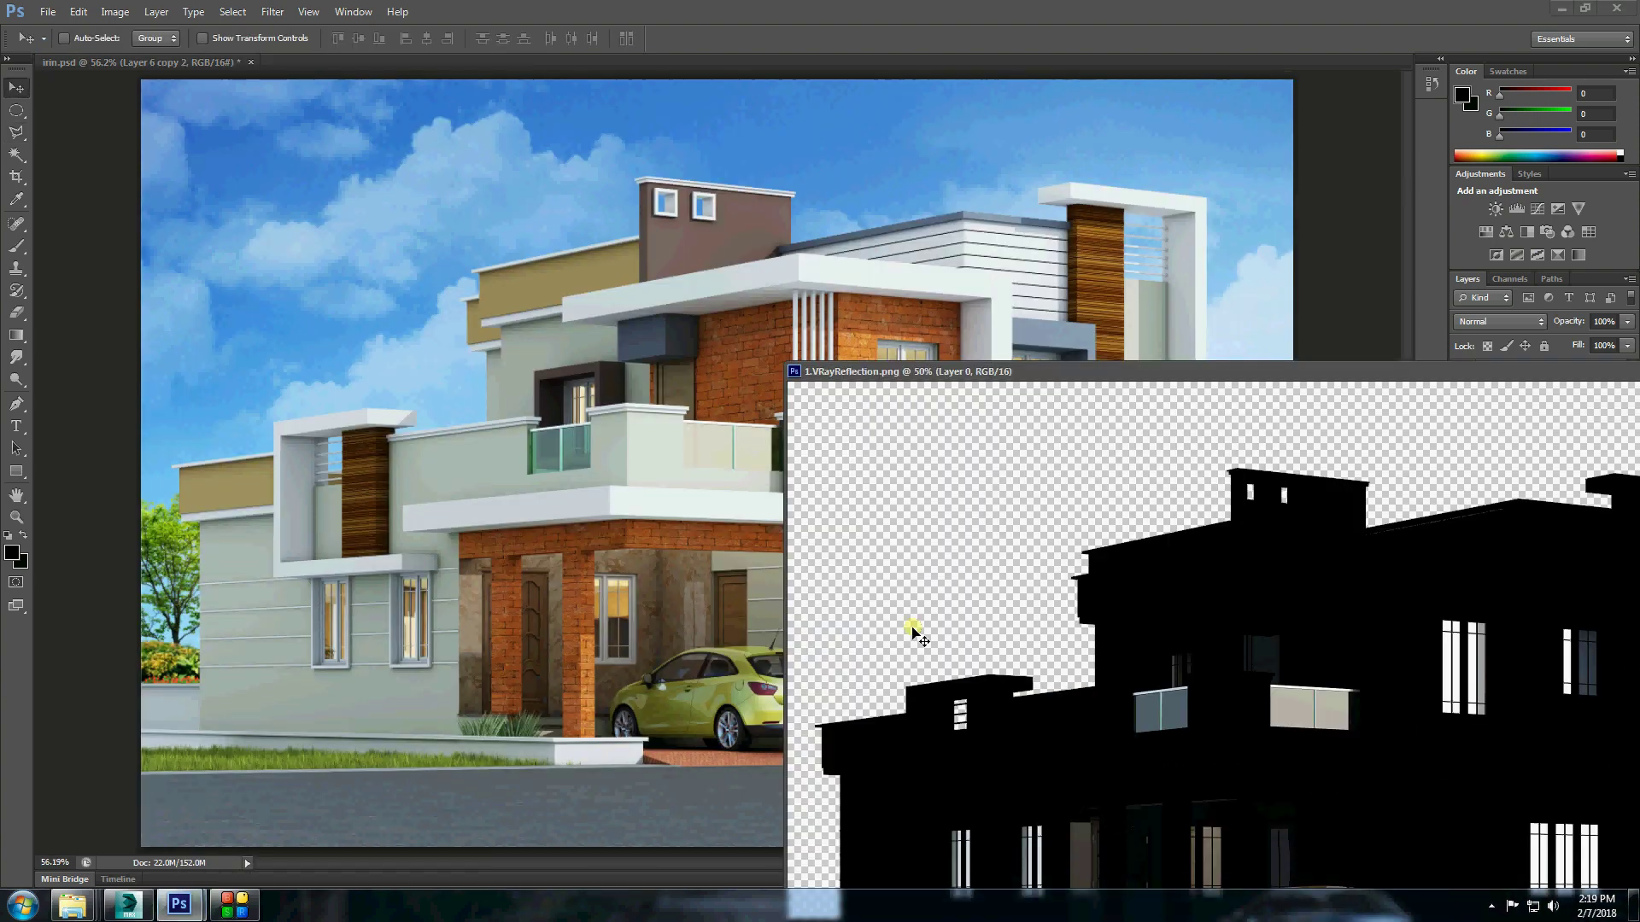
# Add the reflection pass to irin.psd as Layer 7, blended Screen at 24% opacity.
pyautogui.press('v')
pyautogui.moveTo(1000, 410)
pyautogui.mouseDown()
pyautogui.moveTo(1286, 453)
pyautogui.moveTo(995, 293)
pyautogui.mouseUp()
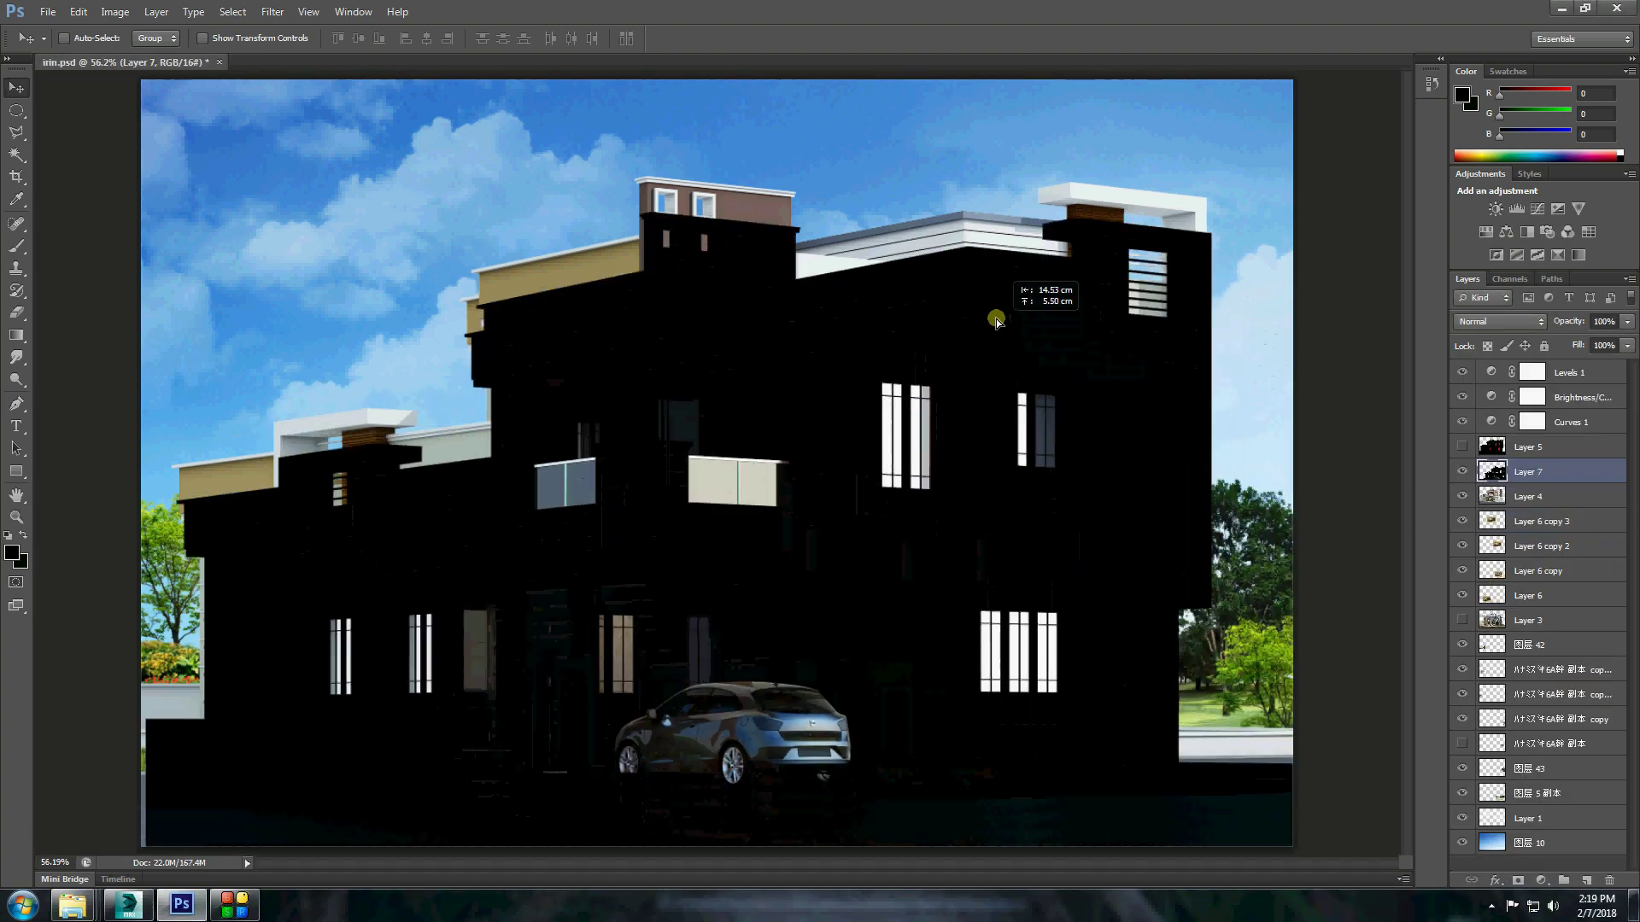
pyautogui.click(1513, 319)
pyautogui.click(1503, 465)
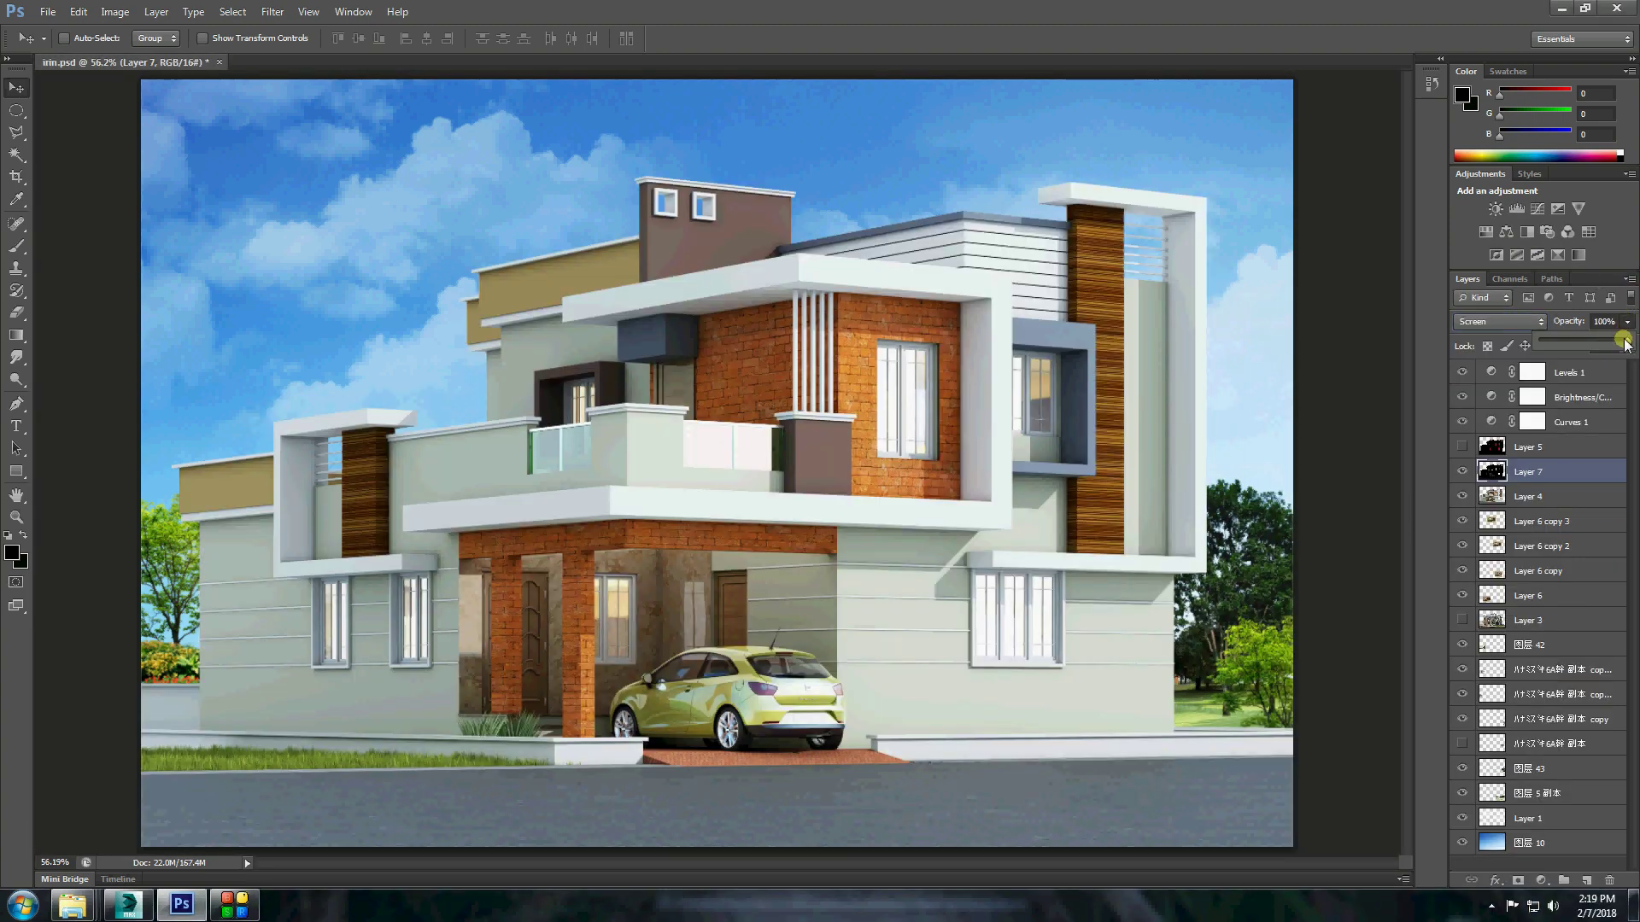
pyautogui.moveTo(1627, 321); pyautogui.dragTo(1563, 357)
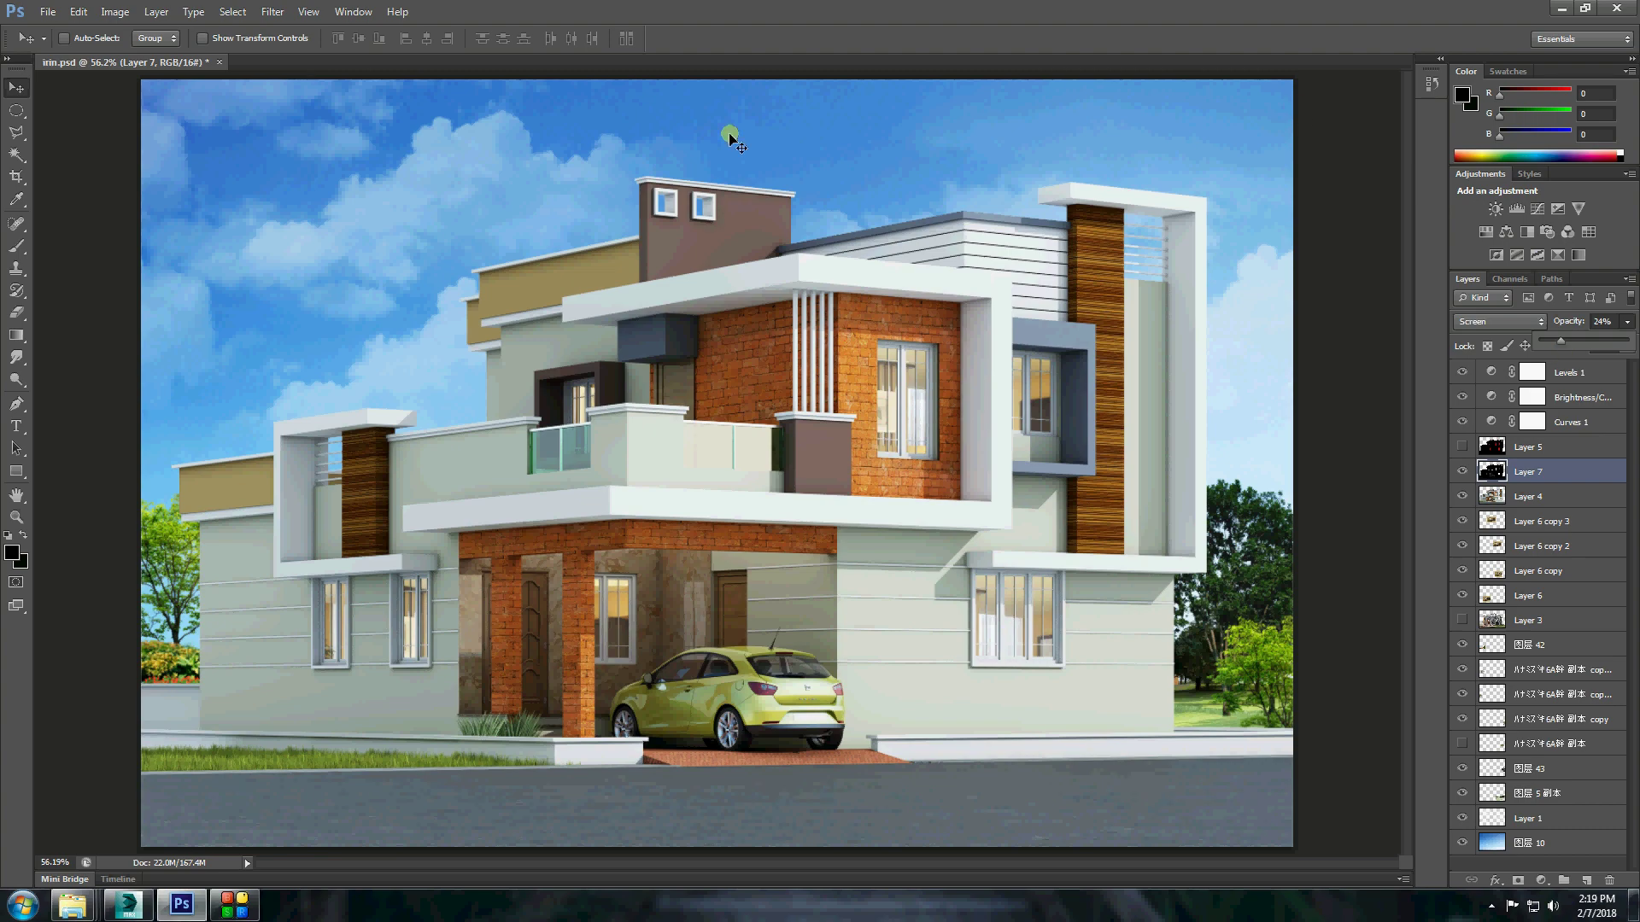
# Browse to the Work folder on Local Disk (D:) and dismiss the wrong-document error.
pyautogui.click(48, 11)
pyautogui.click(59, 49)
pyautogui.click(461, 376)
pyautogui.click(342, 478)
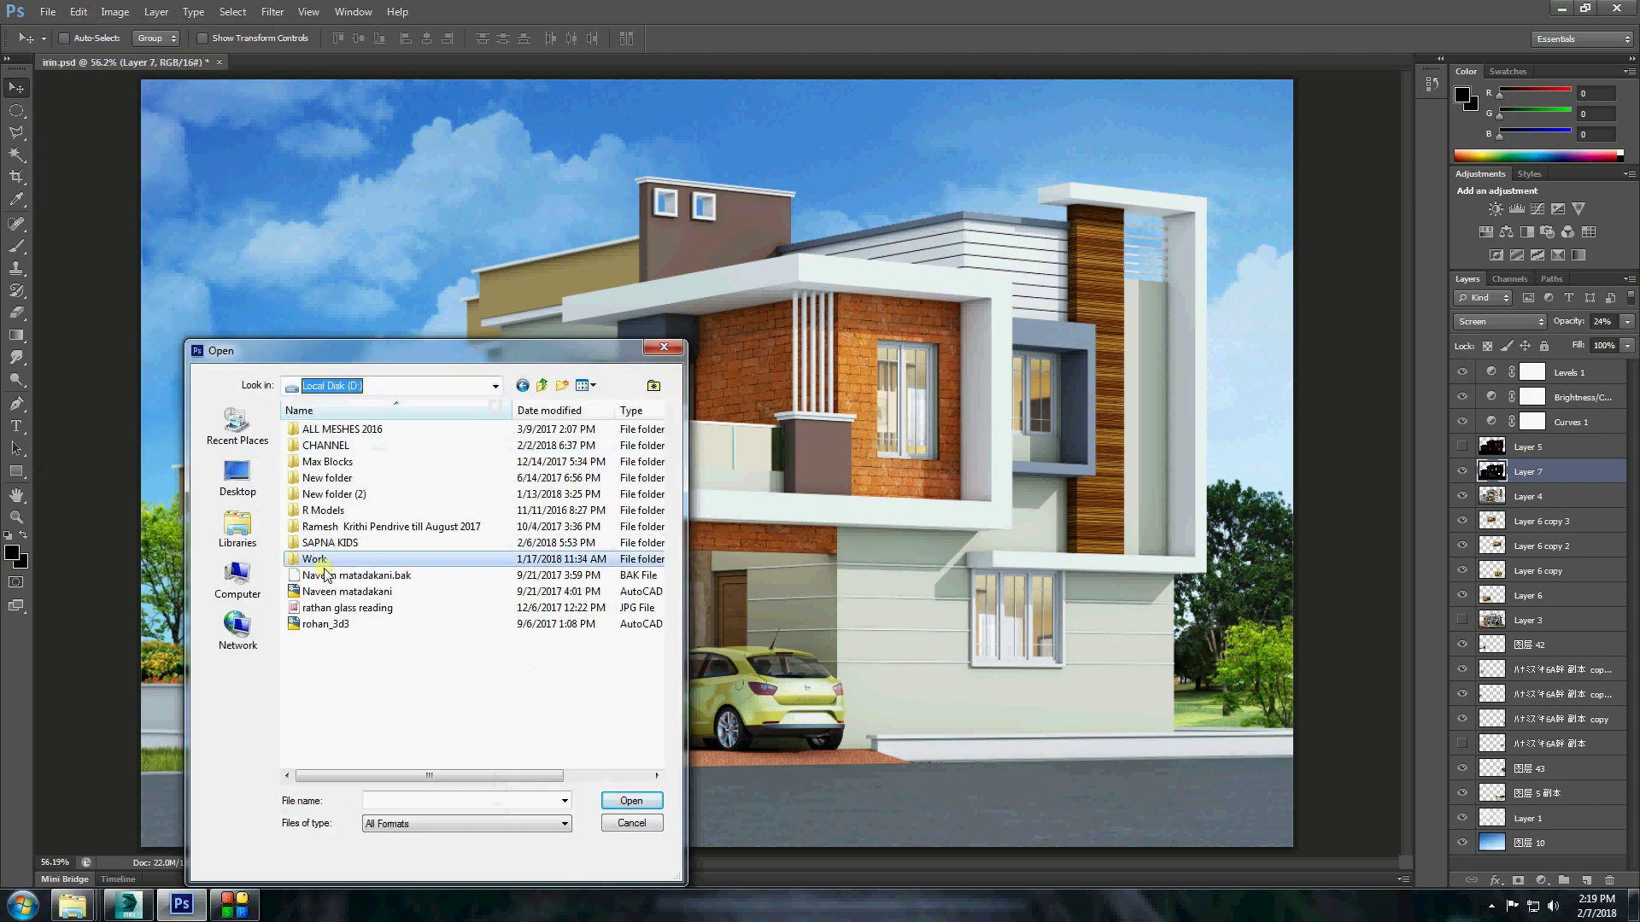
pyautogui.doubleClick(359, 556)
pyautogui.click(795, 332)
# Open the other house render PSD from the client's house PSD folder.
pyautogui.click(48, 12)
pyautogui.click(60, 49)
pyautogui.doubleClick(329, 549)
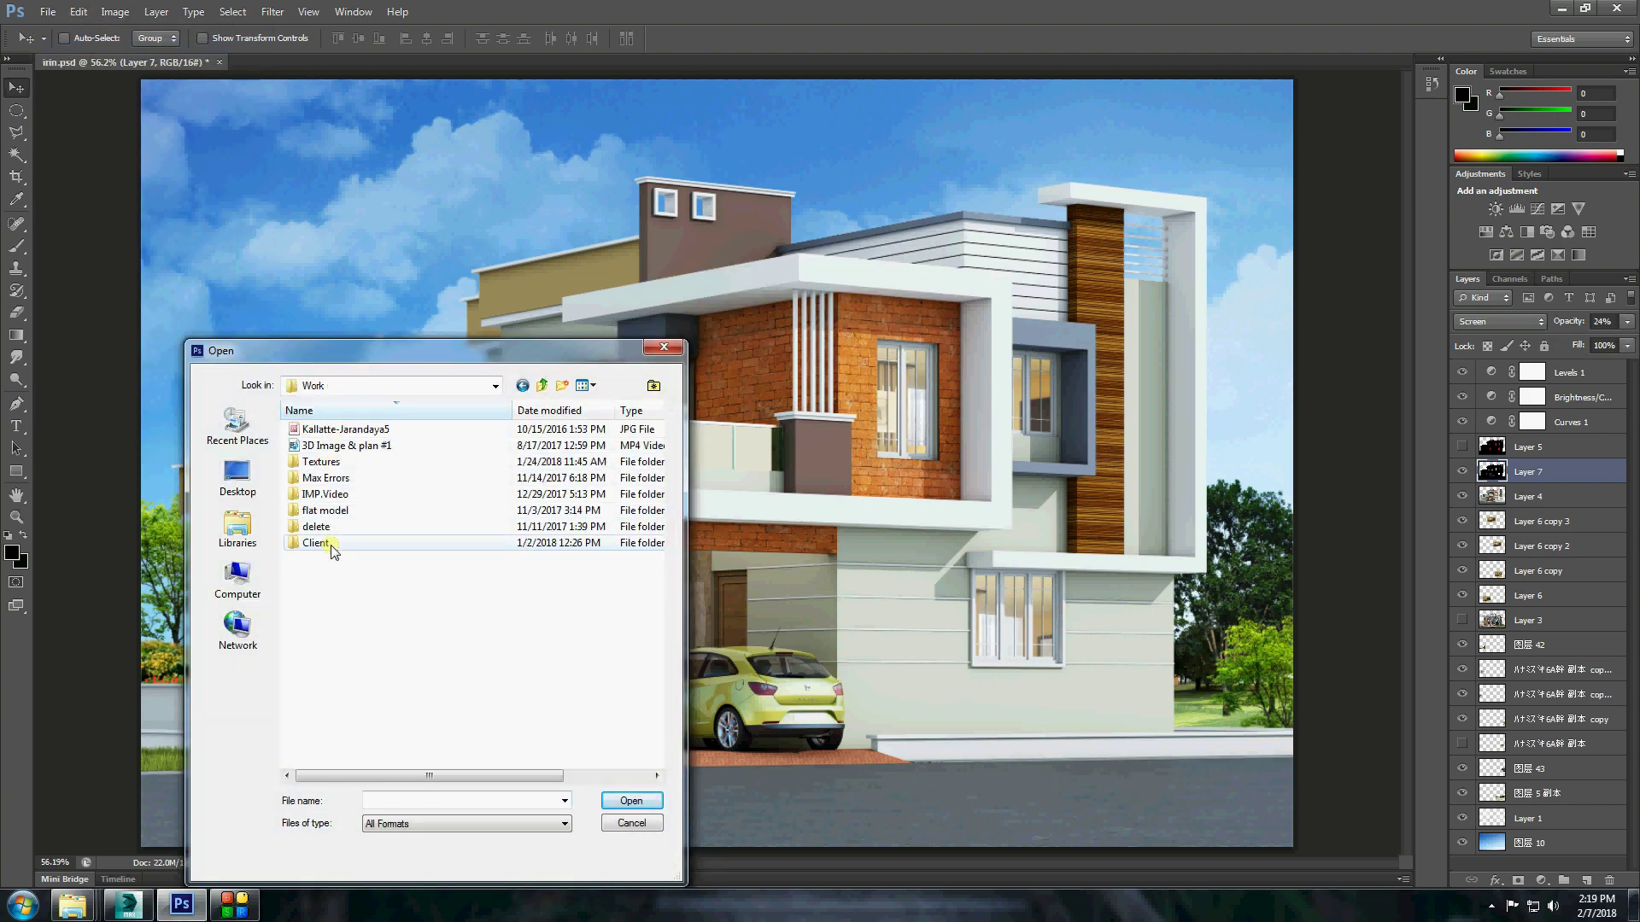
pyautogui.doubleClick(323, 464)
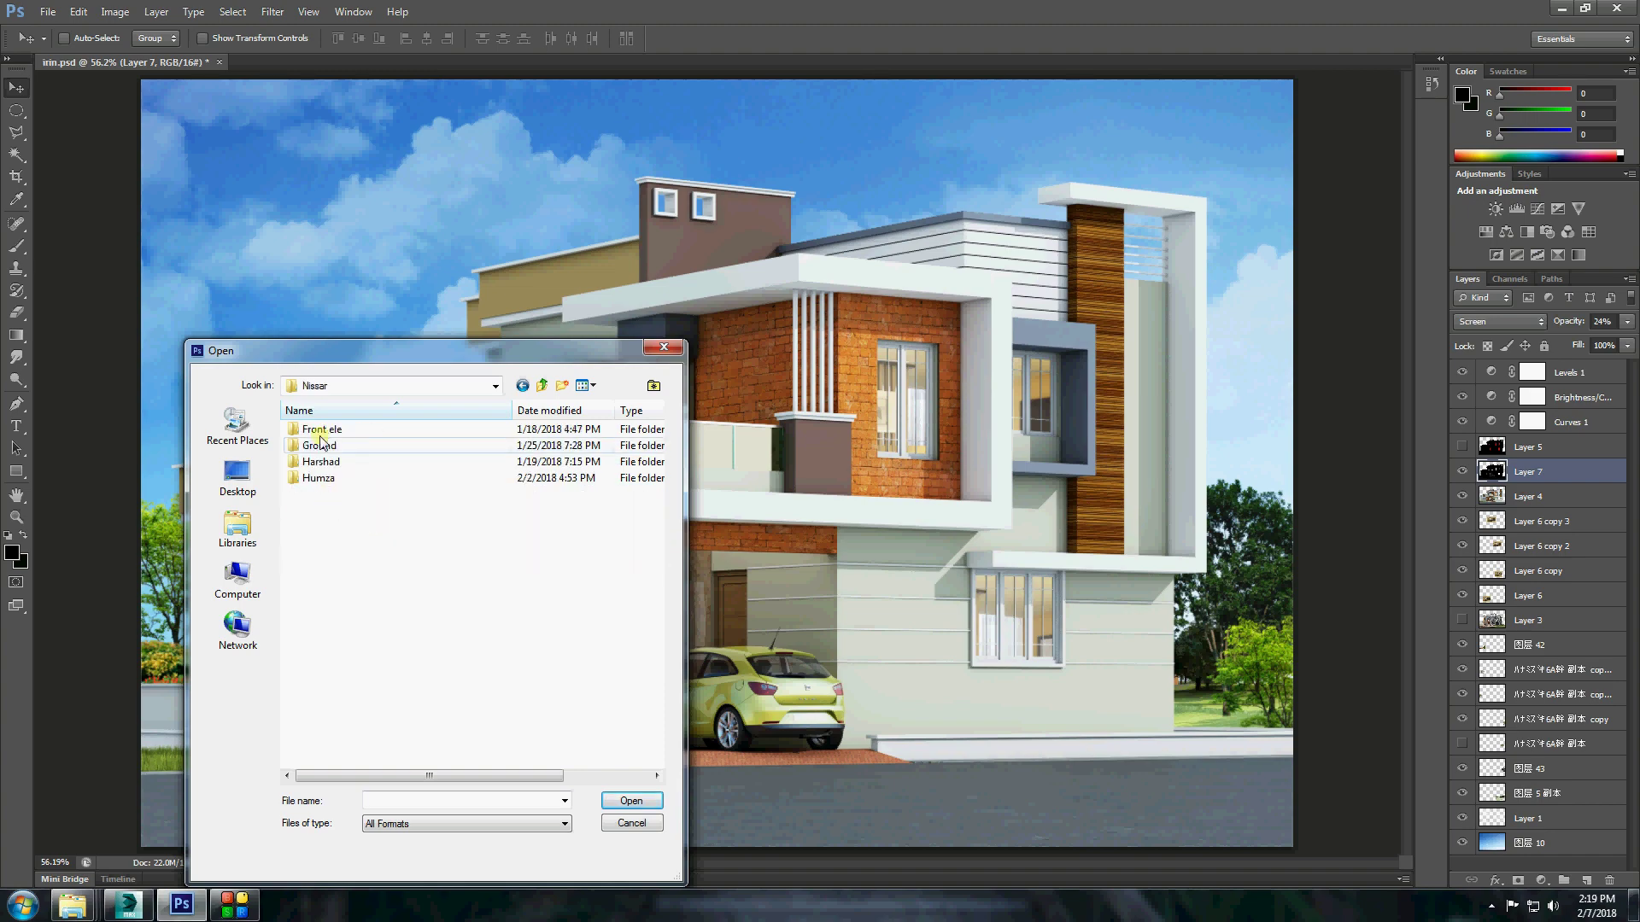
pyautogui.doubleClick(331, 472)
pyautogui.doubleClick(593, 576)
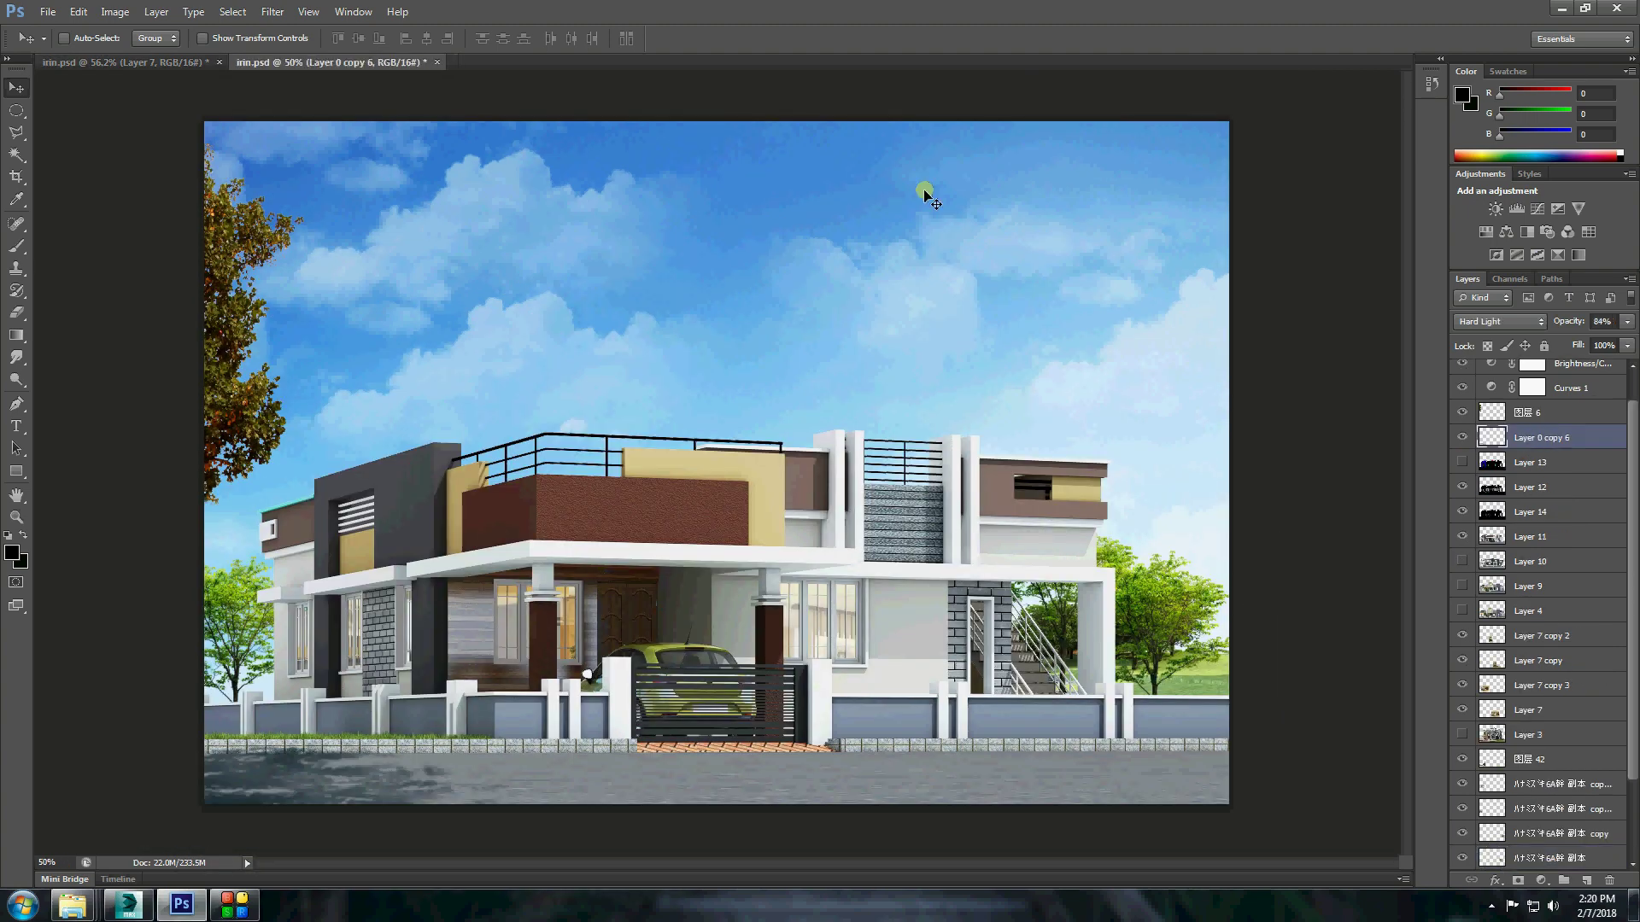
# Copy the tree and ground shadow layers into the house render, closing the source unsaved.
pyautogui.moveTo(282, 63); pyautogui.dragTo(905, 323)
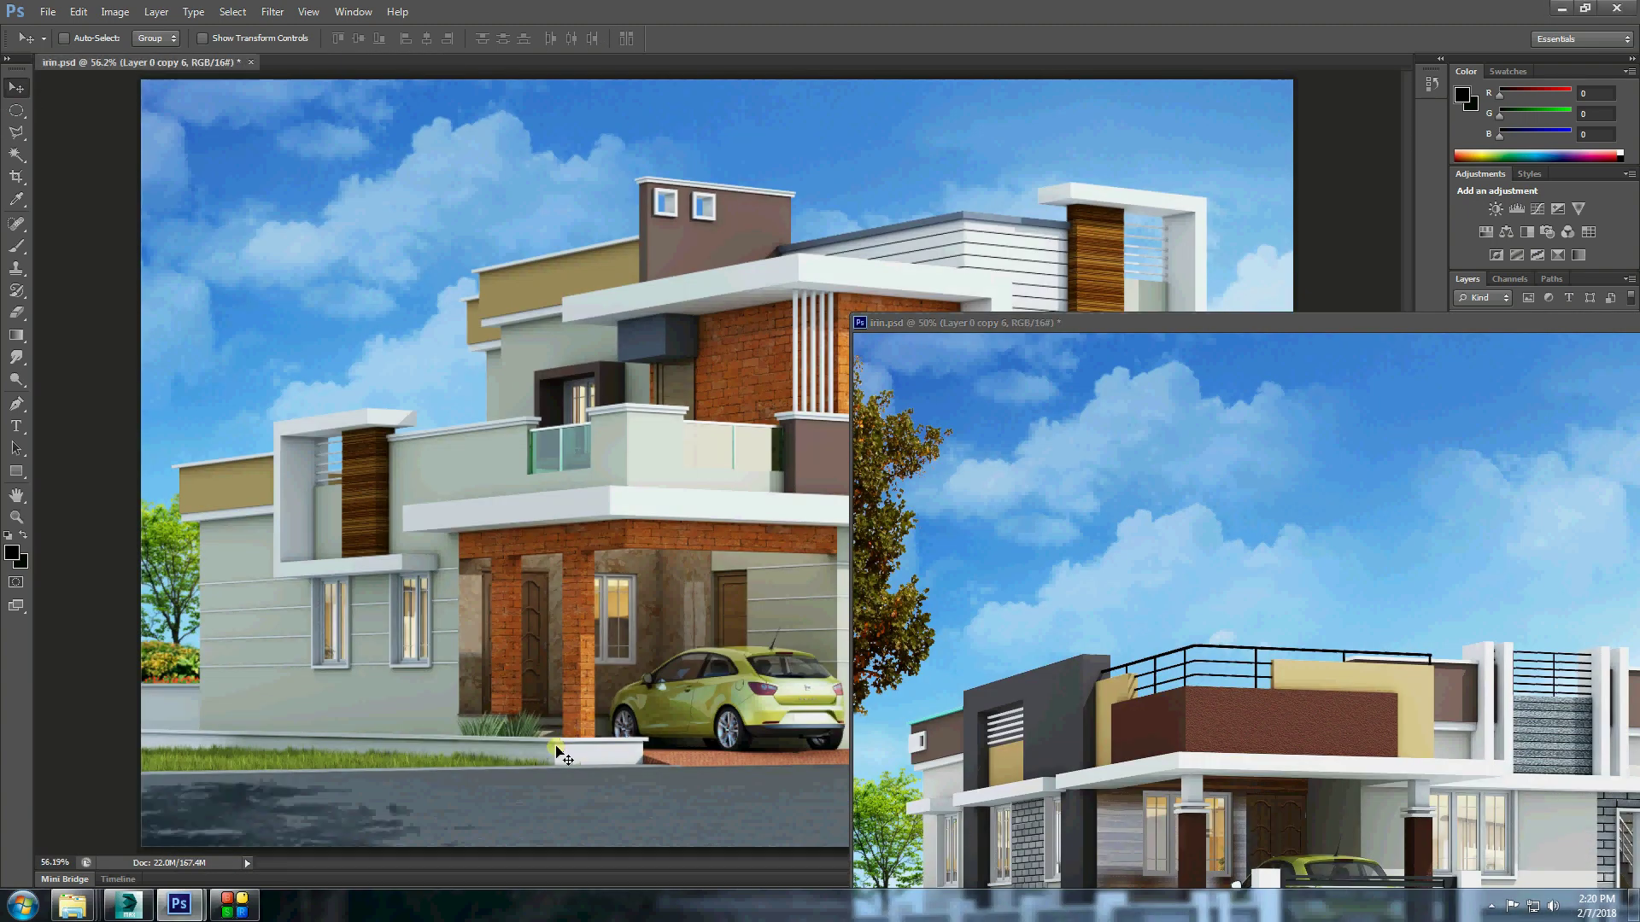
pyautogui.moveTo(1024, 323); pyautogui.dragTo(919, 342)
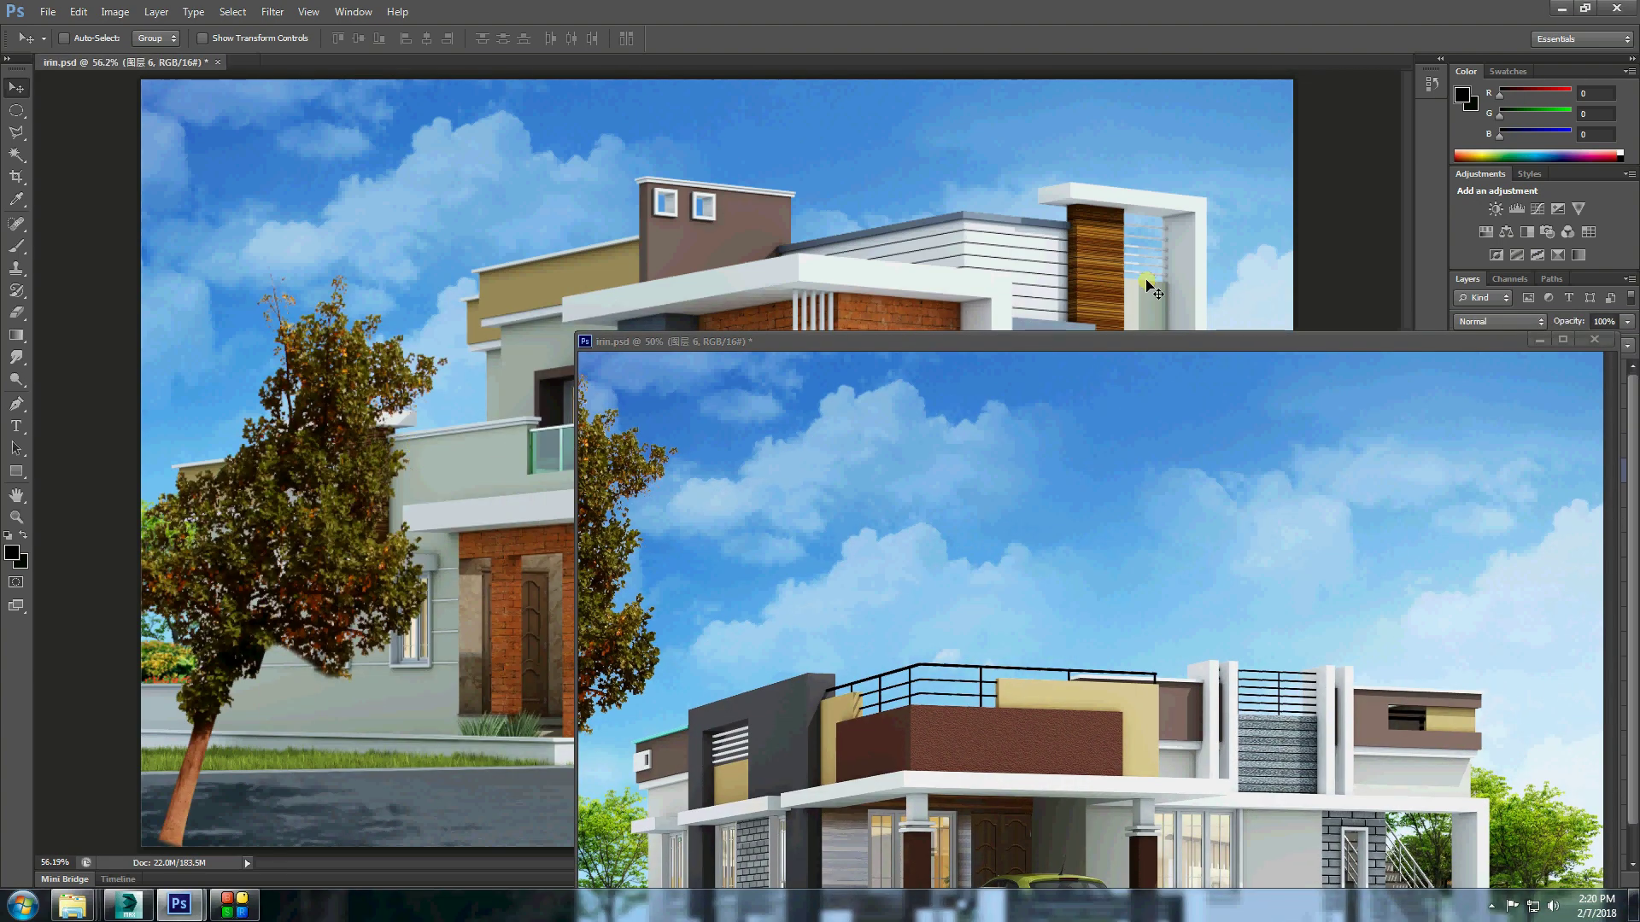
pyautogui.moveTo(1153, 290); pyautogui.dragTo(1155, 292)
pyautogui.click(1593, 339)
pyautogui.click(813, 333)
# Flip the tree horizontally and move it to the right side of the scene.
pyautogui.click(78, 12)
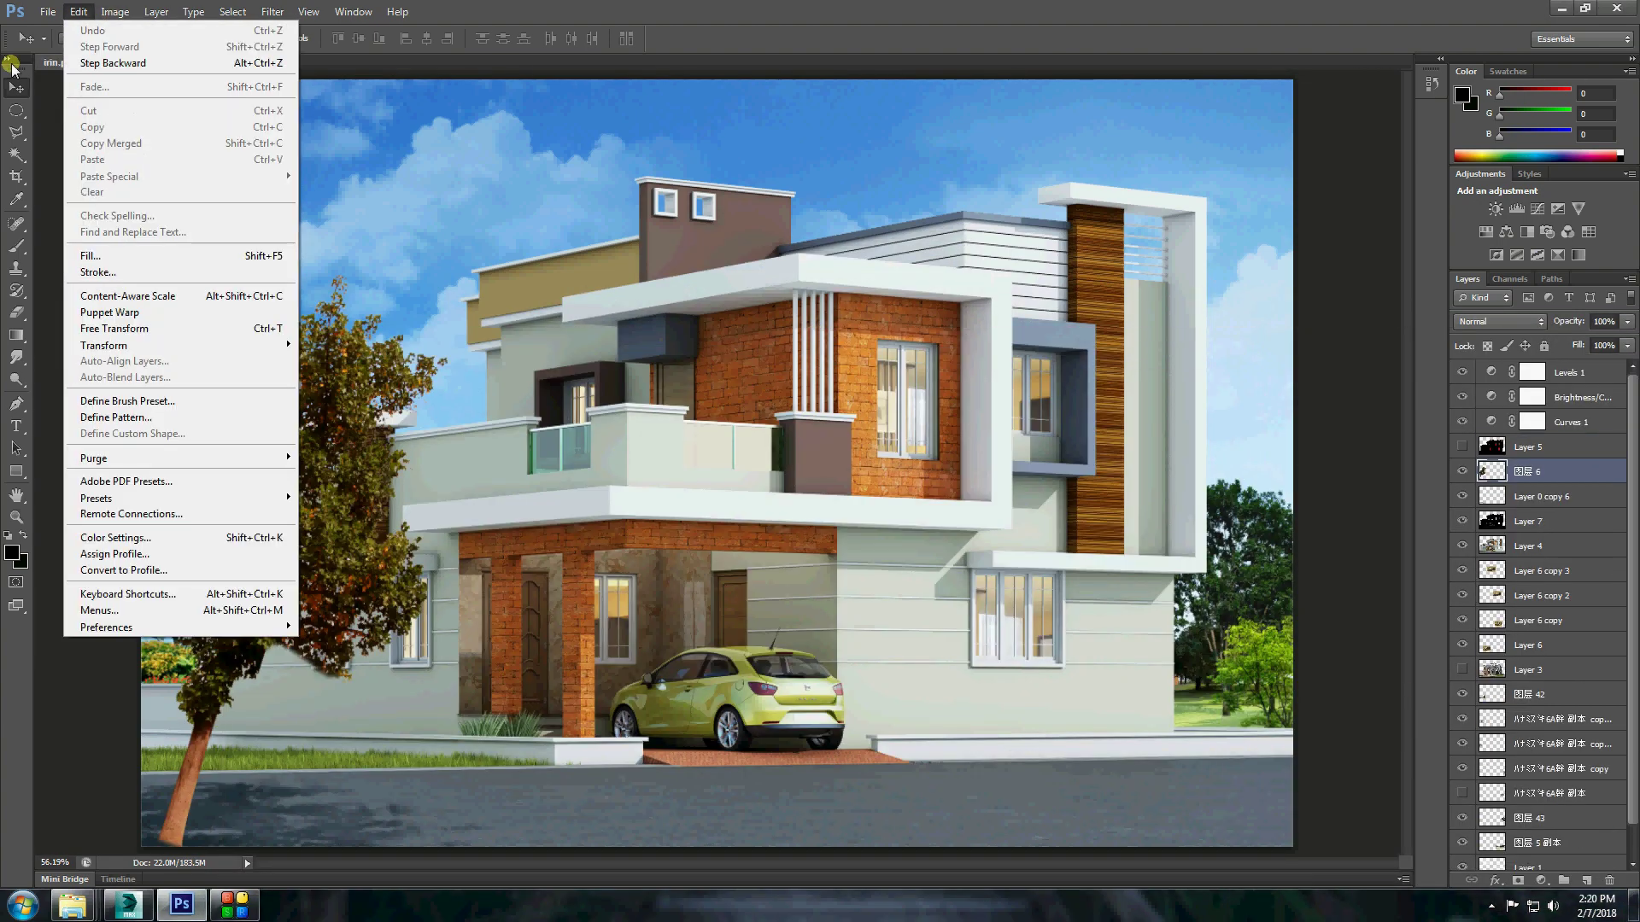
pyautogui.click(114, 328)
pyautogui.rightClick(531, 310)
pyautogui.click(568, 570)
pyautogui.moveTo(235, 466)
pyautogui.mouseDown()
pyautogui.moveTo(1243, 320)
pyautogui.moveTo(1270, 224)
pyautogui.mouseUp()
pyautogui.press('Return')
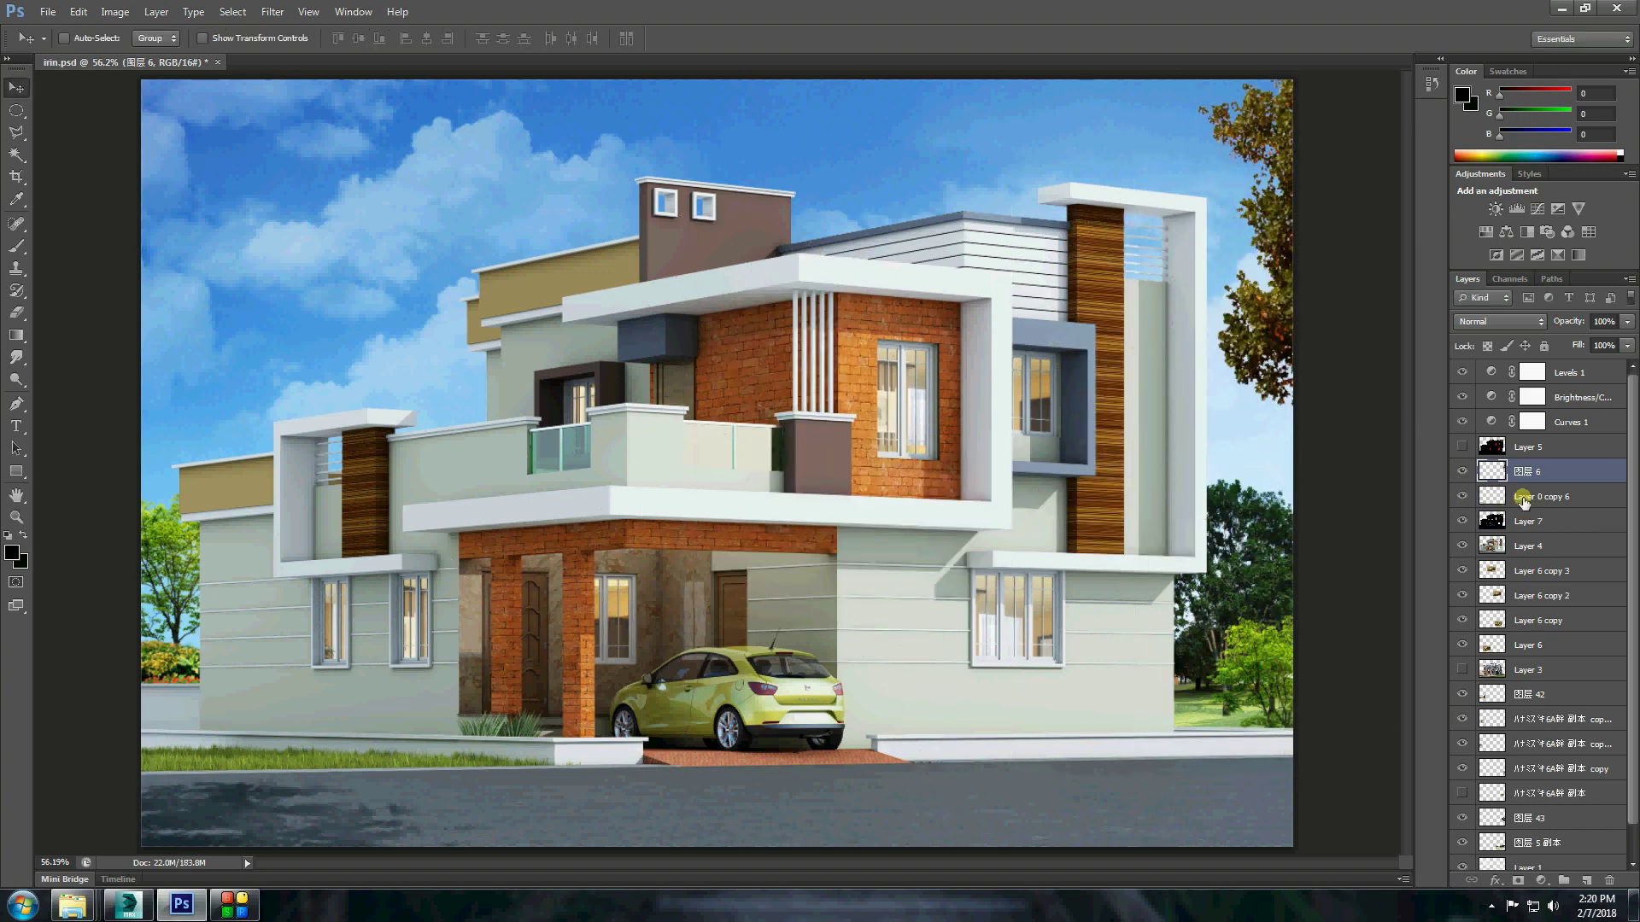
# Flip the ground shadow layer horizontally and move it across the road.
pyautogui.click(79, 12)
pyautogui.click(94, 344)
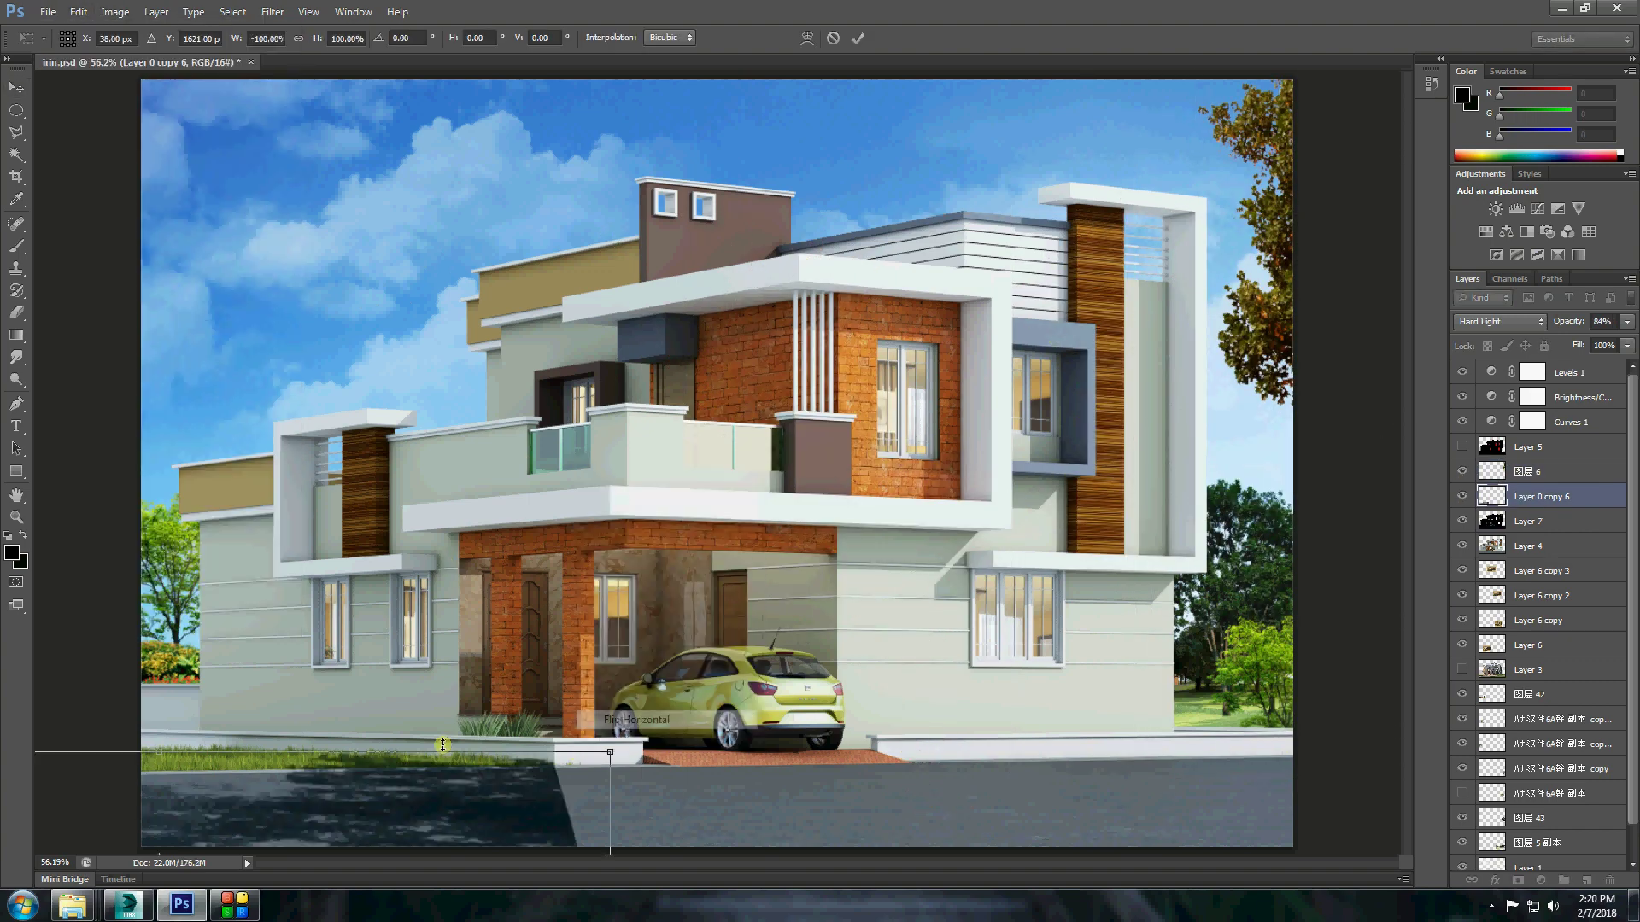
pyautogui.moveTo(752, 794)
pyautogui.mouseDown()
pyautogui.moveTo(1251, 794)
pyautogui.moveTo(1218, 776)
pyautogui.moveTo(1154, 796)
pyautogui.mouseUp()
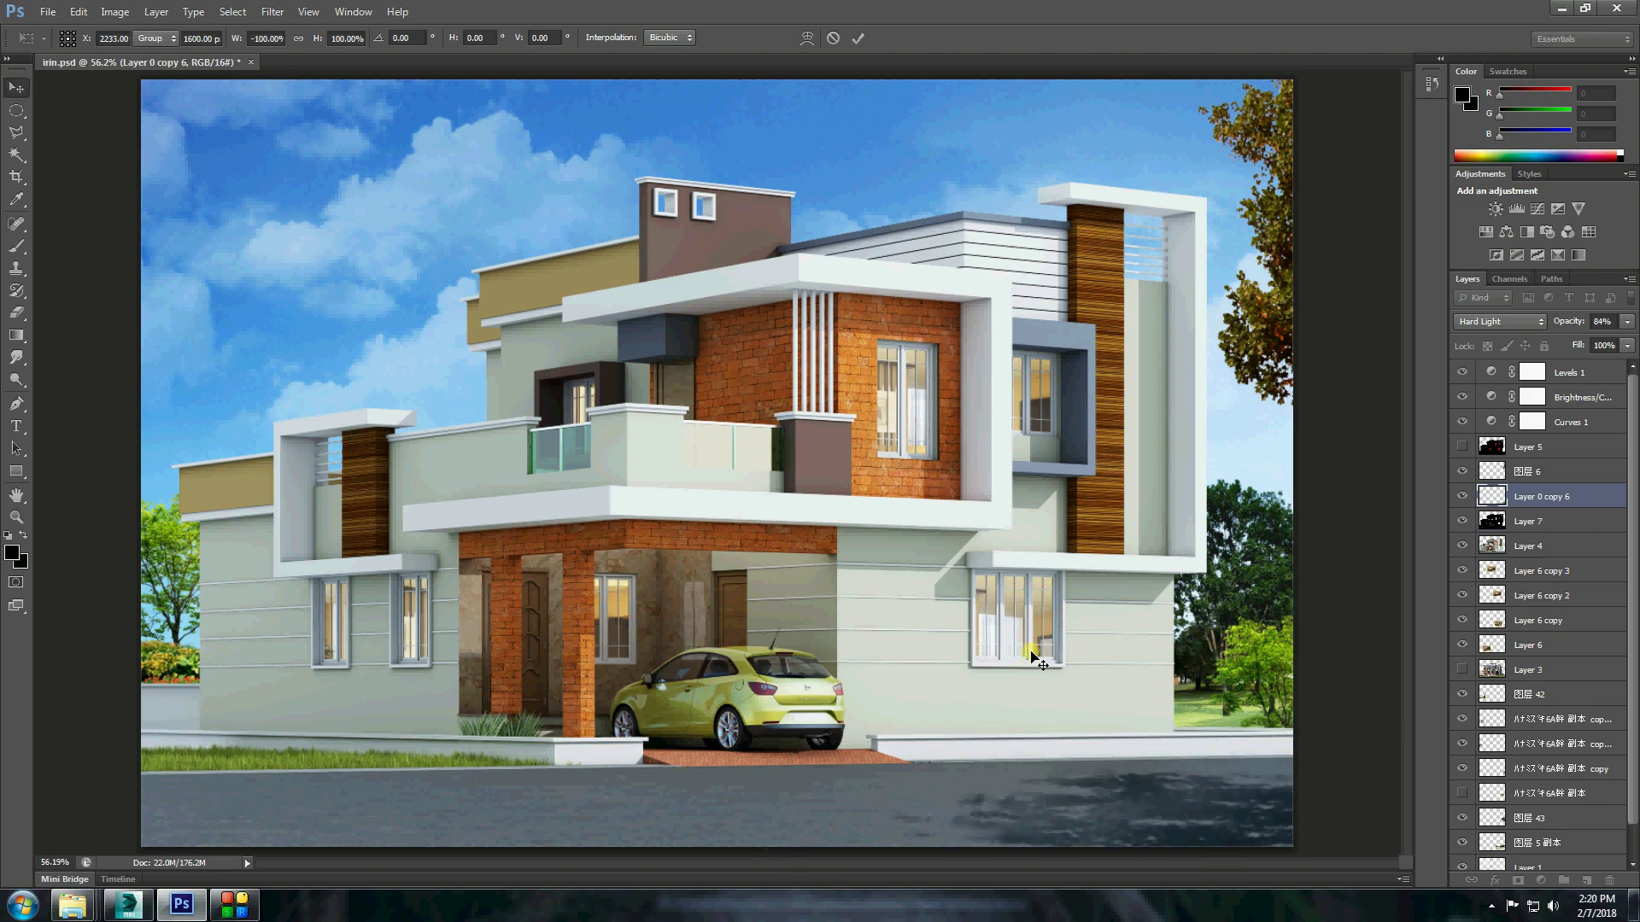
pyautogui.press('Return')
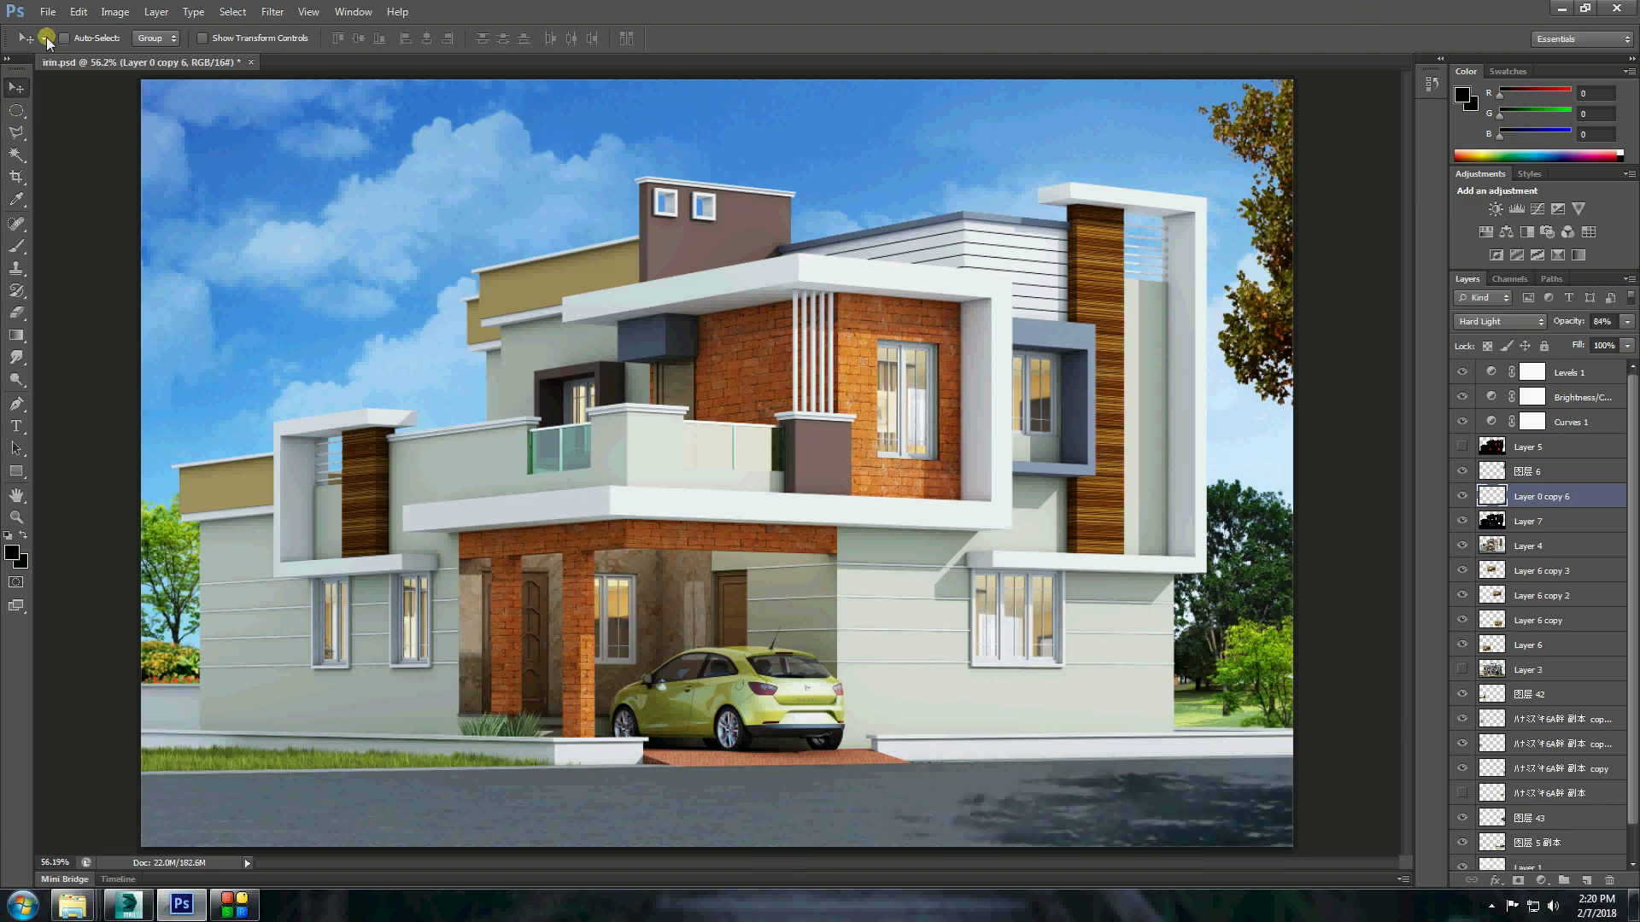
# Browse to the kj folder and open the sathish house render.
pyautogui.click(48, 11)
pyautogui.click(68, 49)
pyautogui.click(495, 385)
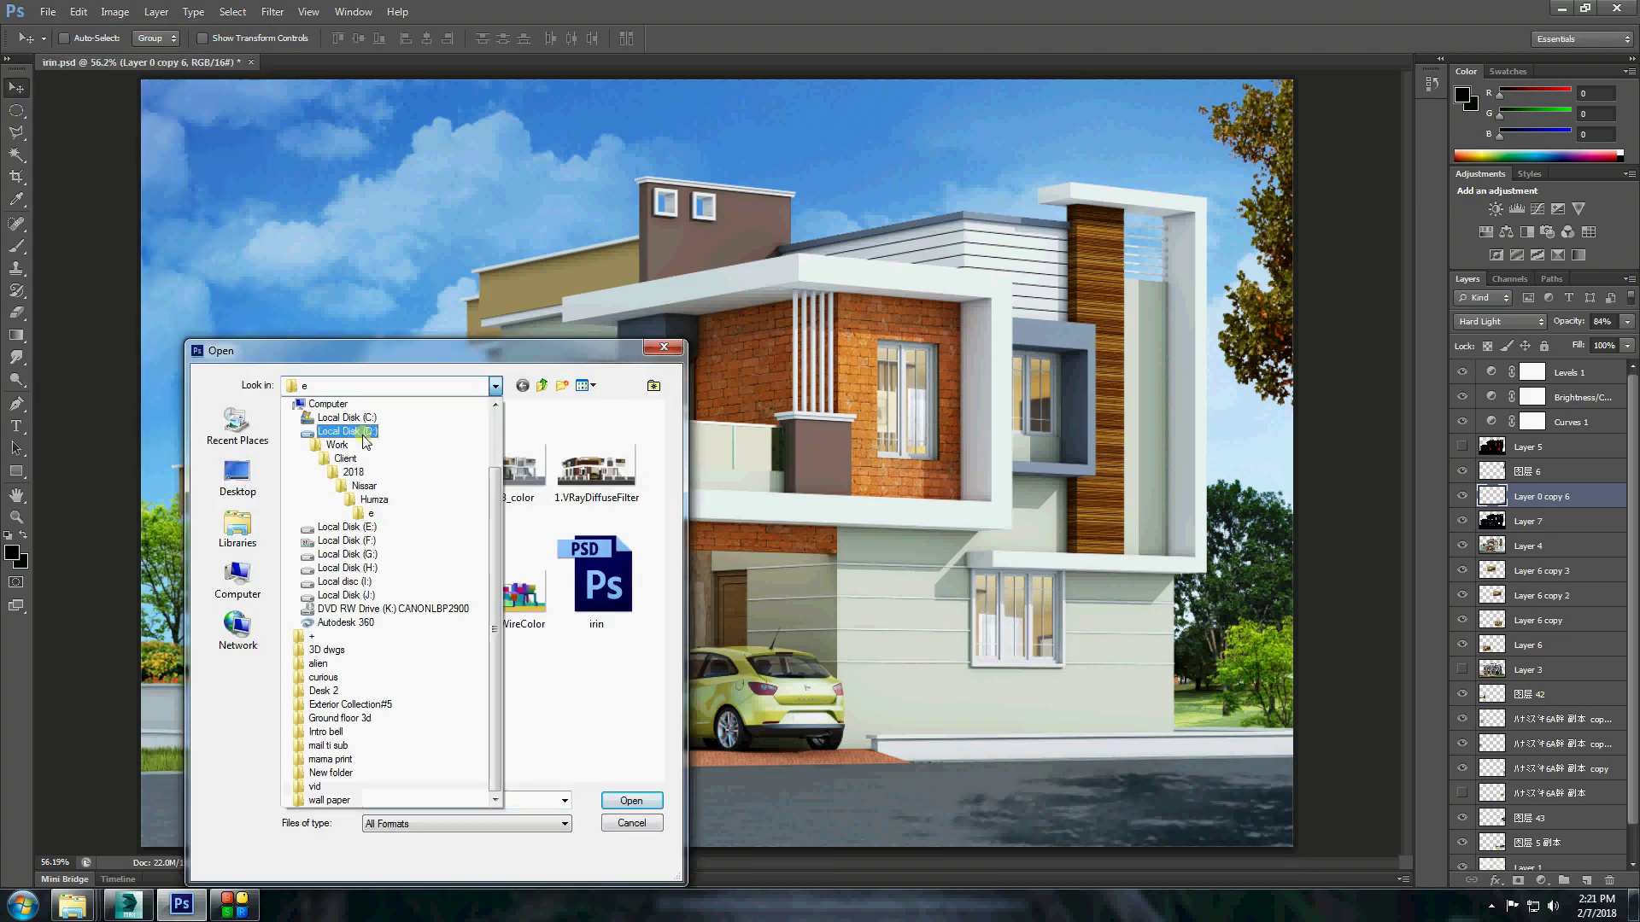
pyautogui.click(359, 608)
pyautogui.doubleClick(334, 476)
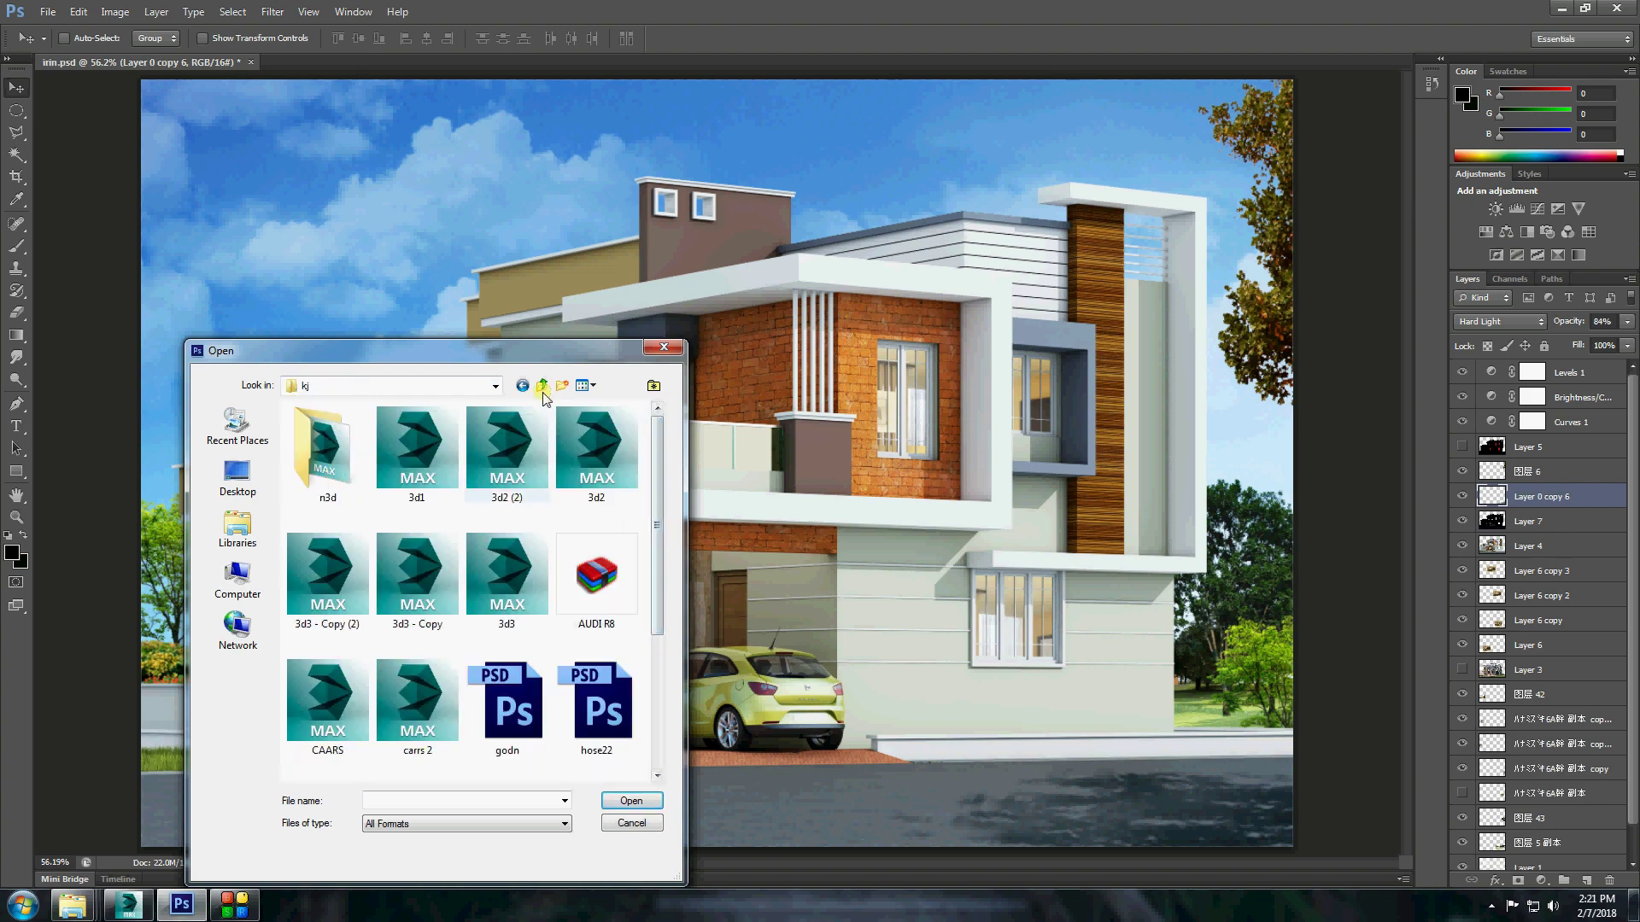
pyautogui.click(542, 385)
pyautogui.doubleClick(367, 476)
pyautogui.click(542, 385)
pyautogui.doubleClick(367, 491)
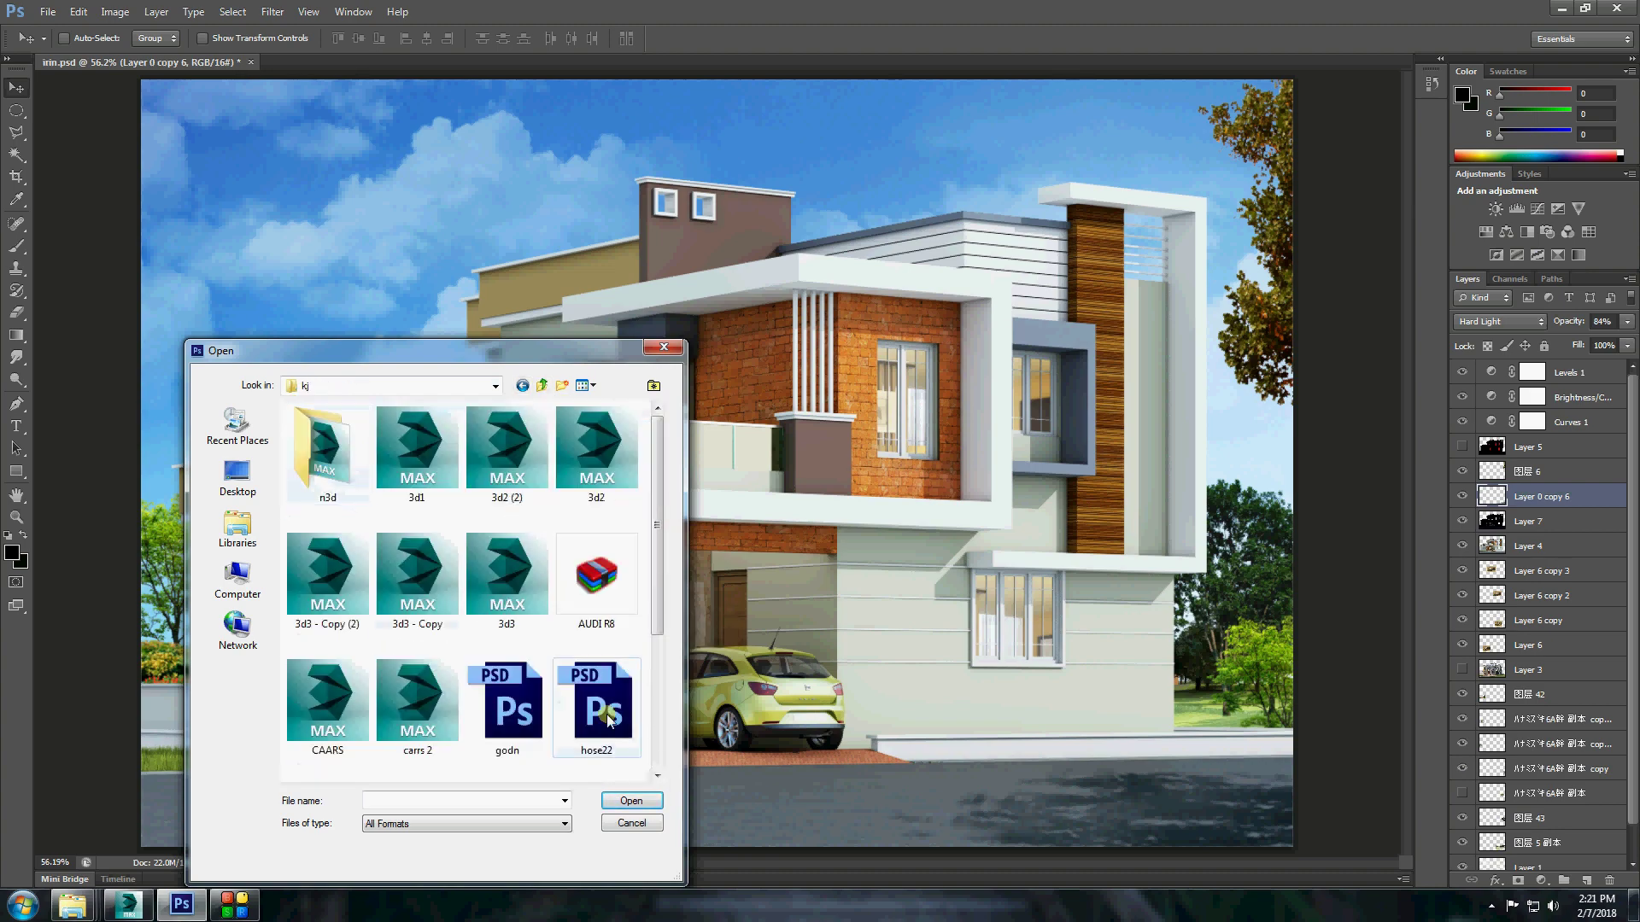
pyautogui.scroll(-3, 609, 720)
pyautogui.doubleClick(418, 709)
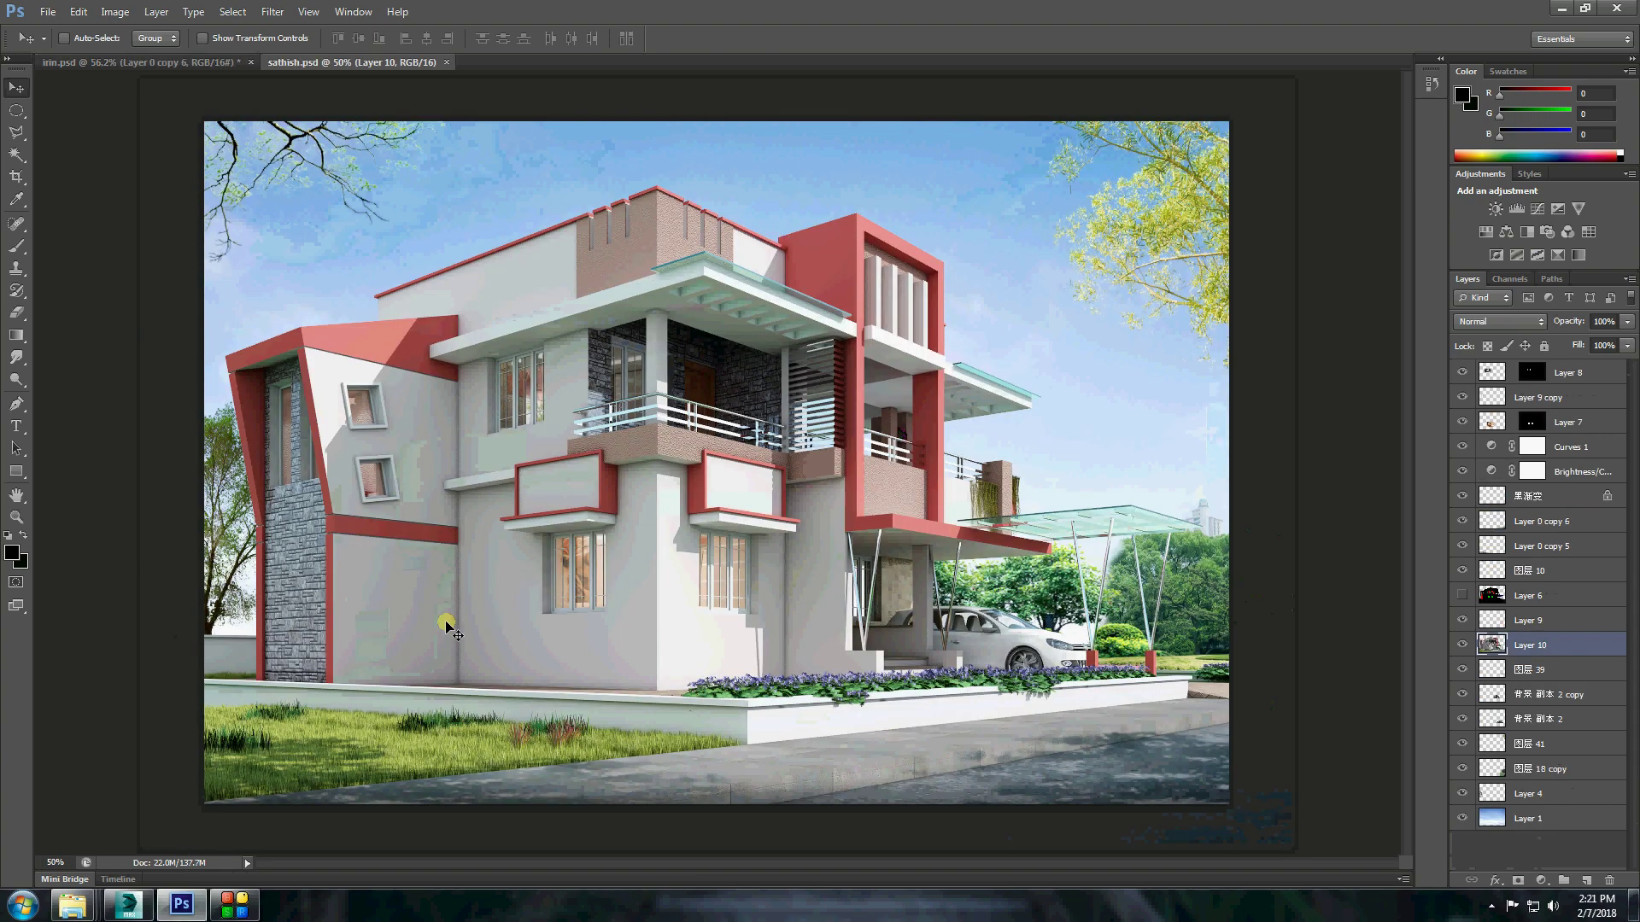
# Close the sathish render unsaved, place the dark layer over the ground, and save irin.psd.
pyautogui.hotkey('ctrl', 'w')
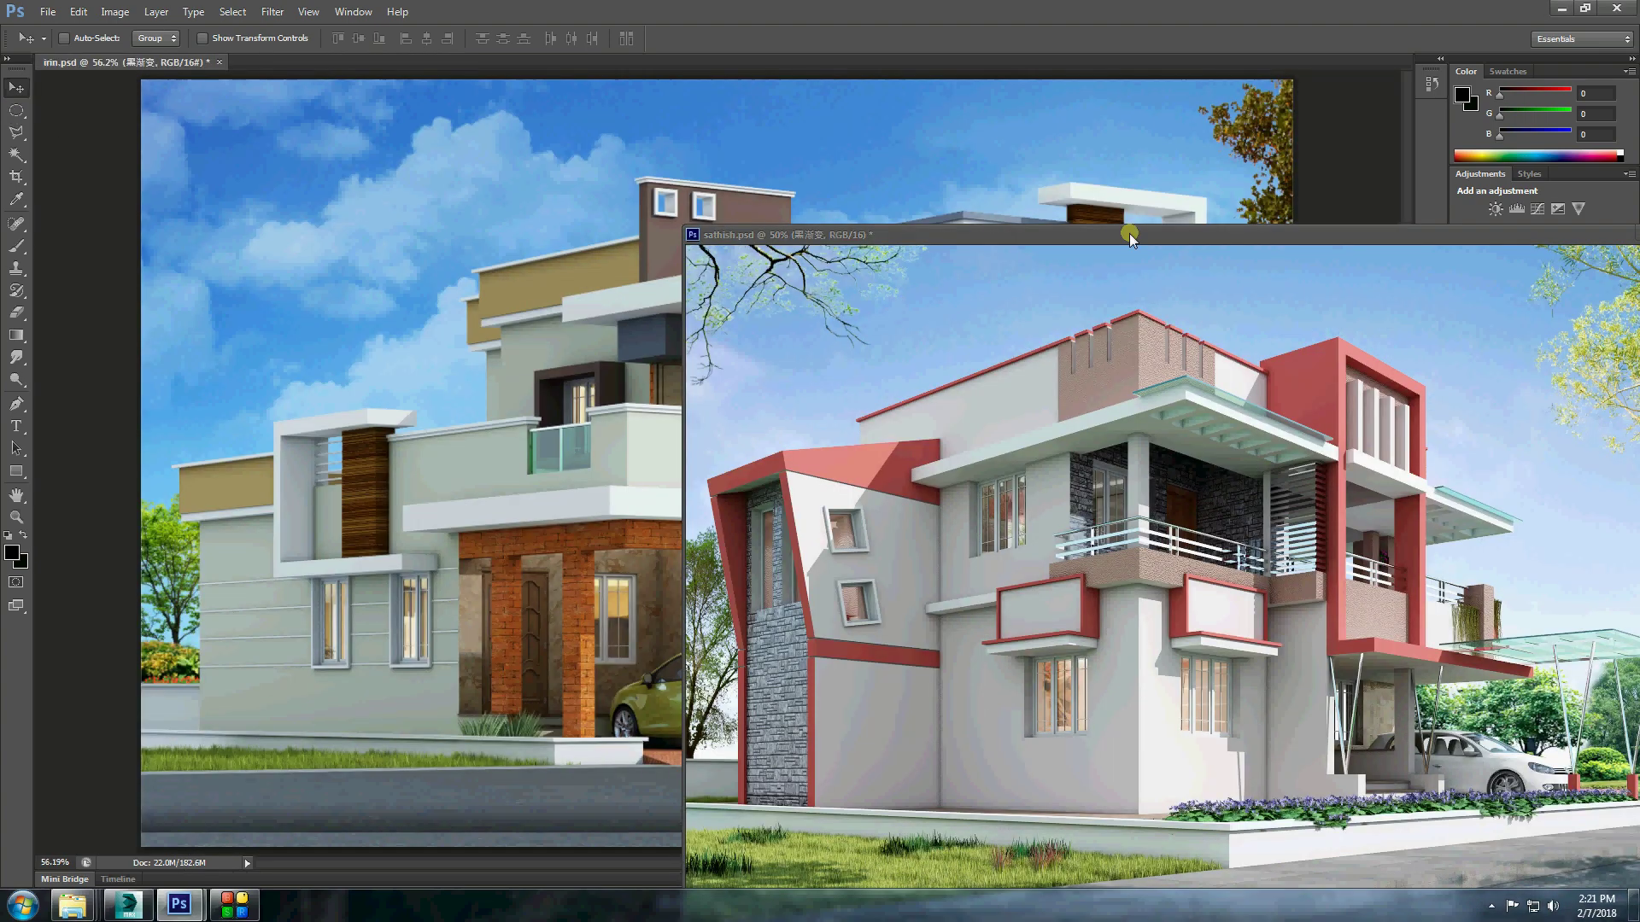
pyautogui.press('n')
pyautogui.moveTo(333, 752); pyautogui.dragTo(630, 775)
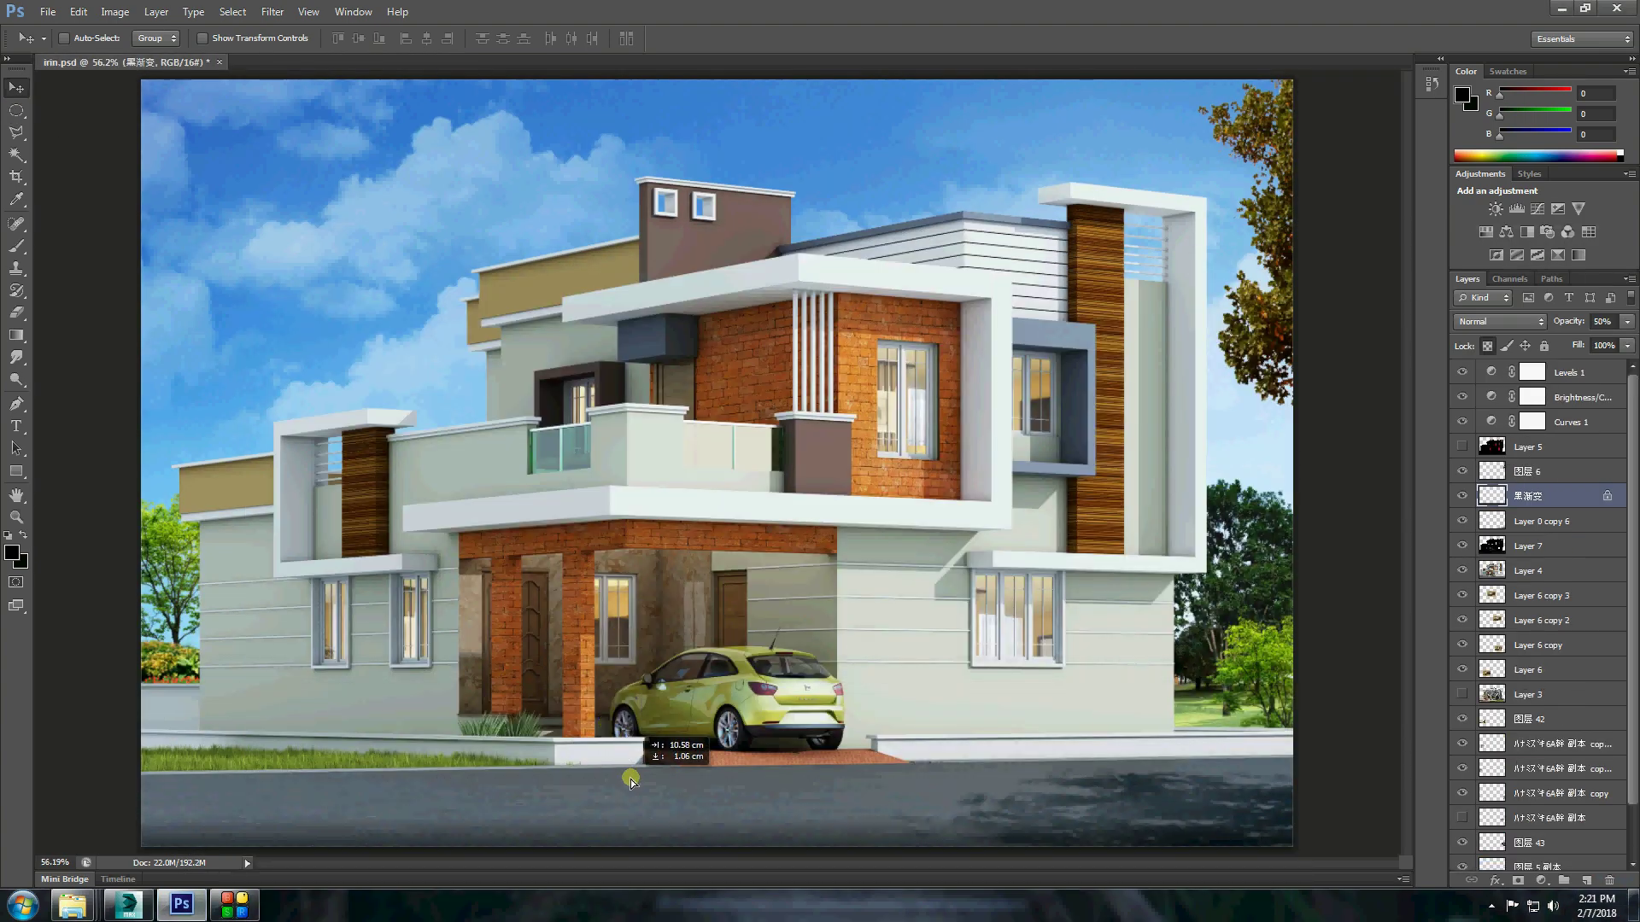
pyautogui.click(48, 12)
pyautogui.click(64, 202)
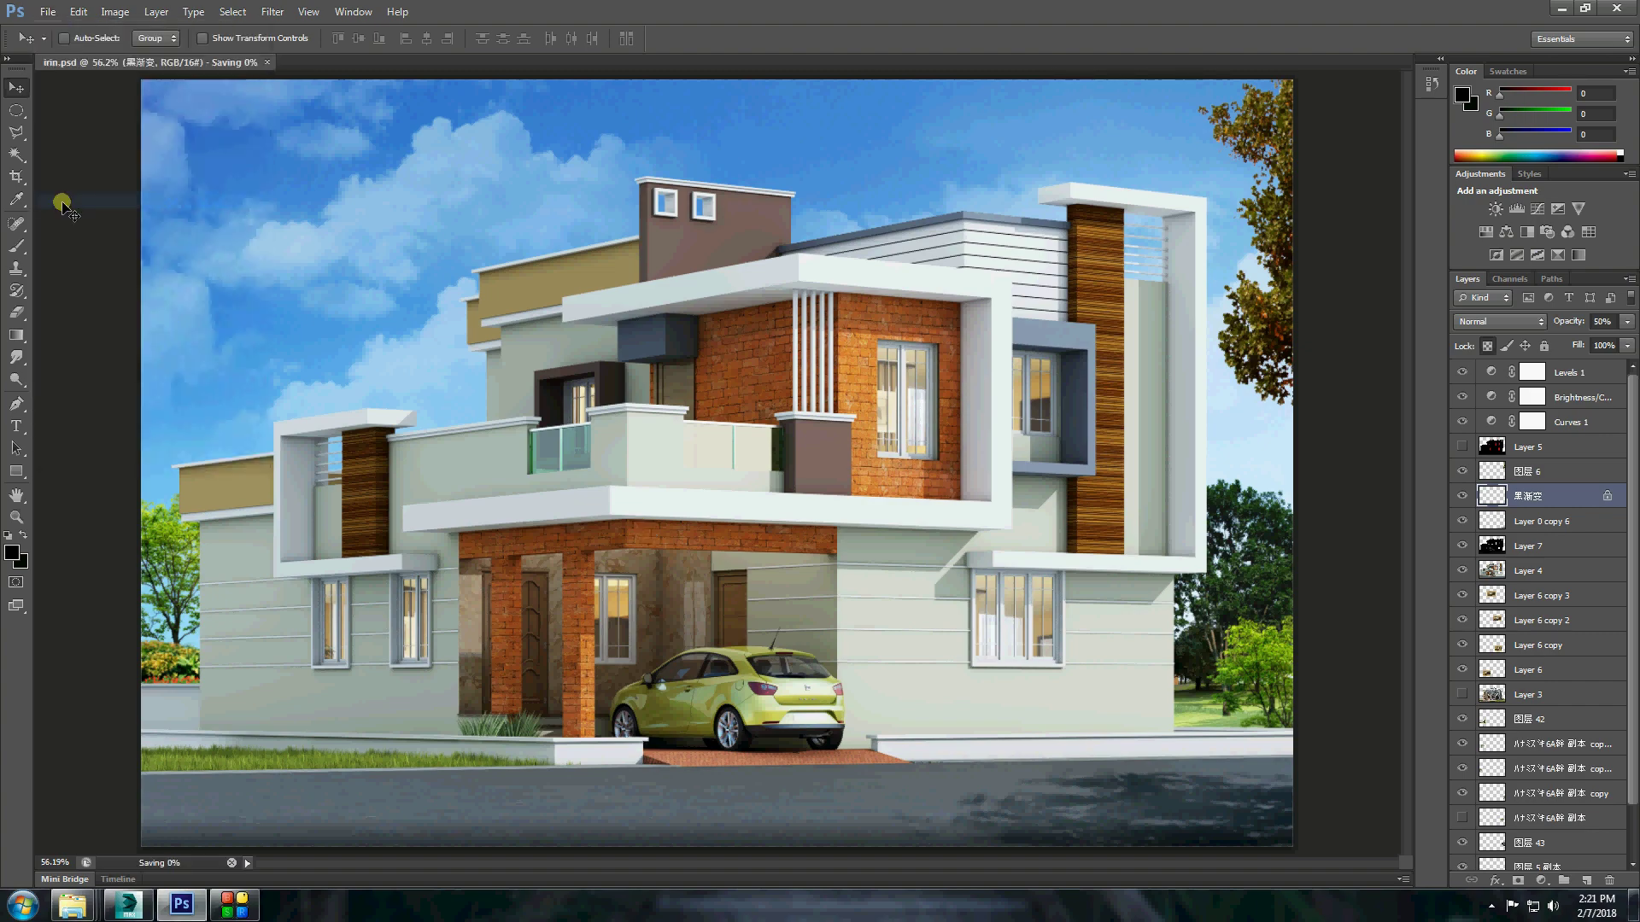
pyautogui.click(194, 128)
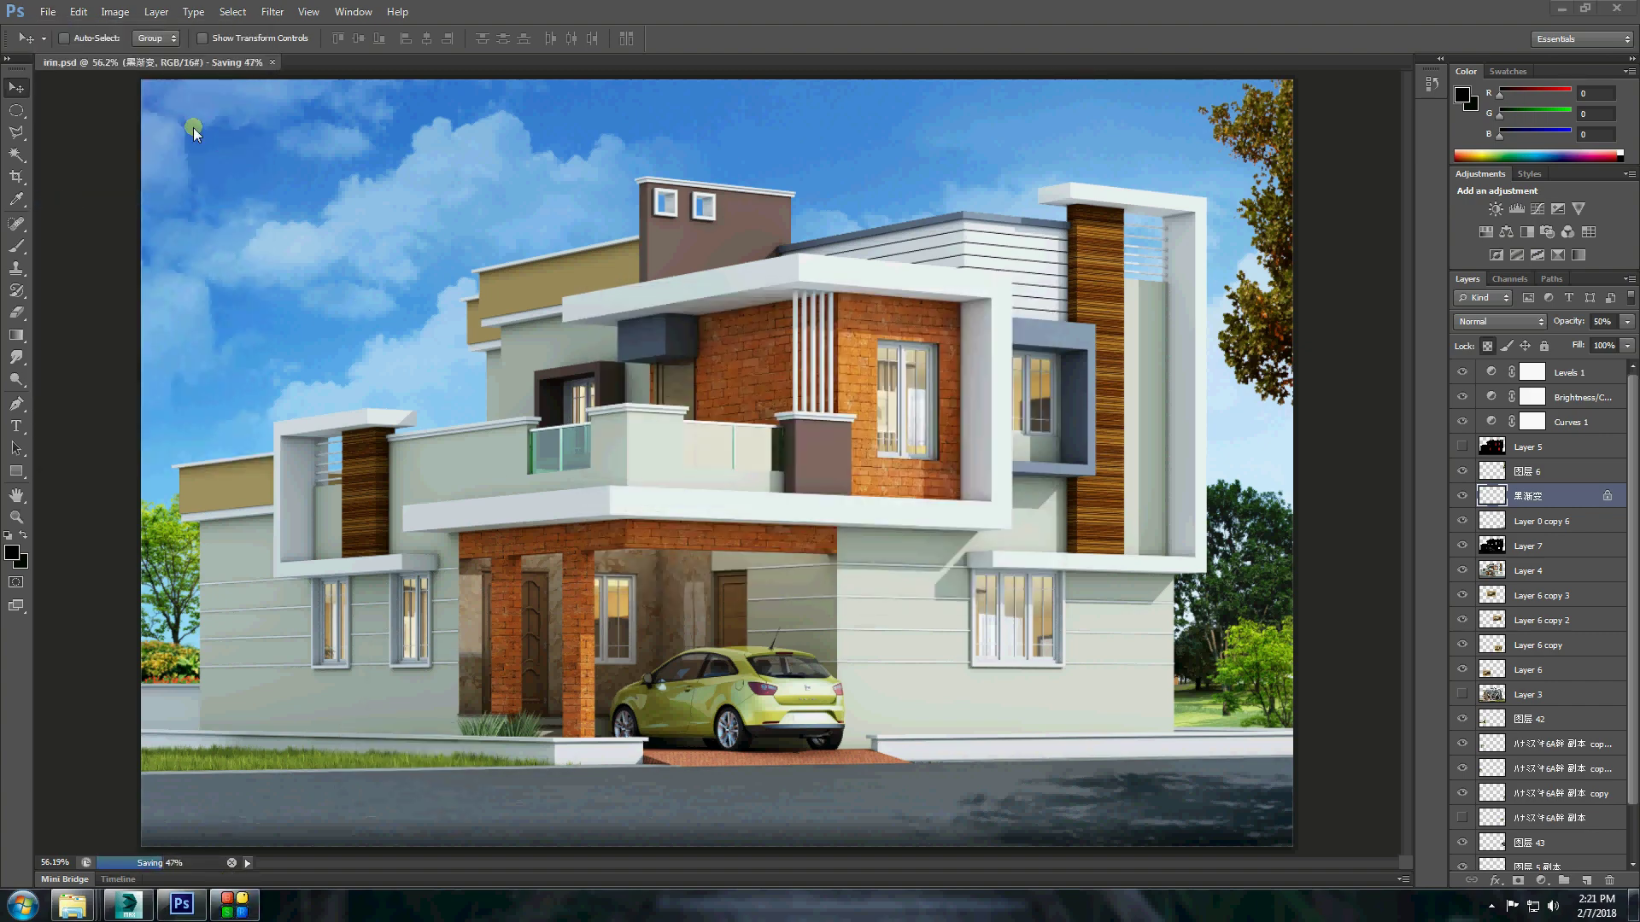
# Start Save As and get past the background-save error.
pyautogui.click(48, 12)
pyautogui.click(65, 220)
pyautogui.click(726, 344)
pyautogui.click(48, 12)
pyautogui.click(64, 220)
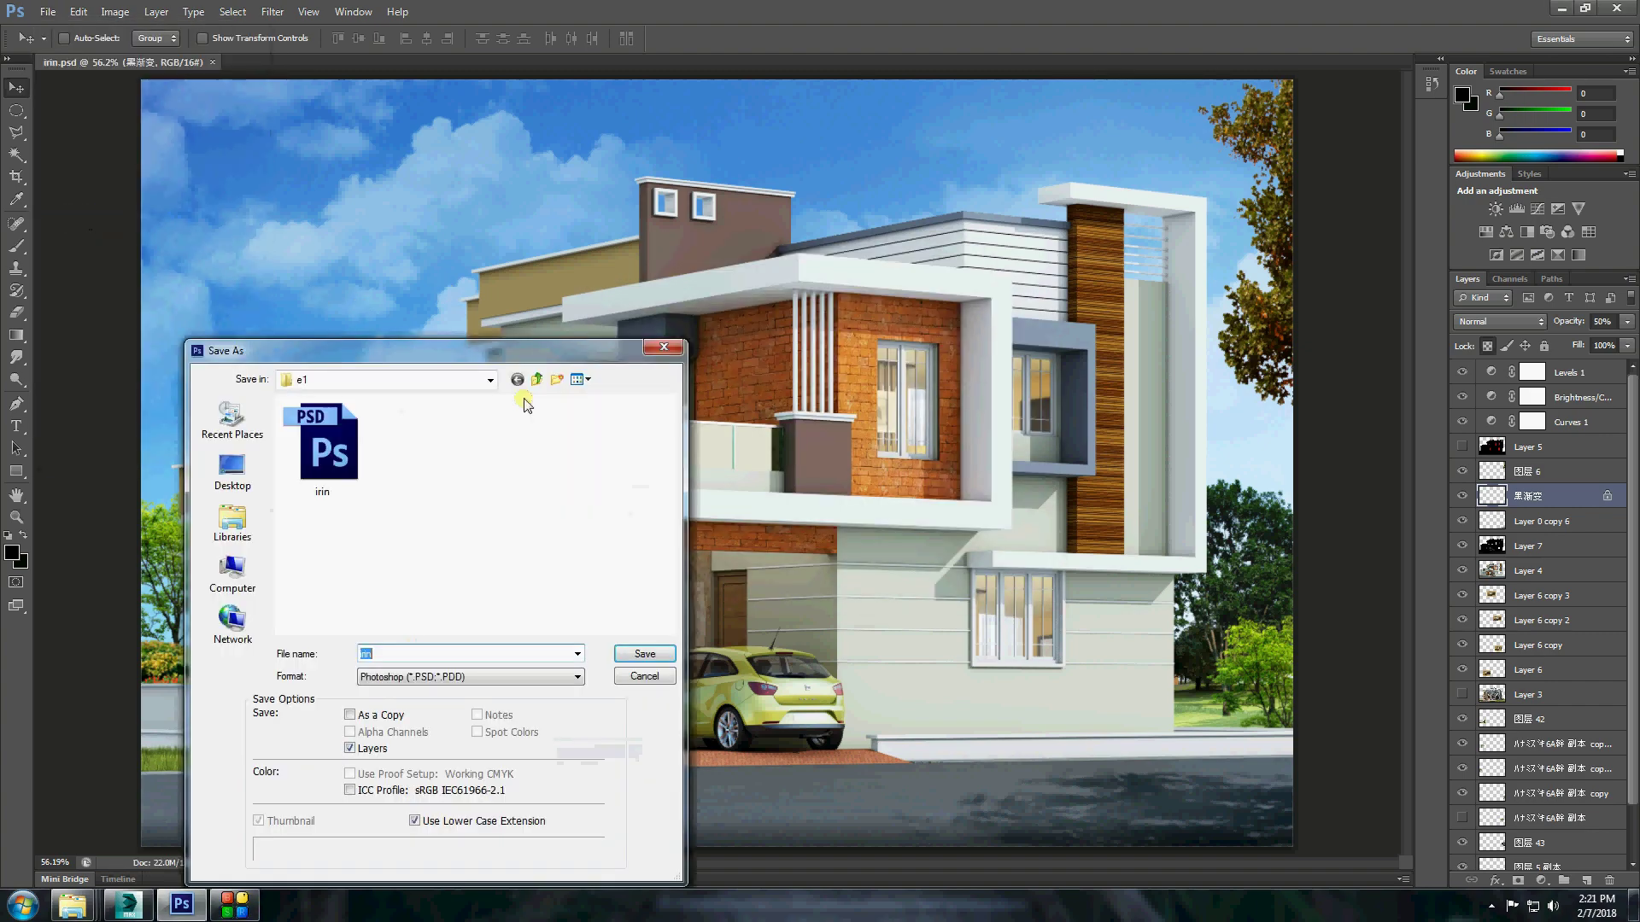
# Save a JPEG copy in the parent project folder, accepting the default JPEG options.
pyautogui.click(537, 379)
pyautogui.click(438, 676)
pyautogui.click(402, 786)
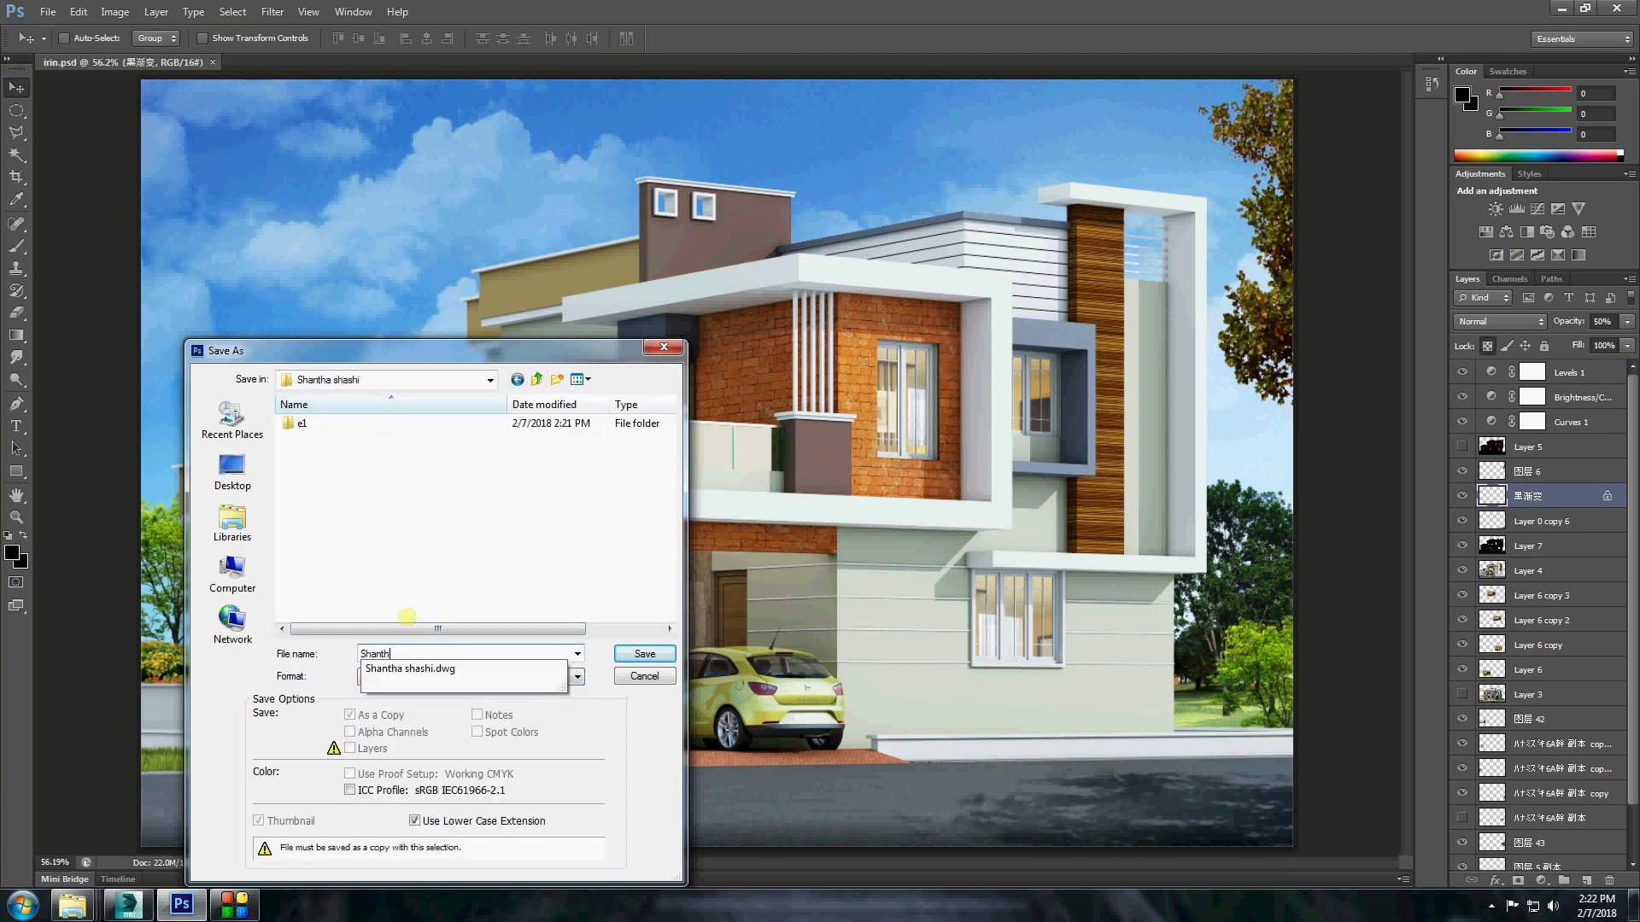
pyautogui.click(645, 654)
pyautogui.click(638, 229)
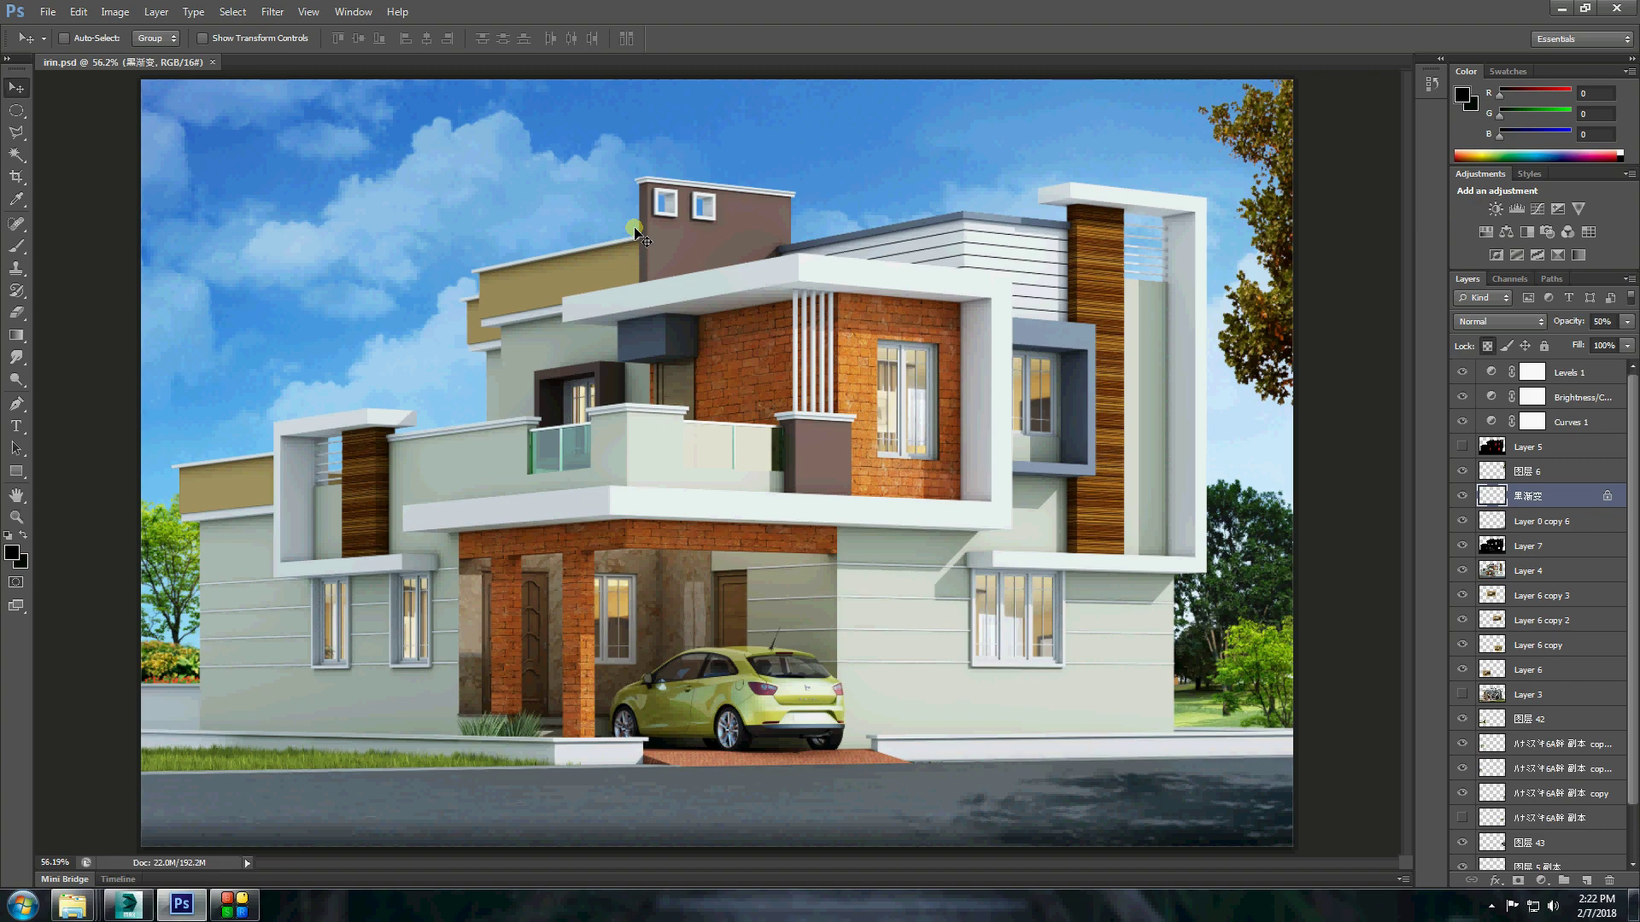
# Open the 1.VRayDiffuseFilter pass from e1 and drag it into irin.psd as Layer 8.
pyautogui.click(47, 12)
pyautogui.click(51, 44)
pyautogui.doubleClick(342, 417)
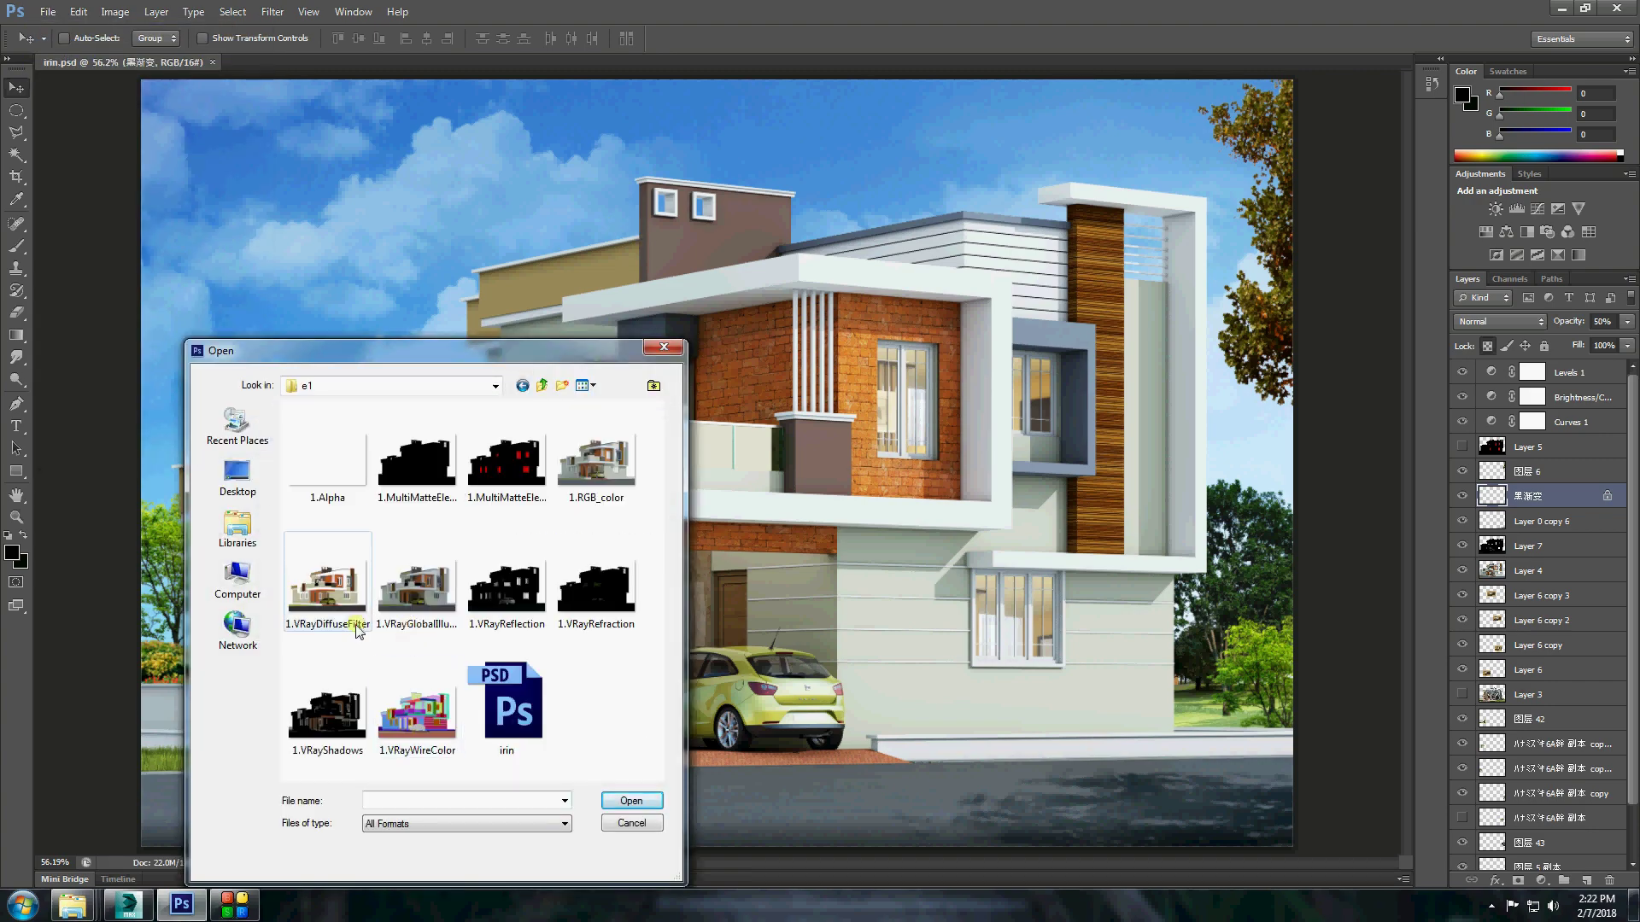
pyautogui.doubleClick(331, 593)
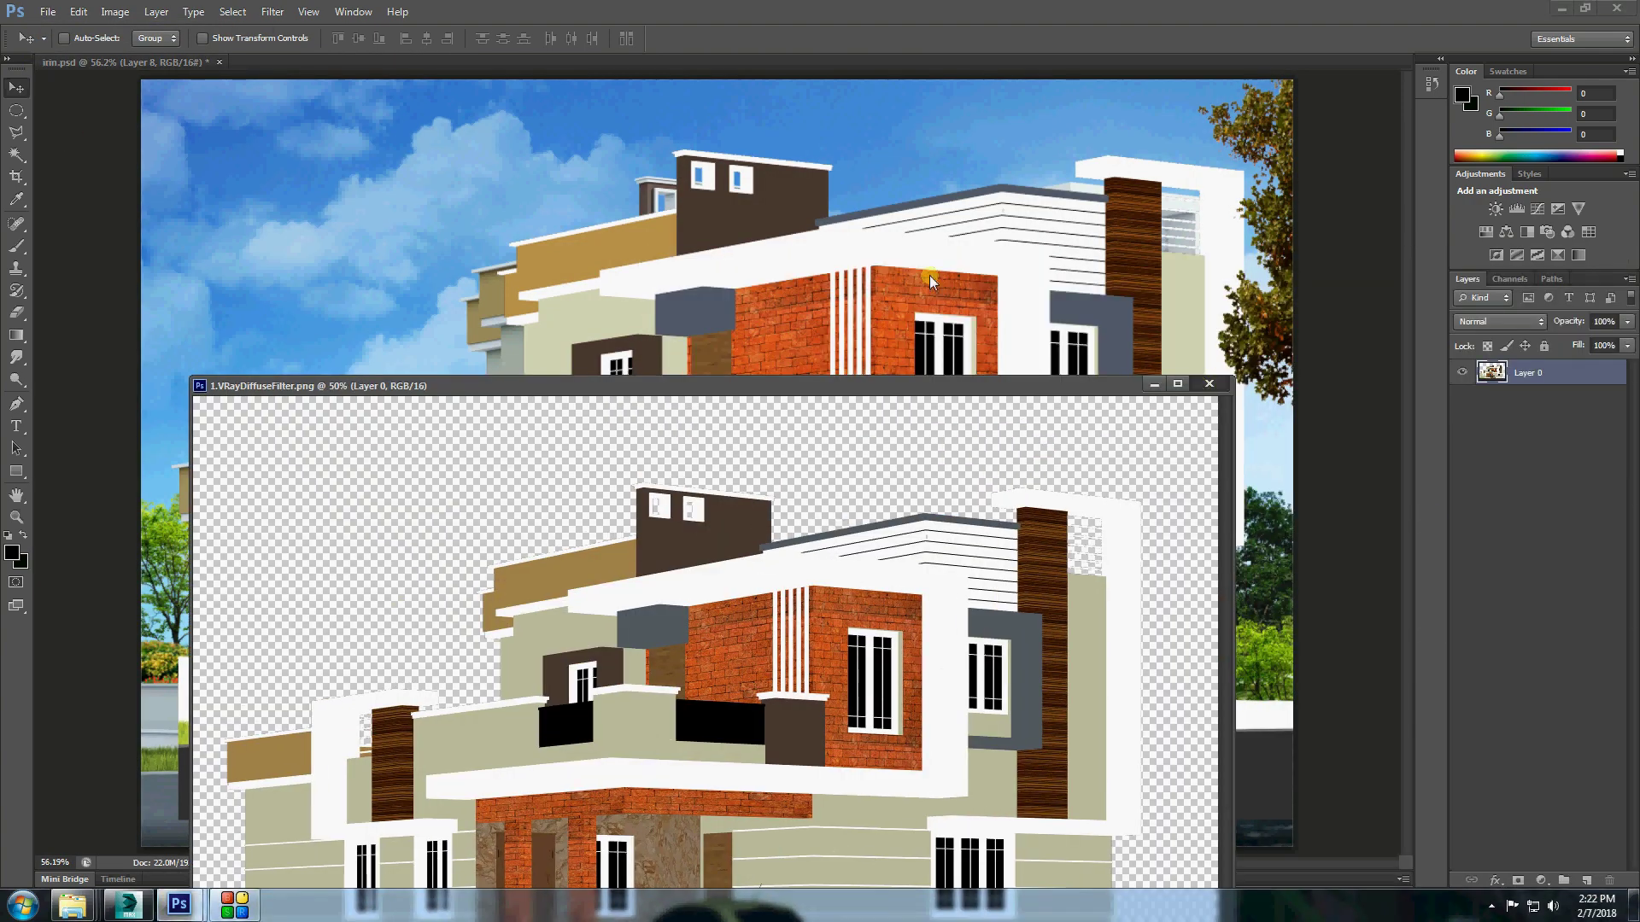
pyautogui.moveTo(953, 264); pyautogui.dragTo(760, 302)
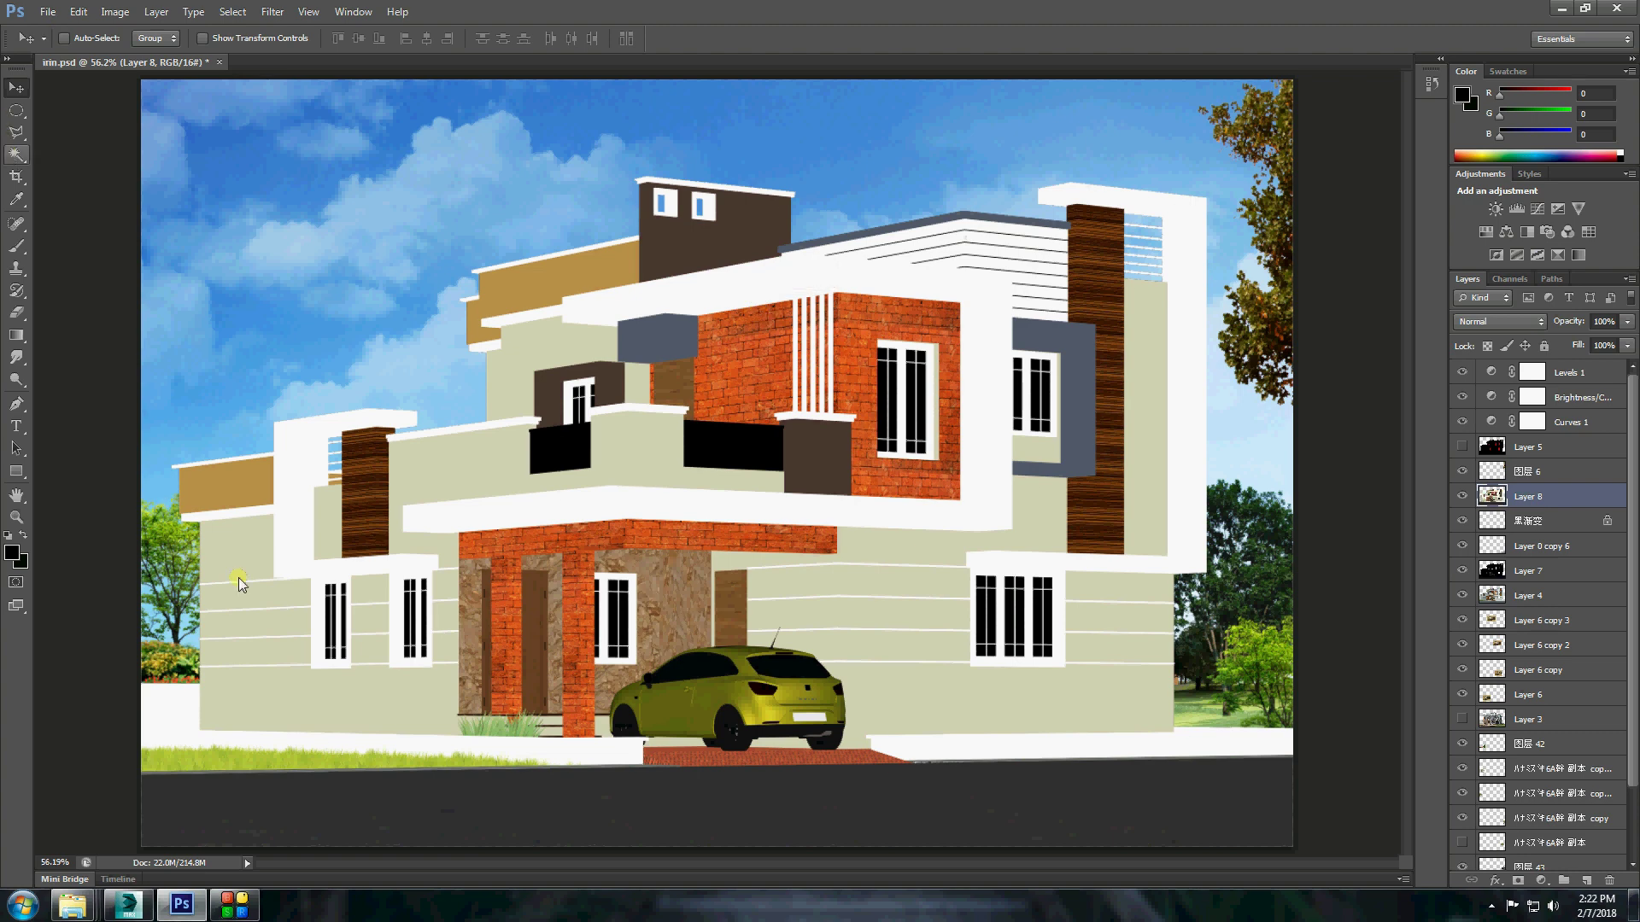
# Hide the diffuse pass and colorize the parapet red with Hue/Saturation, saturation 25.
pyautogui.click(1462, 496)
pyautogui.click(1523, 589)
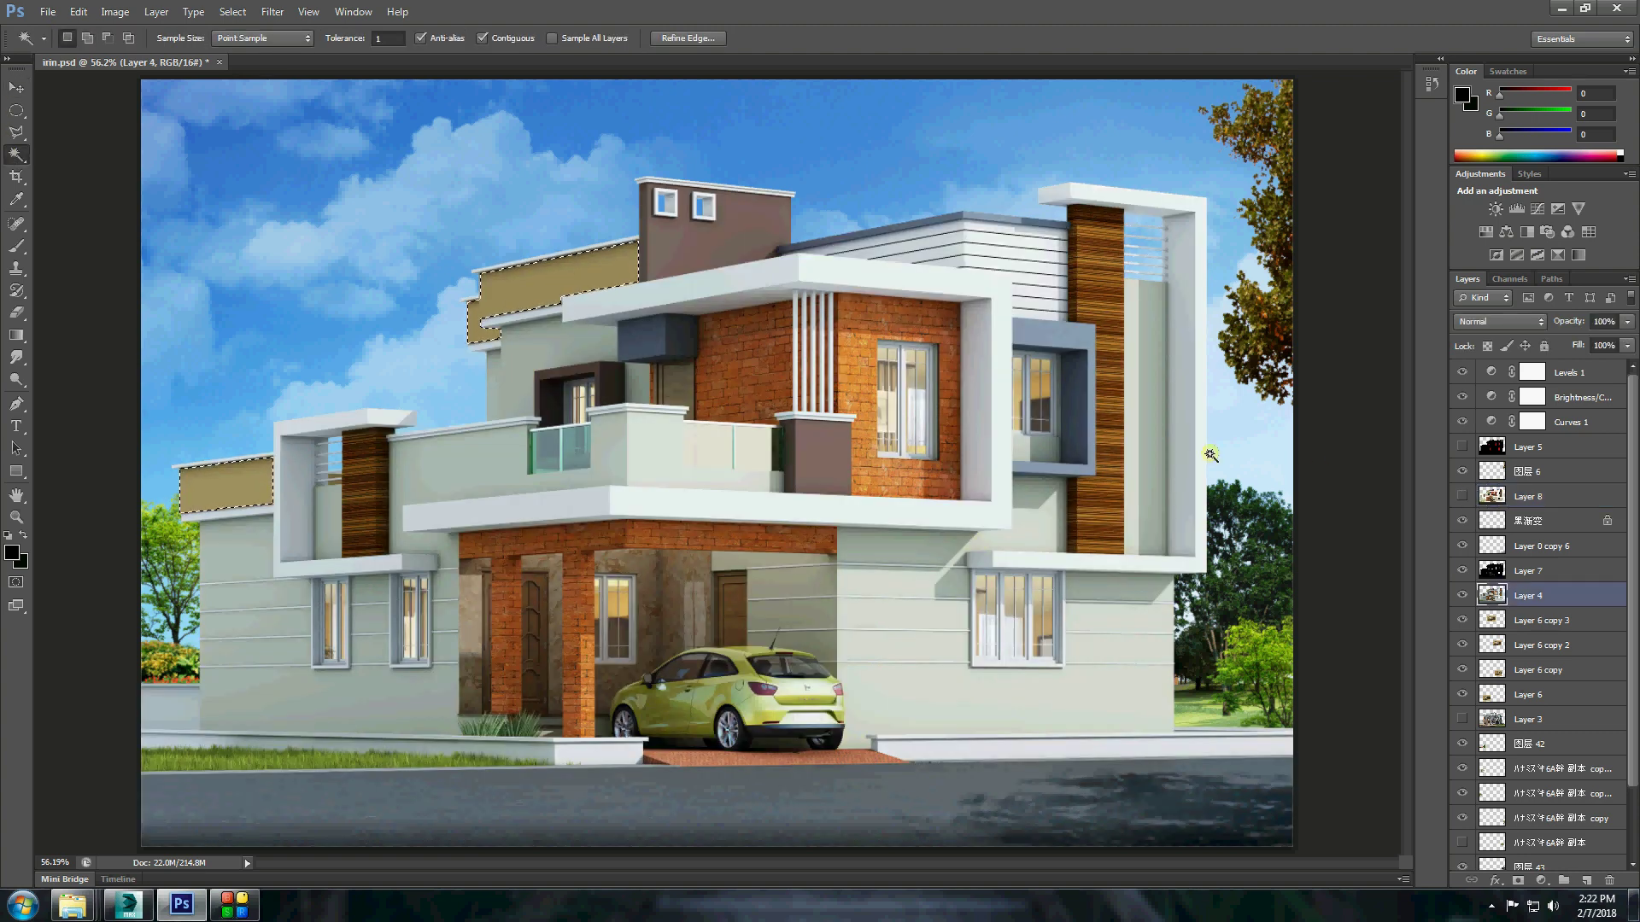
pyautogui.click(114, 11)
pyautogui.click(354, 190)
pyautogui.click(841, 780)
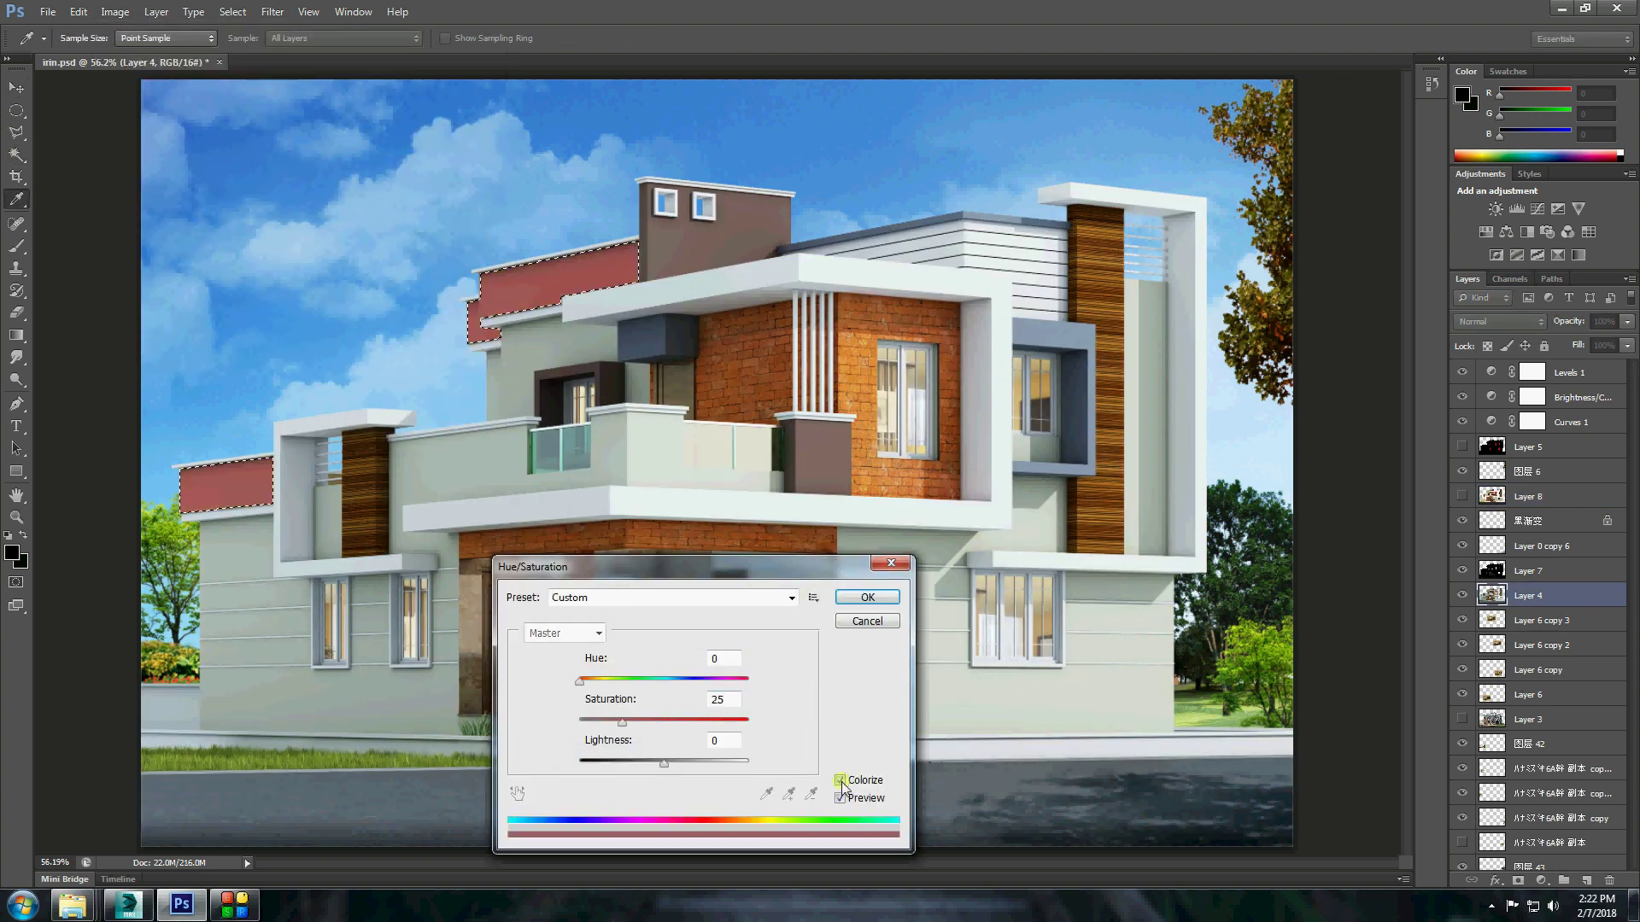
pyautogui.click(864, 598)
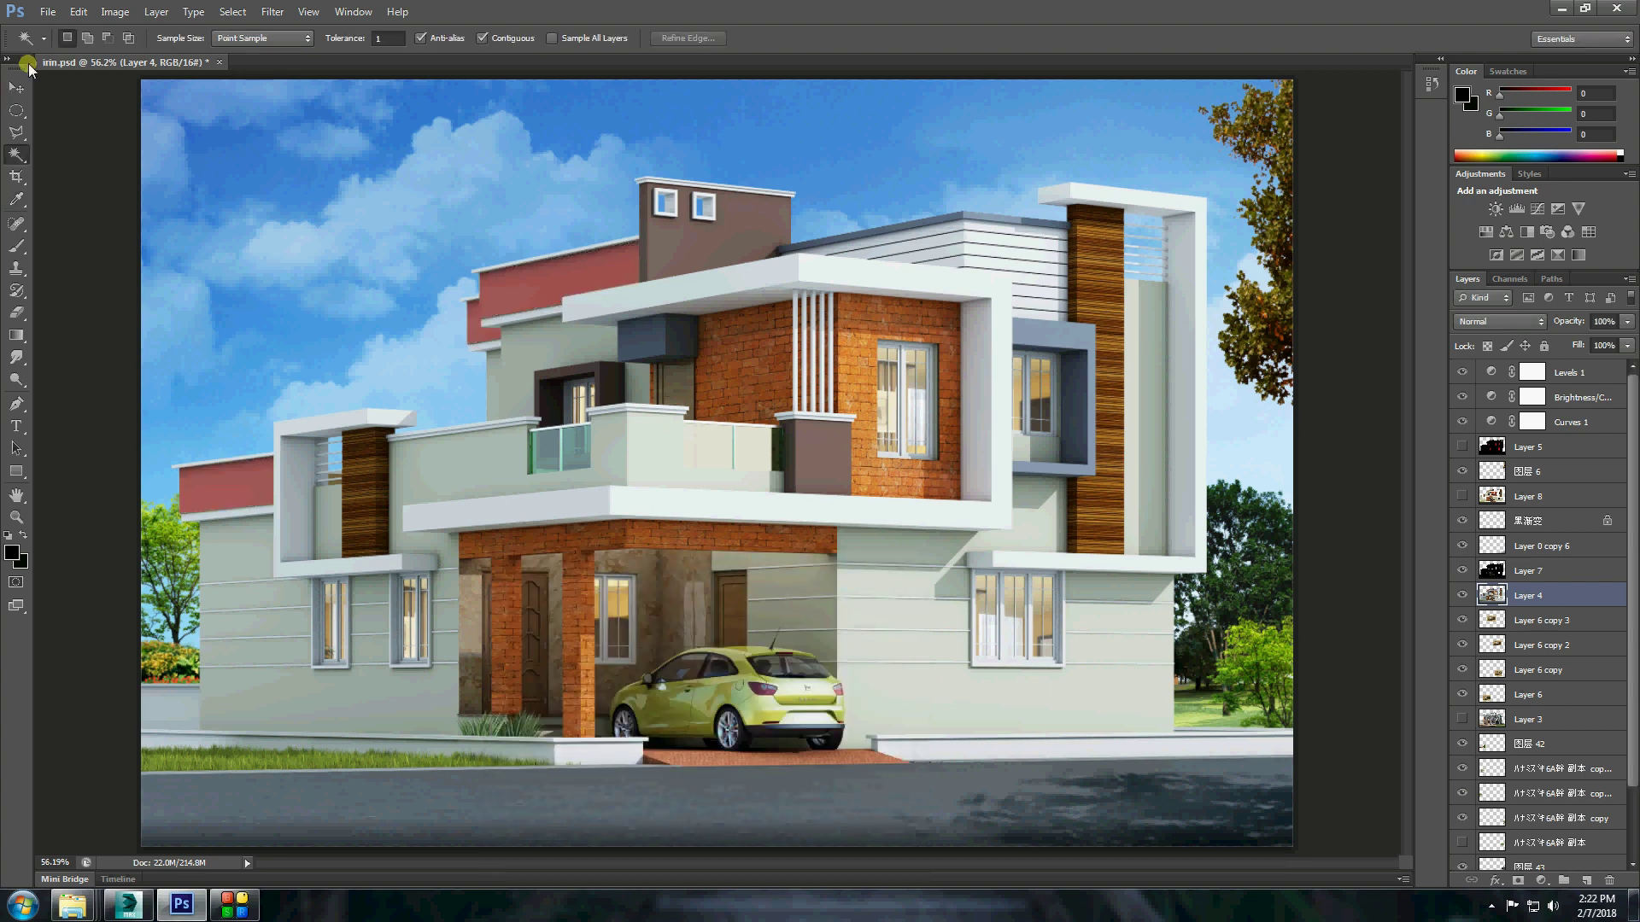
pyautogui.click(47, 12)
# Open the 1.VRayWireColor pass and place it over the house as Layer 9.
pyautogui.click(77, 49)
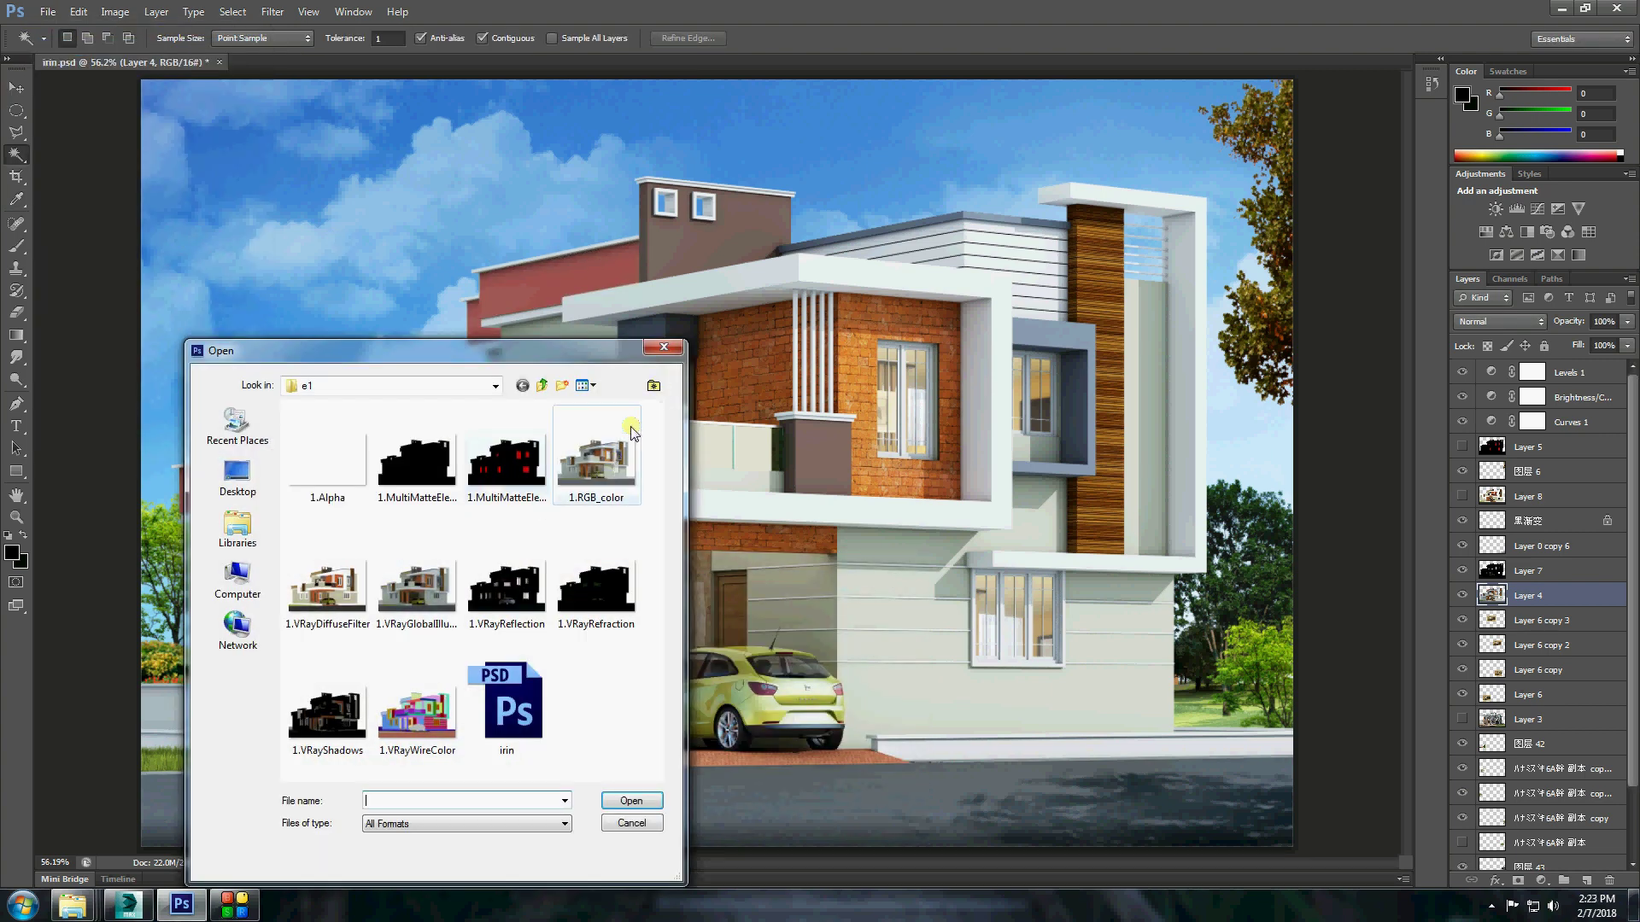
pyautogui.doubleClick(417, 713)
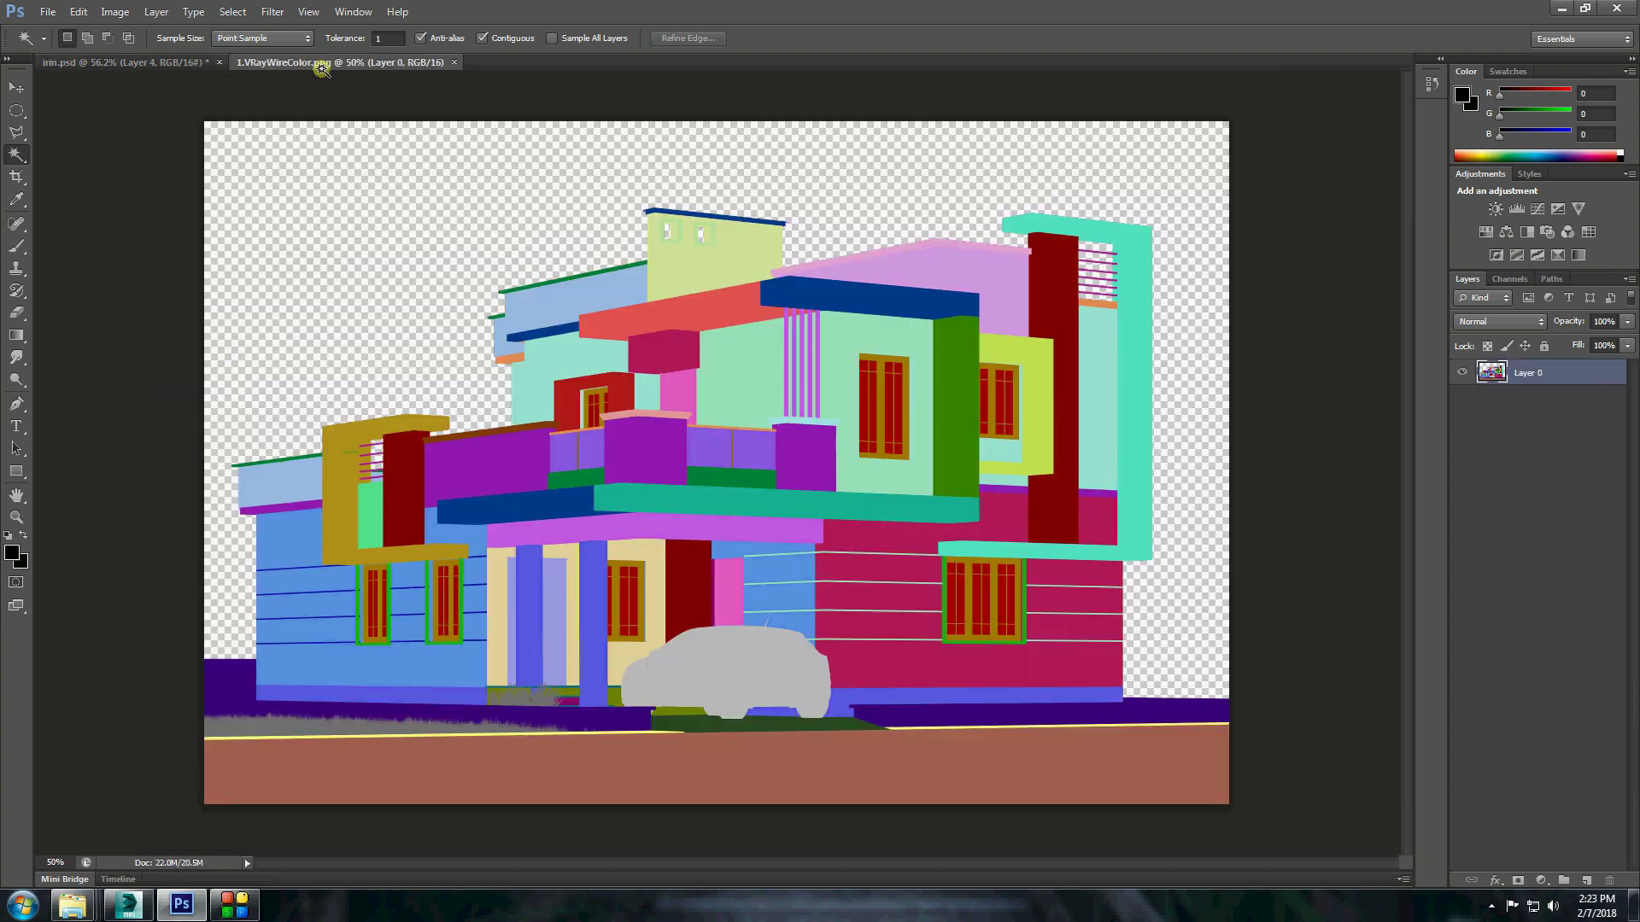
pyautogui.moveTo(341, 62); pyautogui.dragTo(854, 299)
pyautogui.press('v')
pyautogui.keyDown('shift'); pyautogui.moveTo(762, 557); pyautogui.dragTo(942, 319); pyautogui.keyUp('shift')
# Magic Wand select the two balcony glass panels, then hide the wire-colour layer.
pyautogui.press('w')
pyautogui.click(709, 444)
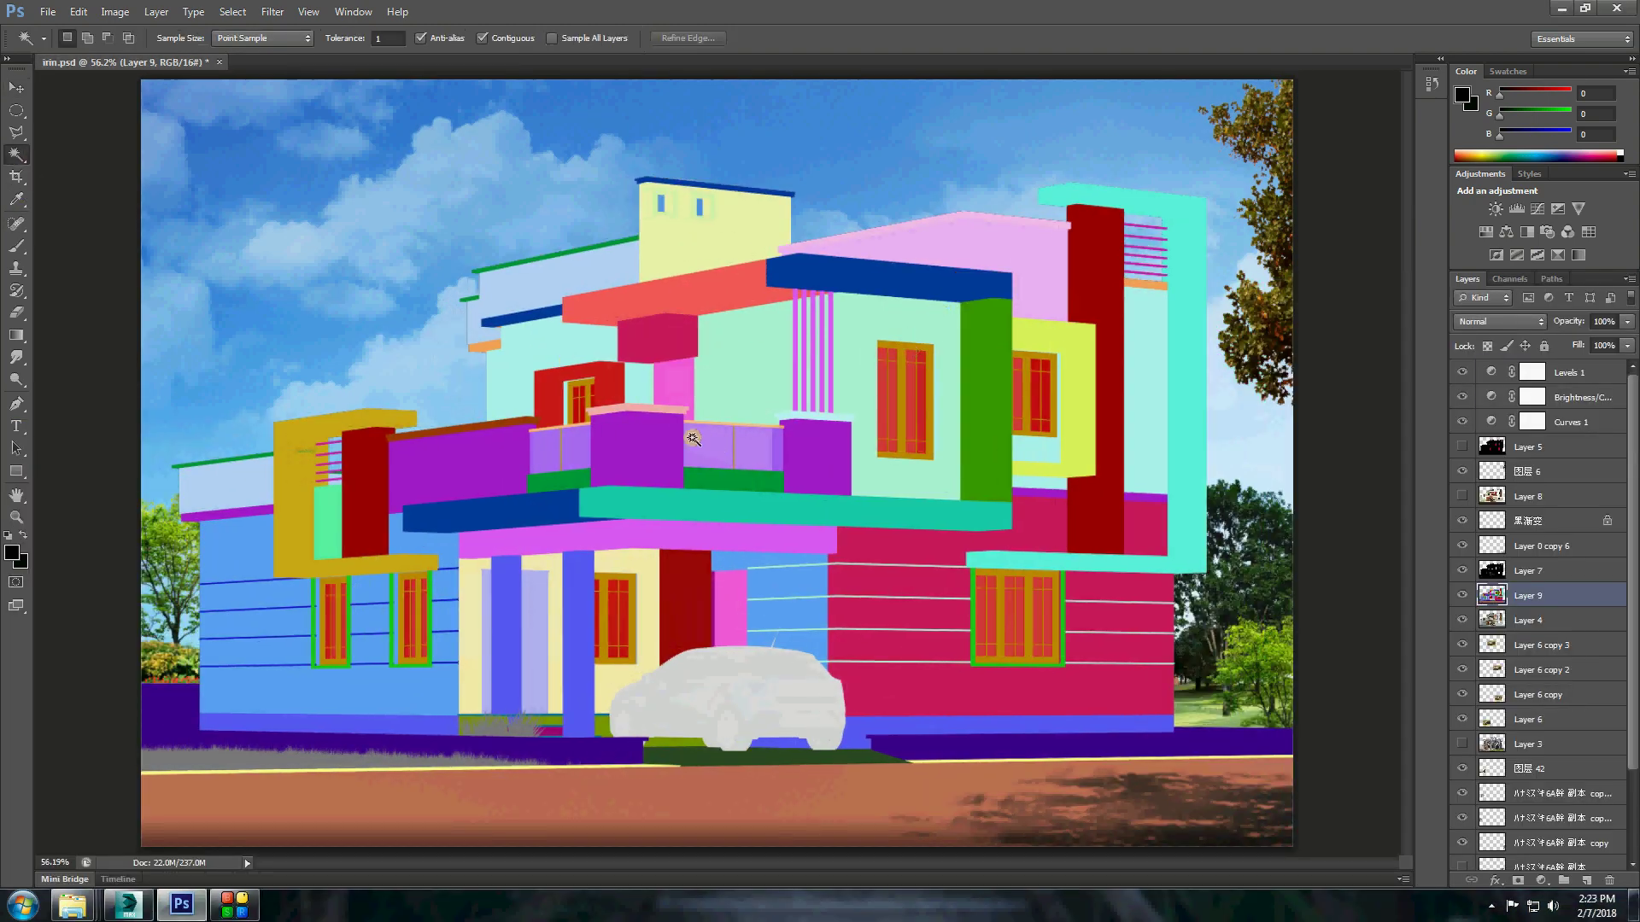
pyautogui.click(1462, 574)
pyautogui.click(1465, 594)
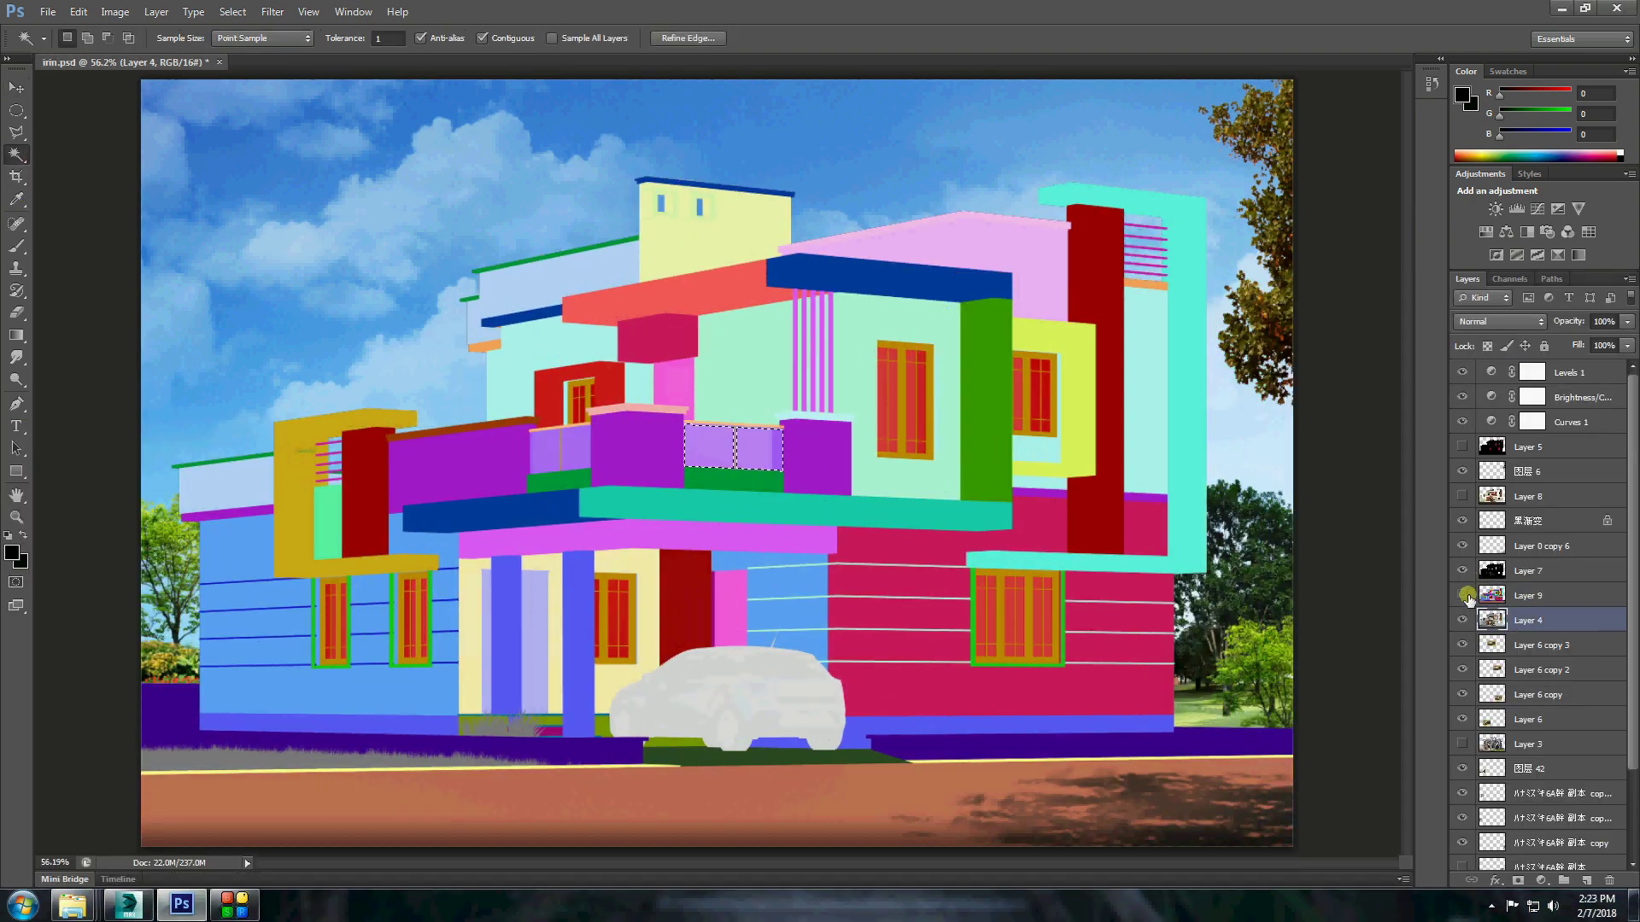
pyautogui.click(1463, 595)
# Darken the selected balcony glass with Brightness/Contrast -47 and clear the selection.
pyautogui.click(118, 19)
pyautogui.click(359, 53)
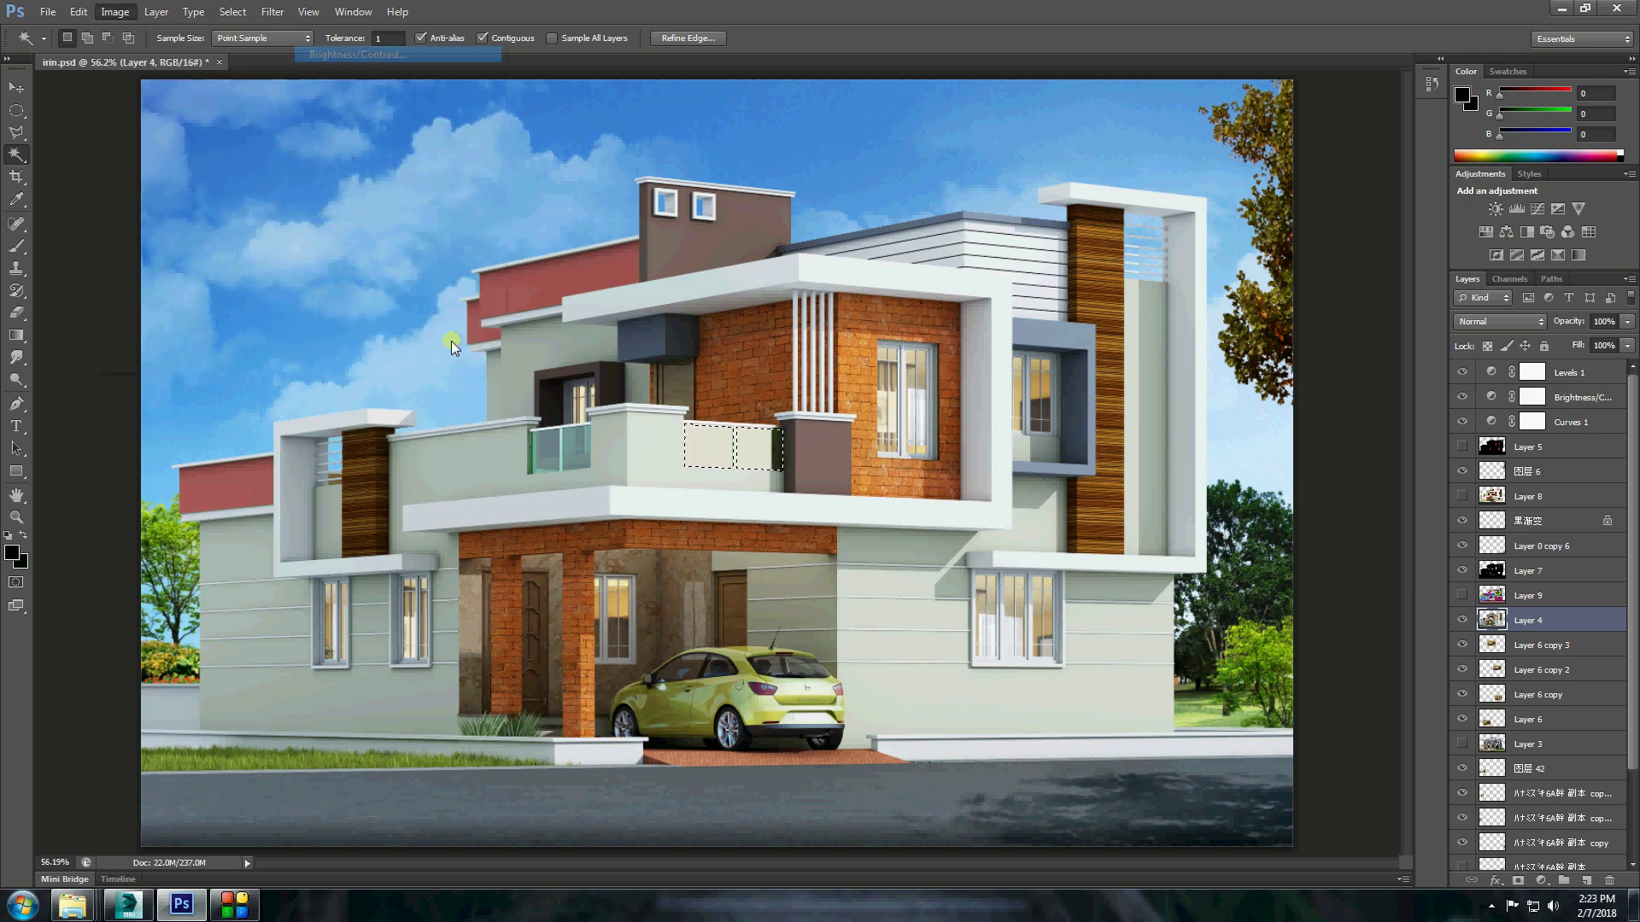
pyautogui.press('Return')
pyautogui.press('w')
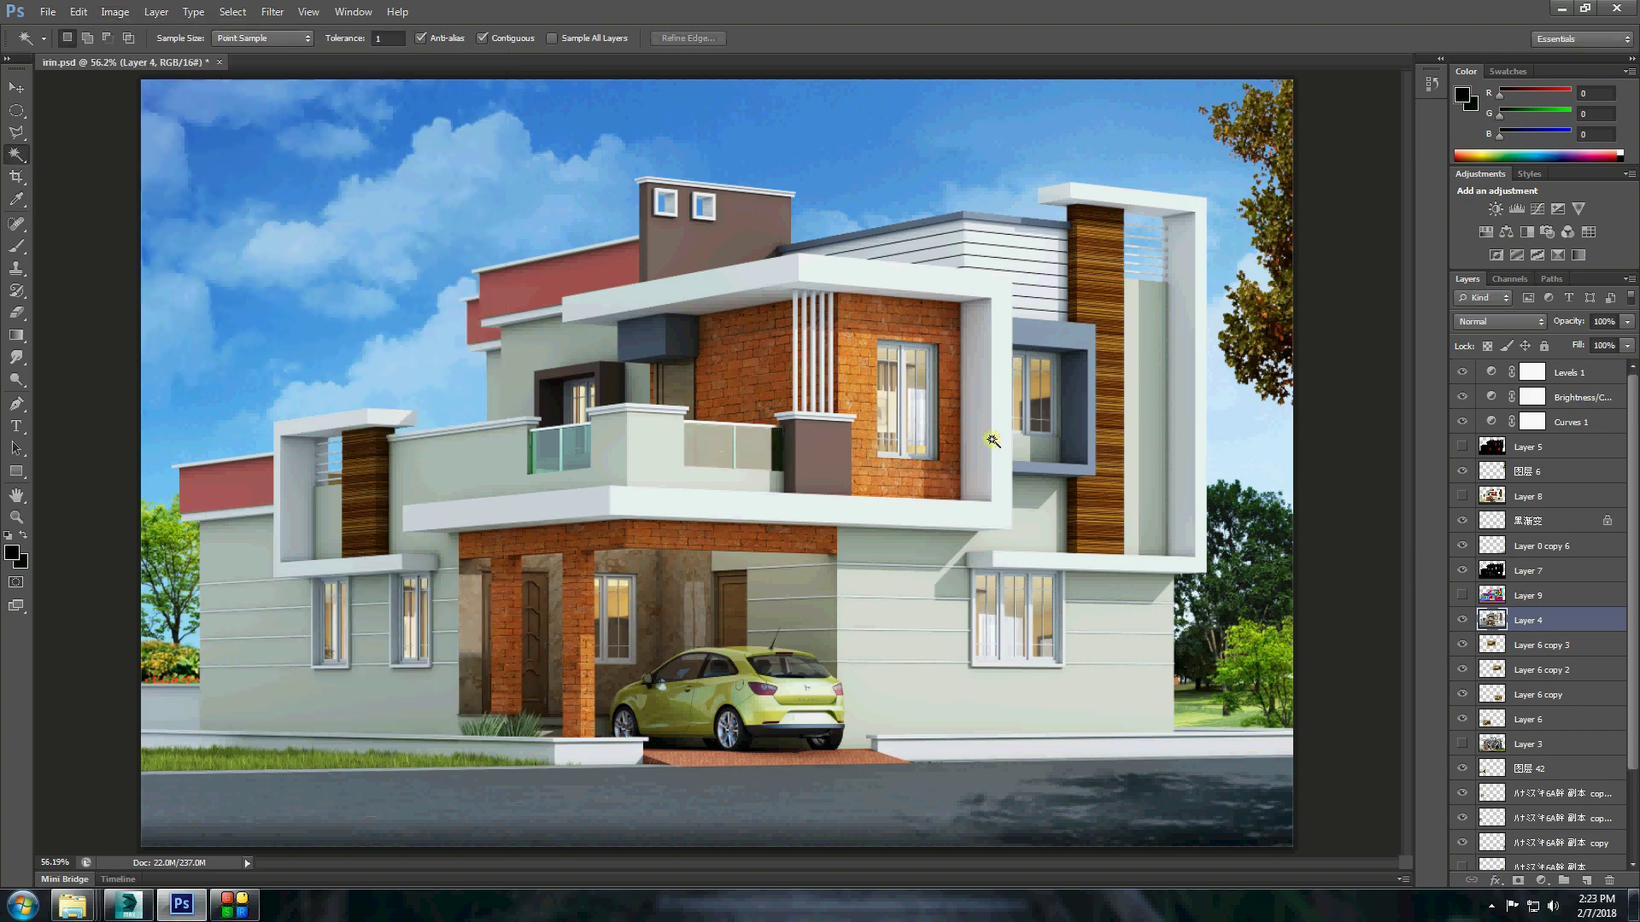
pyautogui.click(47, 12)
pyautogui.click(86, 216)
# Save the darkened-glass render as a JPEG copy, then close irin.psd after answering the save prompt.
pyautogui.click(470, 676)
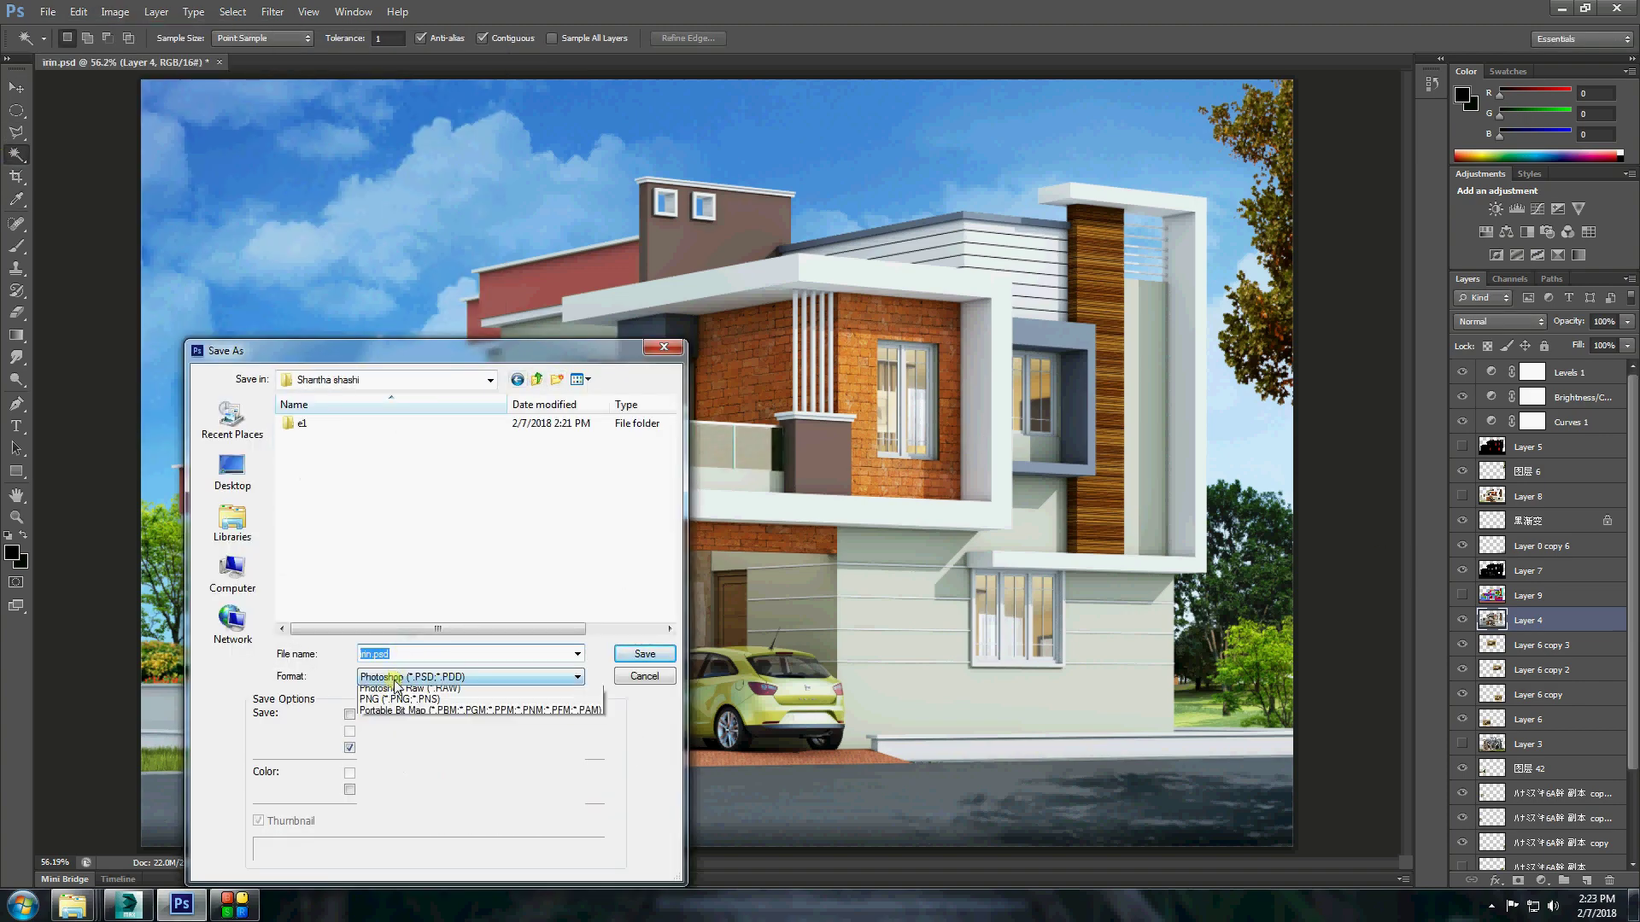
pyautogui.click(410, 769)
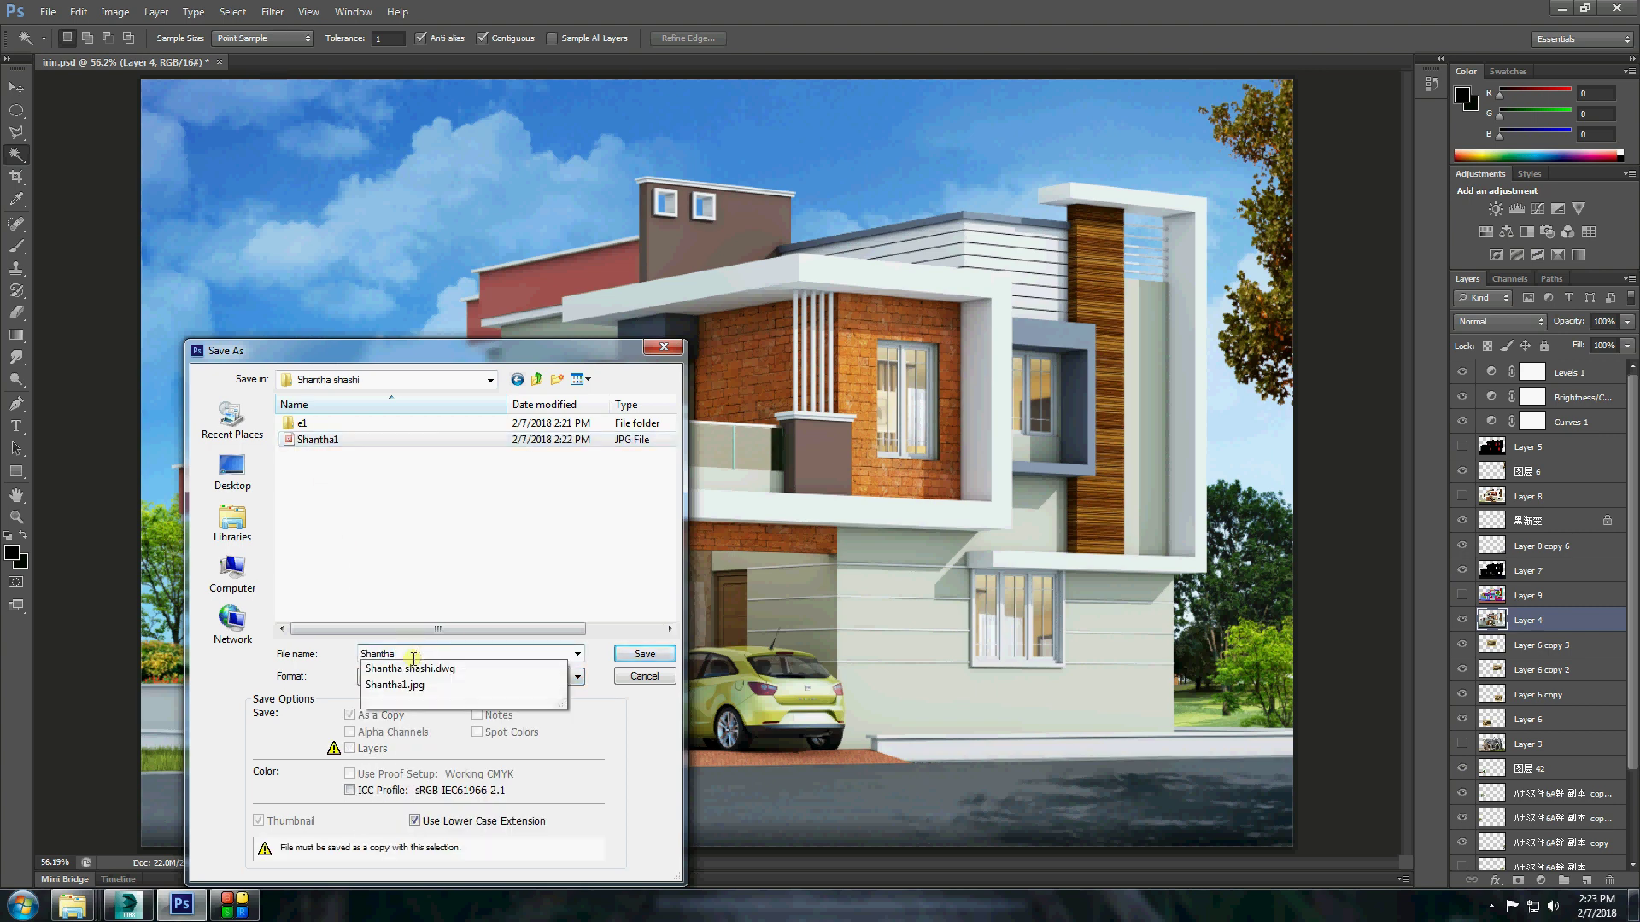
pyautogui.click(645, 653)
pyautogui.click(635, 231)
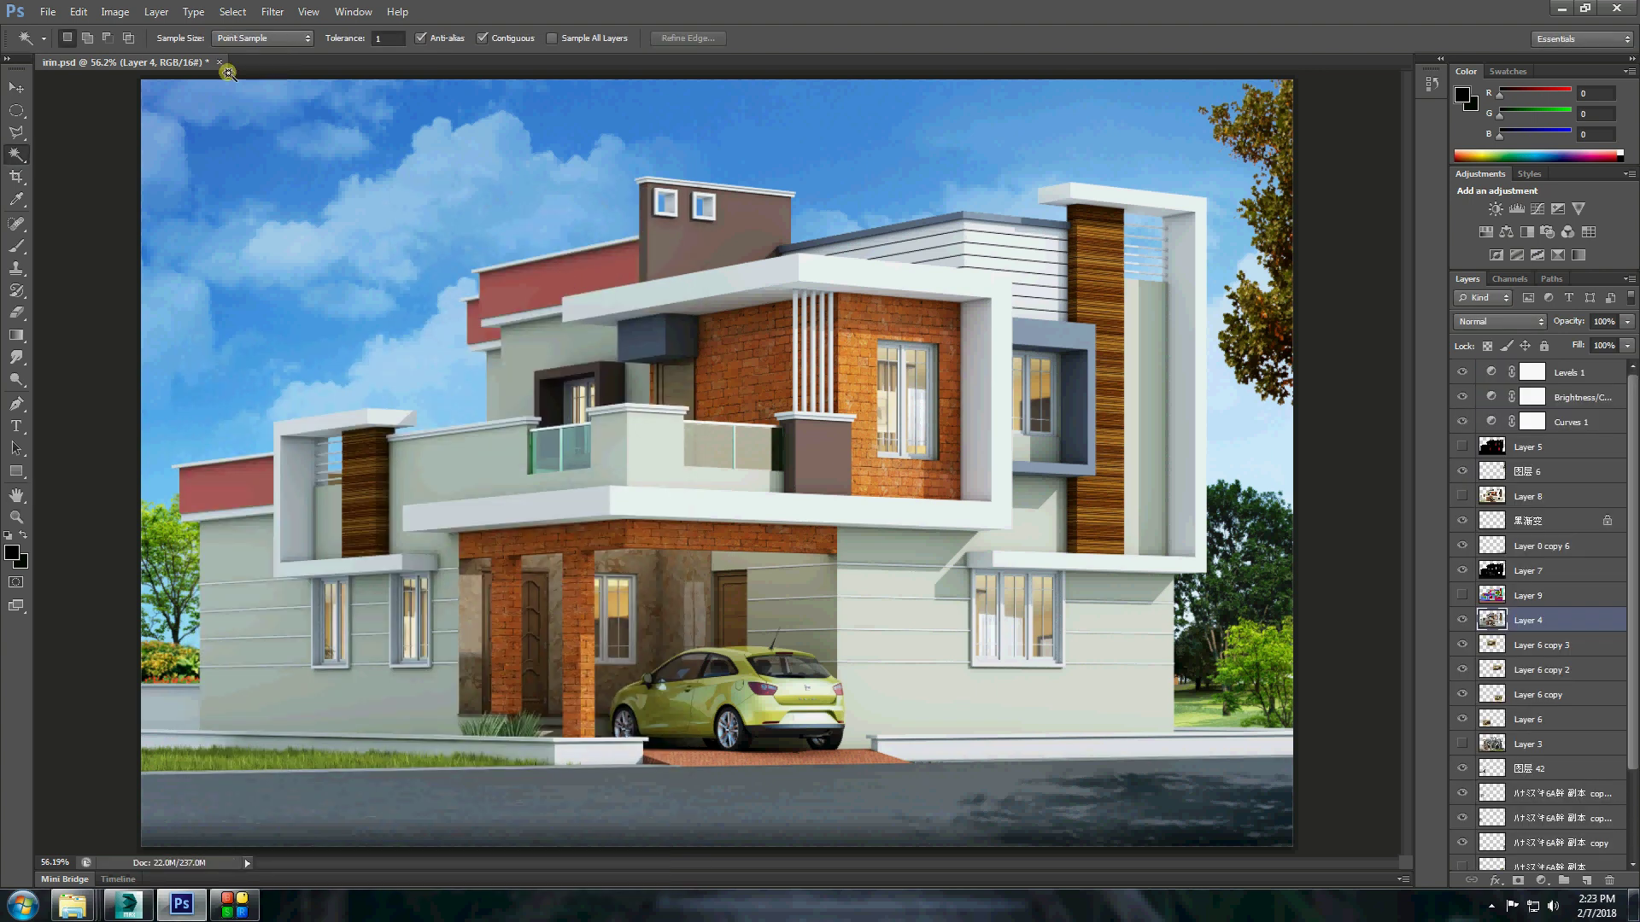
pyautogui.click(219, 63)
pyautogui.click(811, 325)
# Reopen irin.psd from the e1 render folder.
pyautogui.click(47, 12)
pyautogui.click(63, 49)
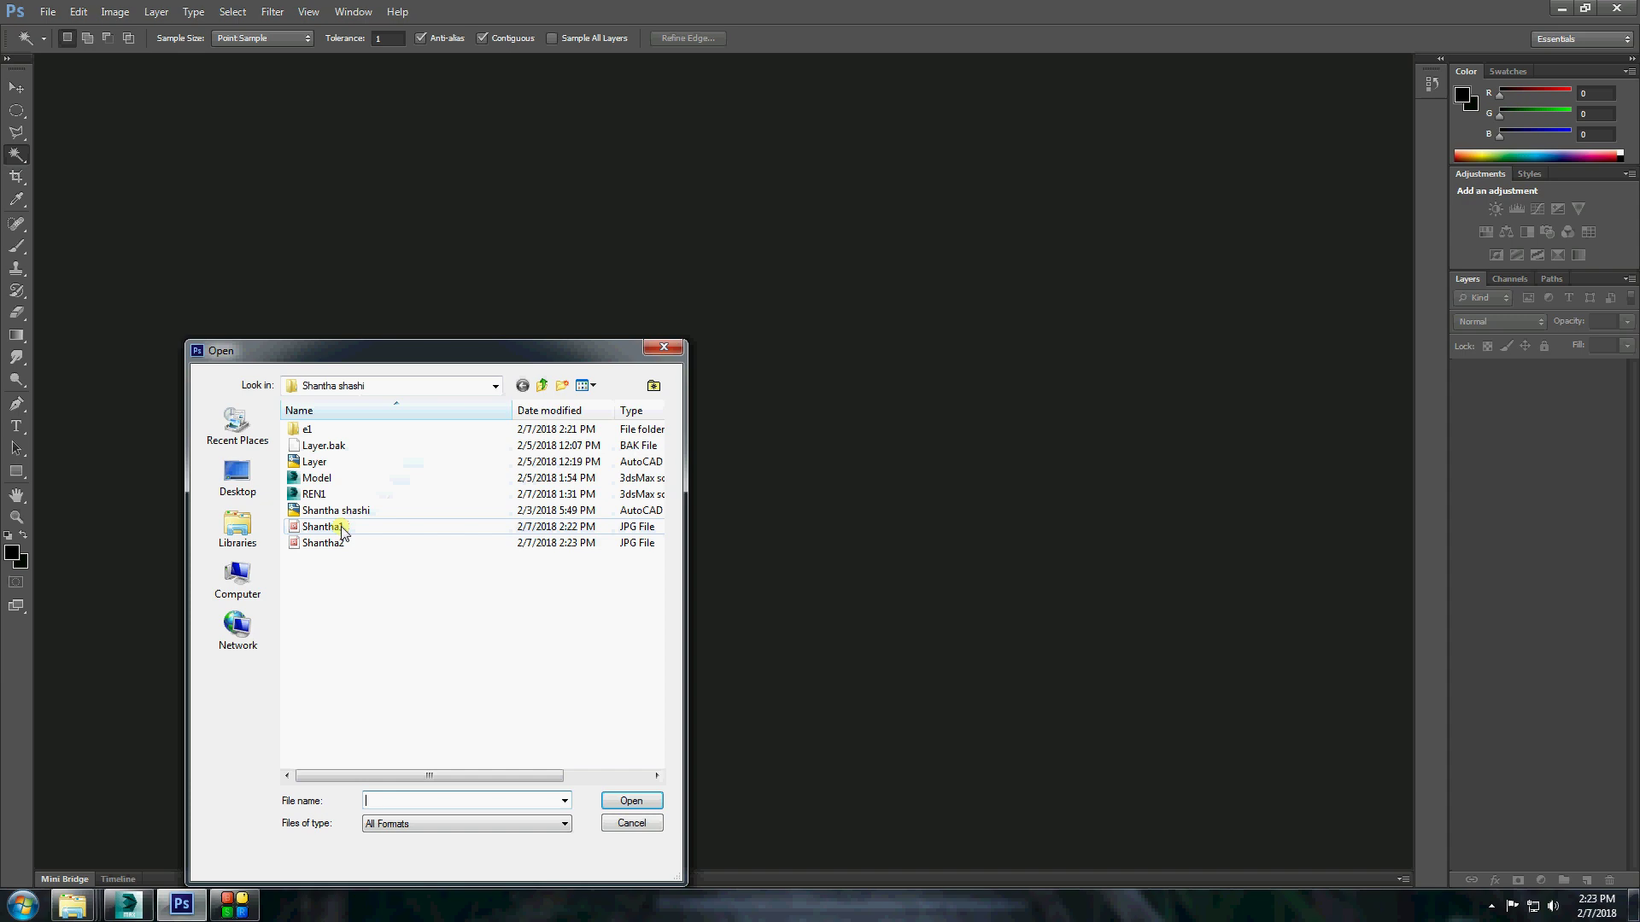
pyautogui.doubleClick(340, 435)
pyautogui.doubleClick(512, 700)
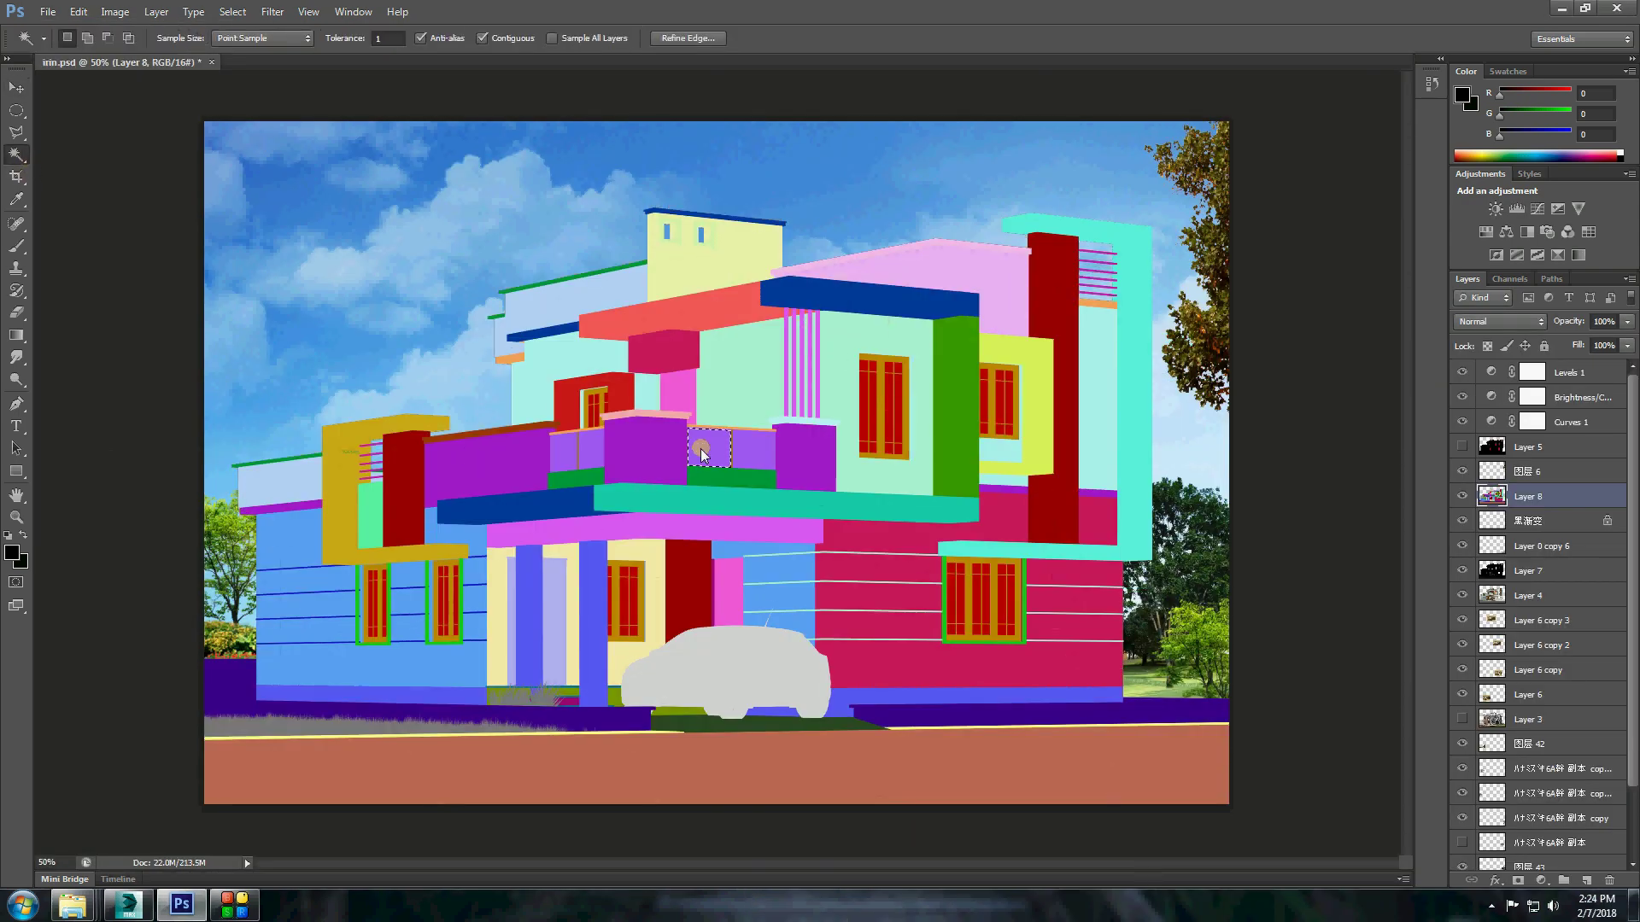
# Hide the diffuse pass layer and apply a Brightness/Contrast change to the house render layer.
pyautogui.click(1462, 496)
pyautogui.click(1529, 595)
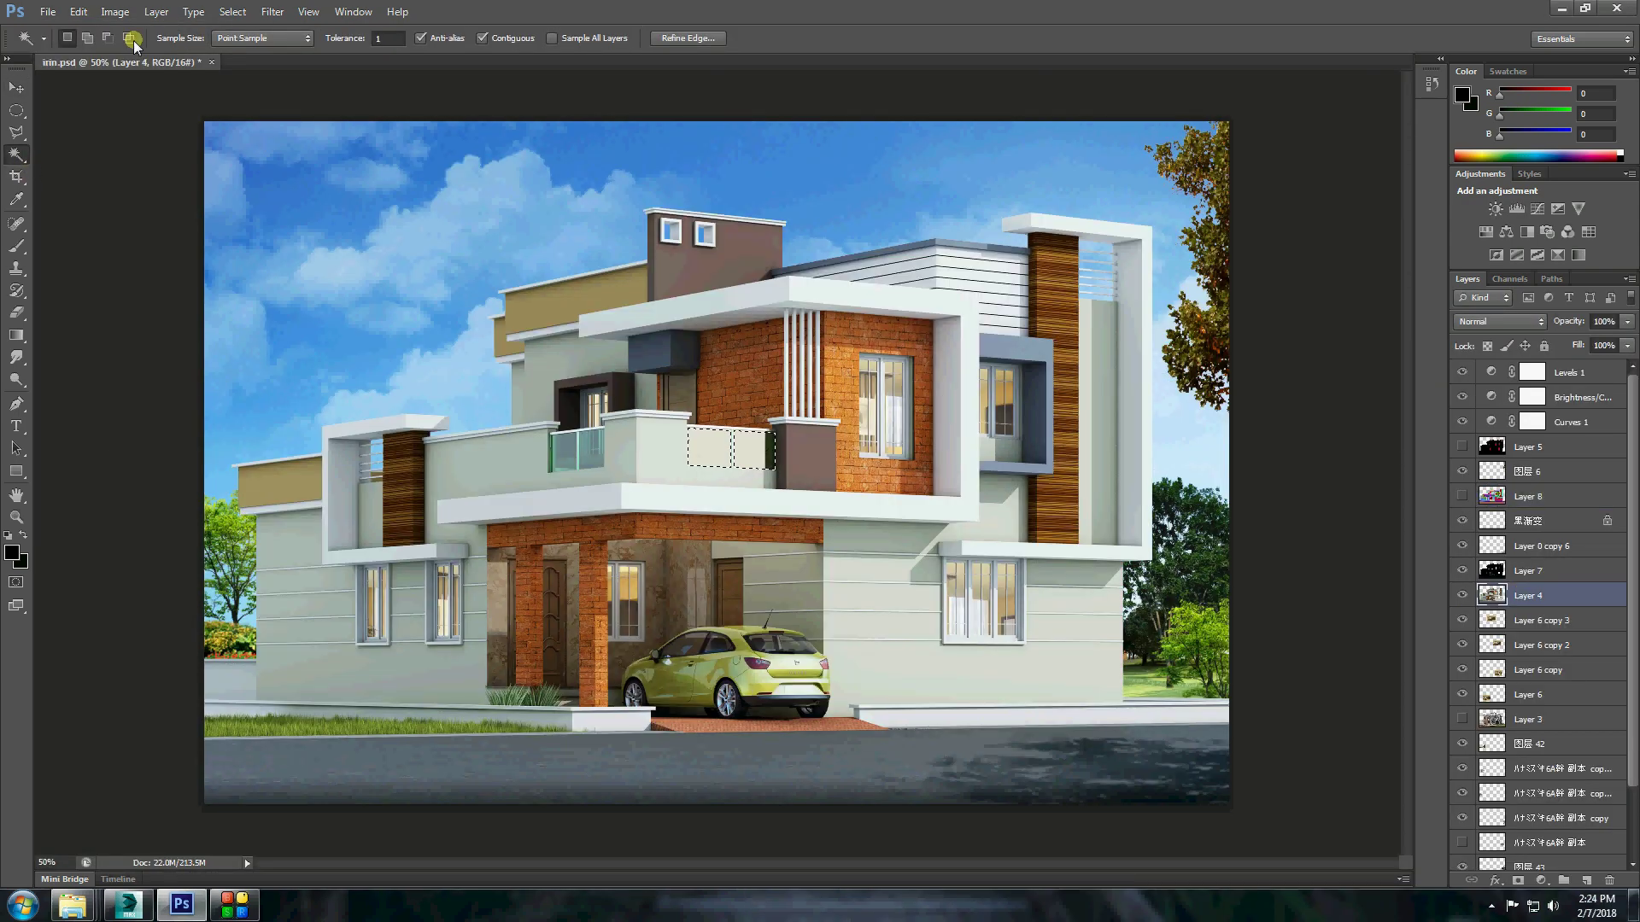
pyautogui.click(115, 12)
pyautogui.click(375, 51)
pyautogui.click(475, 616)
pyautogui.press('w')
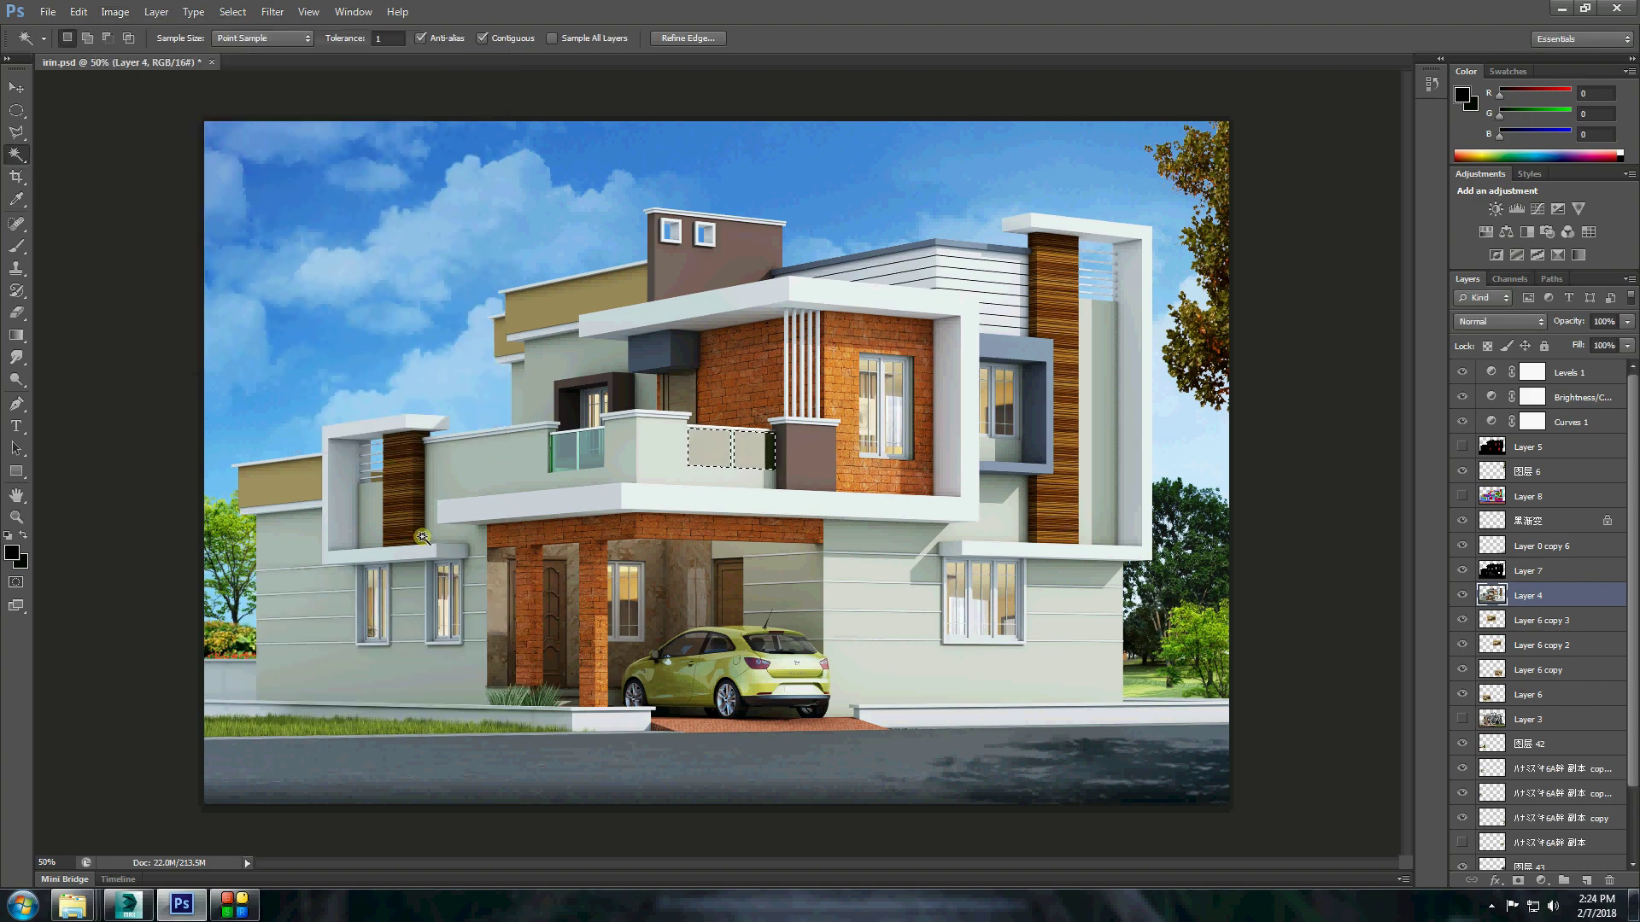
# Bring up Save As and choose the irin PSD in the folder.
pyautogui.click(48, 12)
pyautogui.click(68, 195)
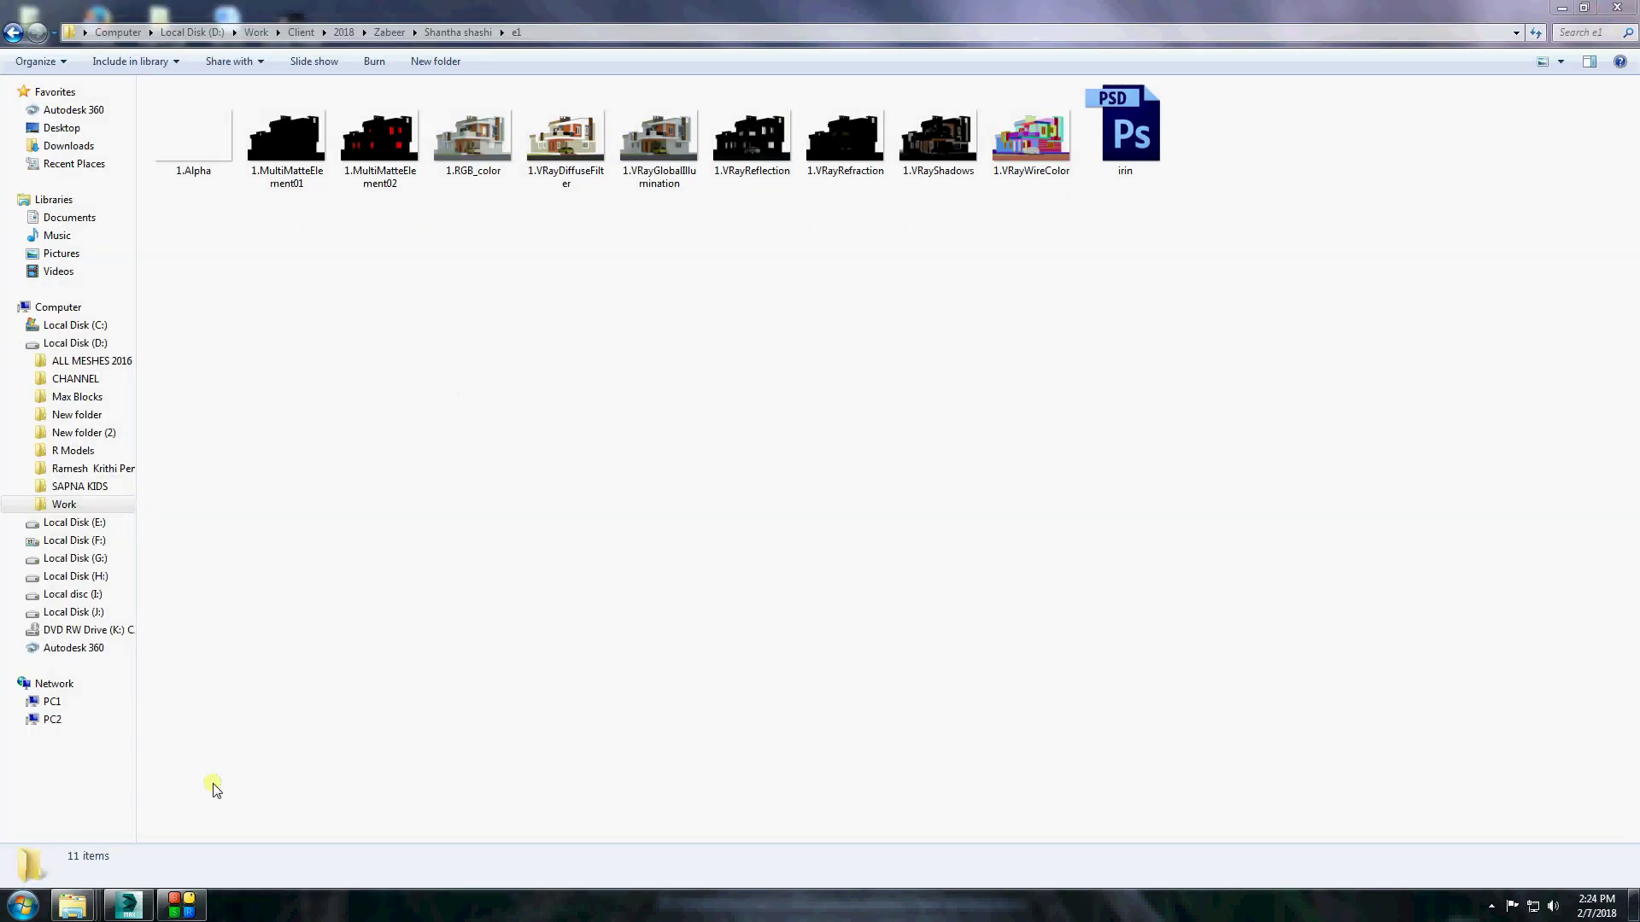
pyautogui.doubleClick(1124, 128)
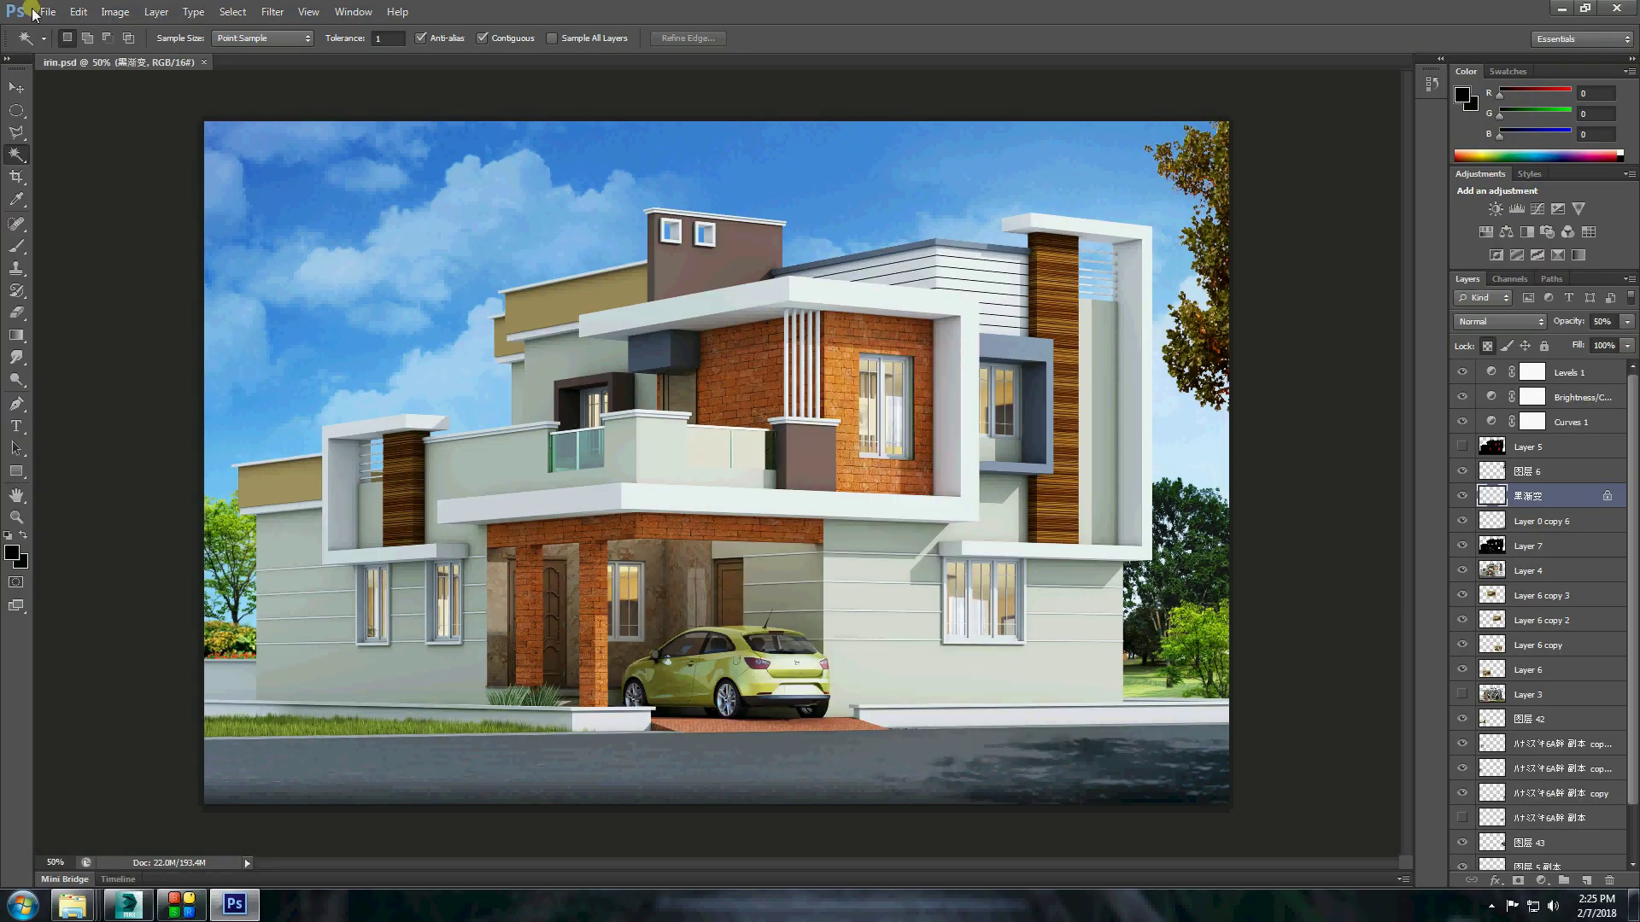
# Open the other client's project PSD containing the mother-and-child figures.
pyautogui.hotkey('ctrl', 'o')
pyautogui.click(444, 385)
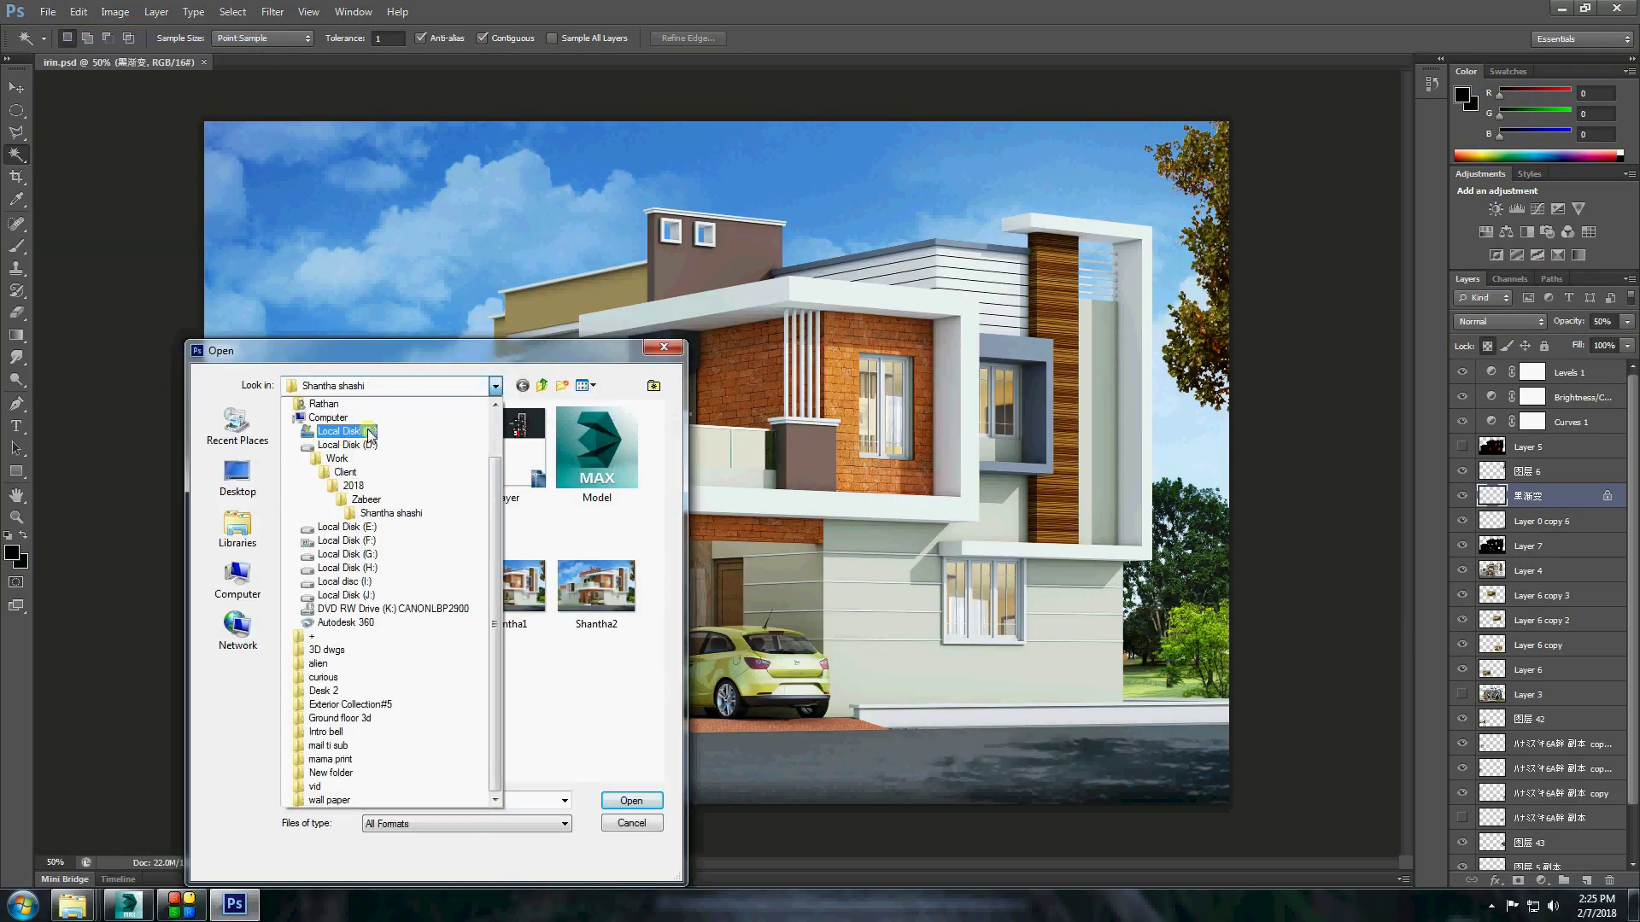
pyautogui.click(320, 559)
pyautogui.doubleClick(316, 543)
pyautogui.doubleClick(323, 482)
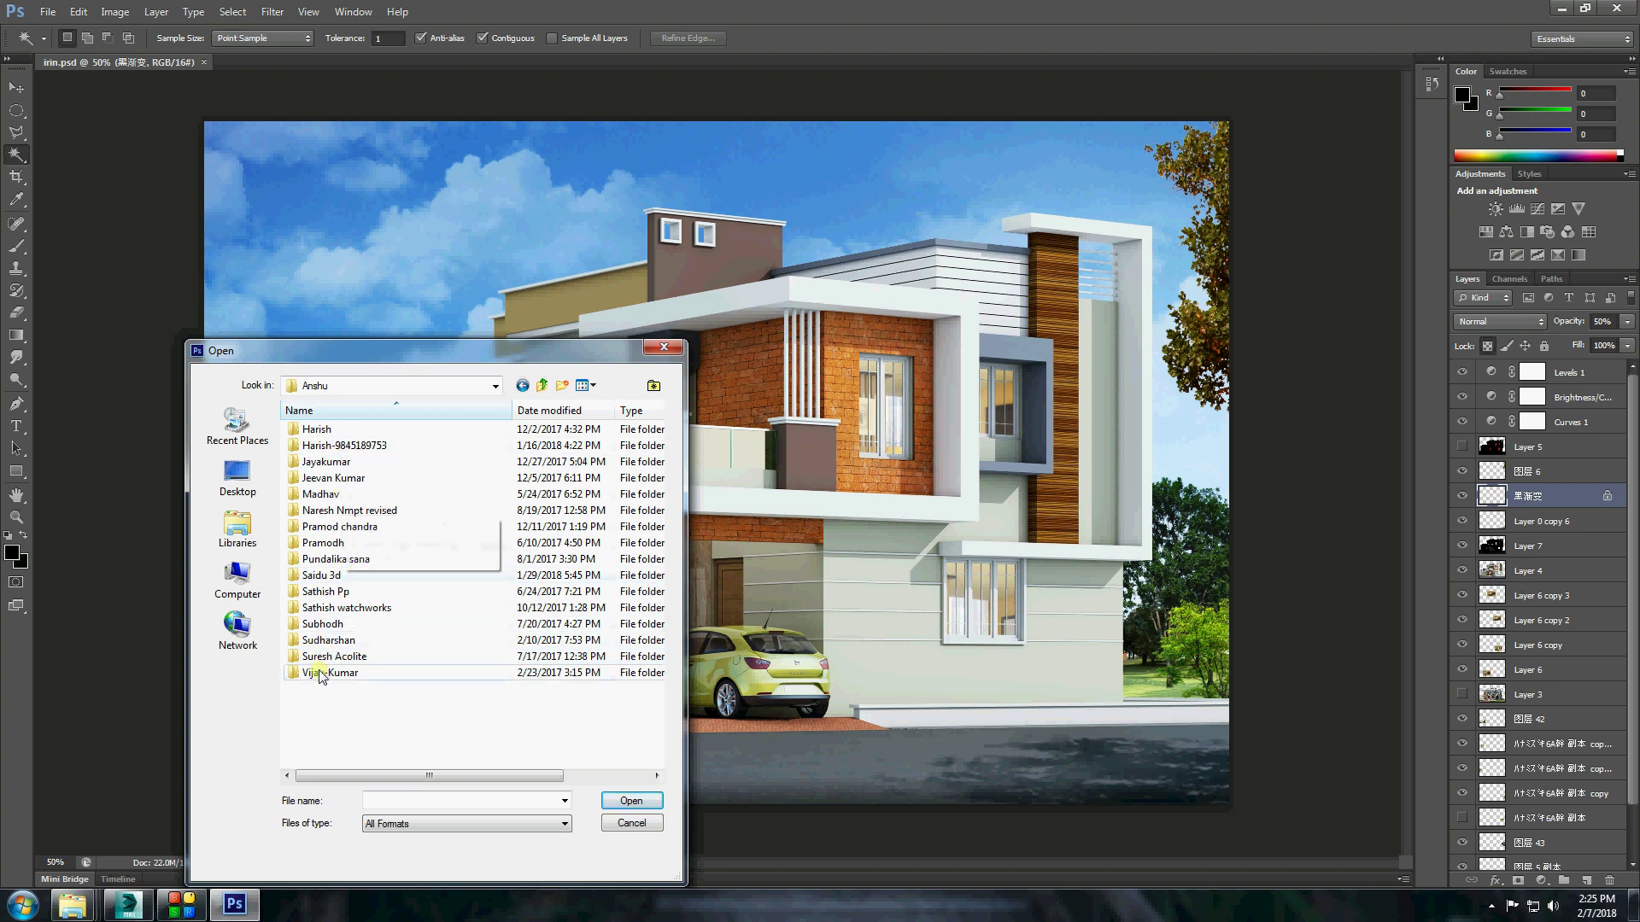
pyautogui.doubleClick(320, 673)
pyautogui.doubleClick(508, 696)
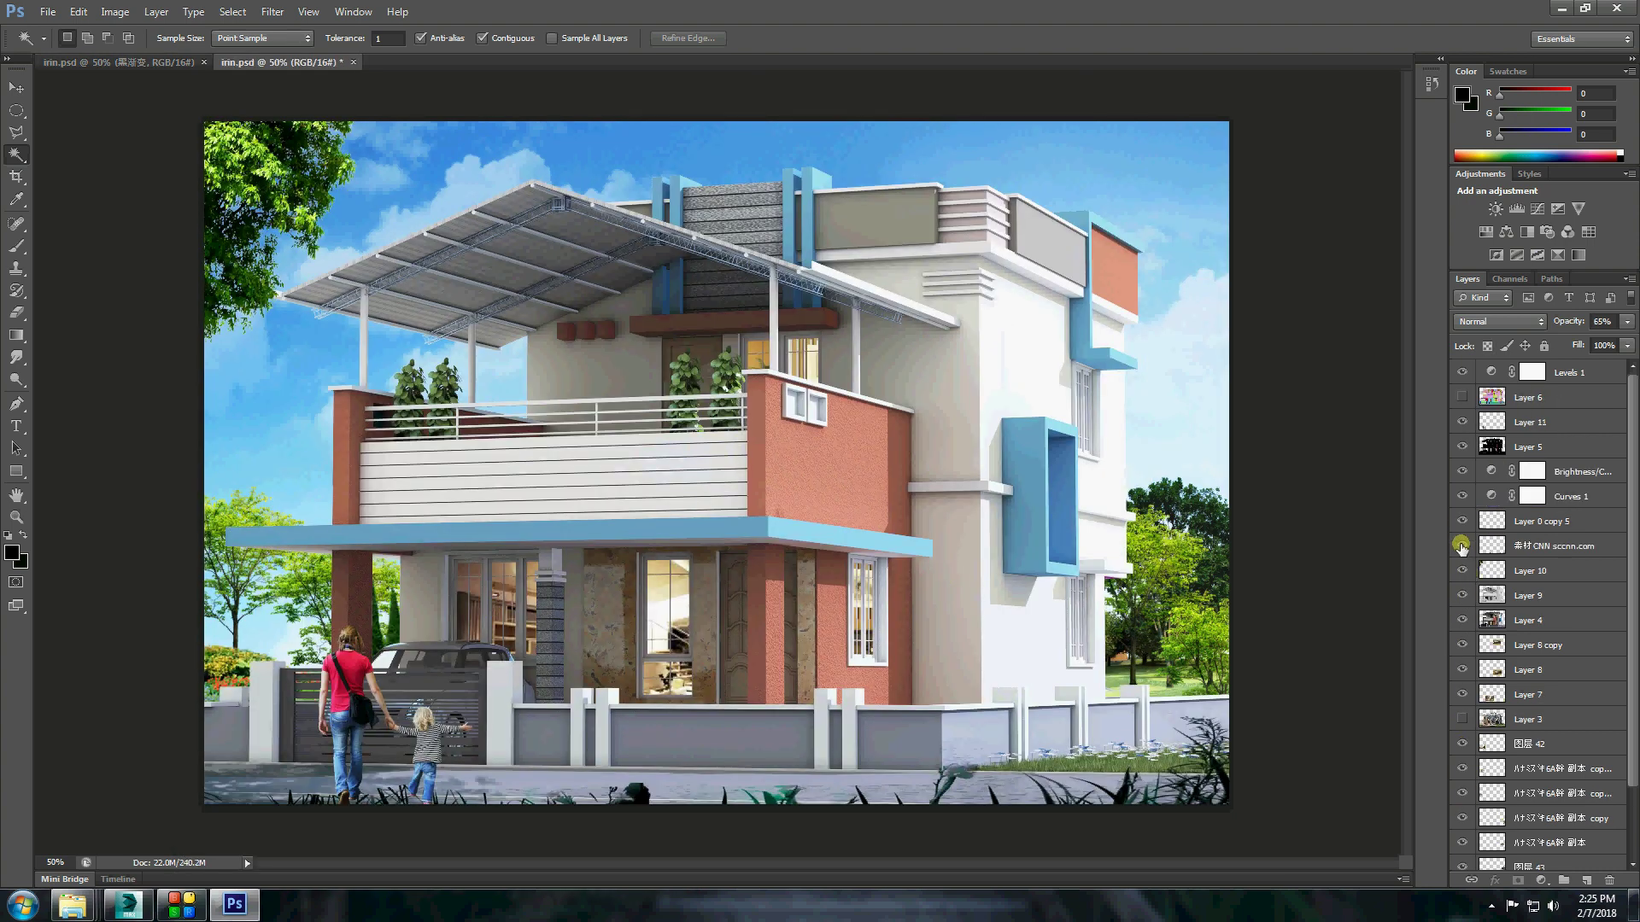
# Drag the figures into irin.psd, close the source unsaved, and place them in front of the car.
pyautogui.moveTo(299, 70)
pyautogui.mouseDown()
pyautogui.moveTo(1073, 179)
pyautogui.moveTo(1017, 220)
pyautogui.mouseUp()
pyautogui.click(1199, 202)
pyautogui.click(823, 339)
pyautogui.moveTo(402, 747)
pyautogui.mouseDown()
pyautogui.moveTo(1021, 743)
pyautogui.moveTo(491, 747)
pyautogui.mouseUp()
pyautogui.moveTo(801, 748); pyautogui.dragTo(795, 753)
# Open 1.VRayWireColor.png from the 2018 render-pass folder and drag it into irin.psd as a layer.
pyautogui.click(48, 12)
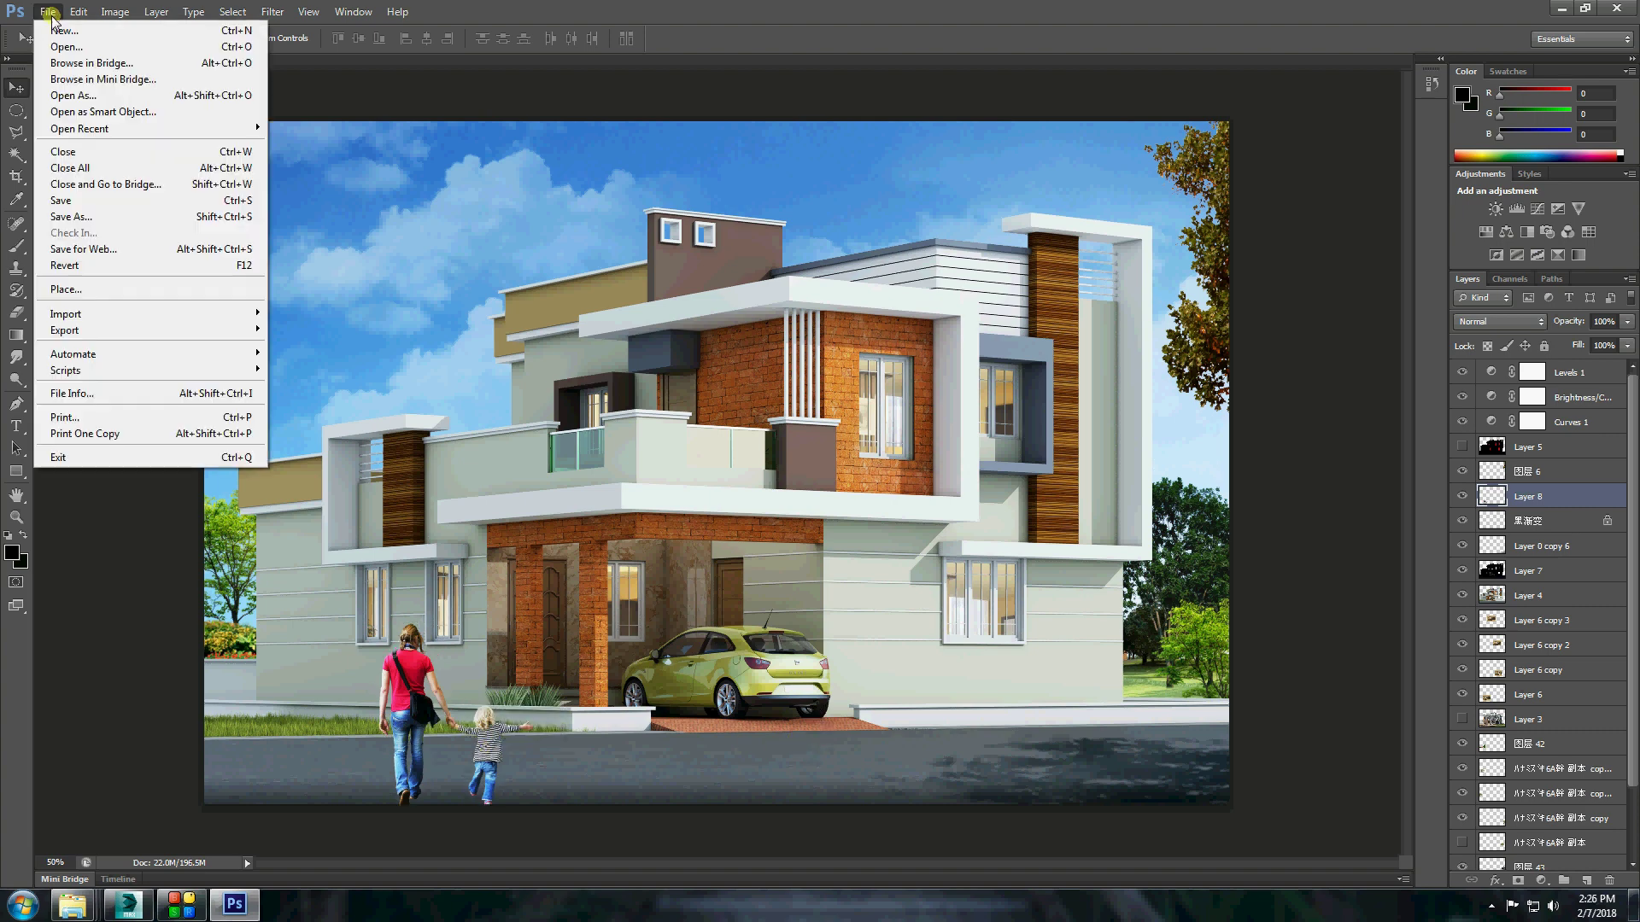
pyautogui.click(67, 46)
pyautogui.press('BackSpace')
pyautogui.press('BackSpace')
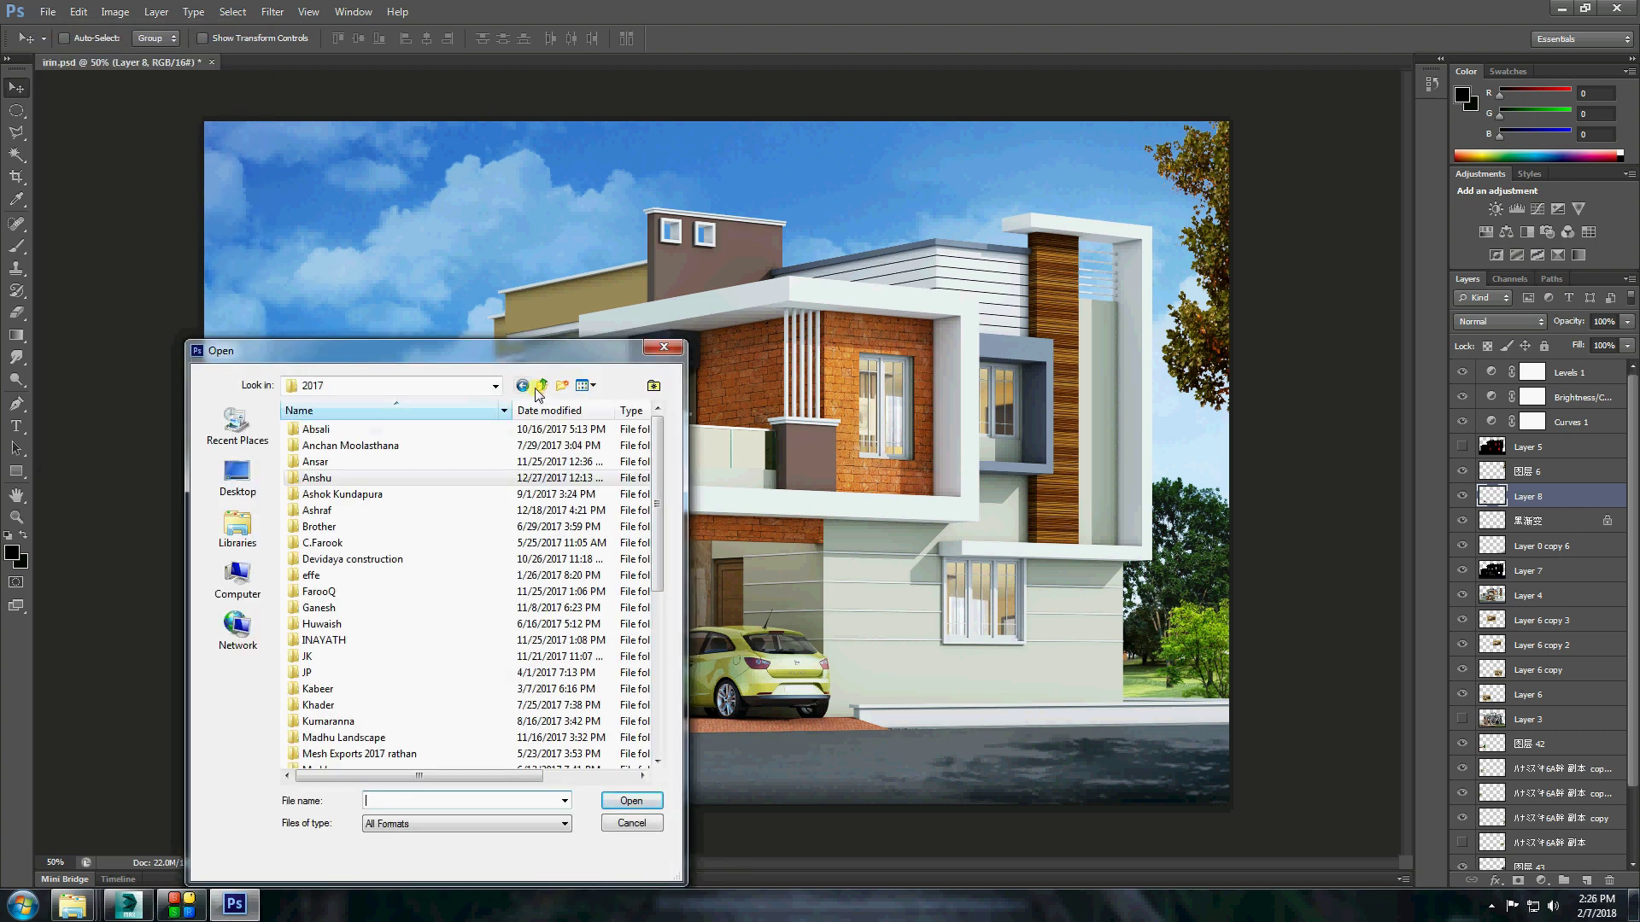
pyautogui.press('BackSpace')
pyautogui.doubleClick(320, 462)
pyautogui.doubleClick(325, 430)
pyautogui.doubleClick(312, 739)
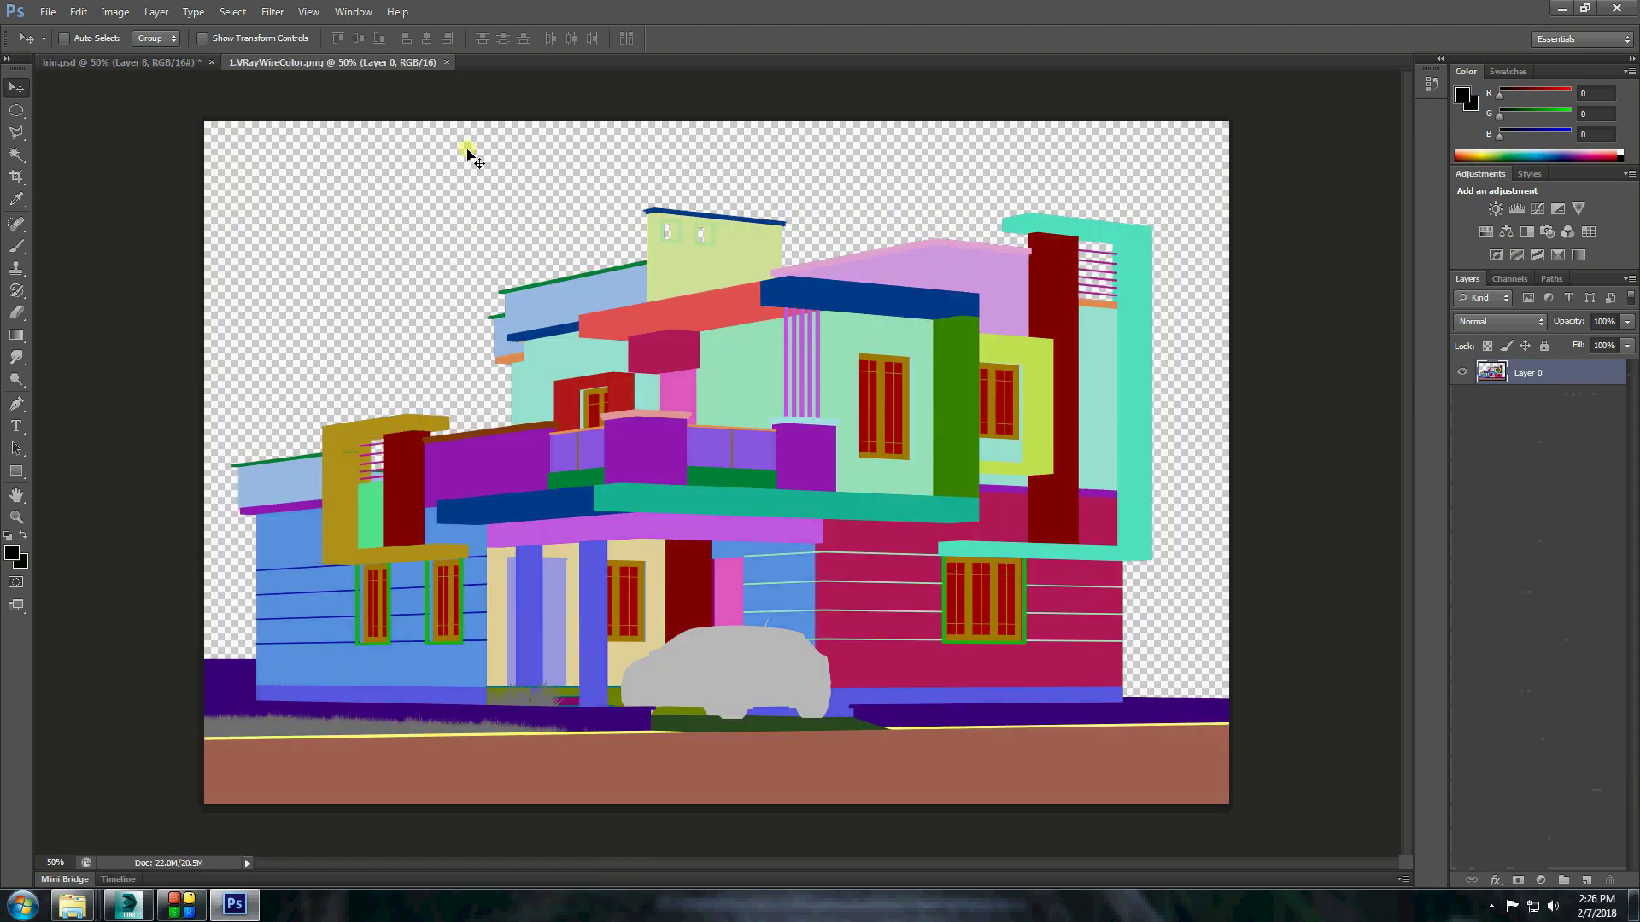
pyautogui.moveTo(817, 346); pyautogui.dragTo(745, 320)
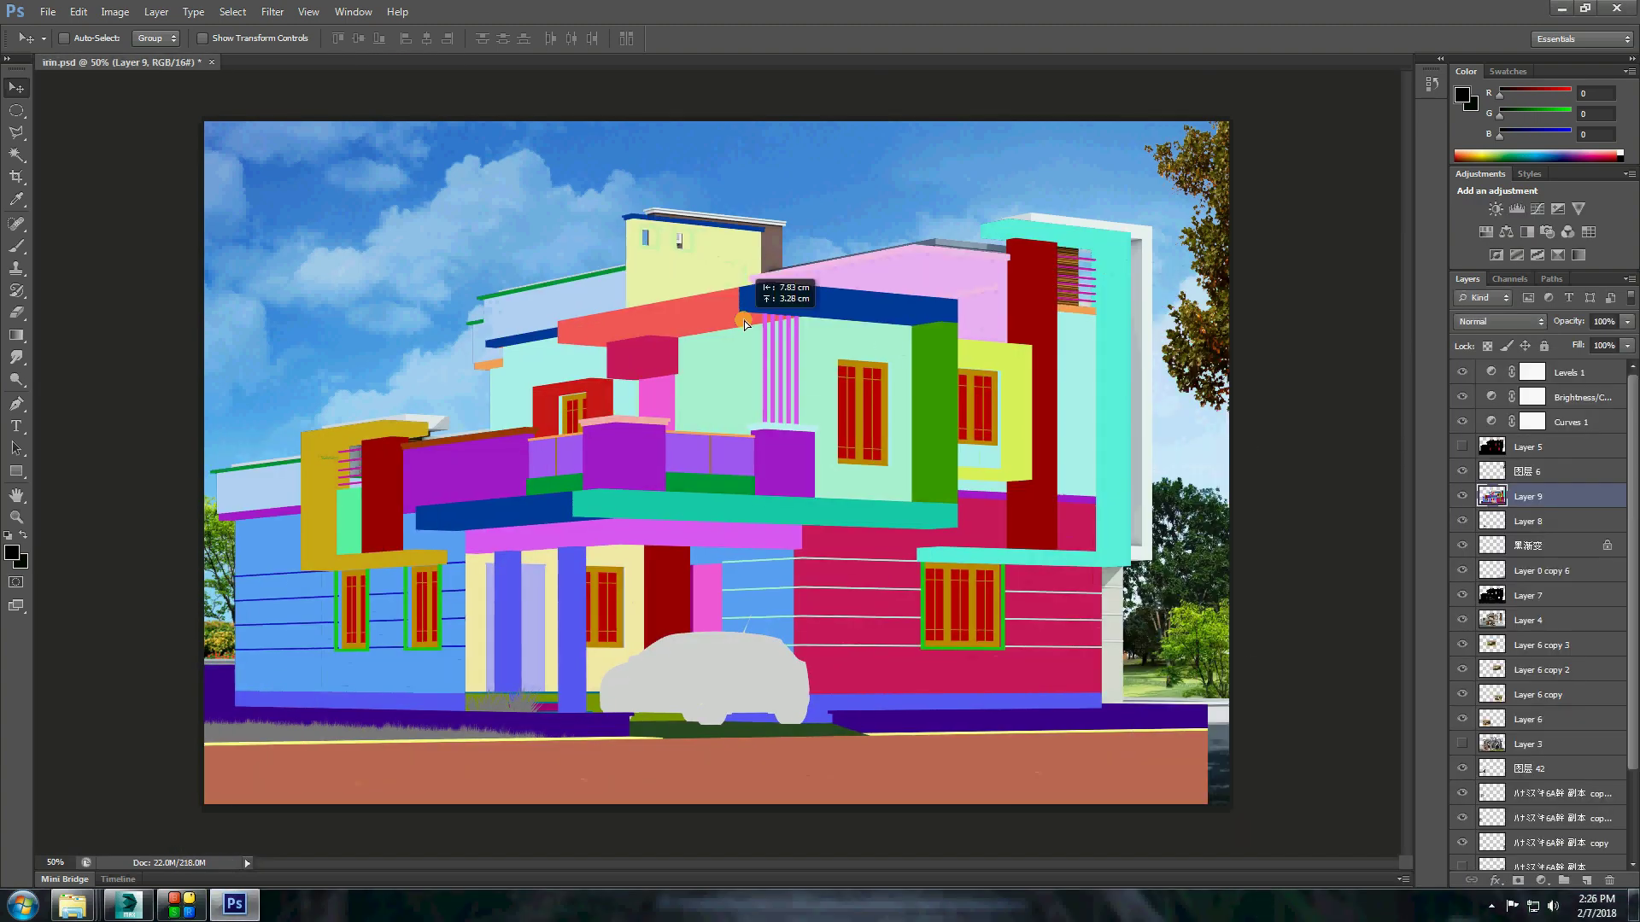
# Magic Wand the balcony glass panels, hide the wire-colour layer, and darken them with brightness -60.
pyautogui.press('w')
pyautogui.keyDown('shift'); pyautogui.click(753, 454); pyautogui.keyUp('shift')
pyautogui.click(1463, 497)
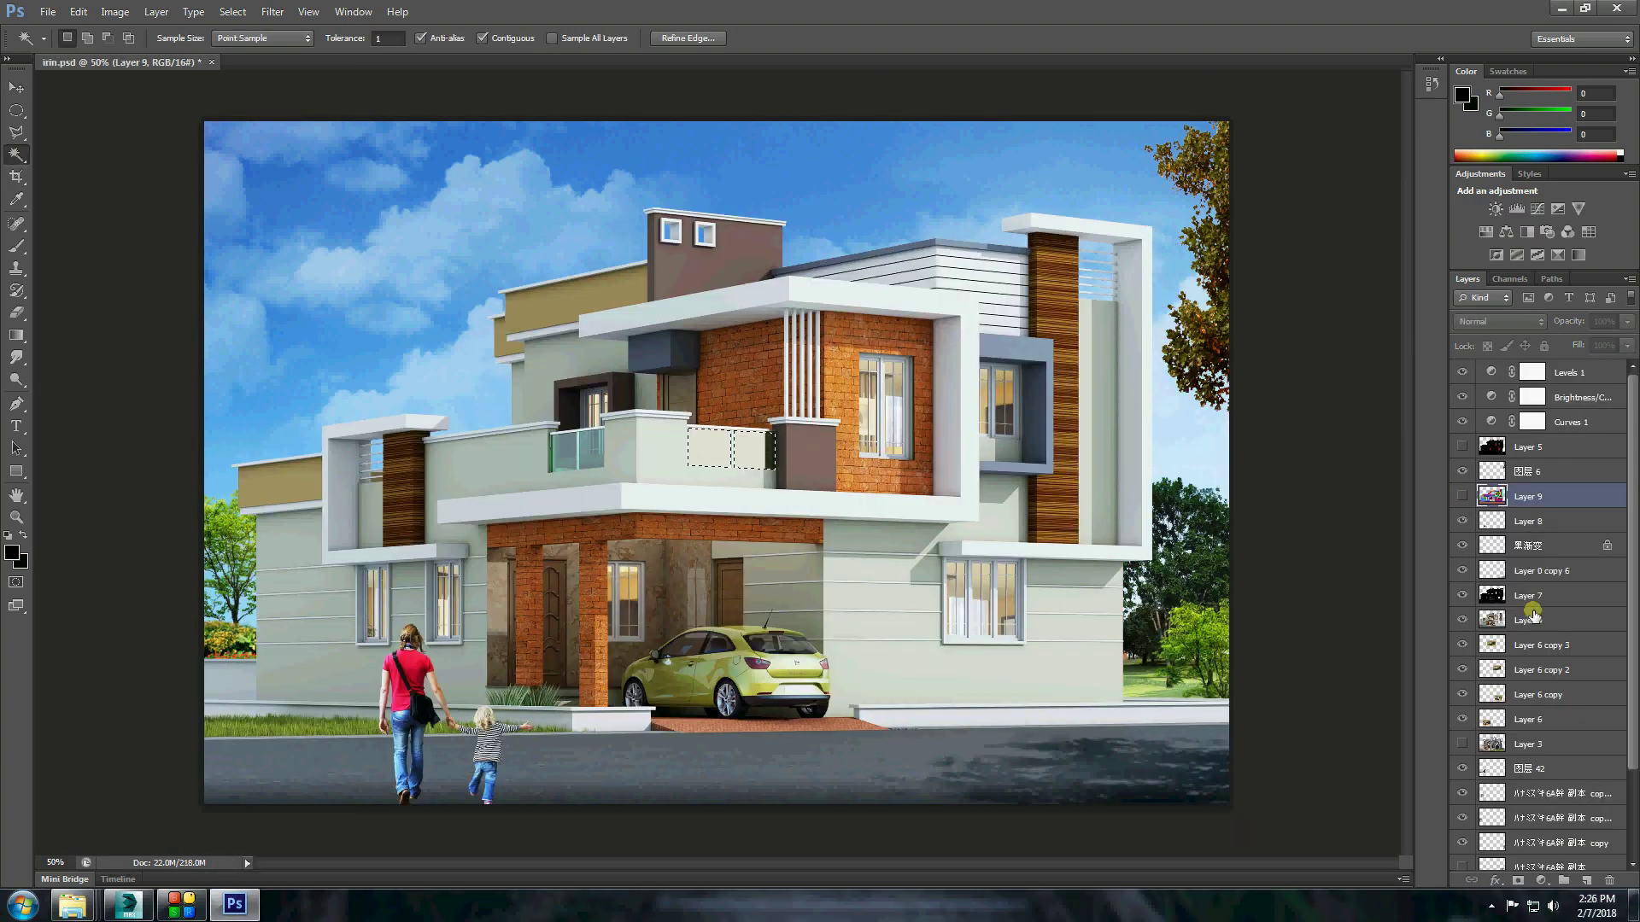
pyautogui.click(1528, 620)
pyautogui.click(115, 12)
pyautogui.click(342, 53)
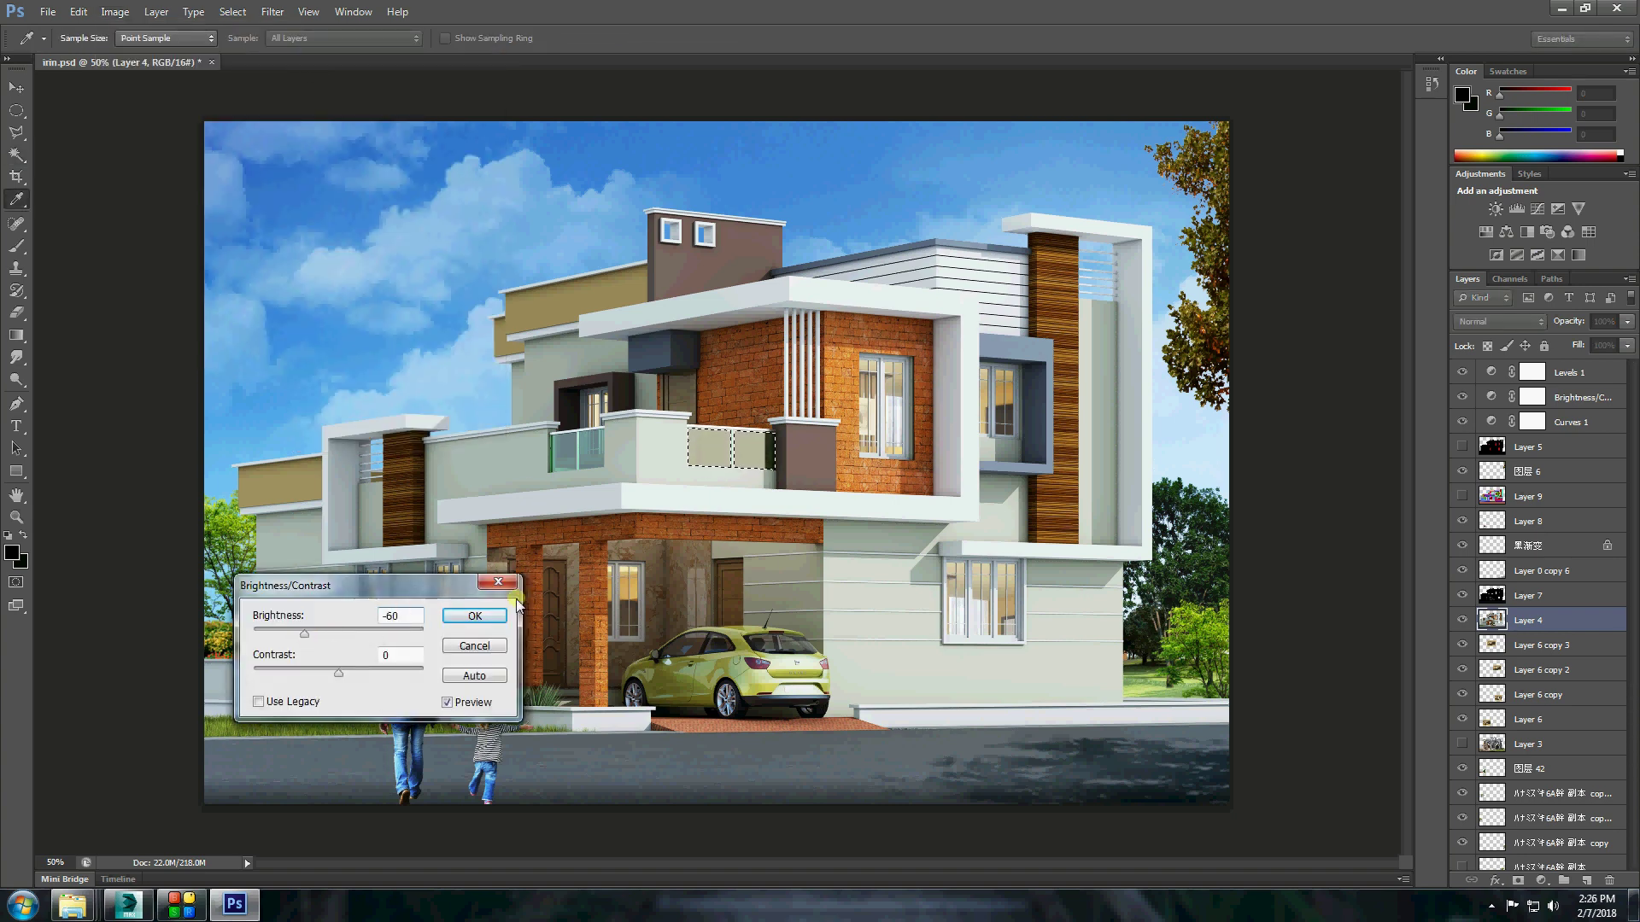
pyautogui.press('Return')
pyautogui.click(48, 12)
# Save a JPEG copy into the client's project folder, overwriting the earlier irin.jpg export.
pyautogui.click(59, 212)
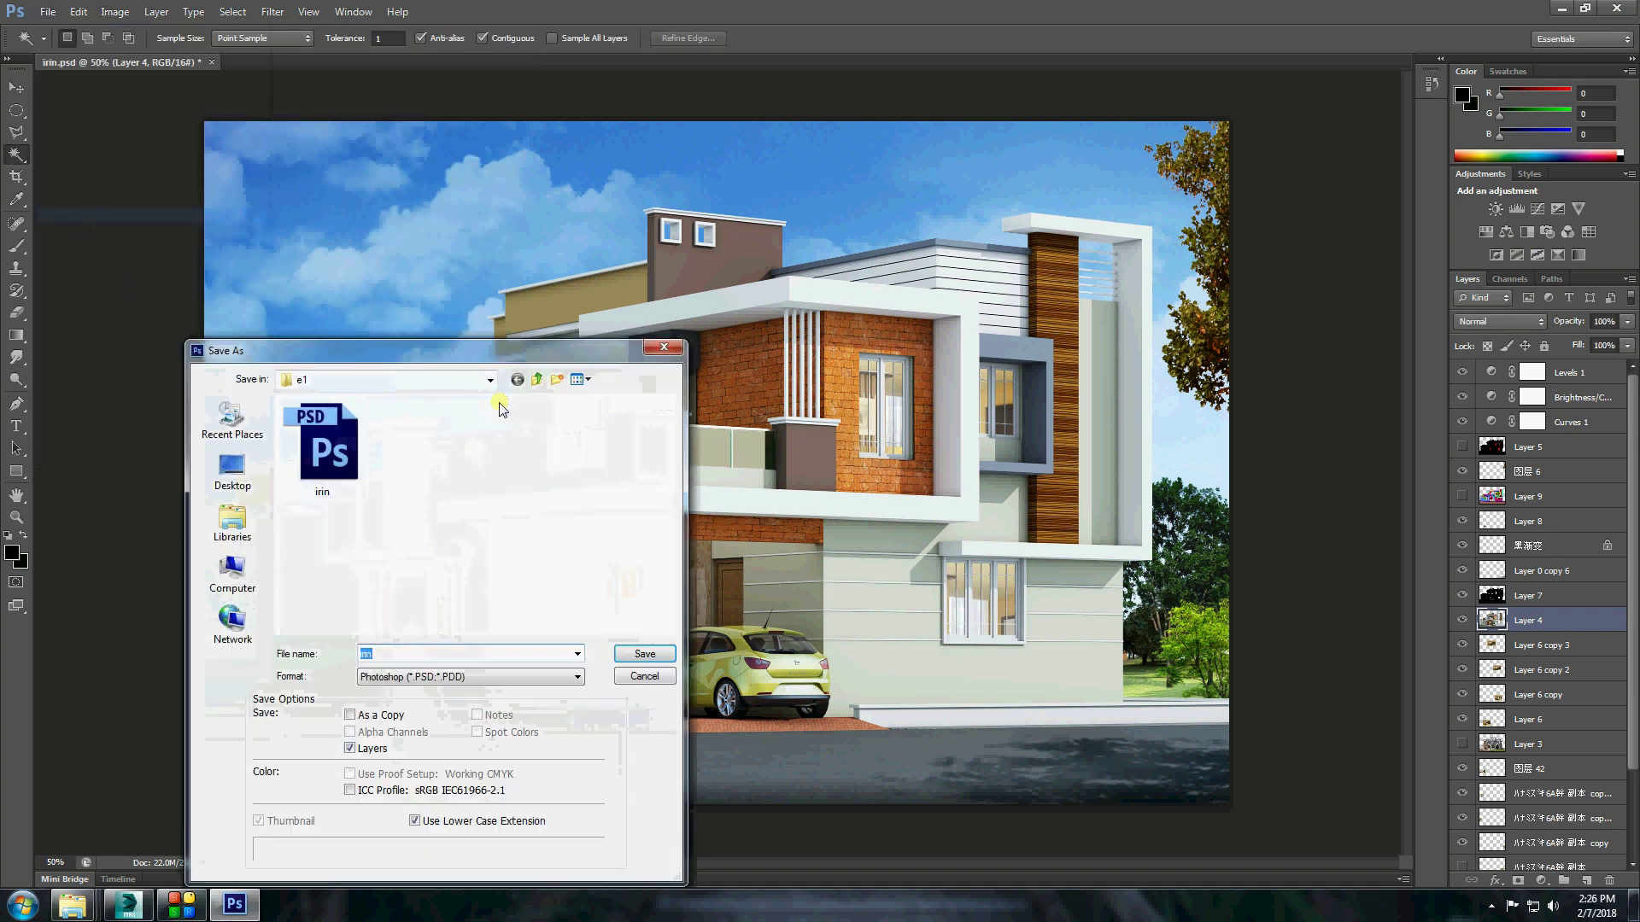
pyautogui.click(578, 677)
pyautogui.click(427, 752)
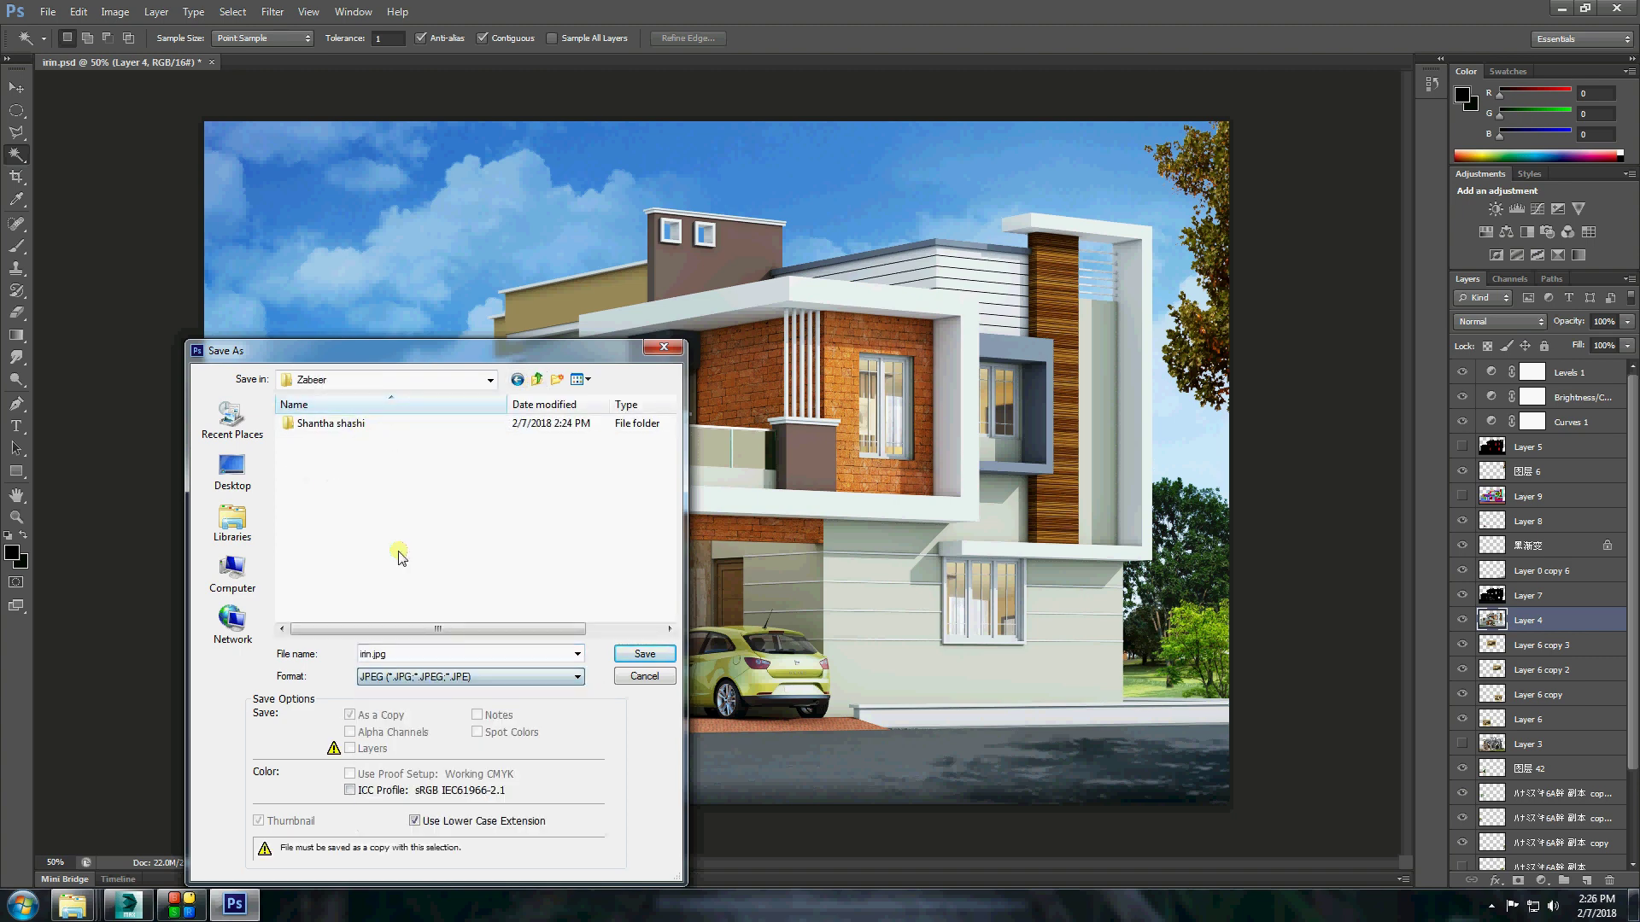
pyautogui.doubleClick(331, 422)
pyautogui.doubleClick(411, 461)
pyautogui.click(765, 339)
pyautogui.click(605, 211)
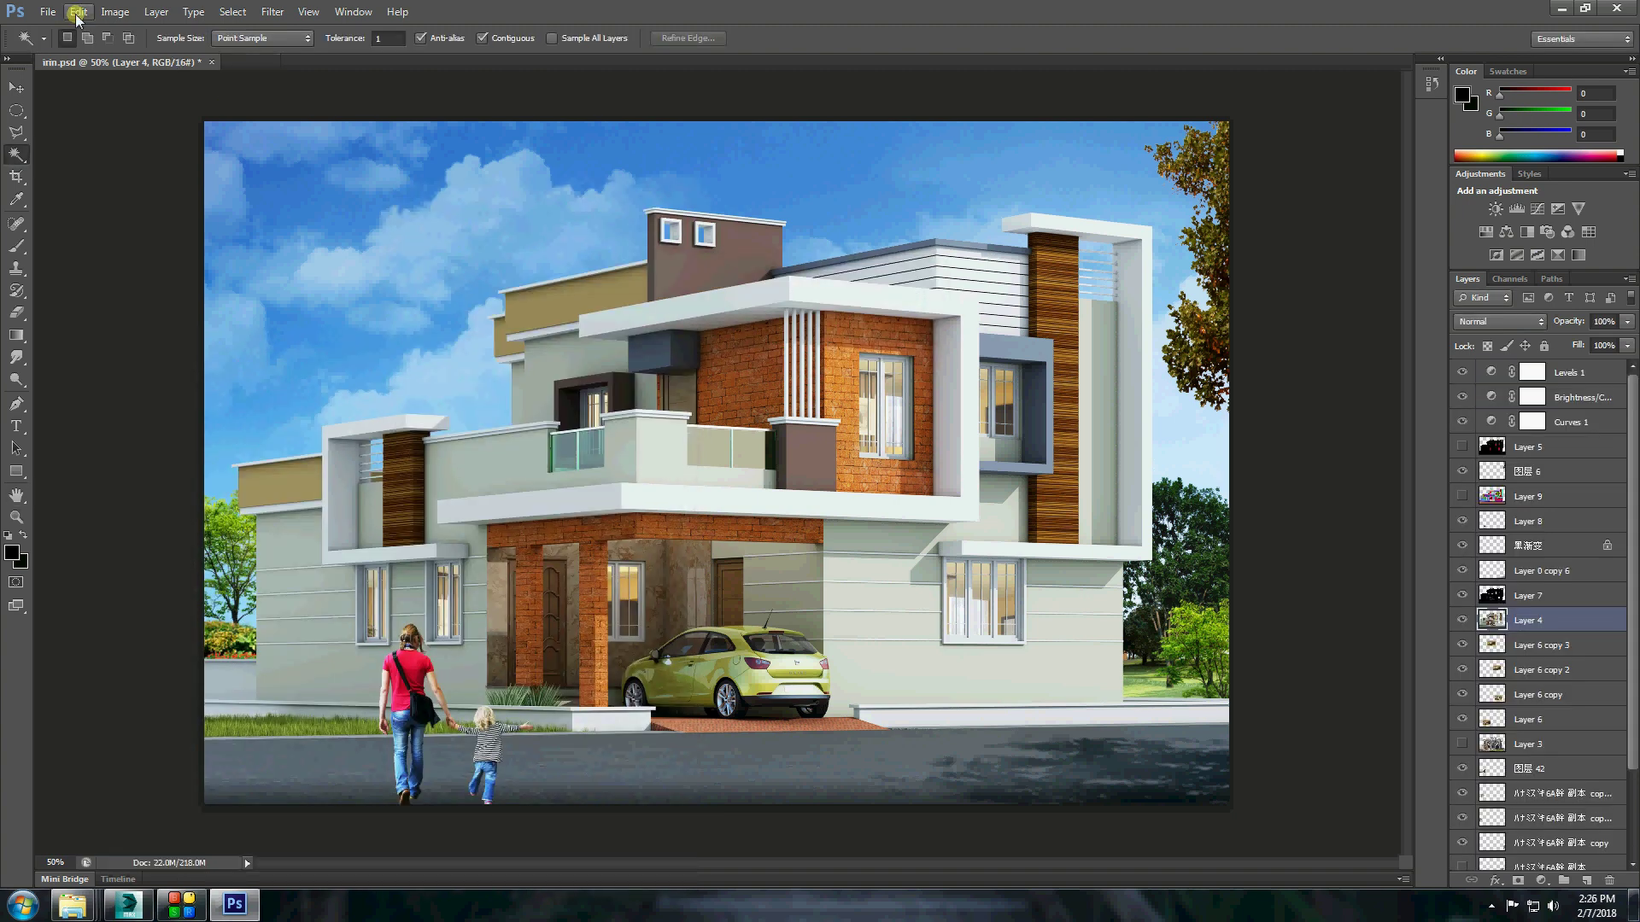
pyautogui.hotkey('ctrl', 'o')
pyautogui.press('Escape')
# Save the layered irin.psd and open the 1.VRayDiffuseFilter.png pass.
pyautogui.click(48, 11)
pyautogui.click(81, 205)
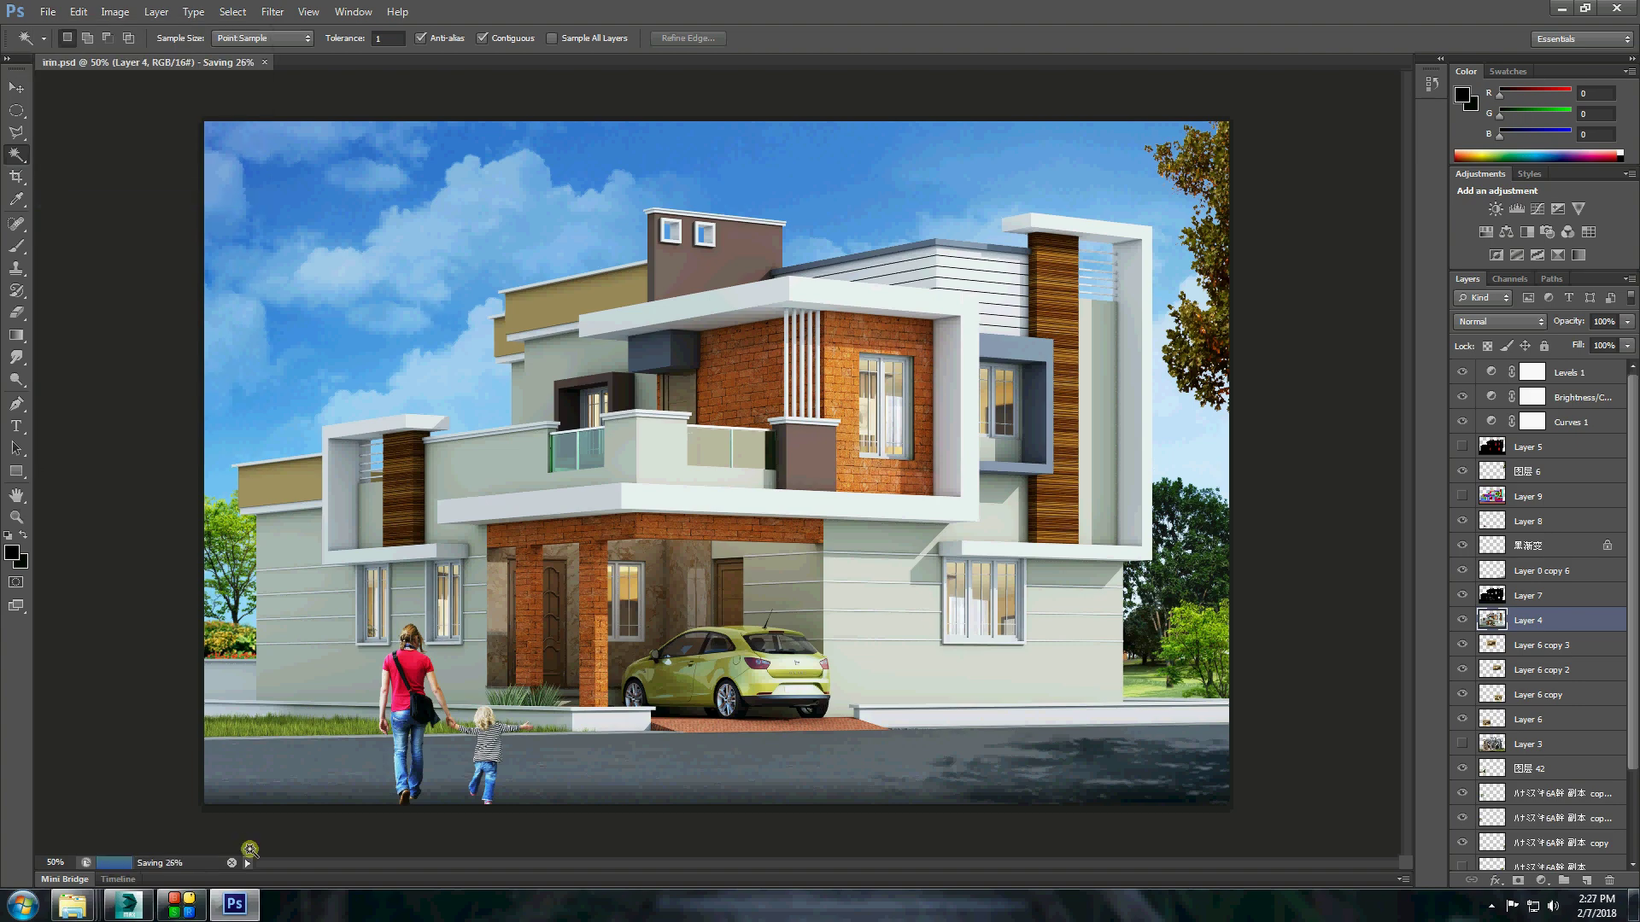
pyautogui.click(181, 904)
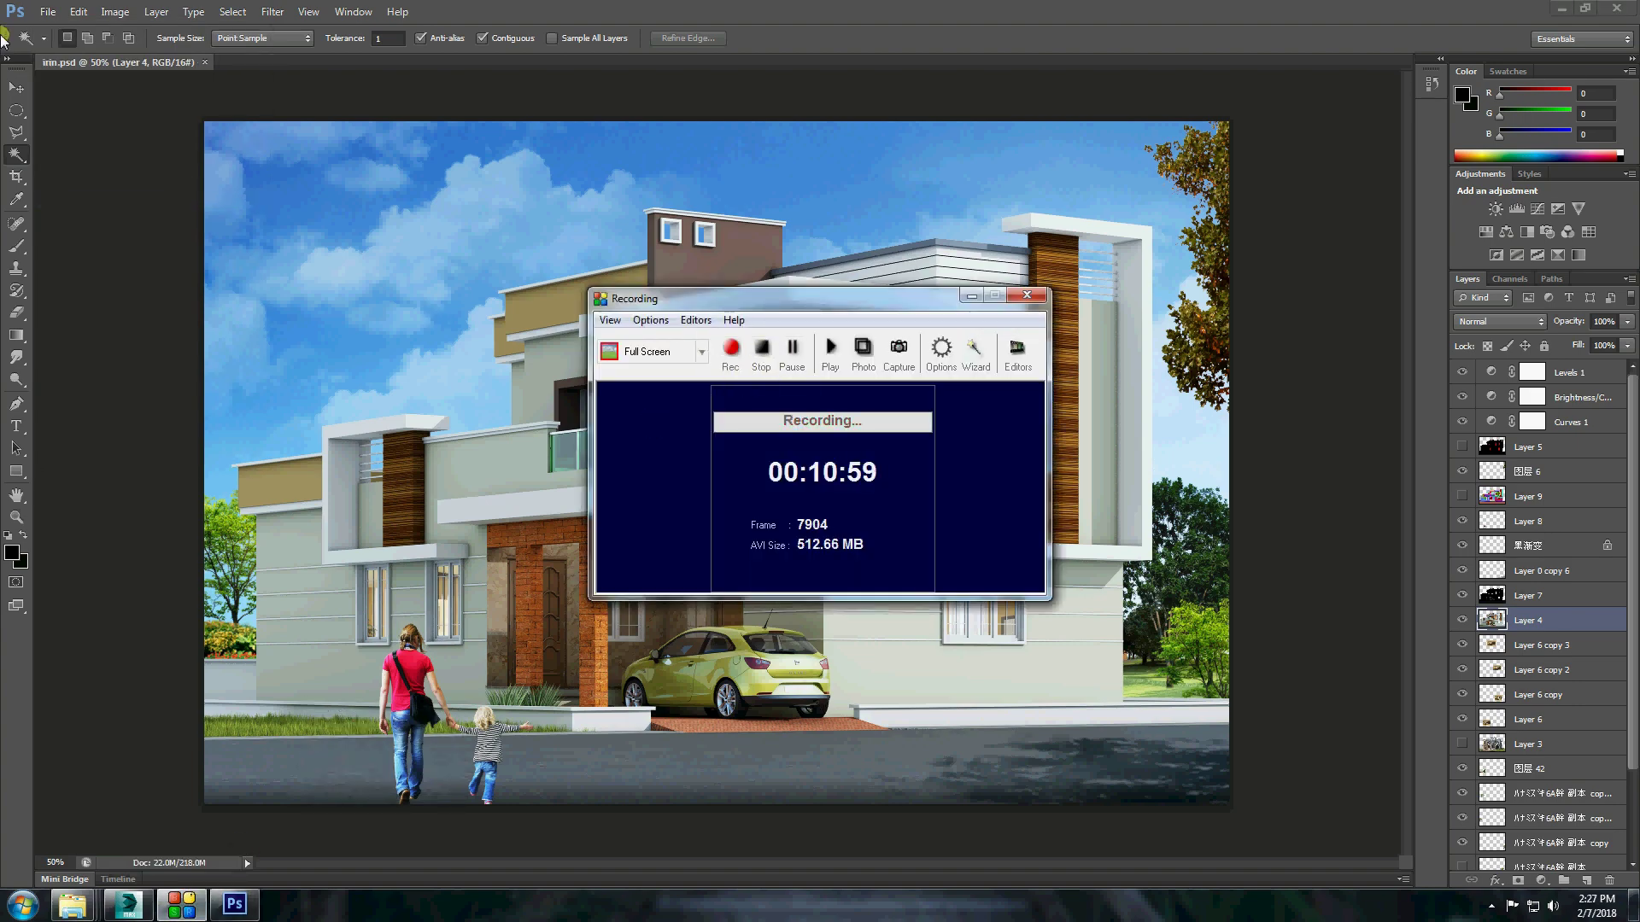
pyautogui.hotkey('ctrl', 'o')
pyautogui.doubleClick(418, 658)
# Bring in the diffuse pass, select the roof parapet with Magic Wand, and recolour it red via Hue/Saturation.
pyautogui.moveTo(384, 62); pyautogui.dragTo(1065, 393)
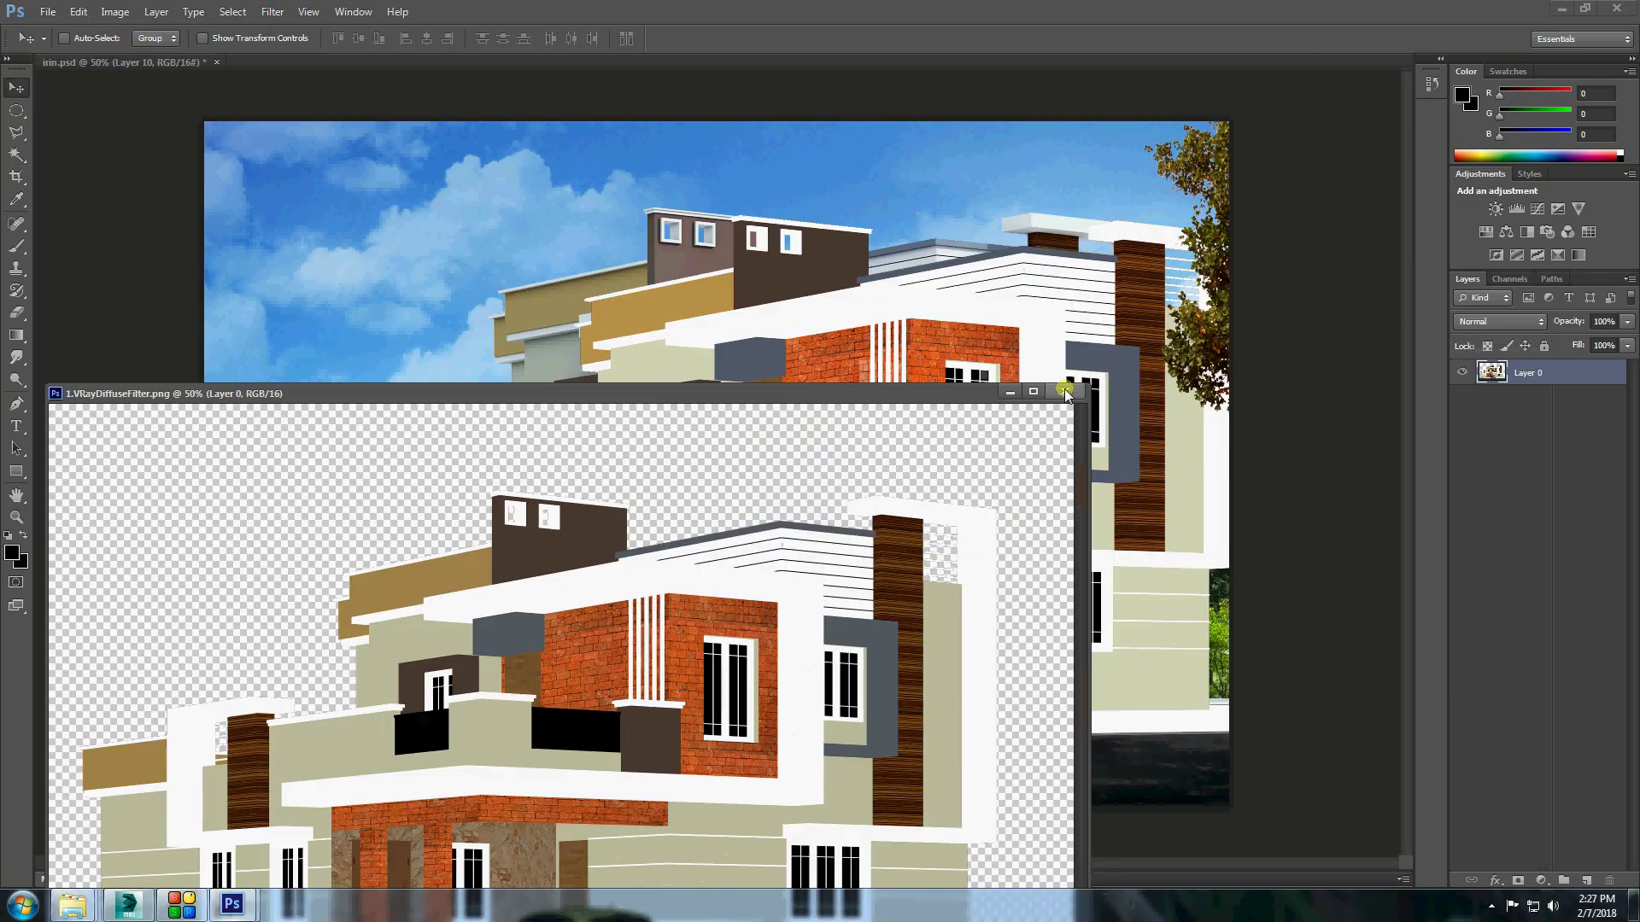
pyautogui.click(1065, 391)
pyautogui.press('w')
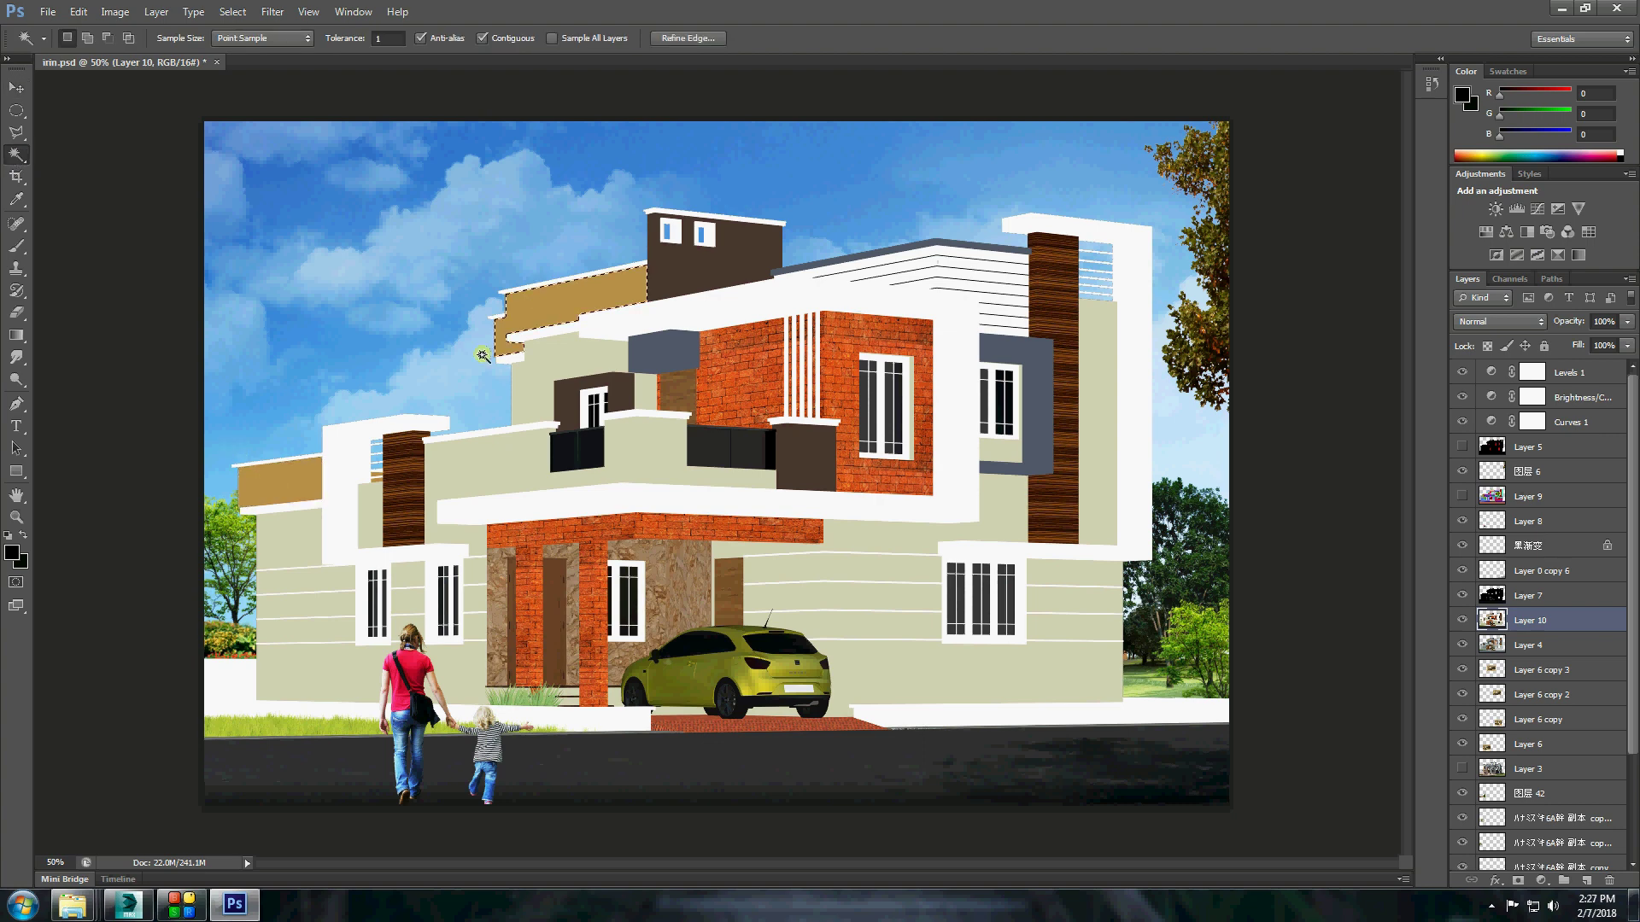
pyautogui.click(1462, 621)
pyautogui.click(1534, 647)
pyautogui.click(114, 13)
pyautogui.moveTo(141, 54)
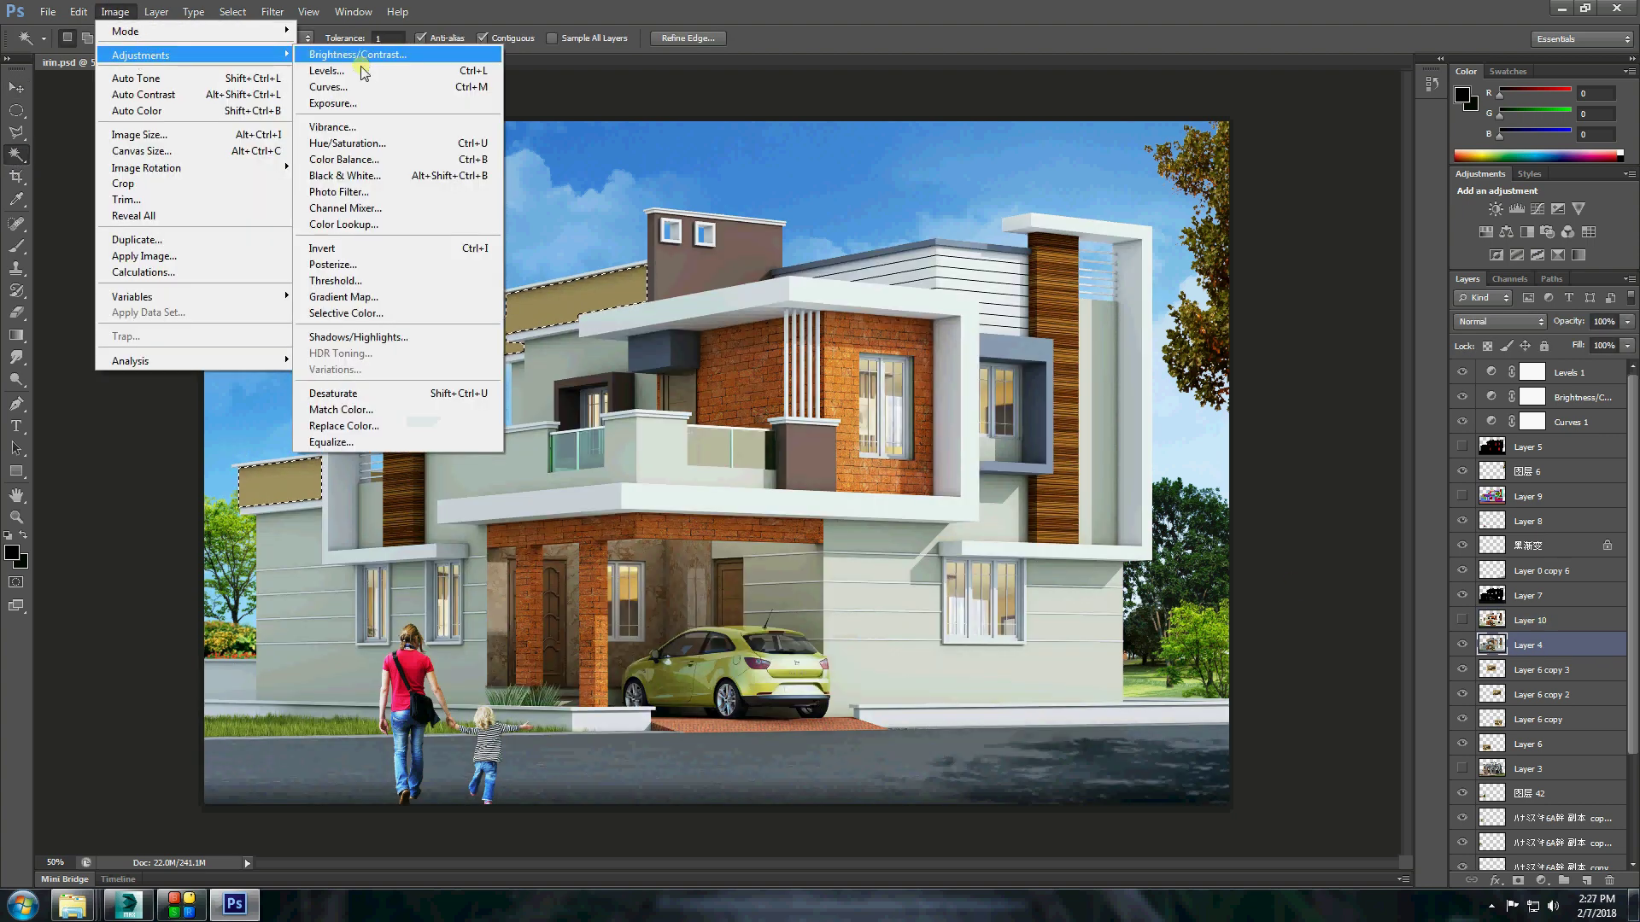
pyautogui.click(346, 143)
pyautogui.click(842, 777)
pyautogui.click(872, 579)
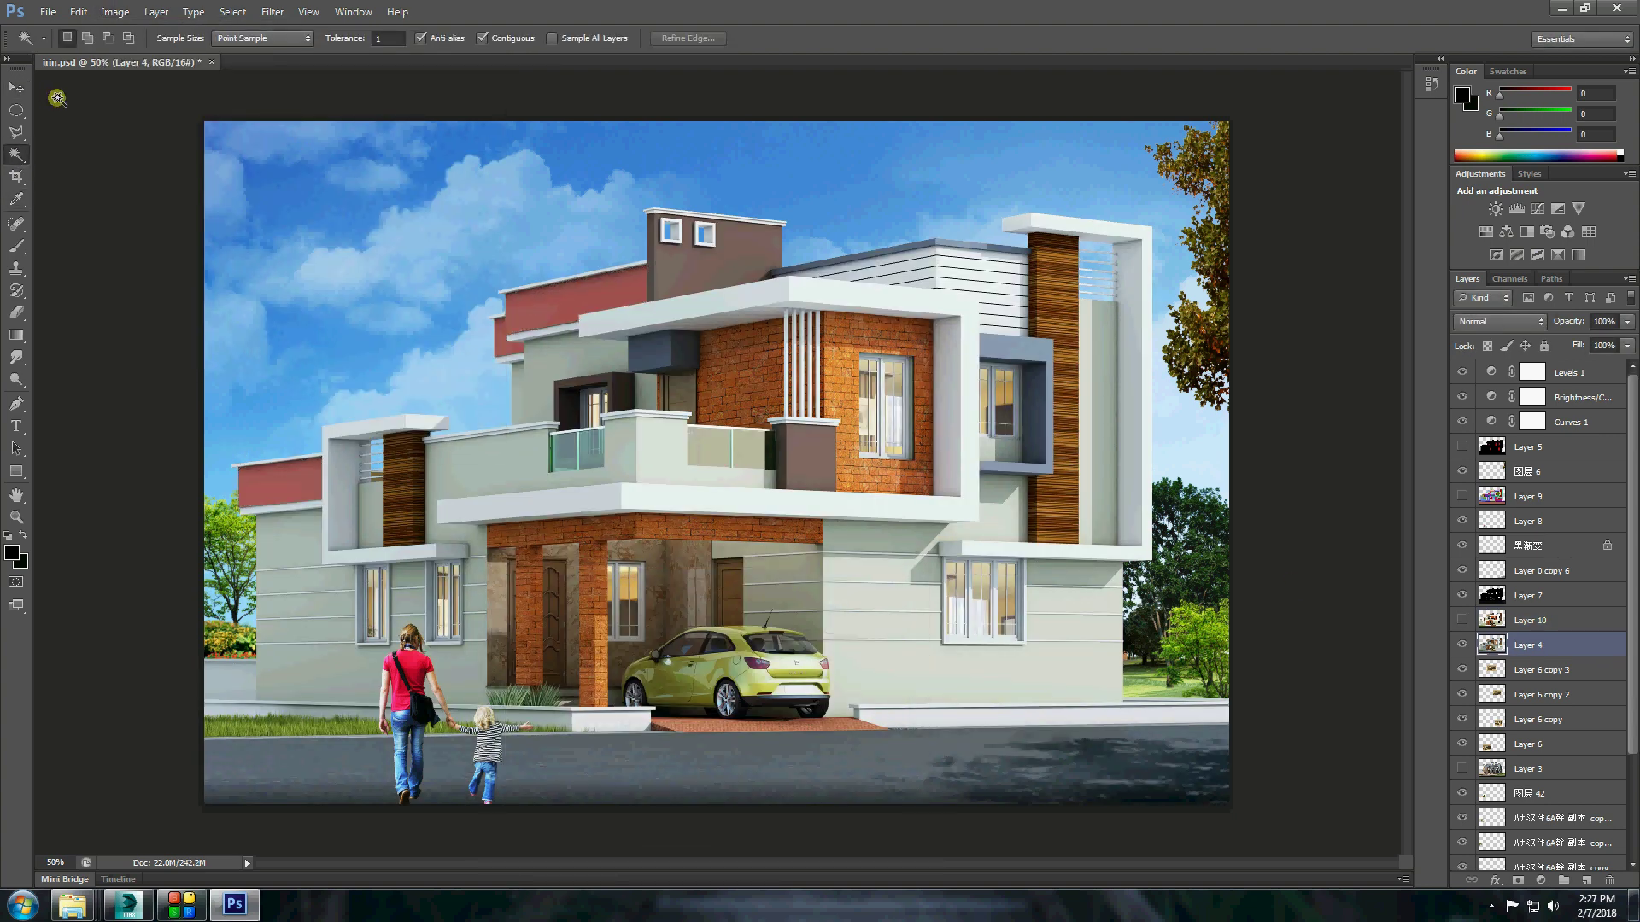
# Export the render as a JPEG, replacing the earlier second export.
pyautogui.click(47, 12)
pyautogui.click(71, 216)
pyautogui.click(470, 676)
pyautogui.click(427, 726)
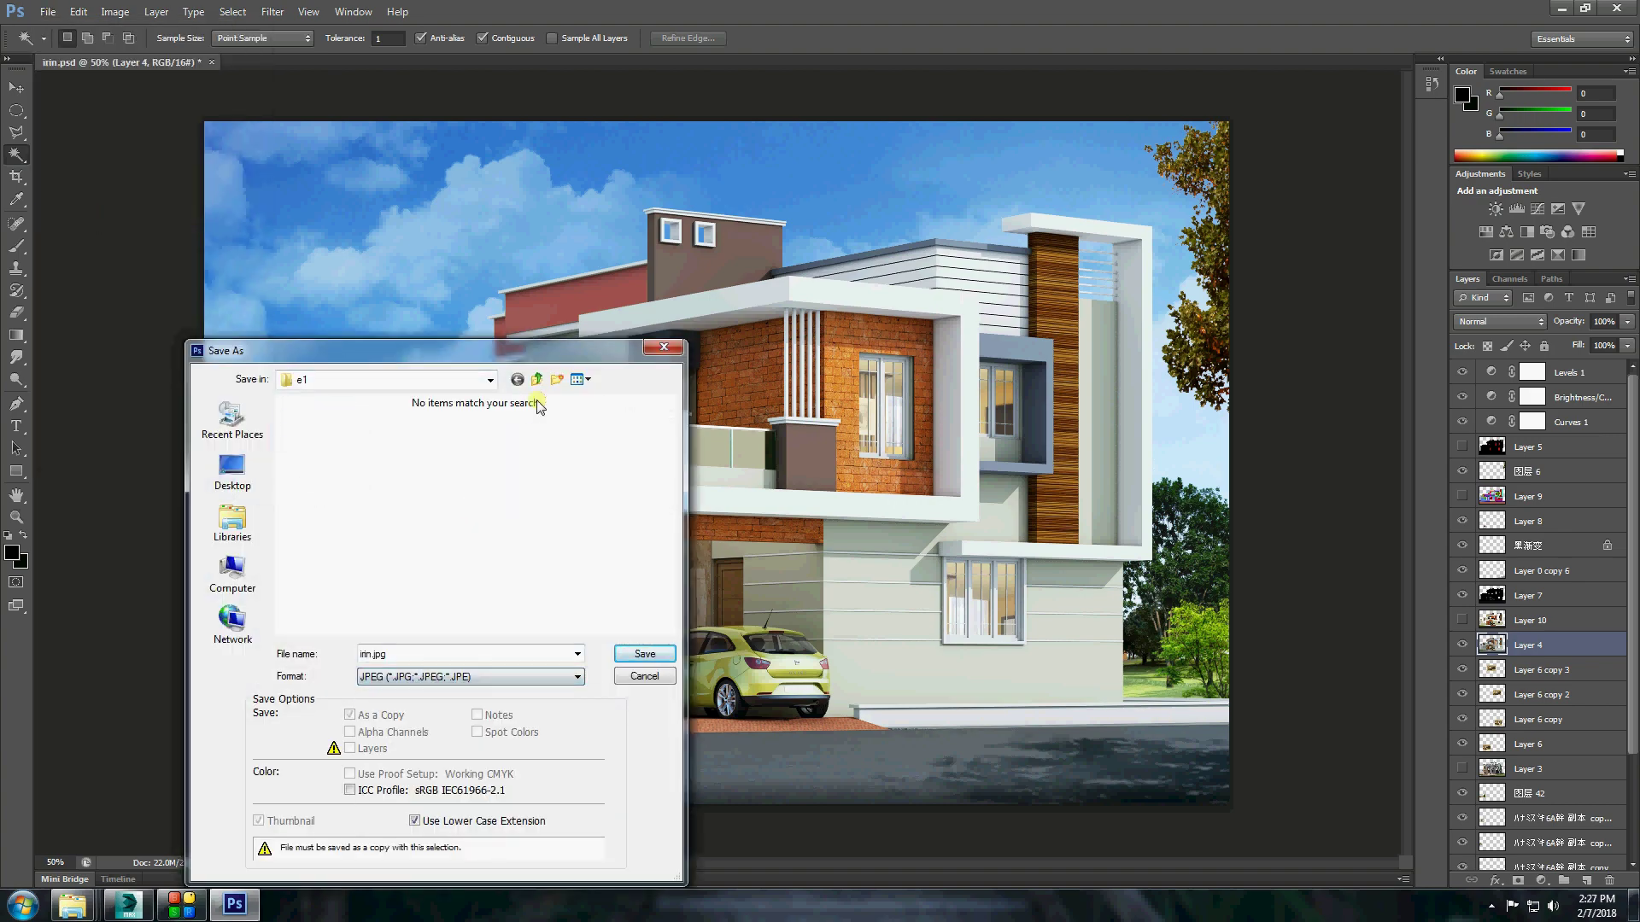
pyautogui.click(501, 449)
pyautogui.click(629, 657)
pyautogui.click(645, 232)
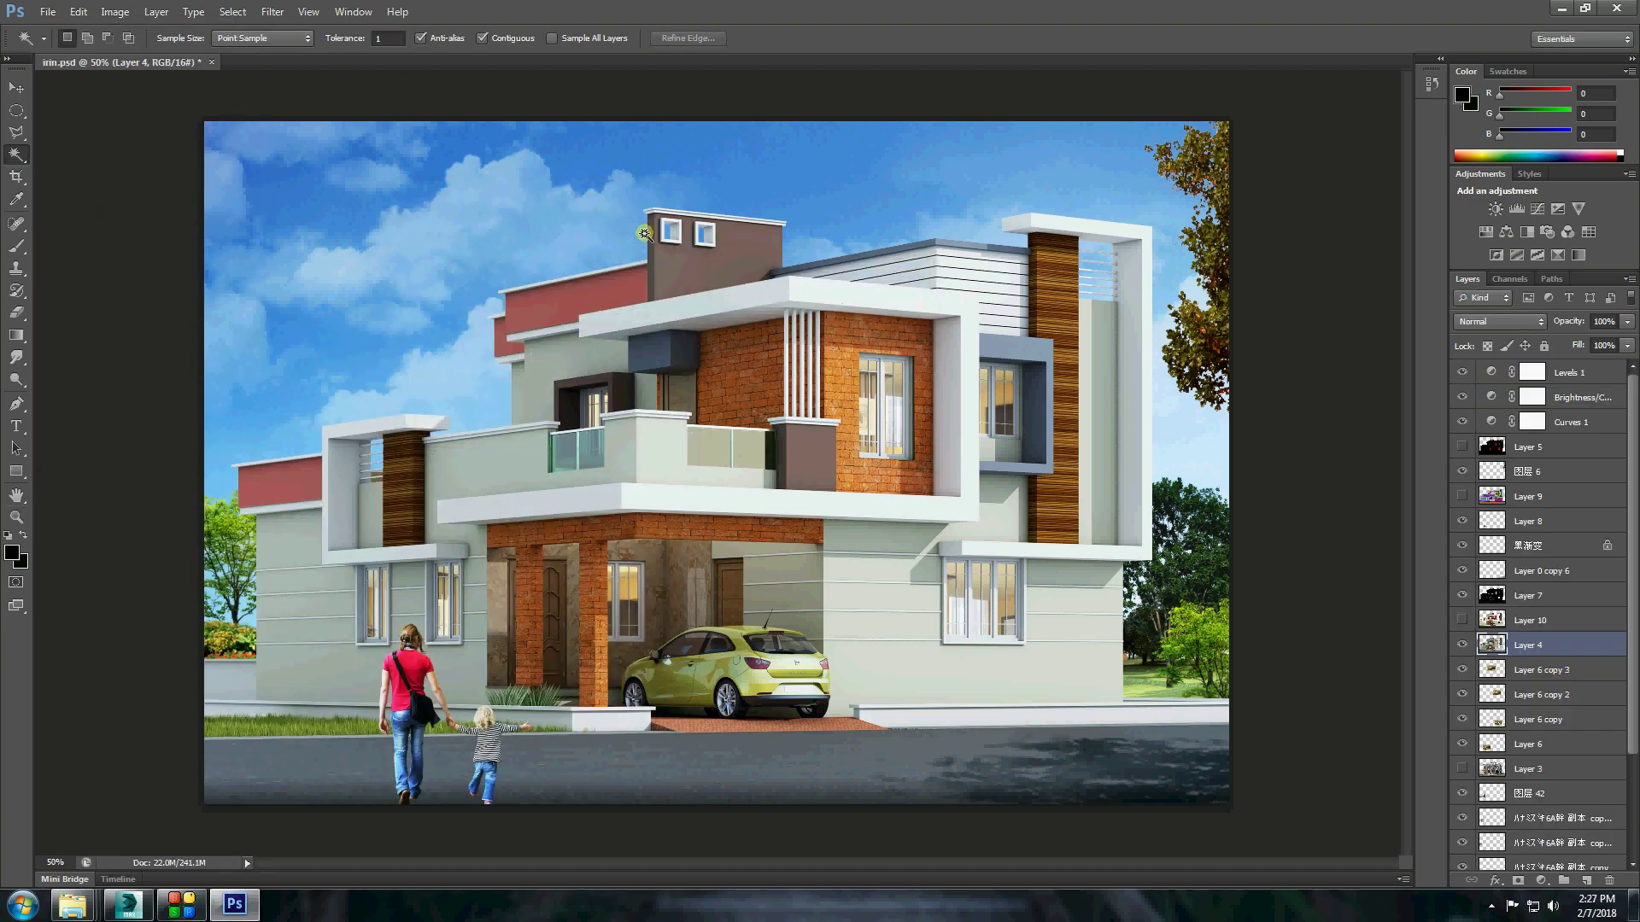
# Quit Photoshop without saving and review the exported JPEGs in Picture Manager.
pyautogui.hotkey('ctrl', 'q')
pyautogui.press('n')
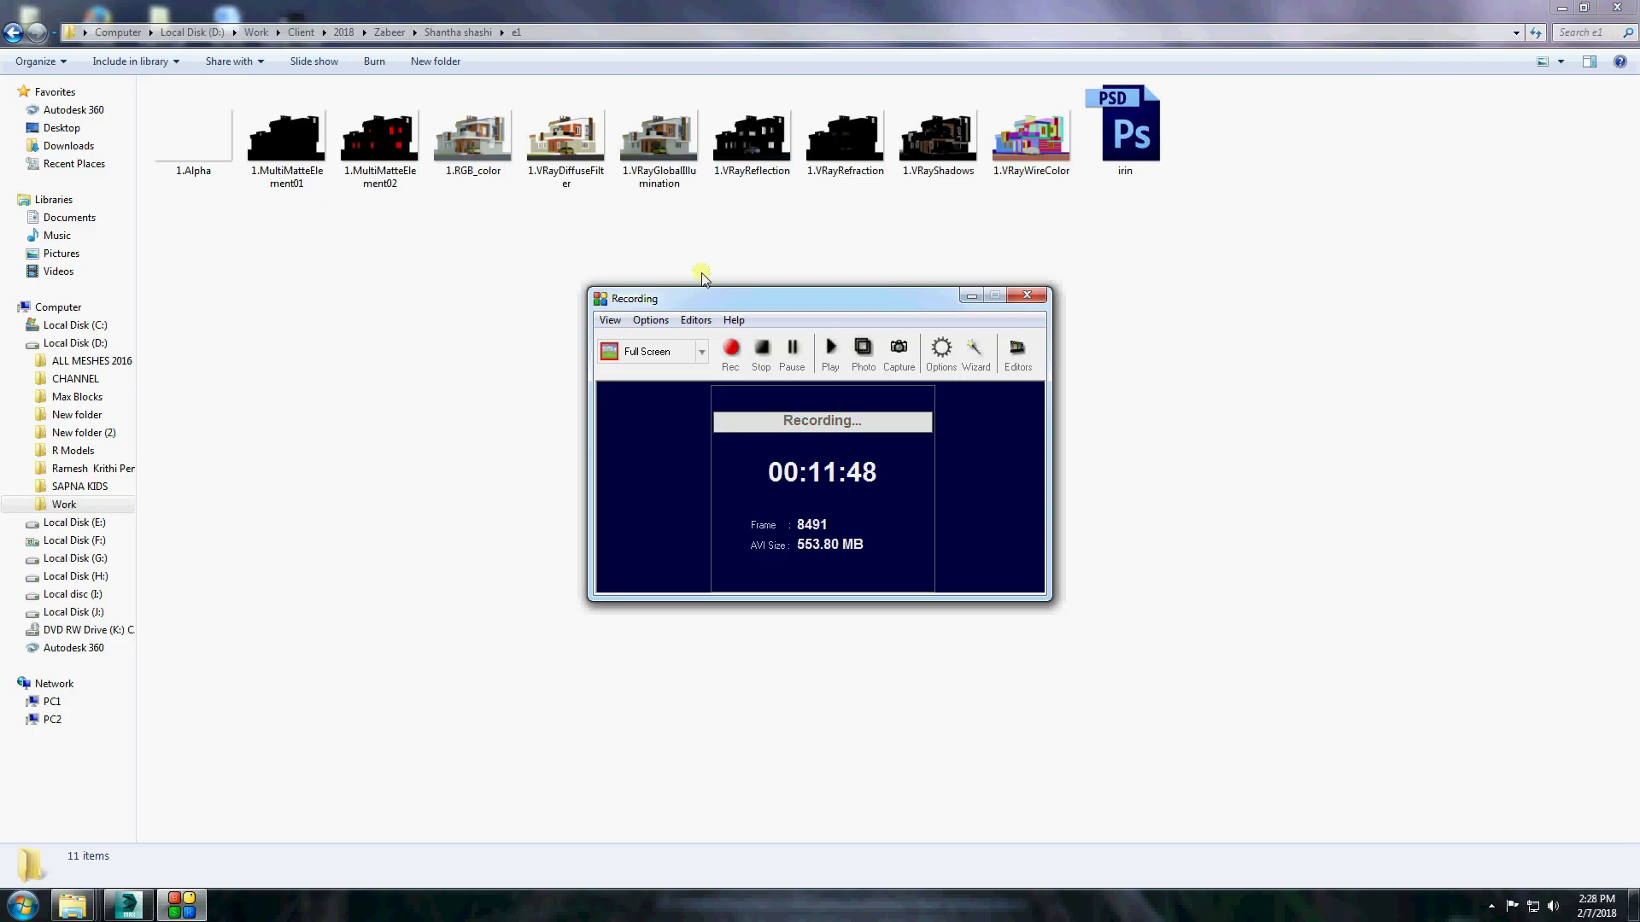
pyautogui.click(13, 33)
pyautogui.doubleClick(751, 135)
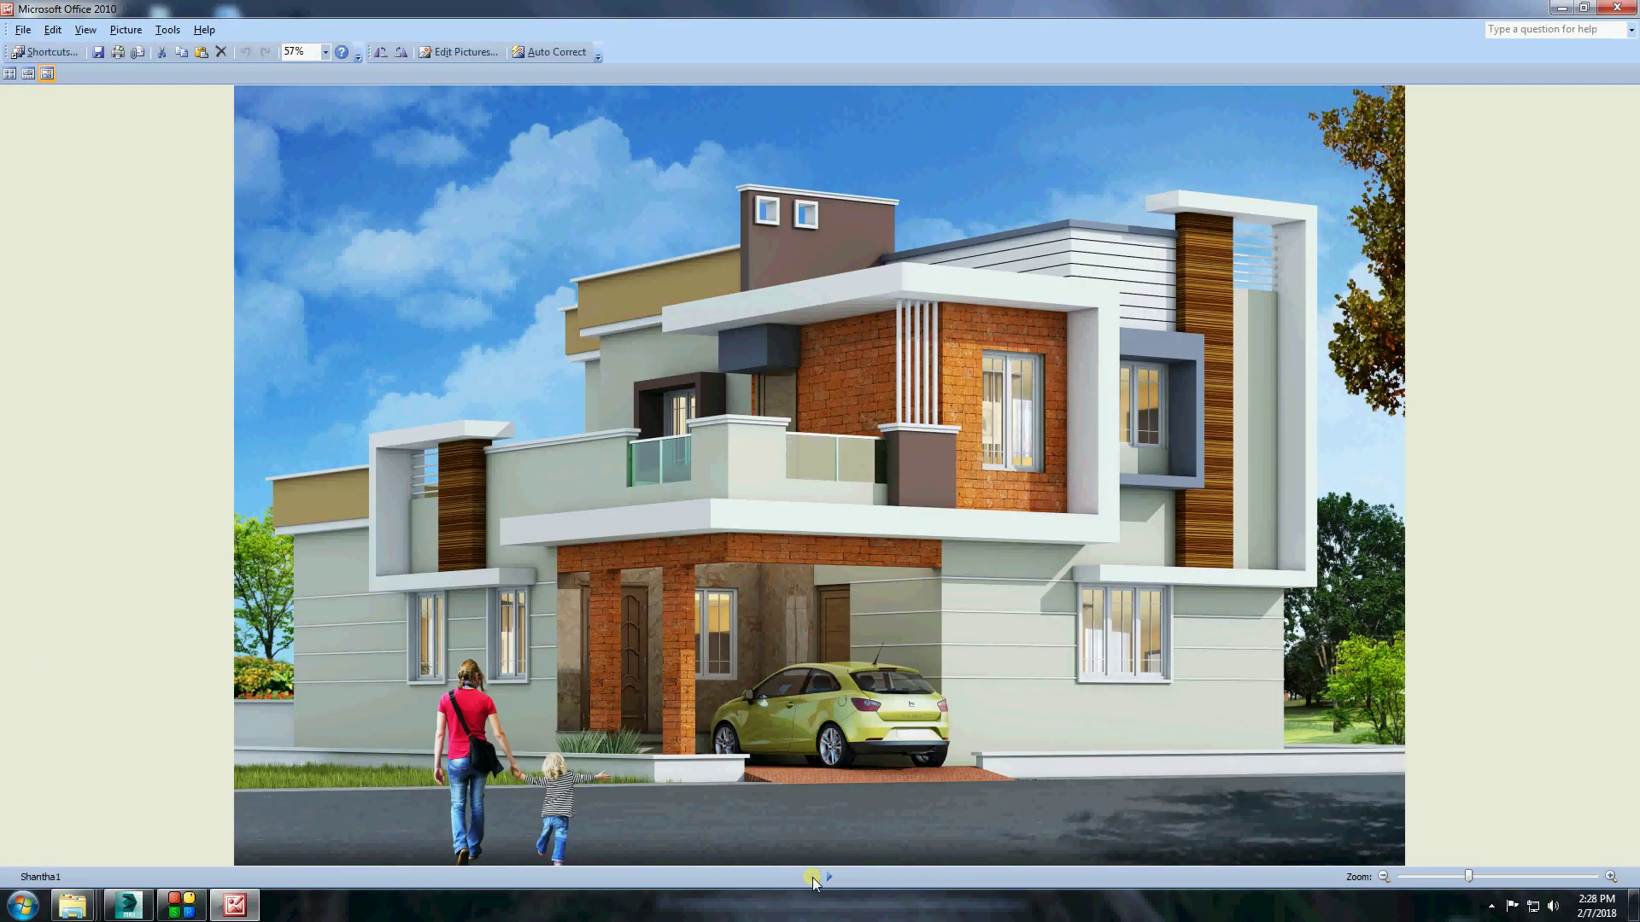
pyautogui.click(828, 877)
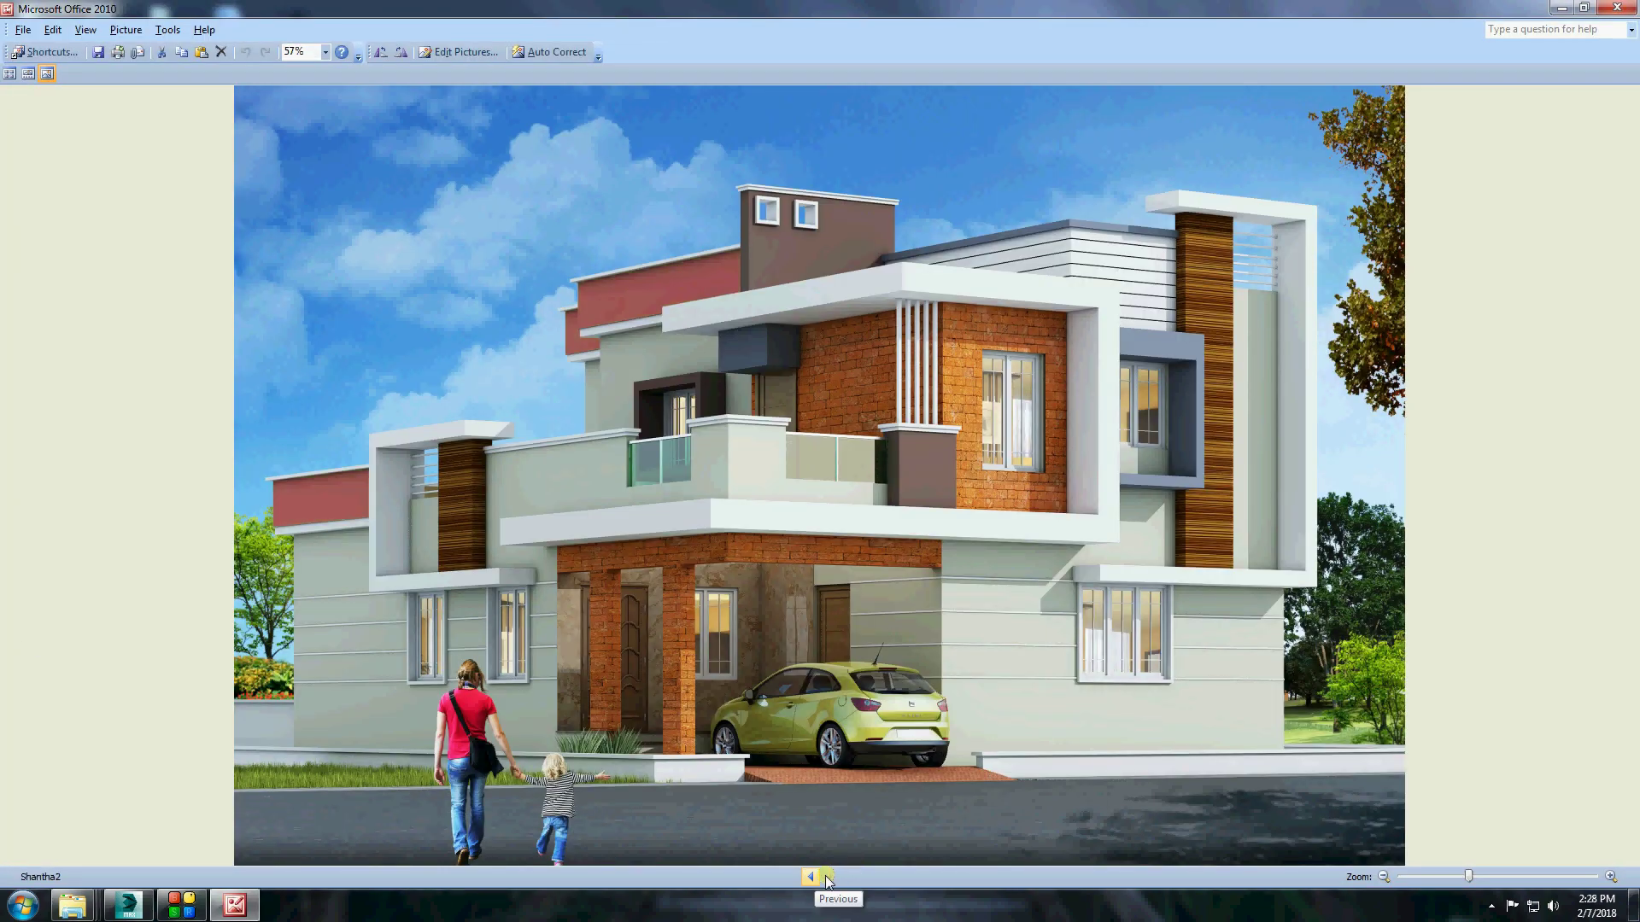
pyautogui.keyDown('ctrl'); pyautogui.scroll(2, 1169, 483); pyautogui.keyUp('ctrl')
pyautogui.keyDown('ctrl'); pyautogui.scroll(-1, 1169, 482); pyautogui.keyUp('ctrl')
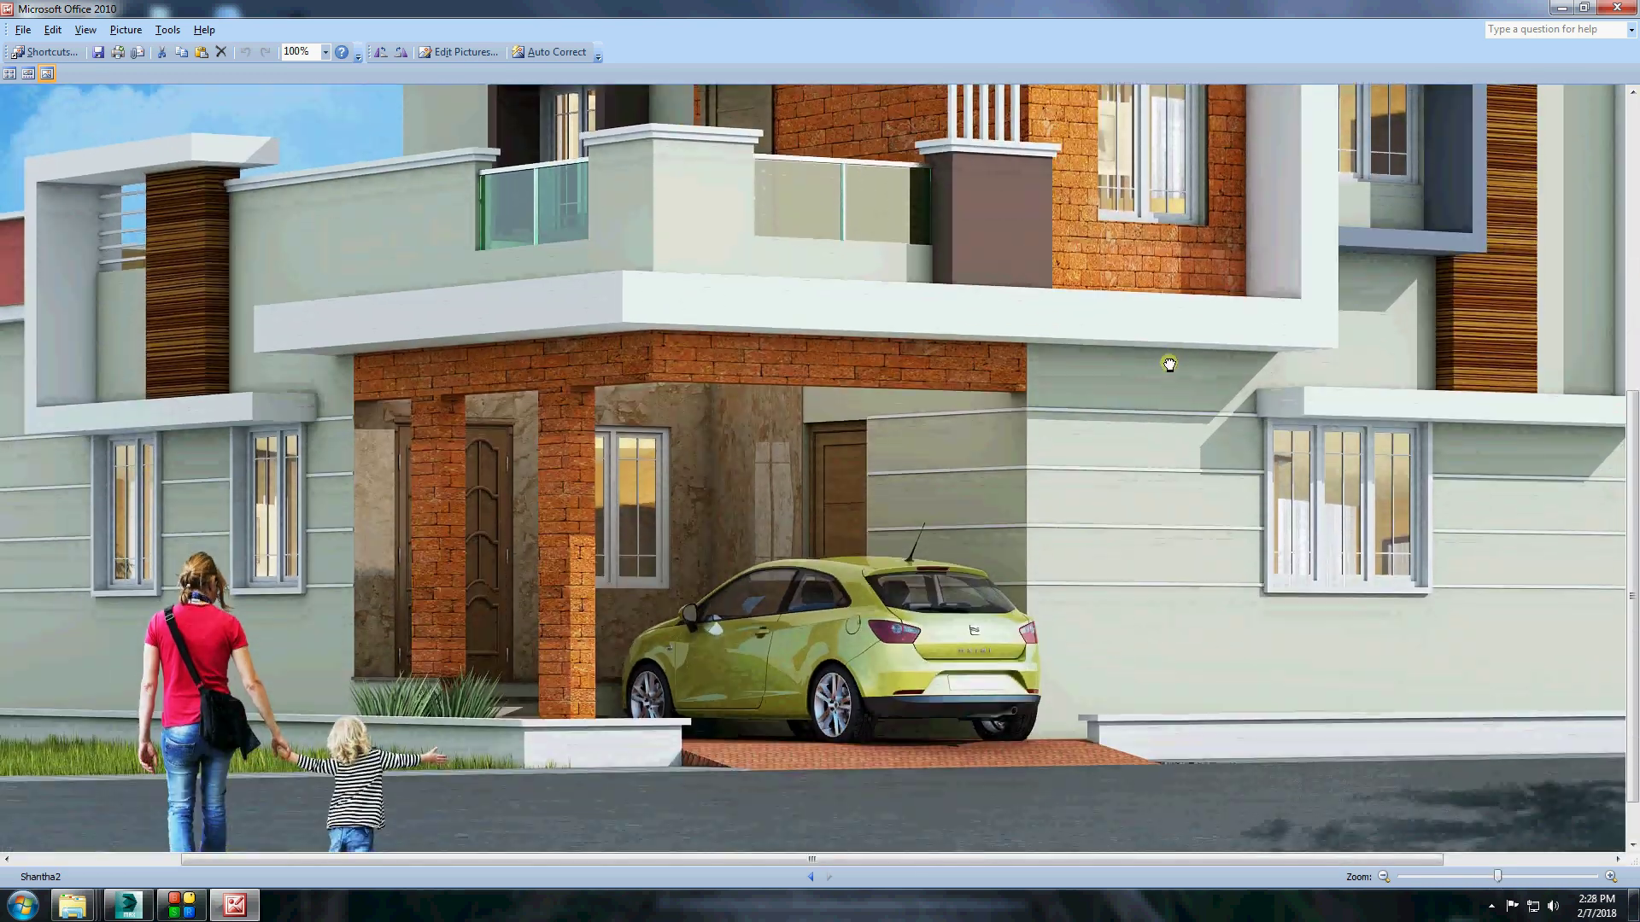
pyautogui.keyDown('ctrl'); pyautogui.scroll(1, 942, 741); pyautogui.keyUp('ctrl')
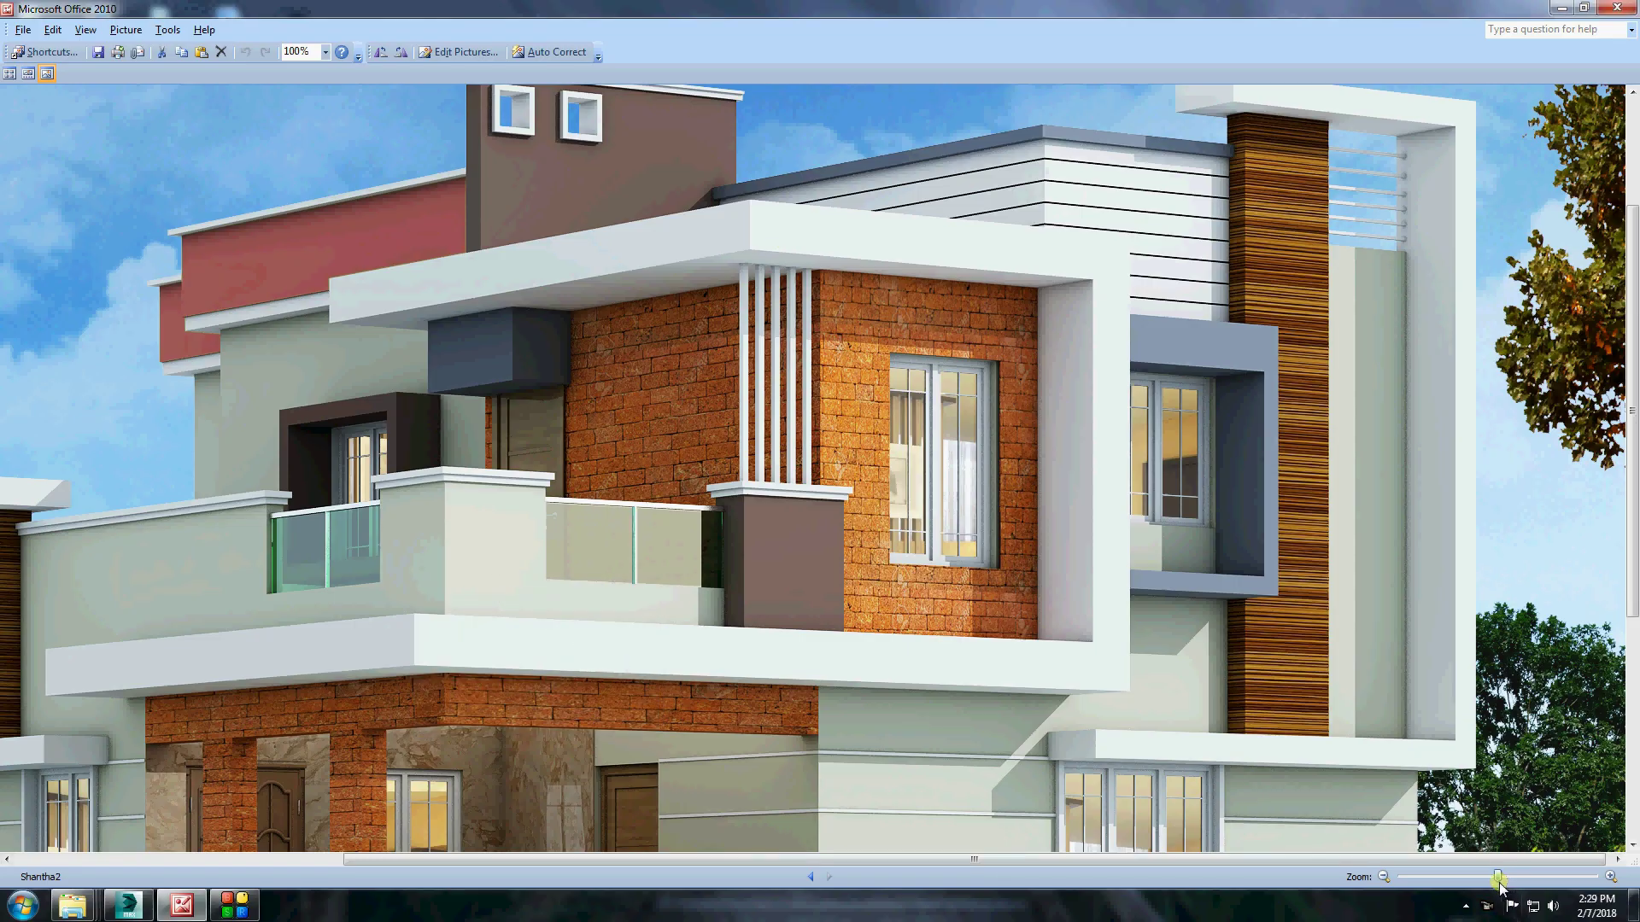
pyautogui.moveTo(1503, 878)
pyautogui.mouseDown()
pyautogui.moveTo(1473, 878)
pyautogui.moveTo(1497, 878)
pyautogui.mouseUp()
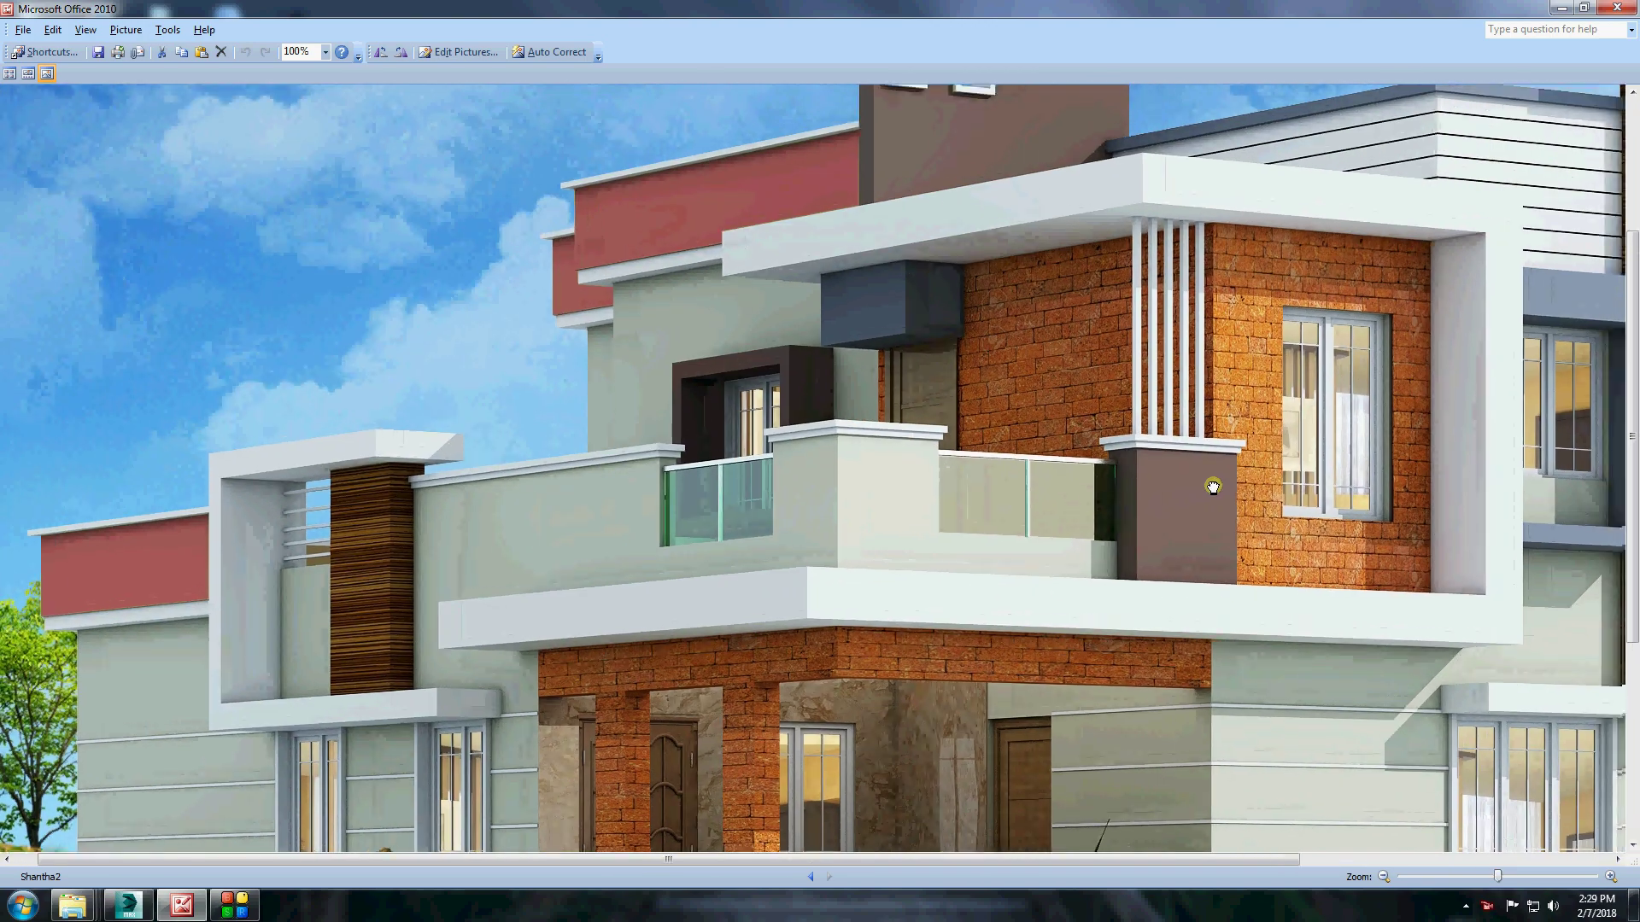
pyautogui.moveTo(967, 425)
pyautogui.mouseDown()
pyautogui.moveTo(1037, 526)
pyautogui.moveTo(857, 535)
pyautogui.mouseUp()
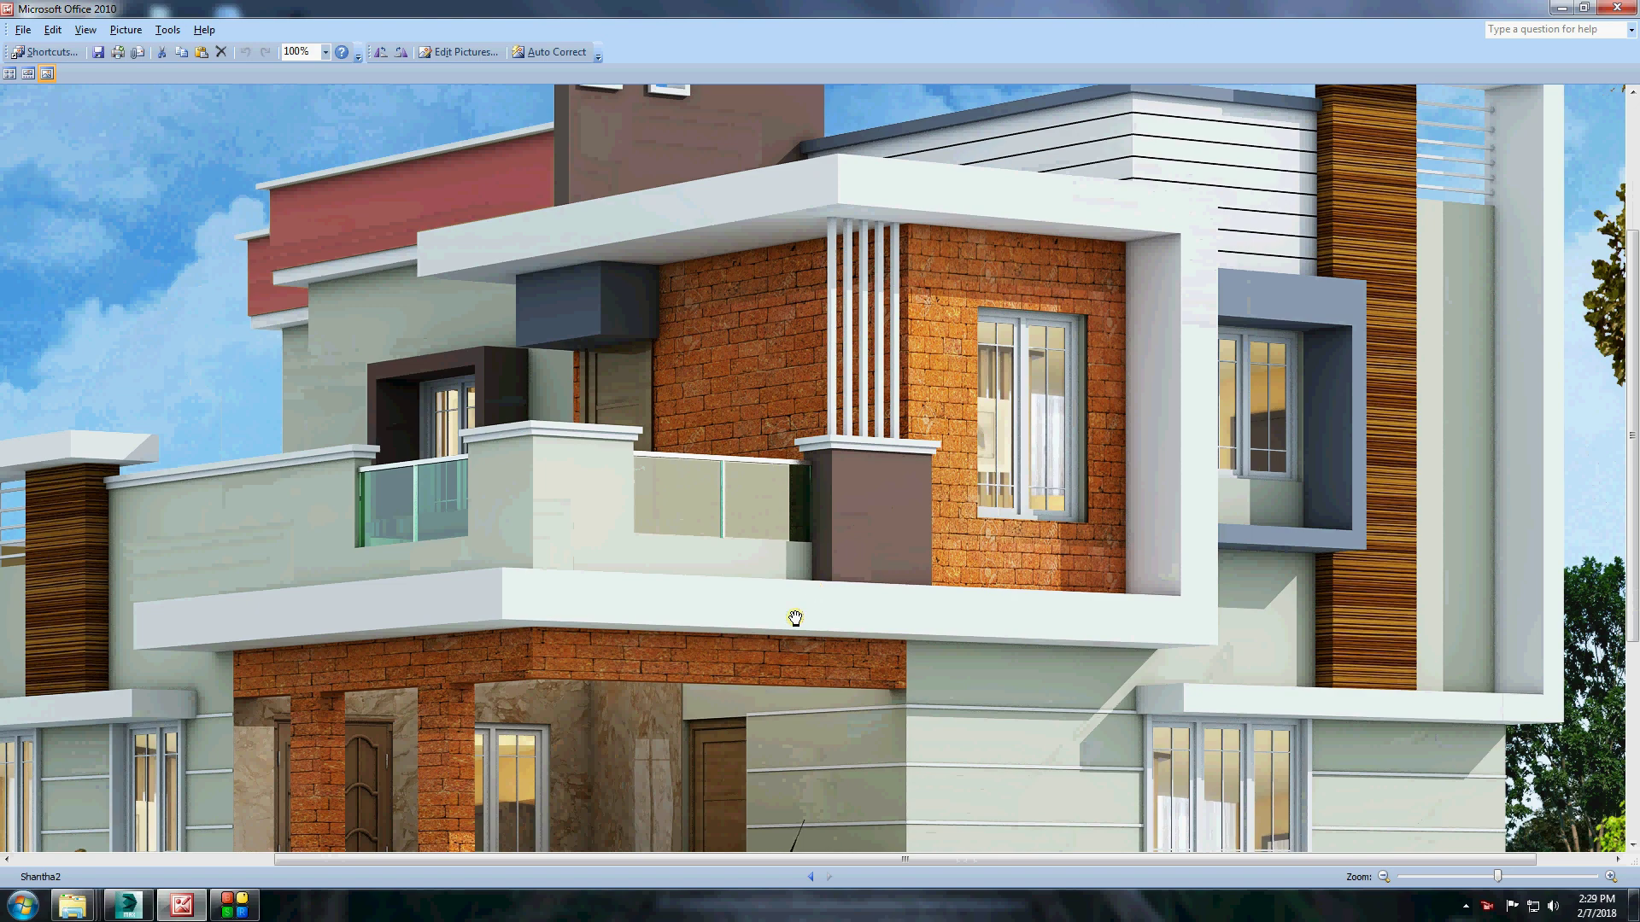
pyautogui.moveTo(791, 615); pyautogui.dragTo(887, 479)
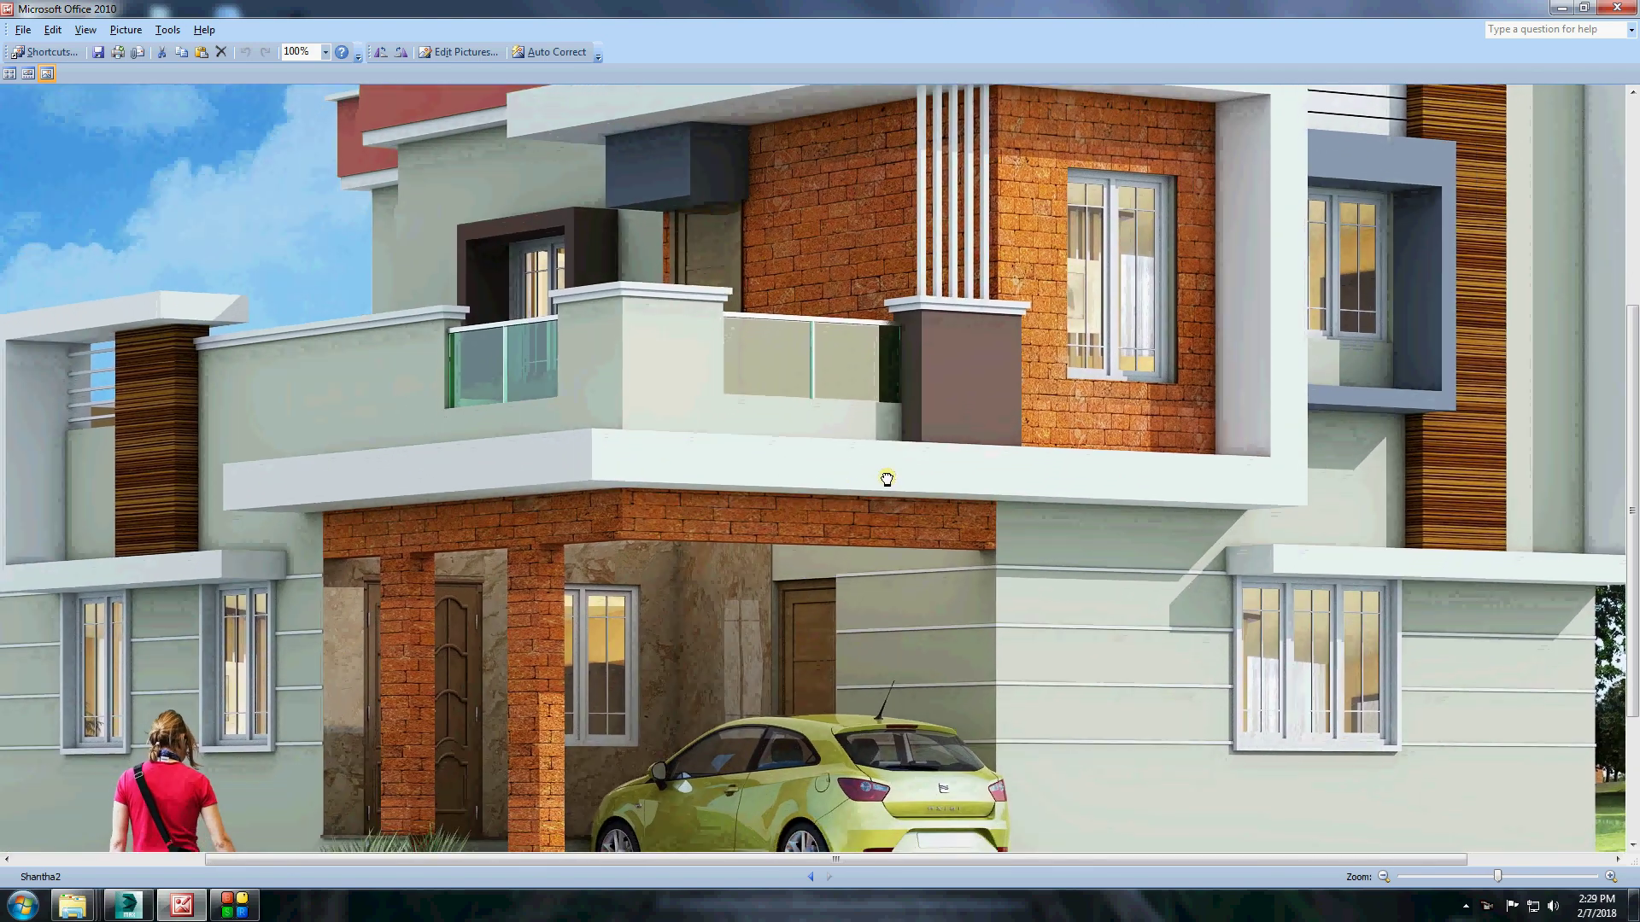
pyautogui.moveTo(655, 641)
pyautogui.mouseDown()
pyautogui.moveTo(760, 523)
pyautogui.moveTo(734, 523)
pyautogui.mouseUp()
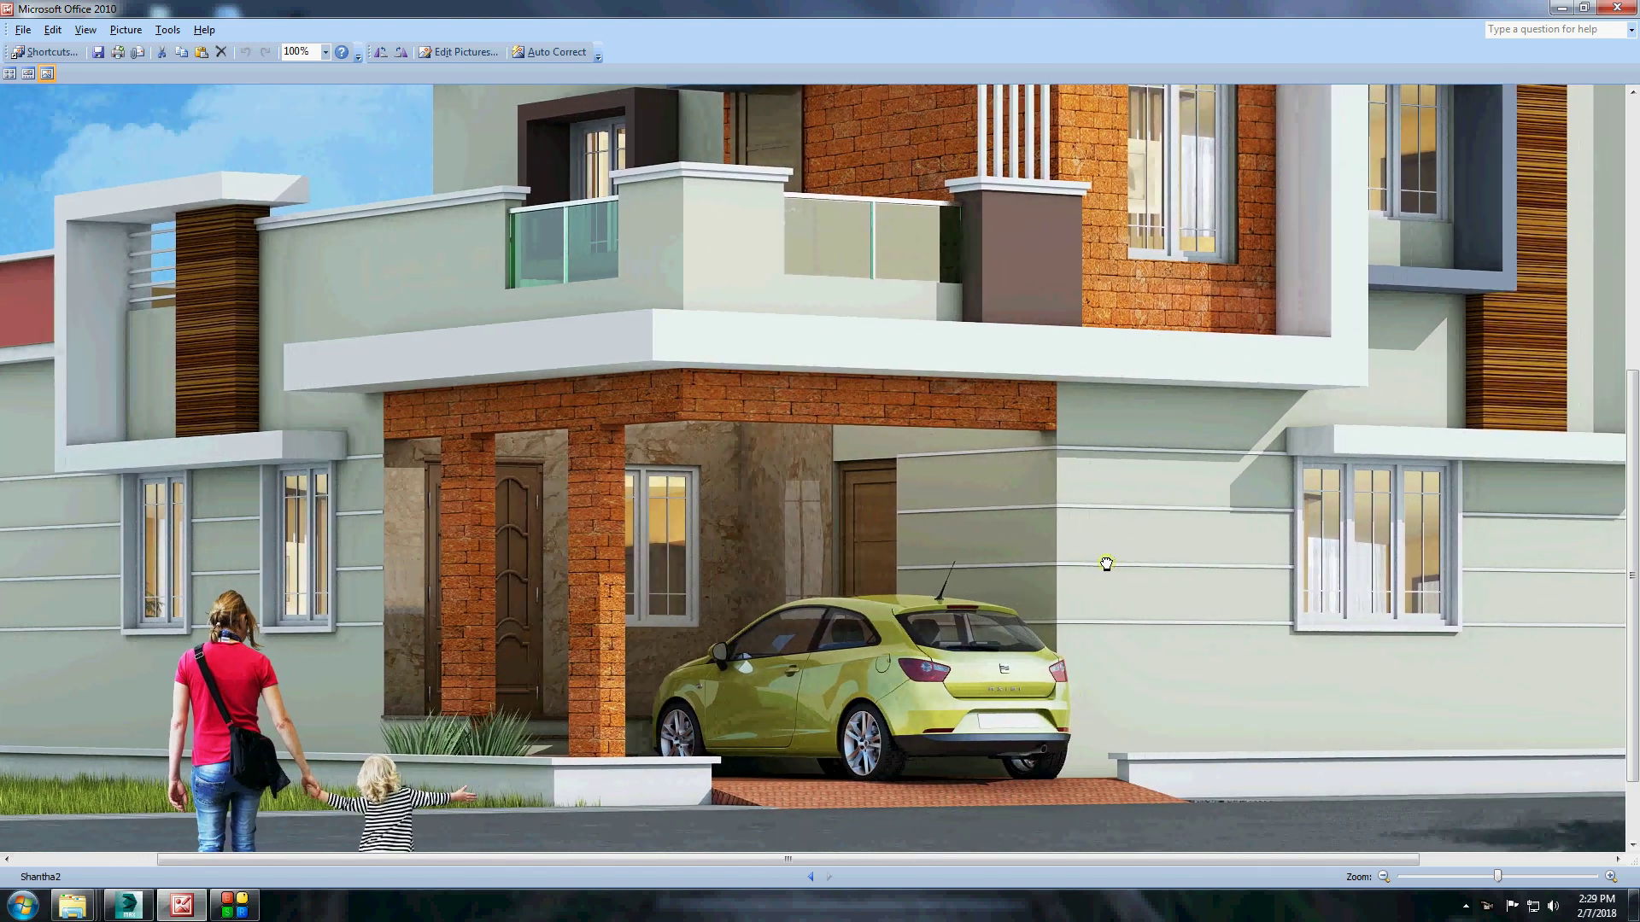
pyautogui.moveTo(1106, 564); pyautogui.dragTo(909, 564)
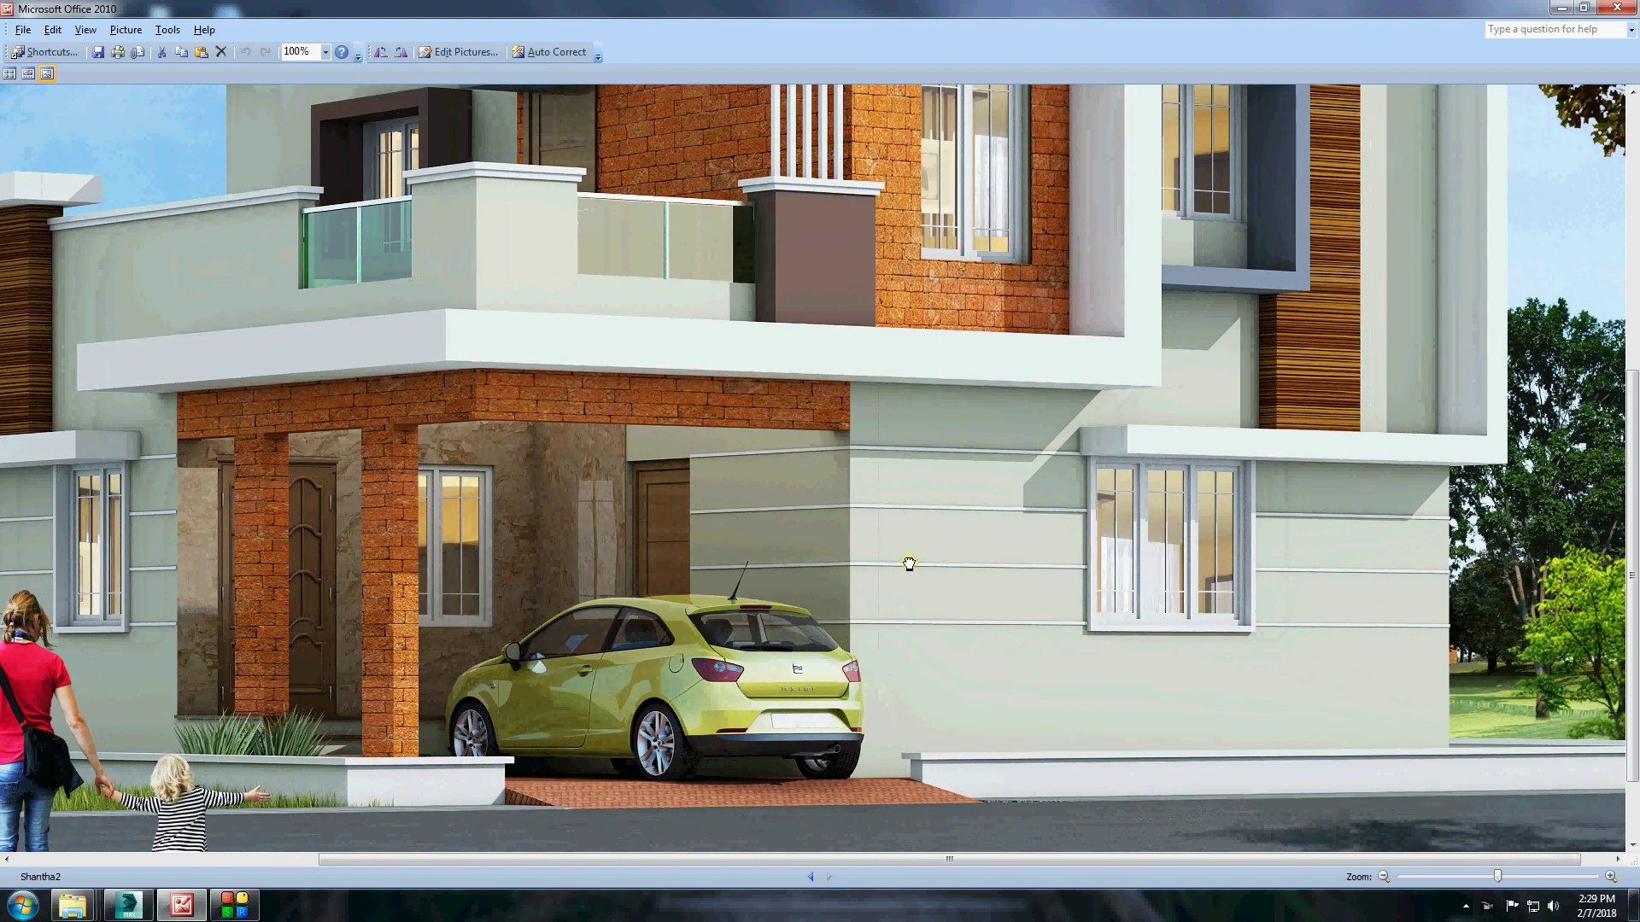
pyautogui.moveTo(977, 480)
pyautogui.mouseDown()
pyautogui.moveTo(1011, 652)
pyautogui.moveTo(940, 489)
pyautogui.moveTo(932, 628)
pyautogui.moveTo(1031, 613)
pyautogui.moveTo(1090, 584)
pyautogui.moveTo(1096, 549)
pyautogui.mouseUp()
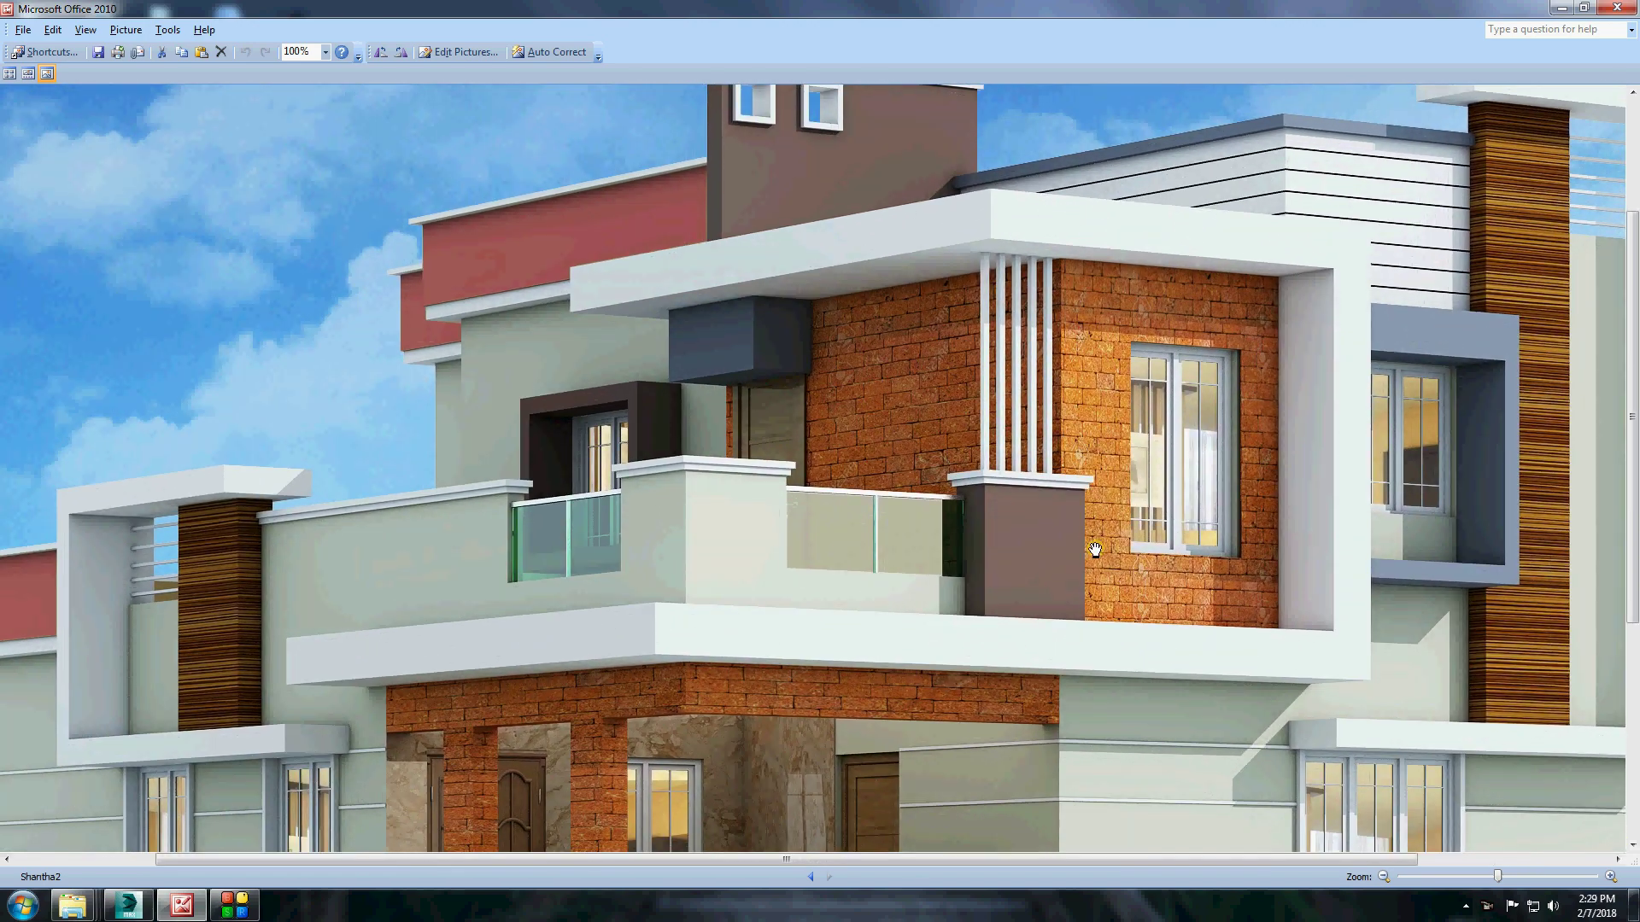
pyautogui.moveTo(981, 633); pyautogui.dragTo(1029, 559)
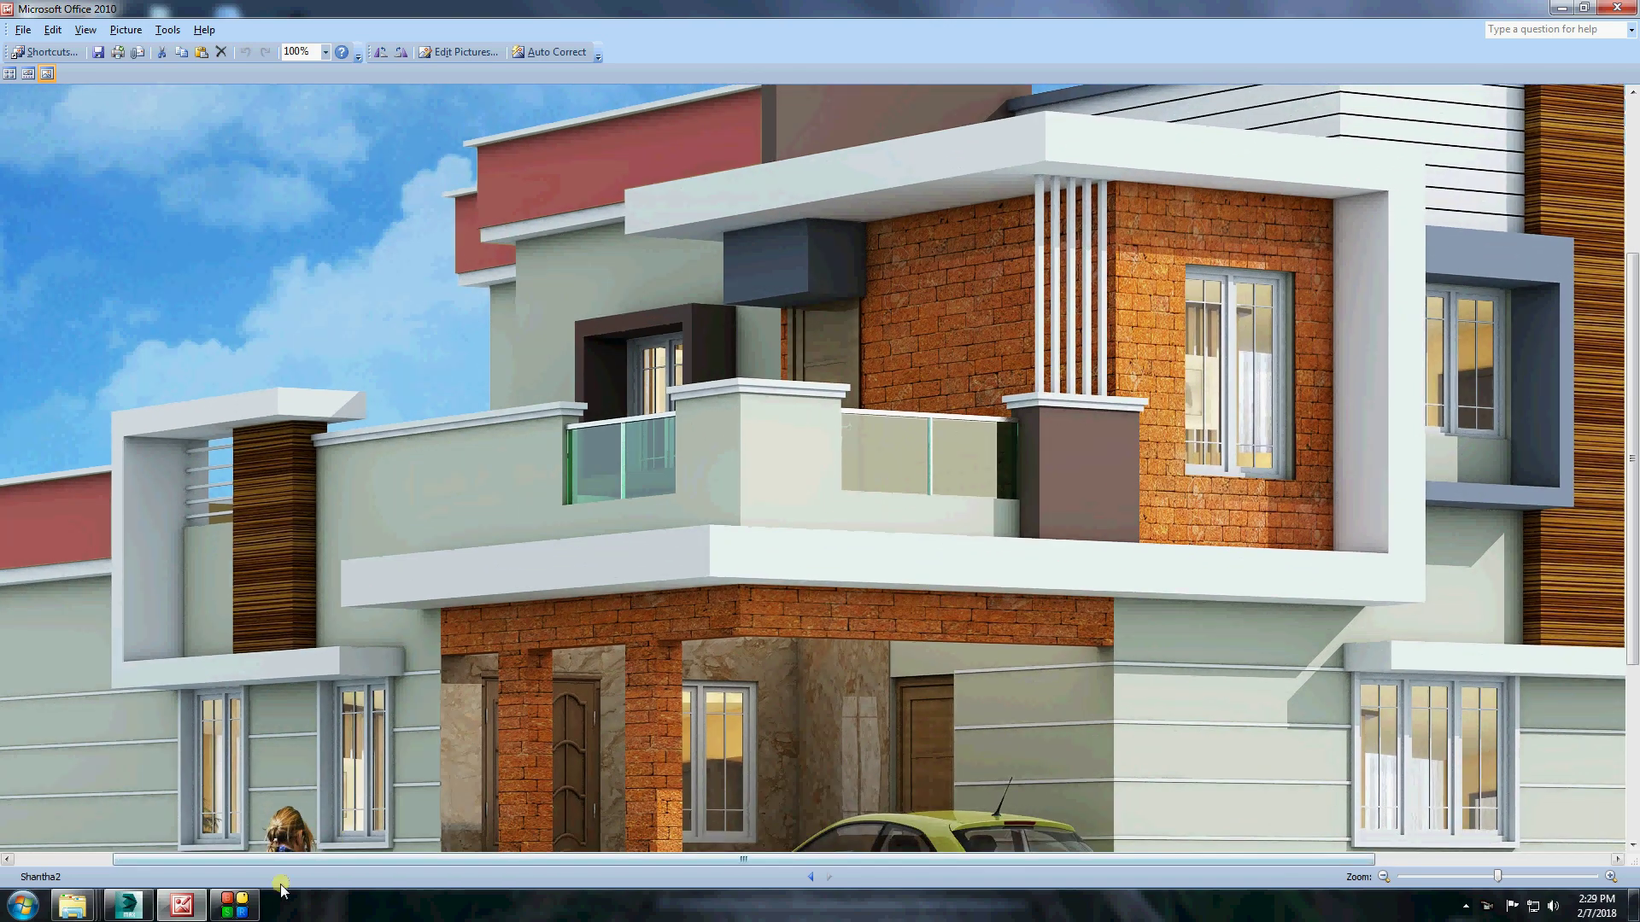